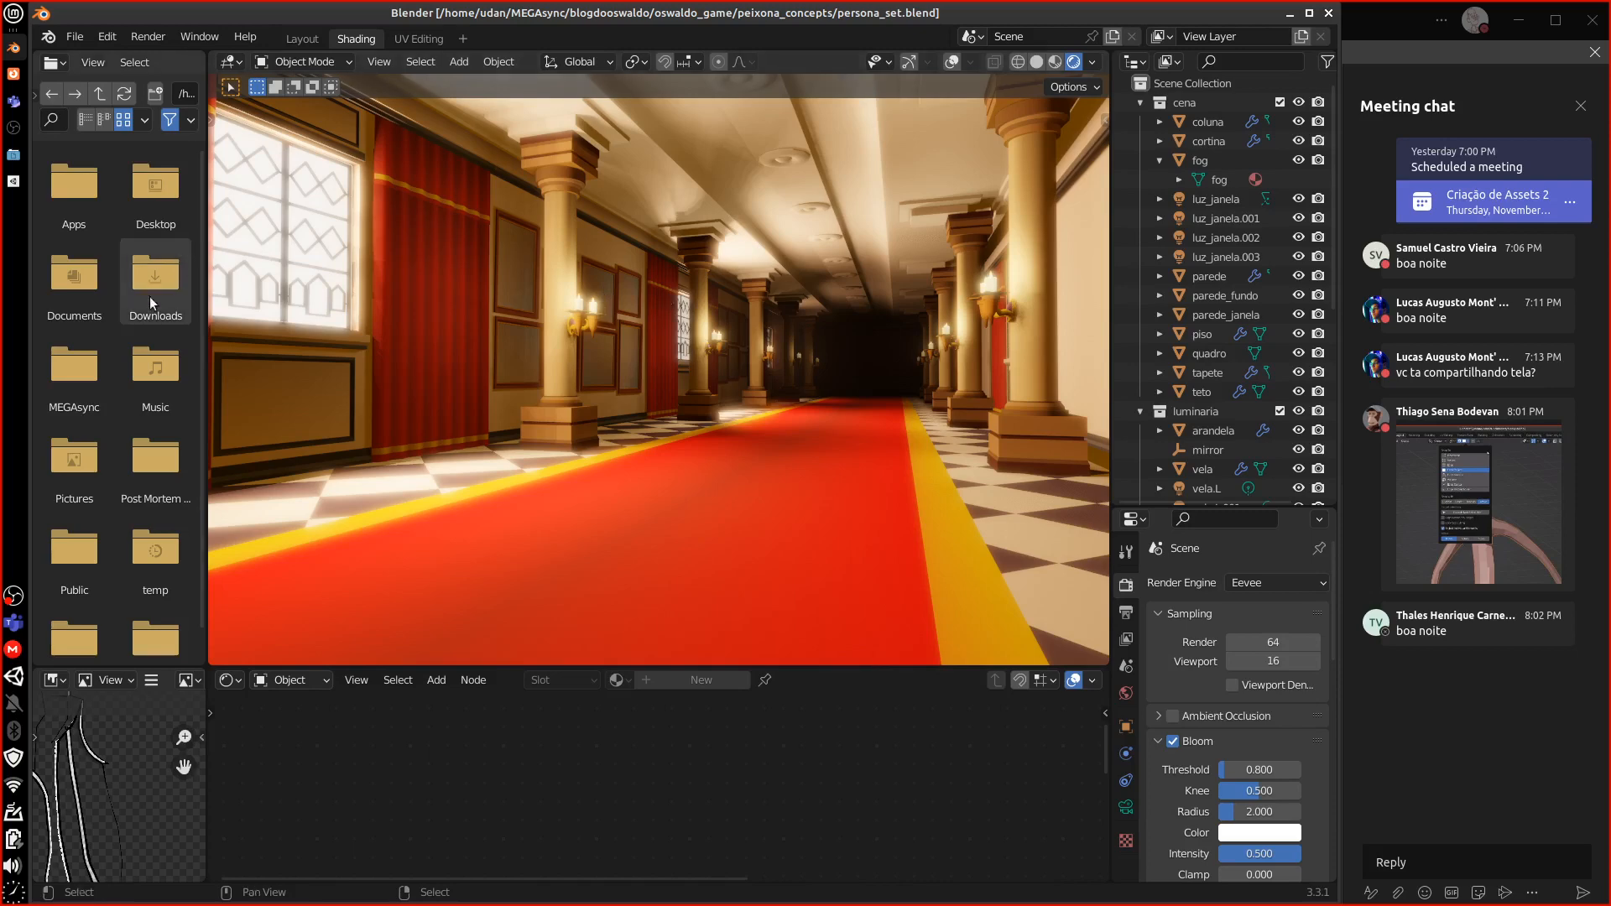
Minimize the Documents window, then move the avaliacao_prefab.txt Mousepad window up-left and widen it
left_click(13, 156)
left_click(13, 182)
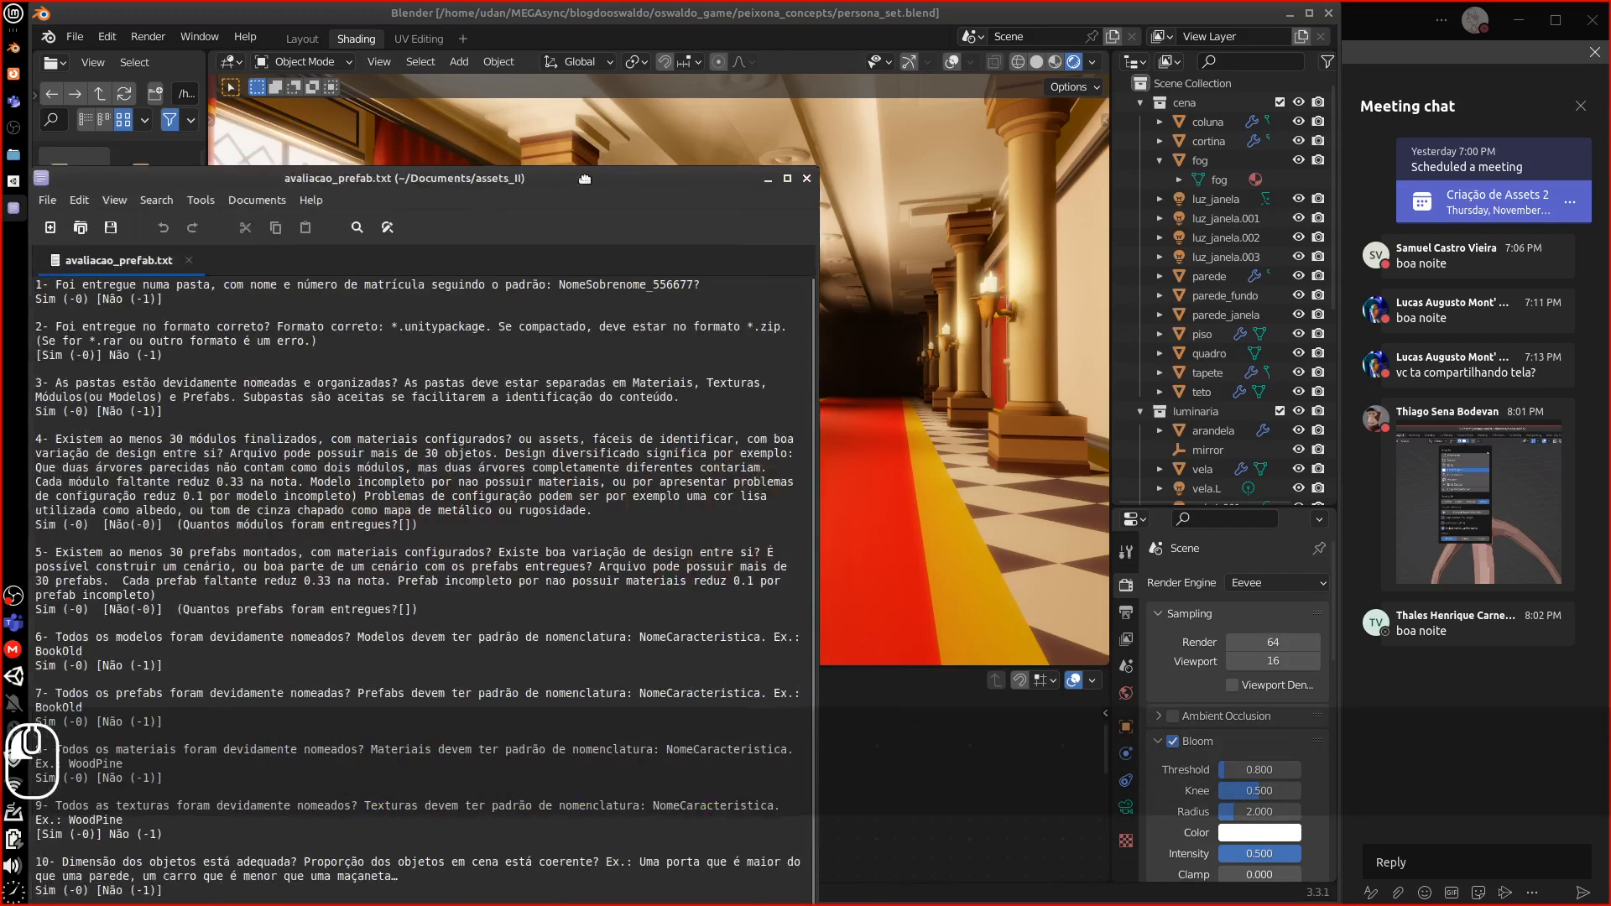
left_click_drag(586, 26, 557, 16)
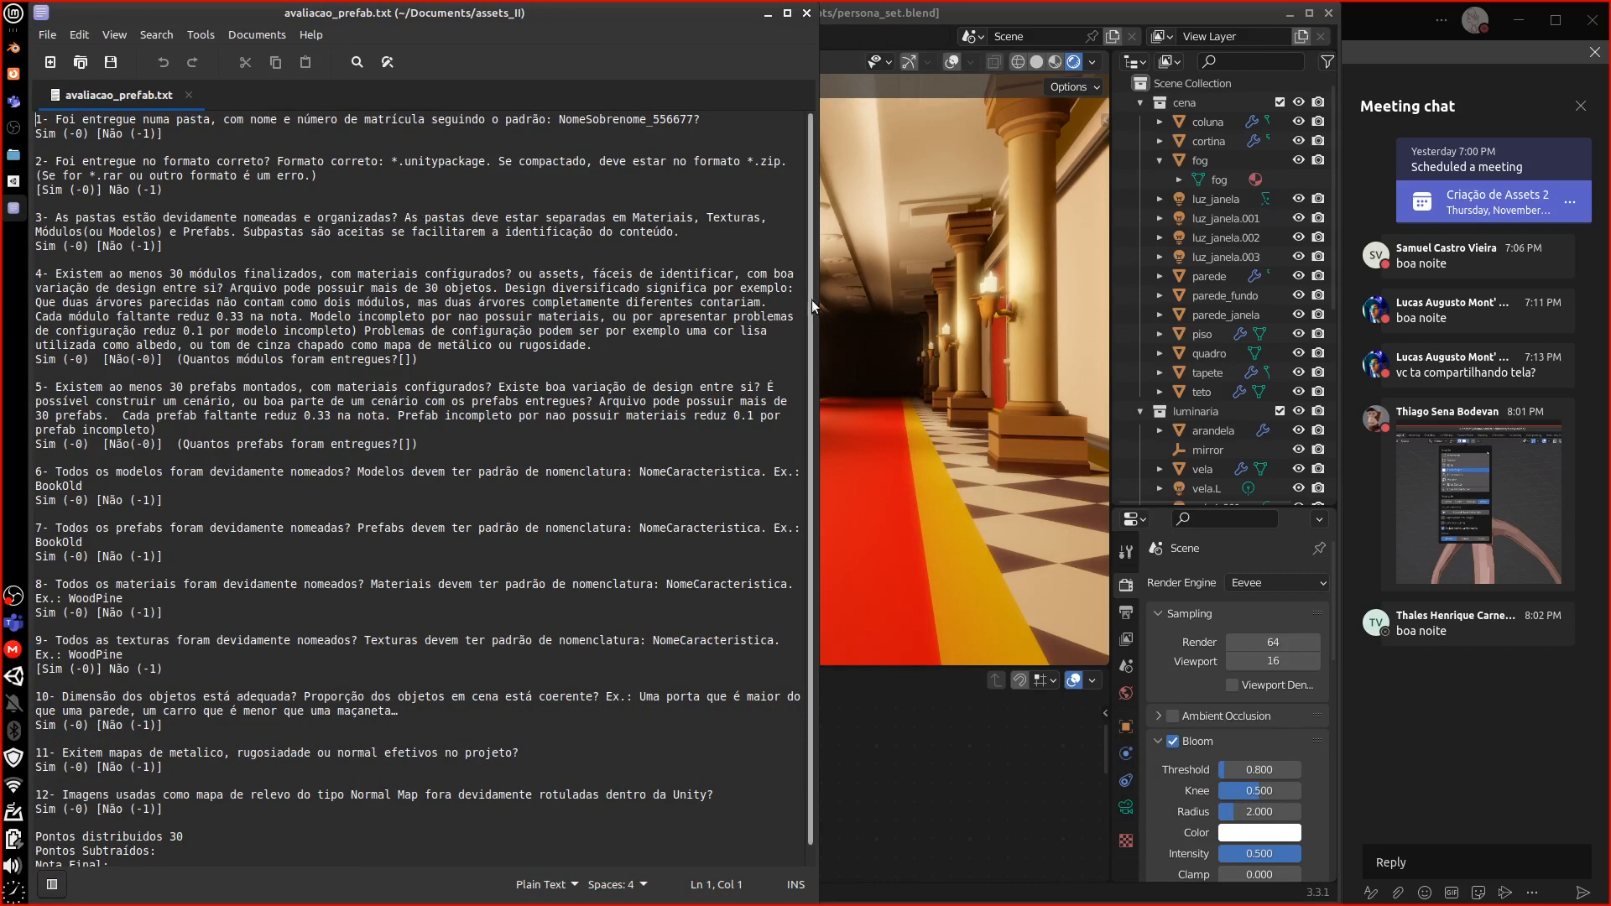
left_click_drag(812, 299, 703, 339)
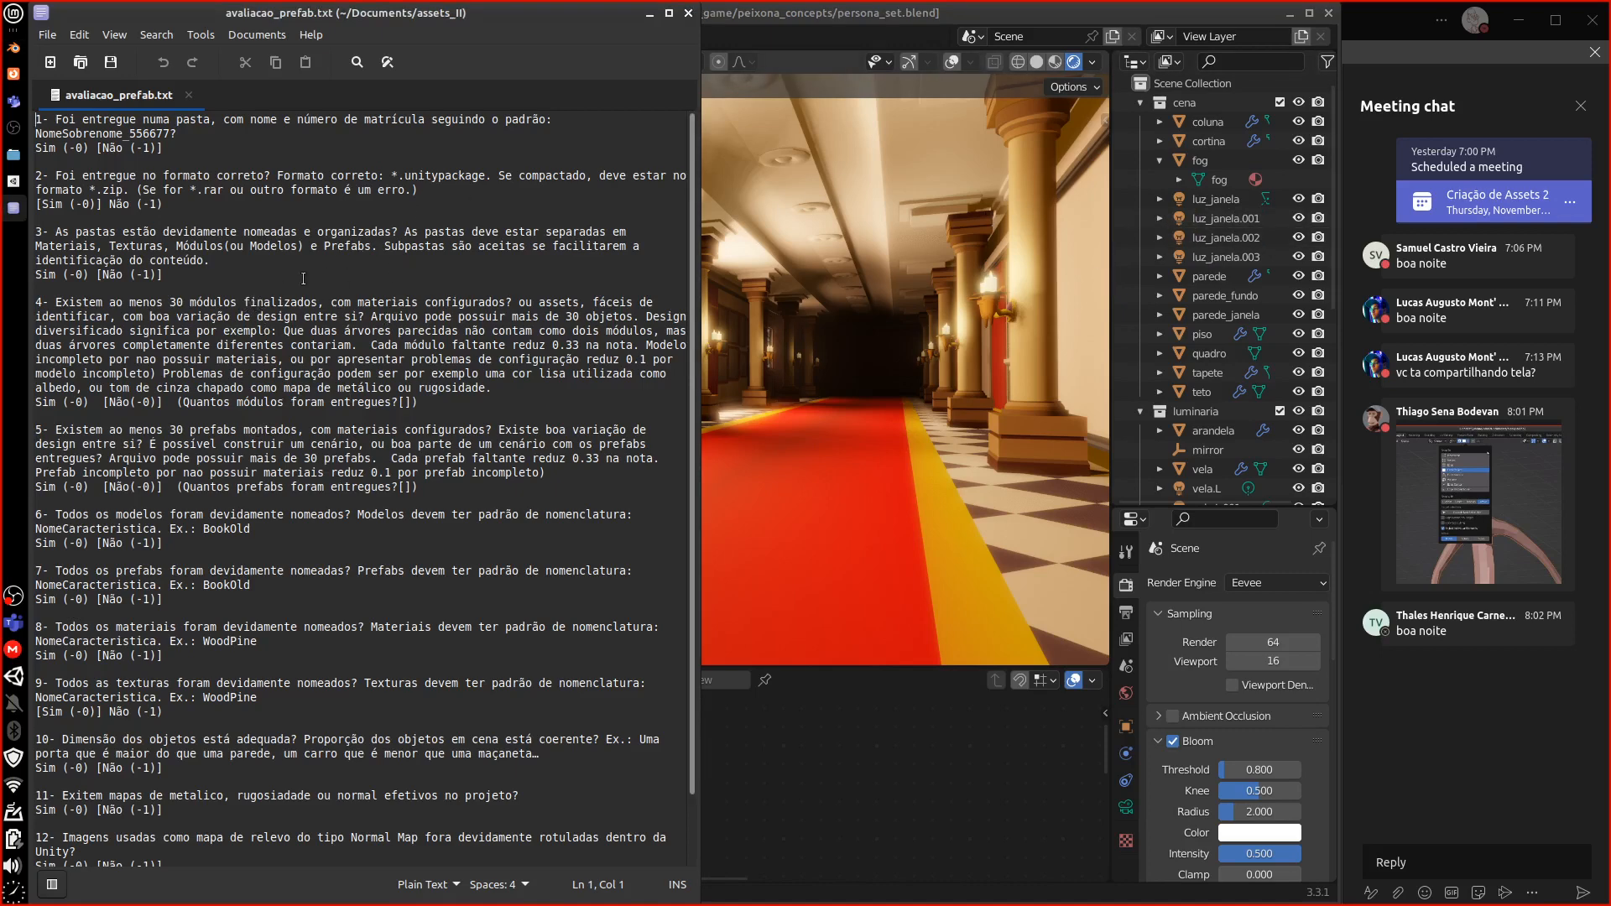
Minimize the notes window and orbit Blender's view toward the hallway window wall
left_click(652, 14)
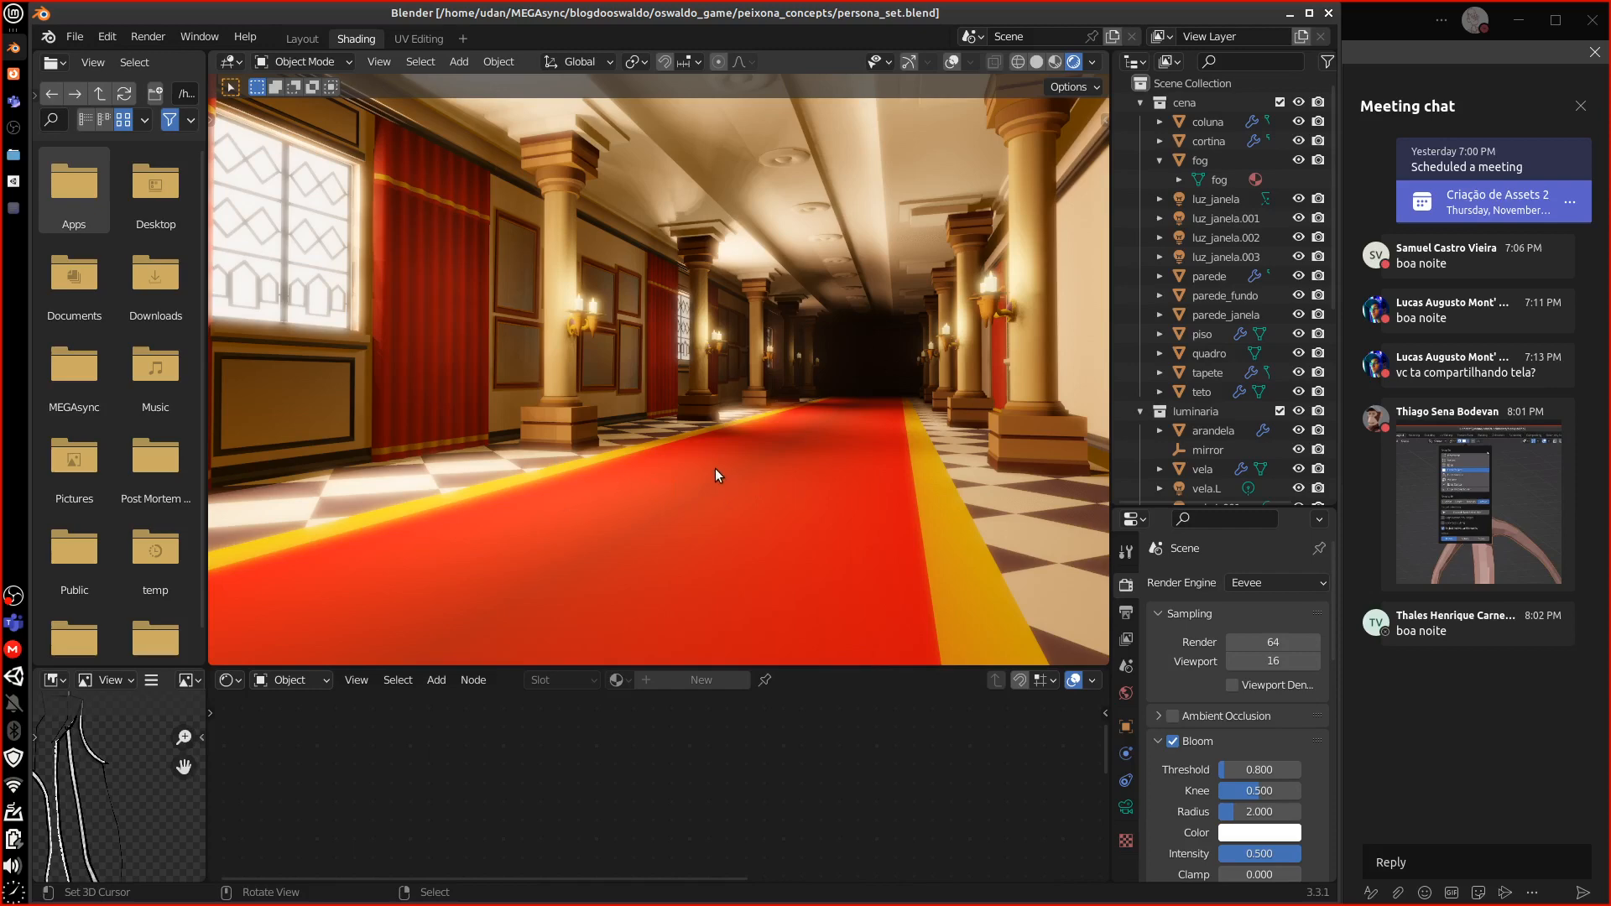
mouse_move(713, 463)
middle_mouse_down()
mouse_move(692, 470)
mouse_move(706, 446)
middle_mouse_up()
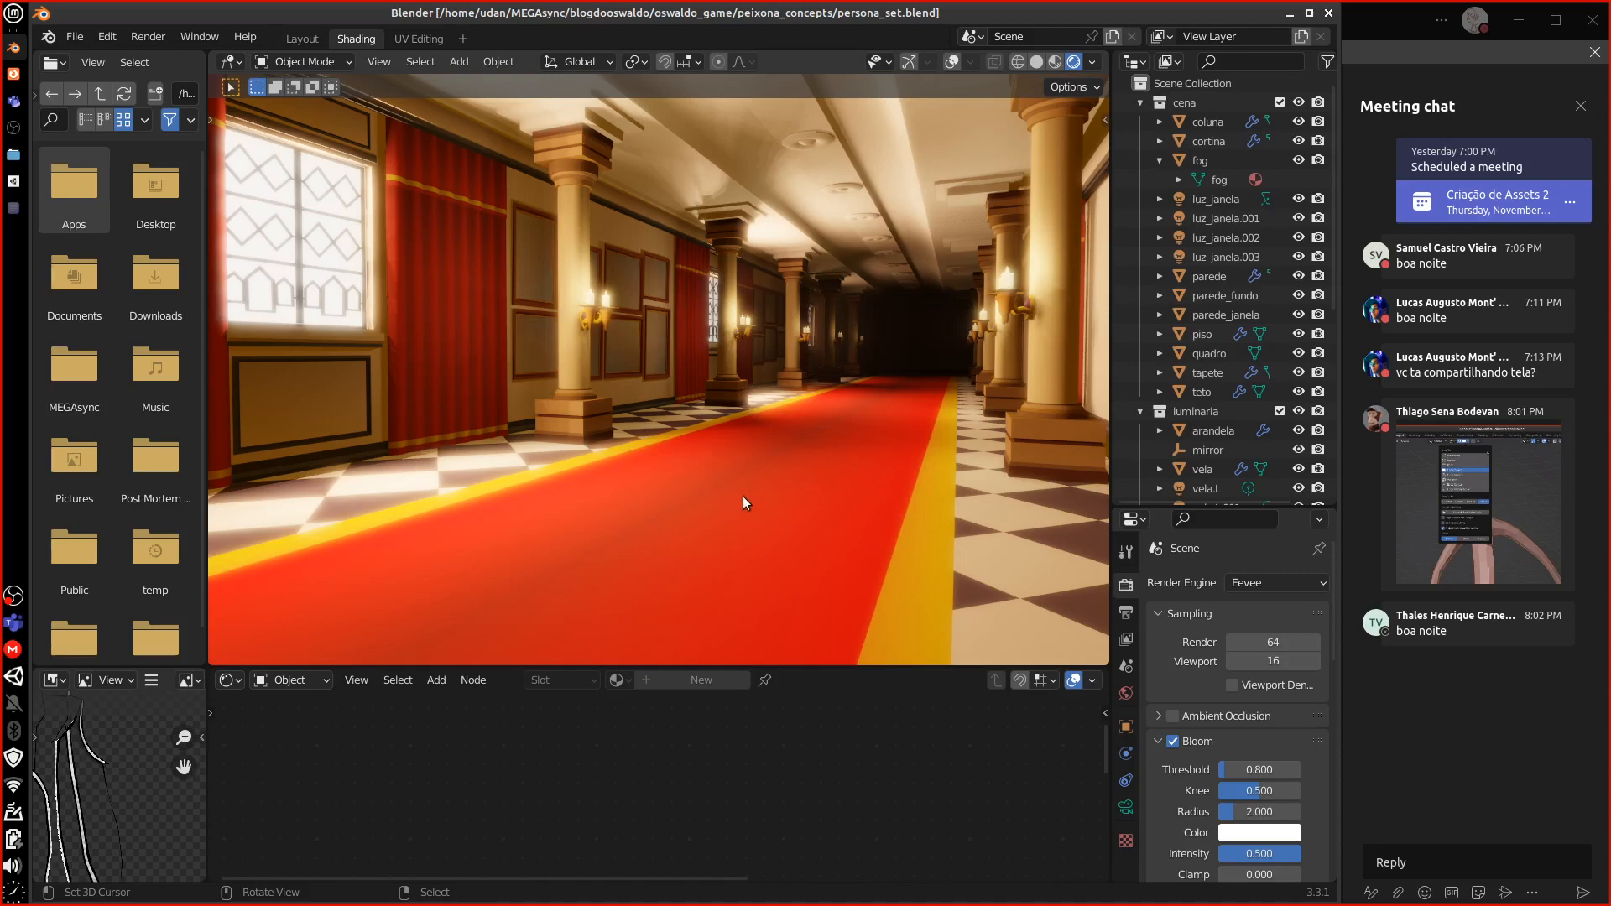
middle_click_drag(662, 463, 527, 412)
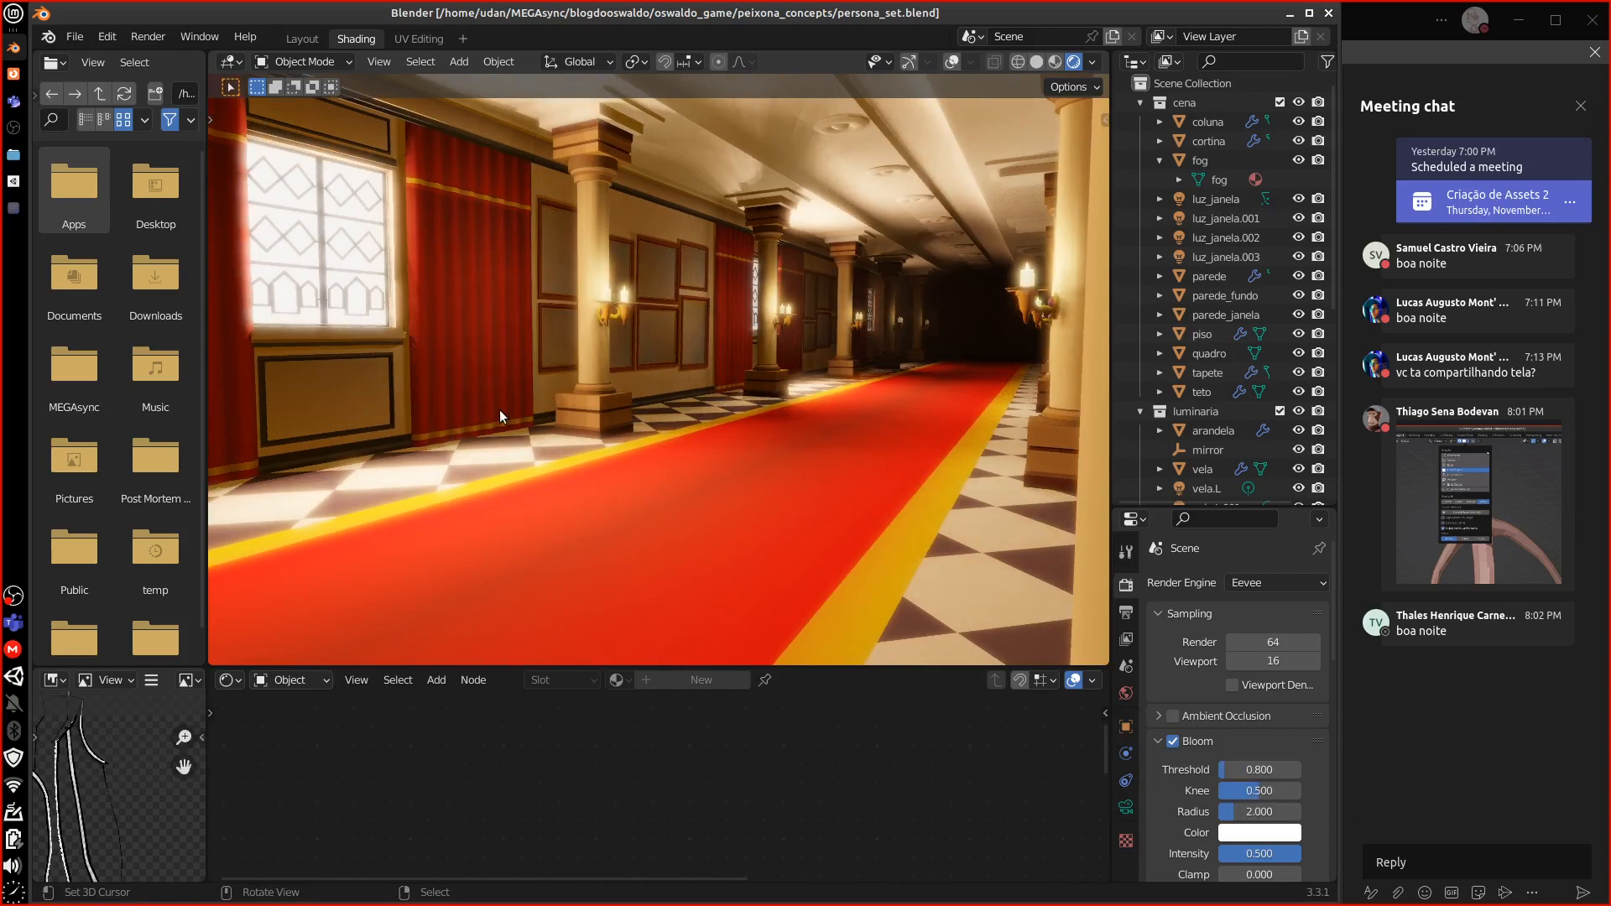
middle_click_drag(706, 464, 643, 441)
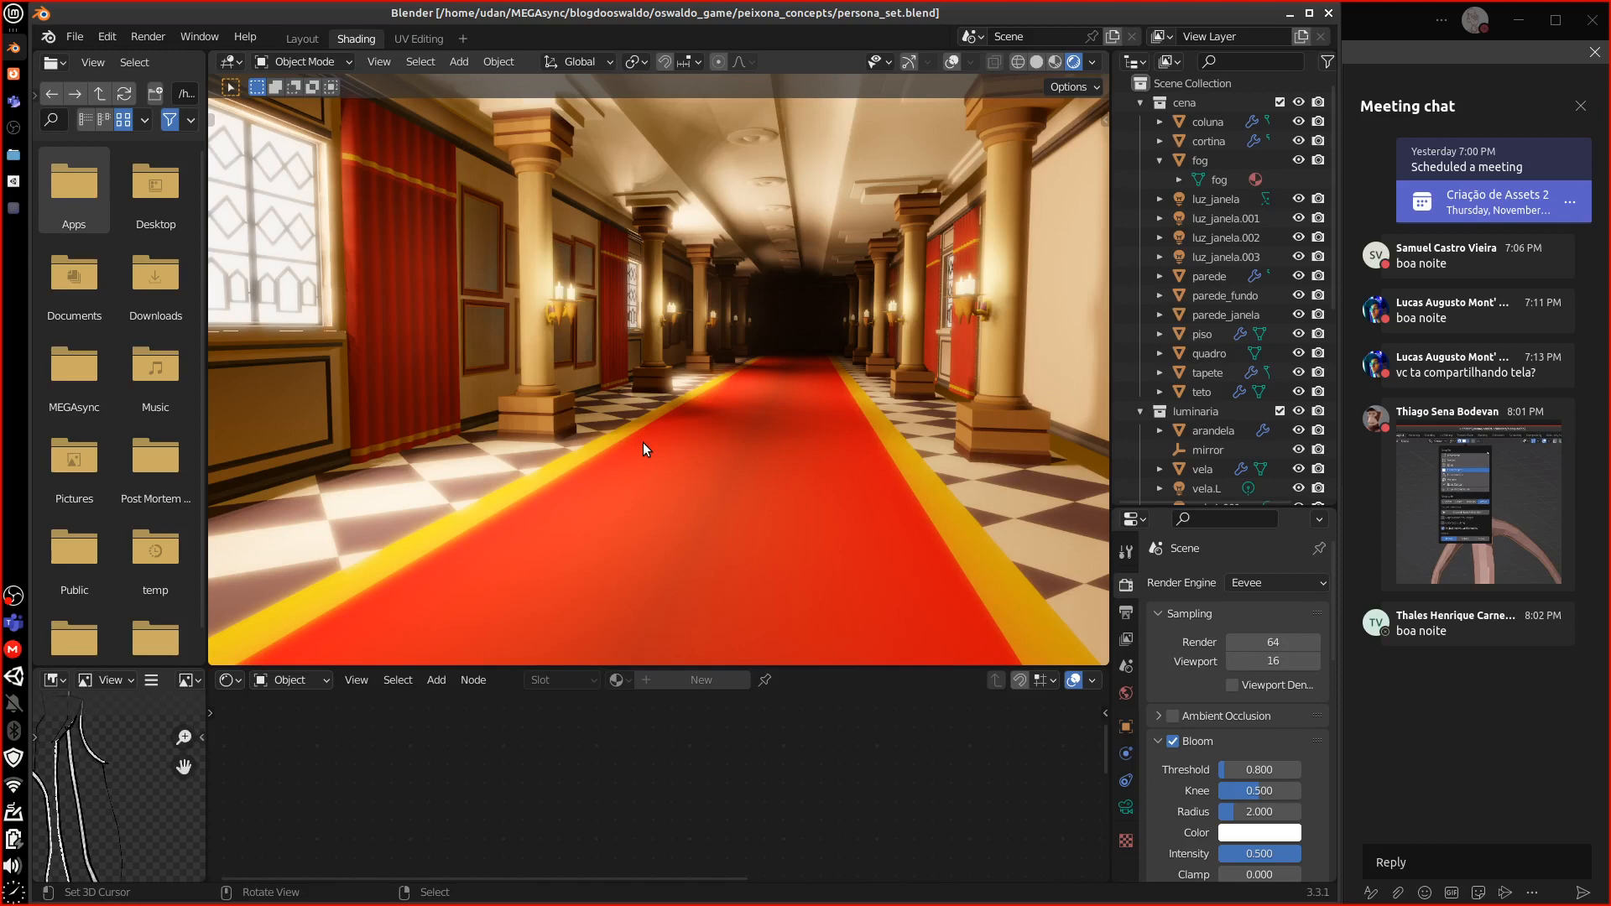
middle_click_drag(643, 442, 718, 437)
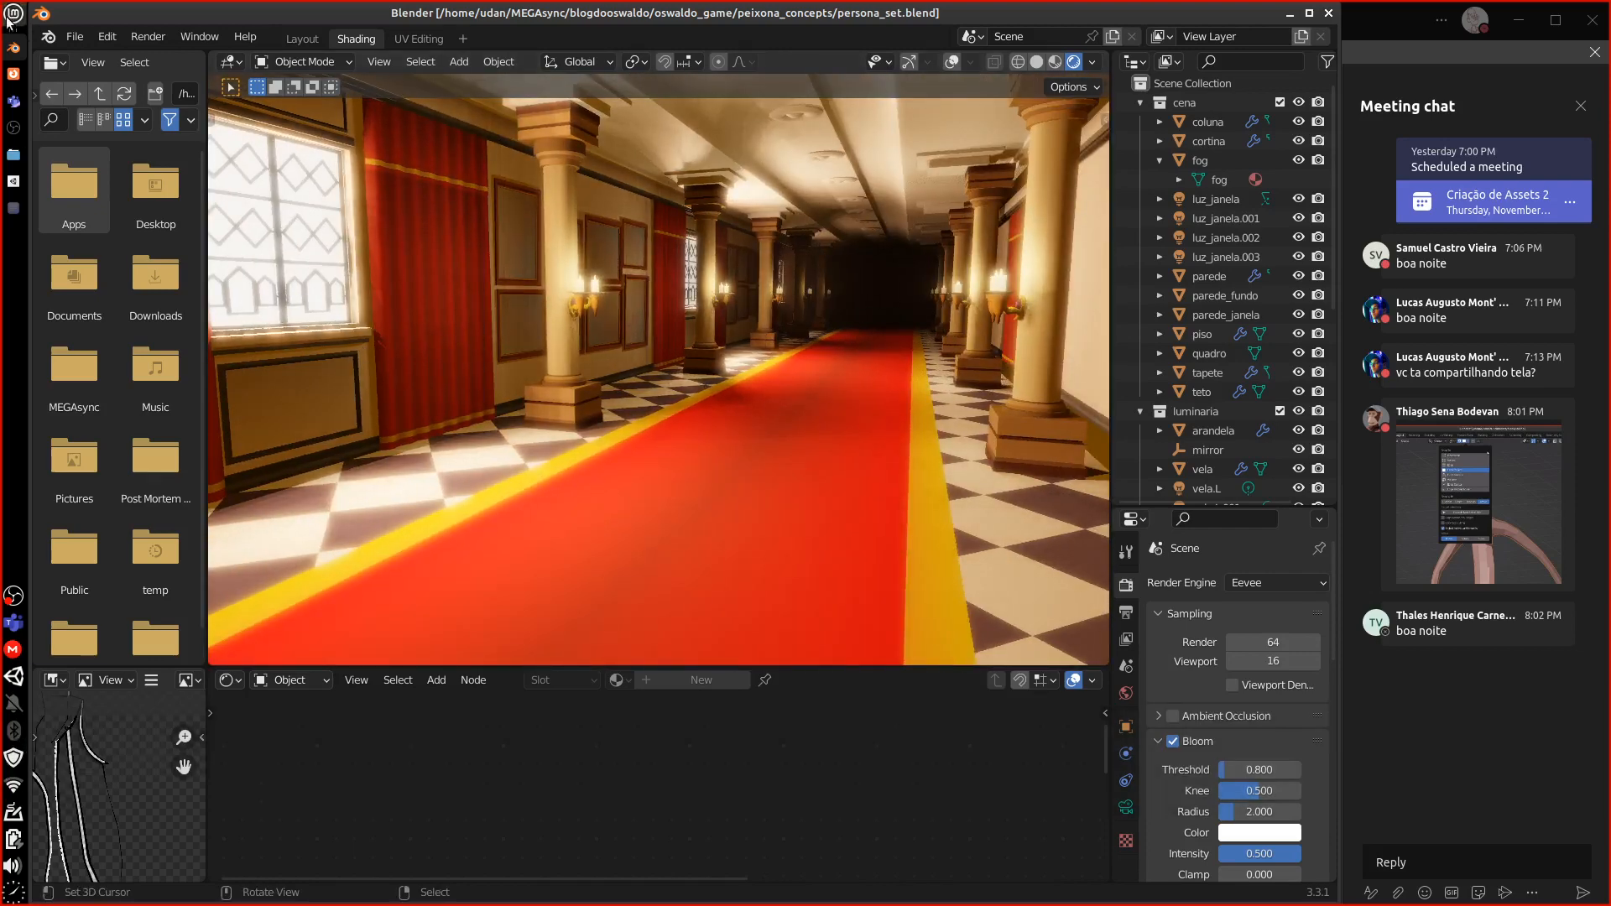
Start Ren'Py from the Games menu and launch the peixona5 project
left_click(11, 18)
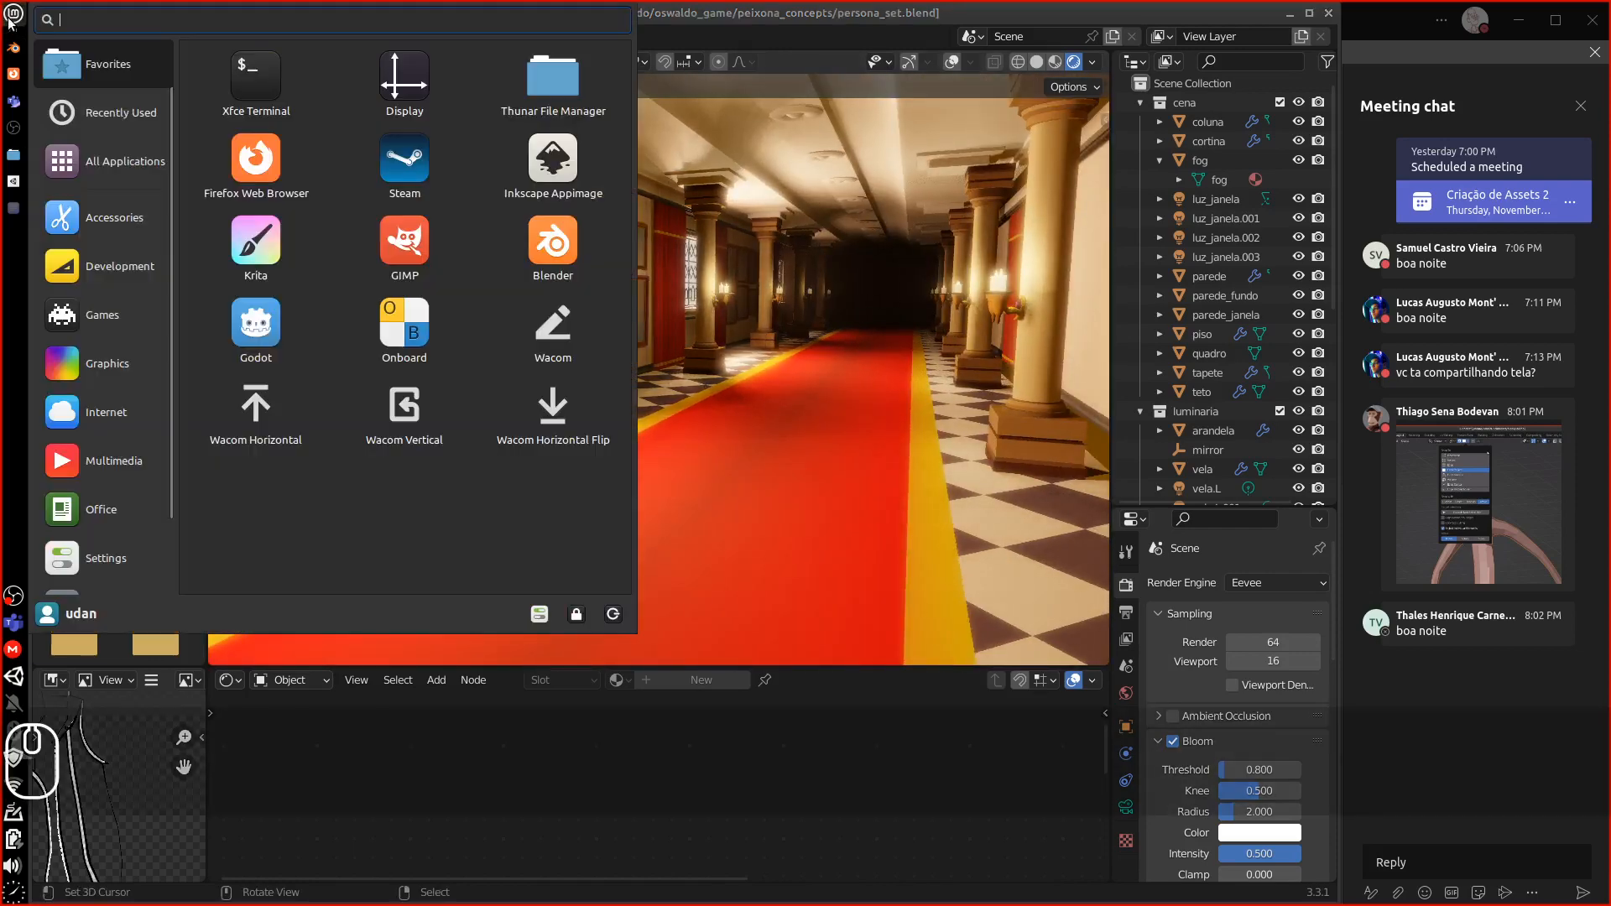
left_click(105, 361)
left_click(111, 334)
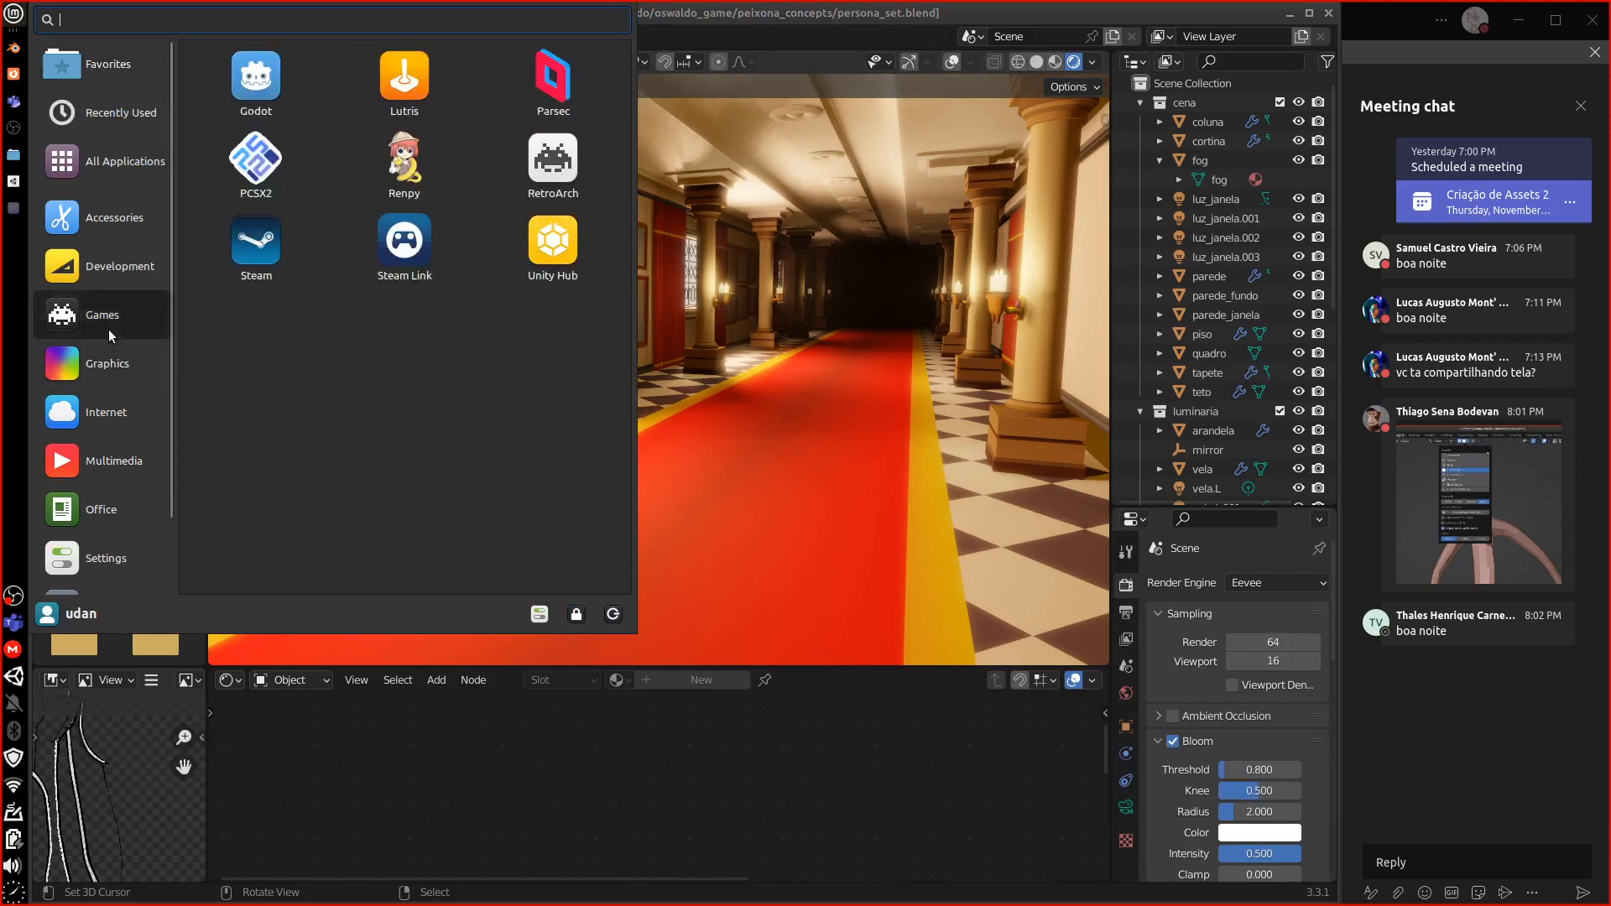
left_click(415, 190)
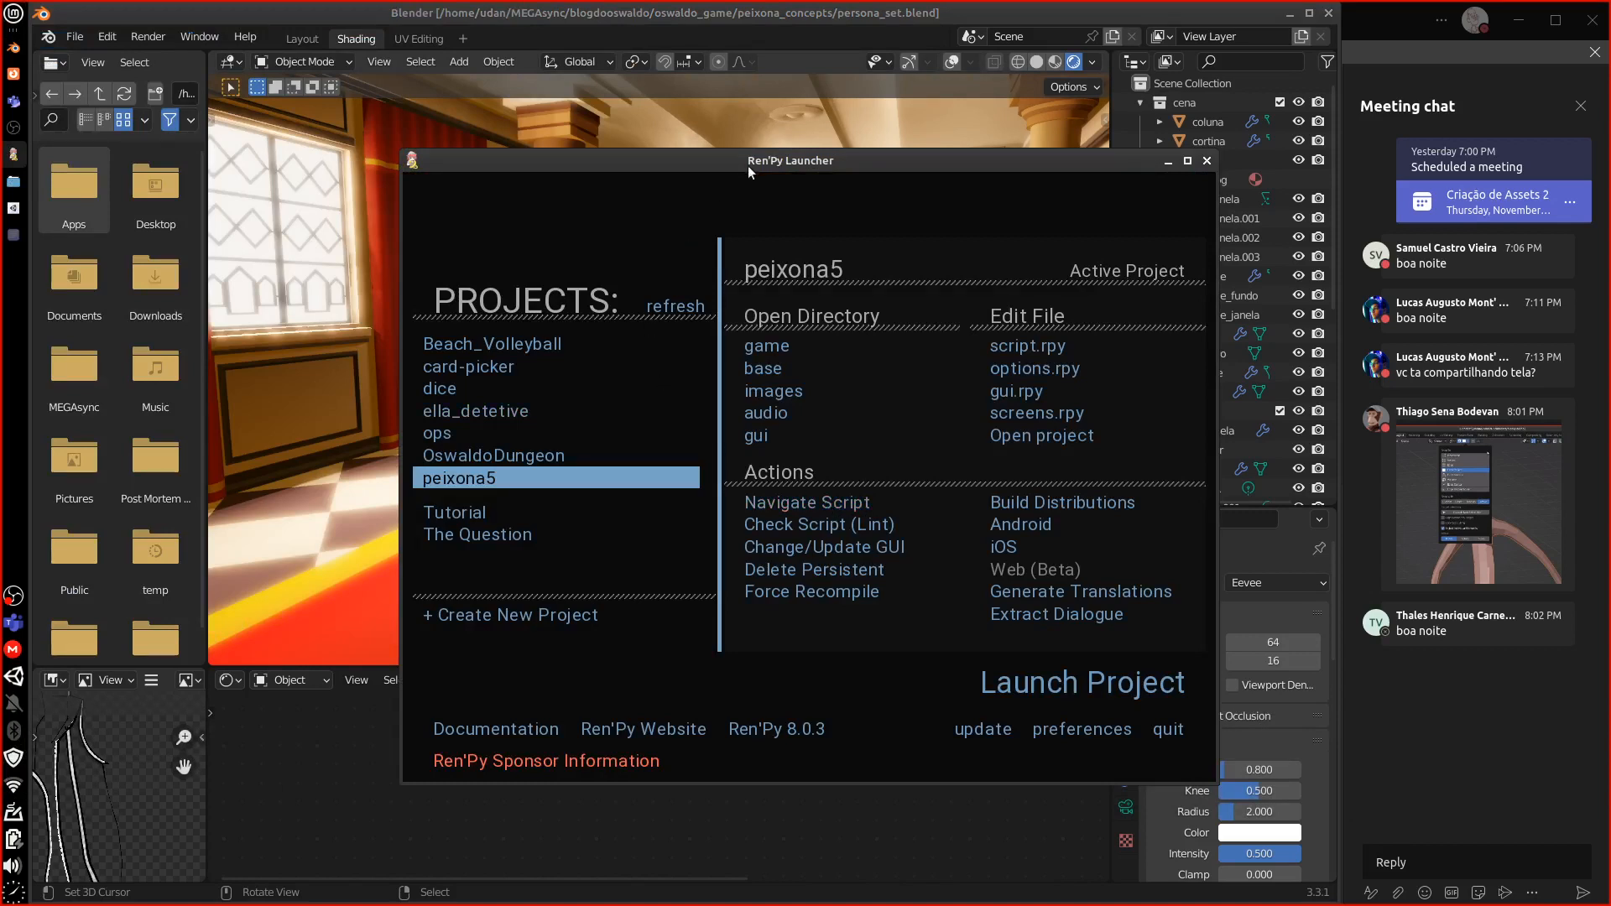
left_click_drag(748, 164, 733, 164)
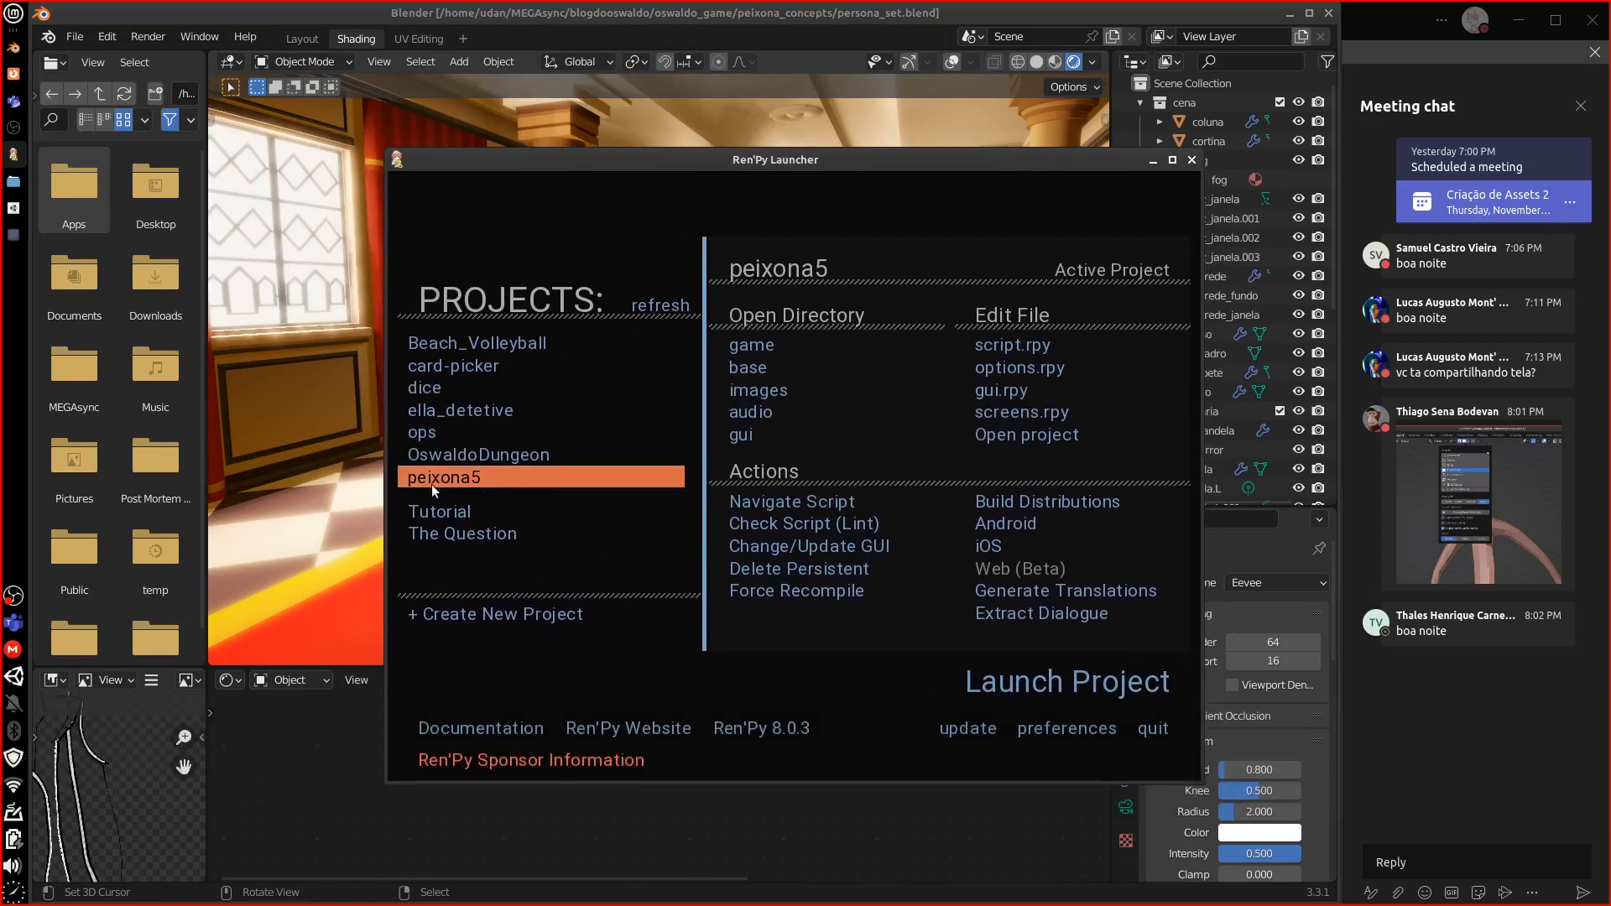
left_click(1041, 684)
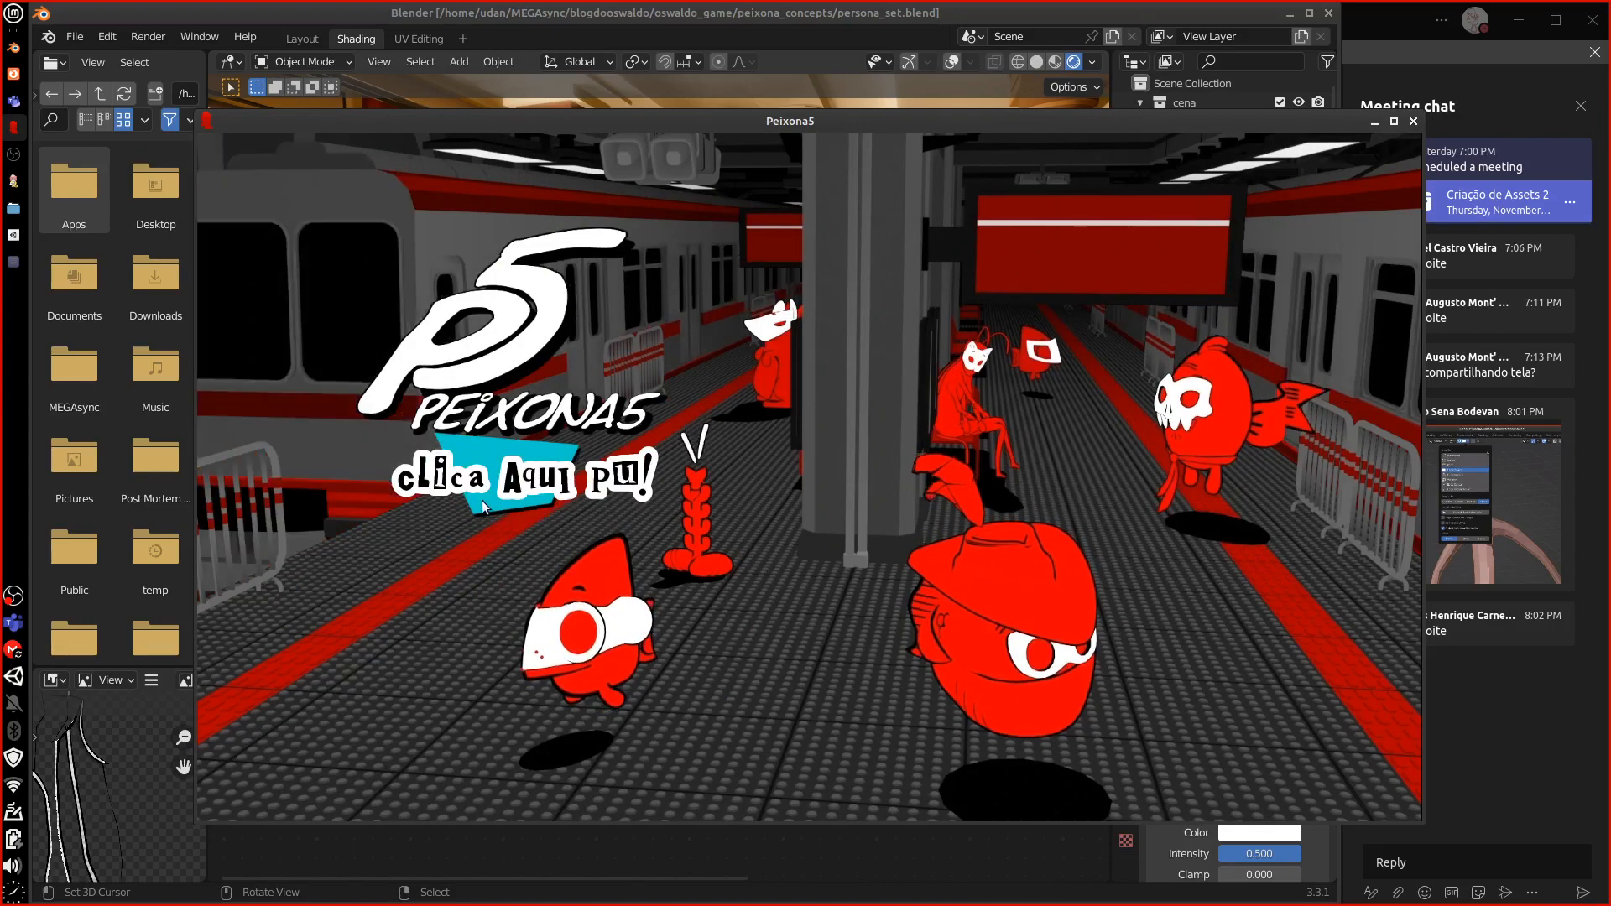
Leave the Peixona5 title screen and choose Novo jogo to begin a new game
left_click(502, 481)
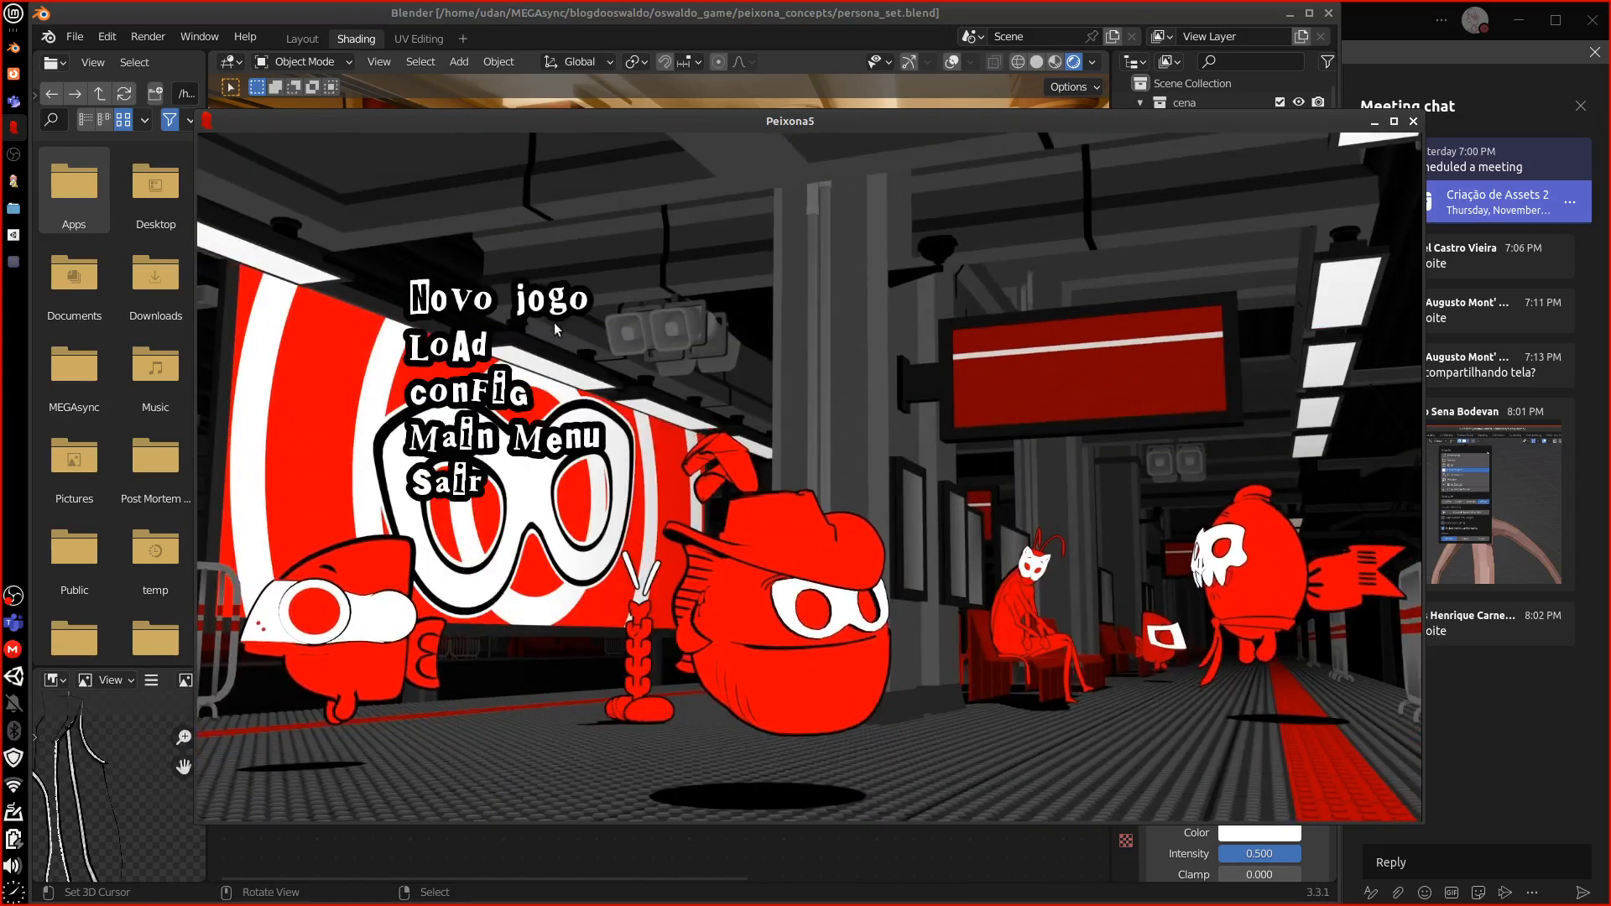
left_click(555, 316)
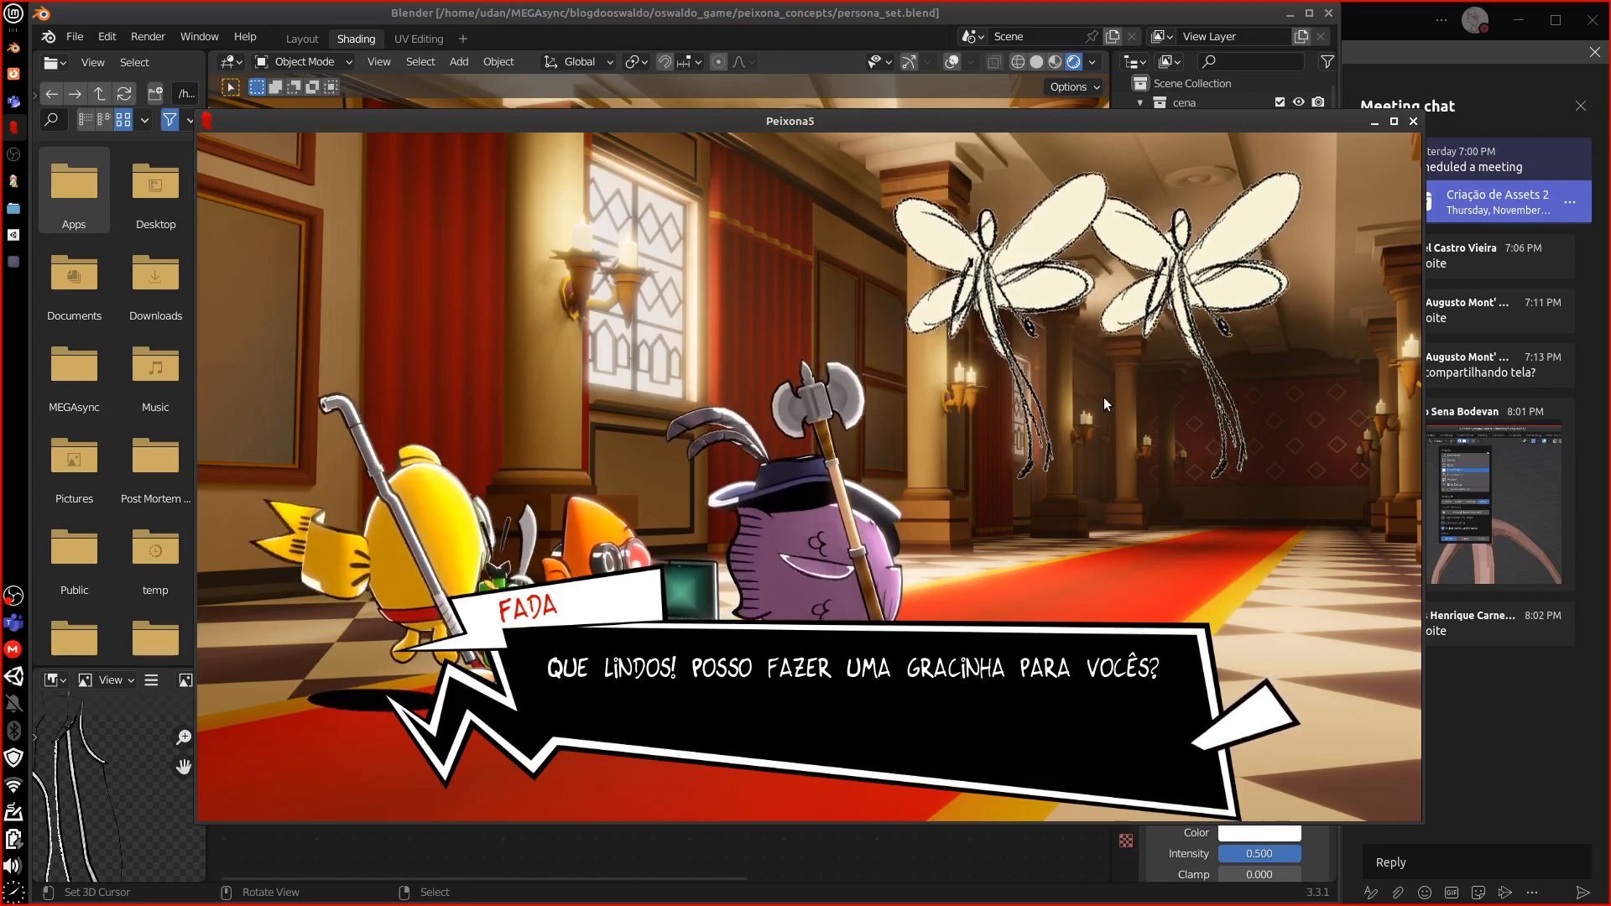
left_click(1414, 123)
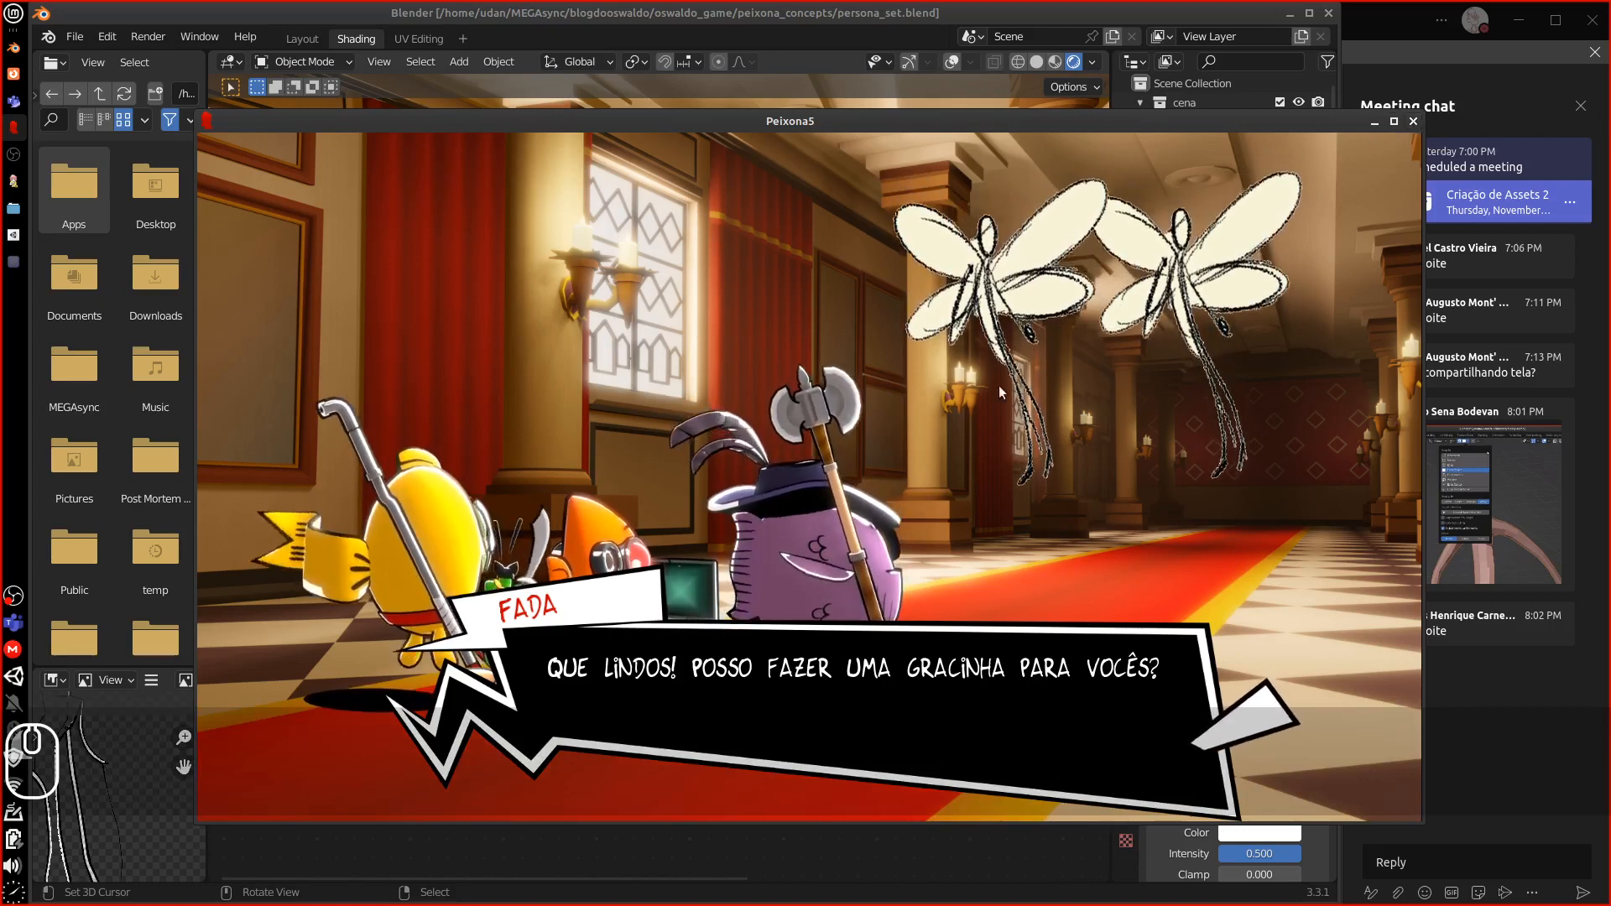
Begin the fairy battle, attacking with ICE, a strike, a shot and ELETRIC
left_click(926, 703)
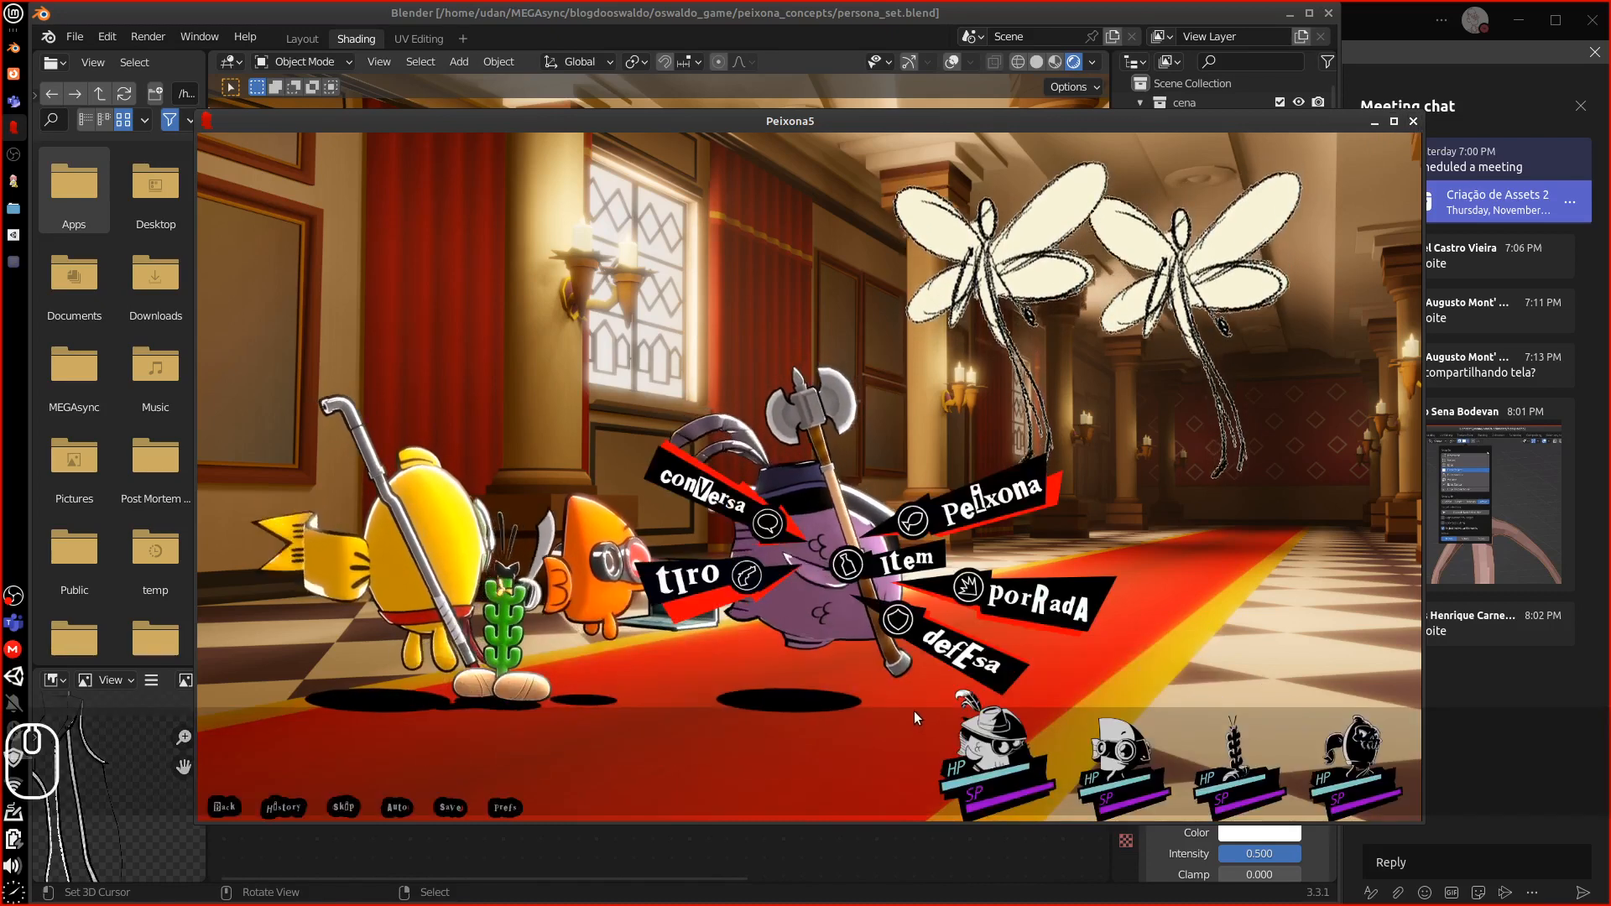
left_click(984, 505)
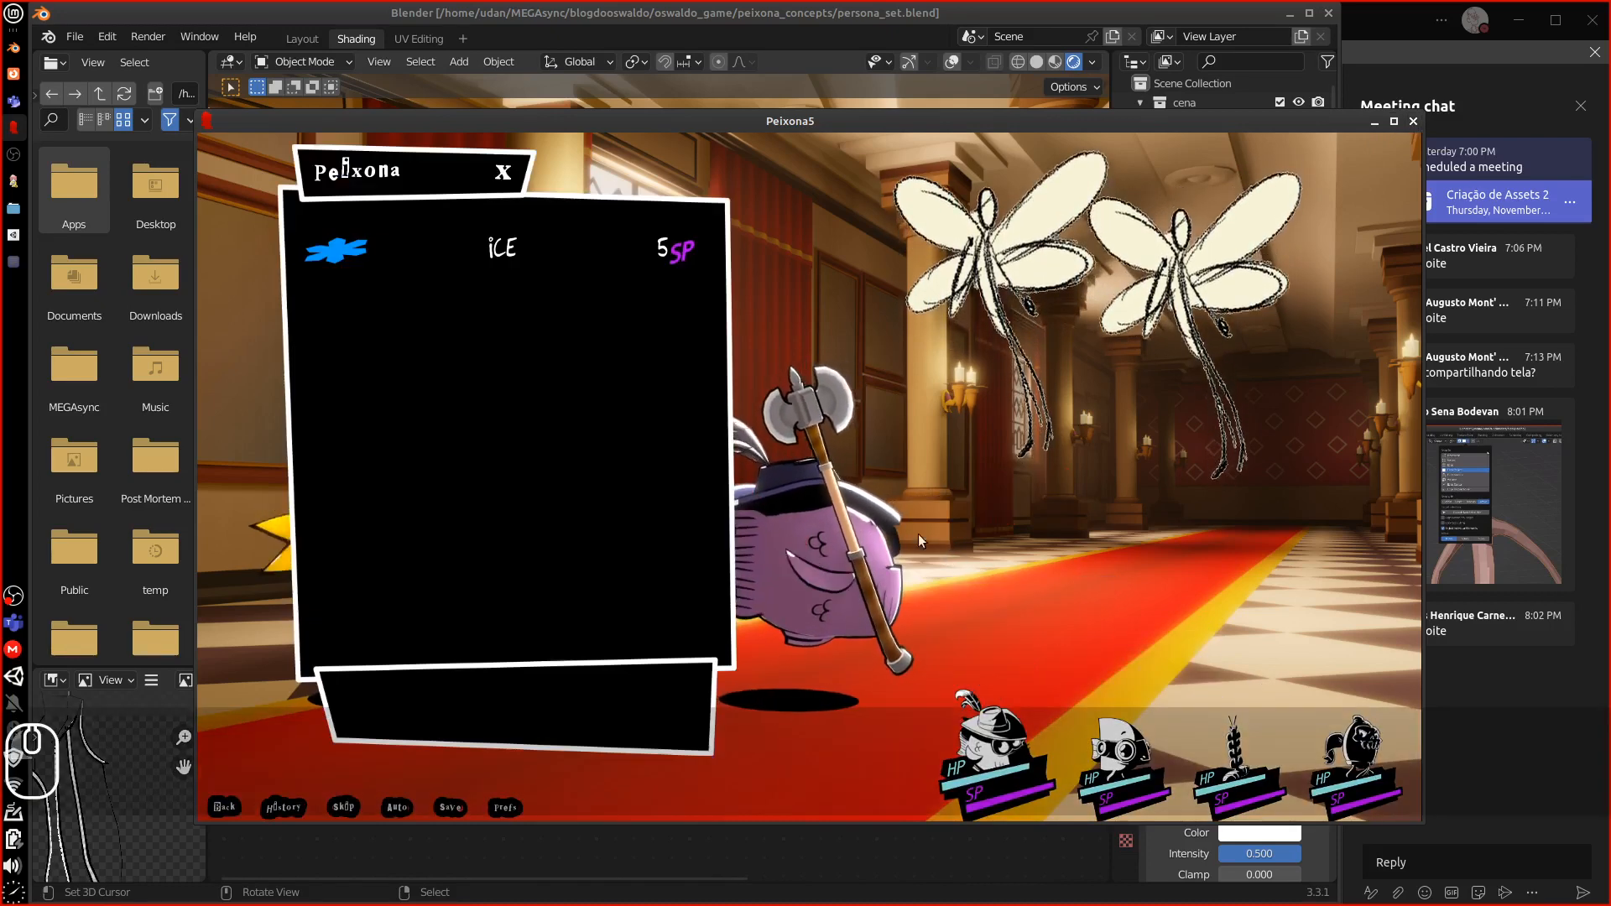
left_click(663, 251)
left_click(1145, 228)
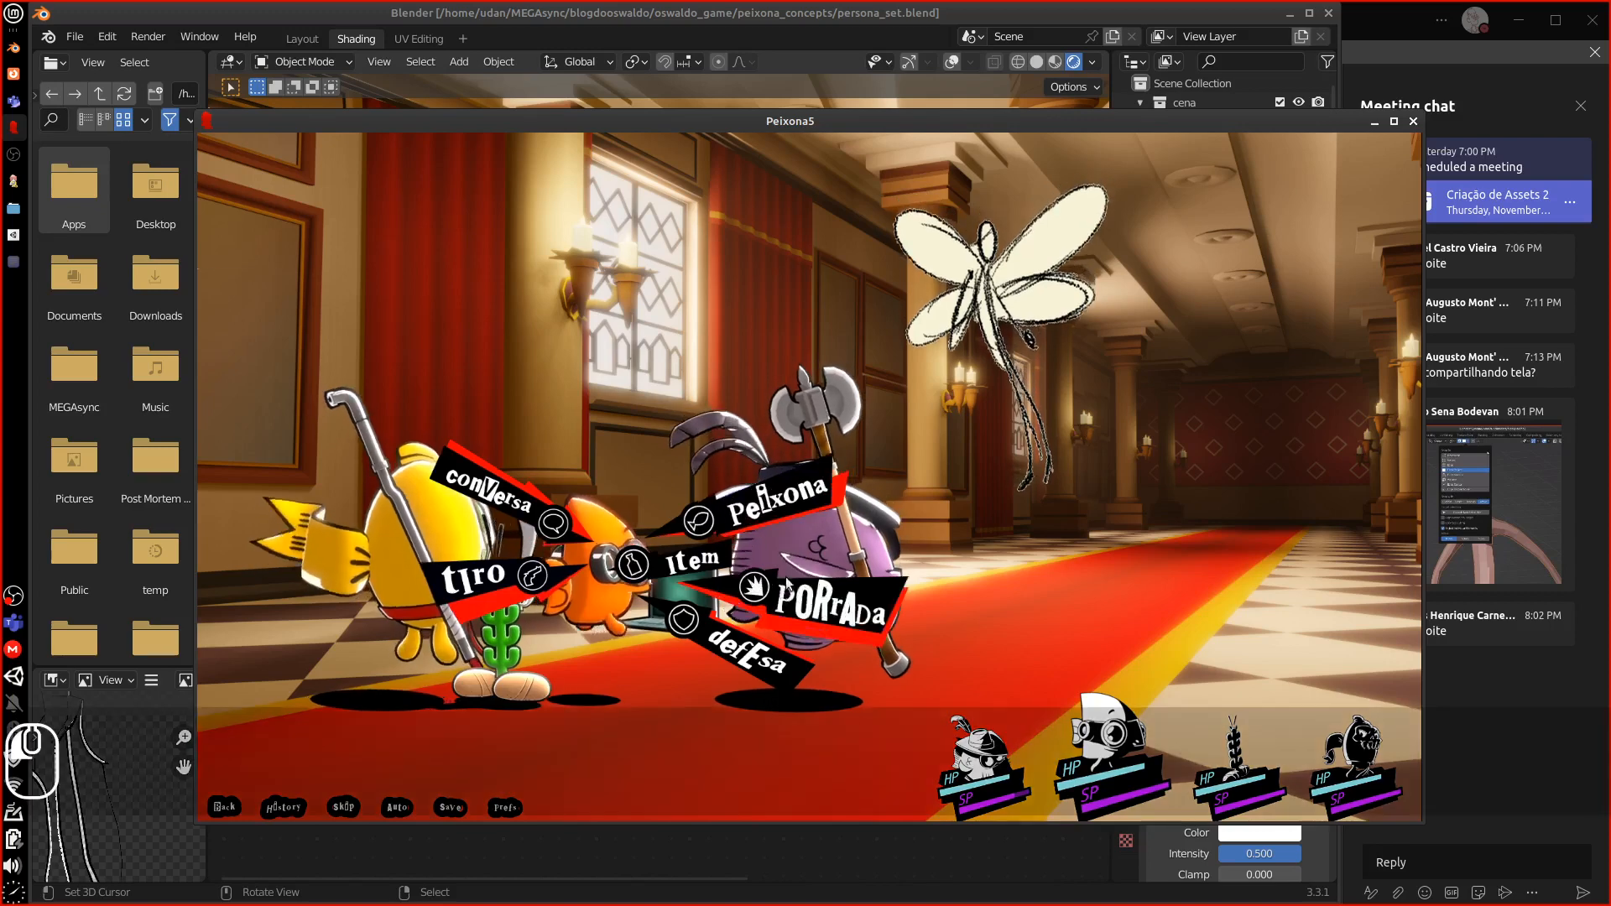
left_click(818, 600)
left_click(985, 468)
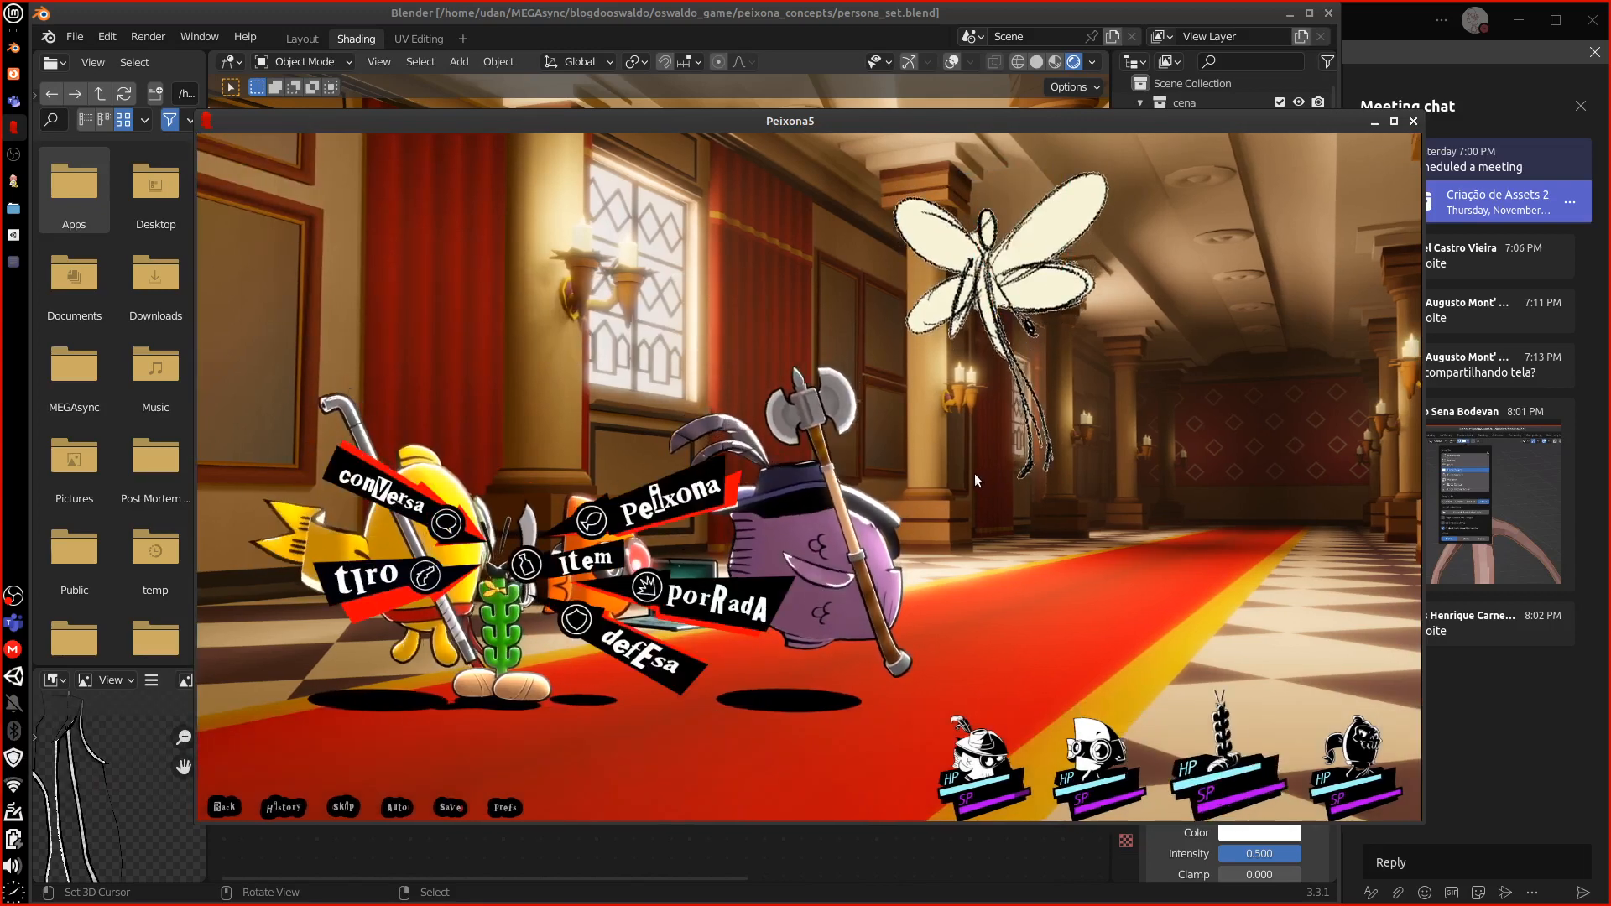
left_click(409, 597)
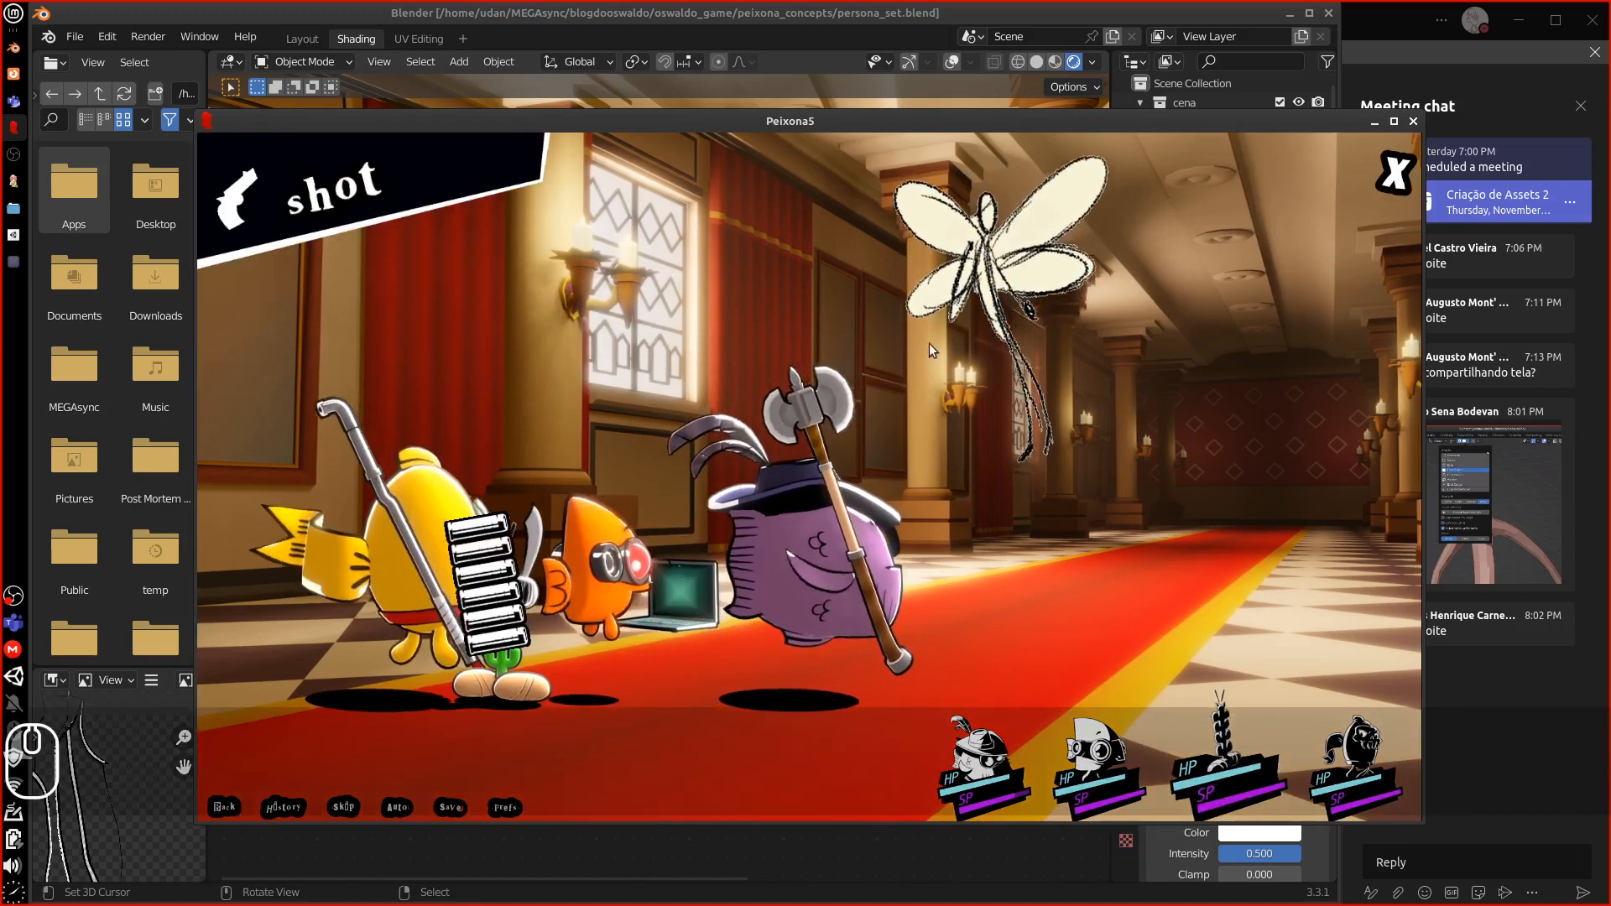
left_click(983, 397)
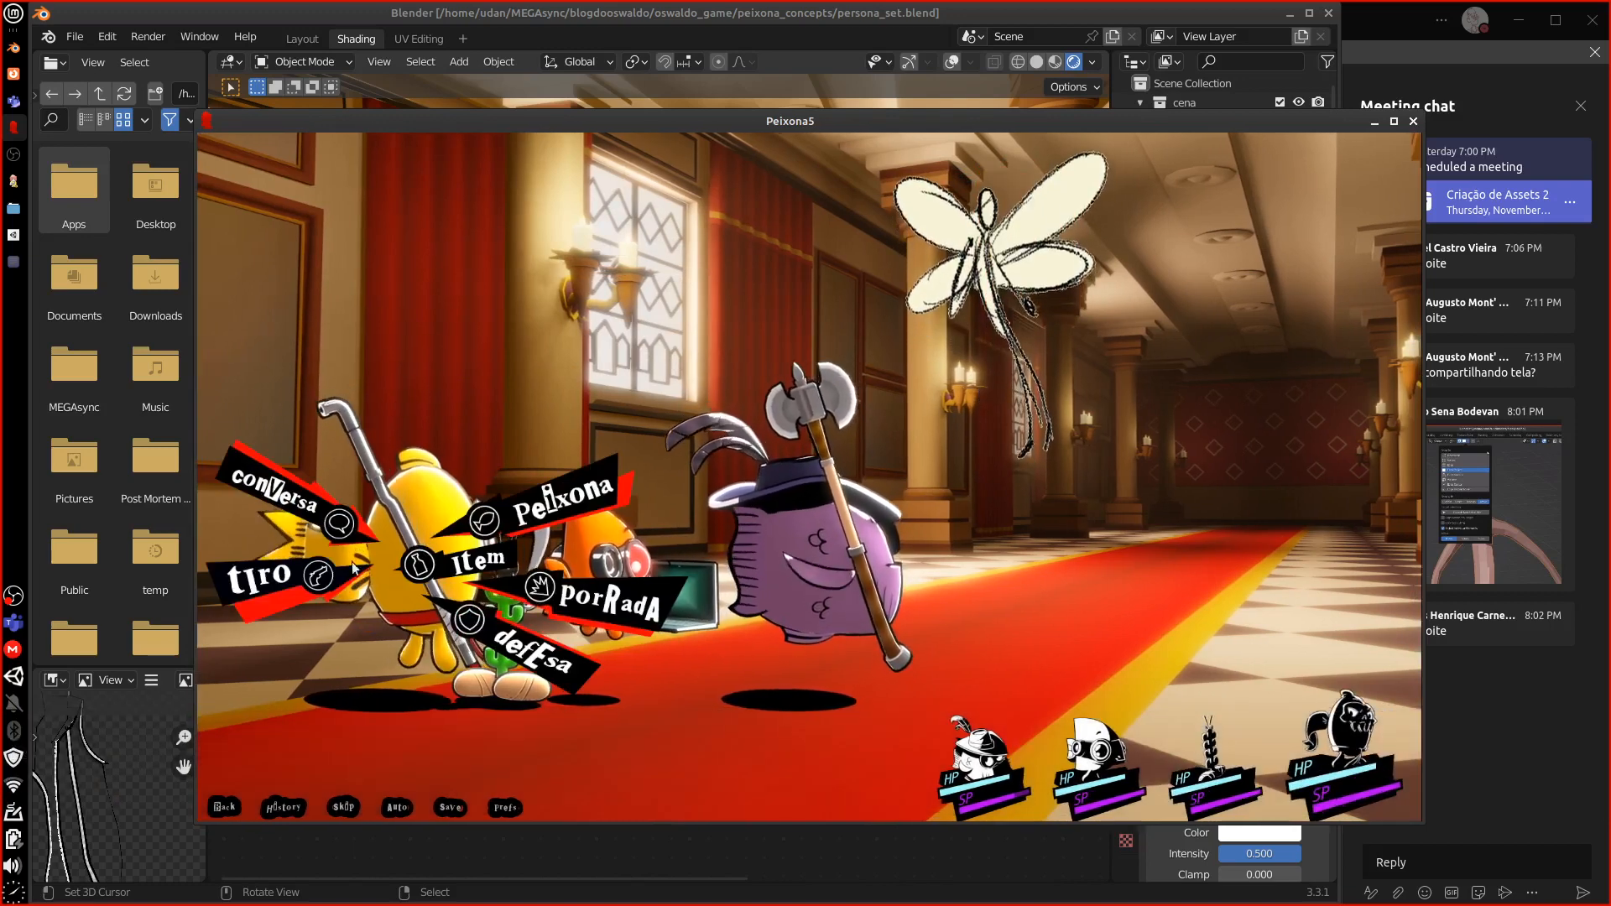
left_click(562, 499)
left_click(481, 246)
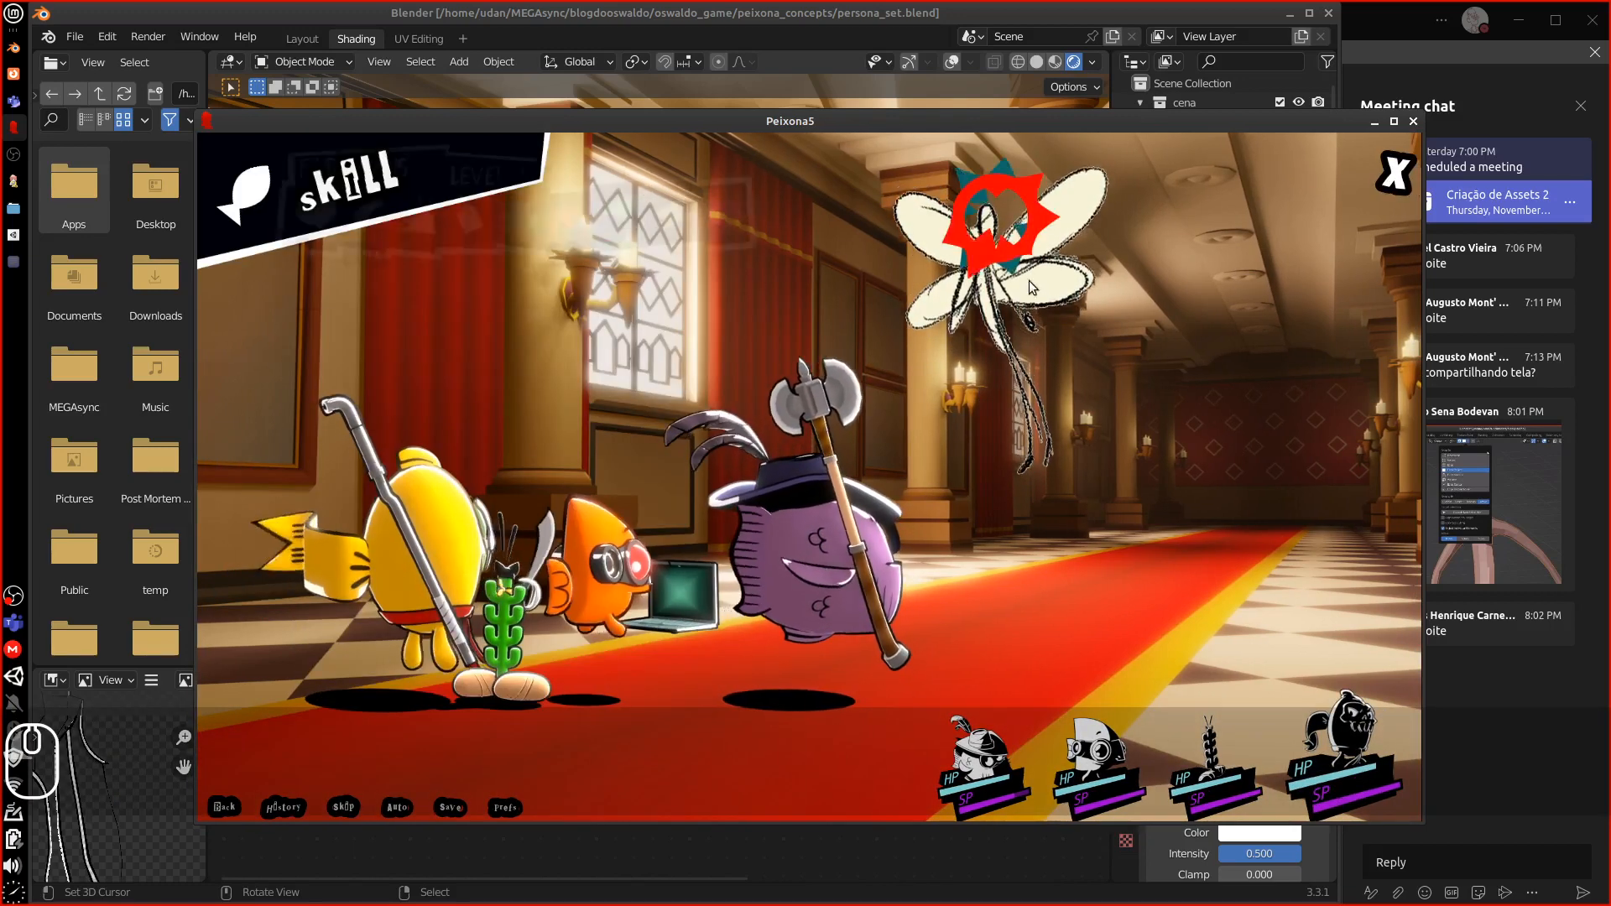
left_click(988, 361)
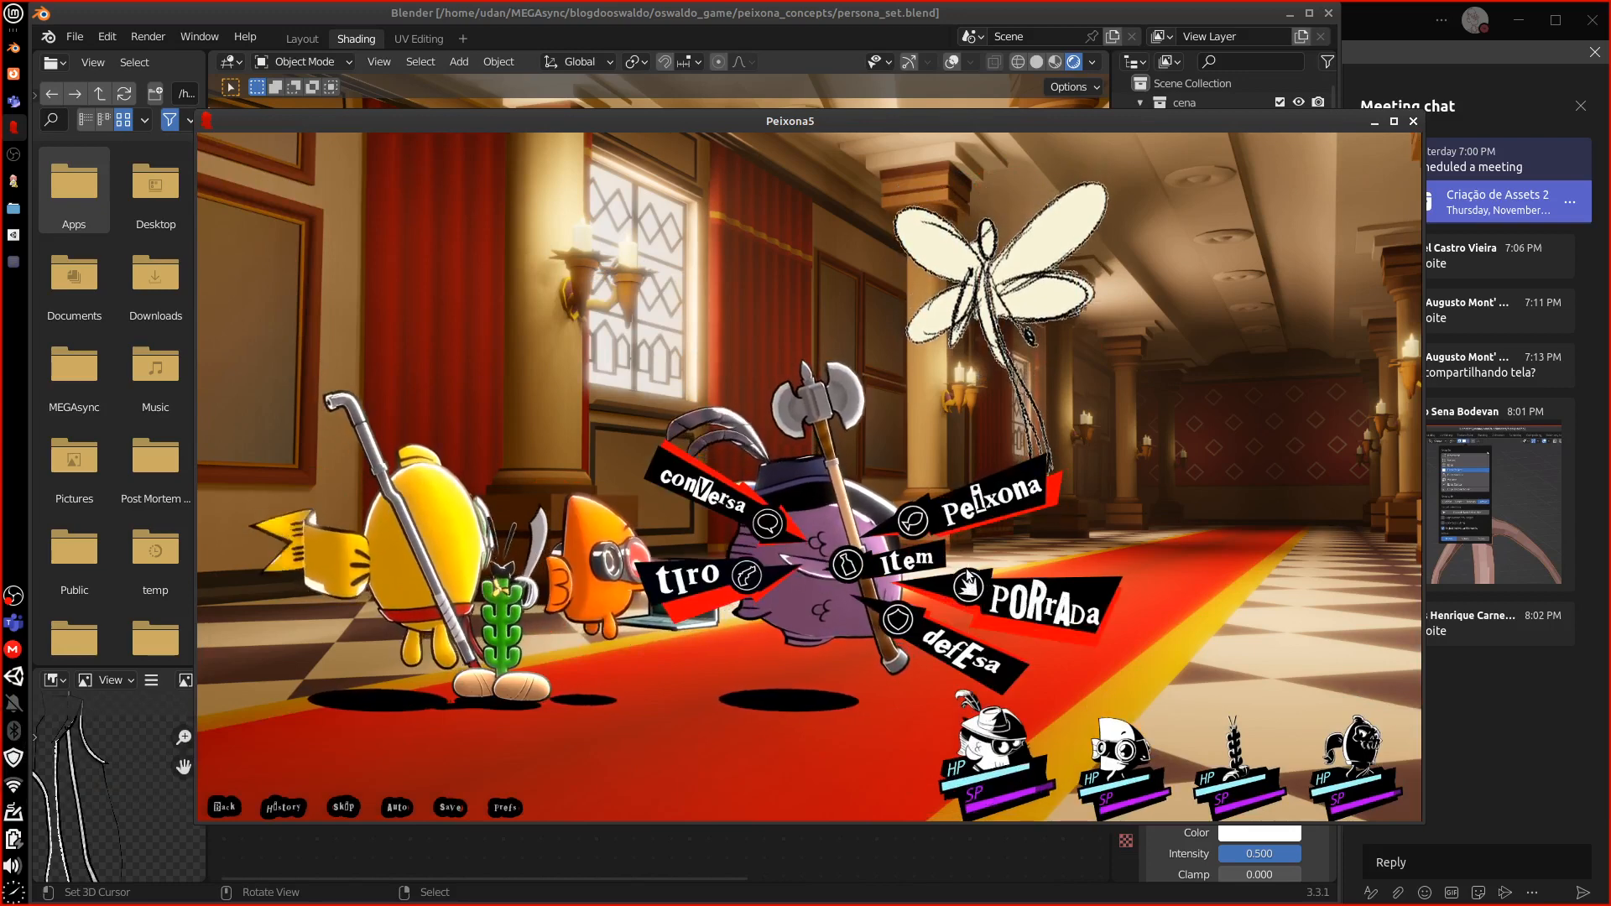
Finish the fairy with ICE, a party heal, WIND and strike attacks
left_click(985, 524)
left_click(652, 250)
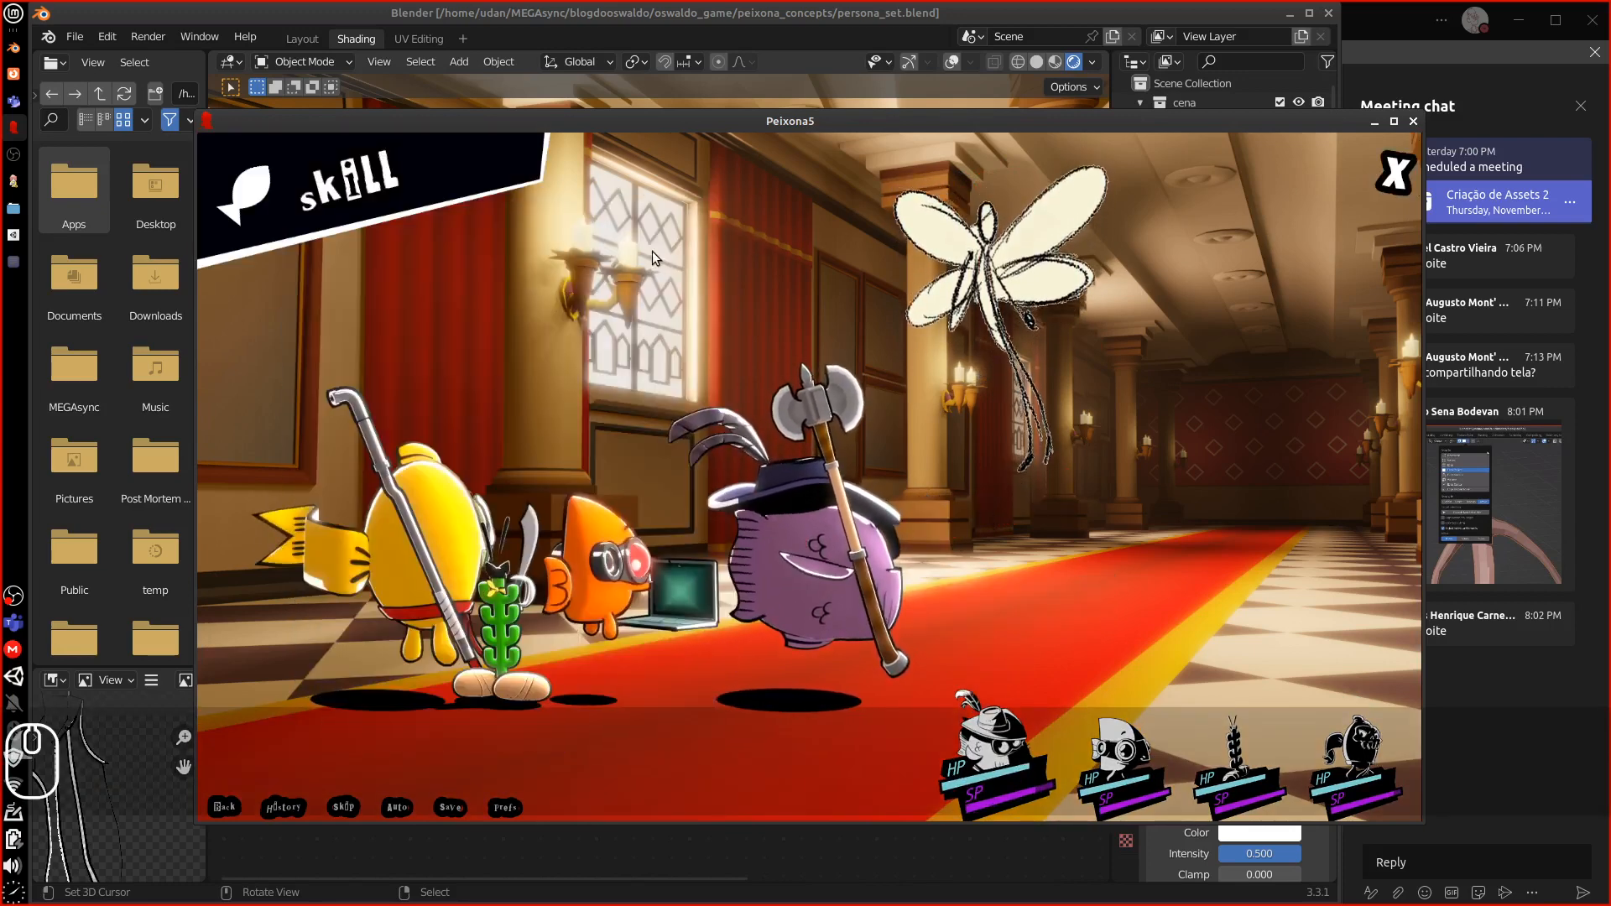
left_click(989, 335)
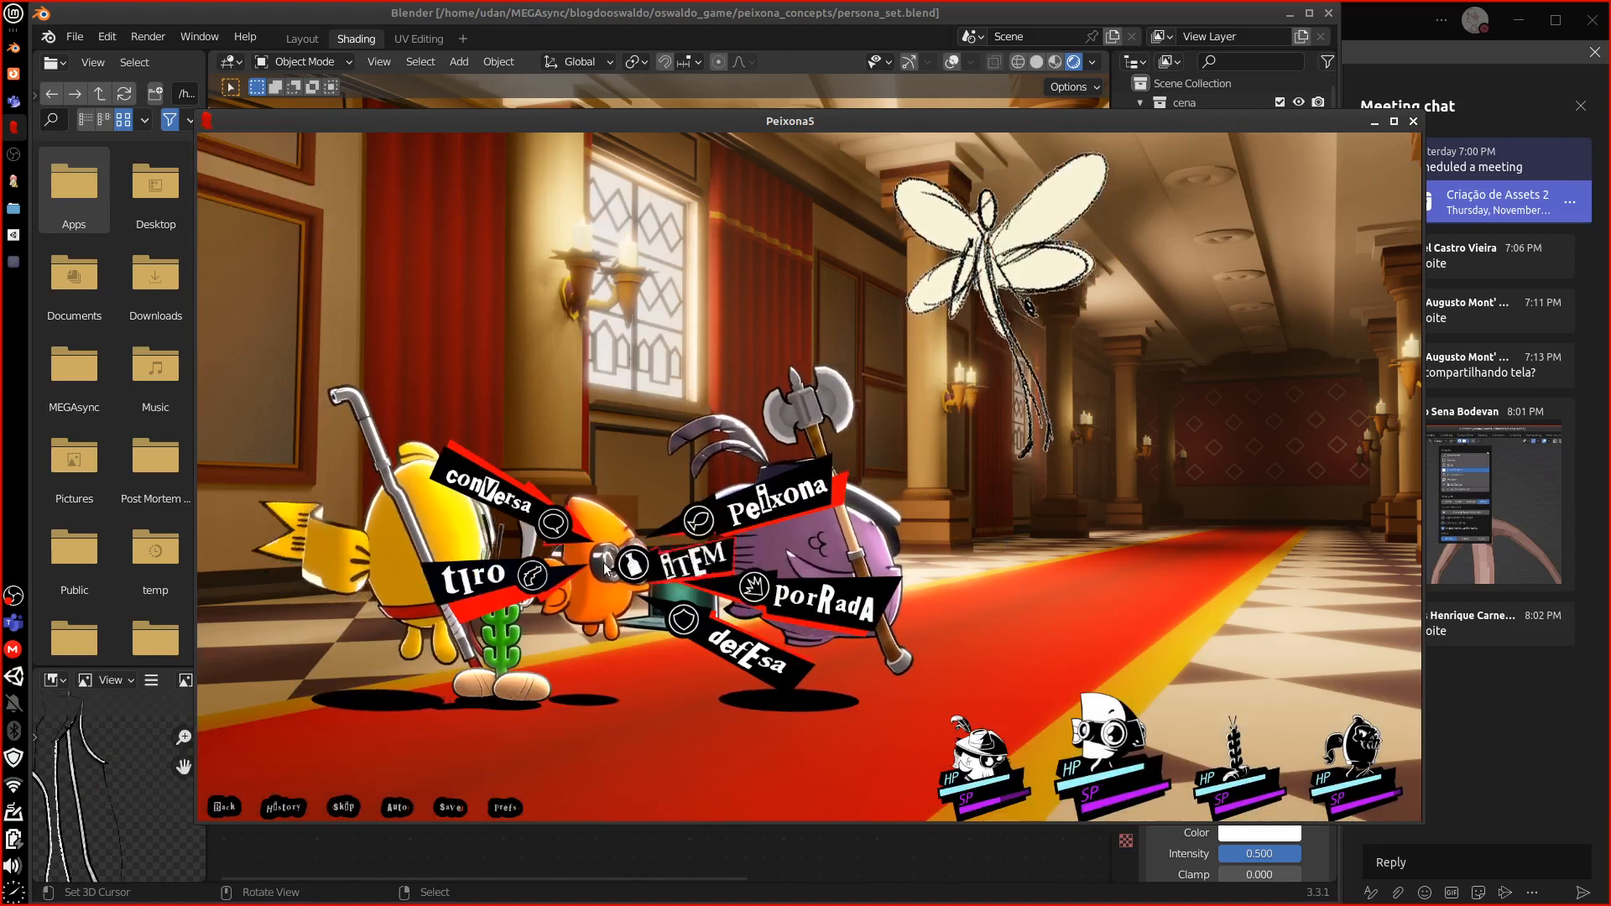
left_click(777, 502)
left_click(424, 250)
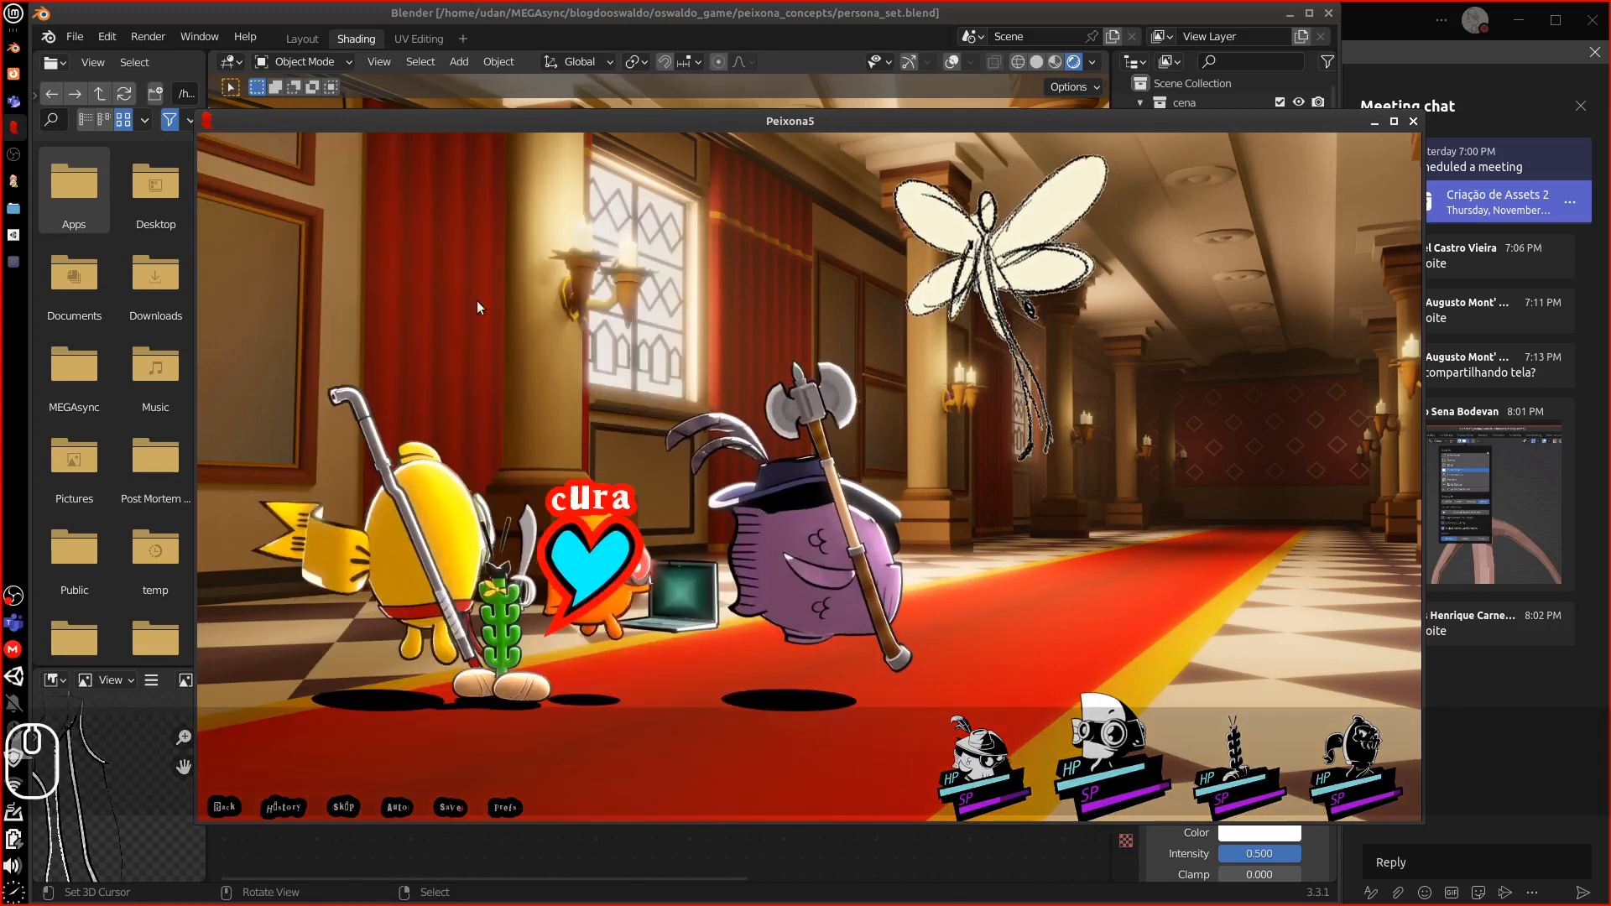
left_click(635, 516)
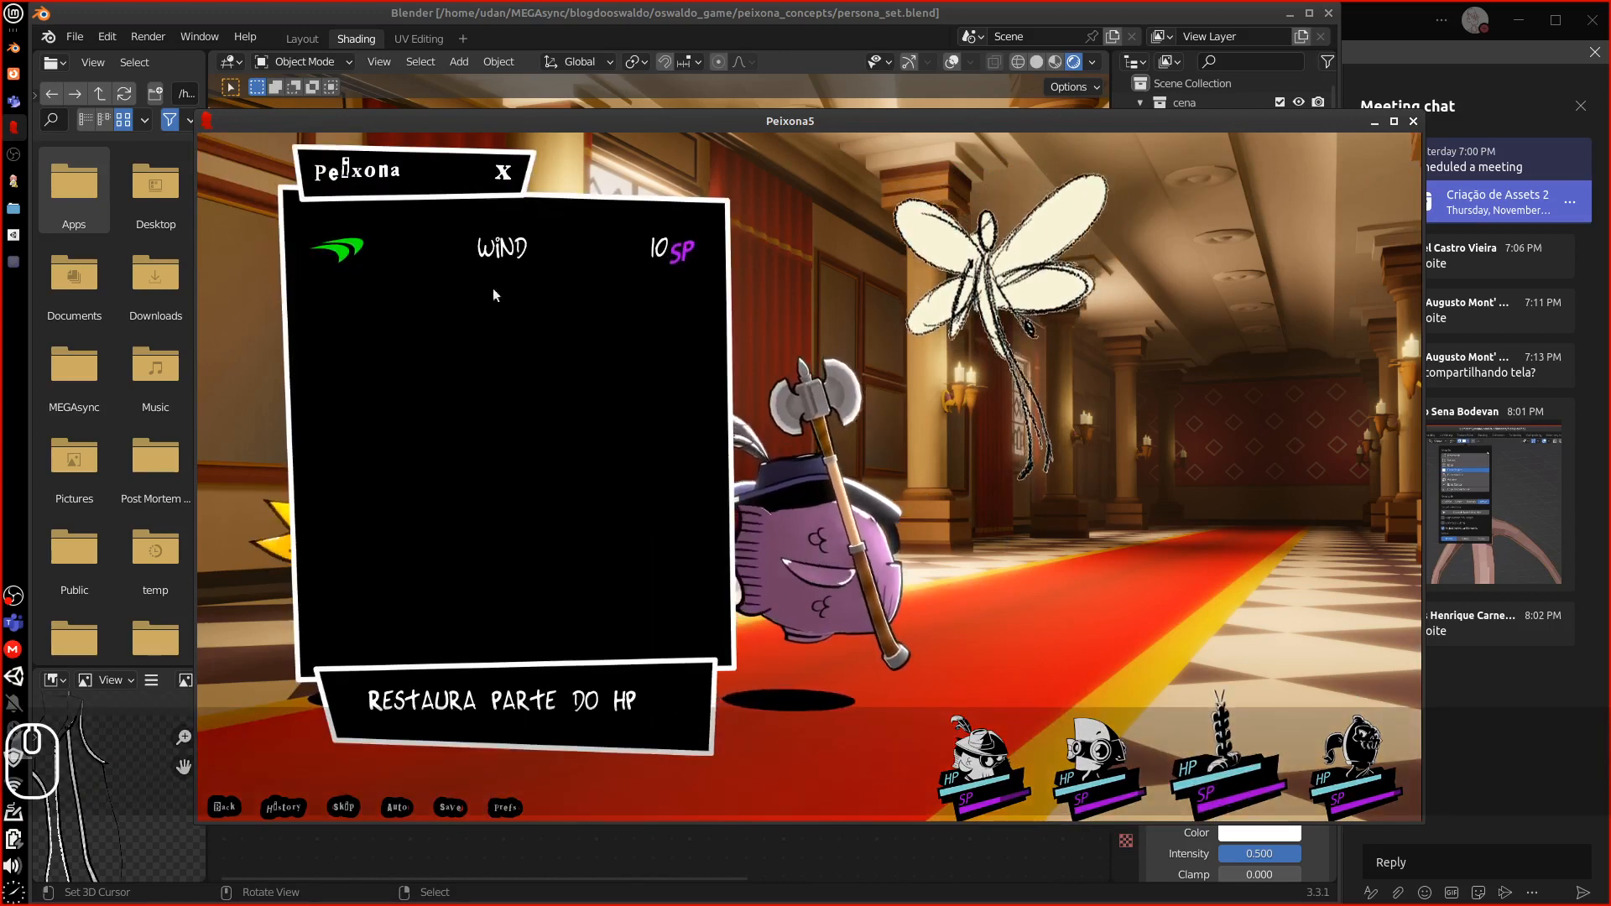
left_click(495, 254)
left_click(996, 362)
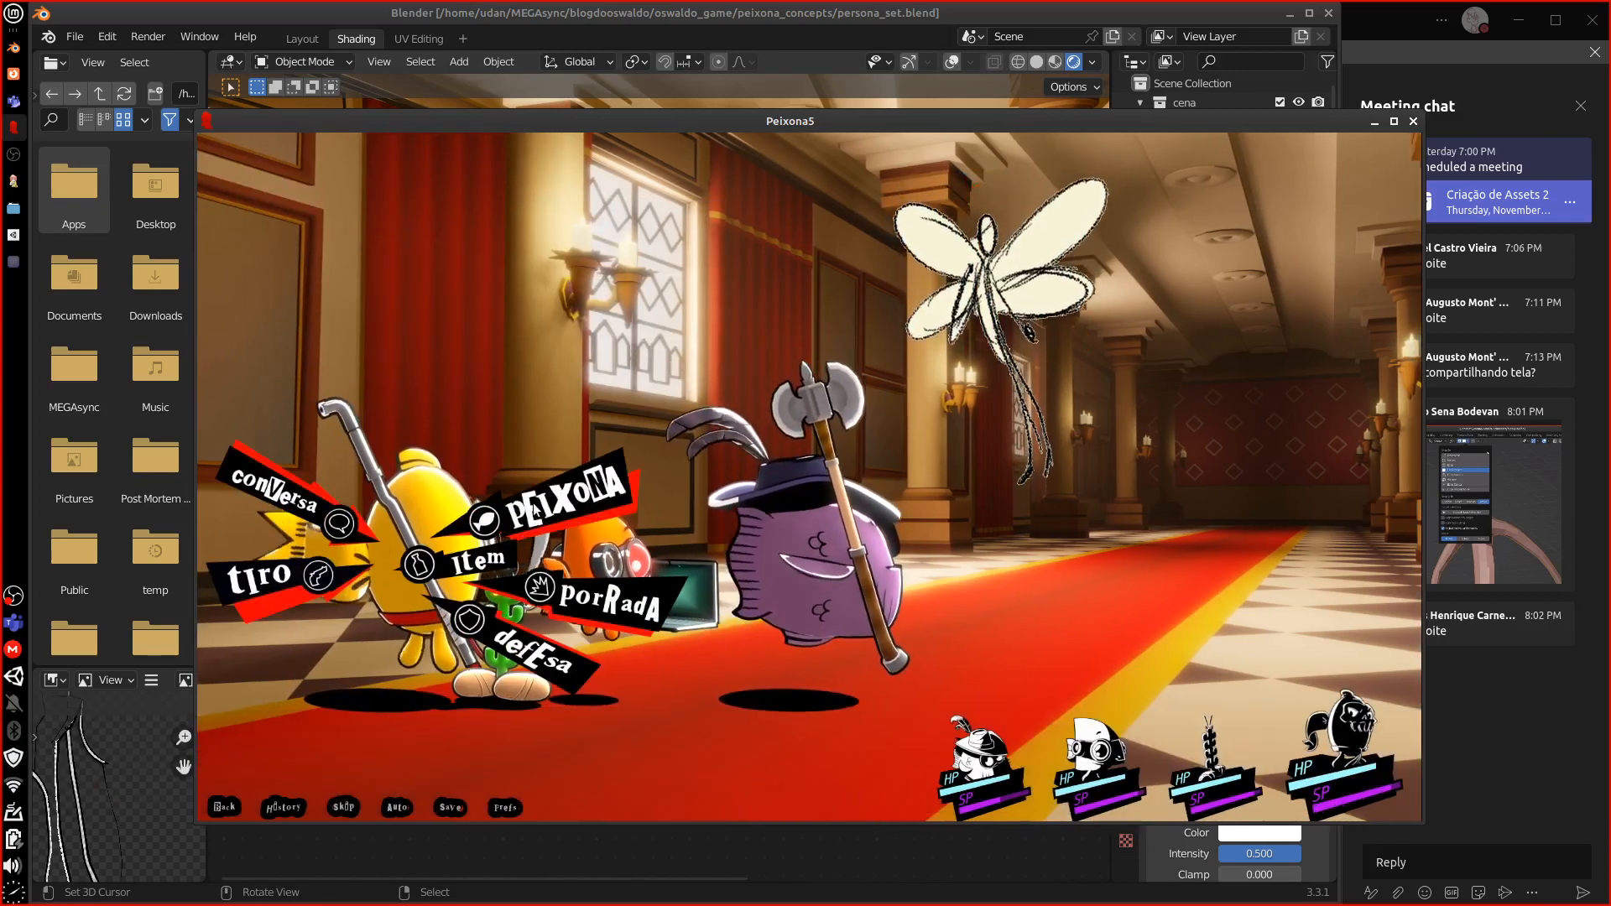
left_click(593, 602)
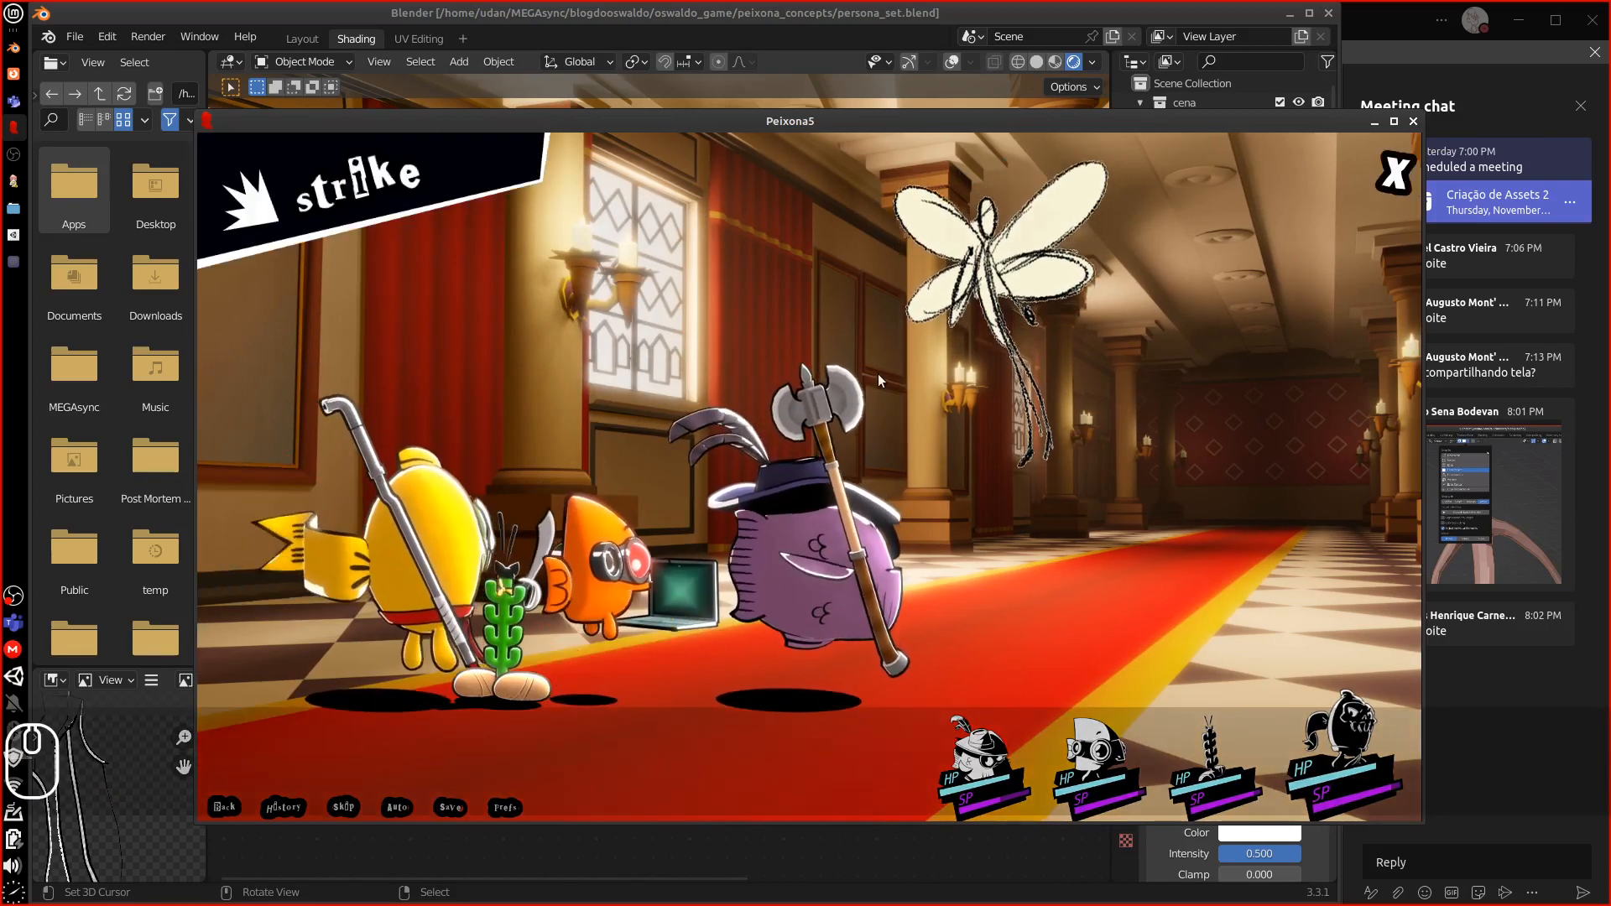
left_click(982, 330)
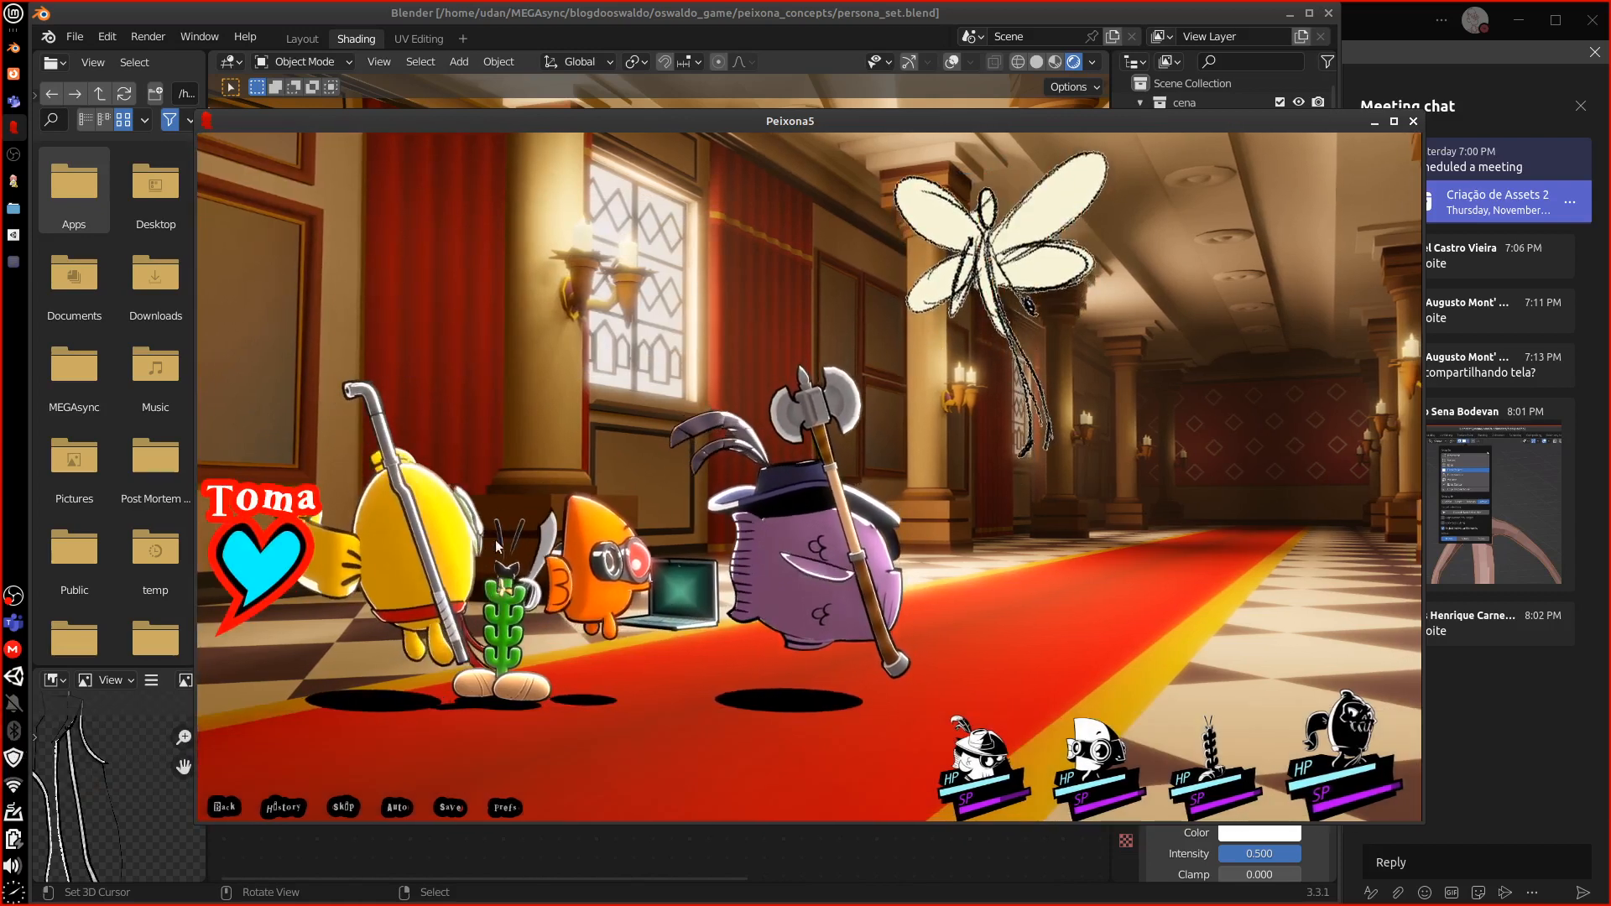
left_click(1042, 379)
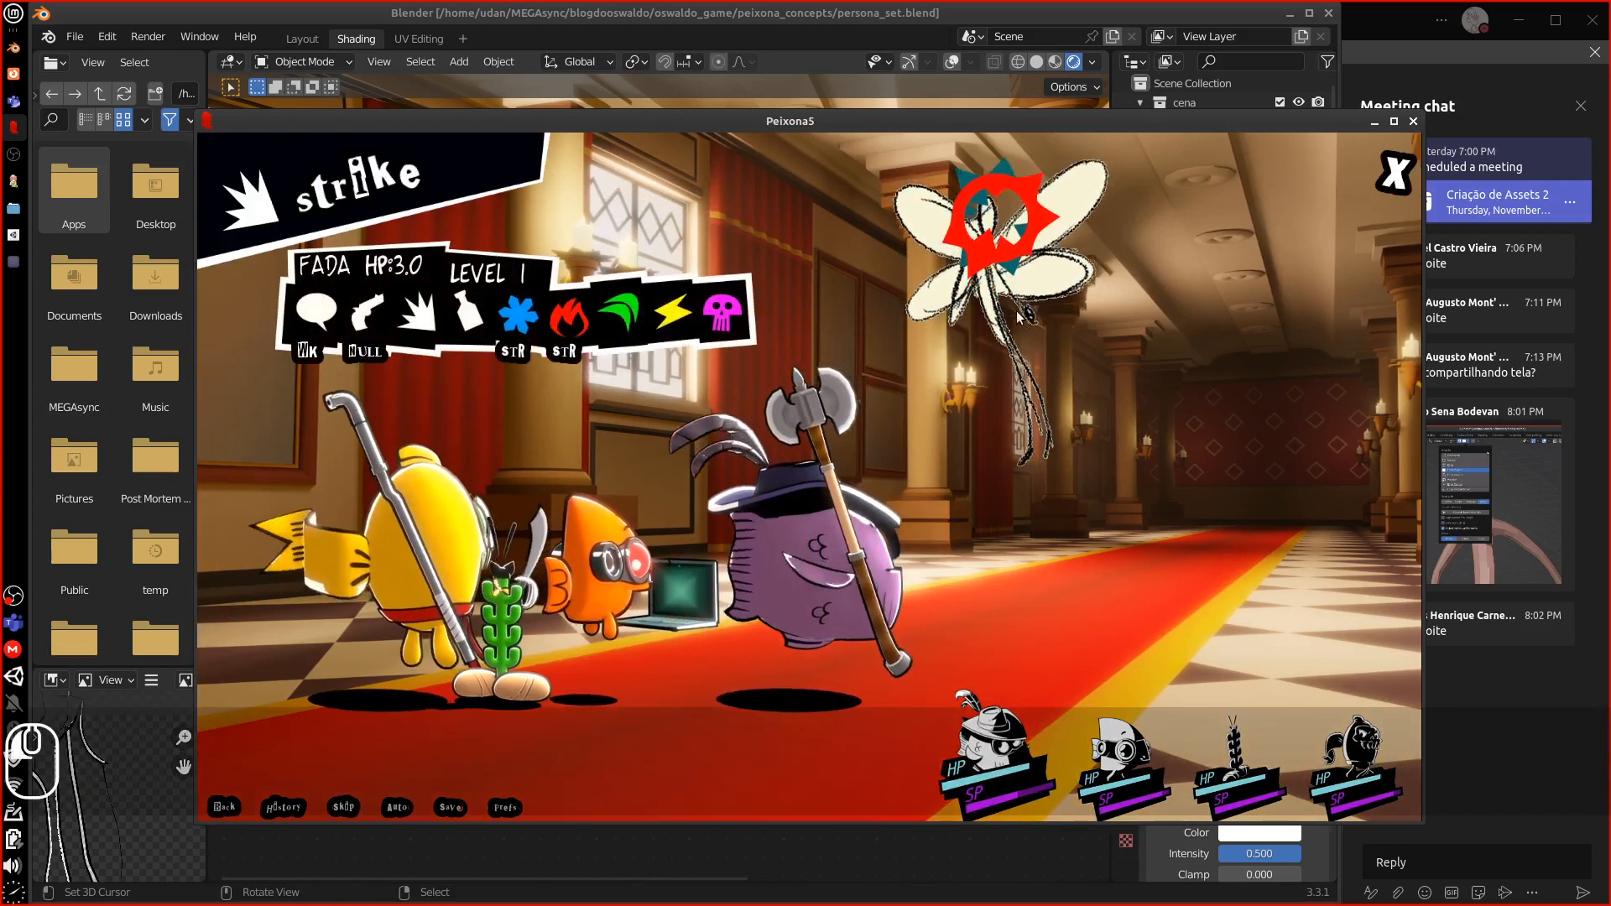
left_click(1042, 379)
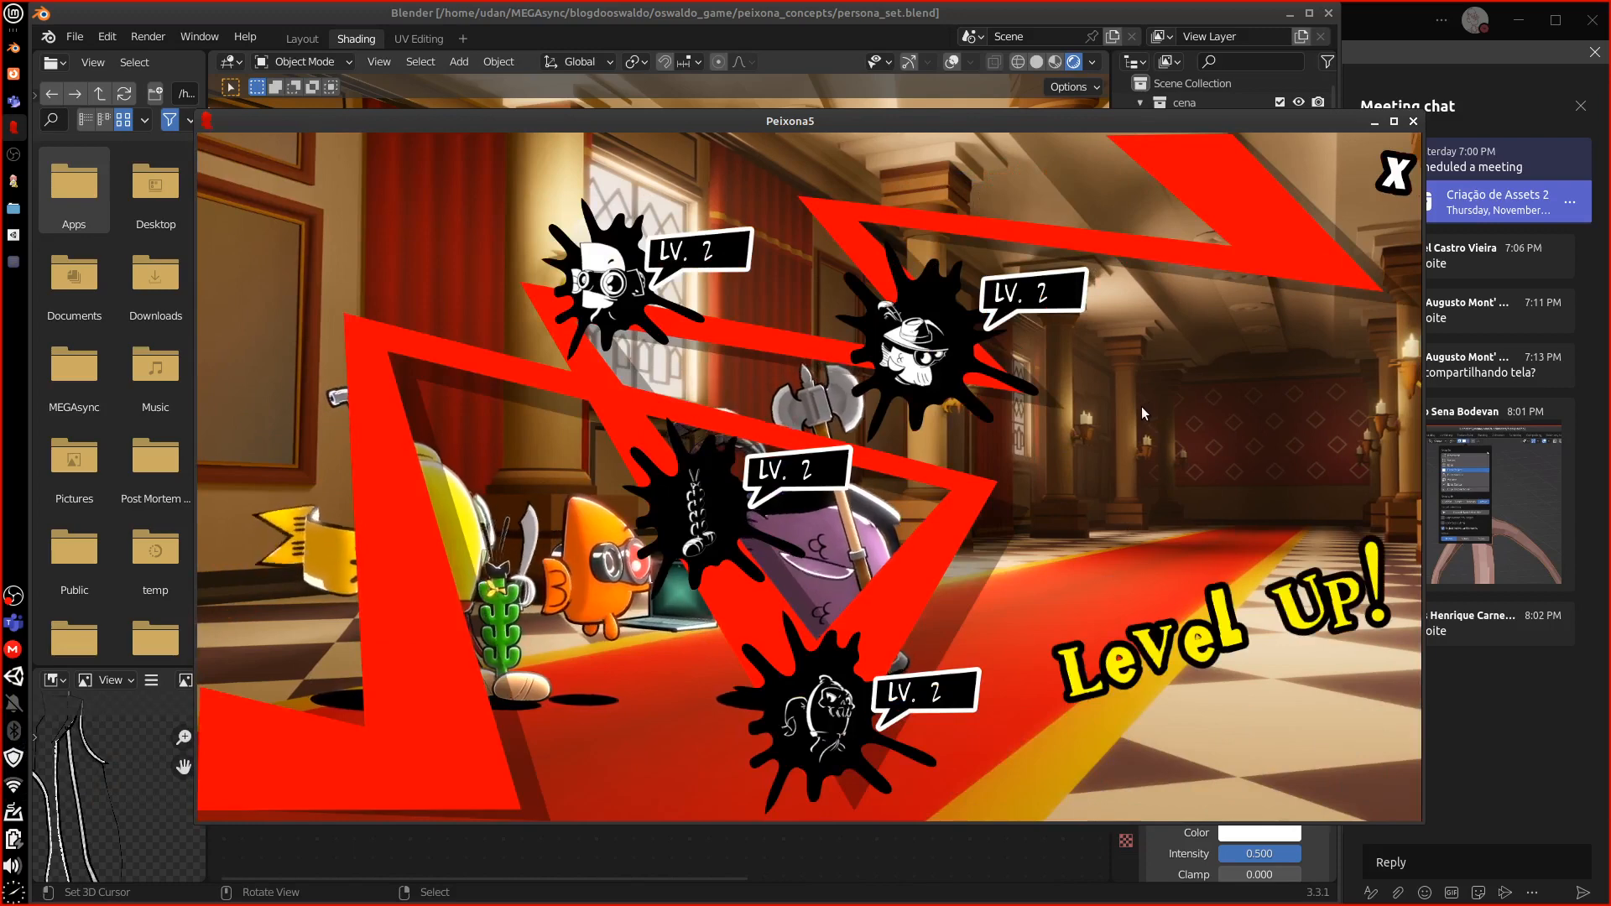
Dismiss the level-up screen and Mansion map, then ask to close the game
left_click(1383, 186)
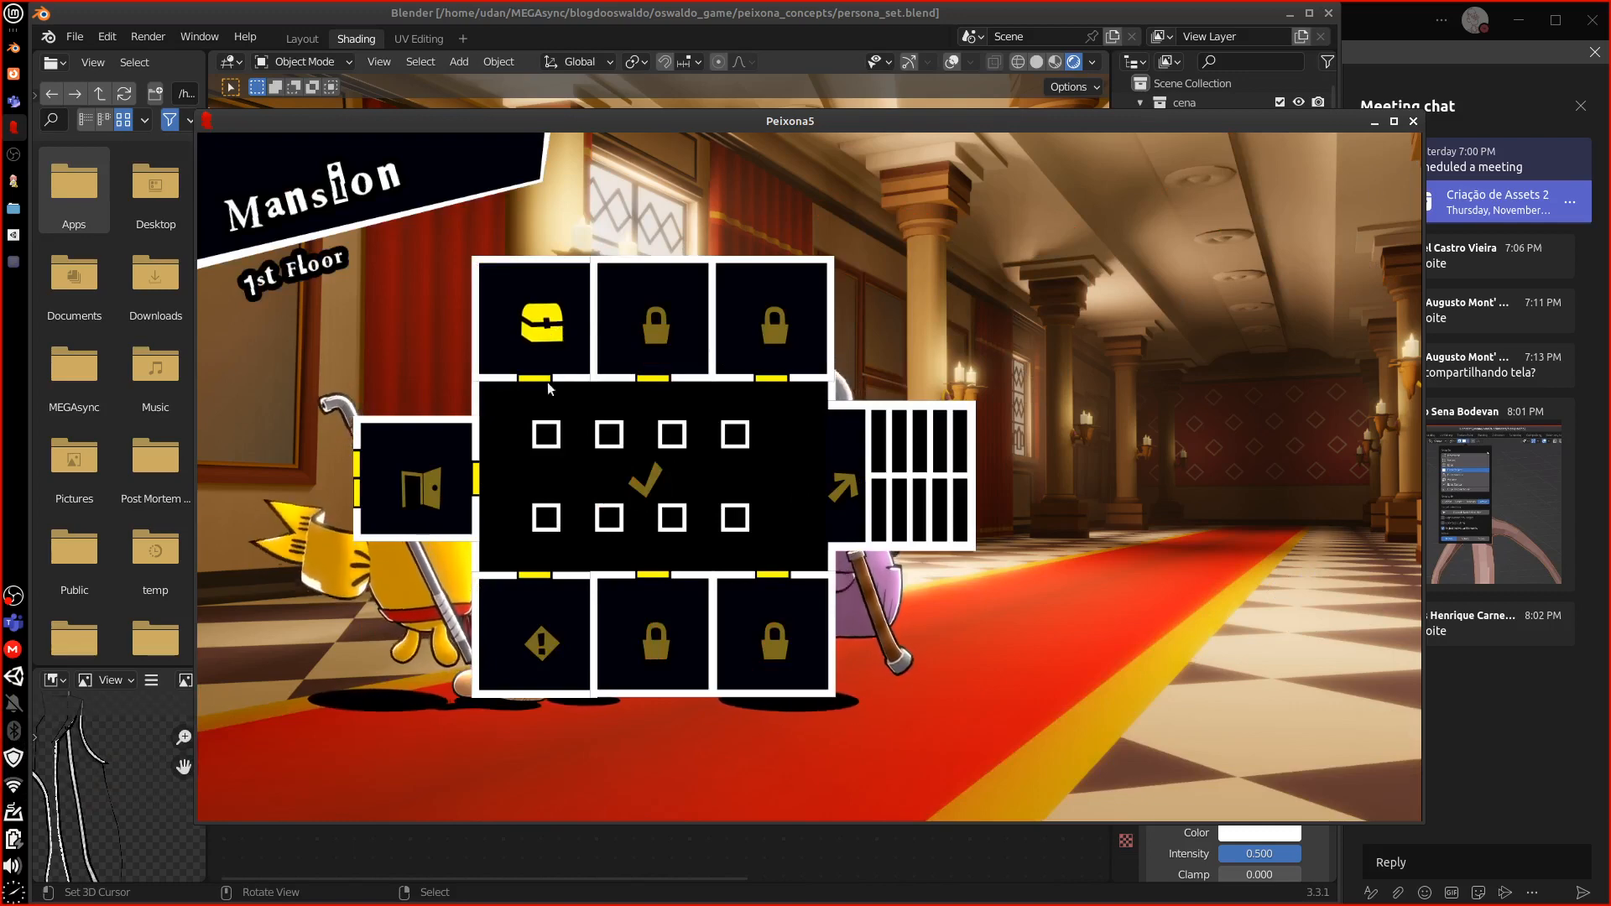
left_click(558, 334)
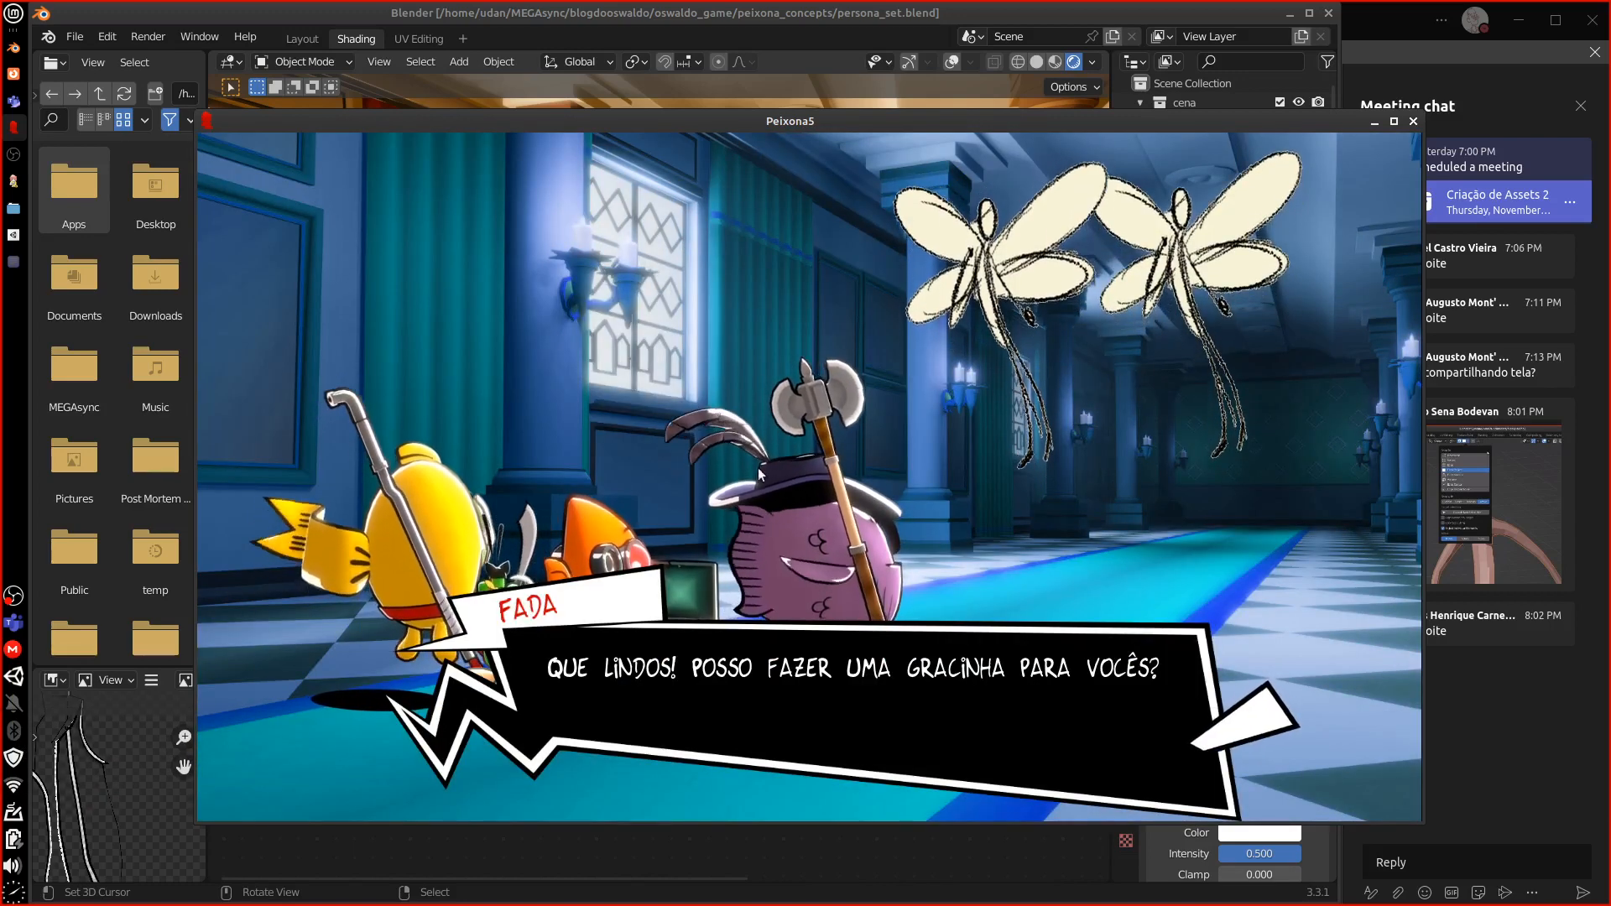
left_click(1413, 122)
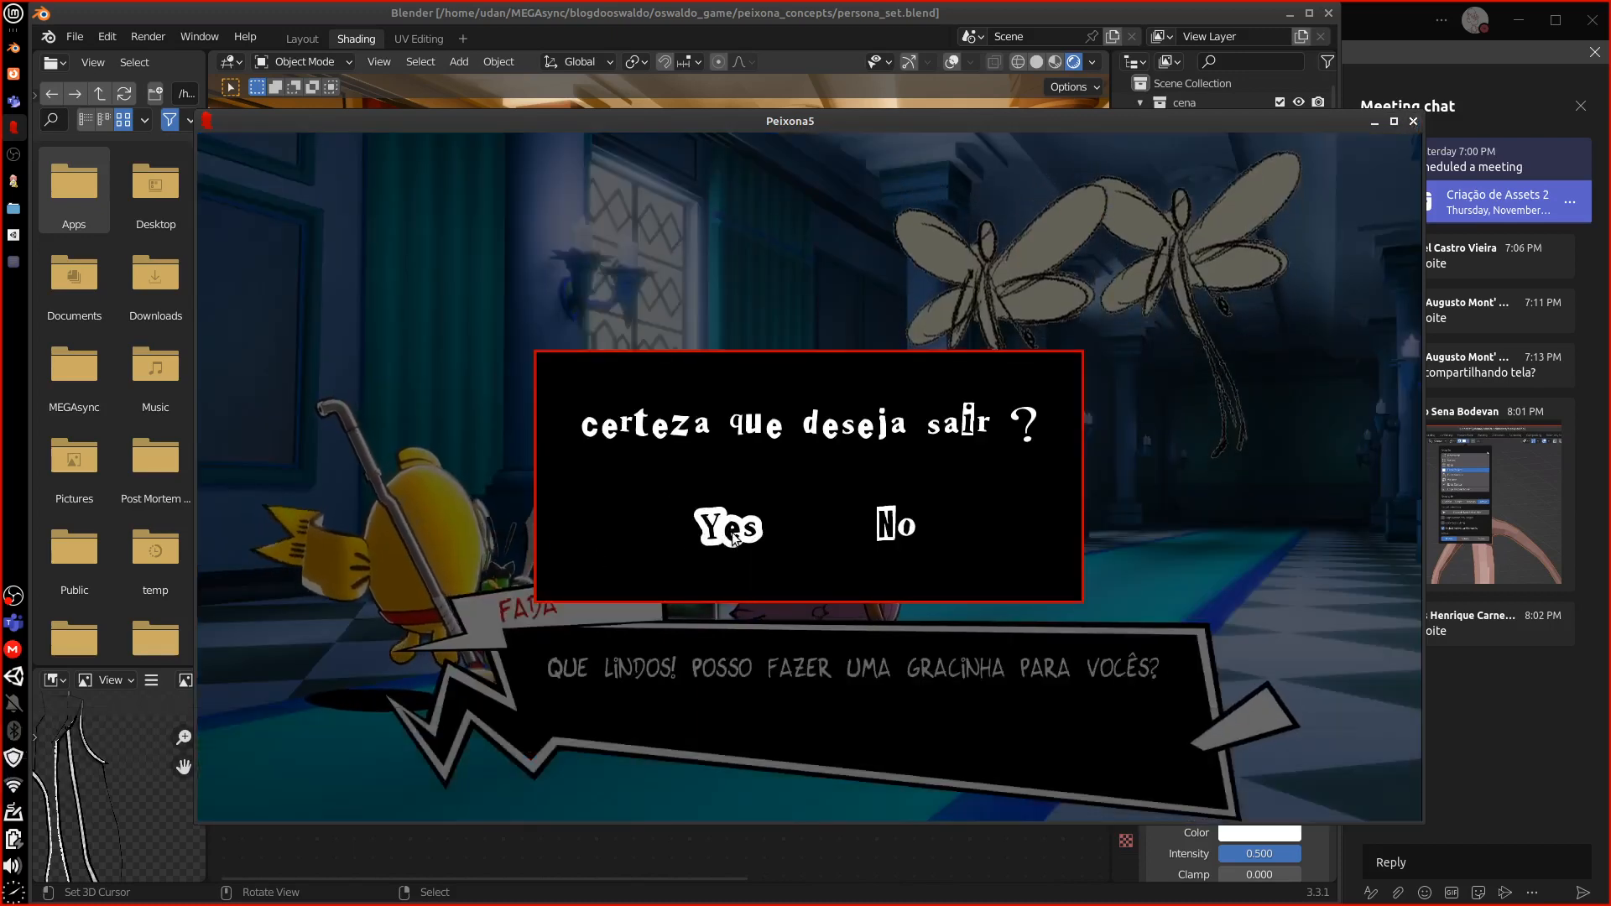
Quit the game, close the Ren'Py Launcher, and orbit Blender down the red carpet
left_click(733, 532)
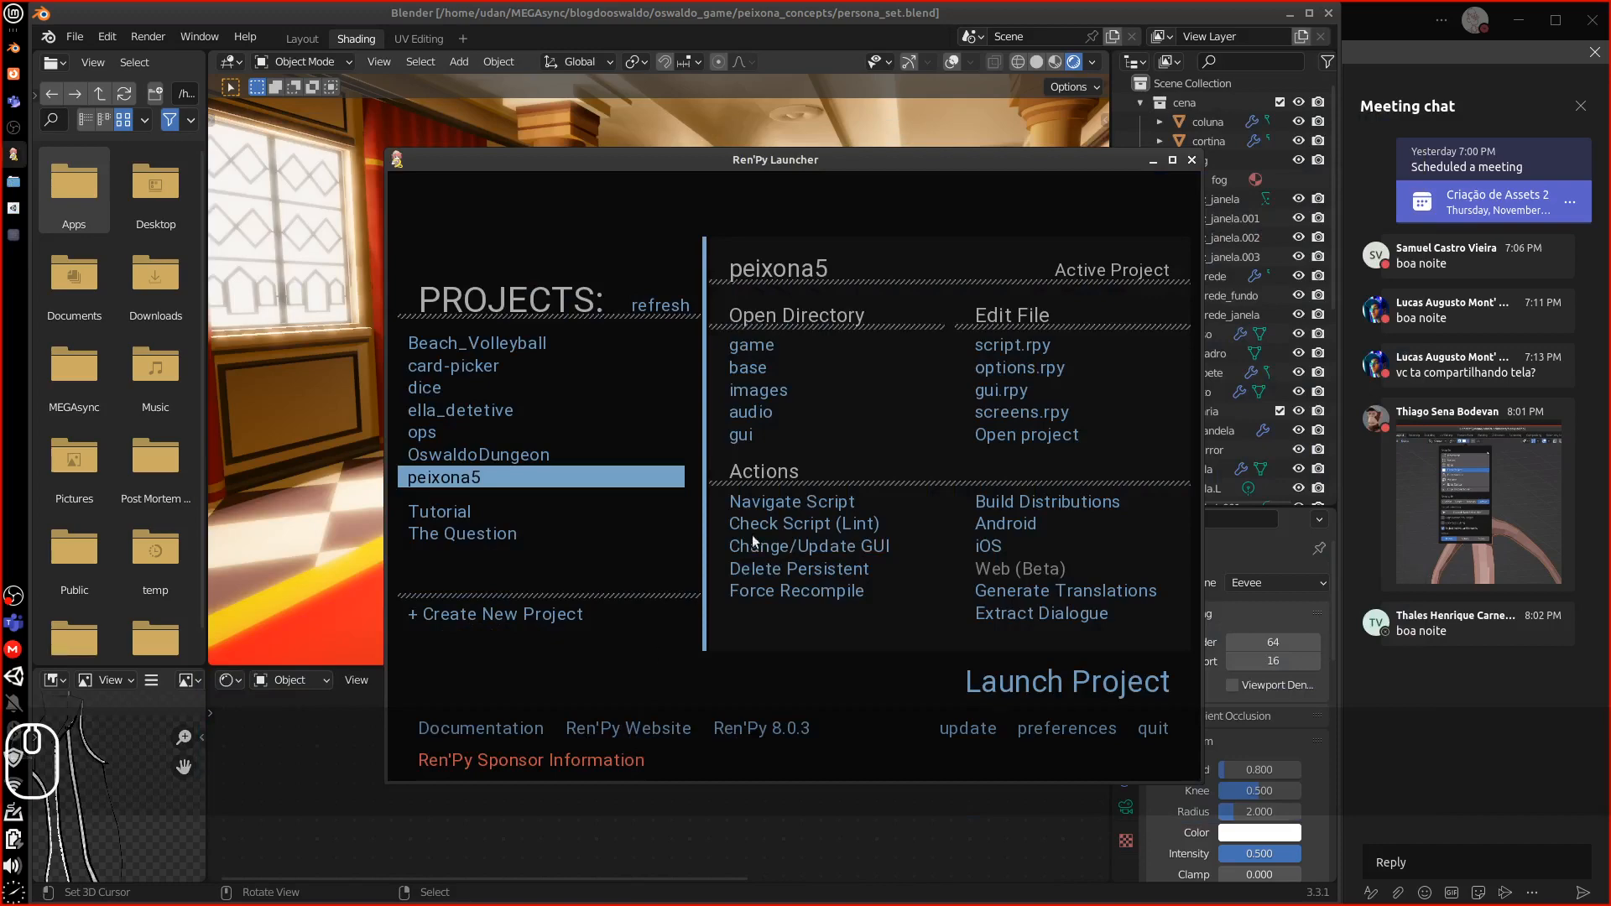
left_click(1192, 161)
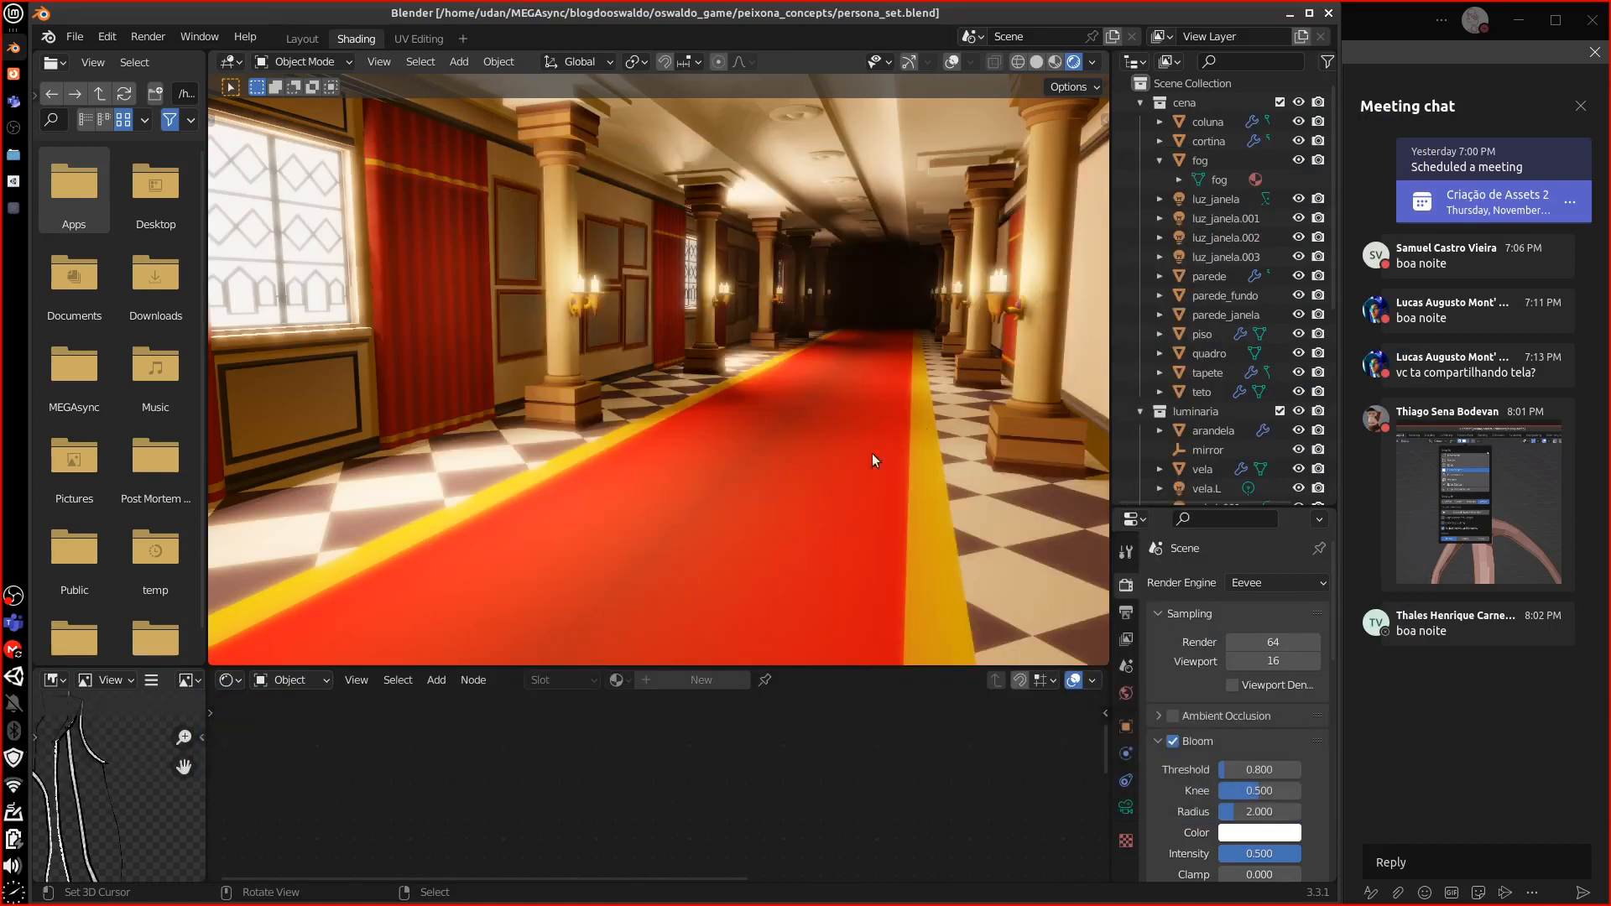
middle_click_drag(872, 460, 818, 451)
scroll(818, 452, "down", 3)
scroll(813, 455, "down", 5)
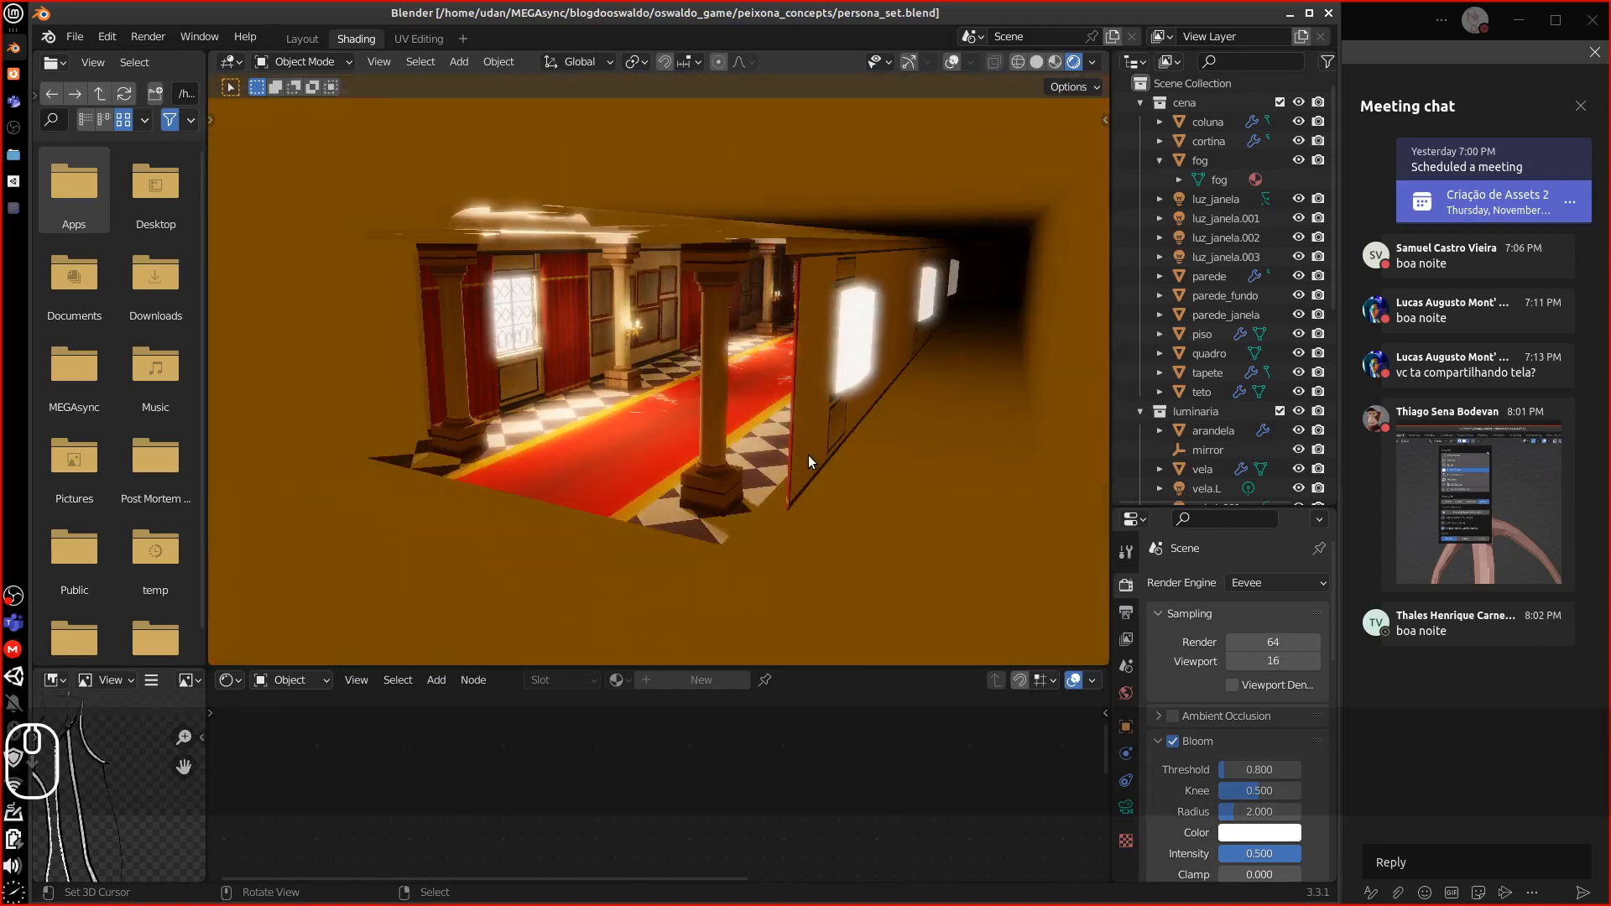
scroll(809, 453, "up", 6)
mouse_move(797, 450)
middle_mouse_down()
mouse_move(851, 435)
mouse_move(814, 386)
mouse_move(784, 406)
mouse_move(784, 431)
middle_mouse_up()
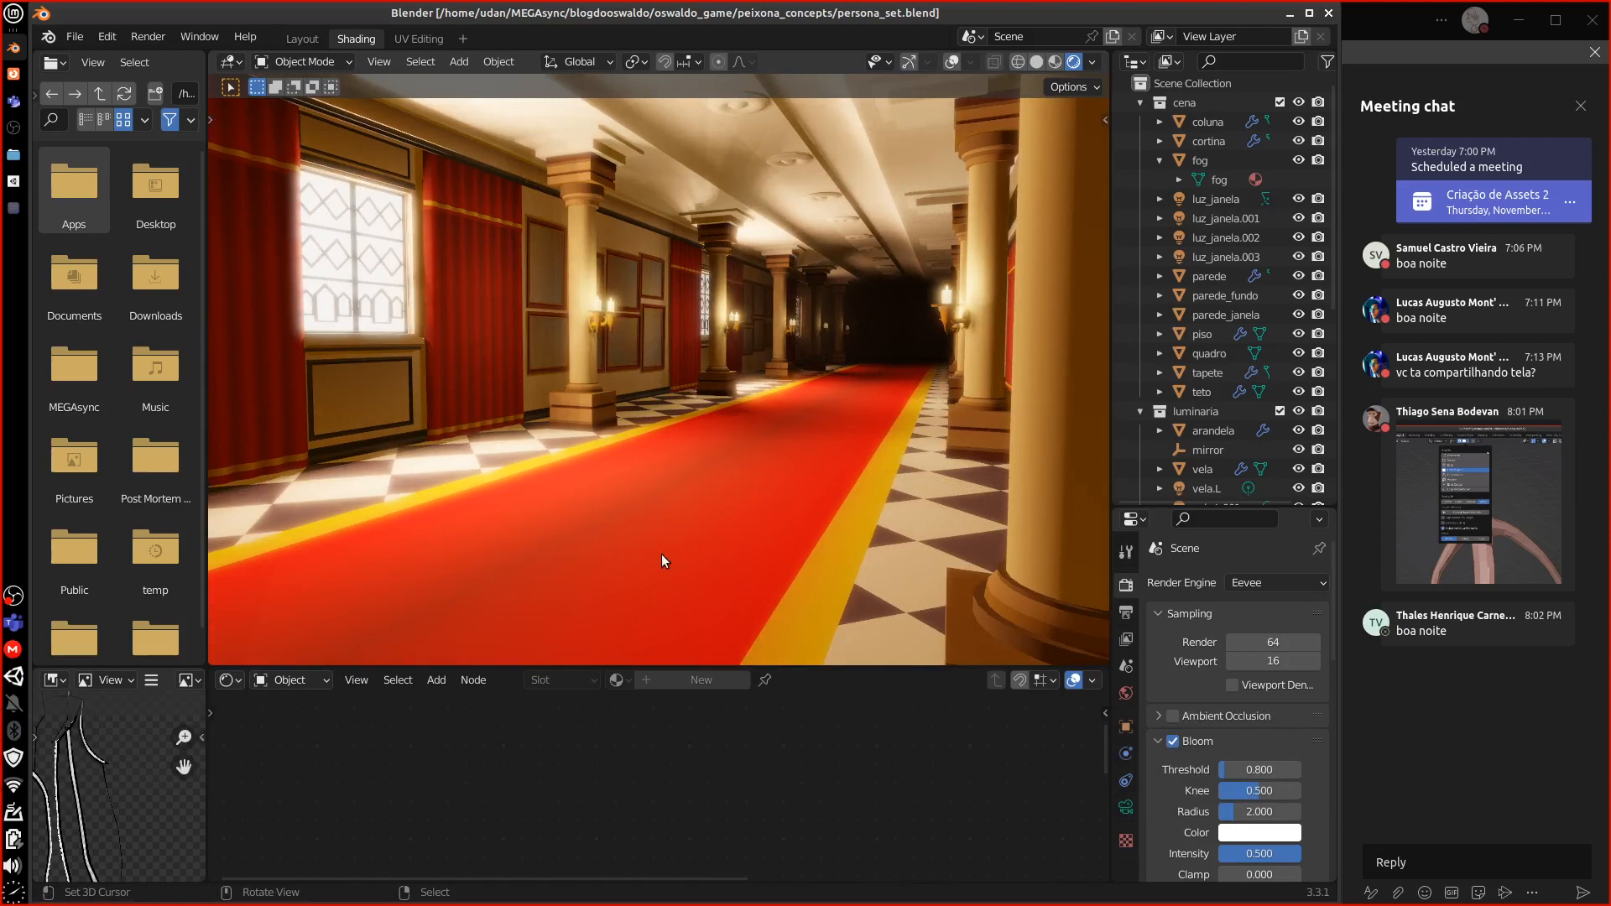
Switch to the Layout workspace, select the fog box, and collapse the animation area
left_click(317, 39)
middle_click_drag(753, 513, 716, 501)
scroll(674, 543, "down", 5)
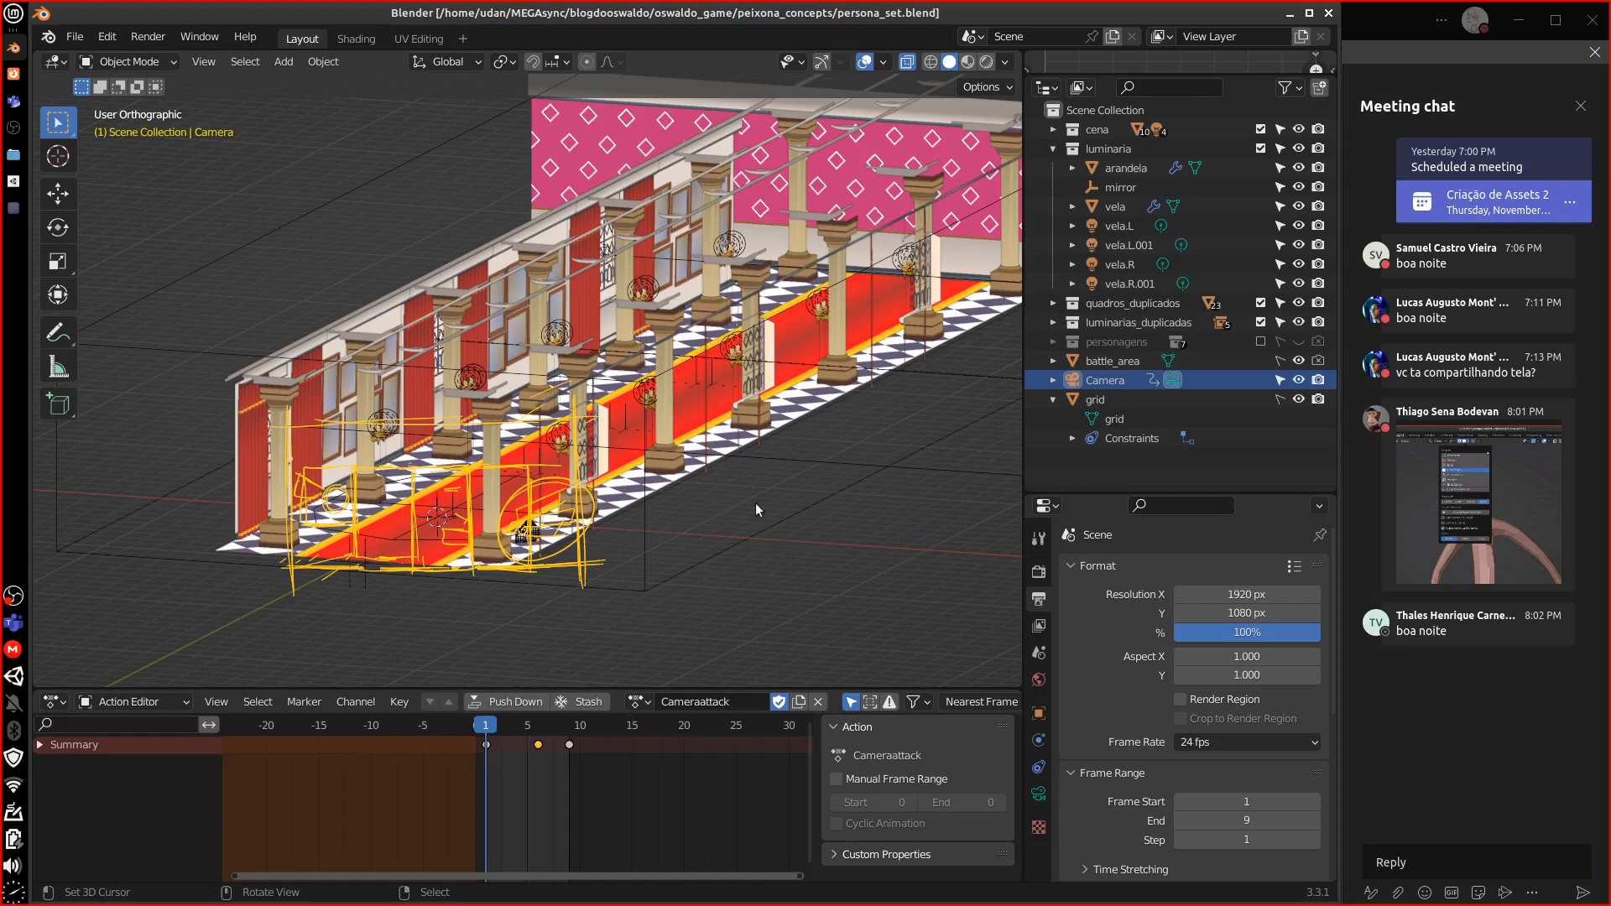
left_click(648, 546)
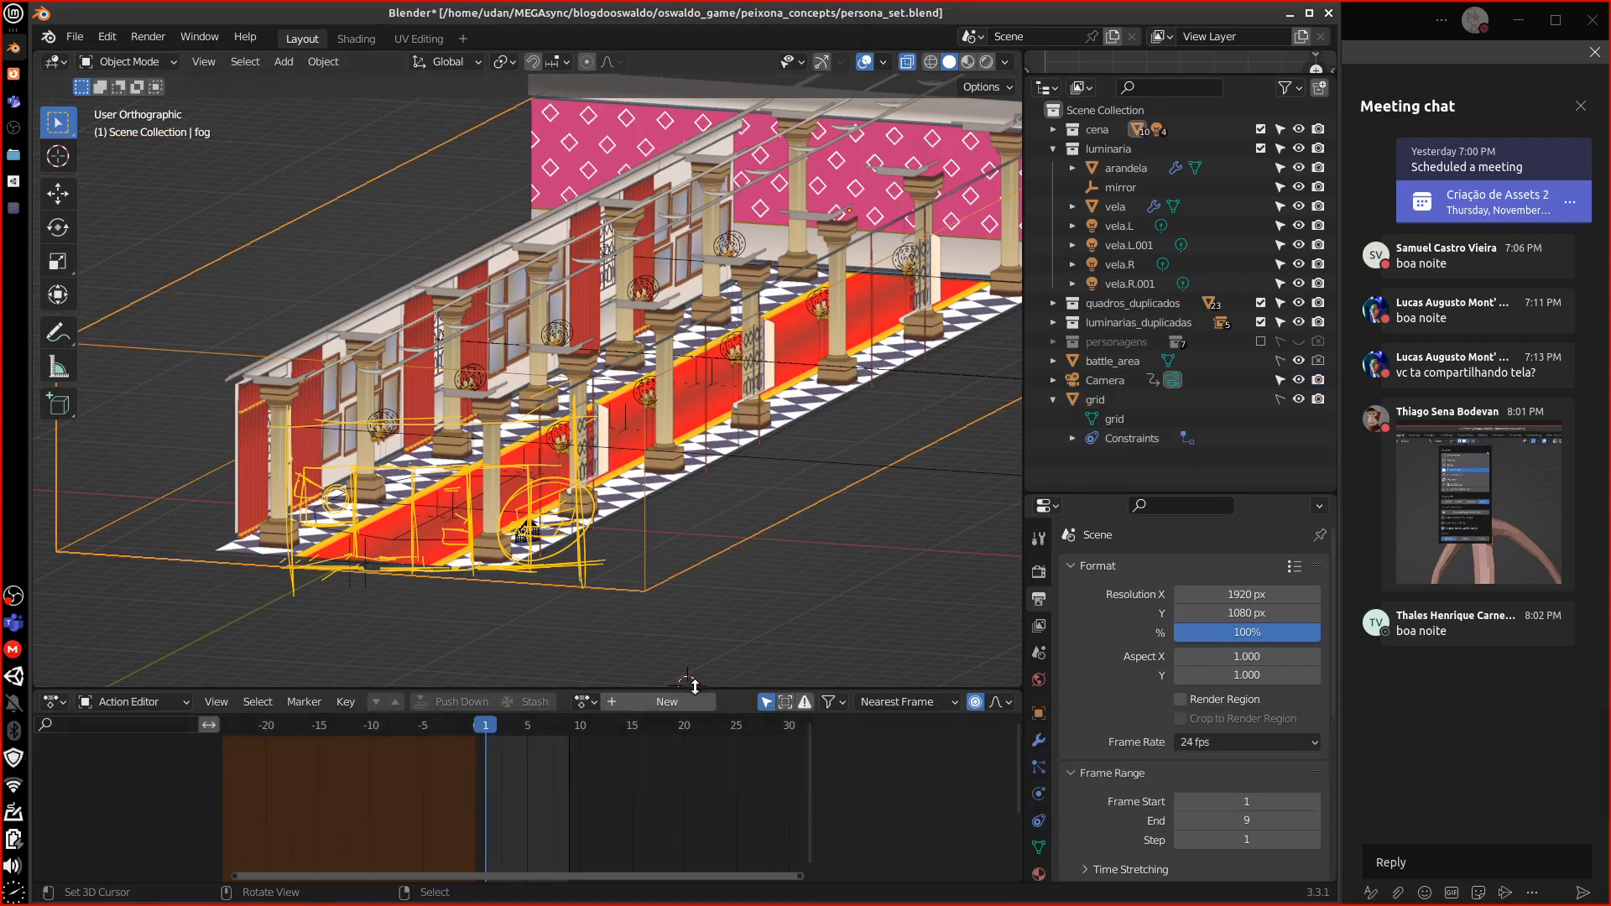
left_click_drag(688, 692, 728, 881)
middle_click_drag(839, 470, 844, 428)
key("equal")
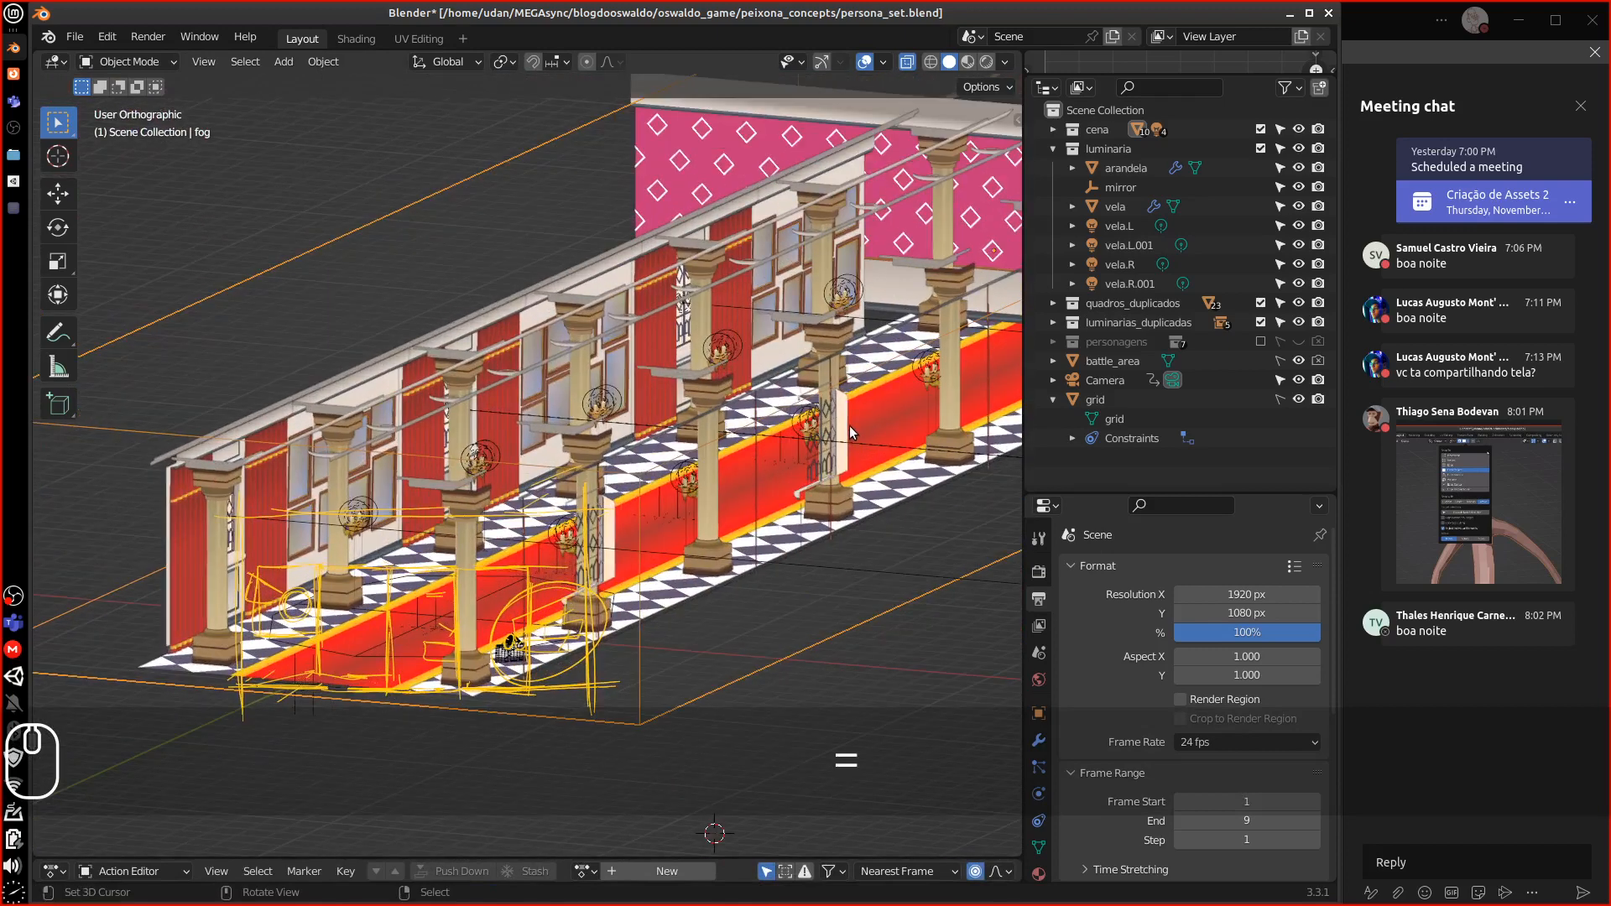
key("minus")
key("minus")
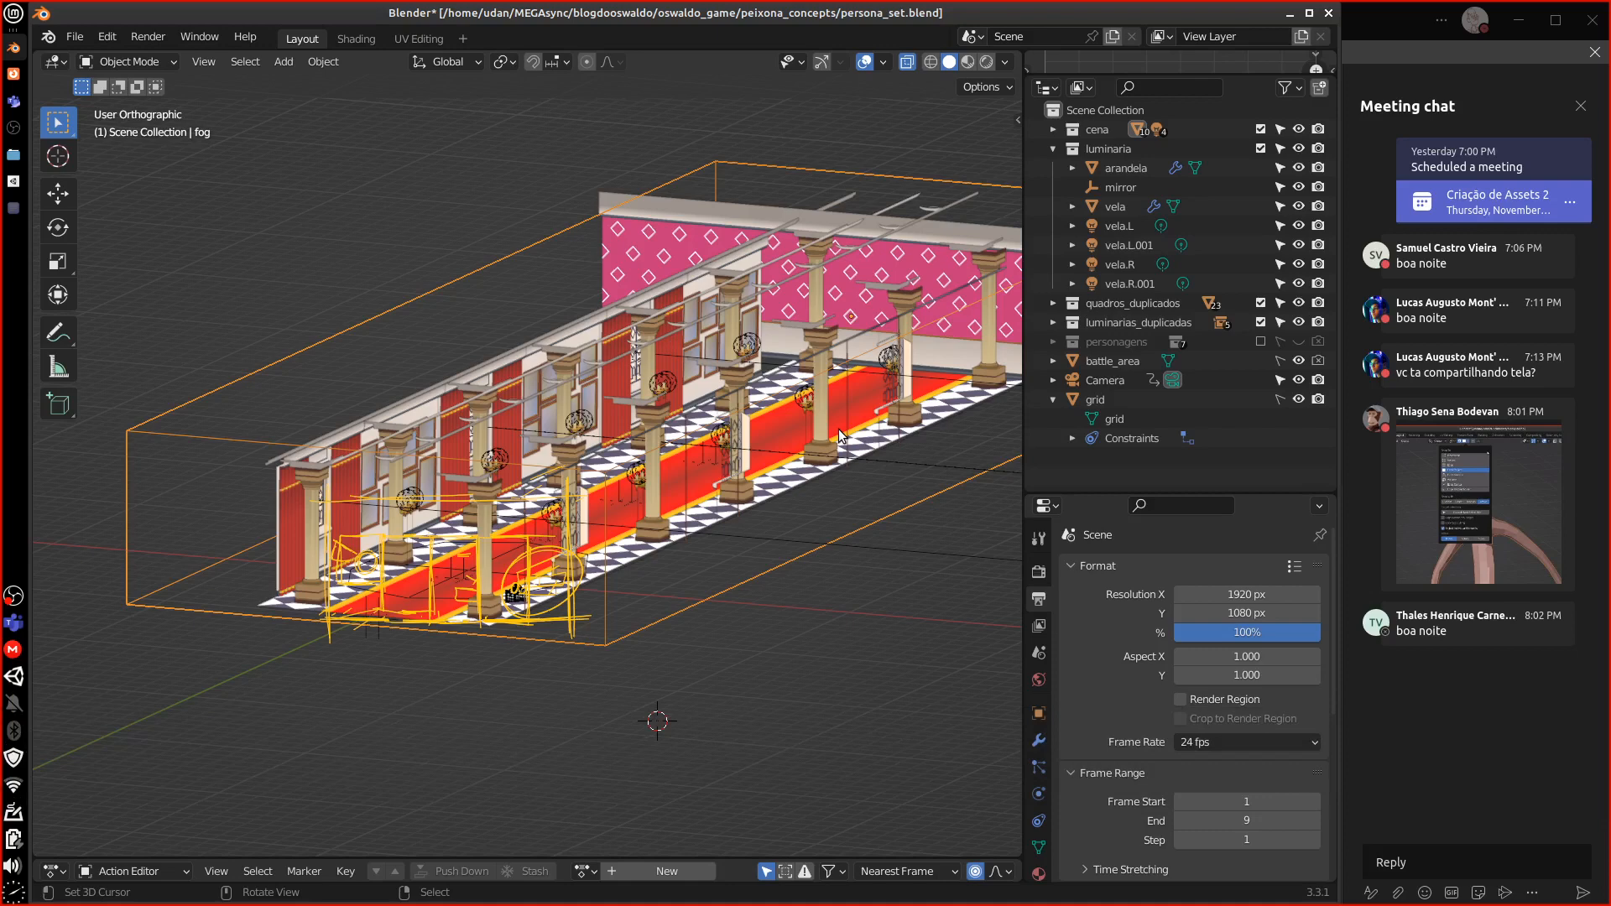
middle_click_drag(374, 615, 673, 524)
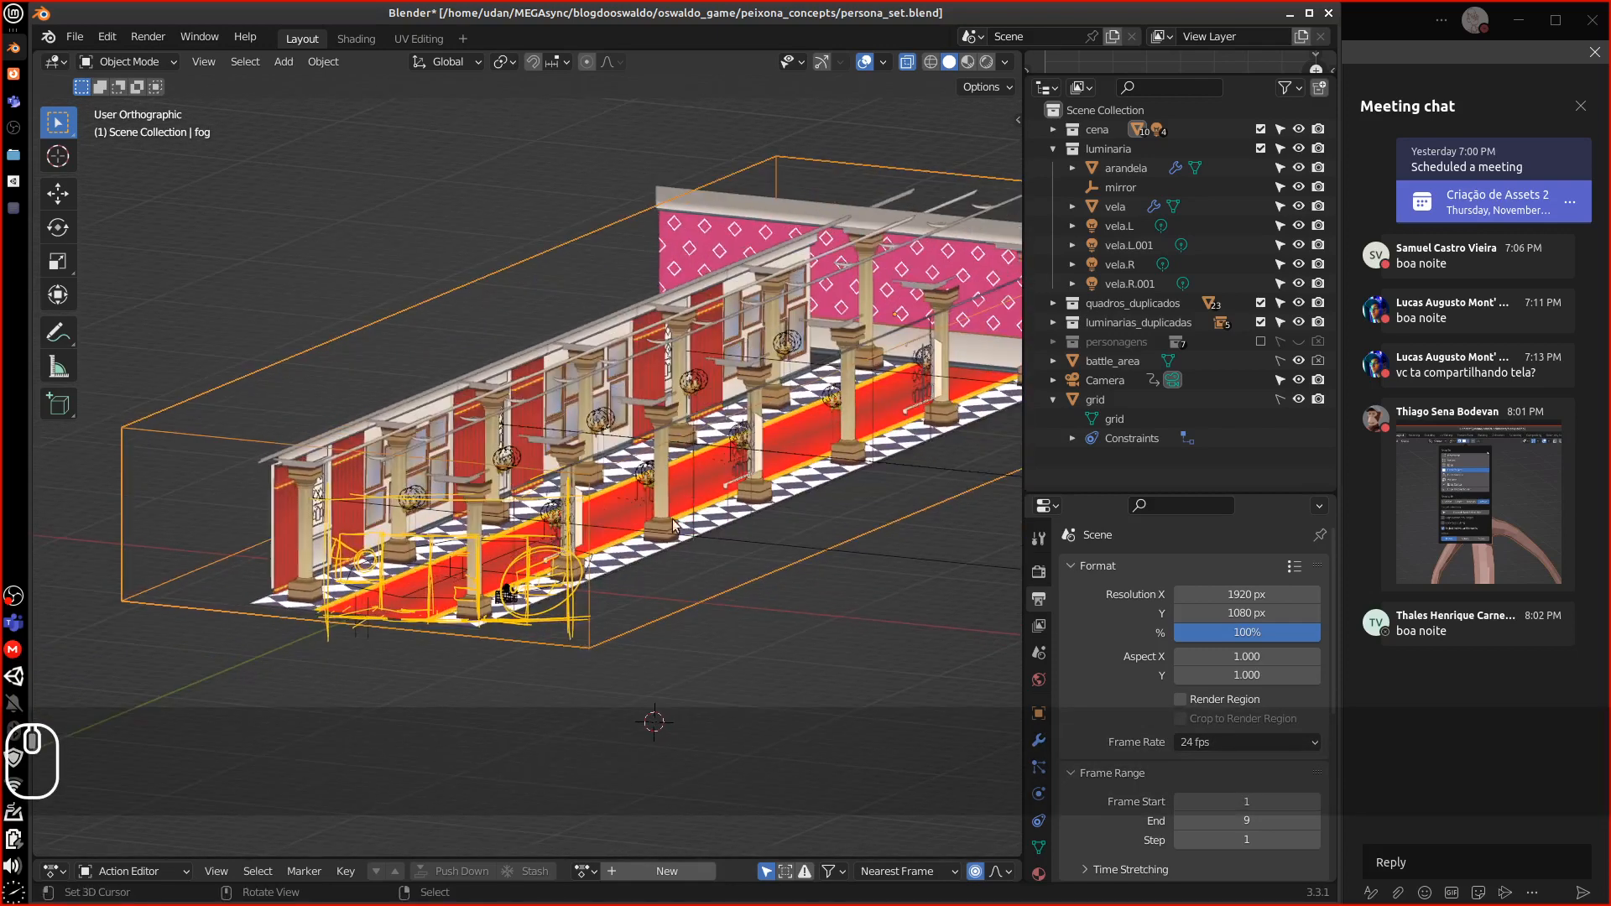
mouse_move(788, 540)
middle_mouse_down()
mouse_move(637, 526)
mouse_move(697, 516)
middle_mouse_up()
Preview the fog in Rendered shading, return to Solid, and pan toward the pink wall
left_click(986, 61)
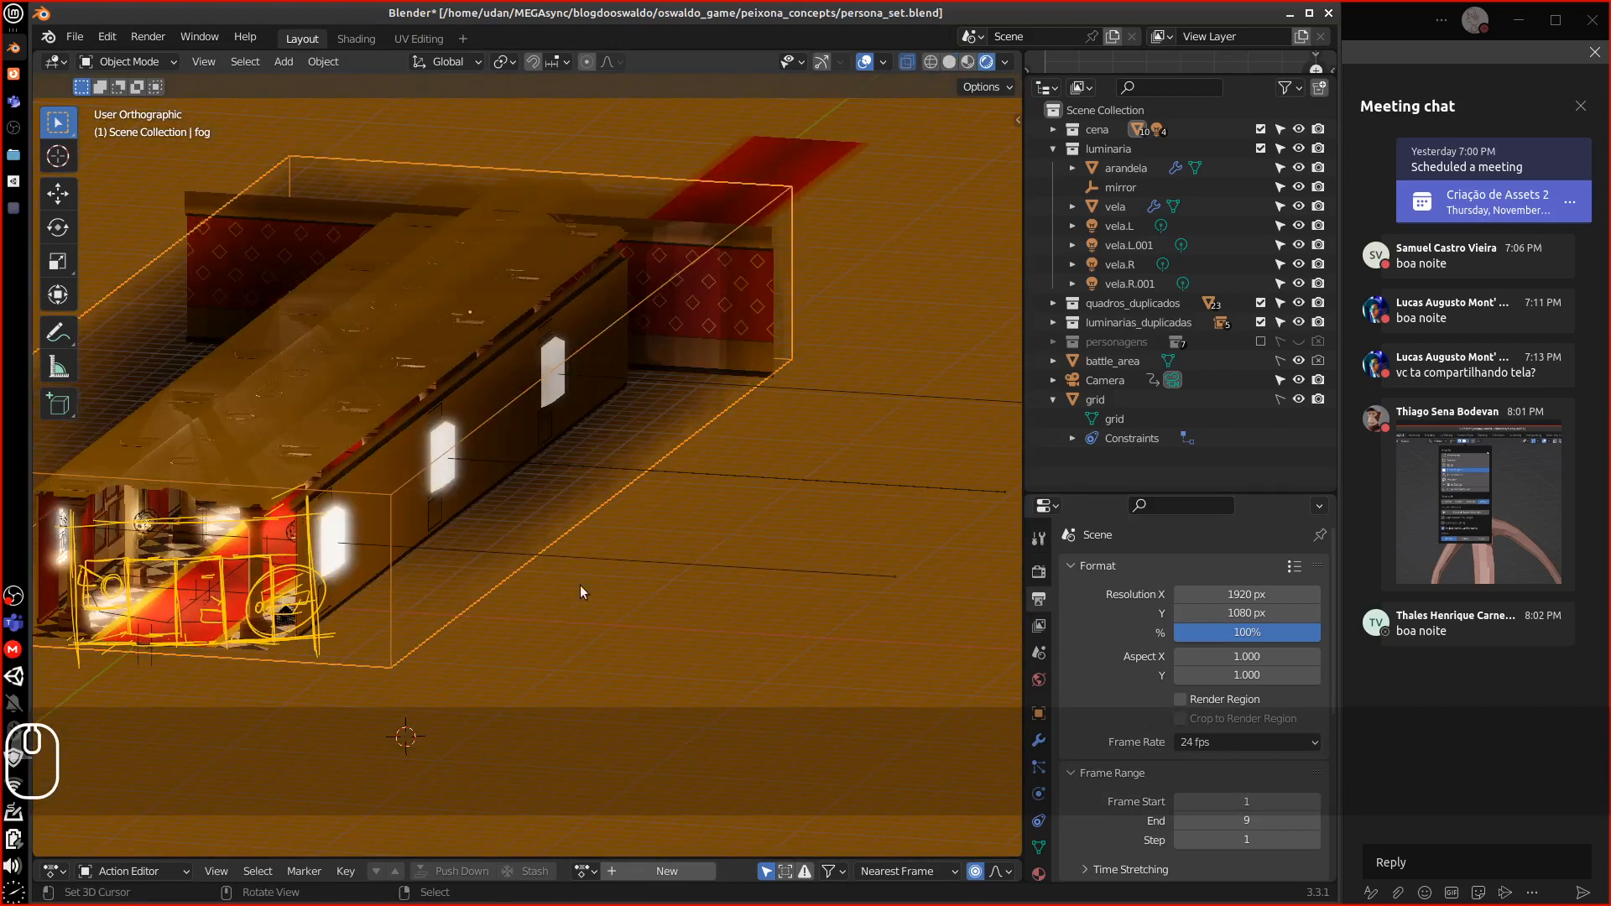
scroll(570, 575, "up", 3)
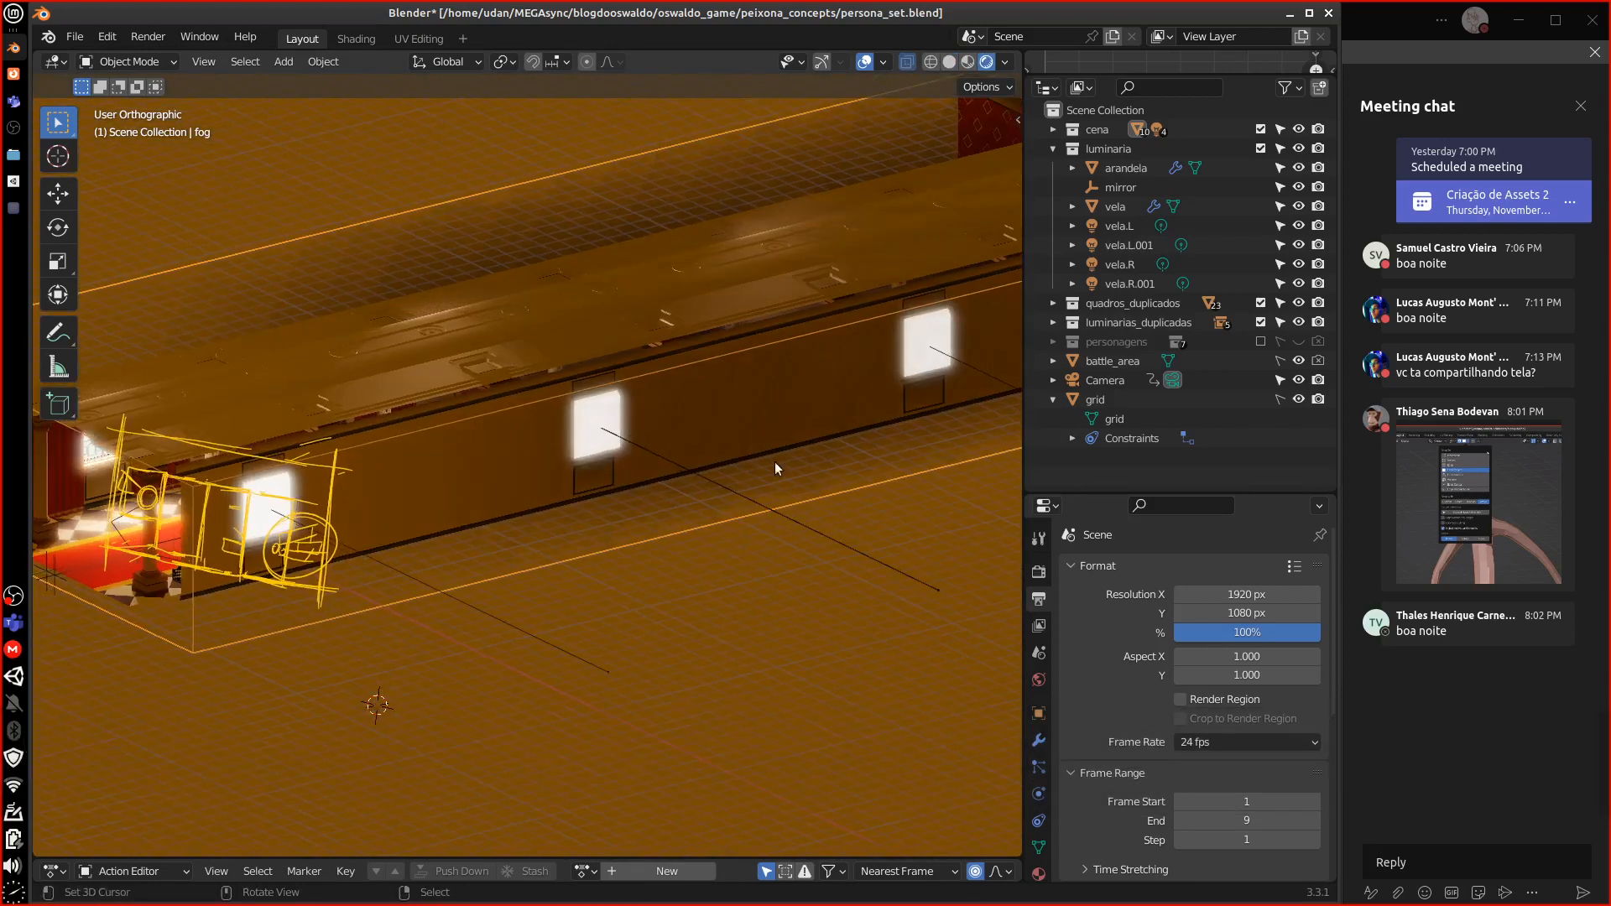
left_click_drag(782, 459, 359, 532, "alt+shift")
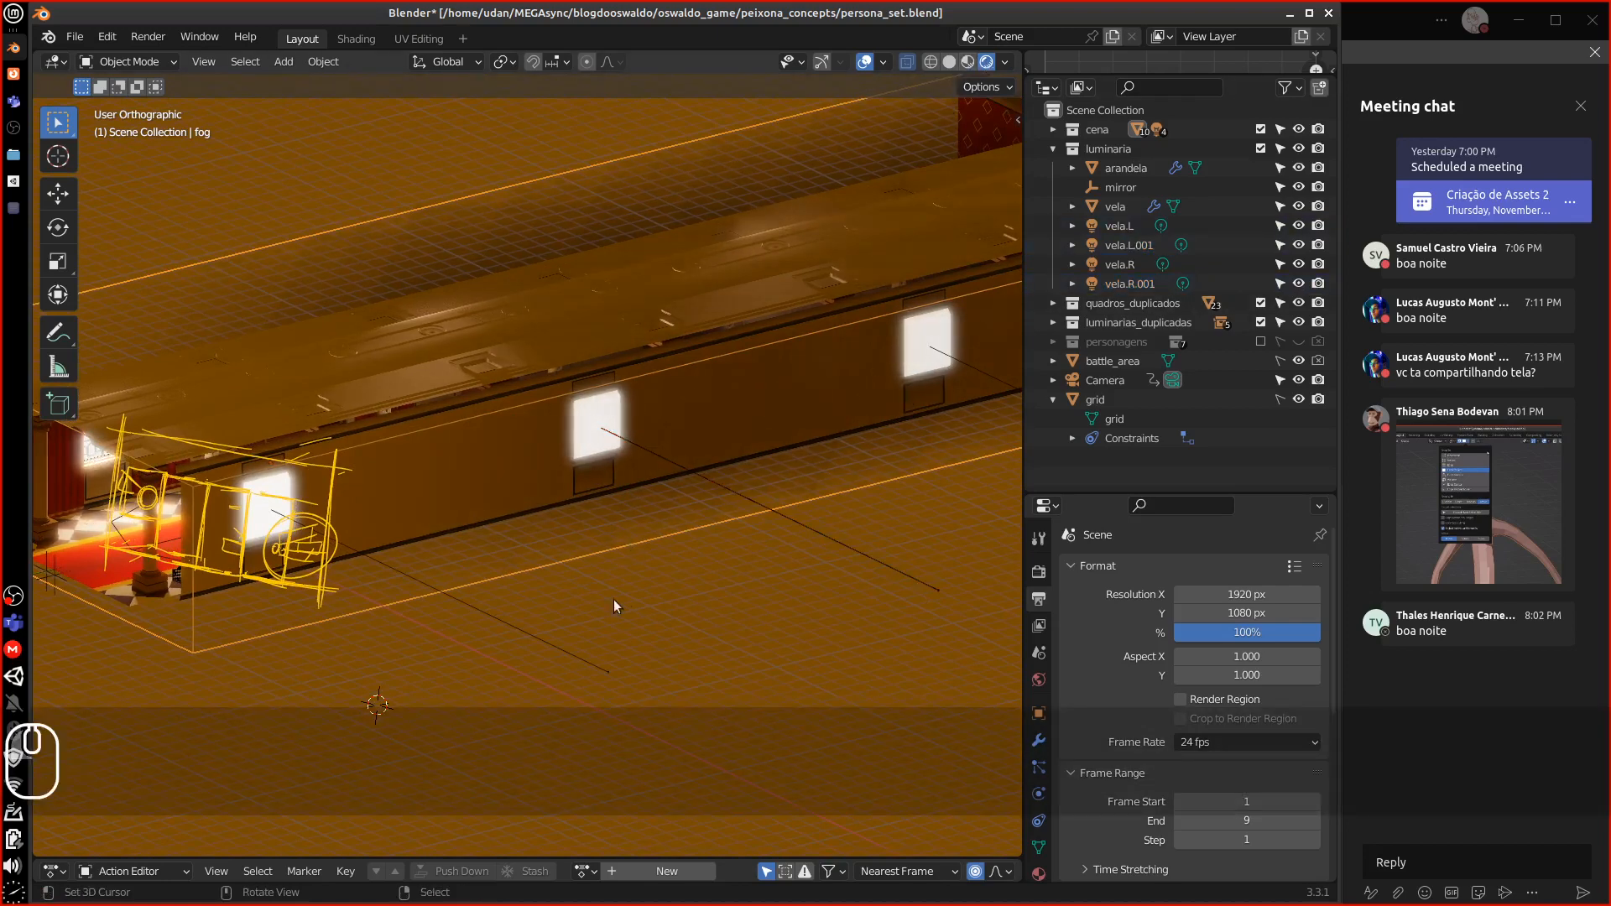
left_click(950, 62)
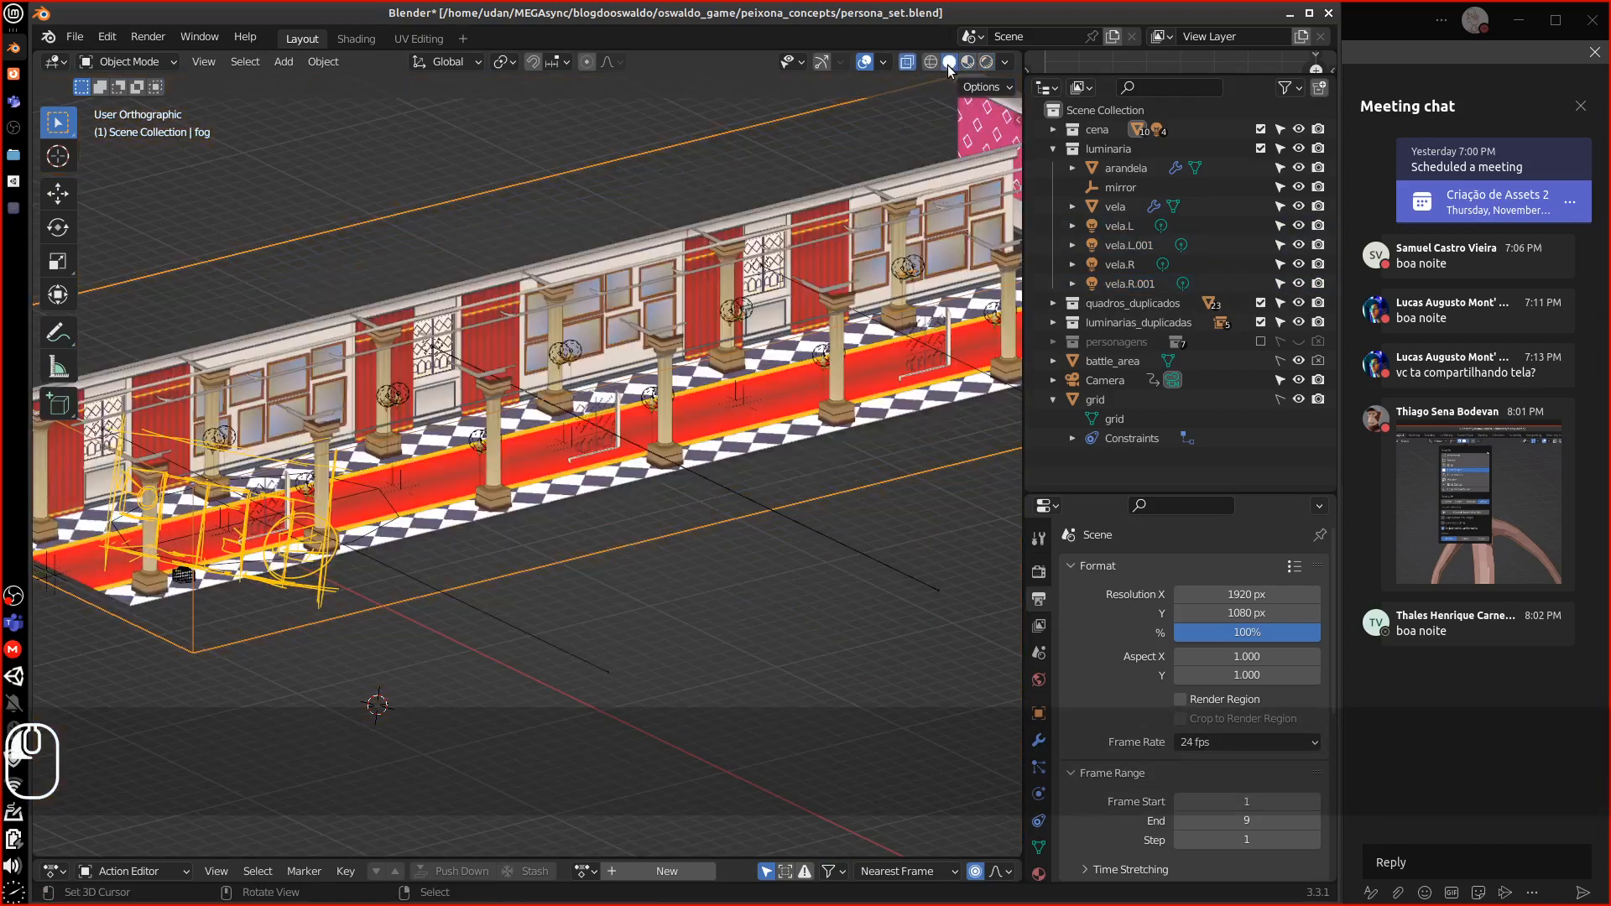
middle_click_drag(914, 133, 579, 529, "shift")
Delete the fog box, then undo an accidental move of window light luz_janela.002
key("Delete")
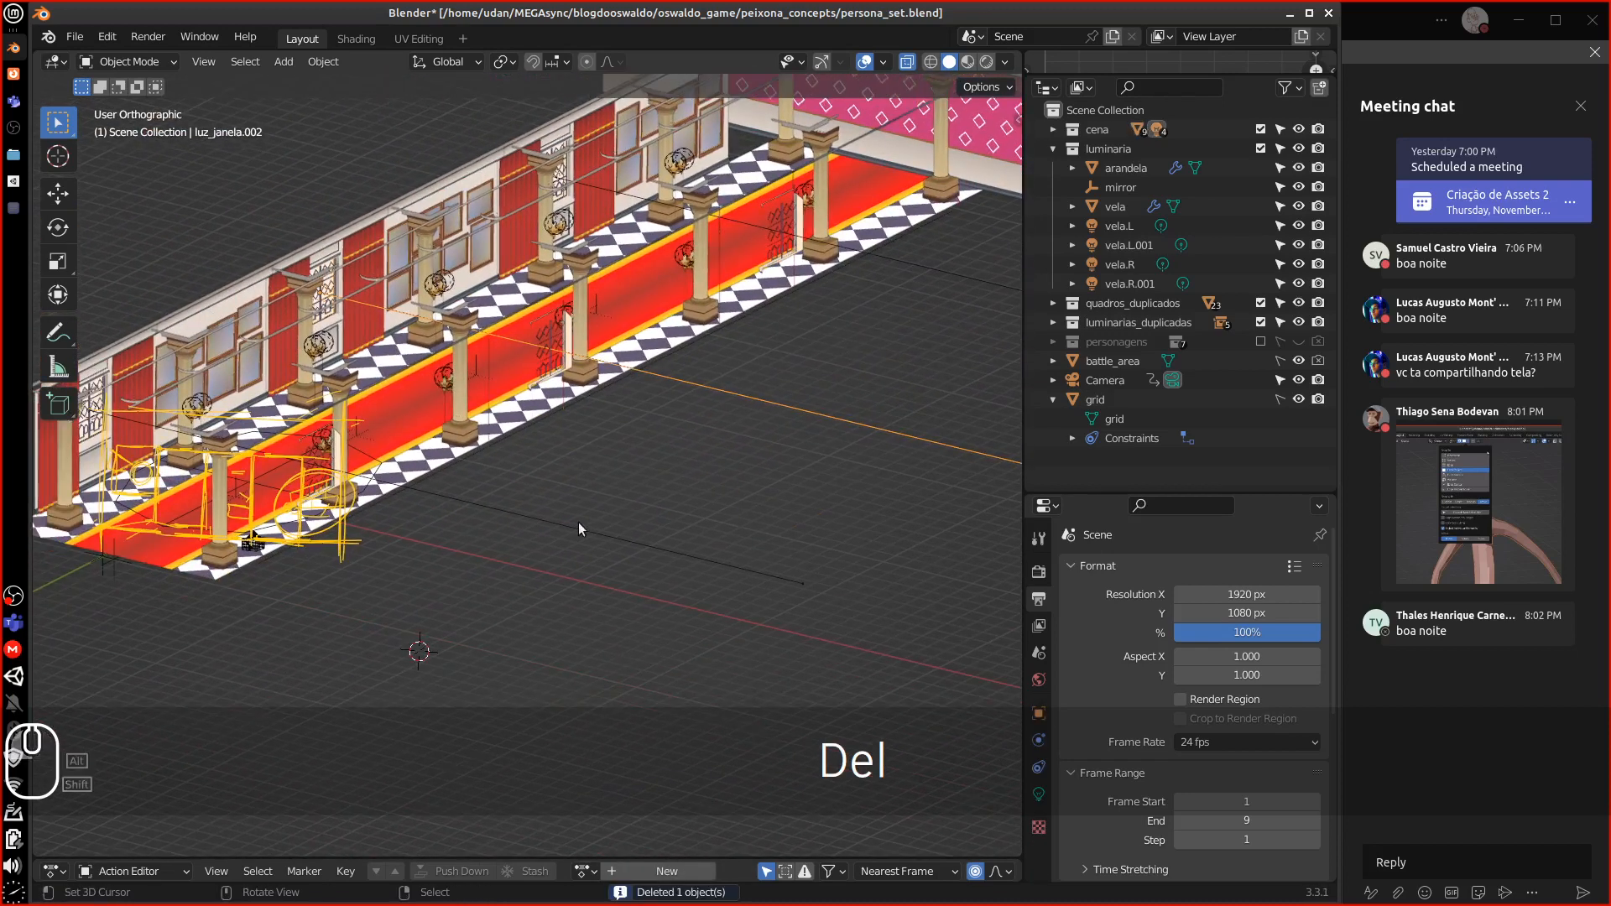
middle_click_drag(485, 557, 606, 532, "shift")
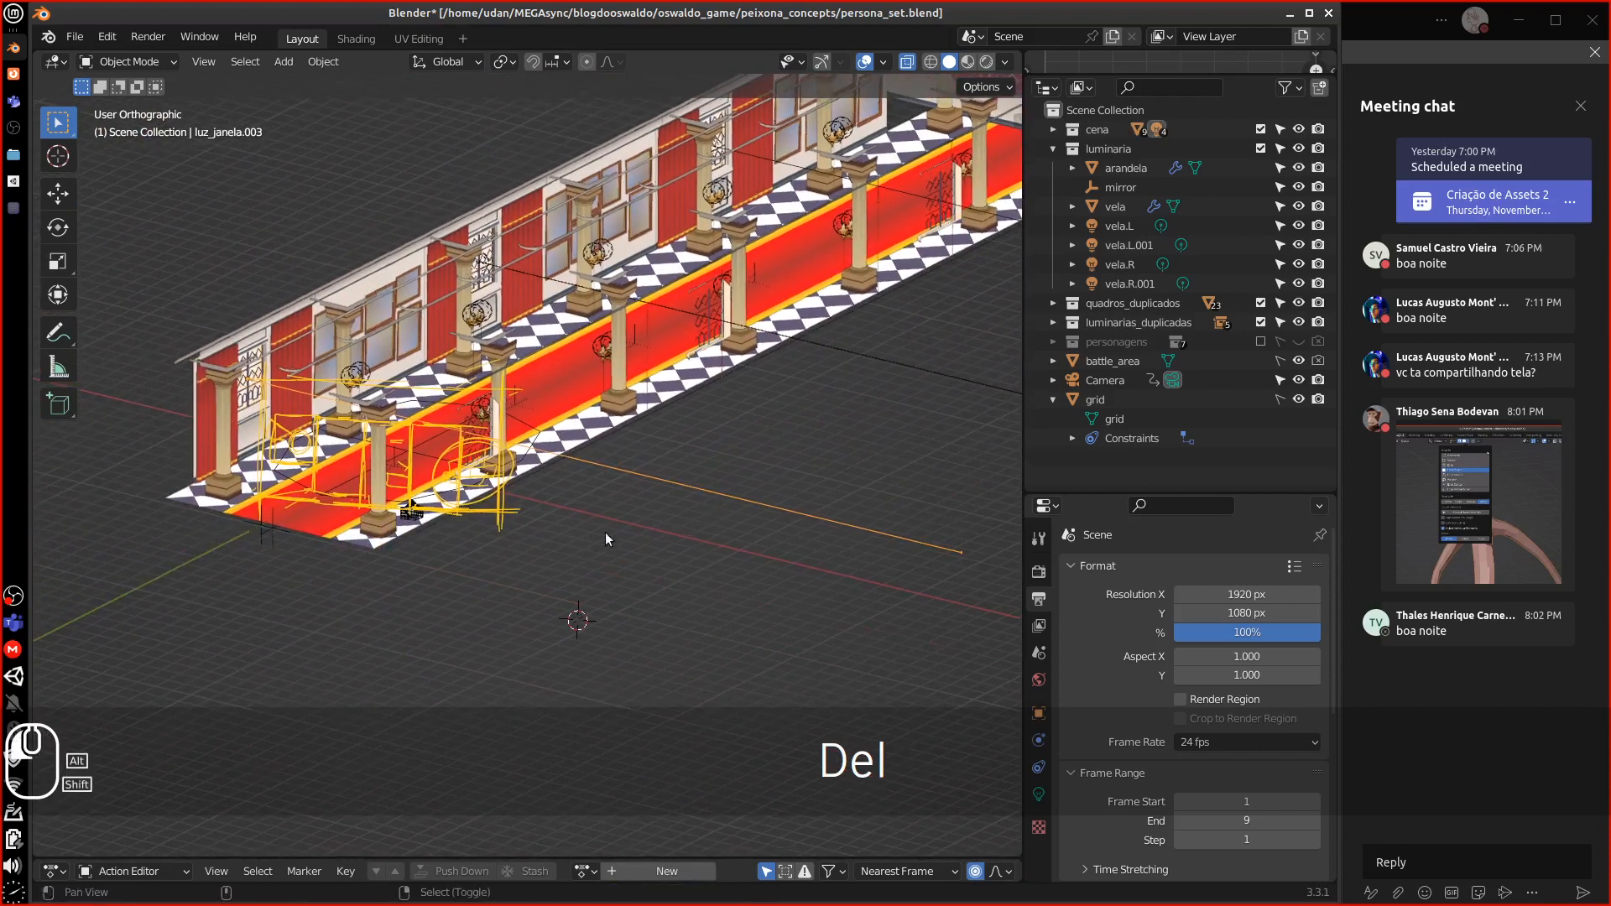
middle_click_drag(615, 420, 637, 422)
left_click(808, 329)
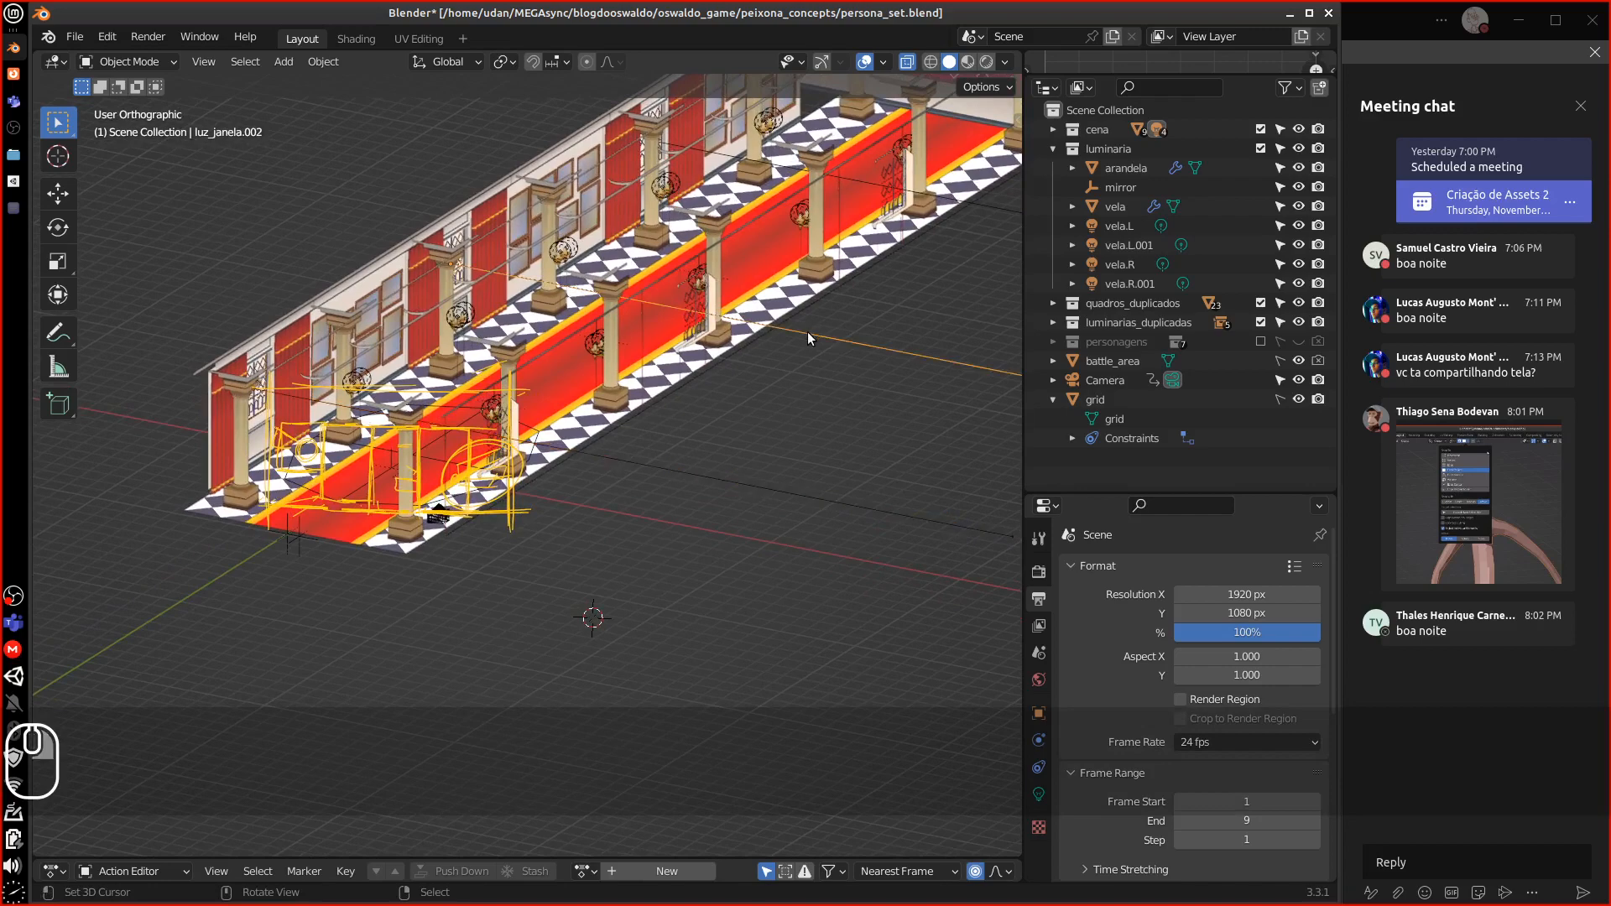
middle_click_drag(793, 343, 773, 395)
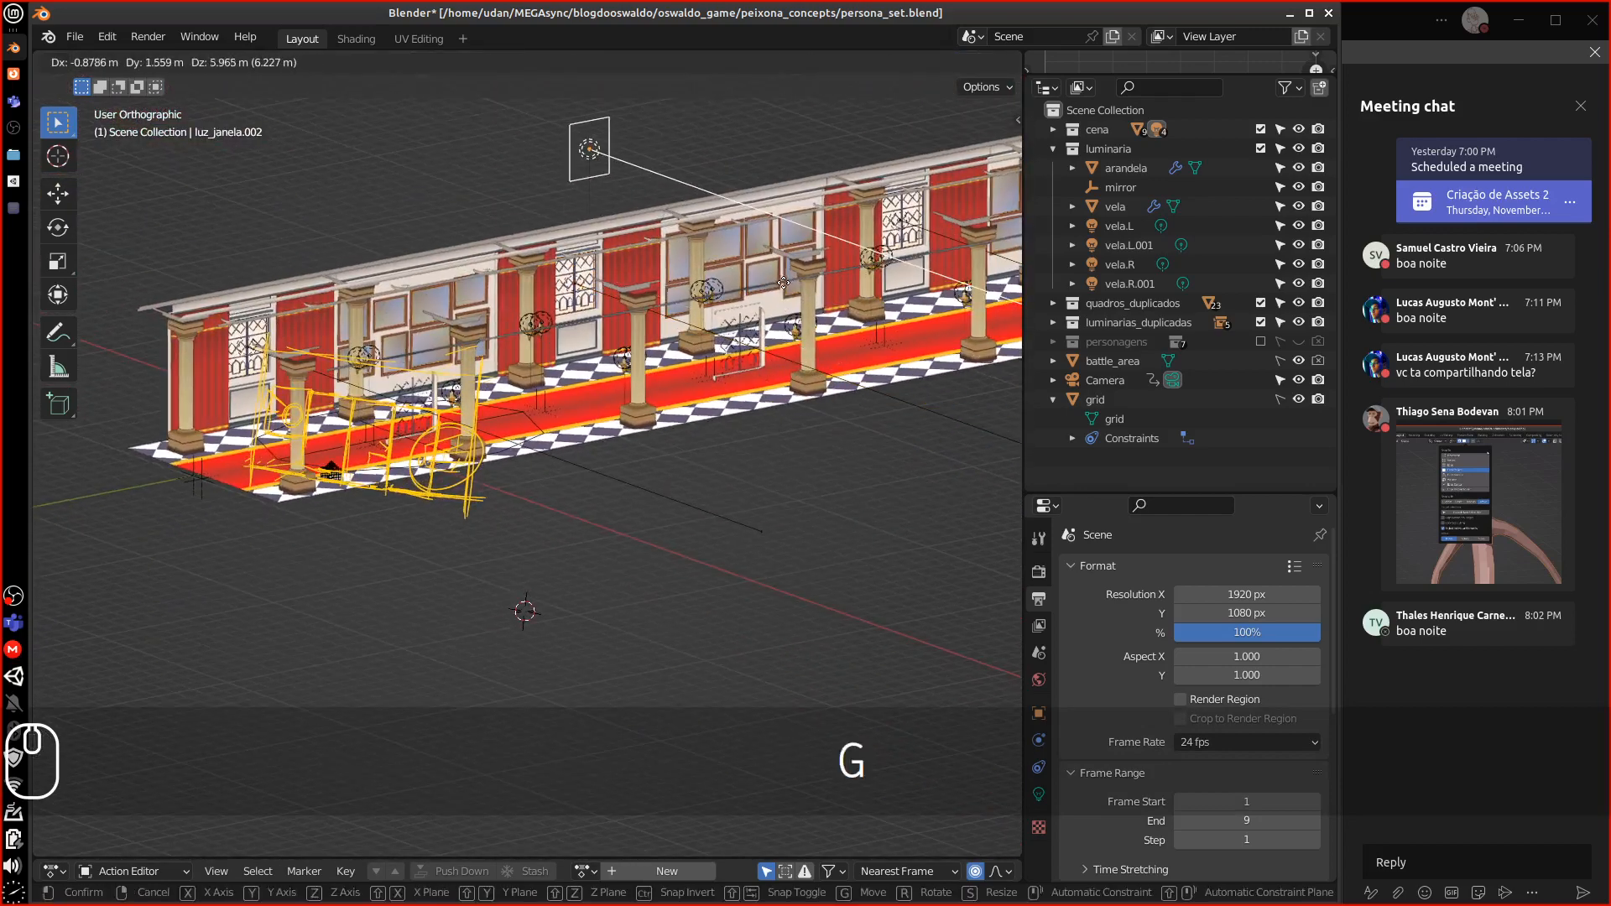
key("ctrl+z")
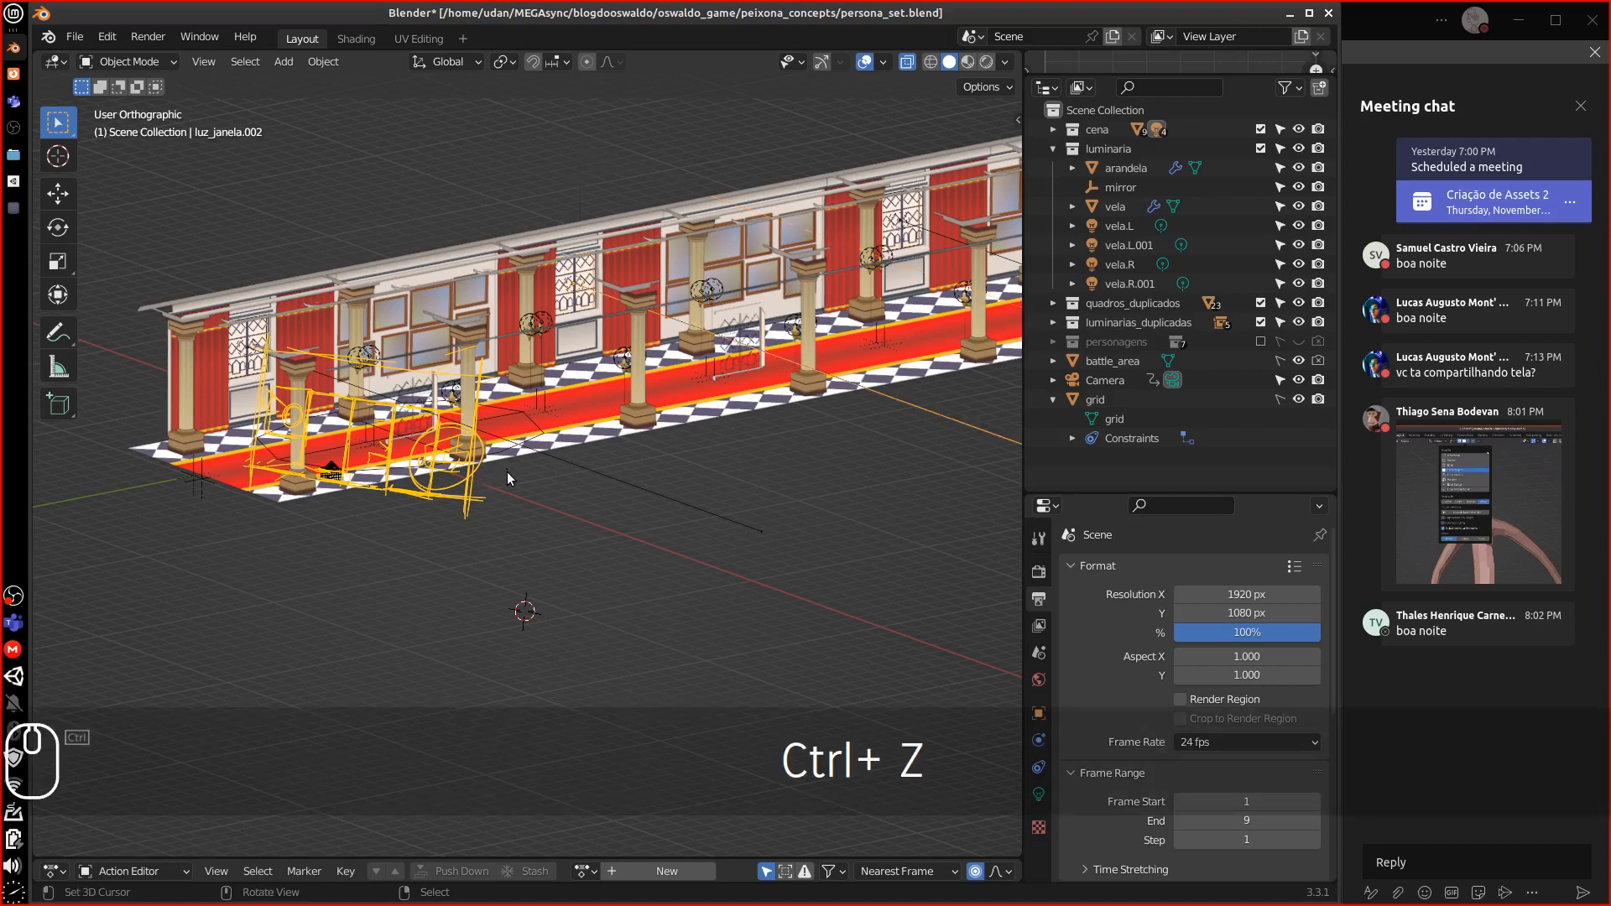
Delete the three selected window-light lamps and show the view settings with annotation layers
middle_click_drag(506, 471, 789, 400)
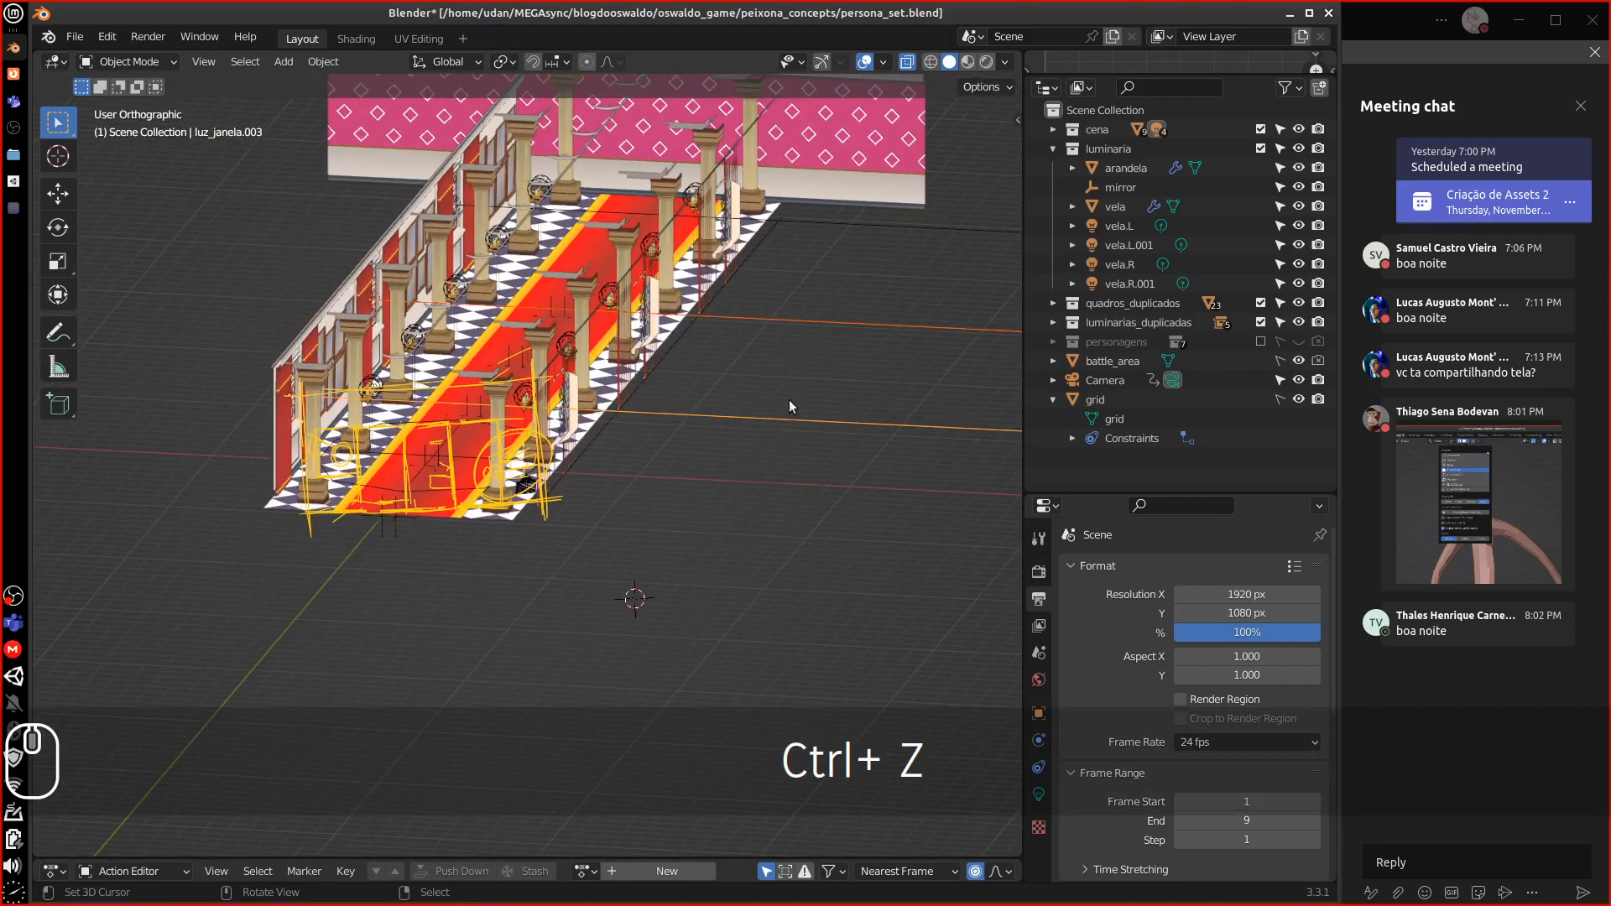
middle_click_drag(861, 300, 661, 348, "shift")
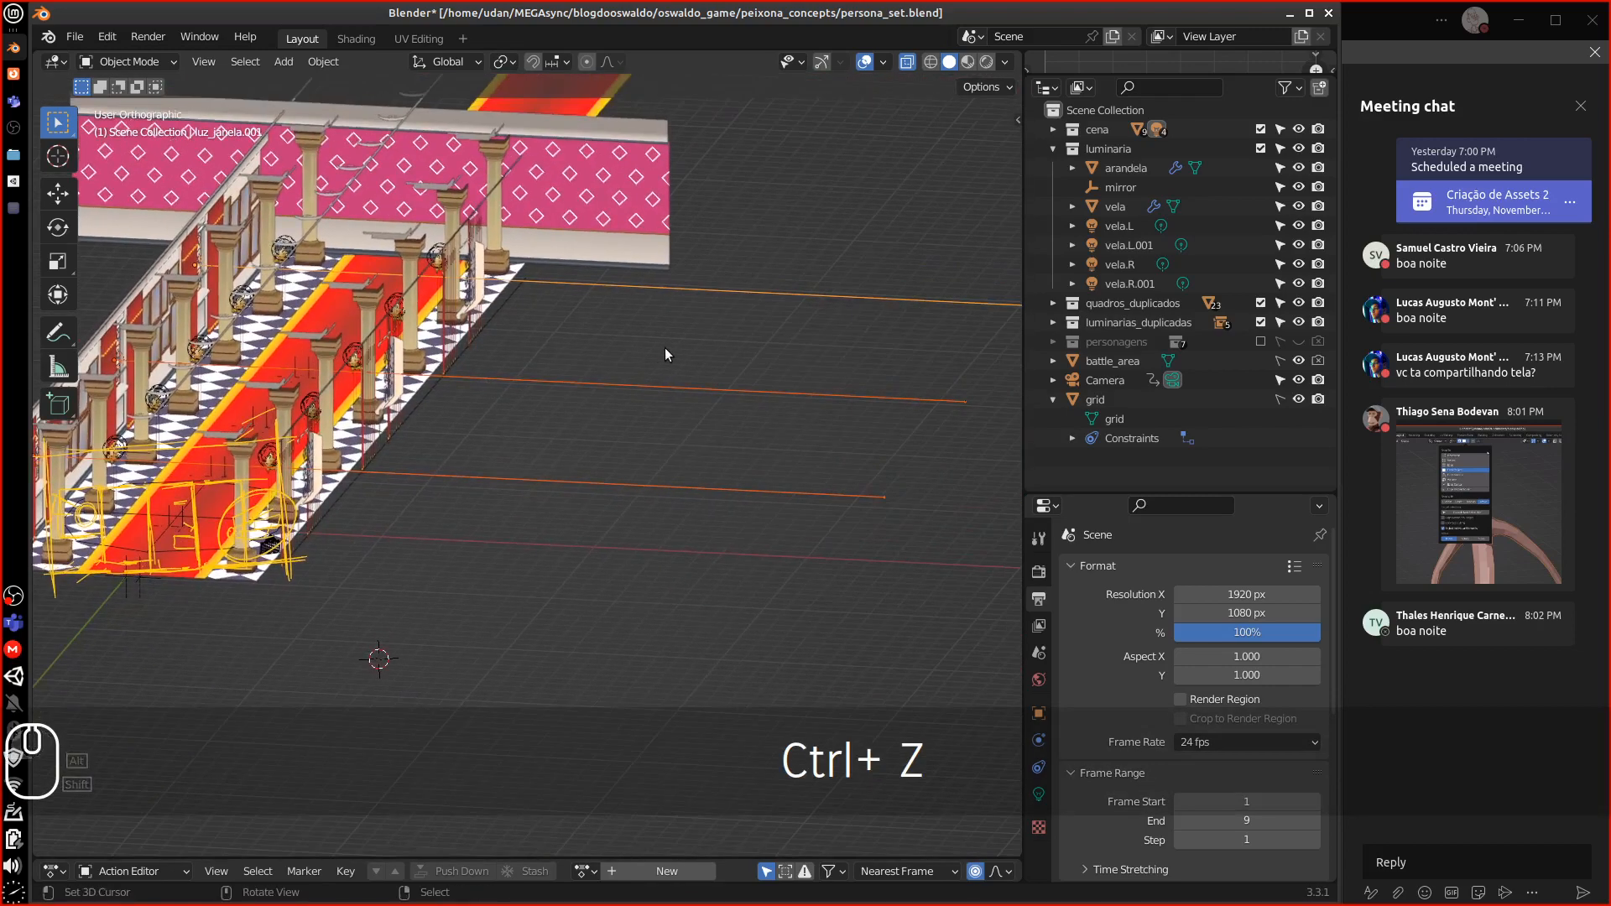
key("Delete")
middle_click_drag(480, 443, 913, 204)
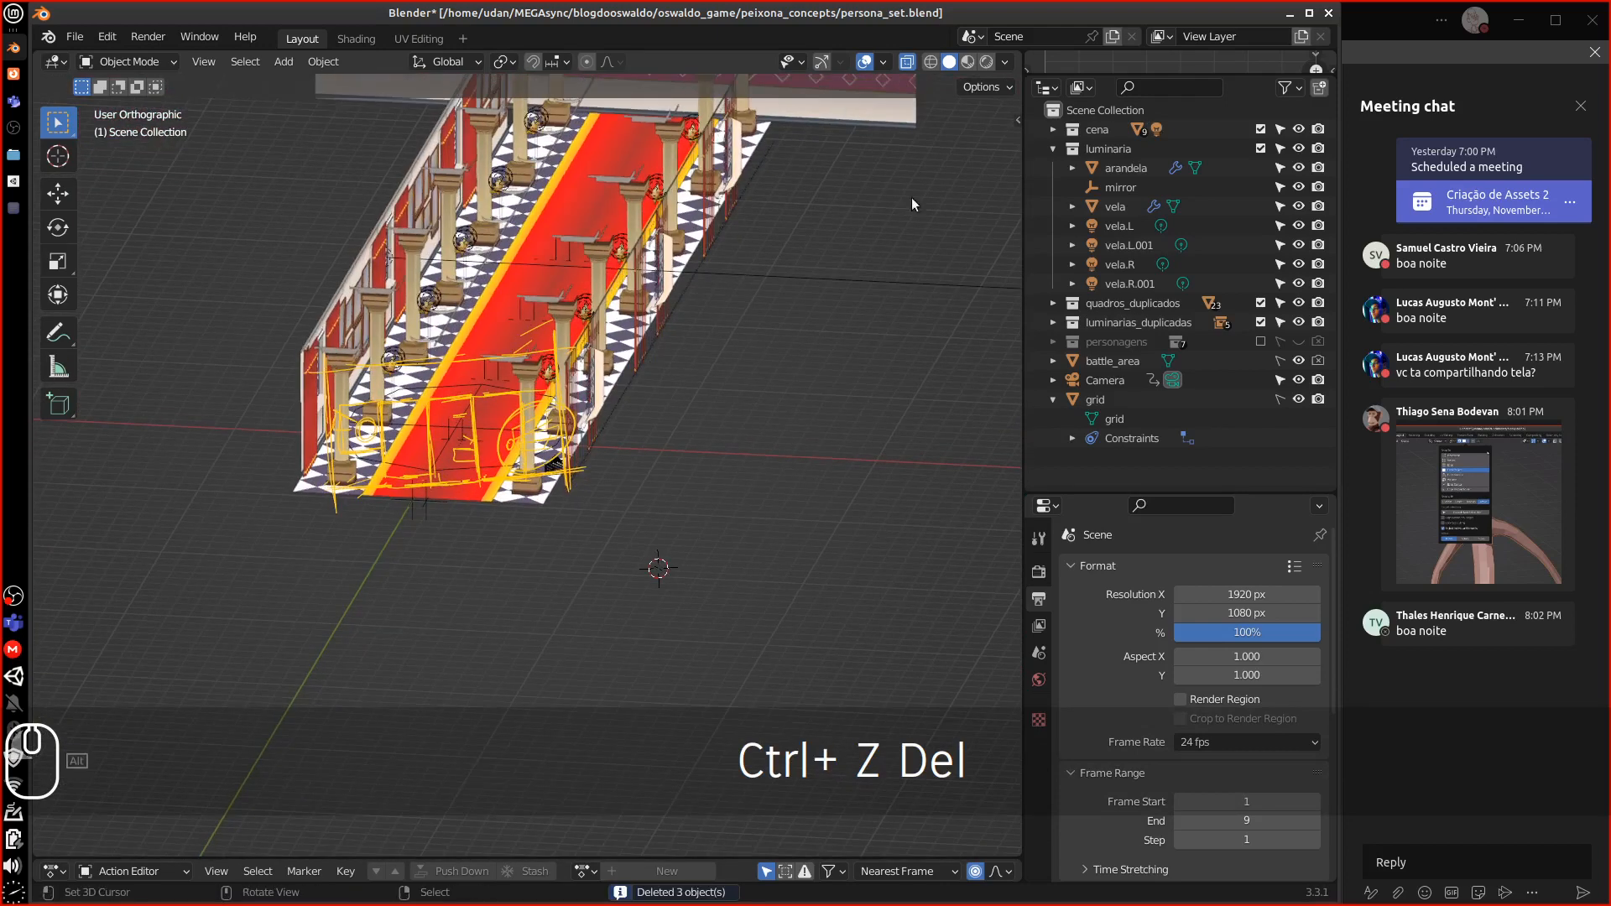
left_click(1017, 117)
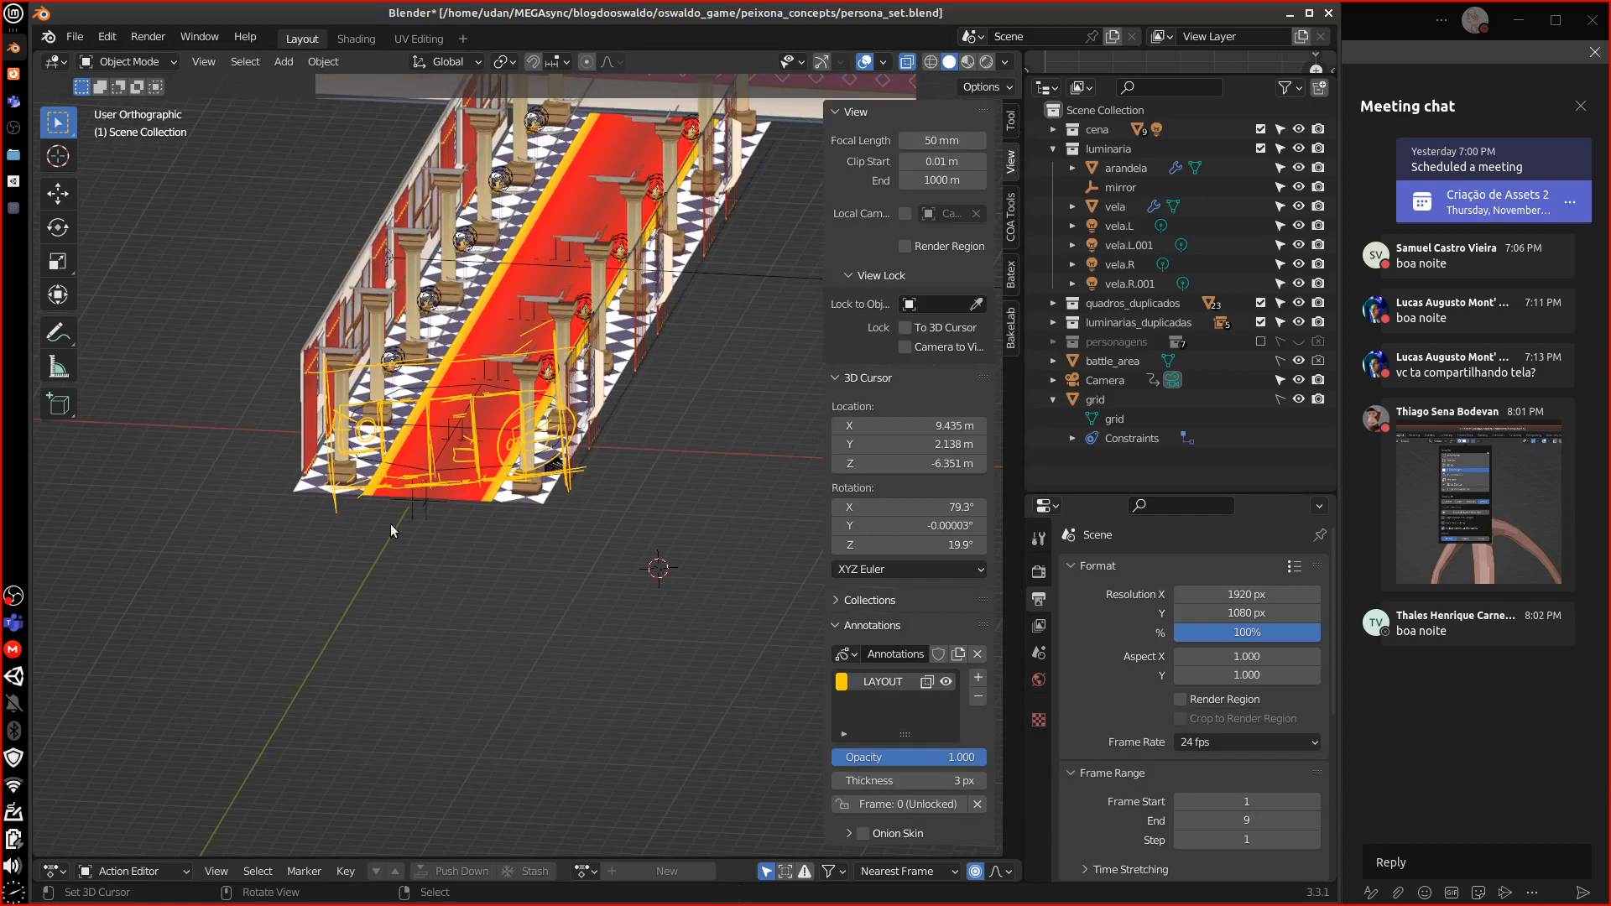
Remove the LAYOUT annotation strokes, hide the panel, and inspect the Camera through camera view
left_click(978, 697)
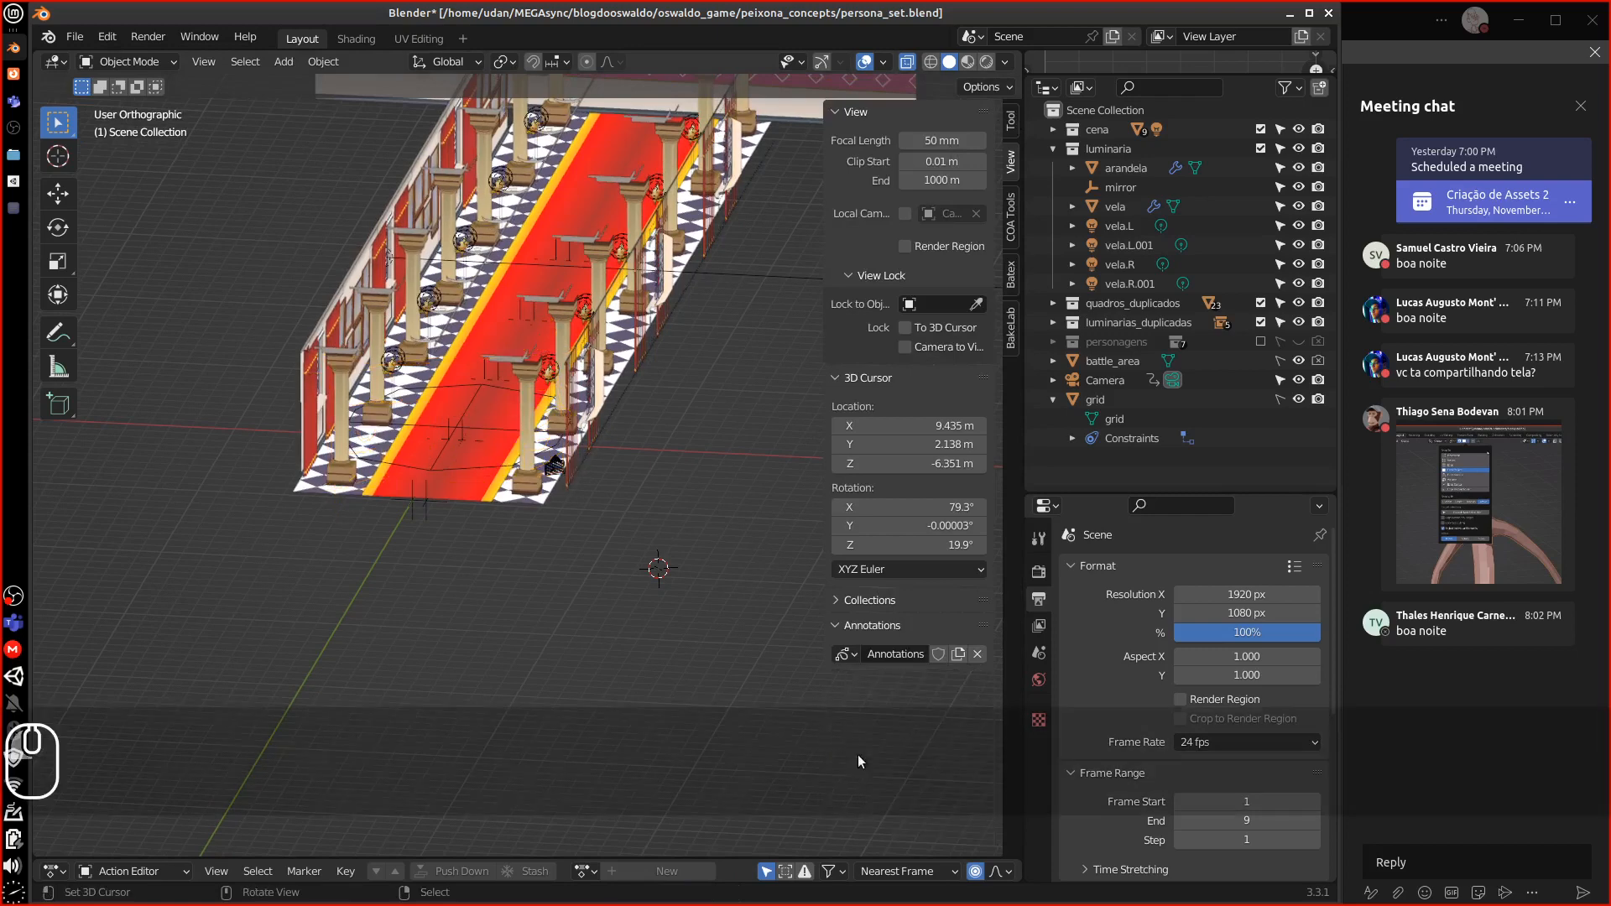
left_click_drag(826, 569, 949, 552)
left_click(554, 470)
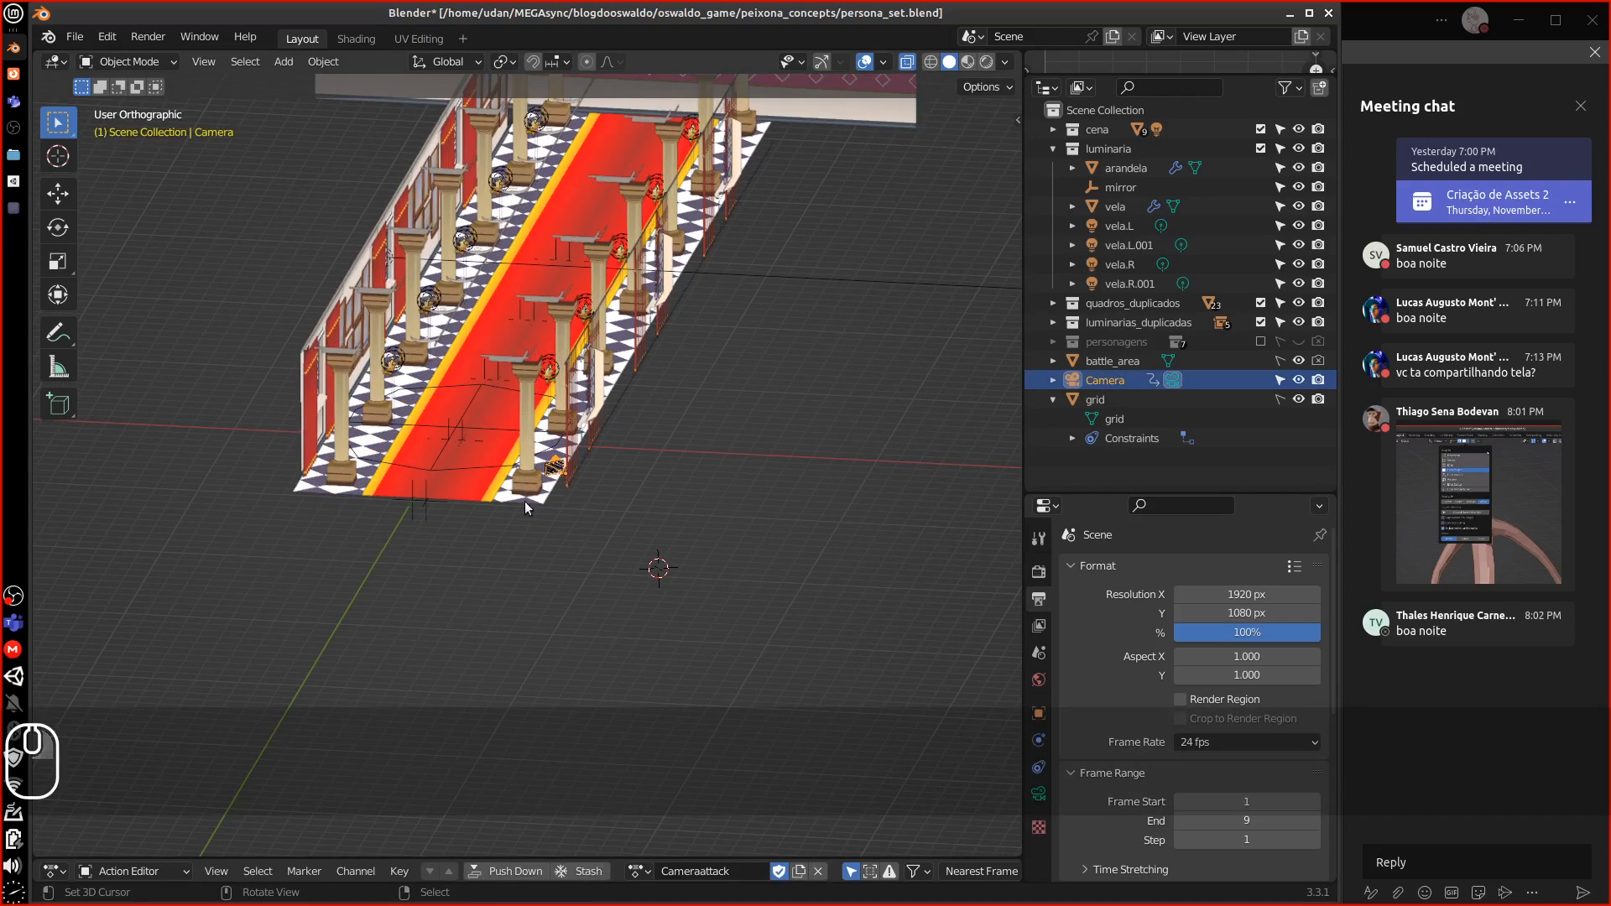
key("equal")
key("equal")
key("equal")
key("equal")
key("equal")
key("equal")
key("equal")
key("equal")
key("equal")
key("equal")
key("equal")
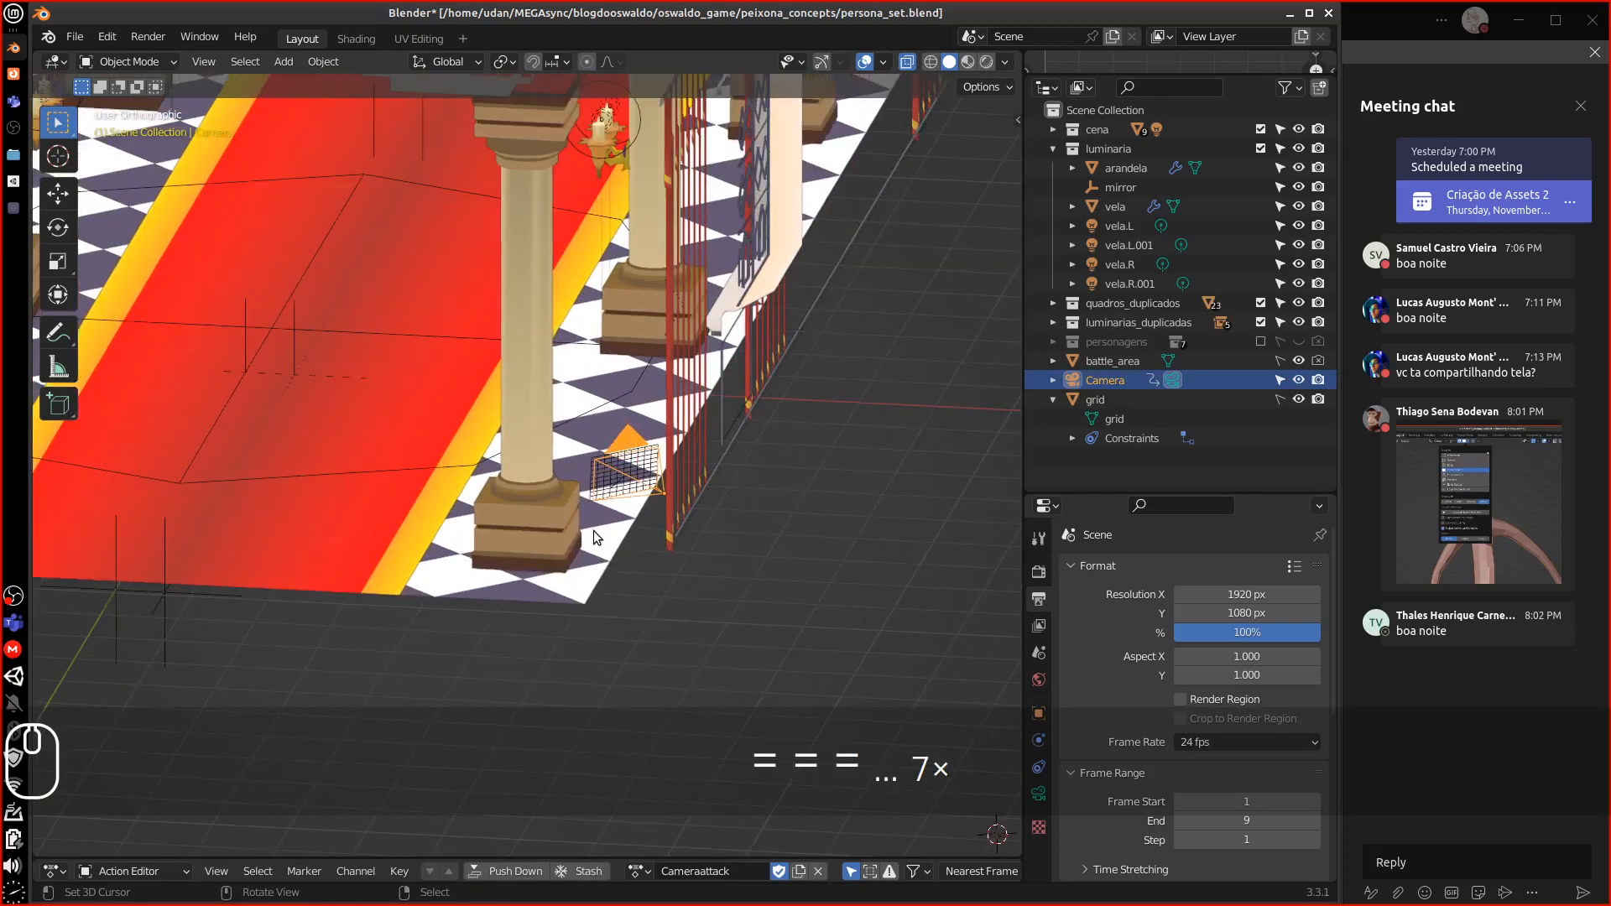
left_click(684, 503)
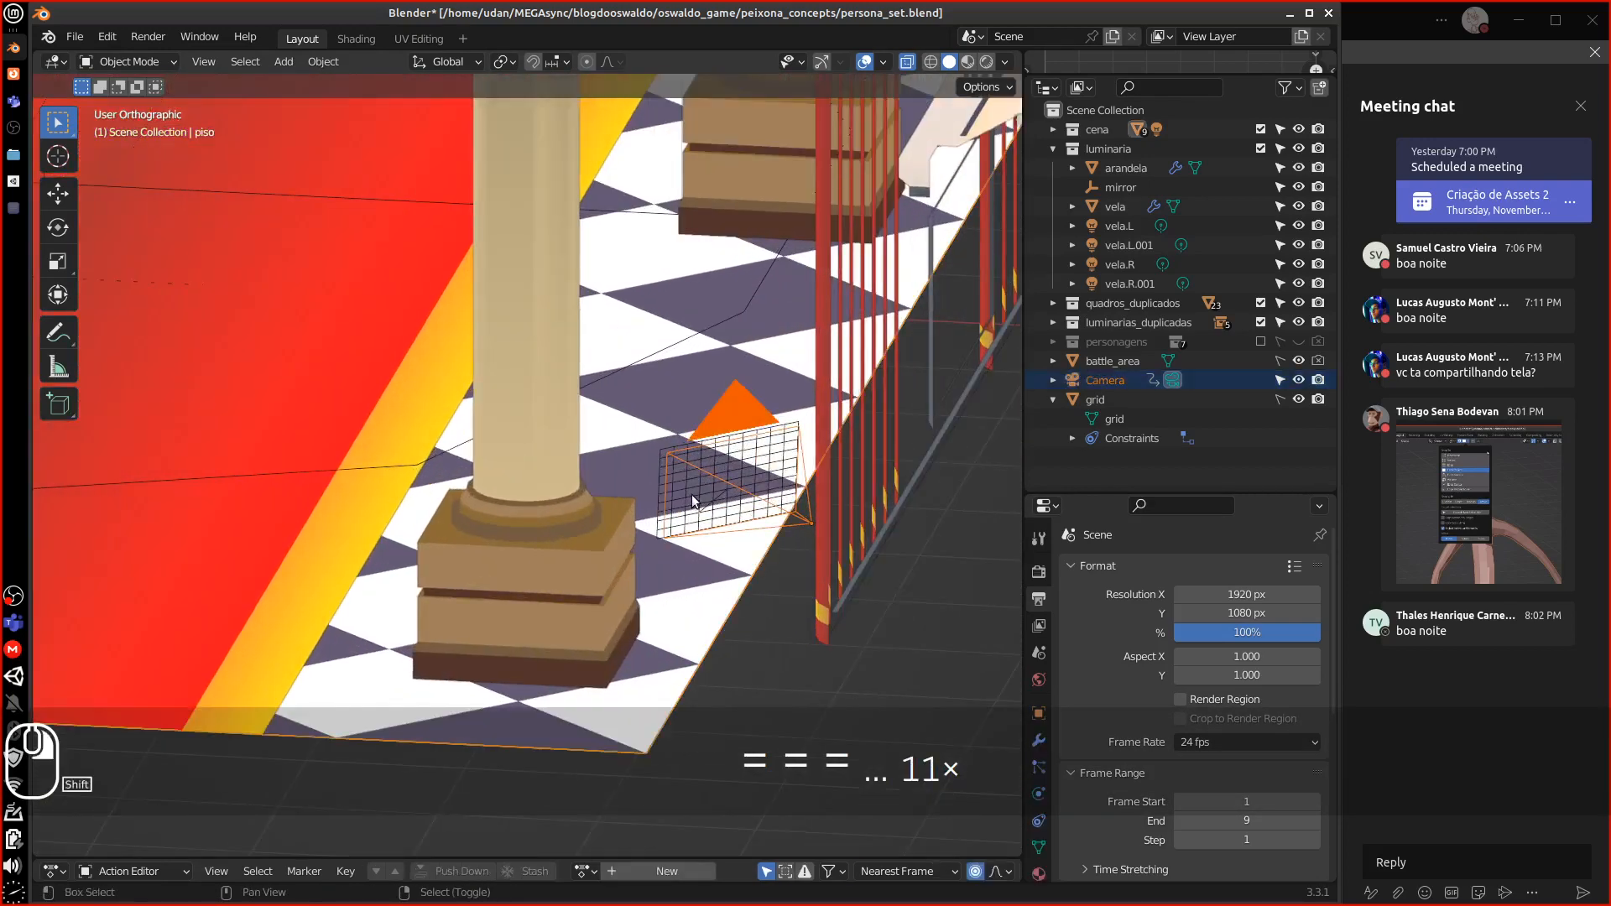
left_click(724, 491)
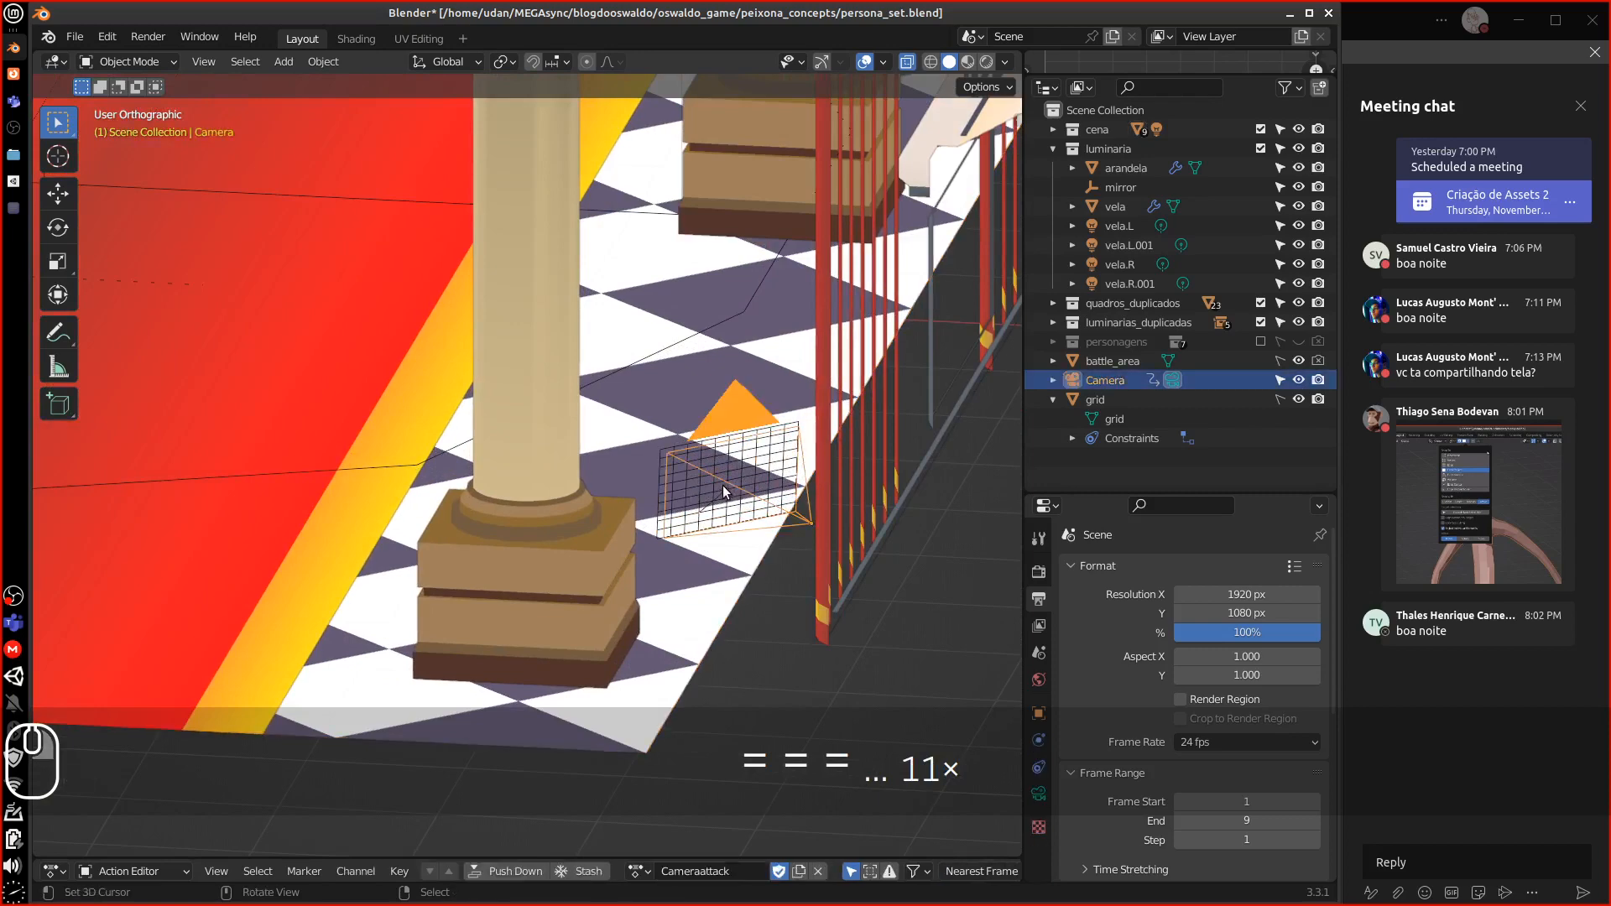
key("KP_0")
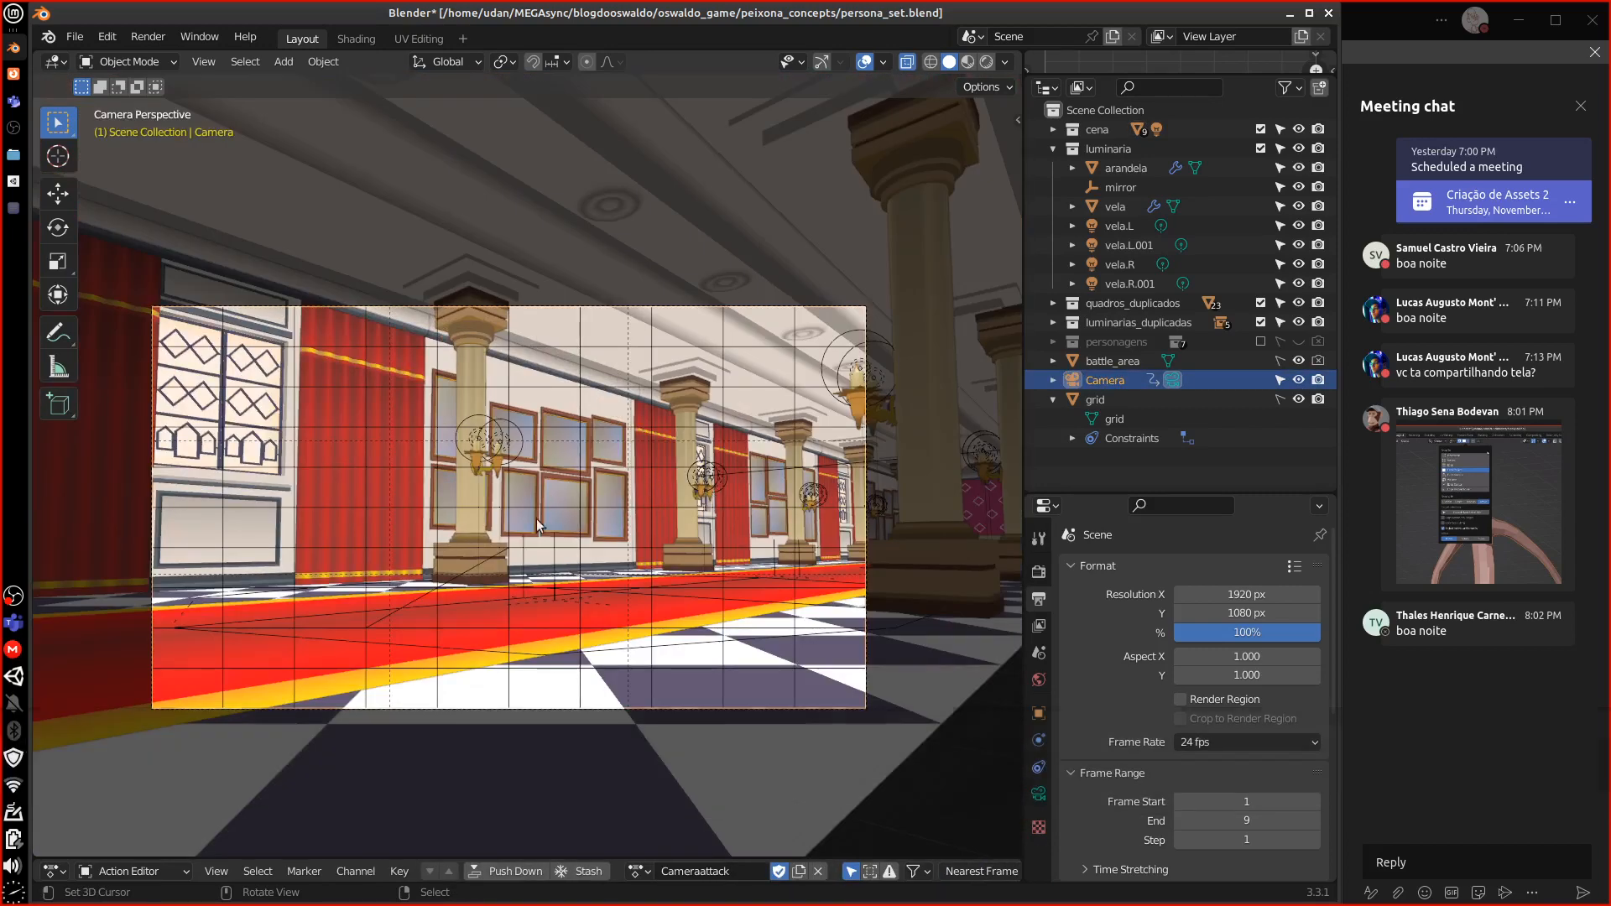
middle_click_drag(587, 574, 642, 596)
middle_click_drag(803, 561, 695, 315, "shift")
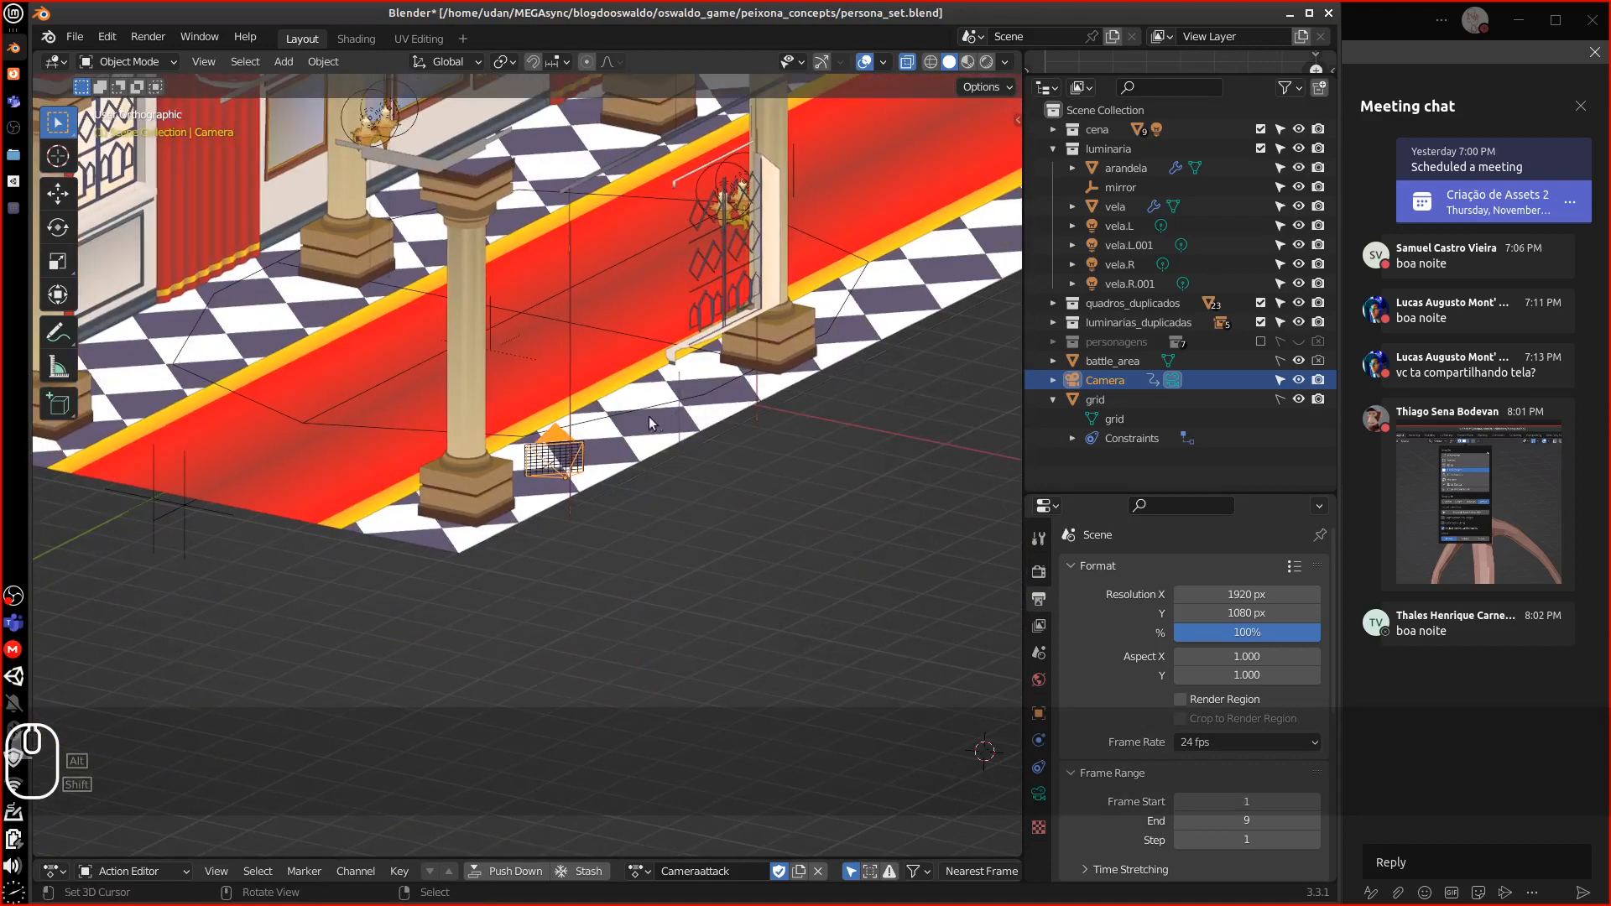
scroll(581, 501, "up", 7)
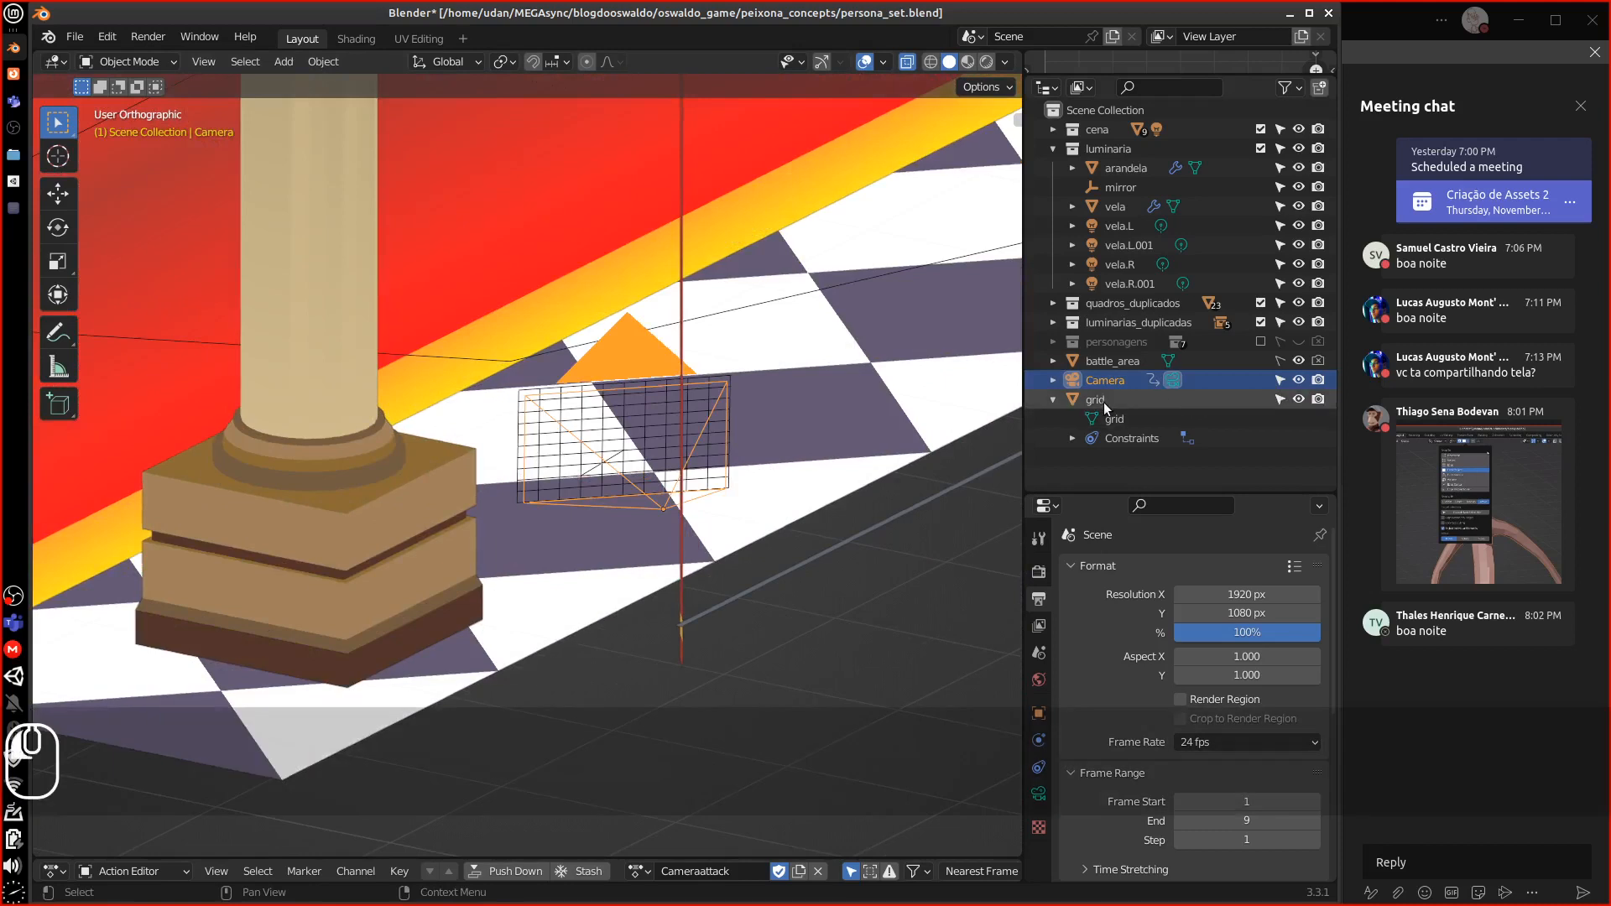
Delete the grid and Camera objects
left_click(1095, 400)
left_click(1108, 382, "ctrl")
key("Delete")
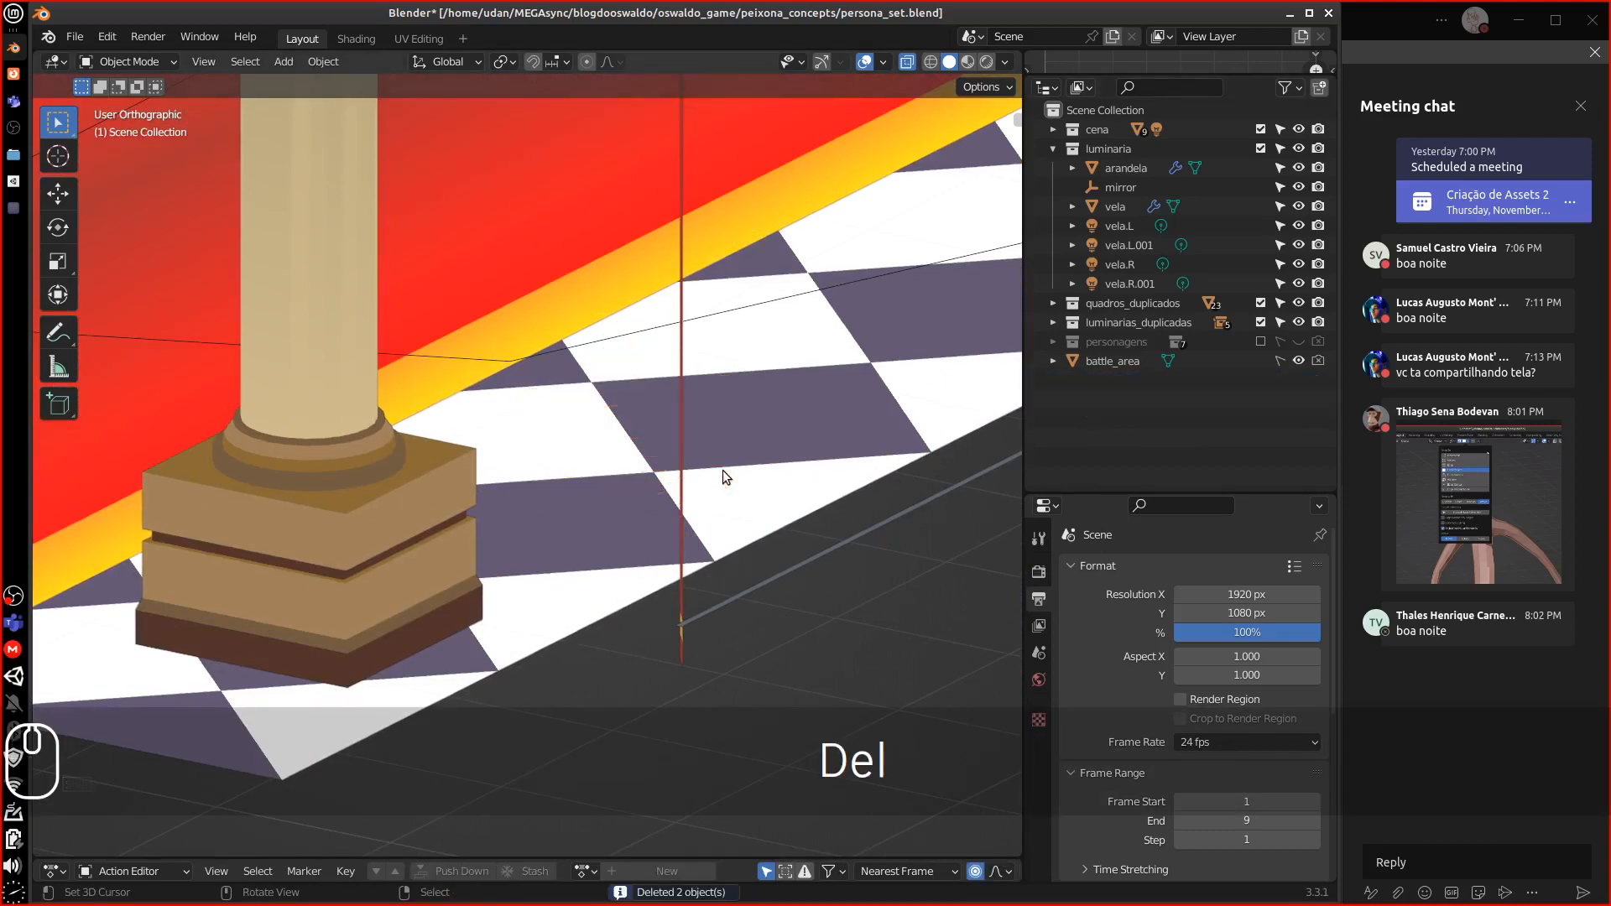
Delete the battle_area object and look along the remaining hallway
left_click(534, 359)
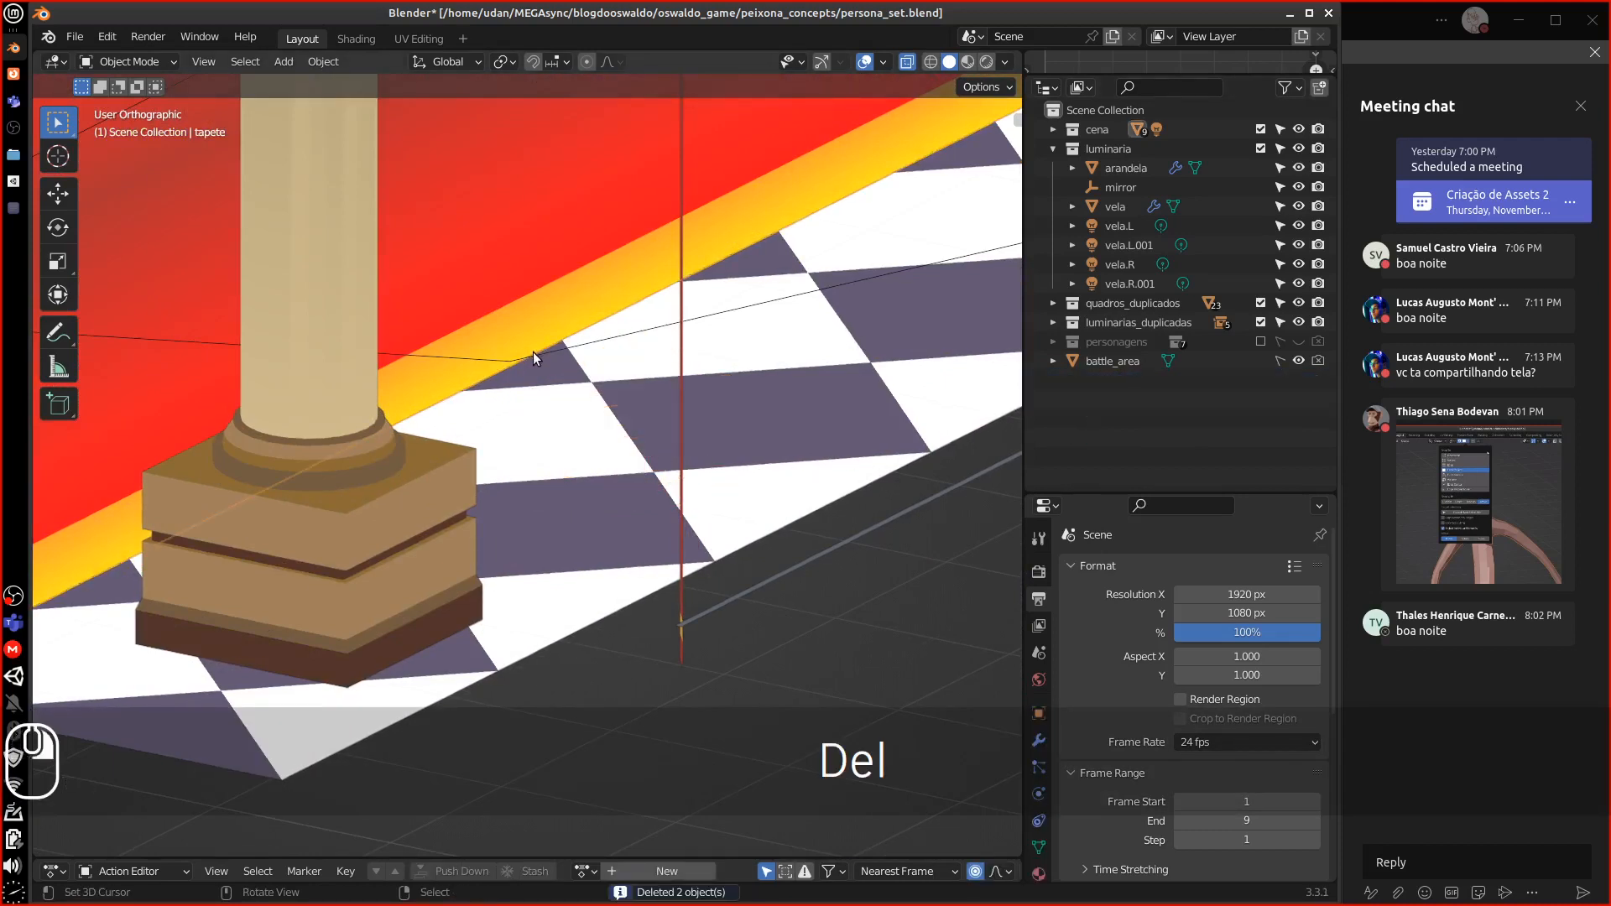
left_click(1120, 361)
scroll(755, 403, "down", 2)
scroll(651, 383, "down", 3)
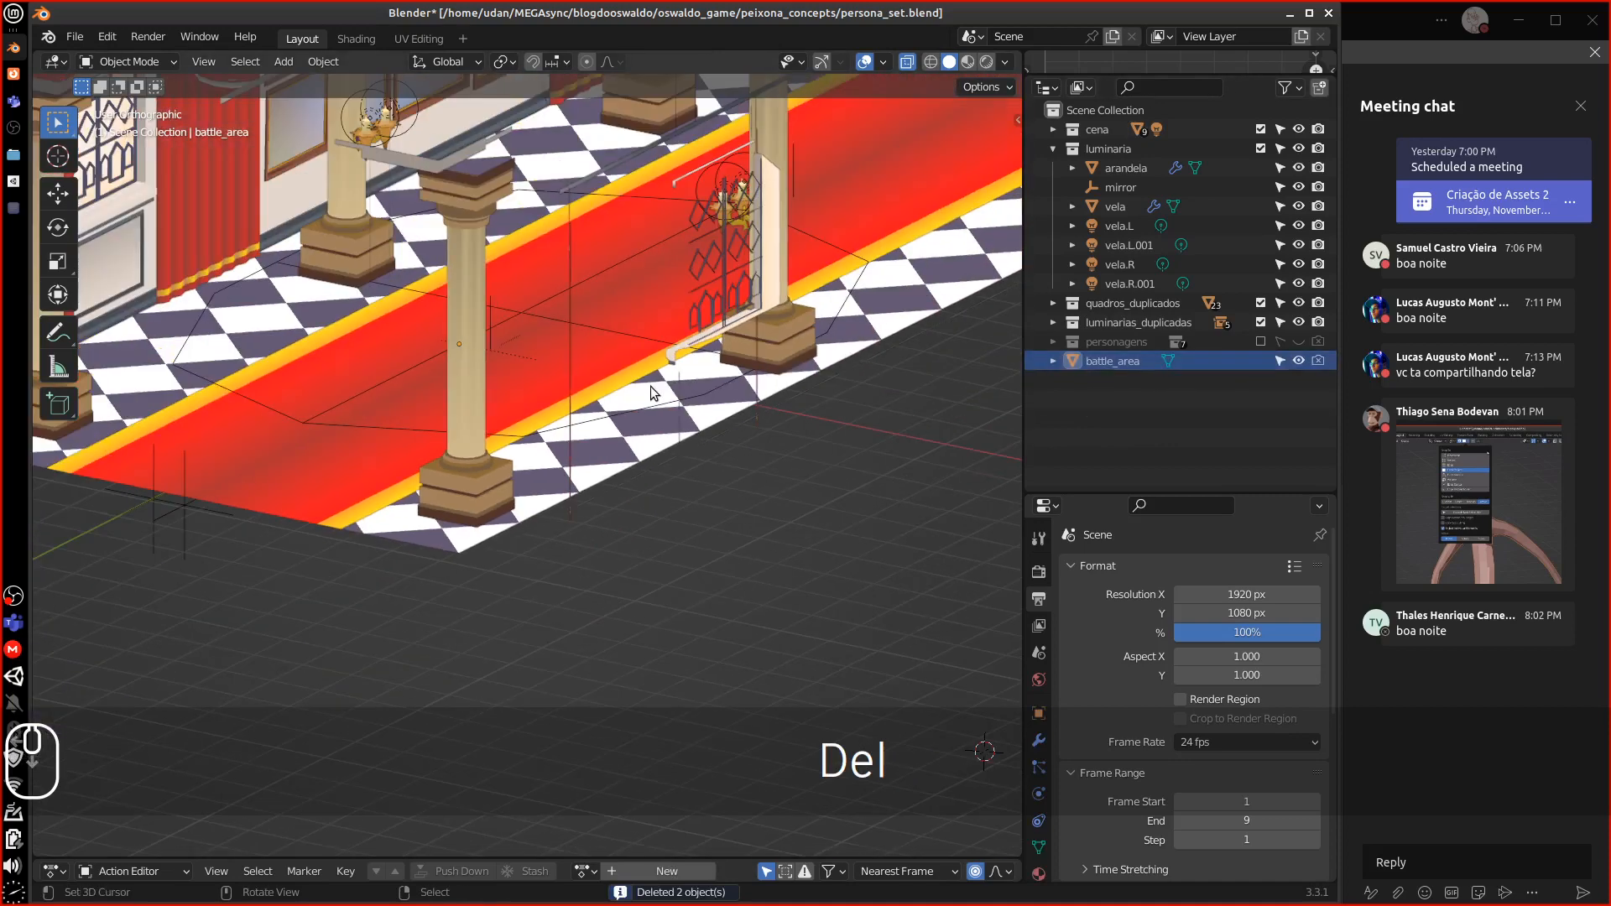
left_click(653, 392)
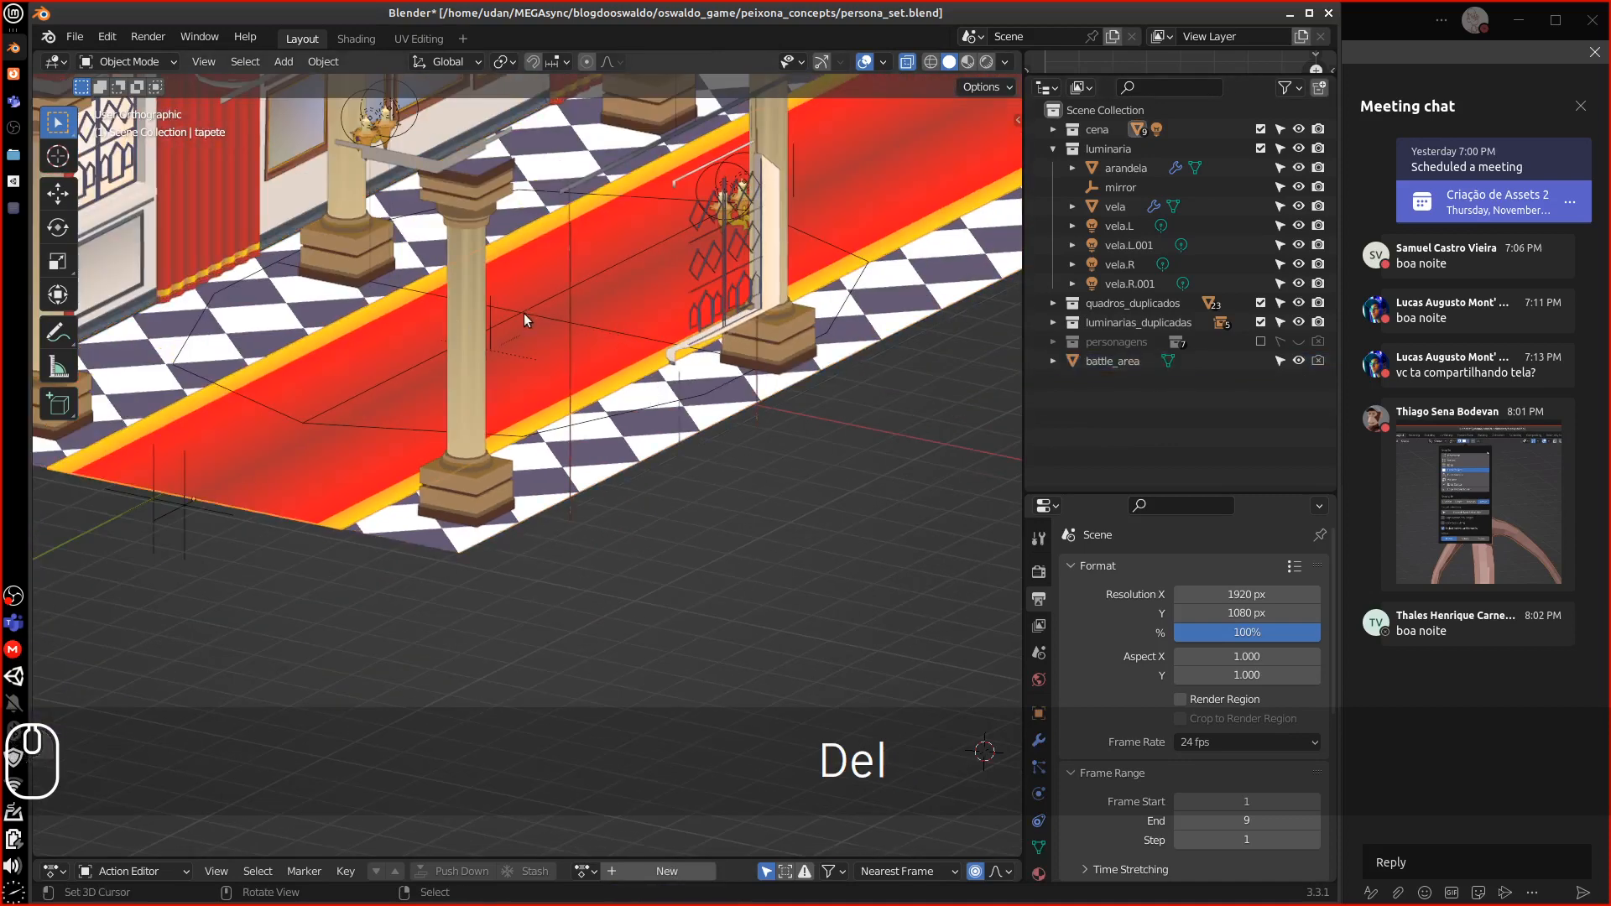
key("Delete")
key("Delete")
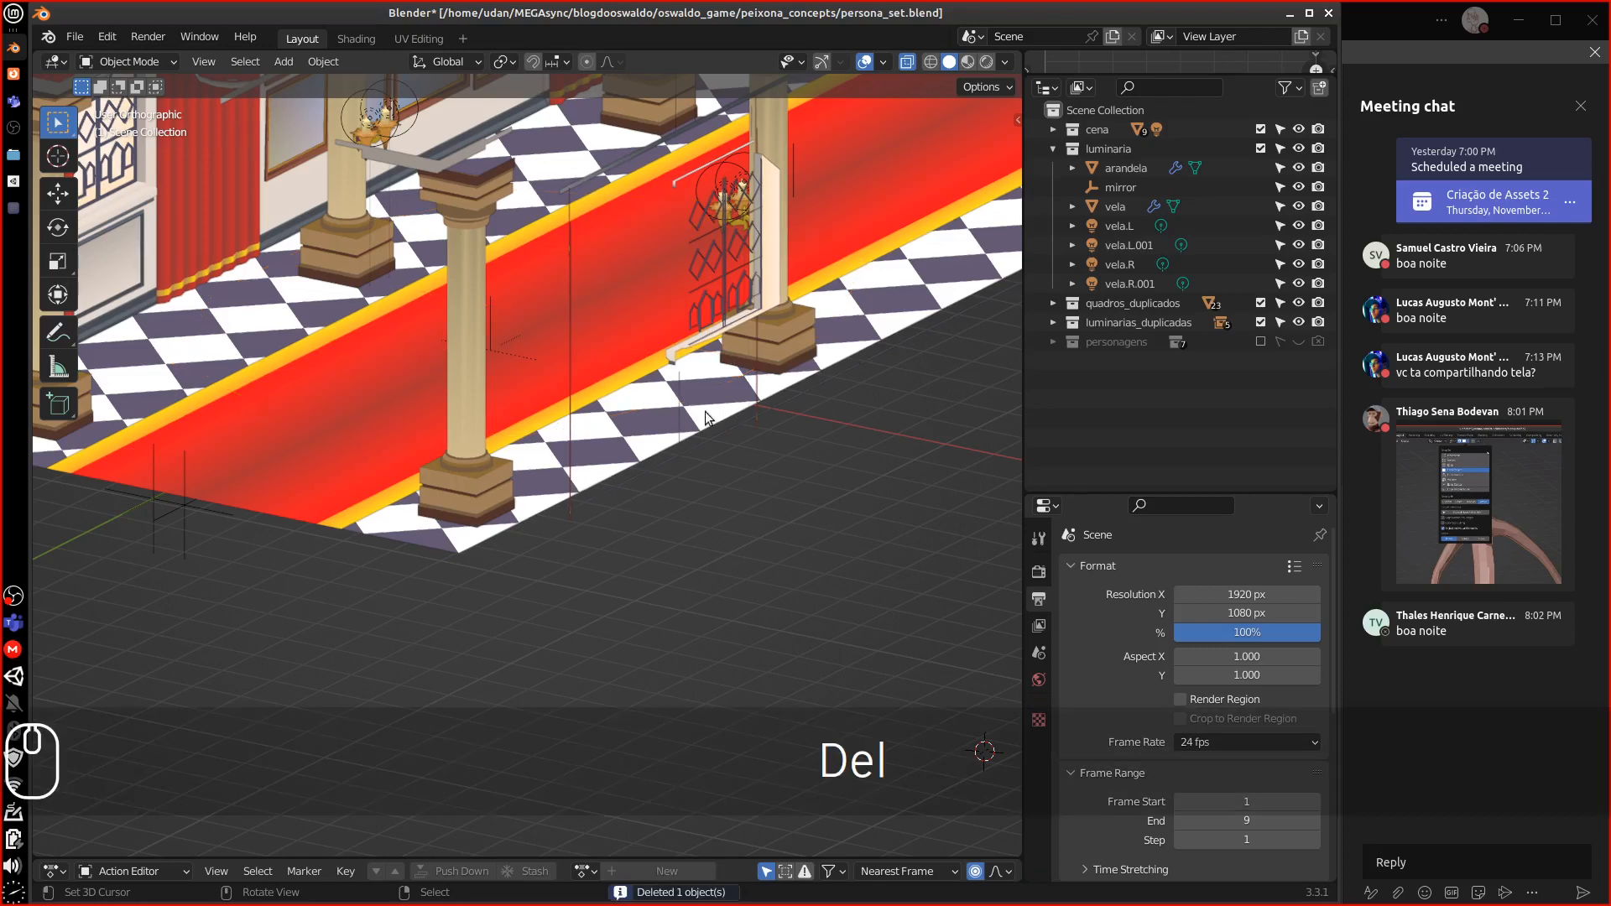
middle_click_drag(705, 417, 749, 441)
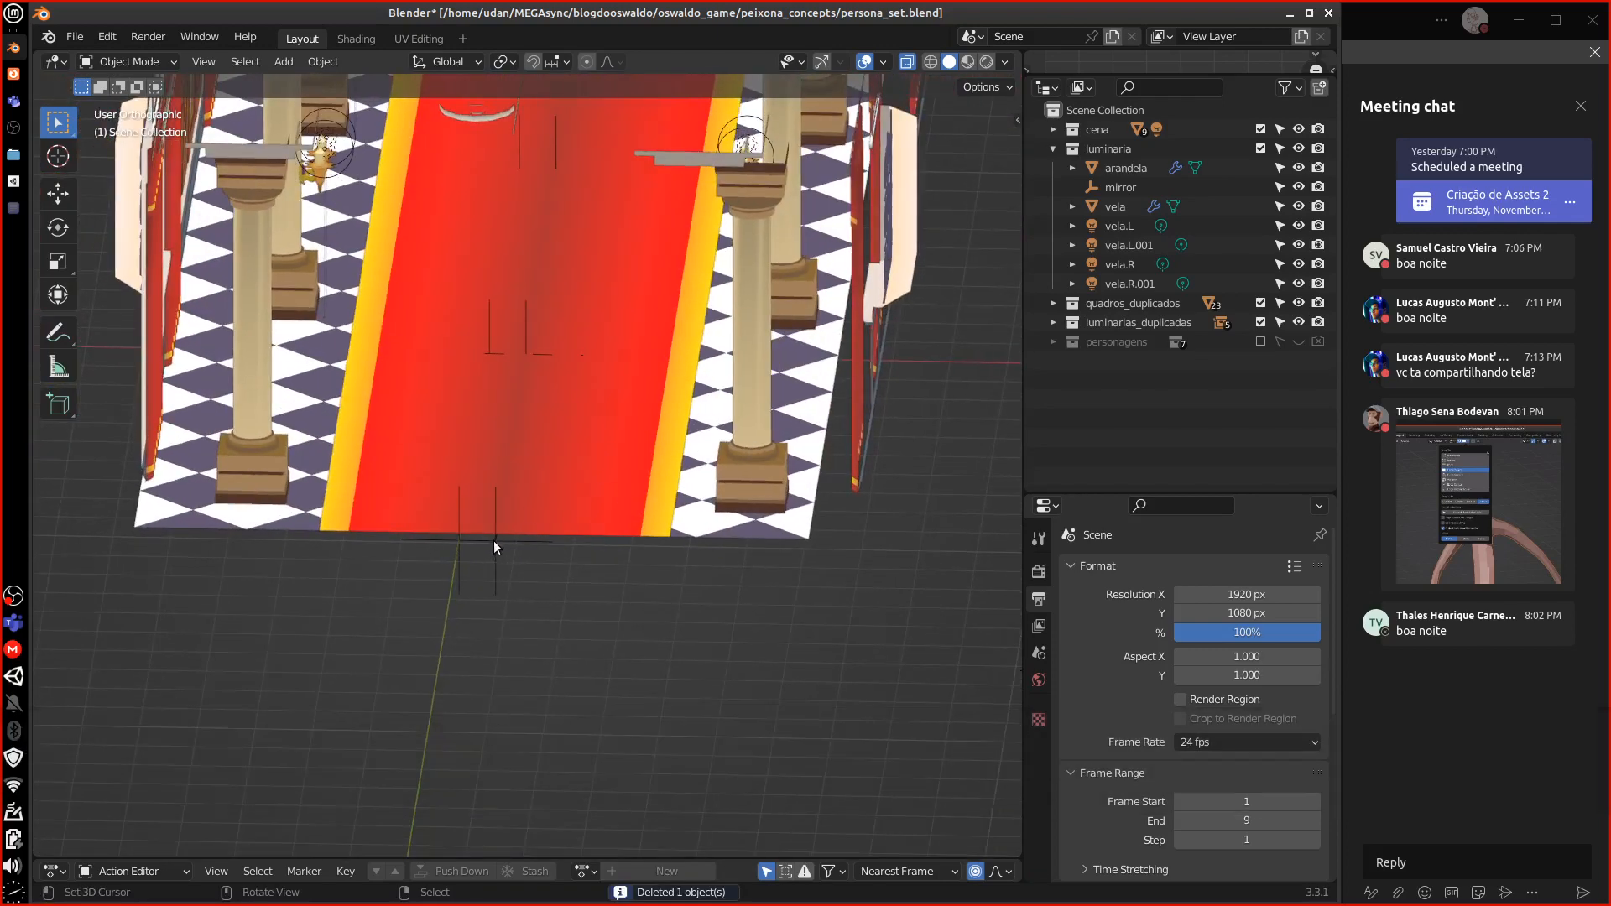
mouse_move(493, 540)
middle_mouse_down()
mouse_move(543, 532)
mouse_move(466, 536)
middle_mouse_up()
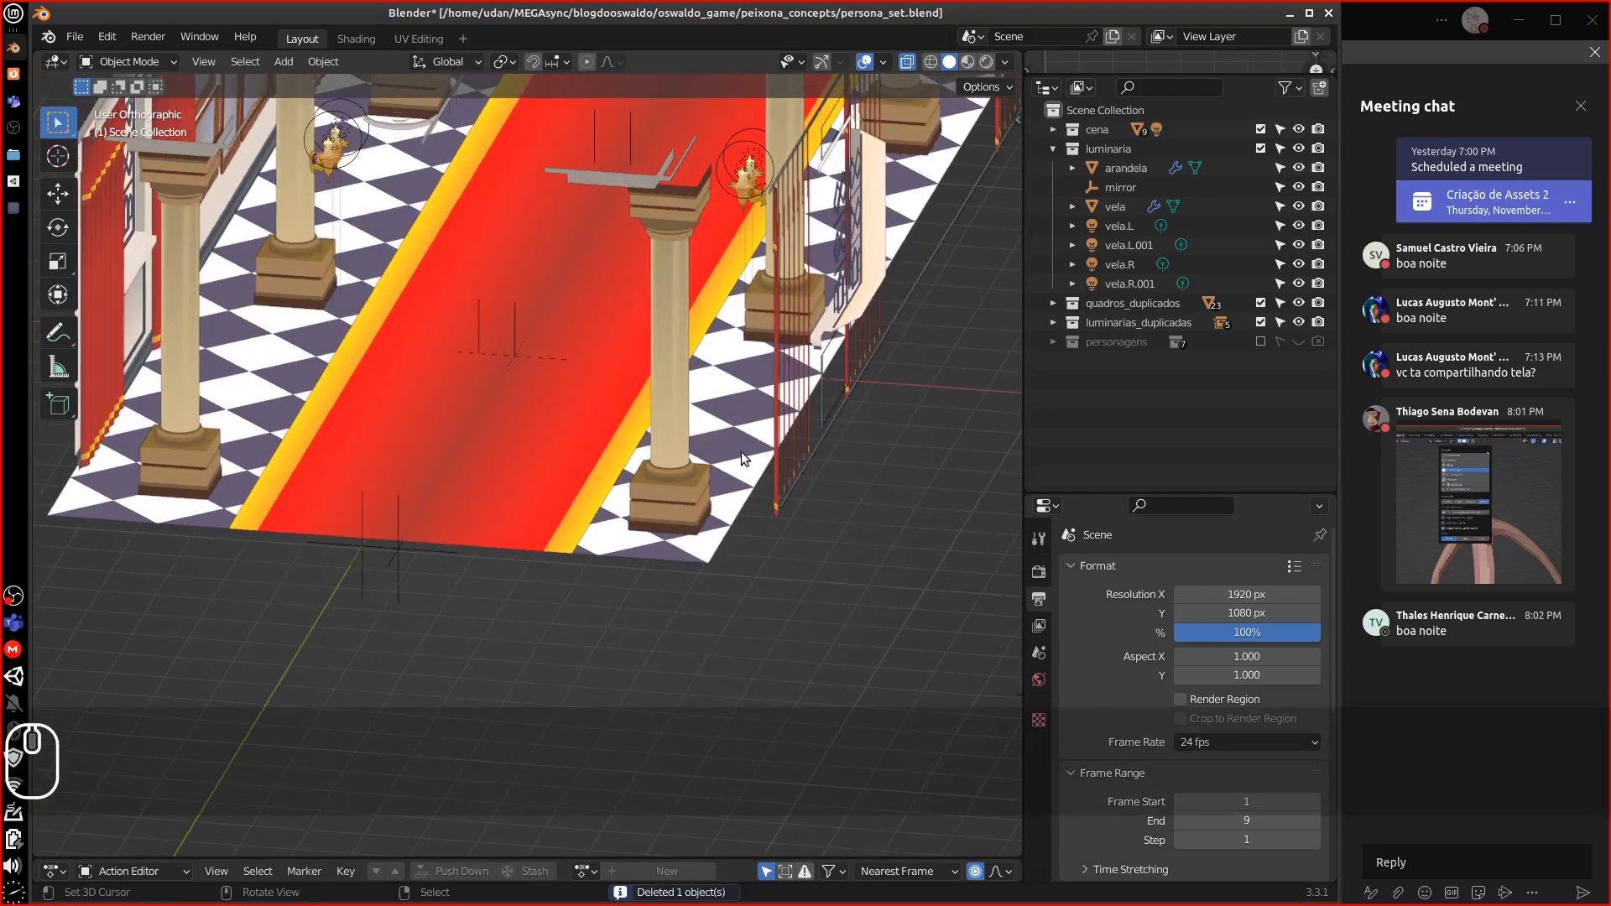
left_click_drag(768, 285, 650, 671, "alt+shift")
left_click_drag(619, 495, 687, 676, "alt+shift")
Delete the five duplicated lamps, luminaria through luminaria.004
left_click(1053, 323)
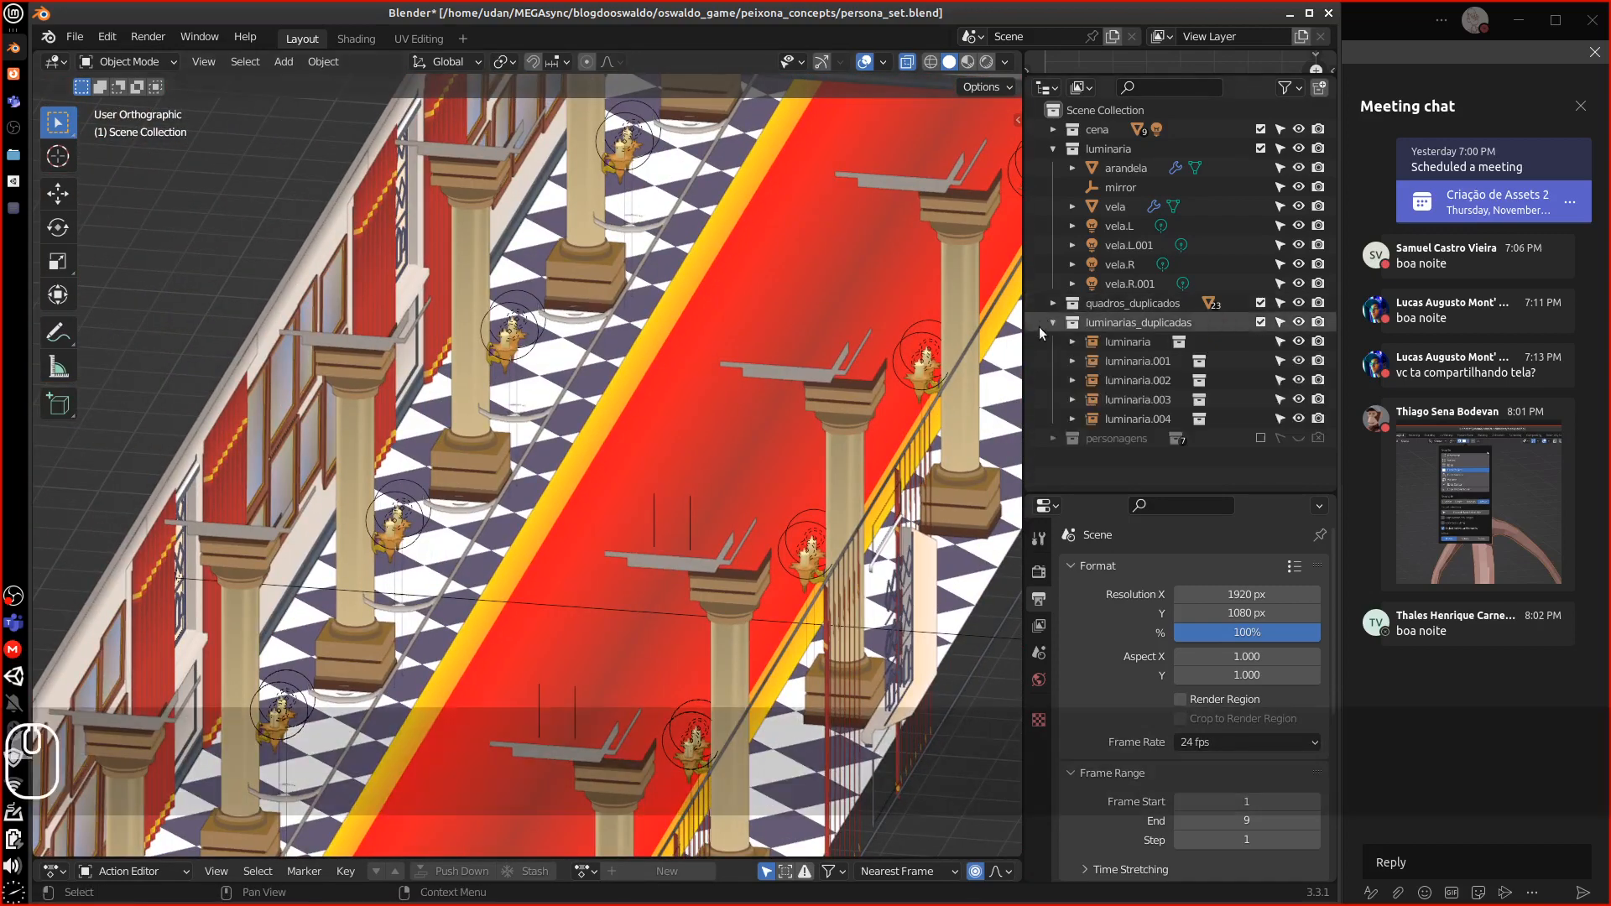
left_click_drag(427, 602, 410, 598, "alt")
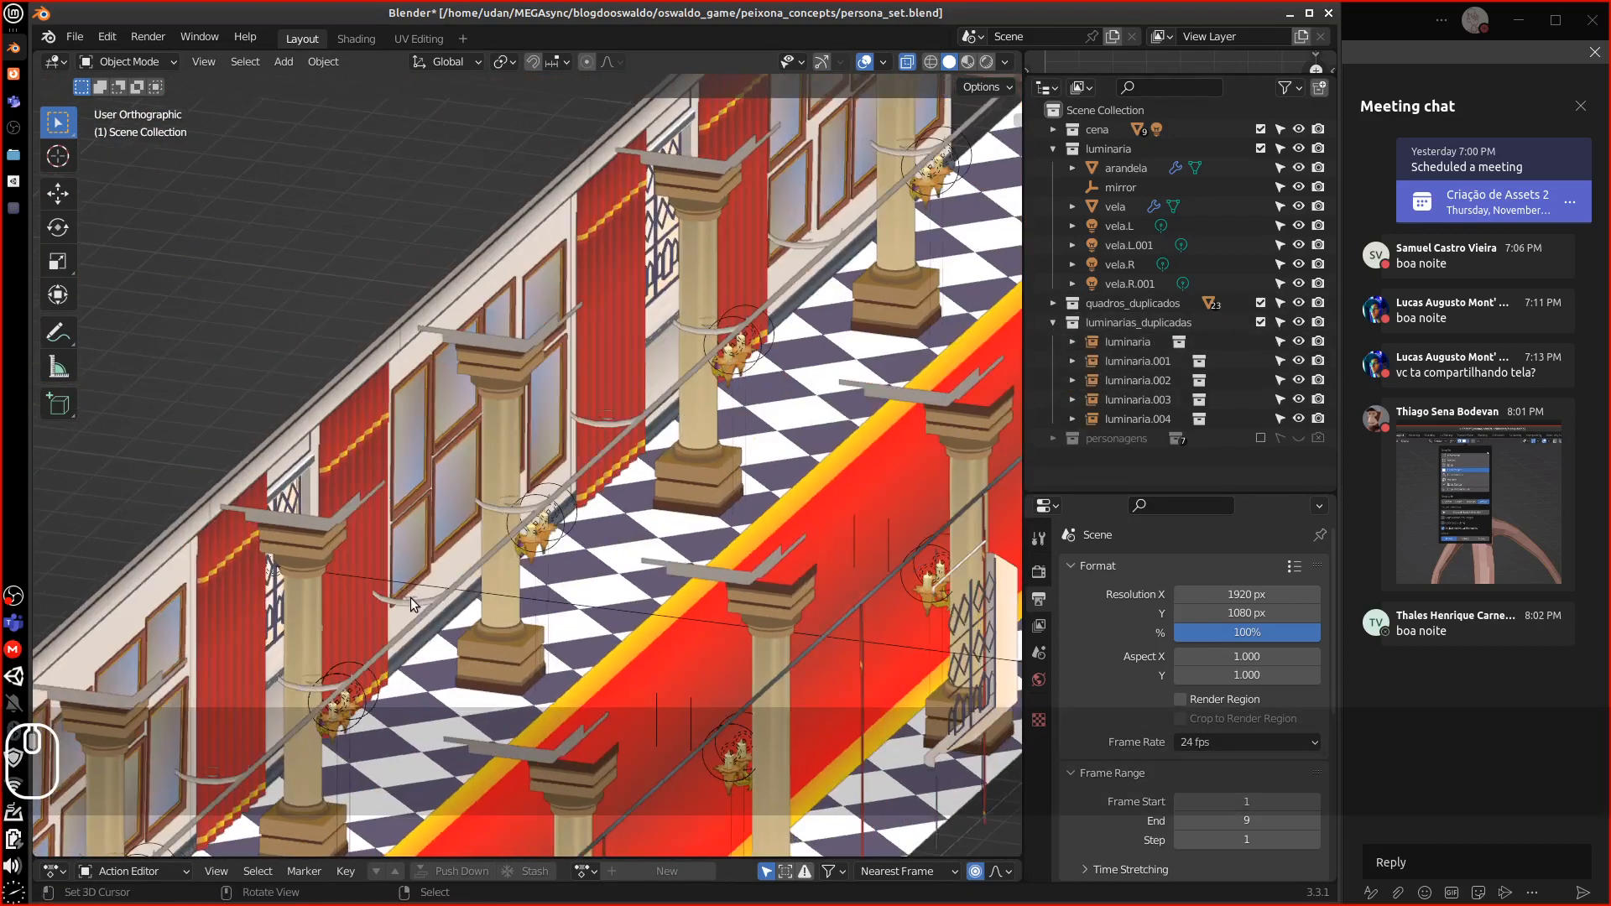
scroll(497, 565, "up", 8)
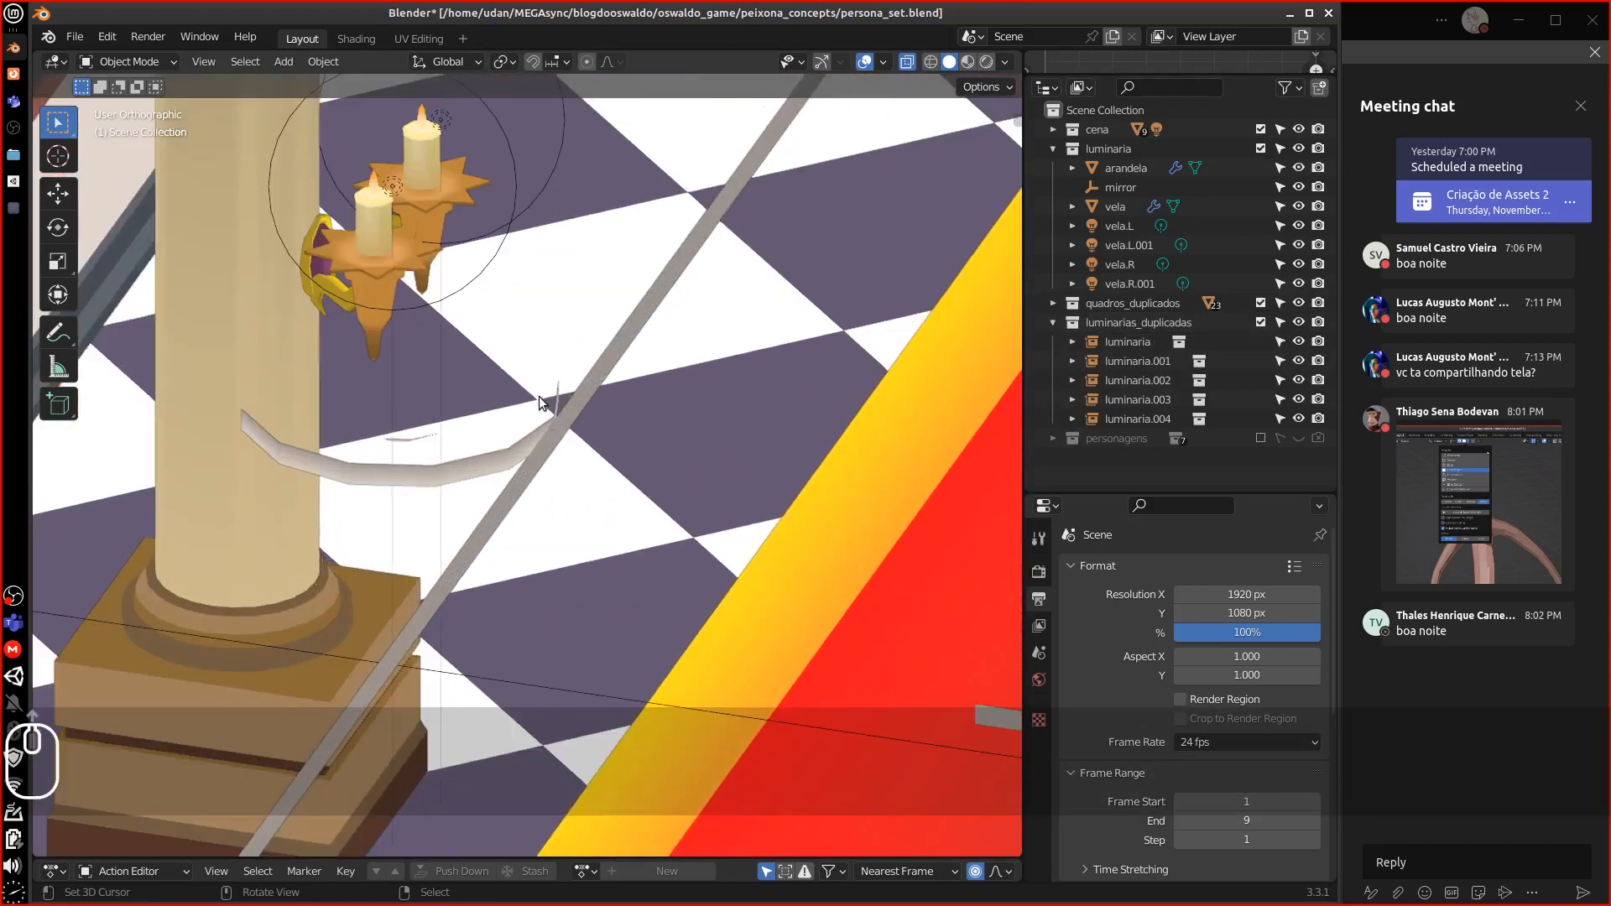
left_click_drag(525, 334, 460, 445, "alt+shift")
left_click(453, 464)
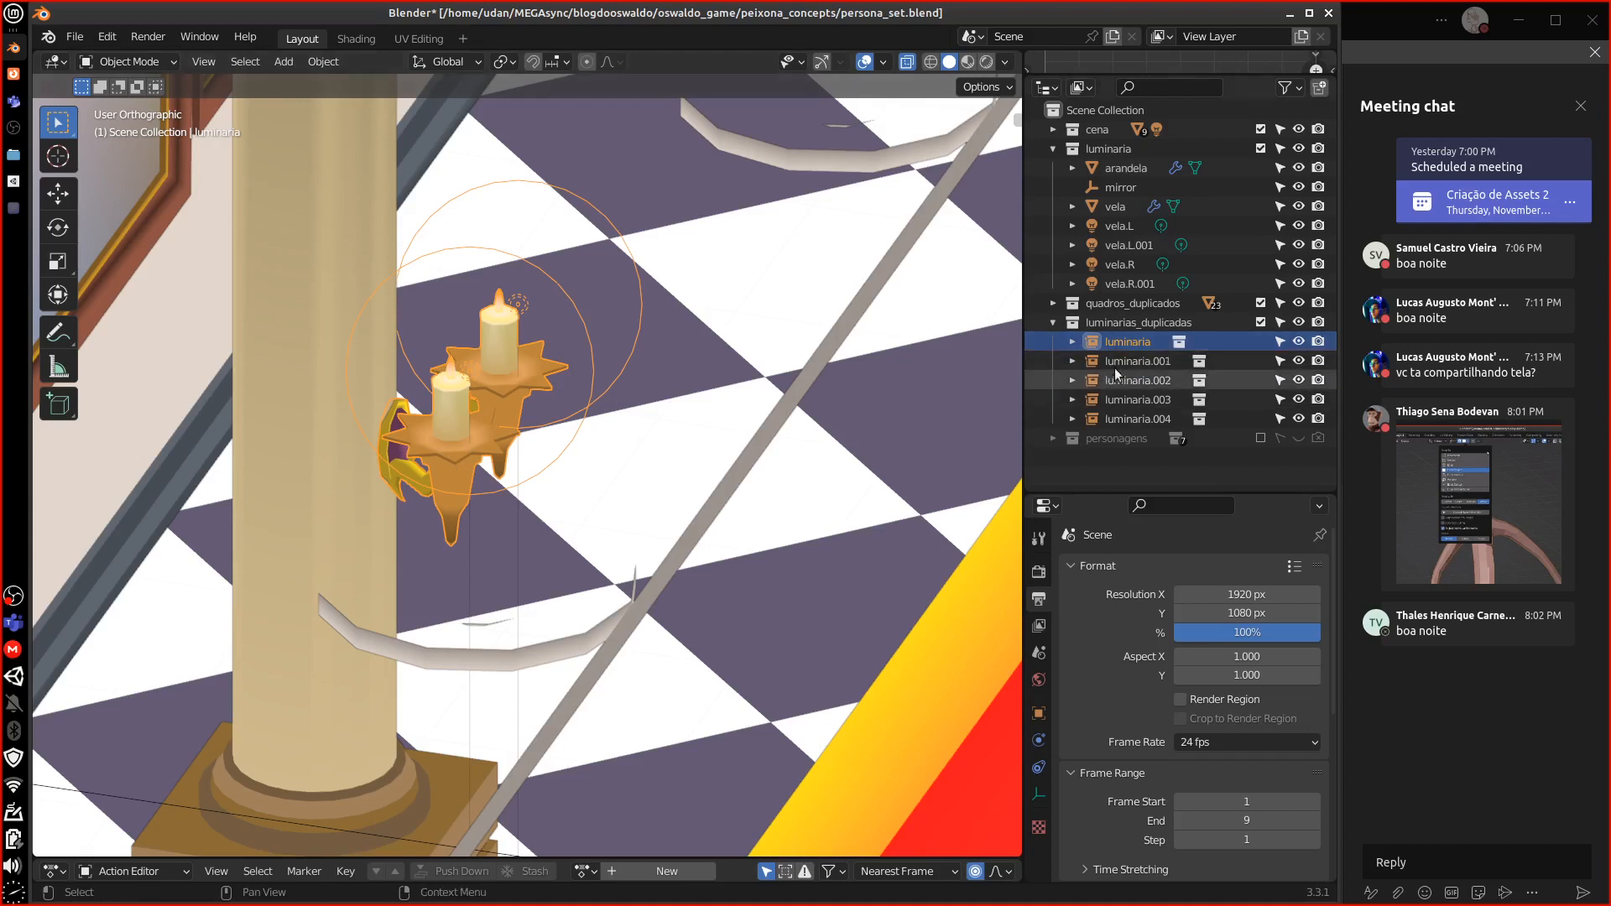
left_click(1125, 419, "shift")
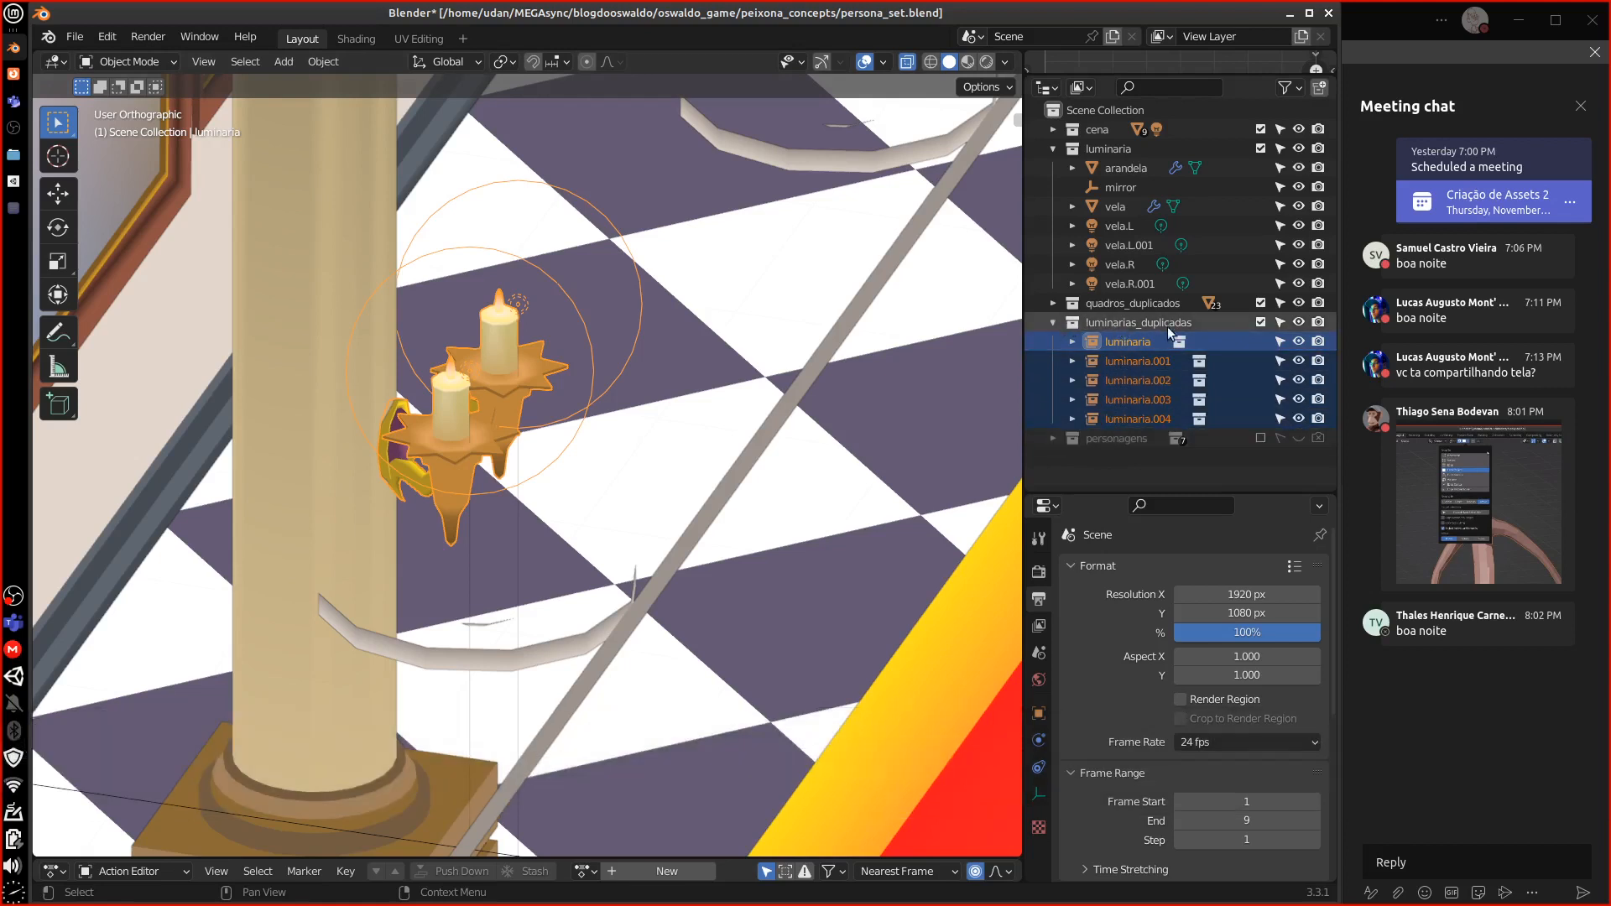
left_click(1120, 321)
left_click(1122, 343)
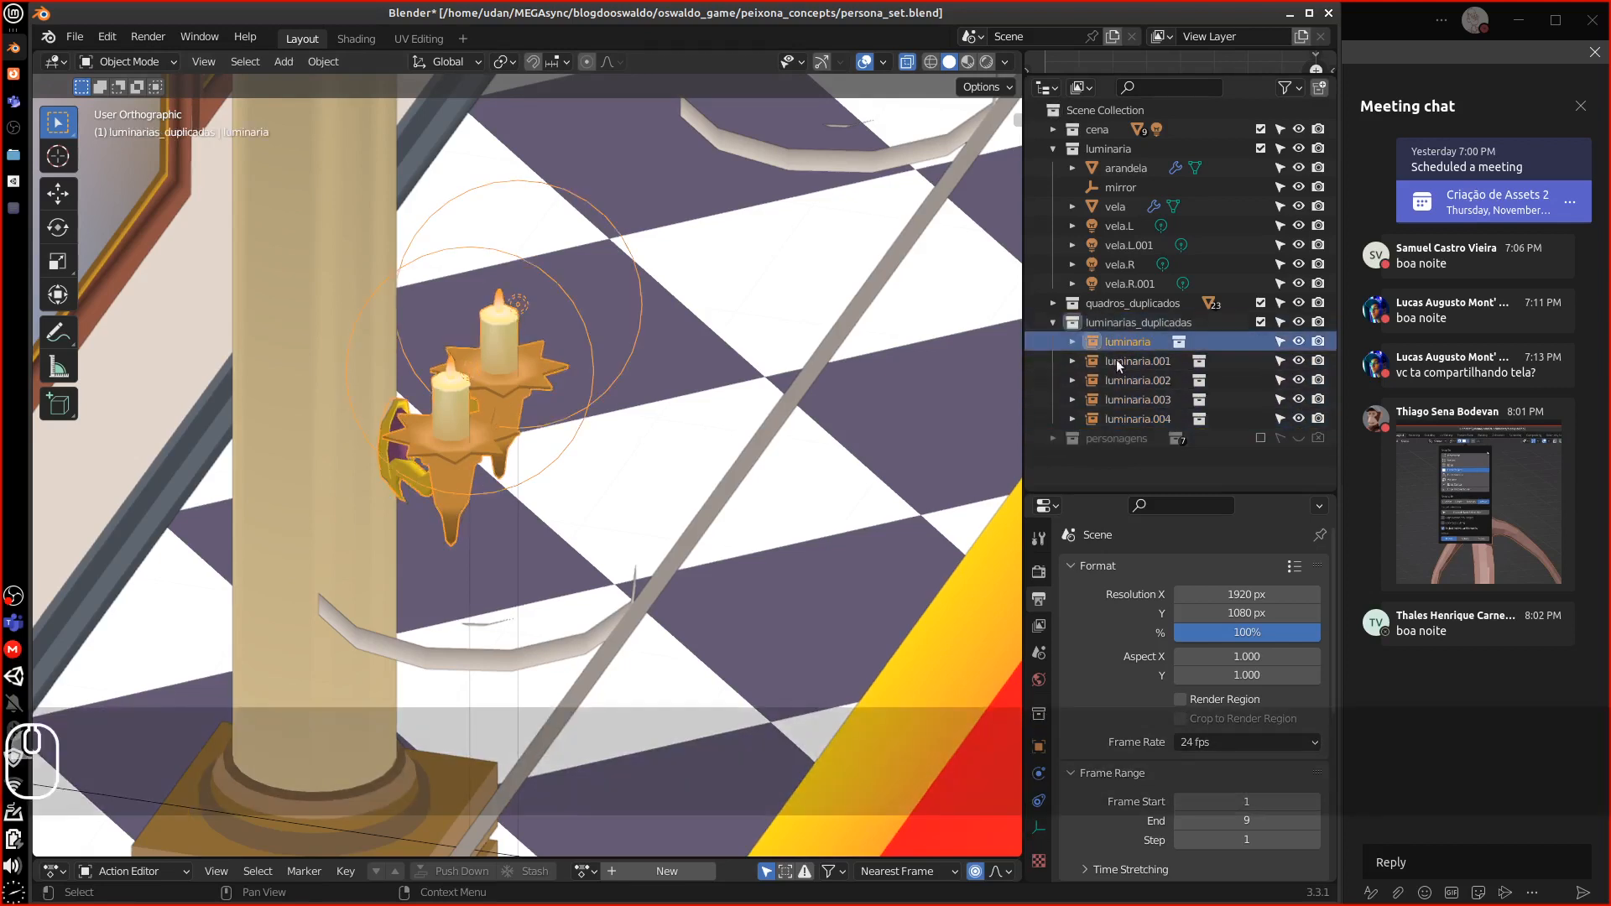
left_click(1112, 419, "shift")
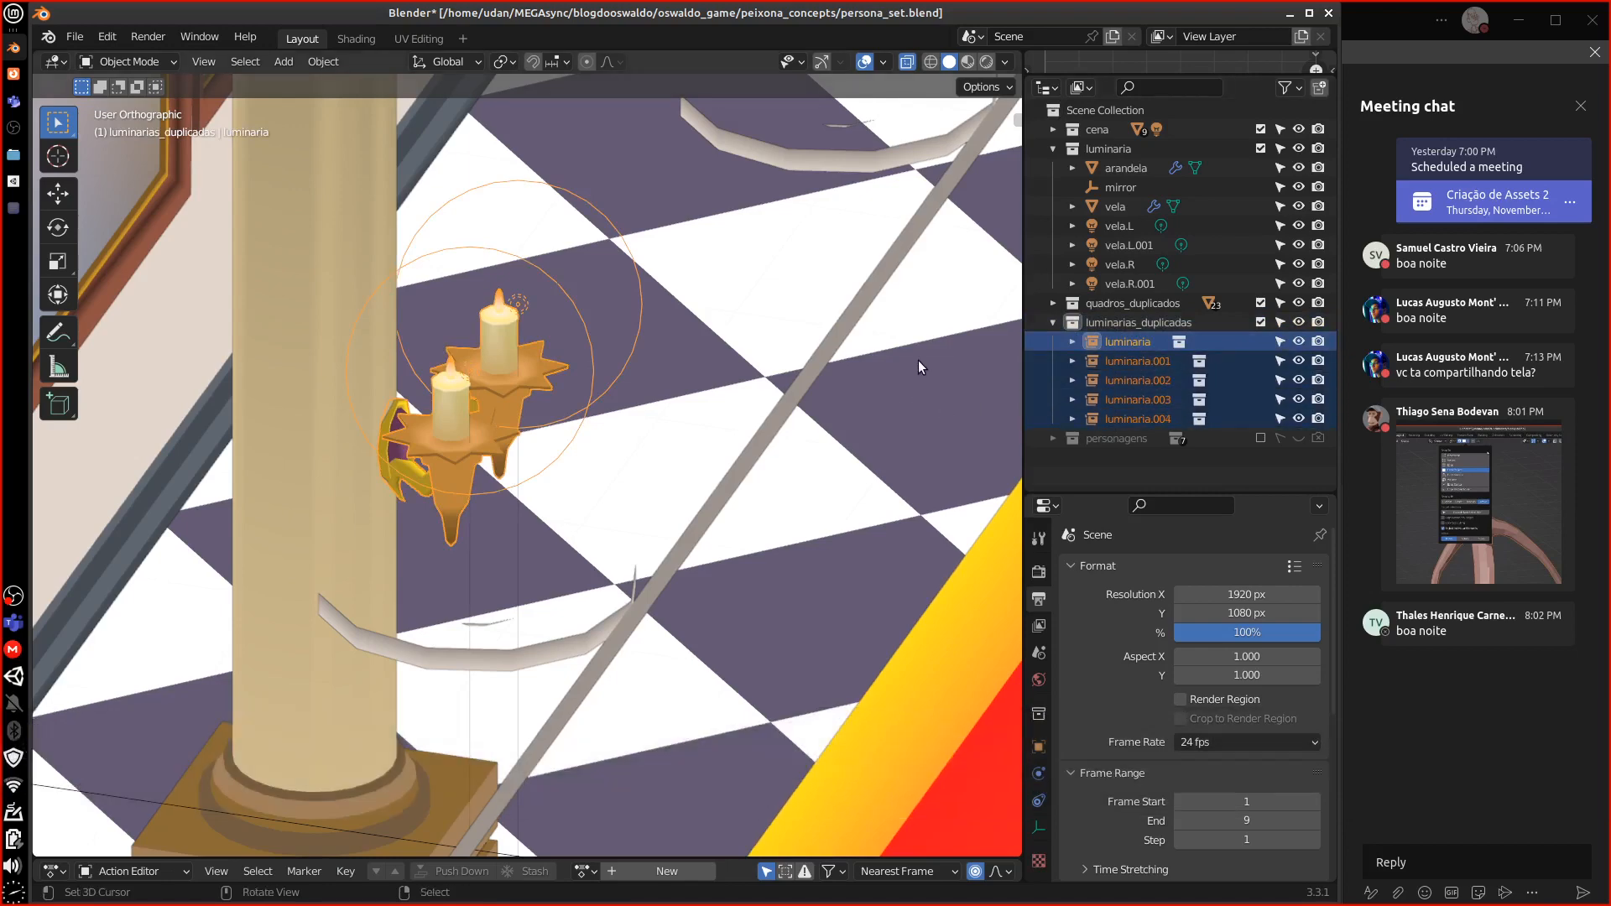
scroll(914, 365, "down", 10)
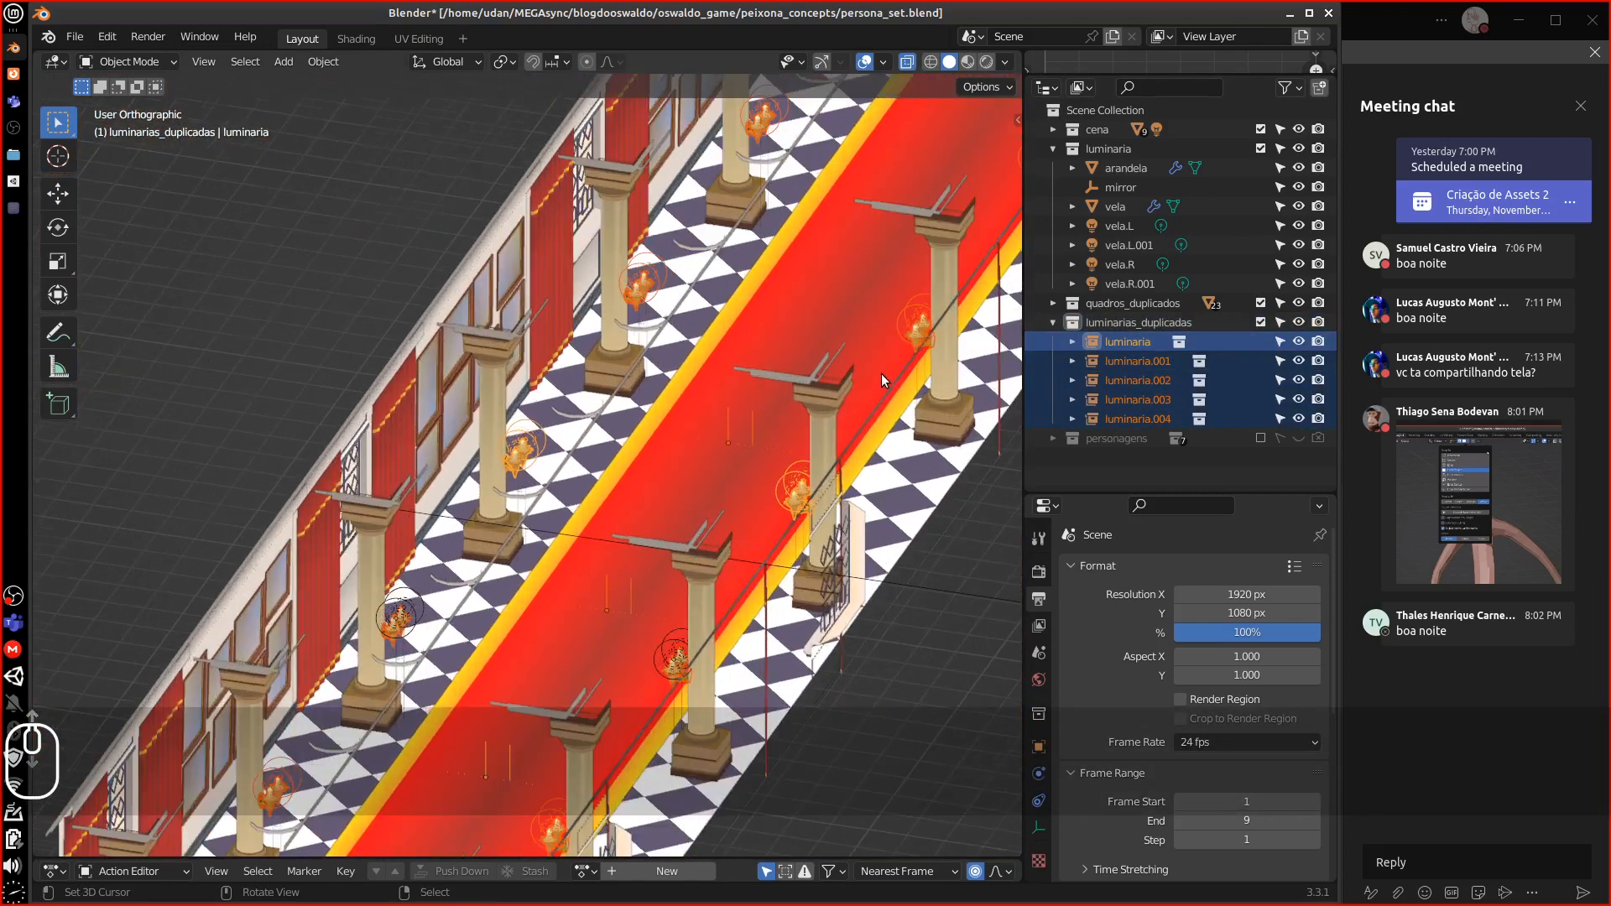
key("Delete")
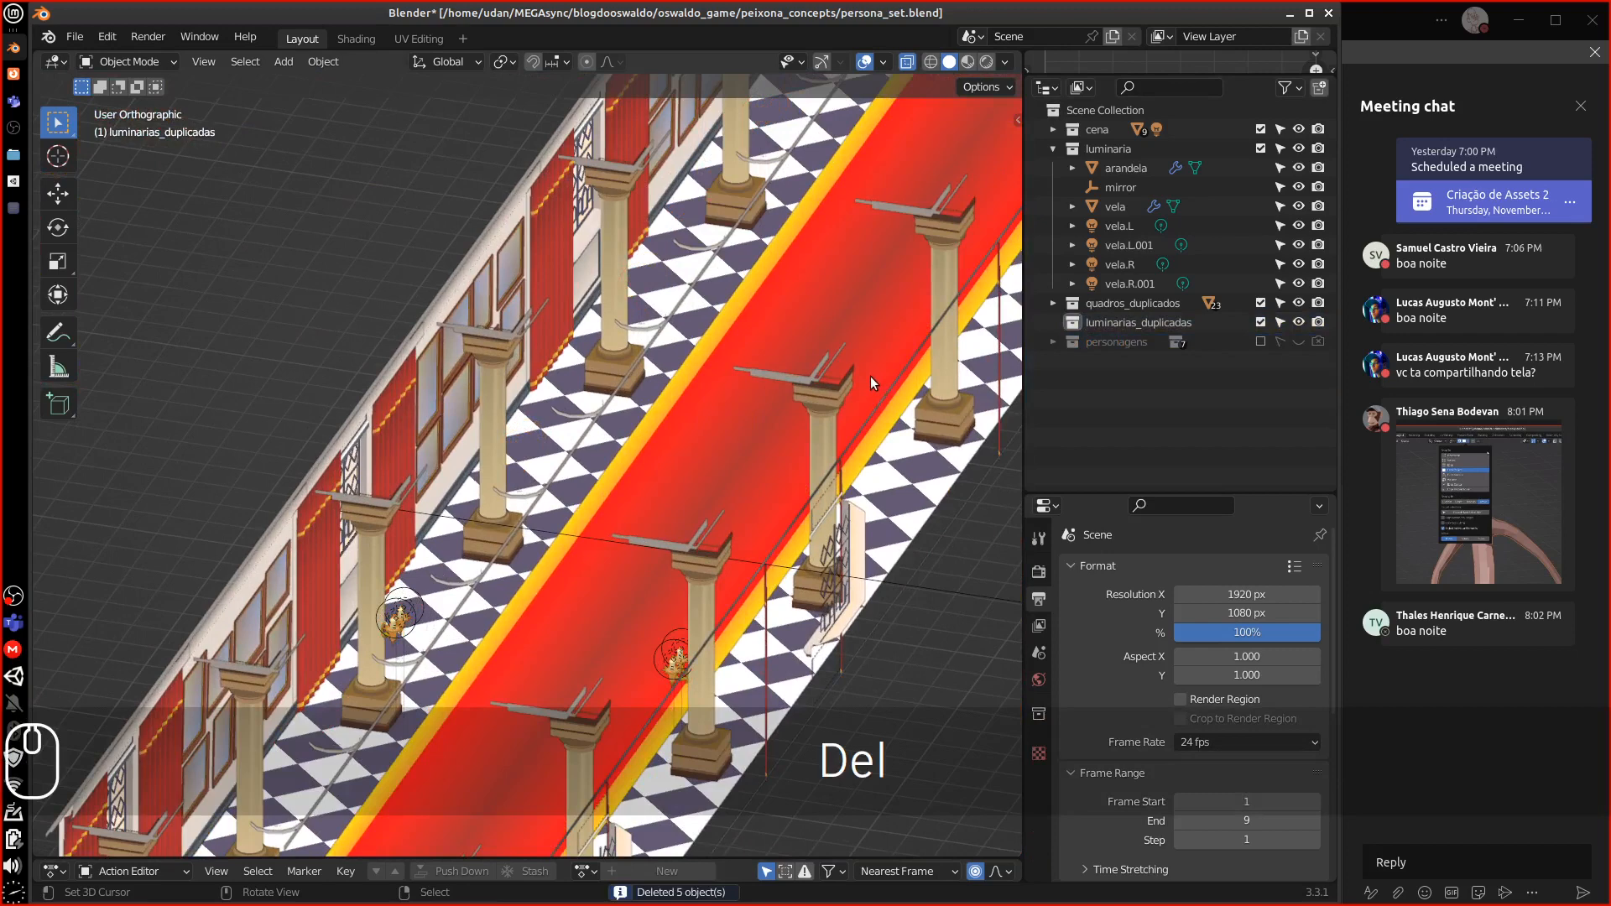
Delete the now-empty luminarias_duplicadas collection
middle_click_drag(480, 575, 571, 522, "shift")
left_click(573, 520)
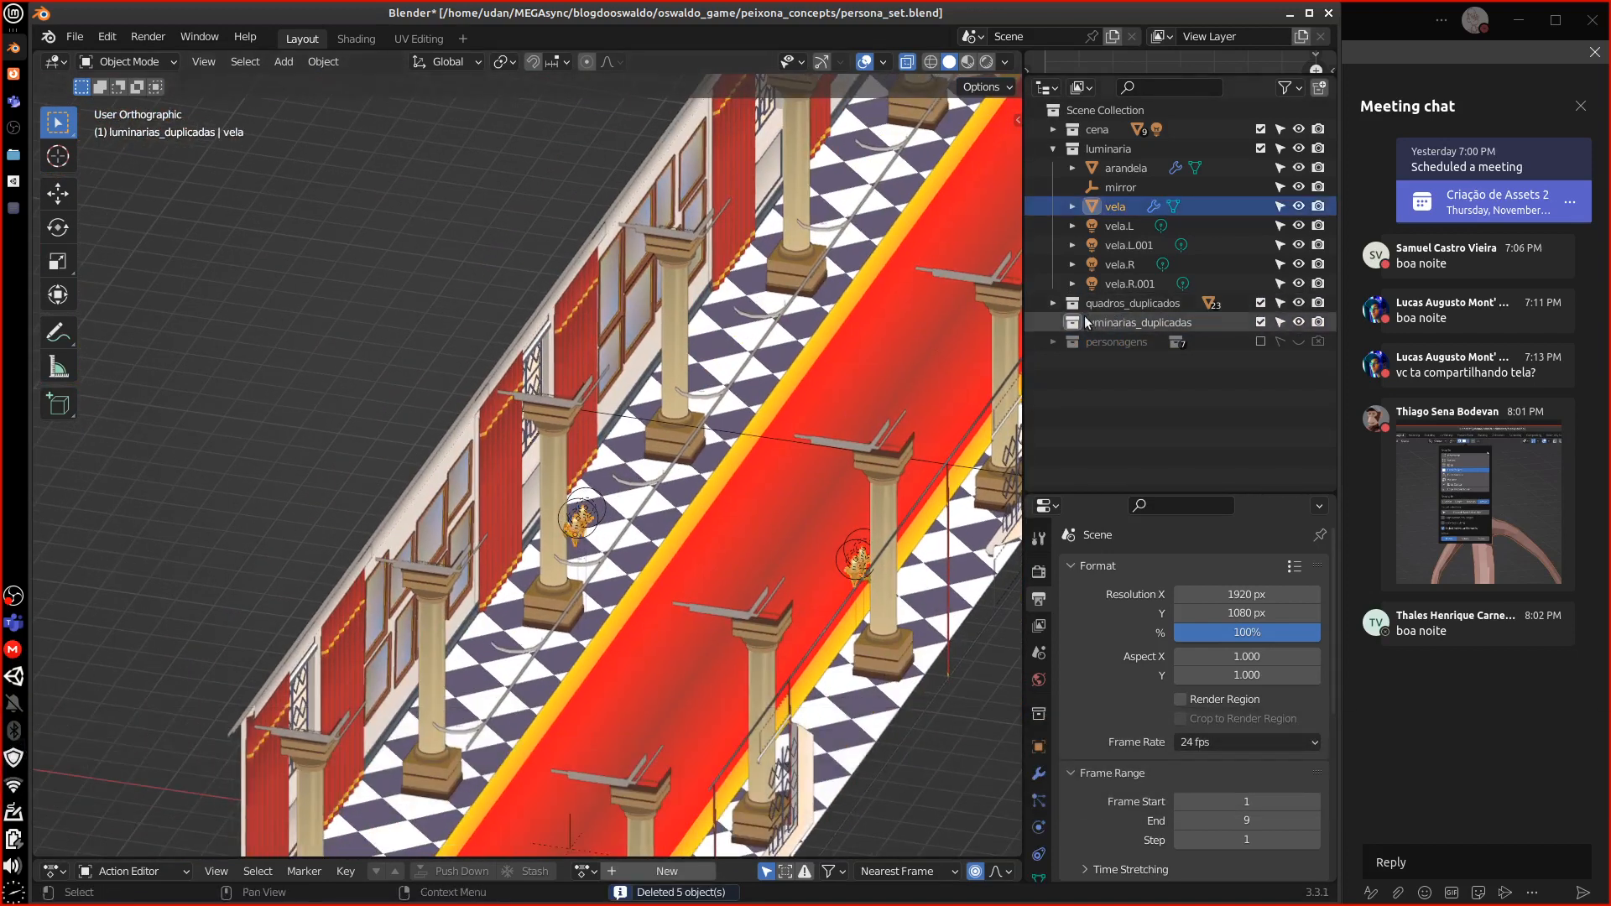
left_click(1167, 326)
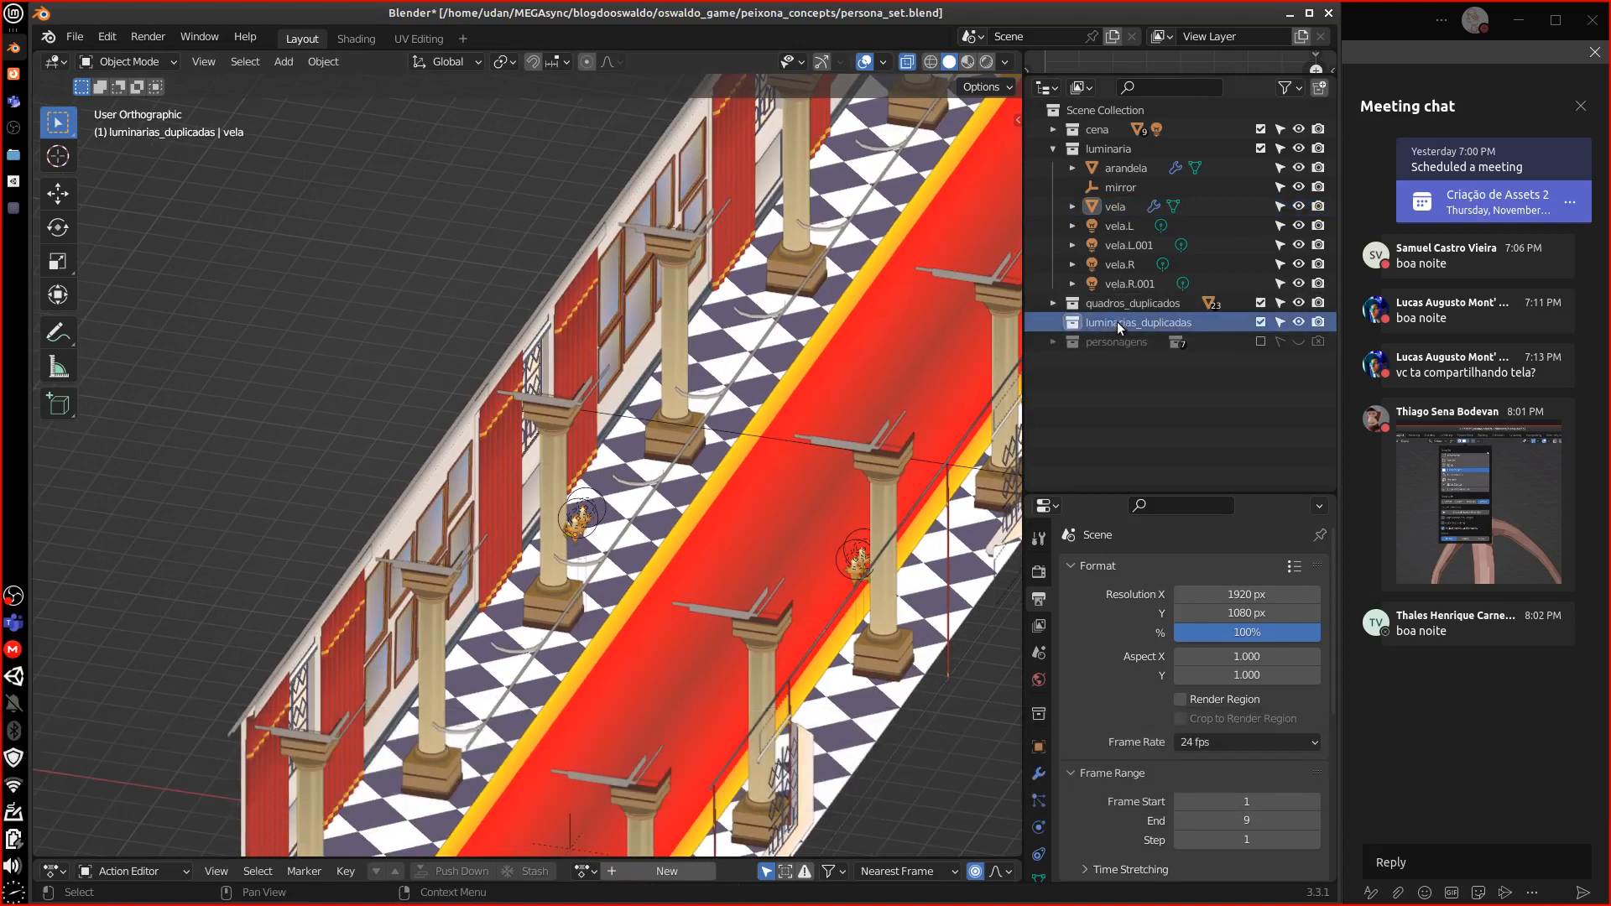
key("Delete")
left_click(1054, 304)
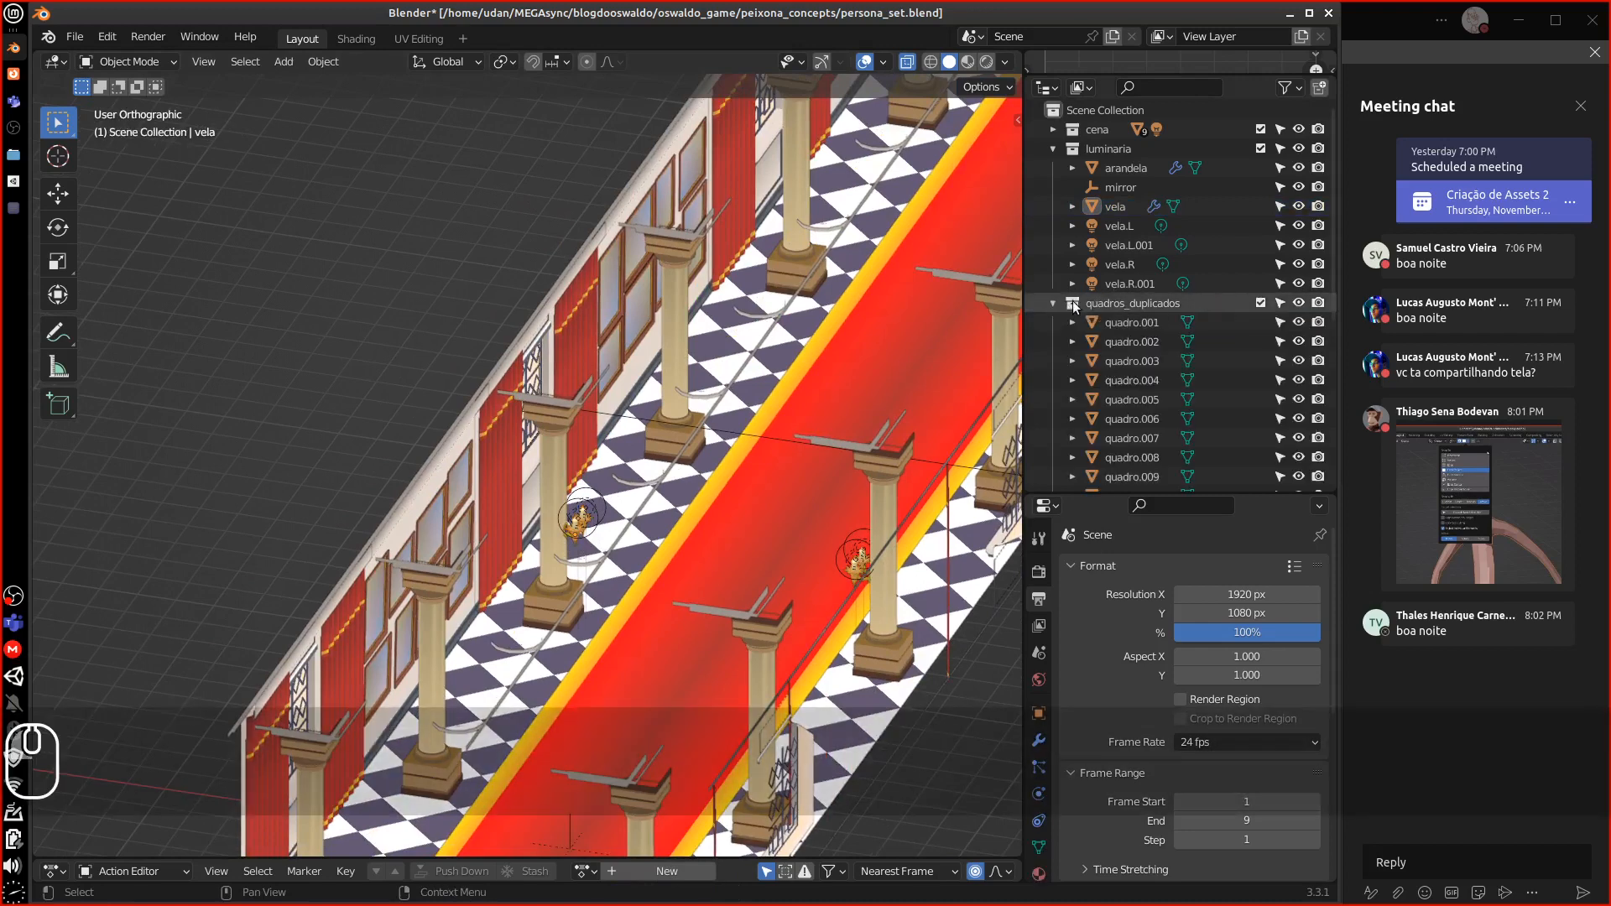
Select the duplicated frames quadro.001 through quadro.023 in the Outliner
left_click(1116, 324)
scroll(683, 452, "up", 4)
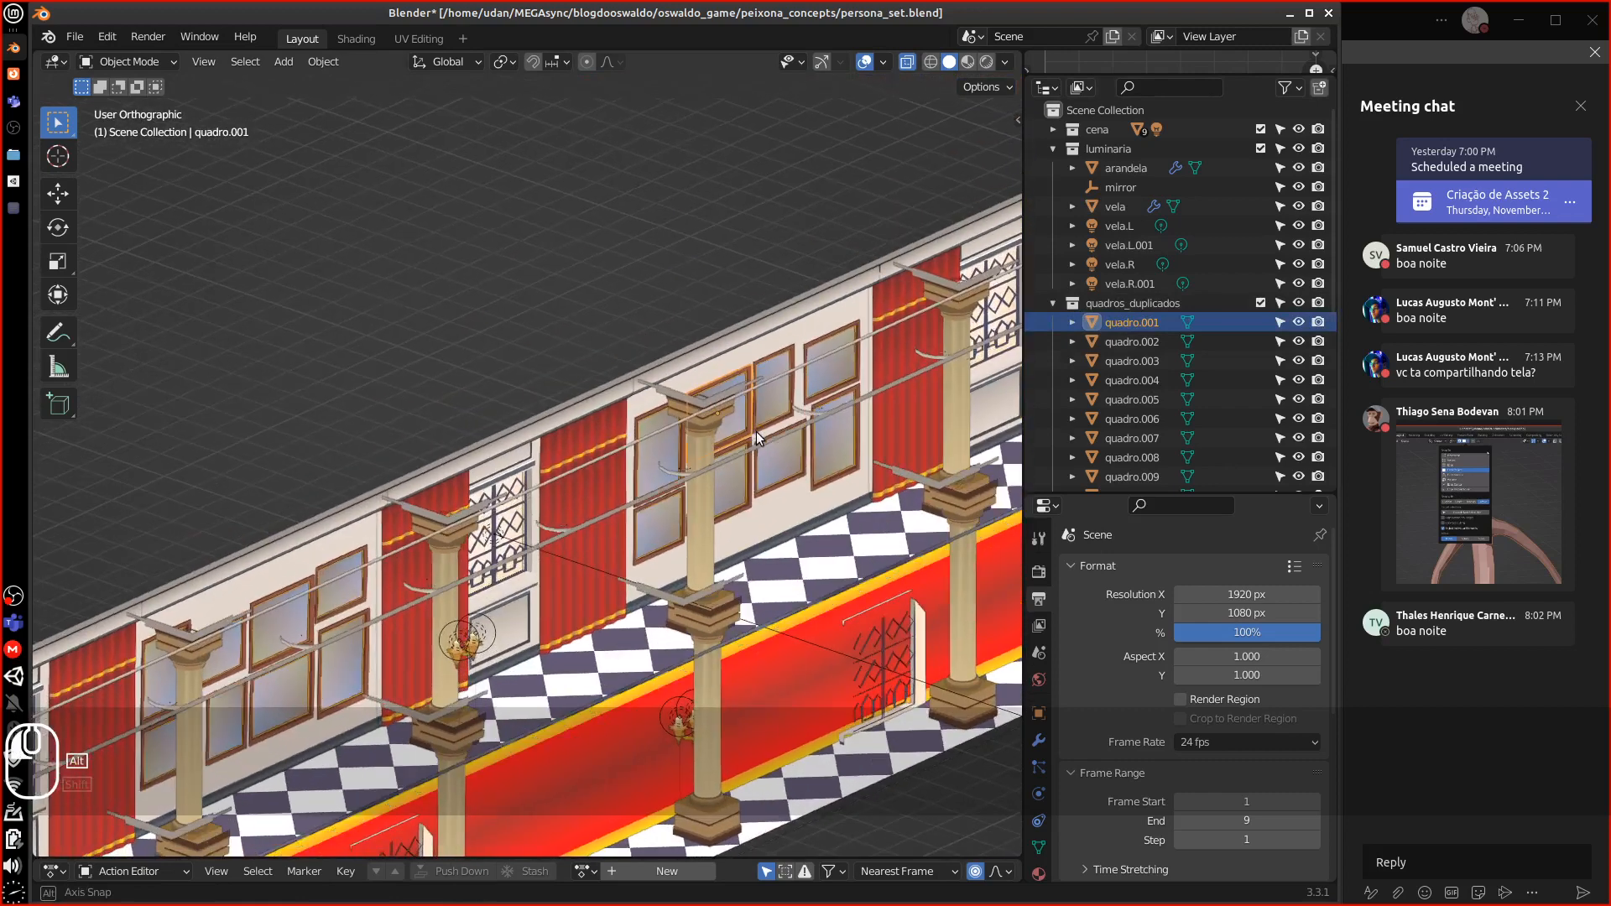
left_click_drag(757, 431, 798, 308, "alt")
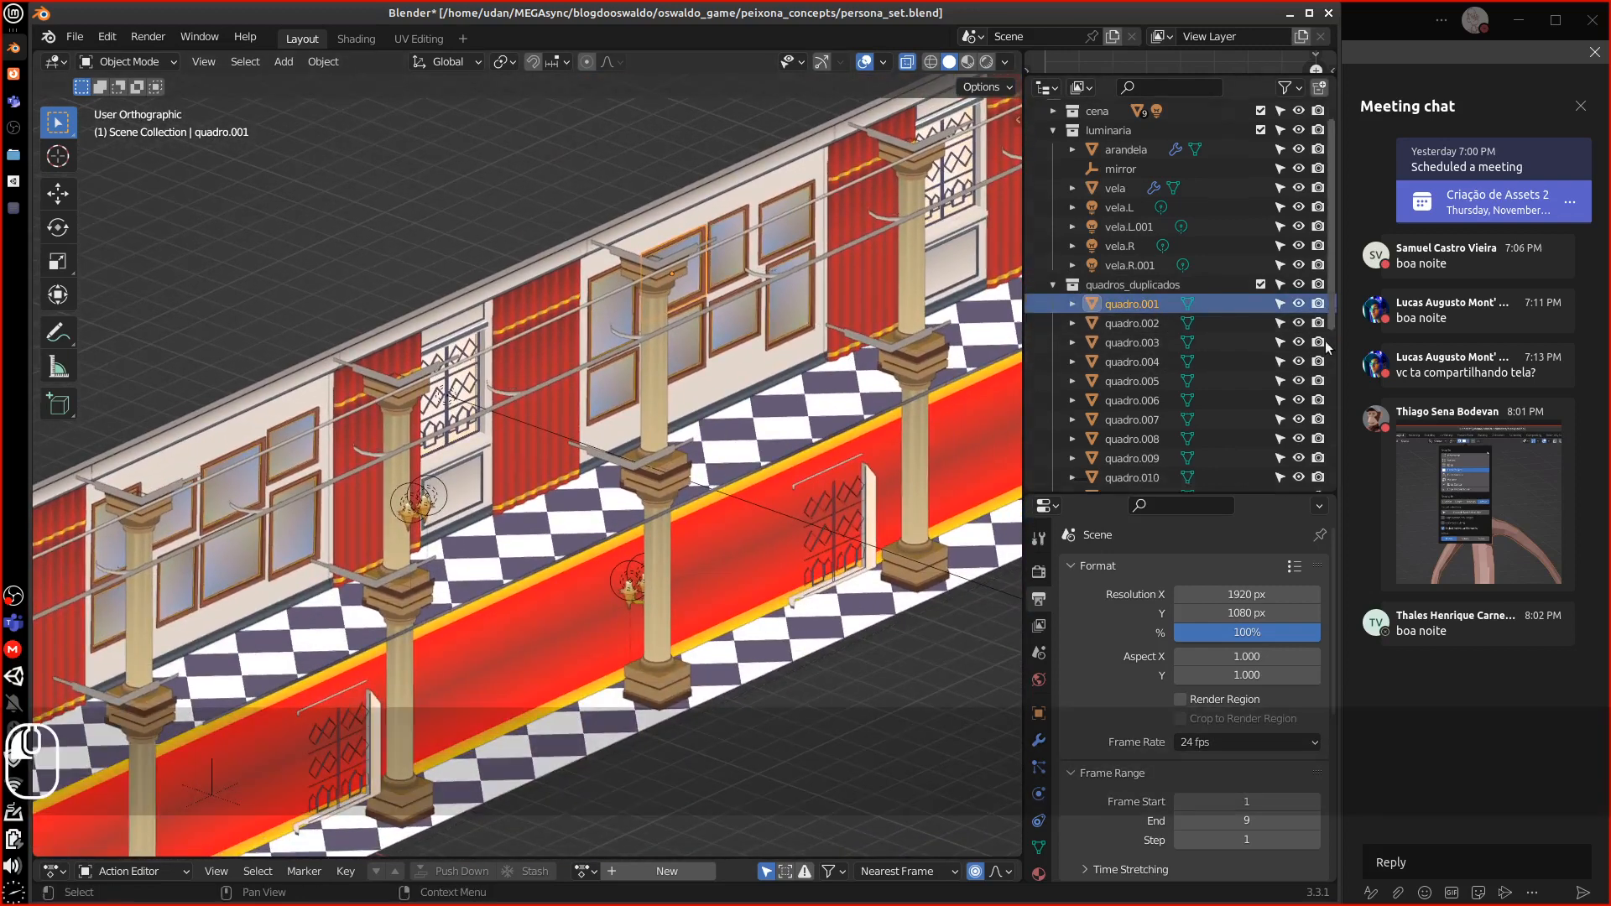
scroll(1326, 340, "down", 6)
scroll(1319, 478, "up", 6)
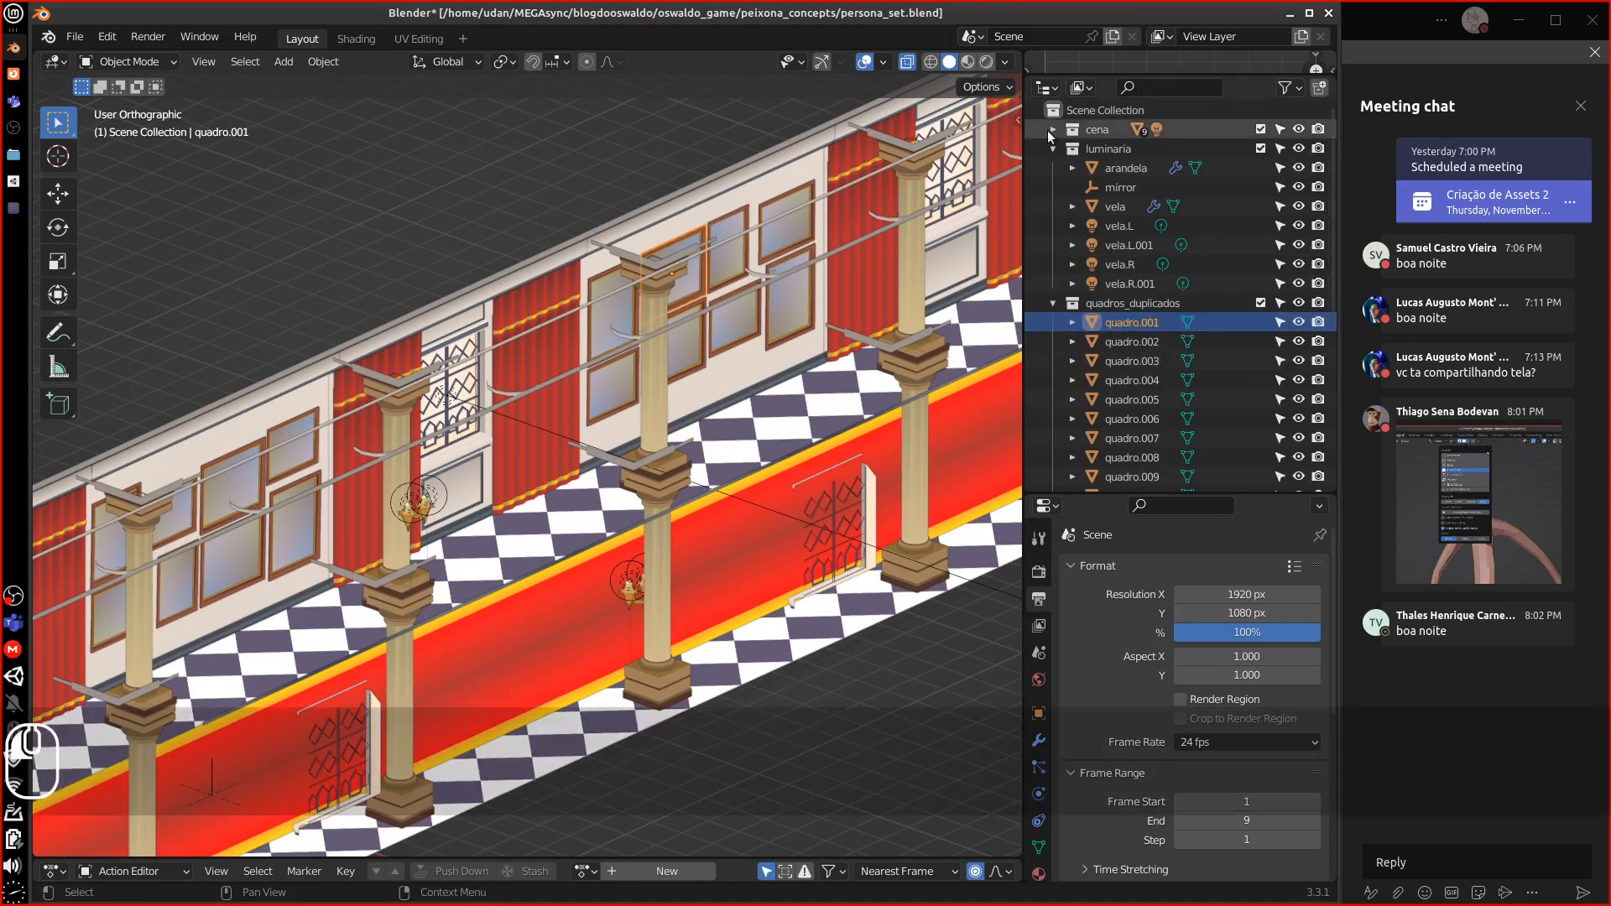
left_click(1053, 129)
left_click(1116, 284)
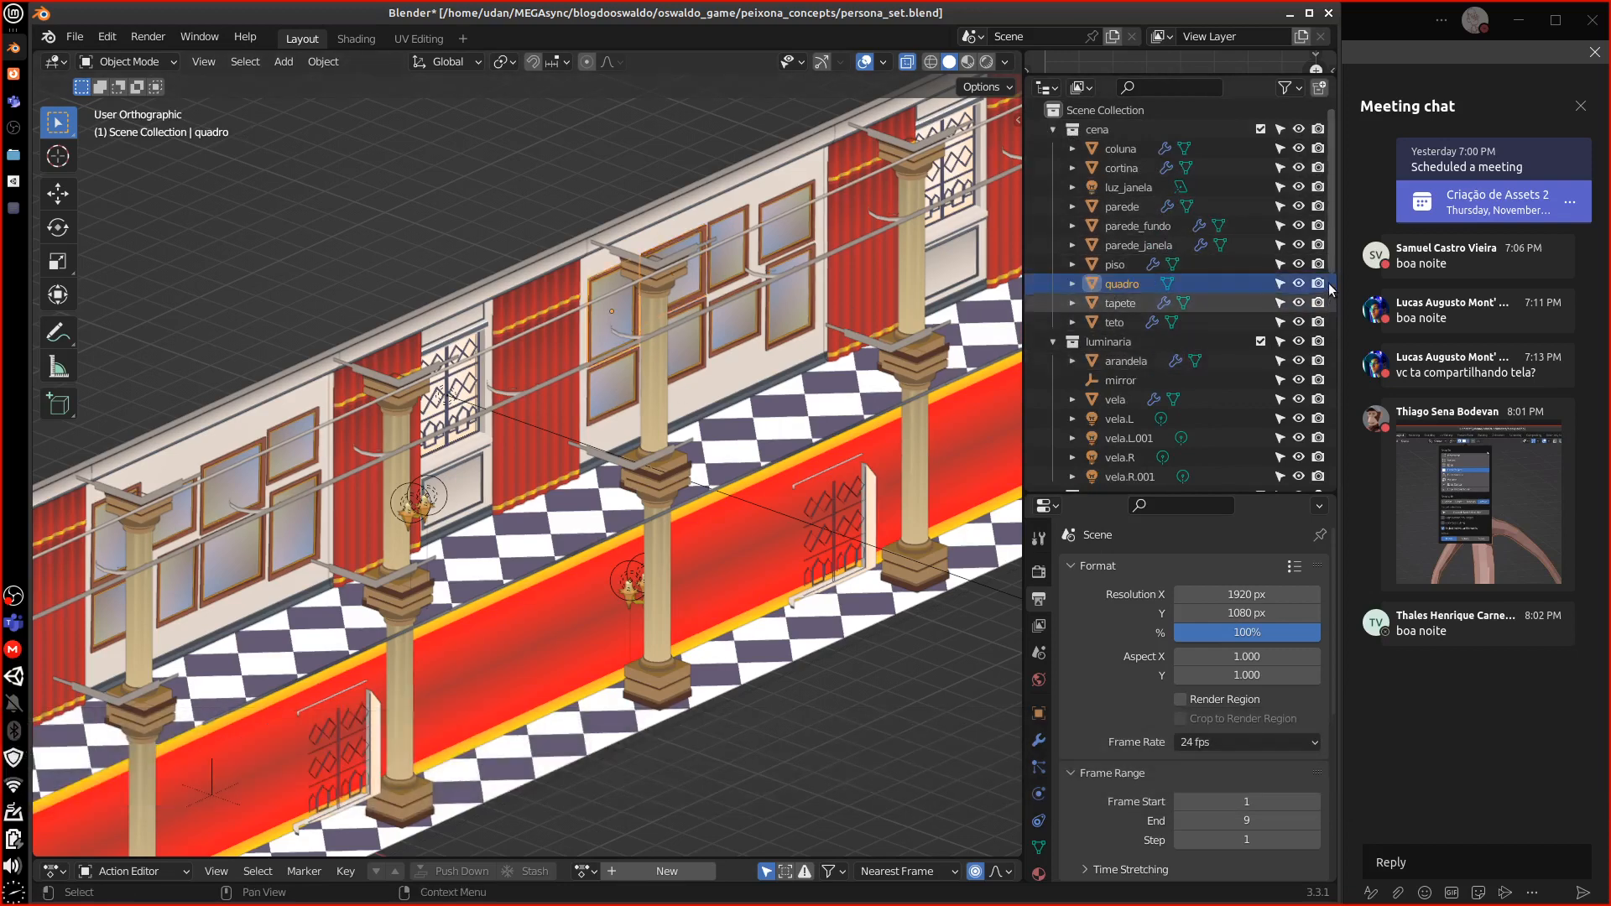
left_click_drag(1331, 265, 1333, 376)
left_click(1161, 269)
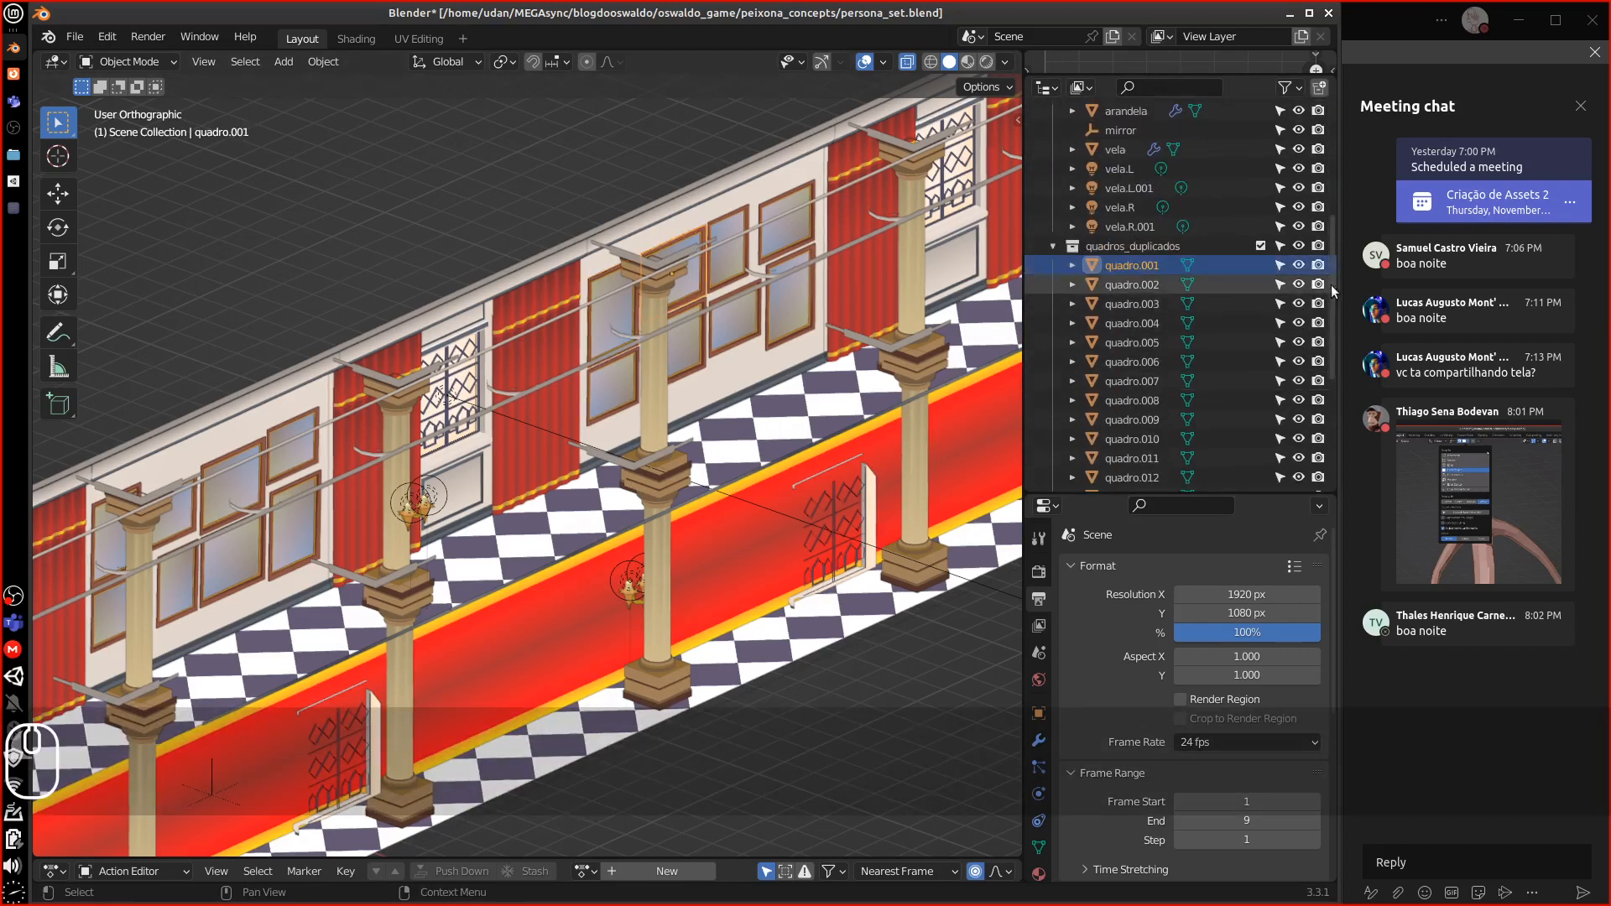
left_click_drag(1331, 290, 1332, 403)
left_click(1116, 453, "shift")
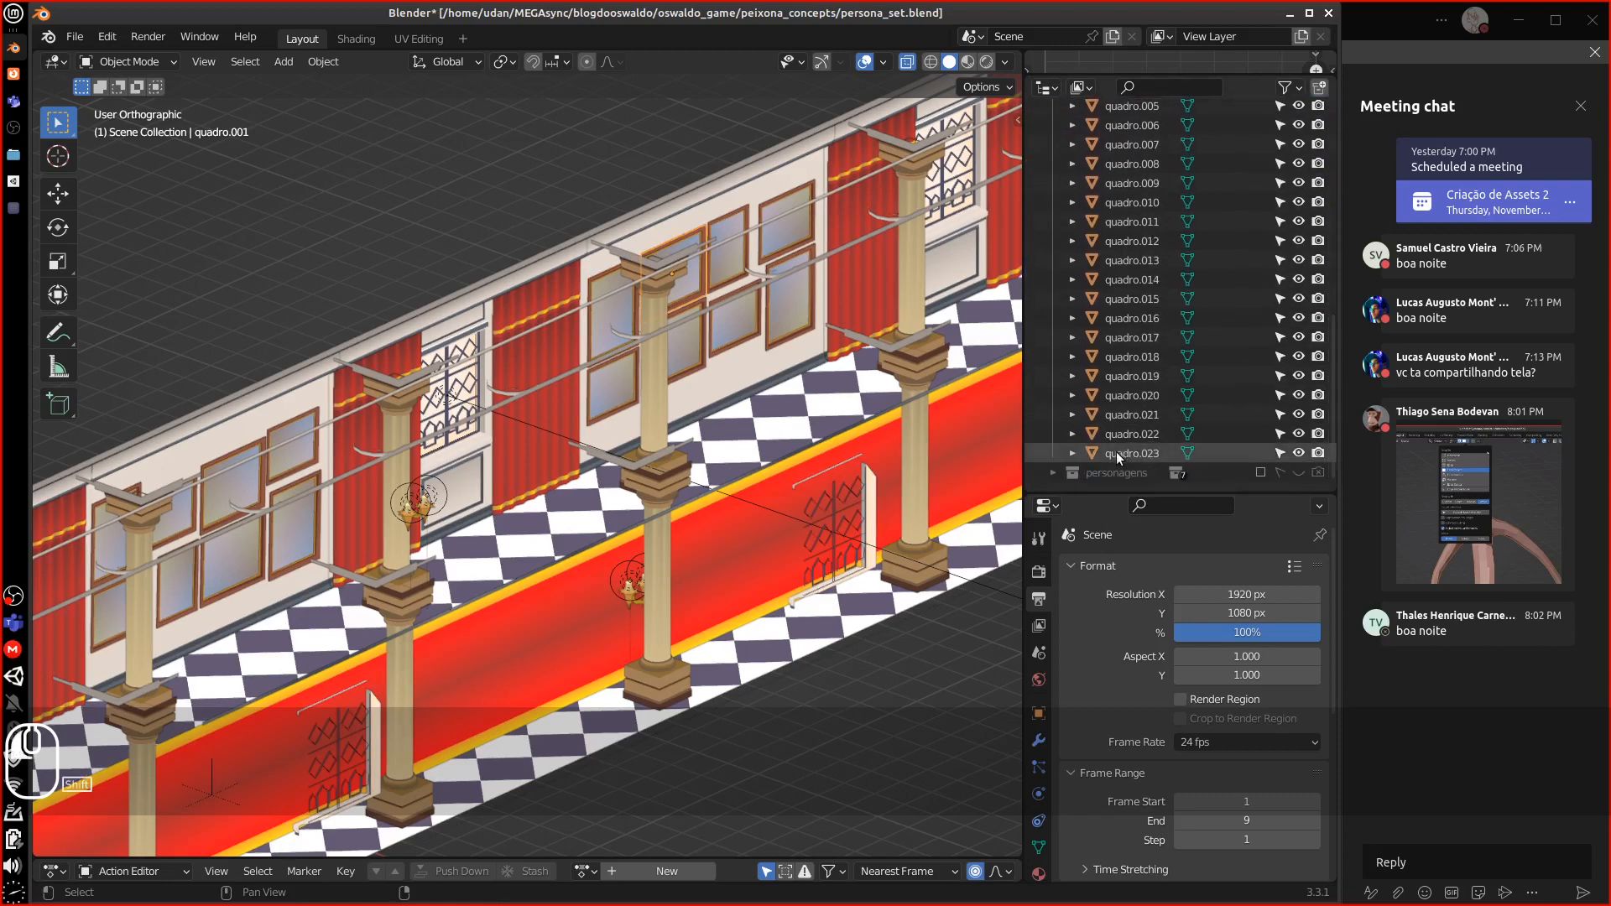
Expand and collapse the quadro.003 to quadro.005 entries to inspect their contents
left_click_drag(1331, 324, 1267, 234)
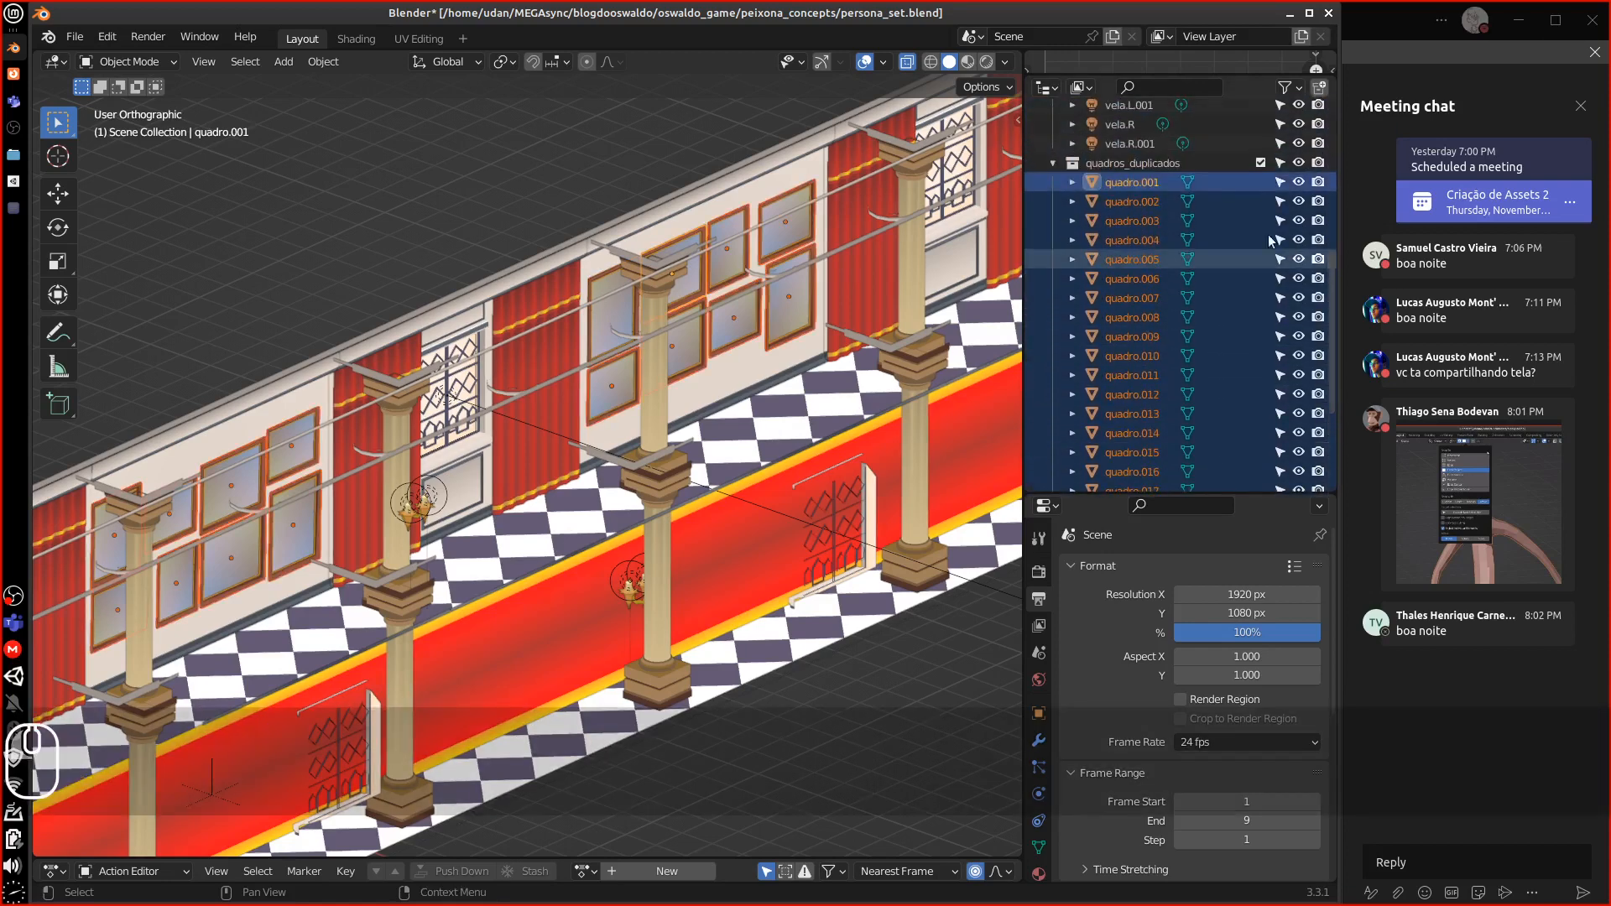
left_click(1072, 221)
left_click(1072, 259)
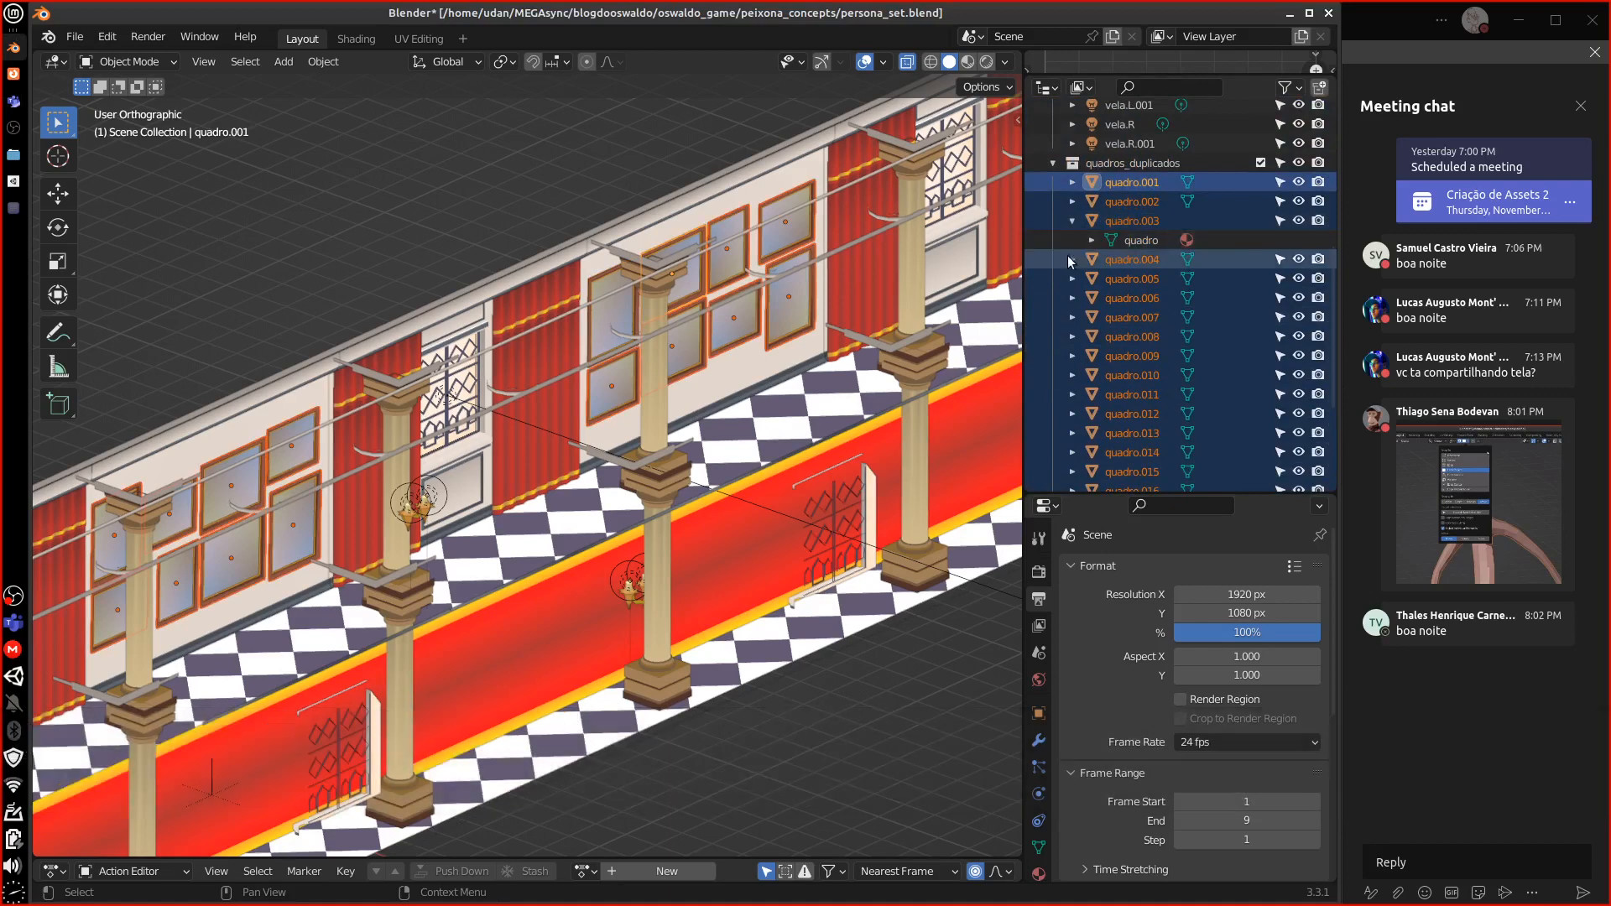
left_click(1073, 298)
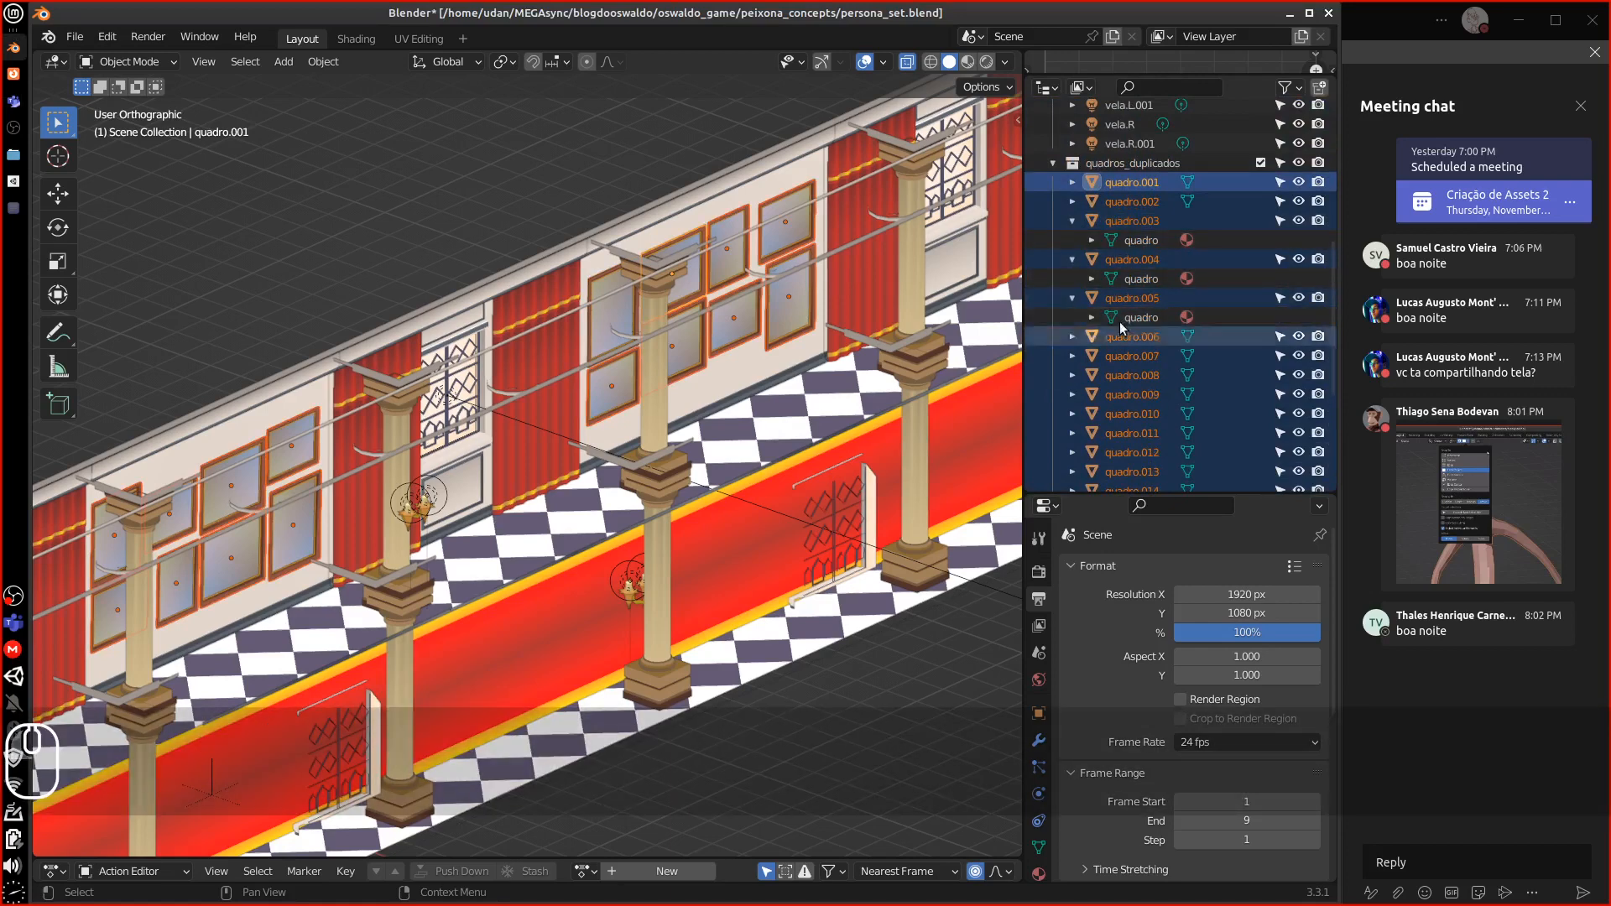
left_click(1073, 298)
left_click(1073, 259)
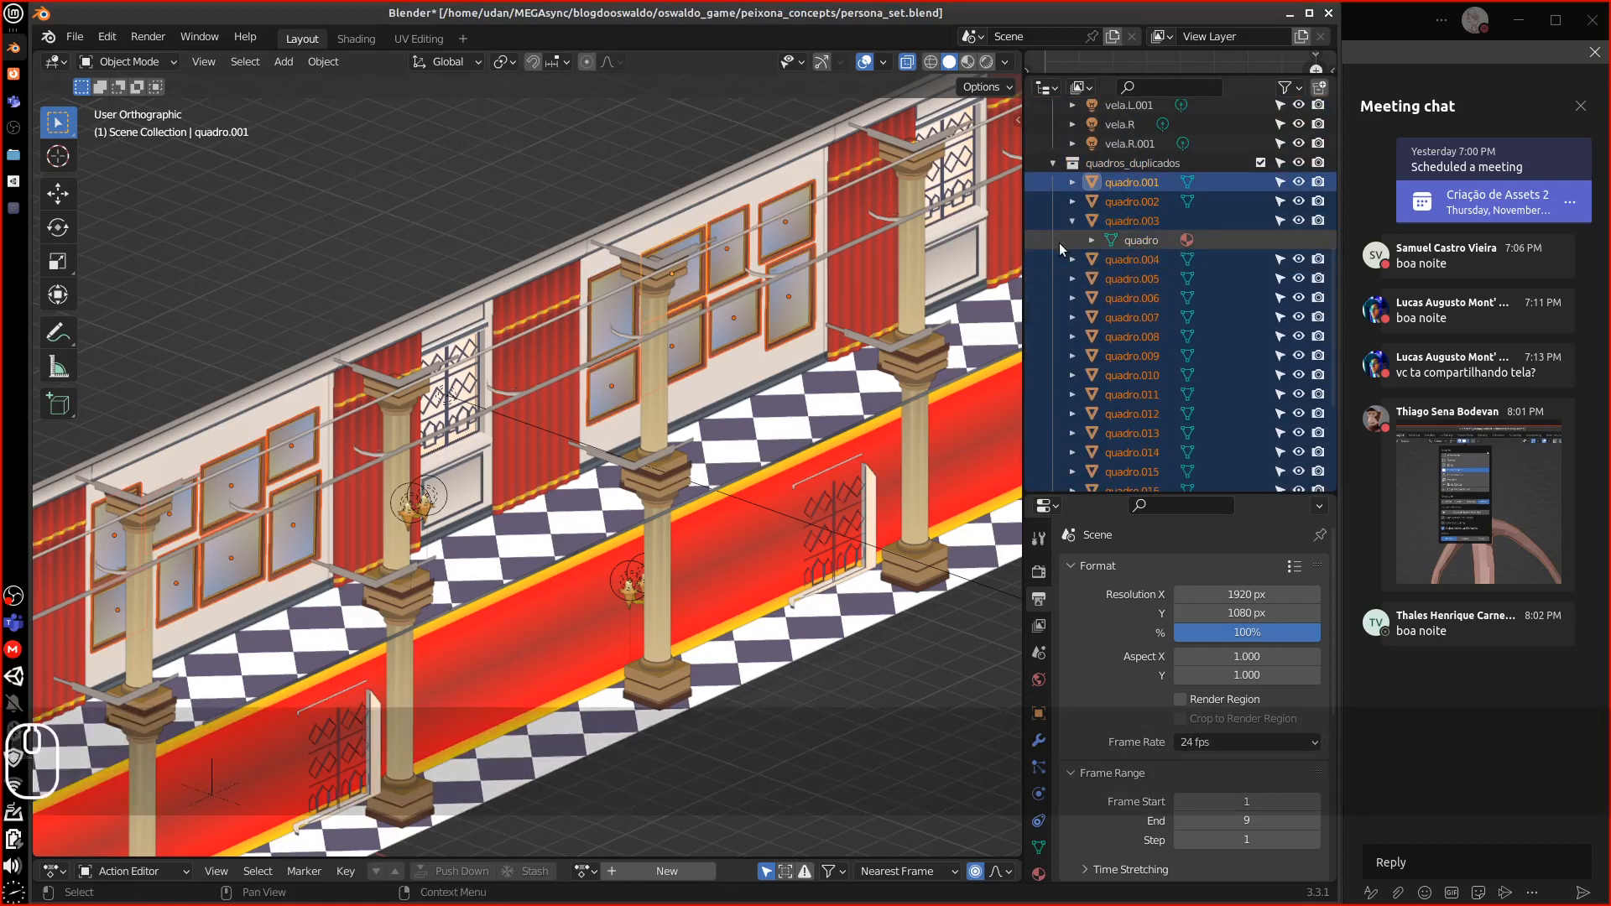
left_click(1073, 221)
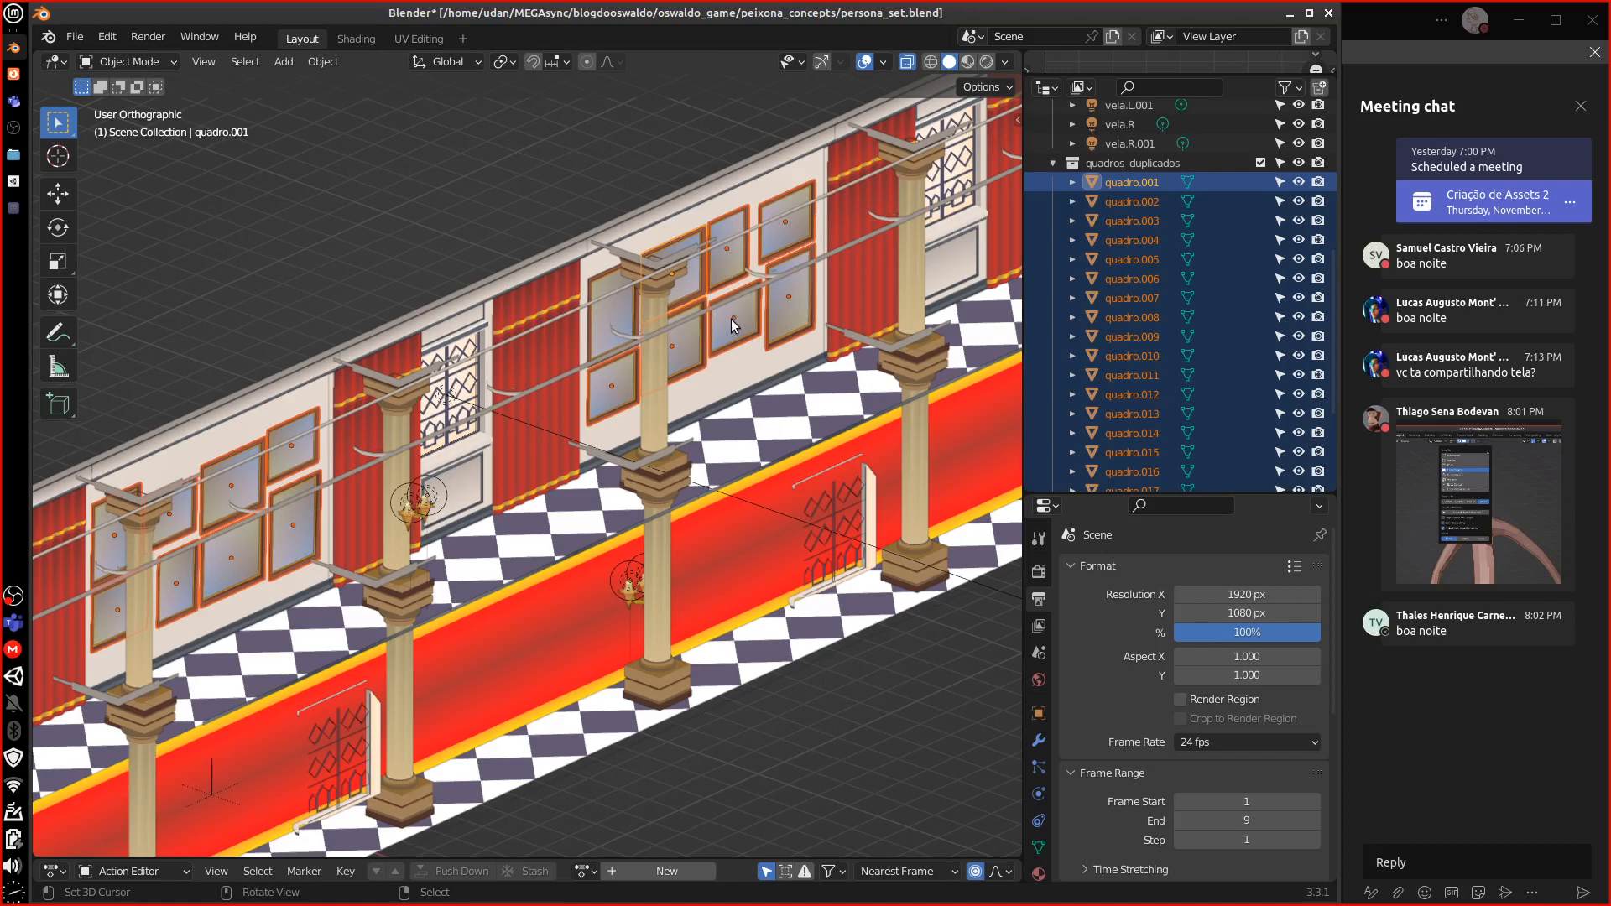
Delete the 23 duplicated frames, then select the original quadro and the quadros_duplicados collection
key("Delete")
left_click(624, 295)
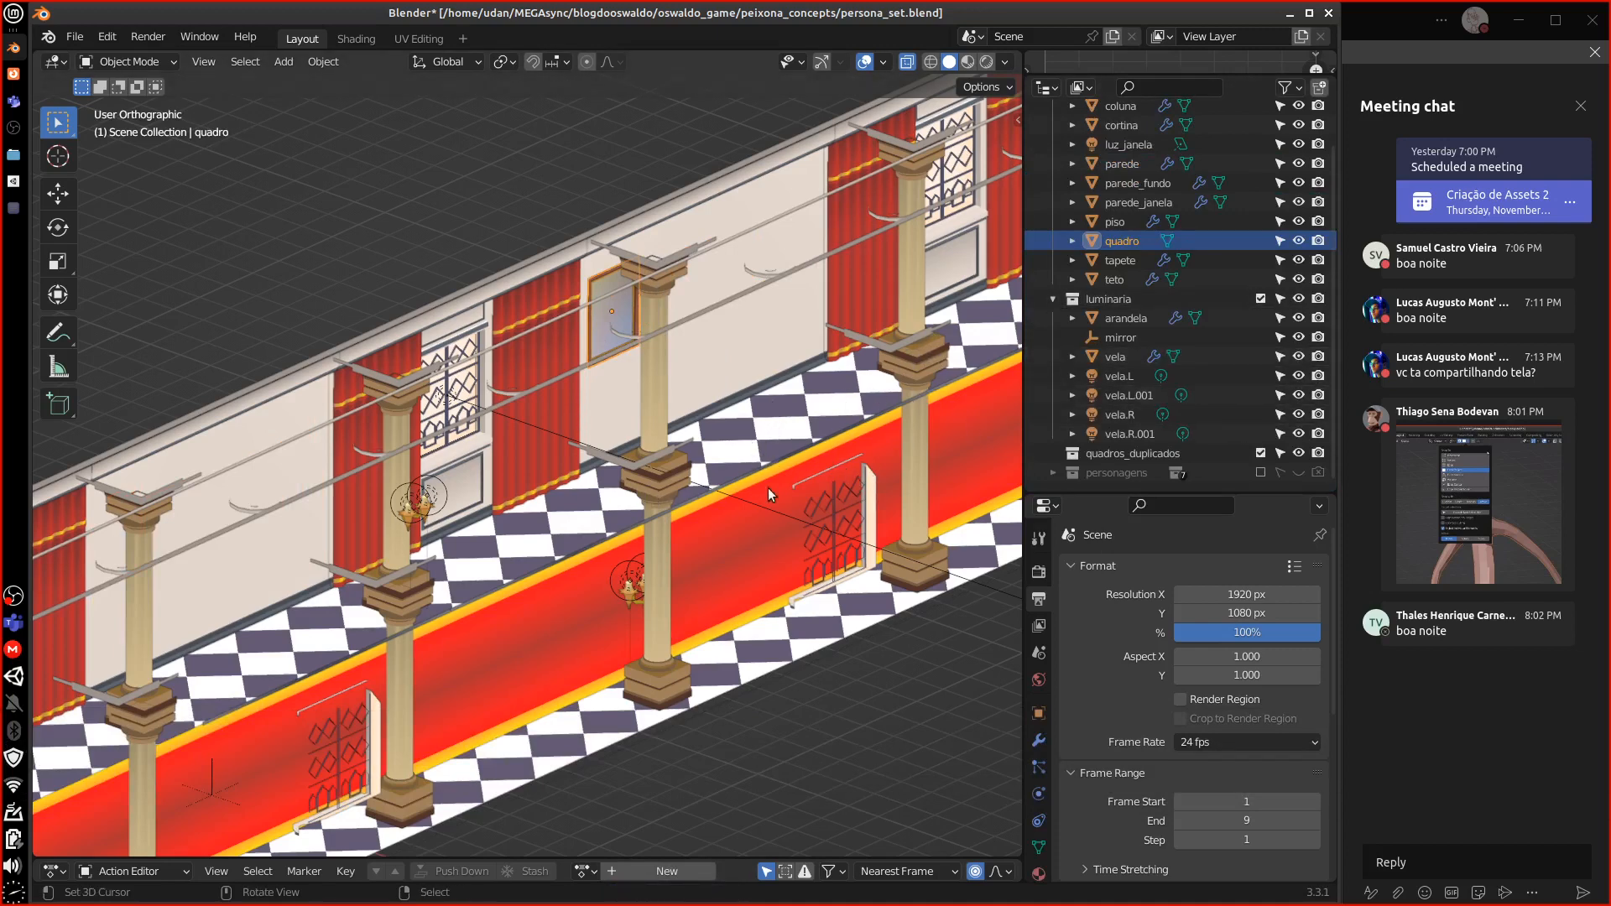
middle_click_drag(722, 547, 877, 470)
left_click(1134, 454)
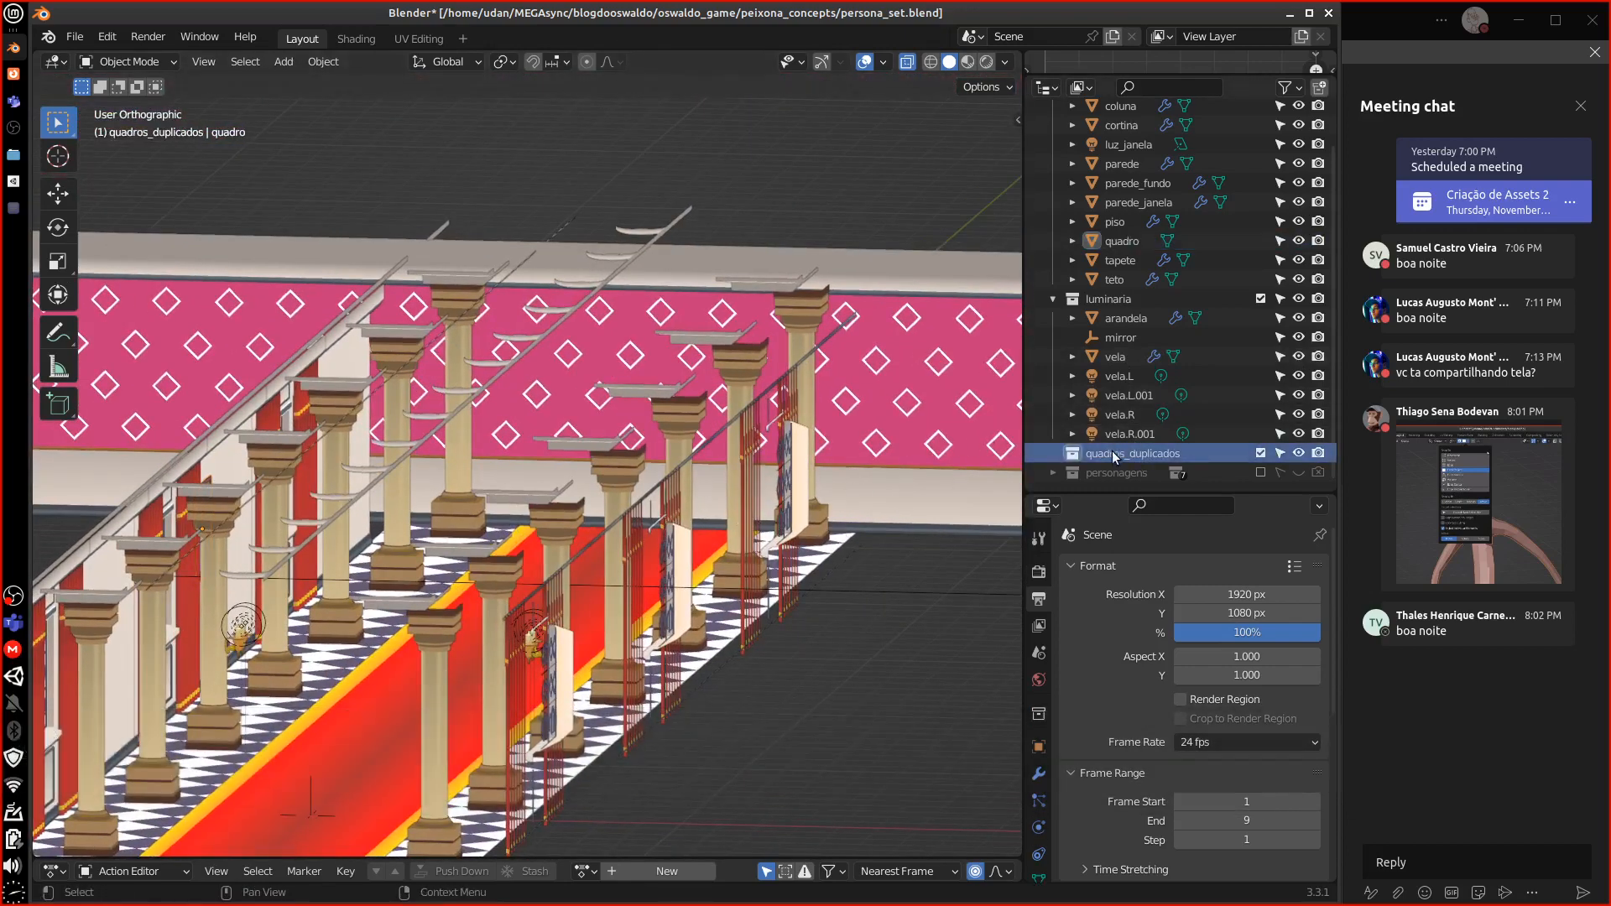
Delete the empty quadros_duplicados collection from the Outliner
key("Delete")
middle_click_drag(776, 529, 896, 441, "shift")
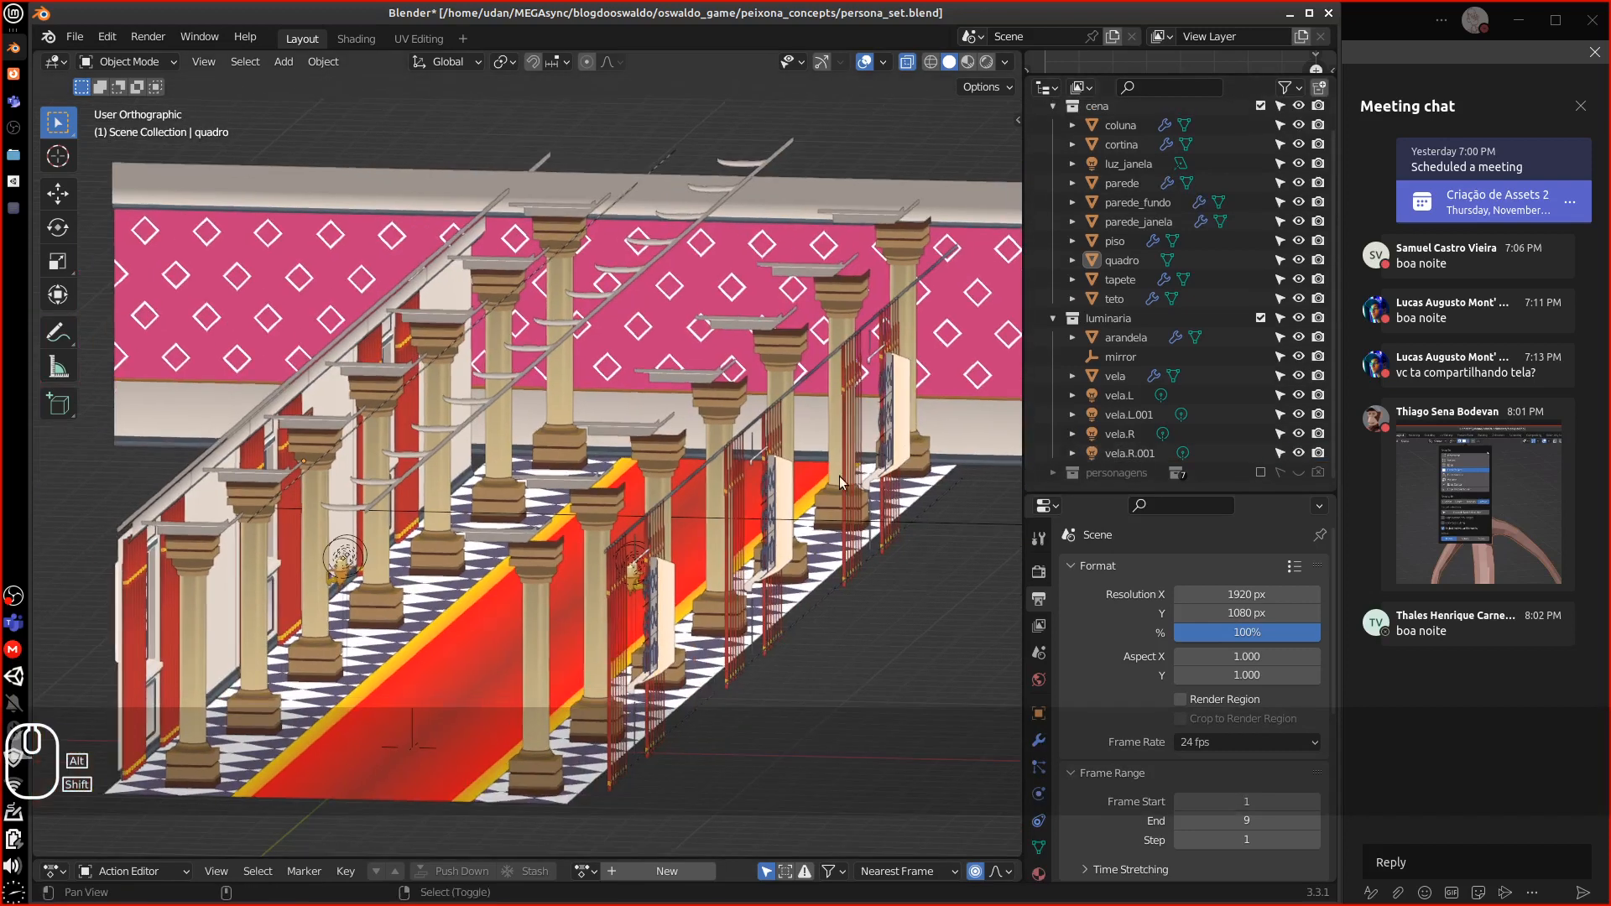
left_click_drag(819, 524, 735, 497)
mouse_move(729, 495)
middle_mouse_down()
mouse_move(723, 517)
mouse_move(739, 504)
middle_mouse_up()
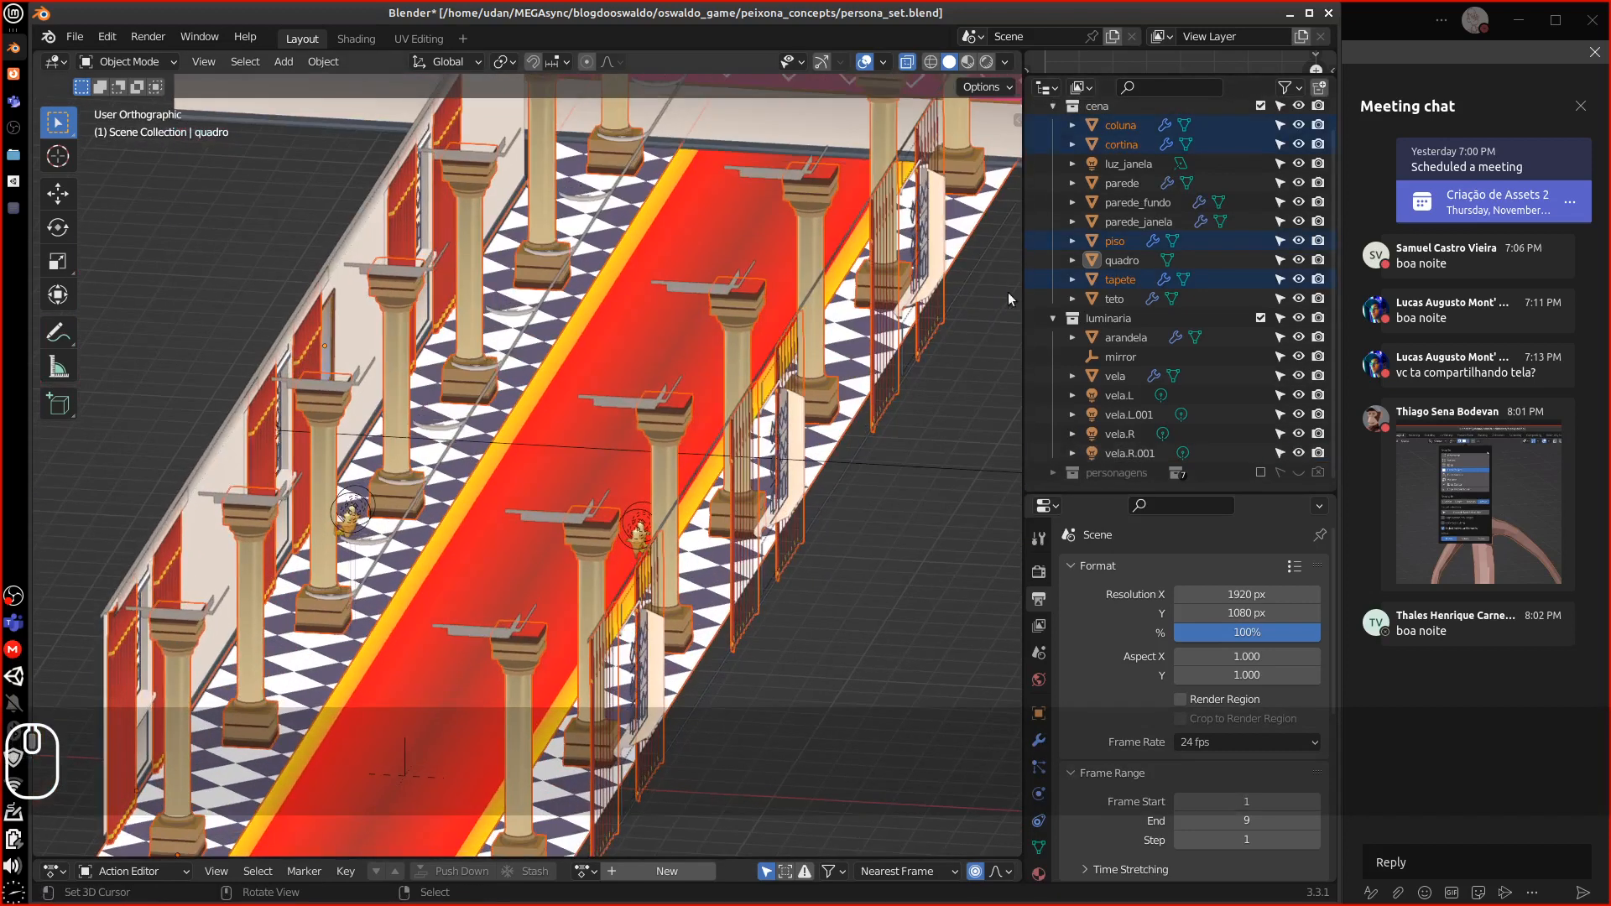
Select the coluna object and enlarge the Properties area
left_click(1110, 126)
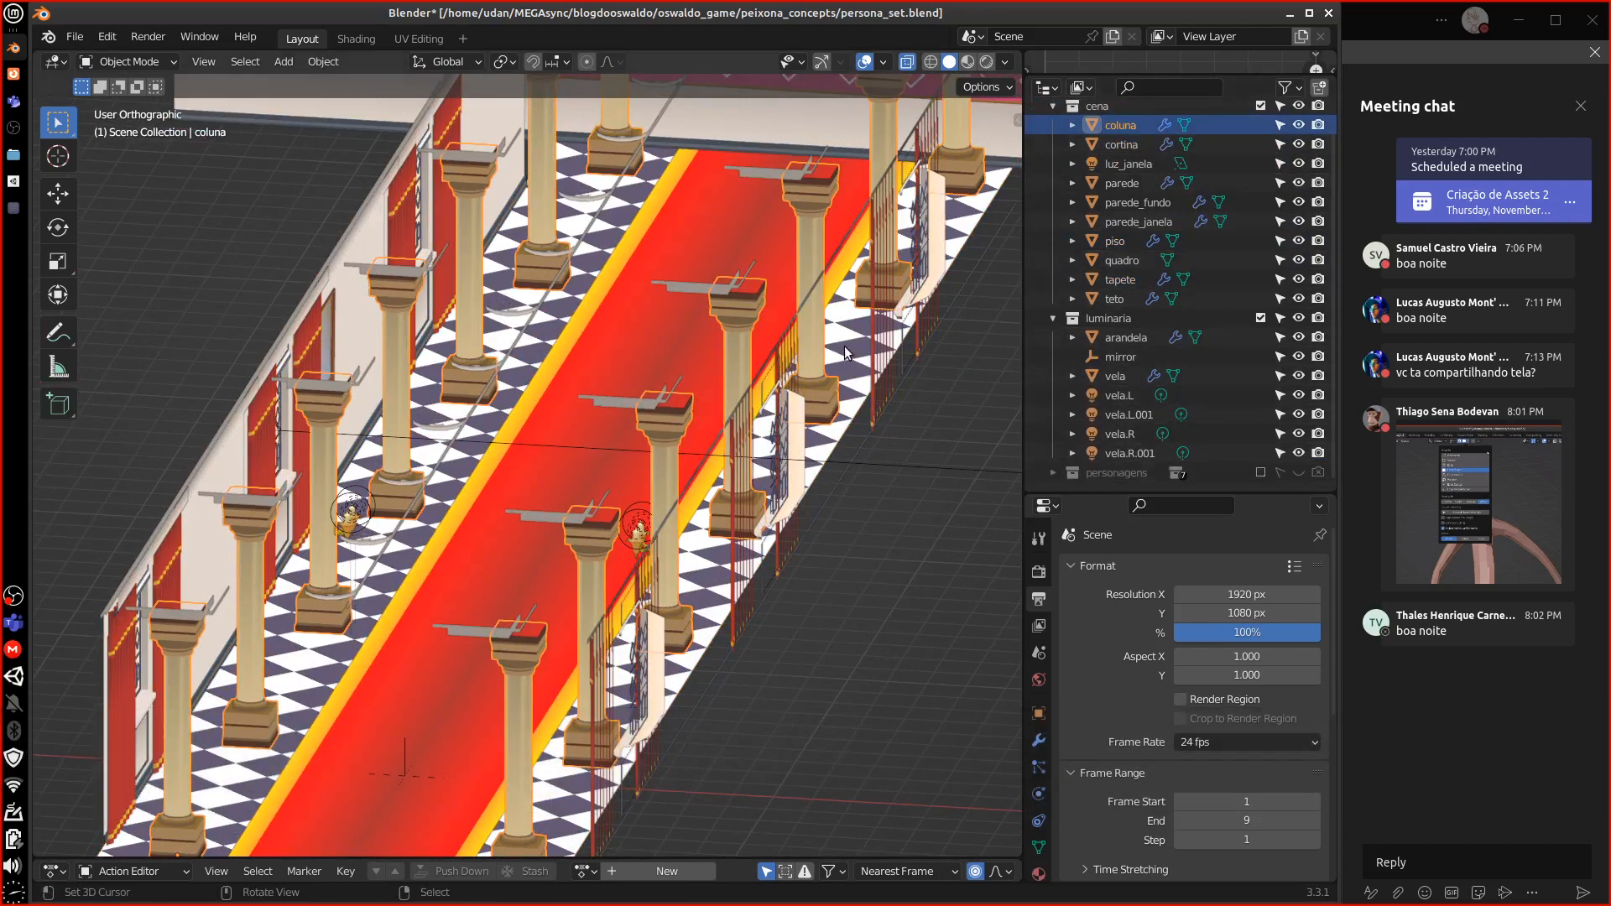
middle_click_drag(841, 419, 208, 596)
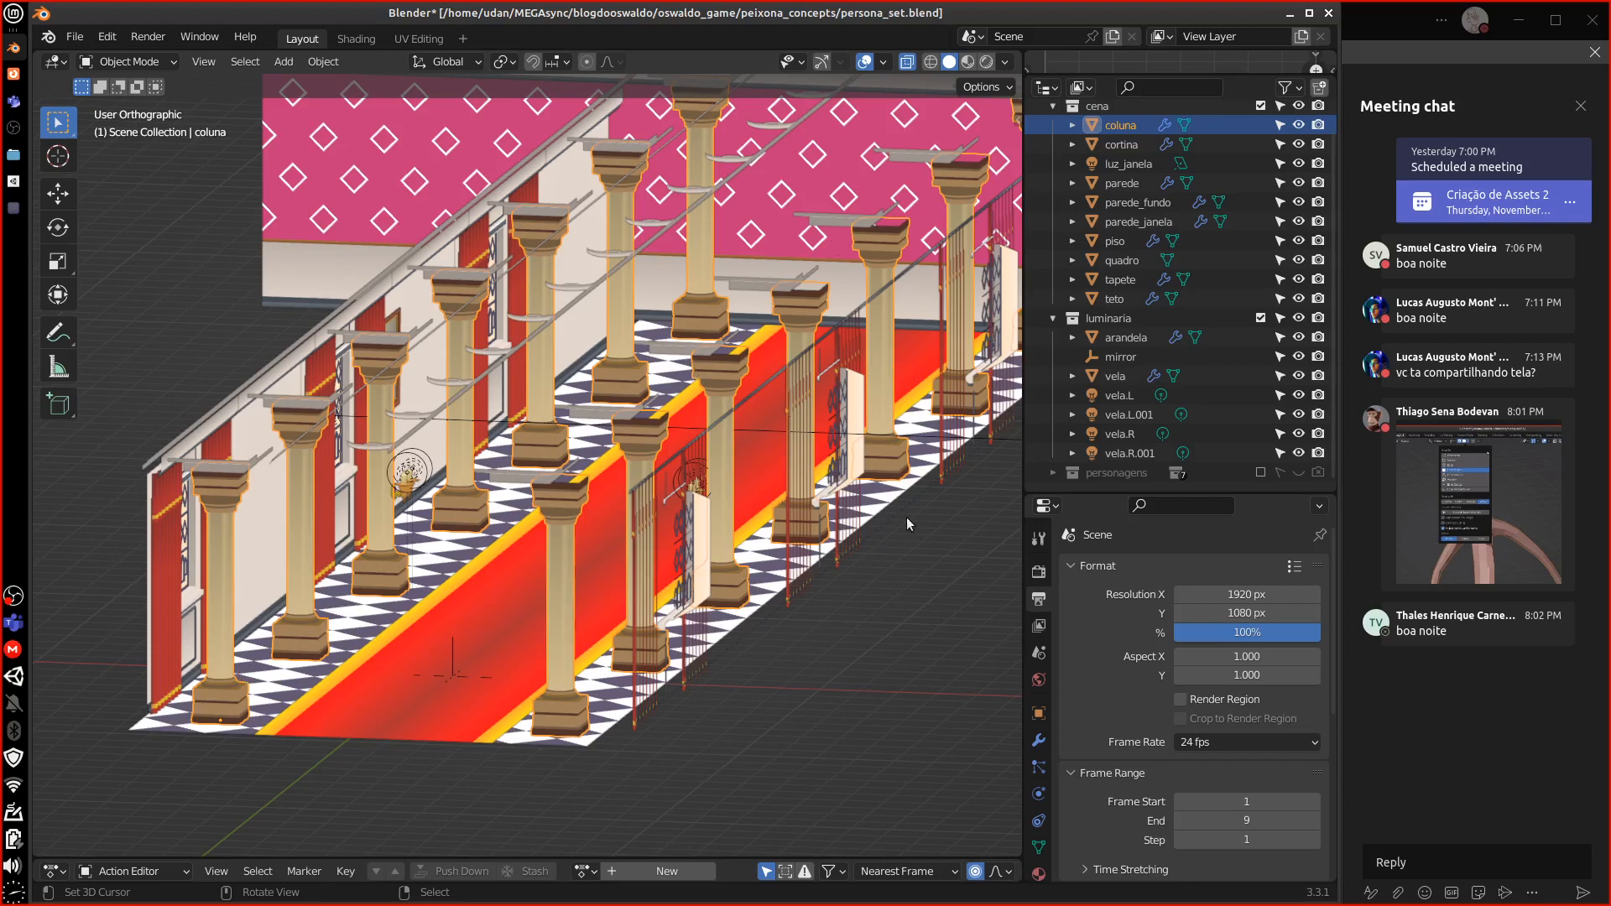
left_click_drag(1078, 494, 1138, 248)
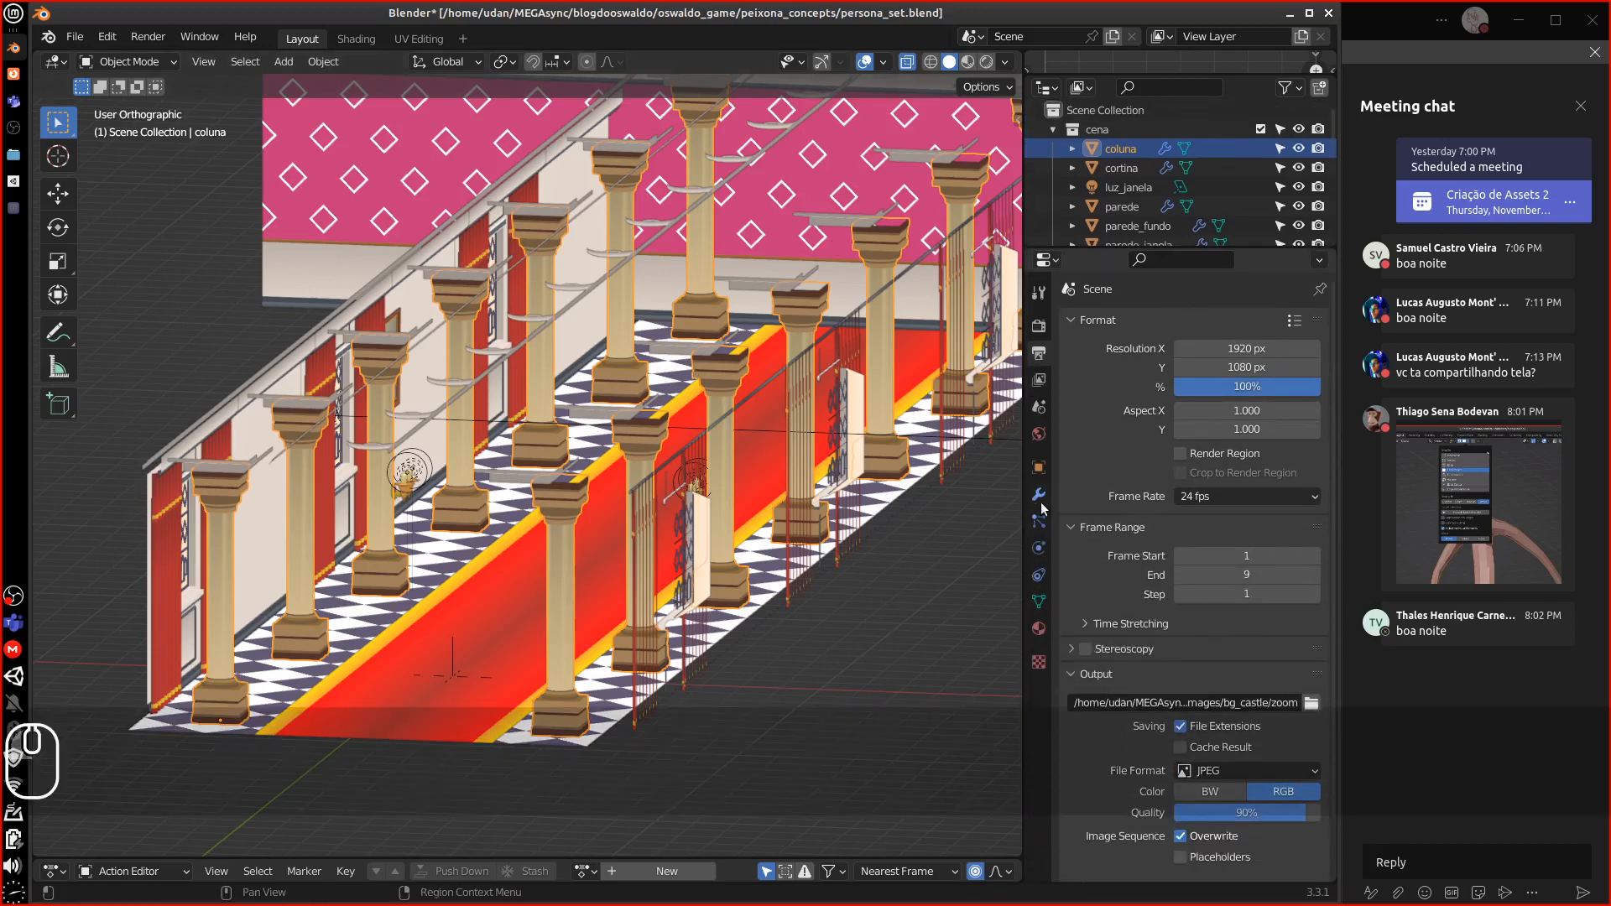
Remove coluna's Array.001 and Array modifiers, leaving one column in the hallway
left_click(1038, 497)
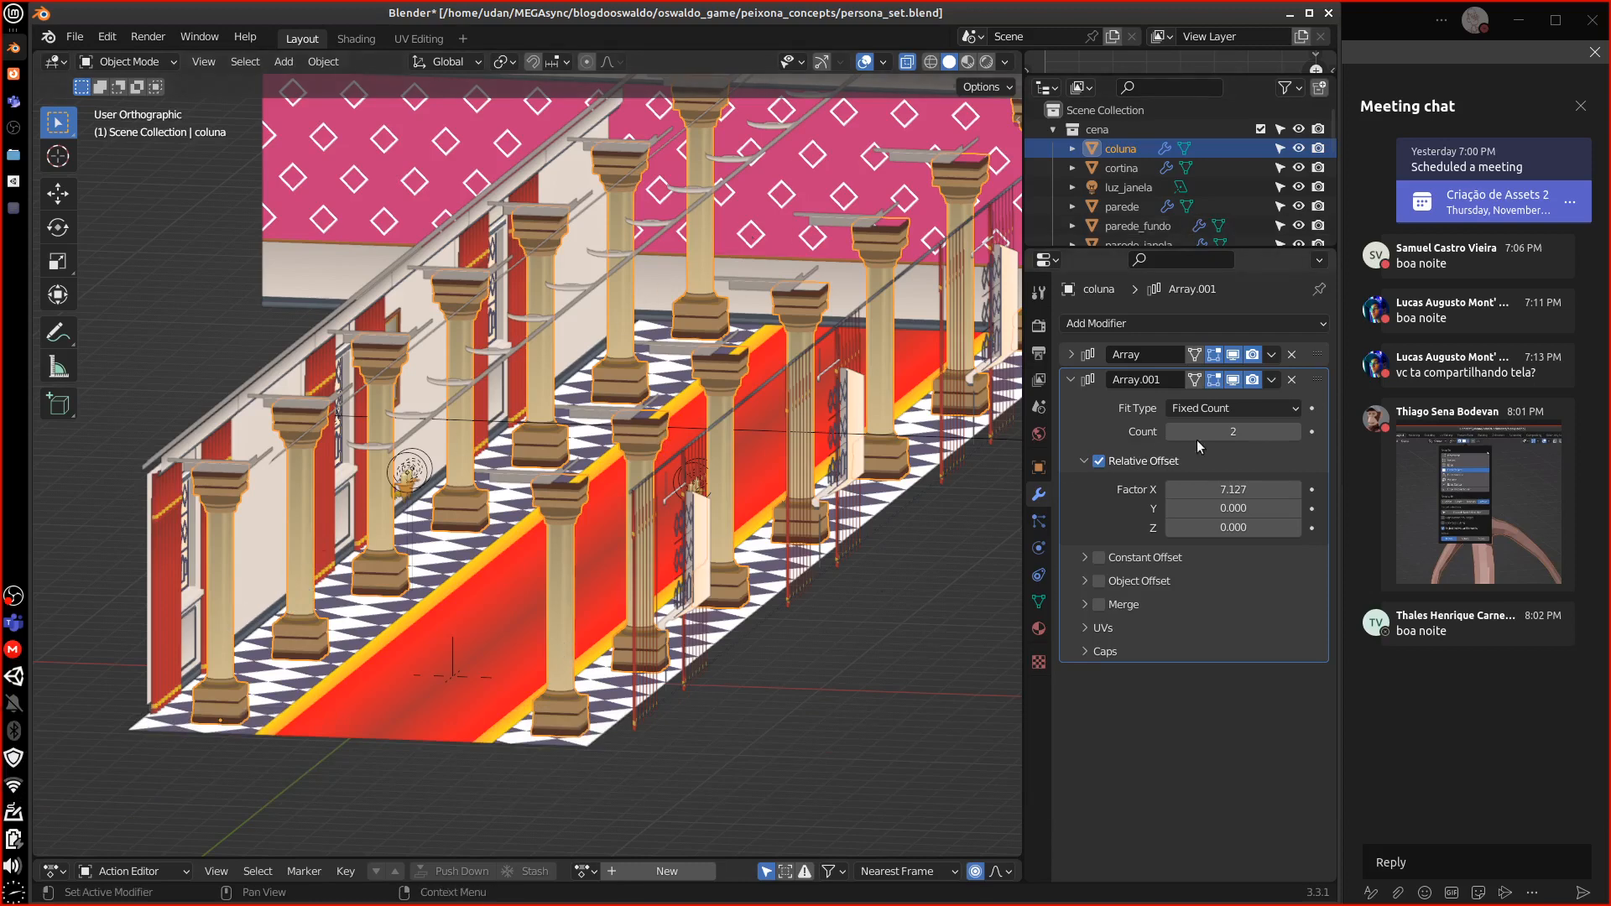
left_click(1291, 380)
left_click(1290, 354)
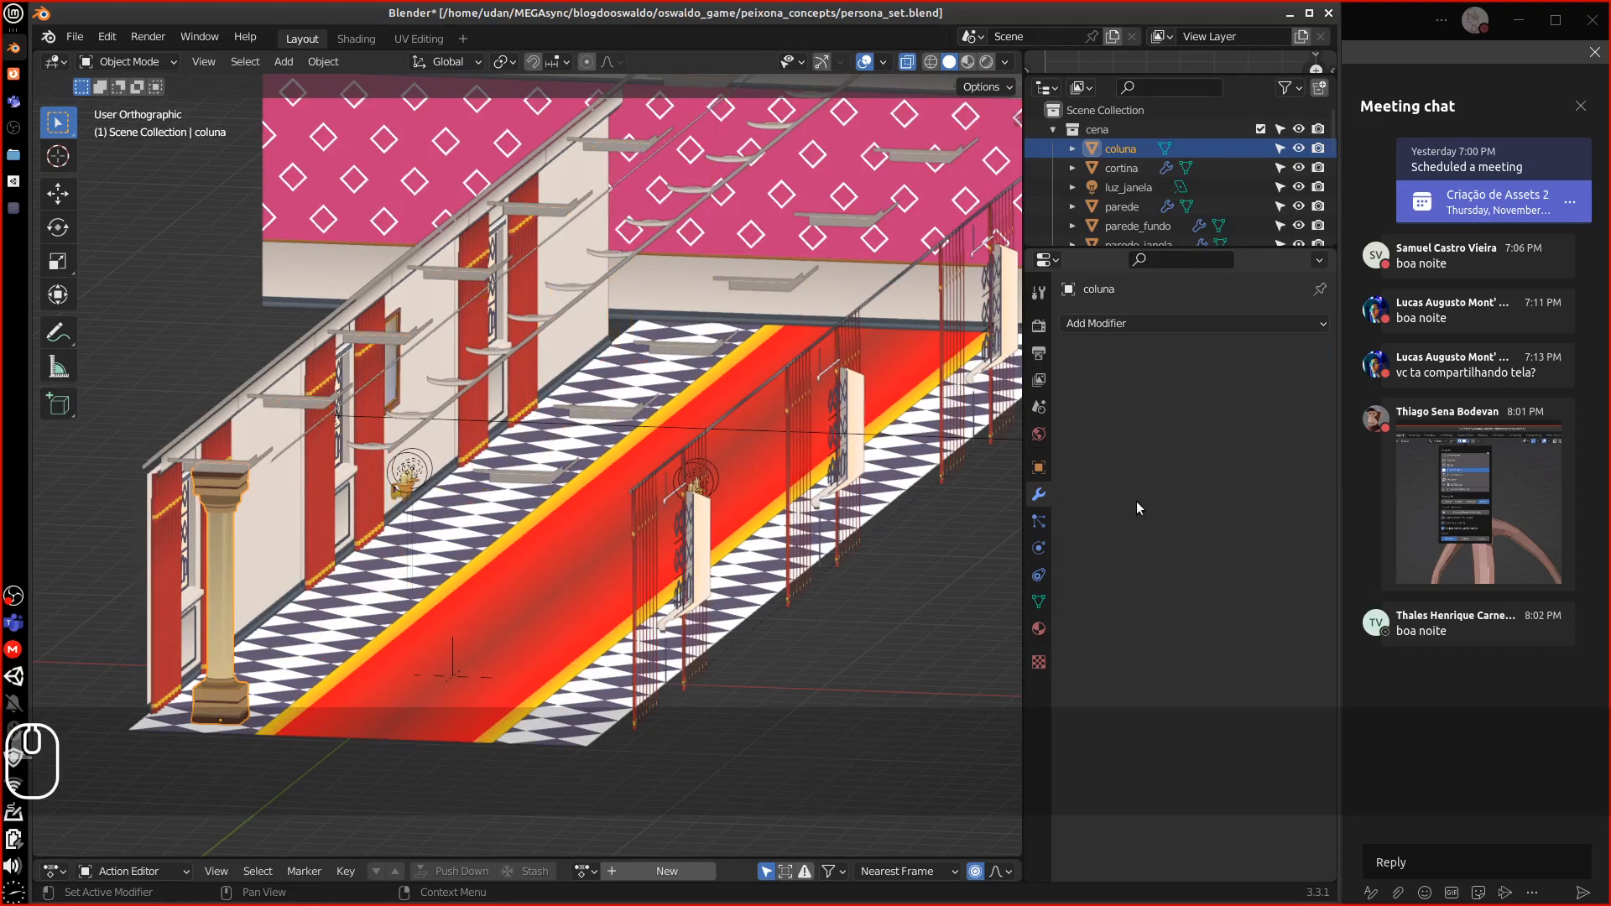
middle_click_drag(209, 621, 125, 778)
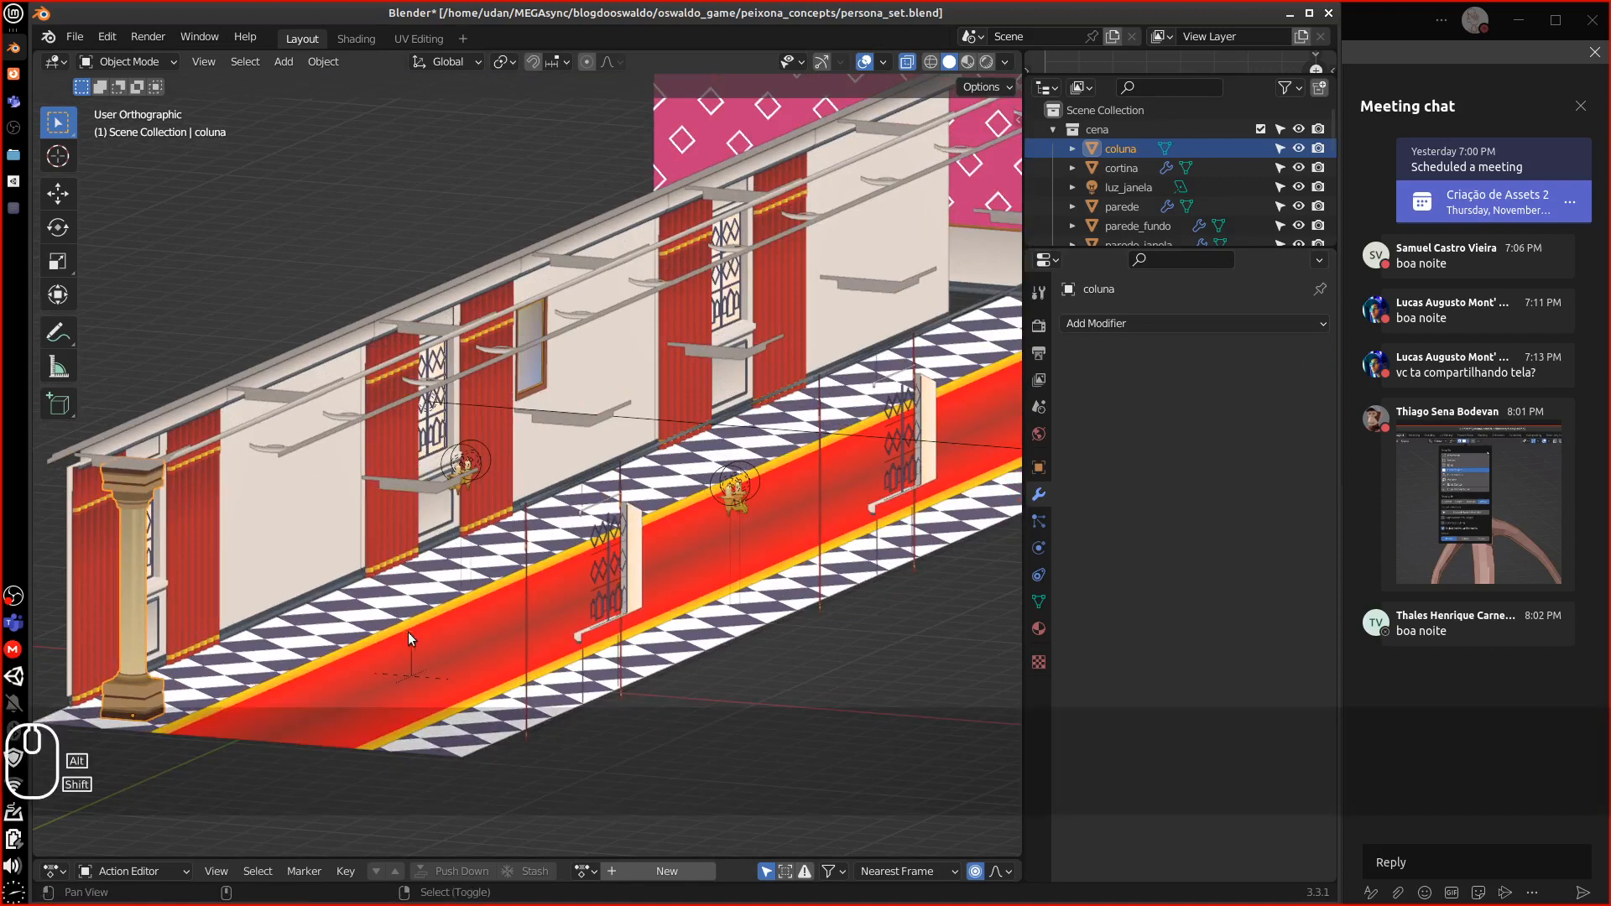
middle_click_drag(408, 632, 431, 633)
mouse_move(587, 600)
middle_mouse_down()
mouse_move(683, 577)
mouse_move(604, 564)
mouse_move(576, 595)
middle_mouse_up()
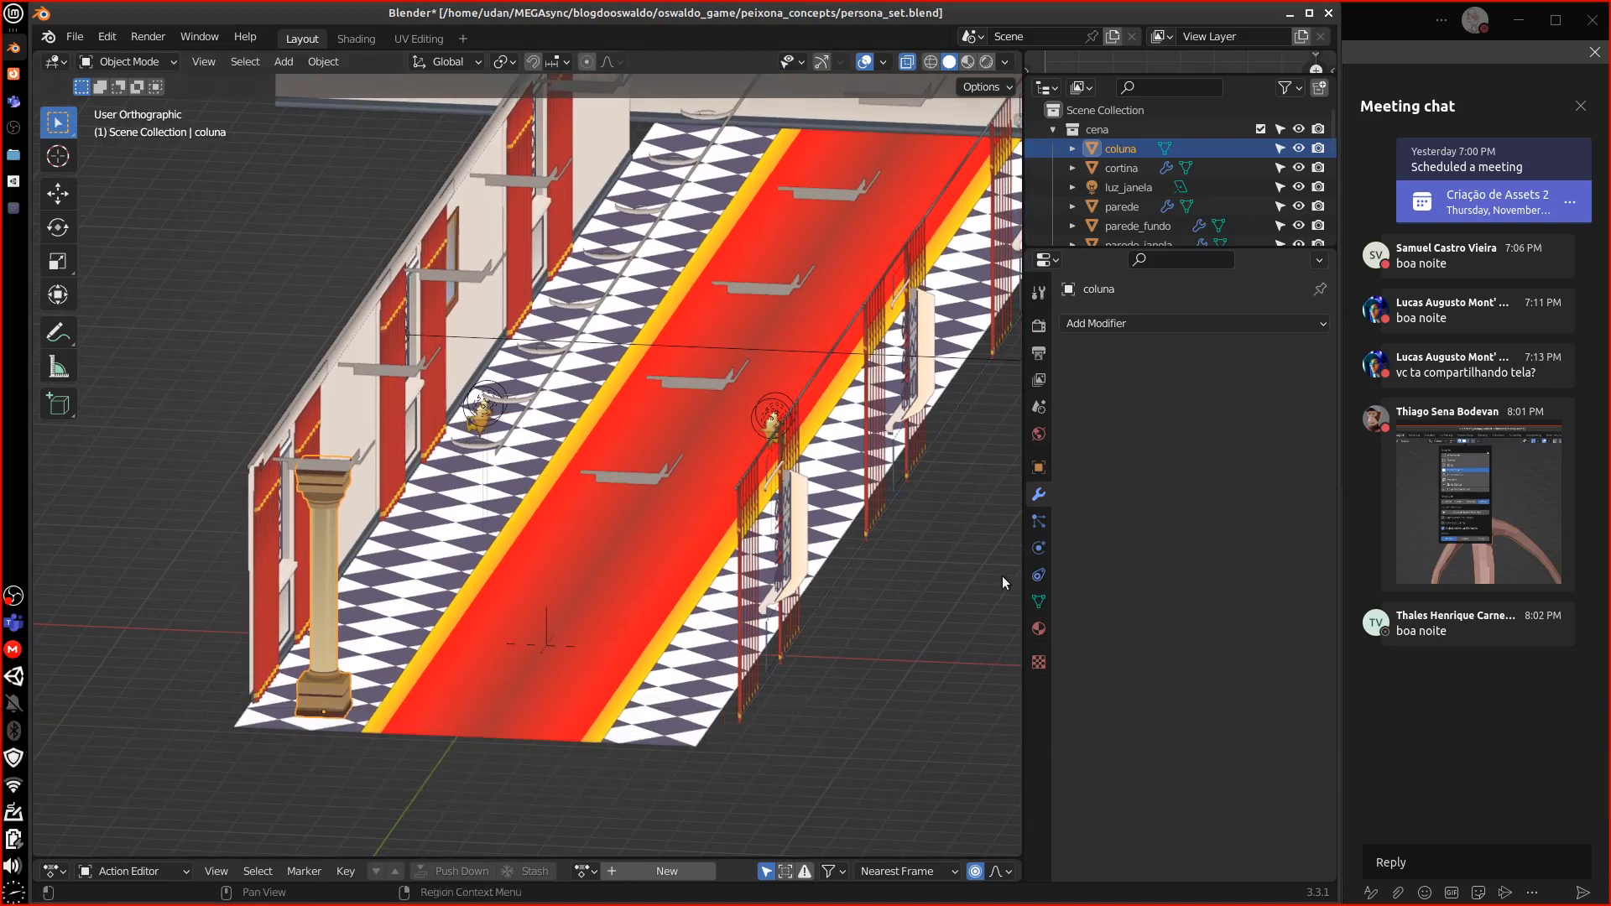
left_click_drag(1181, 246, 1180, 433)
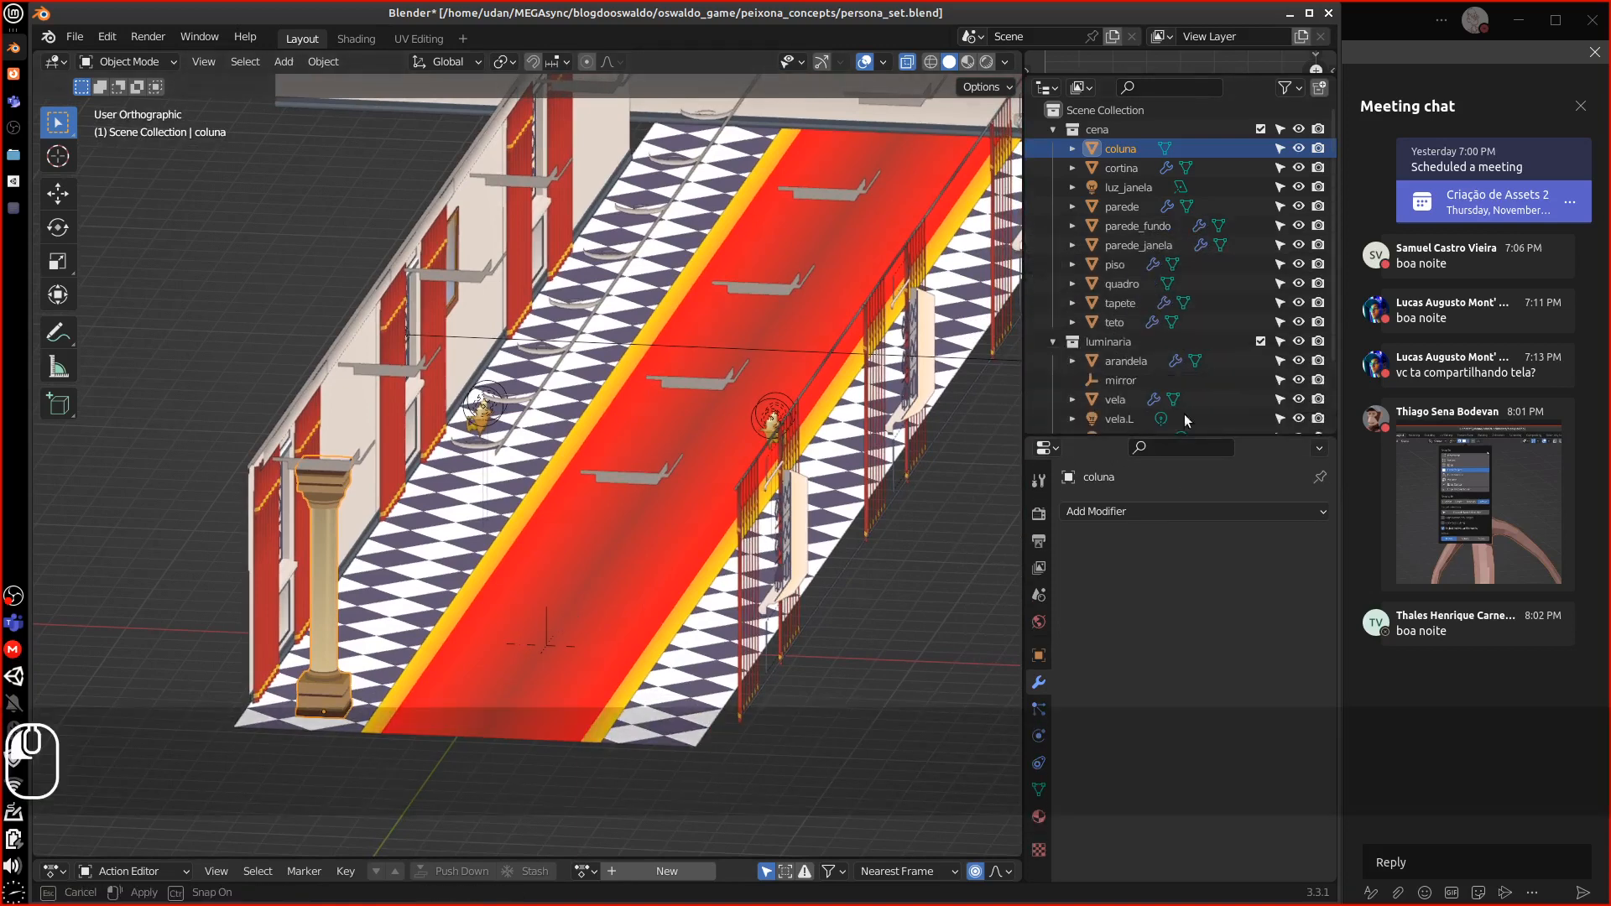
Rename the coluna object to 'Coluna'
left_click(1072, 149)
left_click(1094, 167)
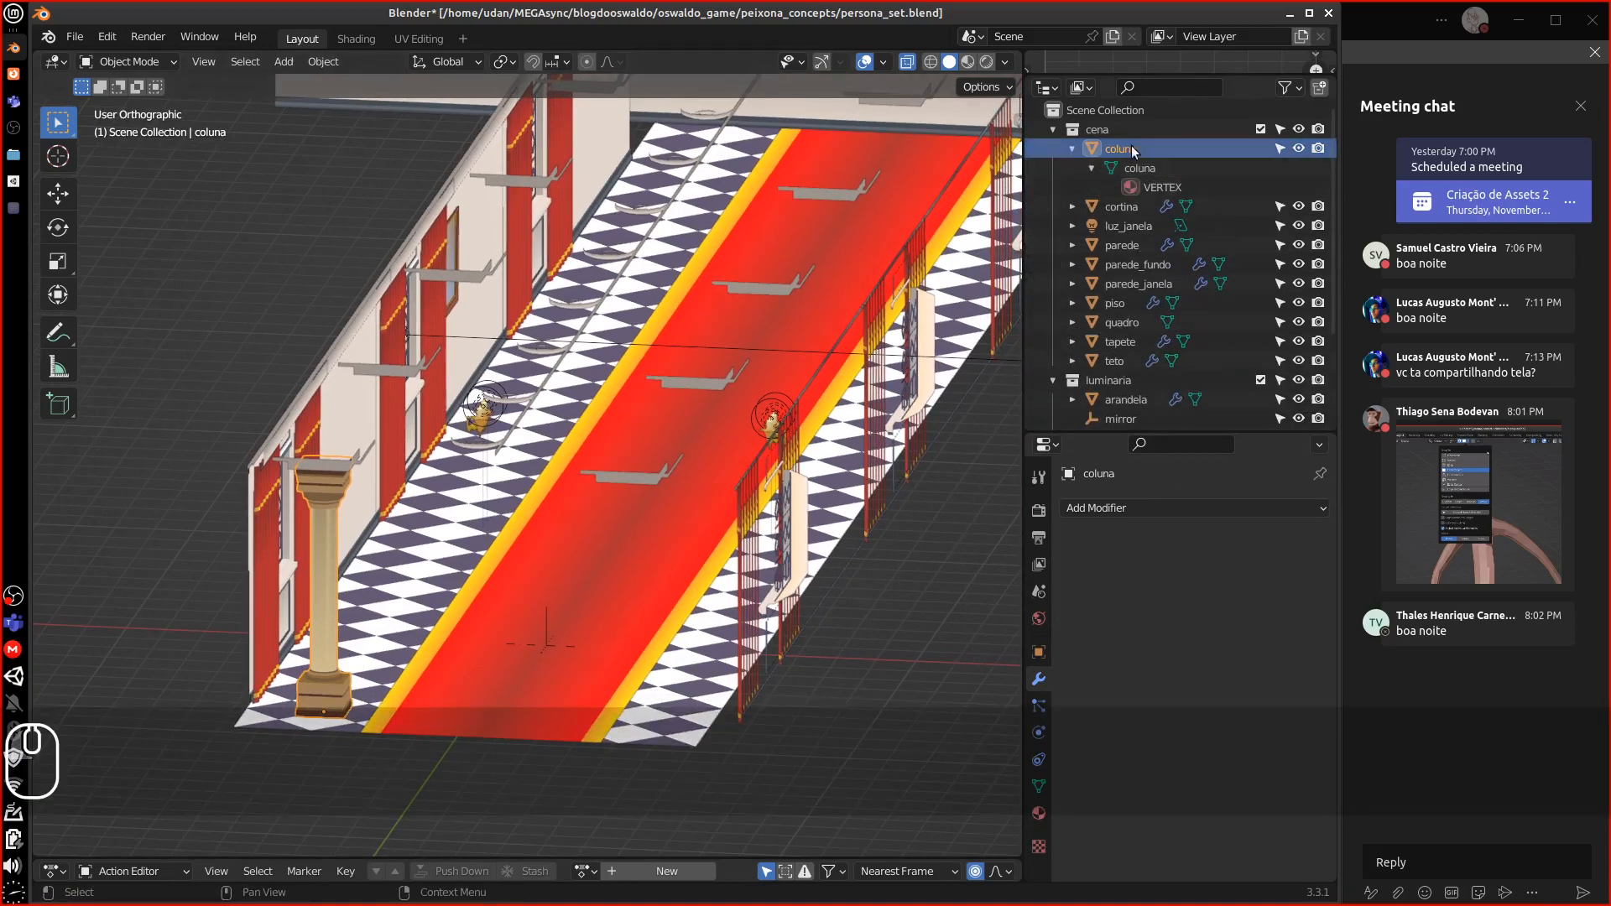
double_click(1121, 147)
key("shift")
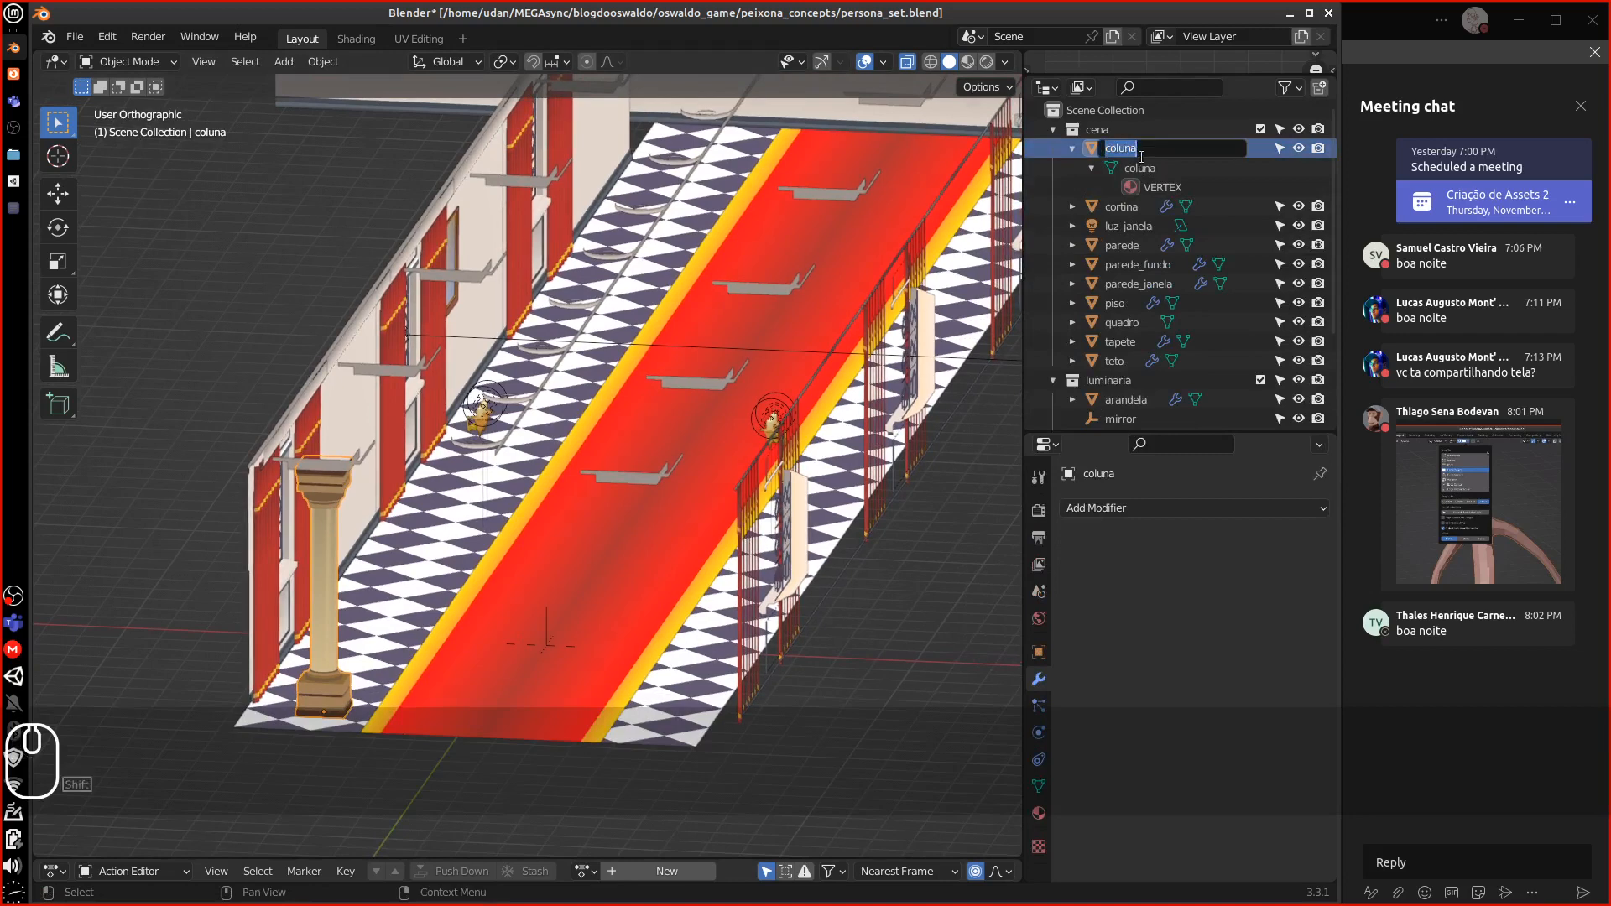
key("Right")
key("Left")
key("Left")
key("Left")
key("Left")
key("Left")
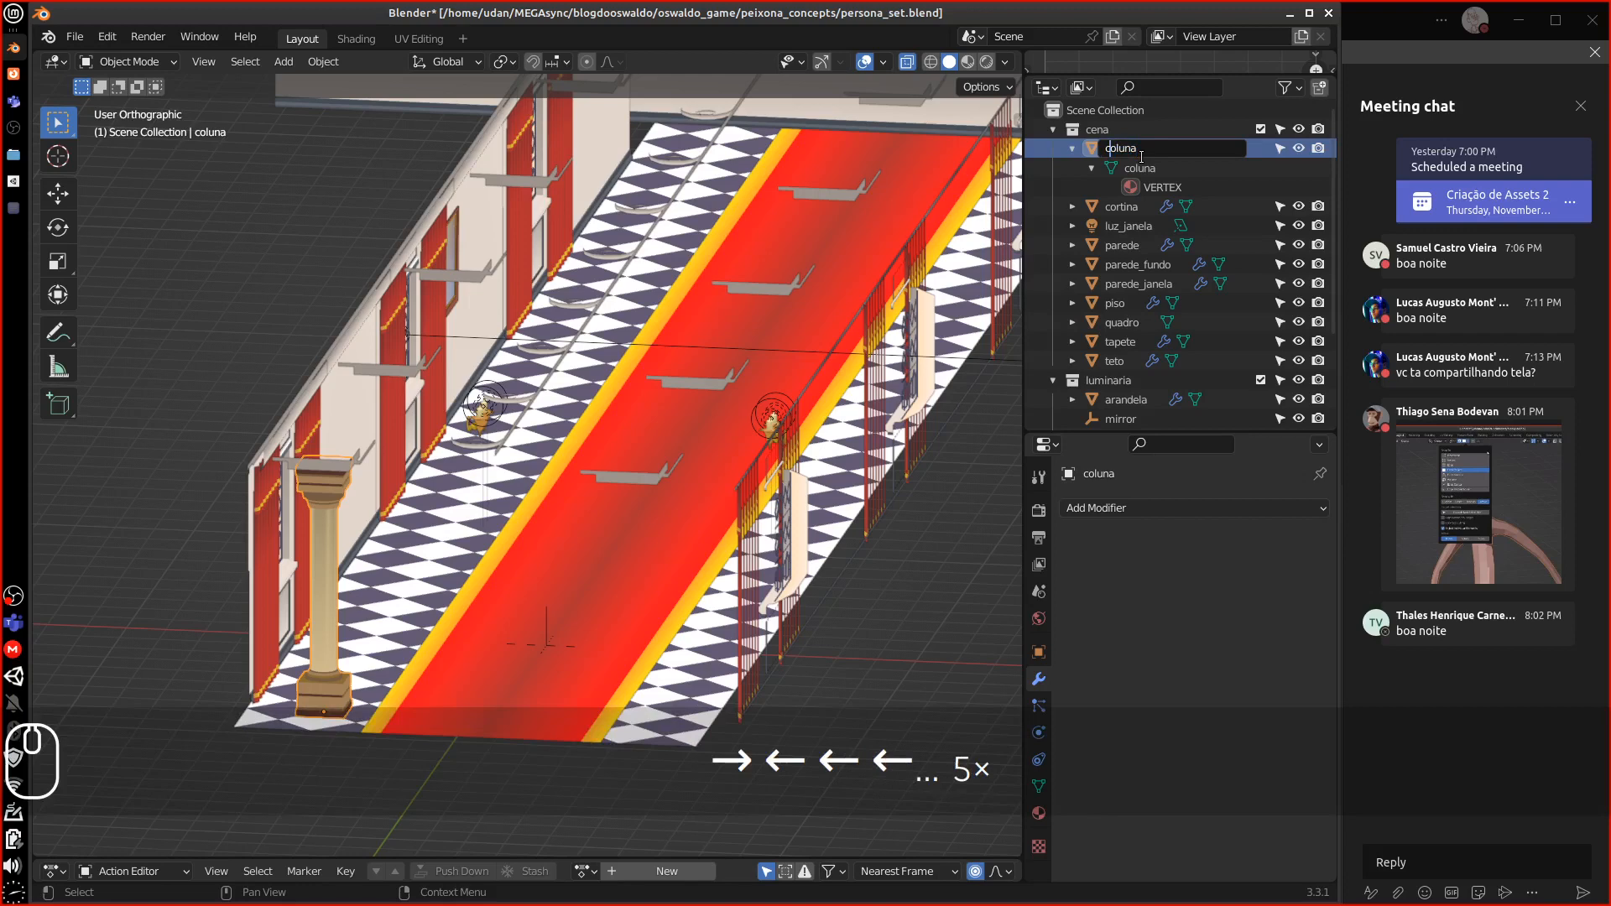
key("BackSpace")
type("C")
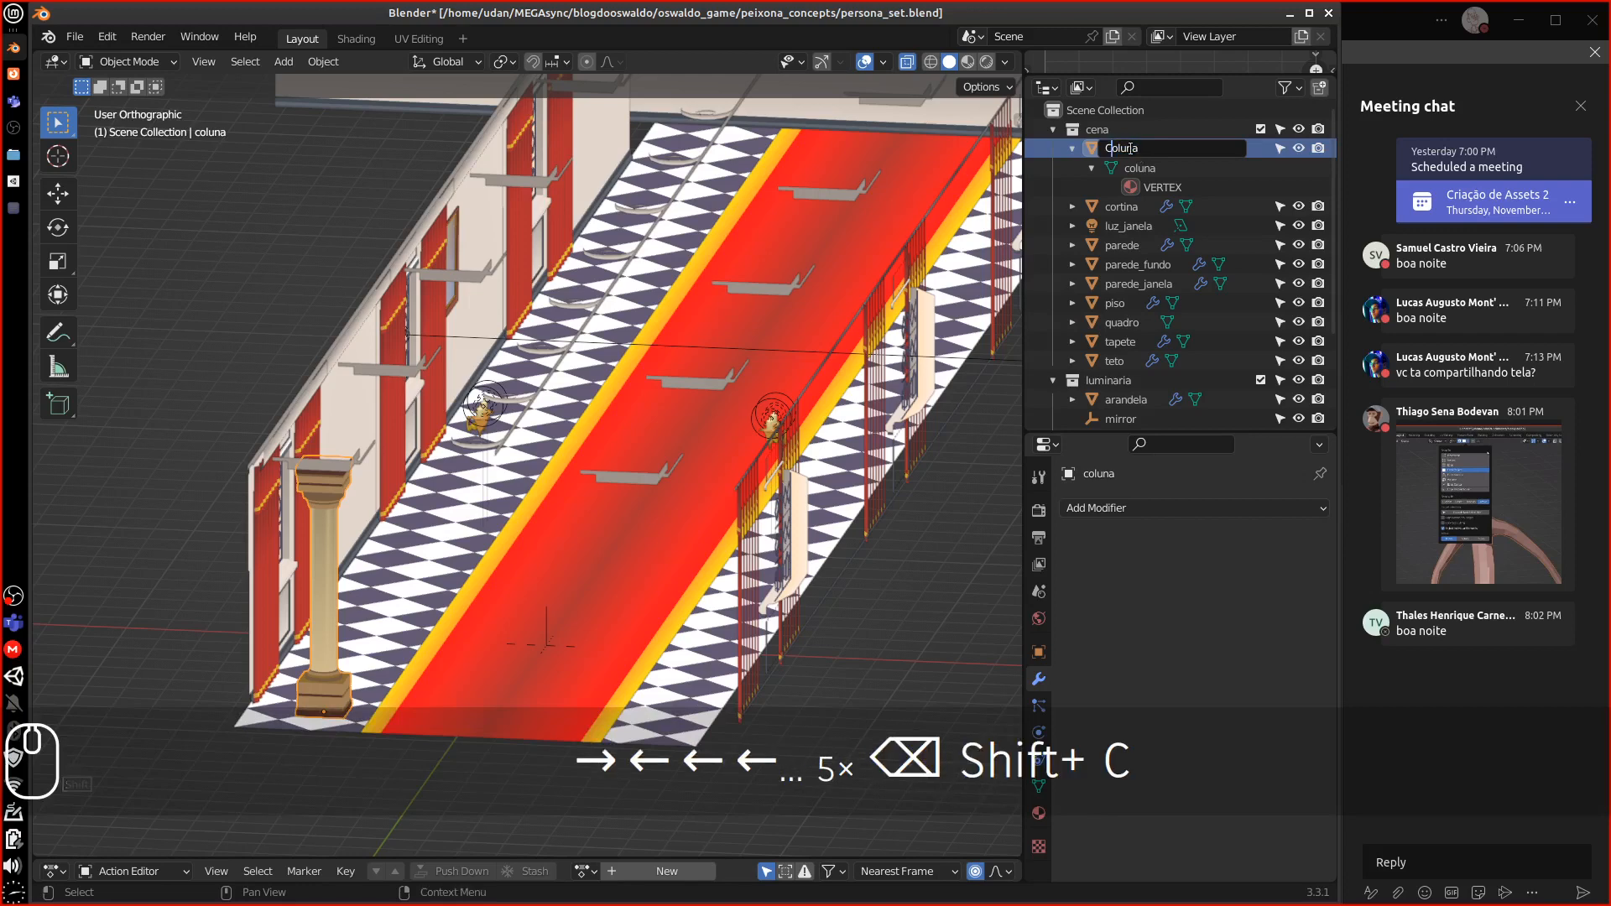
key("Return")
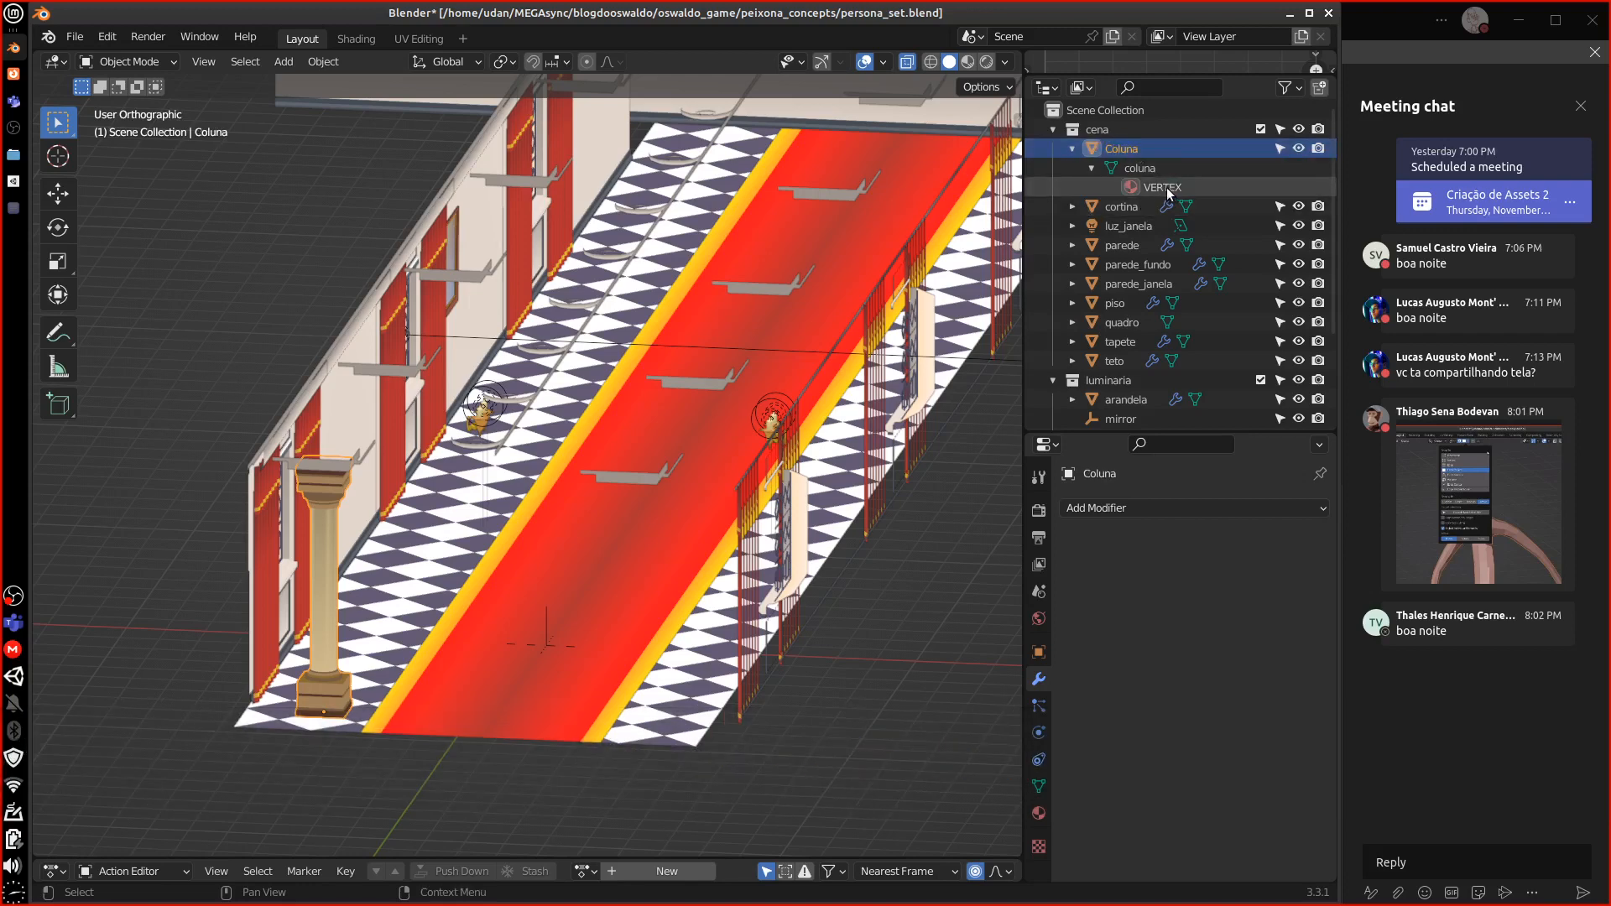
Remove the VERTEX material from the column
left_click(1167, 188)
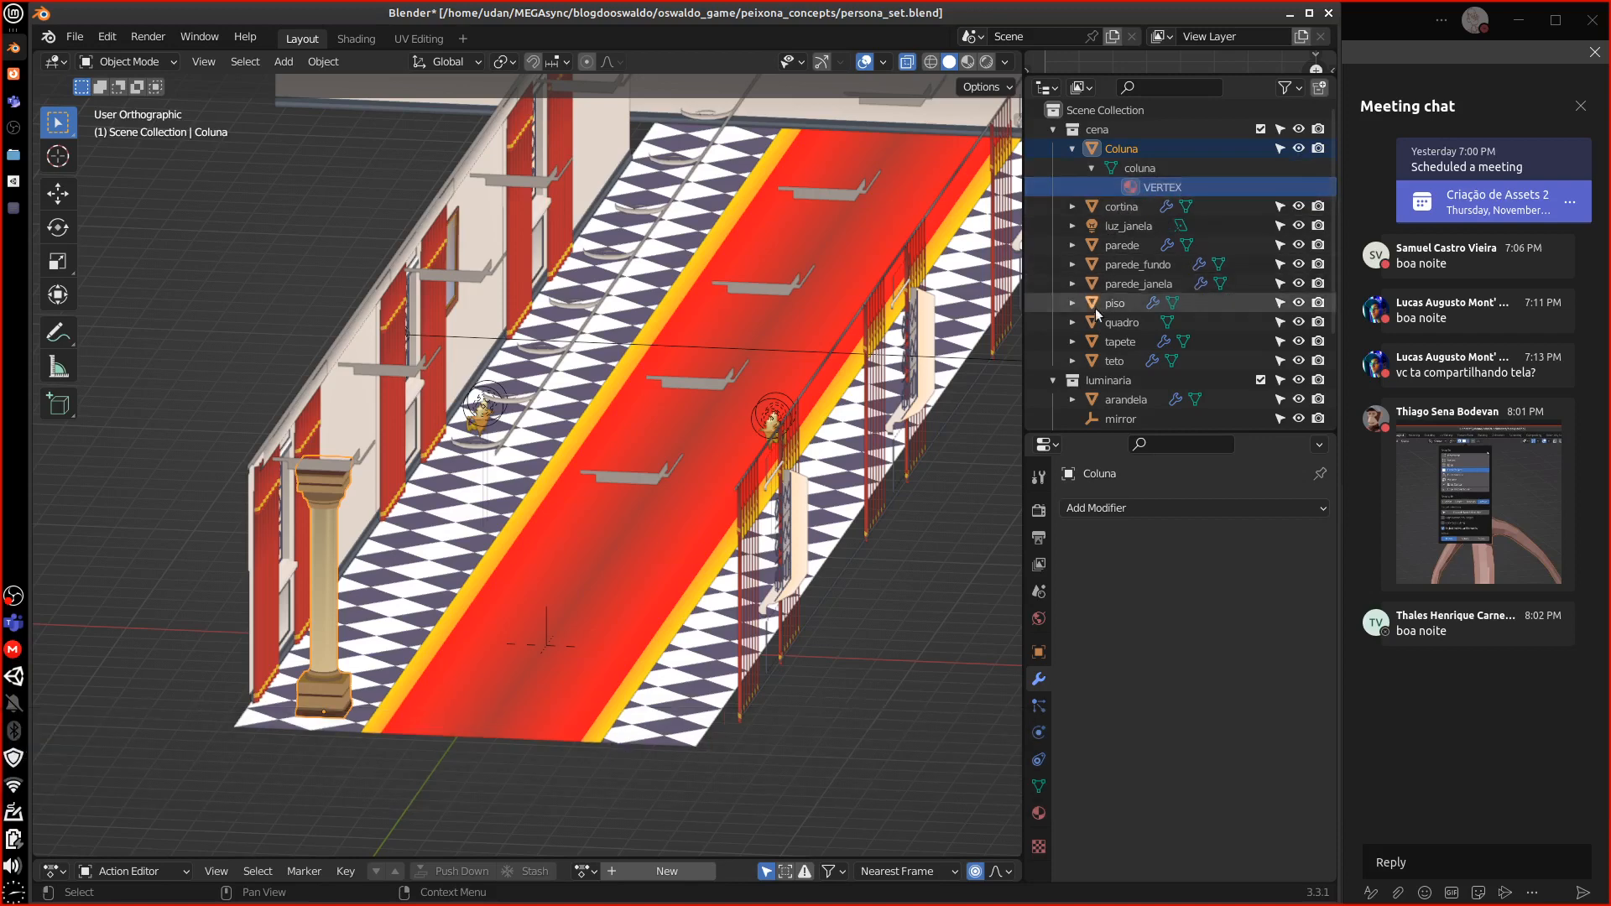
left_click_drag(1111, 433, 1120, 396)
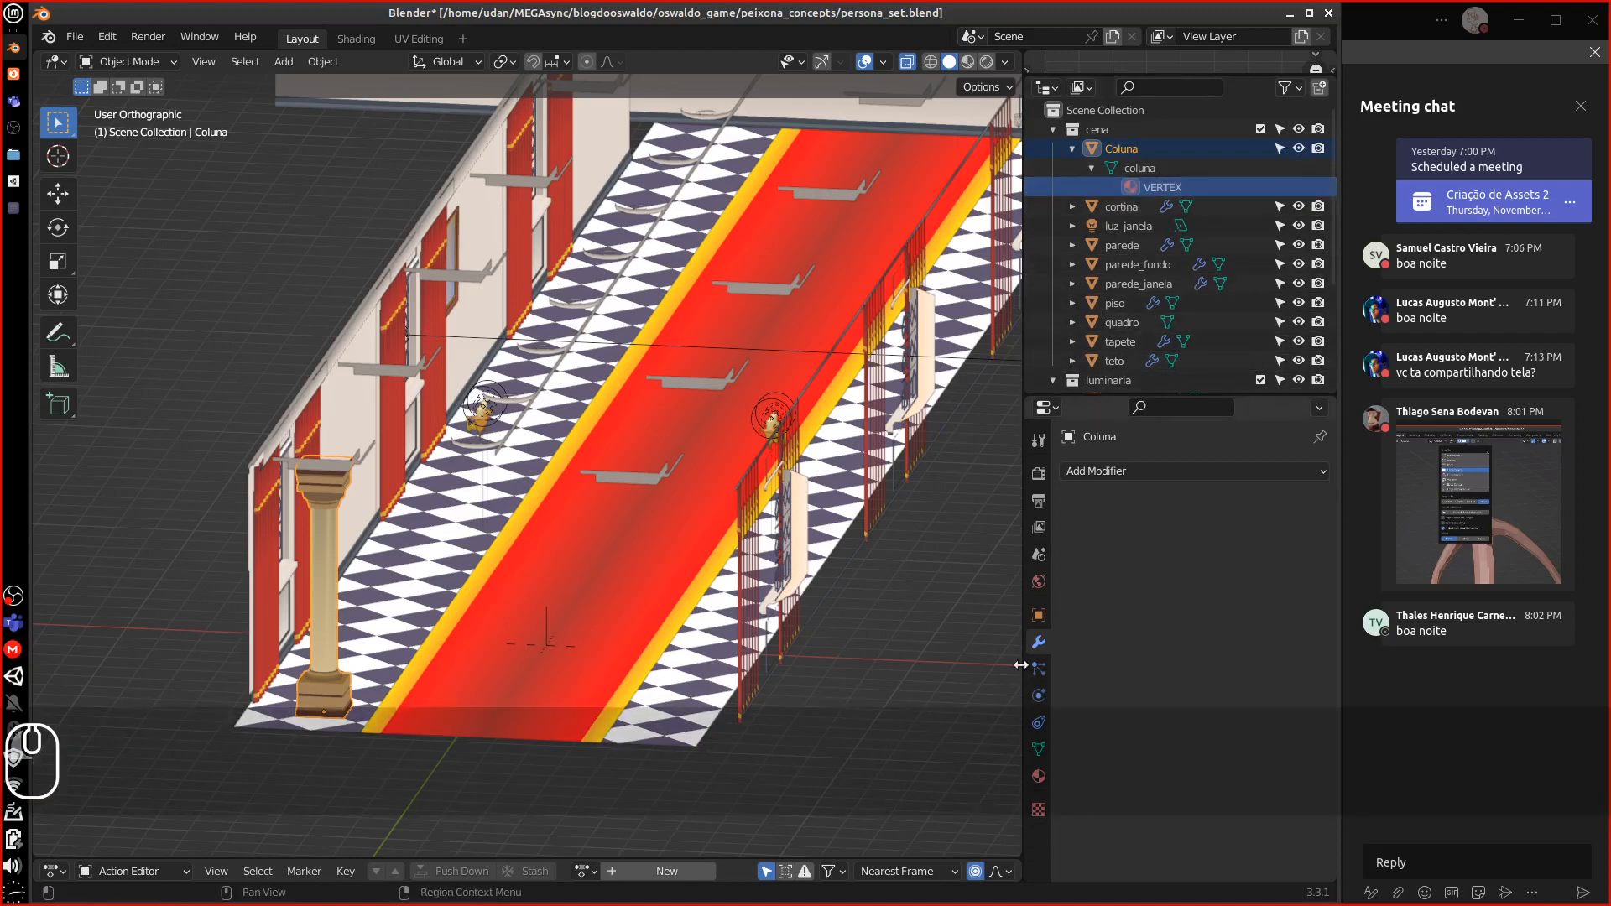
left_click(1039, 777)
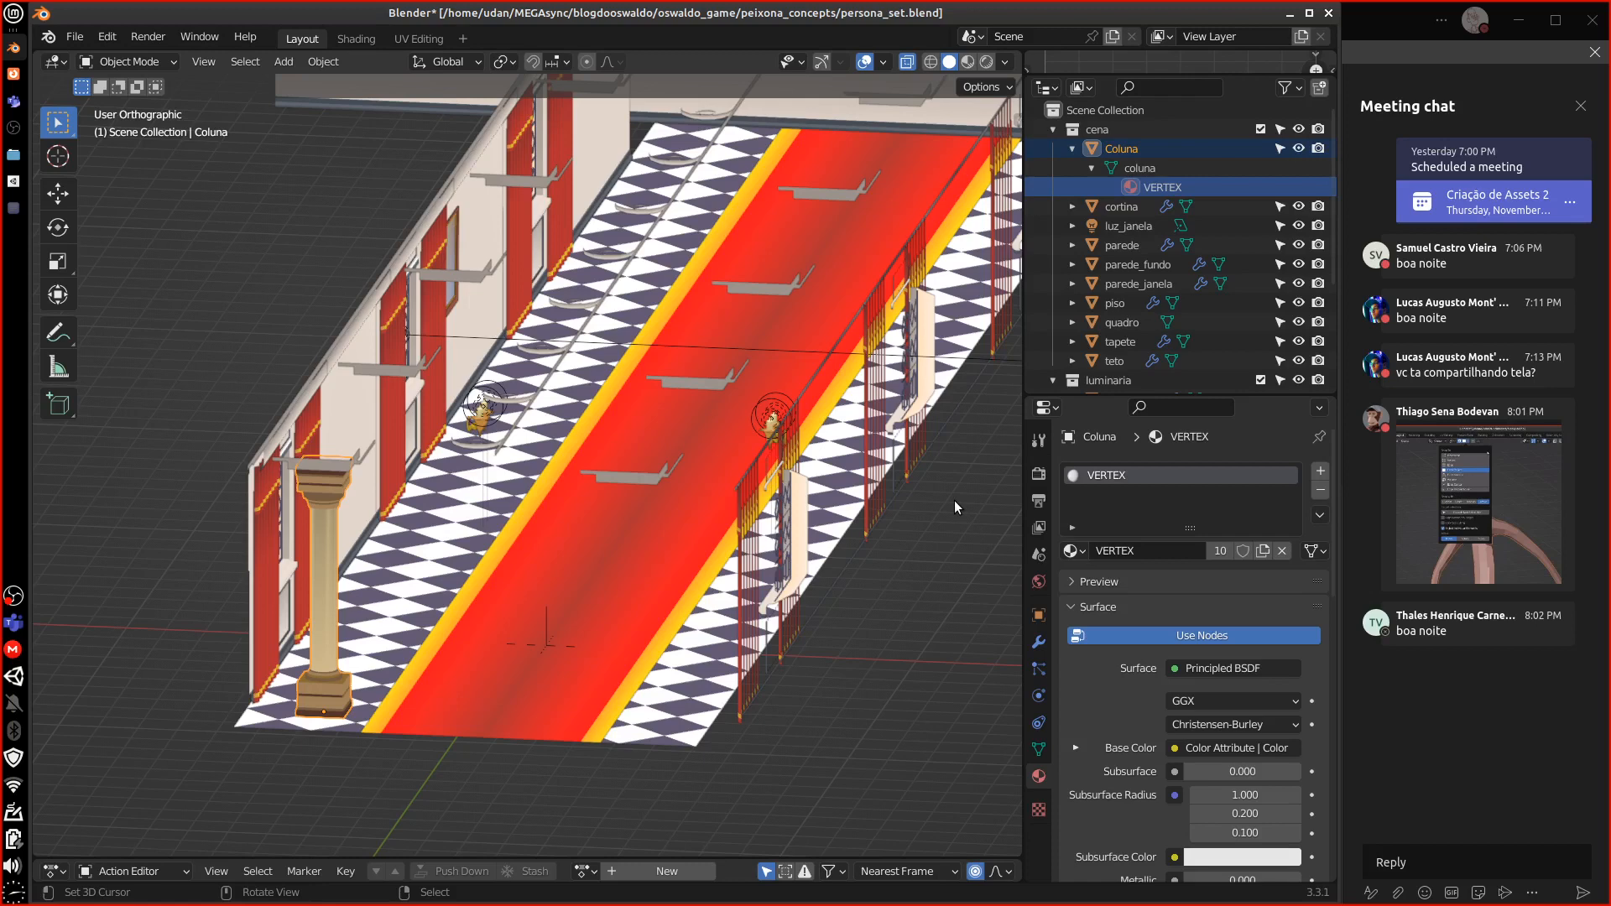
left_click(1320, 490)
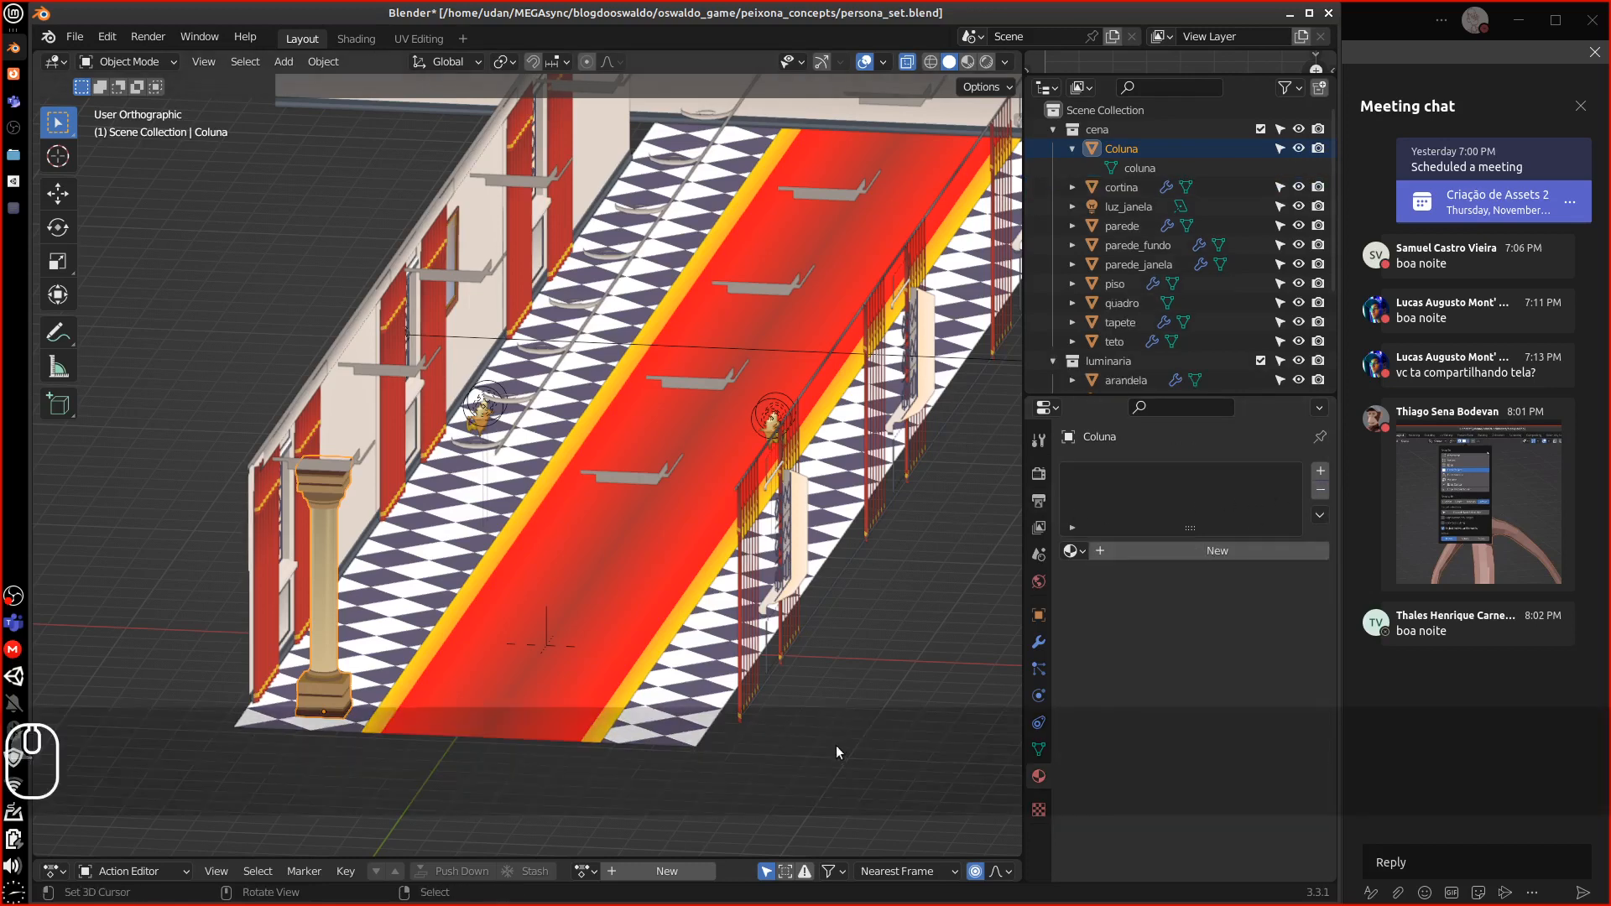
Rename the column's mesh data to 'Coluna'
double_click(1139, 167)
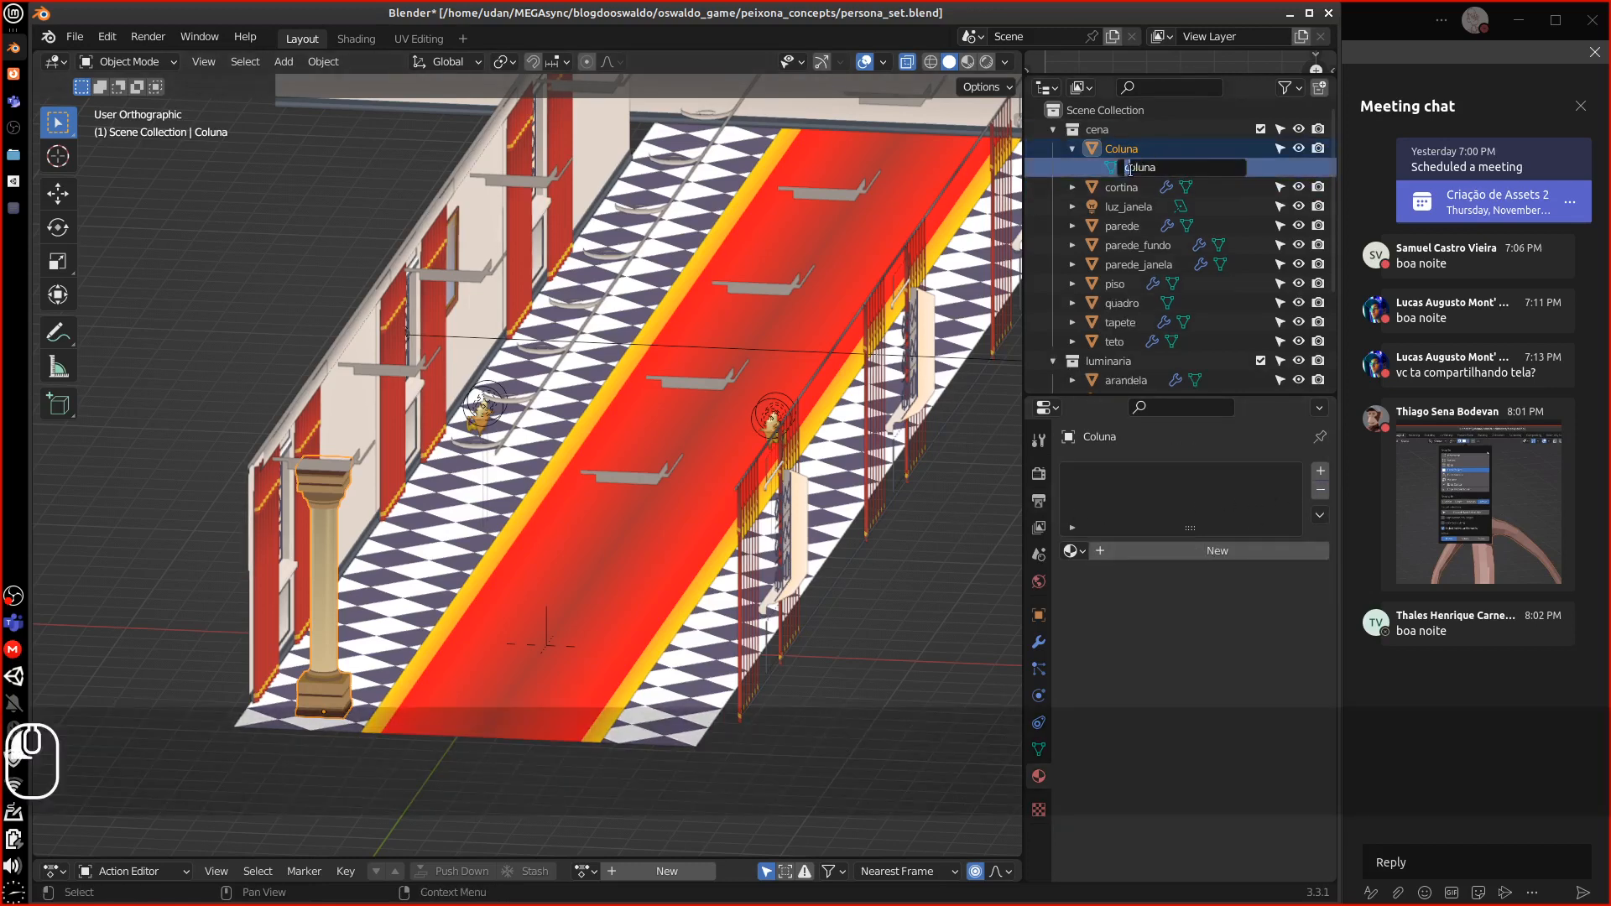
type("C")
key("Return")
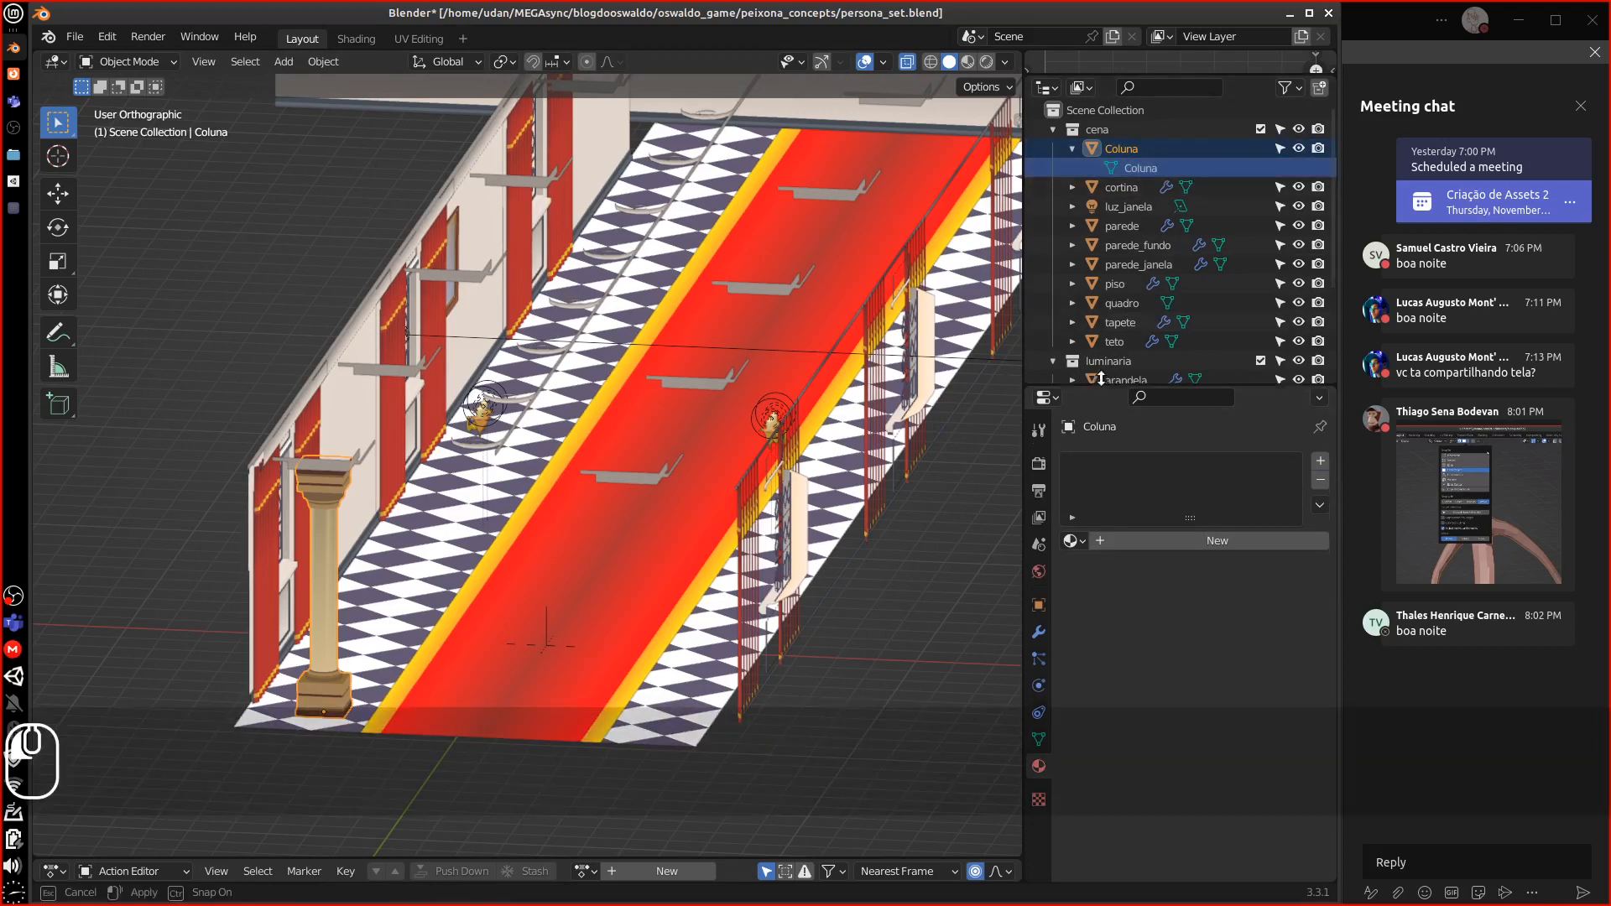
Set Coluna's Location X, Y and Z to 0 m in Object properties
left_click_drag(1090, 396, 1090, 305)
left_click(1040, 524)
left_click(1099, 537)
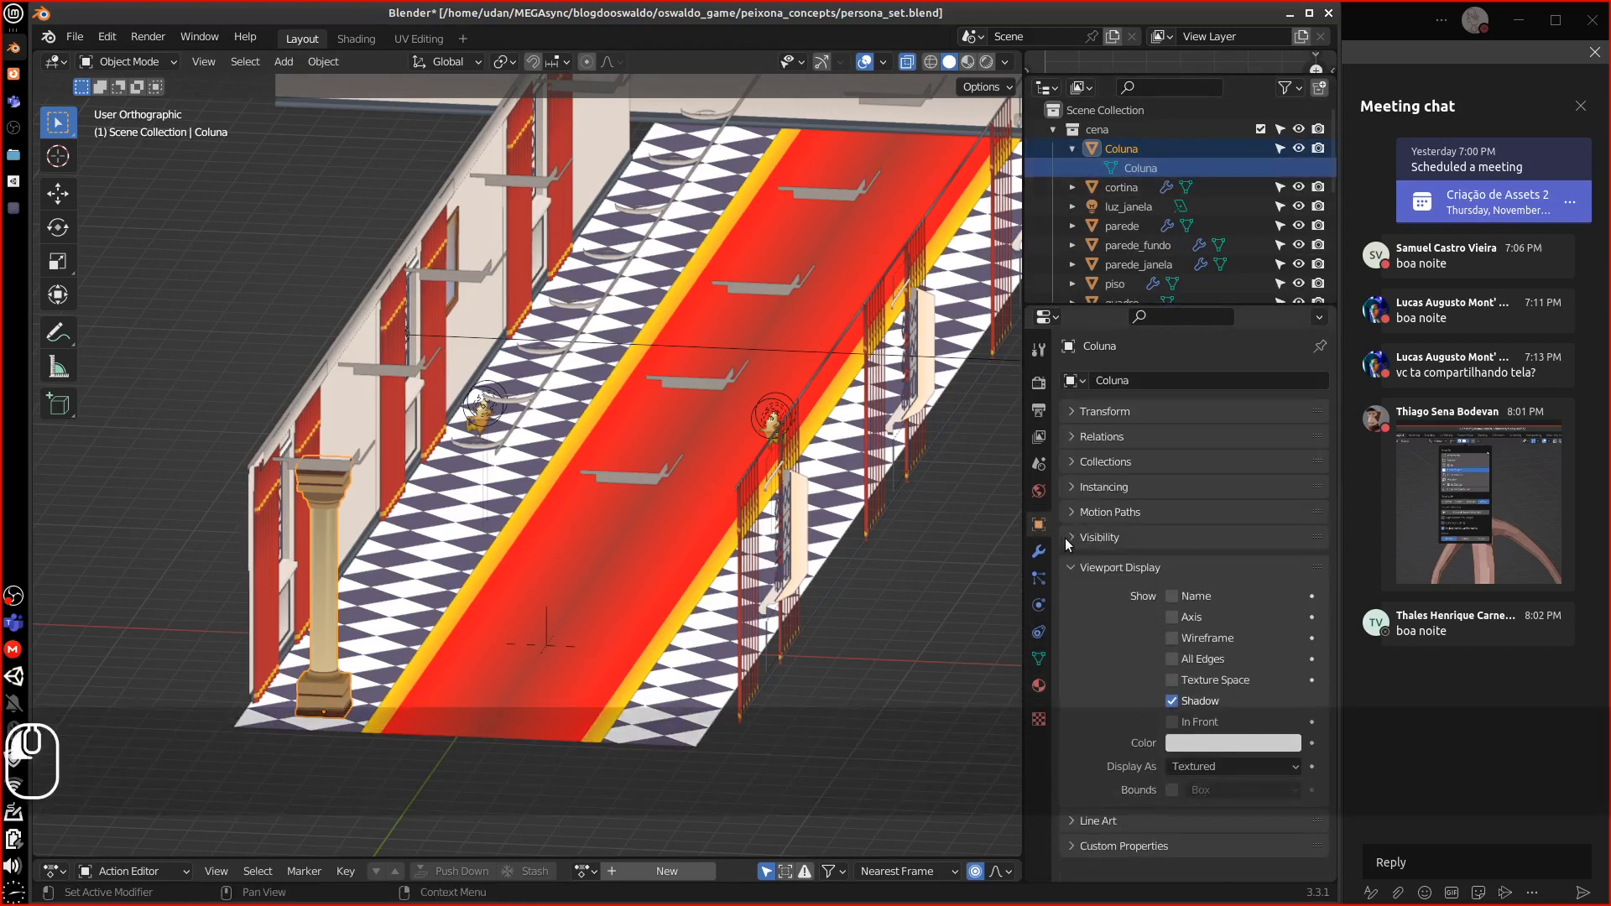
left_click(1084, 411)
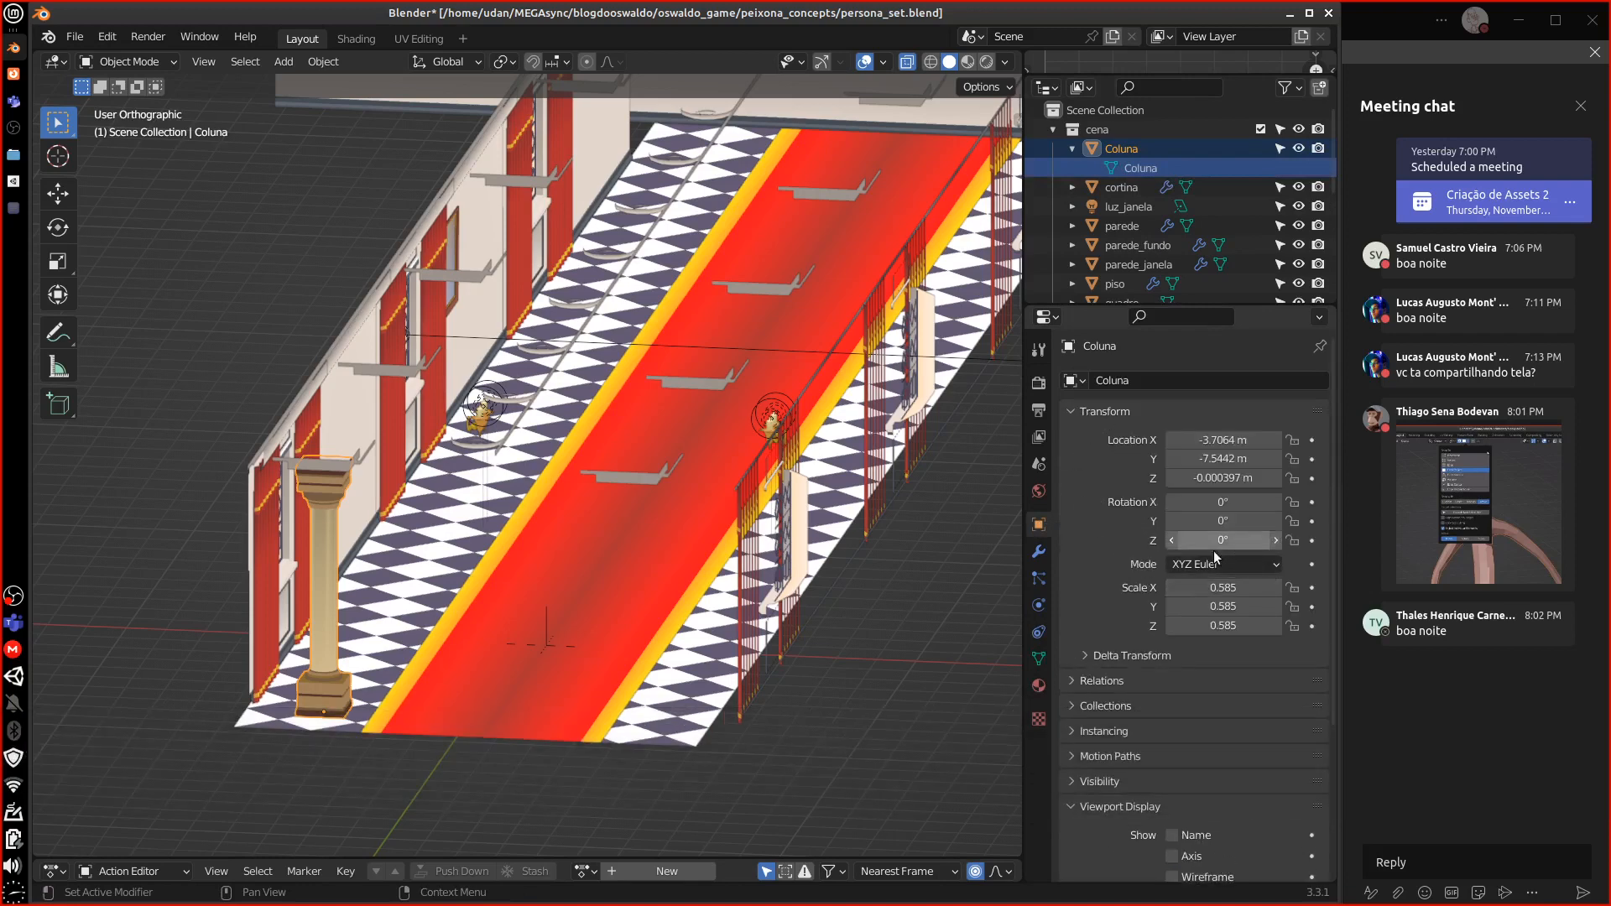
left_click(1225, 478)
type("0")
key("Return")
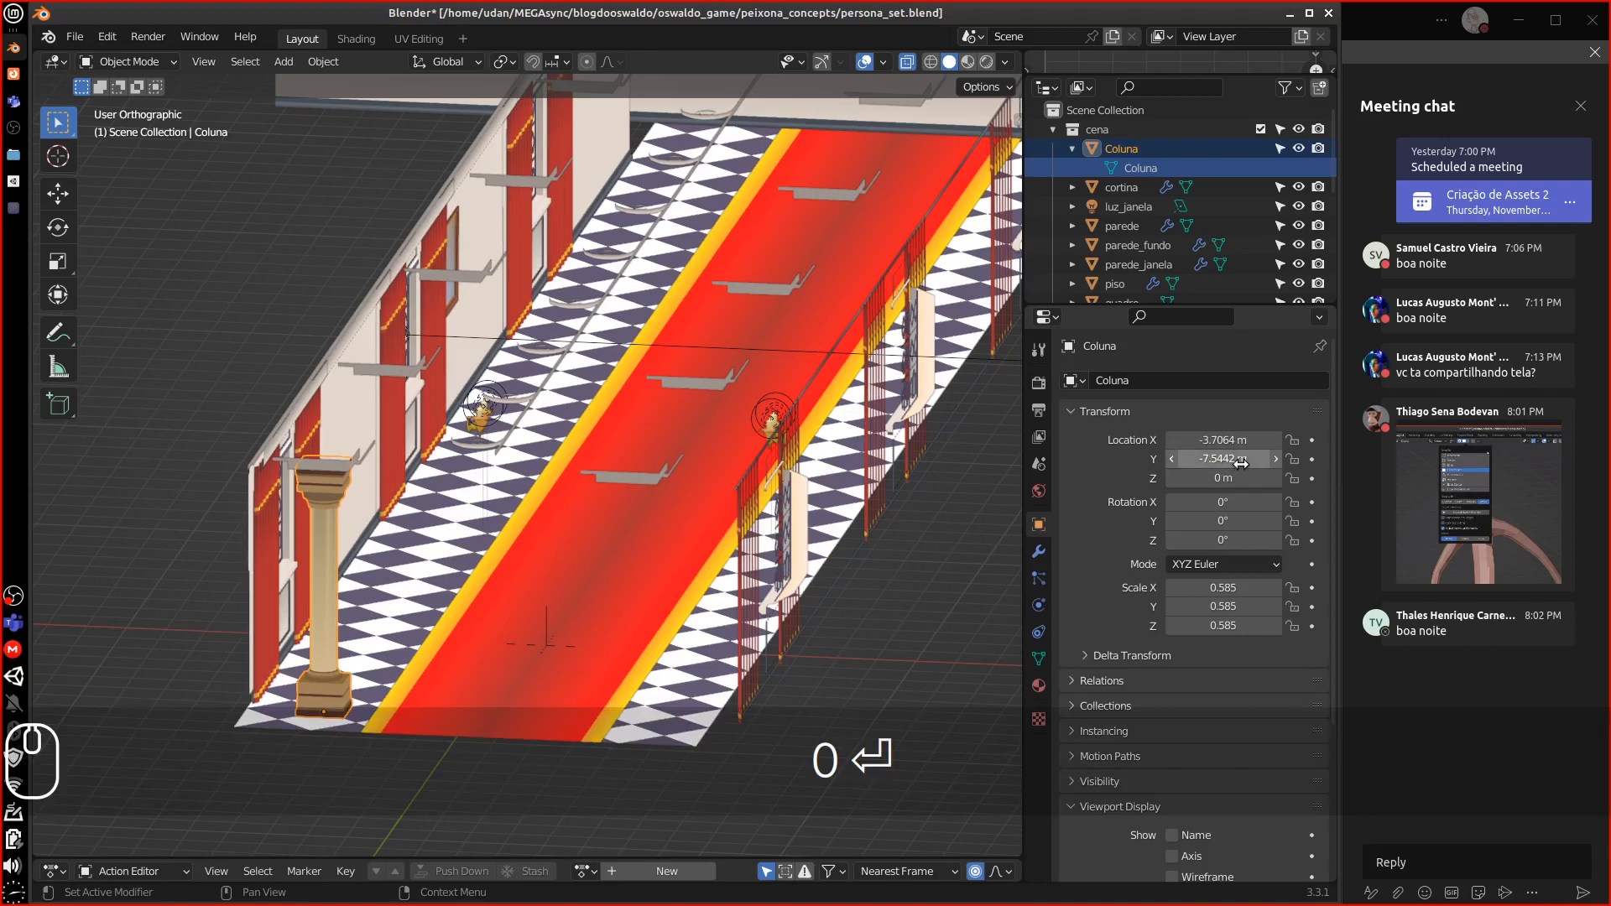
left_click(1231, 458)
type("0")
key("Return")
left_click(1227, 440)
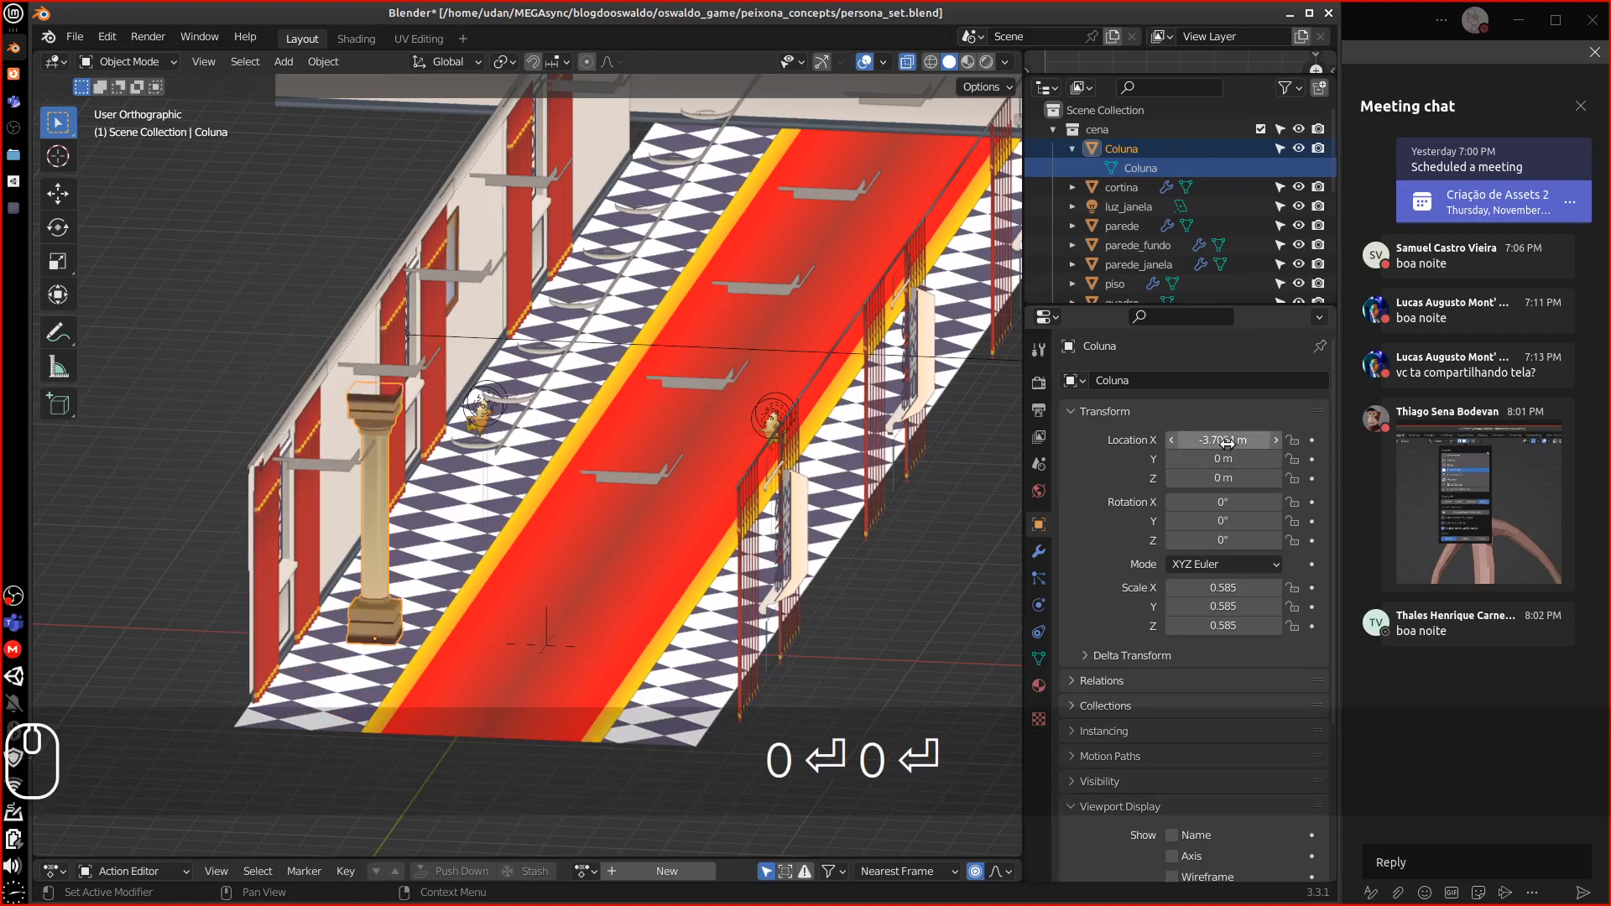
type("0")
key("Return")
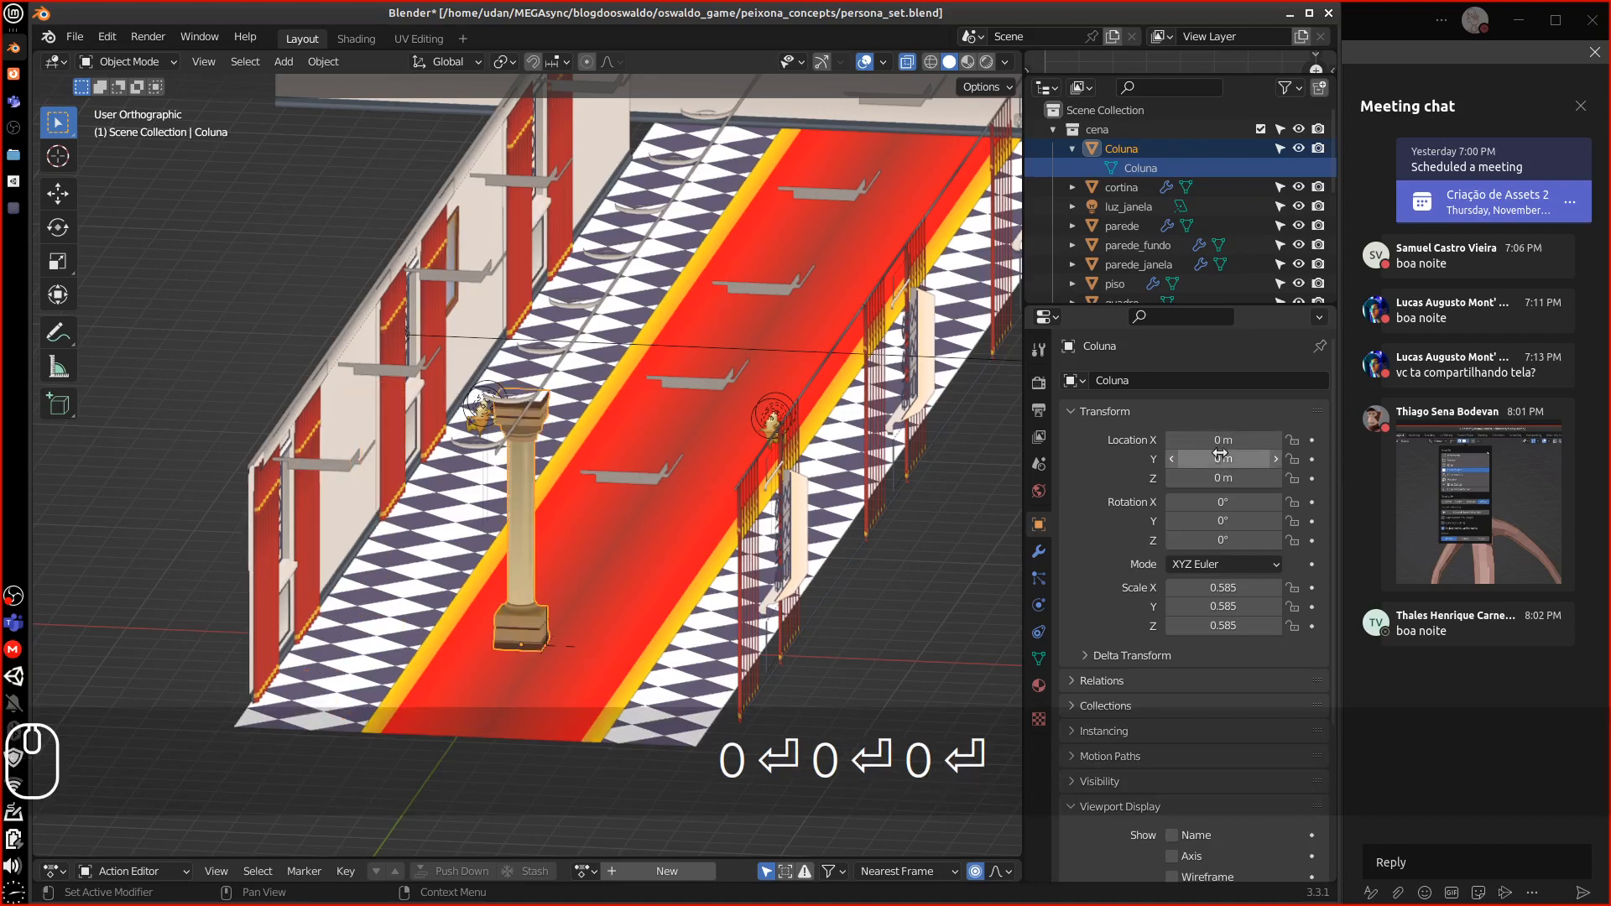
middle_click_drag(992, 562, 857, 556)
Select all objects and start a scale, then cancel it
key("a")
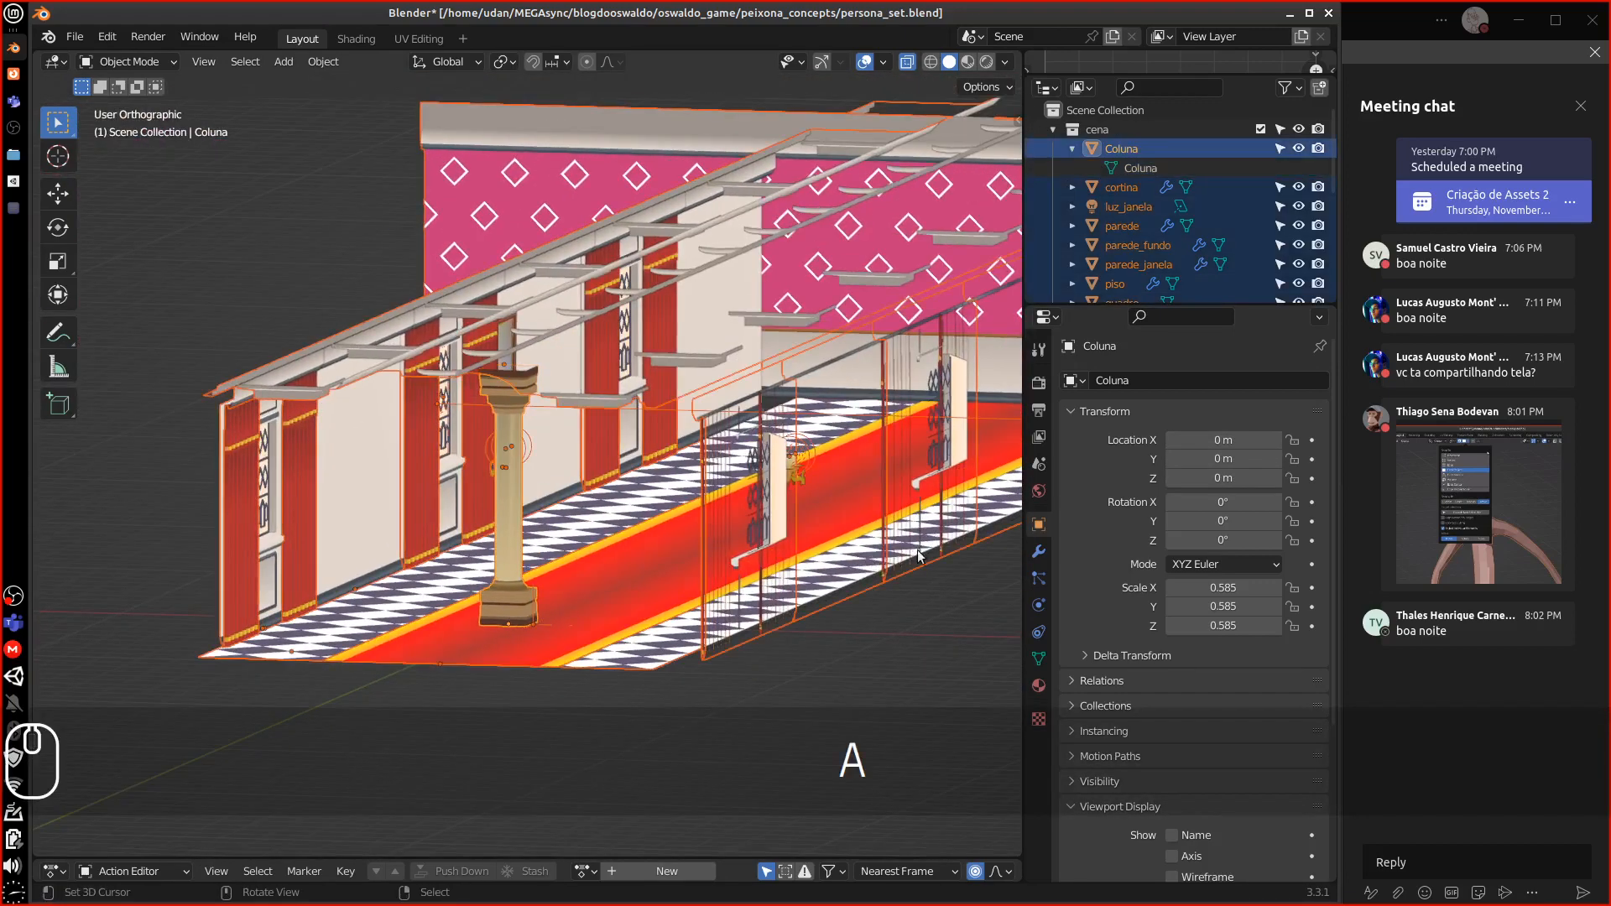
key("s")
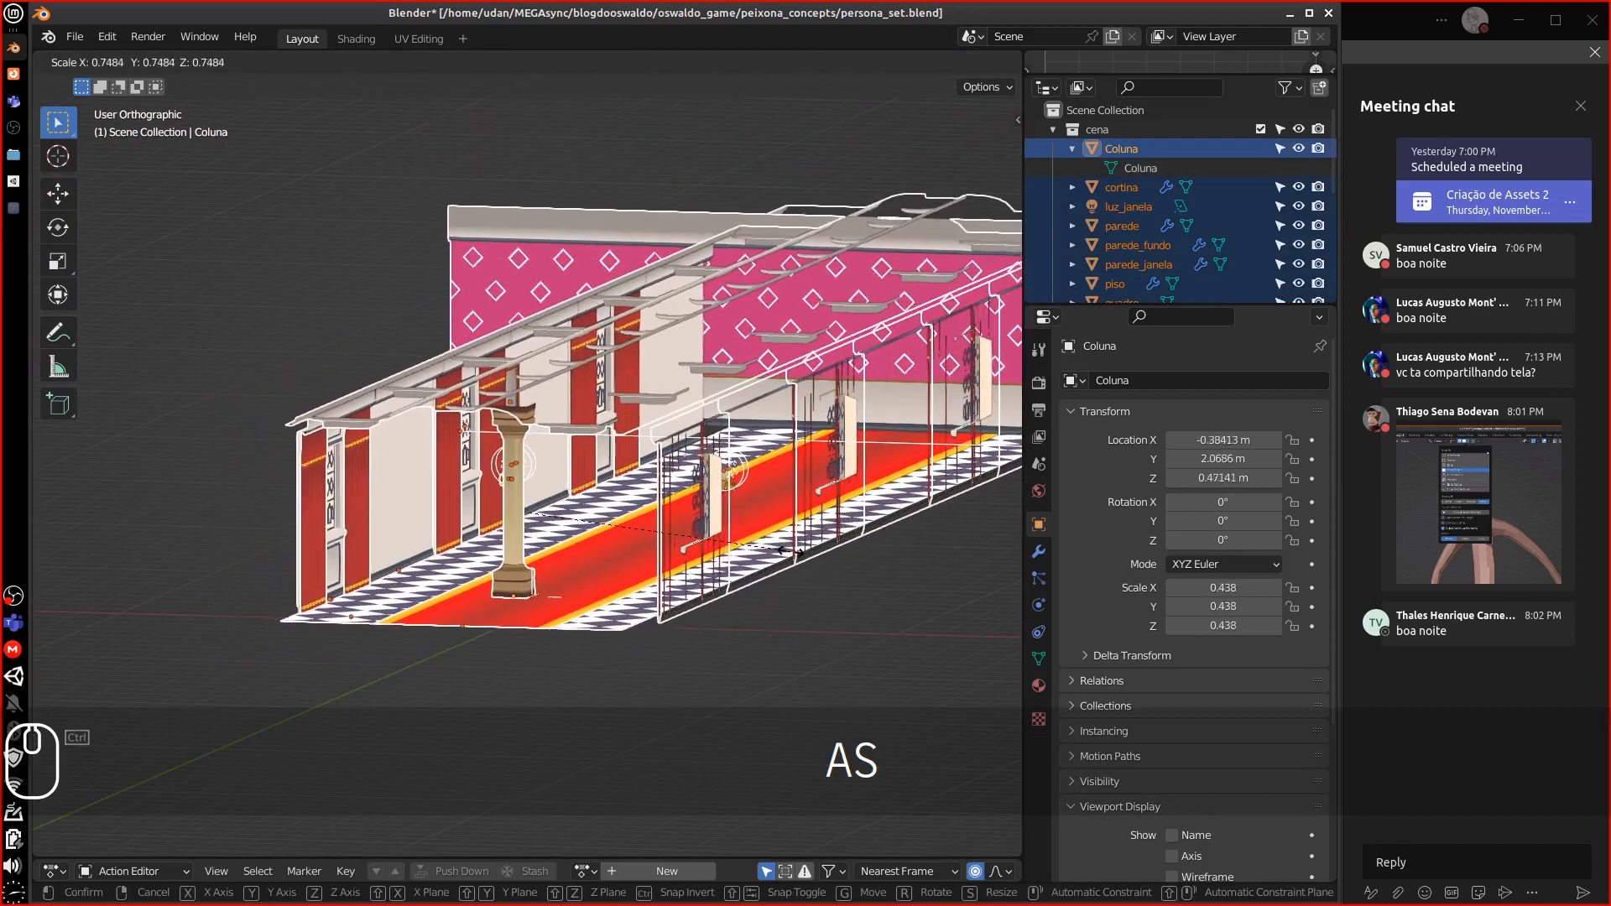
key("Escape")
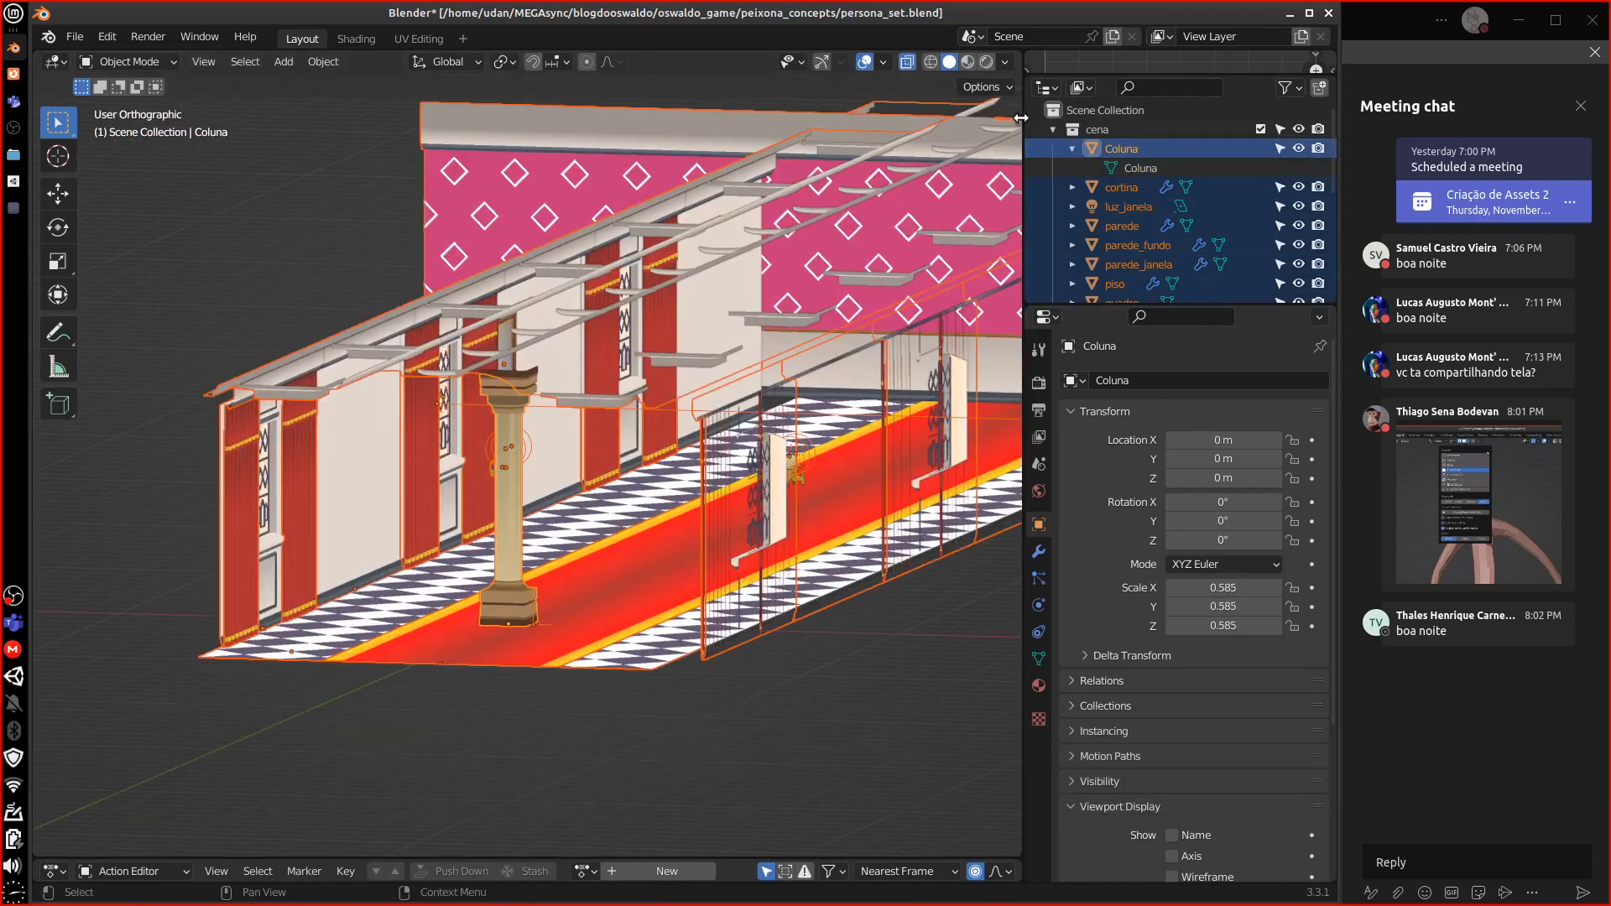
Open the viewport sidebar, reselect everything, and collapse the 3D Cursor panel
left_click(1020, 120)
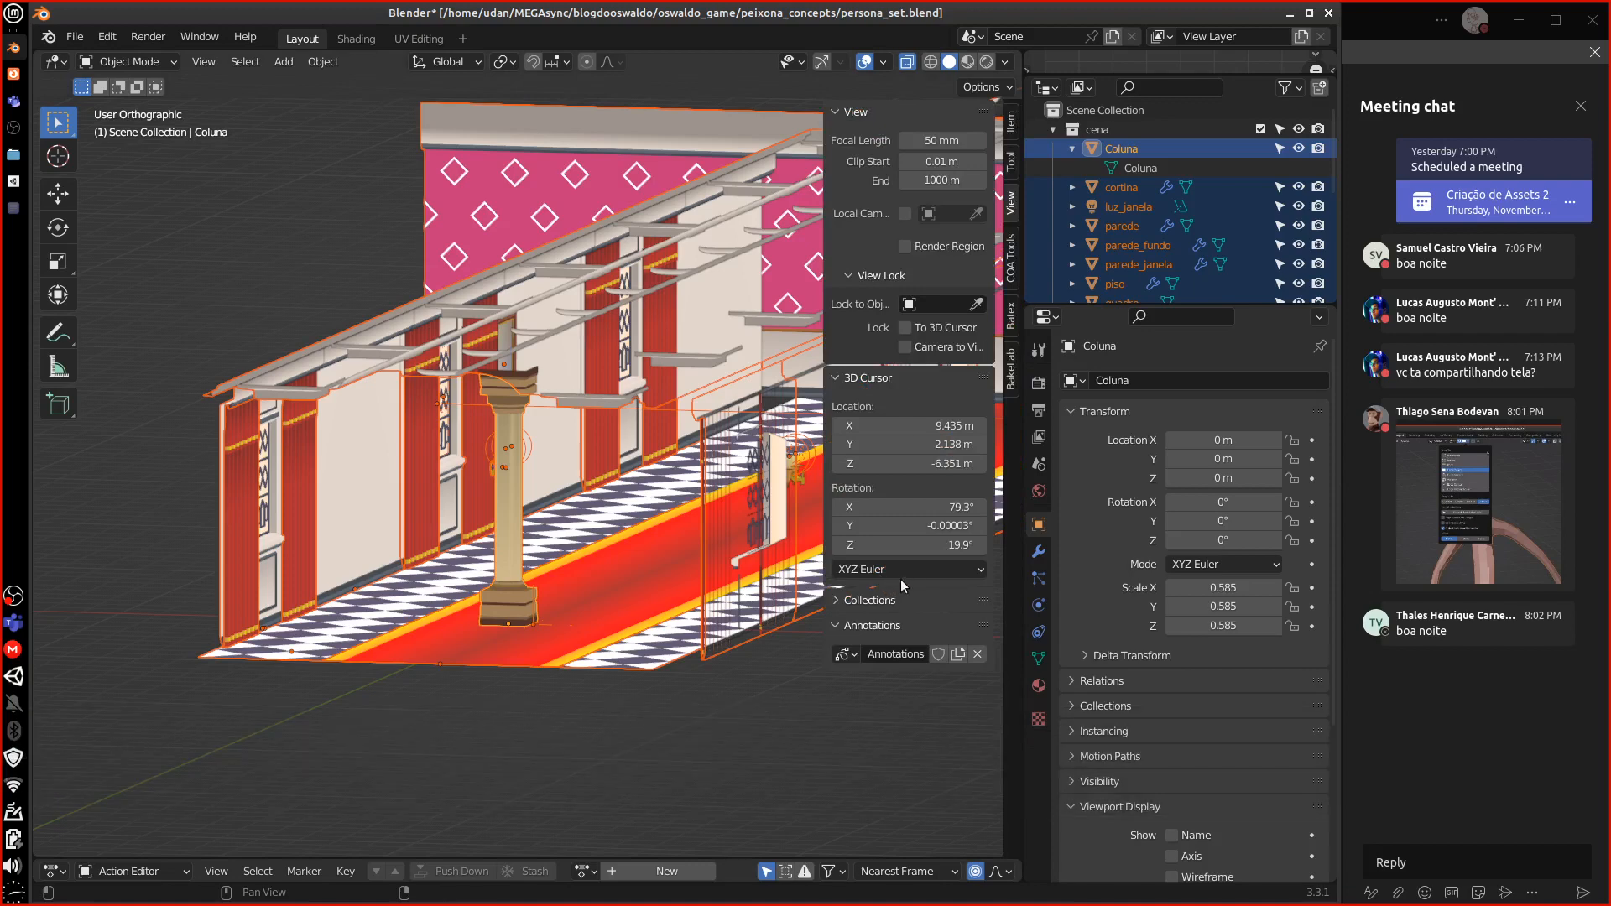
left_click(514, 570)
key("a")
middle_click_drag(536, 626, 577, 628)
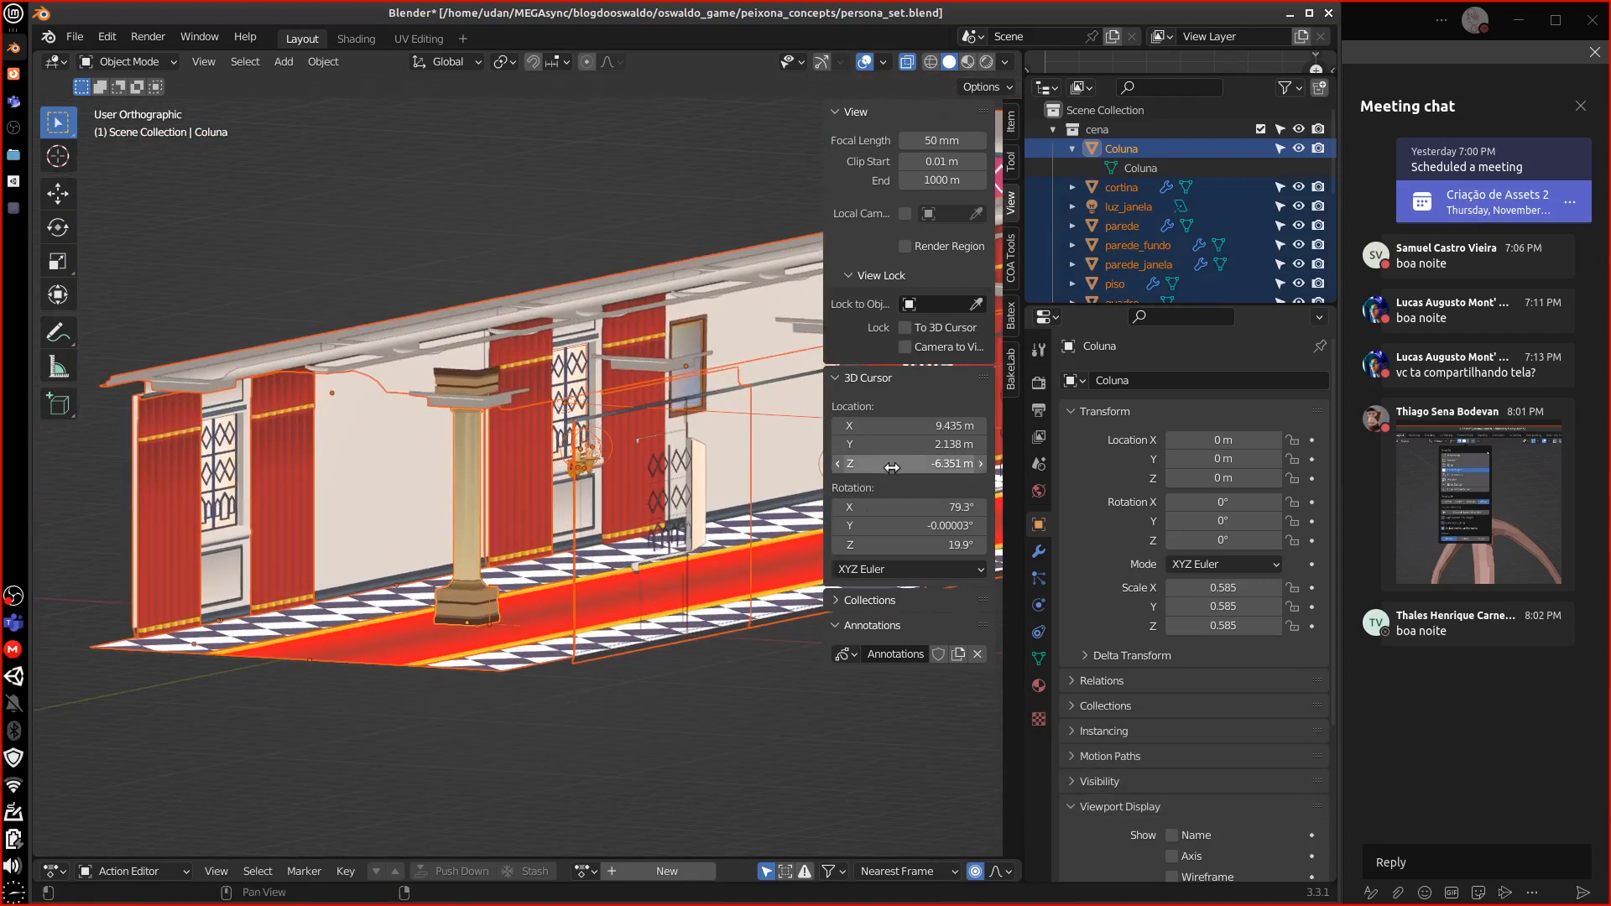
middle_click_drag(499, 478, 742, 433)
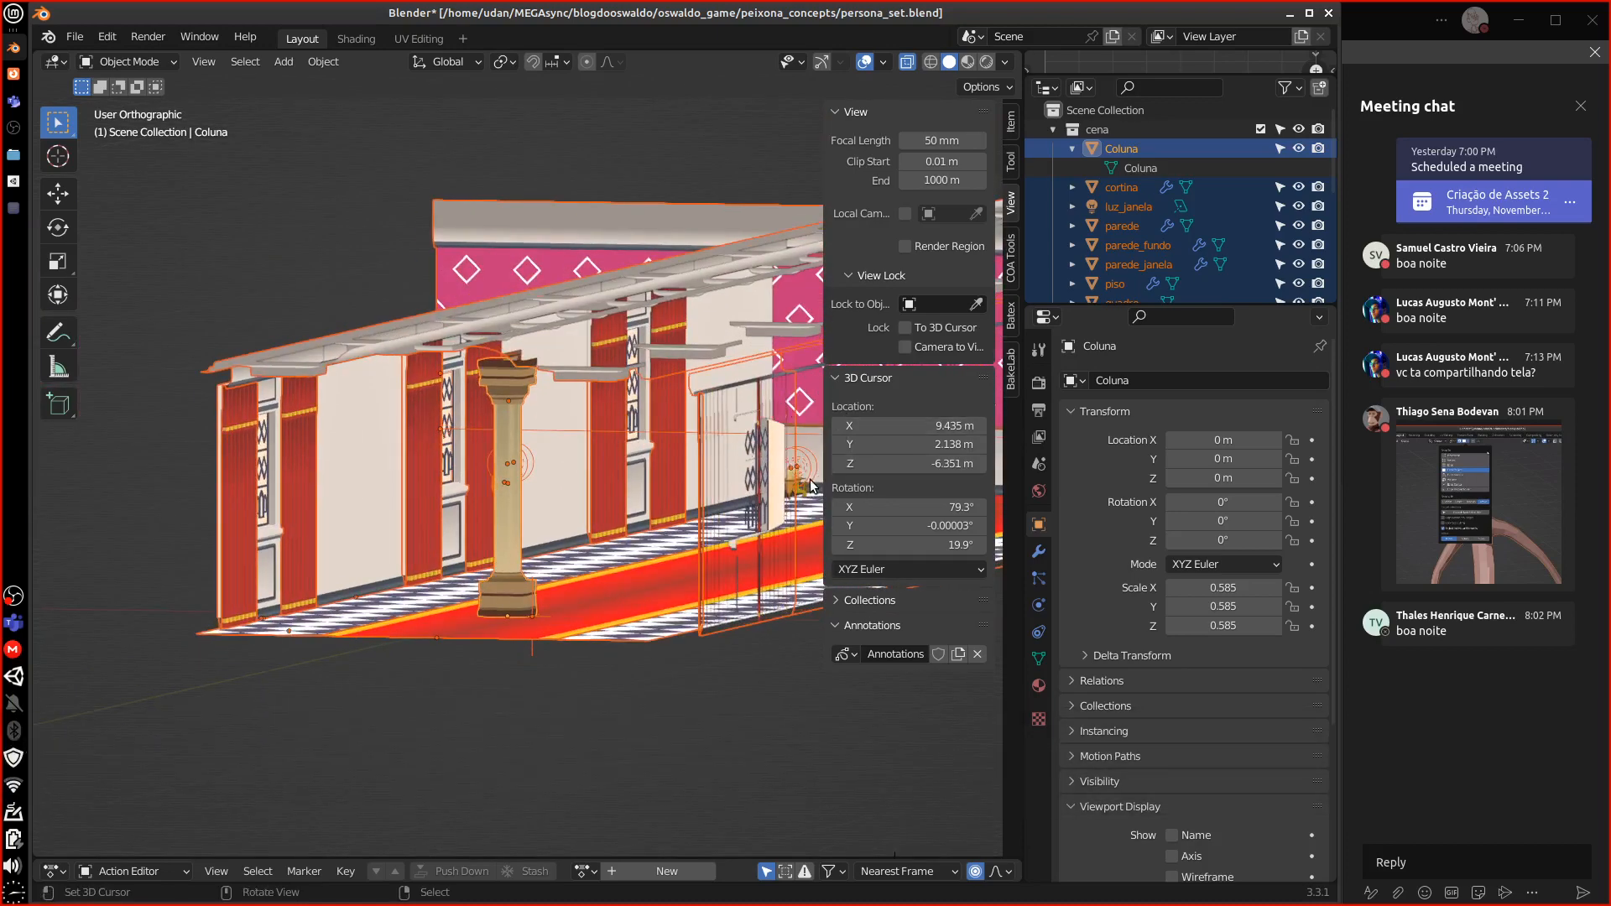
left_click(507, 595)
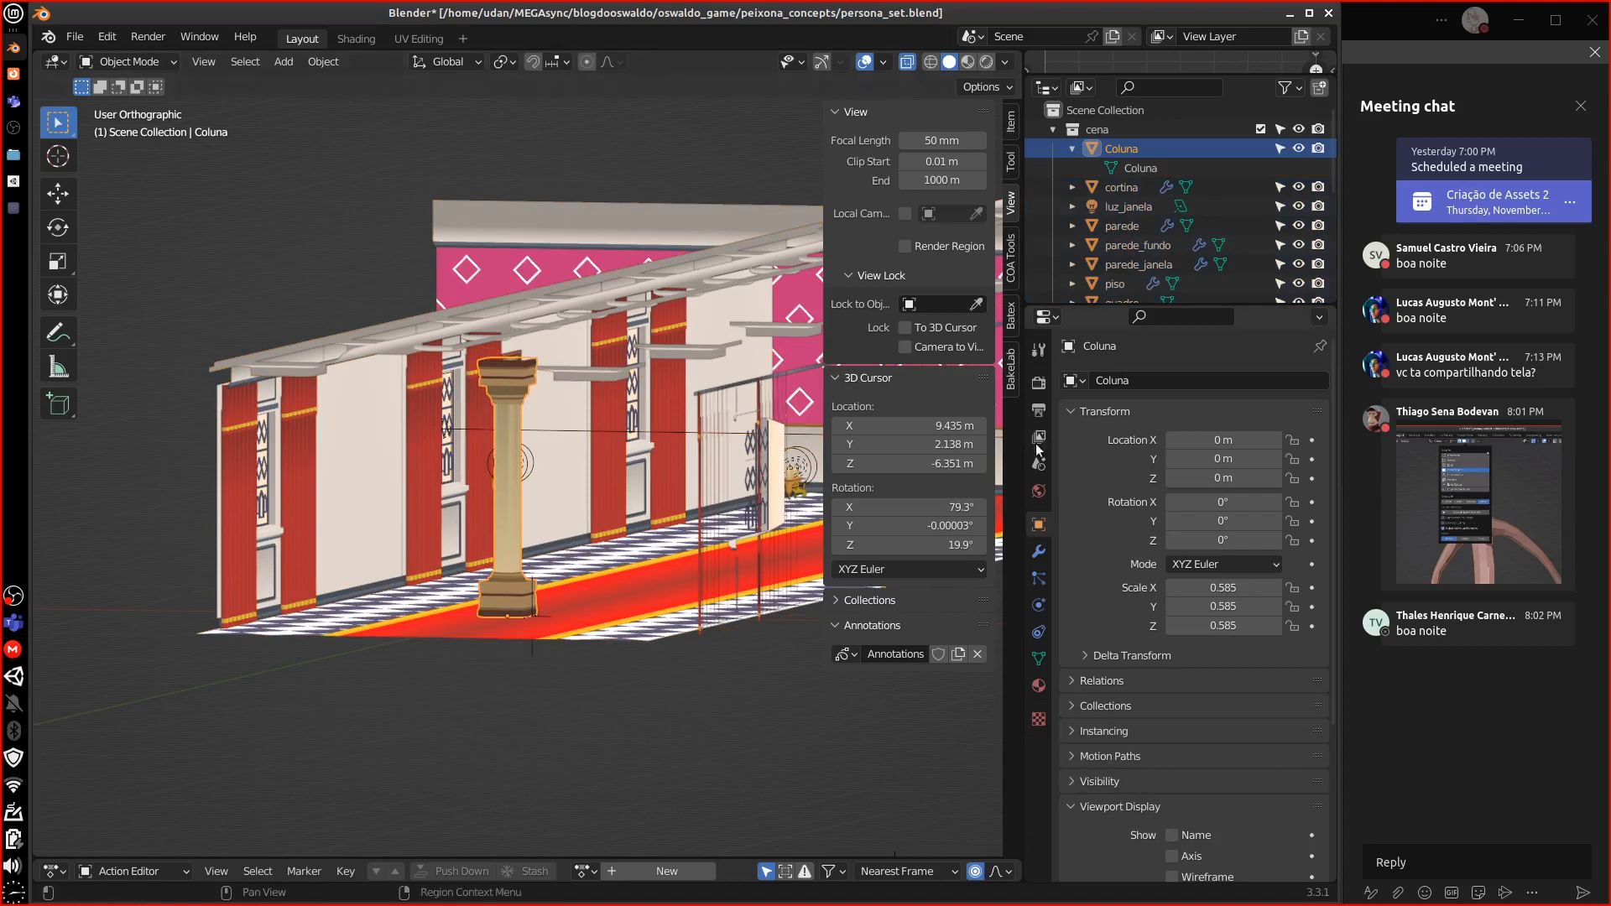
left_click(504, 590)
key("a")
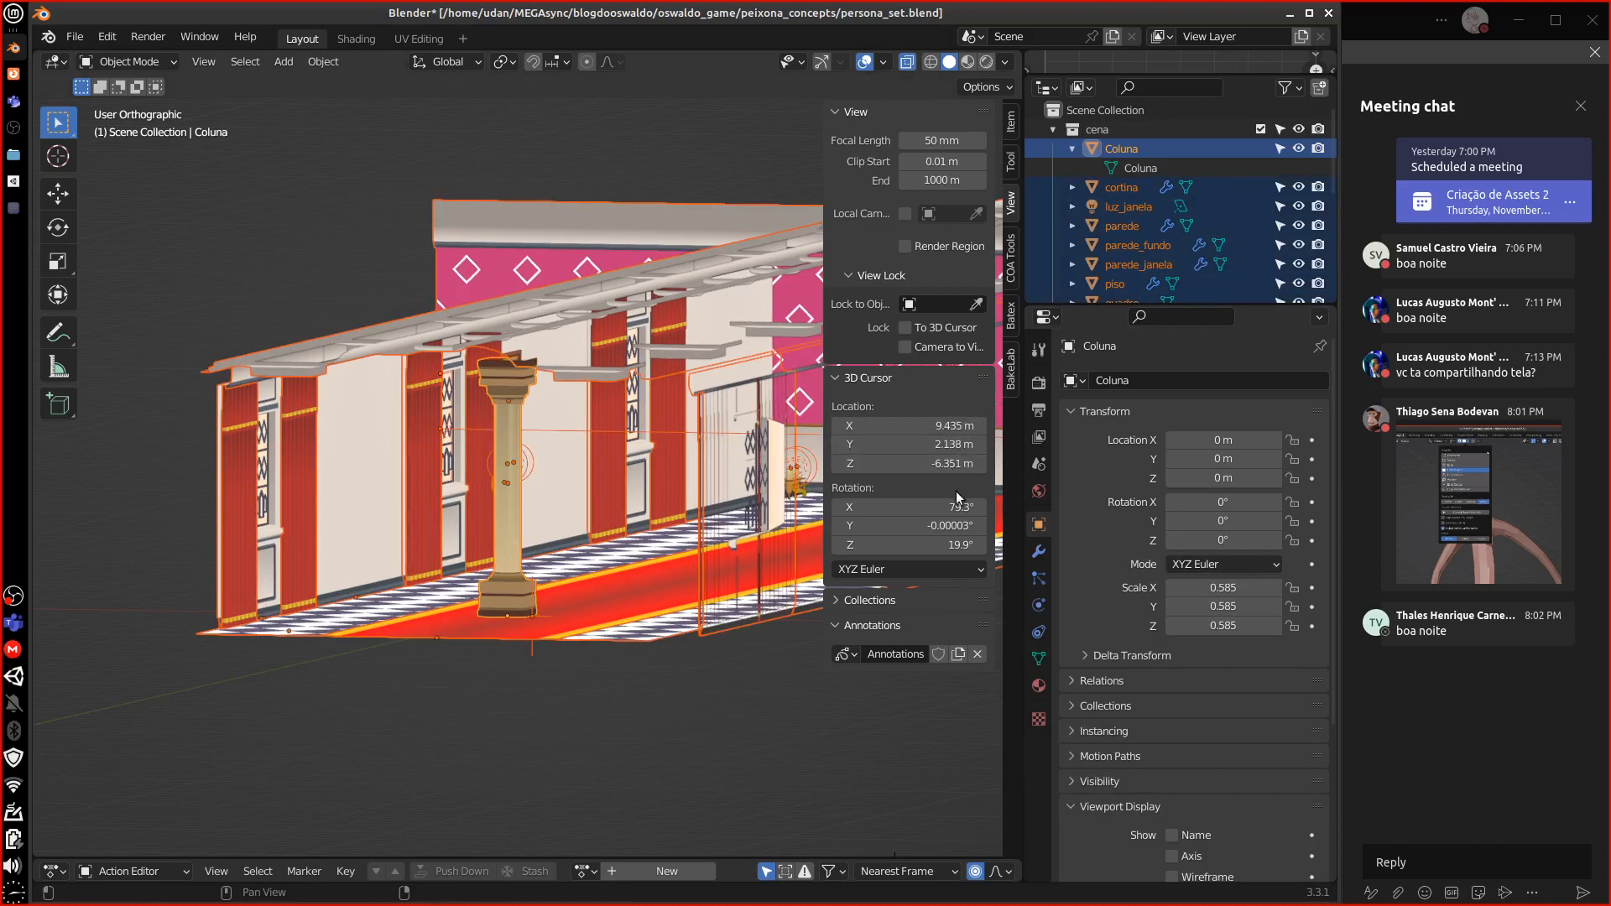
left_click(872, 379)
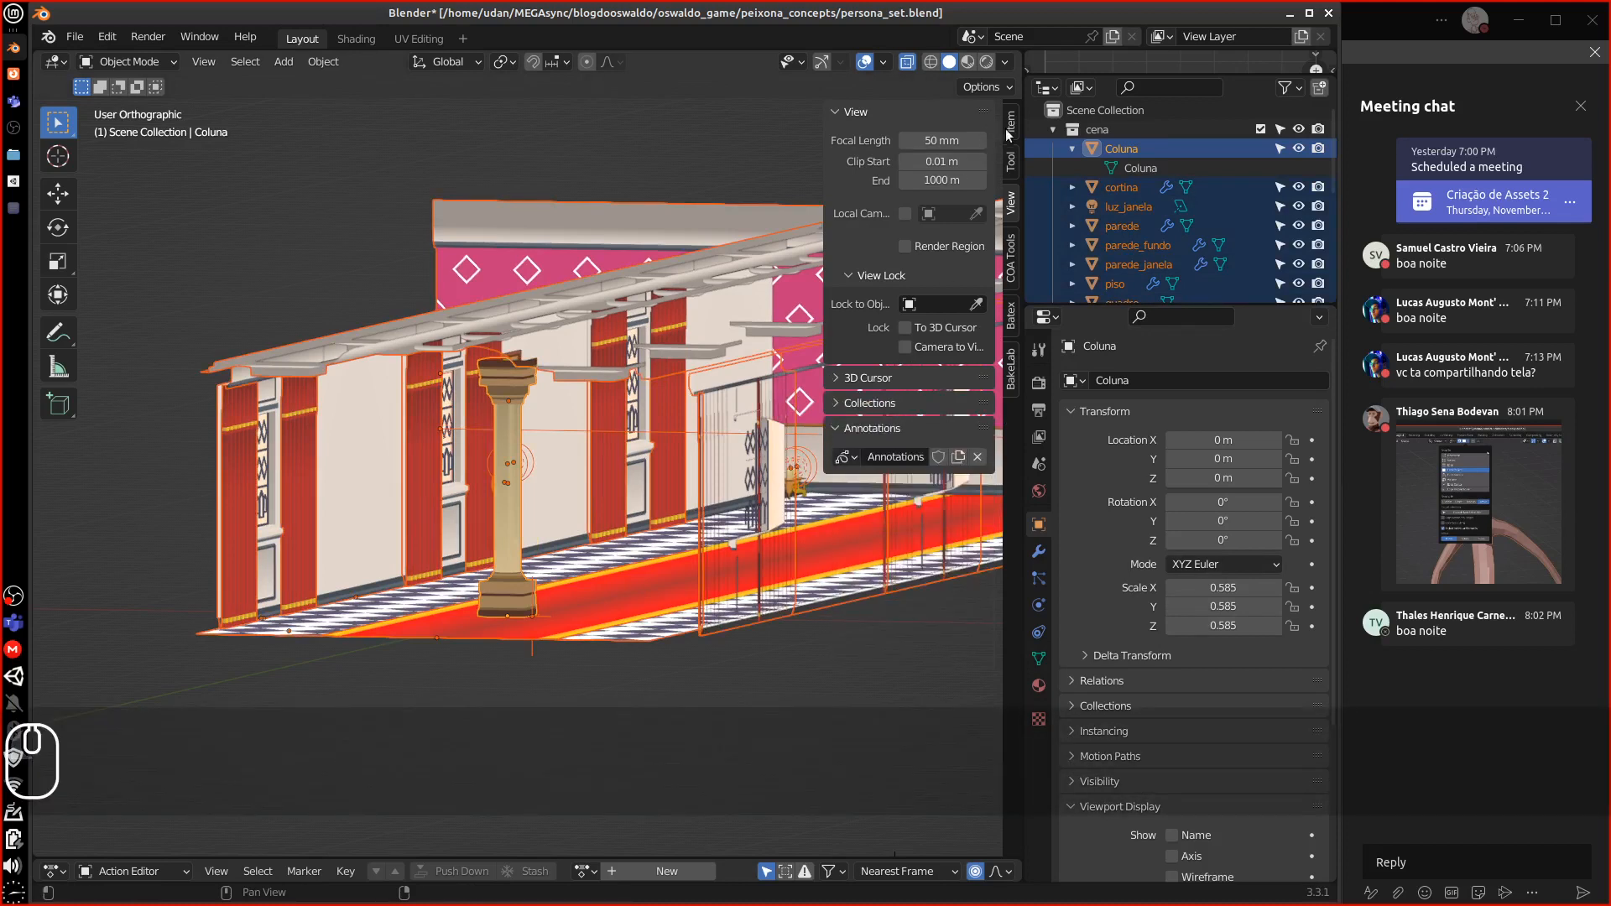
Undo a stray height edit and scale the whole selected scene down to 0.410
left_click(1010, 125)
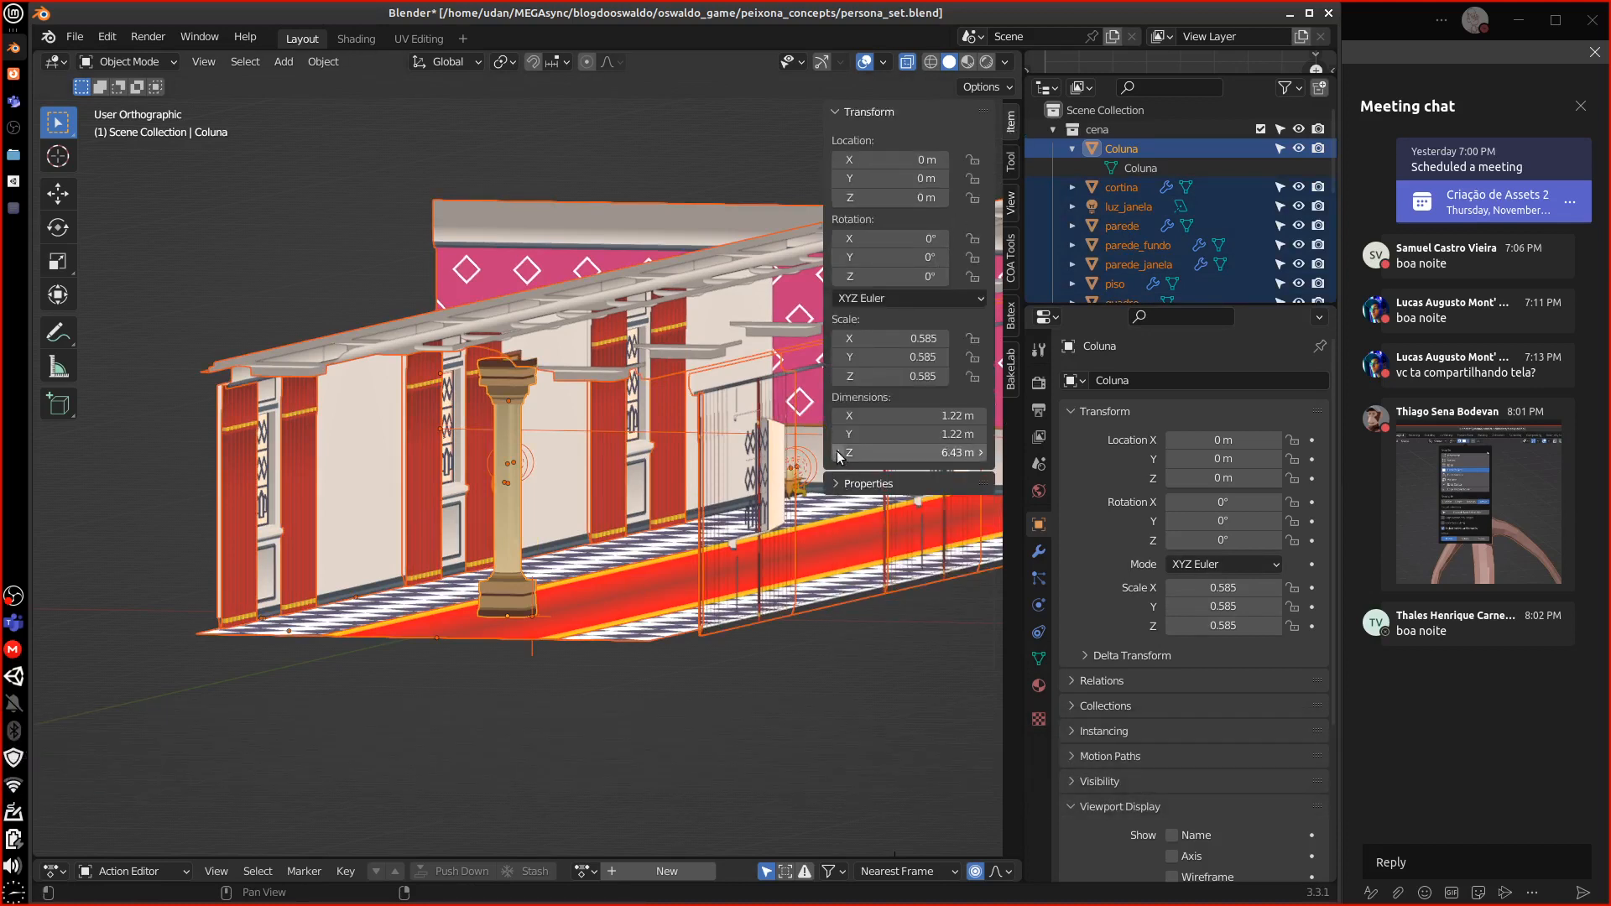
left_click(839, 454)
key("ctrl+z")
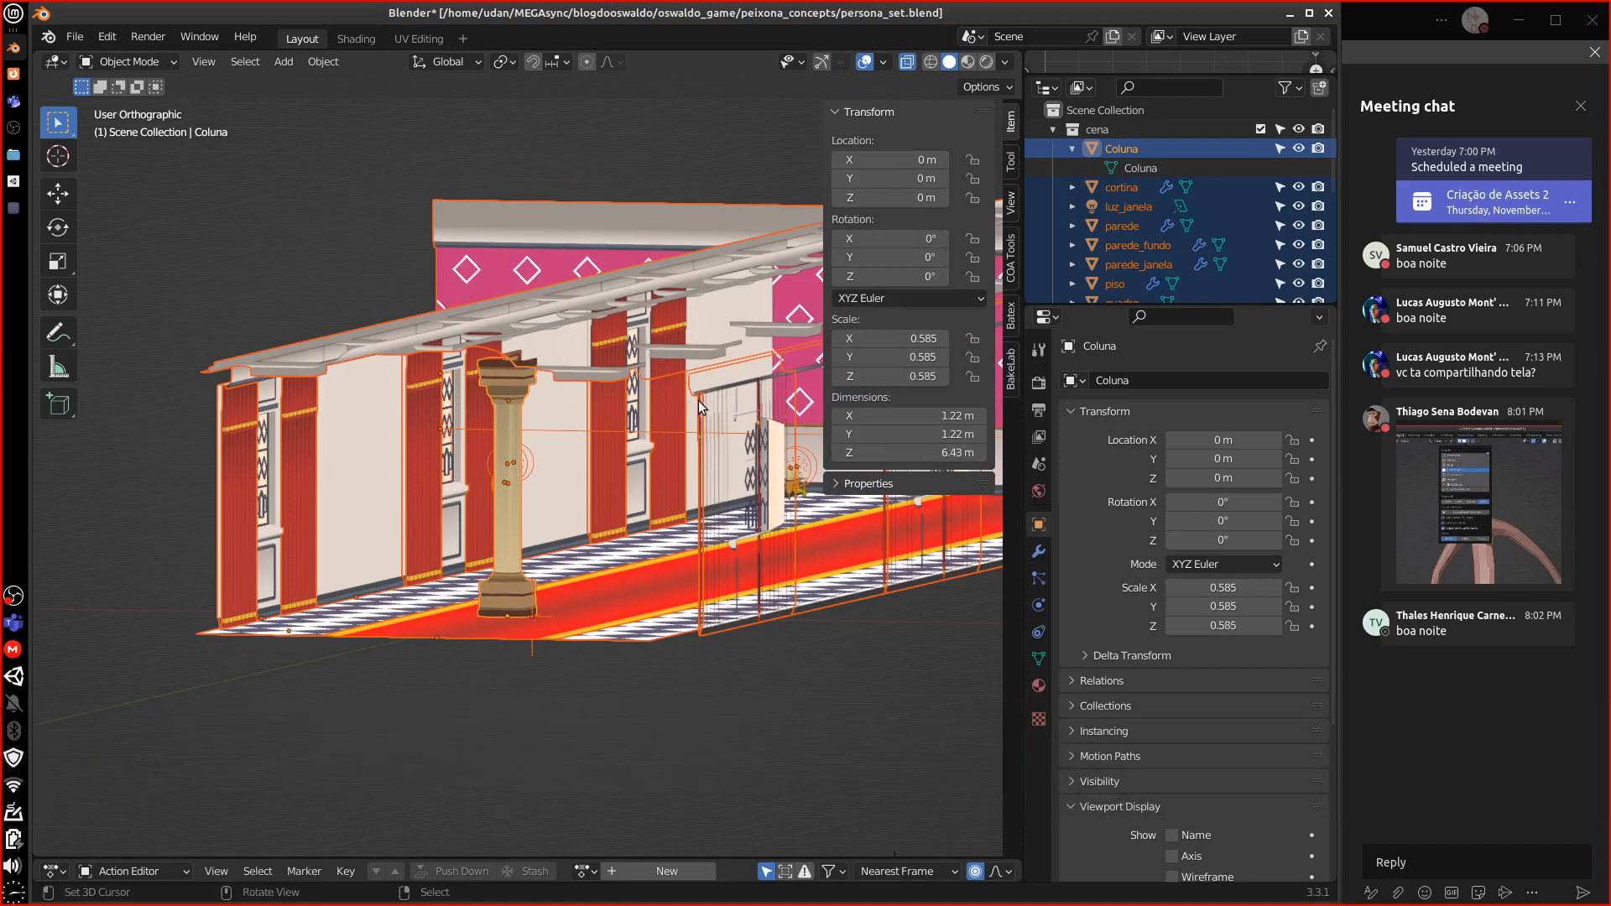
key("s")
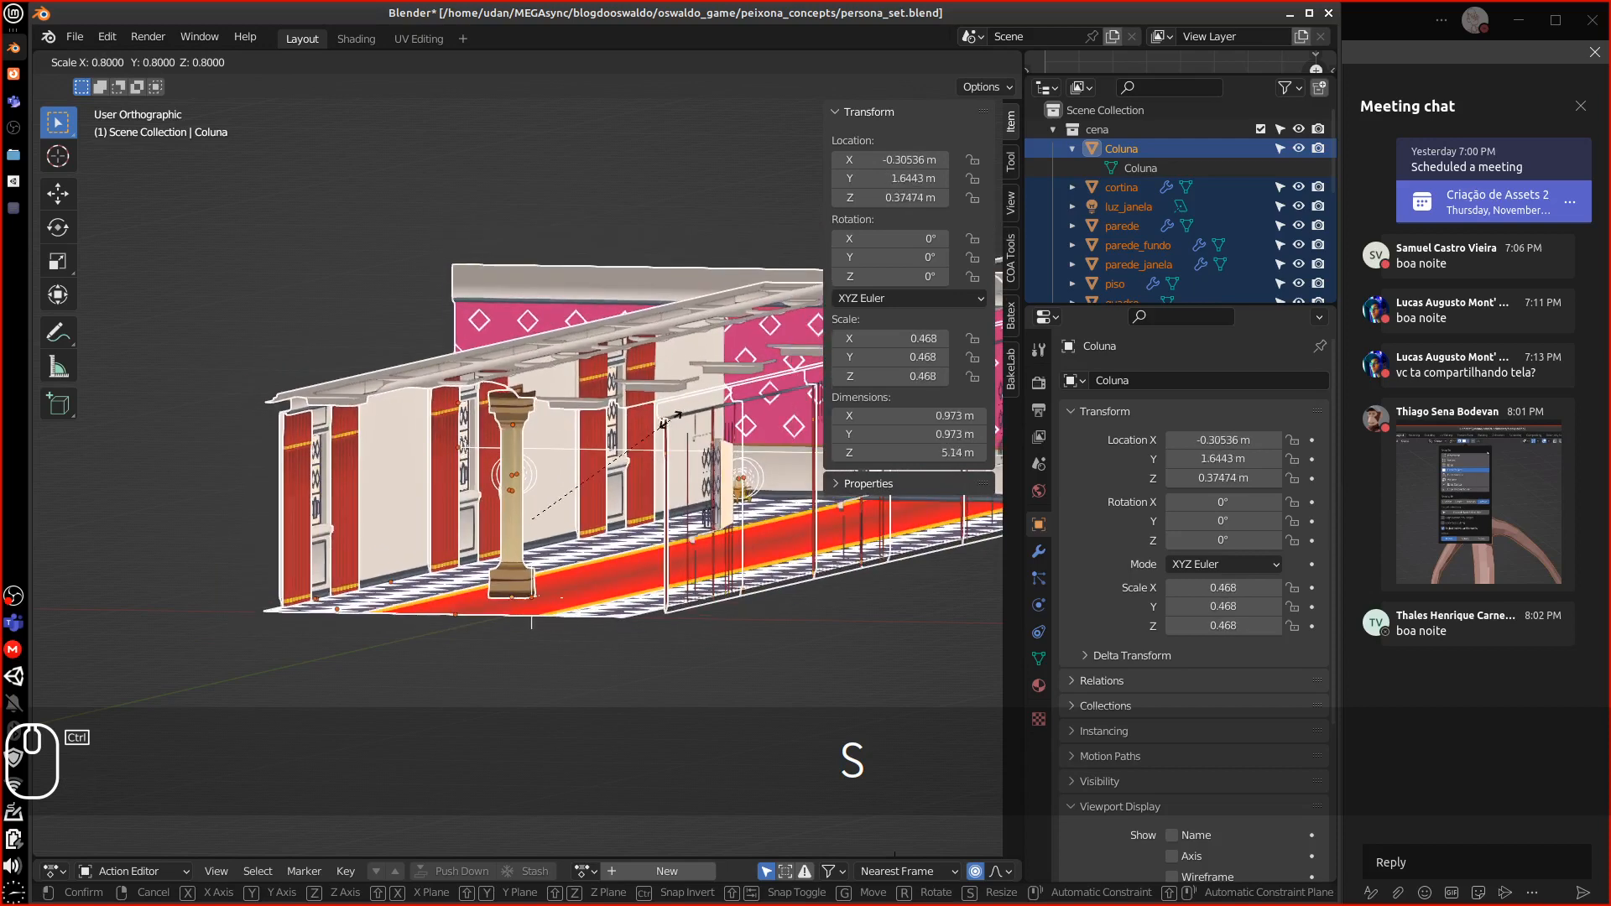
left_click(652, 519)
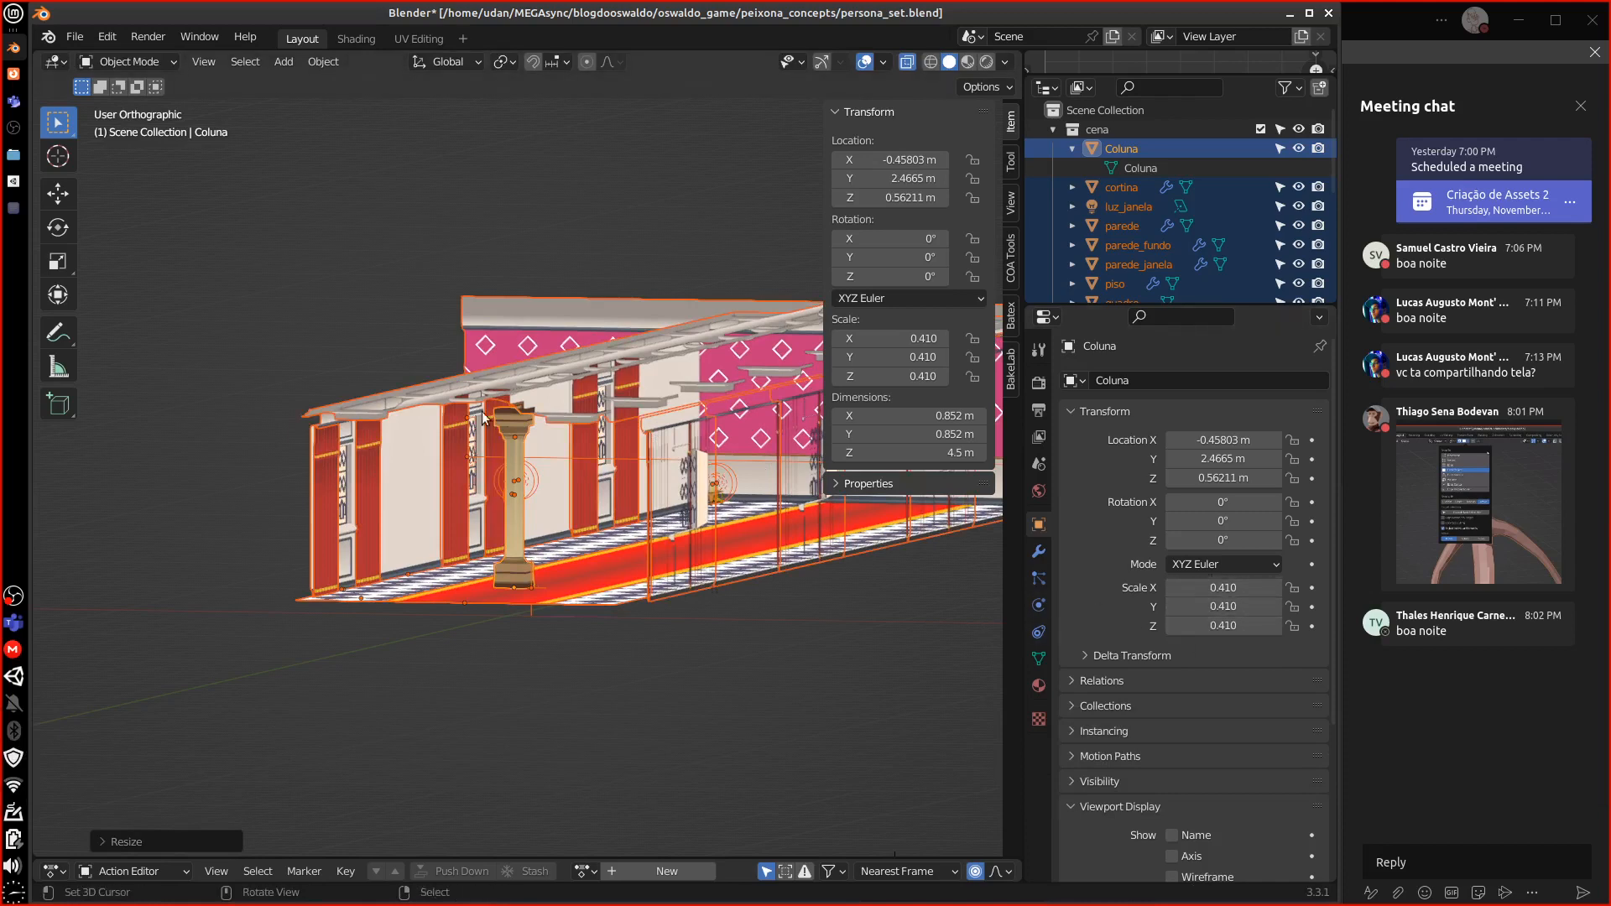
left_click_drag(824, 380, 1101, 366)
Apply the scale to the scene objects with Object > Apply > Scale, then select the ceiling teto
left_click(323, 61)
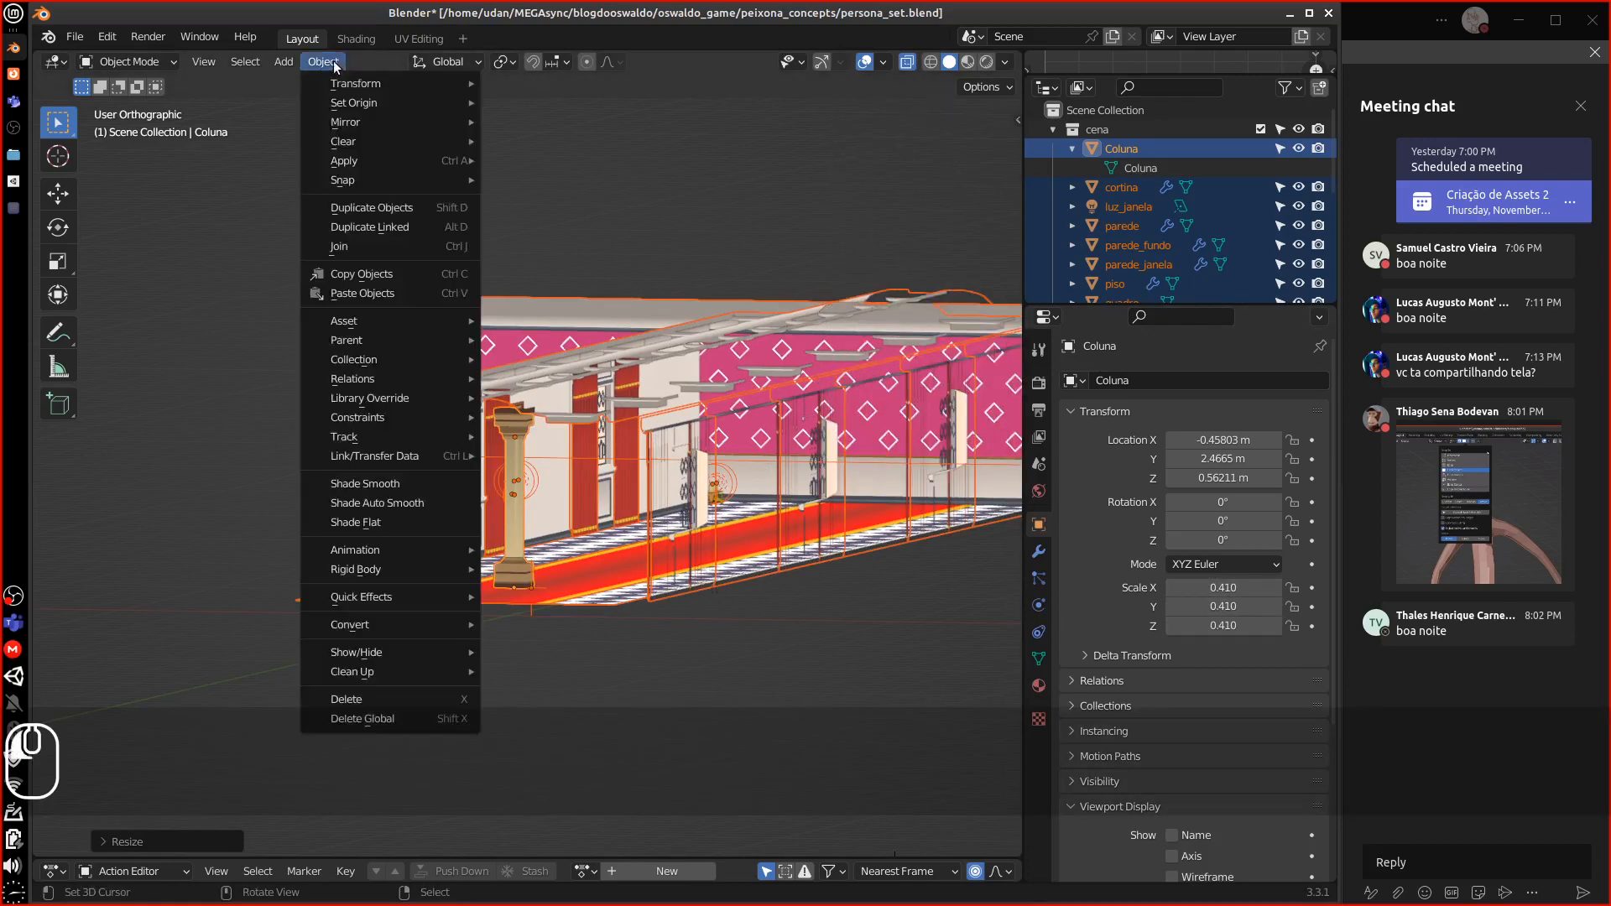
mouse_move(390, 160)
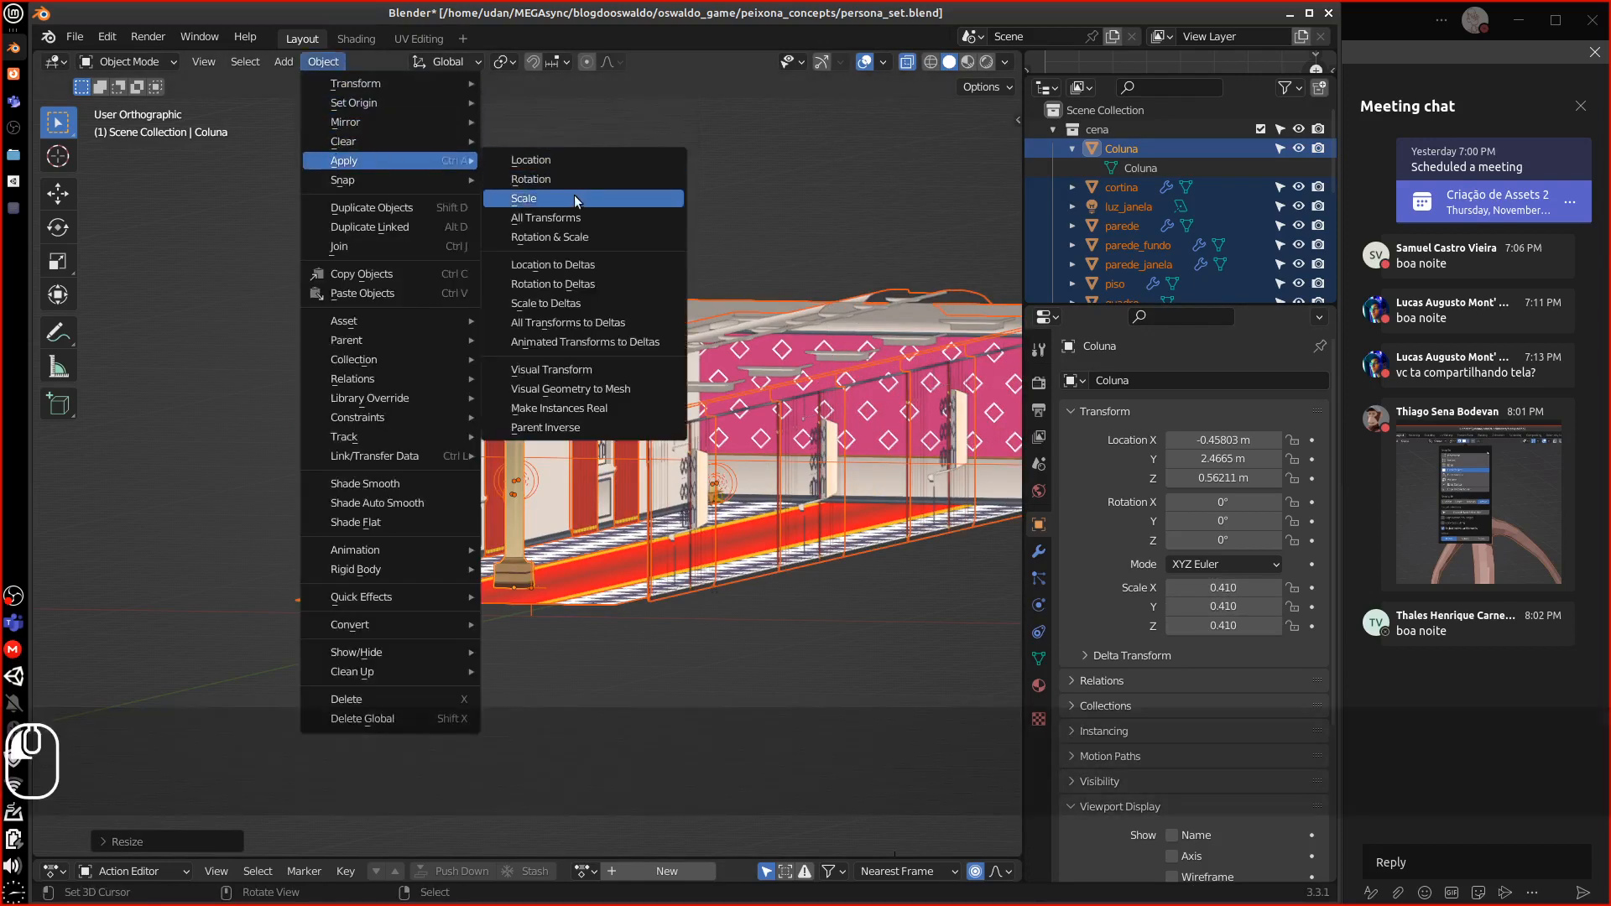
left_click(574, 198)
middle_click_drag(577, 232, 616, 566)
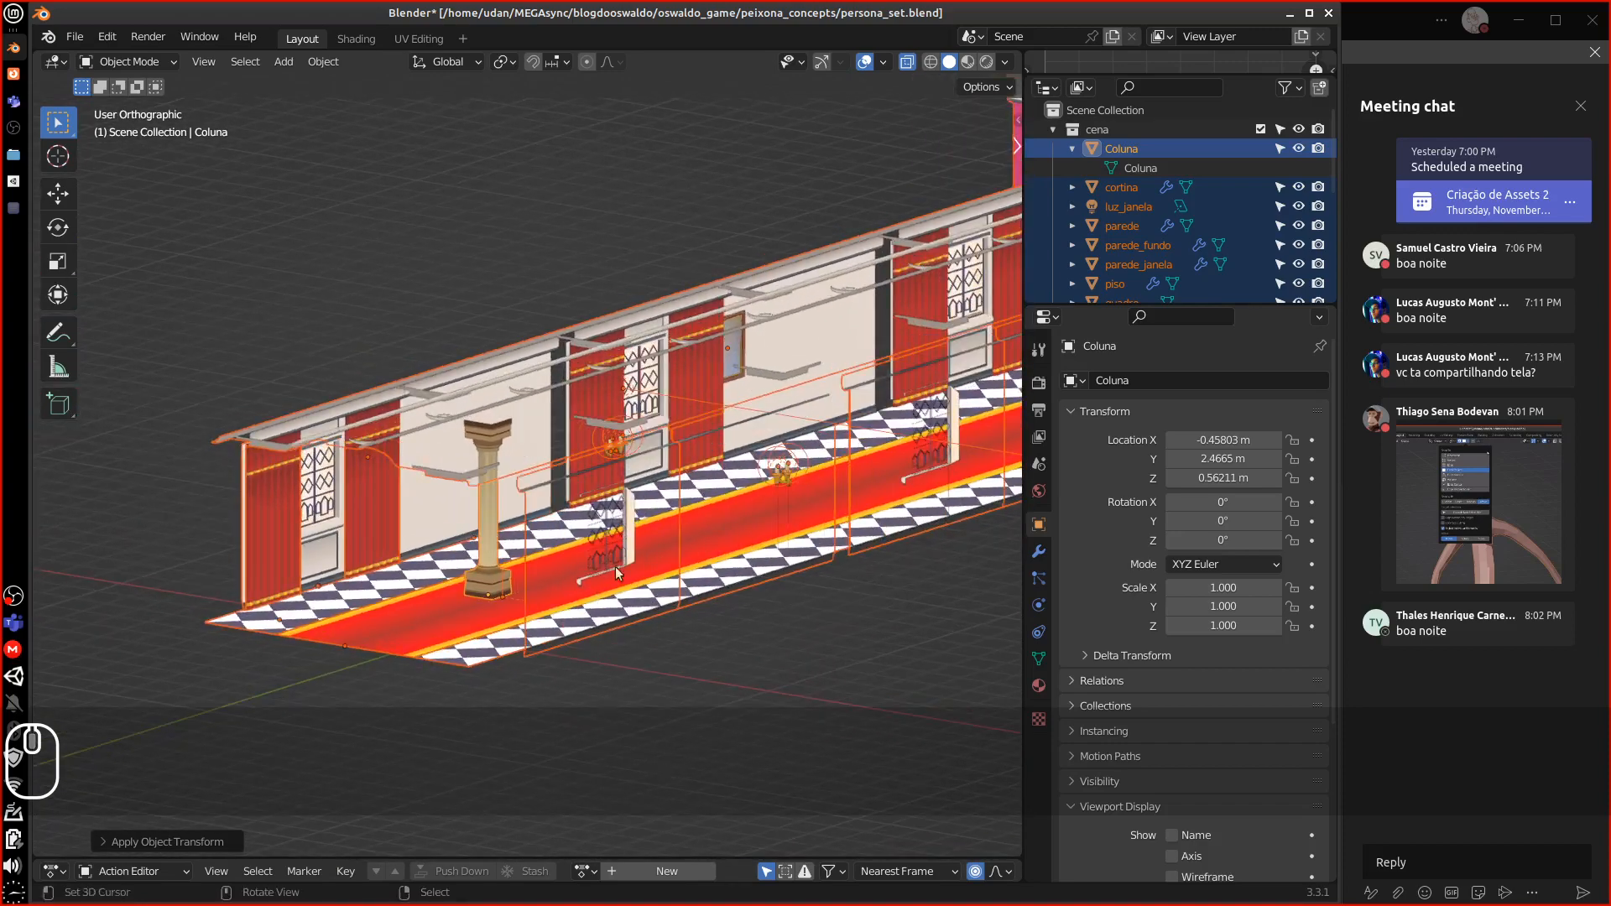
middle_click_drag(712, 537, 688, 577)
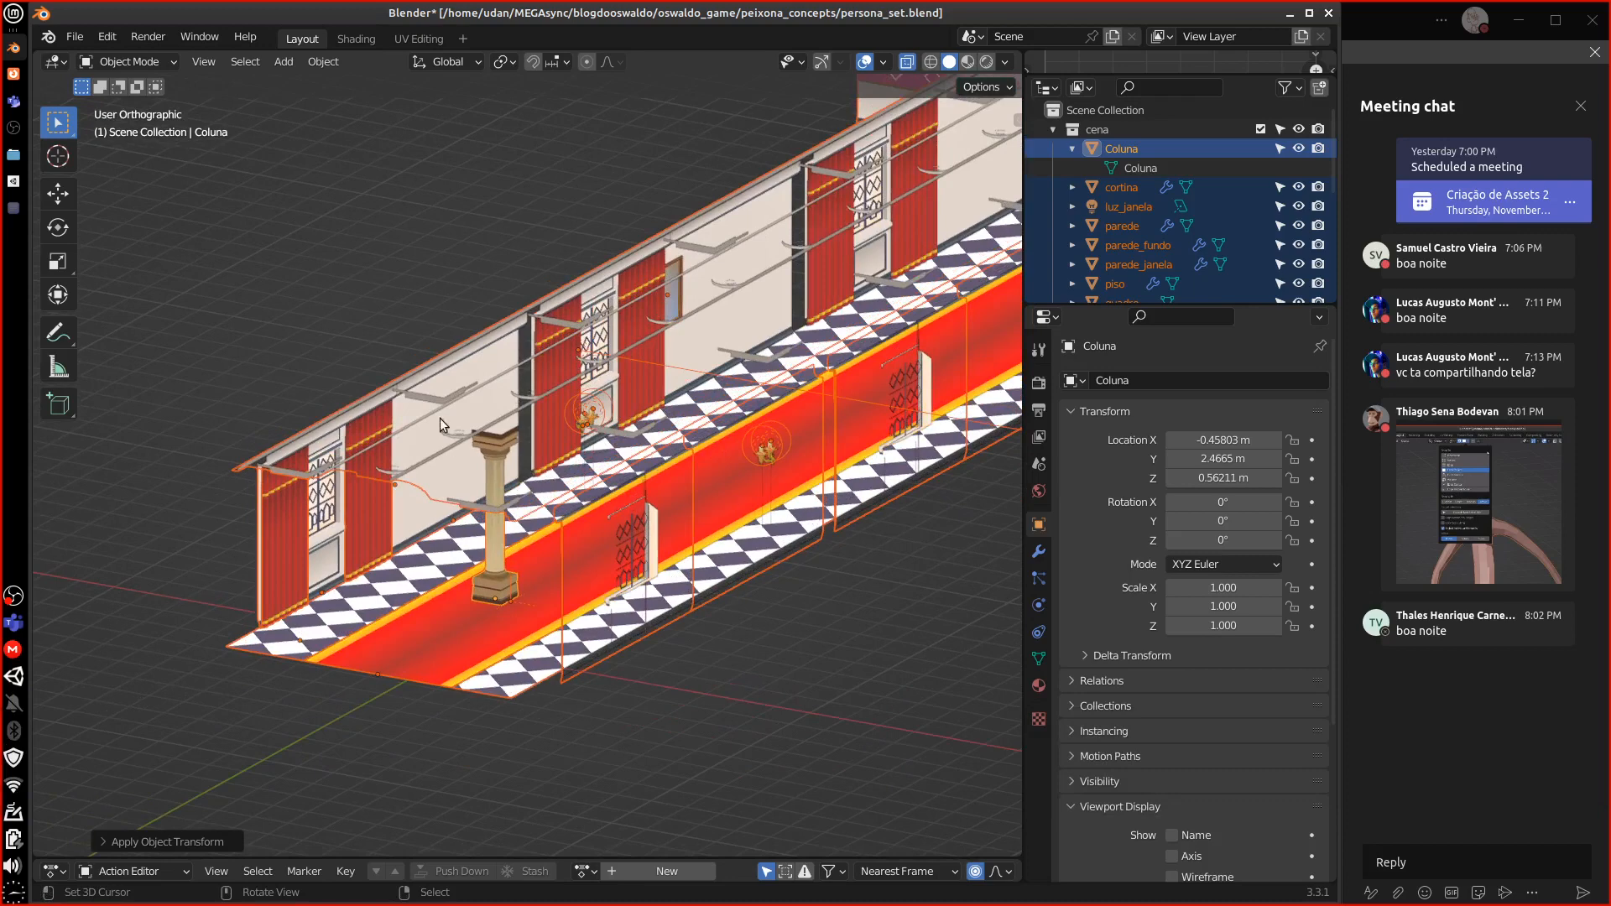
right_click(465, 341)
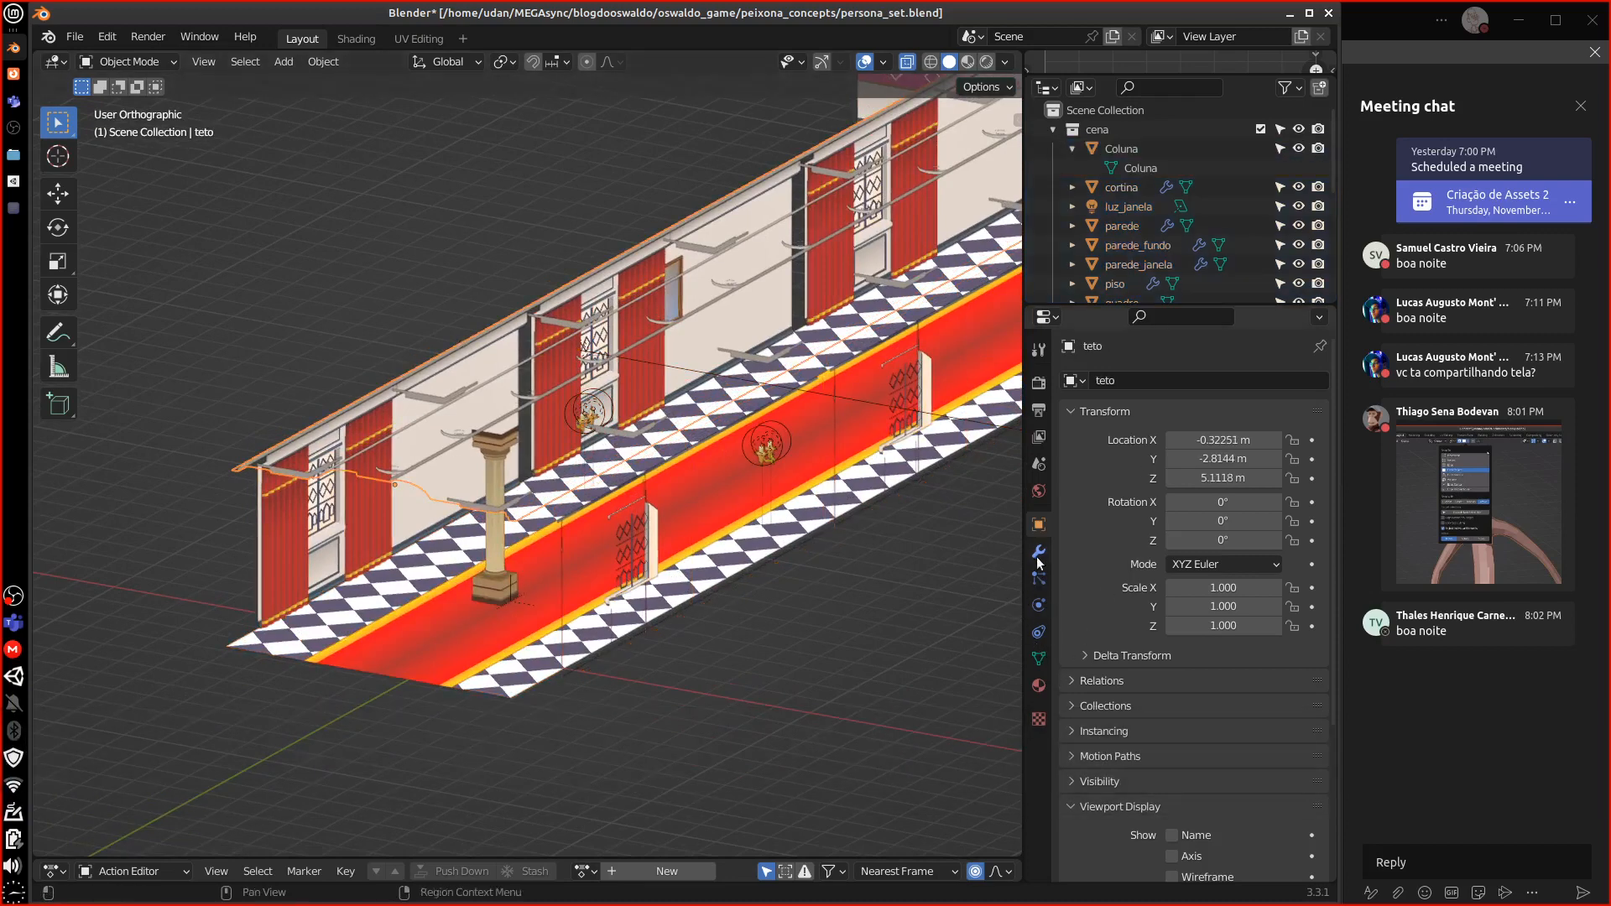
Inspect teto's modifiers, then select Coluna and view its transform values
left_click(1039, 553)
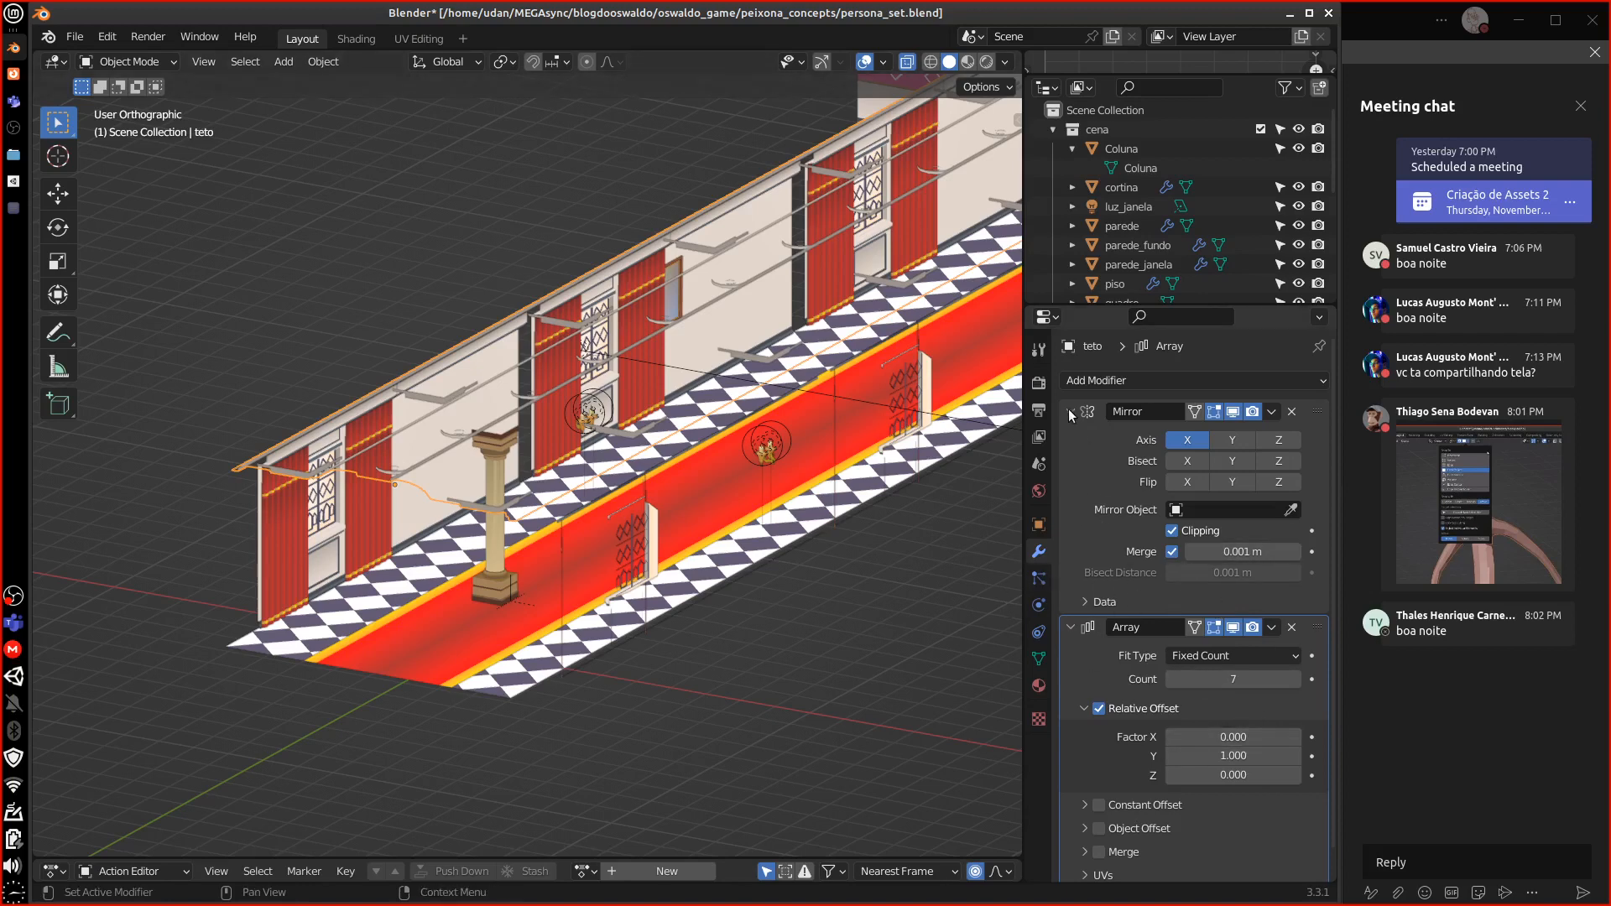
left_click(500, 556)
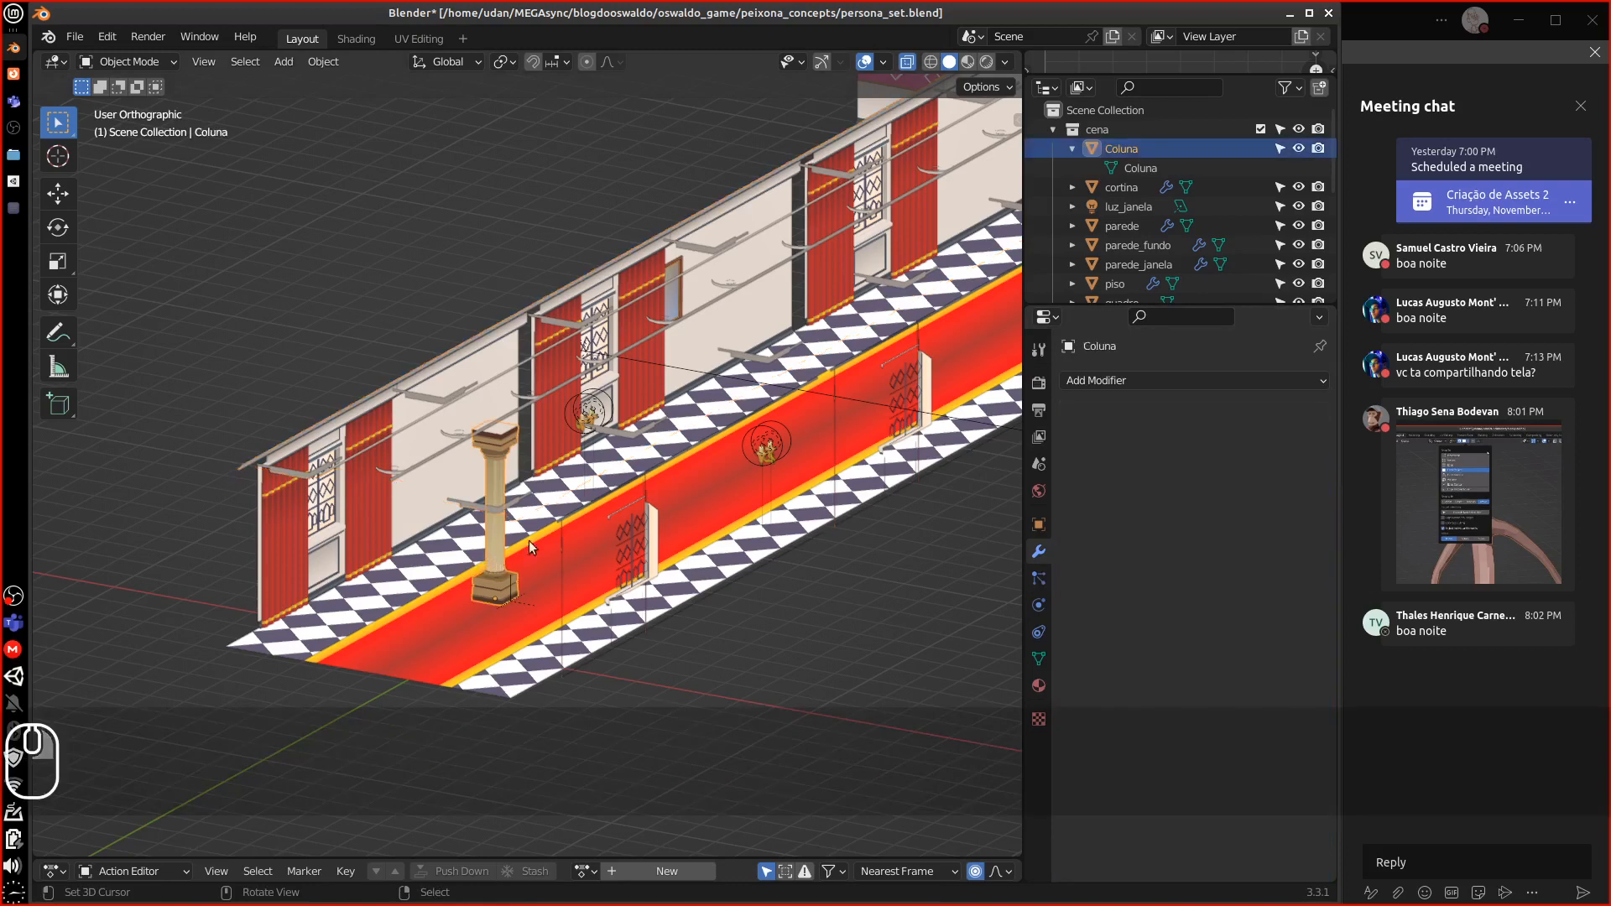
left_click(1039, 524)
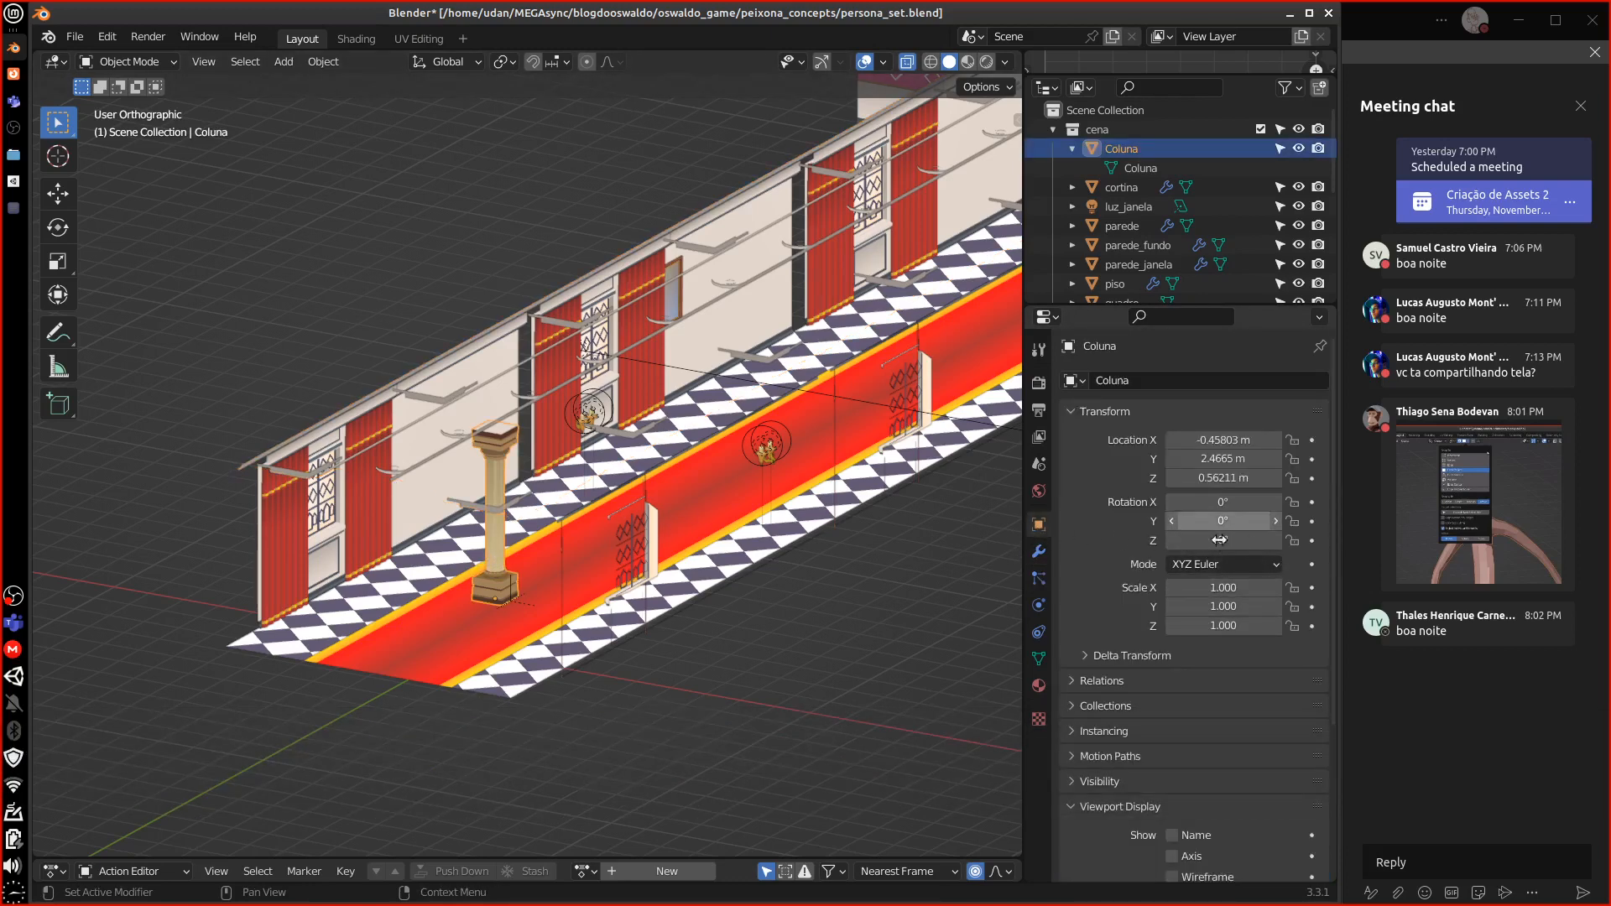
left_click(1017, 120)
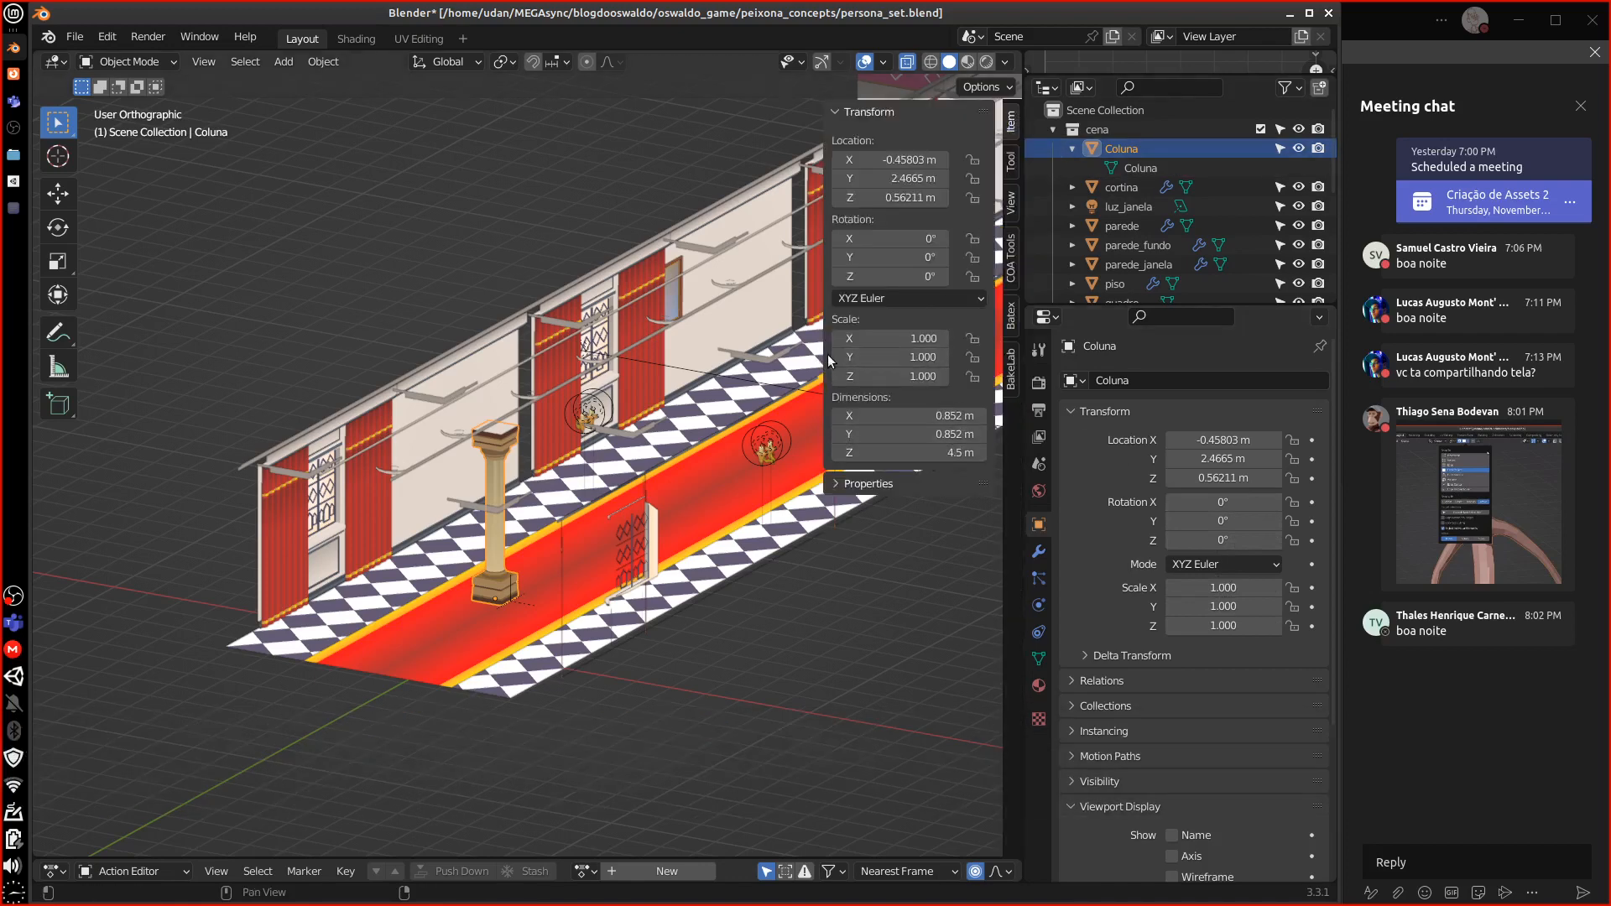
left_click_drag(825, 355, 999, 355)
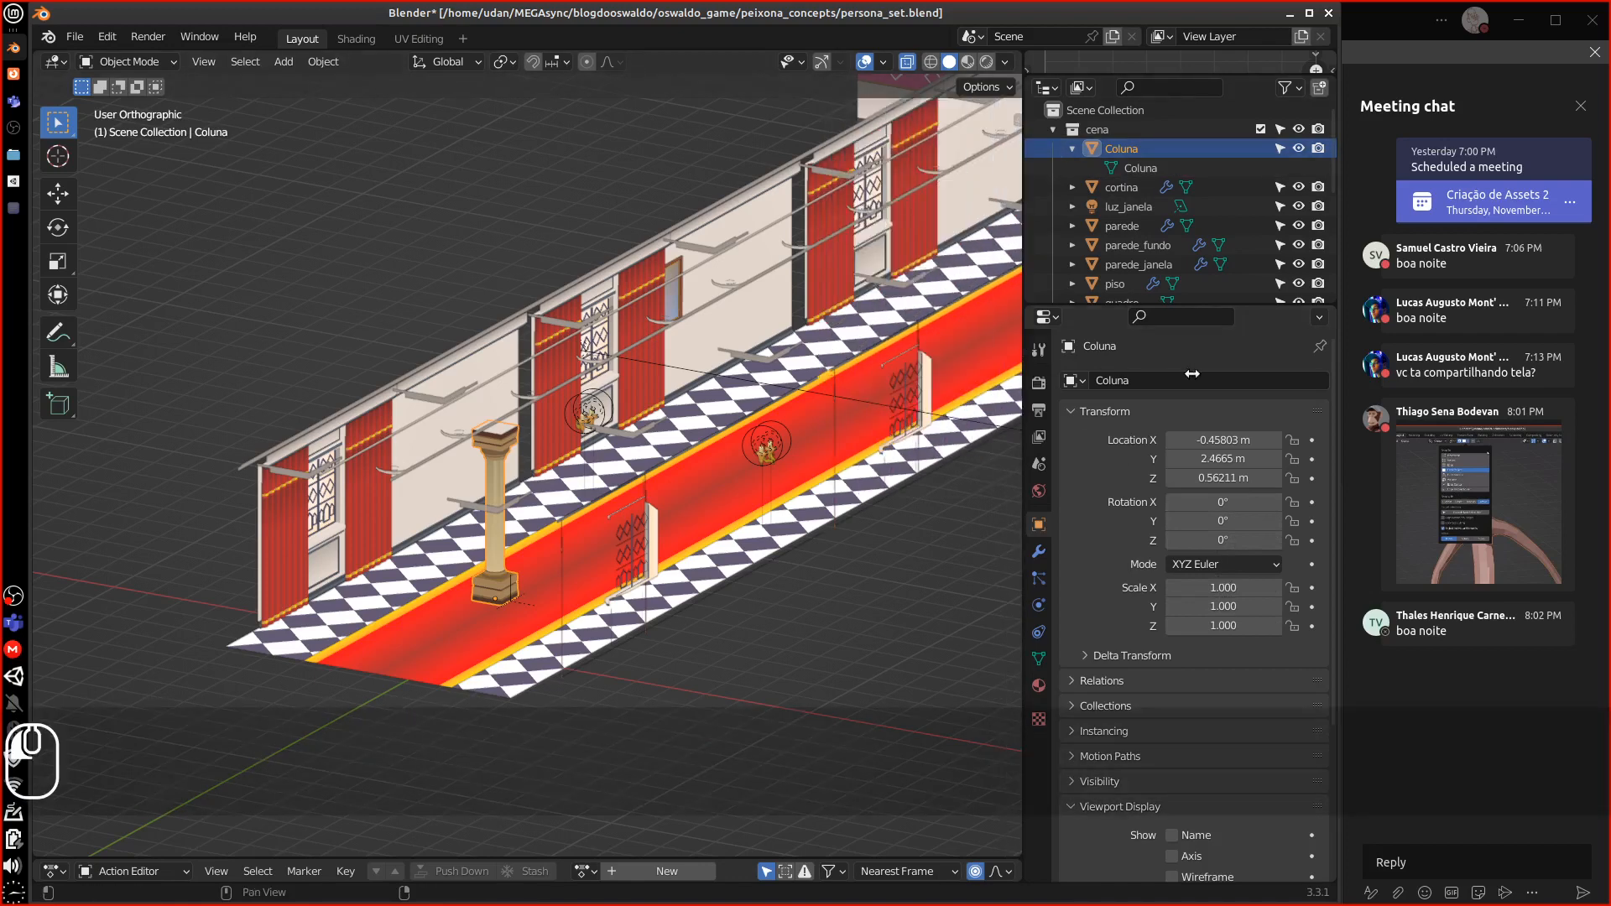
Set Coluna's Location X, Y and Z to 0 m
left_click(1221, 440)
type("0")
key("Return")
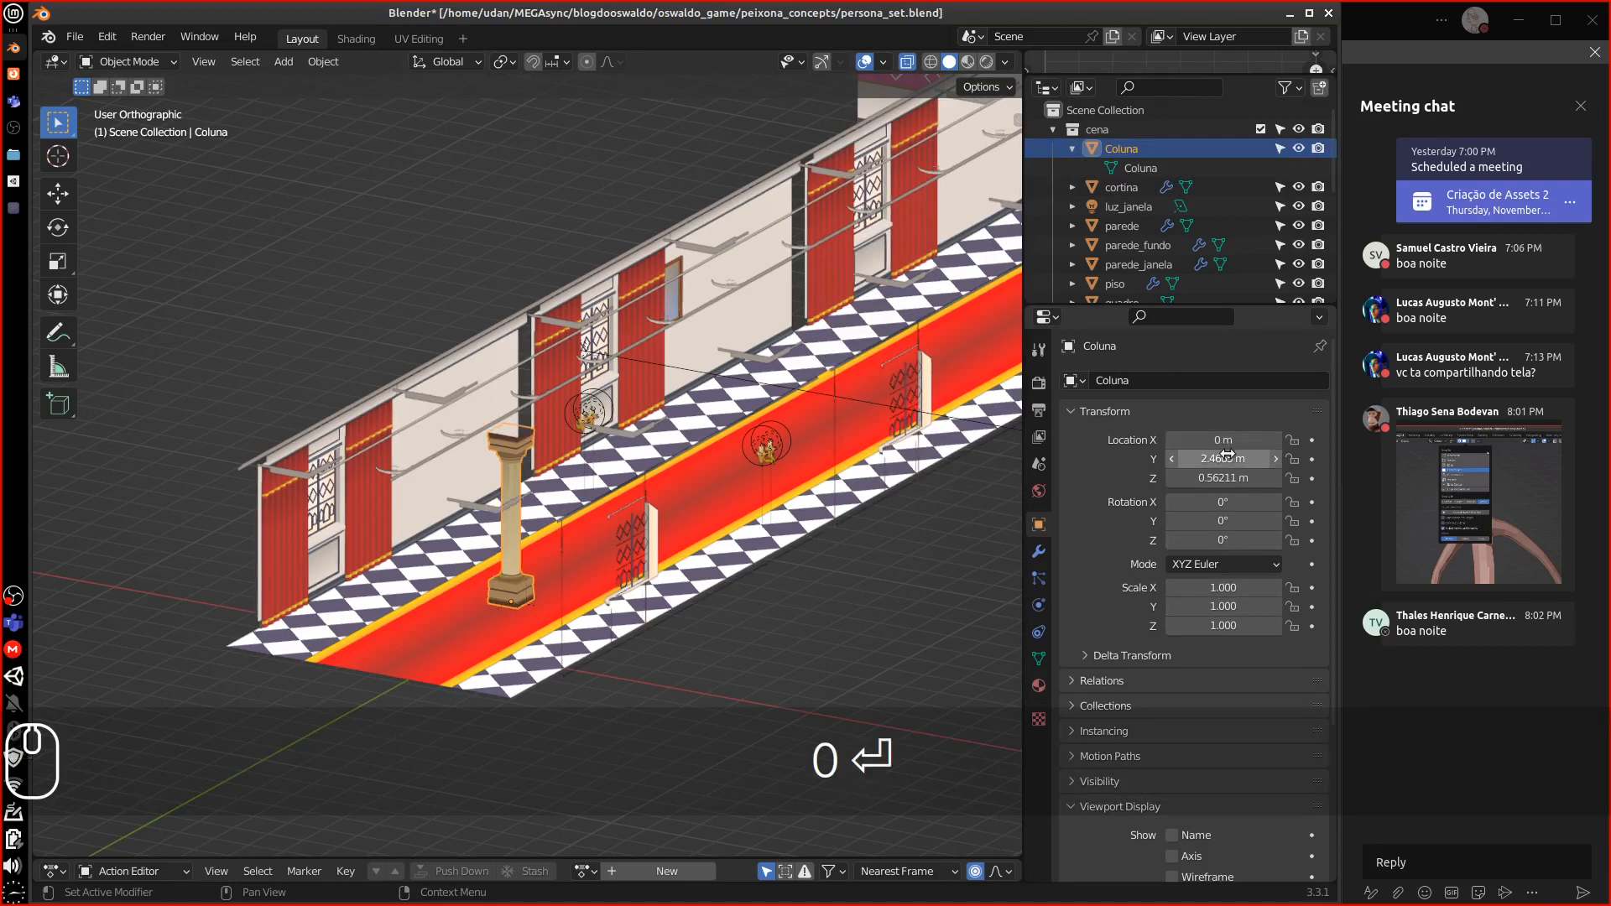
left_click(1232, 459)
type("0")
key("Return")
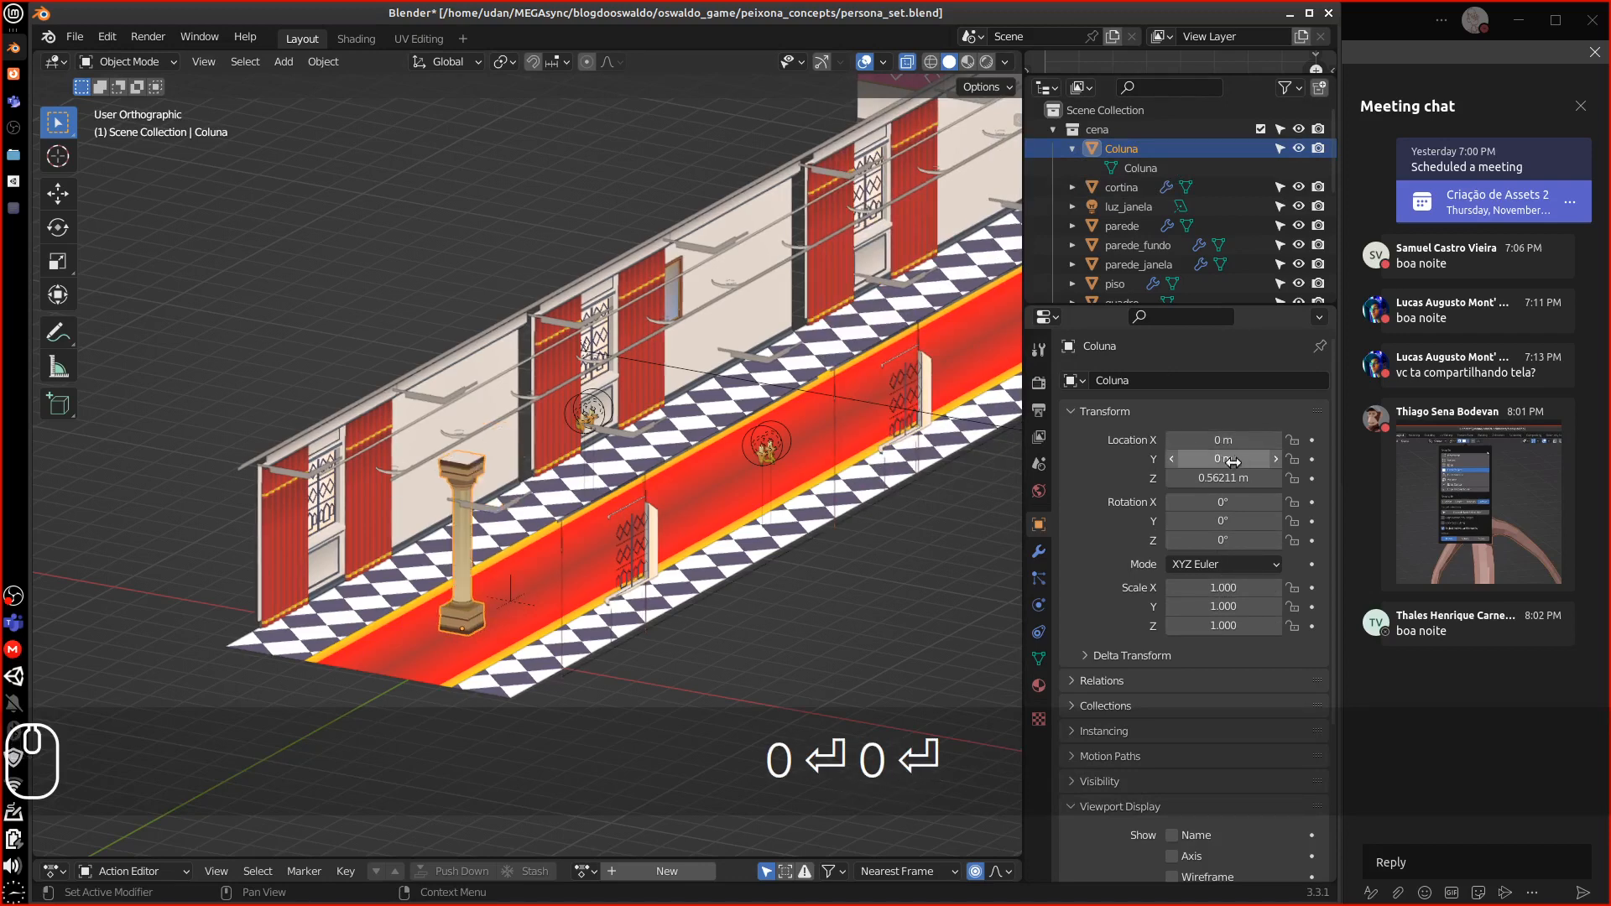
left_click(1226, 477)
type("0")
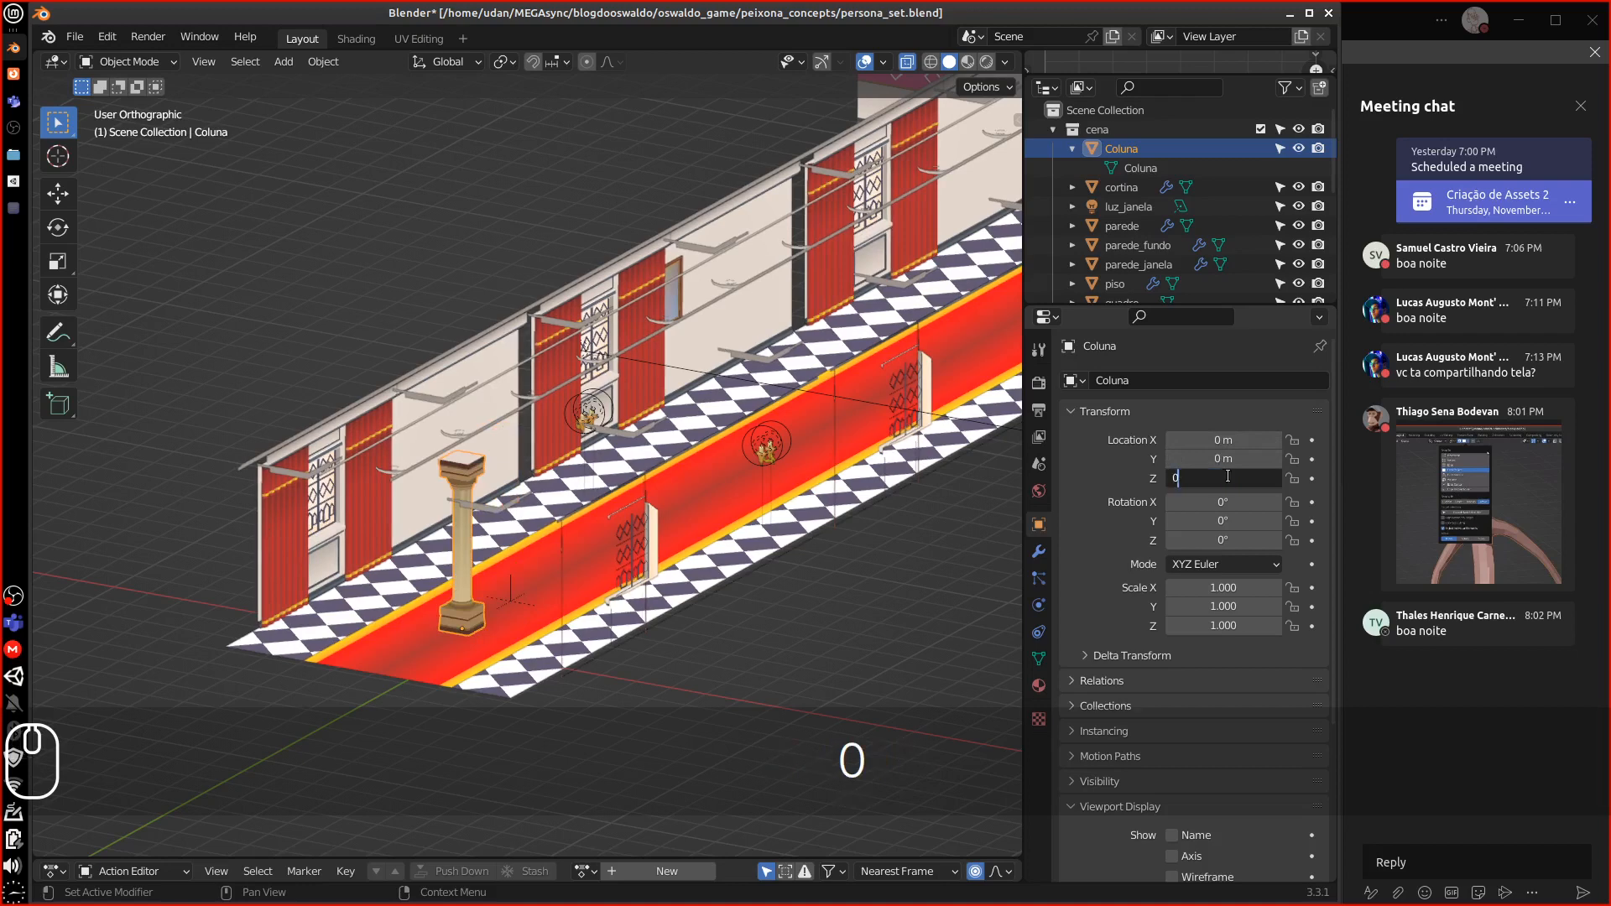
key("Return")
Switch to front orthographic view and zoom in on the column base
key("1")
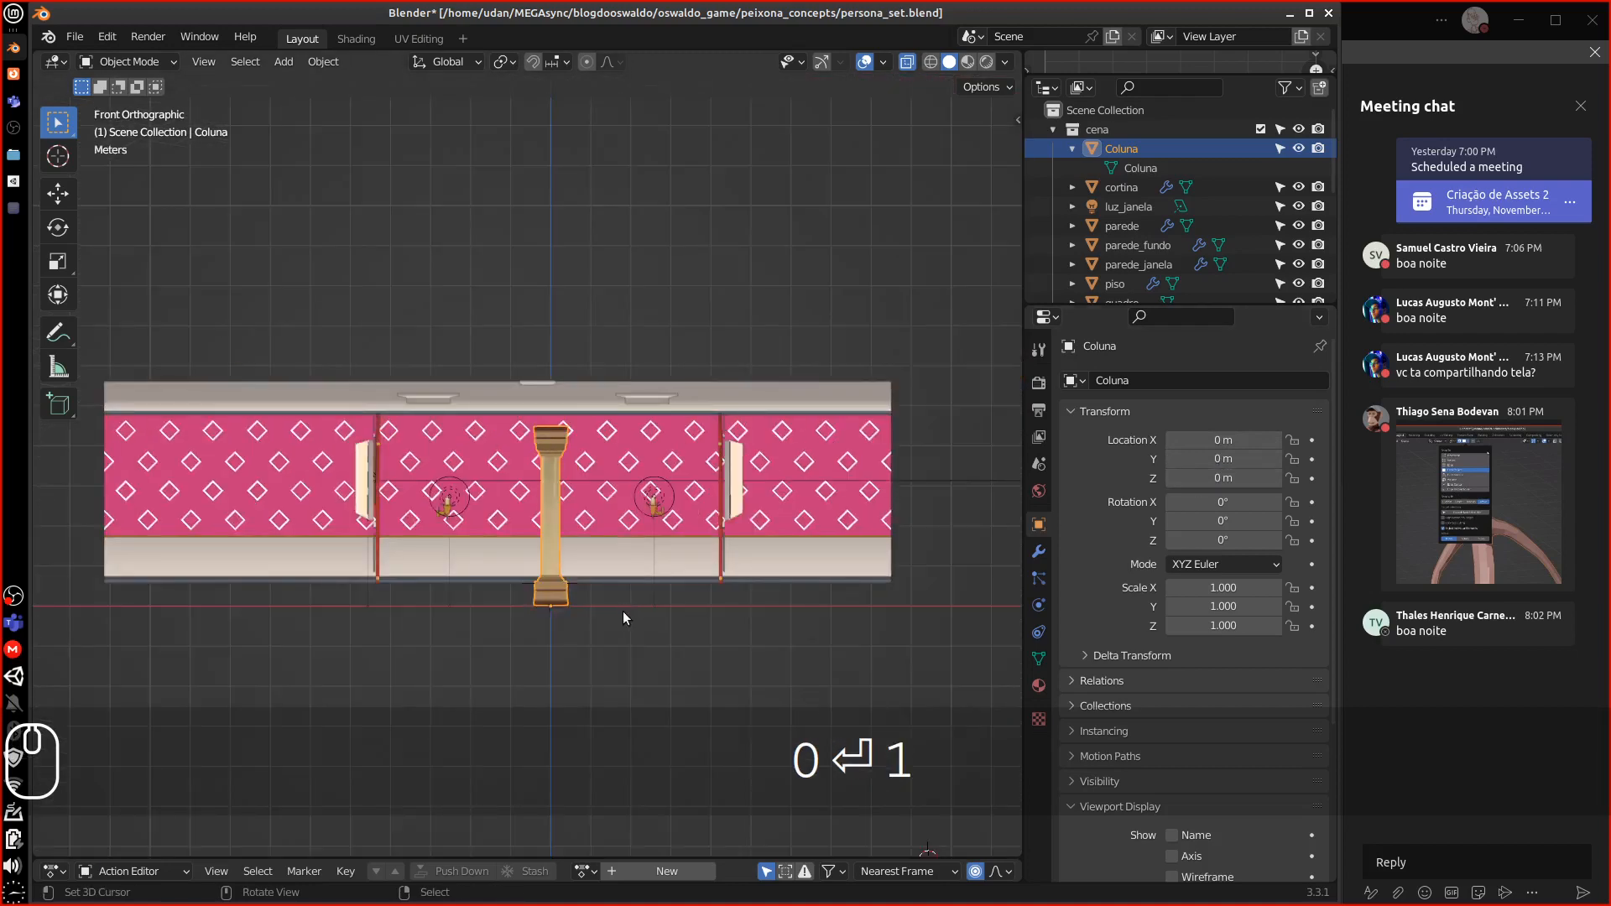
middle_click_drag(688, 602, 613, 451, "shift")
scroll(571, 520, "up", 7)
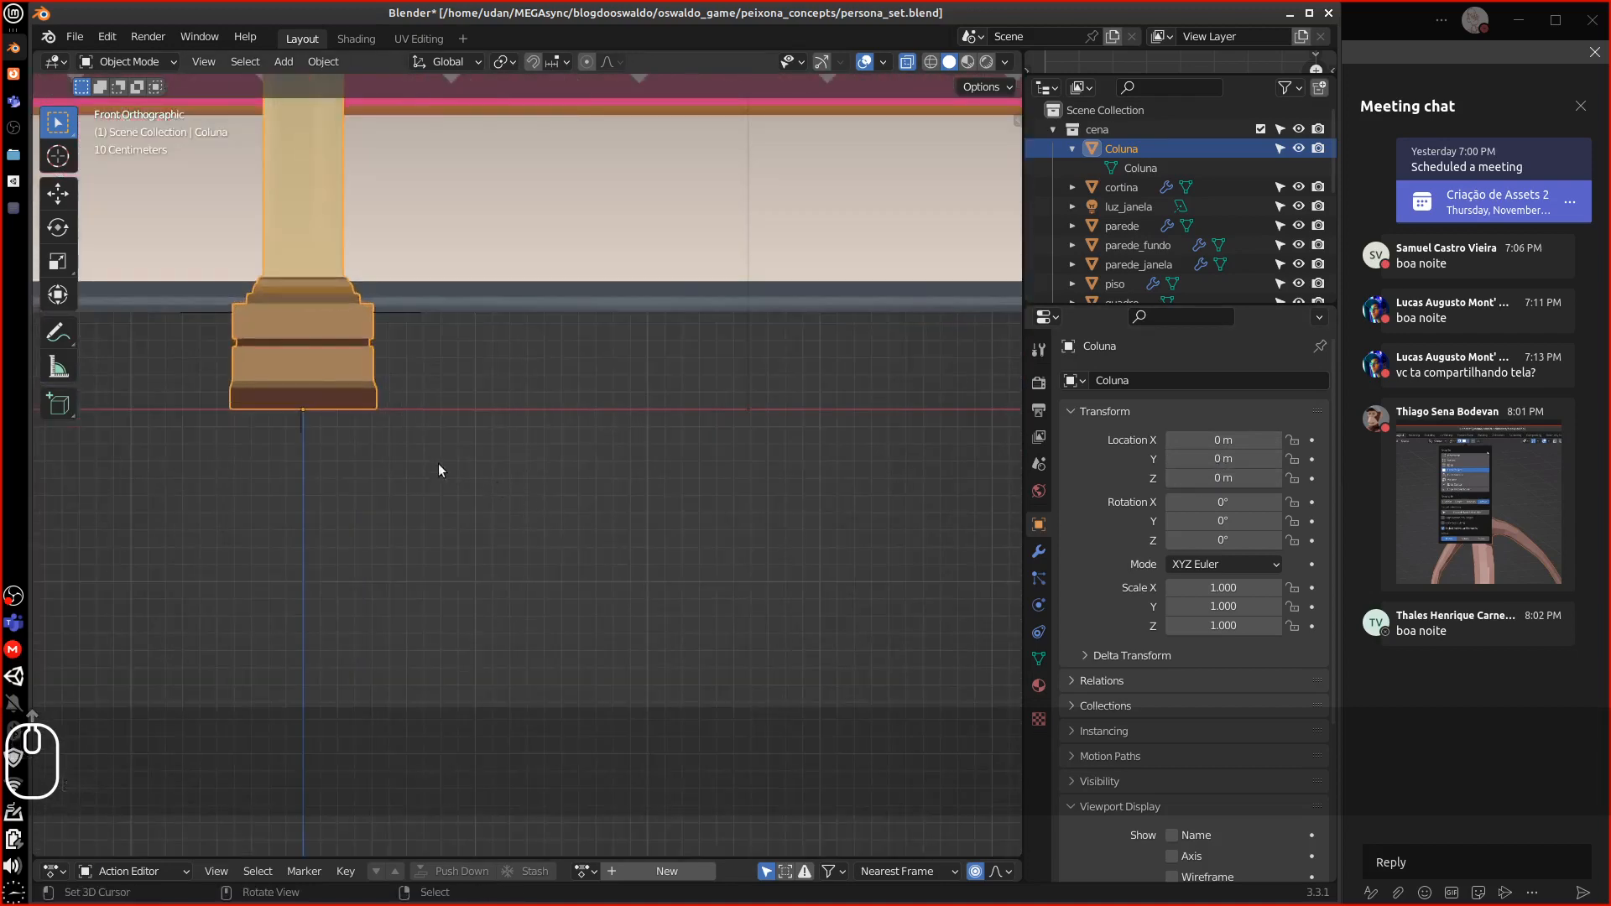
left_click_drag(571, 402, 741, 497, "alt+shift")
left_click_drag(742, 496, 687, 456, "alt")
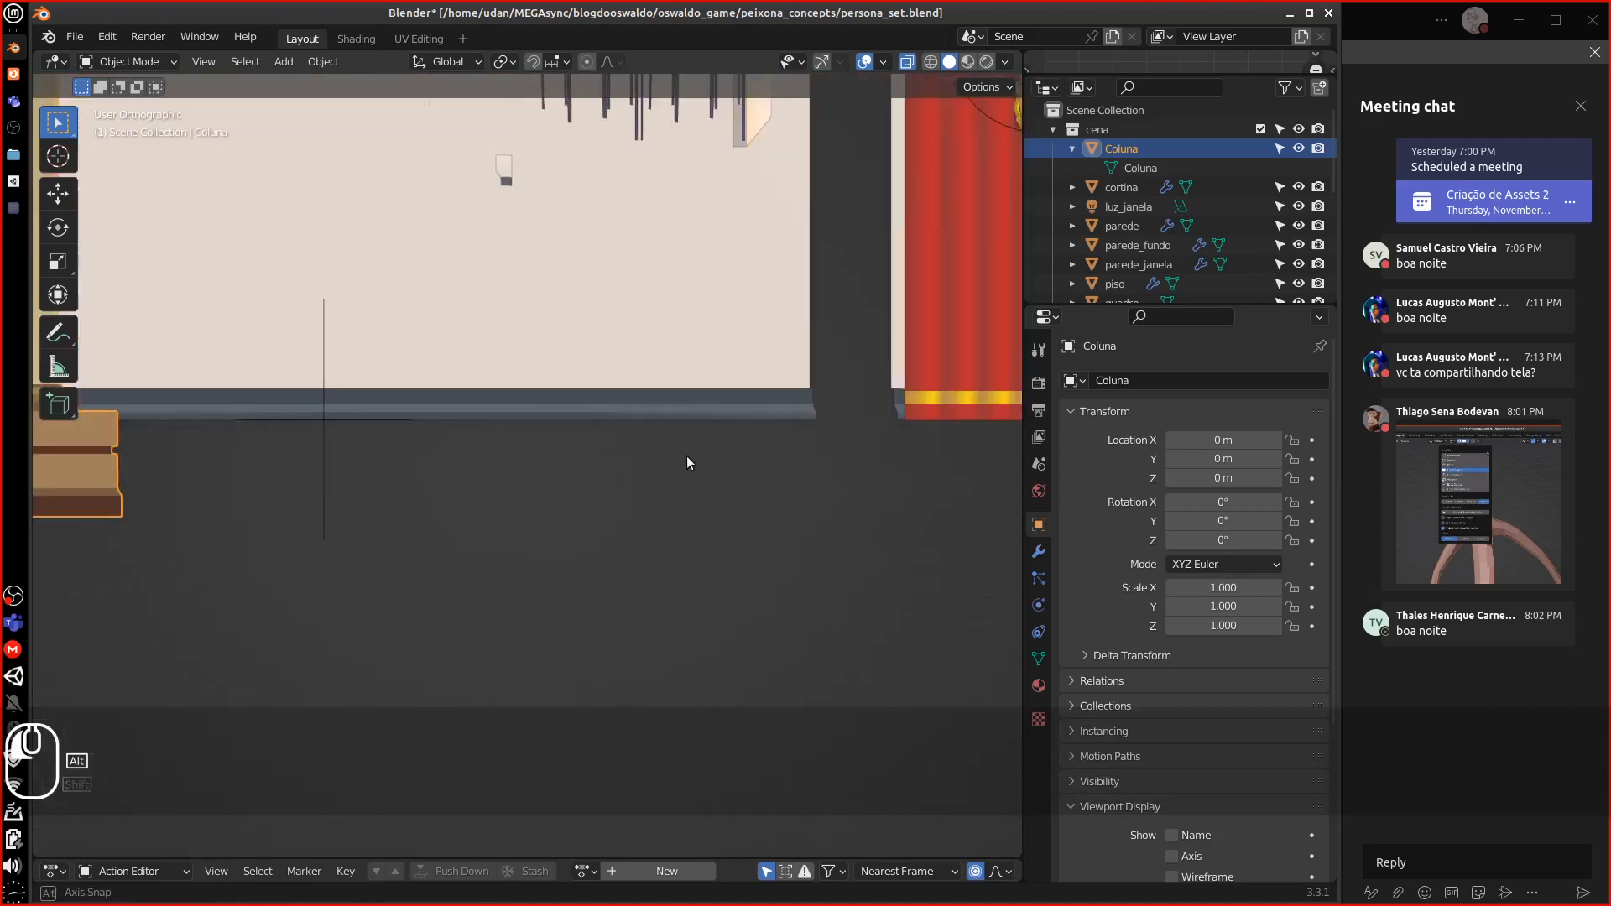
left_click_drag(296, 481, 590, 574, "alt+shift")
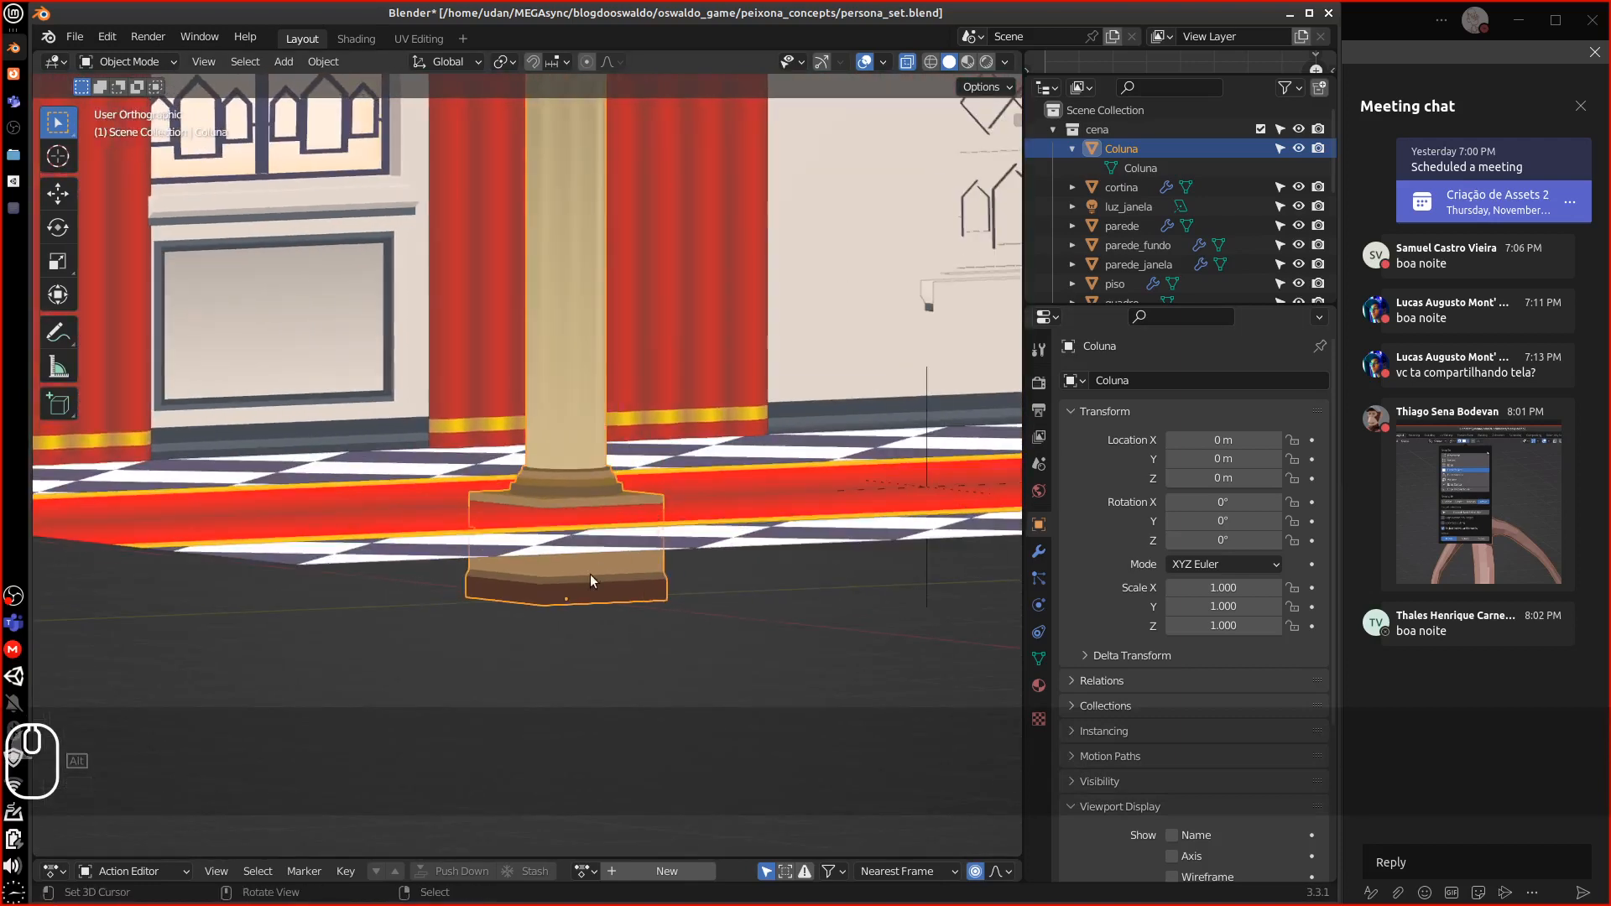
Isolate the column in Local View and briefly check its Face Orientation overlay
key("KP_Divide")
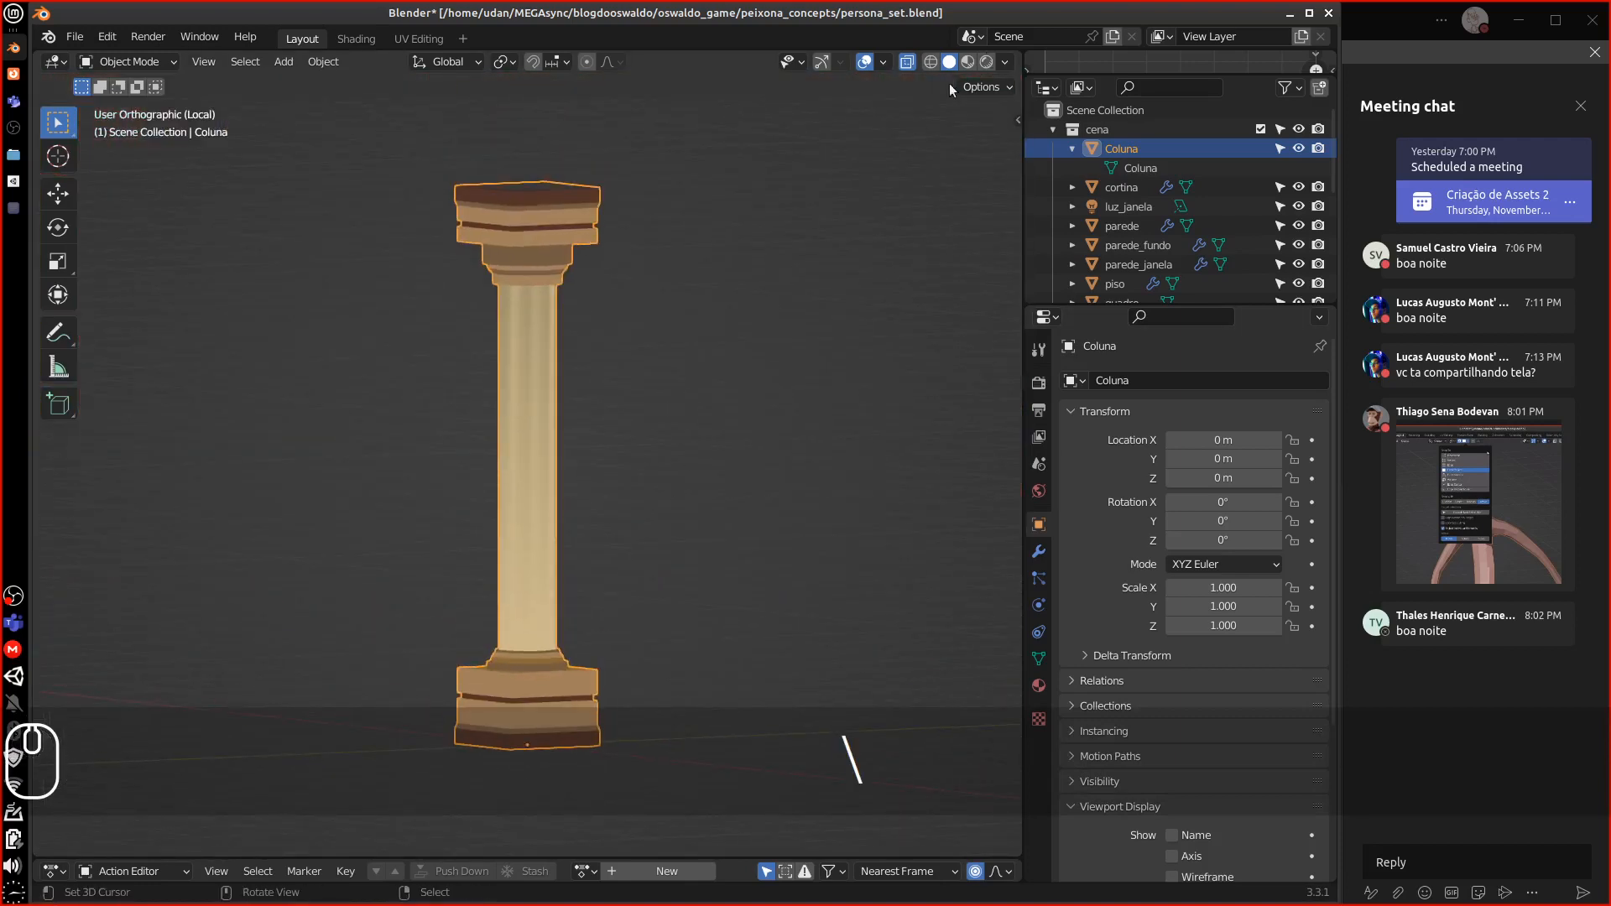
left_click(1008, 63)
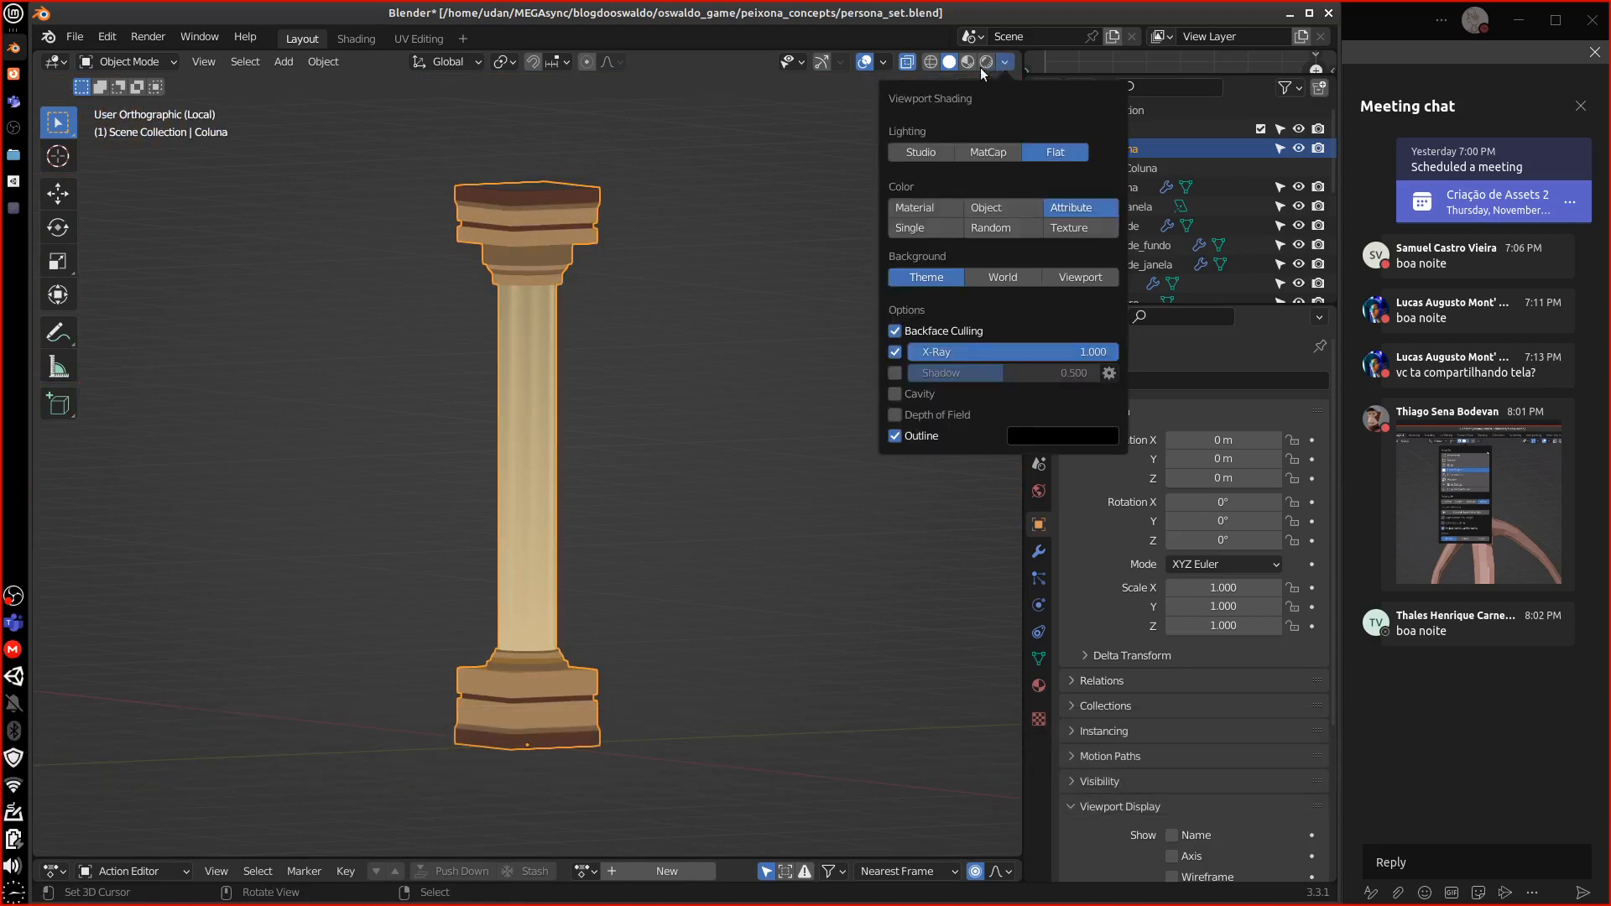
left_click(884, 63)
left_click(764, 403)
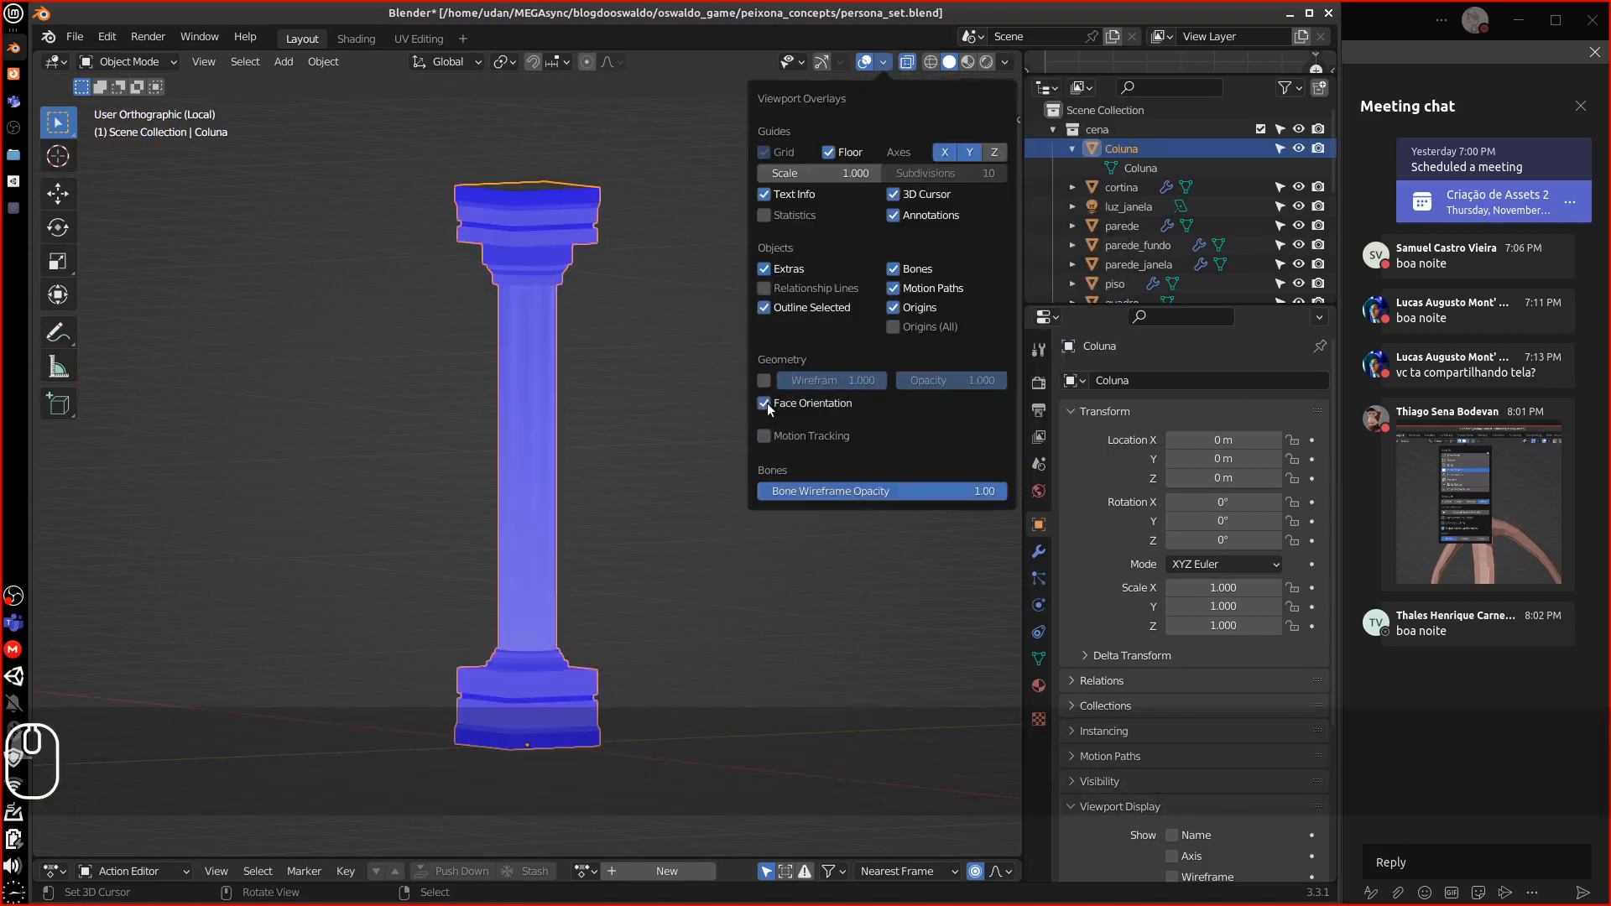
left_click(764, 404)
middle_click_drag(167, 801, 590, 324)
Turn off the Vertex Group Weights overlay in Edit Mode, then return to Object Mode
key("Tab")
key("Tab")
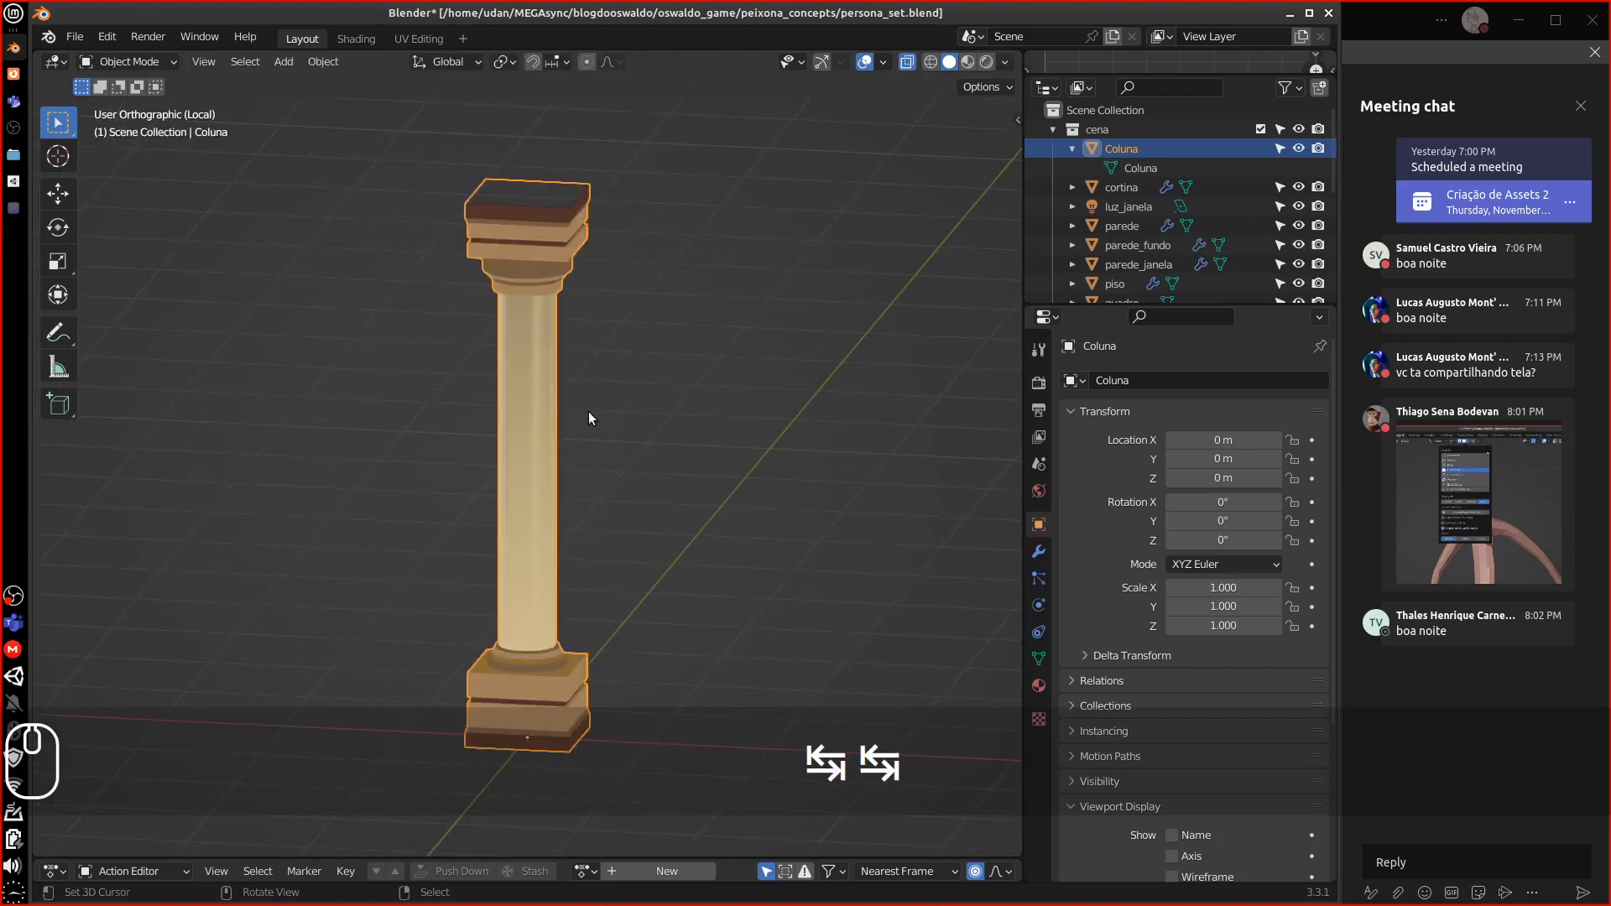
middle_click_drag(588, 411, 595, 391)
key("Tab")
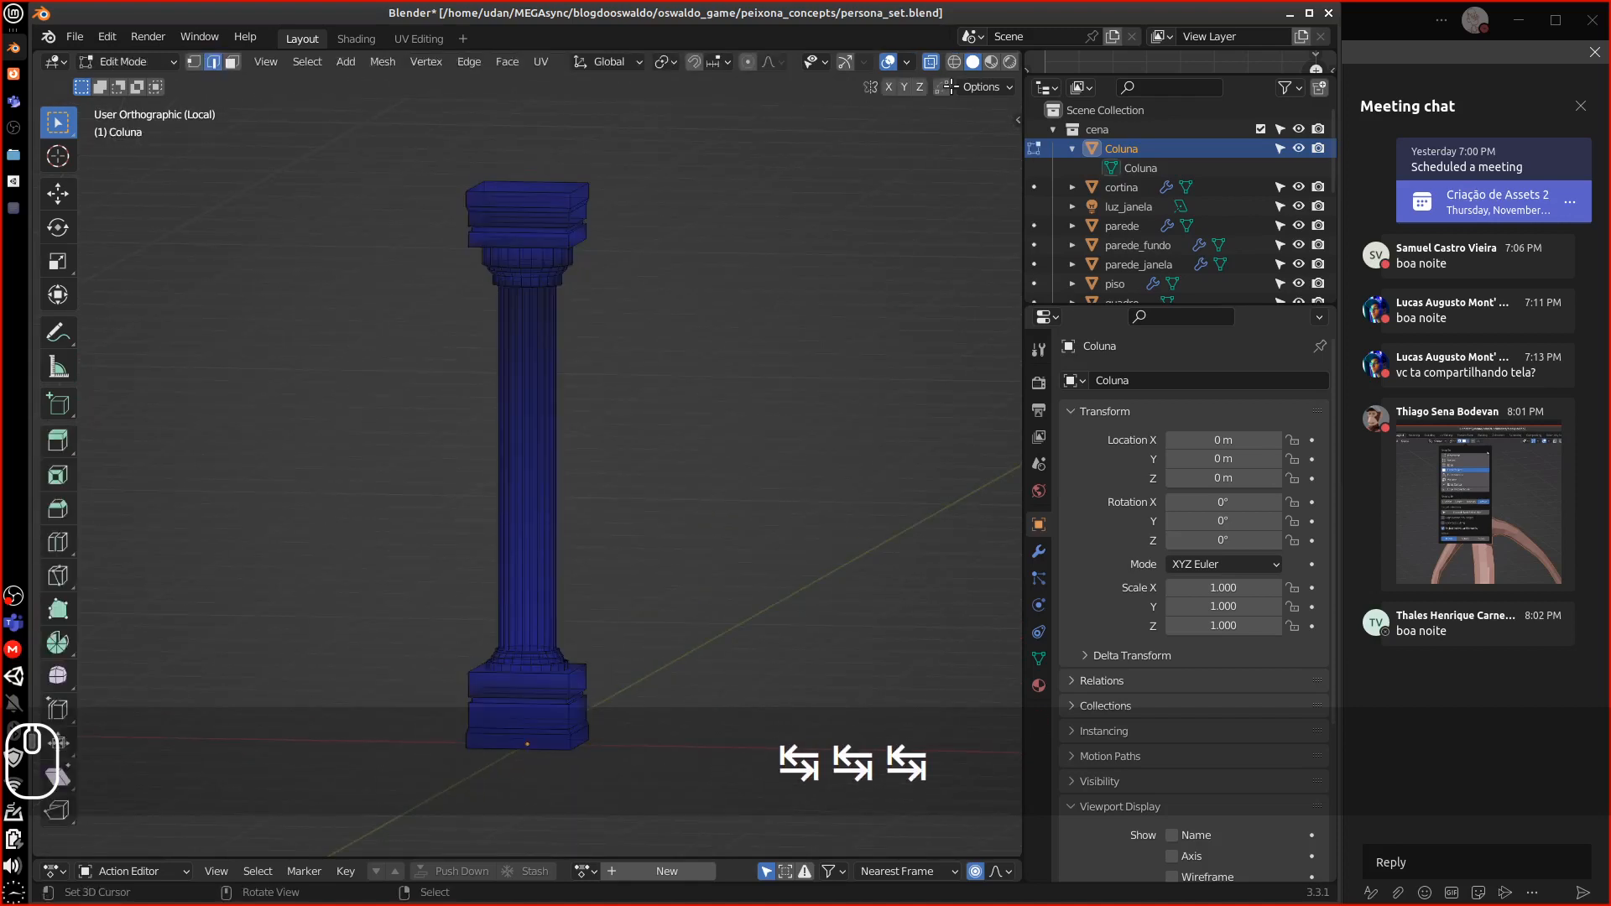
left_click(909, 62)
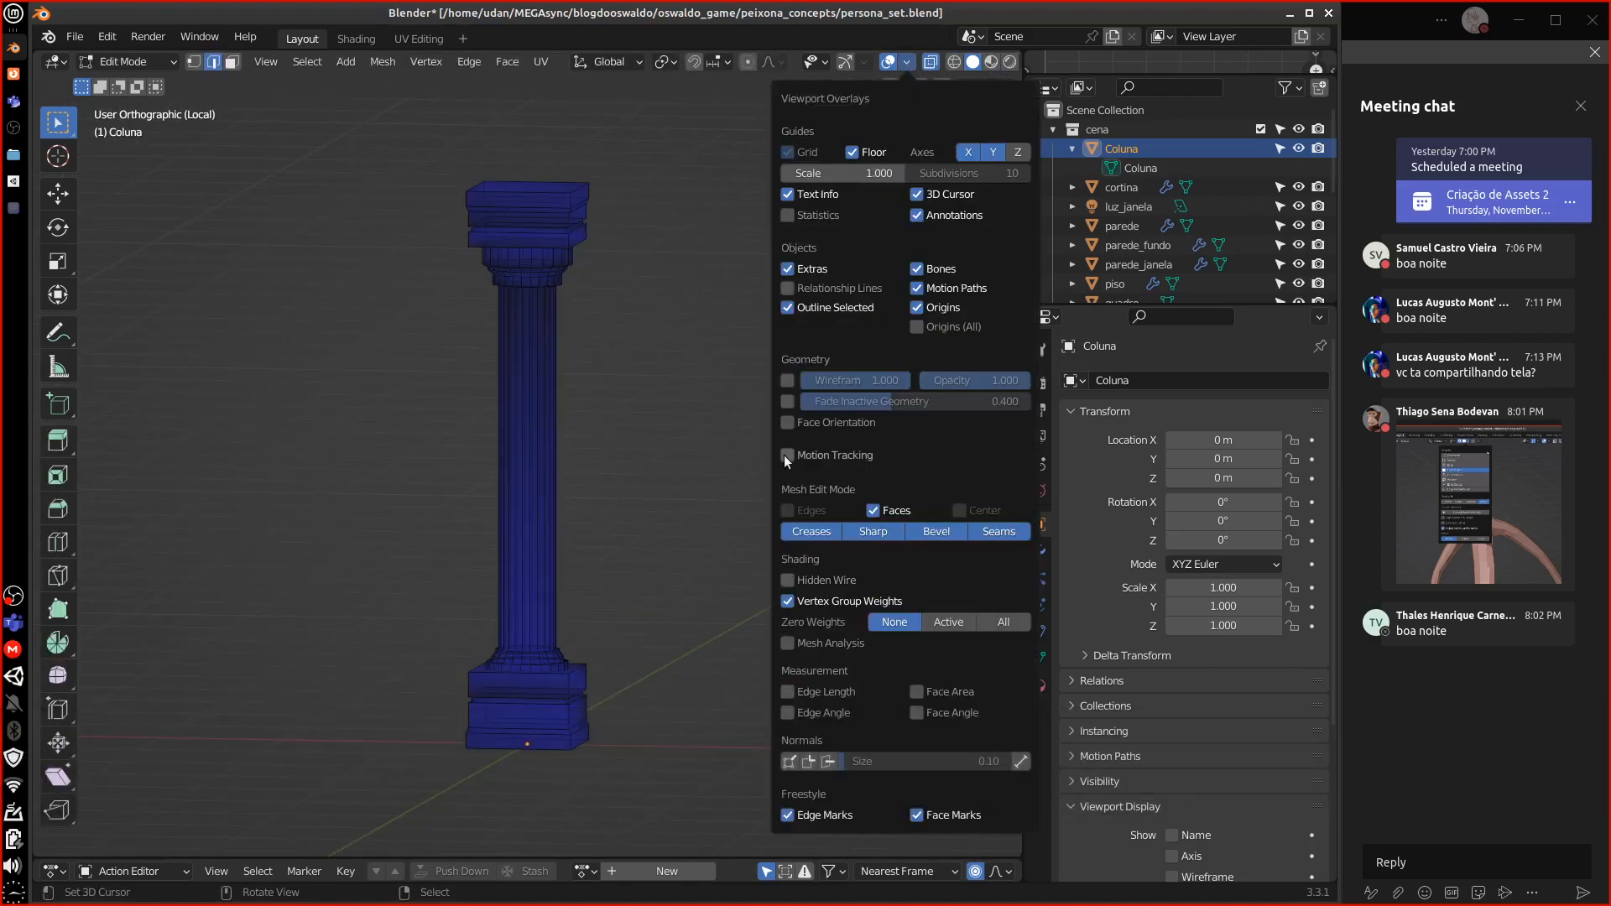
left_click(787, 601)
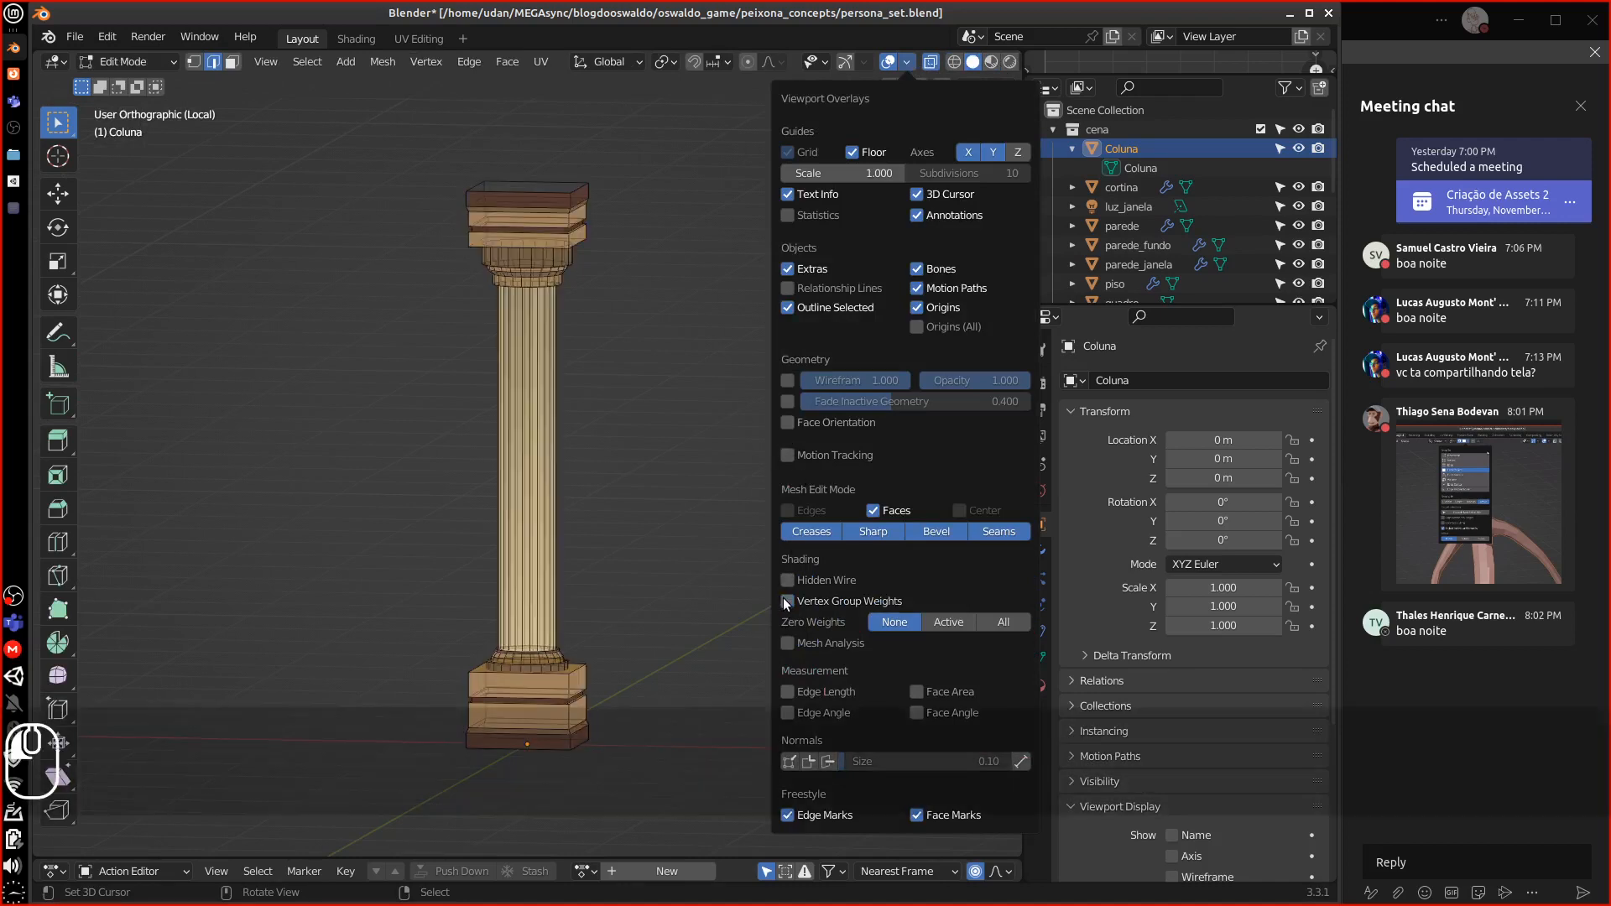
middle_click_drag(328, 625, 608, 558)
key("Tab")
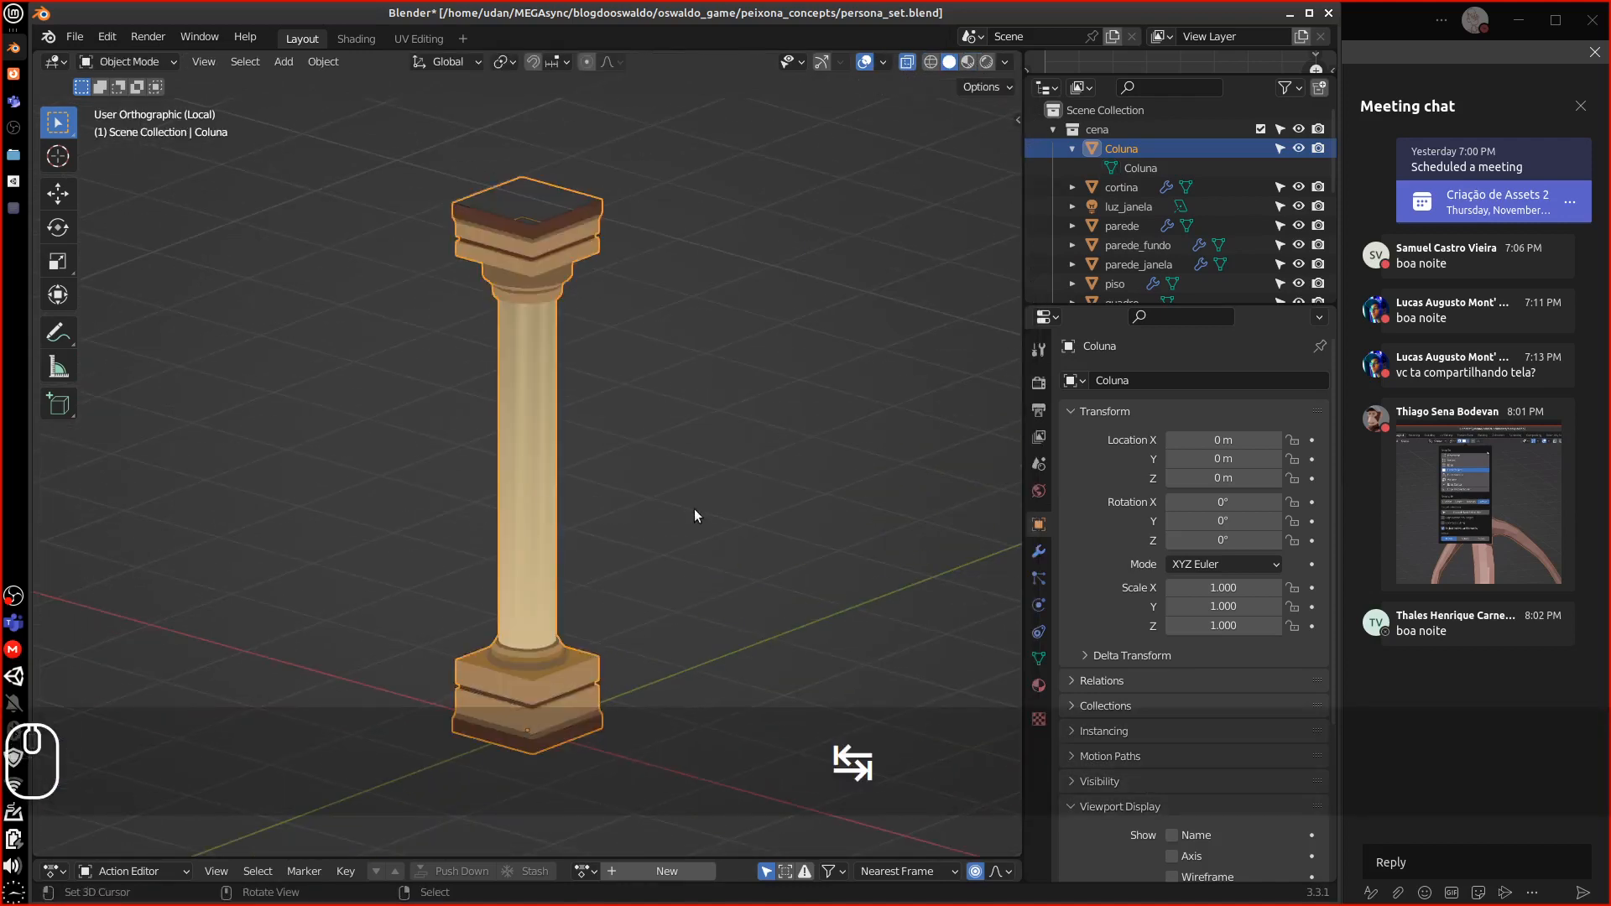
scroll(734, 529, "down", 2)
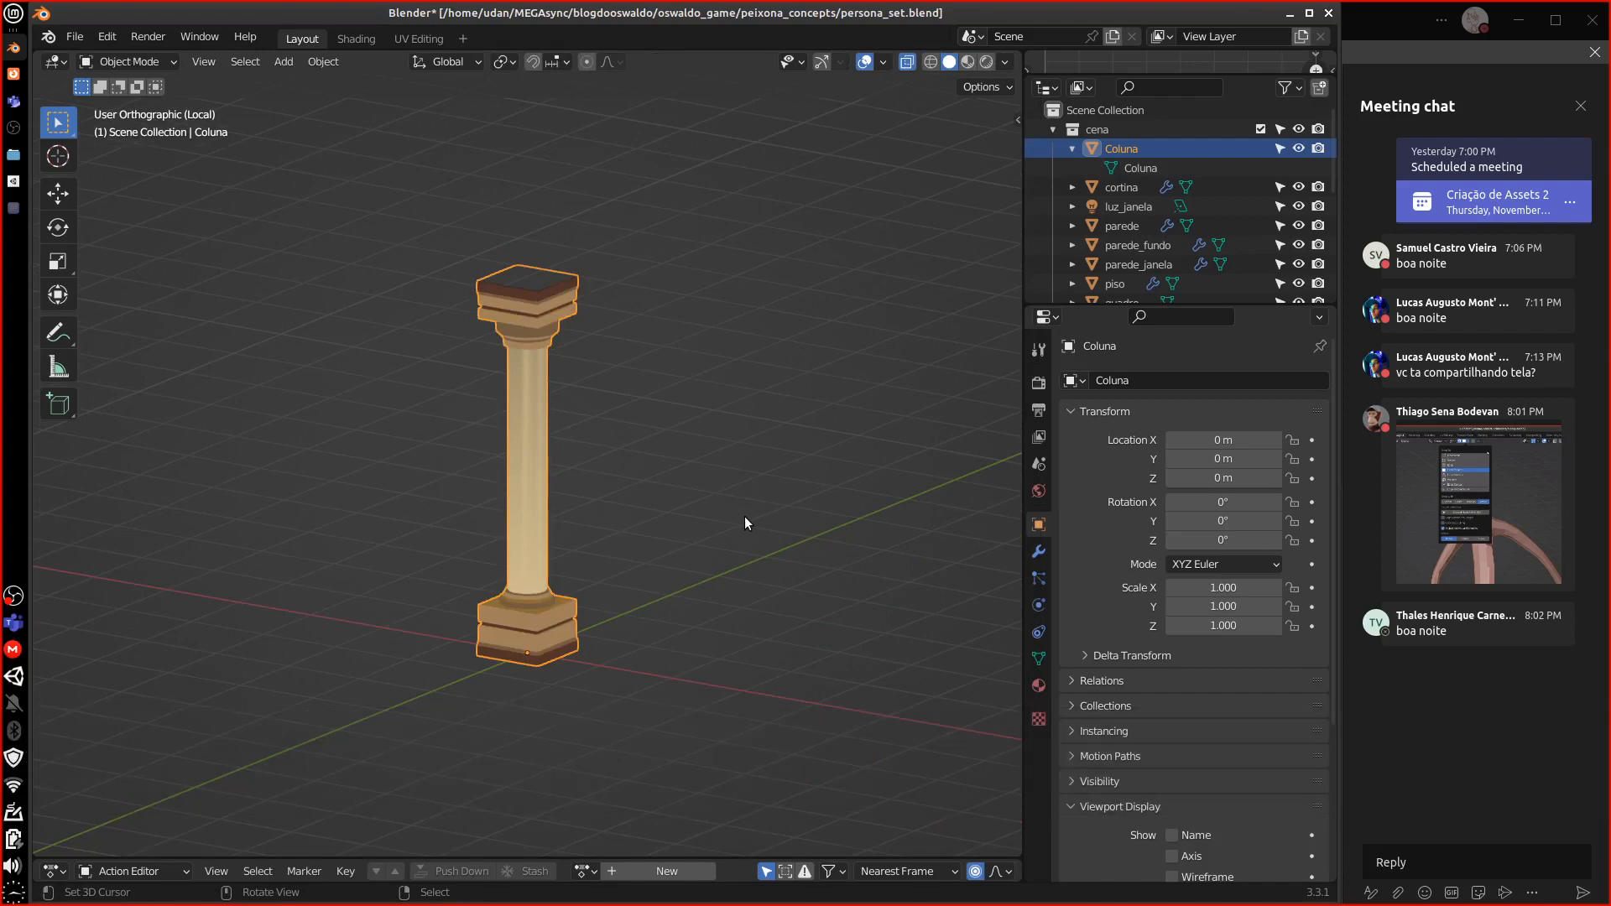
Exit Local View to show the full hallway again
key("KP_Divide")
scroll(742, 516, "up", 5)
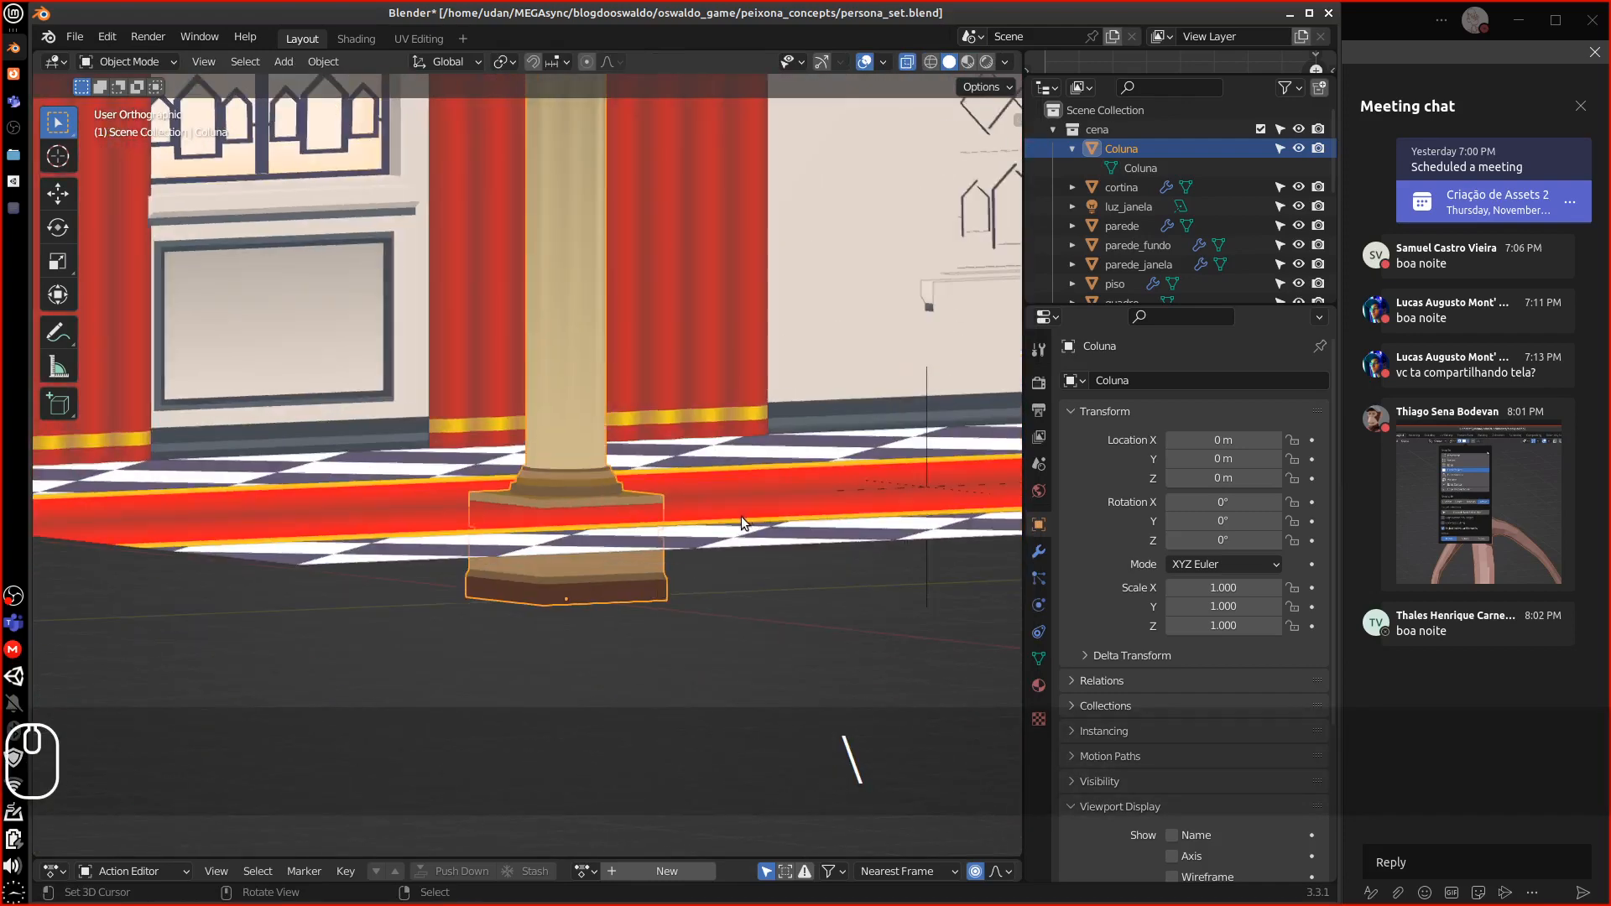
scroll(748, 531, "down", 2)
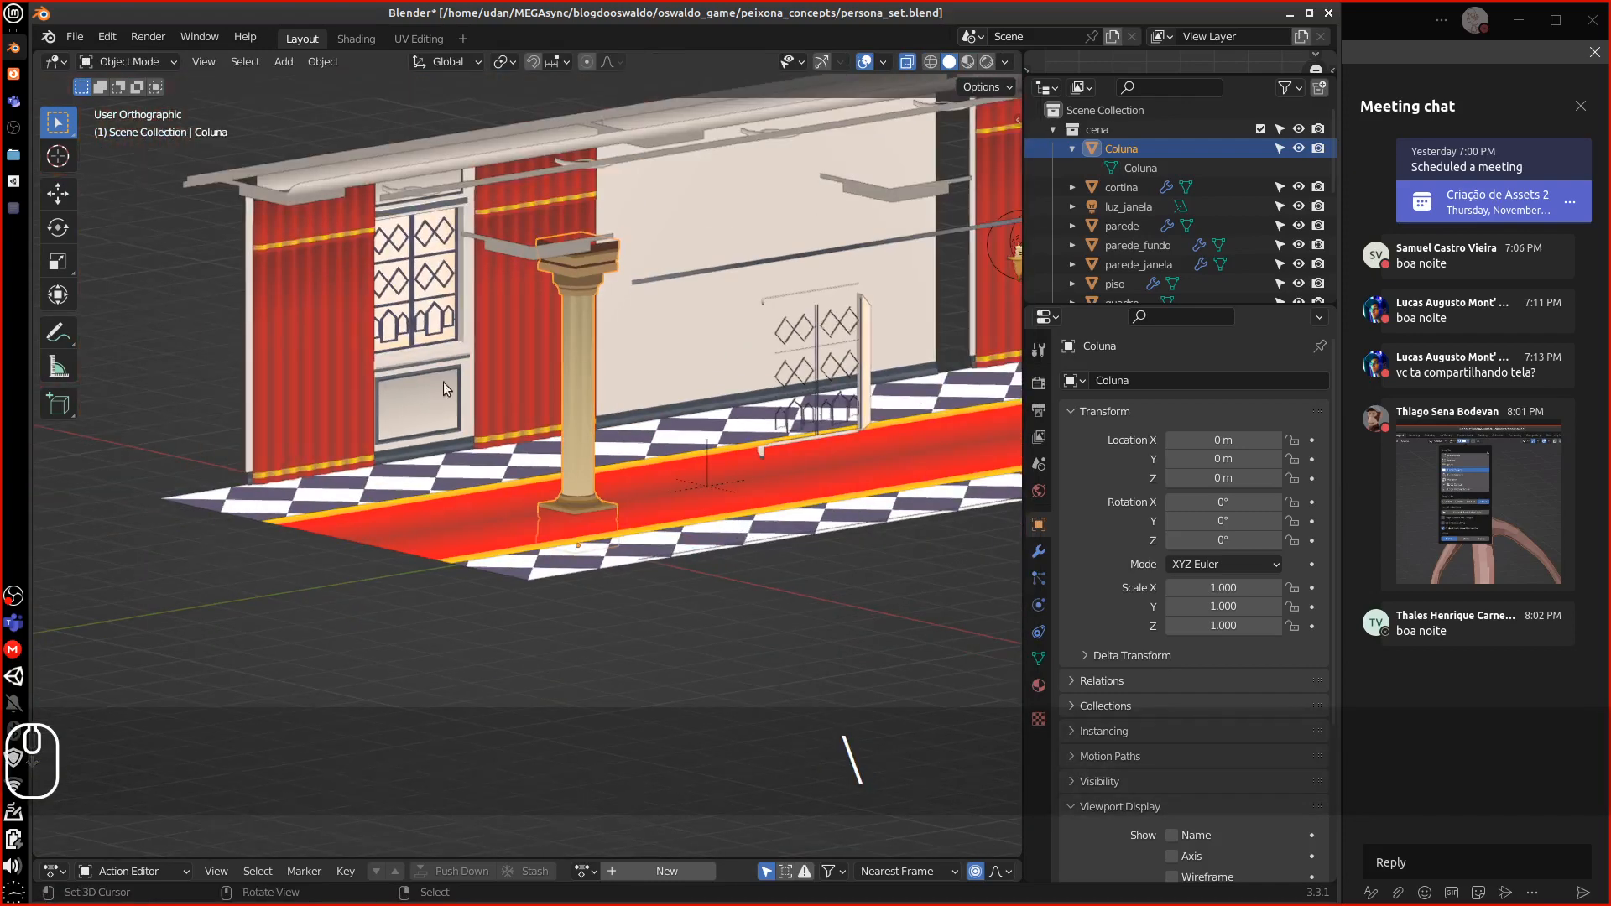
middle_click_drag(443, 380, 409, 288)
Select the red curtain with the walls parede and parede_janela to inspect their transforms
left_click(327, 179)
middle_click_drag(396, 344, 397, 425)
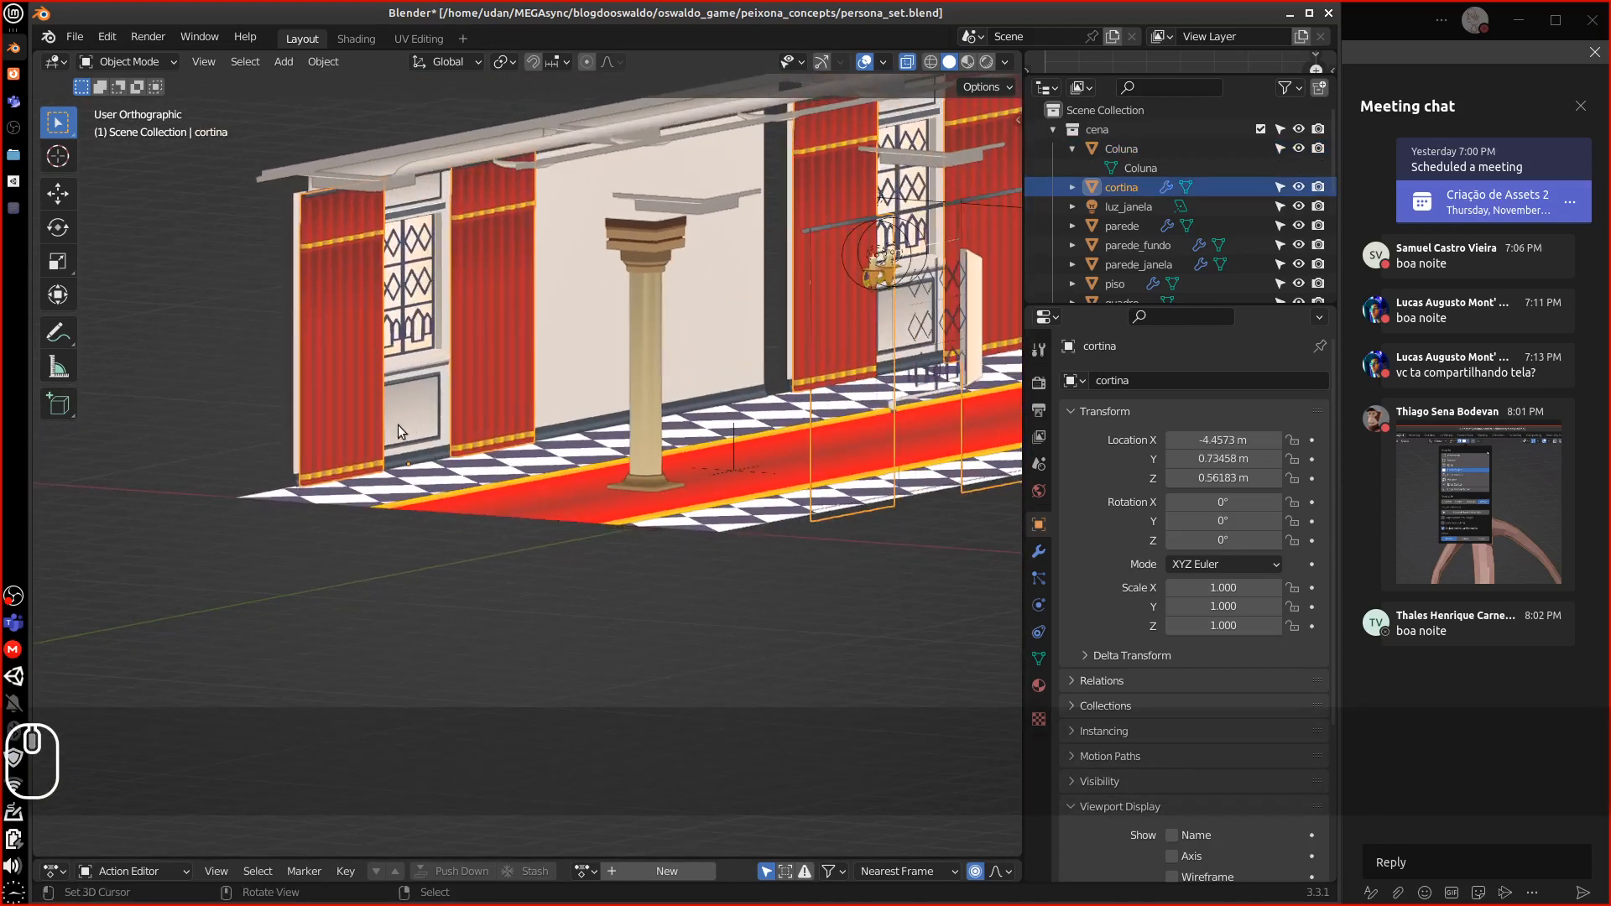
left_click(551, 351)
left_click(483, 365)
right_click(516, 362)
right_click(538, 354, "shift")
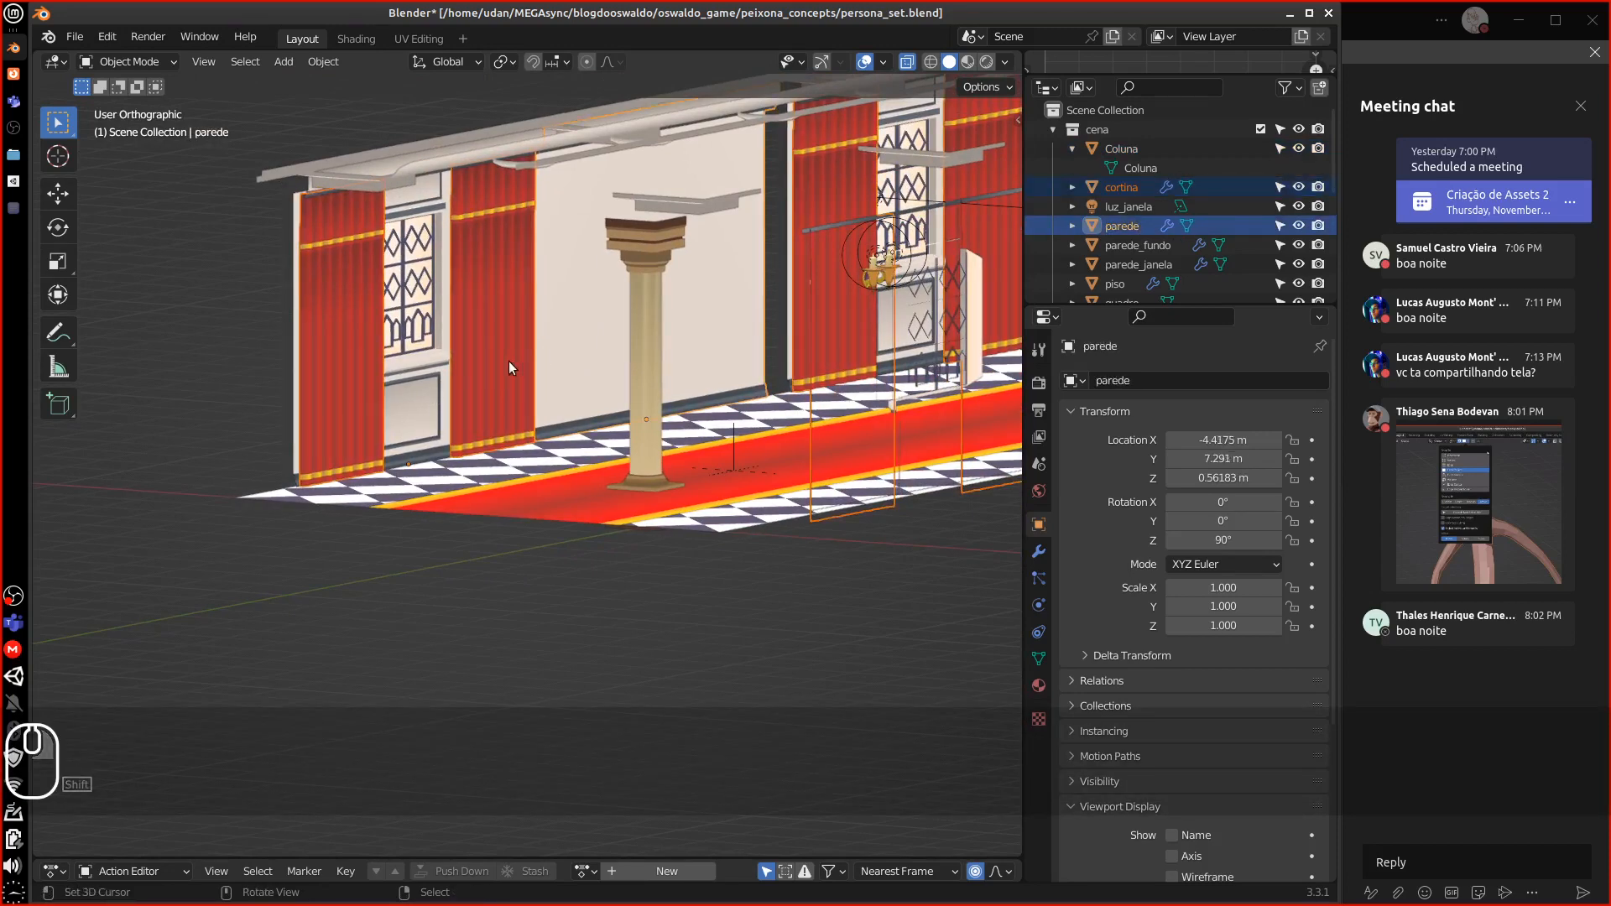
right_click(485, 366)
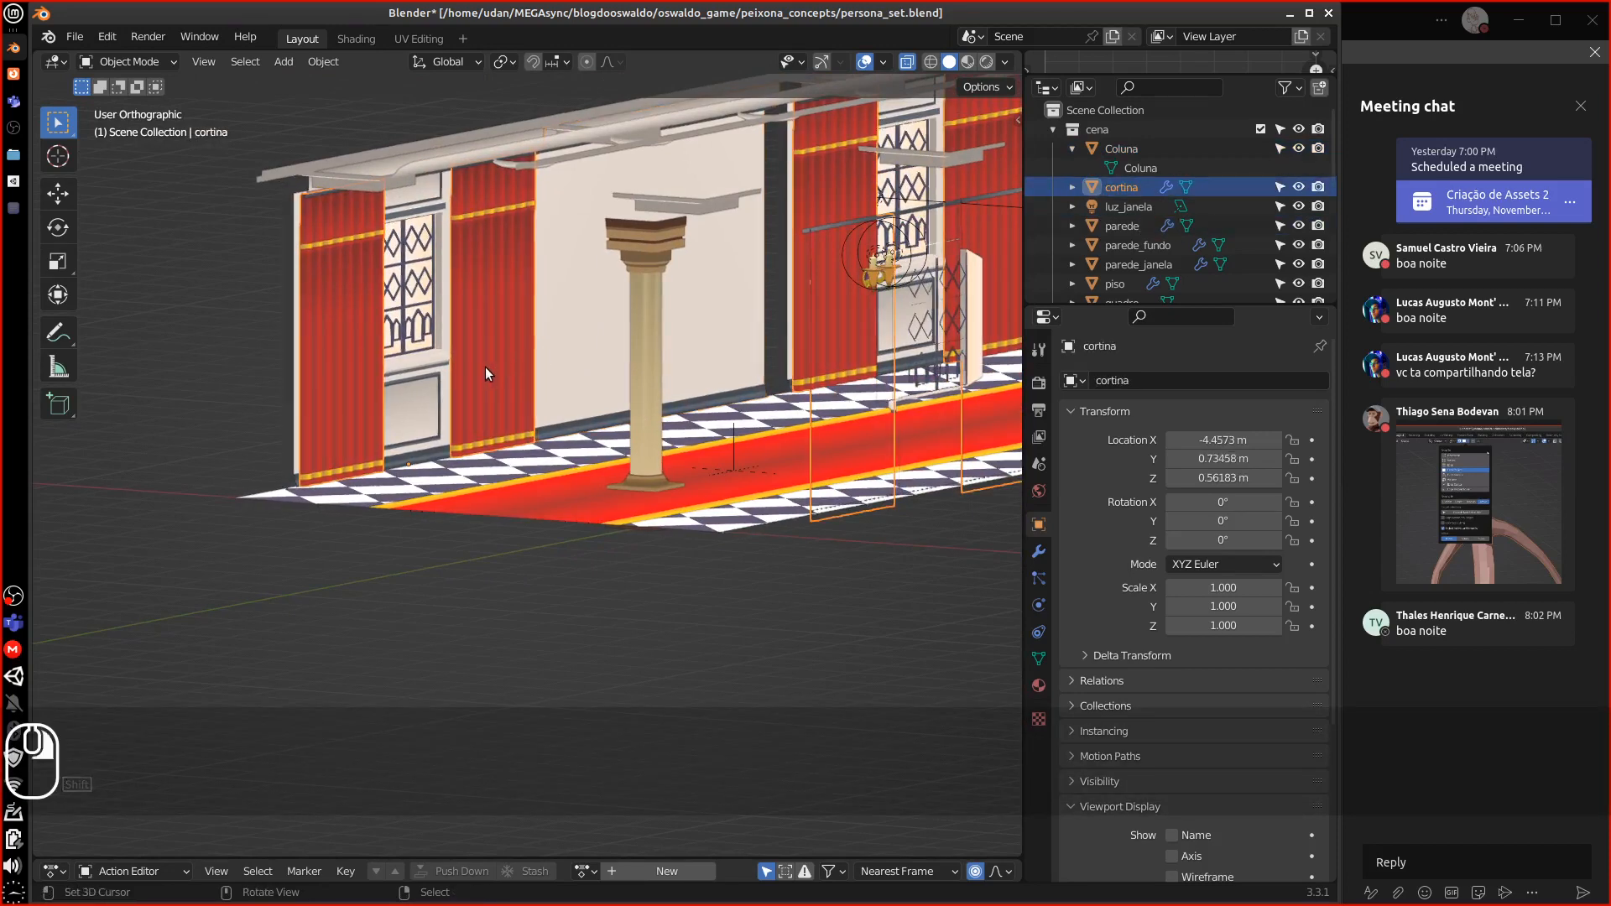
right_click(292, 210, "shift")
middle_click_drag(289, 223, 681, 445)
middle_click_drag(566, 340, 450, 386)
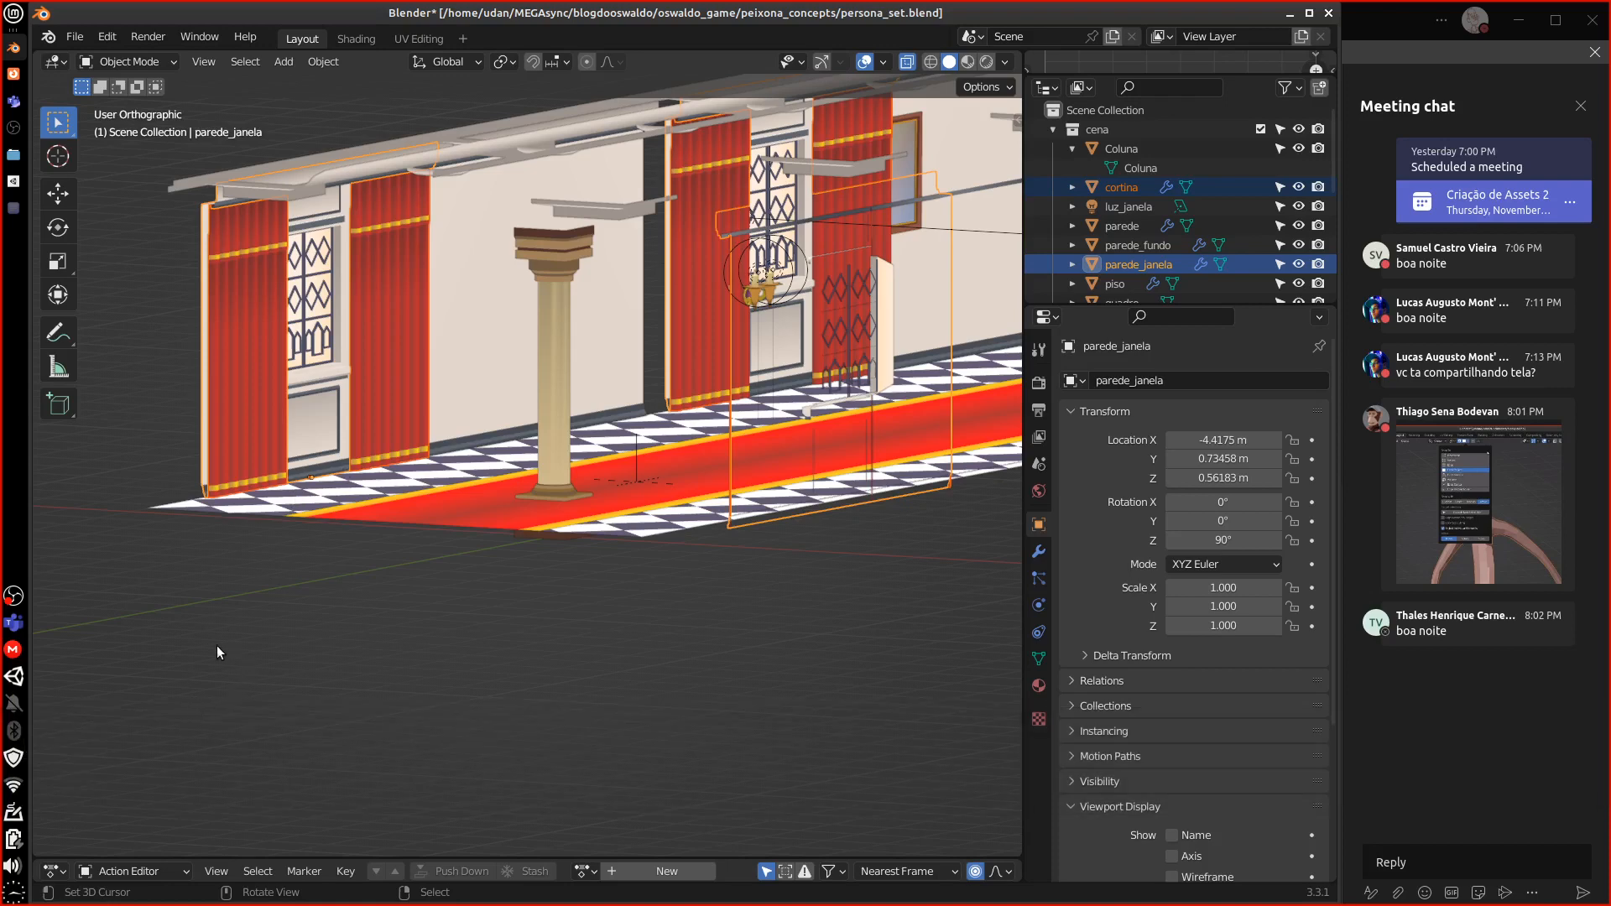
middle_click_drag(561, 476, 323, 409)
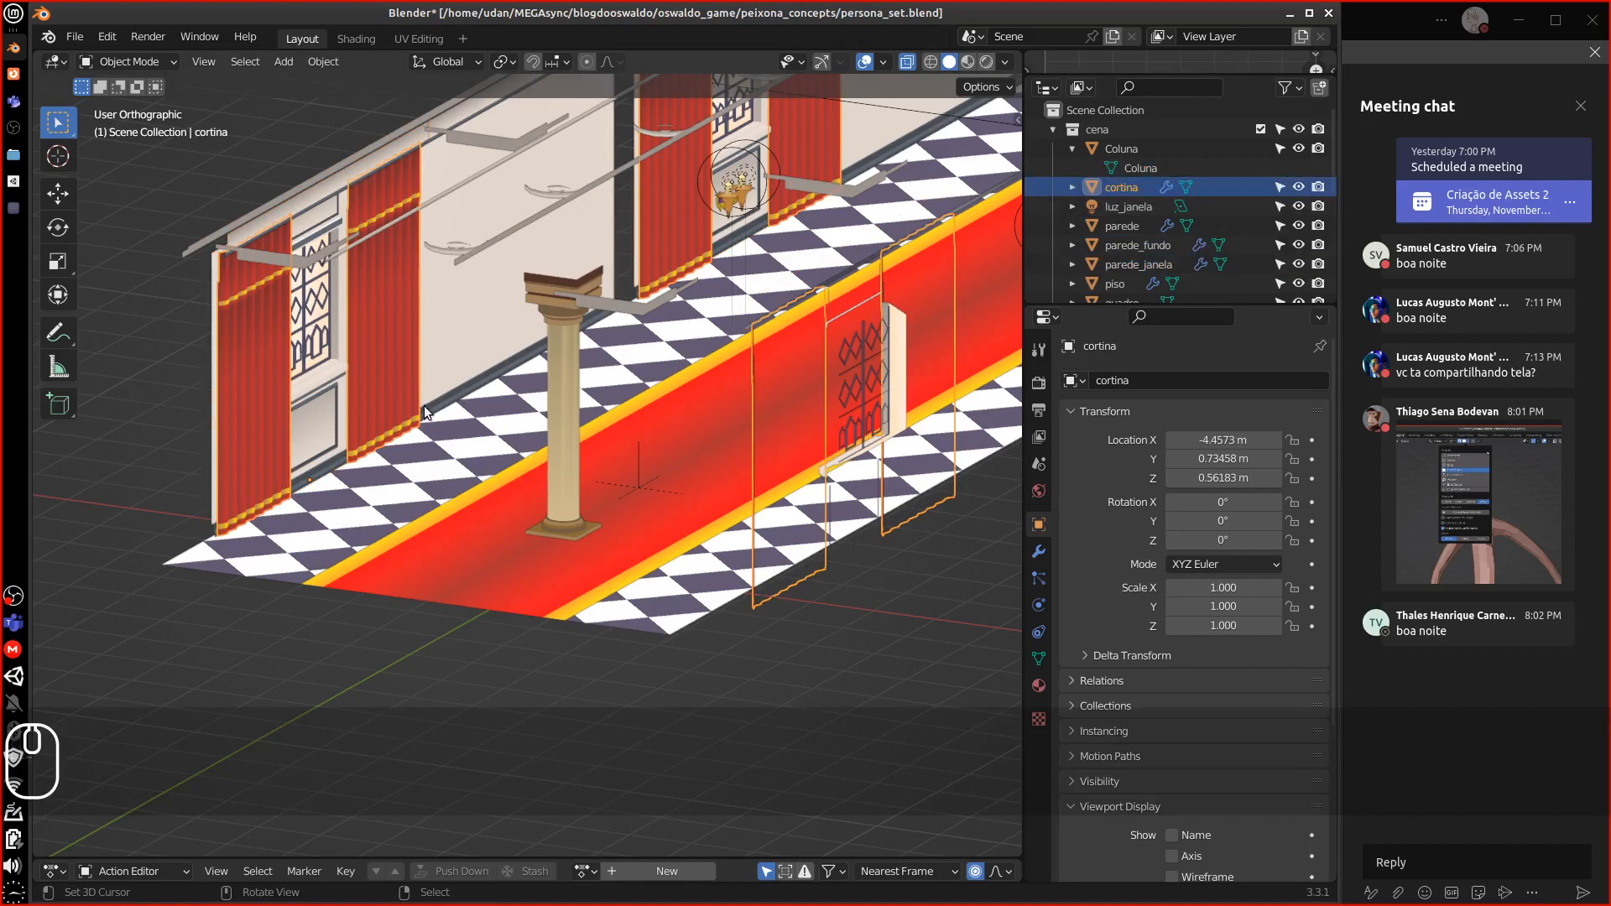
Delete cortina's Mirror, Array.001 and Array modifiers, keeping a single curtain panel
left_click(1038, 551)
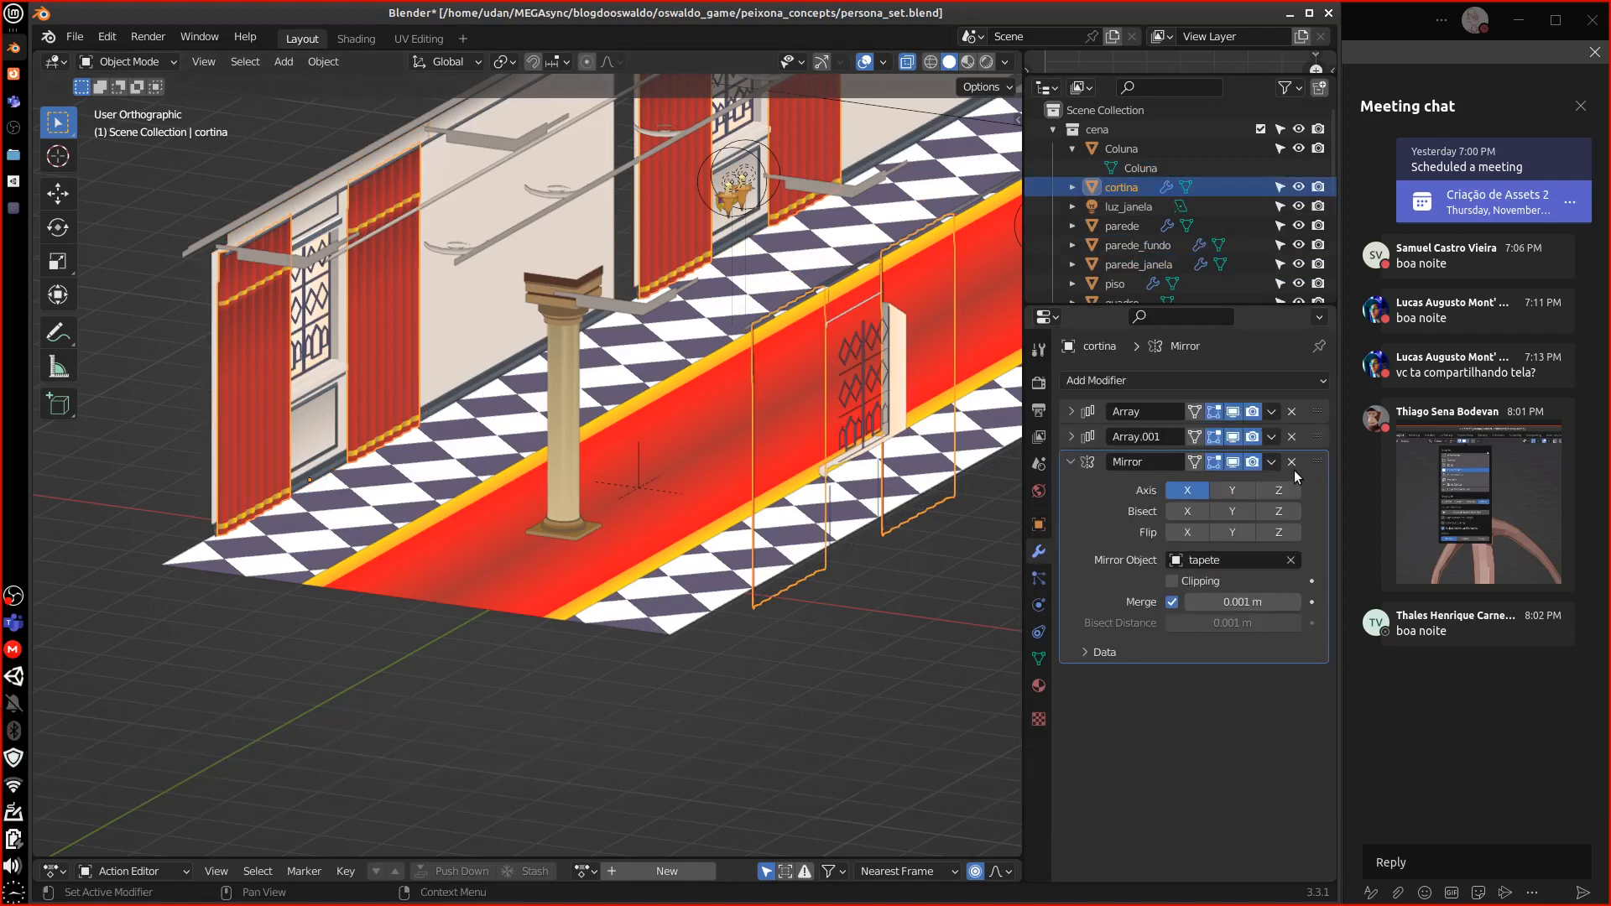
left_click(1291, 462)
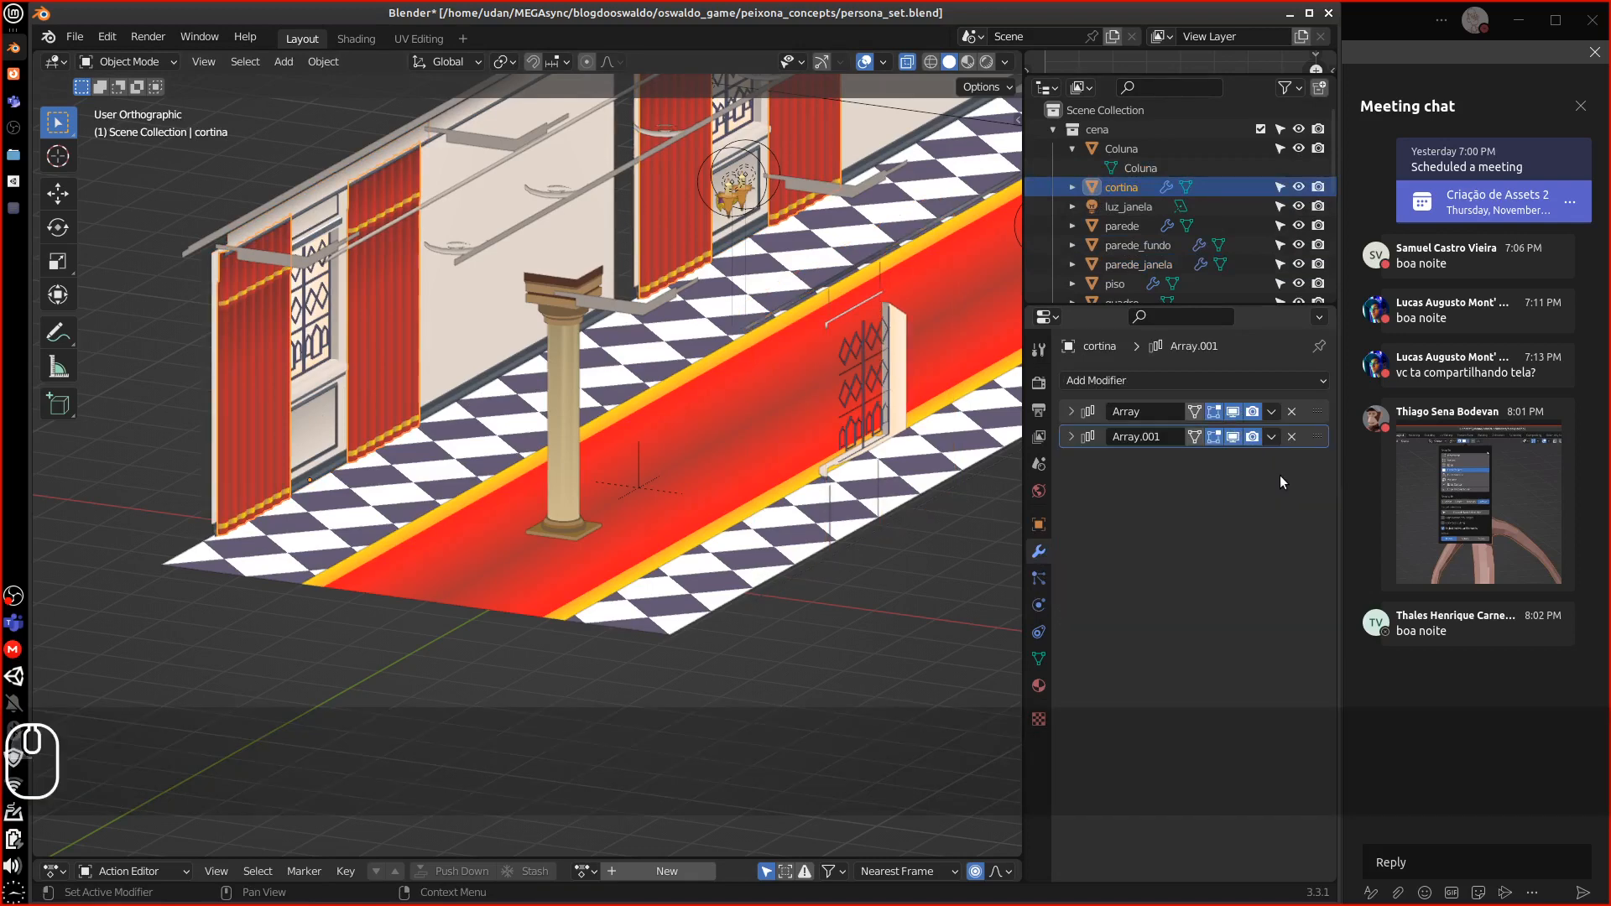
middle_click_drag(682, 494, 798, 498)
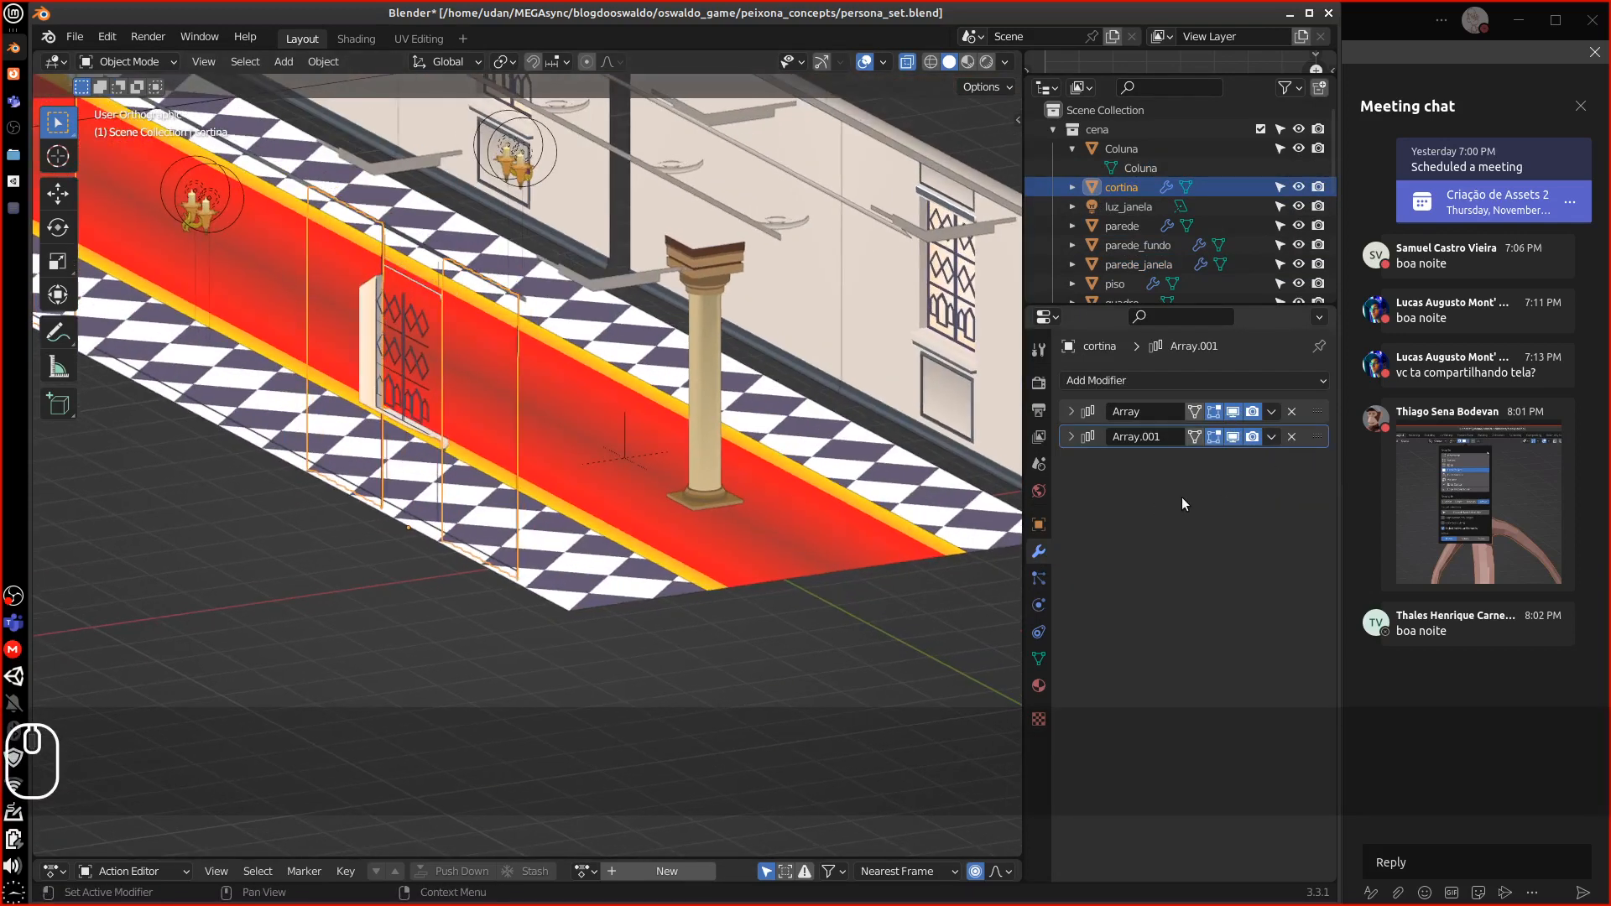
key("ctrl+z")
left_click(1290, 462)
left_click(1291, 437)
left_click(1292, 411)
middle_click_drag(923, 495, 781, 491)
middle_click_drag(245, 307, 547, 339)
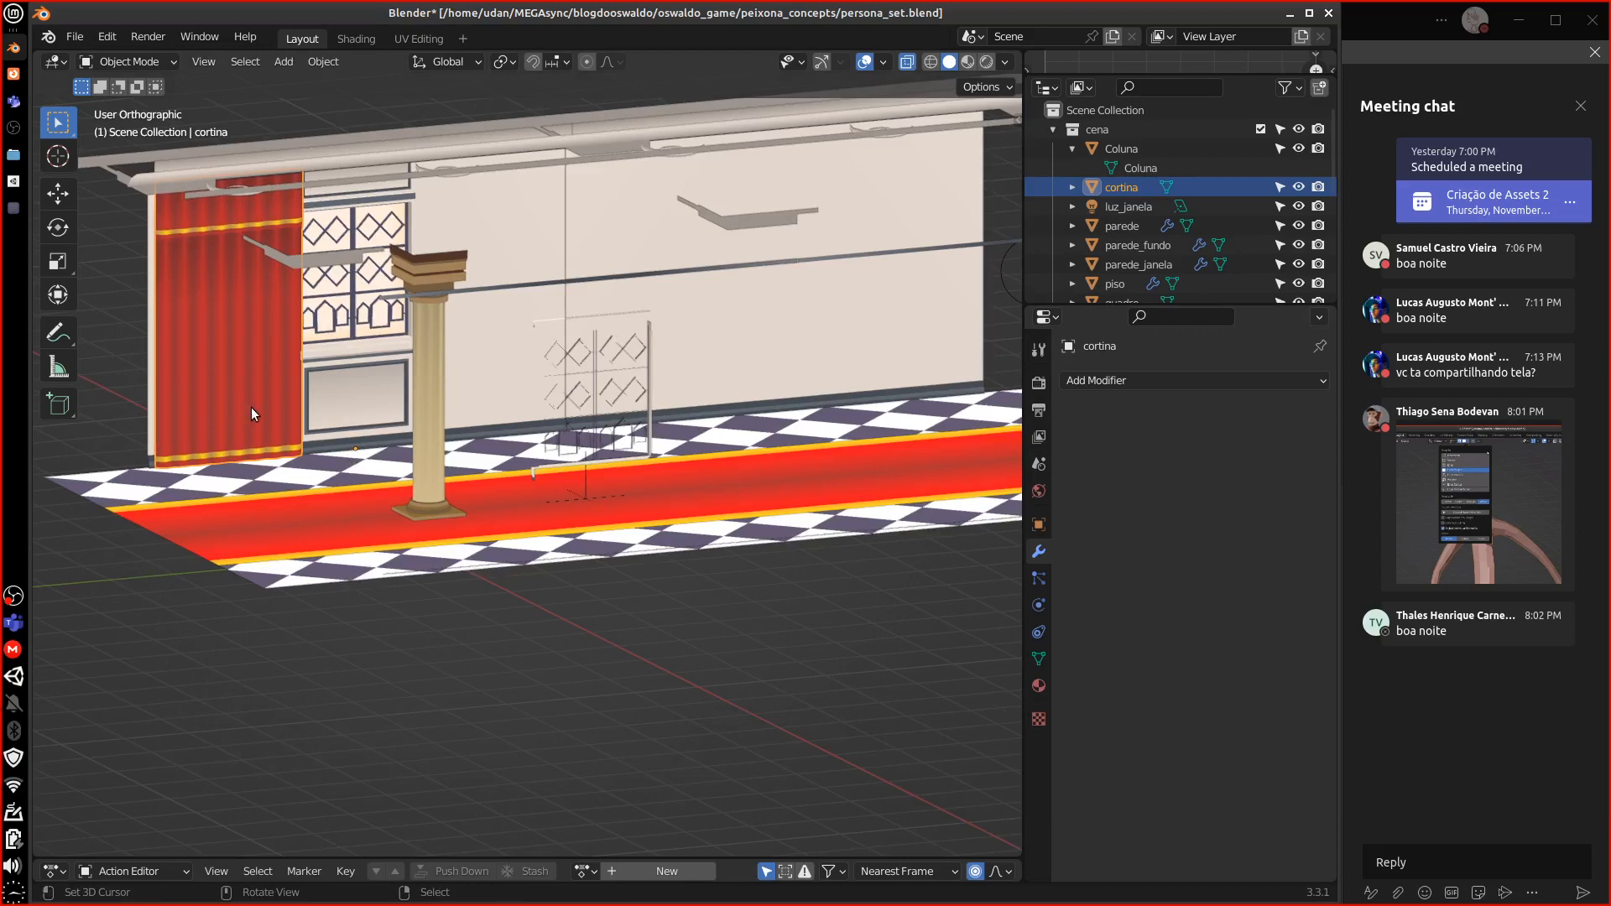
Isolate the curtain in local view, show it as wireframe, and frame it from the right side
key("KP_7")
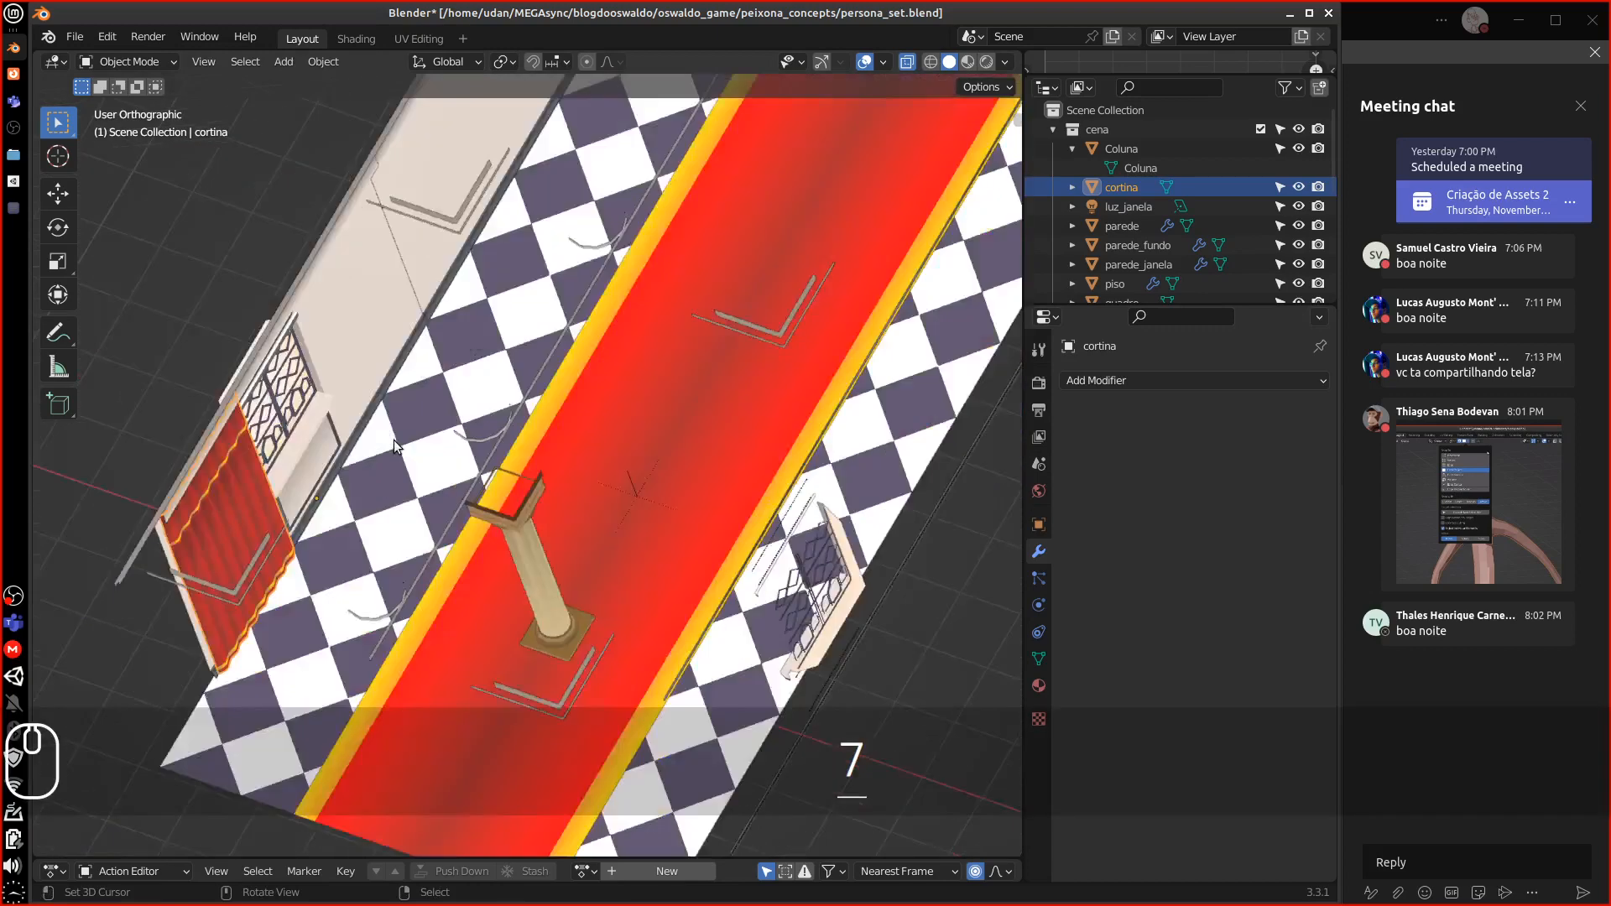
key("KP_Divide")
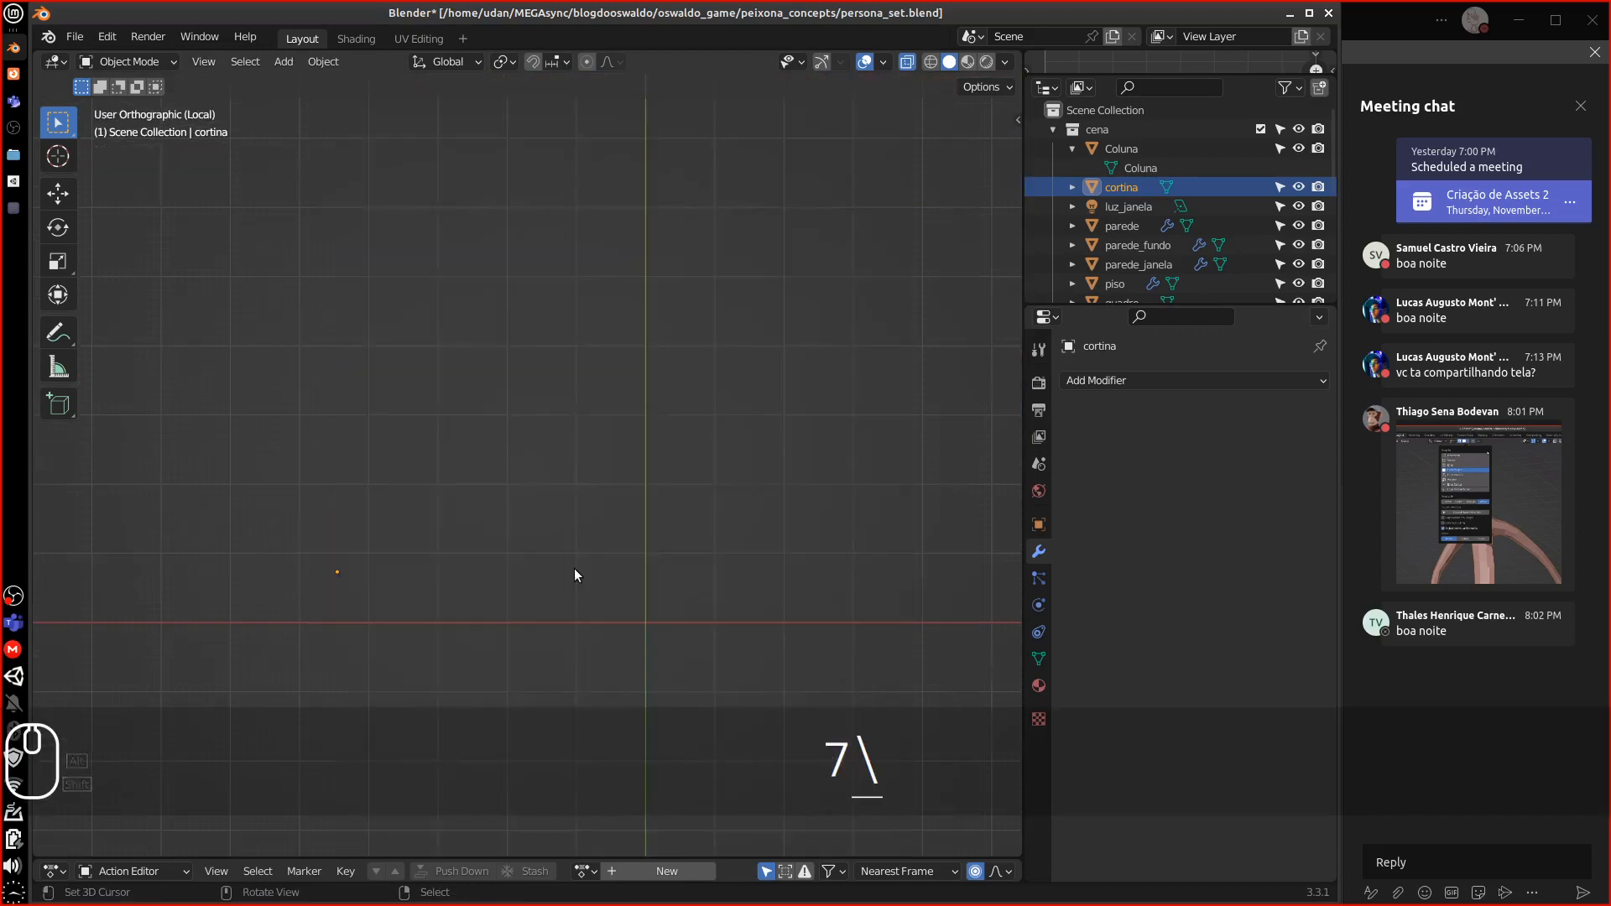
key("shift+z")
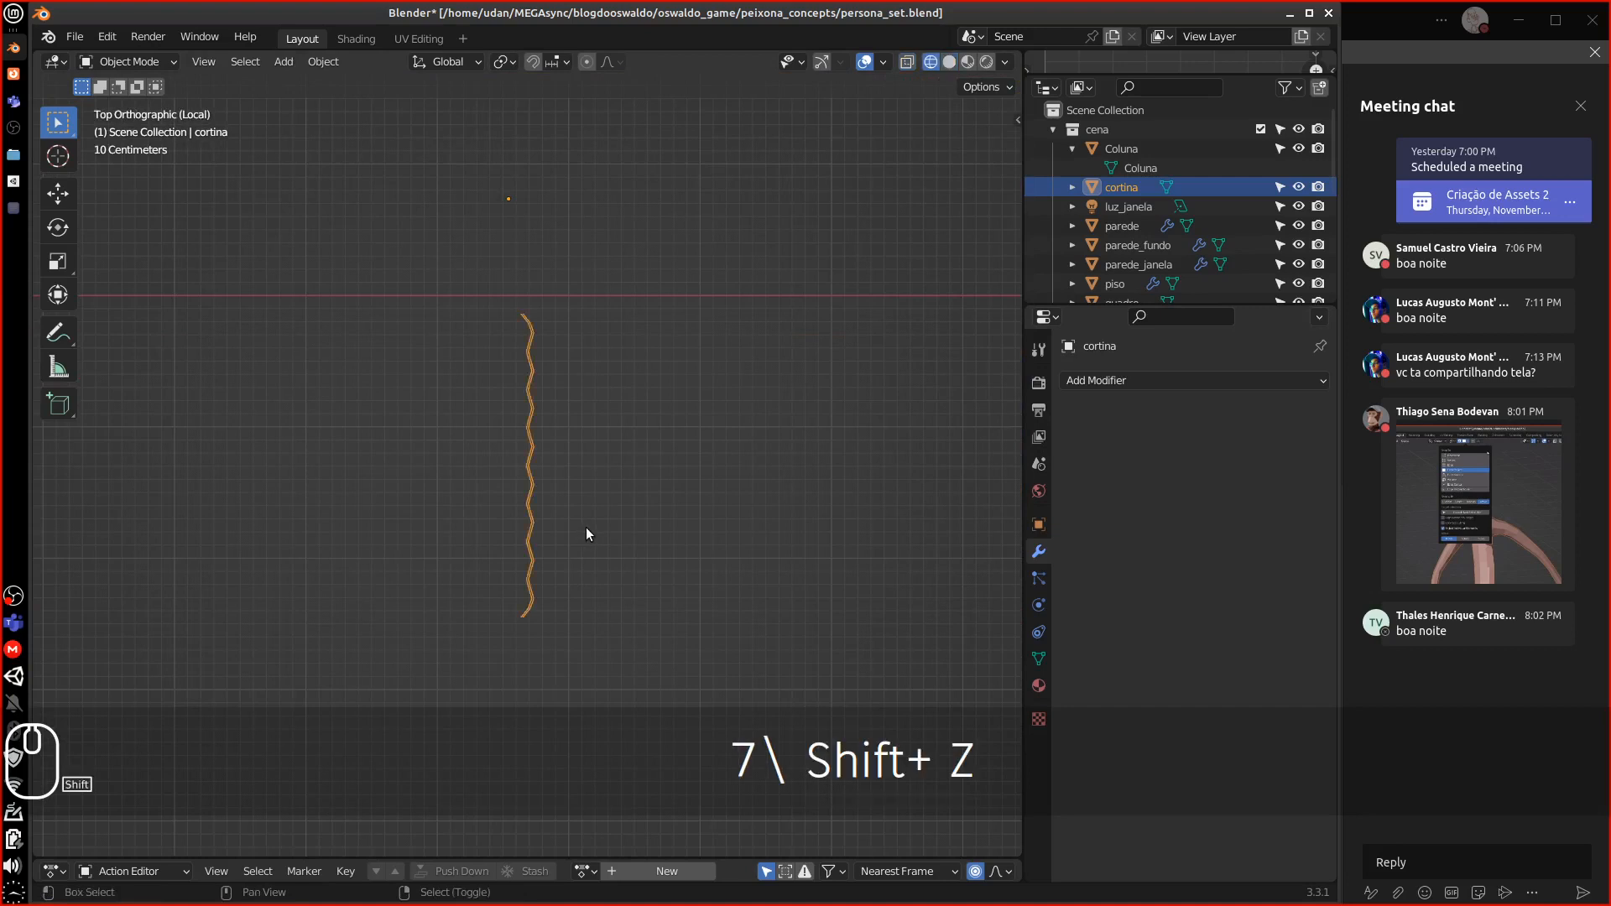
left_click_drag(651, 518, 554, 415, "alt")
key("KP_1")
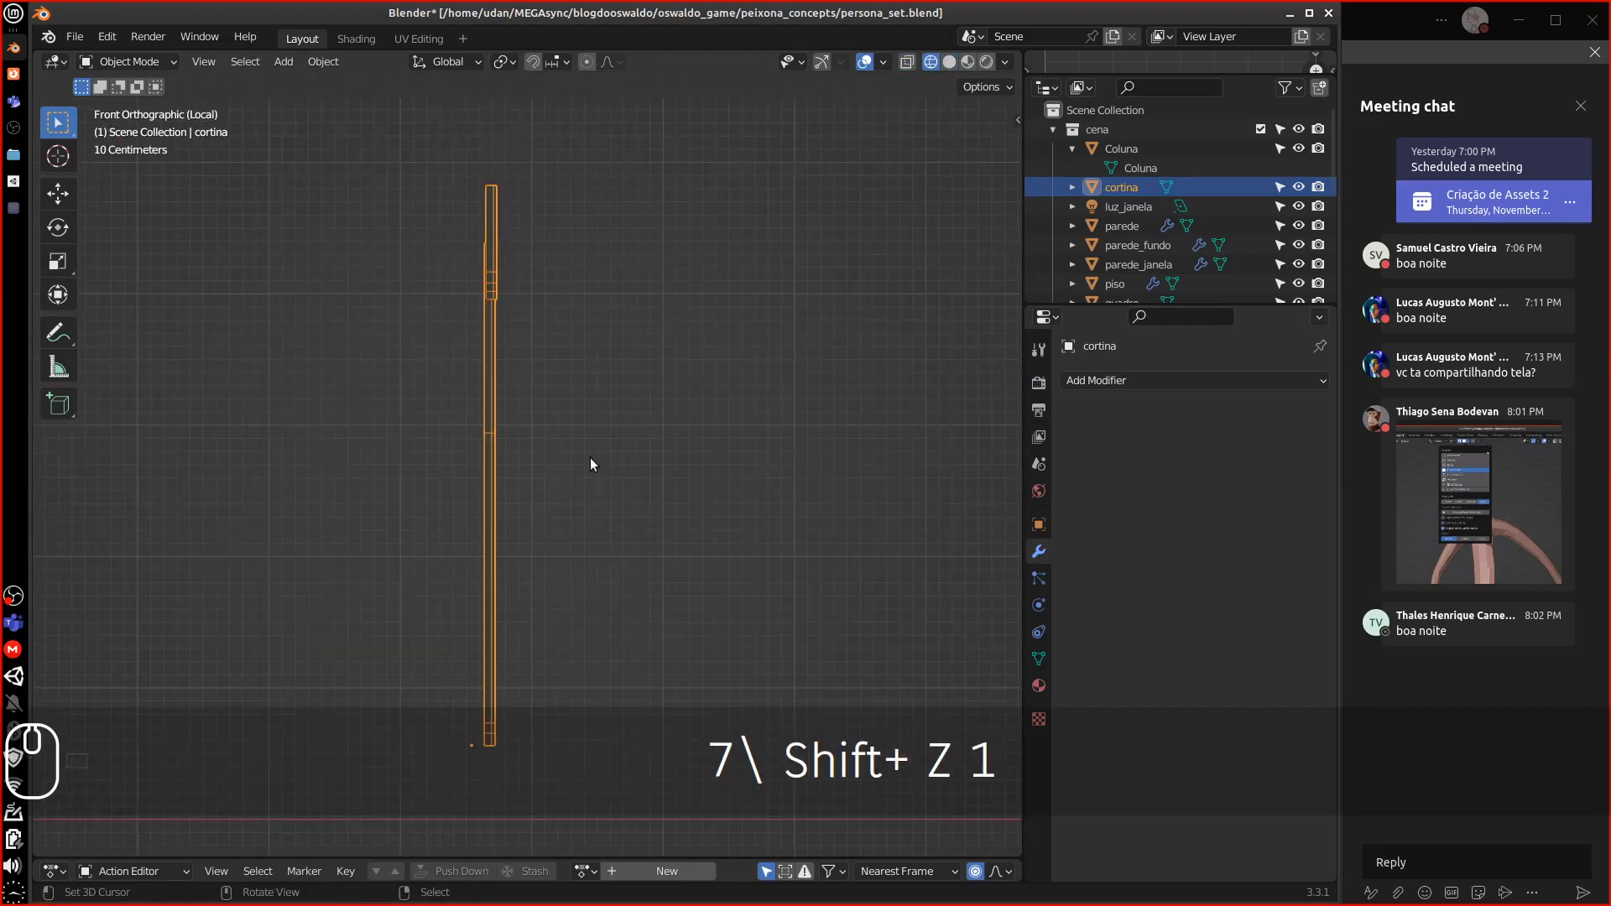
key("KP_3")
left_click_drag(581, 507, 474, 263, "alt+shift")
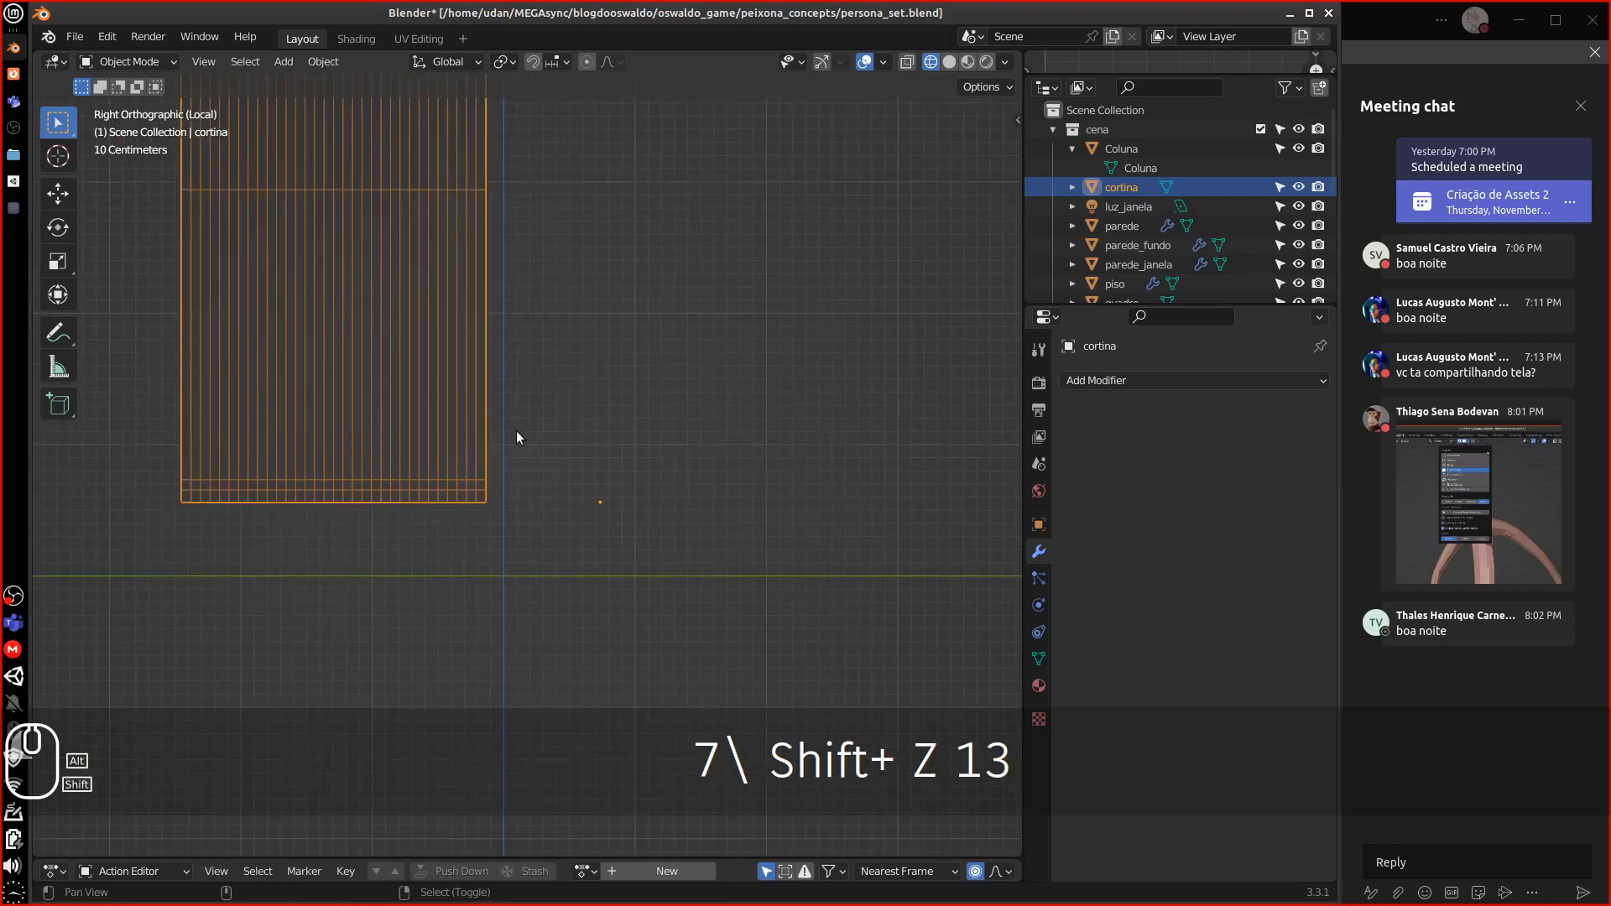
left_click_drag(528, 502, 543, 445, "alt+shift")
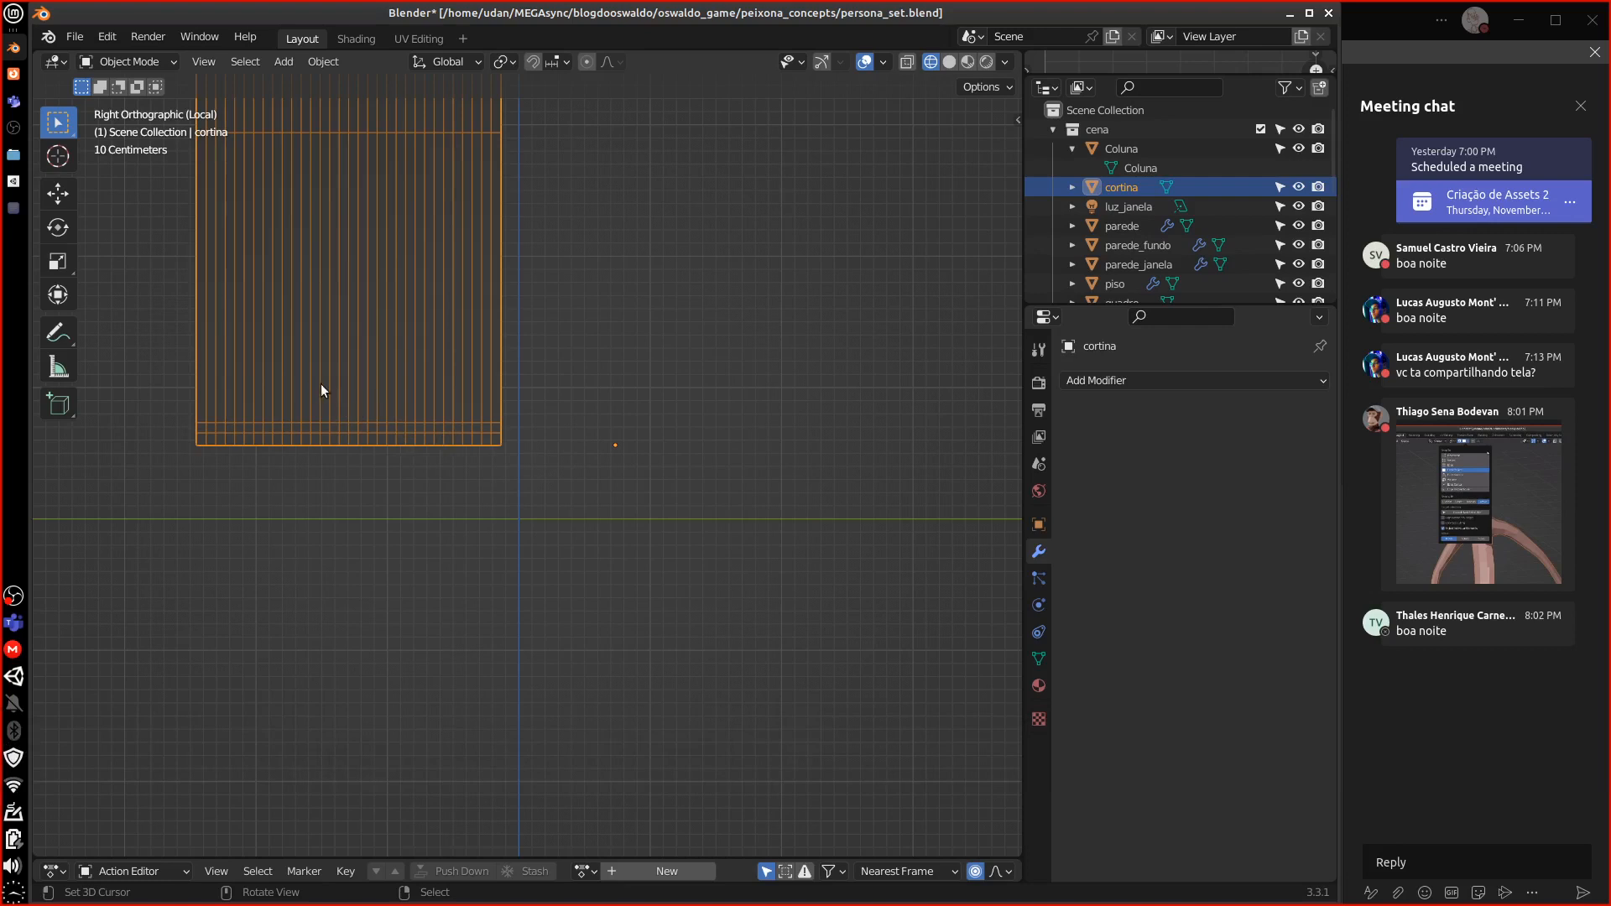
Move the curtain to the origin corner and turn on snapping
key("g")
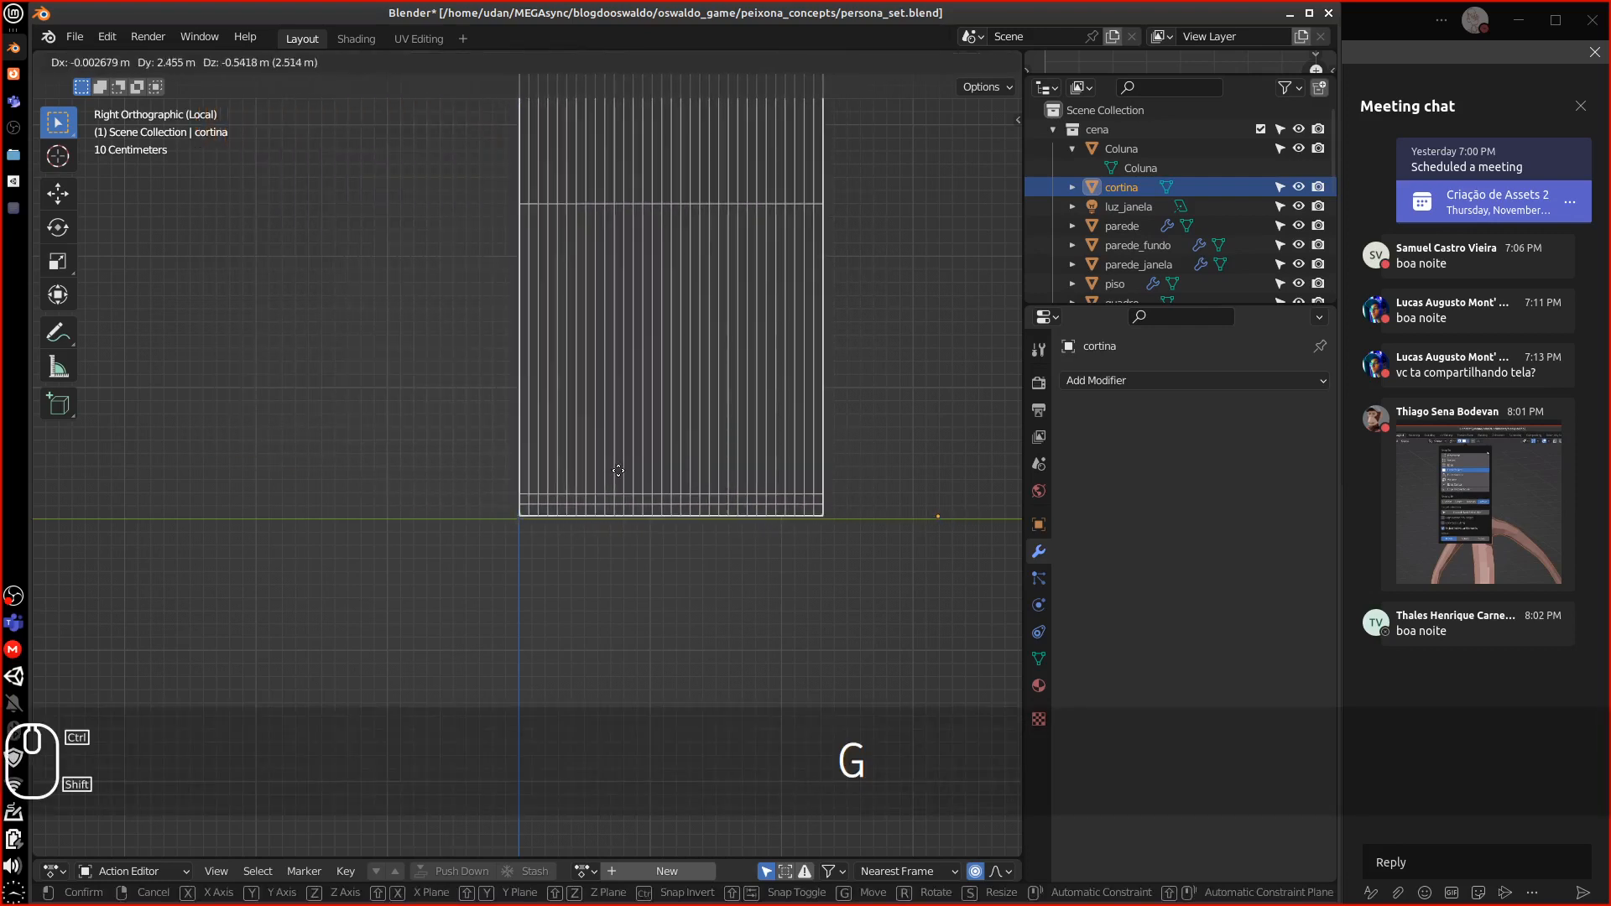
left_click(613, 453)
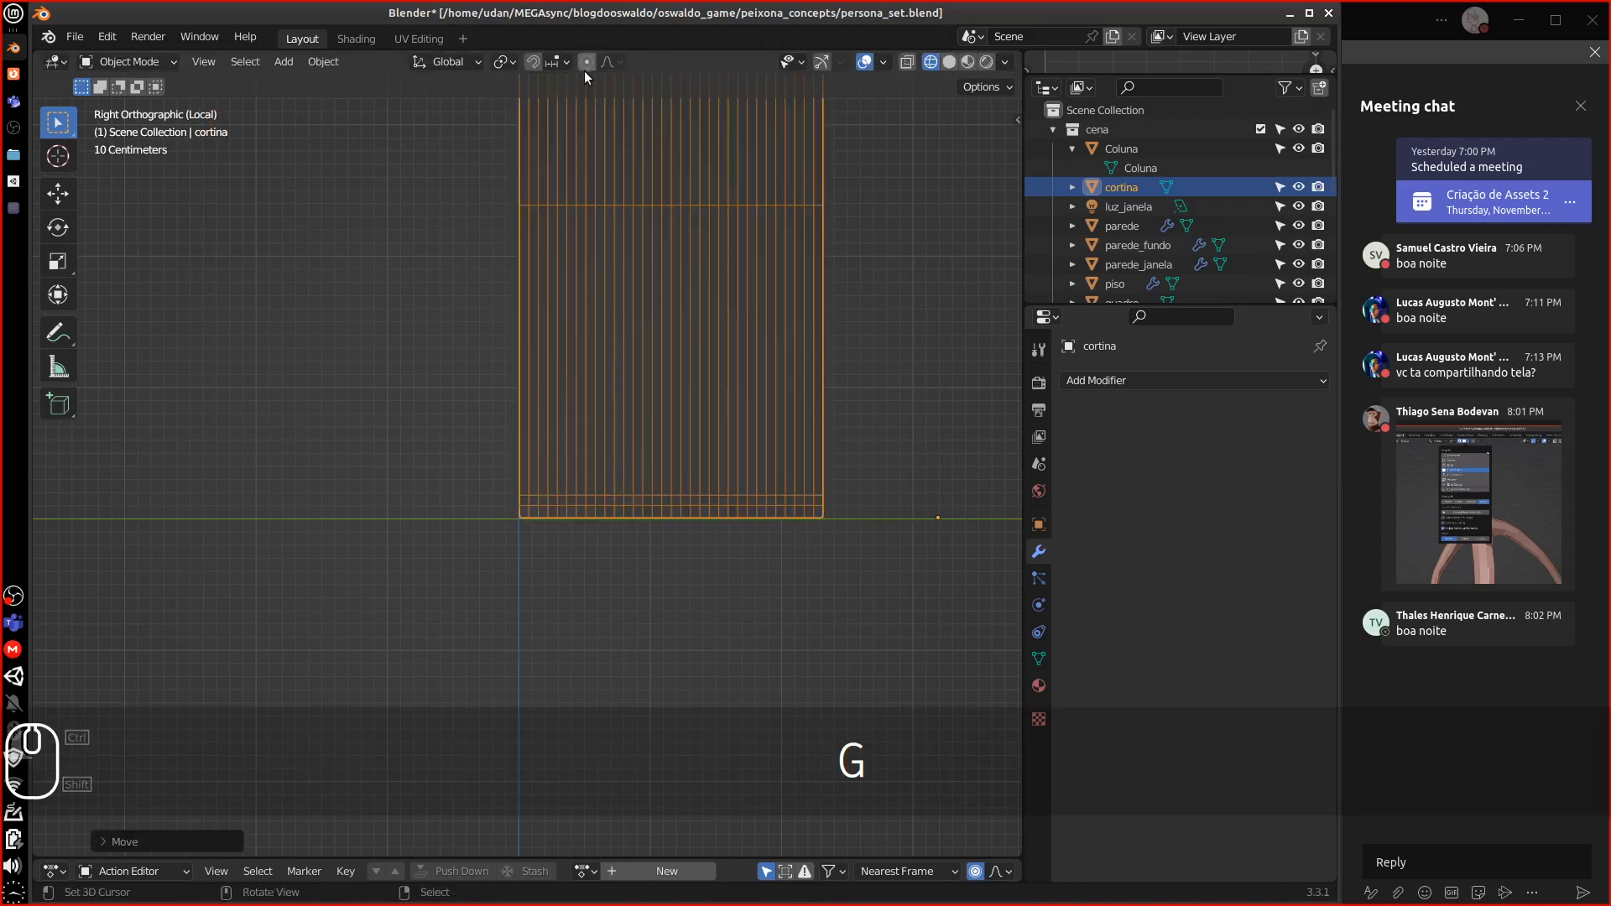
left_click(532, 60)
left_click(552, 63)
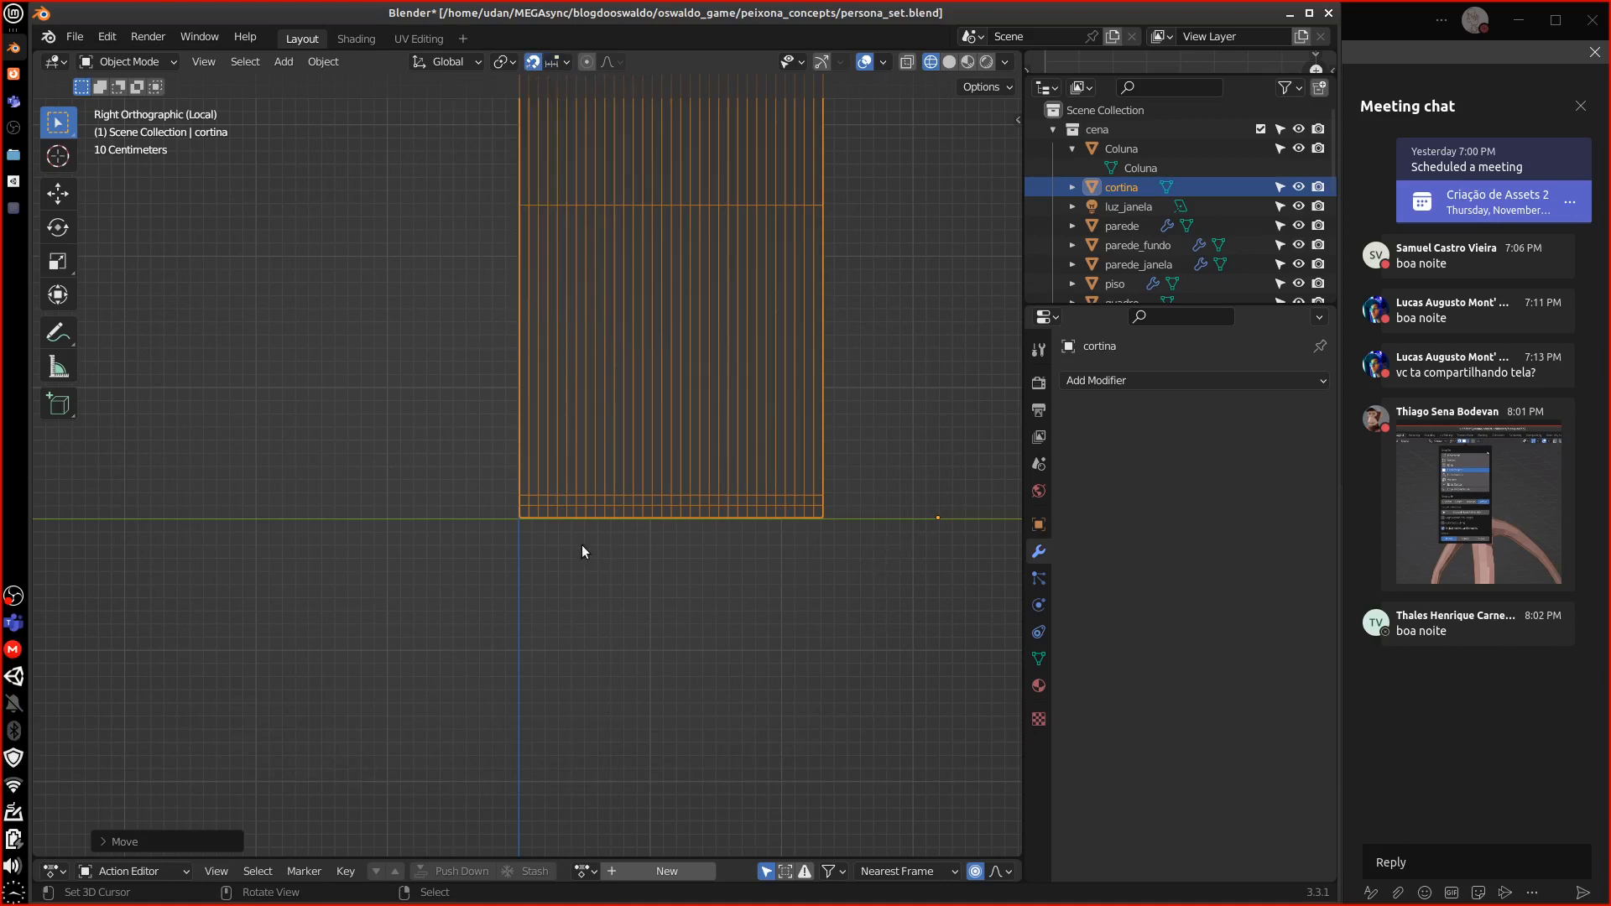
scroll(575, 567, "up", 7)
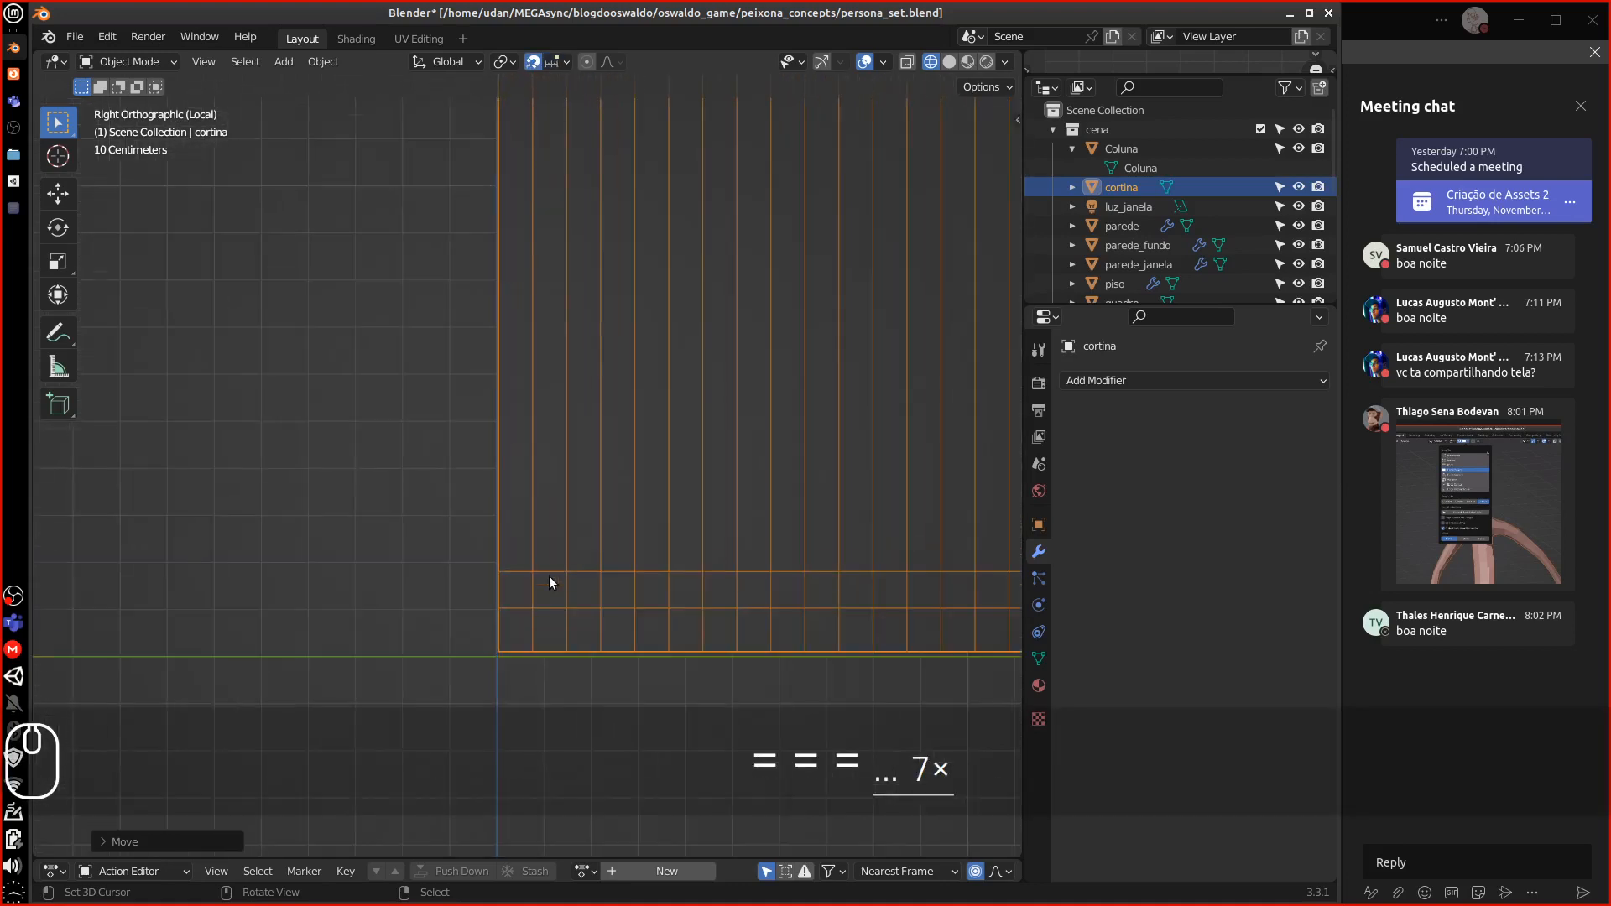
Snap the 3D cursor to the curtain's bottom corner vertex, then switch to solid shading
key("Tab")
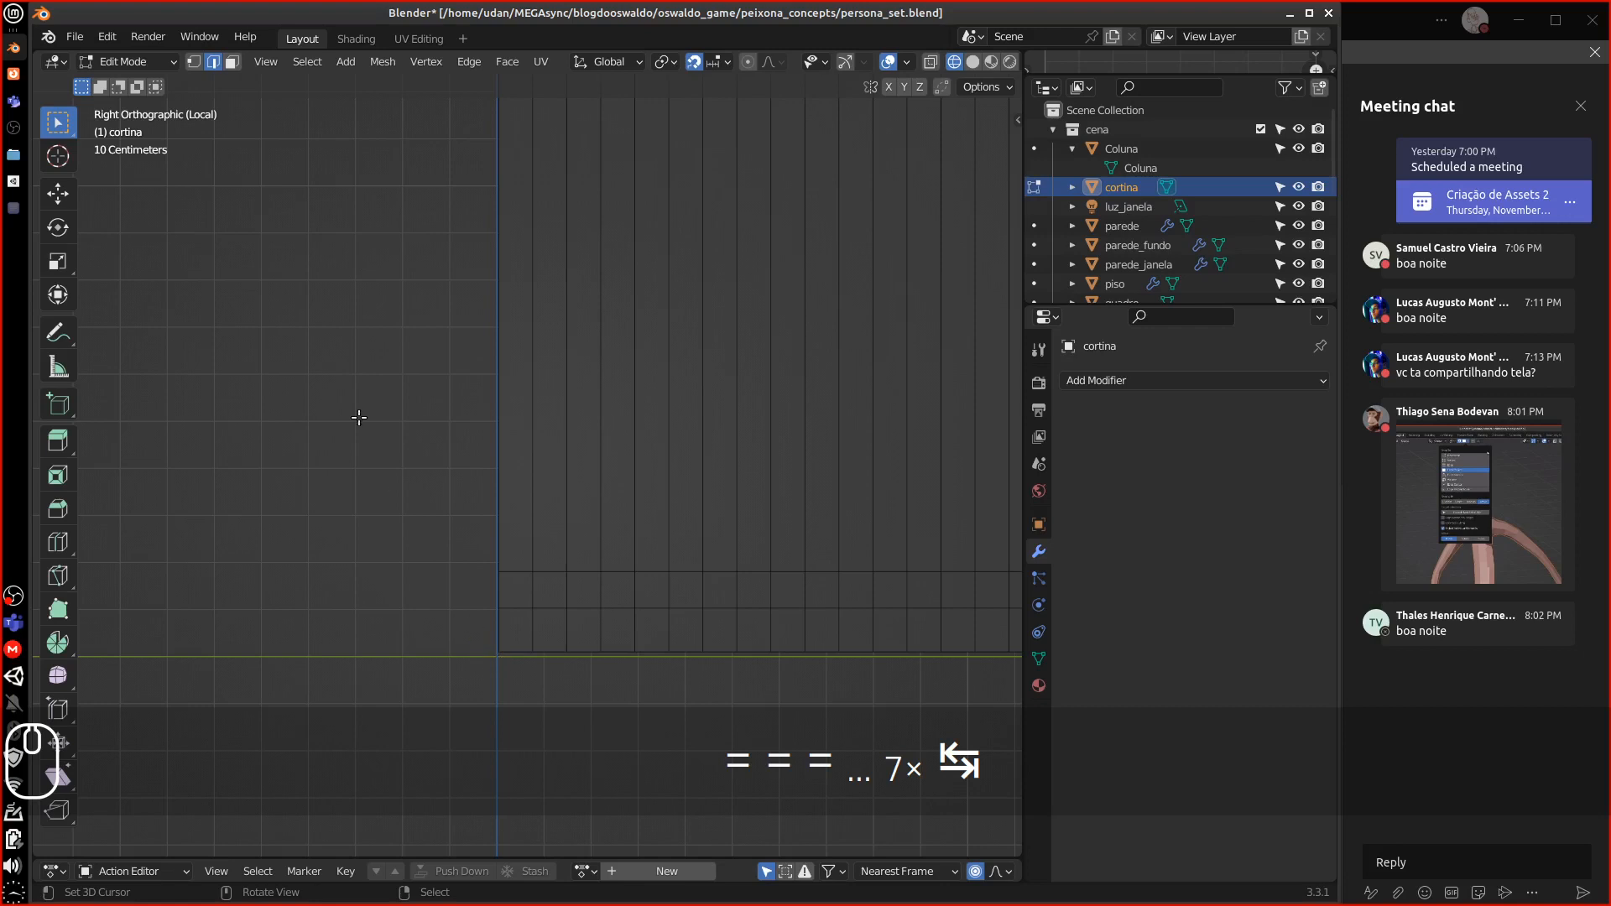
key("1")
left_click(495, 660)
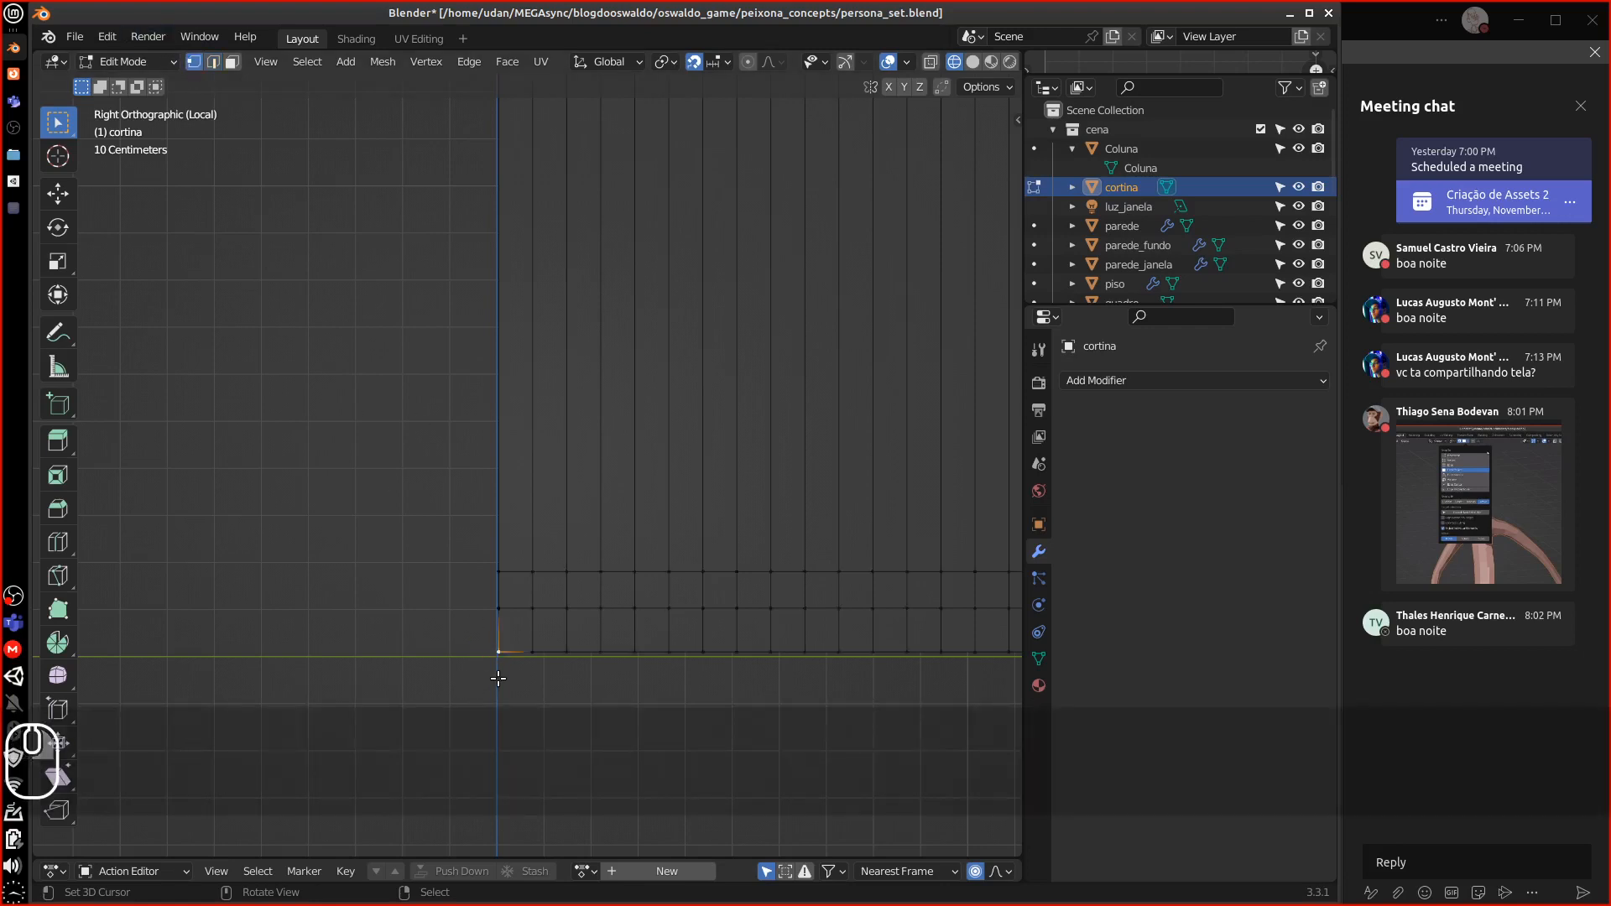
key("shift+s")
left_click(496, 776)
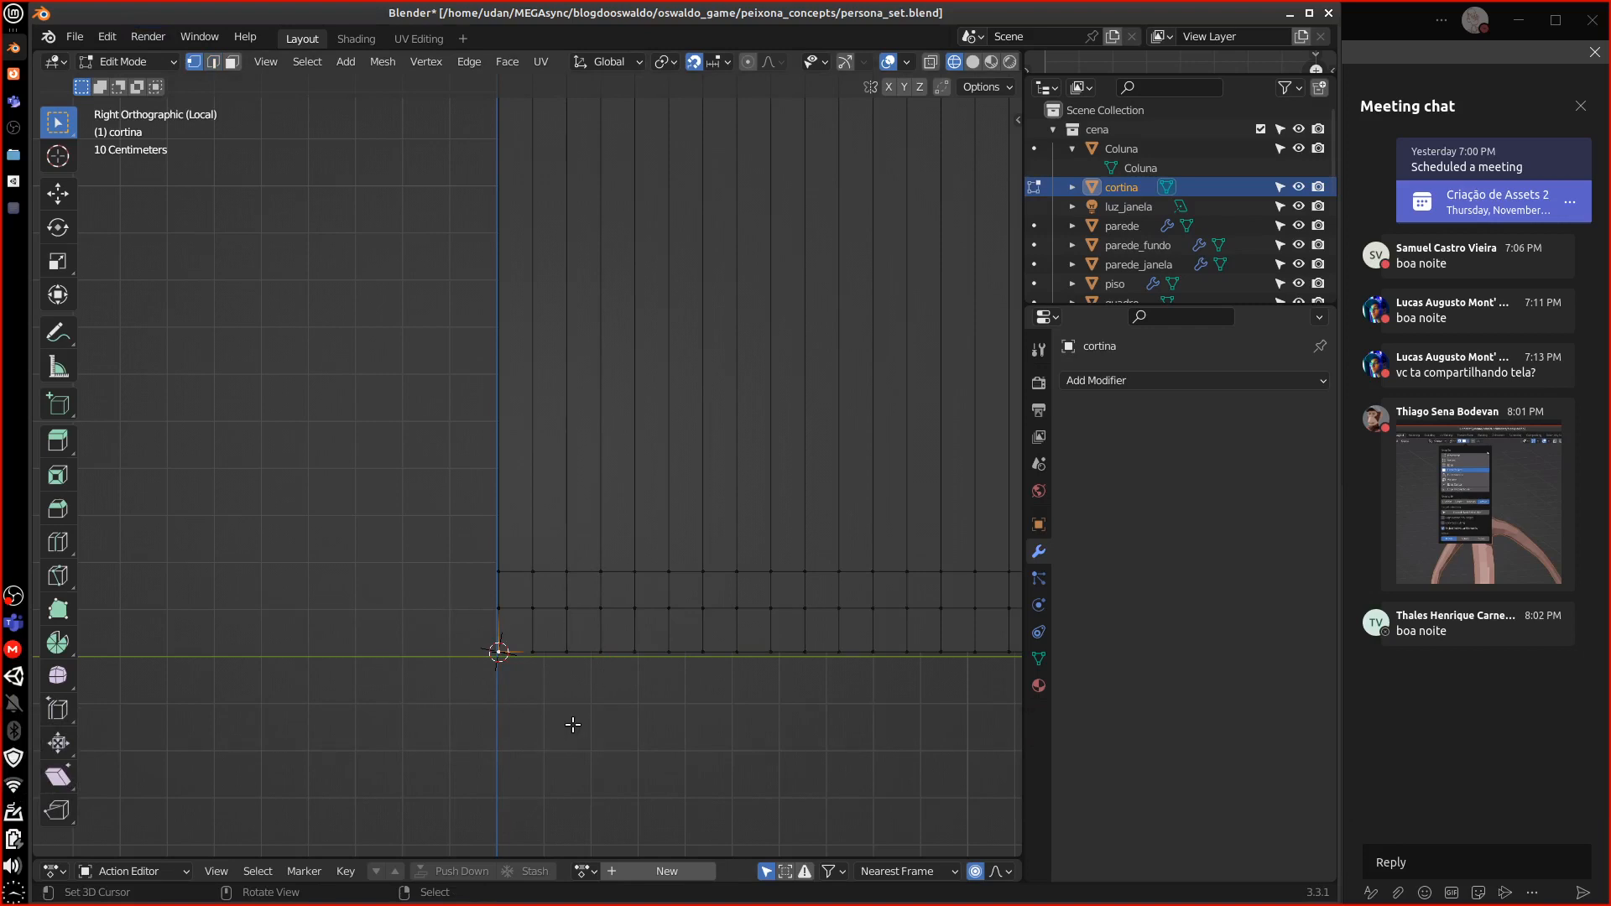
scroll(573, 725, "down", 10)
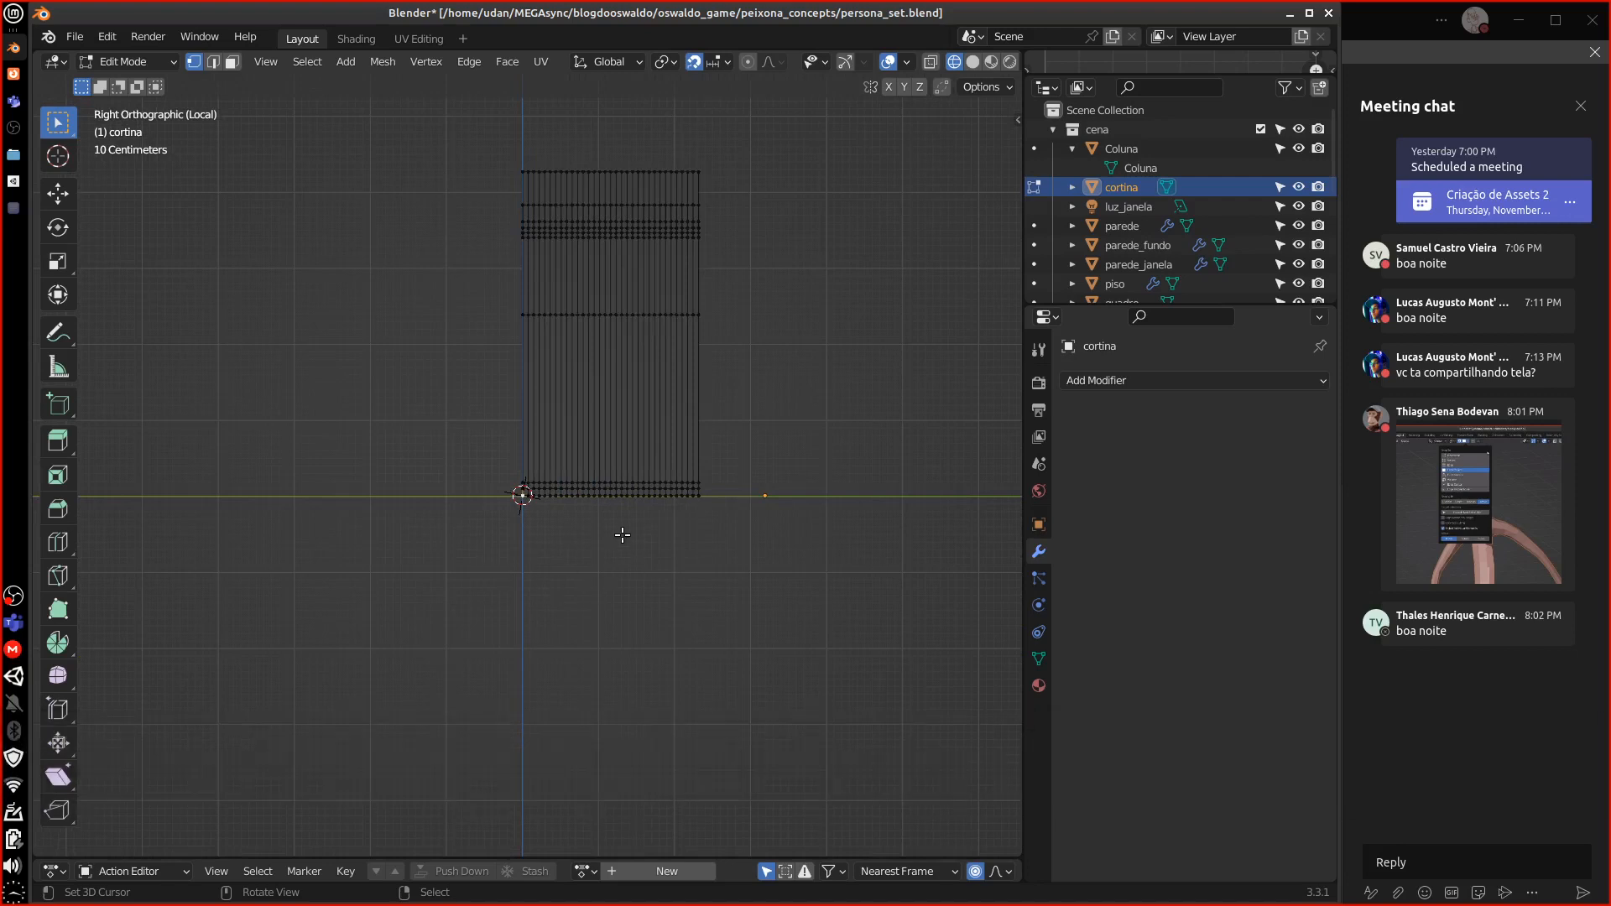
left_click(974, 60)
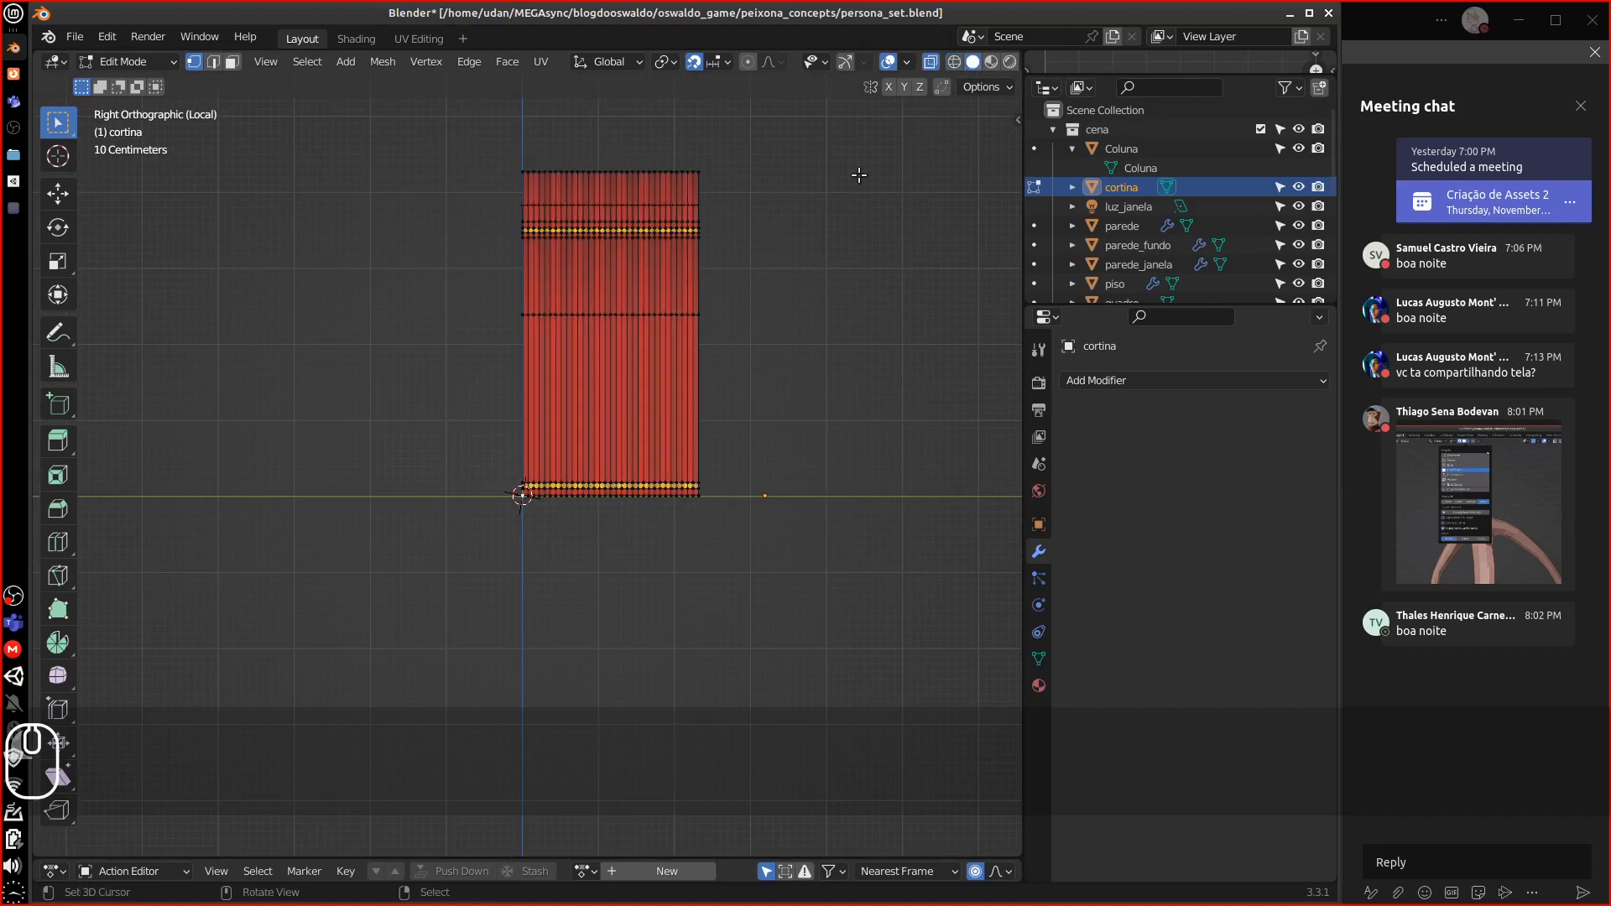
Return the curtain to Object Mode and view the scene from the top
key("Tab")
scroll(773, 501, "down", 3)
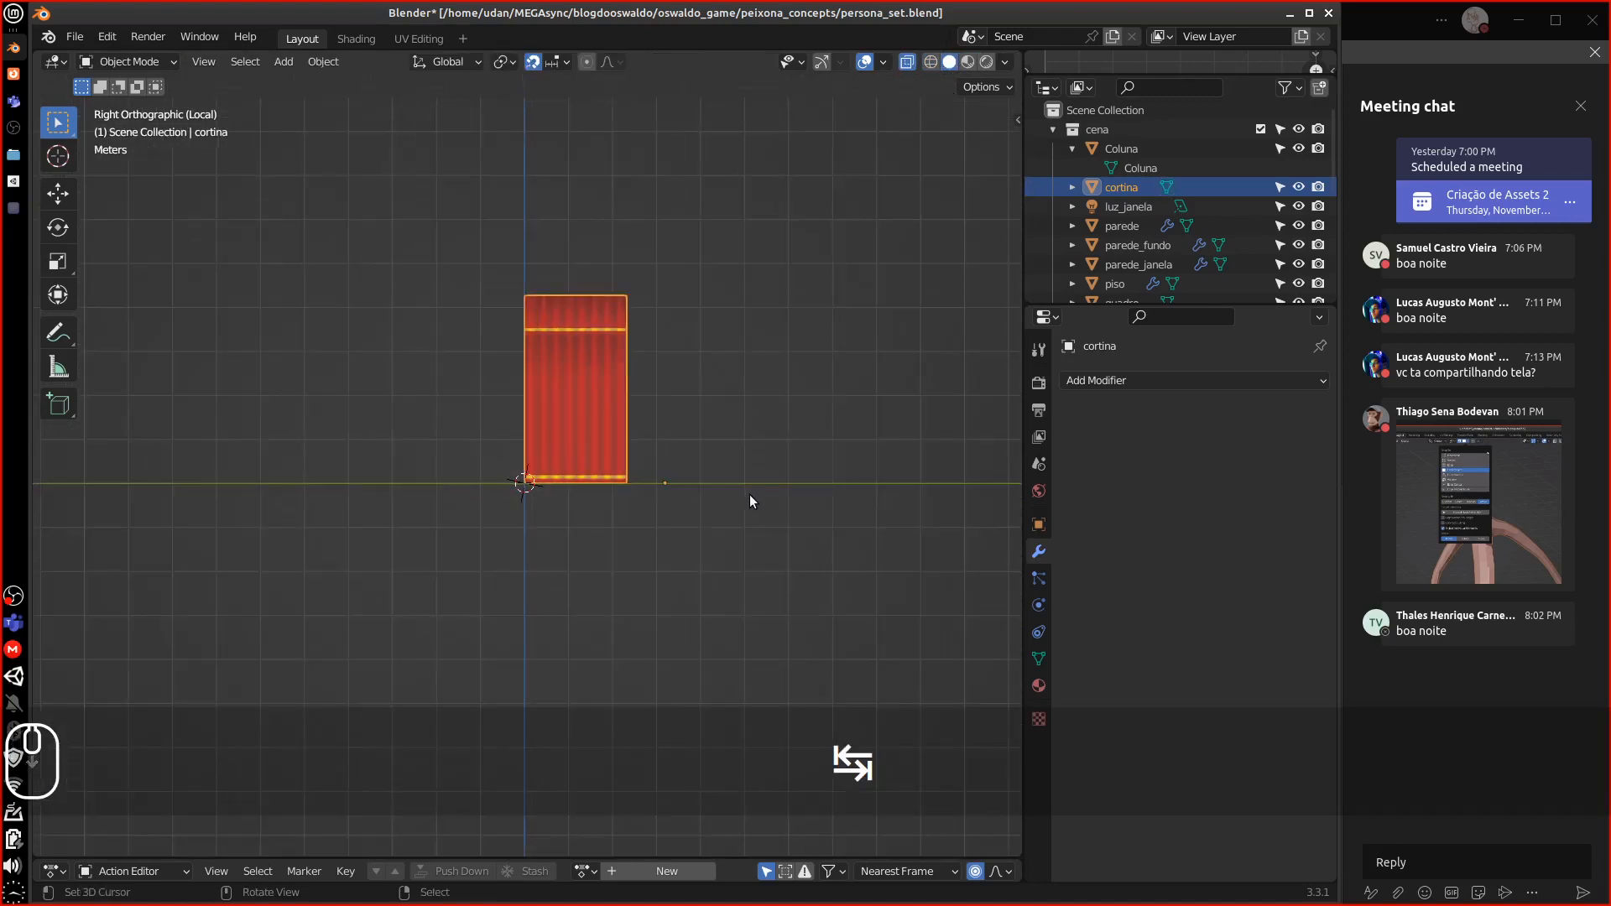
key("KP_7")
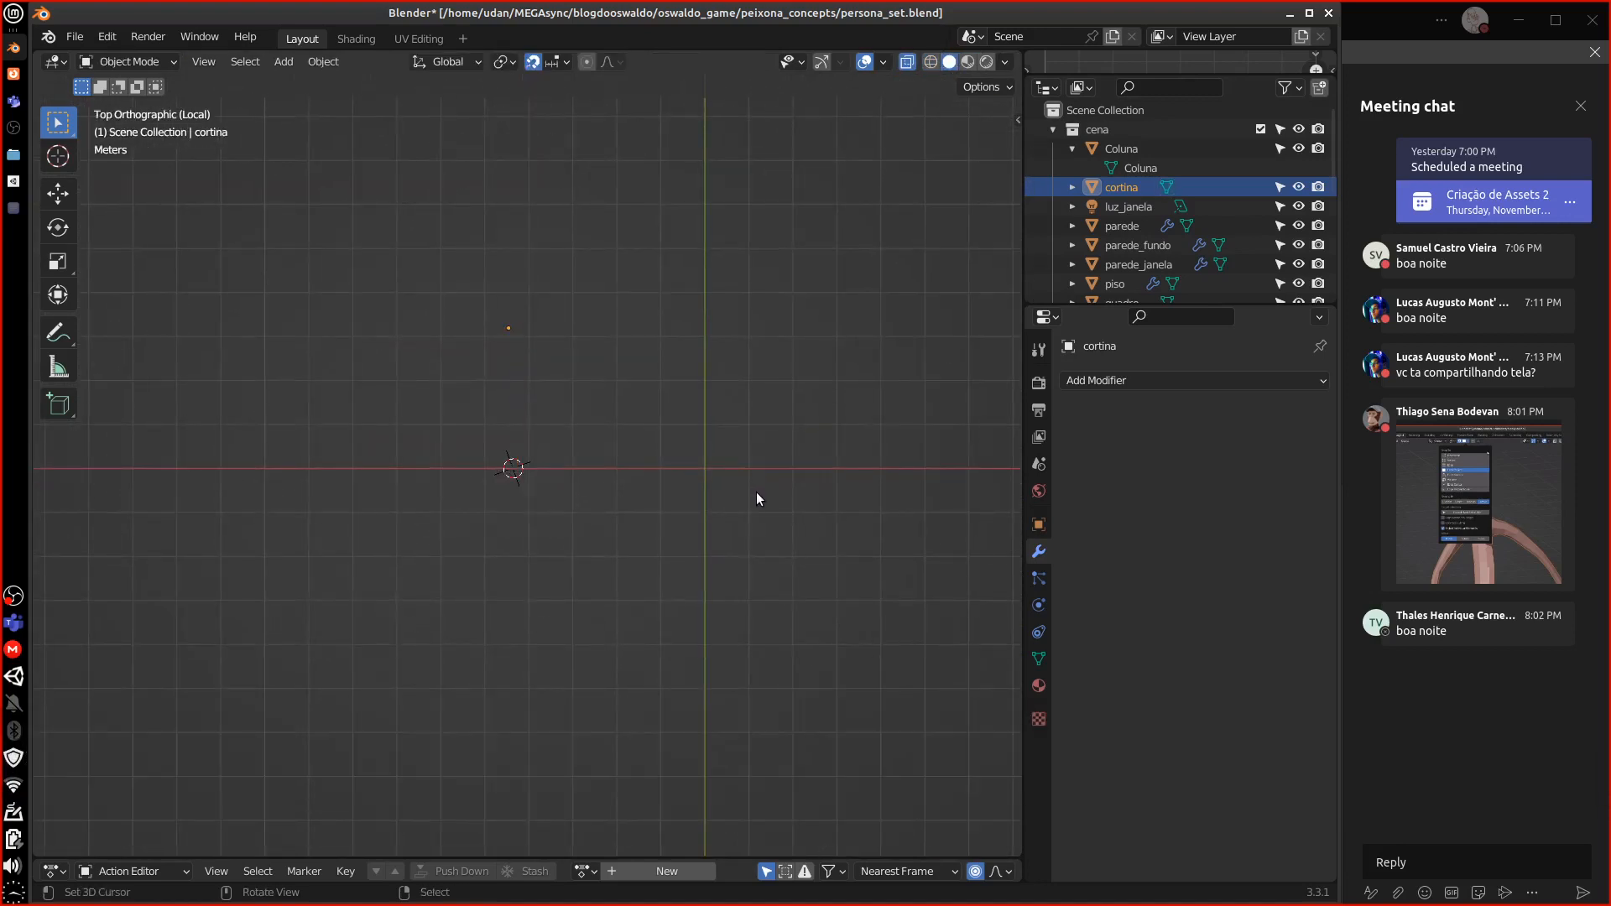
key("z")
key("Escape")
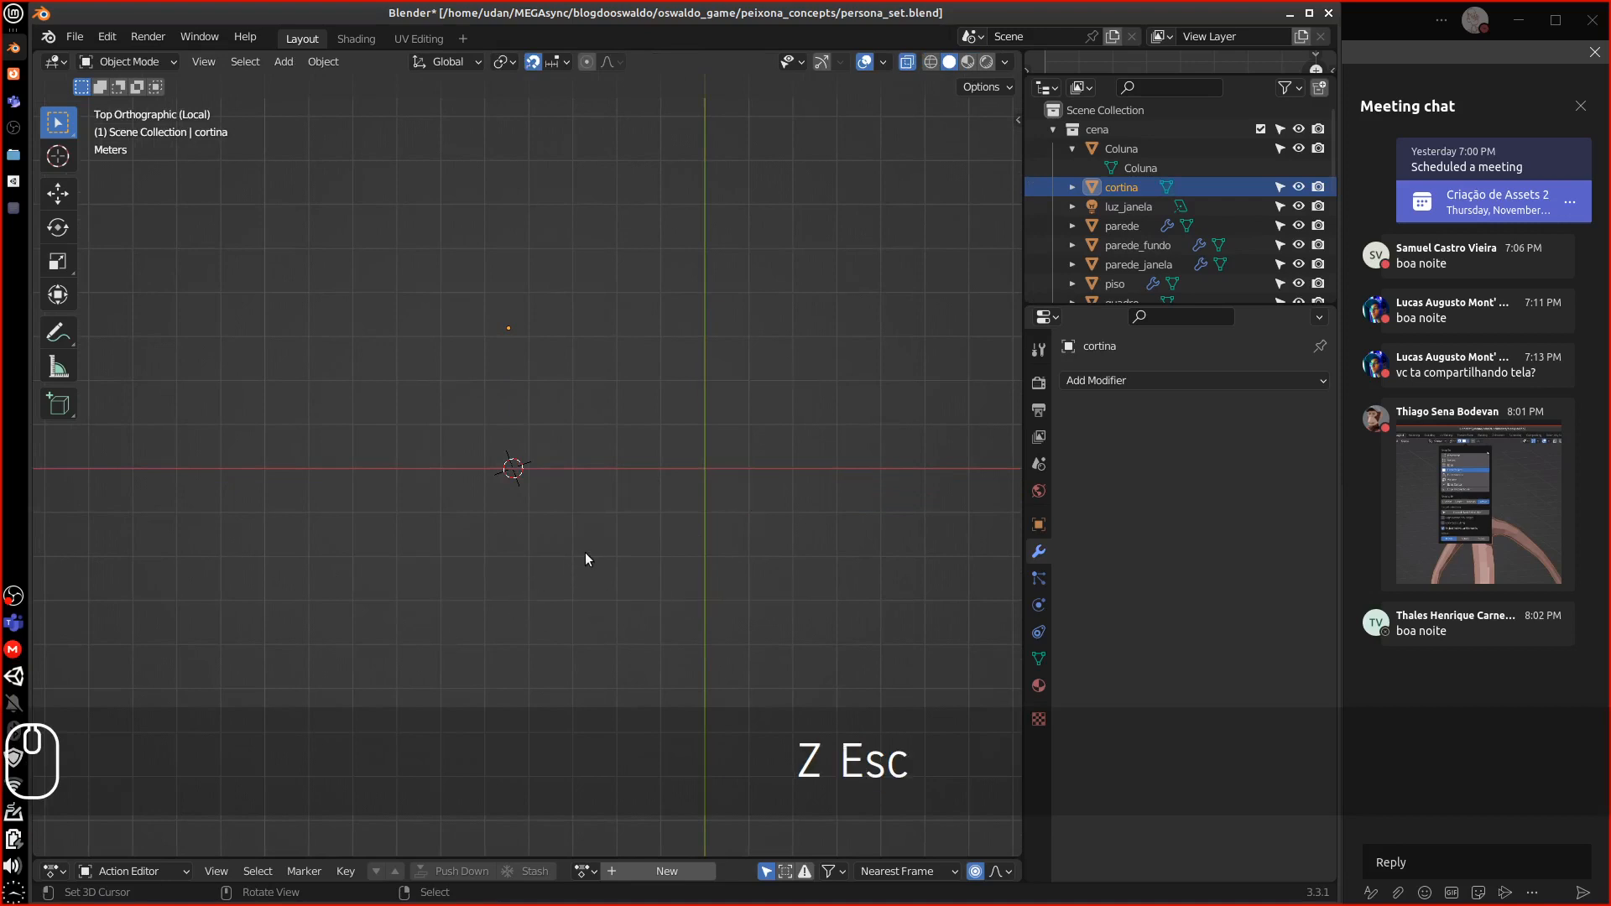
Turn off backface culling in the viewport shading settings and leave local view to show the whole hallway
left_click(1006, 61)
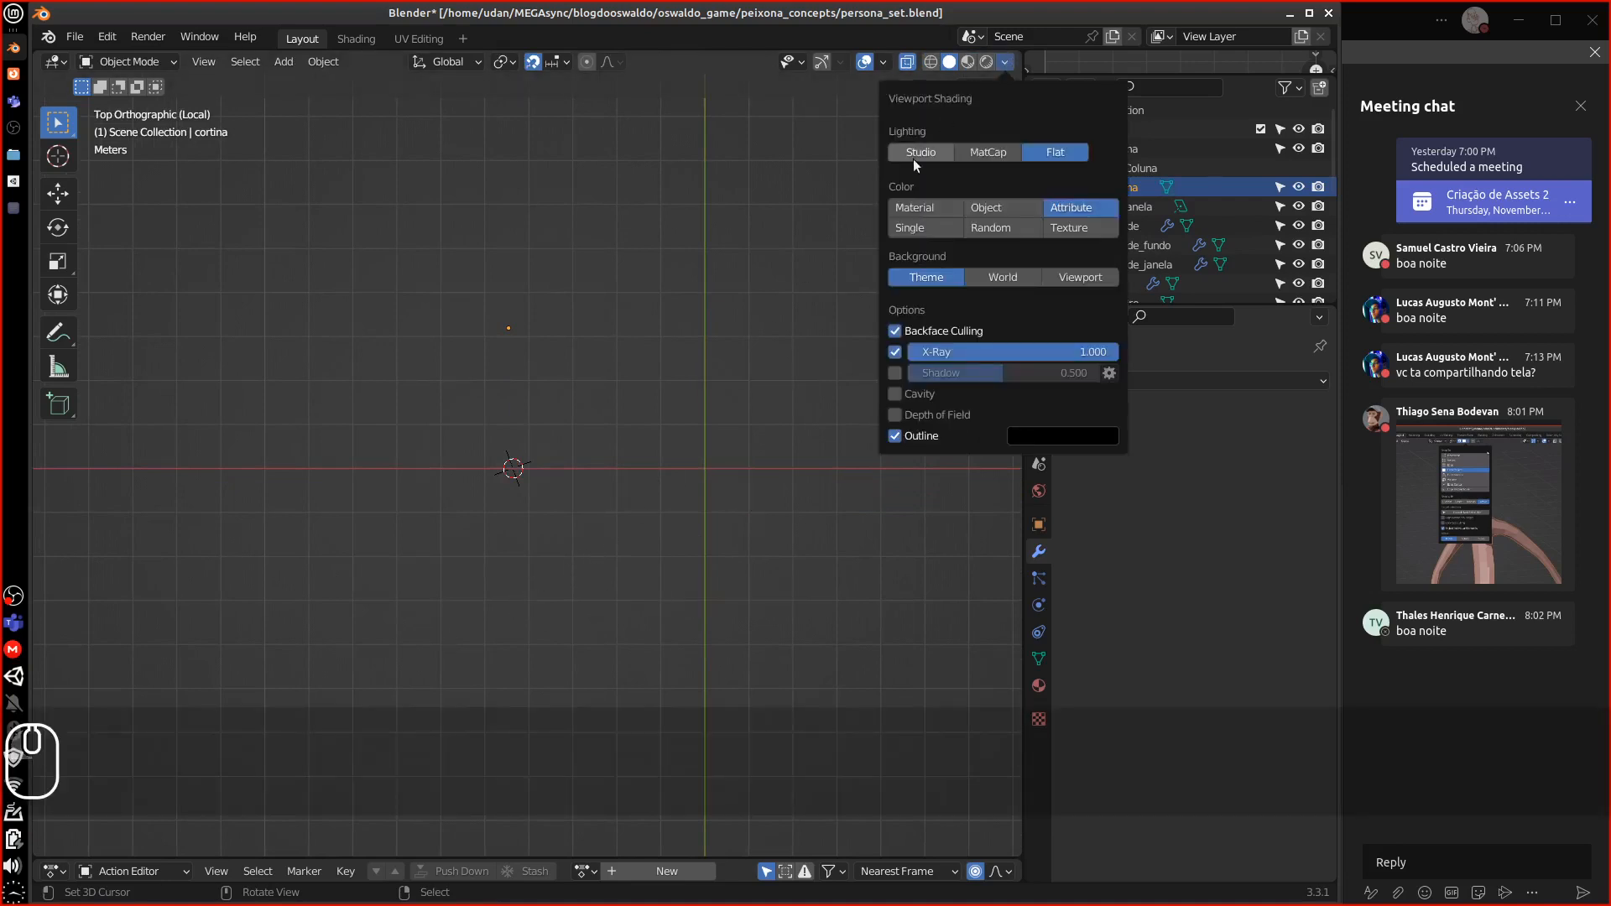
mouse_move(613, 440)
middle_mouse_down()
mouse_move(753, 370)
mouse_move(501, 391)
middle_mouse_up()
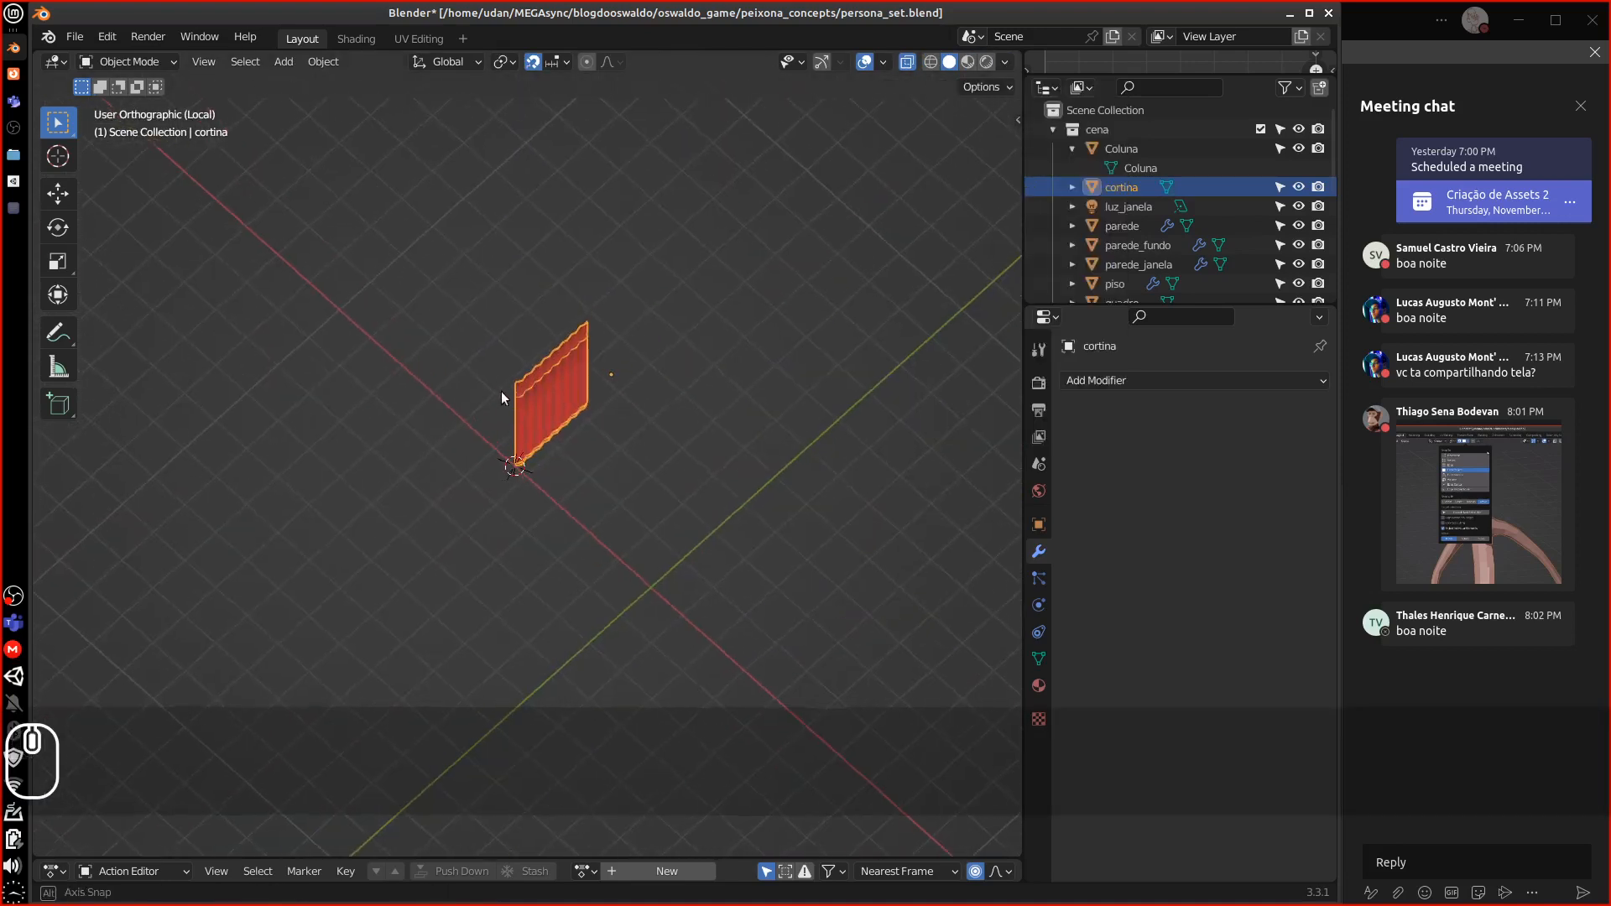
left_click(1007, 63)
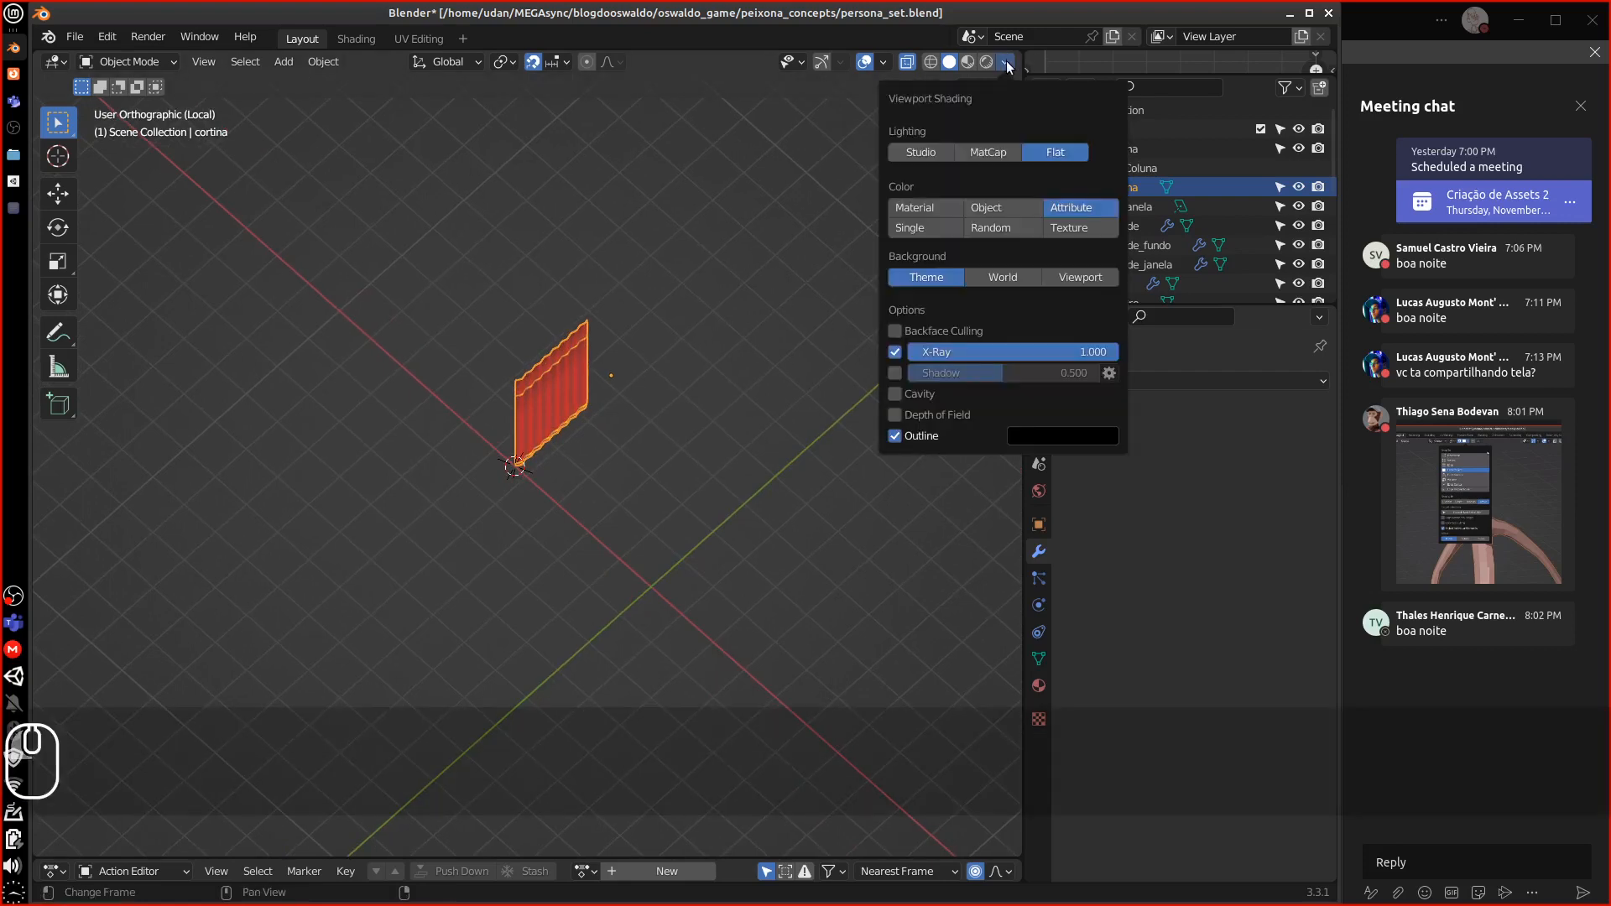
left_click(1010, 61)
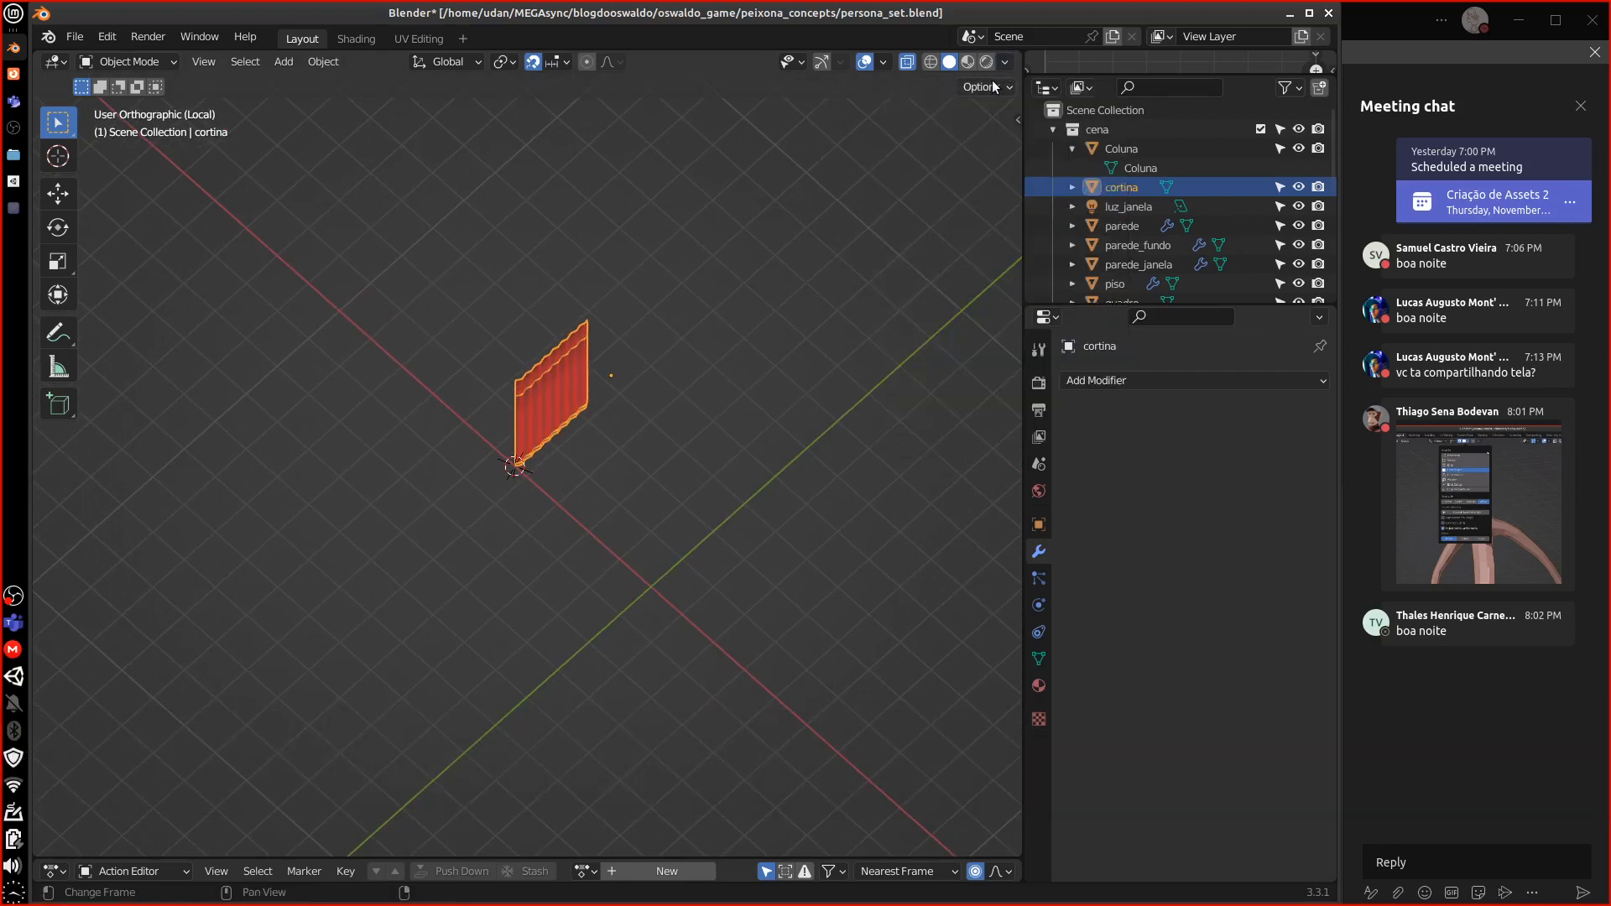
middle_click_drag(646, 400, 562, 234)
key("KP_Divide")
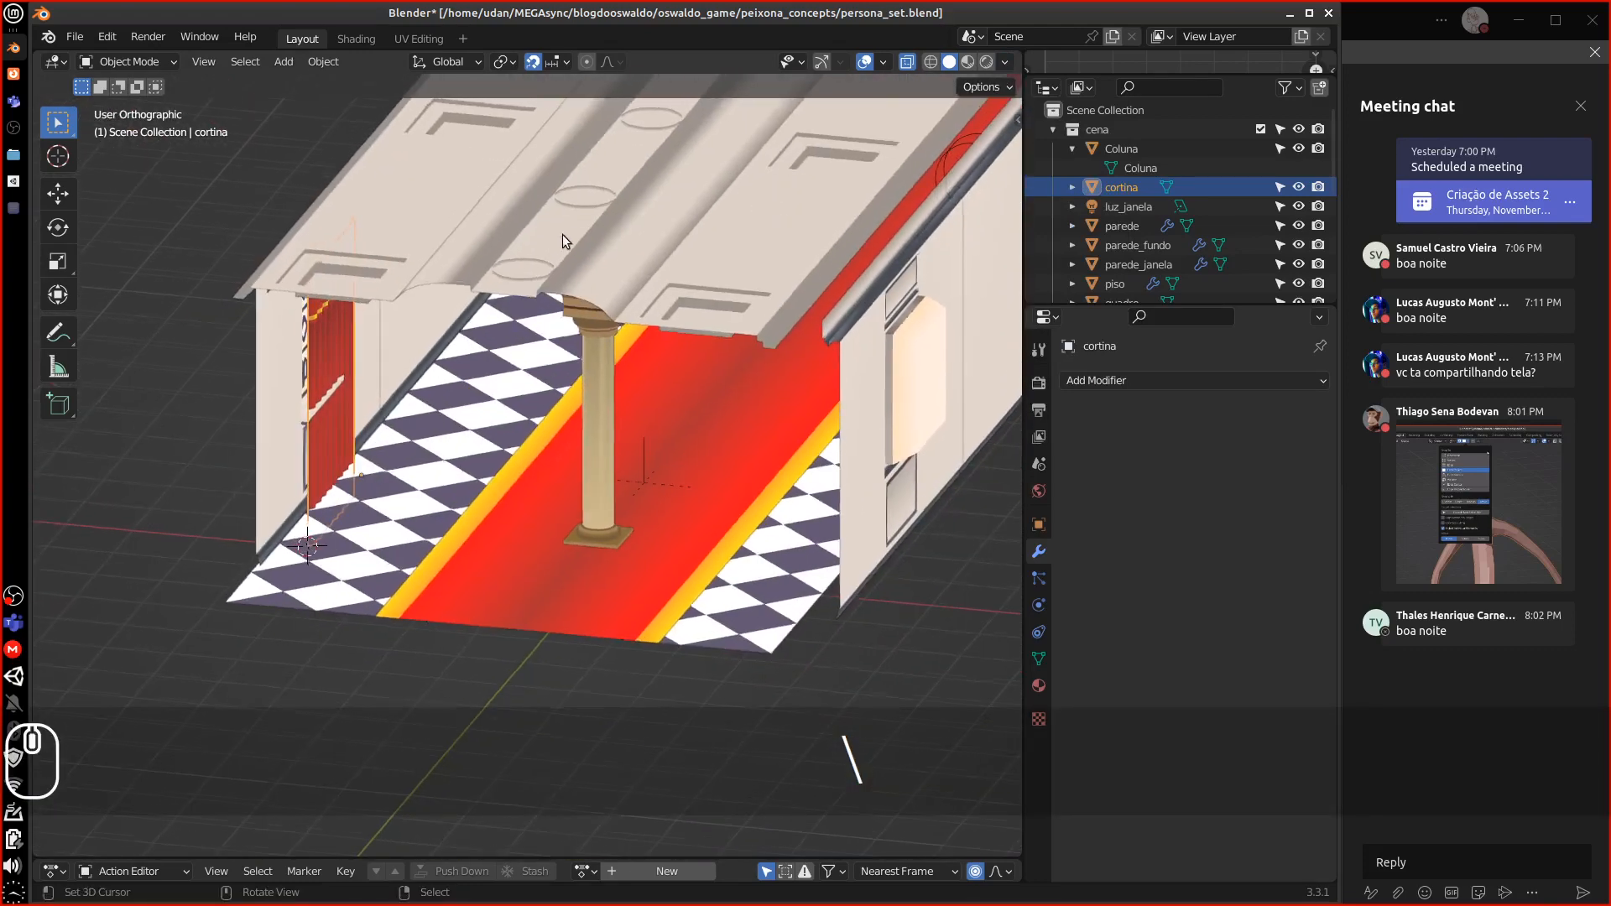
Isolate the curtain and the parede_janela wall together, keeping only the wall selected
left_click(257, 438, "shift")
key("KP_Divide")
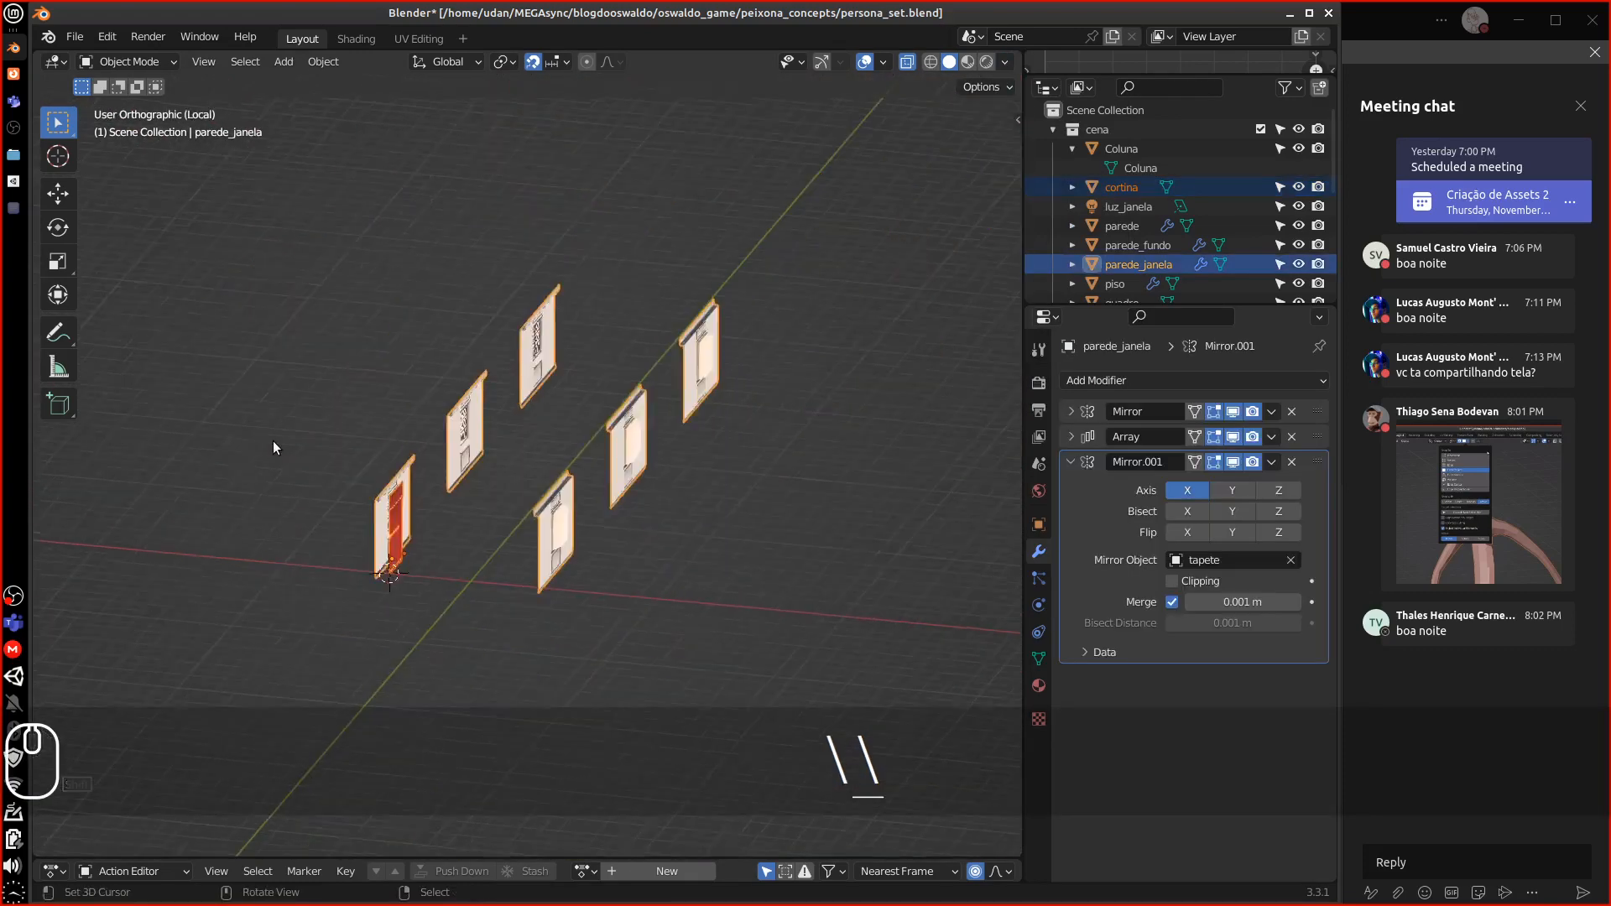
middle_click_drag(566, 428, 329, 461)
right_click(259, 467)
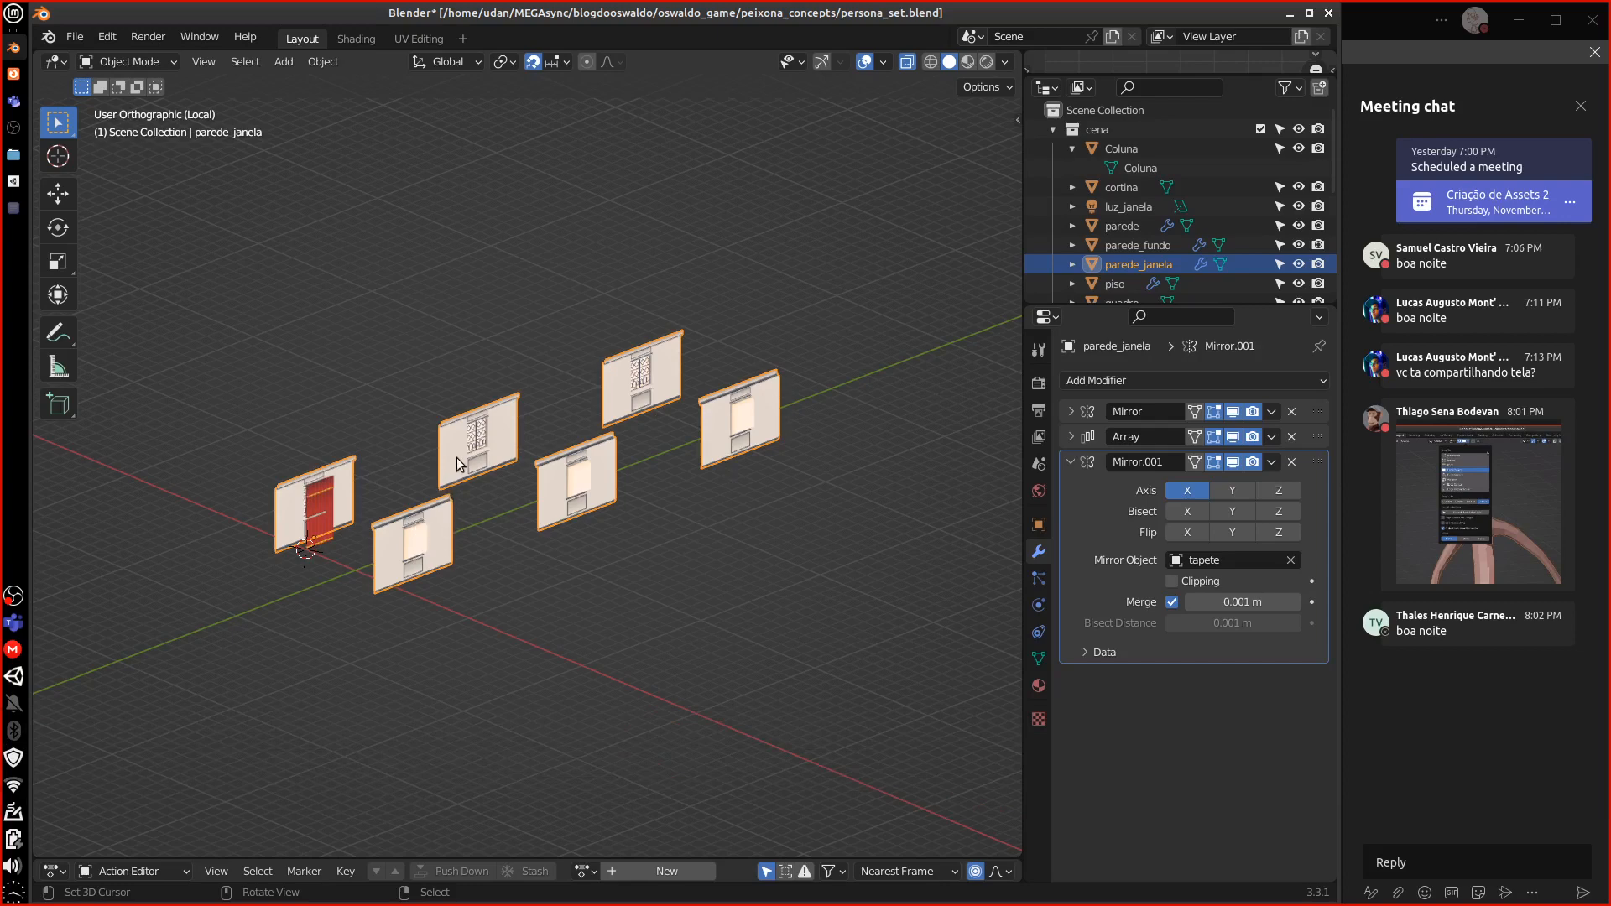
Delete the wall's Mirror.001 and Array modifiers, leaving a single panel
right_click(416, 541)
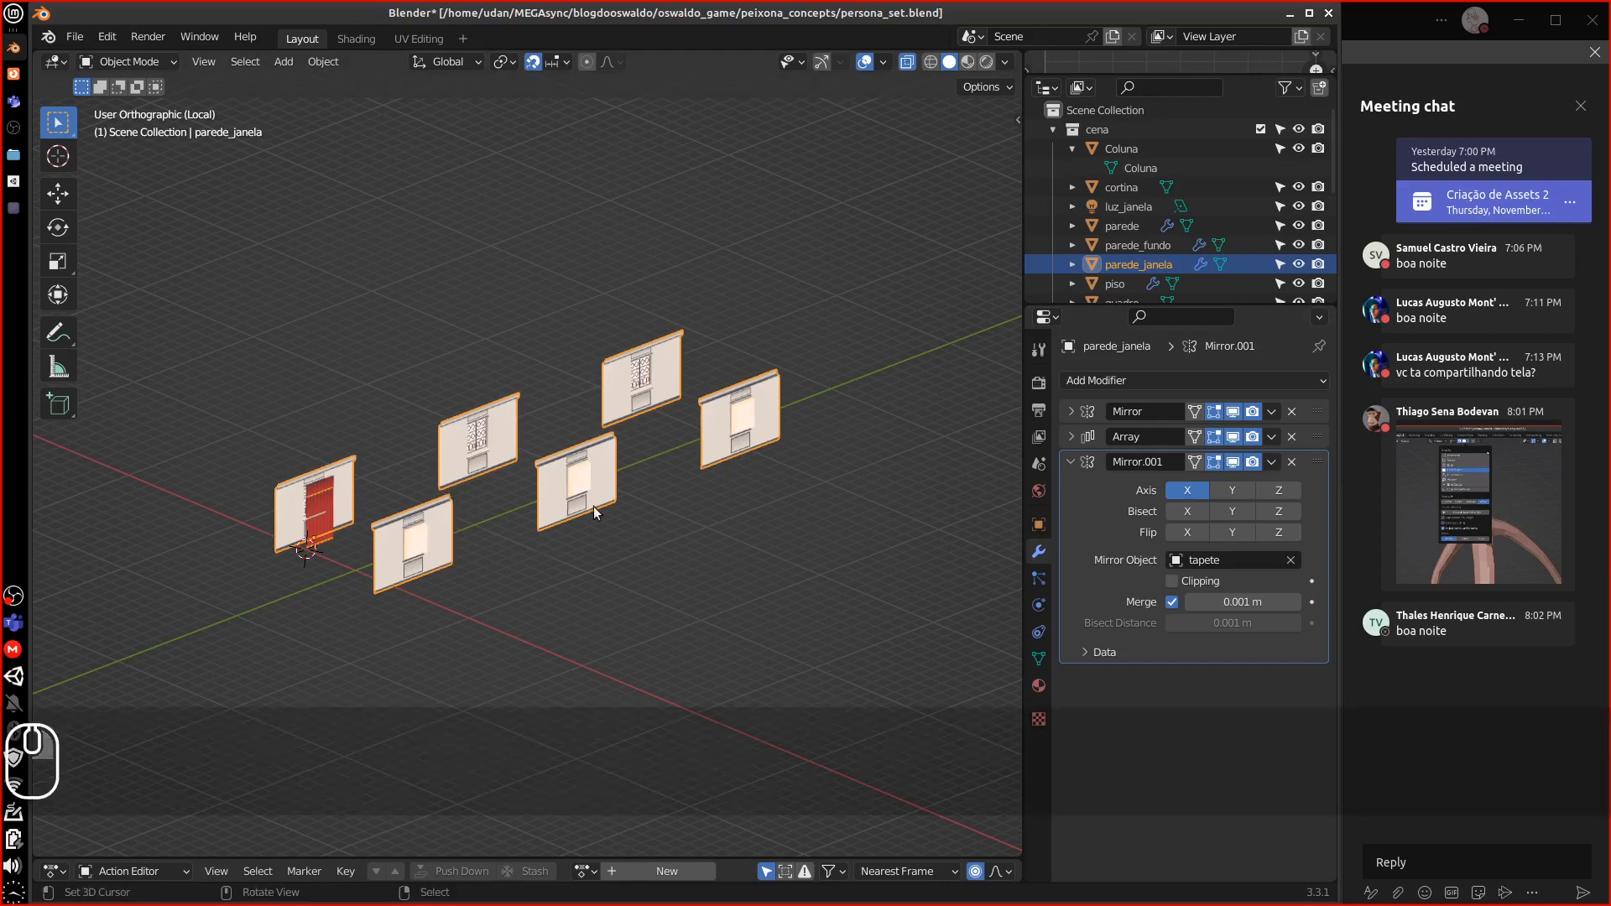
left_click(1291, 461)
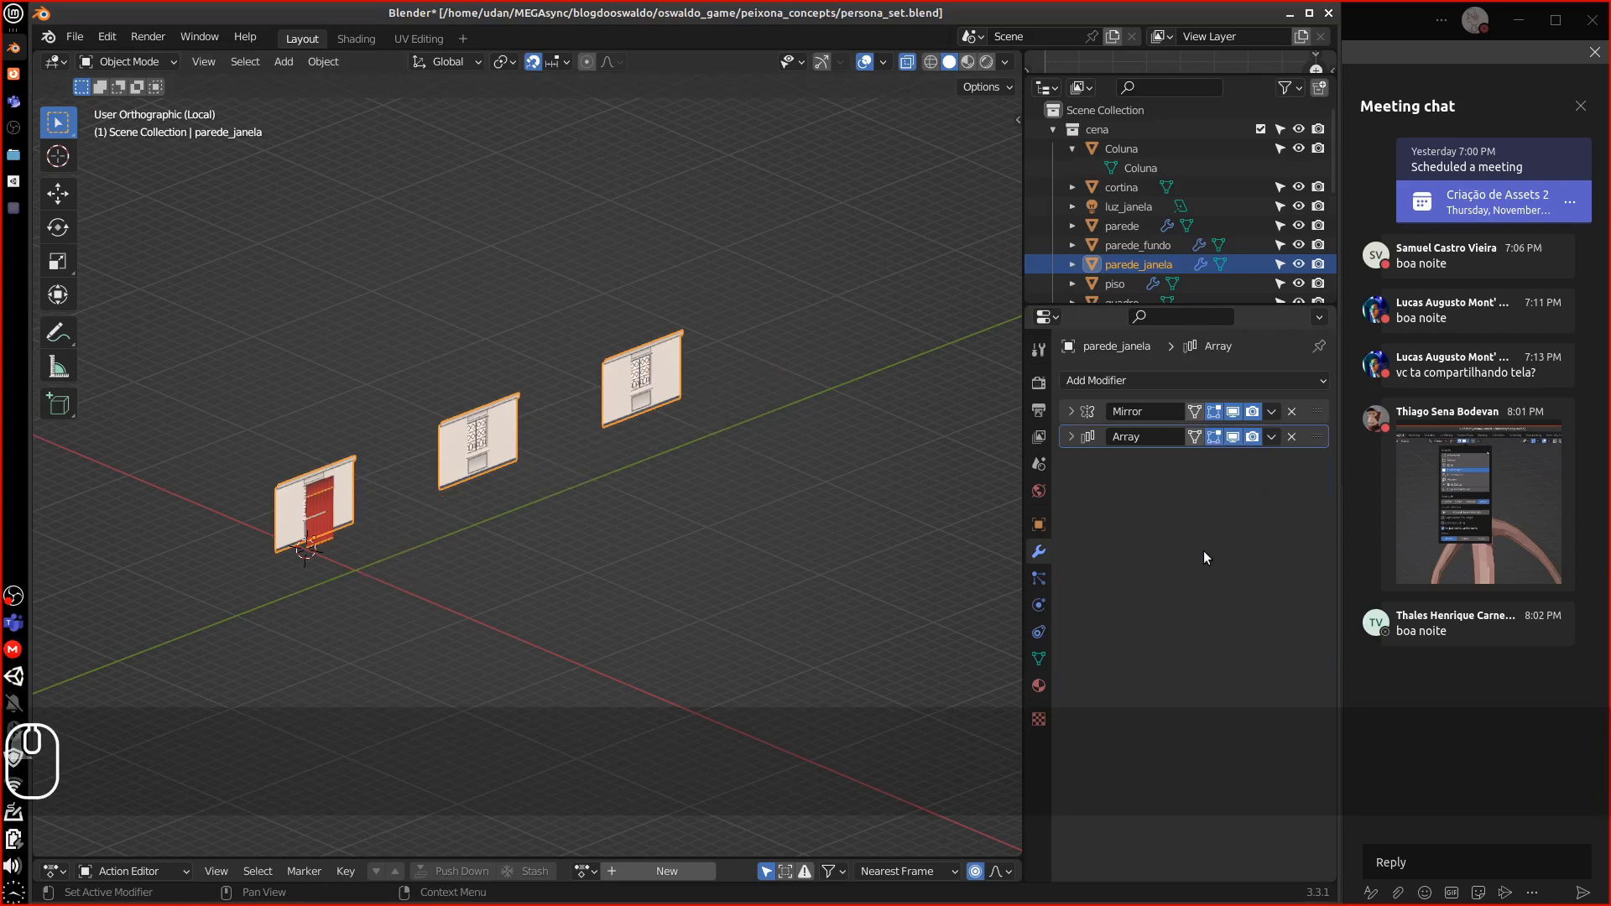
left_click(1292, 437)
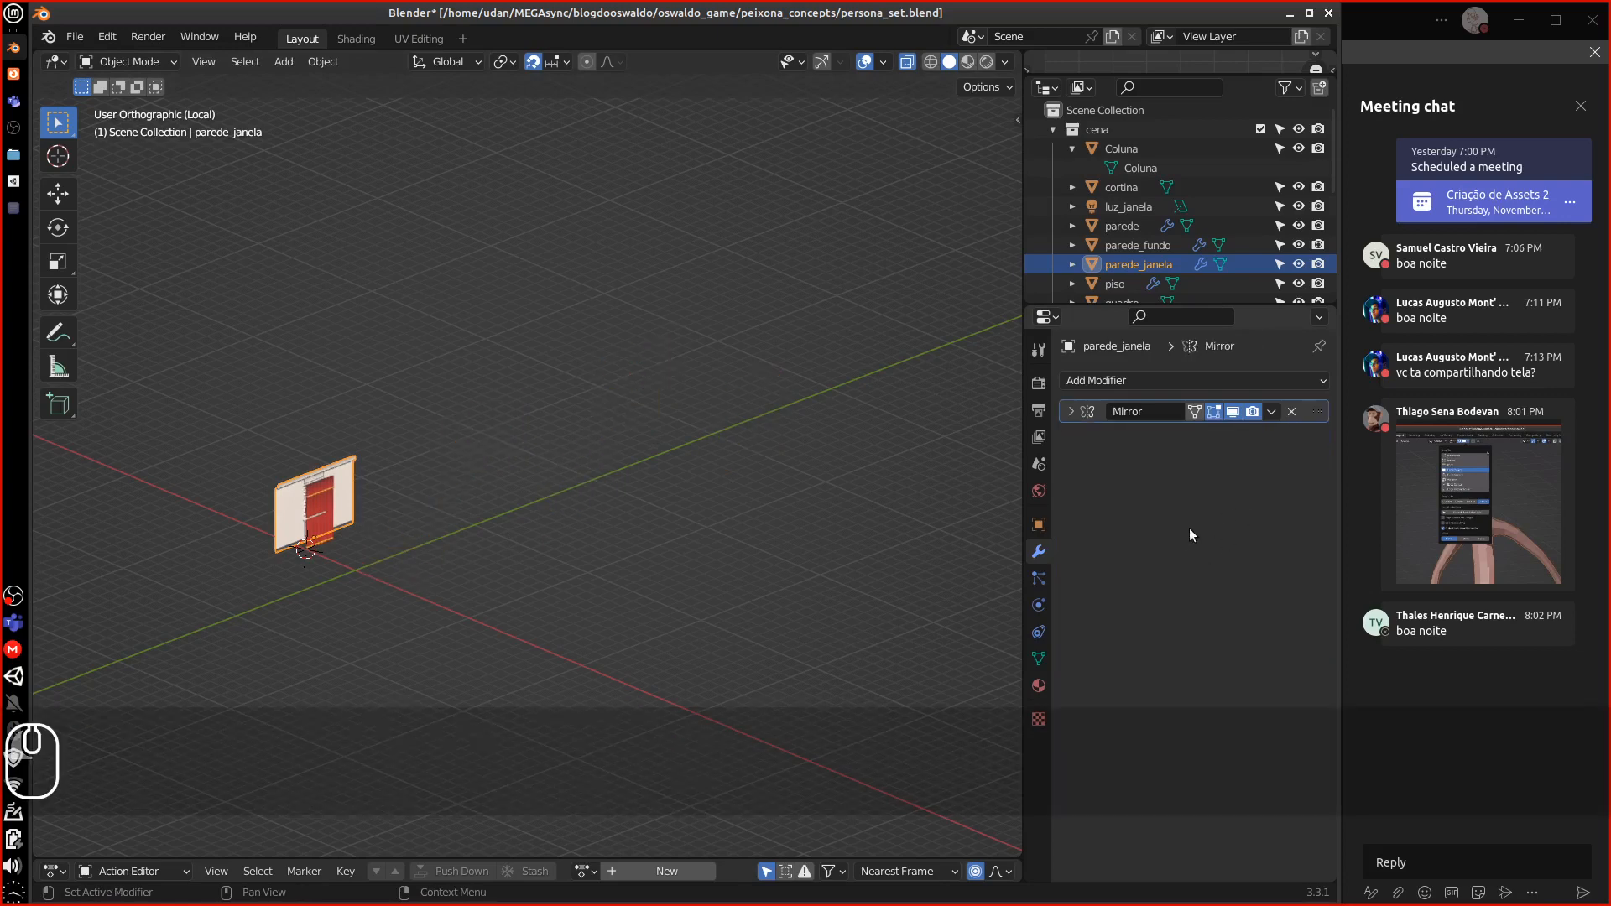
middle_click_drag(443, 588, 642, 458)
scroll(642, 477, "up", 6)
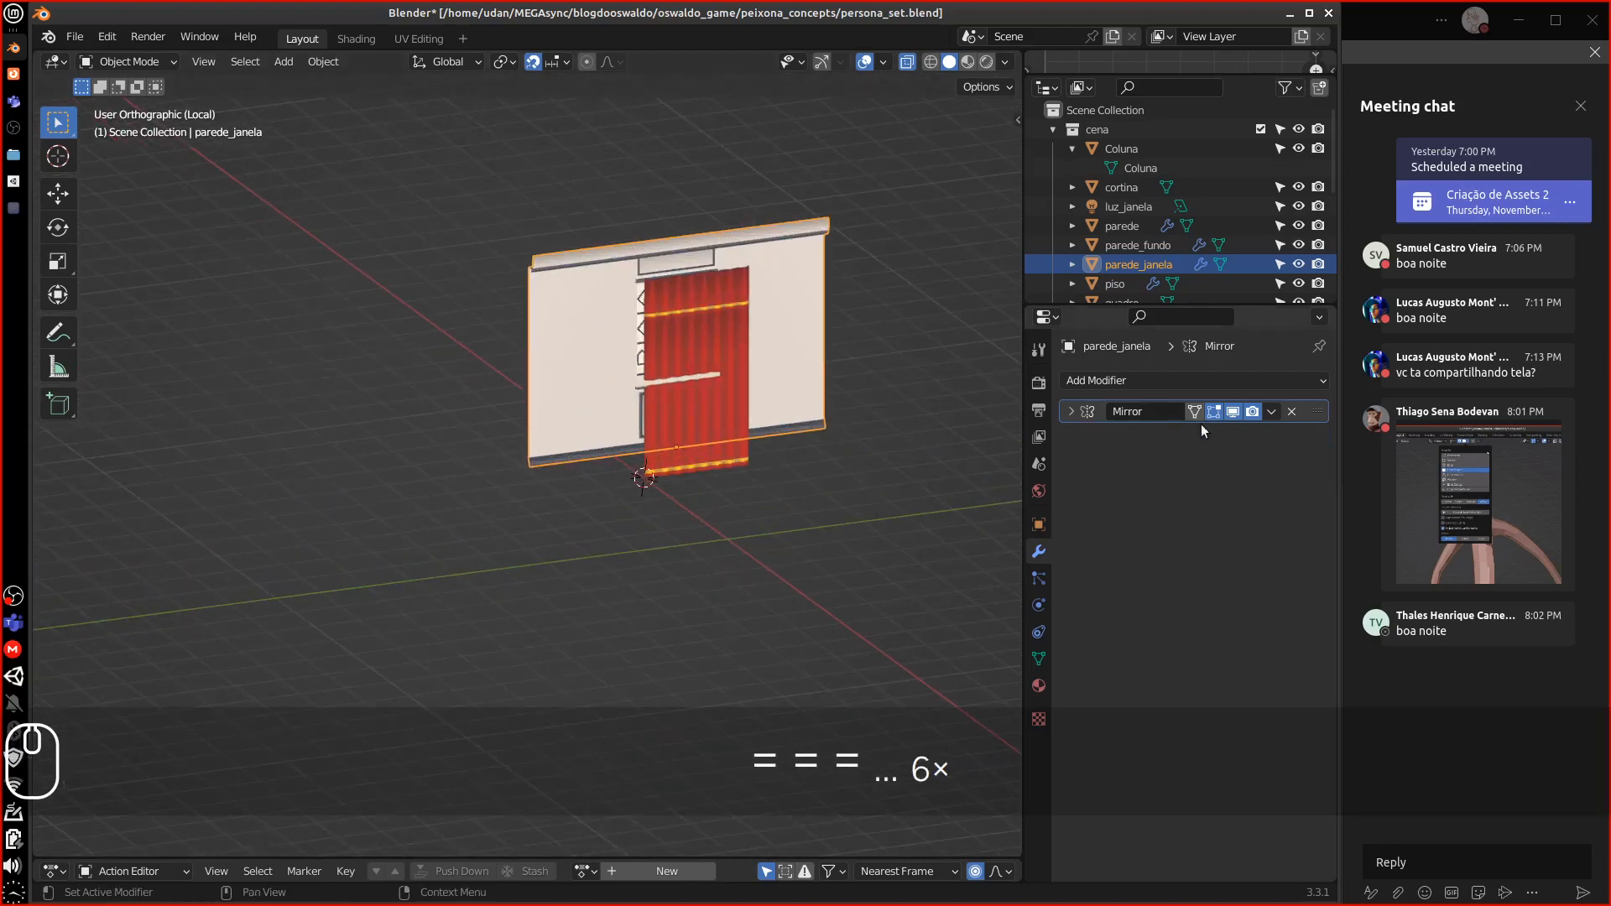
middle_click_drag(849, 499, 555, 570, "shift")
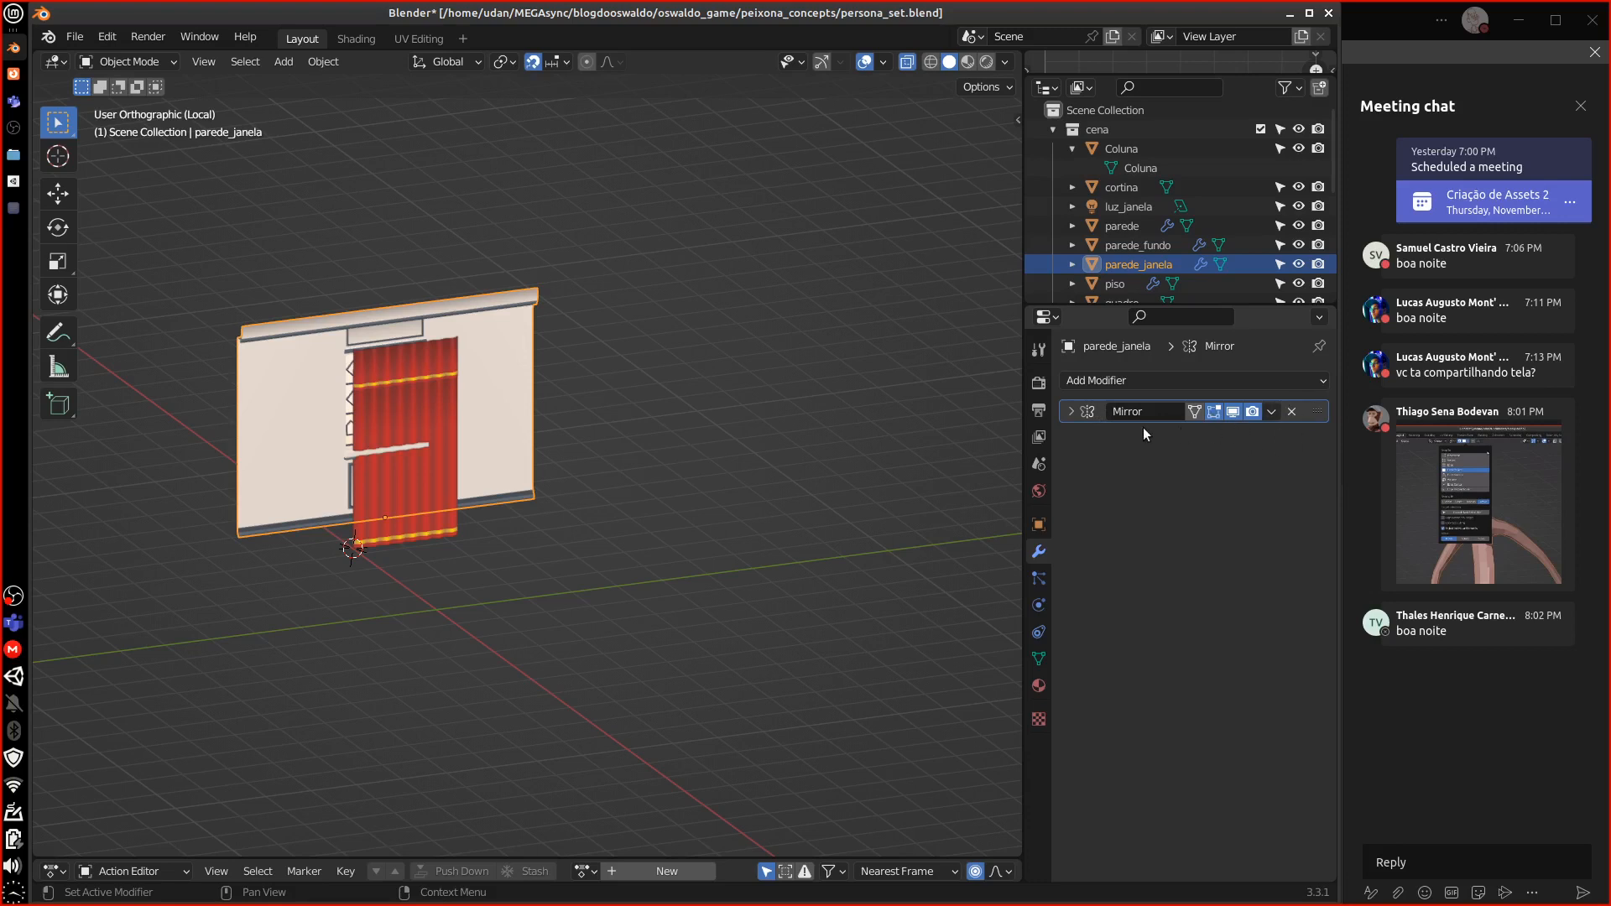
In the right side view, move the window wall and confirm its new position
left_click(1070, 412)
left_click(1070, 411)
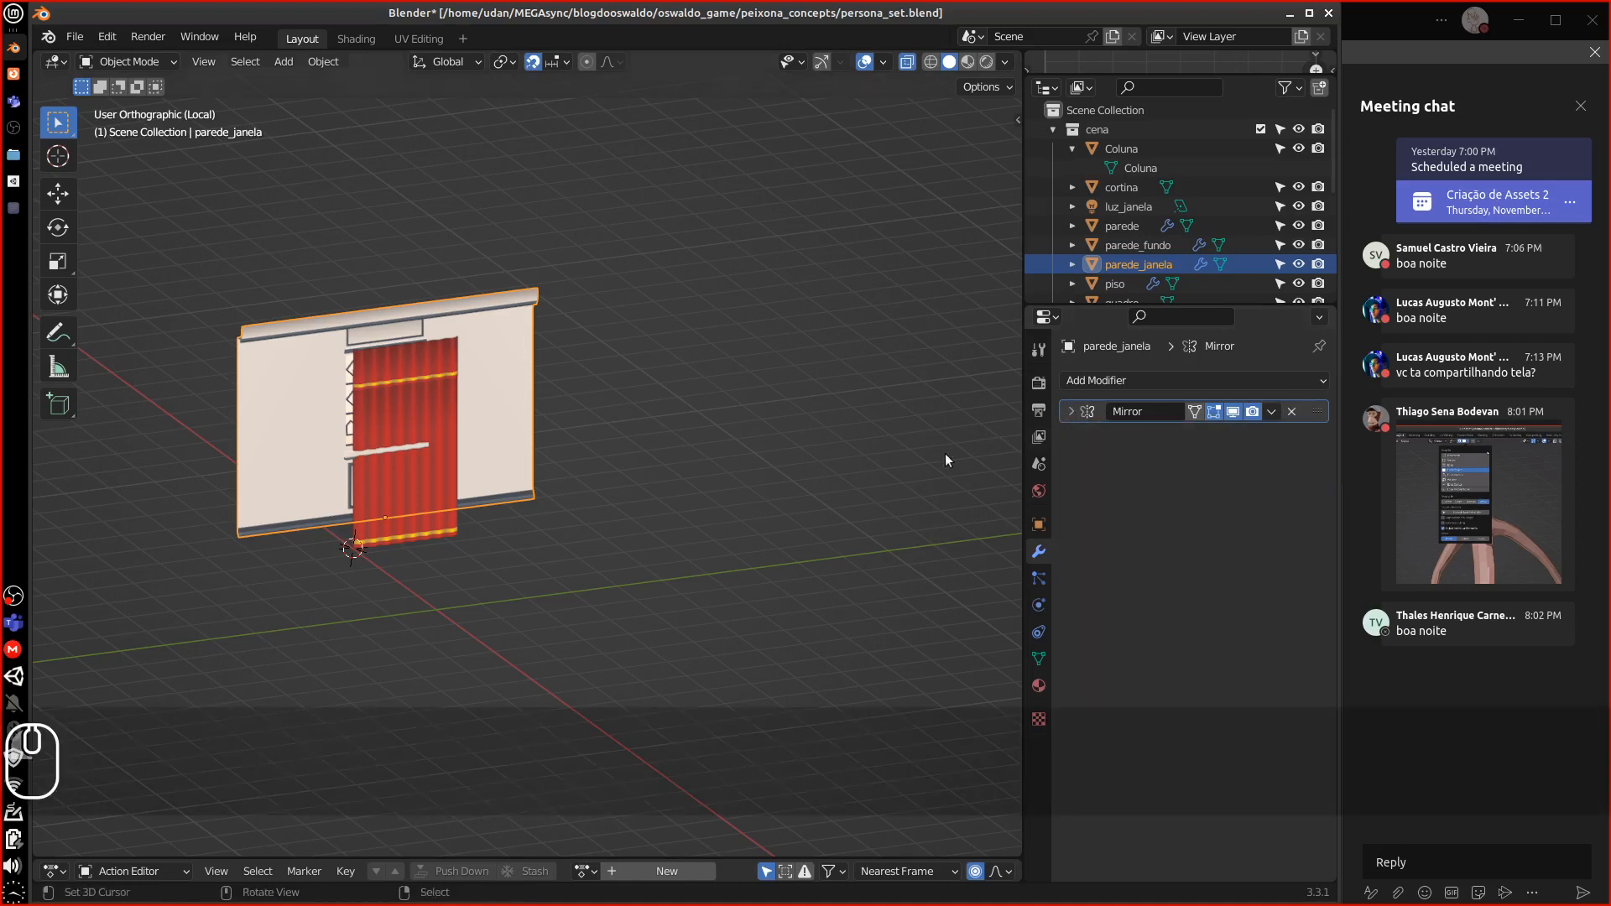
key("KP_1")
key("KP_3")
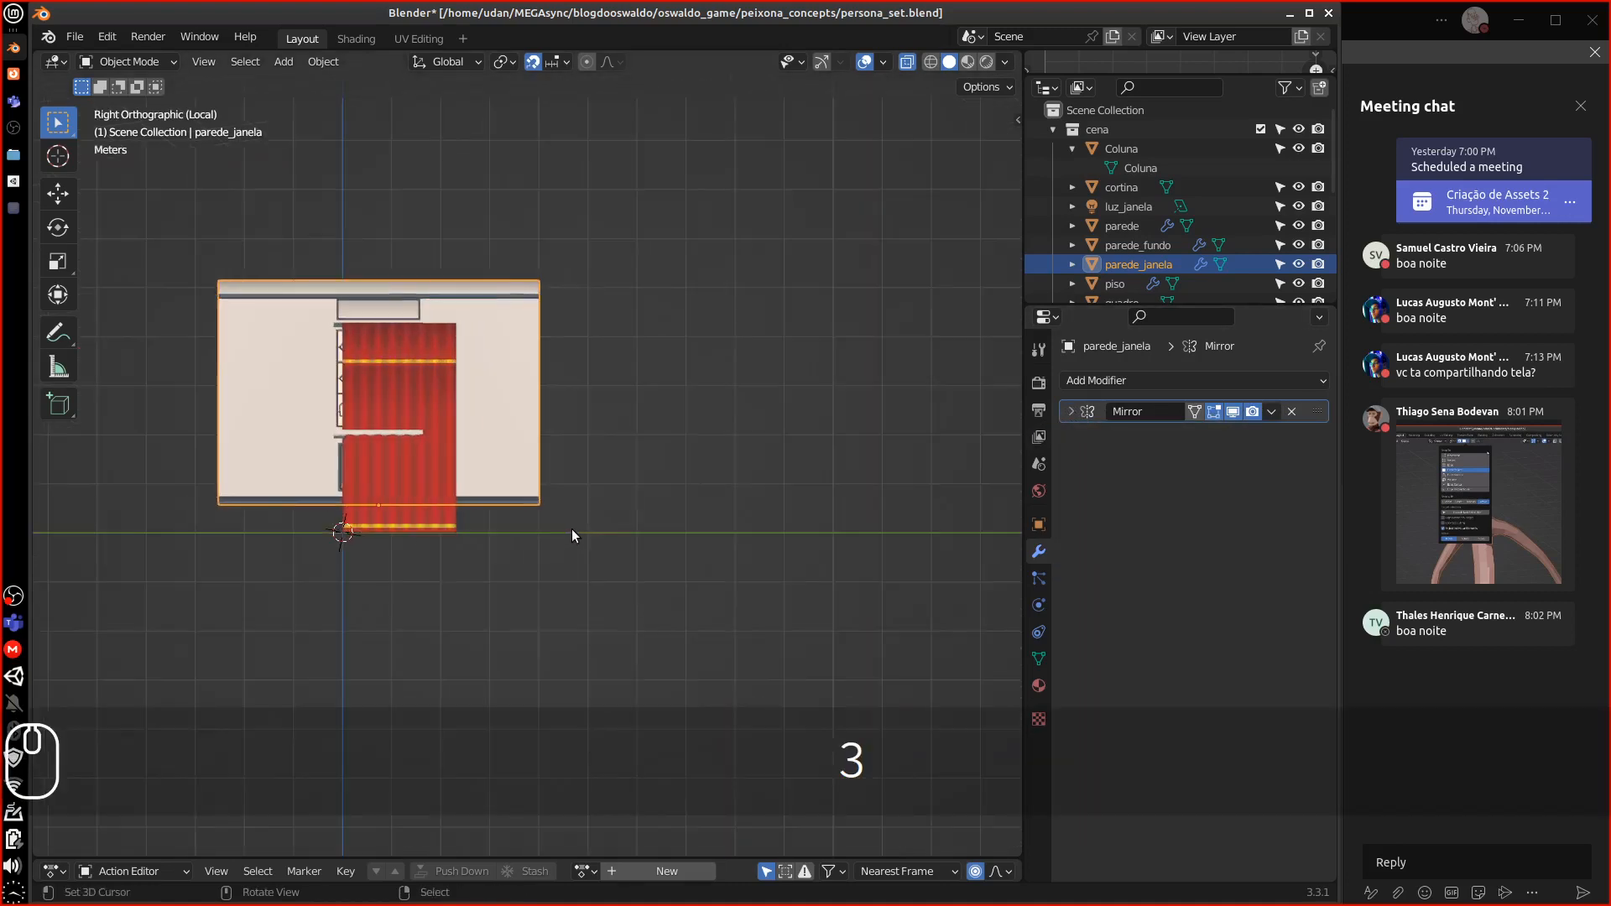
key("equal")
key("equal")
key("equal")
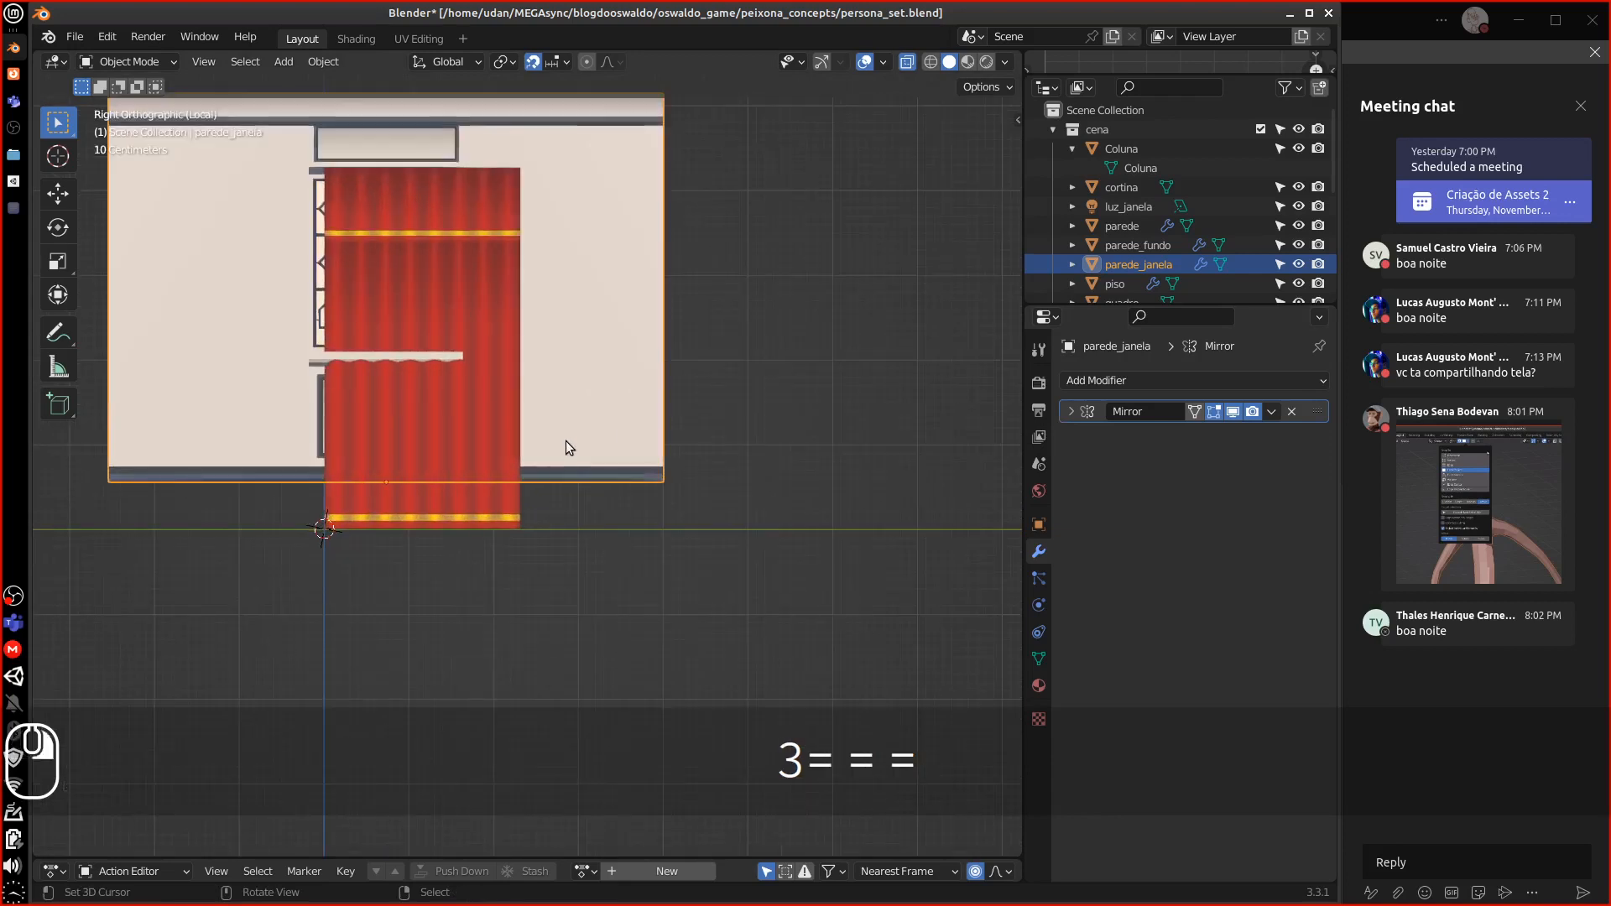
key("g")
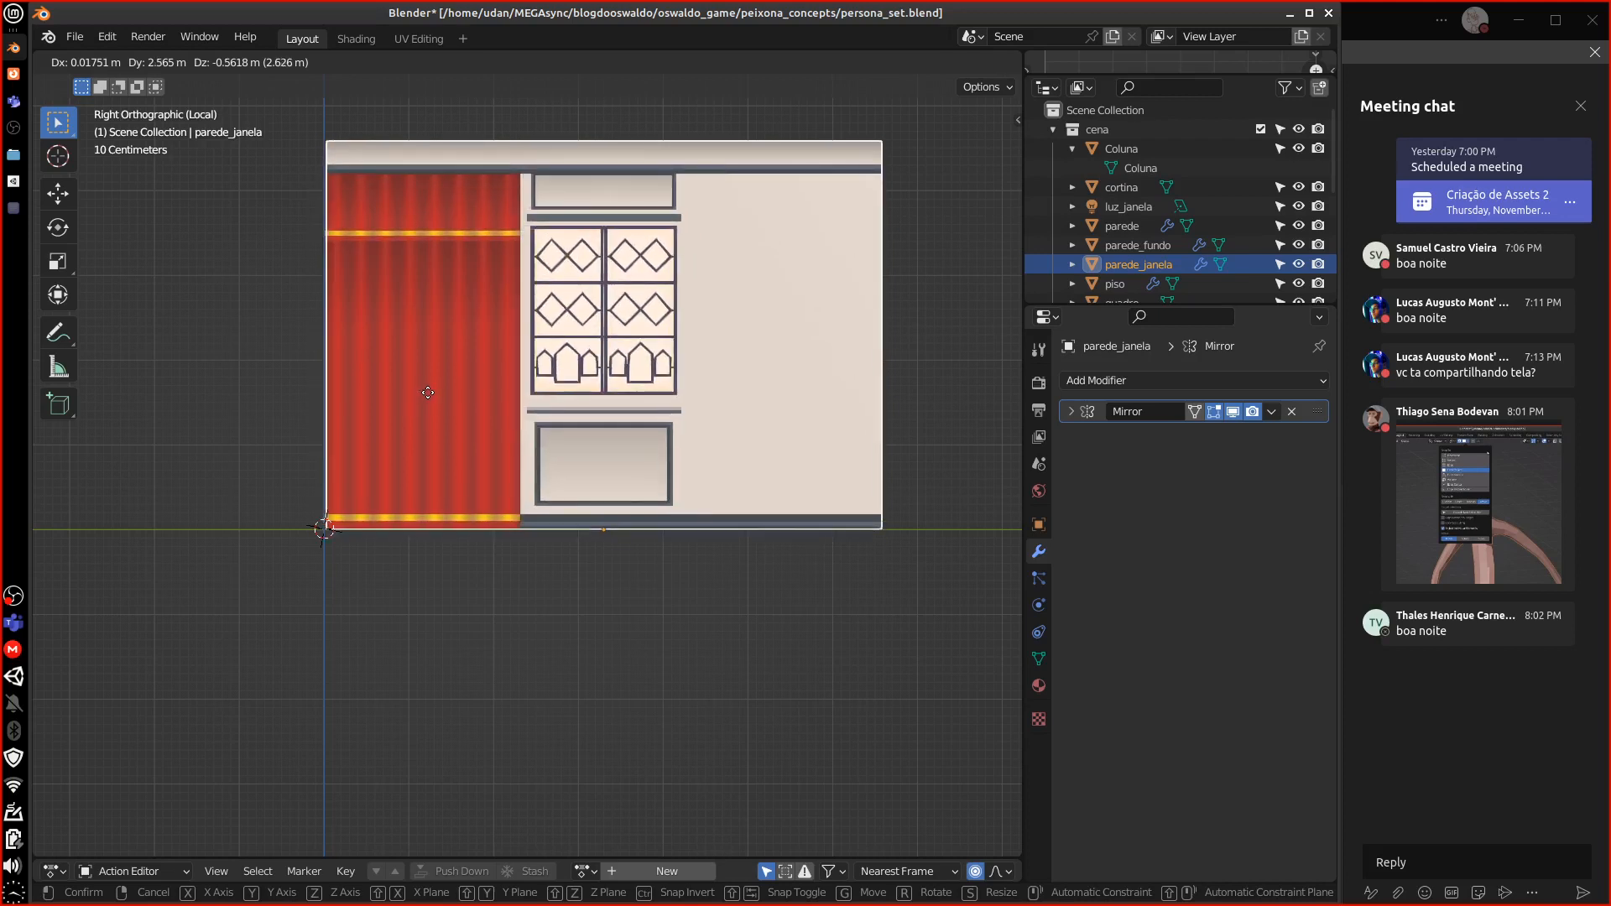
left_click(424, 400)
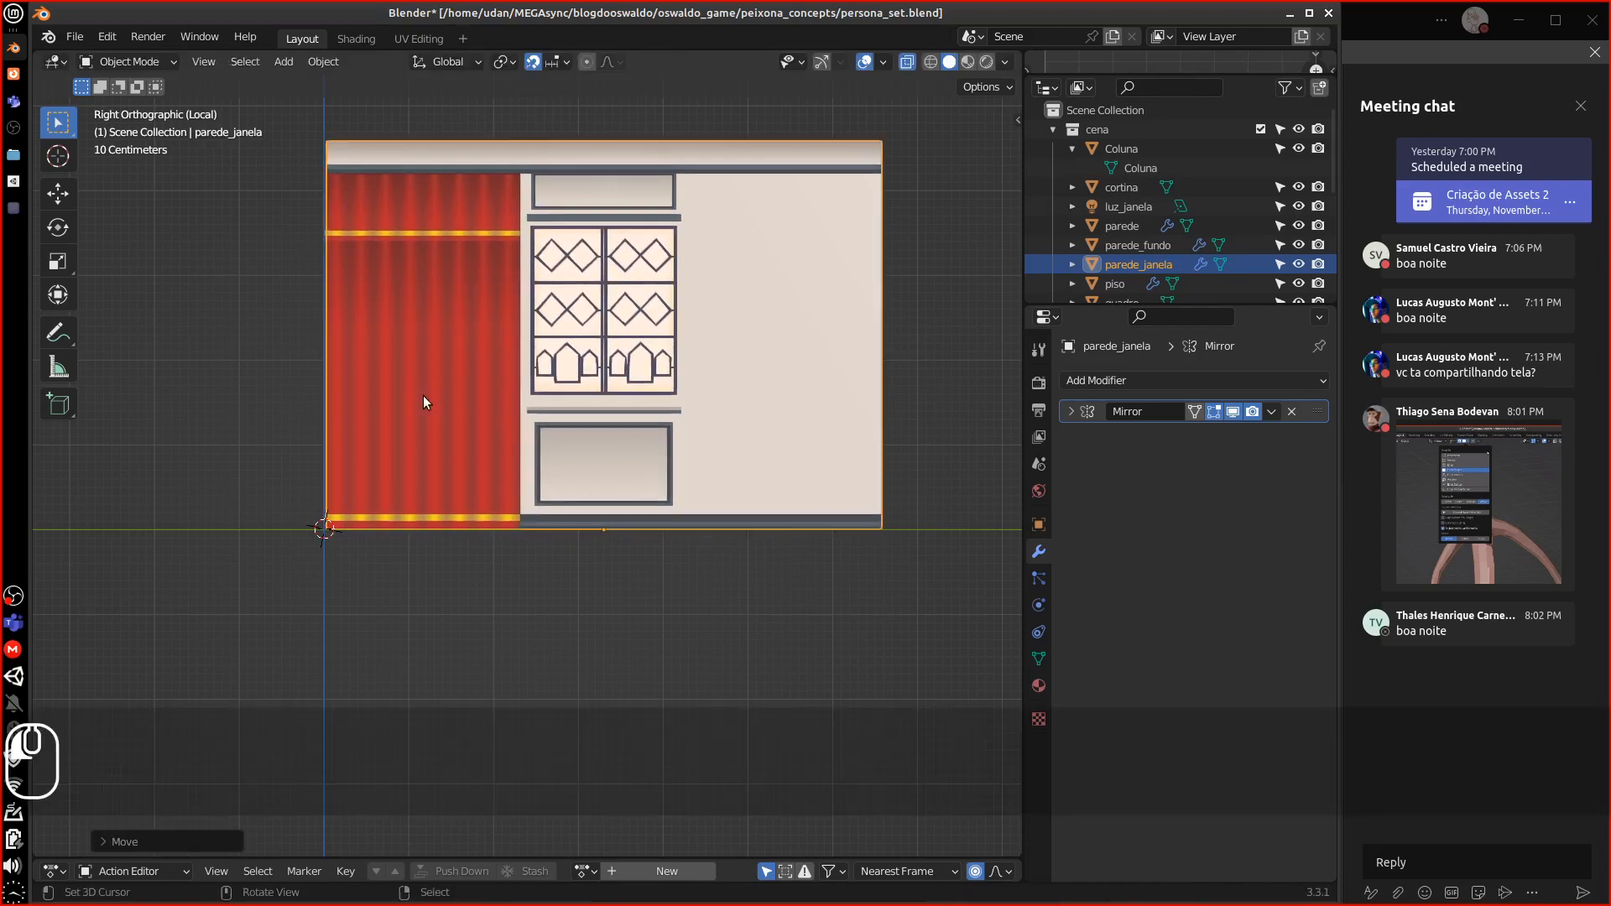
Zoom in on the curtain's bottom corner, trying and then cancelling a move
scroll(403, 500, "up", 3)
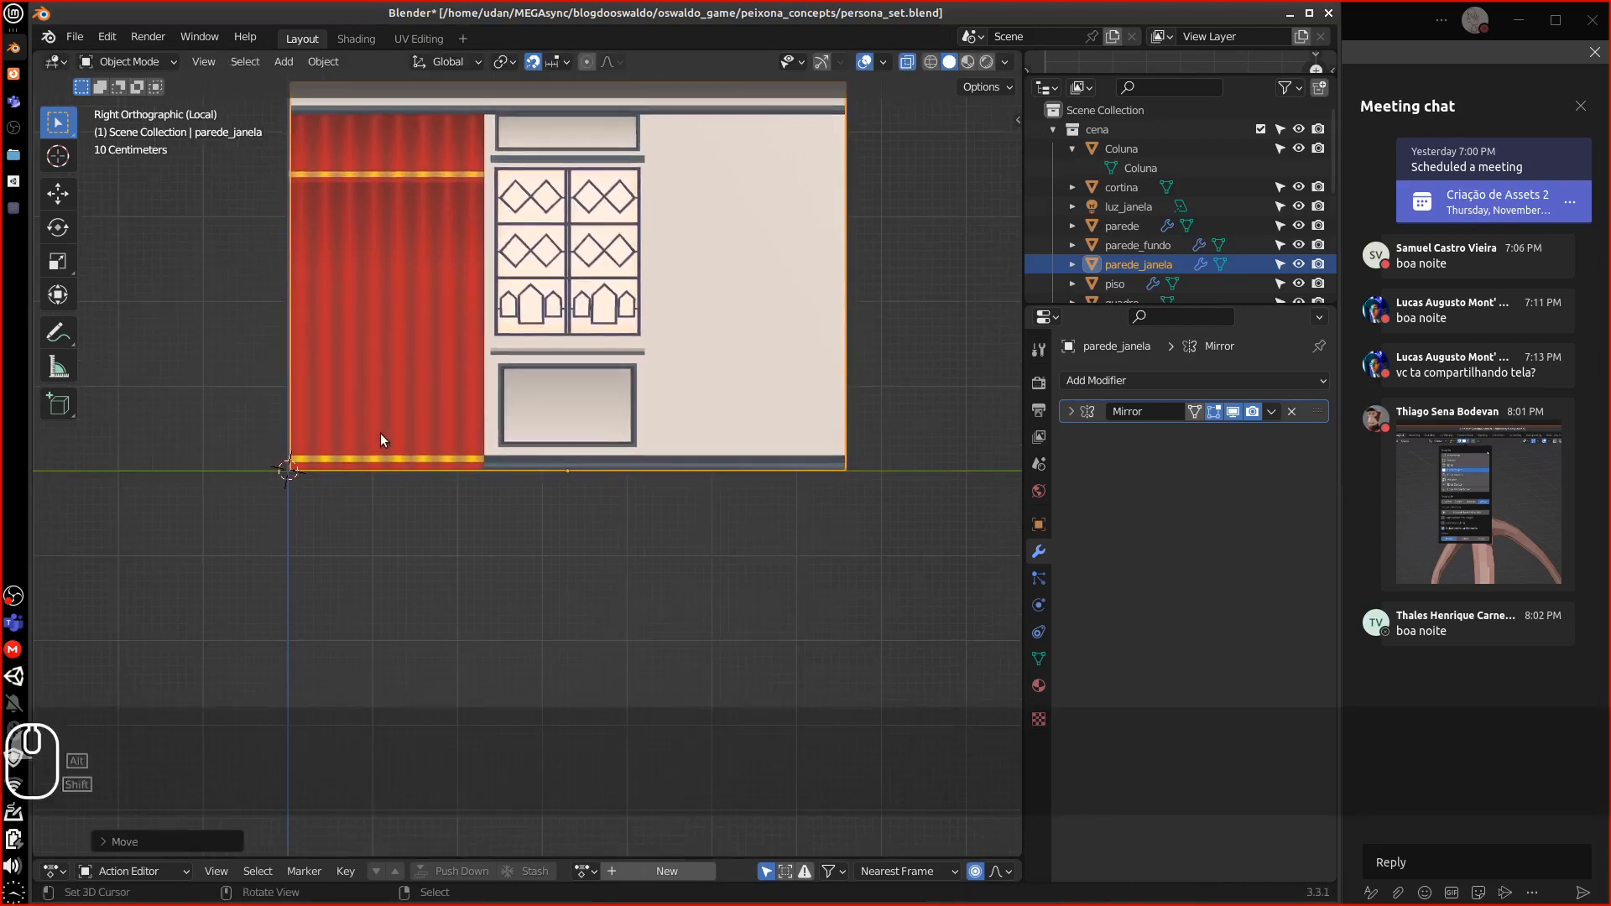
key("equal")
key("equal")
key("equal")
left_click_drag(437, 437, 1015, 441, "alt+shift")
left_click_drag(567, 467, 499, 472, "alt+shift")
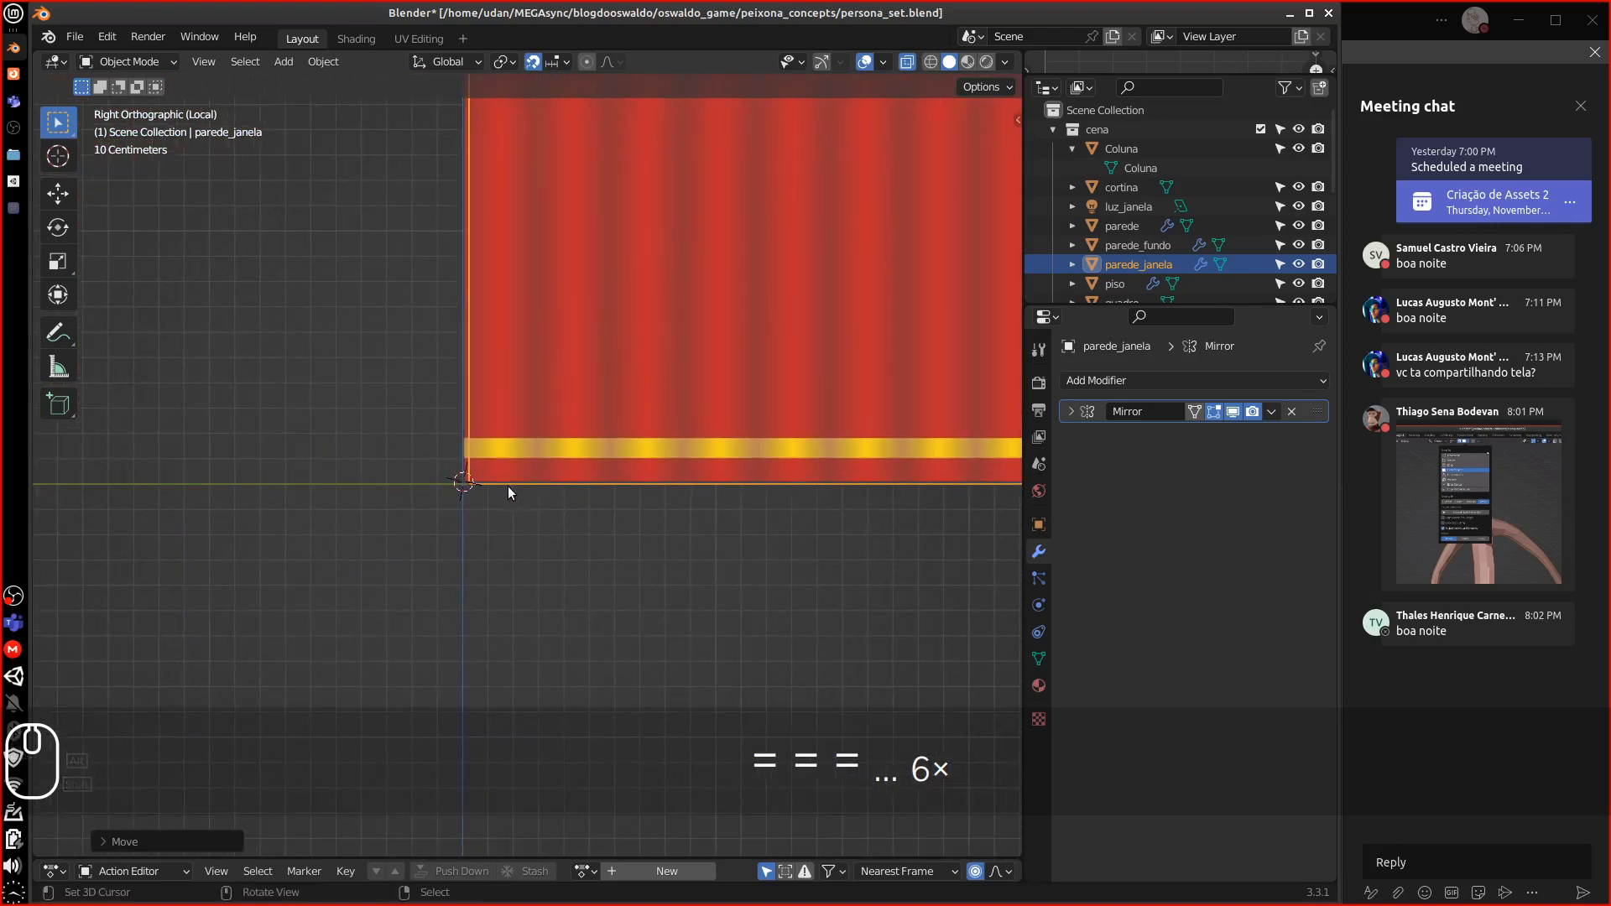
scroll(507, 487, "up", 7)
scroll(500, 492, "up", 1)
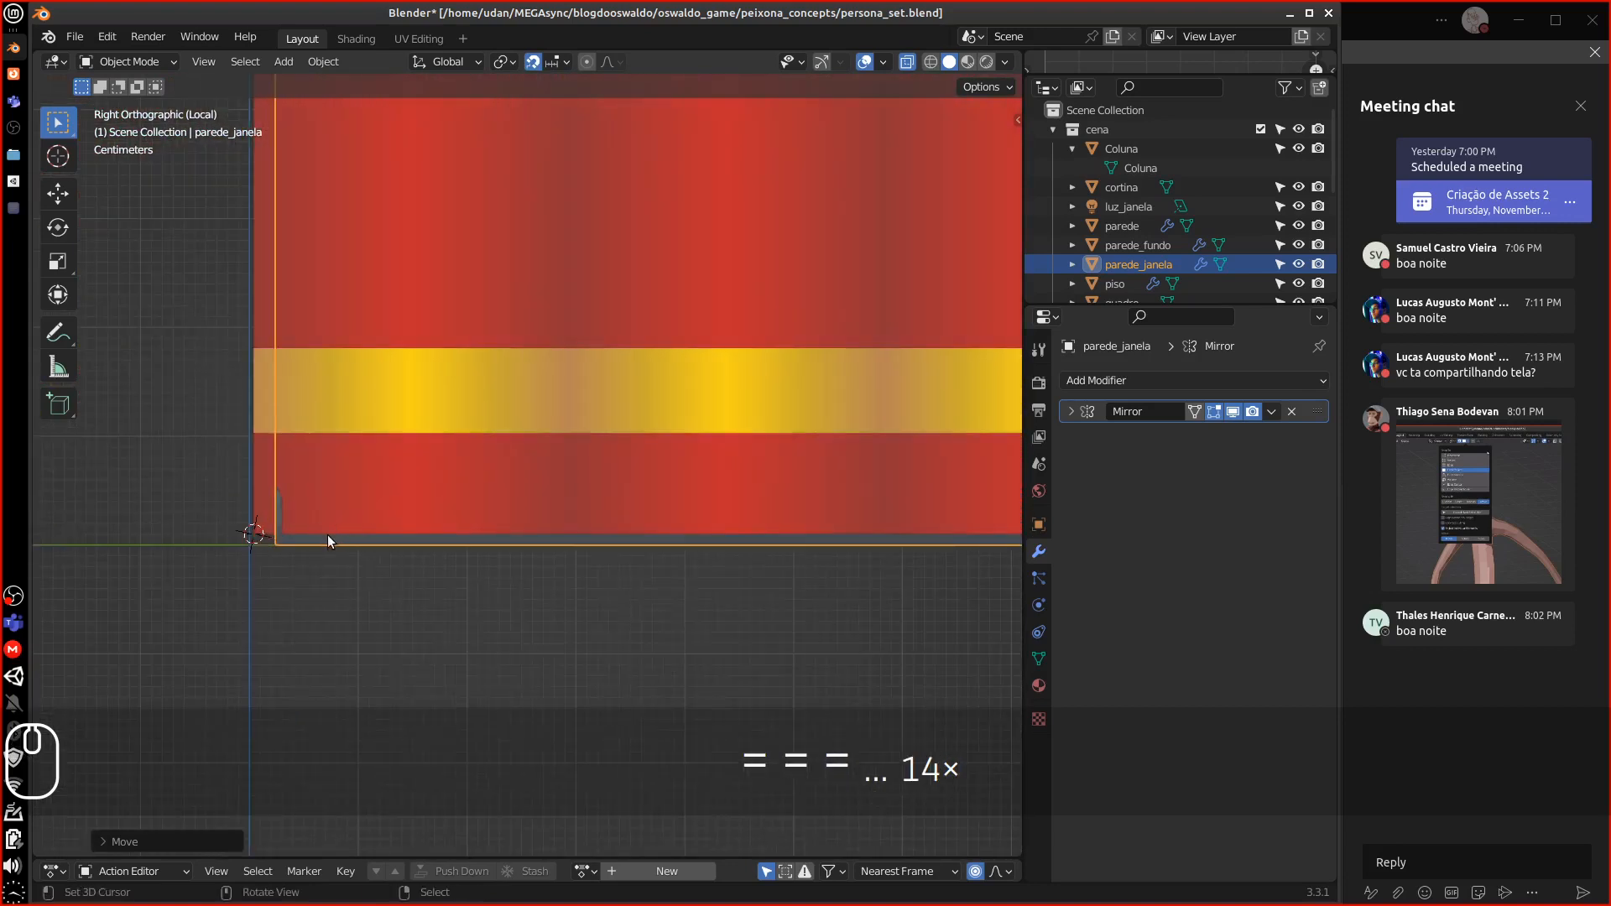
key("g")
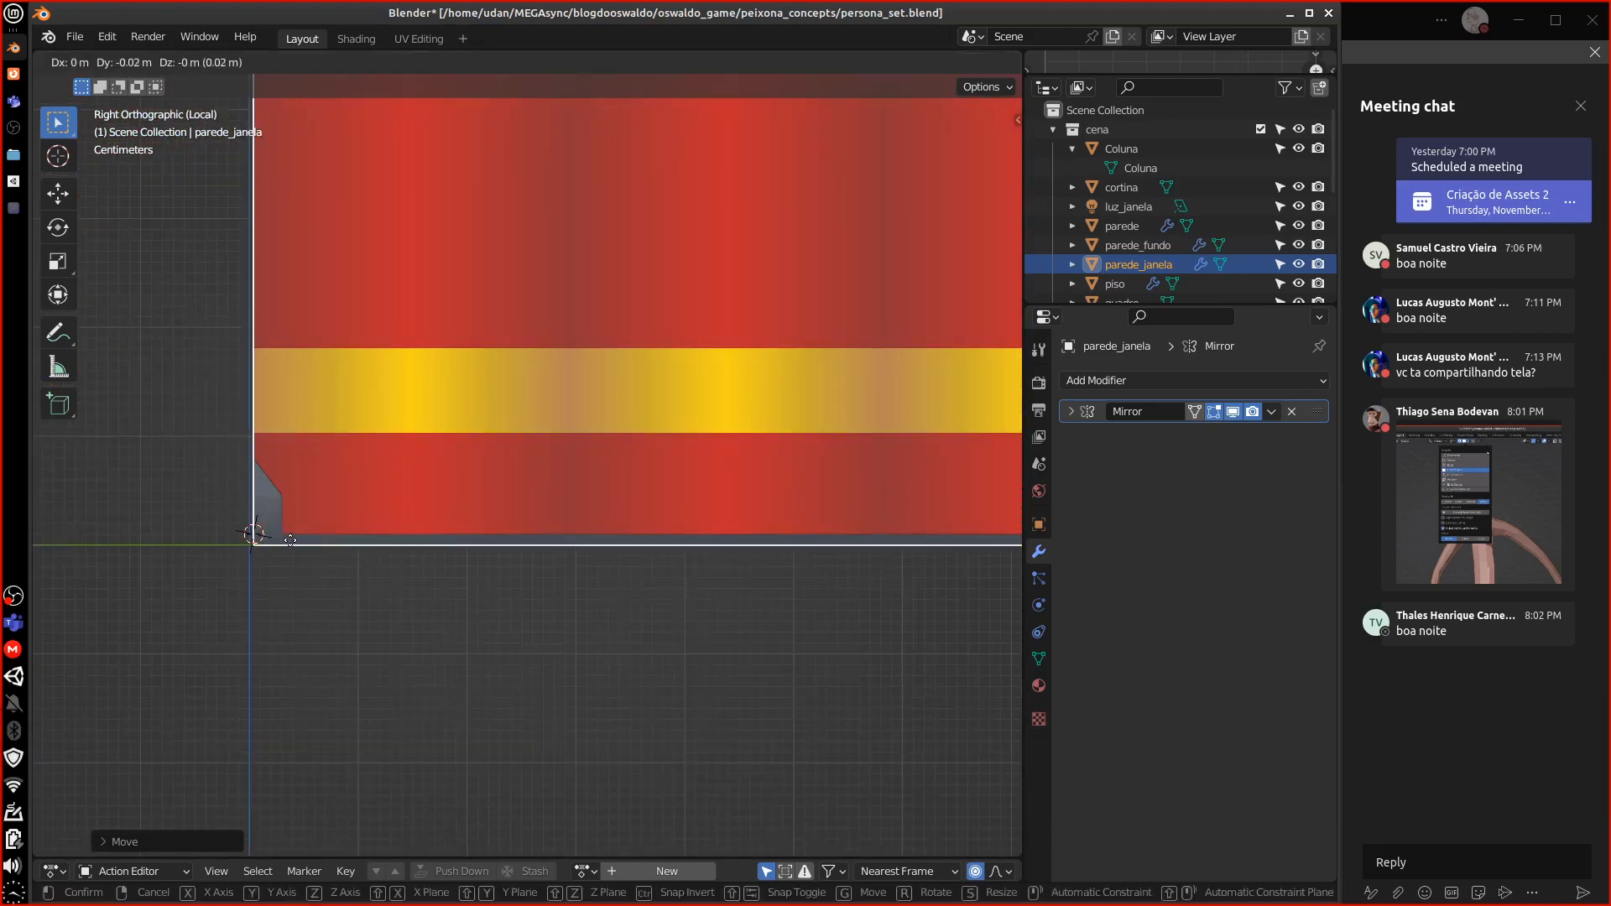
key("Escape")
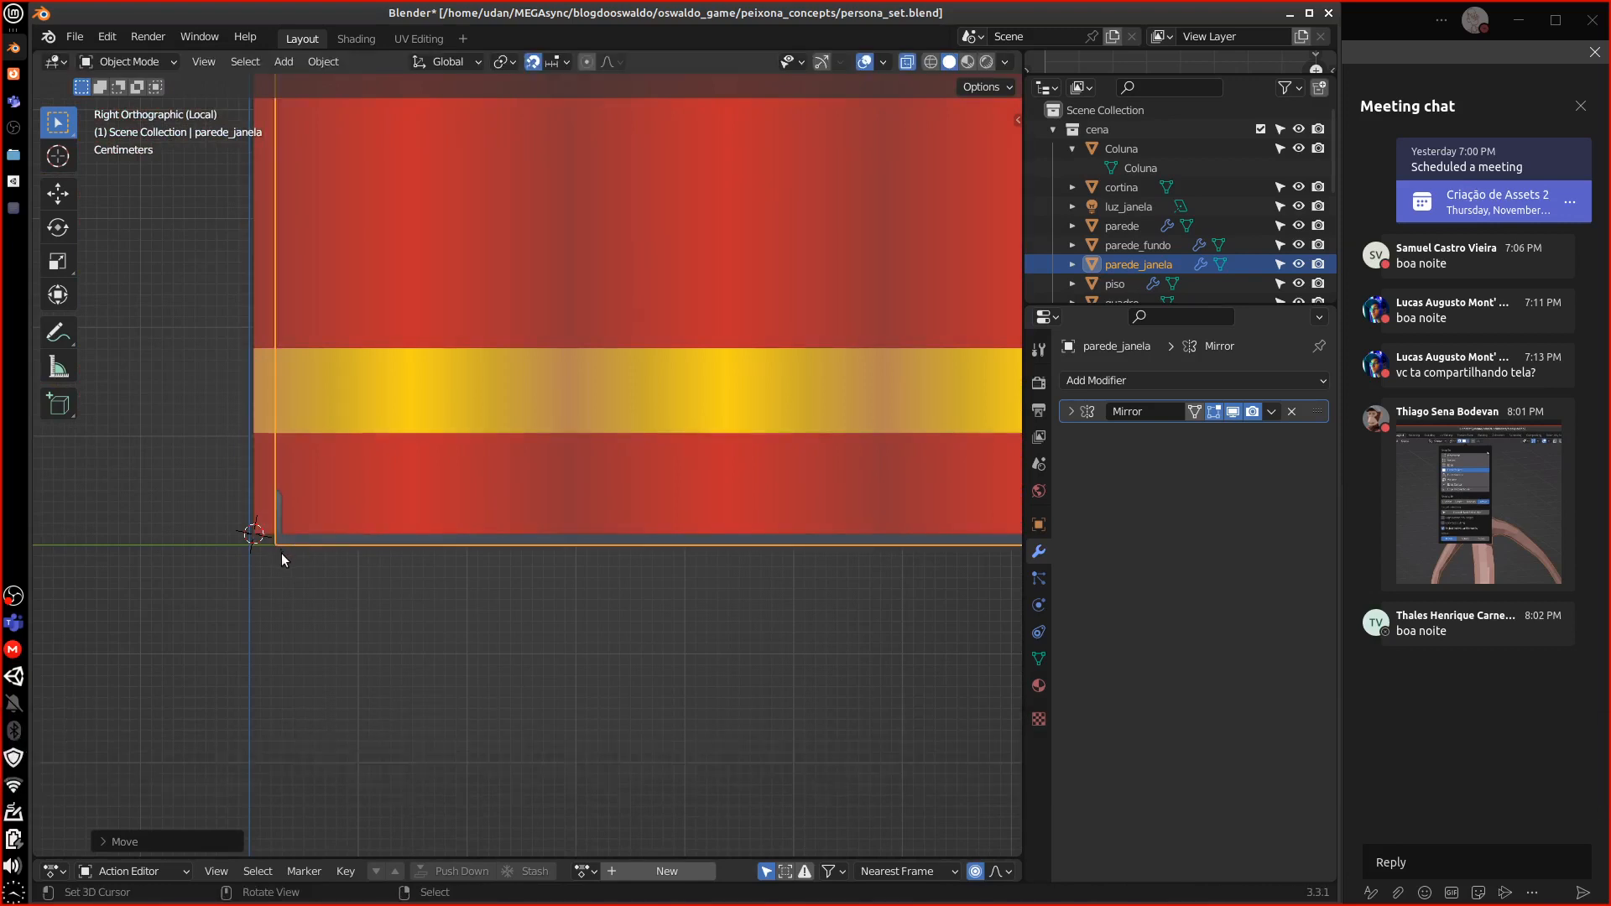
In mesh editing, slide the wall -0.02343 m along Y so its corner meets the origin
key("Tab")
key("Tab")
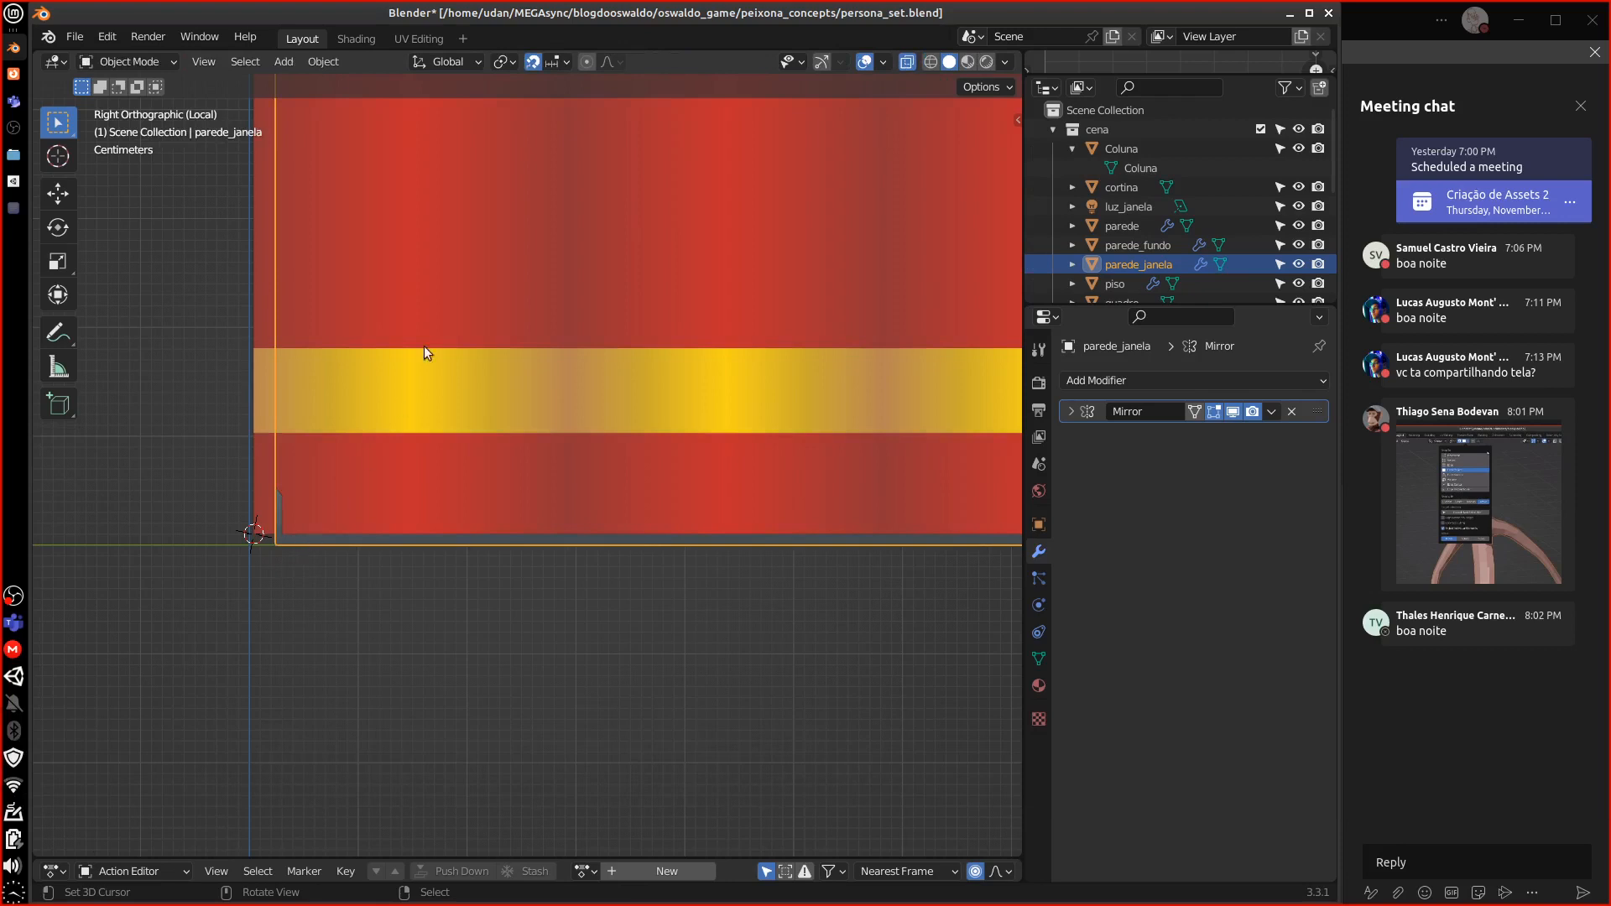
left_click(529, 62)
left_click(532, 62)
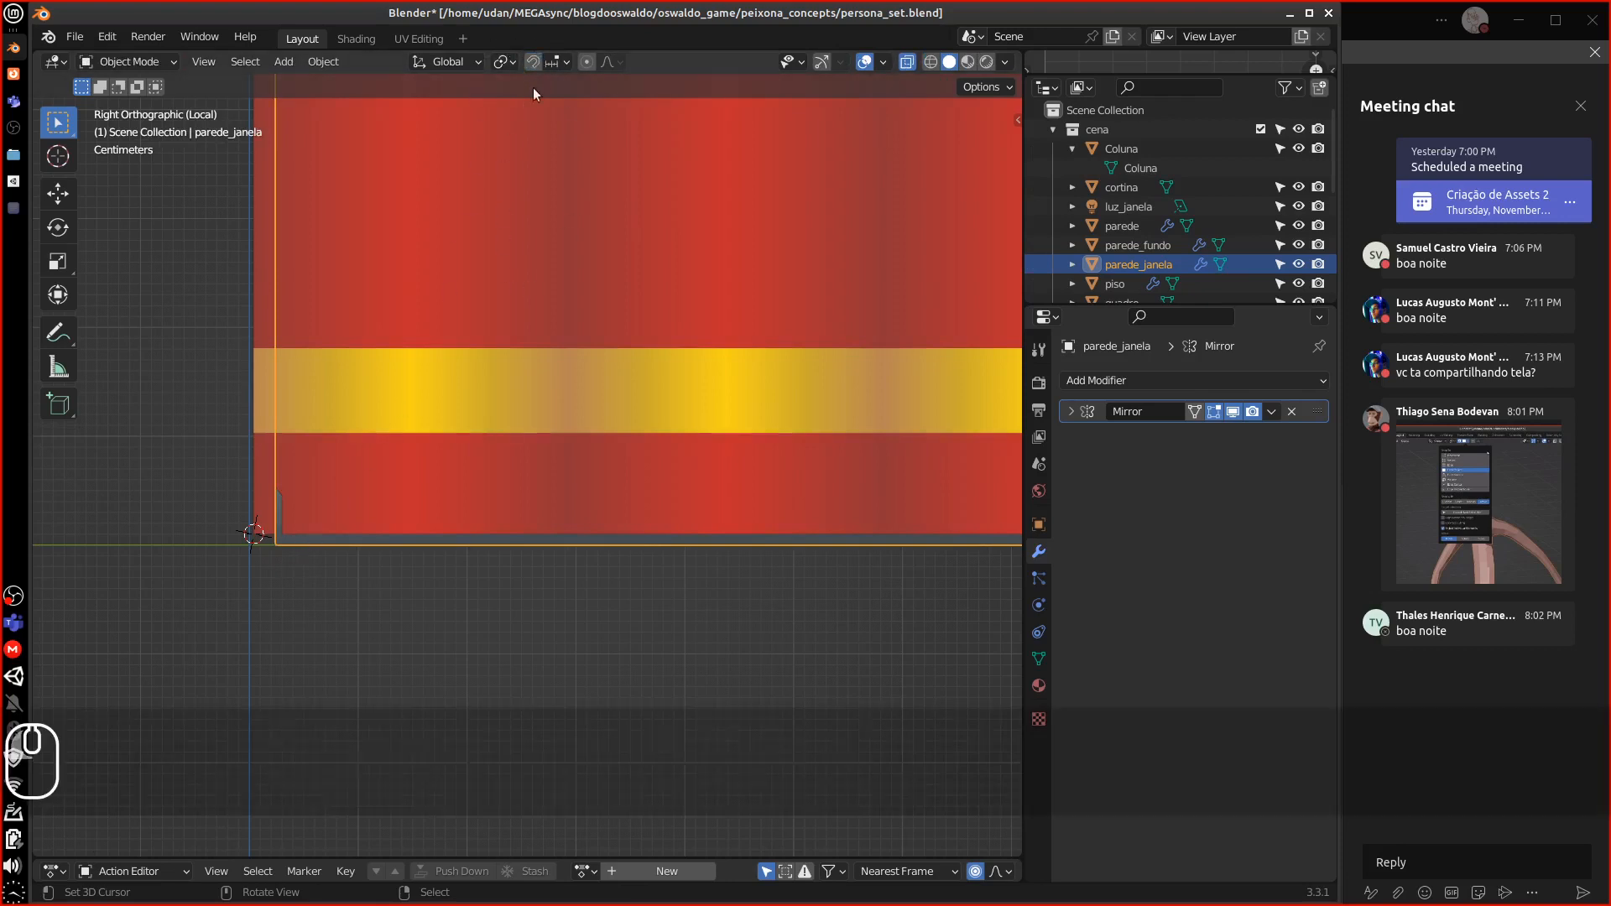
key("g")
key("x")
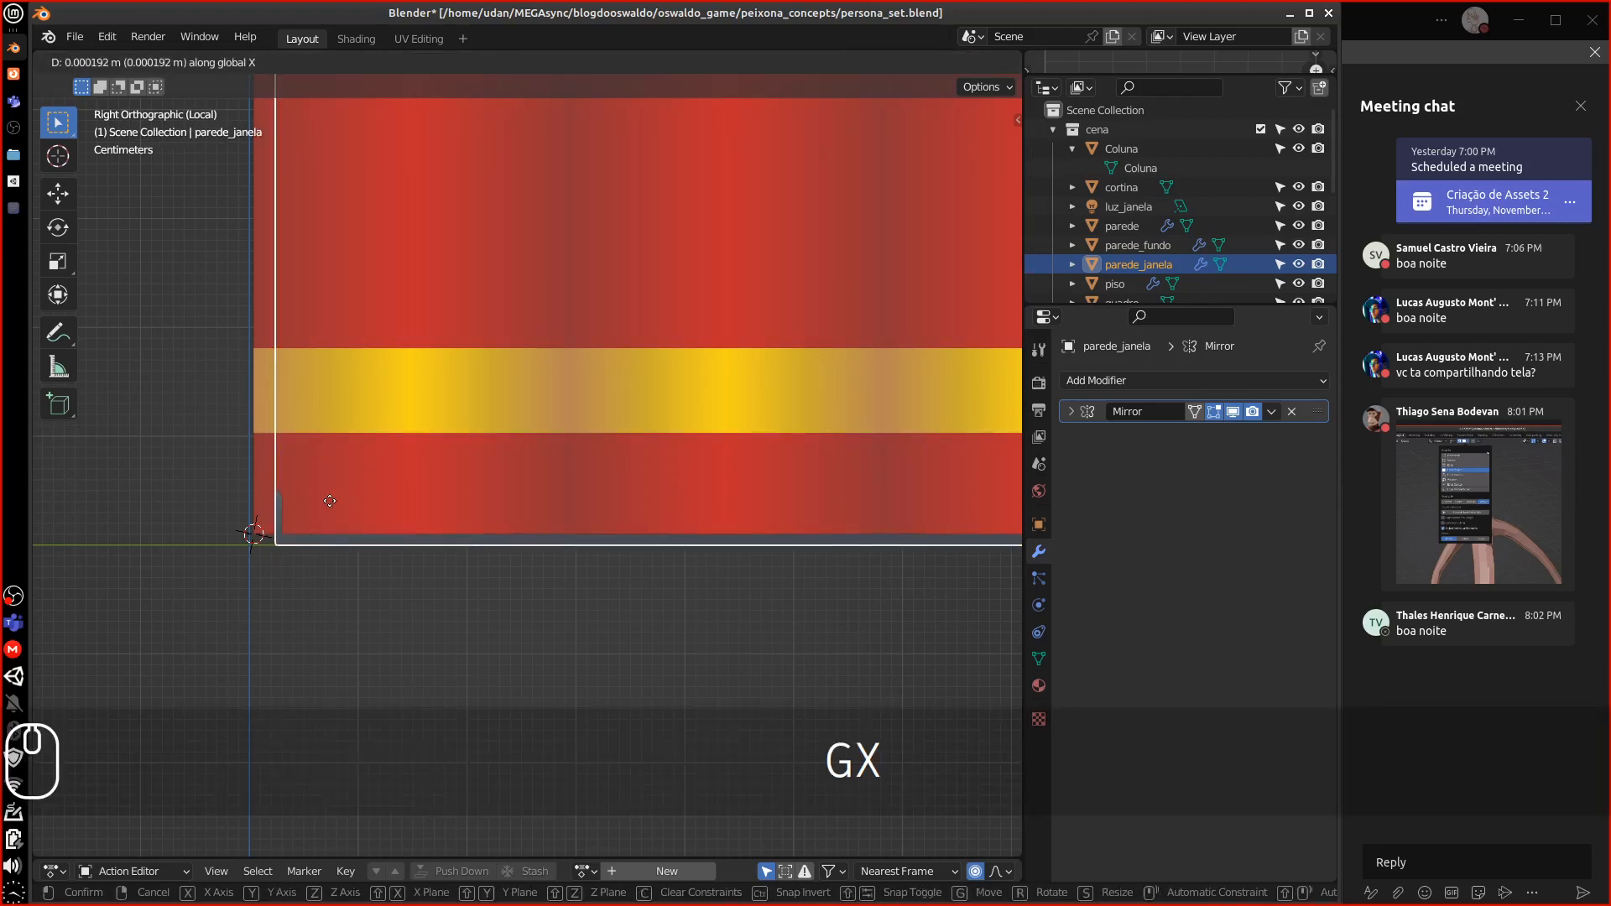
key("y")
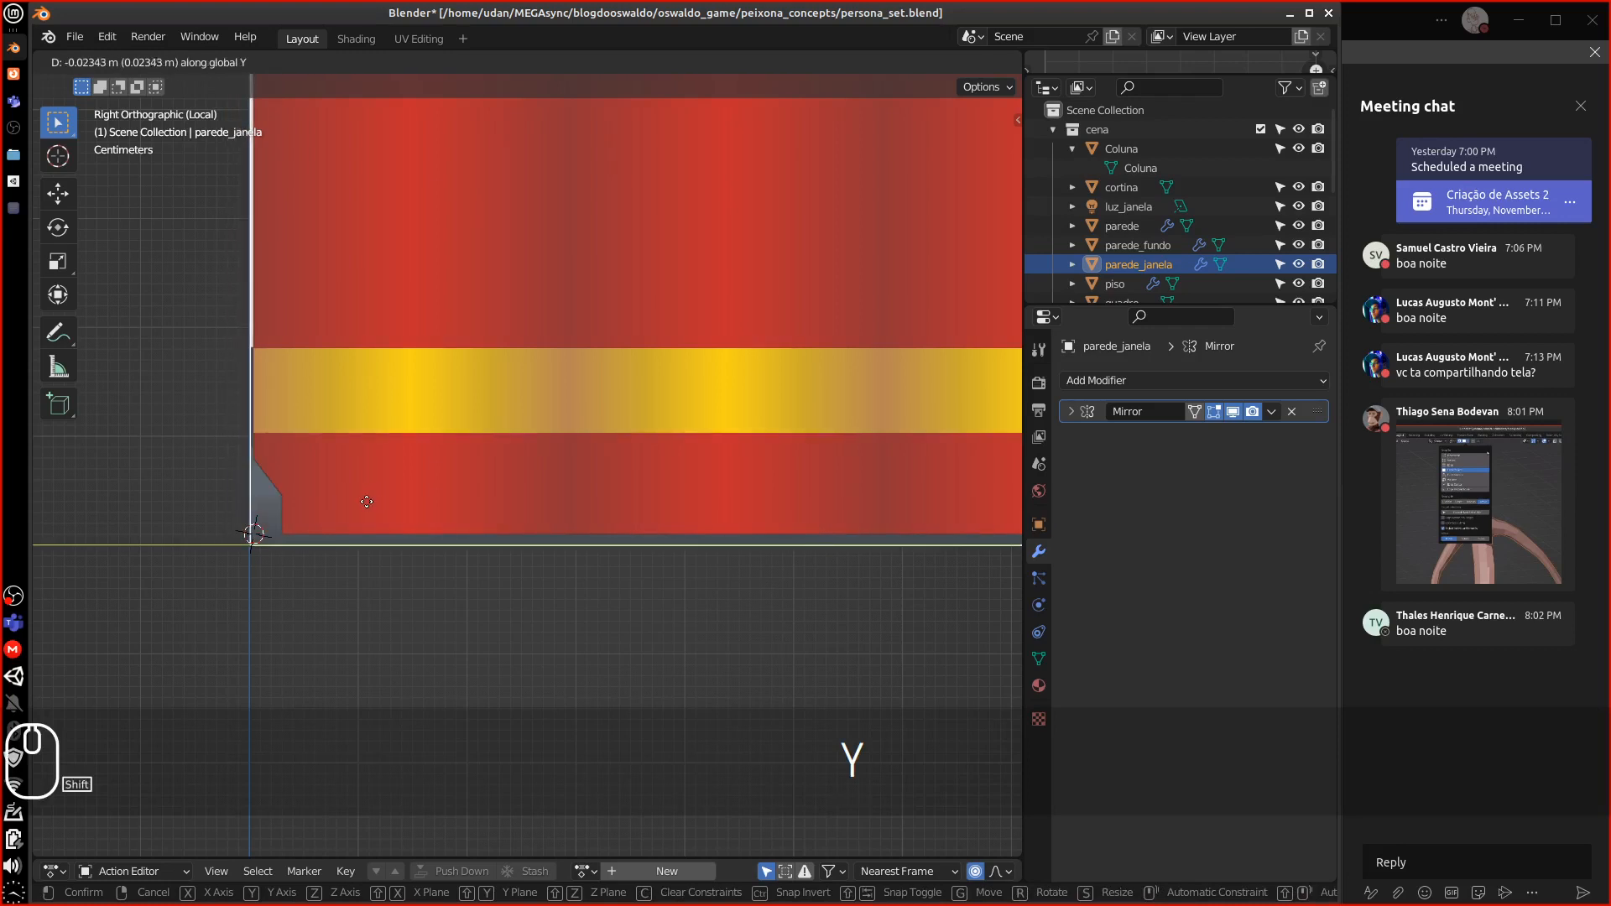
left_click(354, 507)
Select the cortina curtain and inspect it beside the window from the right and front views
left_click(389, 466)
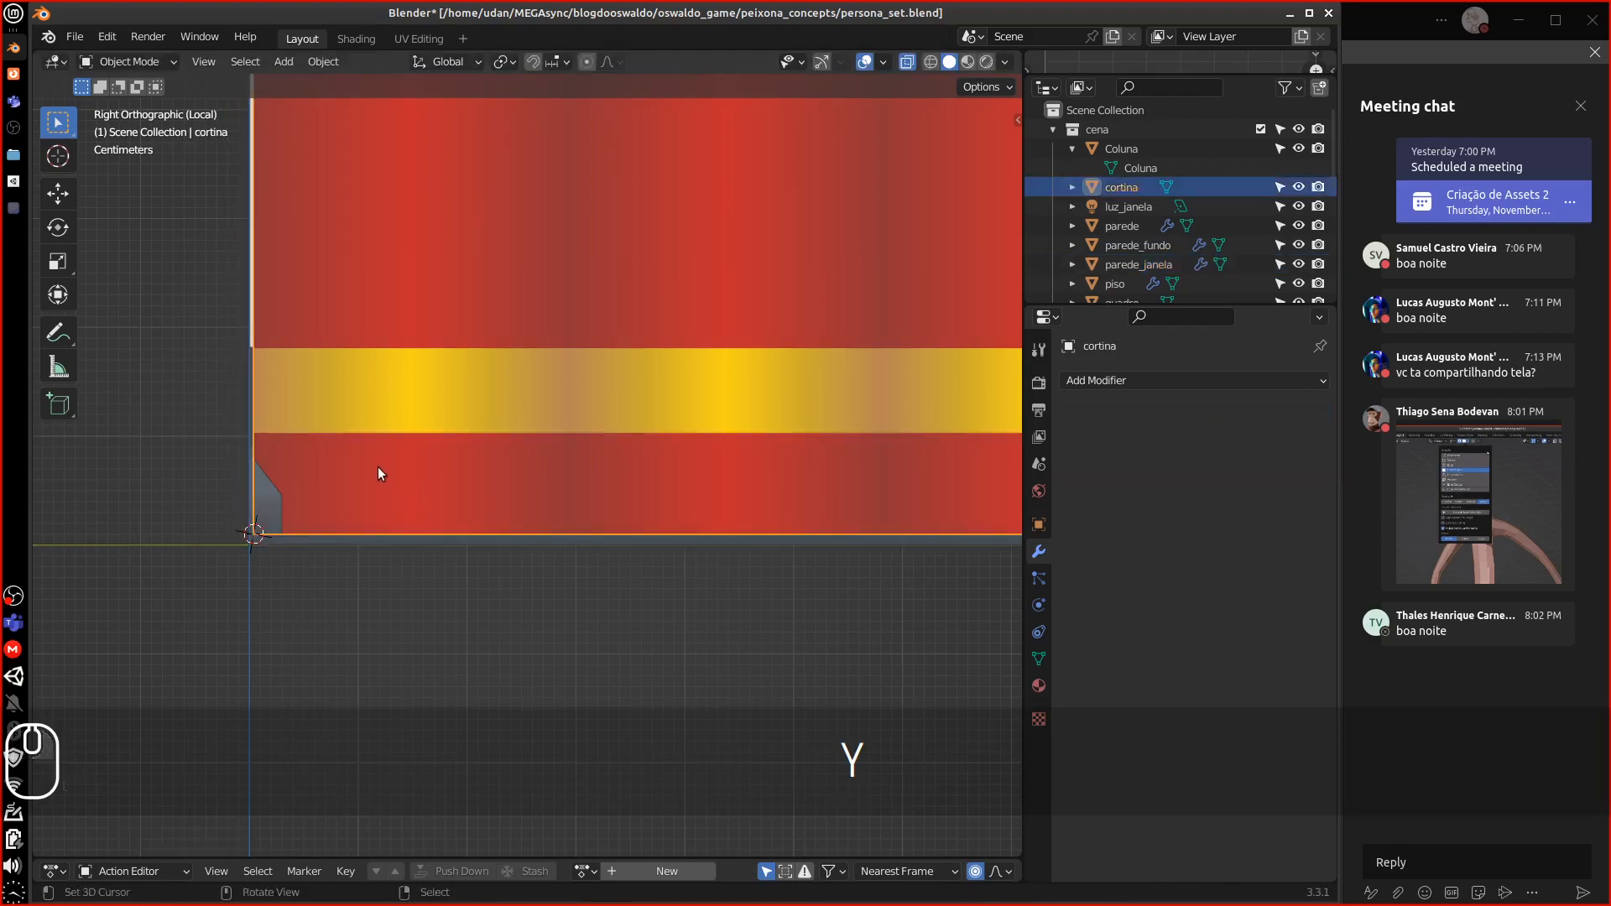
middle_click_drag(385, 464, 522, 455)
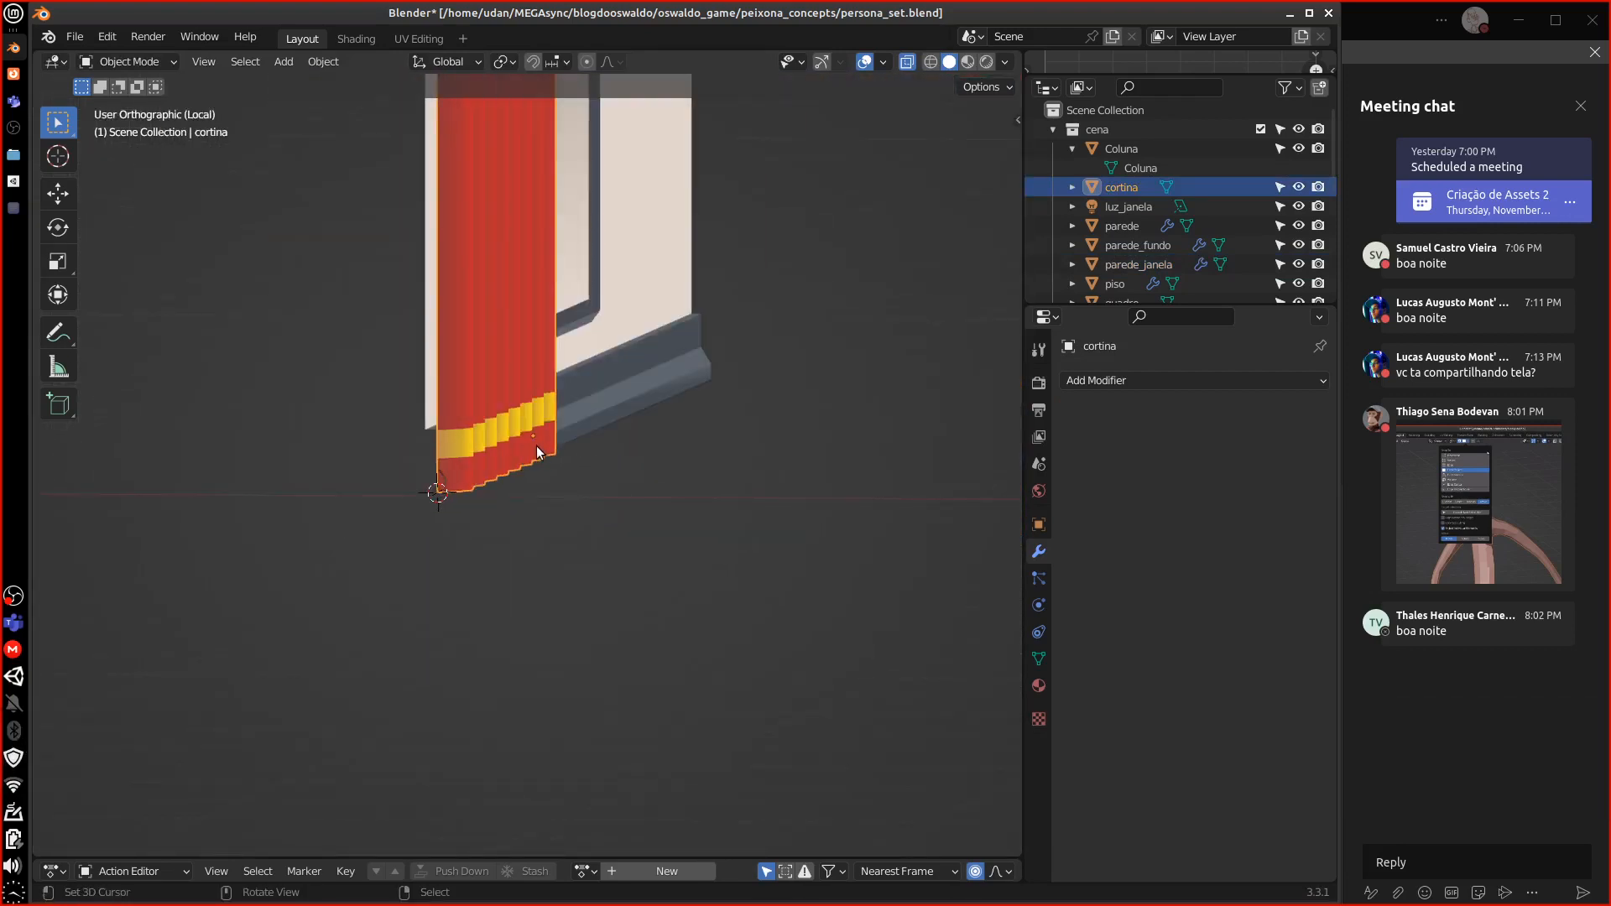
key("3")
key("1")
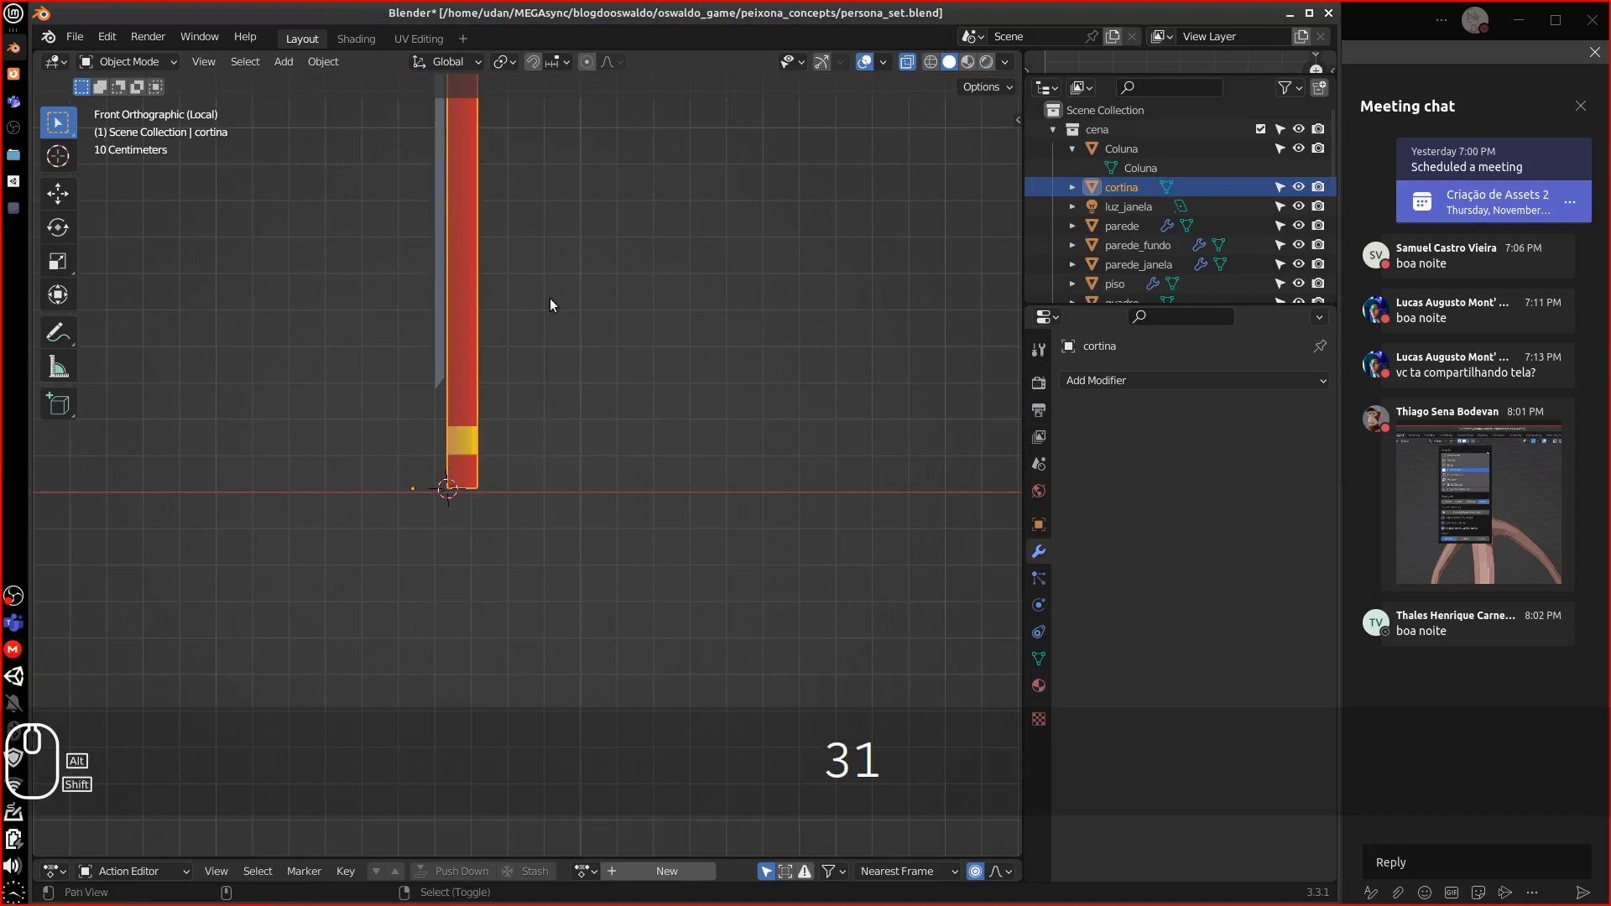
middle_click_drag(550, 299, 497, 485, "shift")
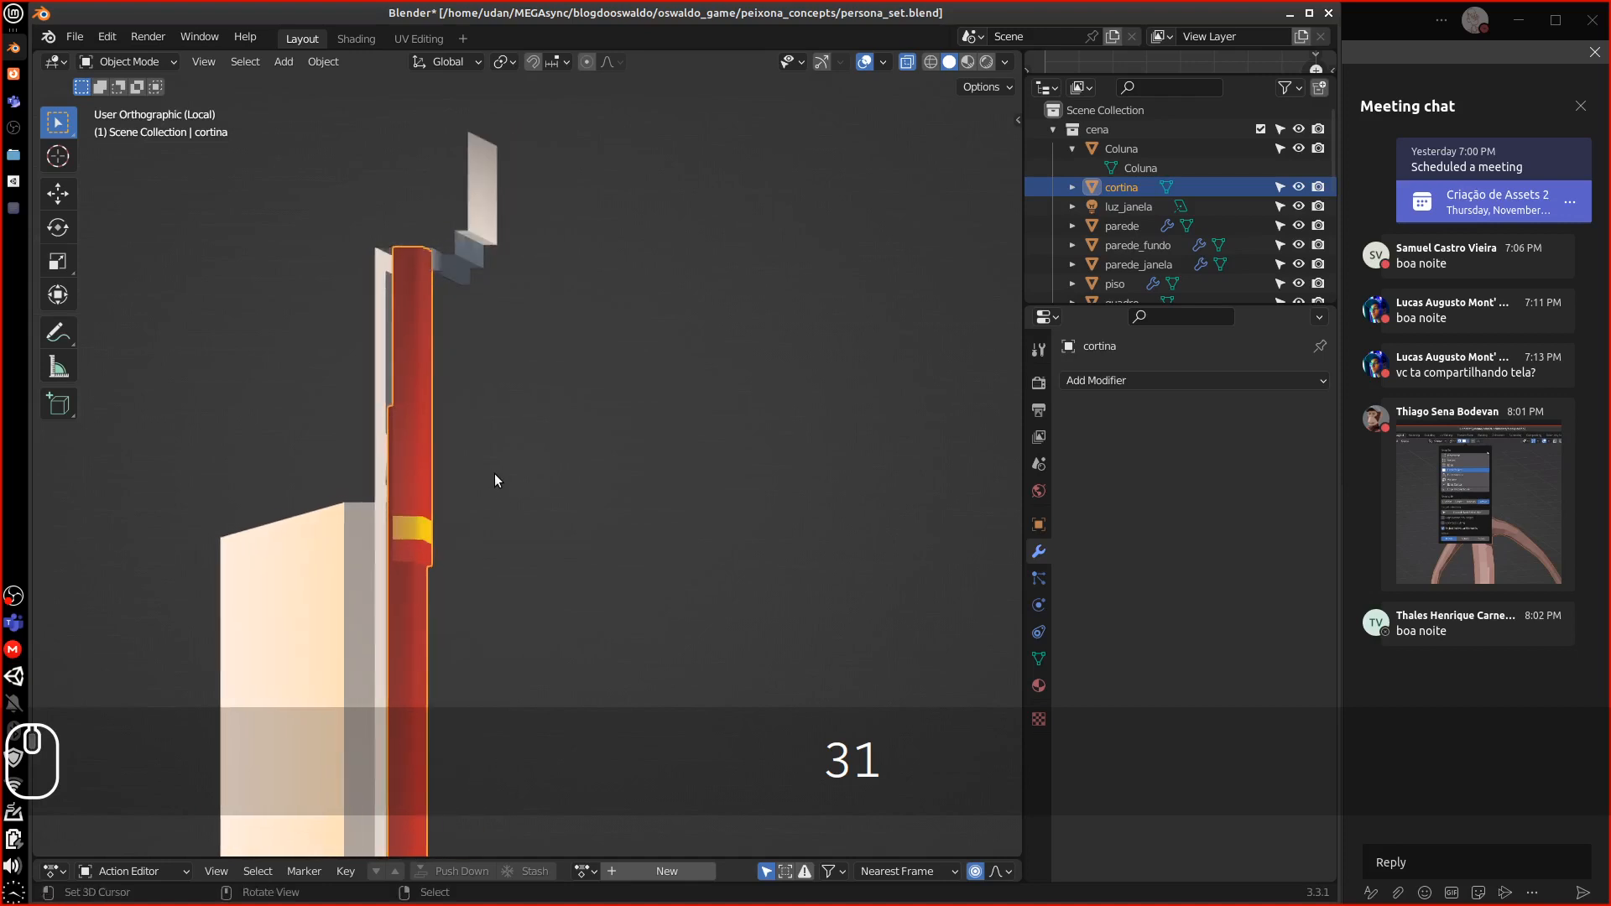
In front wireframe view, shift the curtain 0.01465 m along X so it sits flush with the wall
key("KP_1")
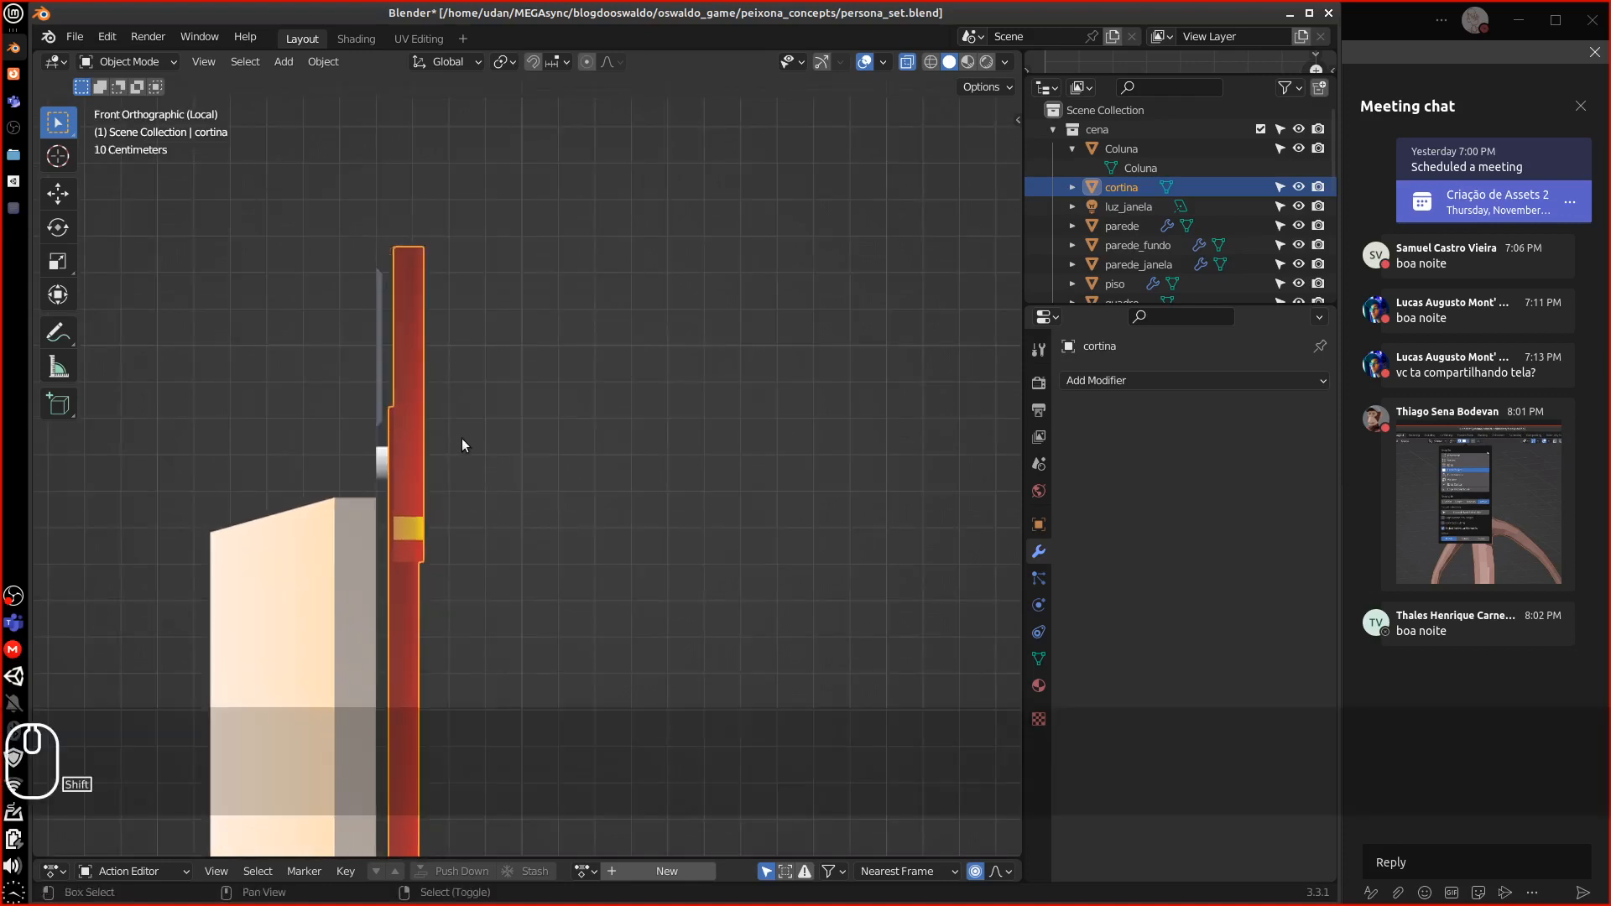
key("shift+z")
middle_click_drag(422, 299, 409, 333, "shift")
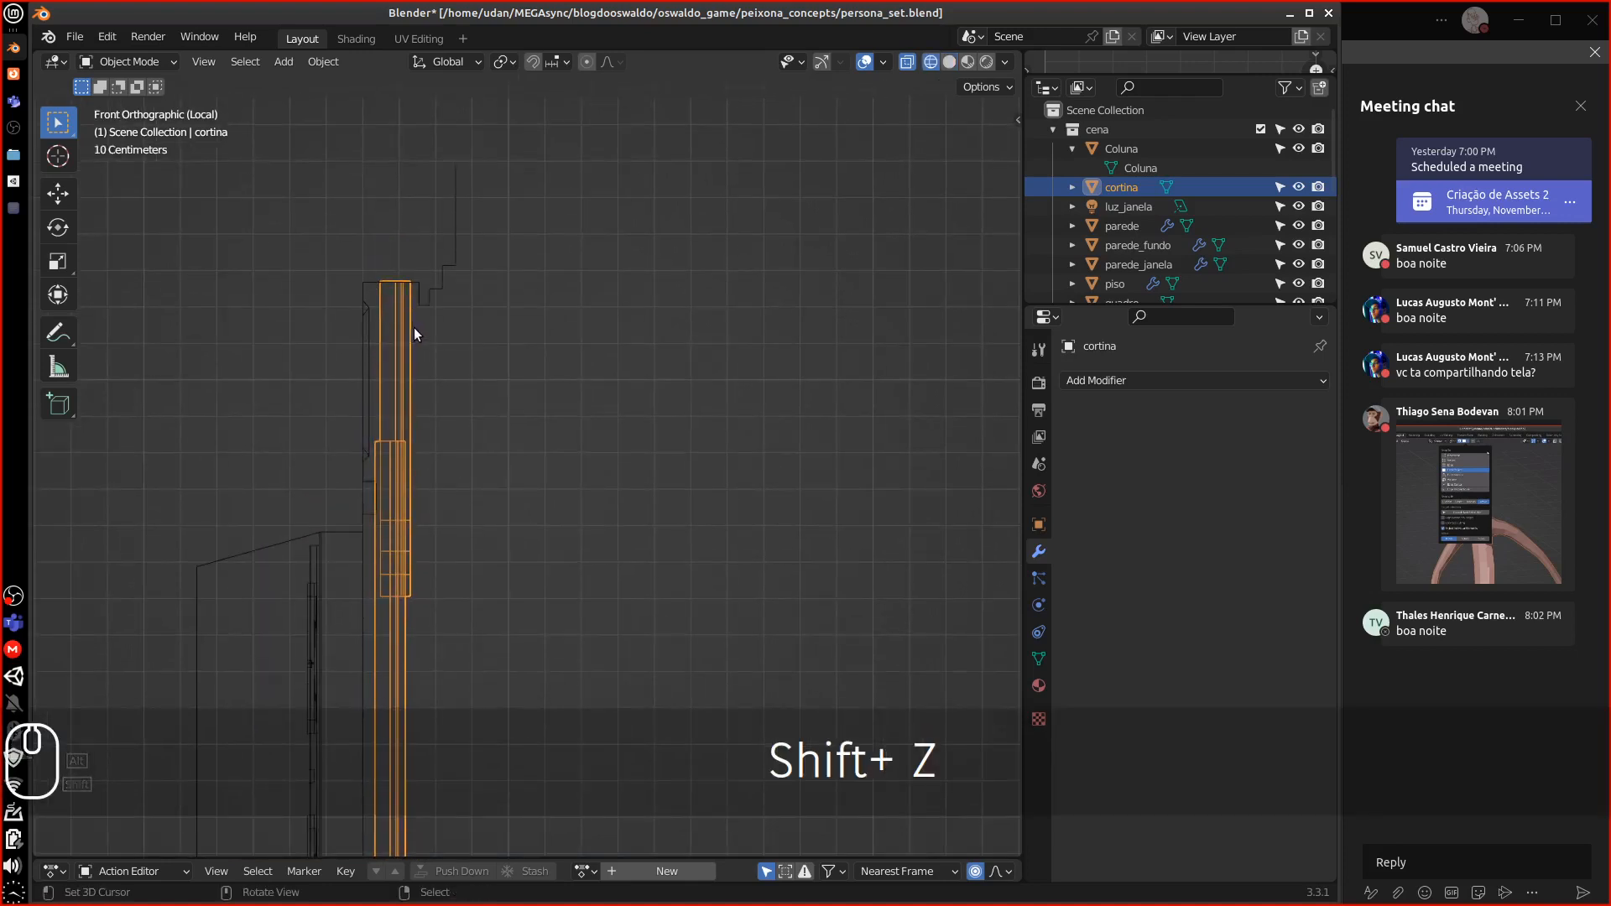
key("equal")
key("equal")
key("equal")
middle_click_drag(310, 179, 305, 273, "shift")
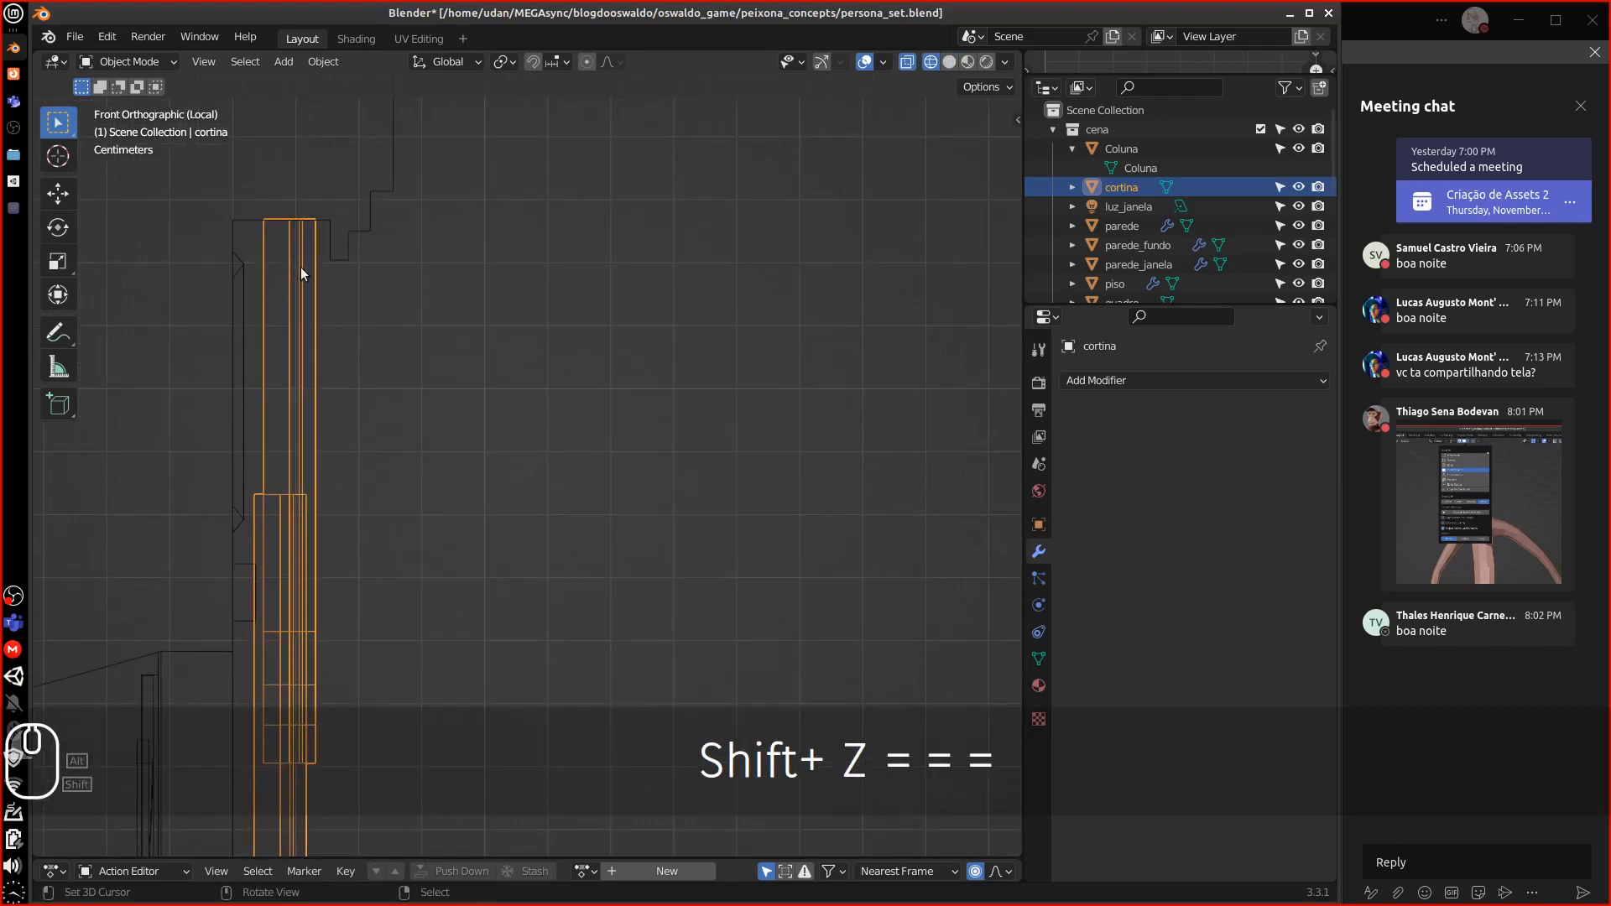
key("g")
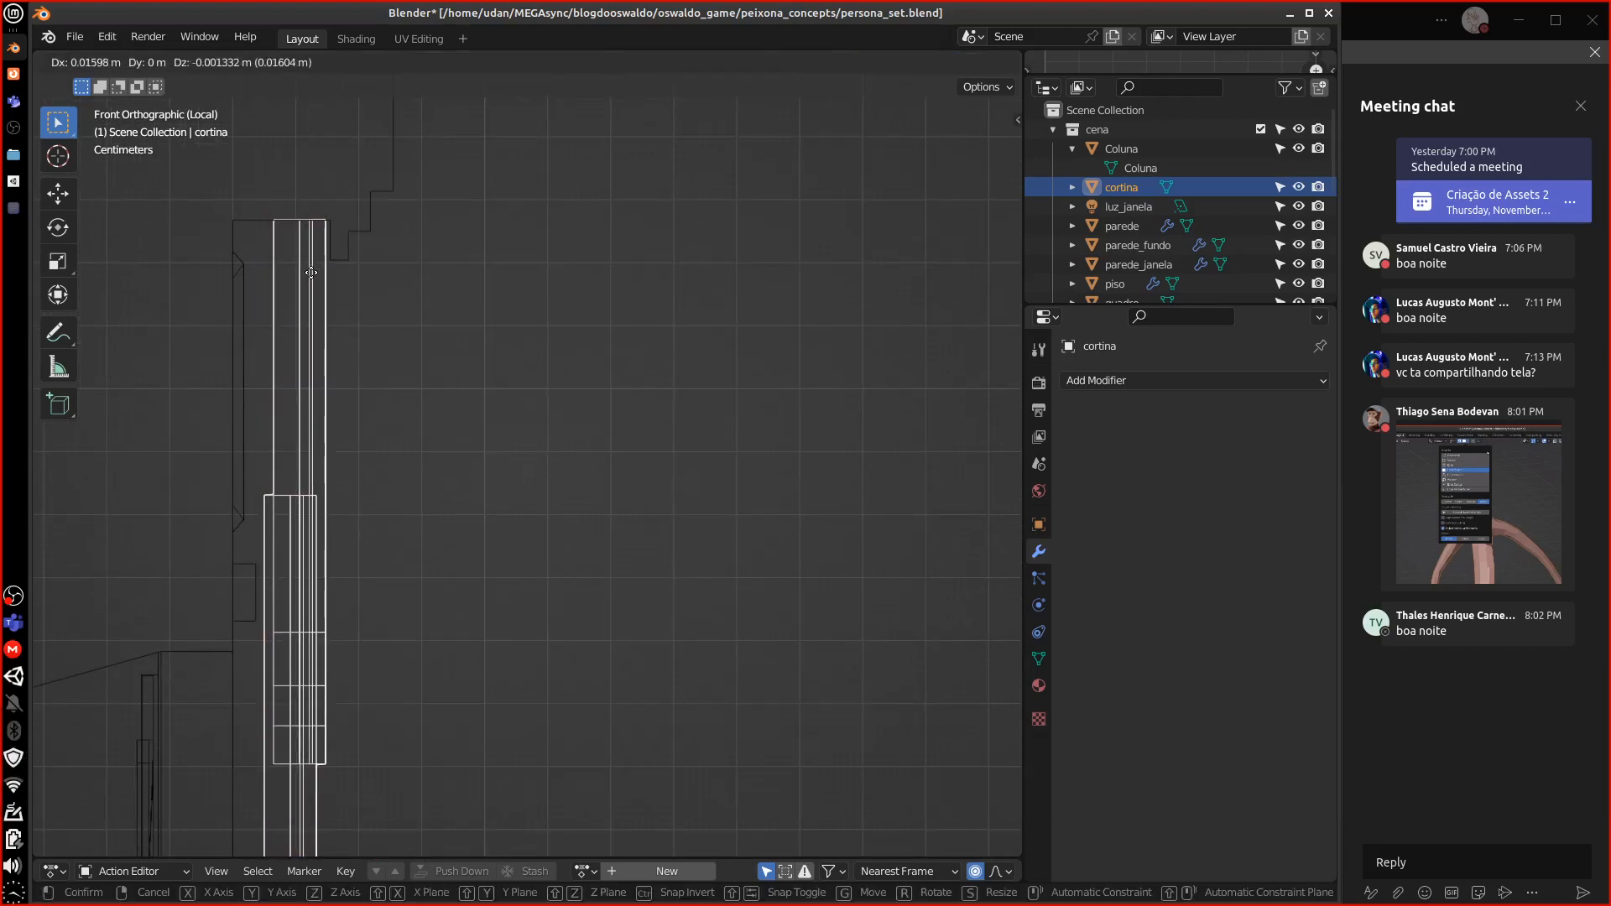
key("x")
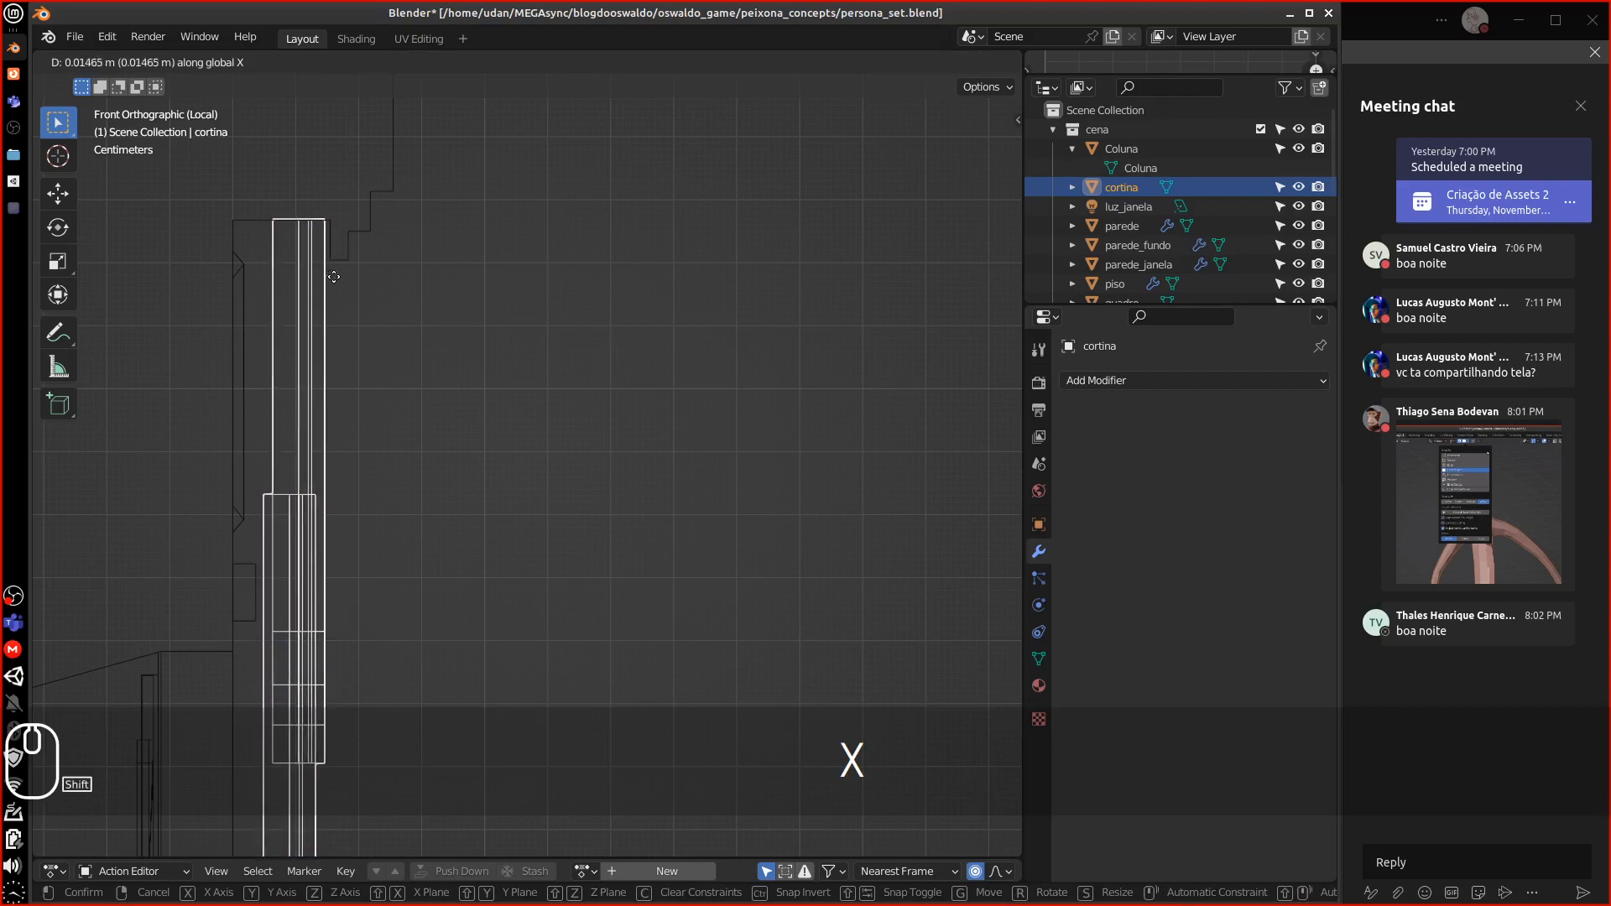
left_click(350, 288, "shift")
In right side solid view, slide the curtain along Y so its lower-left corner meets the origin
key("1")
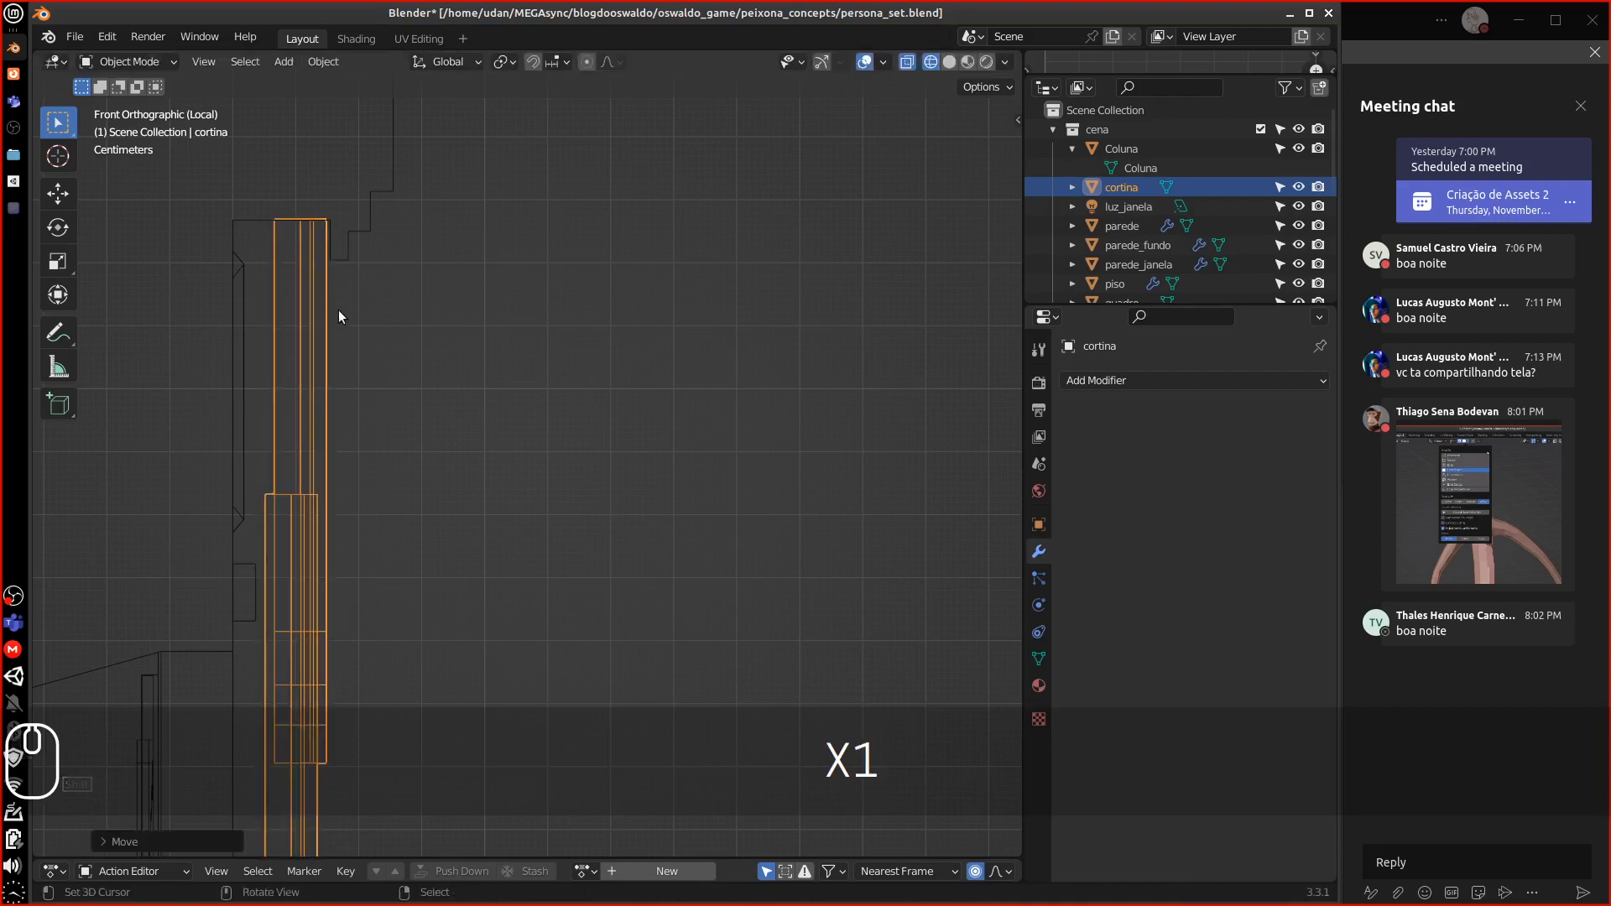
key("3")
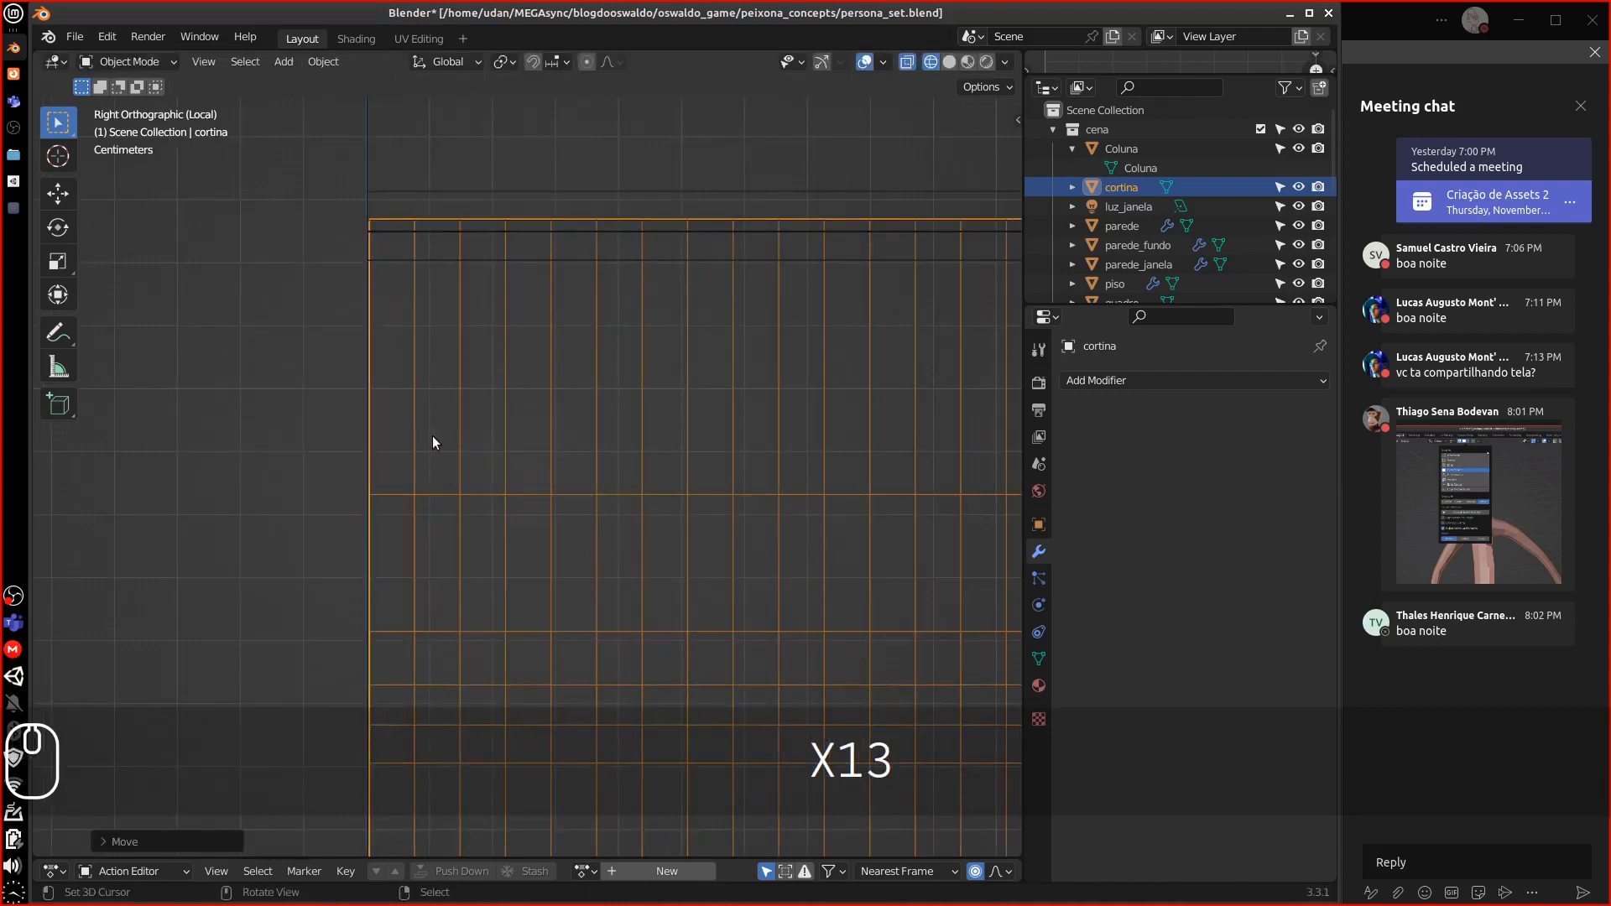
scroll(433, 442, "down", 4)
mouse_move(740, 461)
middle_mouse_down("shift")
mouse_move(537, 398)
mouse_move(443, 304)
middle_mouse_up("shift")
key("shift+z")
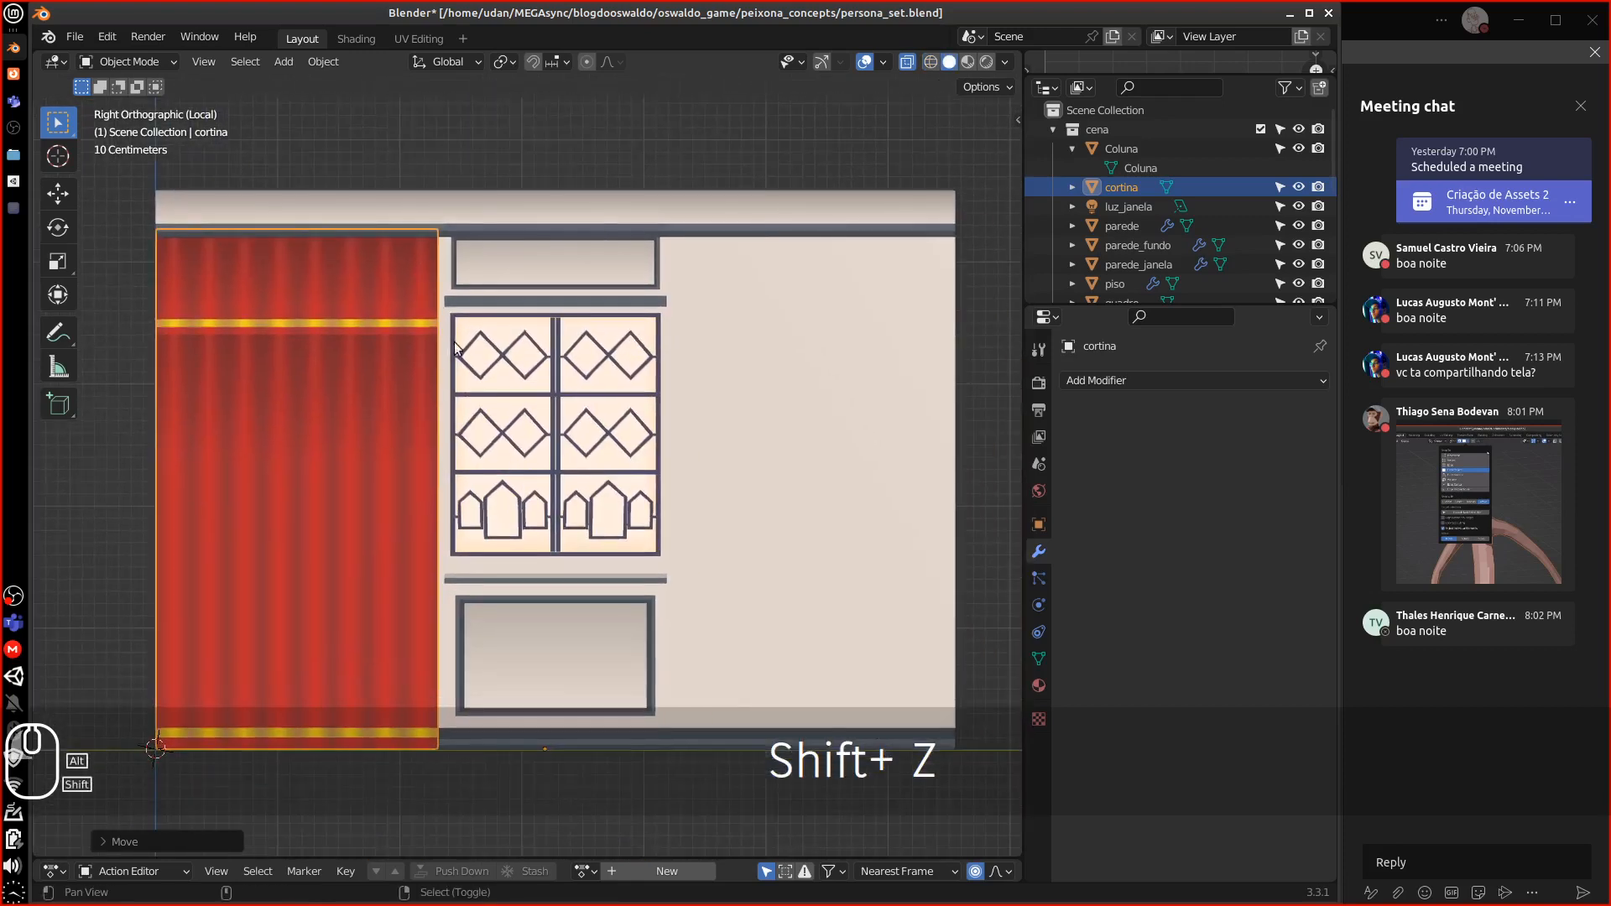
key("equal")
key("equal")
key("equal")
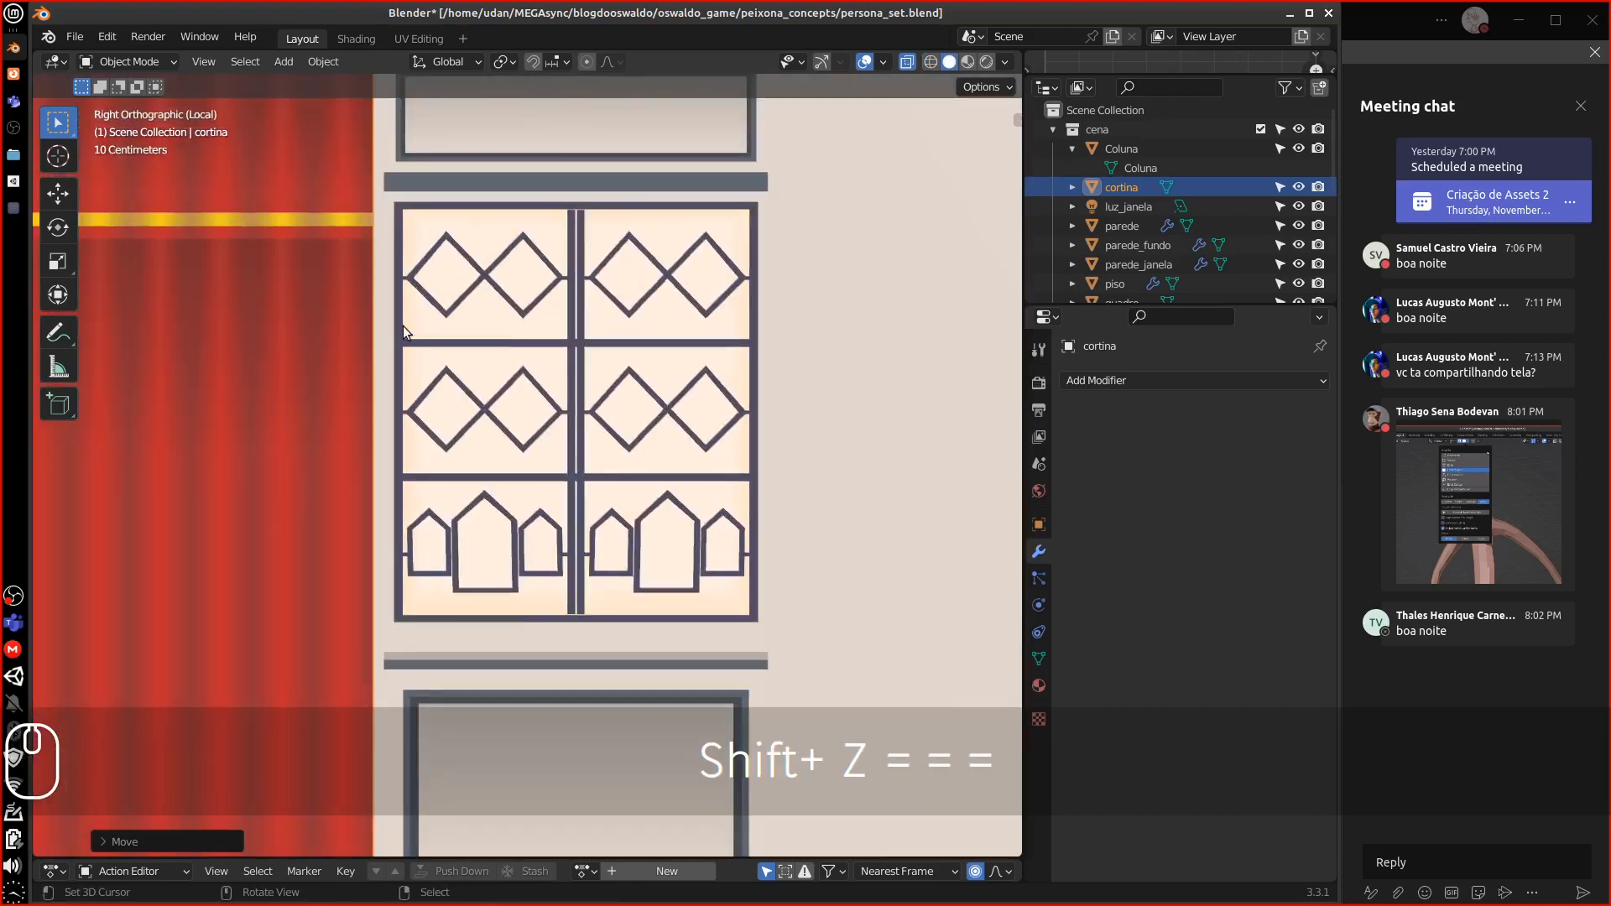
key("g")
key("x")
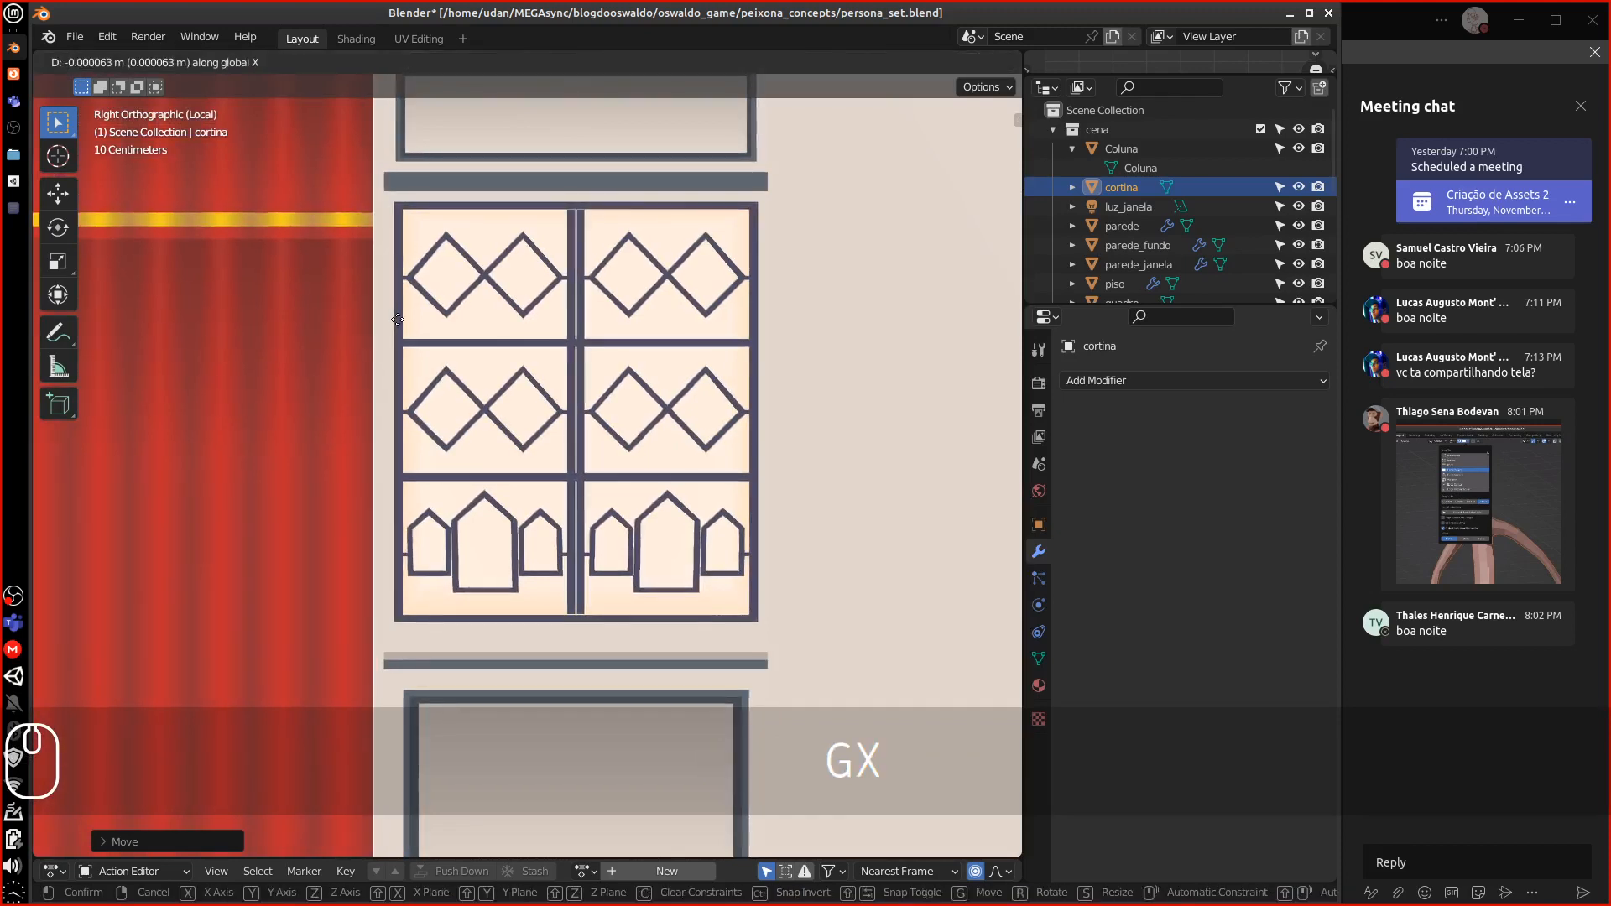
key("y")
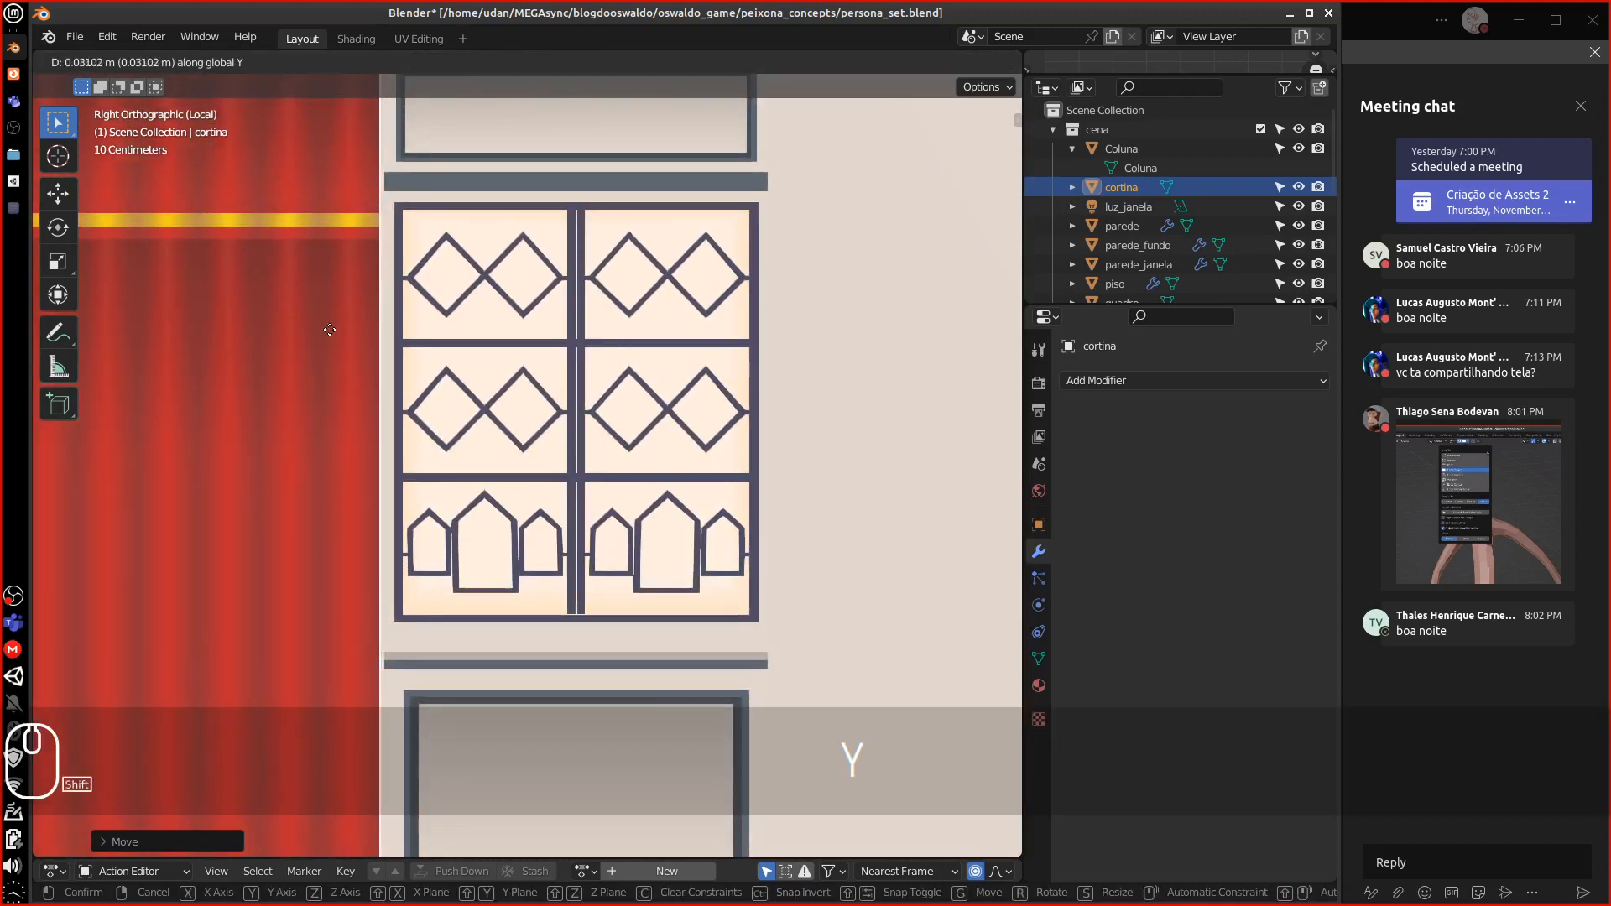
left_click(392, 356)
Zoom in on the origin corner to check the curtain's alignment with the wall
scroll(397, 359, "down", 3)
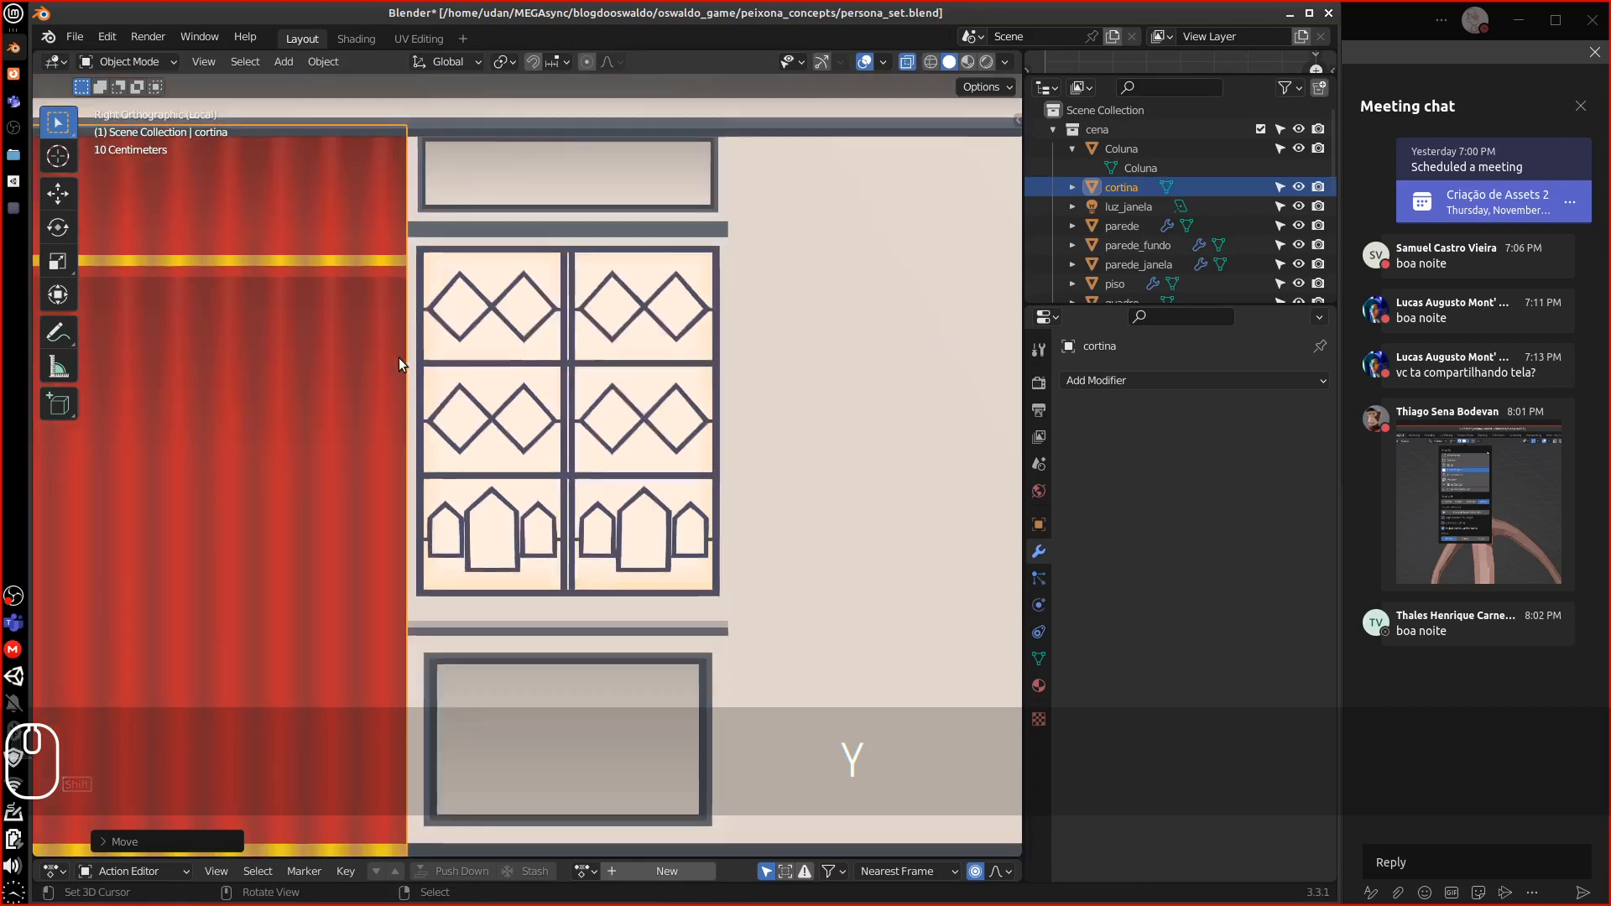
key("minus")
left_click_drag(325, 492, 368, 249, "alt+shift")
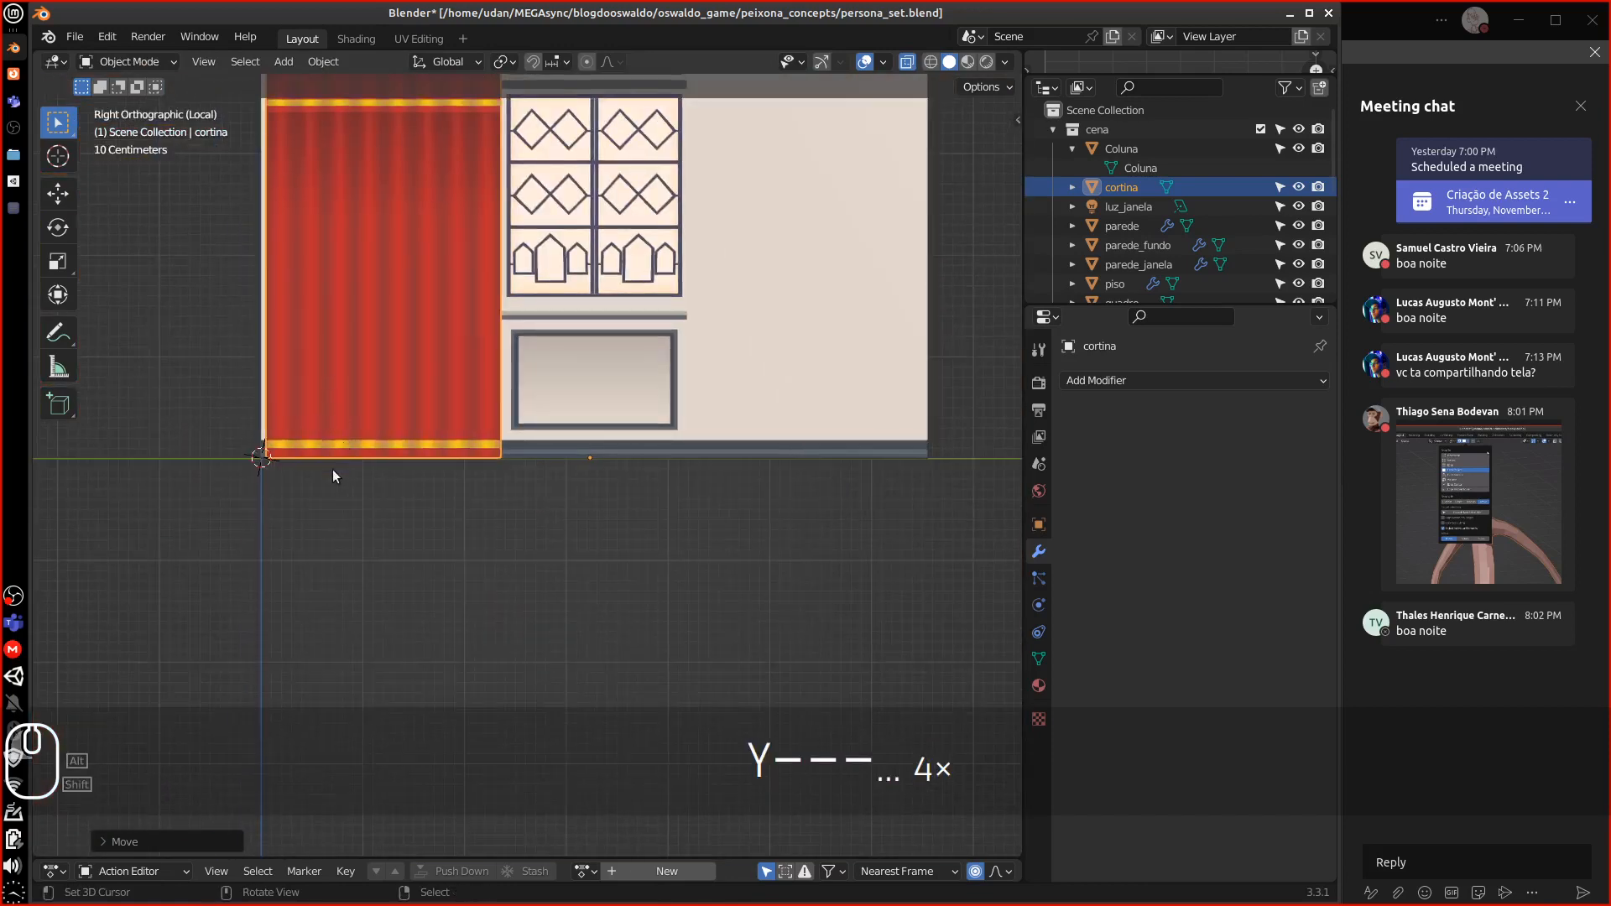
key("equal")
key("equal")
key("equal")
key("equal")
key("equal")
key("equal")
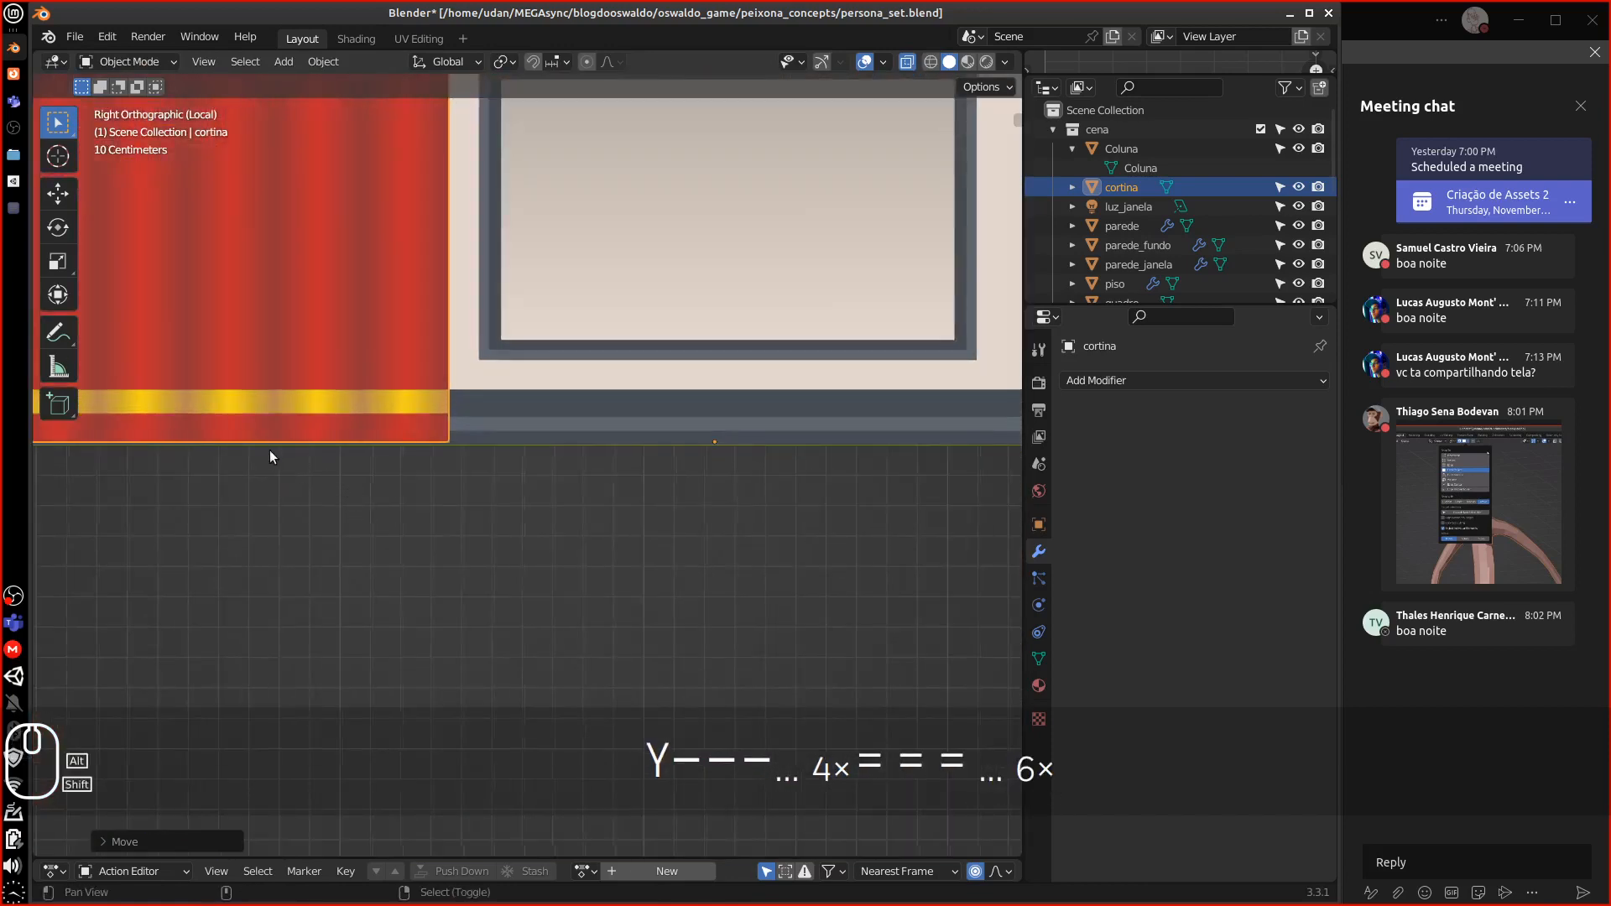
left_click_drag(270, 449, 612, 459, "alt+shift")
key("equal")
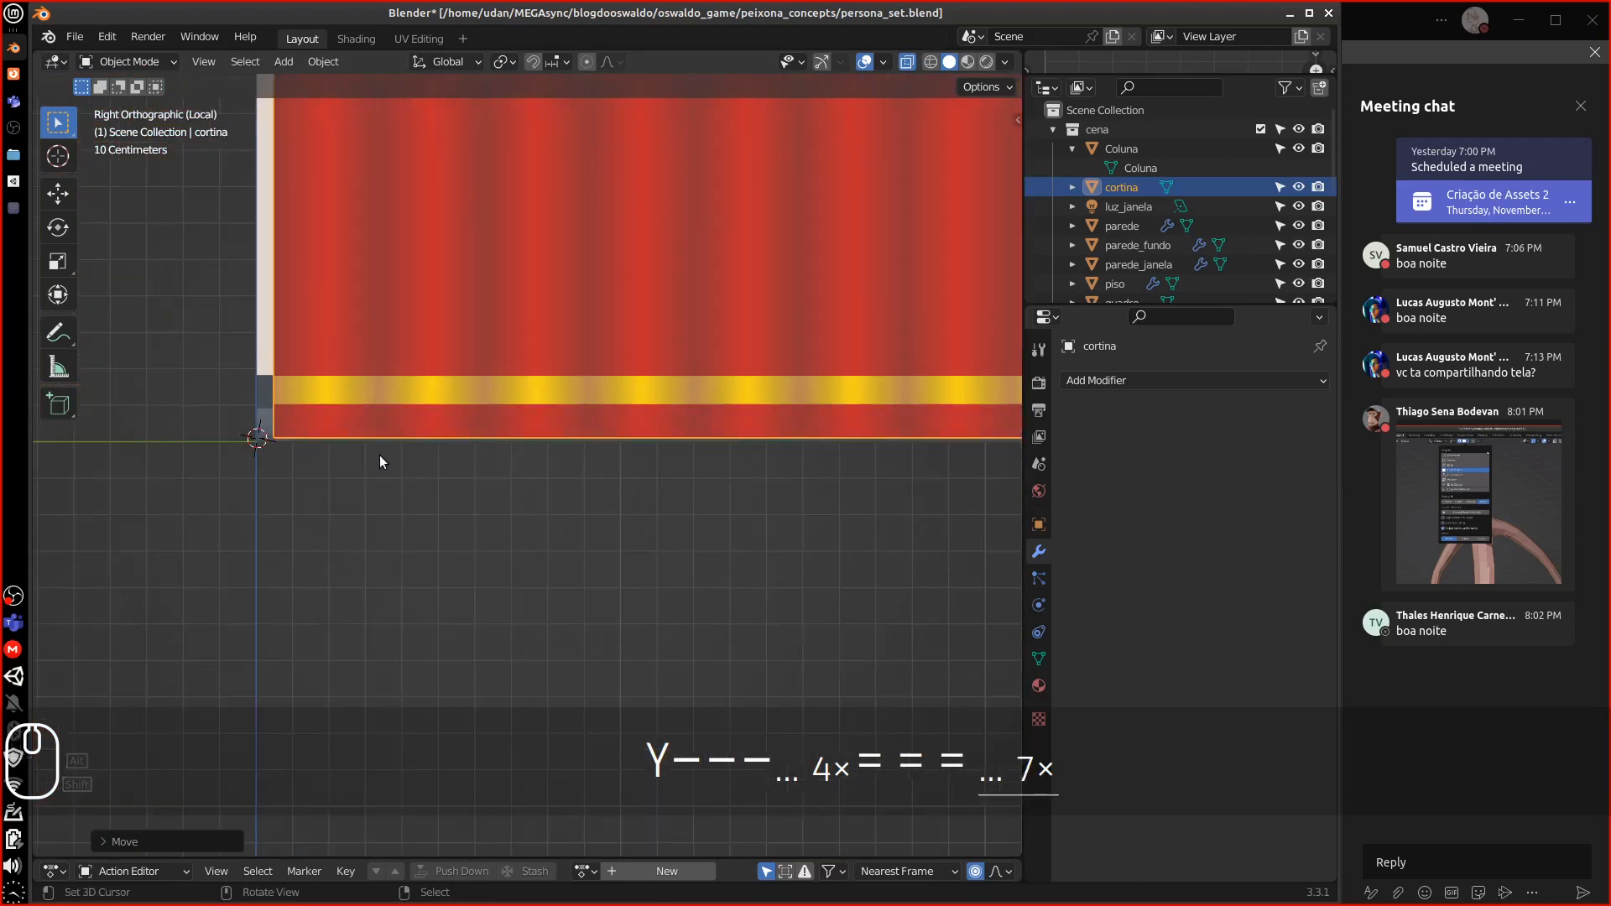
key("equal")
key("equal")
key("equal")
key("equal")
middle_click_drag(190, 395, 517, 393, "shift")
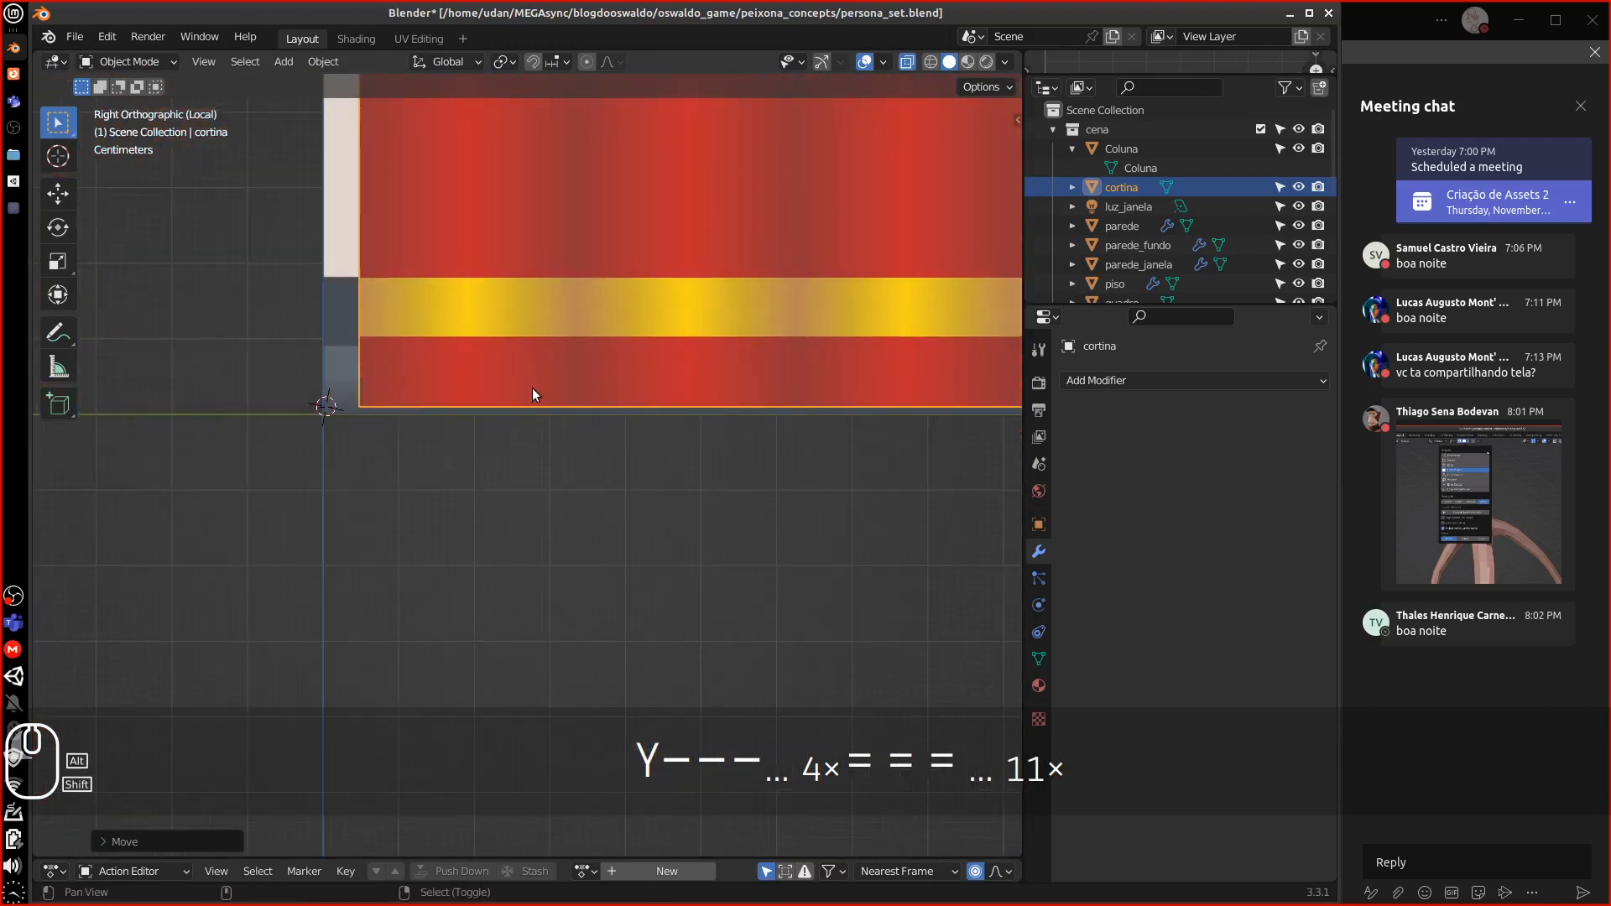
Frame the whole scene, then zoom back in on the curtain
key("shift+c")
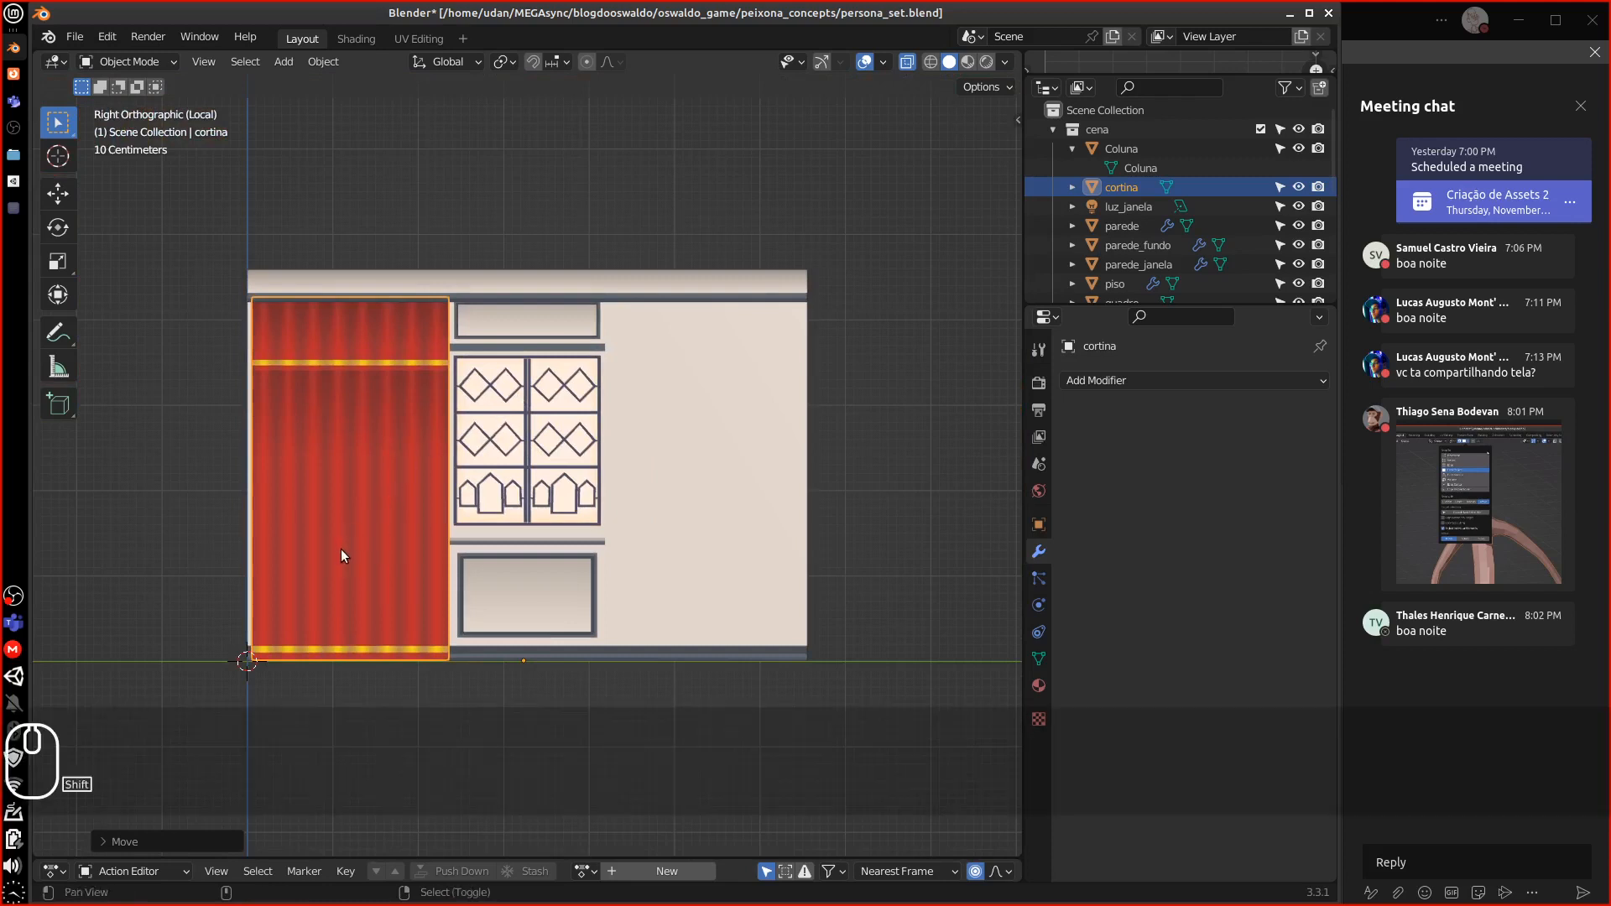
middle_click_drag(341, 551, 561, 524, "shift")
key("d")
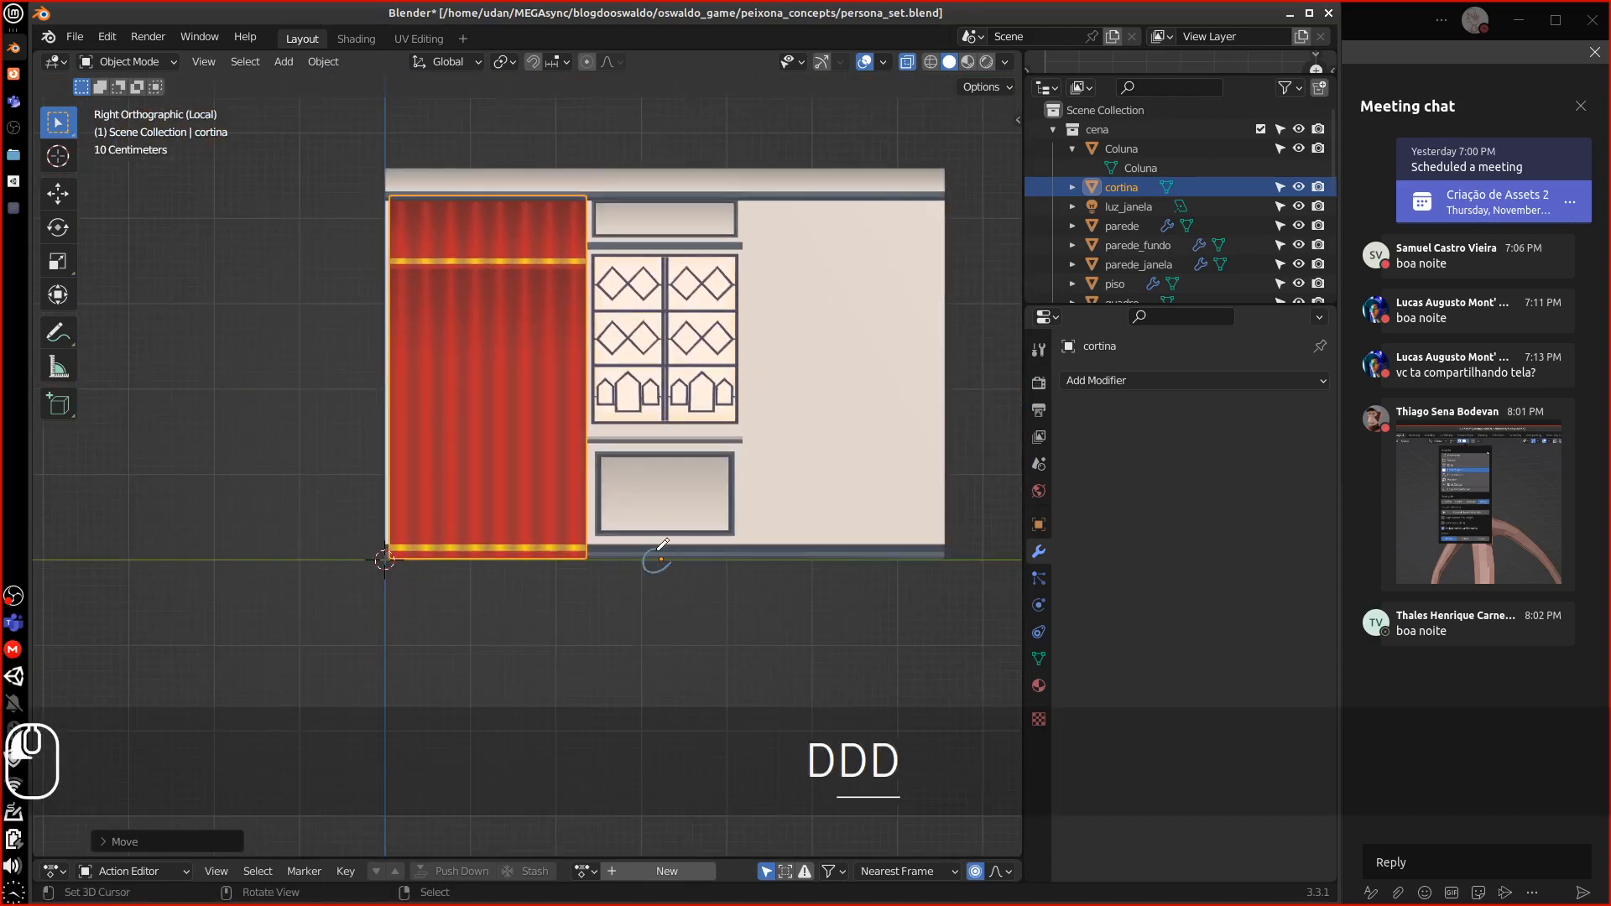
middle_click_drag(565, 567, 605, 538, "shift")
scroll(546, 566, "up", 3)
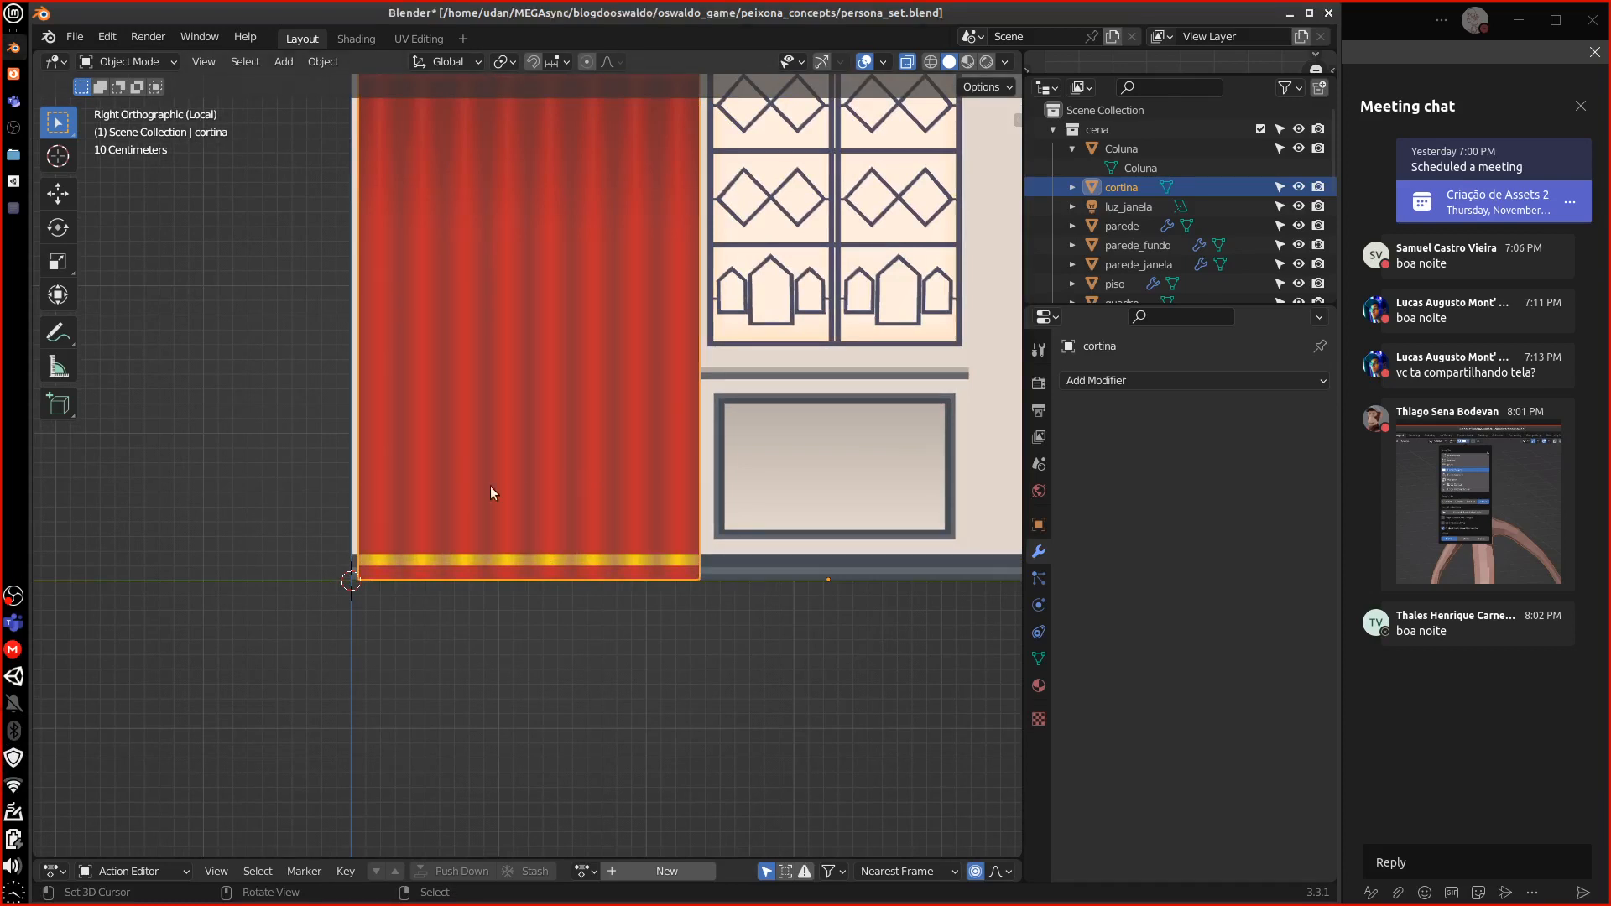
Reselect the cortina curtain and set its origin to its geometry via Object > Set Origin
middle_click_drag(421, 563, 571, 522)
key("1")
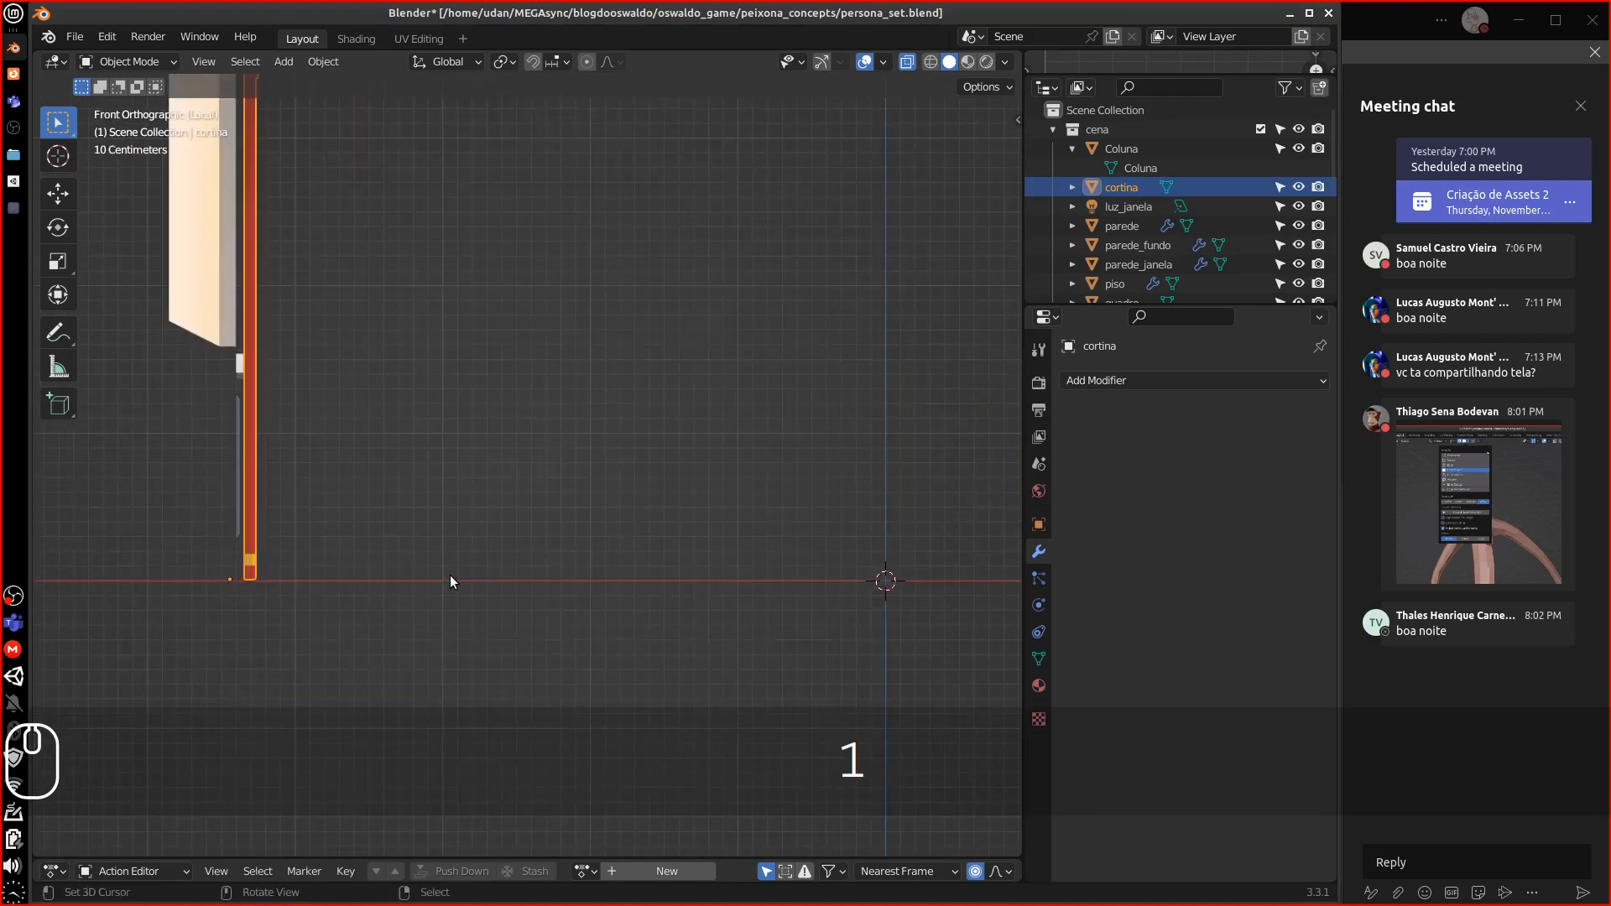
key("3")
left_click(725, 579)
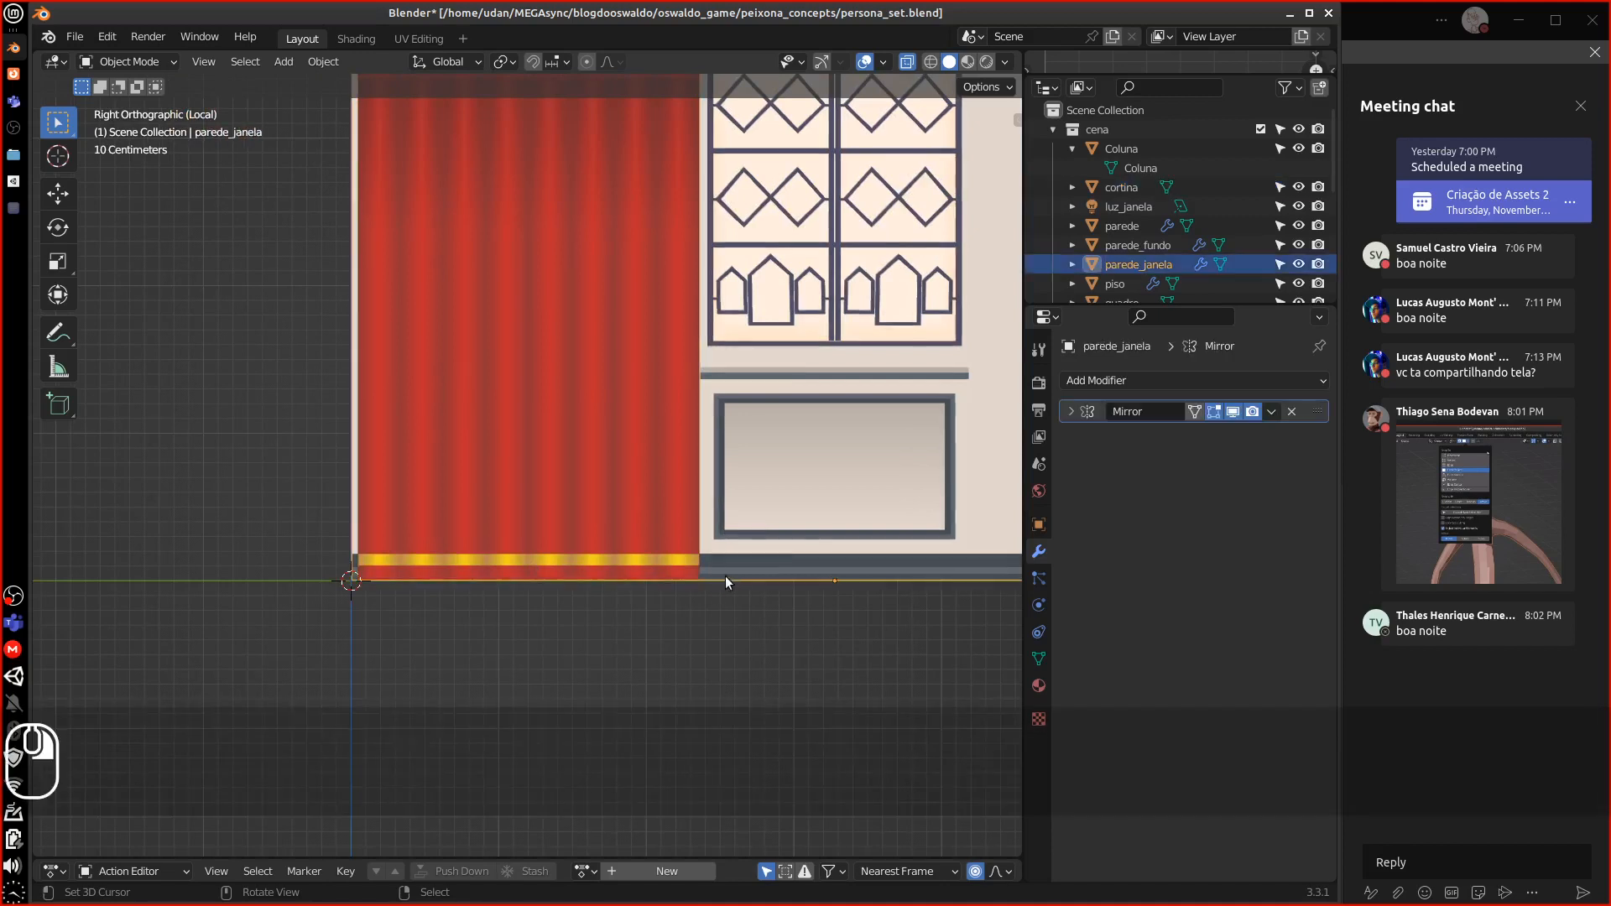
left_click(468, 559)
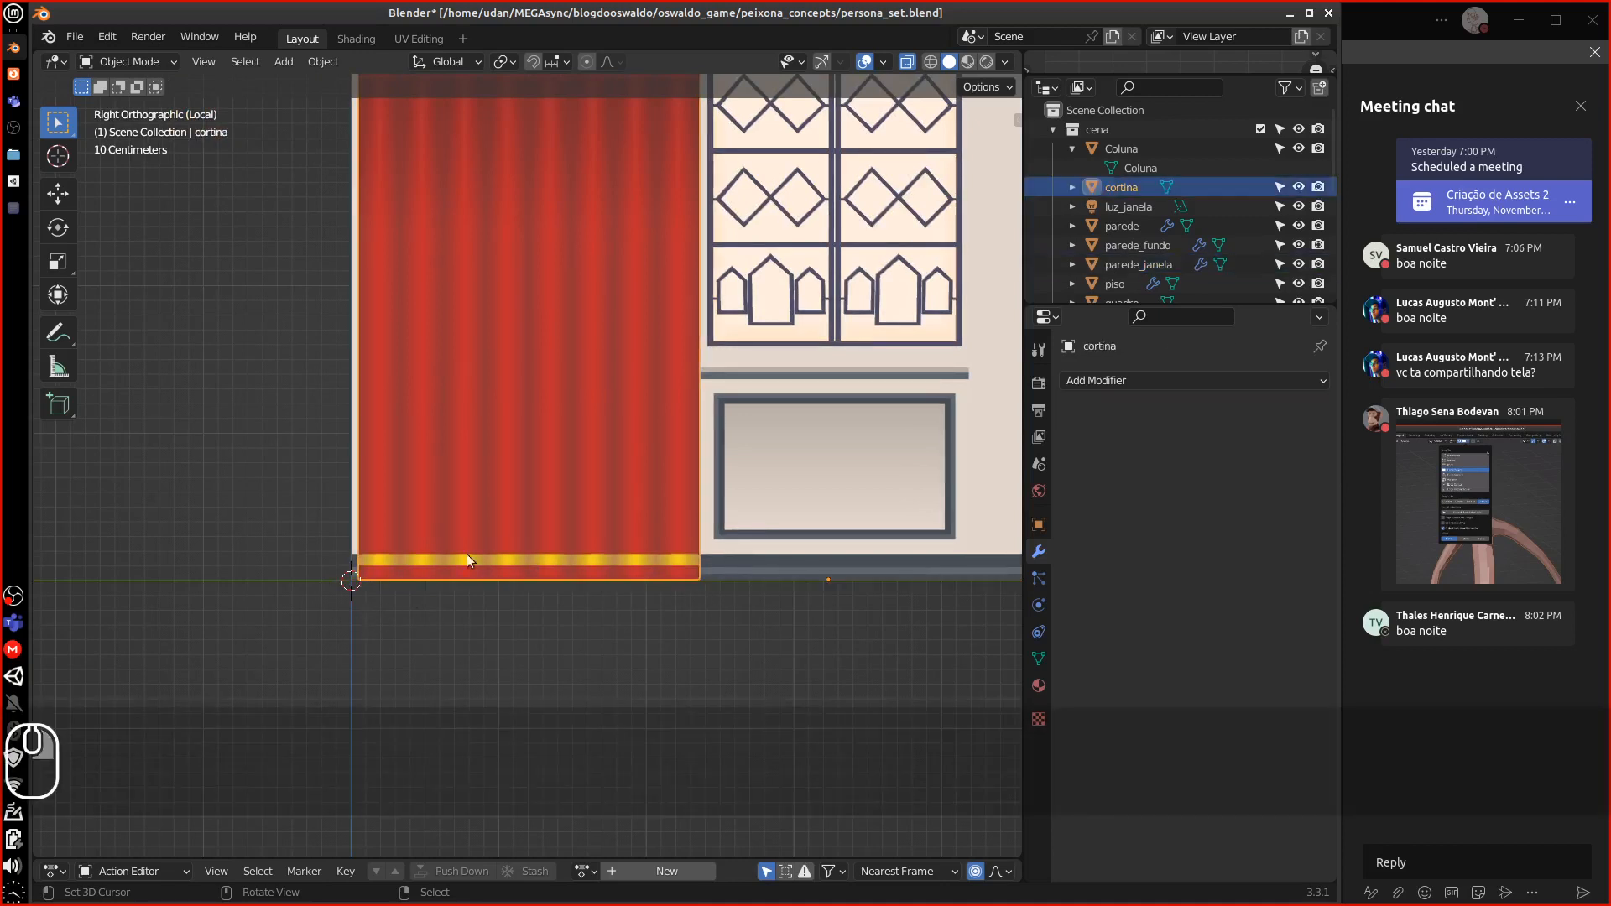
left_click(319, 63)
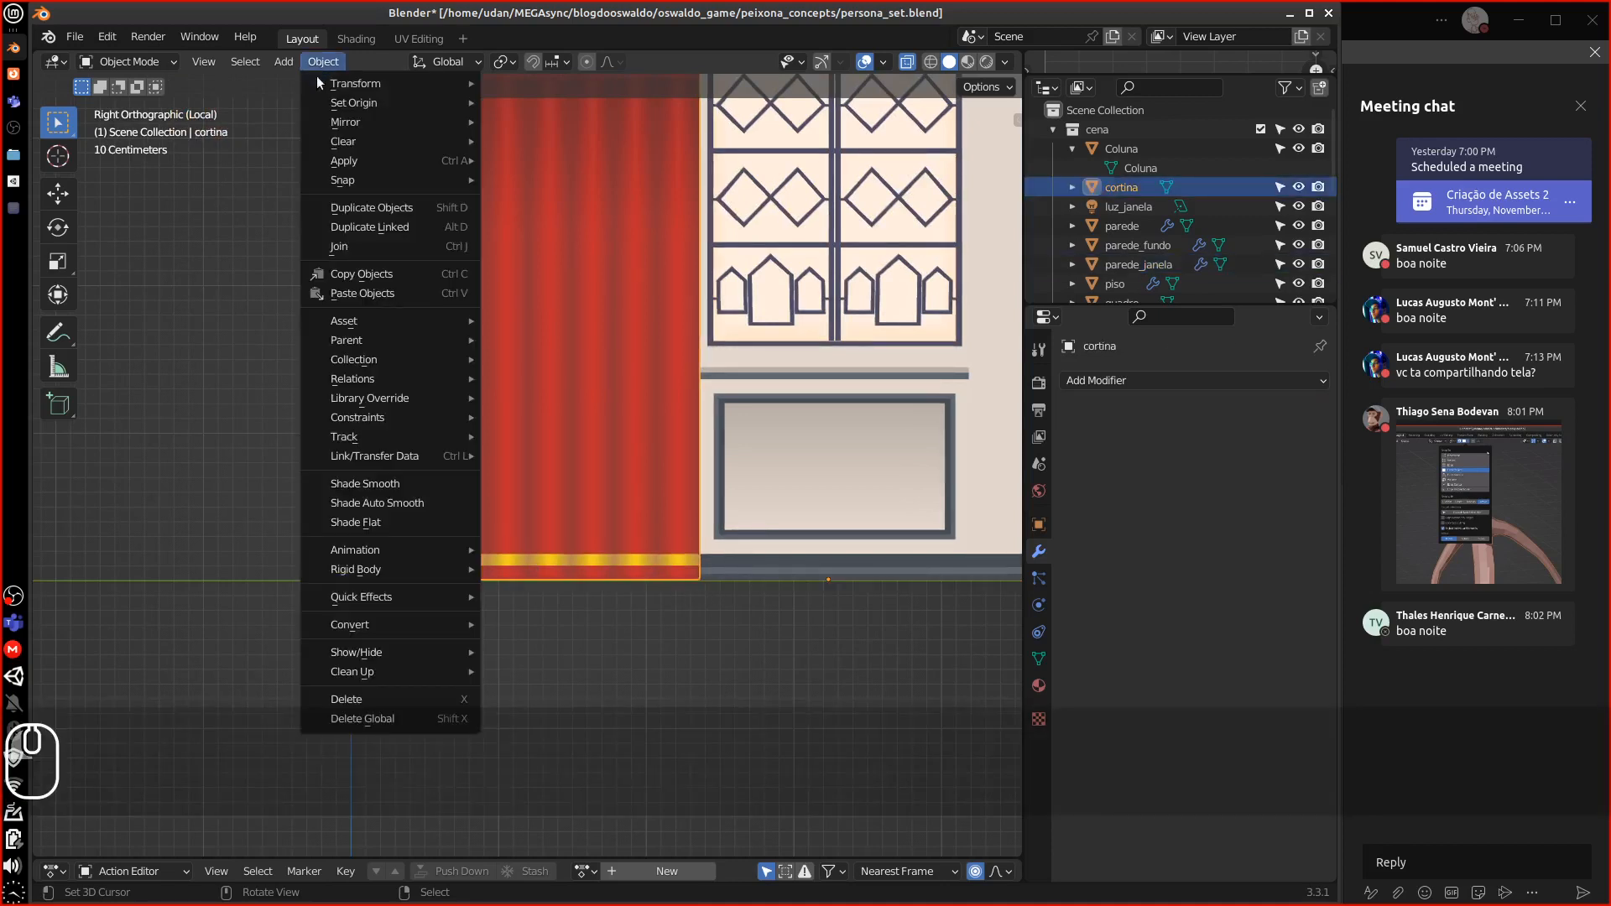
mouse_move(378, 102)
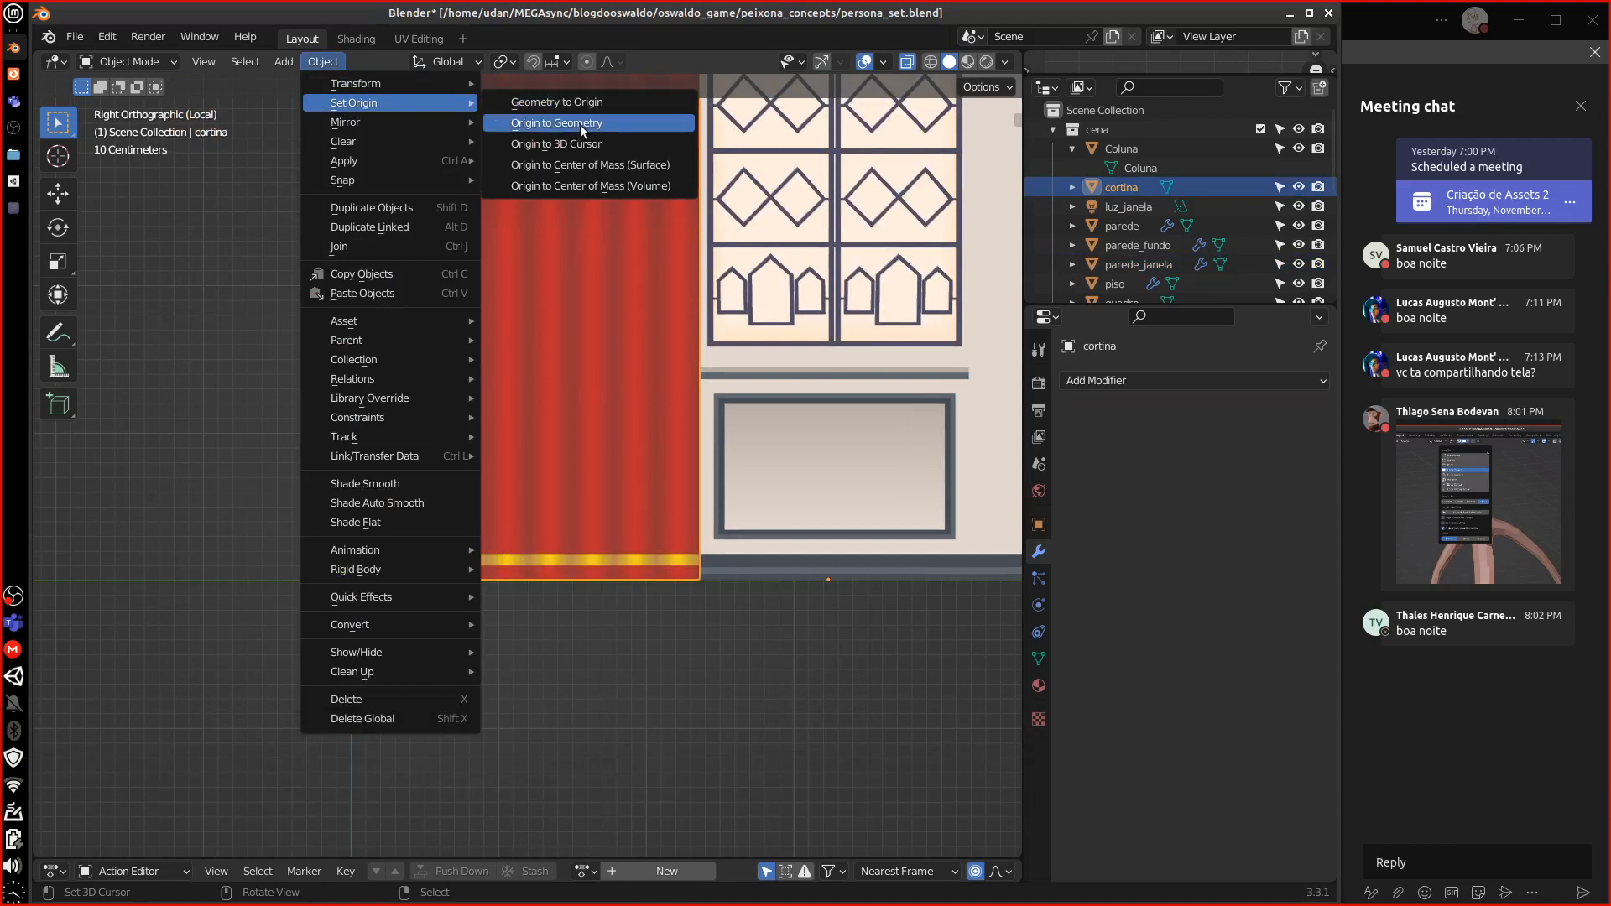
left_click(577, 126)
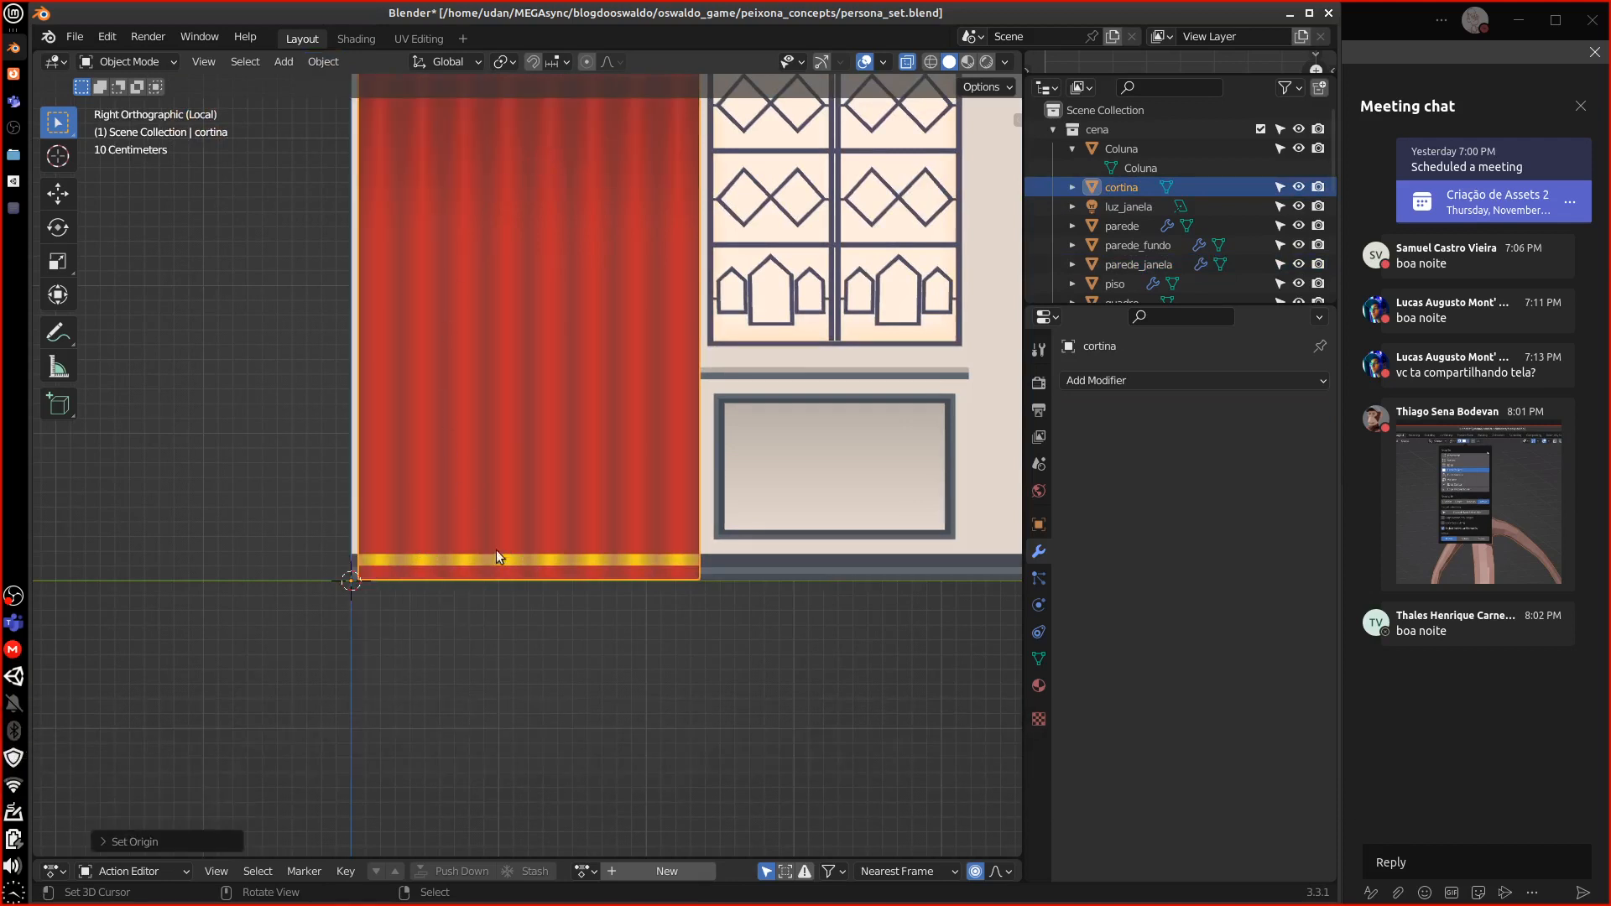
scroll(511, 557, "down", 4)
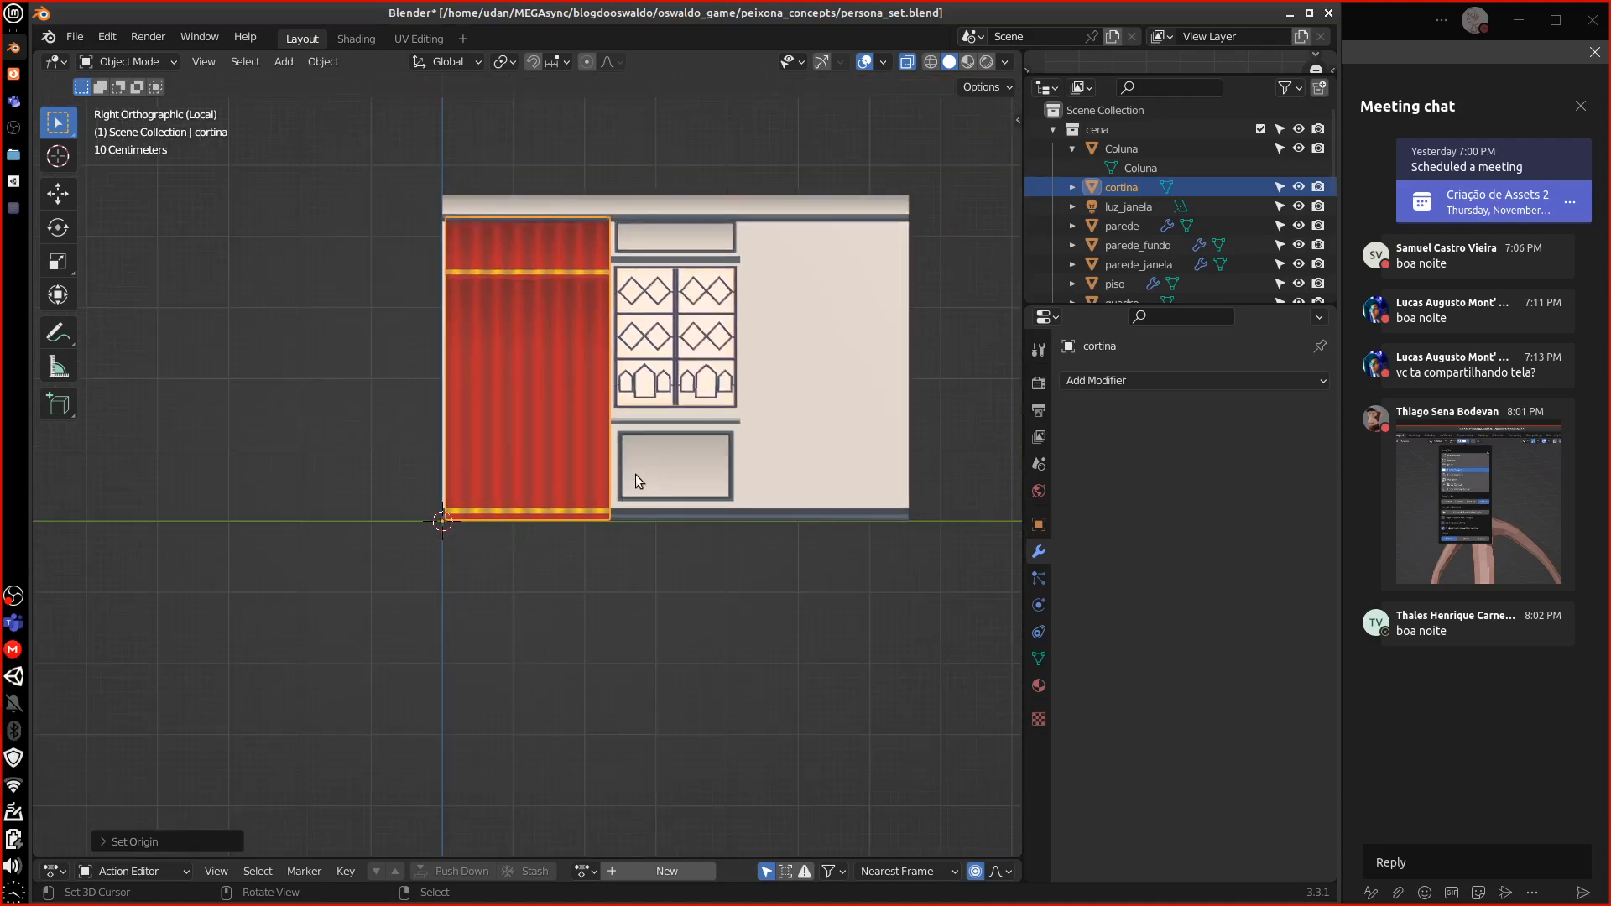
Isolate parede_janela in local view, zoom in, and enter Edit Mode on its mesh
left_click(683, 340)
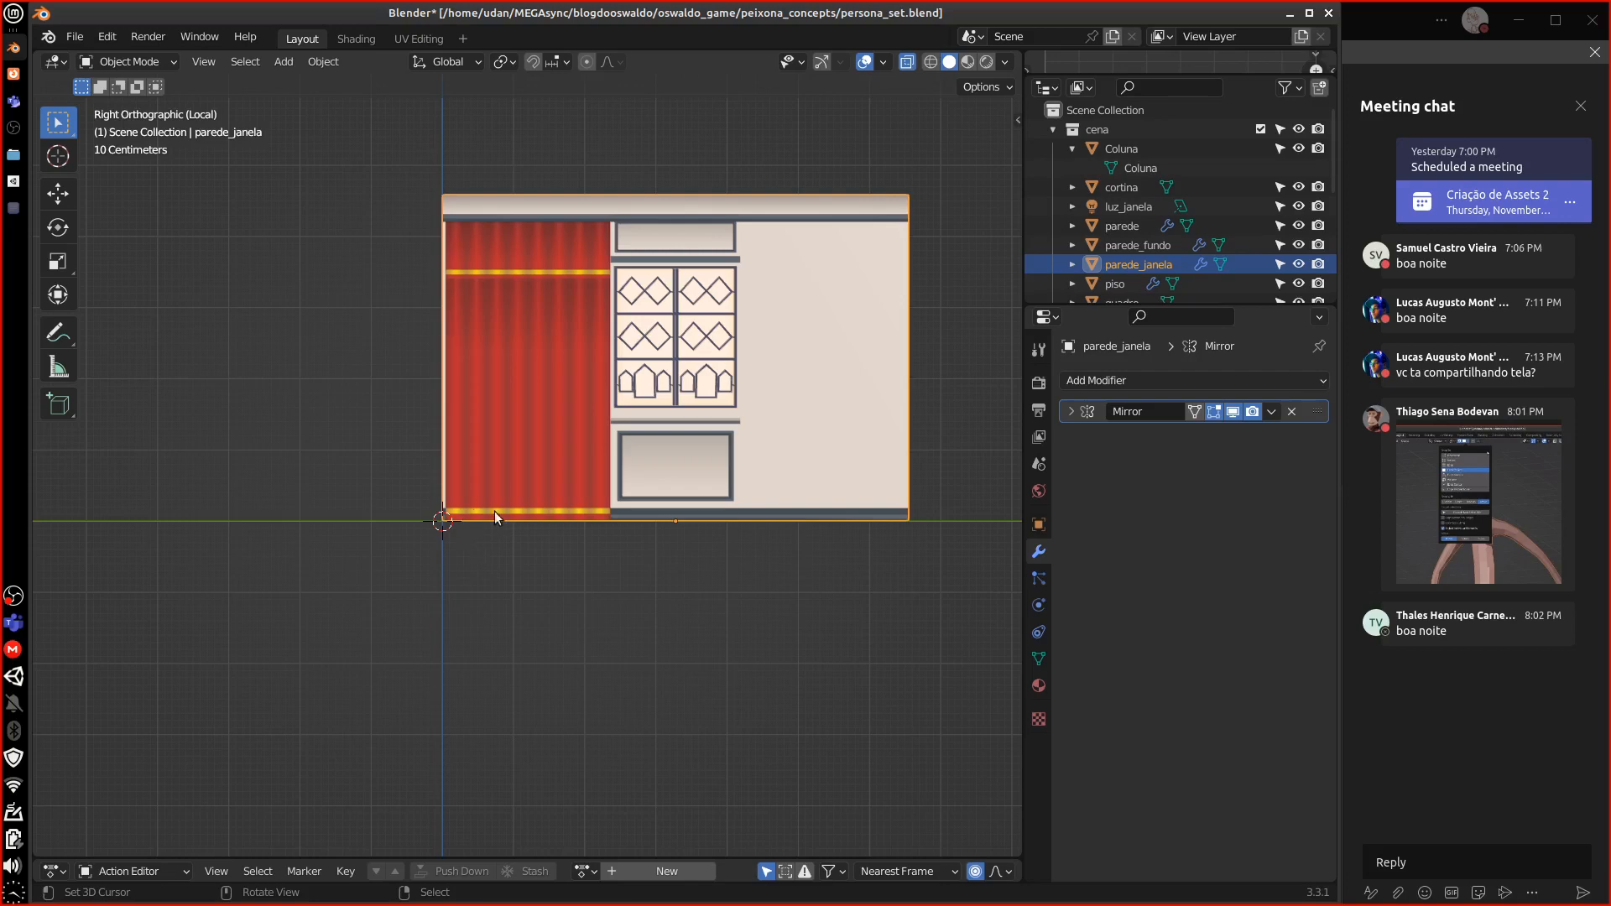
scroll(501, 551, "up", 5)
scroll(512, 548, "down", 3)
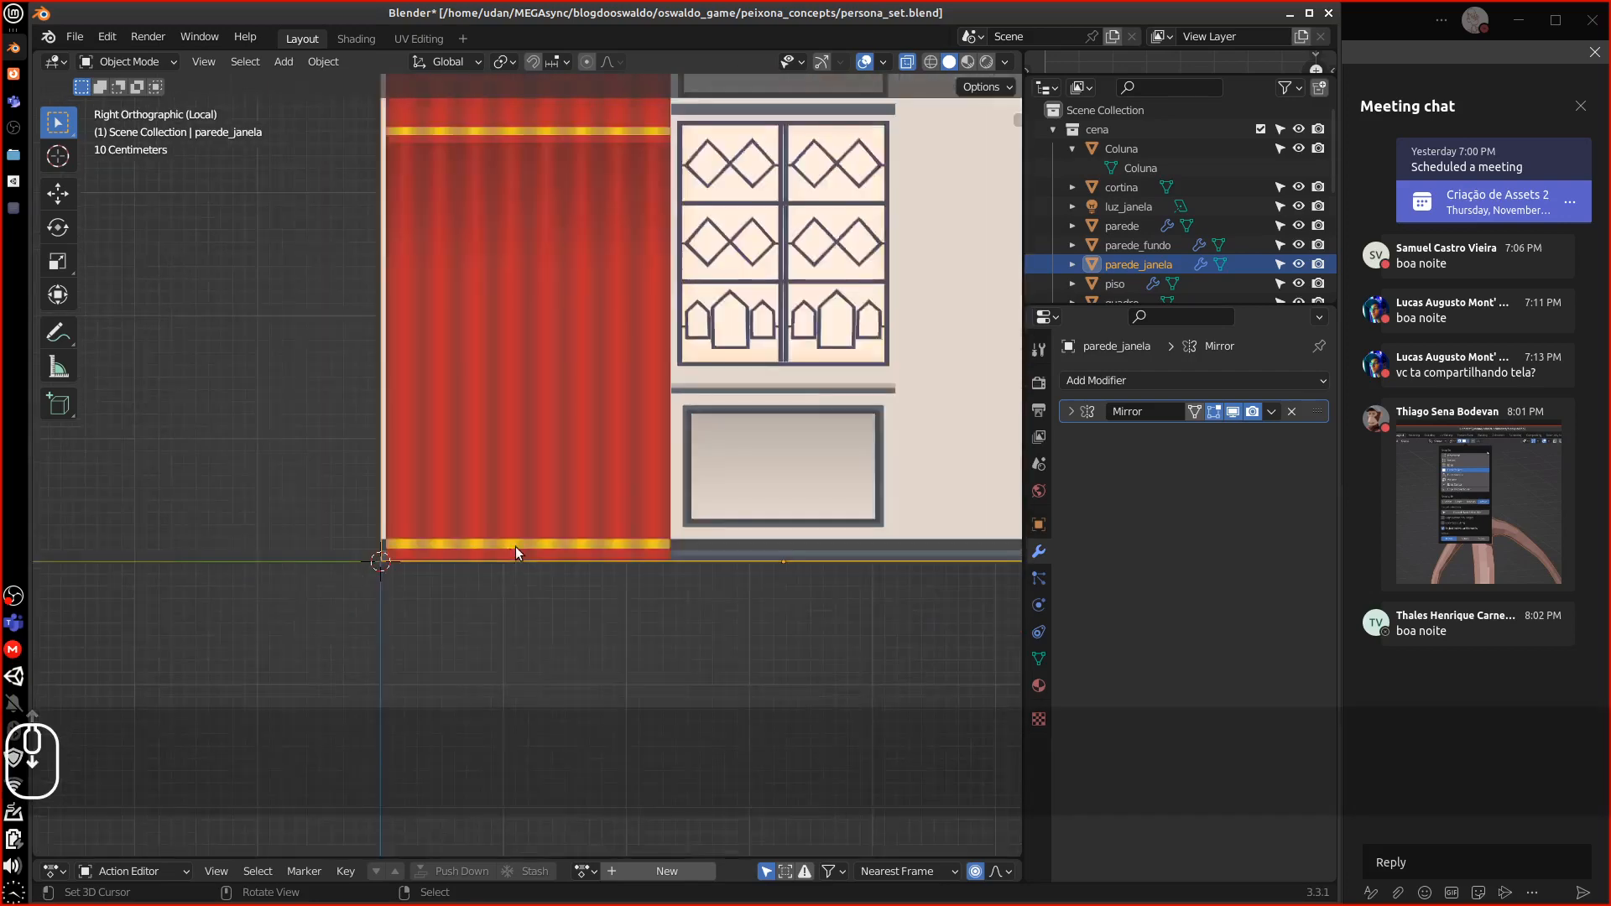
middle_click_drag(777, 427, 888, 414)
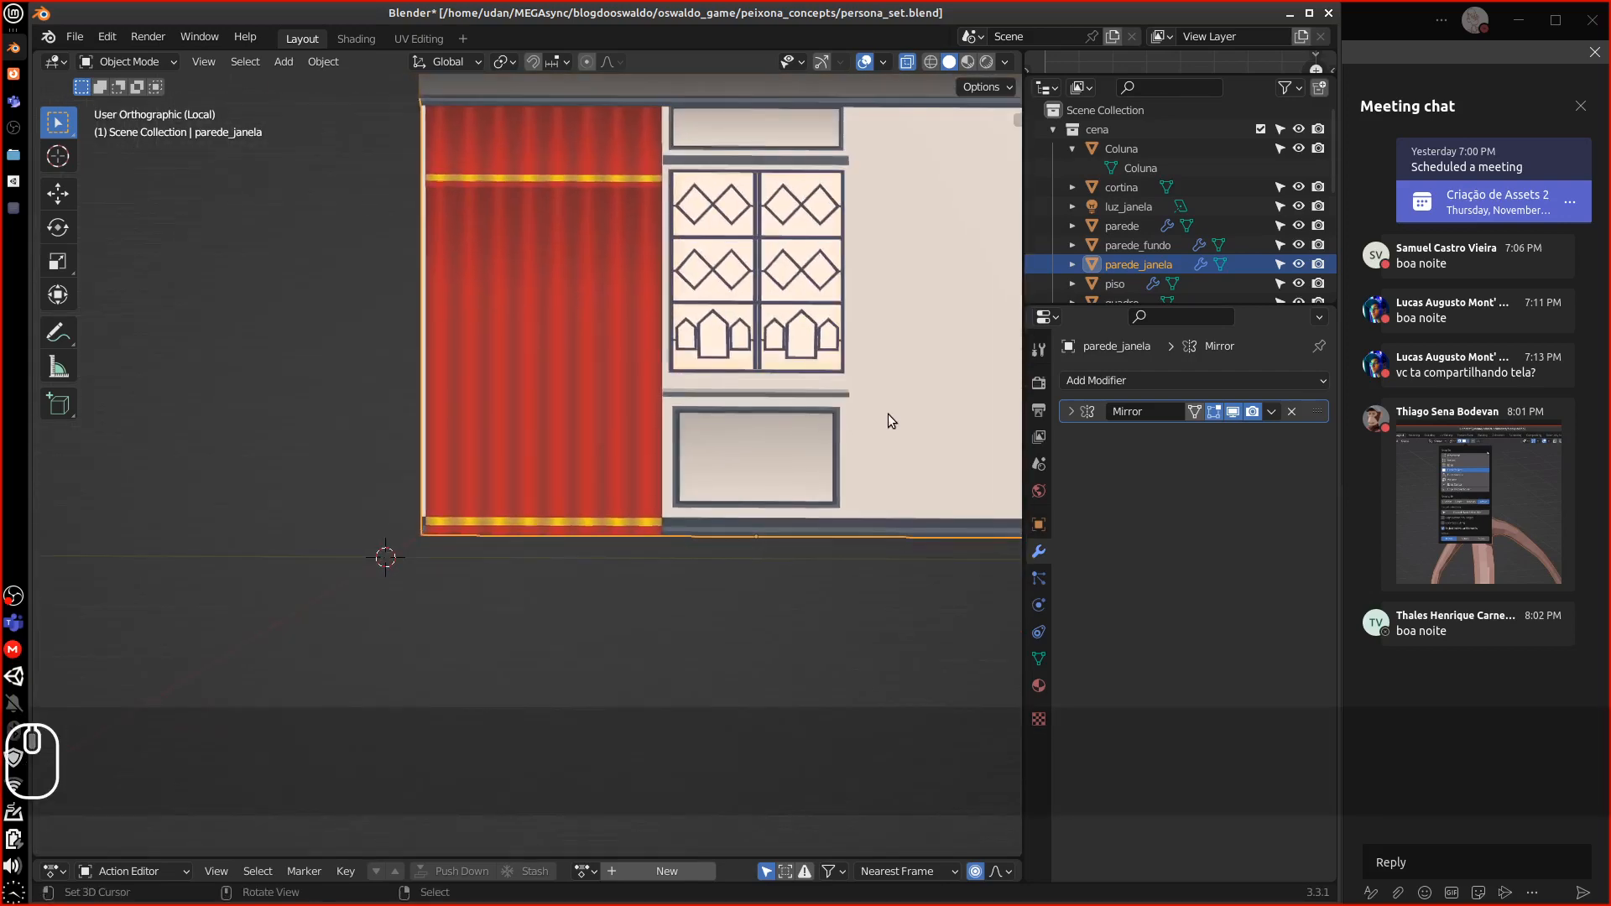
key("backslash")
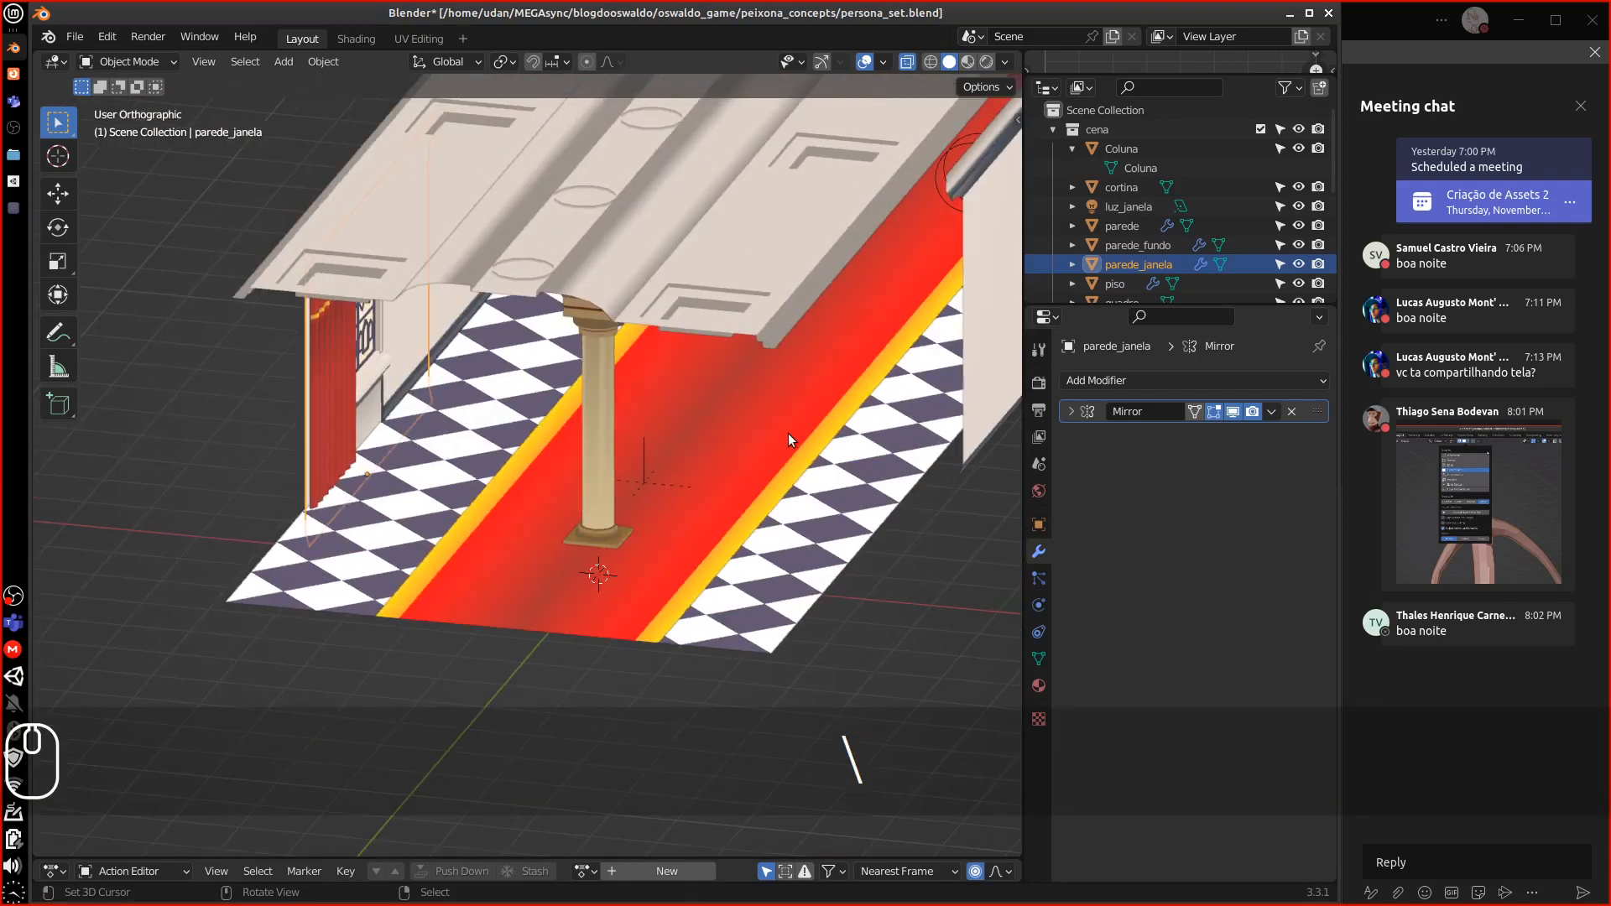
key("backslash")
middle_click_drag(793, 431, 774, 401)
key("equal")
key("equal")
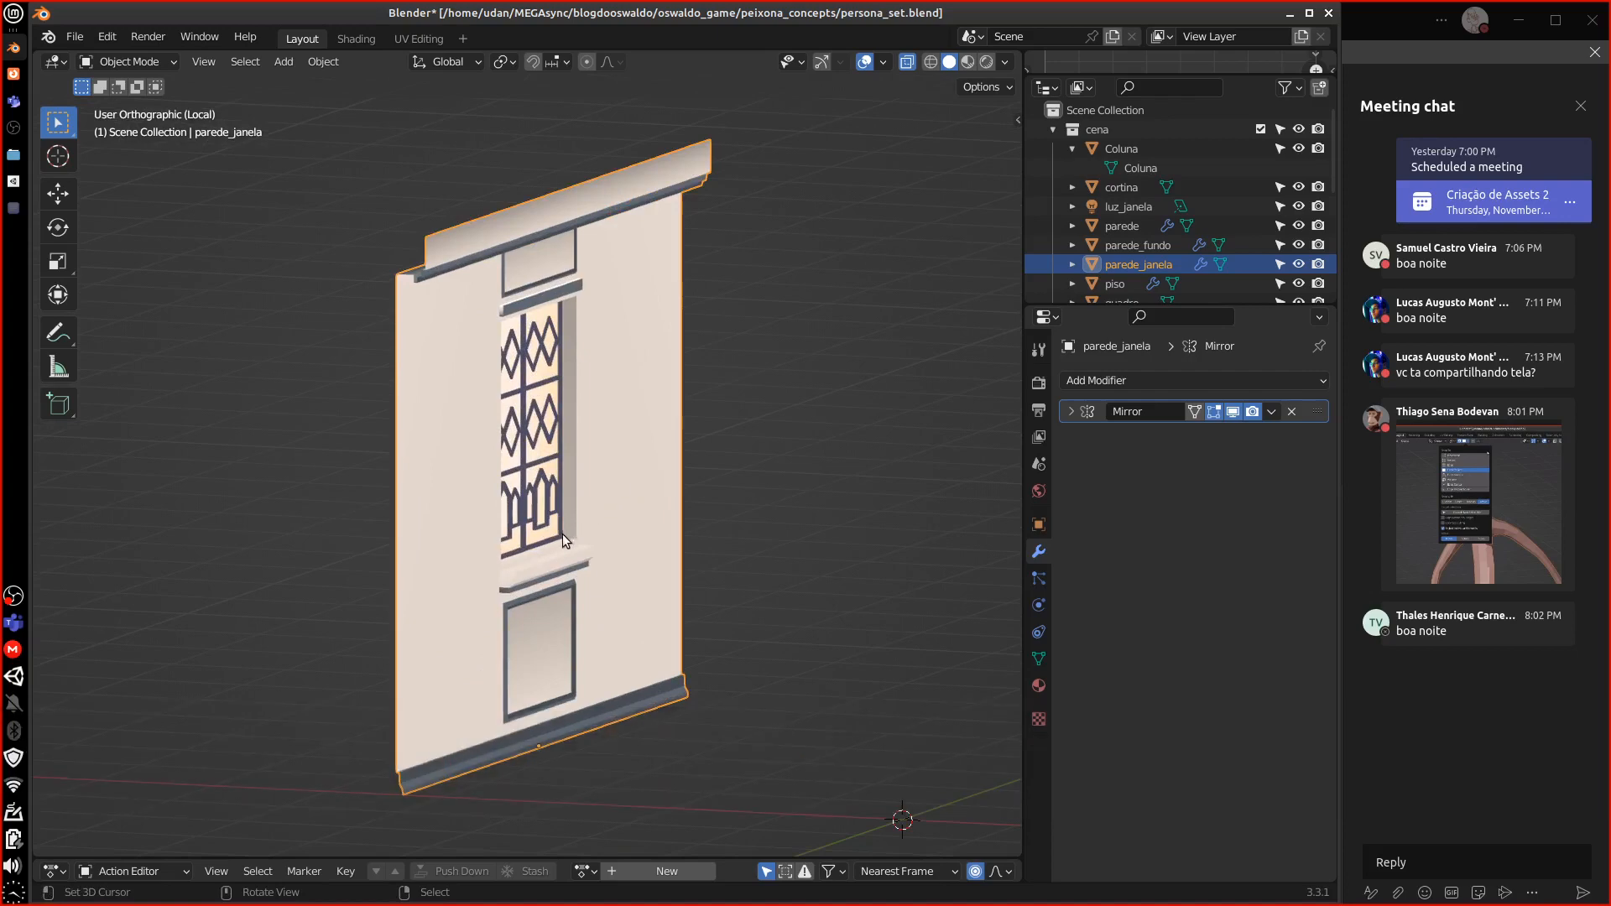
key("Tab")
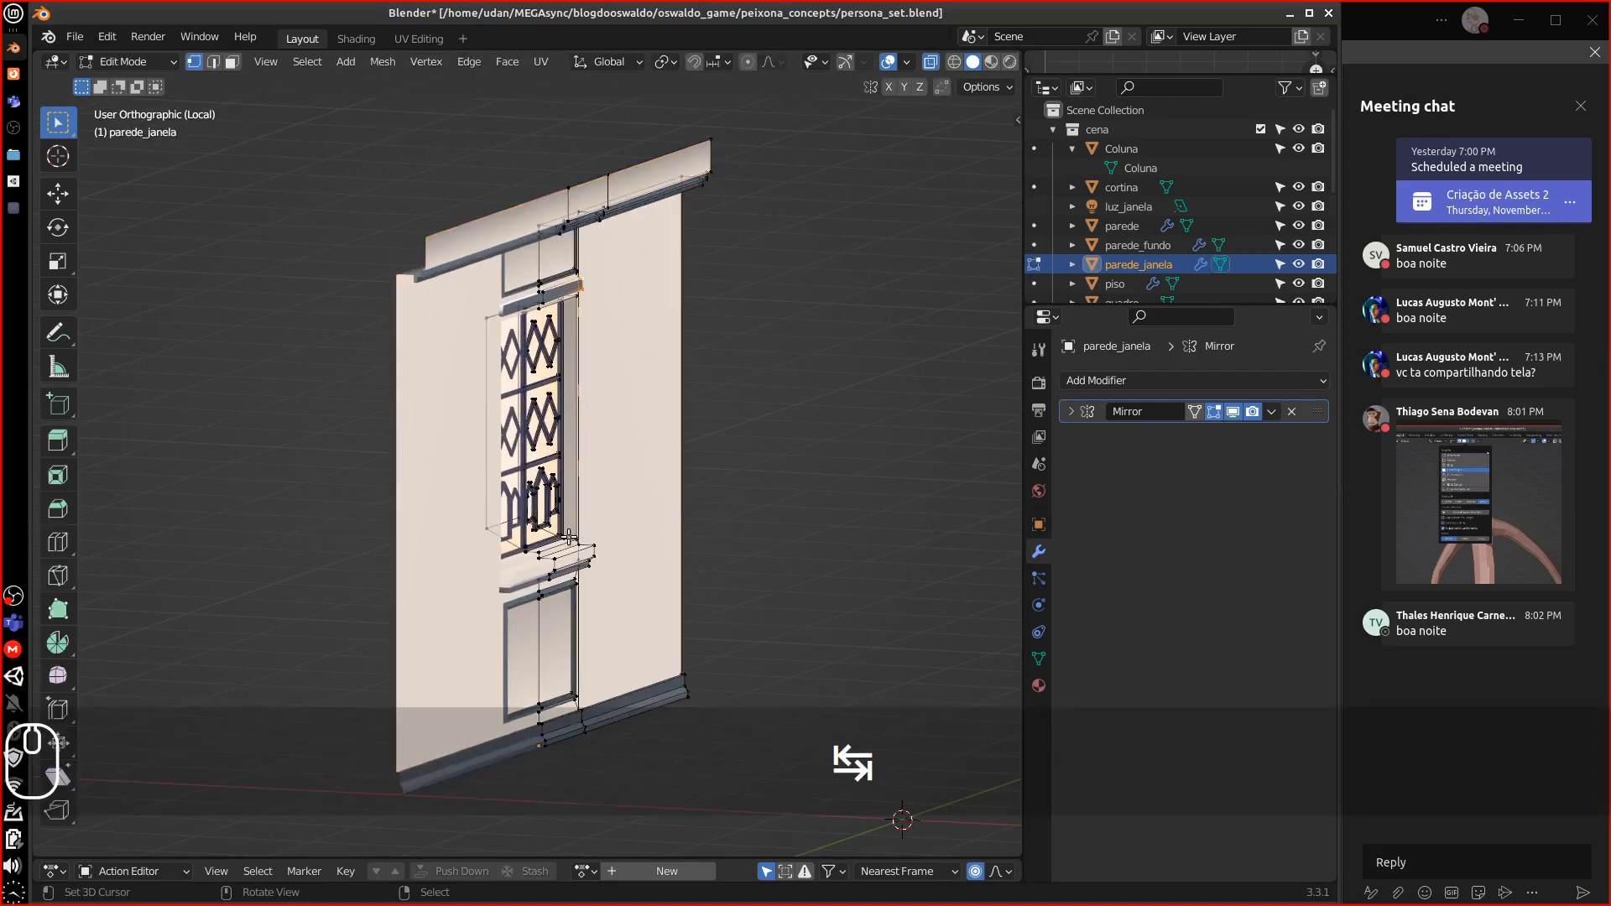
Select the wall's bottom corner vertex and add its outer right edge to the selection
middle_click_drag(574, 537, 575, 497)
middle_click_drag(702, 485, 508, 304, "shift")
scroll(507, 538, "up", 1)
scroll(497, 560, "up", 1)
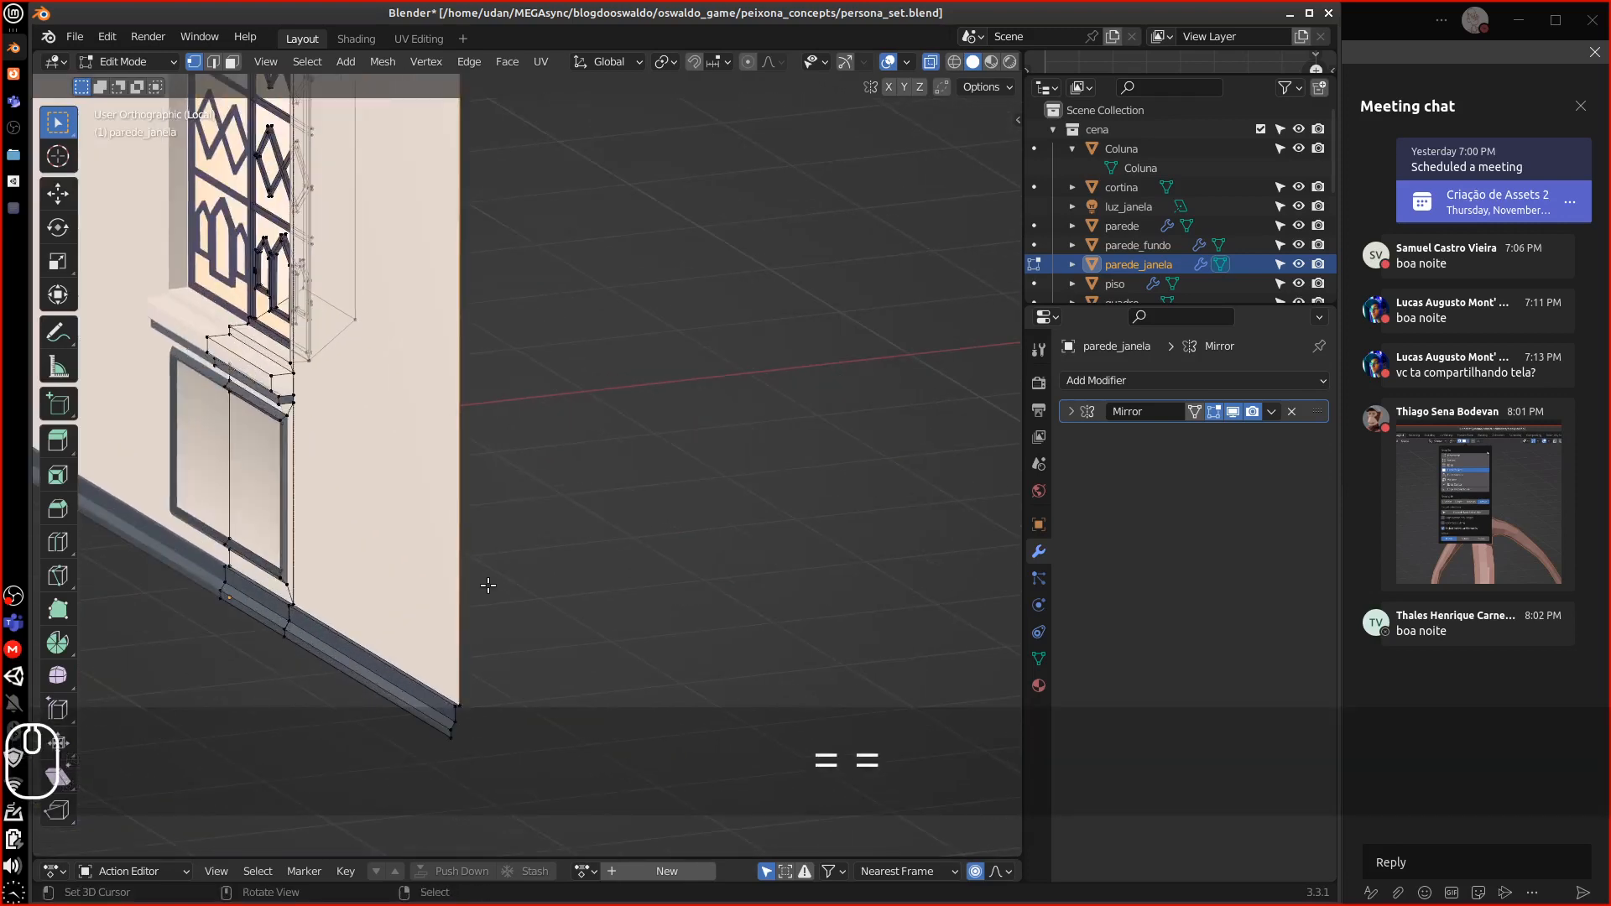
right_click(472, 705)
middle_click_drag(568, 386, 501, 705, "shift")
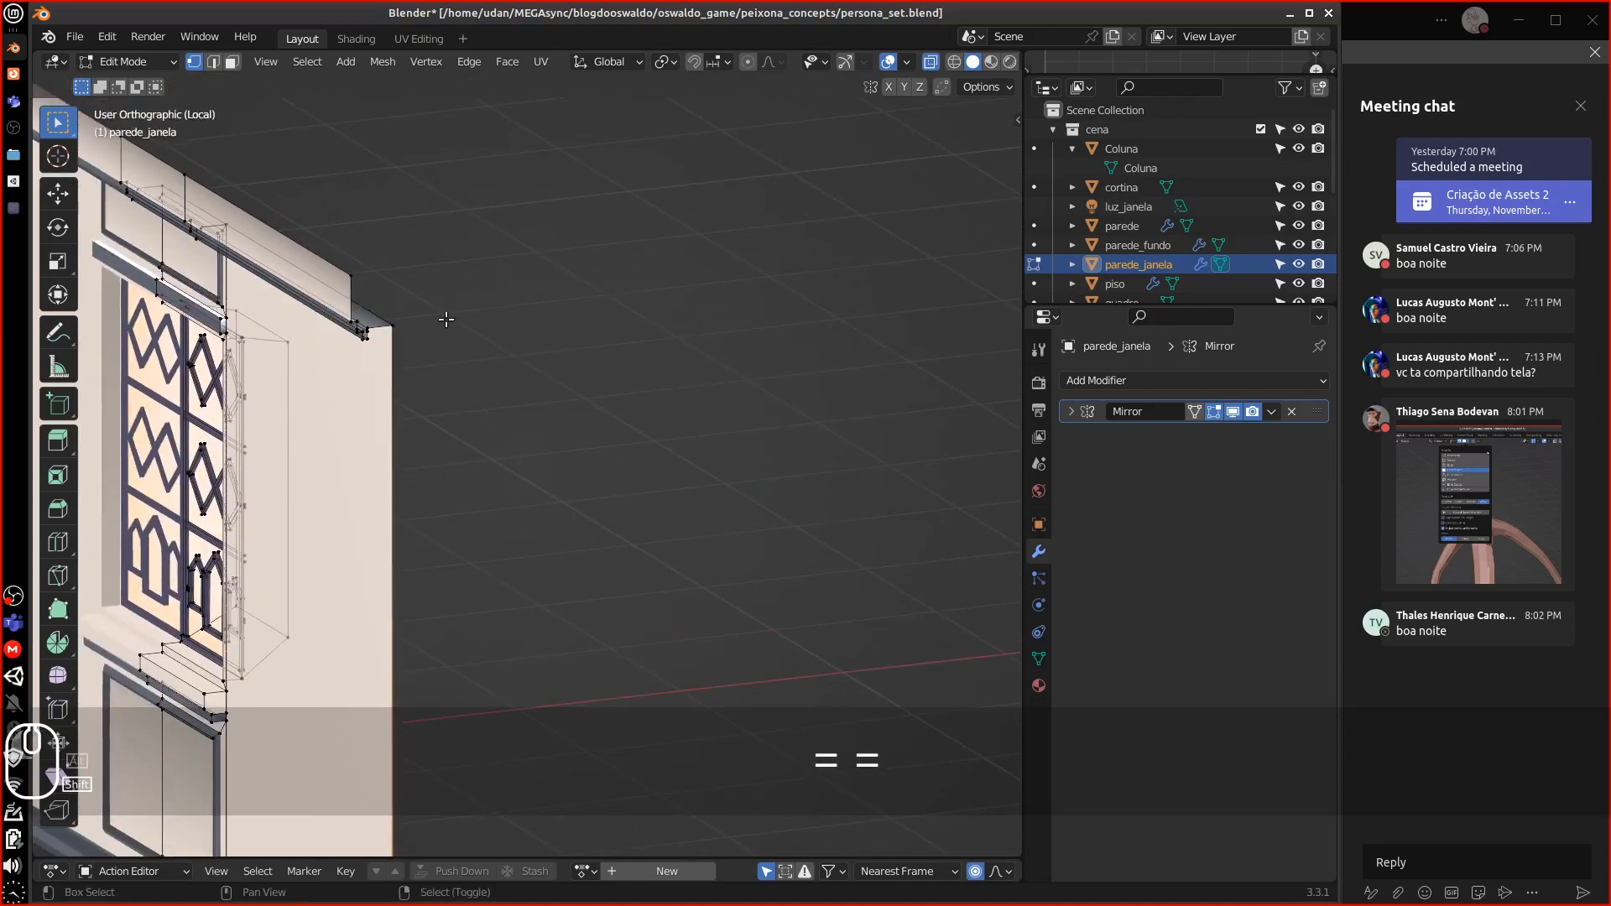
right_click(446, 319, "shift")
Check the selection from the right, left, front and back views
left_click_drag(588, 389, 528, 370, "alt")
left_click_drag(705, 369, 420, 577, "alt+shift")
left_click_drag(340, 499, 676, 310, "alt+shift")
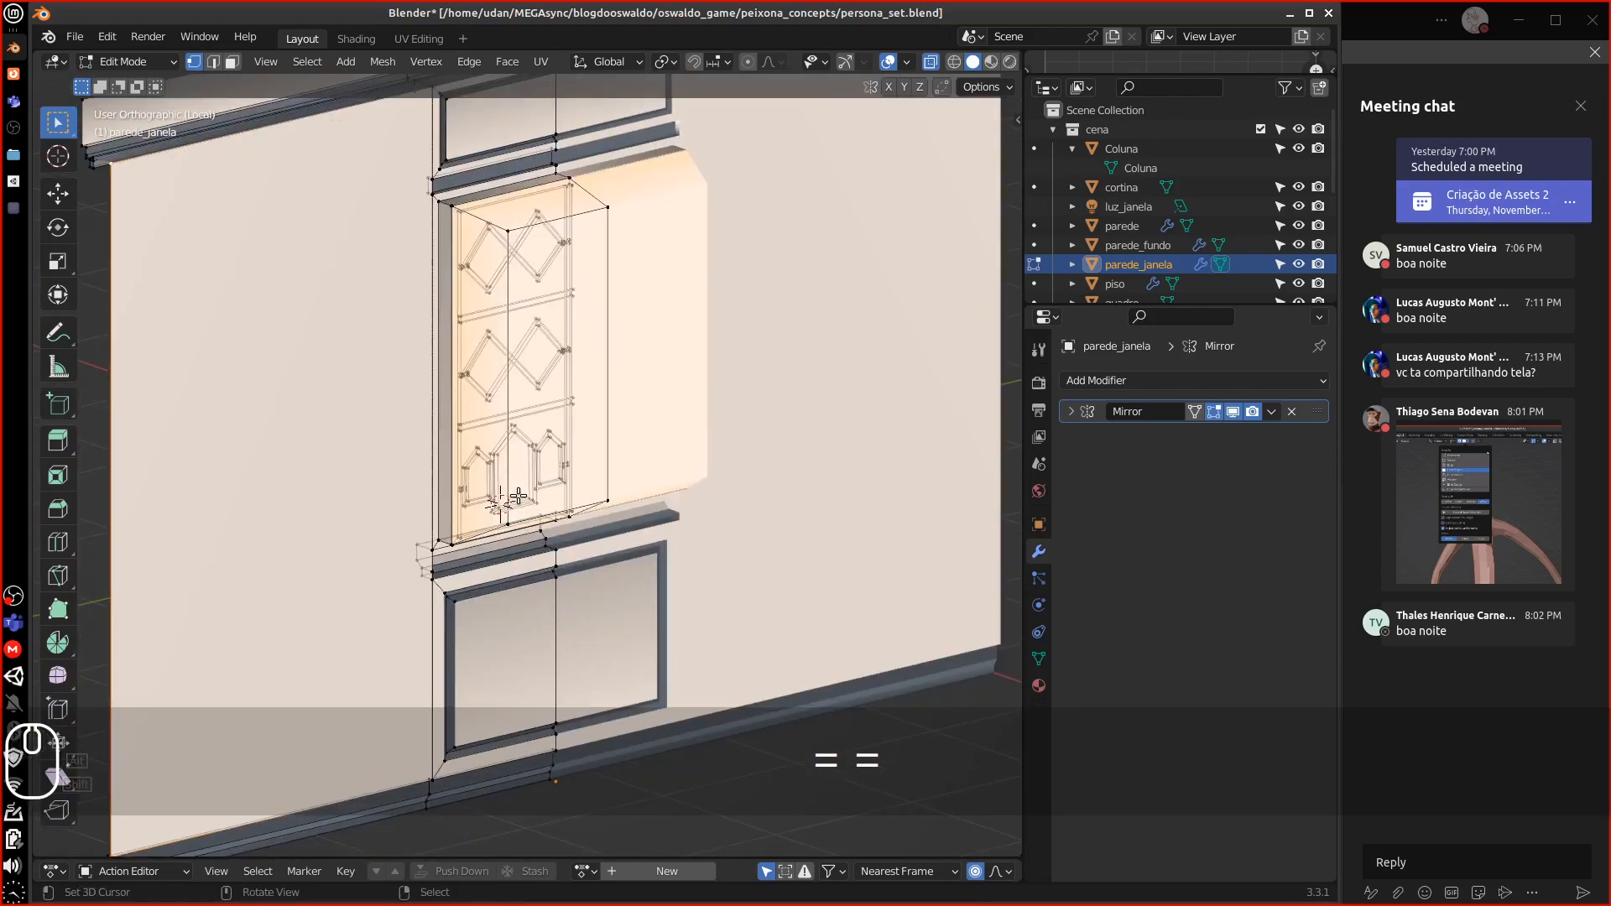
key("3")
key("KP_4")
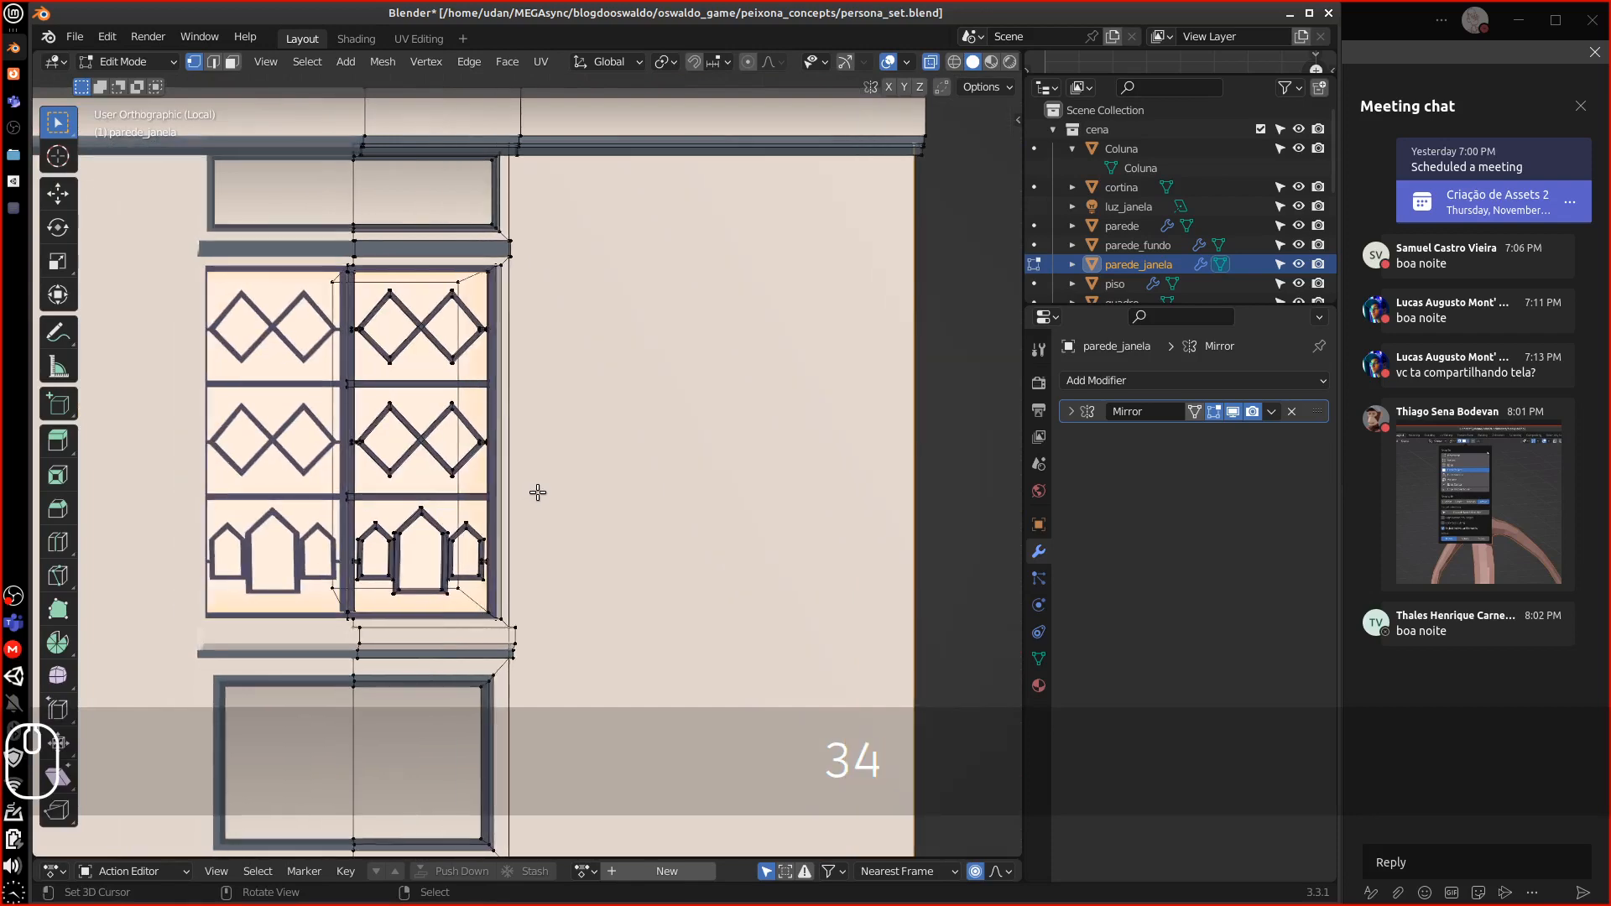
key("KP_1")
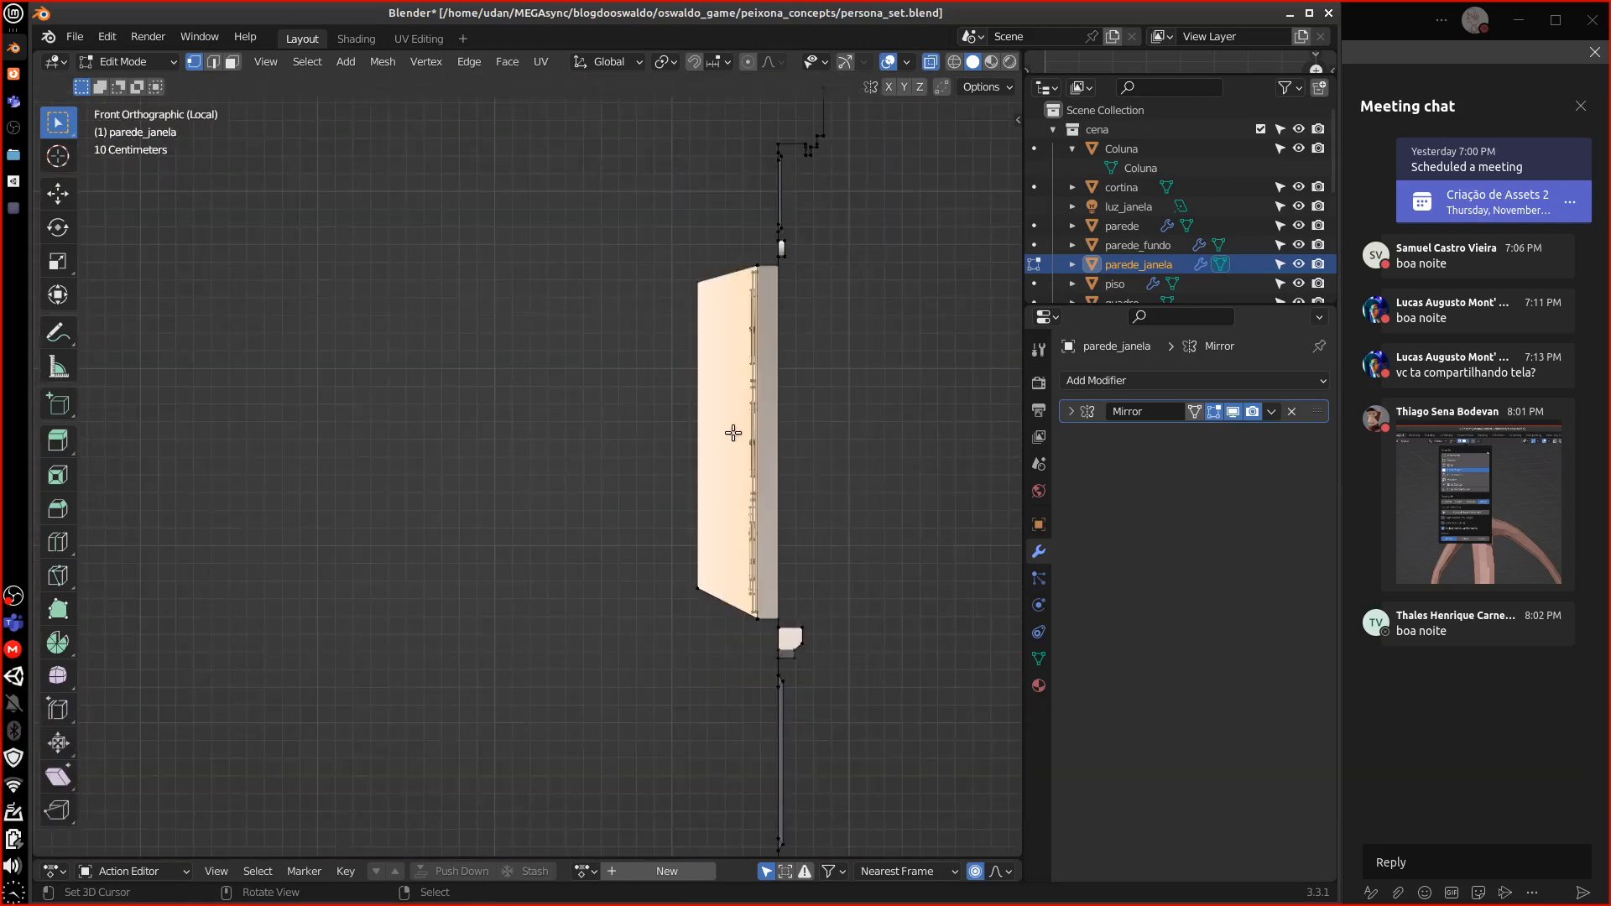
middle_click_drag(787, 290, 810, 323)
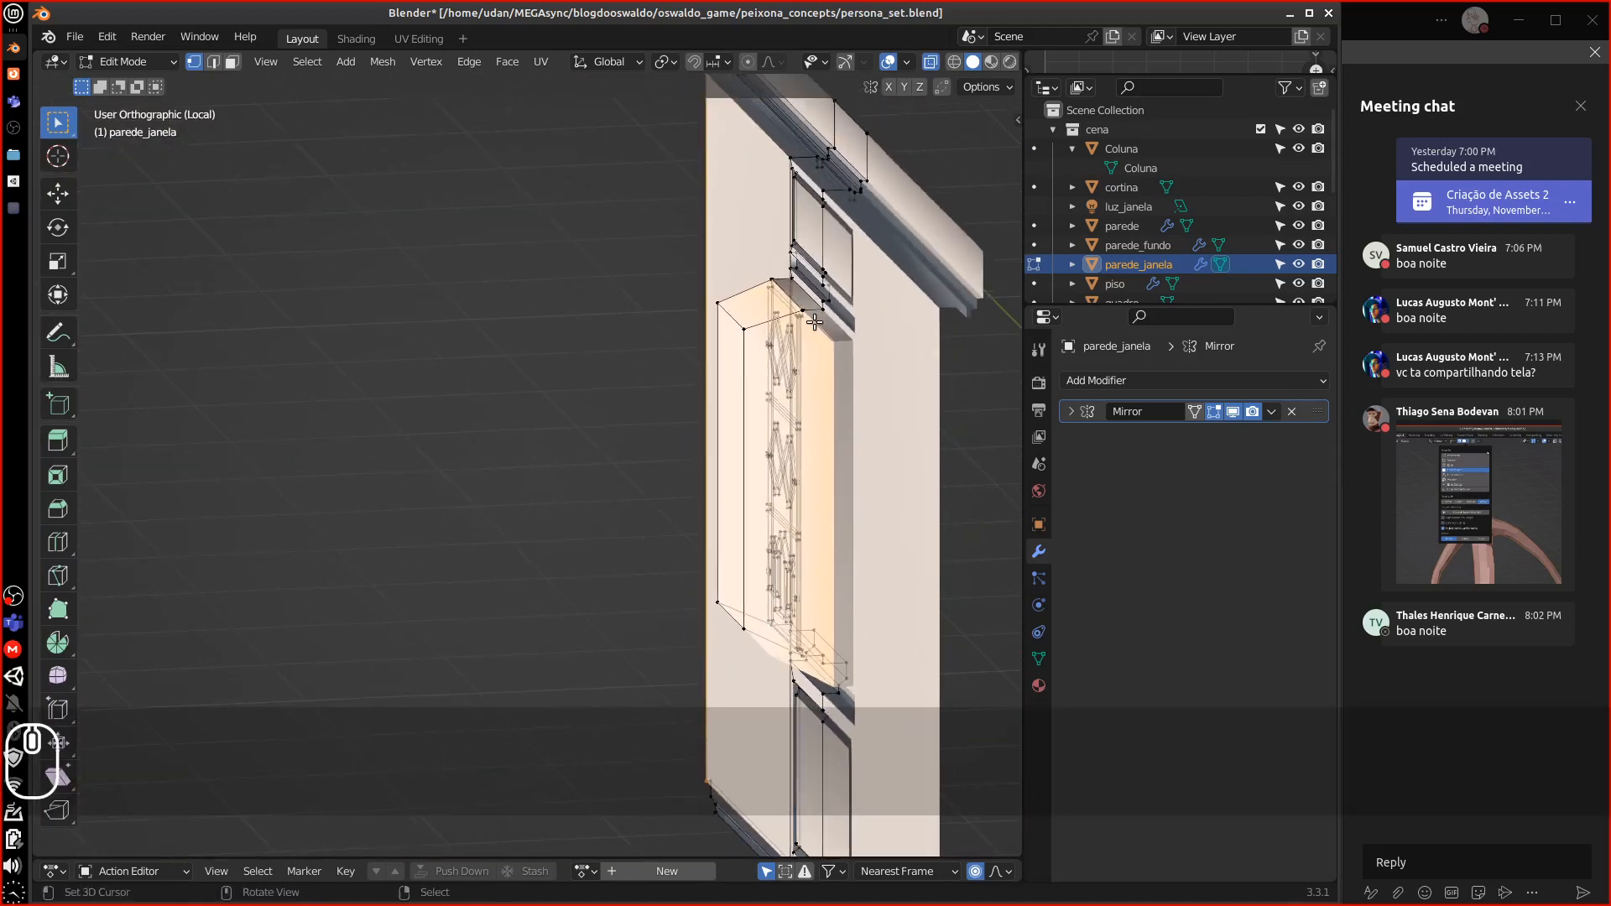
key("KP_3")
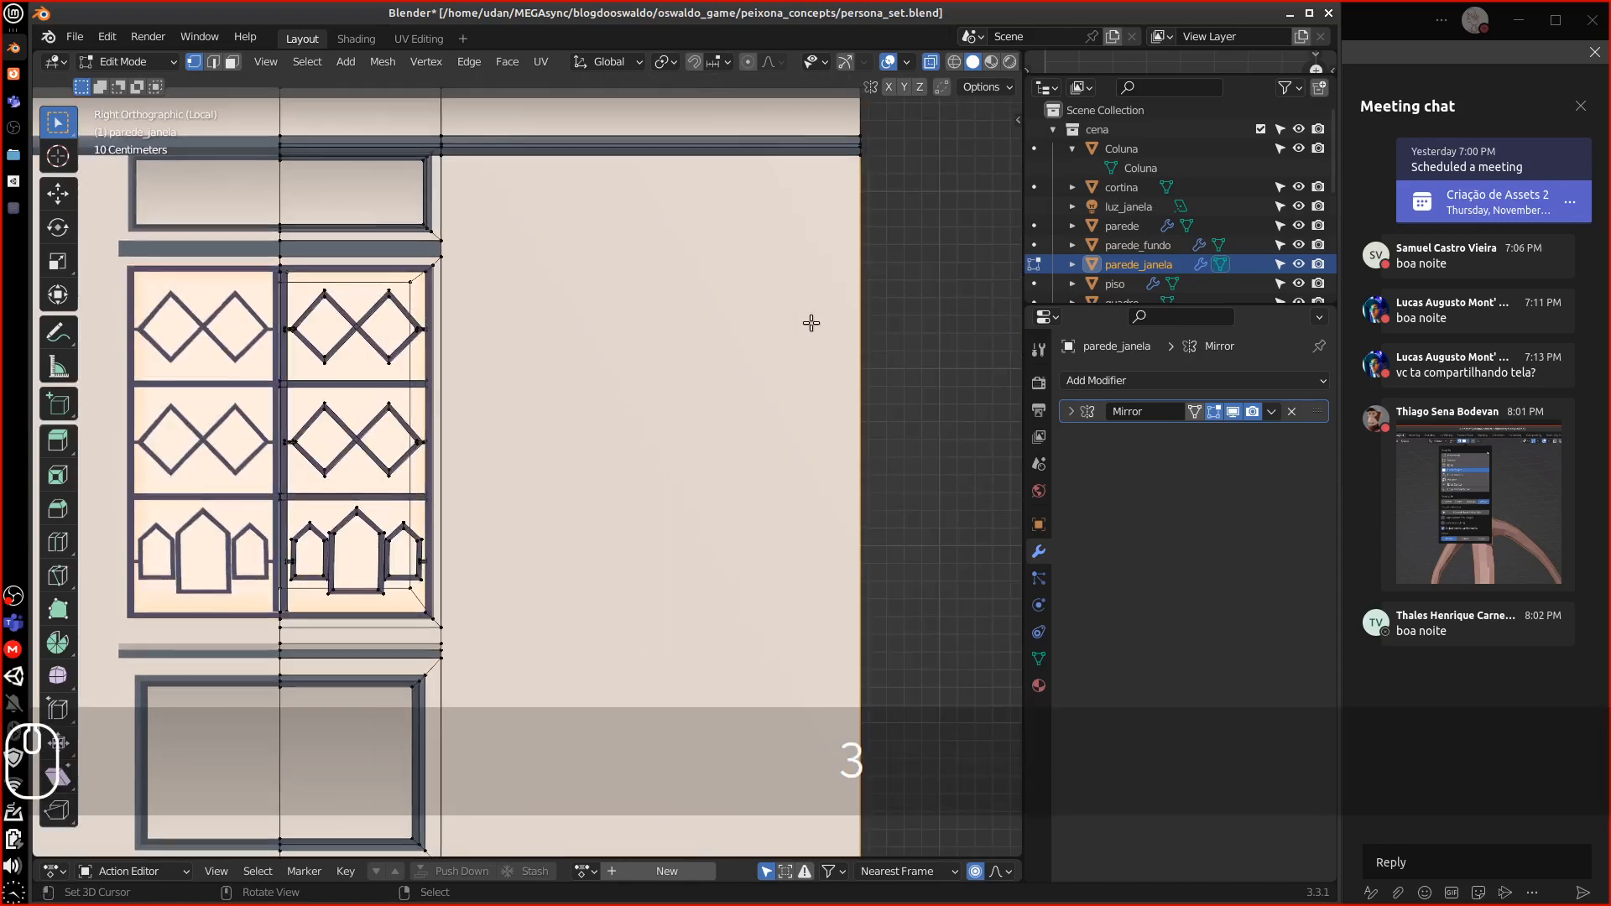
key("ctrl+KP_3")
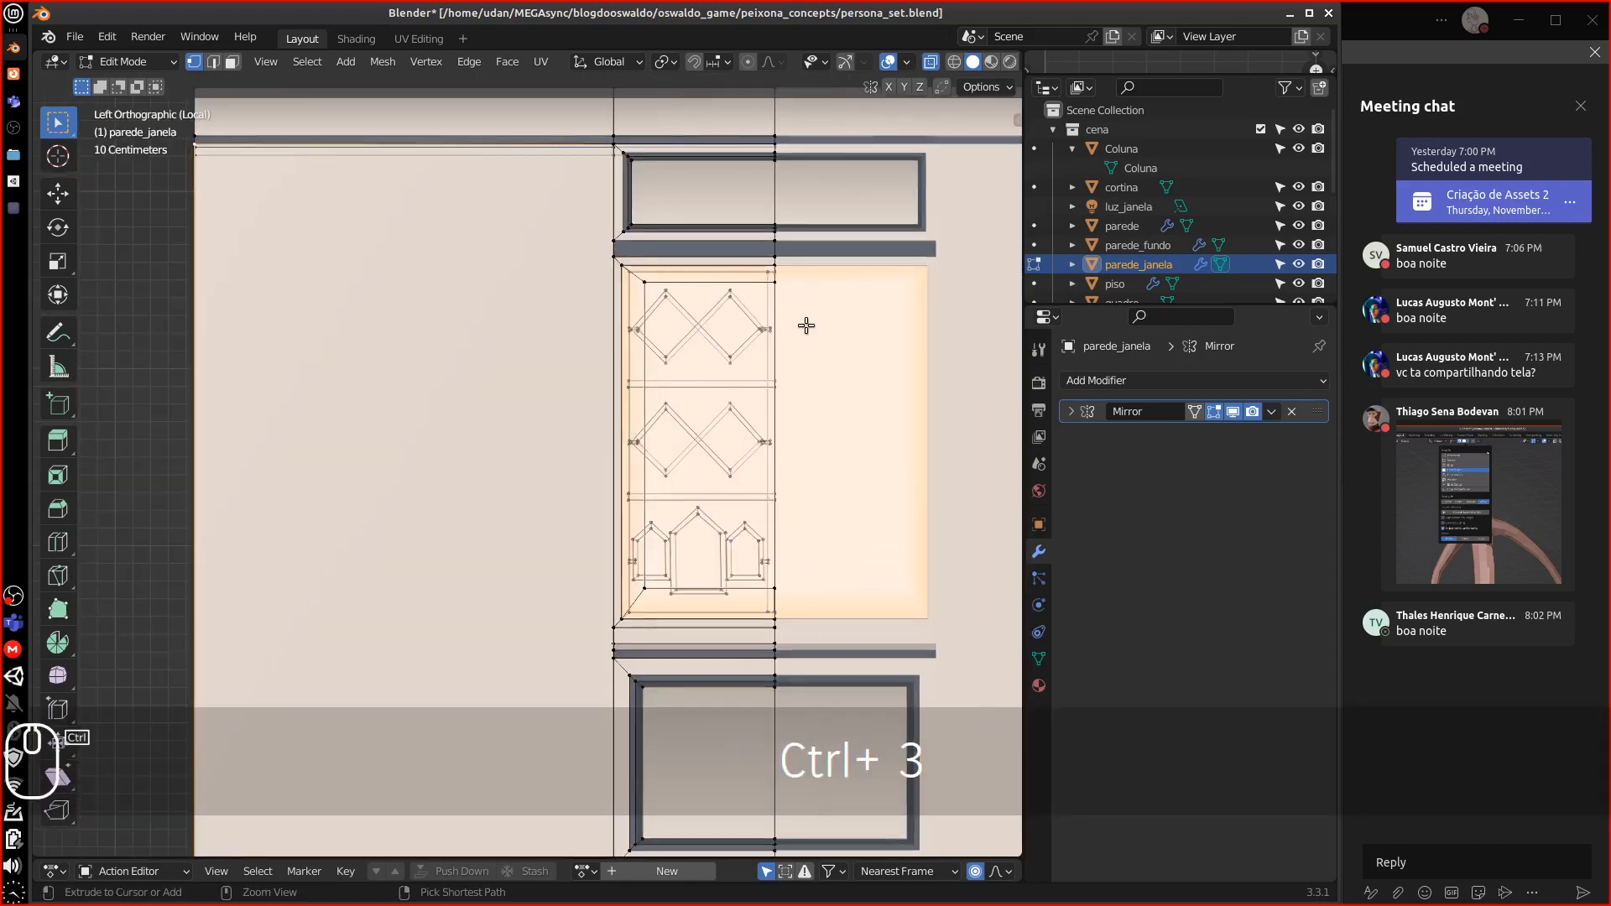
key("KP_1")
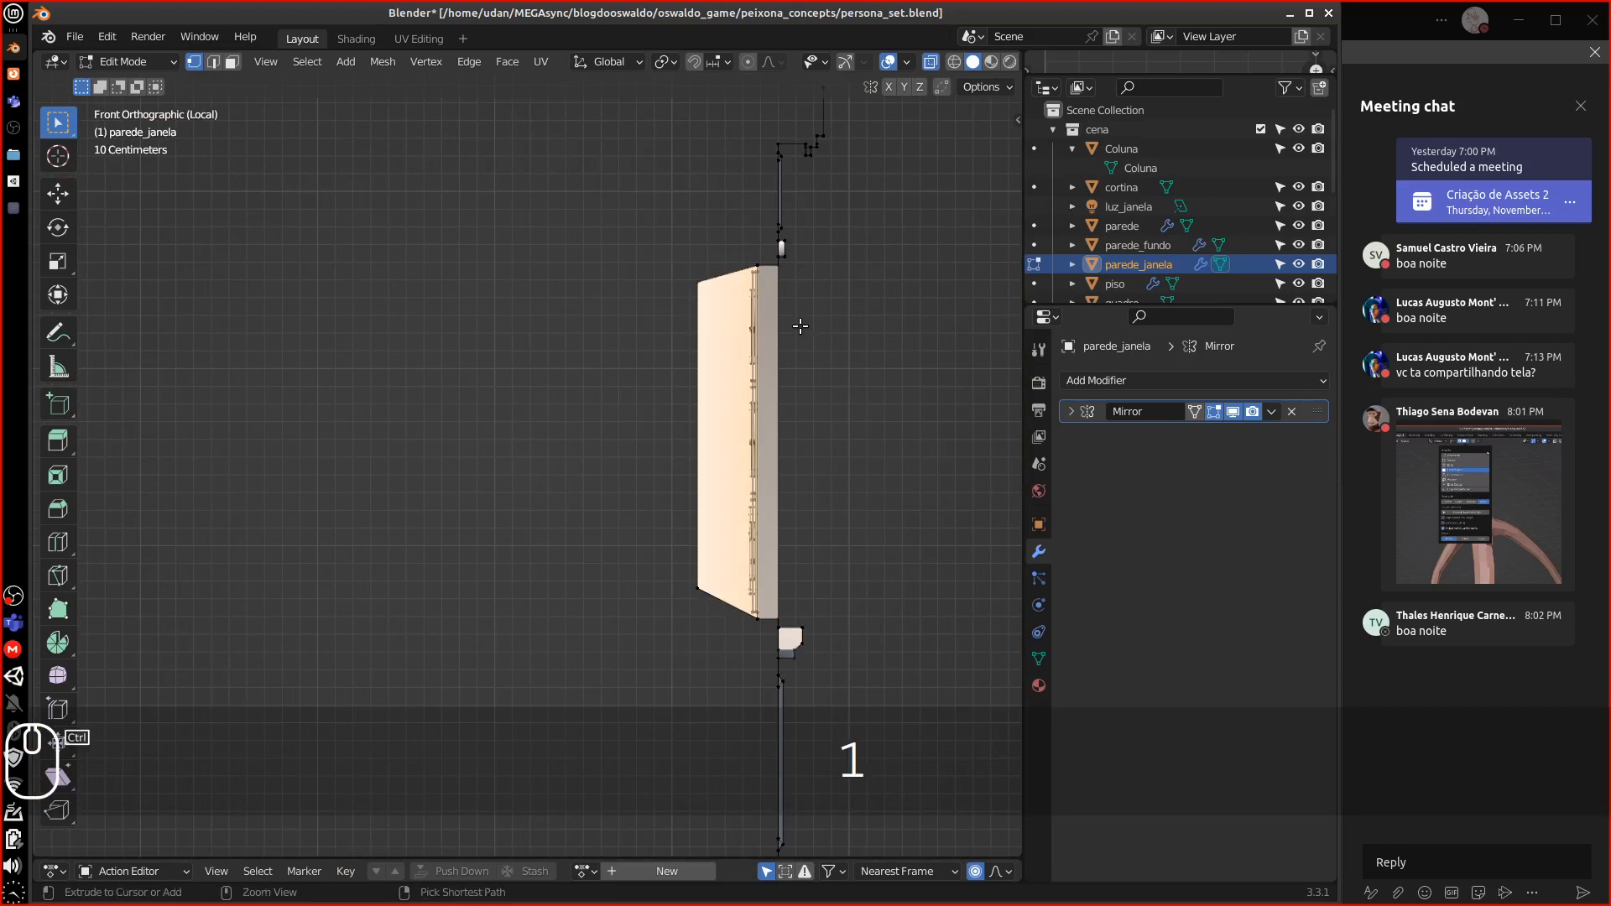
key("ctrl+KP_1")
Extrude the selected edge along the X axis
left_click_drag(443, 362, 516, 303, "alt+shift")
left_click_drag(463, 333, 636, 335, "alt+shift")
key("e")
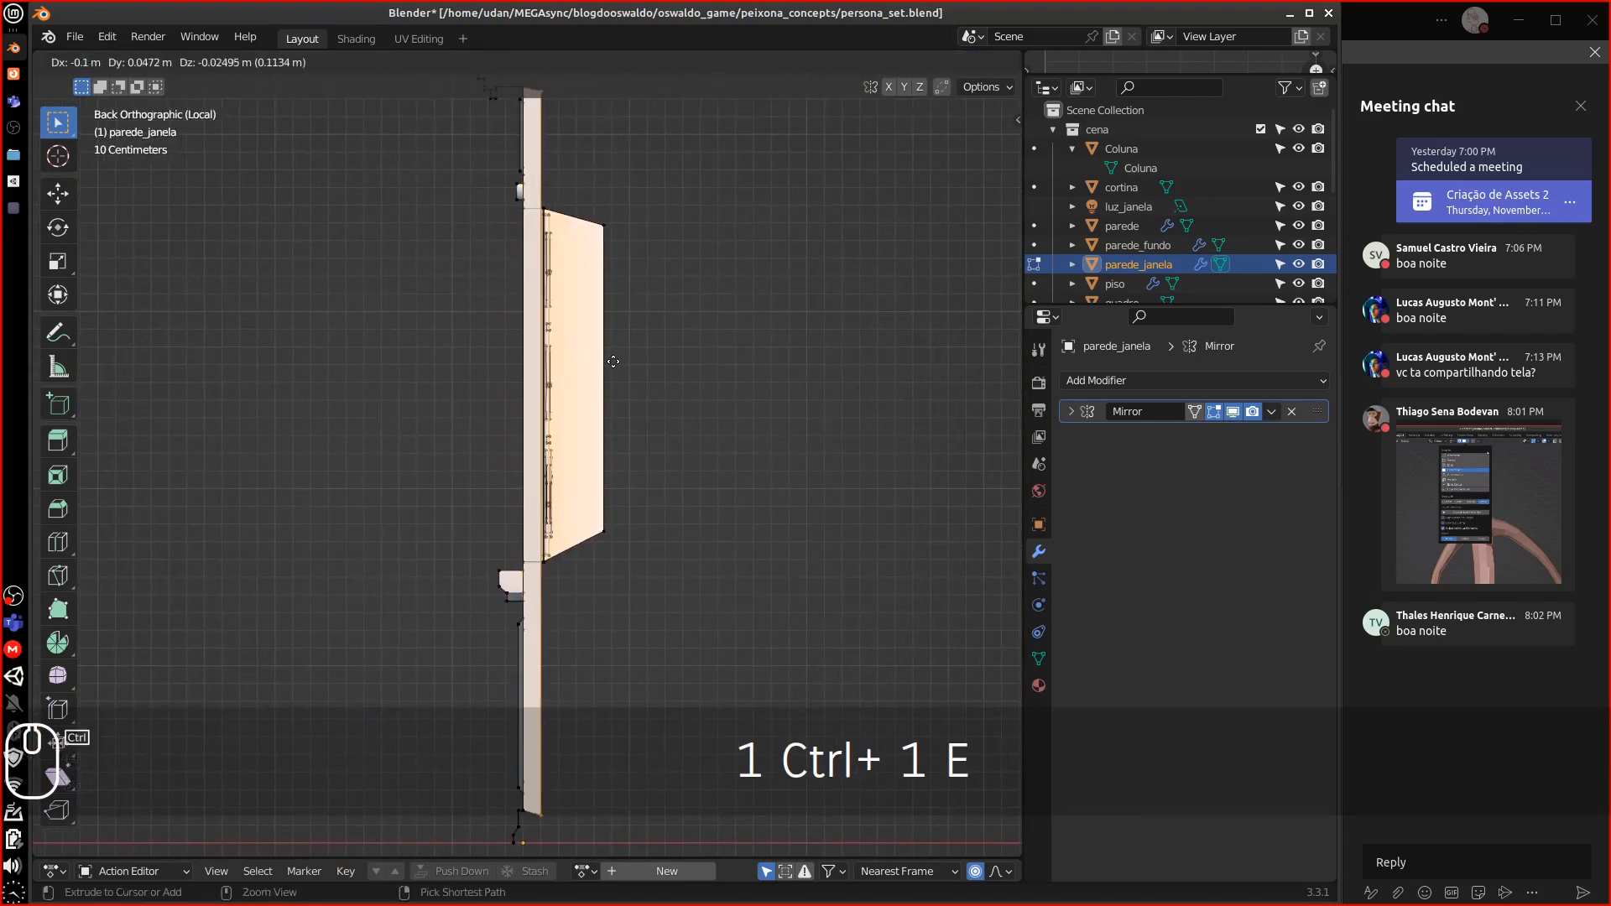
key("y")
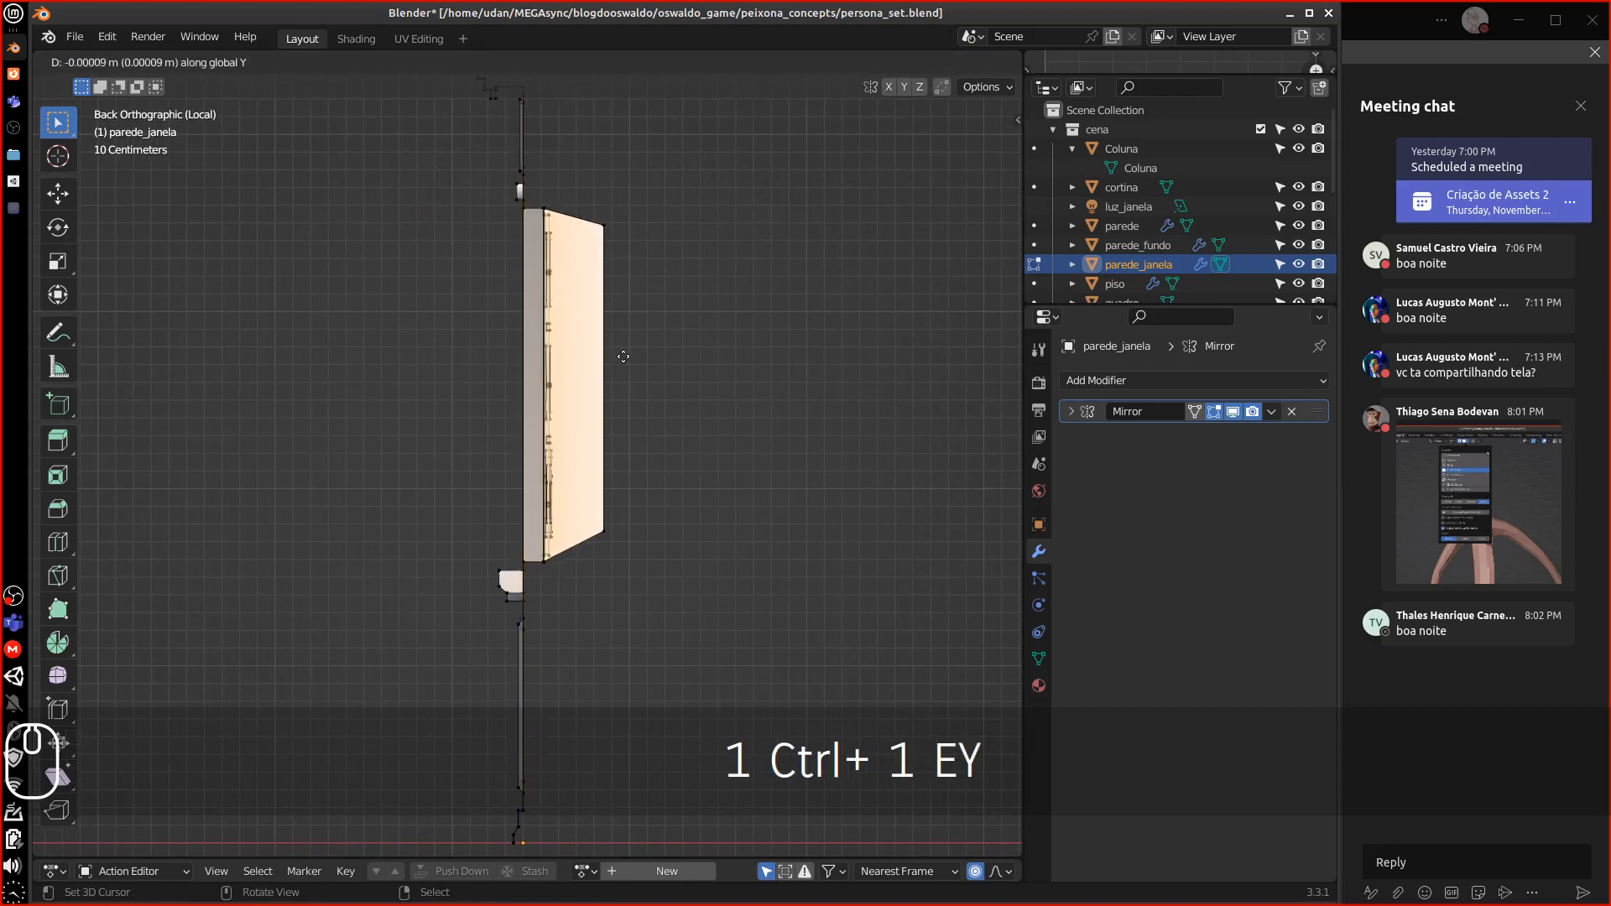
key("x")
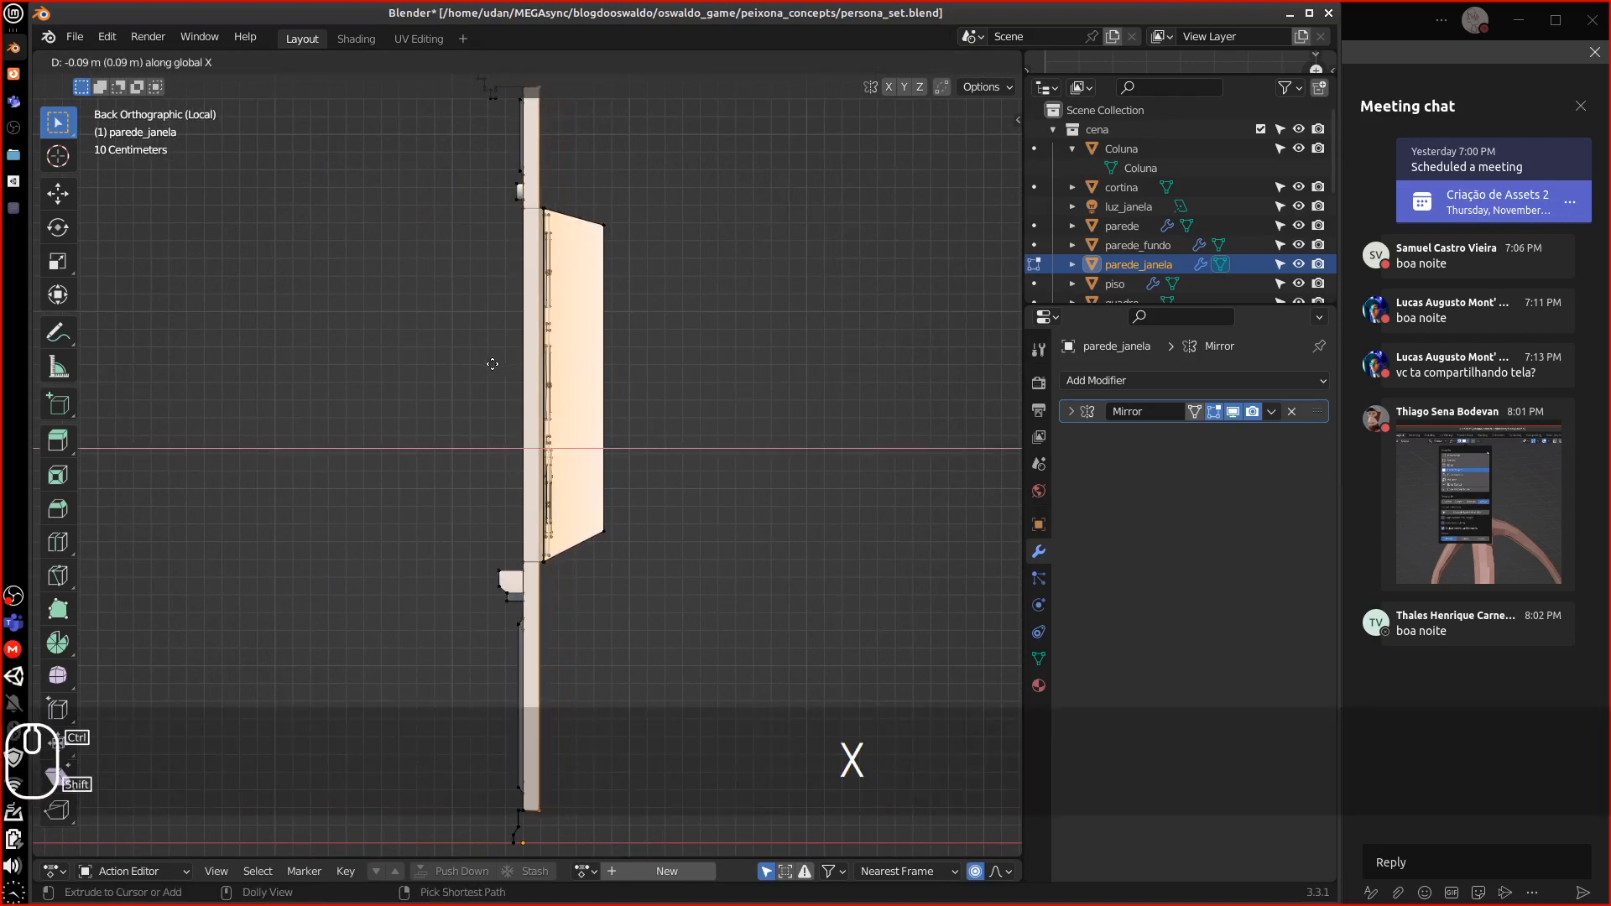
left_click(487, 364)
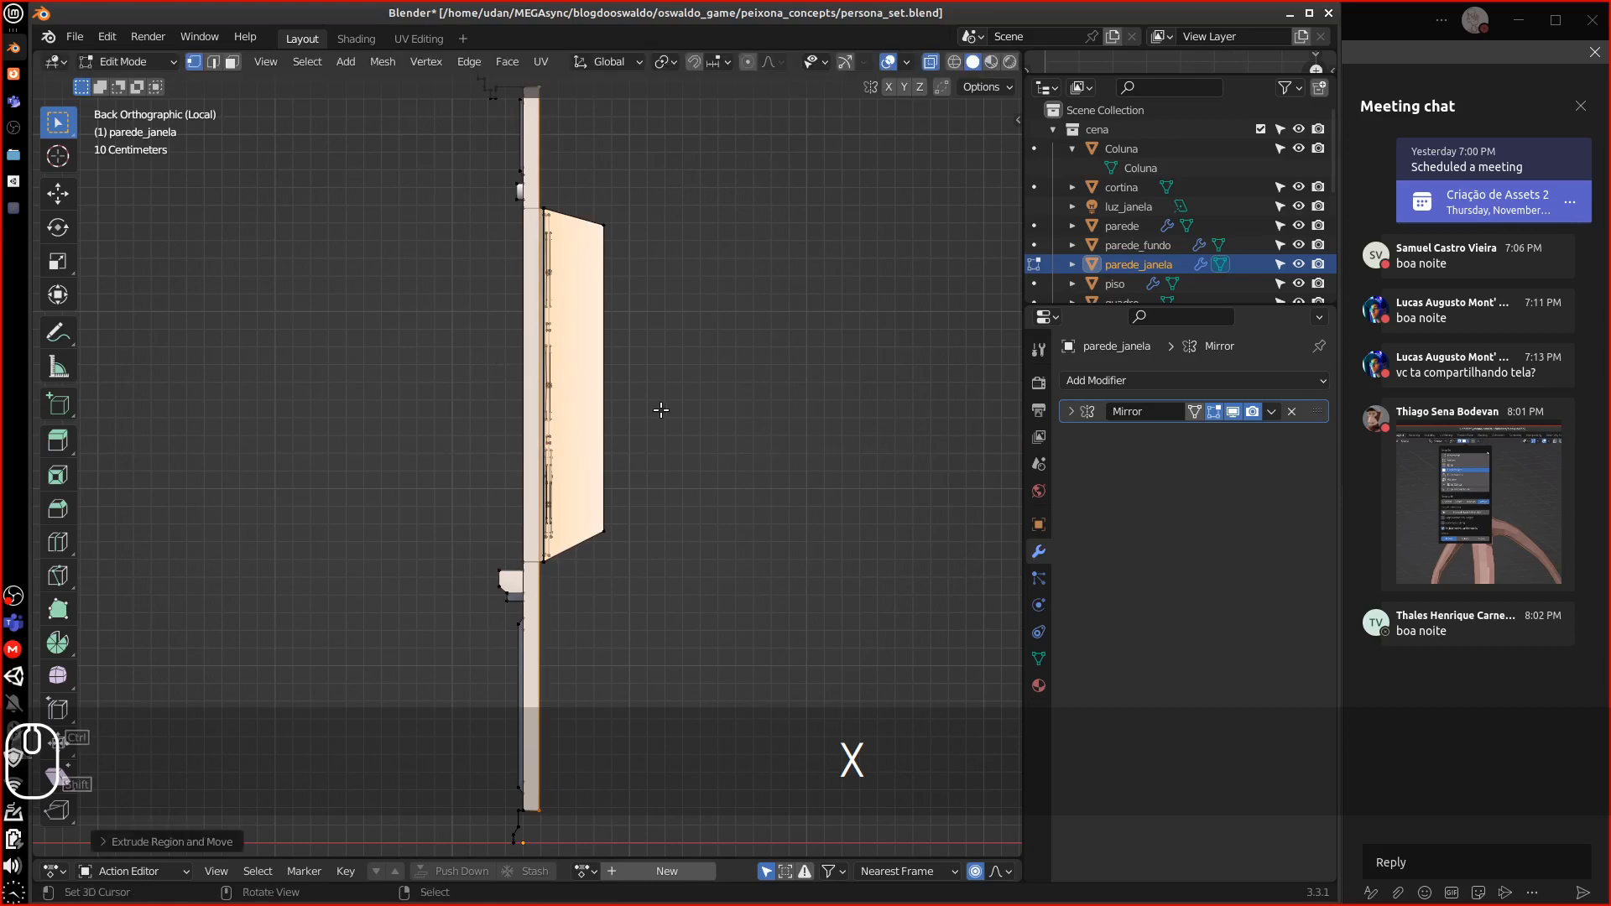
Extrude the bottom edge vertically, then downward to the floor line, and select the end vertex
middle_click_drag(665, 450, 685, 258, "shift")
left_click_drag(685, 259, 683, 255, "alt+shift")
left_click_drag(609, 509, 564, 369, "alt+shift")
key("equal")
key("equal")
key("equal")
key("equal")
key("equal")
key("equal")
key("equal")
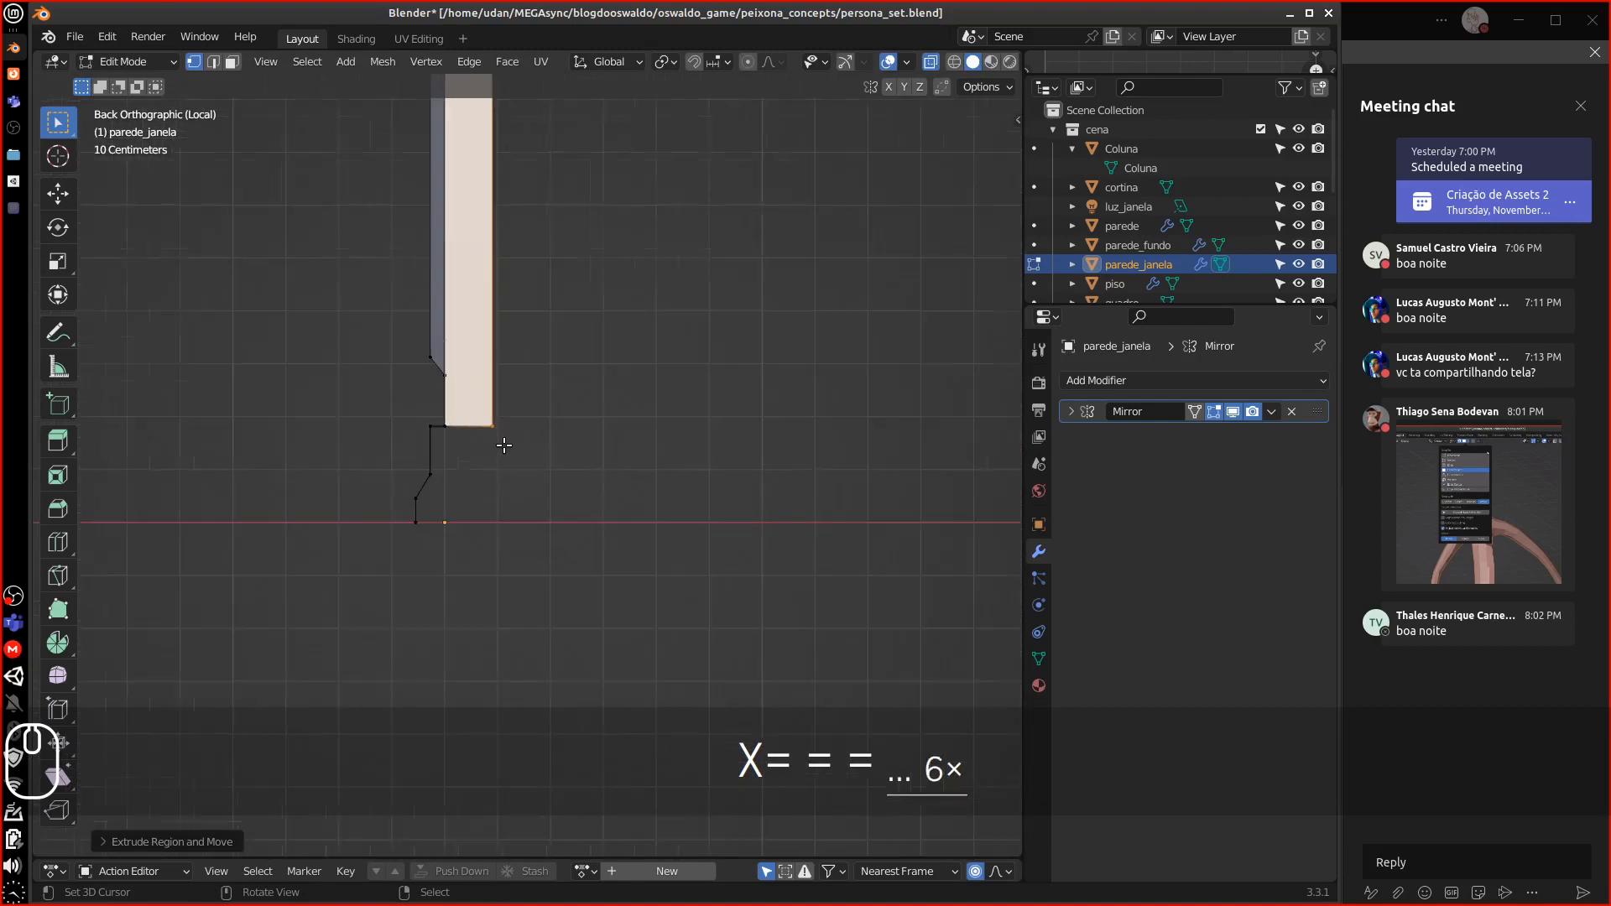
left_click_drag(490, 443, 561, 365, "alt+shift")
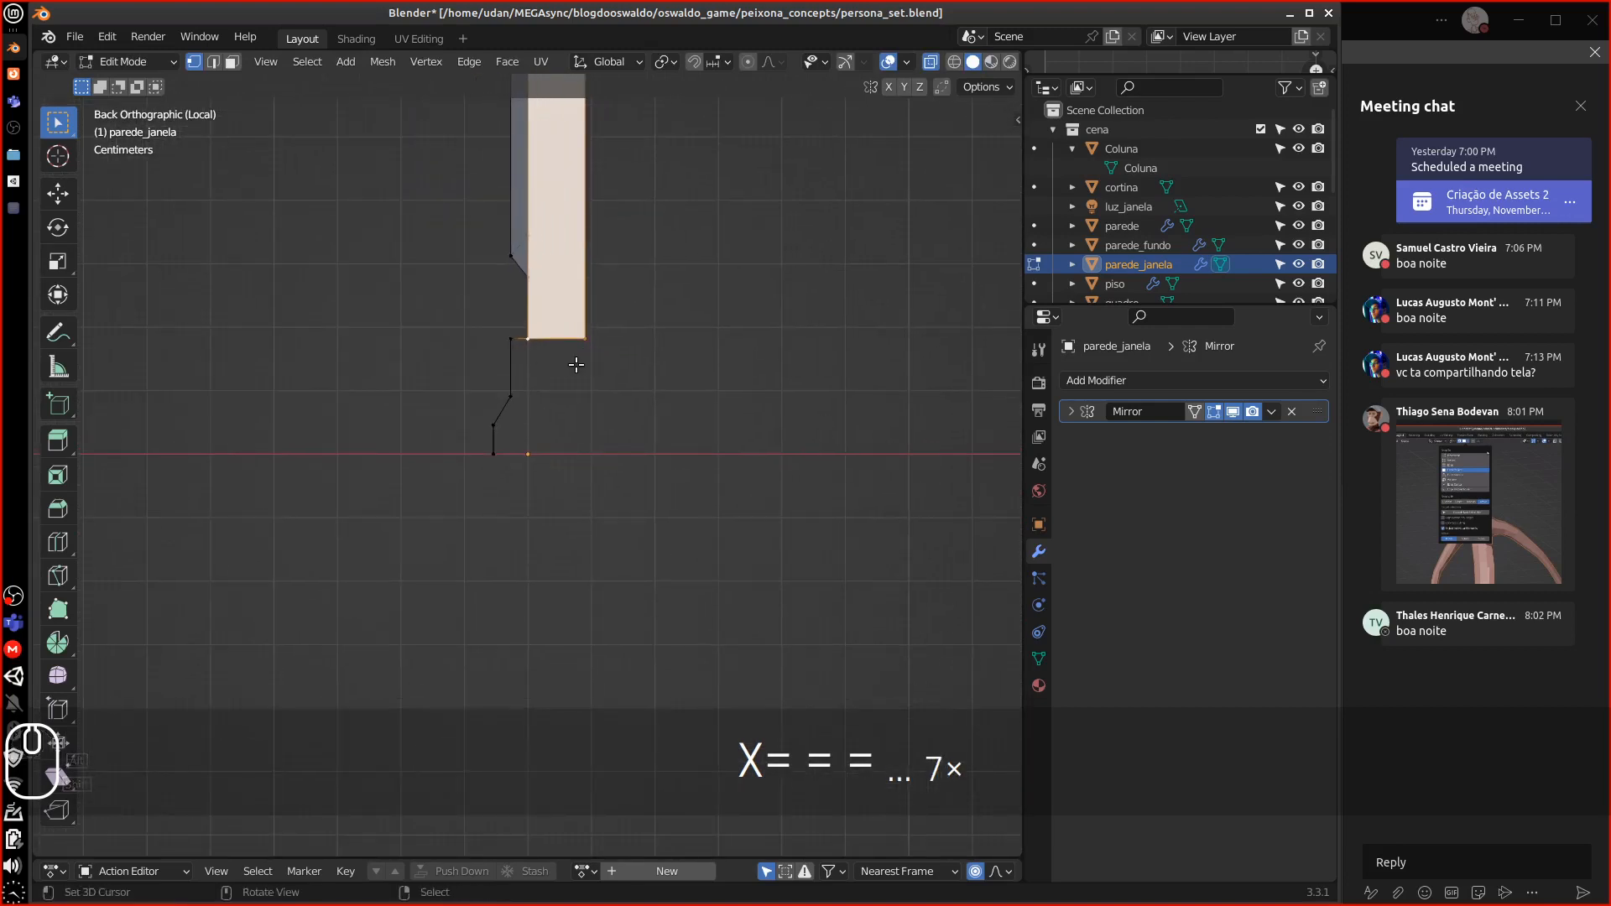
key("equal")
key("equal")
key("equal")
key("e")
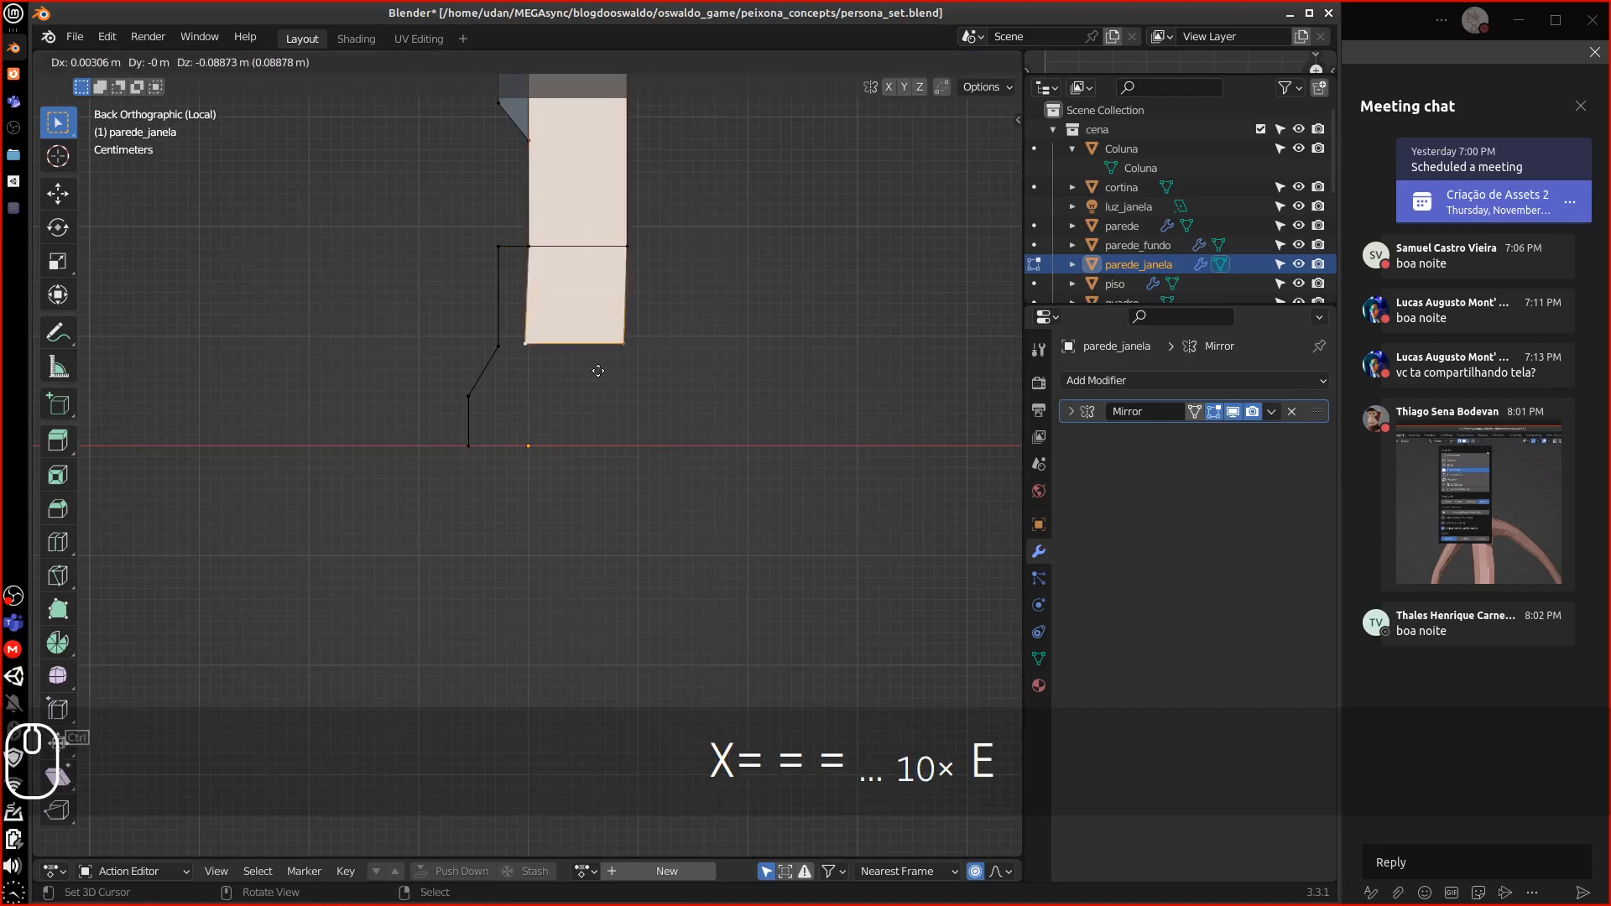
key("z")
left_click(598, 436)
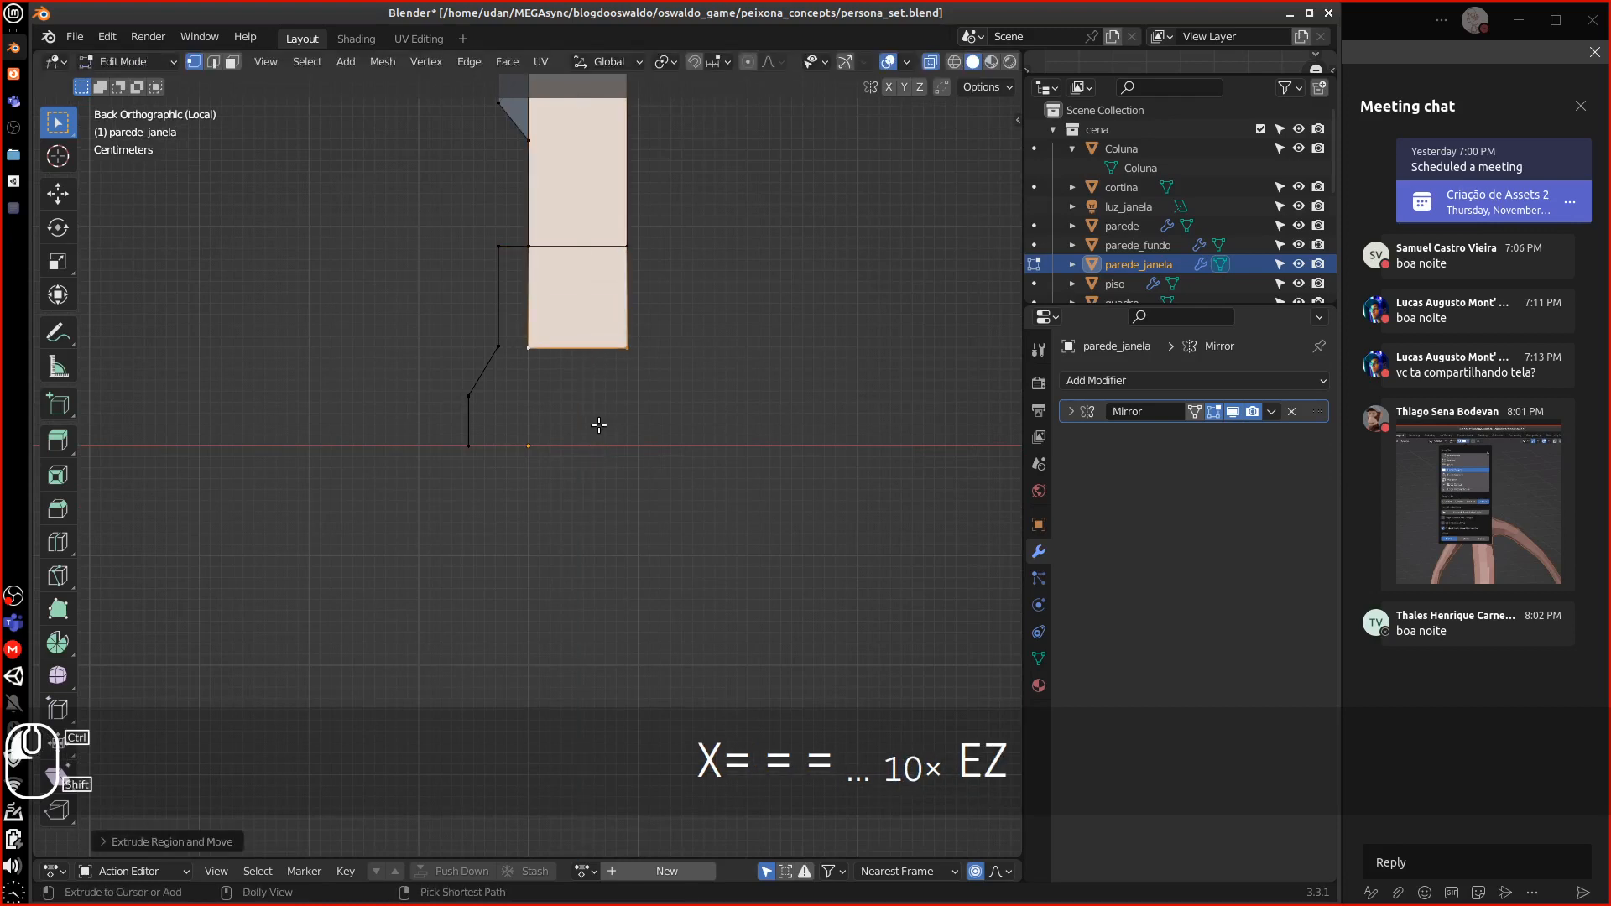
key("e")
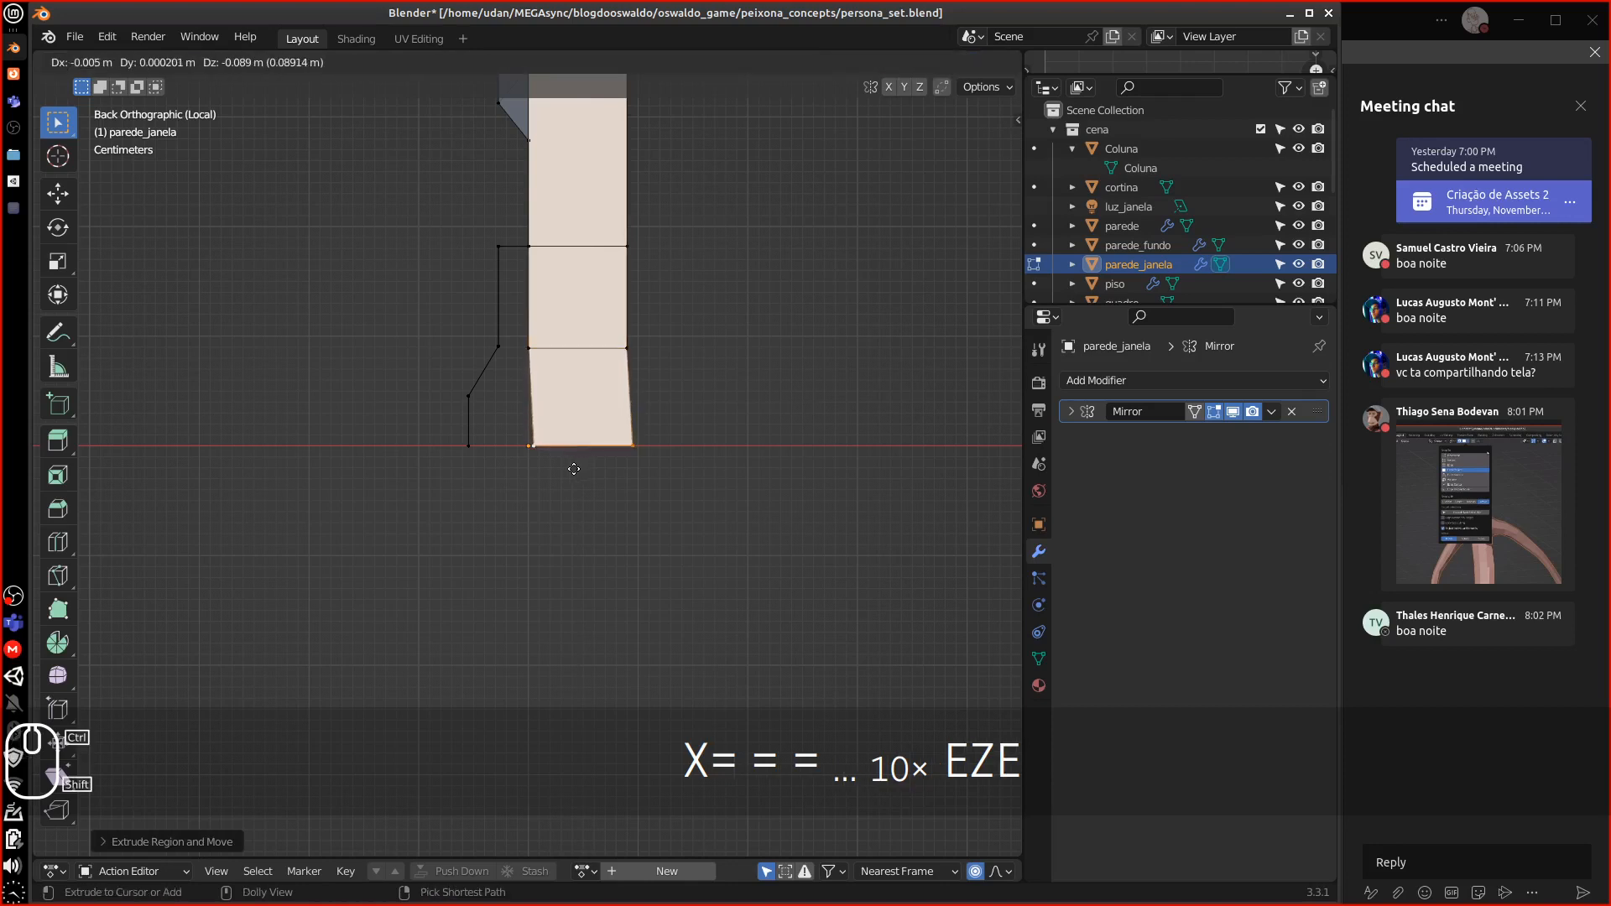
left_click(522, 464)
right_click(523, 348)
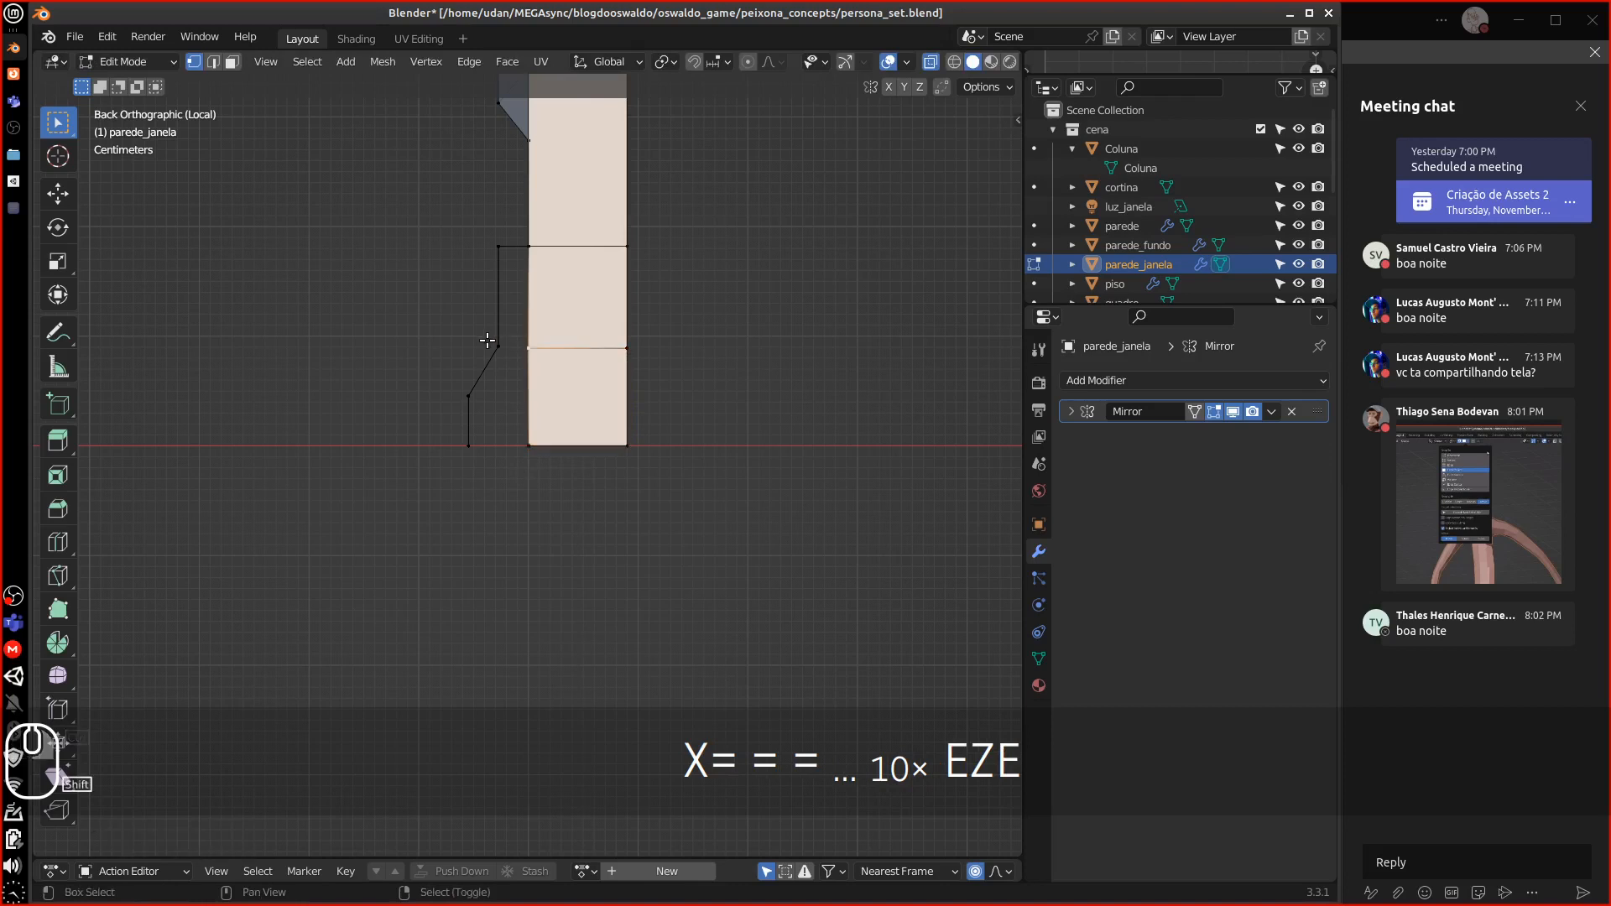
Fill a face between the wall panel's corner vertices and add an edge loop on the lower face
middle_click_drag(503, 340, 708, 465)
left_click(739, 503)
left_click(744, 439, "shift")
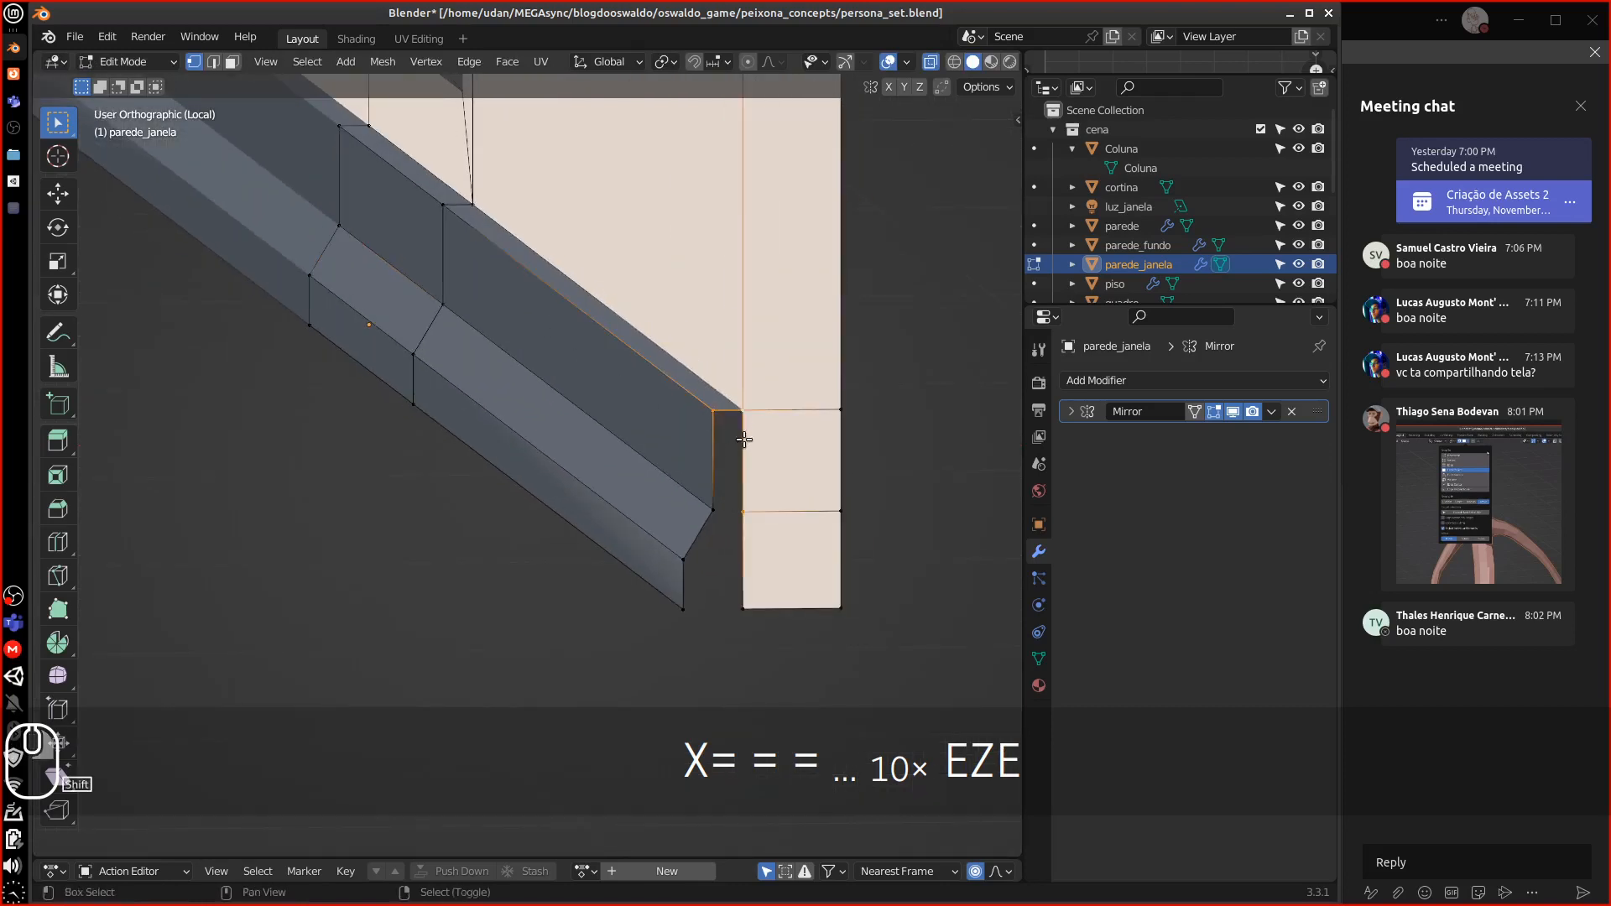
key("f")
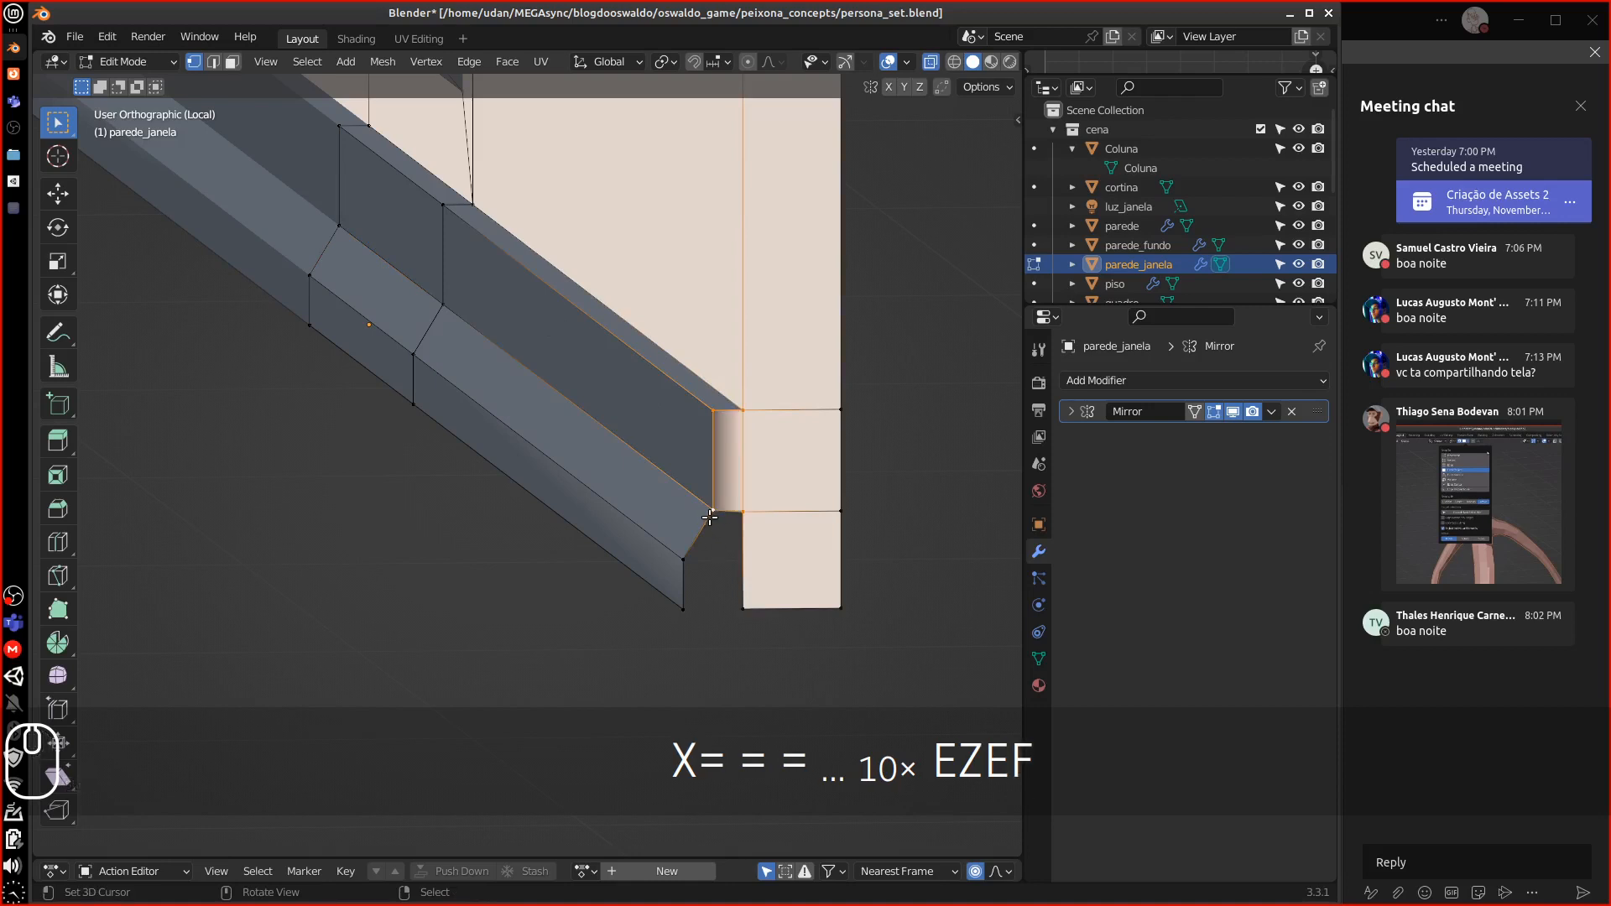
left_click(710, 517)
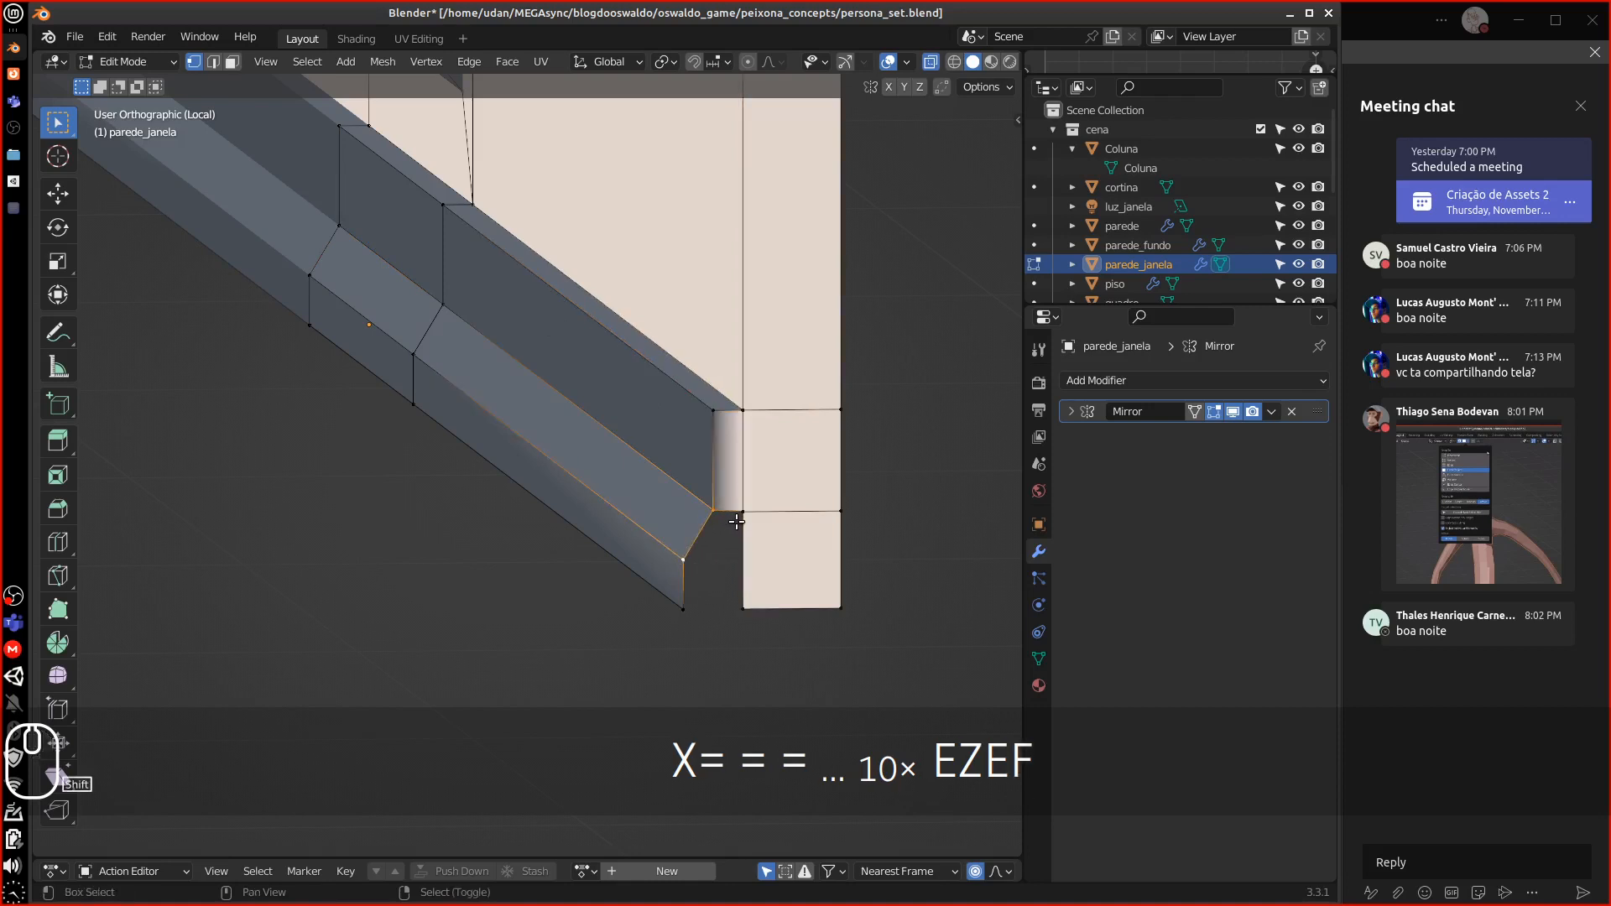
key("ctrl+r")
left_click(798, 555)
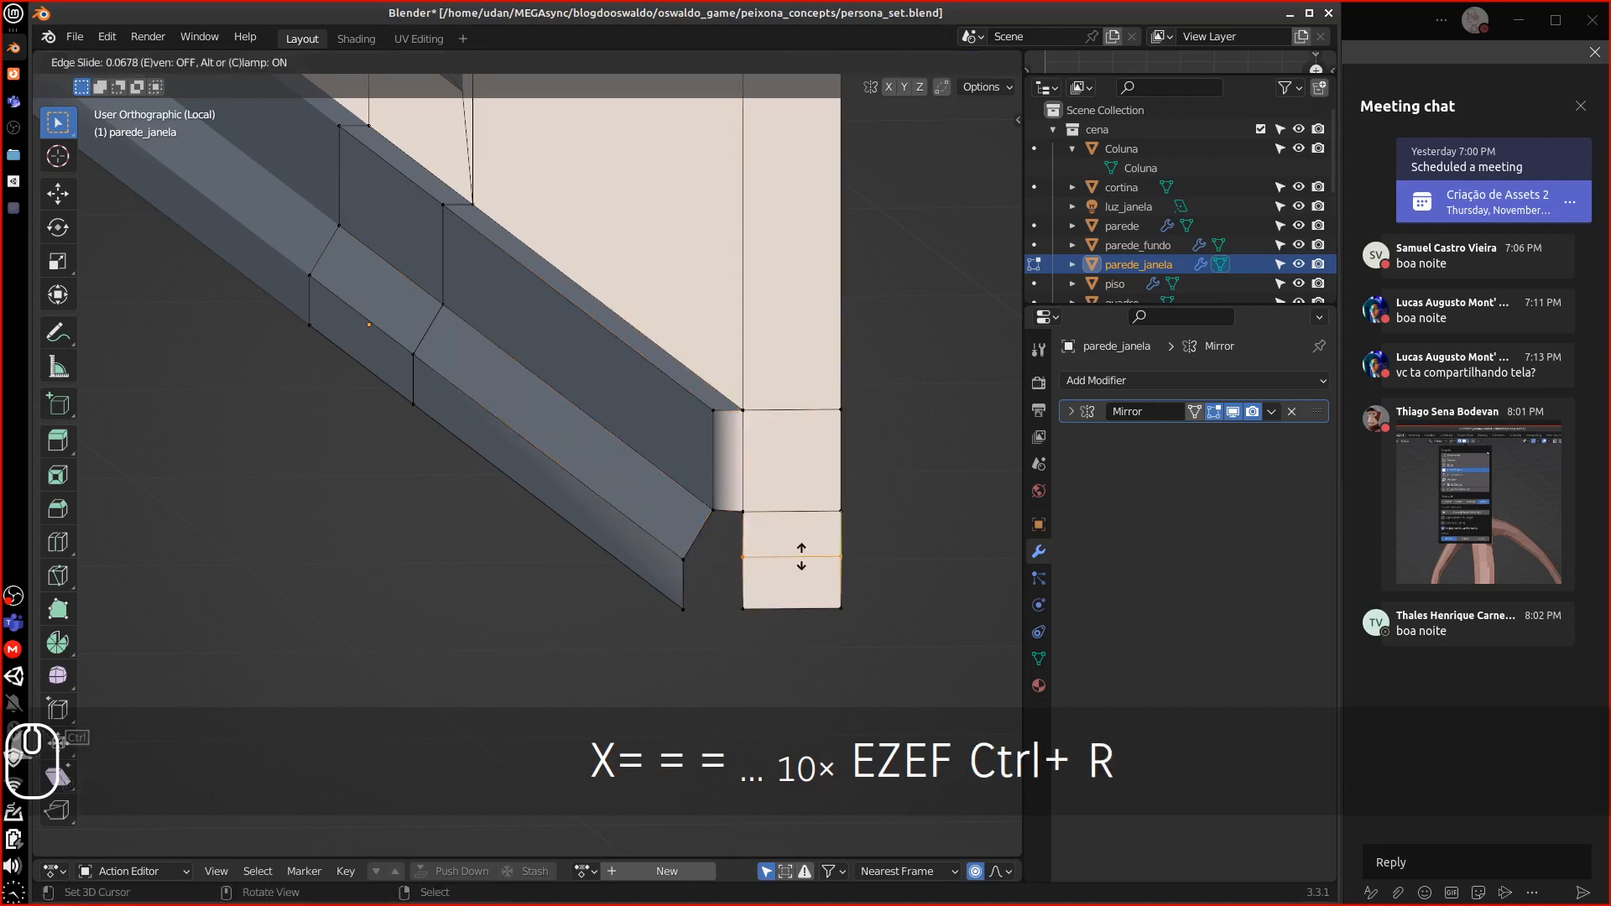
key("Escape")
Fill the remaining gaps at the base trim corner, then return to Object Mode to inspect
right_click(744, 529, "shift")
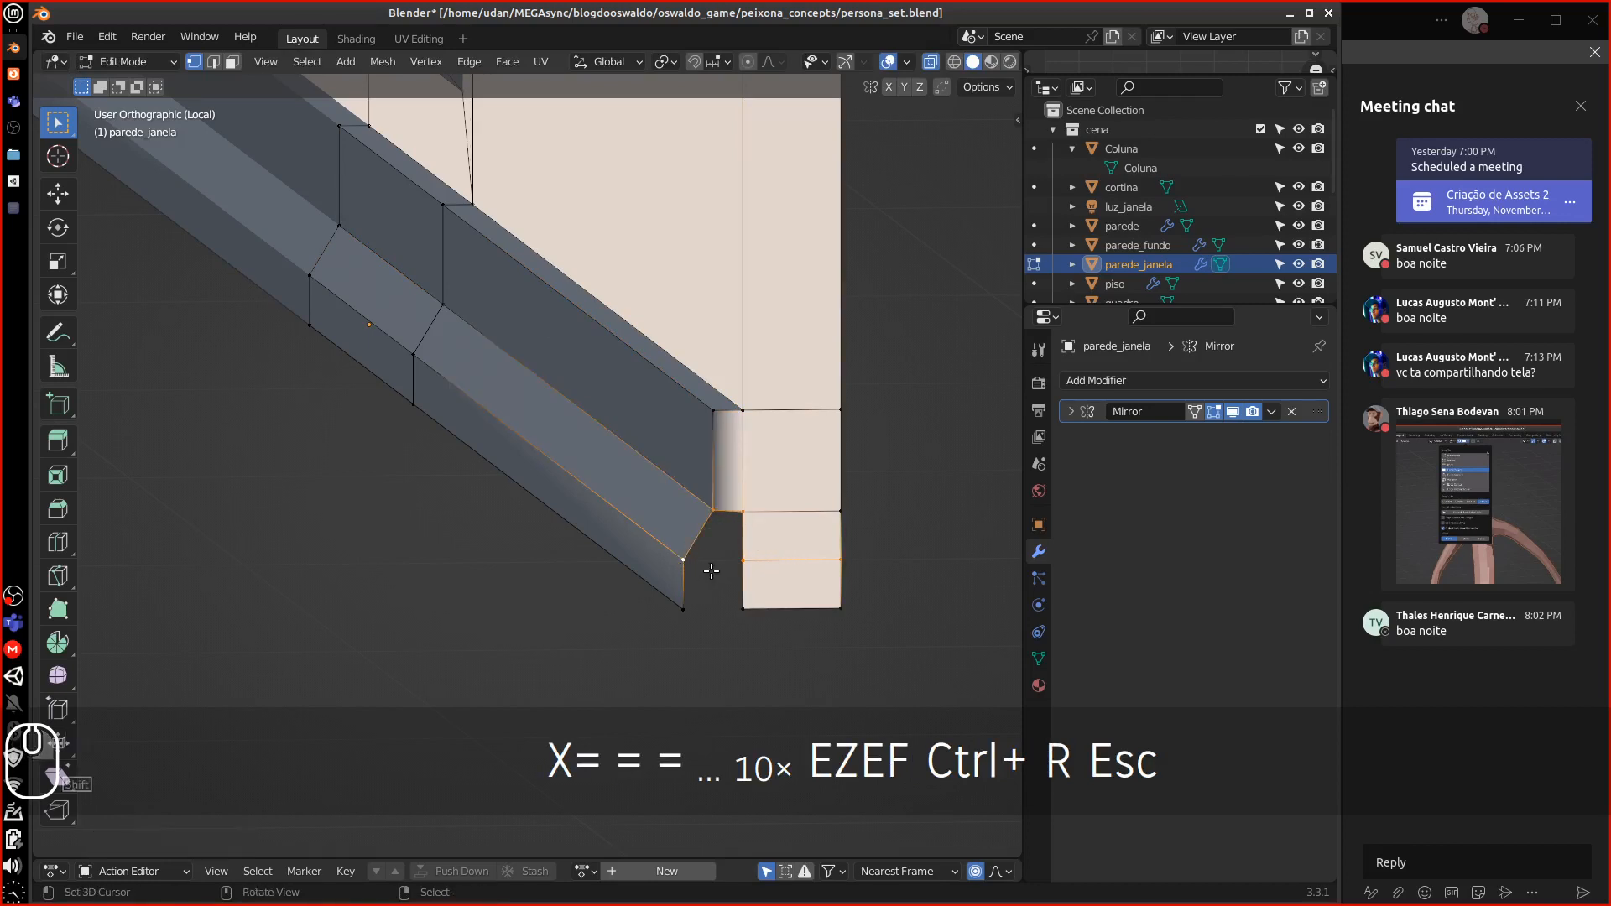
key("f")
right_click(685, 606)
right_click(744, 560, "shift")
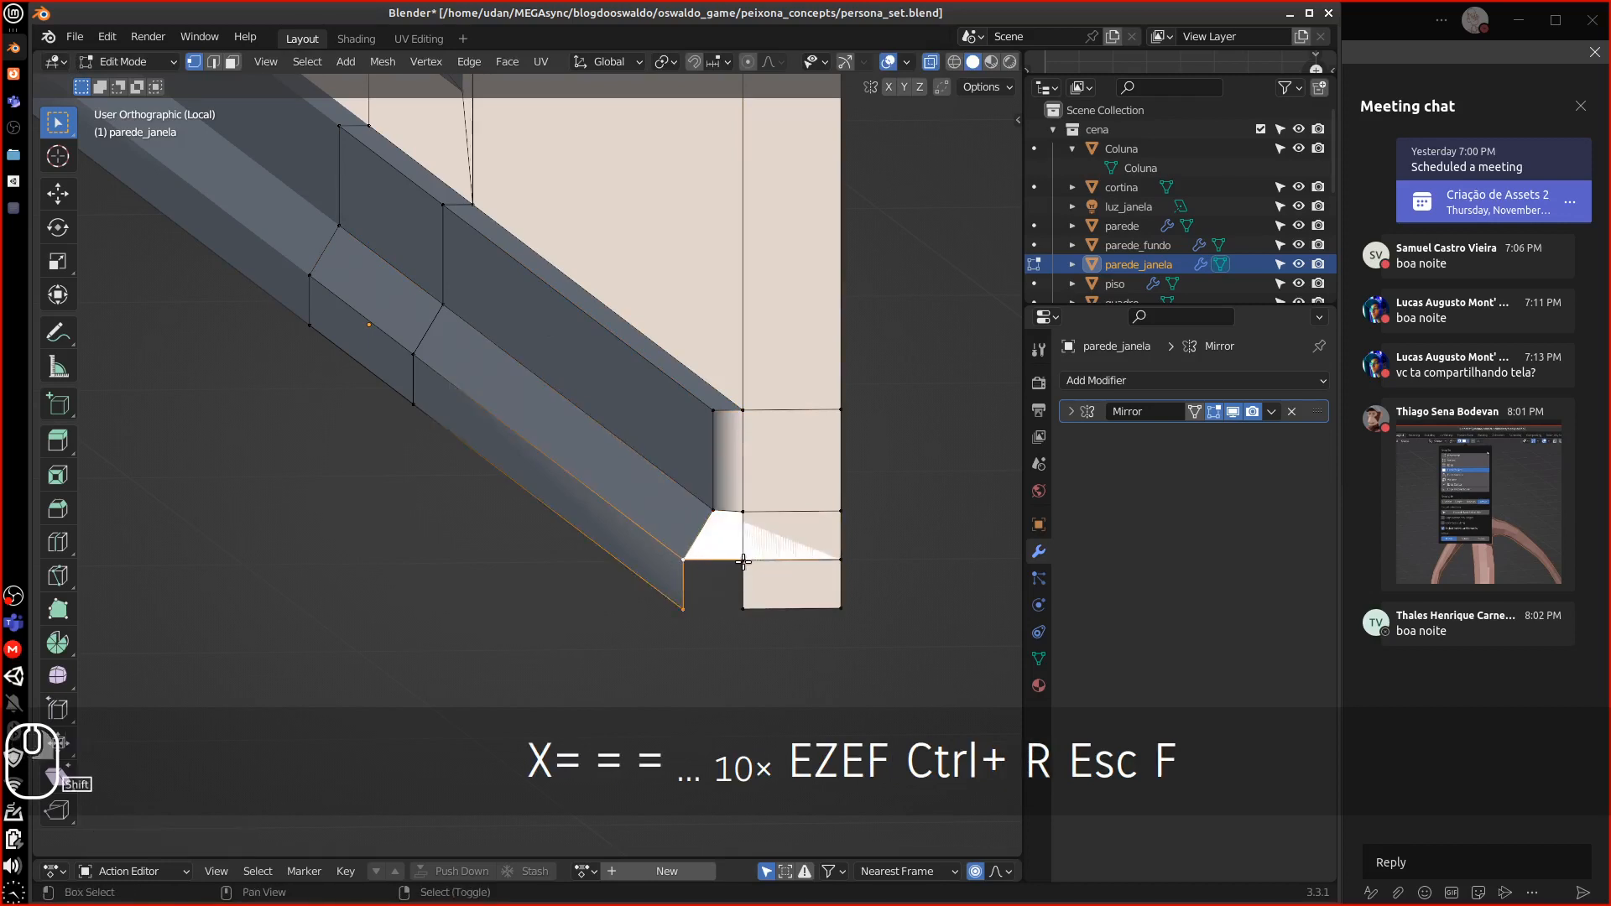
key("ctrl+z")
key("ctrl+z")
key("ctrl+z")
key("ctrl+z")
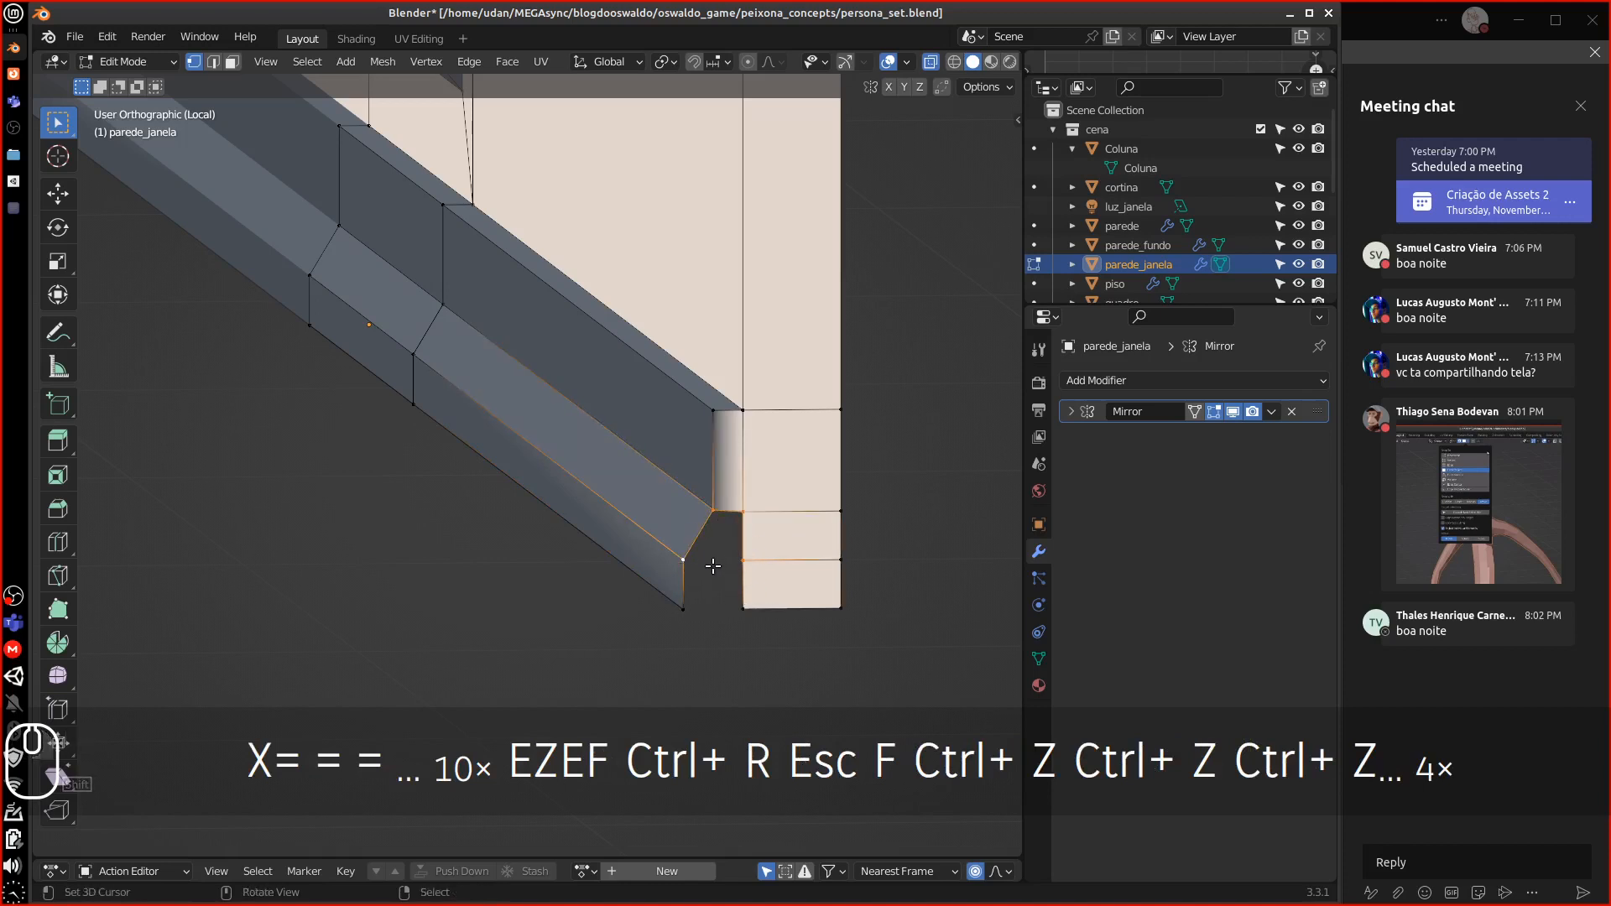
key("f")
right_click(684, 561, "shift")
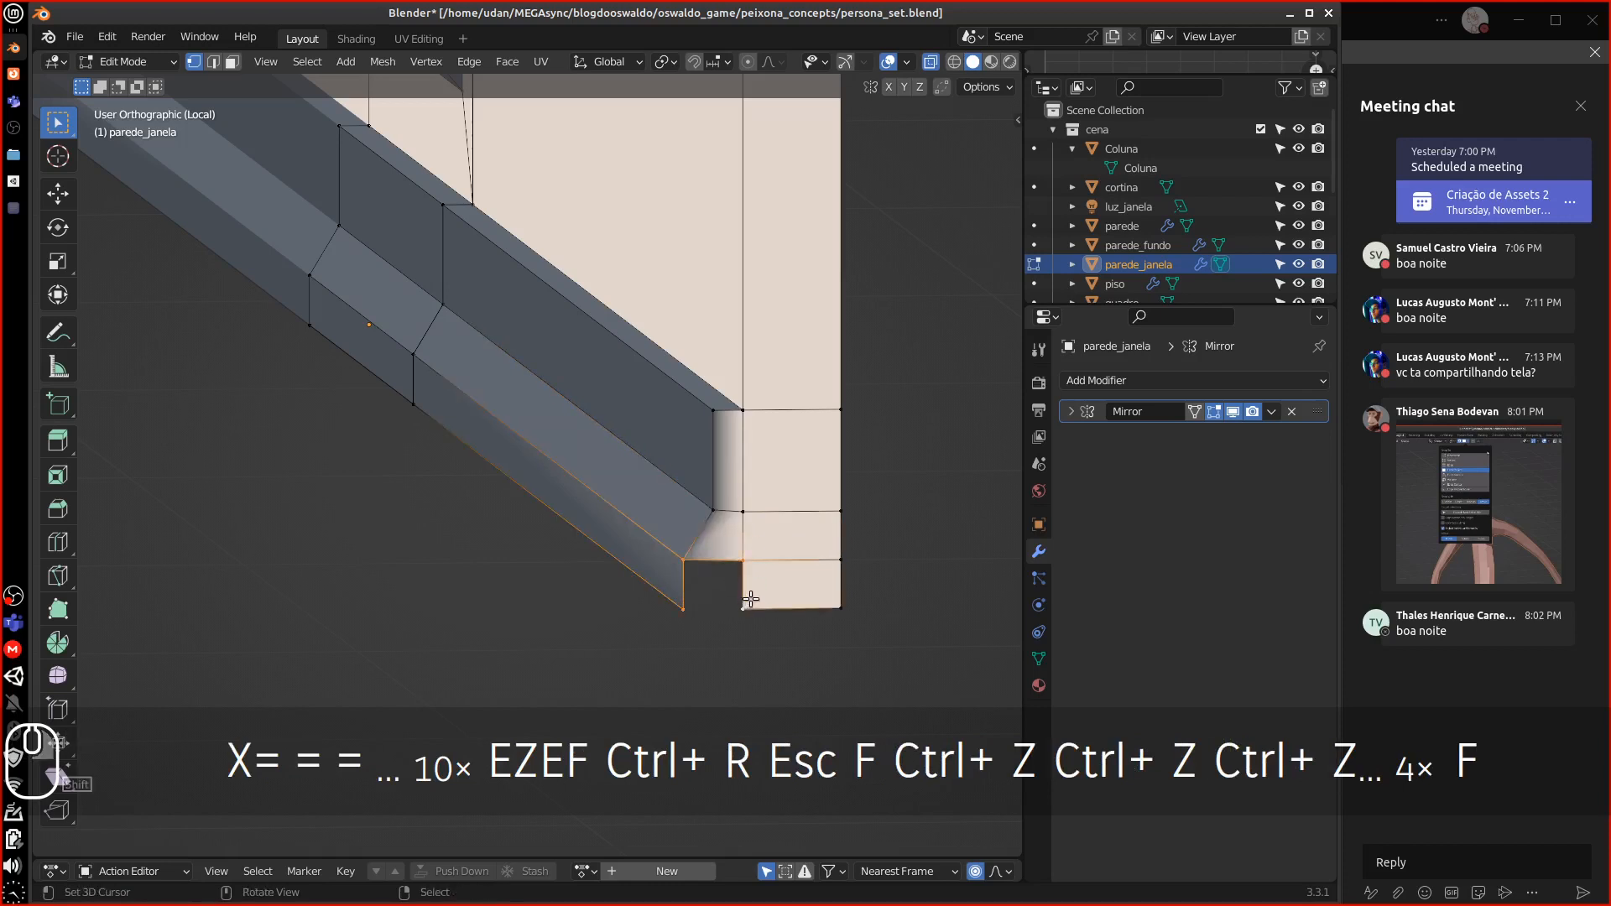
key("f")
scroll(774, 540, "down", 5)
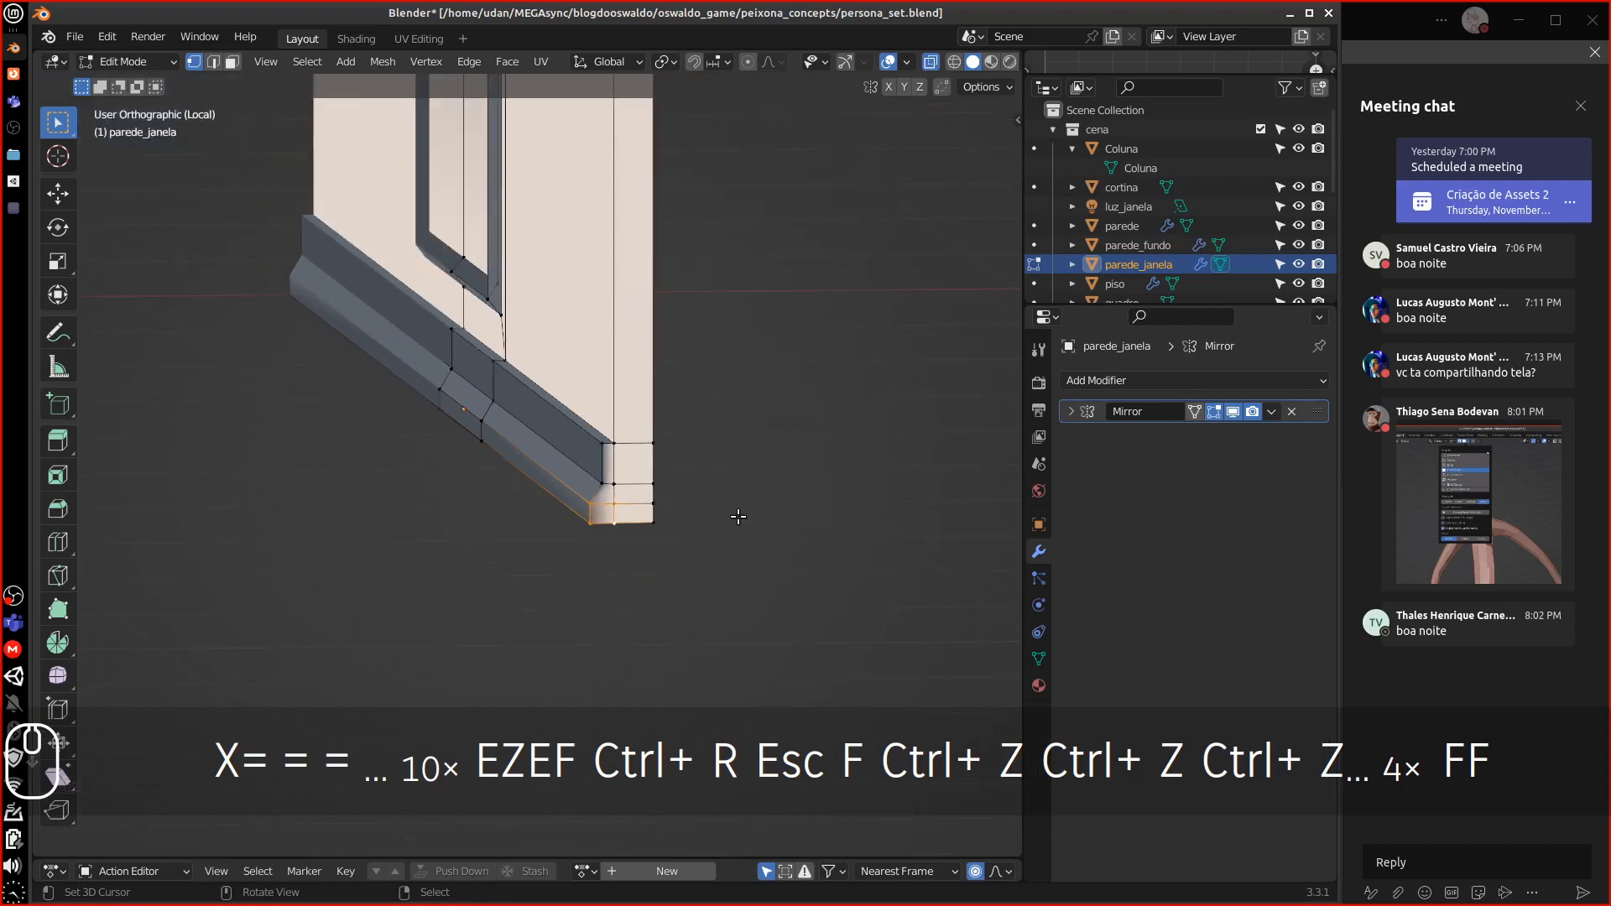
key("Tab")
middle_click_drag(742, 467, 571, 428)
scroll(737, 462, "down", 6)
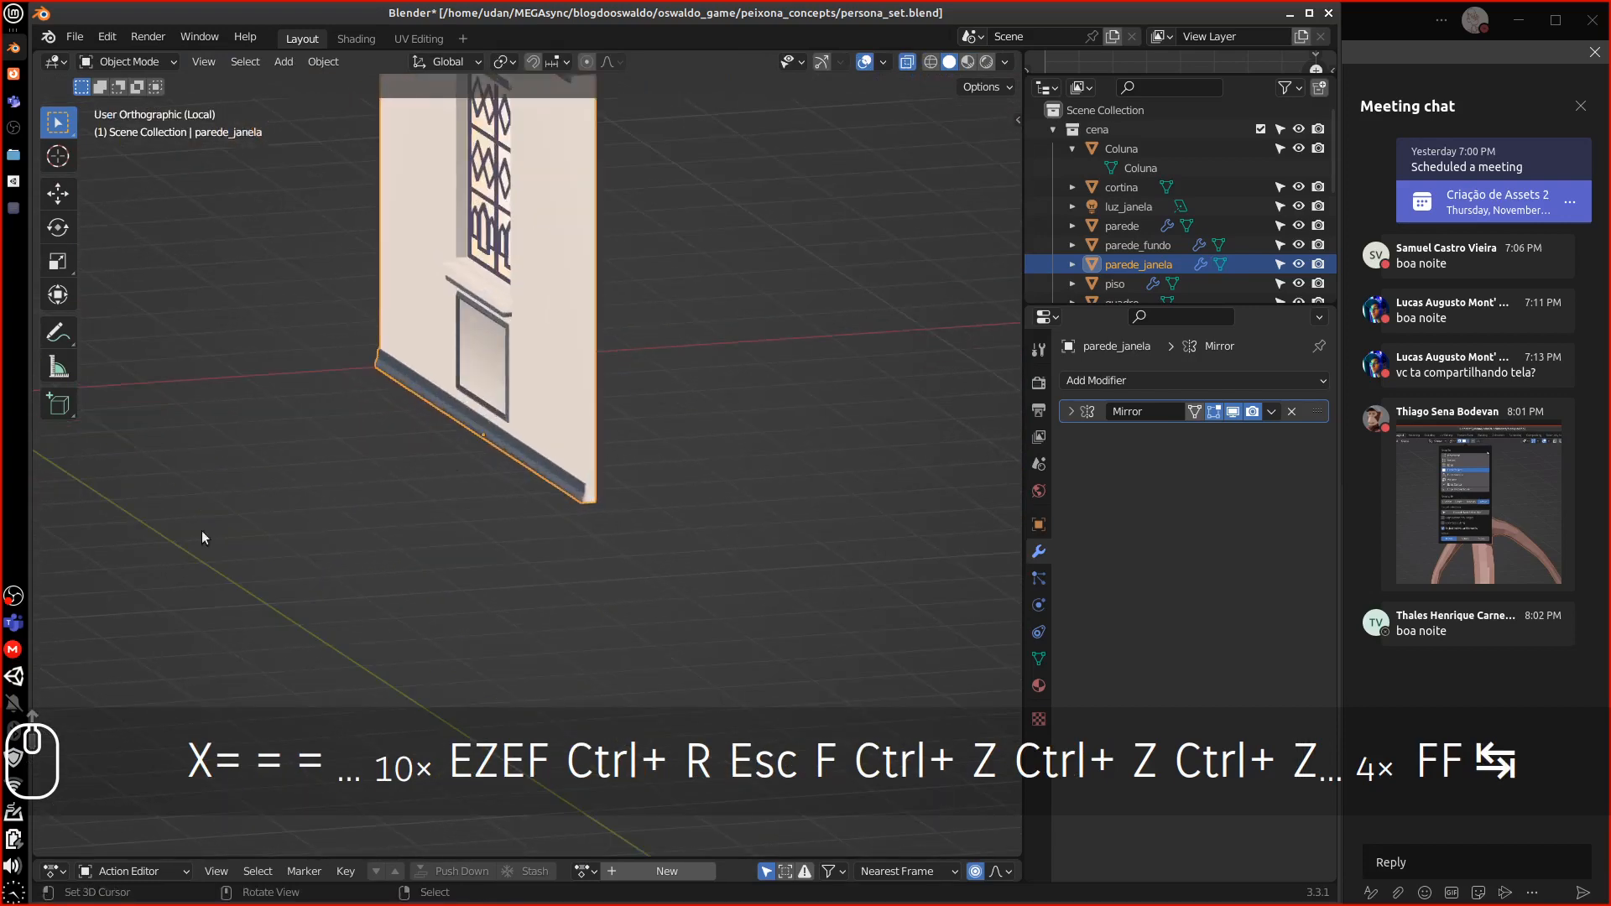
Zoom in on the wall's top and re-enter Edit Mode around the ledge
middle_click_drag(709, 245, 650, 476, "shift")
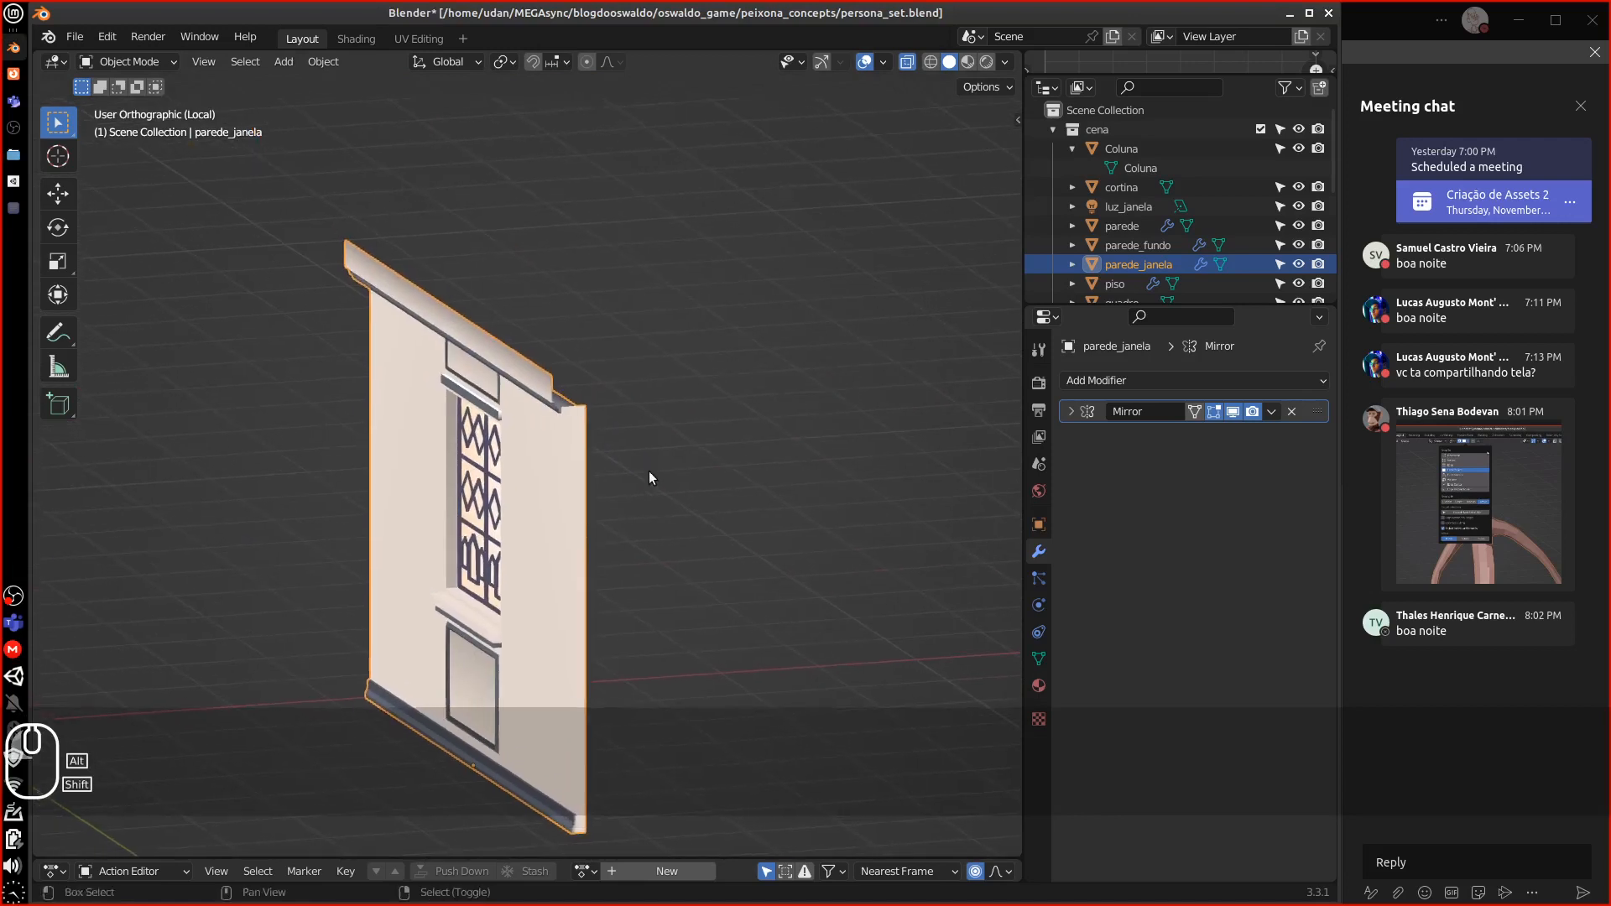
key("equal")
key("equal")
key("equal")
key("equal")
key("equal")
key("equal")
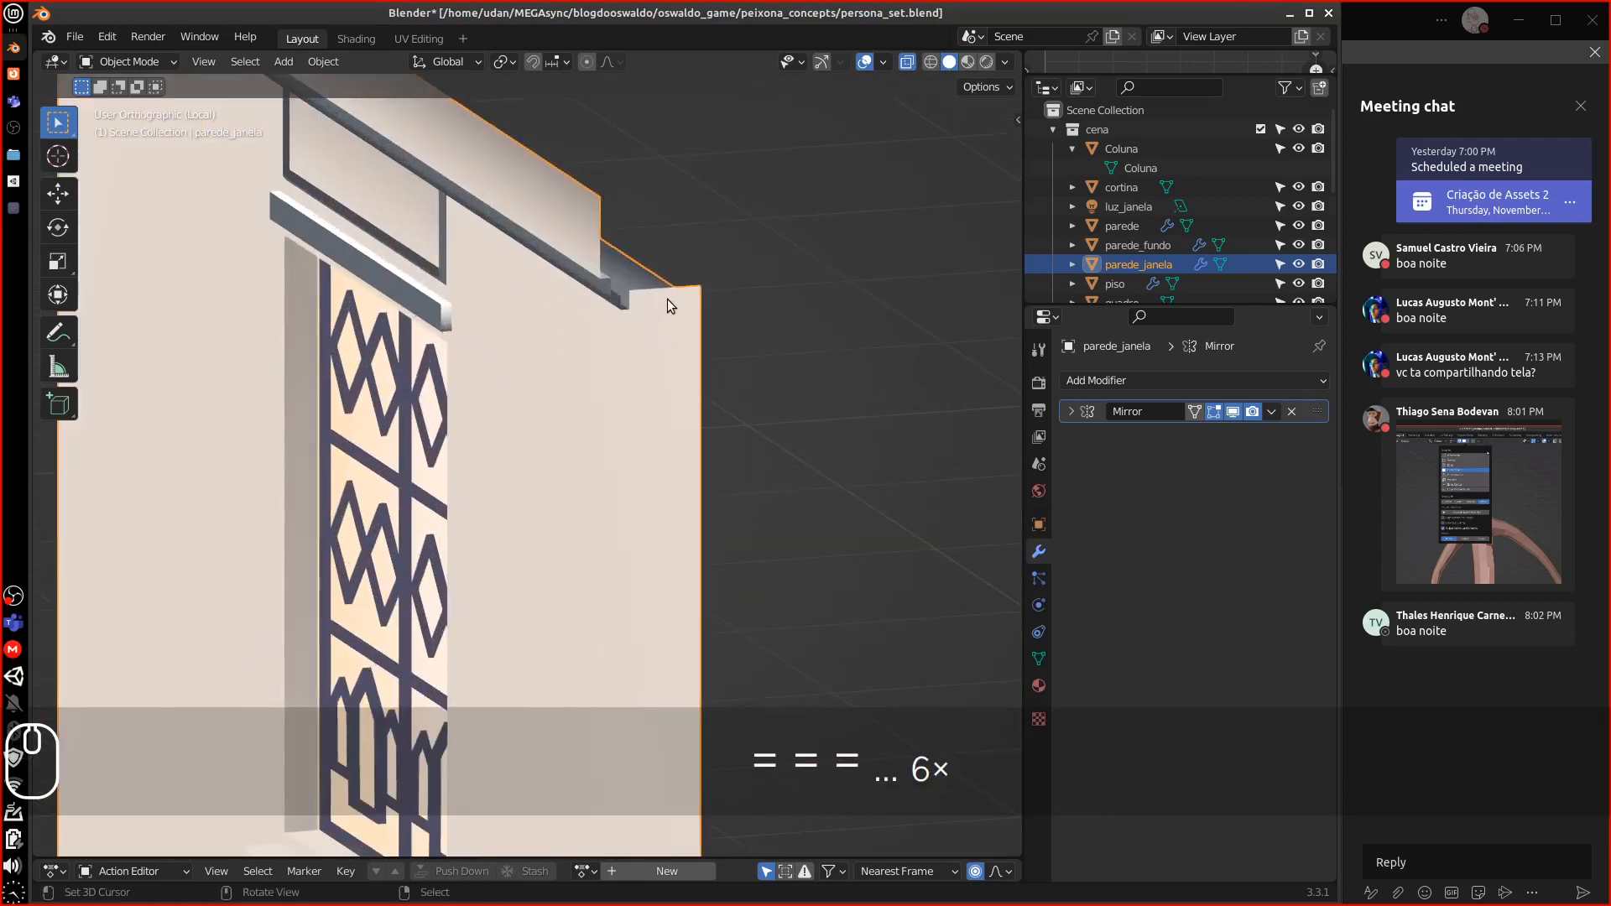
middle_click_drag(667, 298, 576, 398)
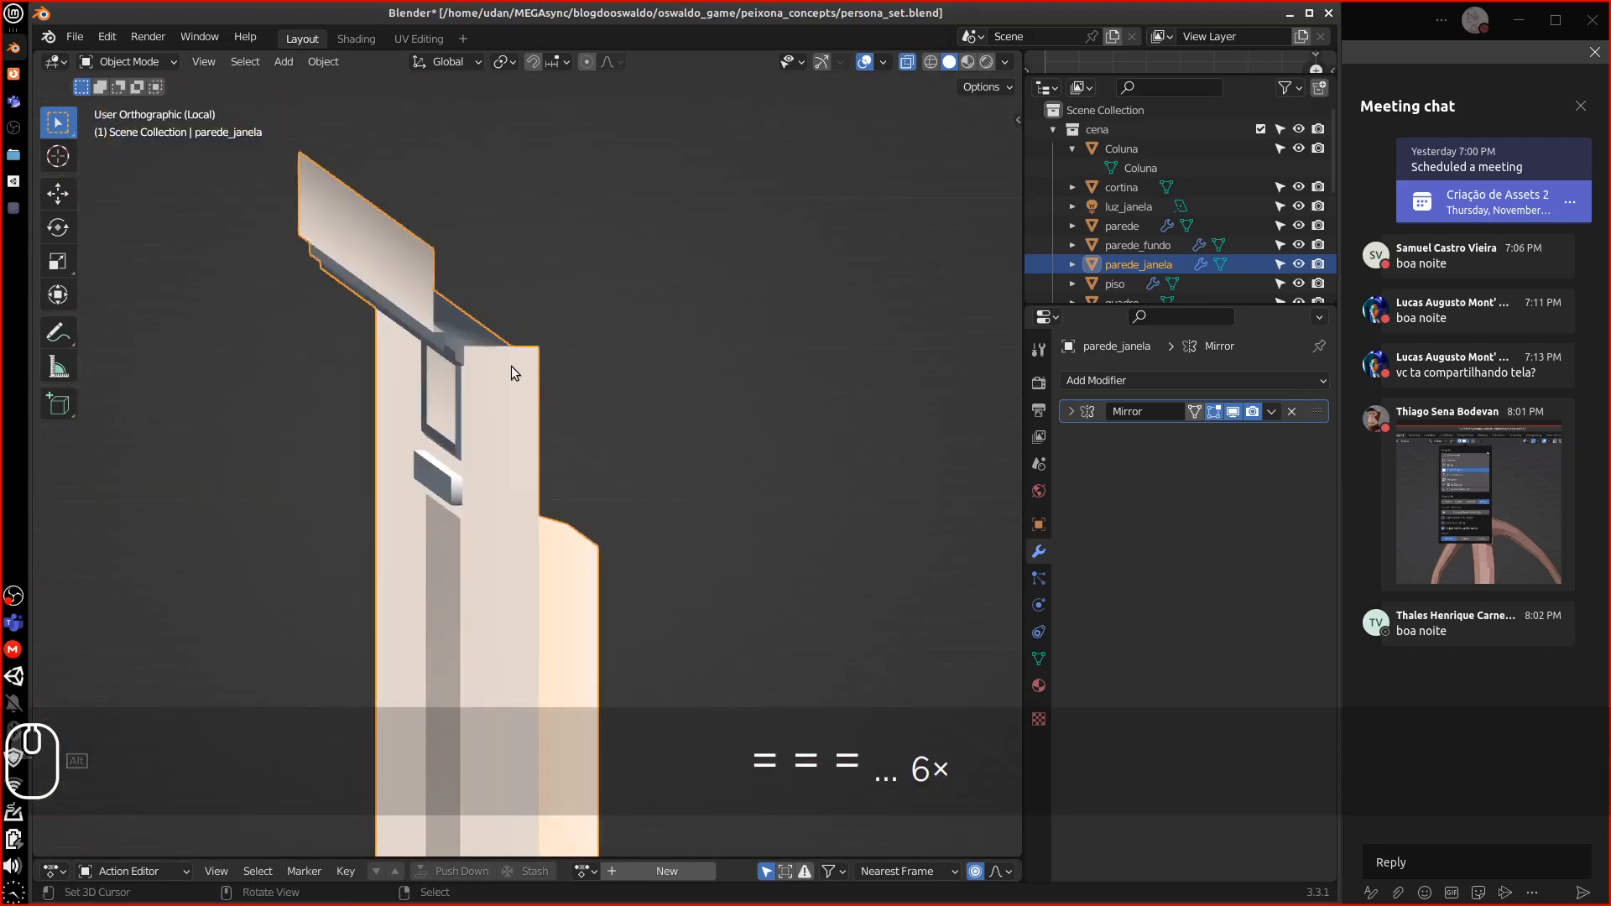
key("equal")
key("equal")
key("equal")
key("equal")
key("Tab")
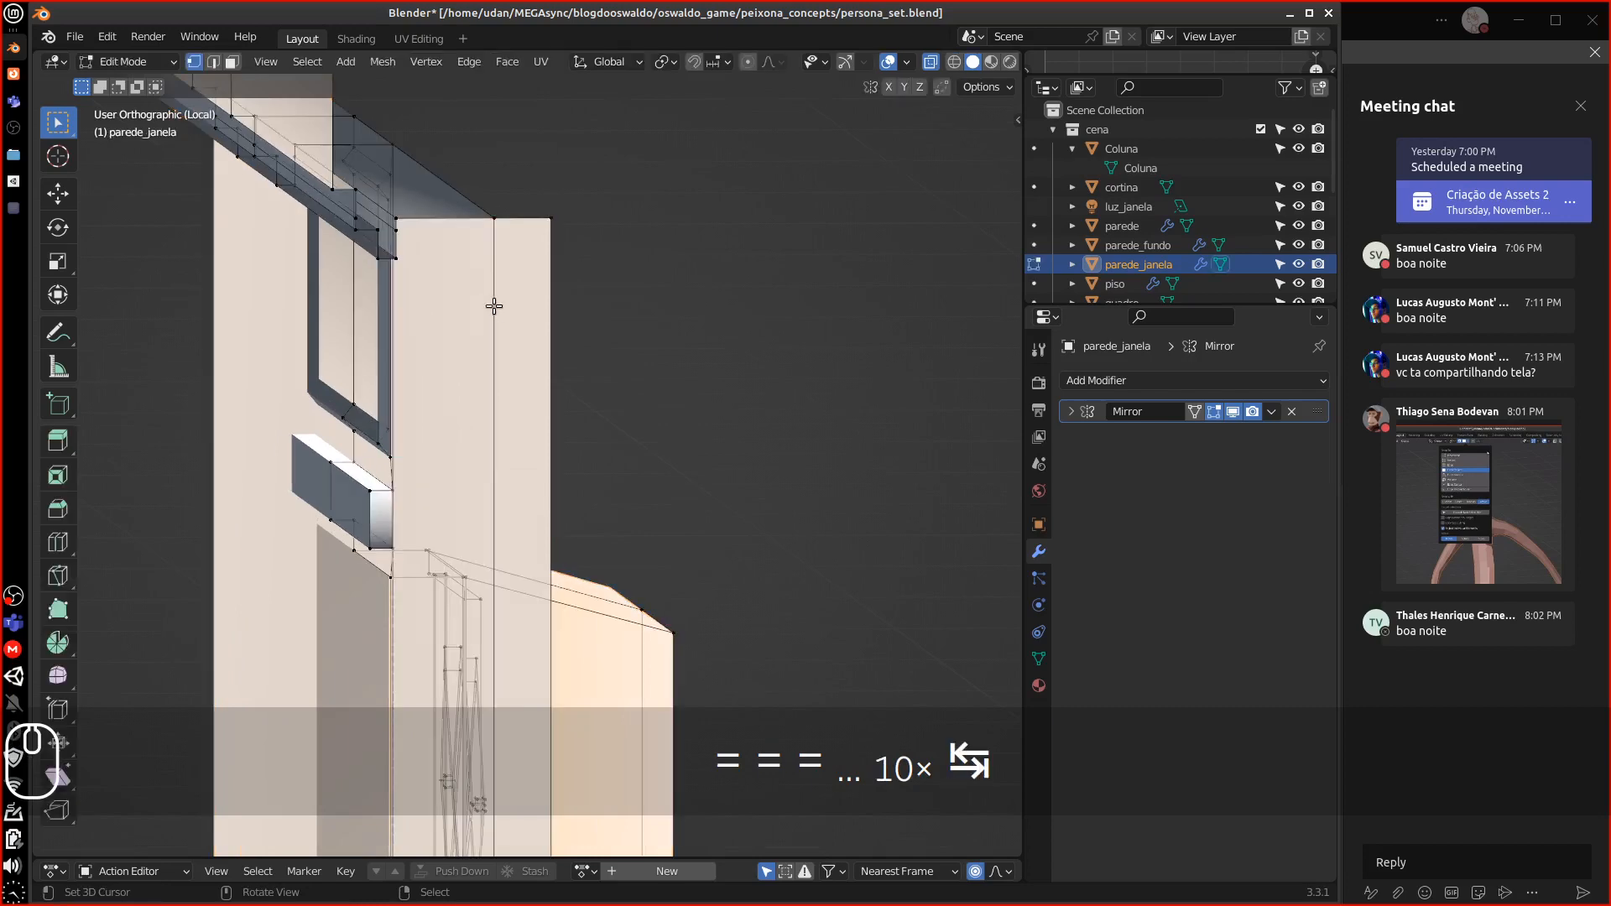
middle_click_drag(493, 305, 593, 385)
key("equal")
key("equal")
key("equal")
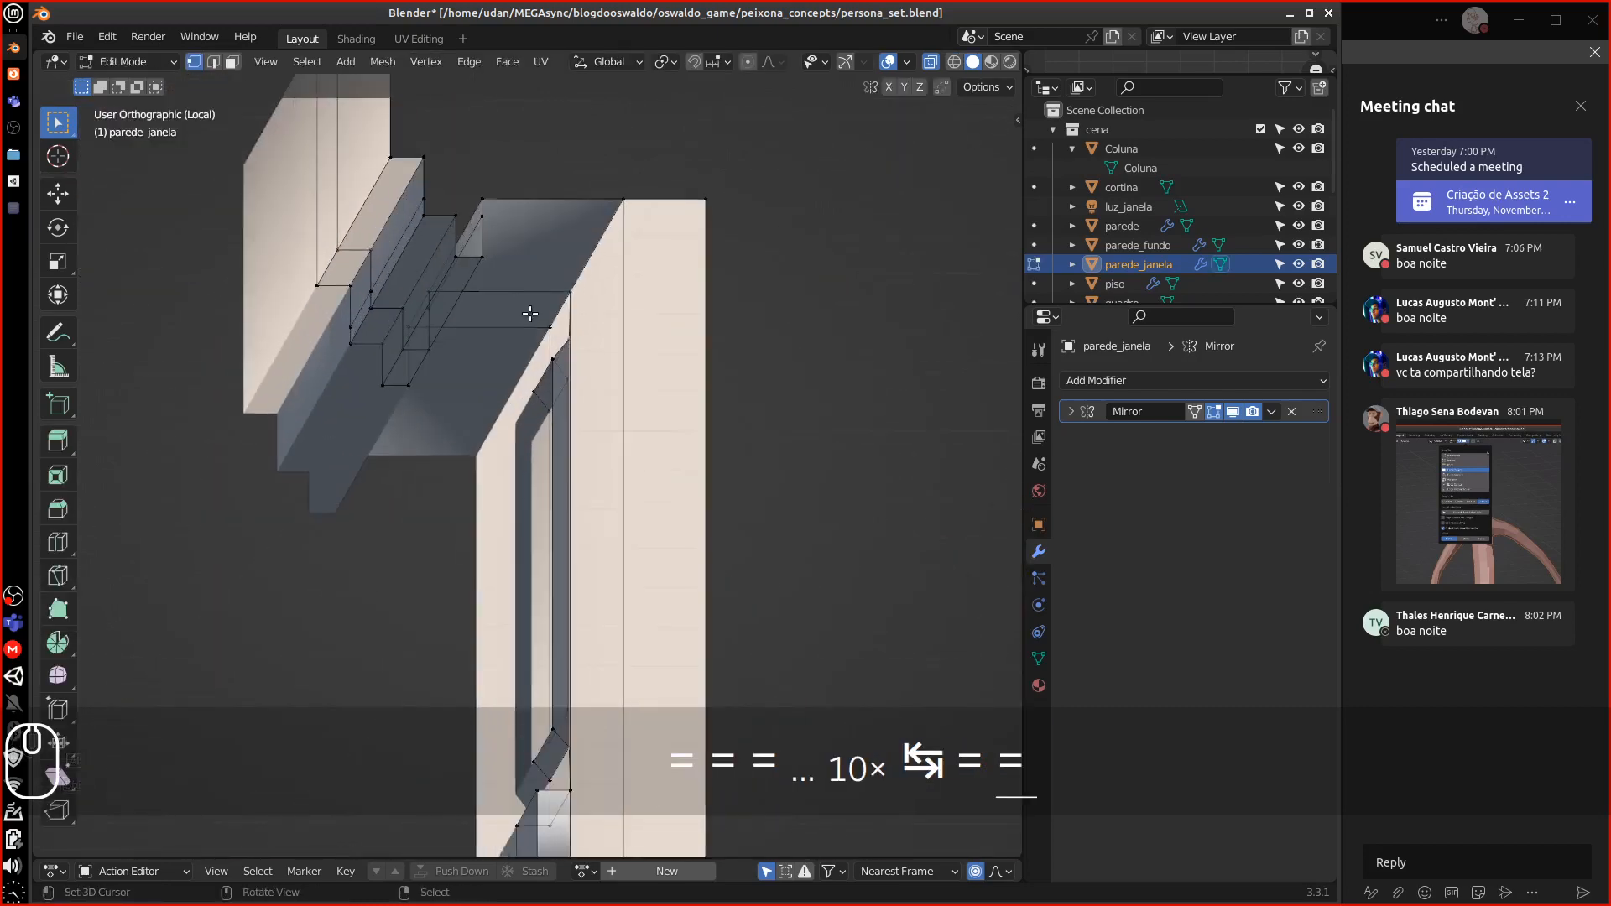
left_click_drag(529, 231, 515, 454, "alt+shift")
Turn off X-ray, select three vertices around the ledge gap, and switch to back view
left_click(931, 62)
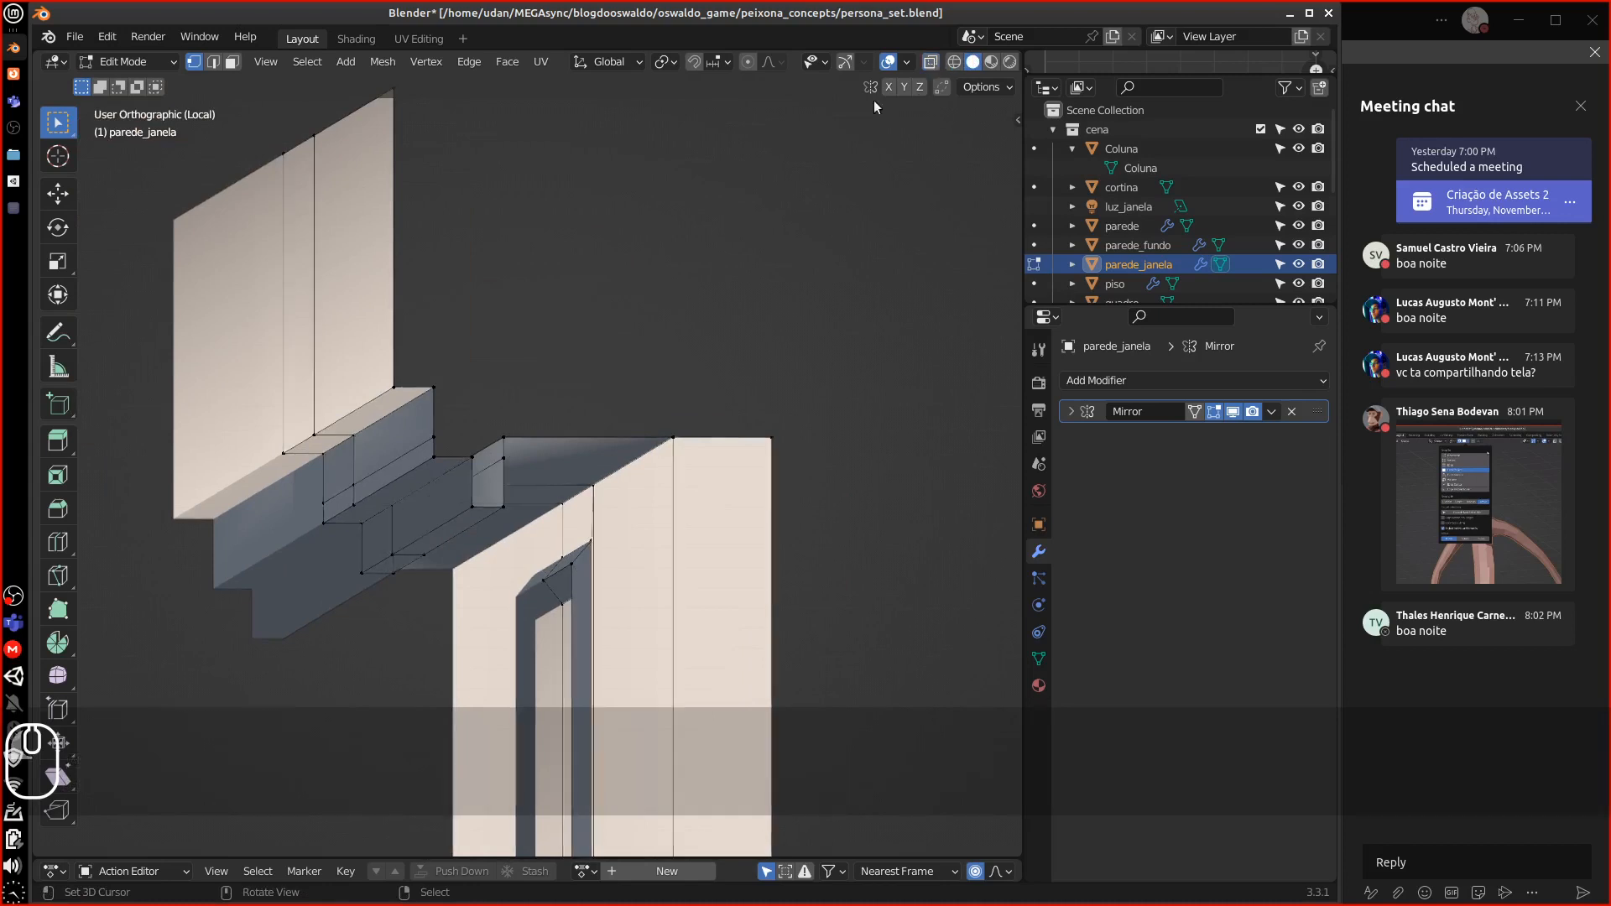
right_click(505, 459)
right_click(502, 507, "shift")
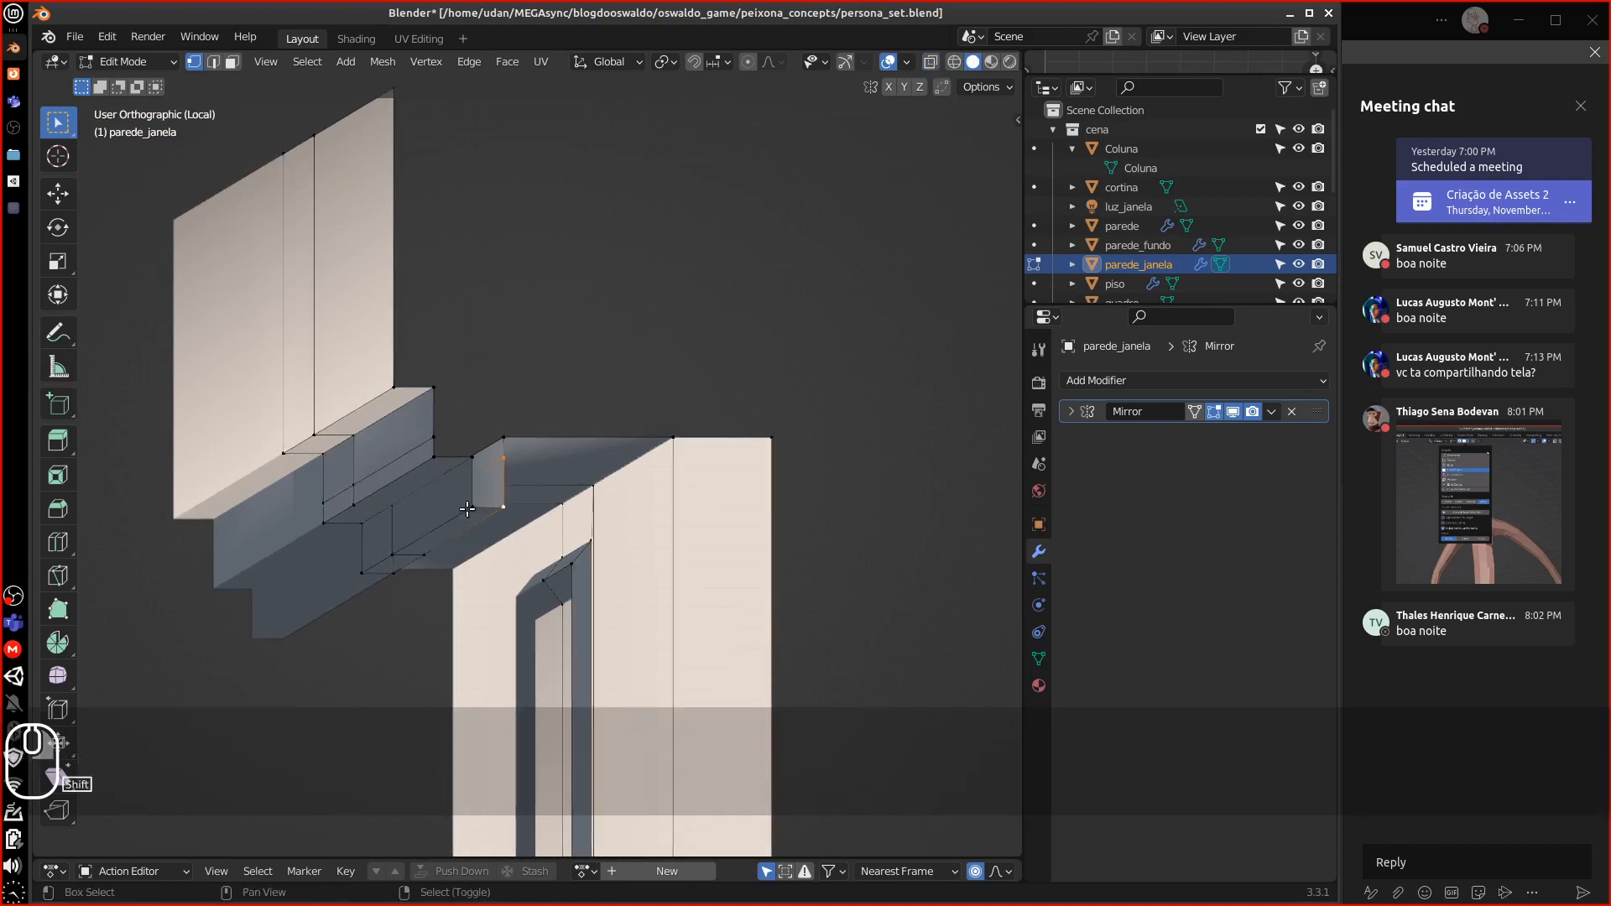
right_click(472, 459, "shift")
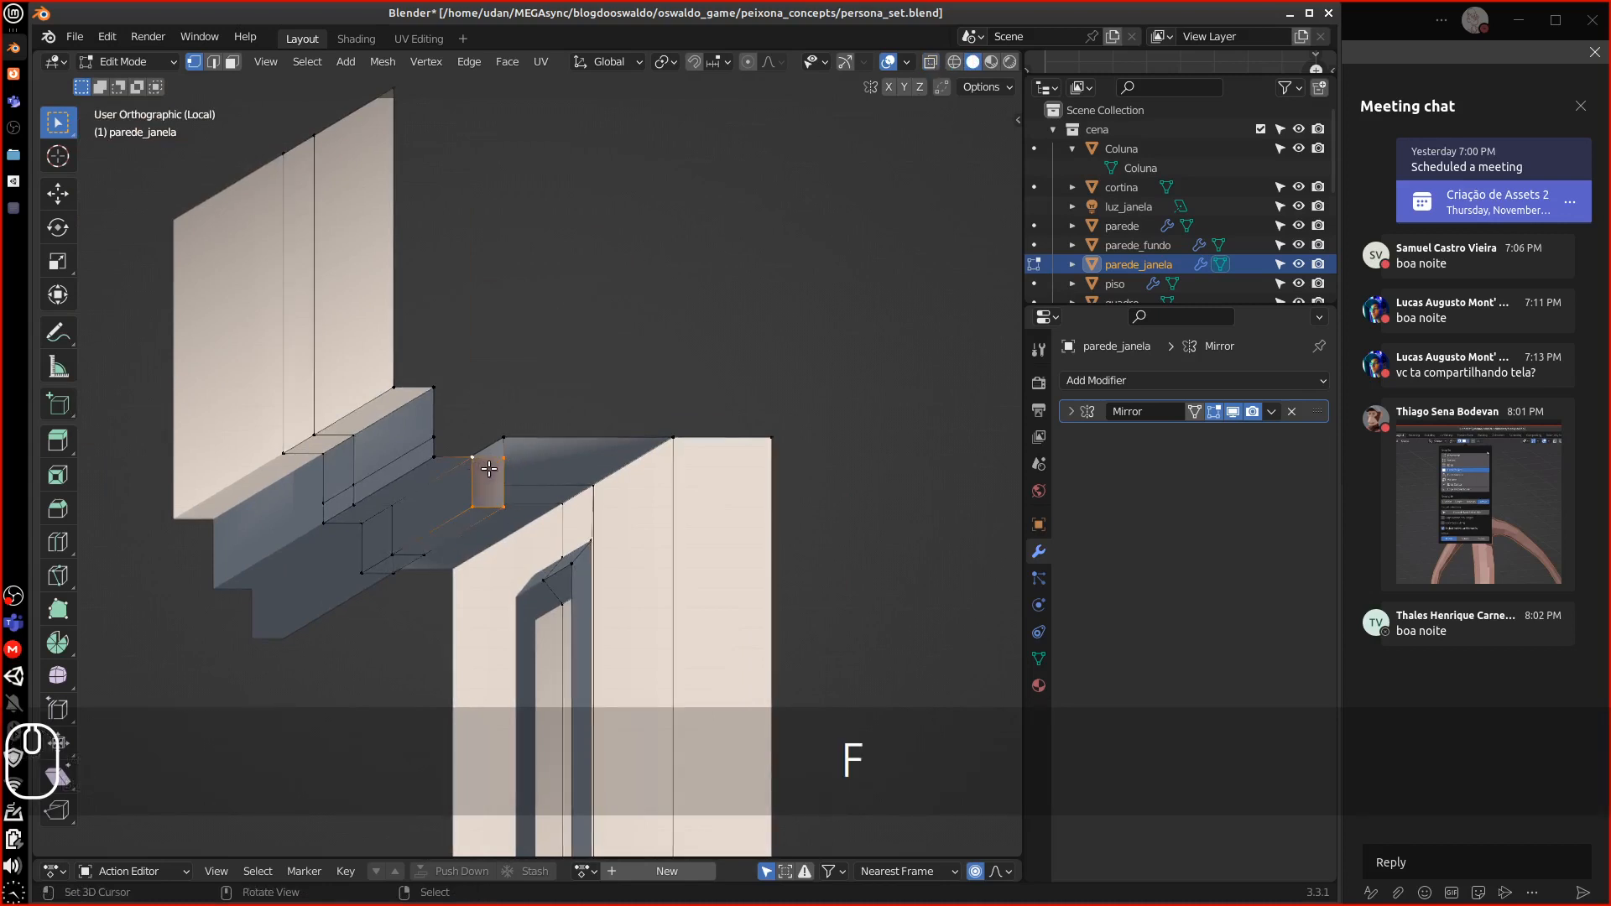
key("ctrl+KP_1")
middle_click_drag(414, 461, 526, 402, "shift")
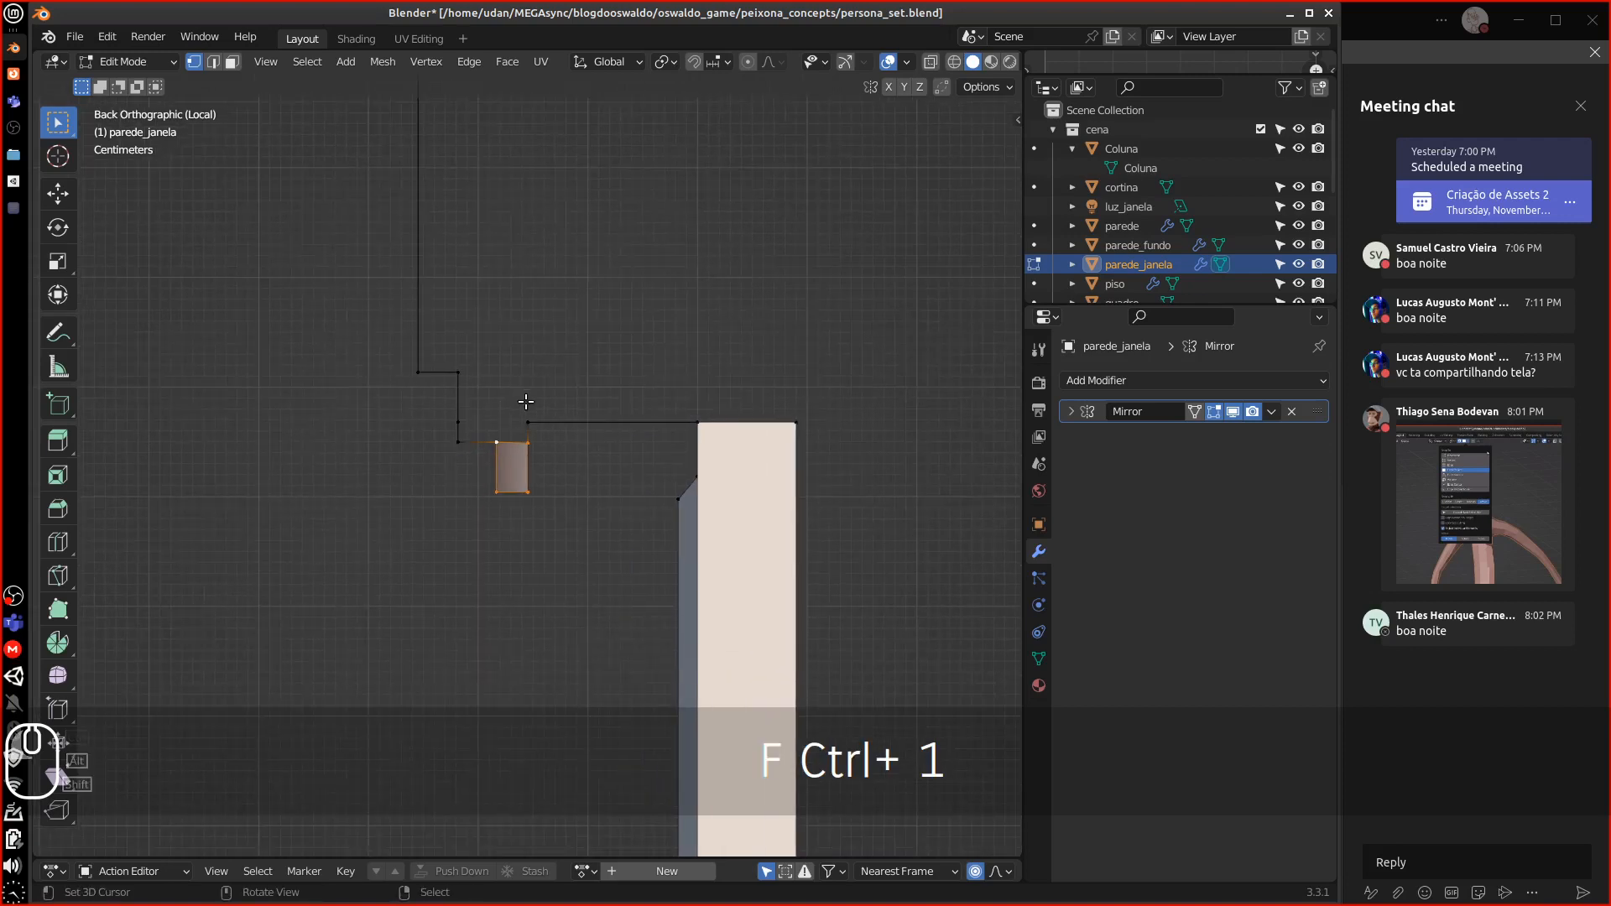
Extrude a vertex from the small face and fill faces beside the small block
key("equal")
key("equal")
right_click(476, 420)
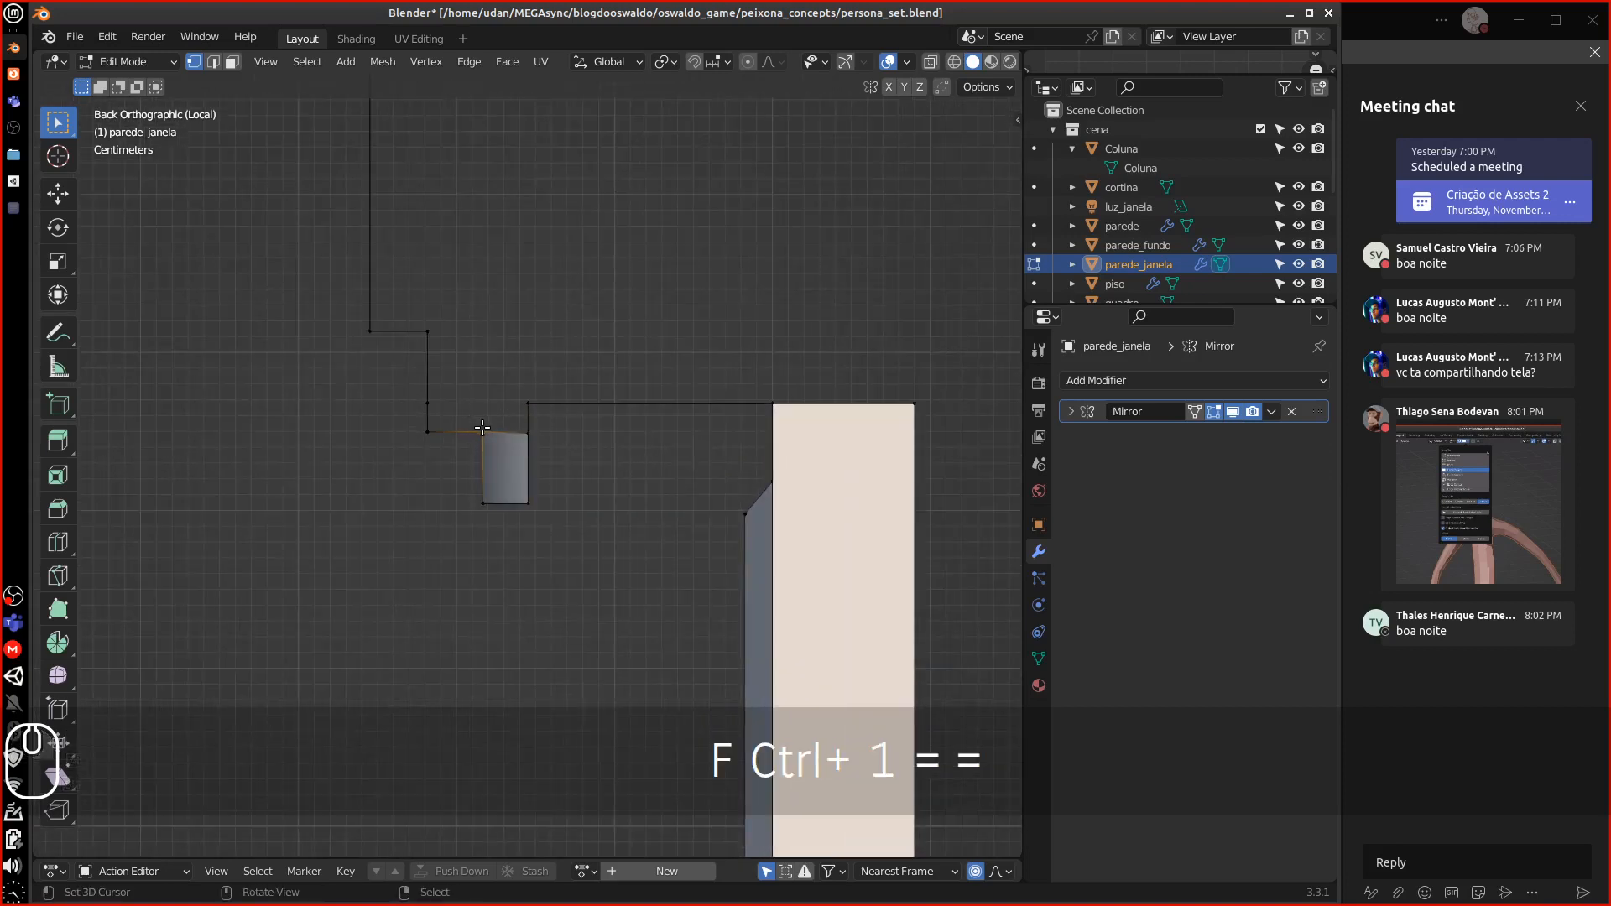
key("e")
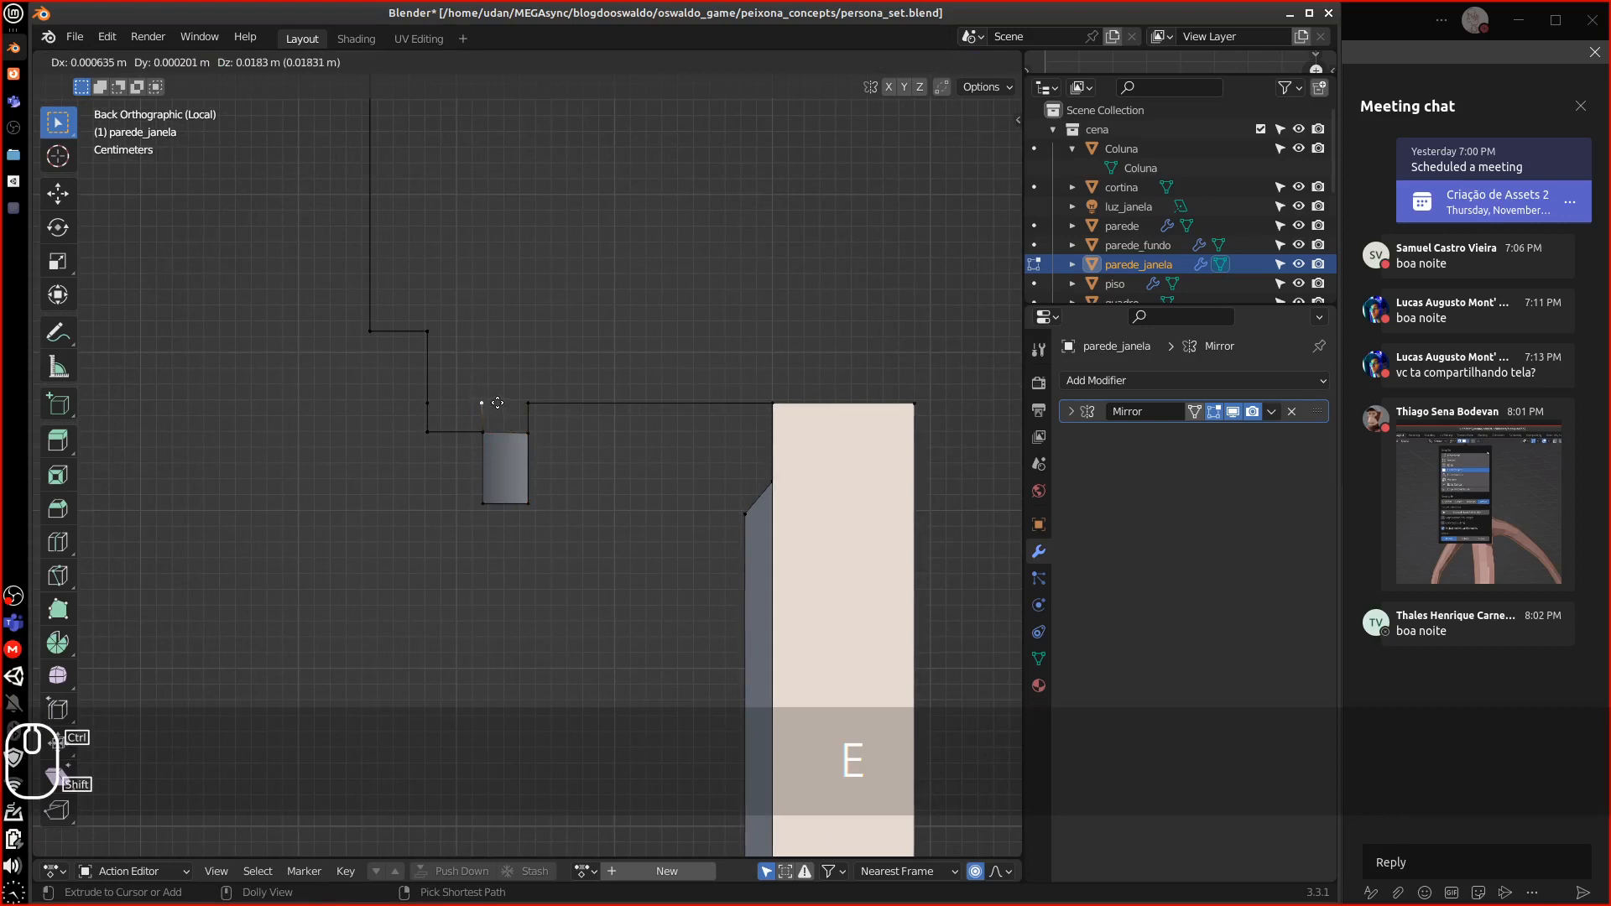
left_click(500, 401)
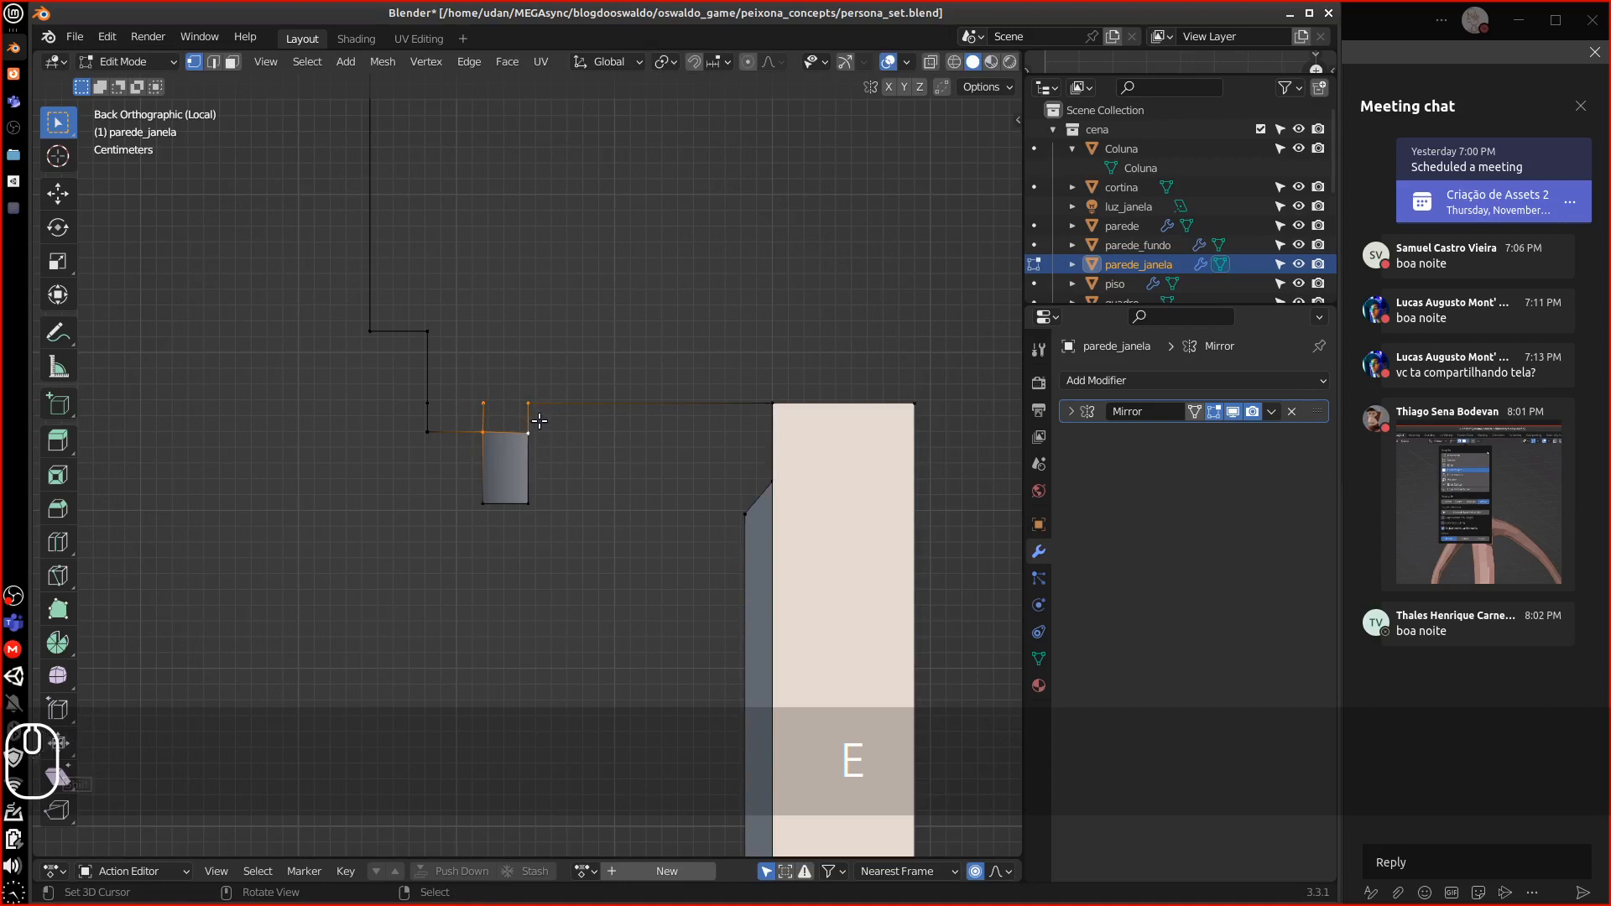
key("f")
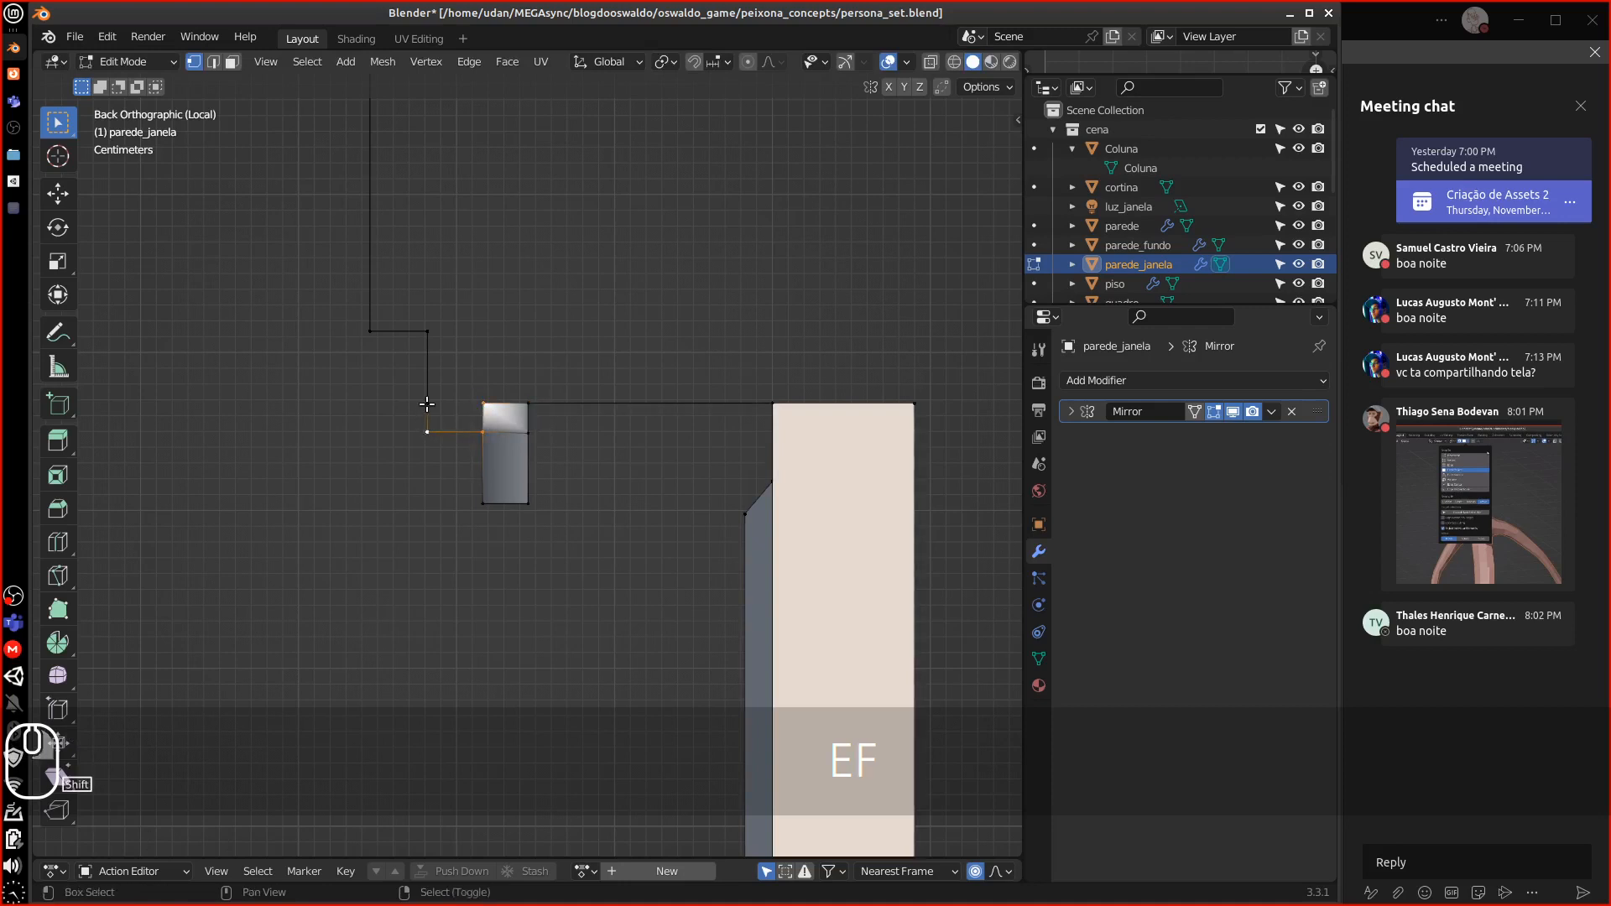
left_click(427, 403, "shift")
key("f")
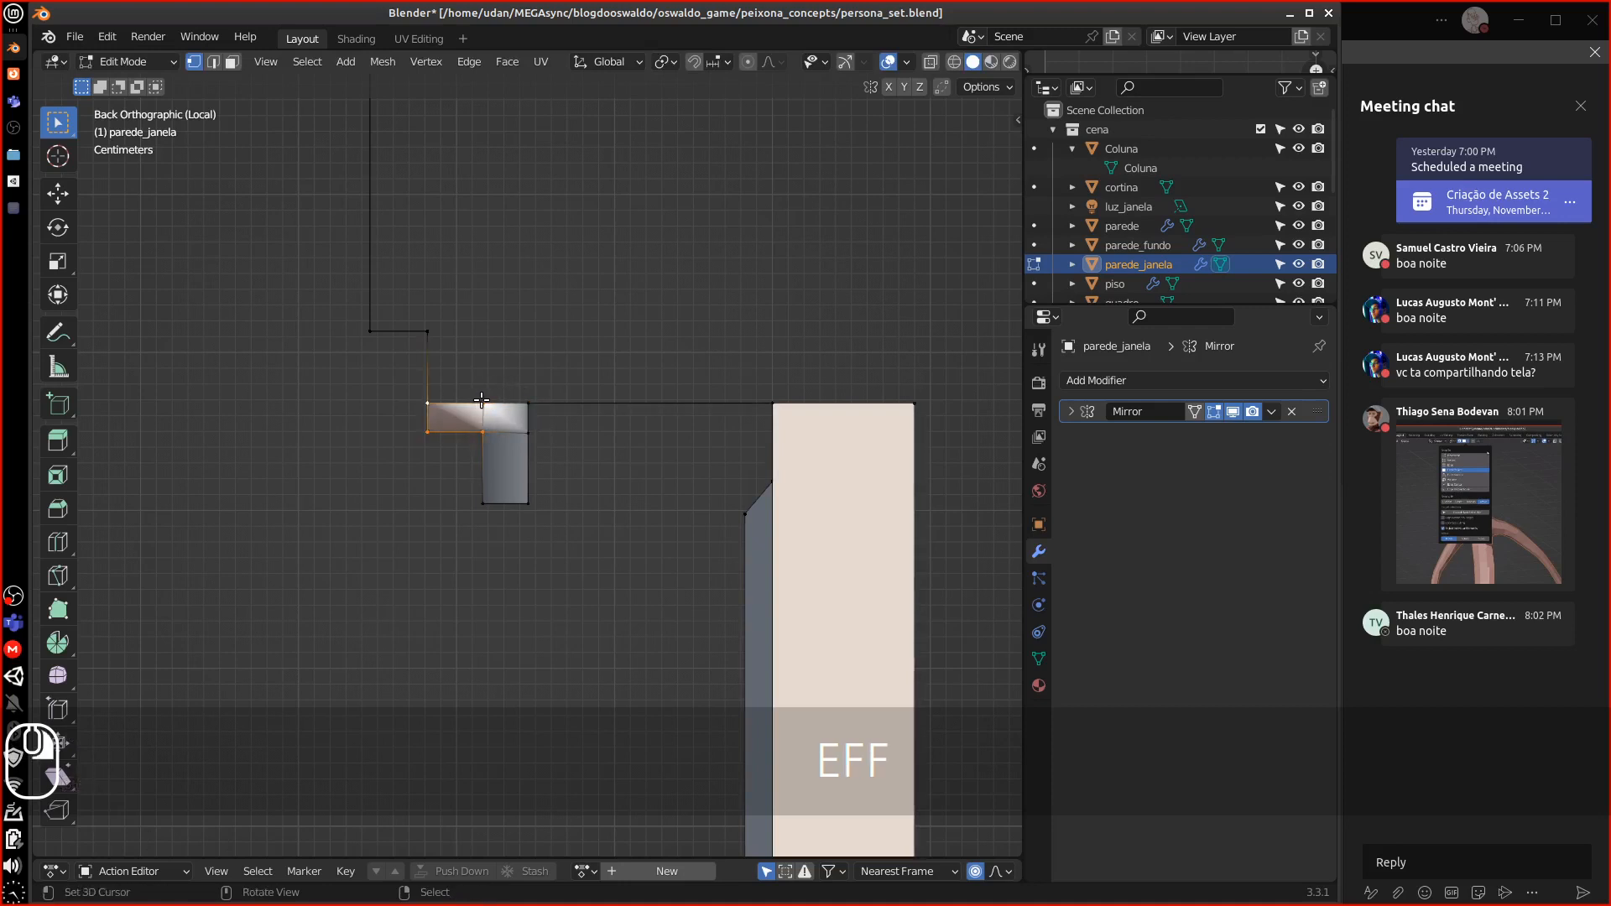
Extrude vertices upward, fill the upper-left face, and fill the empty corner square
left_click(490, 383)
key("e")
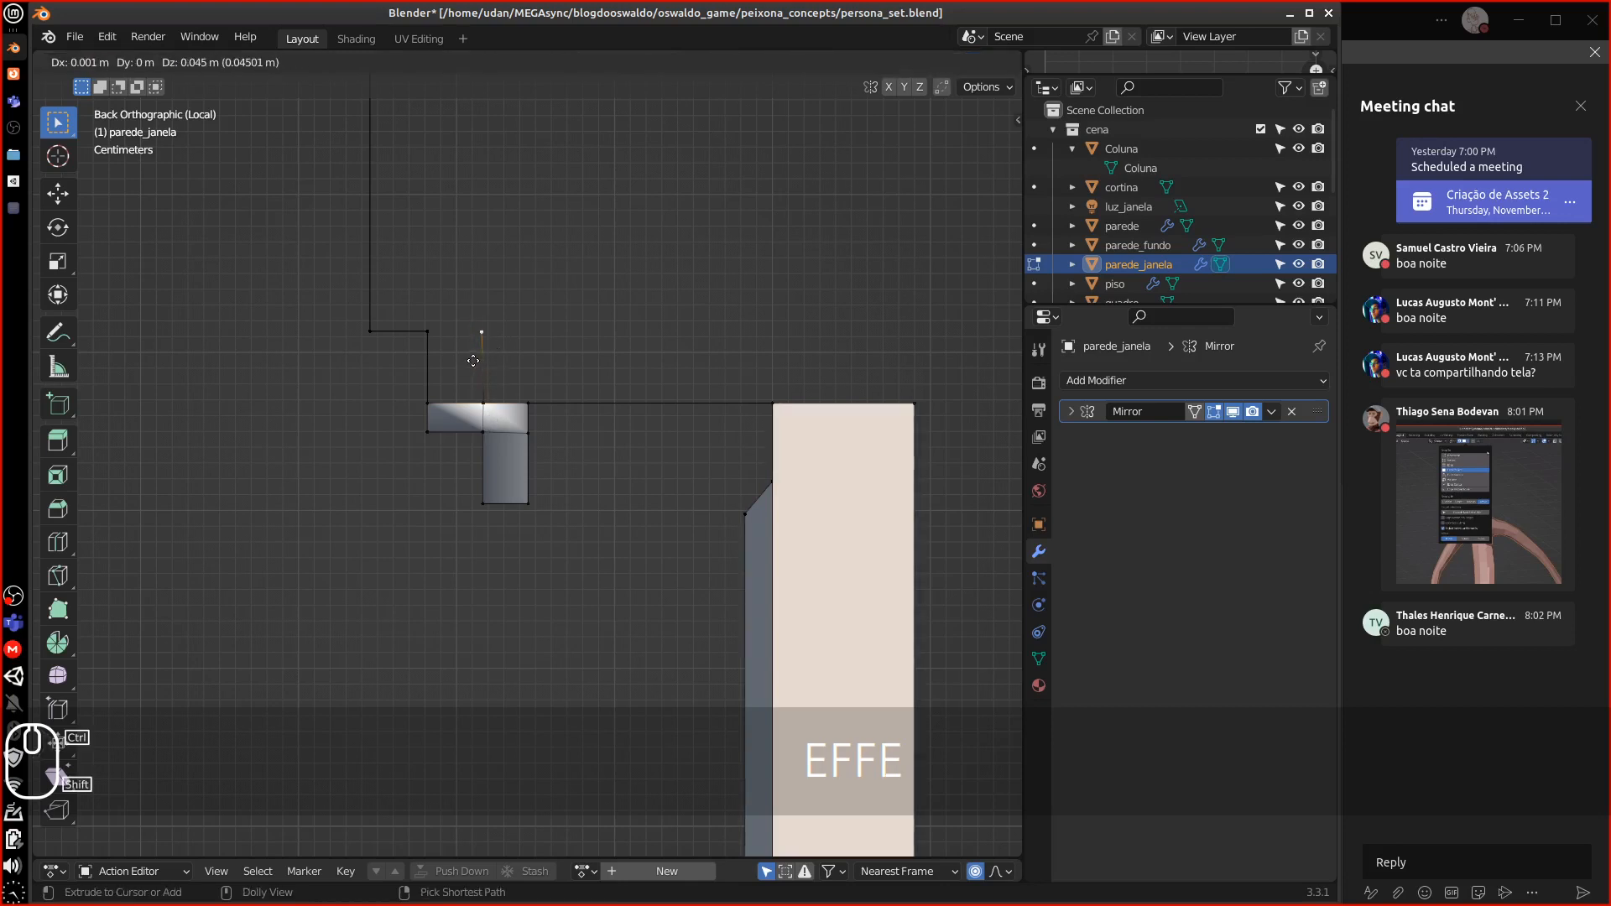
left_click(487, 344)
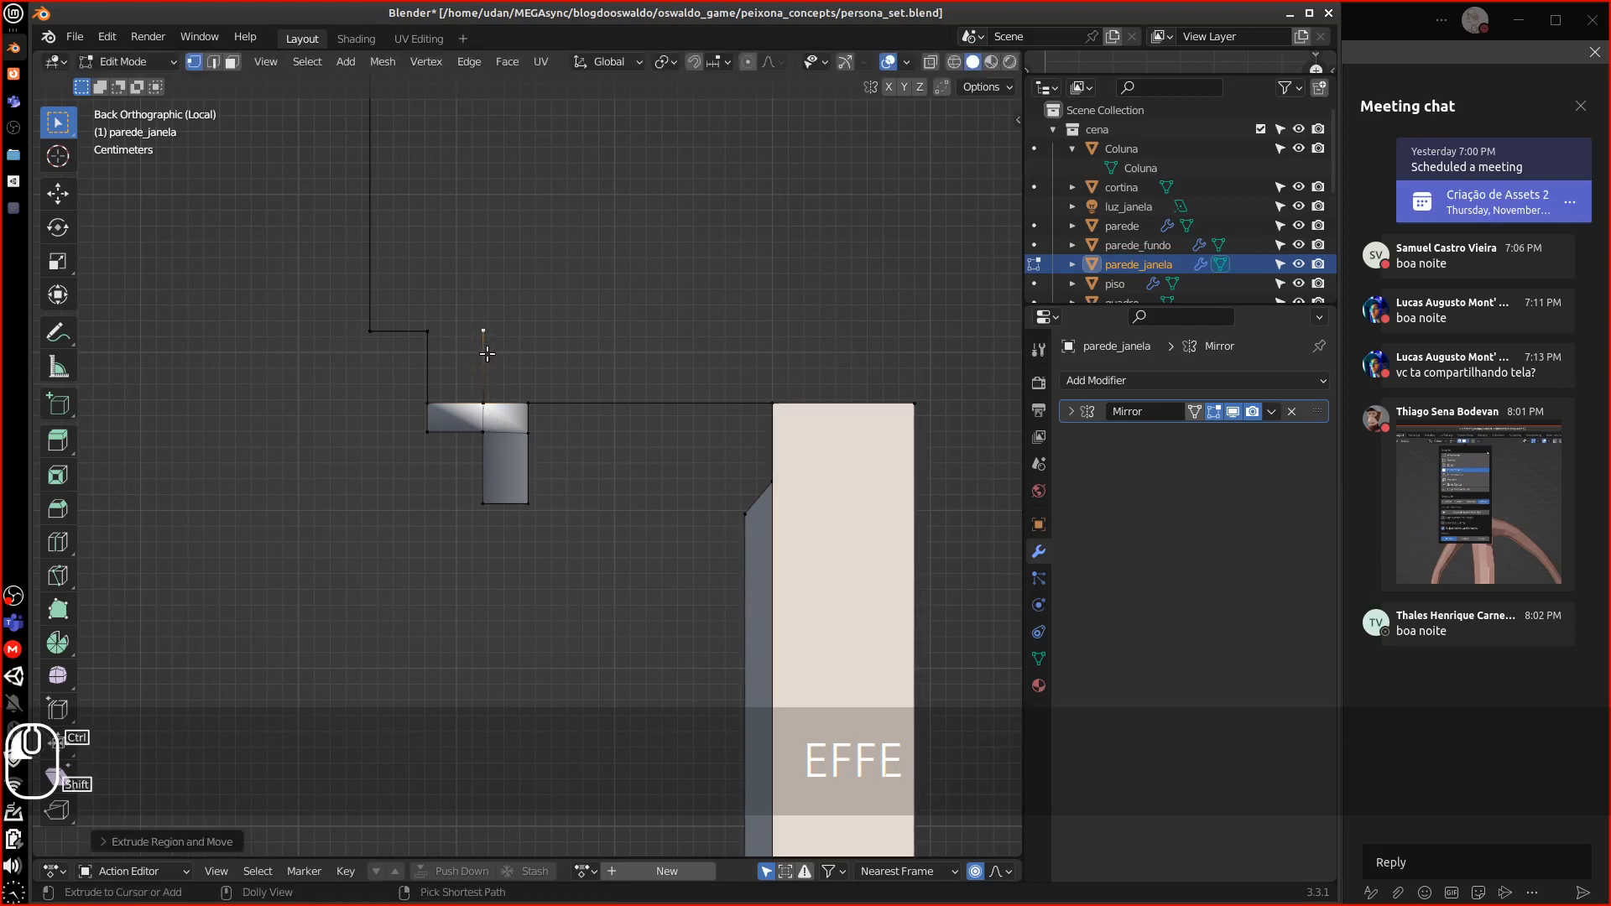
left_click(427, 404)
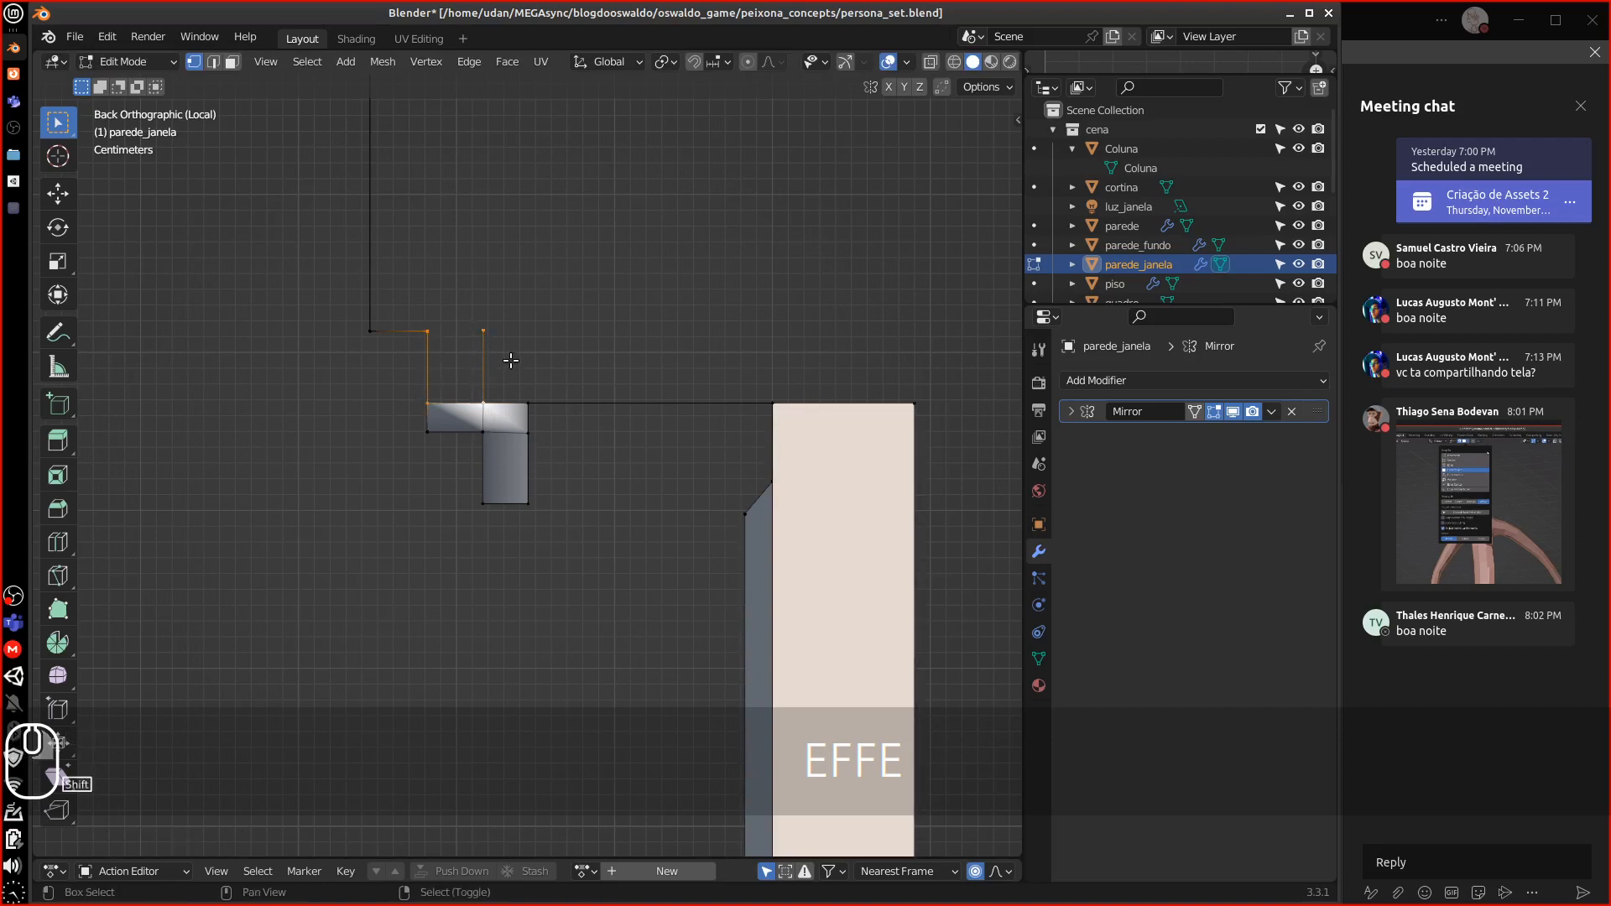
key("f")
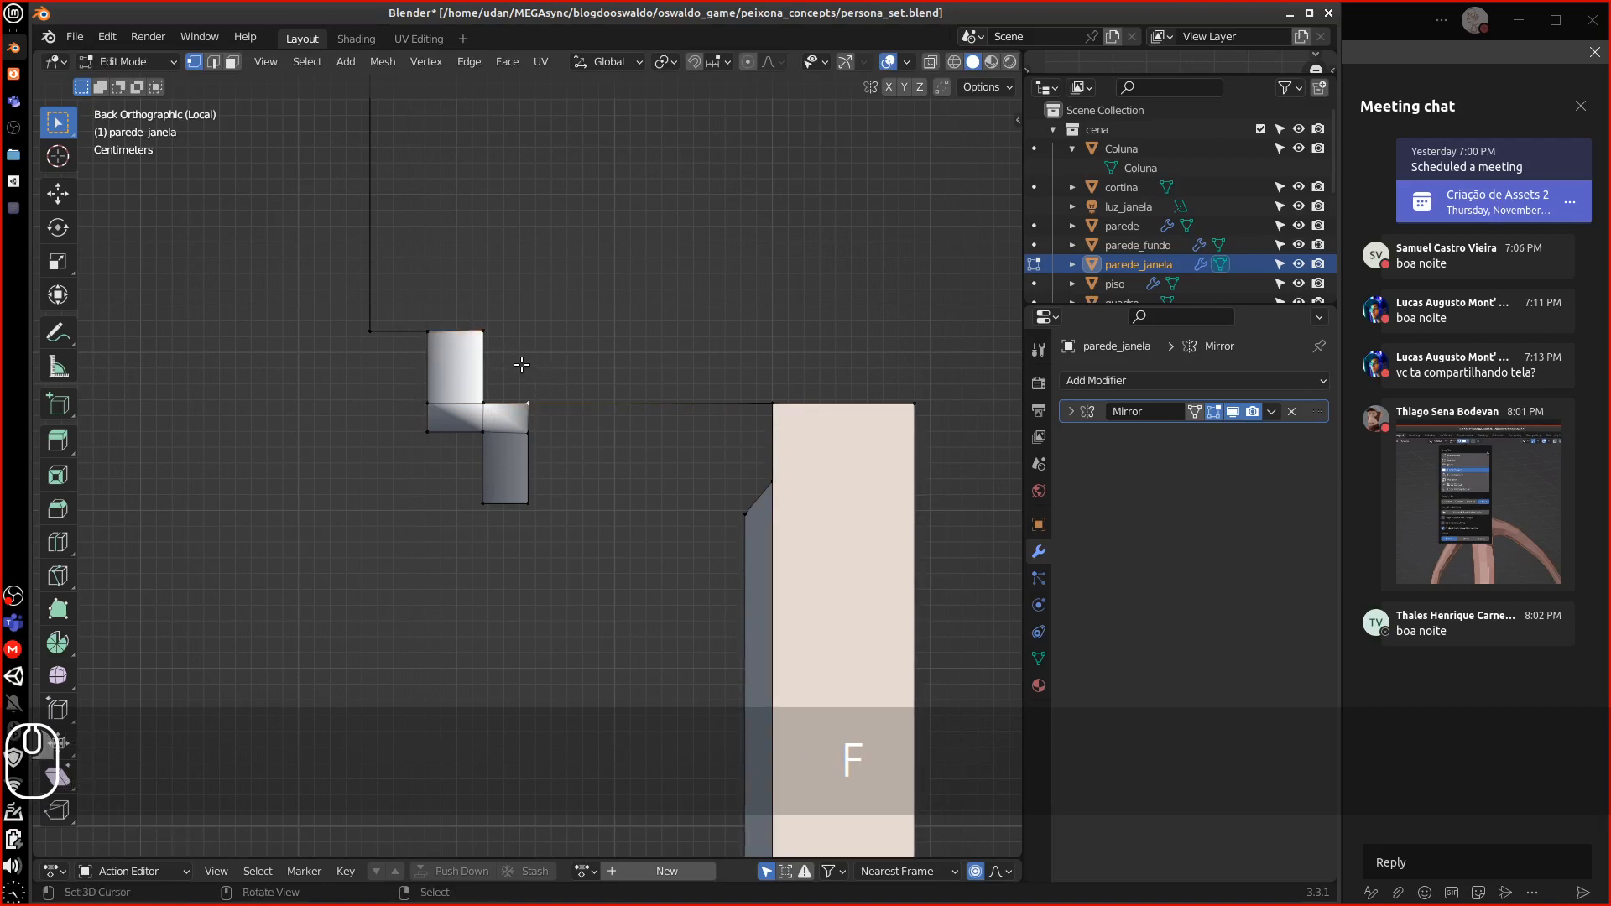
key("e")
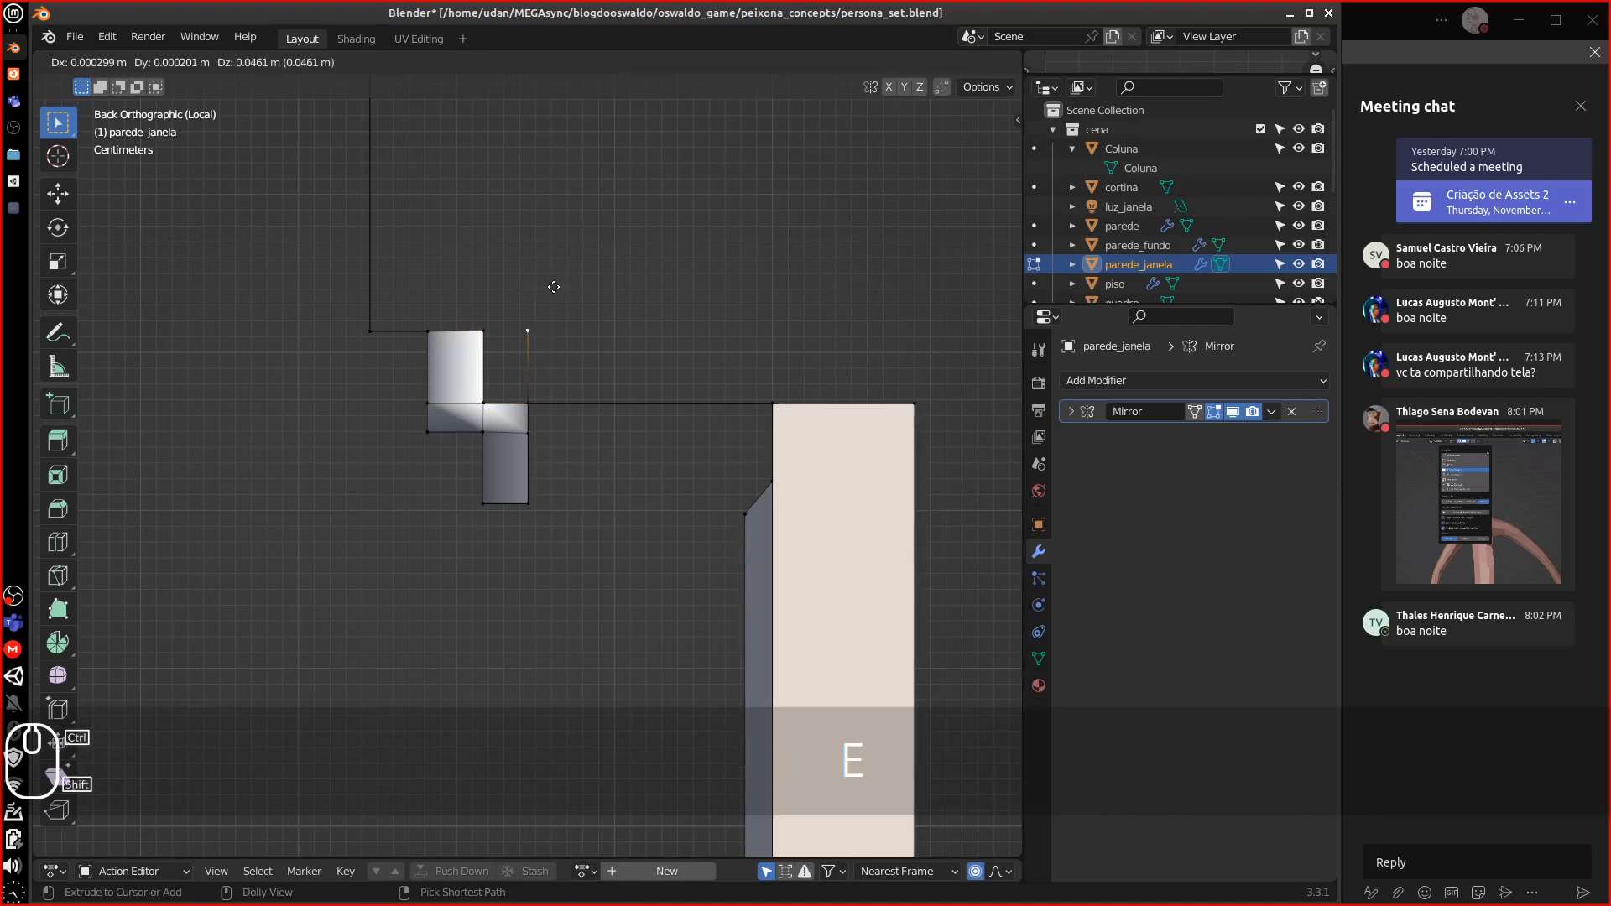
left_click(554, 285, "ctrl")
right_click(484, 332)
right_click(489, 401, "shift")
right_click(528, 401, "shift")
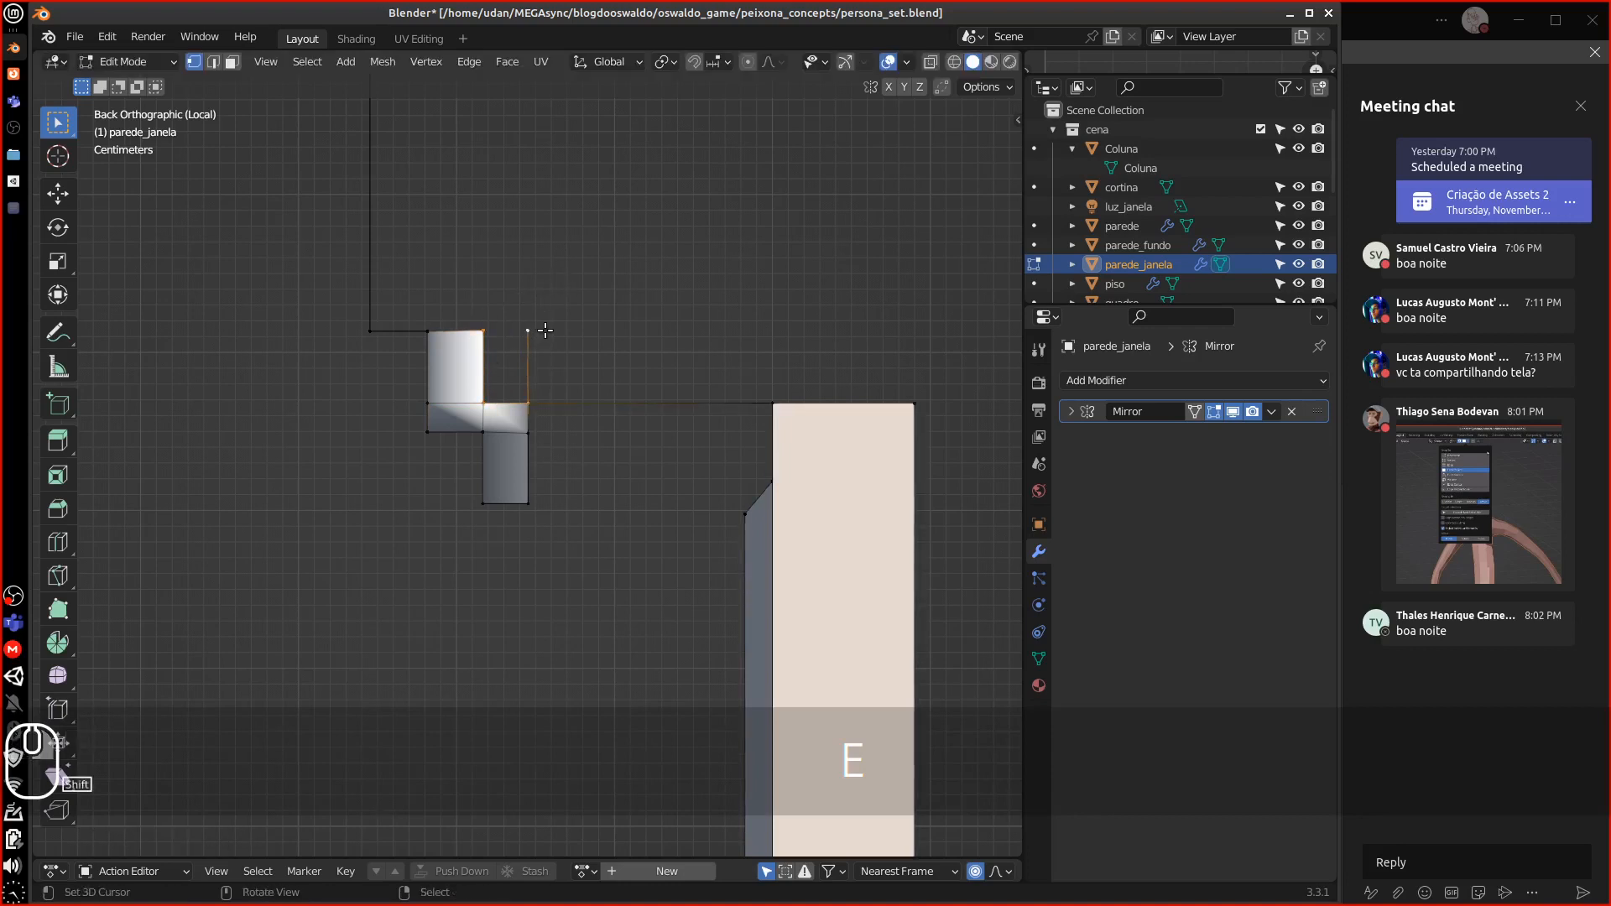
key("f")
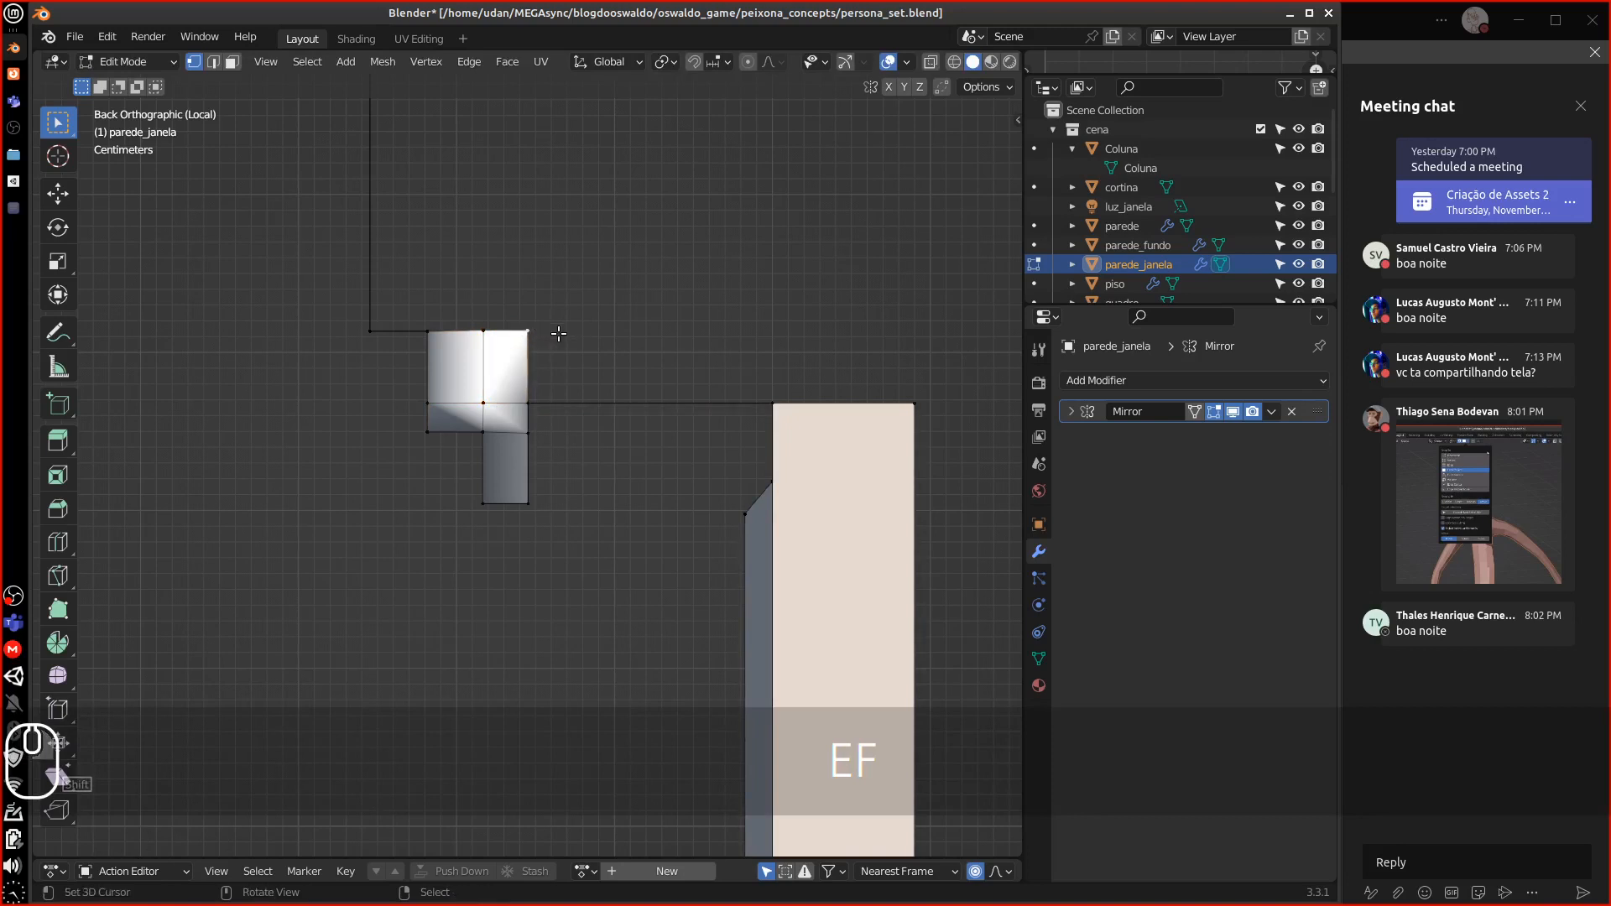
Extrude a new edge from the top corner to above the right column and select its end vertices
key("e")
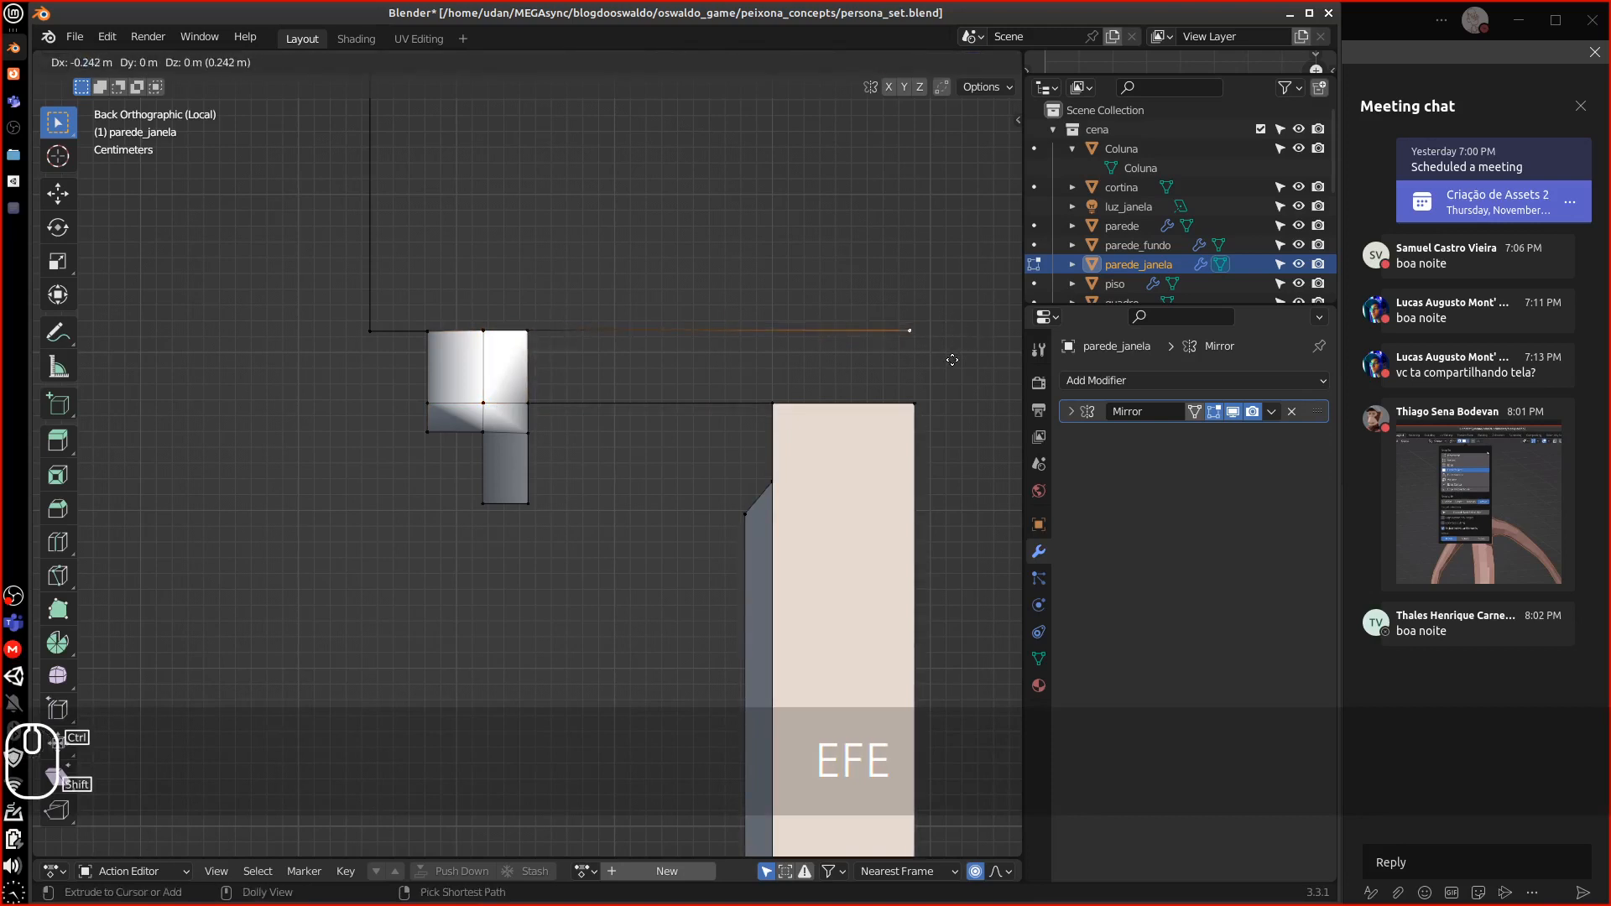
left_click(980, 355)
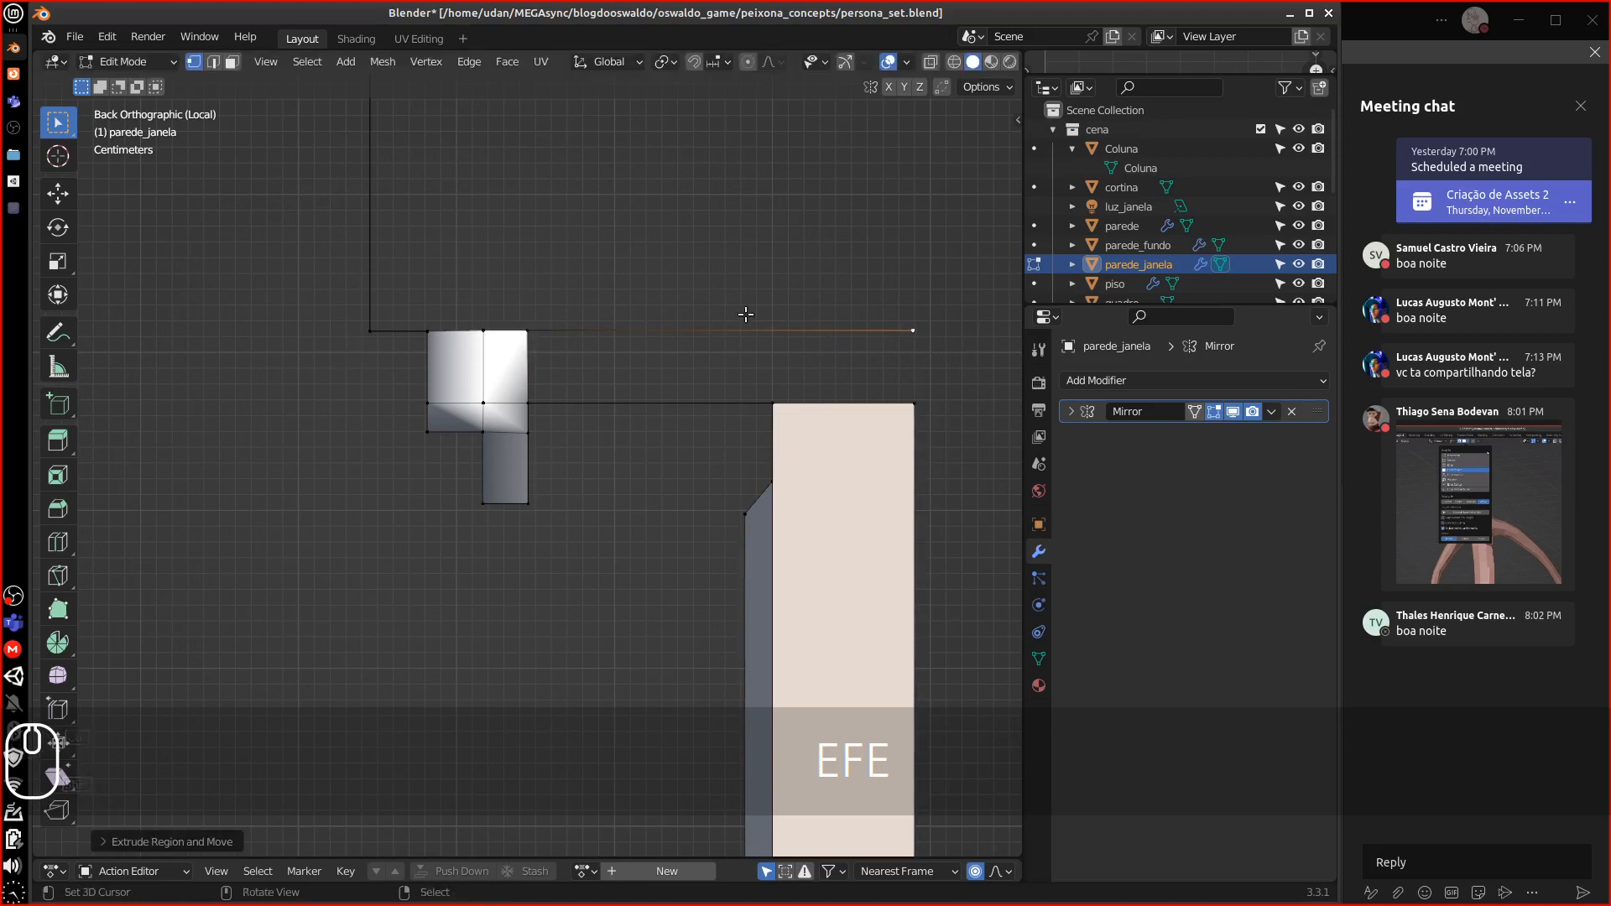
left_click(501, 338, "shift")
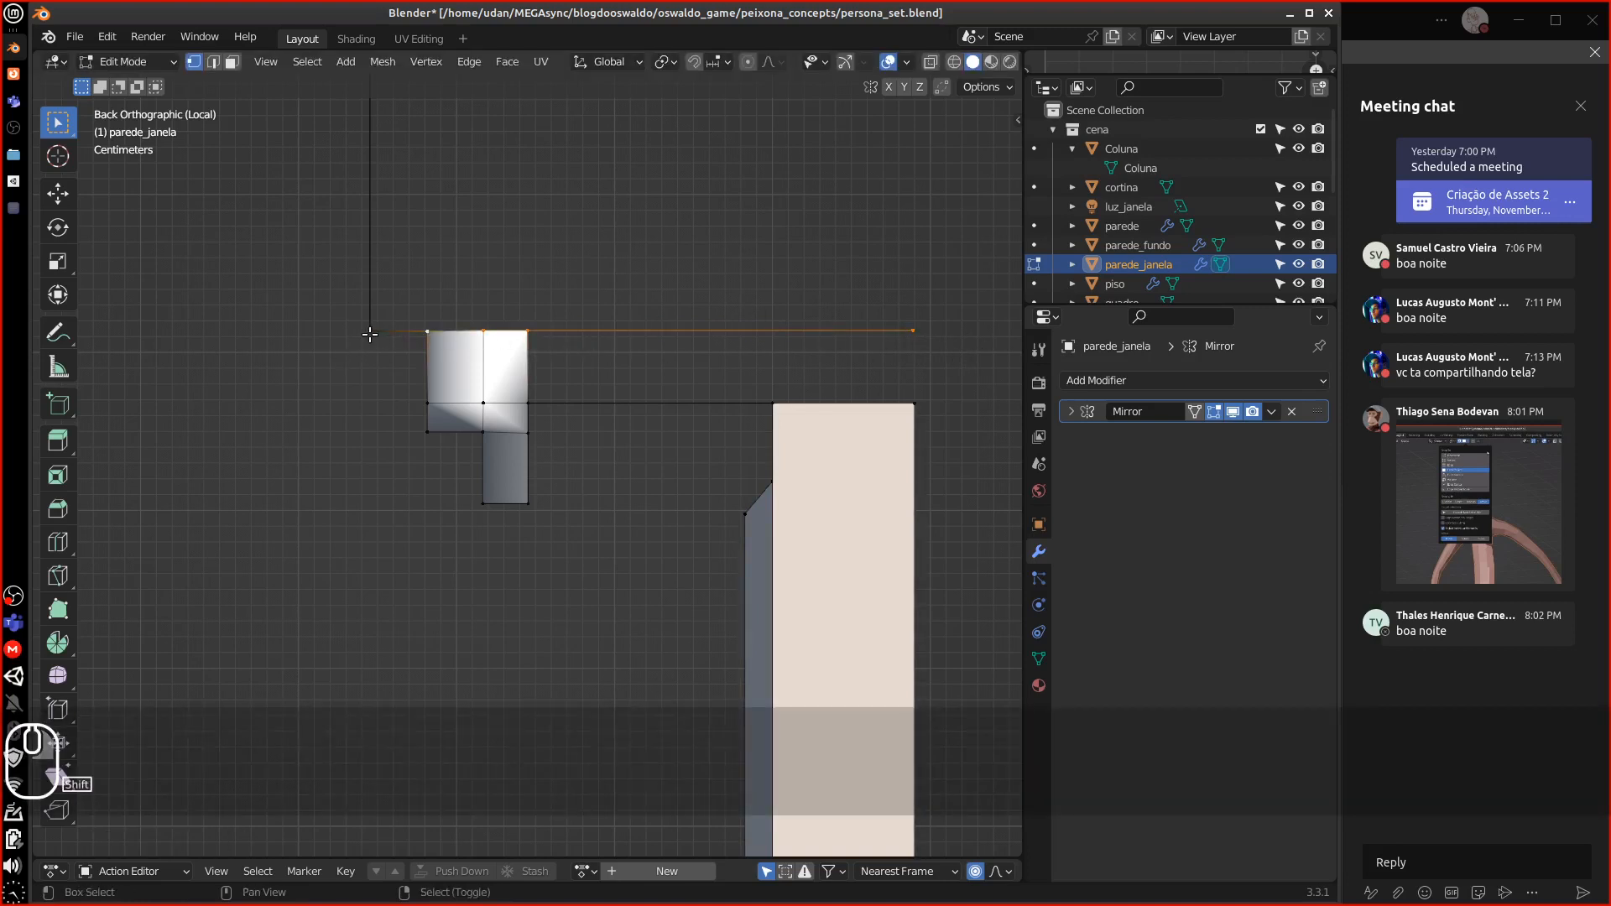
left_click(370, 331, "shift")
left_click(664, 61)
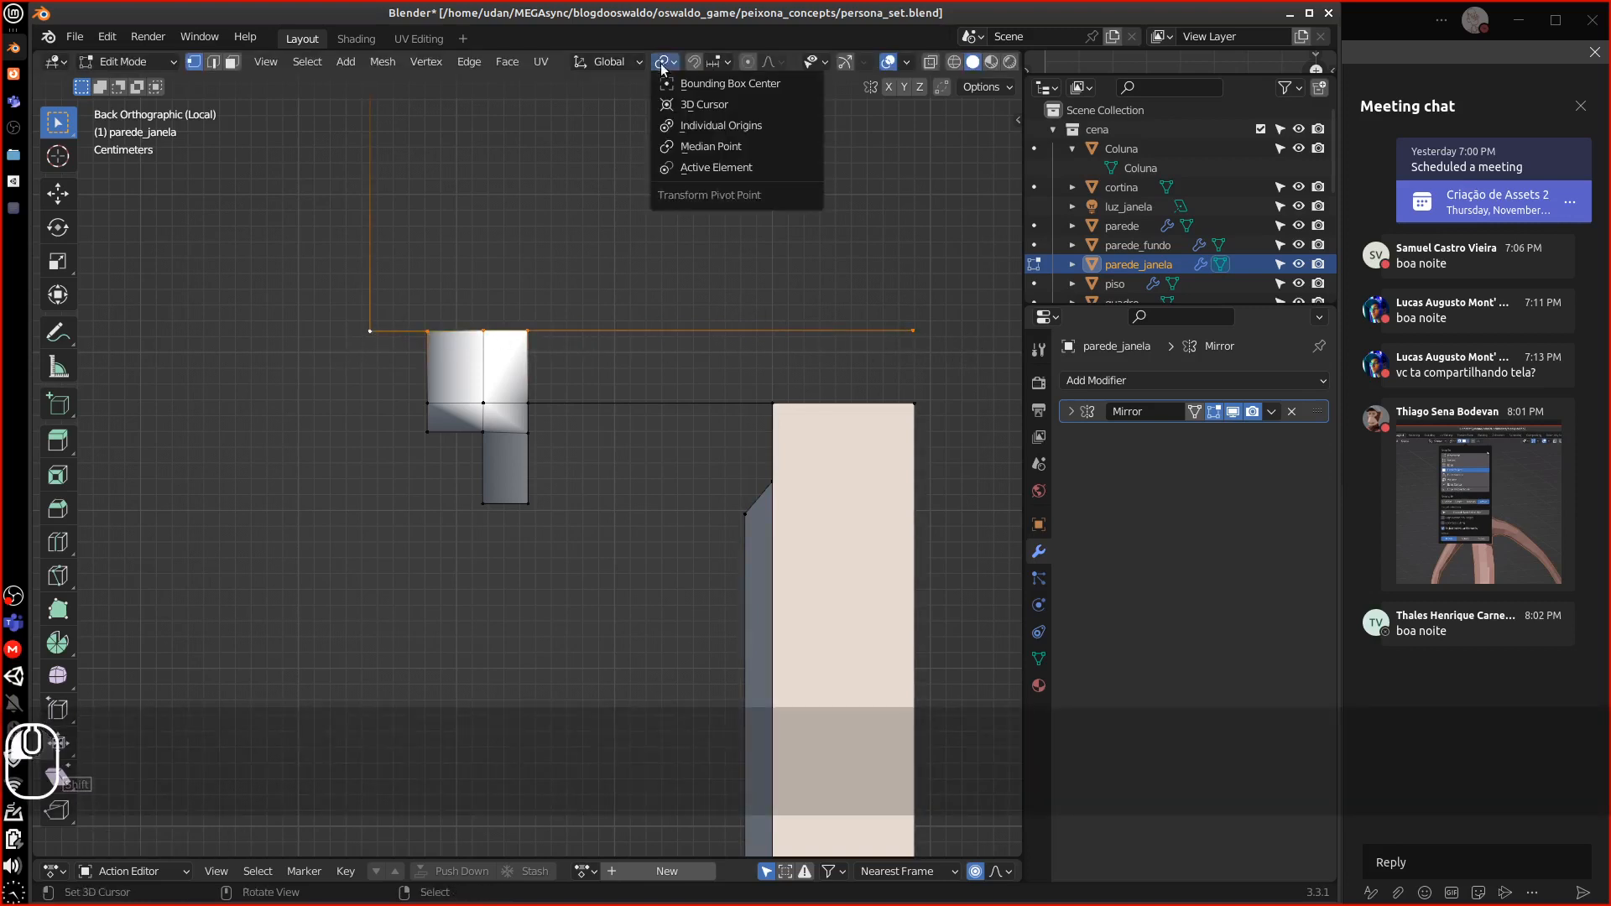
Set the pivot to Active Element and flatten the top edge with S Z 0
left_click(694, 167)
key("s")
key("z")
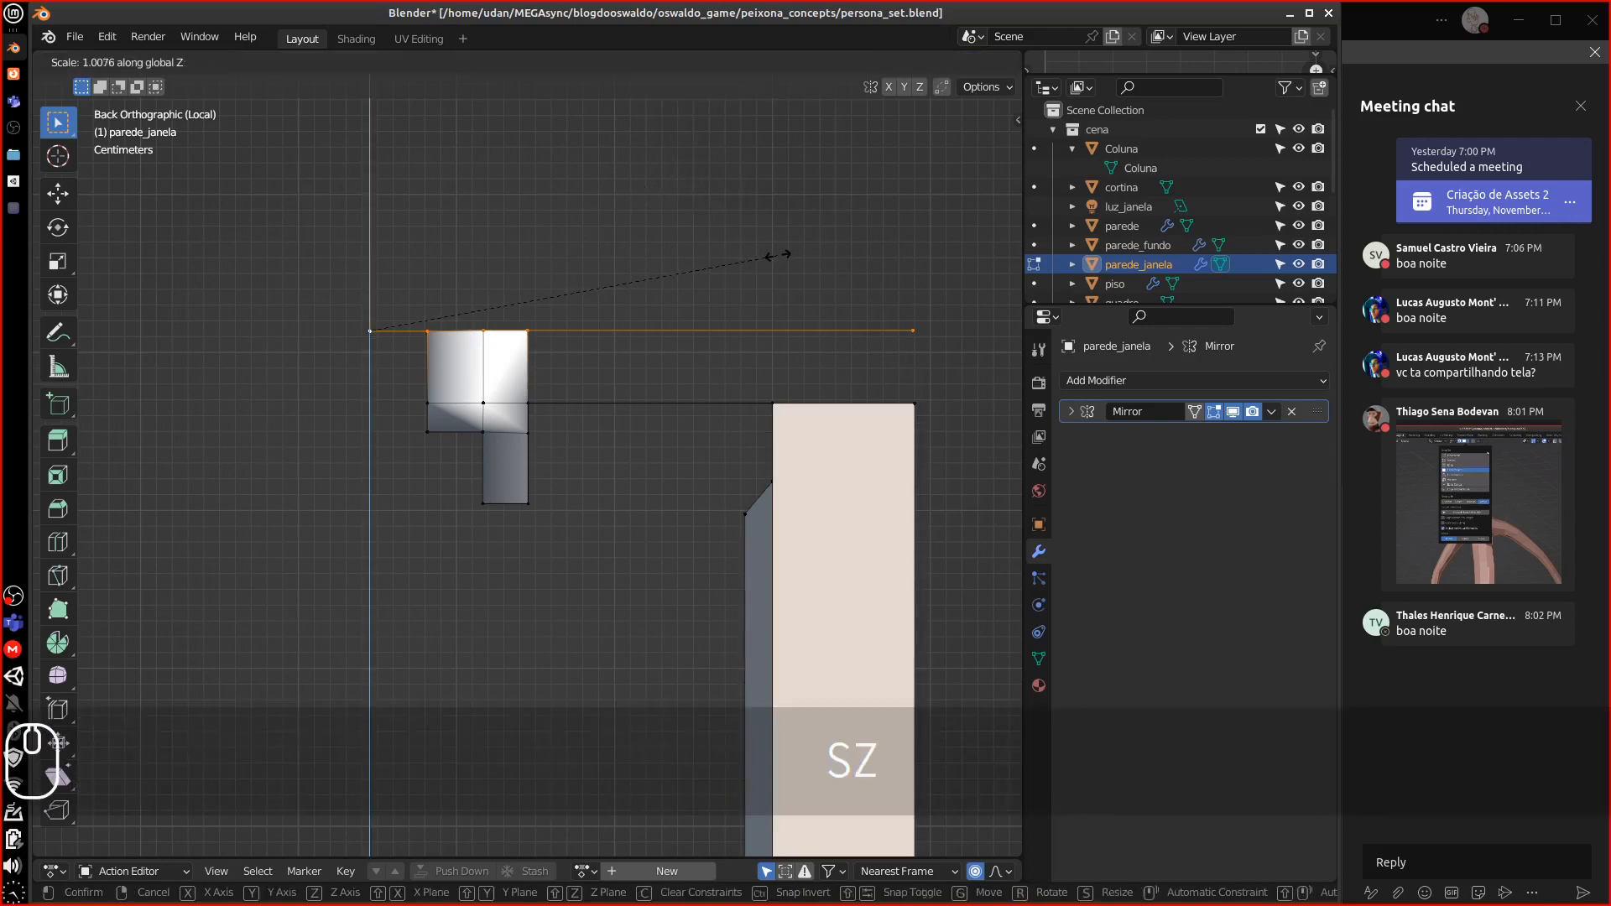
key("0")
key("Return")
Select the five lower-row vertices and level them with S Z 0
right_click(912, 402)
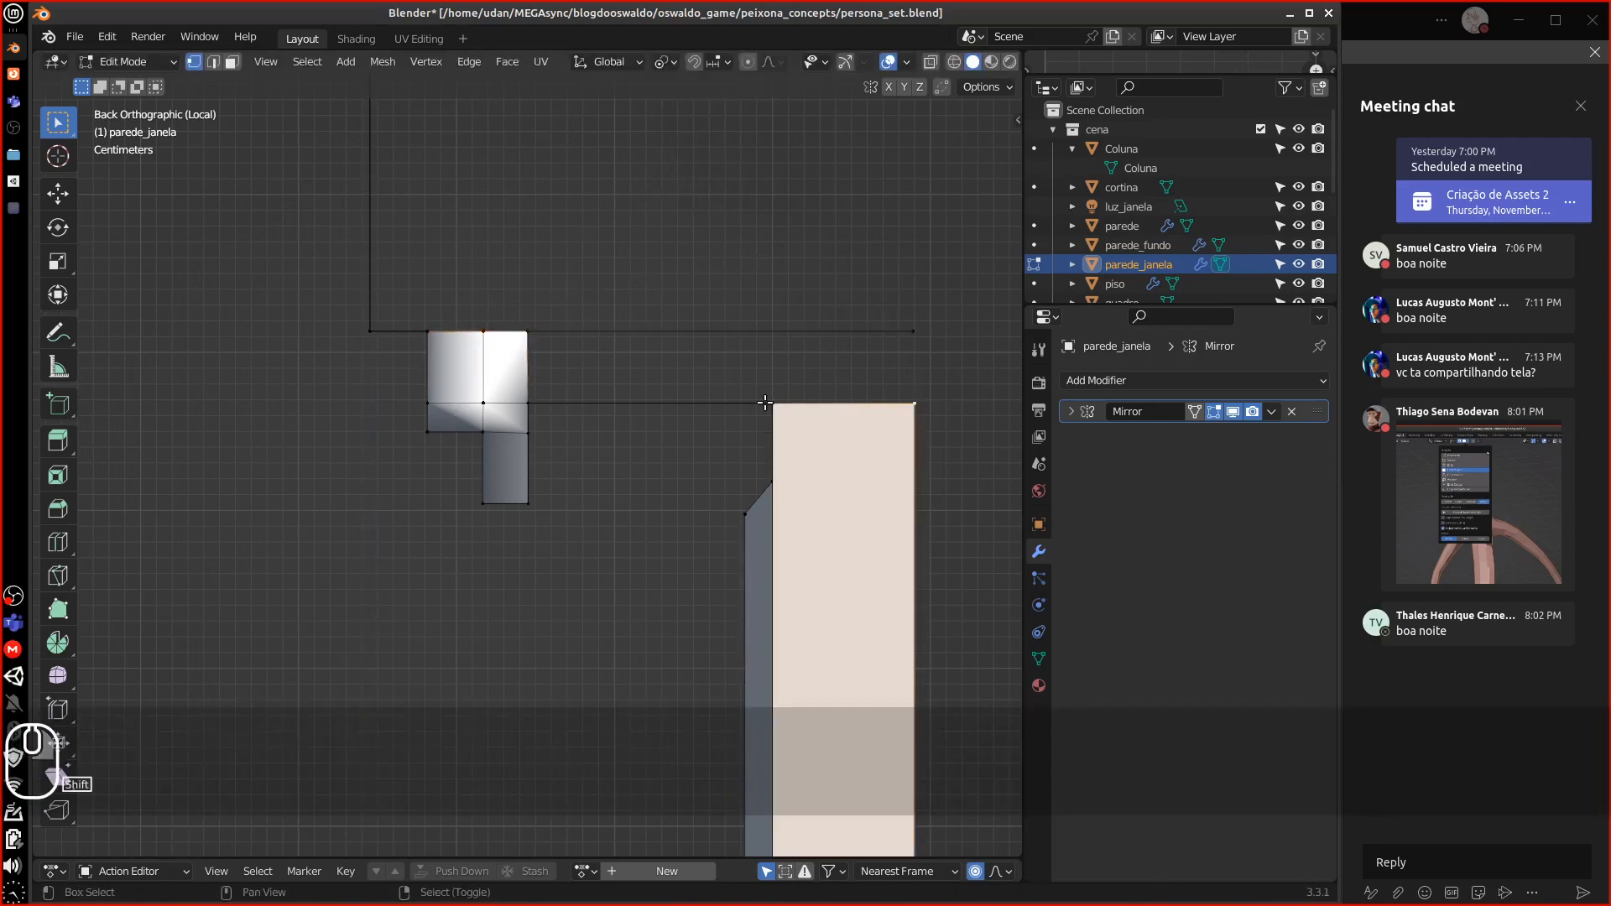
right_click(770, 403, "shift")
right_click(530, 403, "shift")
right_click(482, 404, "shift")
right_click(430, 403, "shift")
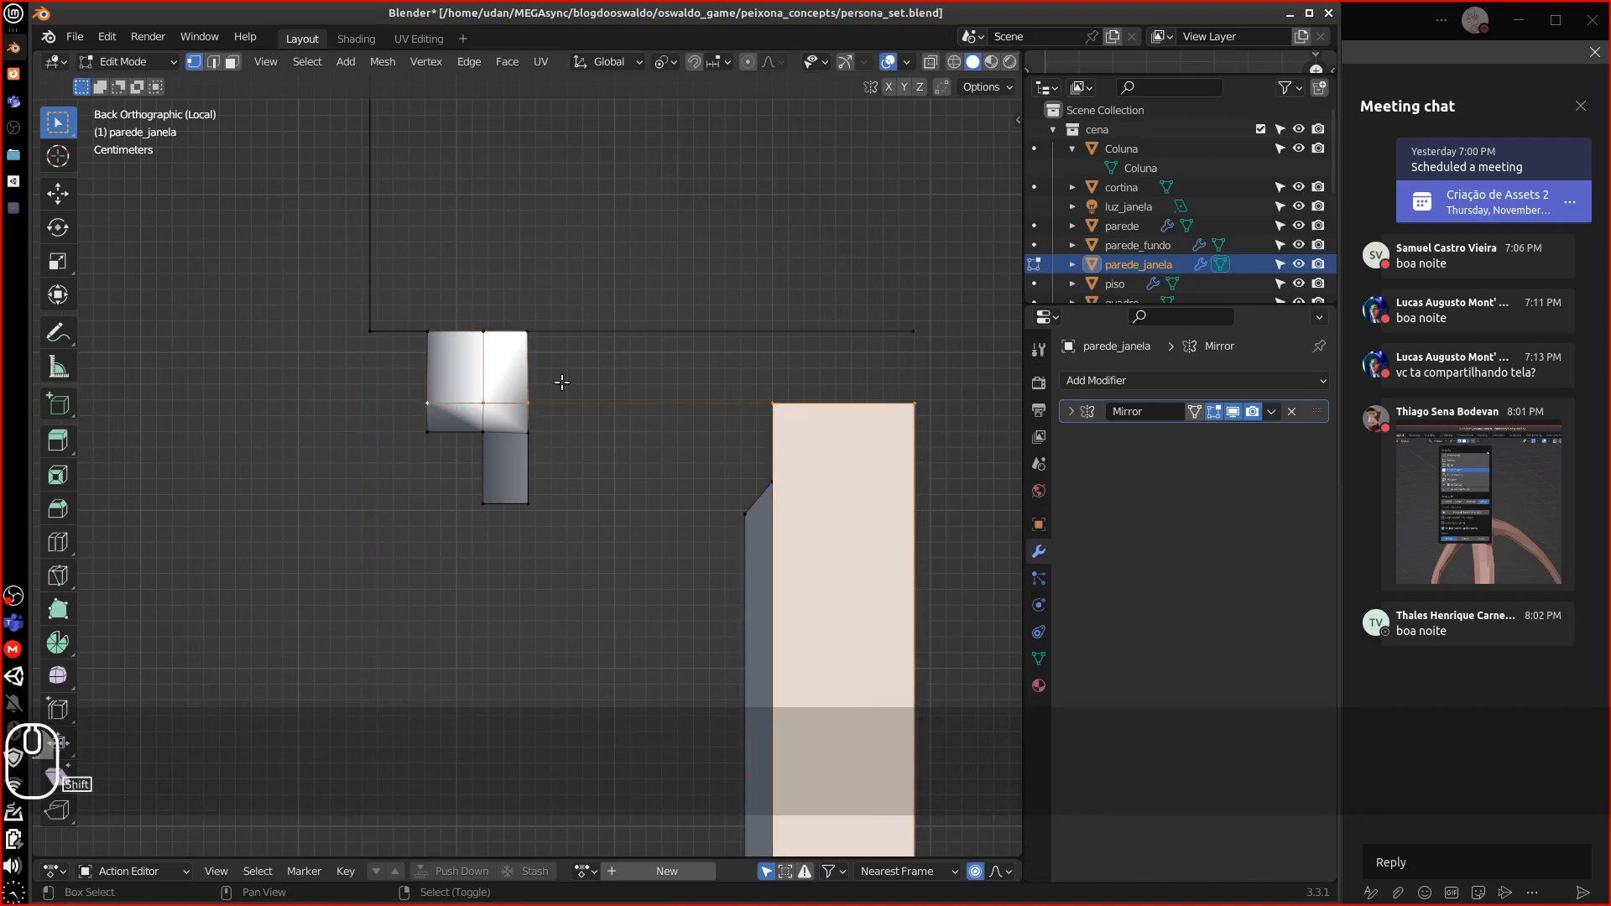
key("s")
key("z")
key("0")
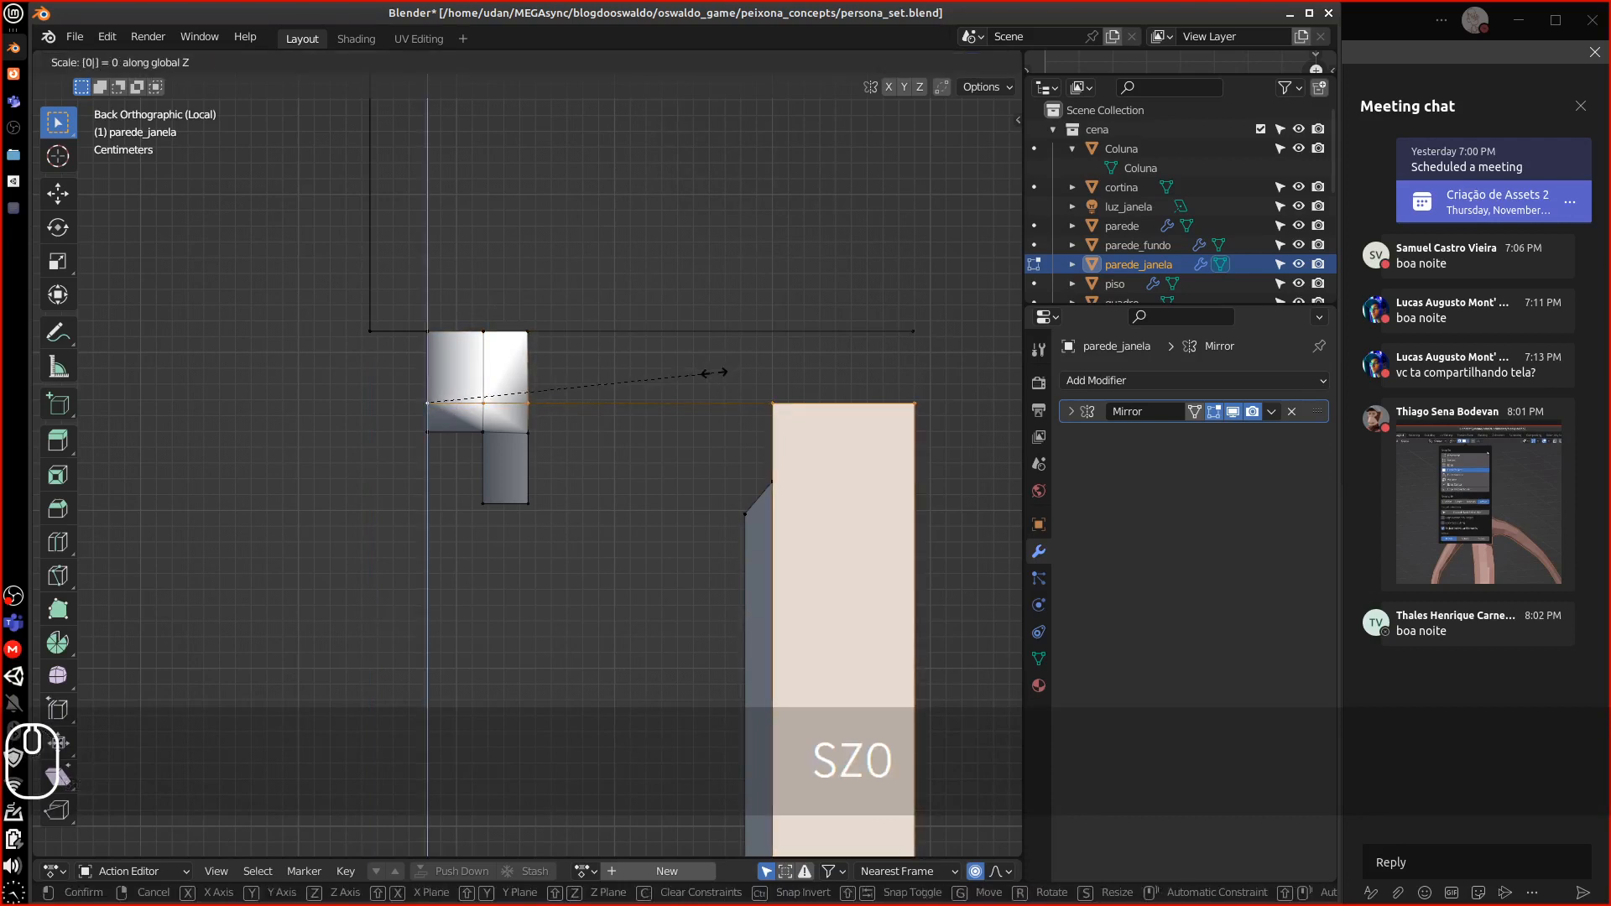
left_click(714, 376)
Select the three vertices on the upper square's bottom edge
right_click(530, 435)
right_click(481, 434, "shift")
right_click(430, 435, "shift")
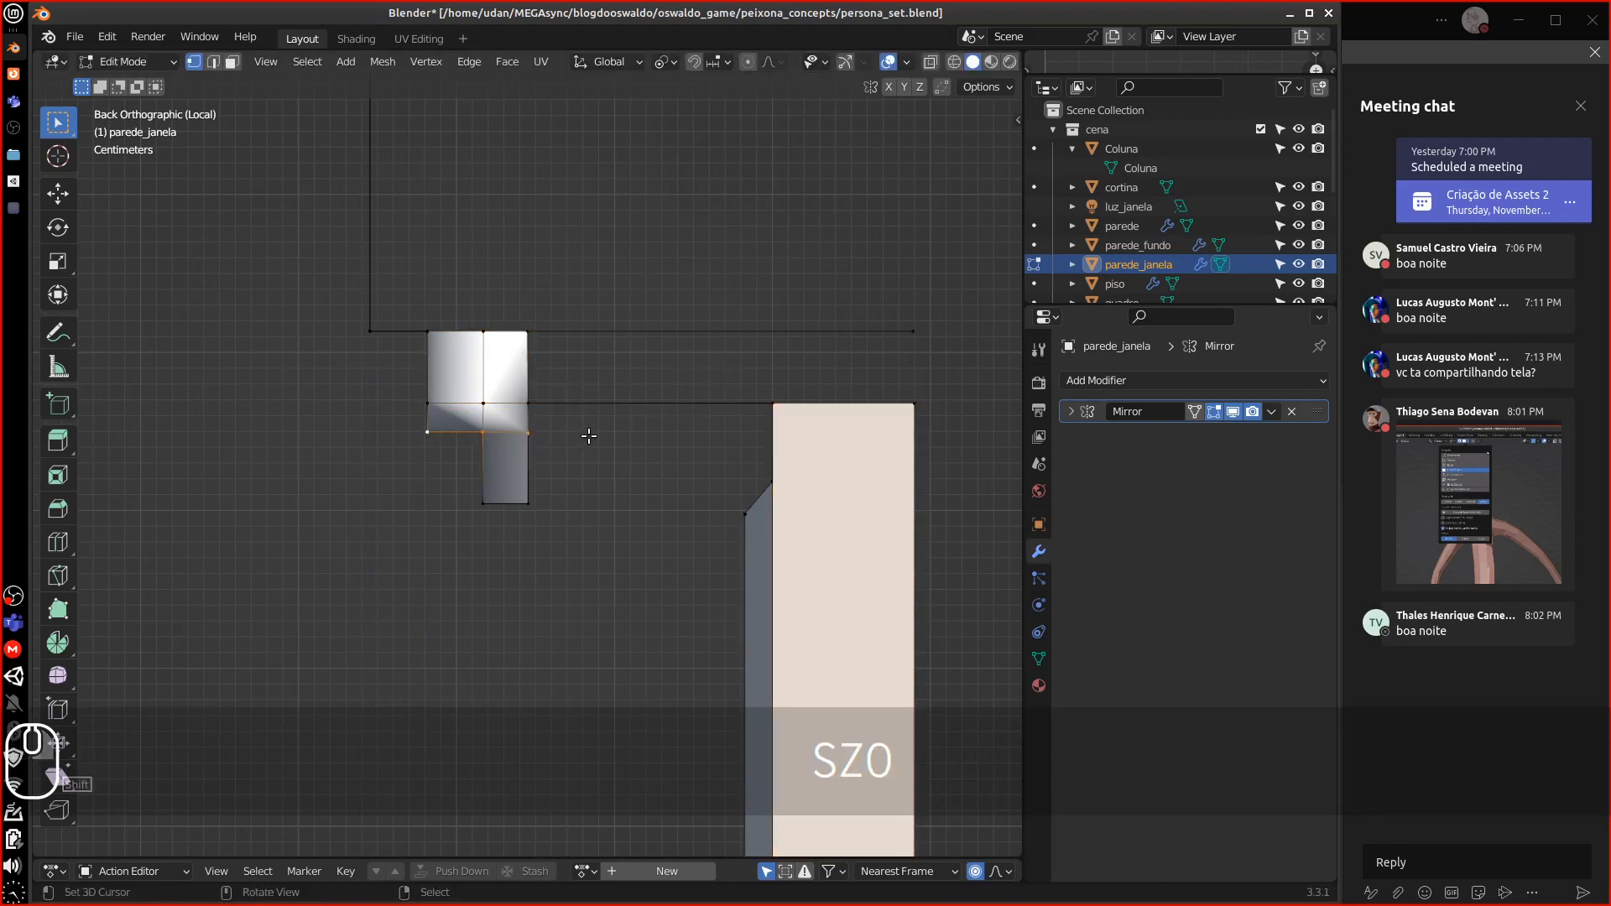
key("s")
key("Escape")
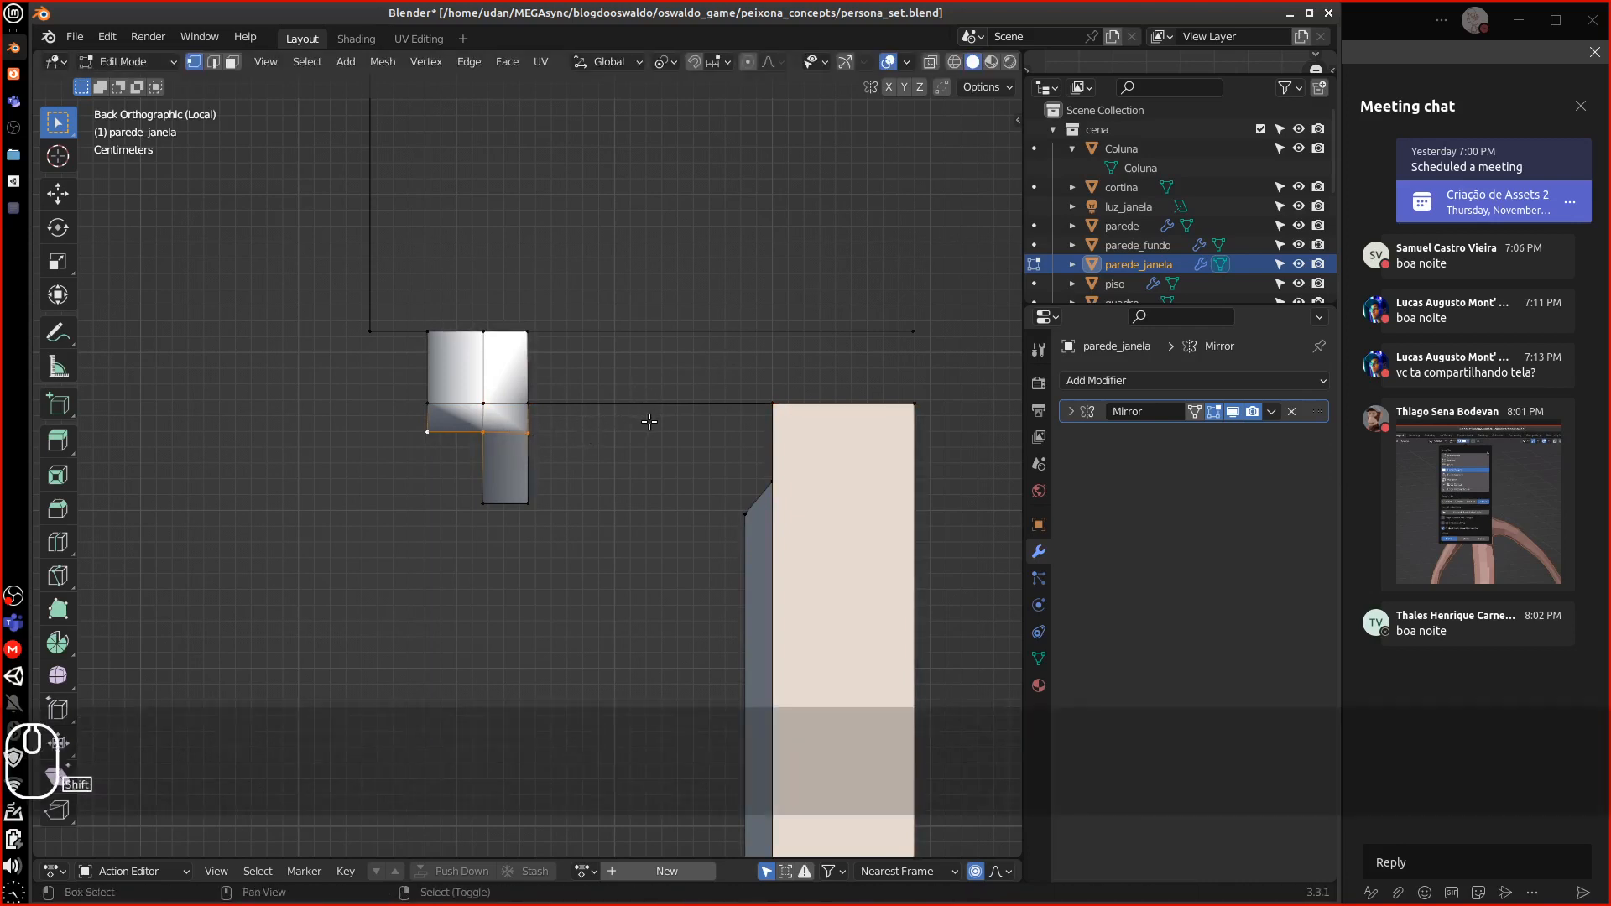
In wireframe, box-select that horizontal edge's vertices and flatten them with S Z 0
key("shift+z")
key("b")
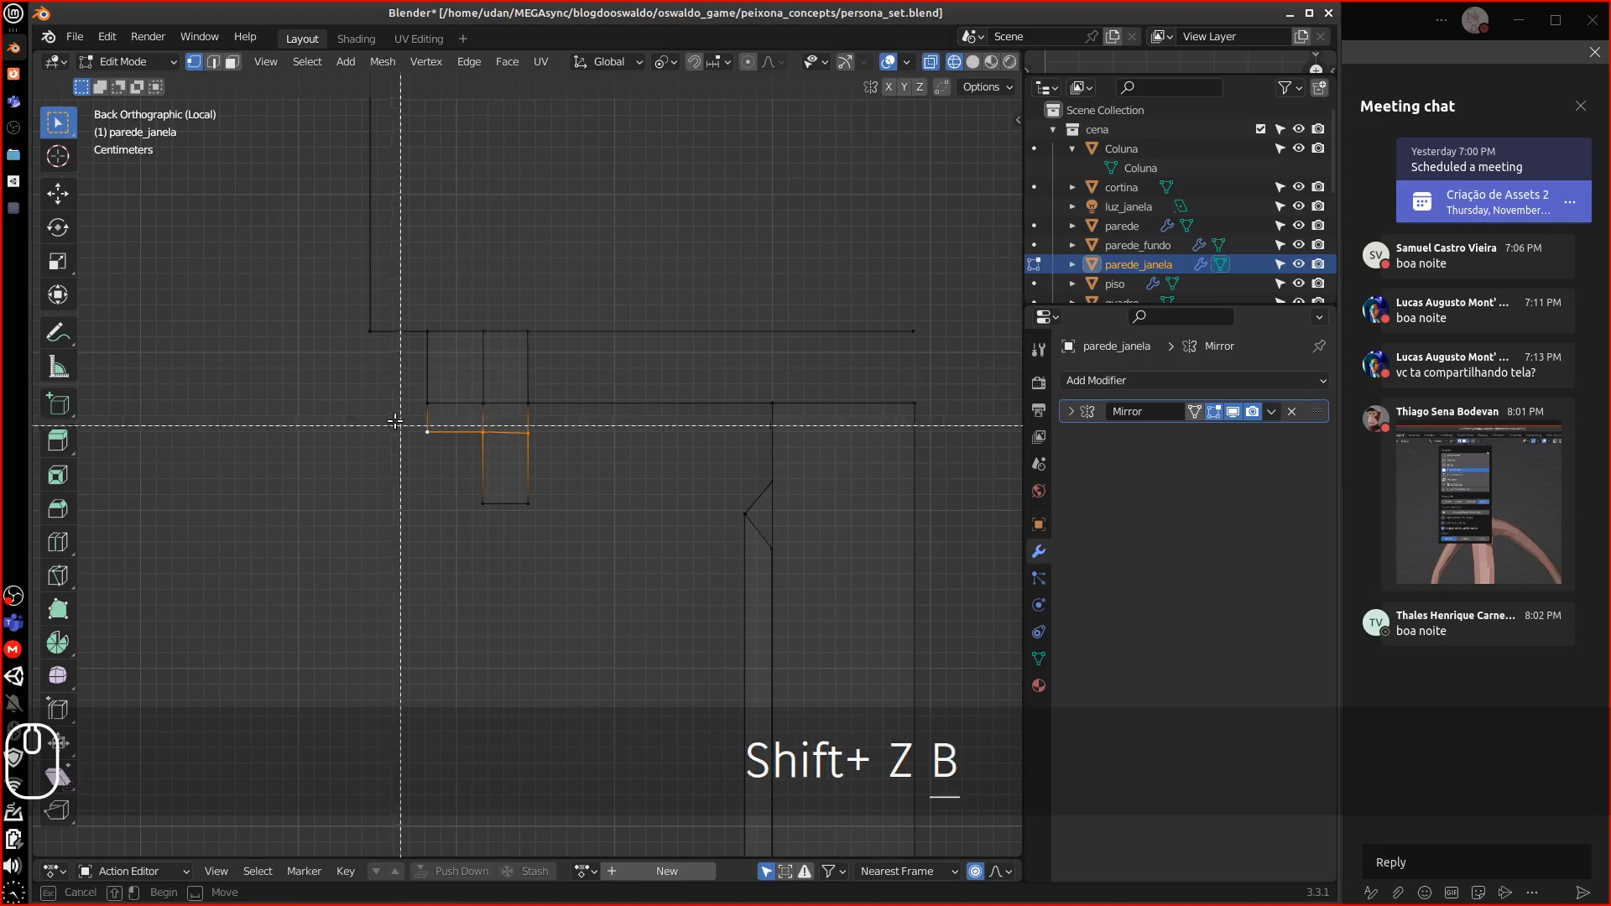
left_click_drag(386, 418, 596, 451)
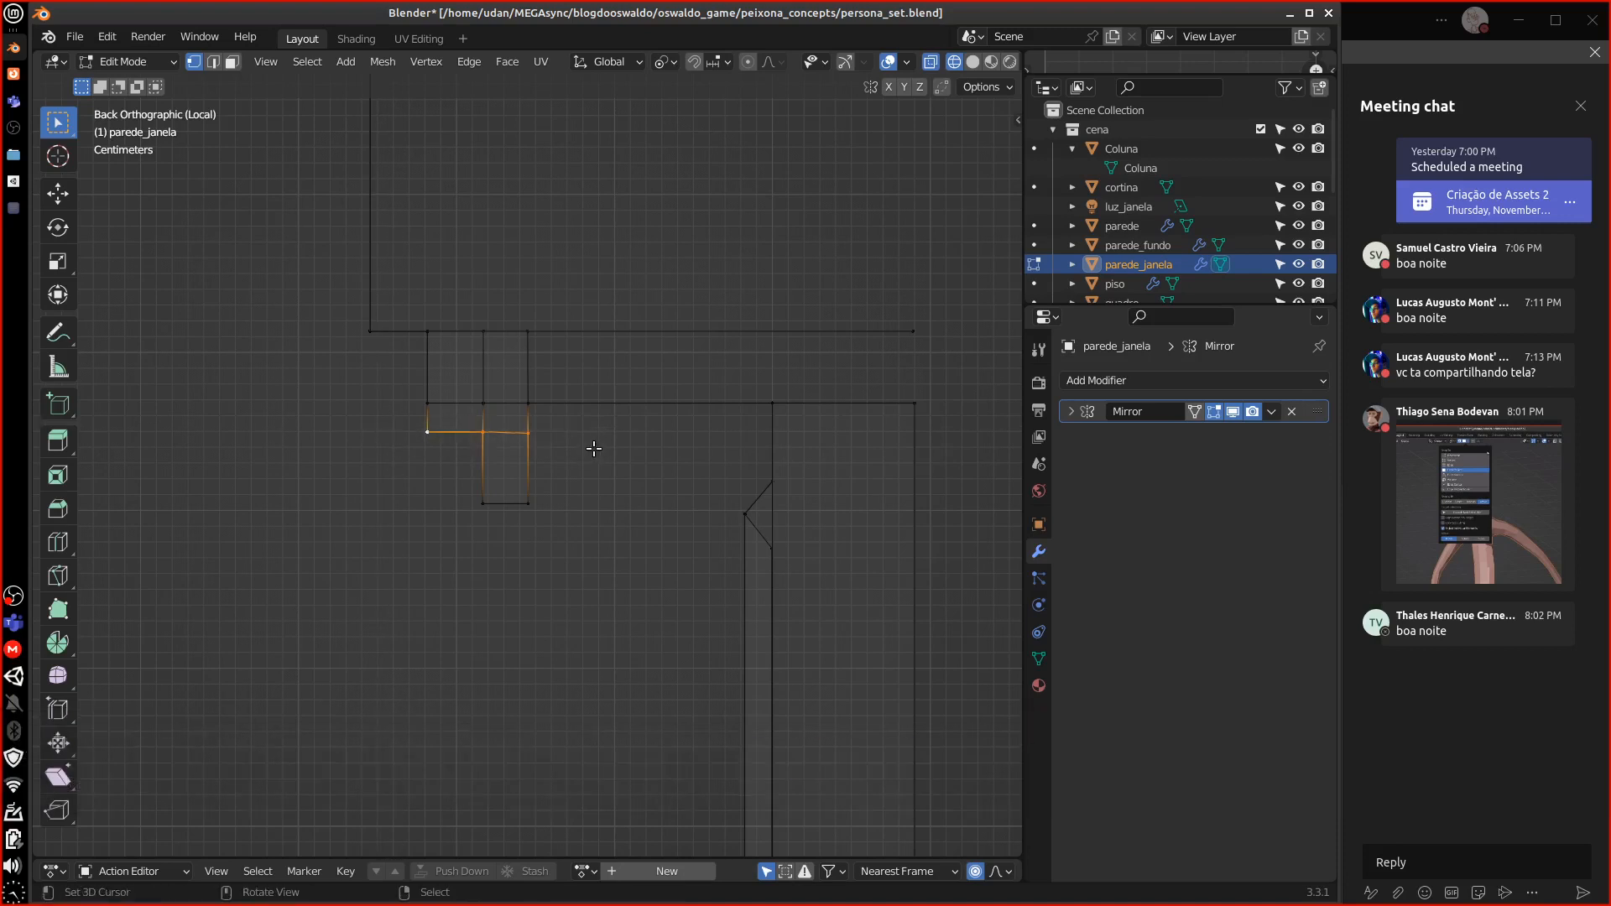
key("s")
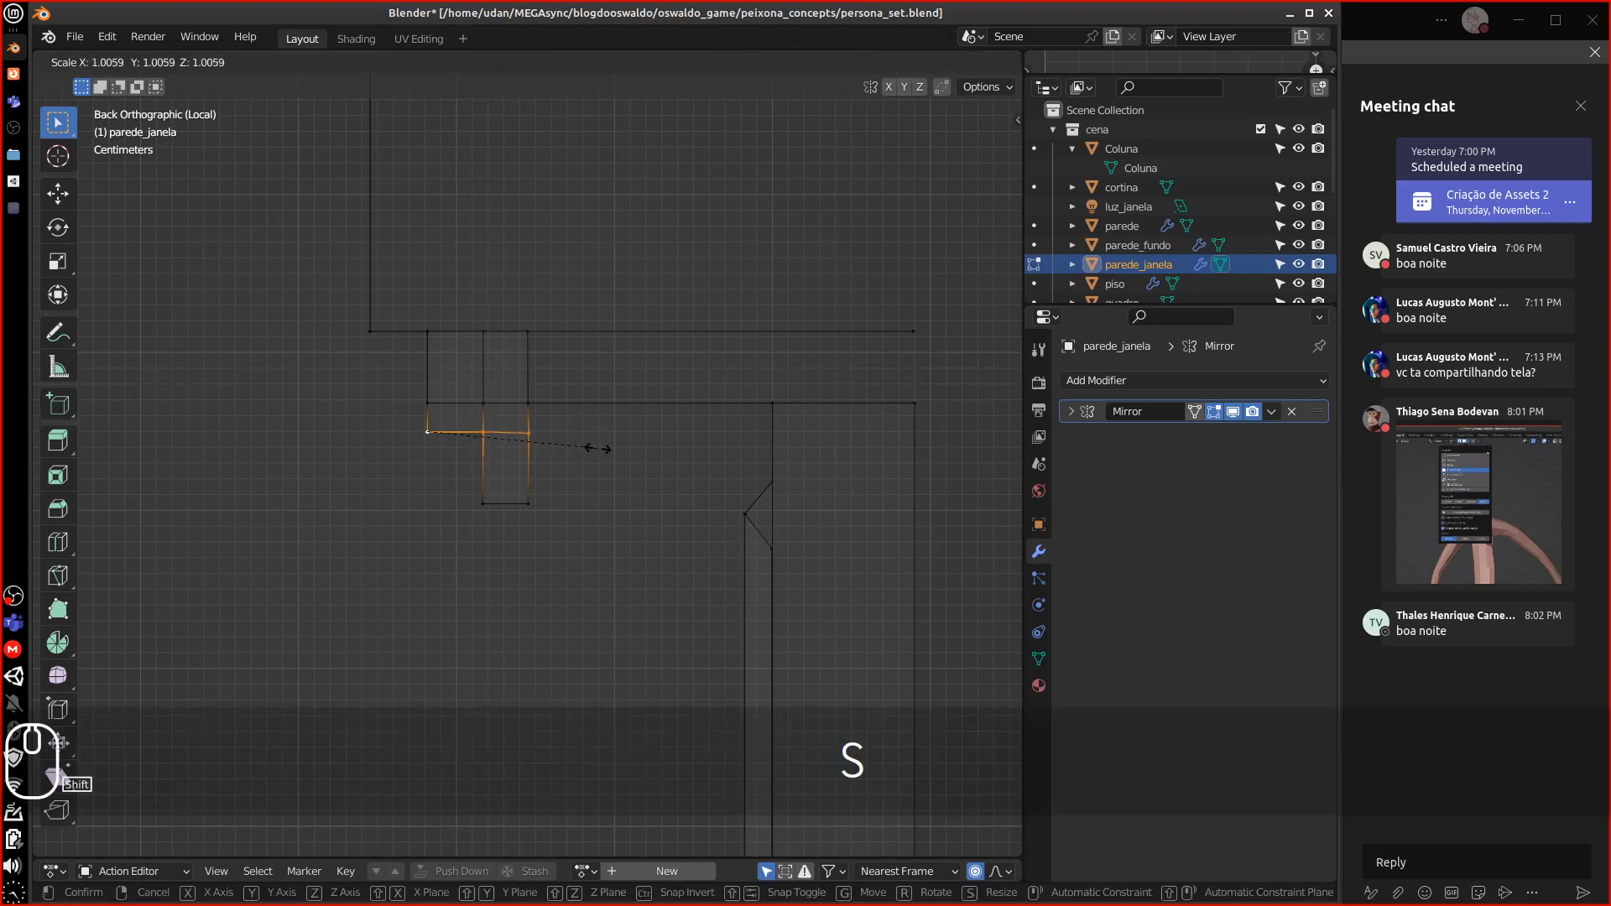
key("Escape")
key("s")
key("z")
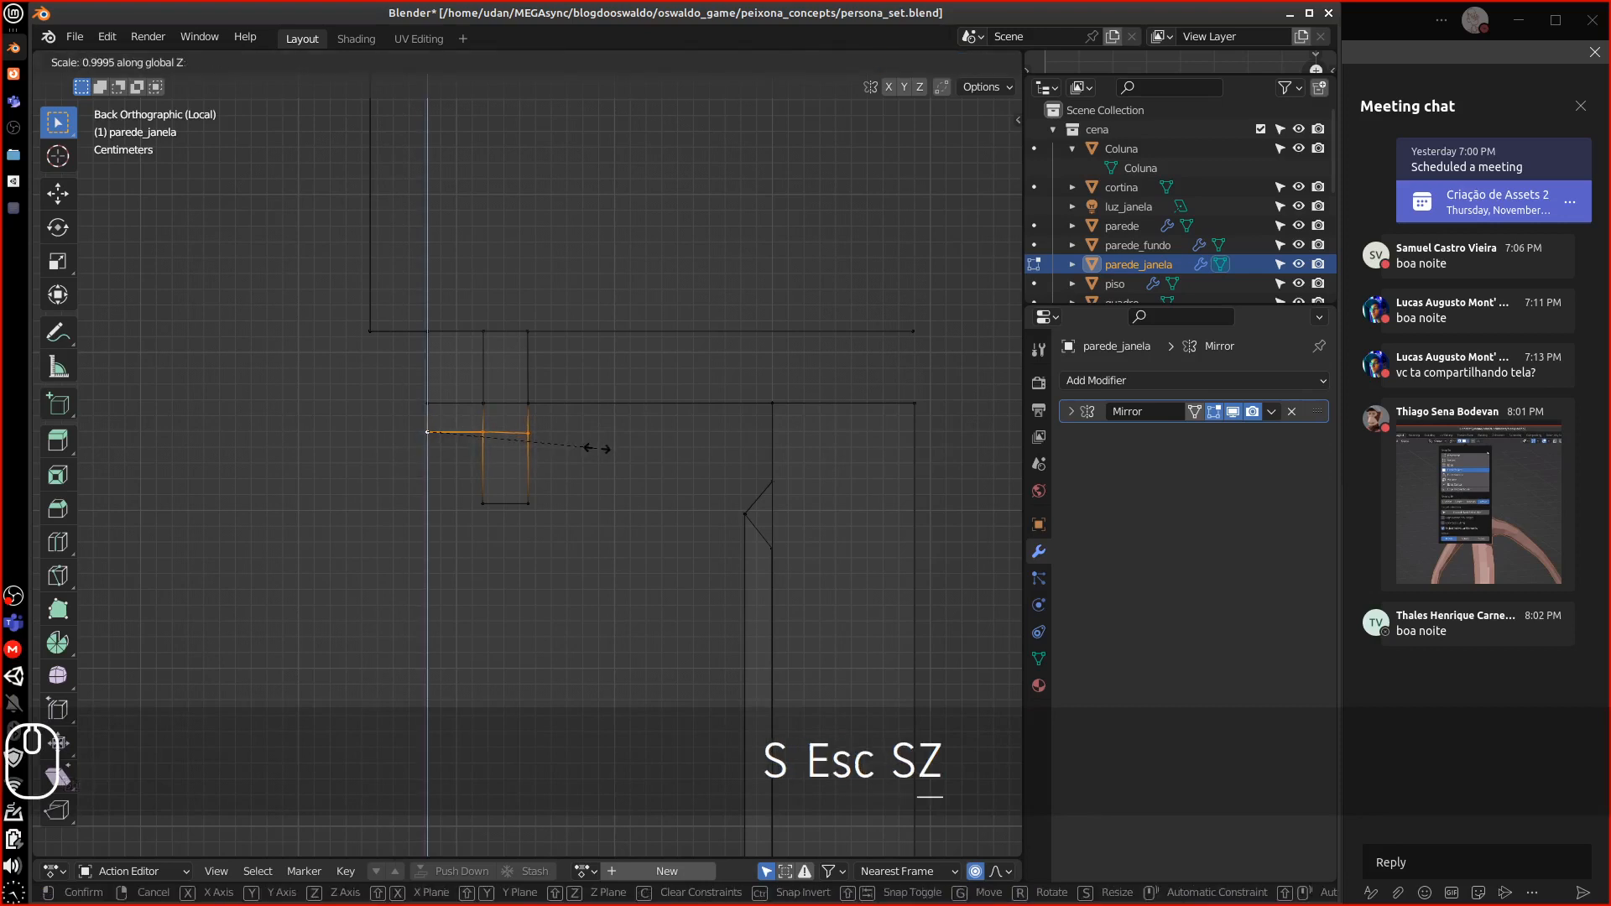
key("0")
left_click(546, 495)
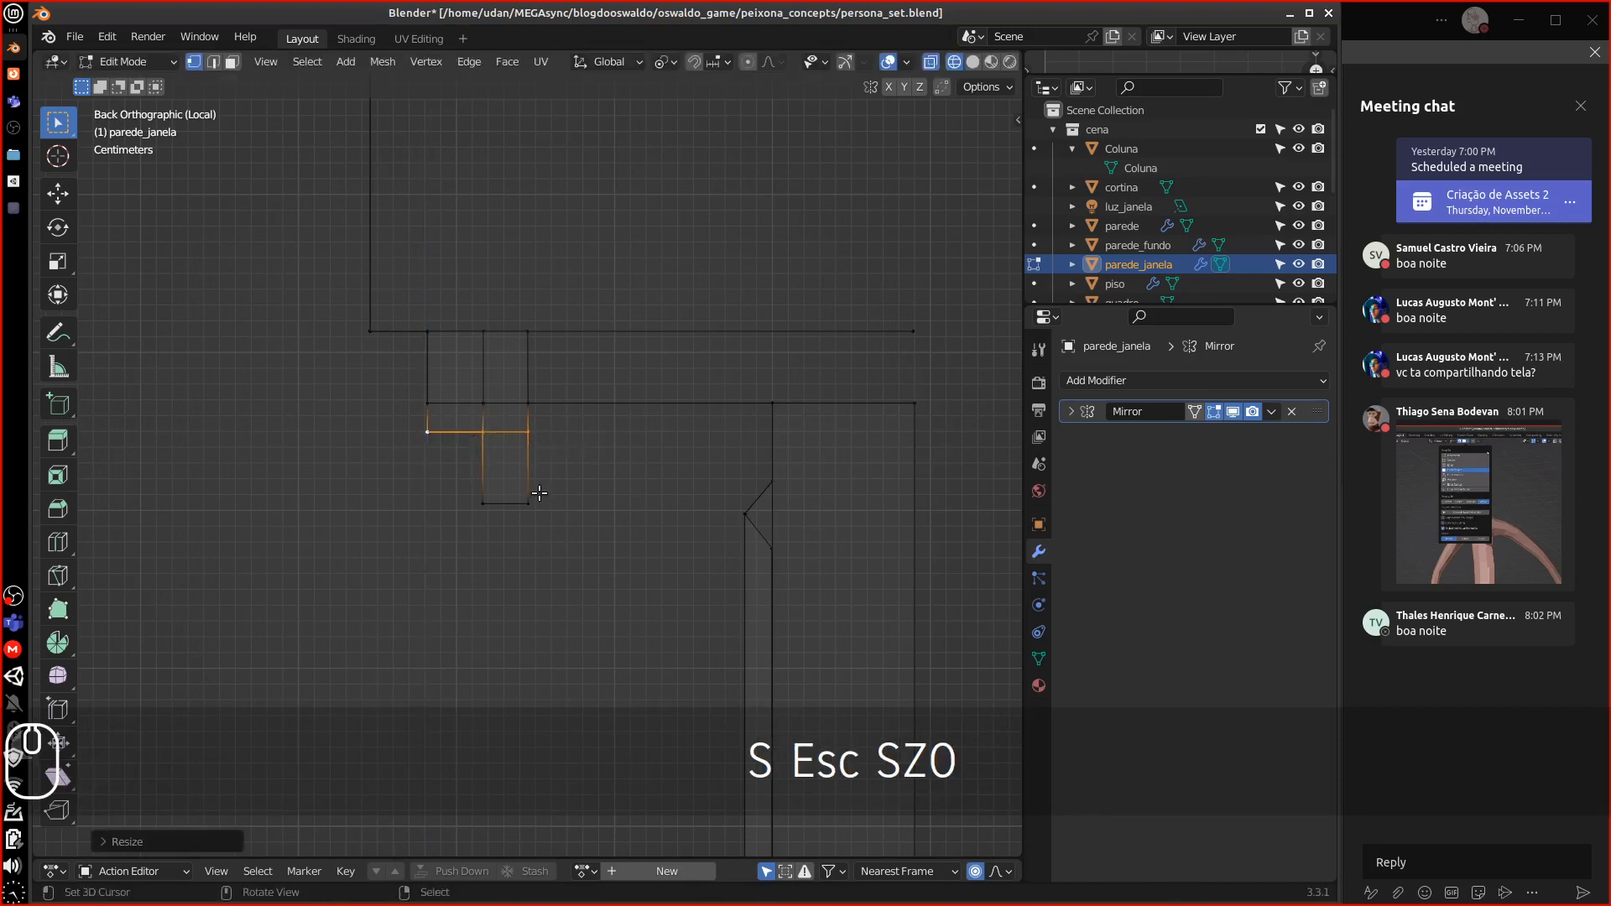
Back in solid shading, subdivide the long top edge to add a midpoint vertex
left_click(880, 334)
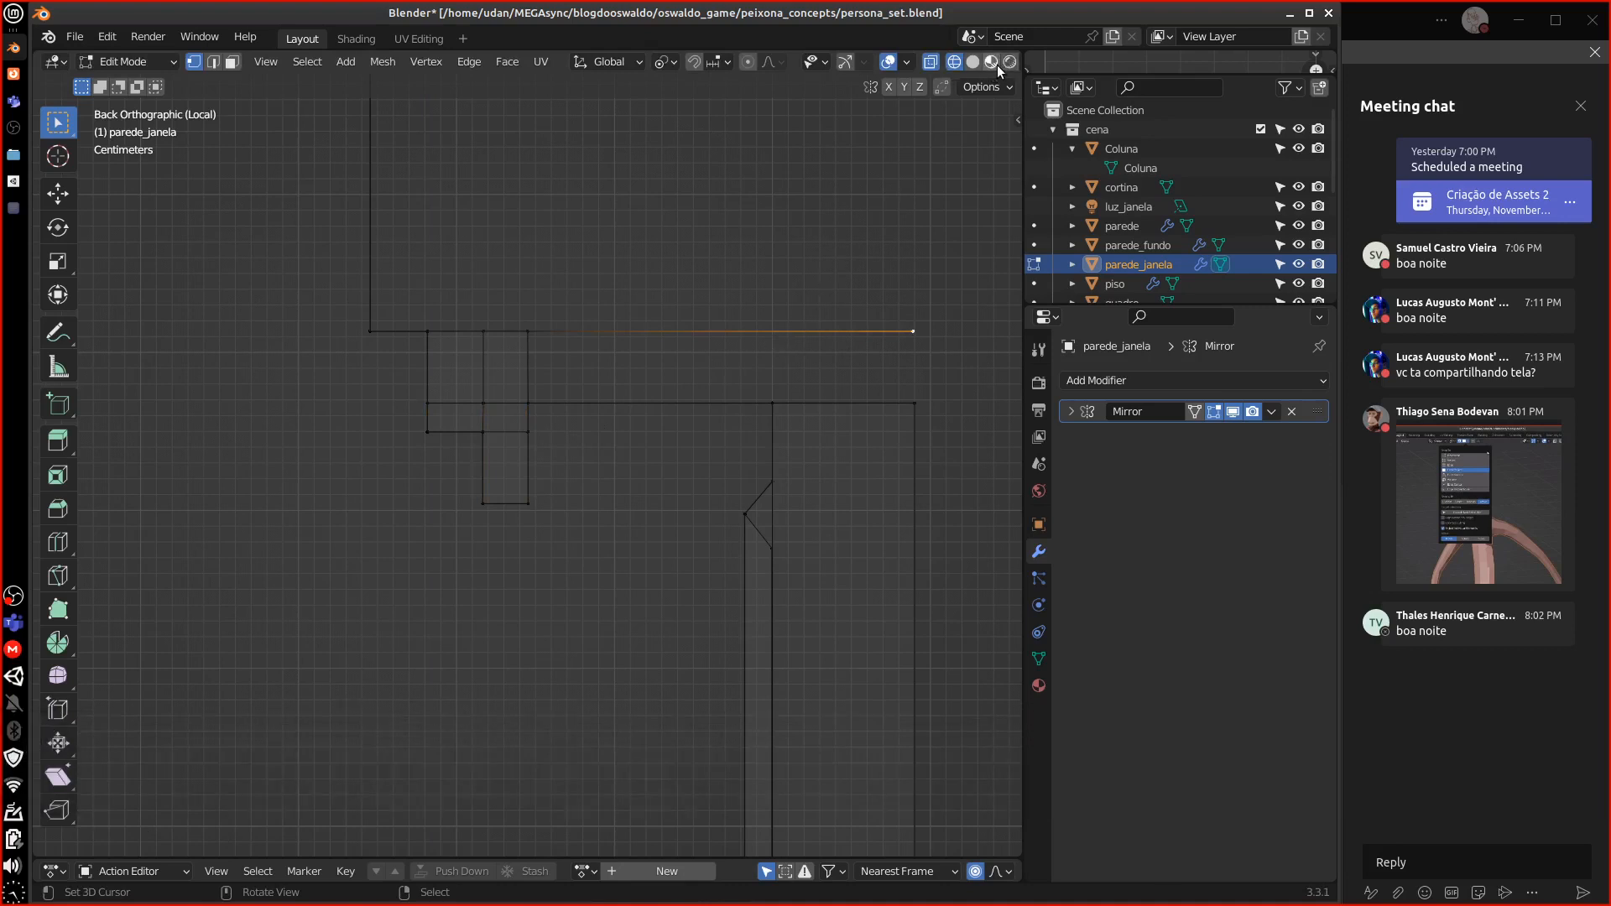
left_click(973, 62)
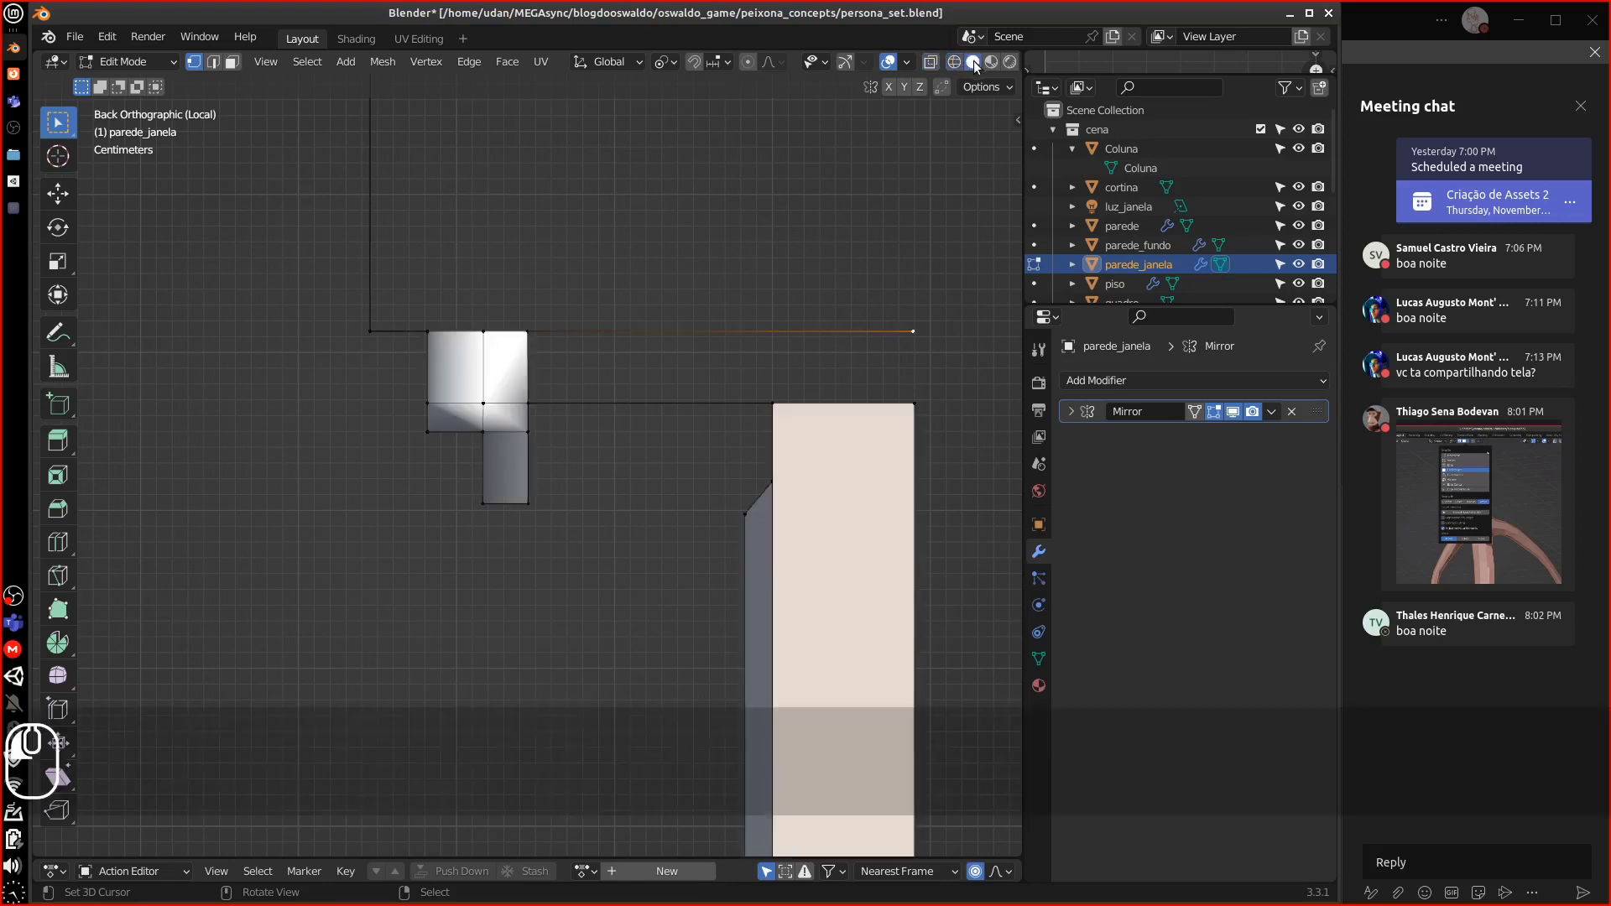
left_click(528, 332, "shift")
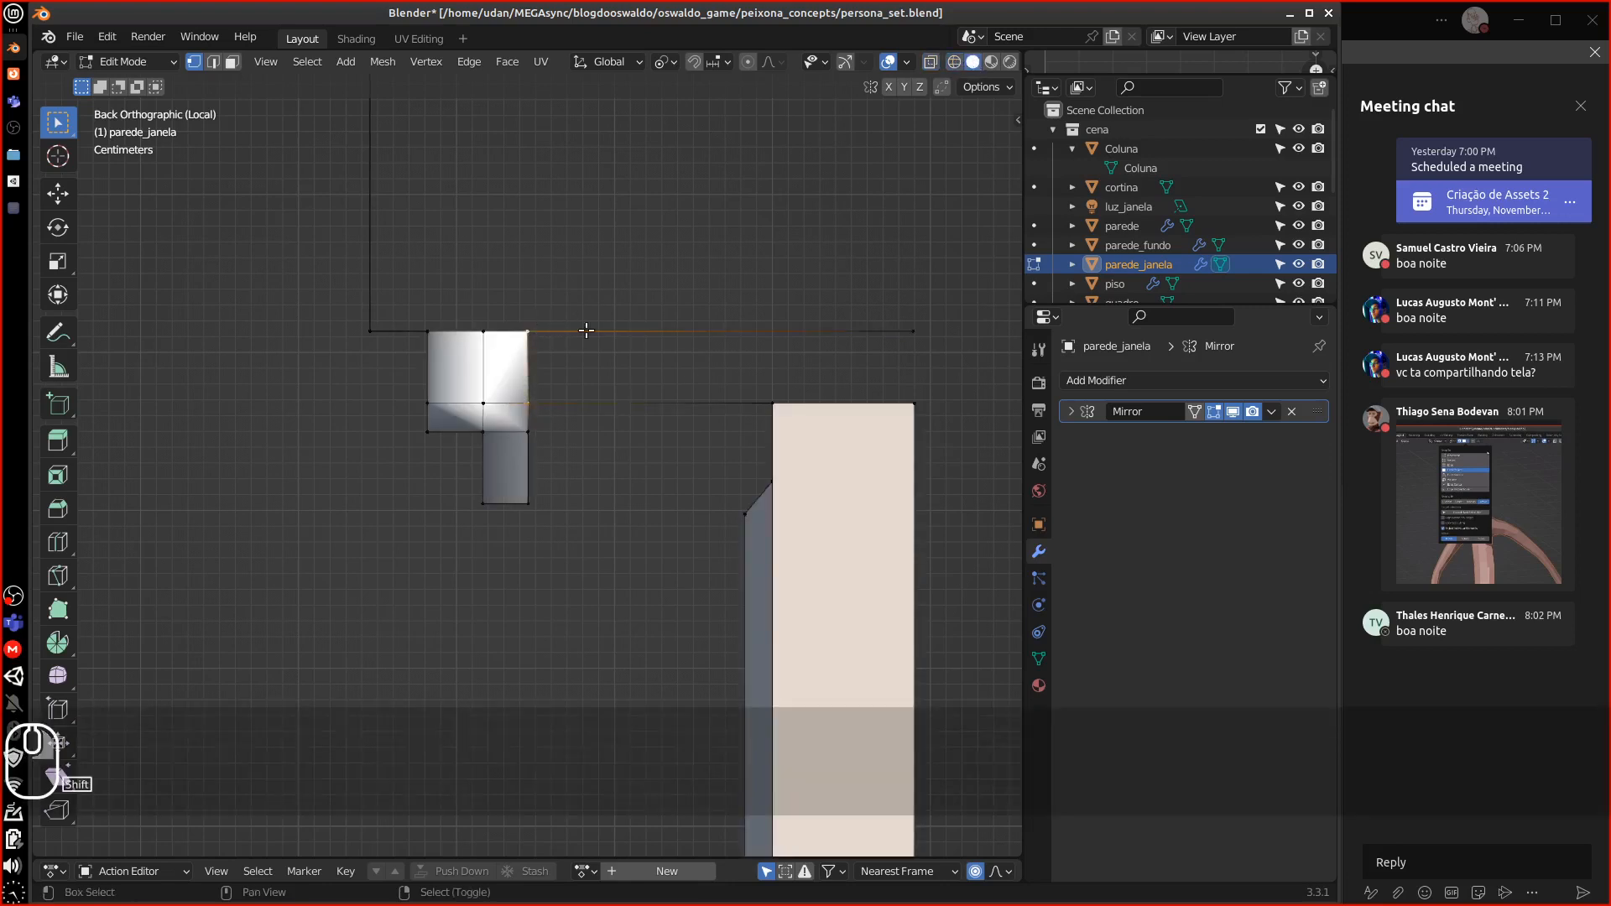
left_click(793, 354)
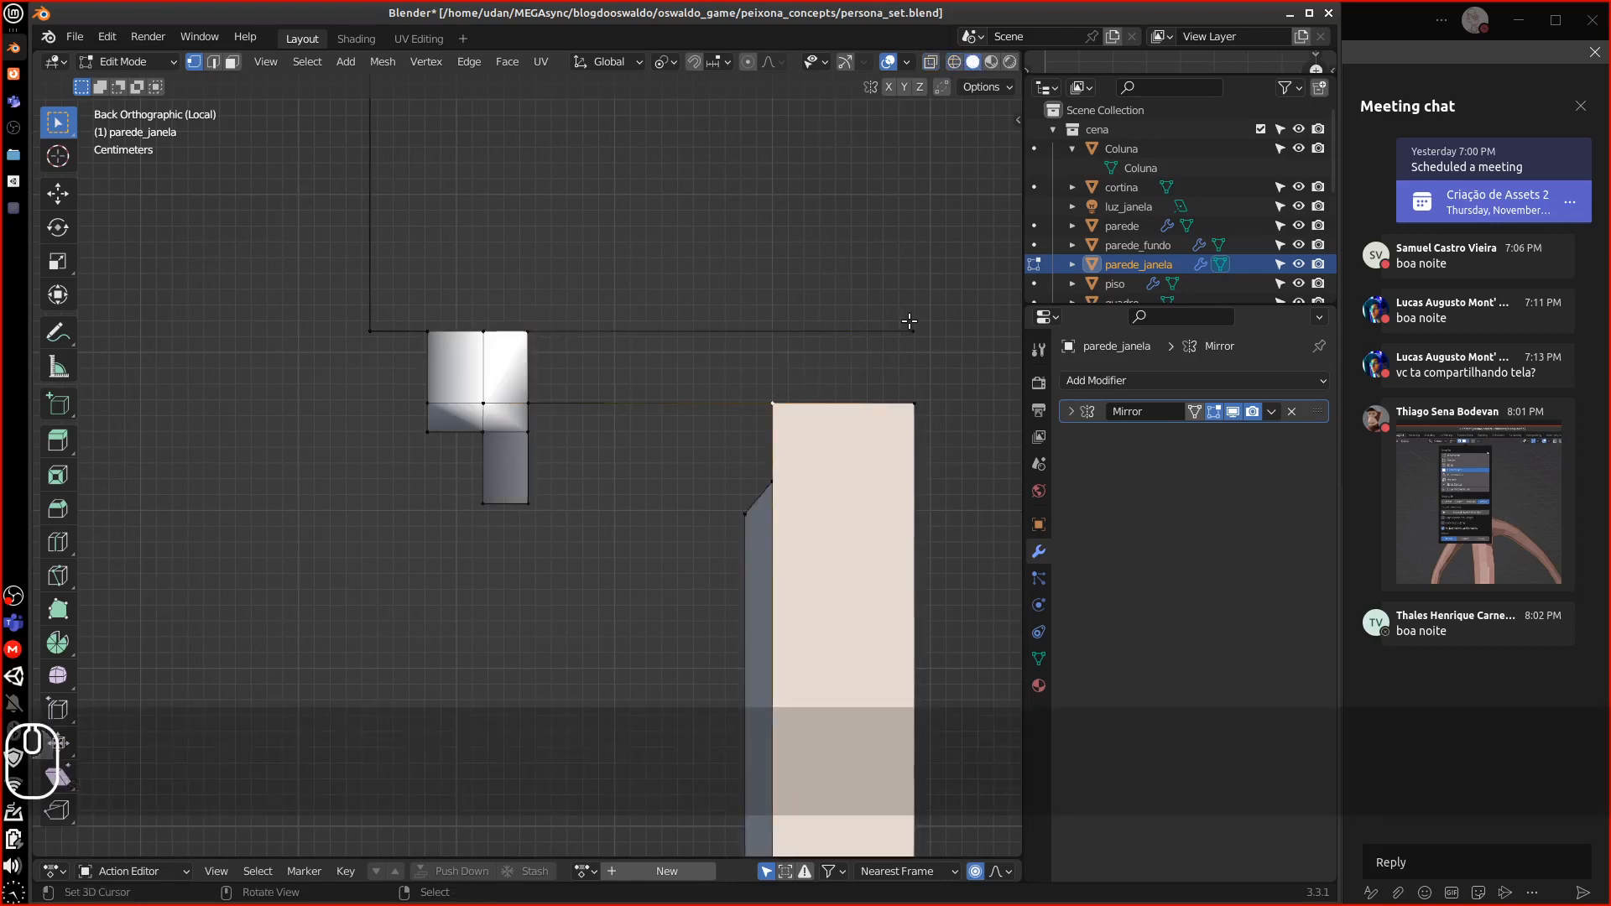
left_click(911, 325)
left_click(527, 331, "shift")
key("w")
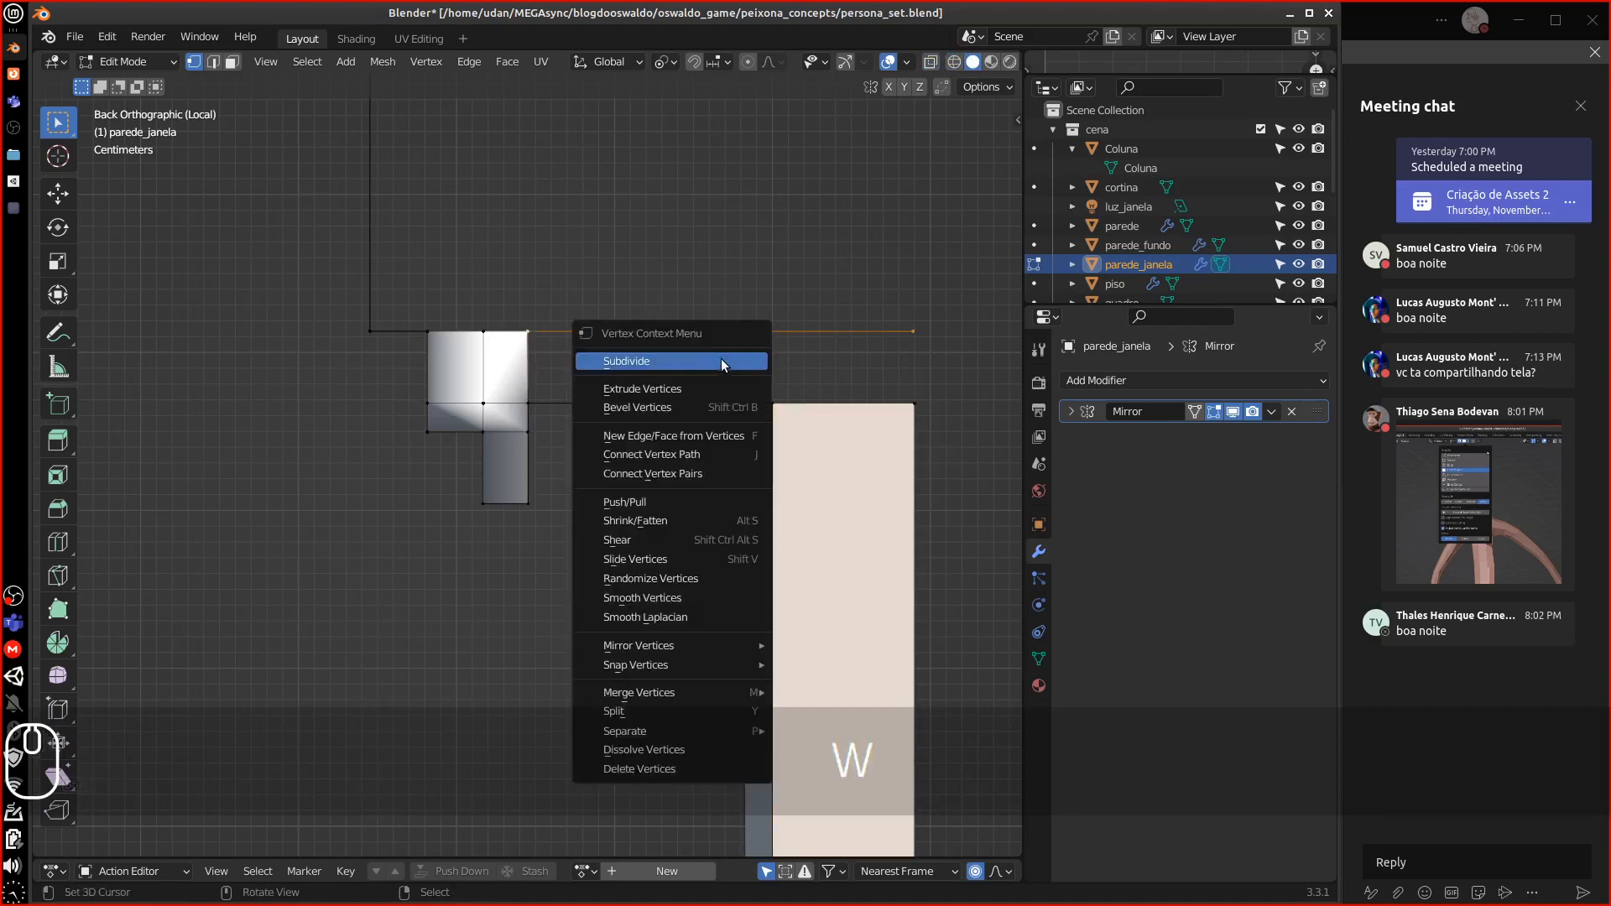
left_click(722, 363)
Slide the new midpoint vertex along the top edge above the right column's left side
key("g")
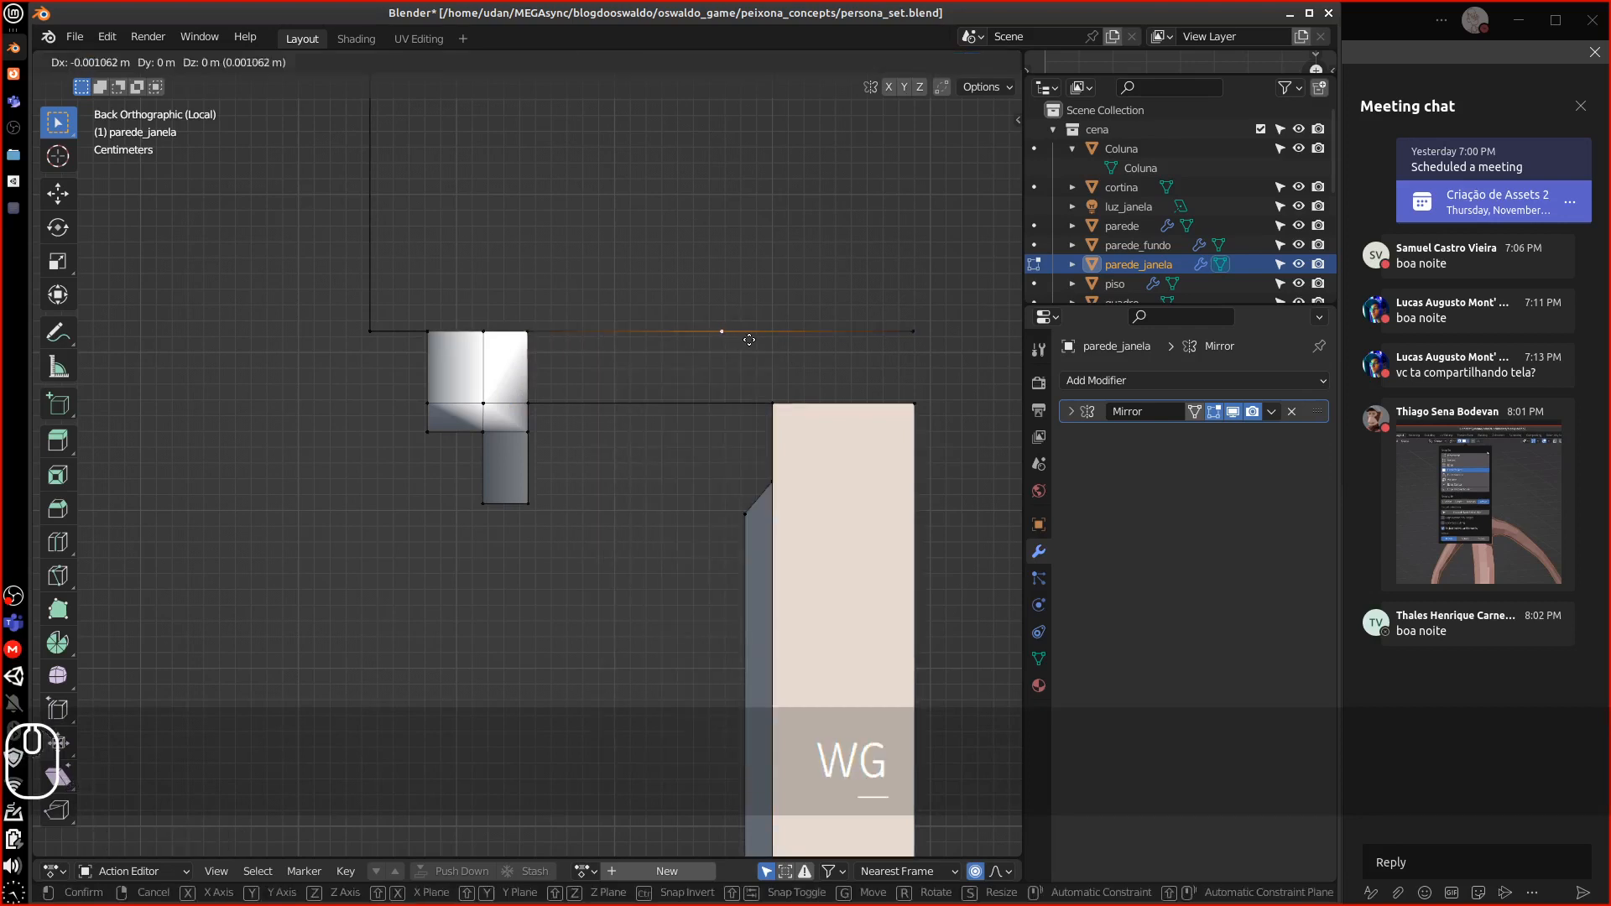
key("g")
key("Escape")
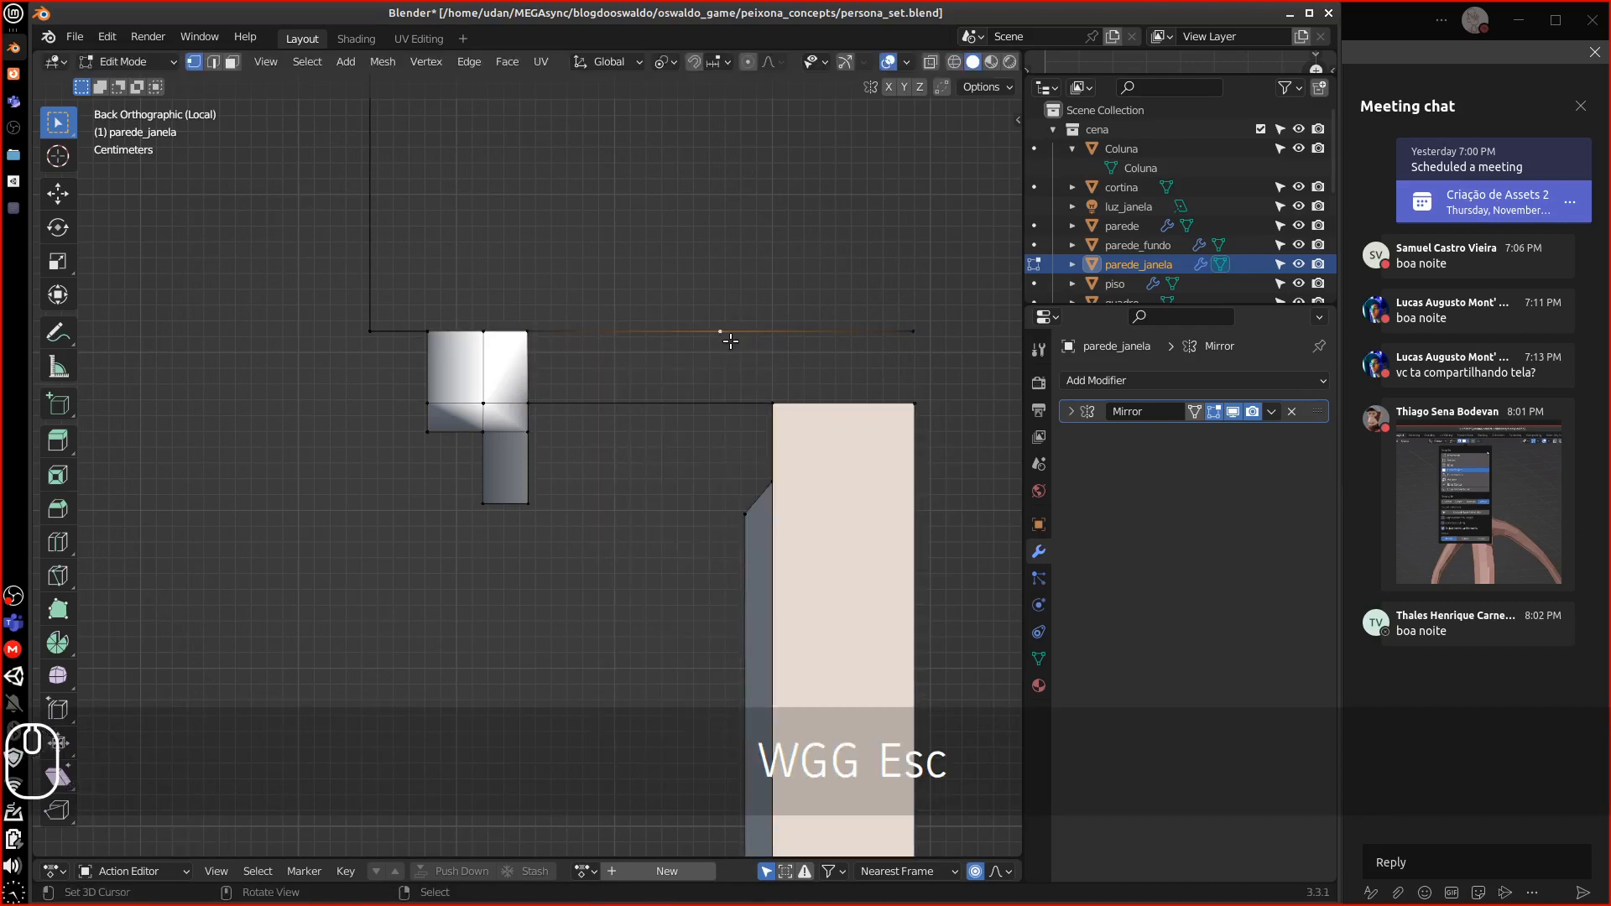
key("g")
key("g")
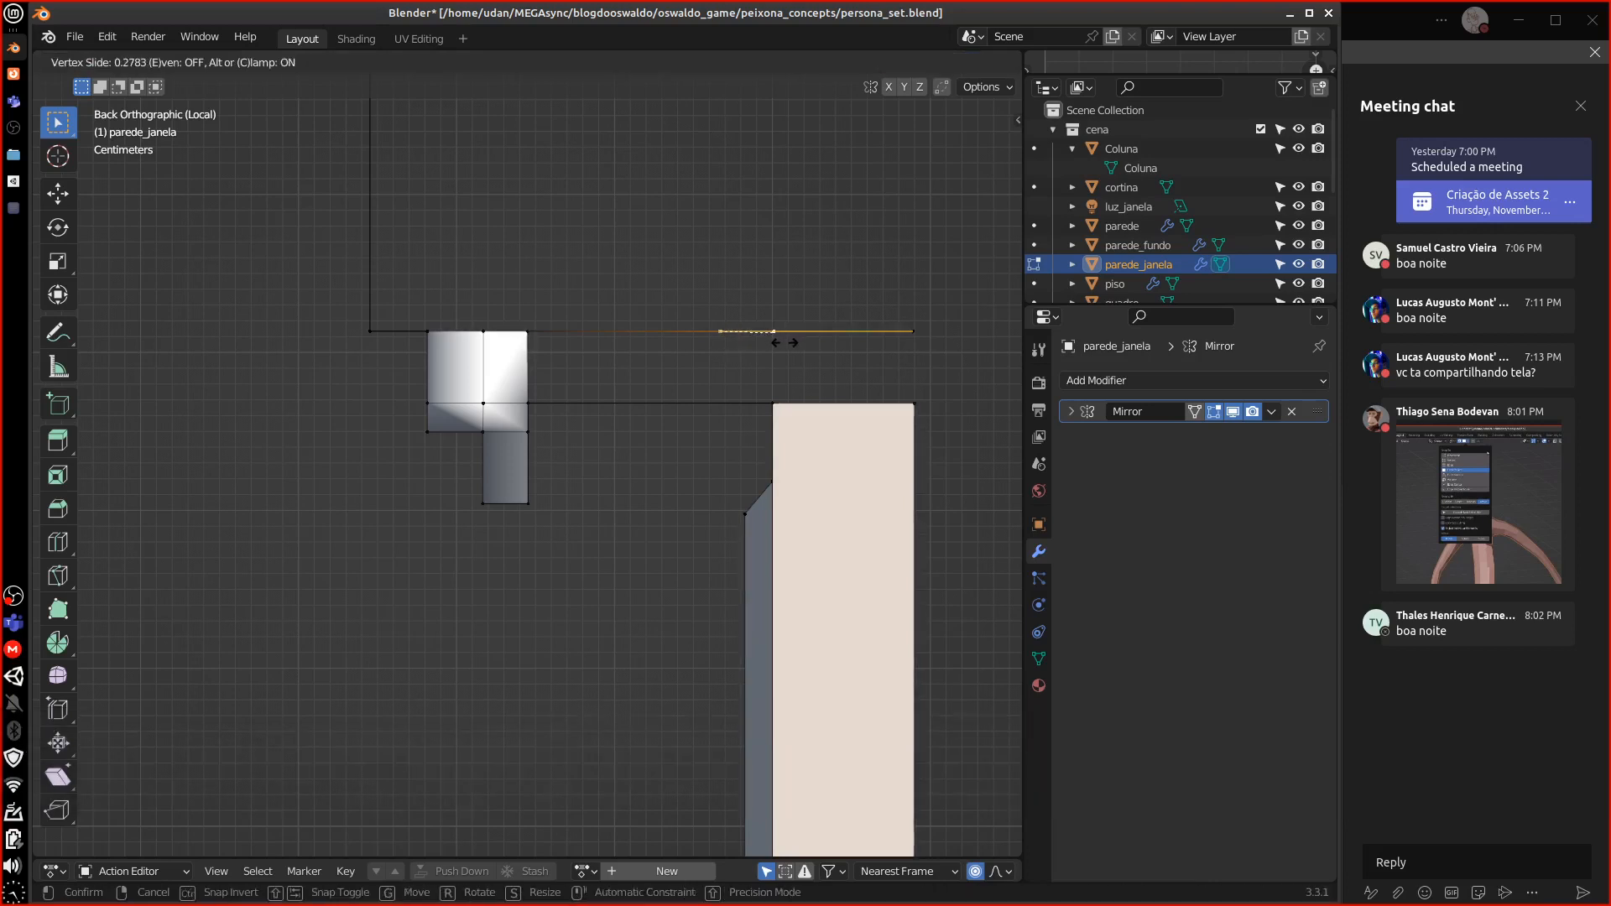
left_click(781, 341)
Fill faces above the right column and across the gap beside the corner block
right_click(772, 397)
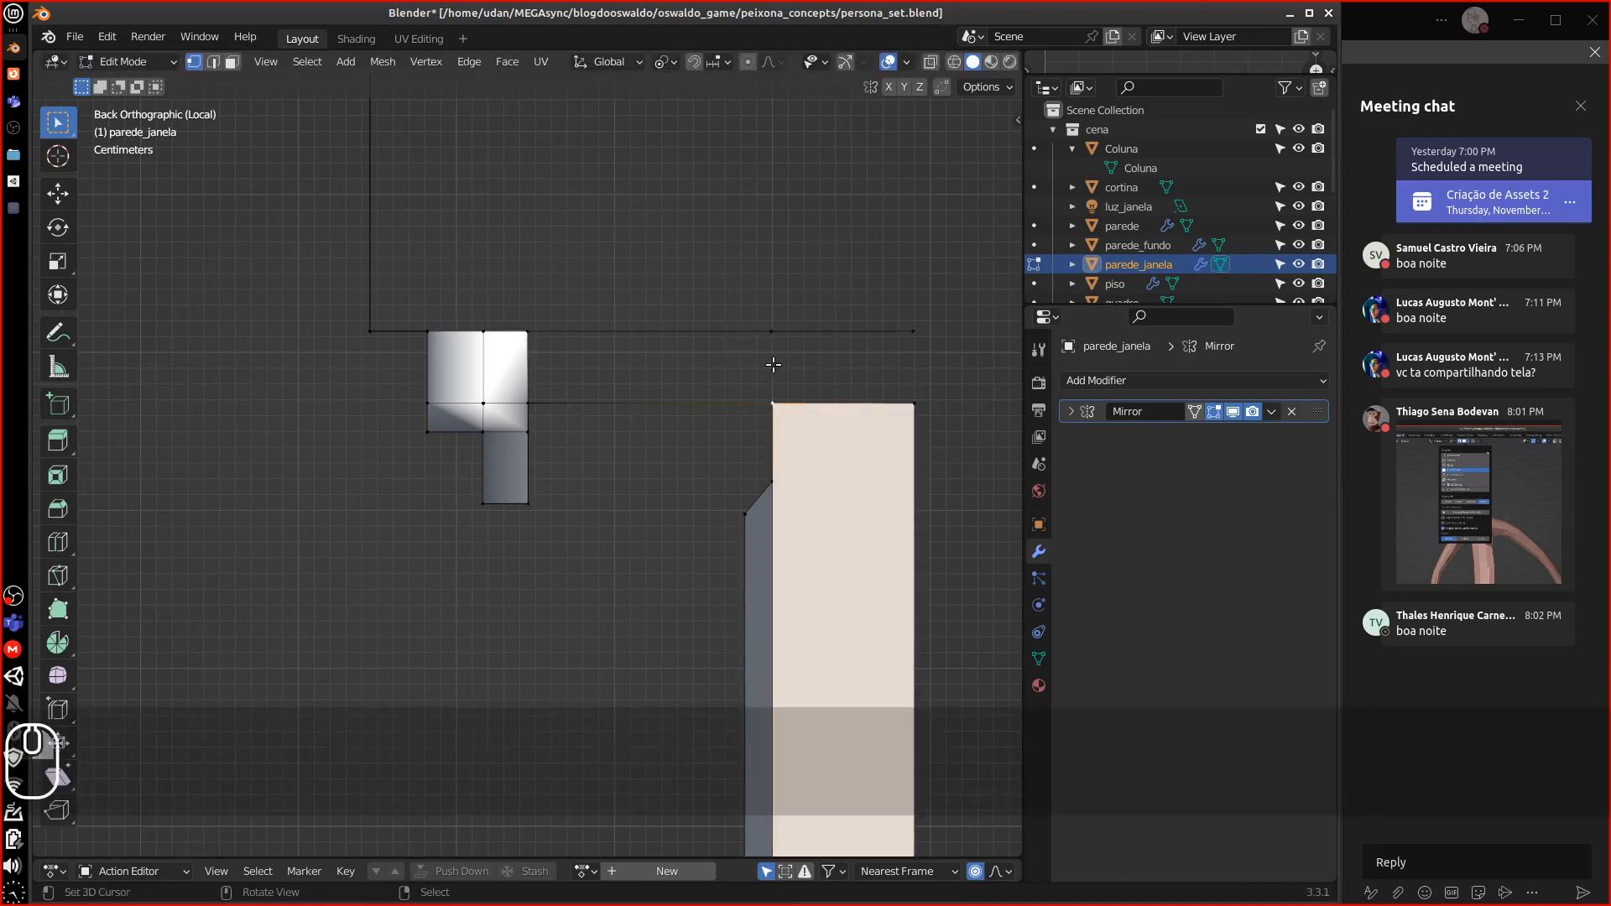
right_click(772, 337, "shift")
right_click(929, 327, "shift")
right_click(921, 406, "shift")
key("f")
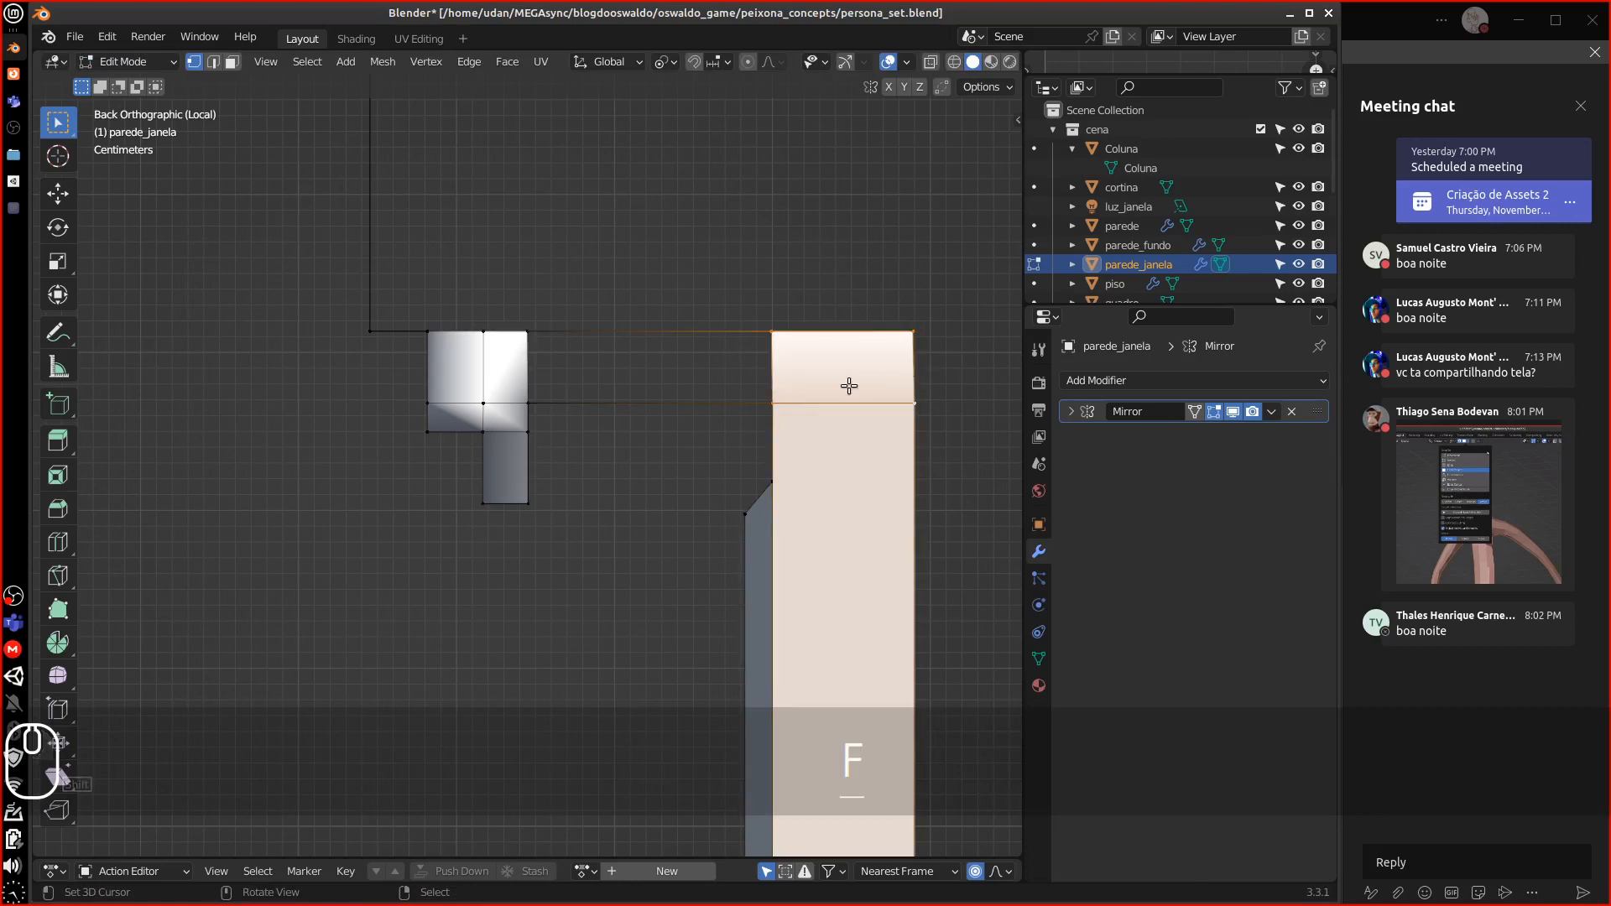
right_click(764, 329, "shift")
right_click(519, 329, "shift")
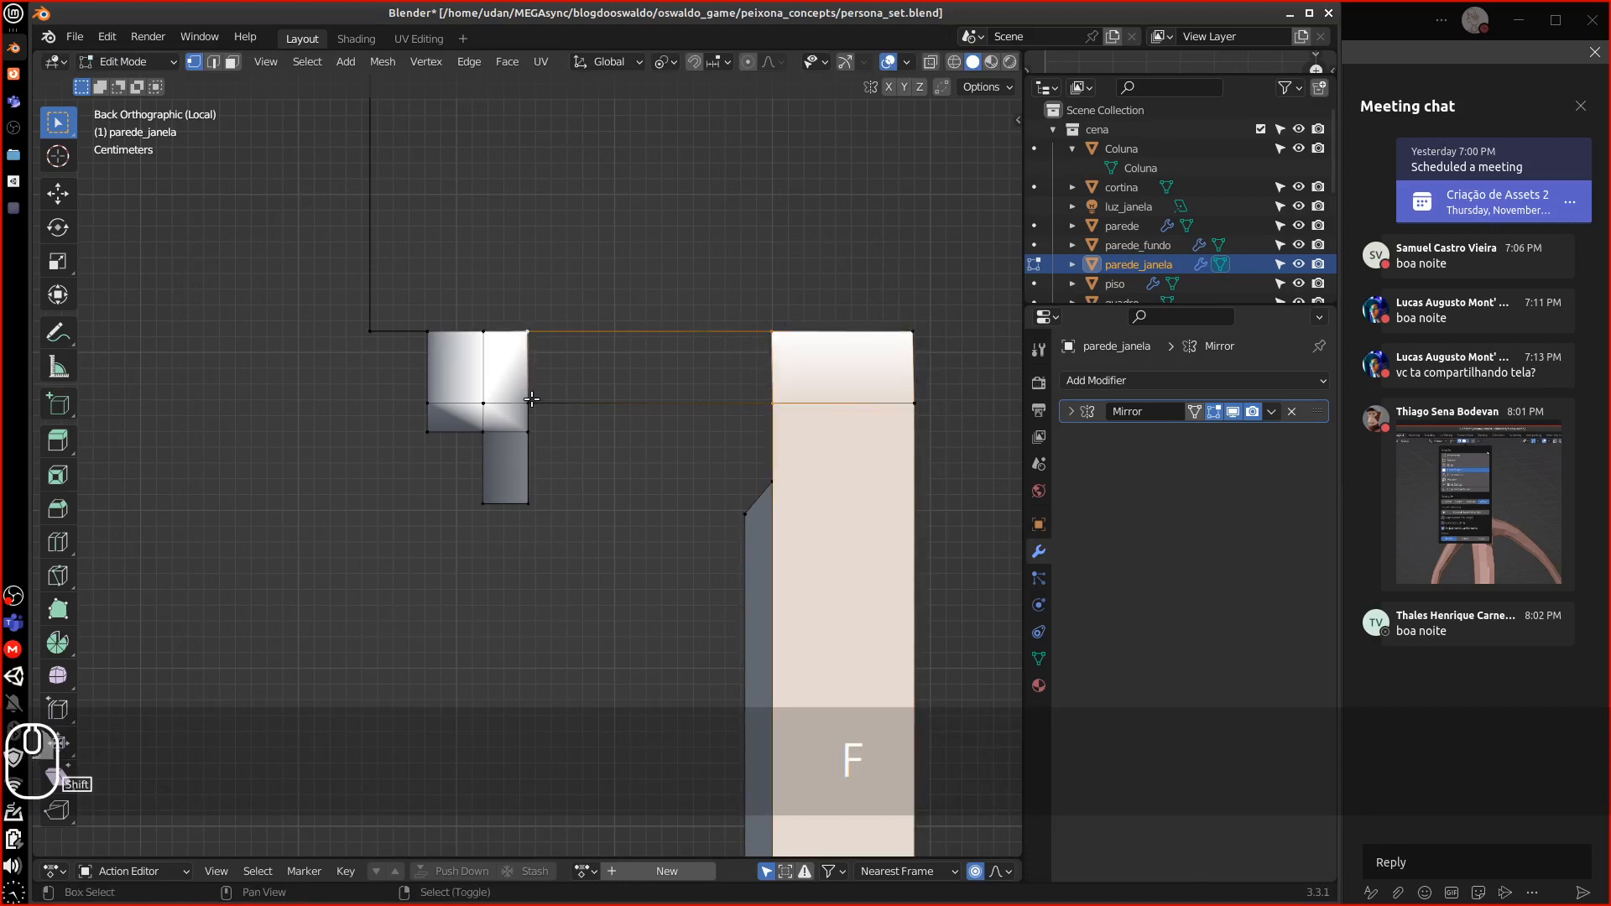
right_click(532, 398, "shift")
key("f")
Extrude the wall bar's four top vertices straight up about 0.24 m along Z
left_click_drag(504, 312, 519, 537, "alt+shift")
key("alt+a")
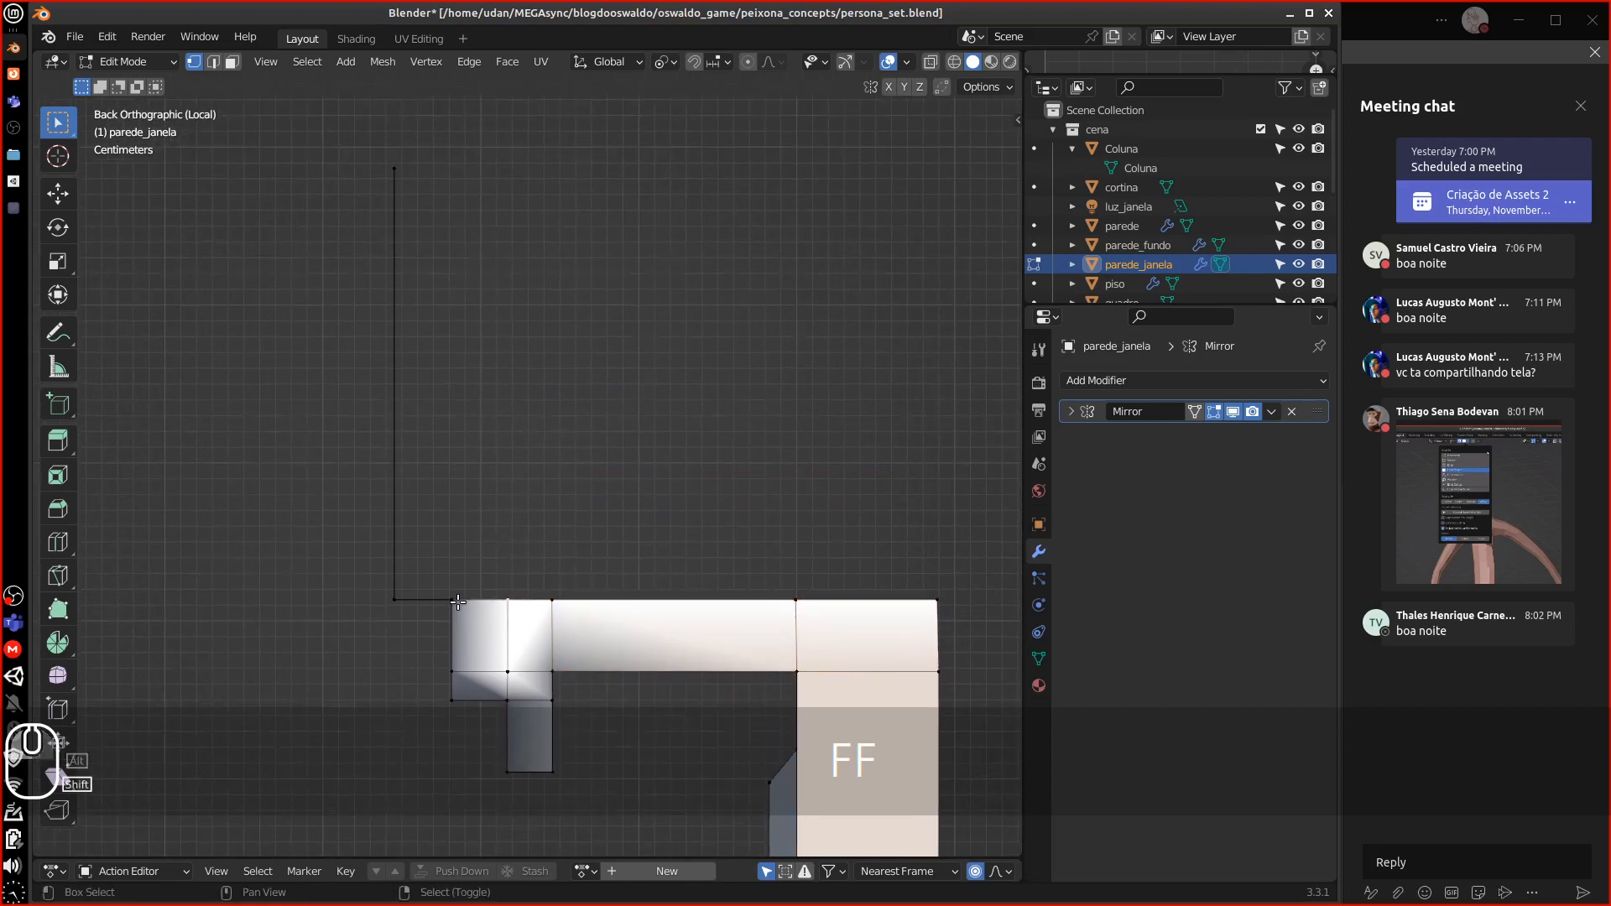
right_click(456, 594, "shift")
right_click(513, 592, "shift")
right_click(580, 581, "shift")
right_click(791, 594, "shift")
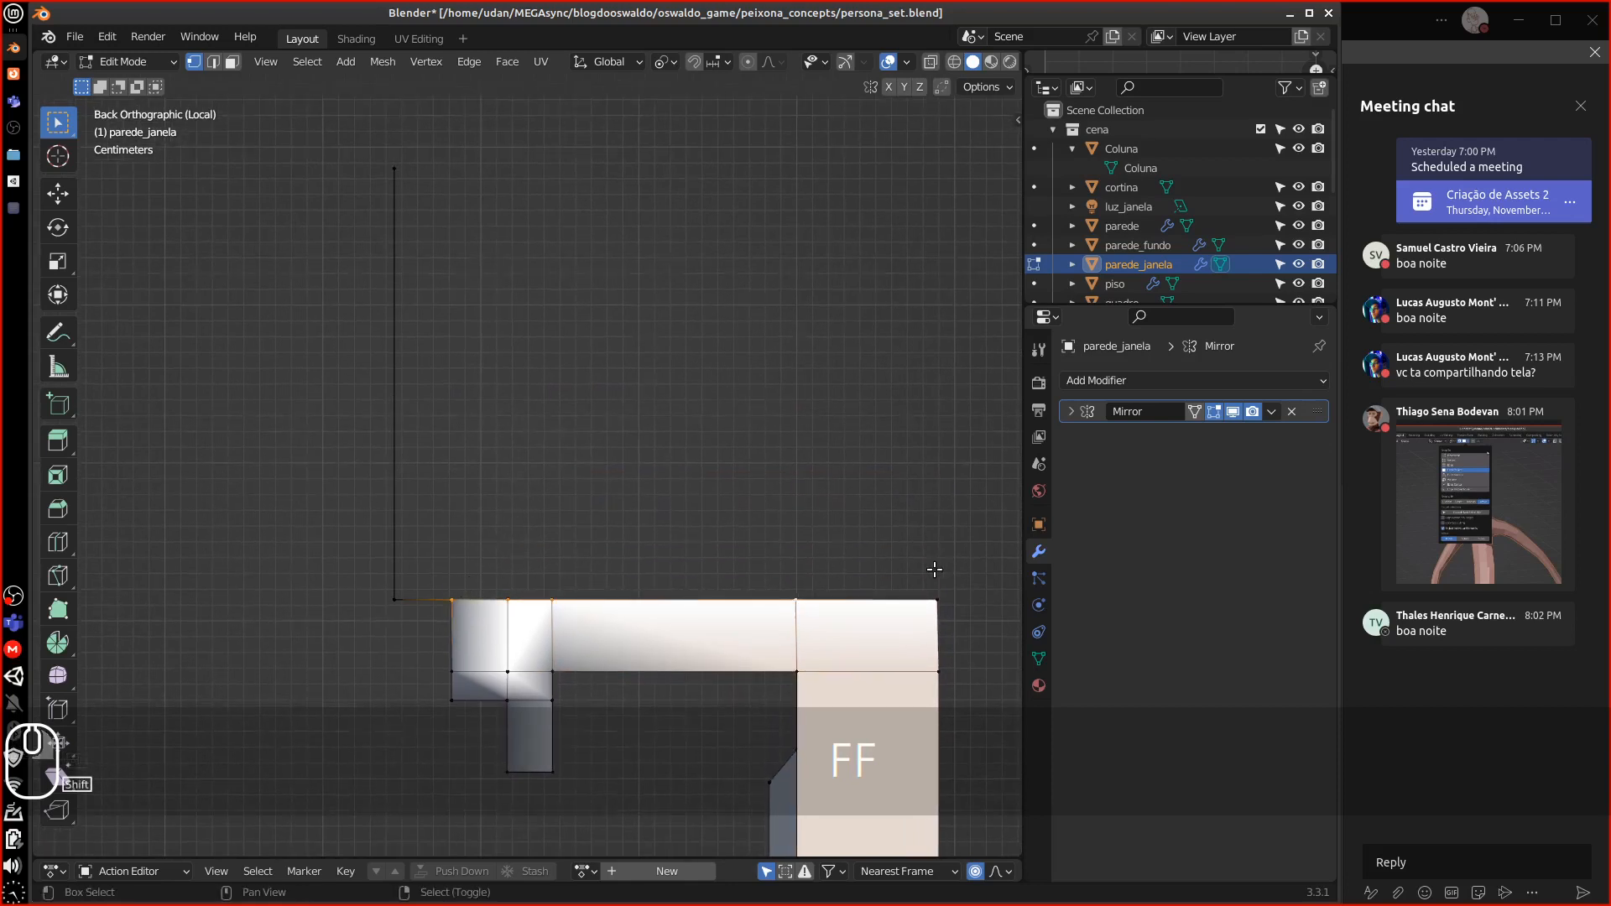
key("e")
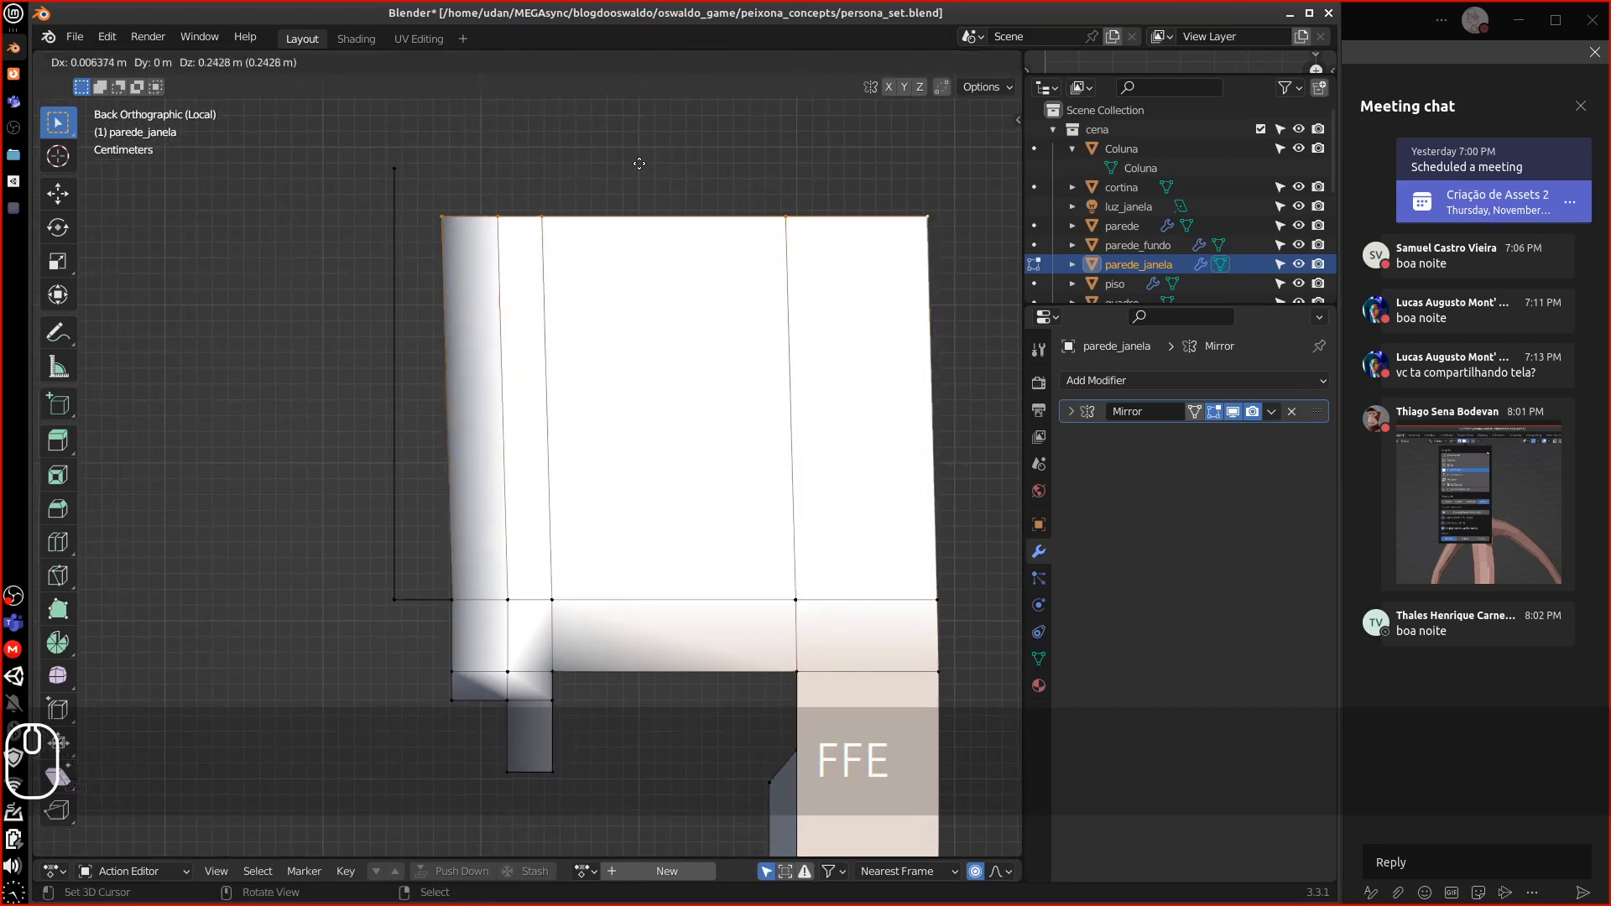
key("z")
left_click(588, 181)
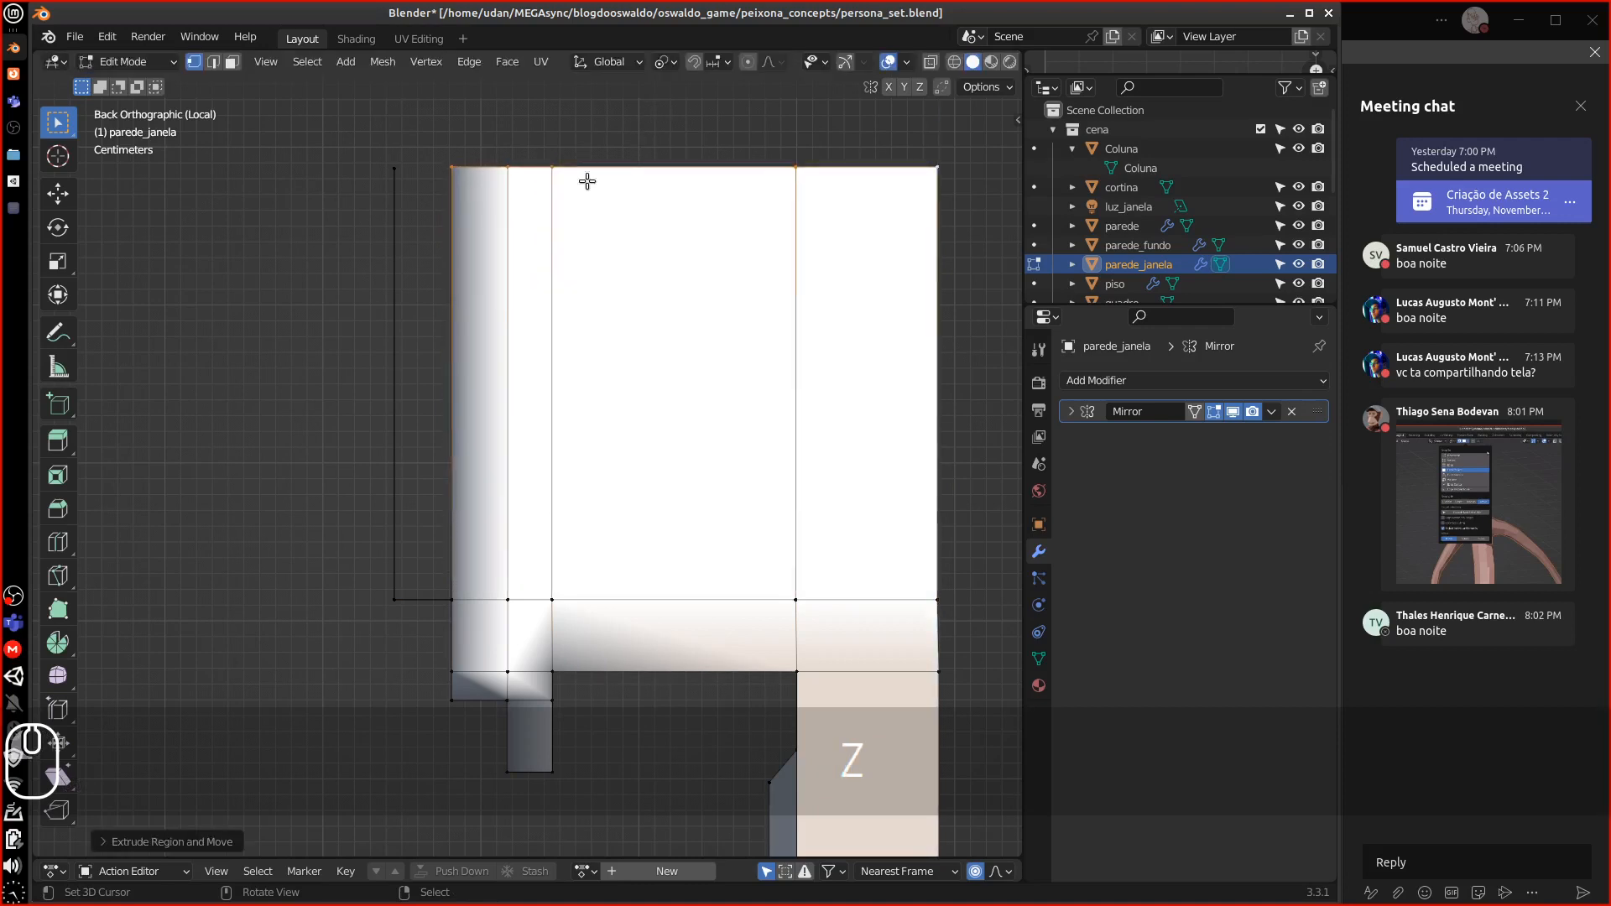
Fill a face across the four left-strip vertices to close the open side
right_click(445, 585)
right_click(385, 582, "shift")
right_click(405, 193, "shift")
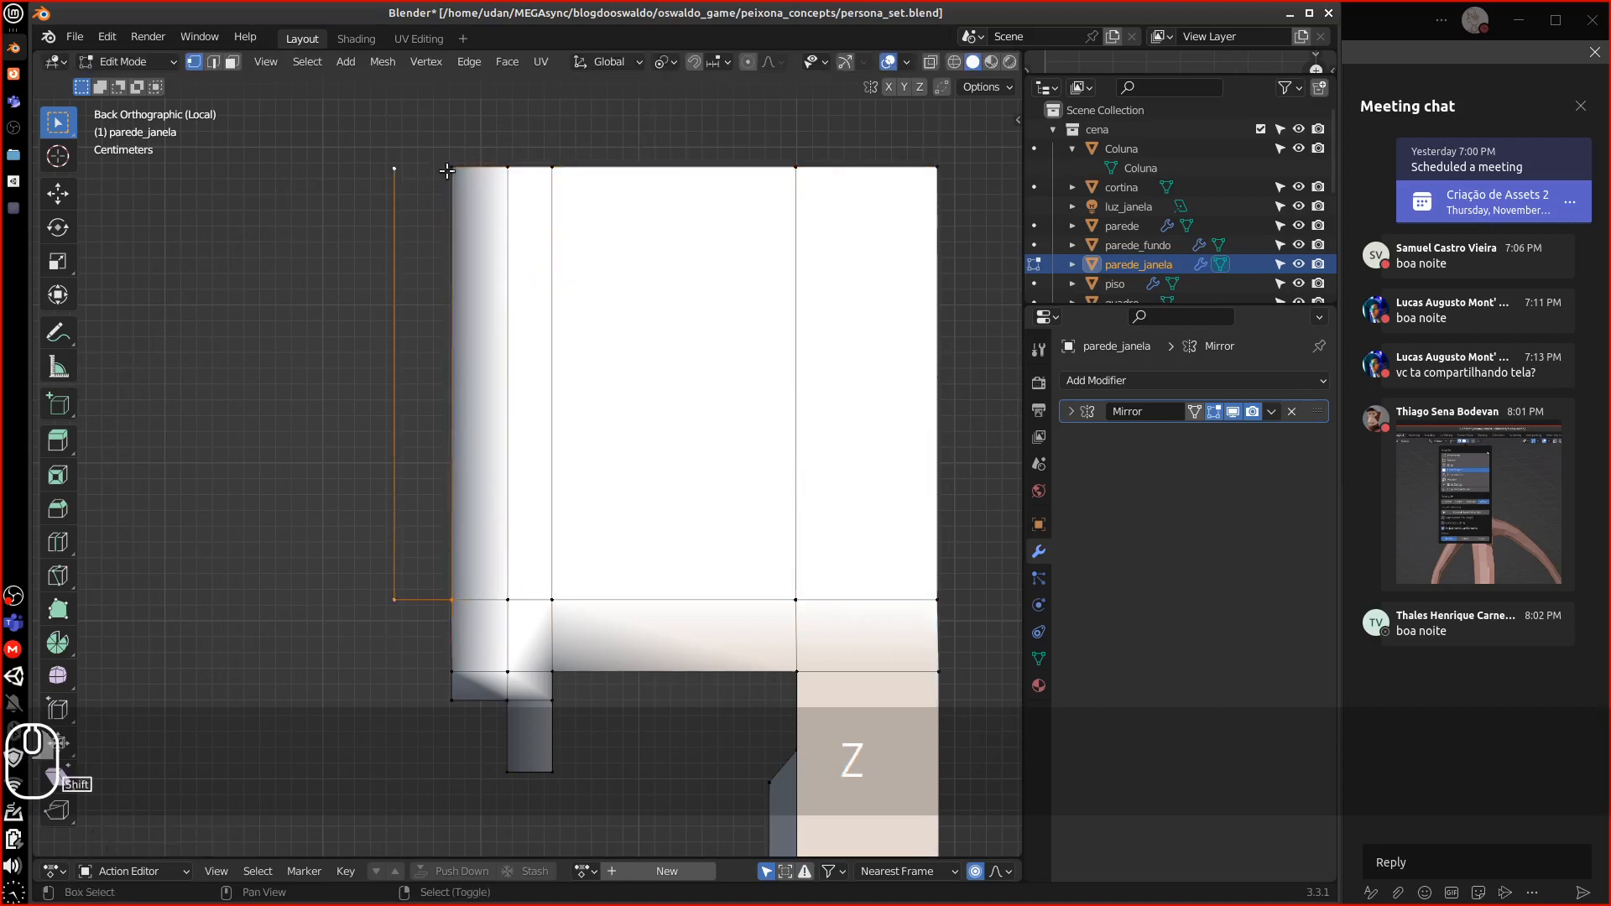
right_click(448, 171, "shift")
key("d")
key("f")
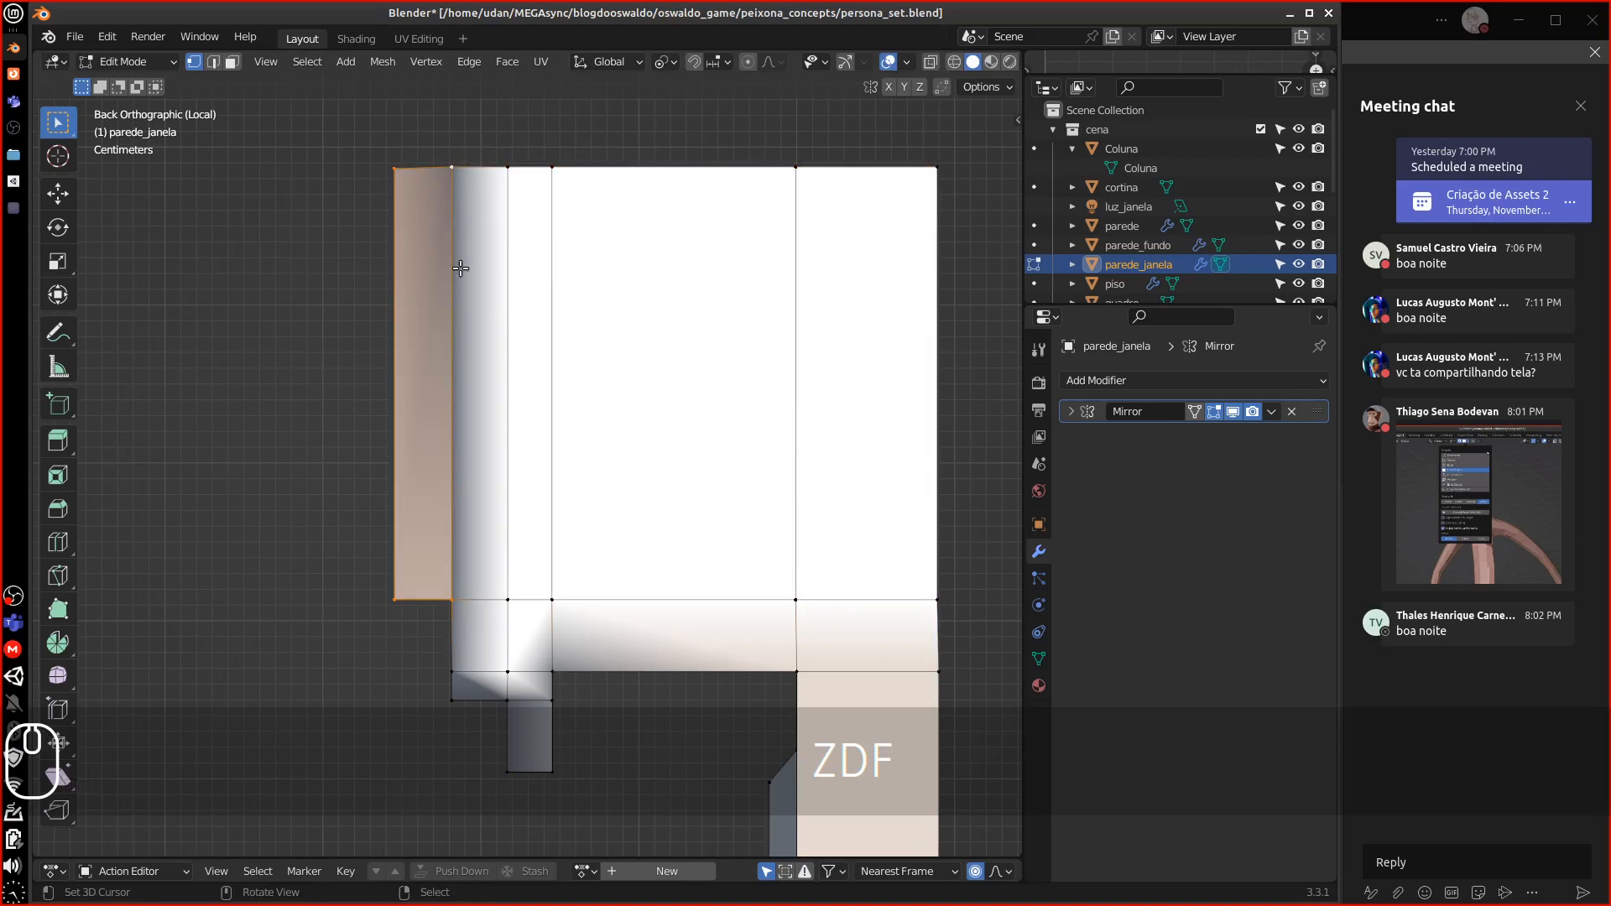
middle_click_drag(460, 268, 456, 327)
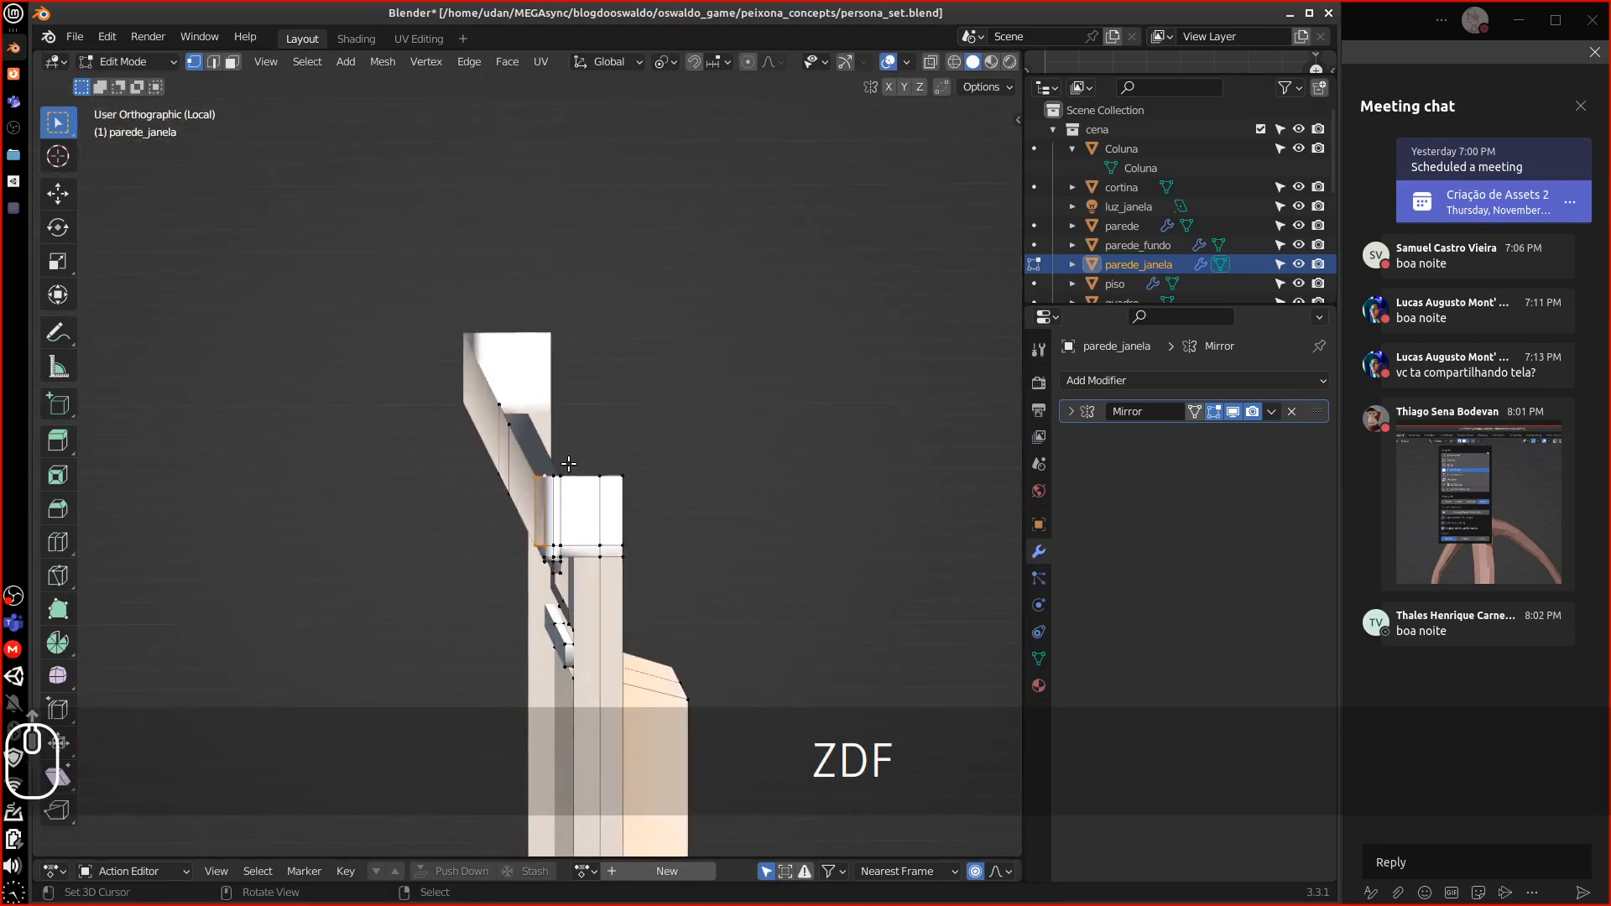
middle_click_drag(569, 463, 513, 411)
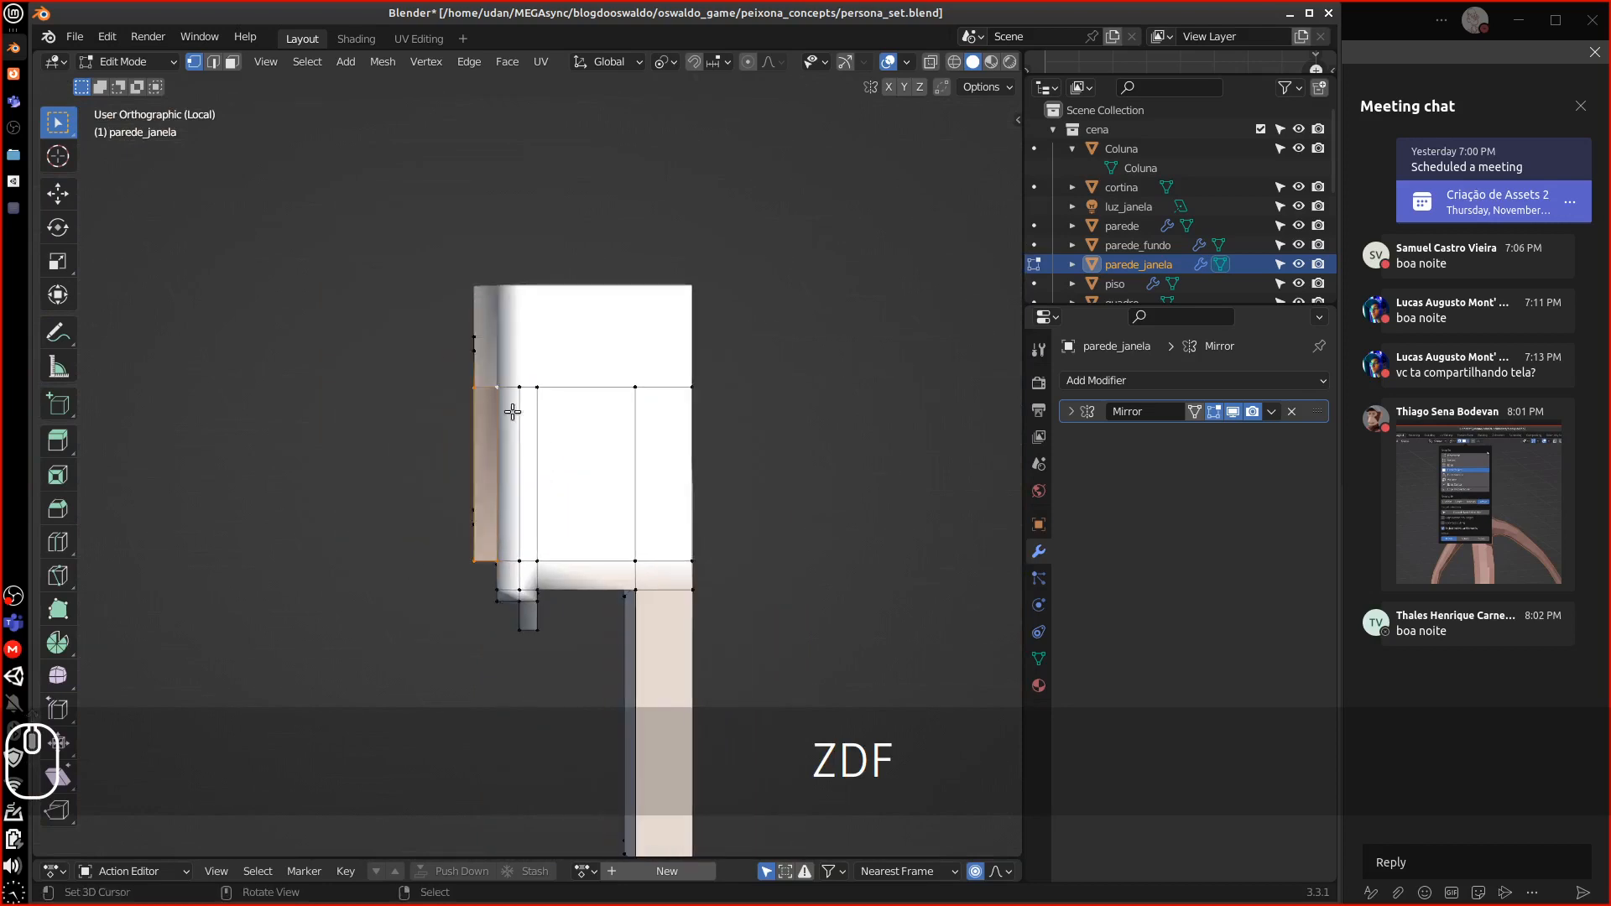
left_click(163, 67)
In Vertex Paint, eyedrop the wall's grey as the brush colour
left_click(148, 144)
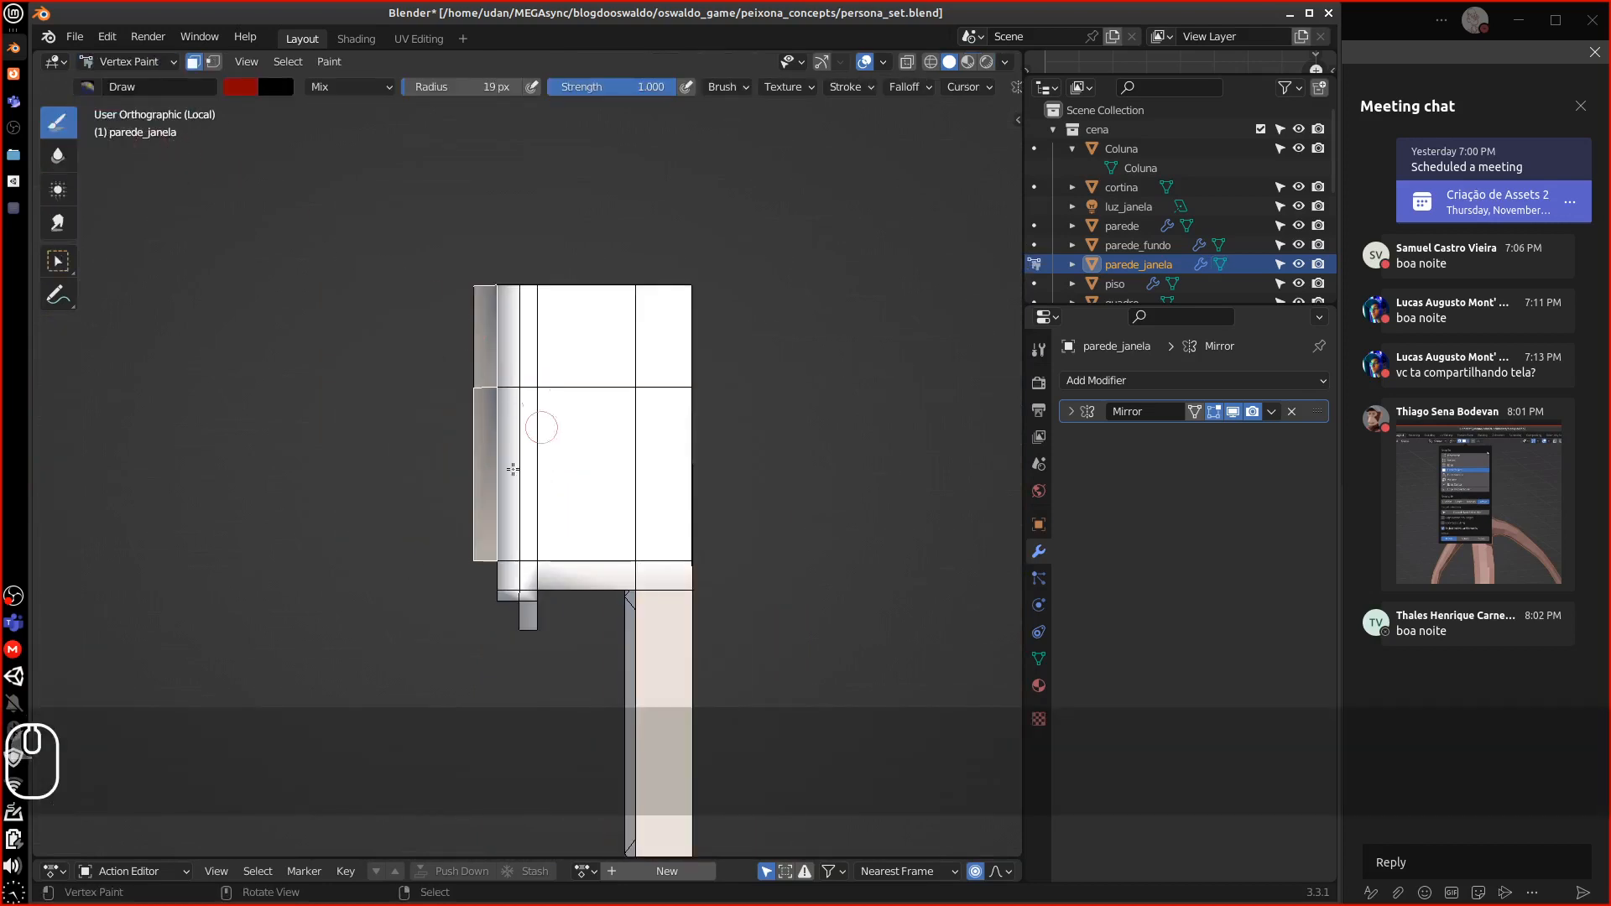
right_click(515, 473)
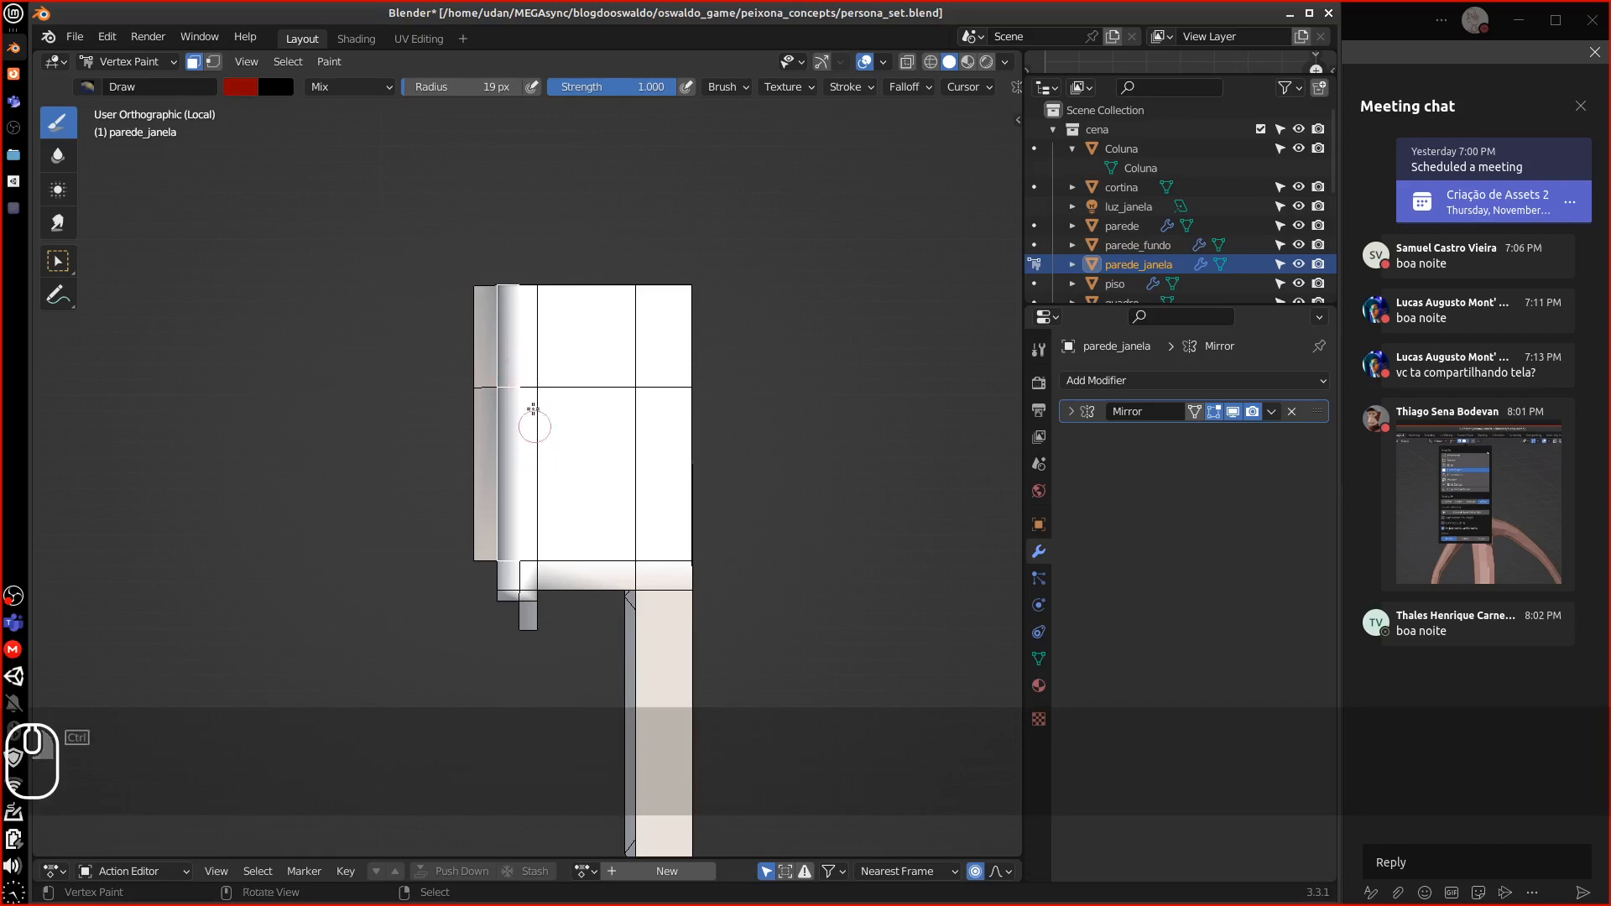
middle_click_drag(532, 414, 743, 497)
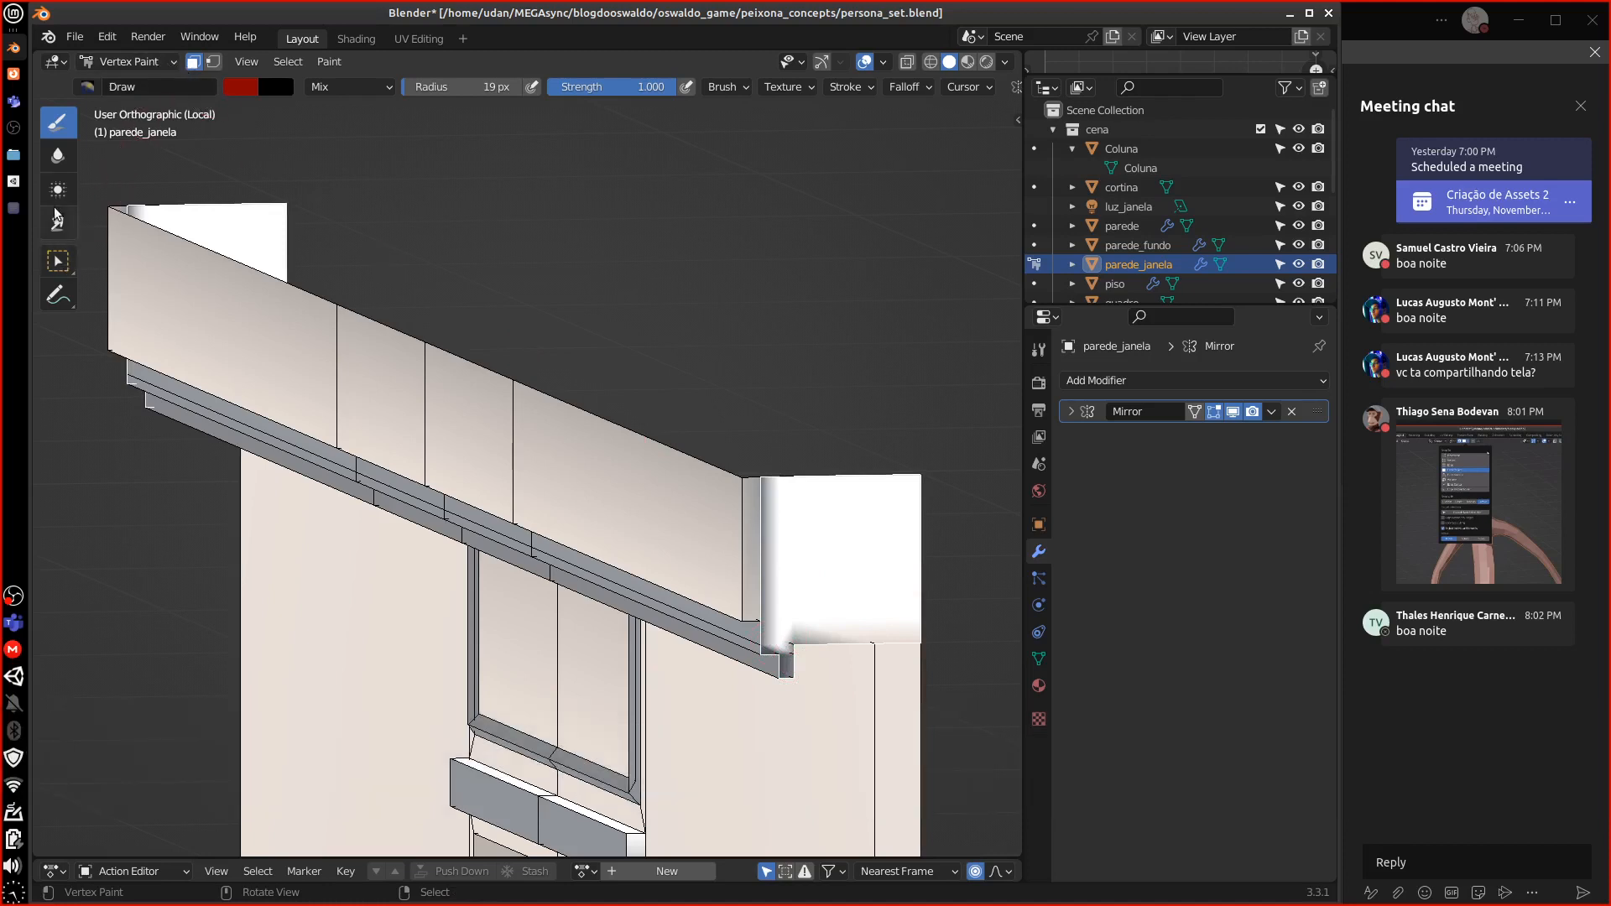
left_click(242, 88)
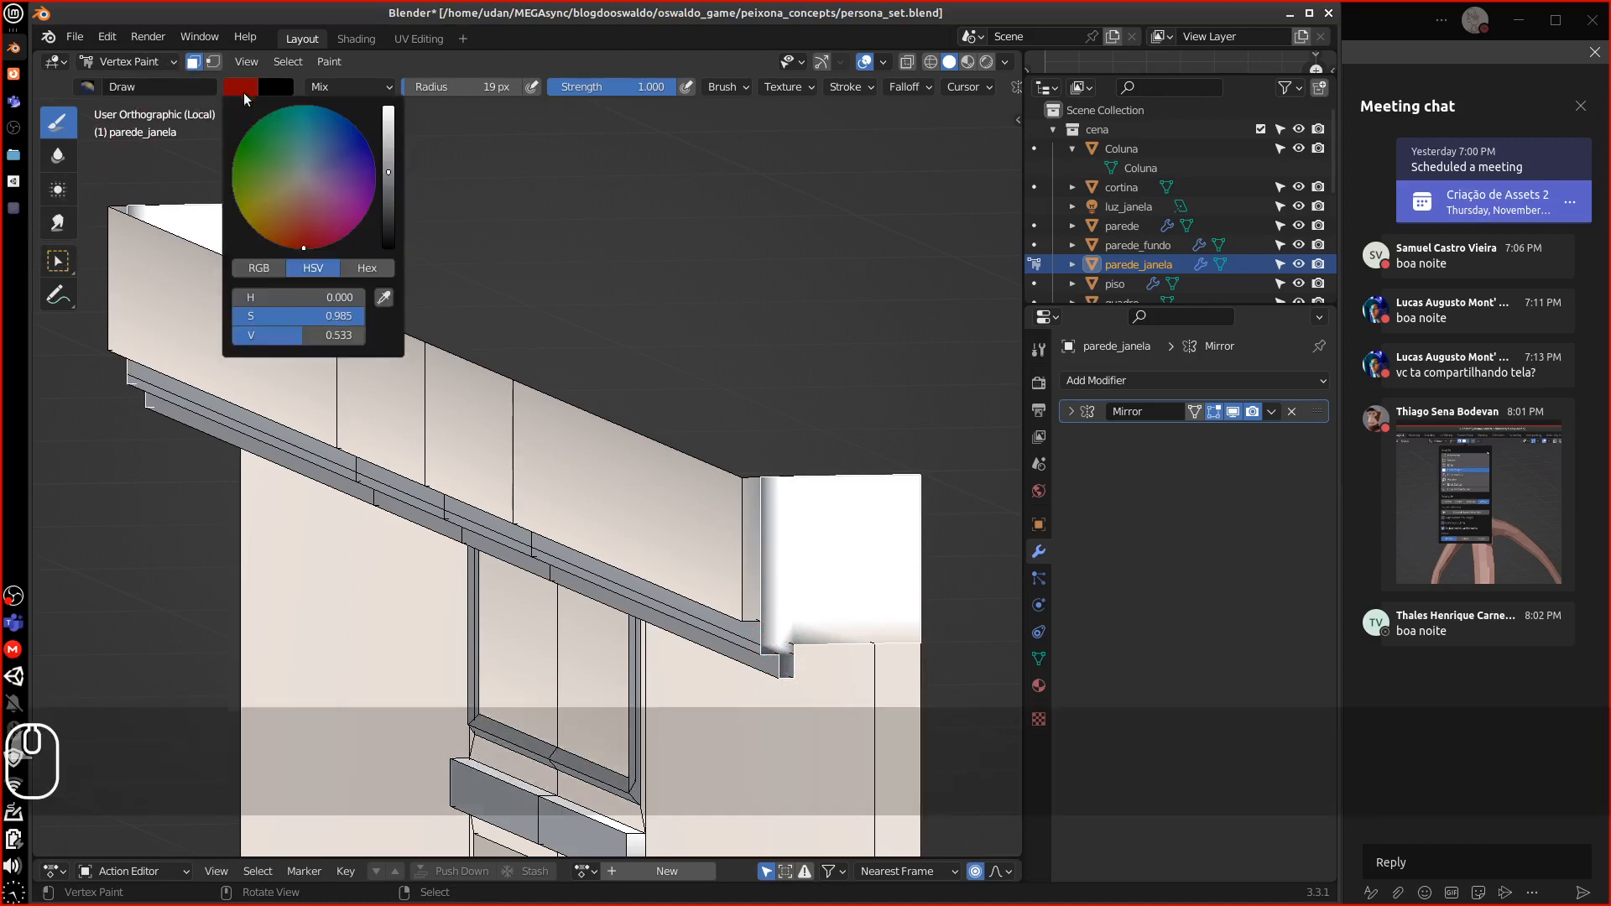
left_click(386, 299)
left_click(791, 661)
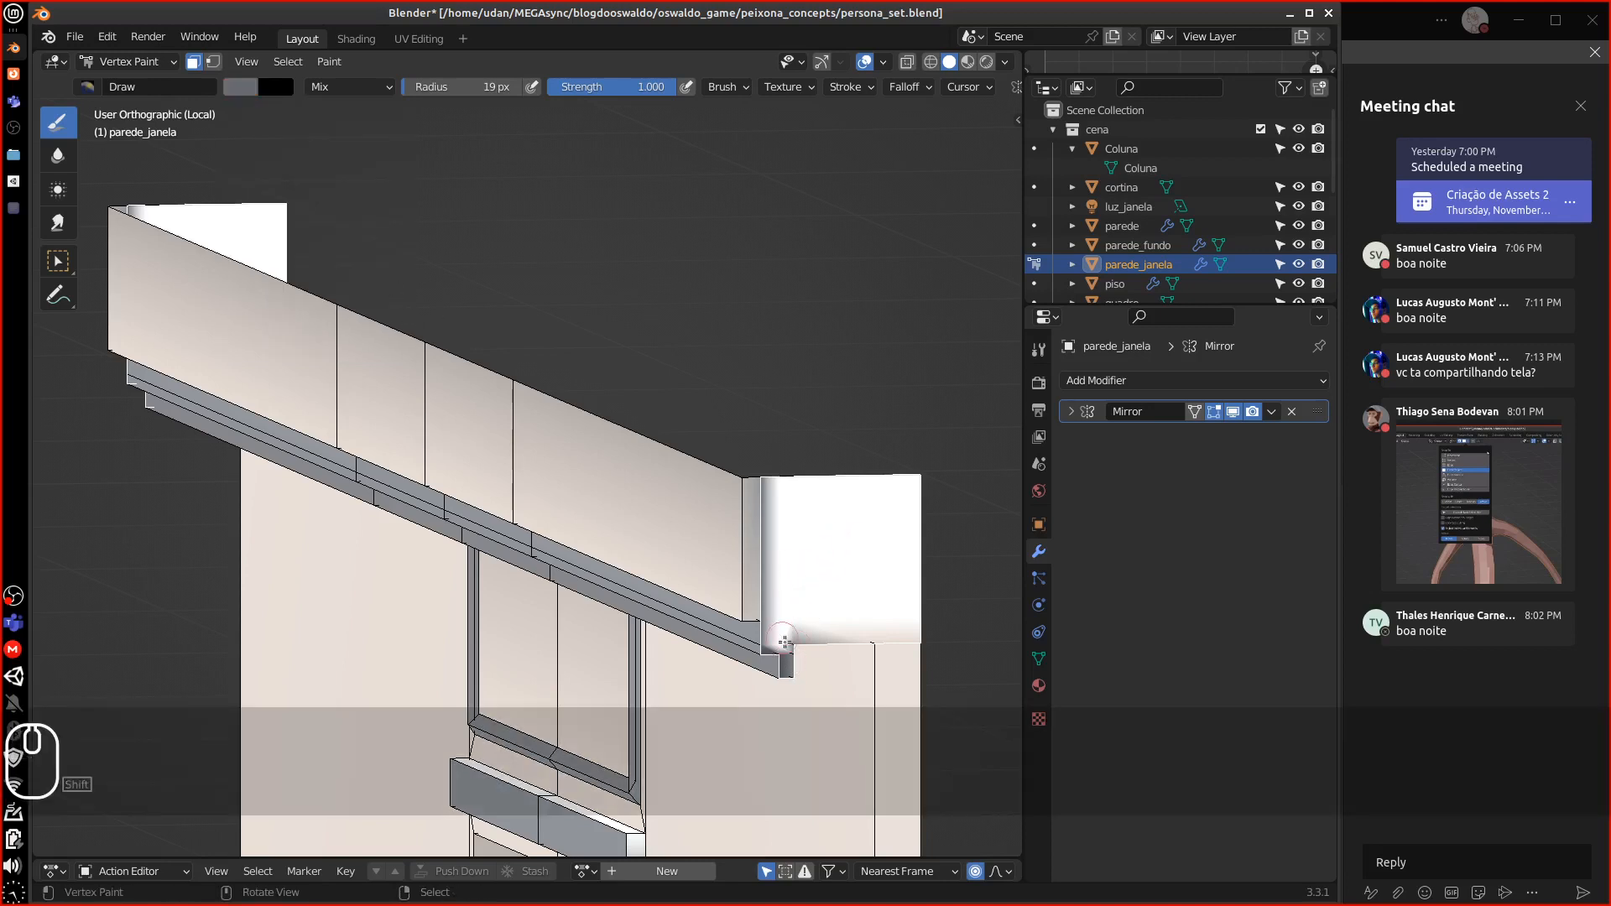
Fill the selected wall faces and the narrow white strip with grey using Shift+K
key("shift+k")
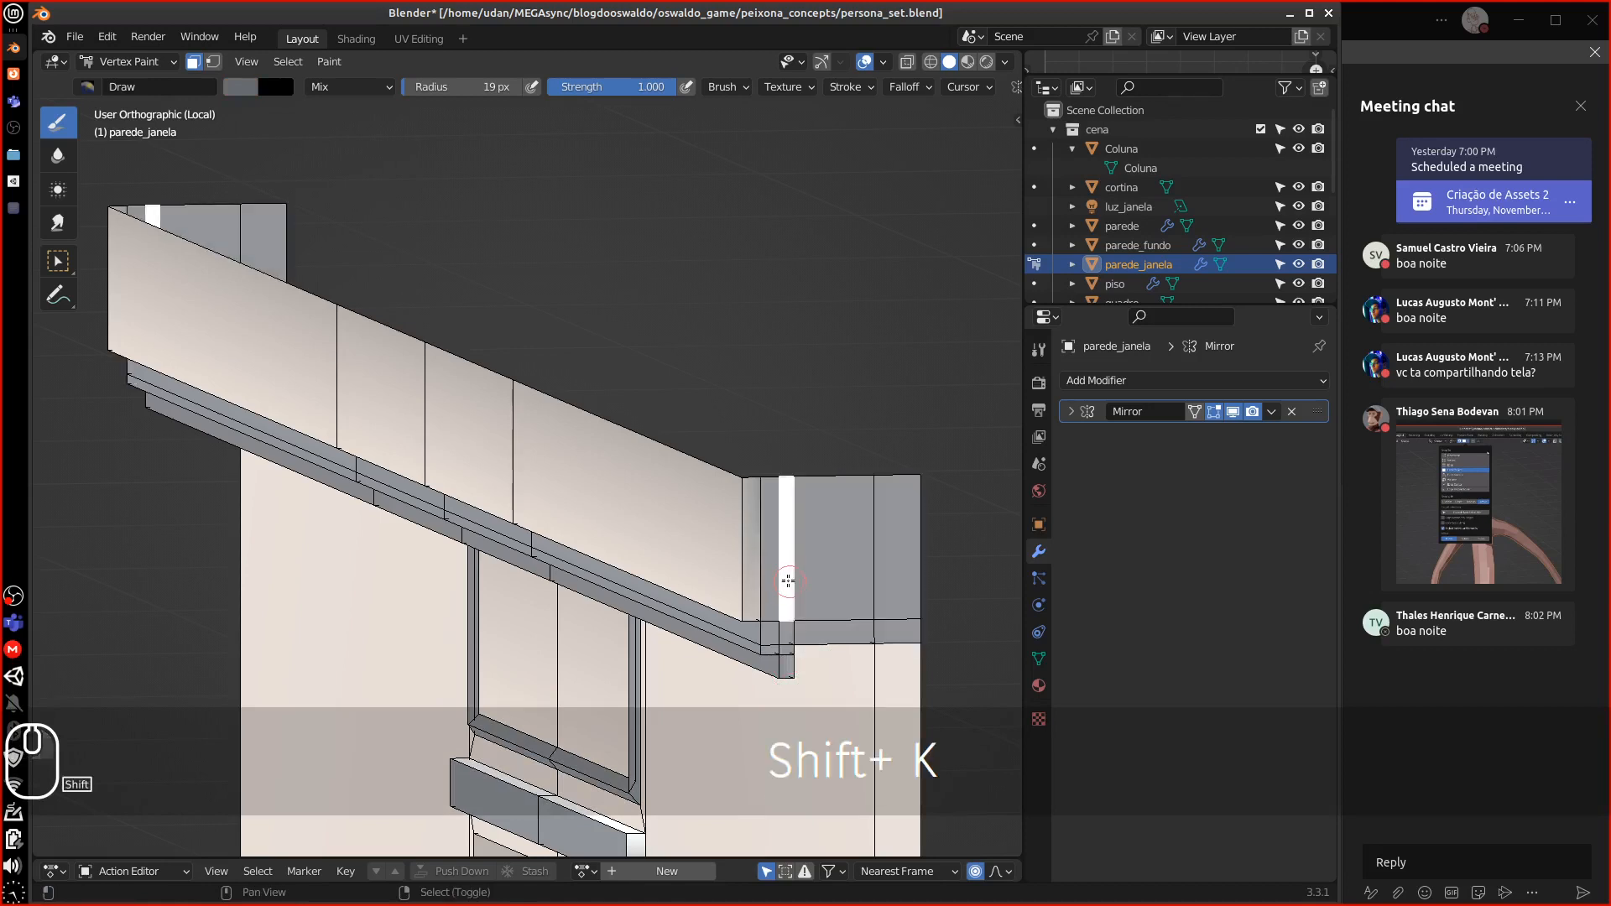
key("shift+k")
key("a")
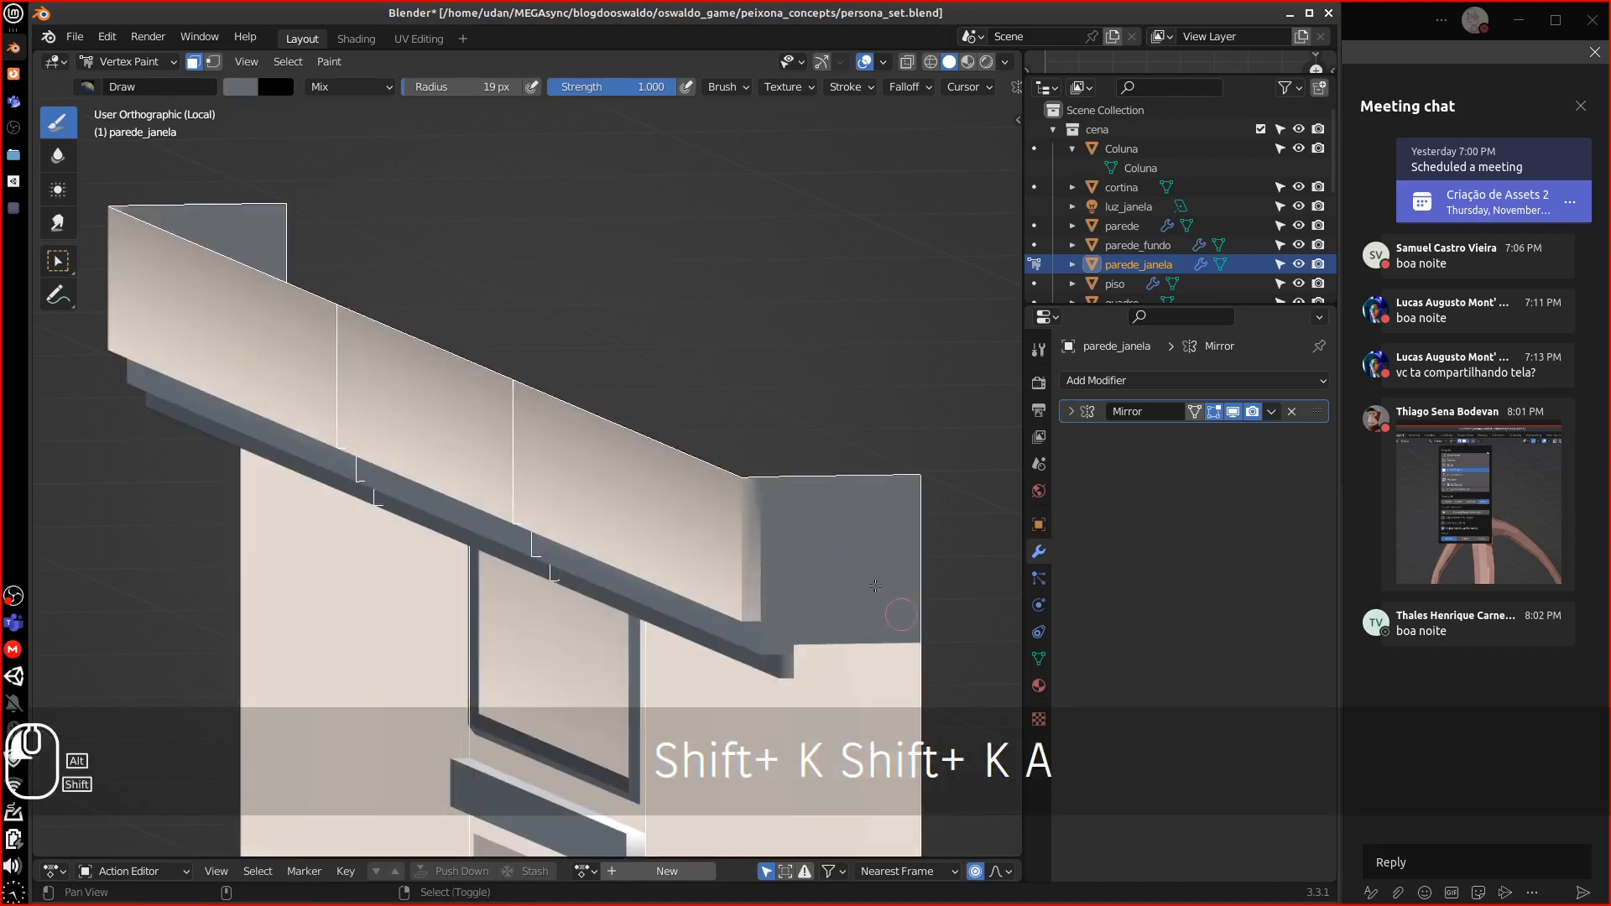
middle_click_drag(808, 573, 653, 372, "shift")
right_click(660, 383)
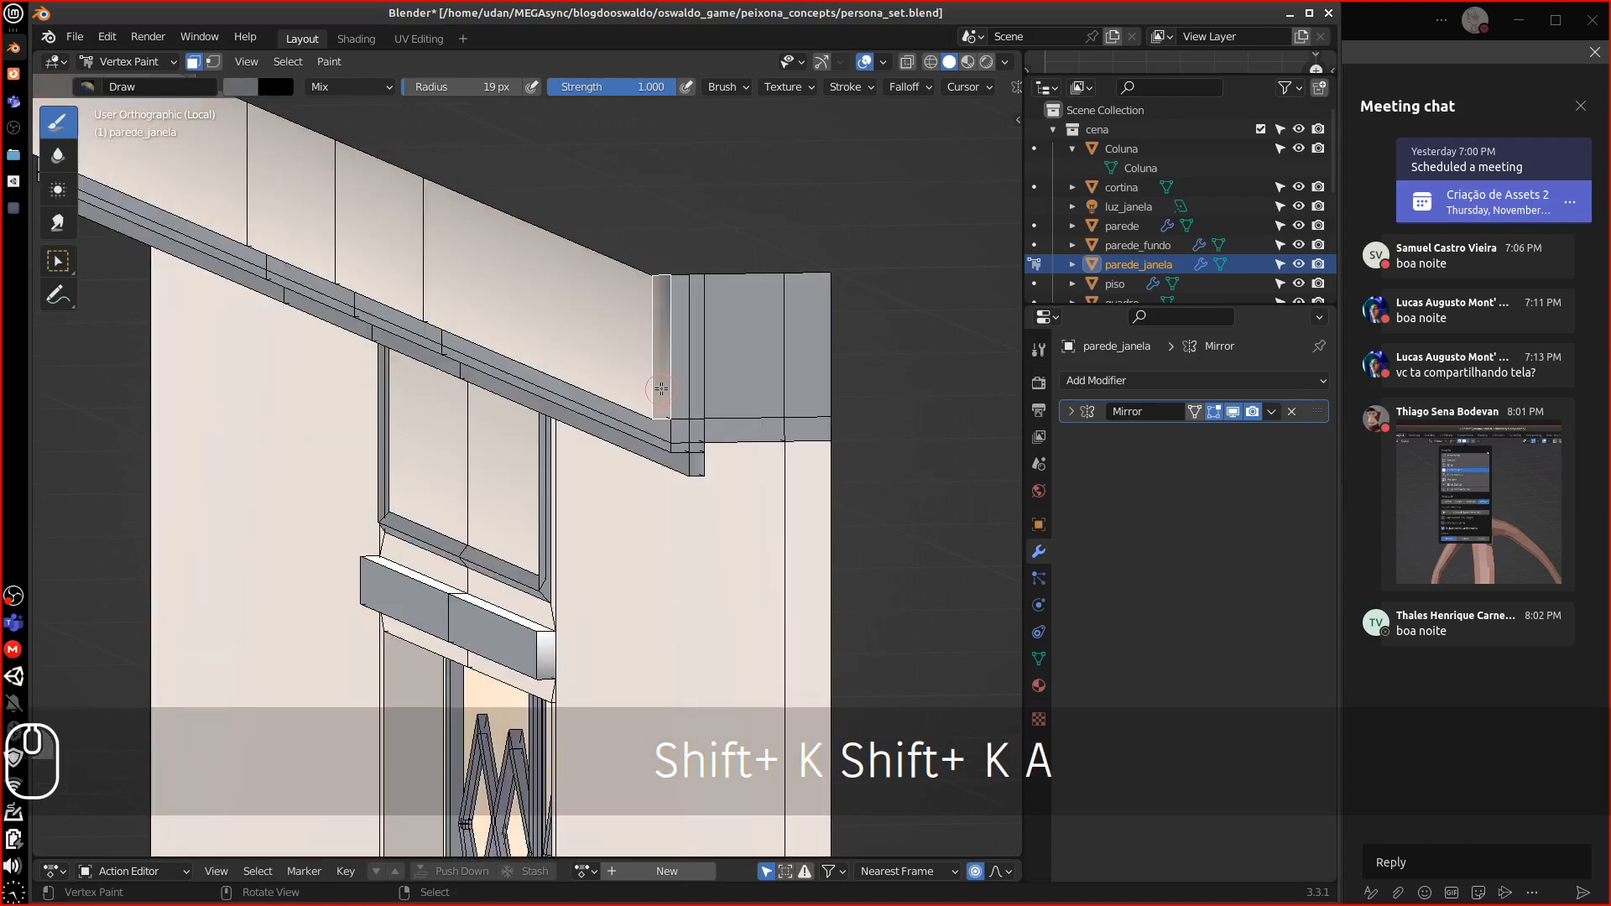
key("shift+k")
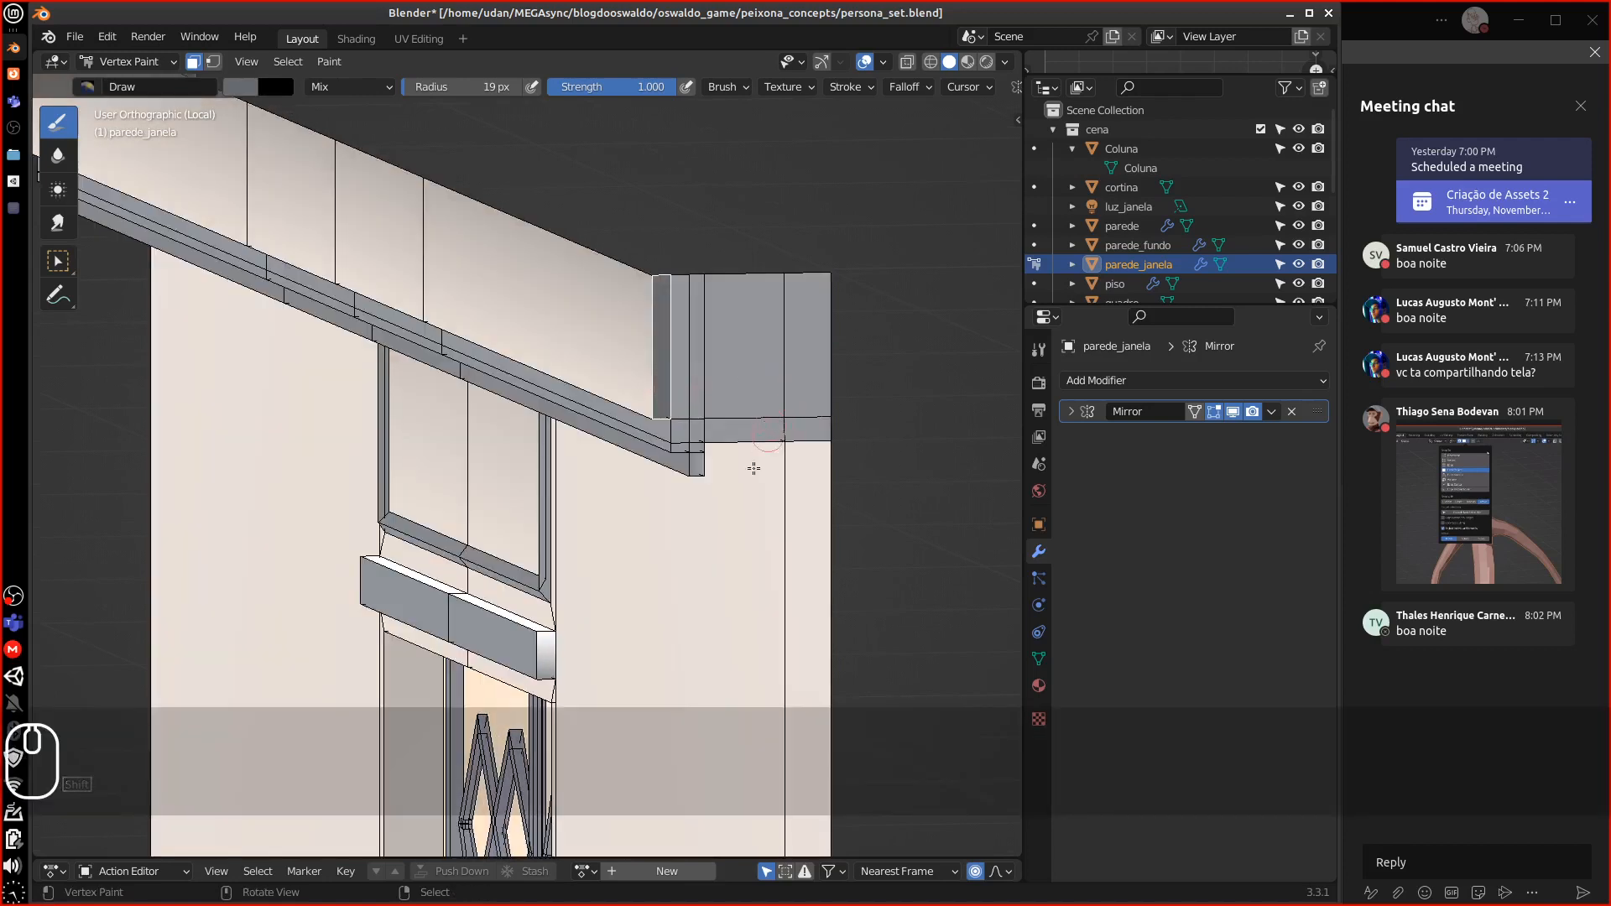
Paint the six bottom-corner baseboard faces grey, then return to Edit Mode
left_click_drag(761, 579, 726, 344, "alt+shift")
left_click_drag(747, 671, 718, 335, "alt+shift")
left_click_drag(767, 570, 752, 260, "alt+shift")
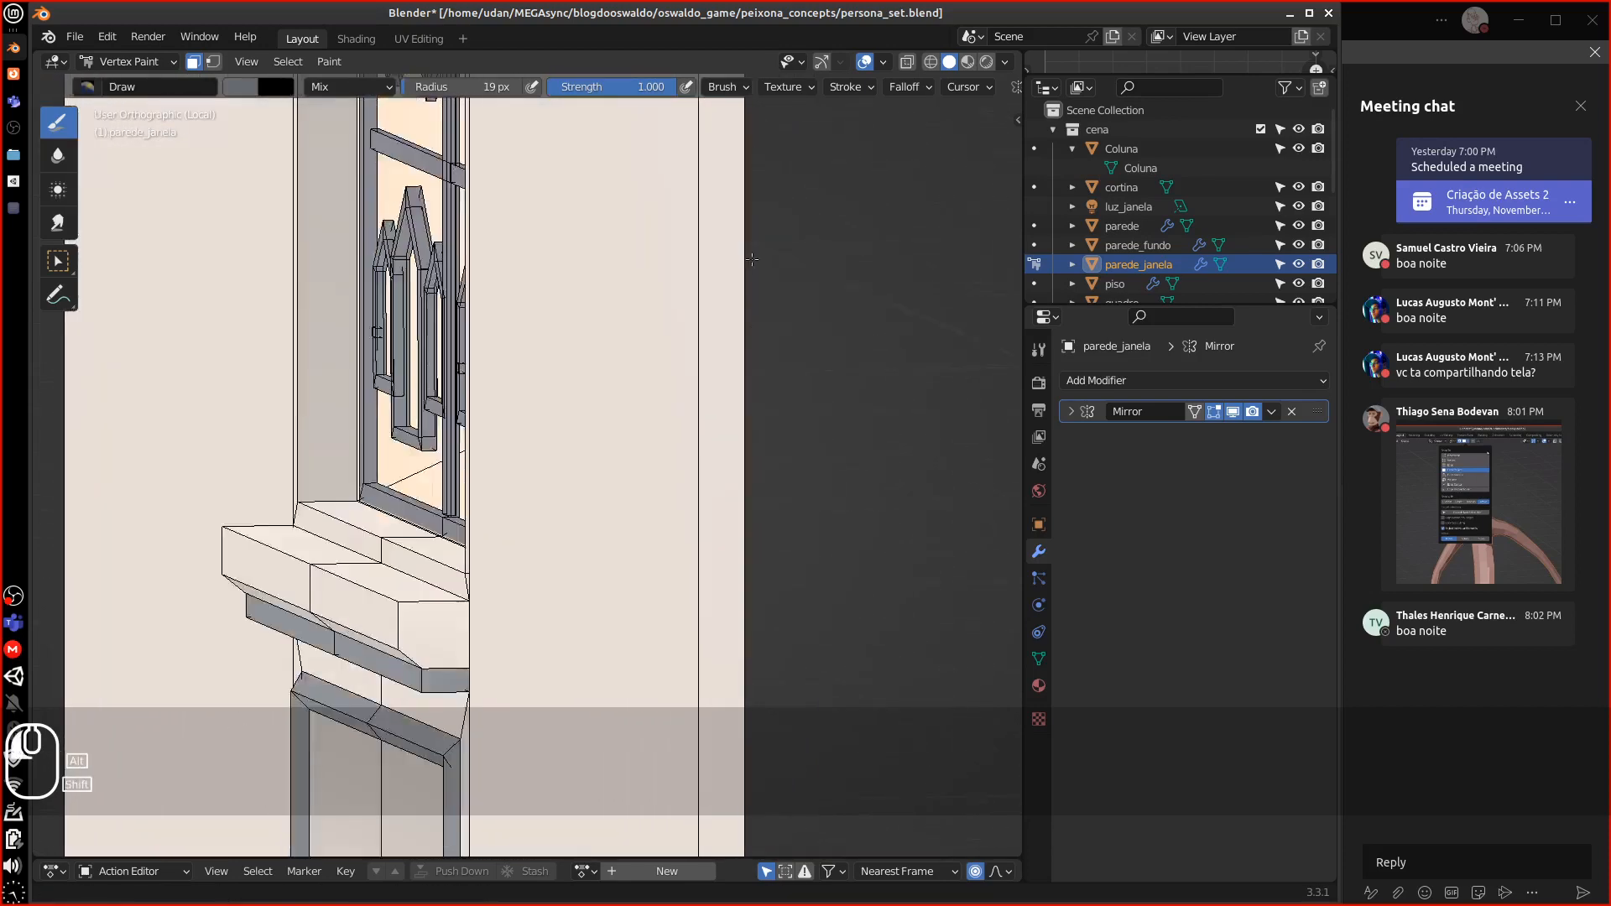
left_click_drag(748, 671, 703, 240, "alt+shift")
left_click_drag(721, 588, 698, 366, "alt+shift")
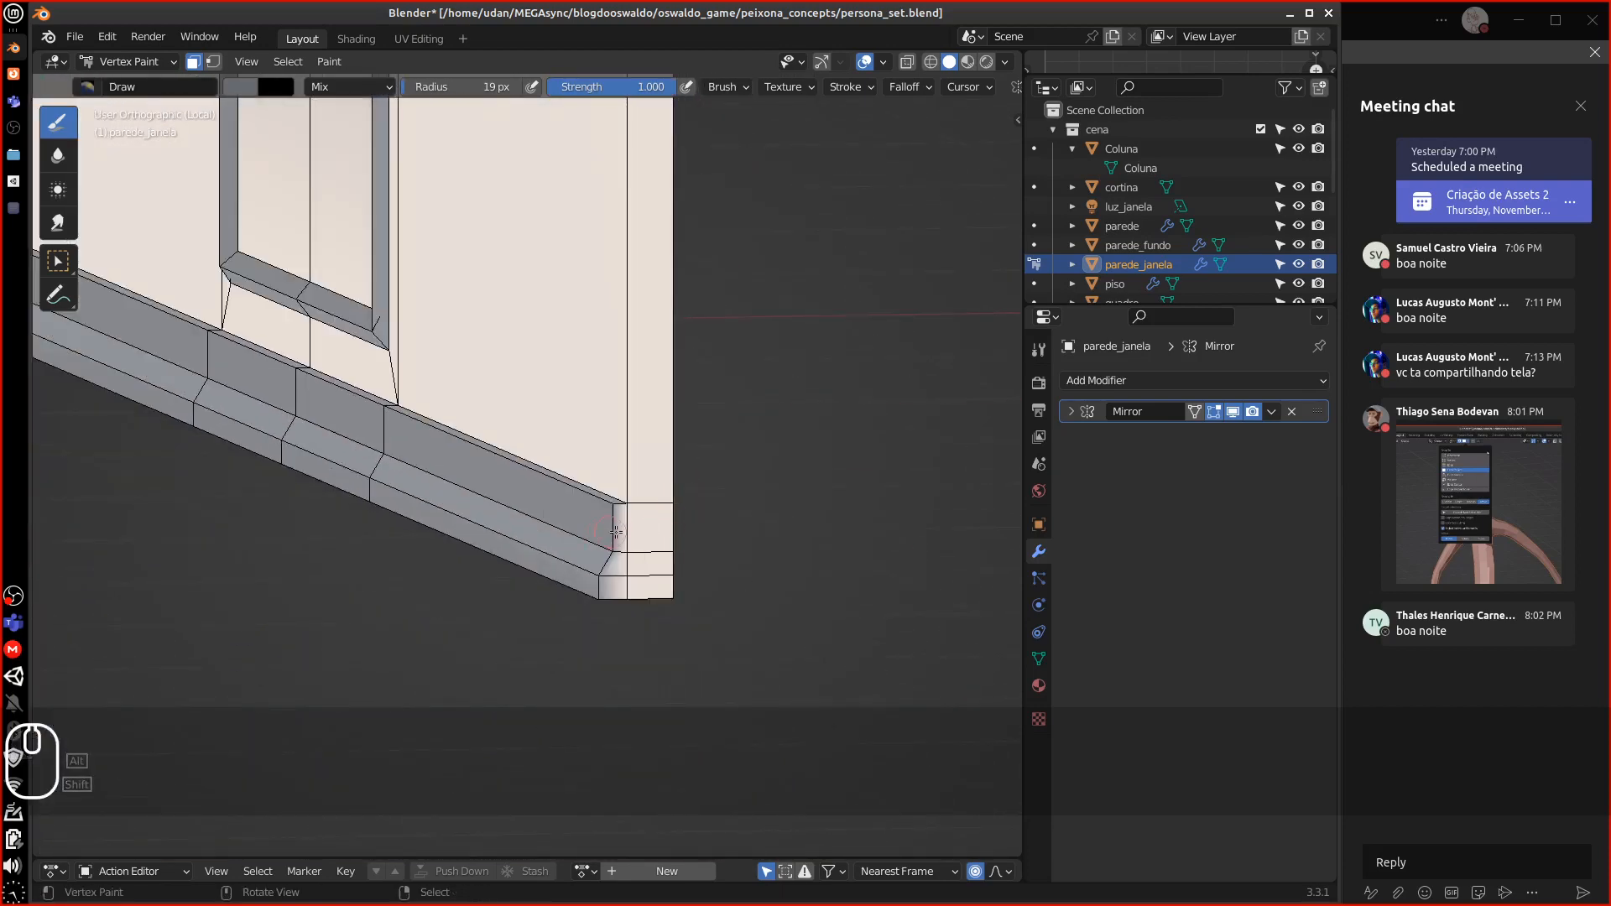
right_click(620, 532)
right_click(617, 565, "shift")
right_click(616, 587, "shift")
right_click(645, 587, "shift")
right_click(644, 563, "shift")
right_click(648, 536, "shift")
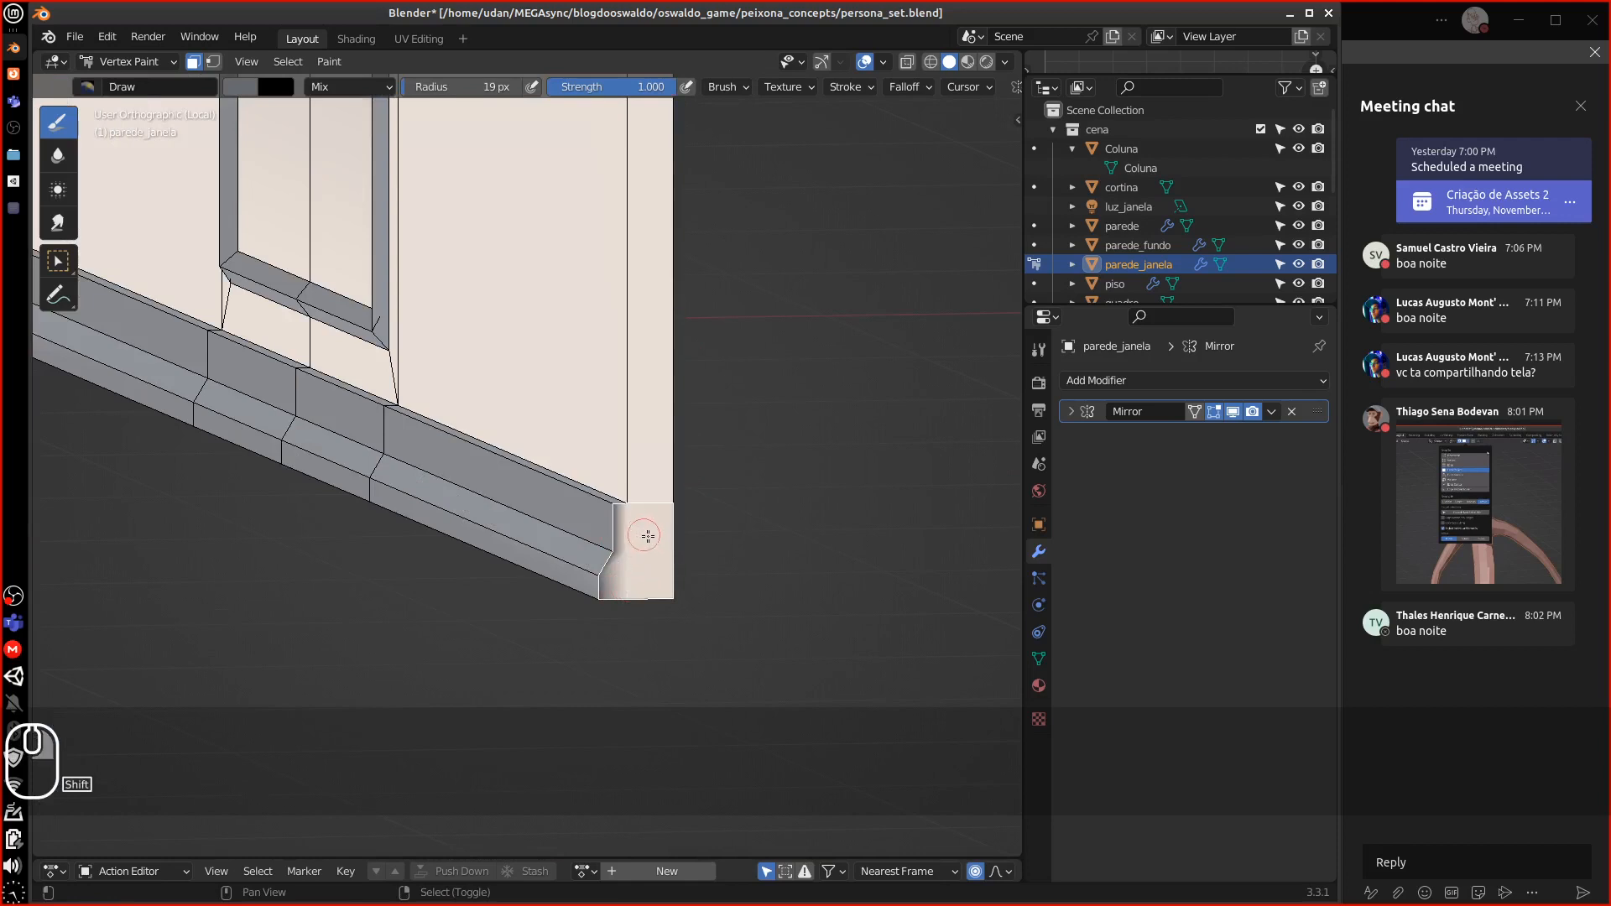
key("shift+k")
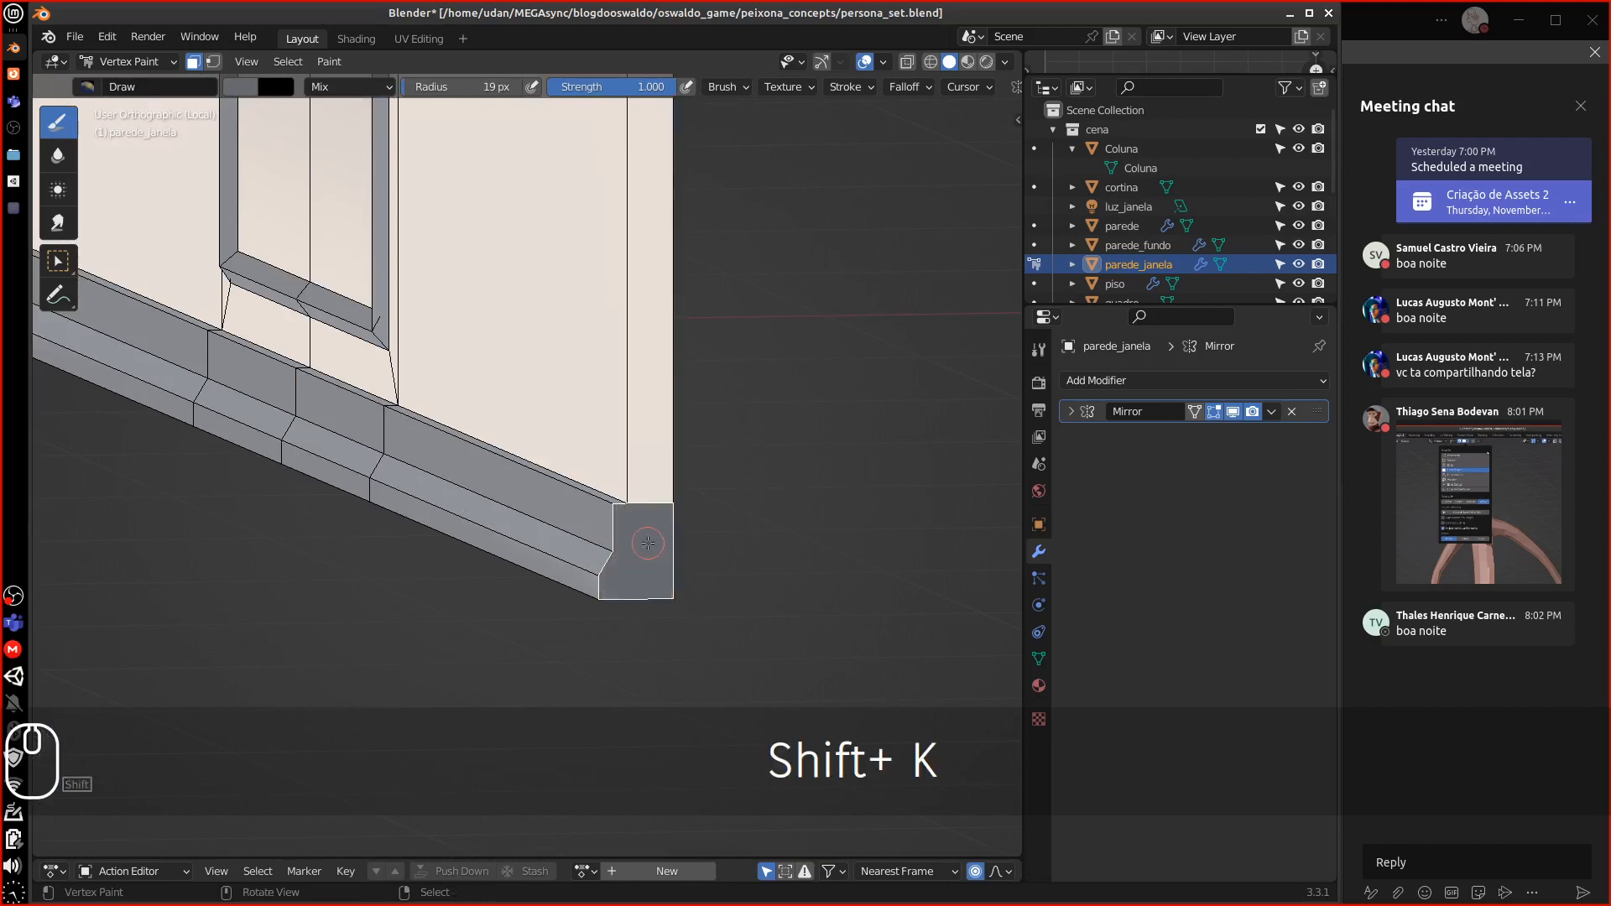
scroll(643, 544, "down", 2)
key("Tab")
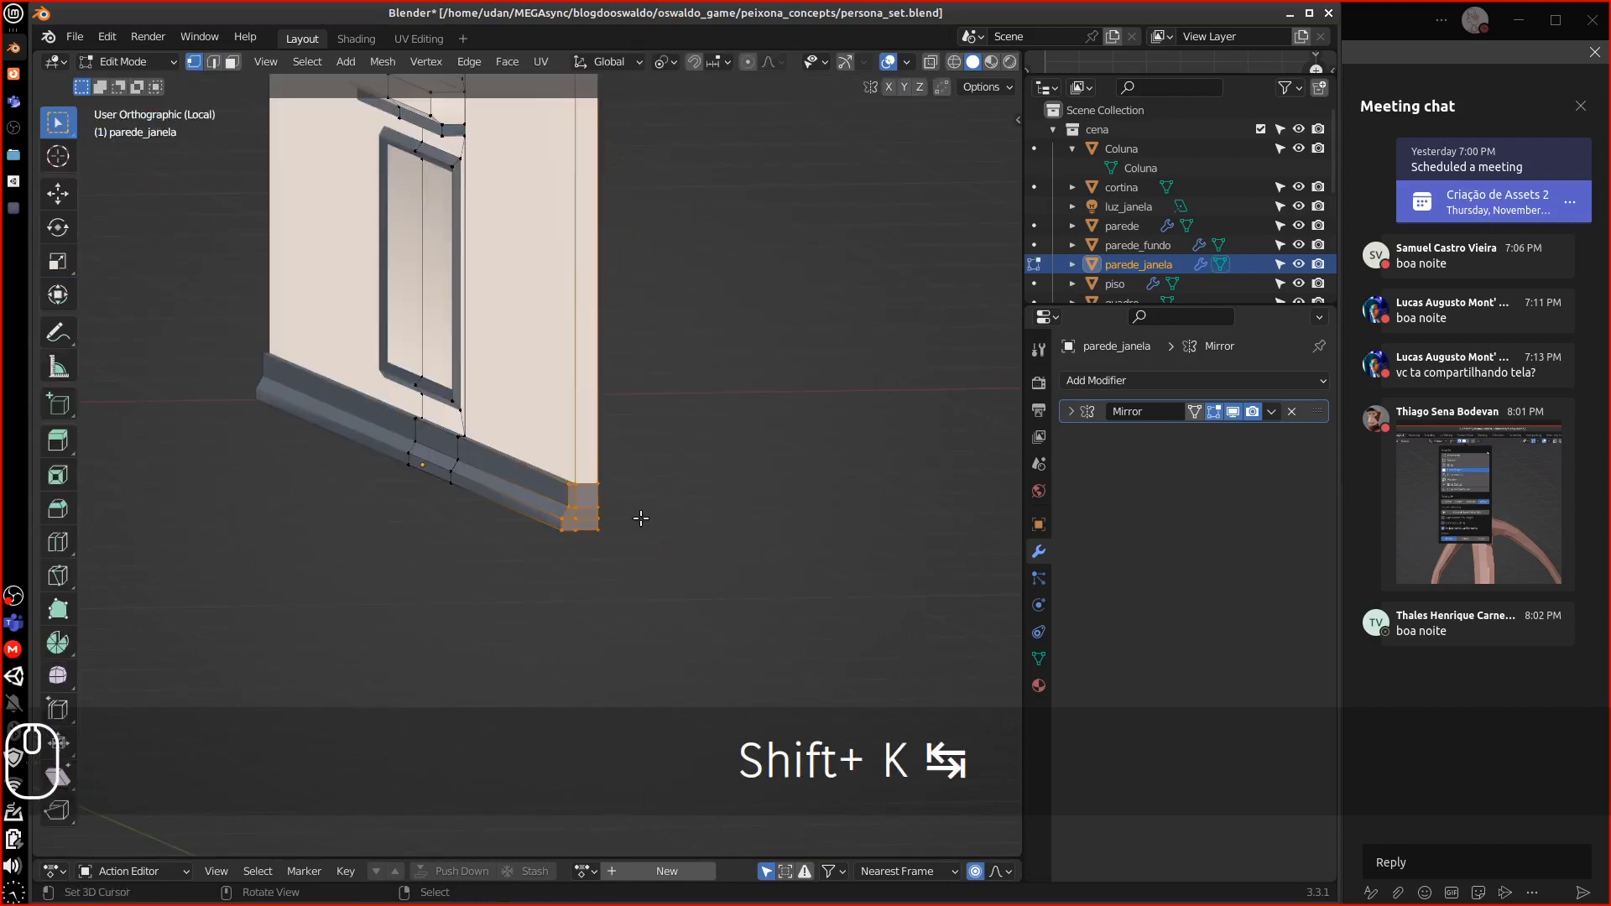
Exit local view, check the Front and Right views, then isolate parede_janela again
key("a")
key("a")
middle_click_drag(655, 502, 618, 509)
scroll(531, 508, "up", 2)
scroll(531, 509, "down", 8)
scroll(530, 508, "up", 1)
middle_click_drag(520, 279, 404, 331)
key("KP_Divide")
scroll(651, 317, "up", 4)
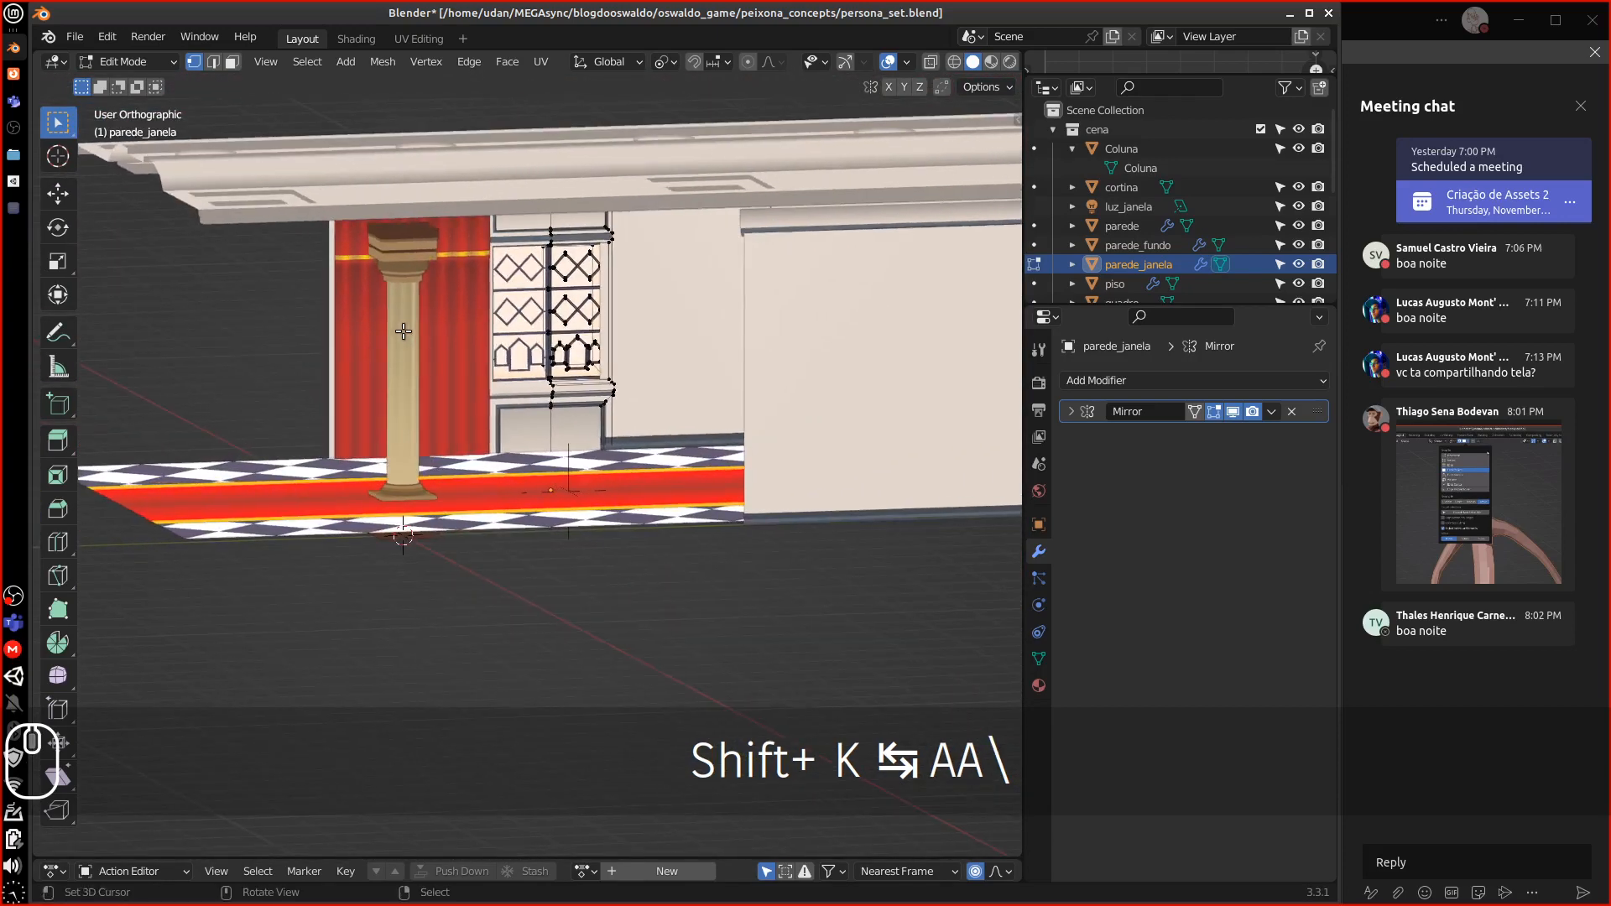
key("KP_1")
key("KP_3")
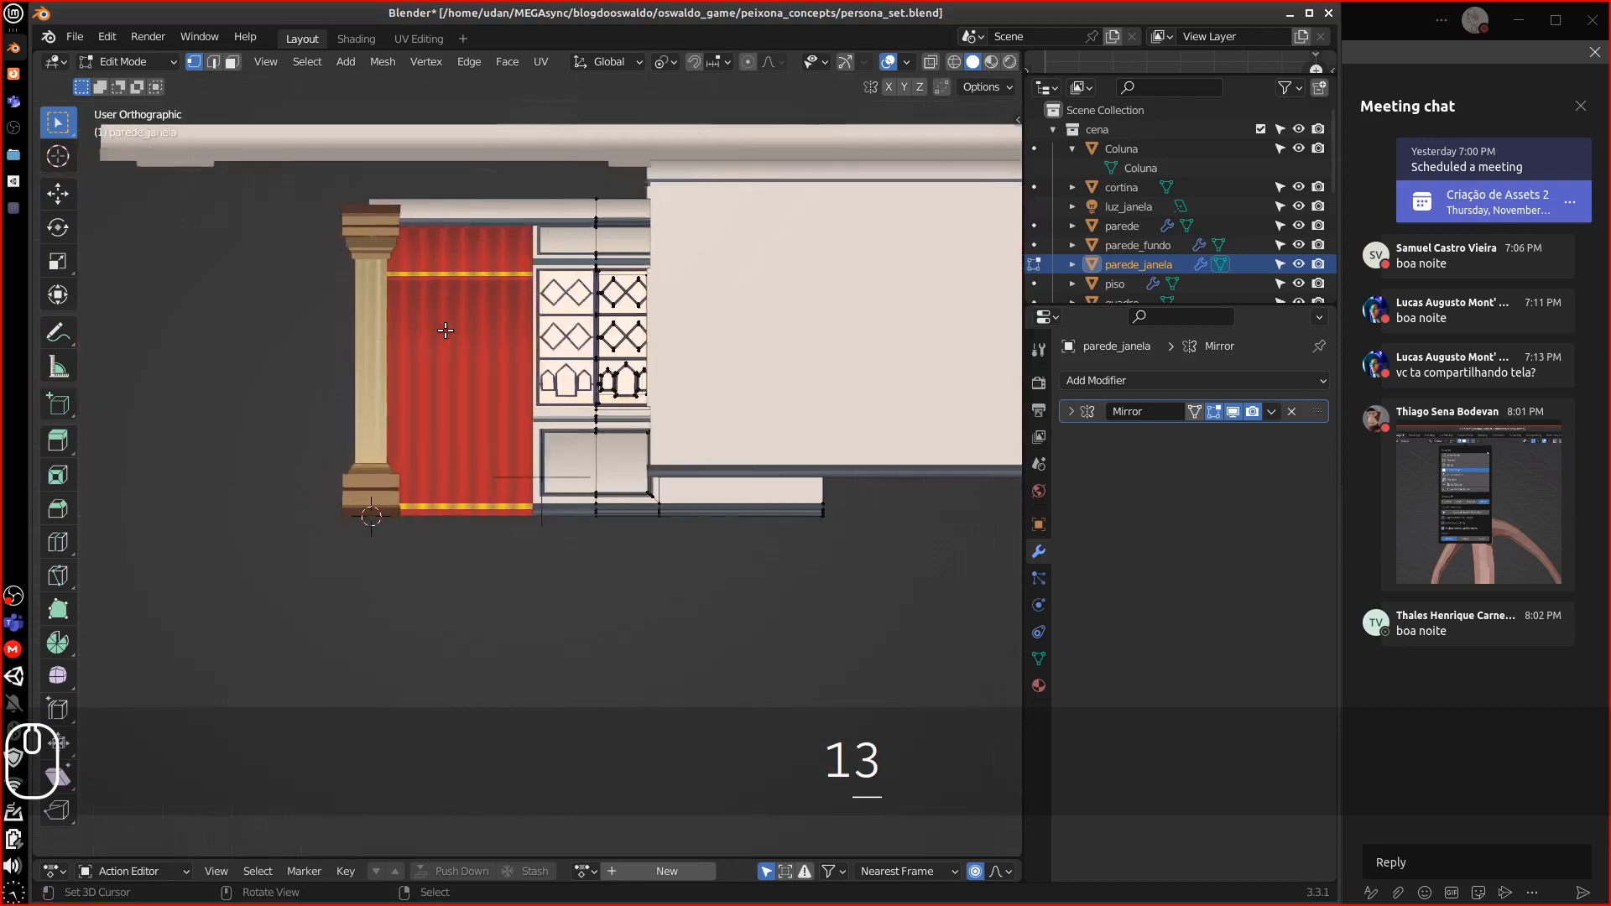
key("KP_Divide")
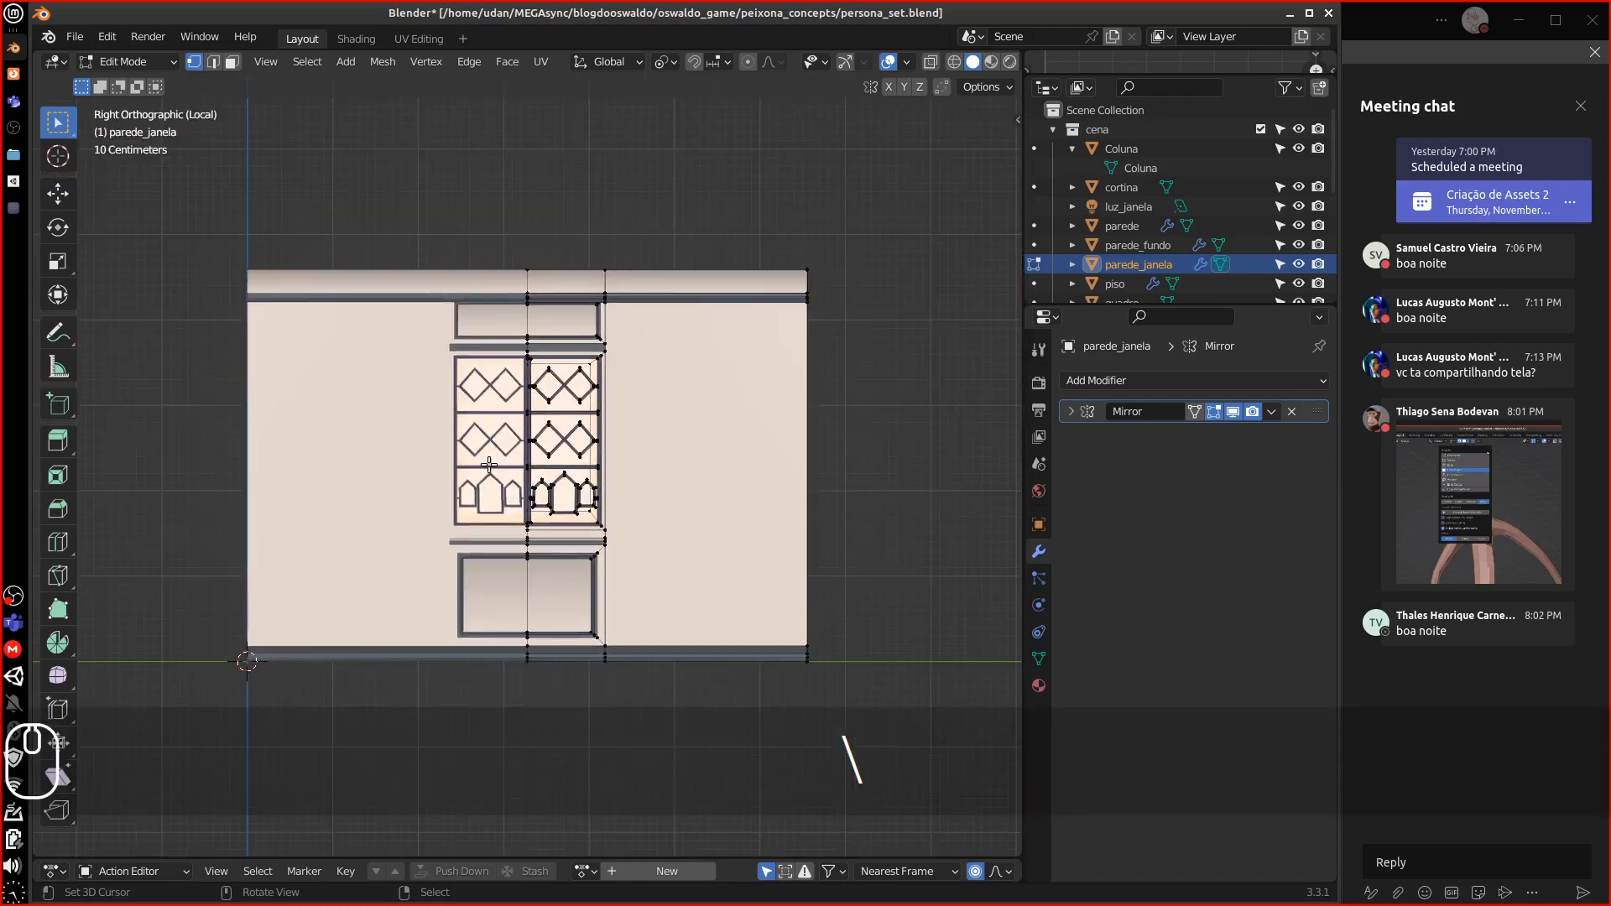
Triangulate the whole mesh, convert tris to quads, undo both, and return to Vertex Paint
key("Tab")
key("Tab")
key("Tab")
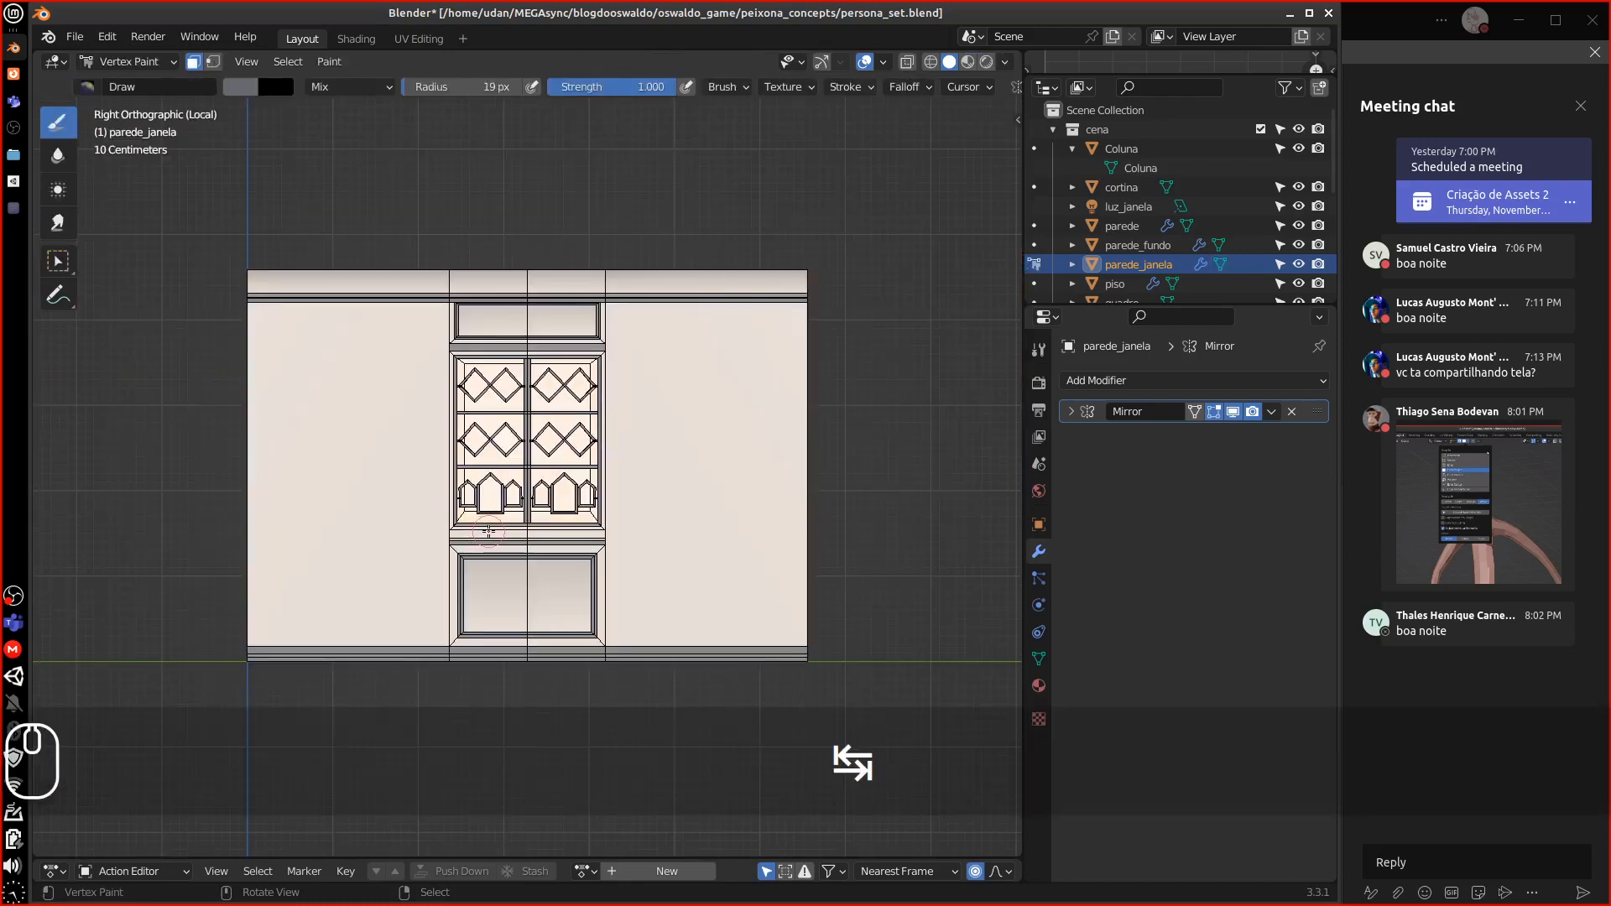
key("Tab")
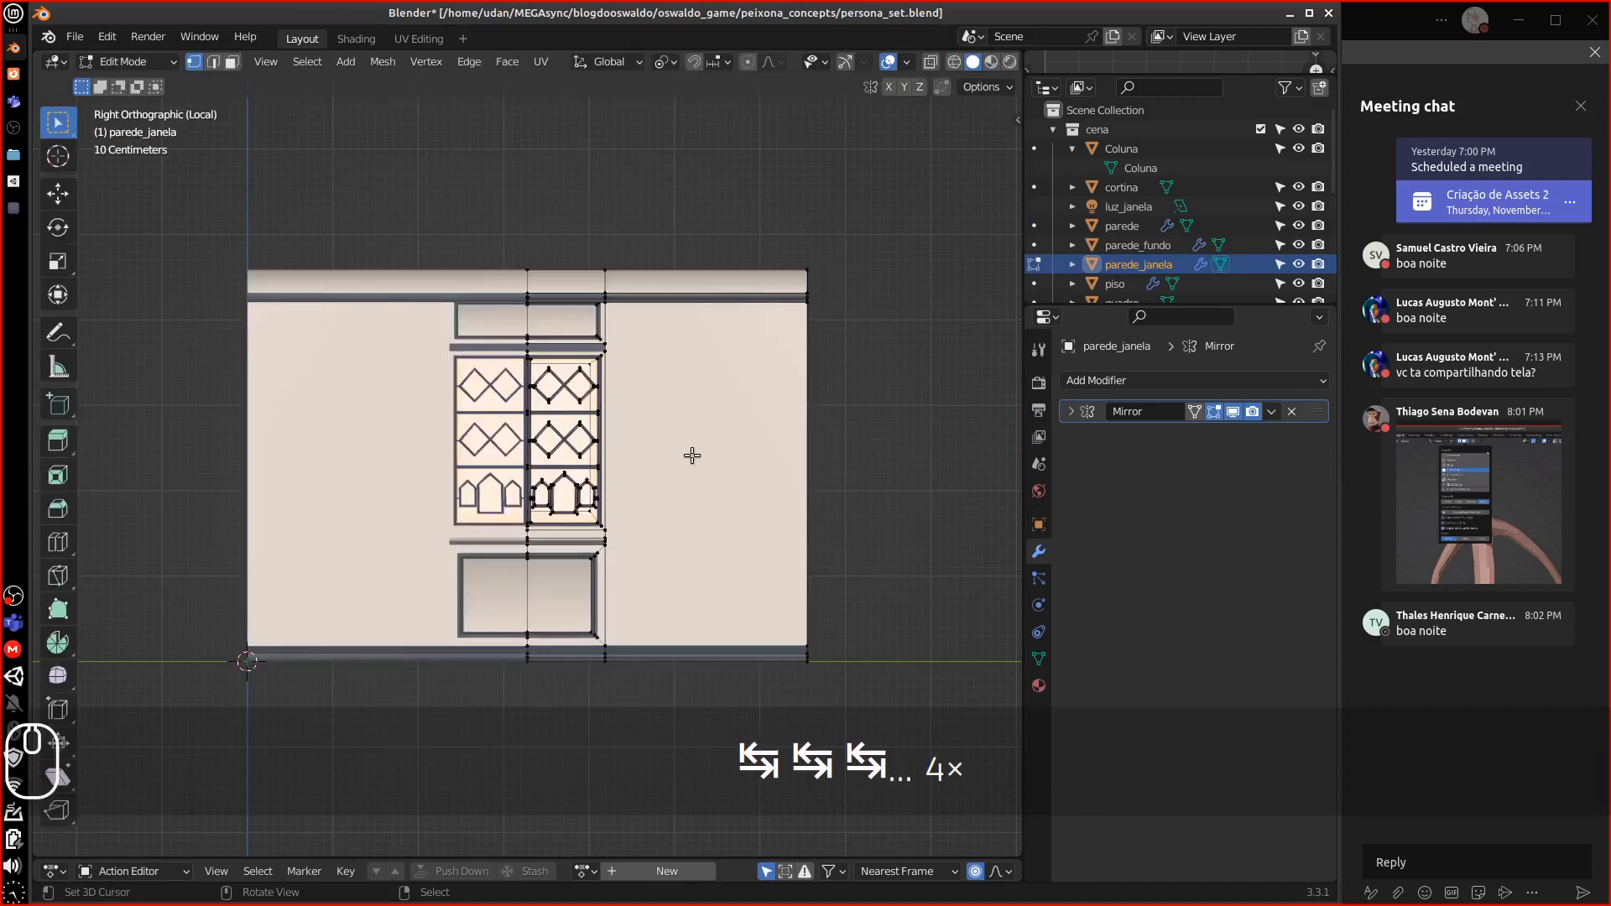
key("a")
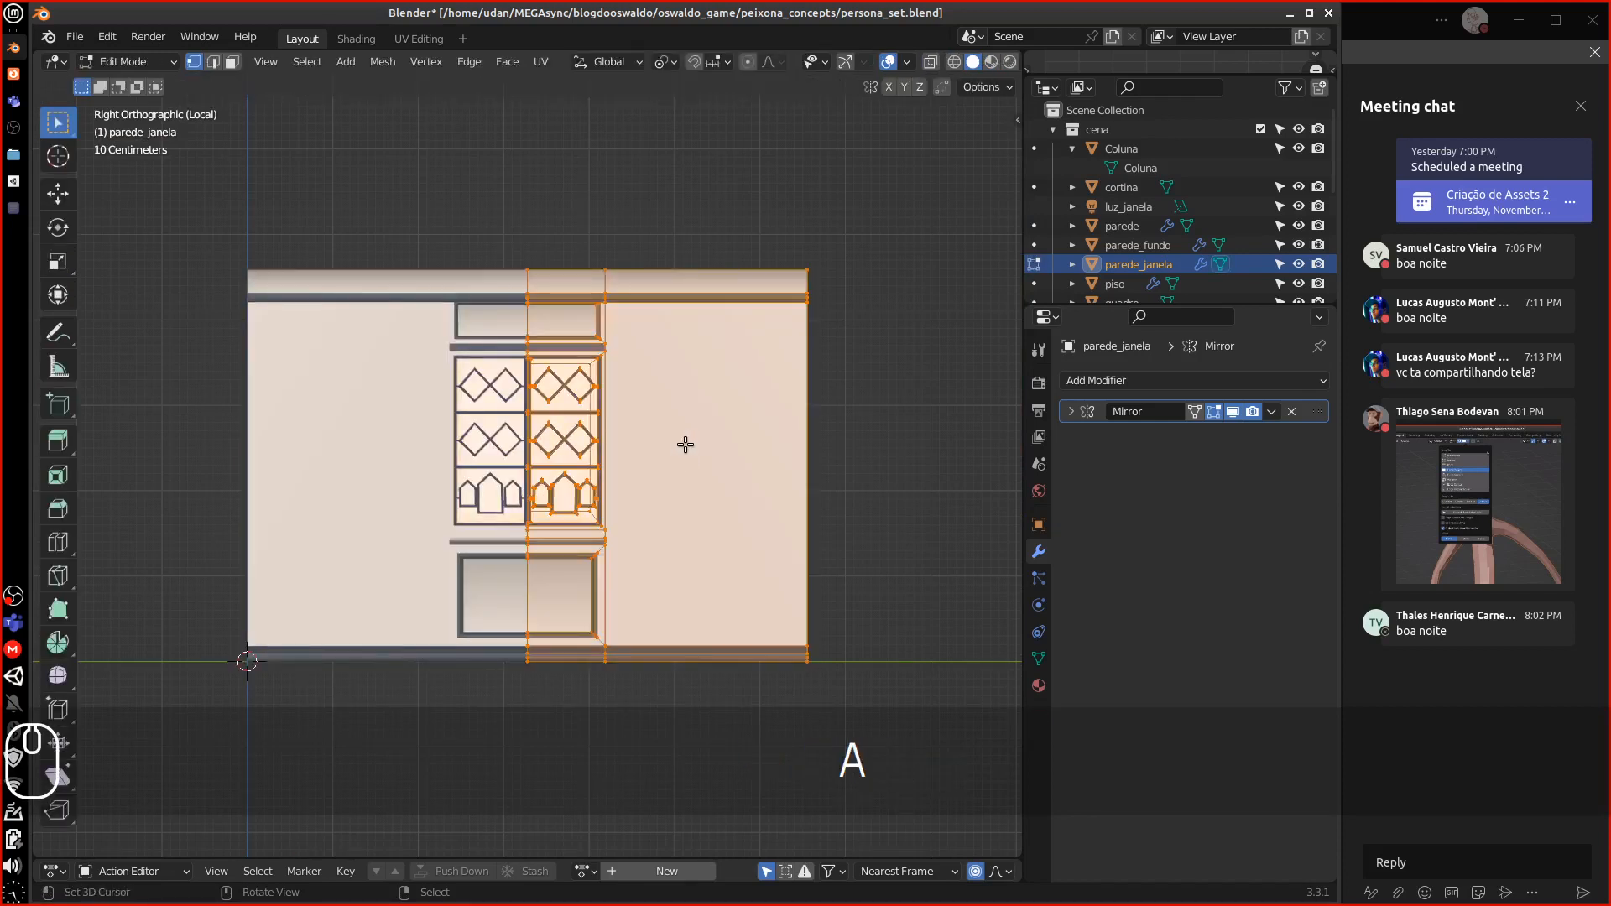
key("ctrl+t")
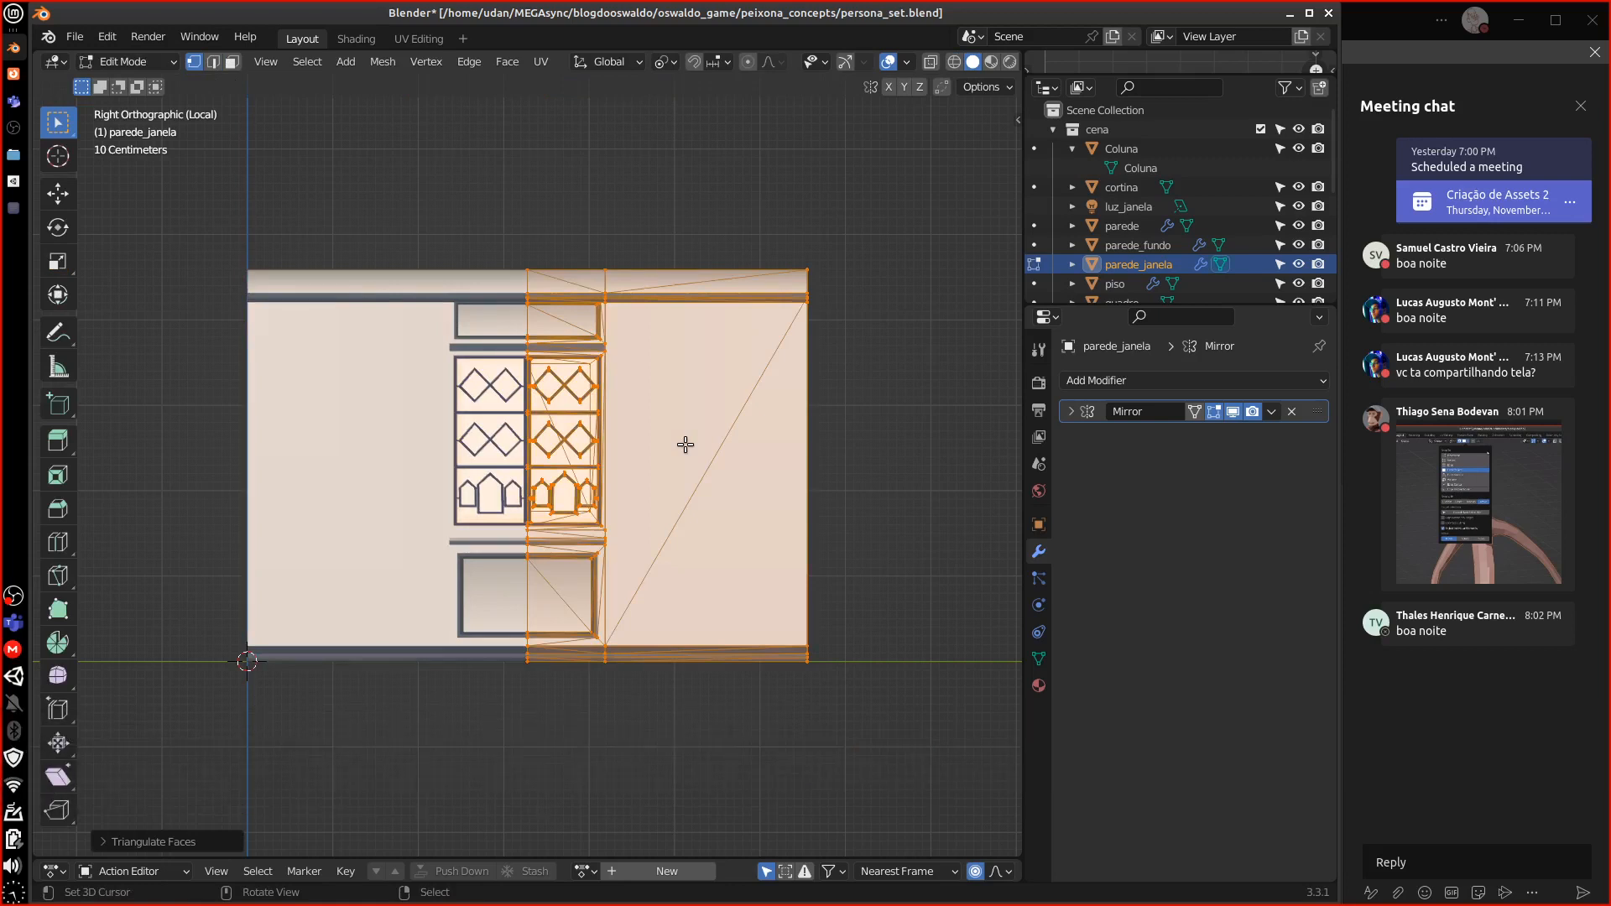
key("alt+j")
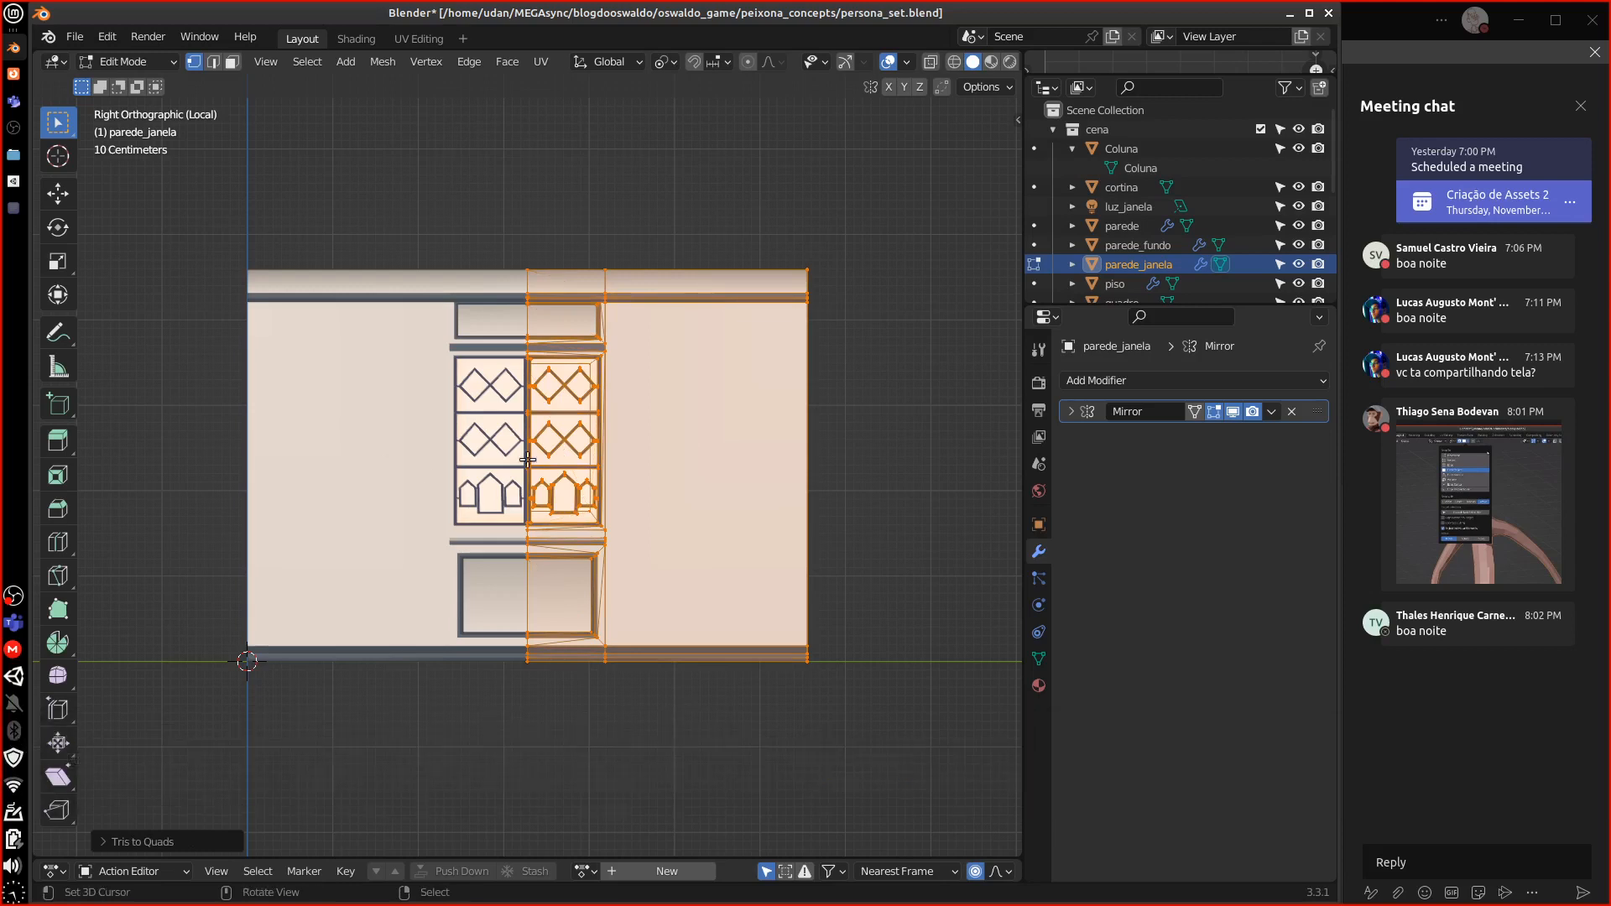
key("ctrl+z")
key("ctrl+z")
key("ctrl+z")
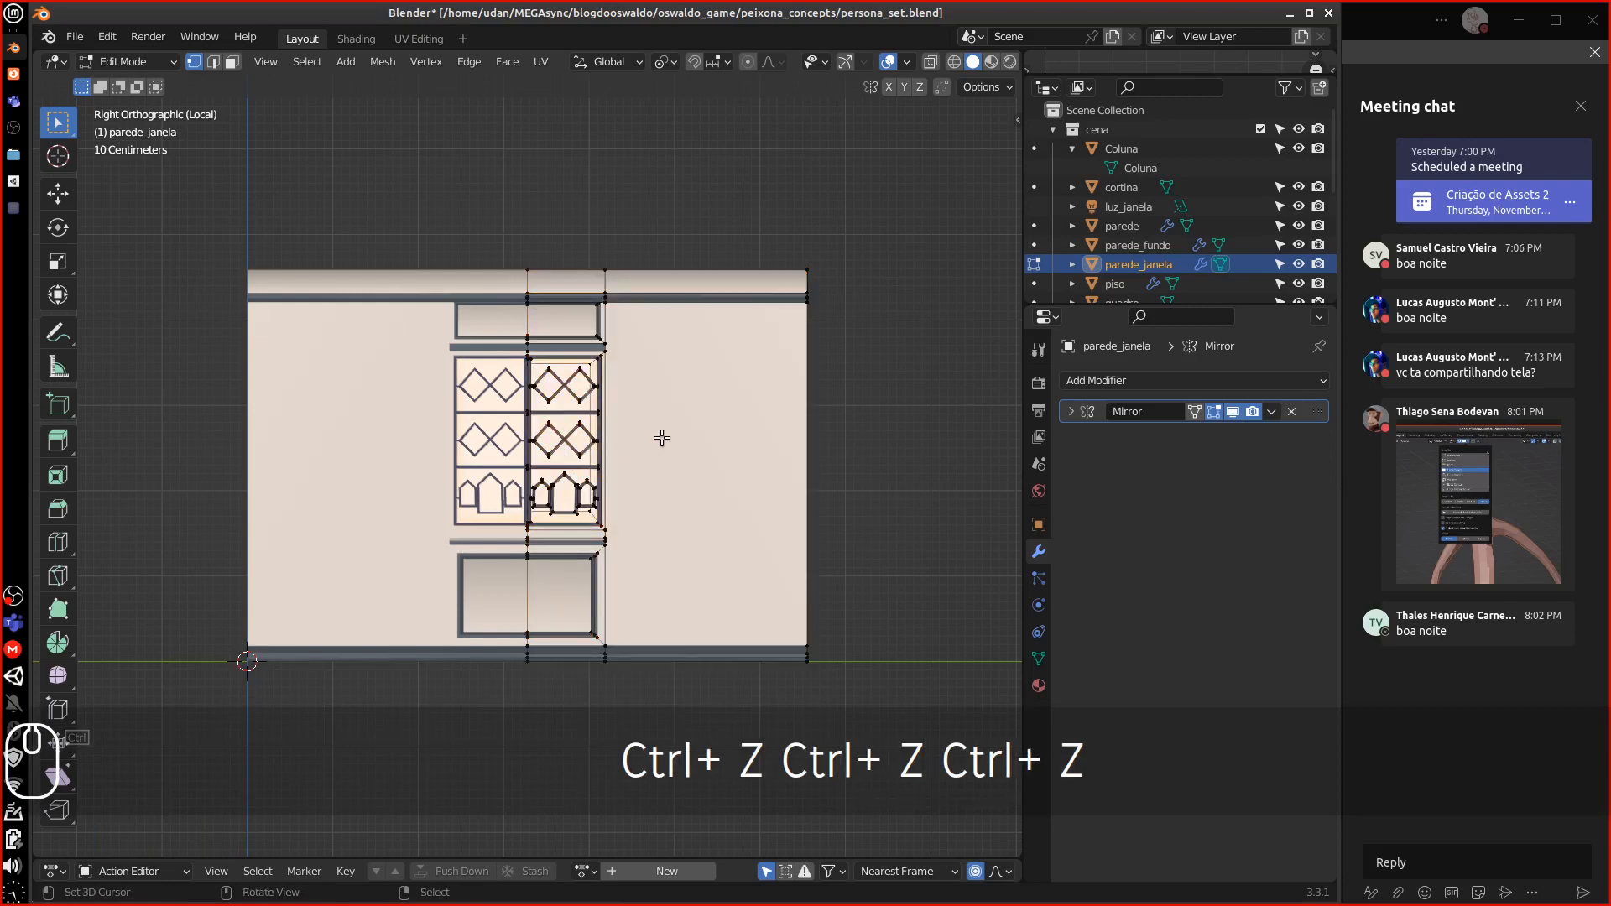
key("Tab")
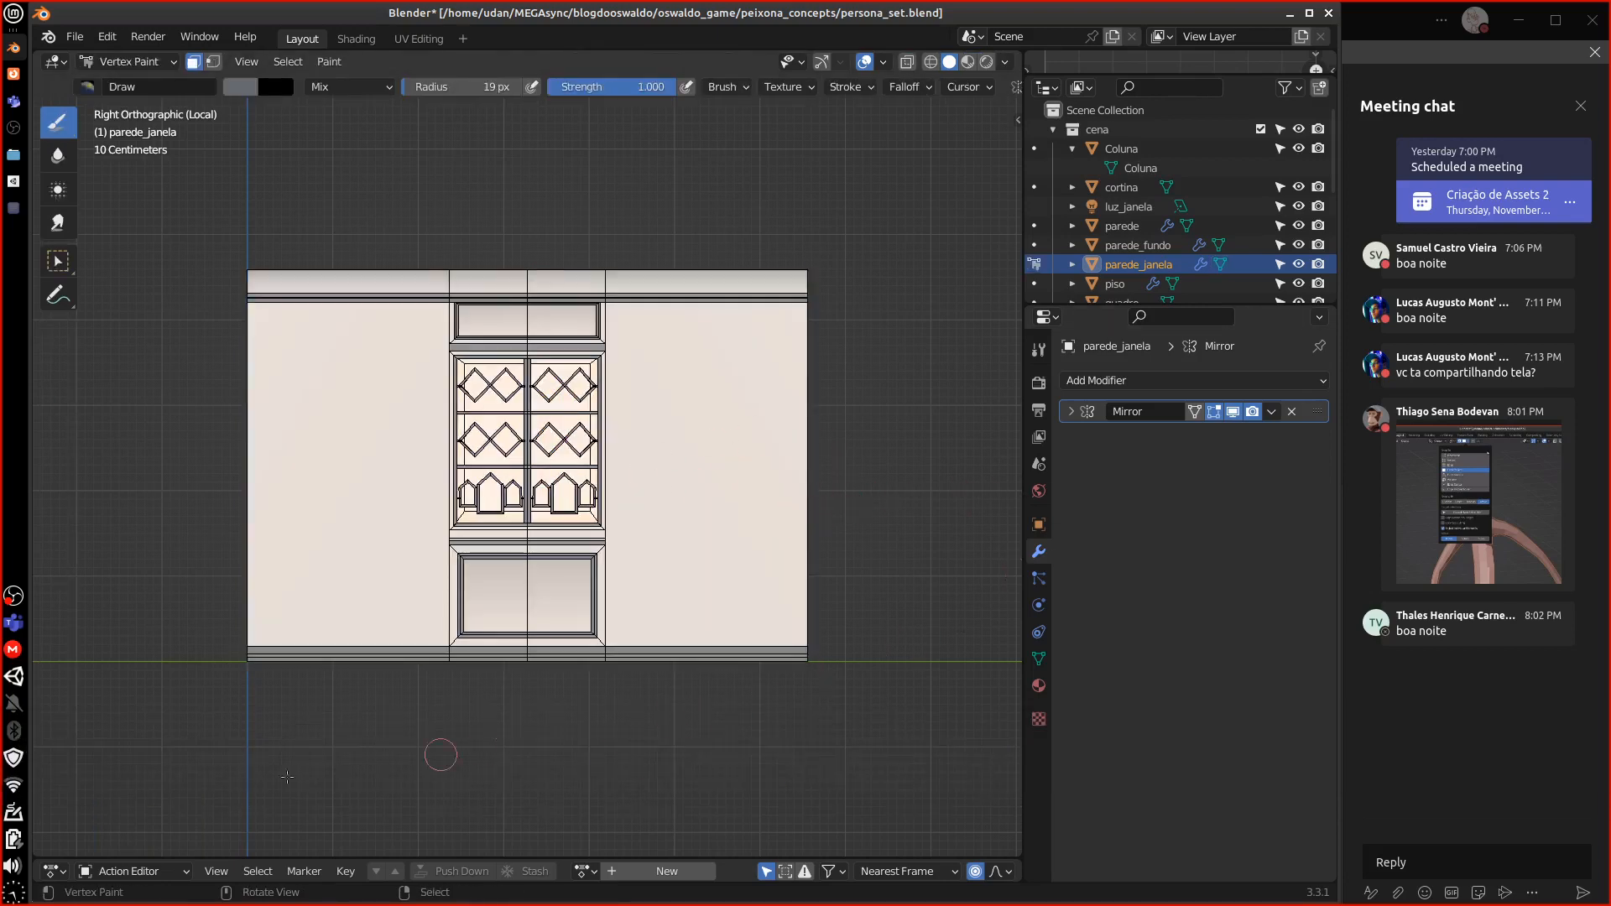
middle_click_drag(617, 580, 785, 360)
key("d")
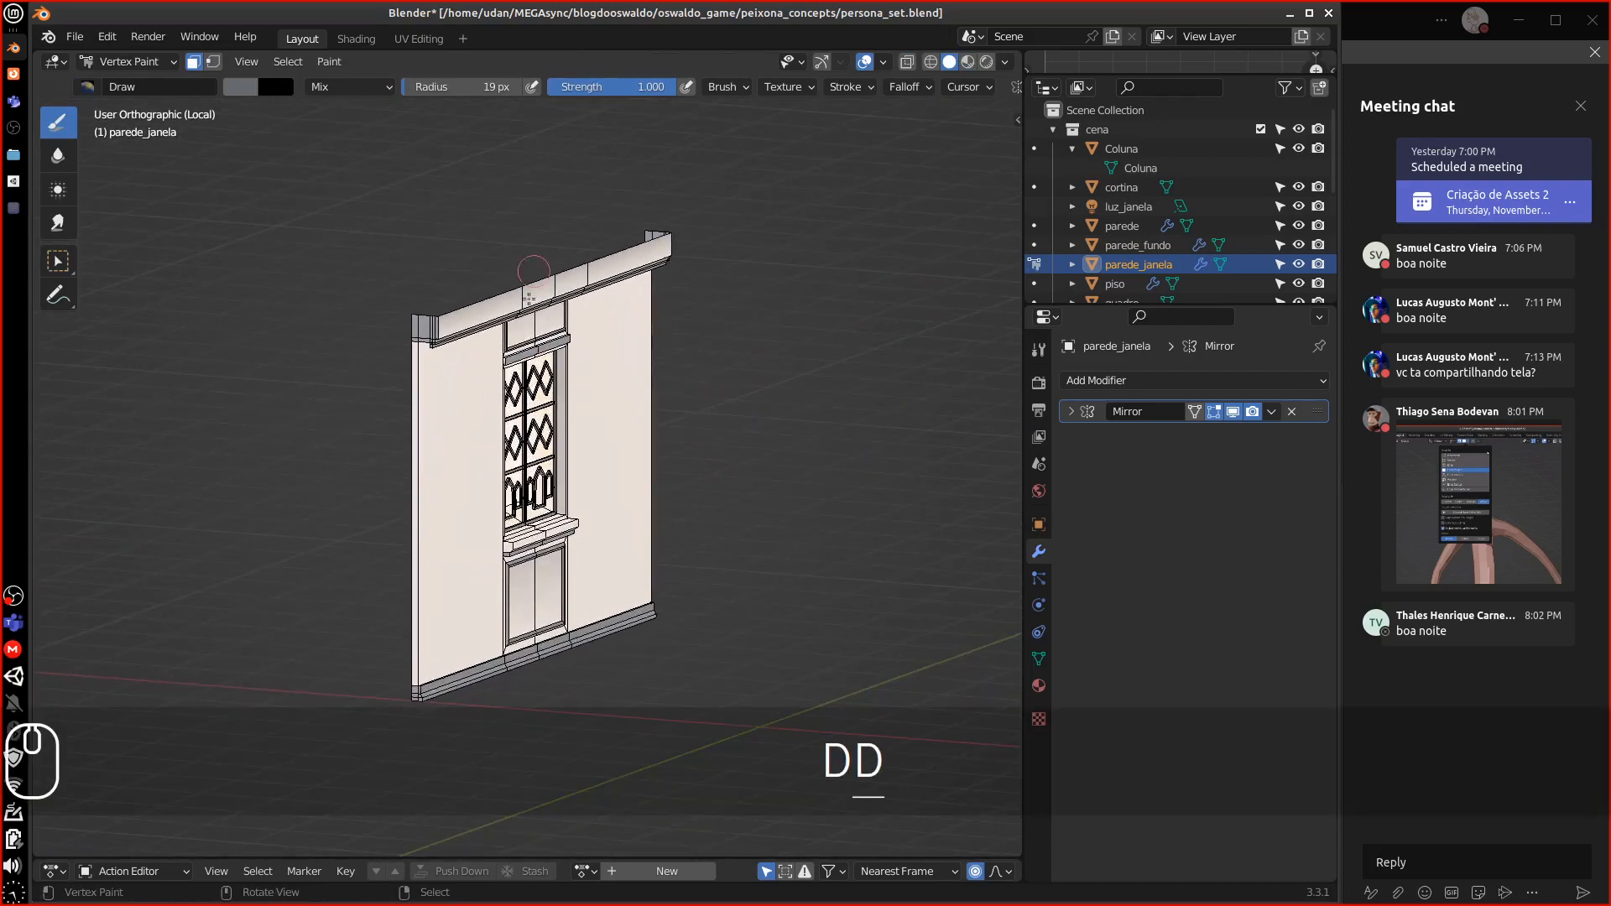
left_click_drag(746, 390, 858, 385)
key("d")
mouse_move(746, 391)
left_mouse_down()
mouse_move(869, 388)
mouse_move(865, 368)
left_mouse_up()
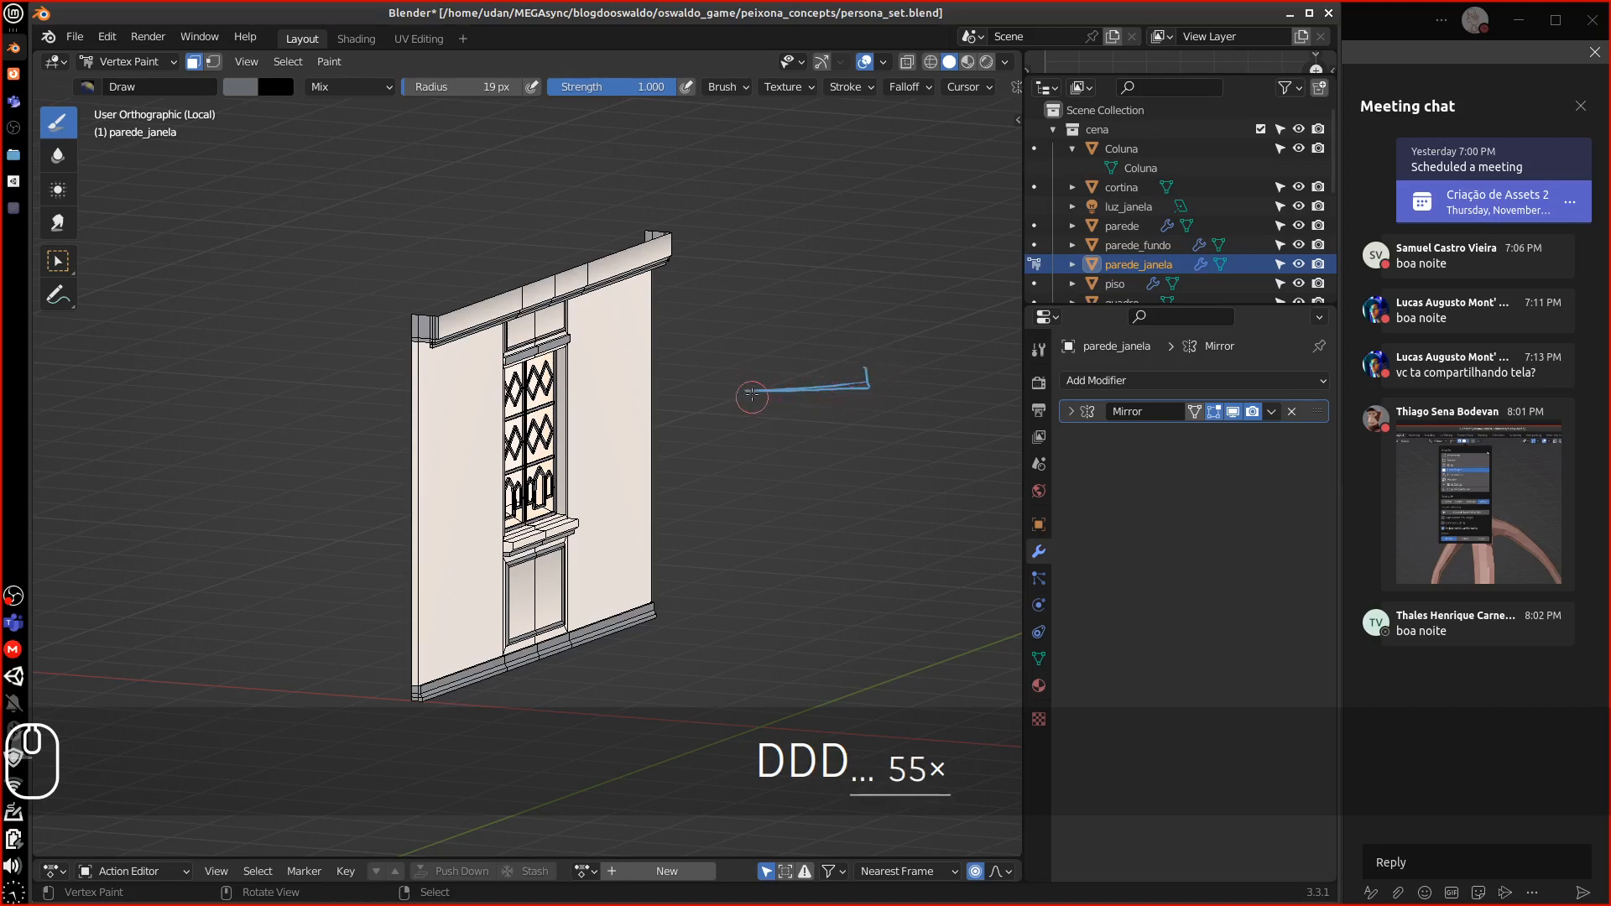
left_click_drag(745, 392, 749, 375)
left_click_drag(870, 385, 965, 383)
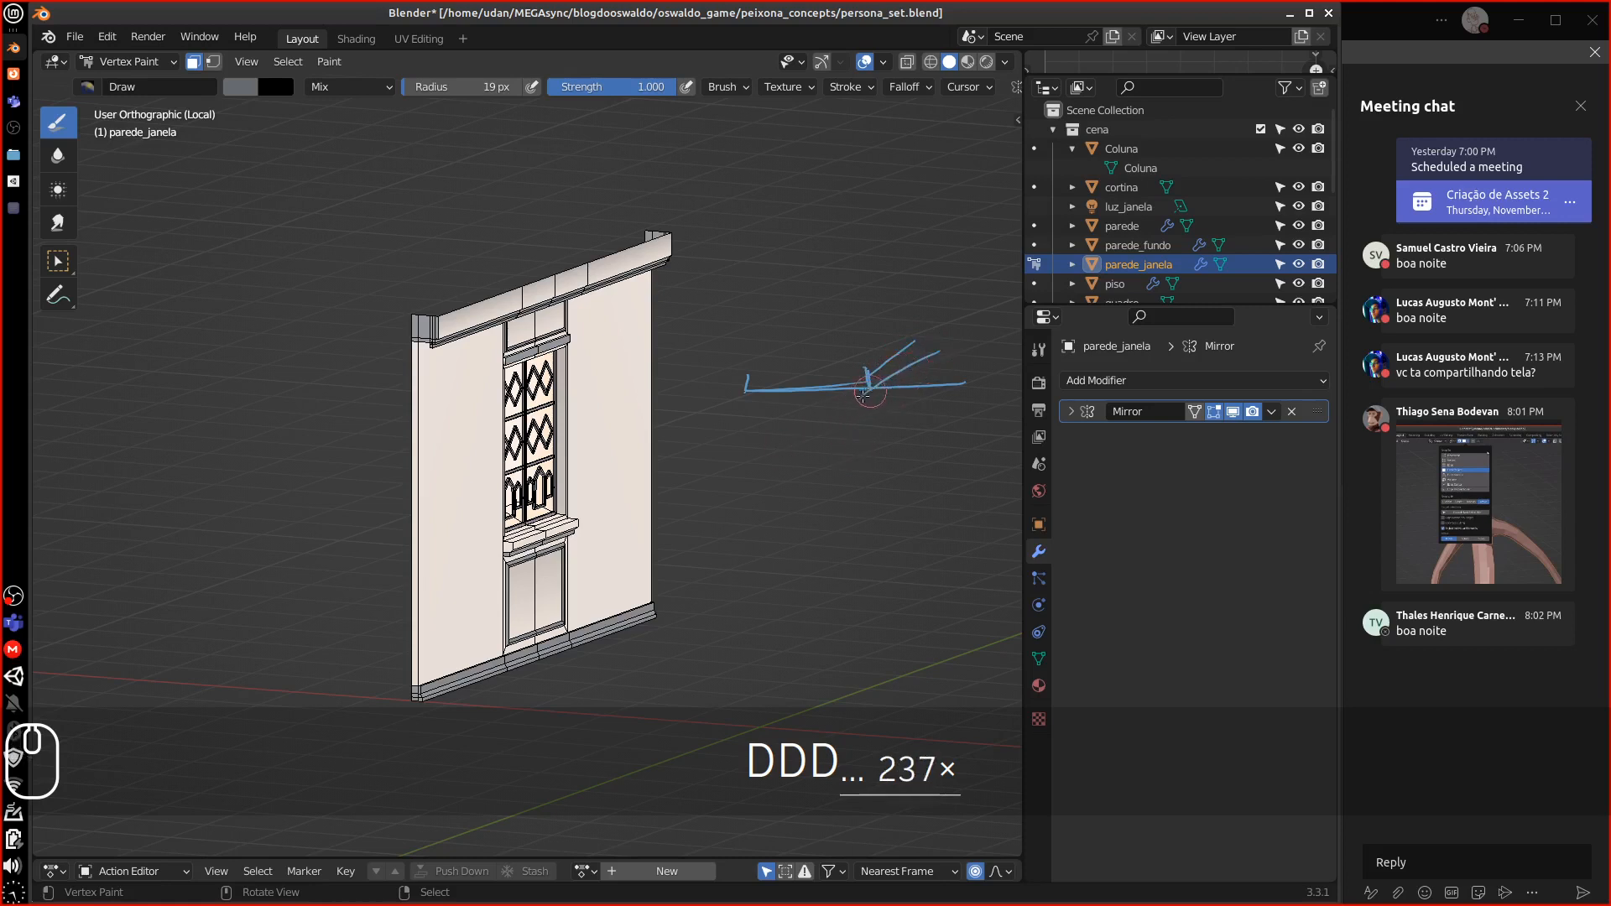
mouse_move(841, 391)
right_mouse_down()
mouse_move(856, 395)
mouse_move(722, 381)
mouse_move(739, 369)
right_mouse_up()
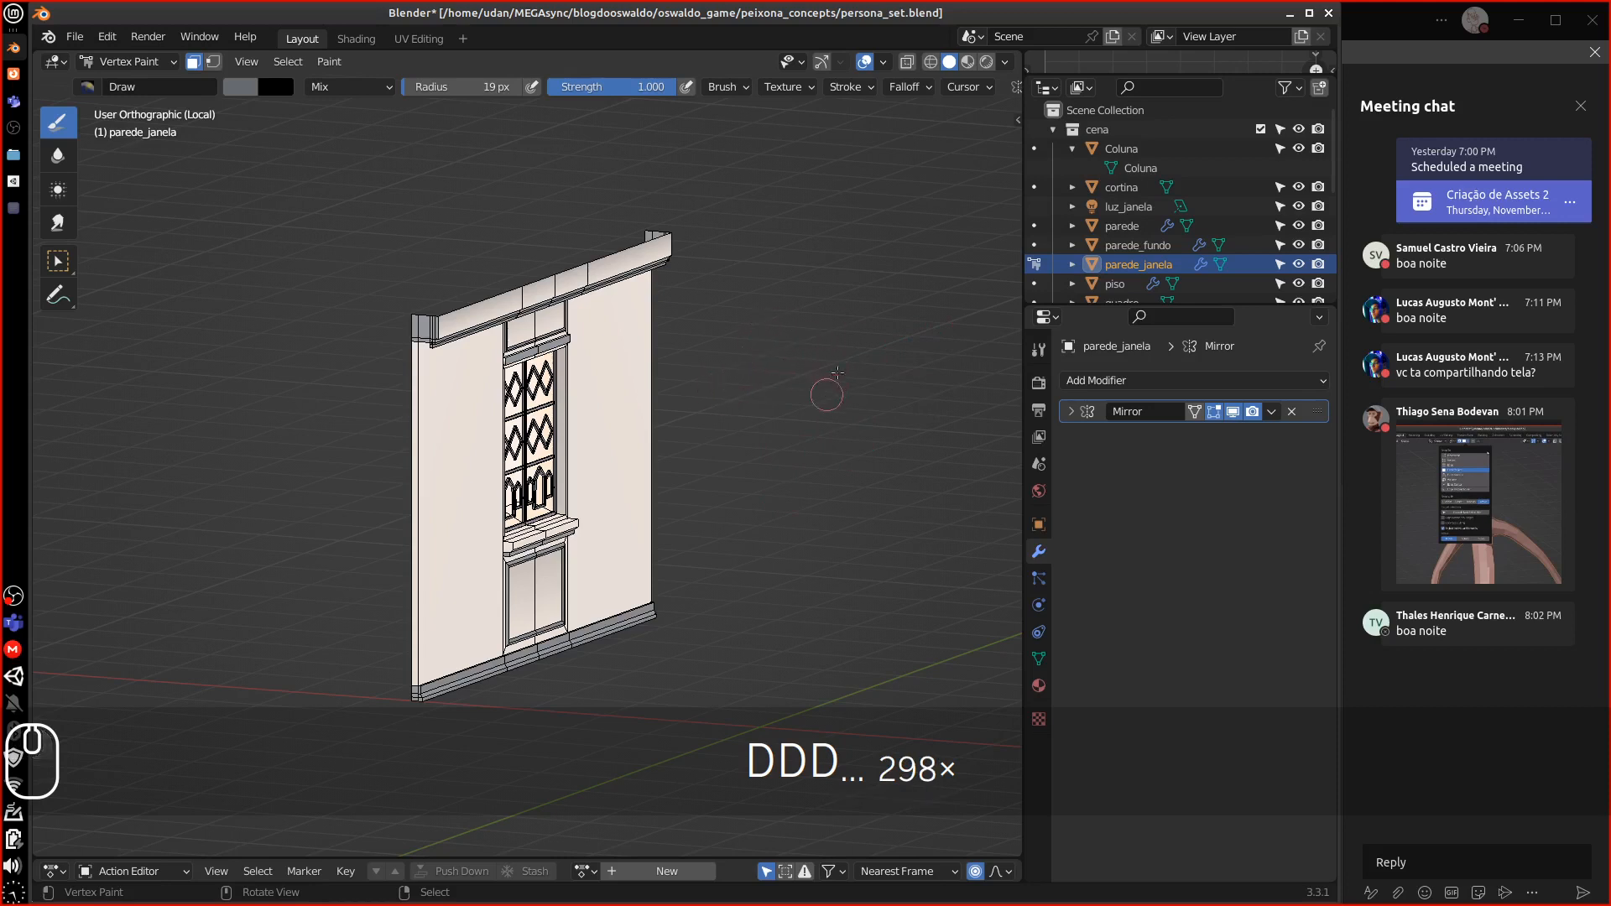
key("d")
left_click_drag(785, 429, 862, 390)
mouse_move(794, 419)
left_mouse_down()
mouse_move(938, 417)
mouse_move(943, 397)
left_mouse_up()
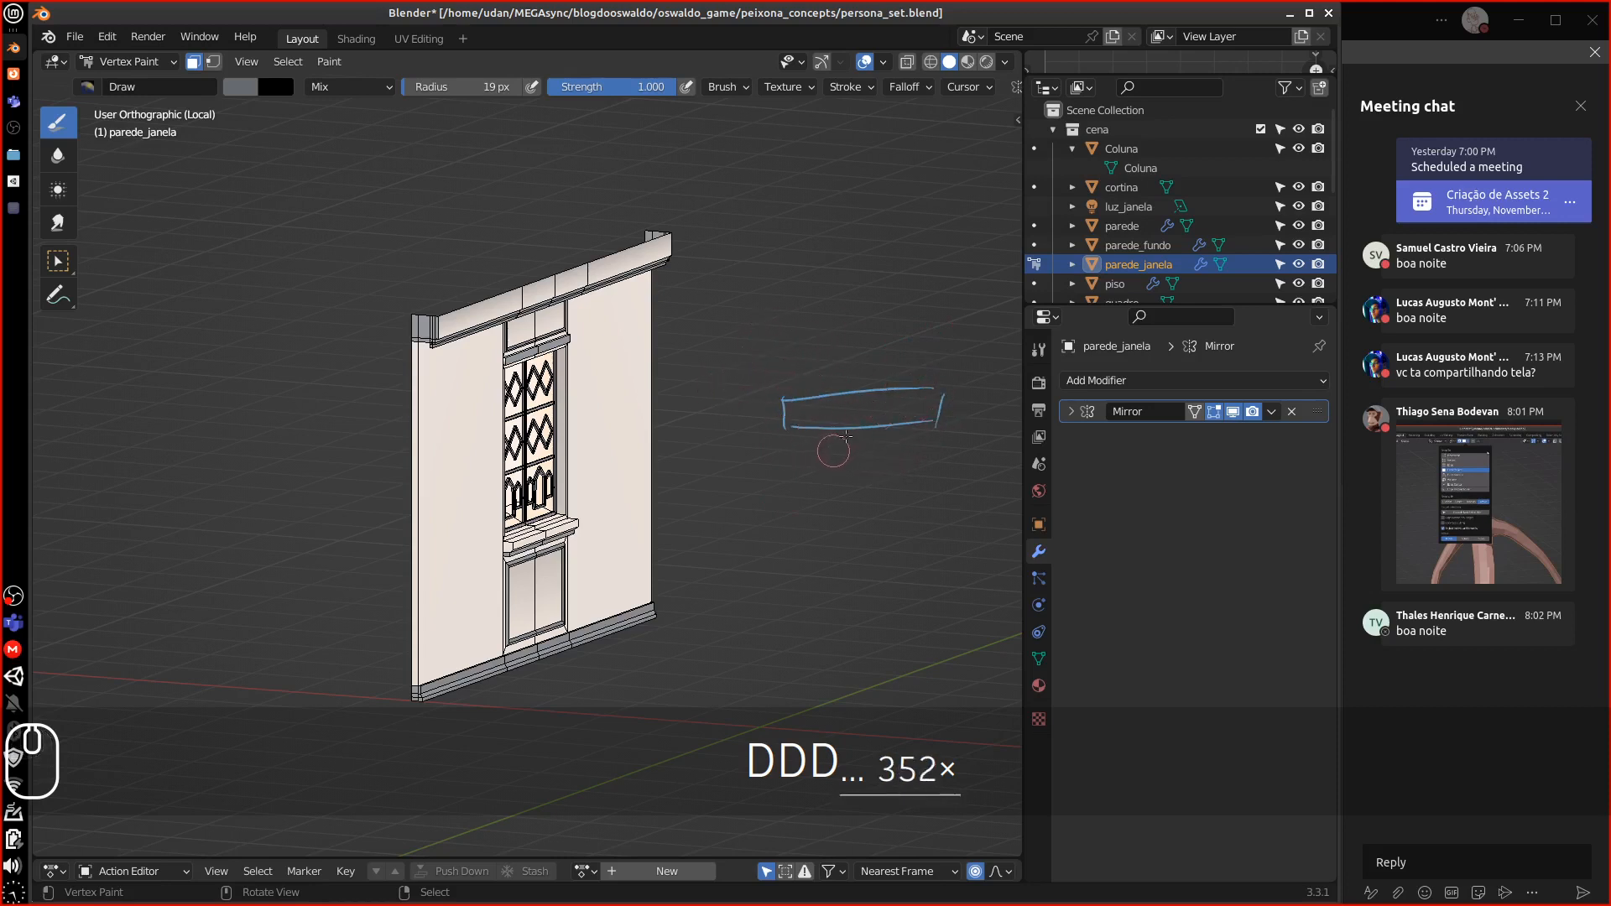
mouse_move(858, 450)
left_mouse_down()
mouse_move(735, 438)
mouse_move(825, 368)
left_mouse_up()
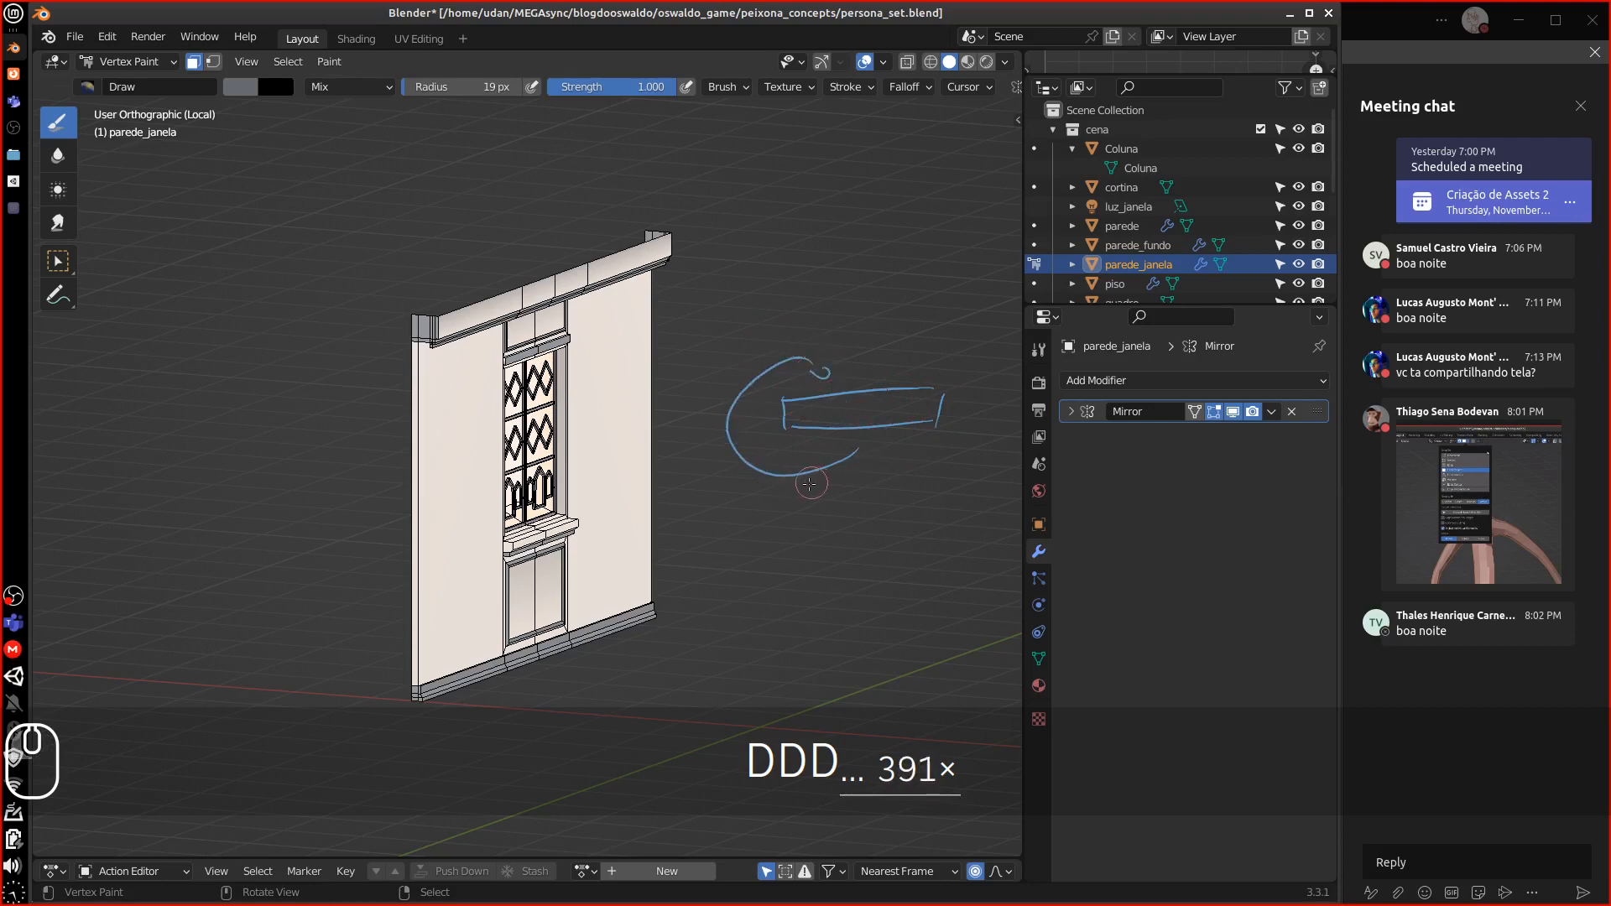
left_click_drag(803, 460, 775, 484)
left_click_drag(717, 438, 709, 428)
mouse_move(735, 424)
right_mouse_down()
mouse_move(759, 374)
mouse_move(826, 369)
mouse_move(771, 501)
mouse_move(879, 432)
mouse_move(766, 461)
mouse_move(694, 418)
right_mouse_up()
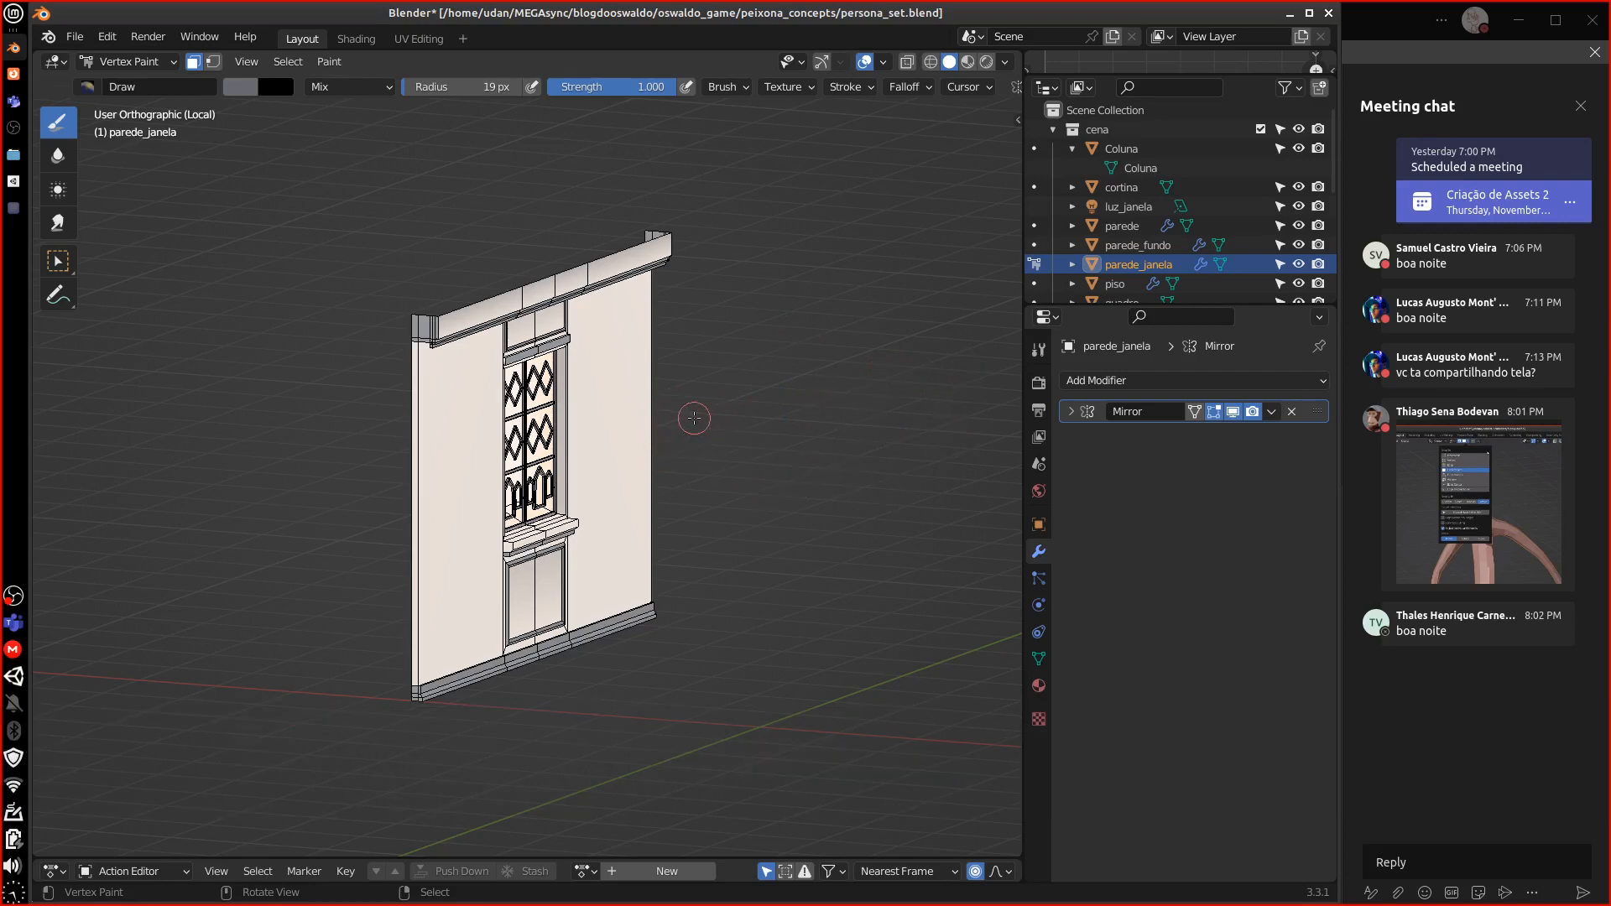
middle_click_drag(694, 418, 562, 505)
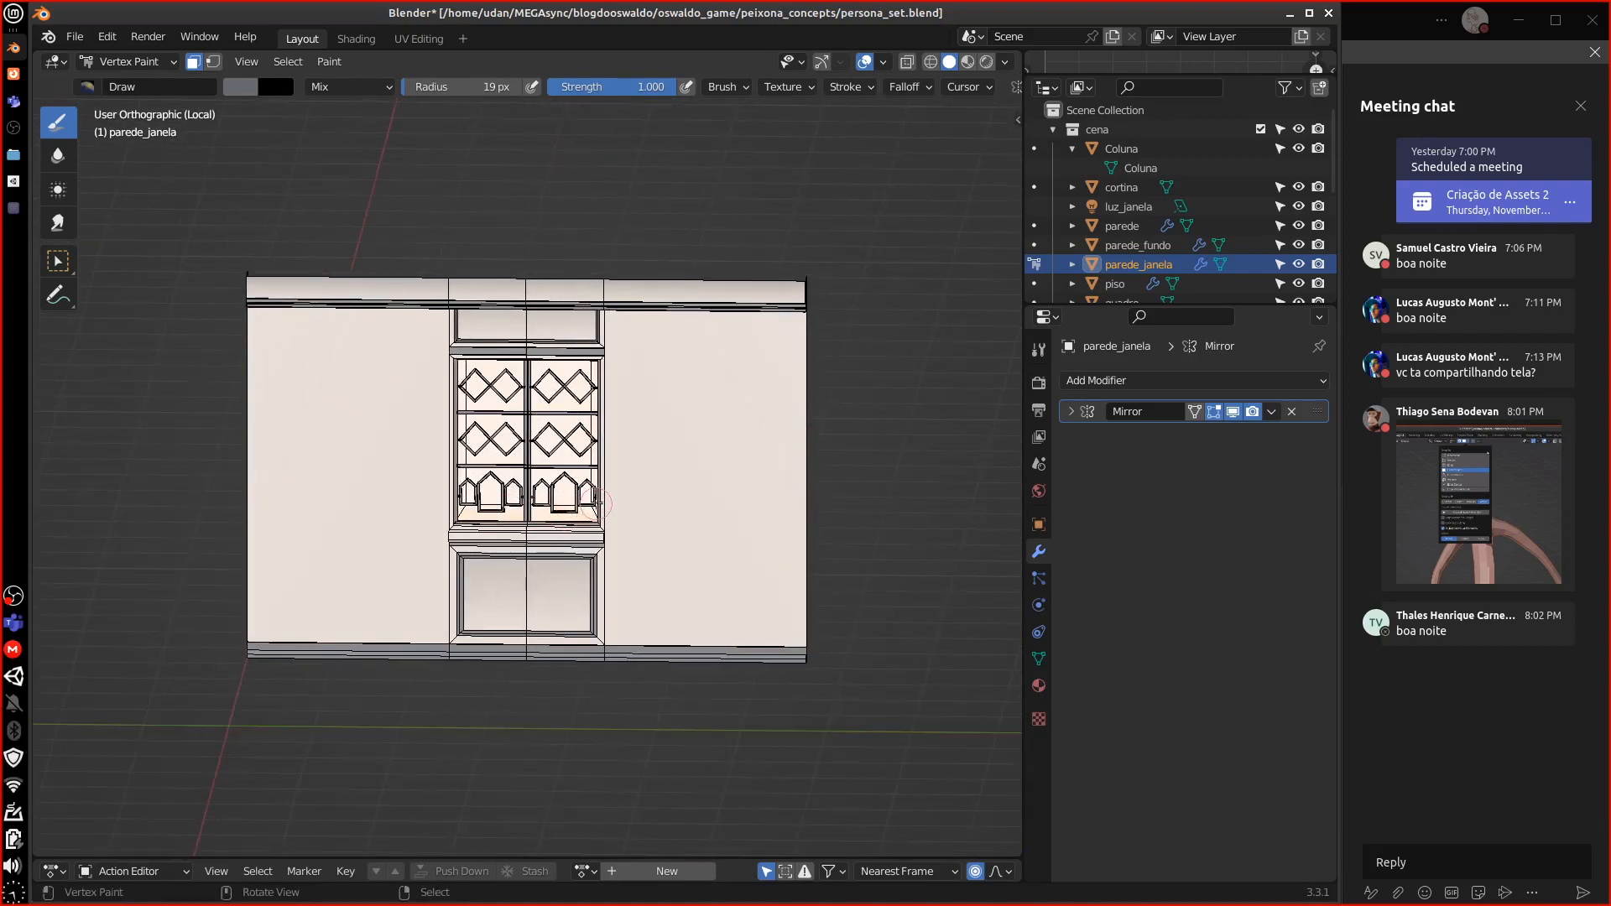
Return the wall to Object Mode, view it from the right, and apply its Mirror modifier
key("Tab")
left_click(126, 61)
left_click(118, 79)
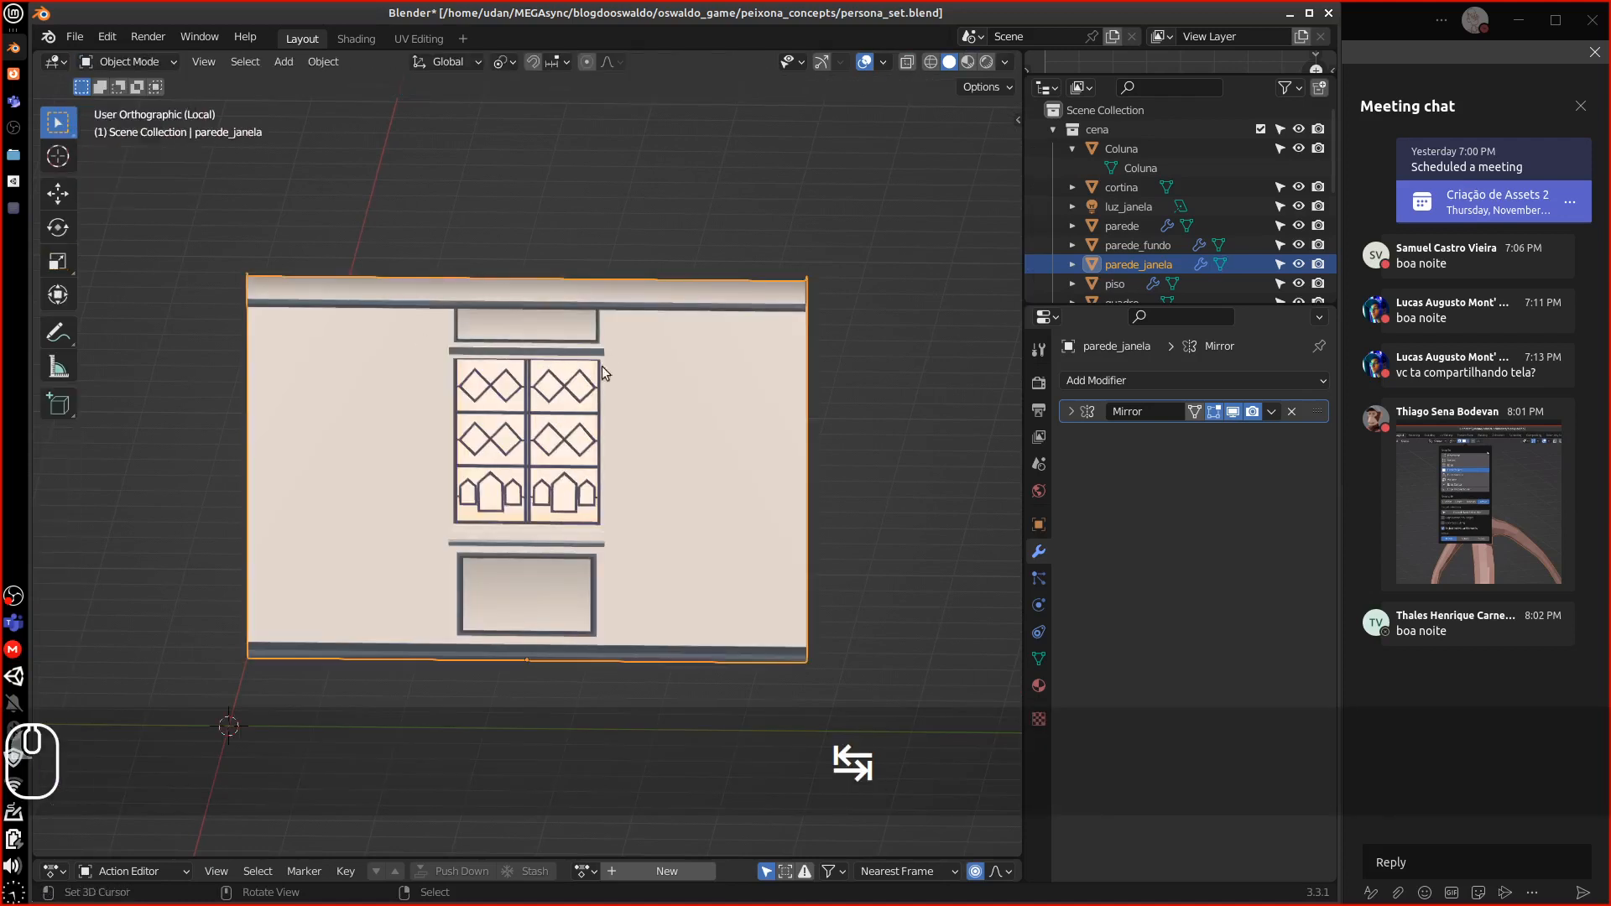
middle_click_drag(602, 365, 796, 500)
key("KP_1")
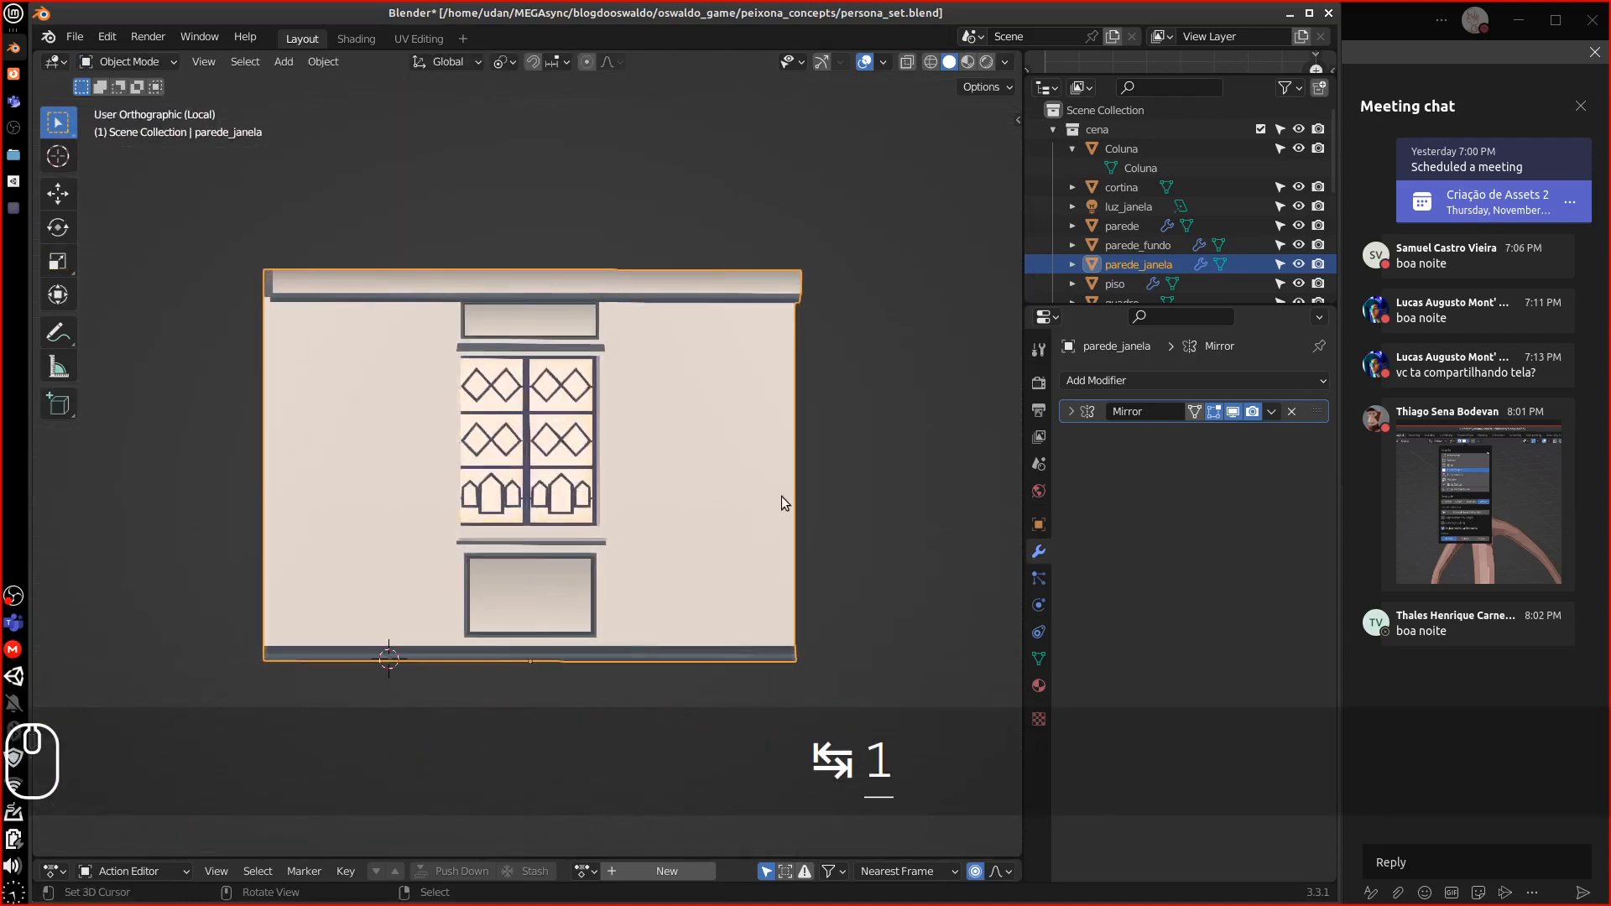
key("KP_3")
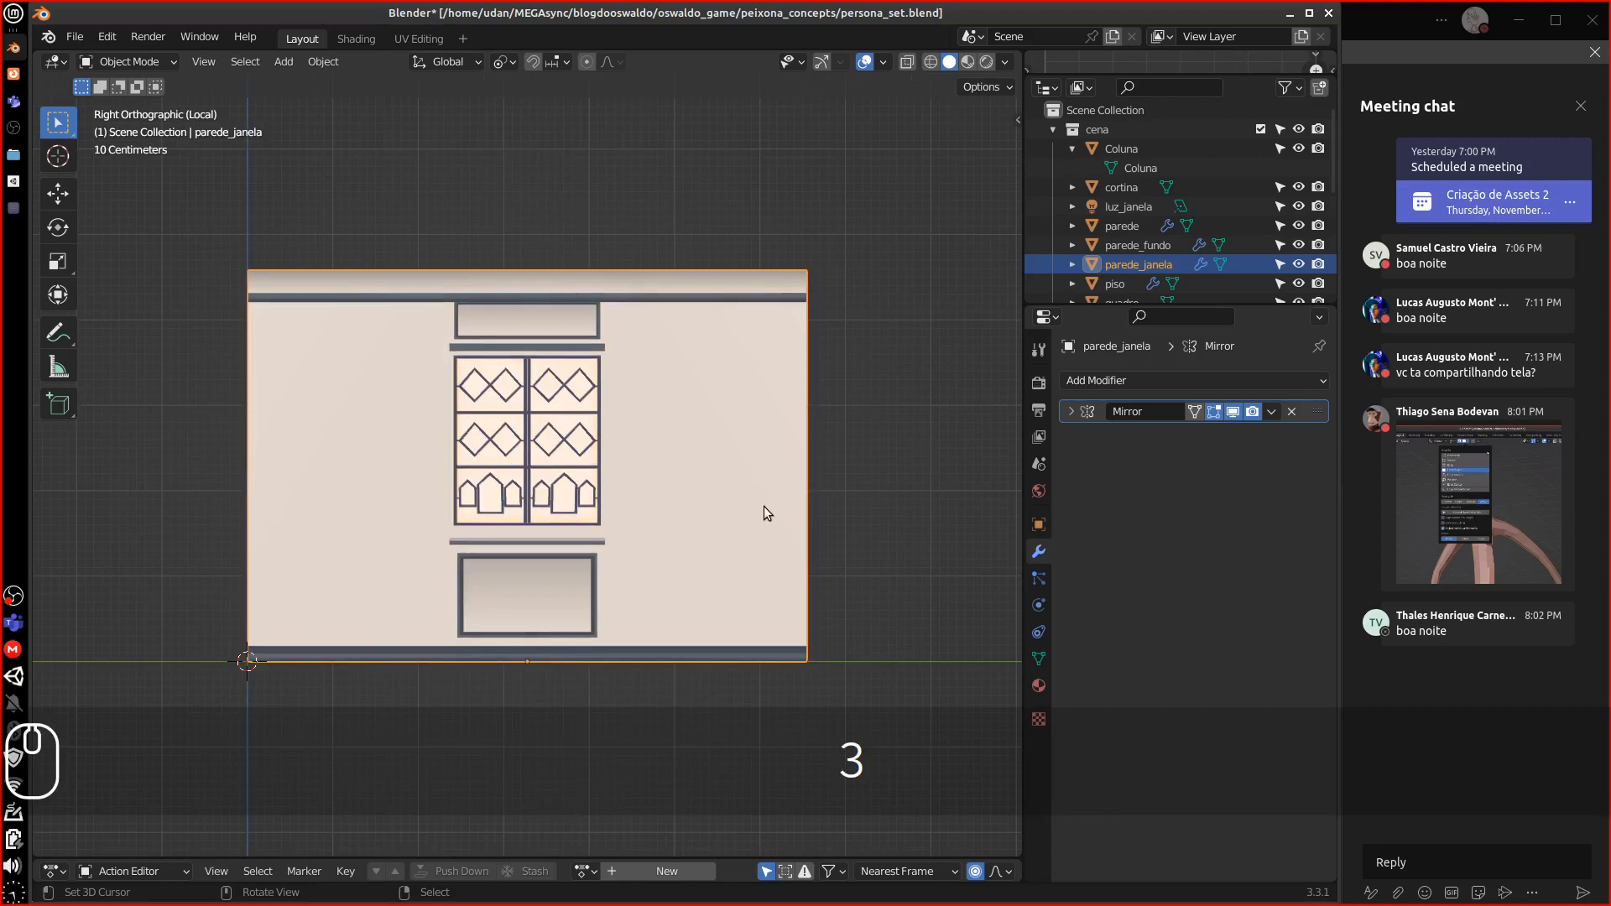
middle_click_drag(671, 527, 827, 385, "shift")
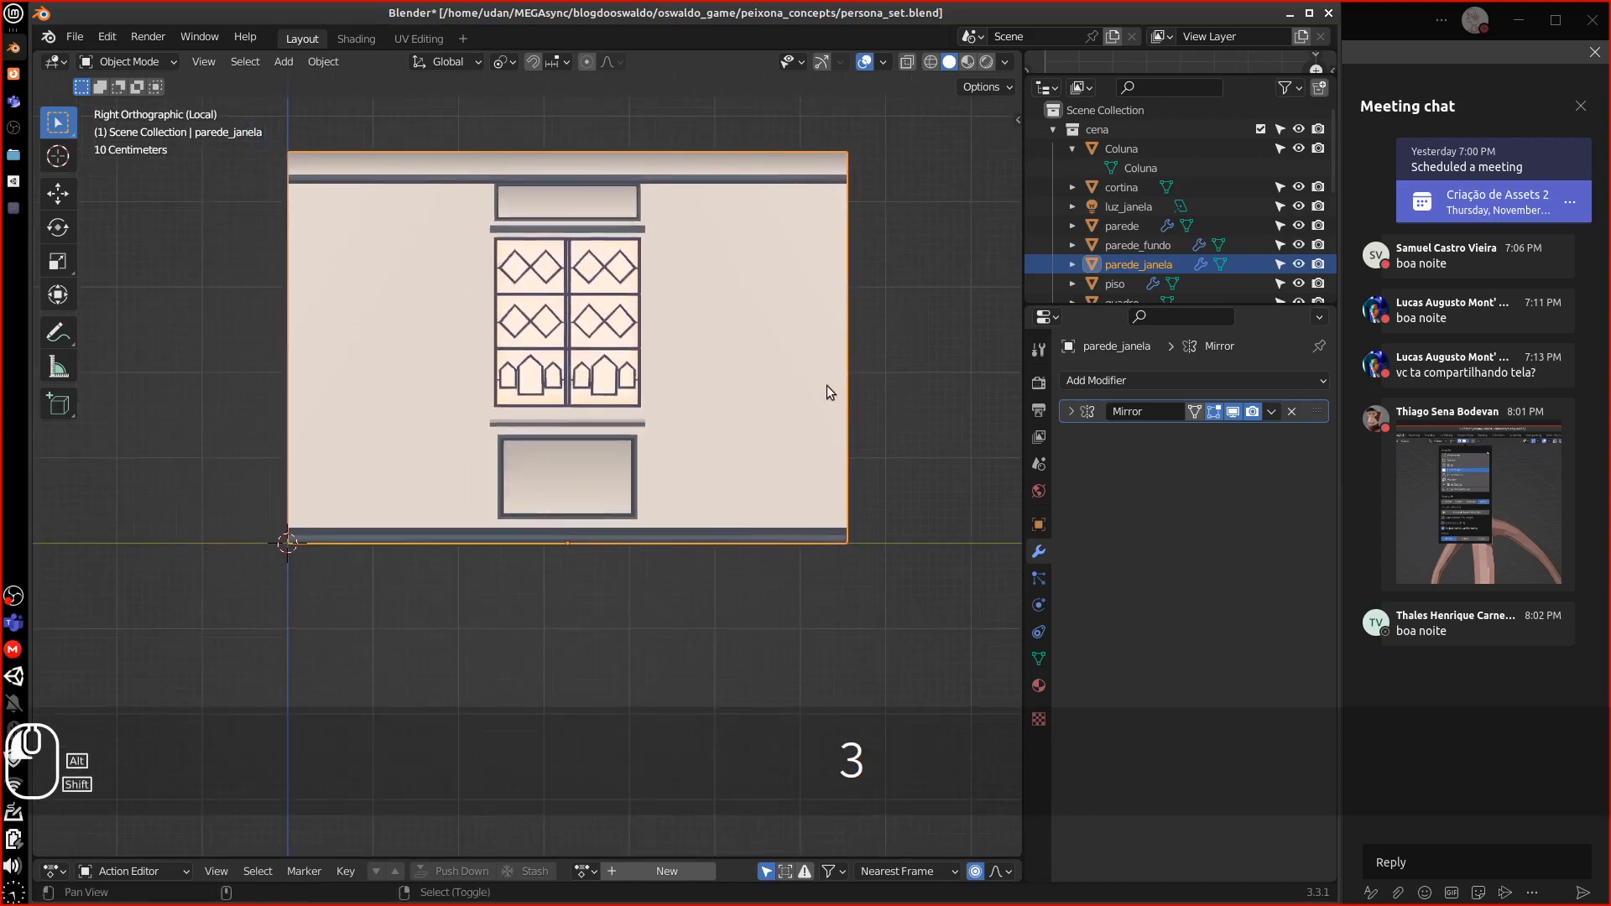
left_click(1272, 411)
left_click(1187, 434)
key("Tab")
key("Tab")
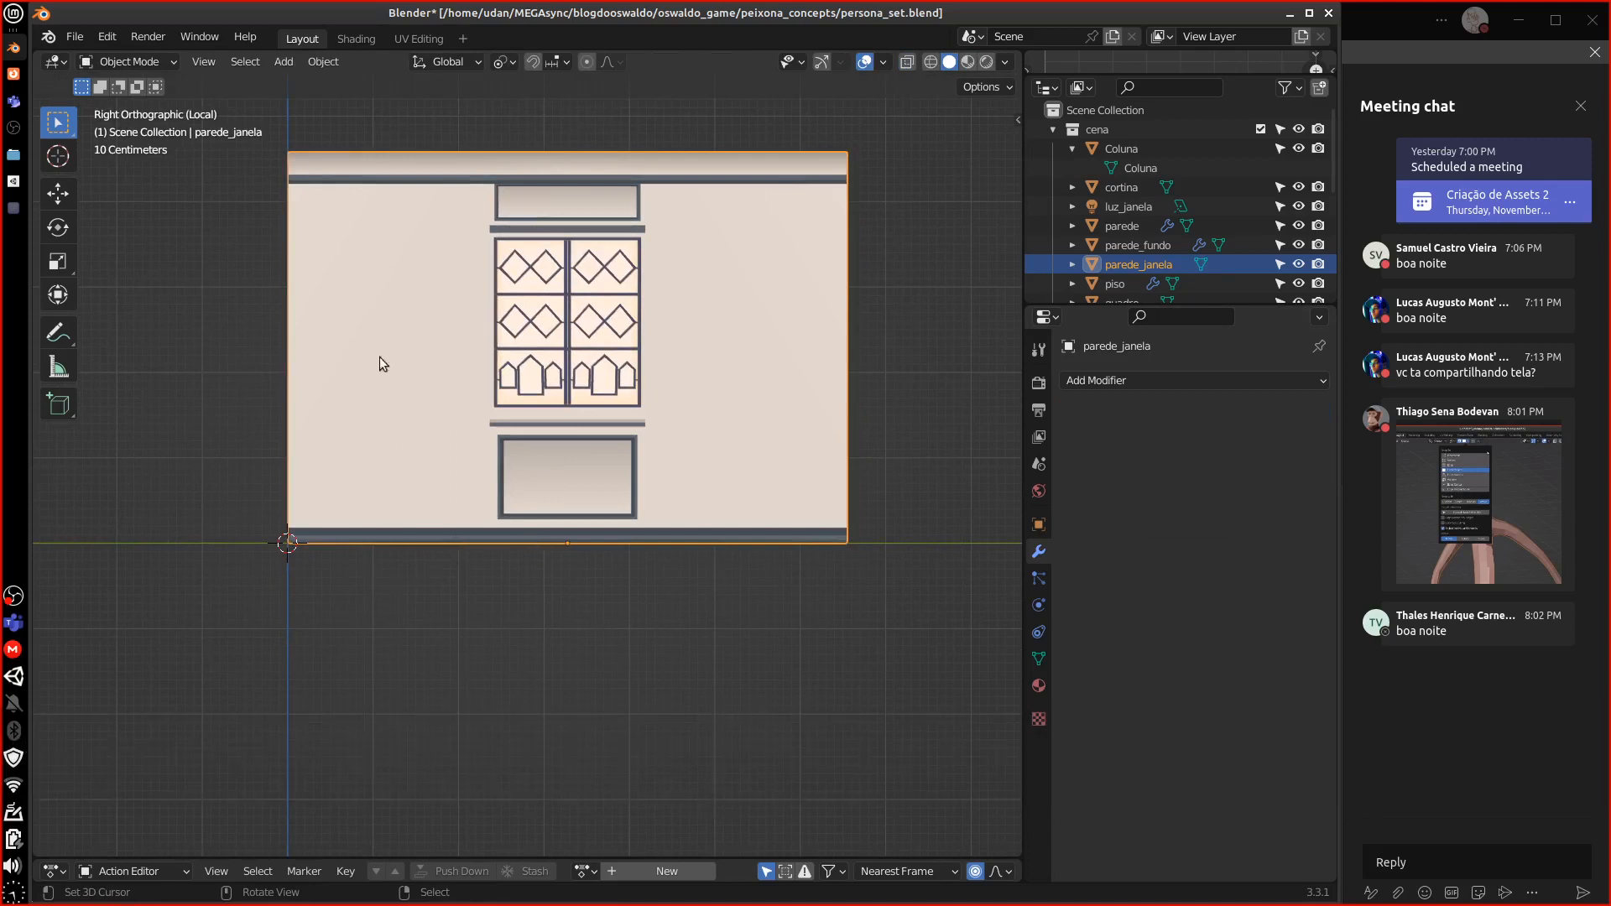
Set parede_janela's origin to the 3D cursor at its bottom corner
left_click(304, 61)
mouse_move(361, 104)
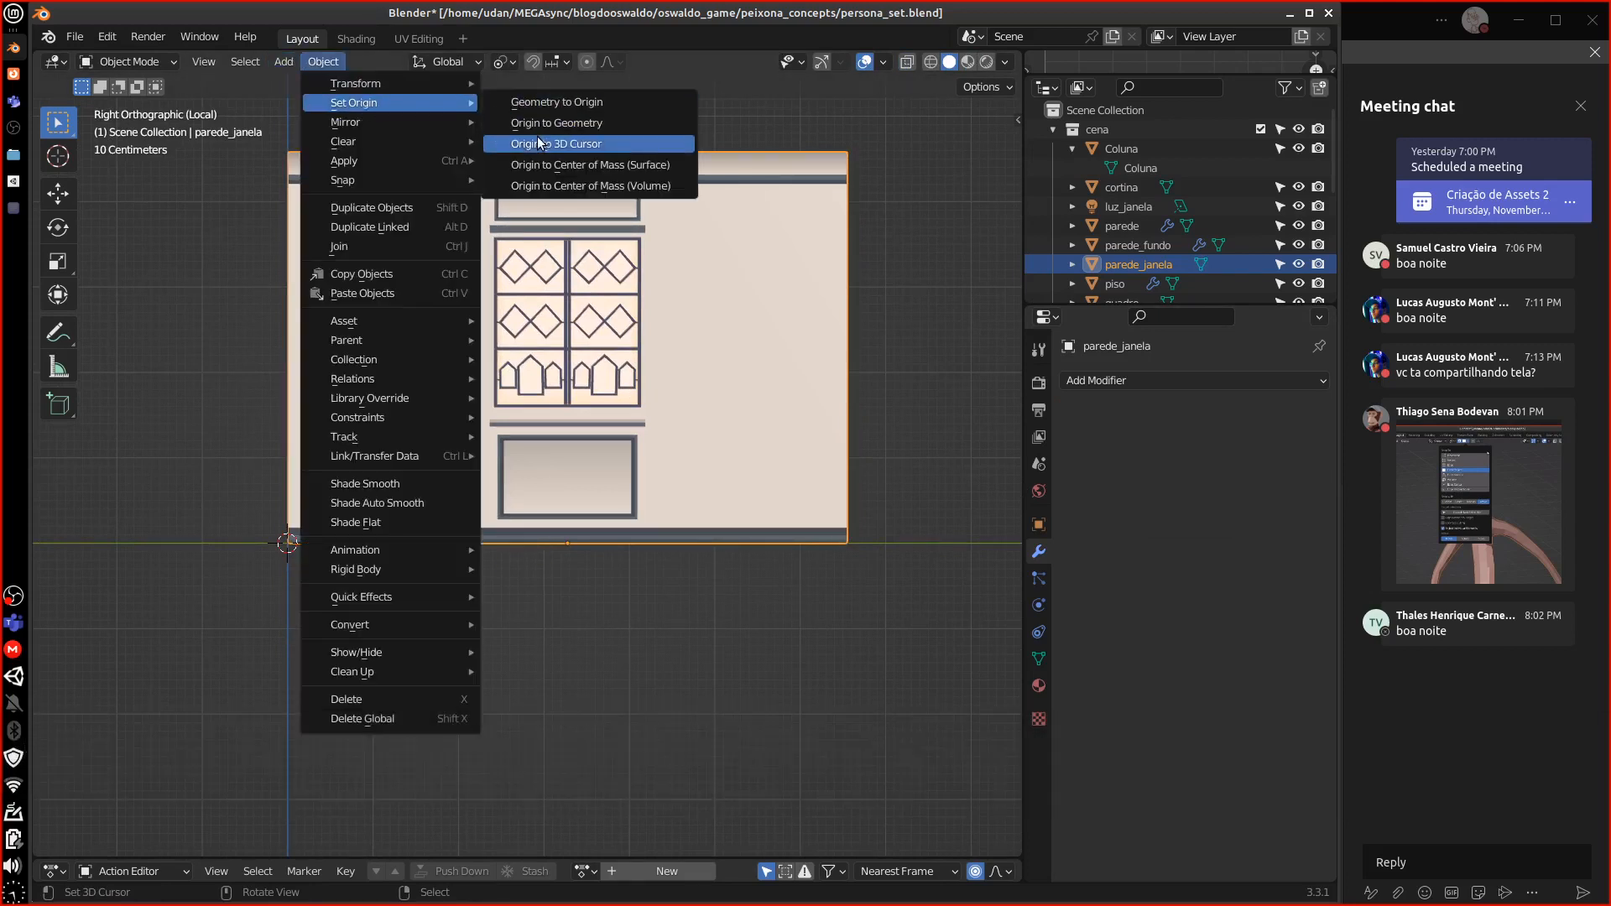
left_click(545, 143)
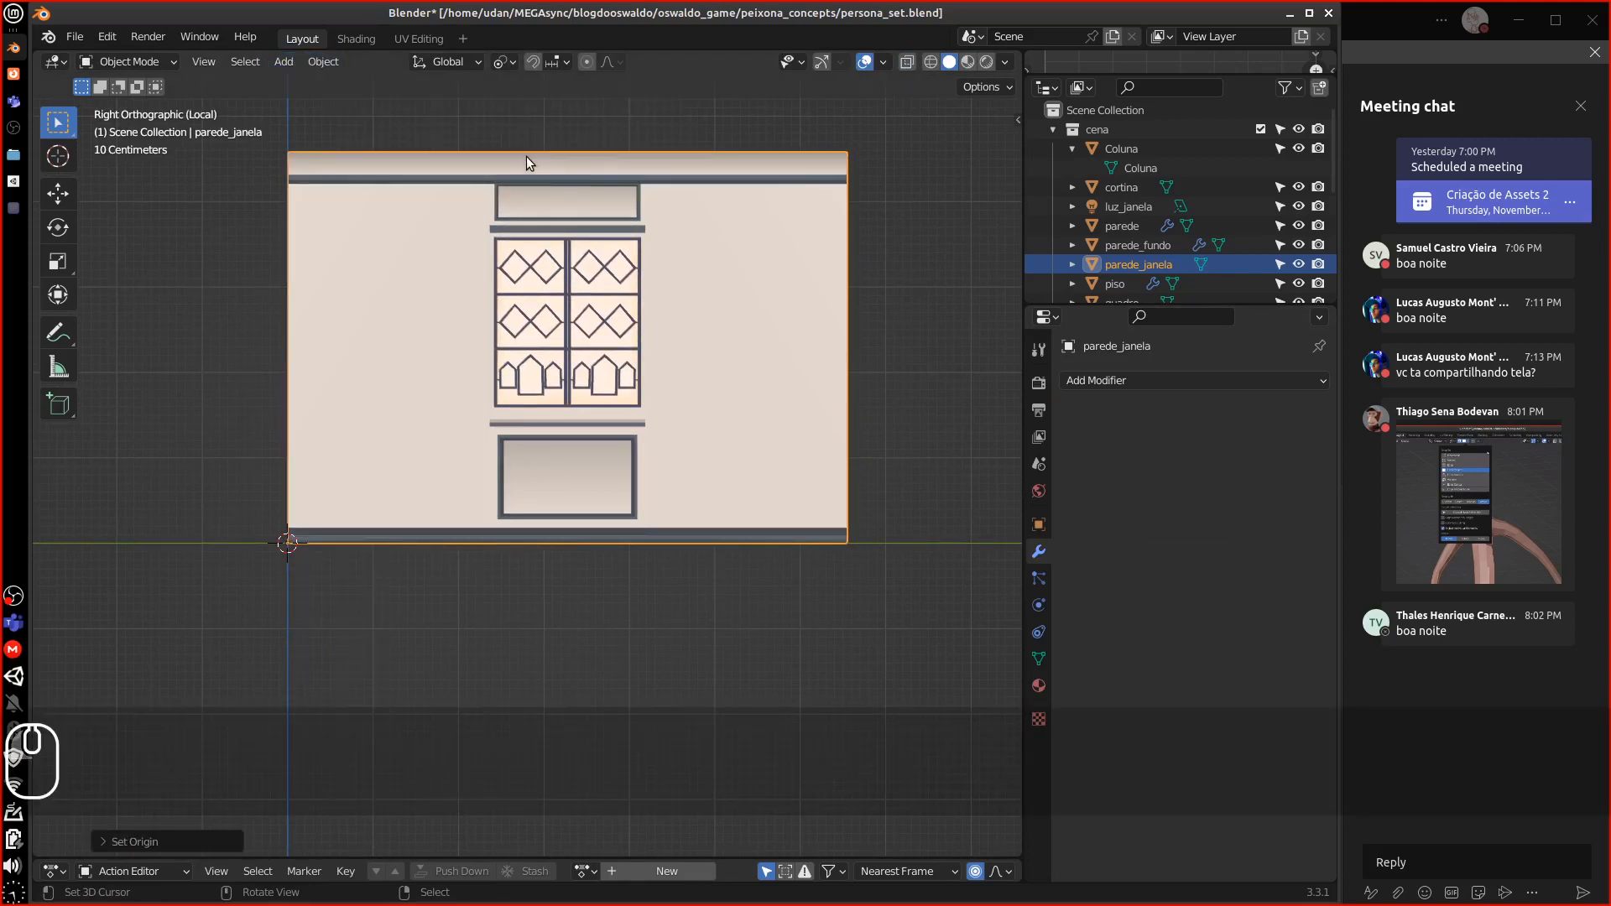
middle_click_drag(505, 456, 521, 542)
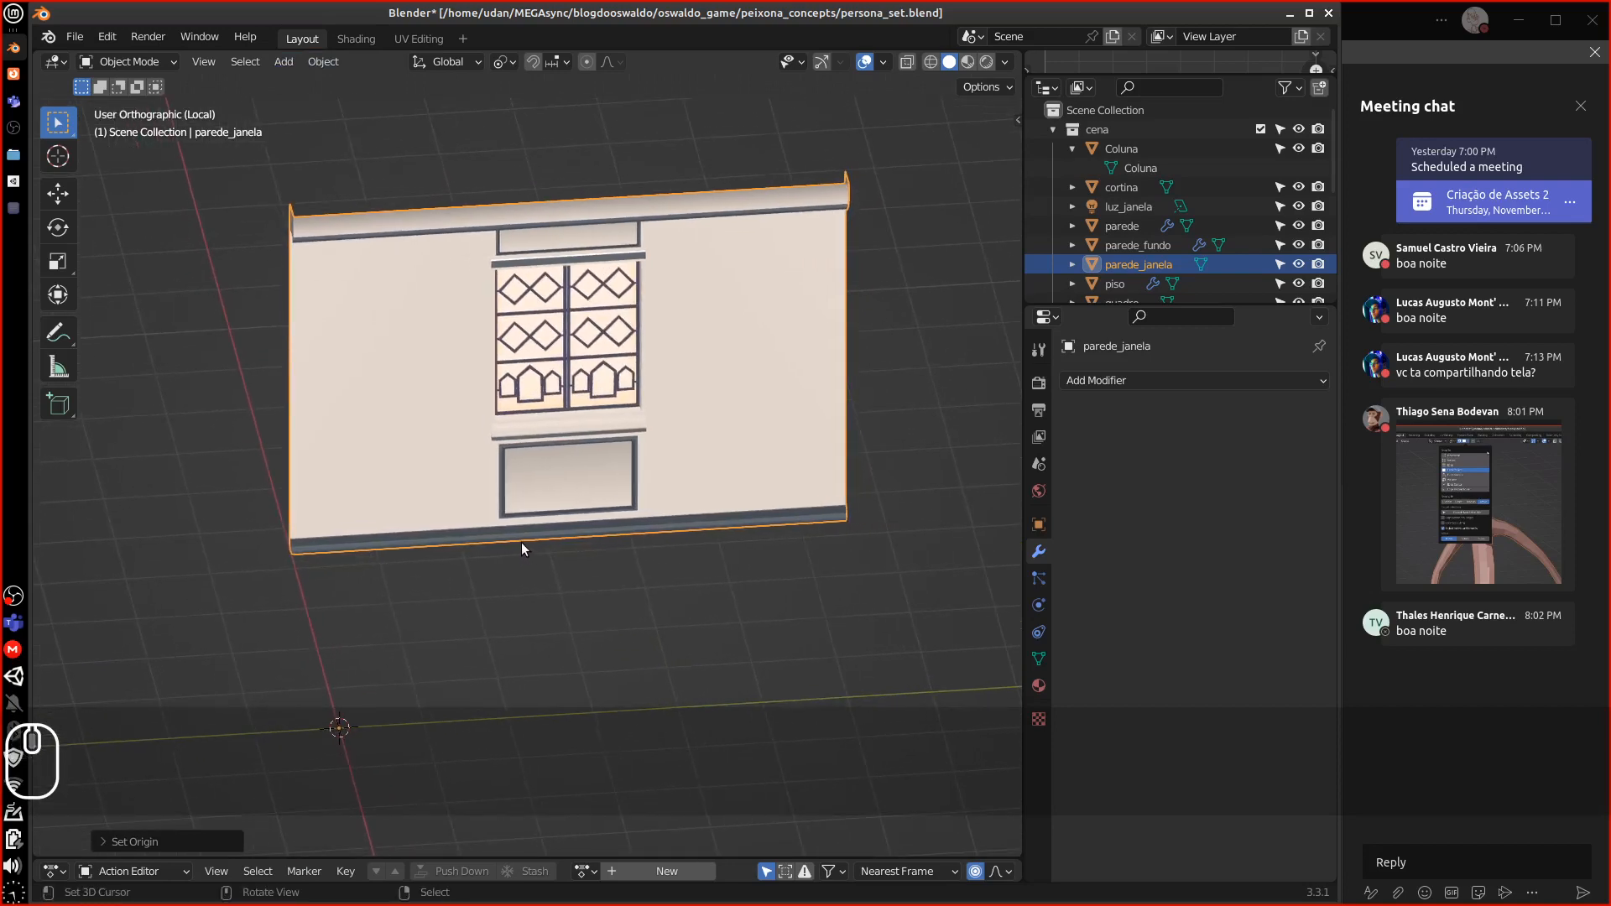
Undo the origin change, exit local view, and select parede_janela with cortina
key("ctrl+z")
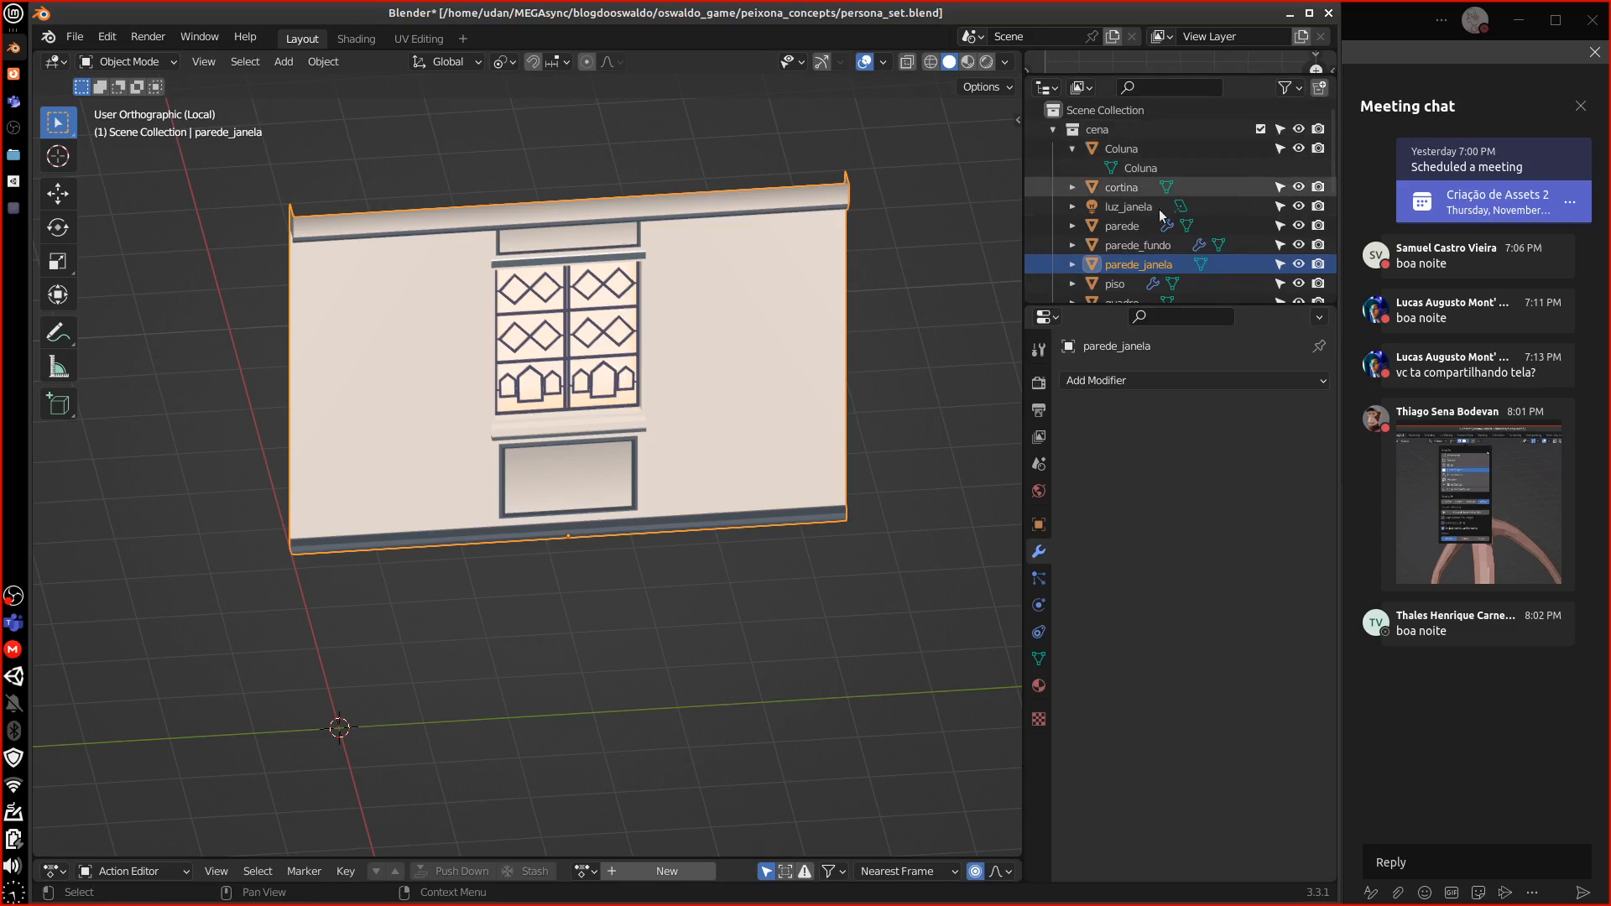
key("KP_Divide")
middle_click_drag(833, 321, 398, 413)
left_click(379, 371)
left_click(322, 401, "shift")
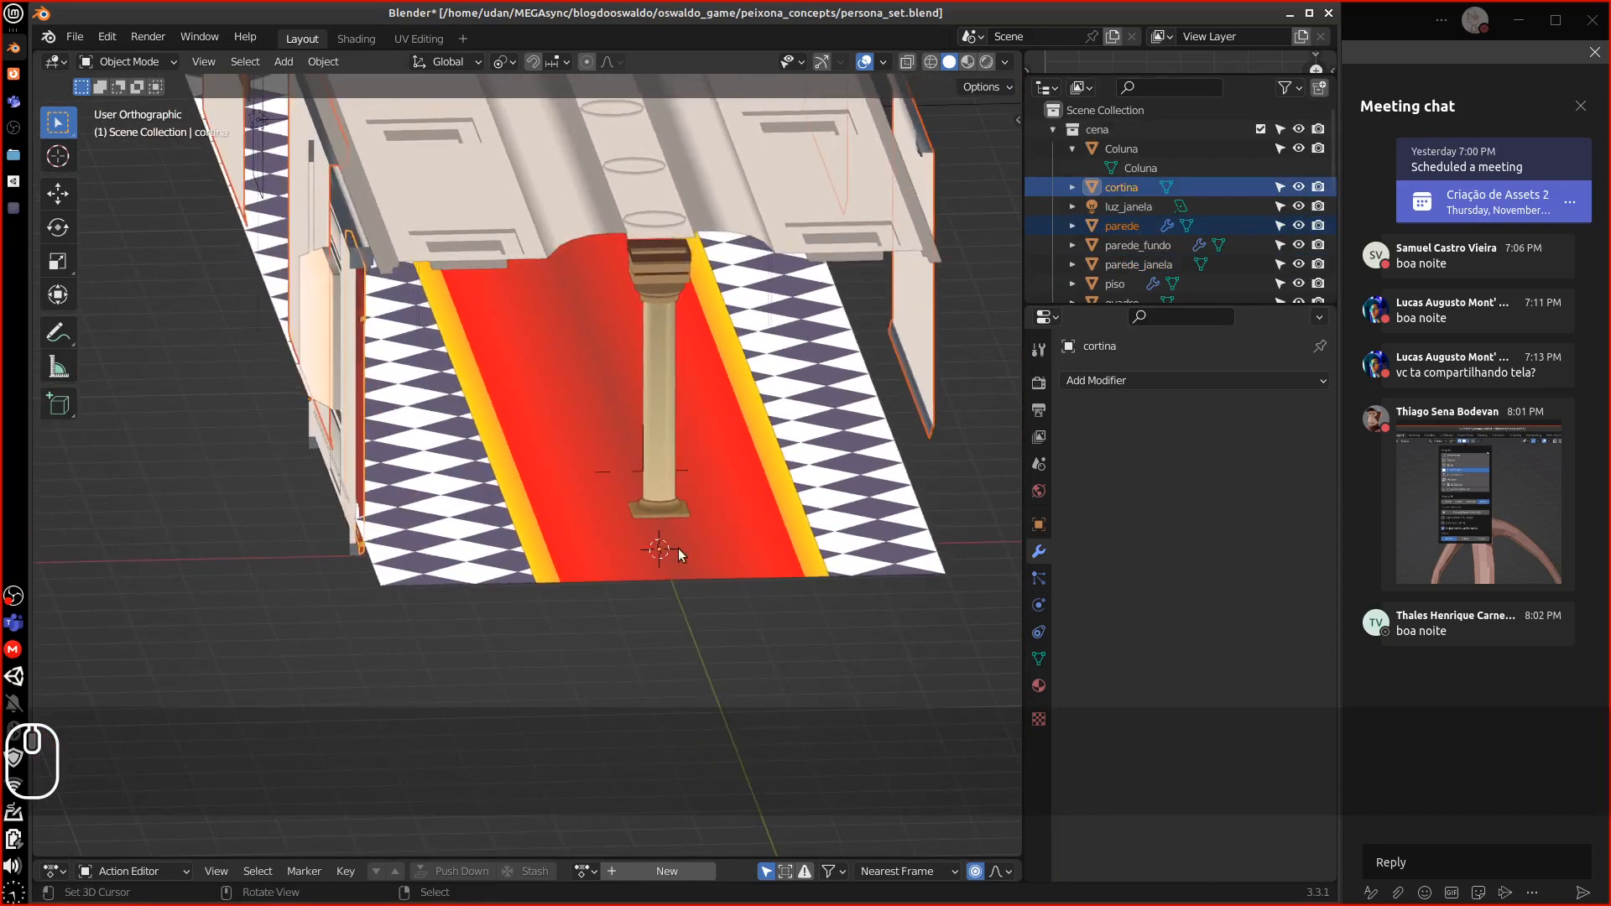
middle_click_drag(680, 554, 525, 502)
key("KP_Divide")
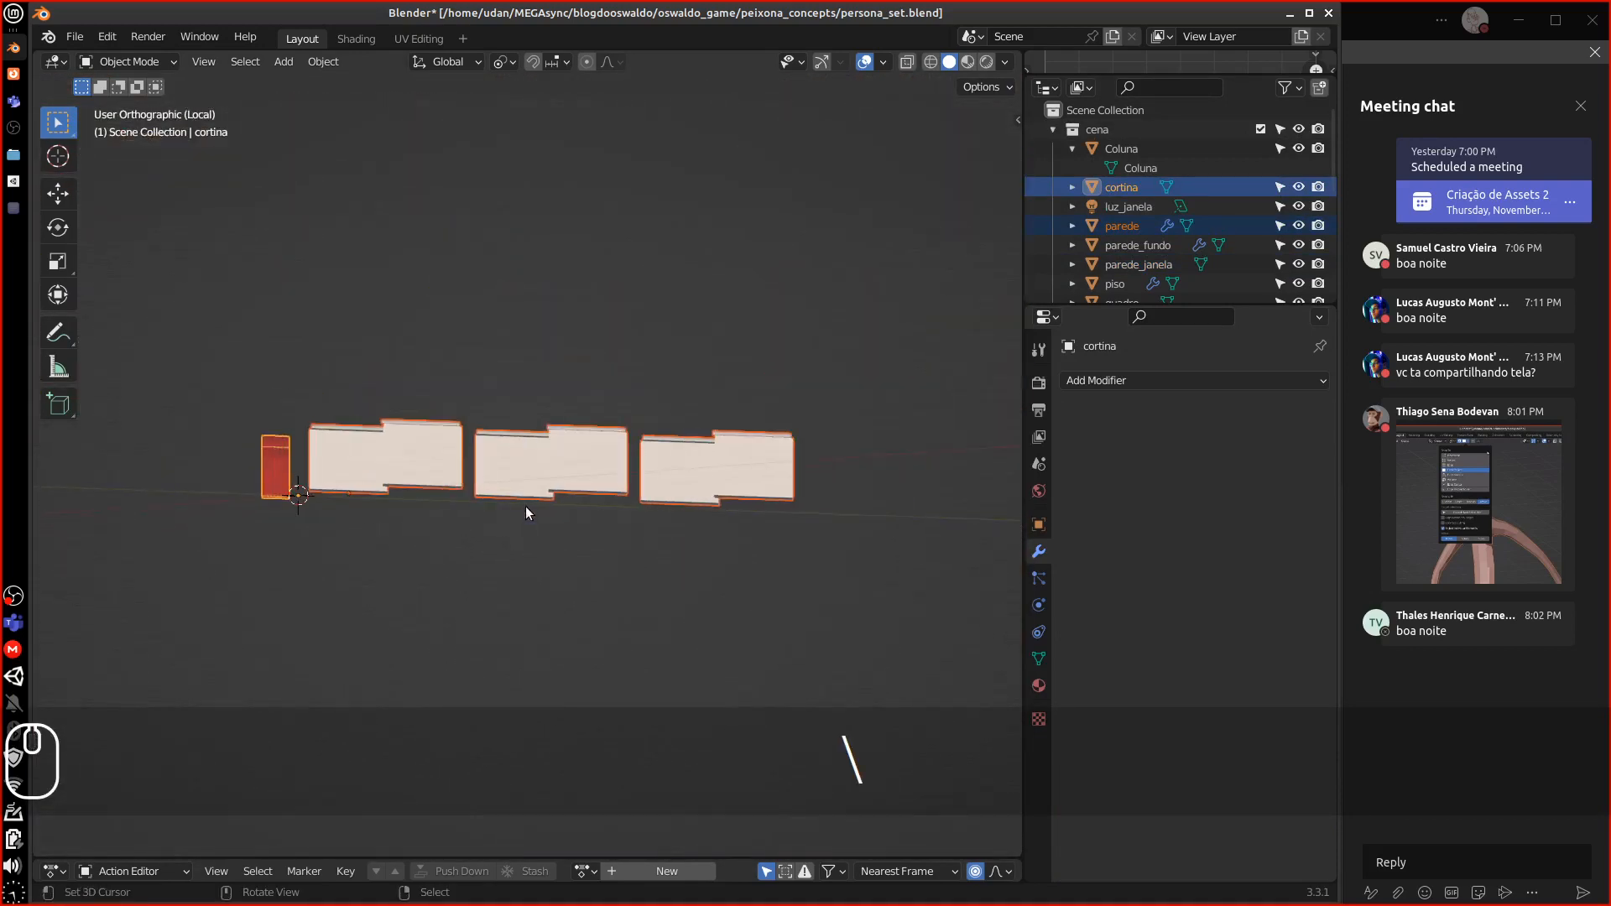
key("KP_Divide")
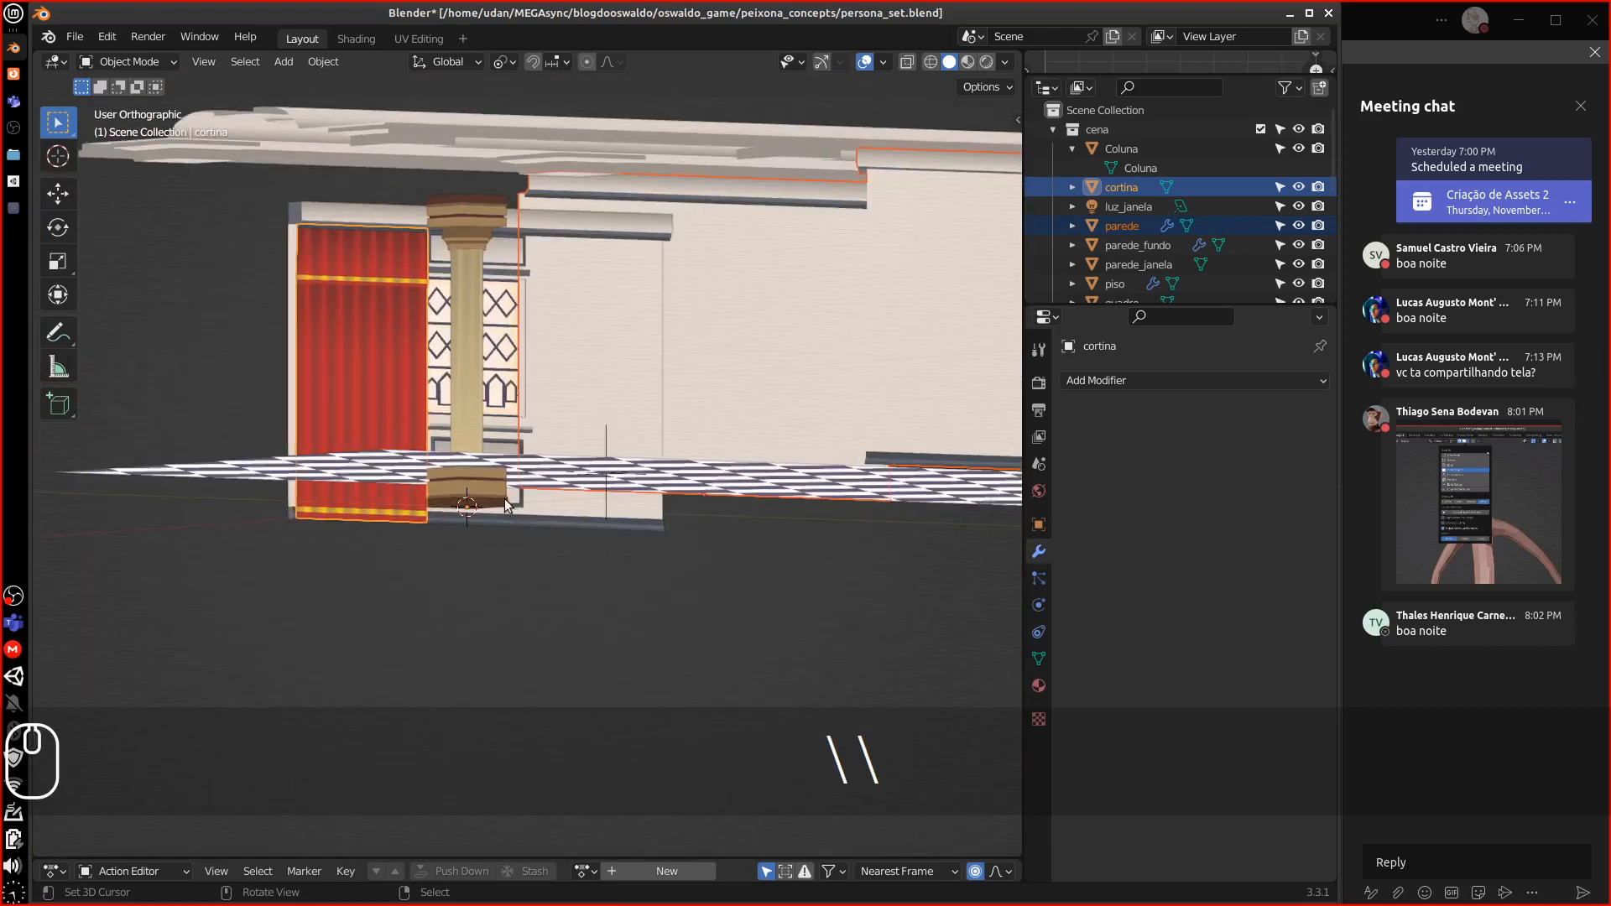
Isolate parede_janela and cortina in local view, shown from the front zoomed on their base
left_click(339, 209)
left_click(311, 264, "shift")
key("KP_Divide")
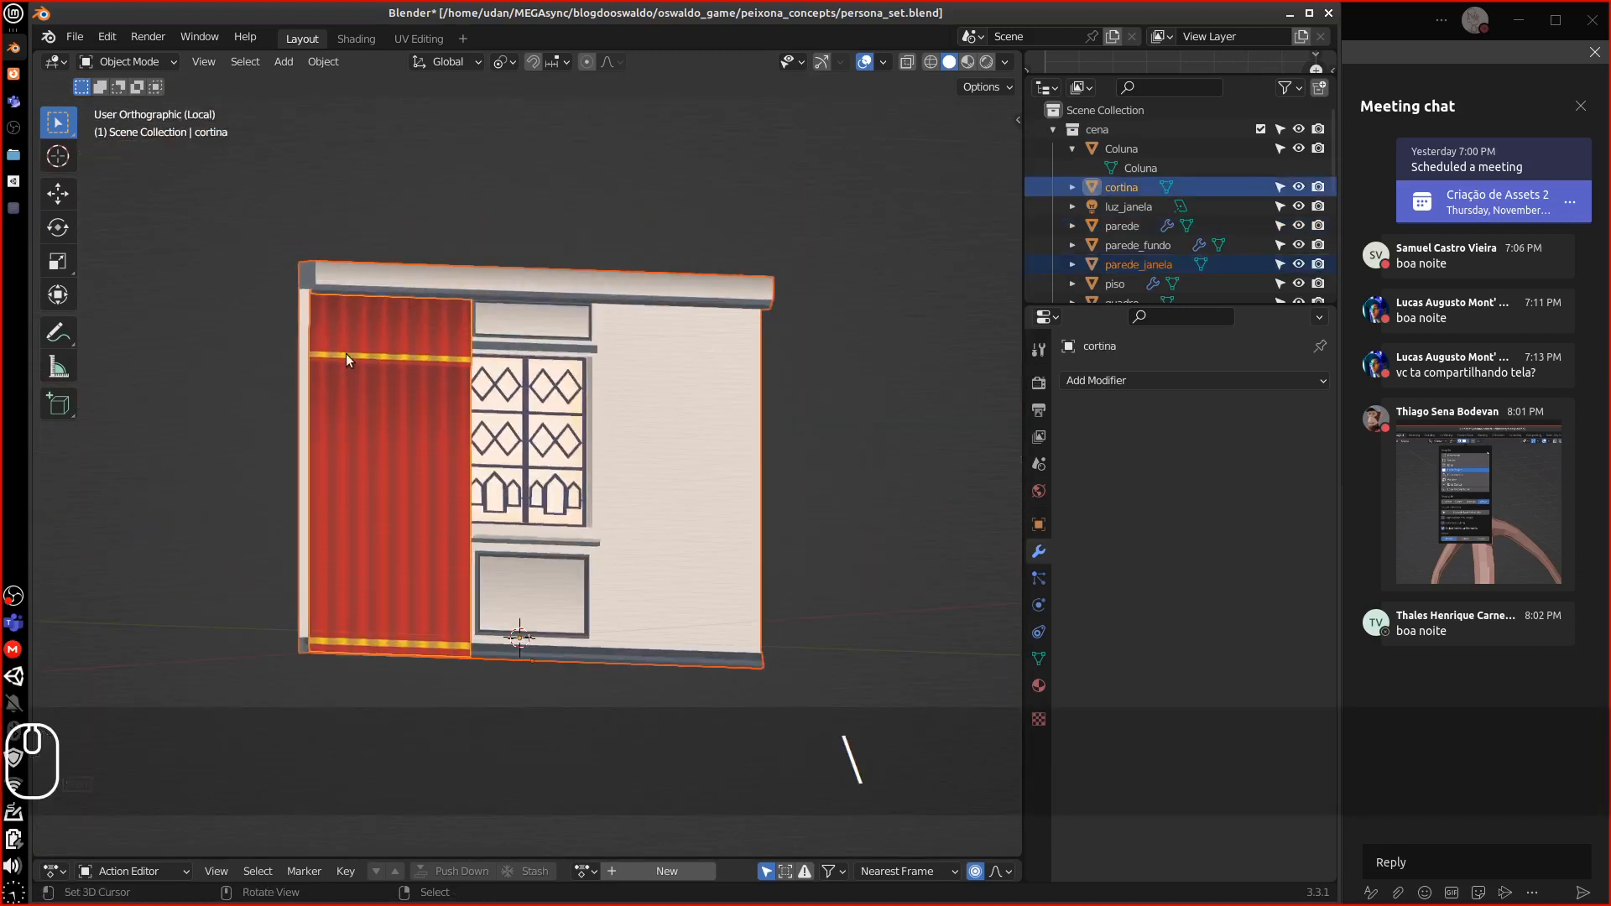
key("KP_1")
middle_click_drag(564, 517, 480, 338, "shift")
key("equal")
key("equal")
key("equal")
key("equal")
key("equal")
key("equal")
key("equal")
key("equal")
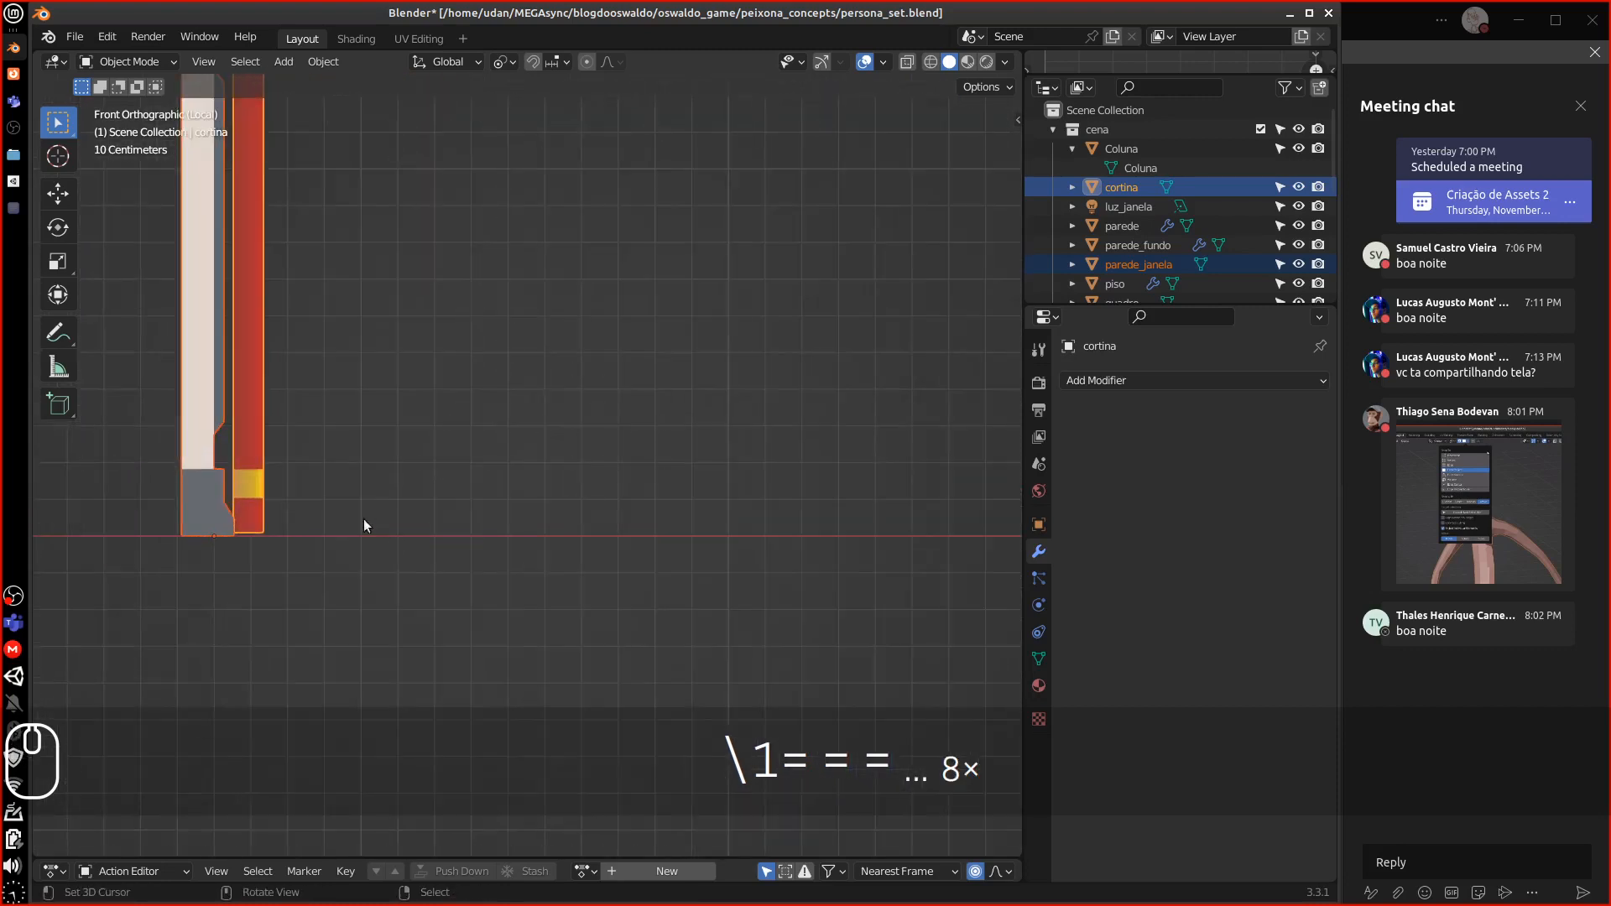
Snap the 3D cursor to parede_janela's bottom-left corner vertex in Edit Mode
middle_click_drag(364, 518, 636, 464, "shift")
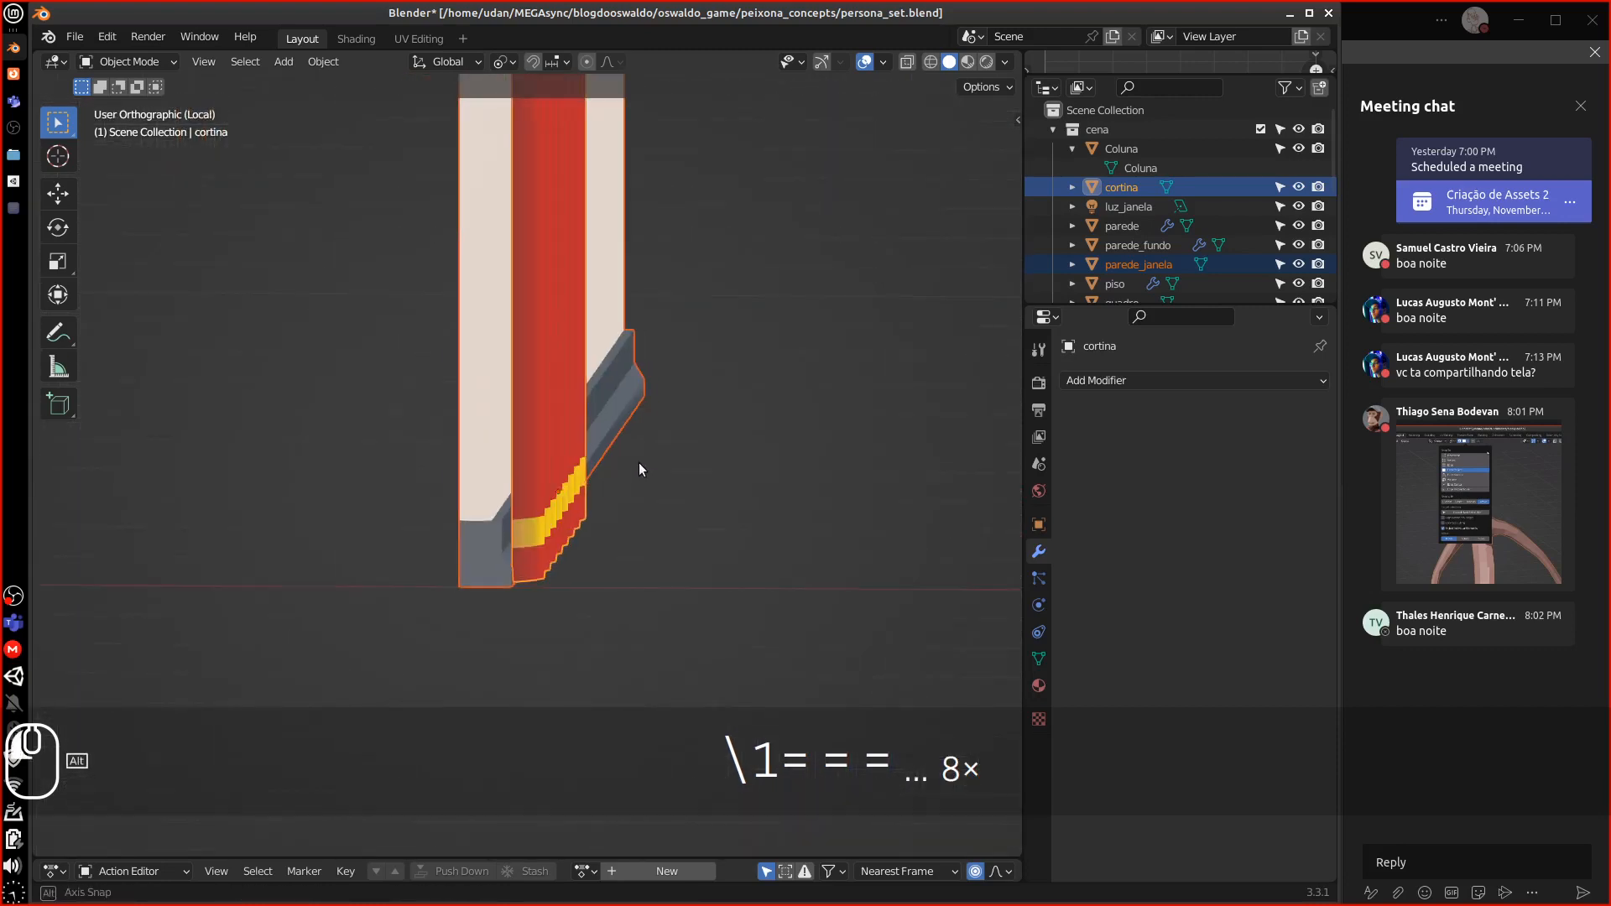
key("Tab")
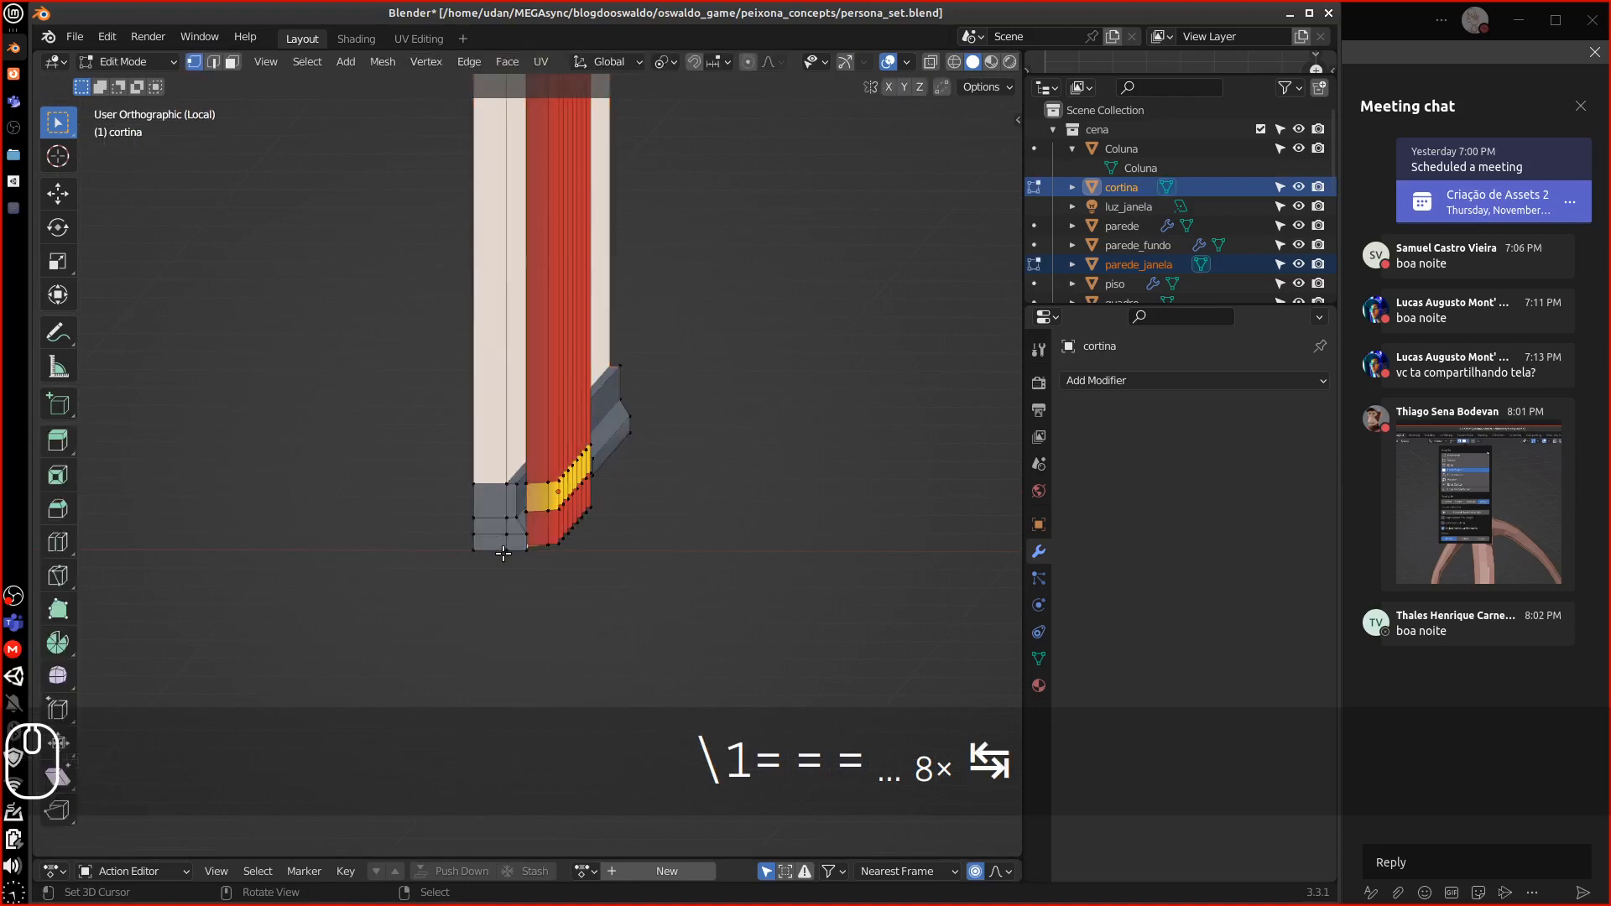
left_click(507, 551)
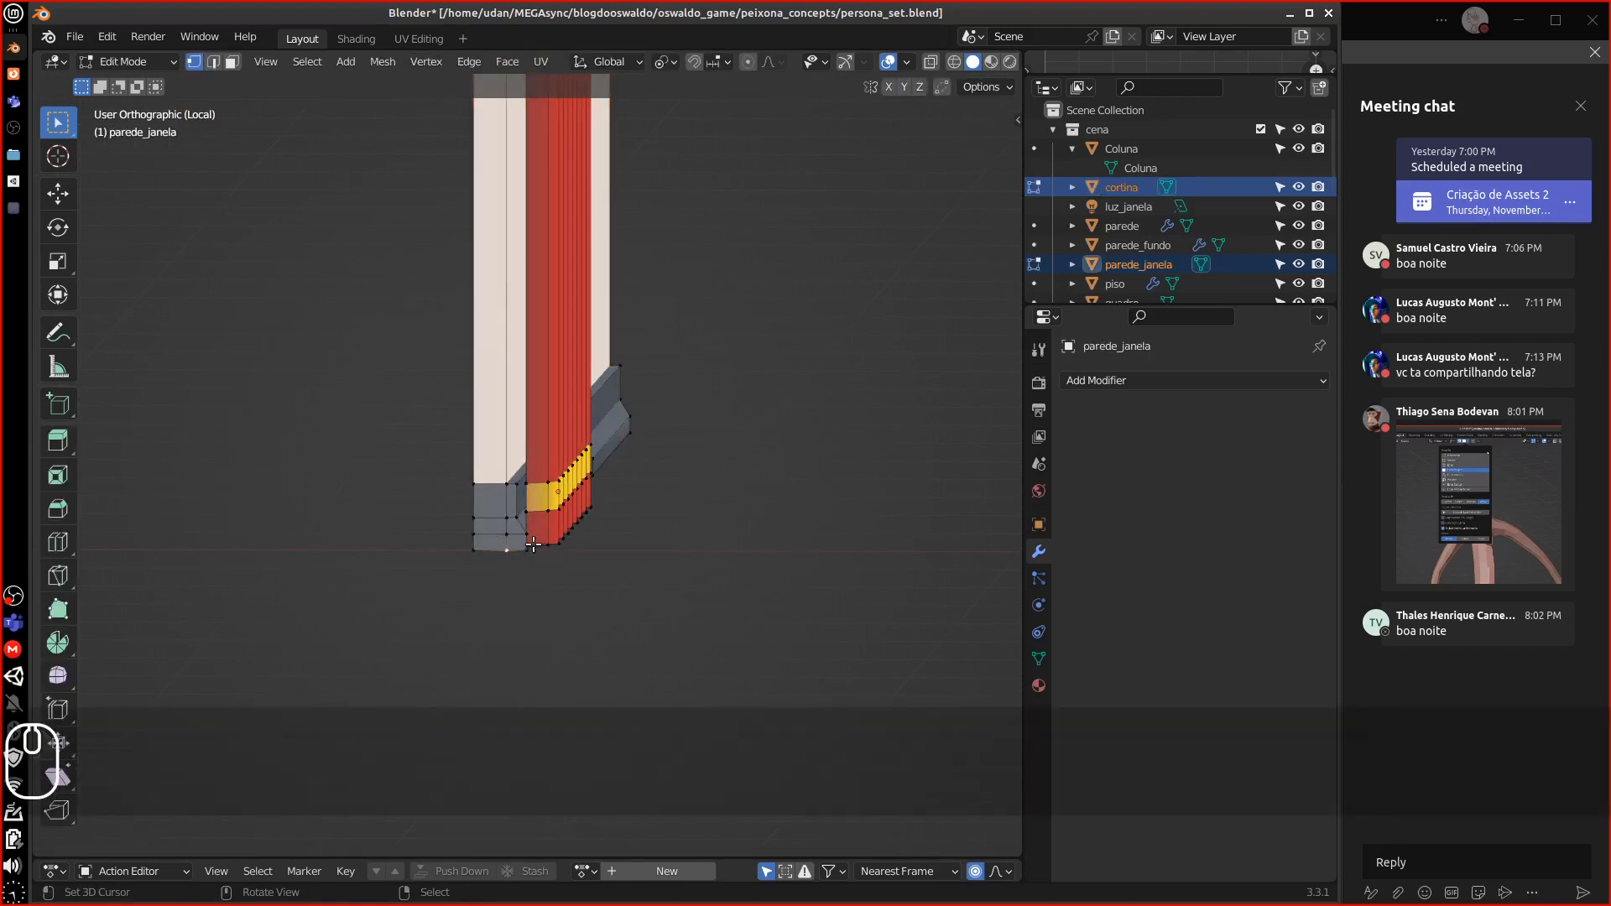
middle_click_drag(533, 544, 507, 560)
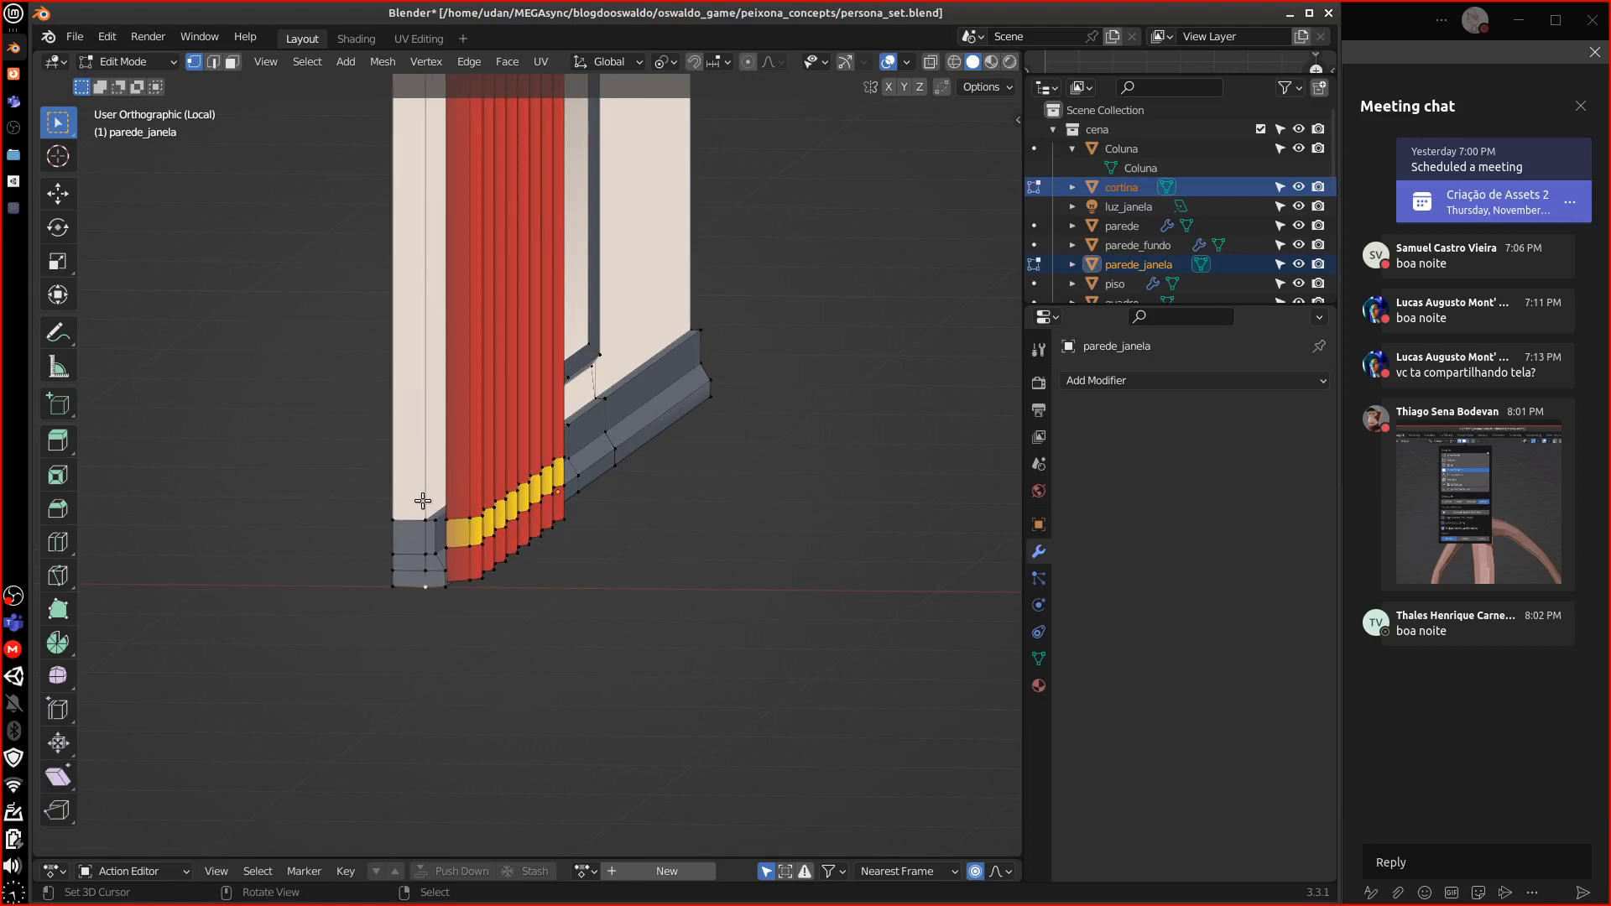
middle_click_drag(422, 501, 334, 505)
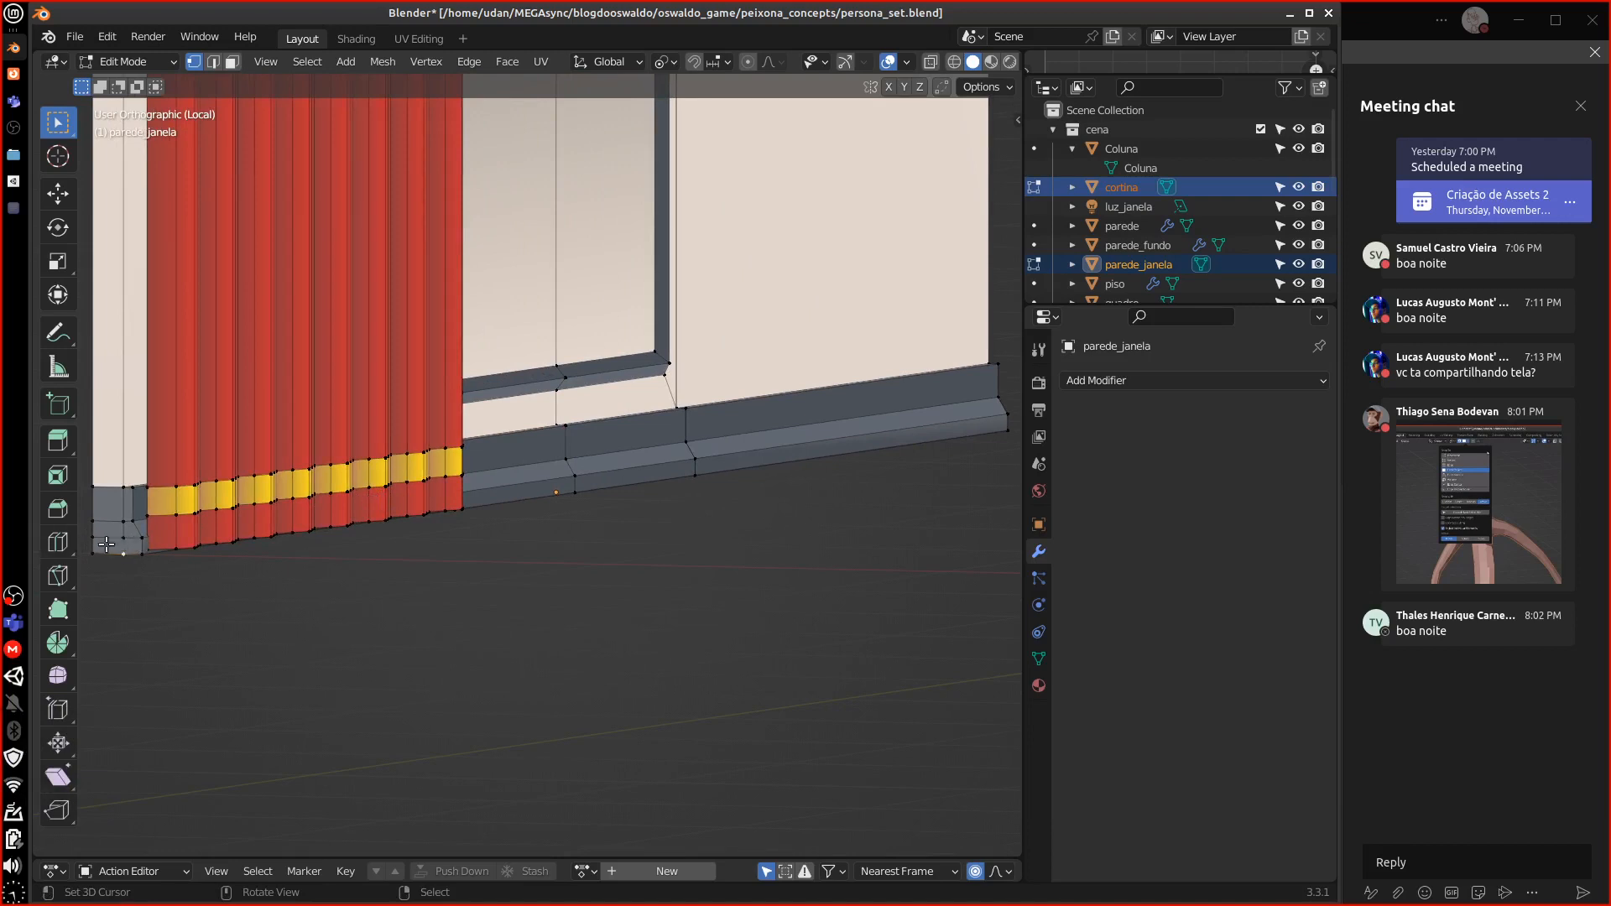
middle_click_drag(130, 568, 140, 566)
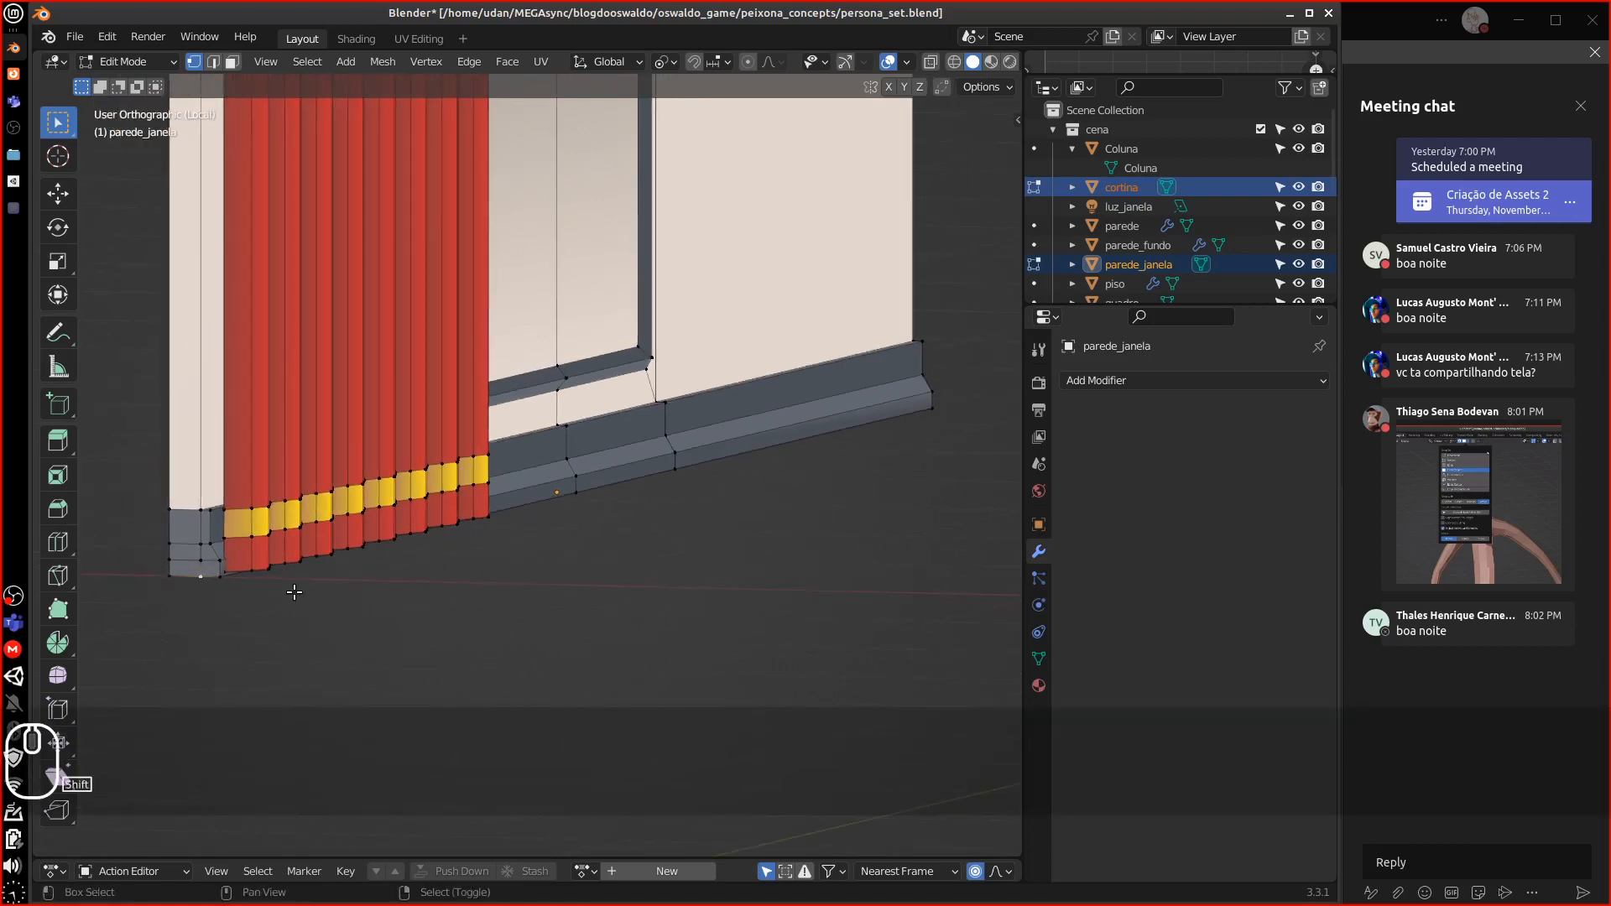
key("shift+s")
left_click(312, 696)
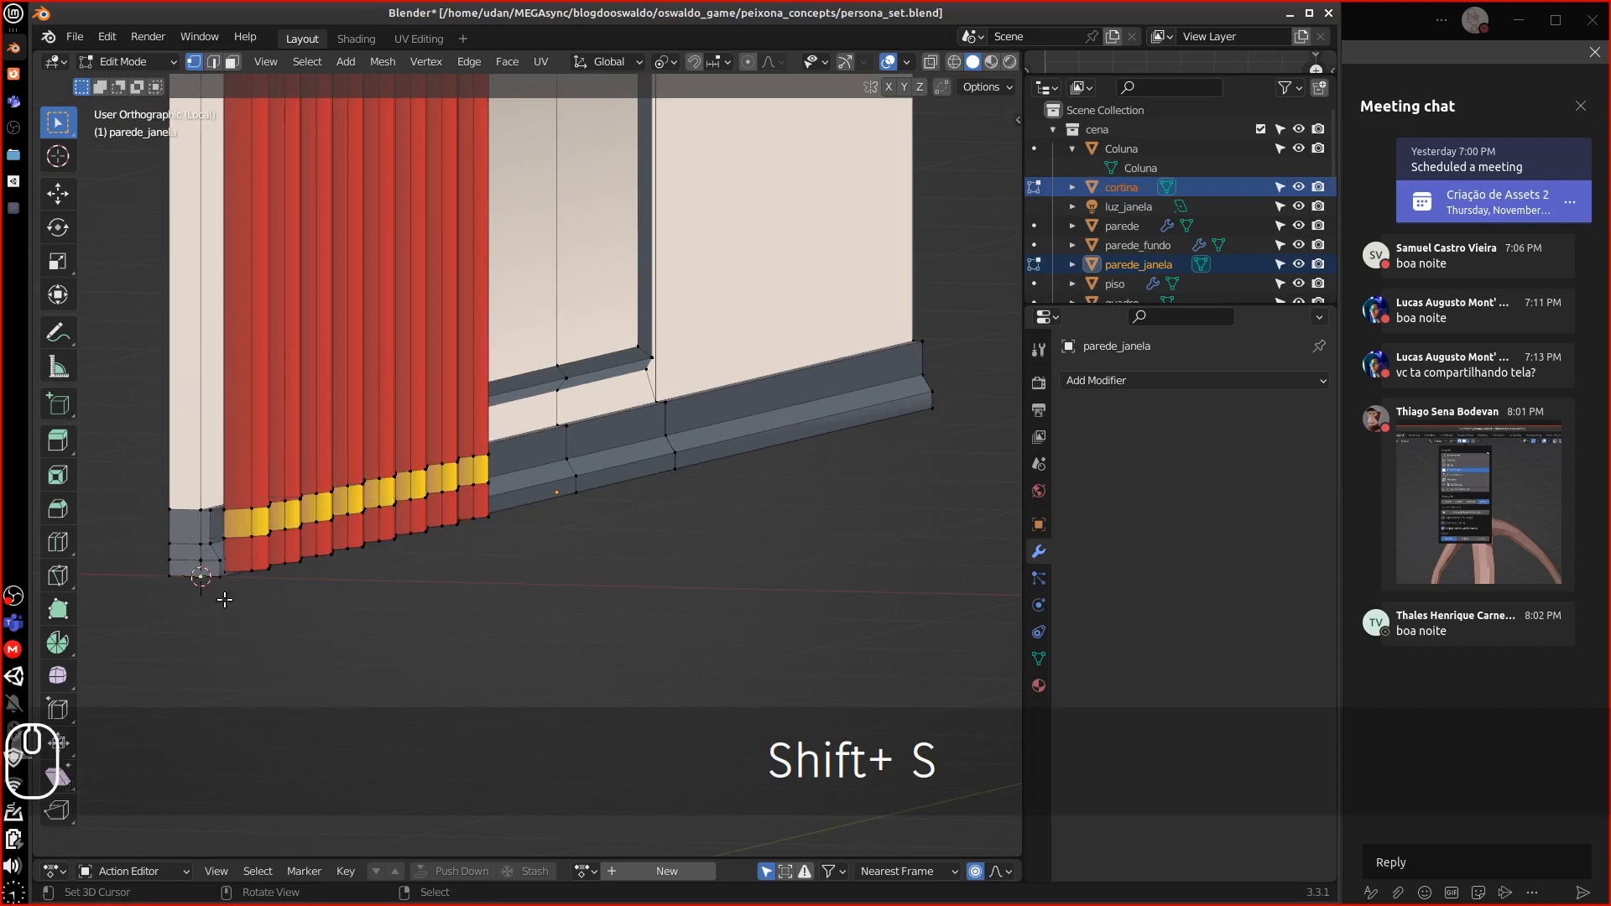
Return to Object Mode and select cortina, with parede_janela as the active object
key("Tab")
right_click(268, 546)
right_click(197, 526, "shift")
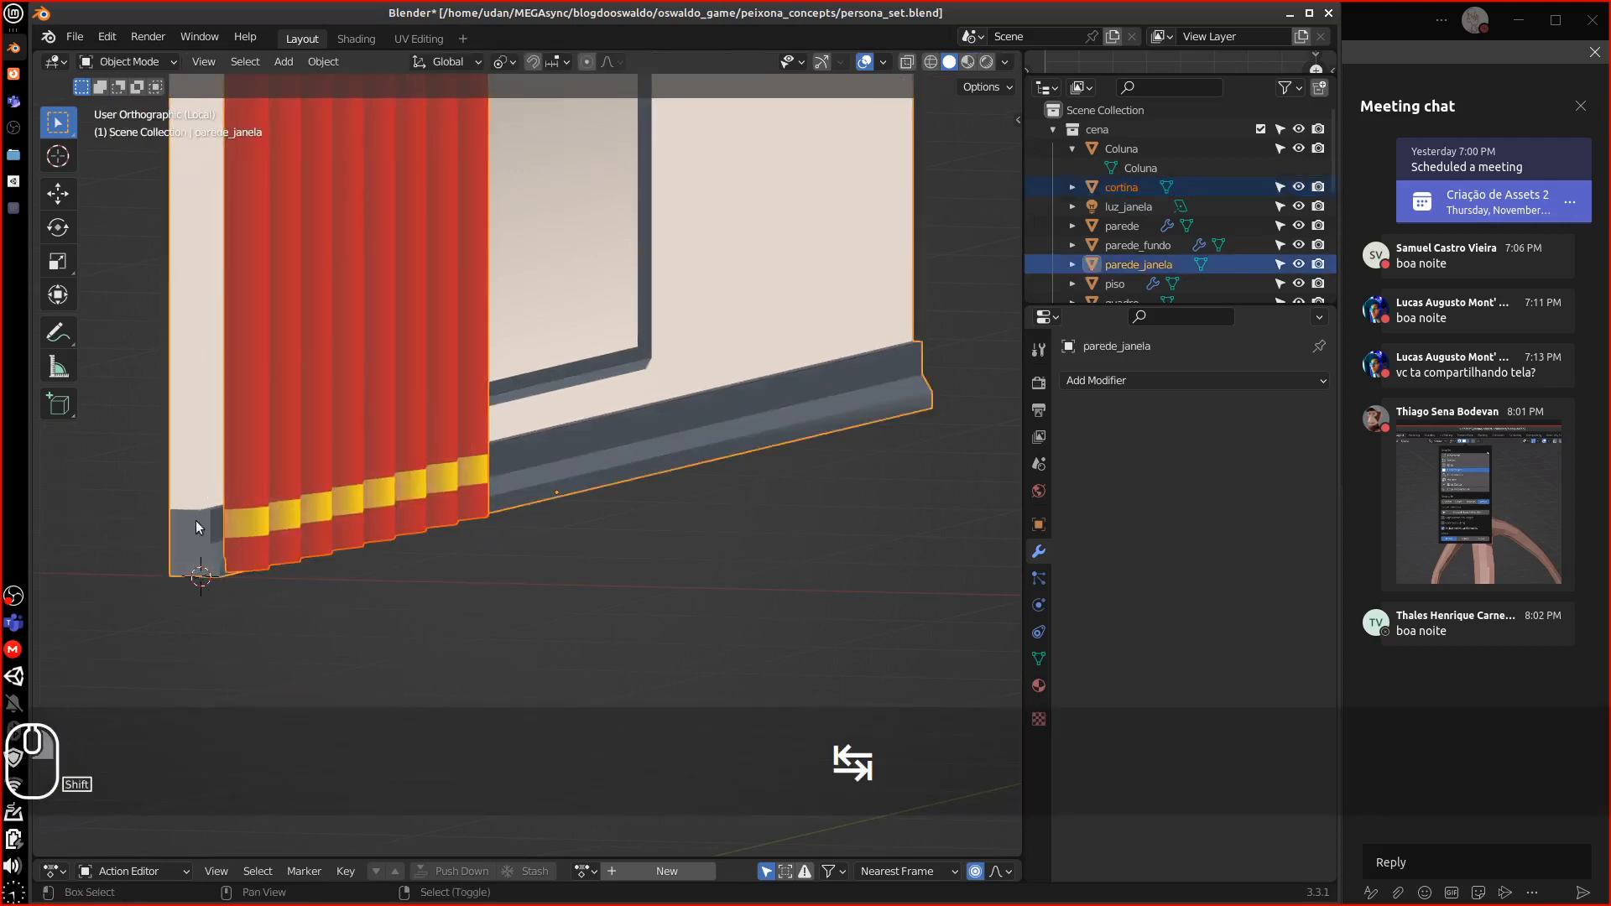
Set the origin of parede_janela and cortina to the 3D cursor
left_click(325, 62)
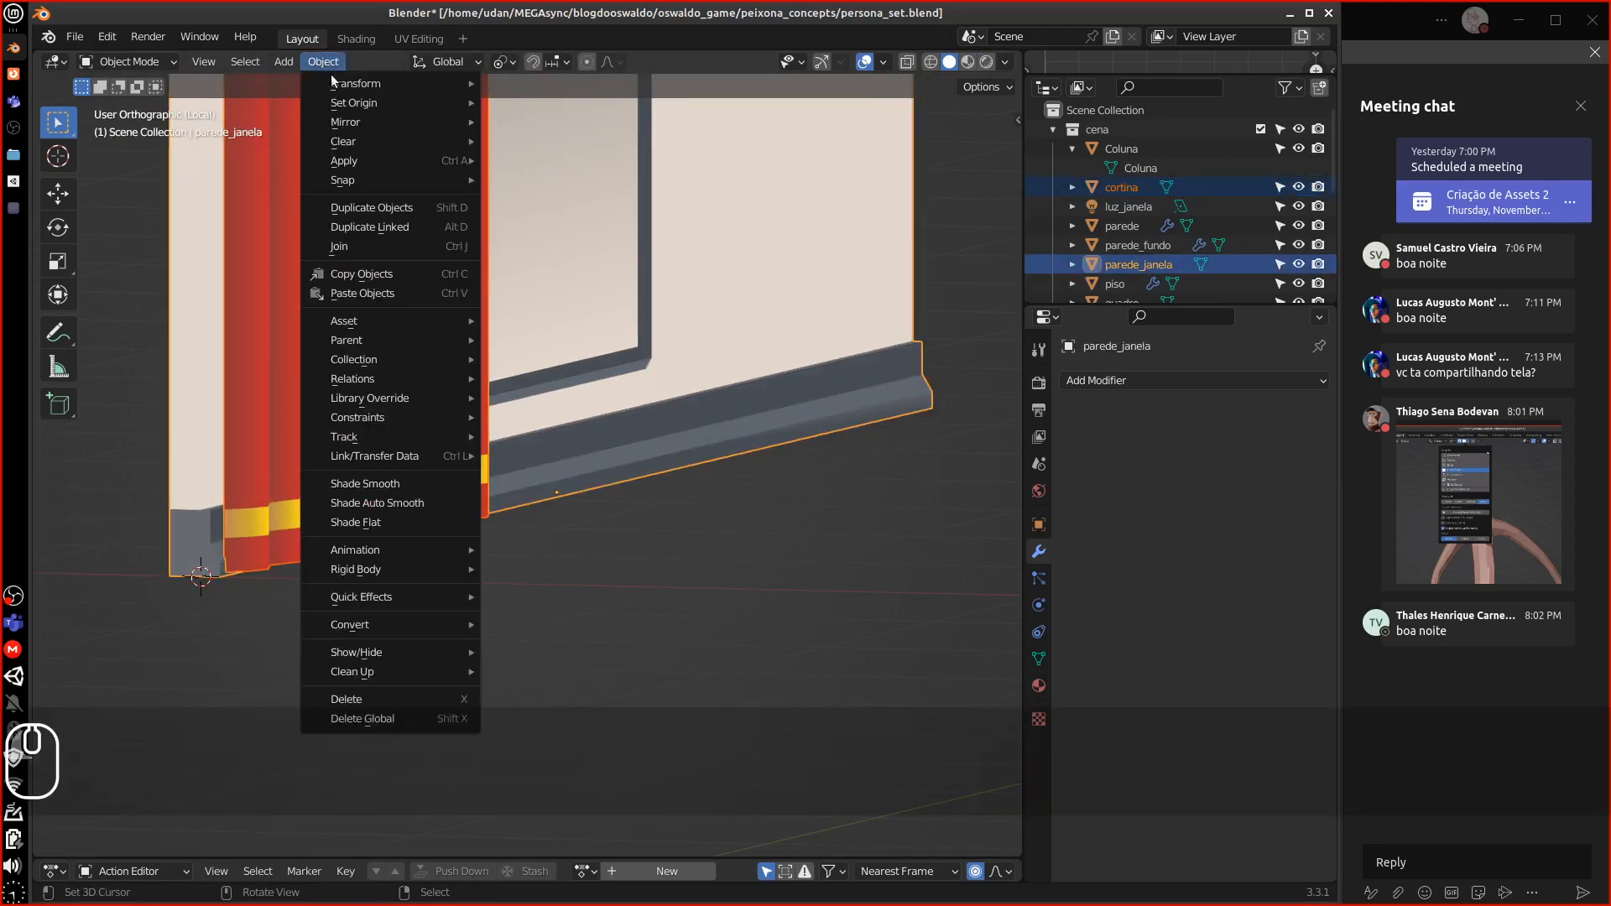
mouse_move(371, 101)
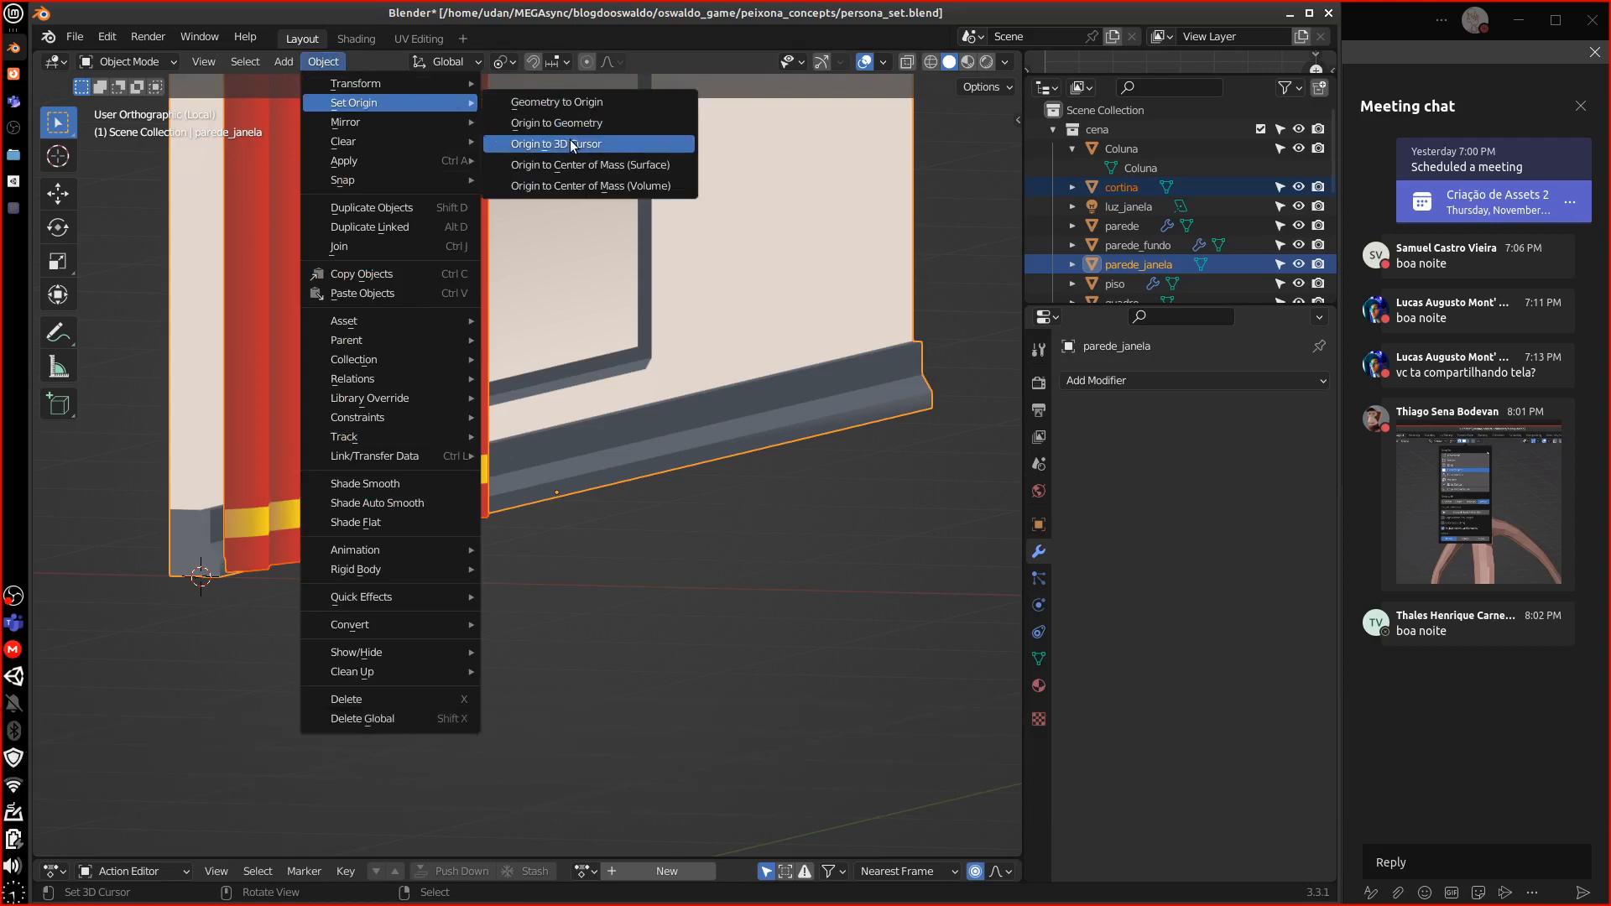
left_click(566, 144)
scroll(348, 500, "up", 3)
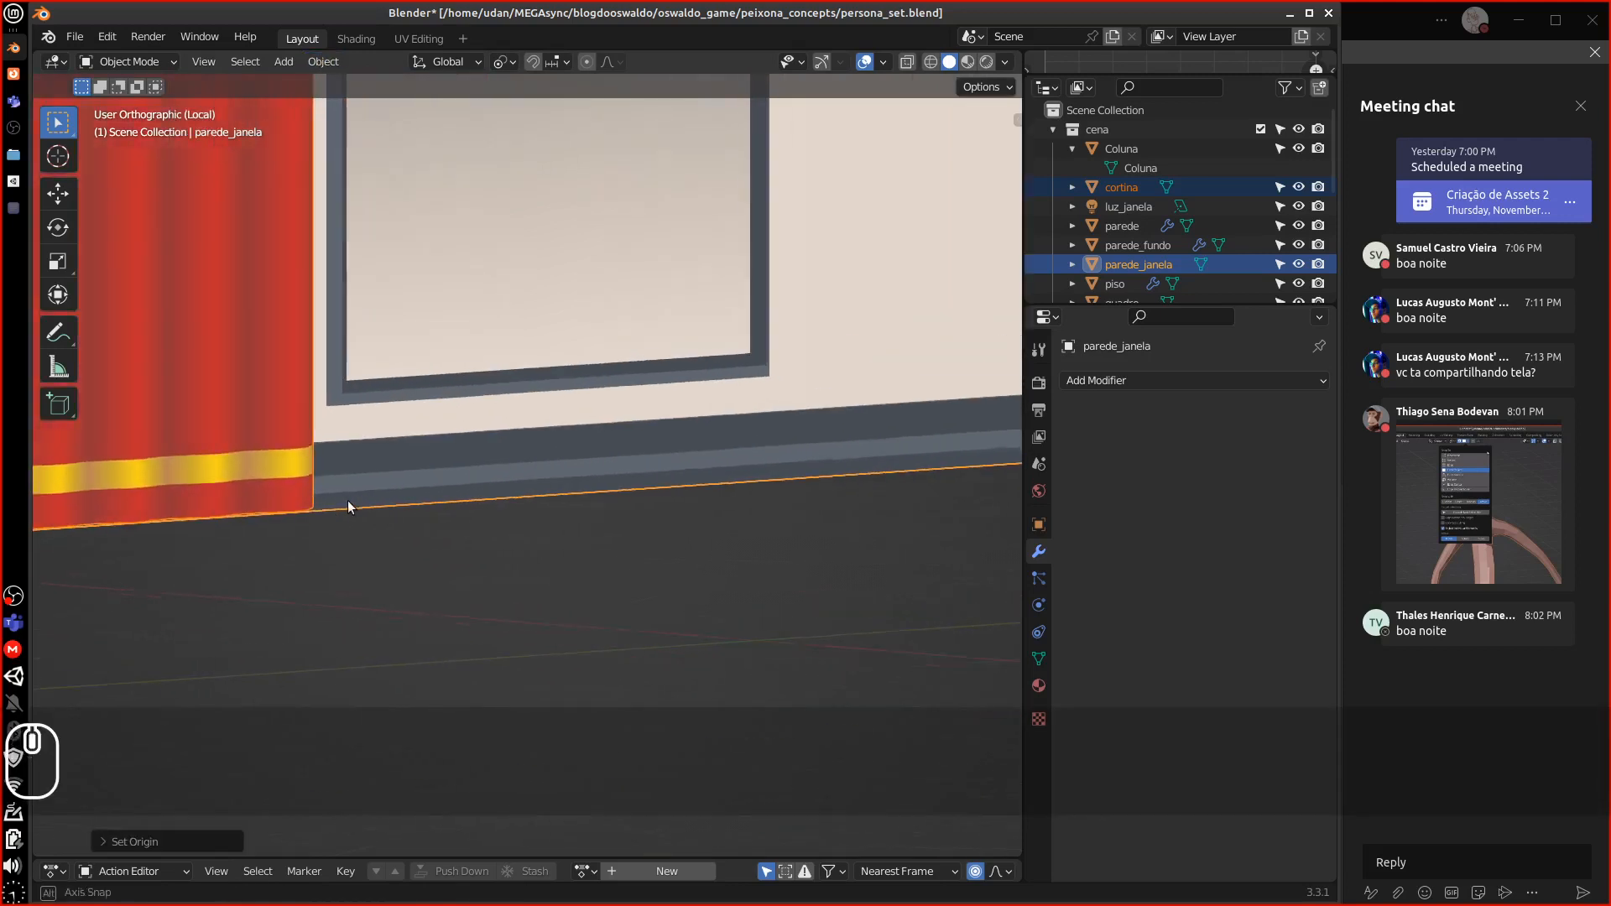
scroll(339, 496, "down", 5)
middle_click_drag(331, 500, 316, 535)
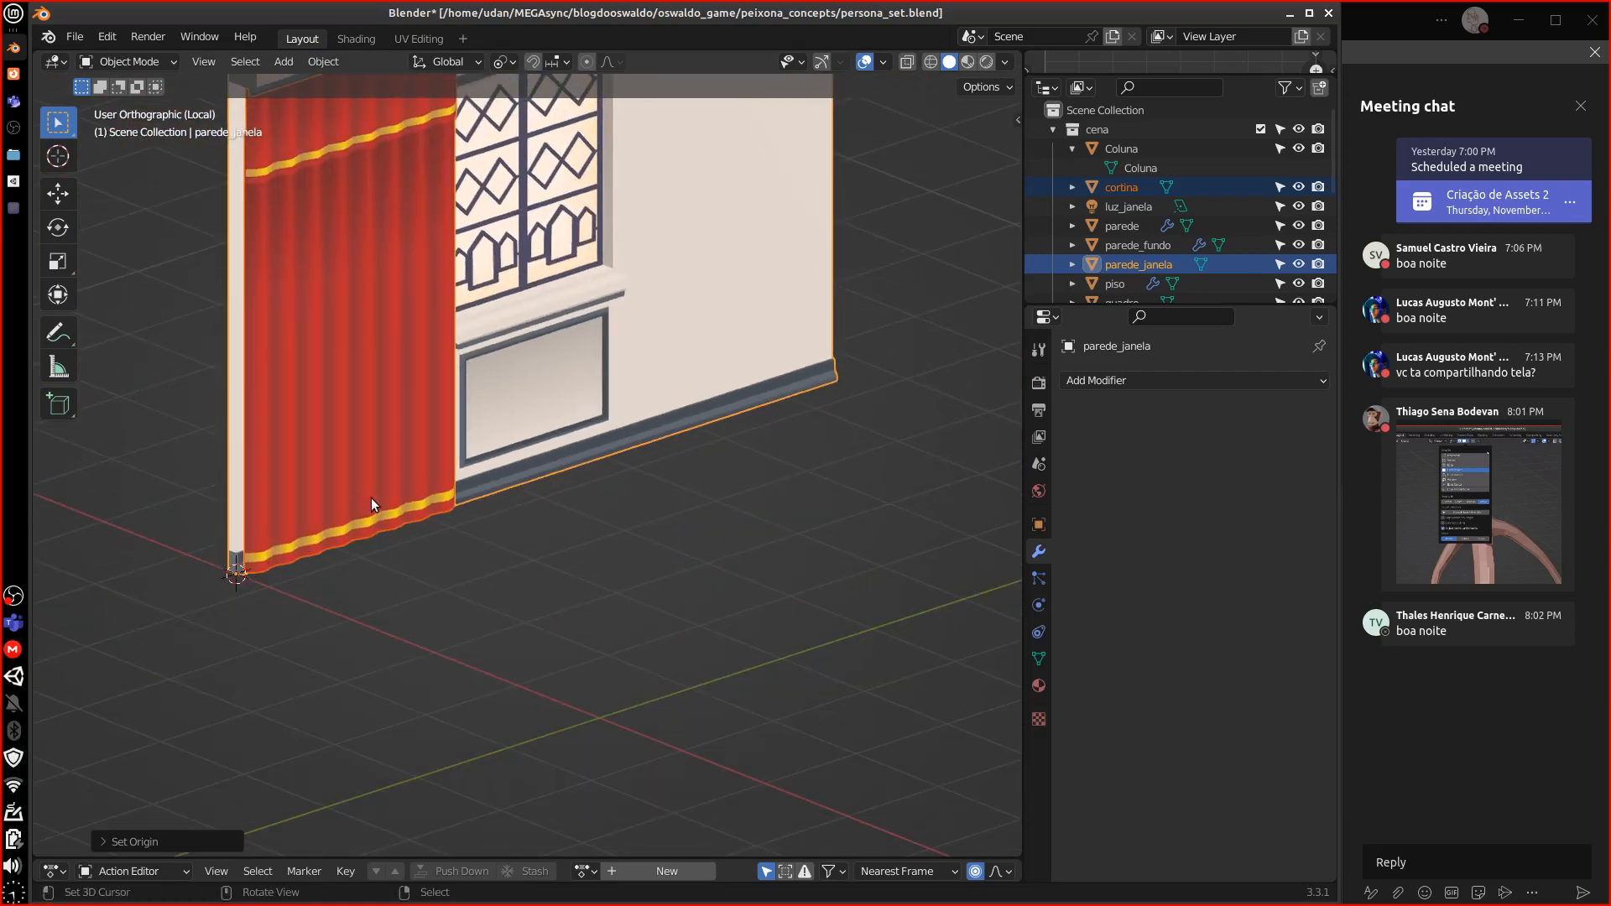
Rotate parede_janela in top view so it lies level along the X axis
key("KP_7")
scroll(375, 496, "down", 3)
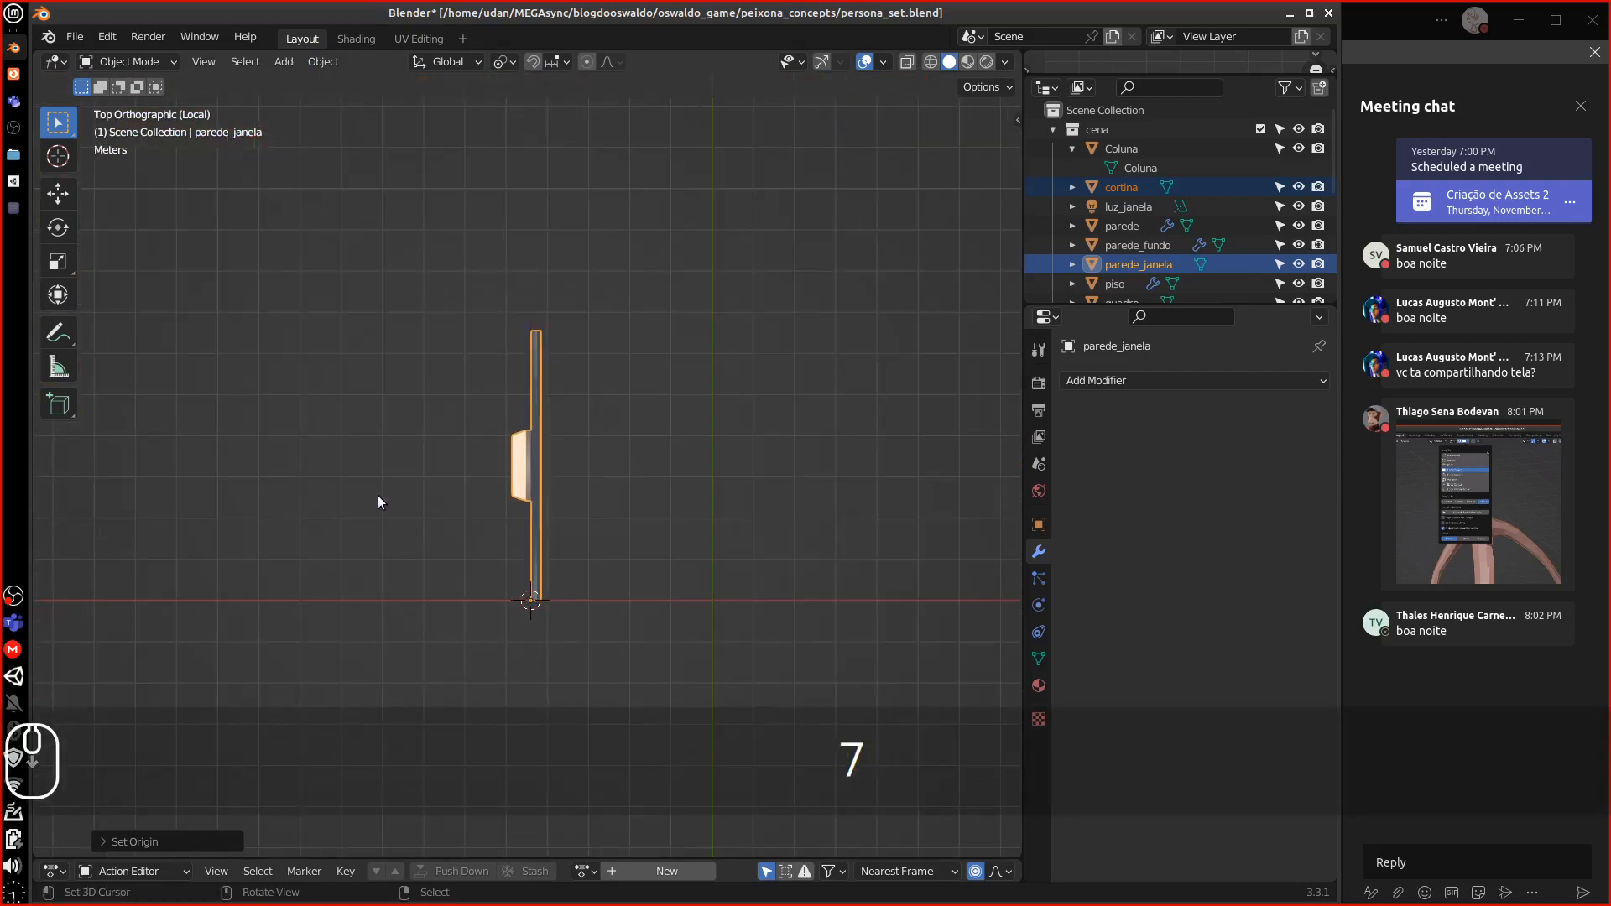
key("r")
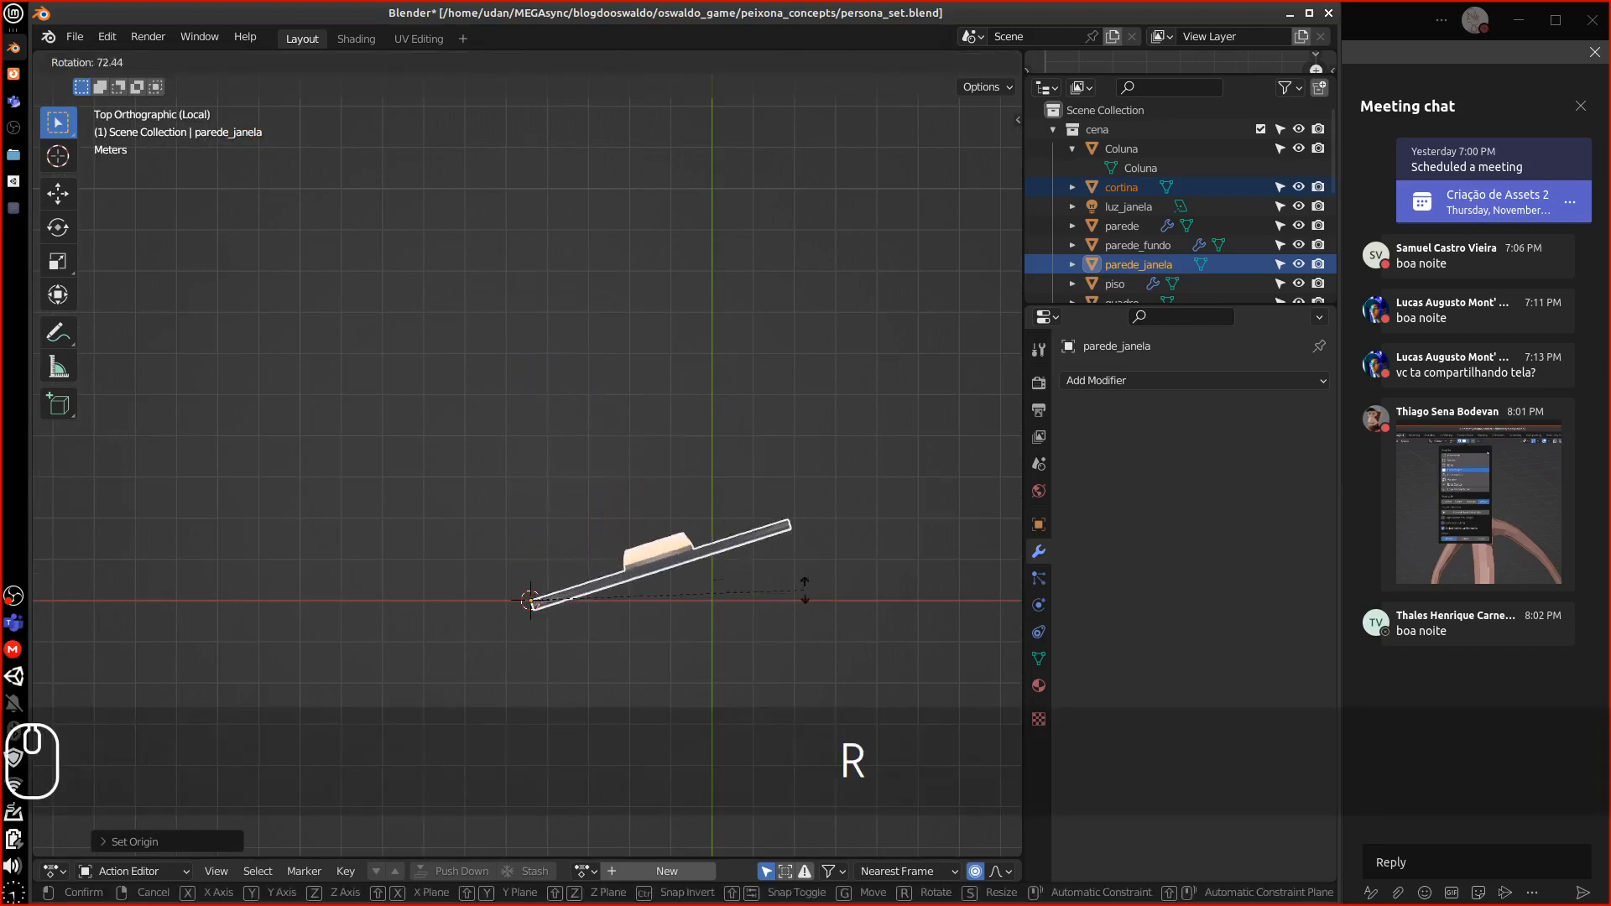
left_click(804, 664)
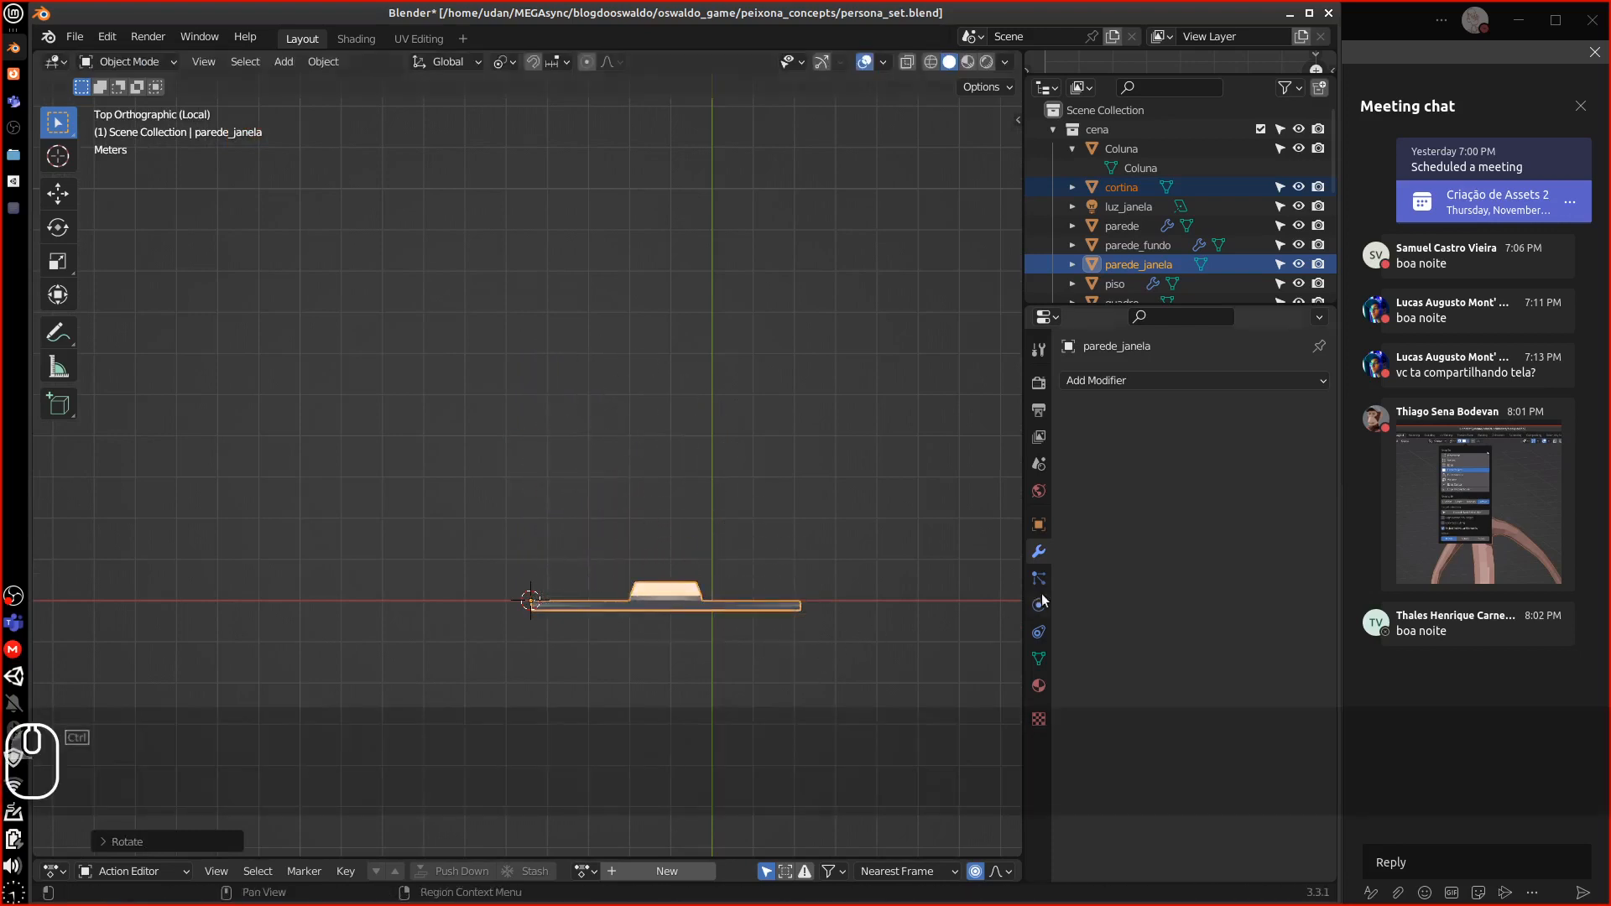
Apply the rotation to the objects and check the front view
left_click(322, 62)
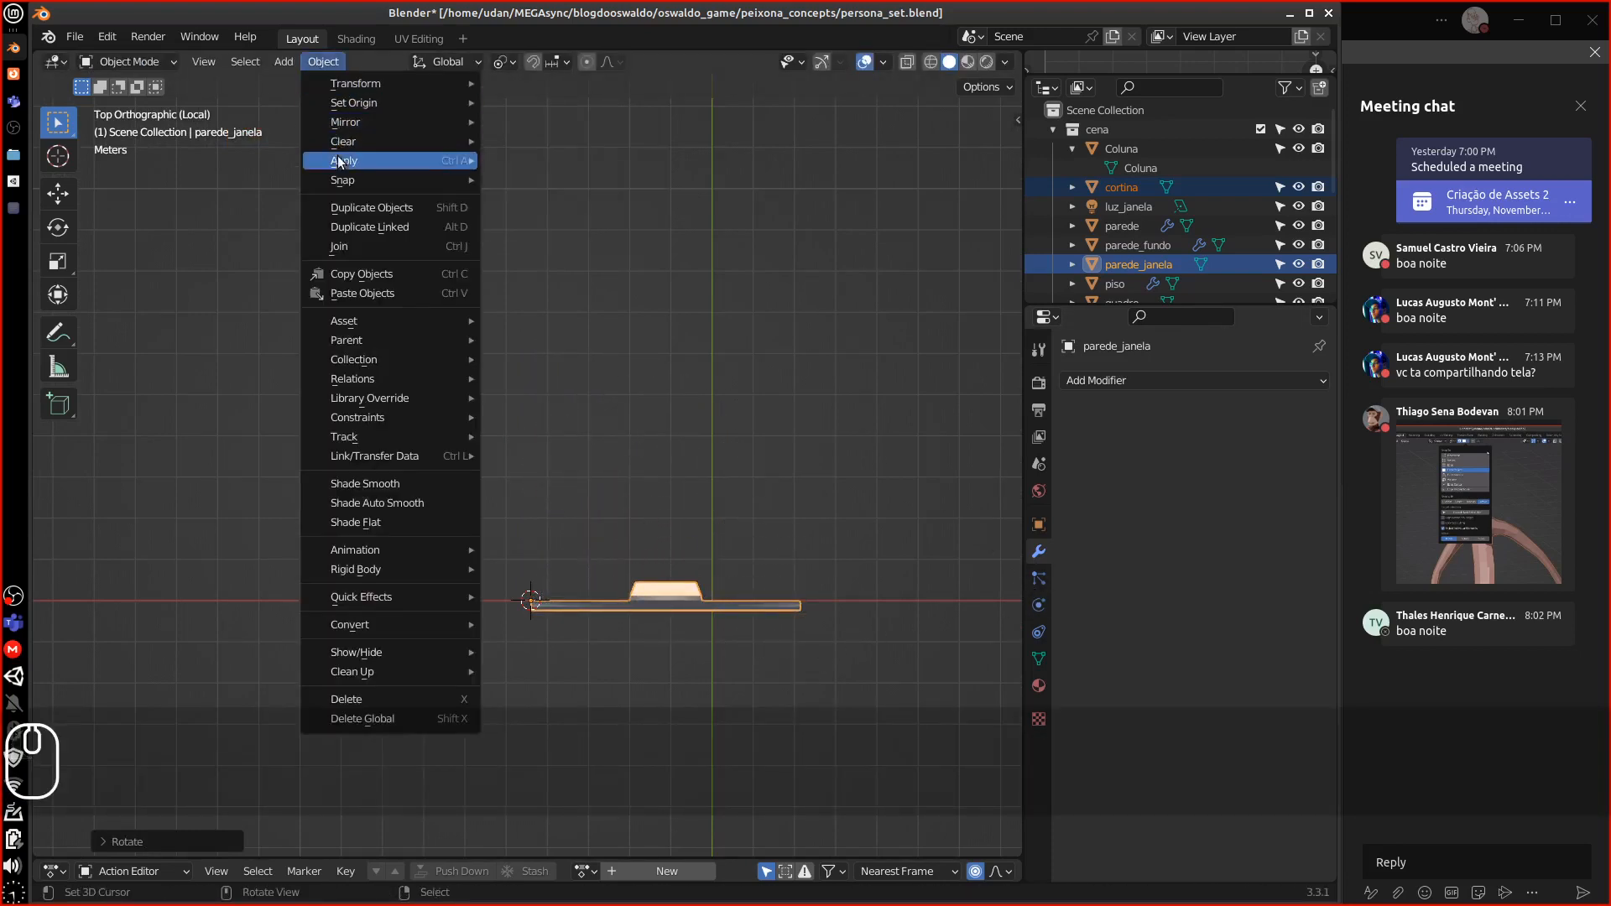
mouse_move(453, 165)
left_click(608, 179)
middle_click_drag(633, 329, 782, 300)
key("KP_1")
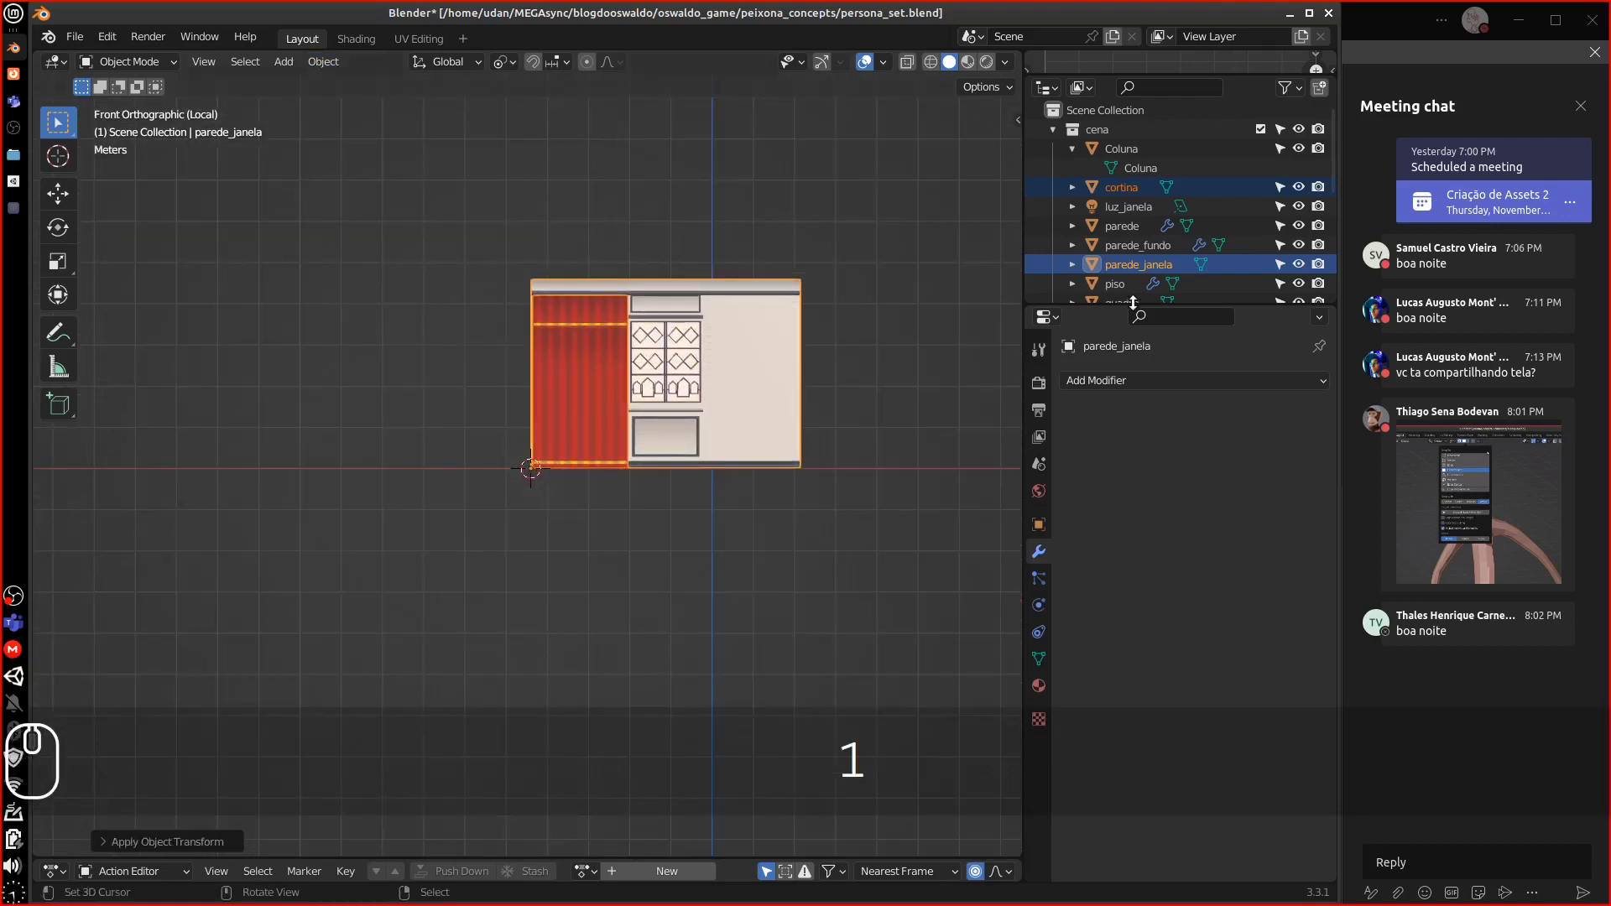
Select cortina and remove its VERTEX material slot
left_click_drag(1144, 307, 1145, 393)
left_click(1041, 771)
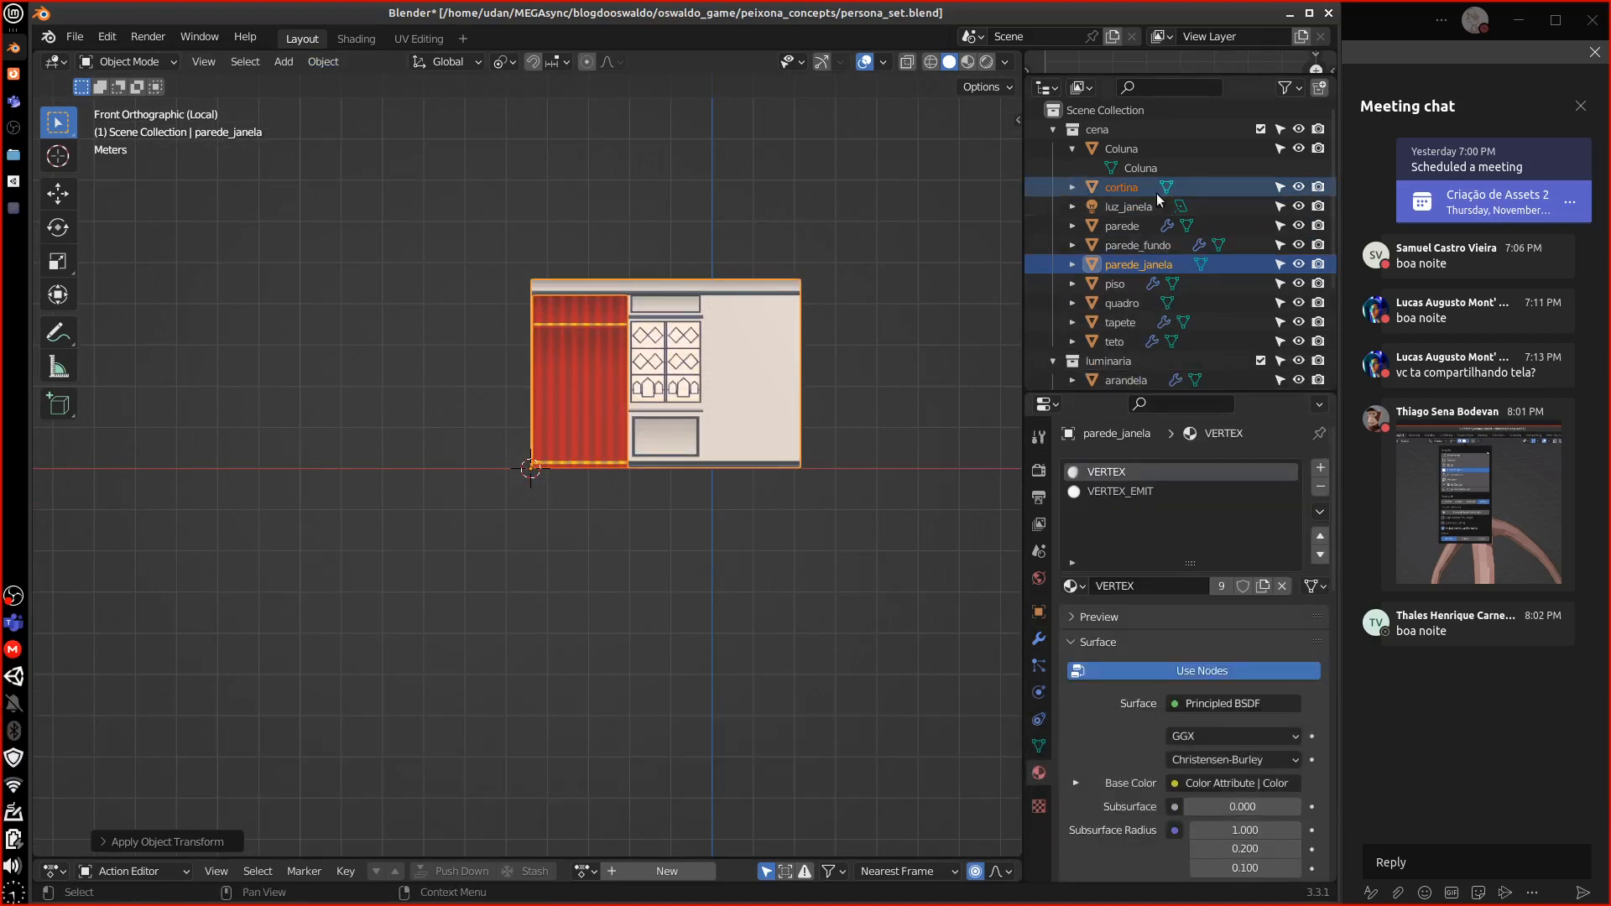
left_click(1129, 188)
left_click(1315, 487)
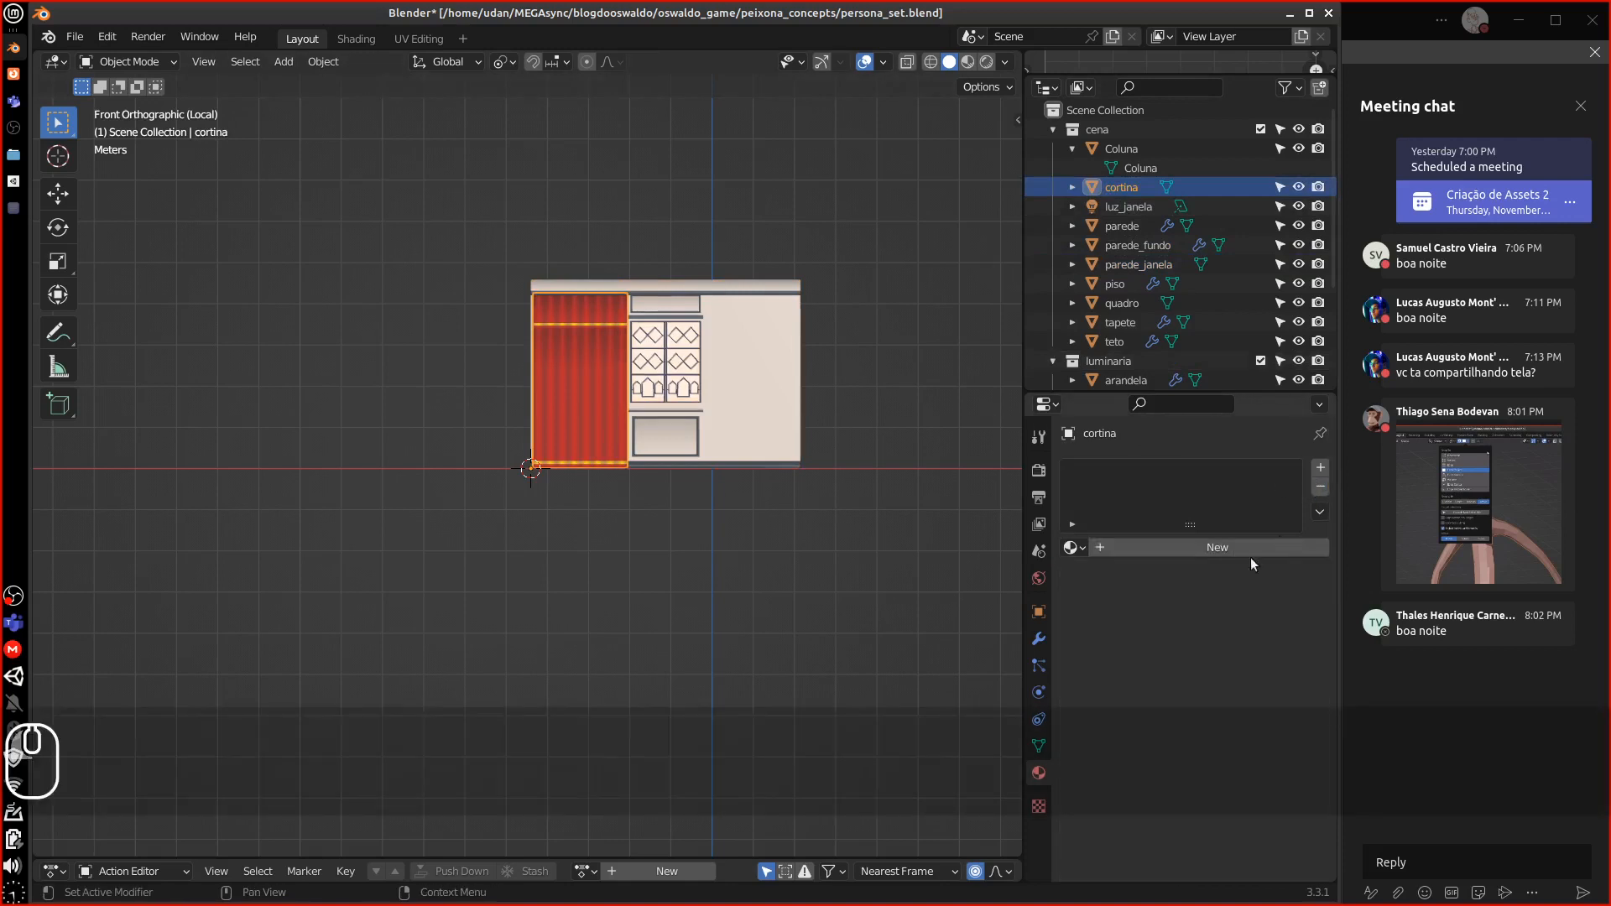
Rename the curtain object and its mesh data to Cortina
left_click(1075, 186)
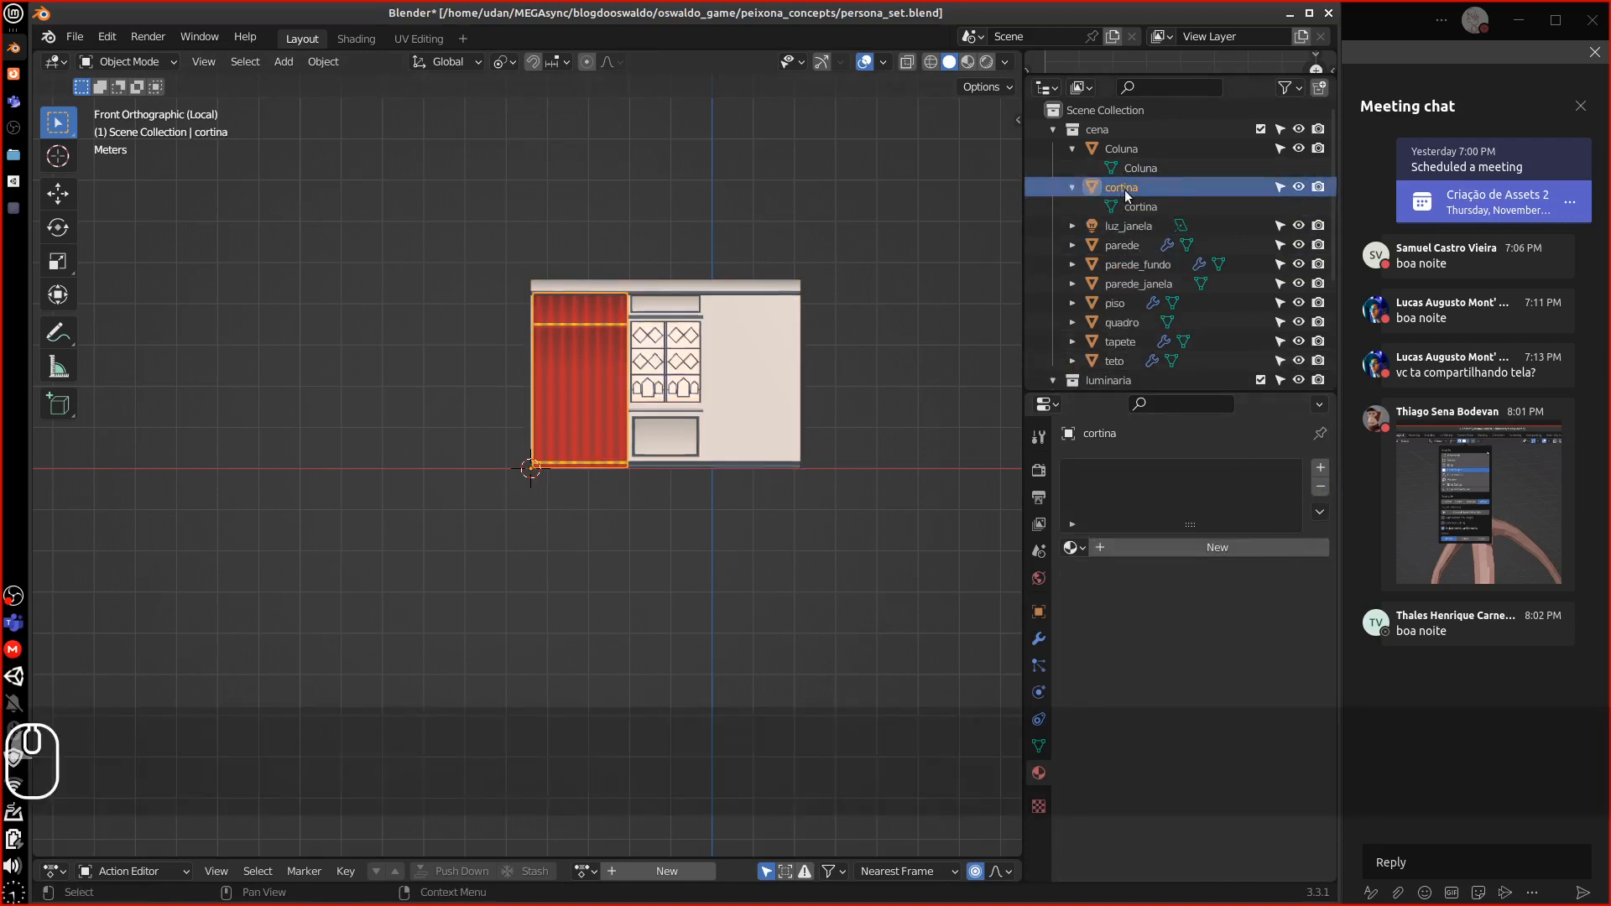
double_click(1112, 186)
type("Cortina")
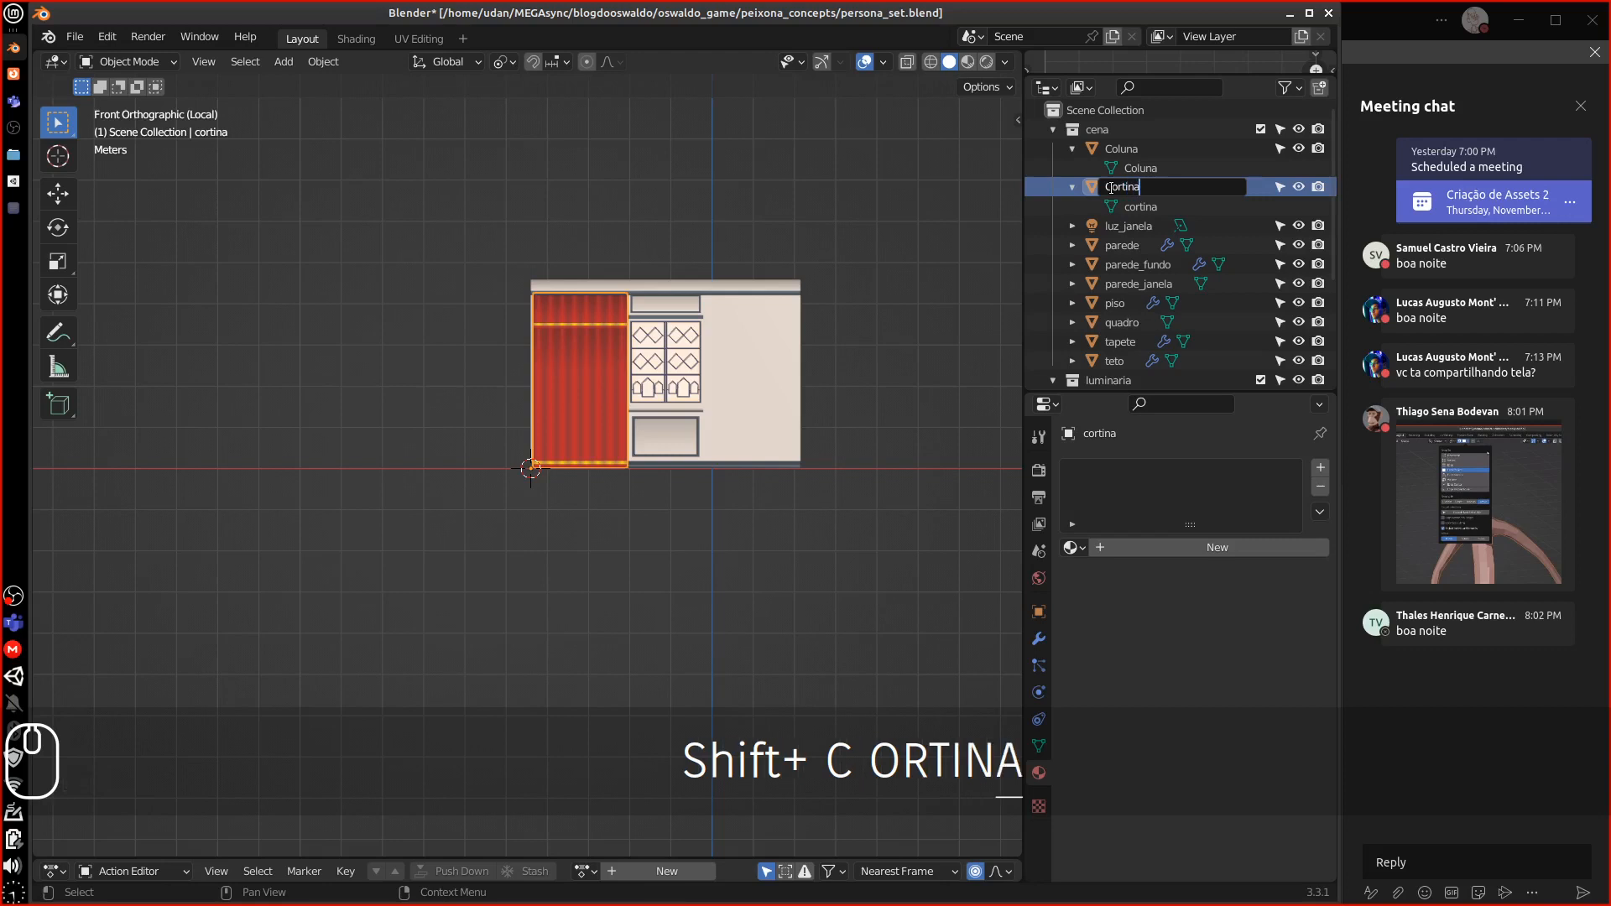
key("Return")
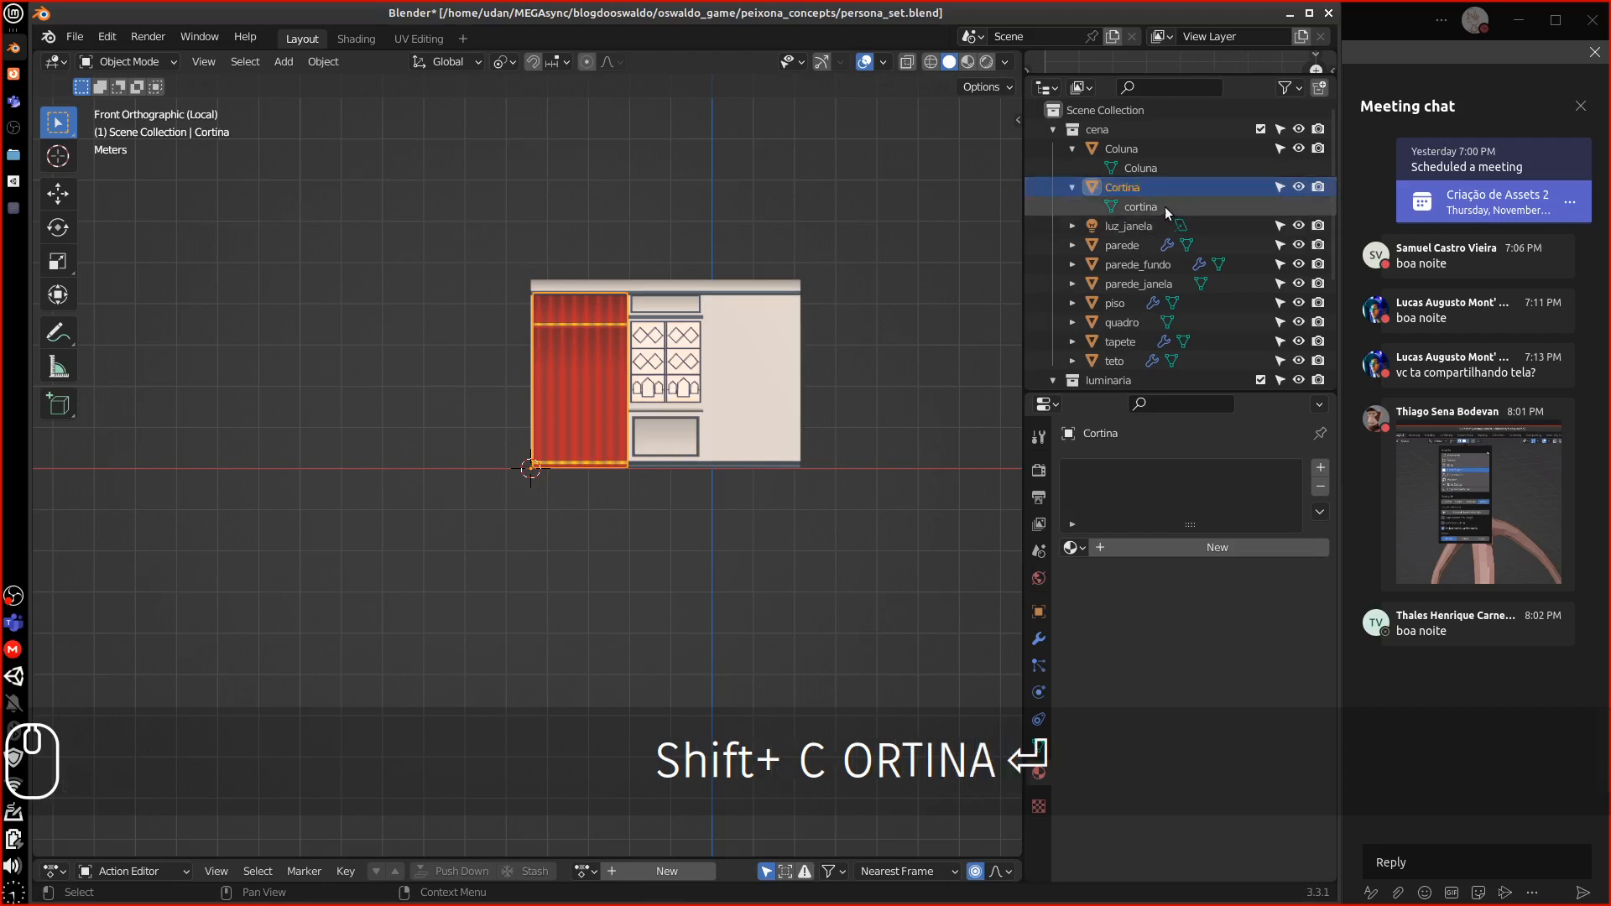
double_click(1163, 206)
type("Cor")
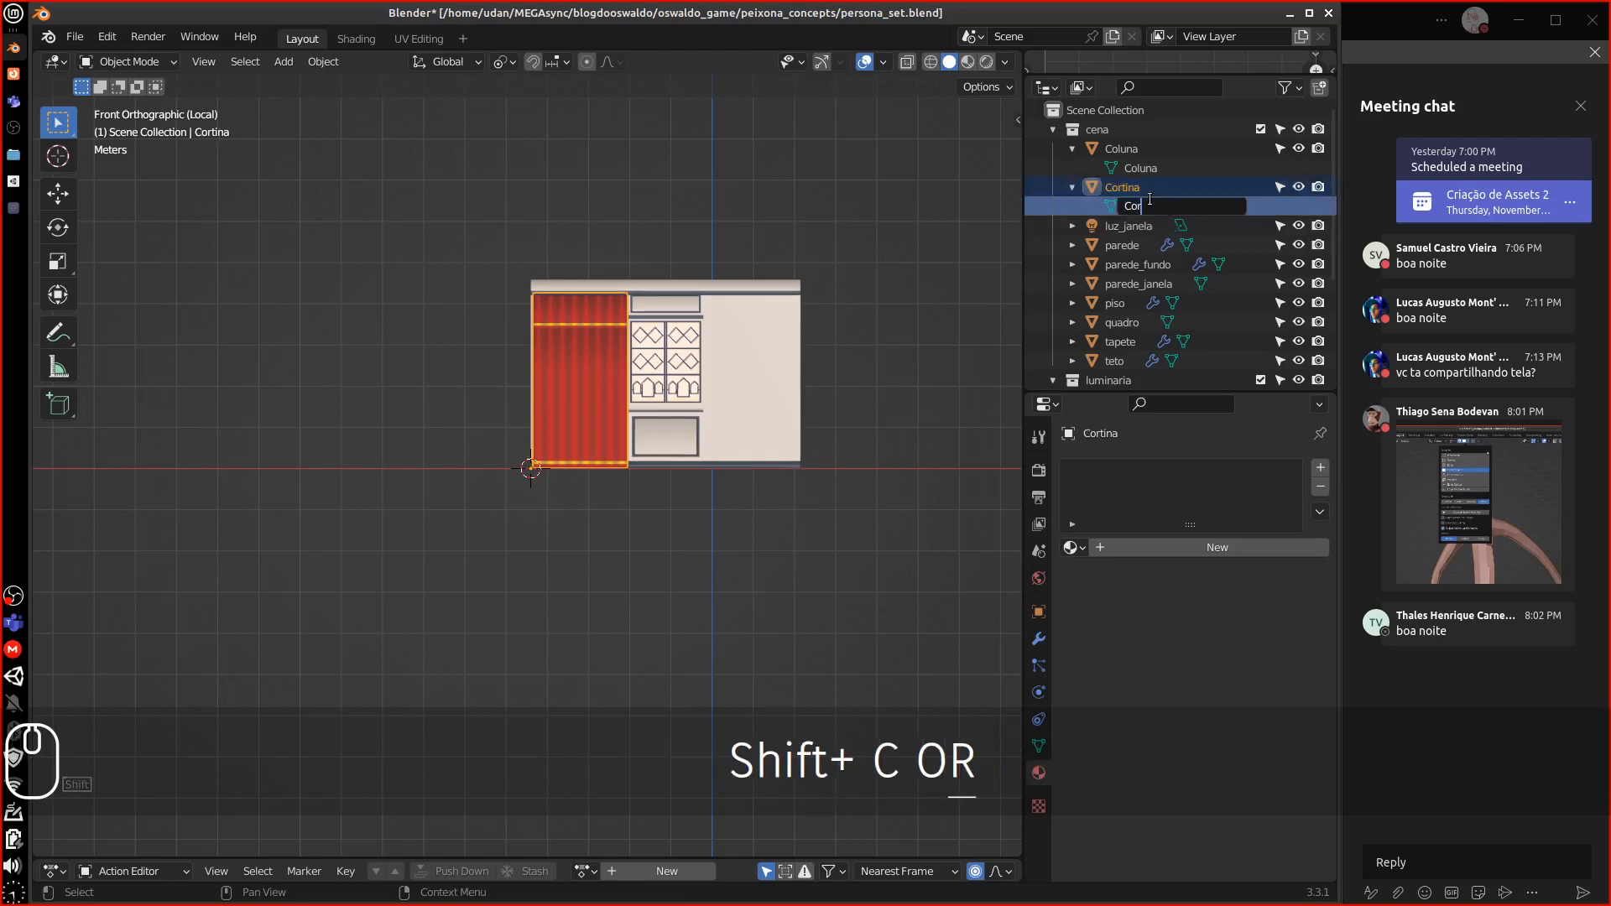
type("tina")
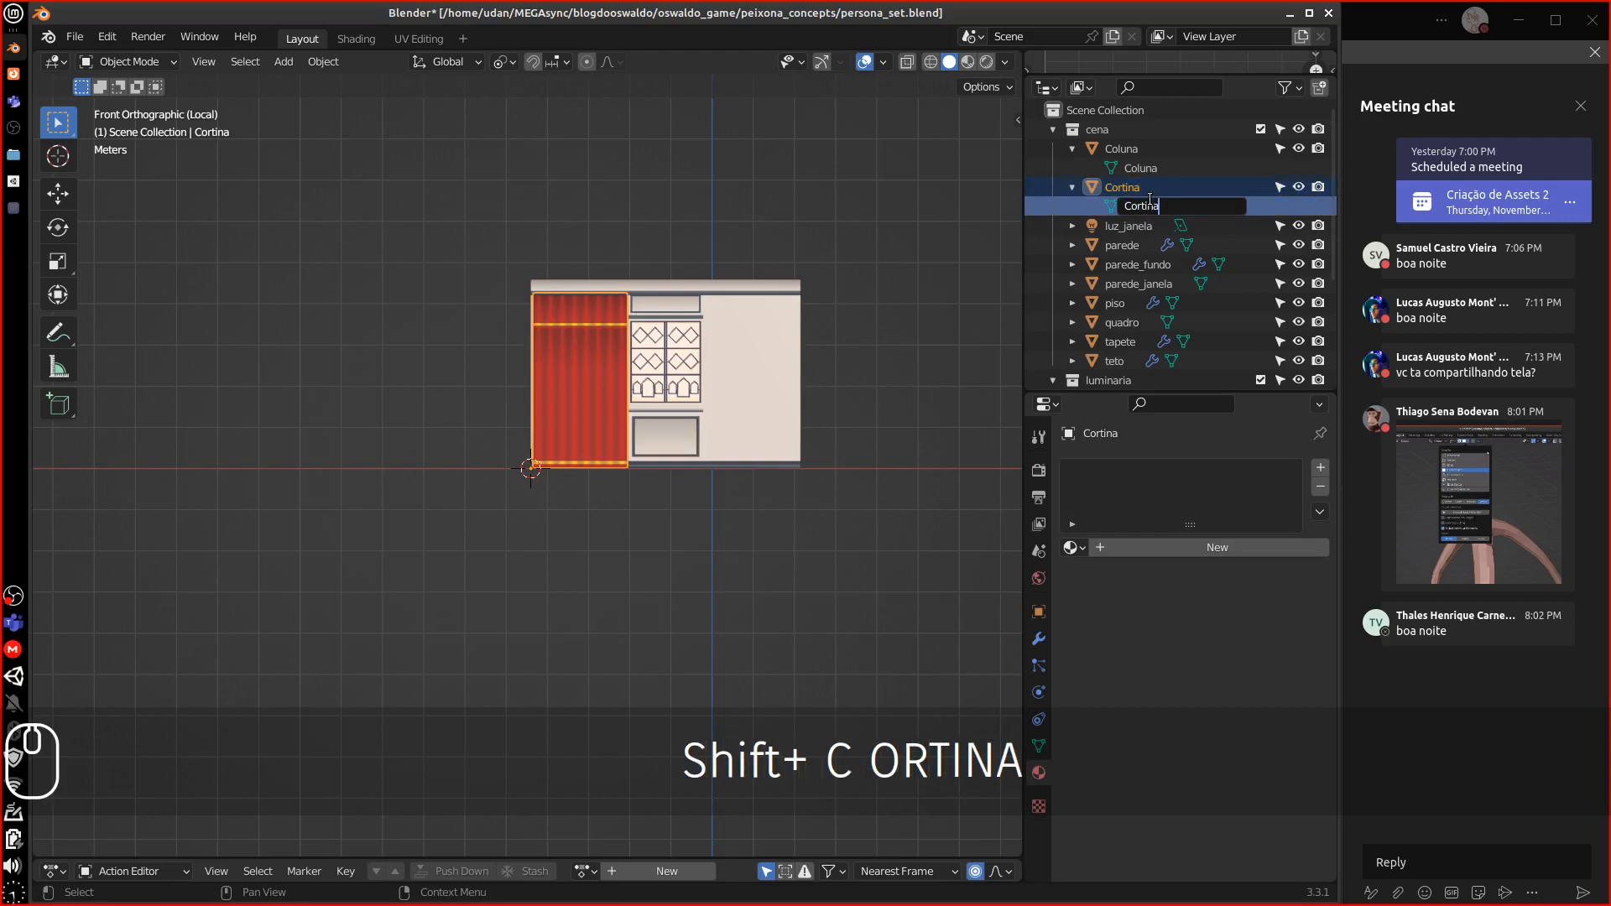
key("Return")
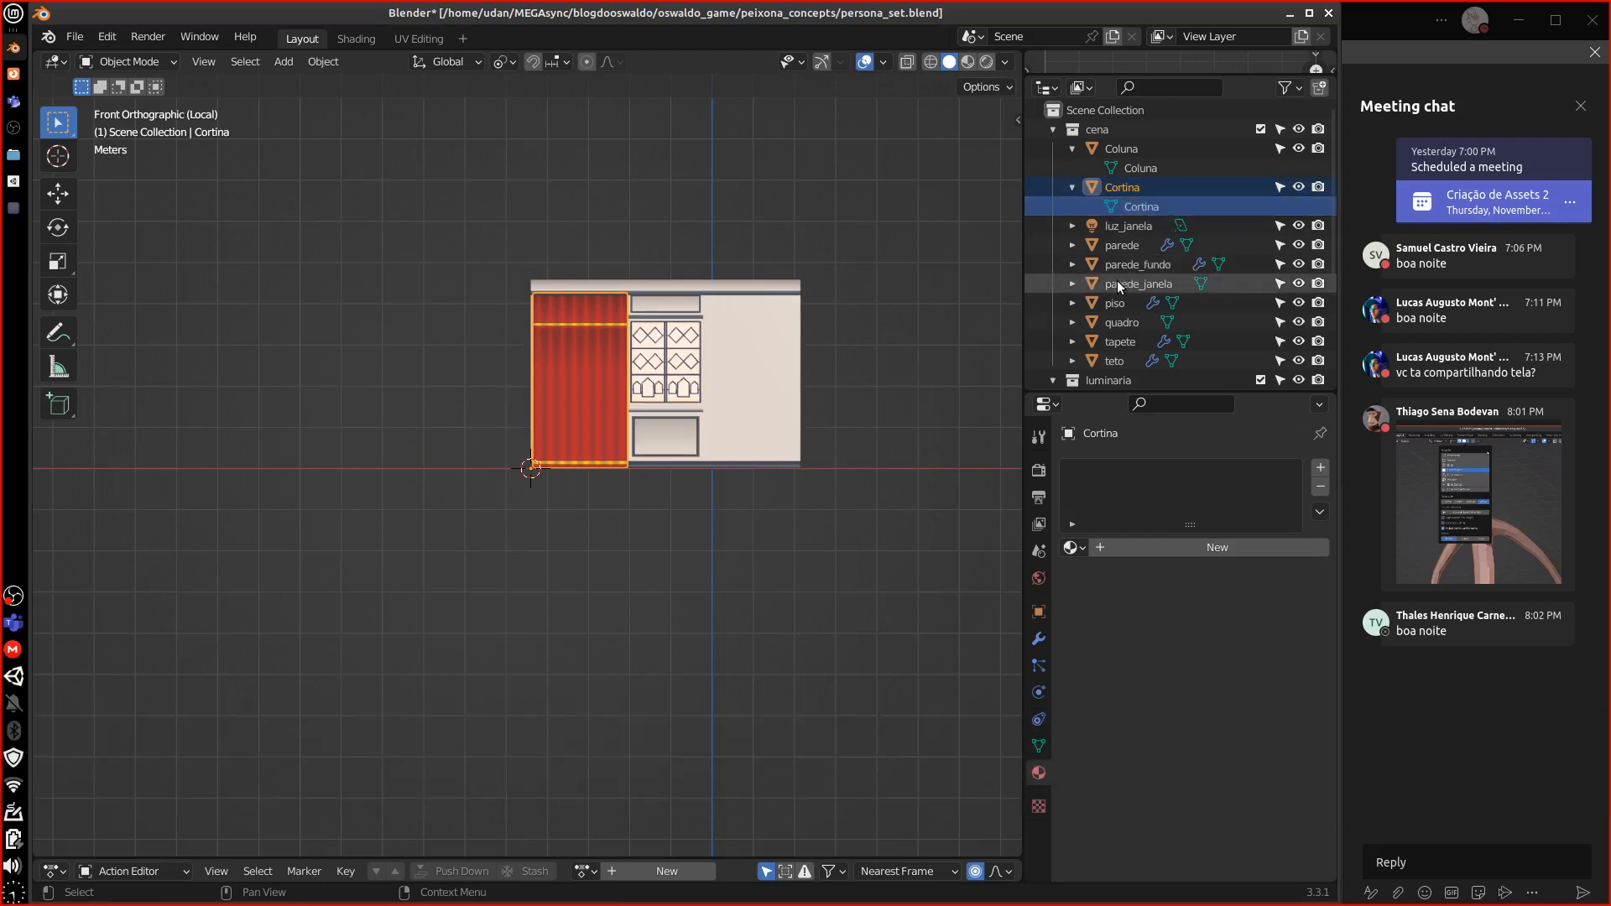
Select parede_janela in the Outliner to show its VERTEX and VERTEX_EMIT slots
left_click(1118, 284)
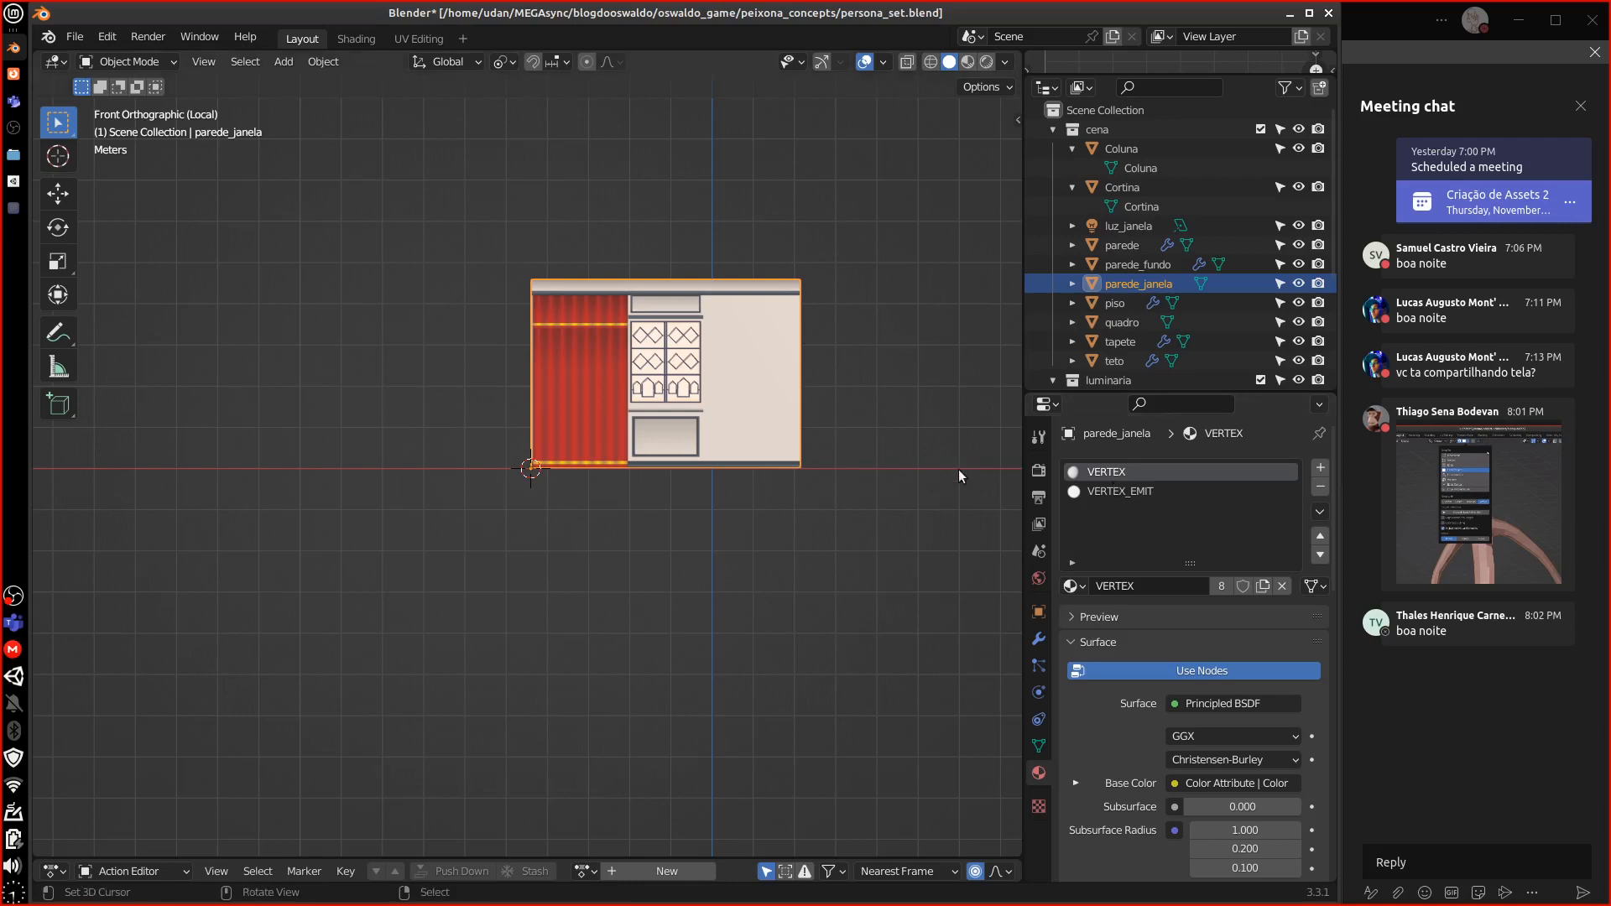
Rename the VERTEX material to AlbedoObjects
double_click(1104, 472)
type("V")
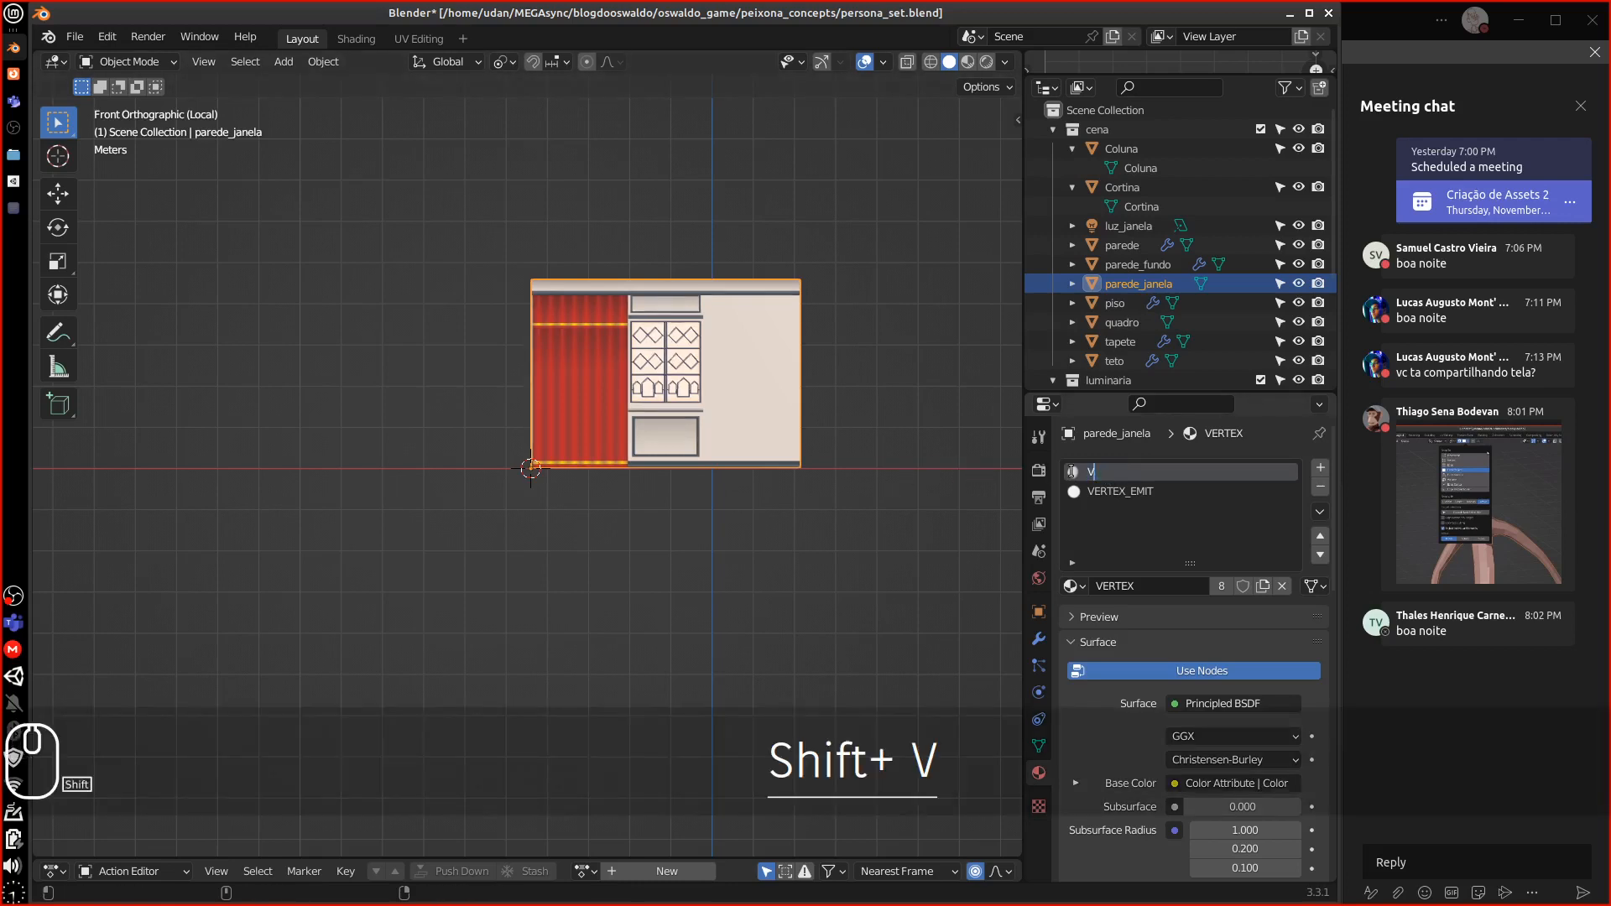
type("ertex")
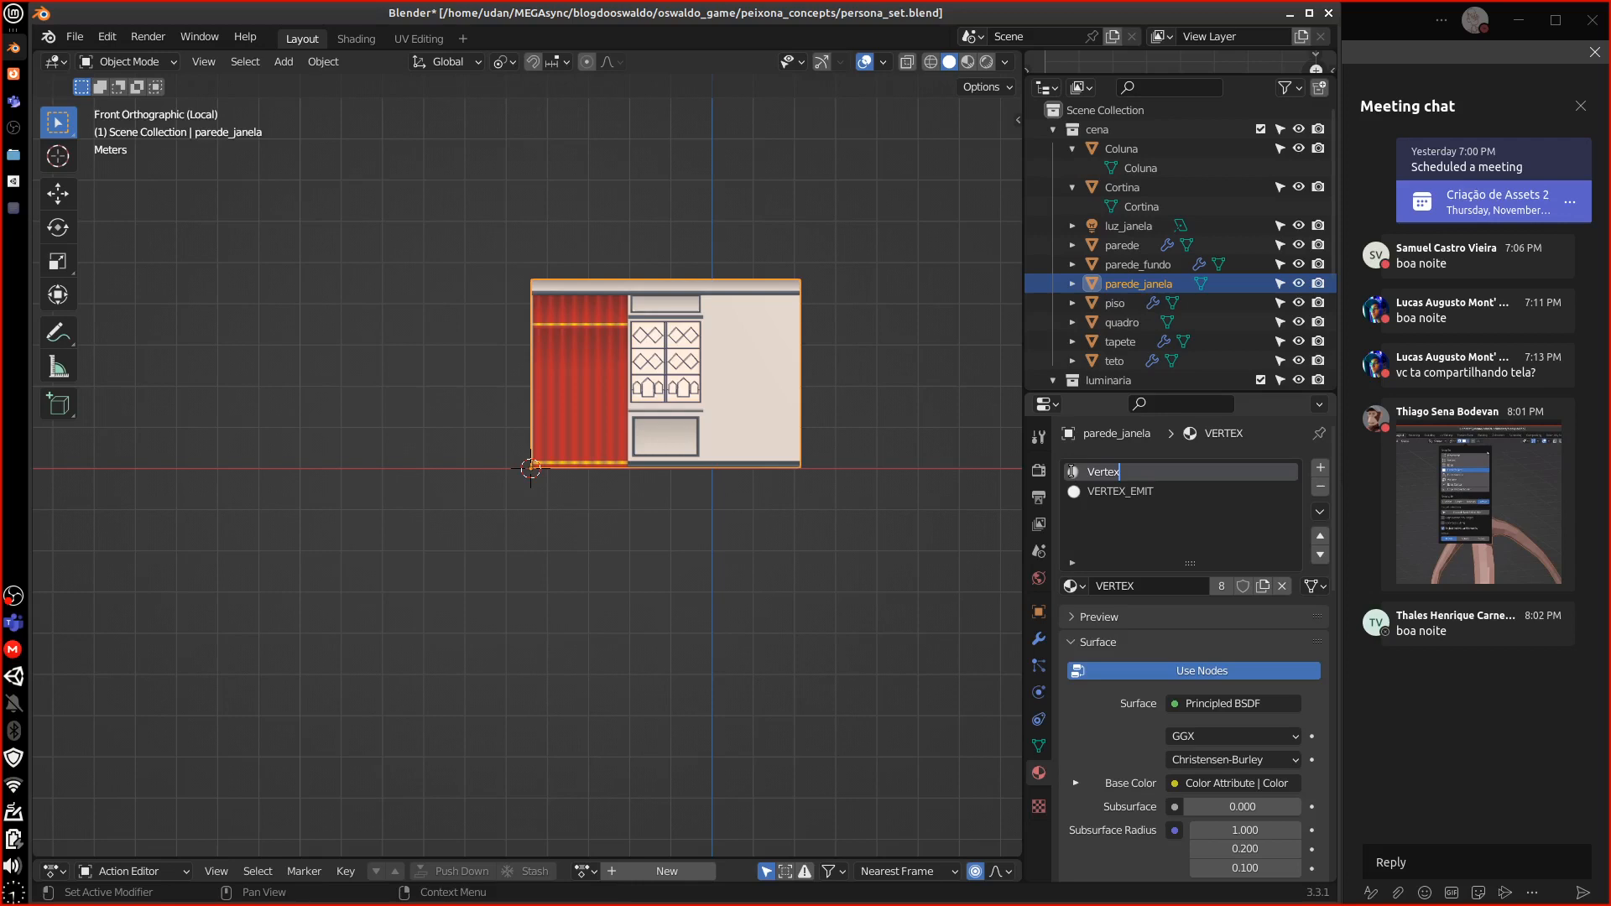
key("shift")
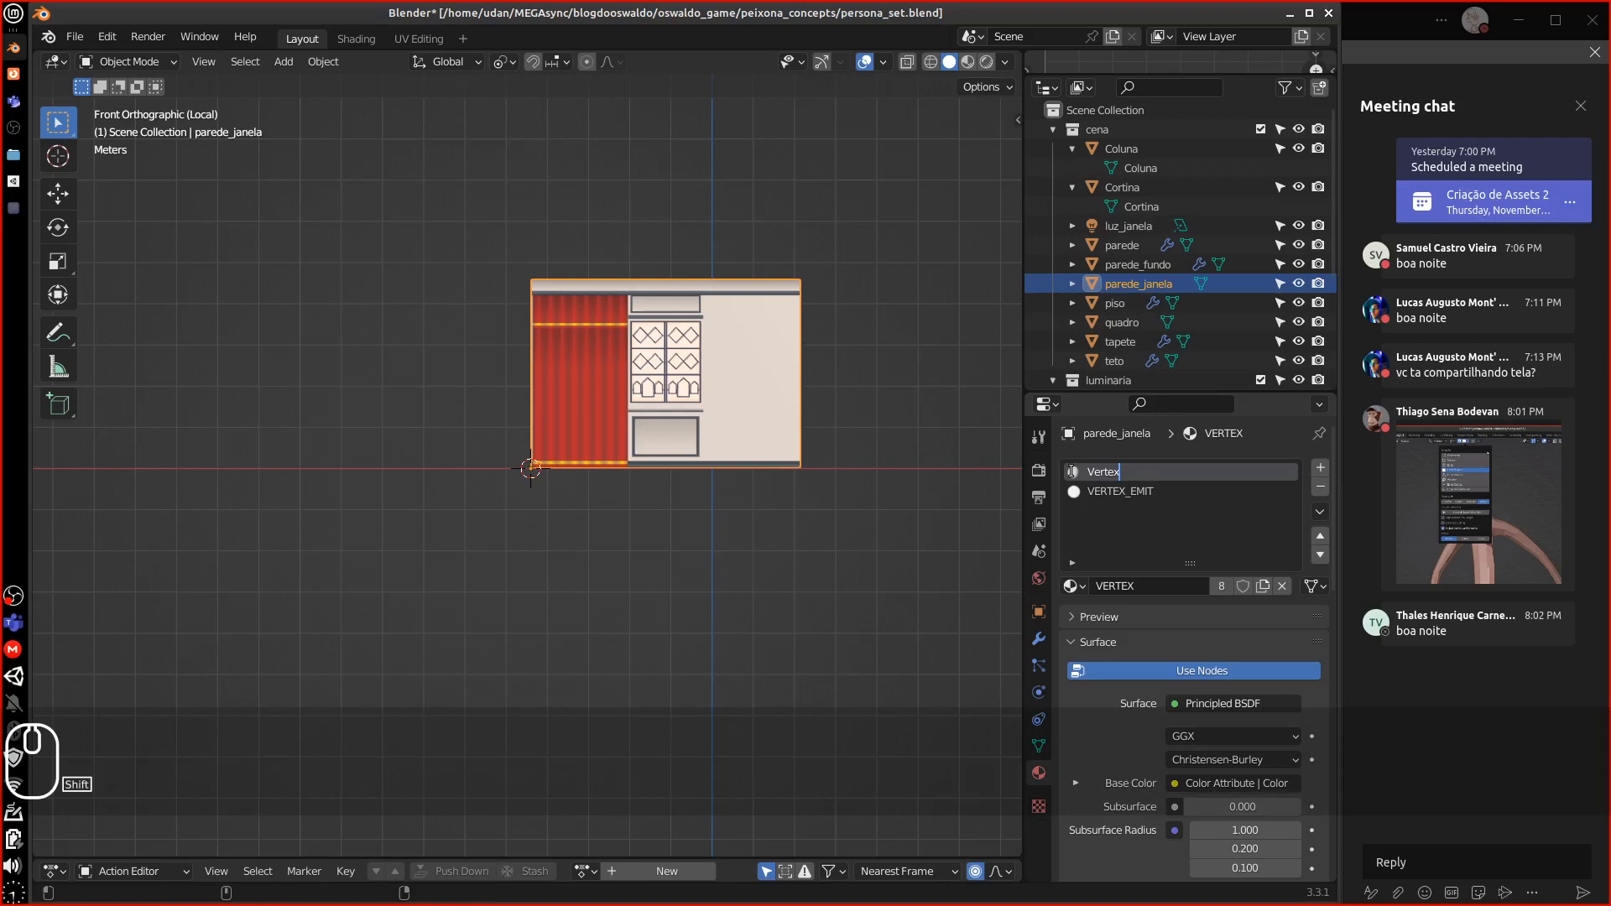
type("Color")
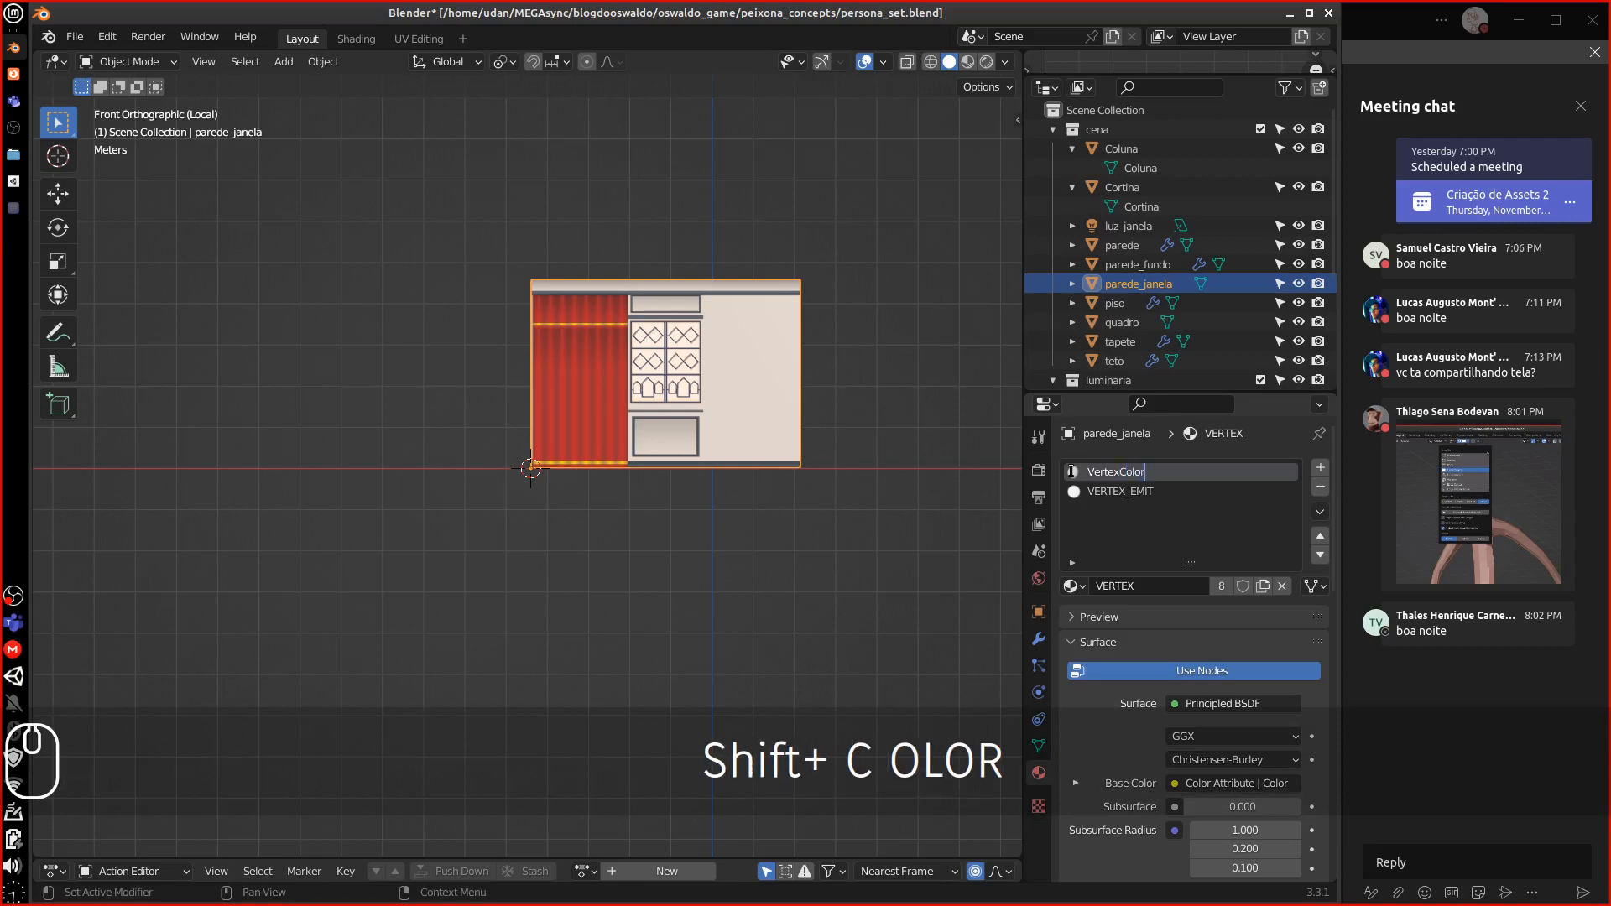
key("BackSpace")
key("BackSpace")
key("BackSpace")
key("BackSpace")
key("BackSpace")
key("BackSpace")
key("BackSpace")
key("BackSpace")
key("BackSpace")
key("BackSpace")
key("BackSpace")
key("BackSpace")
key("BackSpace")
key("BackSpace")
key("BackSpace")
key("BackSpace")
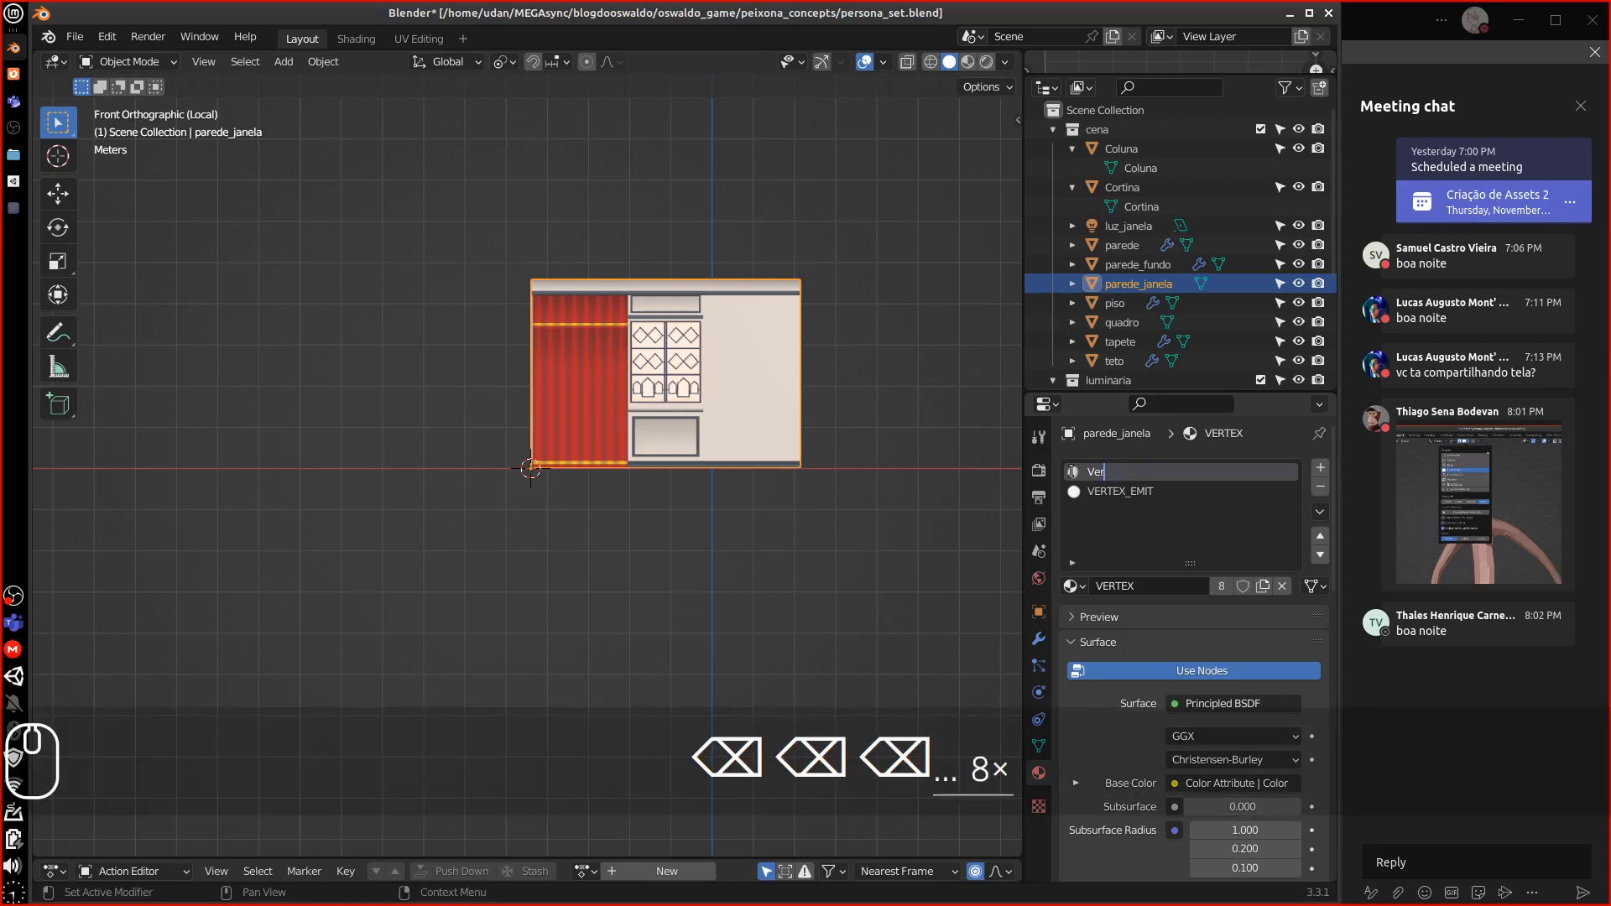
type("Albe")
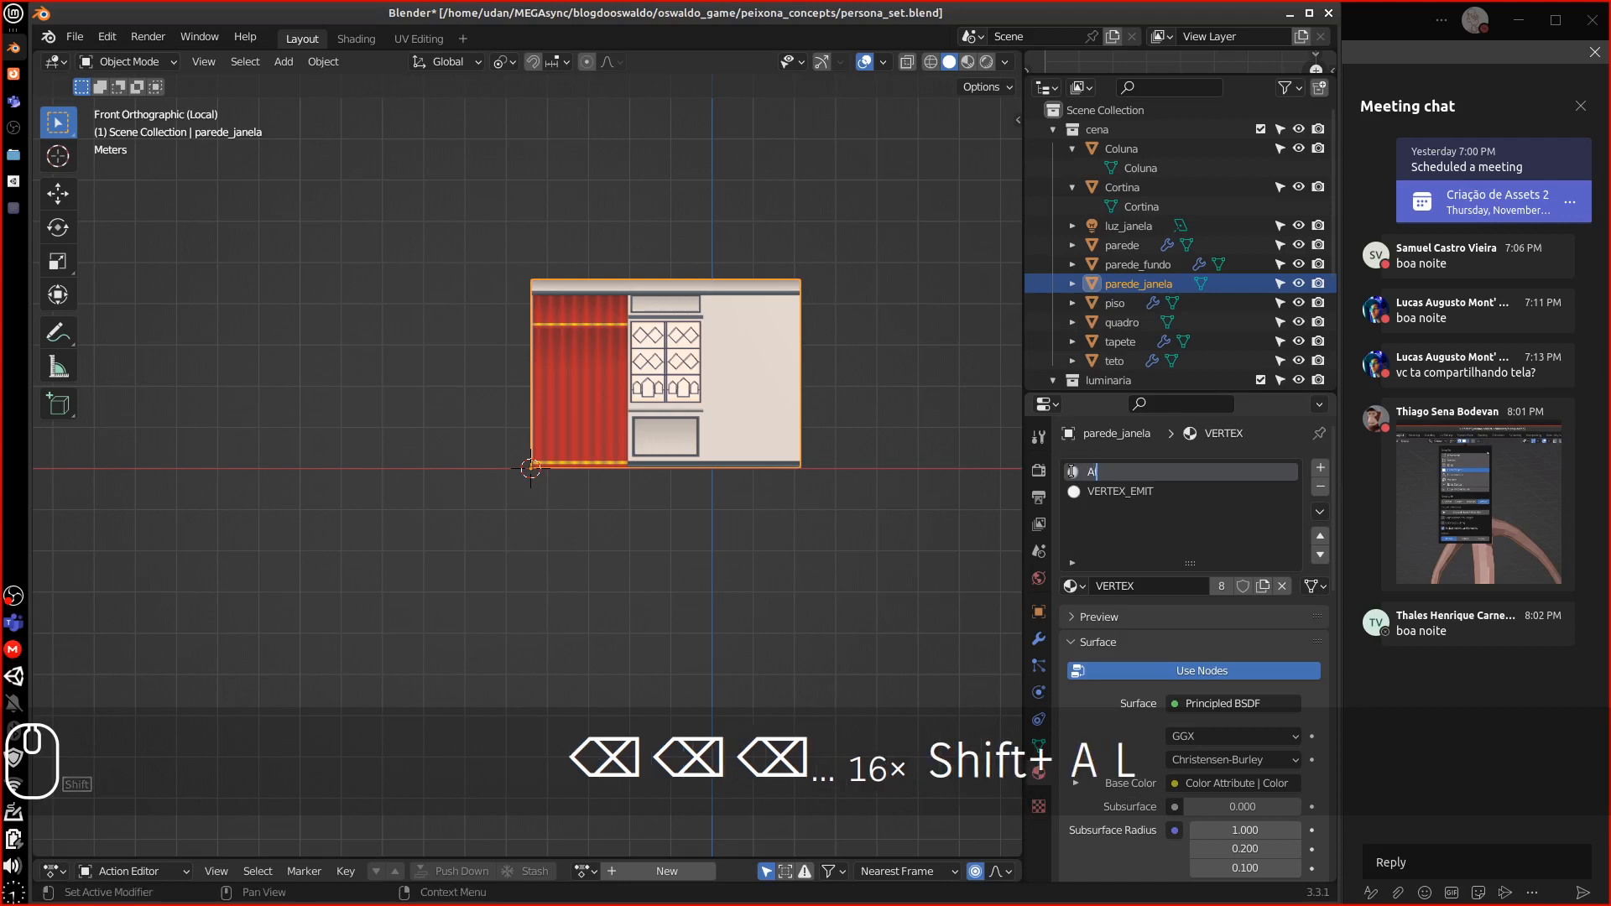
type("do")
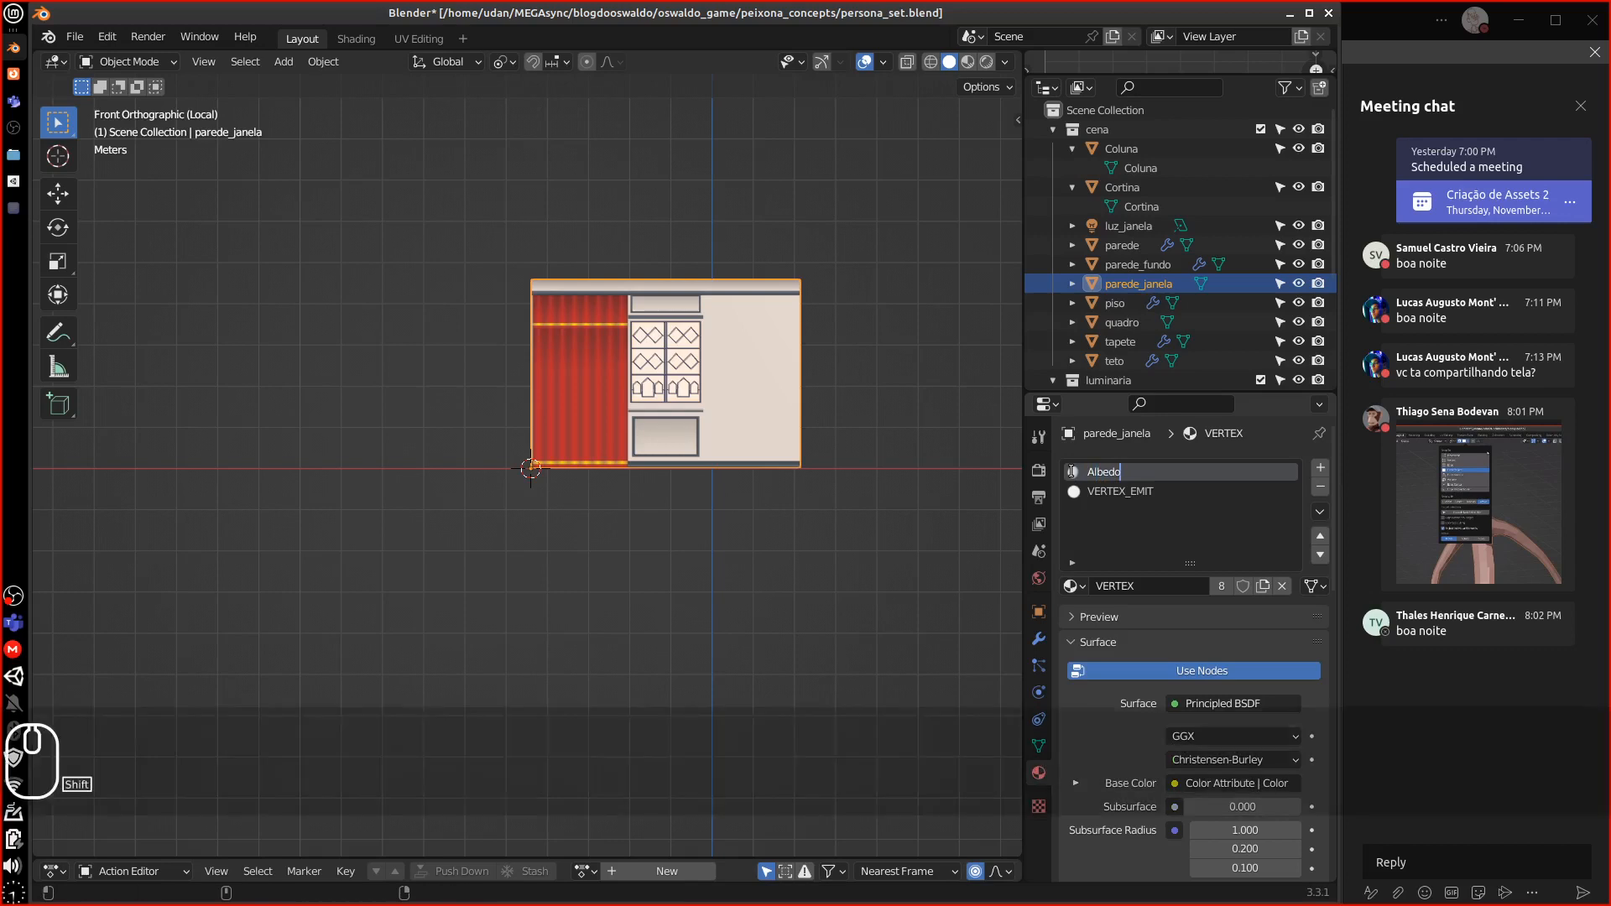
type("Objects")
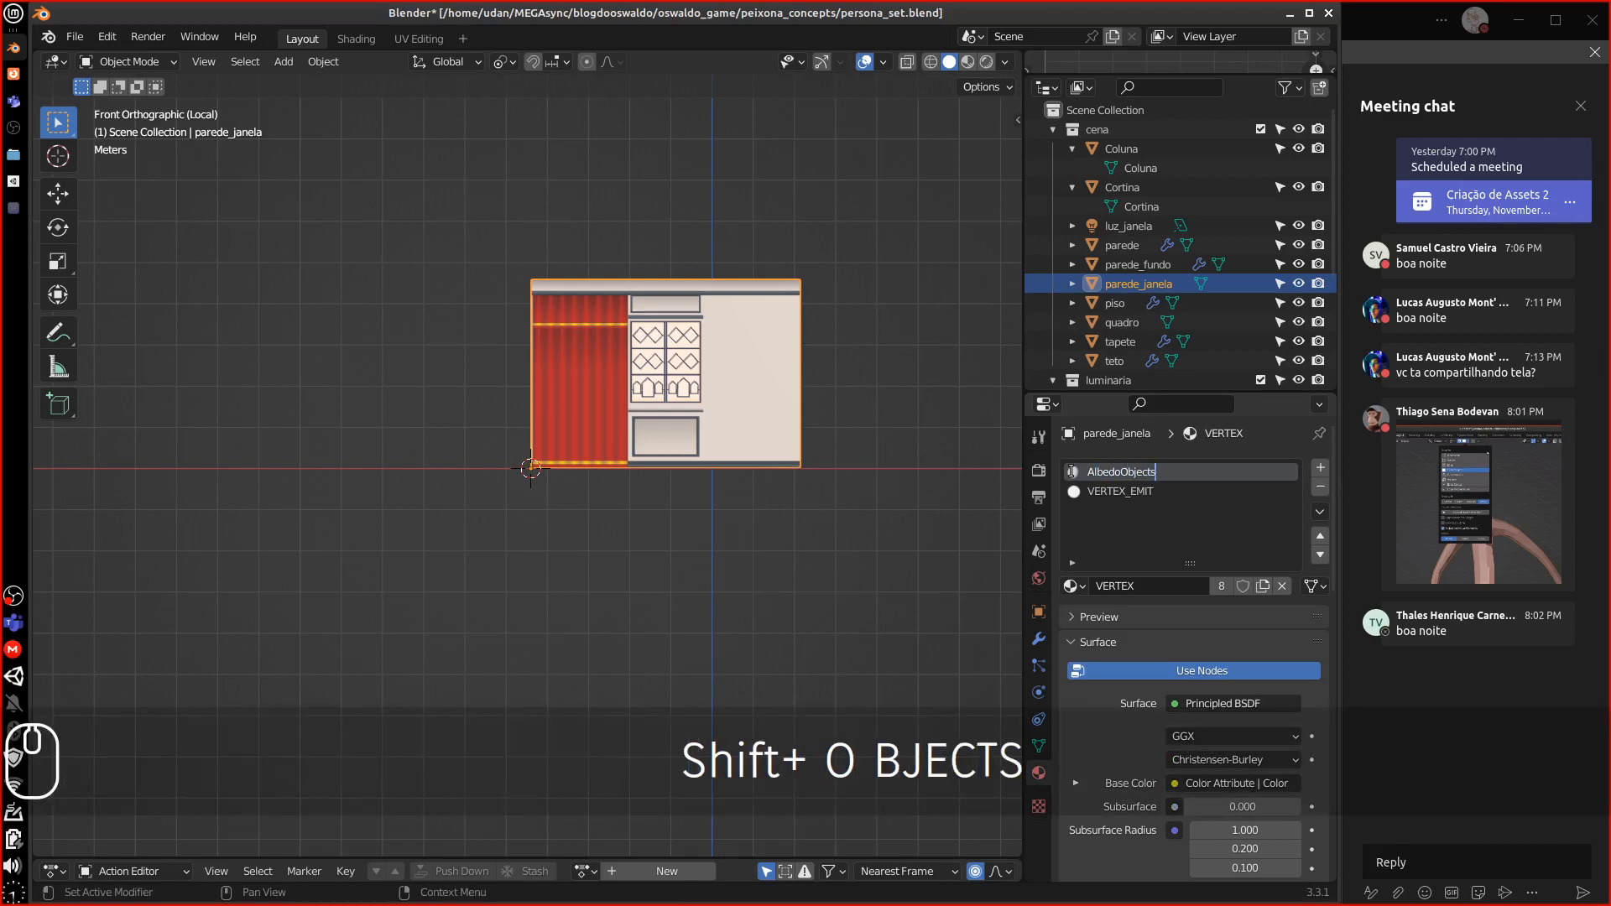
key("Return")
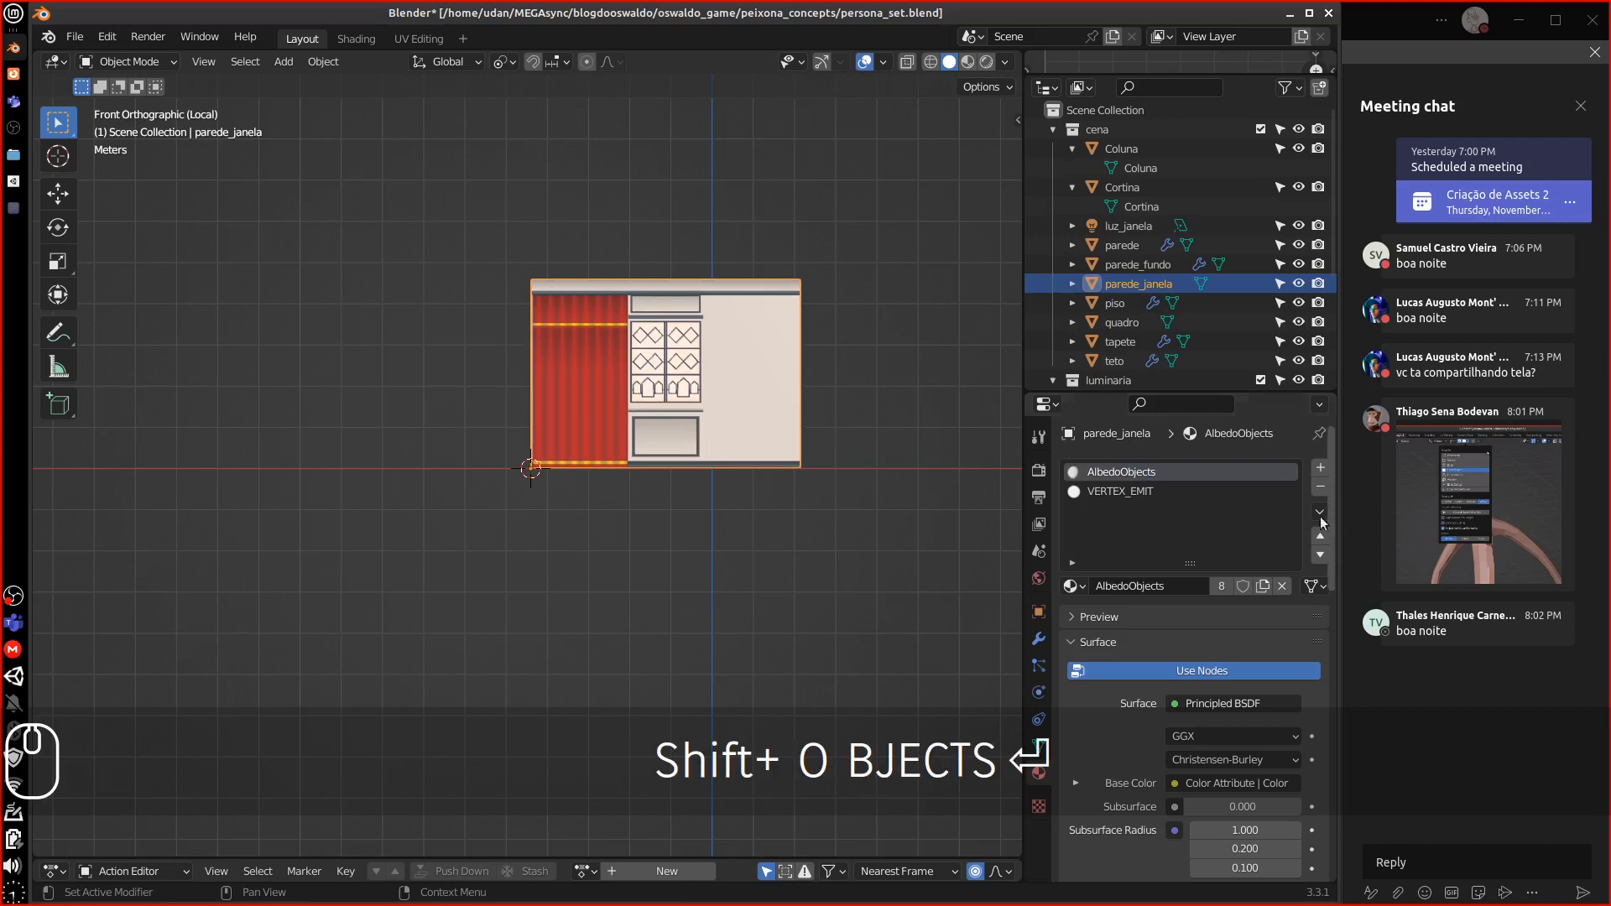
Rename the VERTEX_EMIT material to EmmisionObjects
double_click(1124, 492)
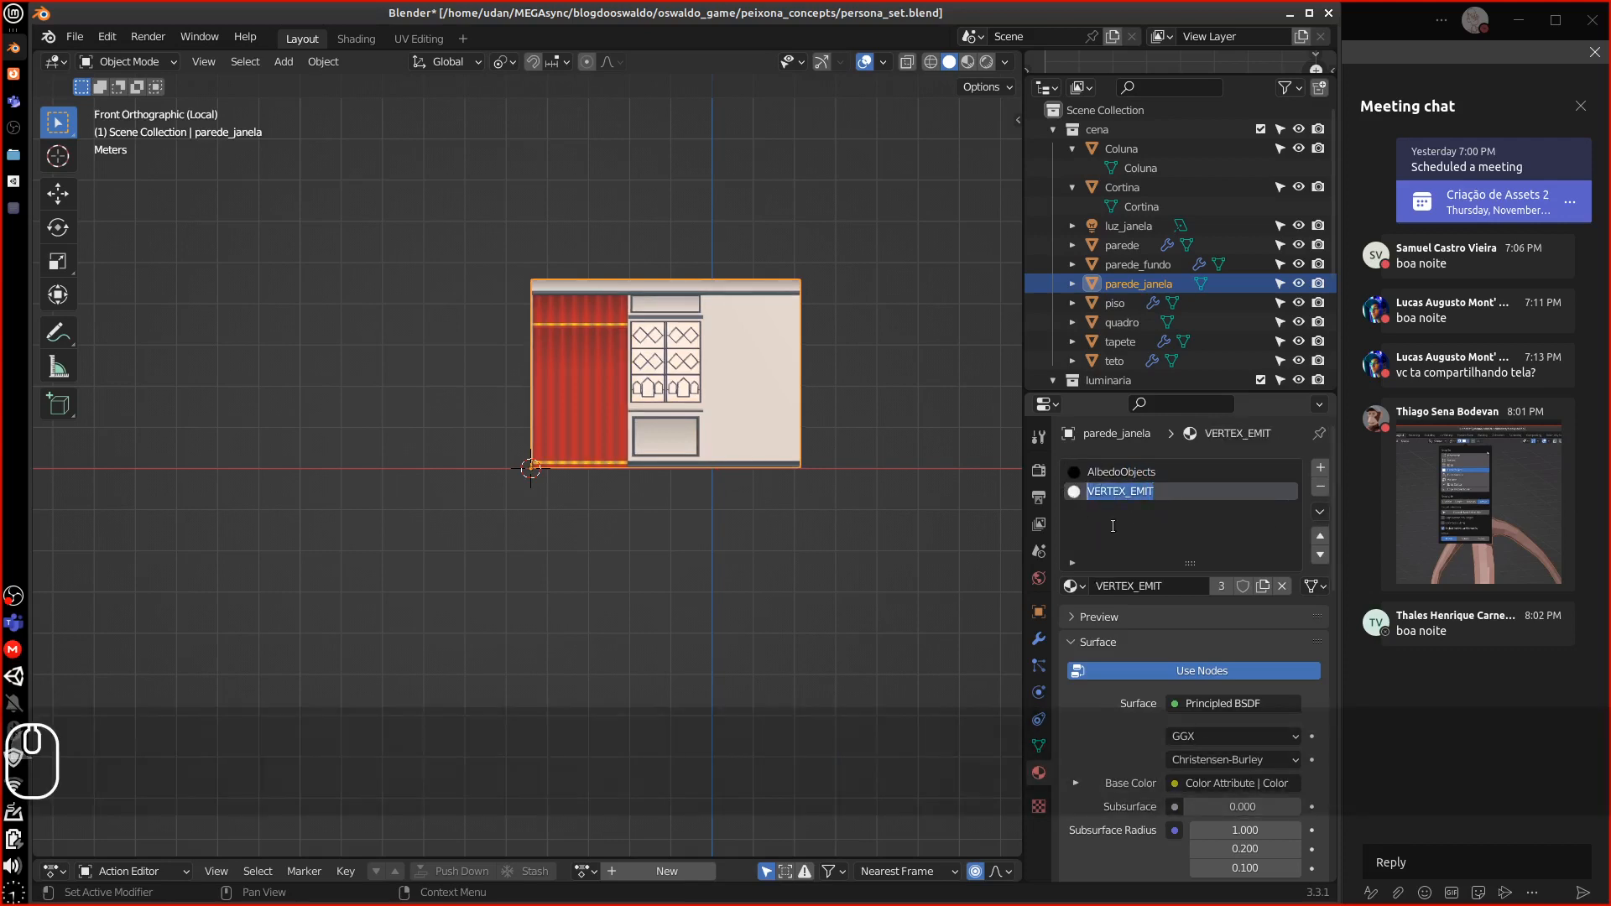
type("E")
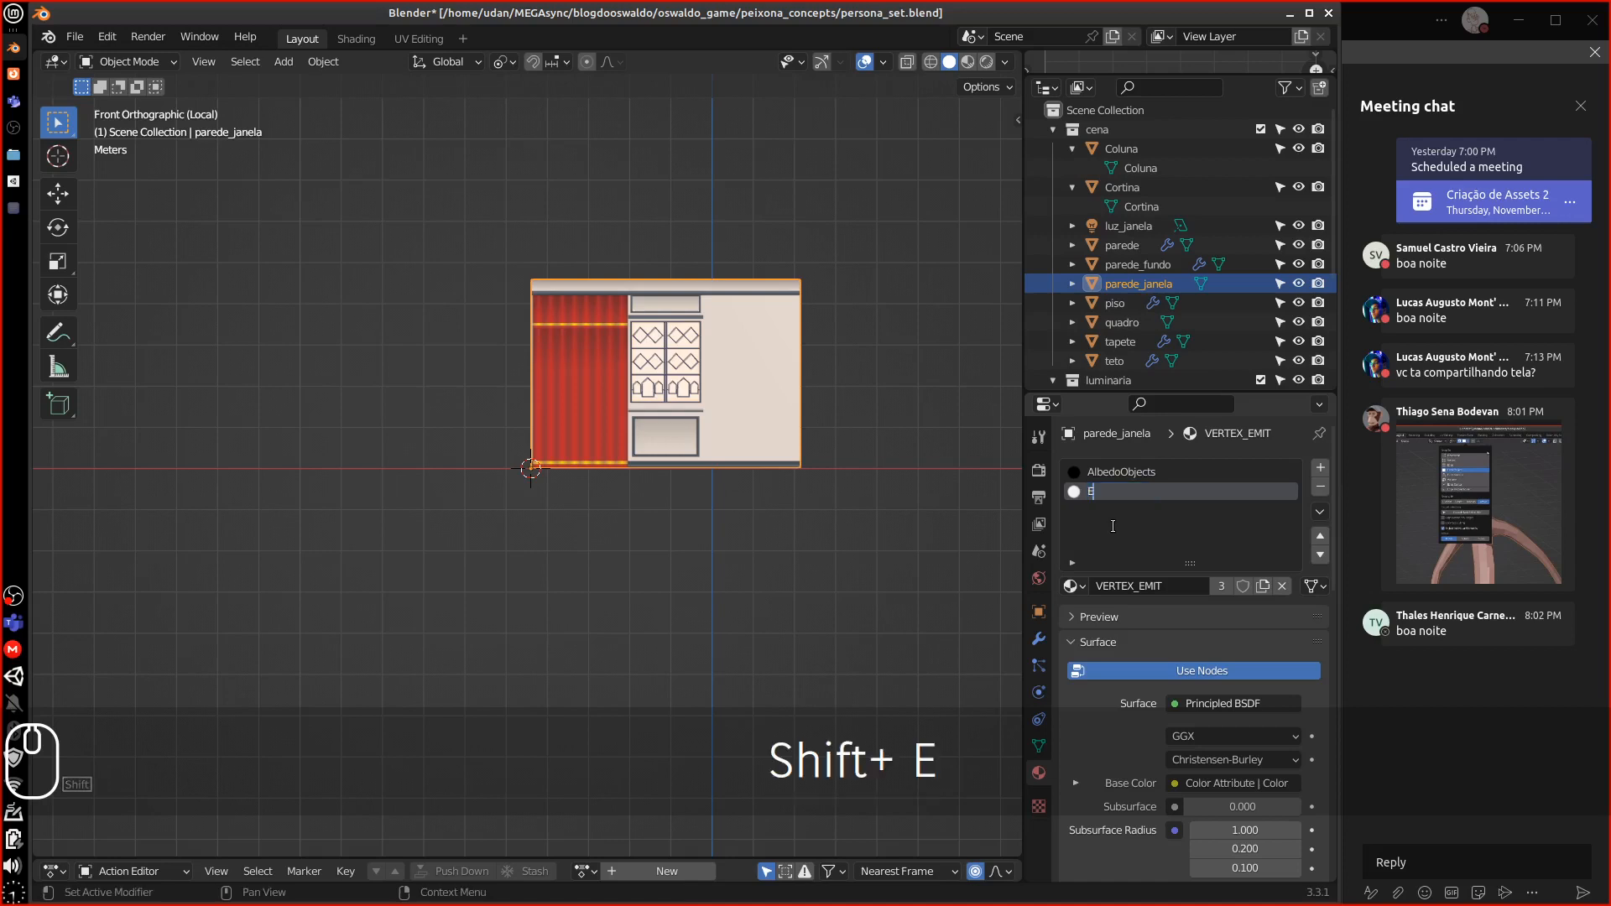
type("mmisio")
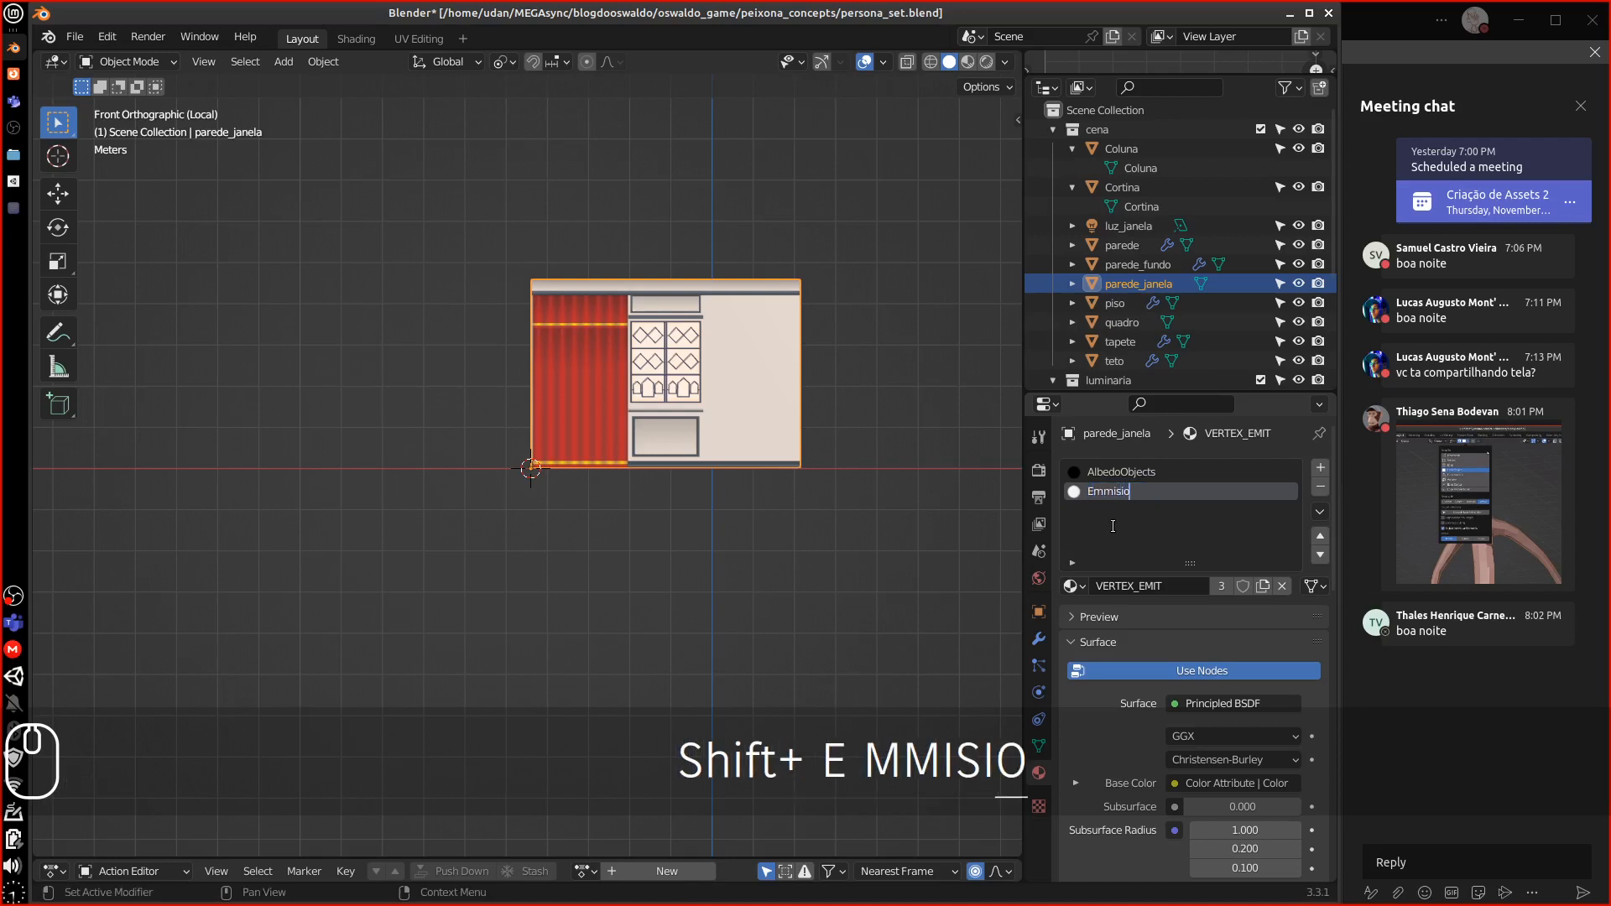
type("nObjects")
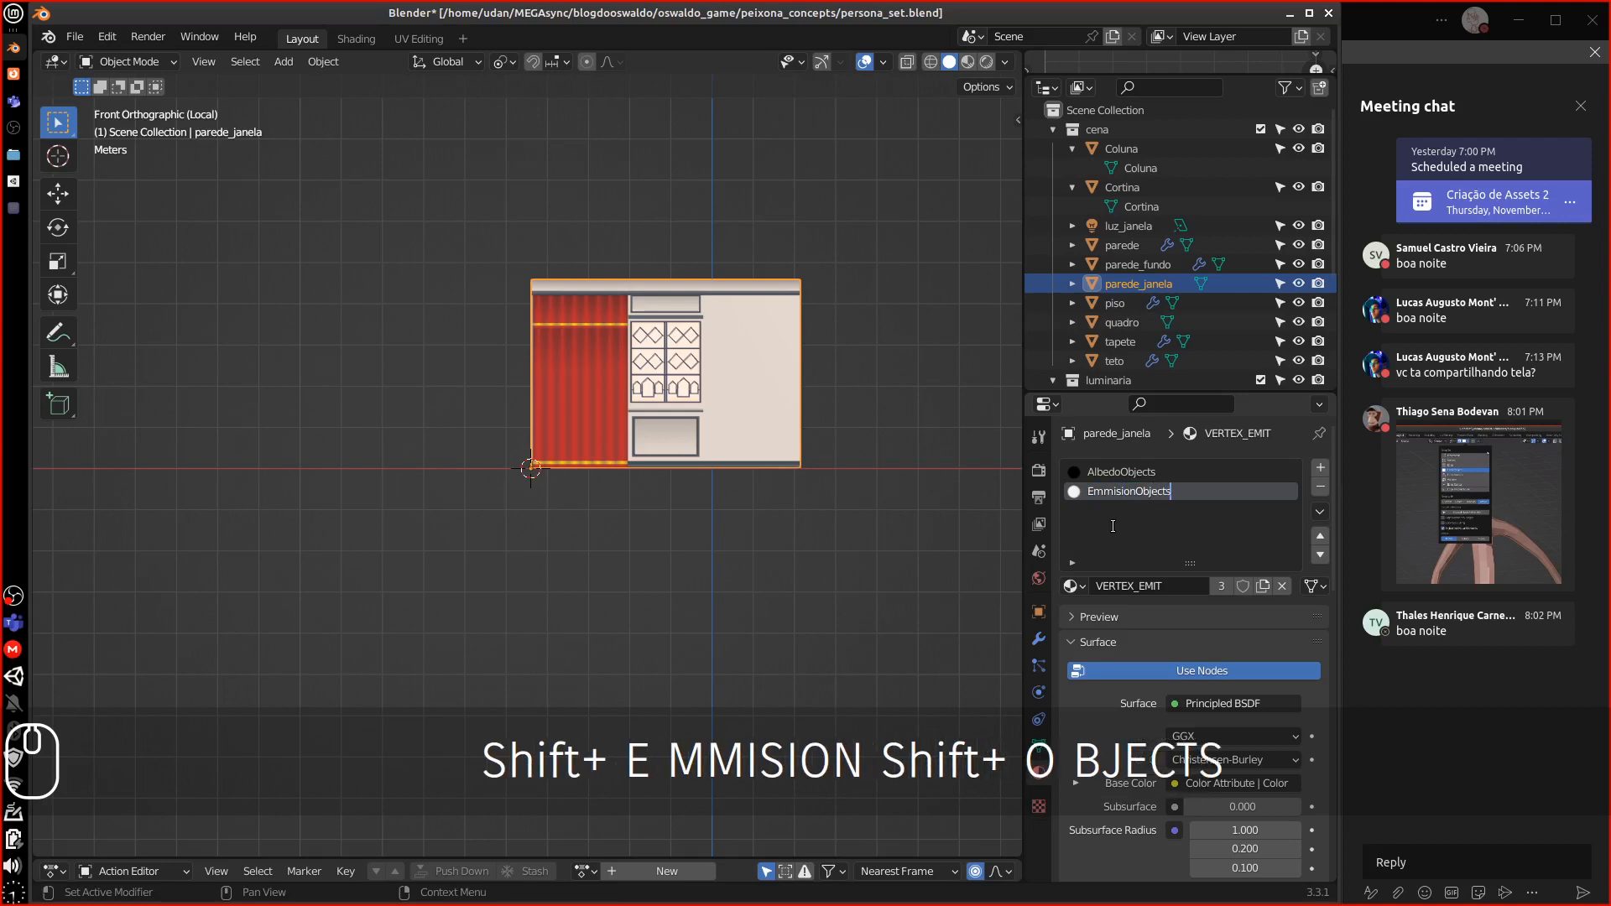
key("Return")
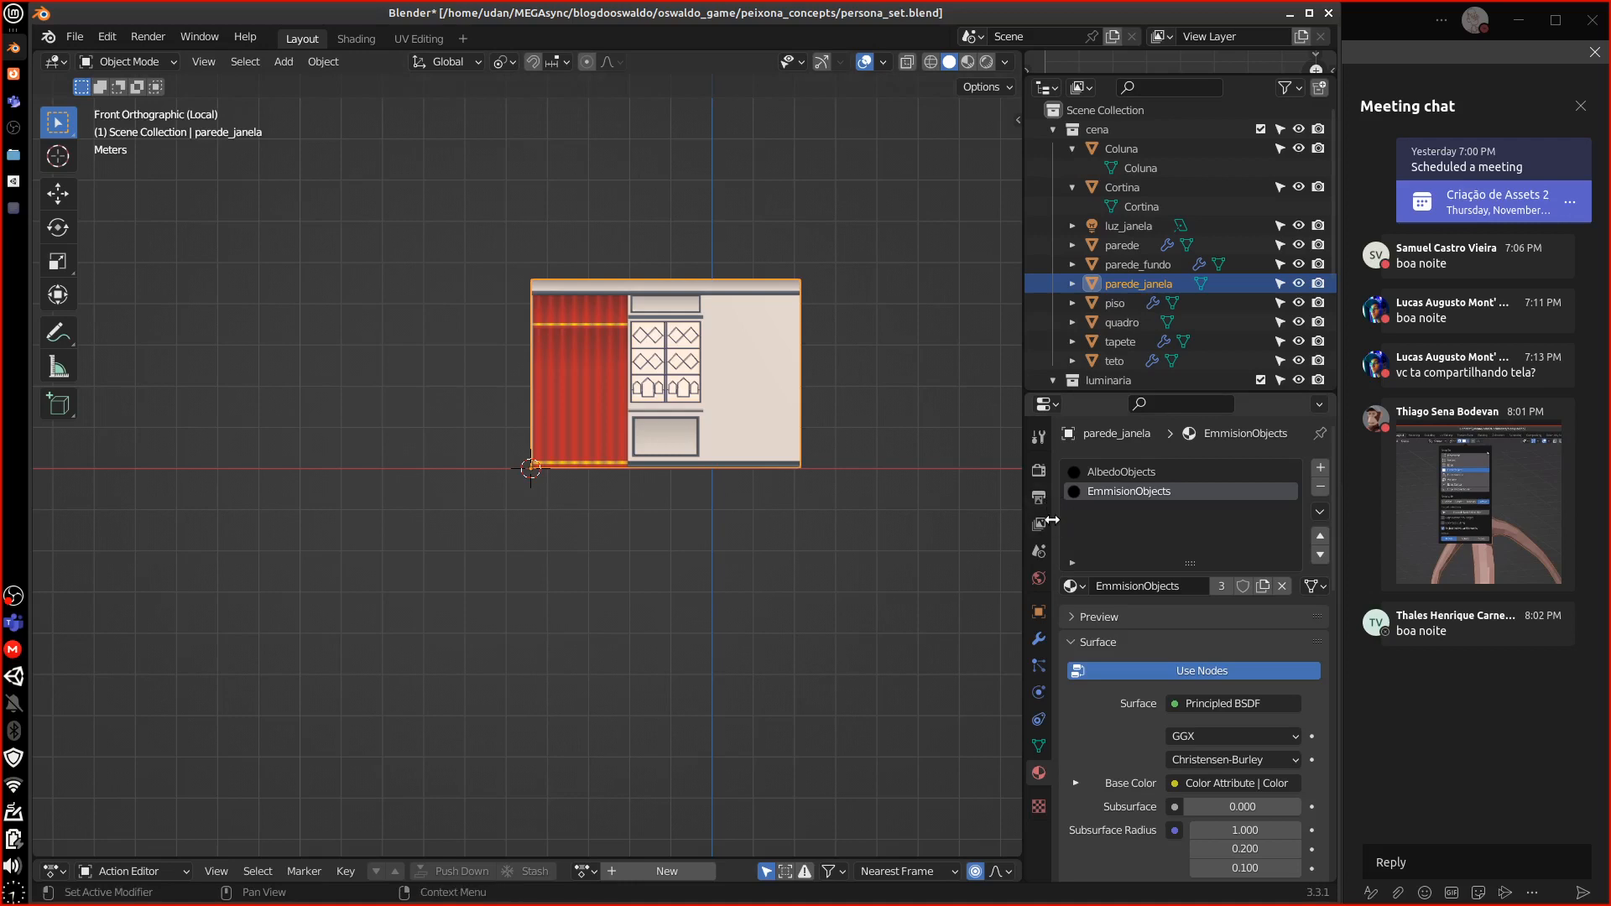
right_click(744, 406)
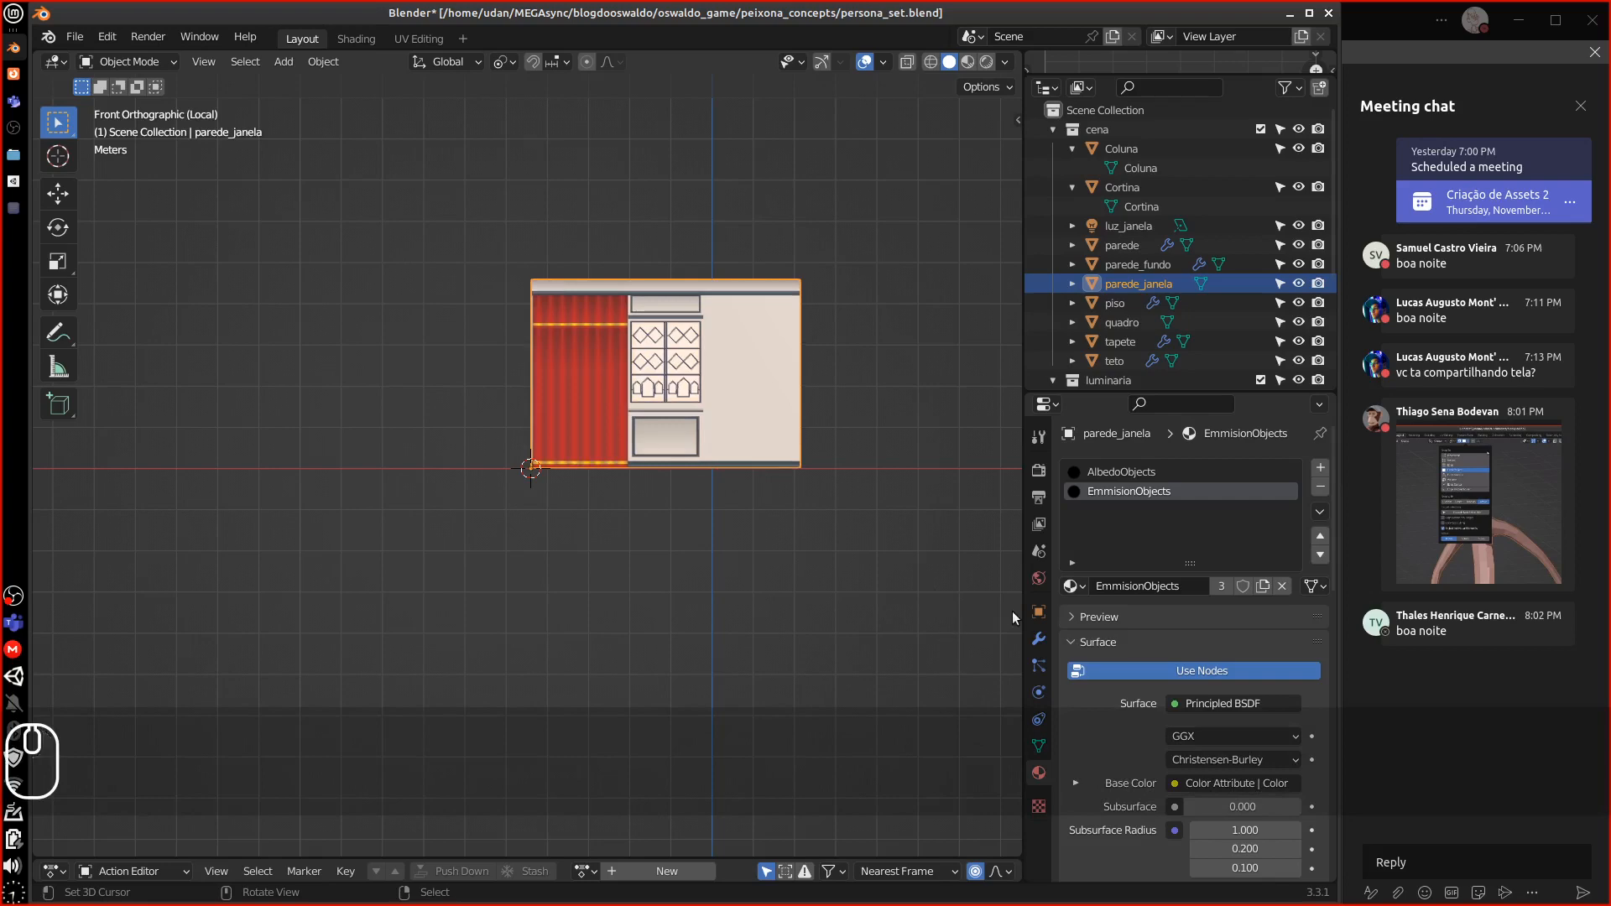
Rename the parede_janela object to ParedeJanela, copying the new name
left_click(1038, 611)
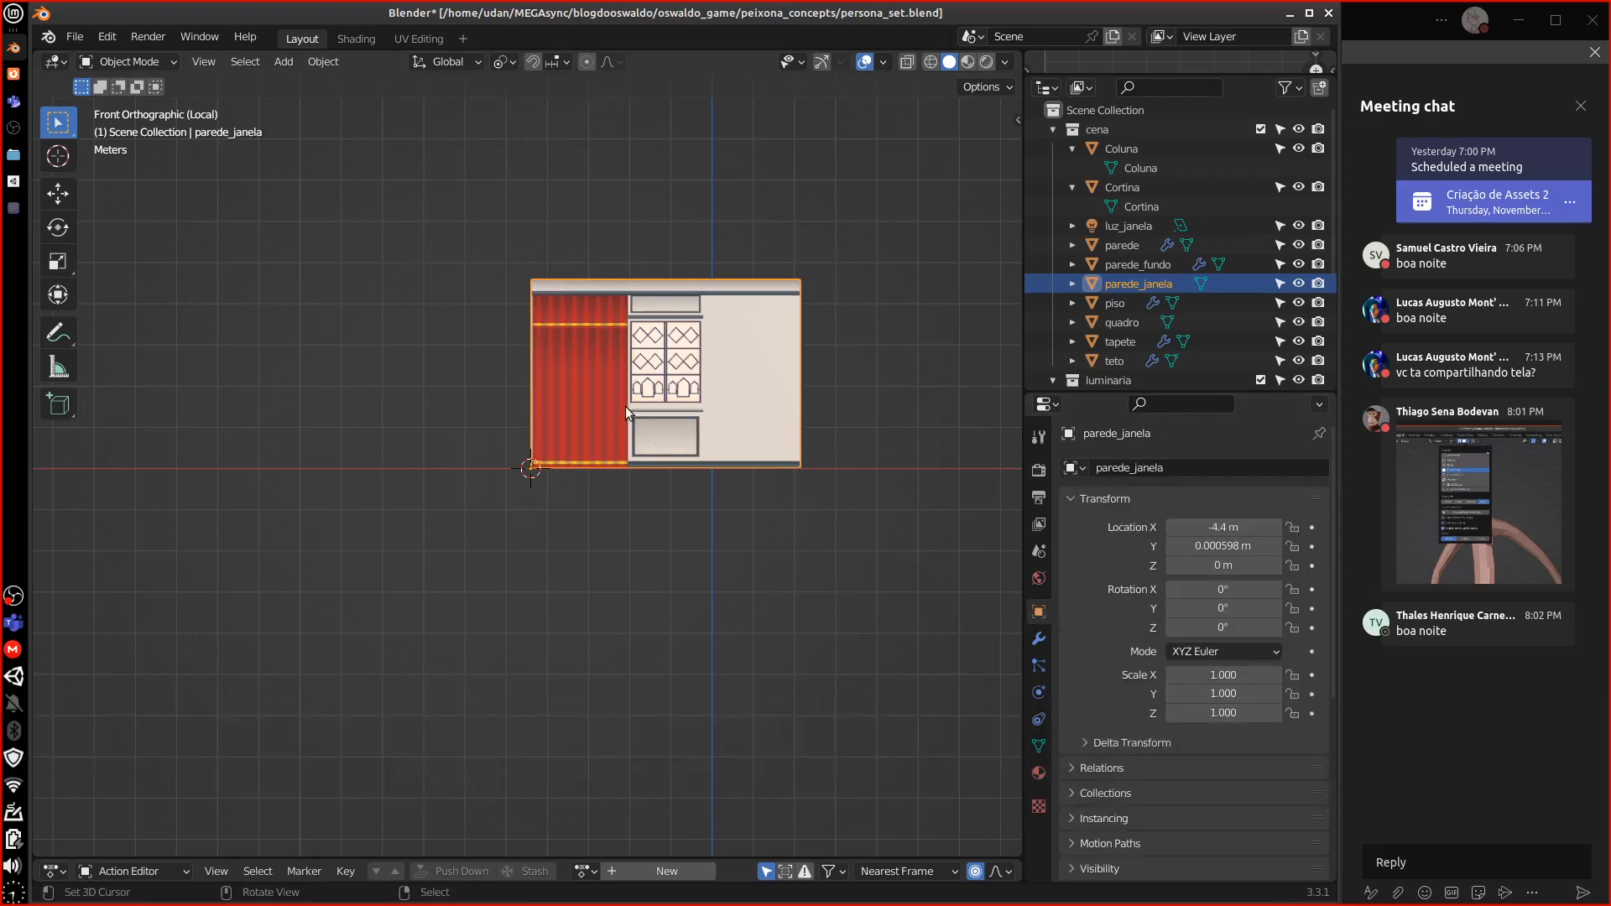
middle_click_drag(626, 406, 690, 432)
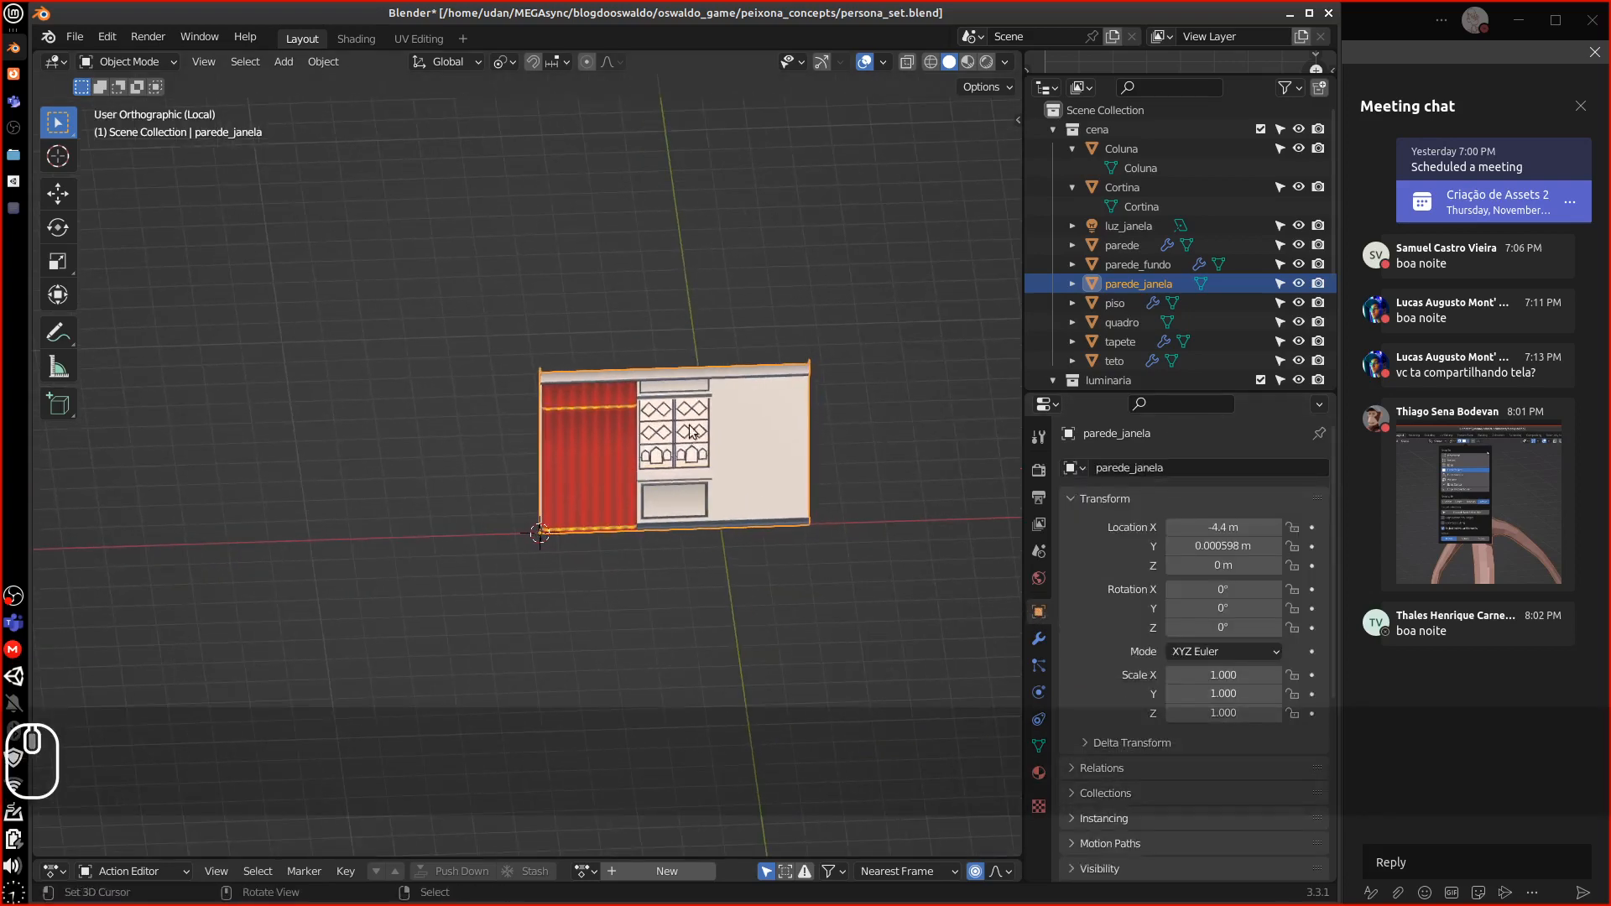
double_click(1125, 284)
scroll(1133, 281, "down", 2)
type("Pa")
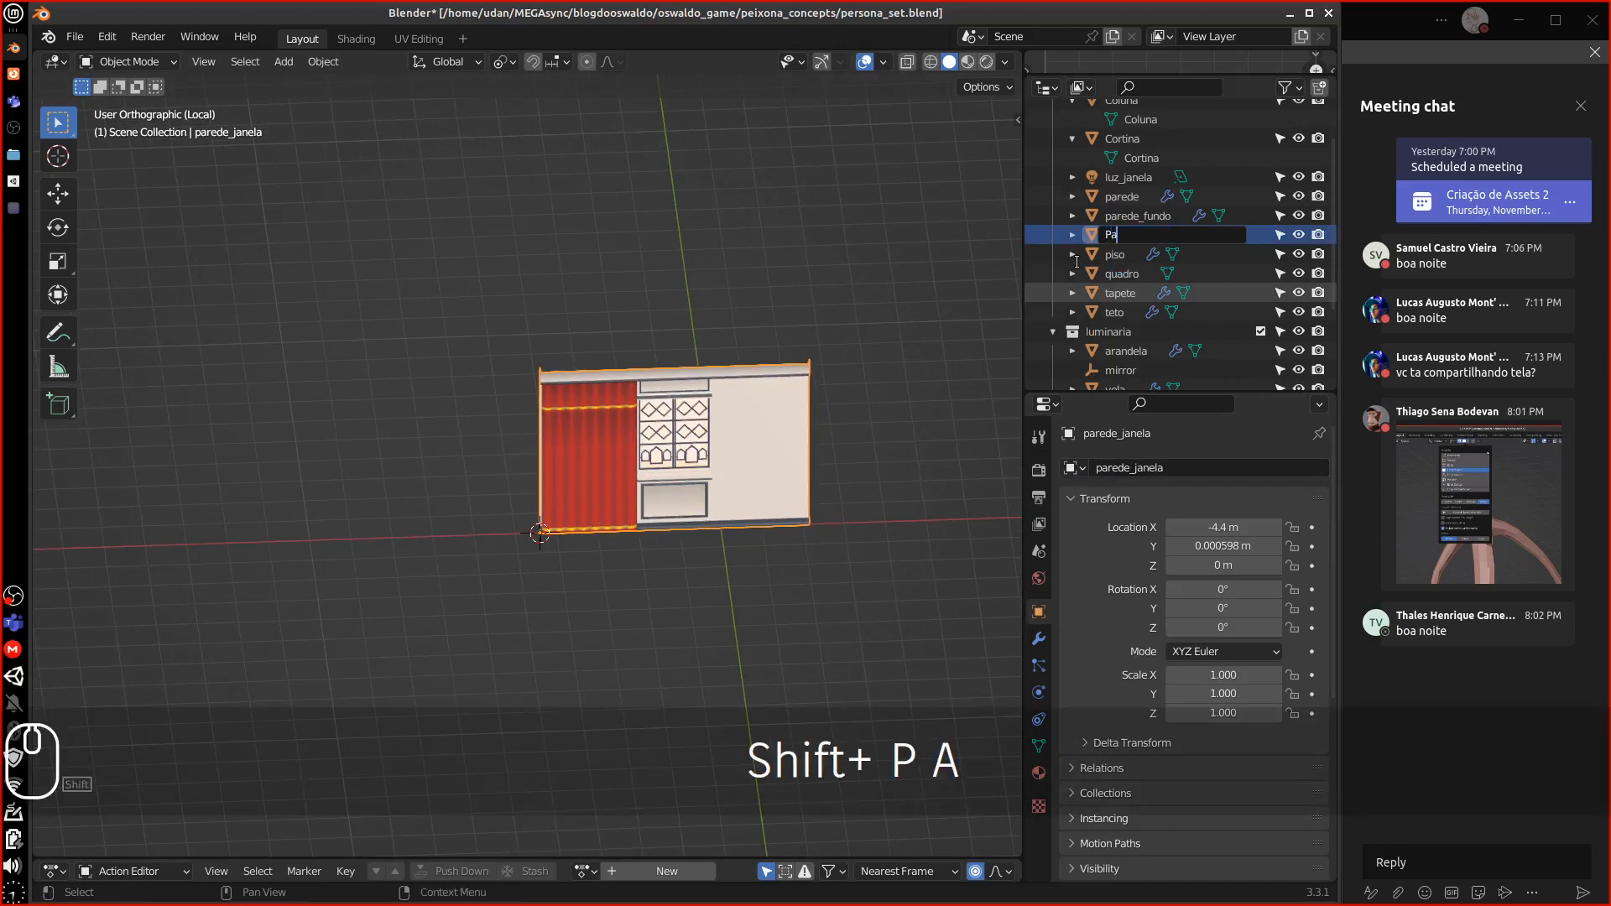
type("redeJanela")
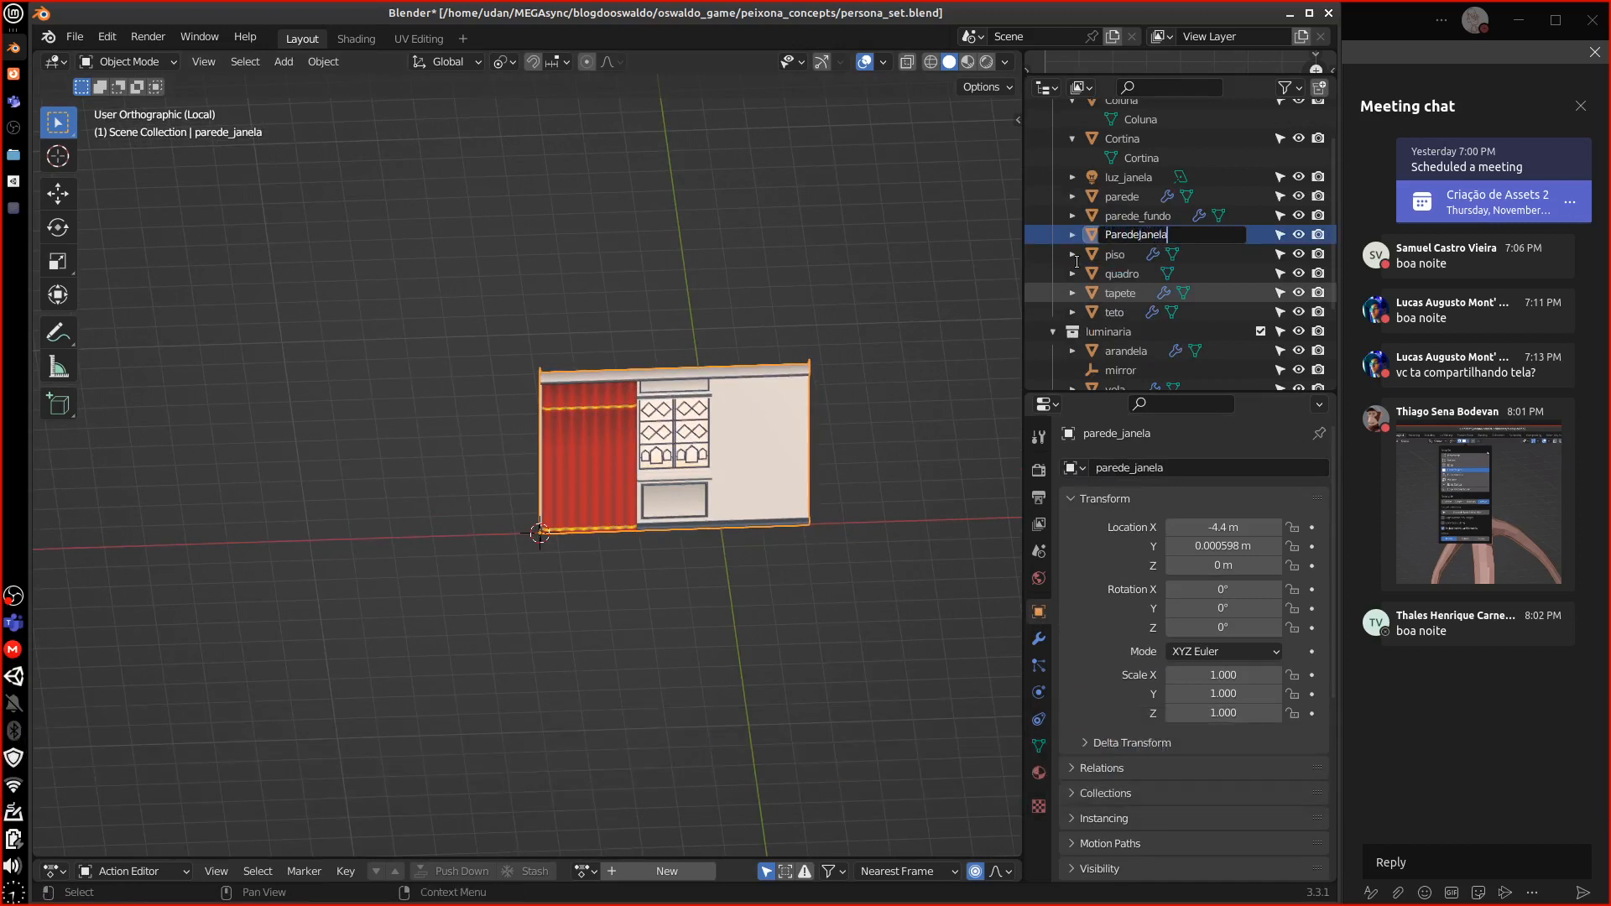
key("ctrl+a")
key("ctrl+c")
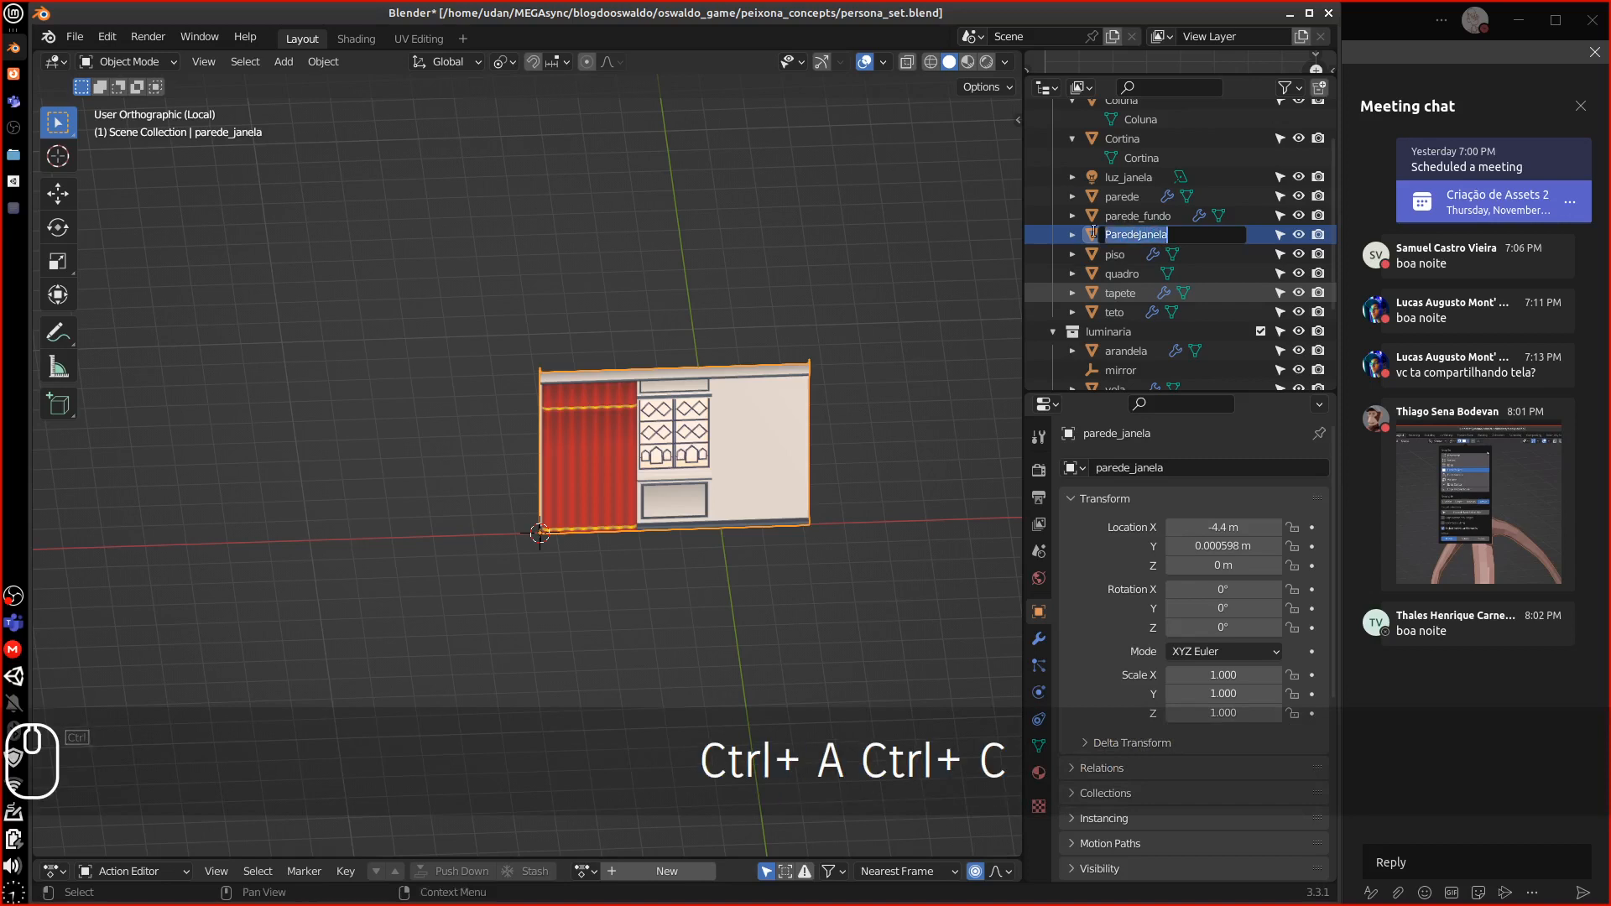
left_click(1076, 233)
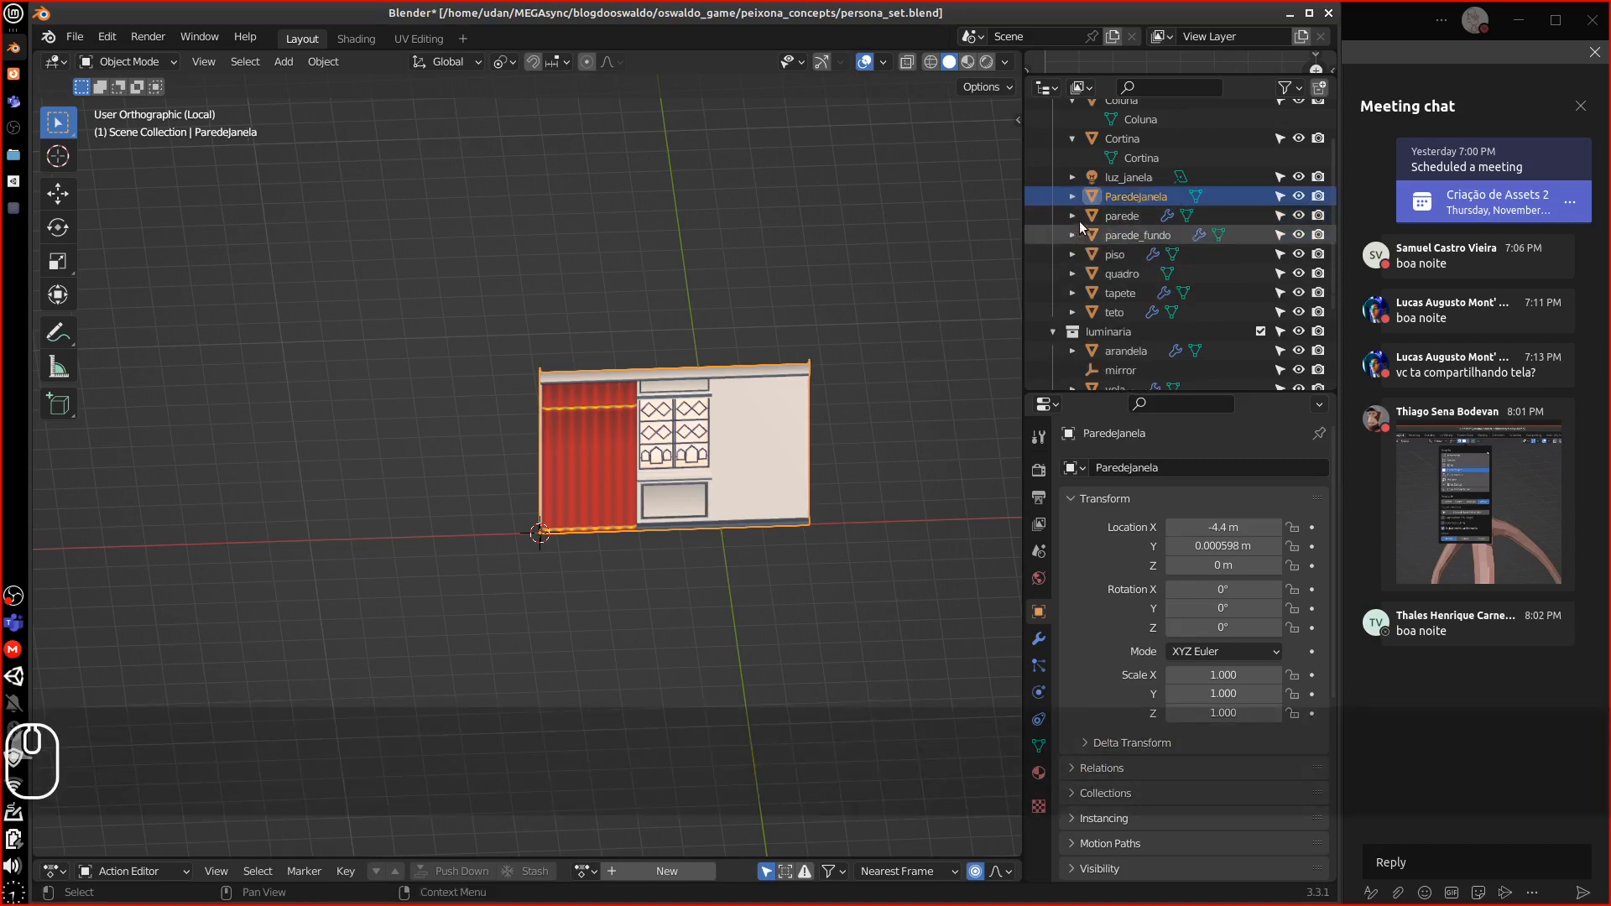
Rename the wall's mesh data to ParedeJanela and select the luz_janela light
left_click(1072, 196)
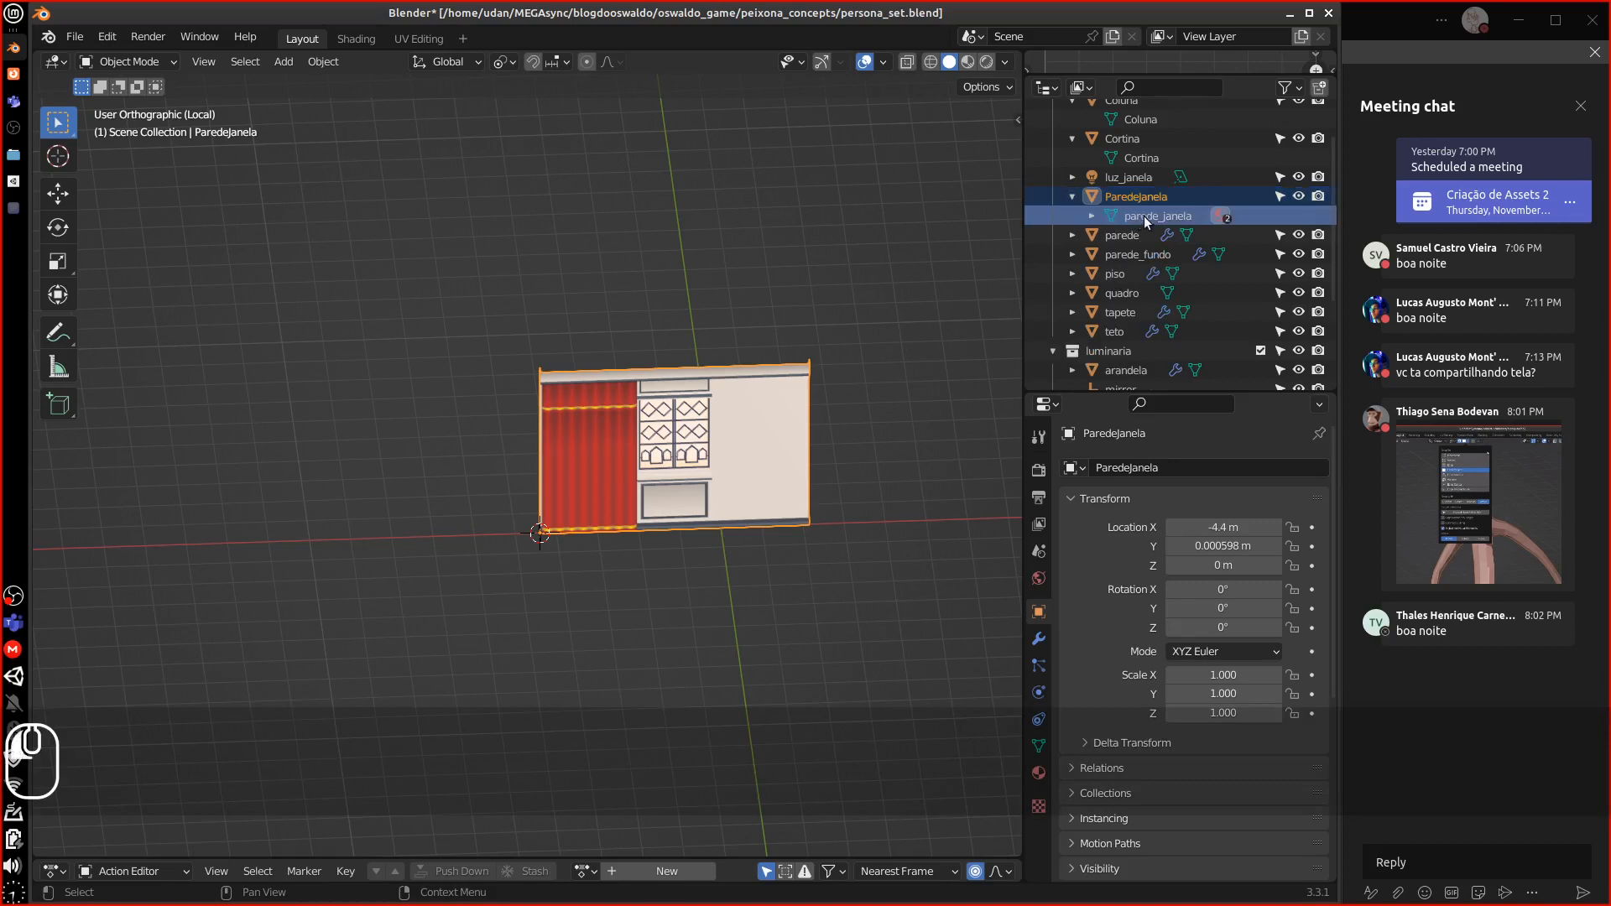
double_click(1144, 215)
scroll(1145, 215, "up", 1)
key("ctrl+v")
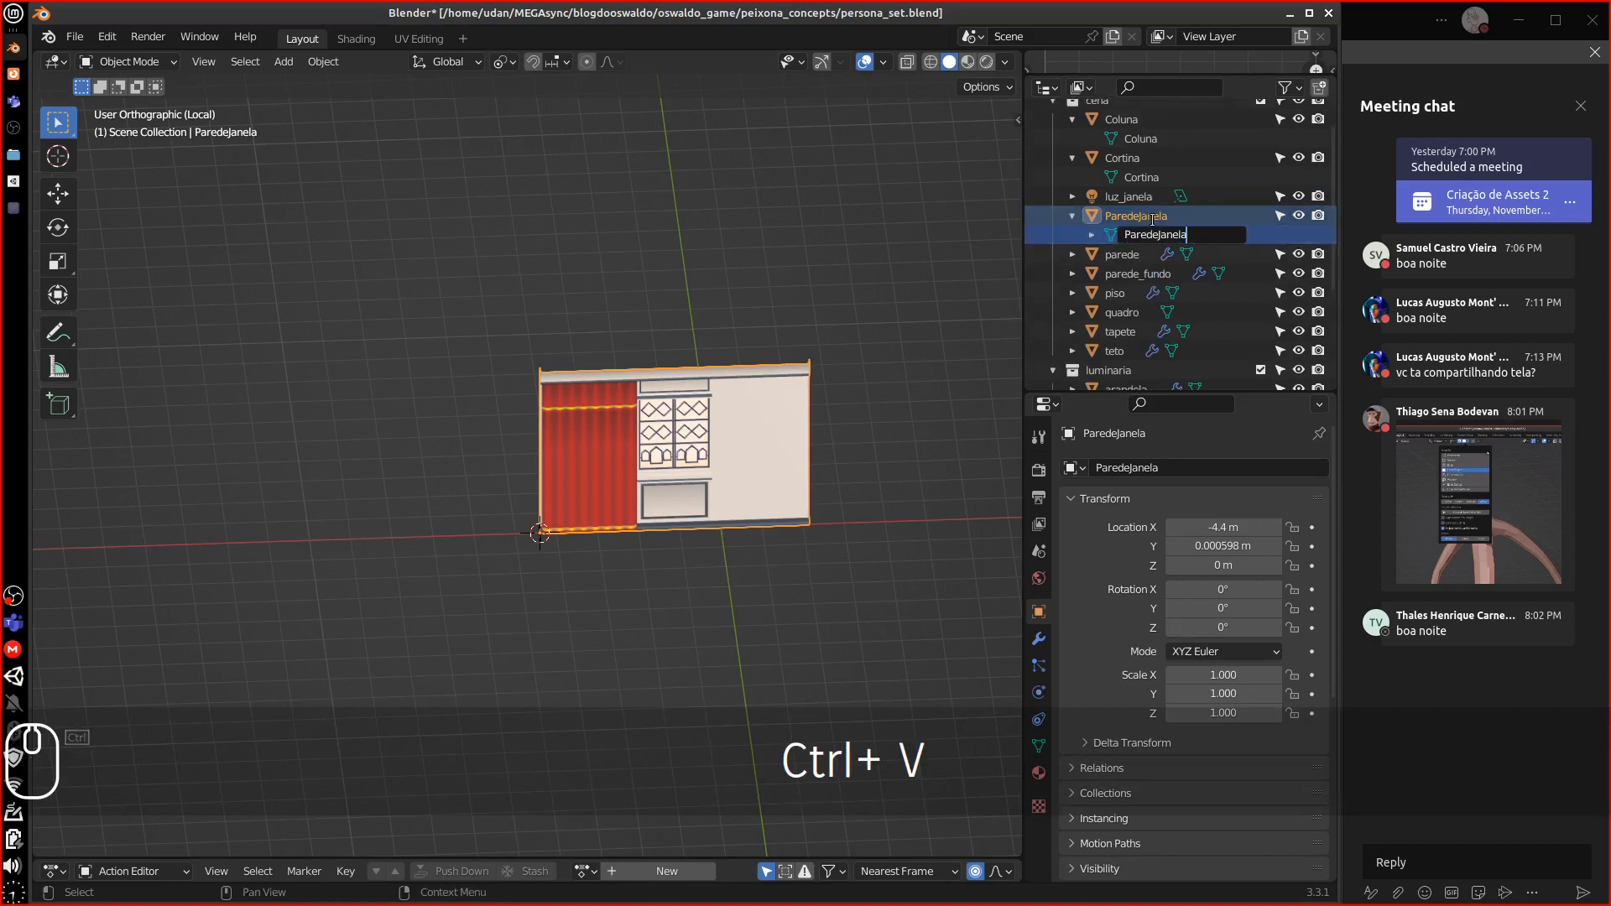
key("Return")
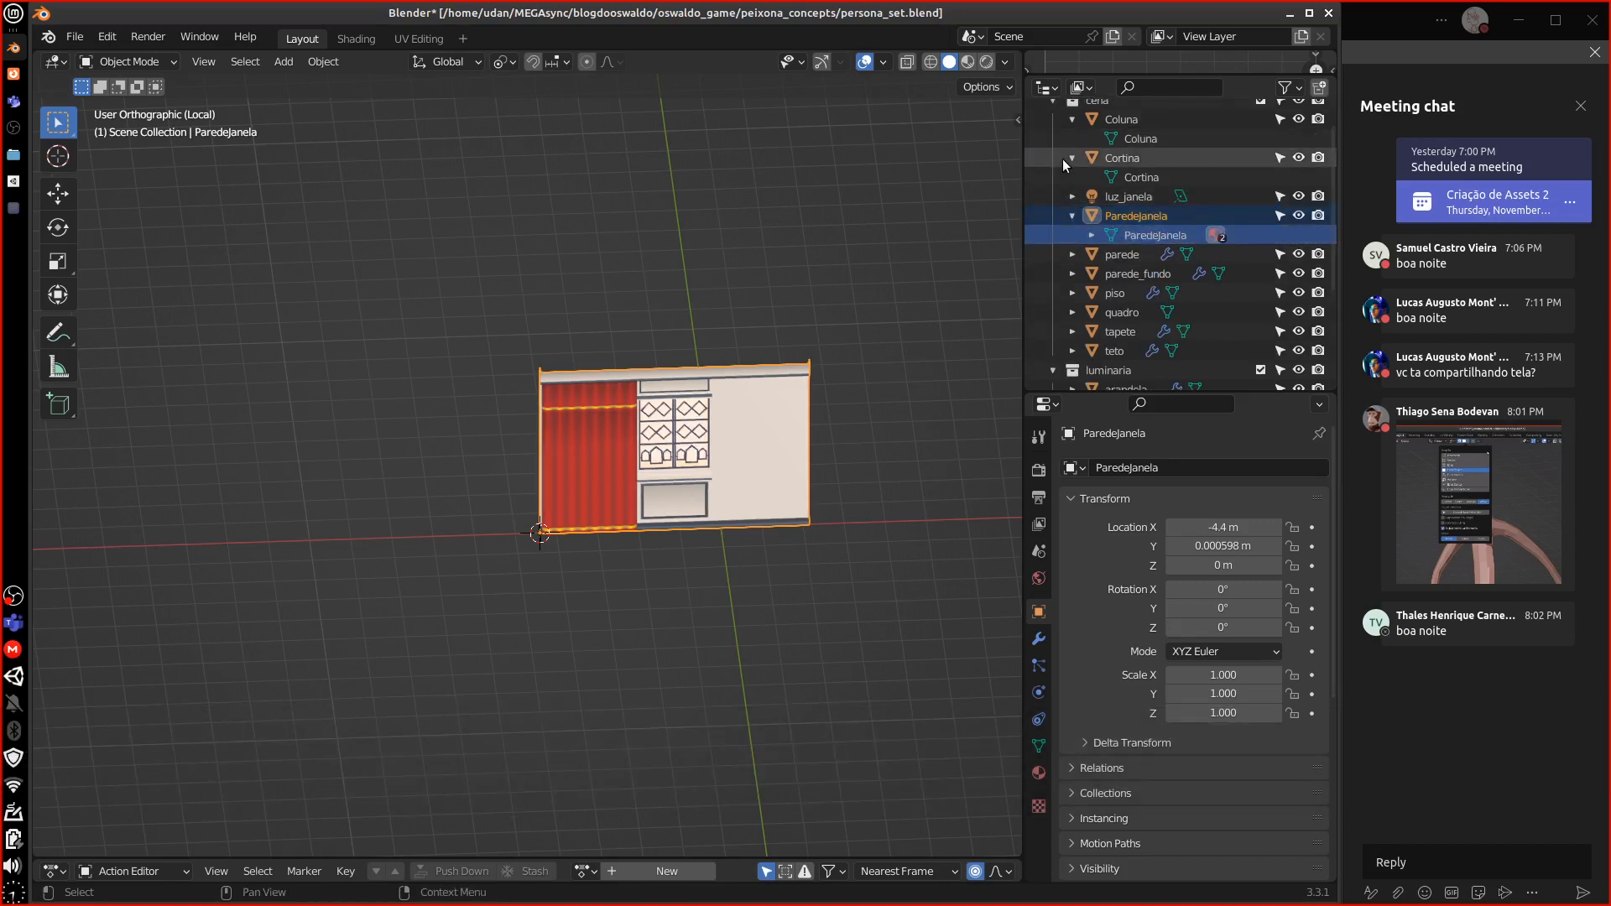
left_click(1085, 197)
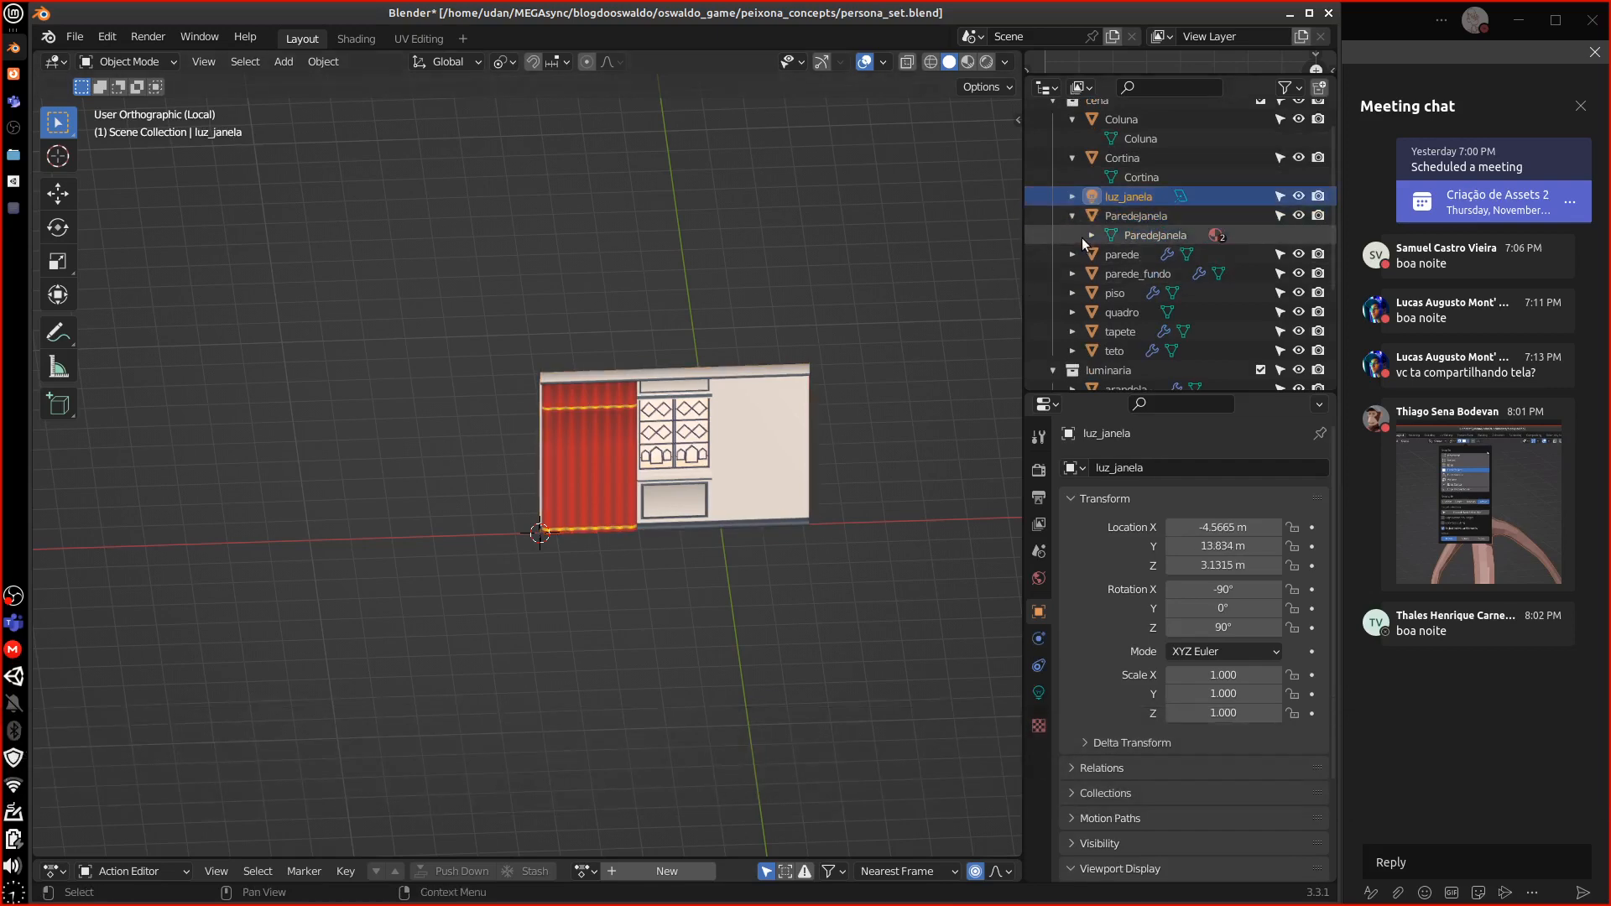
Exit local view and delete the luz_janela light
key("KP_Divide")
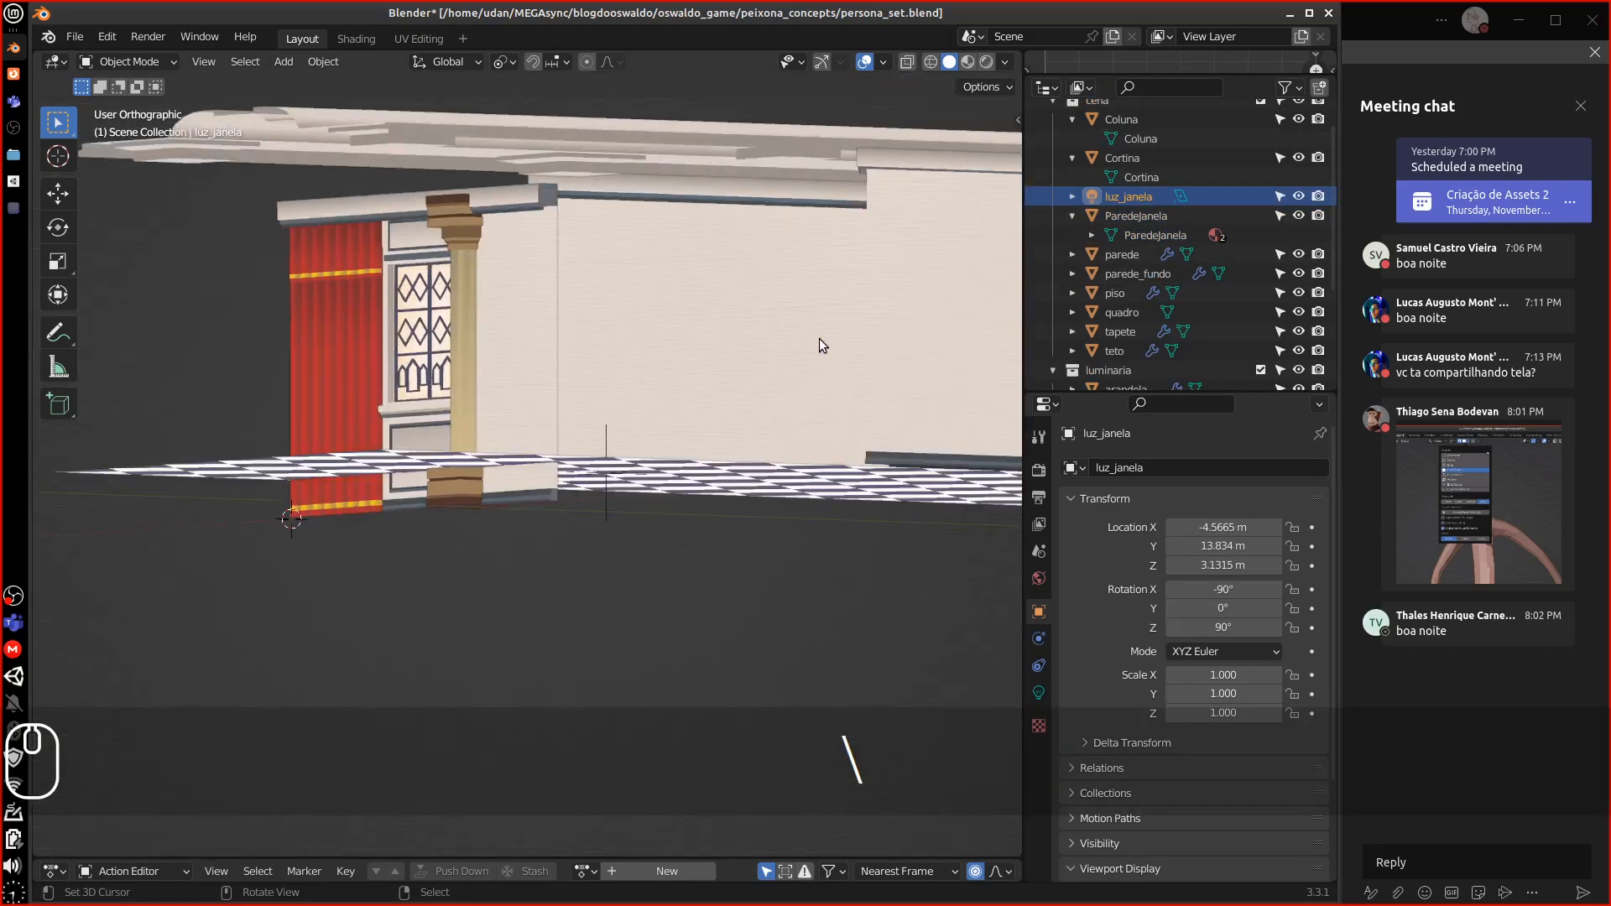
middle_click_drag(823, 345, 956, 307)
key("Delete")
Select the parede walls, check front and side views, and isolate them in local view
left_click(1122, 235)
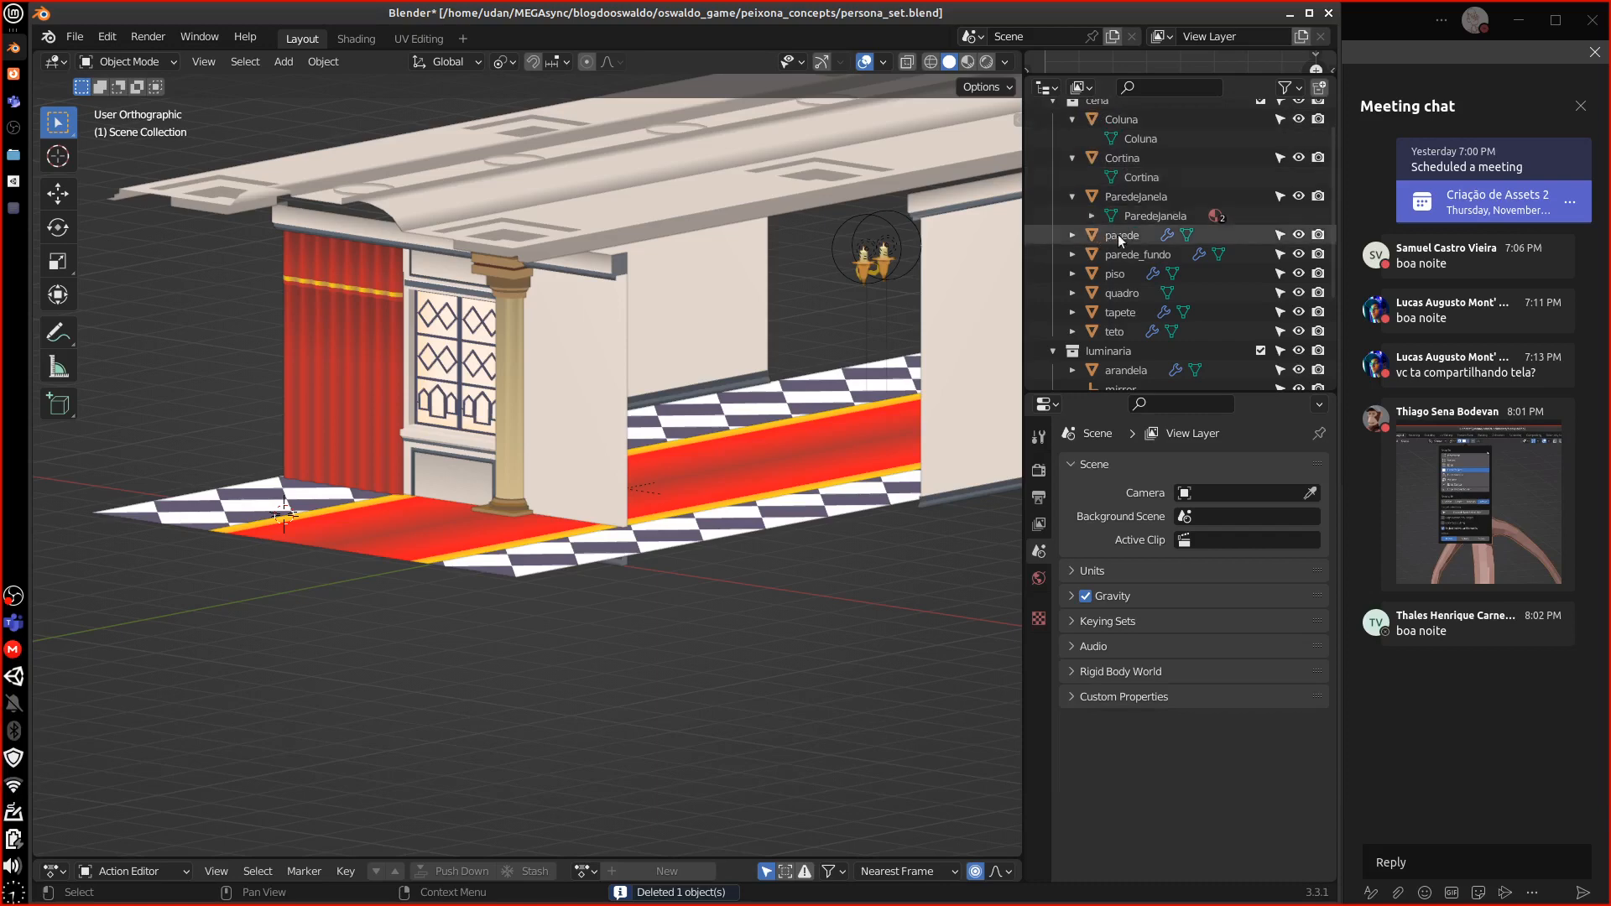
middle_click_drag(809, 318, 556, 360)
key("1")
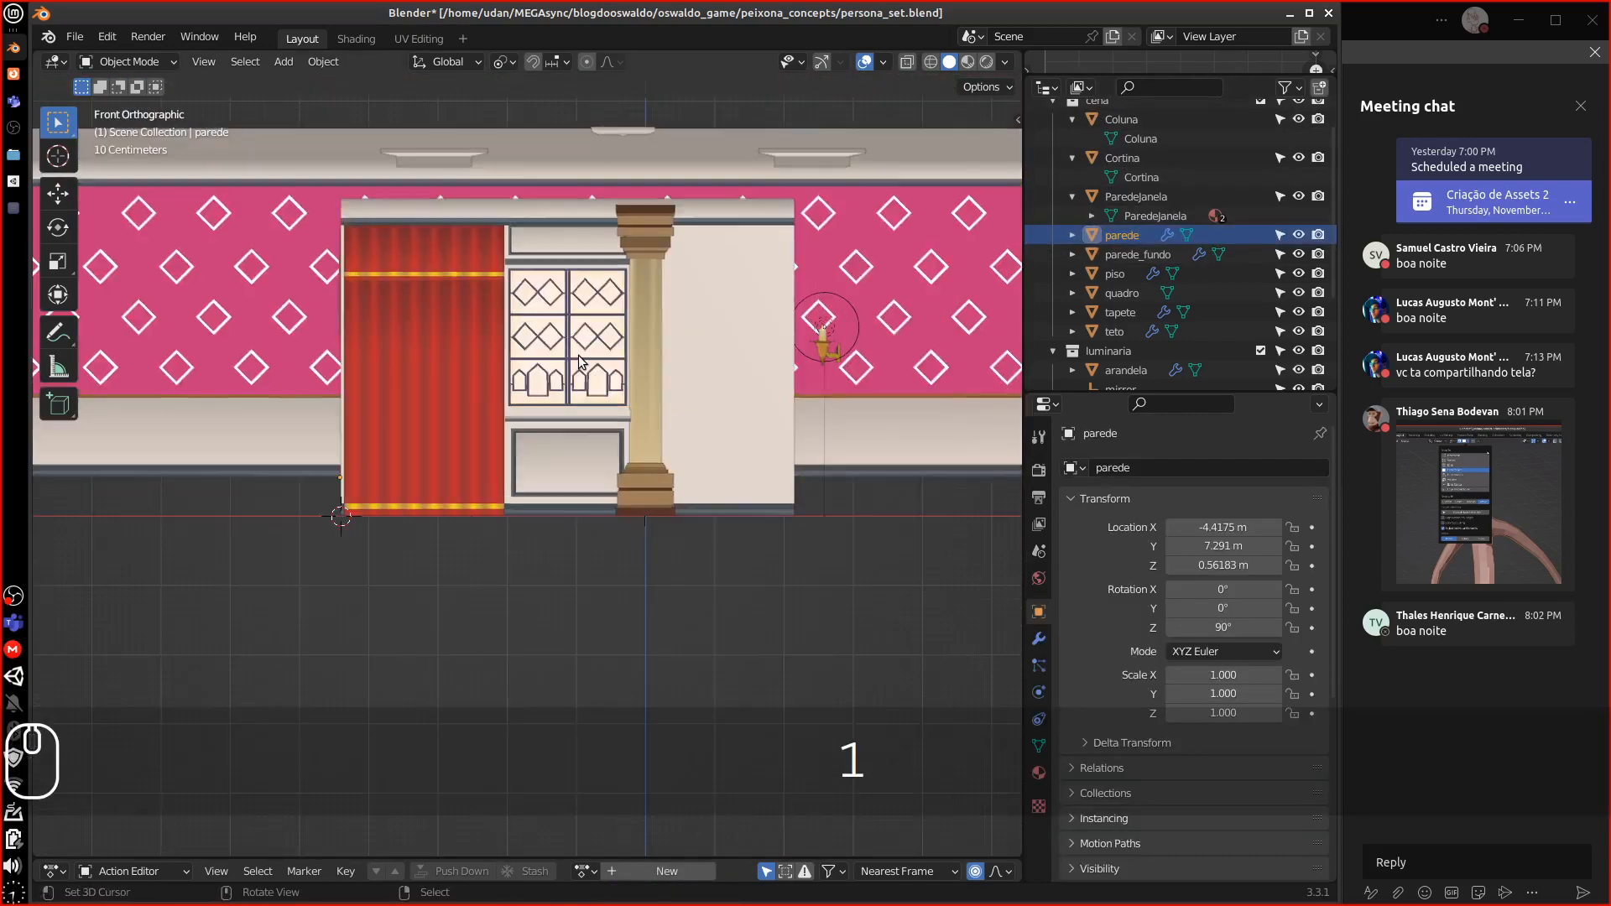
key("3")
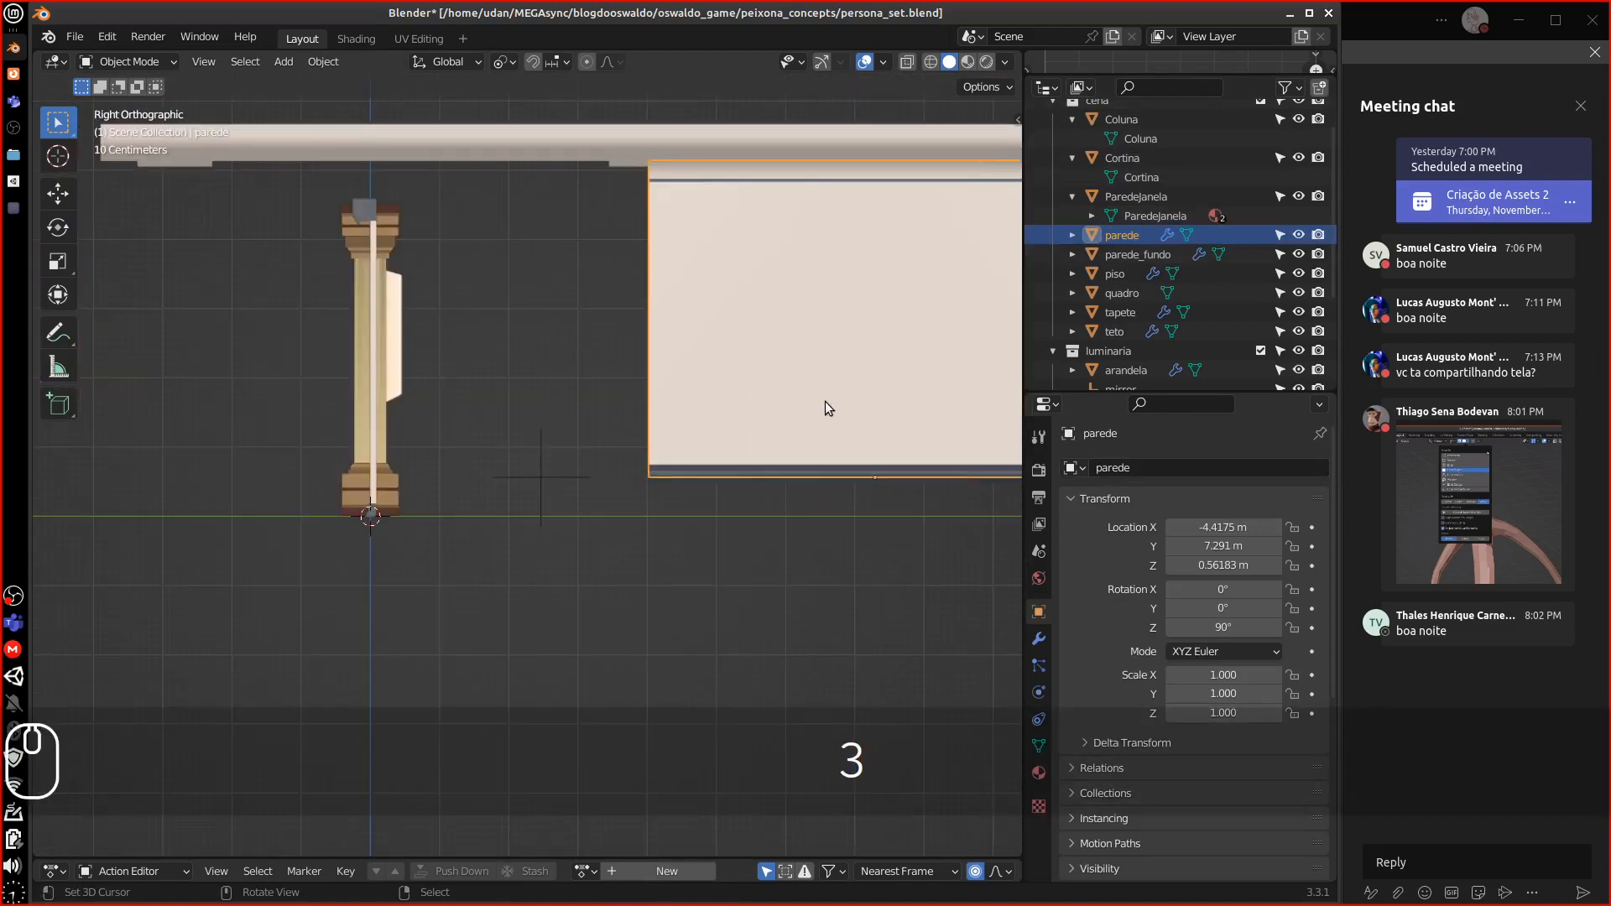
middle_click_drag(829, 401, 476, 418, "shift")
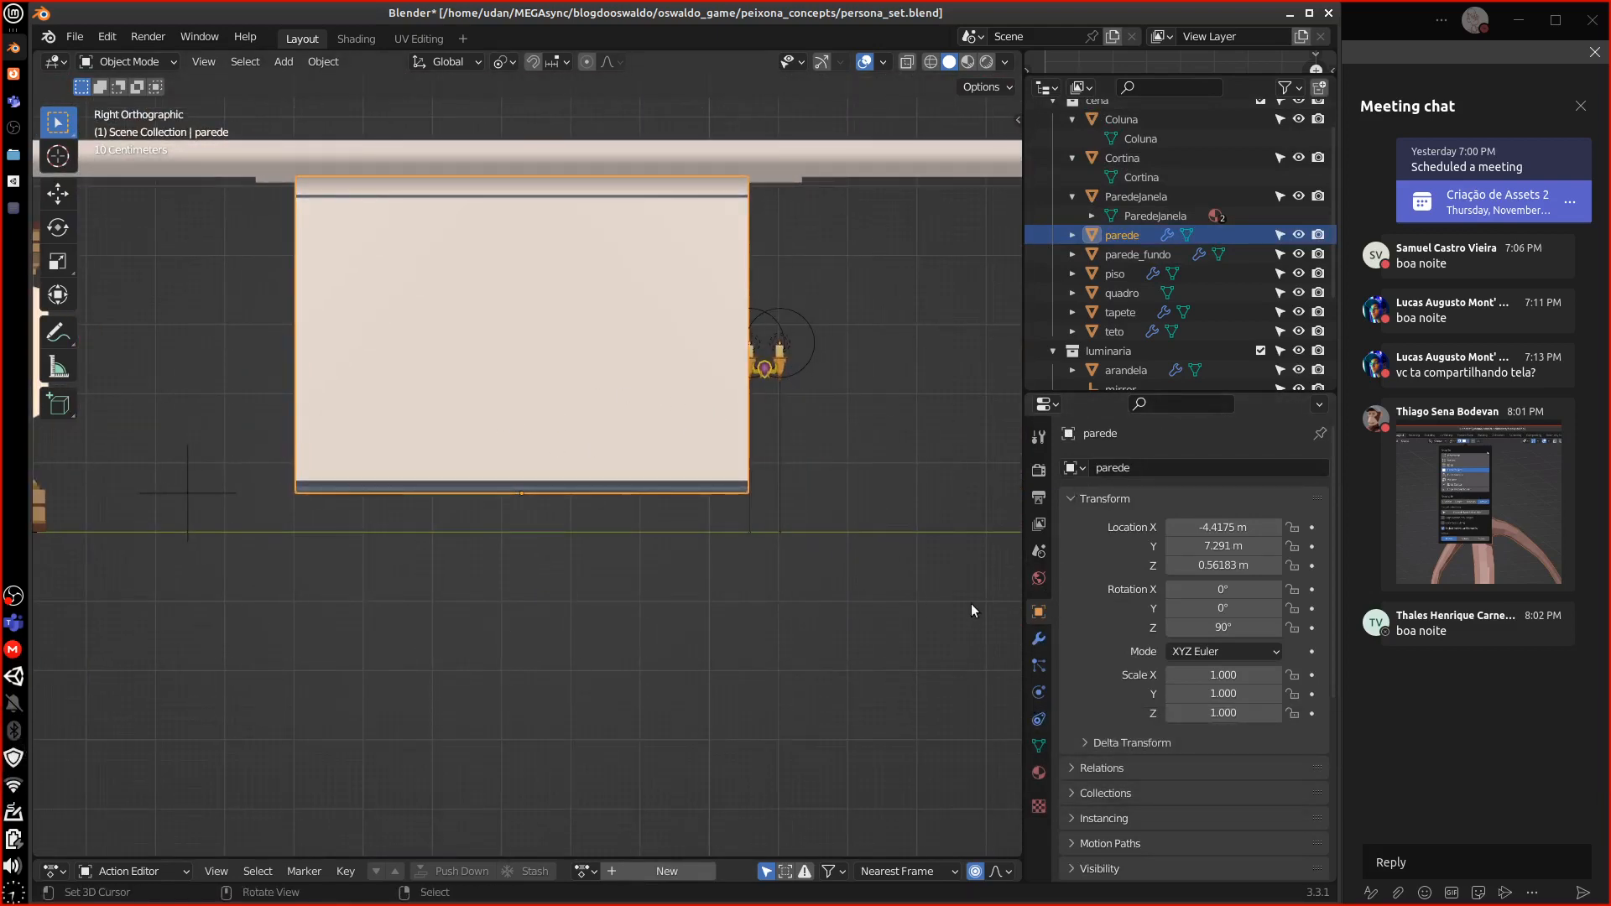
key("backslash")
middle_click_drag(868, 571, 1055, 557)
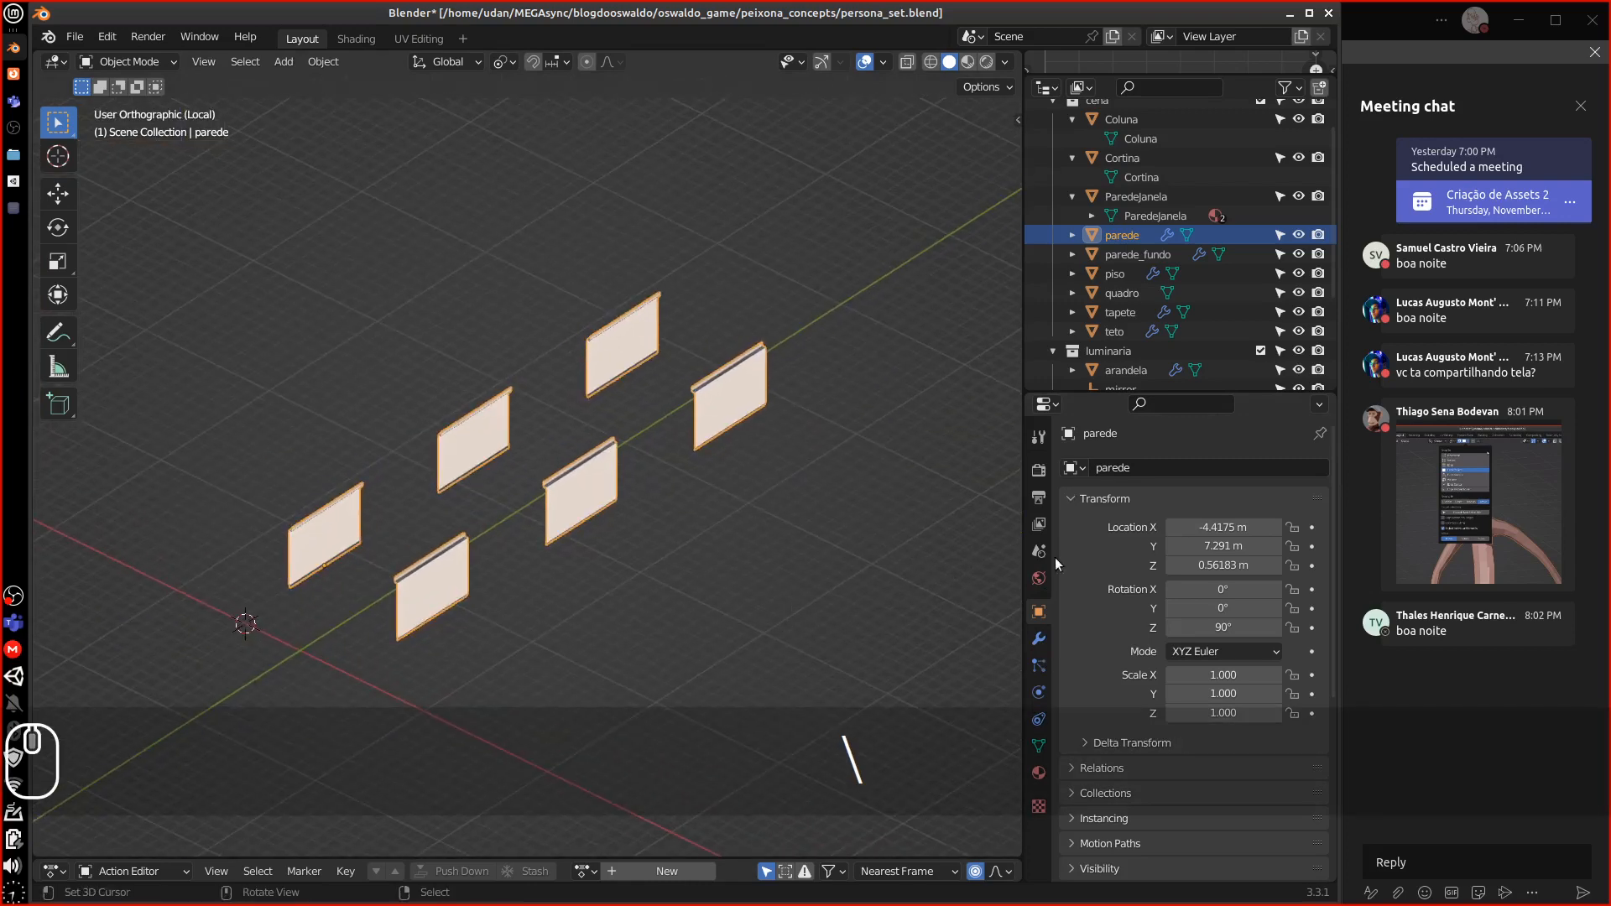
Delete both Mirror modifiers from the parede walls
left_click(1039, 639)
left_click(1293, 523)
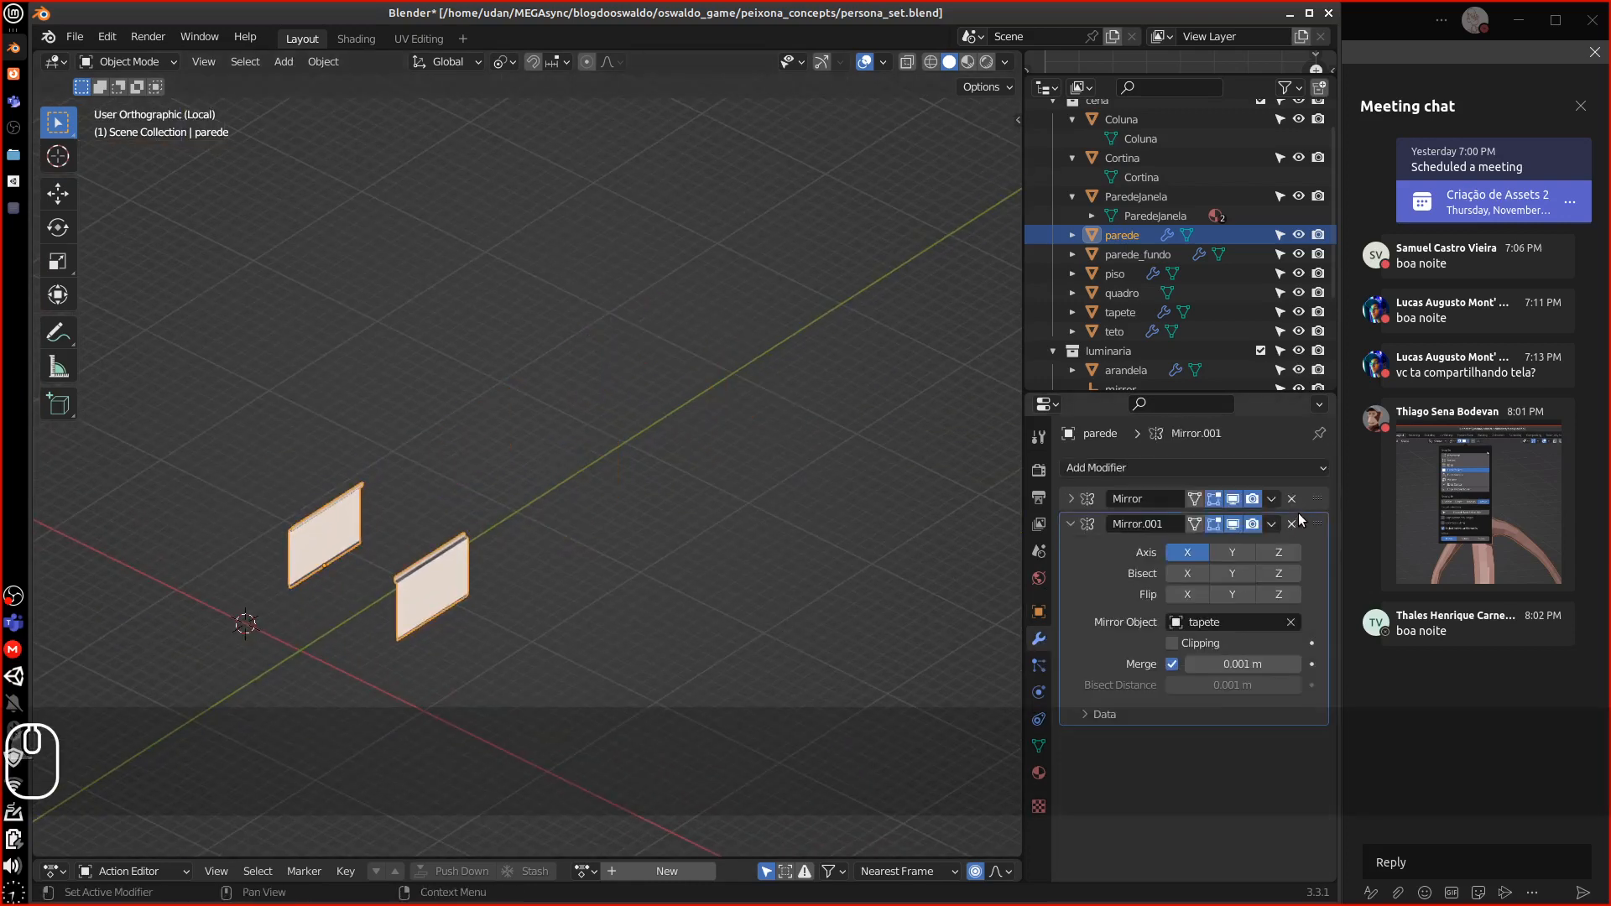
left_click(1293, 524)
left_click(1293, 499)
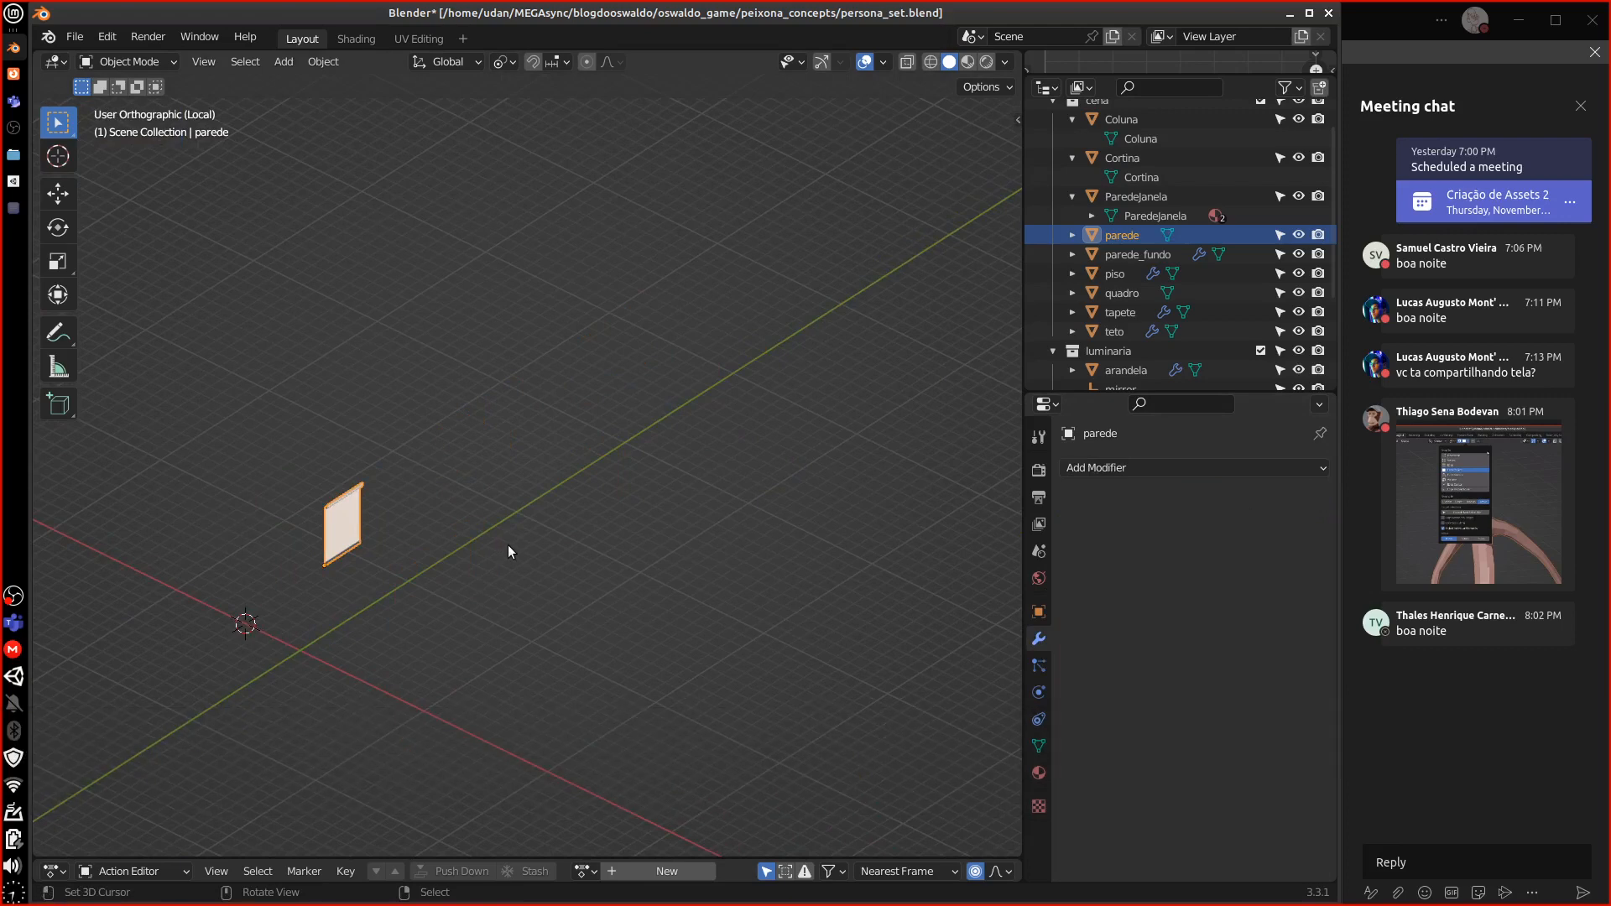
Reposition the single remaining wall in the side view
key("KP_3")
middle_click_drag(359, 478, 497, 455, "shift")
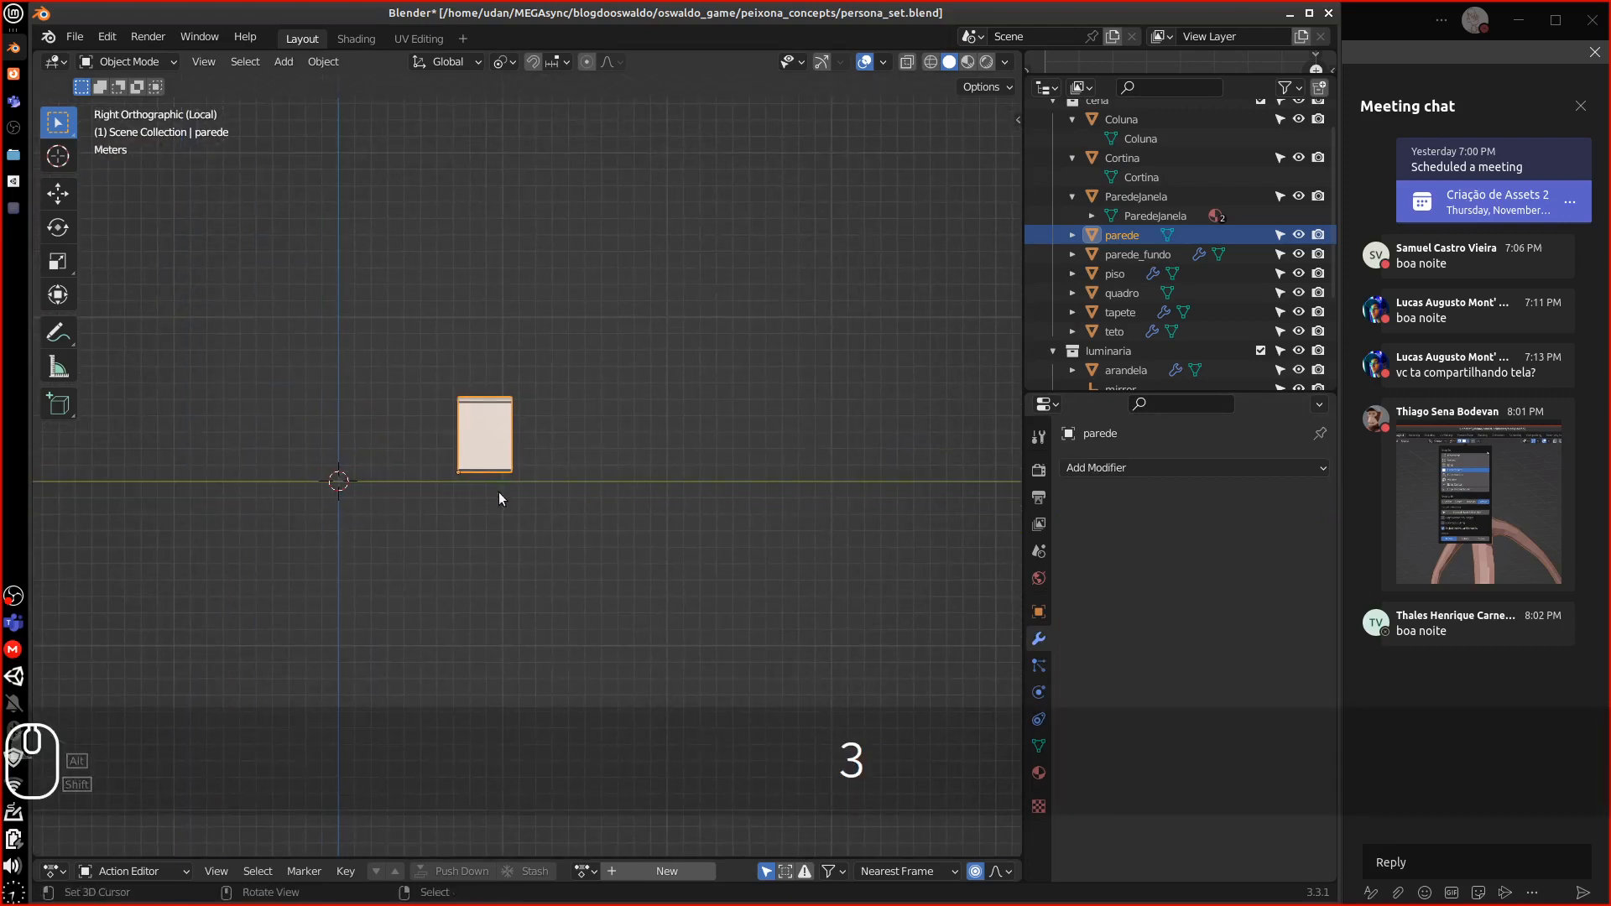
scroll(482, 490, "up", 10)
scroll(474, 490, "up", 1)
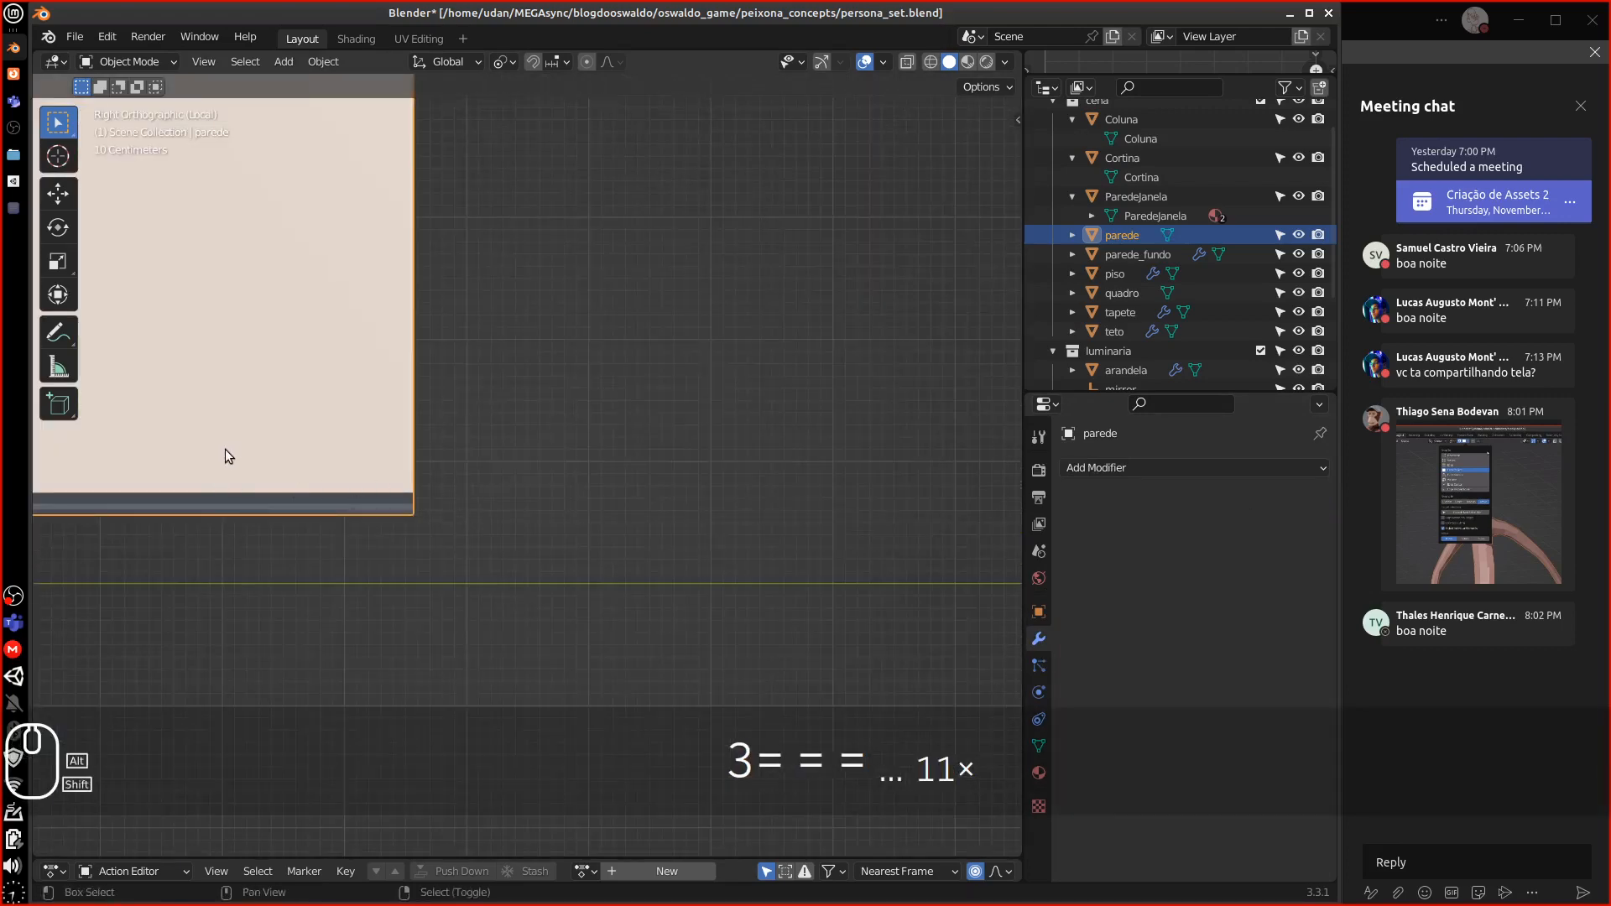
middle_click_drag(224, 449, 639, 445, "shift")
key("ctrl+z")
key("3")
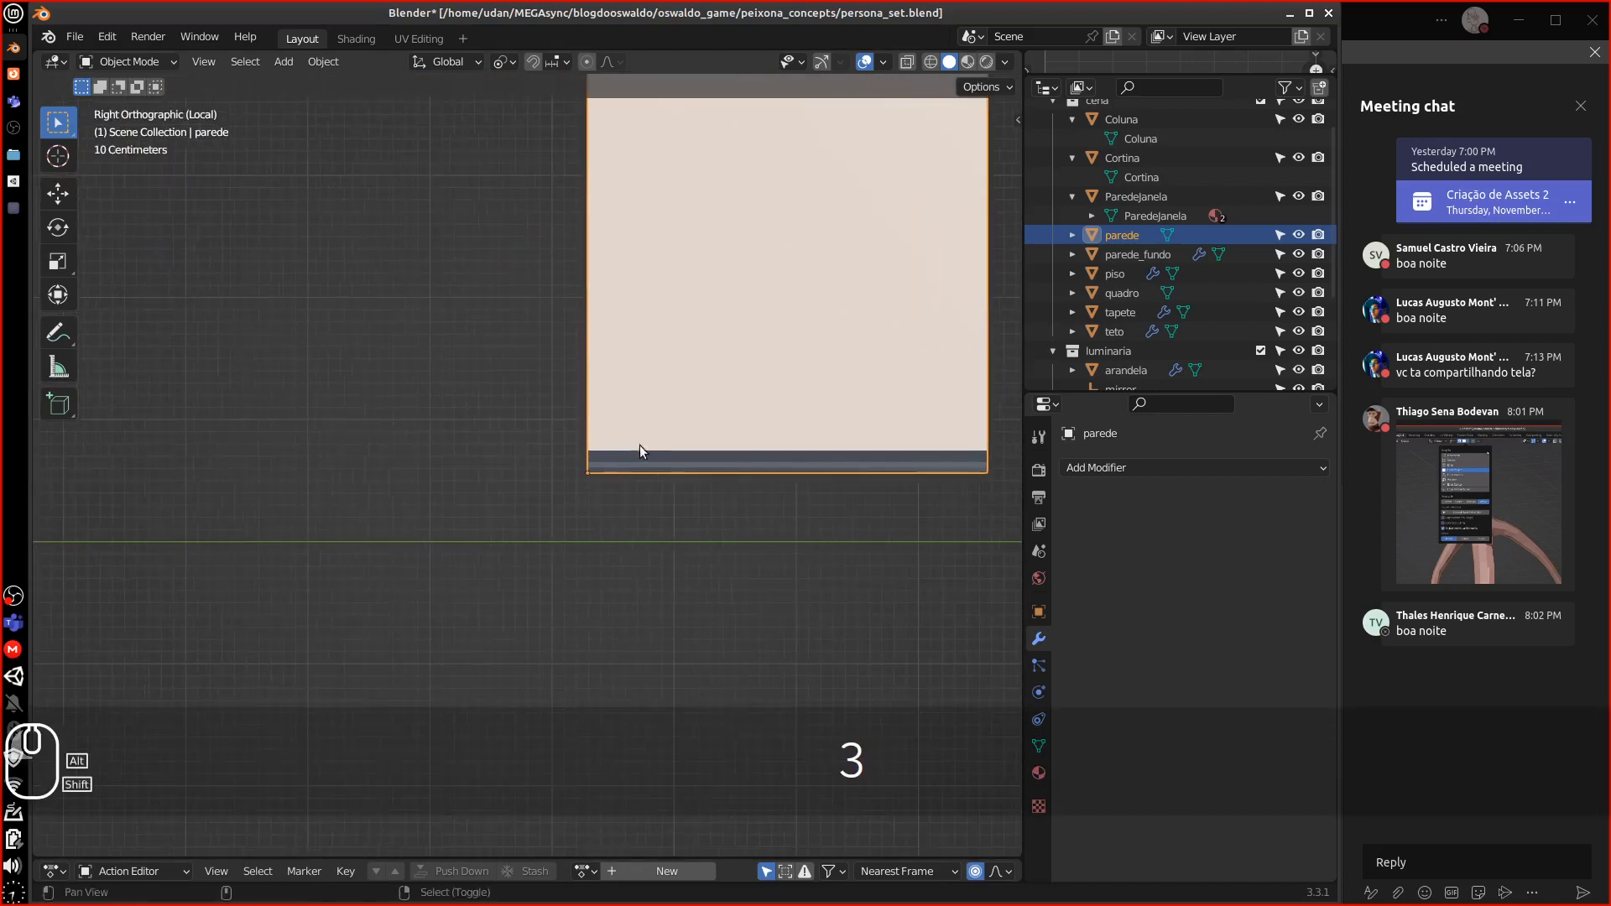
key("g")
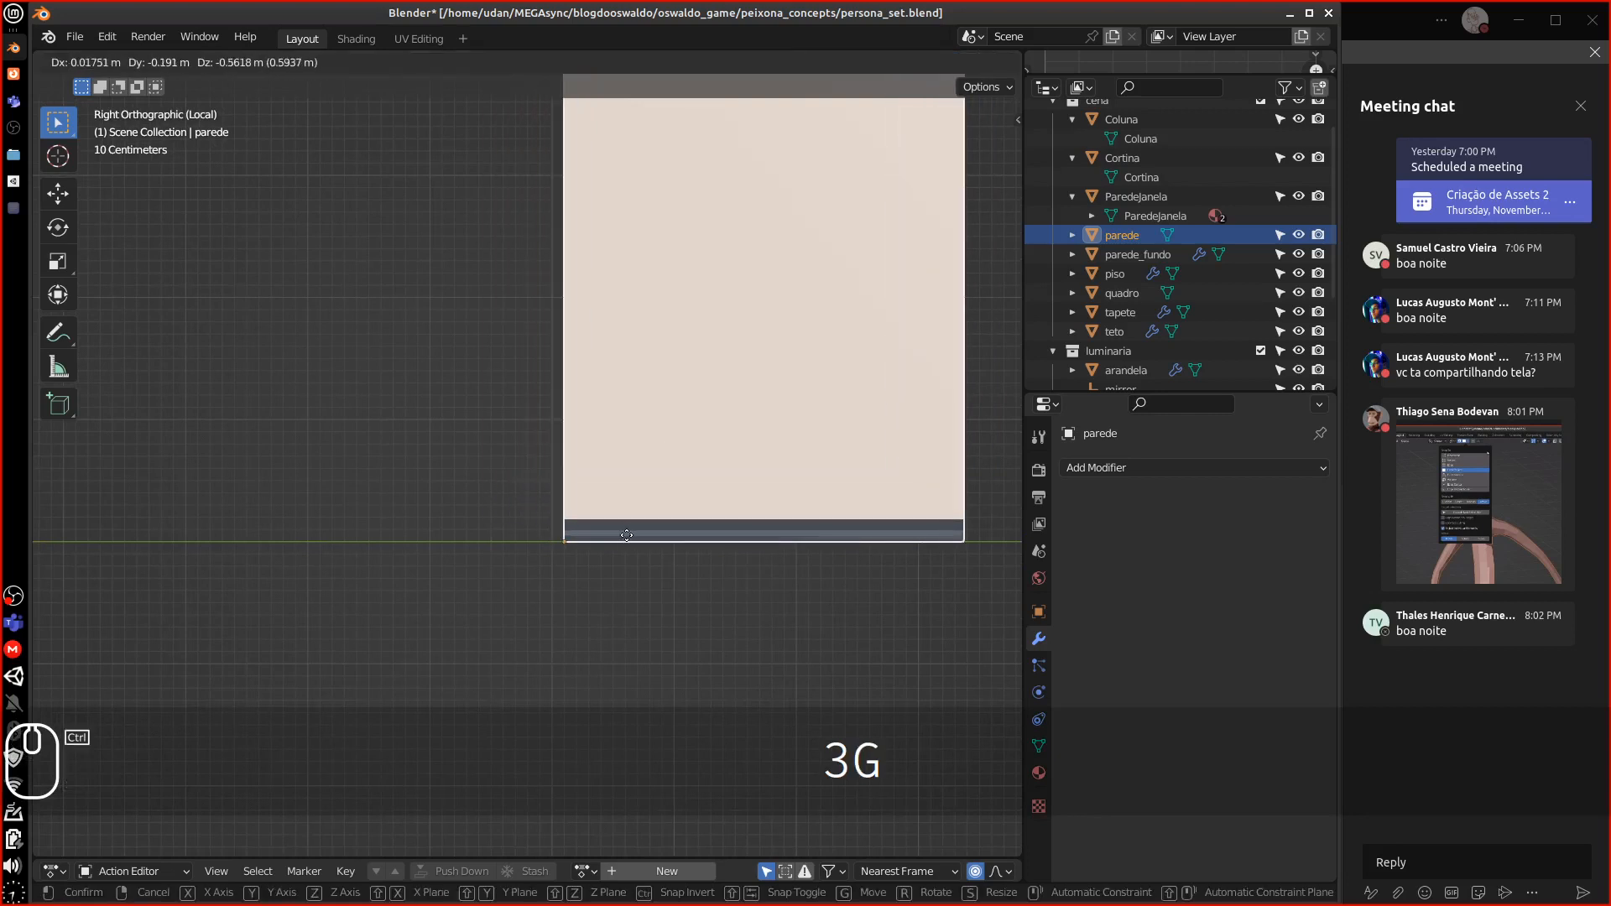
left_click(624, 526)
Rotate the wall 90° in top view so it lies along the X axis
key("KP_Subtract")
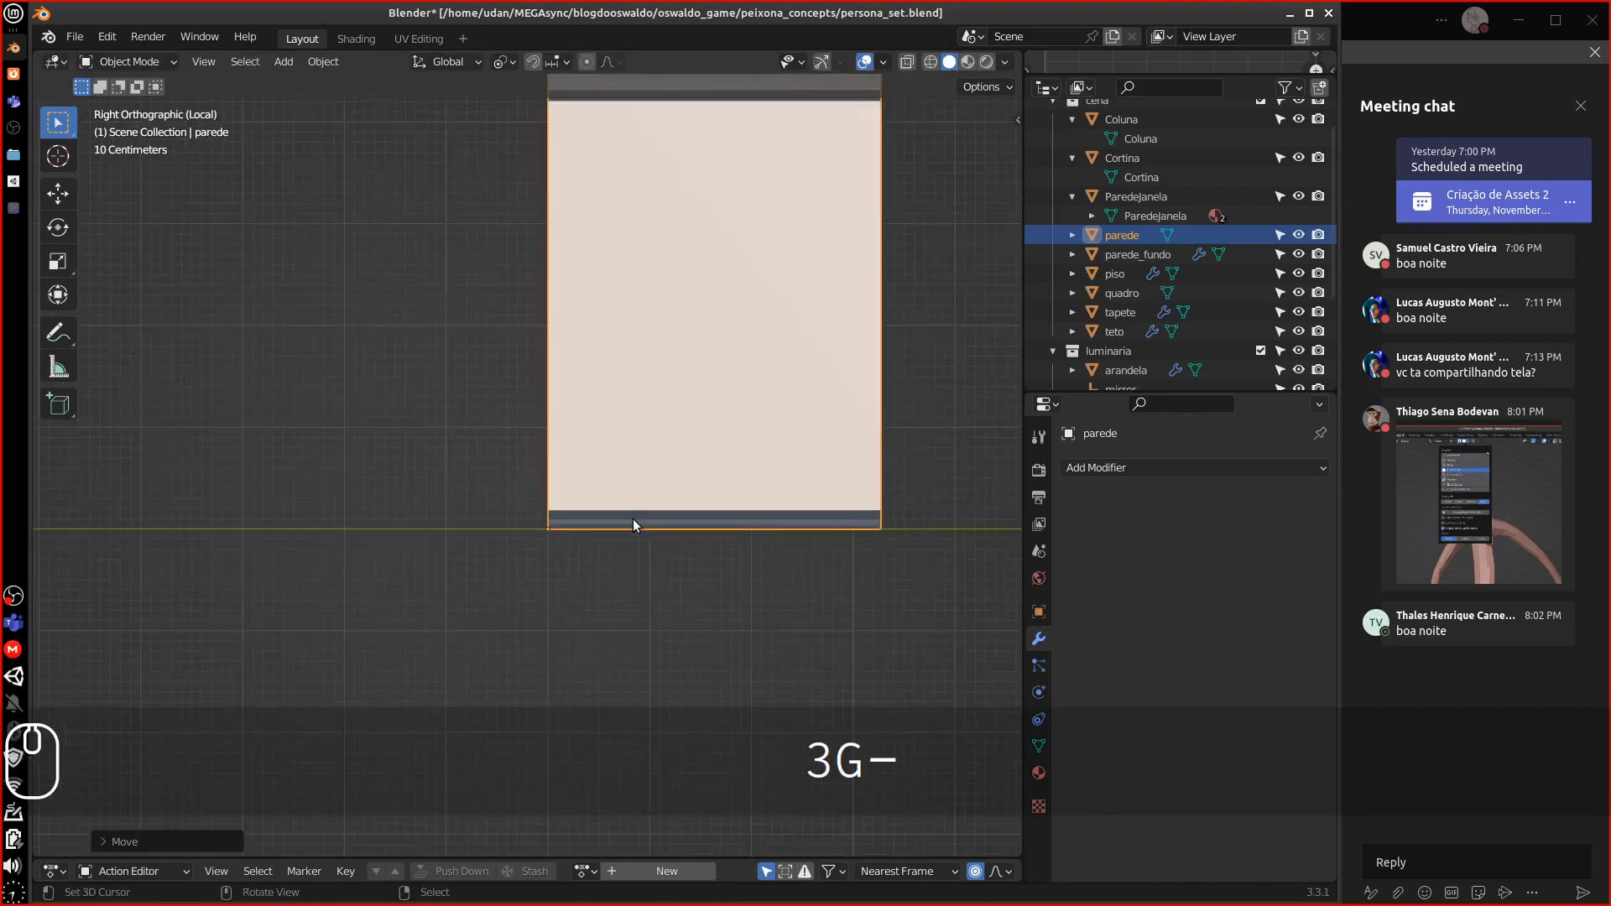
key("KP_Subtract")
key("KP_Subtract")
key("KP_Subtract")
key("KP_Subtract")
key("KP_Subtract")
key("KP_Subtract")
key("KP_7")
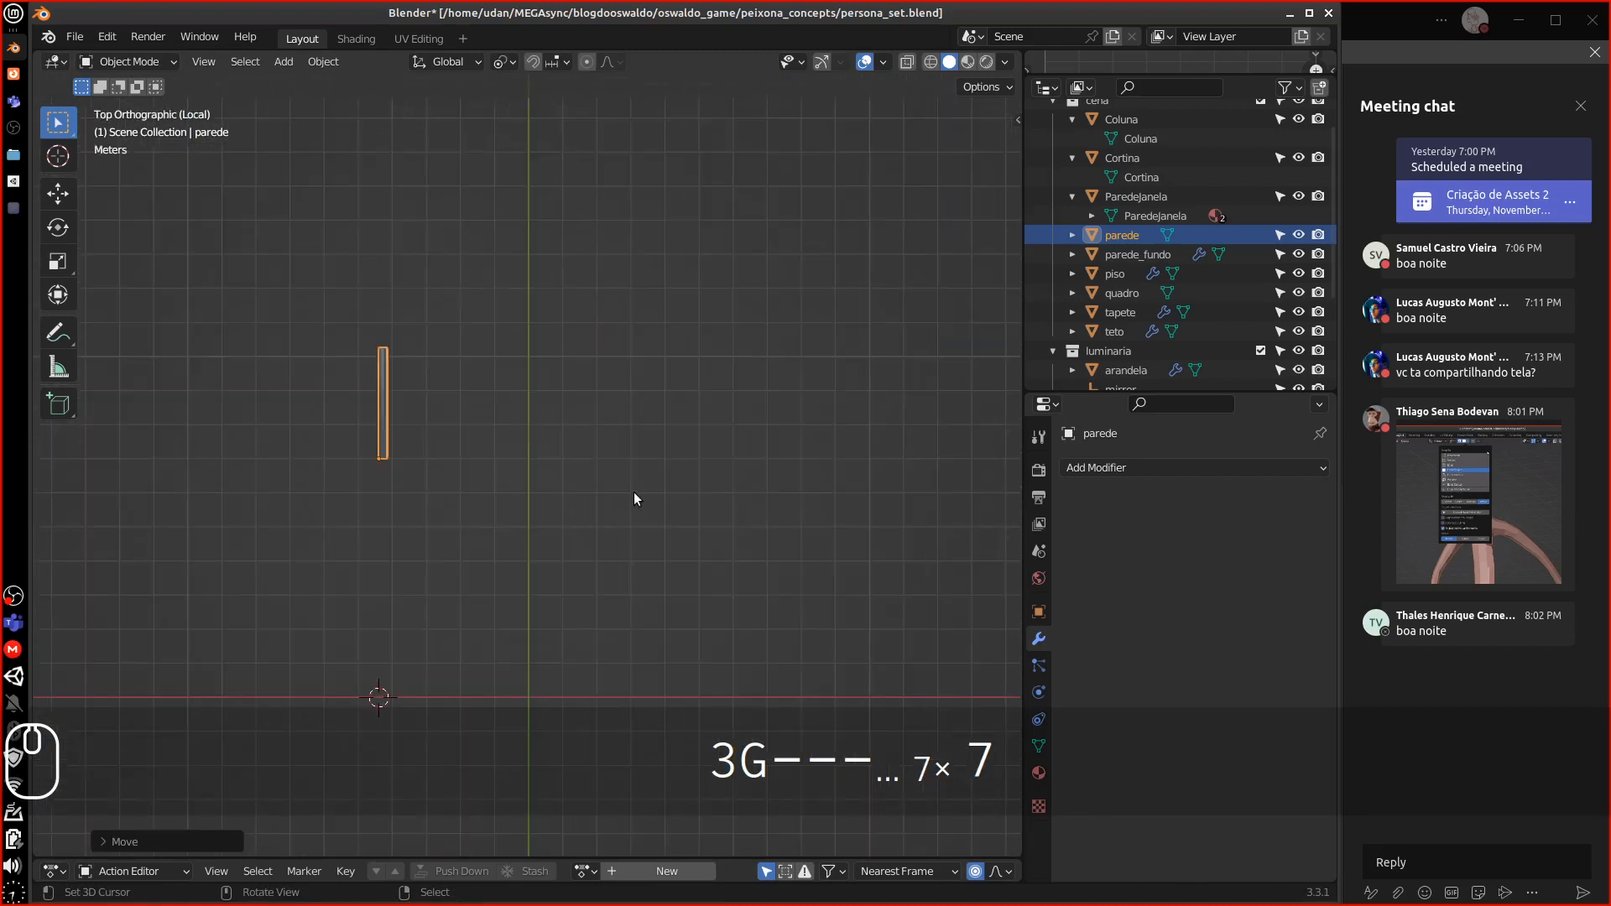
key("r")
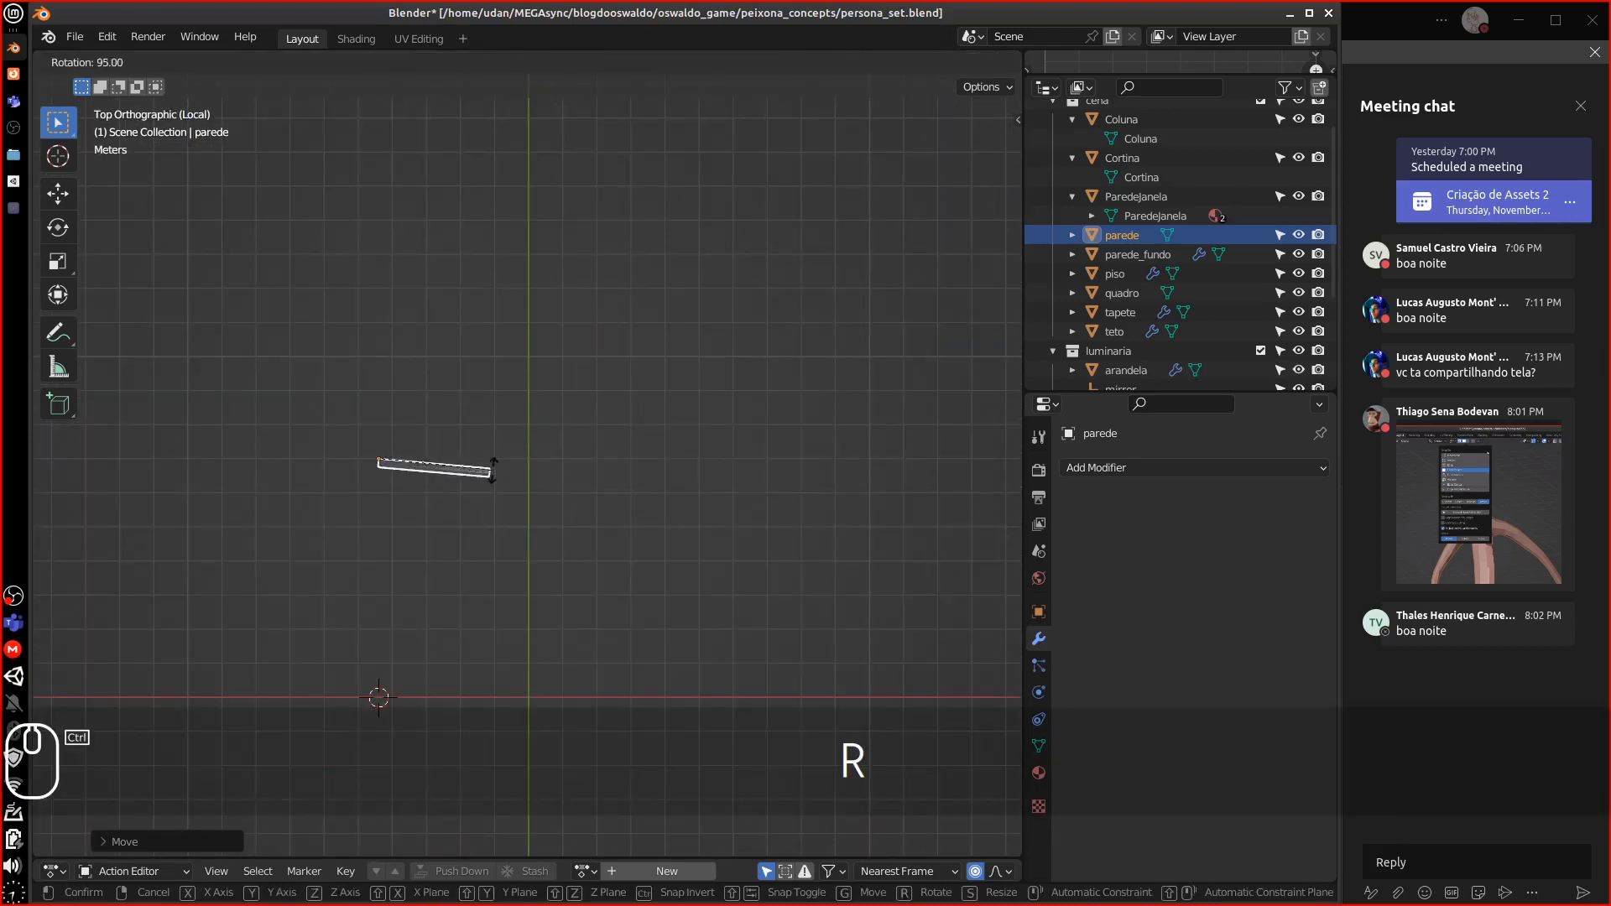
left_click(496, 464)
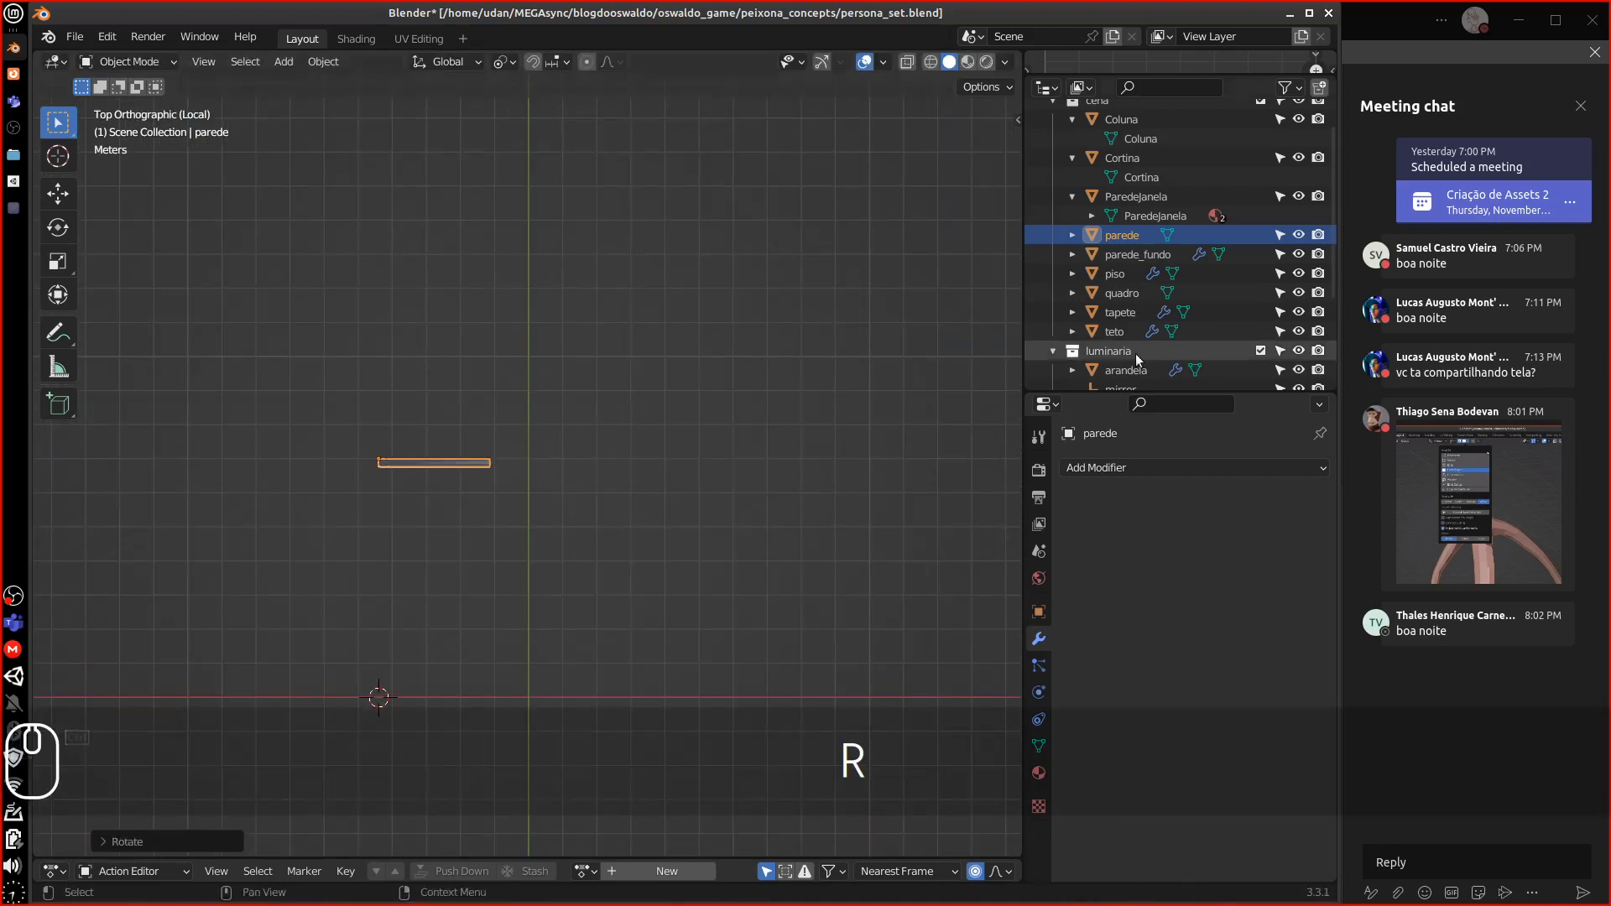
Move the wall to the world origin and enter Edit Mode
key("KP_3")
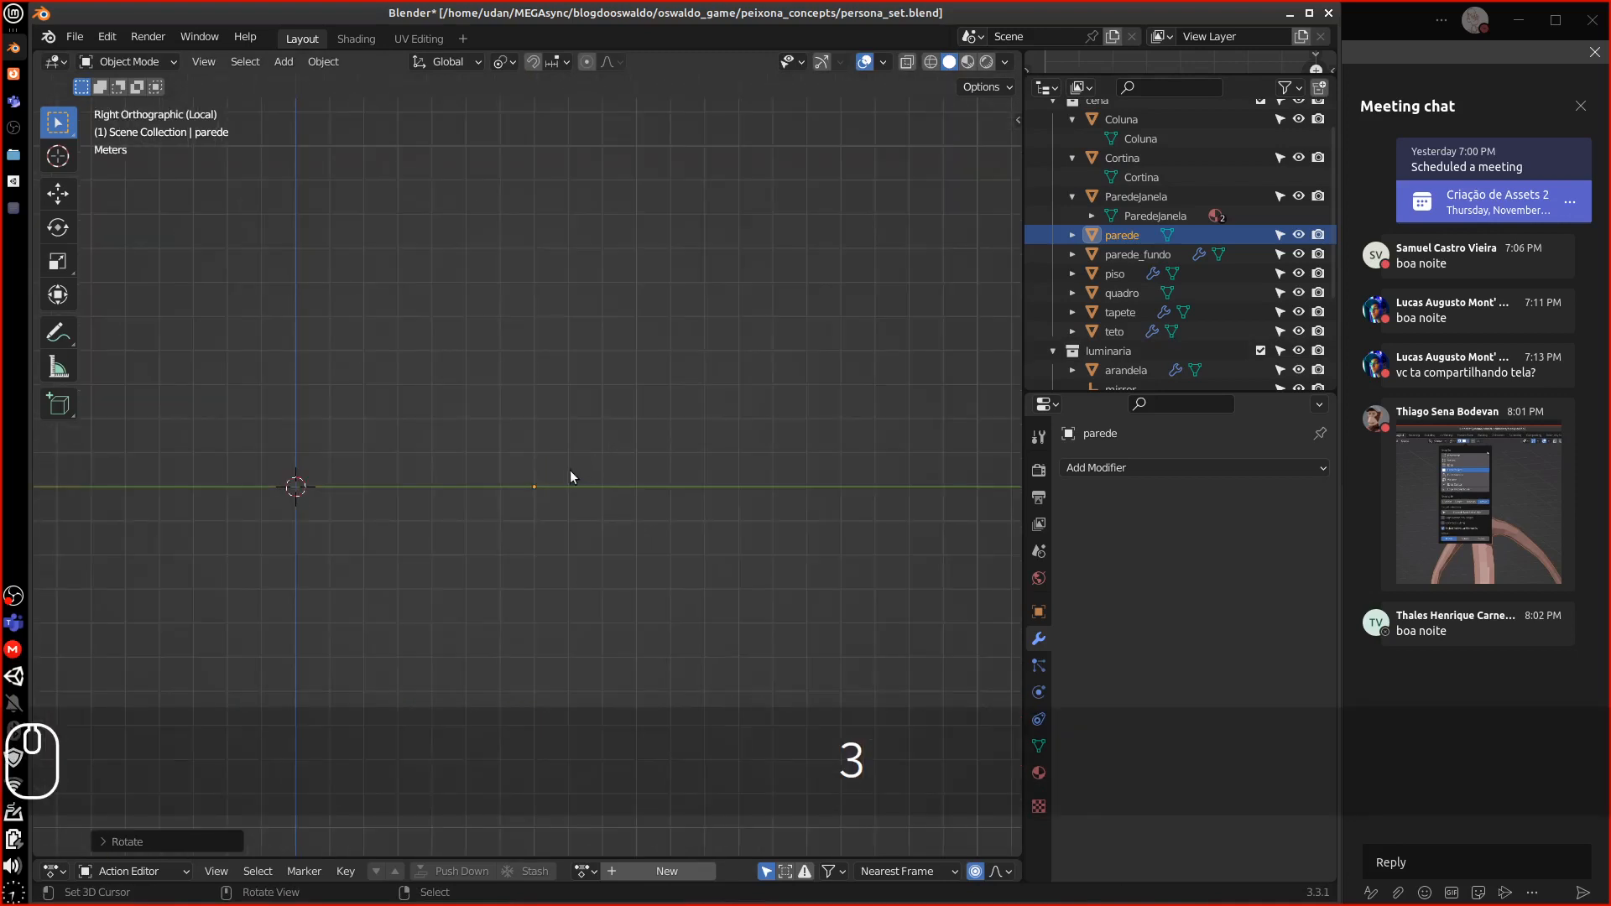
left_click_drag(617, 465, 765, 458, "alt+shift")
key("g")
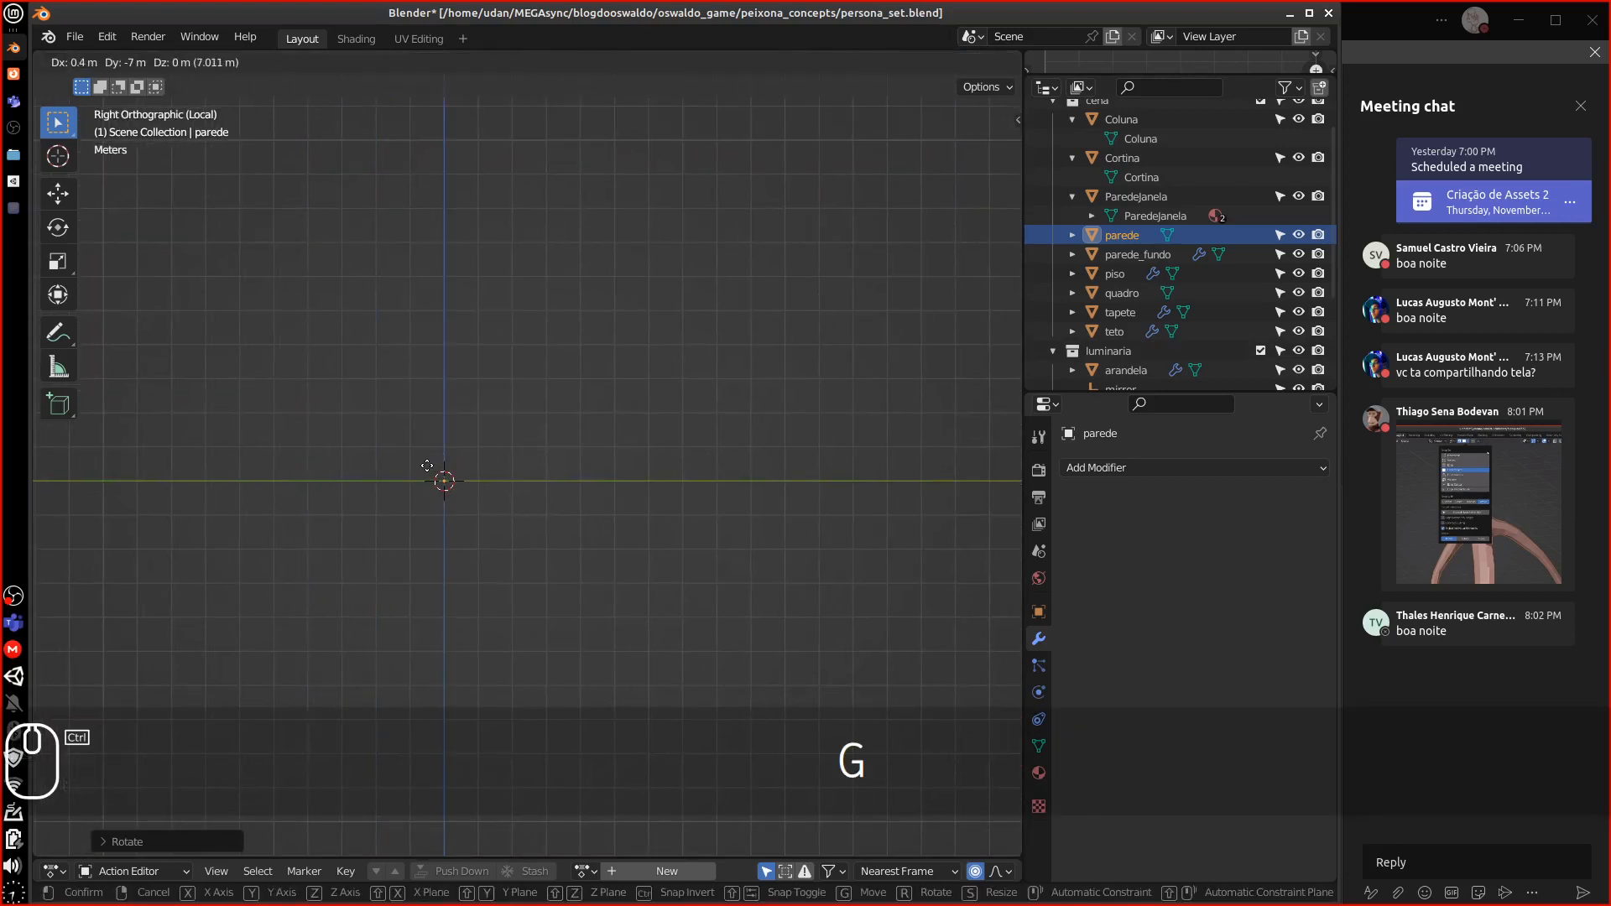
left_click(428, 465)
key("Tab")
middle_click_drag(503, 475, 534, 519)
scroll(507, 468, "up", 8)
scroll(365, 403, "down", 1)
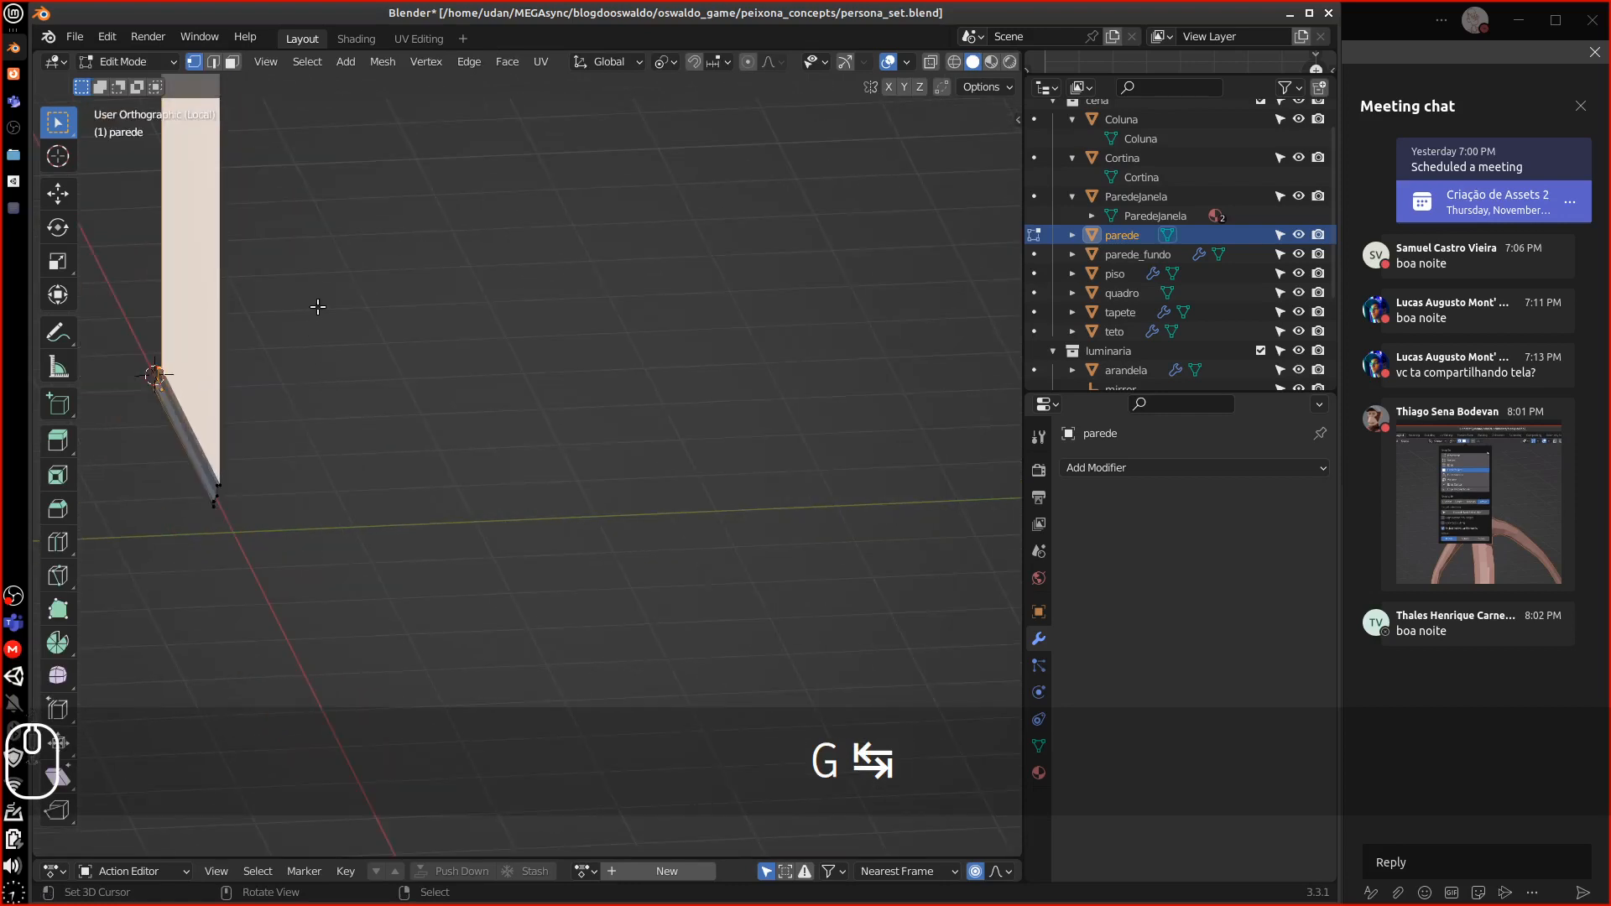
View the wall mesh from the side and switch to edge selection
middle_click_drag(318, 307, 468, 313)
key("KP_3")
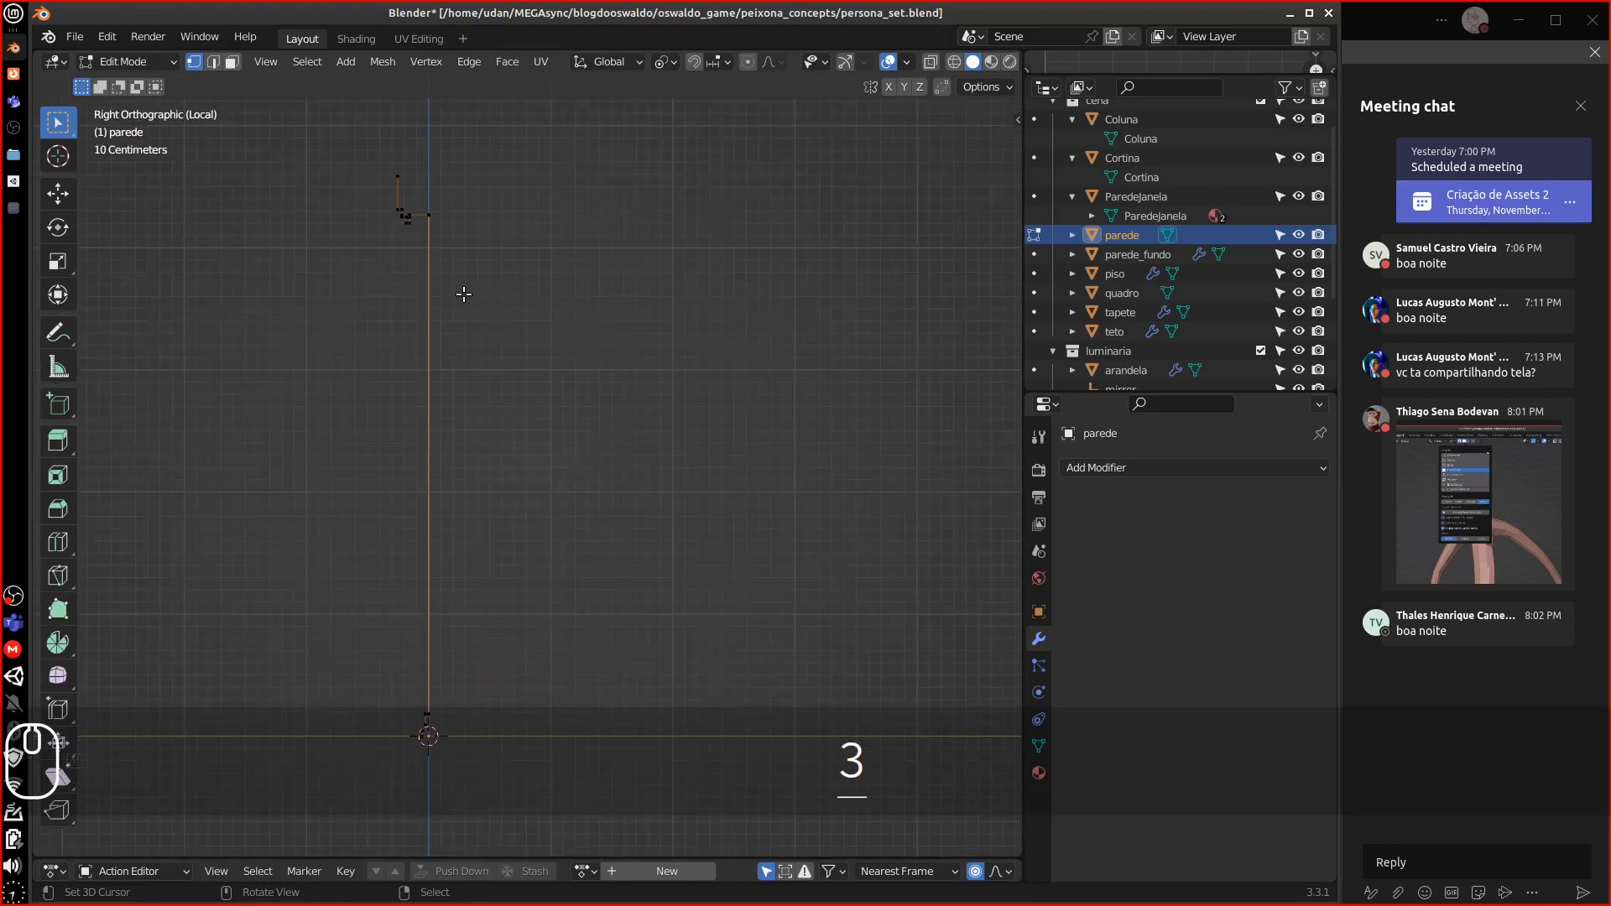
right_click(466, 215)
middle_click_drag(453, 405, 432, 664)
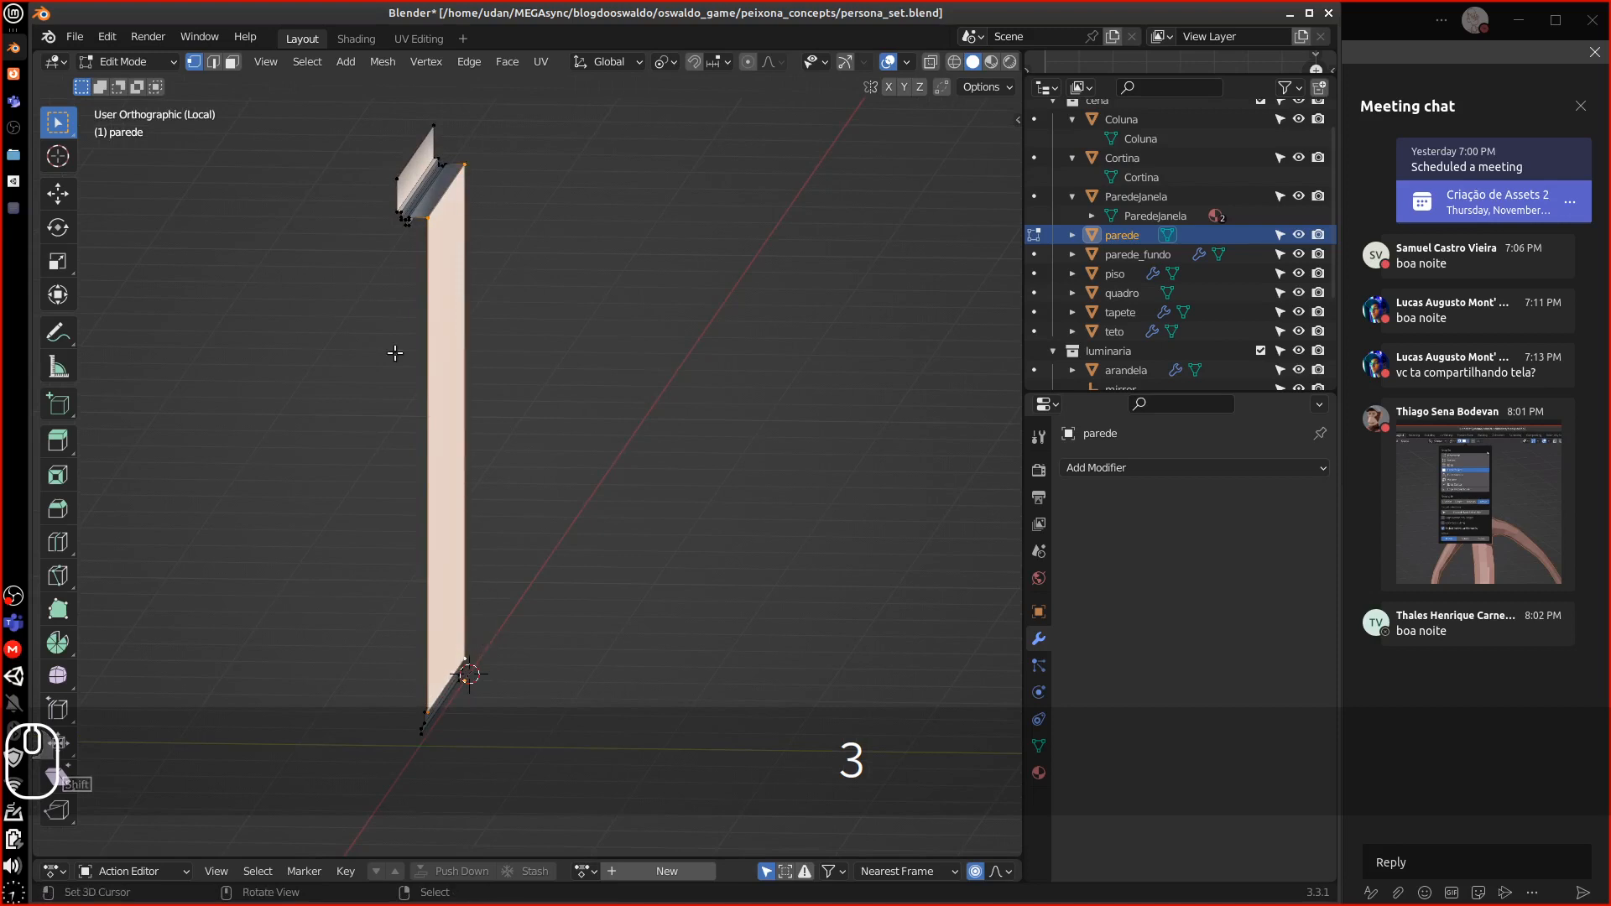
right_click(411, 424)
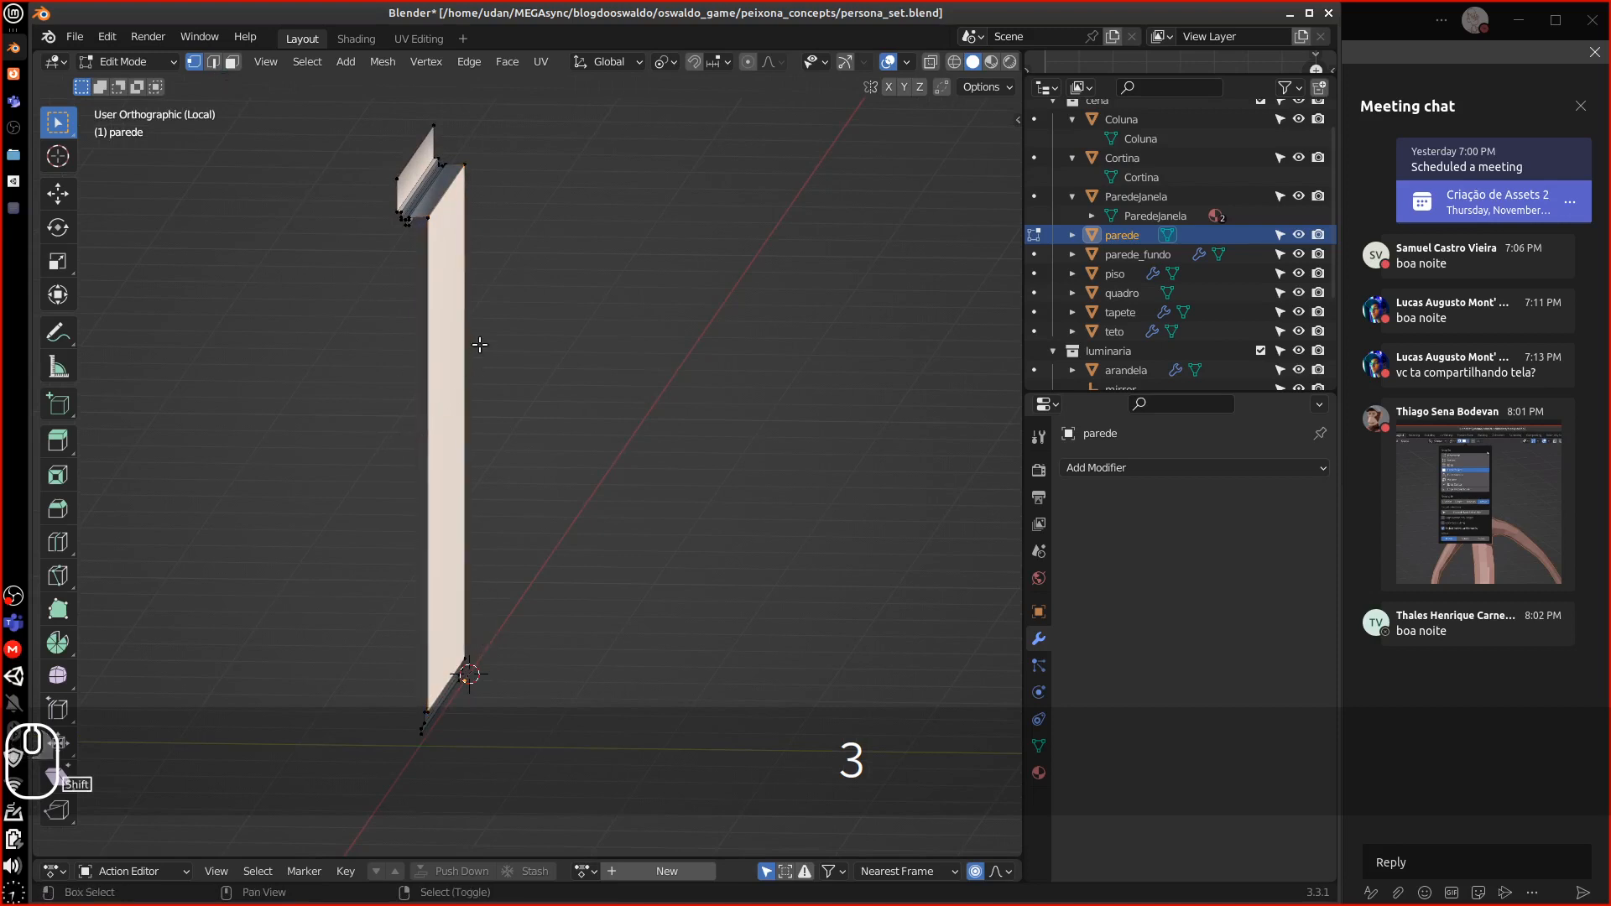
left_click(214, 61)
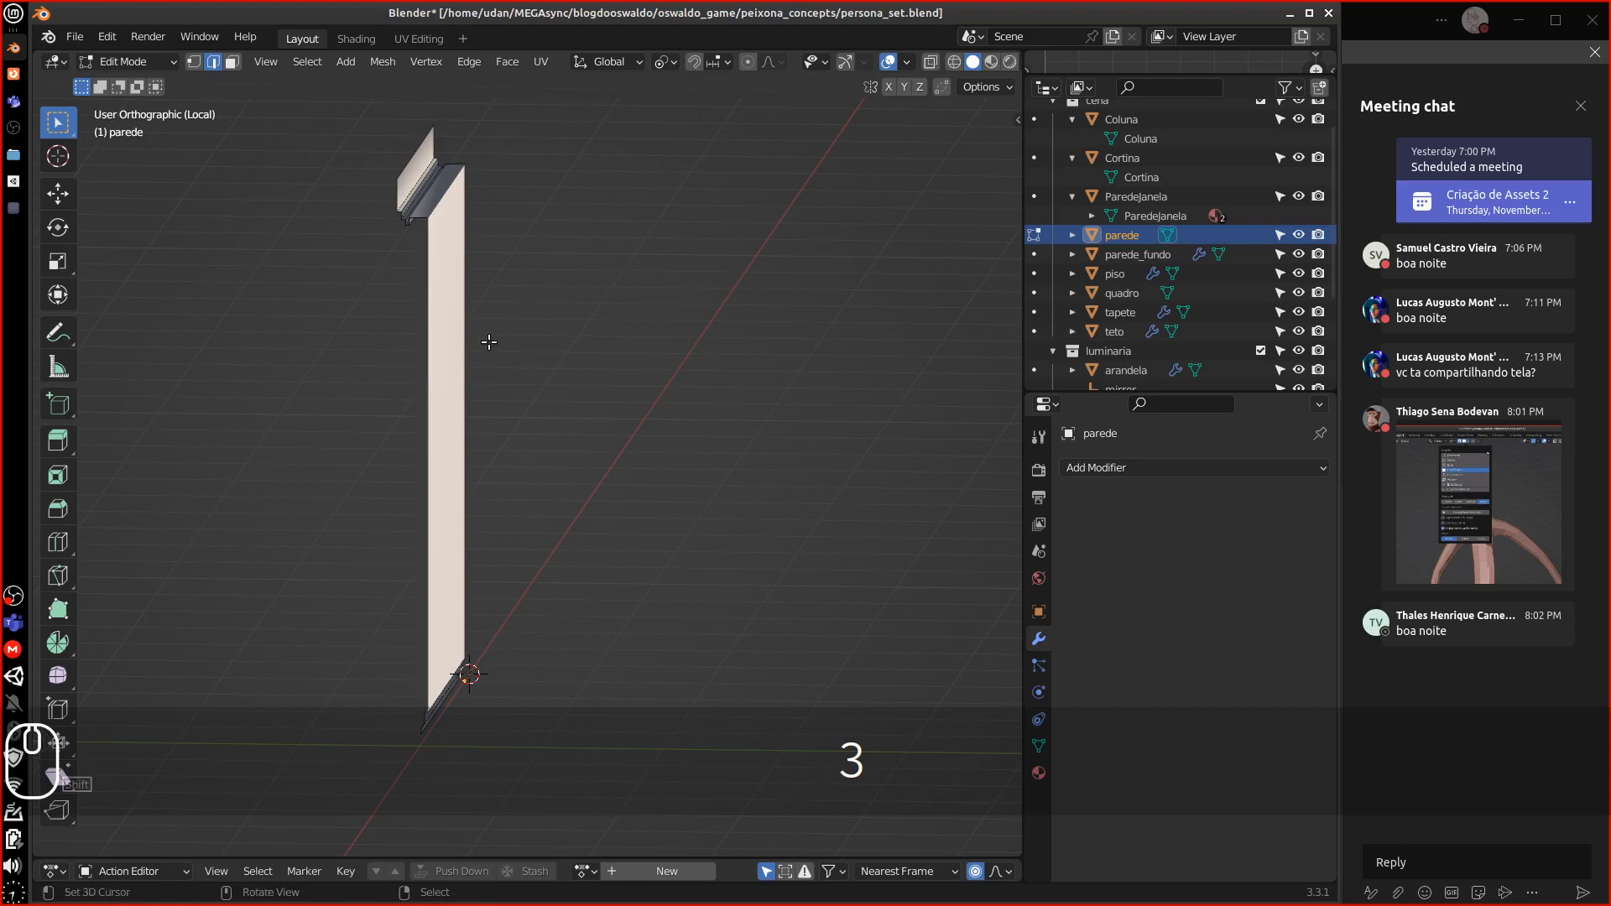
key("KP_3")
Extrude the wall edge 0.19 m along Y into a thick slab
key("e")
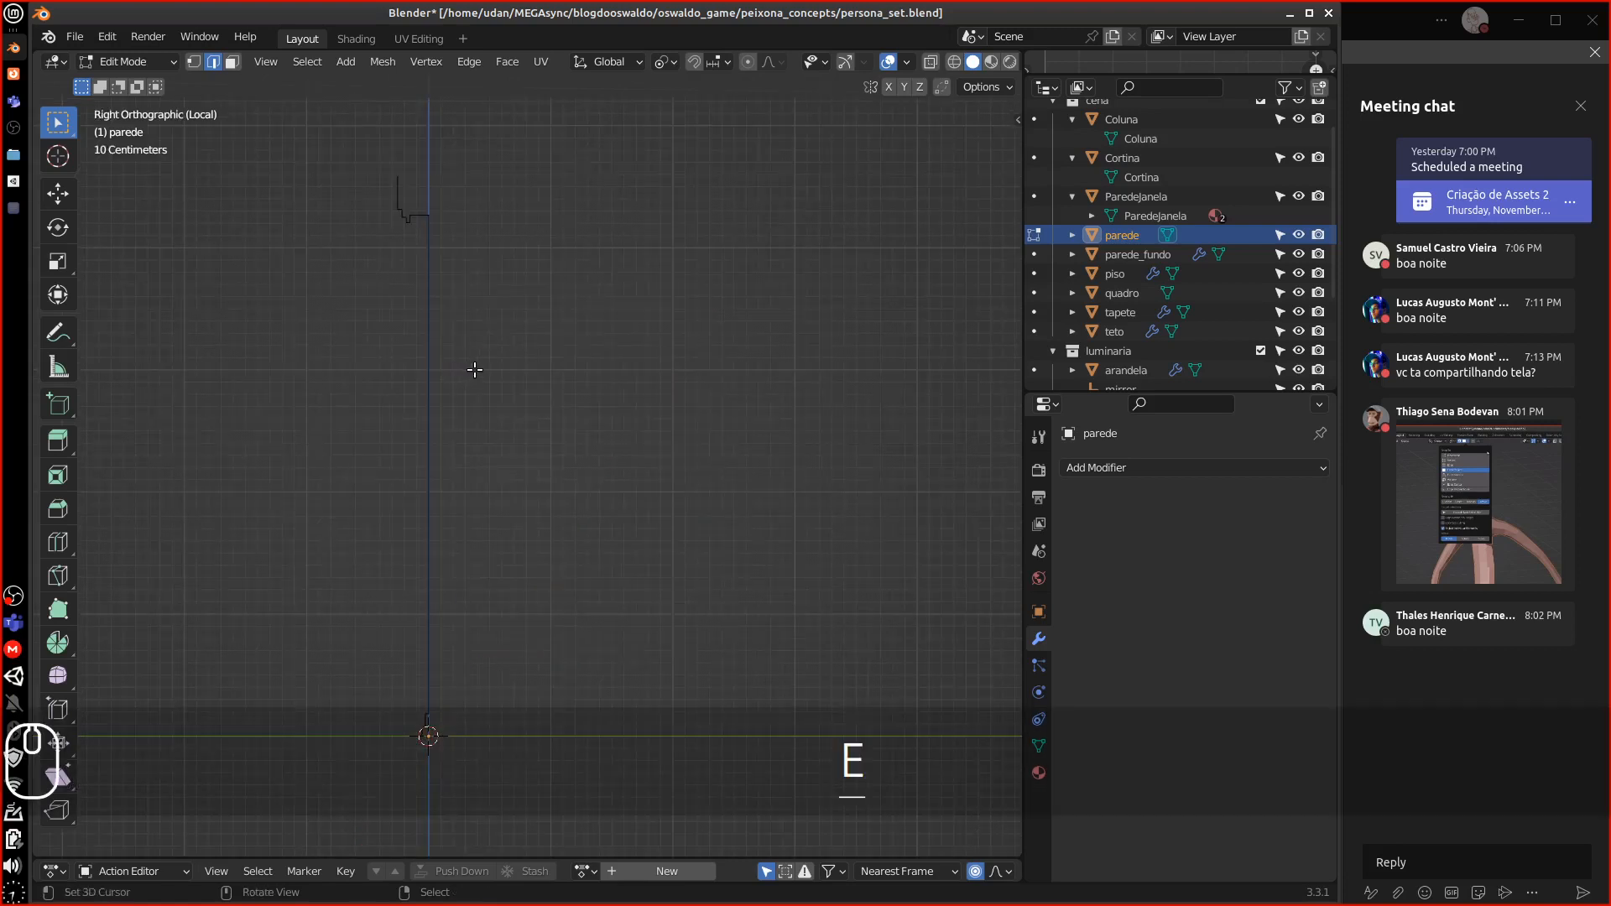
key("Escape")
middle_click_drag(500, 370, 430, 425)
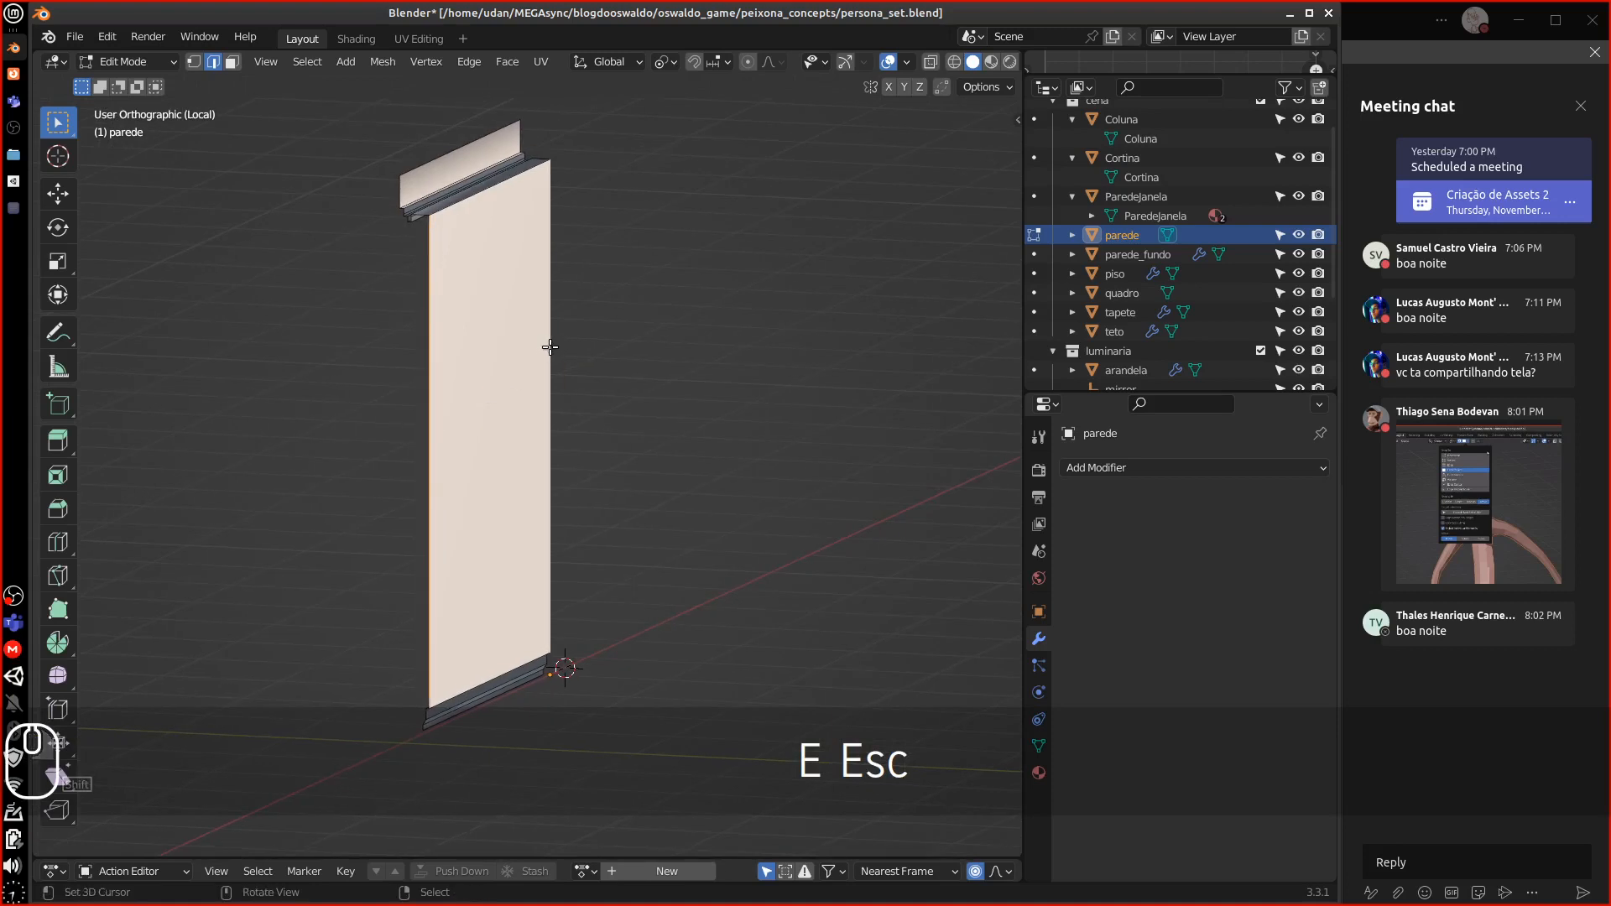
key("KP_3")
key("e")
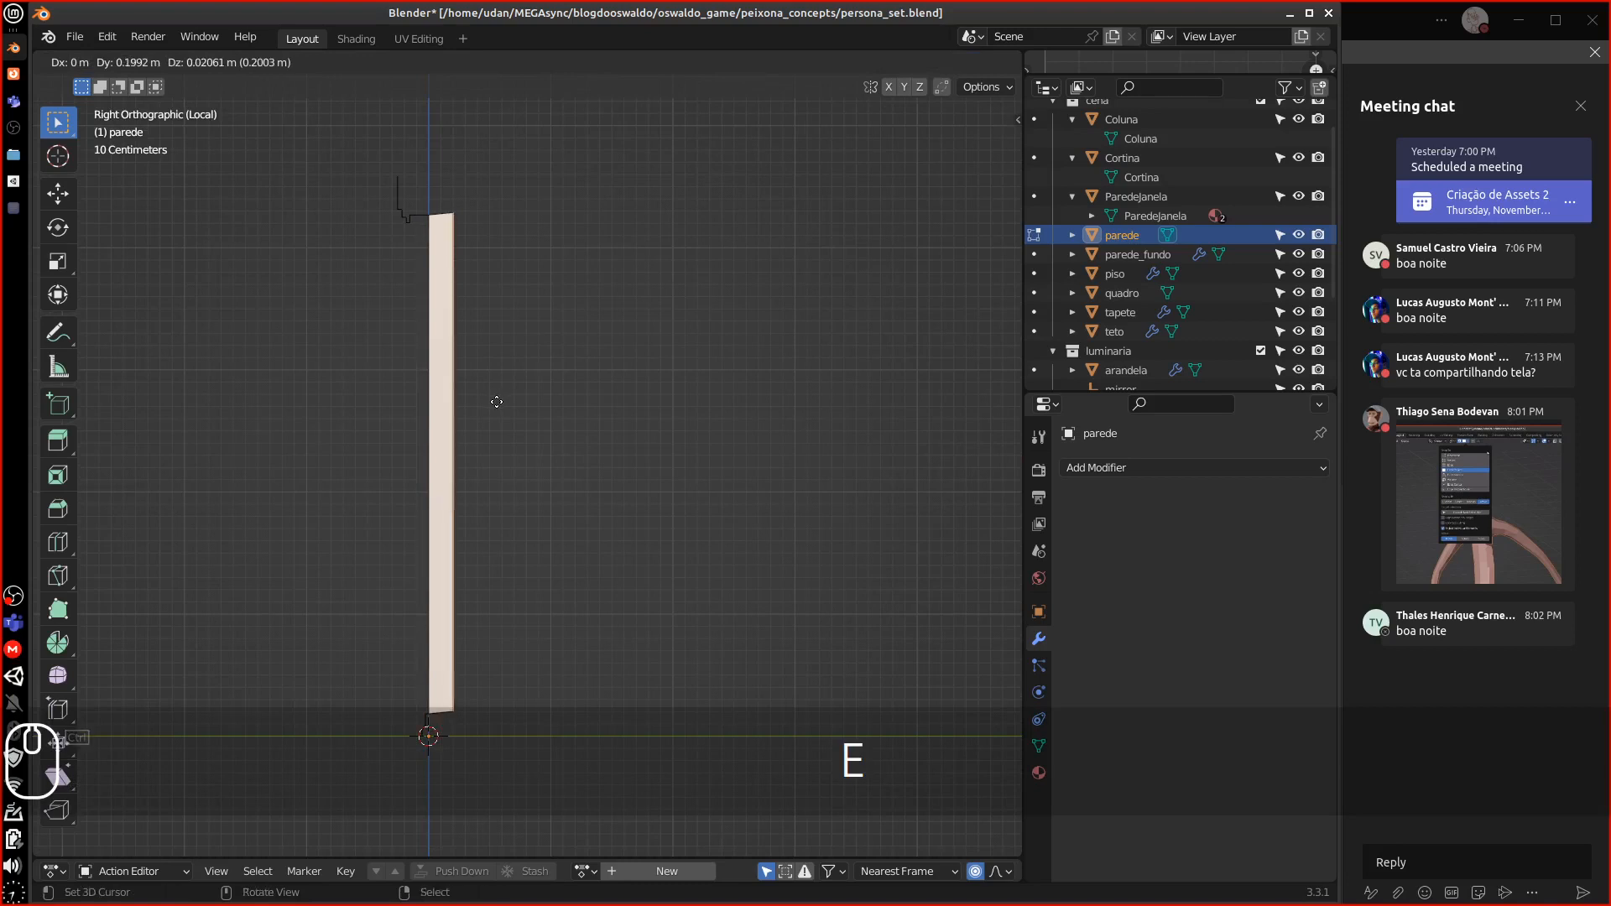
key("x")
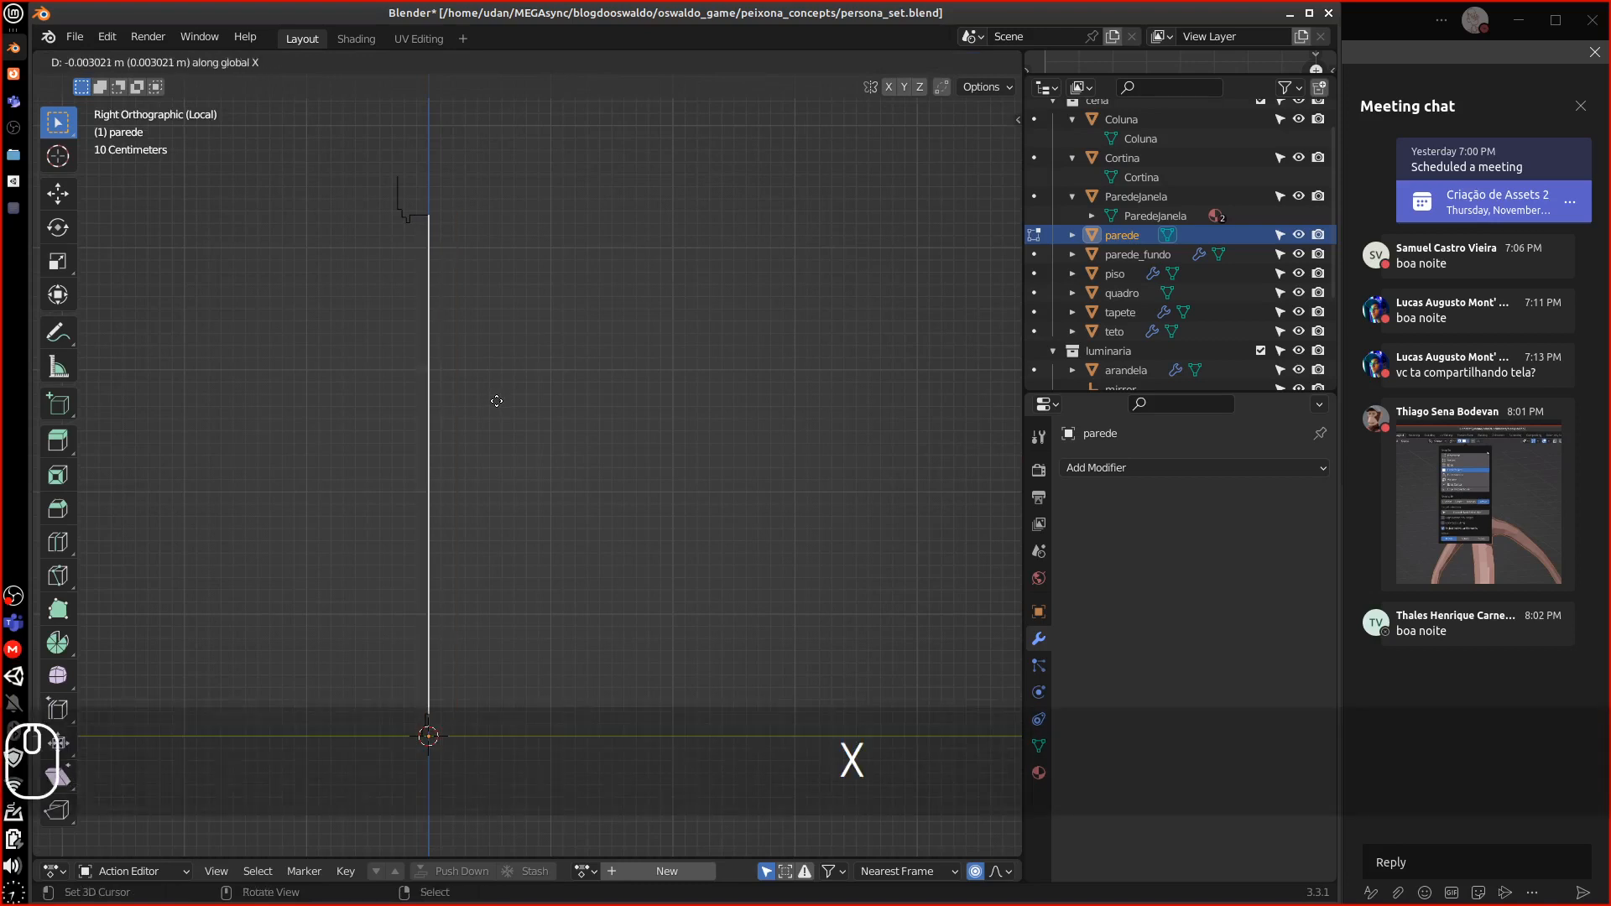
key("y")
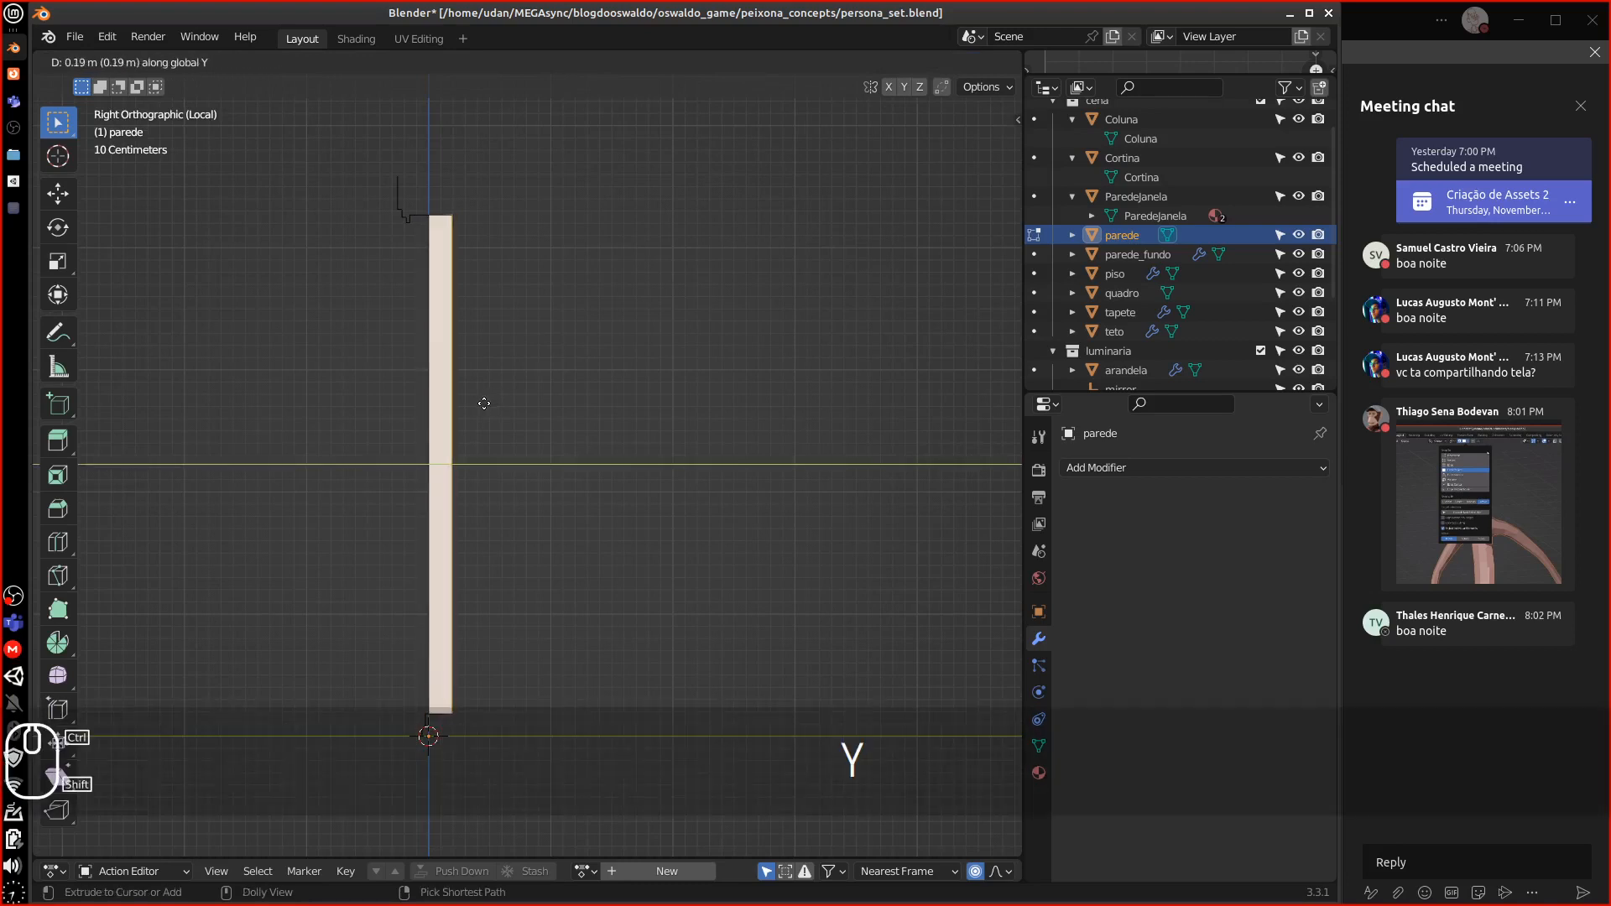
left_click(498, 402)
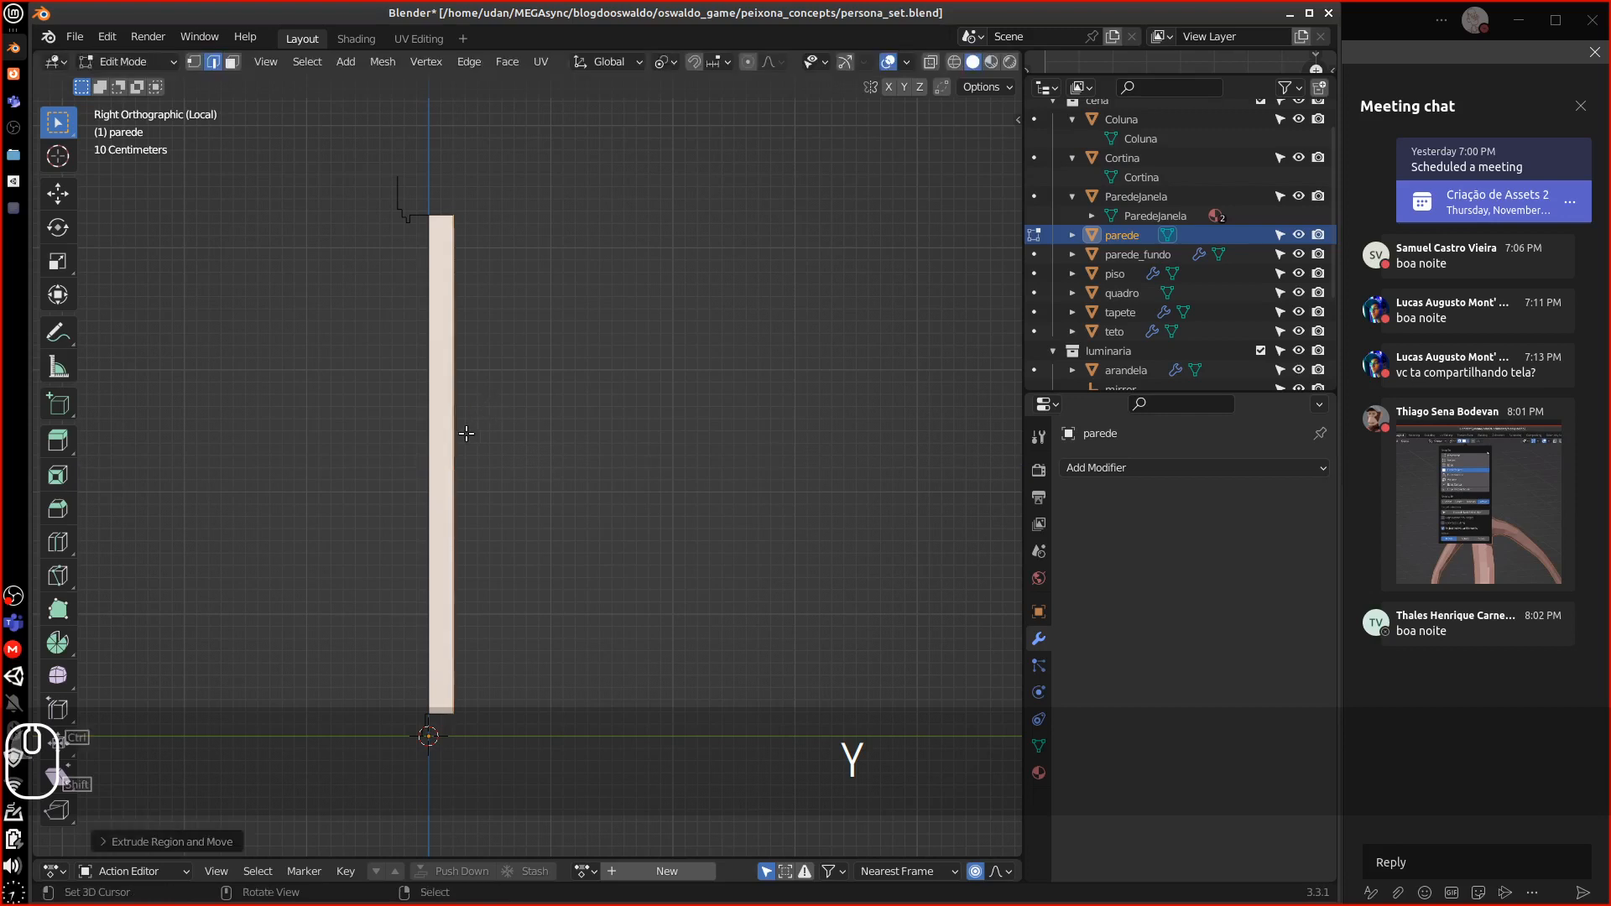
Isolate the thickened wall together with ParedeJanela in local view
middle_click_drag(486, 468, 515, 408, "shift")
left_click_drag(515, 408, 489, 464, "alt")
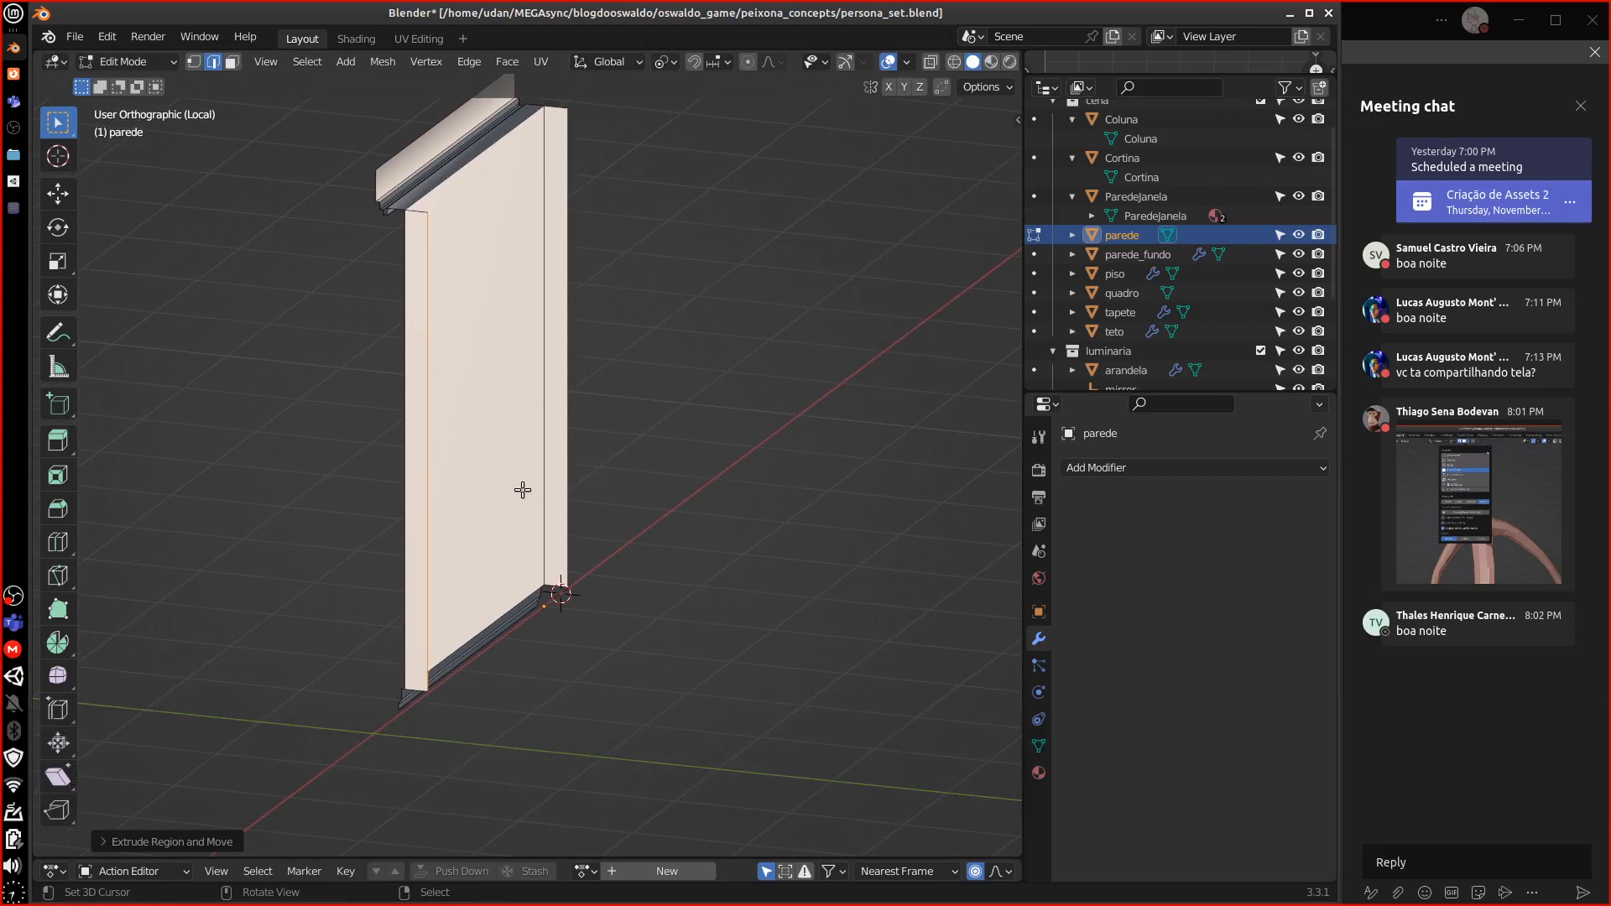
key("backslash")
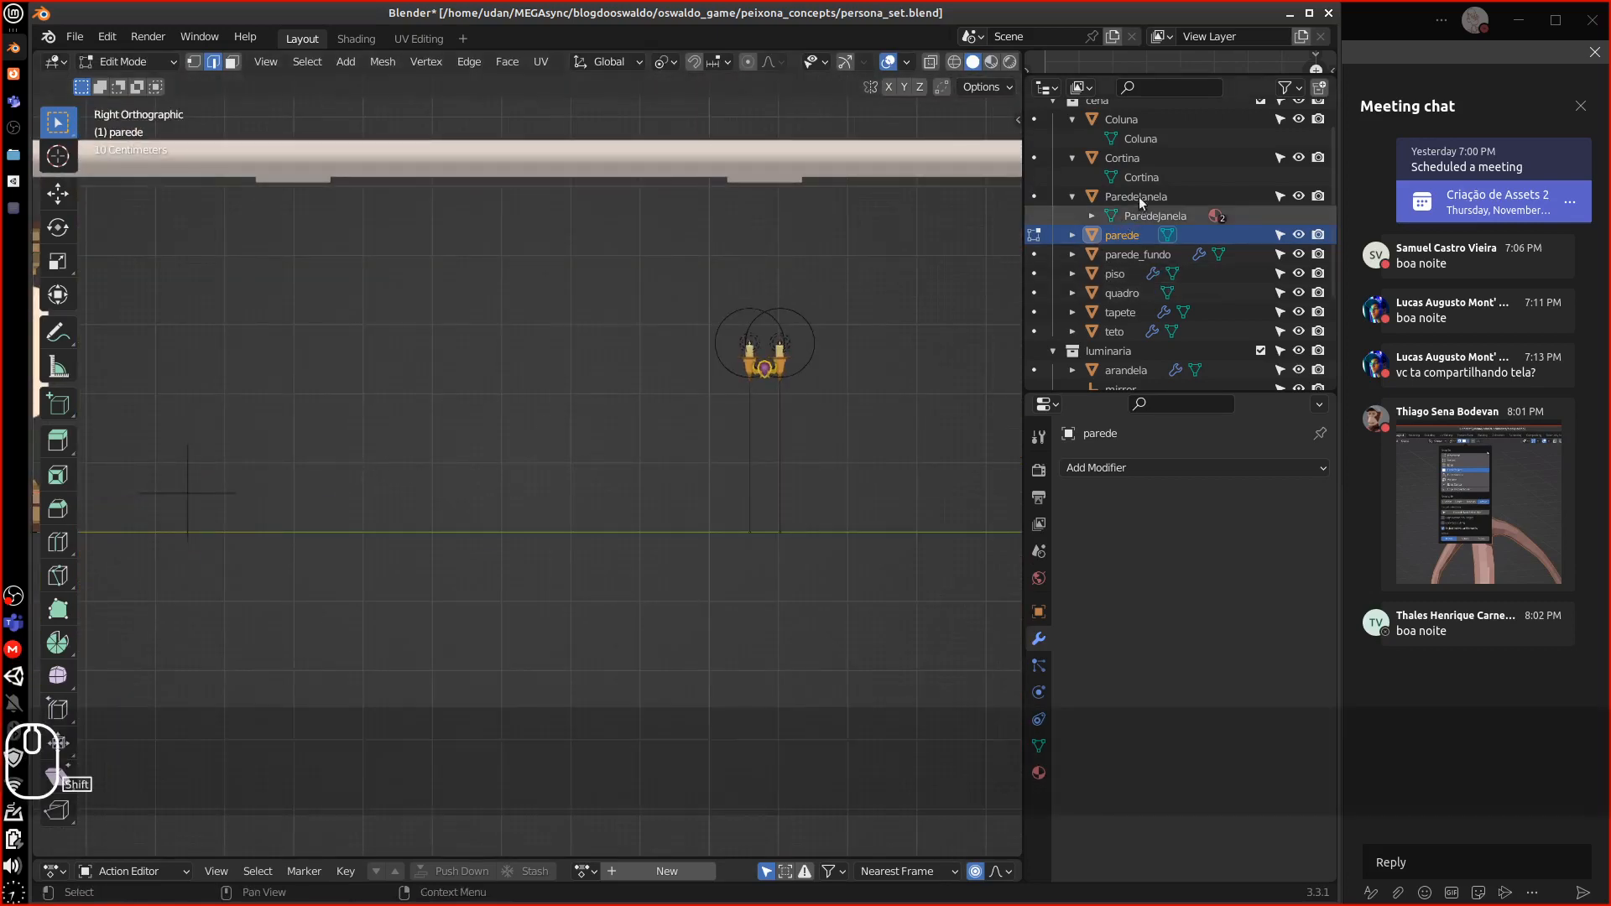
left_click(1136, 196, "shift")
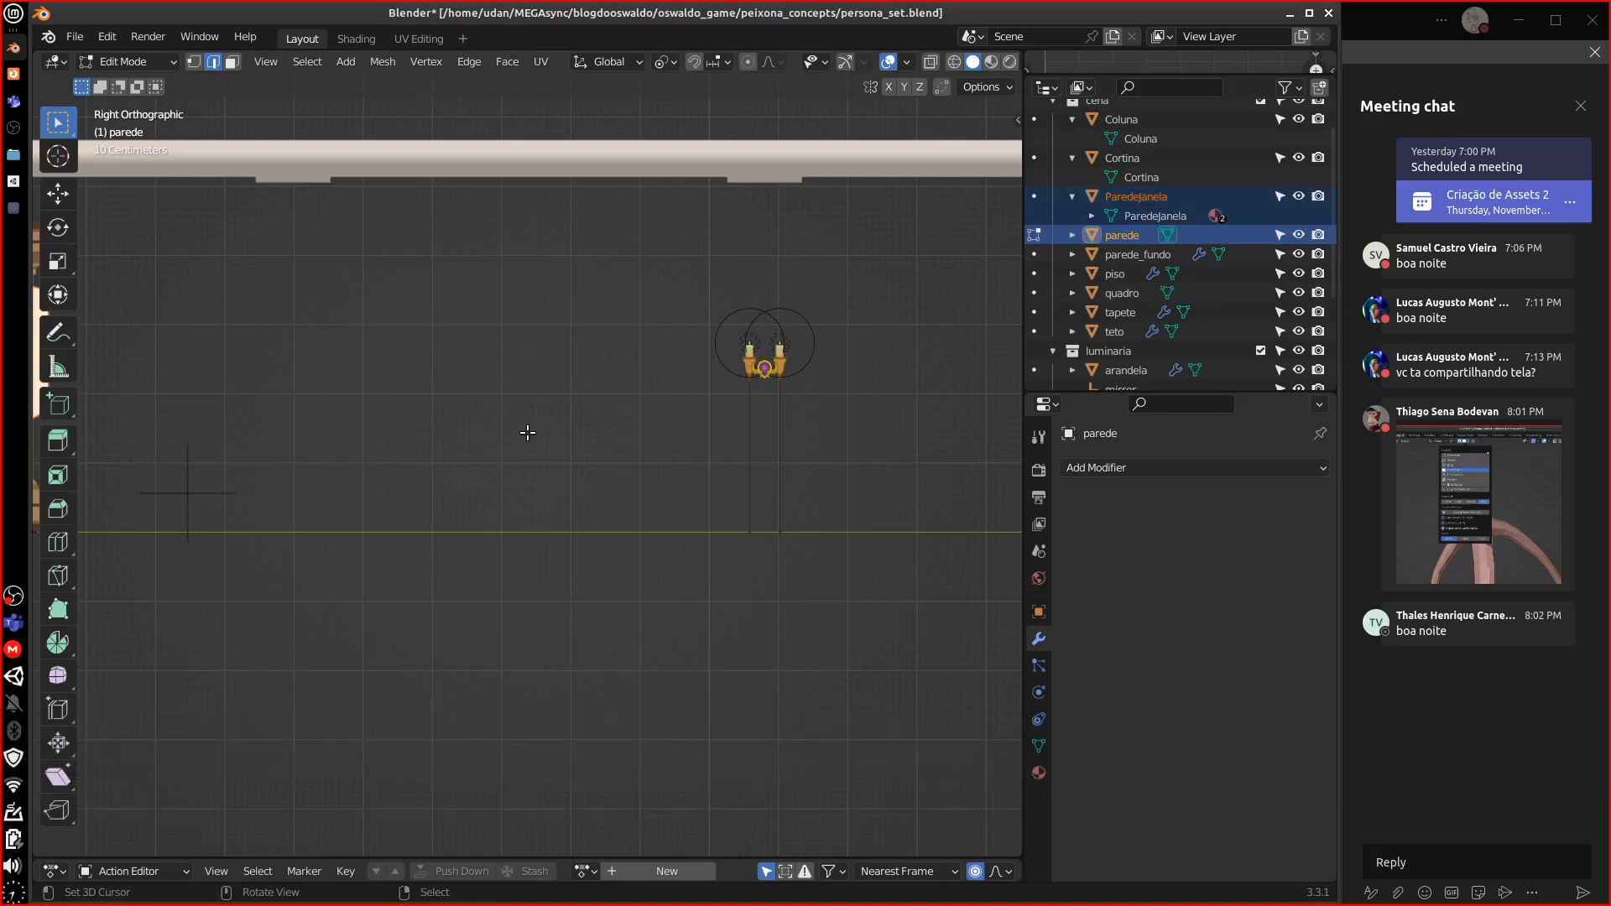
key("backslash")
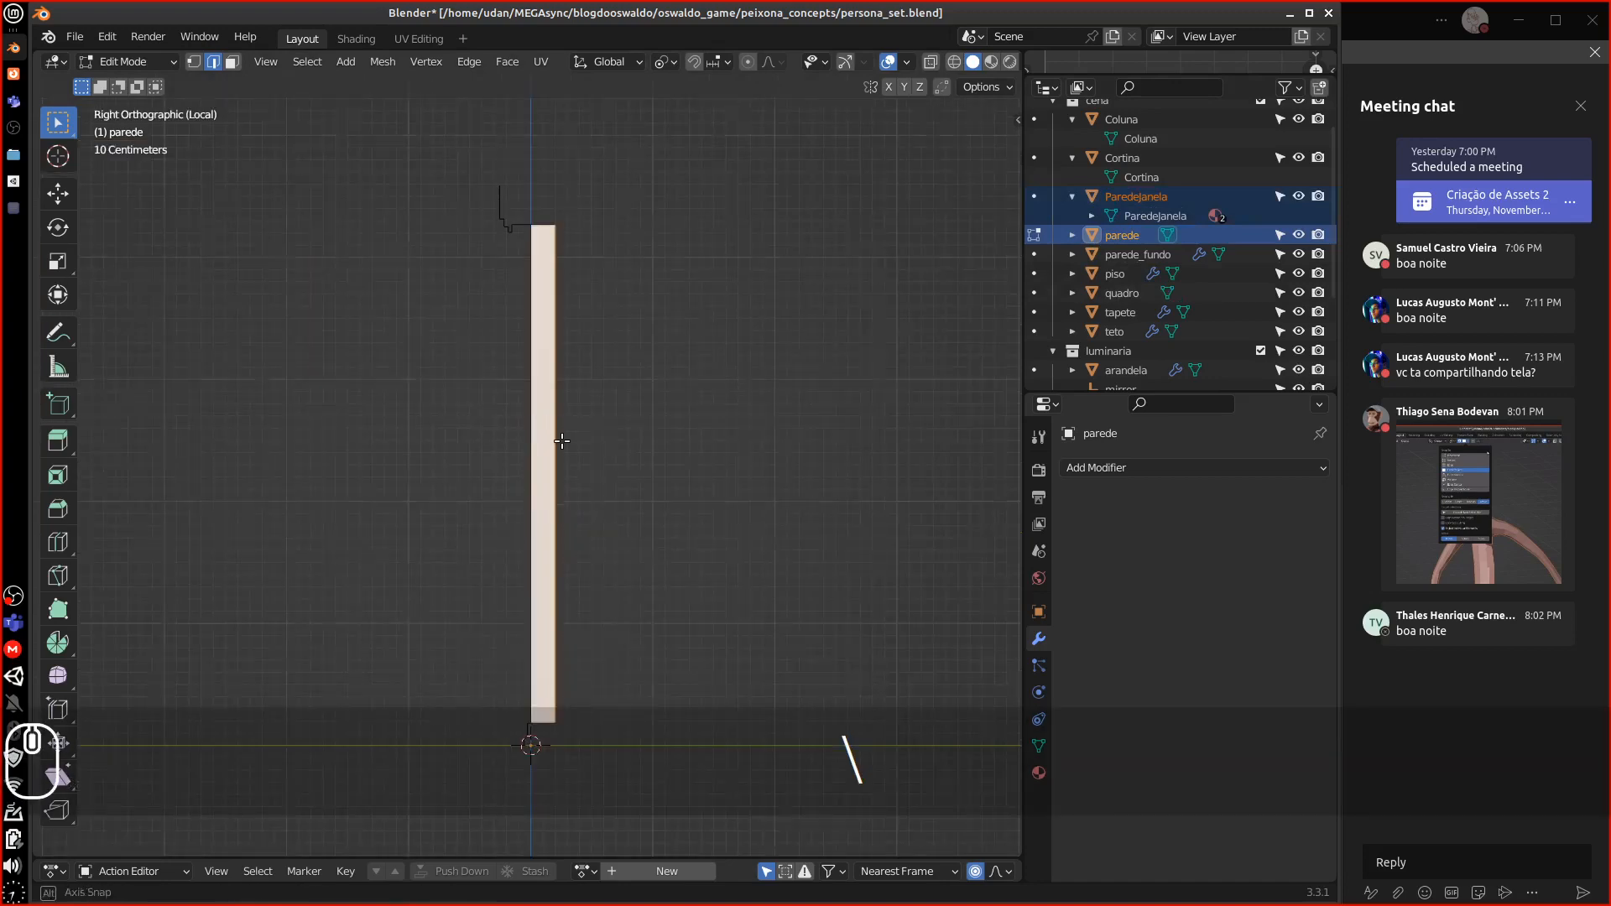
mouse_move(562, 439)
middle_mouse_down()
mouse_move(551, 478)
mouse_move(595, 485)
mouse_move(582, 435)
middle_mouse_up()
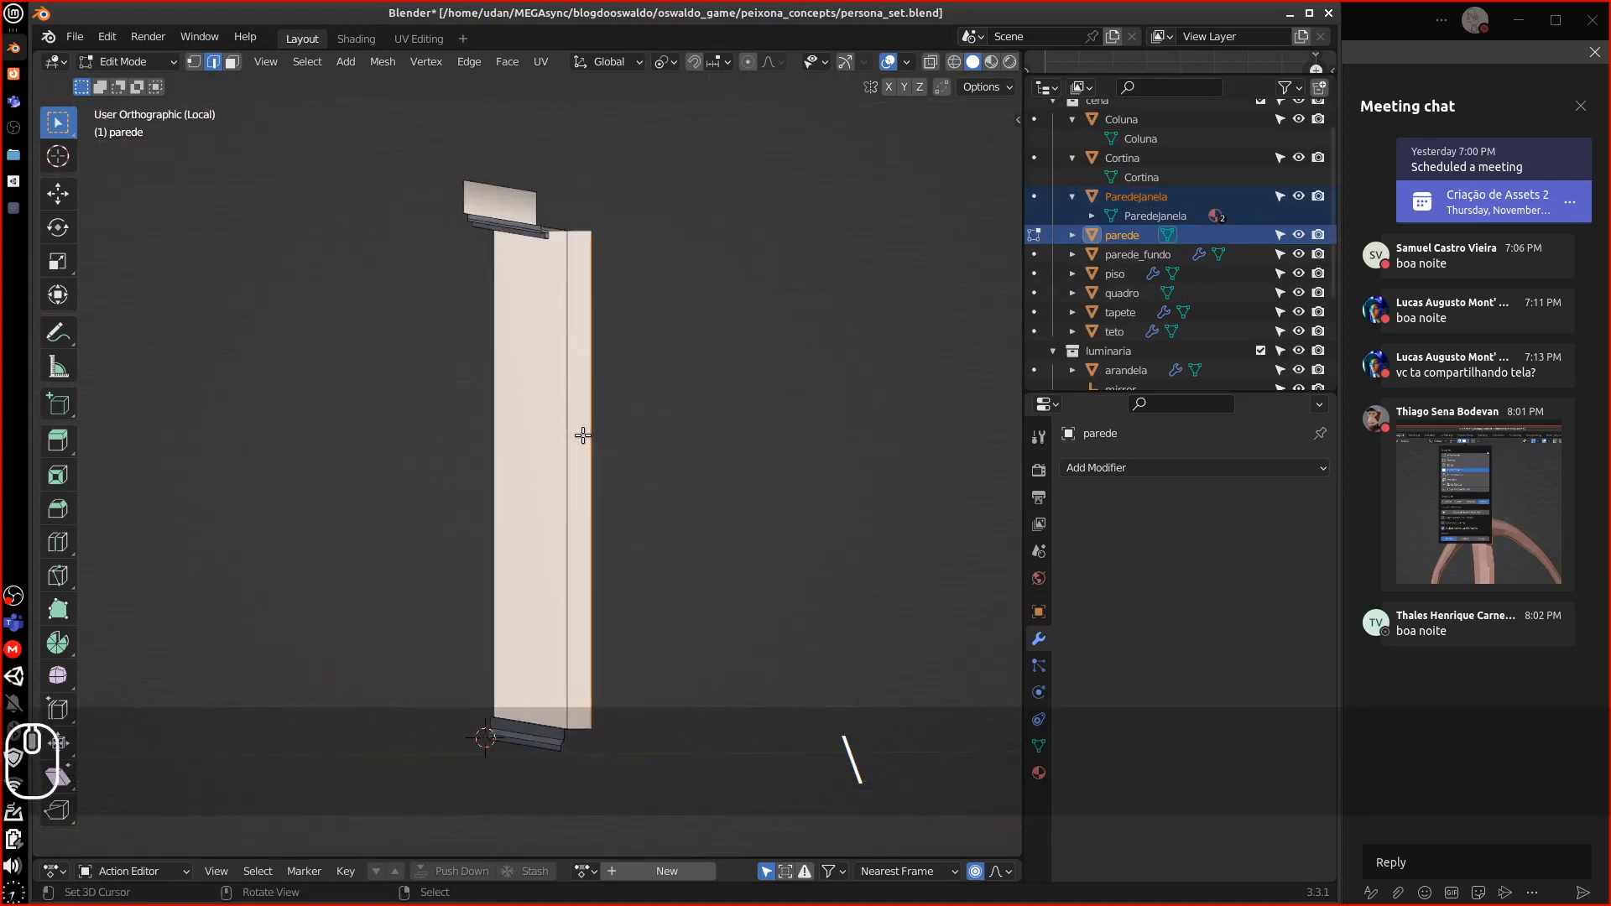
key("KP_3")
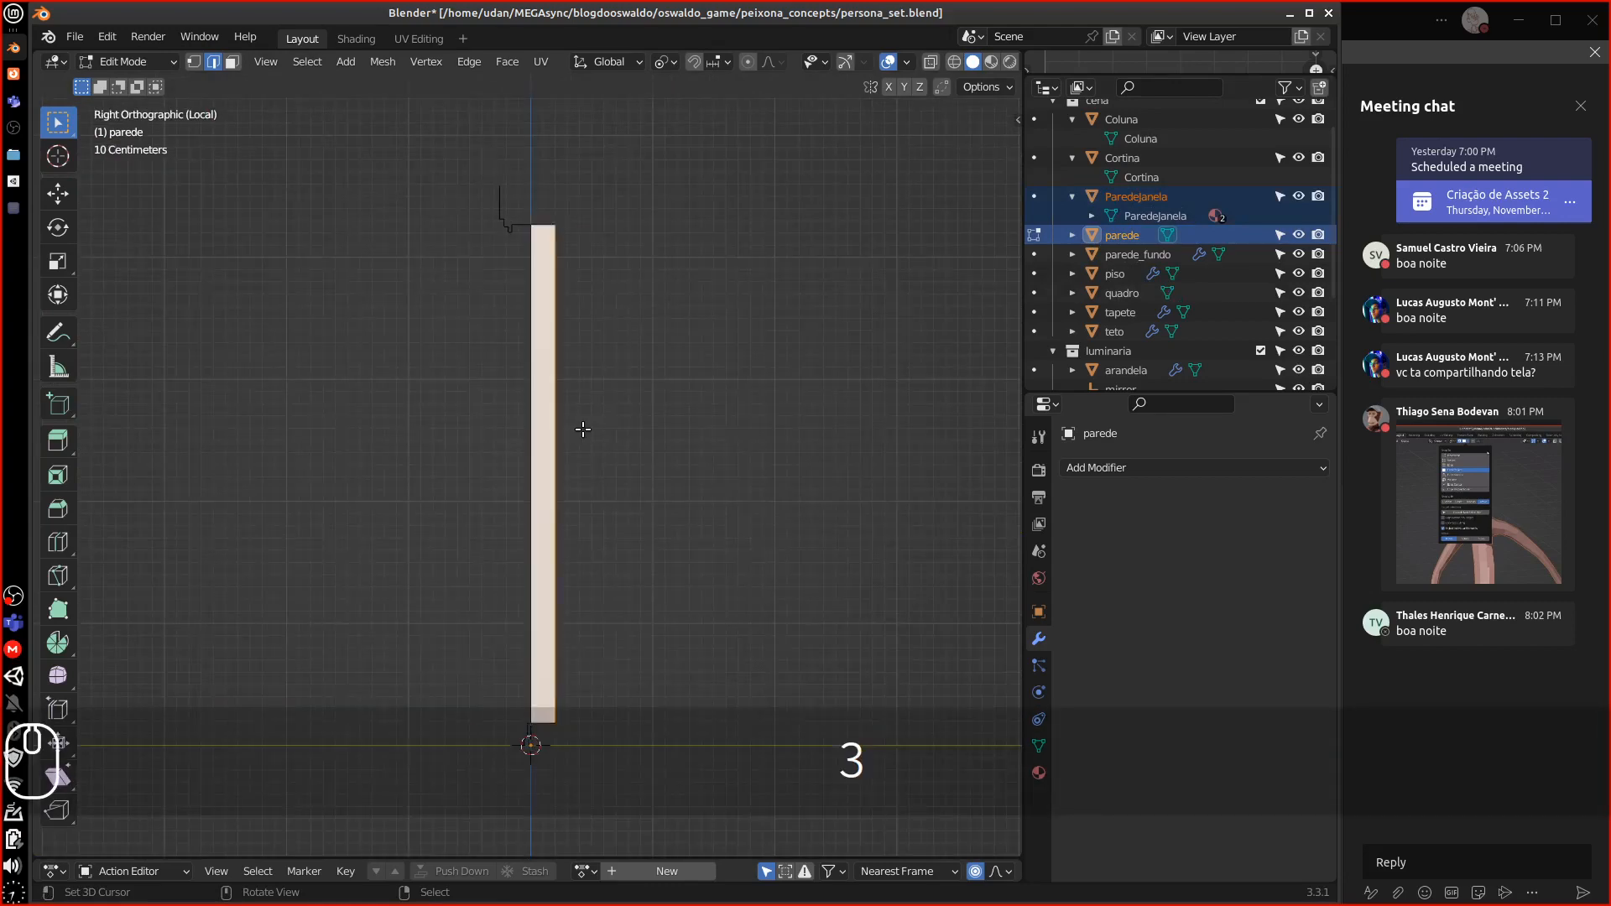
key("equal")
key("equal")
key("equal")
key("equal")
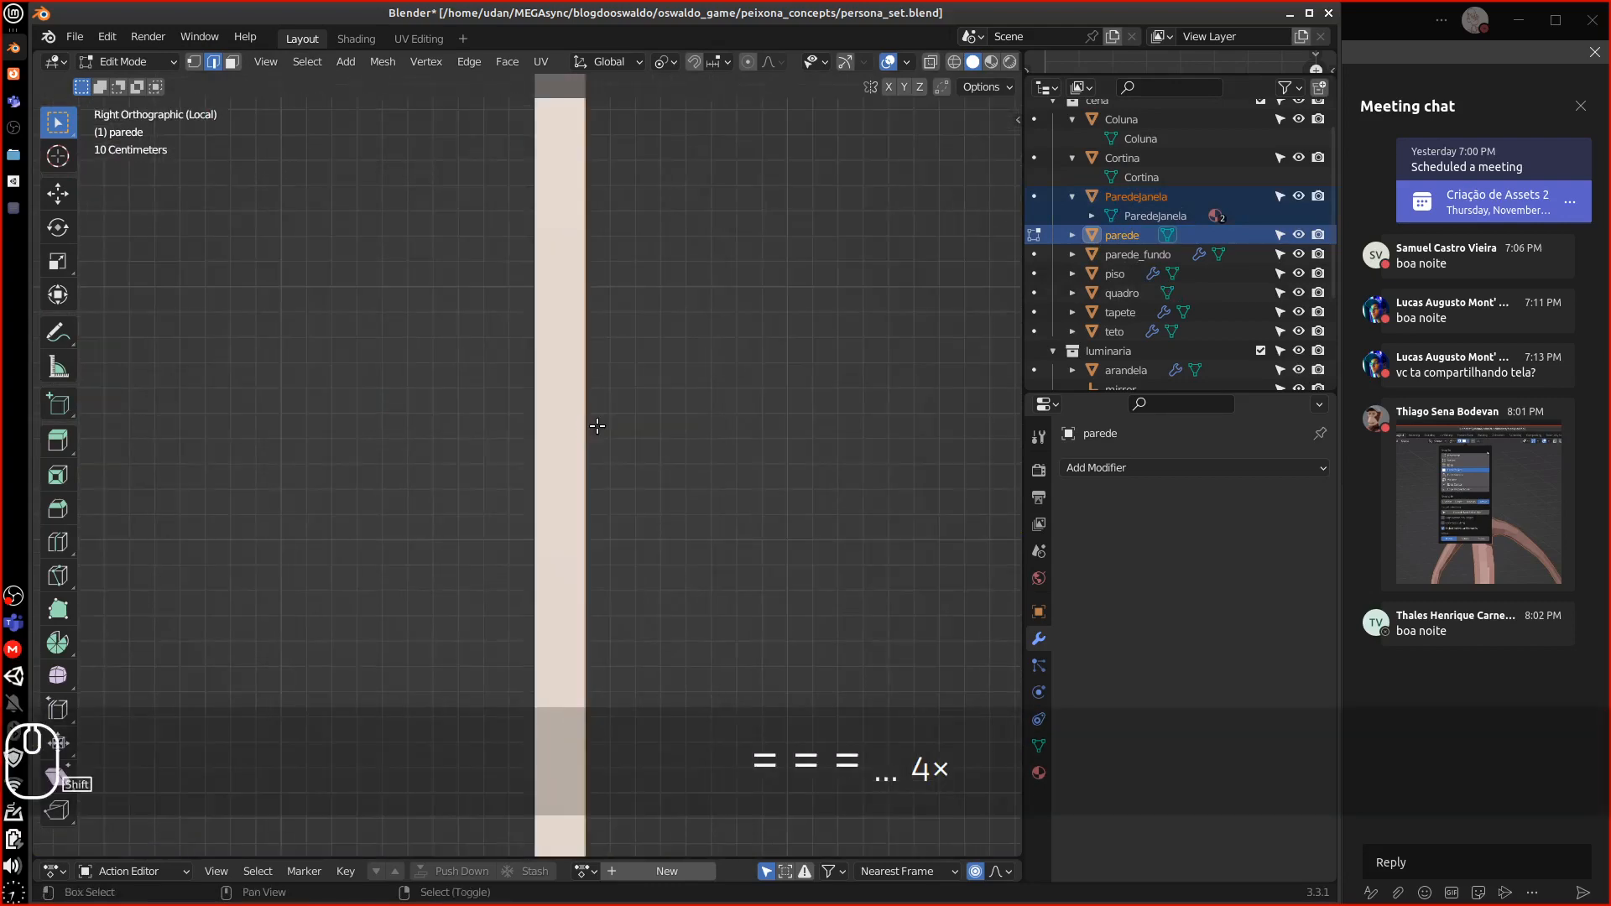
Show the walls in wireframe, then leave local view to see the whole room
key("shift+z")
middle_click_drag(651, 385, 602, 454, "shift")
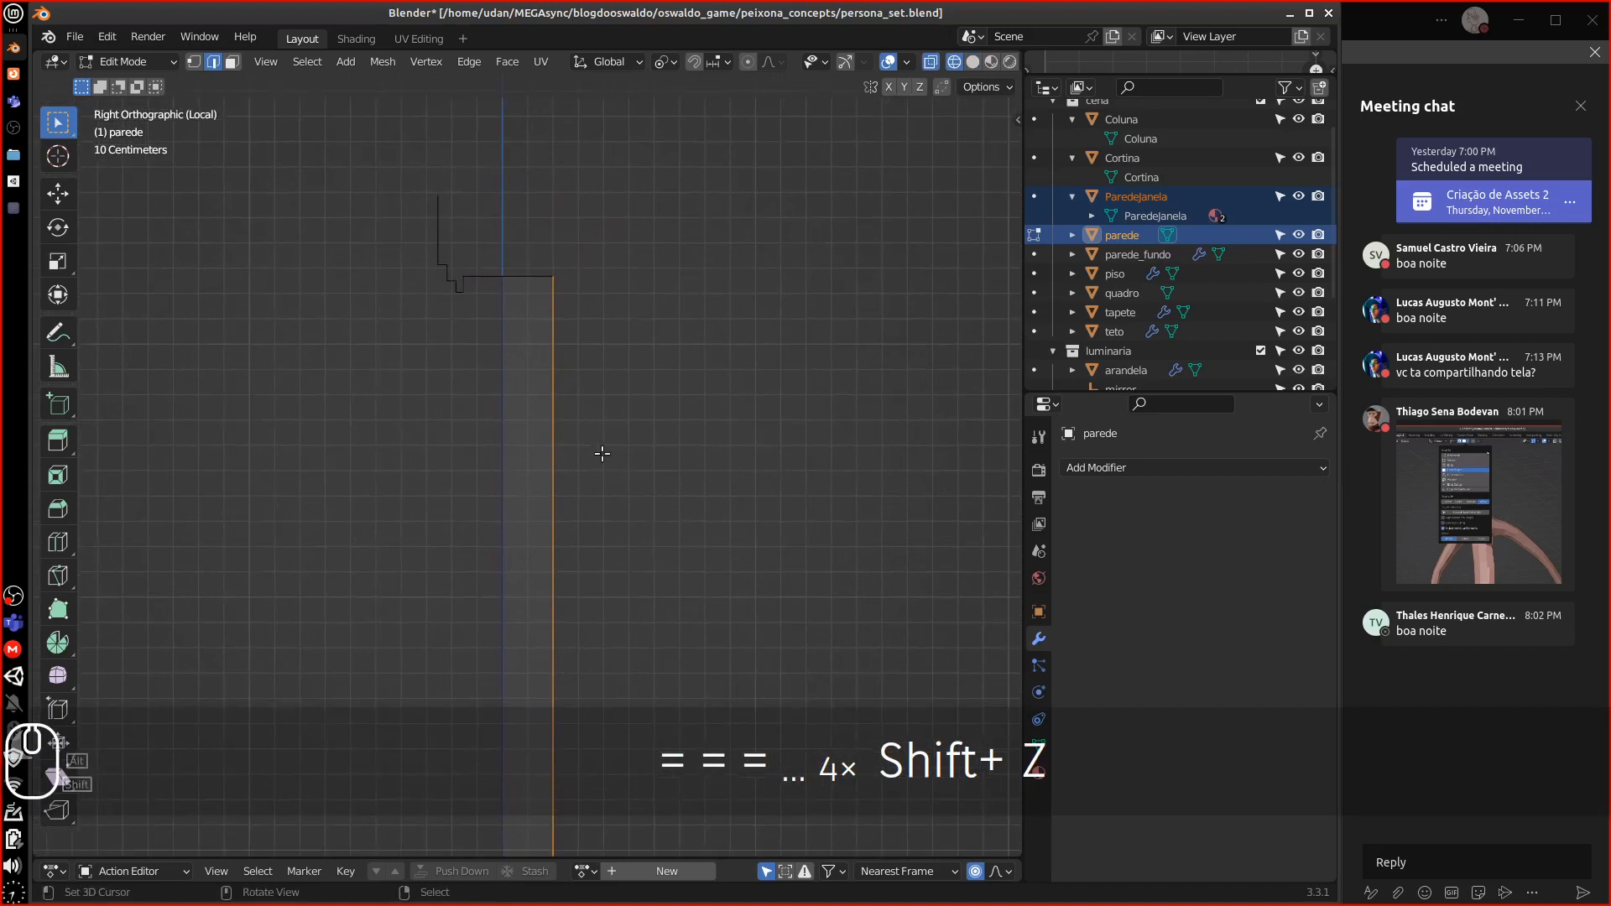
key("g")
key("Escape")
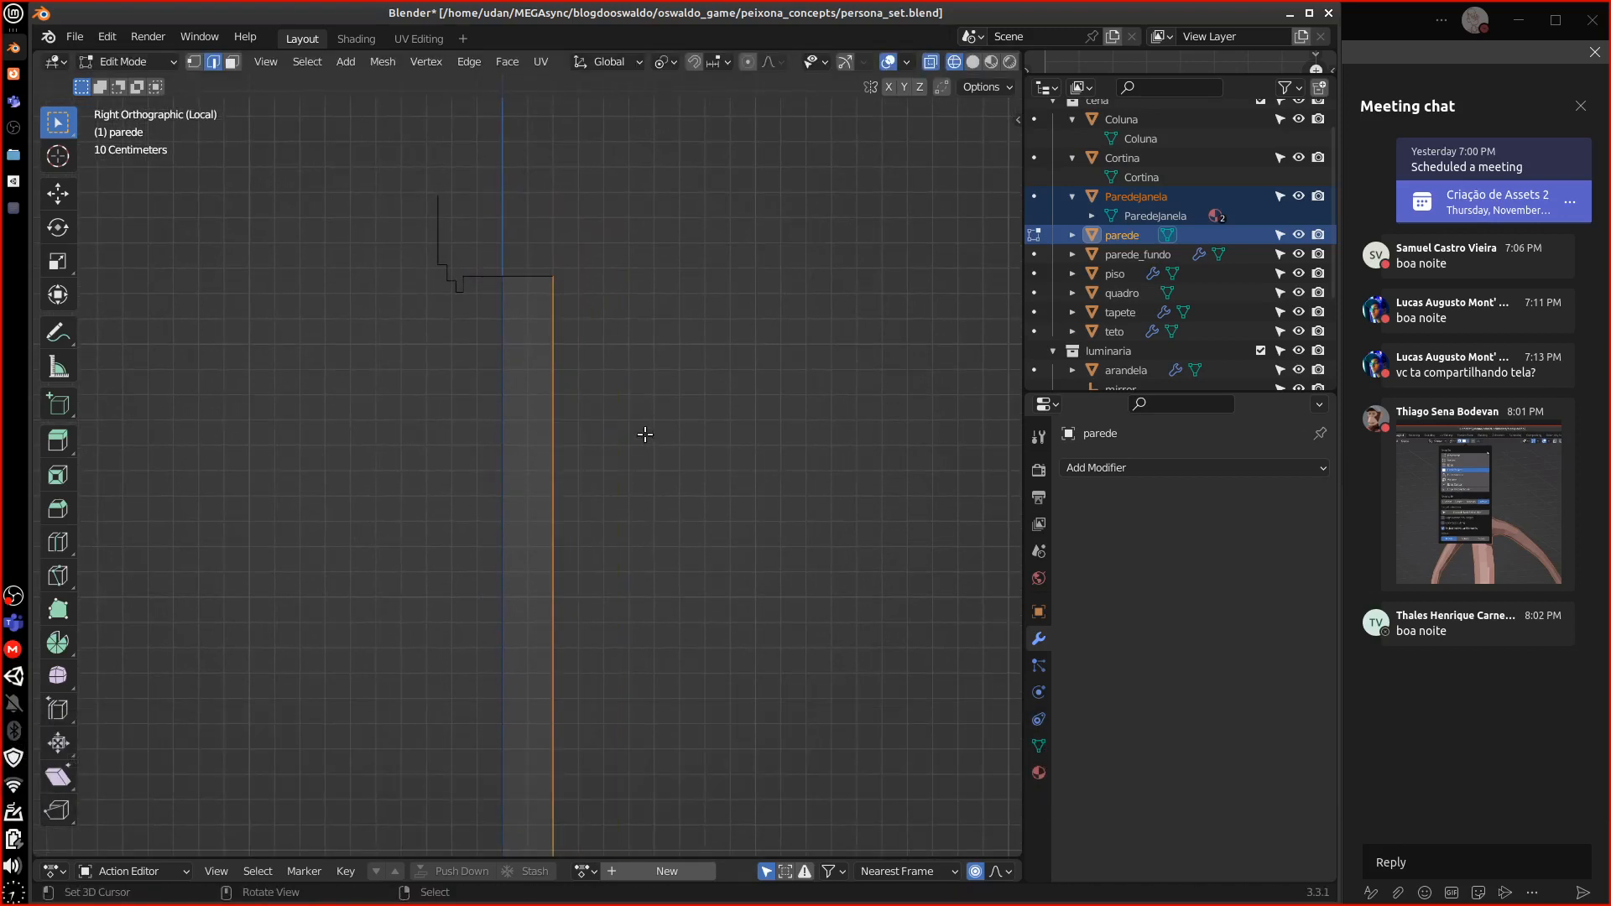
key("backslash")
left_click_drag(126, 503, 634, 556, "alt+shift")
Return to Object Mode and isolate ParedeJanela and parede in side view, parede active
left_click(102, 66)
left_click(126, 80)
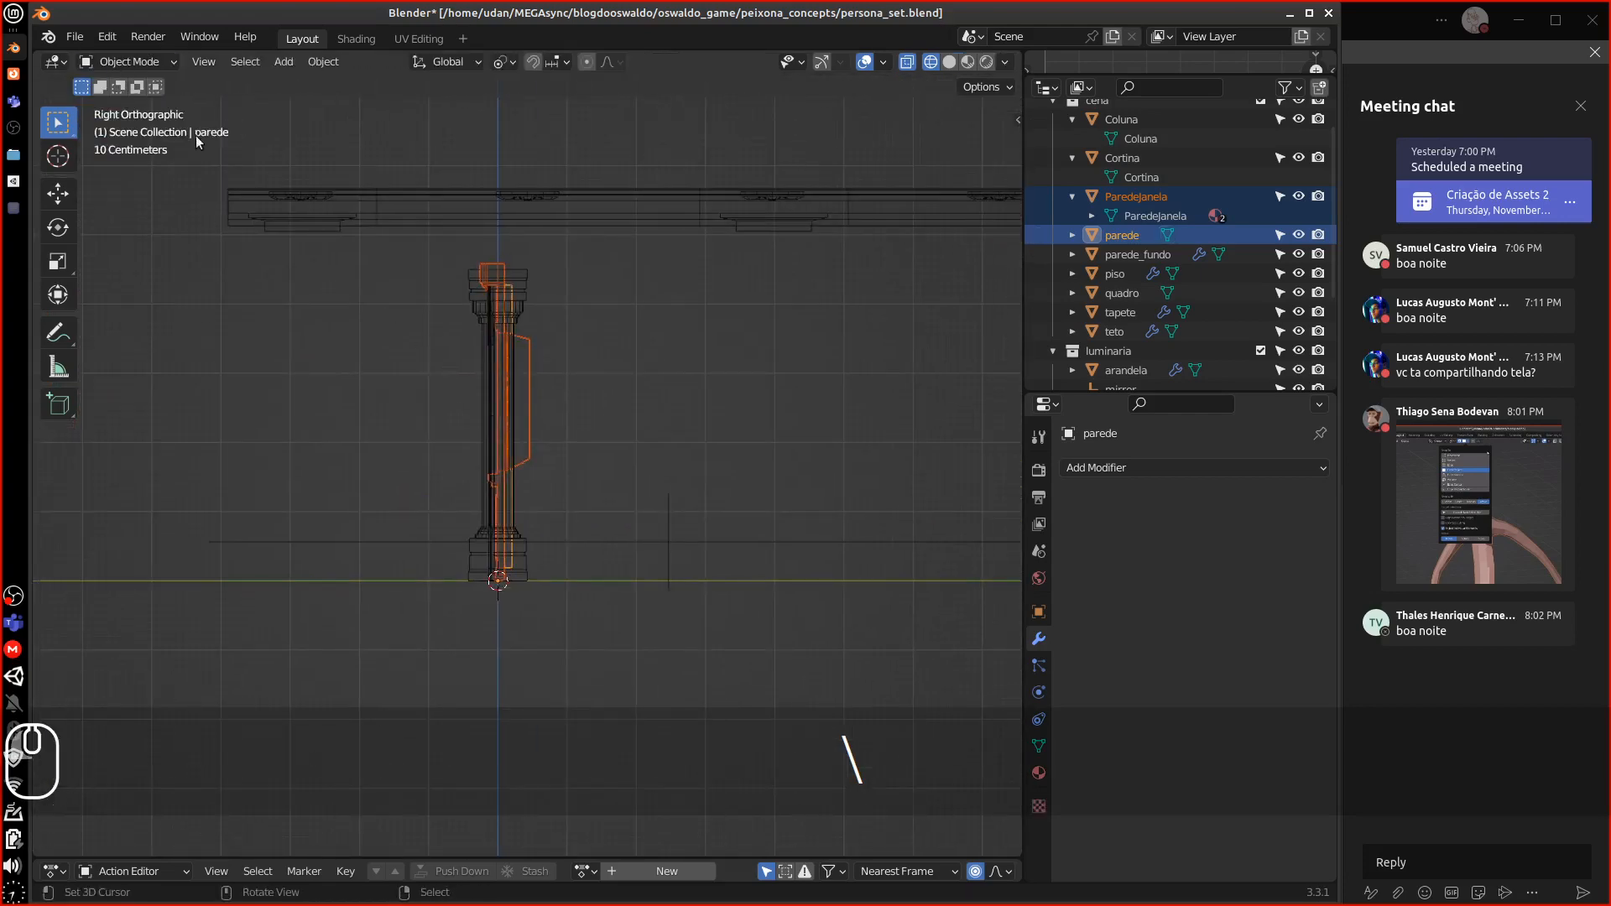
mouse_move(532, 411)
left_mouse_down("alt")
mouse_move(531, 436)
mouse_move(530, 418)
left_mouse_up("alt")
left_click(537, 406)
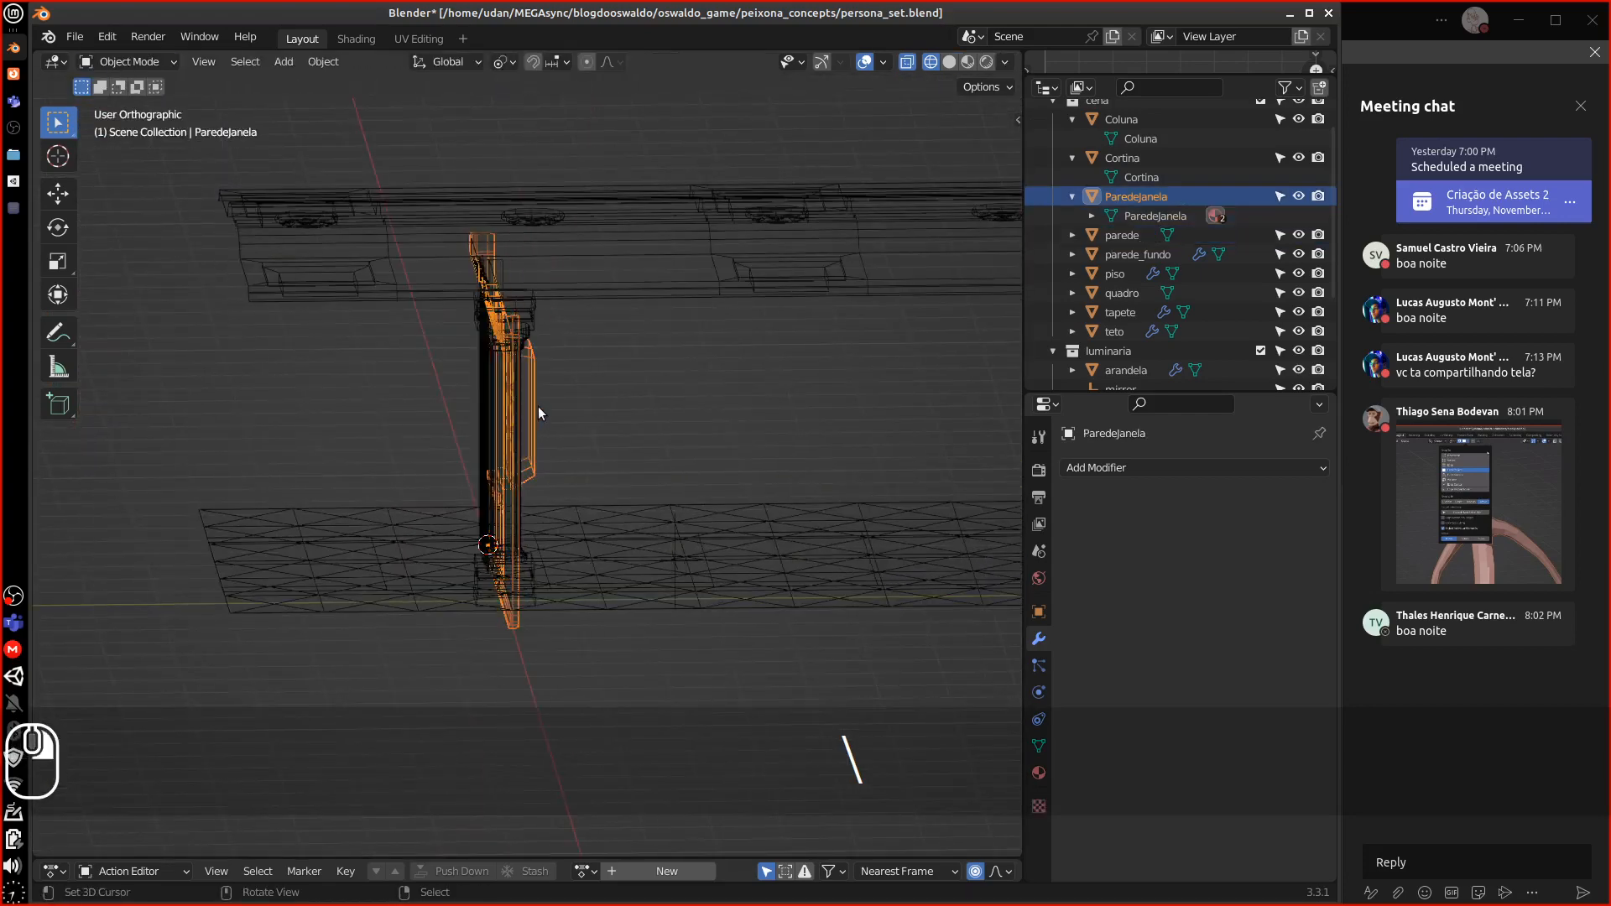
left_click(1128, 236, "ctrl")
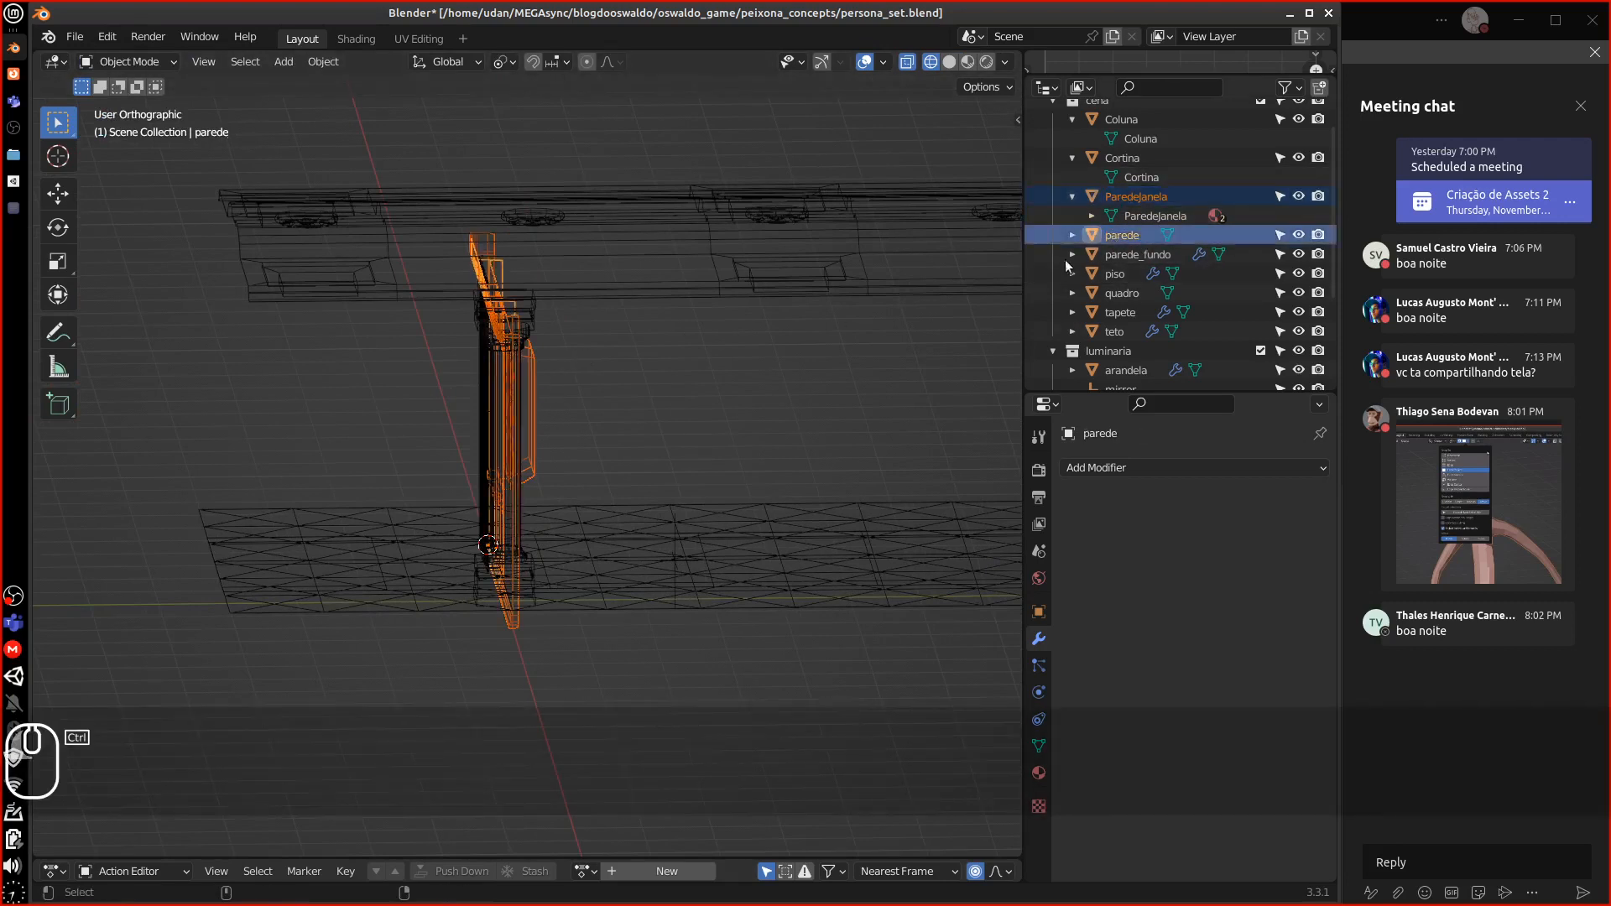
key("KP_Divide")
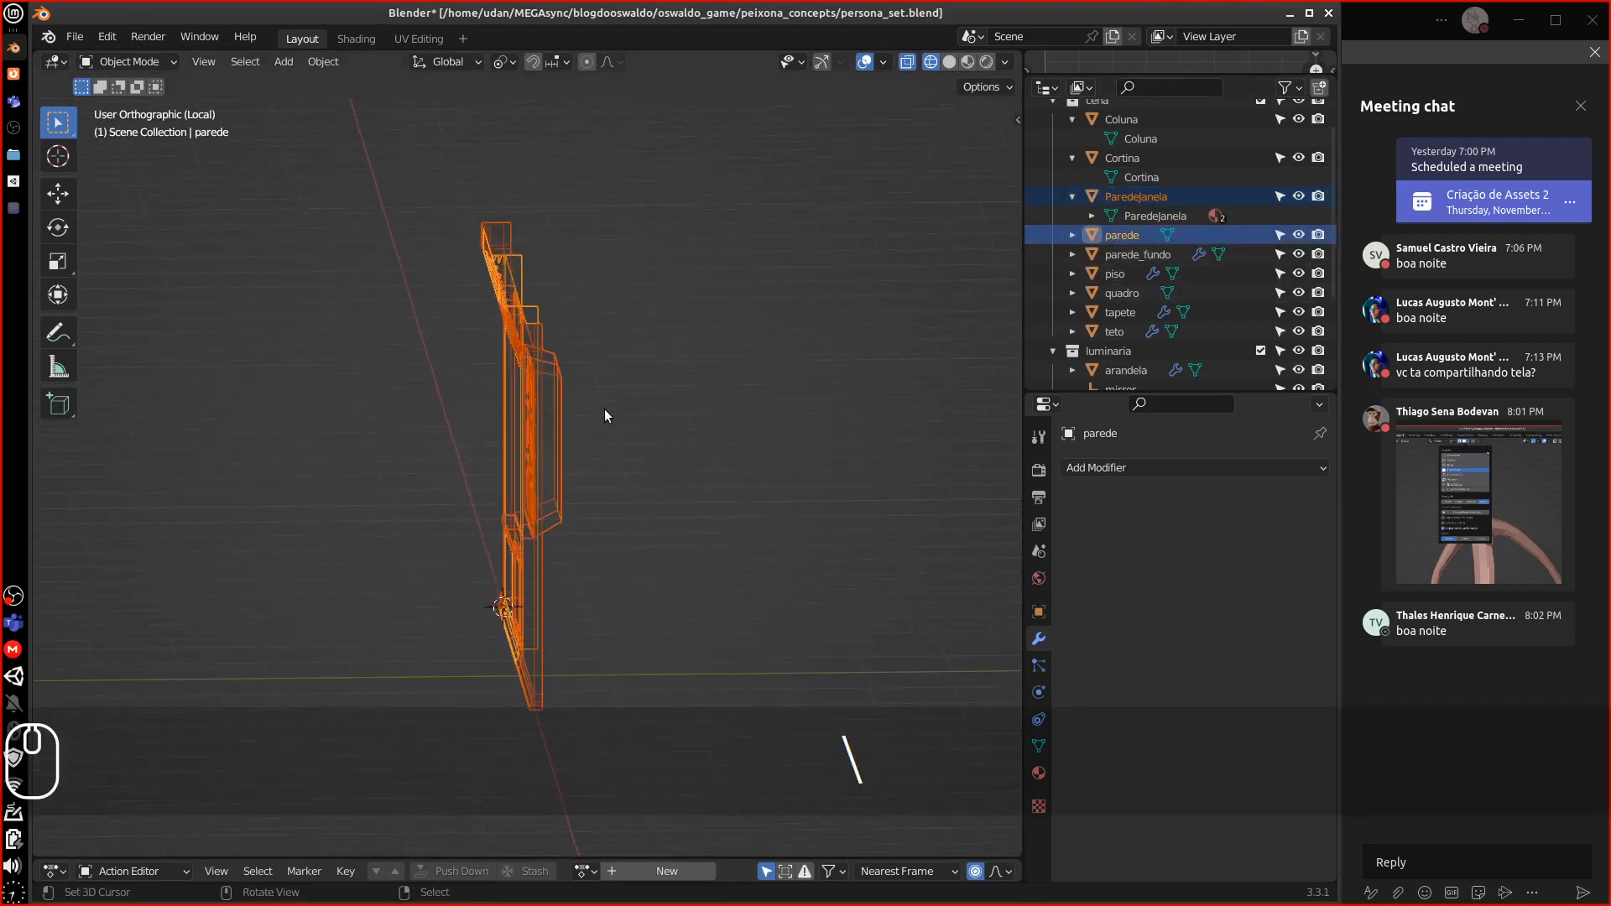
key("KP_3")
scroll(601, 416, "up", 3)
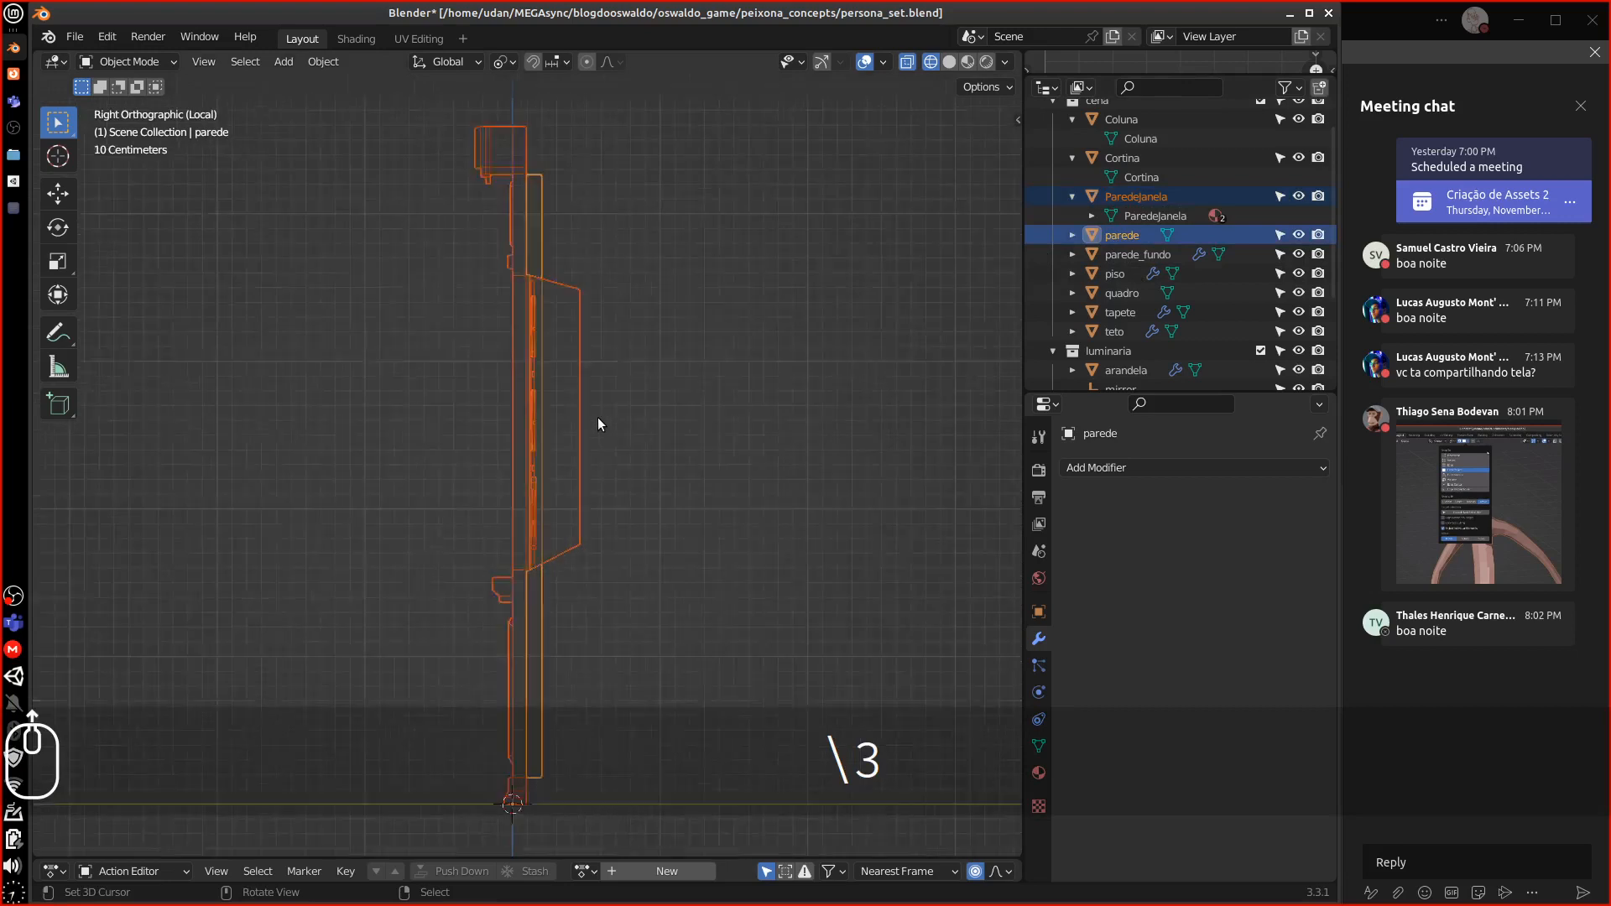
In Edit Mode on parede, move the selected wall face 0.1 m along Y
left_click(545, 239)
key("Tab")
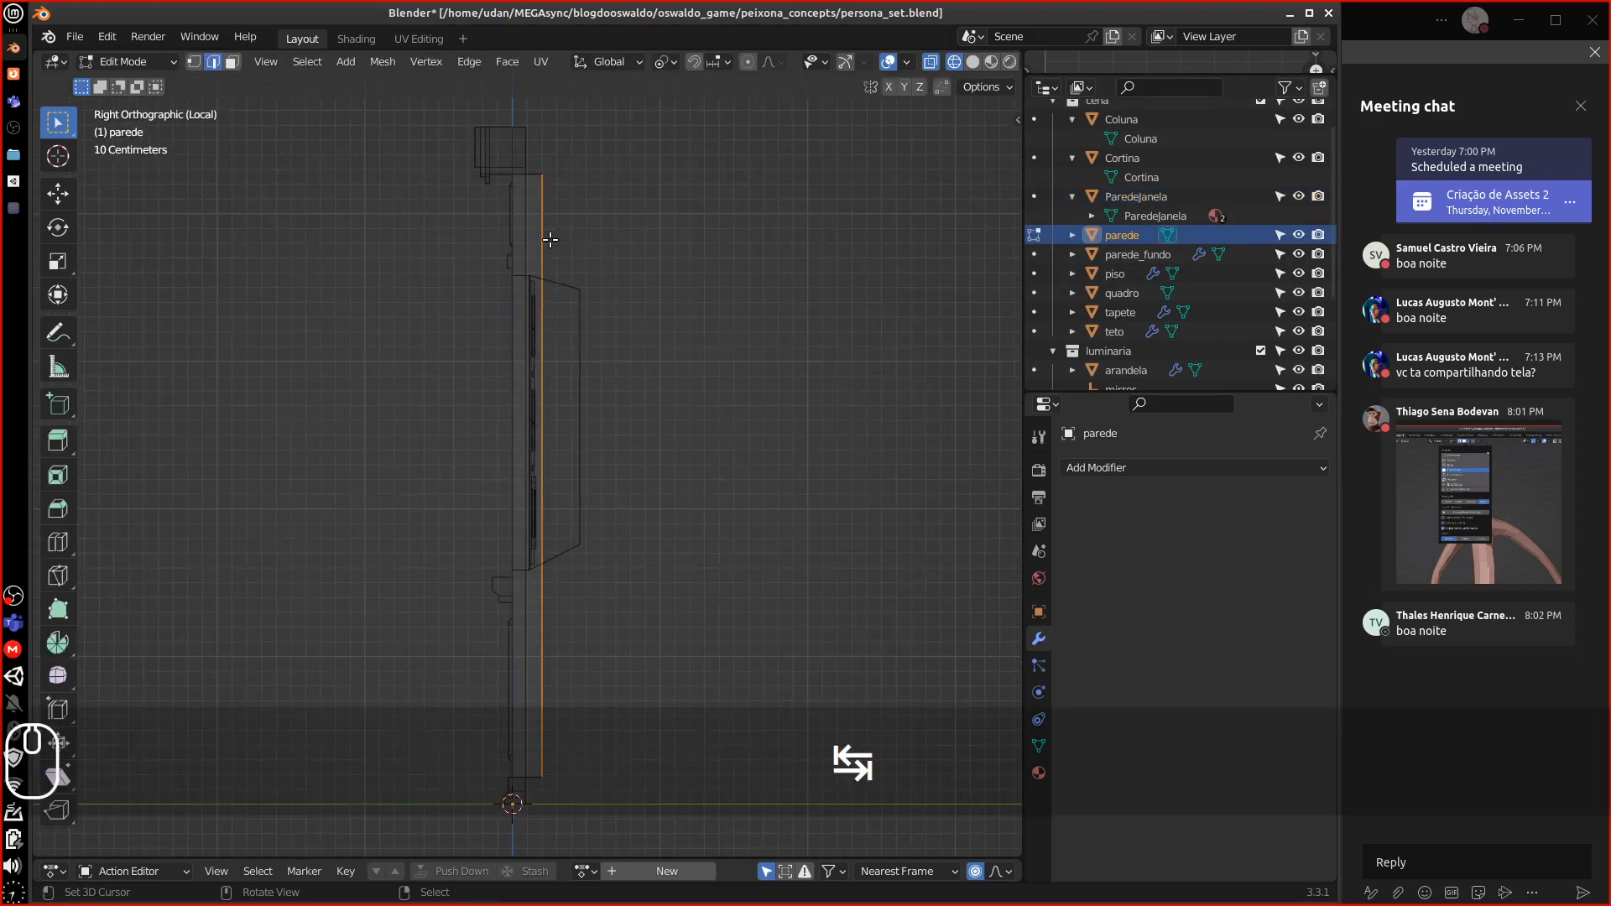
middle_click_drag(598, 328, 784, 388, "shift")
scroll(578, 300, "up", 3)
key("g")
key("x")
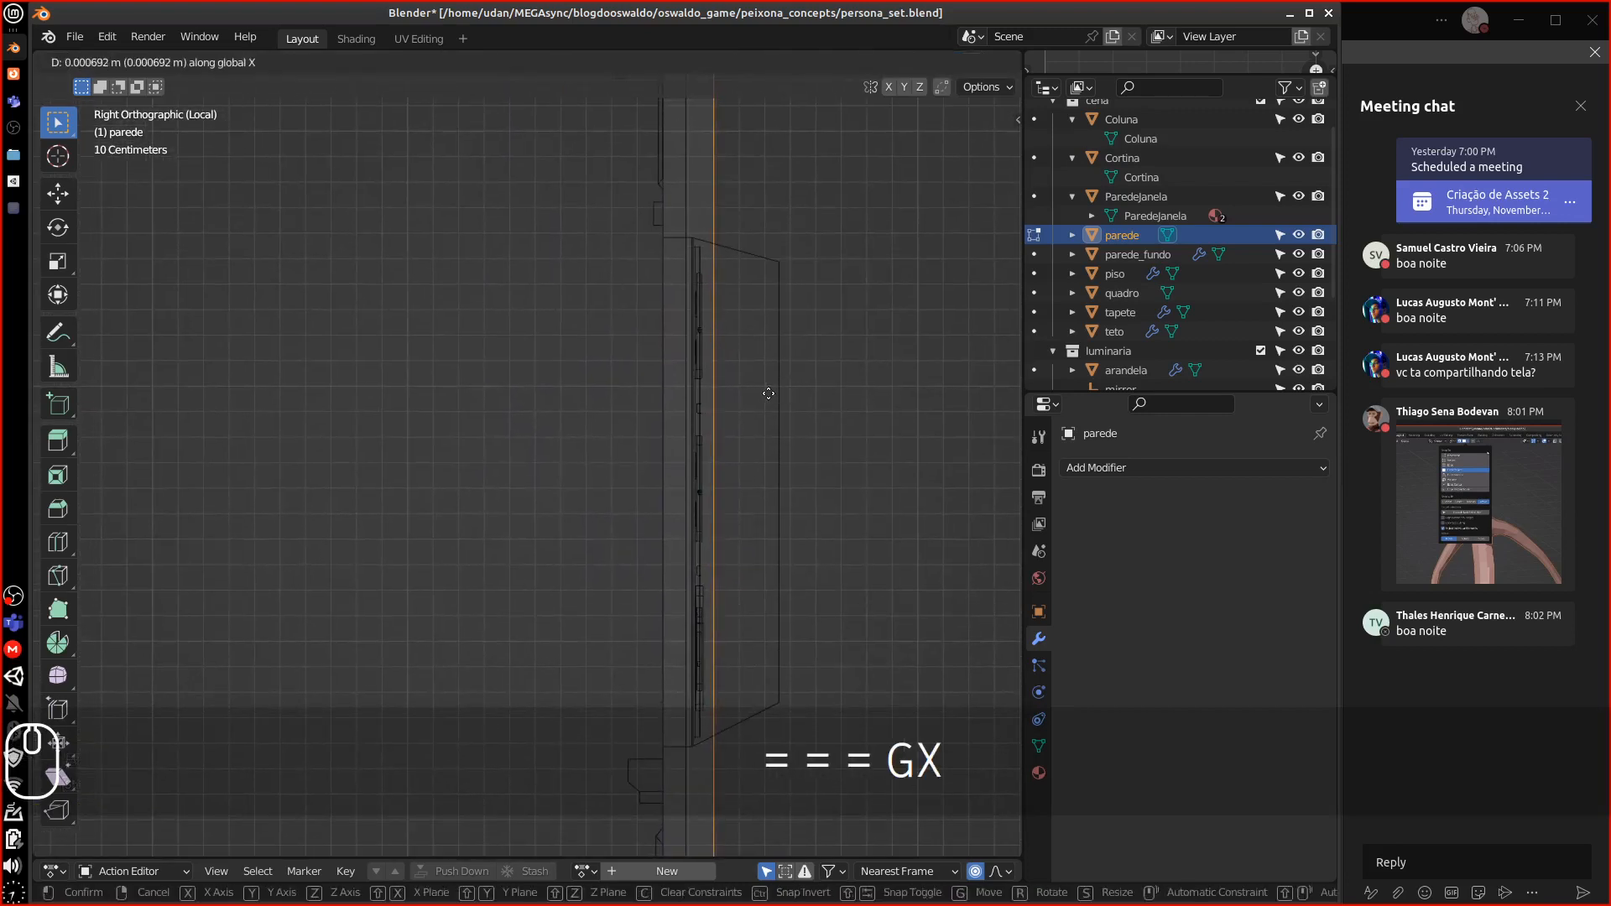
key("y")
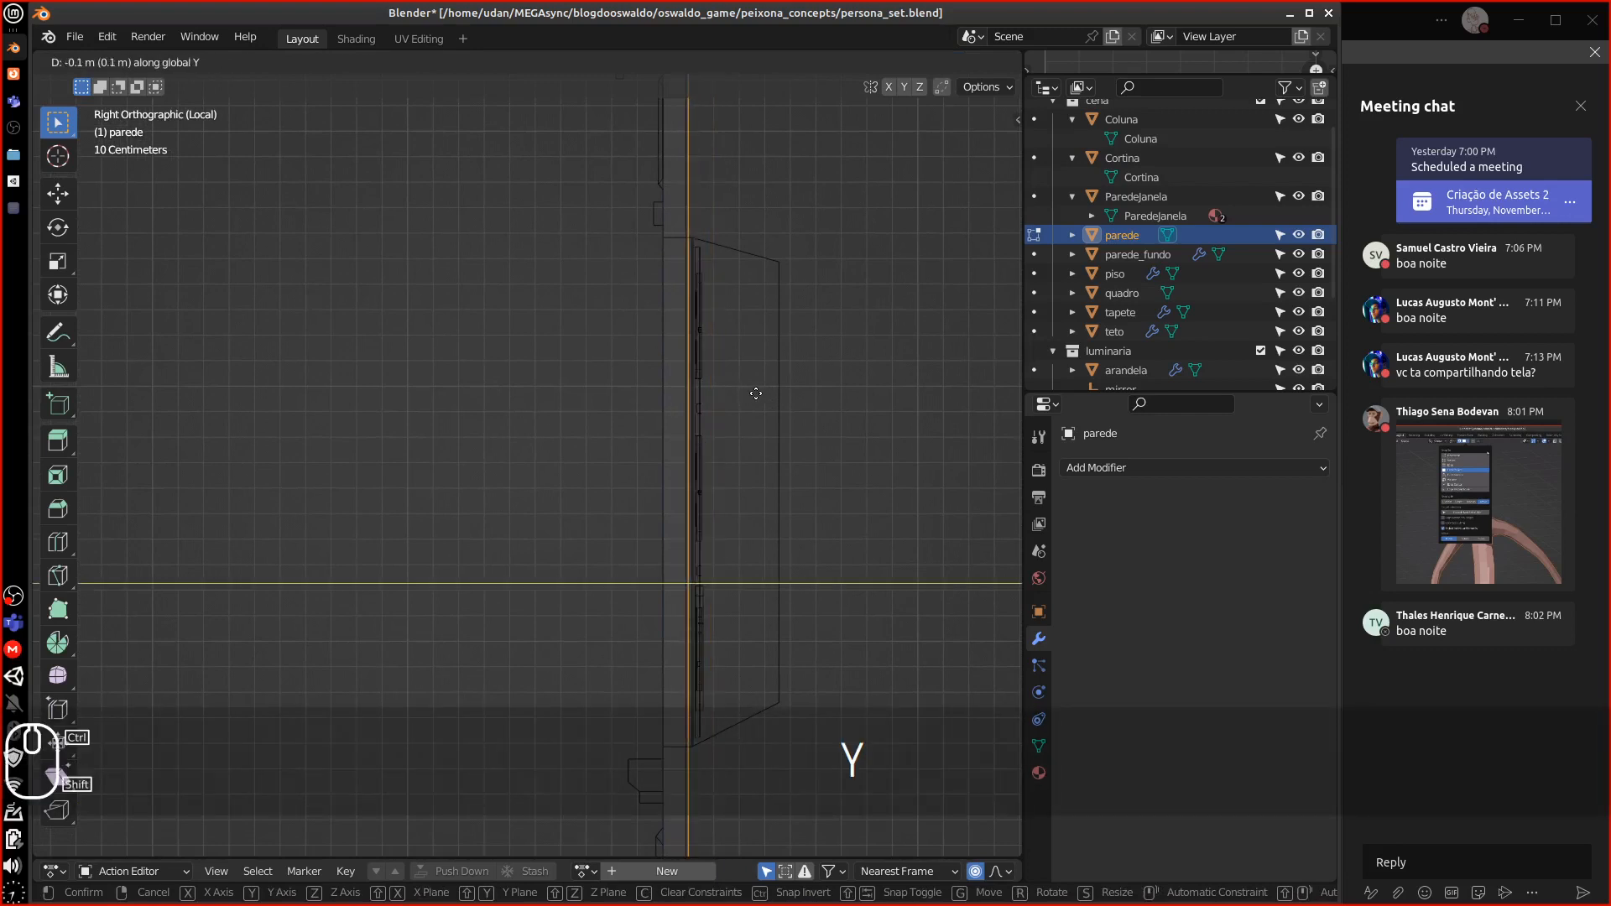
left_click(746, 398)
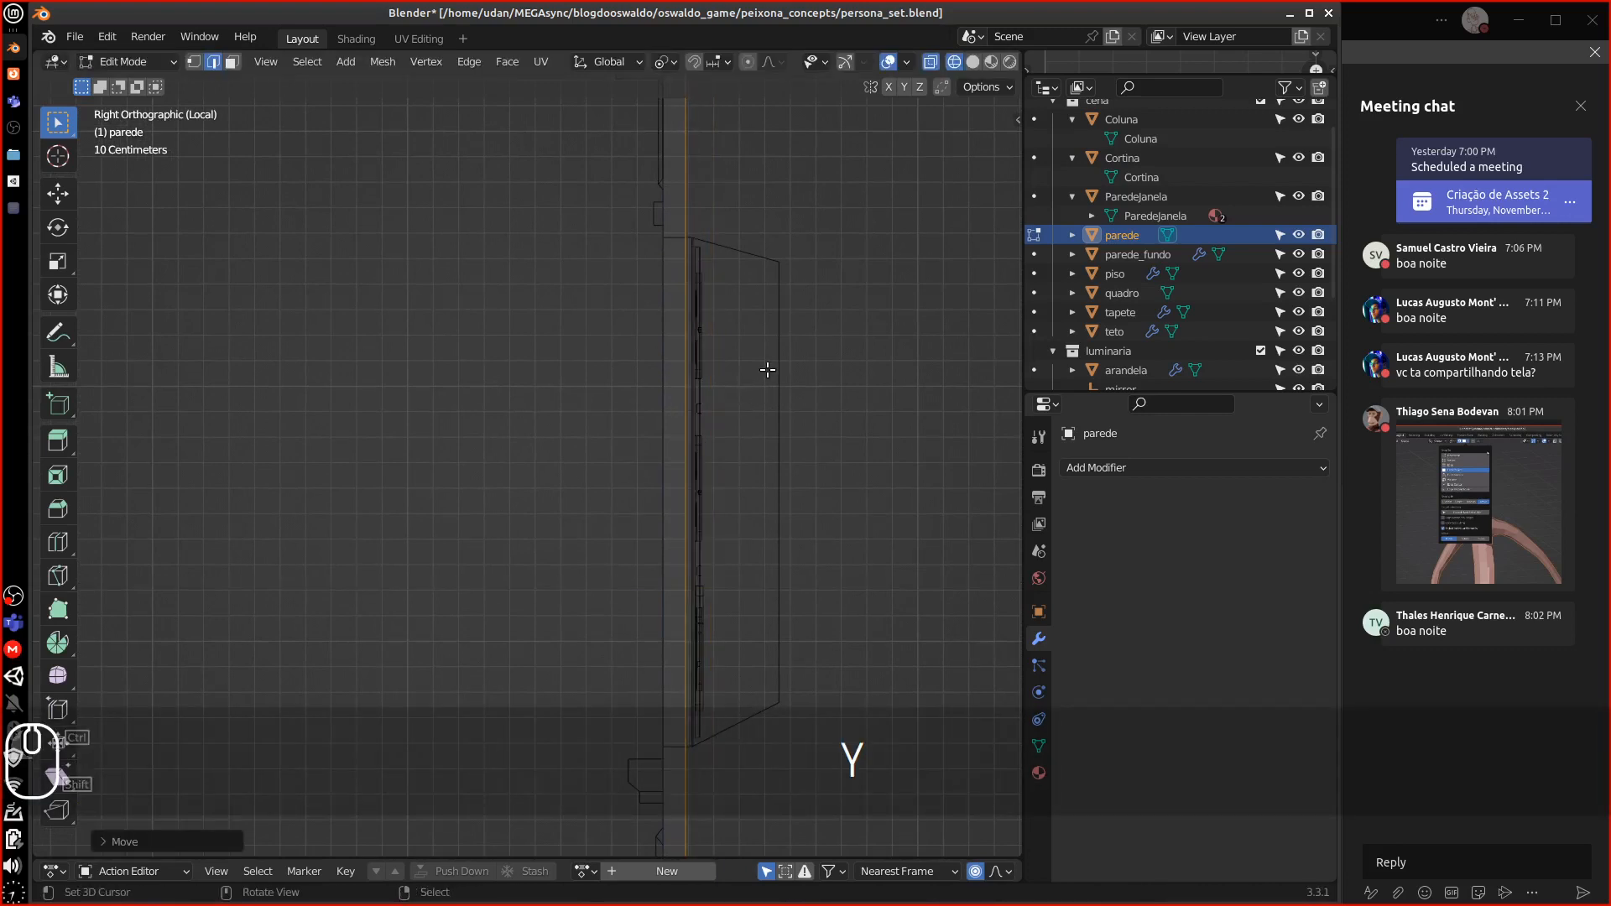
Zoom in on the wall's top corner and select its short top edge and long right edge
middle_click_drag(745, 374, 687, 434, "shift")
left_click_drag(643, 316, 600, 301, "alt+shift")
key("equal")
key("equal")
key("equal")
key("equal")
key("equal")
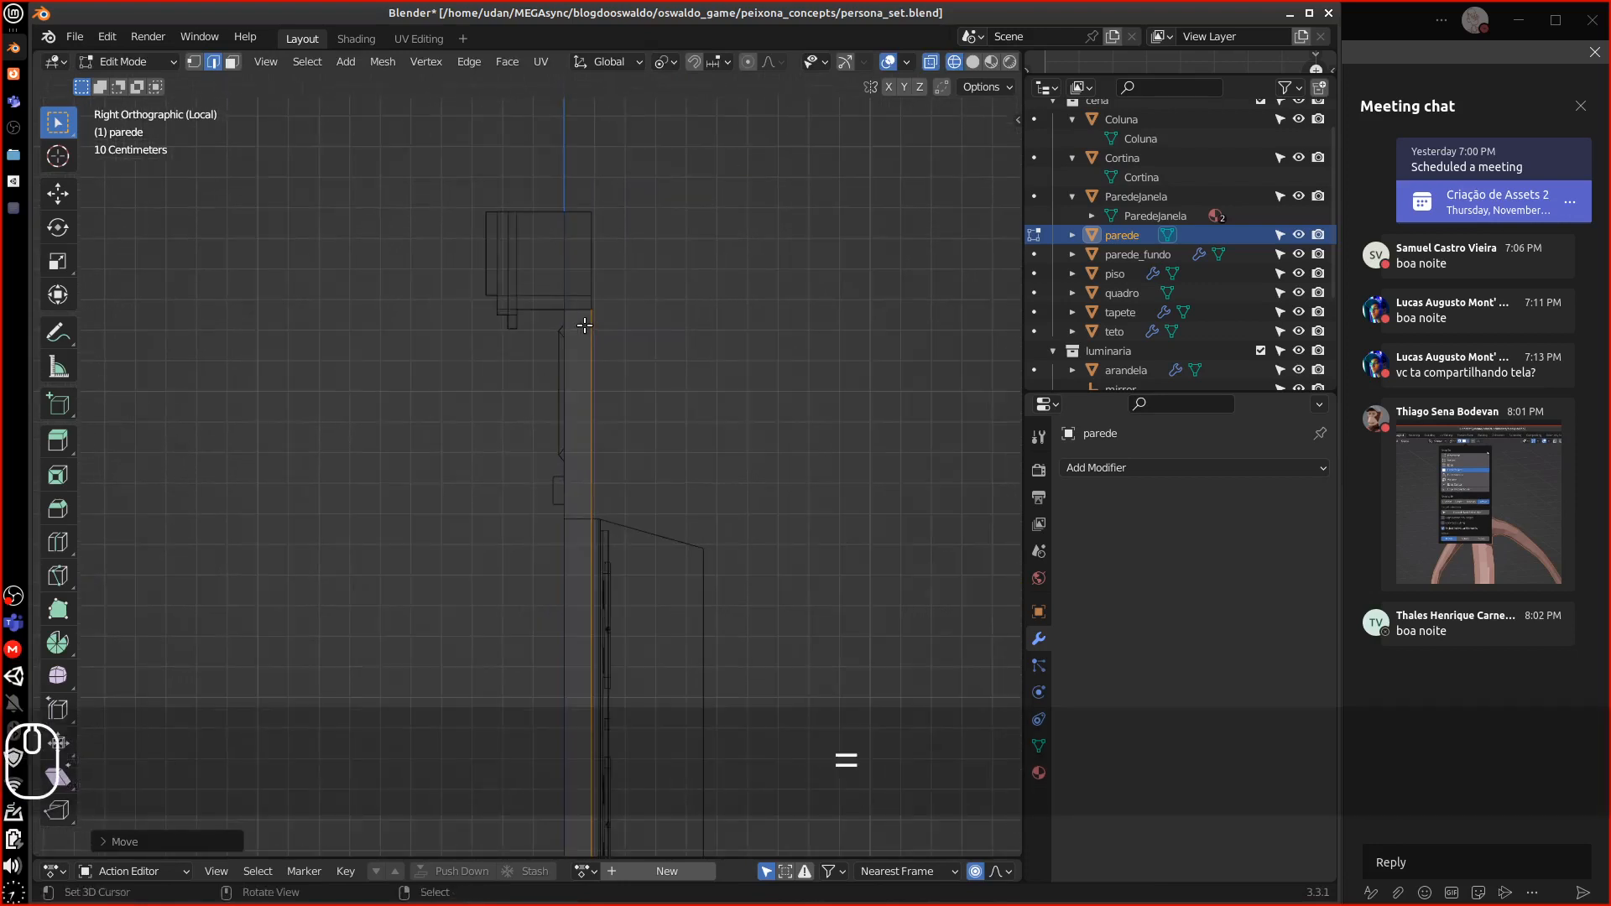
middle_click_drag(639, 243, 561, 500, "shift")
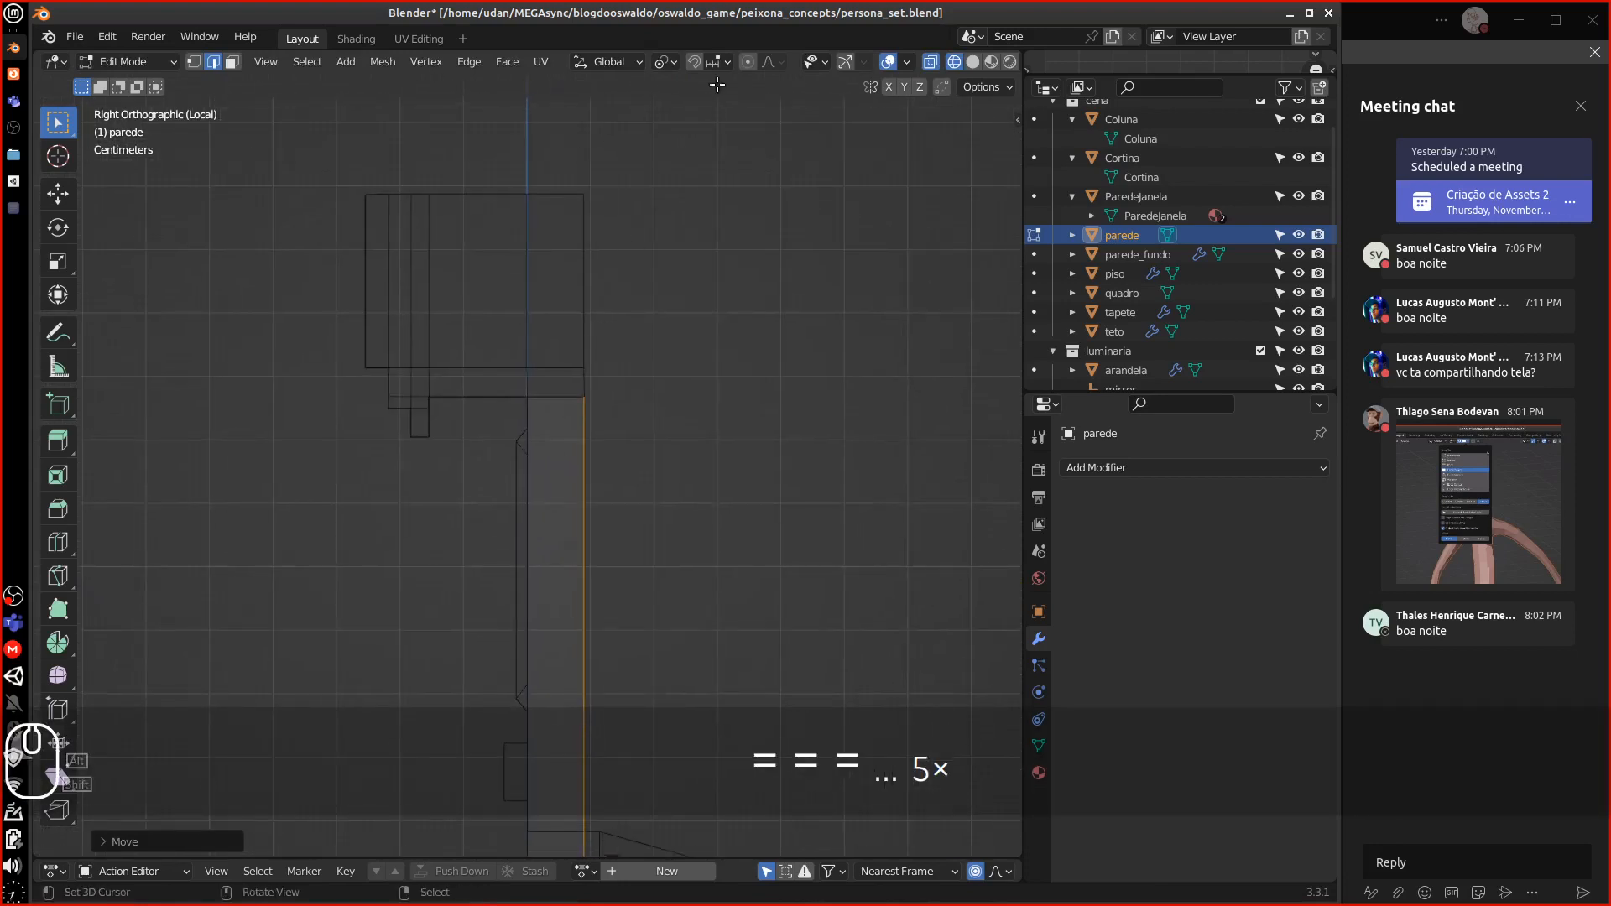
left_click(546, 435)
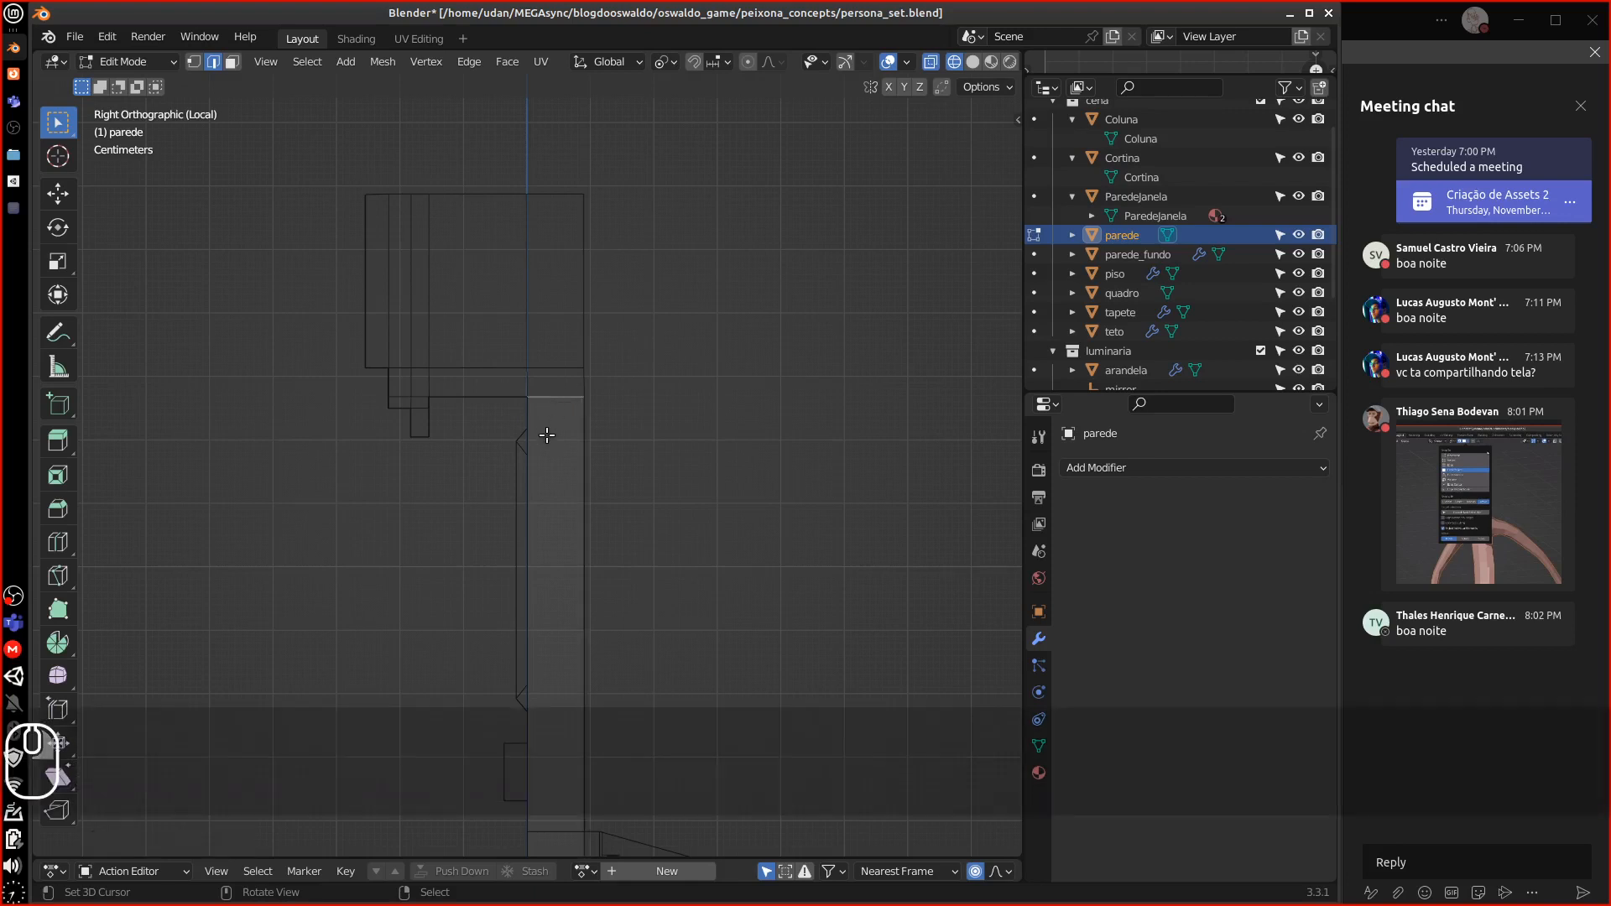
key("1")
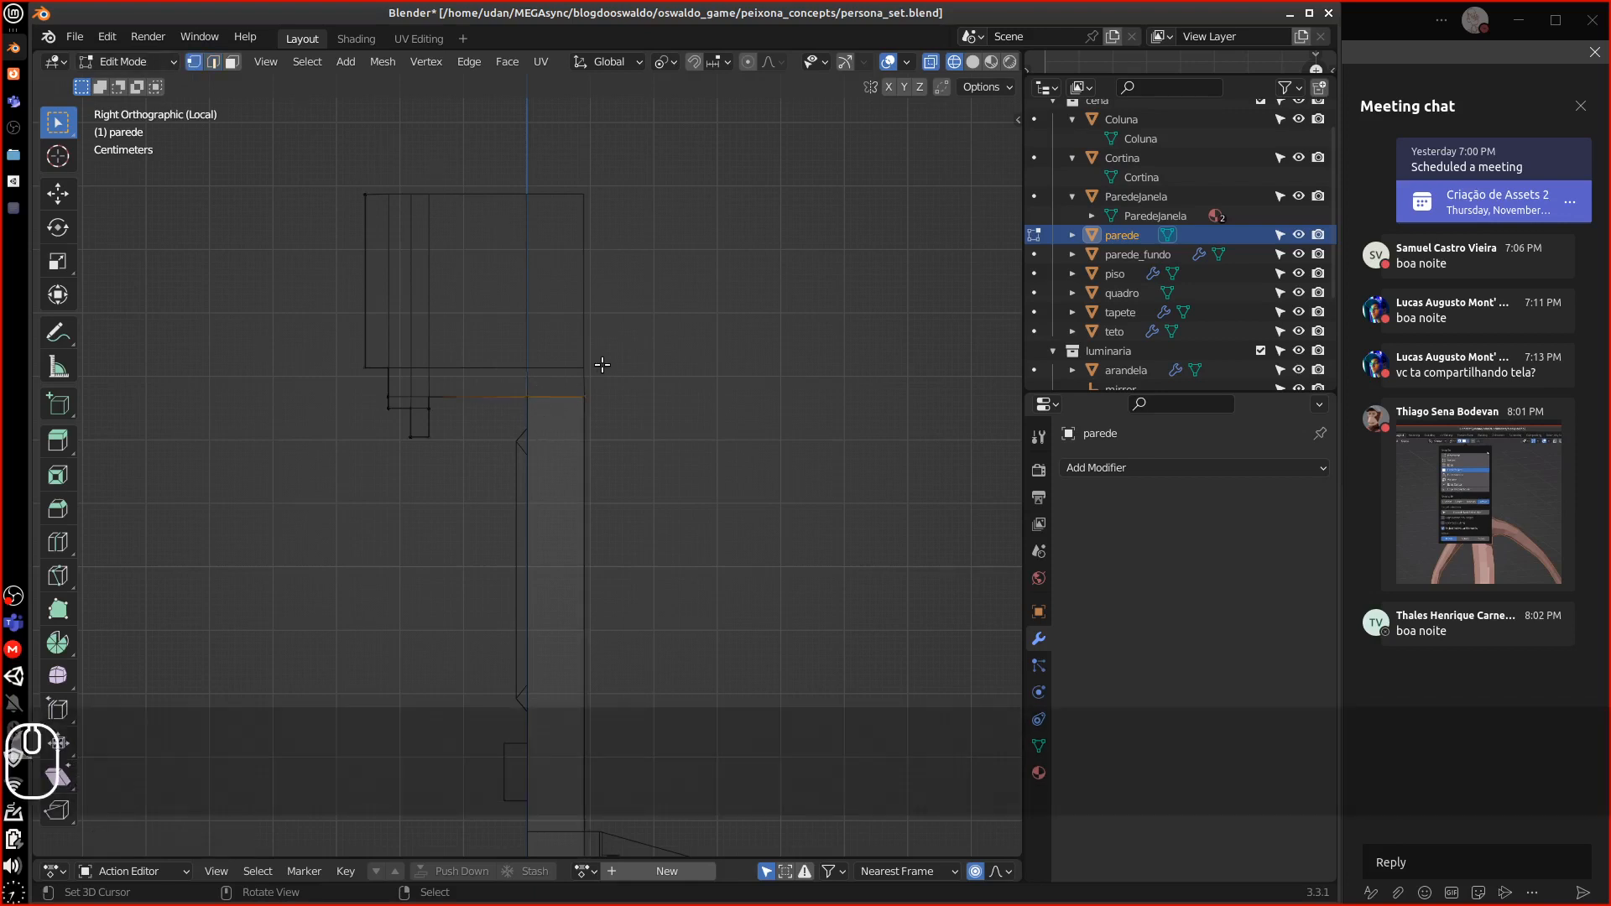
left_click(587, 399)
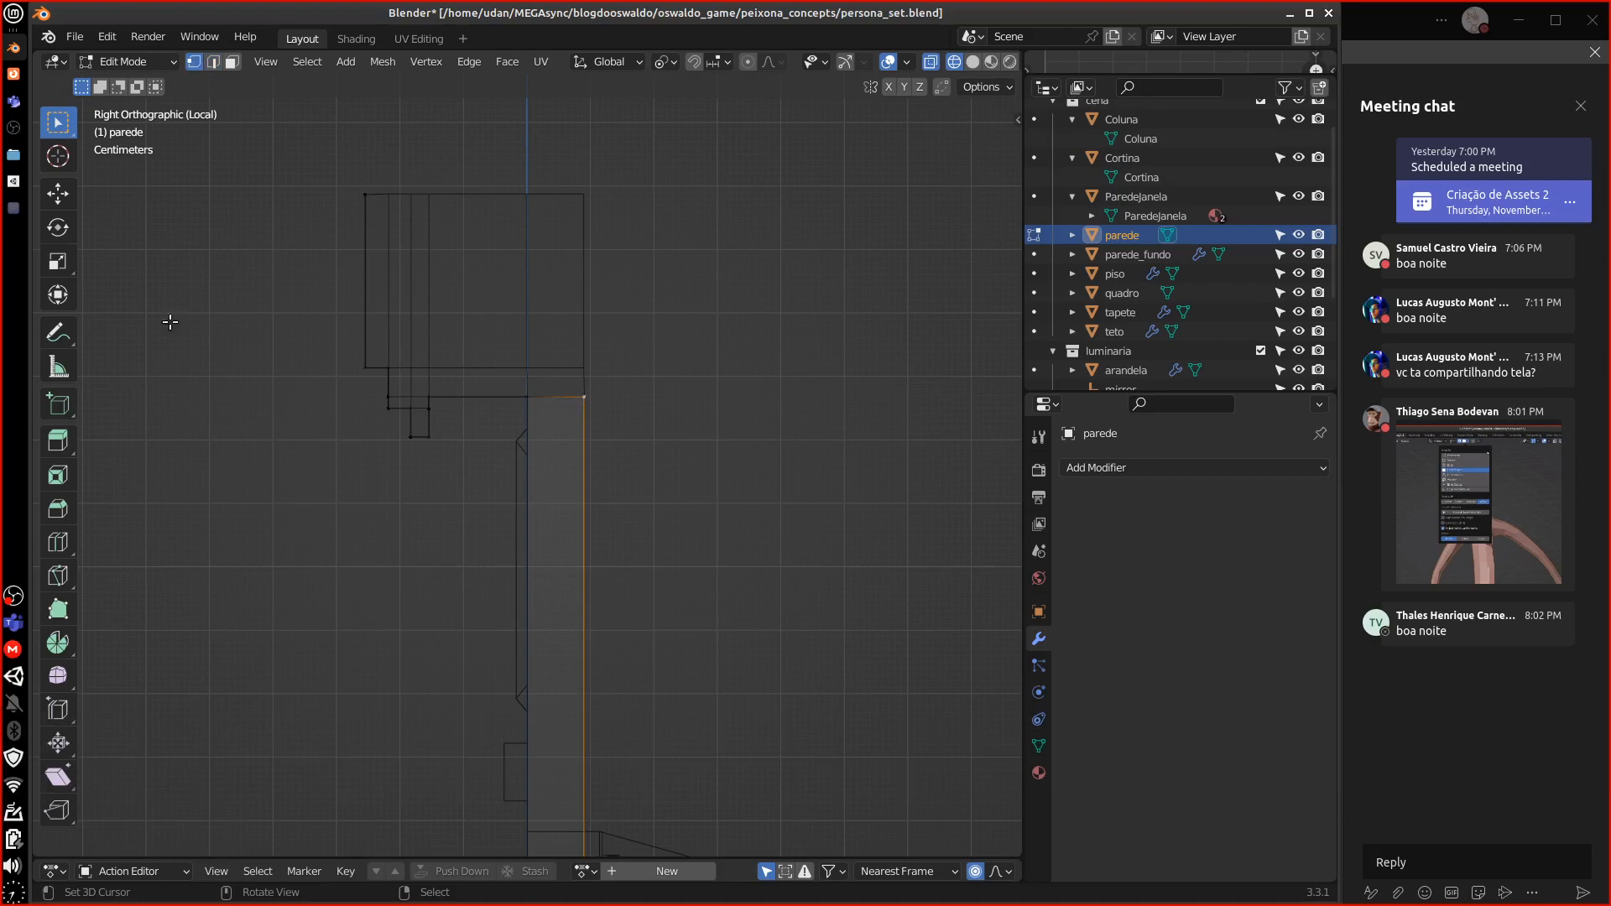
left_click(140, 63)
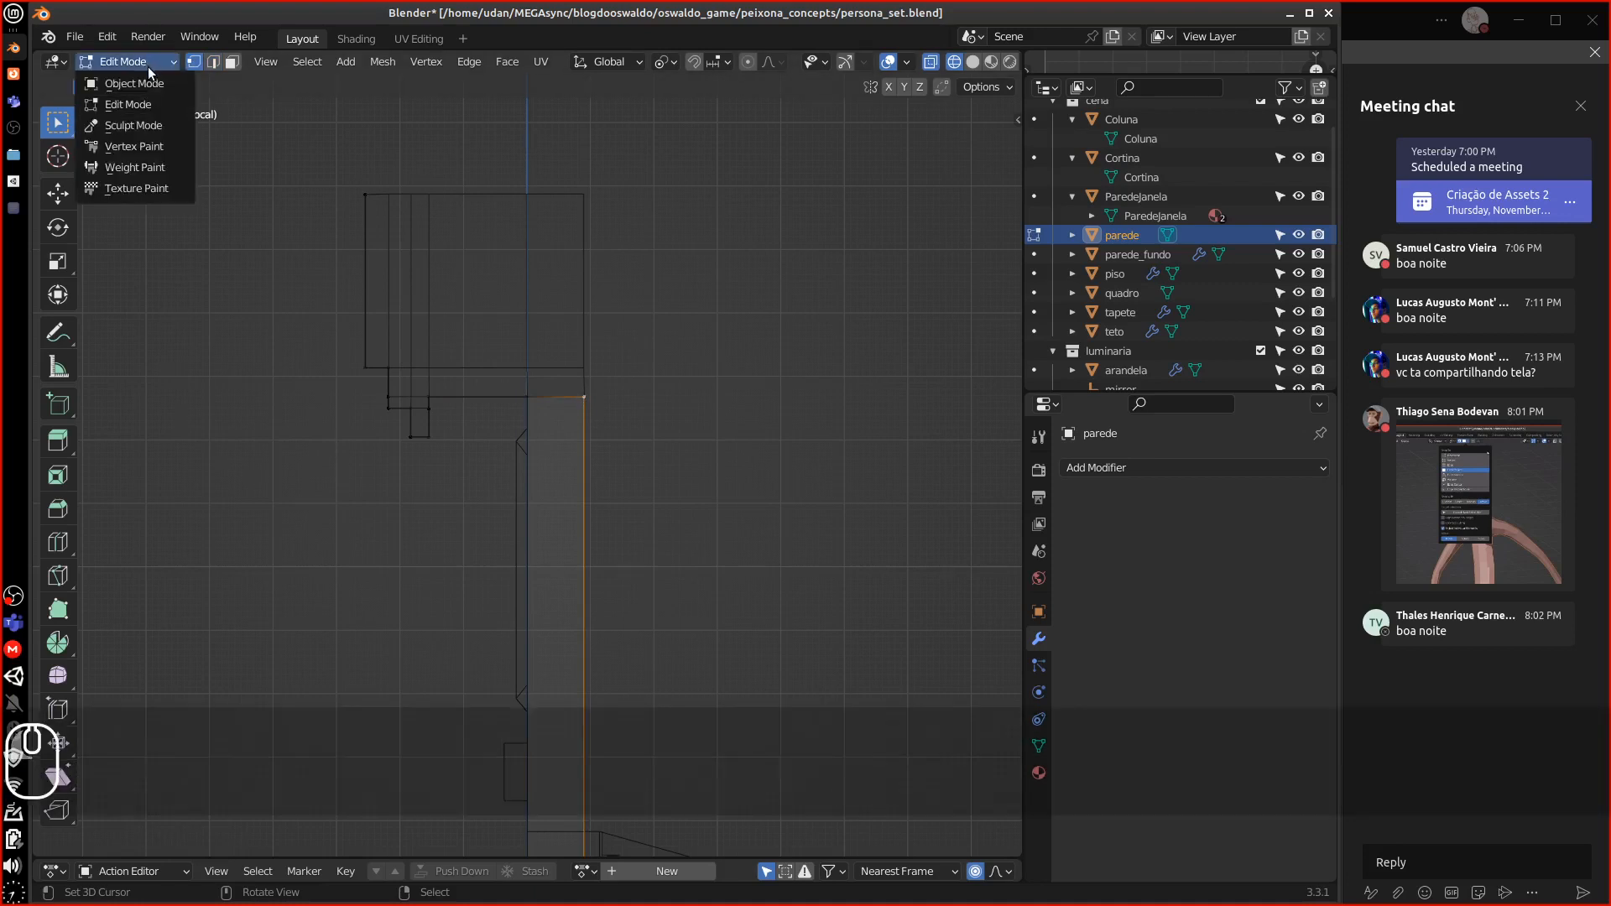
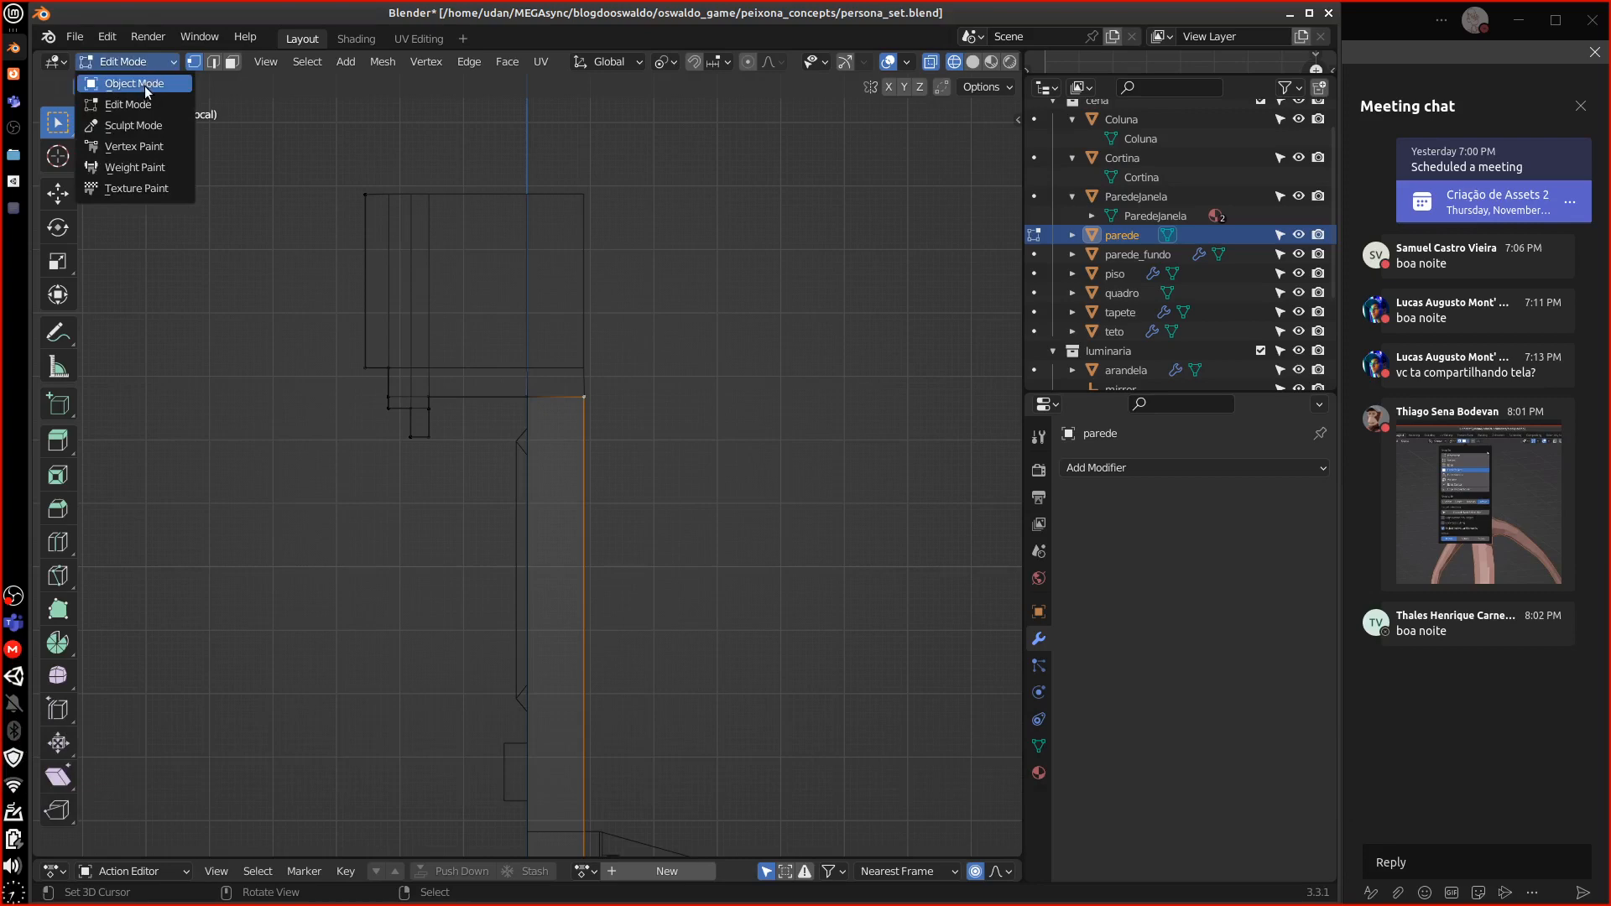
Frame the parede wall's top in right side view, back in Edit Mode with solid shading
left_click(146, 85)
middle_click_drag(566, 395, 554, 435)
middle_click_drag(558, 431, 561, 411)
key("KP_3")
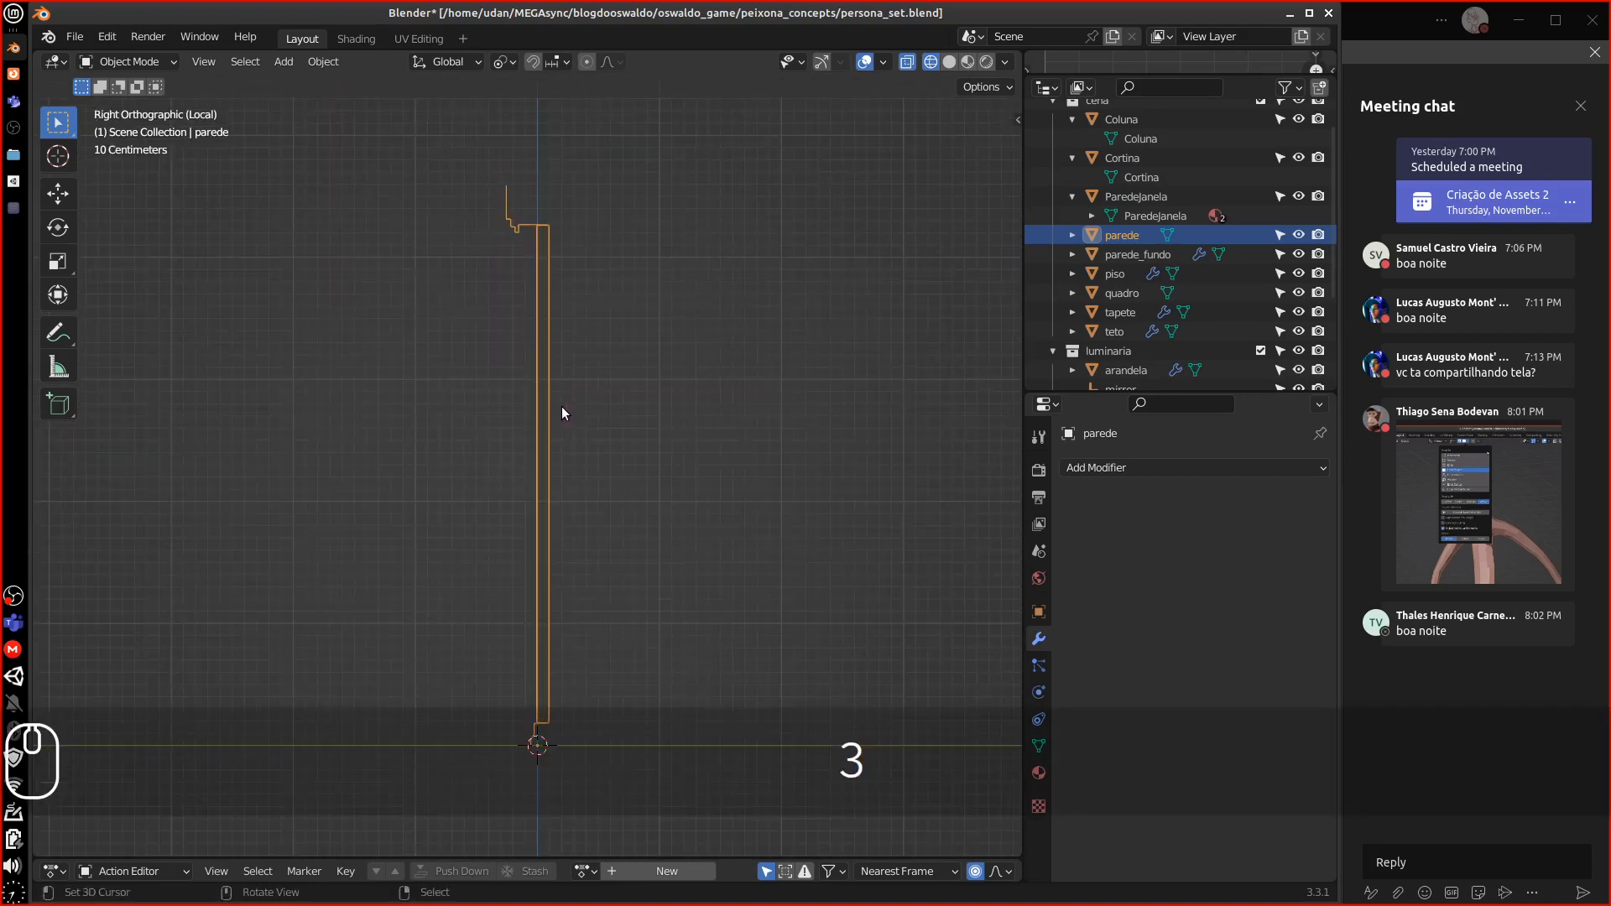
key("Tab")
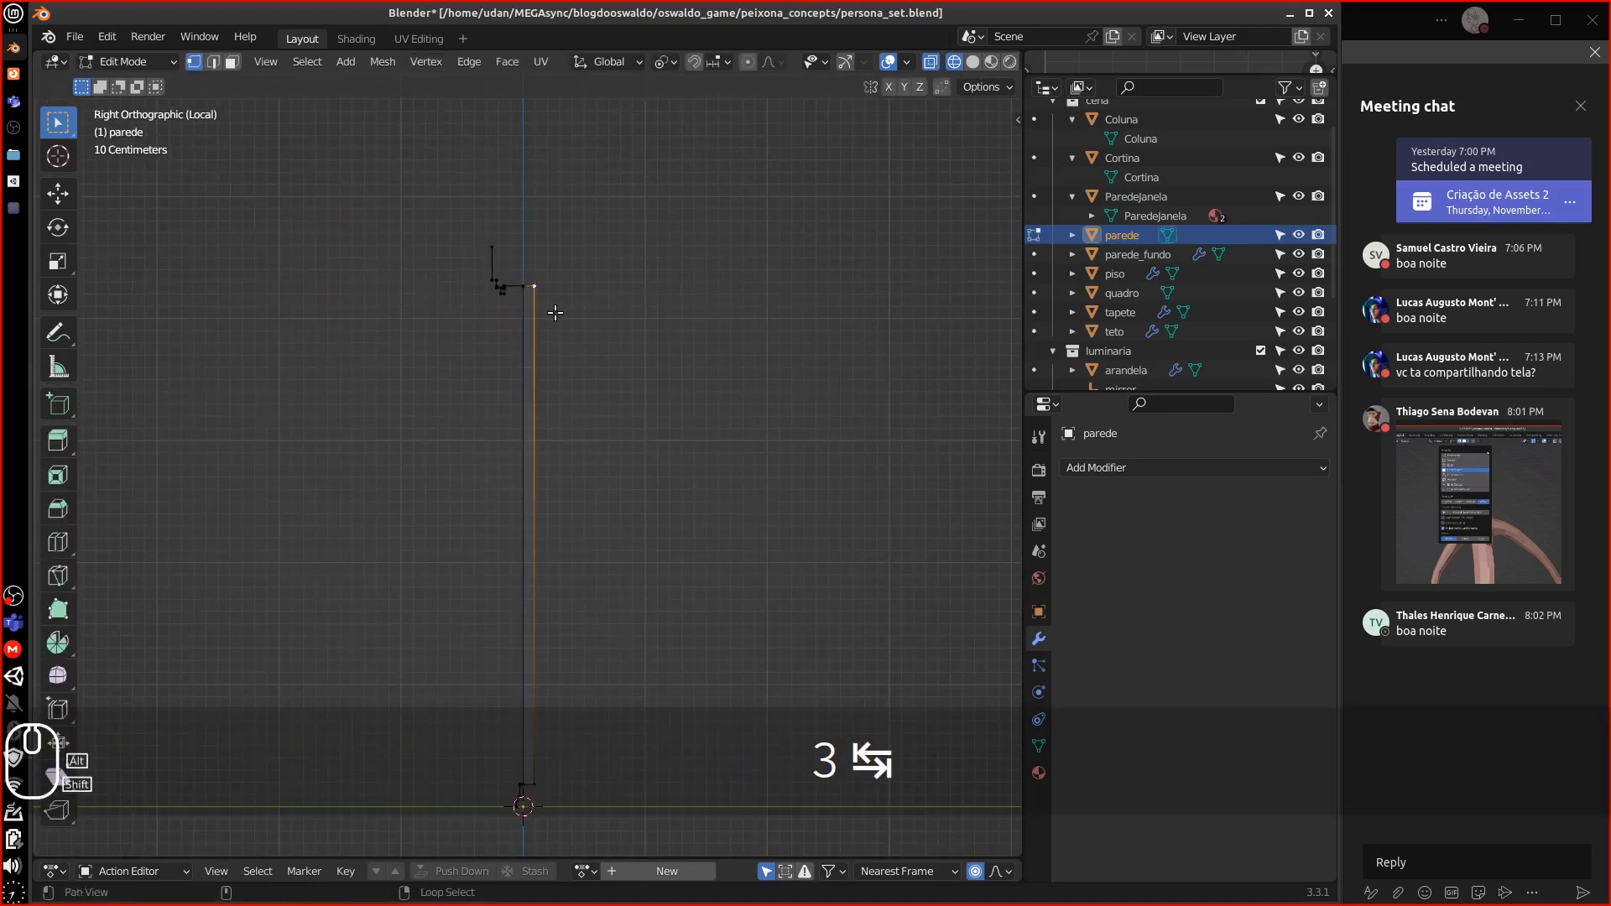
middle_click_drag(569, 385, 553, 441, "shift")
left_click(972, 61)
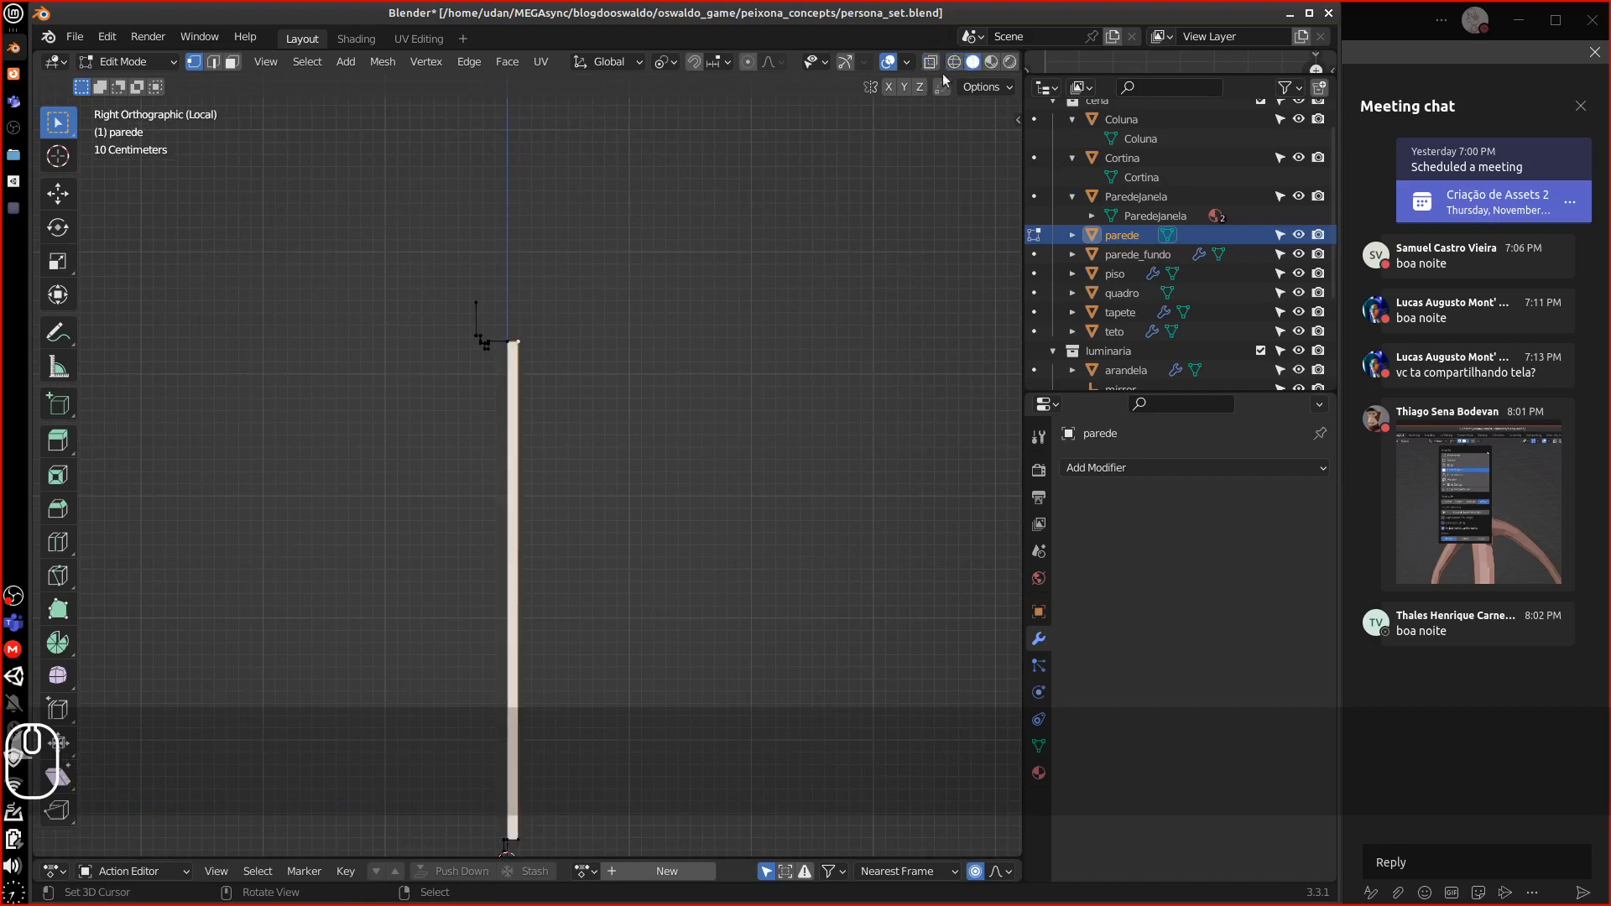
middle_click_drag(558, 294, 519, 277, "shift")
key("equal")
key("equal")
key("equal")
key("equal")
key("equal")
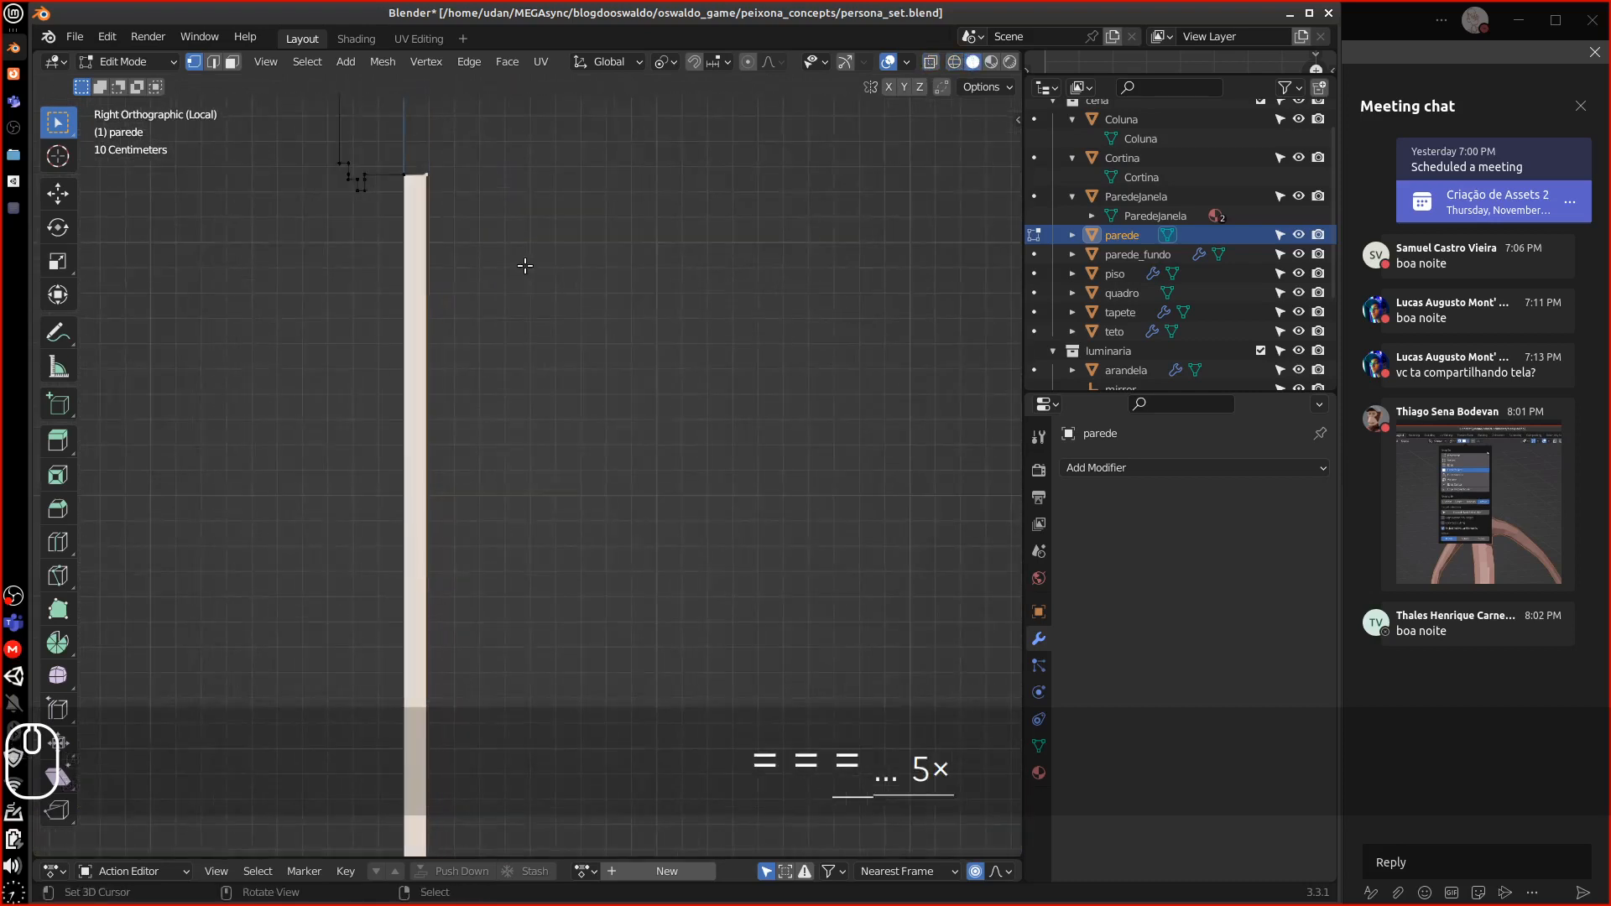
key("equal")
middle_click_drag(485, 206, 520, 412, "shift")
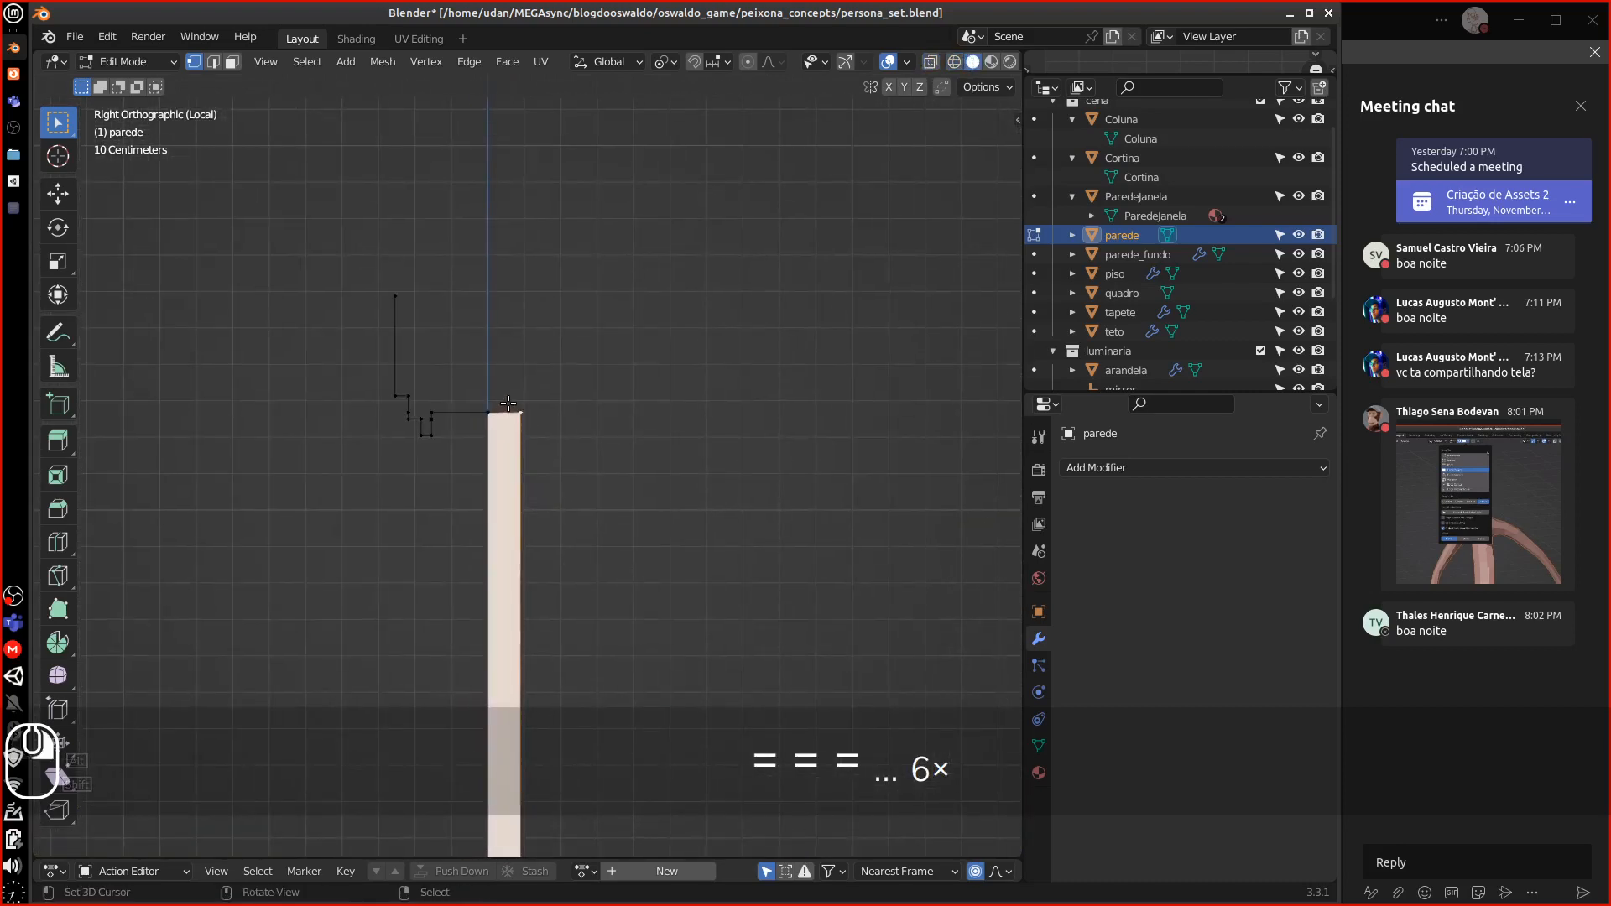
Extrude the wall top straight up along Z and add the beam's end vertex to the selection
key("e")
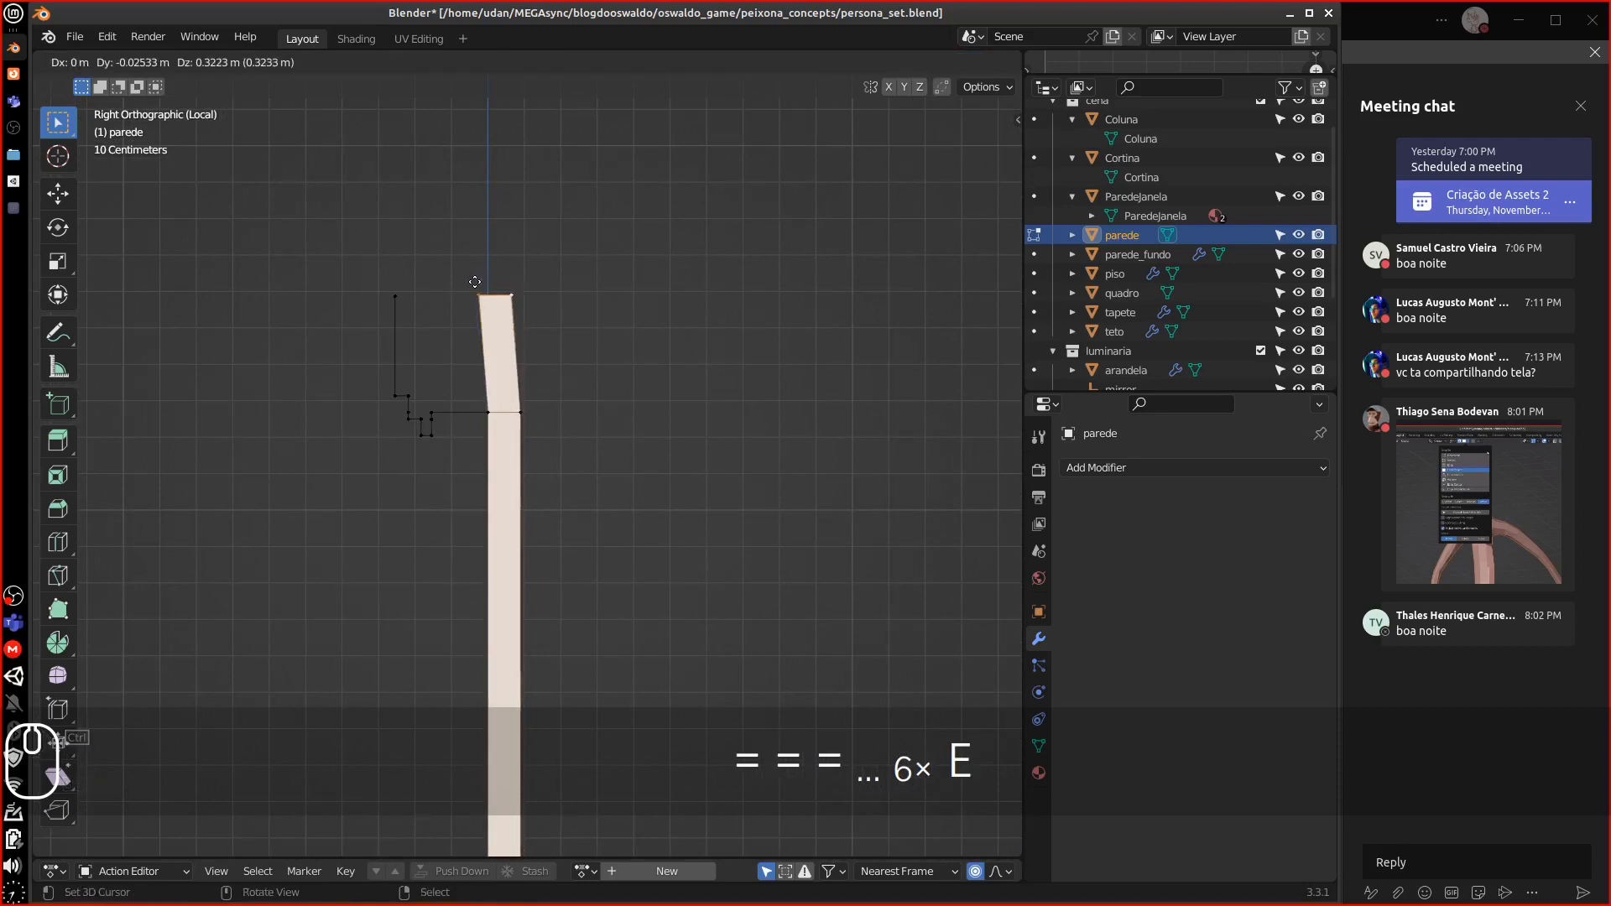
key("z")
left_click(485, 243)
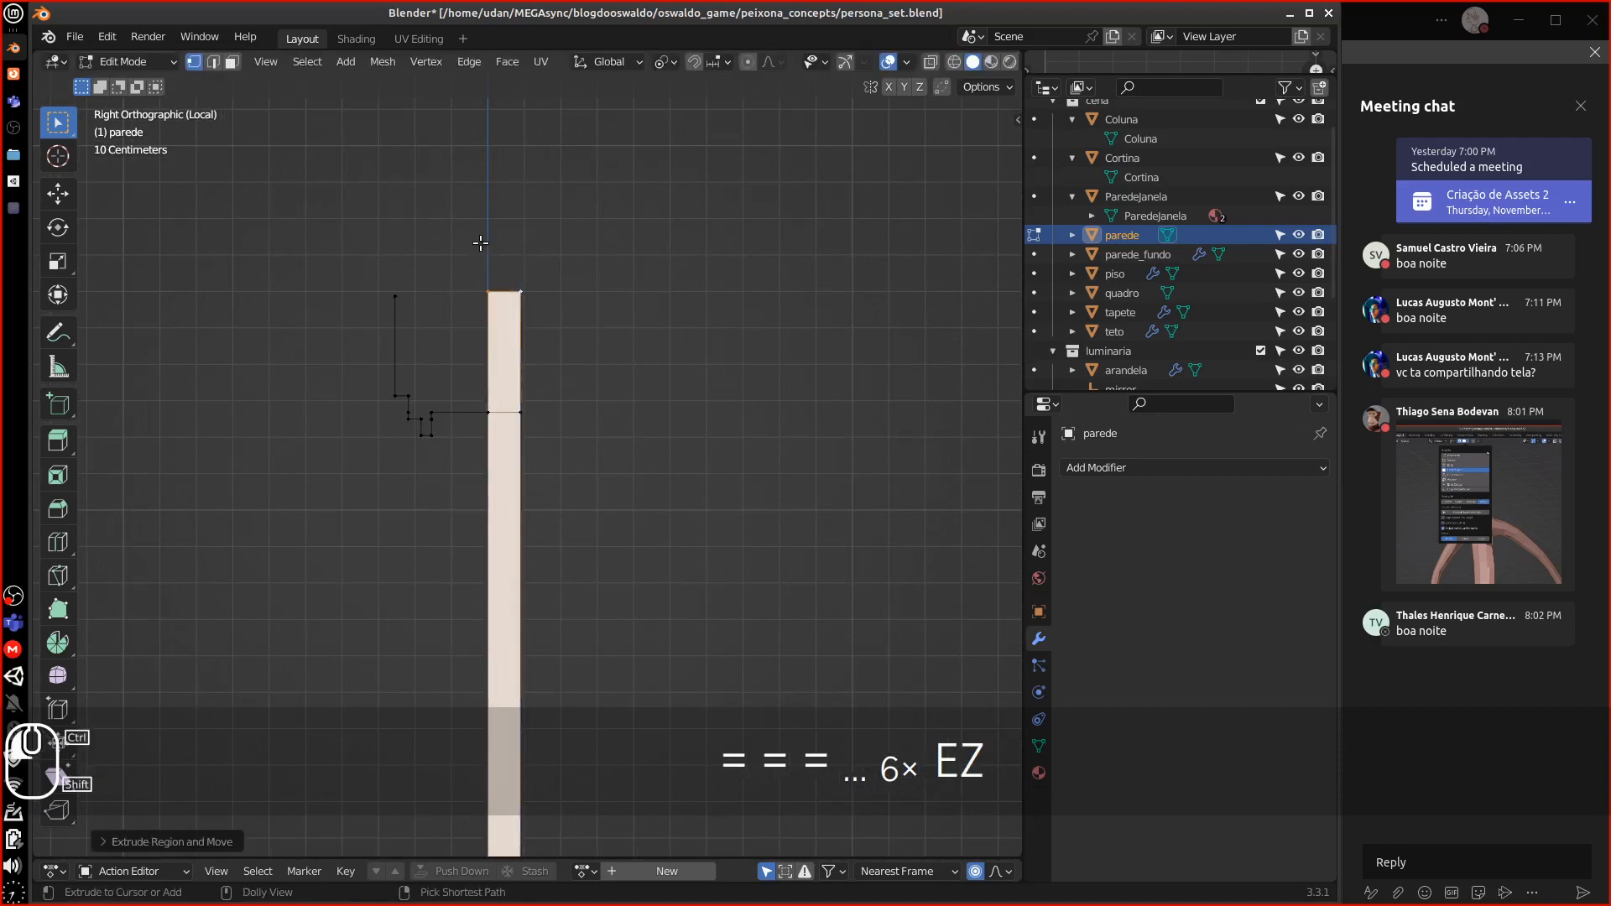
middle_click_drag(439, 316, 468, 338)
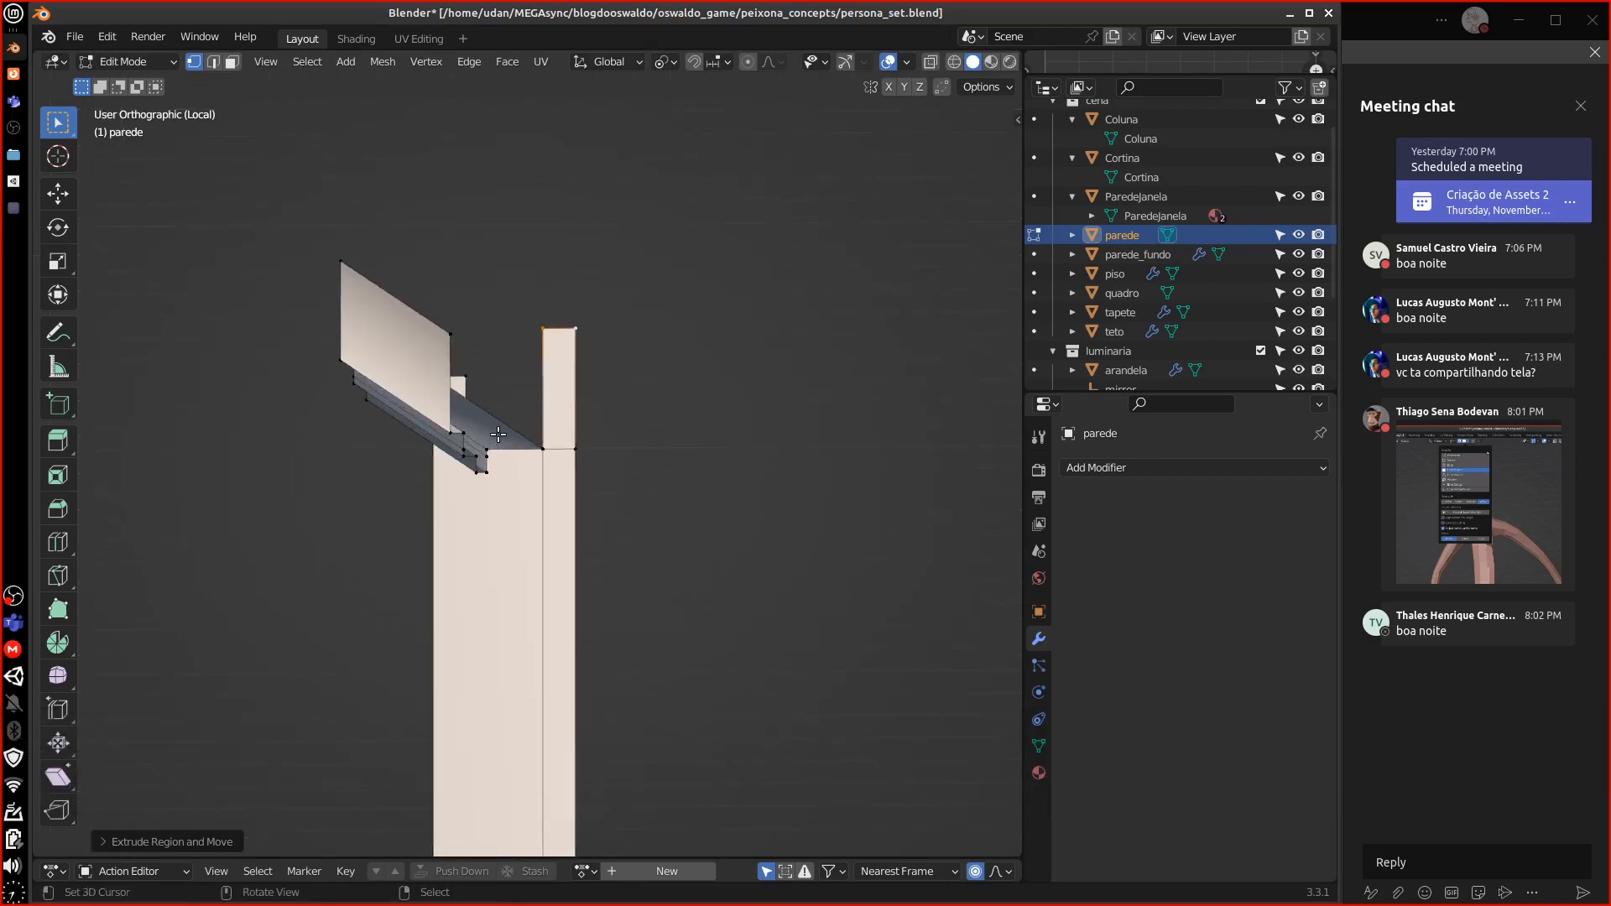
scroll(513, 476, "up", 4)
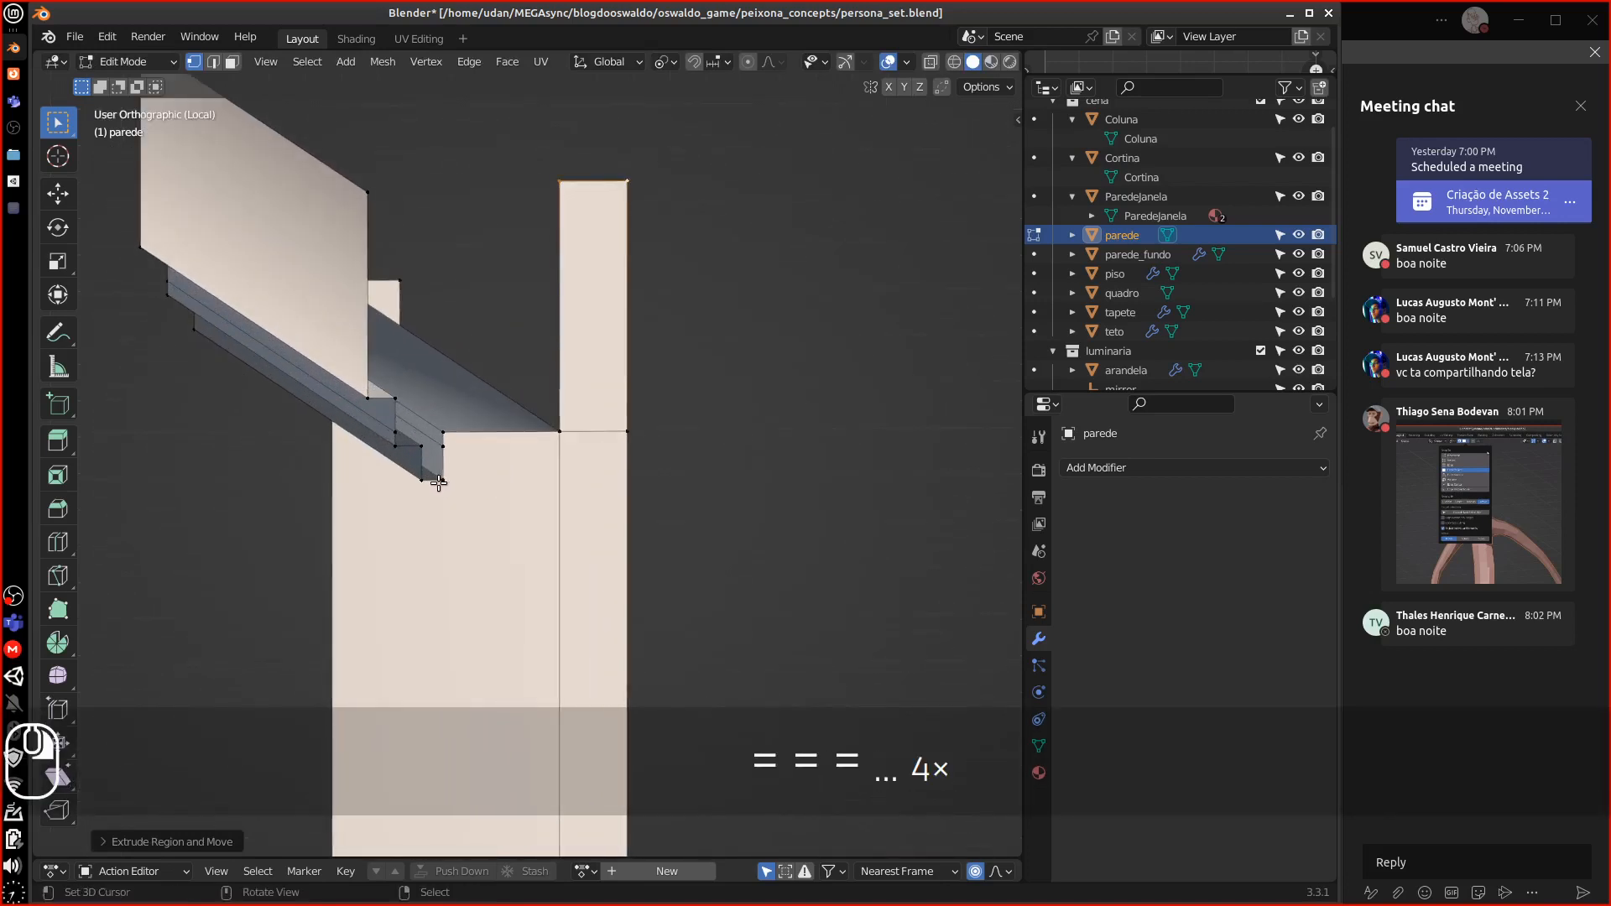
left_click(422, 474, "shift")
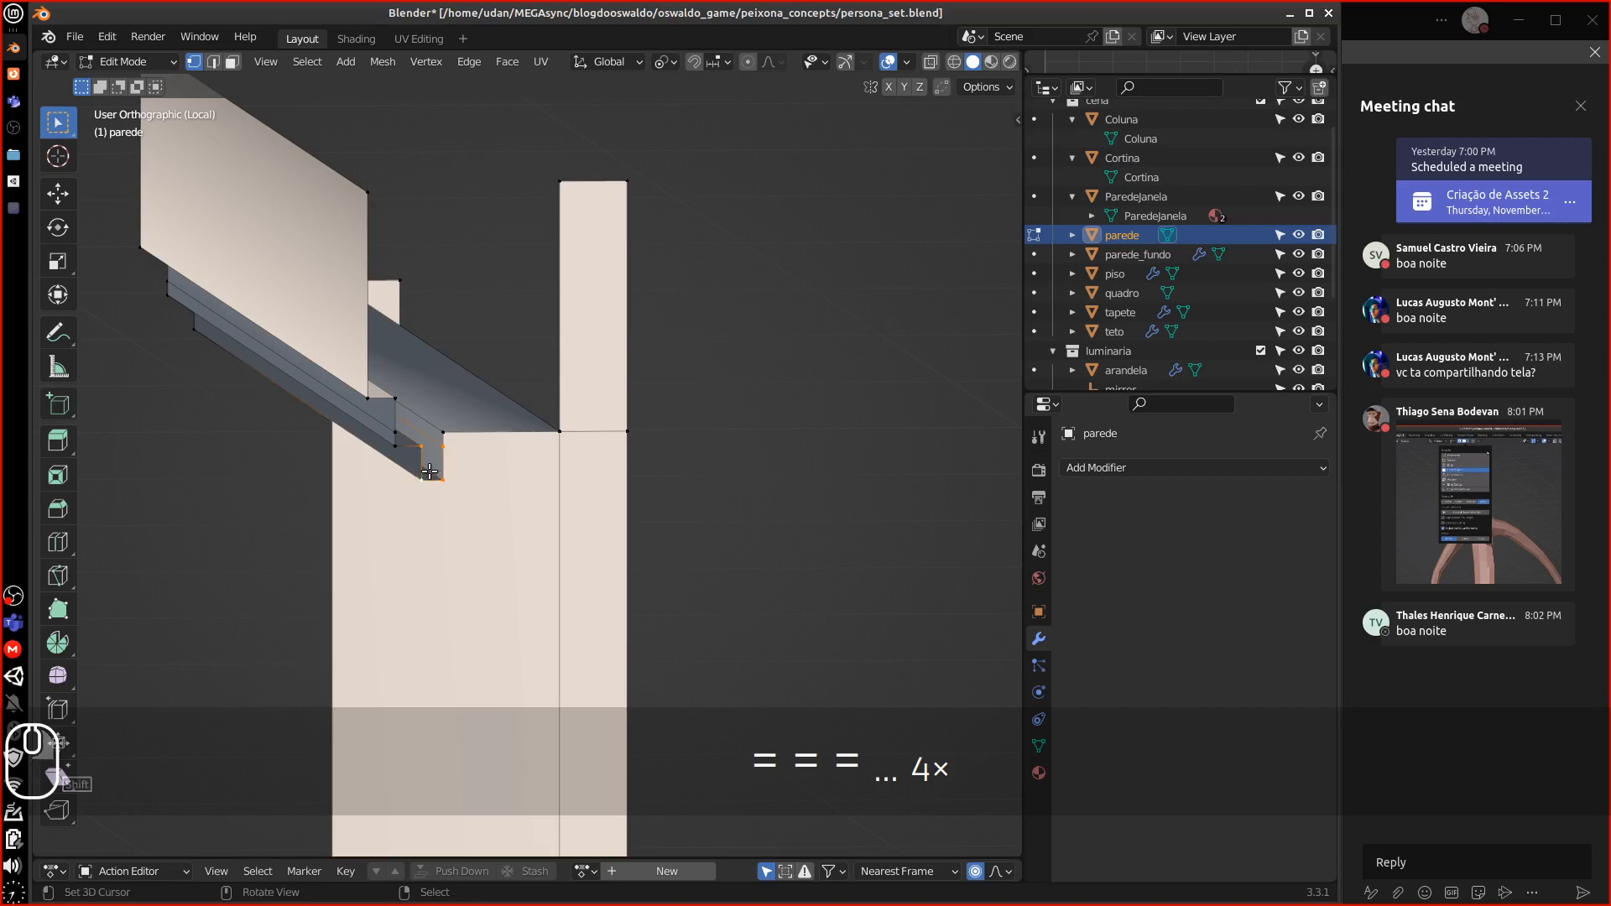
Fill a face at the beam's end and zoom in on the small profile in side view
key("f")
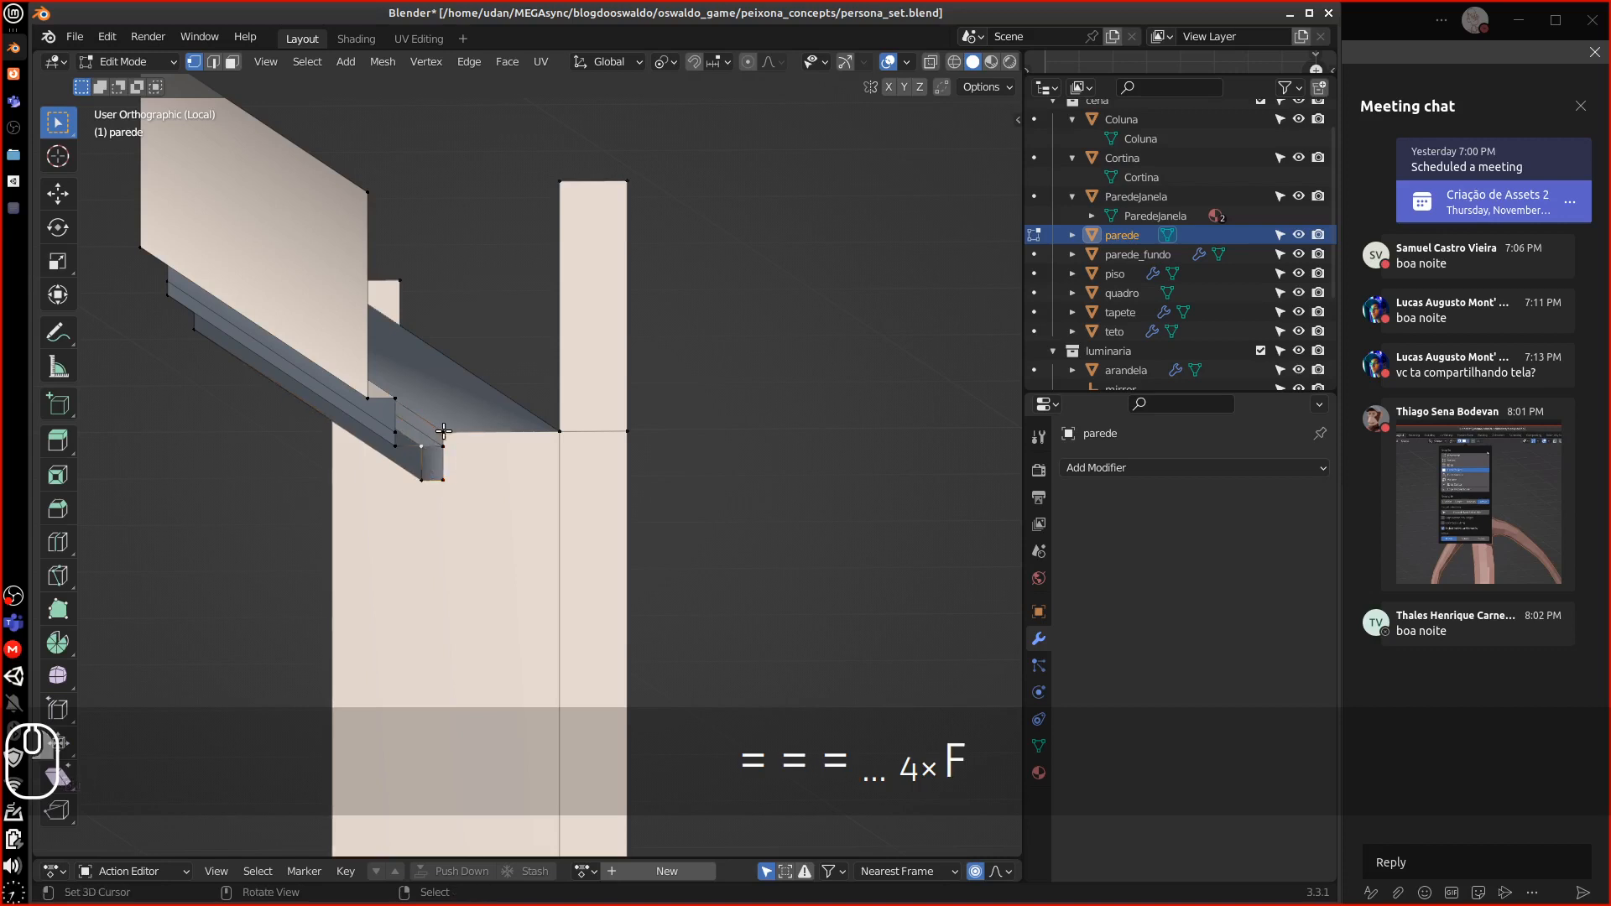
key("3")
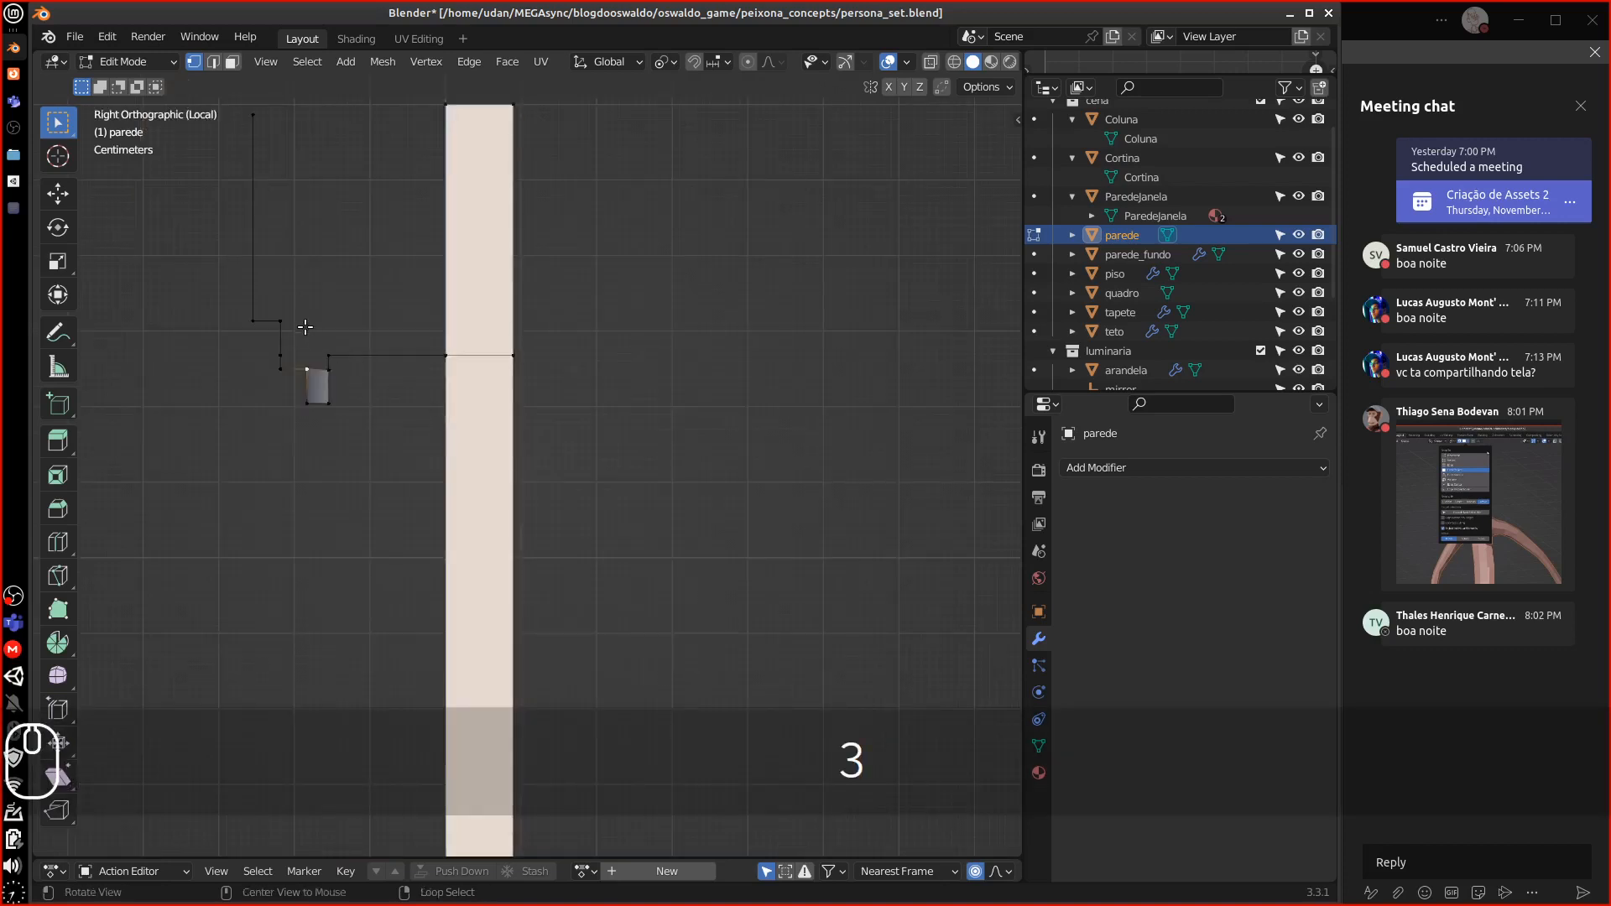
left_click_drag(323, 327, 397, 376, "alt+shift")
key("equal")
key("equal")
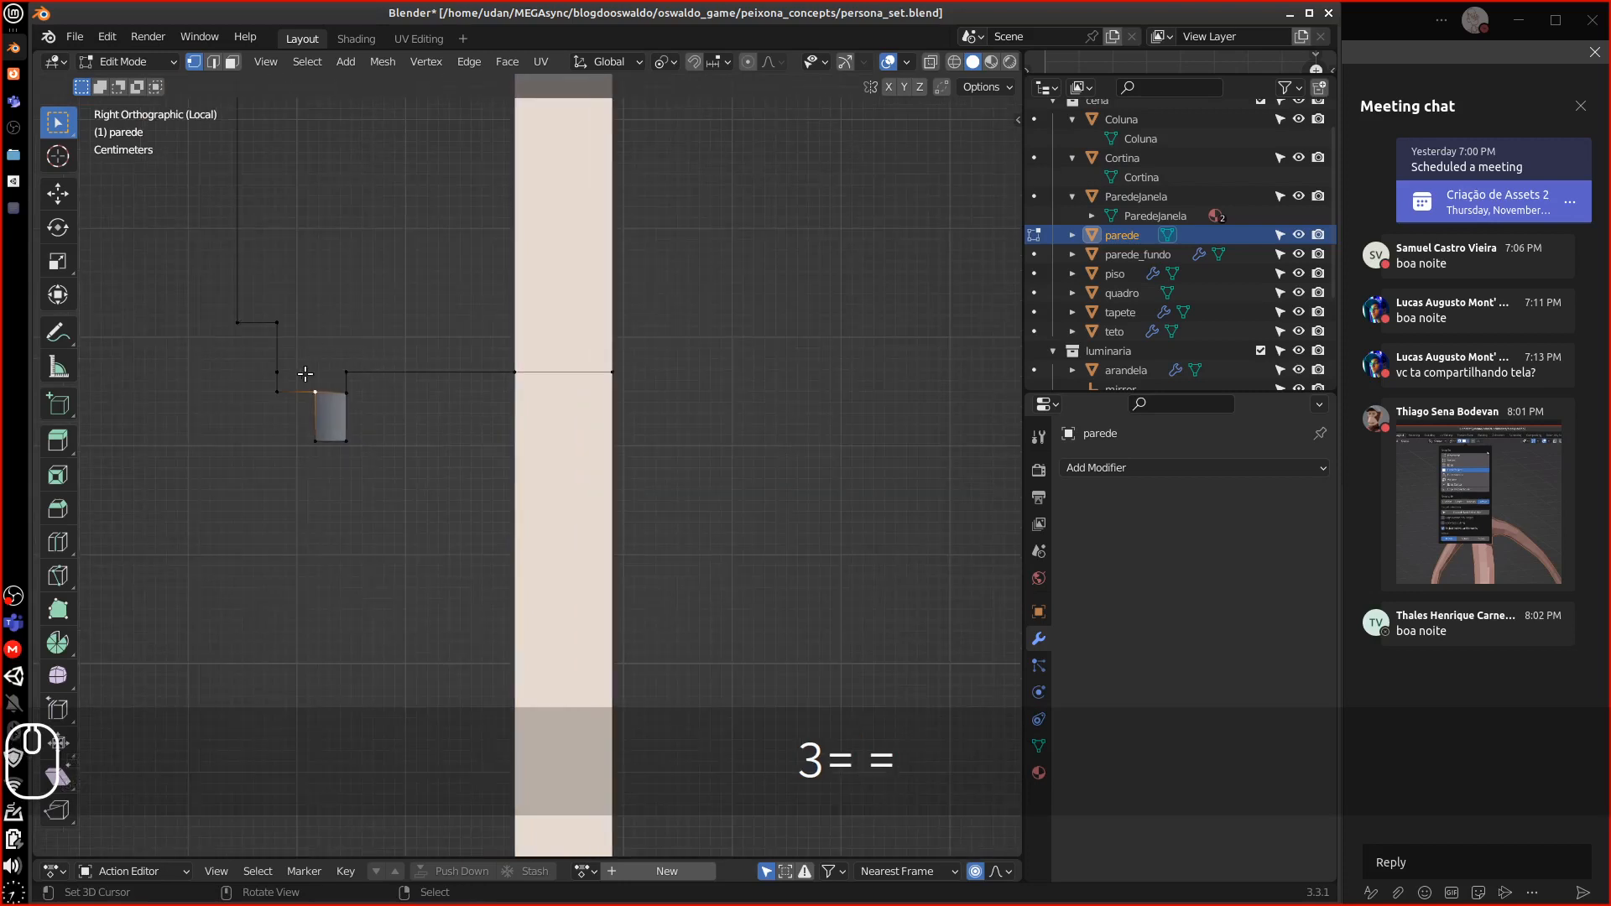
Extrude a profile vertex and fill the rectangle's top face and the leftward corner face
key("e")
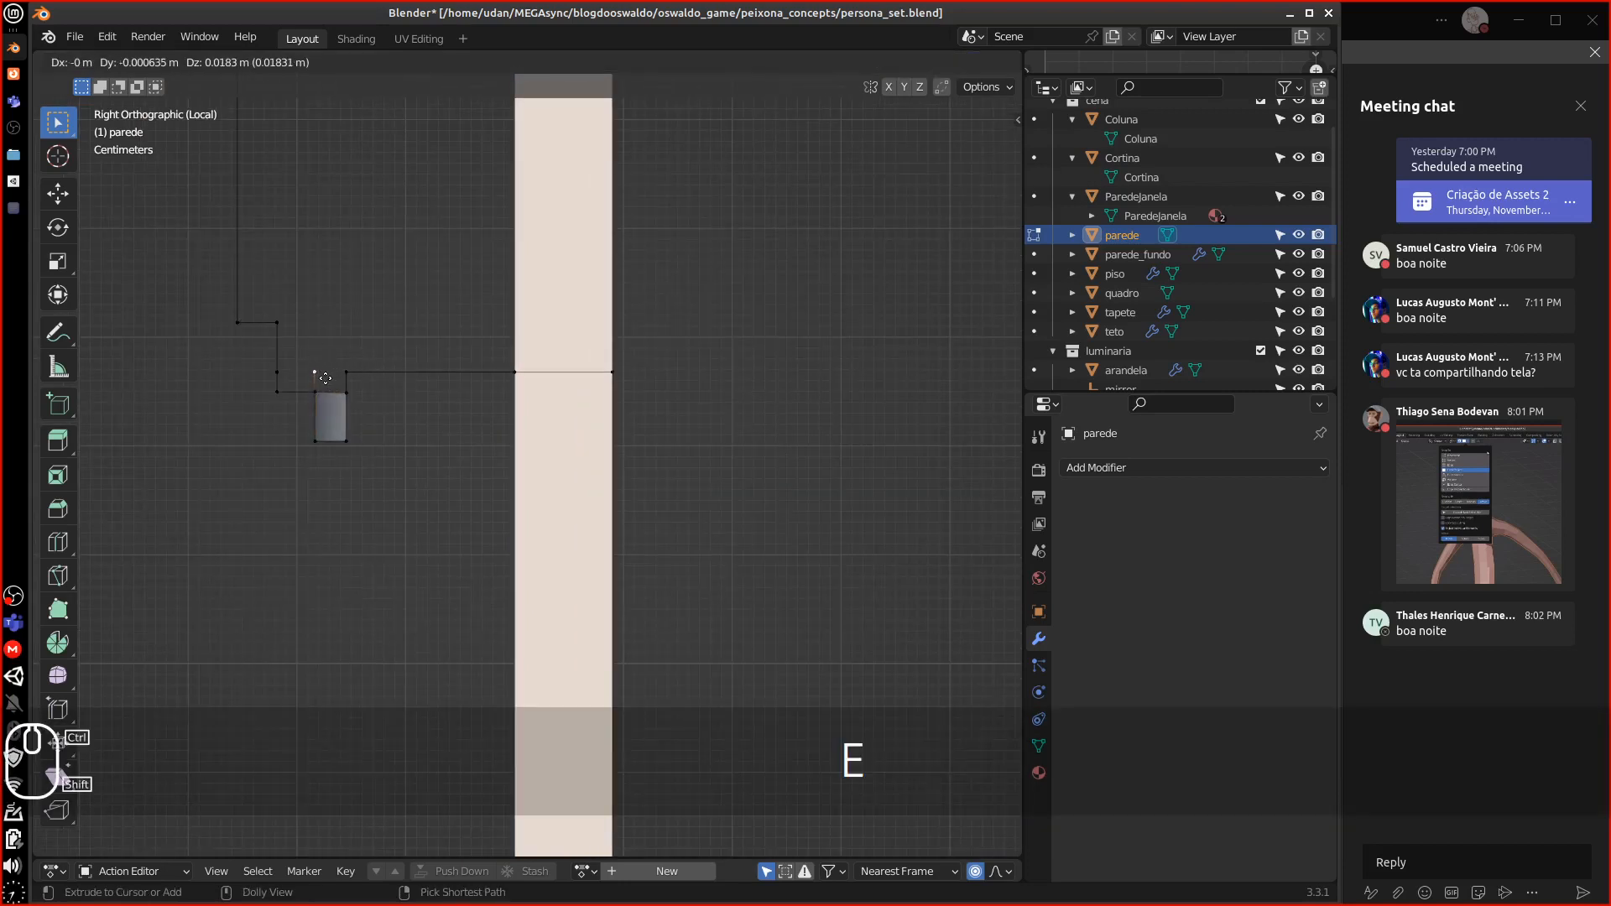
left_click(326, 378)
right_click(315, 388)
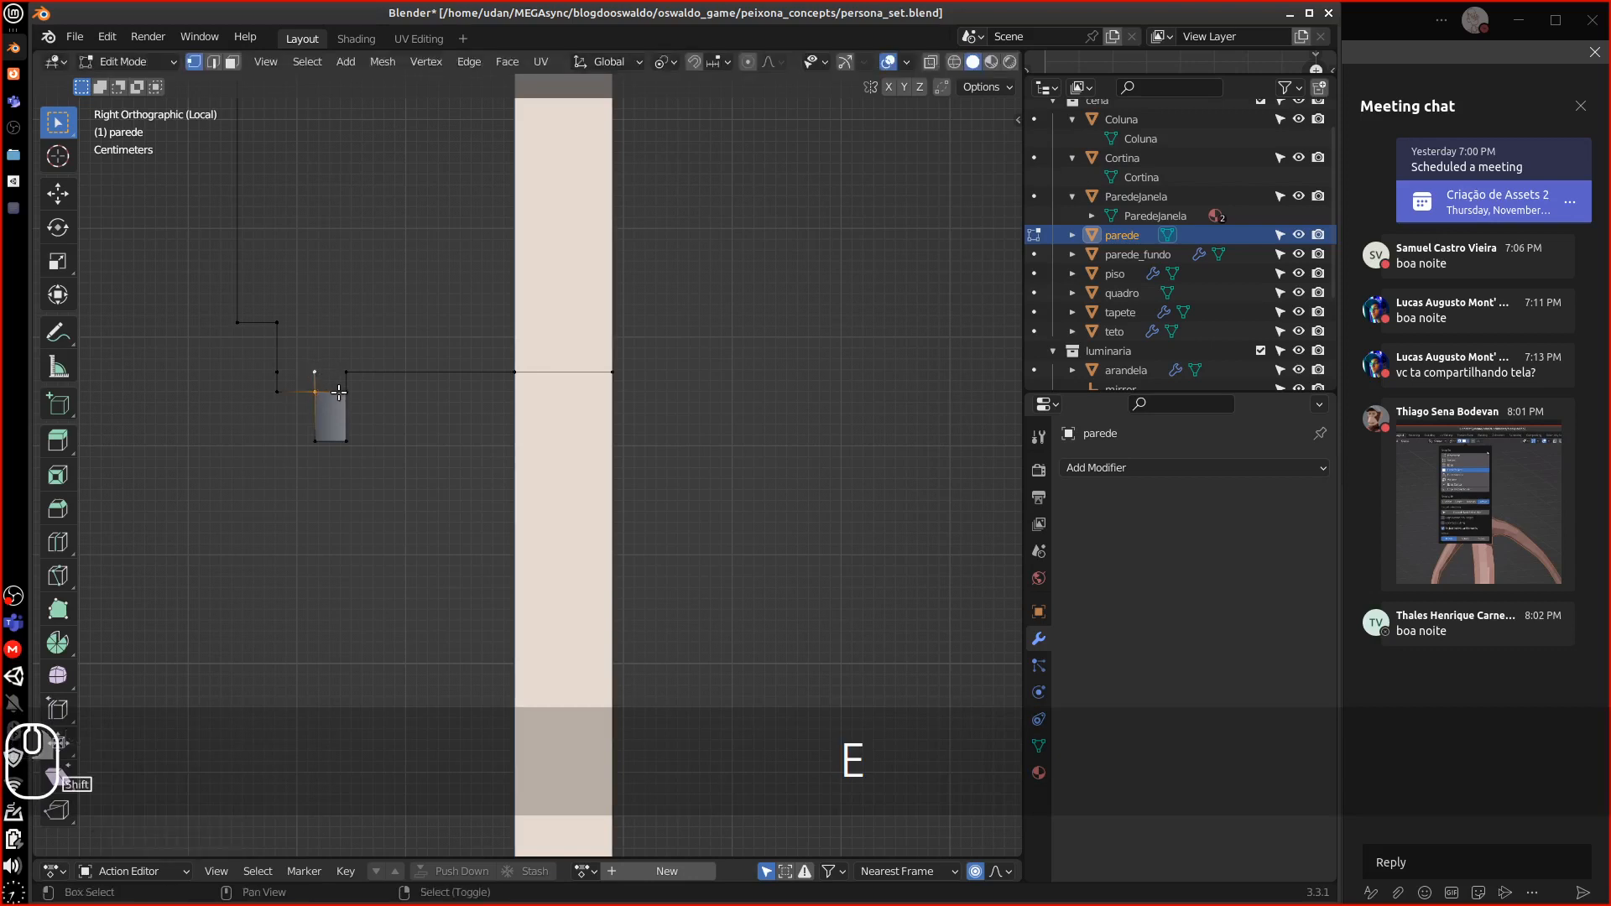
key("f")
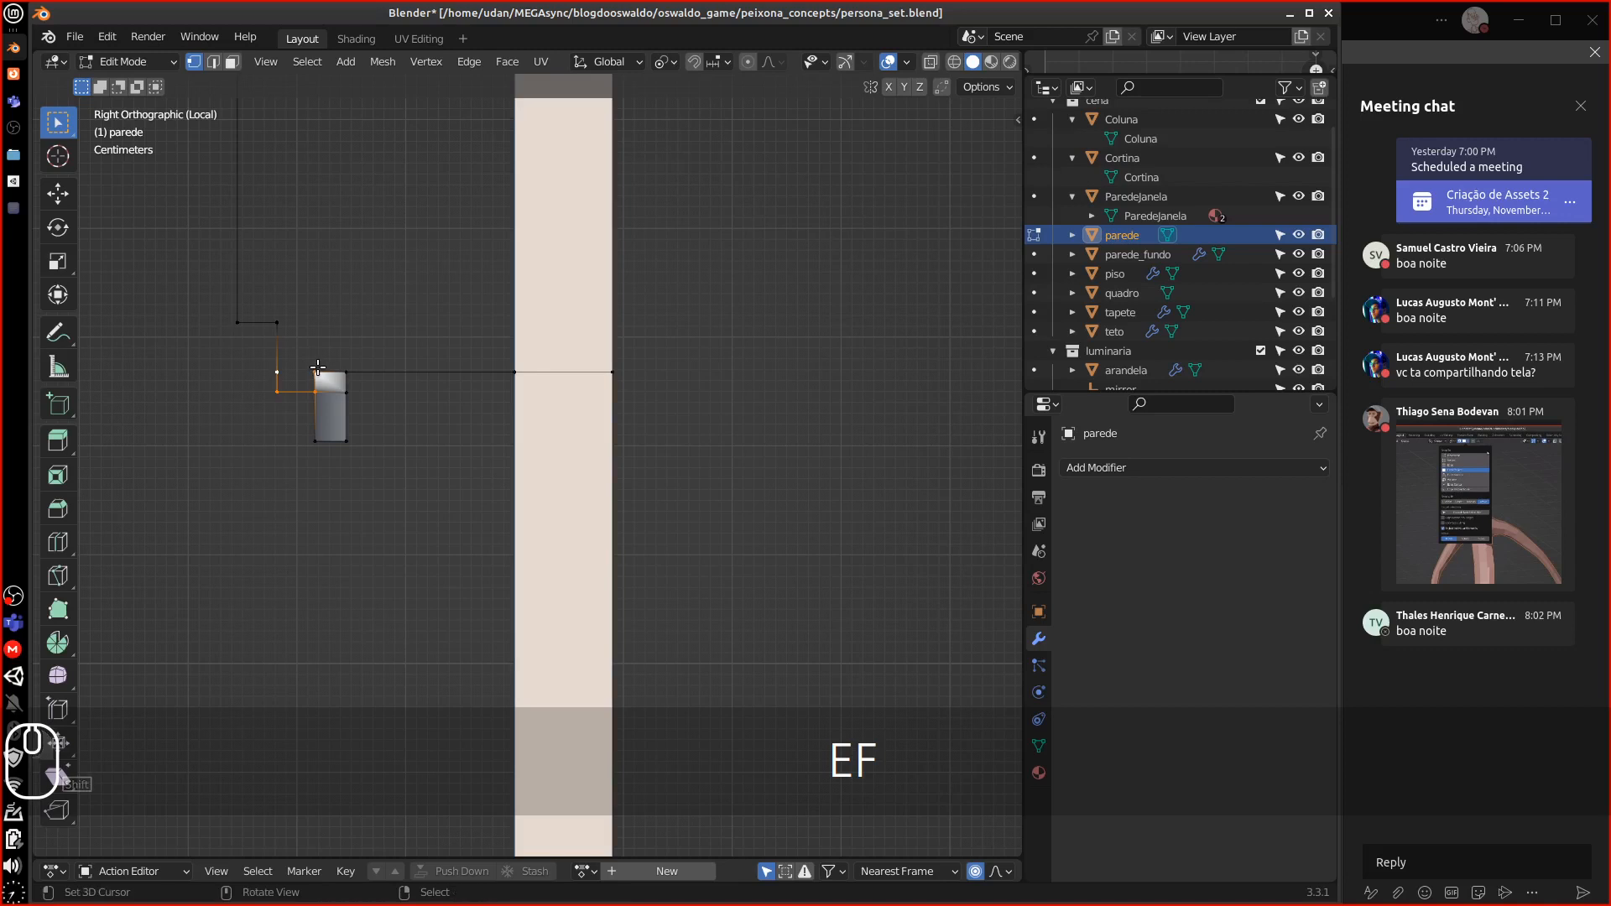
key("f")
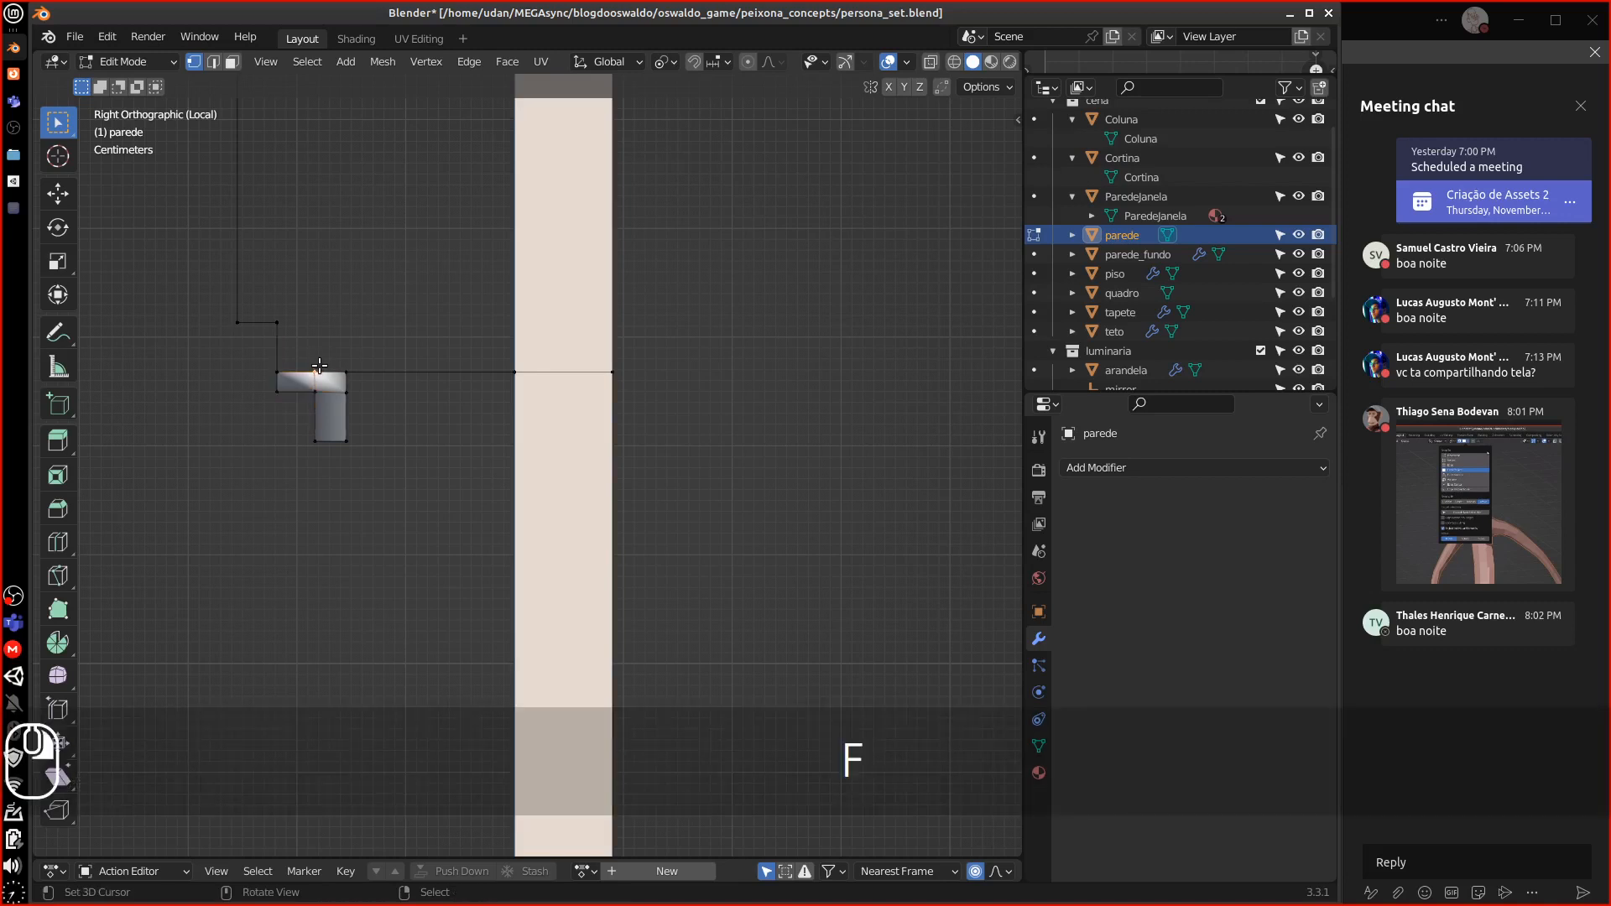
Extrude the profile's right edge straight up along Z and fill the remaining gap
left_click(342, 362, "shift")
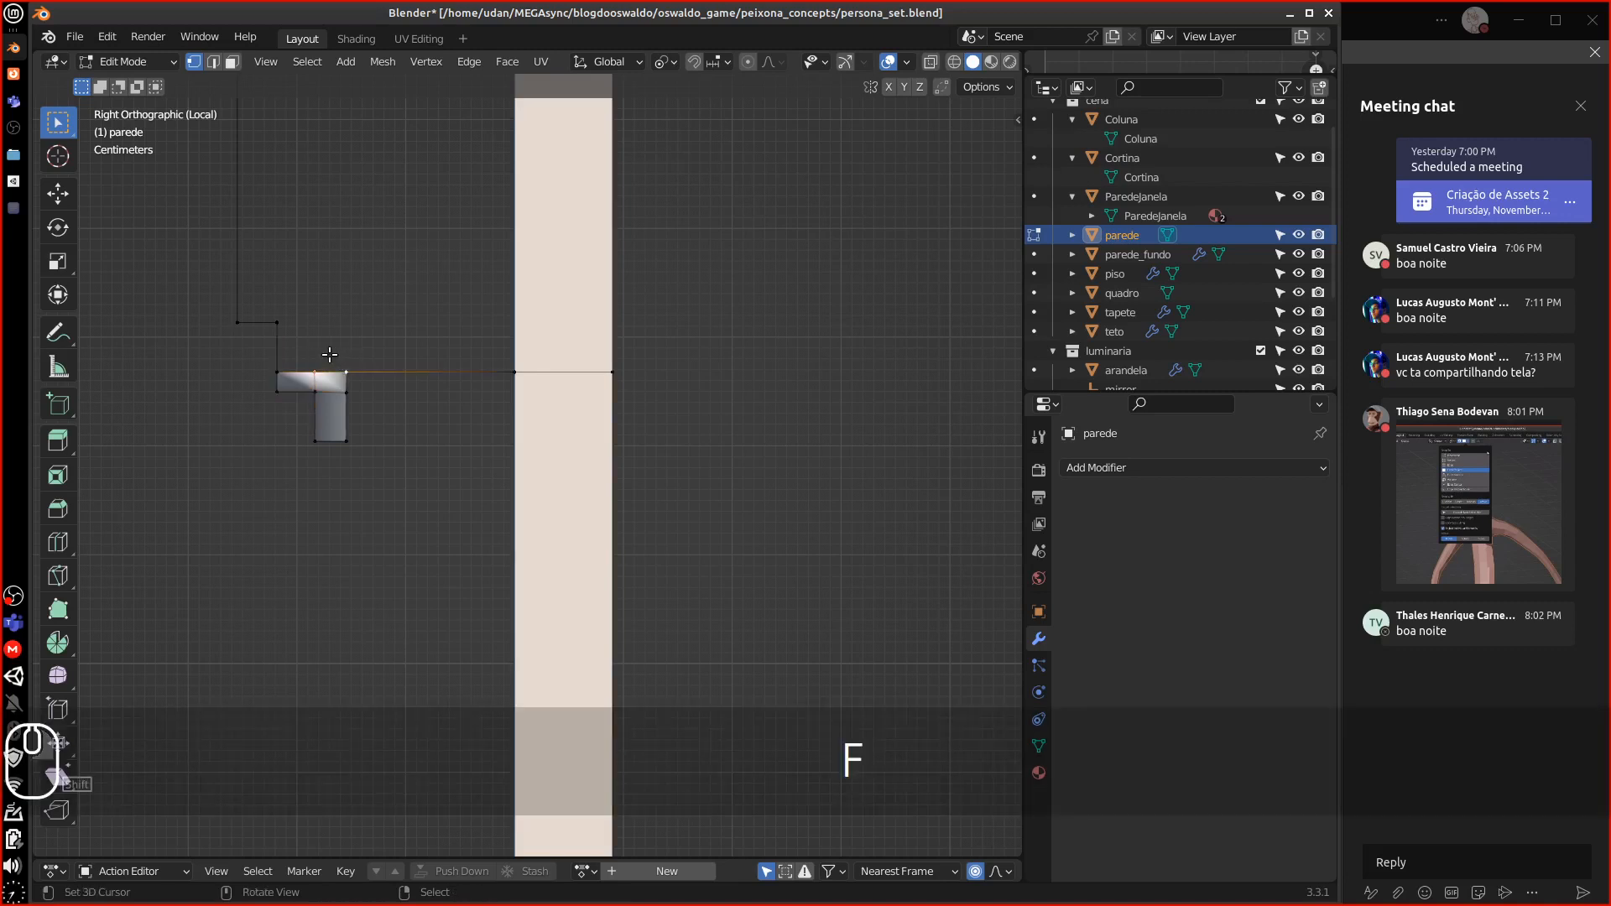
key("e")
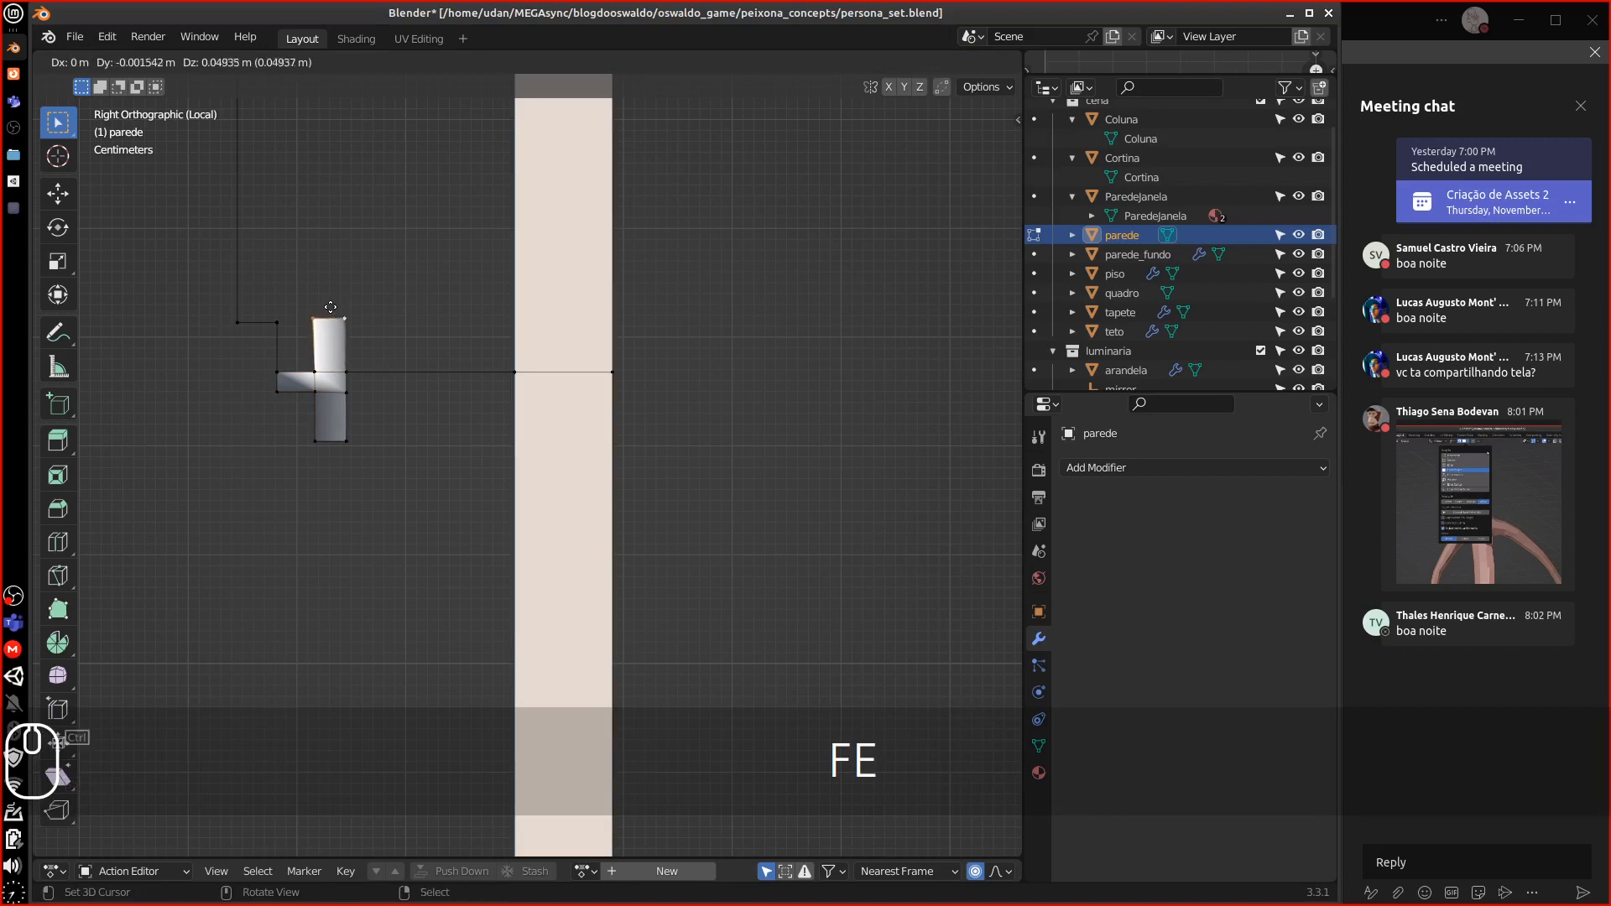
key("z")
left_click(341, 261, "ctrl+shift")
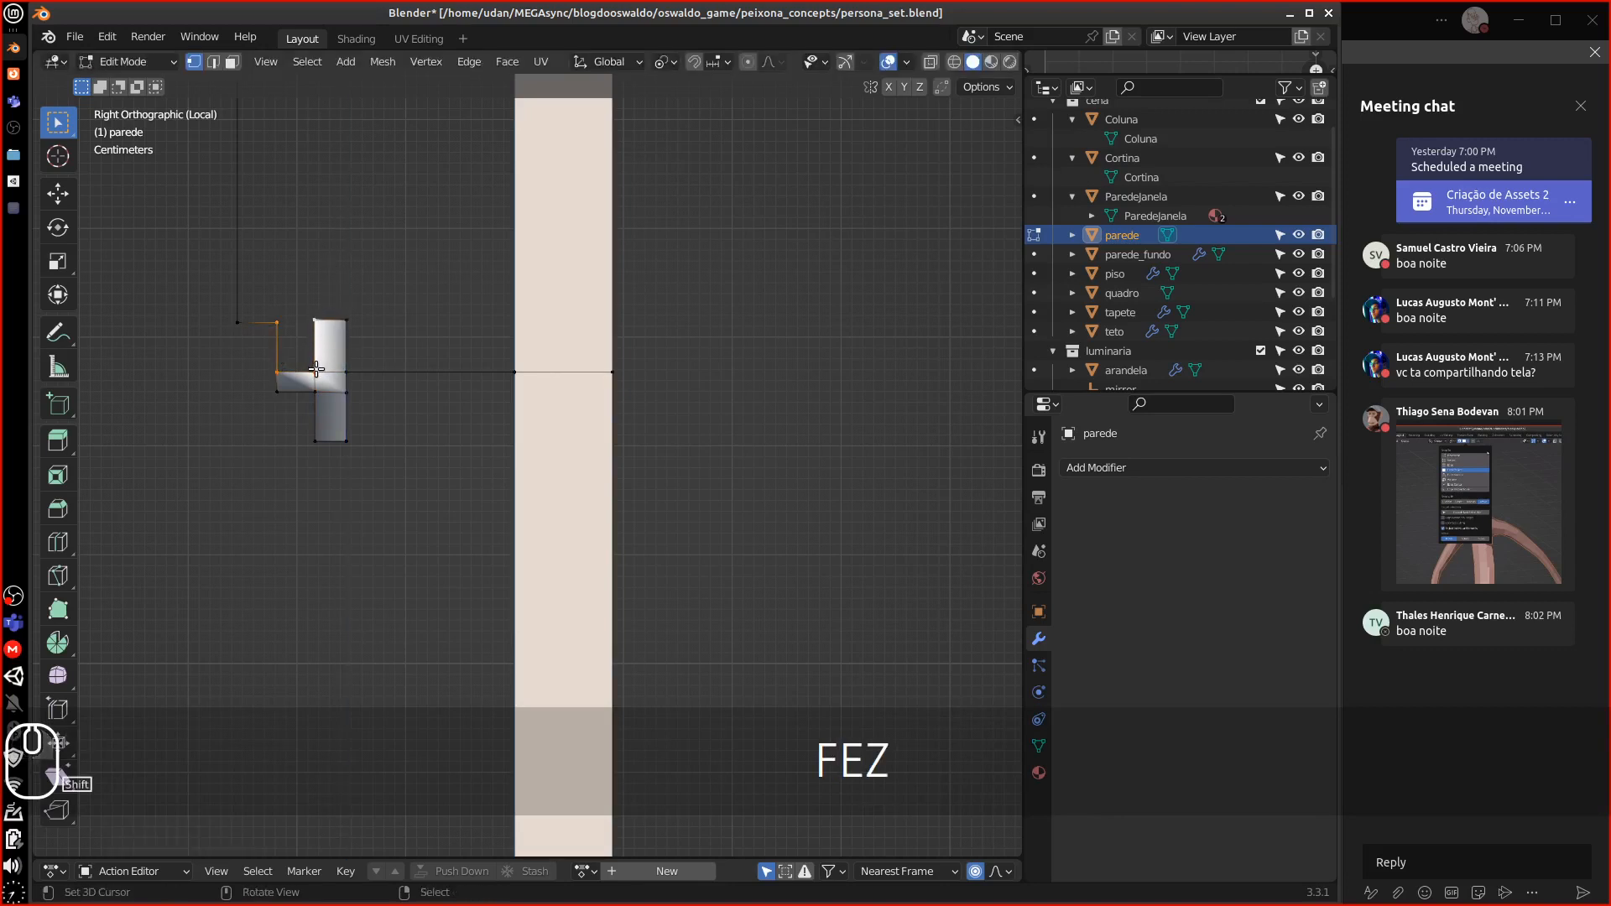
key("f")
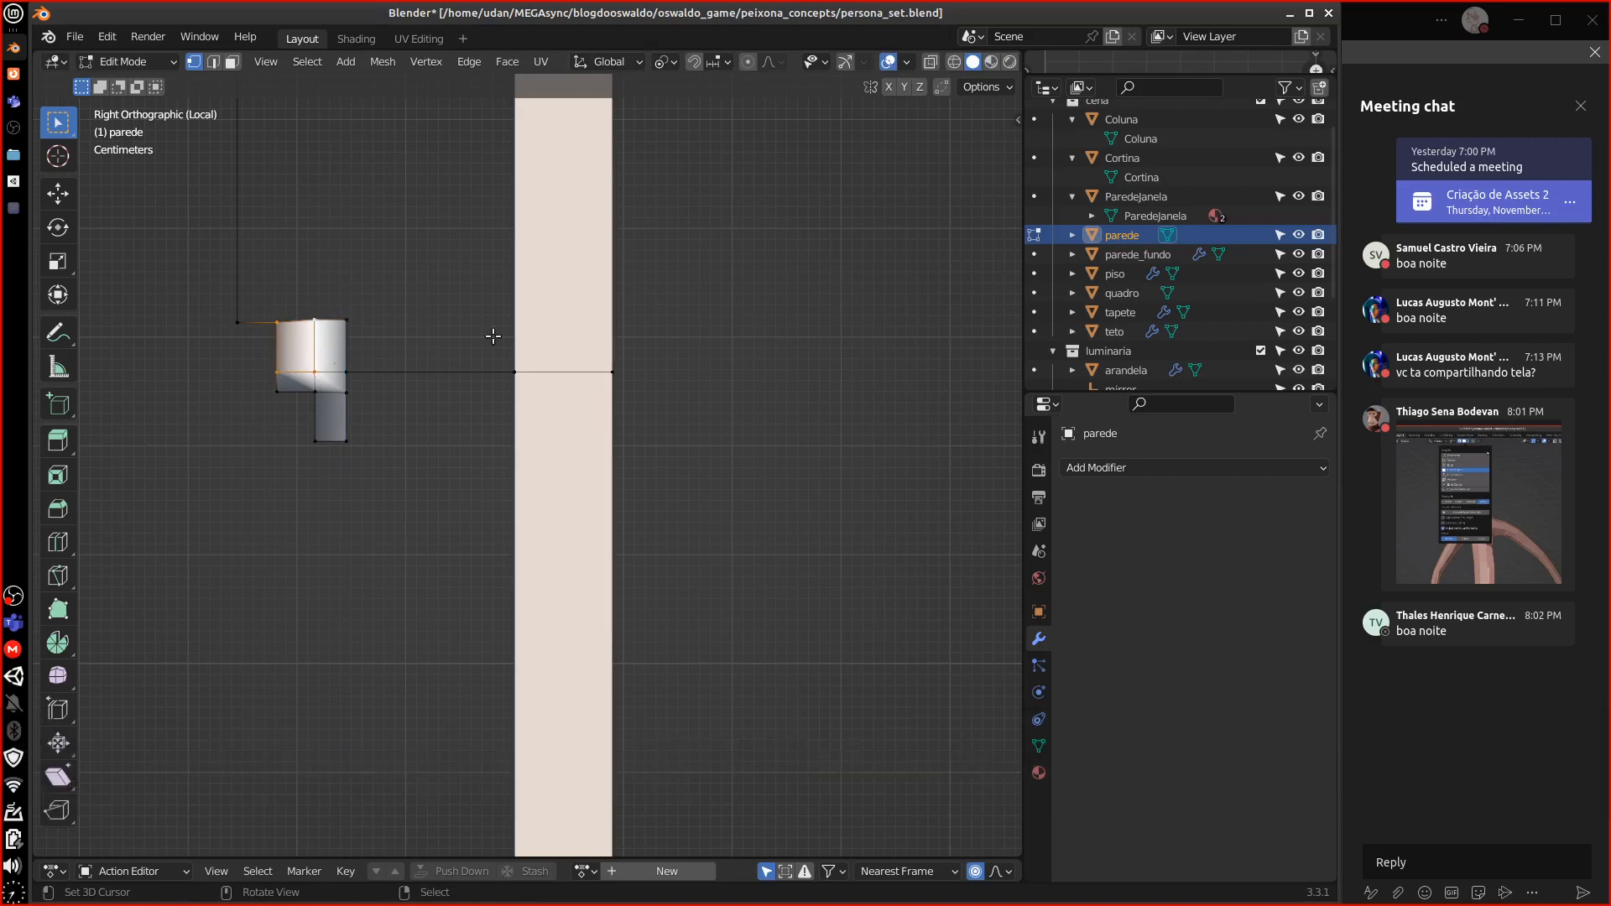
Loop-cut the wall at the profile's height and fill a face joining the profile to the wall
key("ctrl+r")
left_click(616, 294)
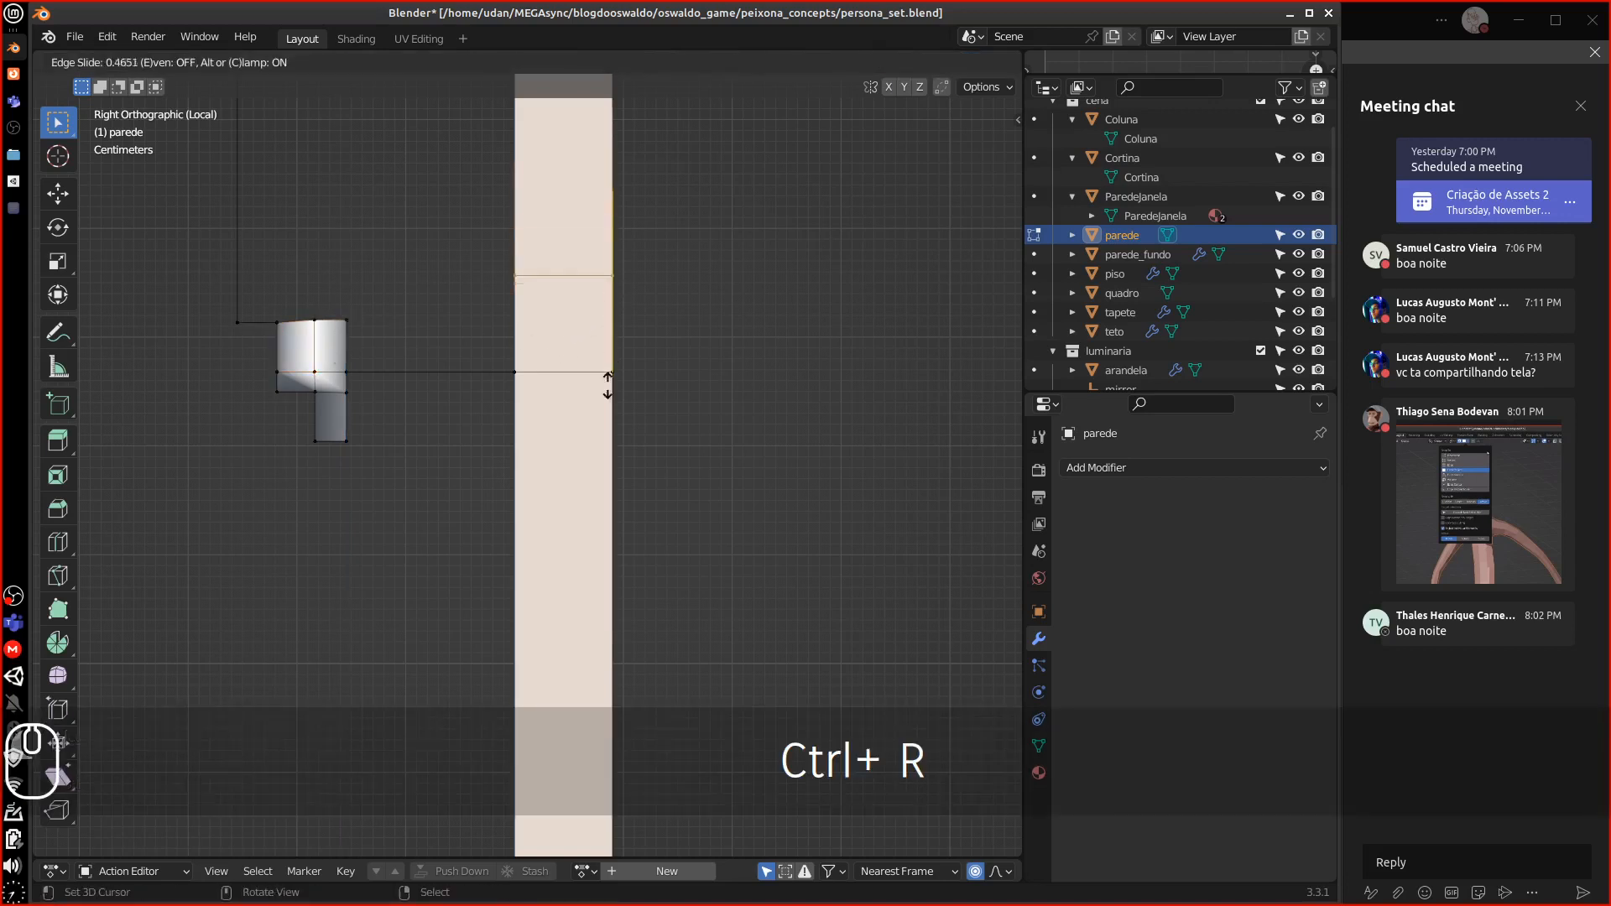
left_click(549, 389, "ctrl+shift")
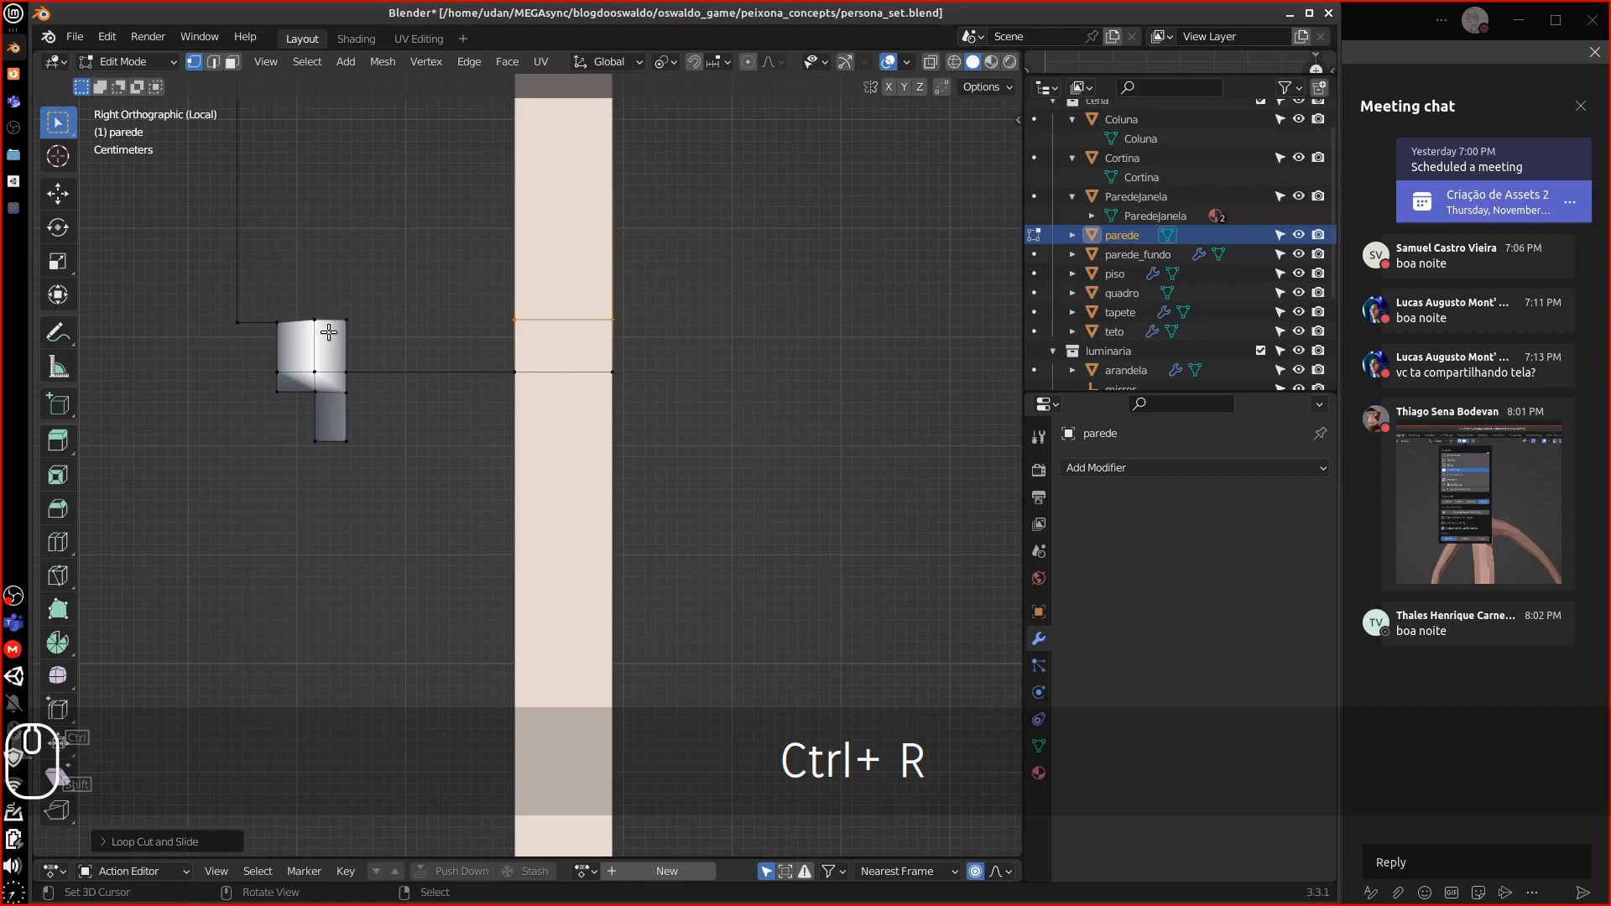
right_click(344, 325)
right_click(344, 371, "shift")
right_click(516, 368, "shift")
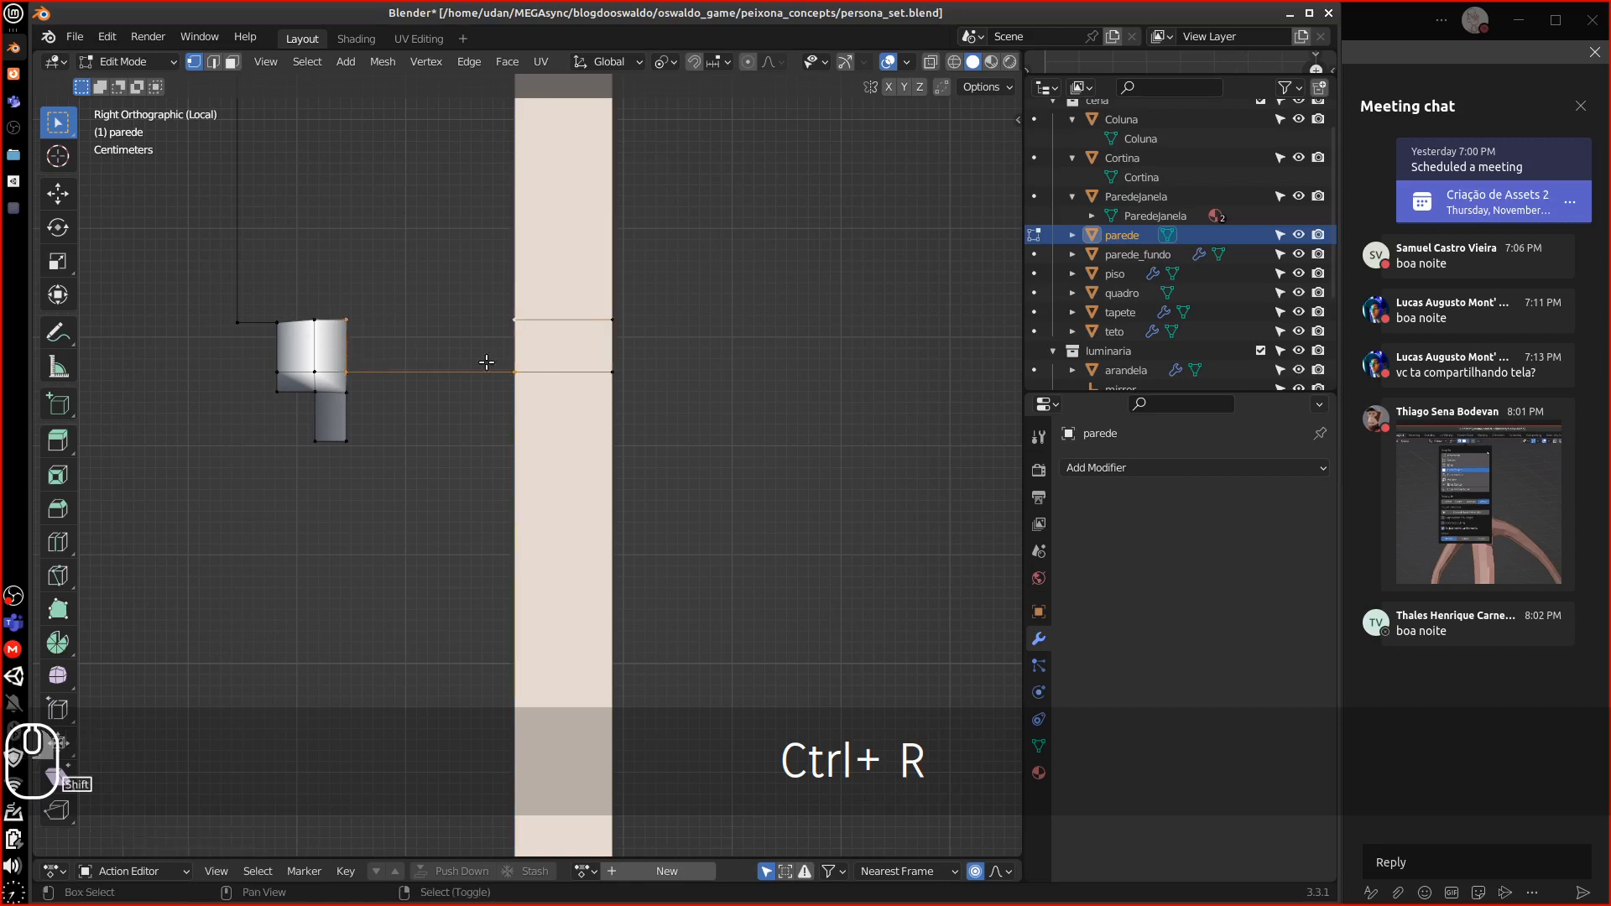
key("f")
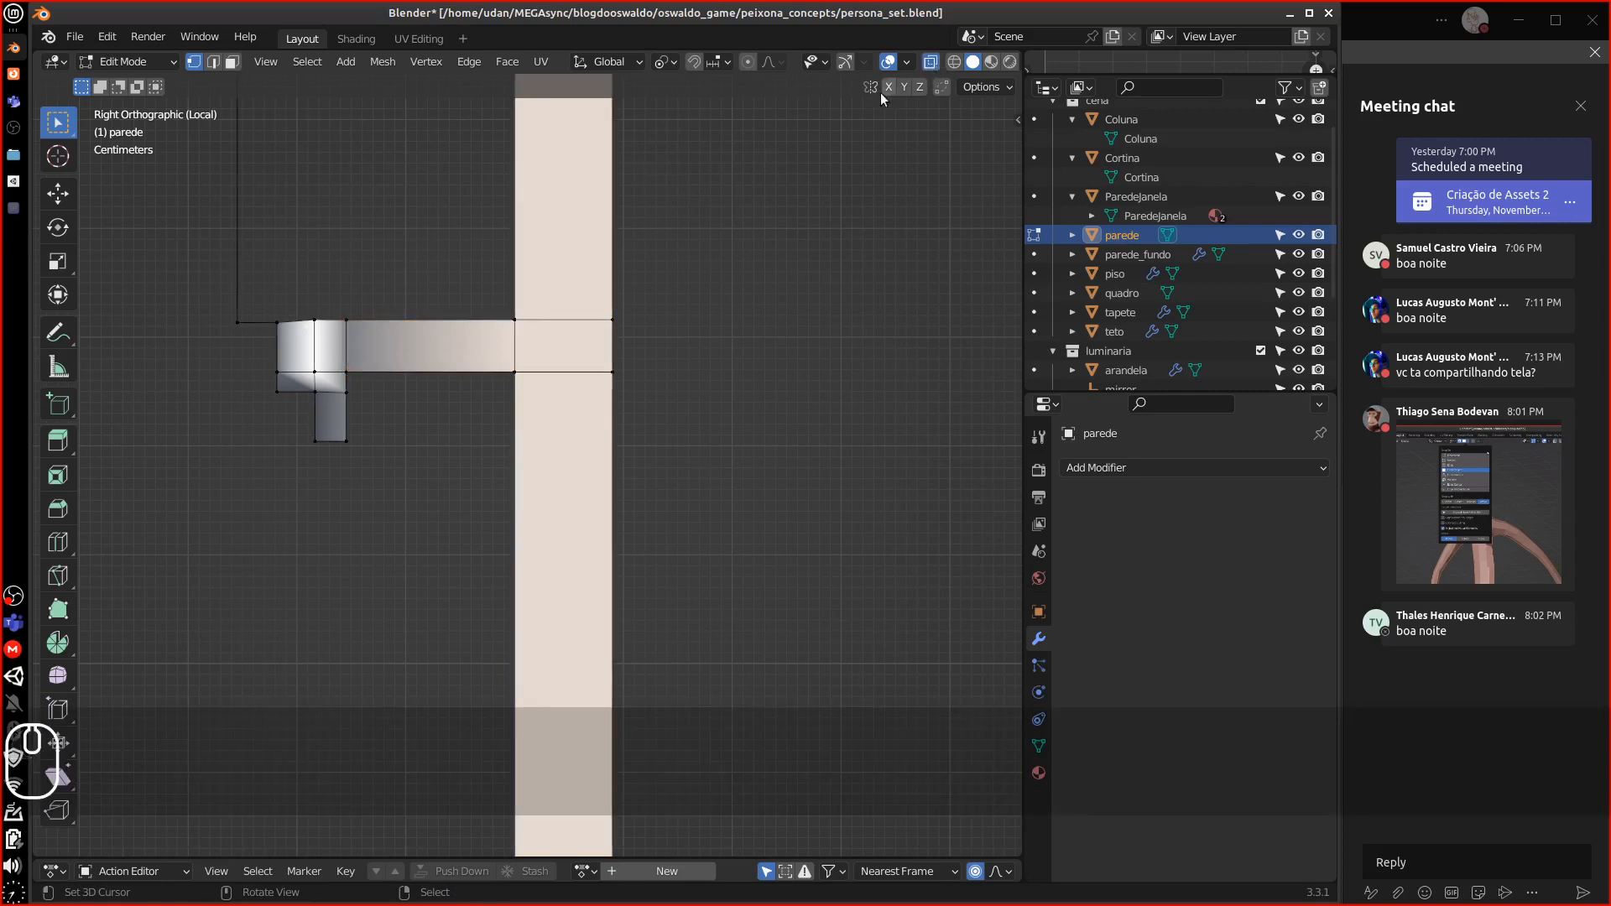
Box-select the top vertex row and flatten it with scale Z 0, then undo it
left_click(238, 286)
key("b")
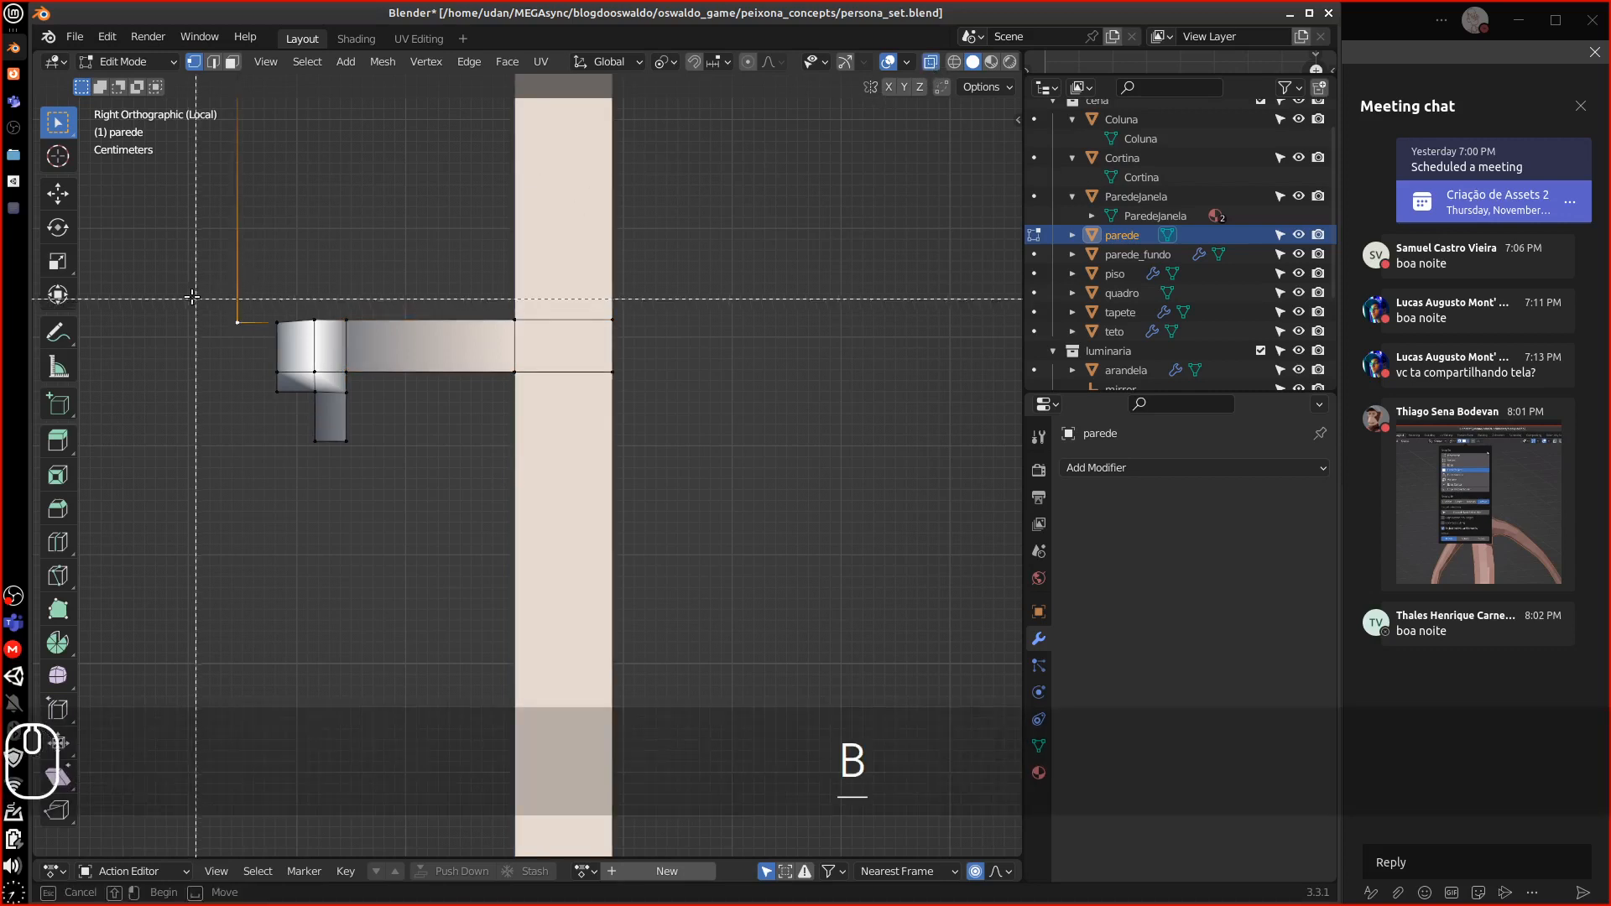
left_click_drag(194, 300, 690, 335)
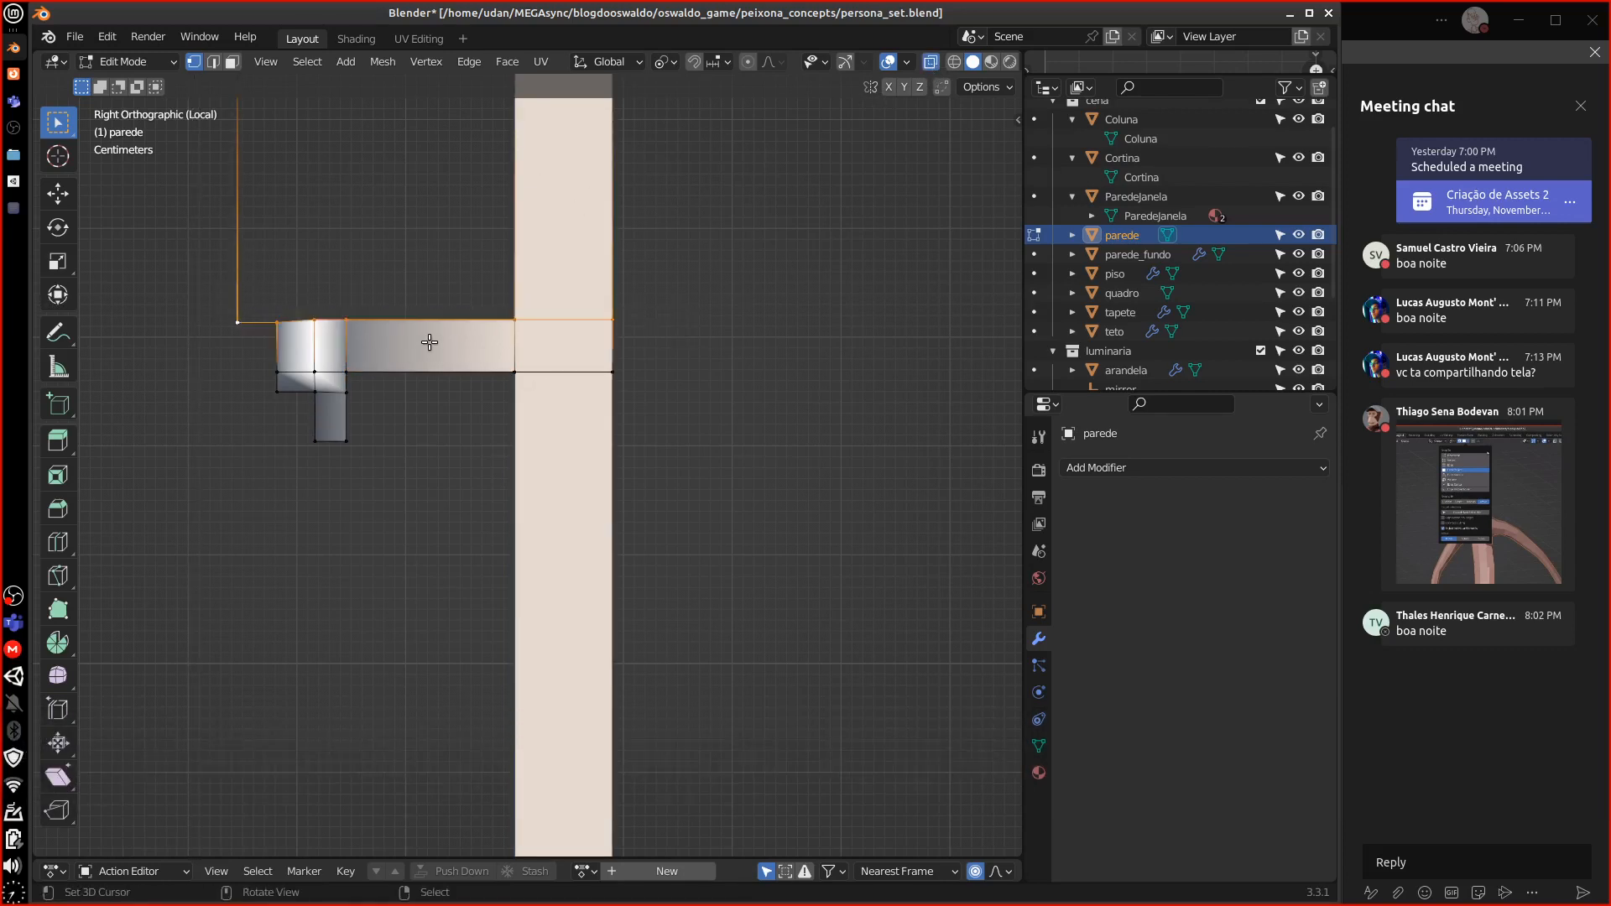
key("s")
key("z")
key("0")
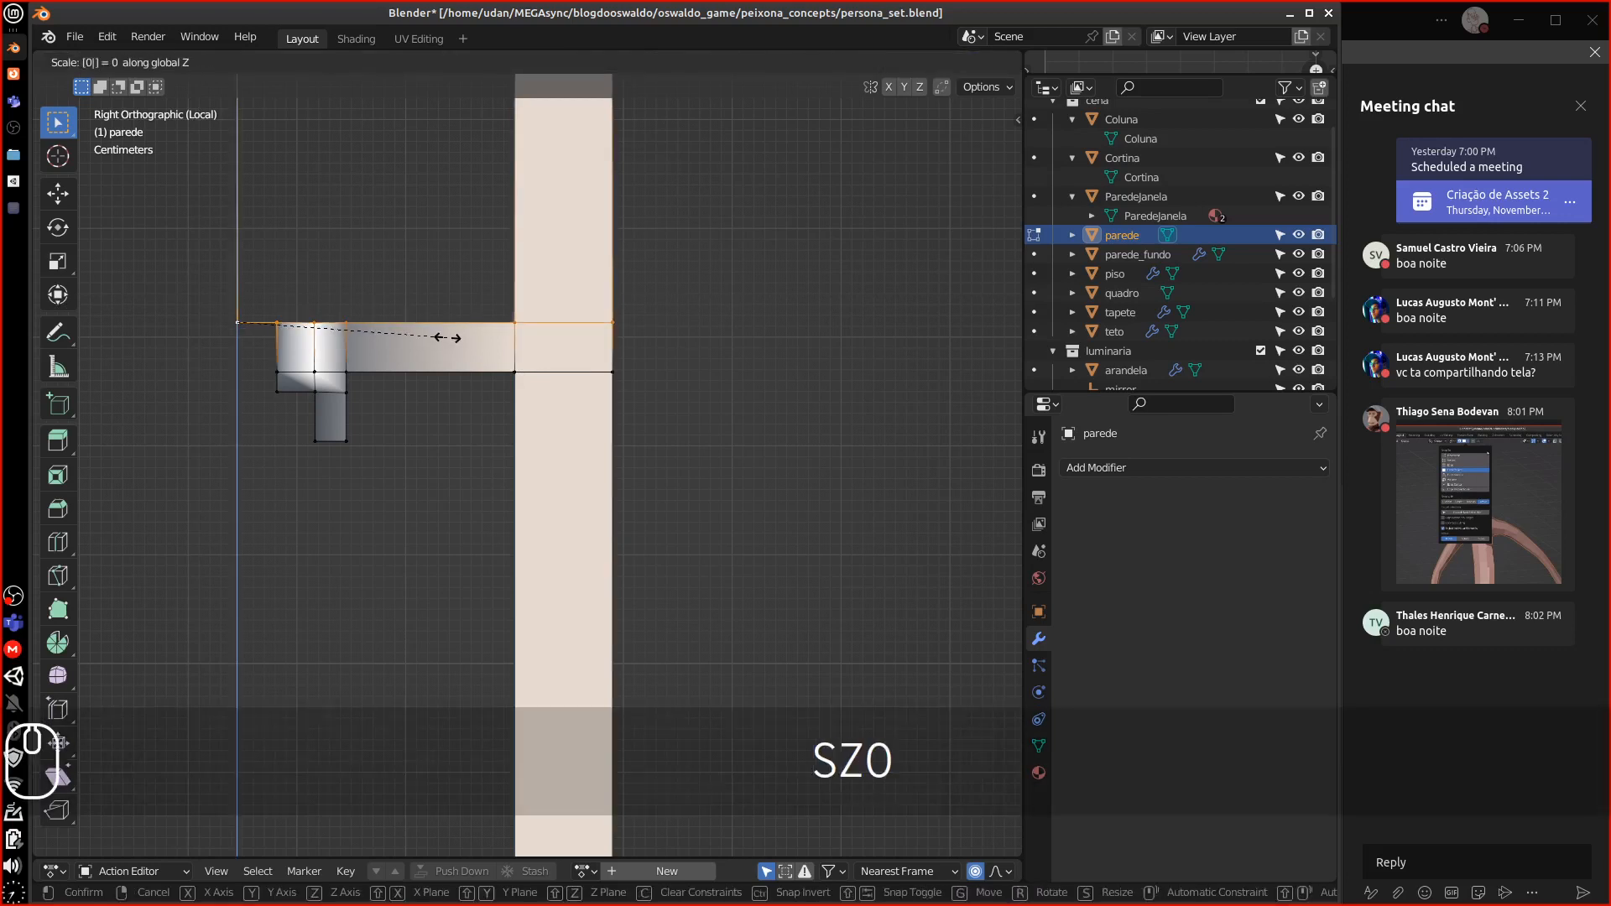
left_click(329, 370)
key("ctrl+z")
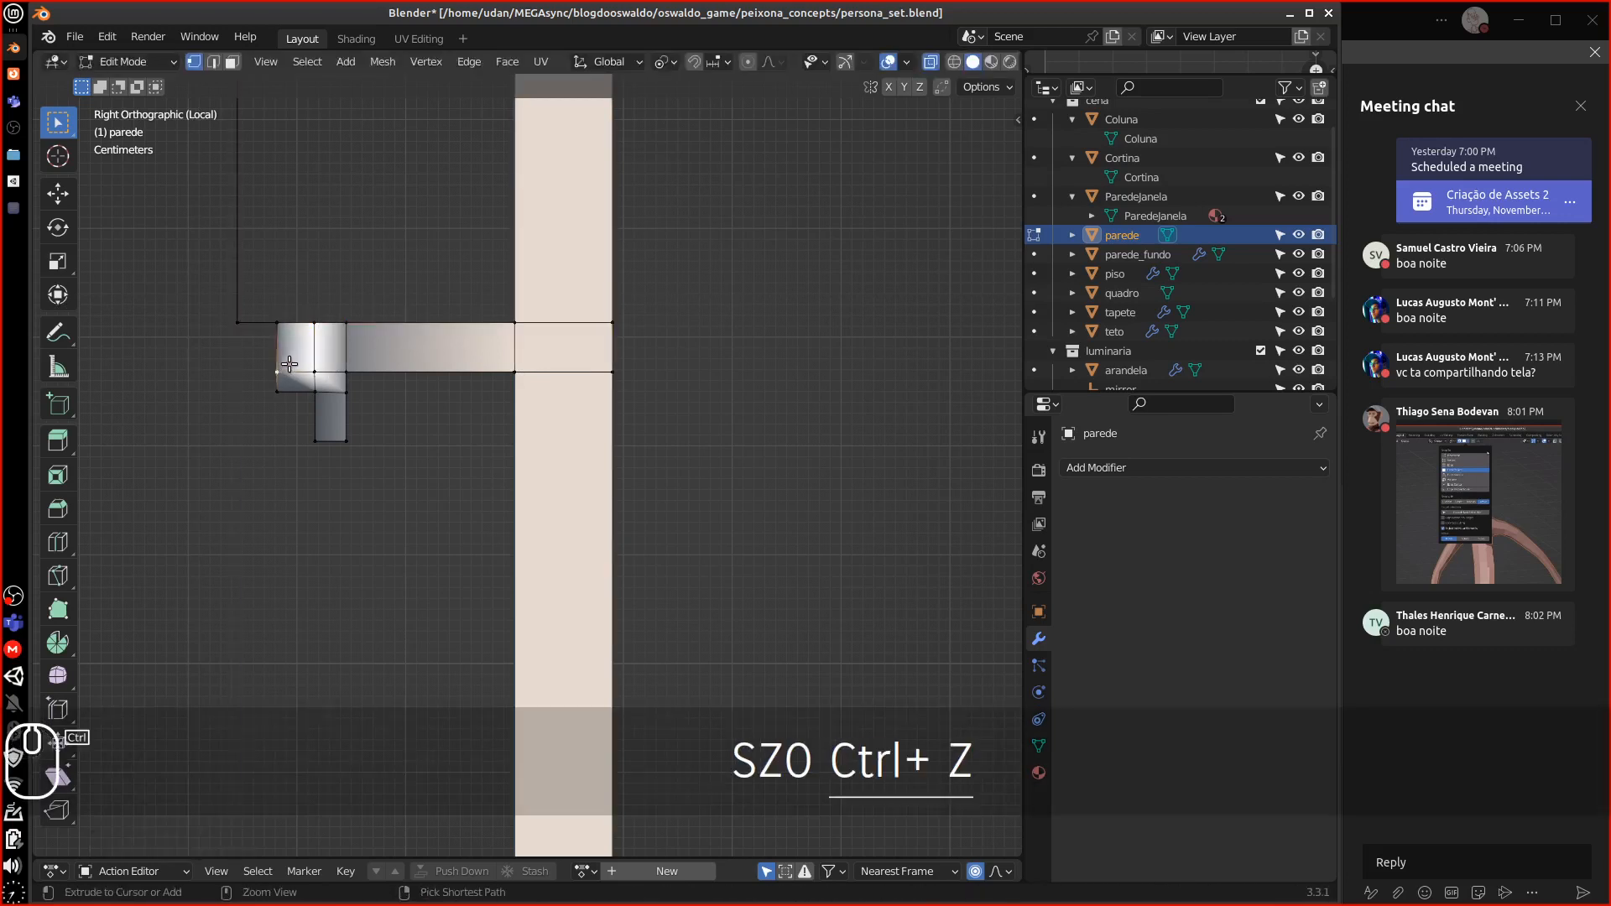
Flatten the wall's bottom vertex row level by scaling it to 0 along Z
key("b")
left_click_drag(217, 362, 685, 376)
key("s")
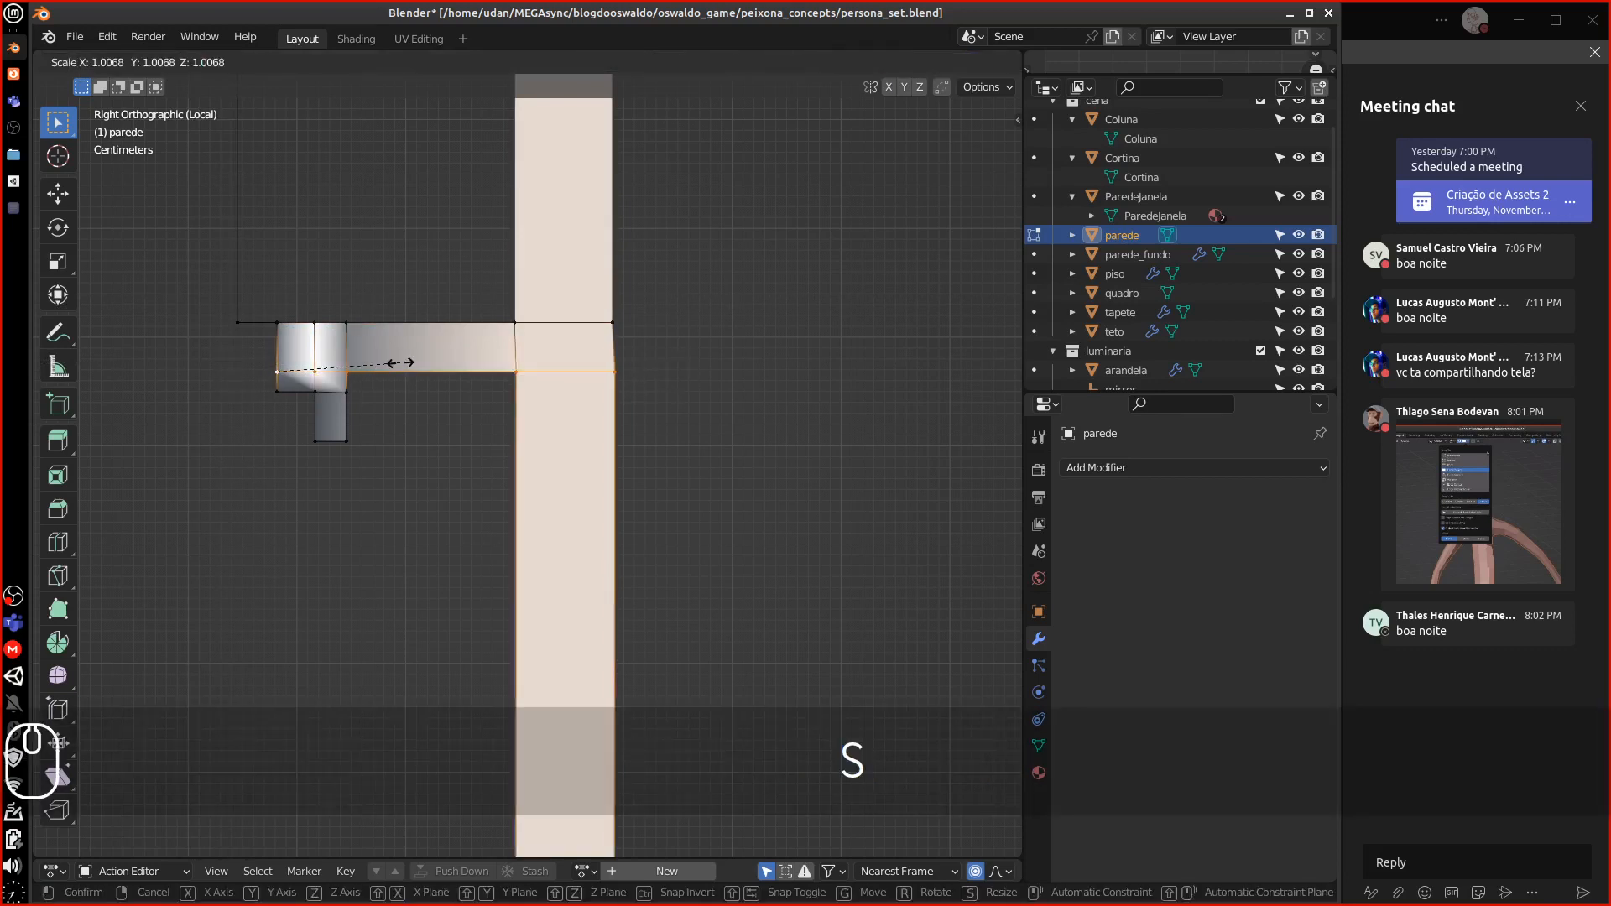
key("z")
key("0")
left_click(404, 363)
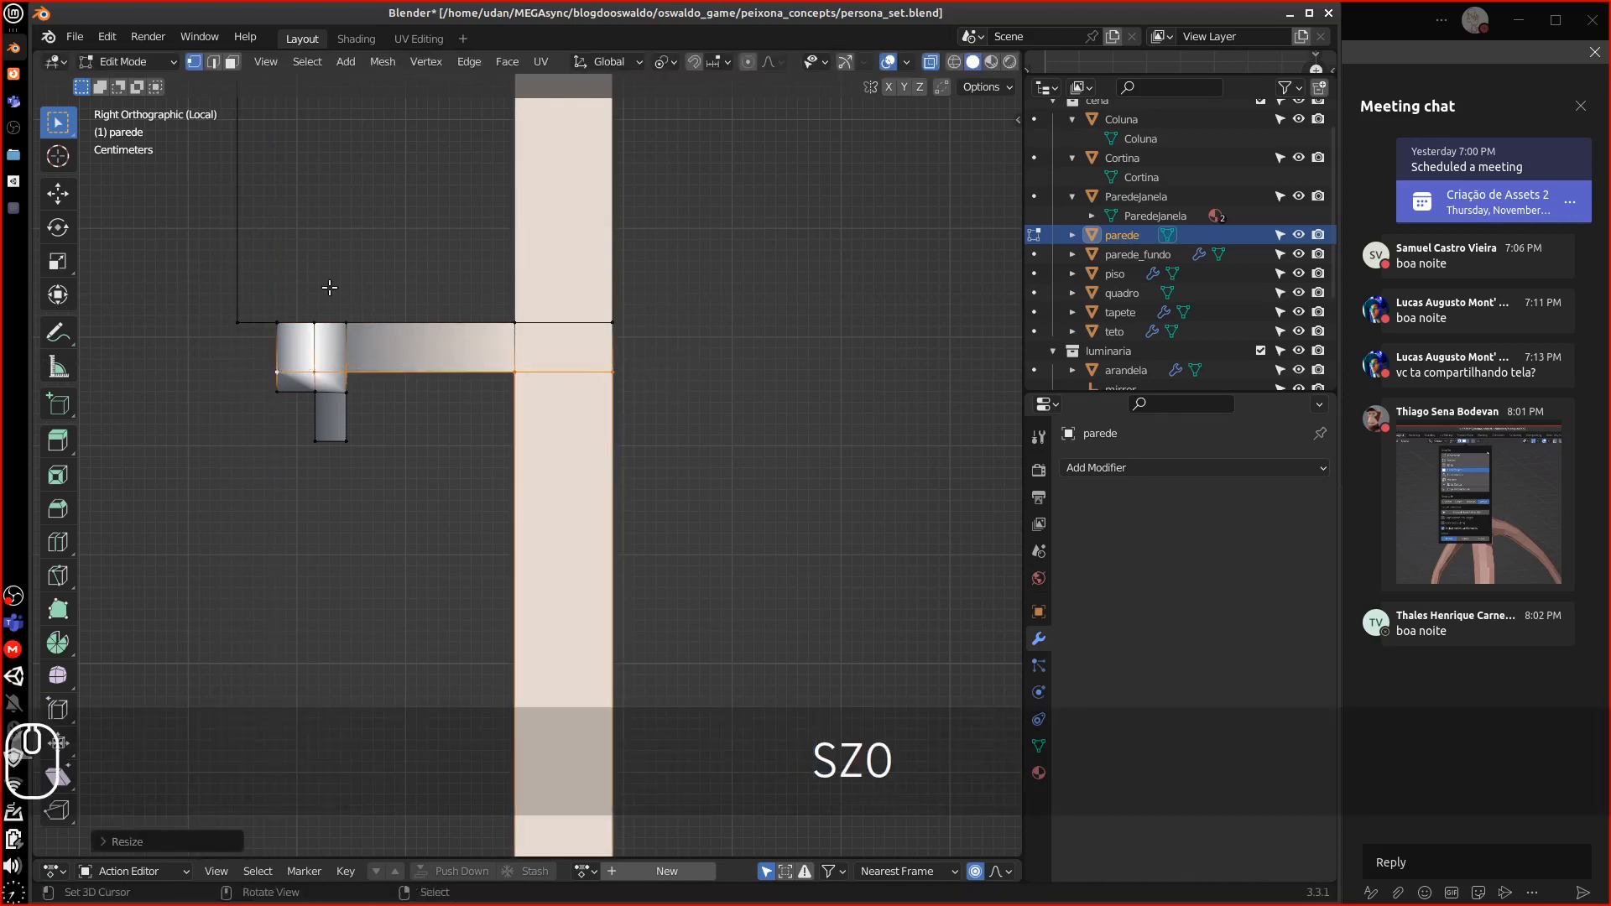
Extrude the corner edge straight up along Z into a tall strip
middle_click_drag(400, 320, 395, 498, "shift")
right_click_drag(388, 499, 385, 500)
right_click(334, 499, "shift")
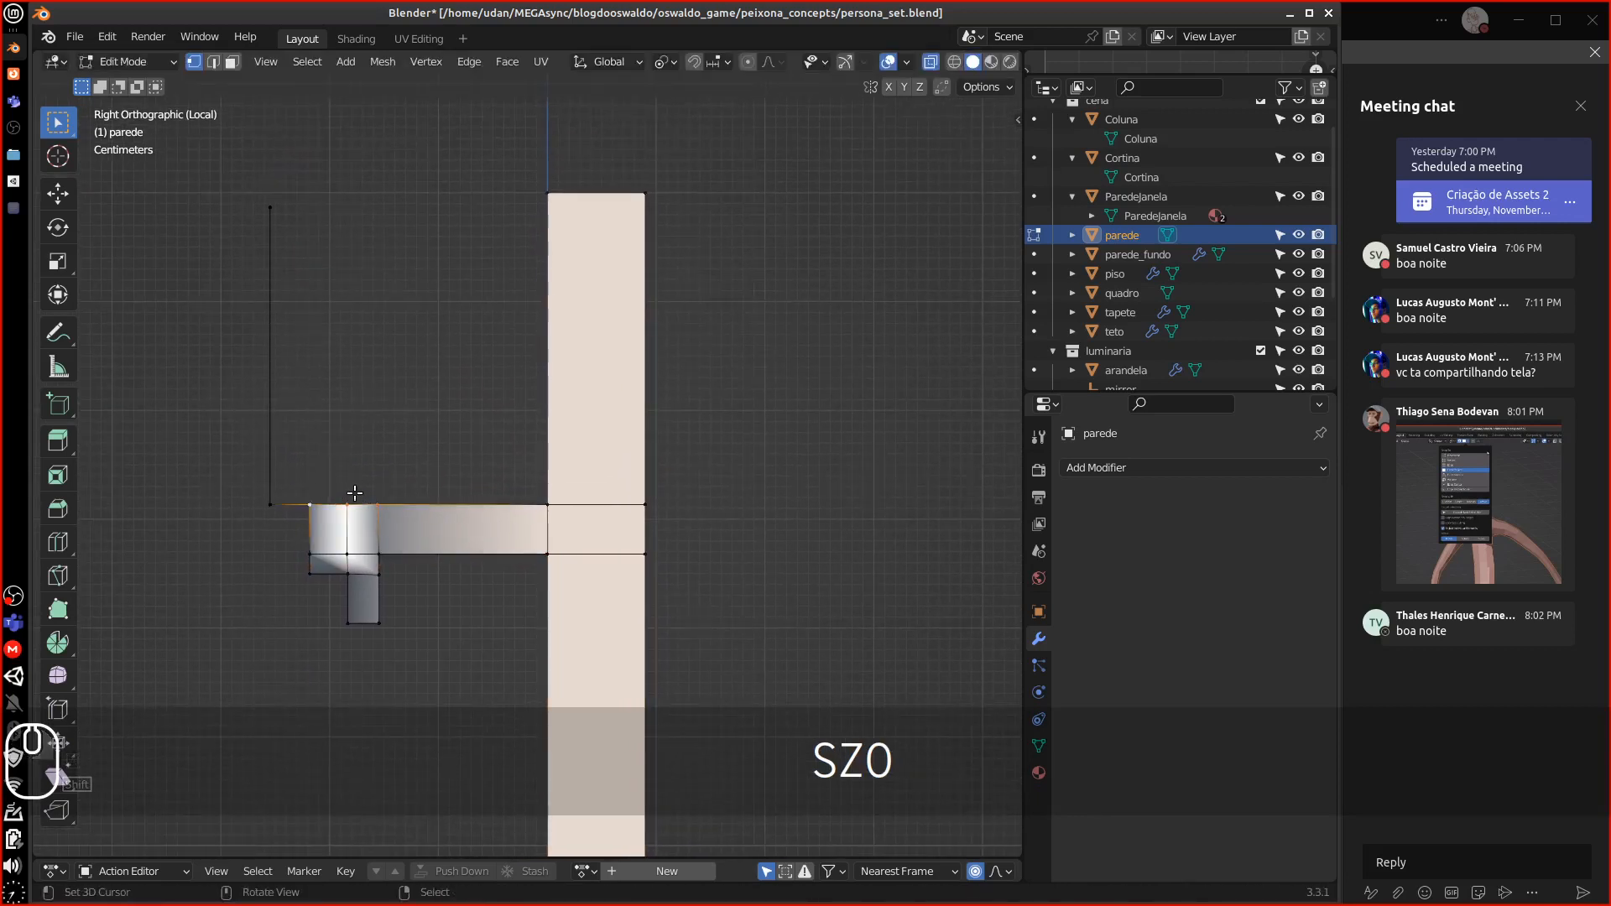
key("e")
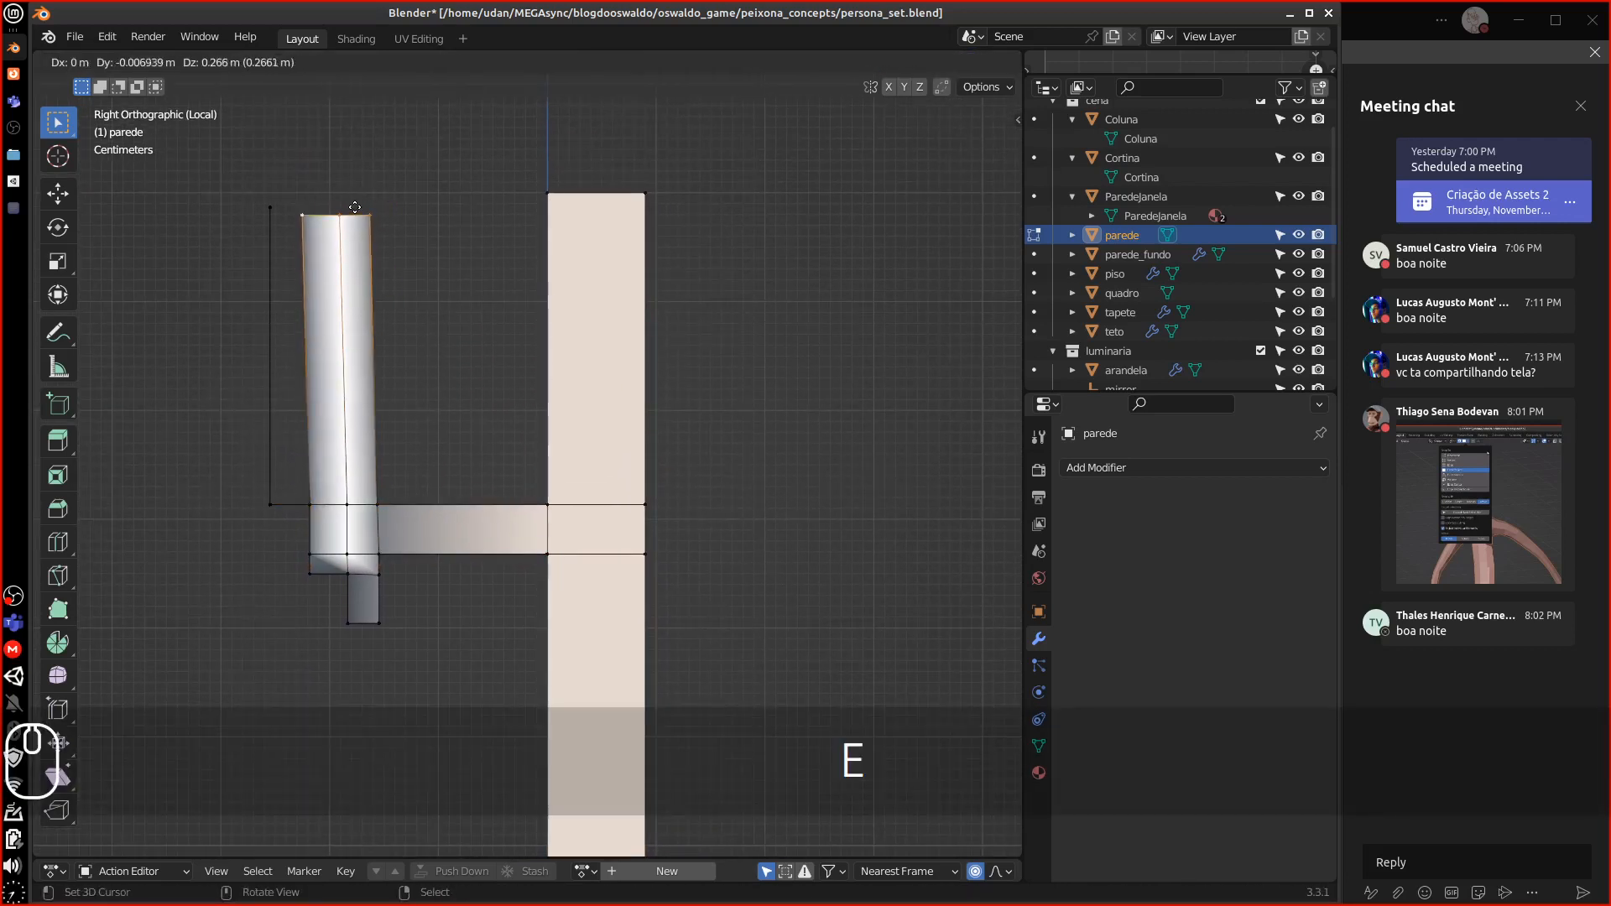
key("z")
left_click(358, 188)
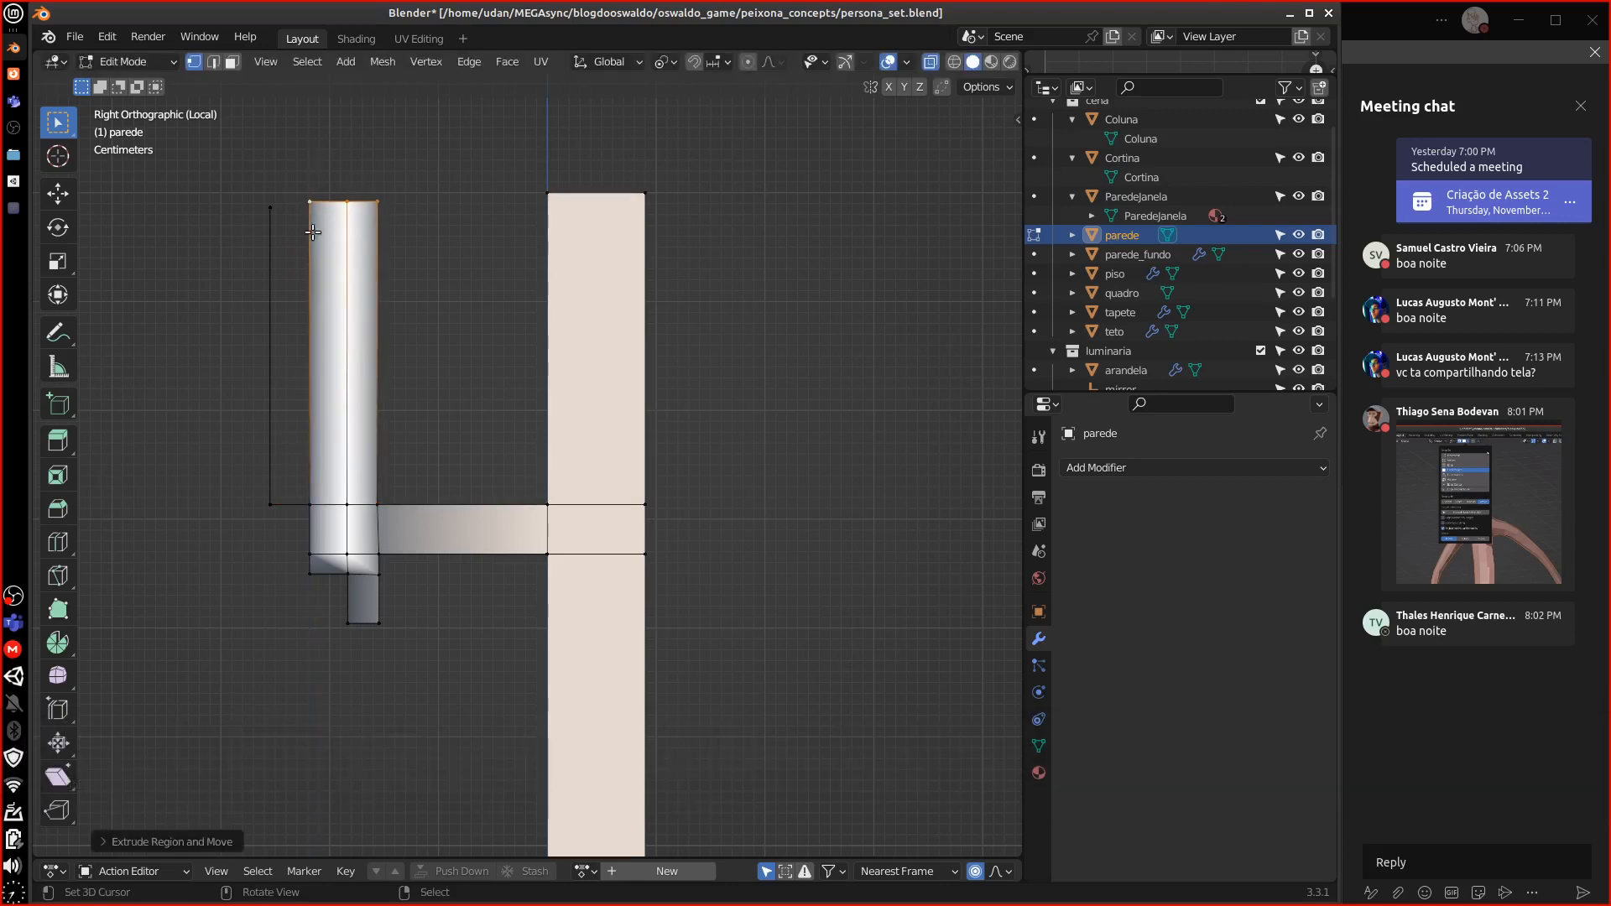
Fill a face between the left vertices, then undo it
left_click(270, 504, "shift")
left_click(269, 208, "shift")
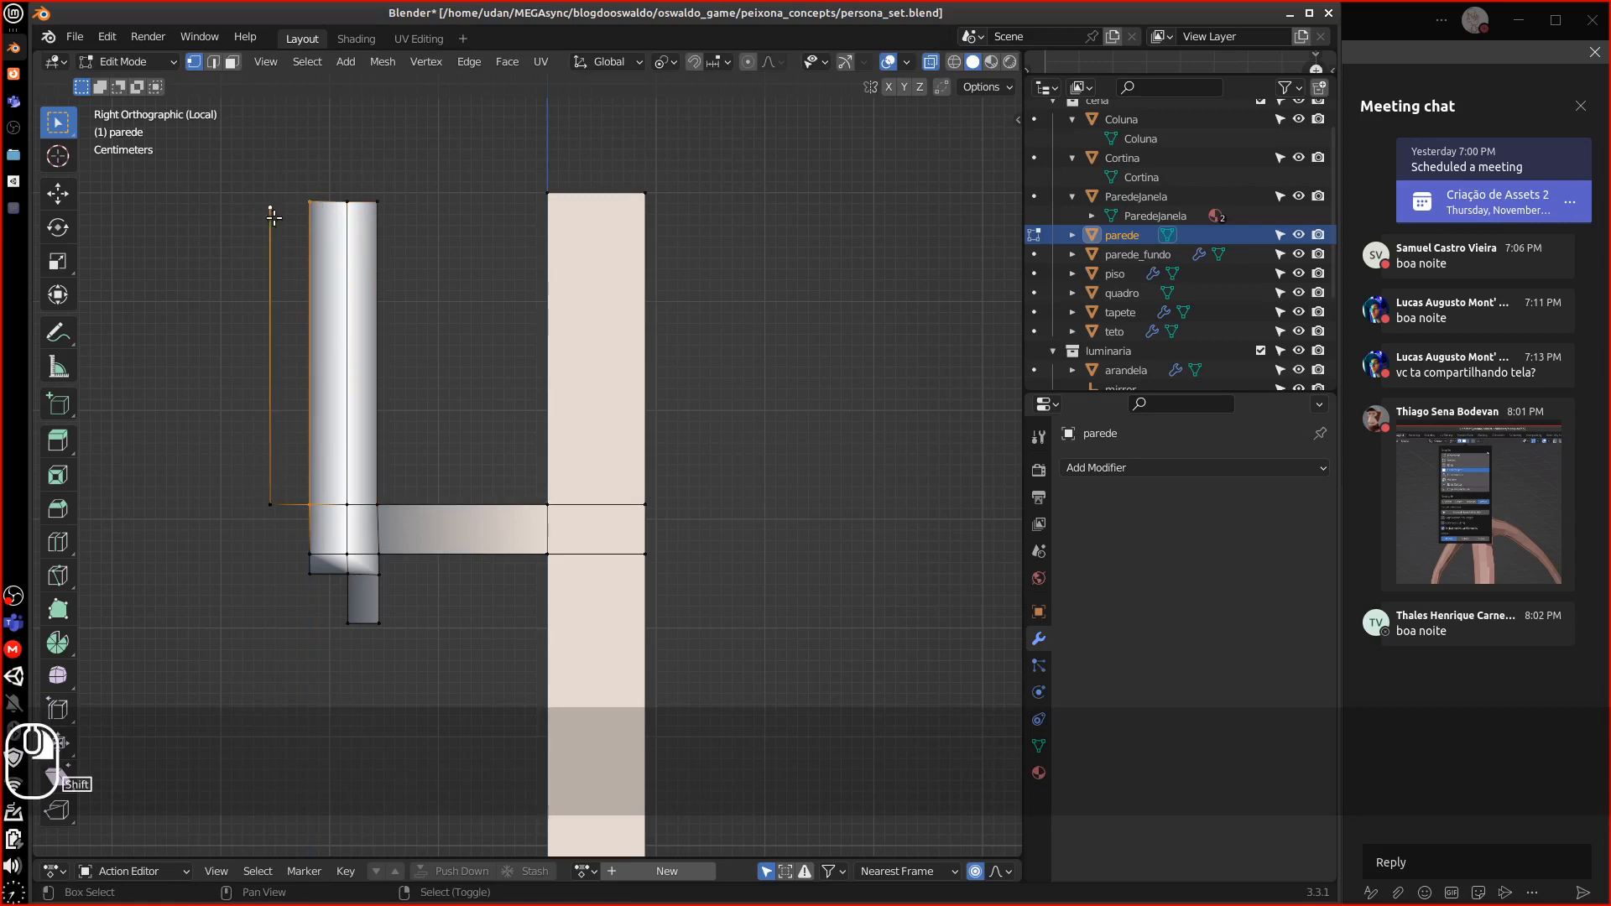
key("f")
key("ctrl+z")
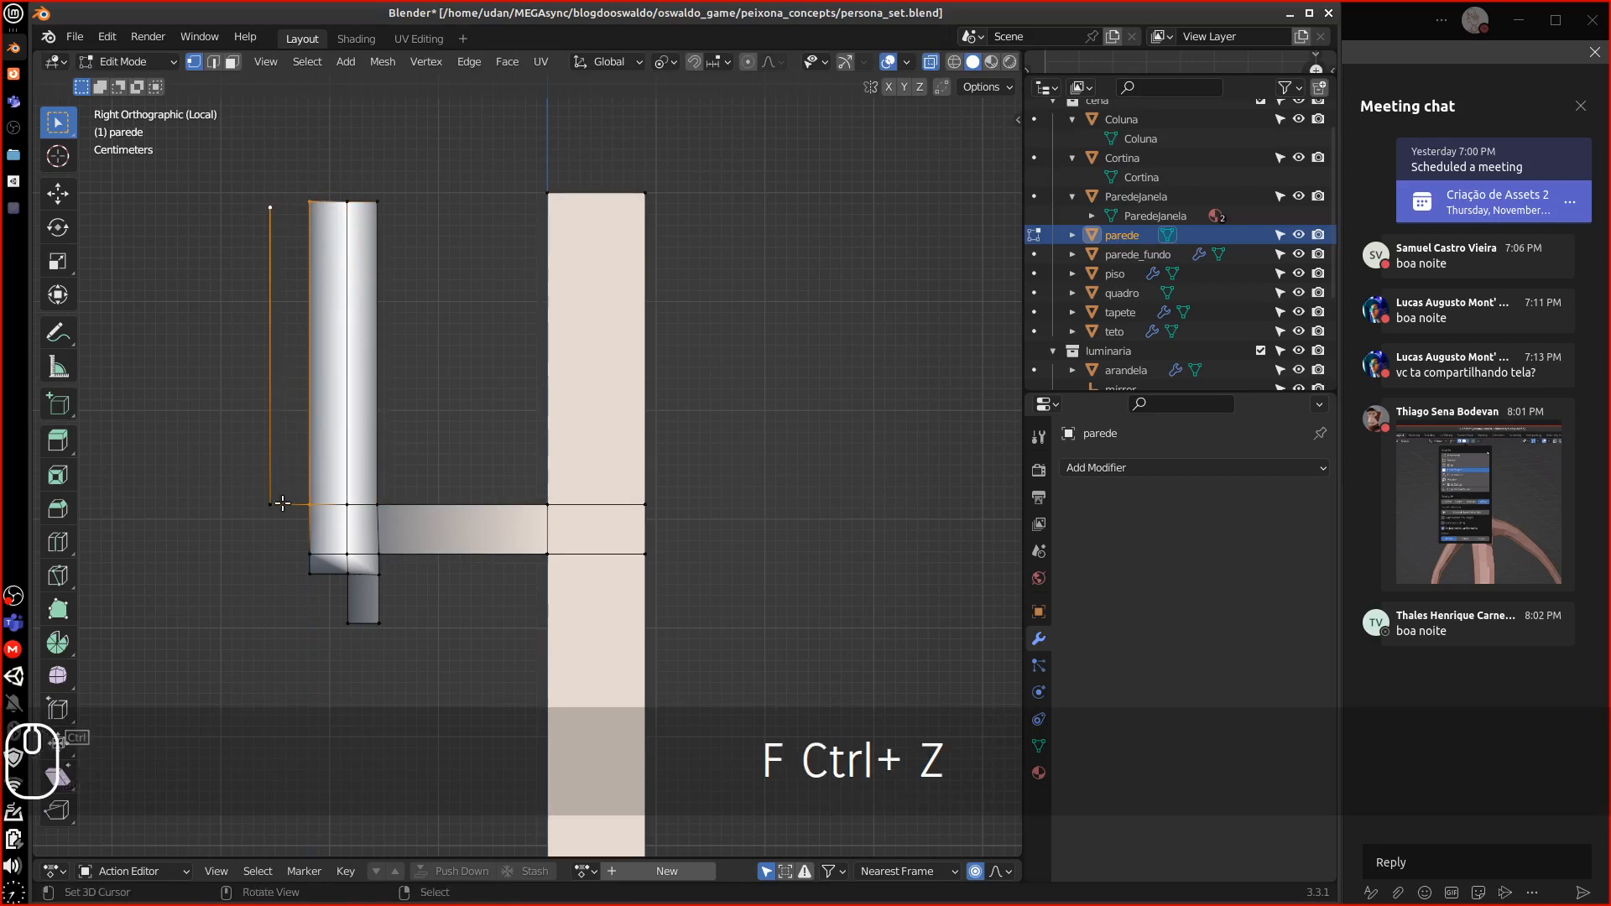
middle_click_drag(260, 369, 273, 364)
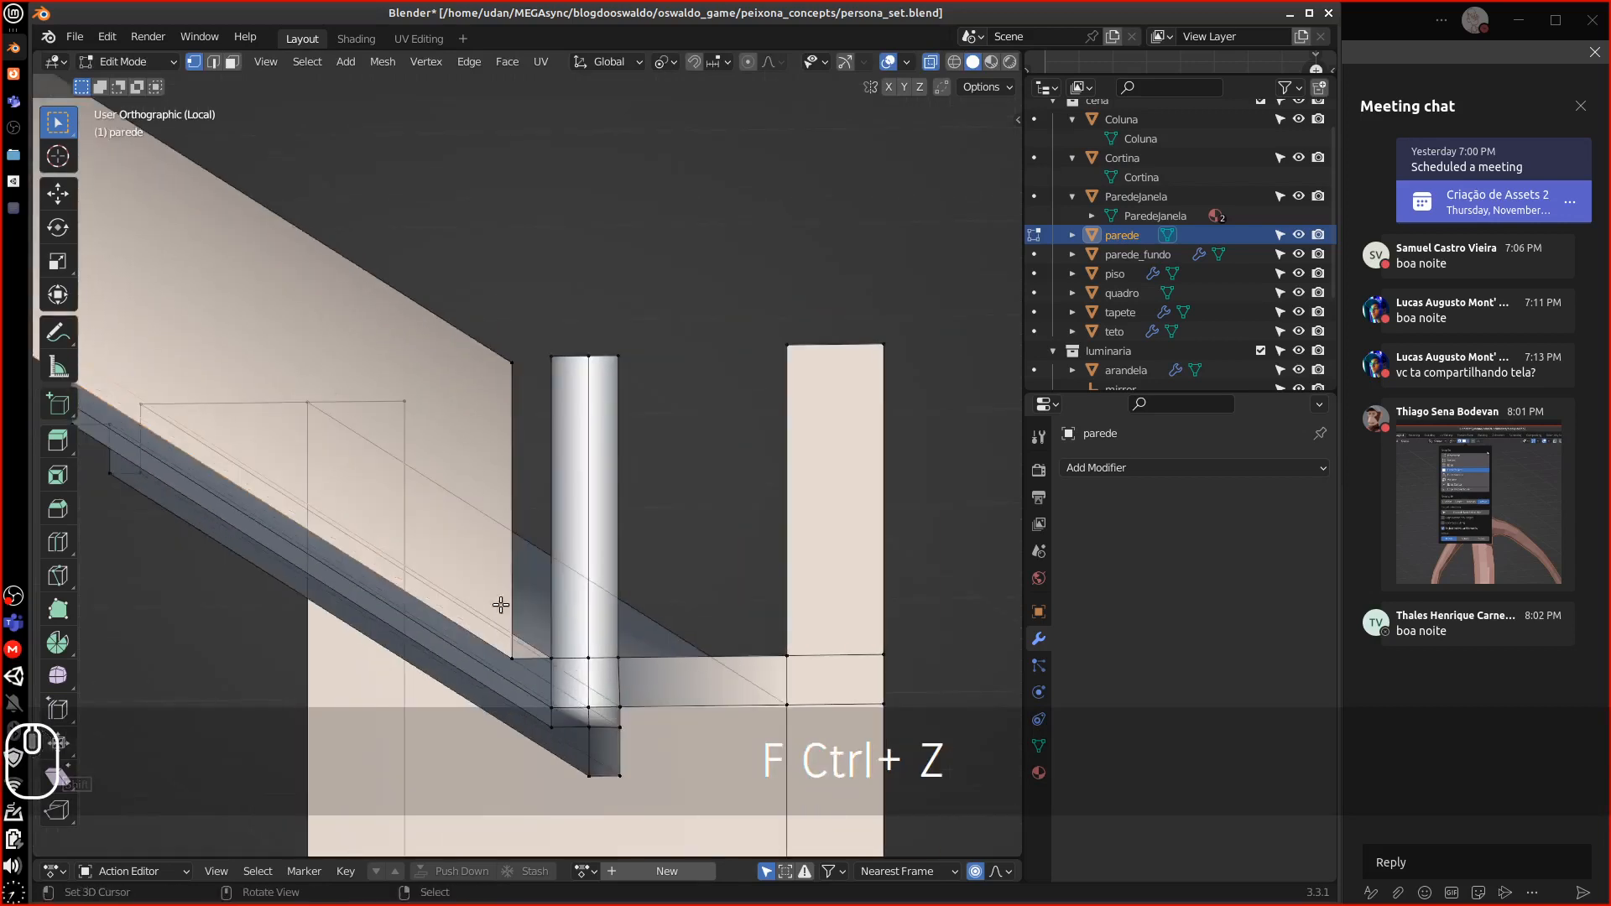
Fill two faces: one bridging wall to column, one bridging column to right pillar
right_click(515, 660)
right_click(551, 660, "shift")
right_click(555, 367, "shift")
right_click(511, 363, "shift")
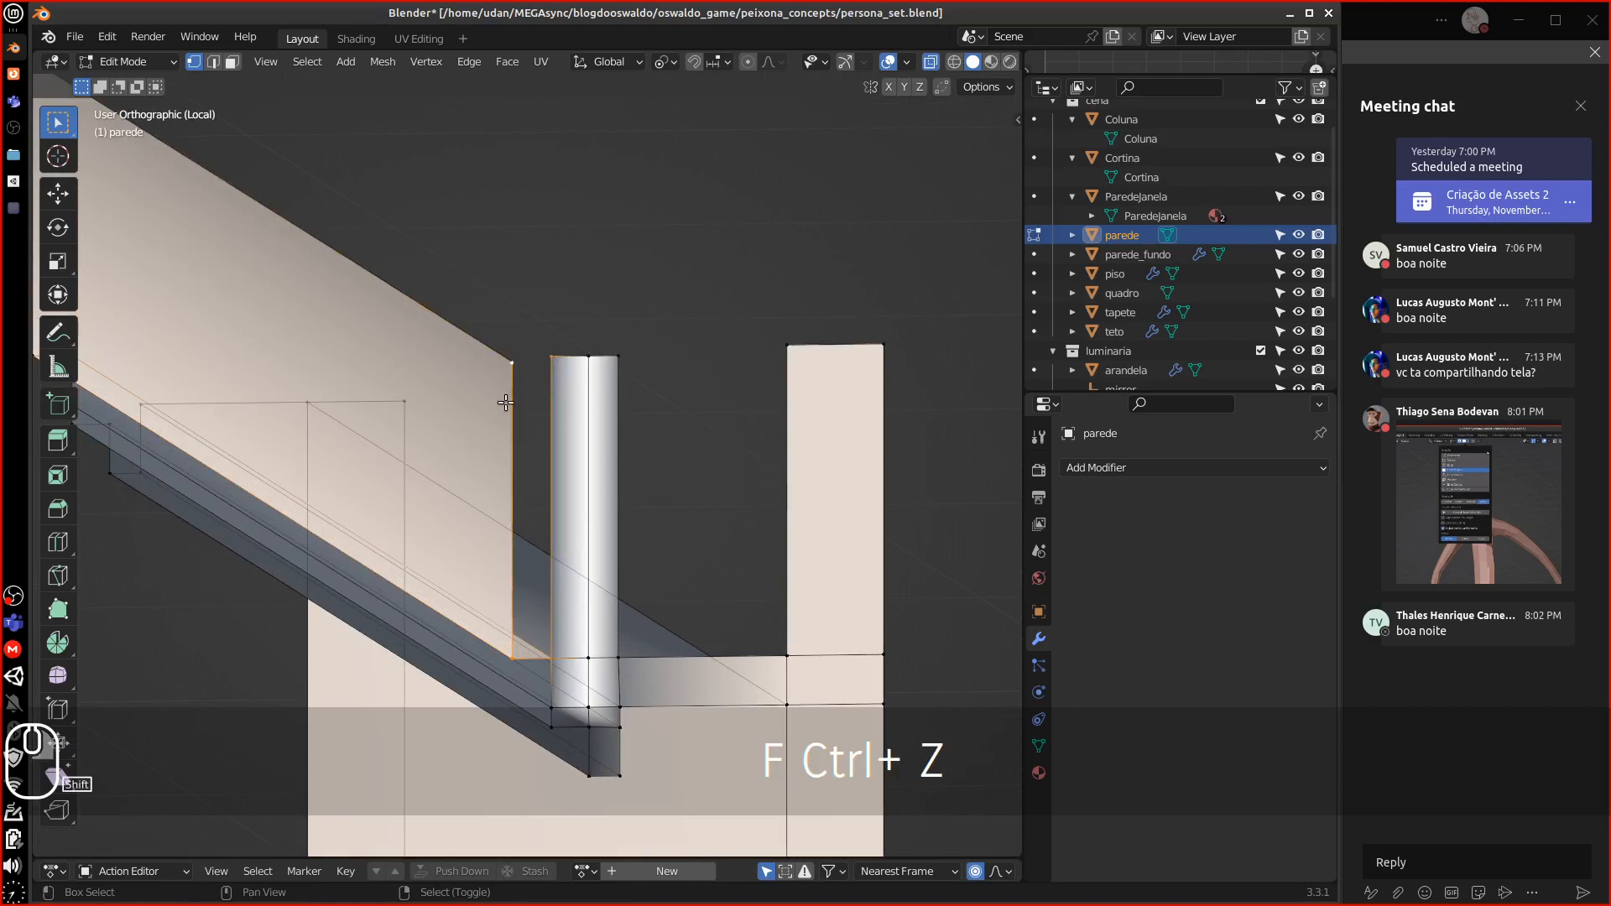
key("f")
right_click(618, 658)
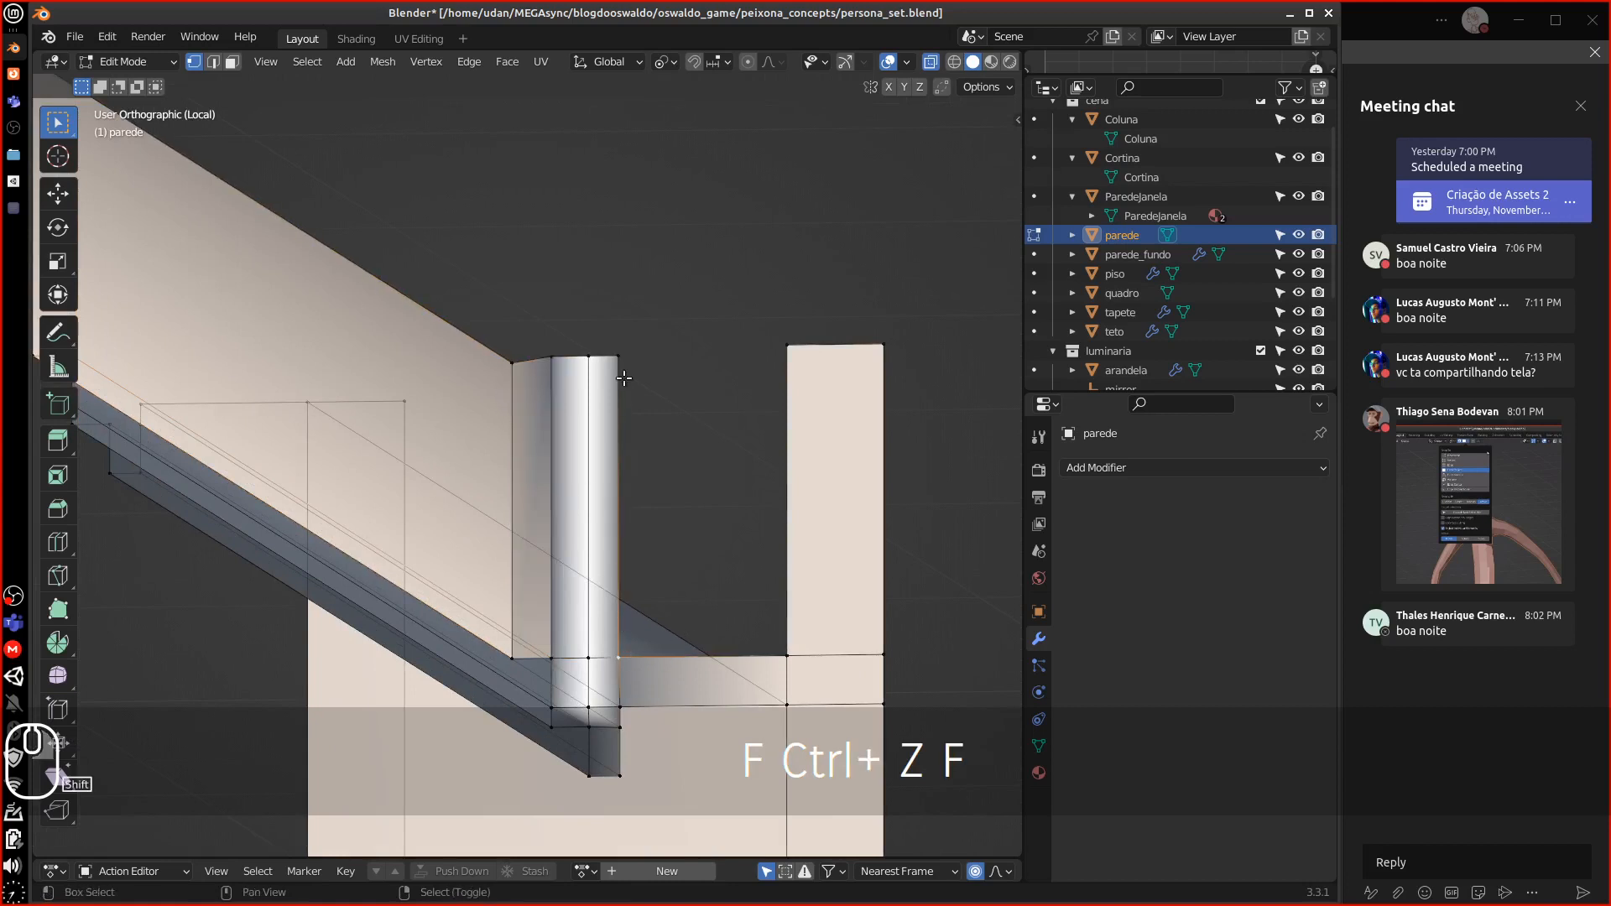
right_click(619, 355, "shift")
right_click(810, 641, "shift")
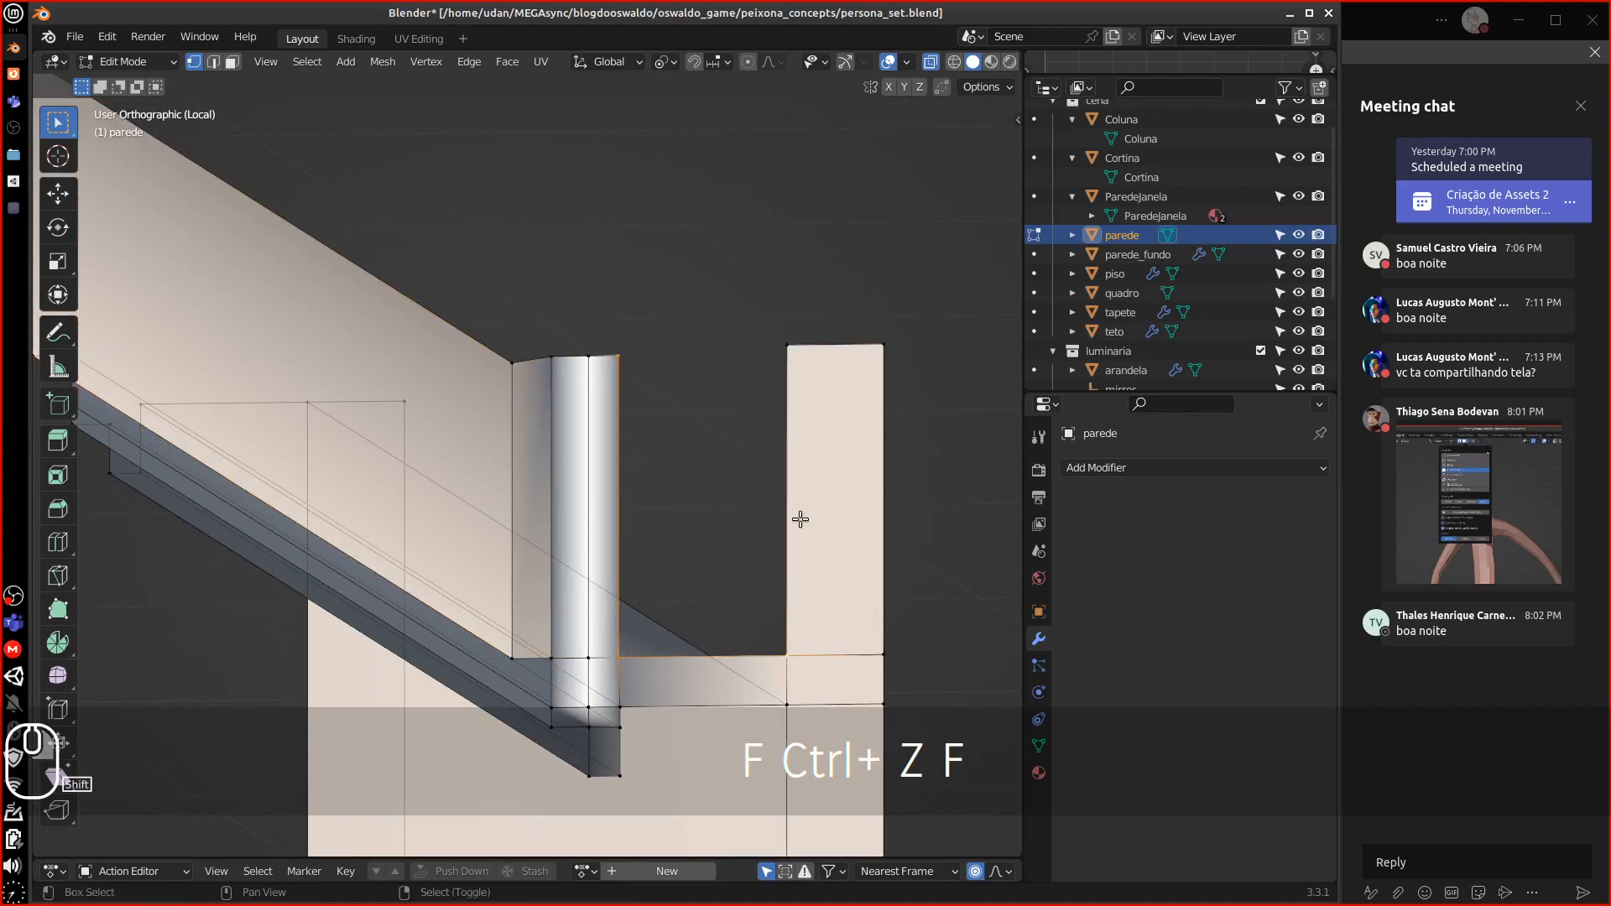
right_click(792, 340, "shift")
key("f")
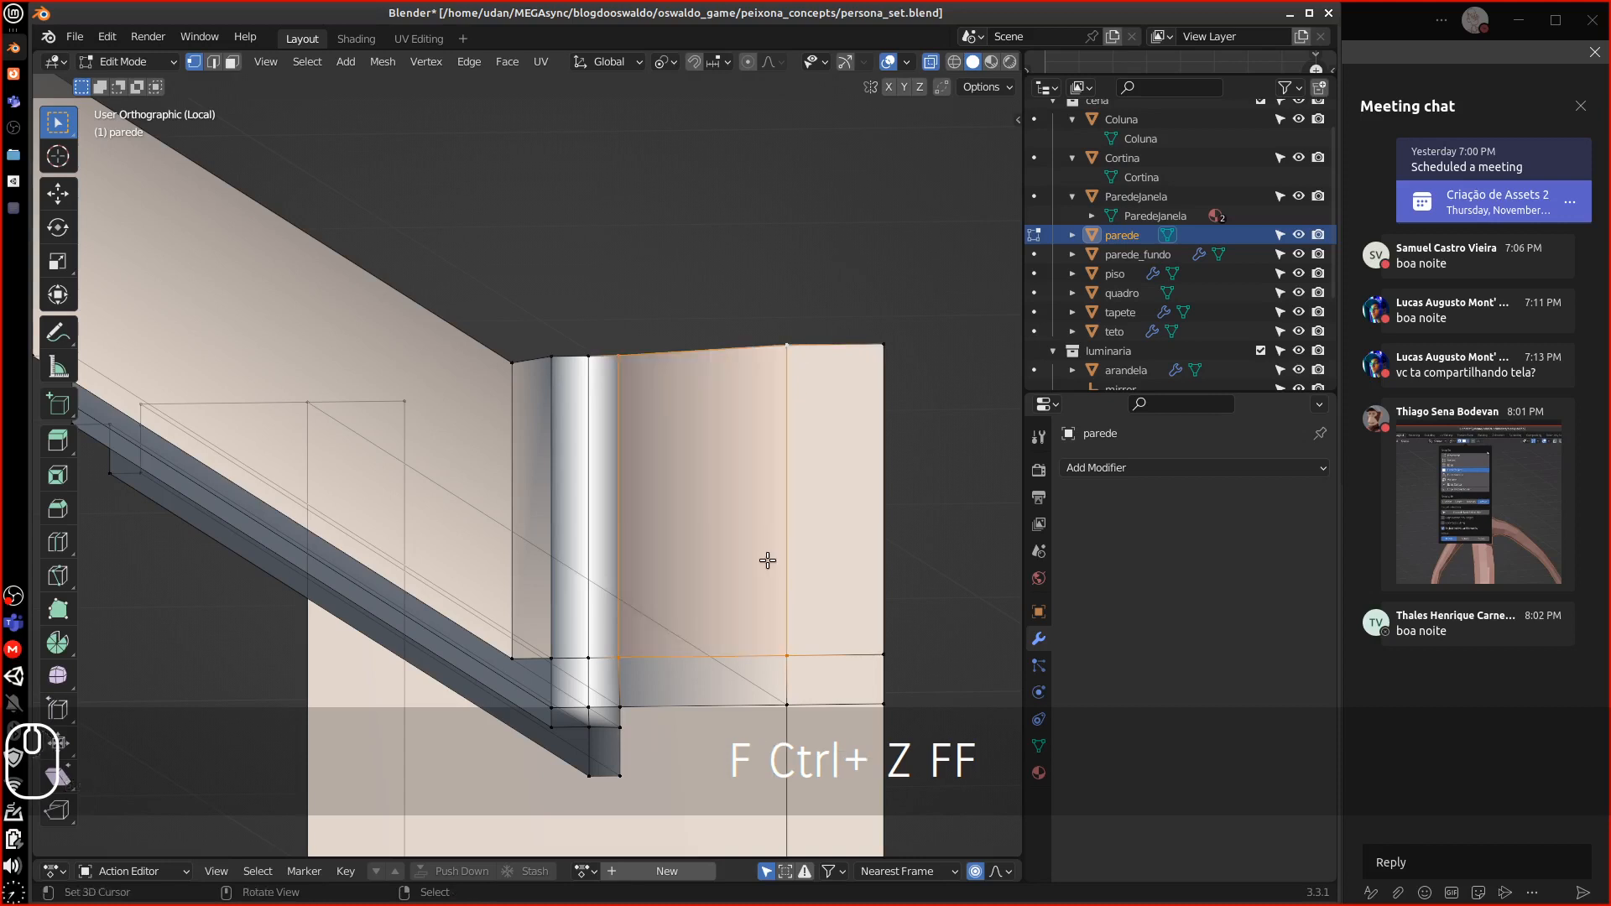
In right side view, level the wall's top vertex row by scaling it to 0 along Z
key("KP_3")
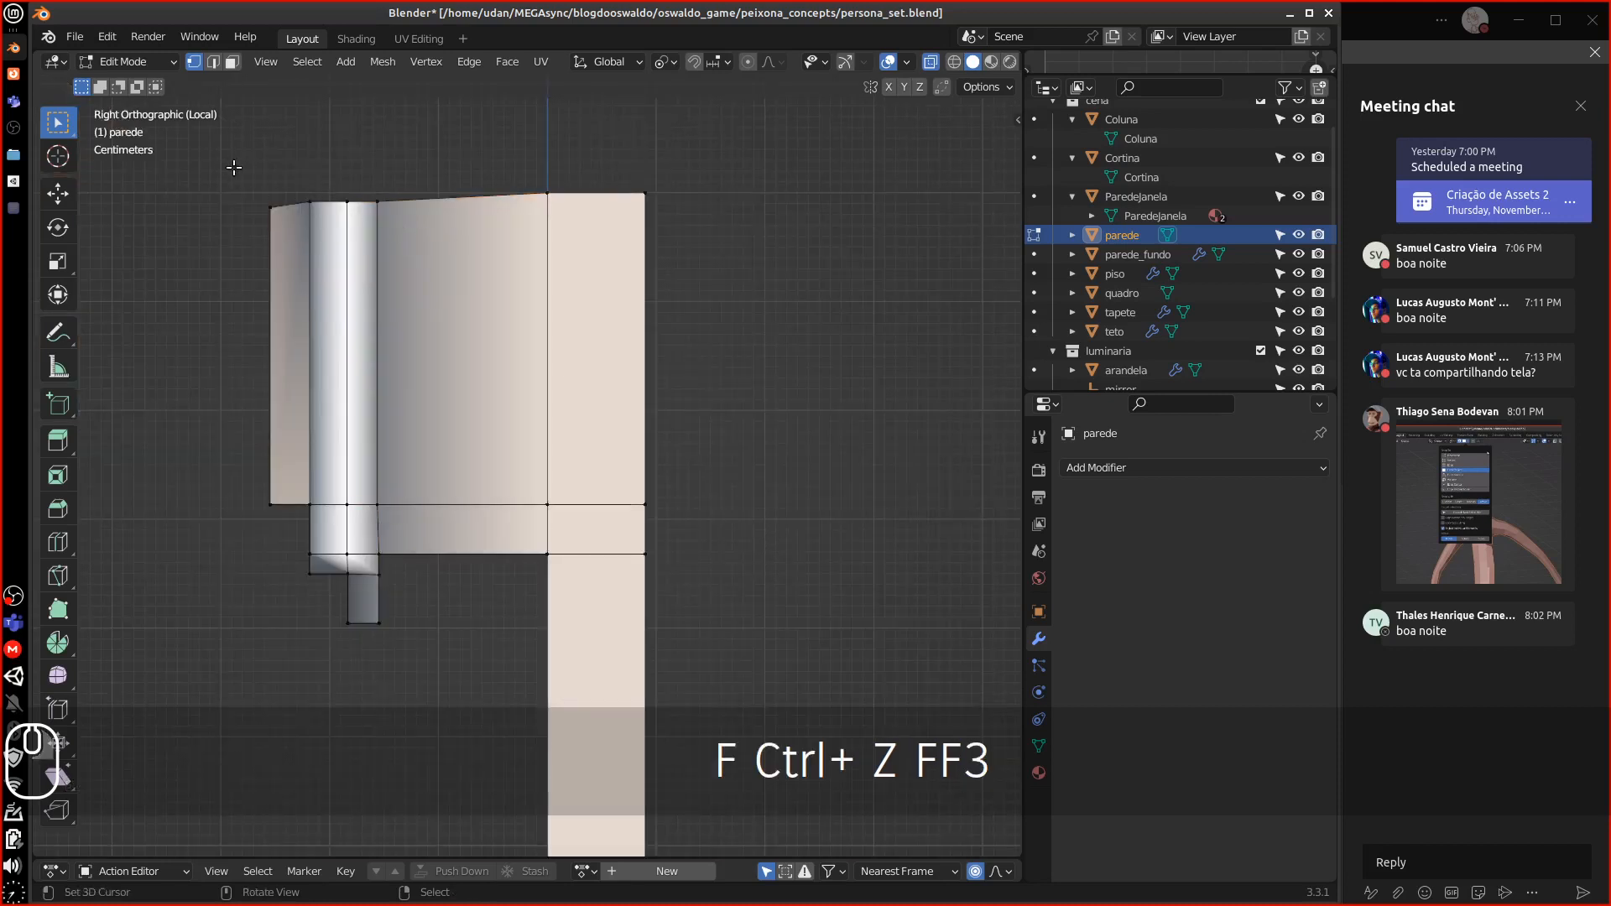
right_click(254, 208)
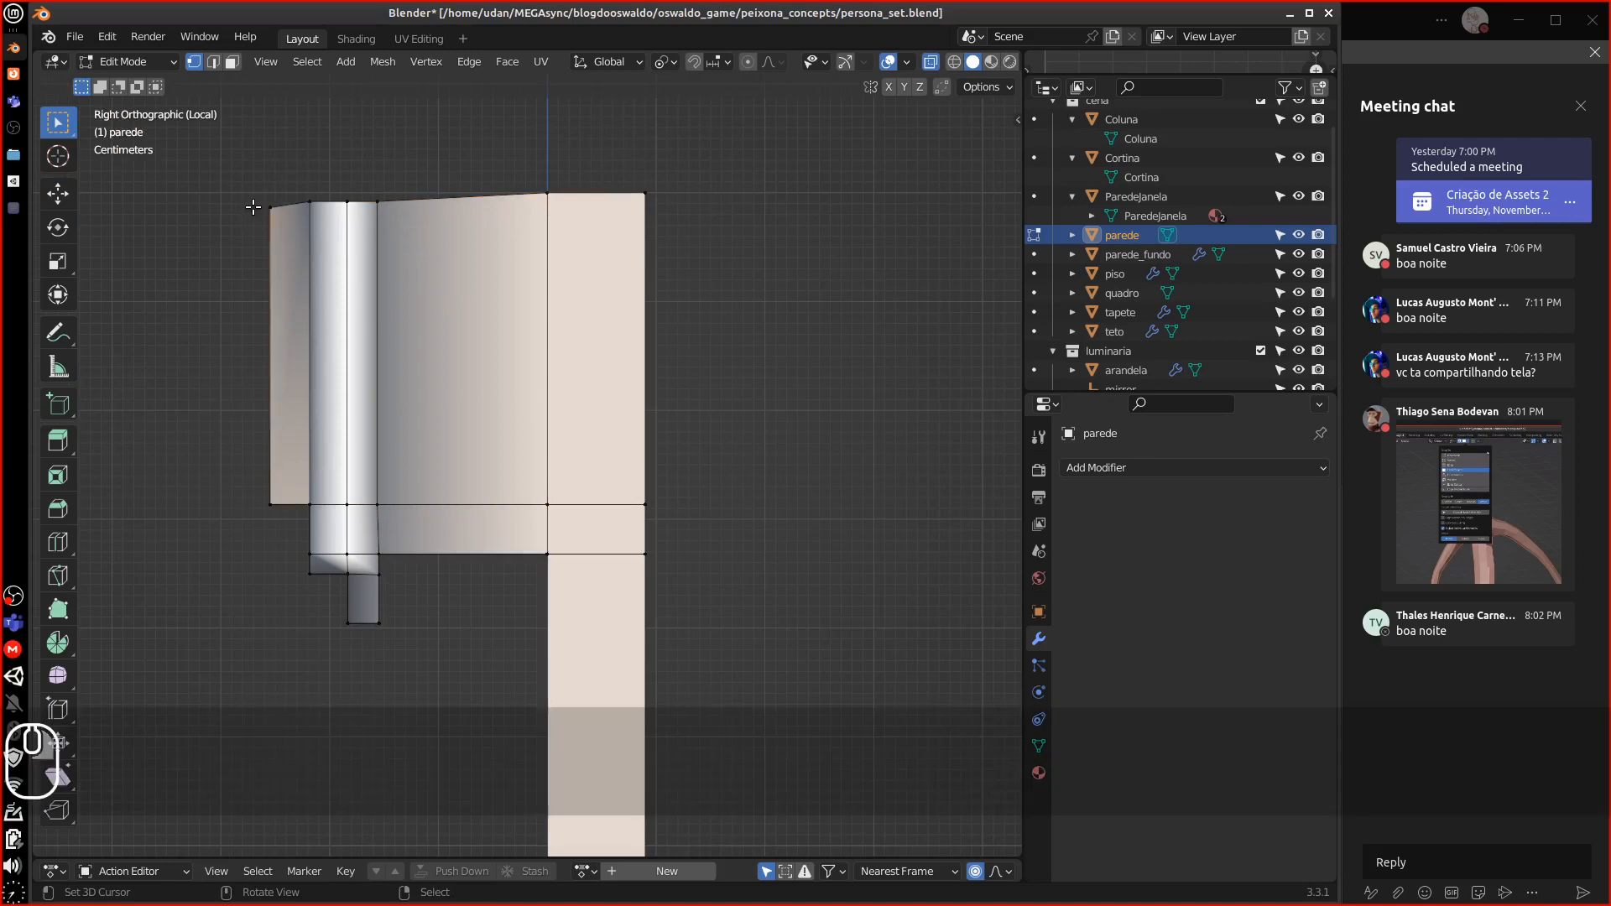
key("b")
left_click_drag(242, 173, 646, 266)
key("s")
key("z")
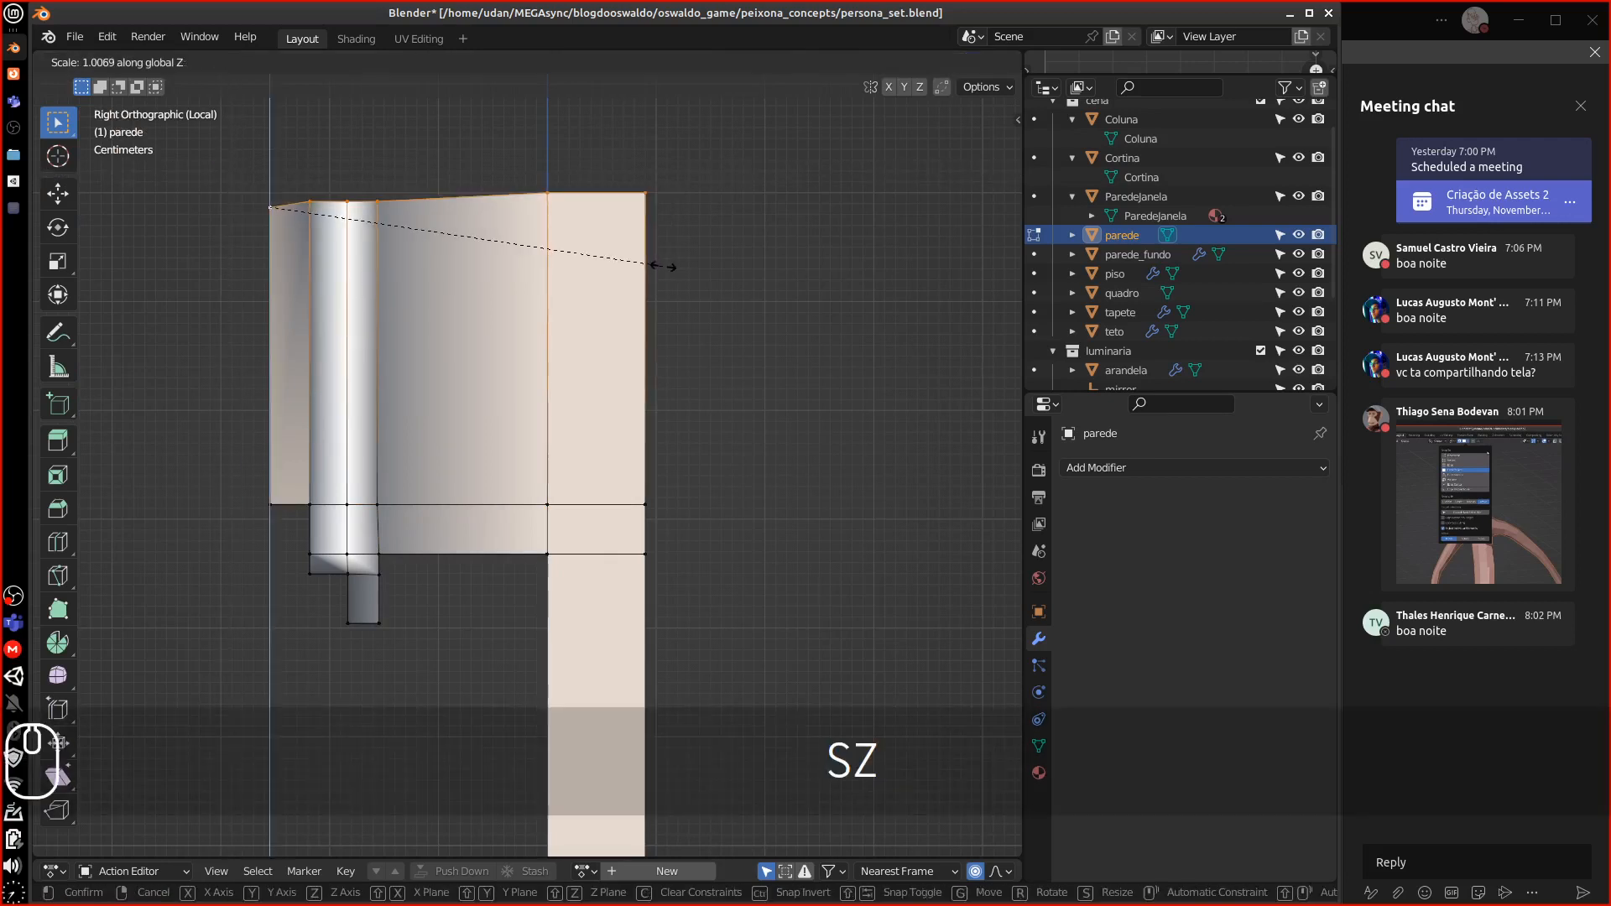
key("0")
left_click(603, 295)
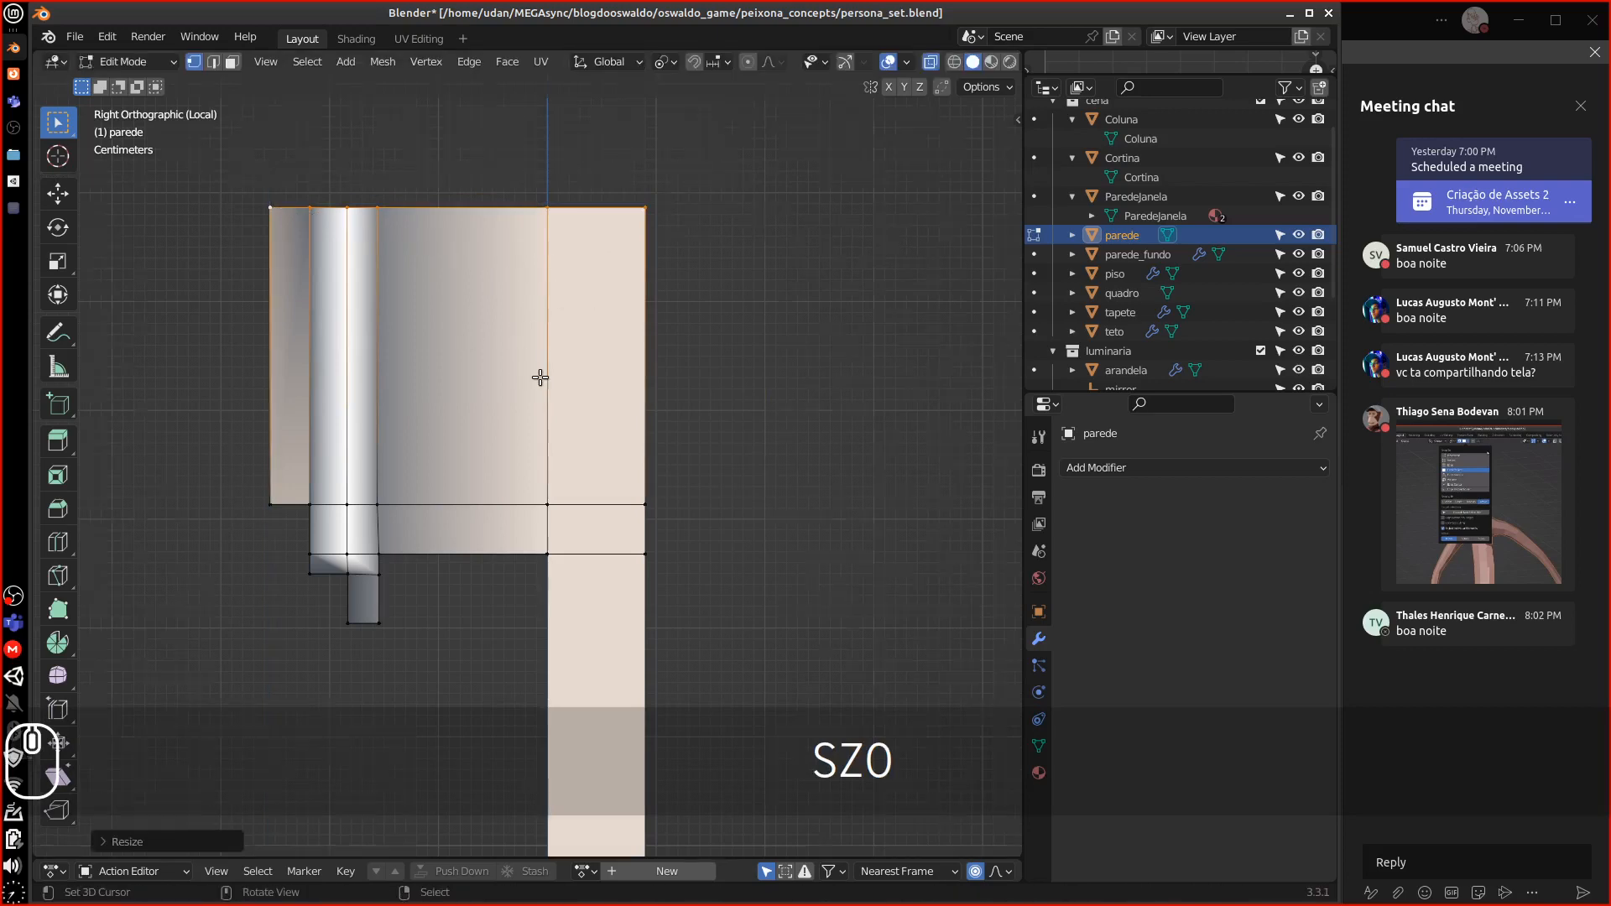
middle_click_drag(541, 378, 466, 255)
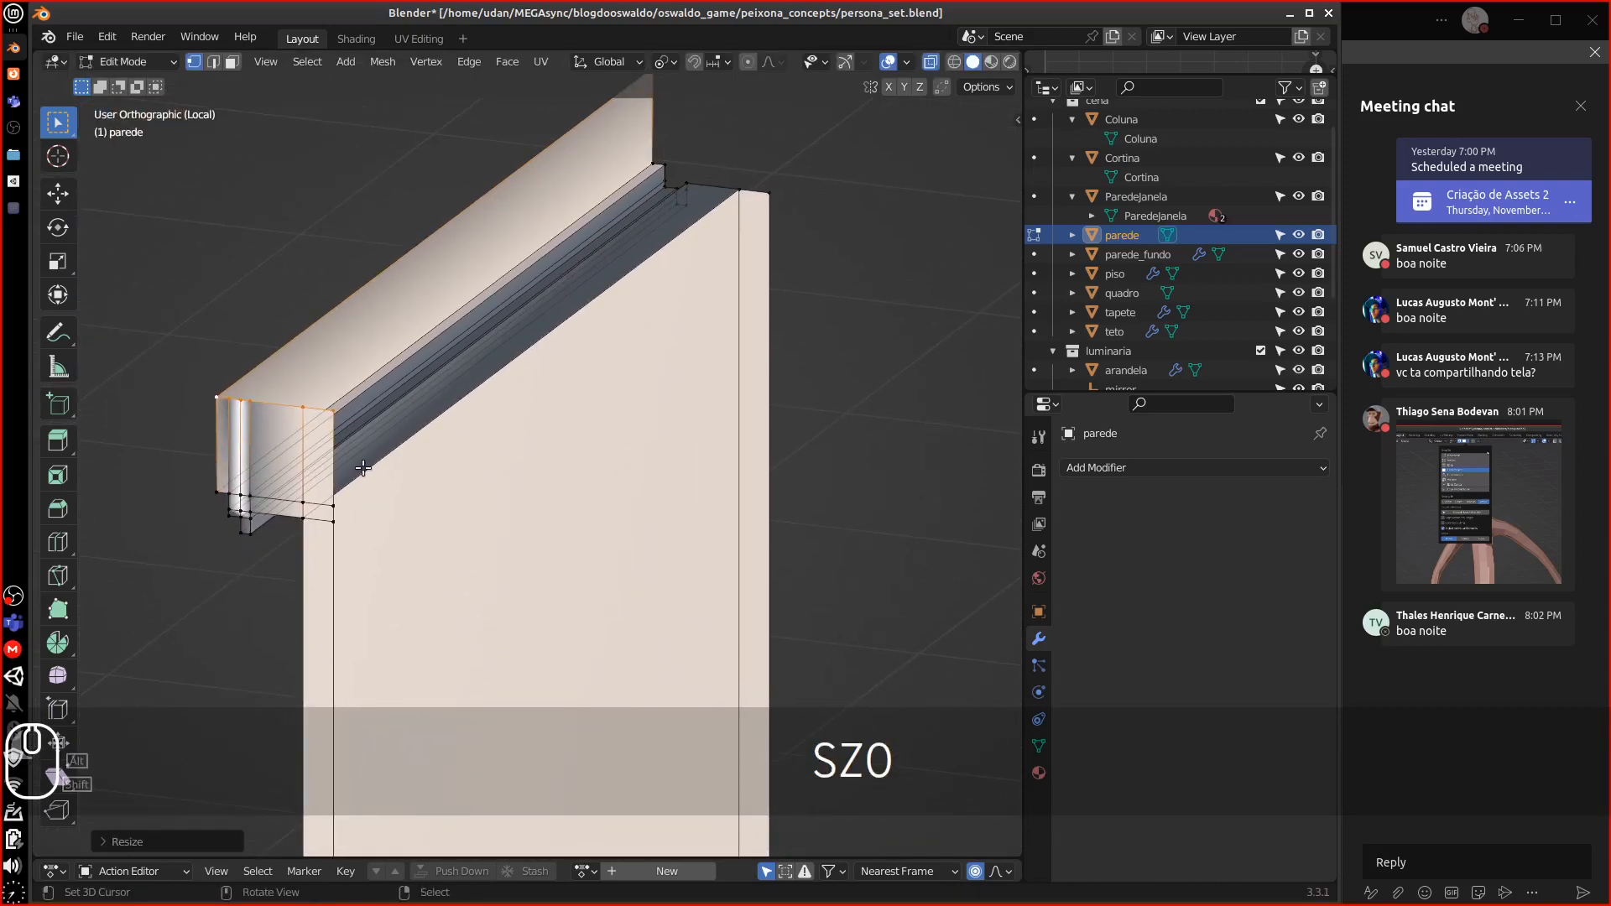
In face select mode, select the seven end-cap faces at the wall's end
middle_click_drag(370, 525, 342, 513, "shift")
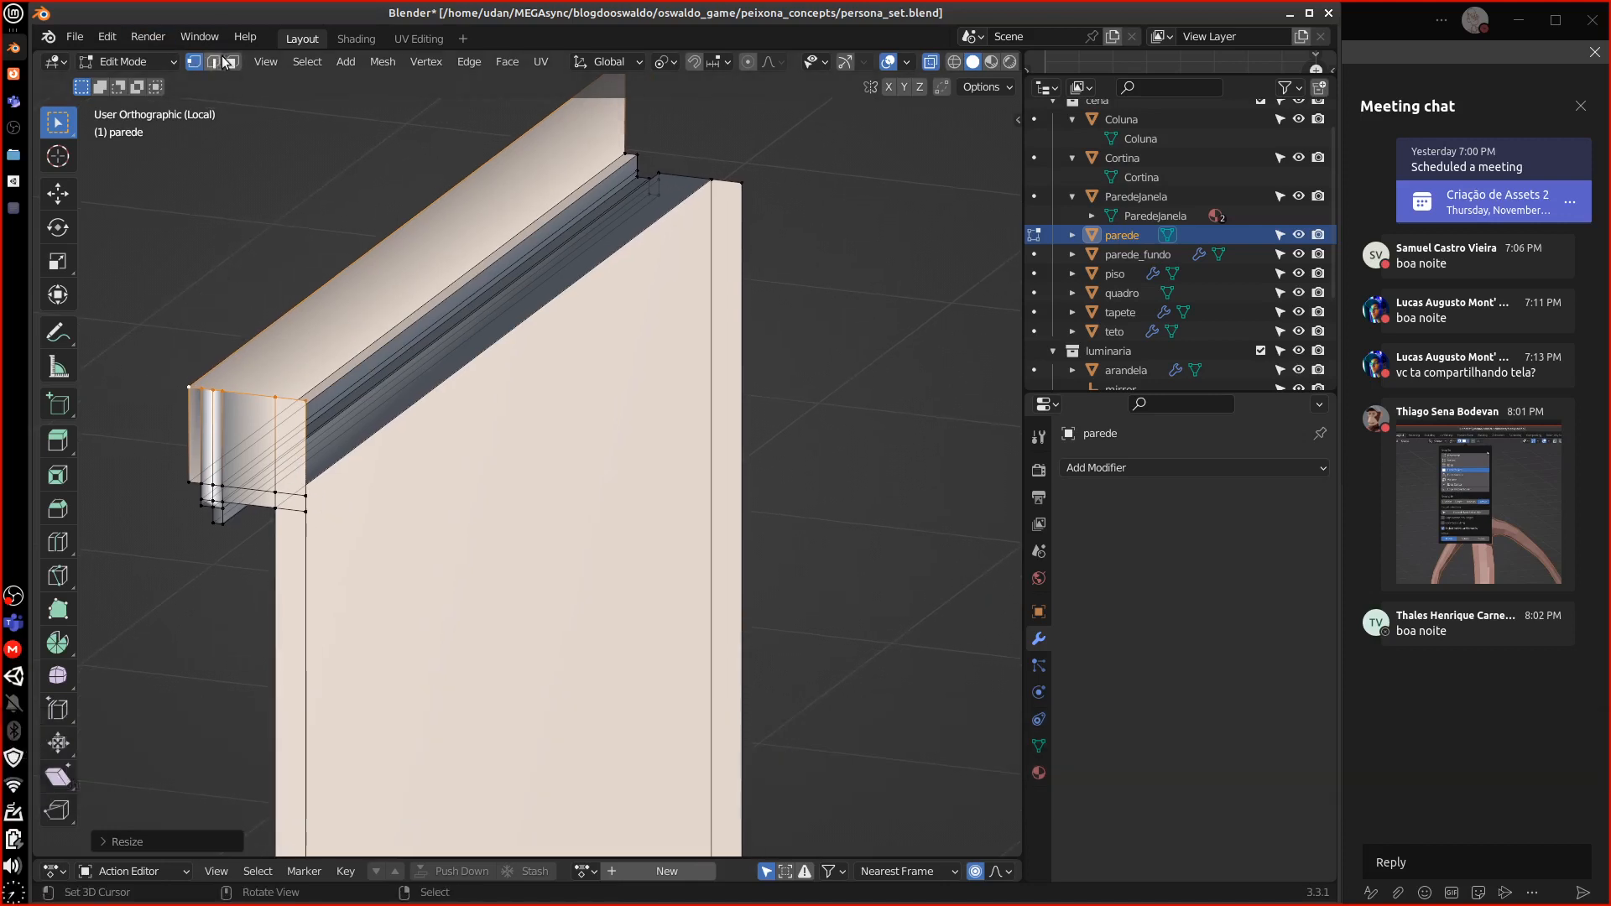
key("3")
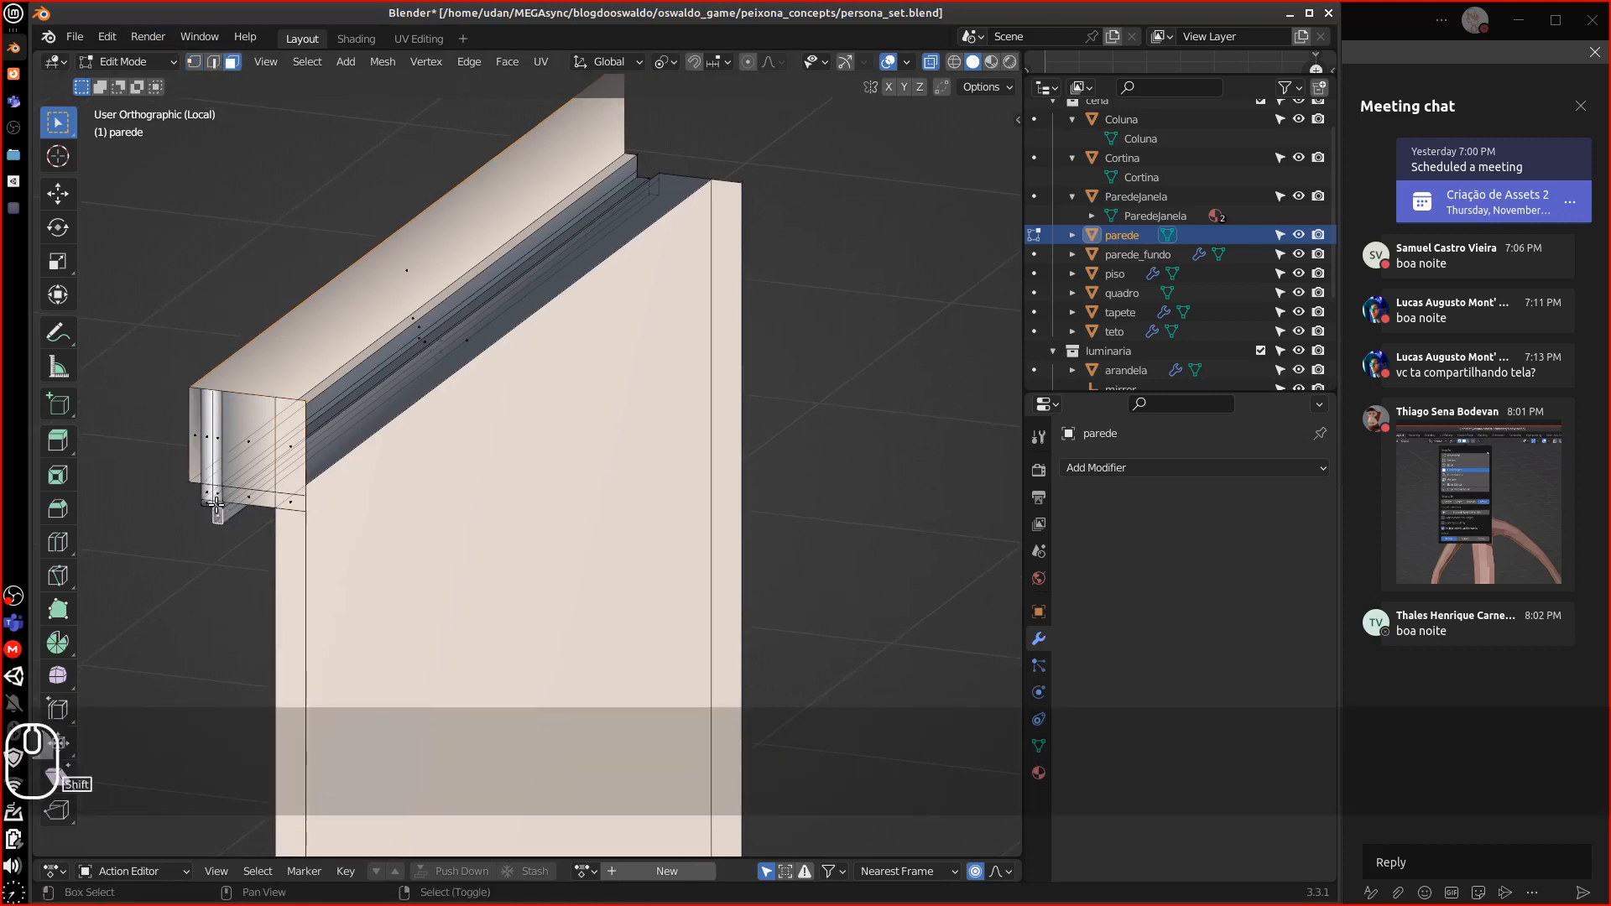
left_click(220, 495, "shift")
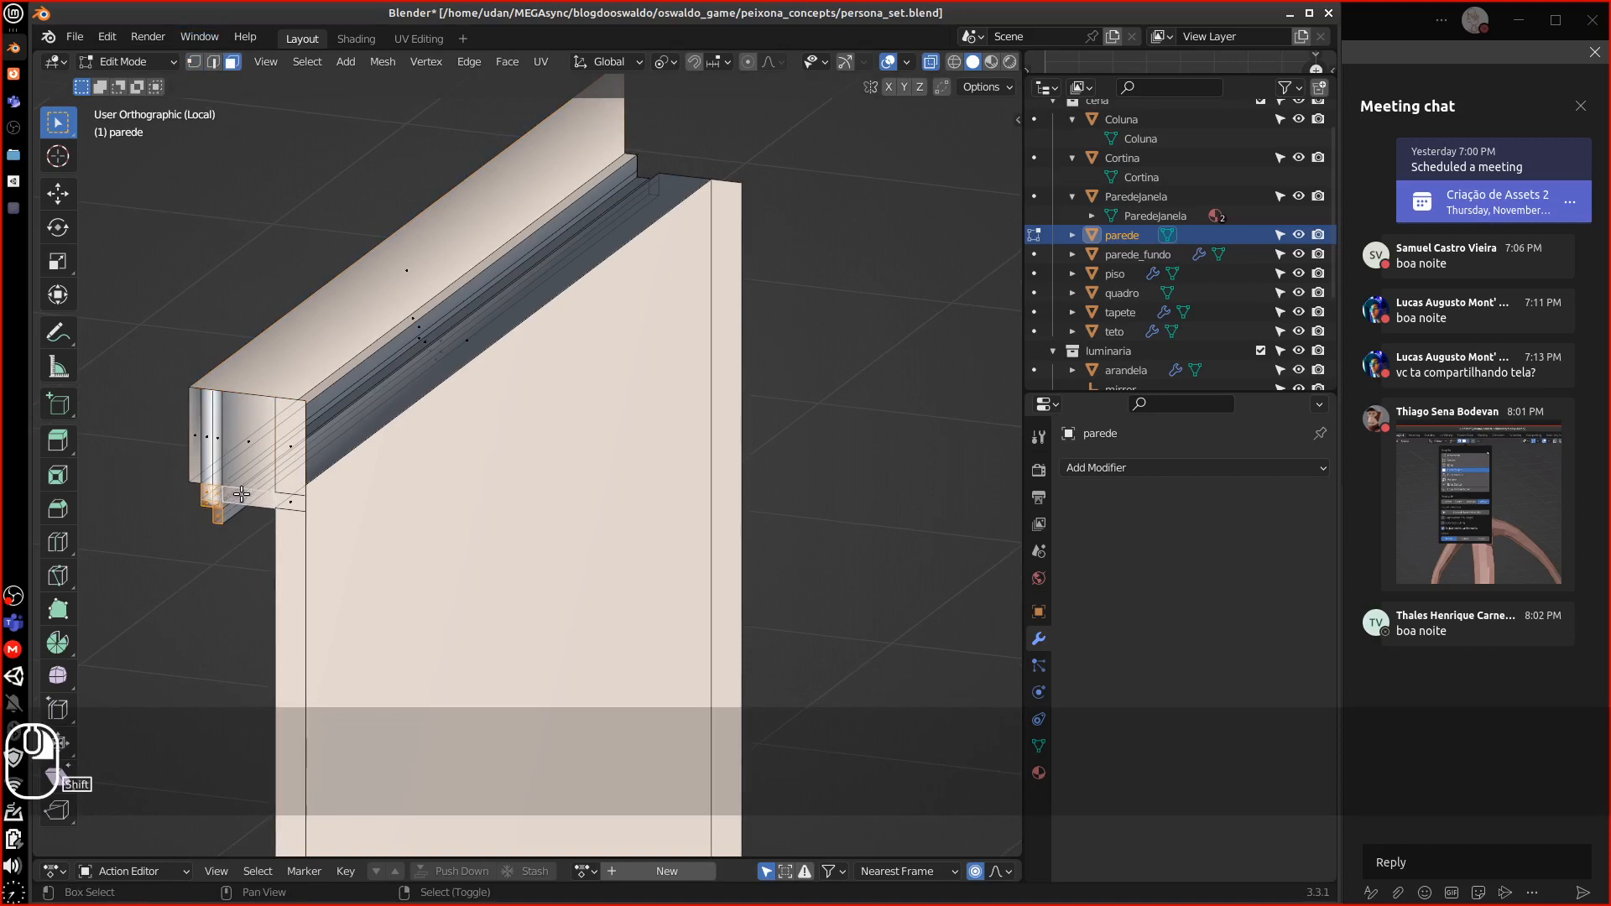
left_click(252, 468, "shift")
left_click(294, 469, "shift")
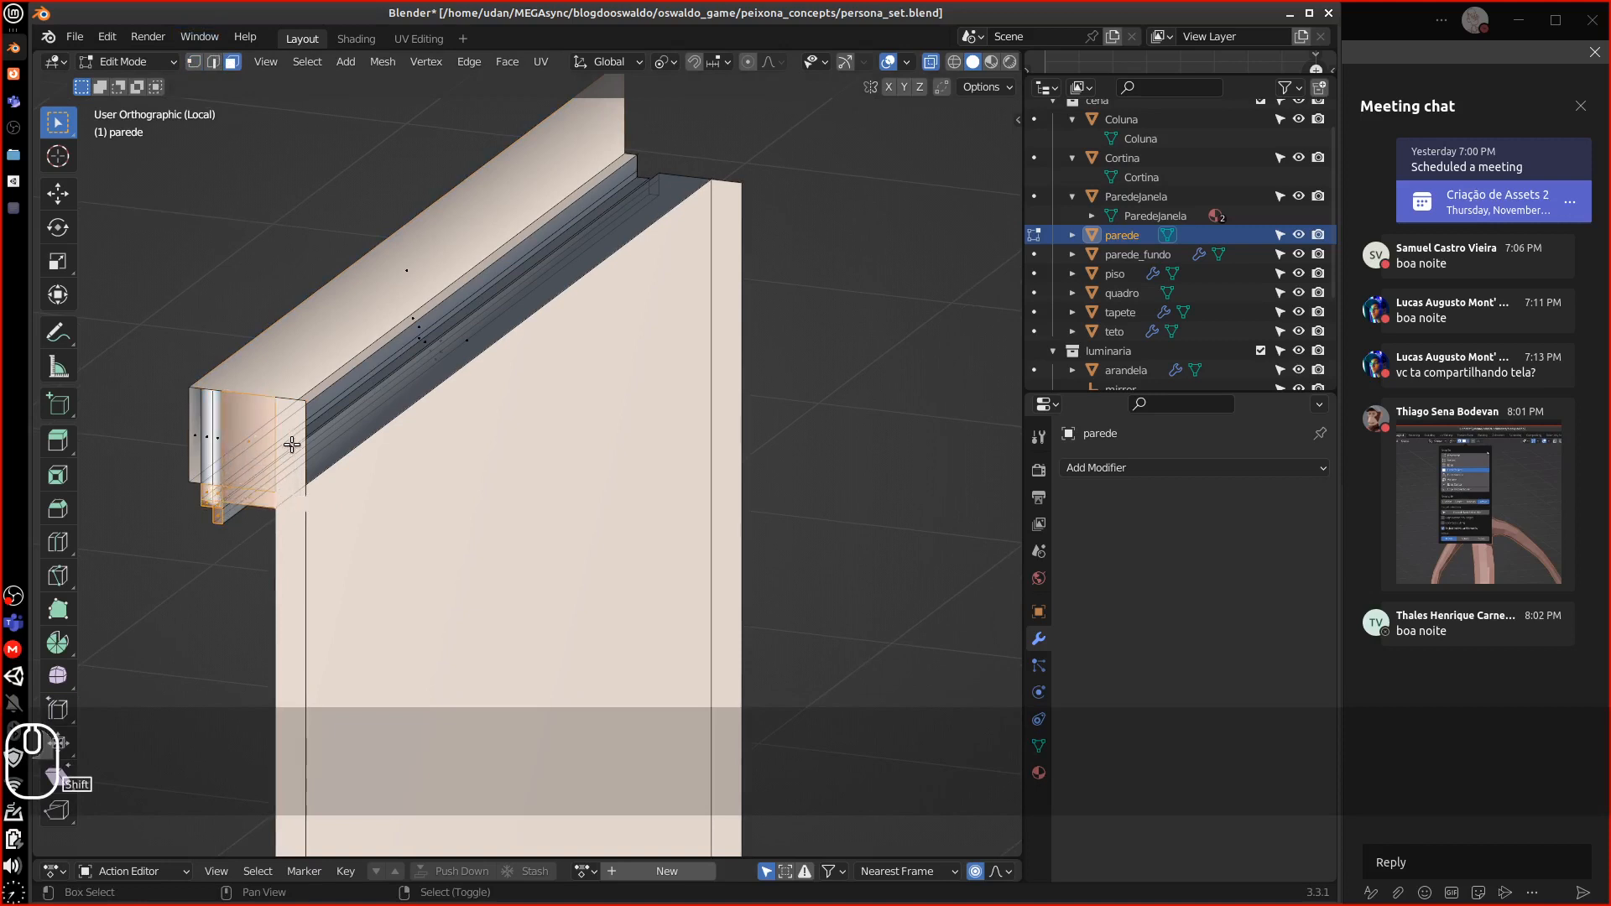
left_click(292, 445, "shift")
right_click(219, 438, "shift")
right_click(208, 436, "shift")
right_click(197, 437, "shift")
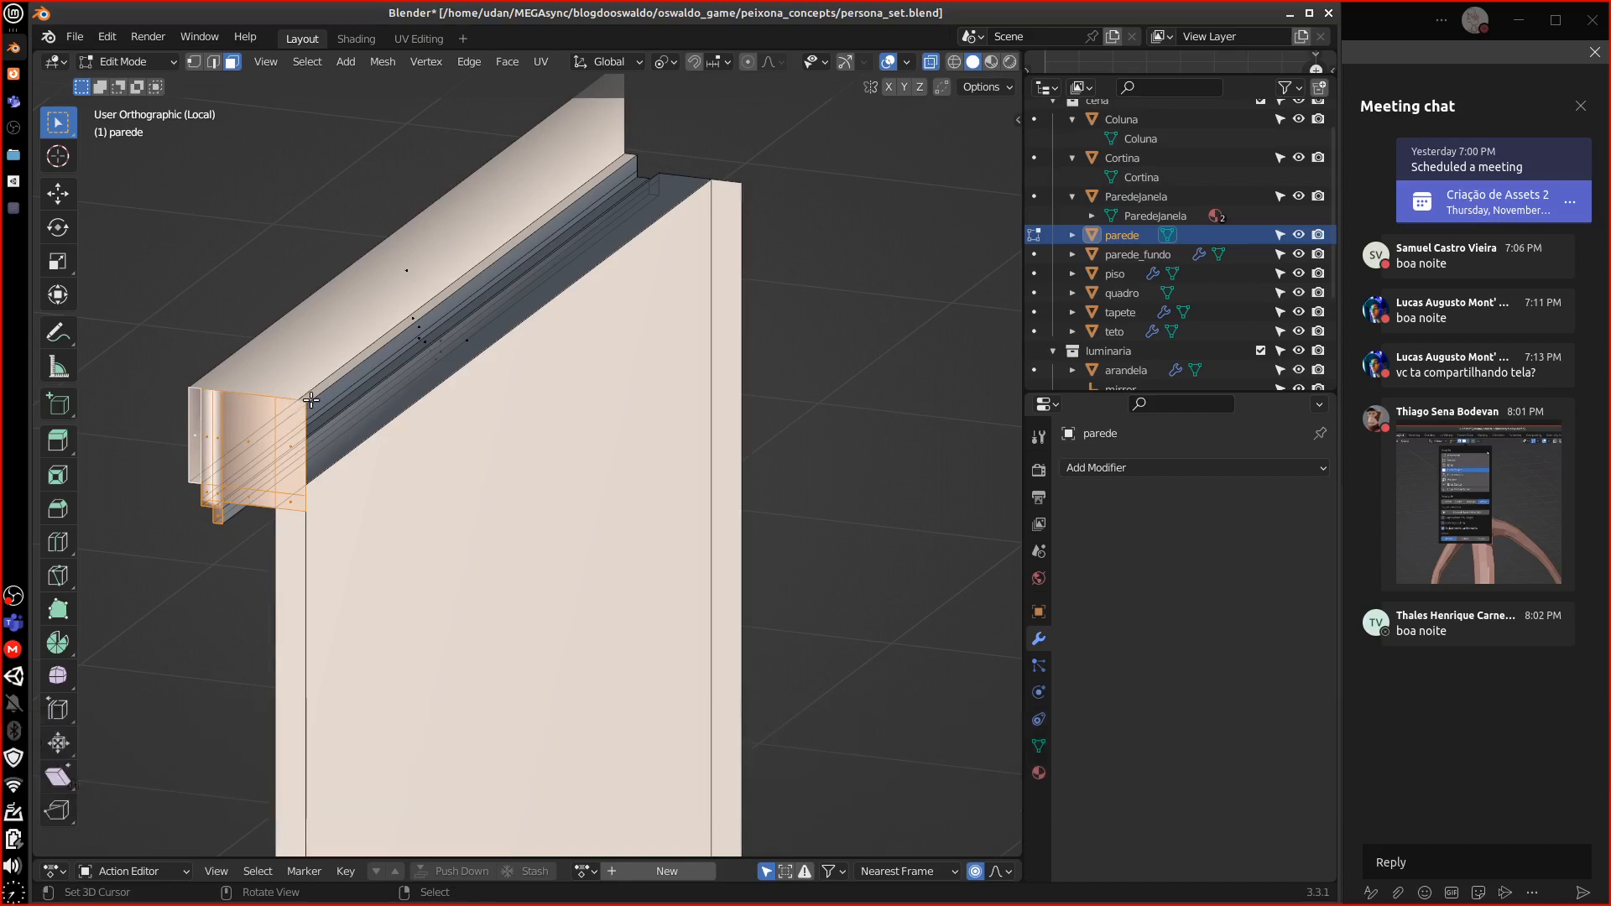
From top view, duplicate the end-cap faces about 3.2 m along X to the wall's opposite end
key("KP_7")
scroll(615, 477, "down", 3)
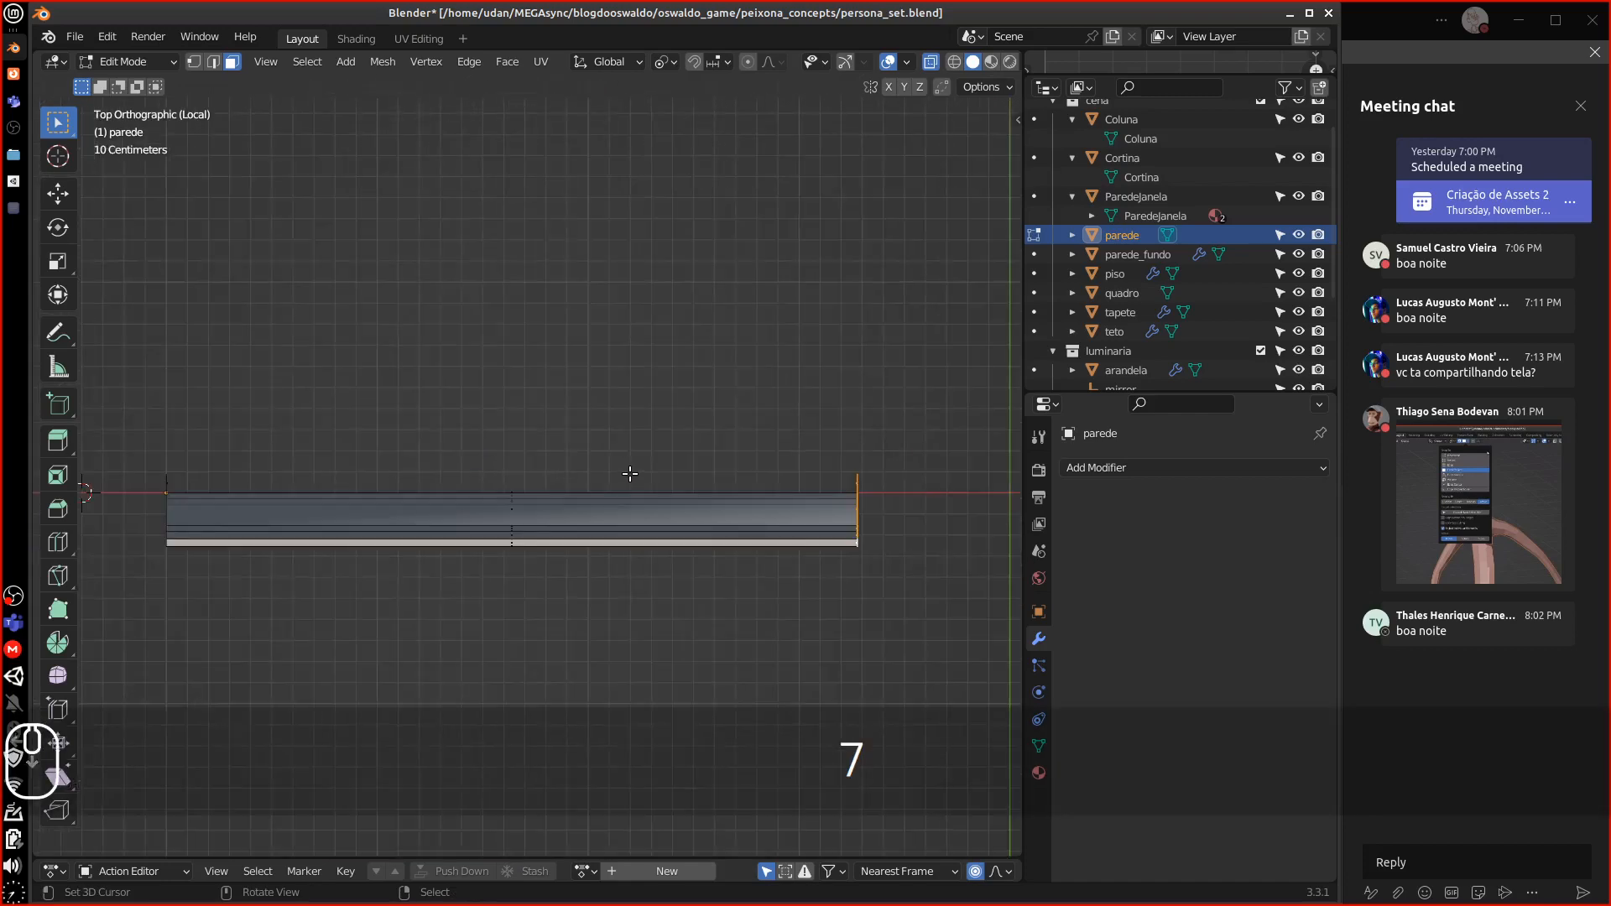
key("shift+d")
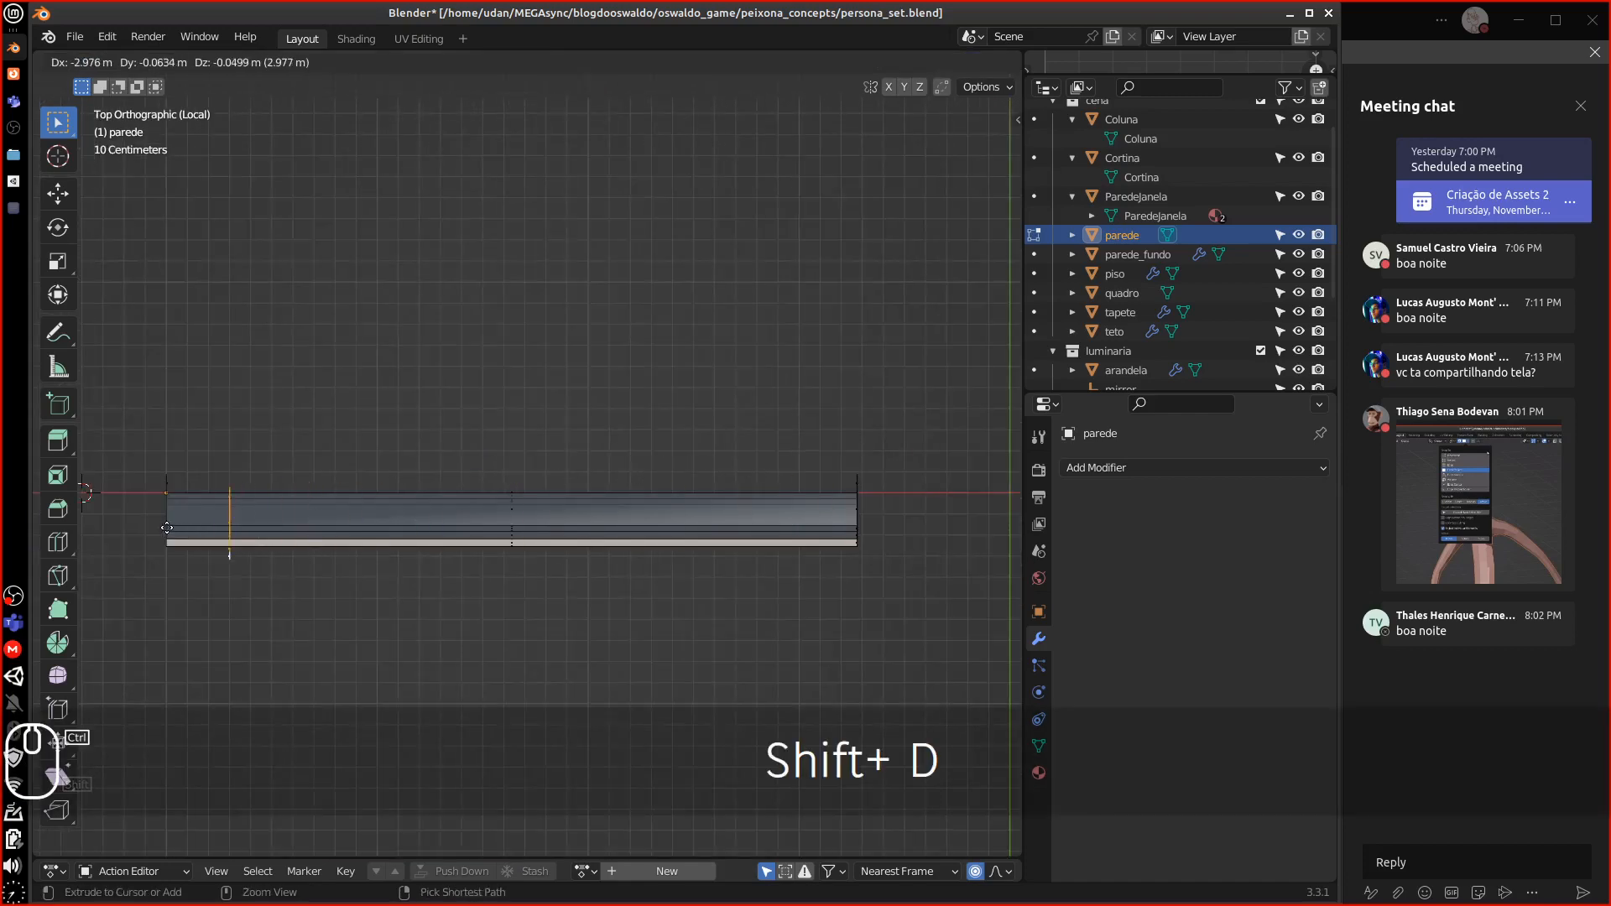
key("x")
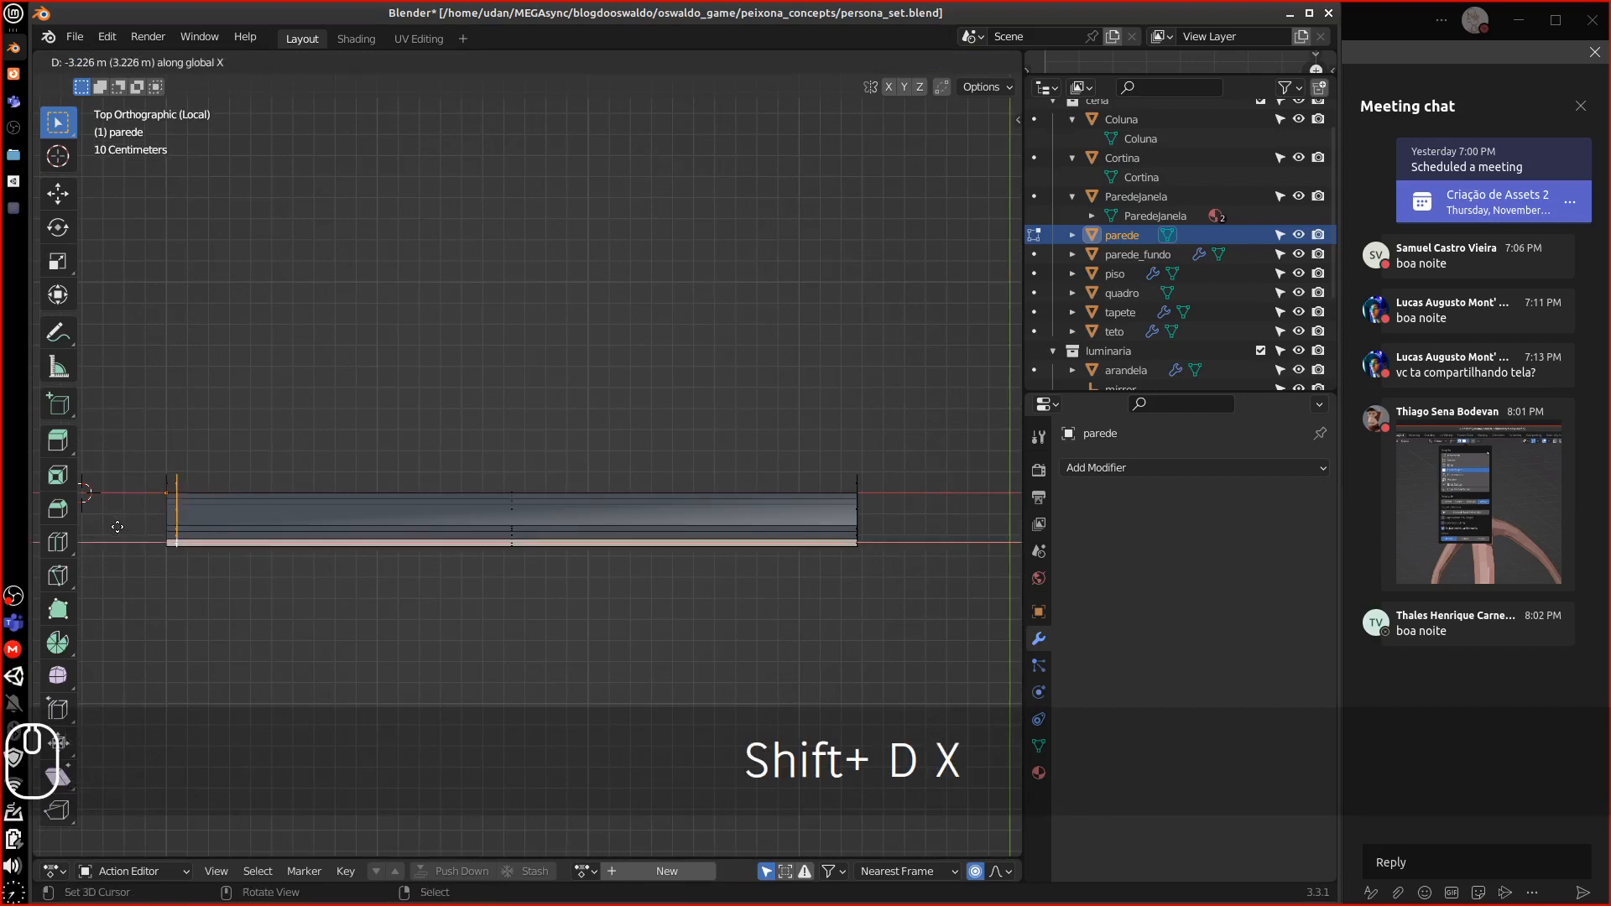
left_click(88, 532)
middle_click_drag(108, 529, 385, 394)
left_click_drag(386, 396, 437, 404, "alt")
scroll(504, 458, "up", 6)
left_click_drag(495, 458, 423, 411, "alt")
left_click_drag(533, 422, 747, 433, "alt+shift")
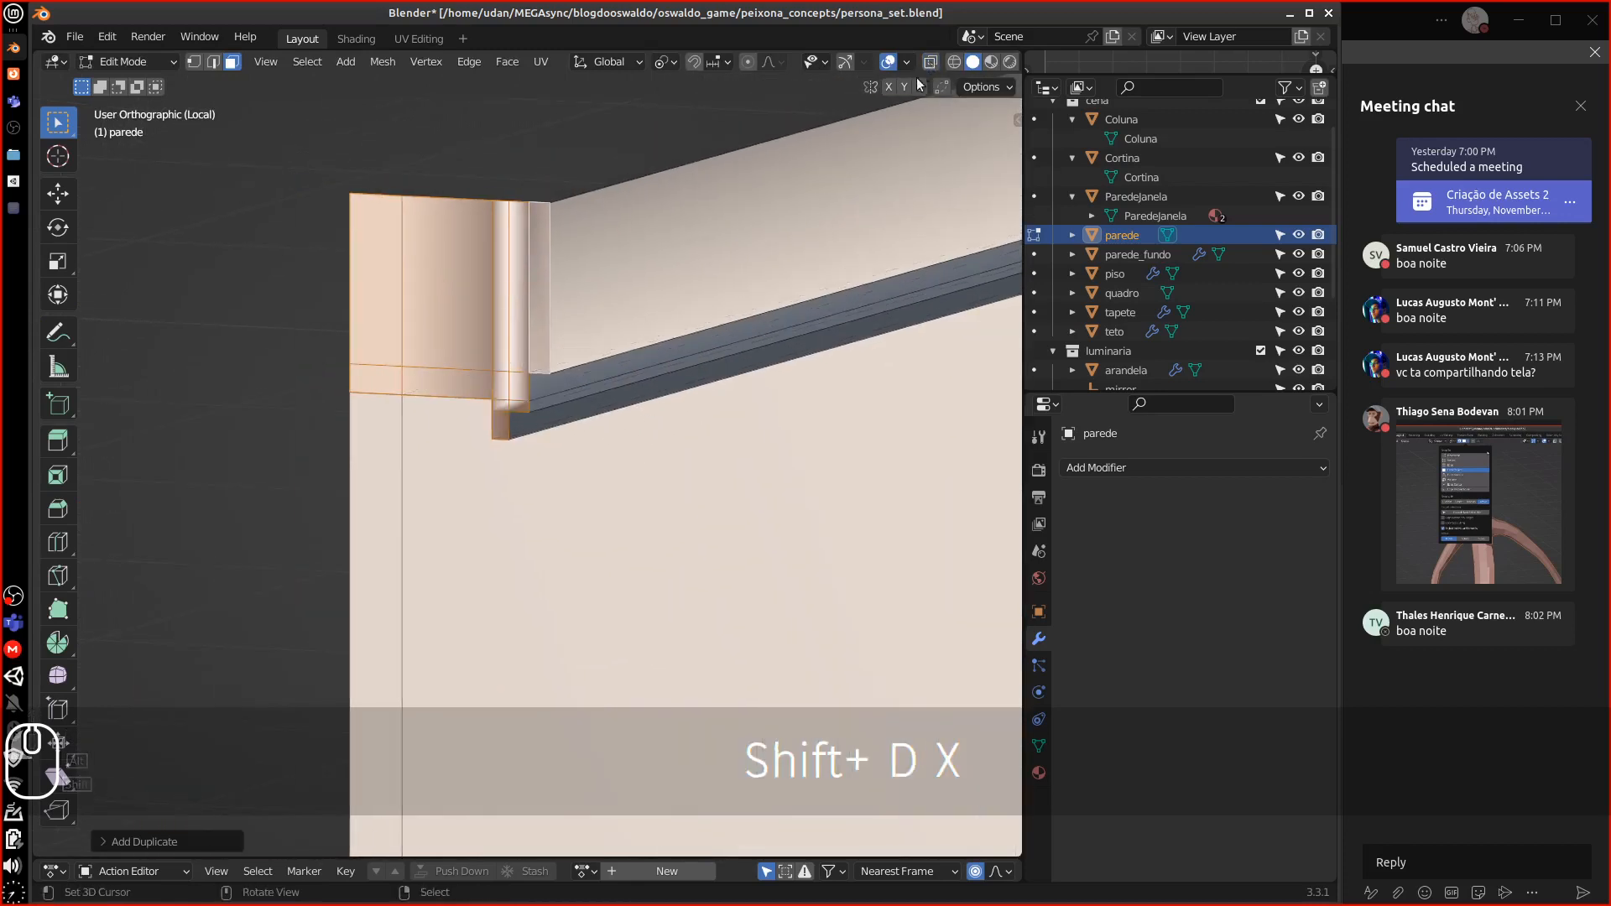
Enable X-ray and the Face Orientation overlay, then flip the reversed face normals
left_click(930, 62)
left_click(907, 62)
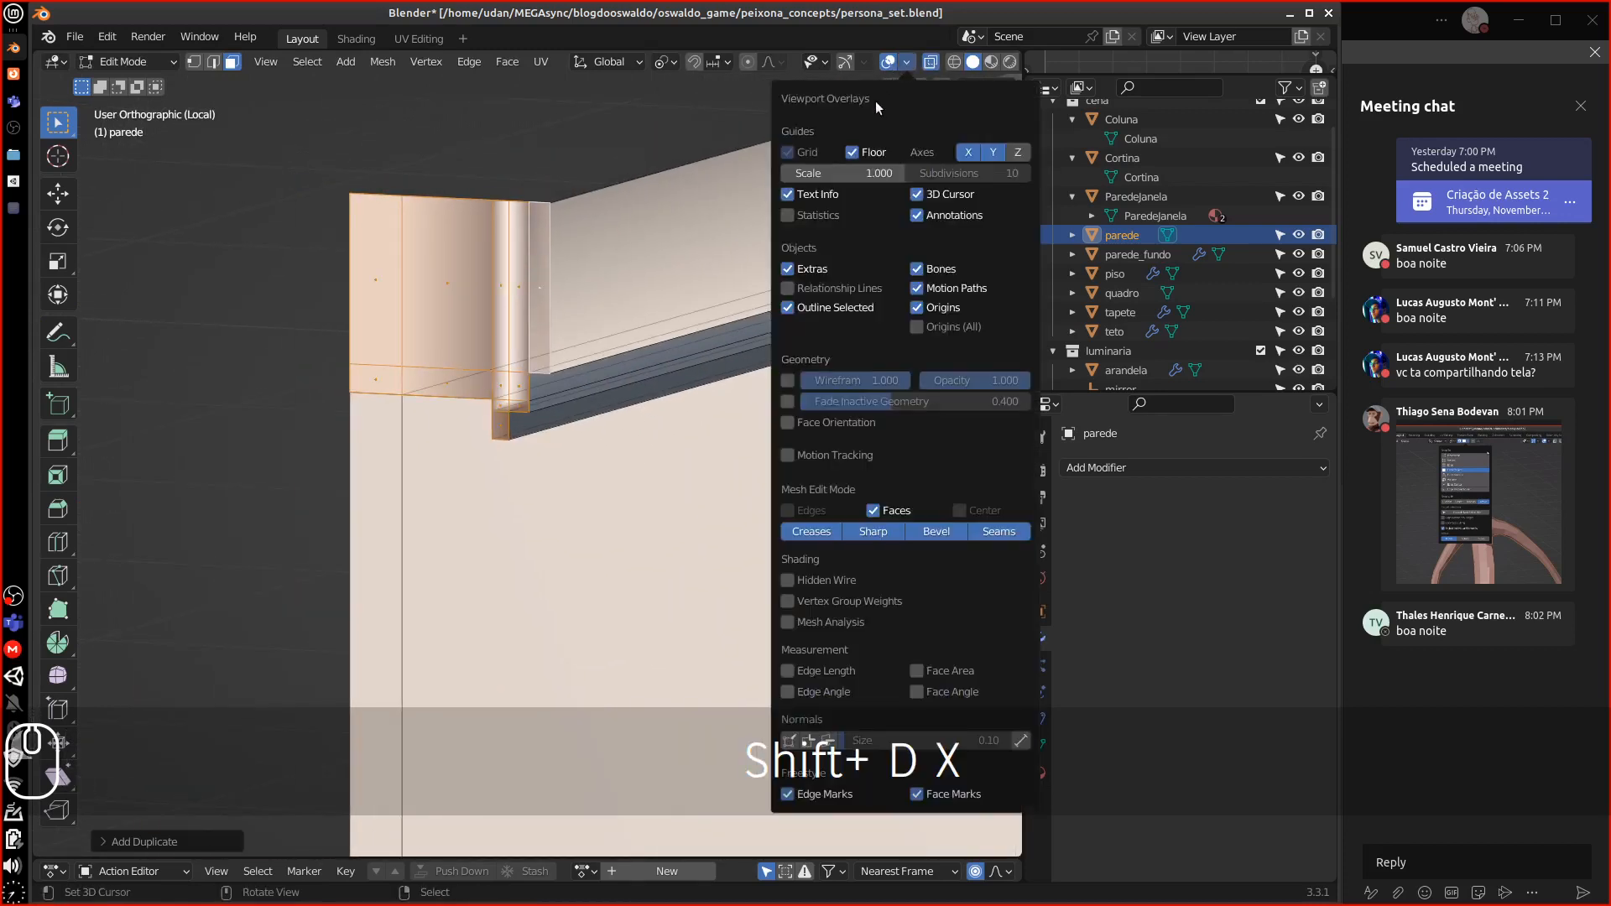
left_click(782, 422)
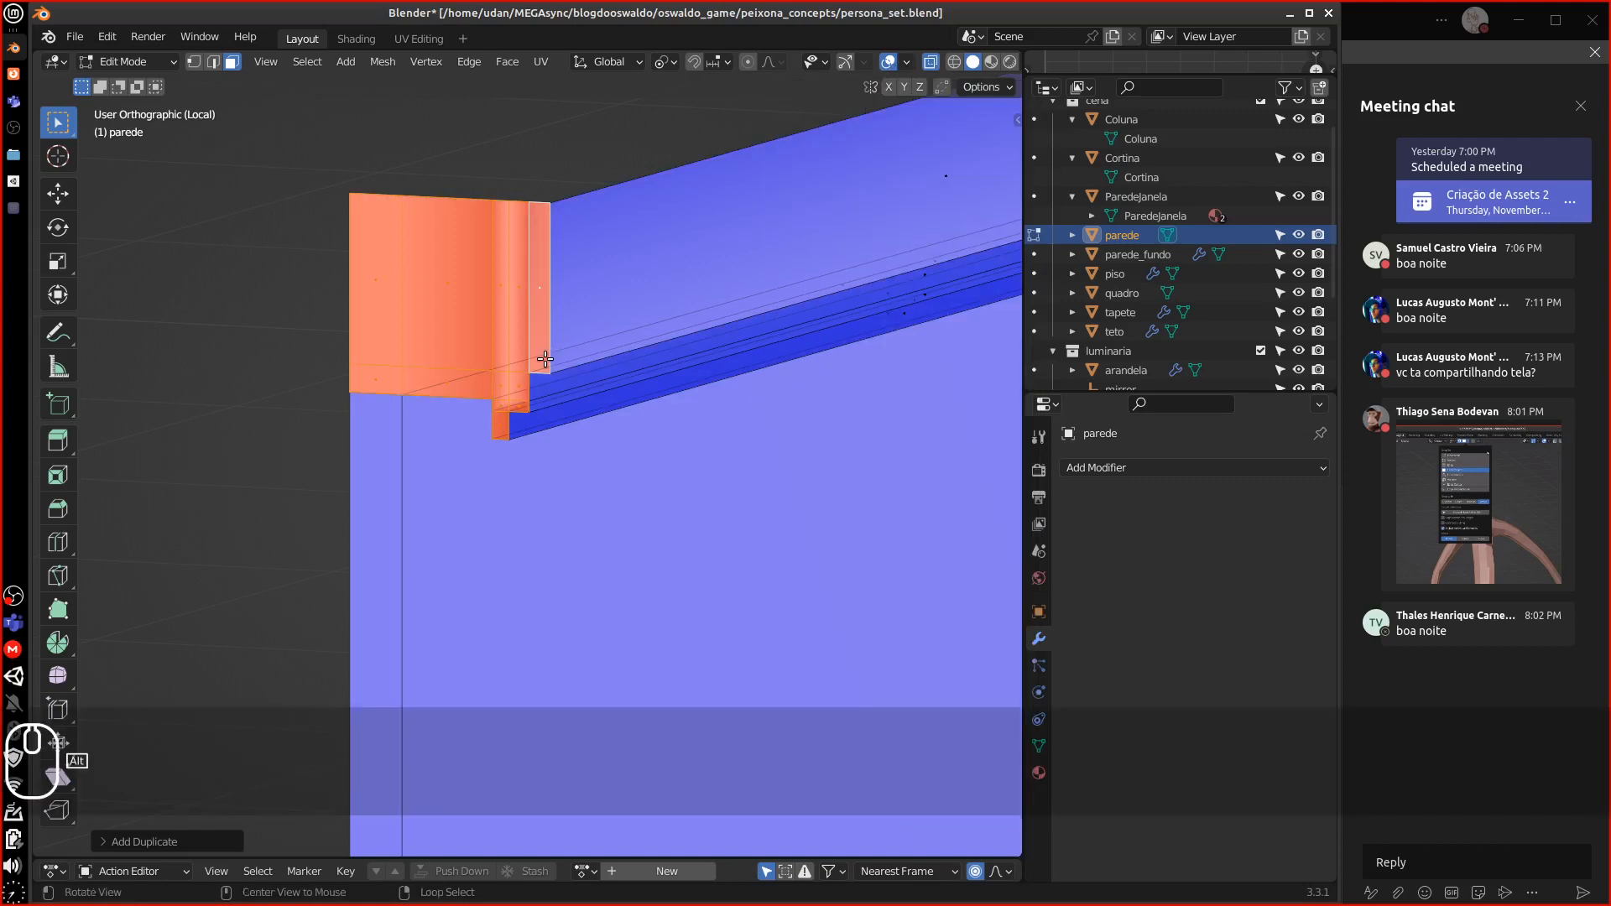
key("alt+n")
left_click(545, 361)
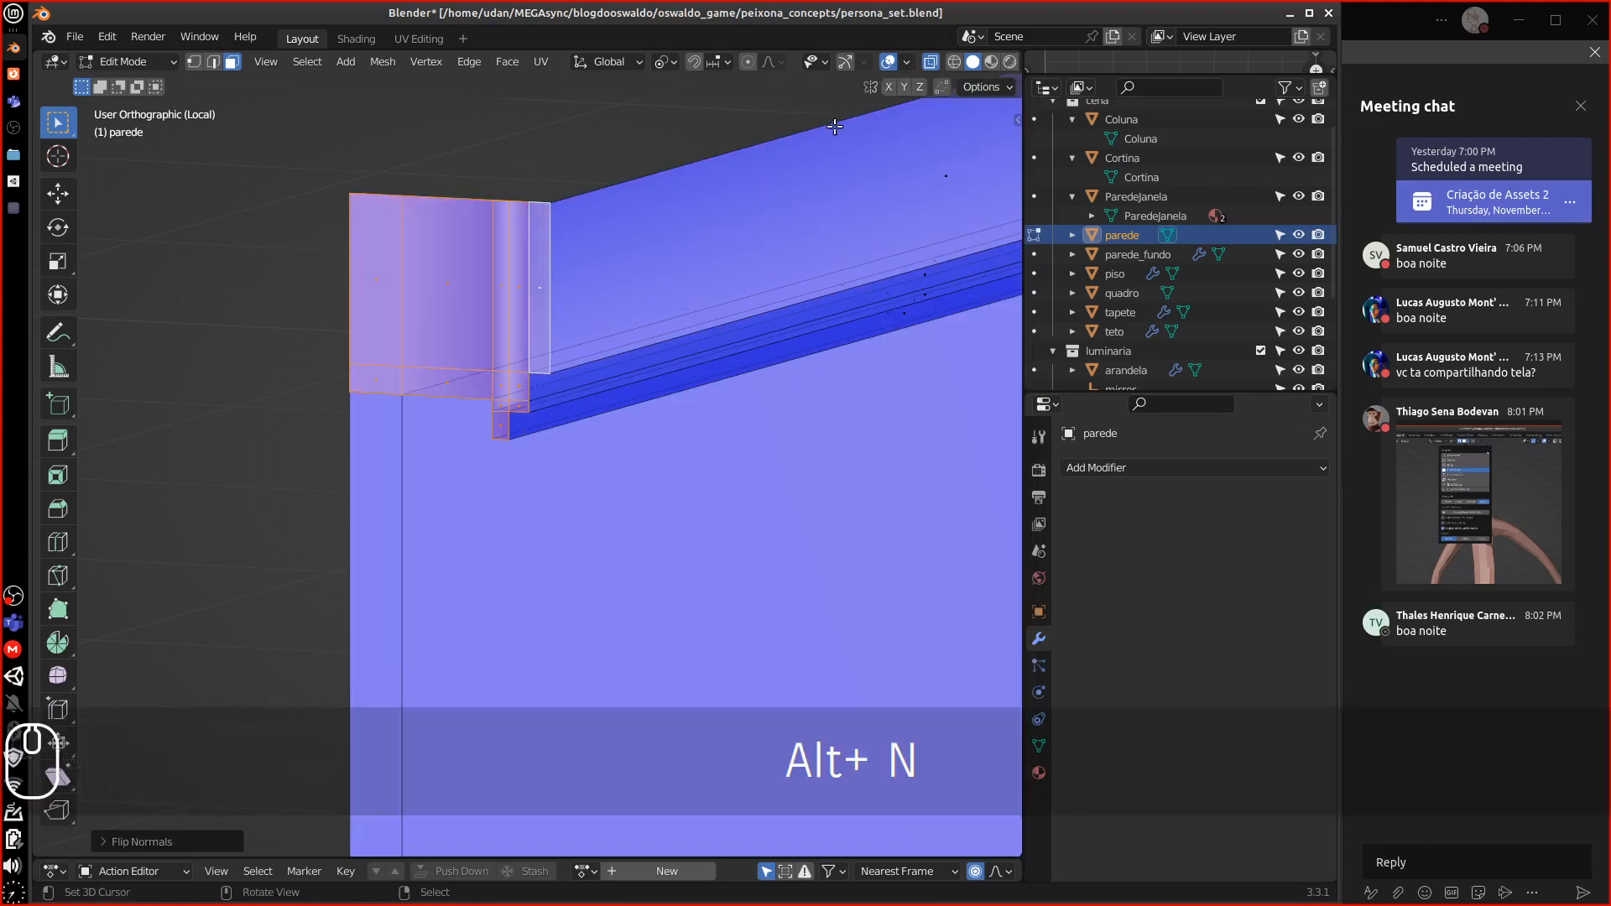
Turn off Face Orientation, then merge the whole mesh by distance, removing 12 vertices
left_click(908, 63)
left_click(801, 424)
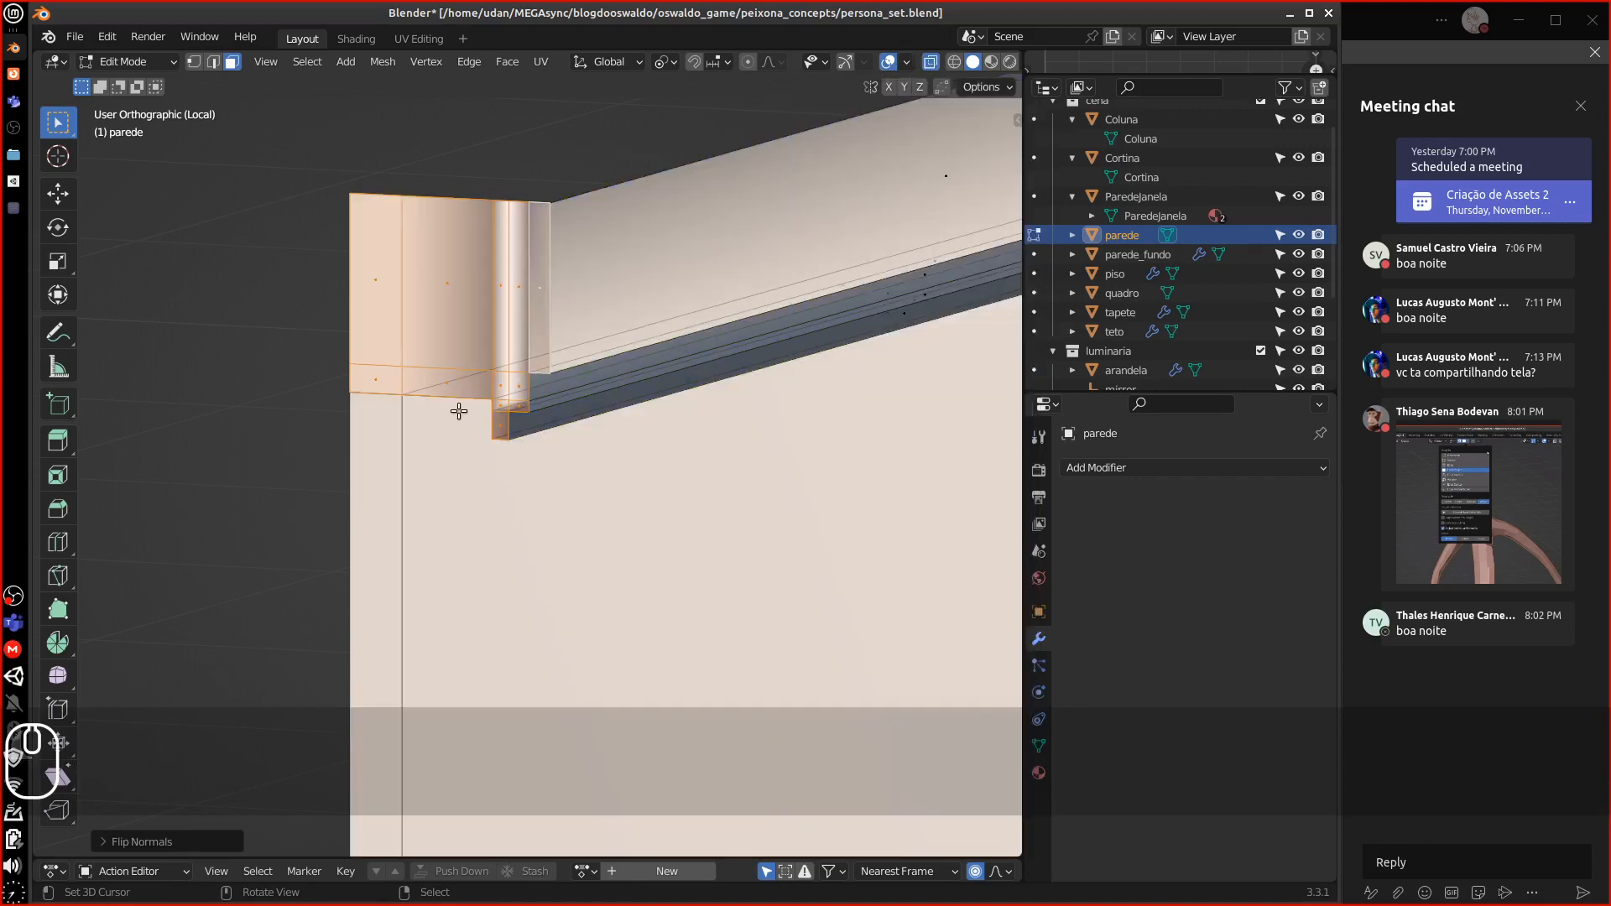
middle_click_drag(459, 412, 401, 424, "shift")
key("ctrl")
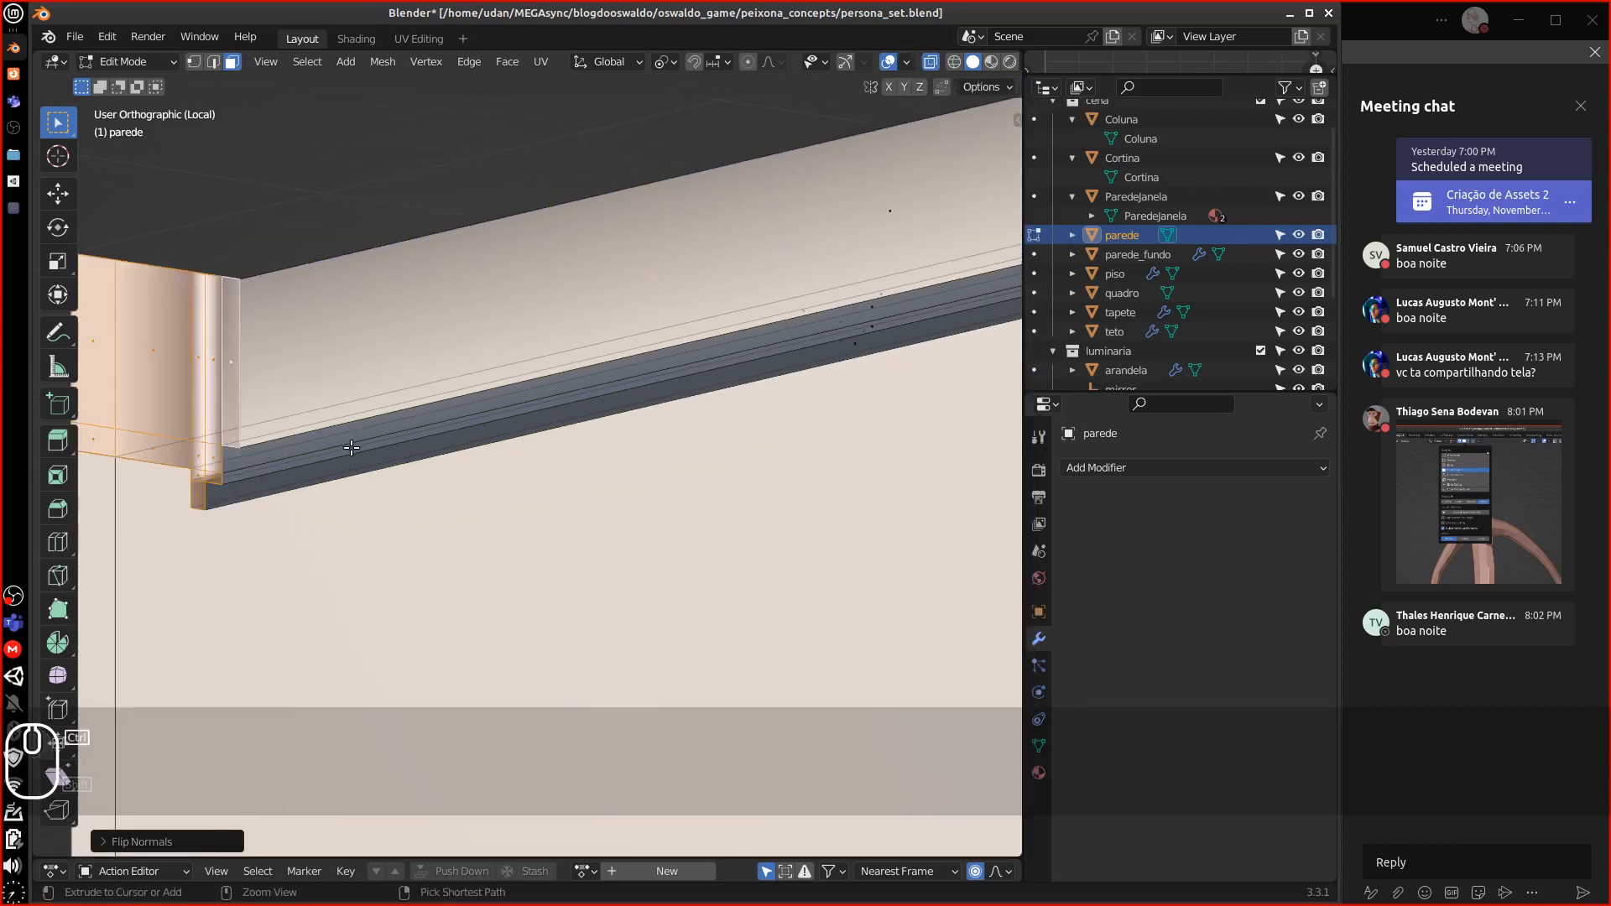
key("ctrl+l")
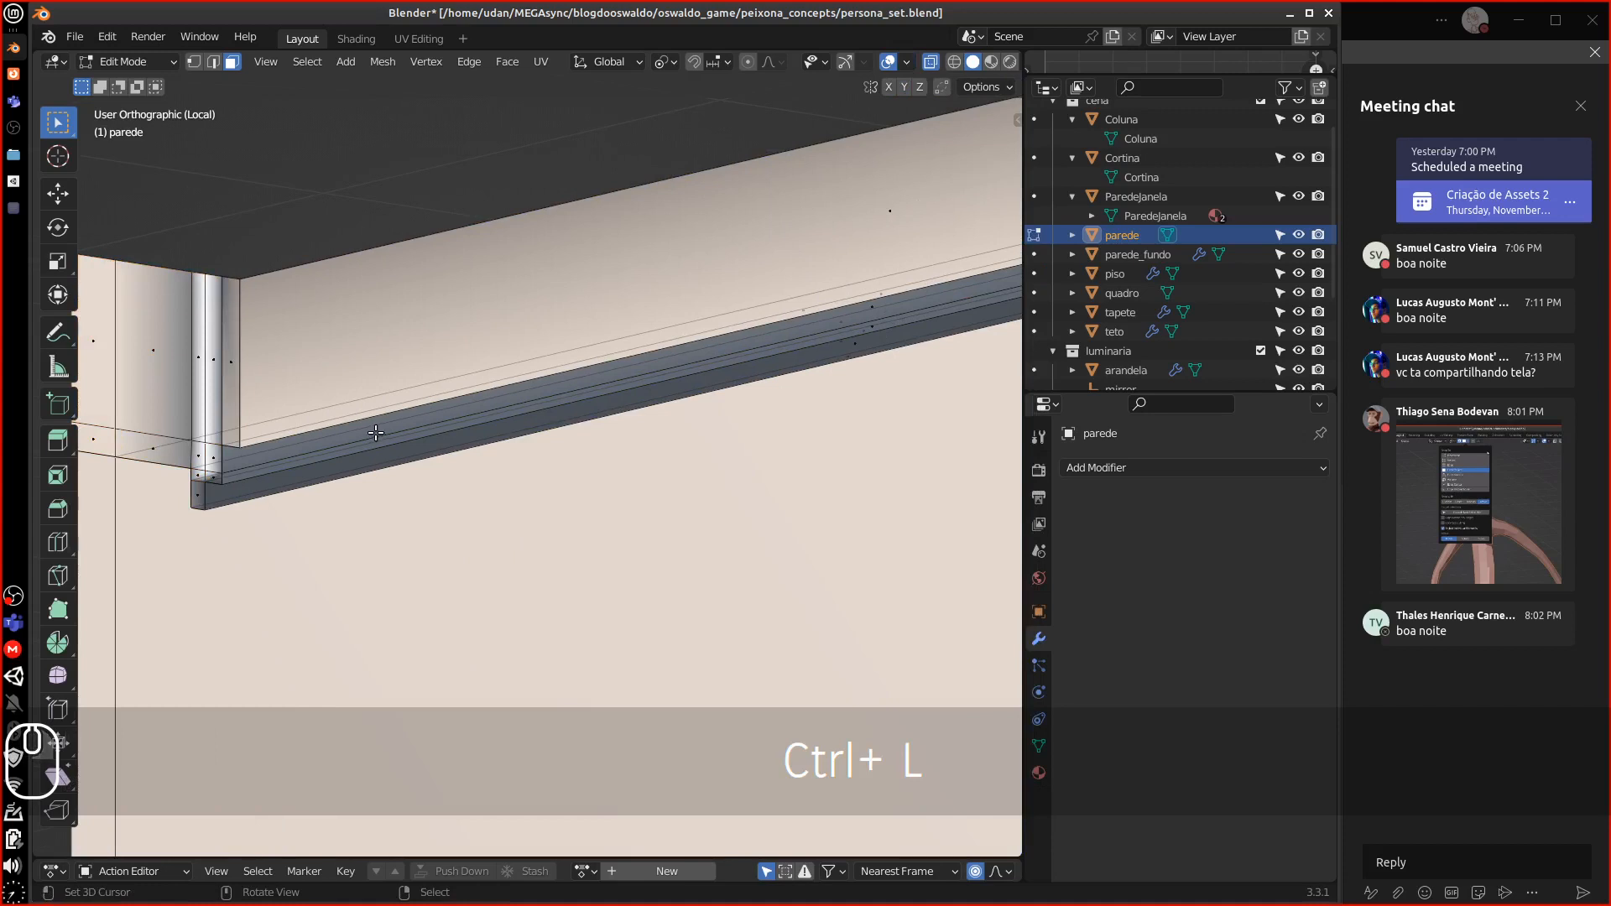
key("a")
key("m")
left_click(357, 501)
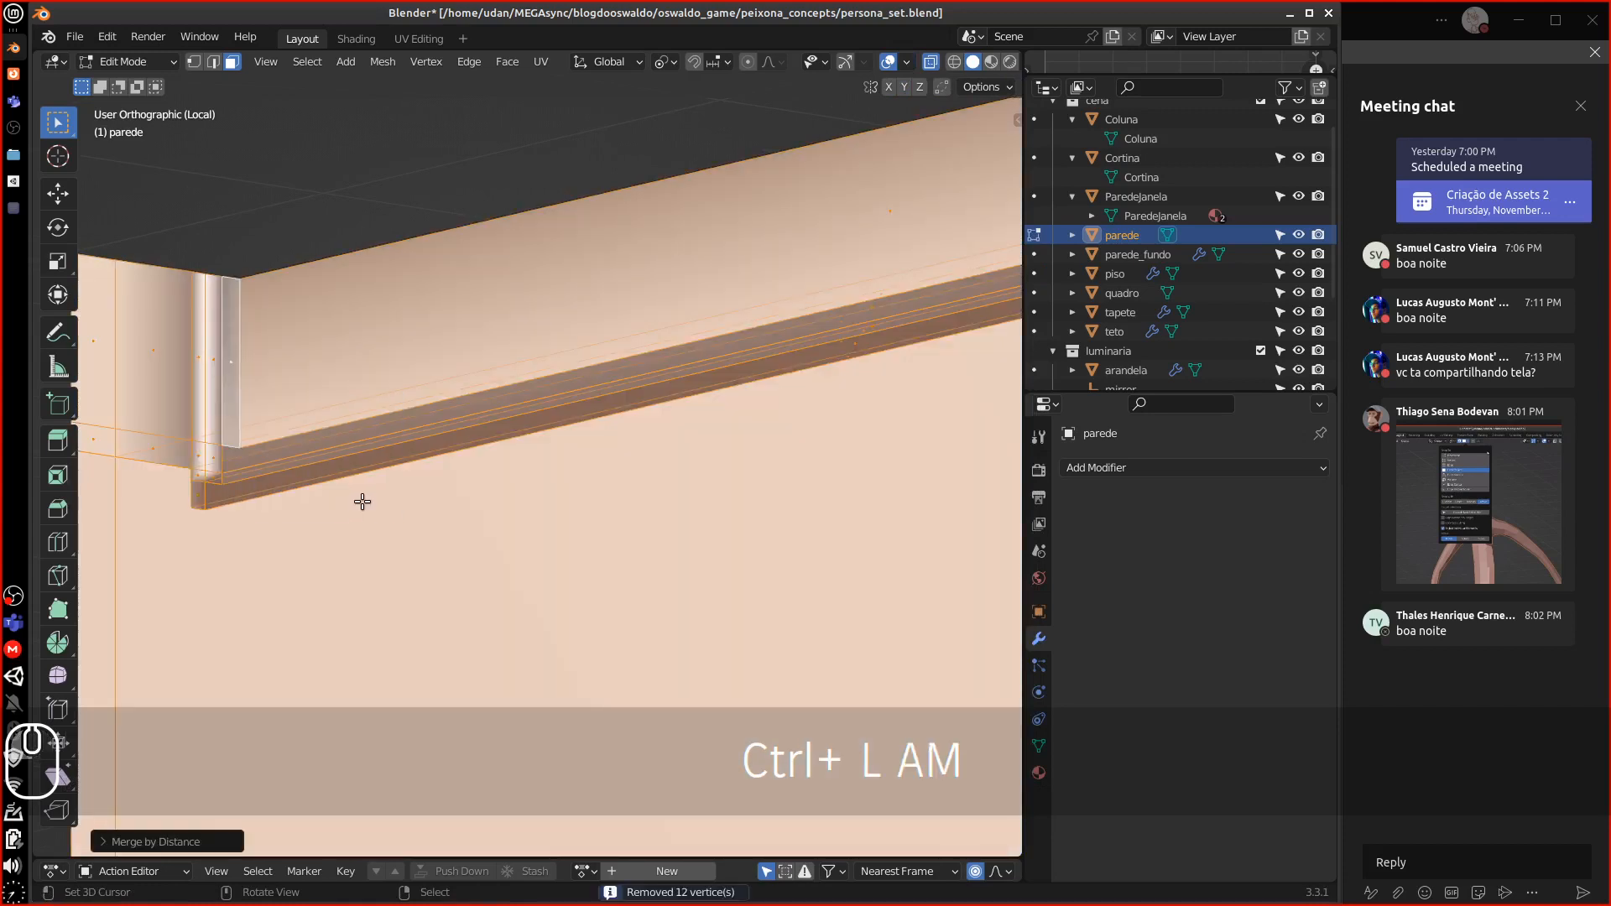
scroll(362, 496, "down", 10)
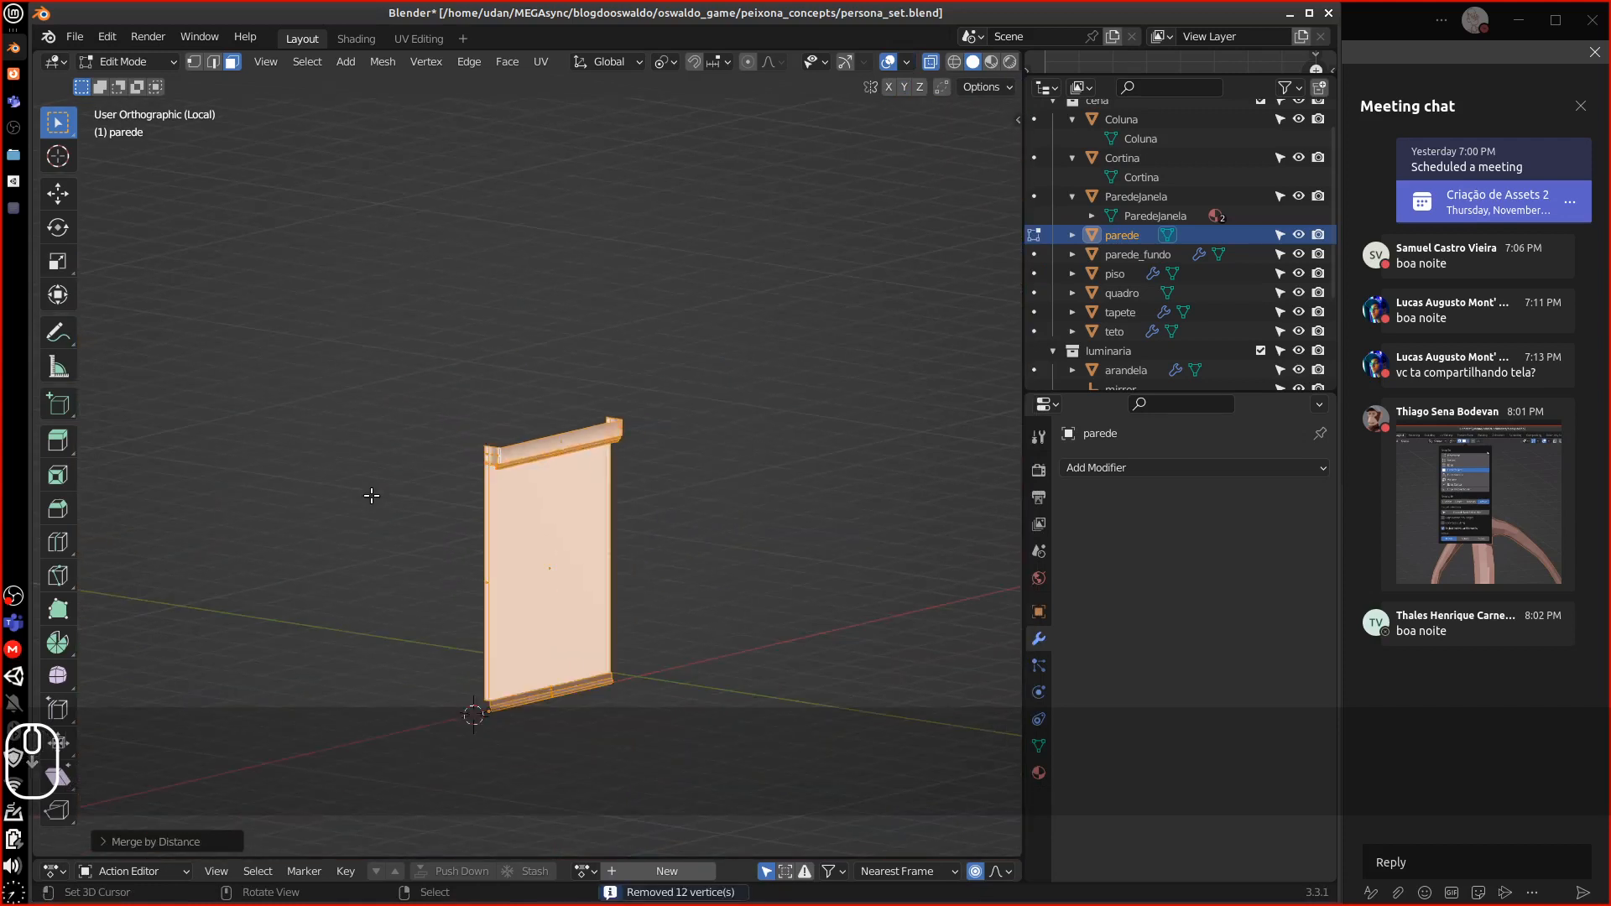
Select the wall's bottom edges and zoom in on them in right side view
middle_click_drag(582, 536, 520, 352)
scroll(568, 460, "up", 6)
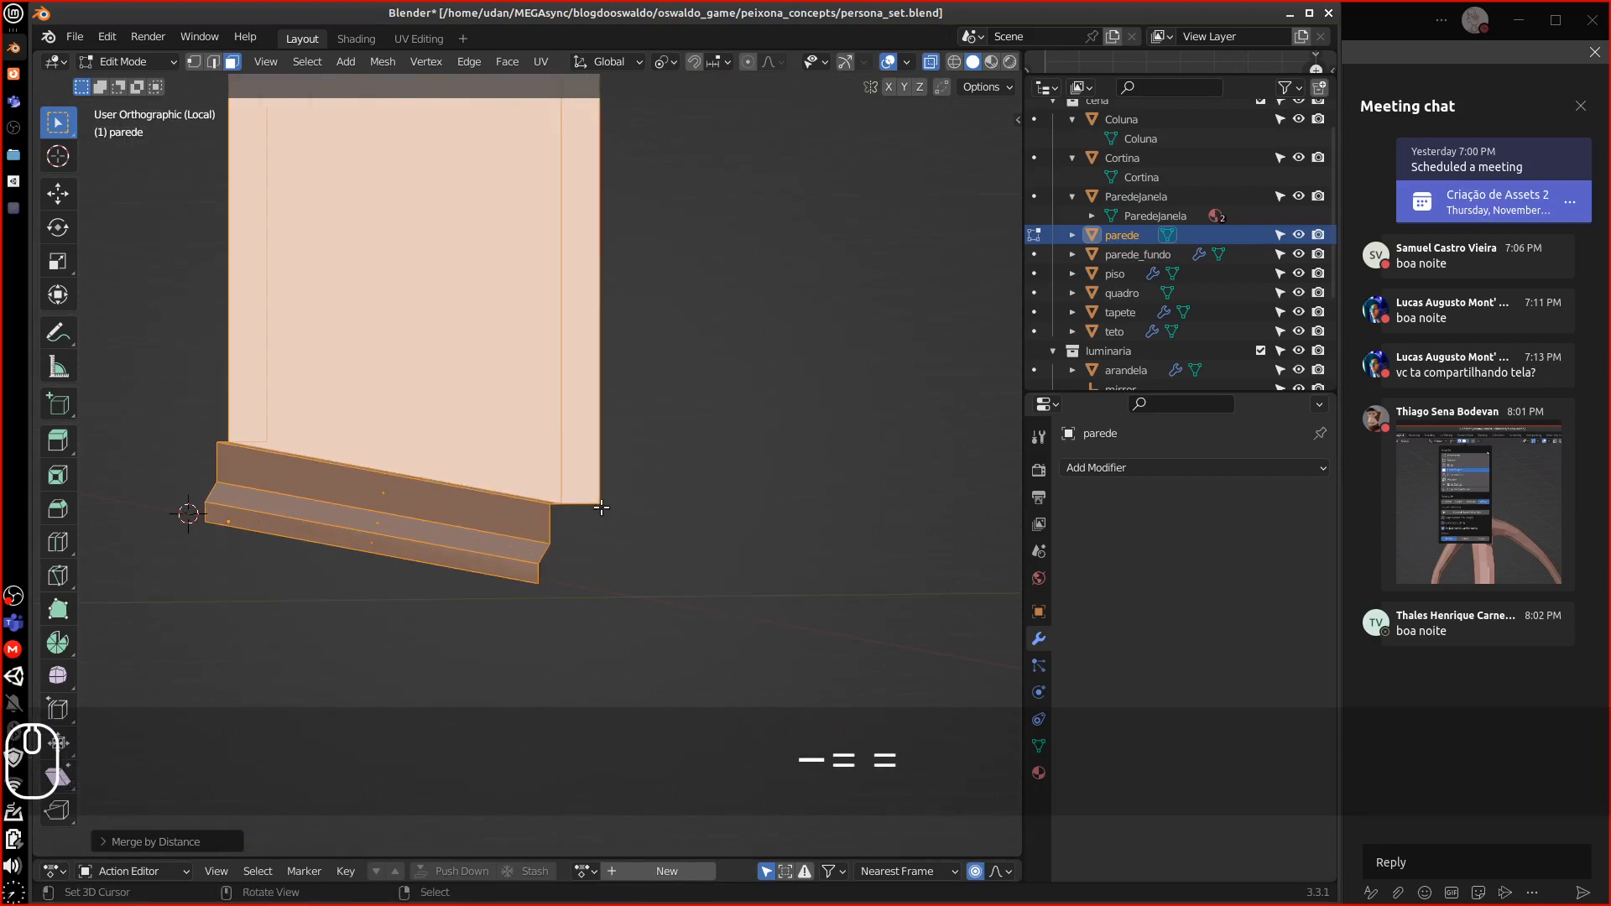
left_click(214, 62)
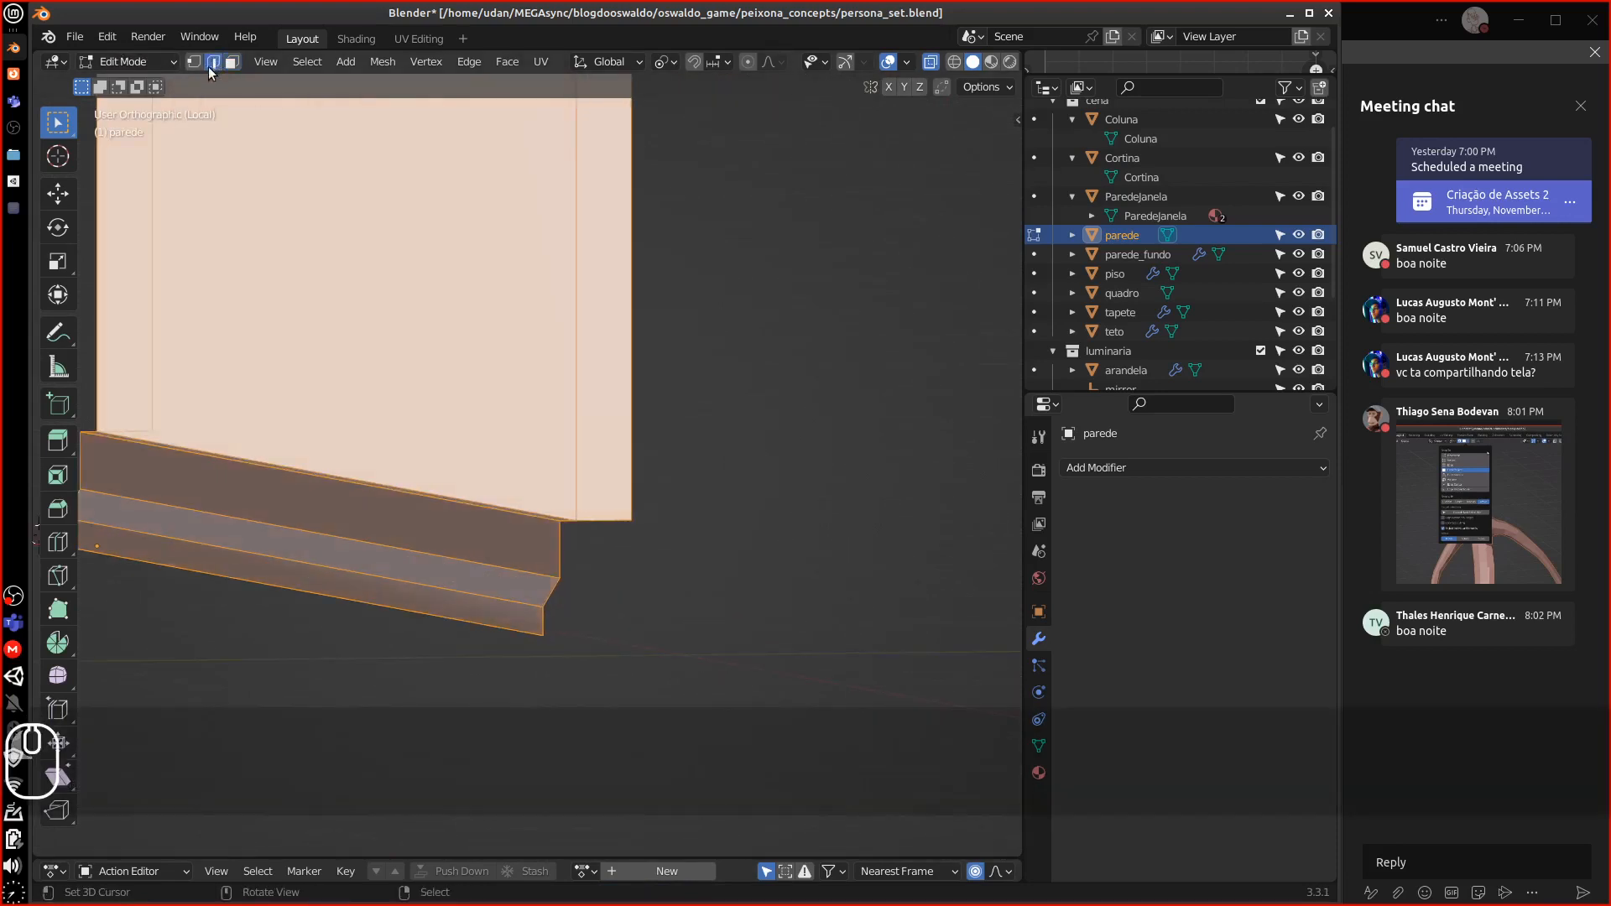
middle_click_drag(503, 320, 504, 348)
right_click(590, 483)
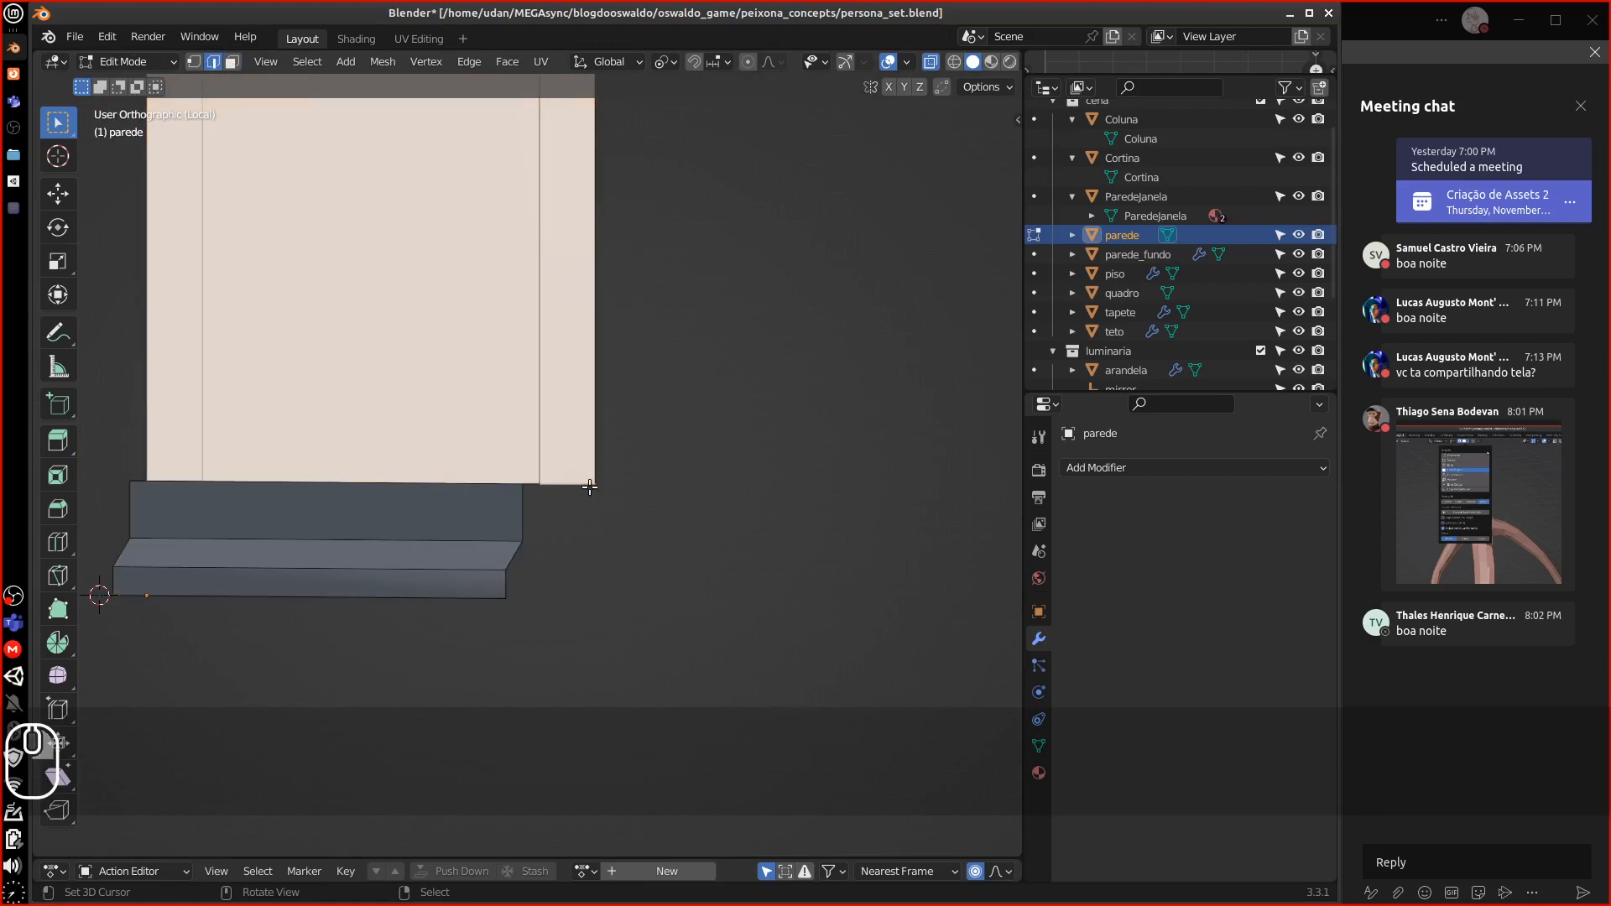
middle_click_drag(590, 483, 514, 506)
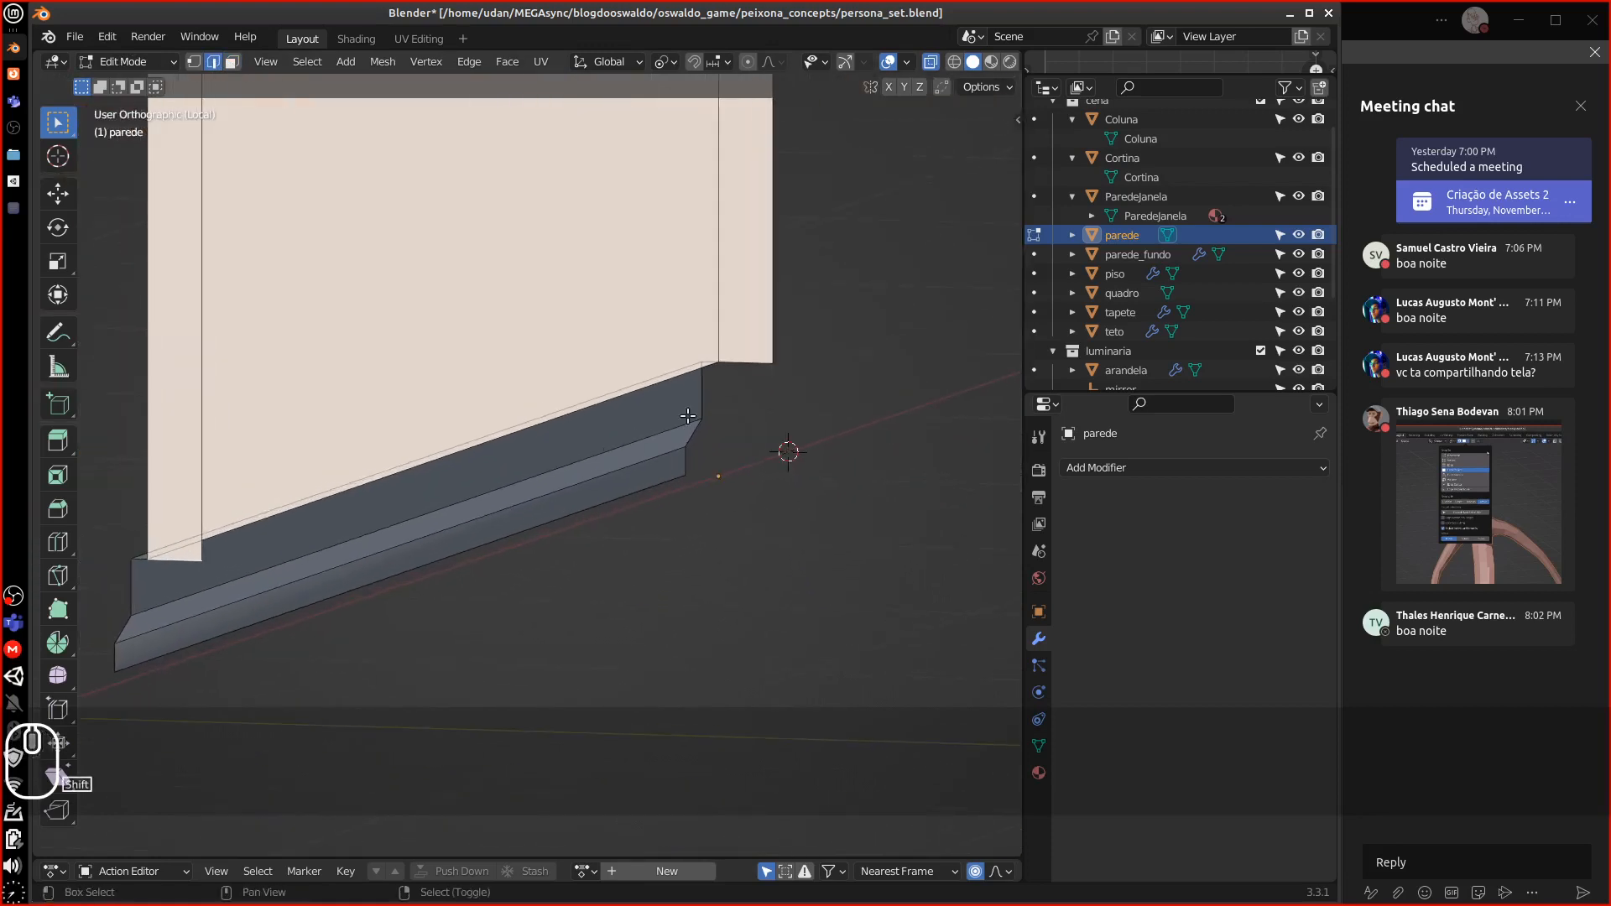
right_click(755, 366, "shift")
key("KP_3")
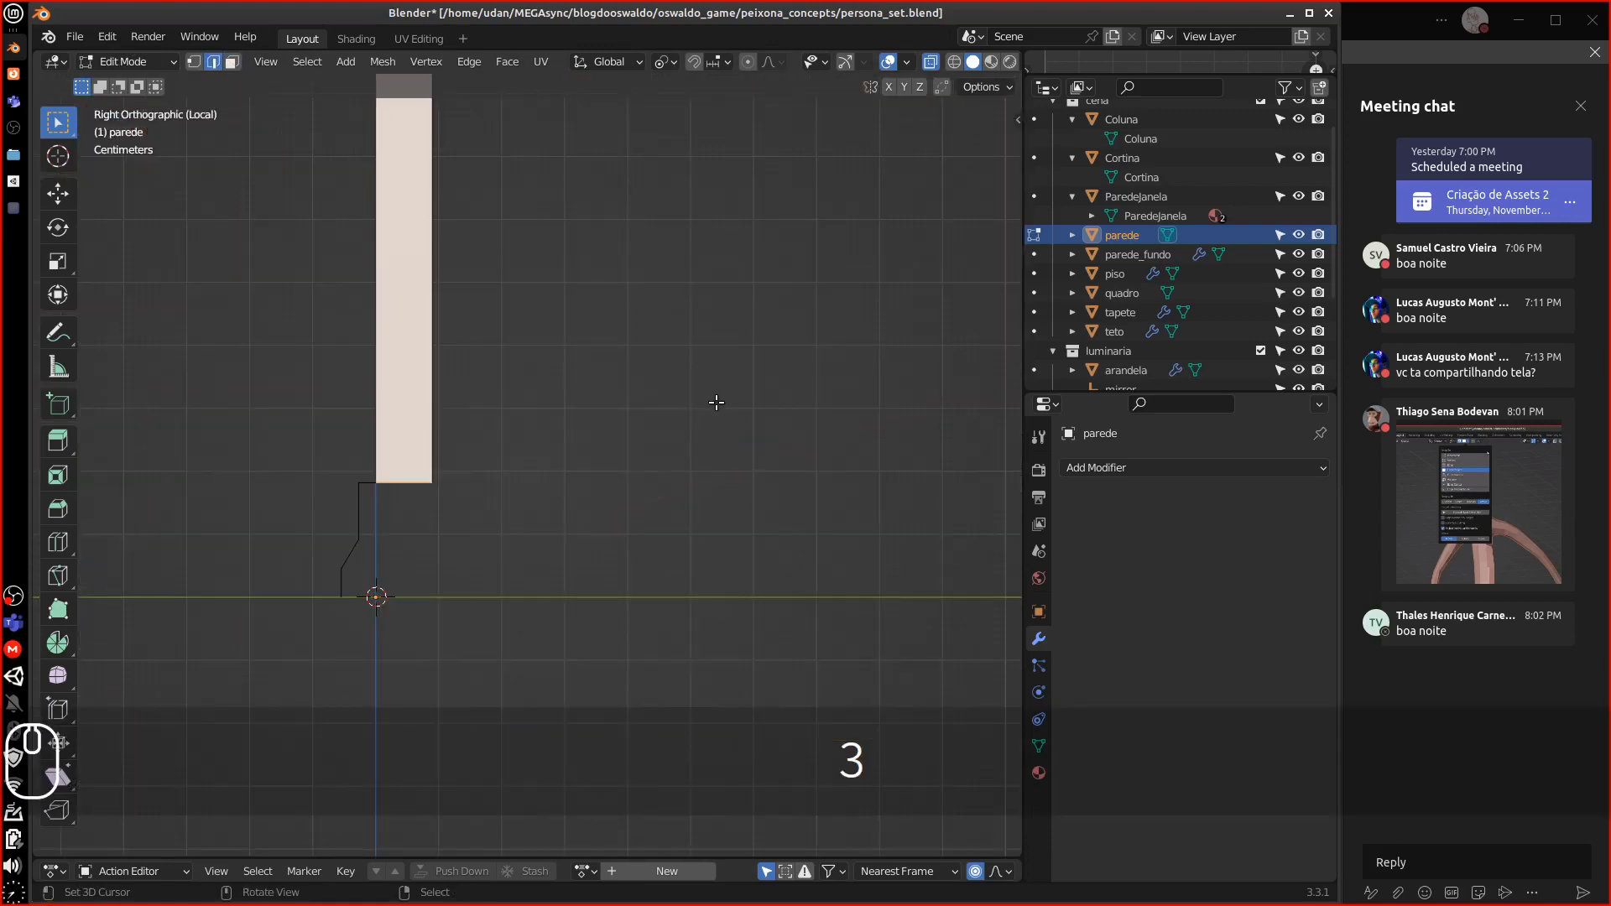
middle_click_drag(478, 501, 493, 401, "shift")
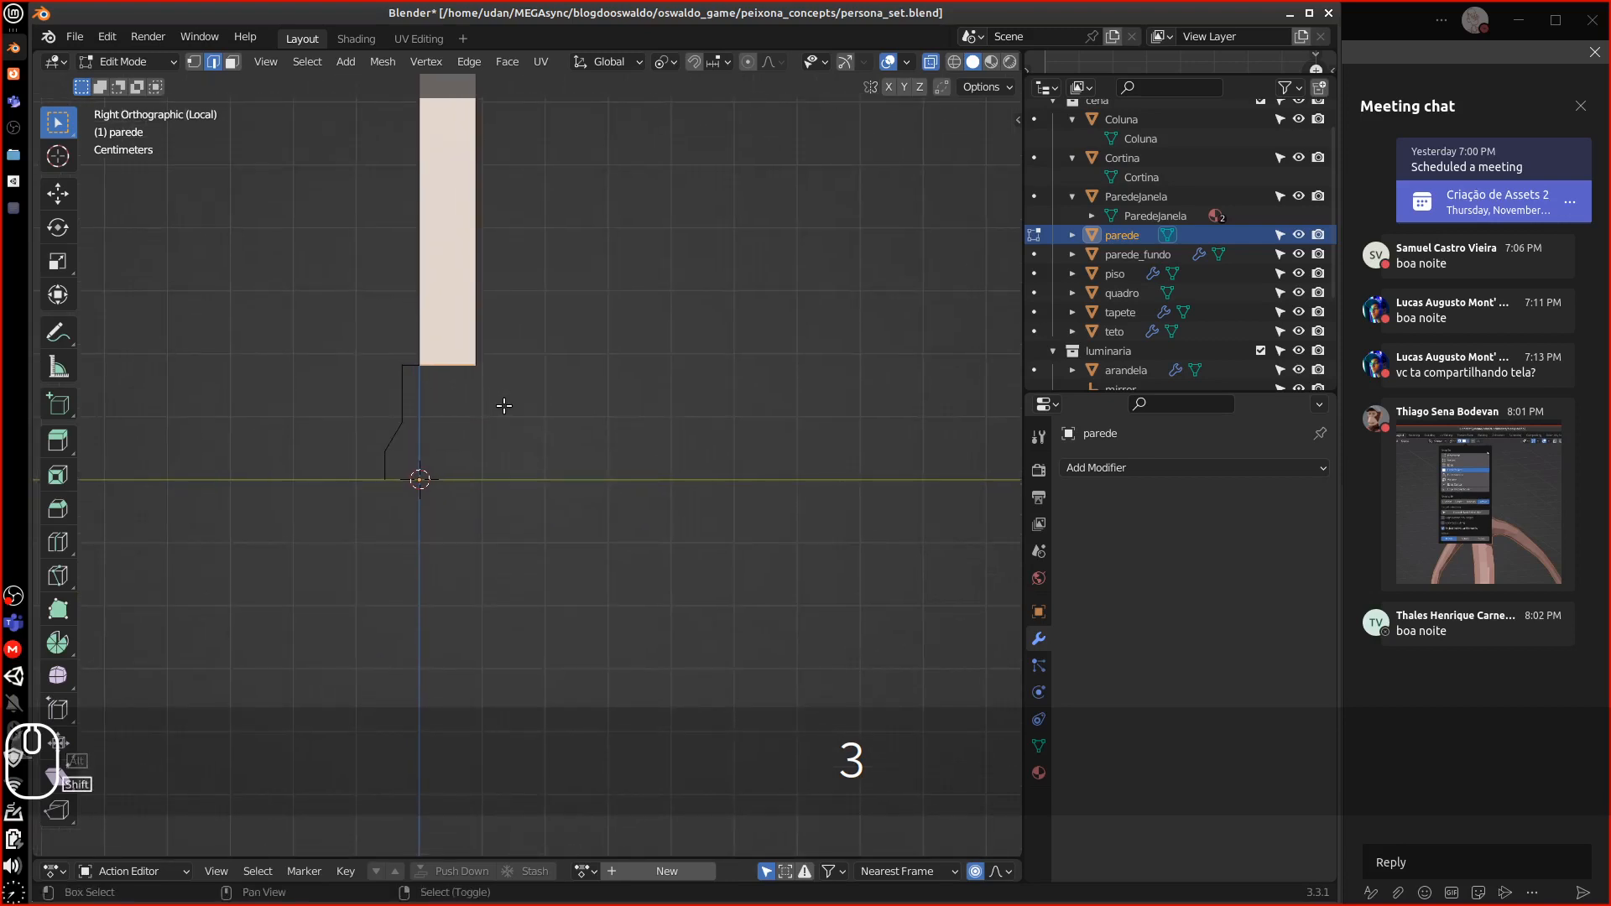
key("shift+z")
key("shift+z")
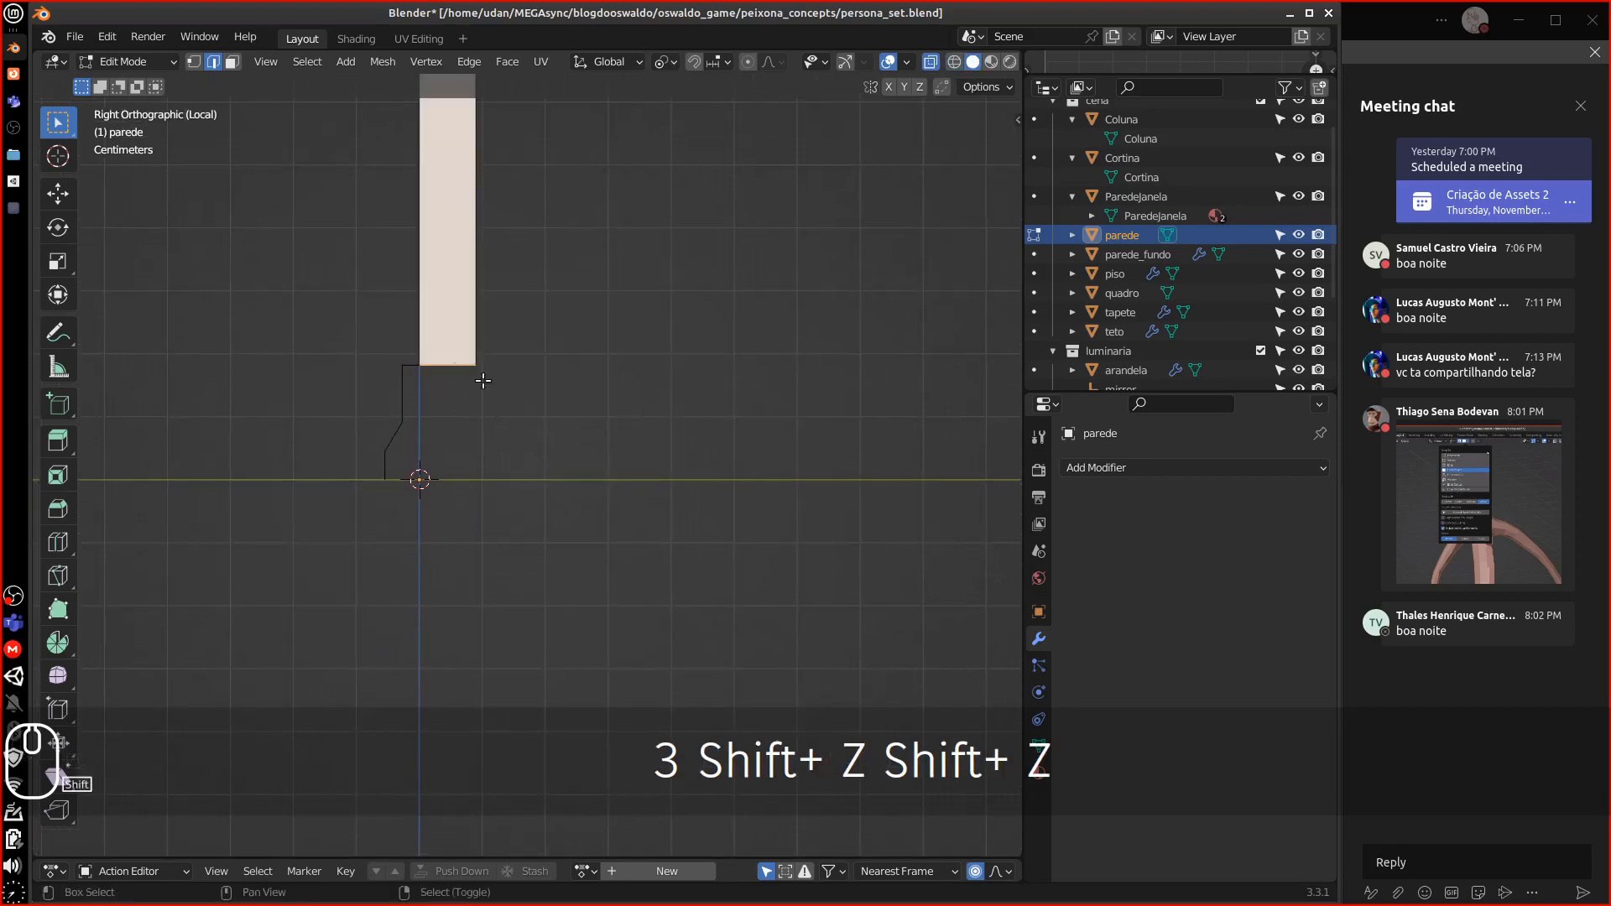
left_click(193, 61)
middle_click_drag(468, 390, 510, 311, "shift")
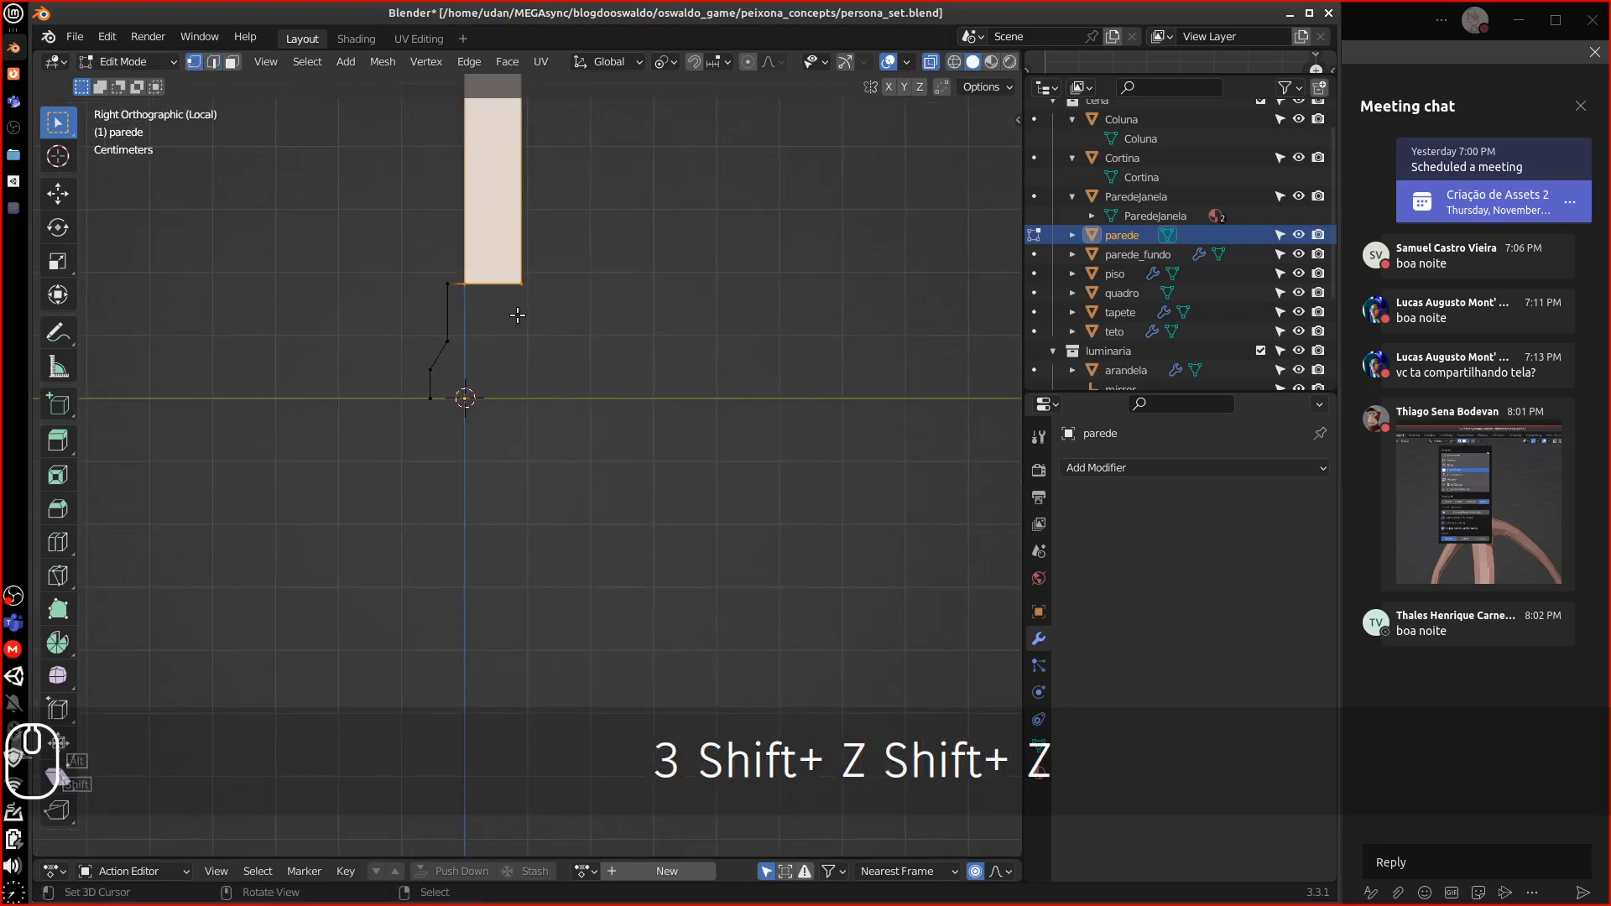
key("equal")
key("equal")
Extrude the wall bottom downward along Z three times until it reaches the floor line
key("e")
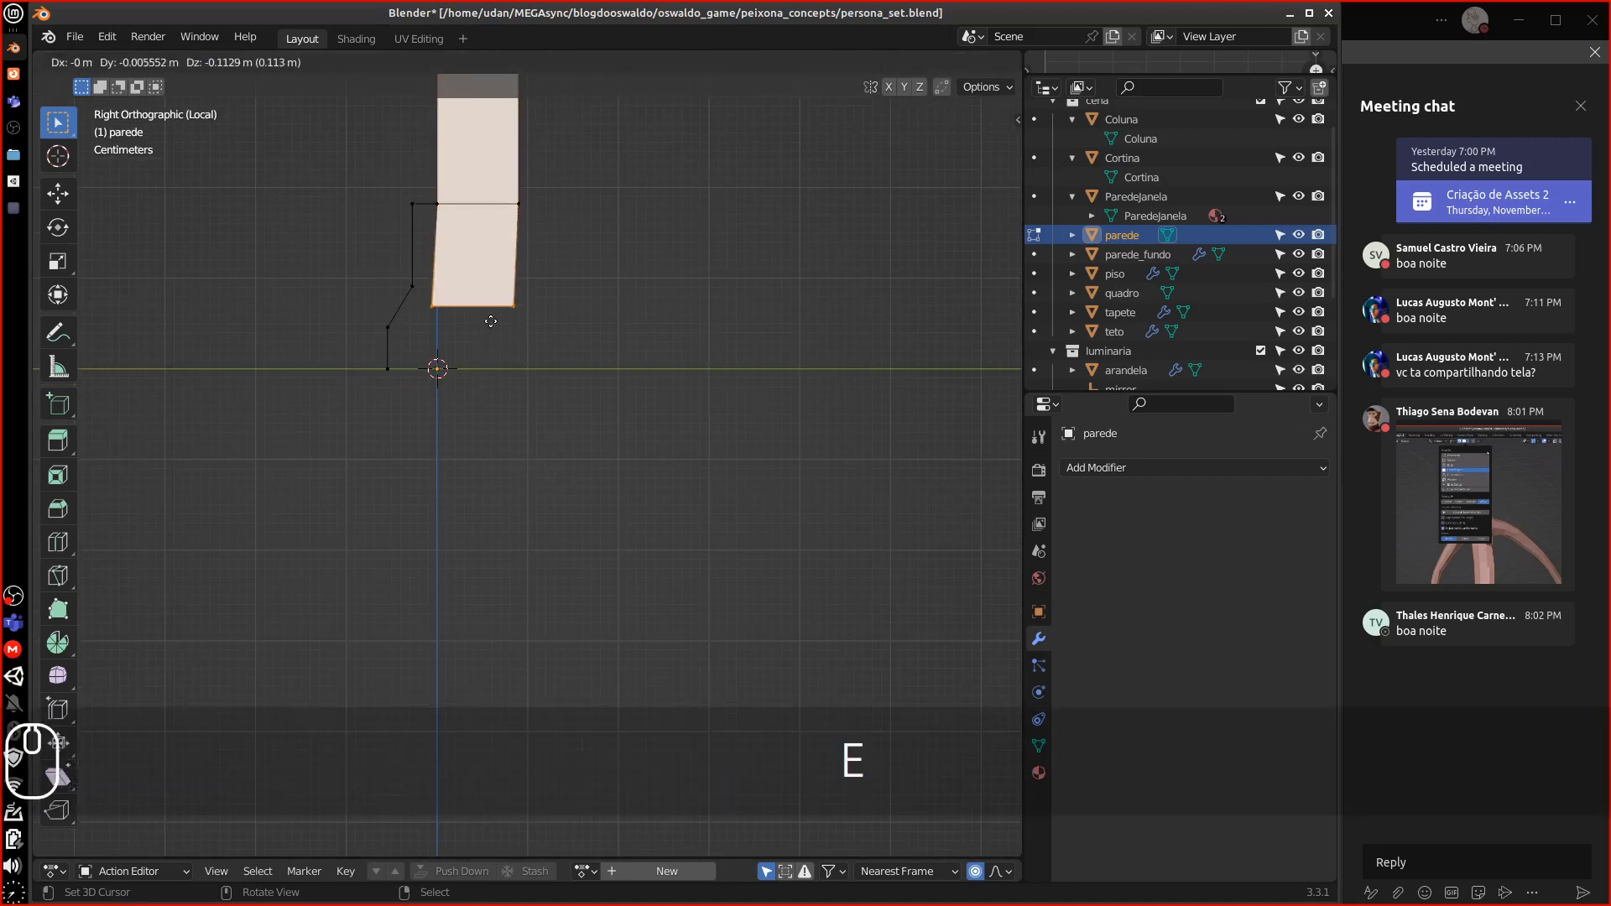
key("z")
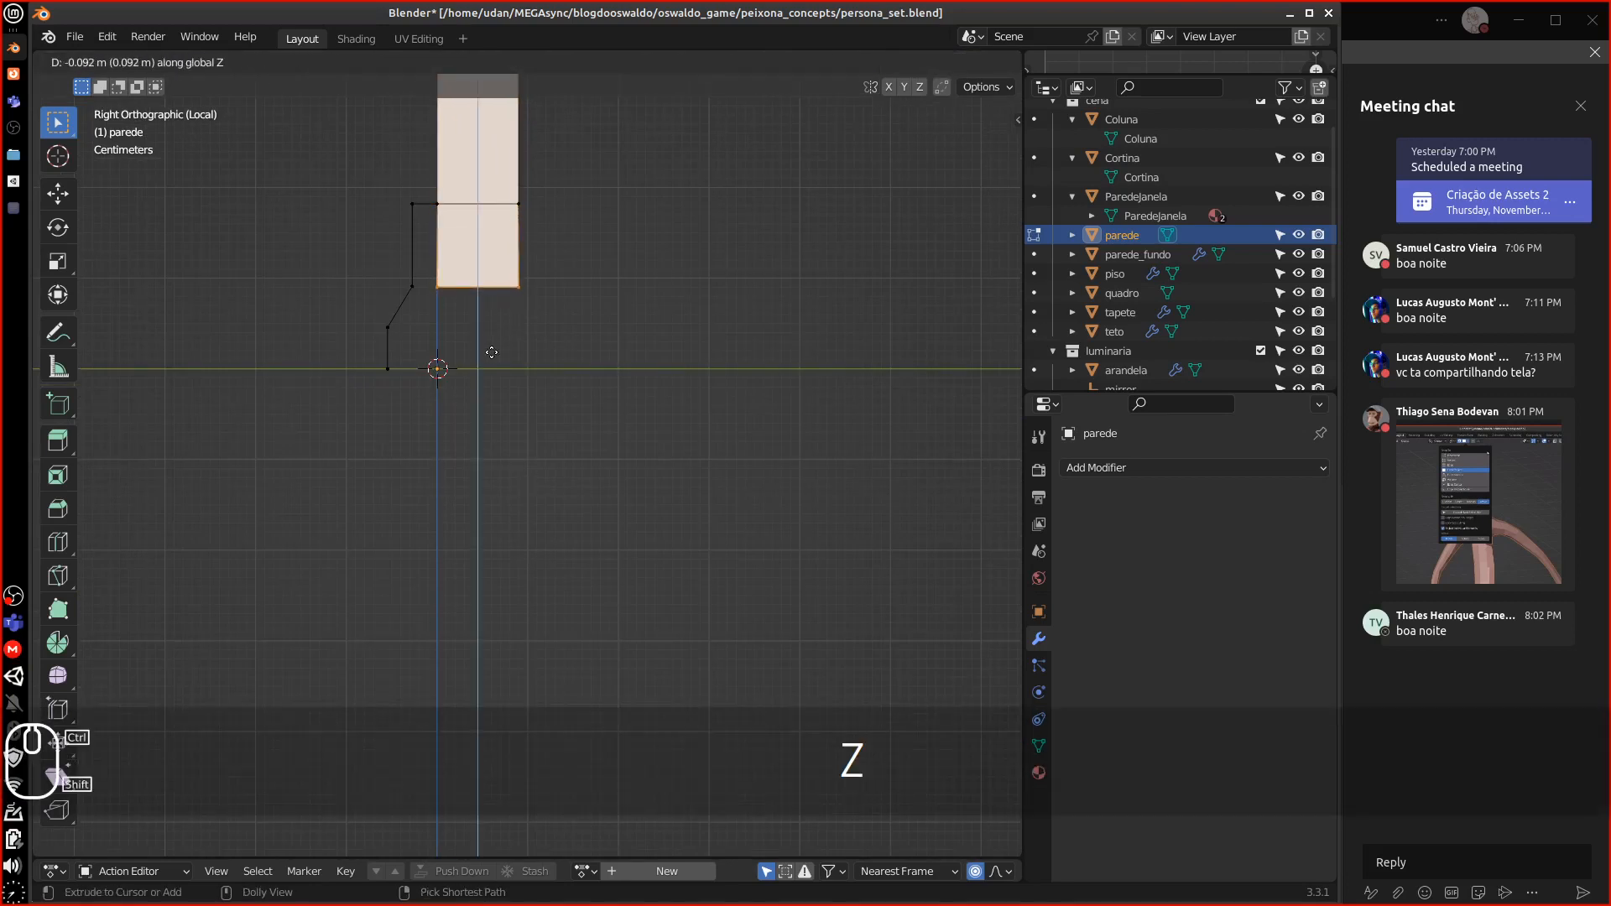
left_click(480, 295)
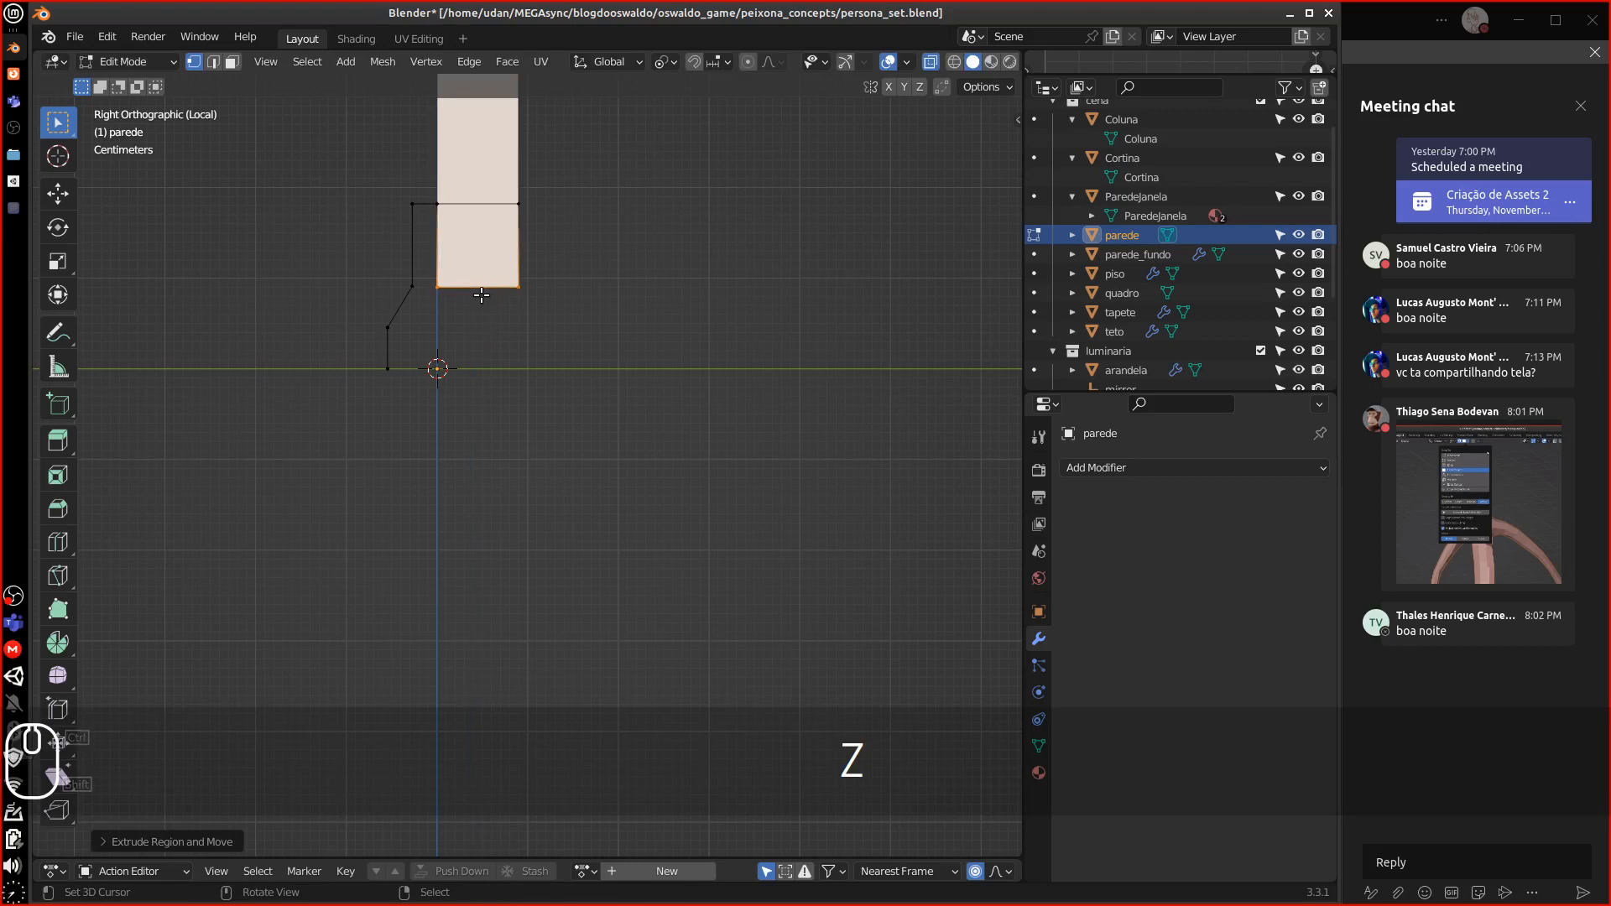
key("e")
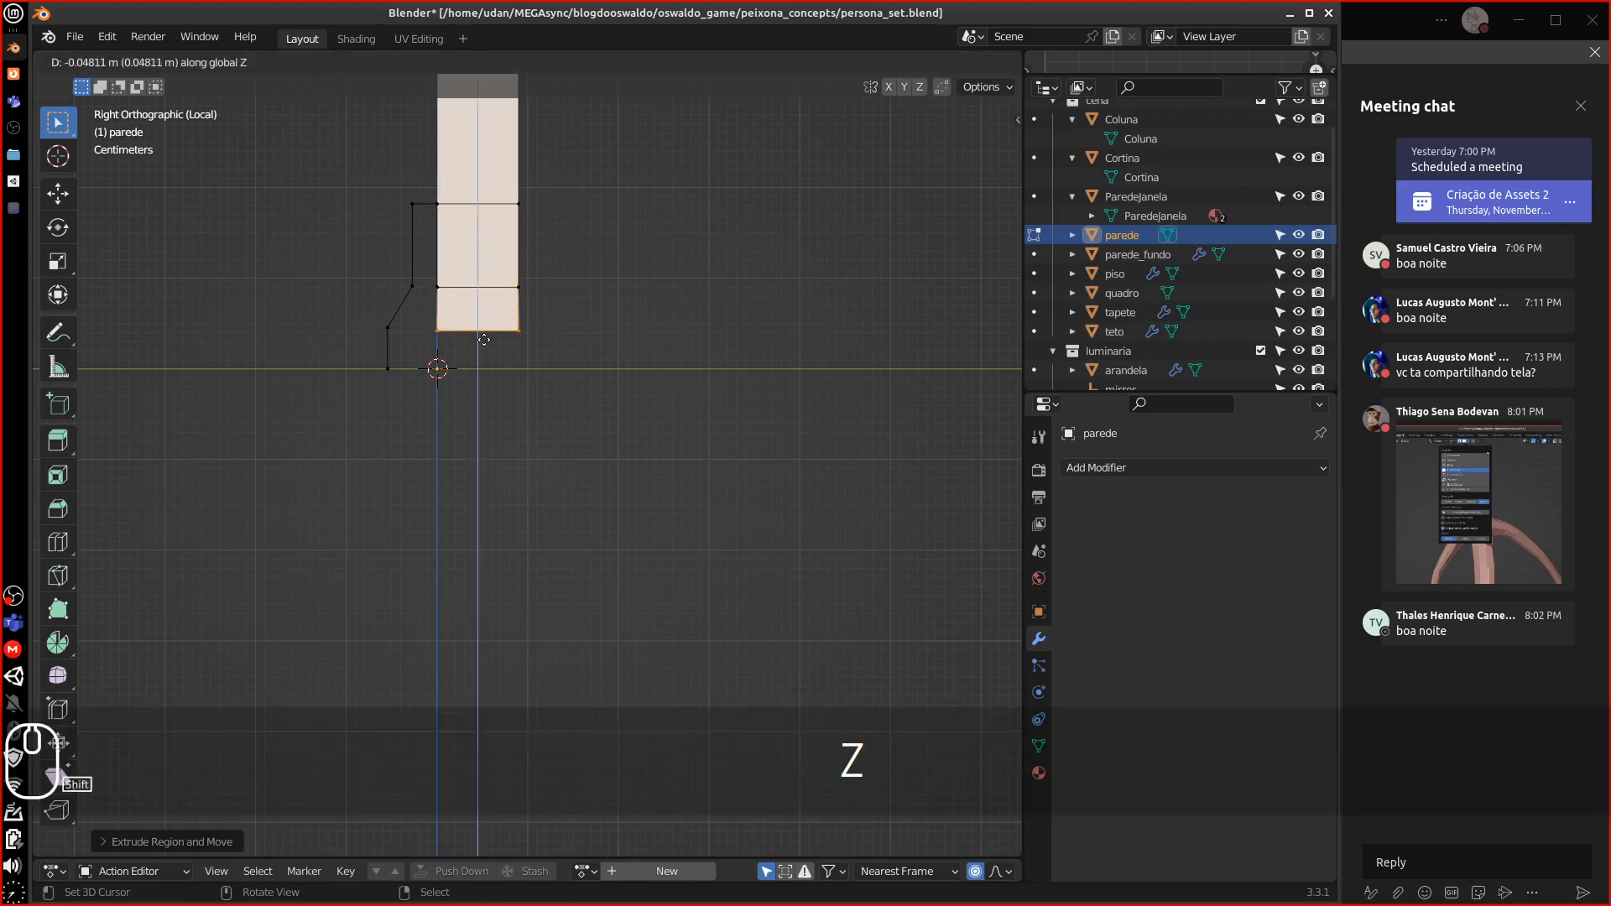
key("z")
left_click(483, 323)
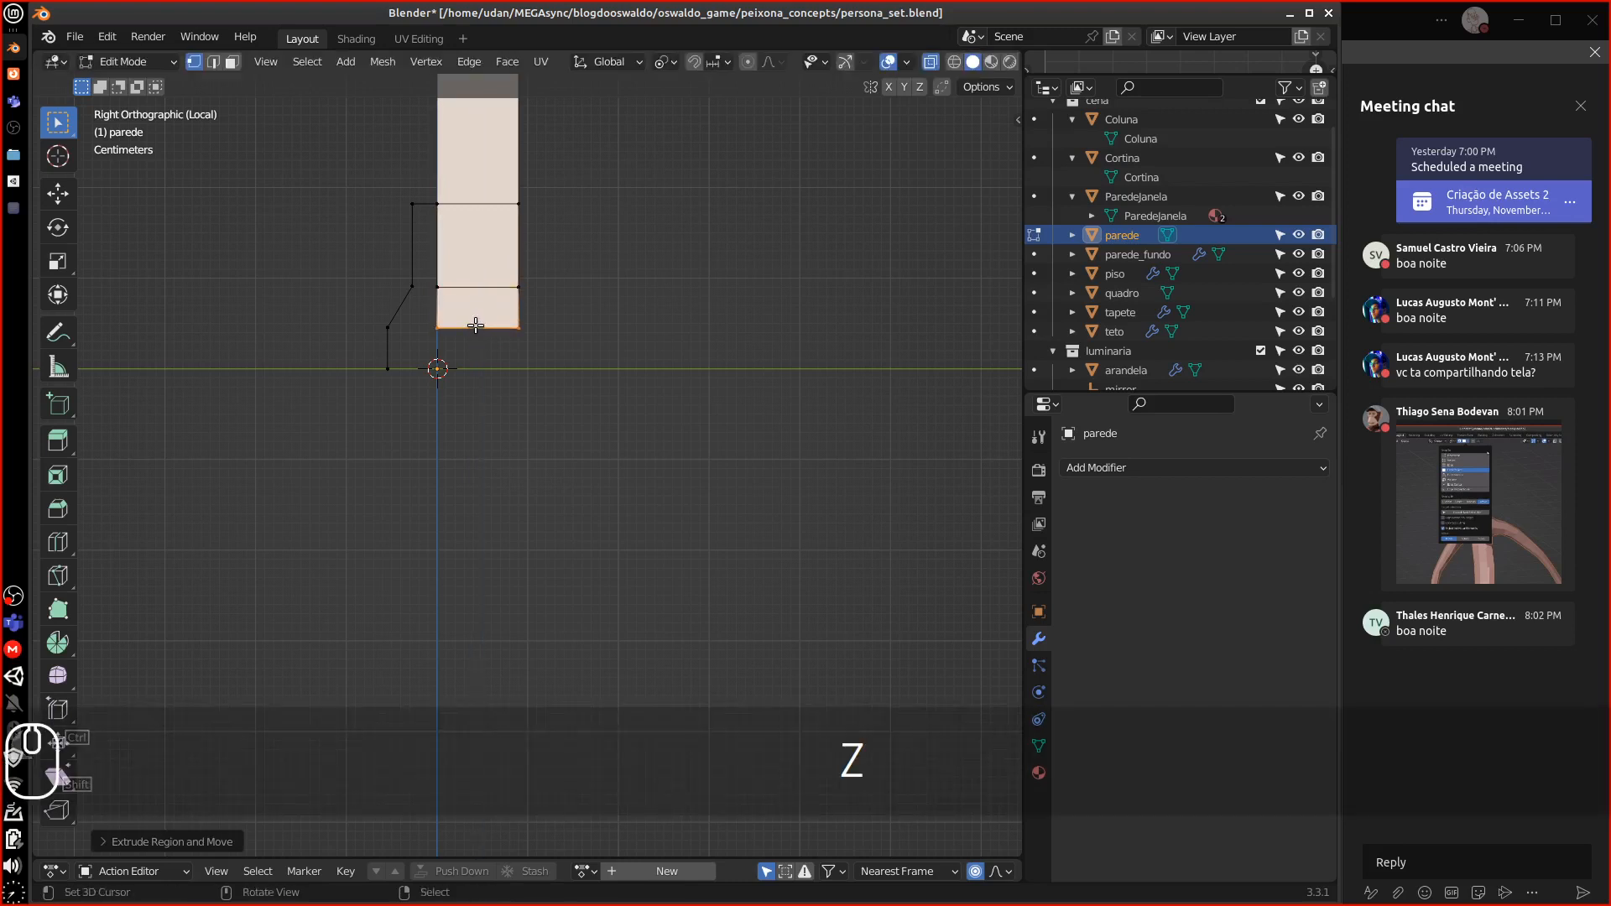
key("e")
key("z")
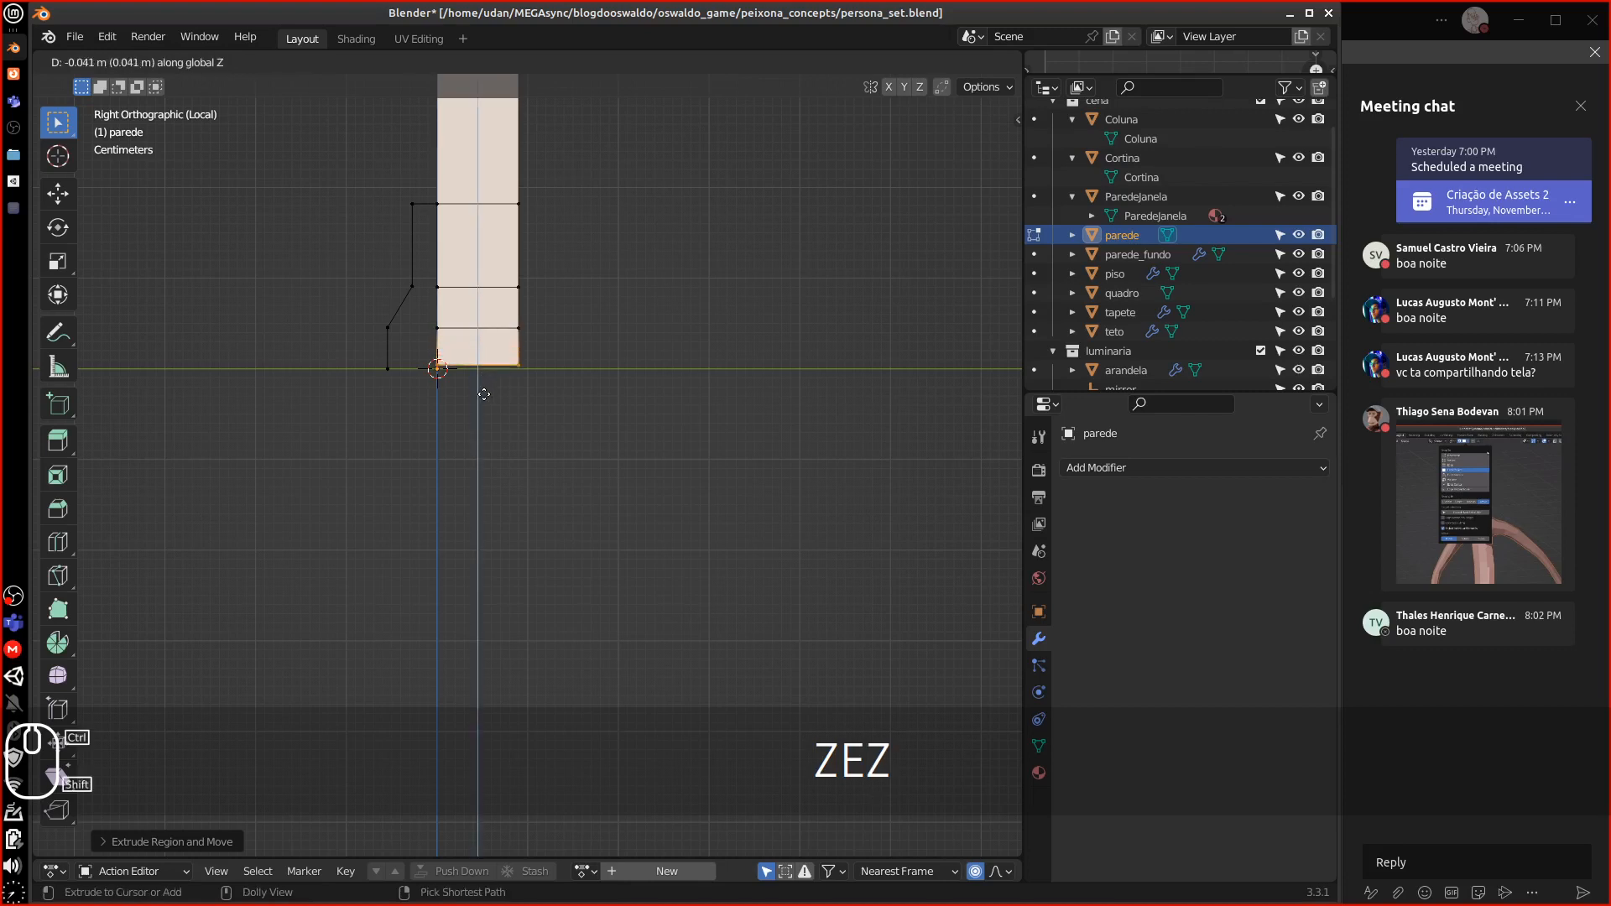
left_click(483, 429)
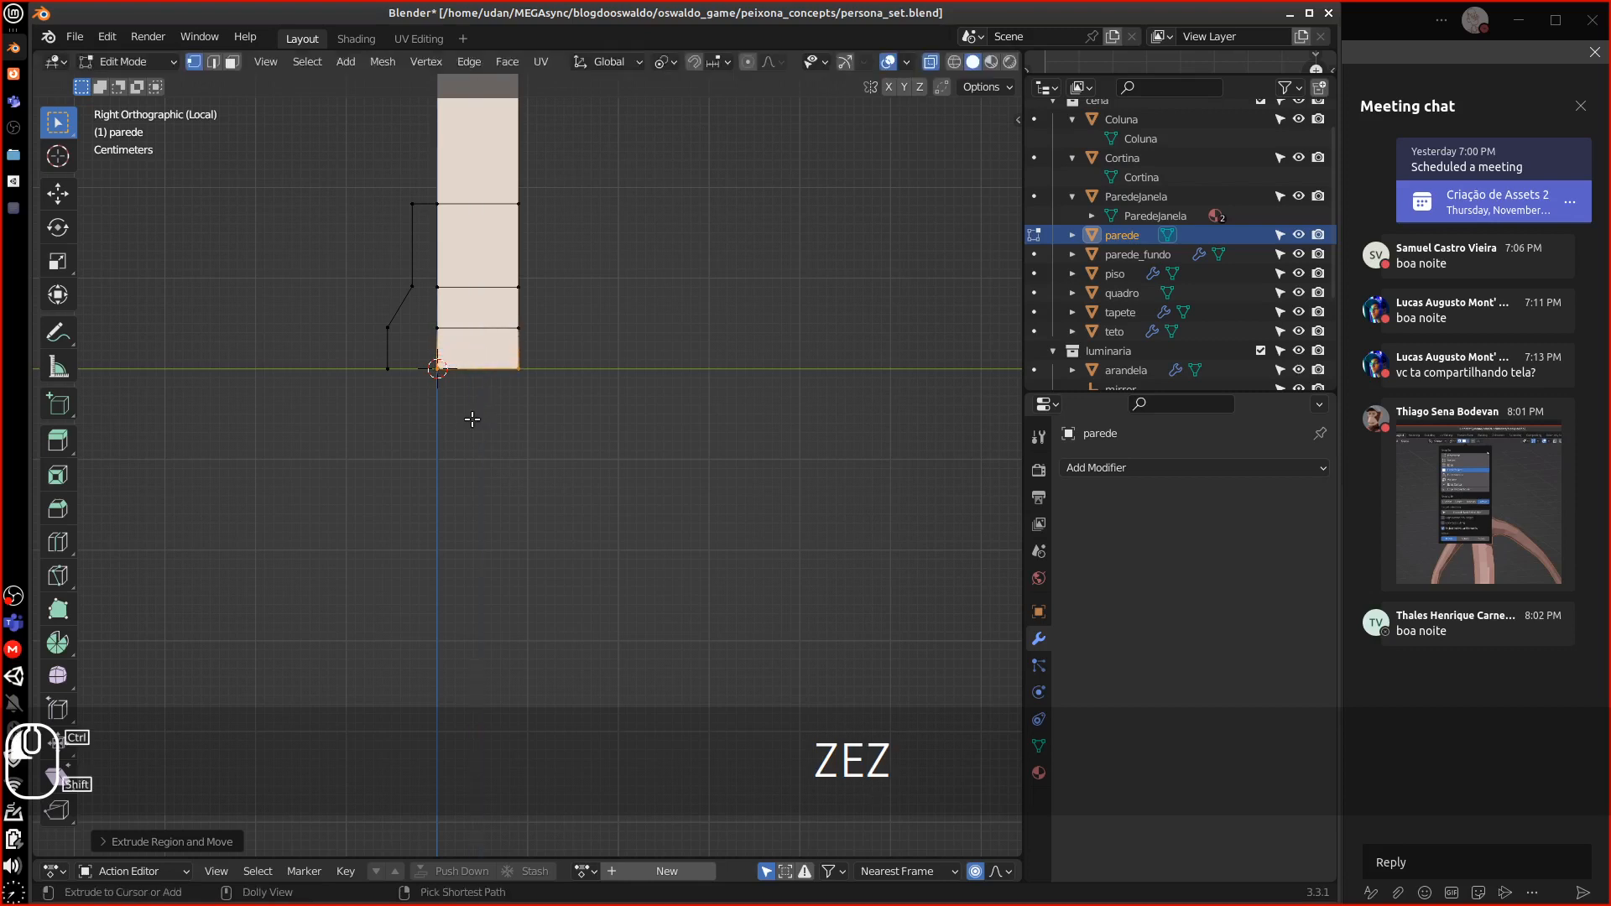
middle_click_drag(467, 420, 424, 357)
left_click(557, 406)
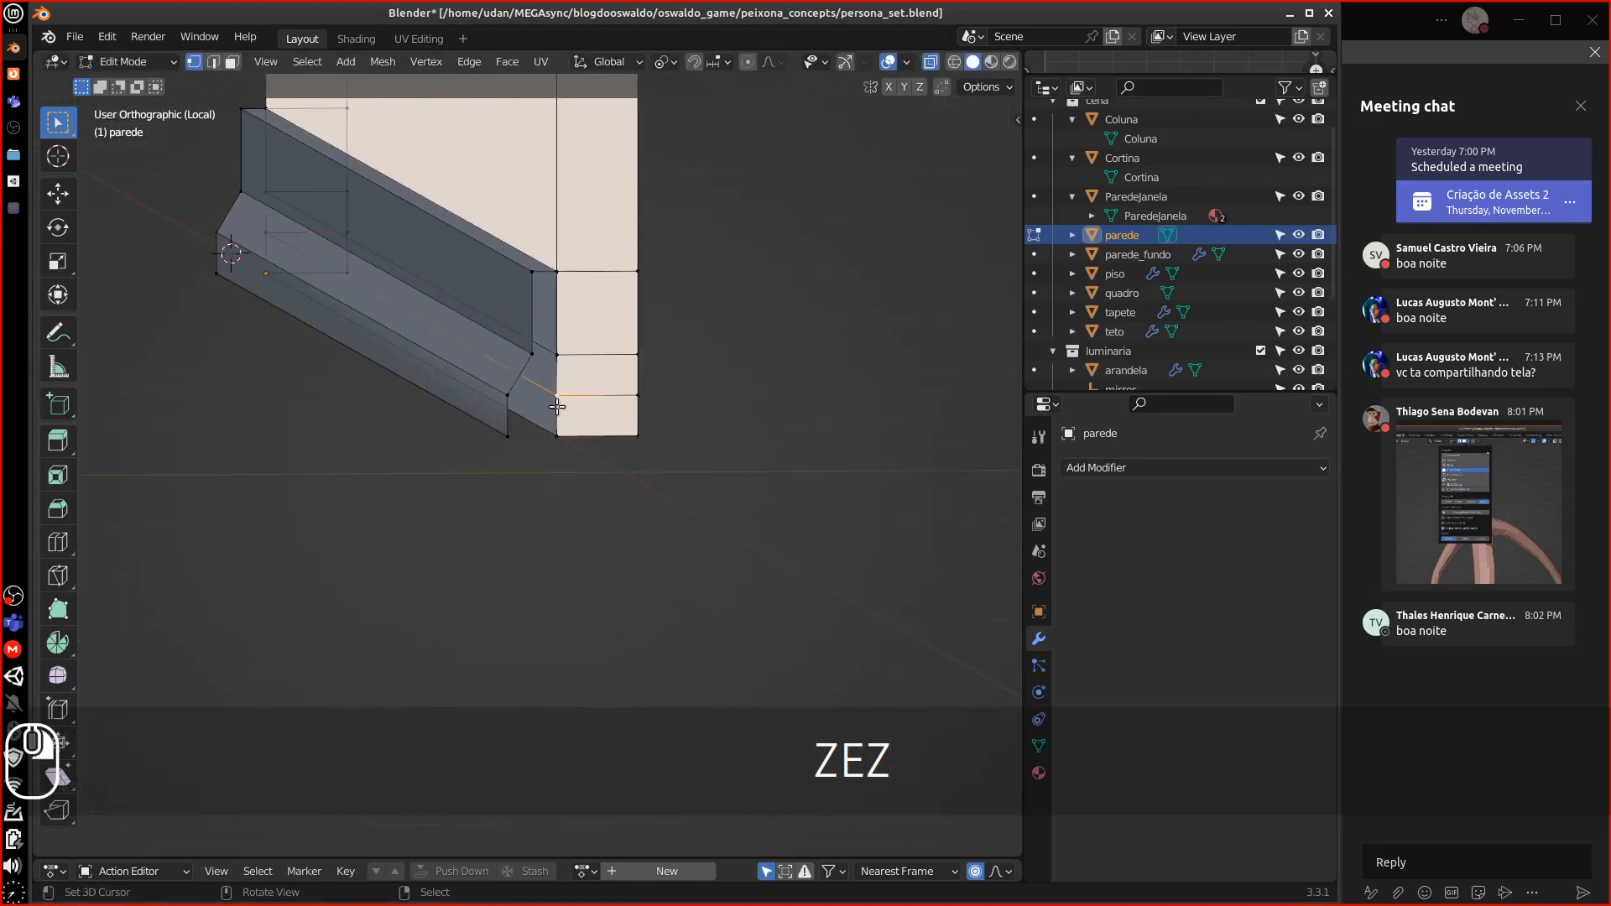
Select and delete the sloped faces of the parede wall, then undo the deletion
middle_click_drag(534, 403, 460, 243)
left_click(232, 61)
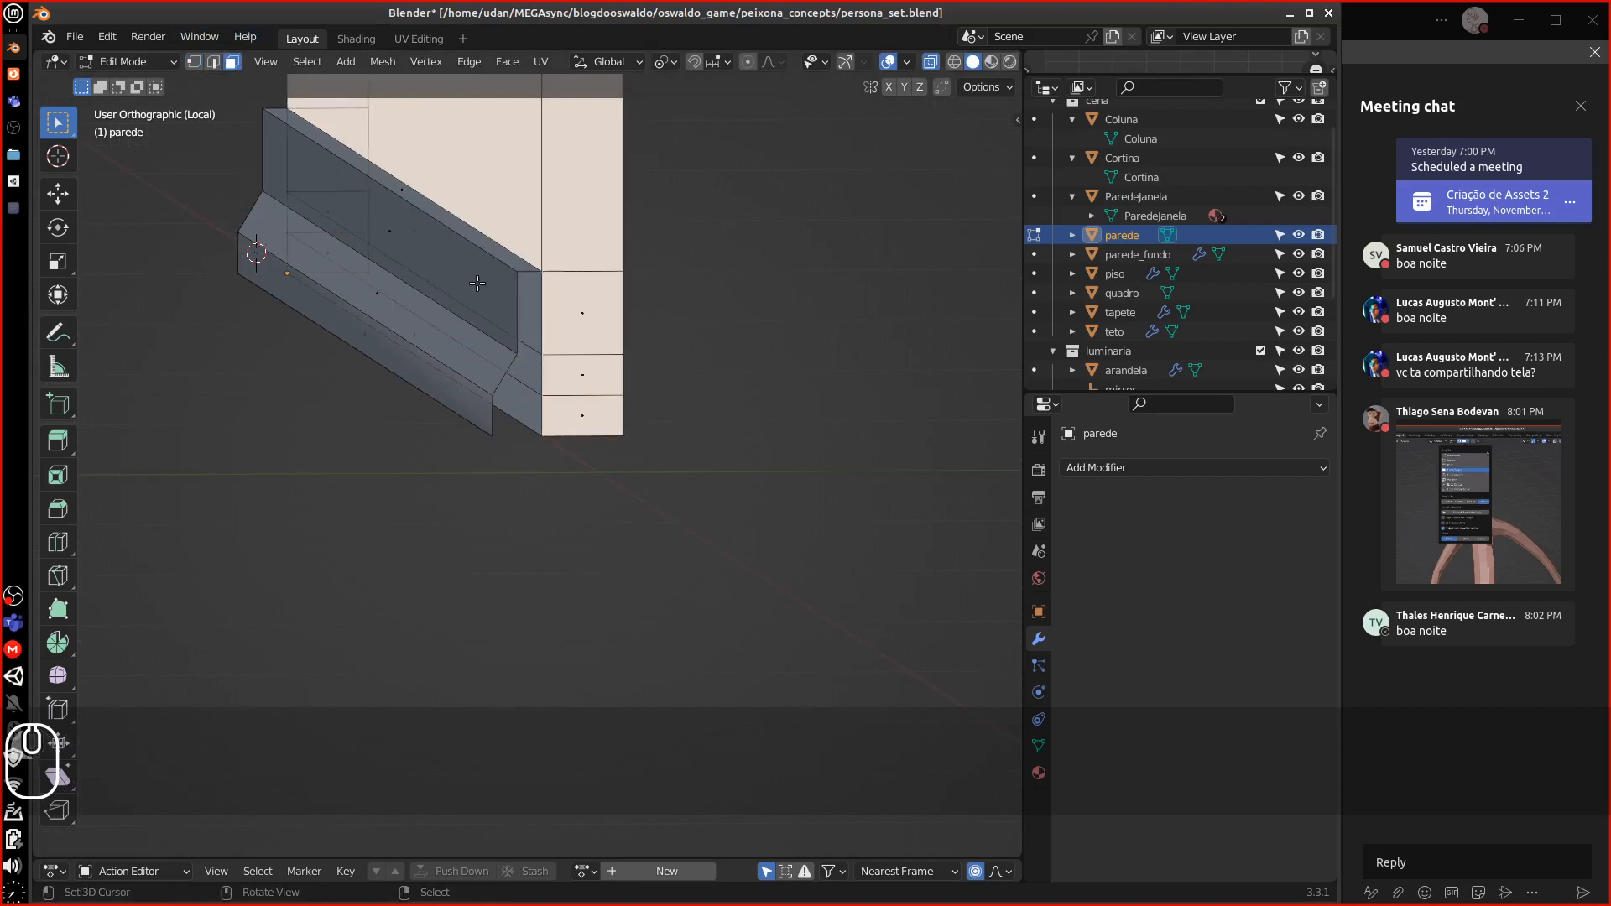
middle_click_drag(511, 379, 481, 357)
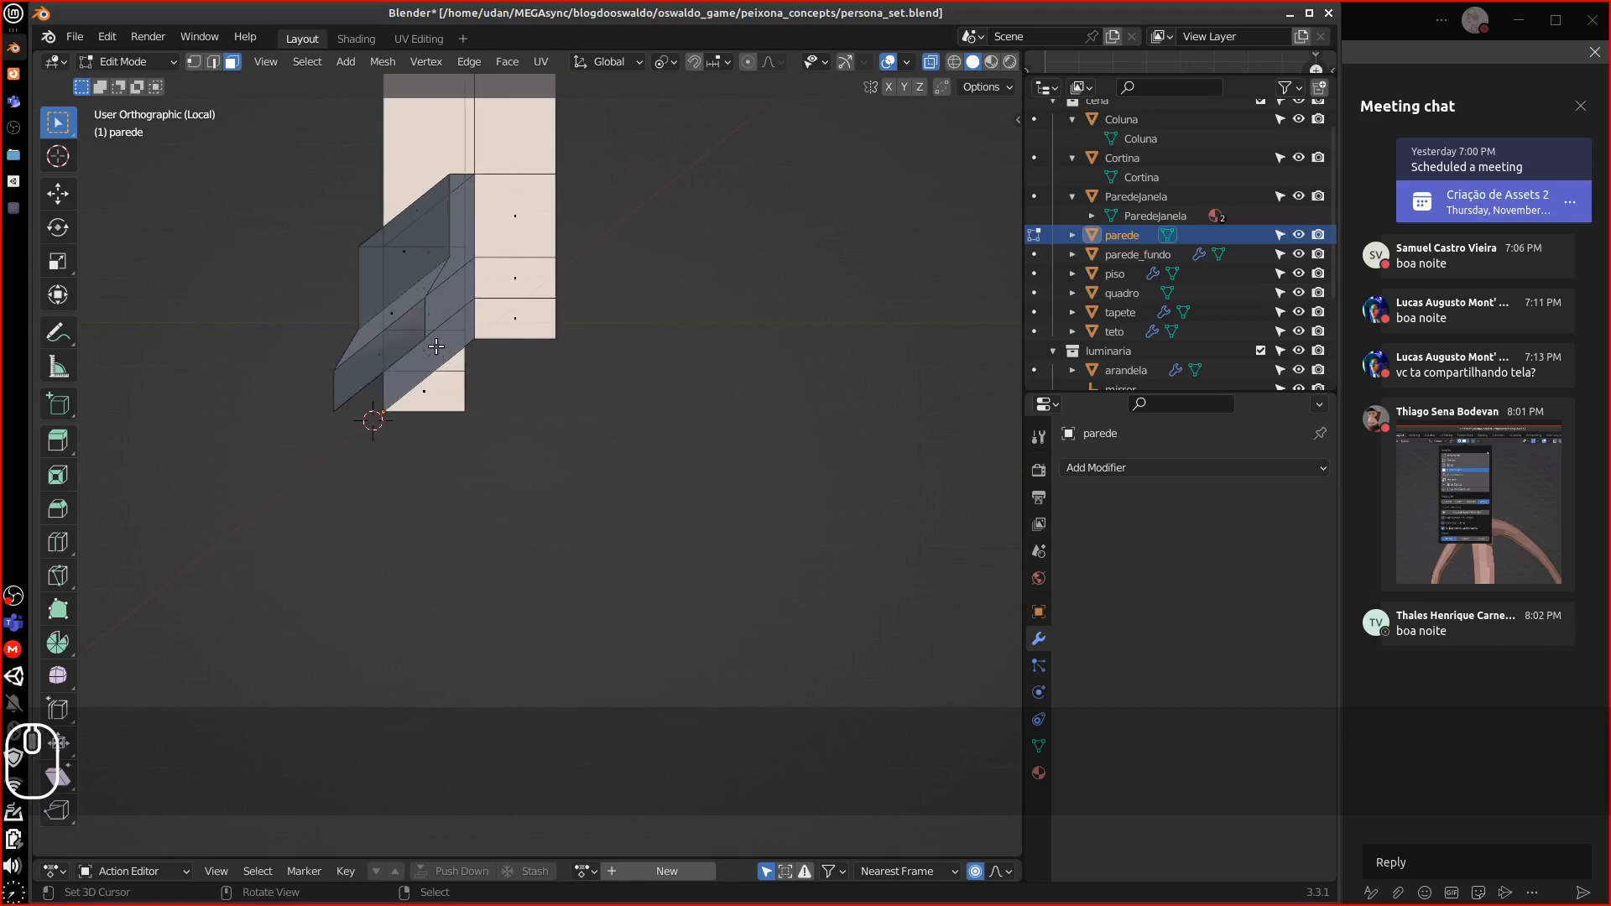
left_click(441, 344, "shift")
left_click(437, 307, "shift")
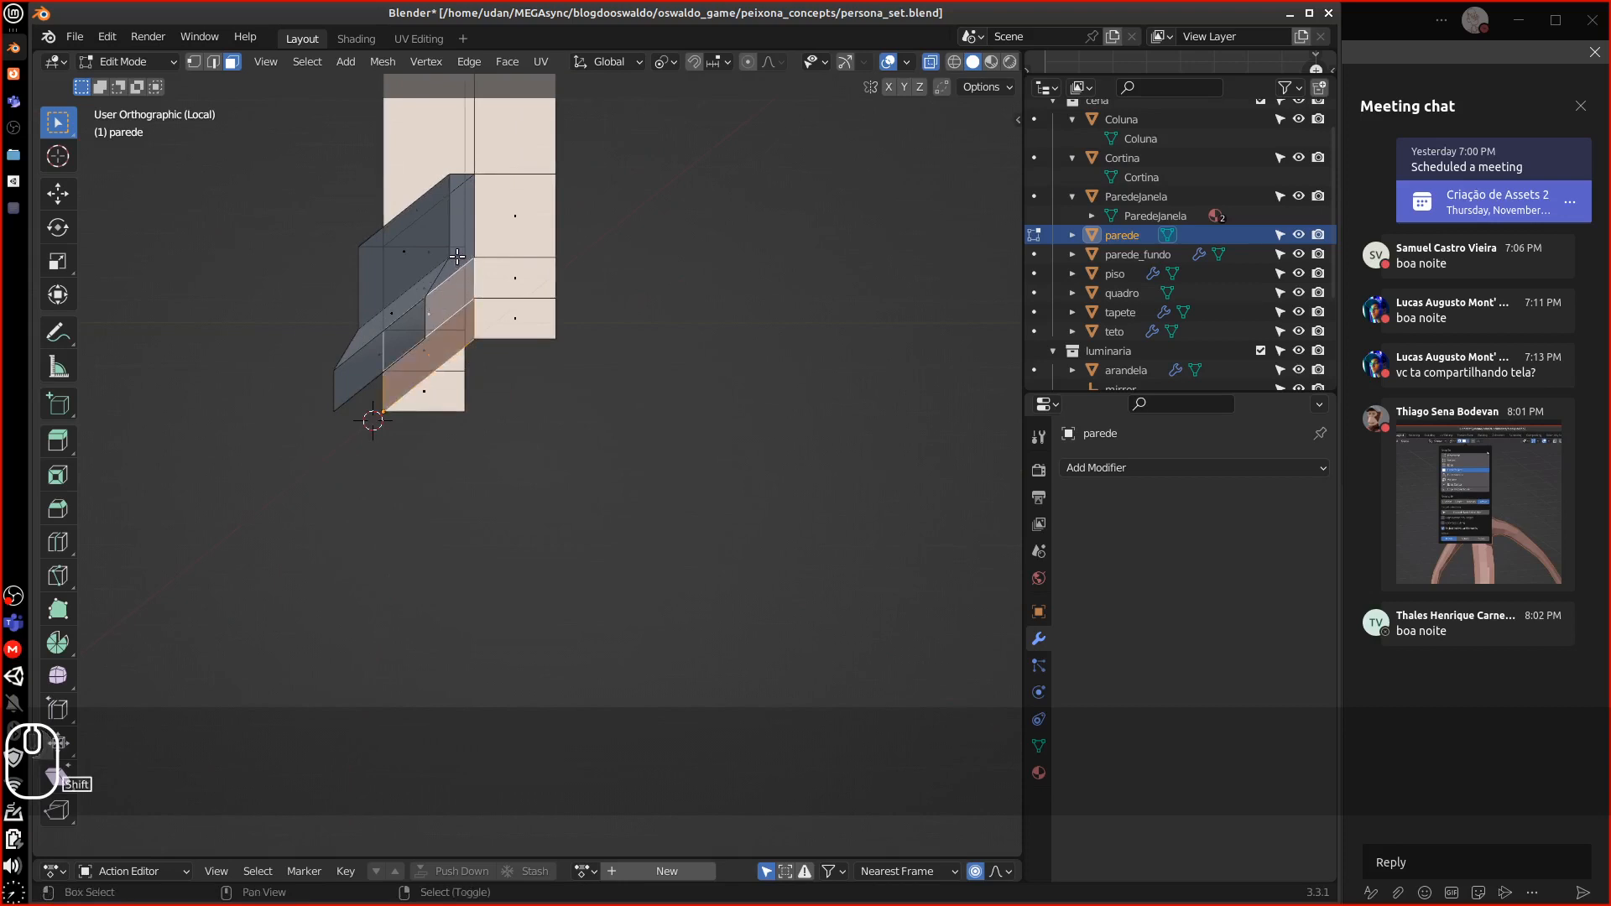
left_click(452, 260, "shift")
key("x")
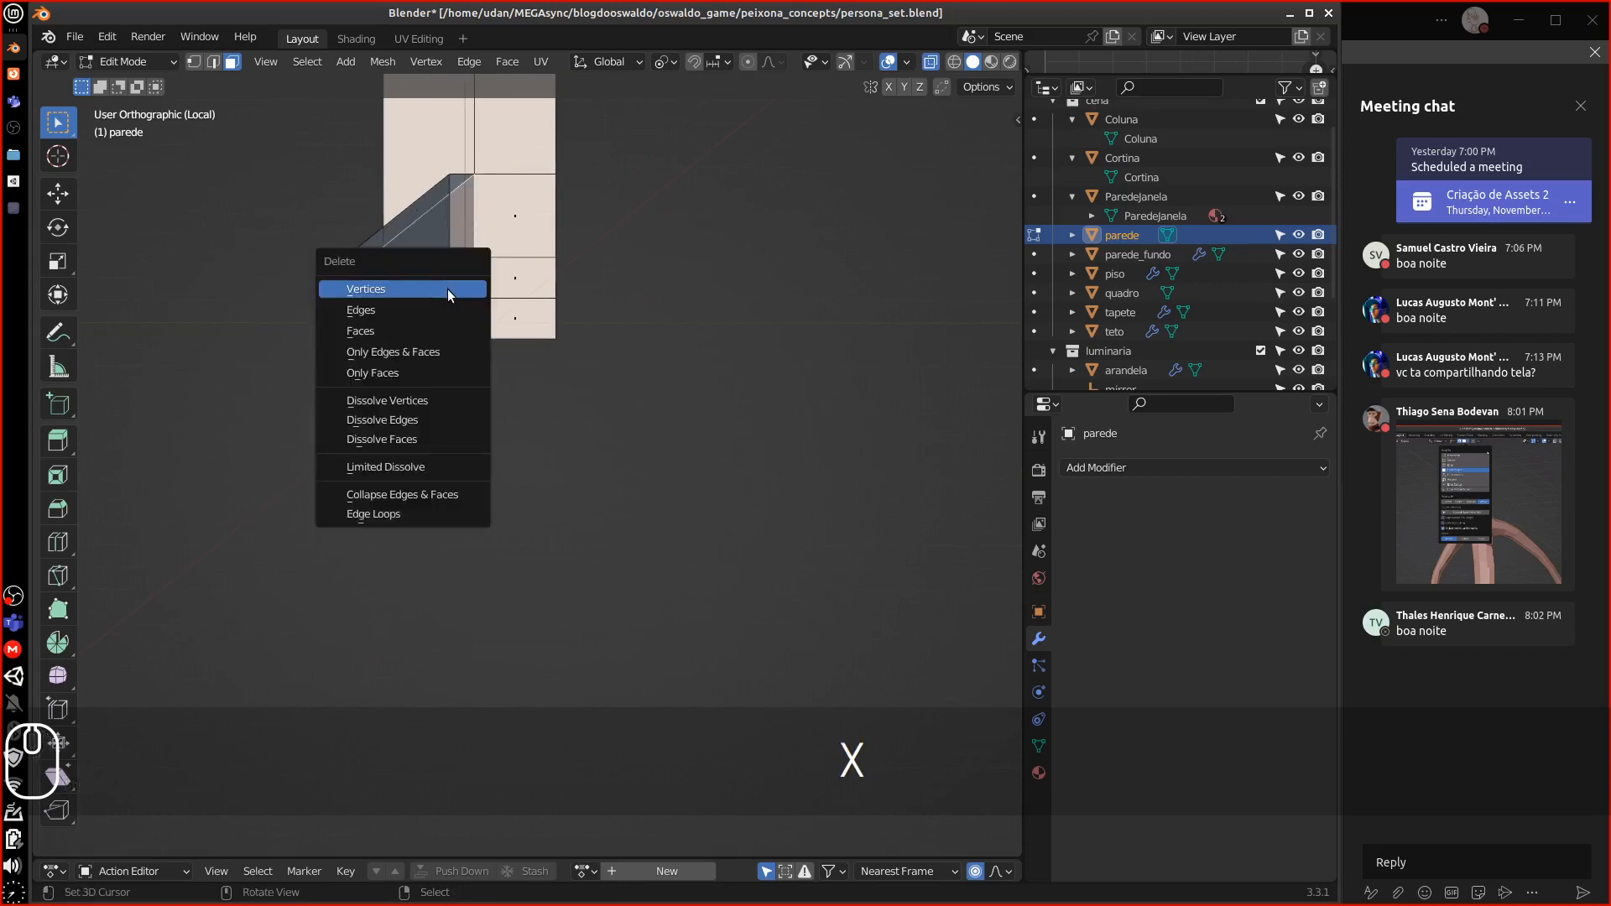
left_click(420, 328)
scroll(457, 344, "up", 4)
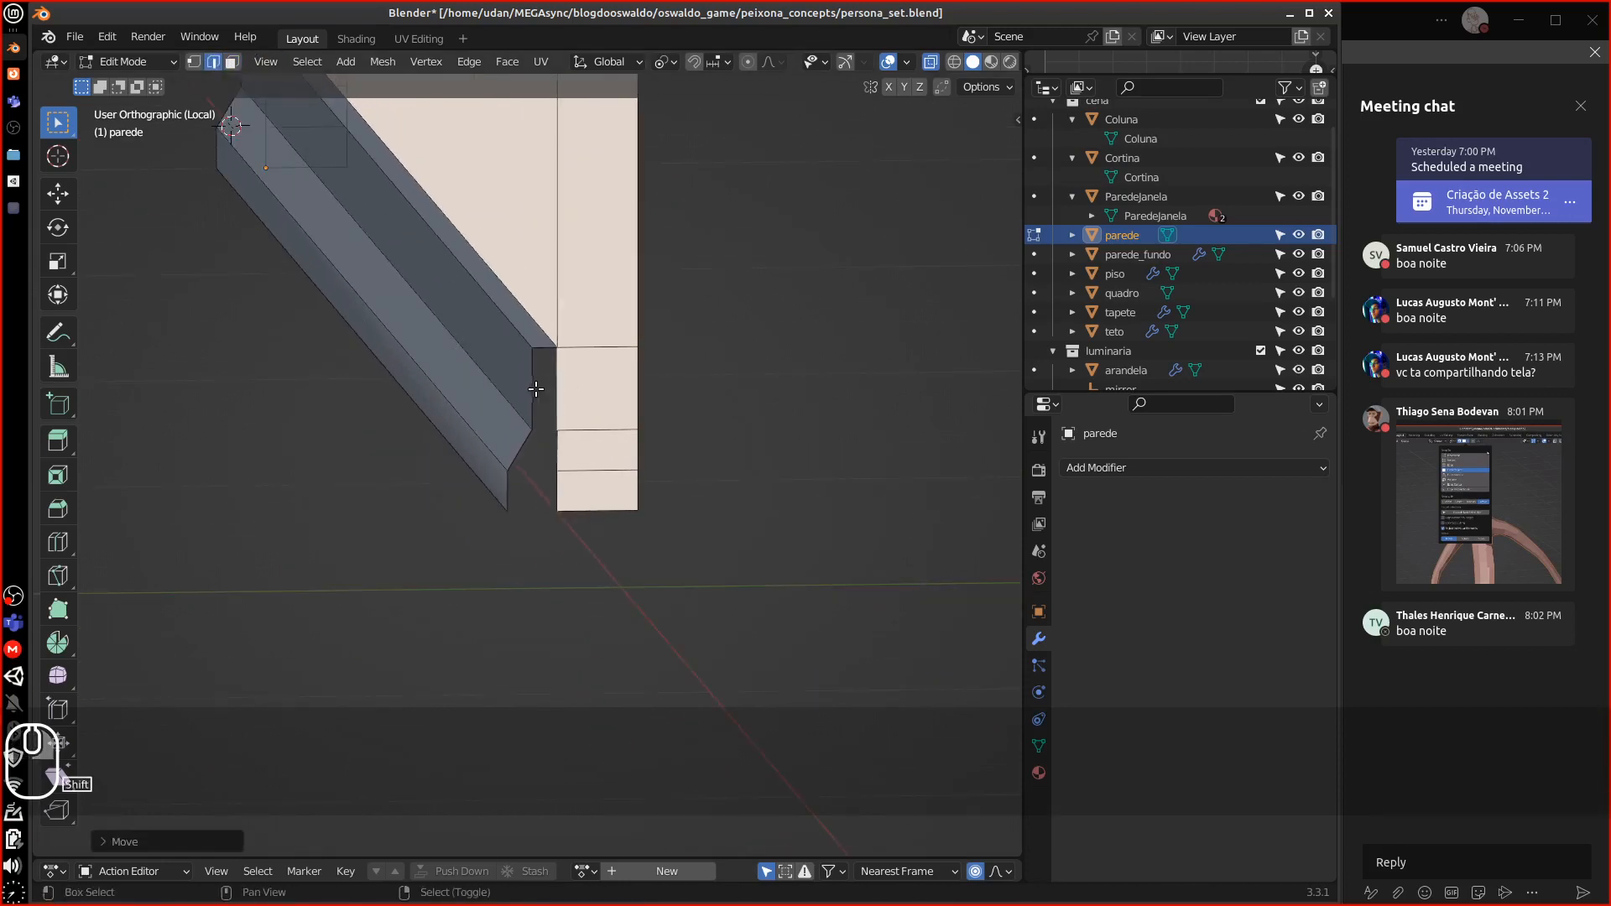
key("ctrl+z")
key("ctrl+z")
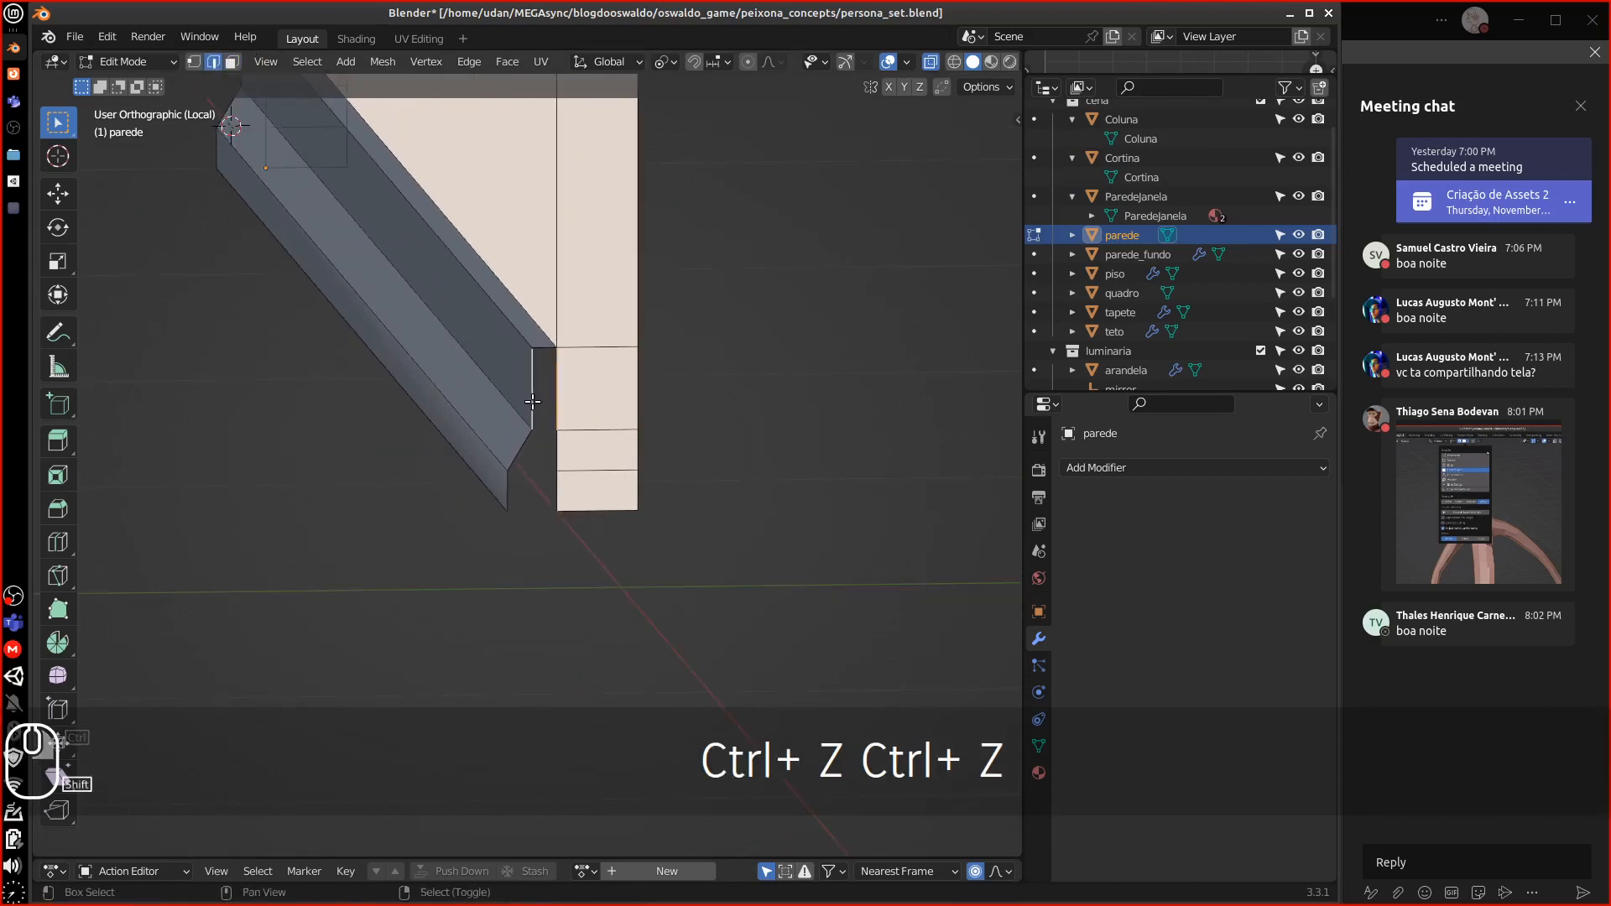
Fill three new faces in the gap between the sloped edge and the column, then leave local view
key("f")
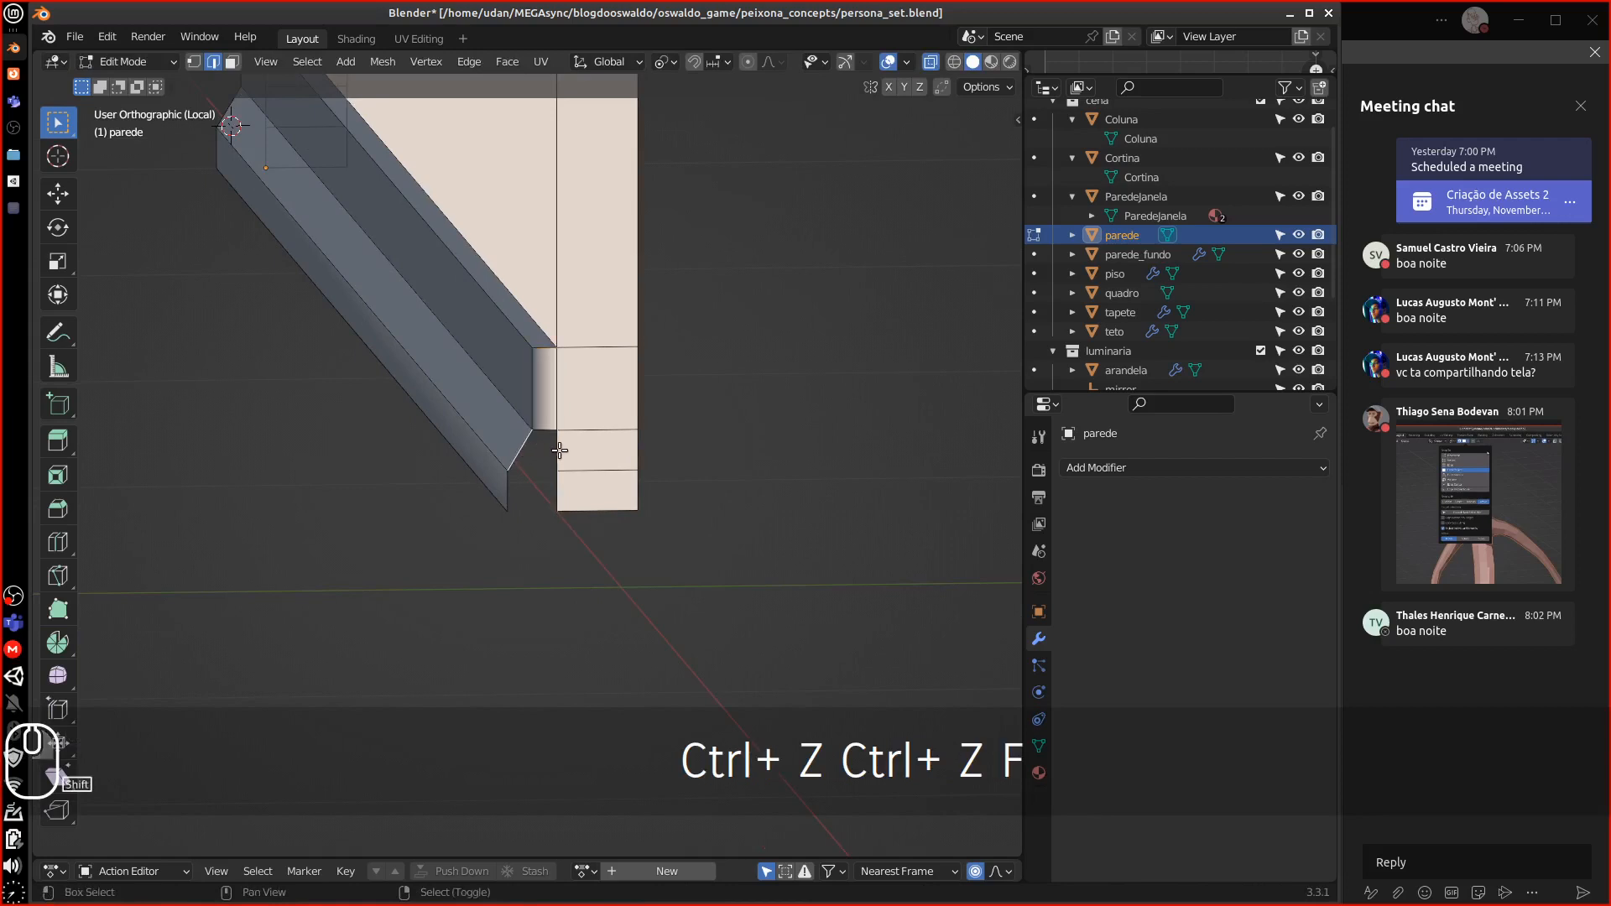
key("f")
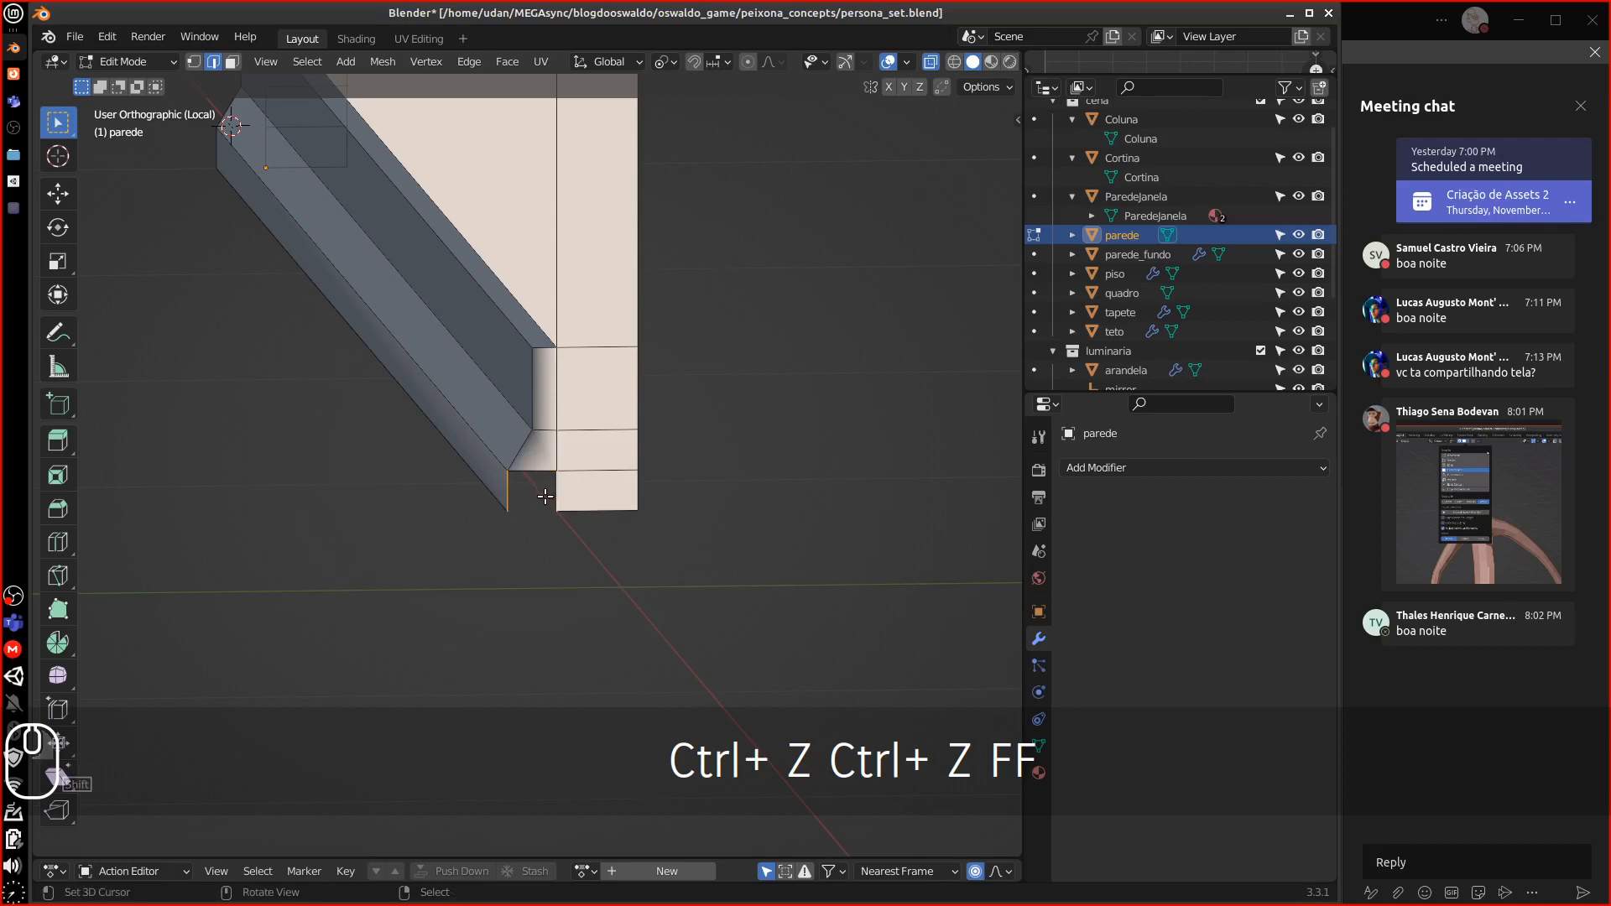
key("f")
scroll(524, 500, "down", 3)
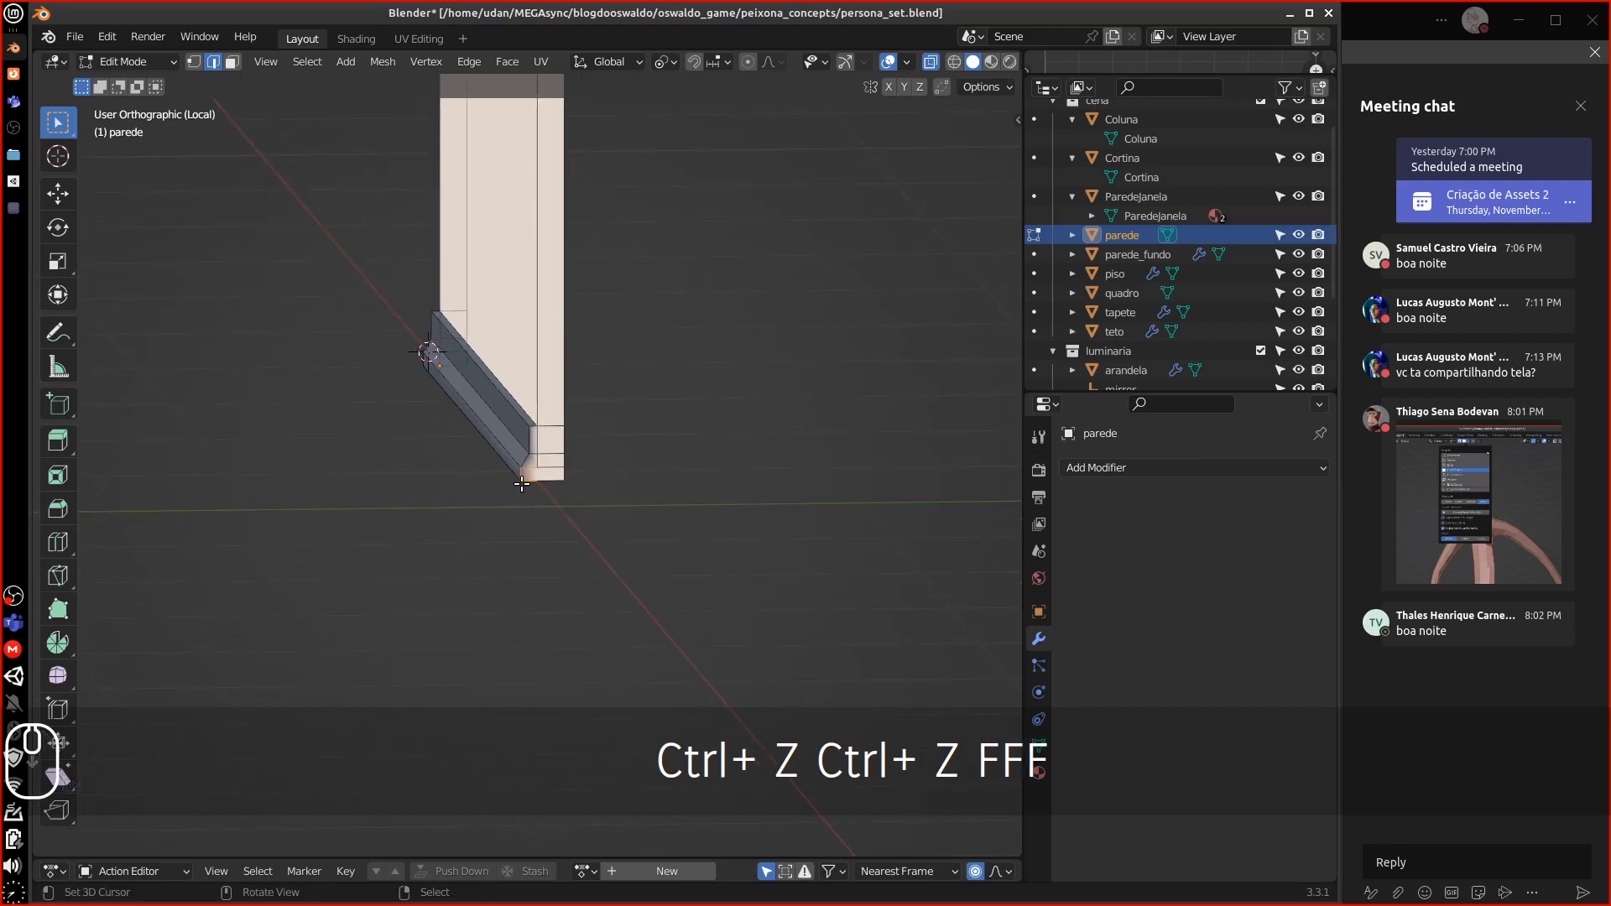
key("backslash")
middle_click_drag(525, 478, 731, 491)
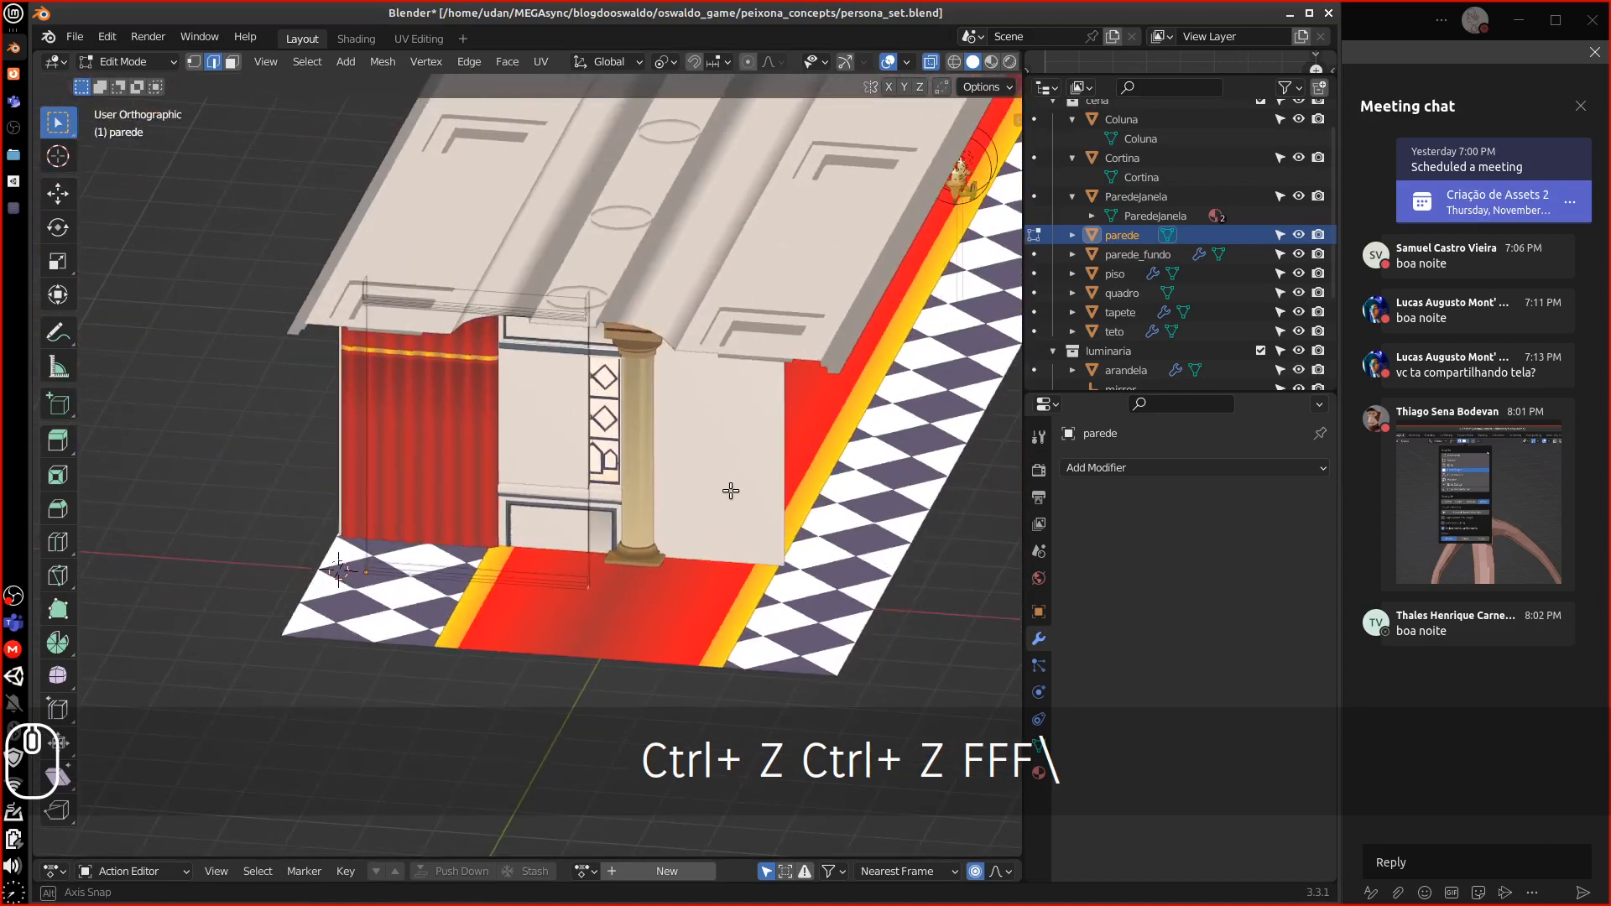
Orbit and zoom to a nearly frontal view of the room's pink back wall and tiled floor
middle_click_drag(547, 578, 594, 556)
middle_click_drag(596, 493, 582, 455)
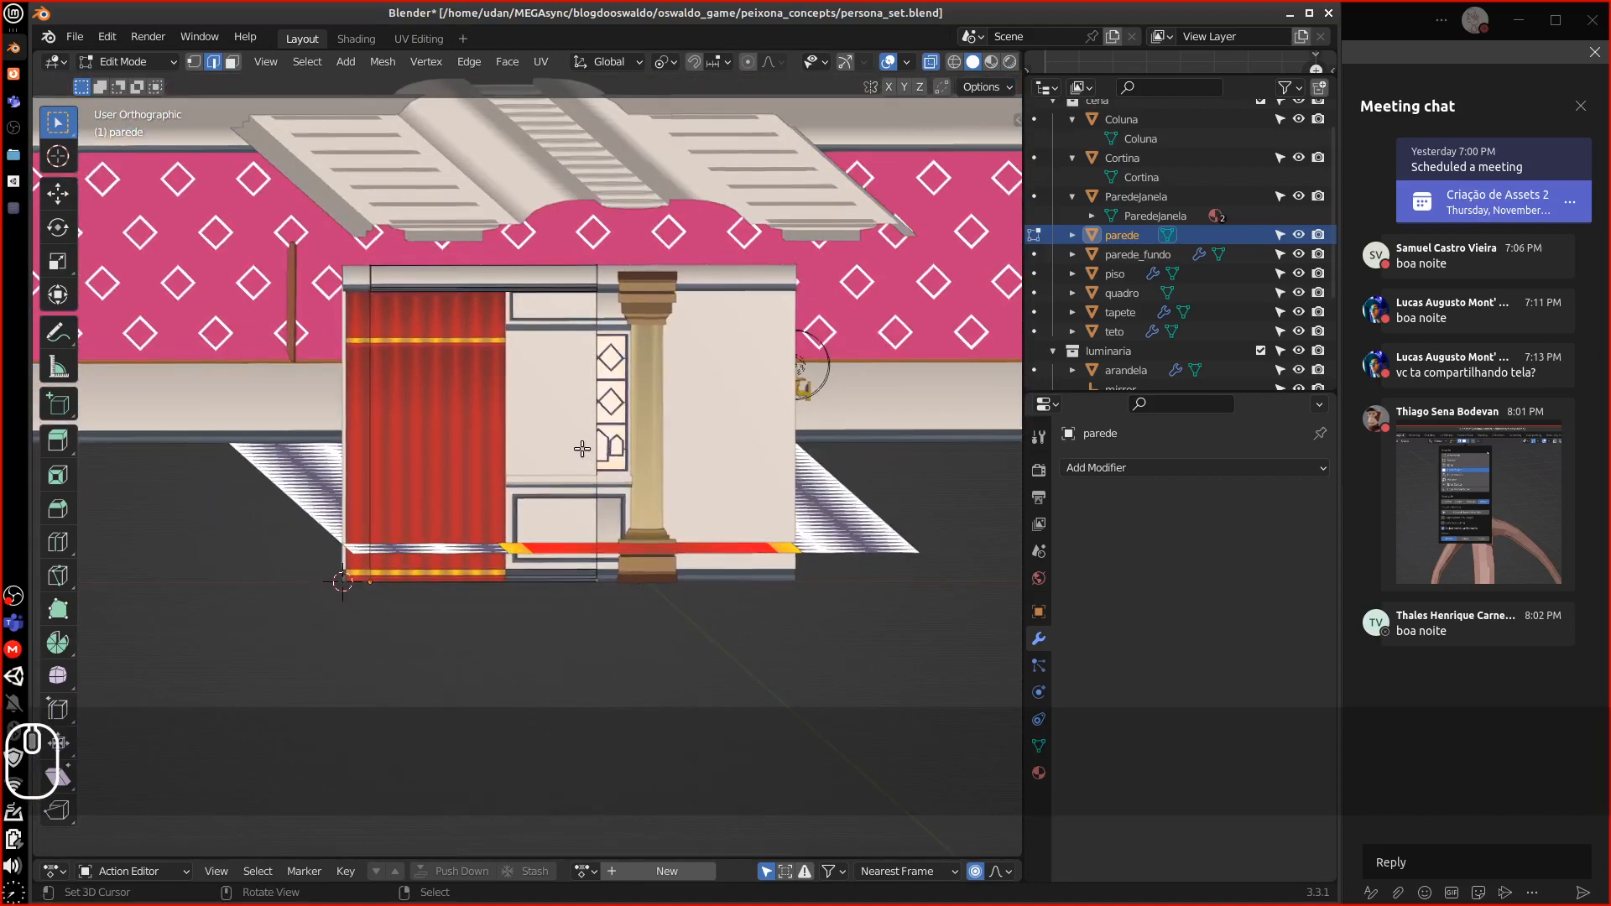
scroll(581, 451, "down", 7)
scroll(575, 444, "up", 3)
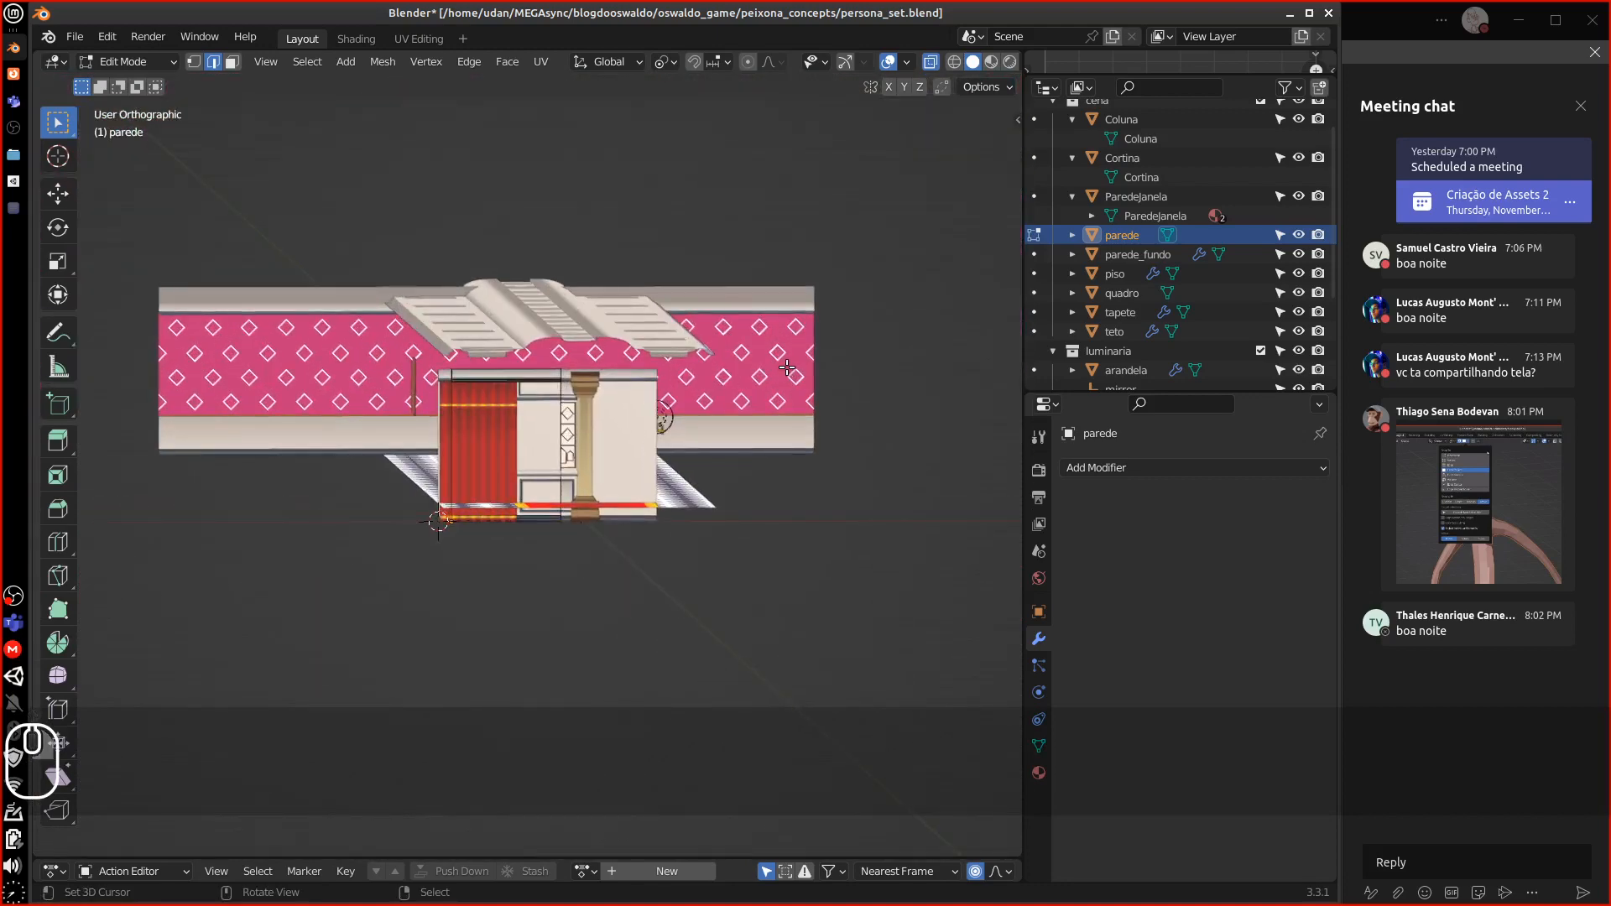
Rename the parede wall object to Parede in the Outliner
middle_click_drag(773, 379, 687, 403)
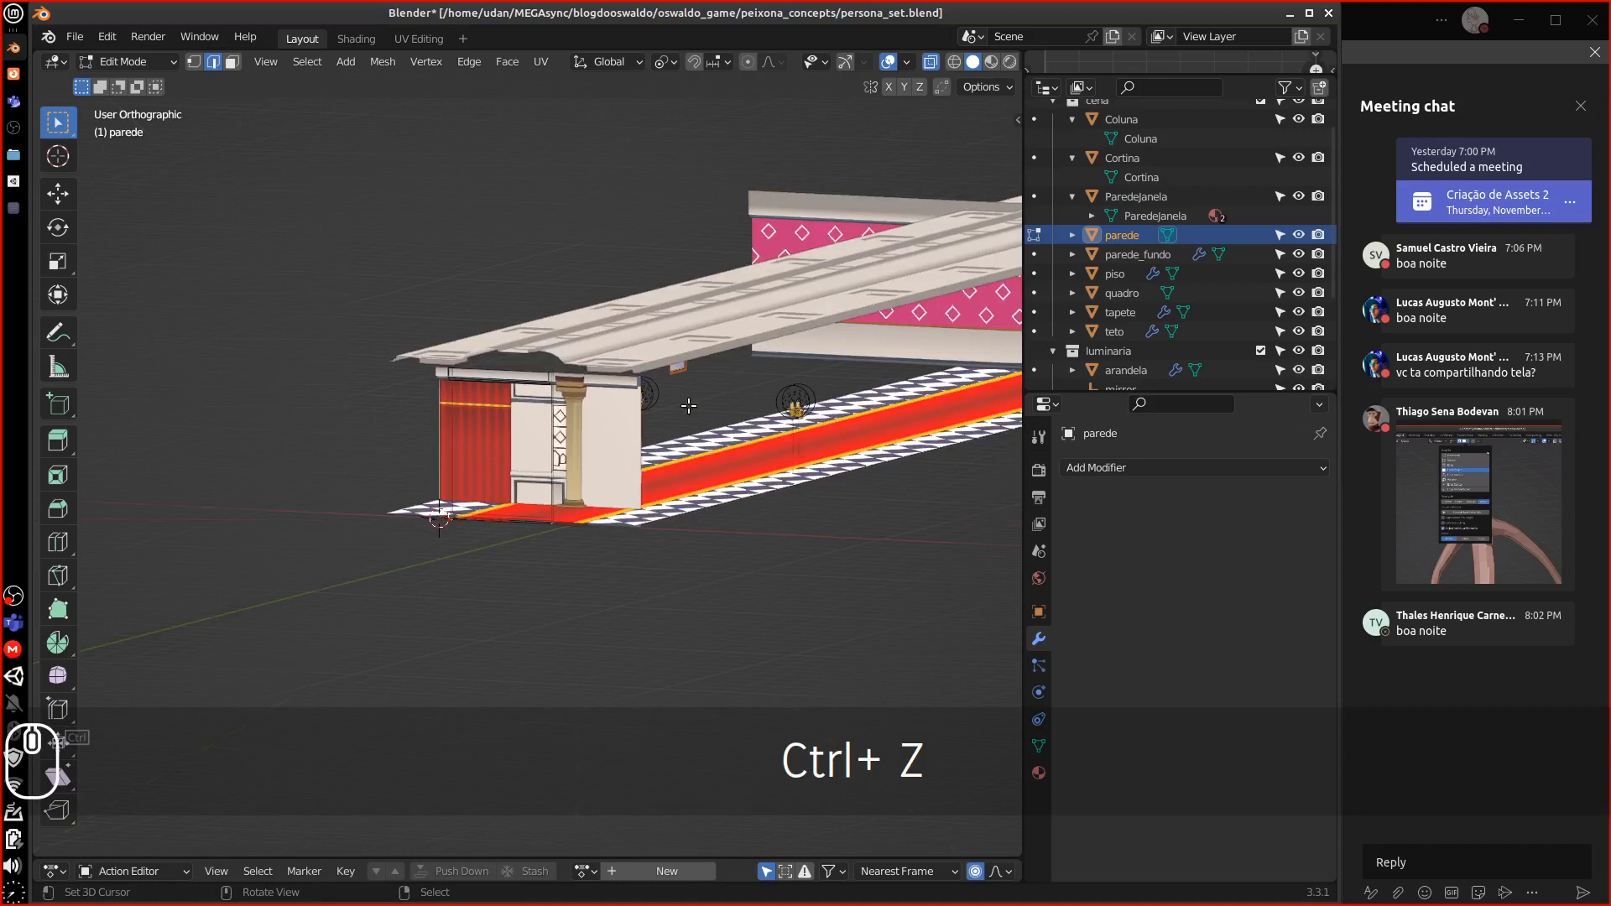
left_click(1122, 237)
type("Parede")
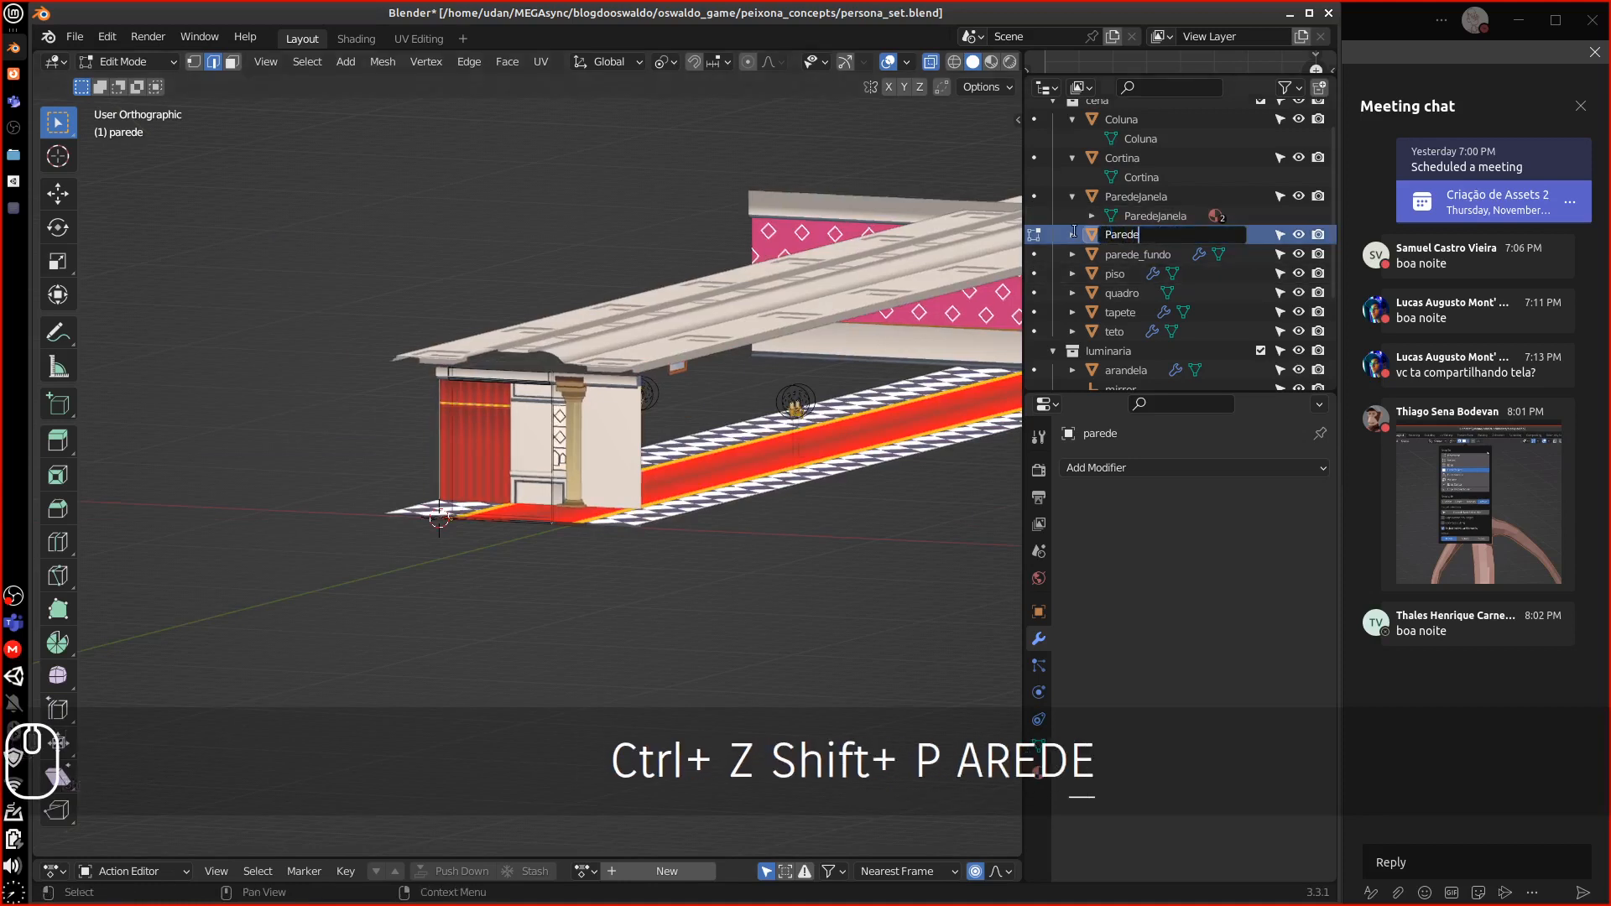
key("Return")
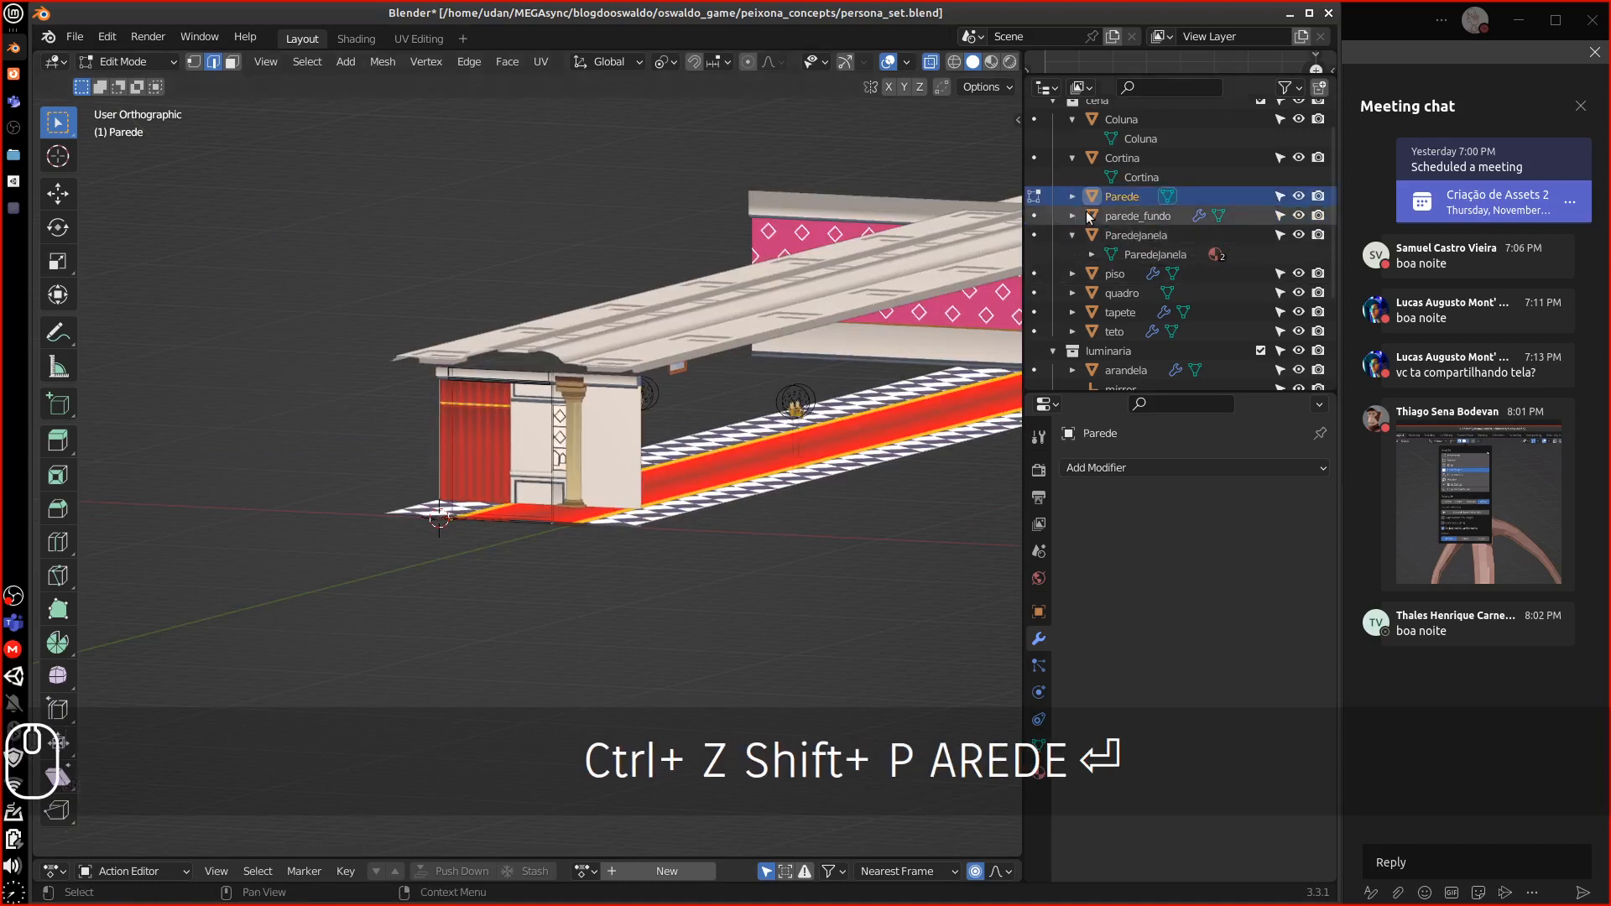
Rename the wall's mesh data to Parede as well, then select parede_fundo
left_click(1072, 197)
left_click(1120, 215)
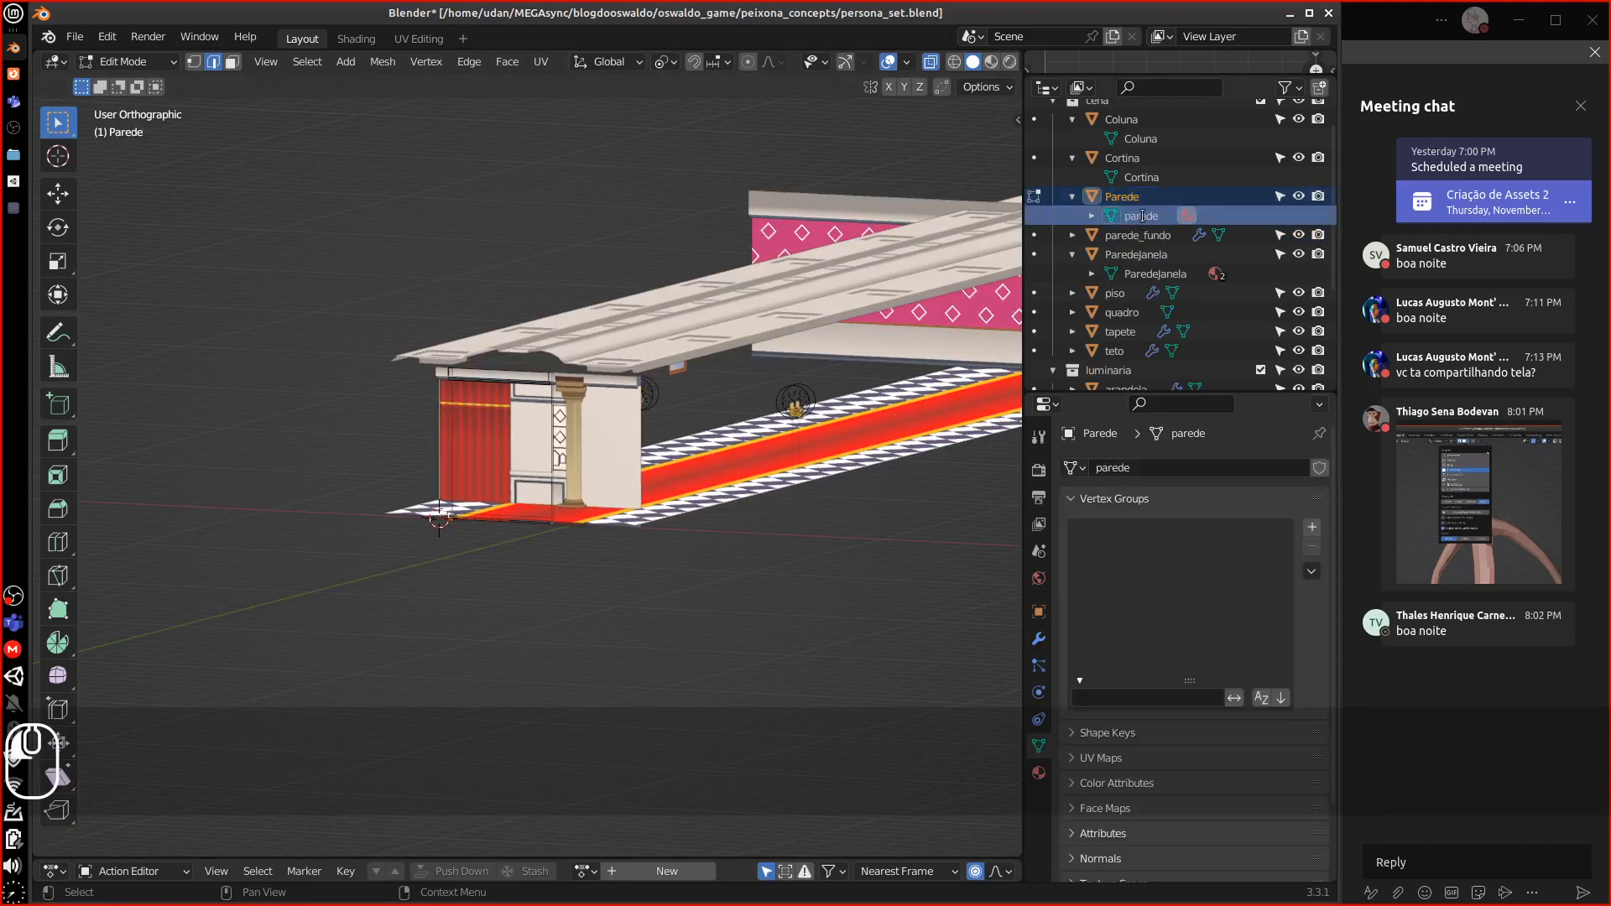
double_click(1142, 216)
scroll(1158, 212, "up", 1)
type("Parede")
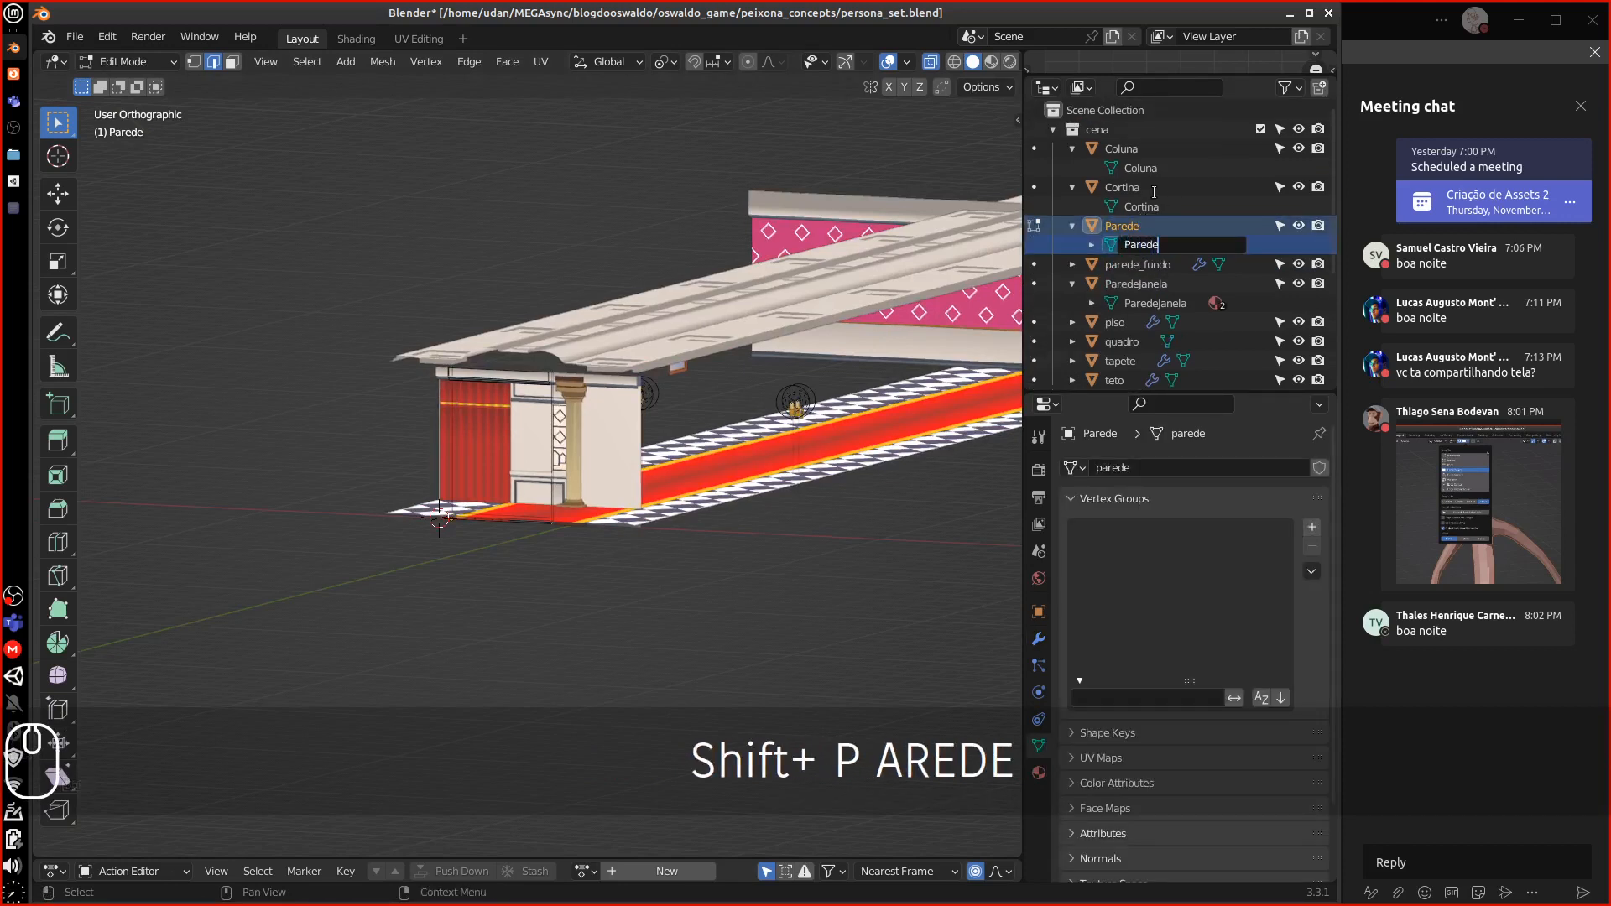
key("Return")
middle_click_drag(737, 529, 764, 529)
left_click(1138, 264)
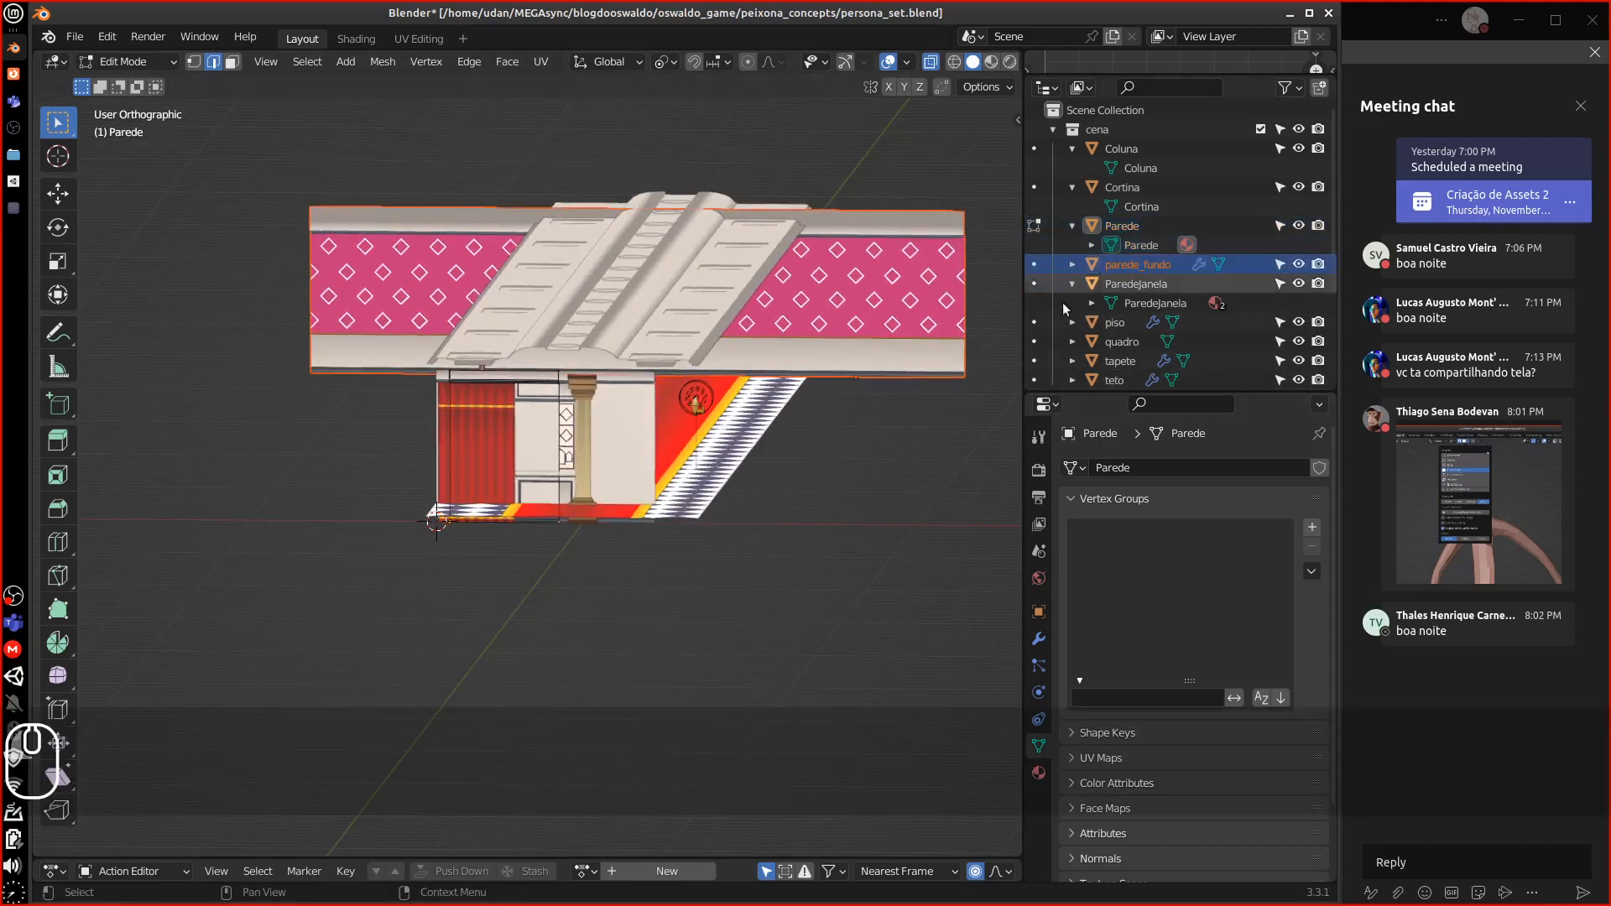
Return to Object Mode and remove the Array and Mirror modifiers from parede_fundo
middle_click_drag(779, 444, 628, 500, "shift")
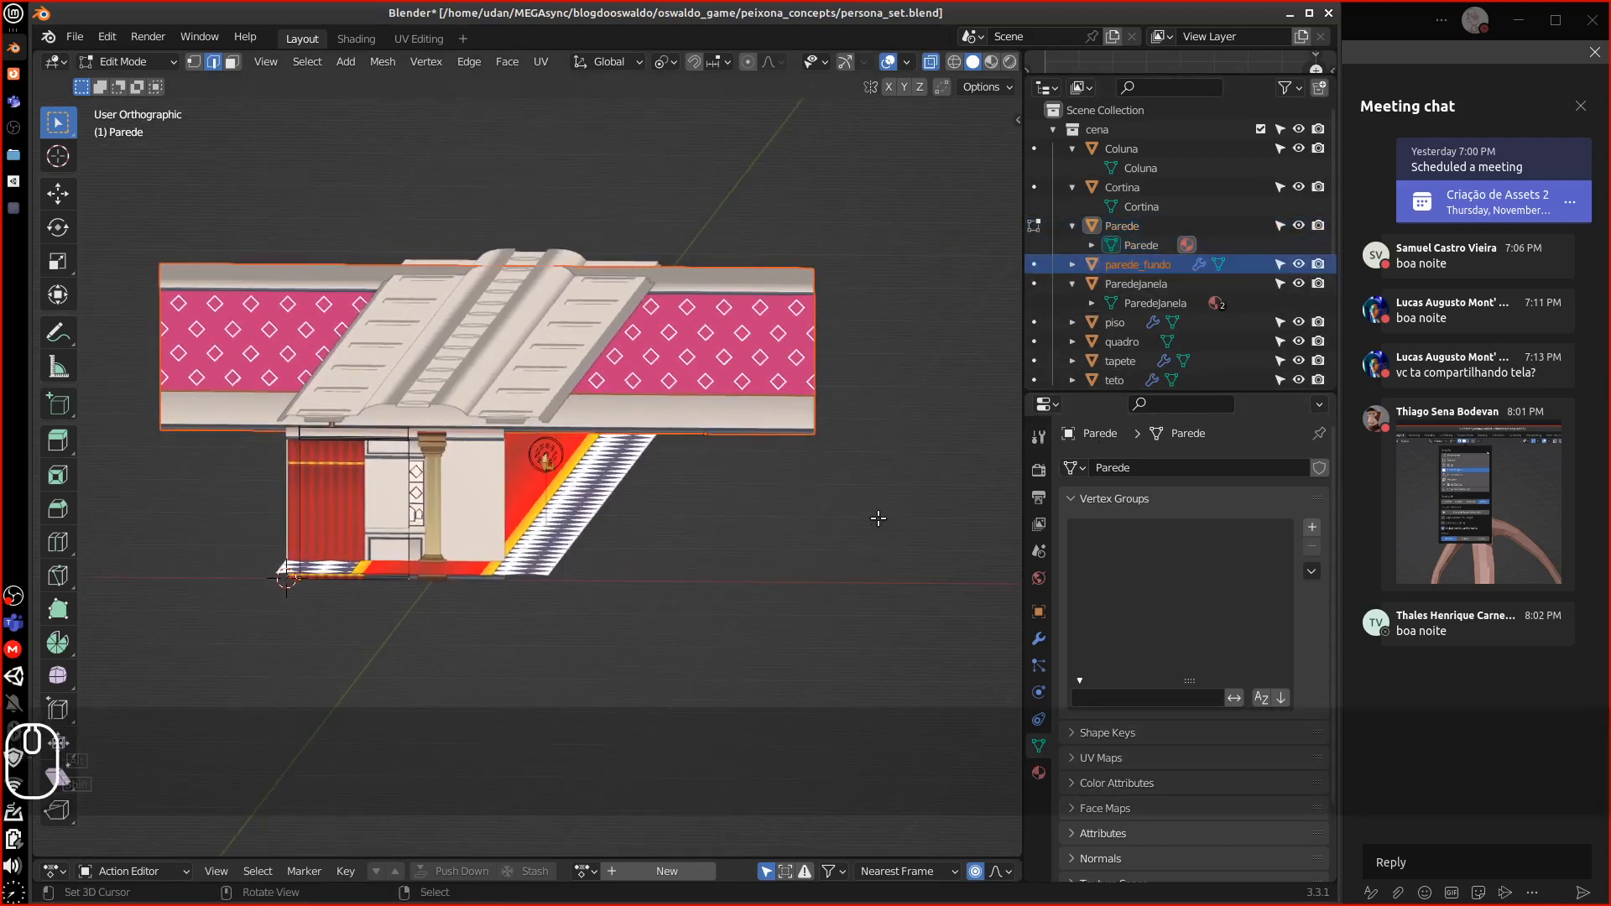
left_click(99, 61)
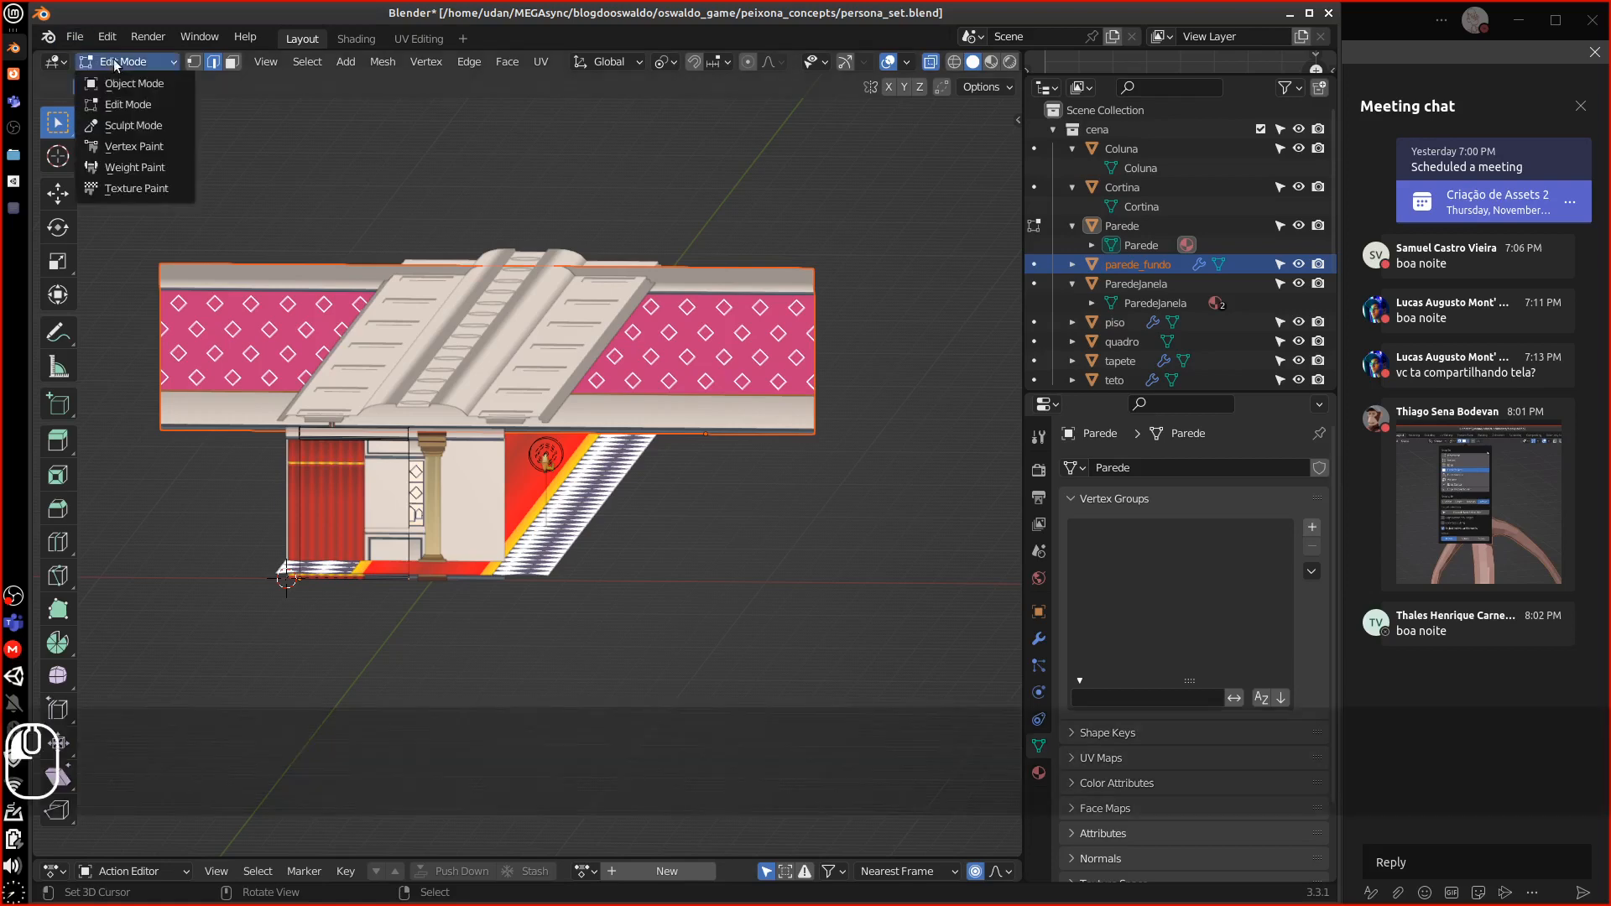
left_click(128, 82)
right_click_drag(777, 306, 786, 303)
key("ctrl+z")
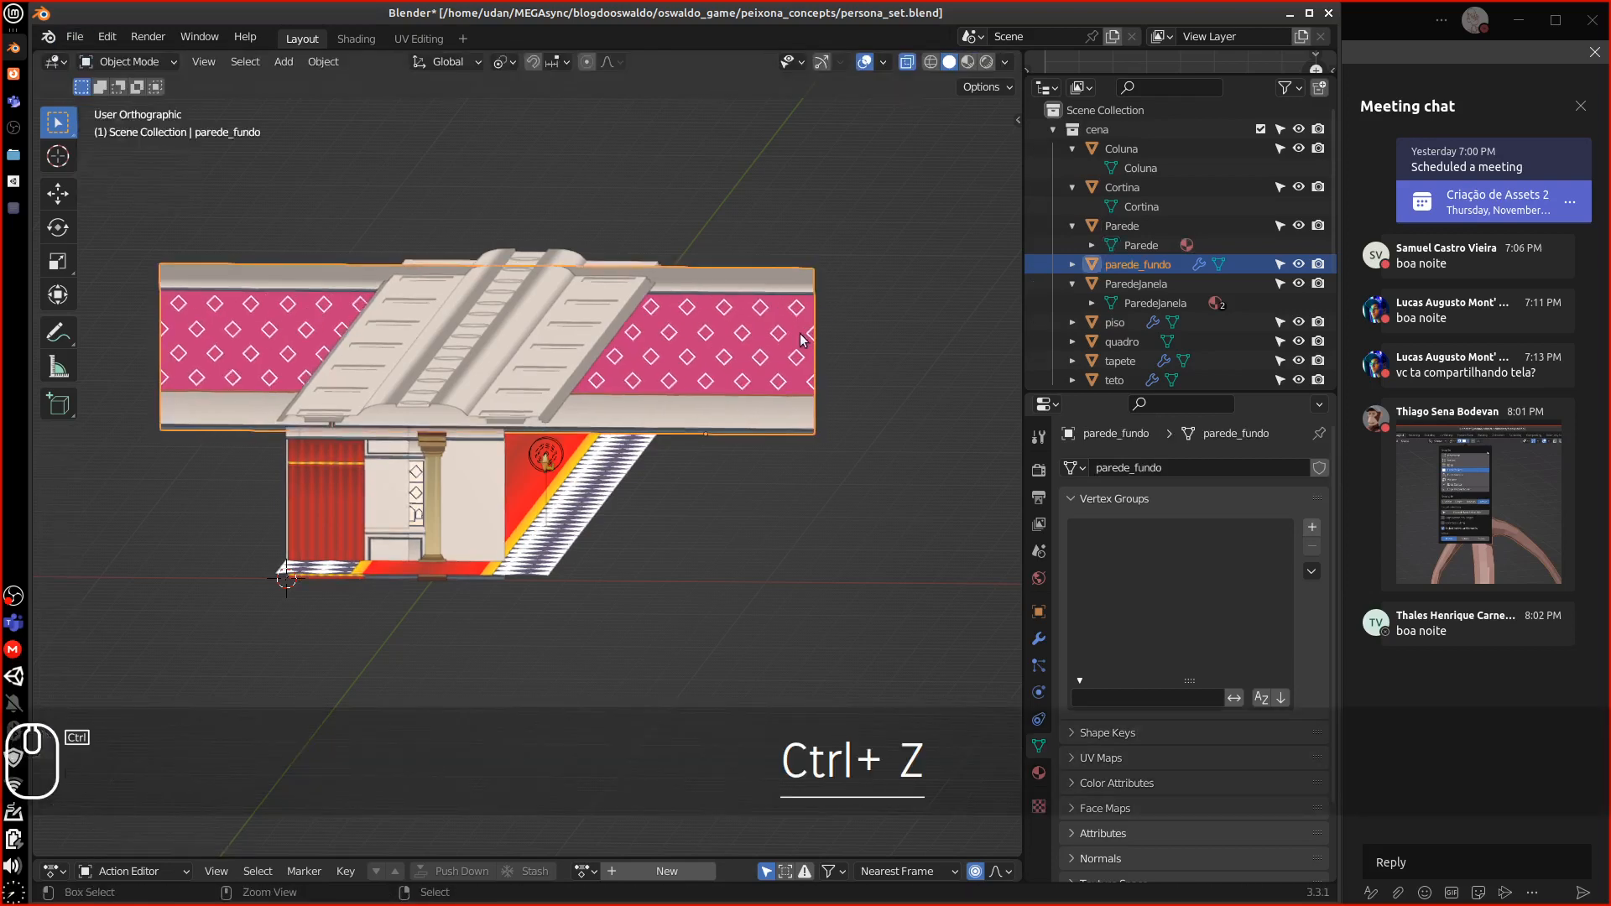
left_click(1039, 640)
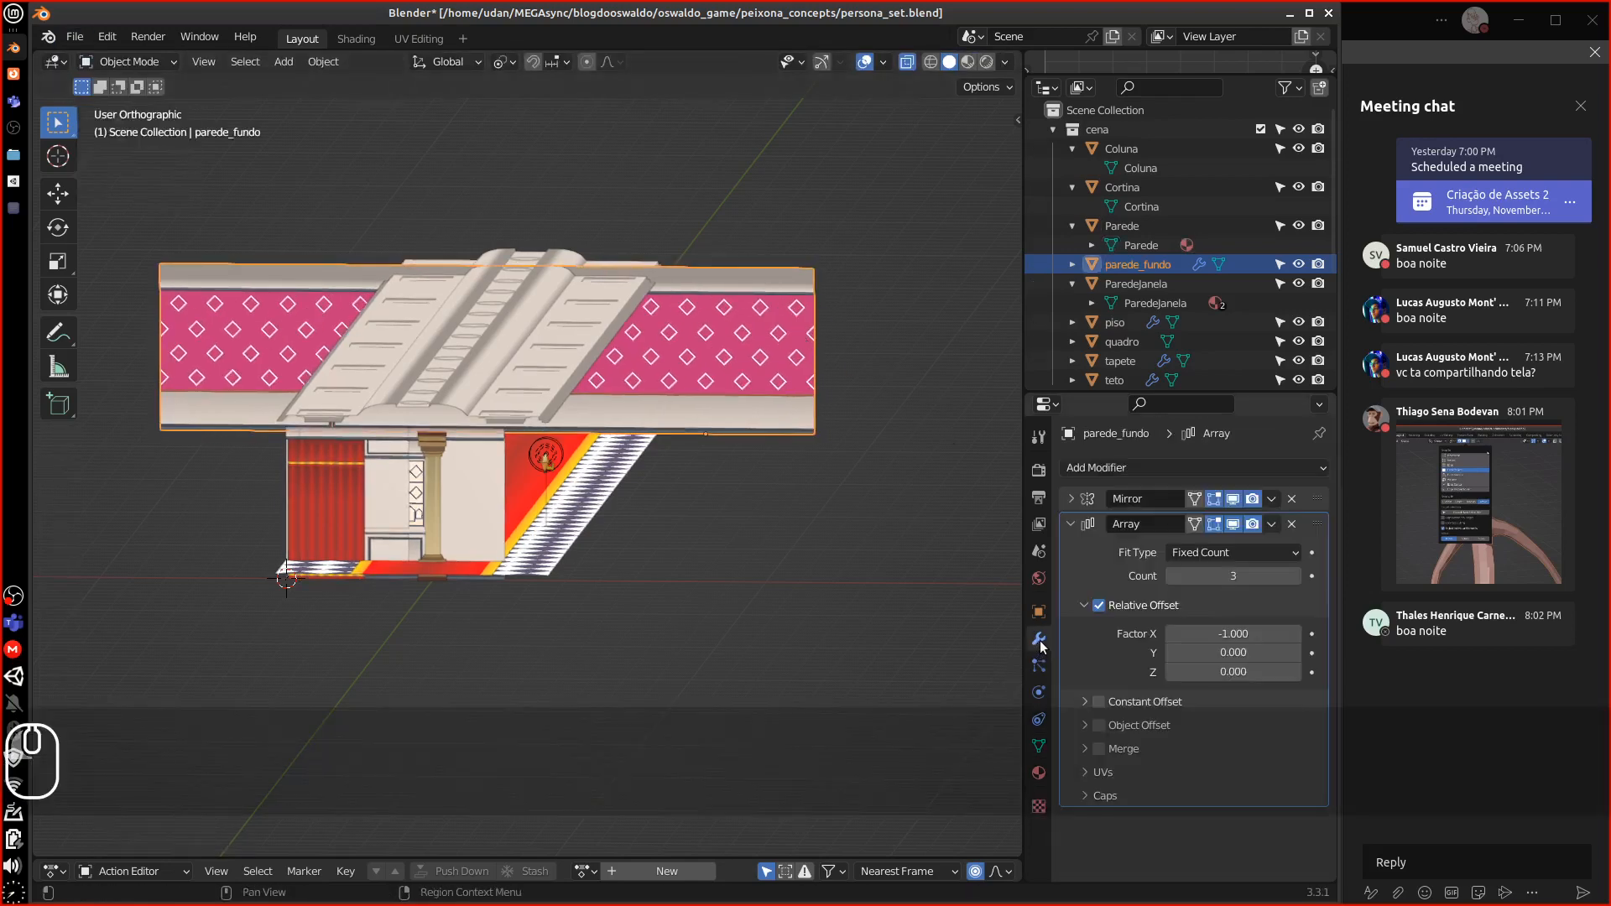
left_click(1291, 524)
left_click(1291, 498)
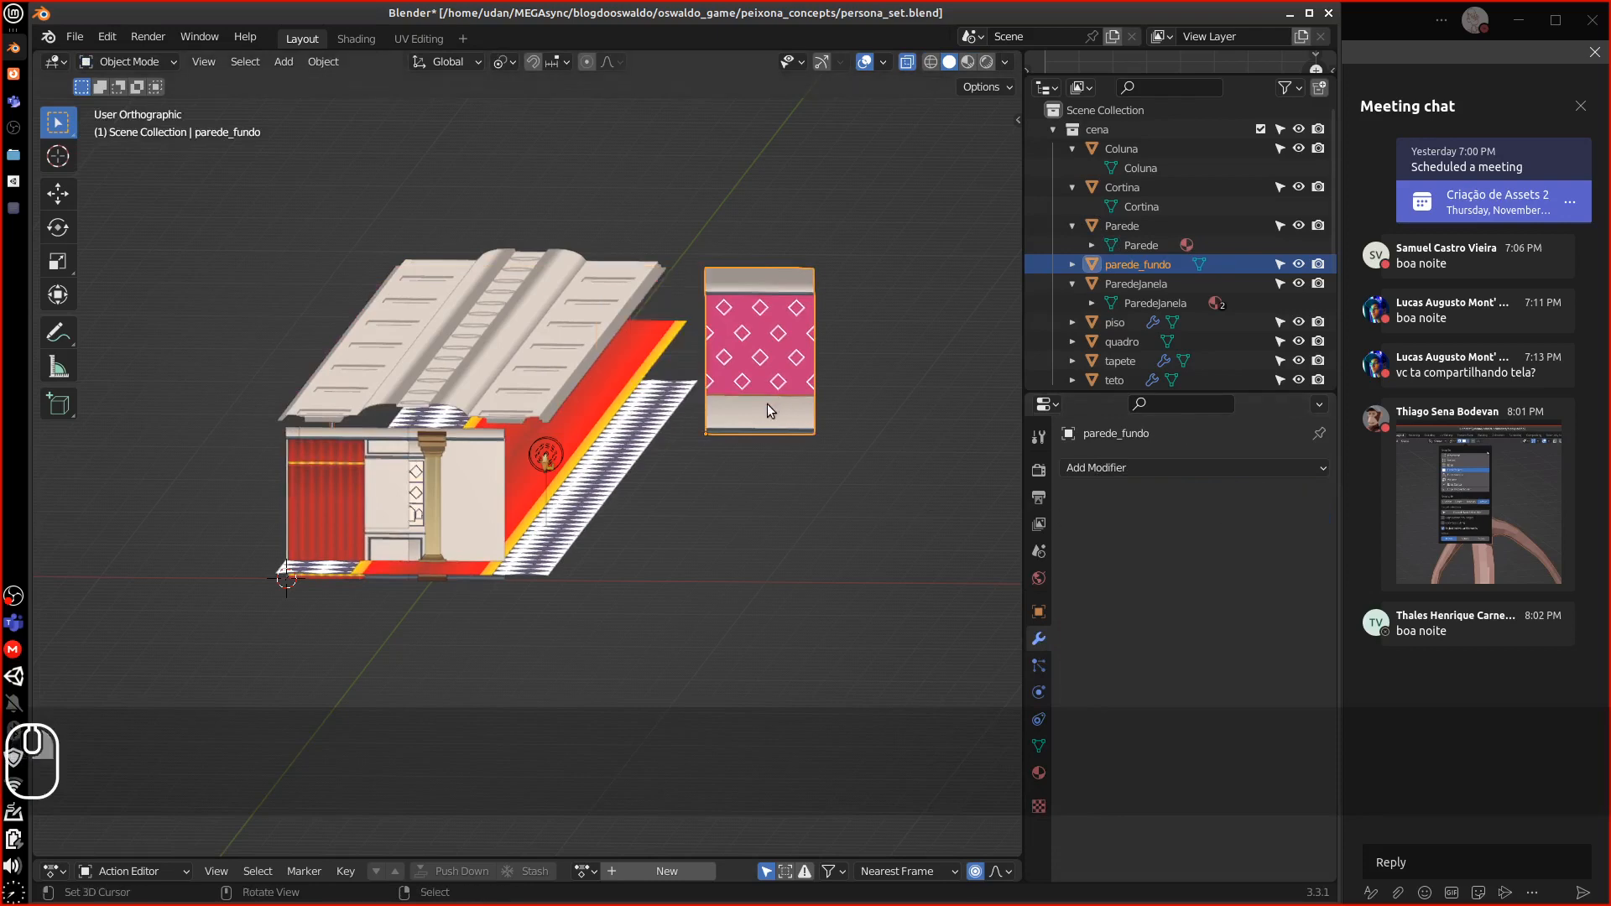
mouse_move(771, 411)
middle_mouse_down()
mouse_move(774, 375)
mouse_move(778, 391)
middle_mouse_up()
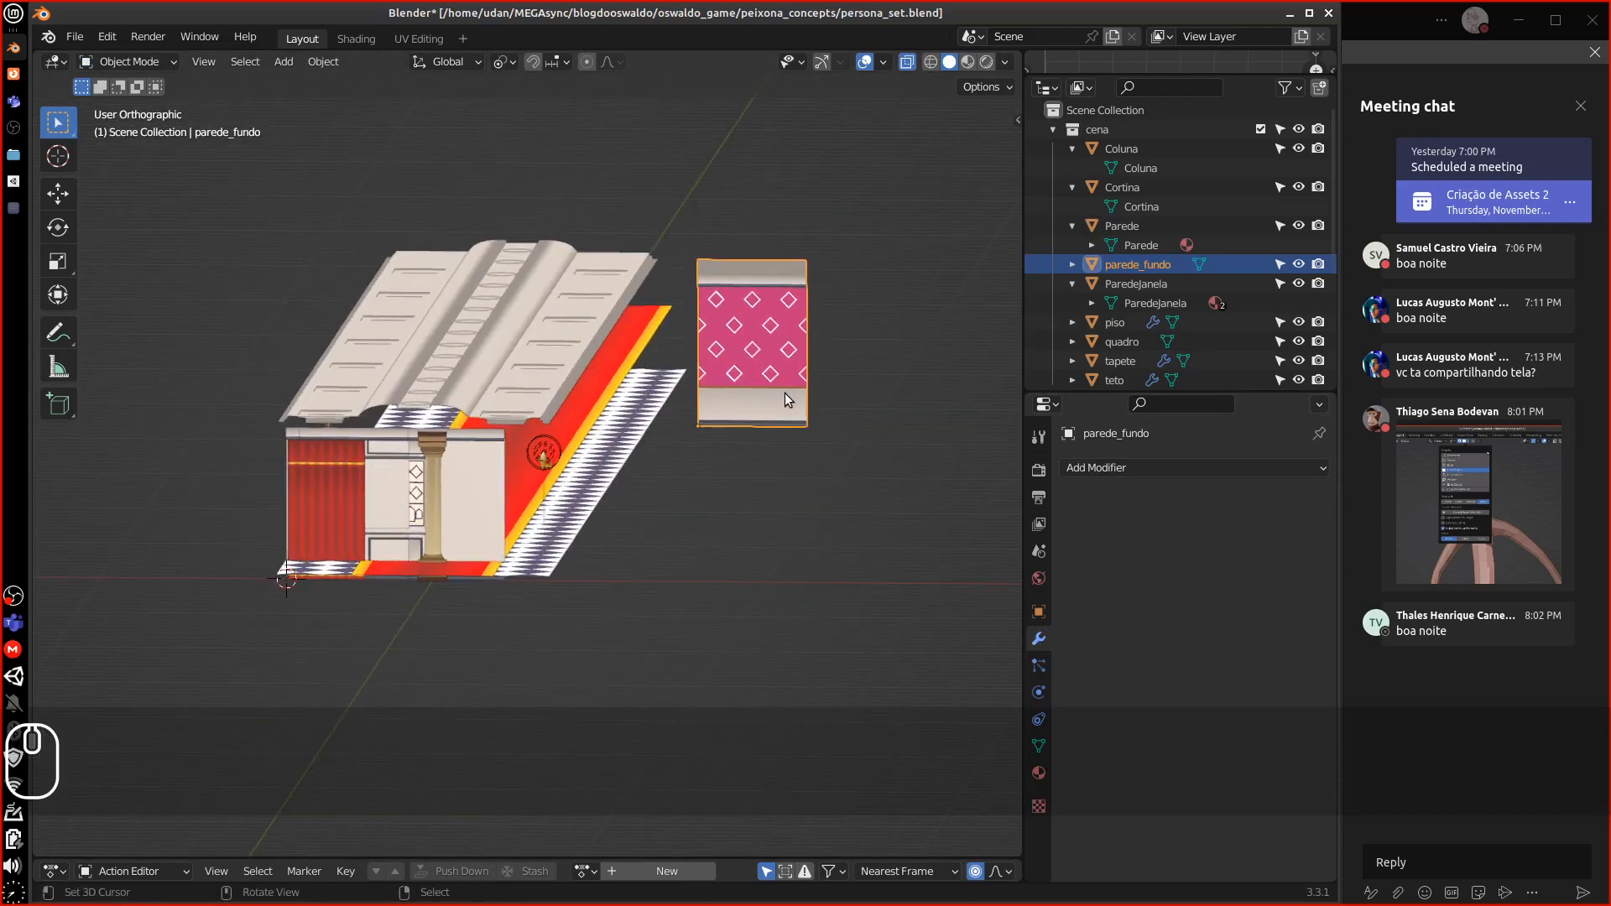
Set parede_fundo's location to X 0, Y 0, Z 0
left_click(1038, 612)
double_click(1219, 527)
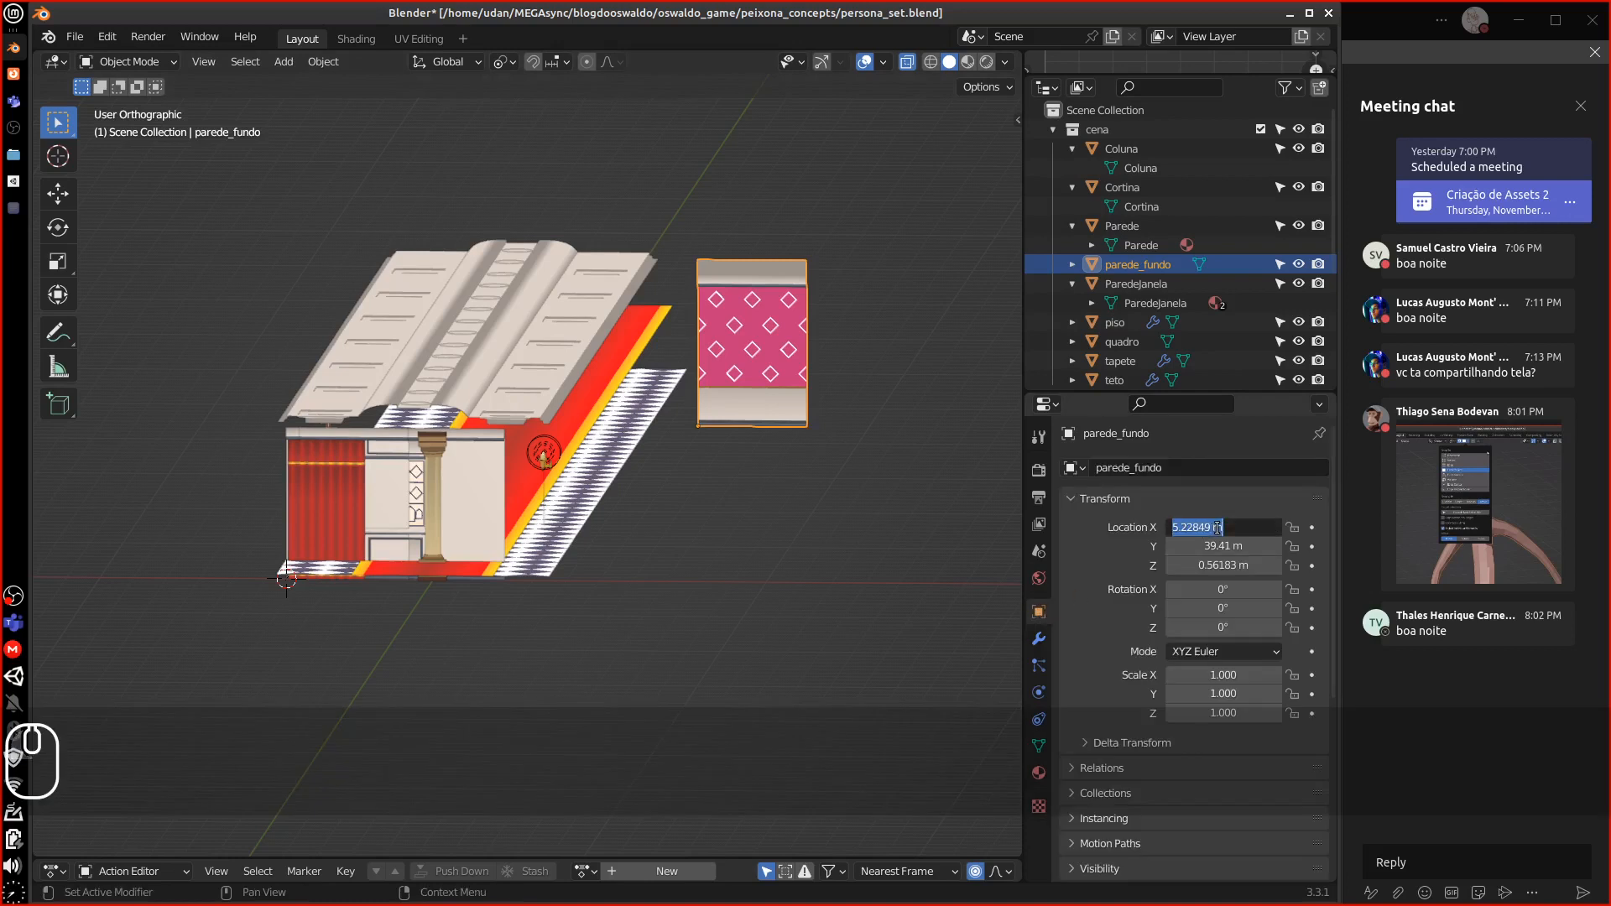
type("0")
key("Return")
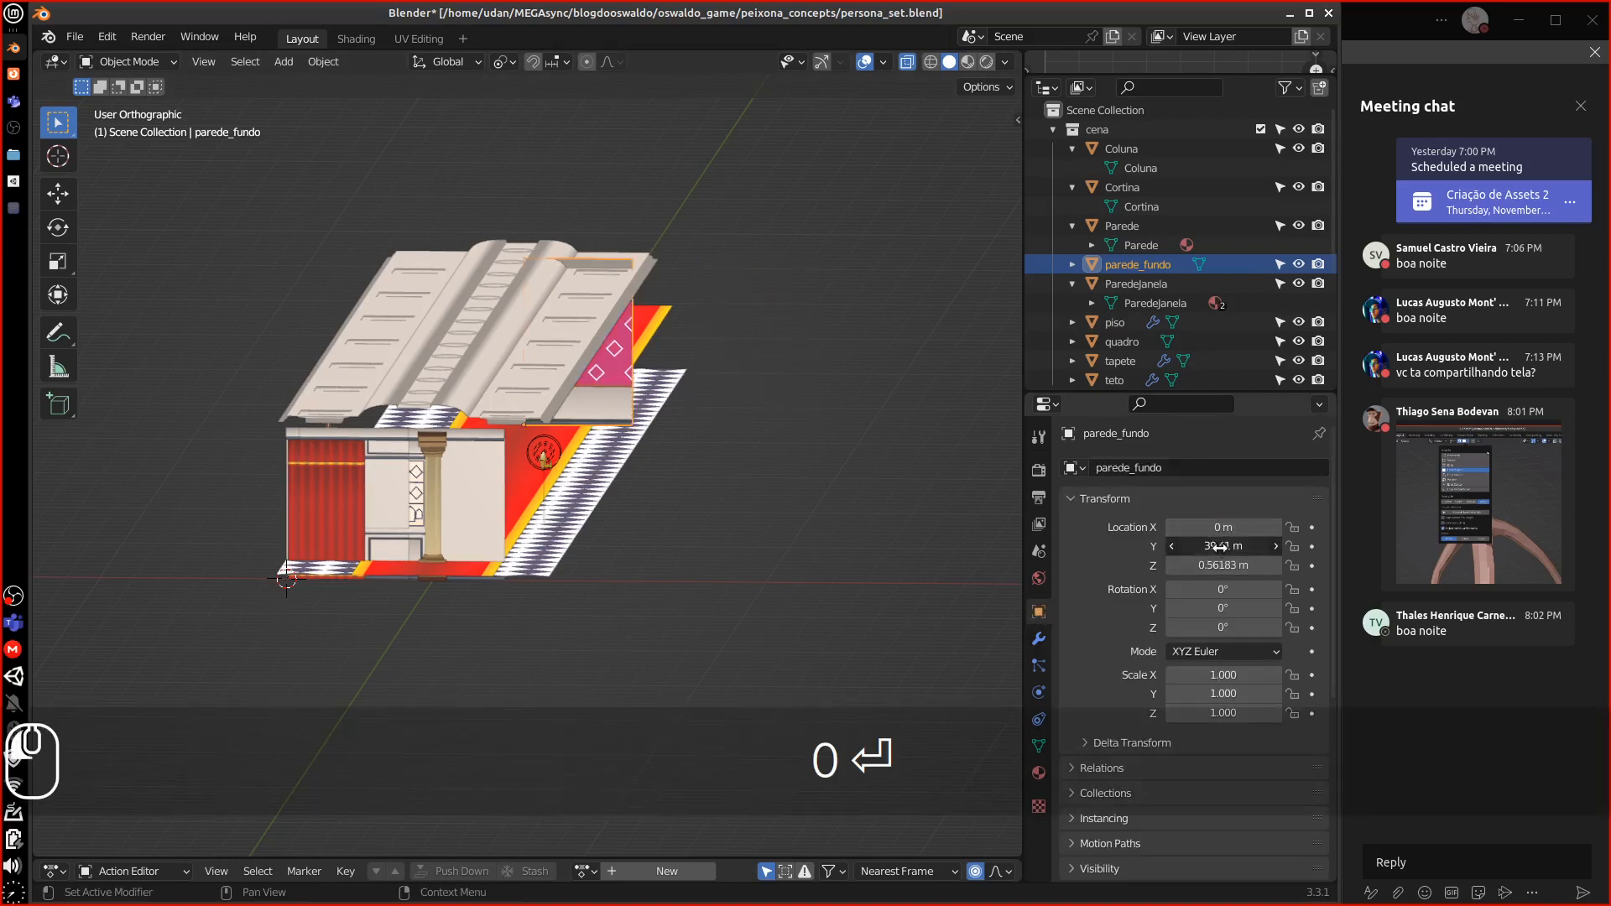
key("Return")
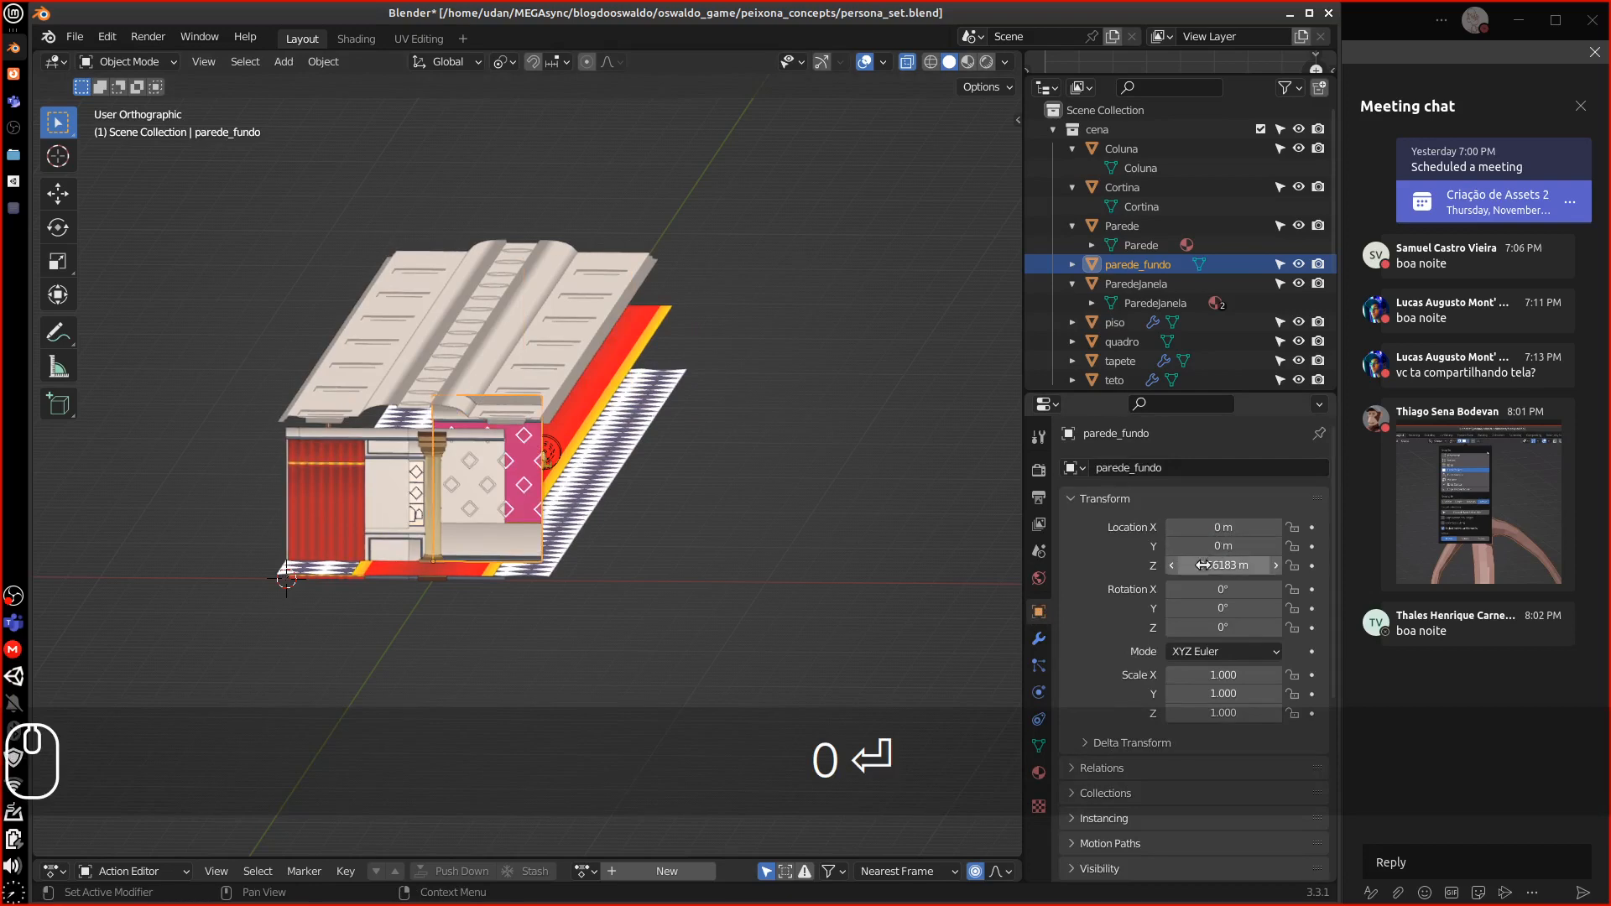
double_click(1226, 565)
type("0")
key("Return")
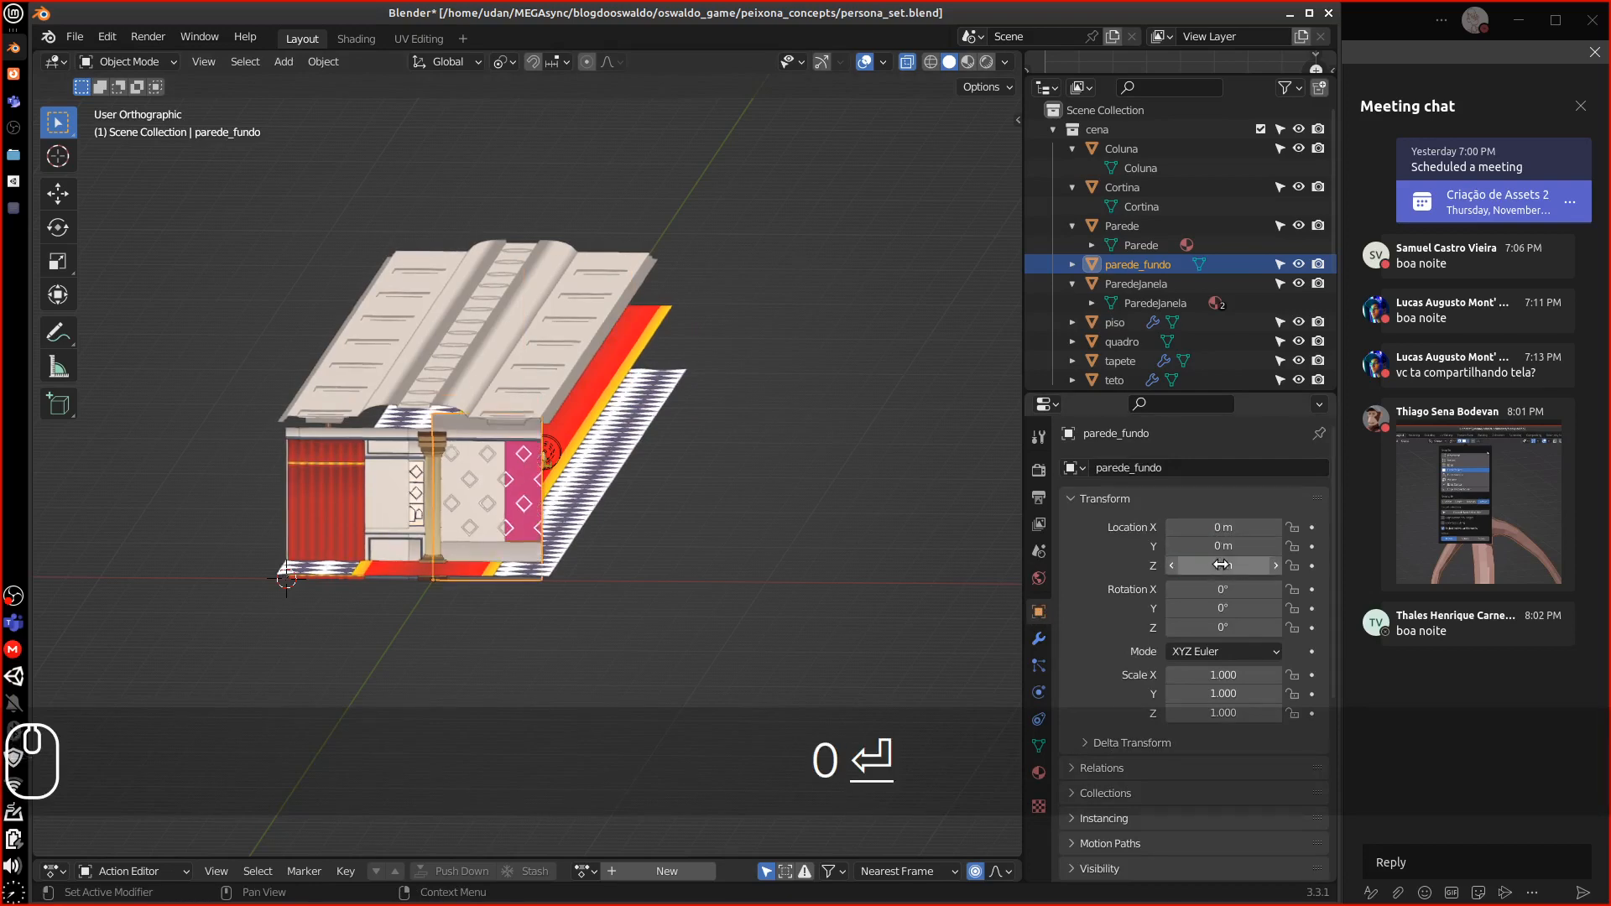
middle_click_drag(937, 596, 451, 537)
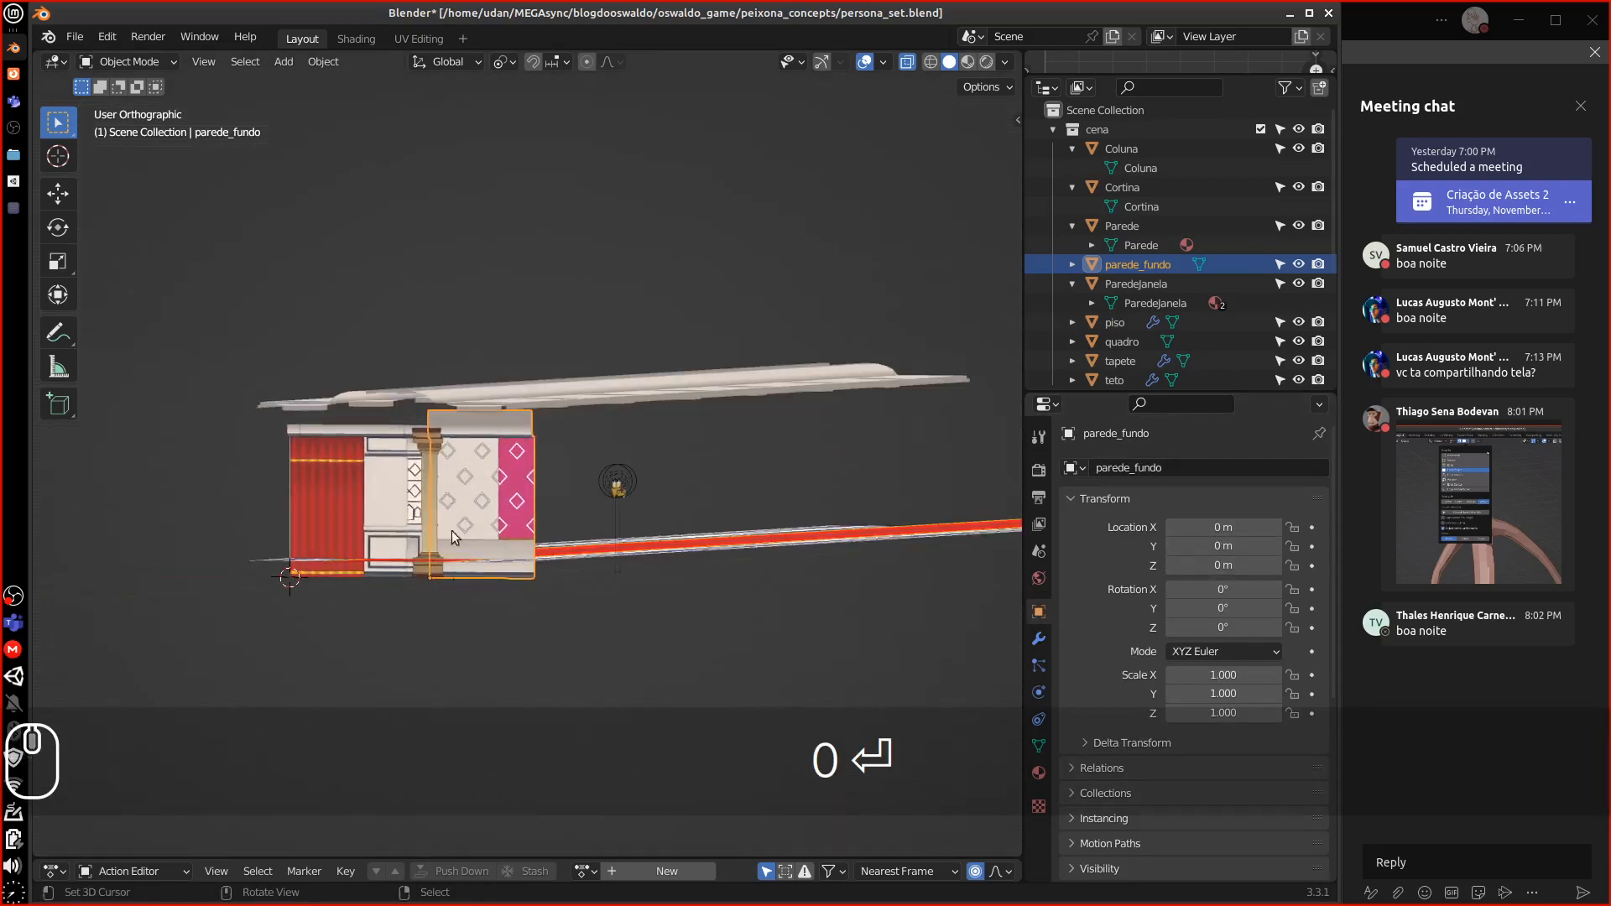
mouse_move(388, 495)
middle_mouse_down()
mouse_move(450, 502)
mouse_move(396, 495)
middle_mouse_up()
Zero Parede's X location and Cortina's X and Y location
left_click(401, 499)
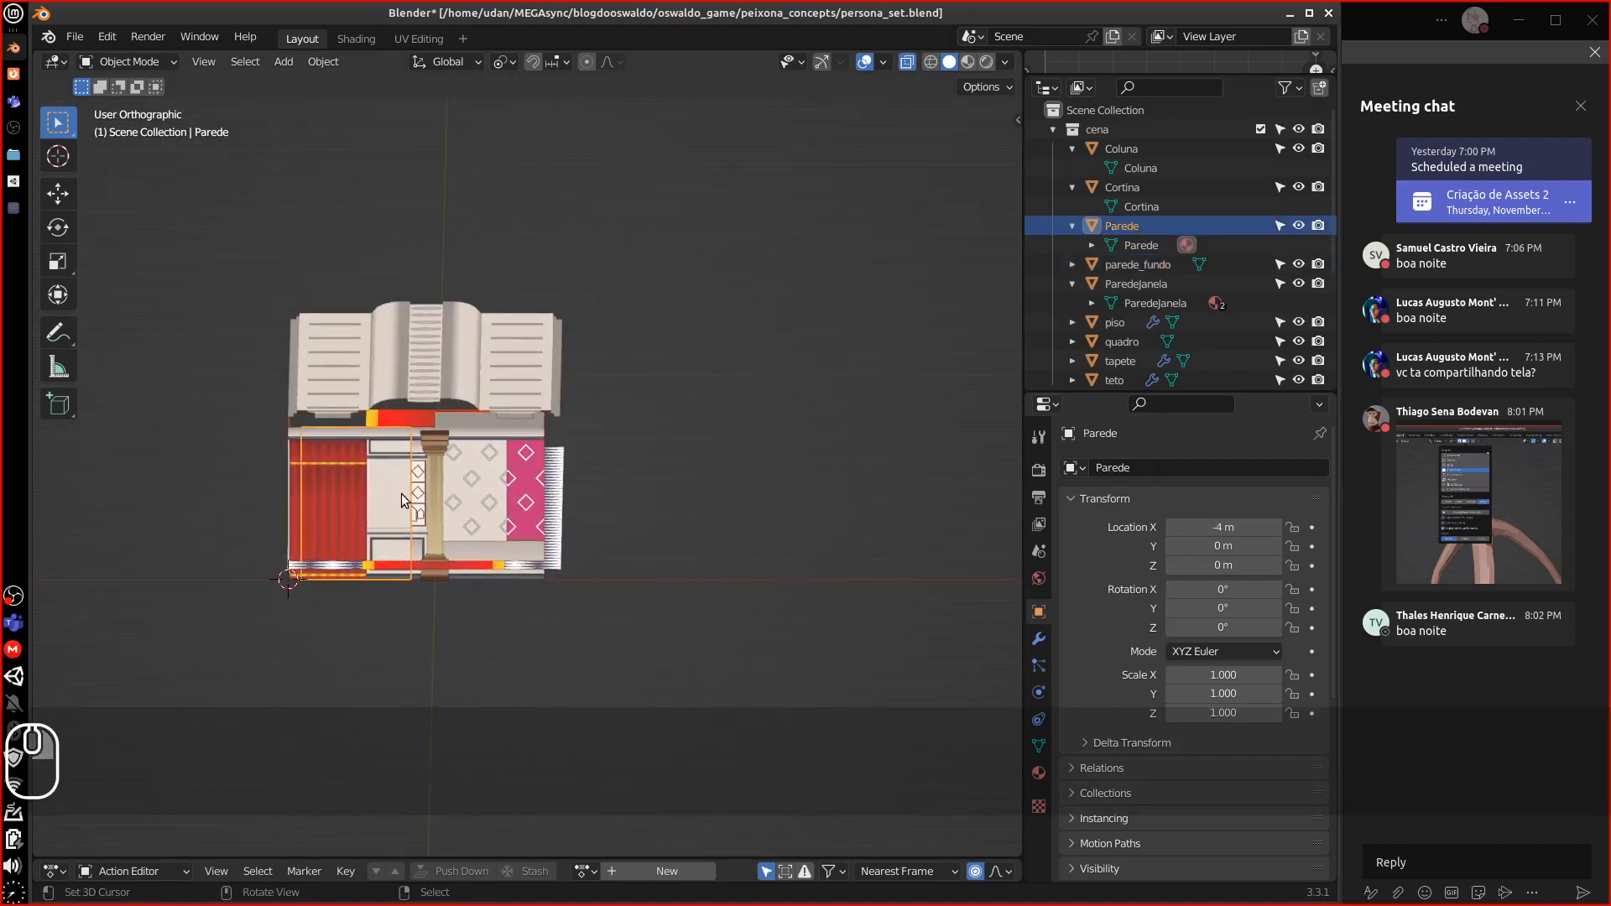
left_click(1239, 526)
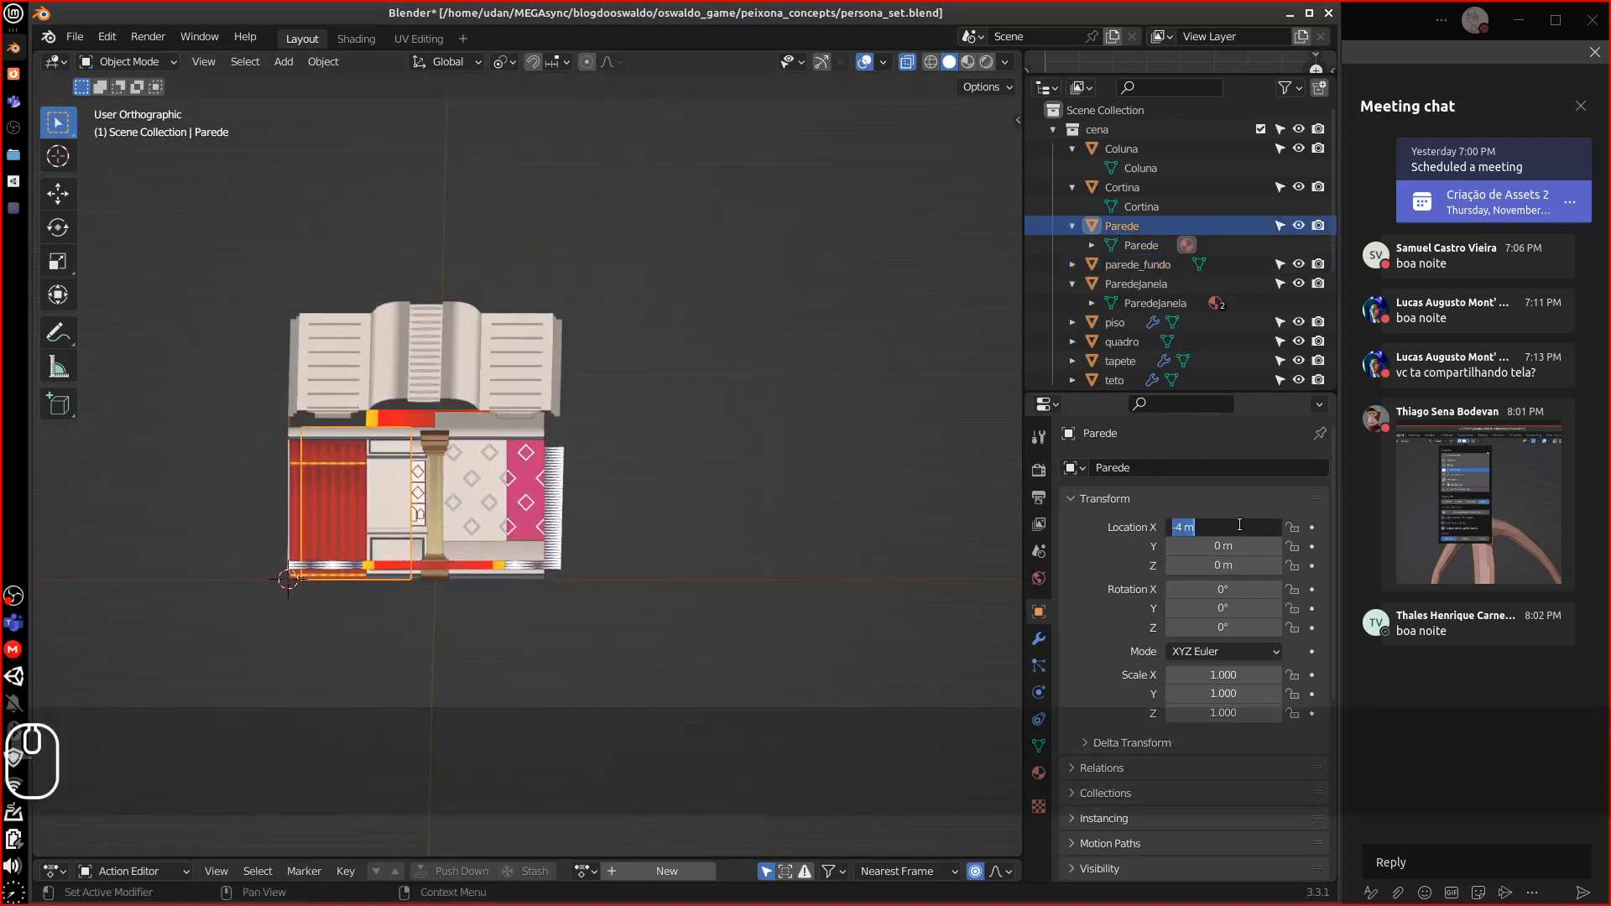
type("0")
key("Return")
left_click(339, 519)
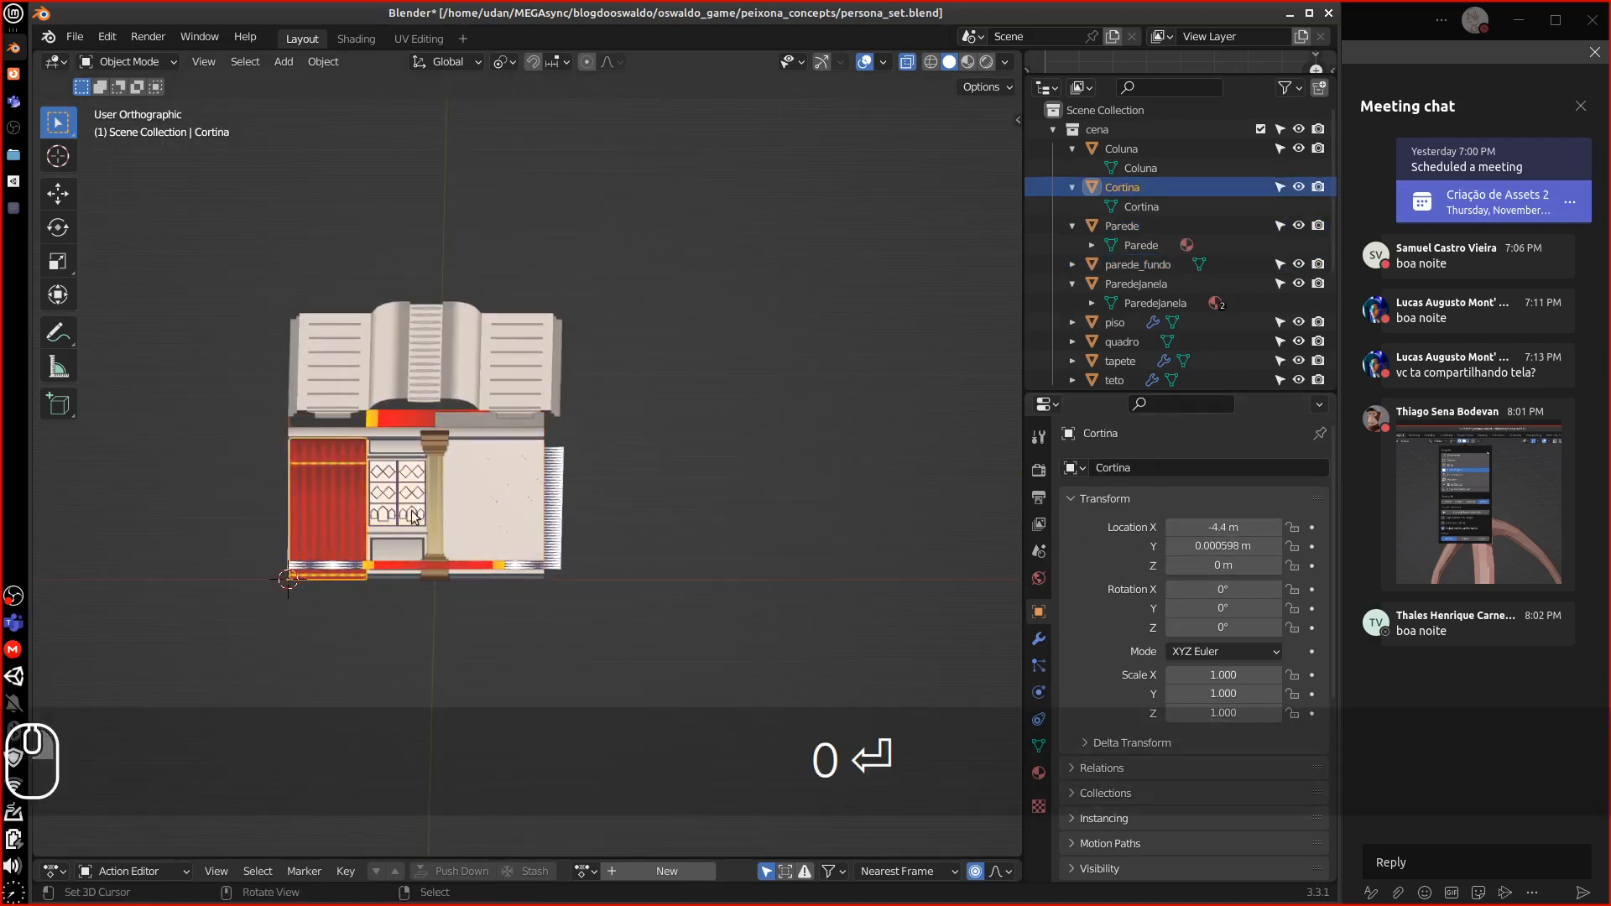
left_click(1216, 528)
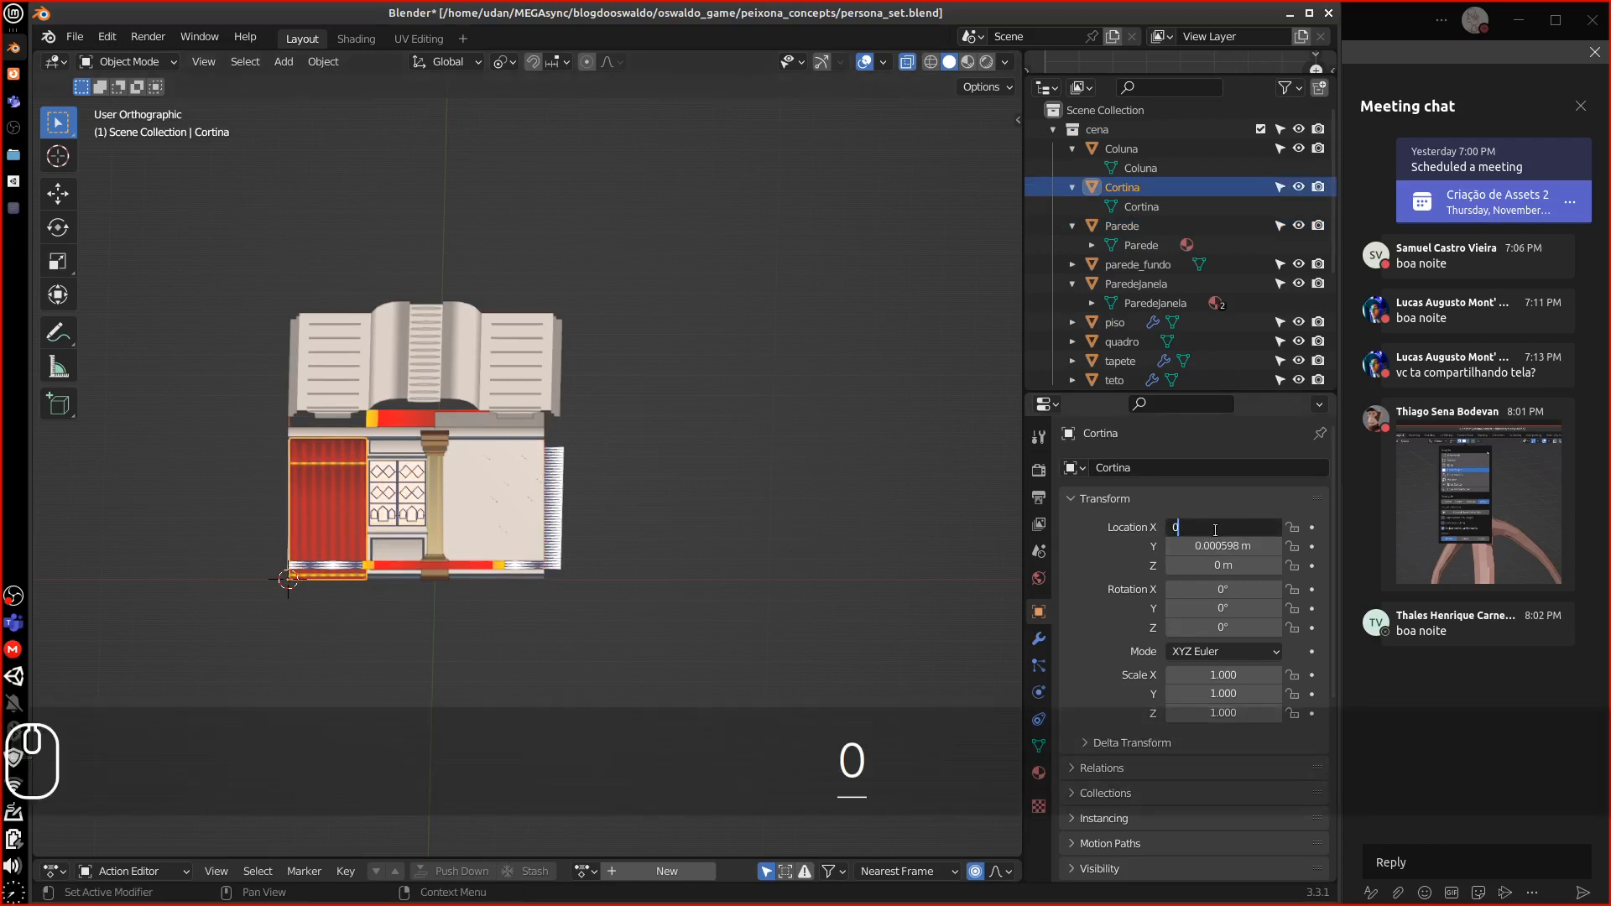
key("Return")
type("0")
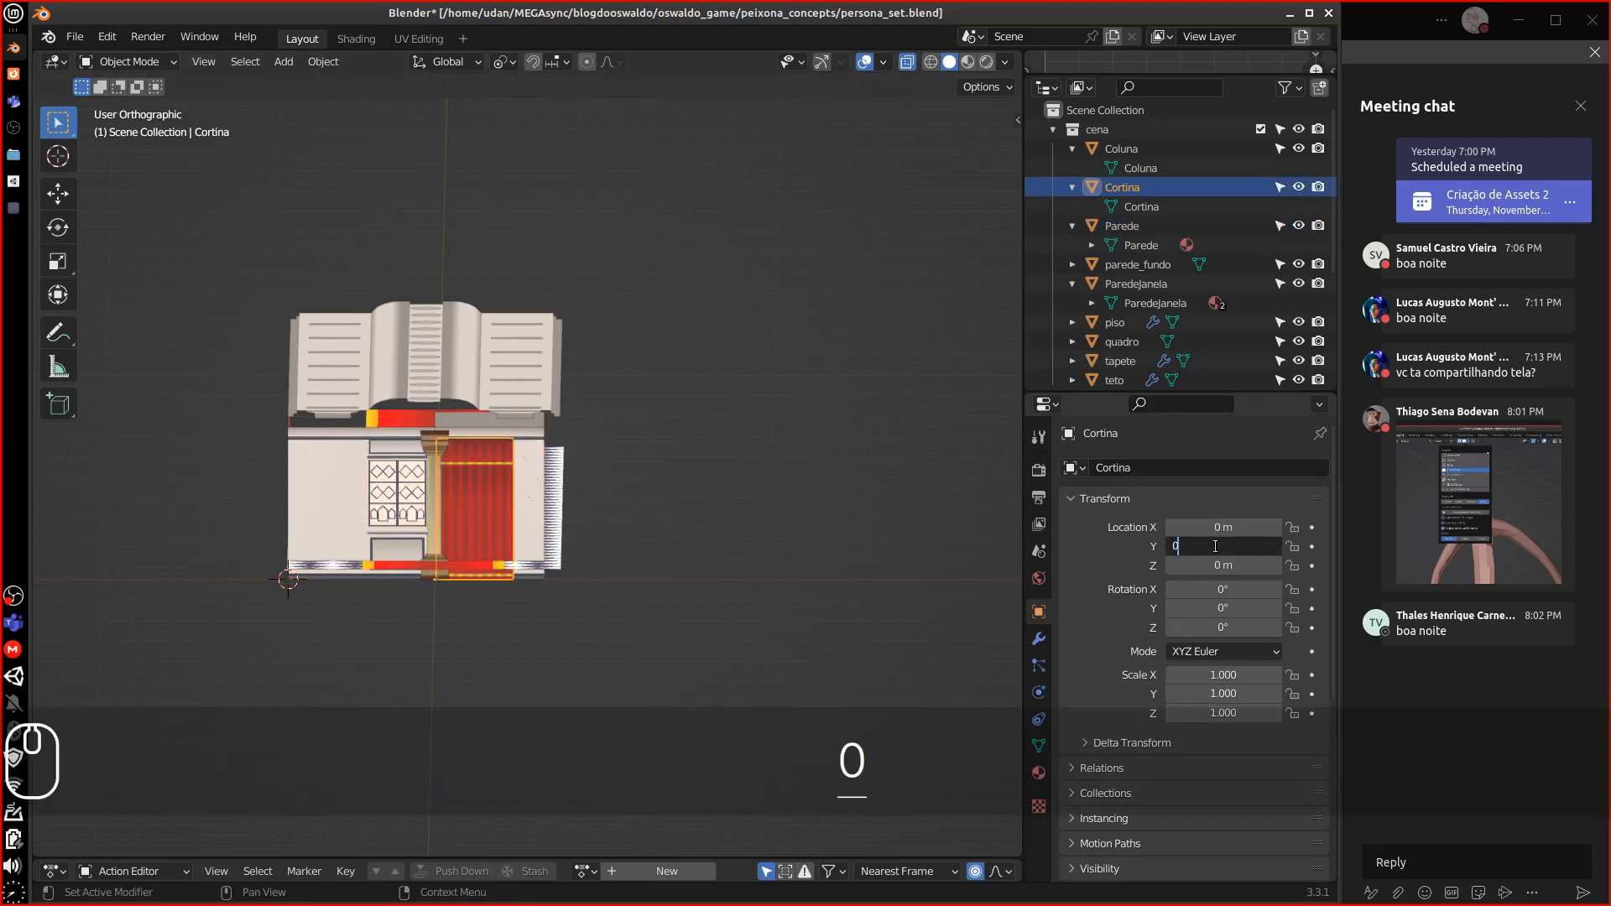
key("Return")
Set ParedeJanela's X and Y location to 0
left_click(358, 509)
left_click(1209, 545)
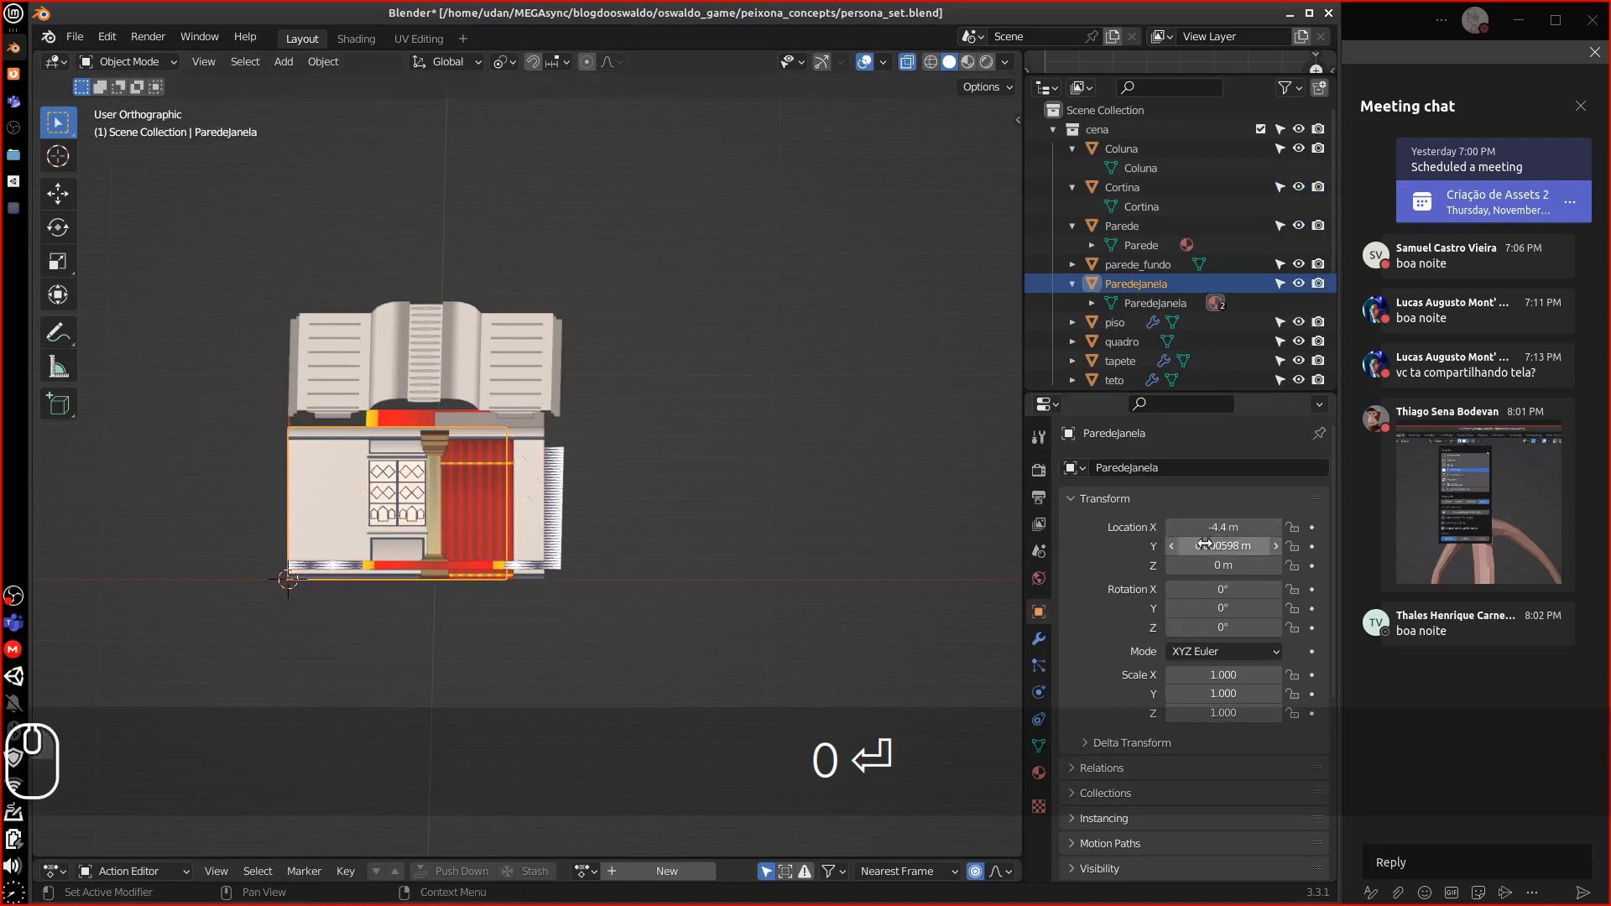
type("0")
key("Return")
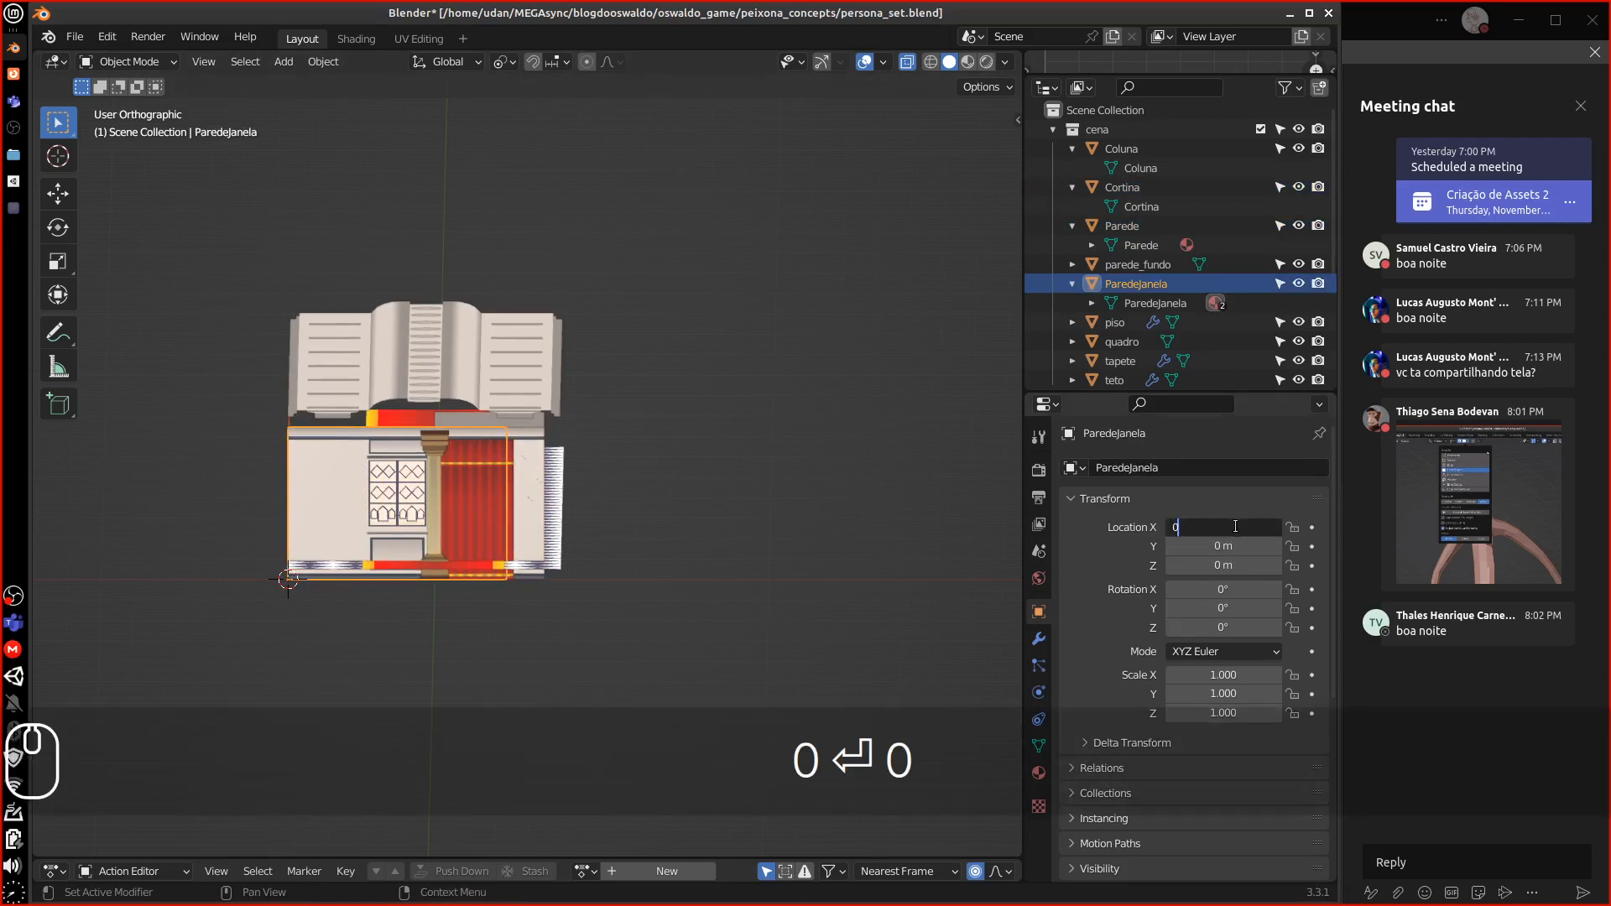
key("Return")
middle_click_drag(587, 611, 676, 592)
scroll(617, 570, "up", 1)
scroll(619, 562, "up", 3)
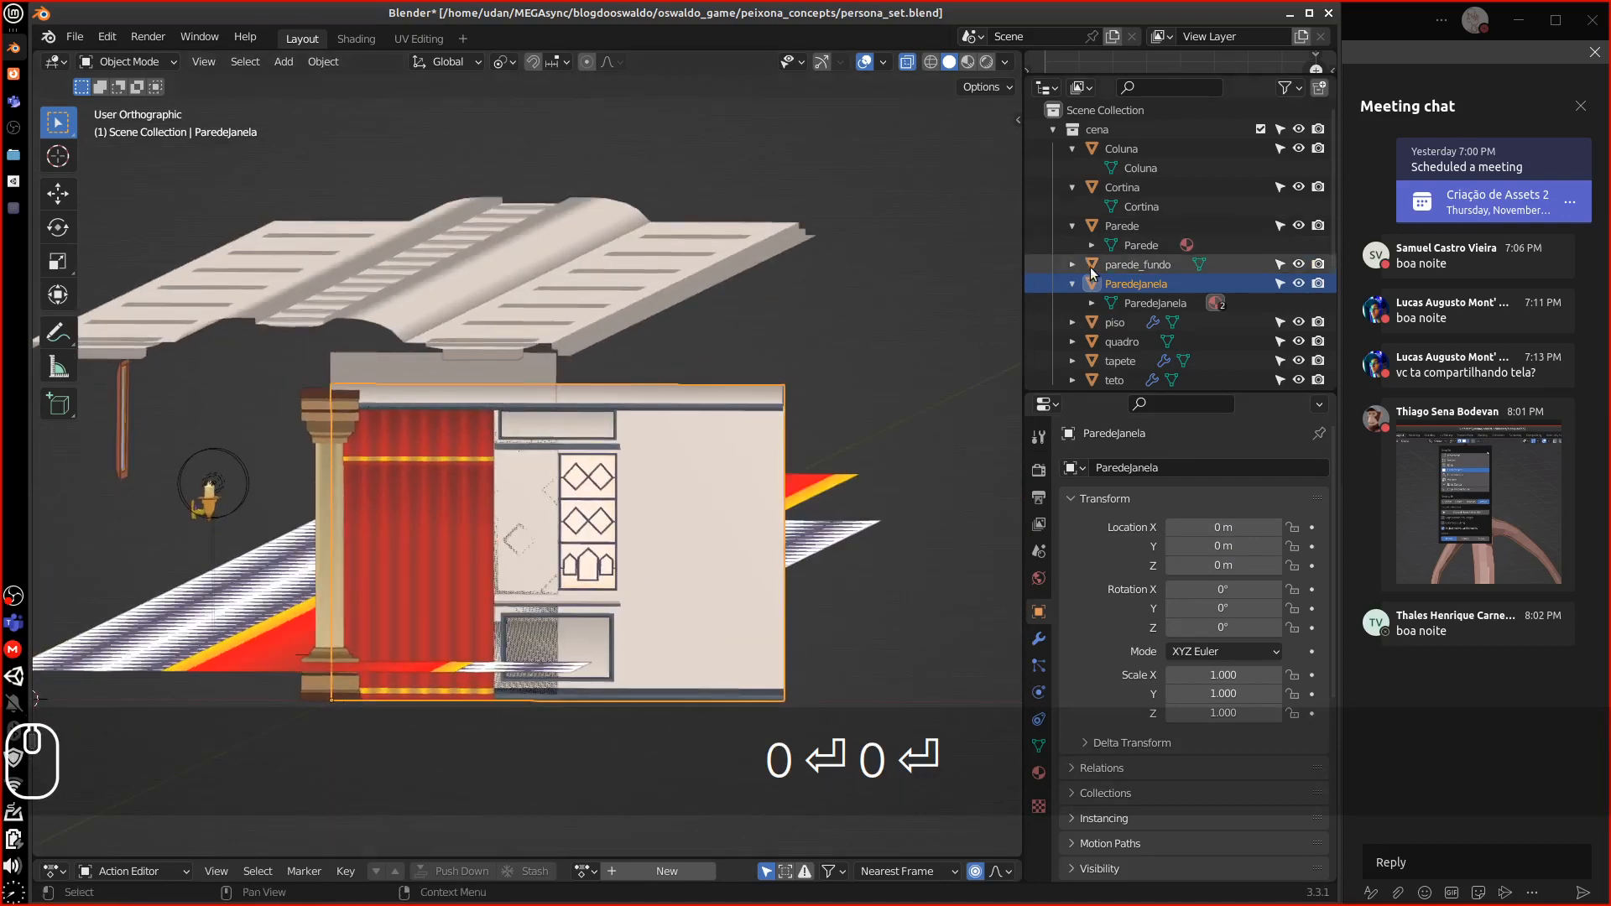
Isolate parede_fundo in local view and enter Edit Mode on it
left_click(1122, 226)
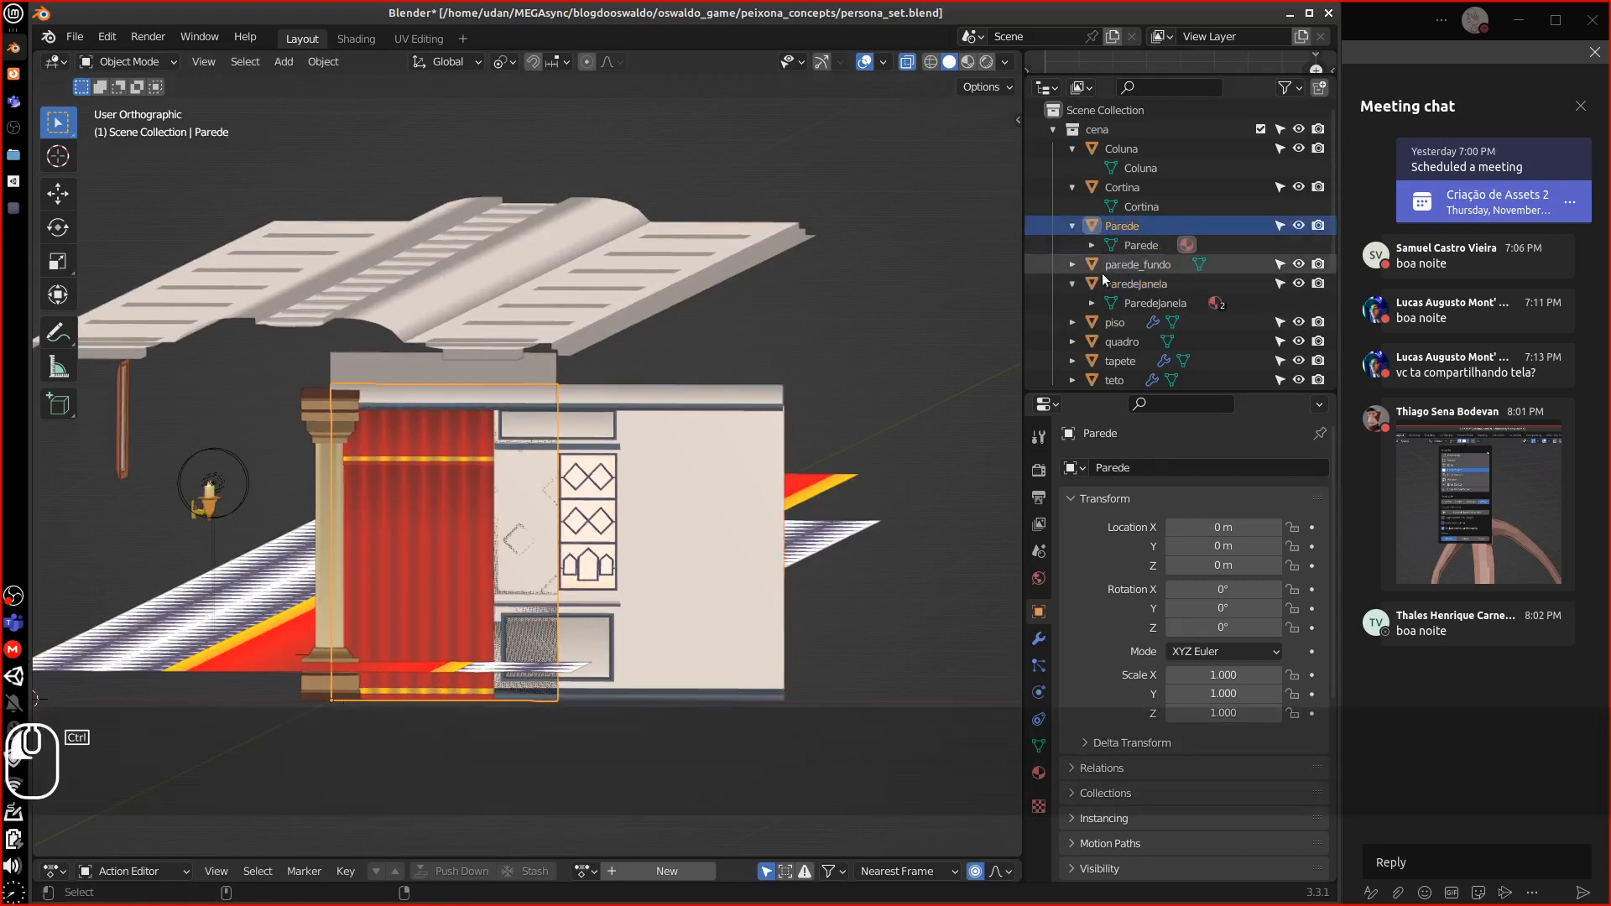
left_click(1102, 271, "ctrl")
key("KP_Divide")
middle_click_drag(777, 492, 650, 417)
middle_click_drag(676, 358, 658, 490)
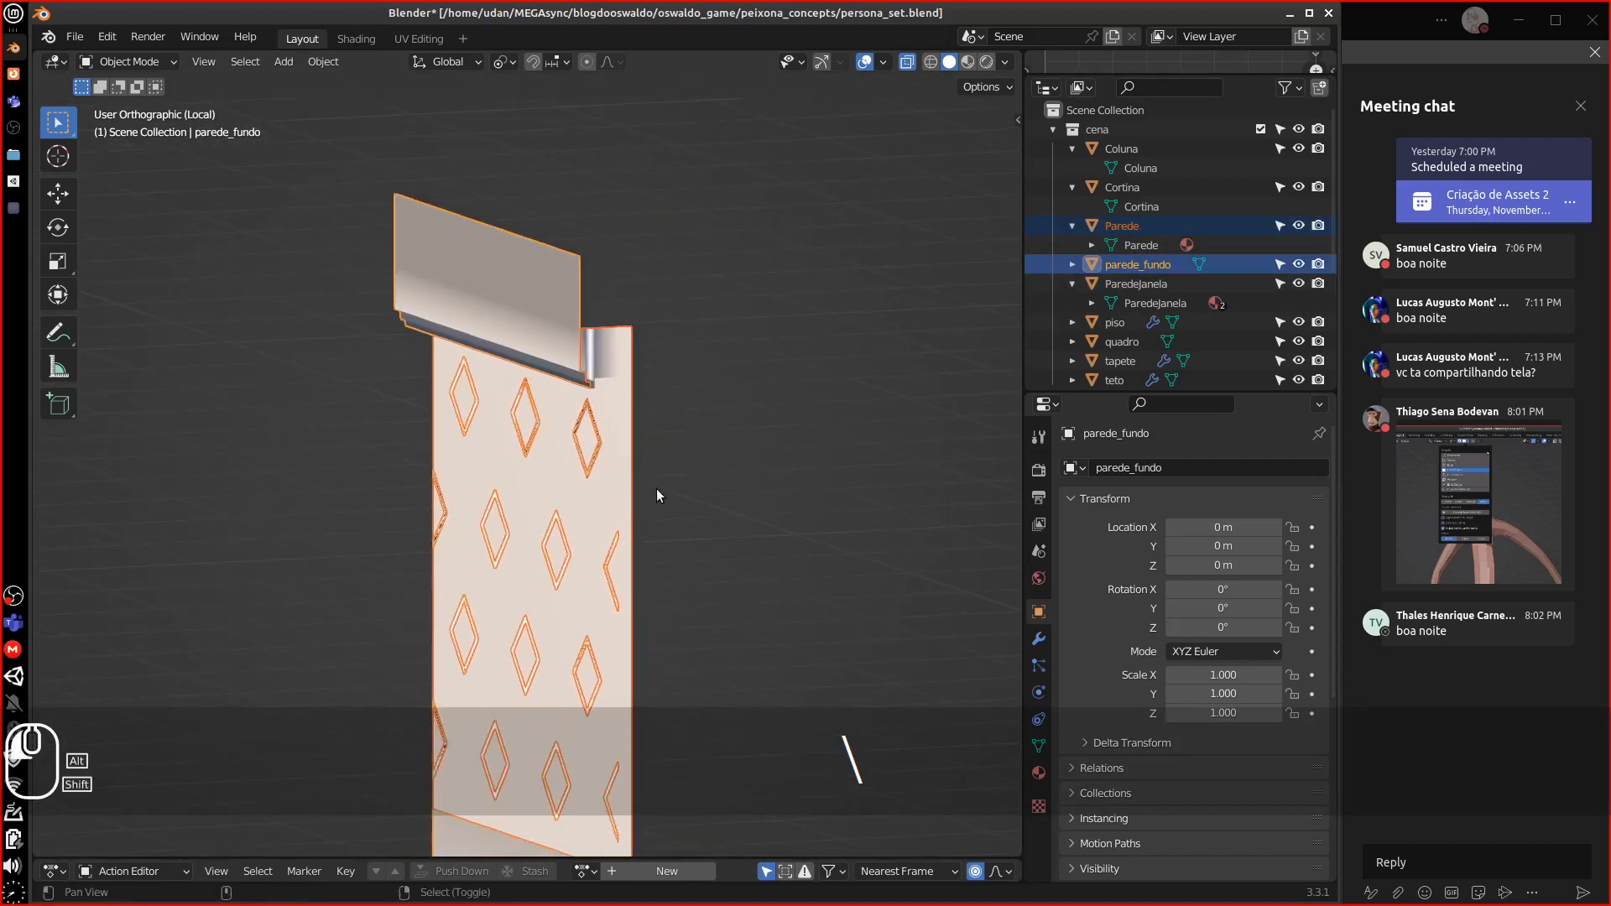
key("Tab")
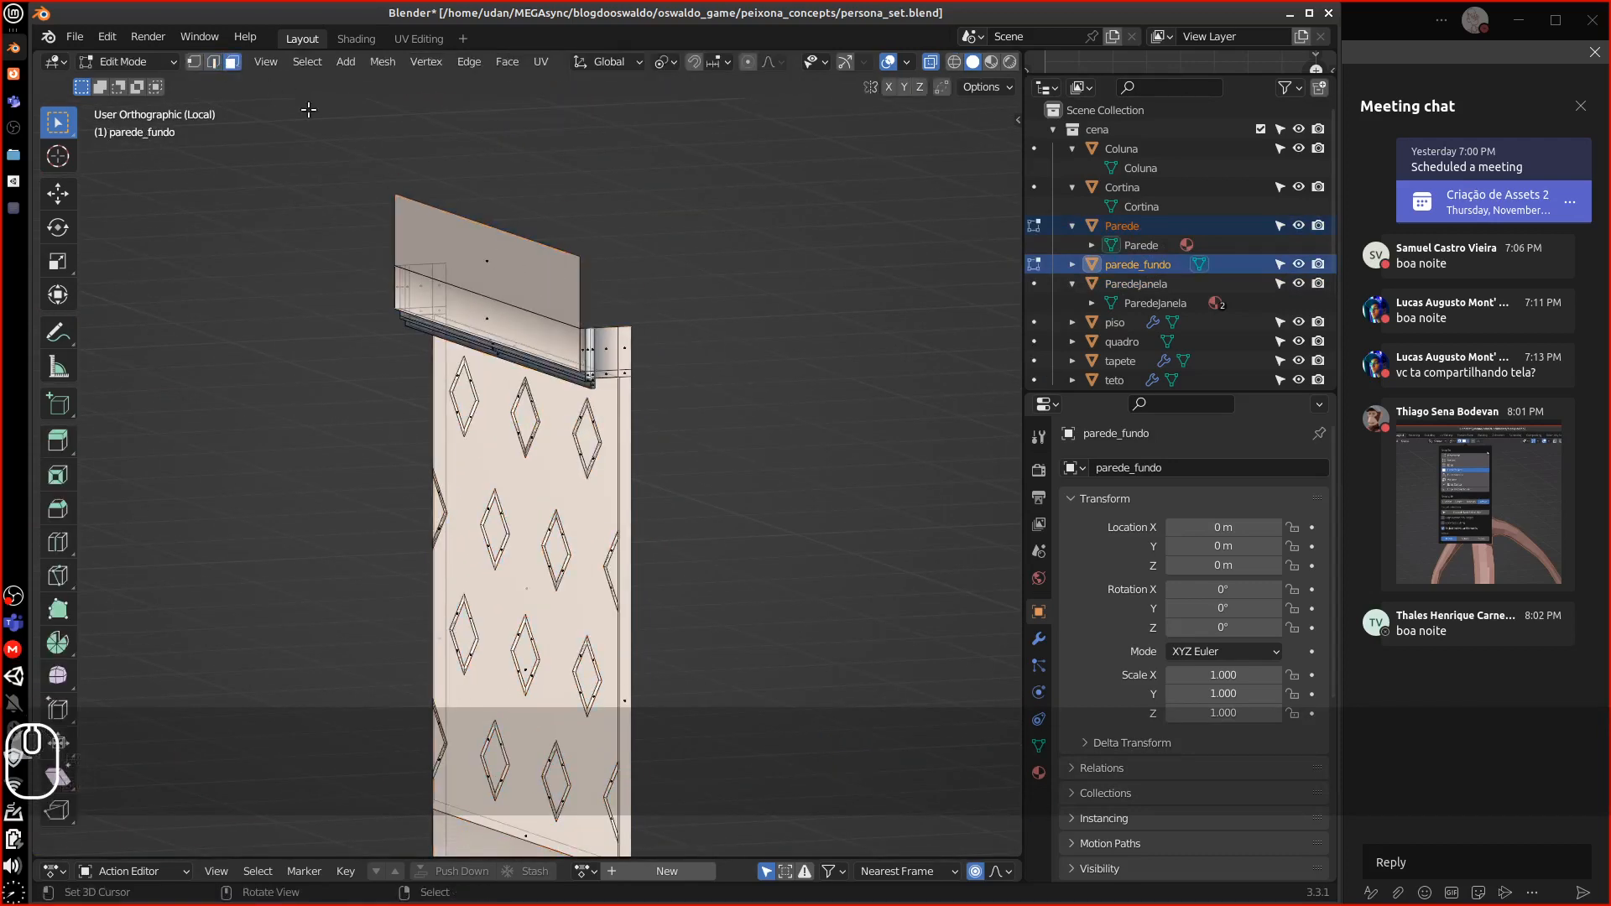
Delete the slanted upper faces of parede_fundo and return to Object Mode
left_click(474, 253)
middle_click_drag(476, 250, 575, 276)
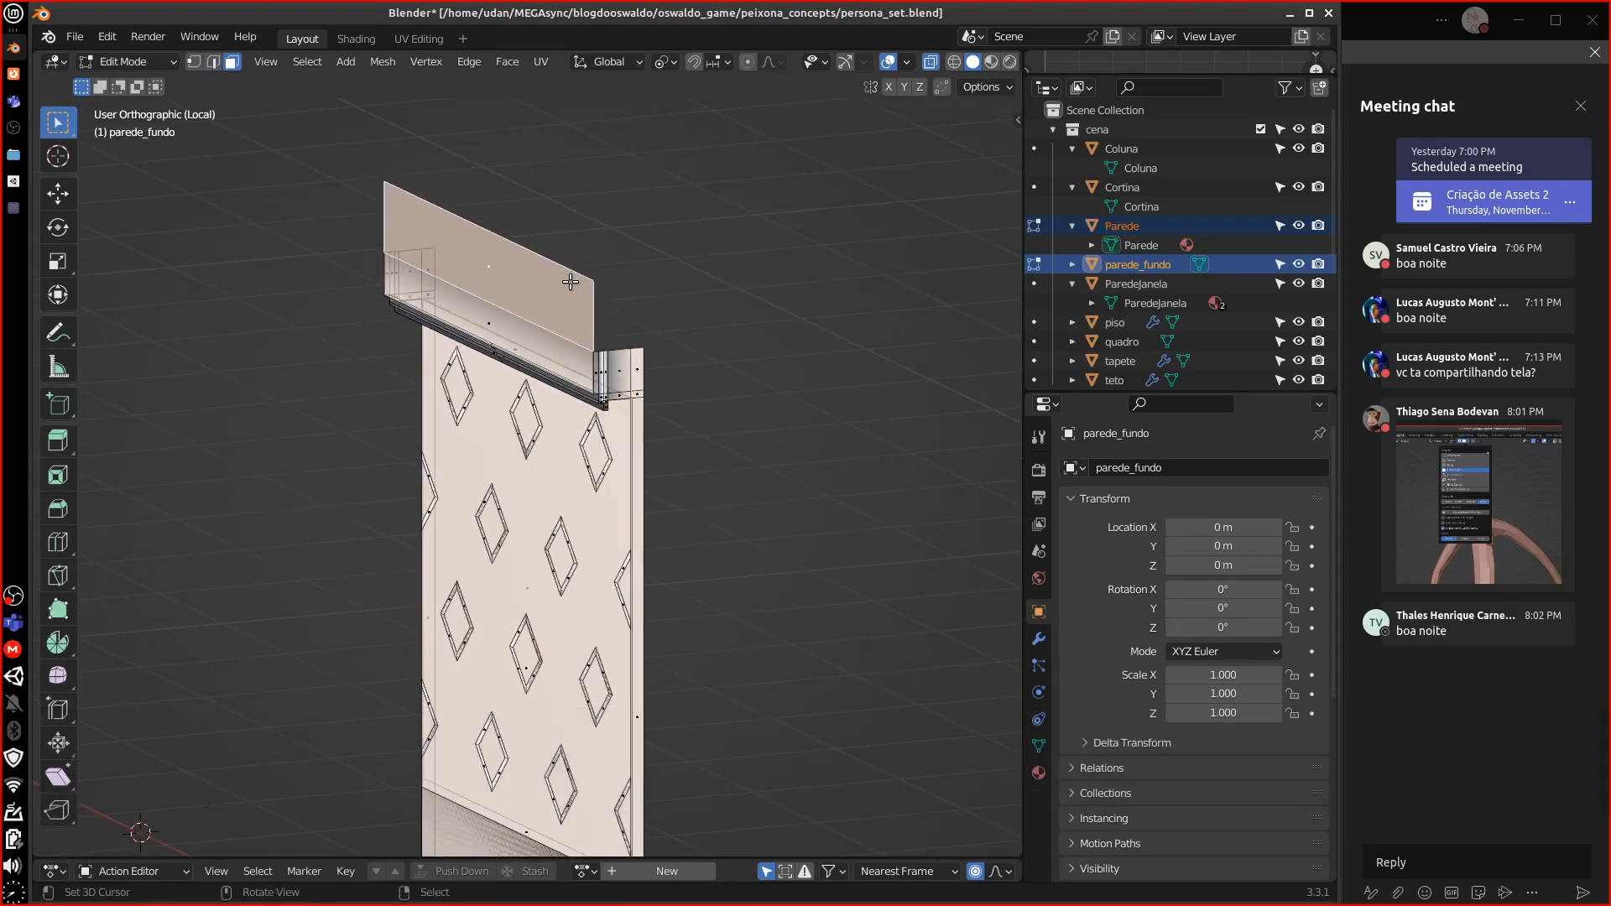
key("KP_Divide")
key("KP_Divide")
middle_click_drag(571, 282, 397, 314)
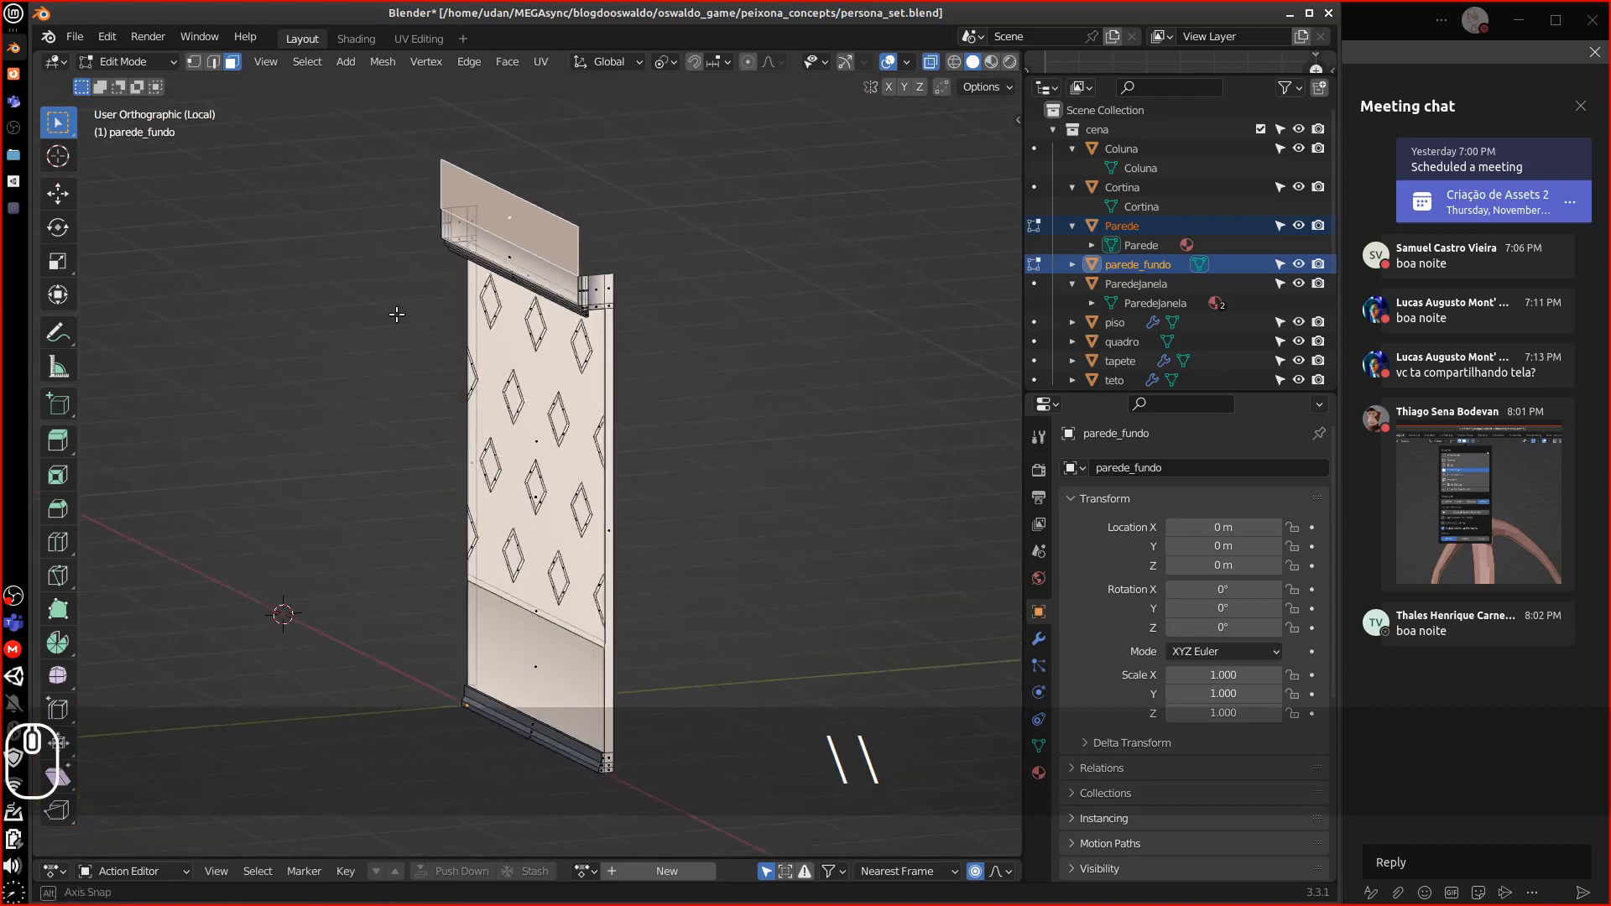
key("KP_Divide")
key("KP_Divide")
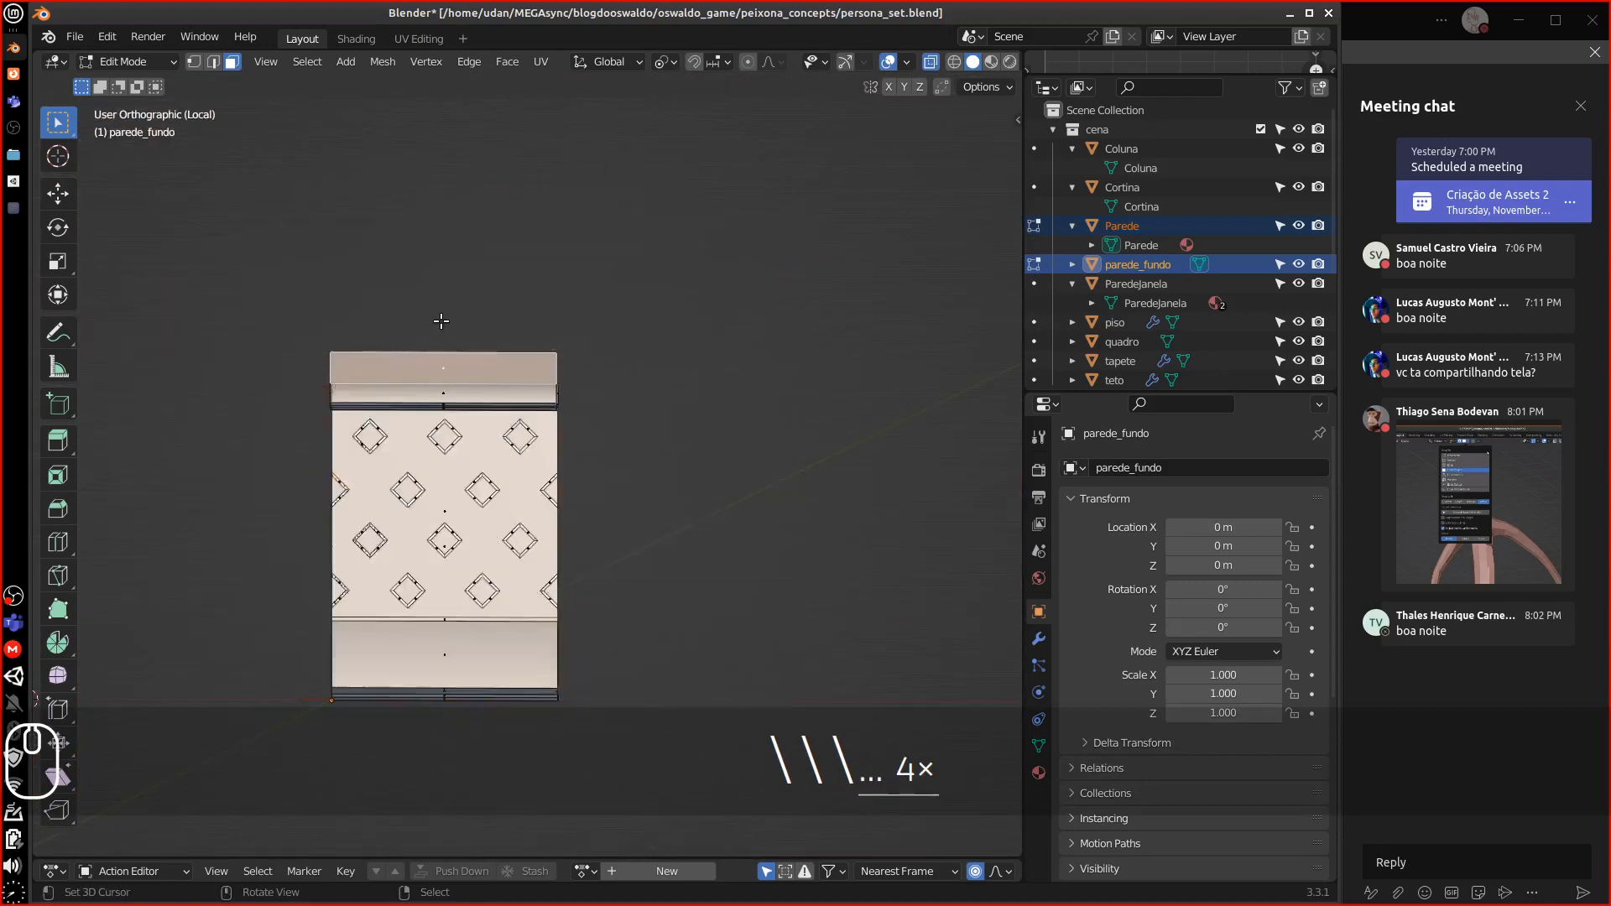
middle_click_drag(476, 307, 406, 327)
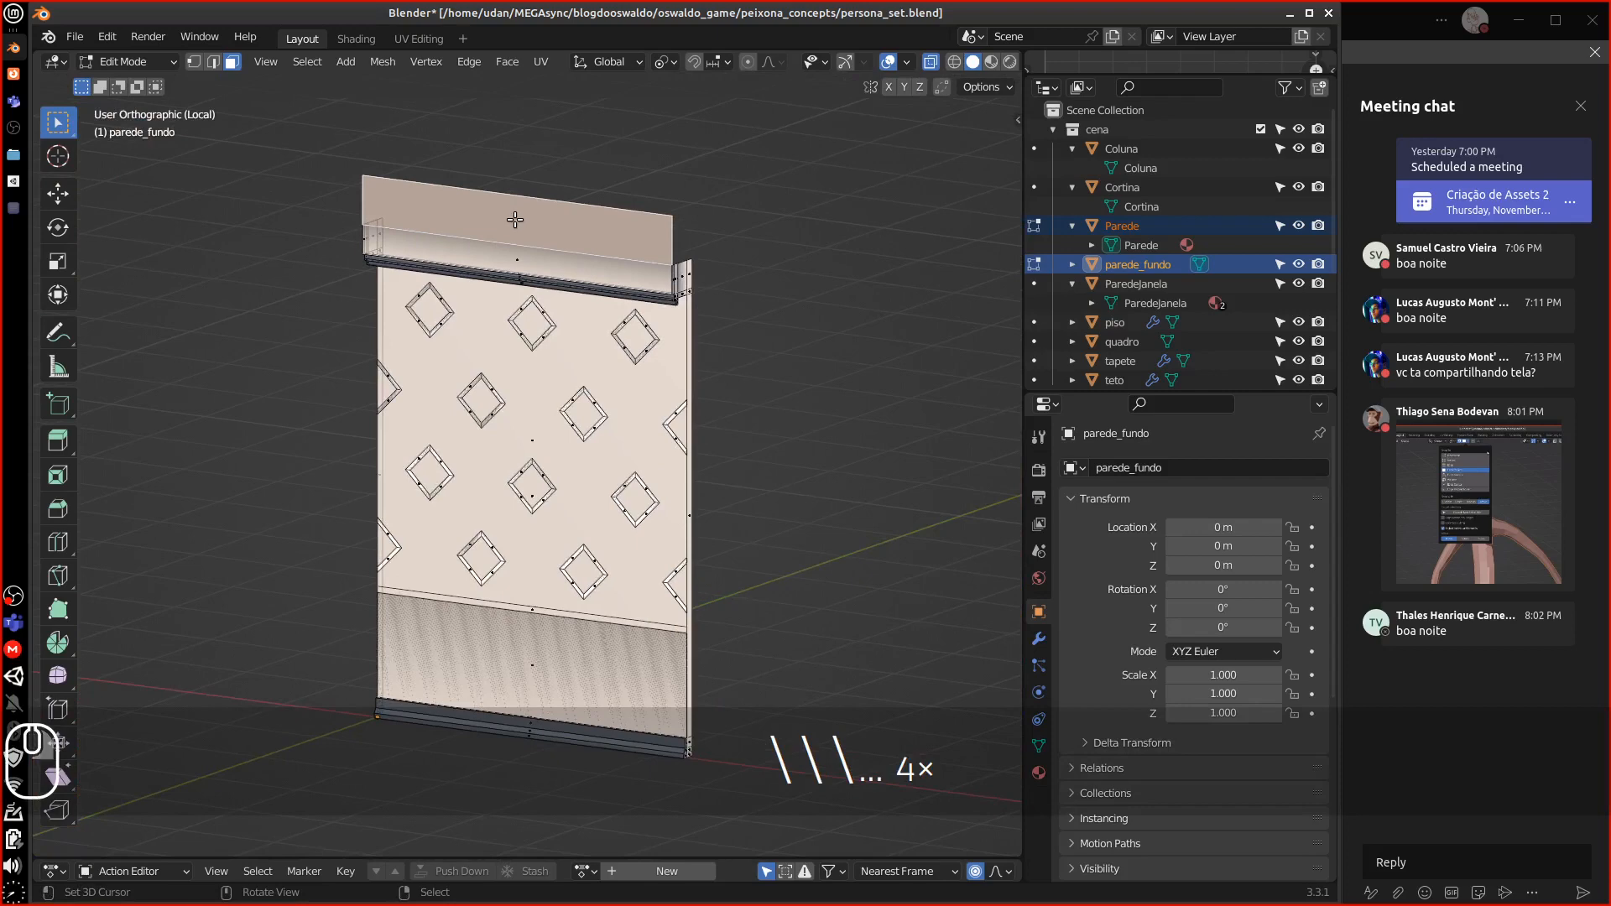
key("Delete")
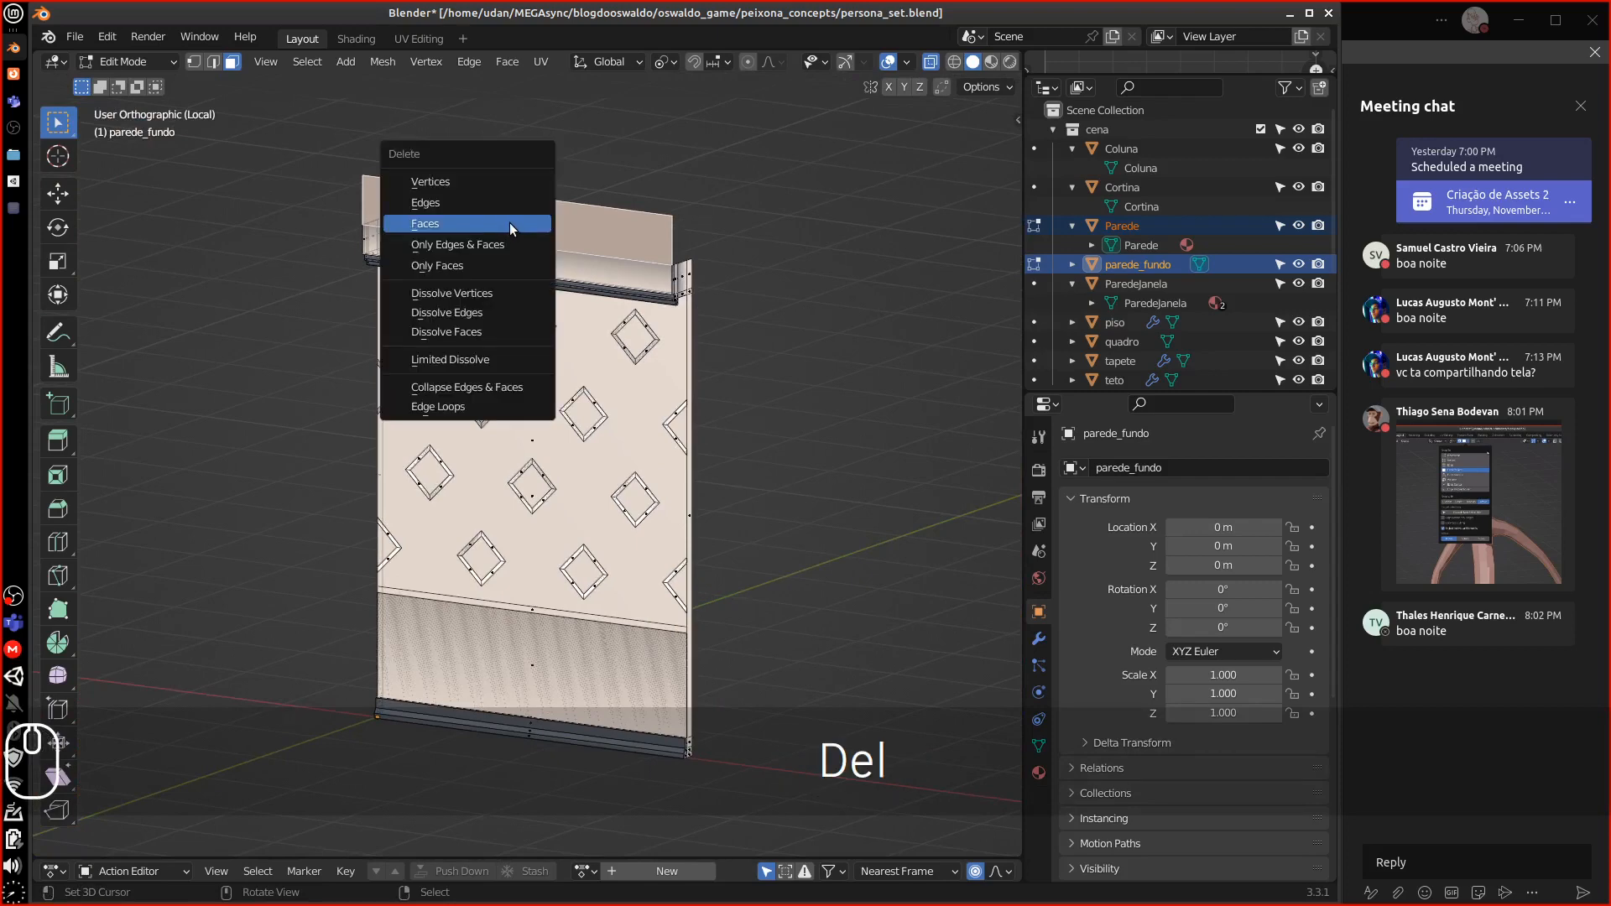
left_click(509, 224)
middle_click_drag(509, 224, 492, 277)
key("KP_Divide")
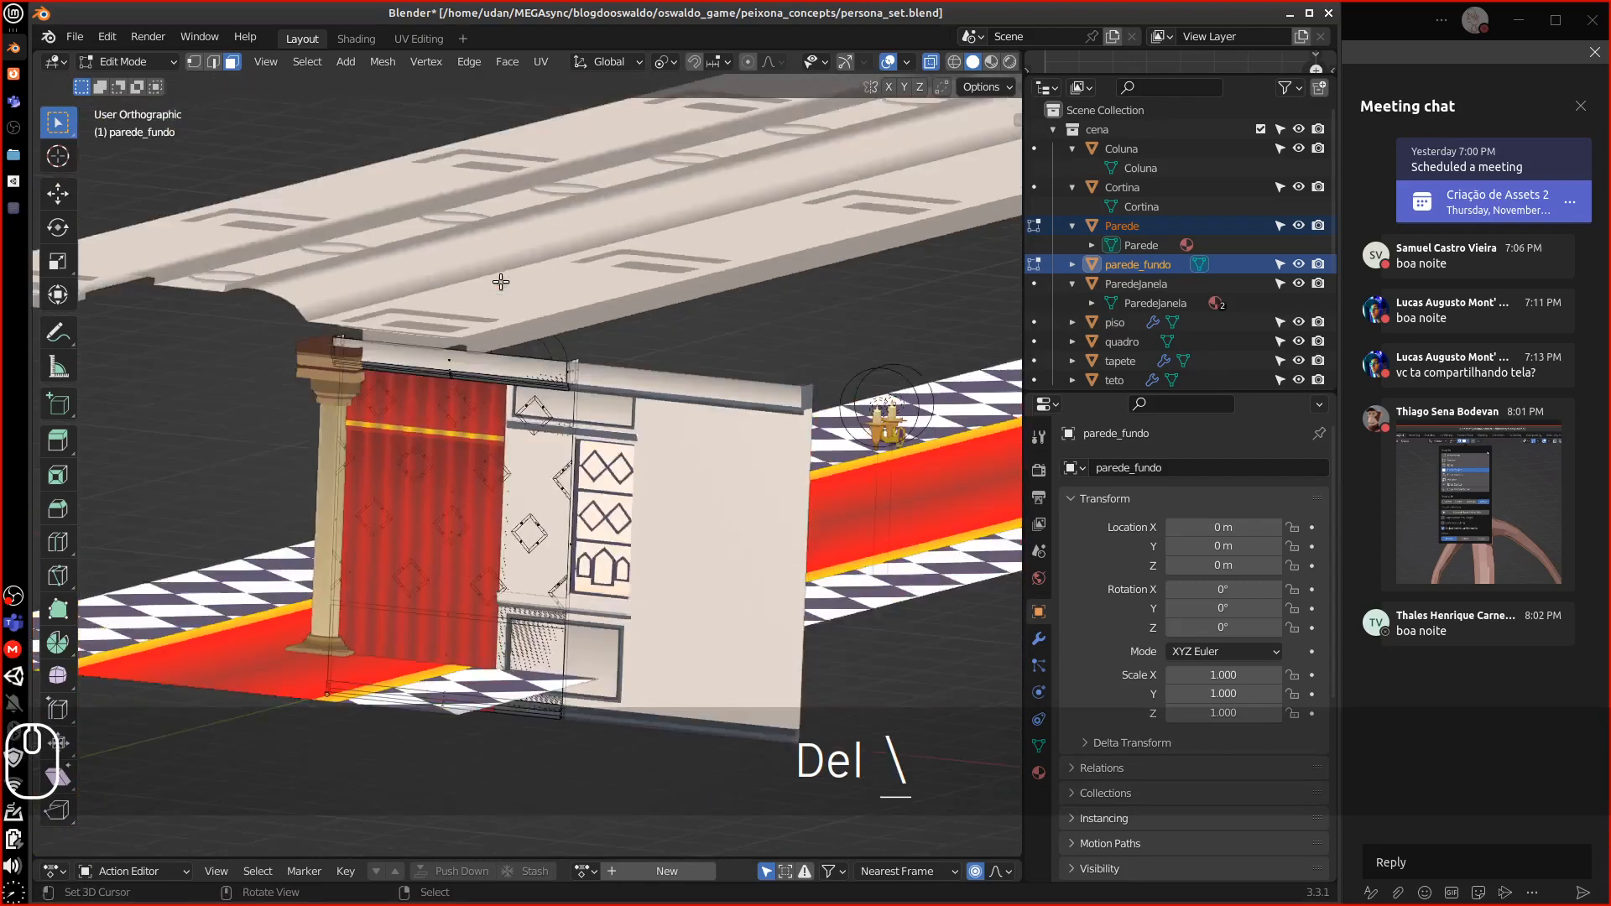
key("KP_Divide")
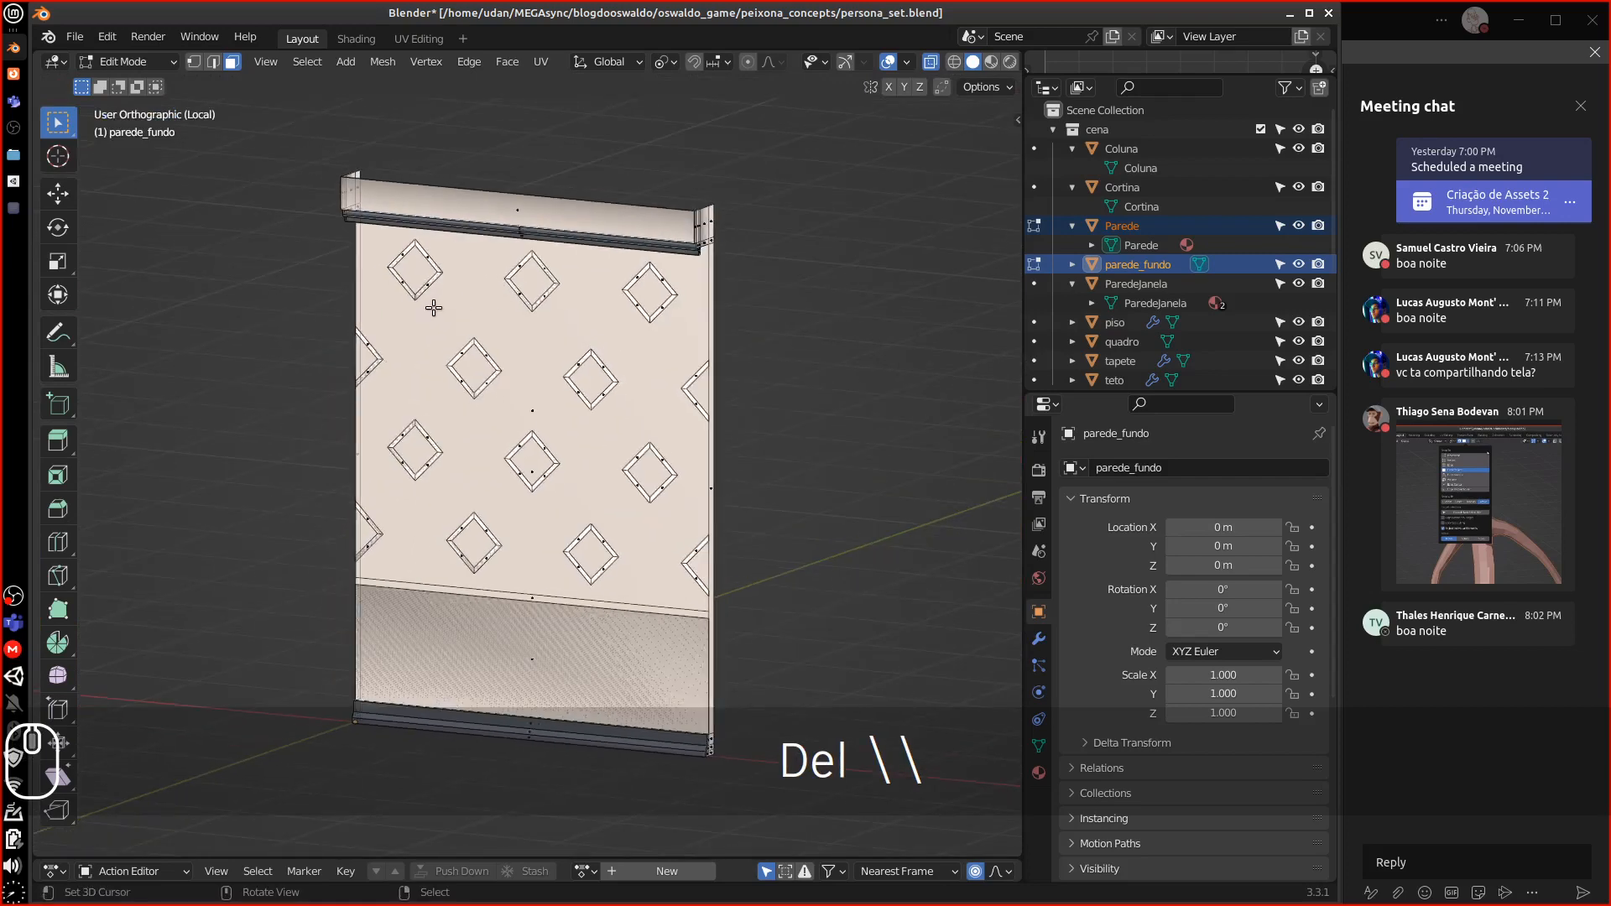
key("Tab")
Select the Parede wall and enter Edit Mode on its mesh
left_click(528, 245)
mouse_move(566, 220)
middle_mouse_down()
mouse_move(597, 235)
mouse_move(557, 240)
middle_mouse_up()
key("Tab")
key("Tab")
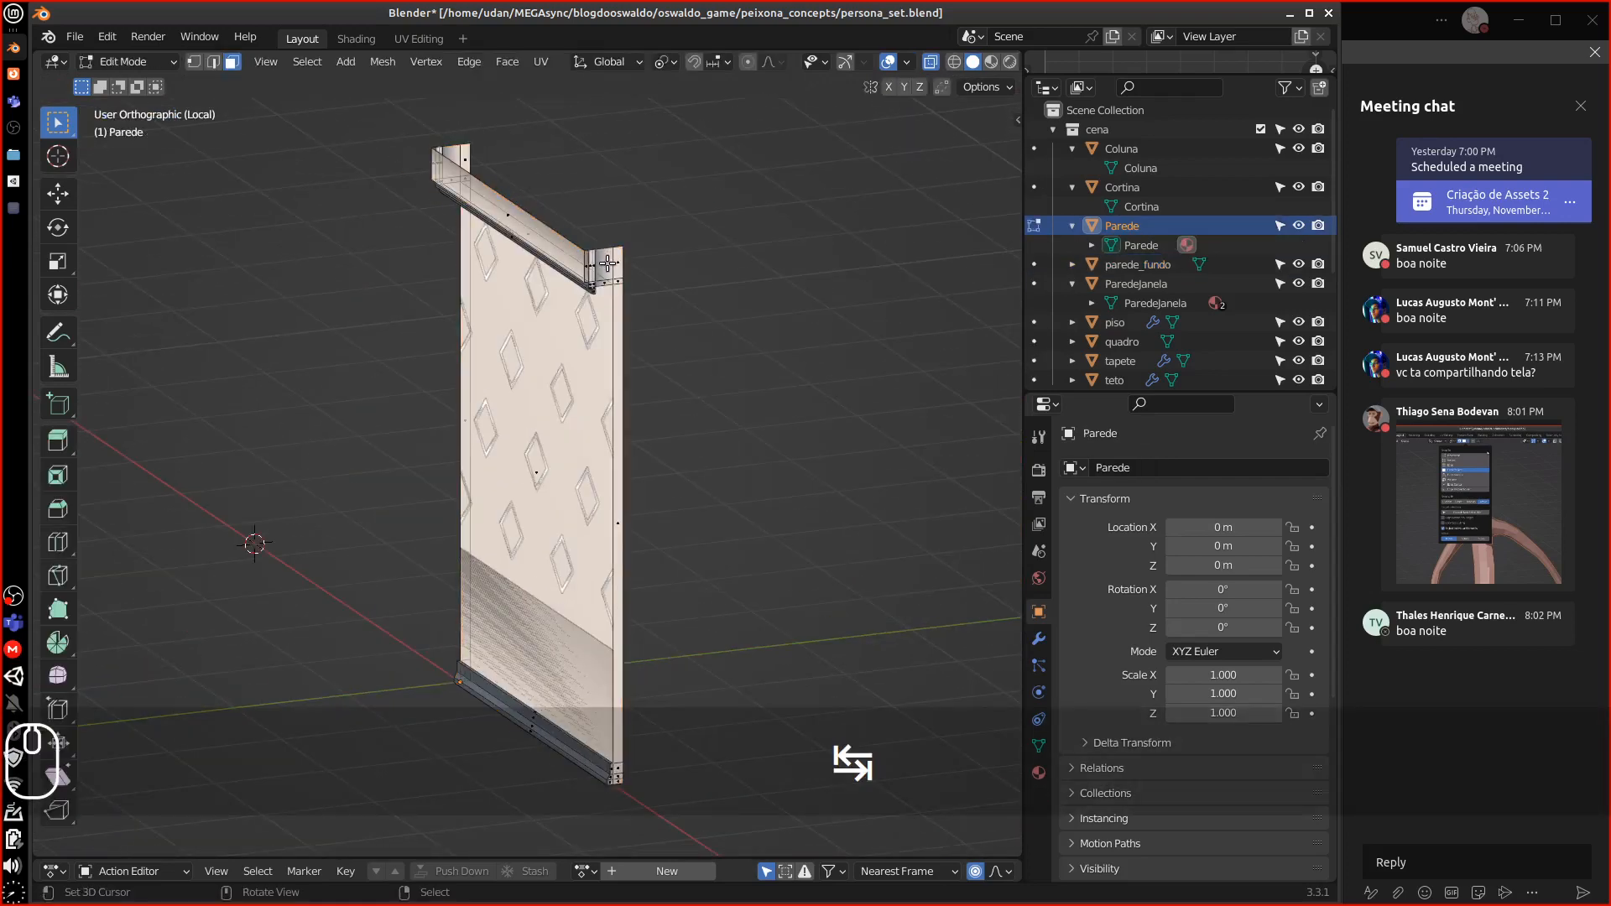
Switch to the Parede wall and select a loop of faces on its surface
left_click(1134, 265)
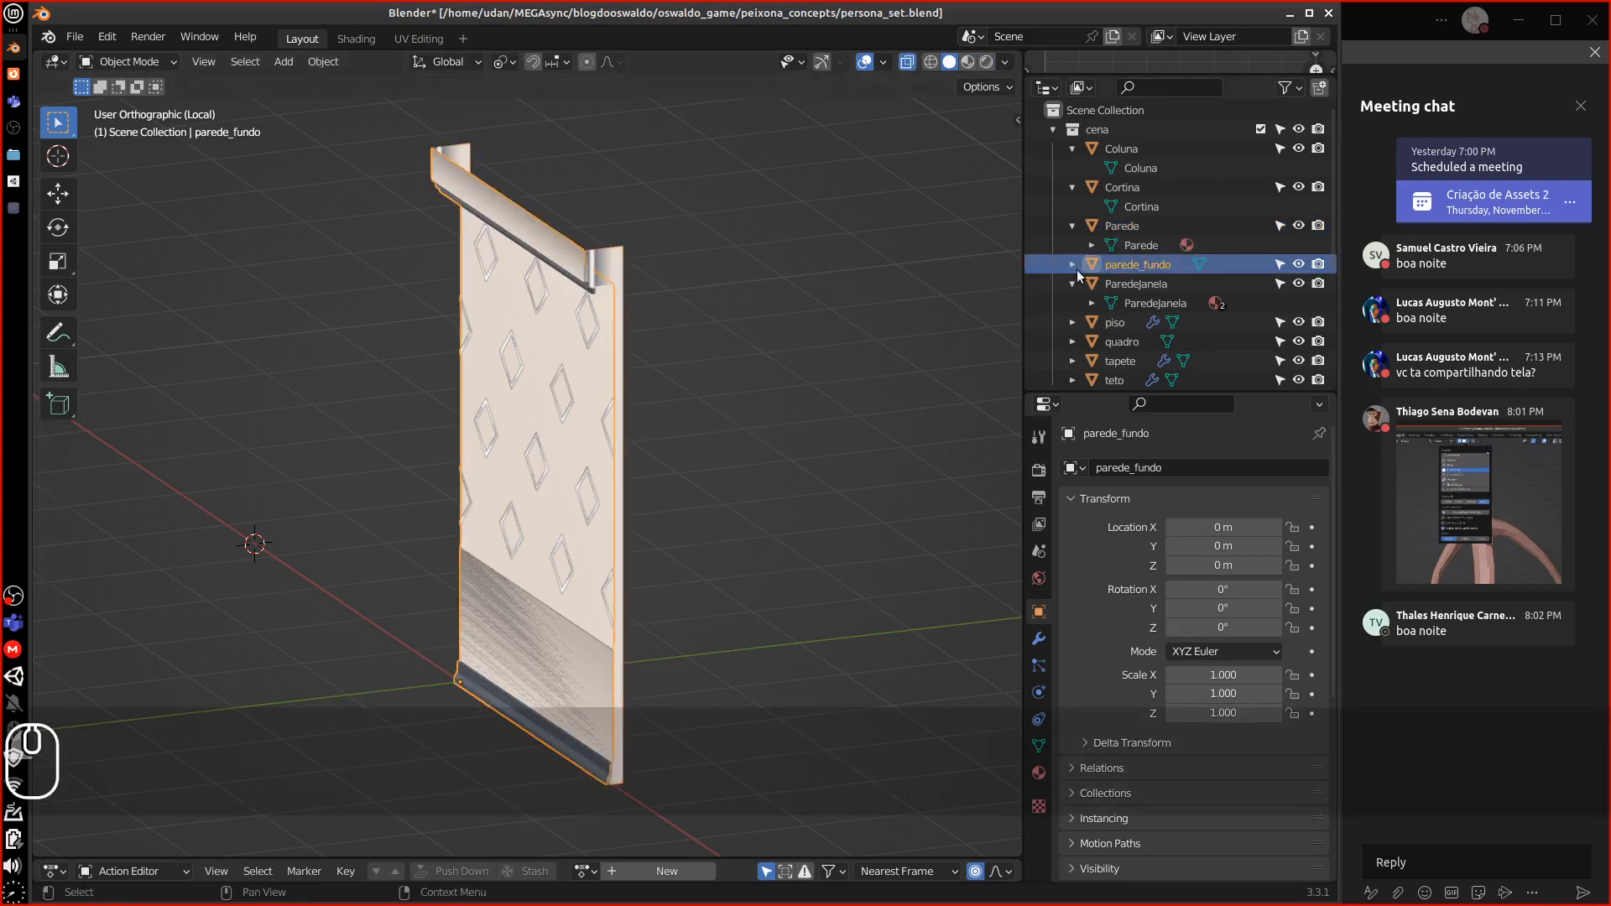
key("Tab")
key("Tab")
left_click(1110, 228)
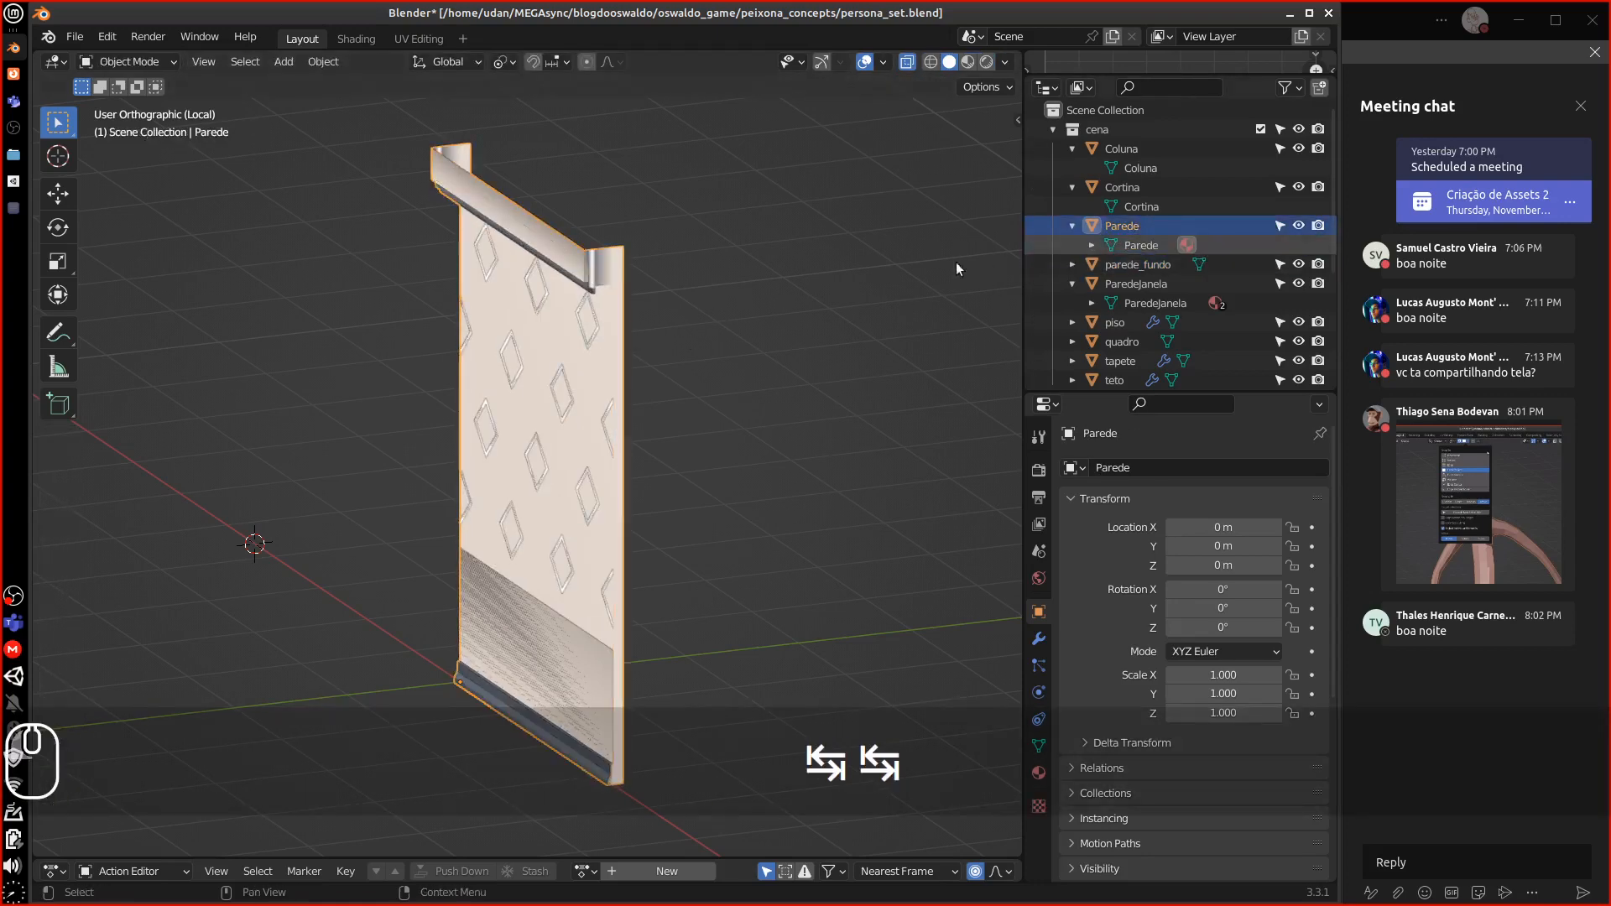
key("Tab")
middle_click_drag(613, 302, 590, 299)
scroll(591, 298, "up", 6)
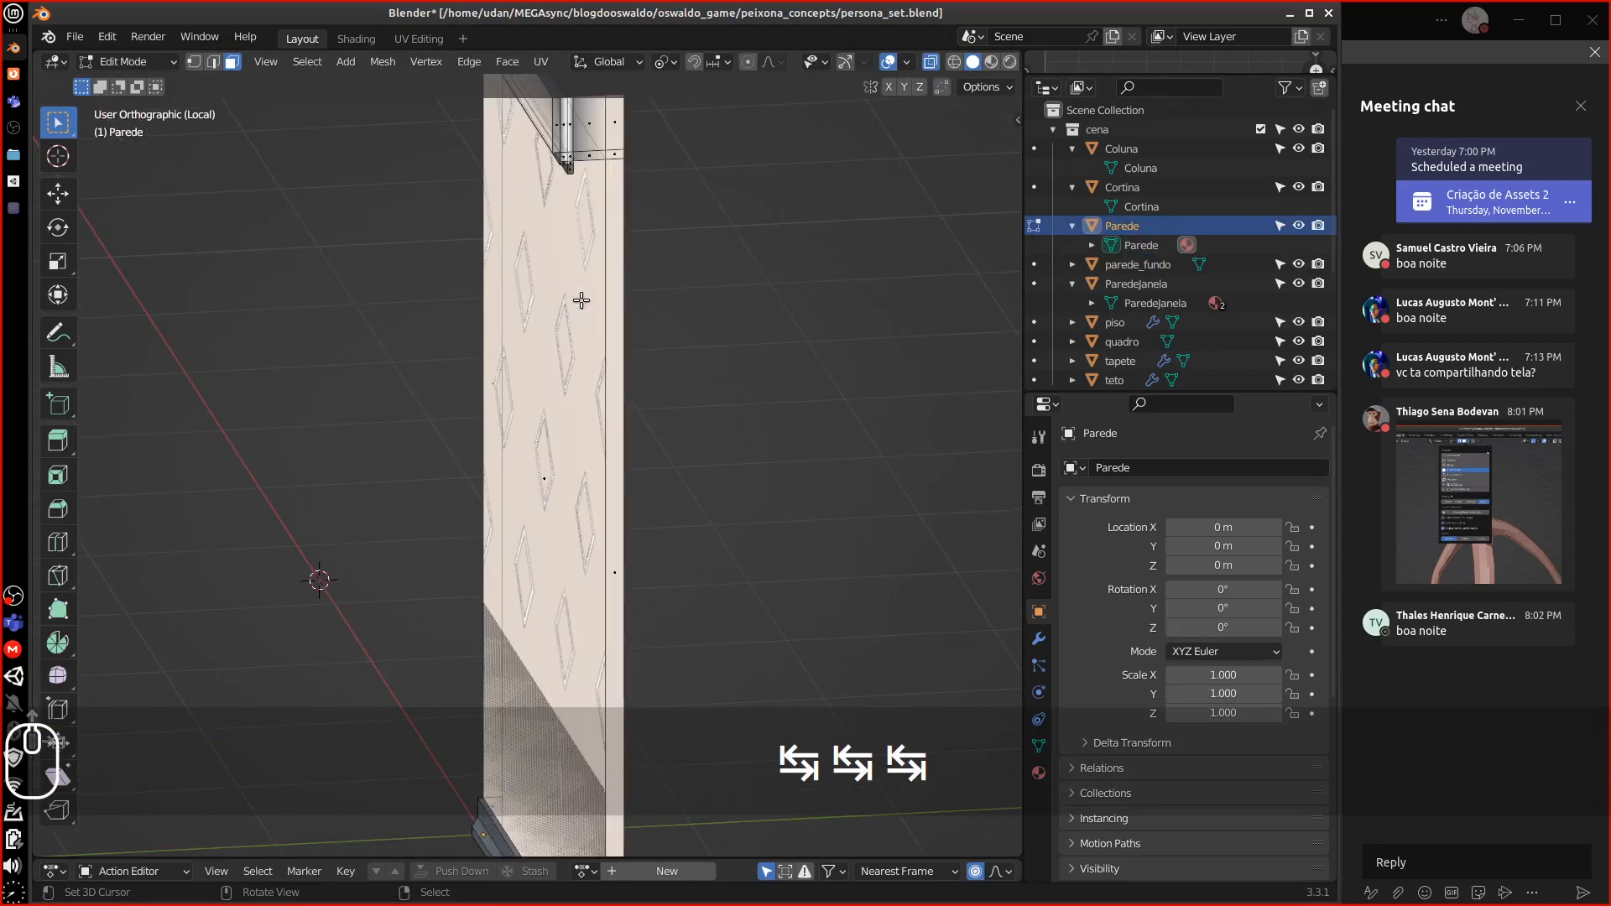
left_click(576, 120, "alt")
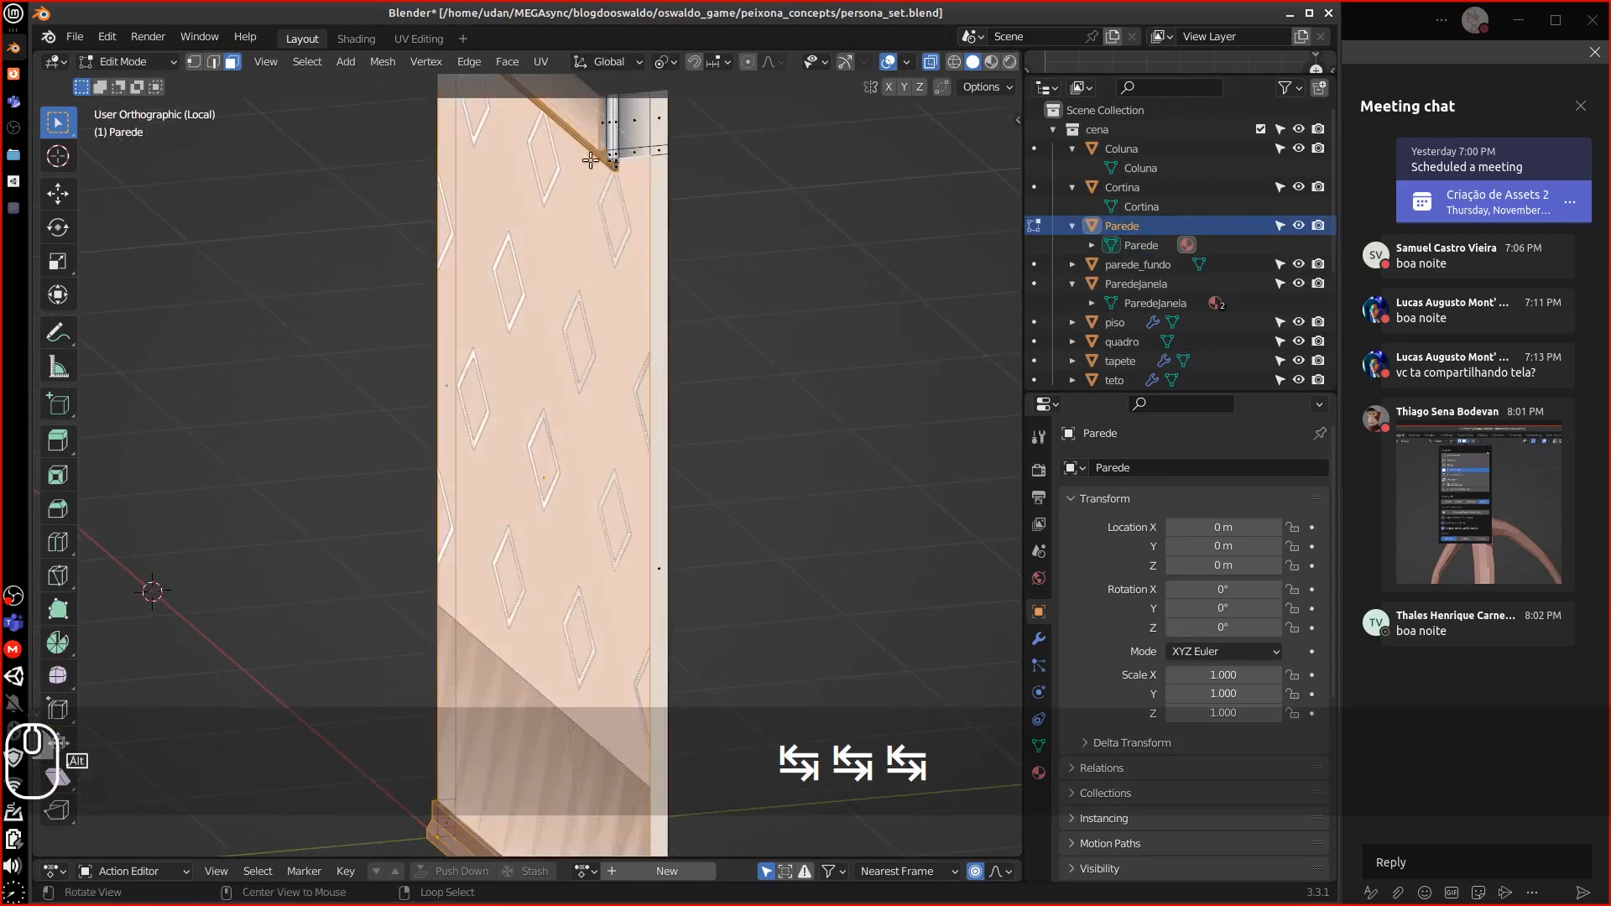
middle_click_drag(576, 119, 521, 290)
Invert the selection, duplicate the faces in place and separate them into a new object
key("ctrl+i")
key("shift+d")
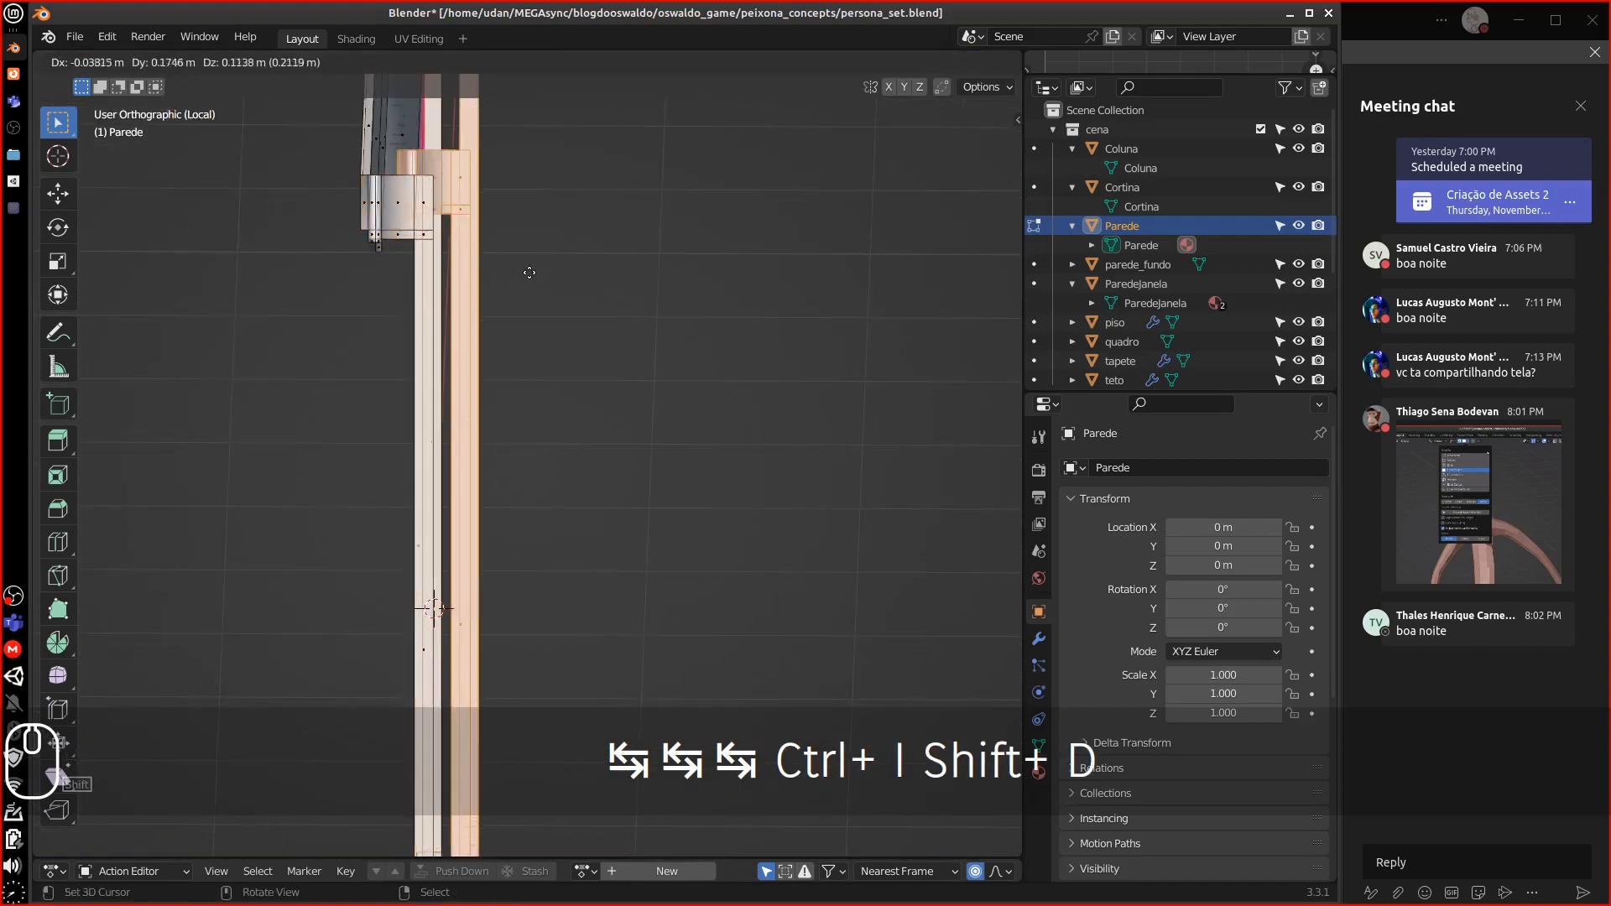
key("Escape")
mouse_move(504, 285)
middle_mouse_down()
mouse_move(385, 324)
mouse_move(478, 302)
middle_mouse_up()
key("p")
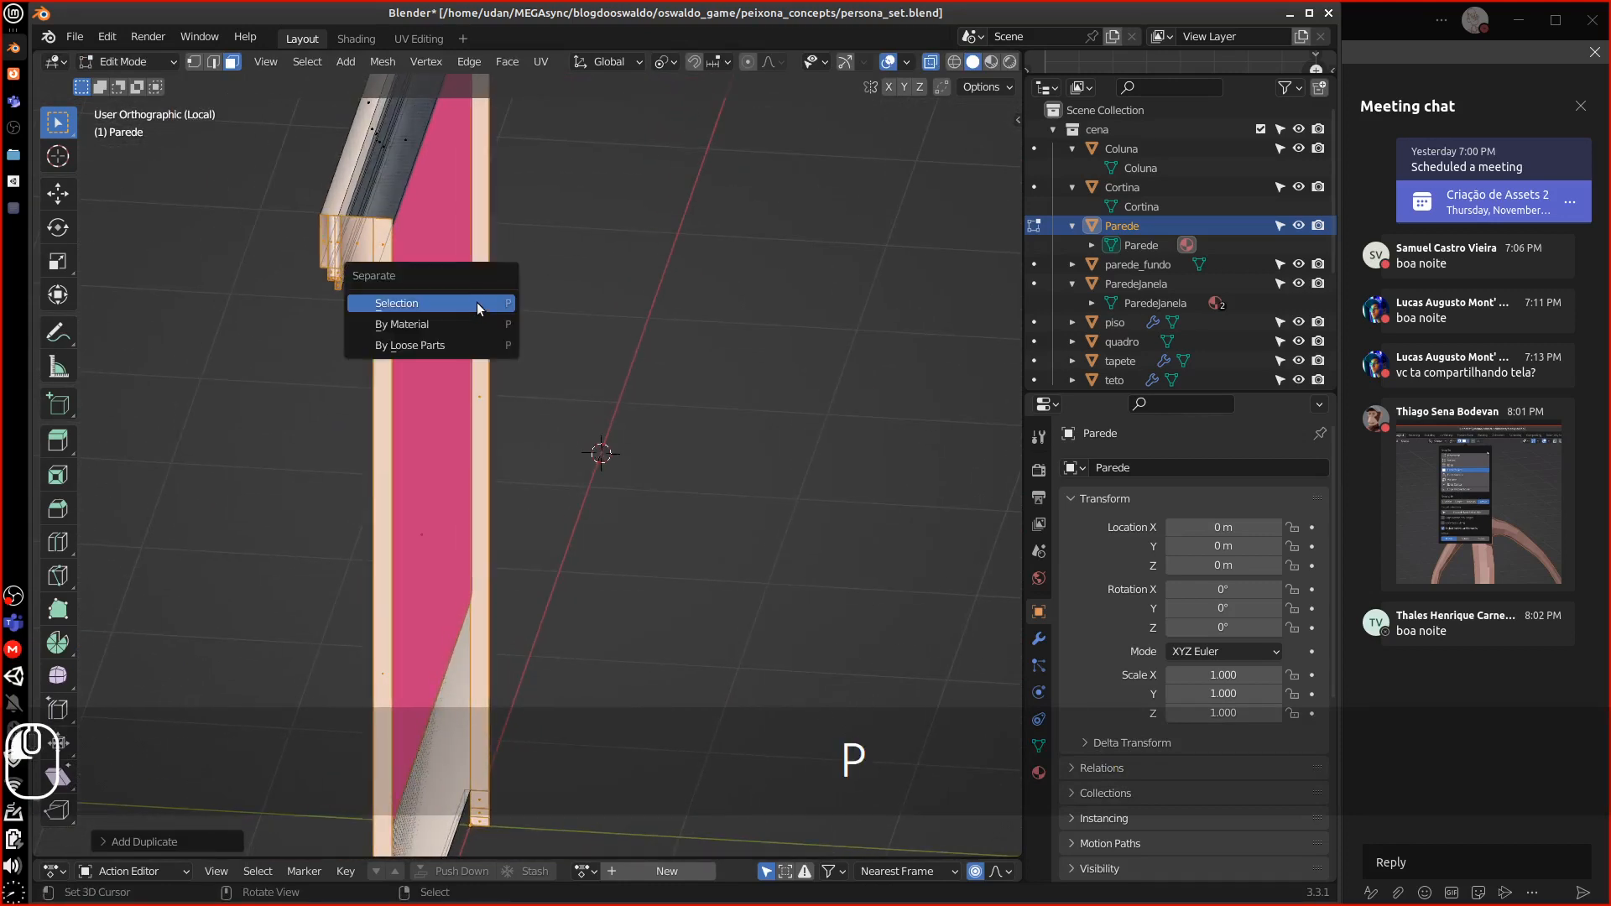
left_click(476, 302)
Leave Edit Mode, check the split and hide the original Parede object
key("Tab")
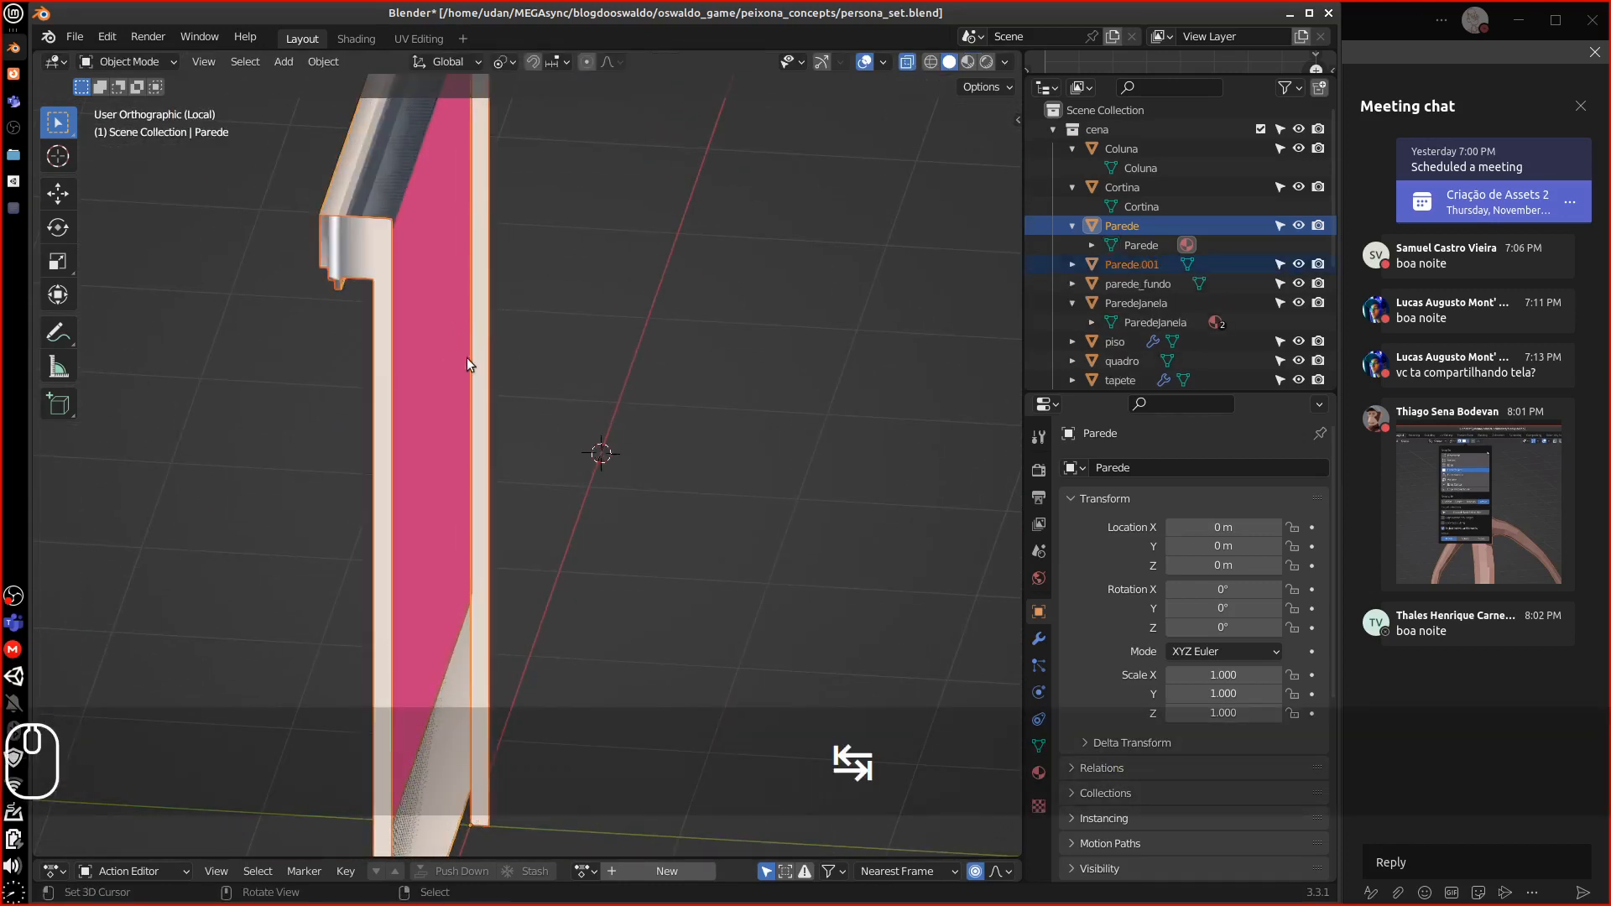
key("g")
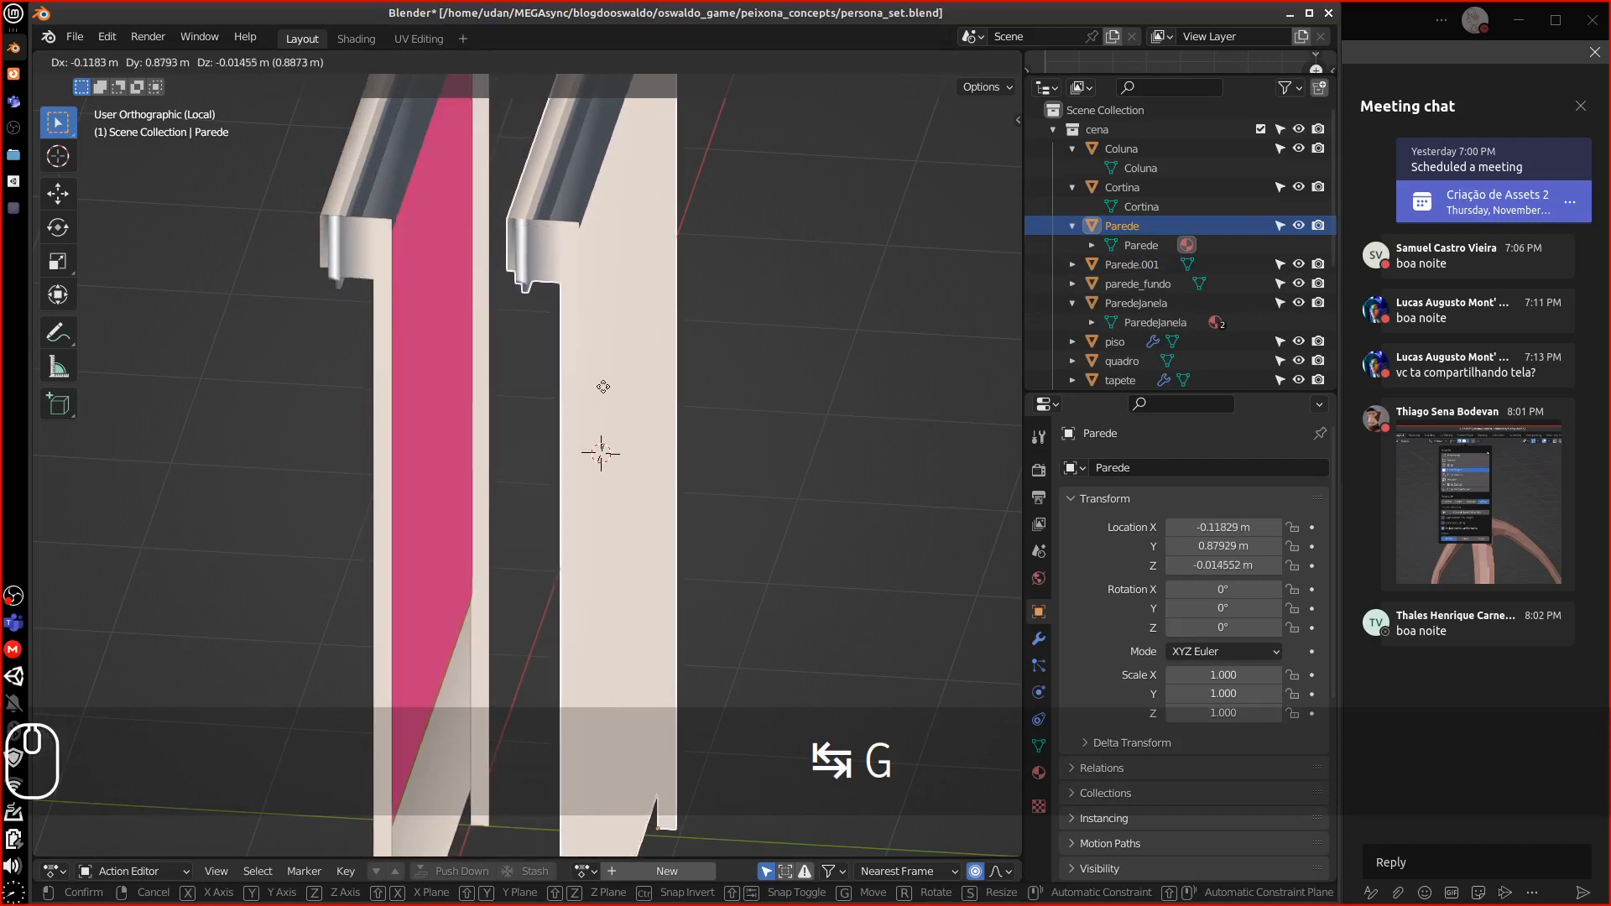
key("Escape")
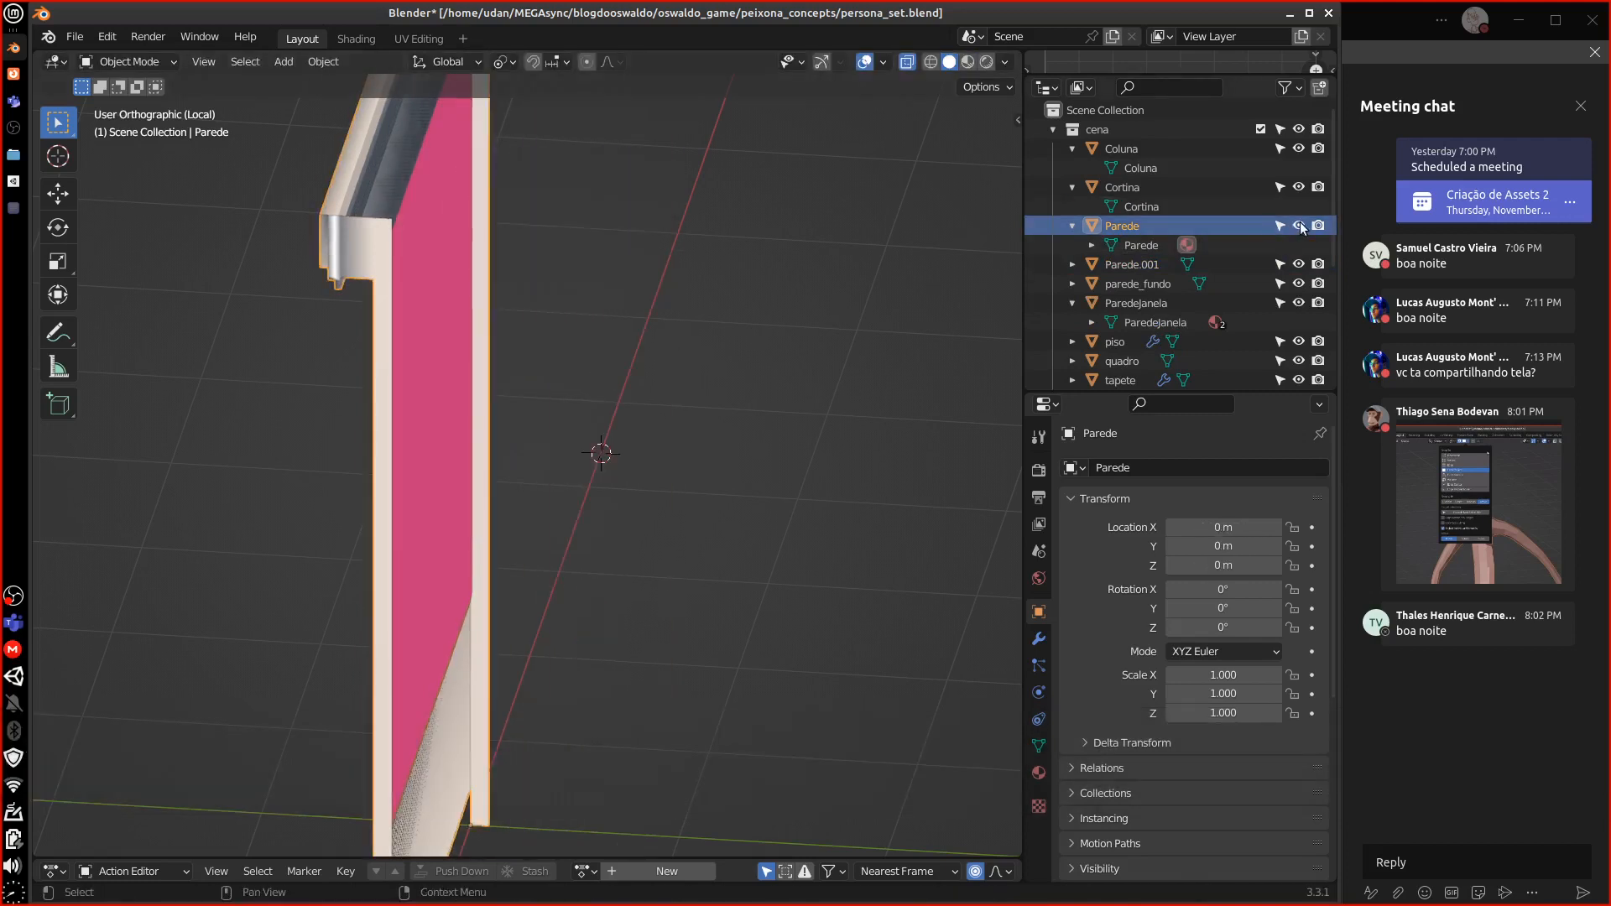
left_click(1298, 227)
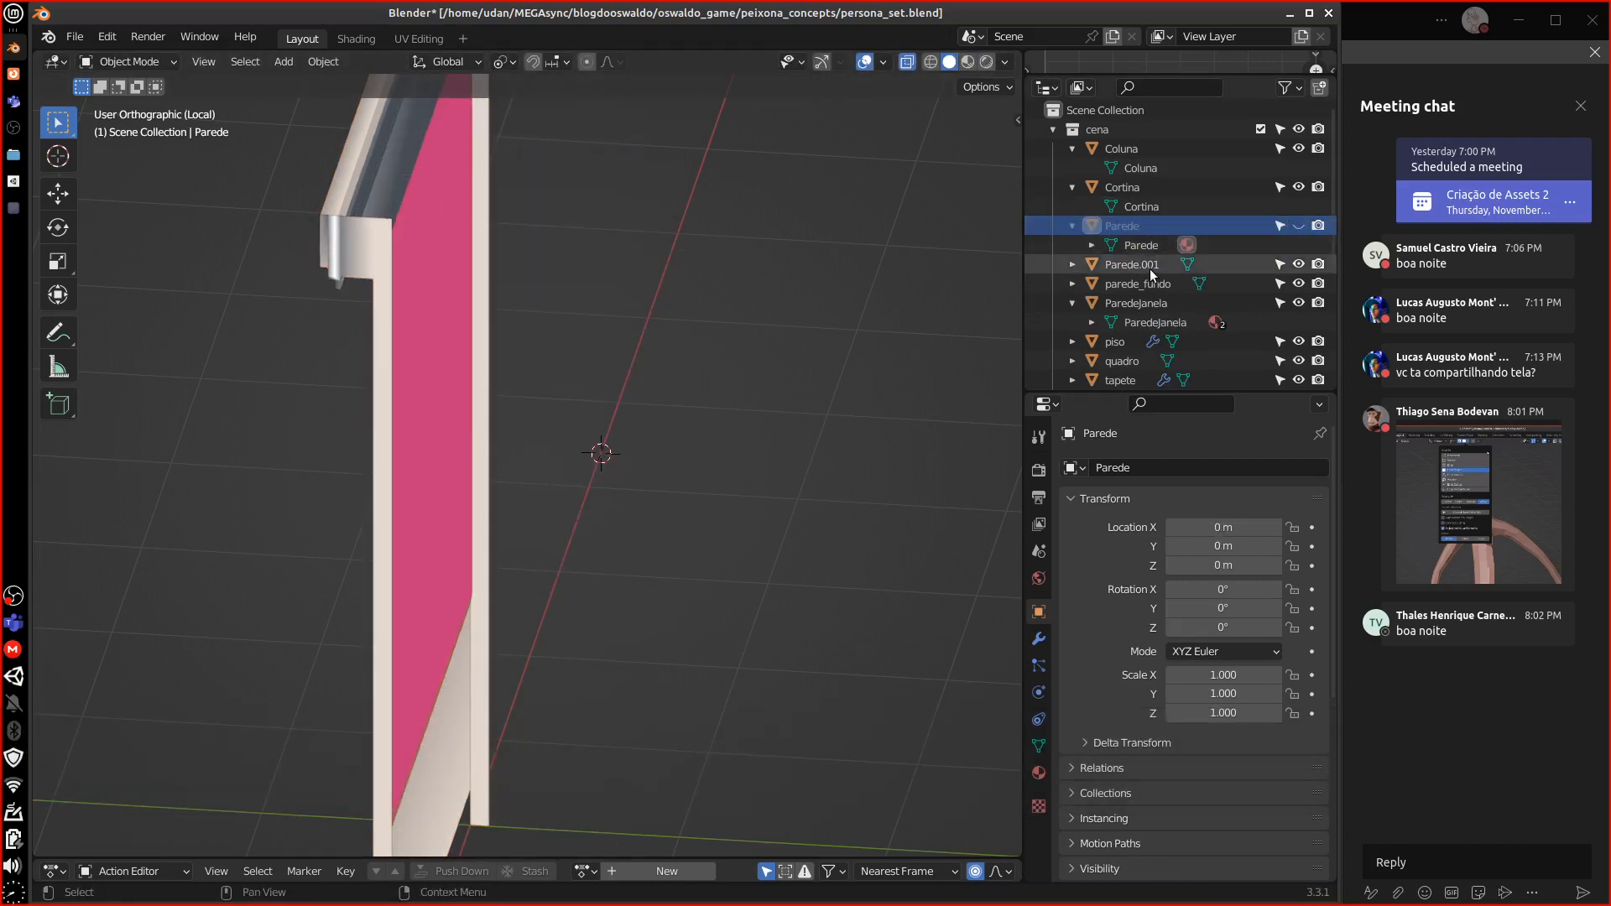
middle_click_drag(836, 304, 736, 321)
Join Parede.001 into parede_fundo with parede_fundo as the active object
left_click(448, 268)
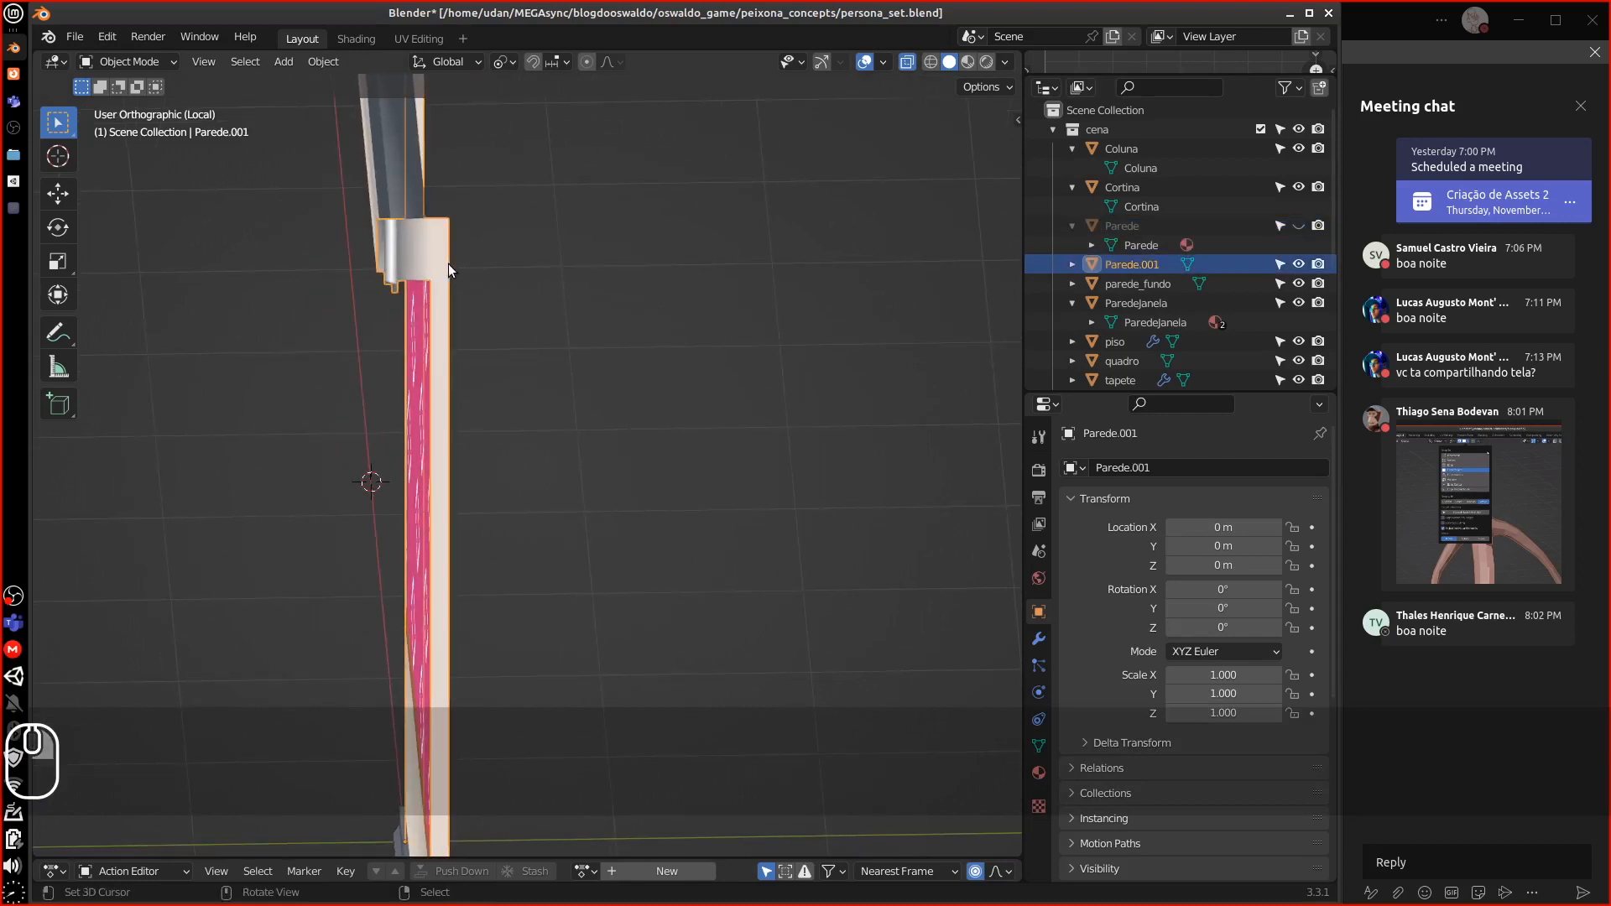
key("g")
key("Escape")
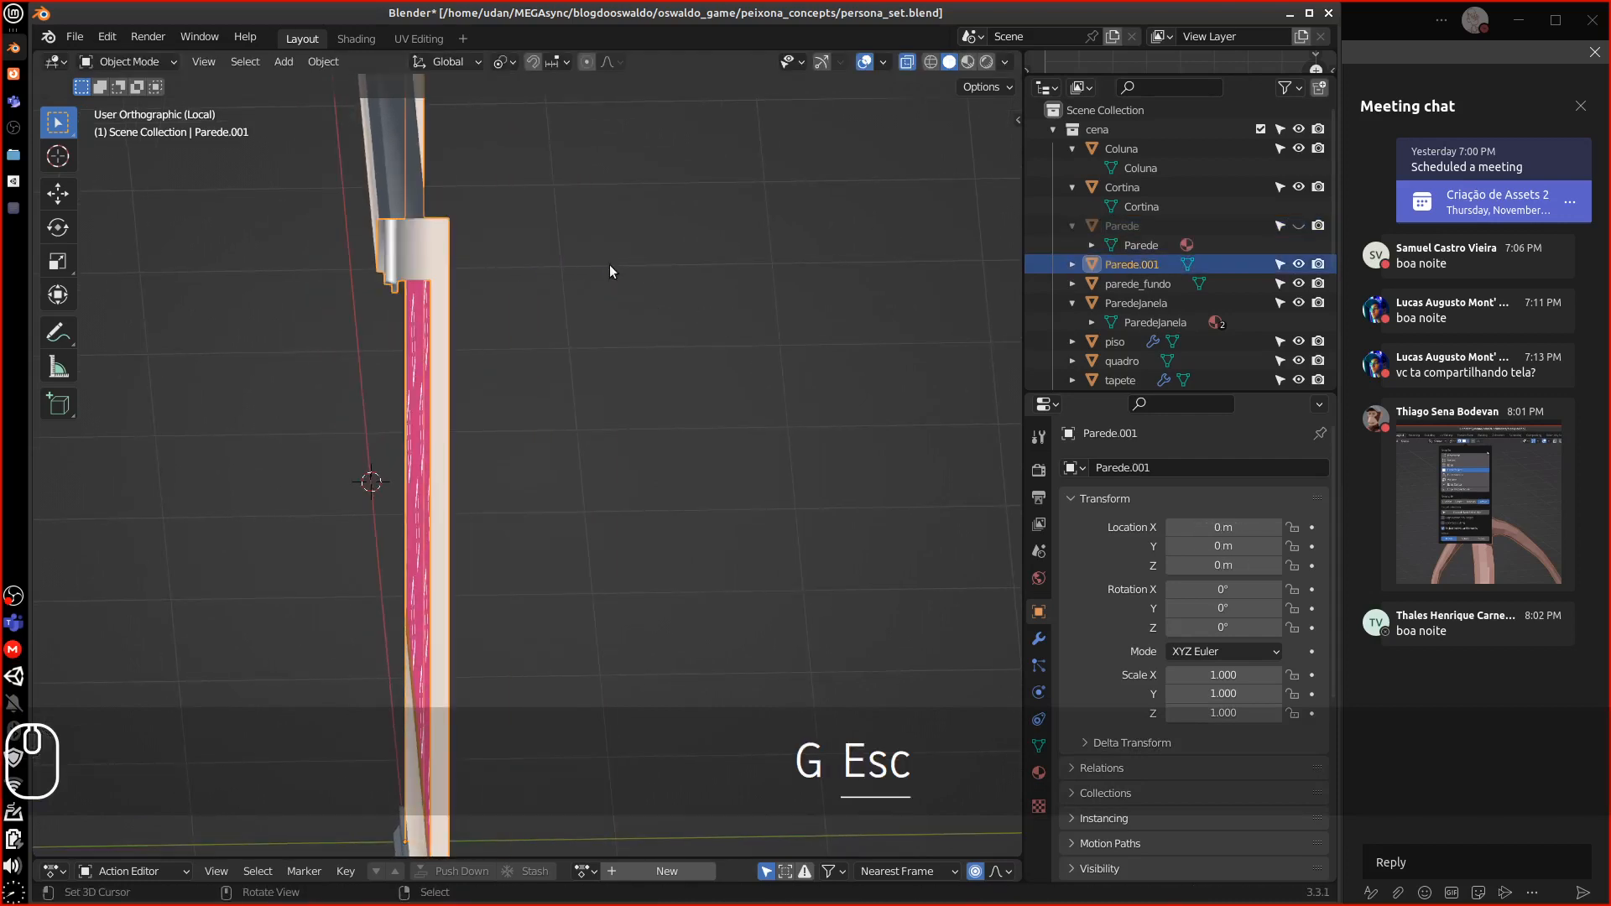
middle_click_drag(609, 265, 501, 275)
key("Tab")
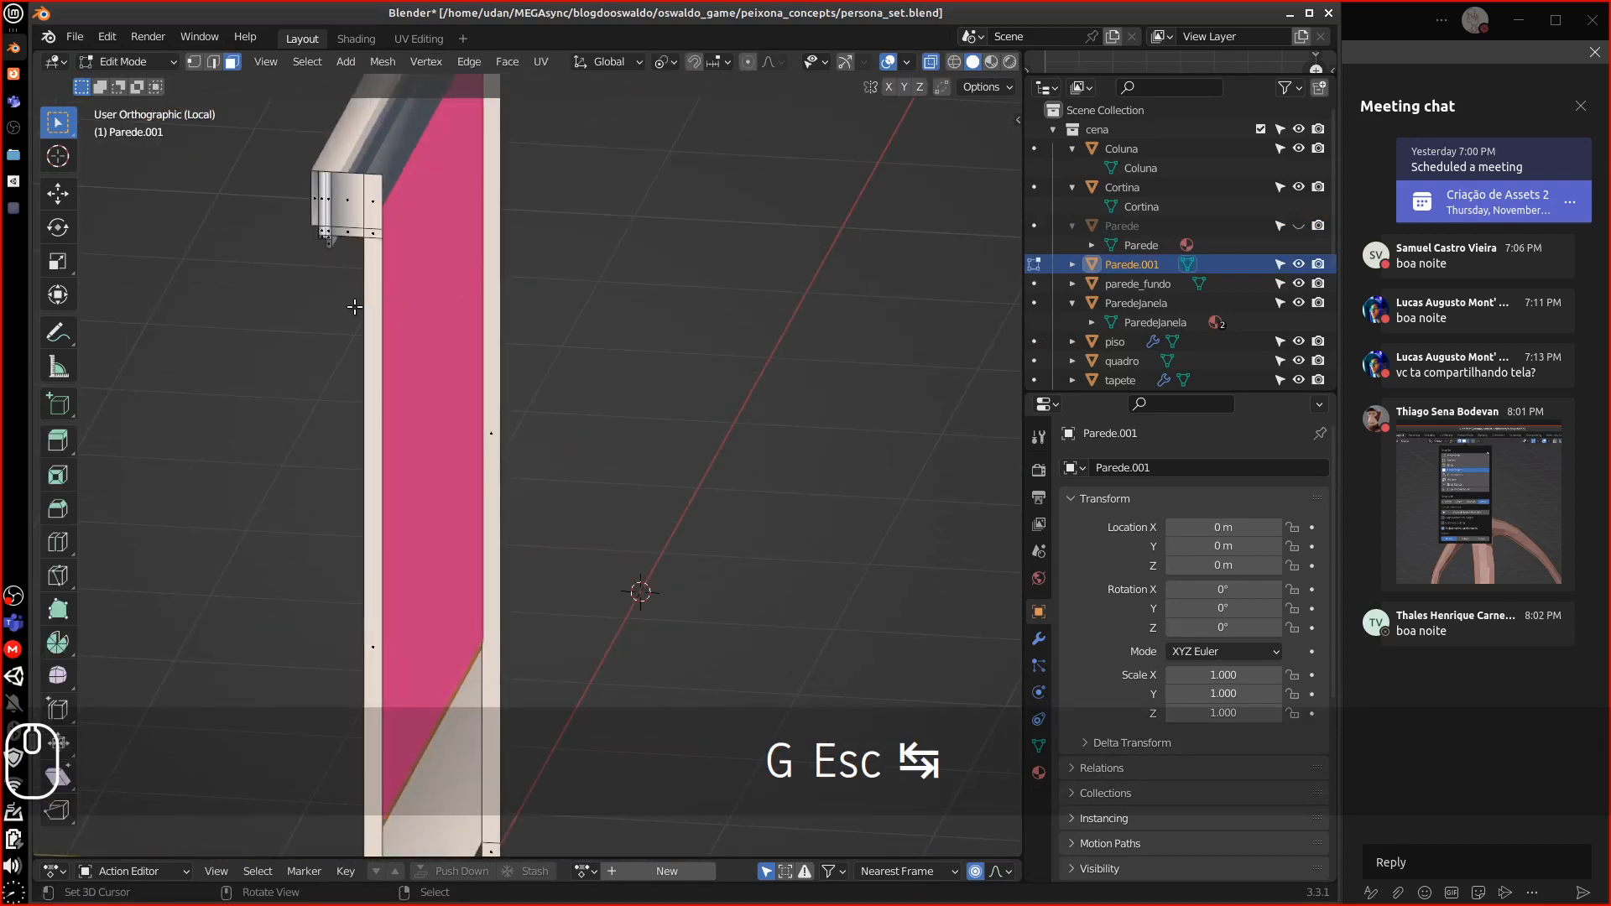
middle_click_drag(354, 307, 490, 279)
key("Tab")
left_click(486, 287, "shift")
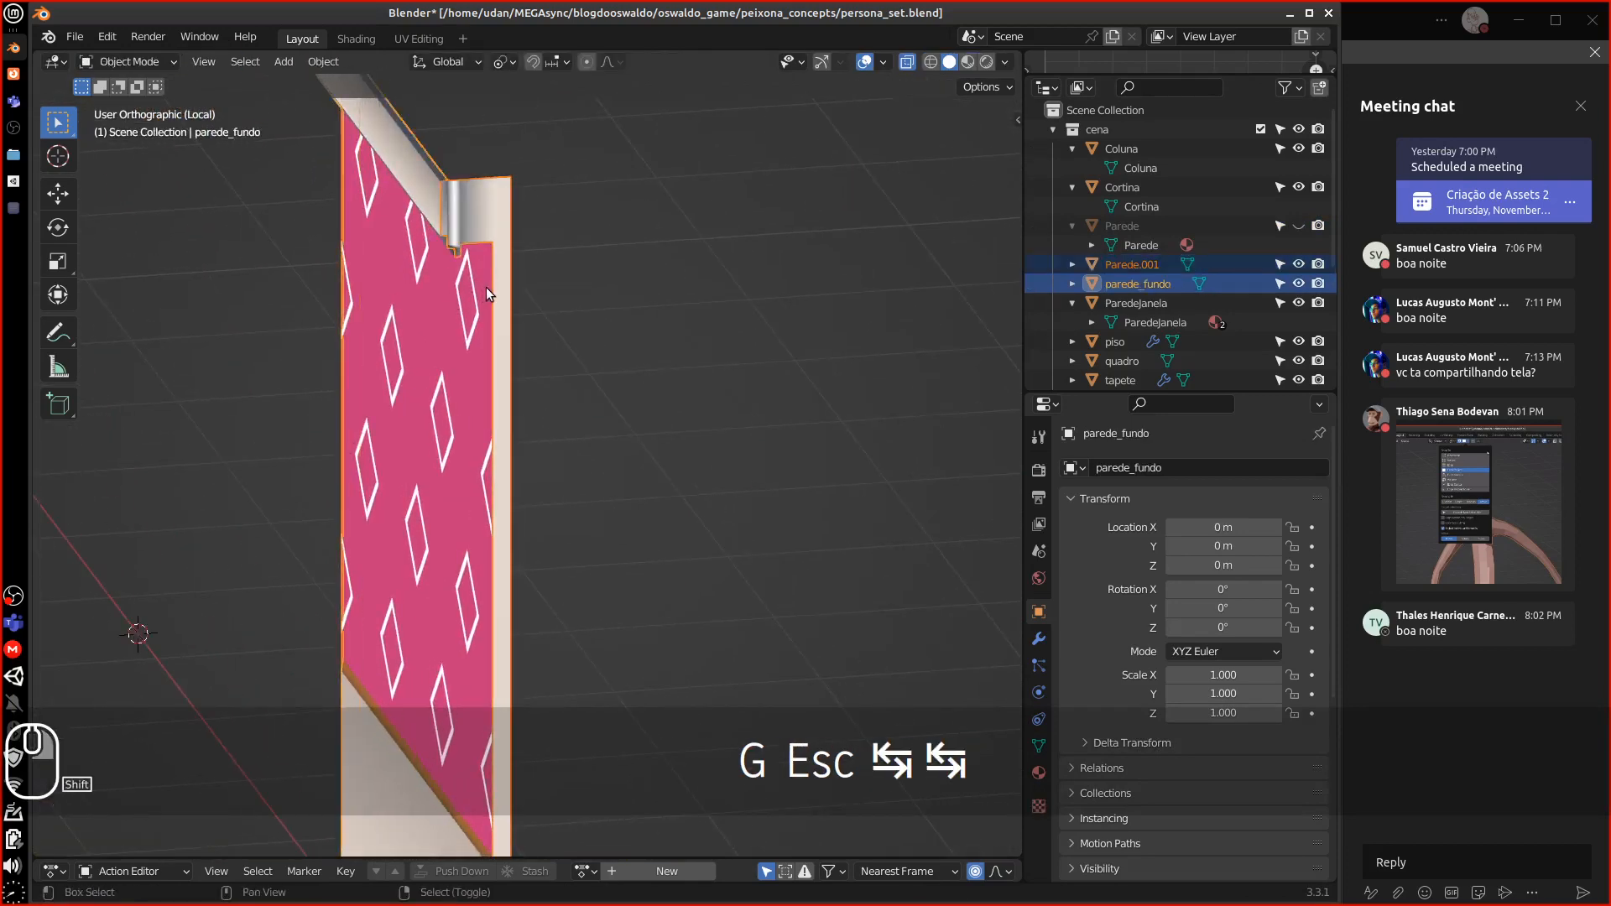
key("ctrl+j")
Merge all vertices of the joined wall by distance, removing 26 duplicates
key("Tab")
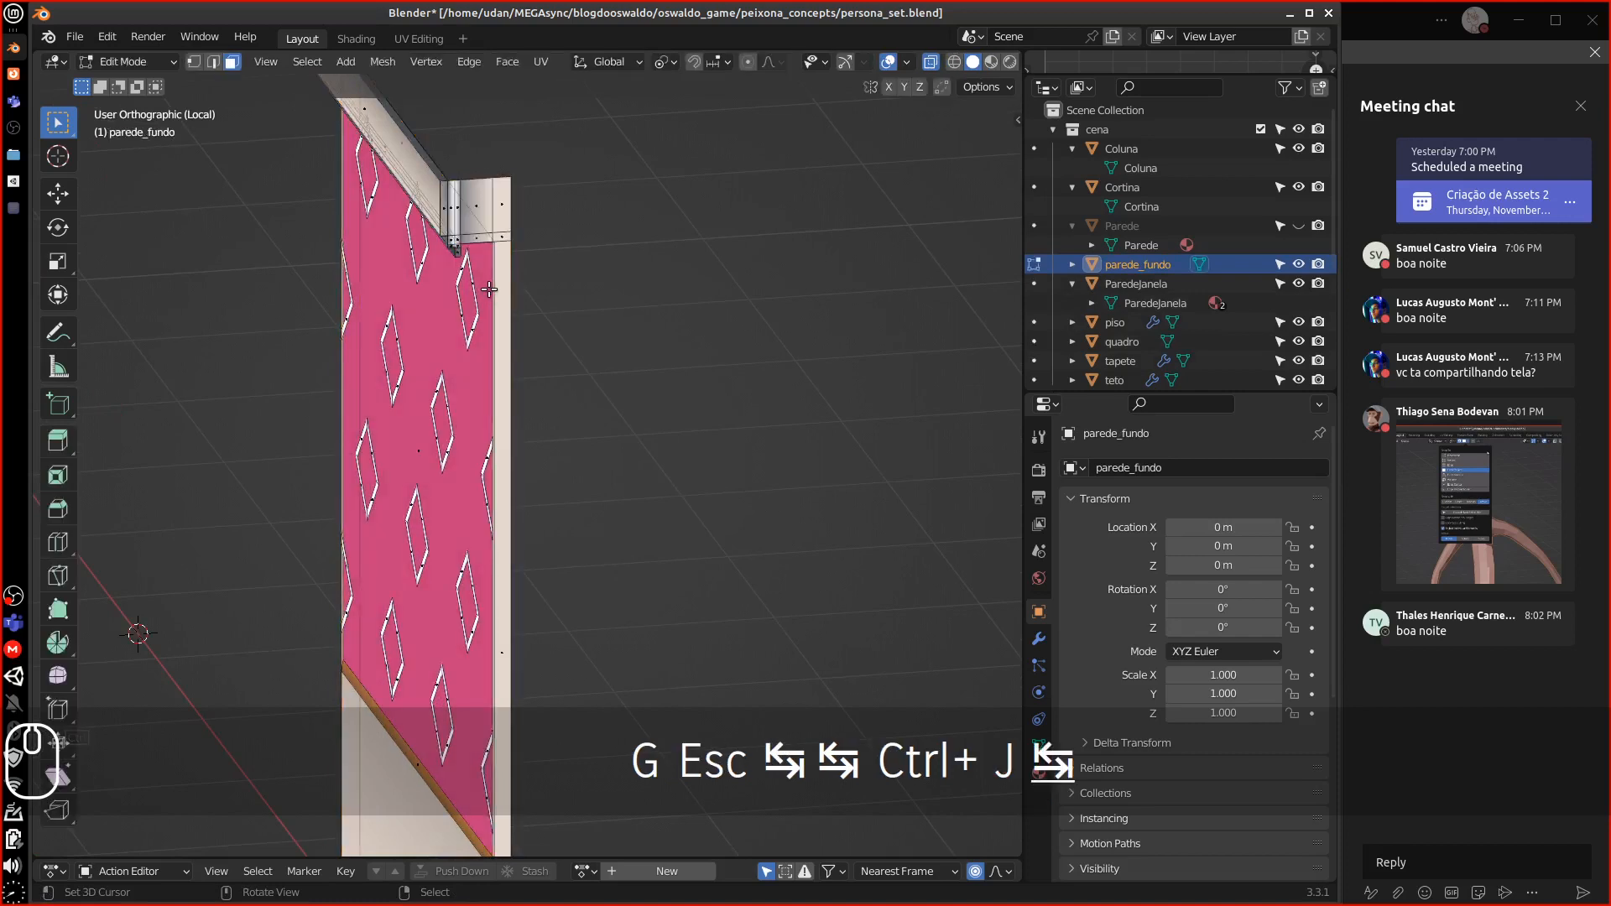
key("a")
key("m")
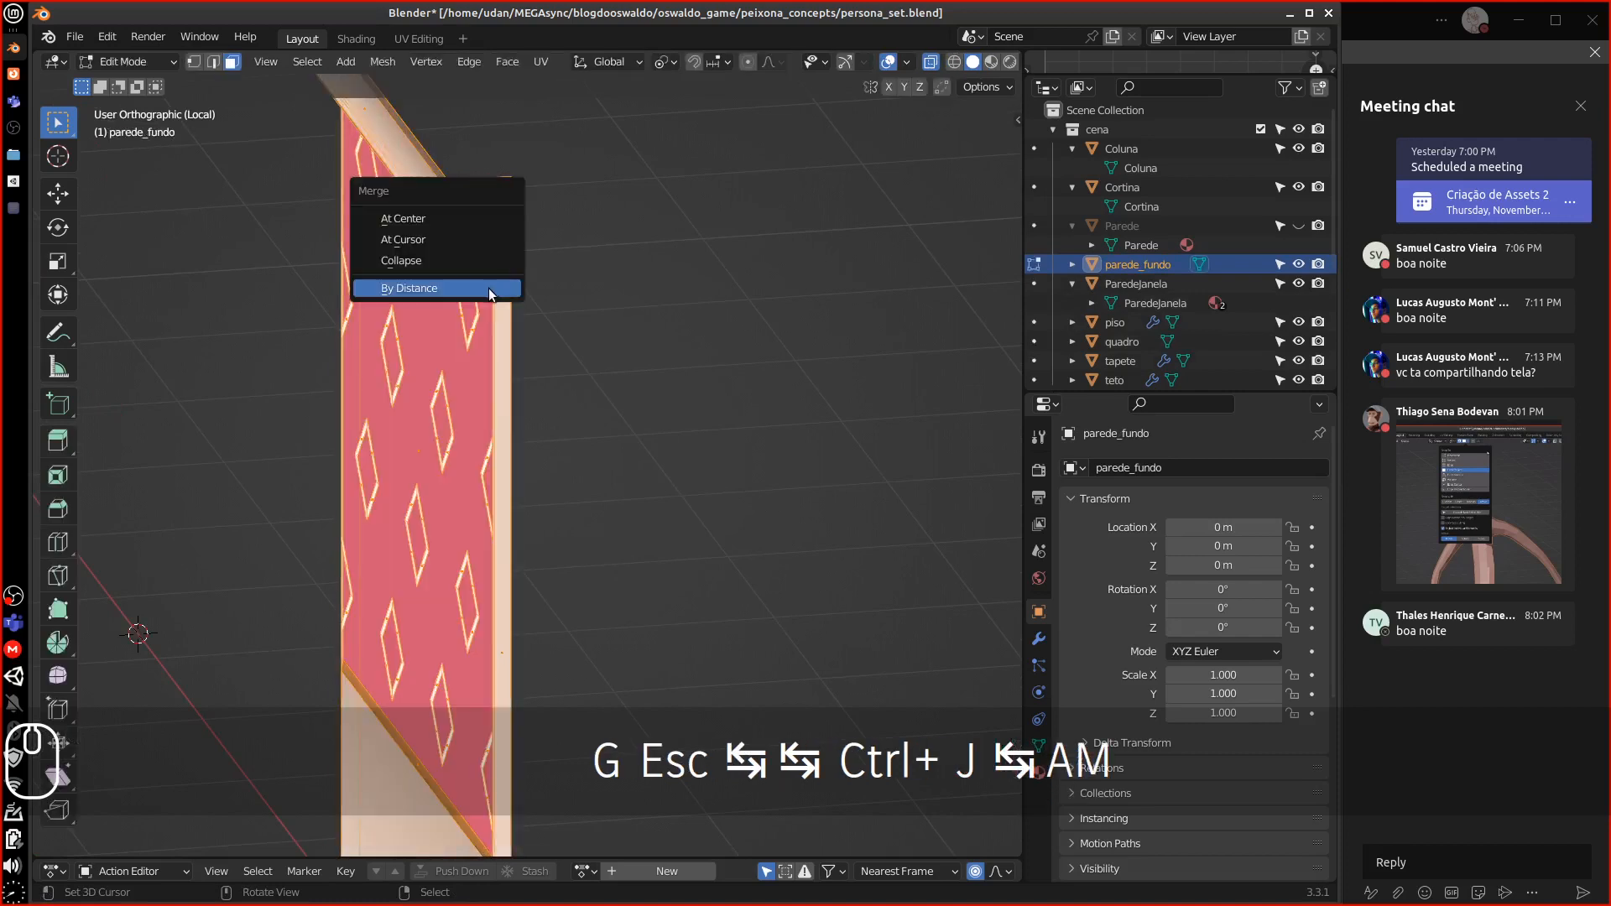
left_click(486, 284)
middle_click_drag(487, 285, 585, 279)
key("Tab")
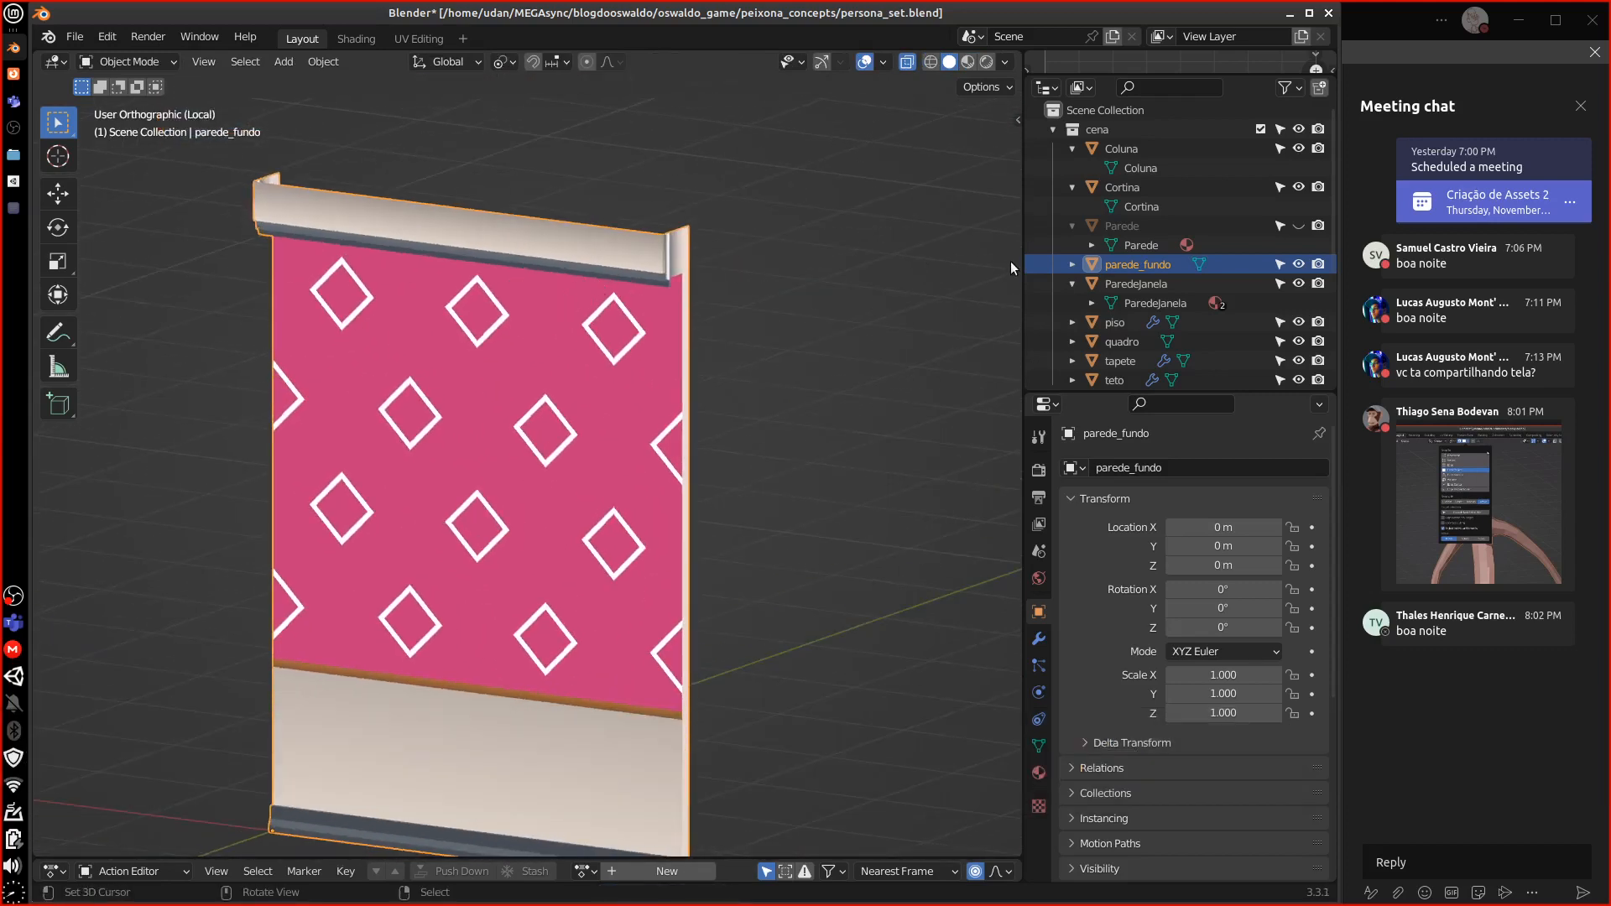
scroll(1178, 243, "down", 1)
Rename parede_fundo to ParedeFundo in the Outliner
double_click(1138, 234)
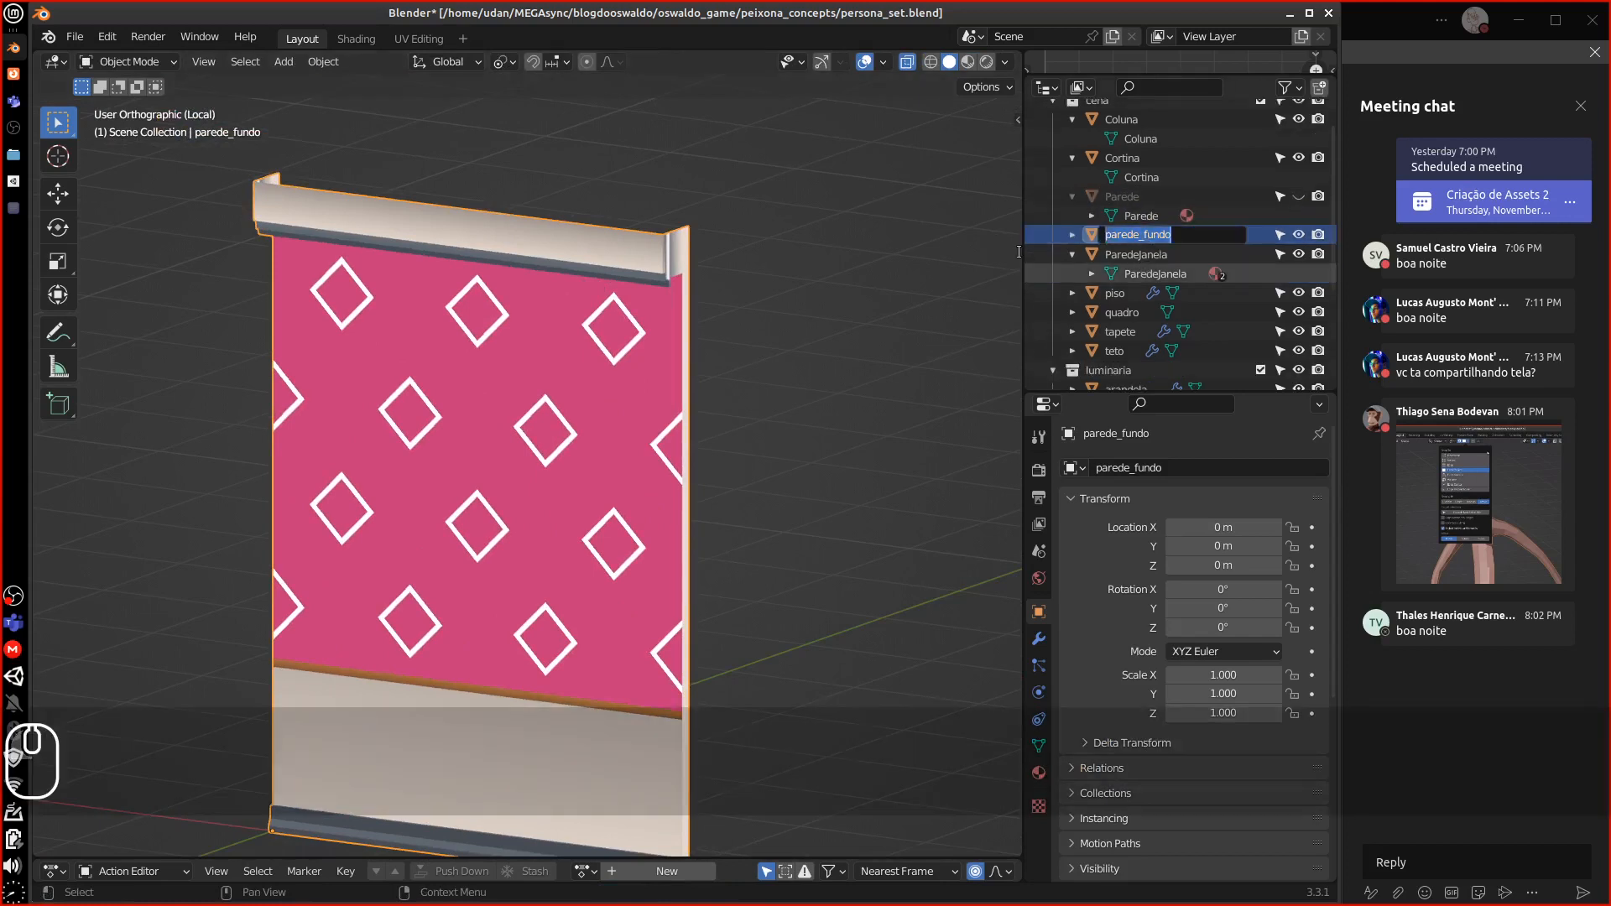
type("Parede")
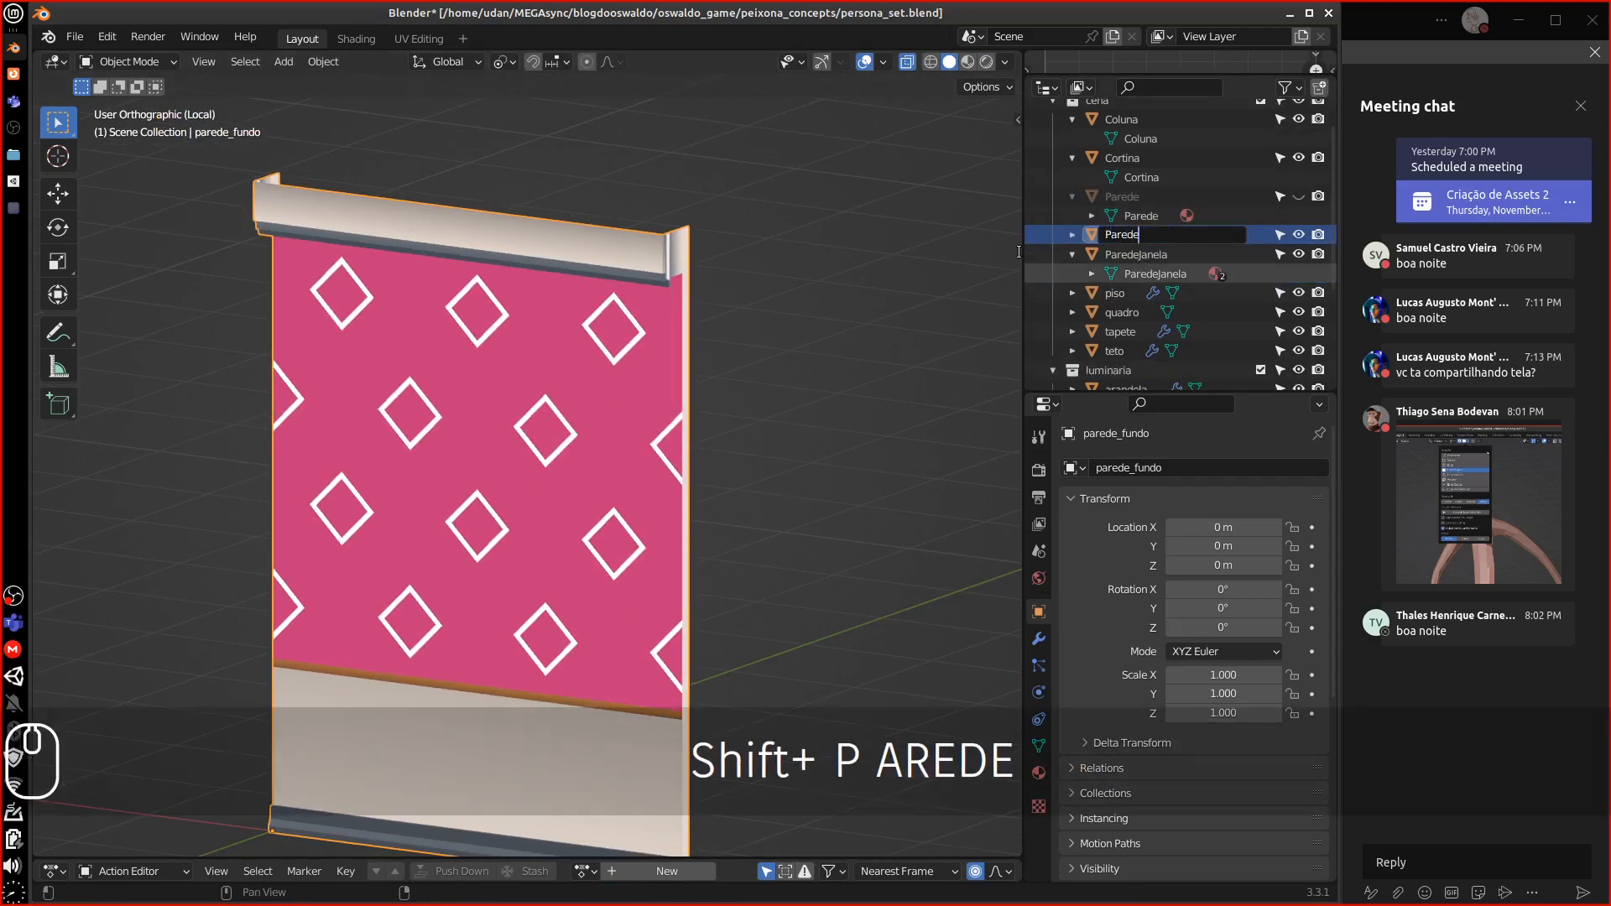
type("Fundo")
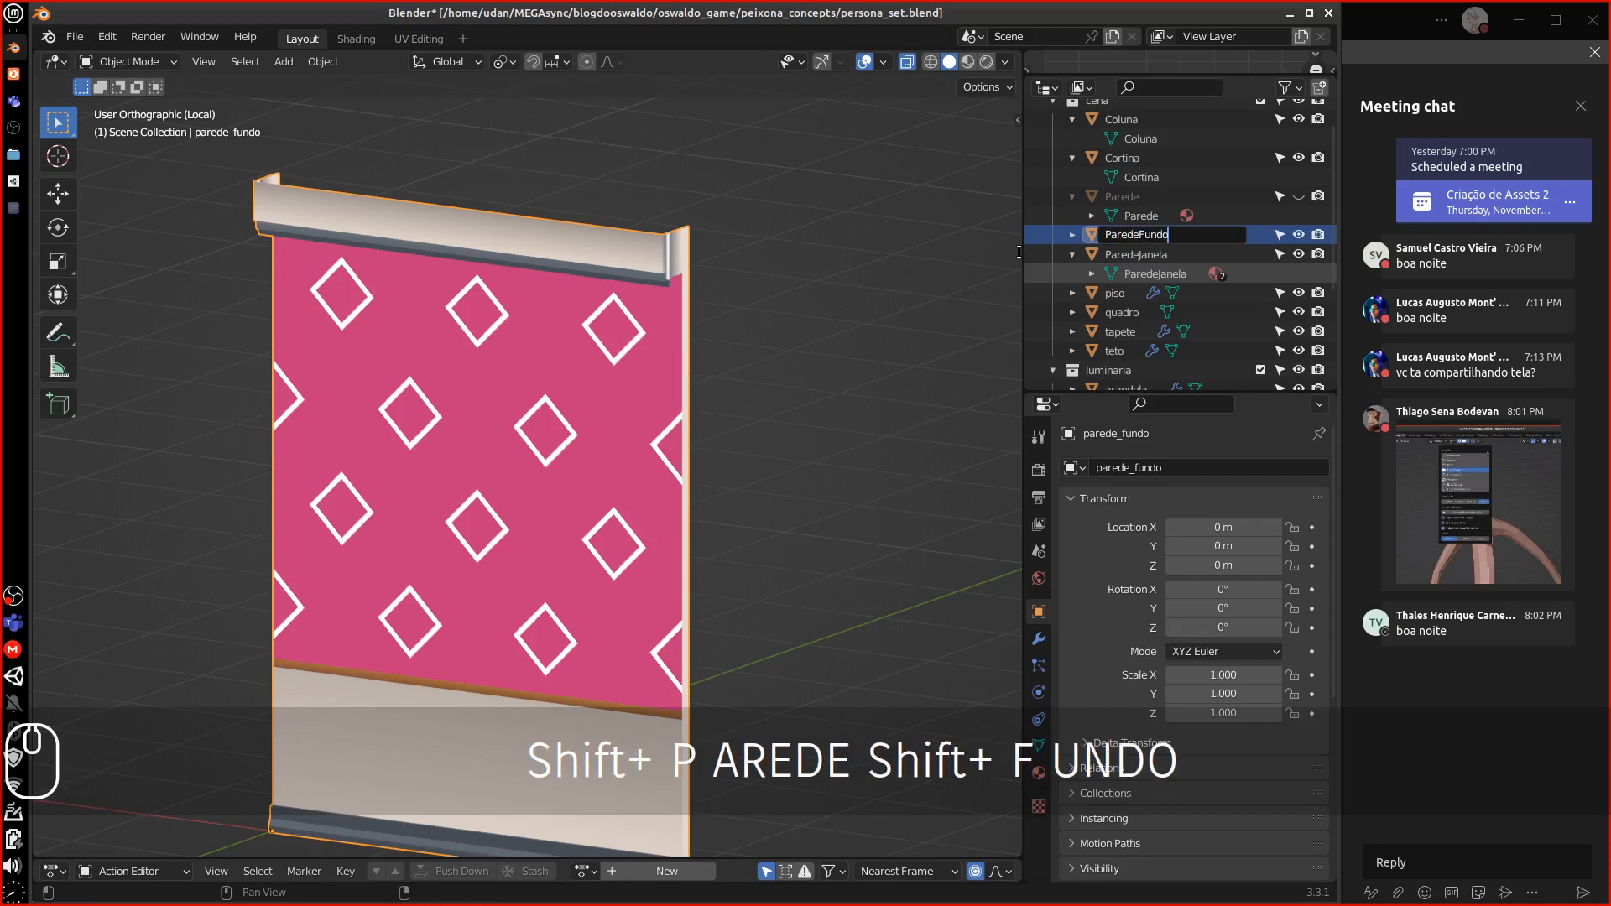
key("Return")
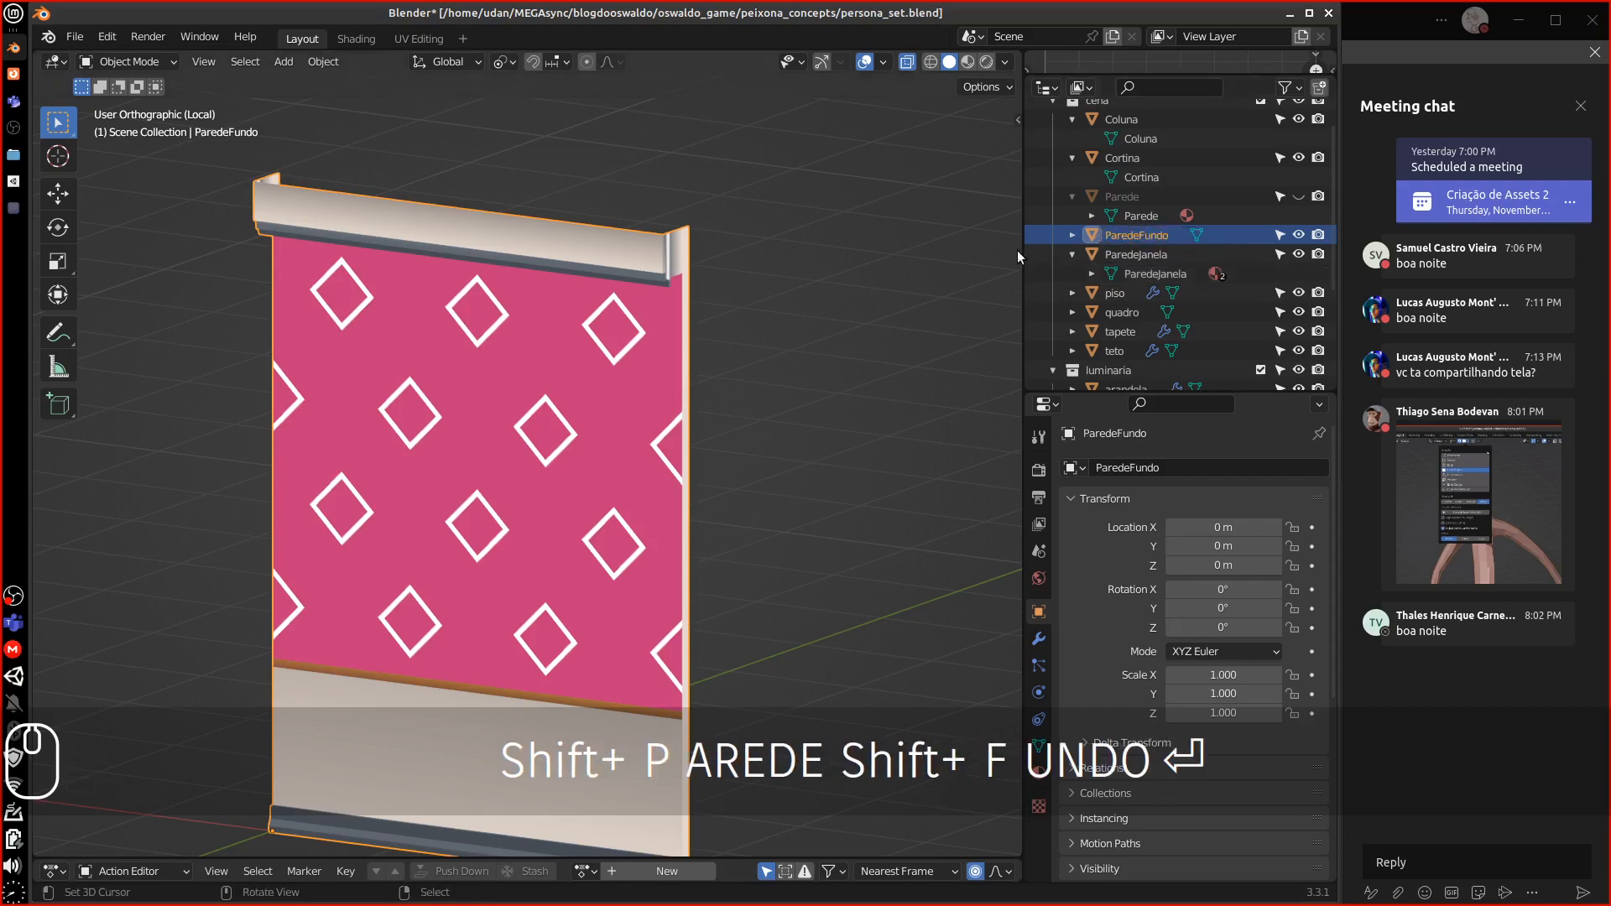
Make Parede visible again and leave local view to show the whole mansion set
middle_click_drag(678, 308, 755, 470)
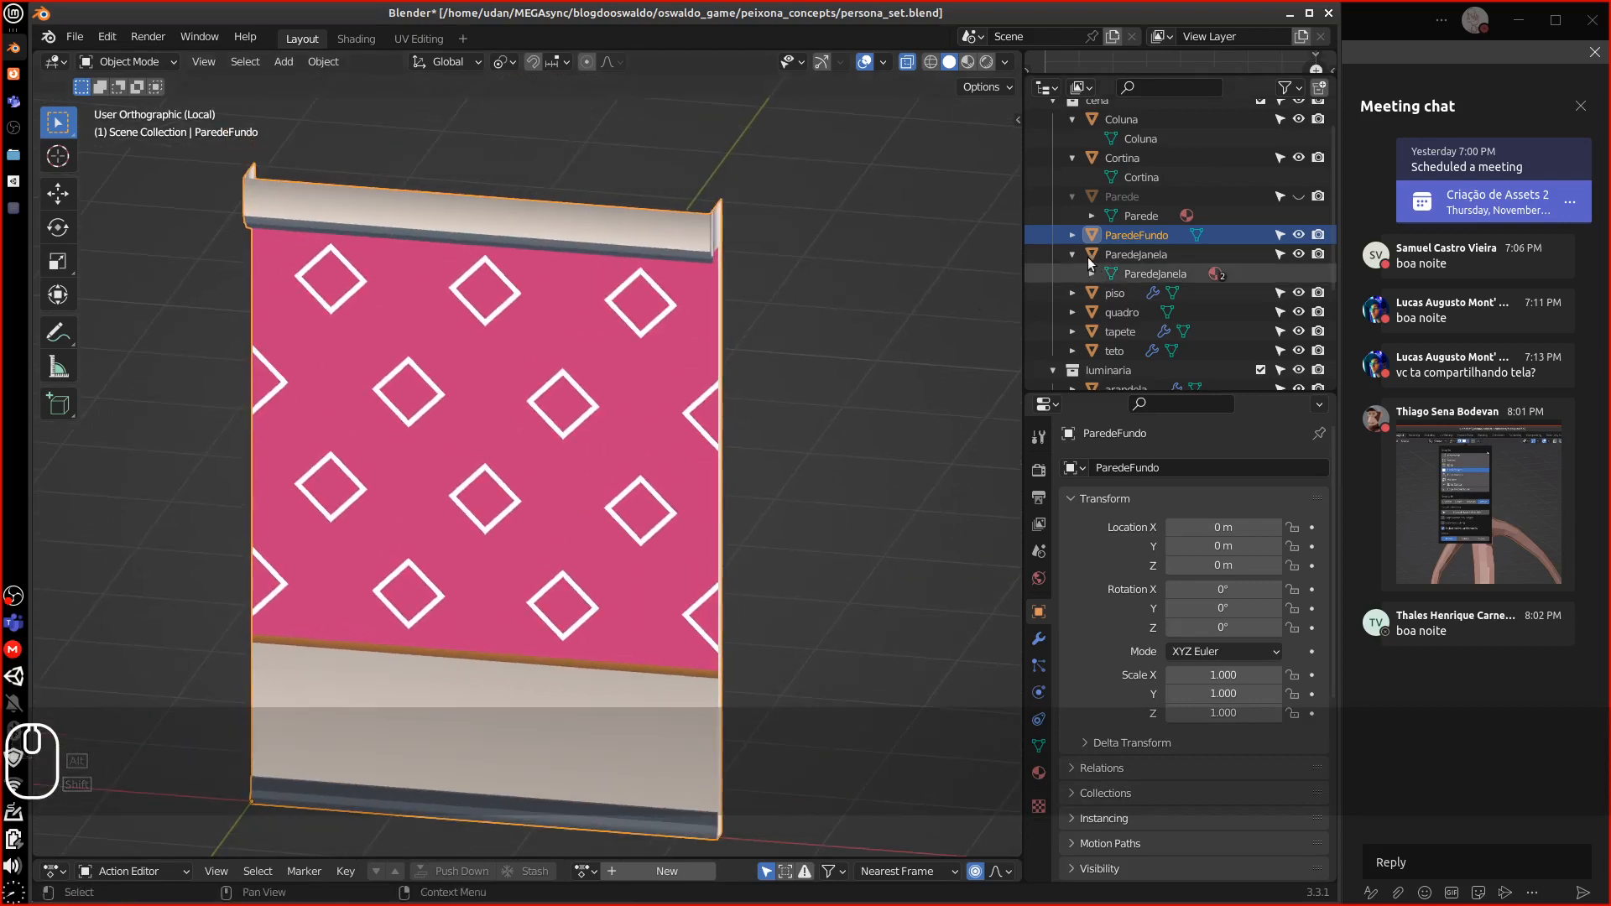
middle_click_drag(838, 319, 761, 361)
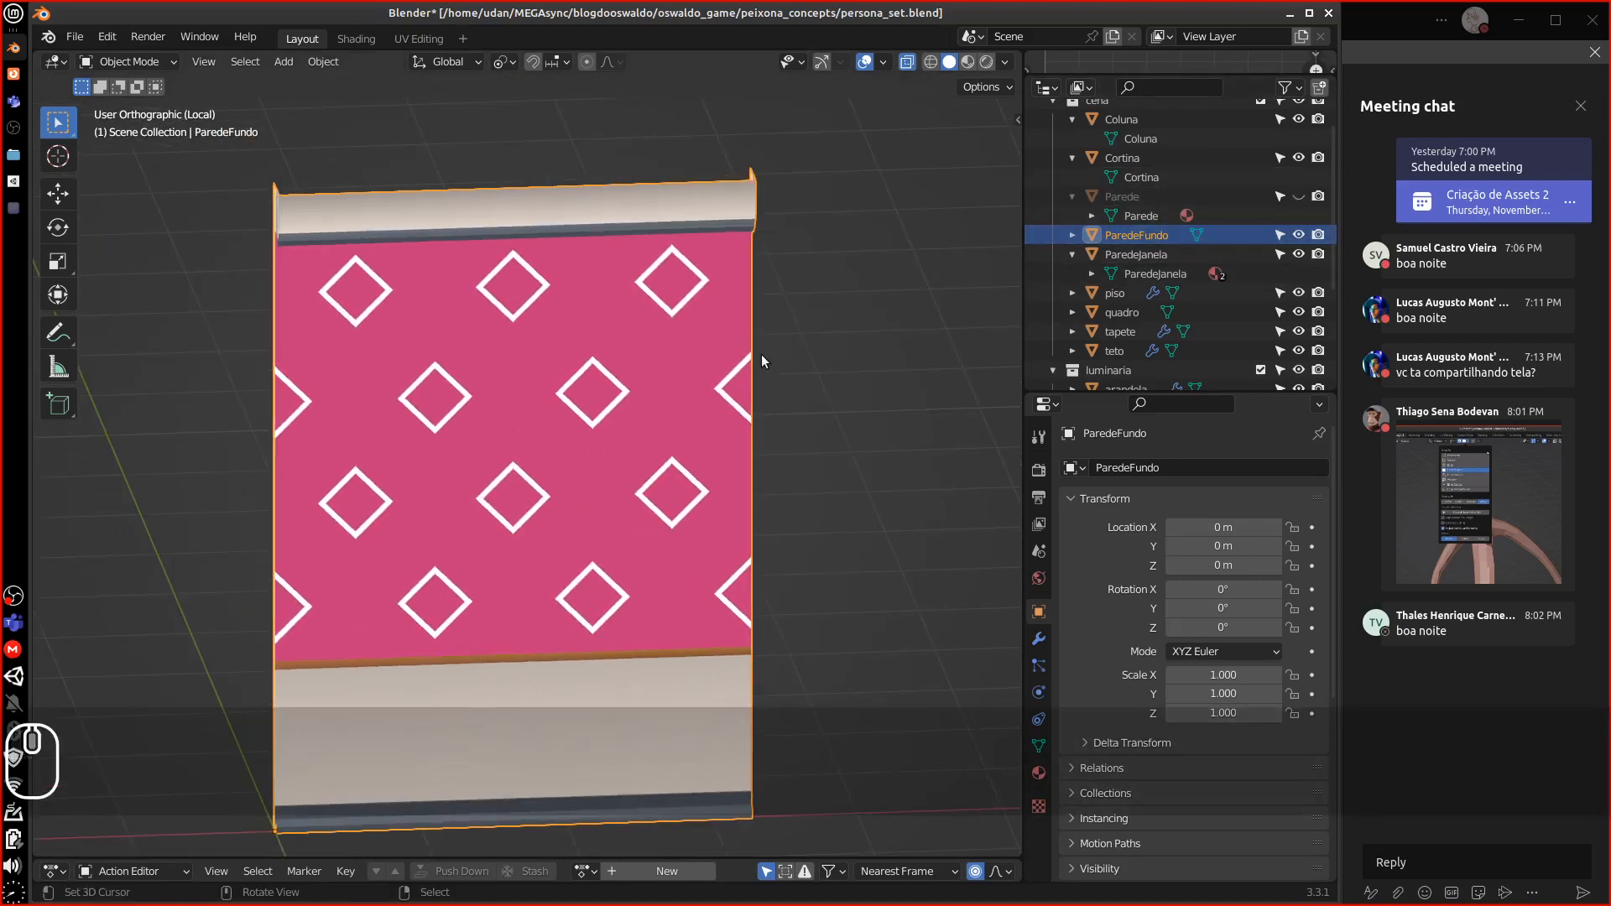
scroll(747, 357, "down", 4)
key("1")
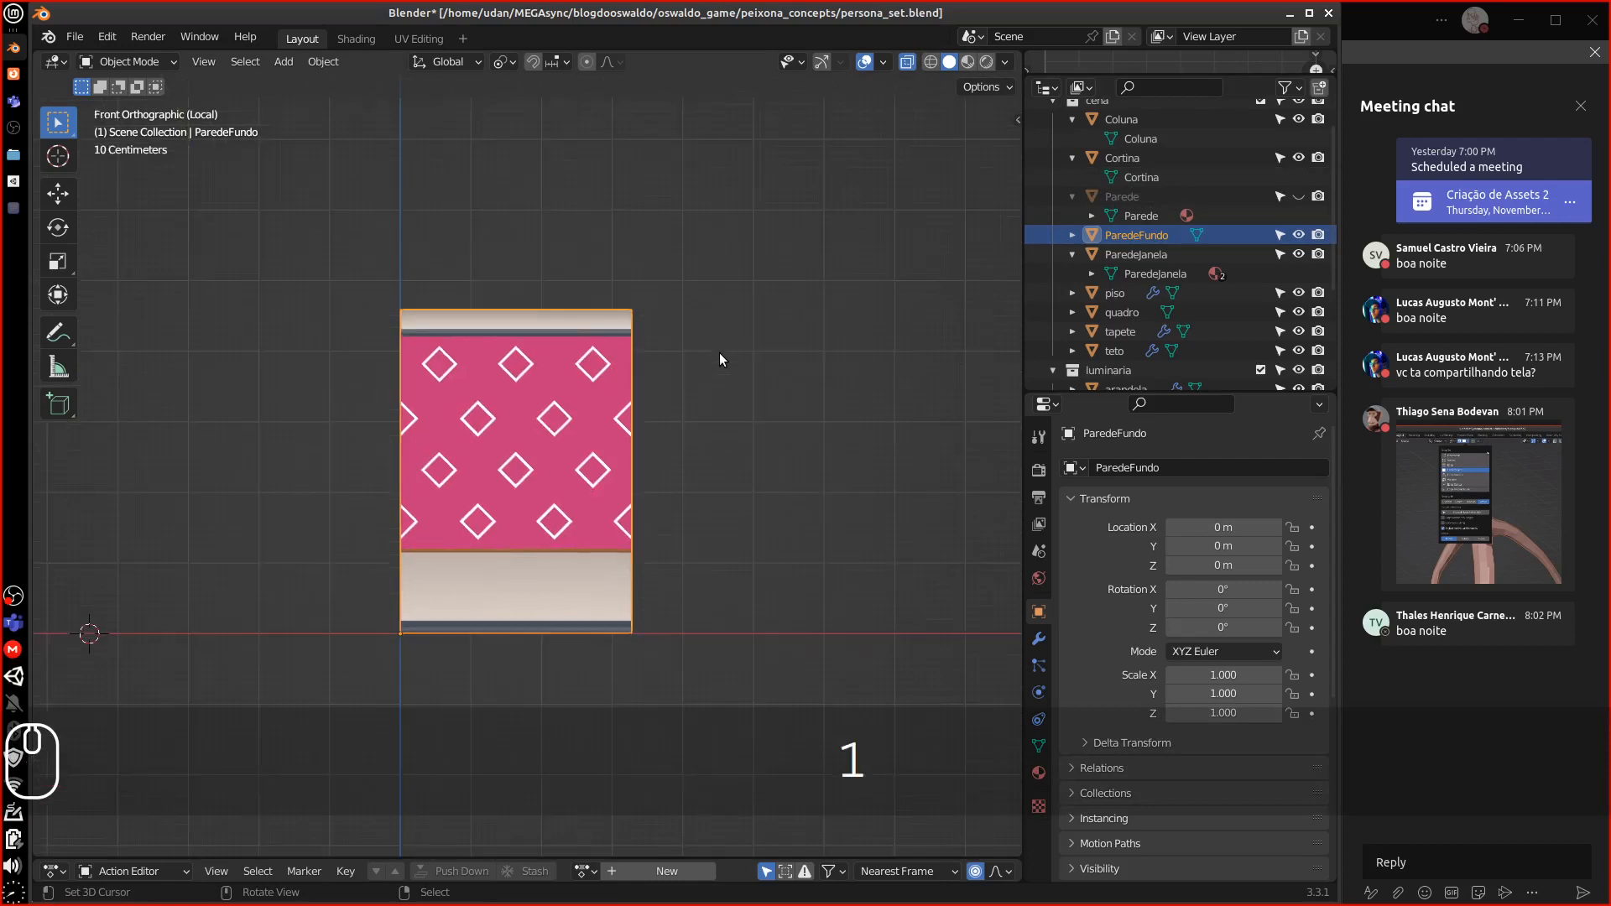
left_click(1298, 197)
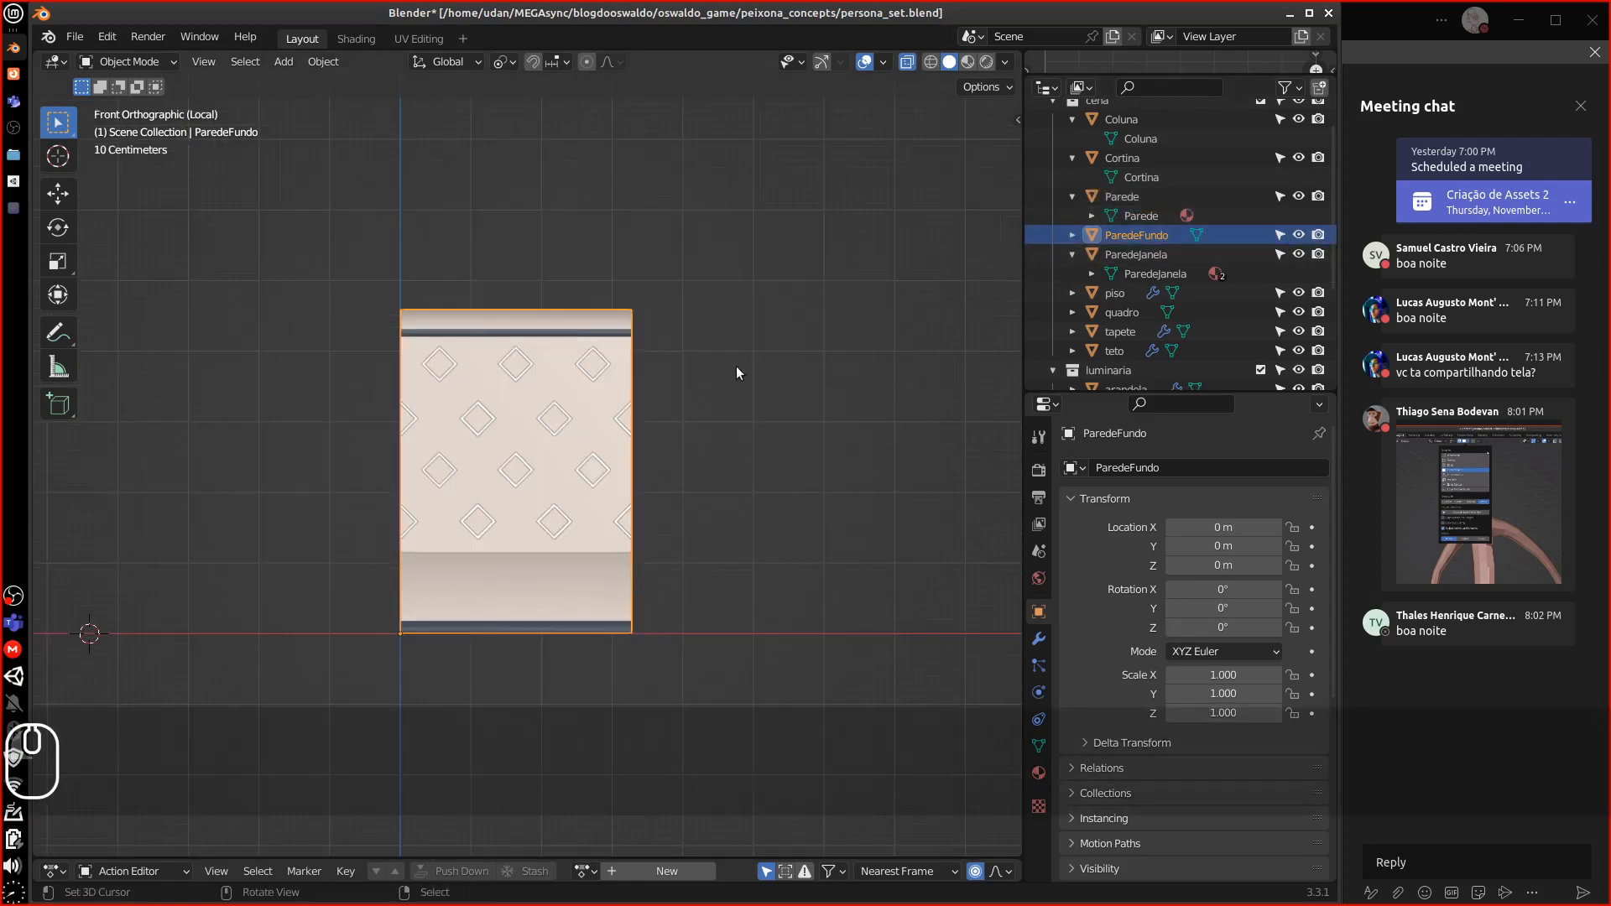
middle_click_drag(737, 366, 631, 455)
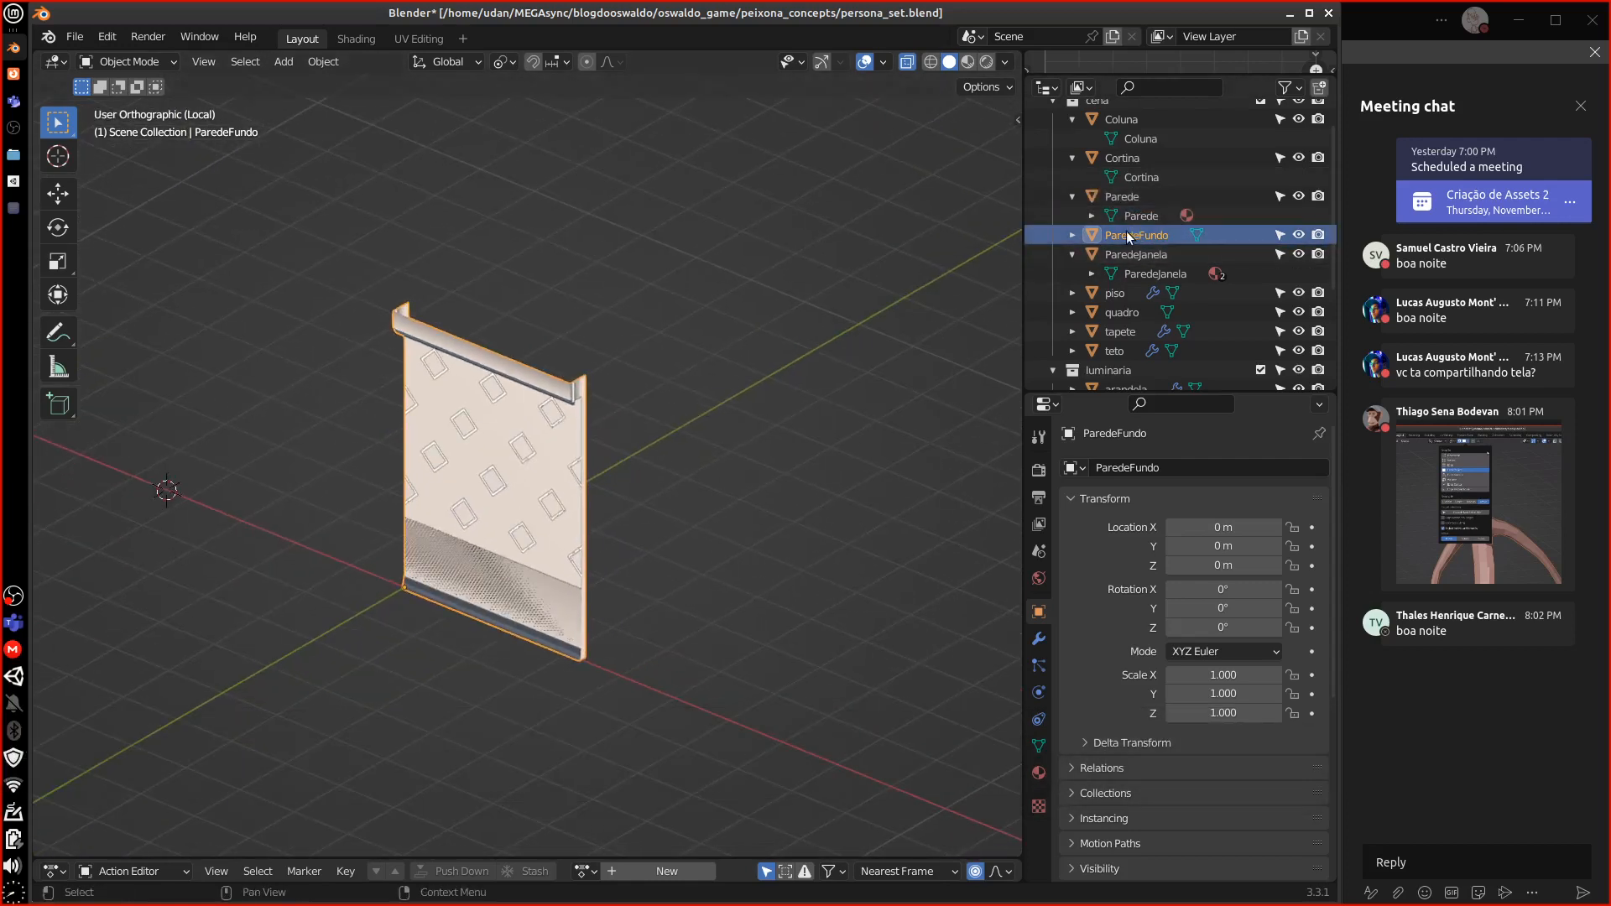
key("backslash")
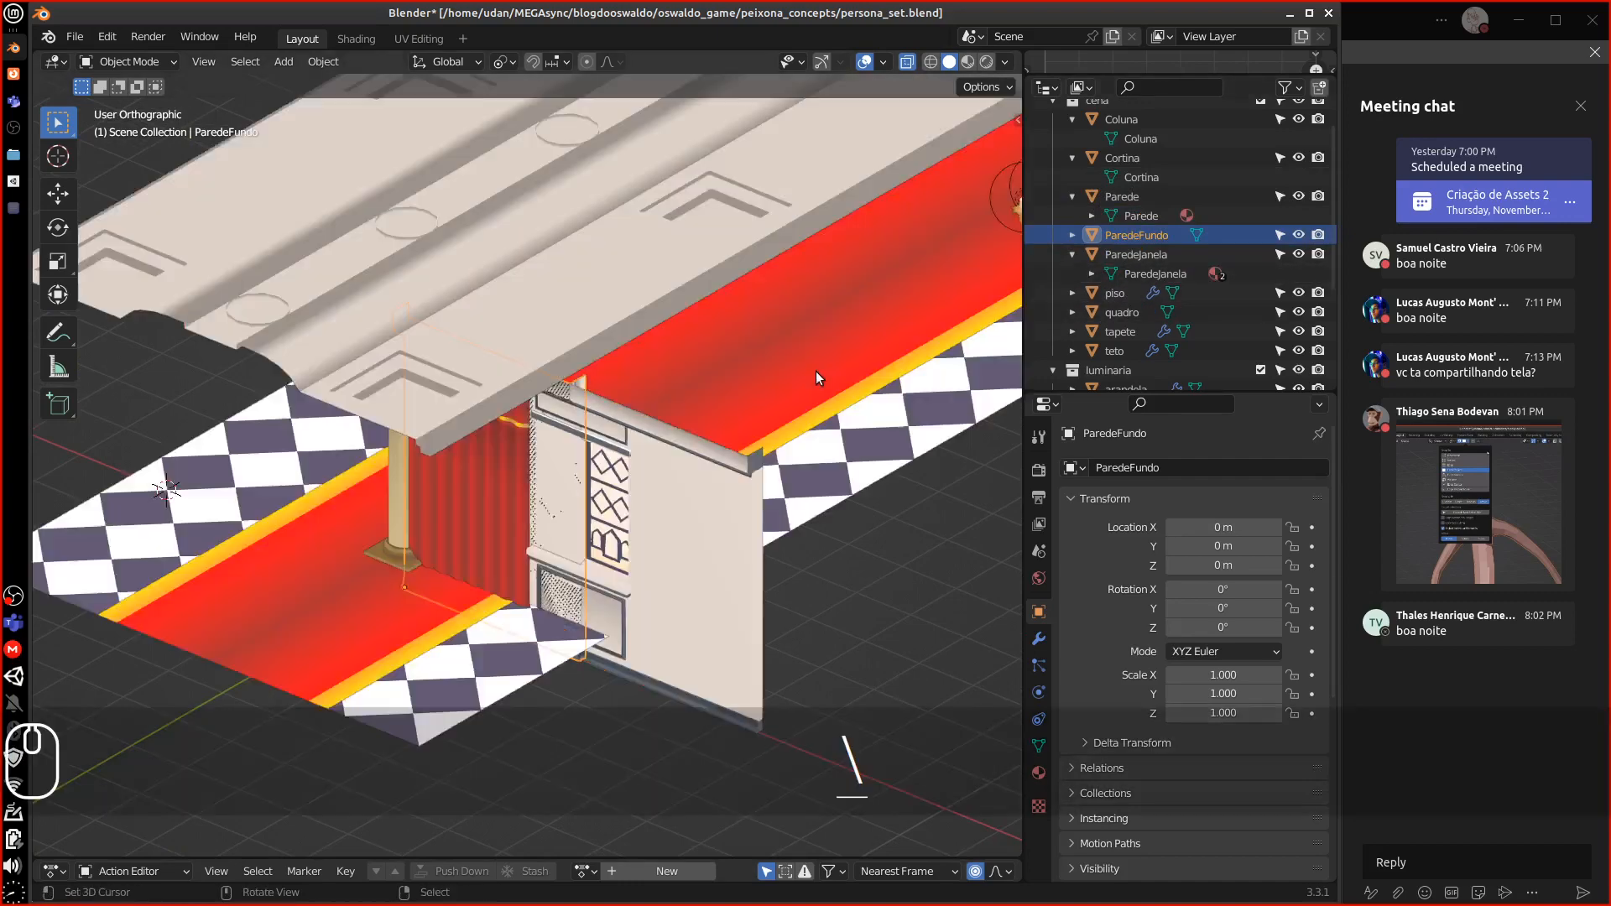
Select the piso floor and isolate it in local view
middle_click_drag(816, 371, 451, 617)
right_click(506, 741)
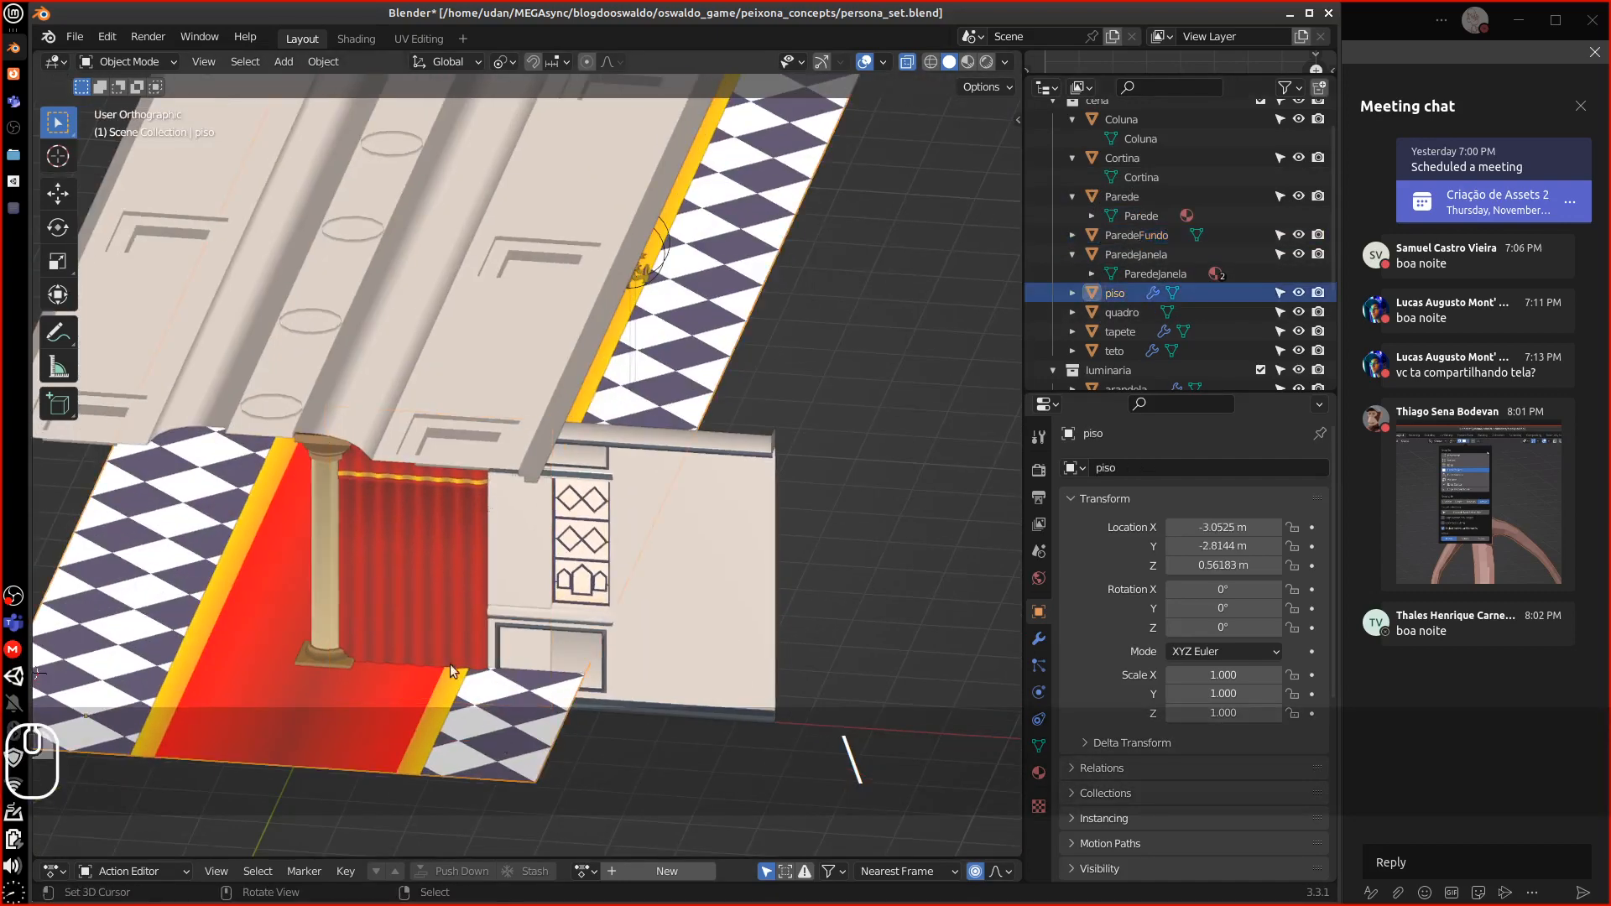
left_click_drag(528, 533, 743, 366, "alt+shift")
left_click_drag(691, 636, 672, 621, "alt+shift")
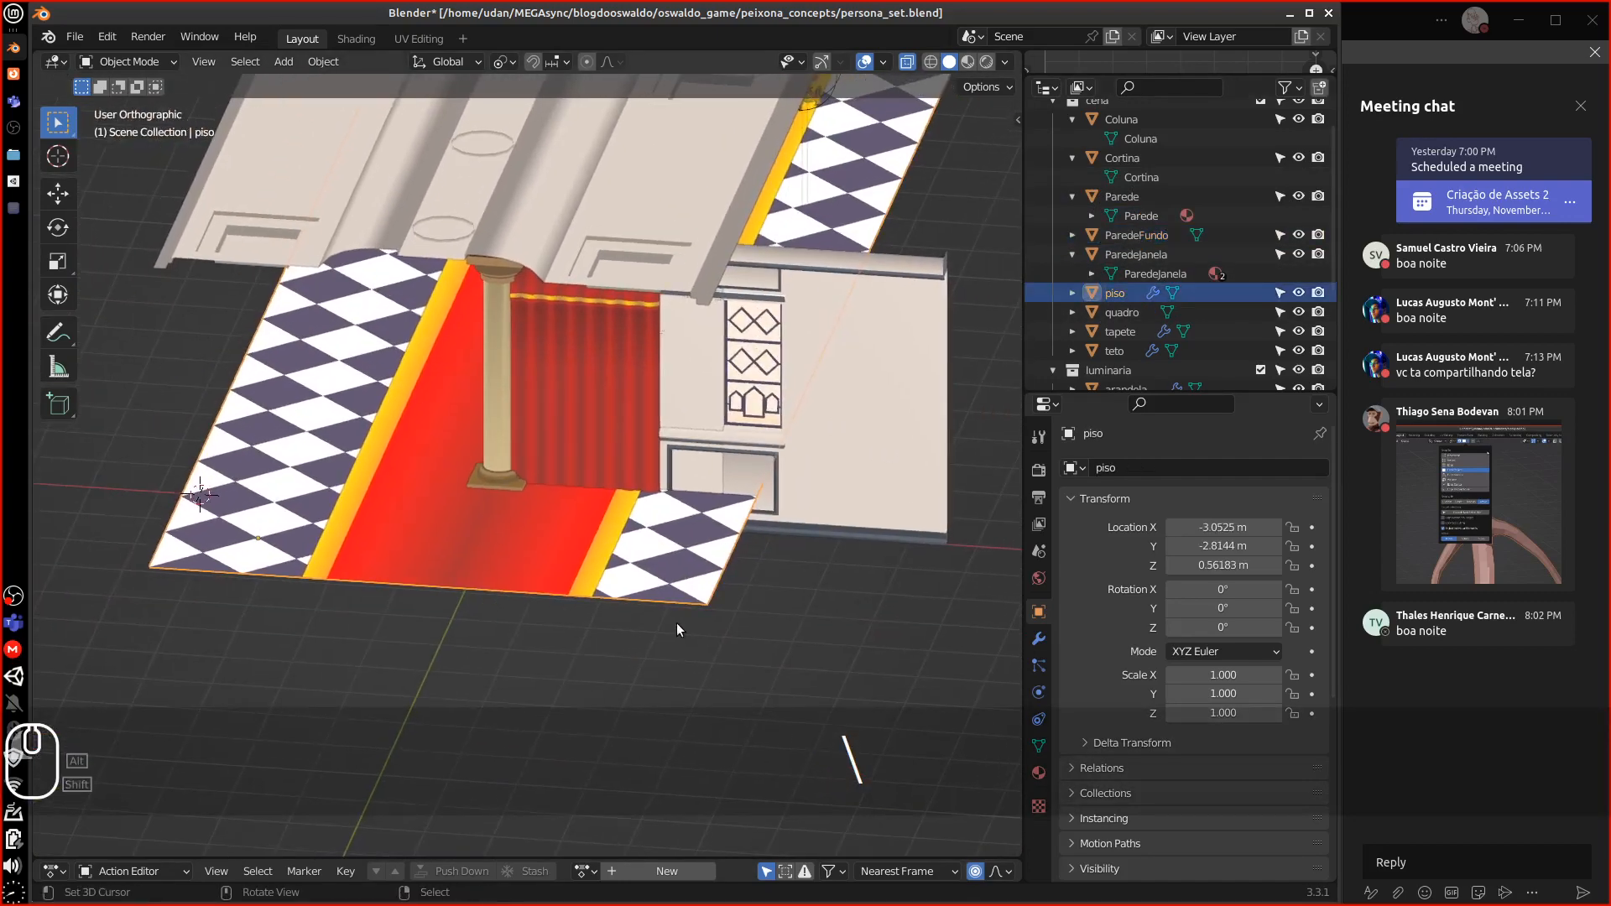
key("KP_Divide")
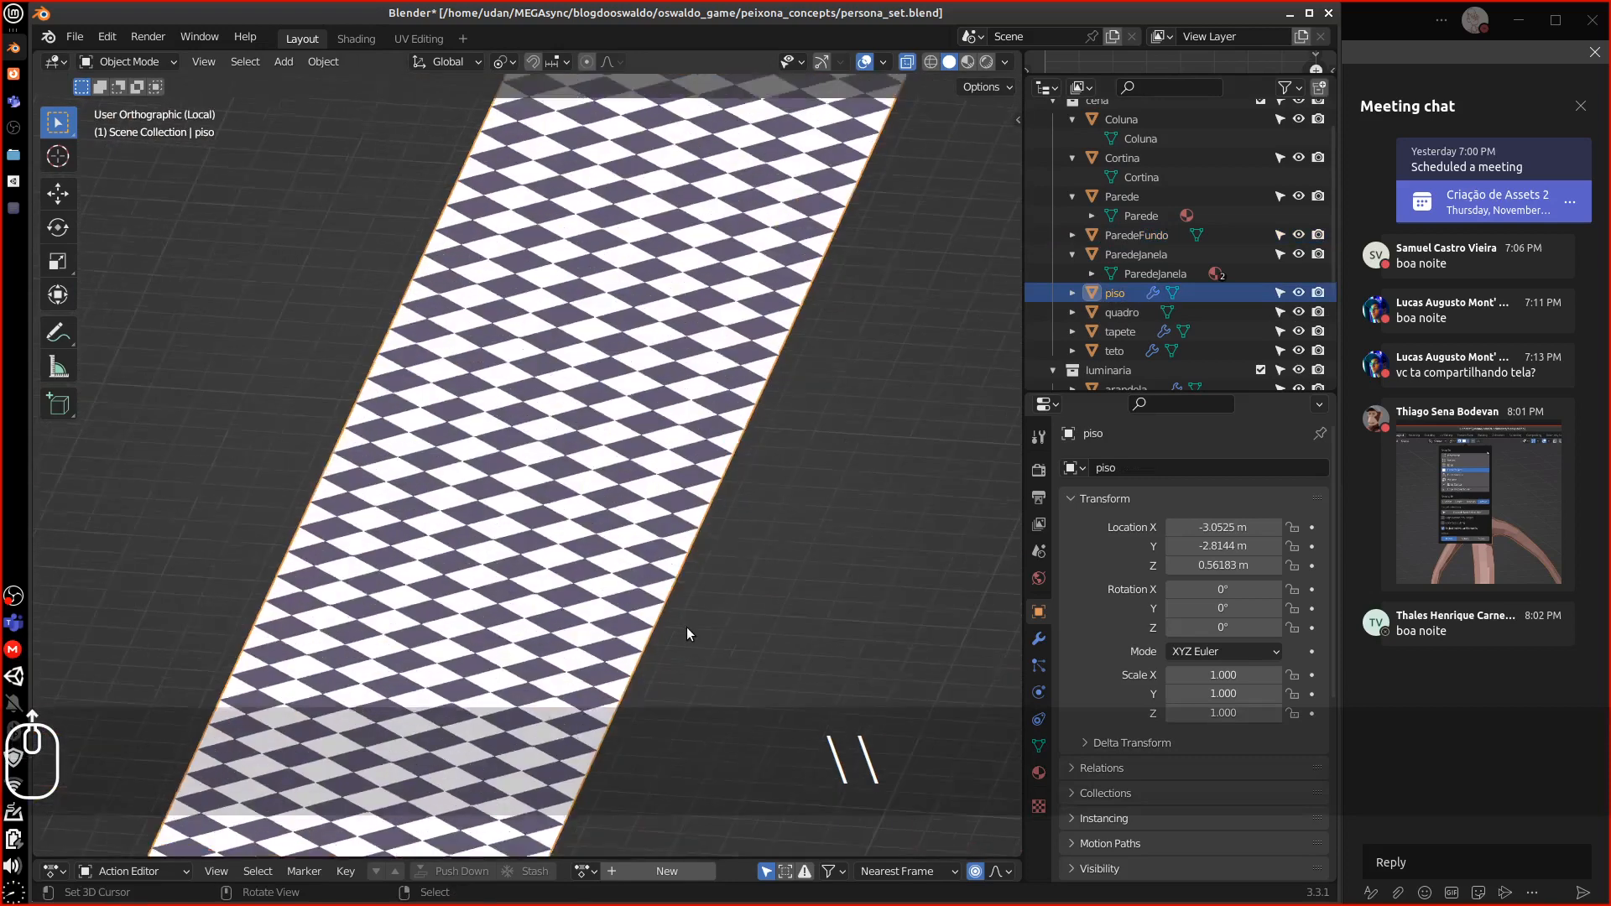
scroll(686, 627, "down", 3)
left_click_drag(681, 626, 747, 561, "alt+shift")
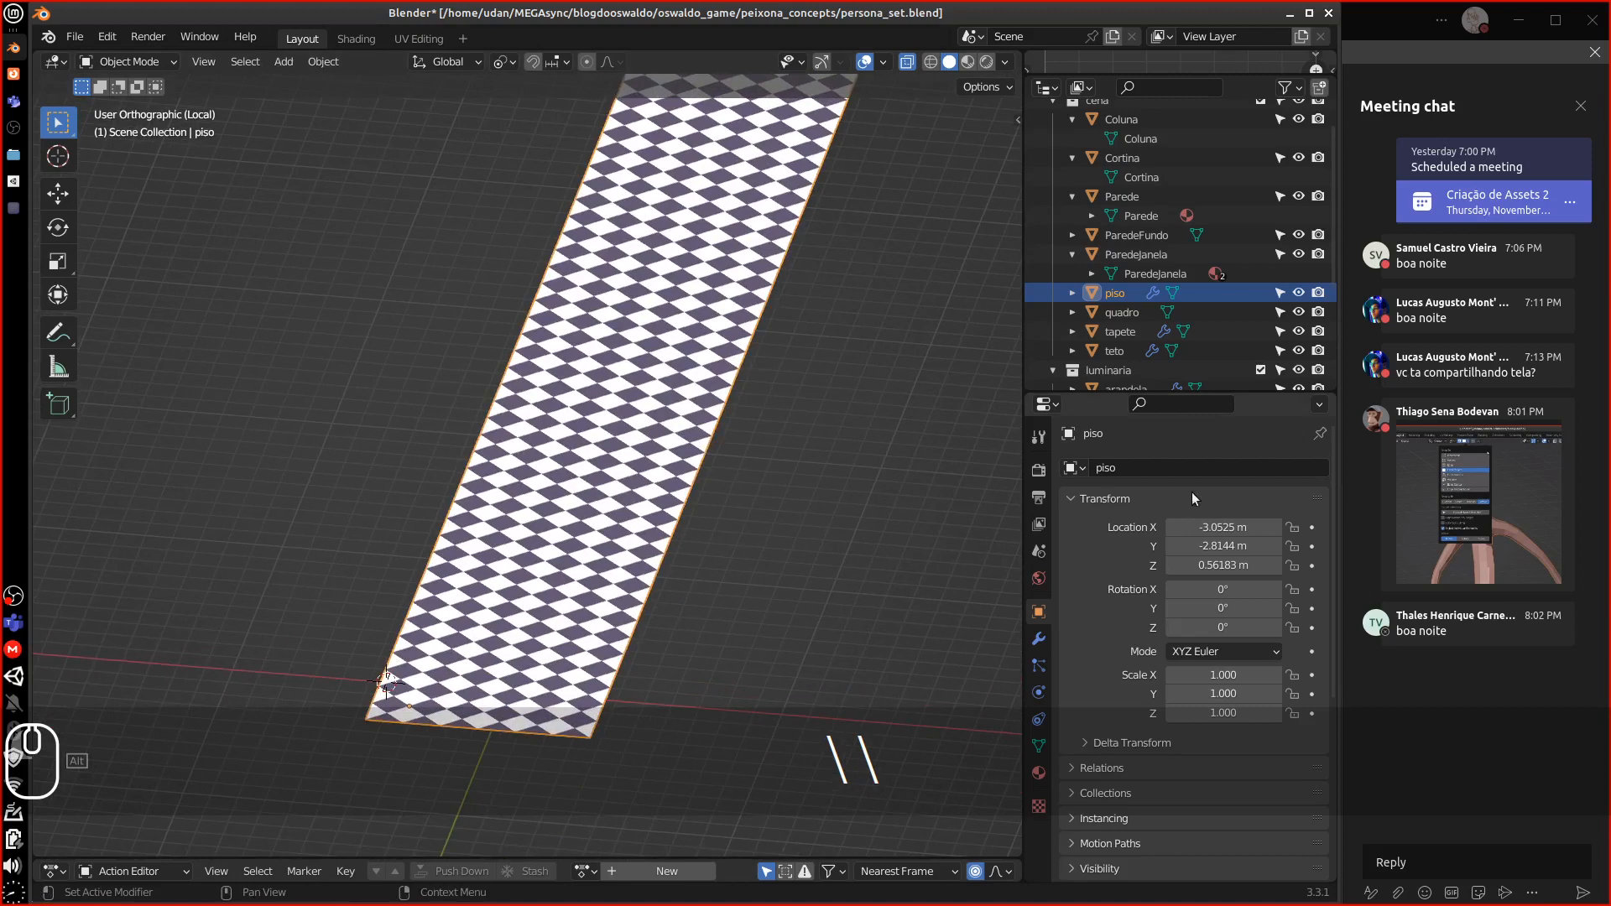
Delete the floor's Mirror and Array modifiers, then undo to restore all three
left_click(1040, 638)
left_click(1291, 498)
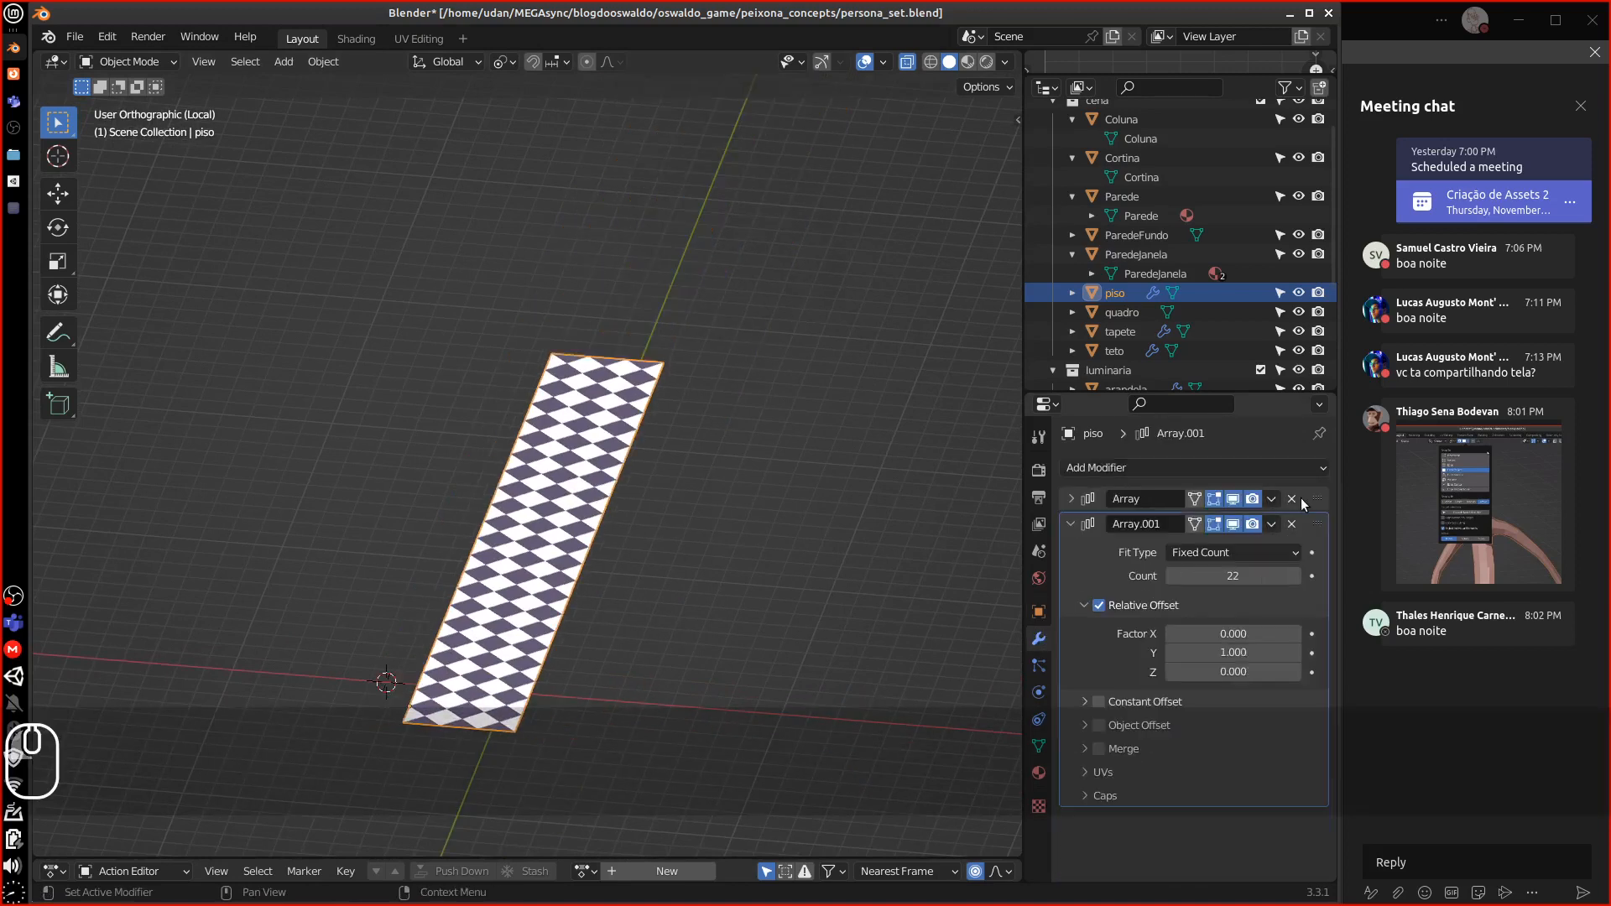
left_click(1292, 499)
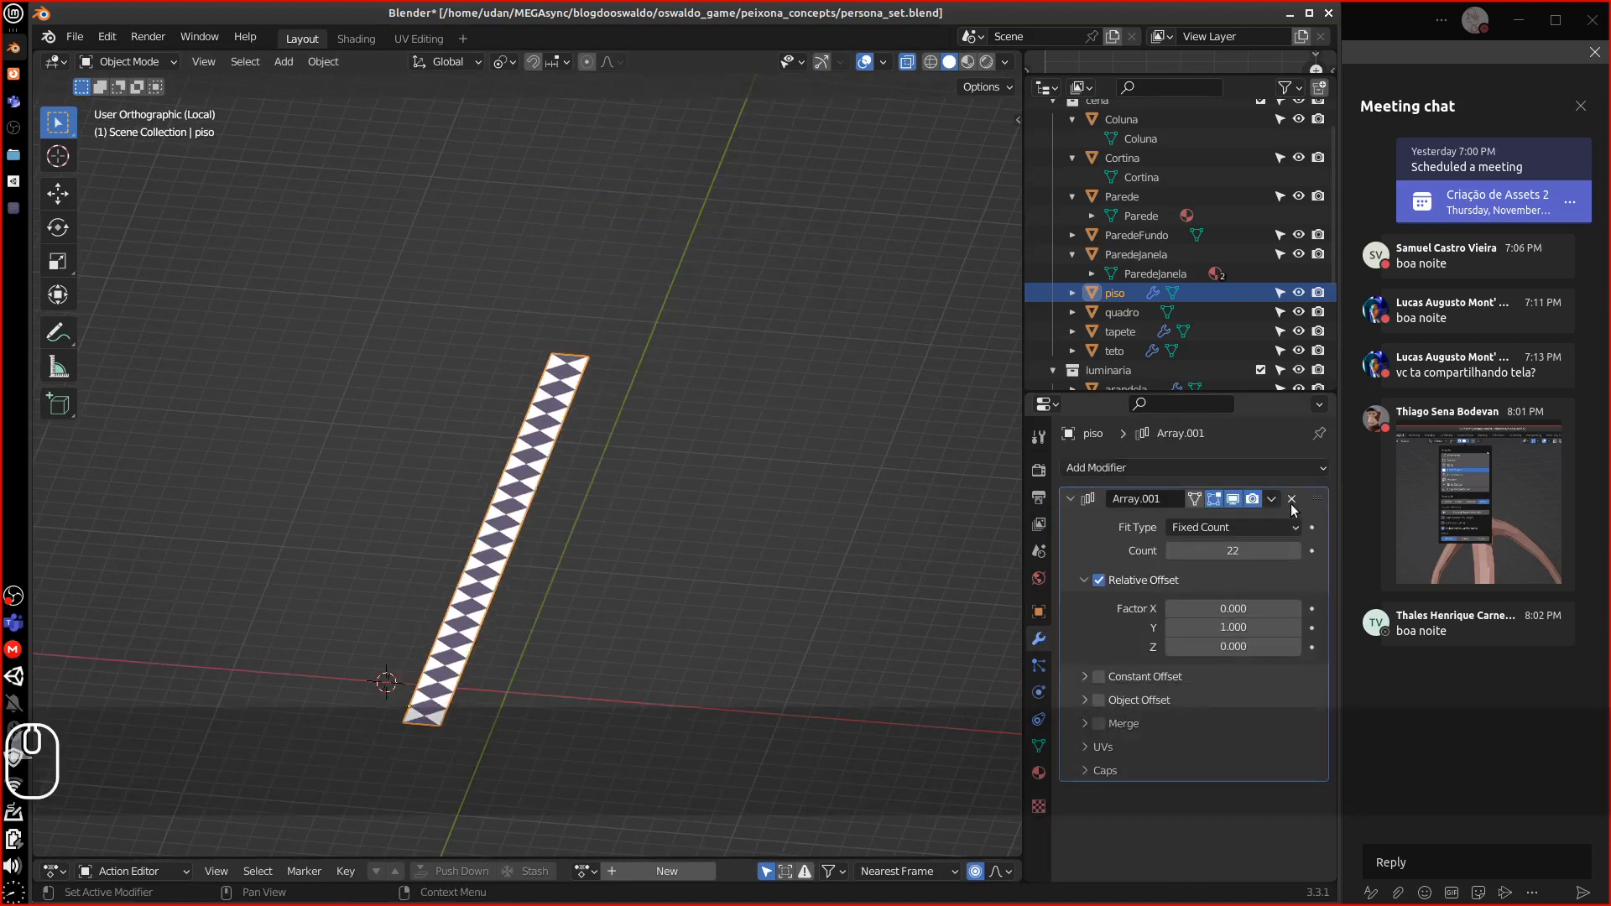
left_click(1291, 500)
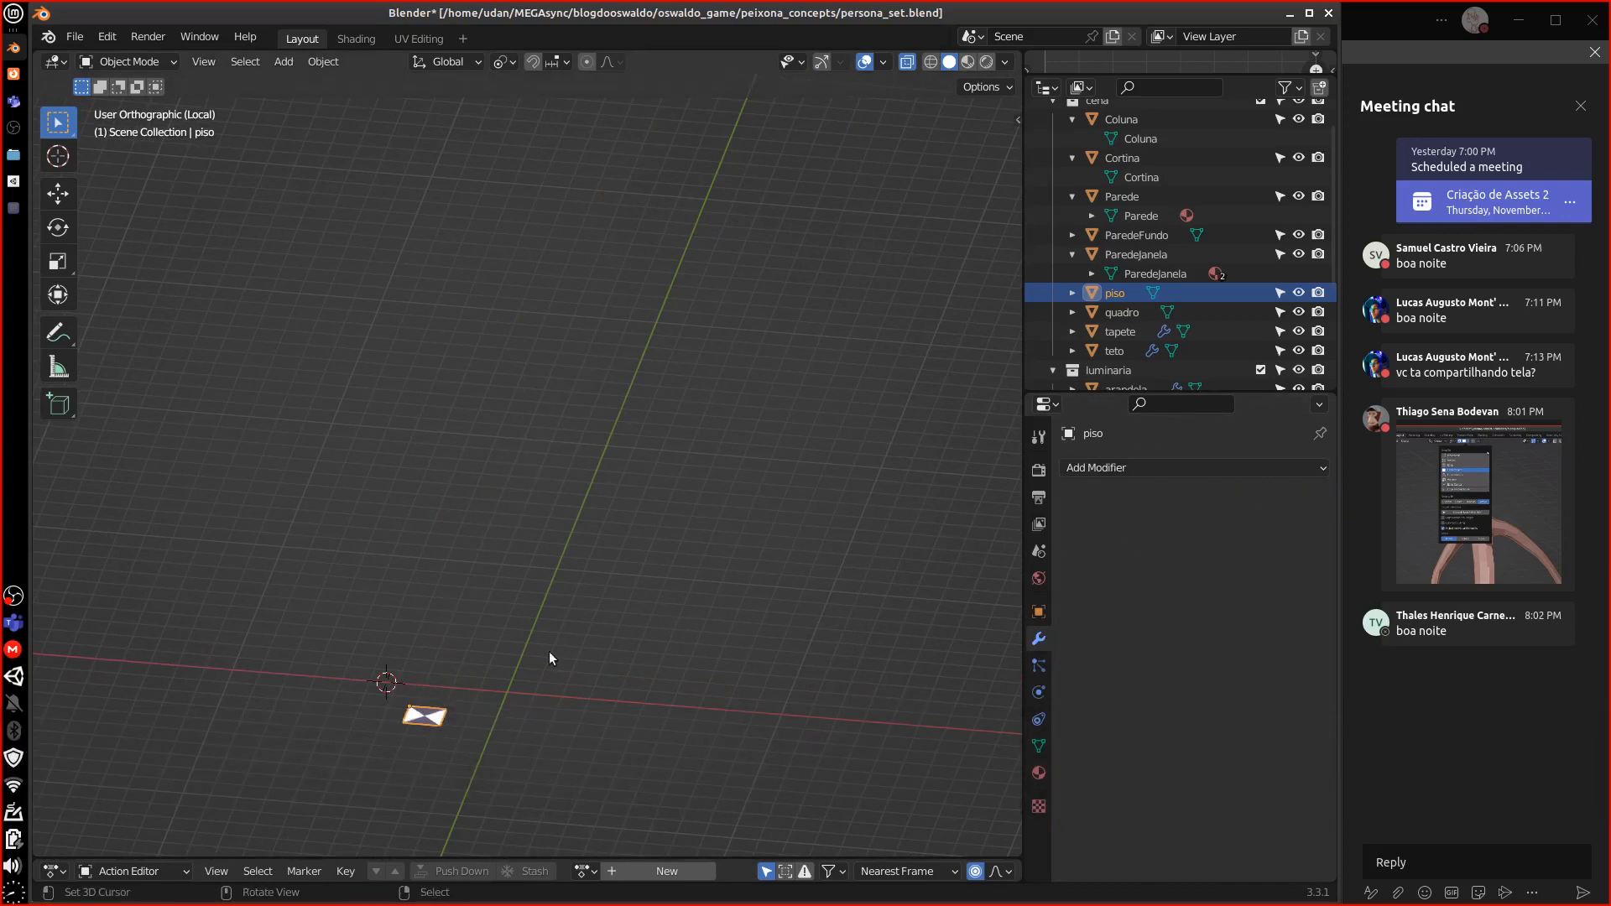
key("slash")
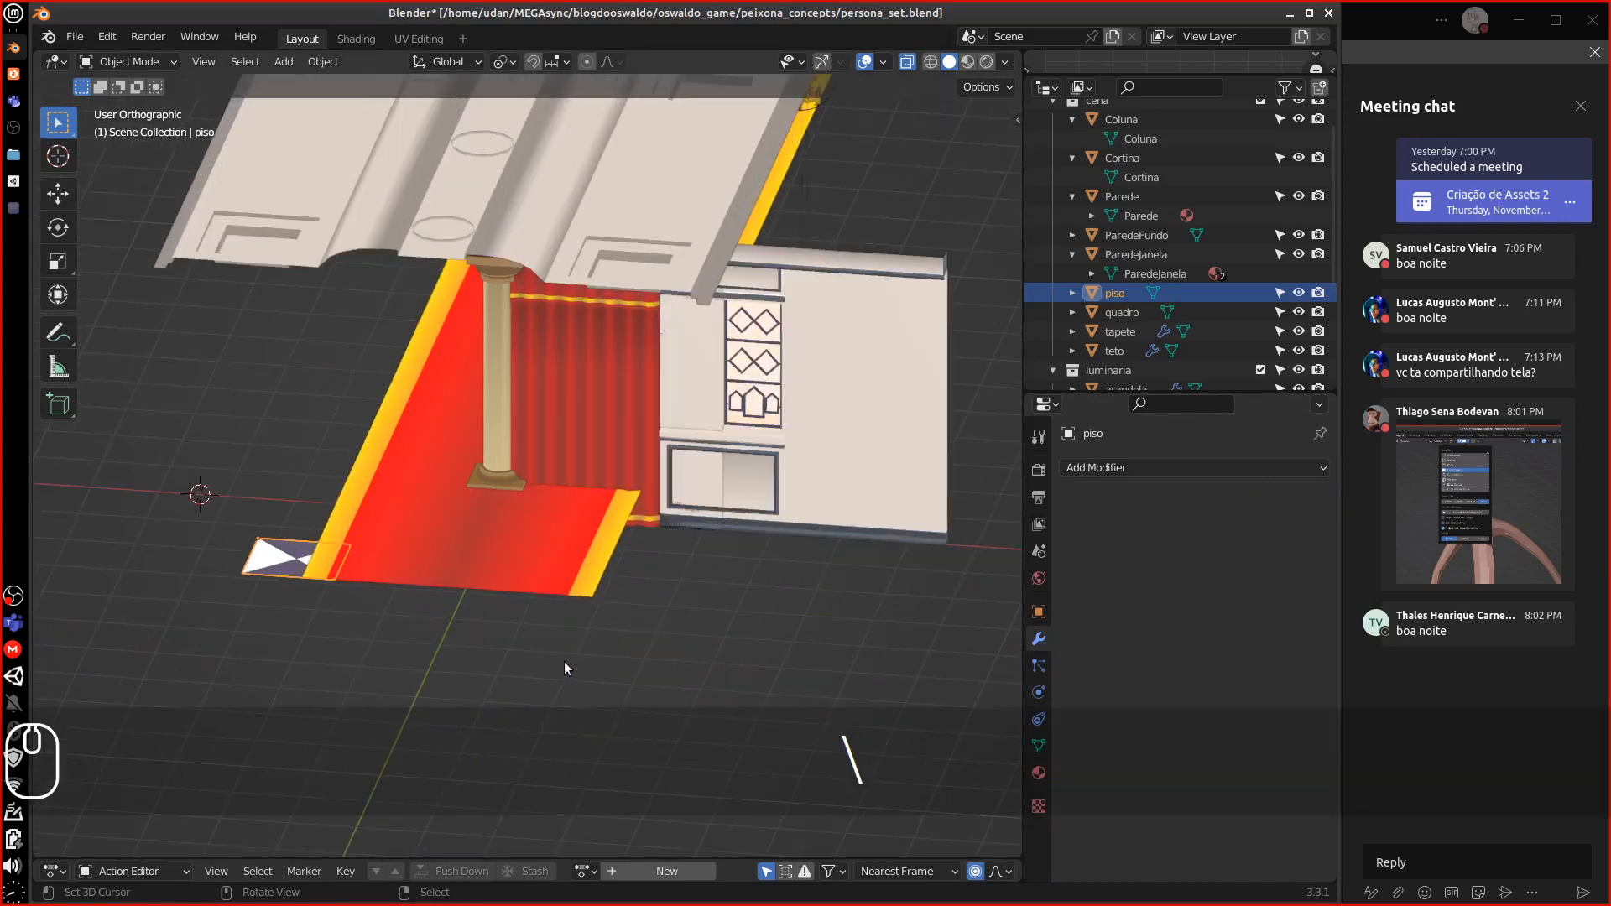
key("slash")
key("slash")
key("ctrl+z")
key("ctrl+z")
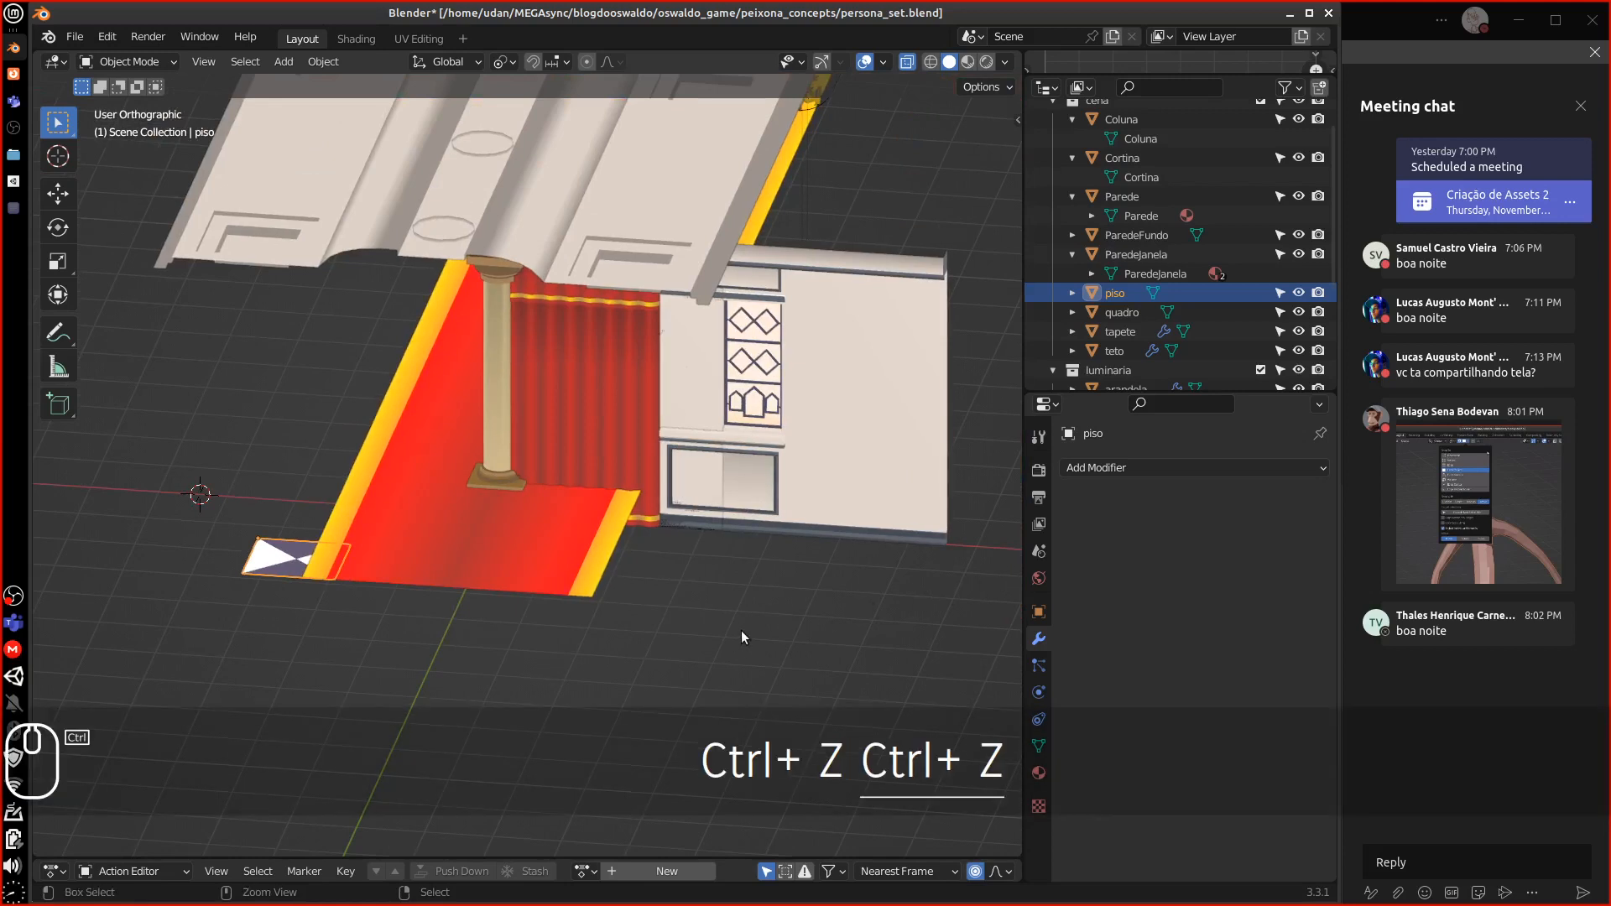
key("ctrl+z")
key("ctrl+z")
key("ctrl+z")
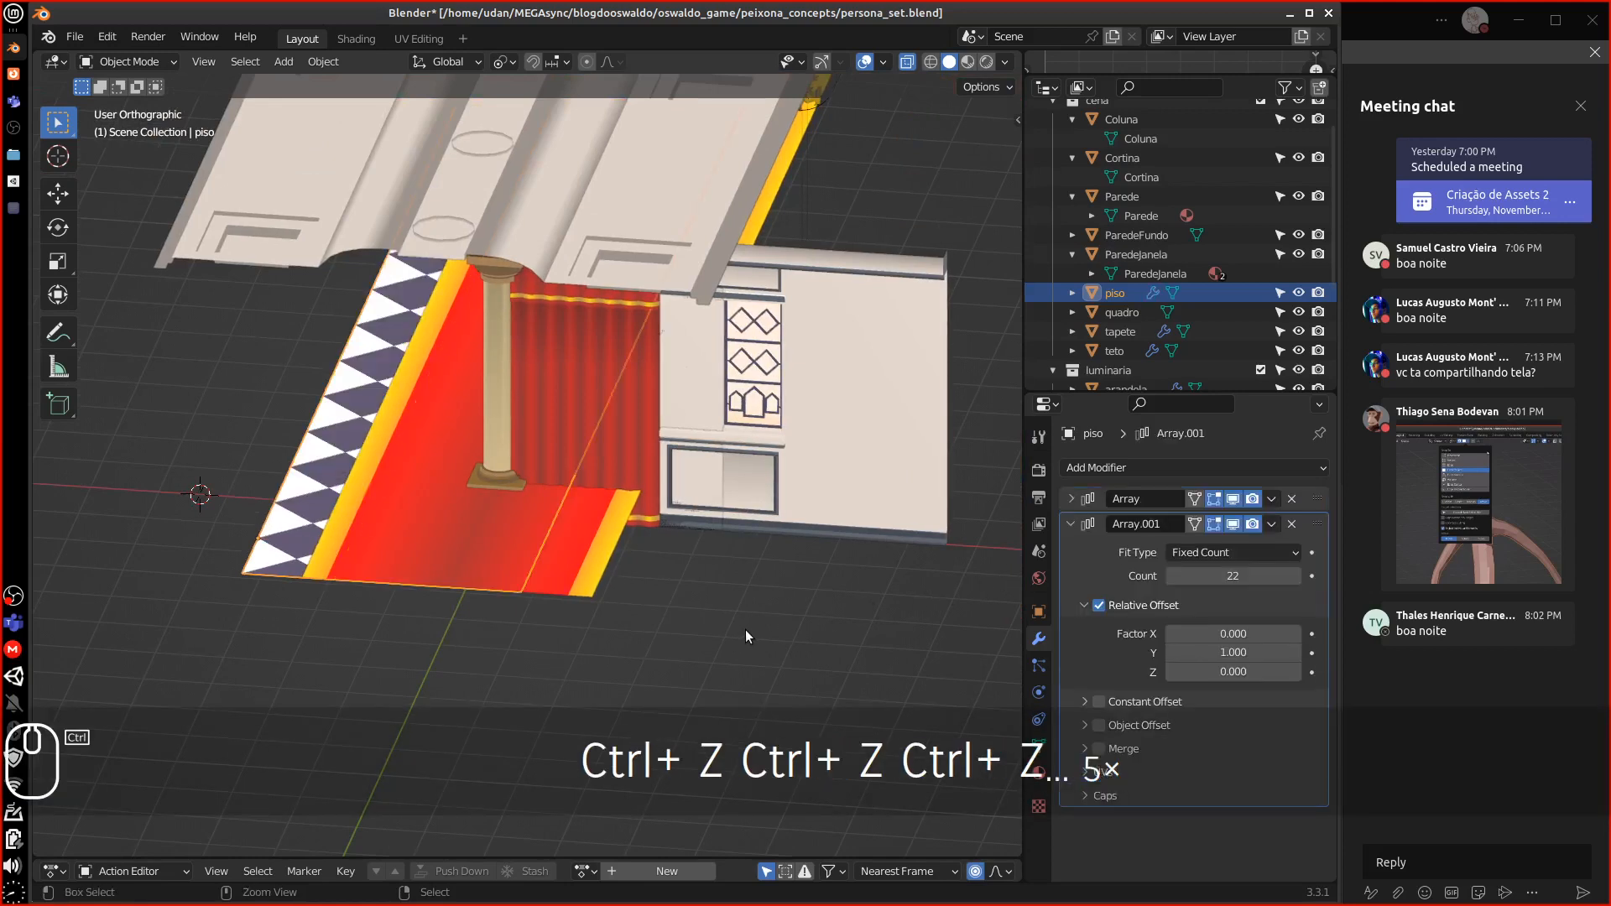
key("ctrl+z")
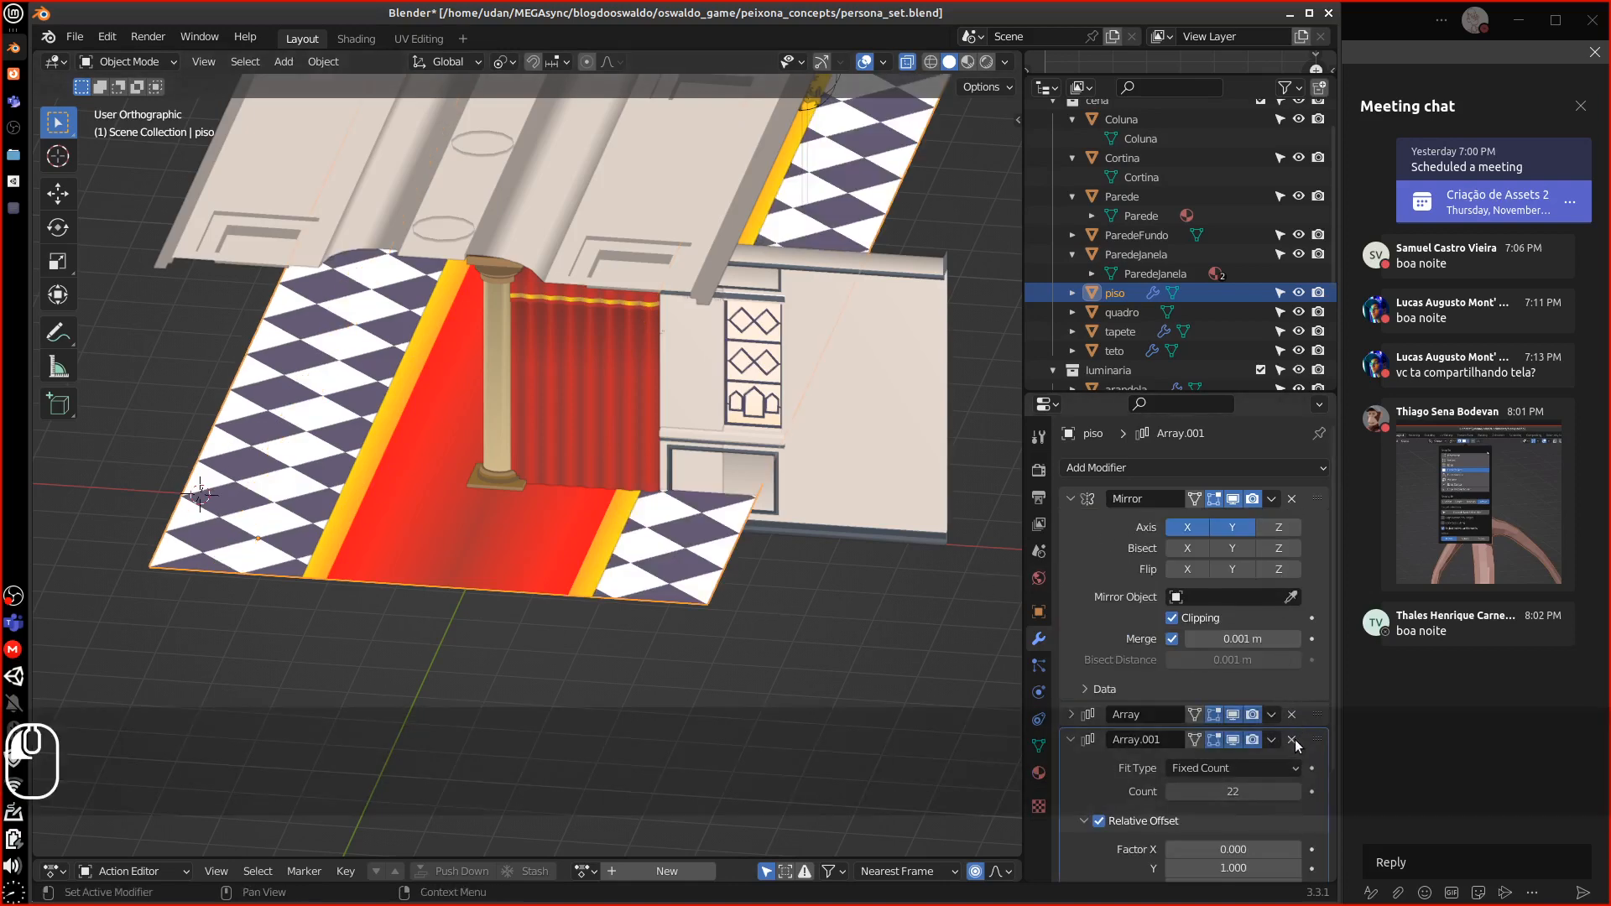
Remove the Array modifiers and apply the Mirror modifier to the floor geometry
left_click(1292, 740)
left_click(1291, 714)
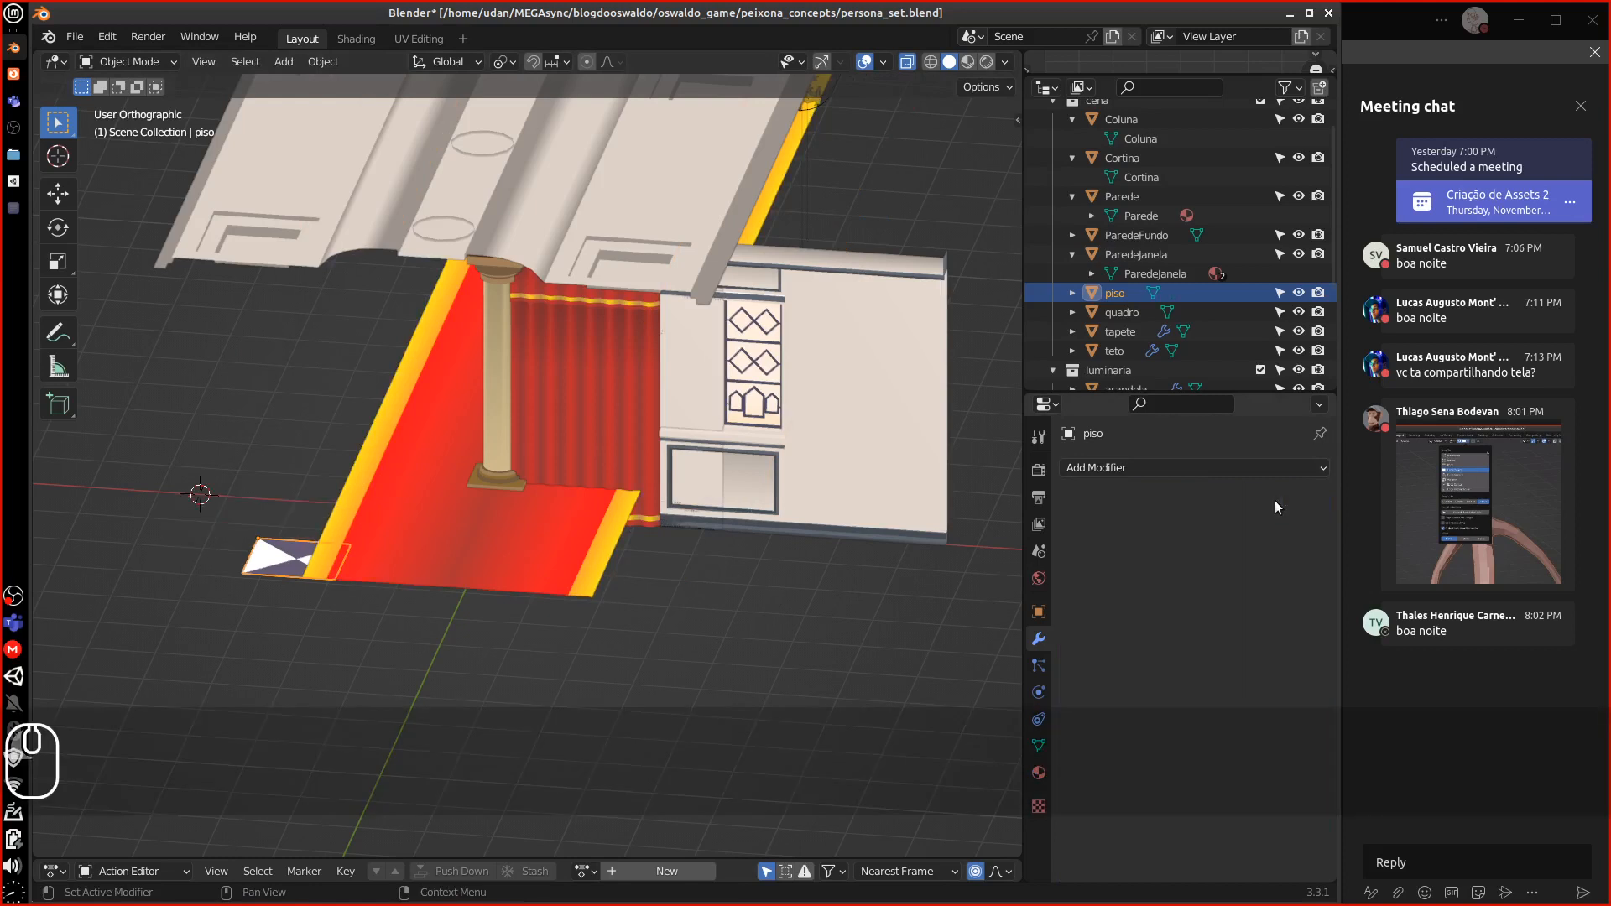
key("ctrl+z")
left_click(1271, 501)
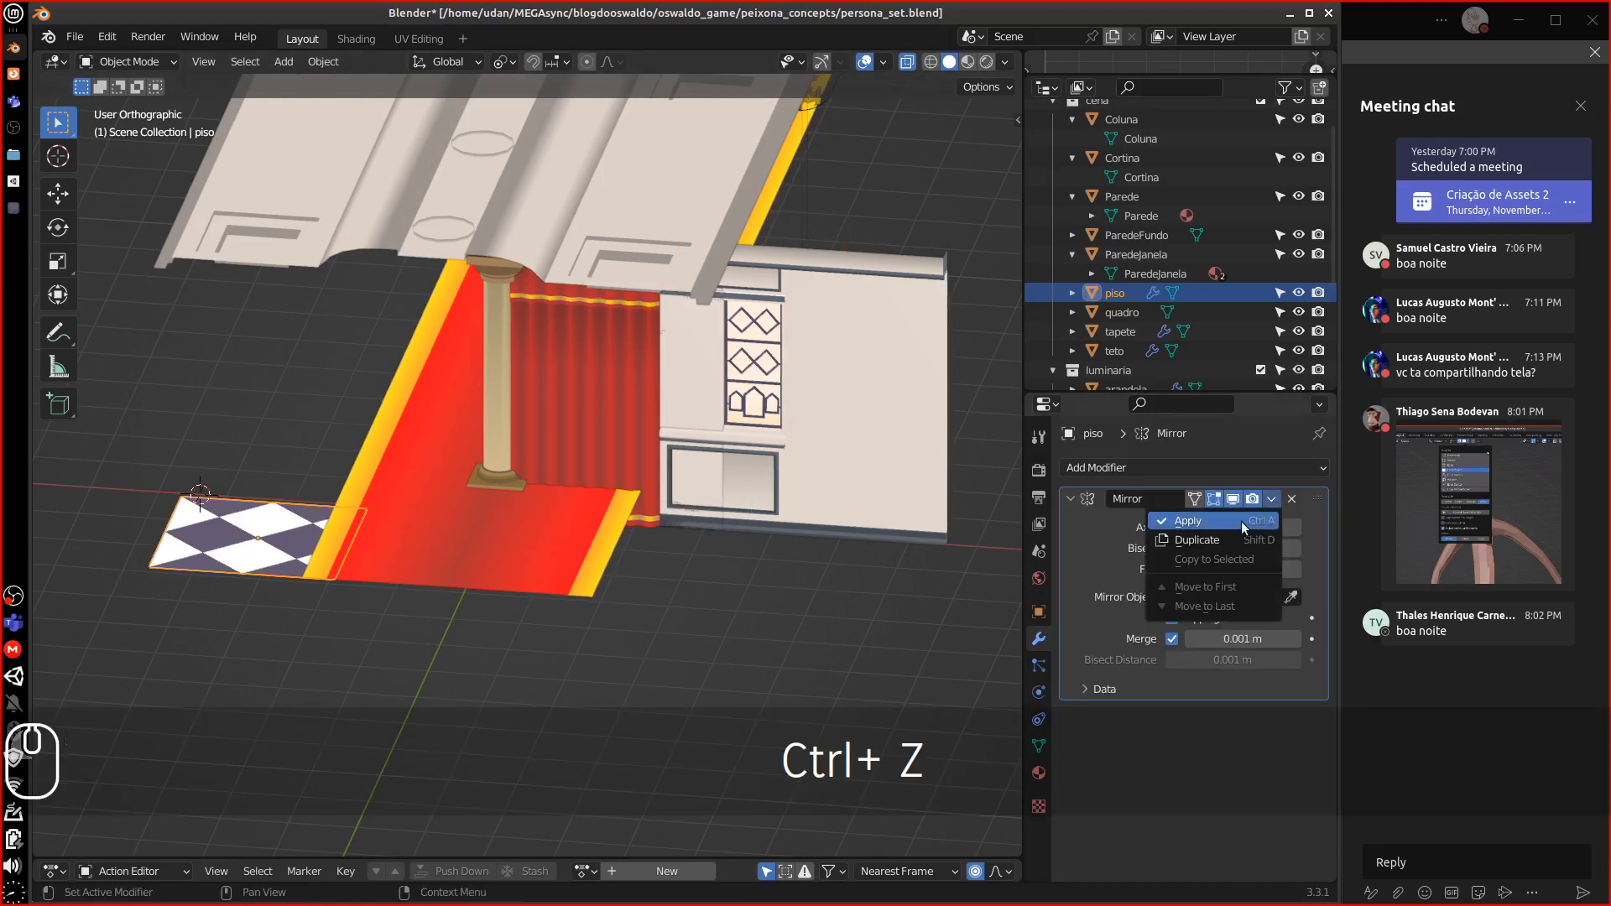
left_click(1241, 521)
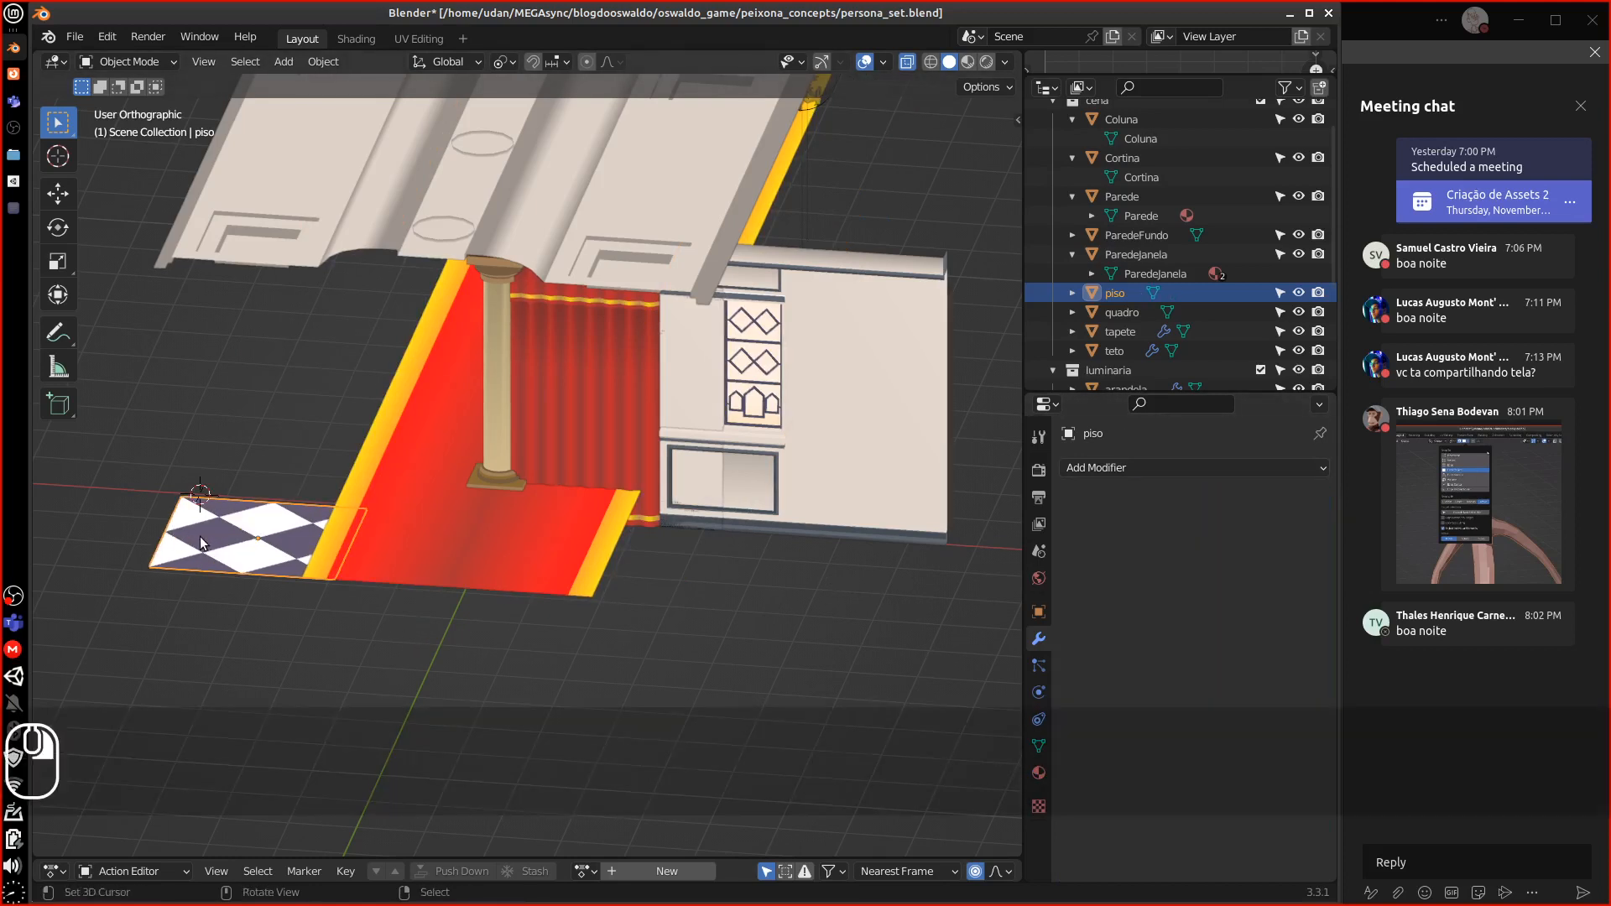
In isolated top view, move the piso tile toward the world origin
key("KP_7")
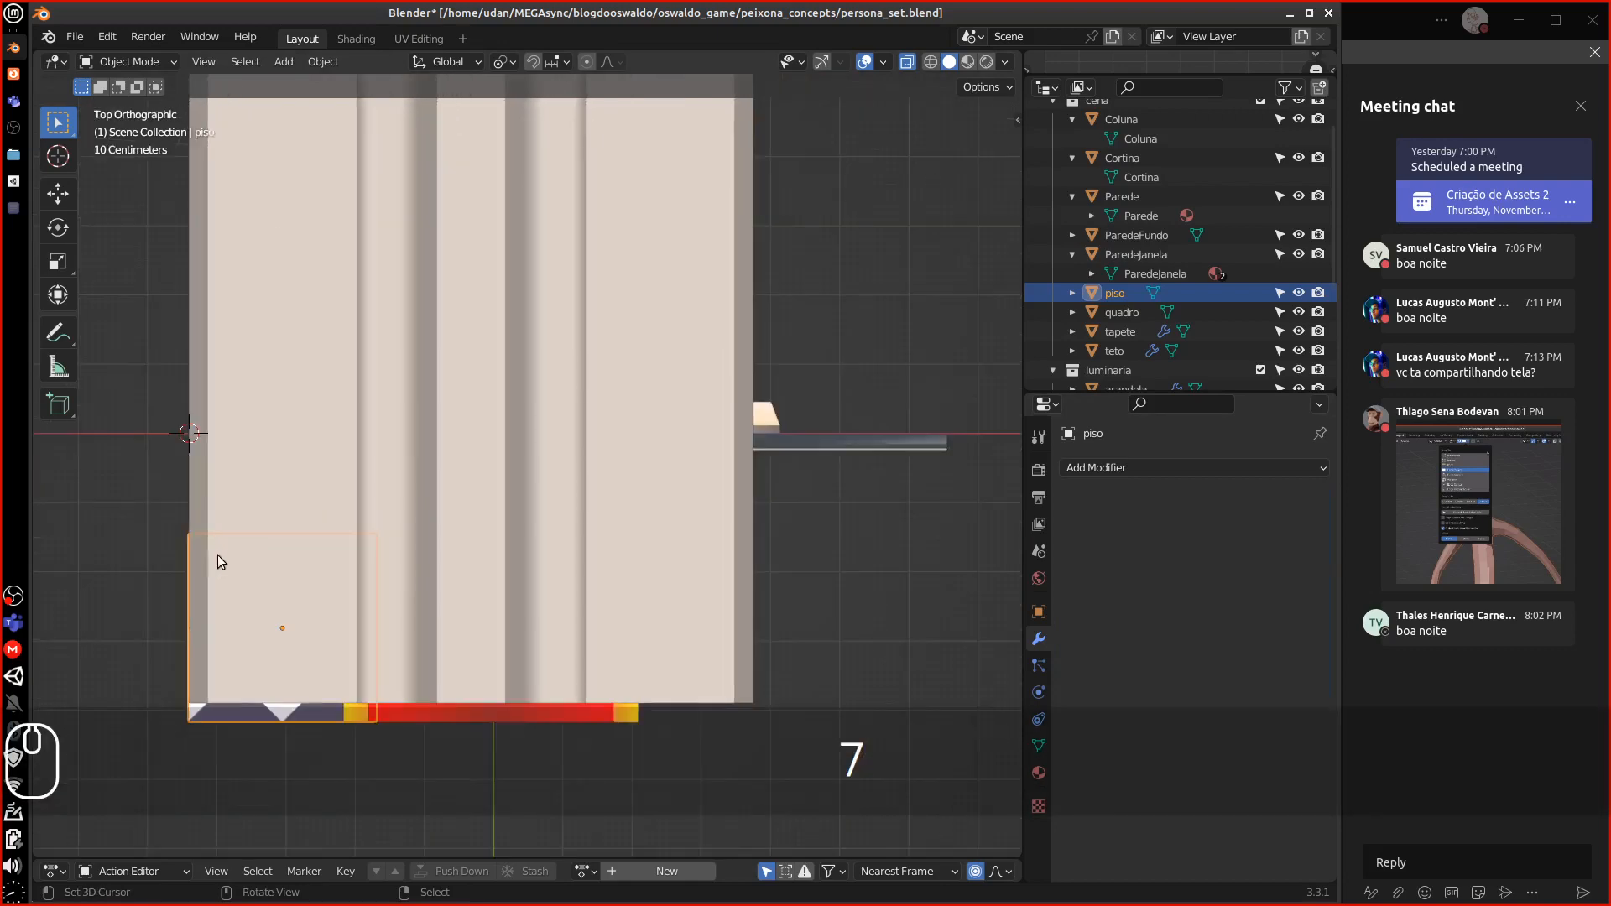
key("KP_Divide")
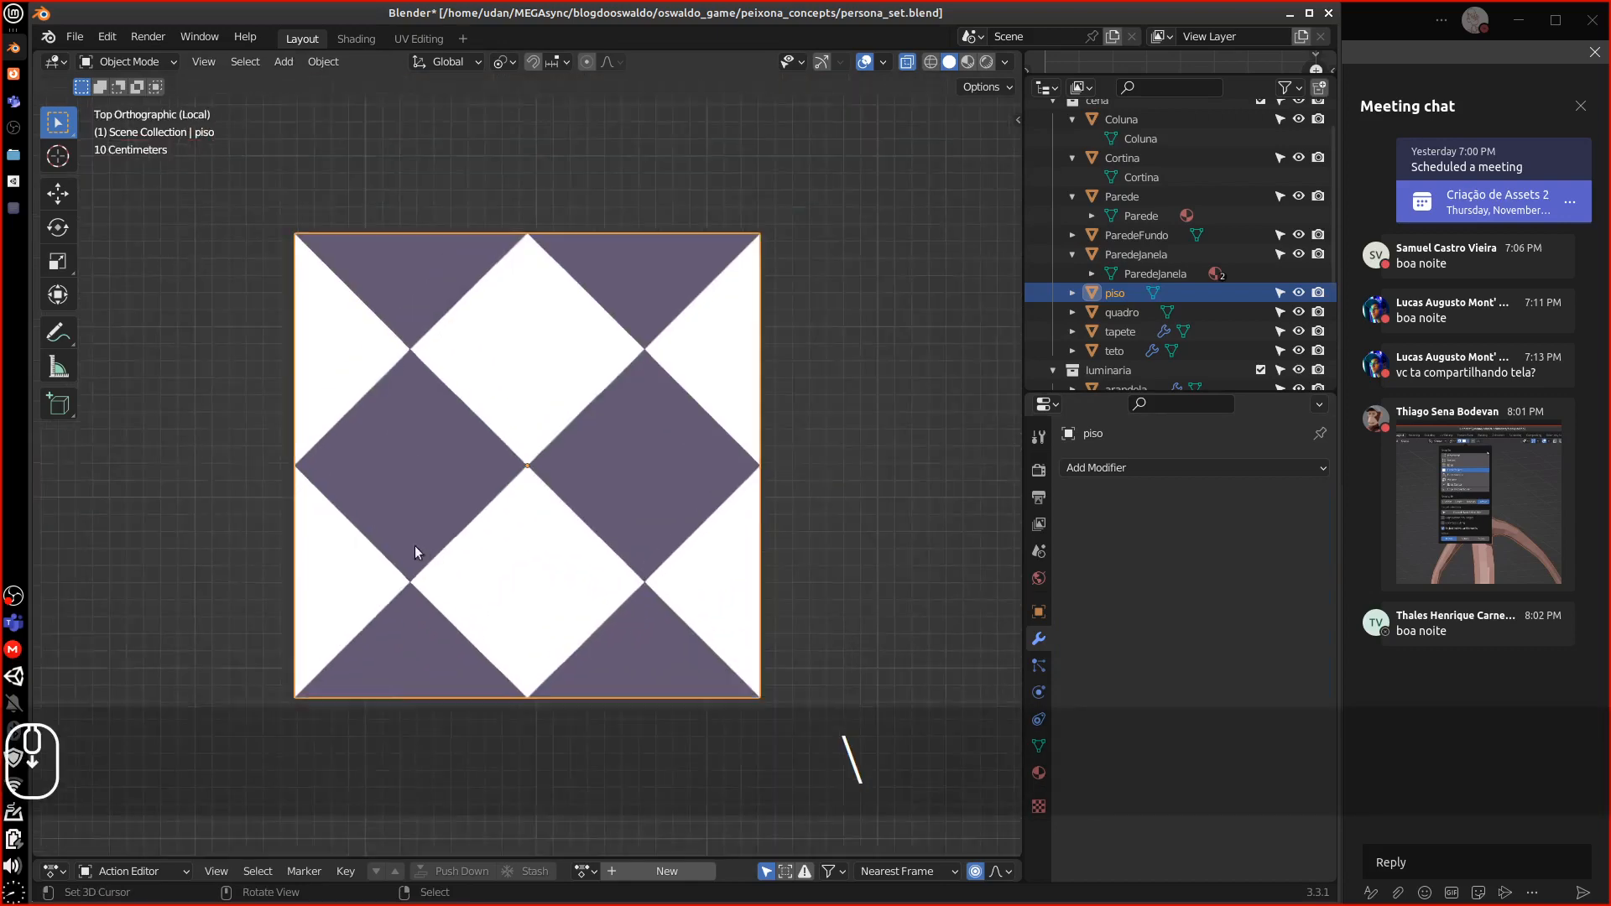
scroll(414, 546, "up", 1)
middle_click_drag(519, 474, 344, 565, "shift")
key("g")
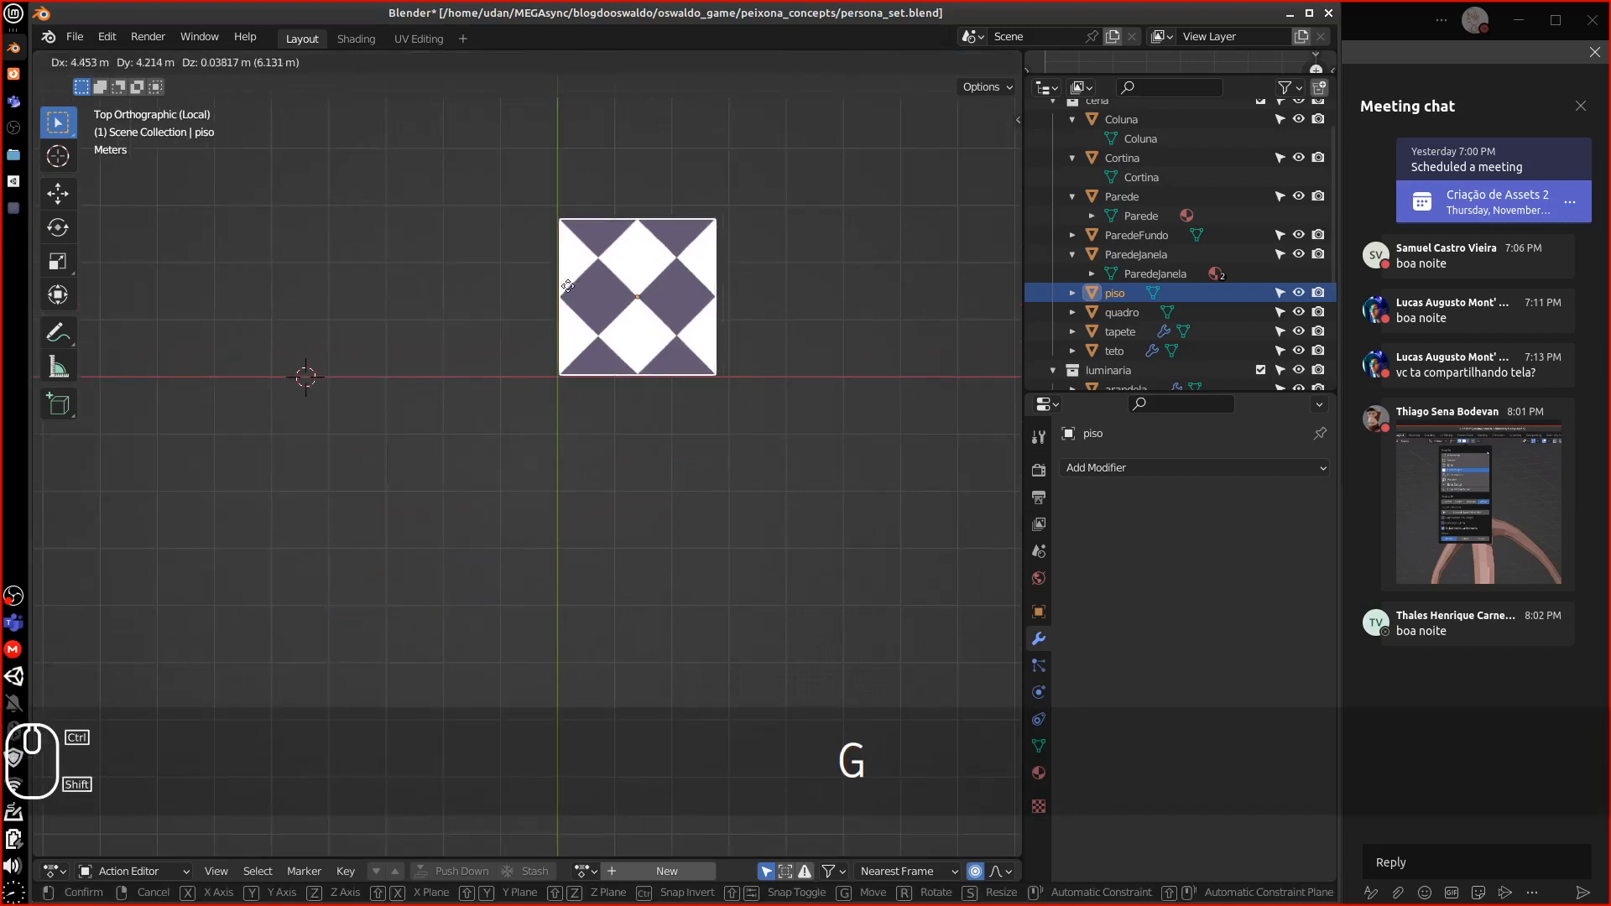
left_click(568, 286)
scroll(631, 334, "up", 8)
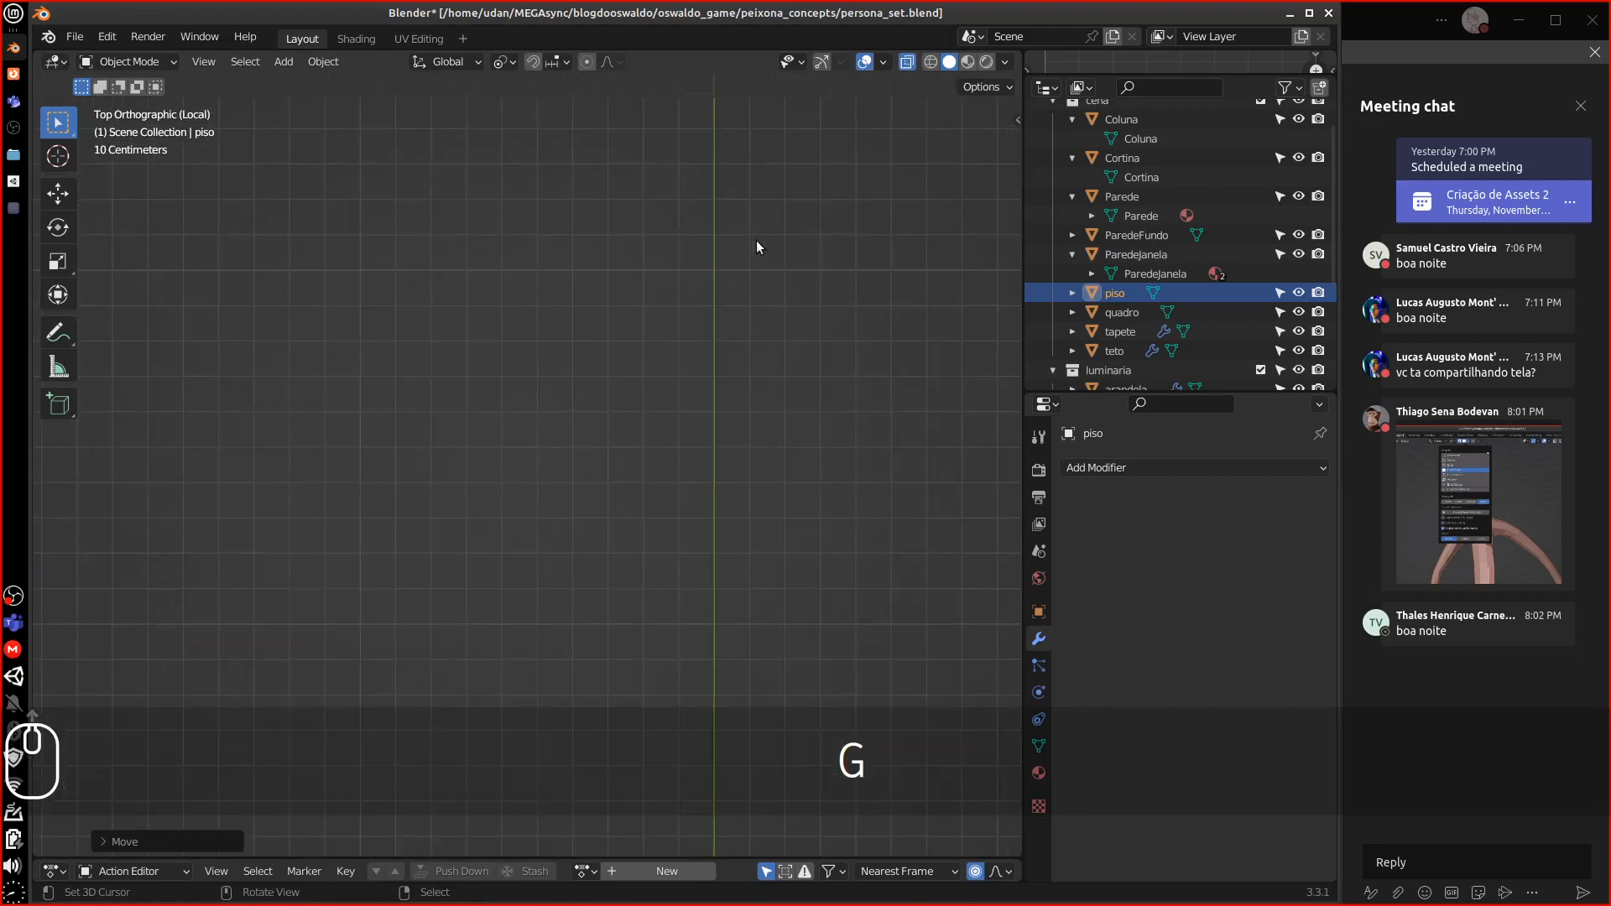
left_click_drag(667, 344, 227, 688, "alt+shift")
left_click_drag(428, 480, 468, 803, "alt+shift")
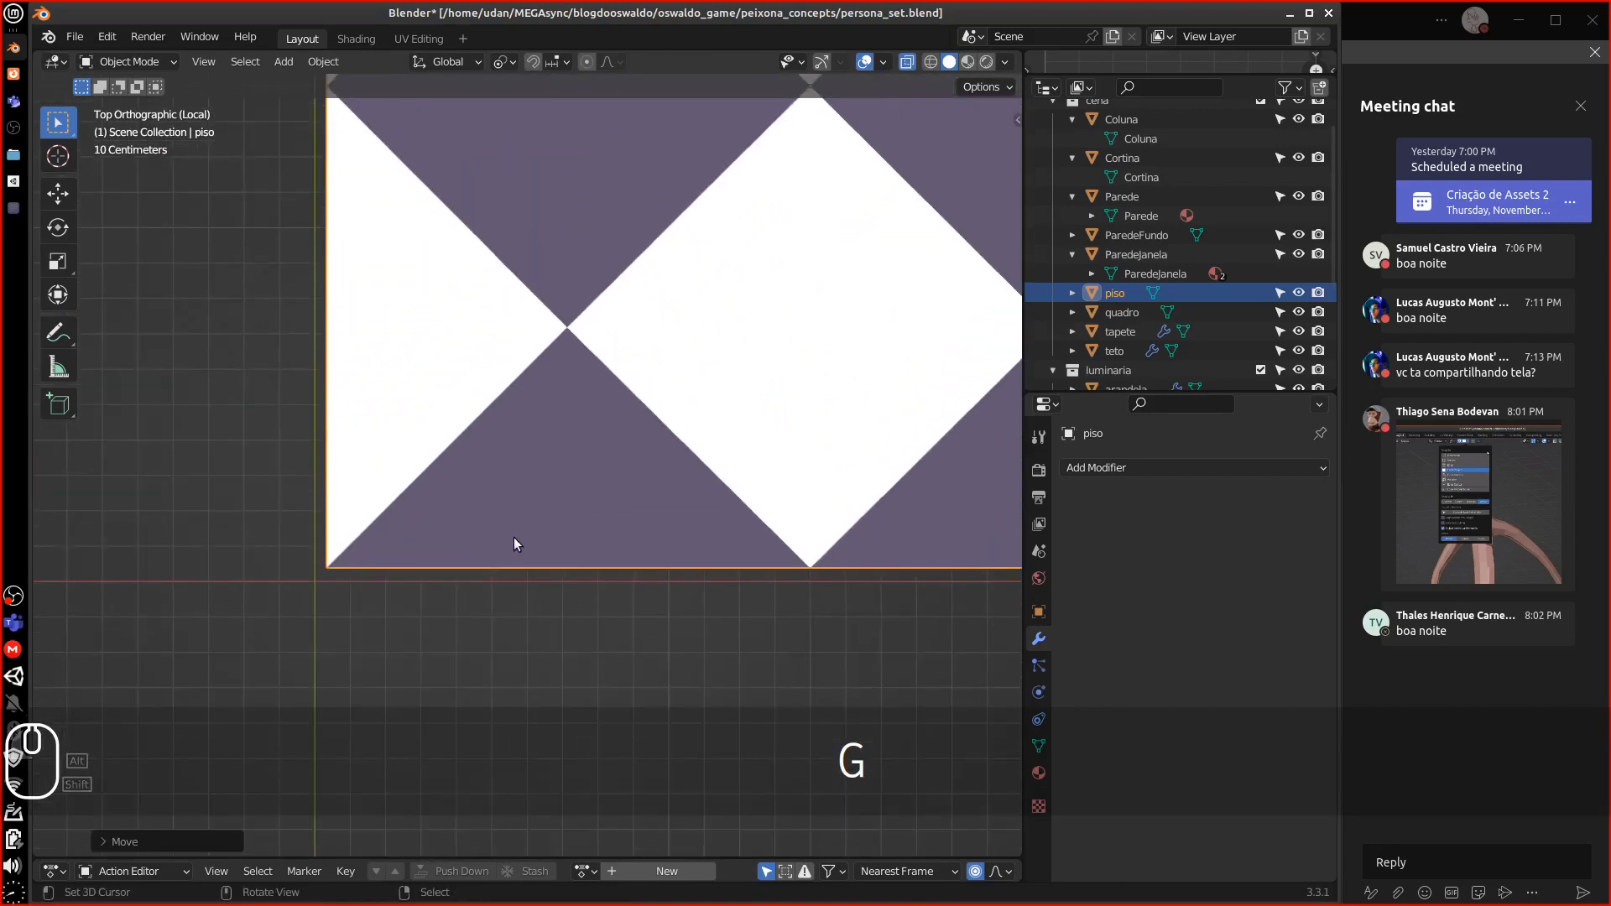
key("g")
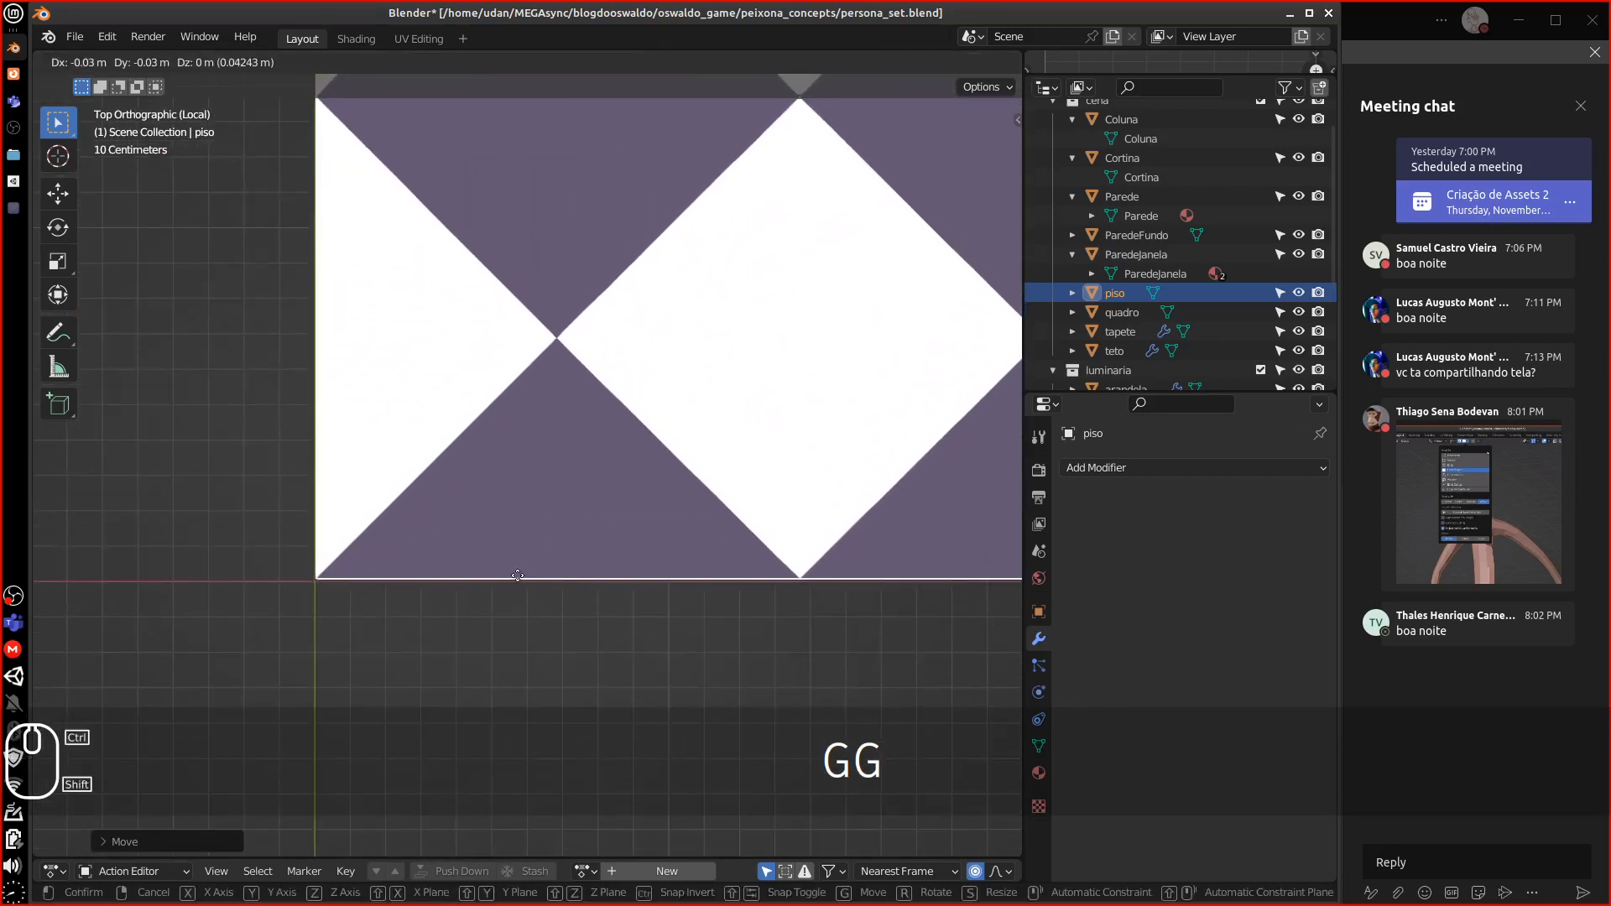
right_click(568, 526)
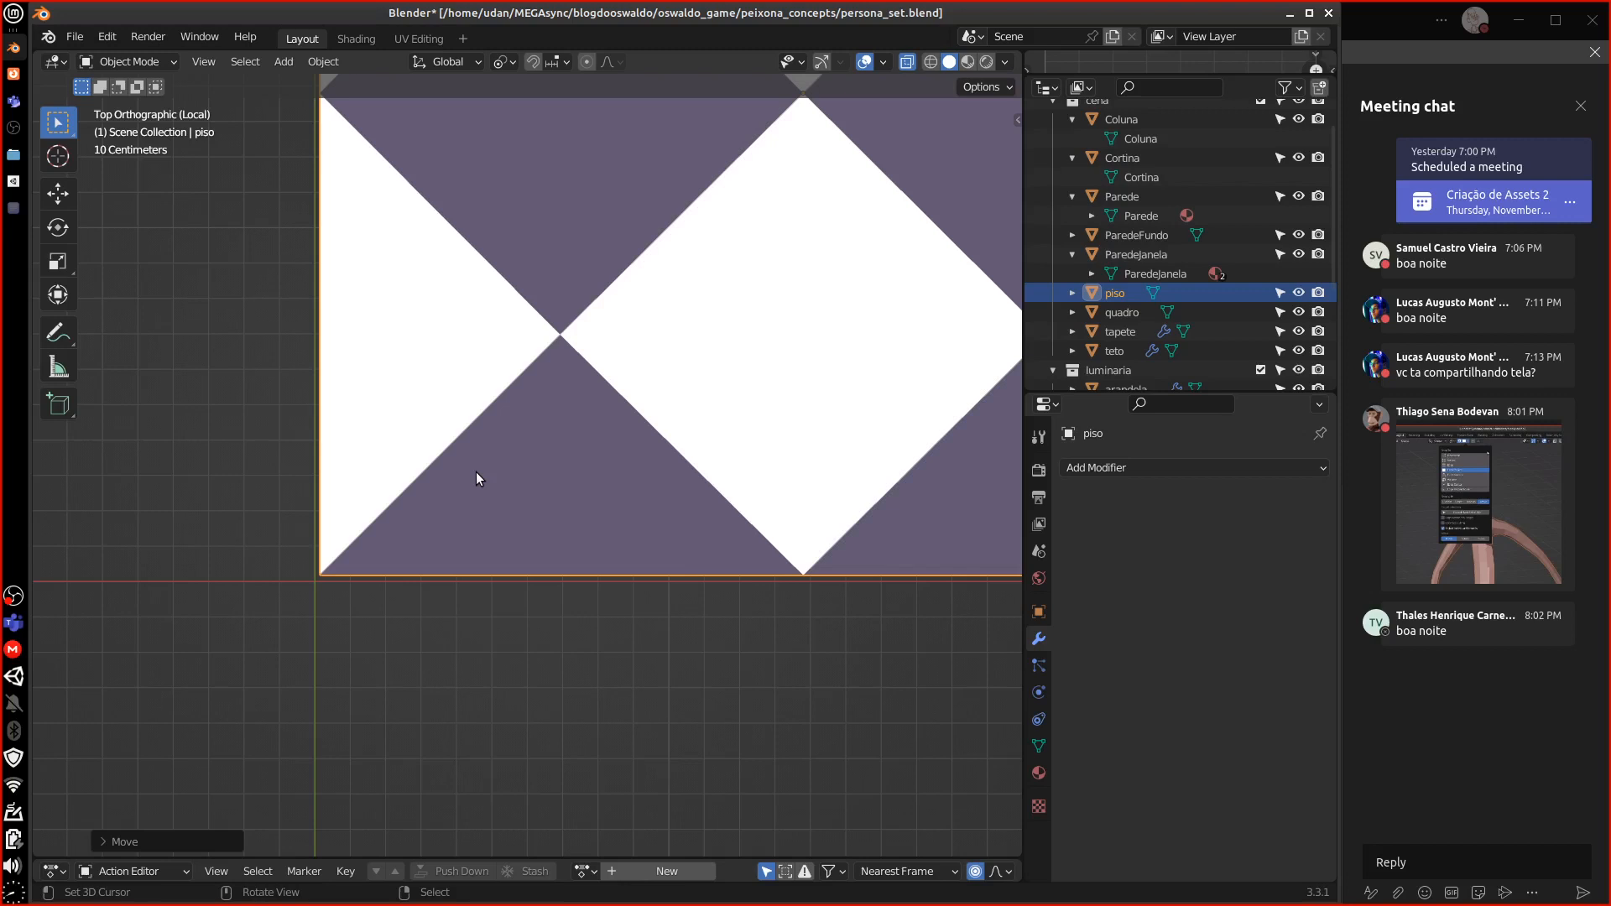
scroll(603, 438, "down", 5)
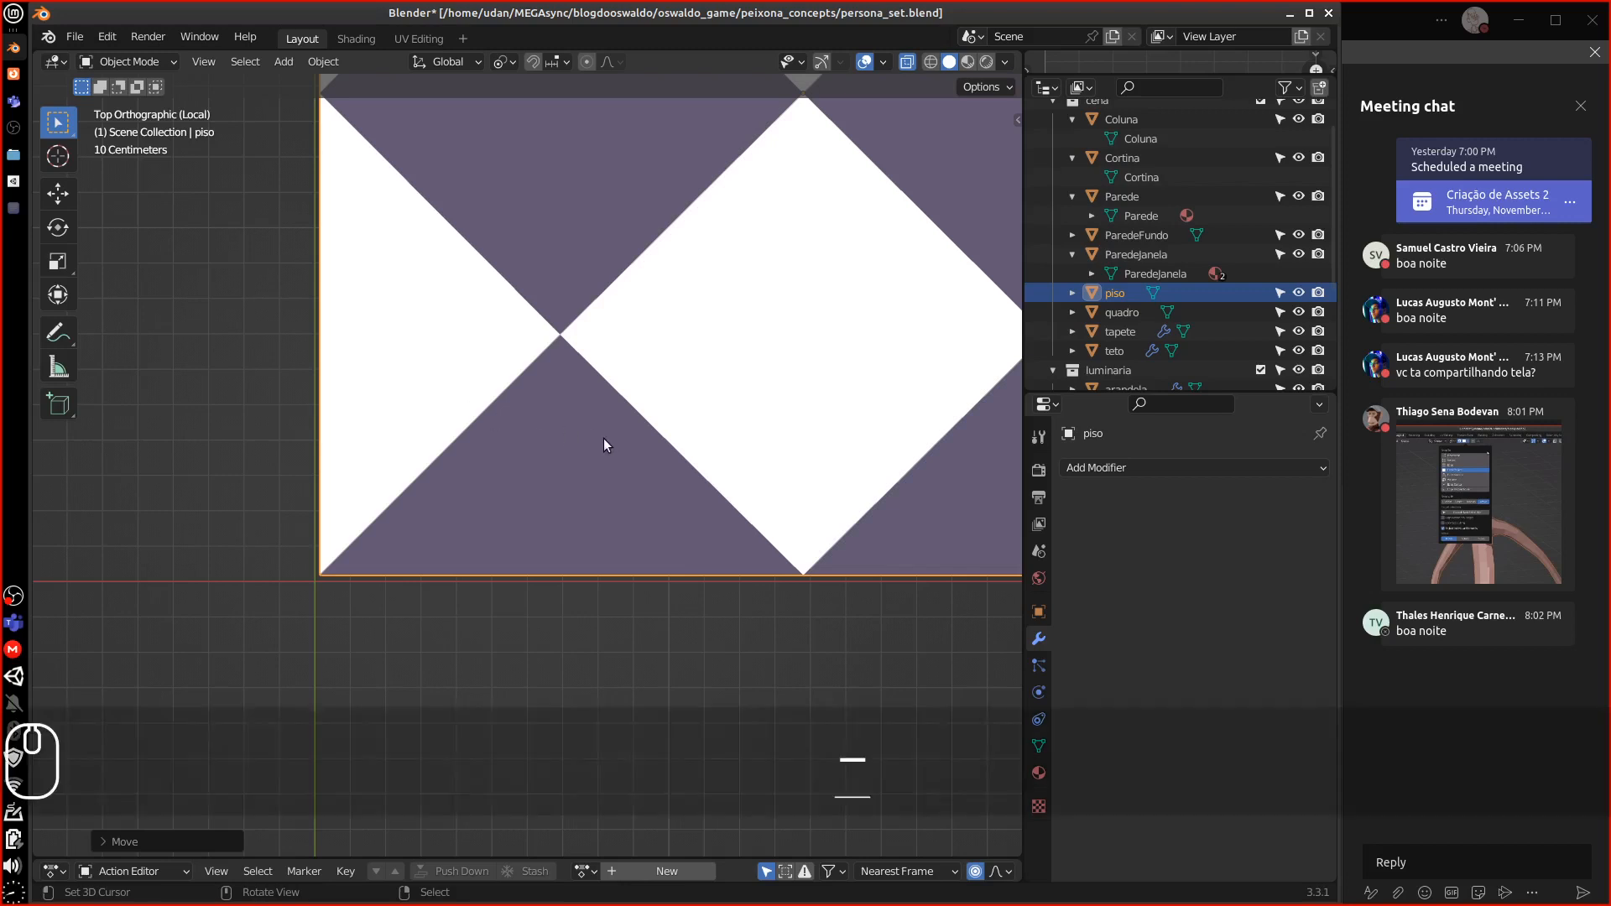
scroll(558, 449, "up", 1)
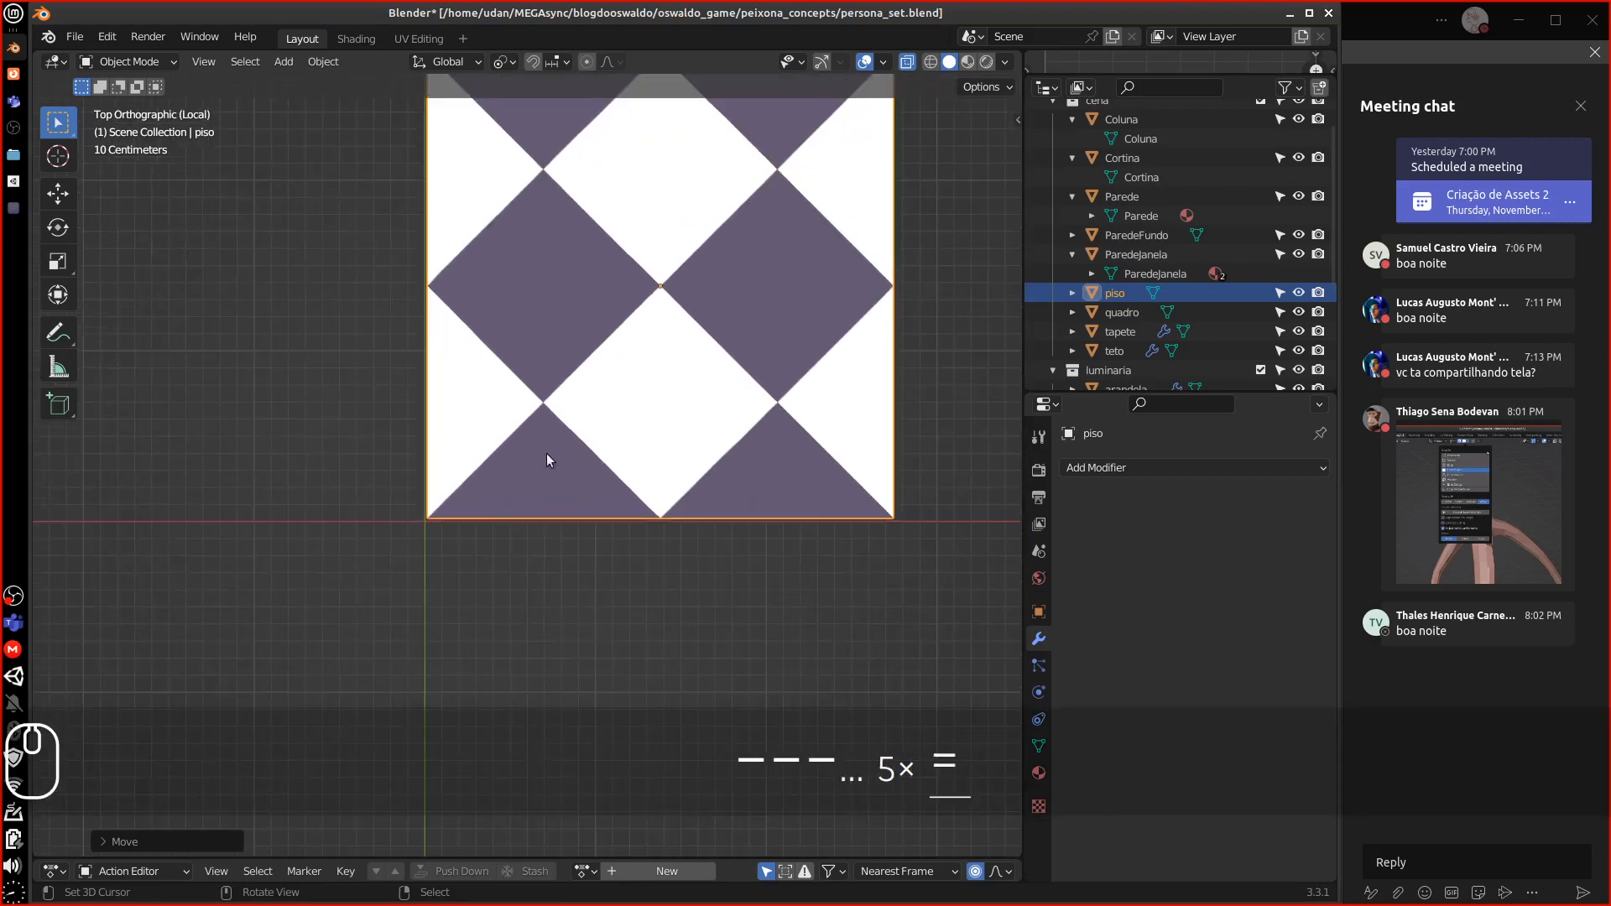
Set the tile's origin to its bottom-left corner vertex using the 3D cursor
key("Tab")
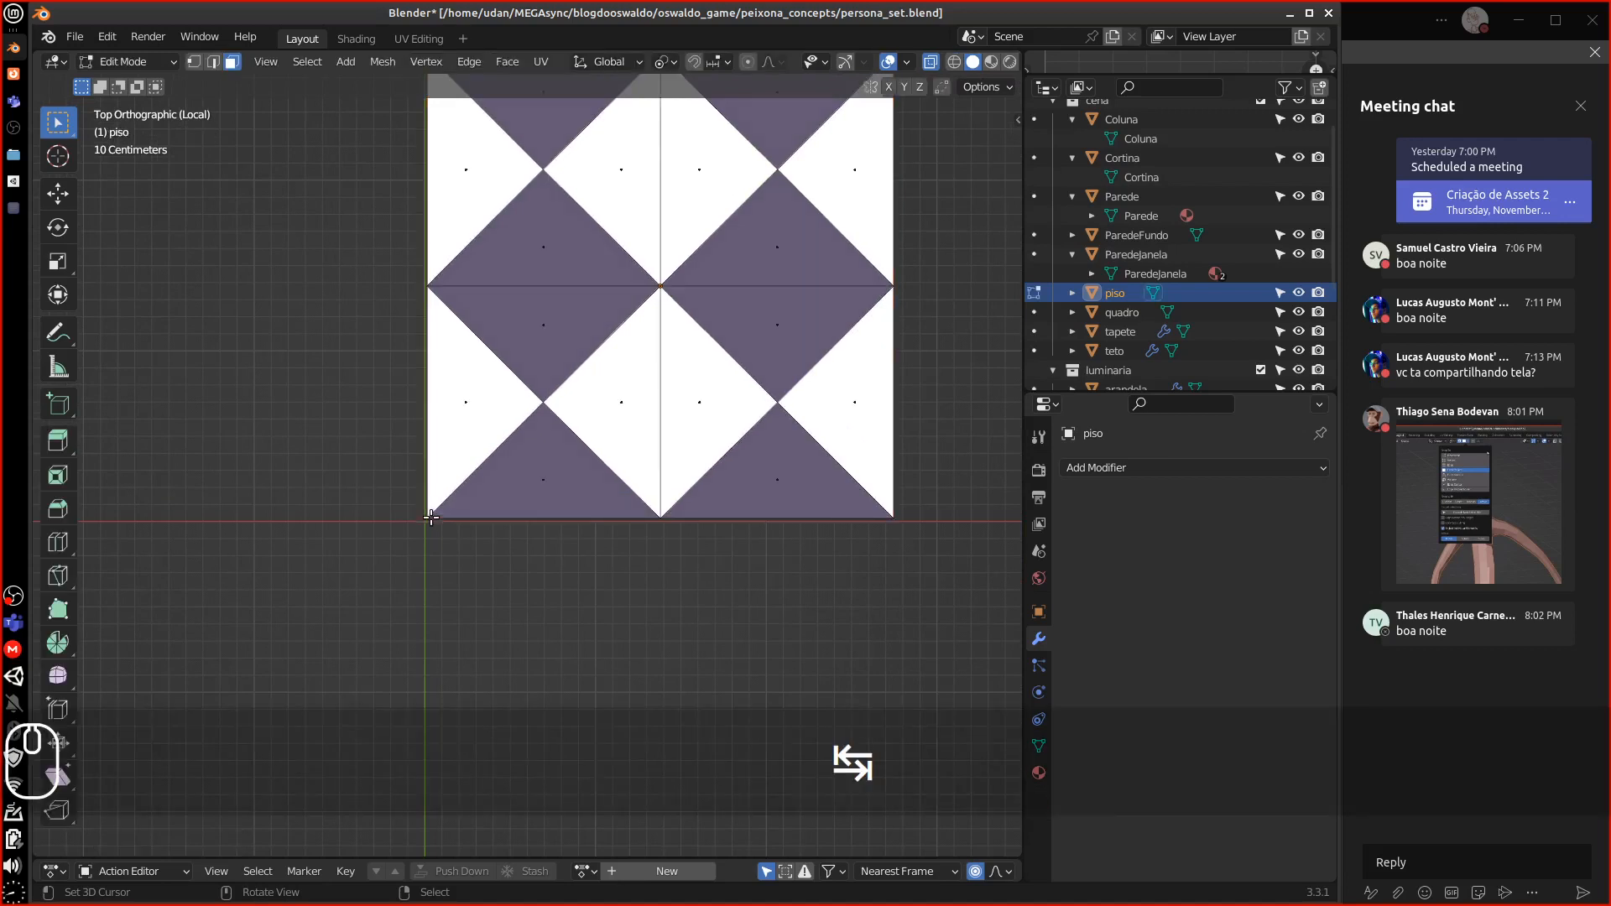
left_click(196, 61)
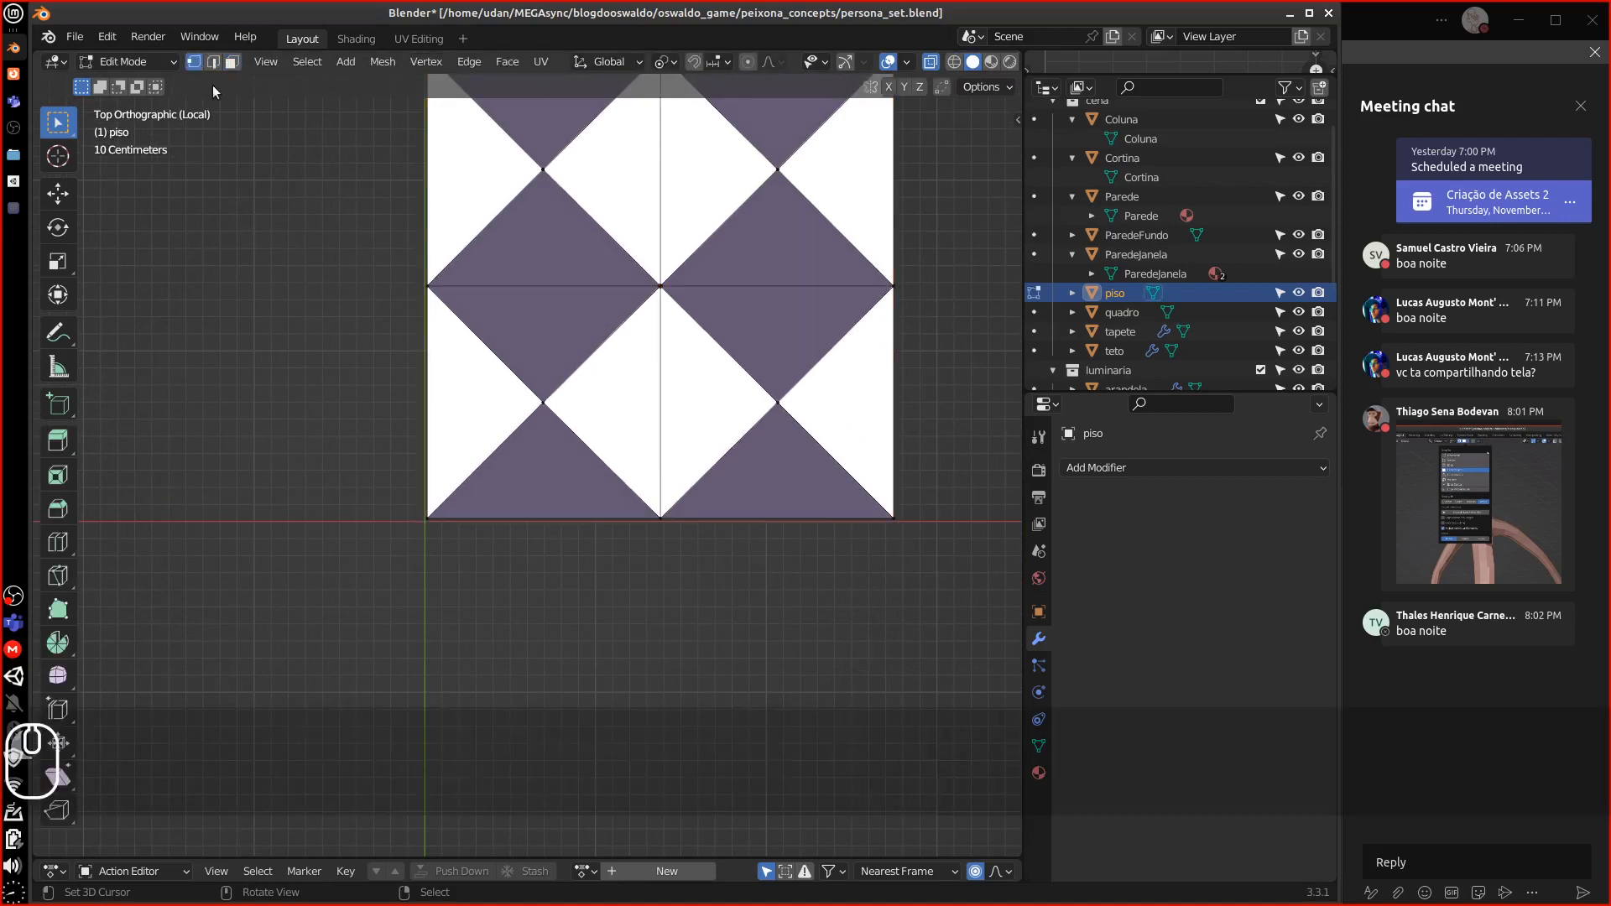
left_click(412, 519)
key("shift+s")
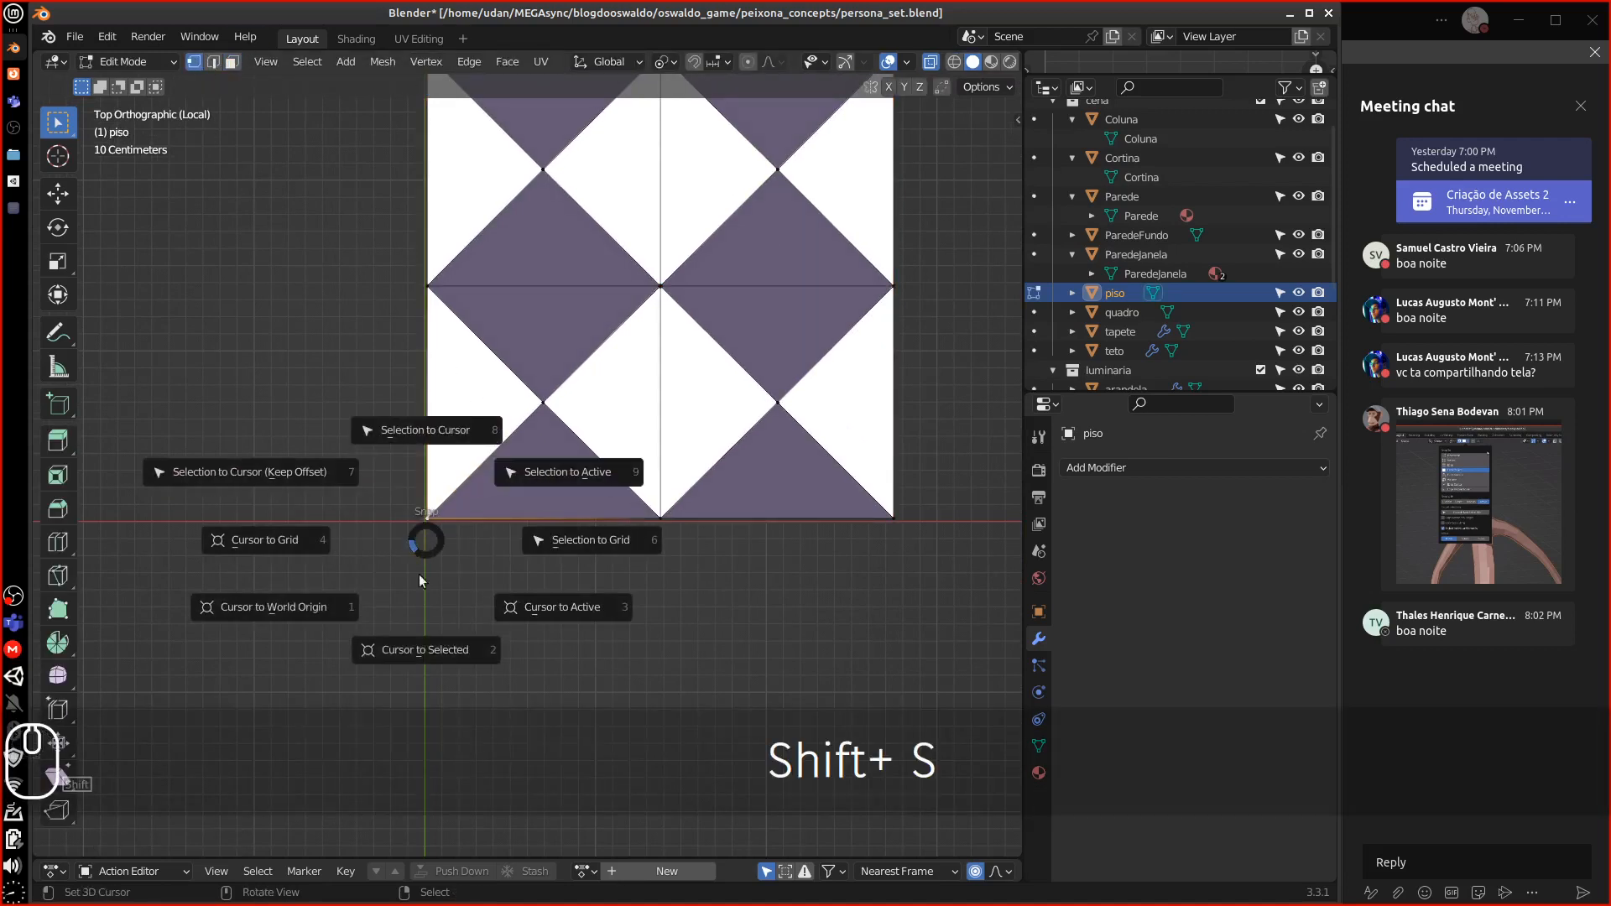
left_click(425, 647)
key("Tab")
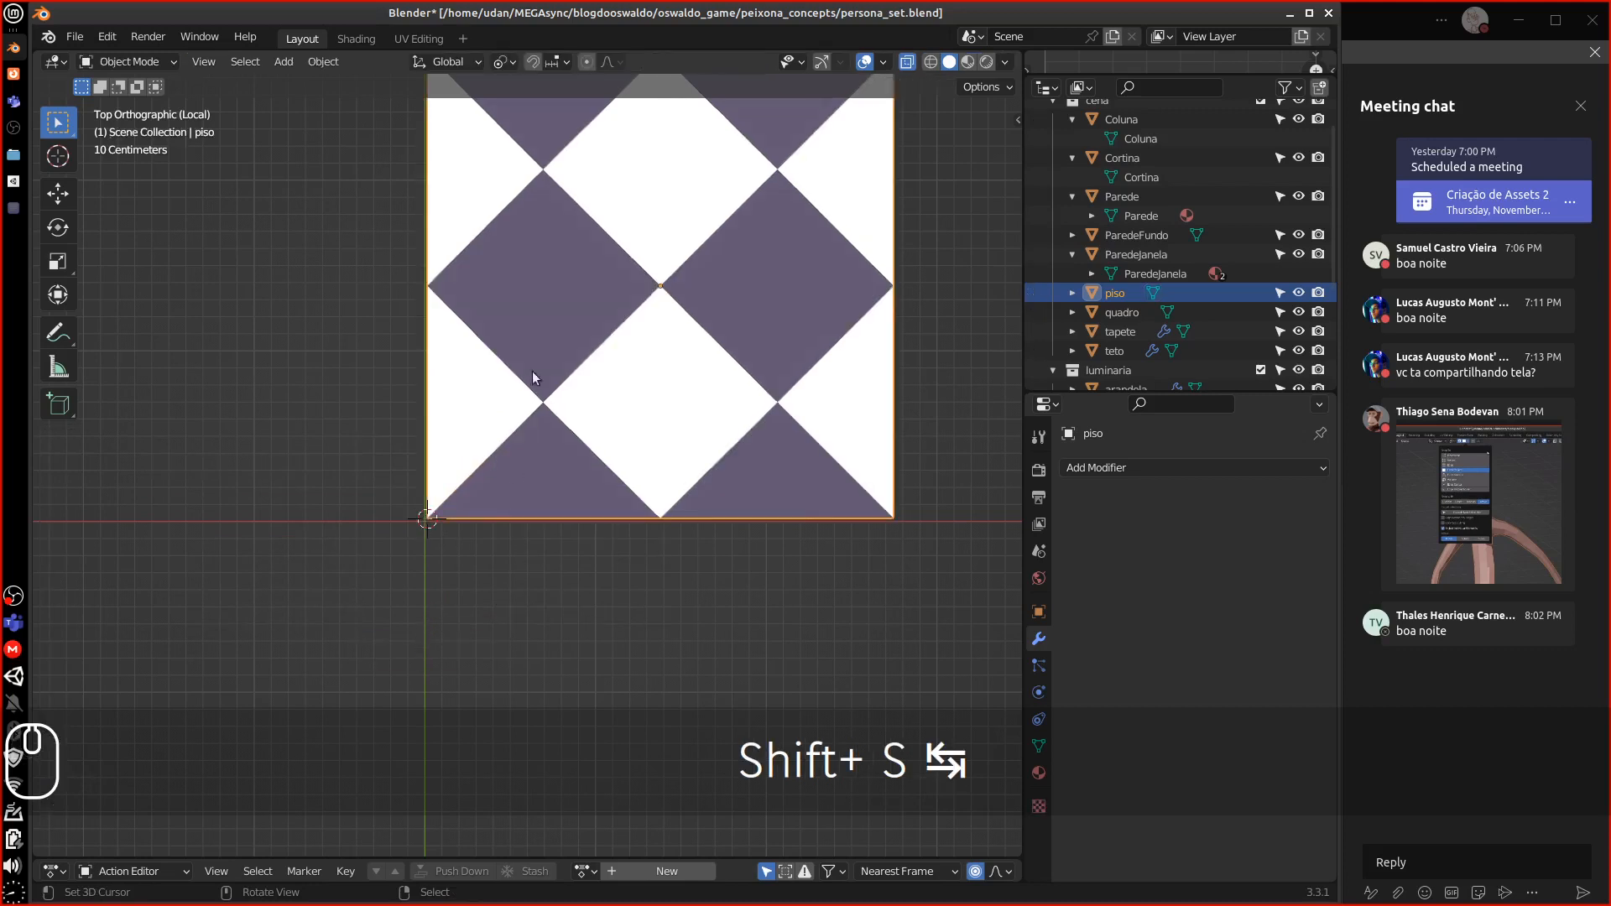
left_click(333, 65)
mouse_move(361, 103)
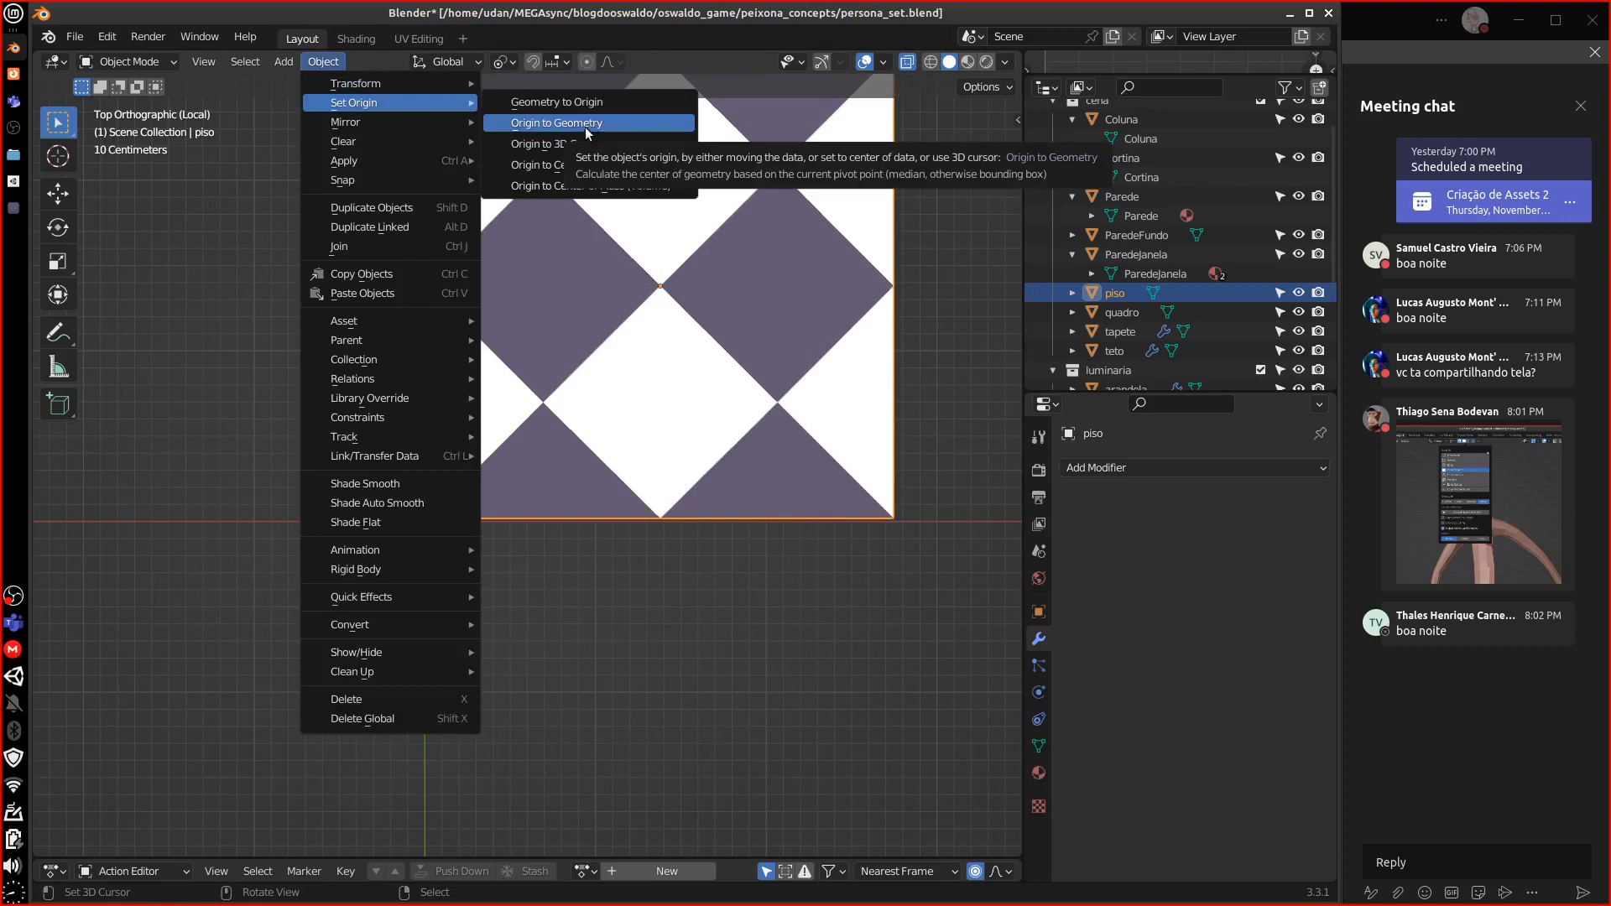
left_click(578, 142)
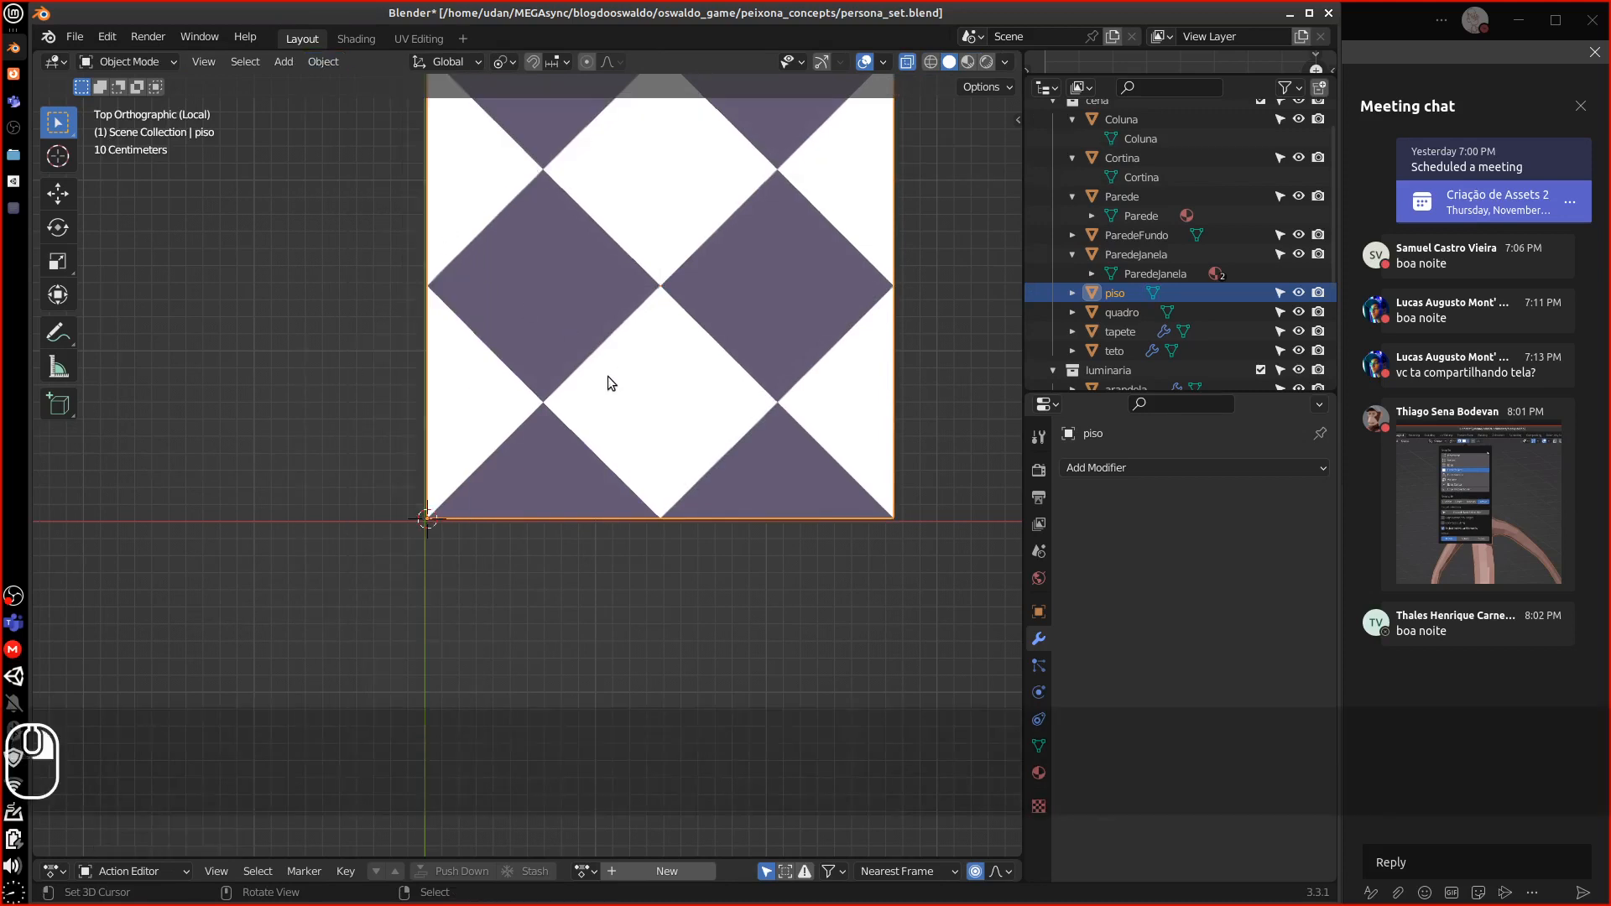
Merge the triangle pairs of the left, right, top and bottom diamonds into single faces
key("Tab")
left_click_drag(615, 327, 516, 419, "alt+shift")
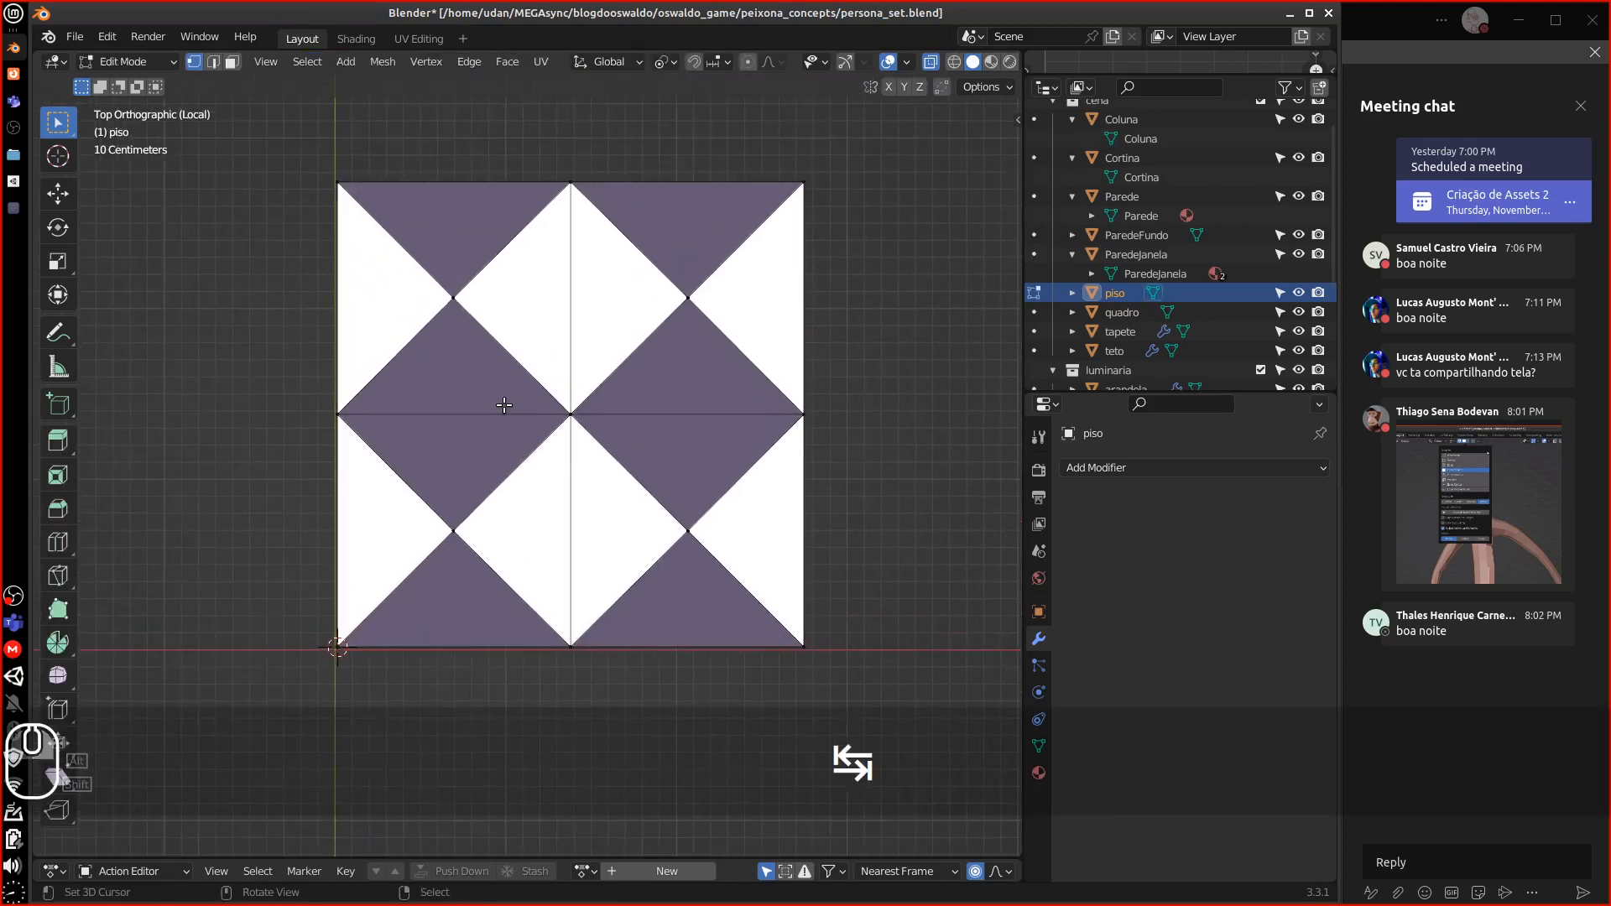
left_click(428, 415)
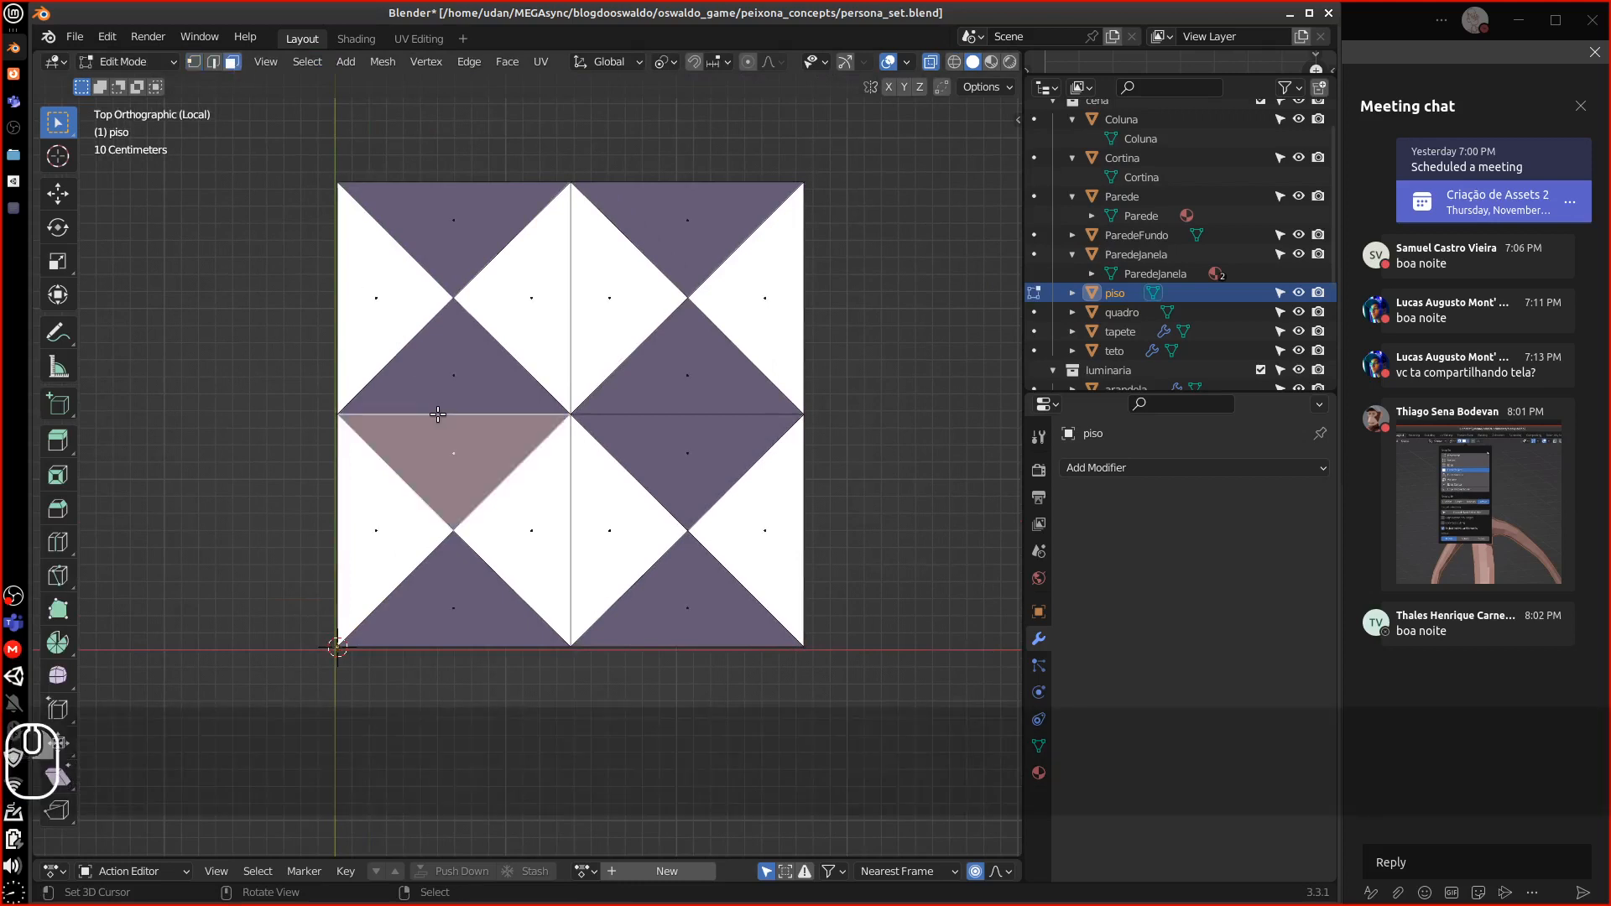
left_click(439, 384, "shift")
key("f")
left_click(667, 422)
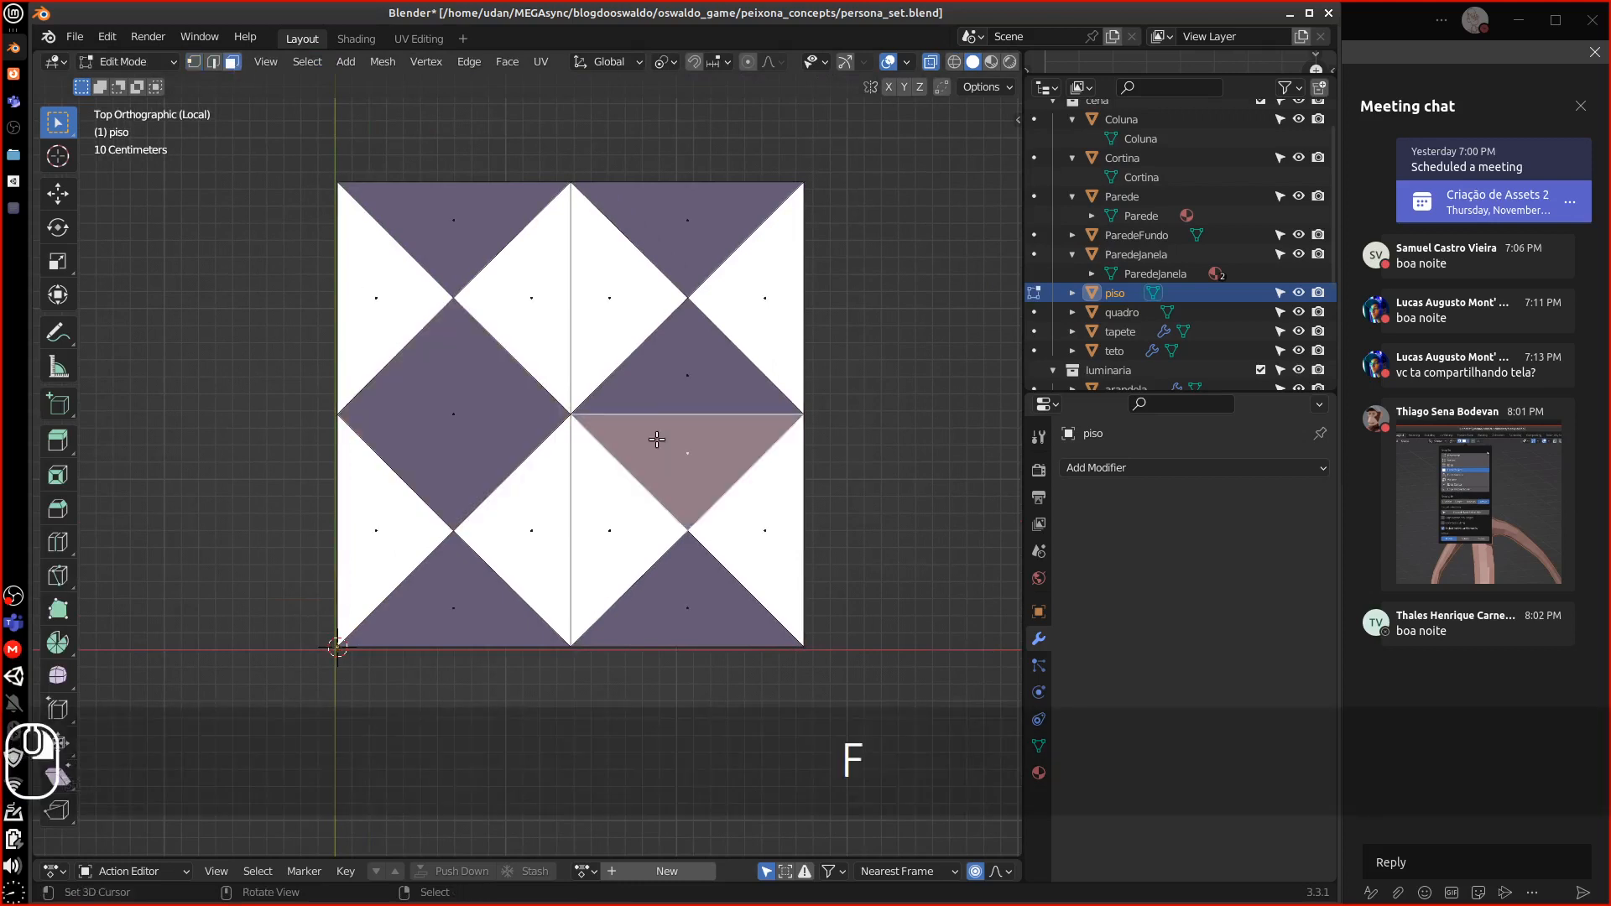
left_click(658, 388, "shift")
key("f")
left_click(612, 330)
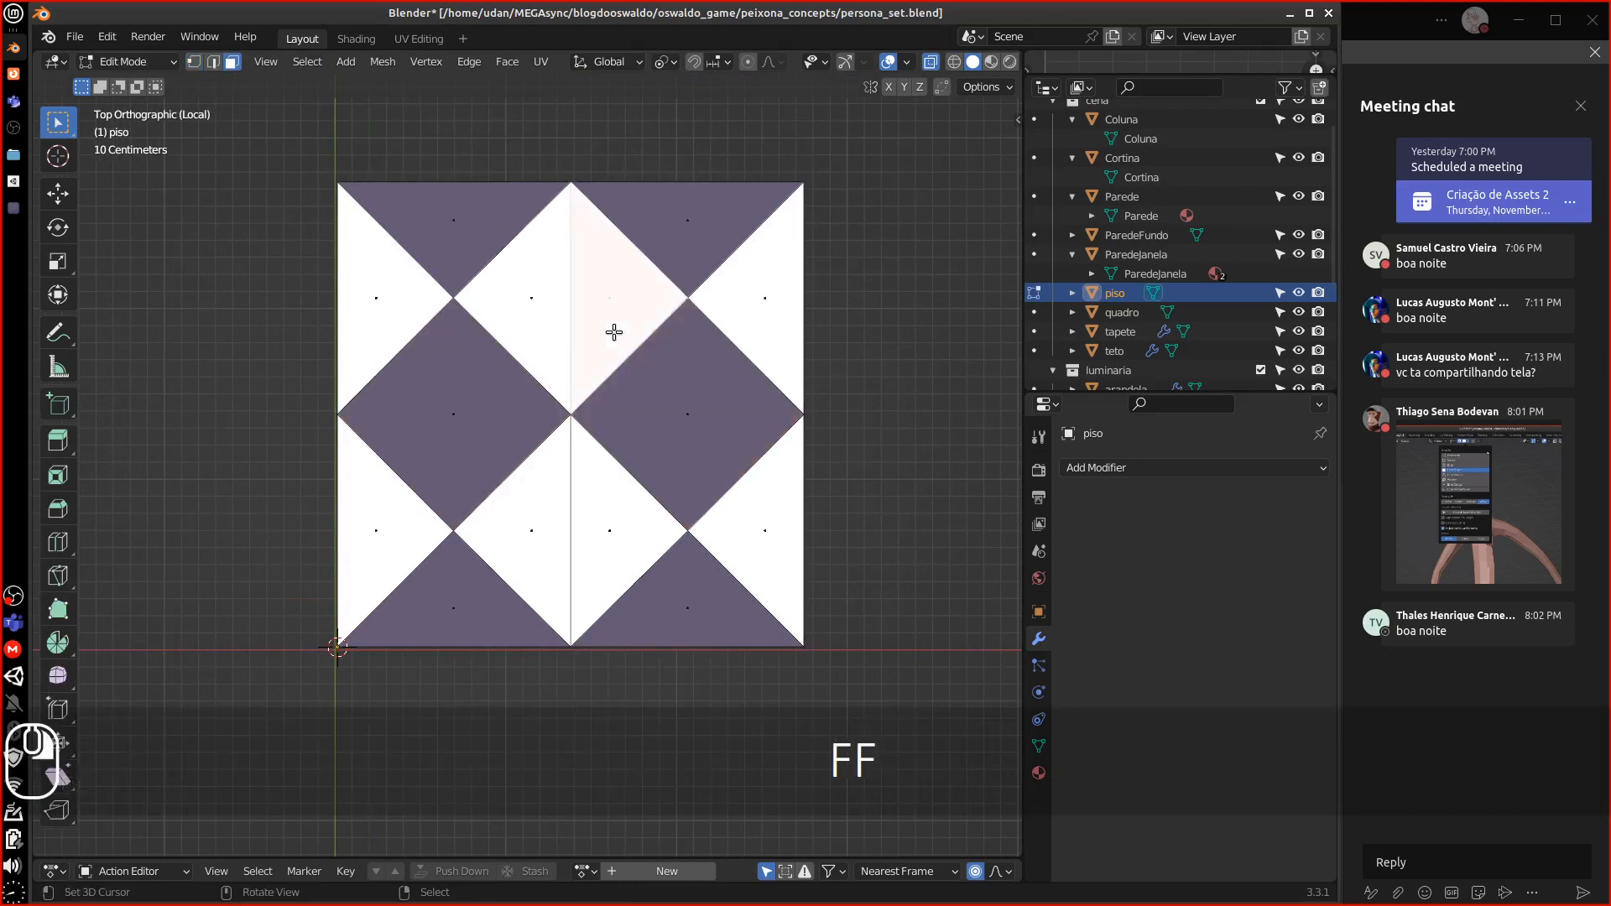
left_click(551, 324, "shift")
key("f")
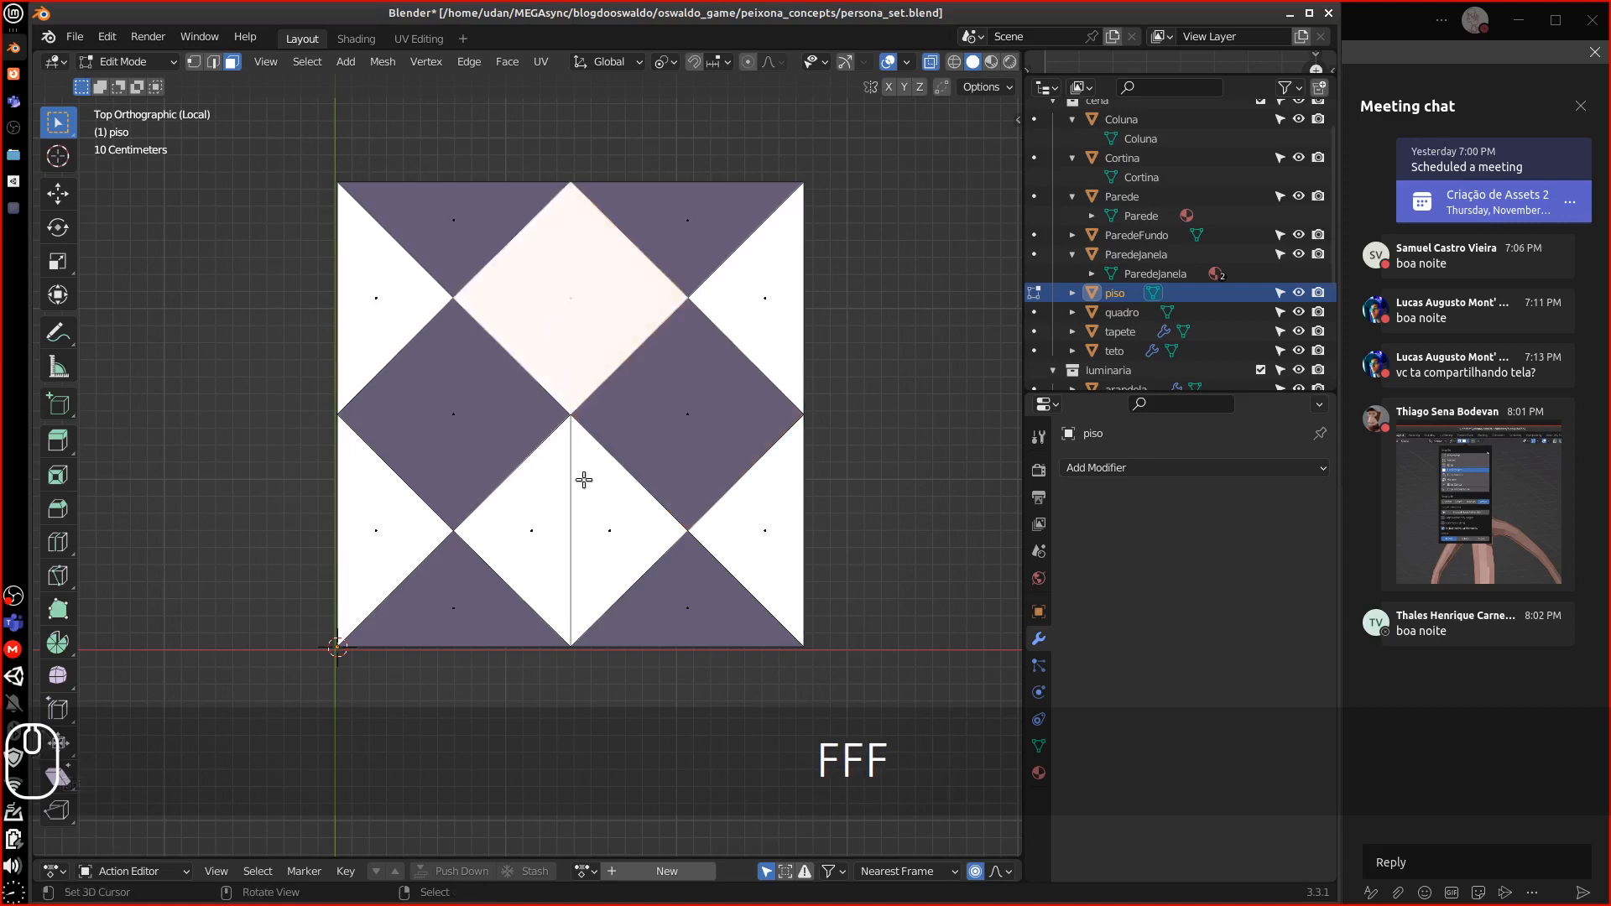
left_click(584, 478)
left_click(549, 498, "shift")
key("f")
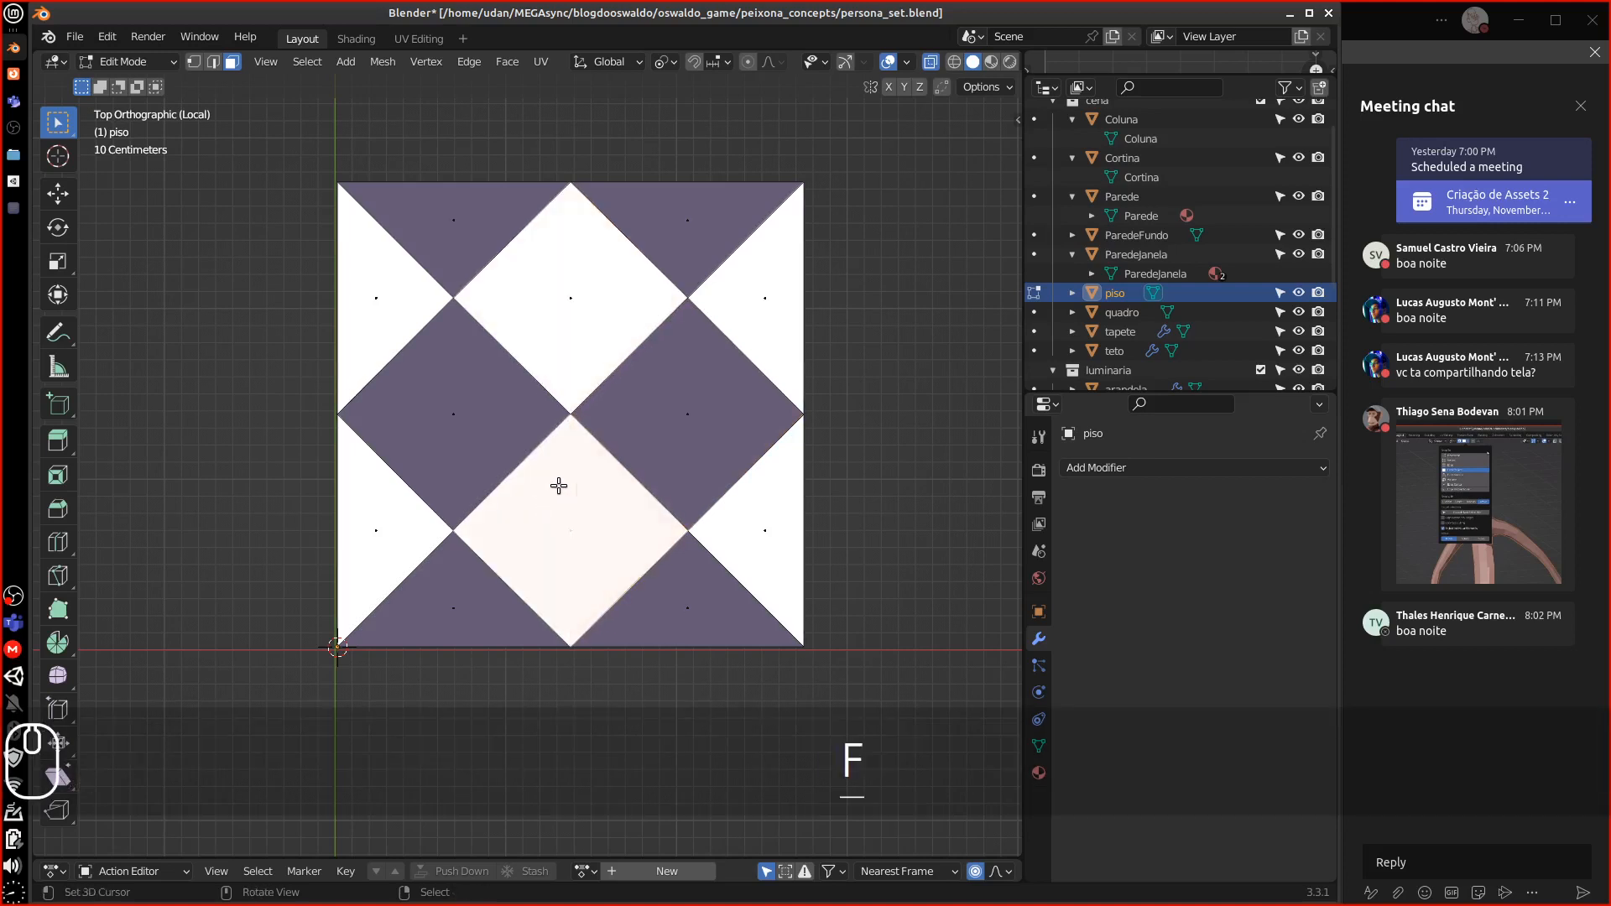
left_click_drag(665, 386, 592, 354, "alt+shift")
scroll(645, 376, "down", 1)
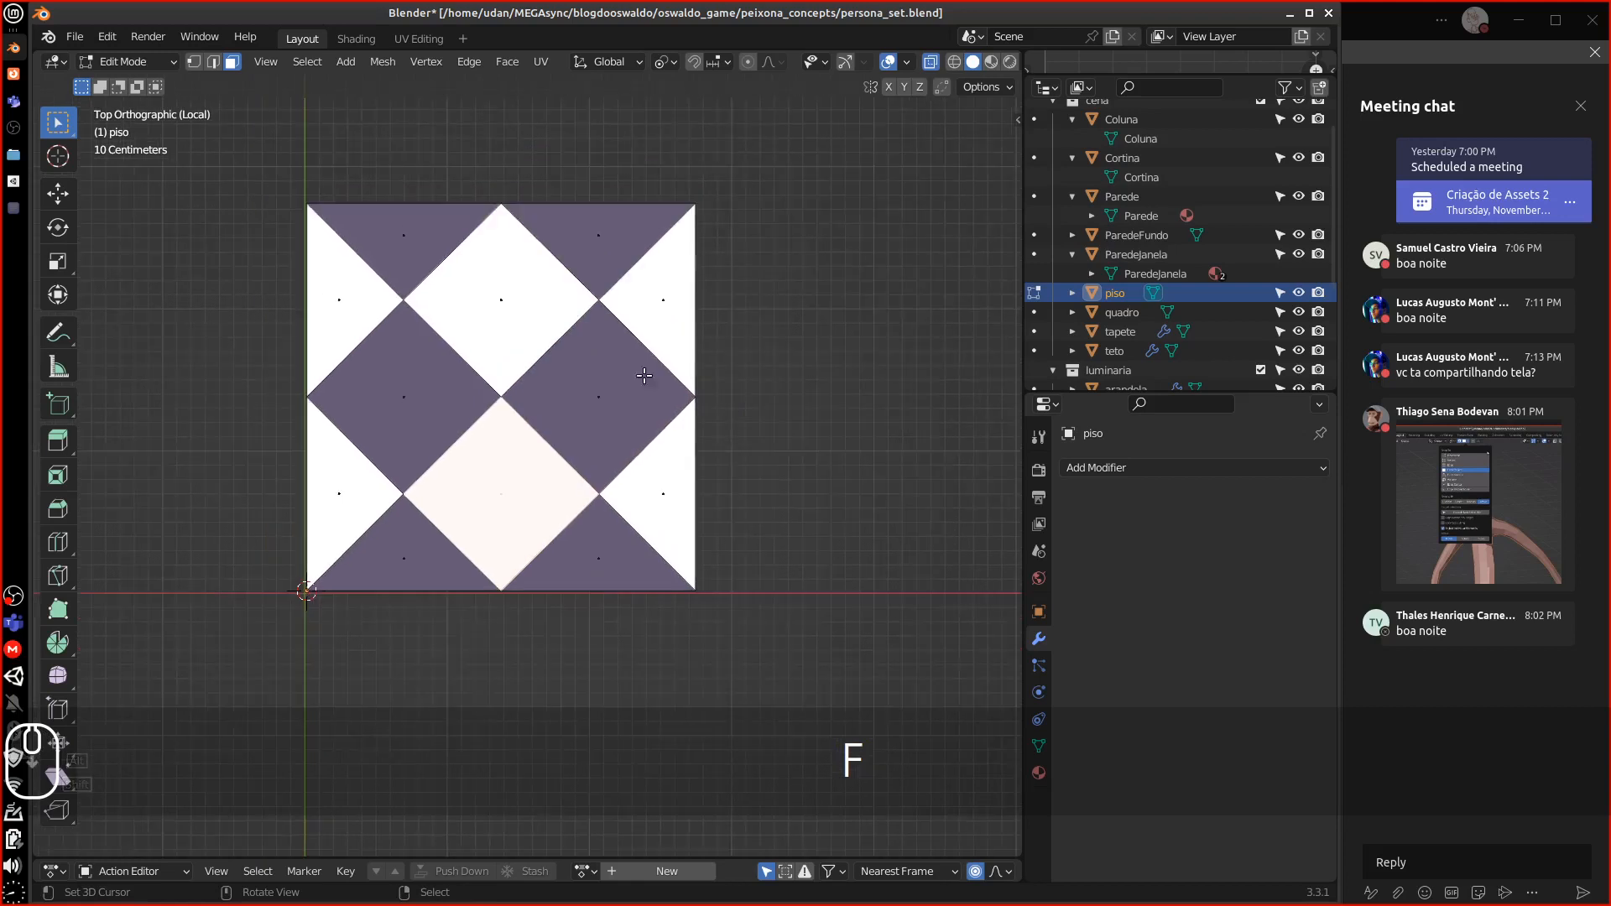
Set the piso tile's Location X, Y and Z to 0, dropping Z from 0.6 m
key("Tab")
middle_click_drag(576, 425, 929, 350)
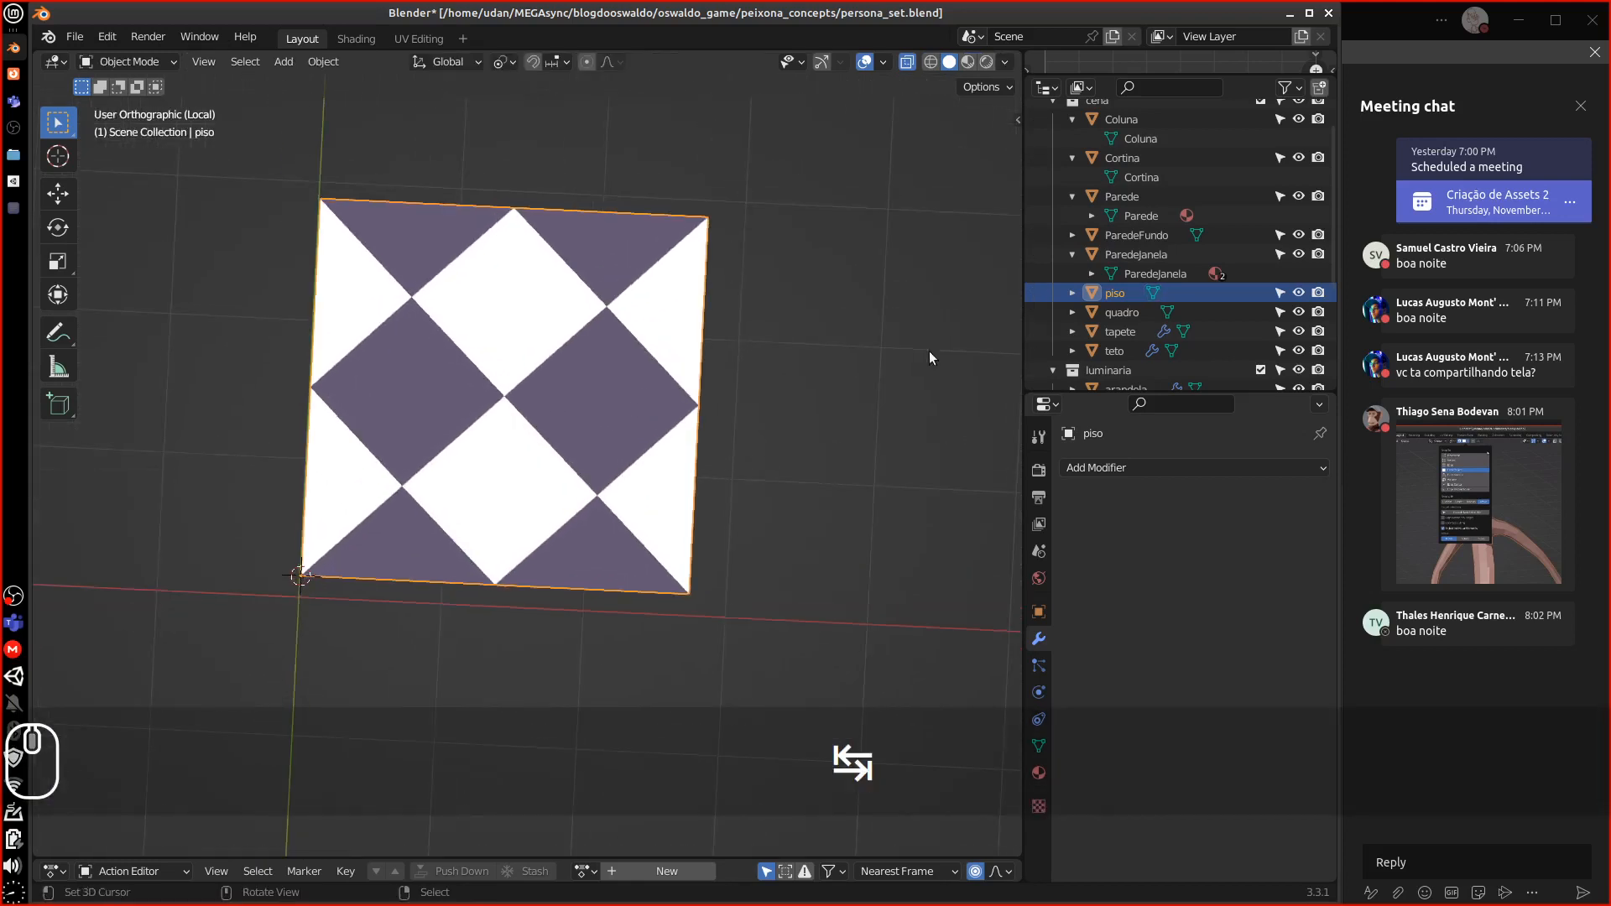
left_click(1038, 612)
left_click(1219, 527)
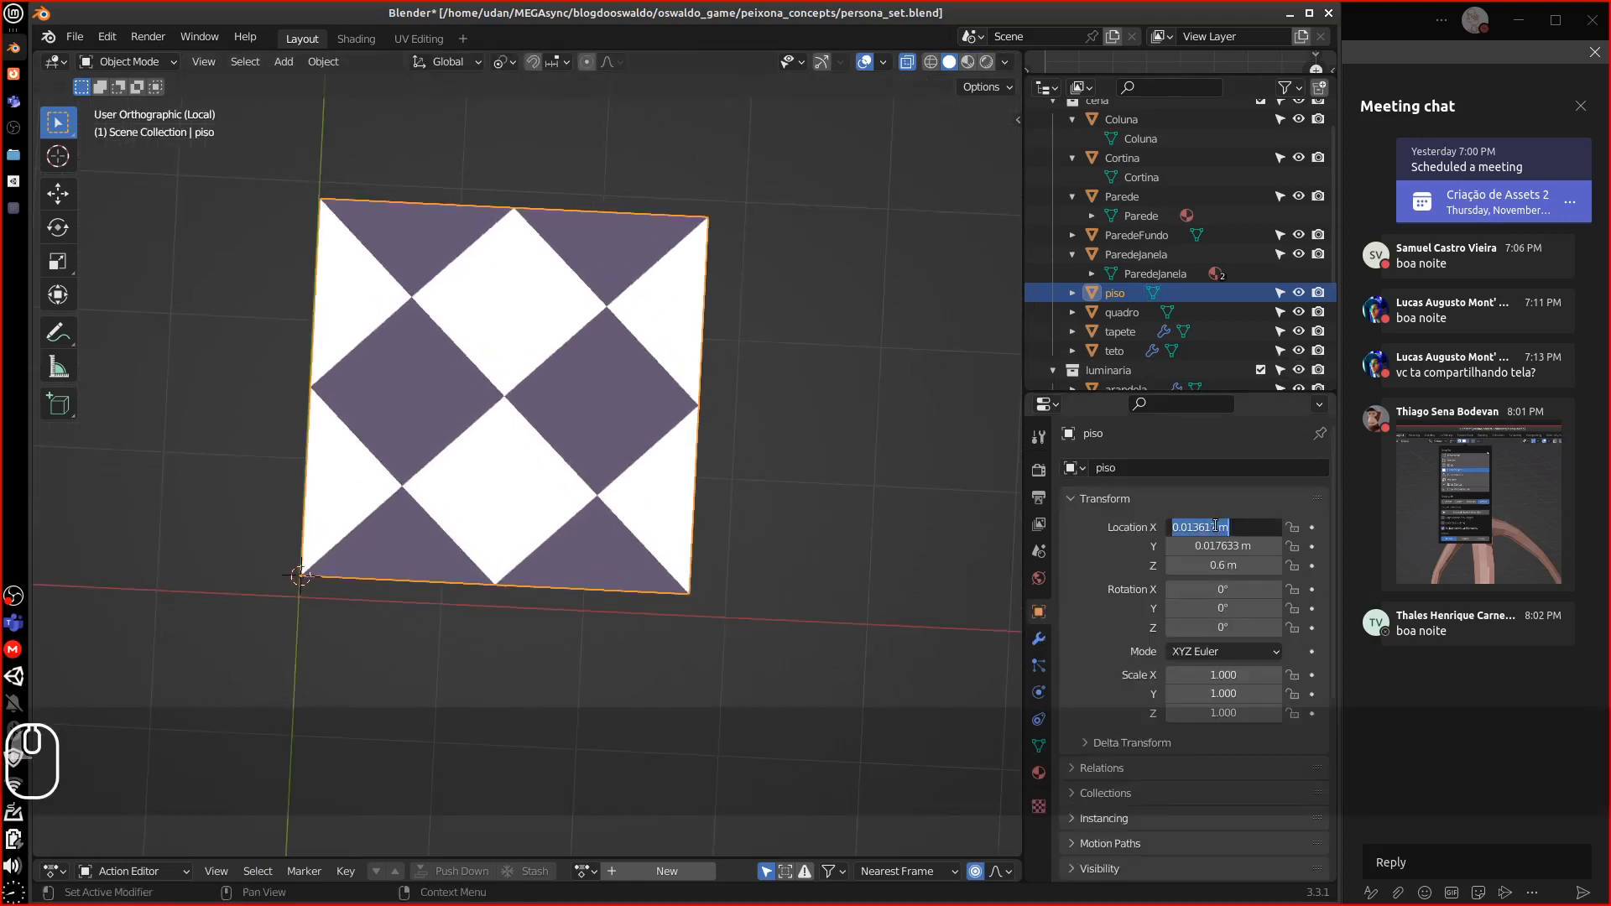
type("0")
key("Return")
left_click(1227, 546)
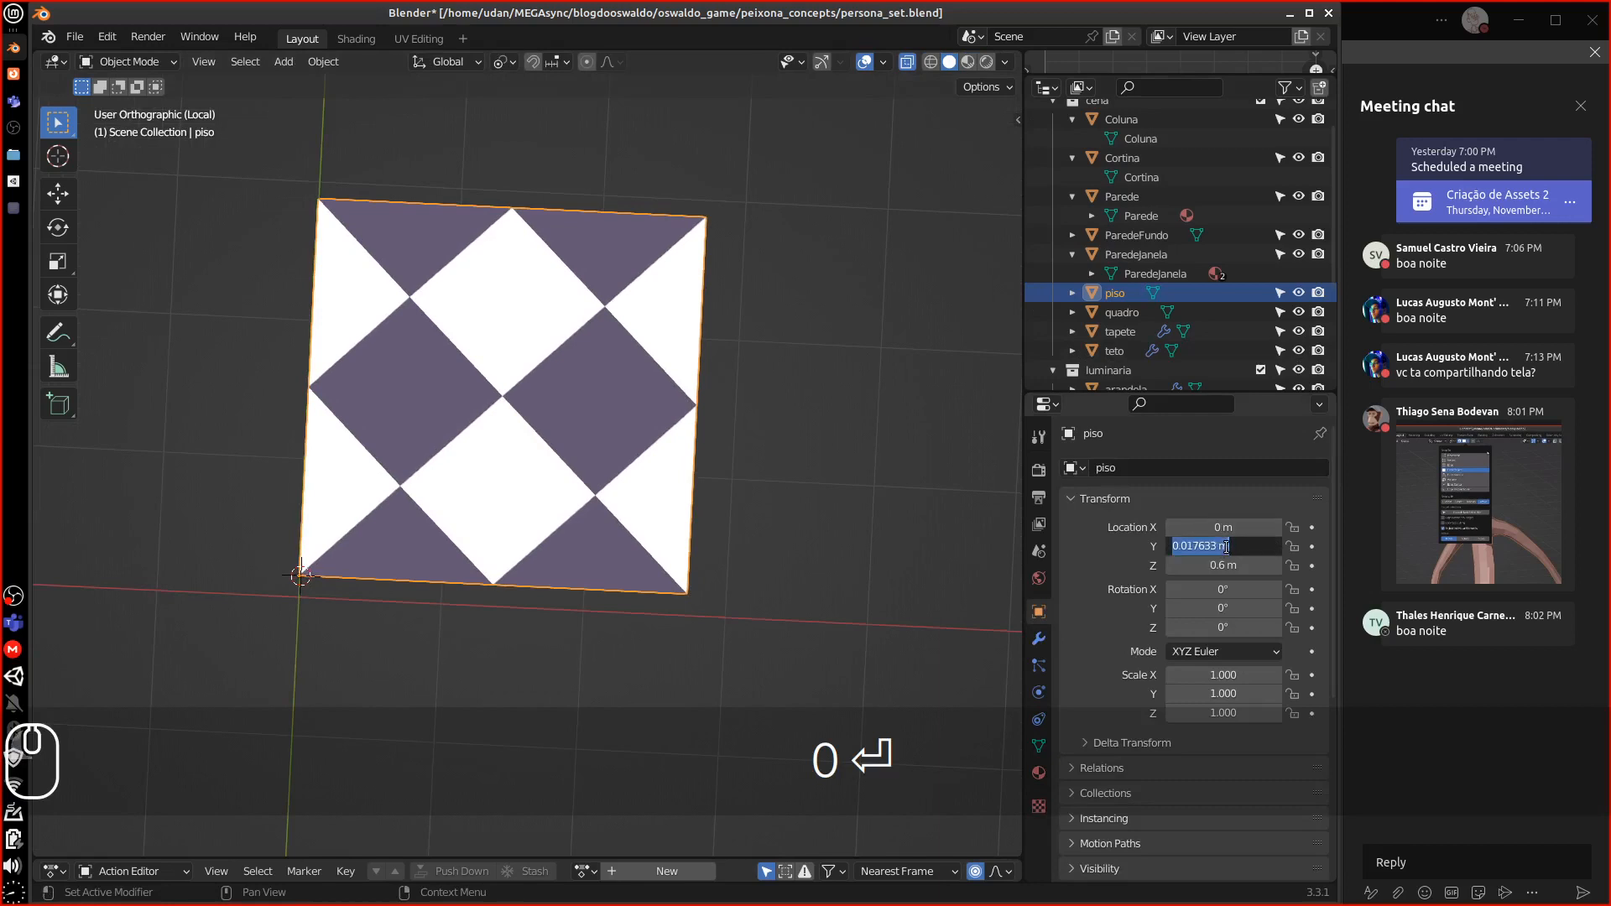
type("0")
key("Return")
left_click(1225, 565)
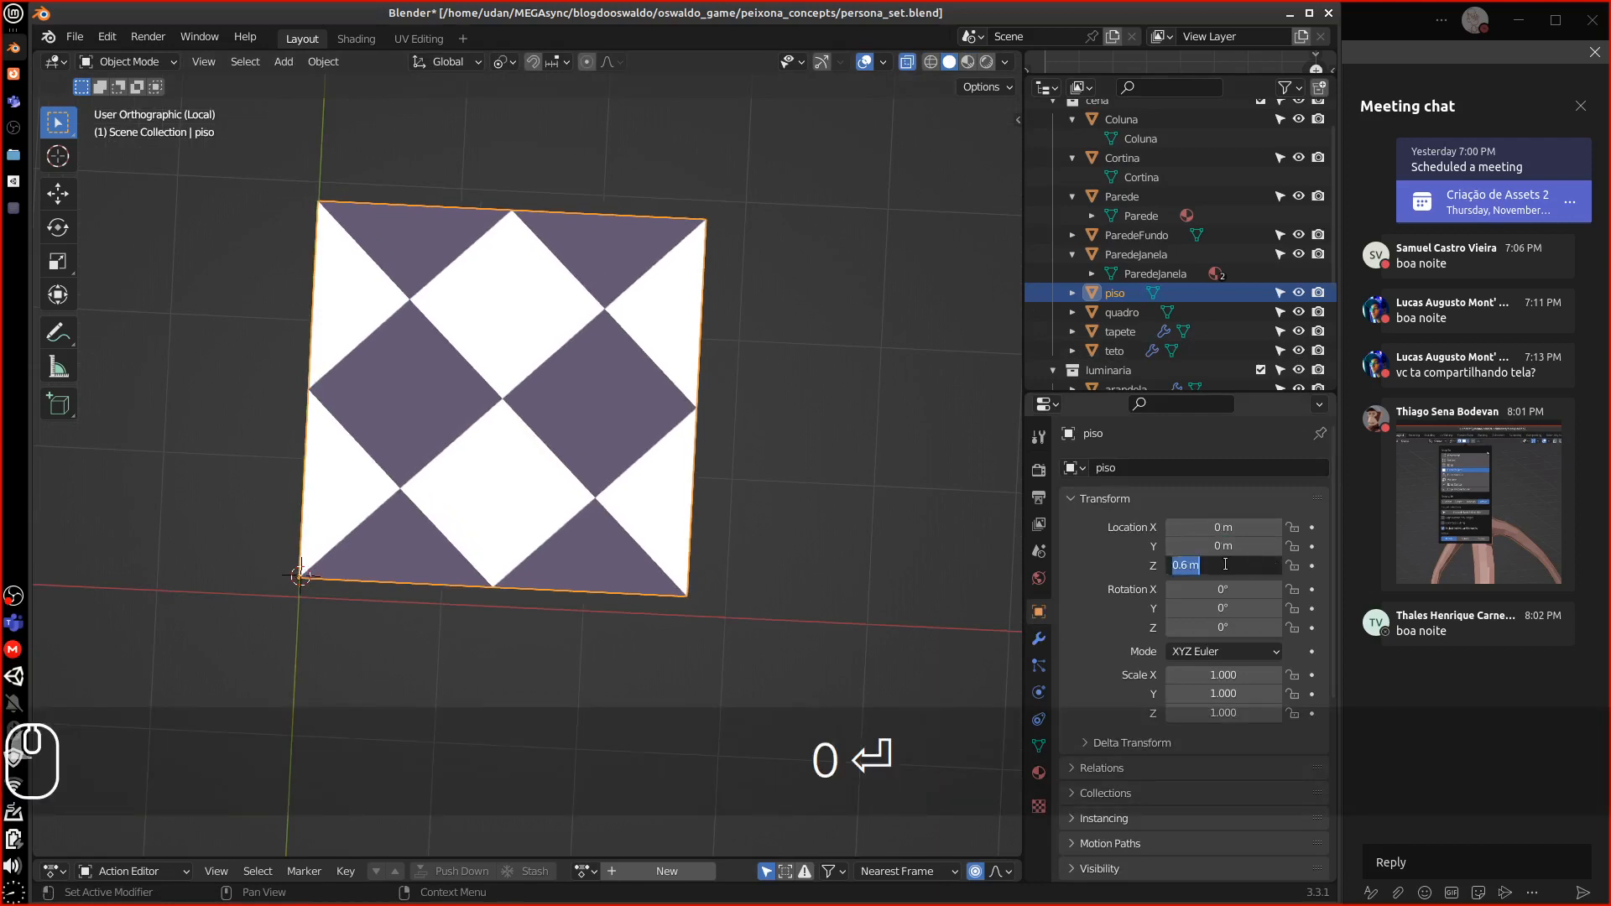
type("0")
key("Return")
middle_click_drag(780, 557, 646, 423)
middle_click_drag(741, 465, 515, 467)
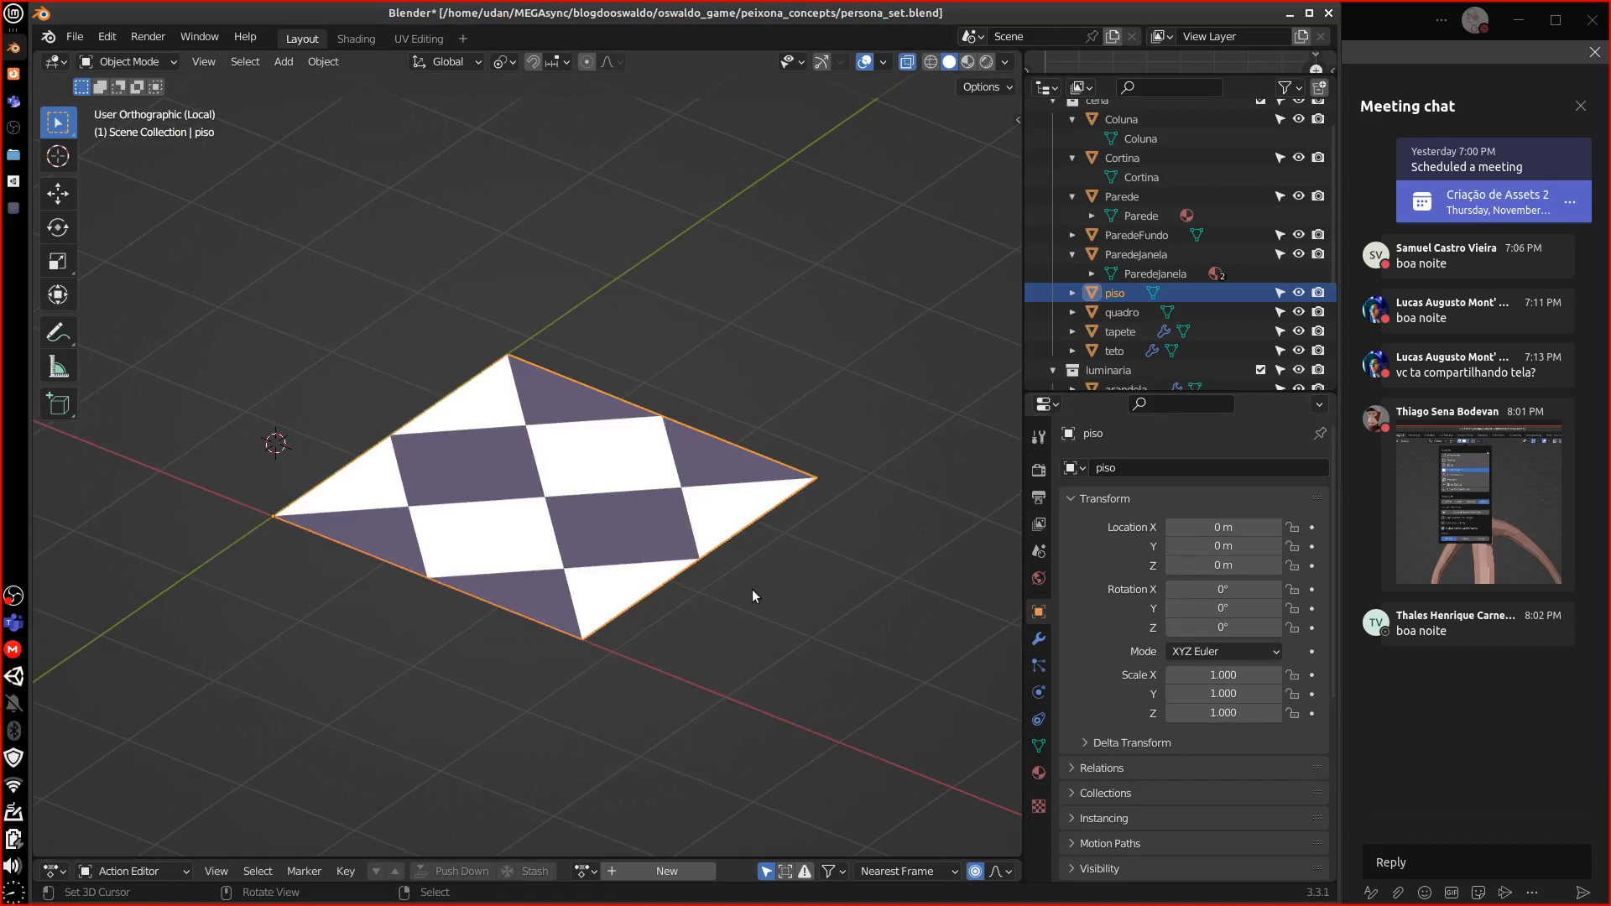
scroll(710, 570, "up", 2)
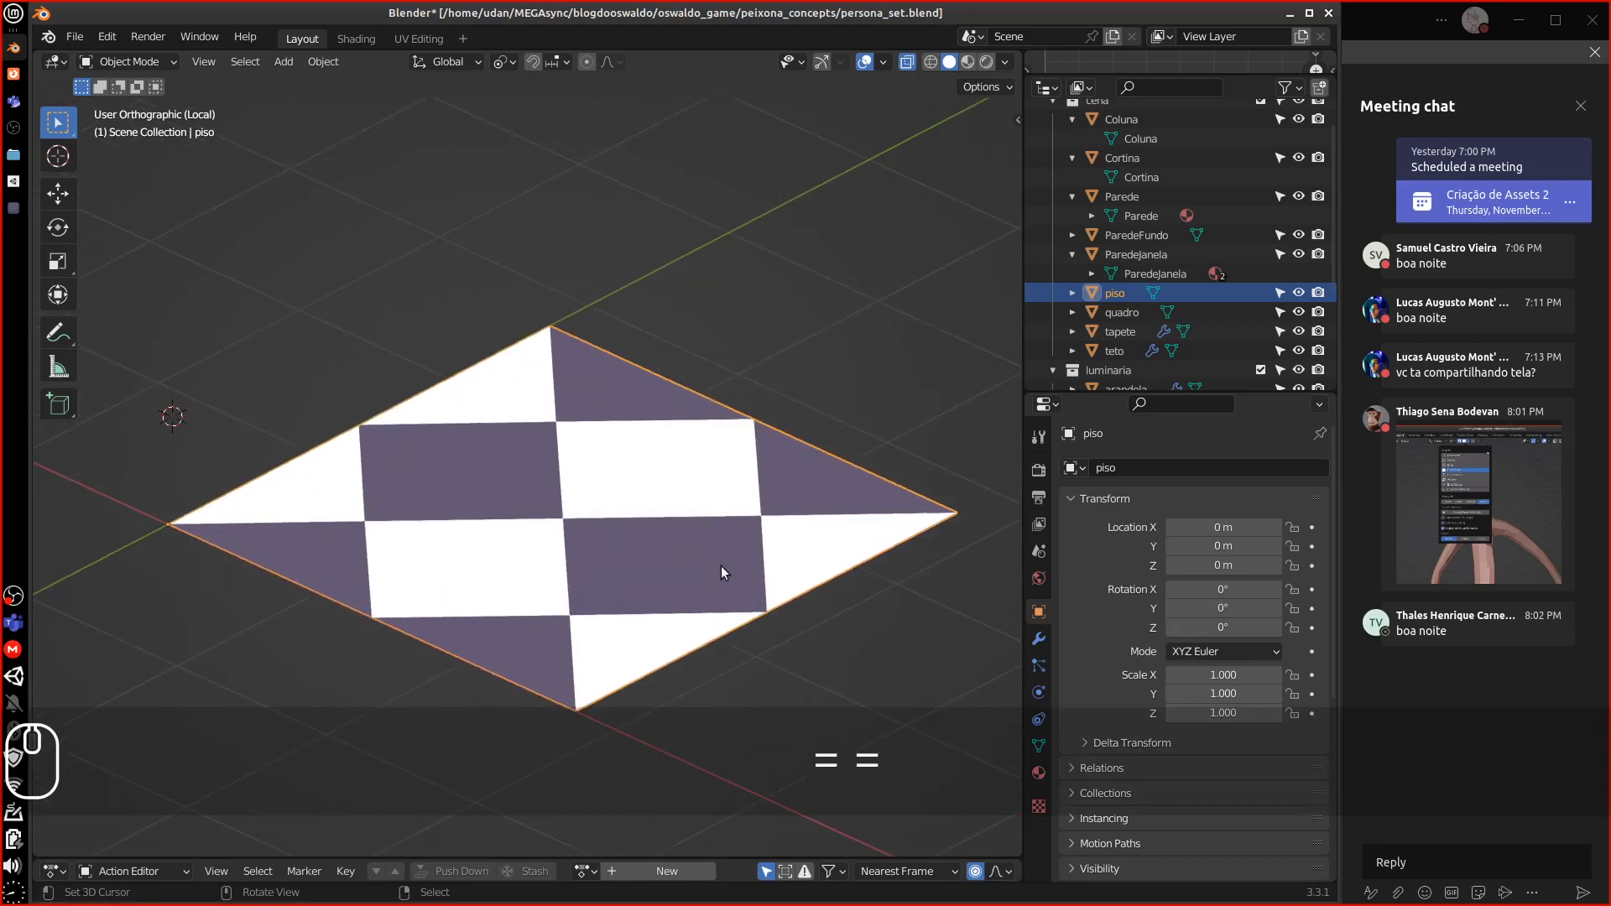
Add a Solidify modifier to the piso floor
left_click(1039, 640)
left_click(1155, 467)
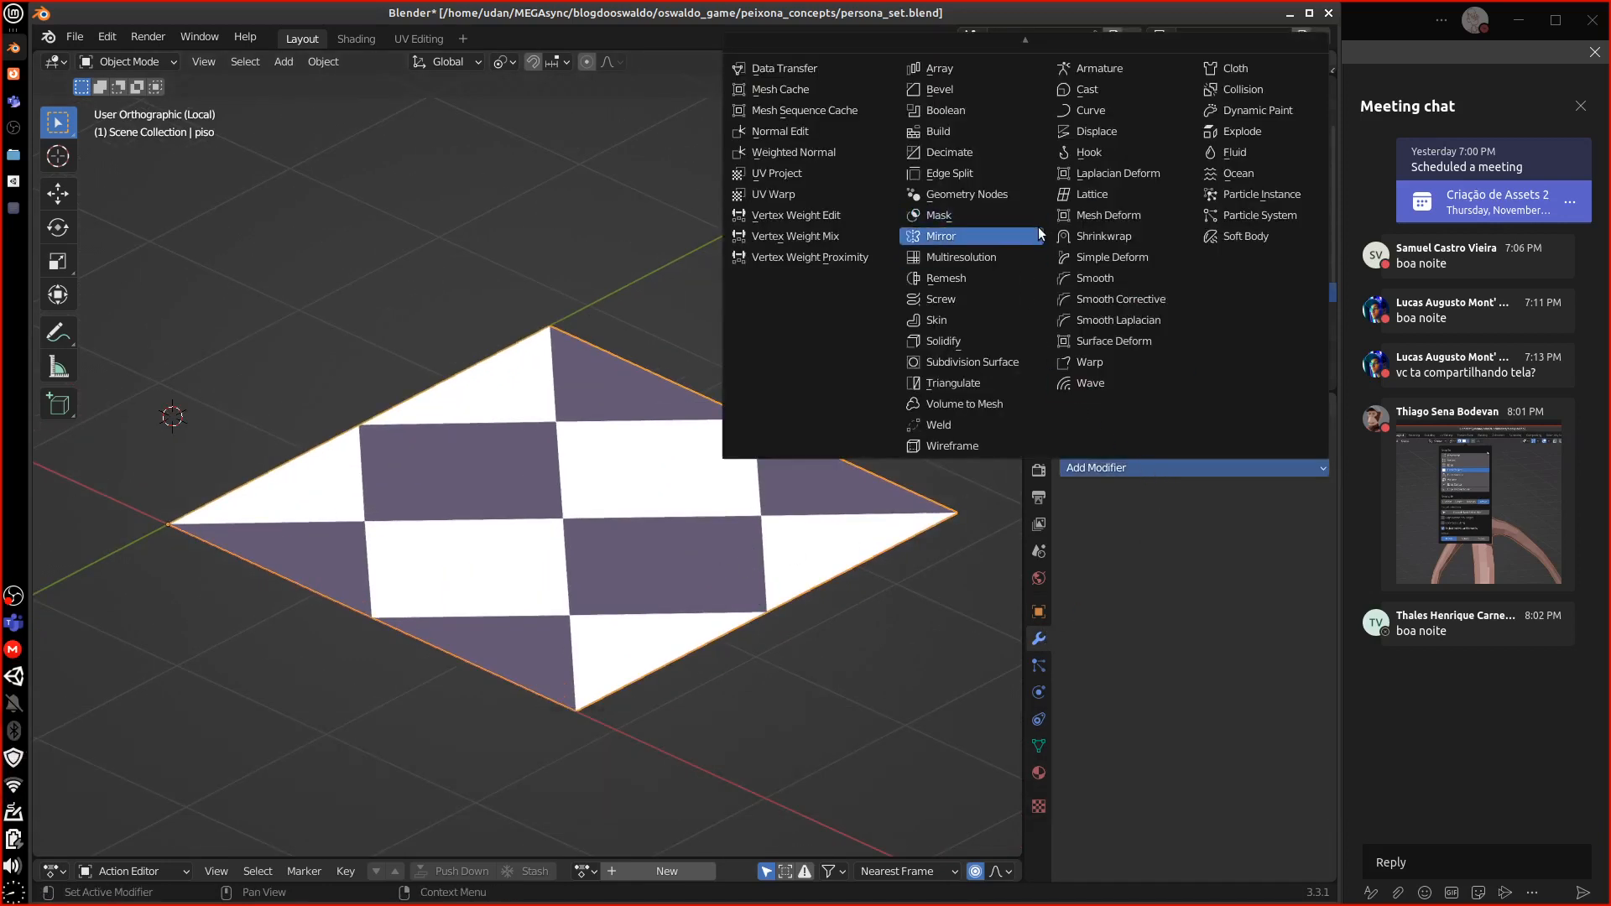
left_click(996, 340)
middle_click_drag(813, 579, 783, 529)
scroll(767, 535, "up", 2)
scroll(767, 542, "up", 1)
Set the Solidify thickness to 0.05 m, then reduce it to 0.025 m
left_click(1234, 550)
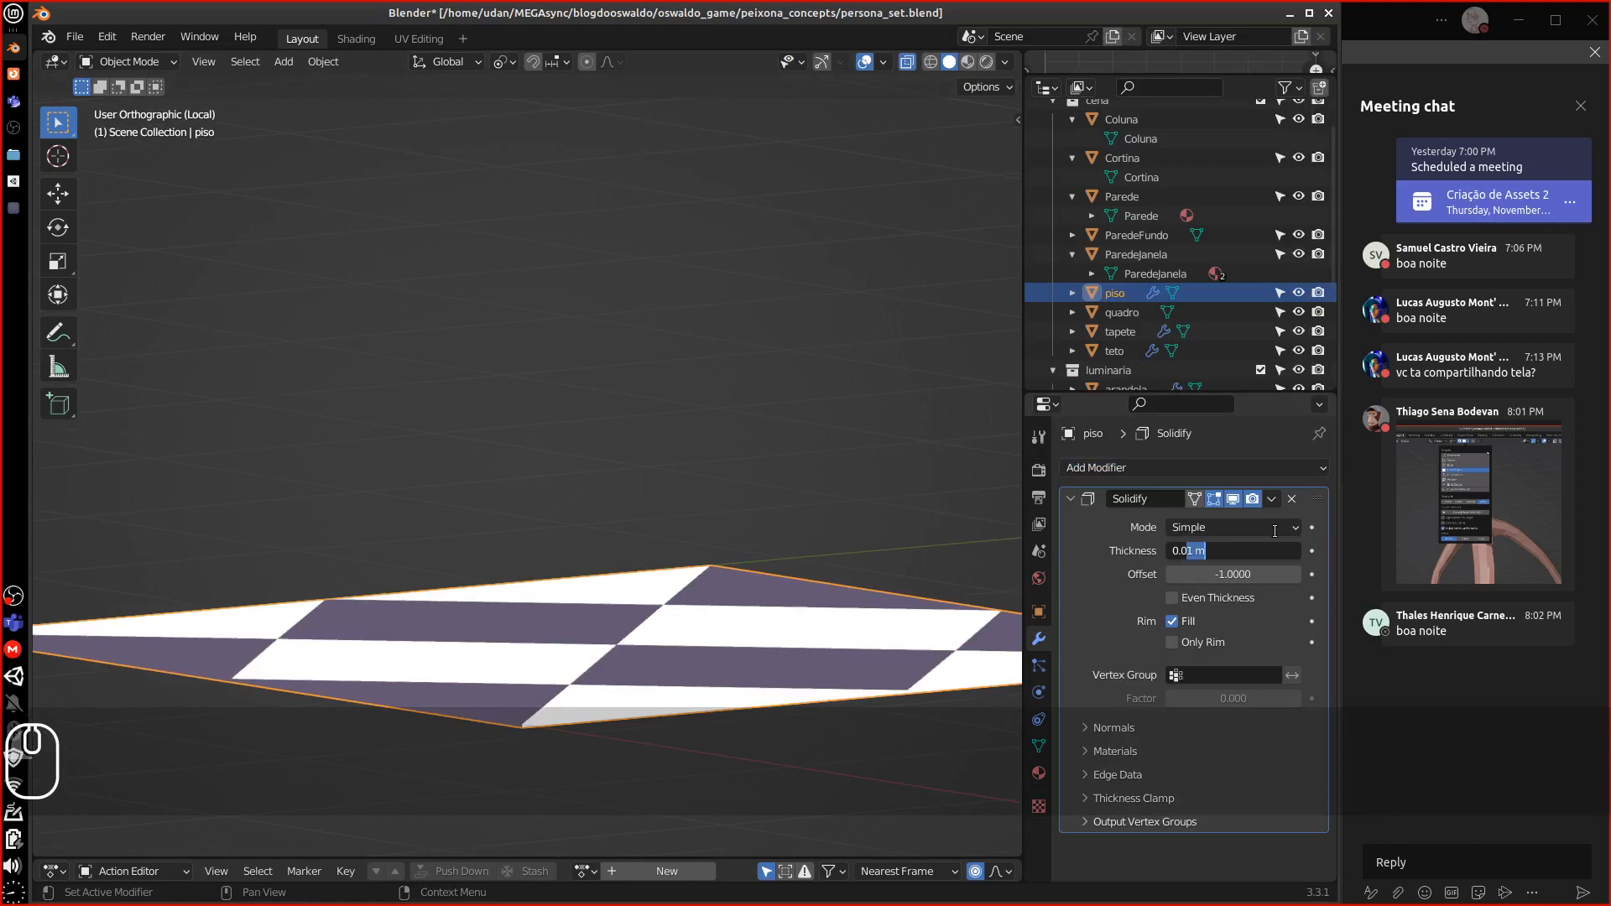
type("0.05")
key("Return")
middle_click_drag(587, 651, 834, 482)
left_click(1221, 551)
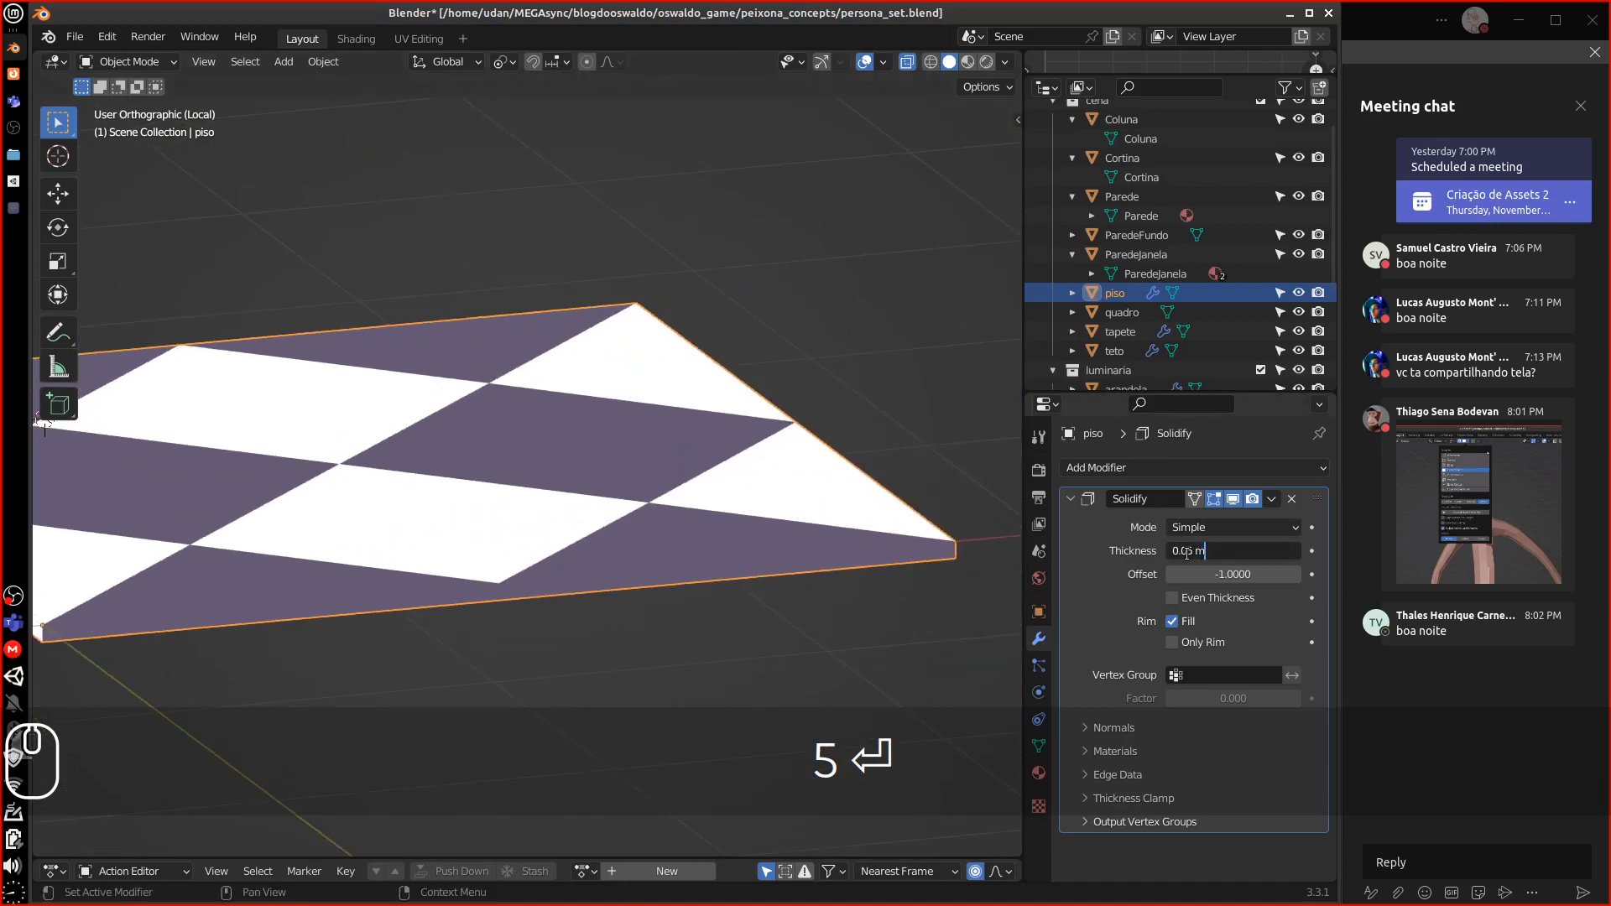
type("2")
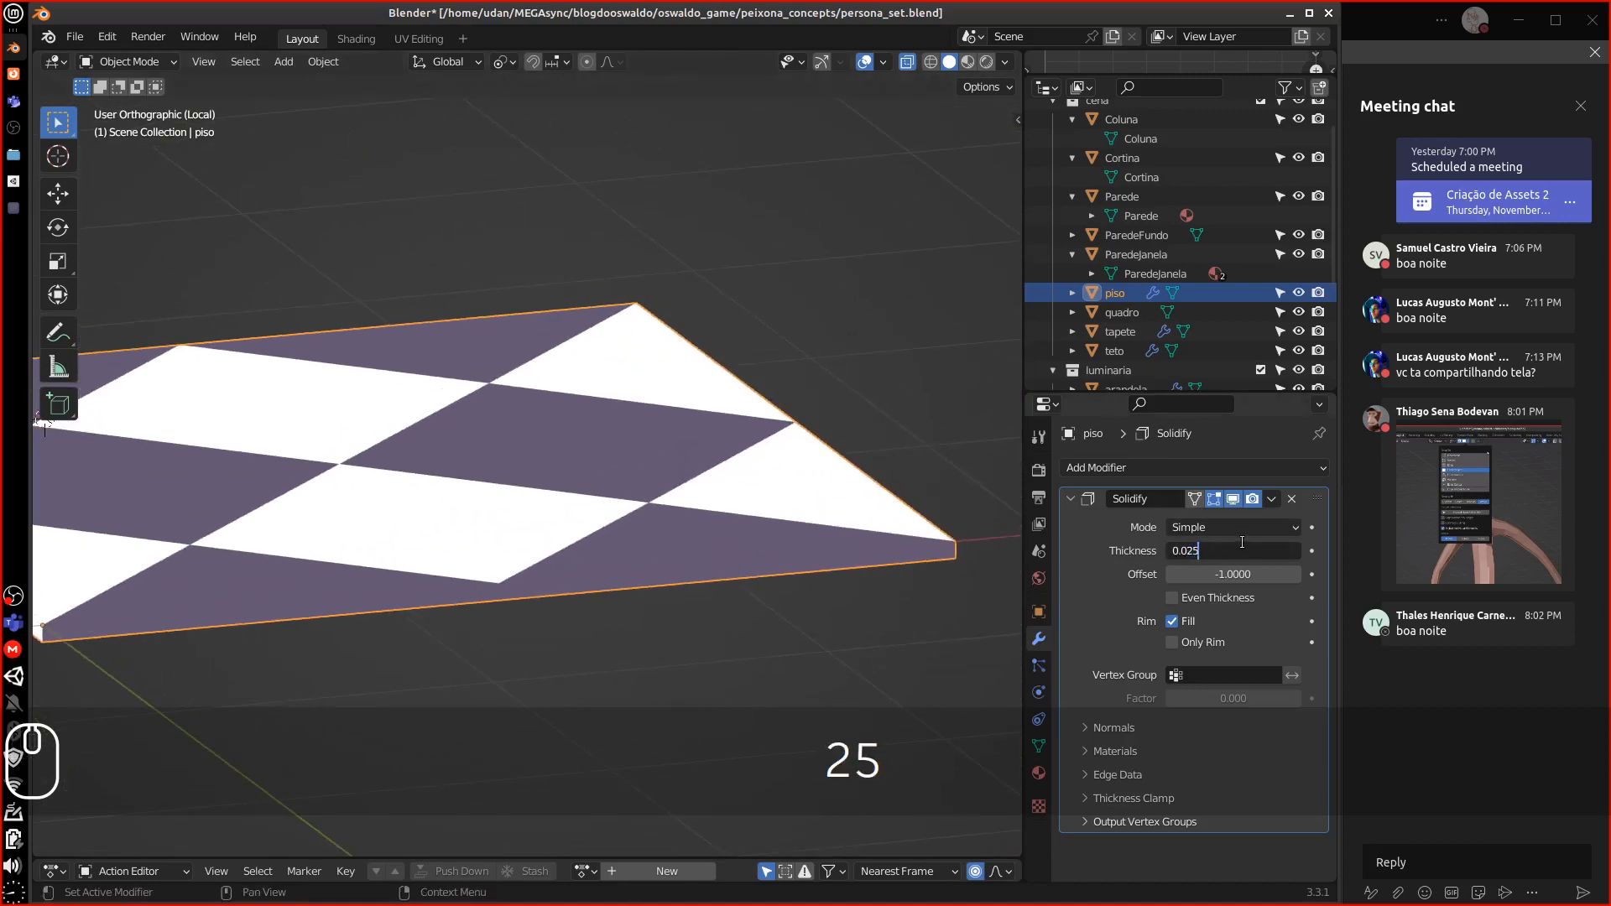
type("5")
key("Return")
middle_click_drag(621, 587, 672, 538)
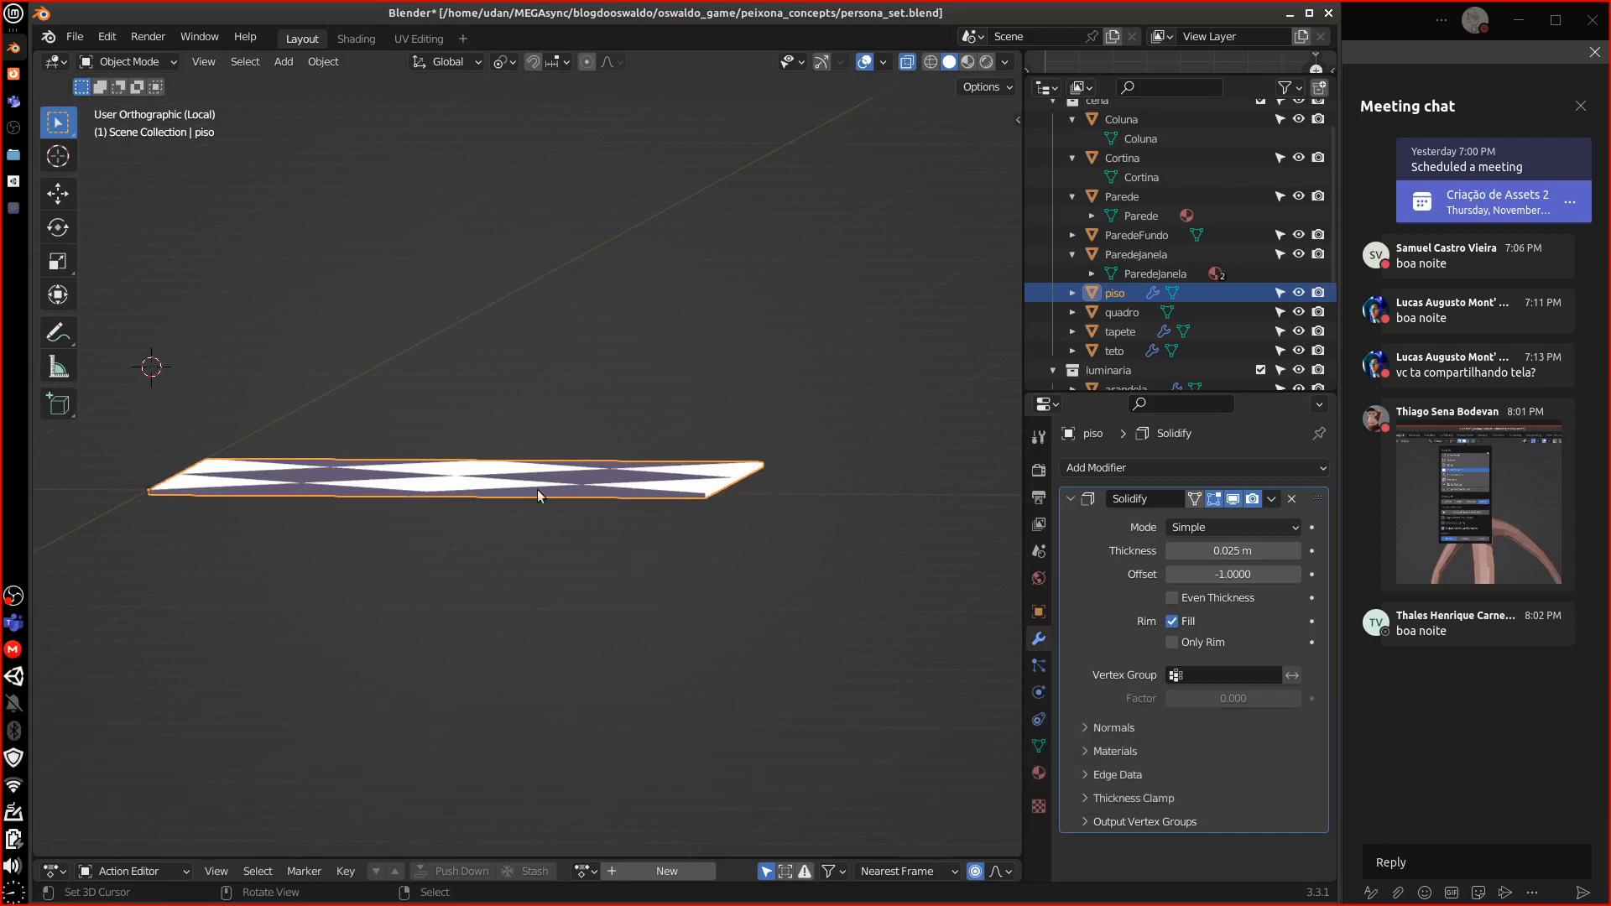
middle_click_drag(587, 527, 516, 547)
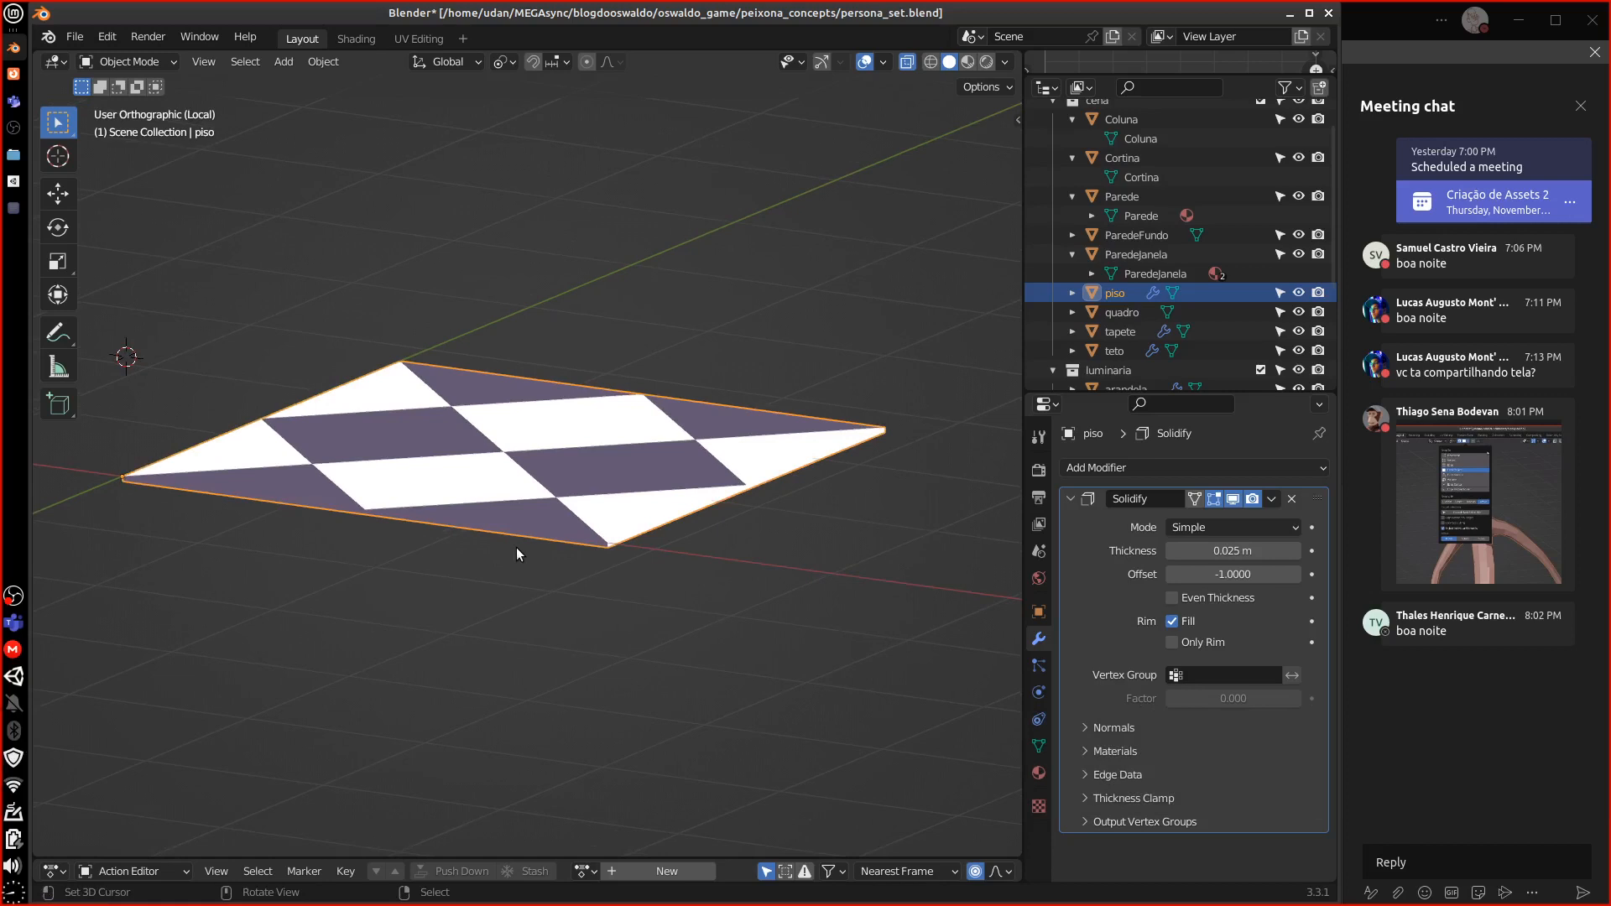
middle_click_drag(523, 464, 934, 415)
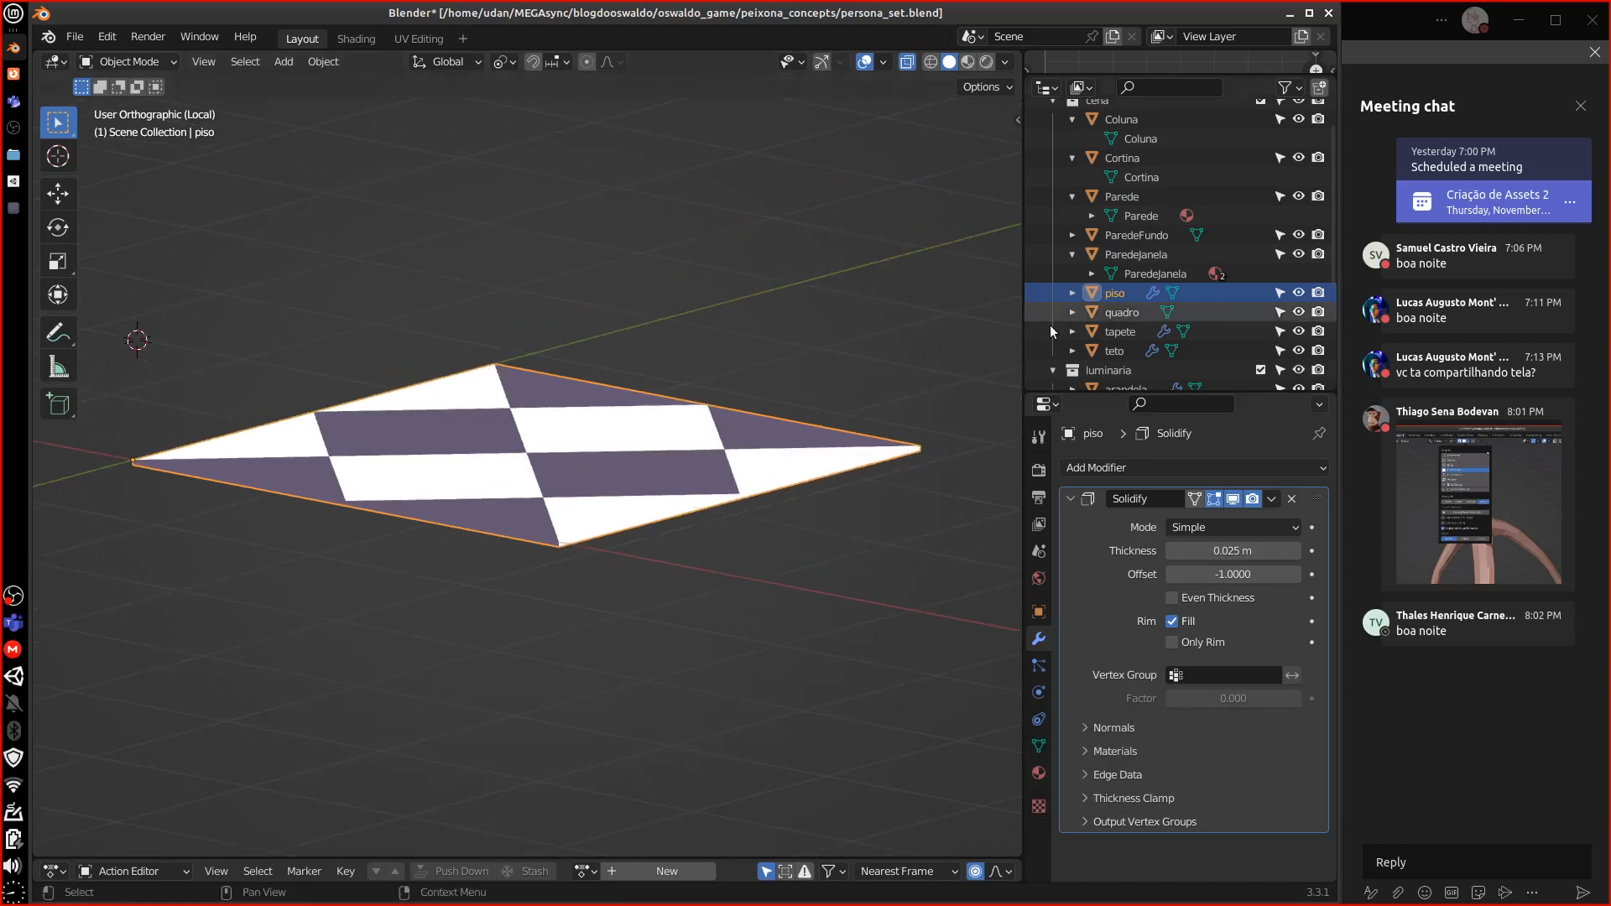
Rename the floor object and its mesh data both to 'Piso'
left_click(1075, 293)
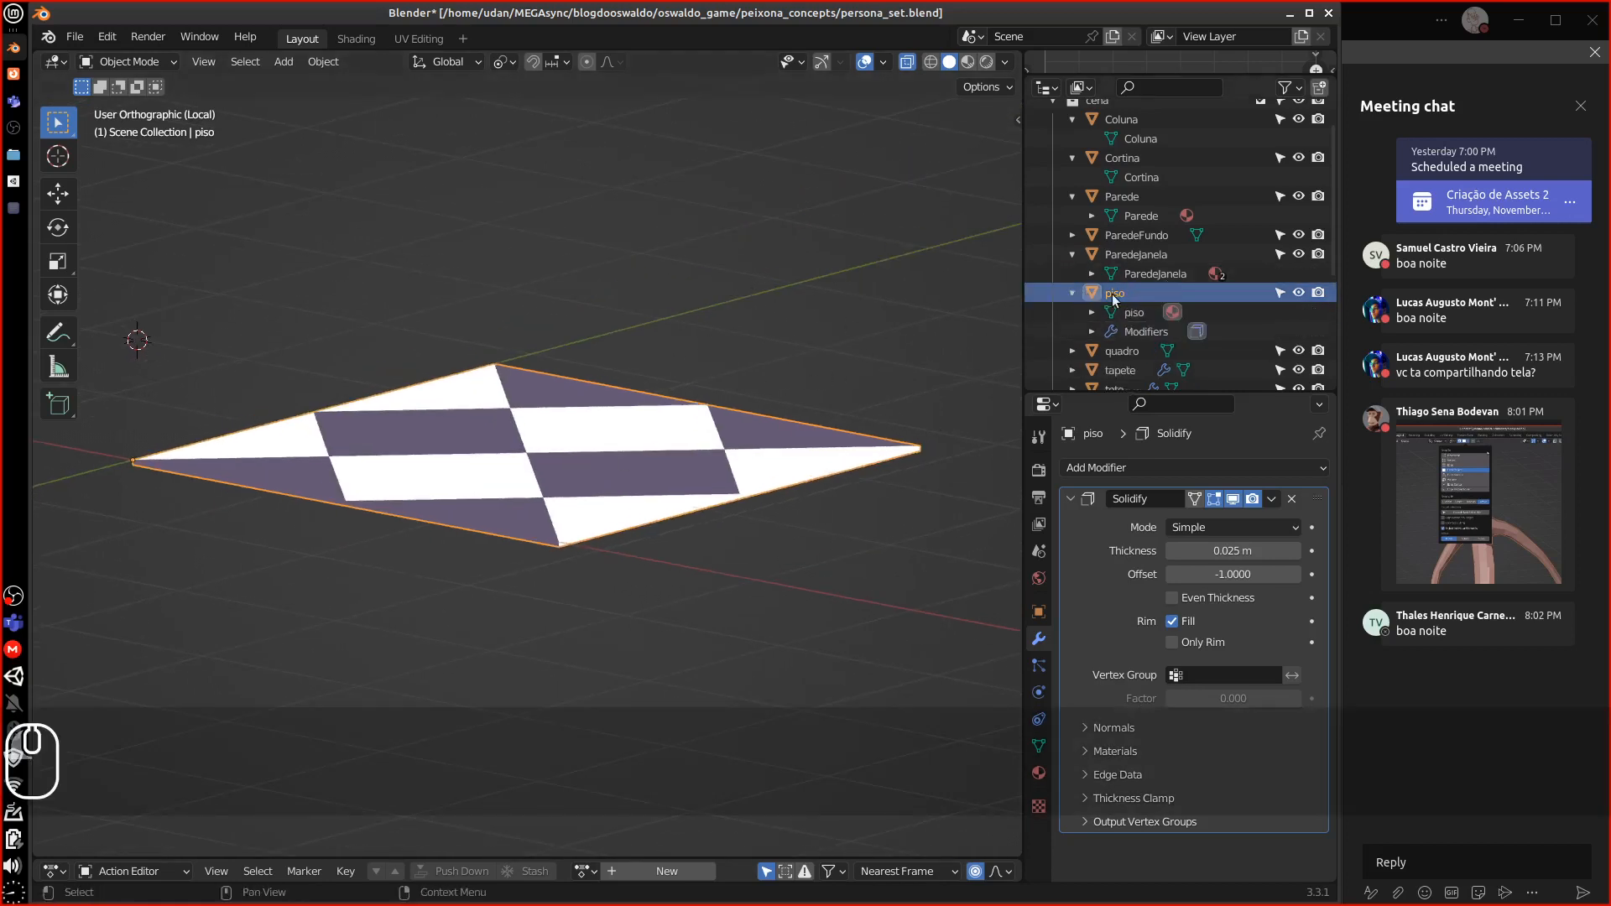
double_click(1121, 294)
scroll(1091, 293, "down", 2)
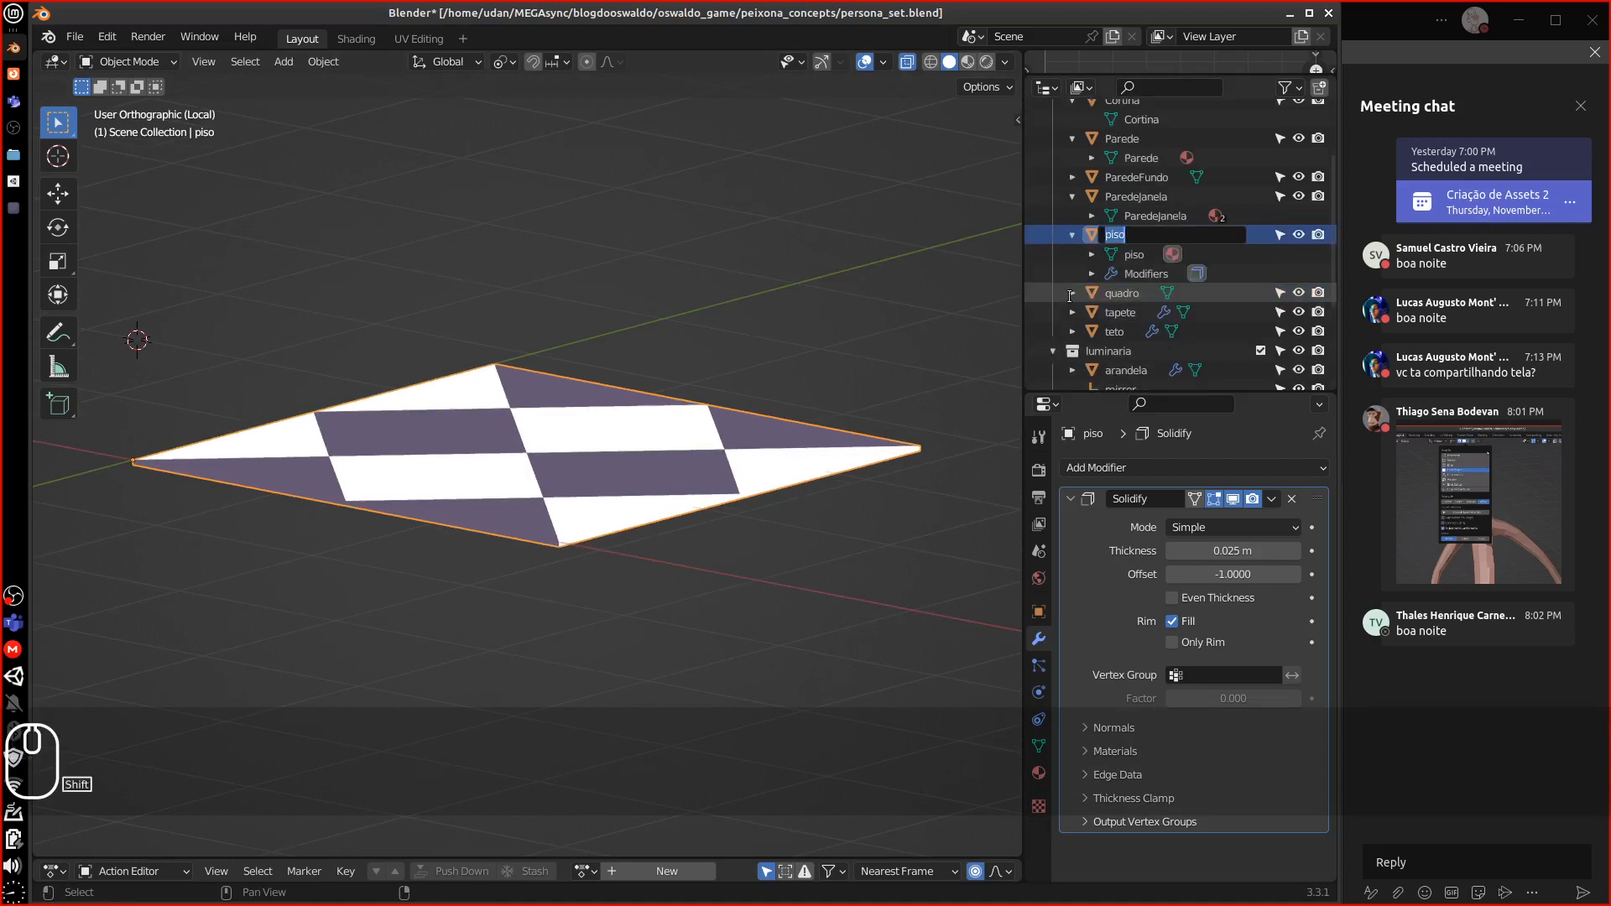
type("Piso")
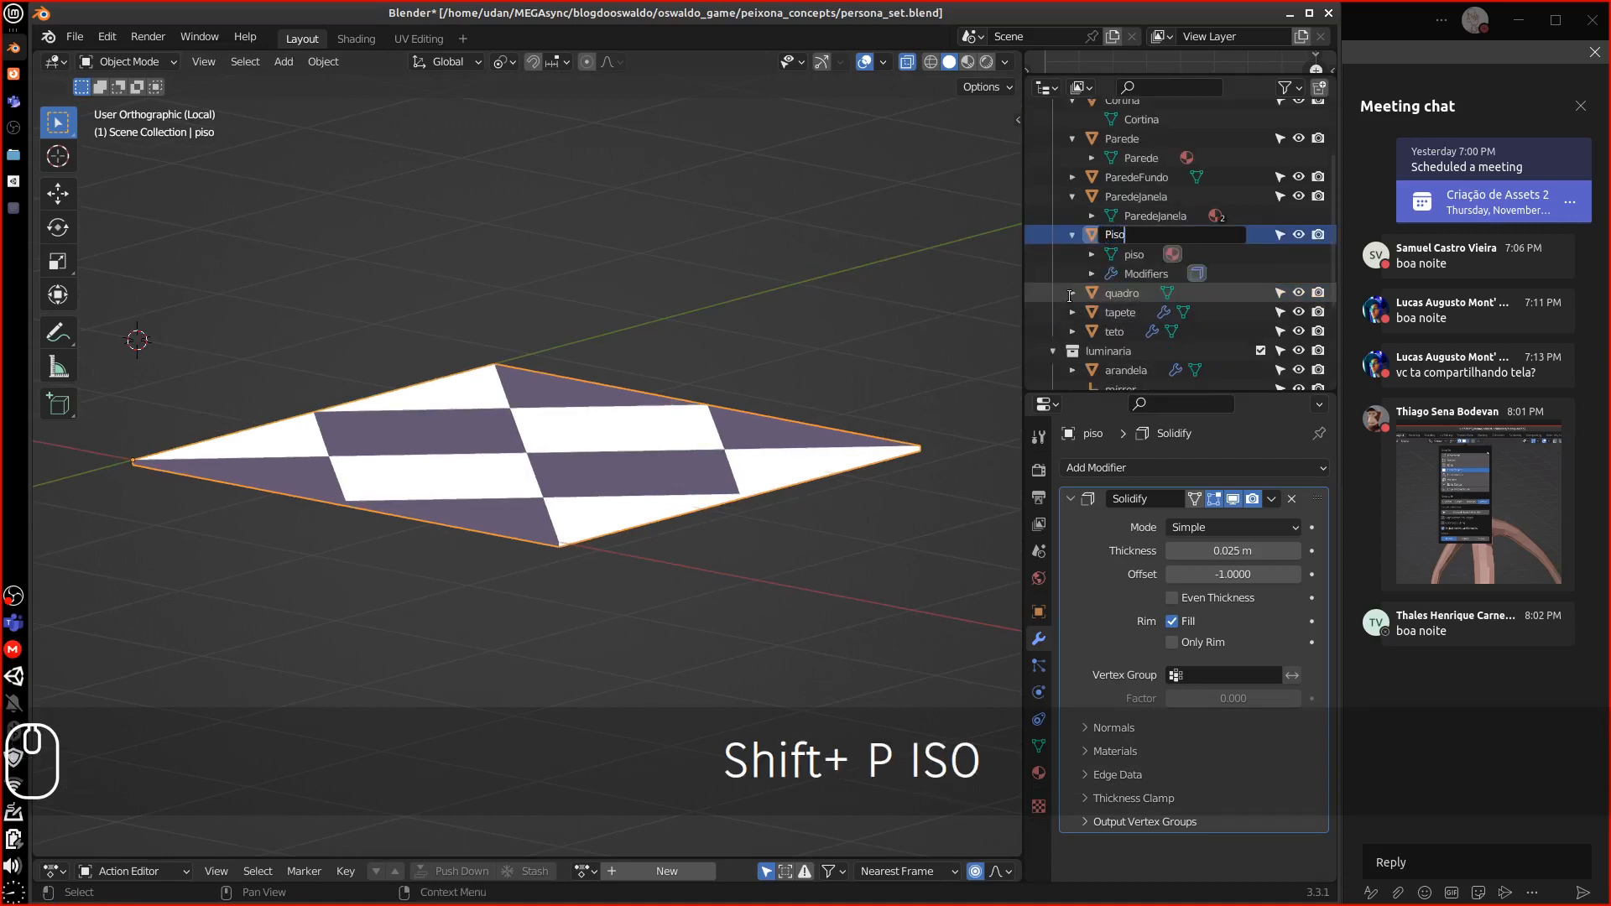
key("Return")
double_click(1135, 254)
scroll(1125, 256, "down", 1)
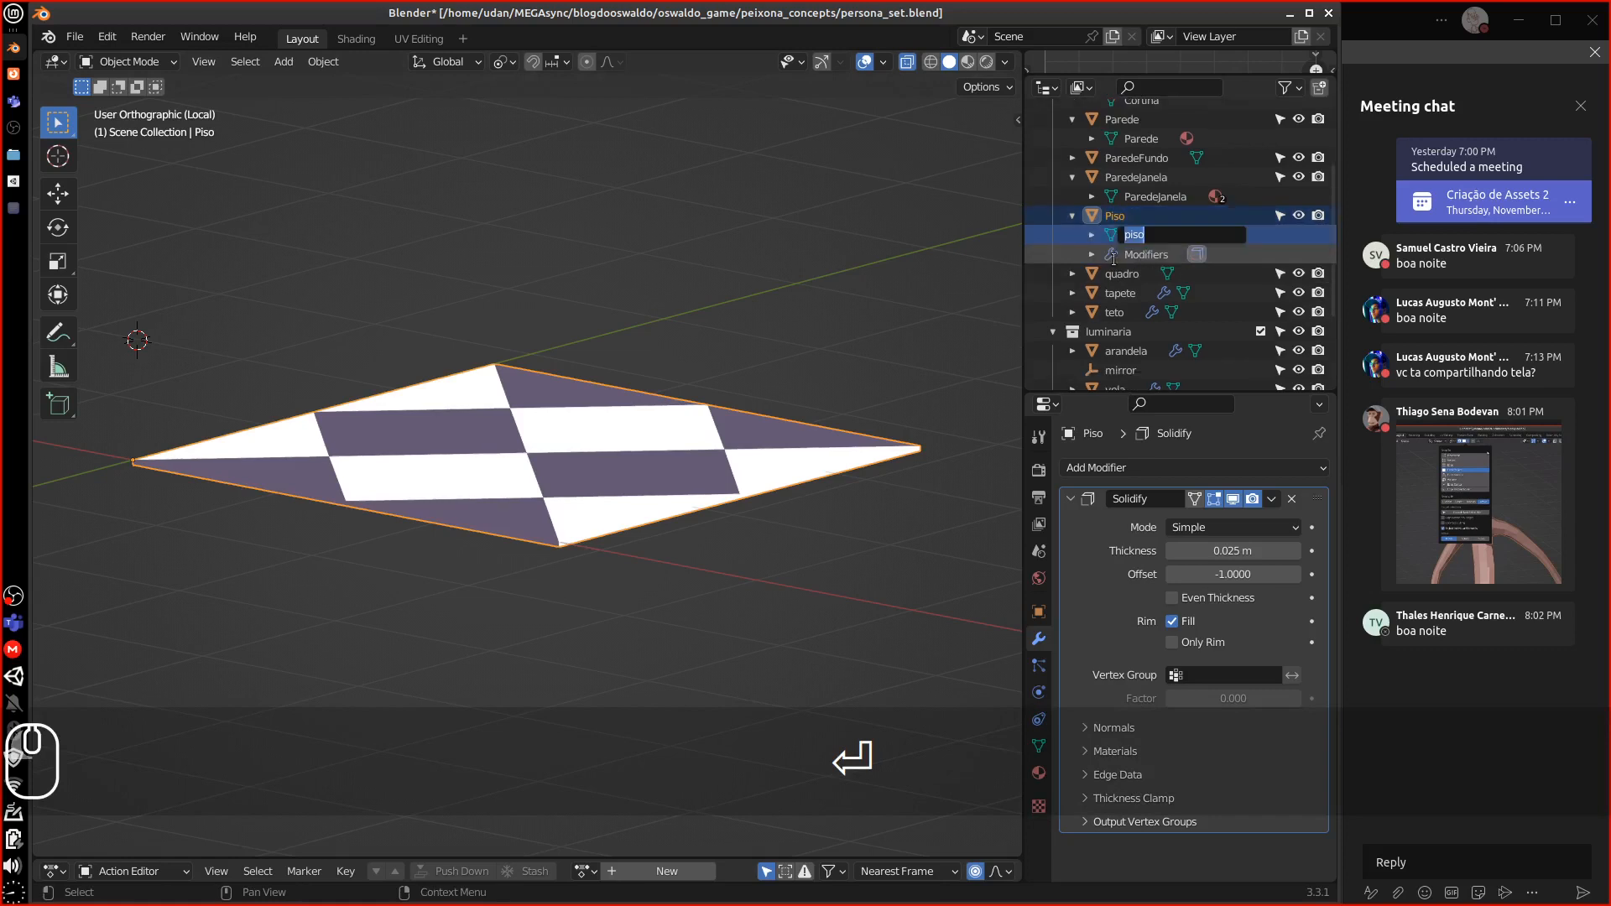
type("Piso")
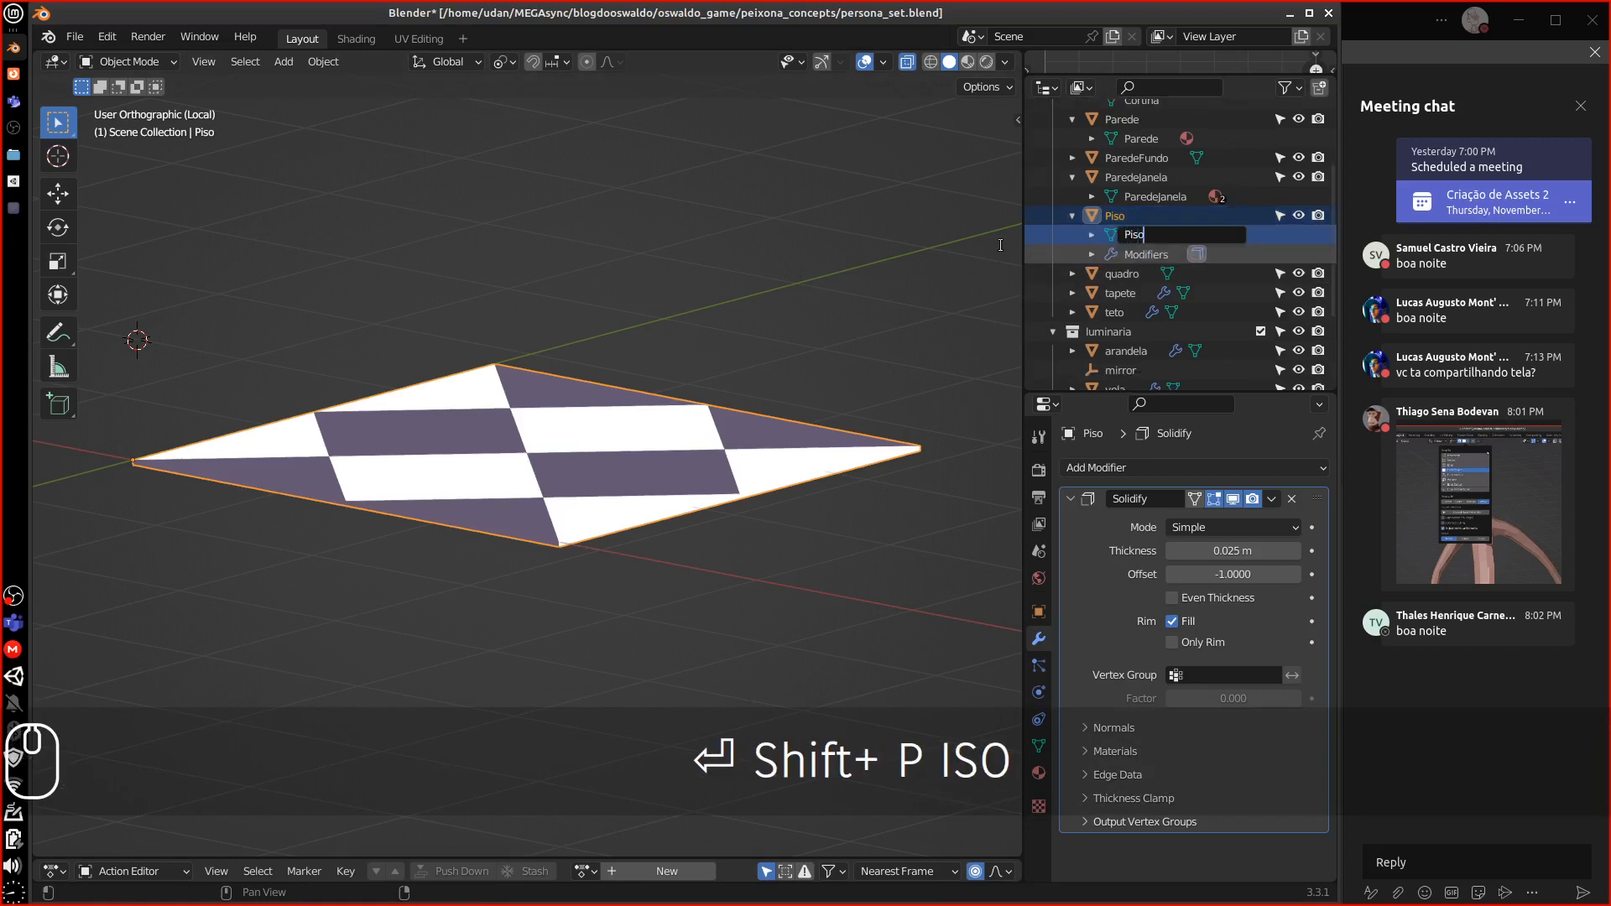
key("Return")
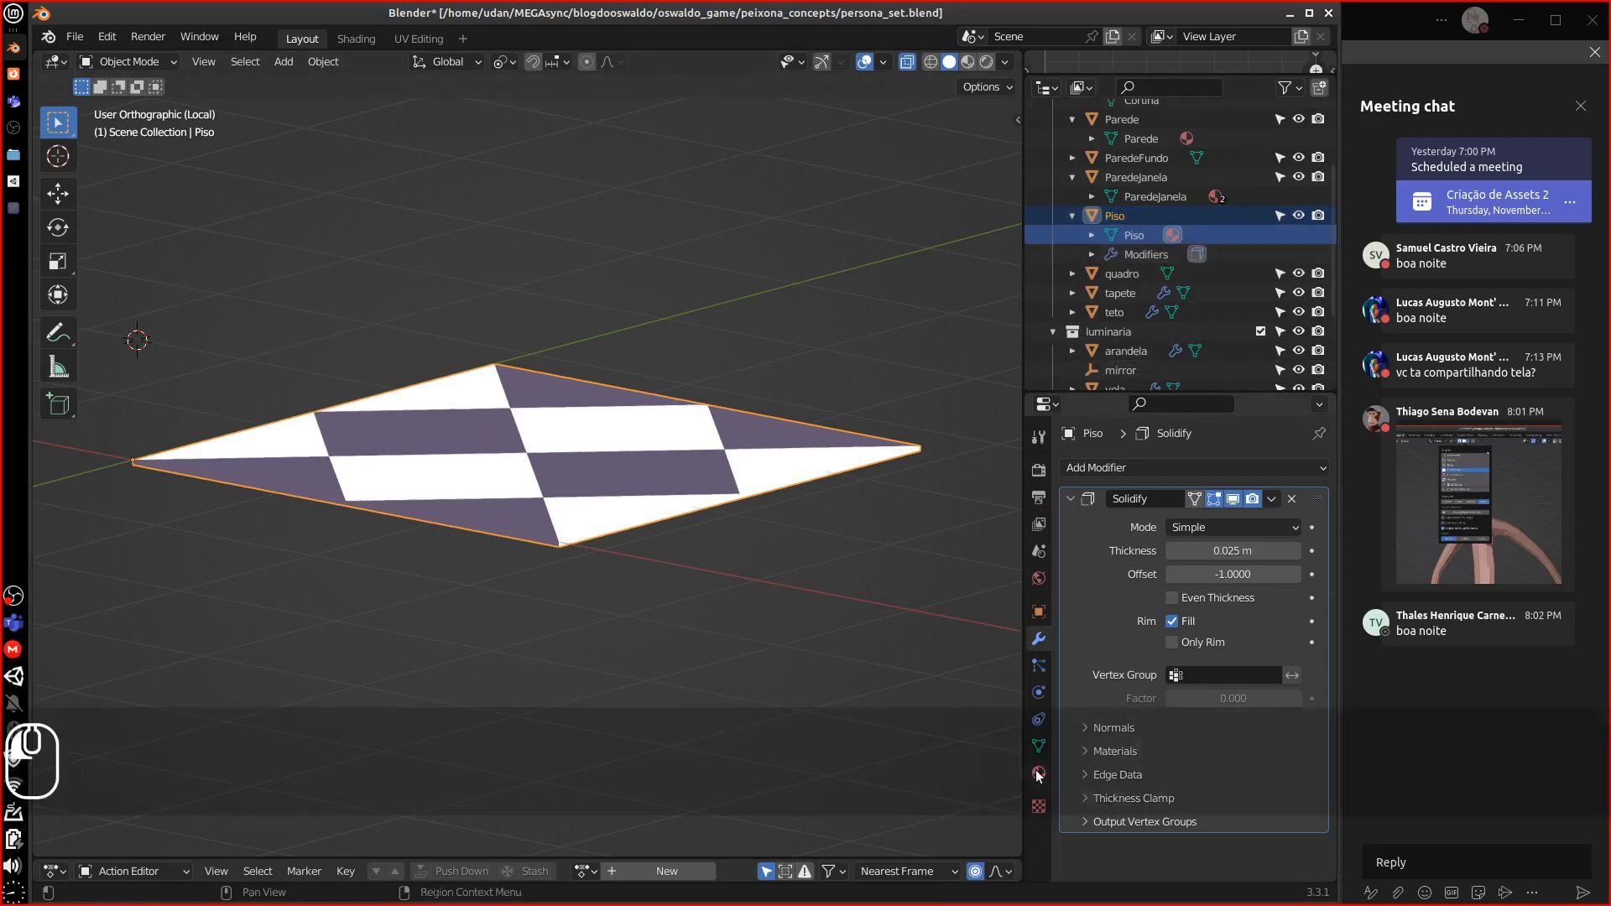
Remove the AlbedoObjects material from Piso and the Parede wall
left_click(1039, 773)
left_click(1322, 490)
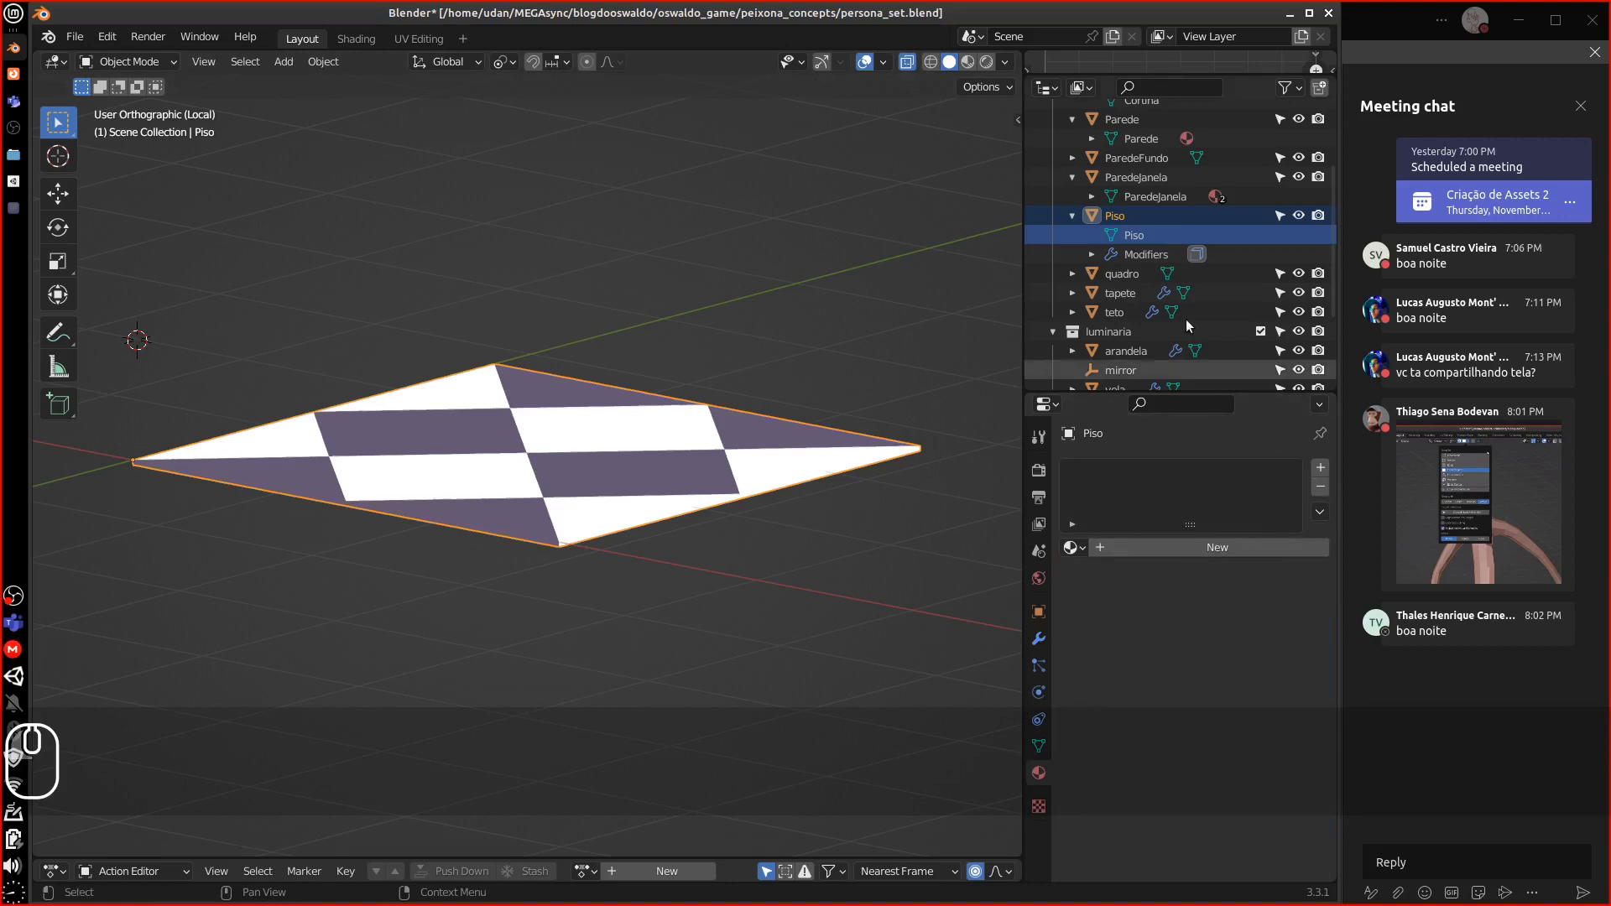
left_click(1091, 196)
left_click(1171, 220)
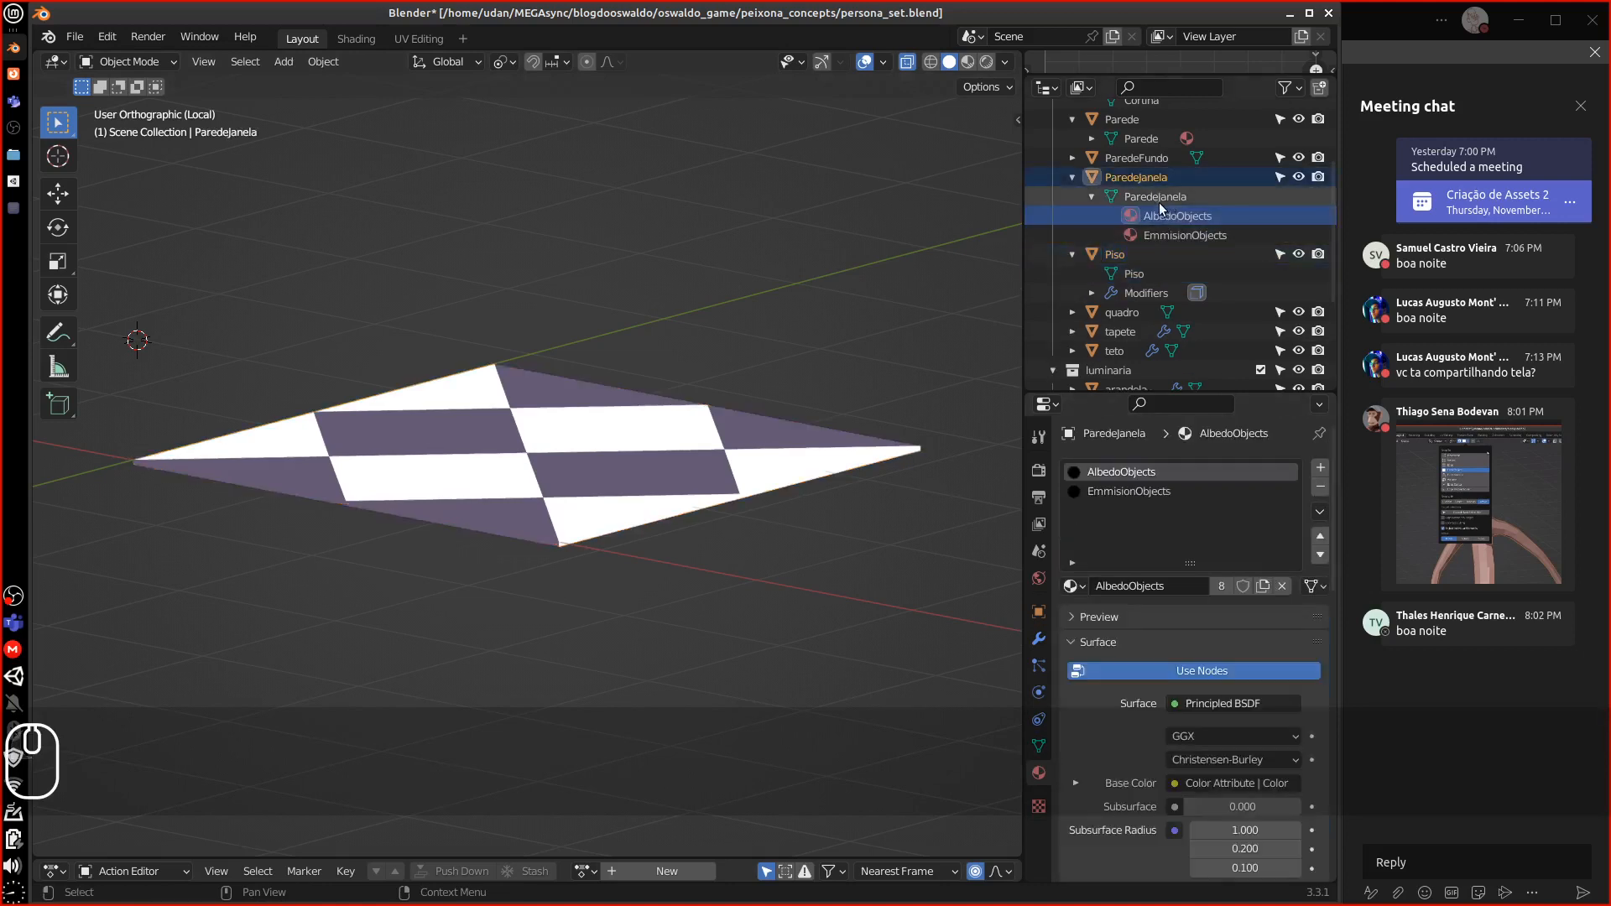
left_click(1073, 177)
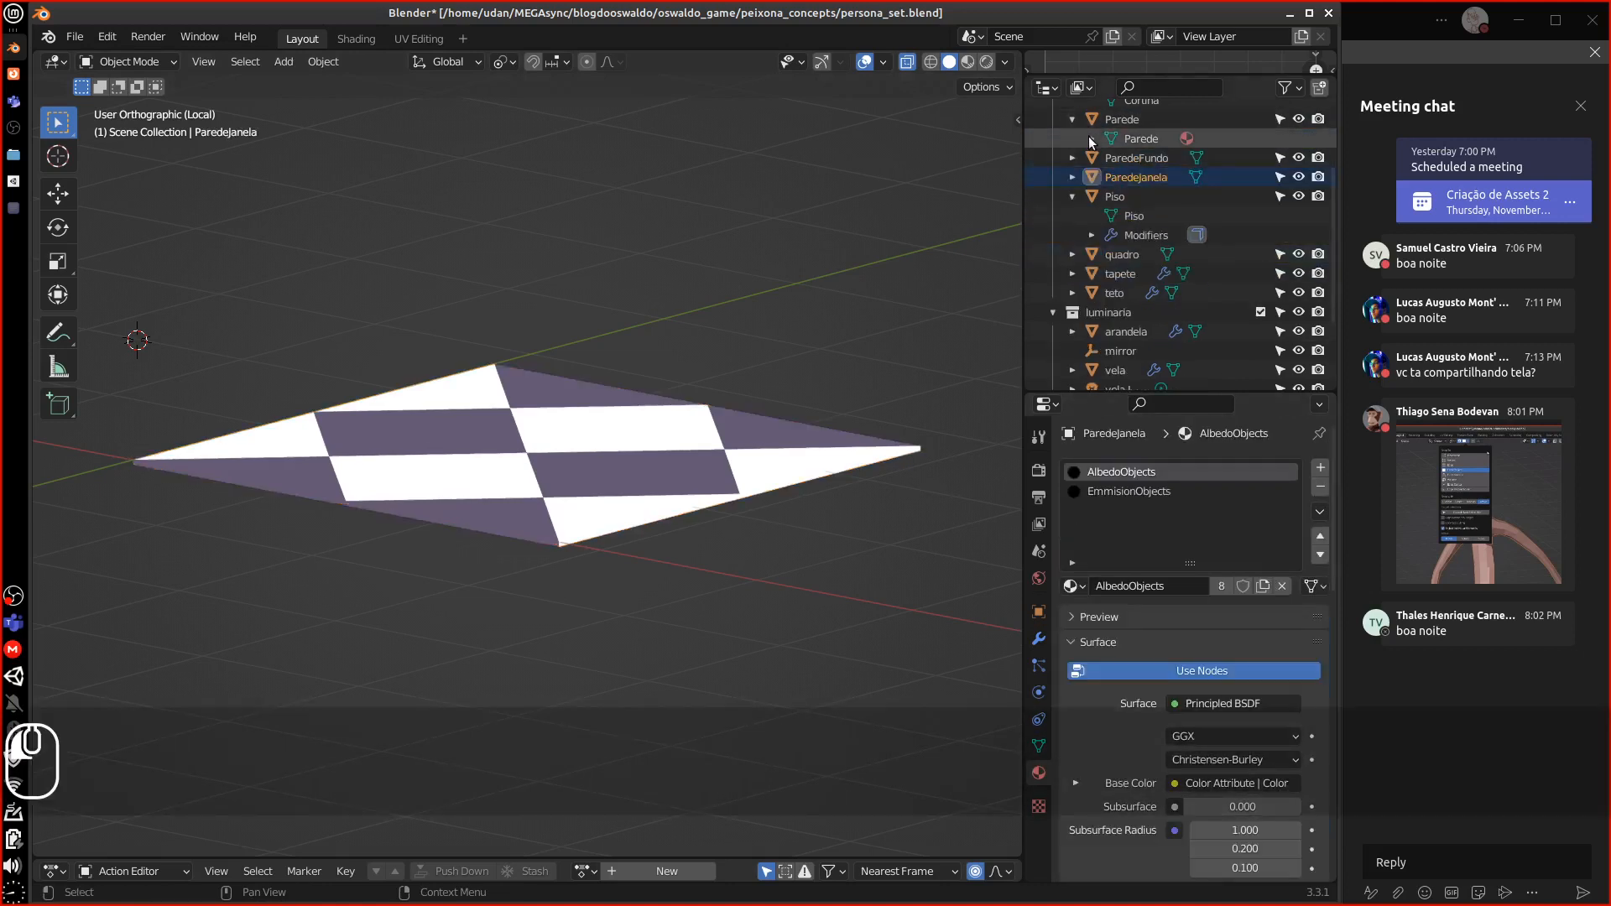
left_click(1092, 139)
left_click(1122, 120)
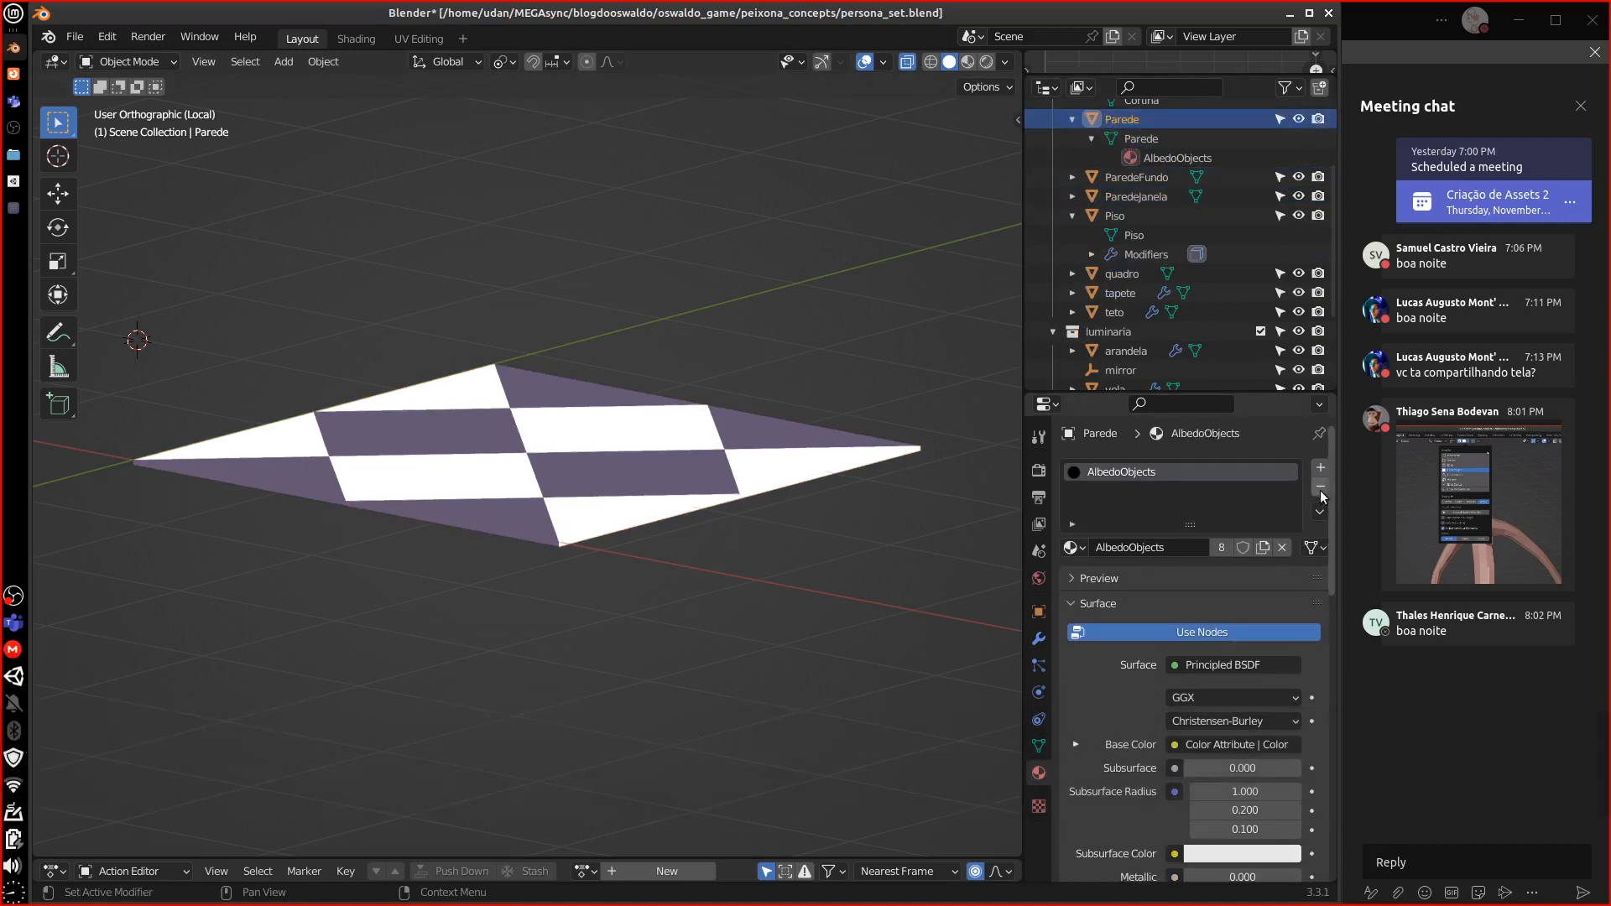
left_click(1321, 486)
Remove AlbedoObjects from ParedeFundo, tidy the Outliner entries, and select the tapete rug
scroll(1331, 243, "up", 5)
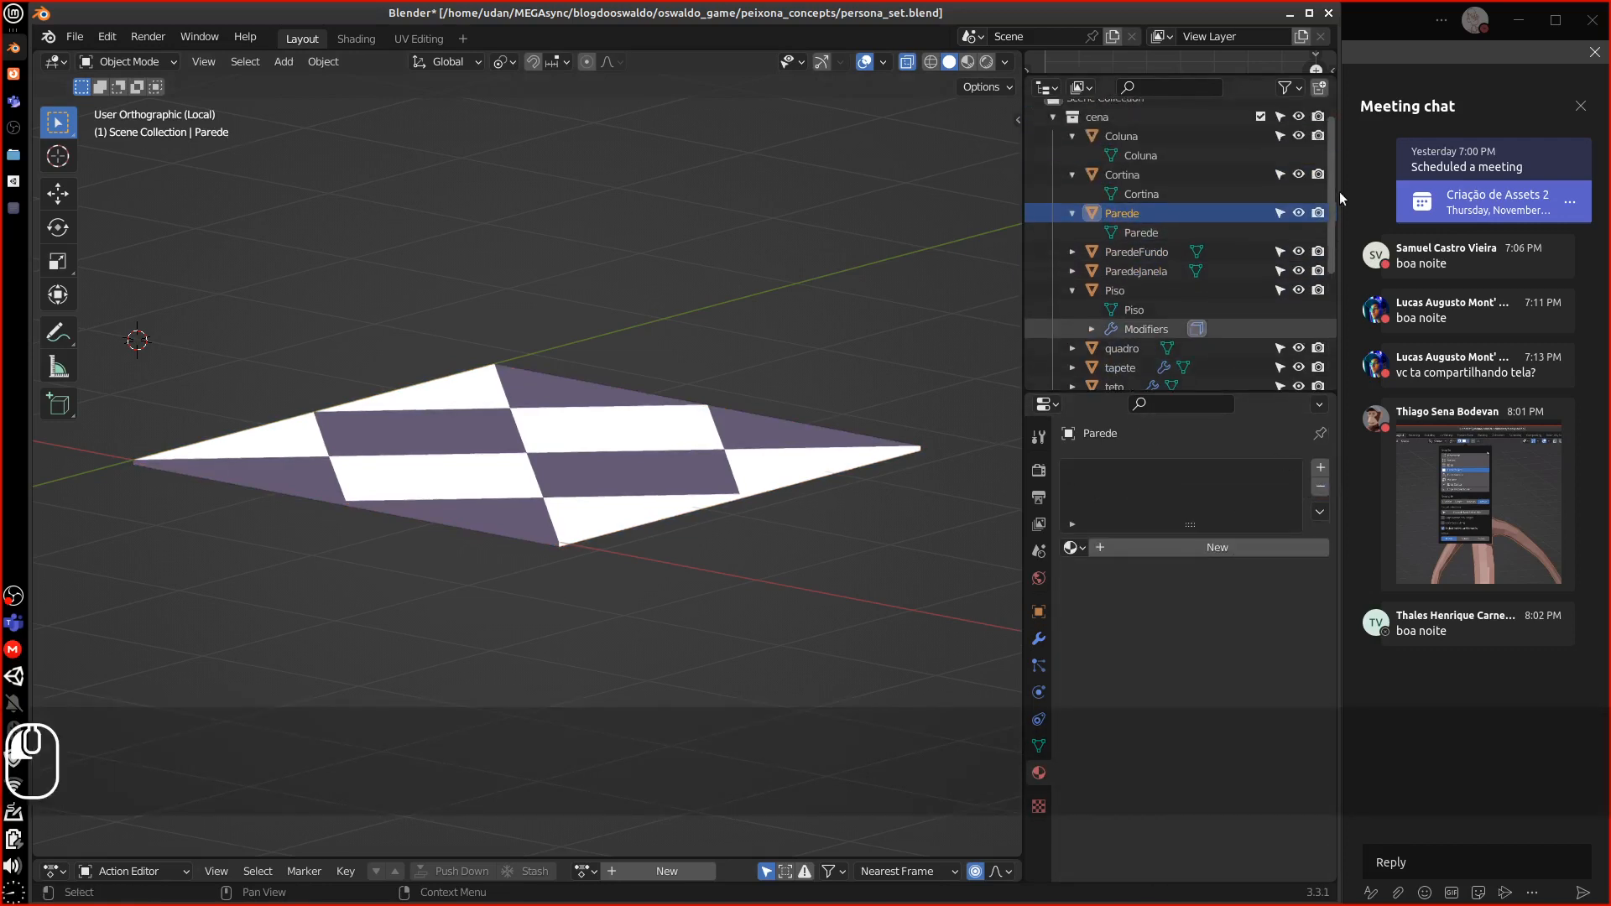
left_click(1073, 187)
left_click(1073, 149)
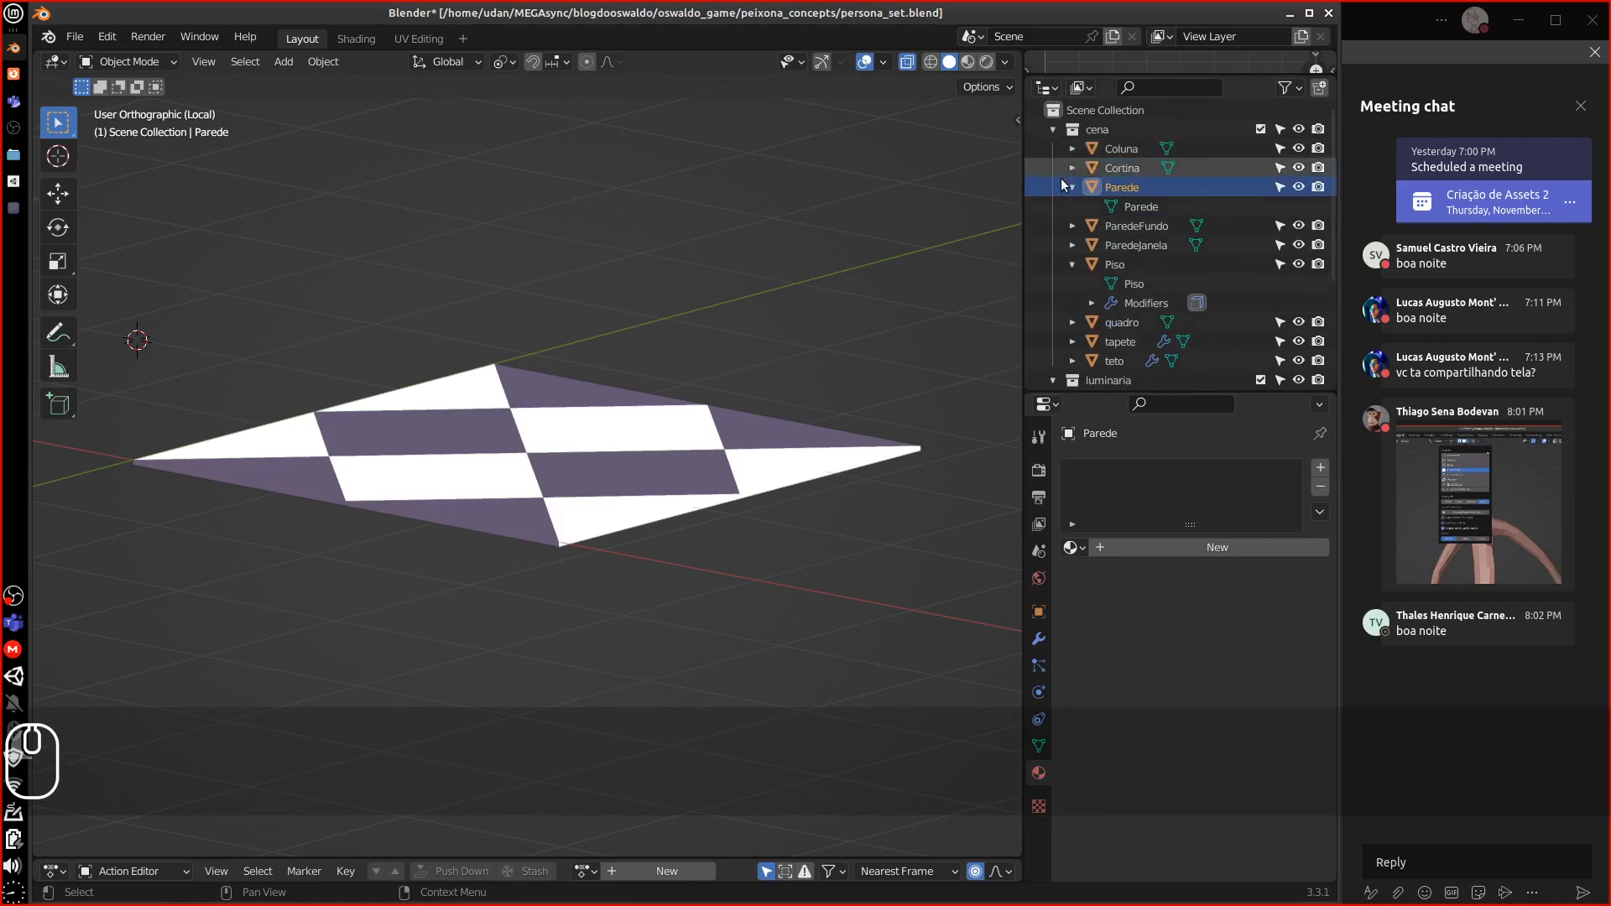
left_click(1073, 187)
left_click(1072, 207)
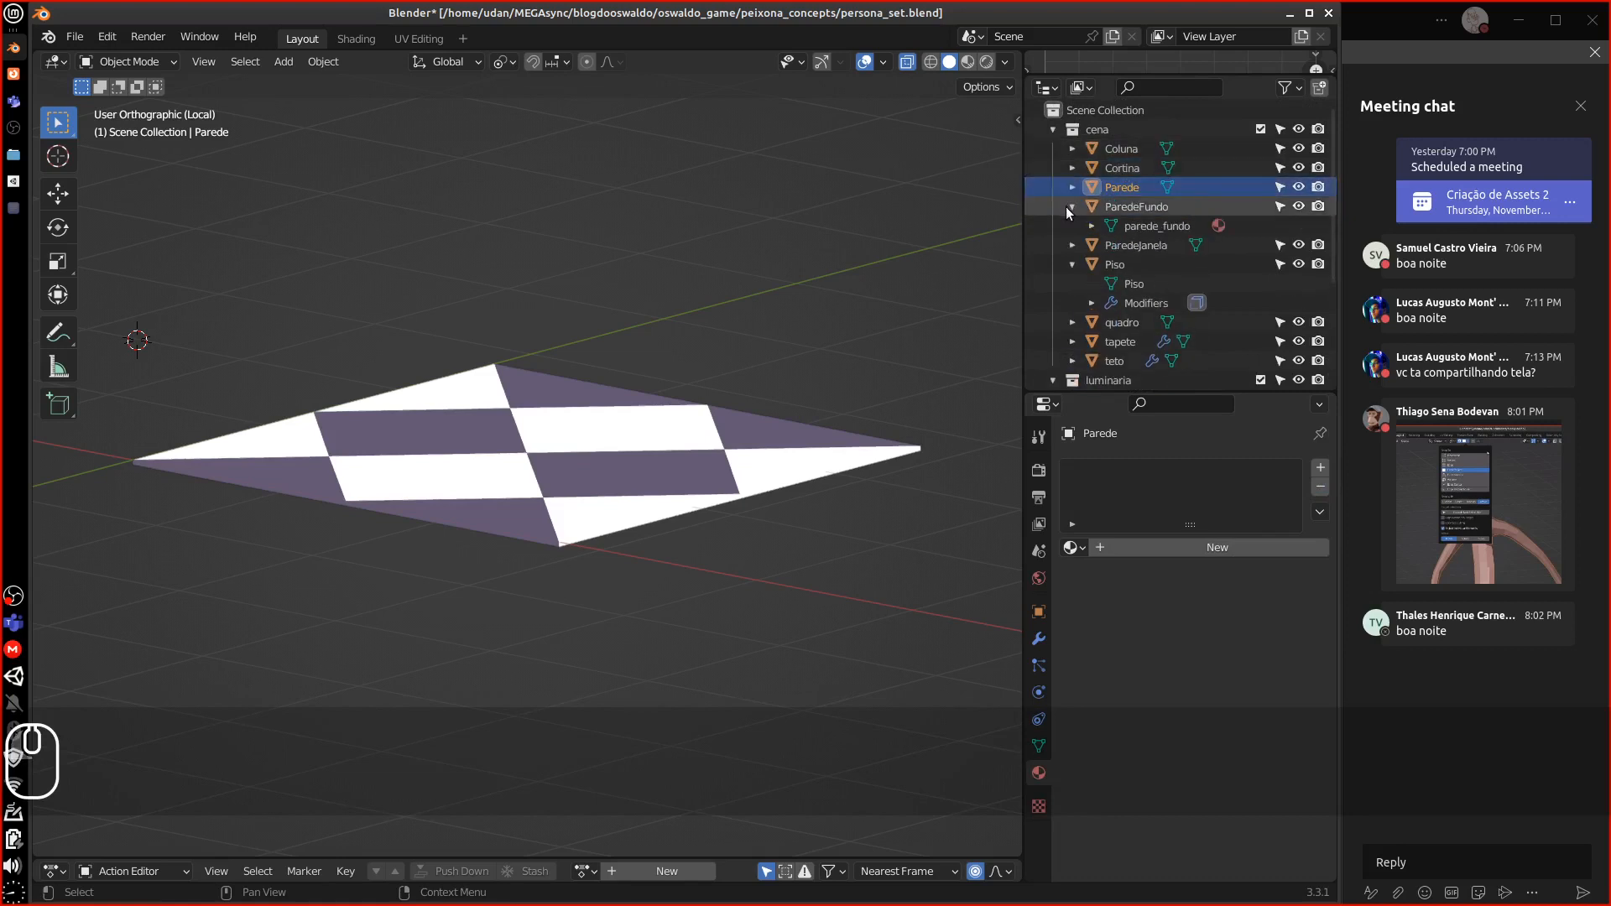
left_click(1091, 225)
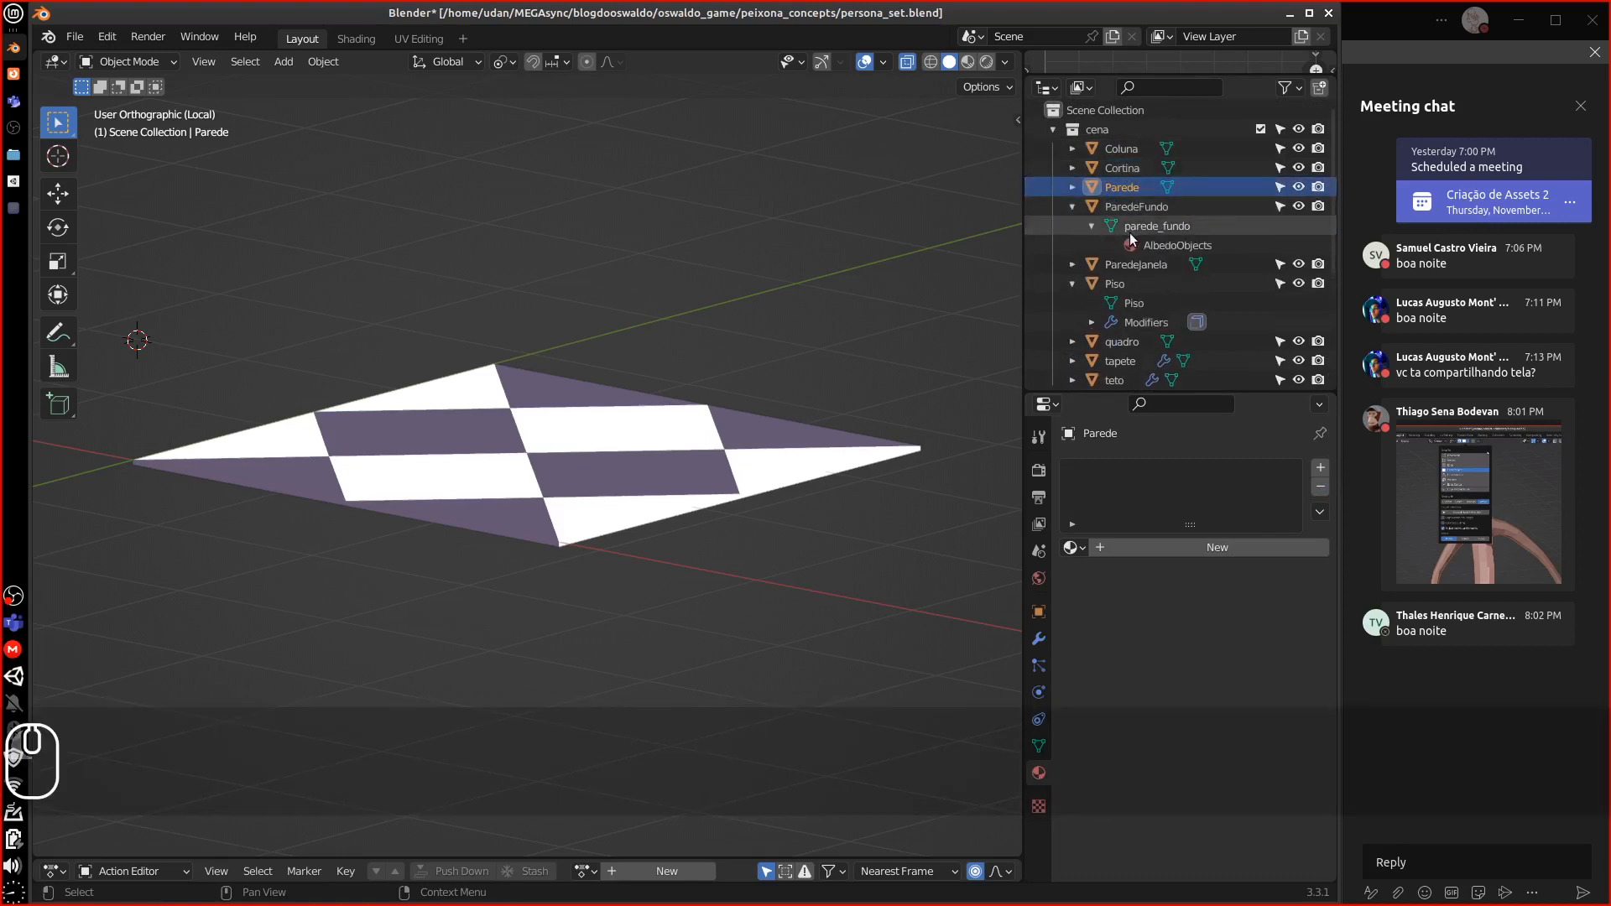
left_click(1172, 213)
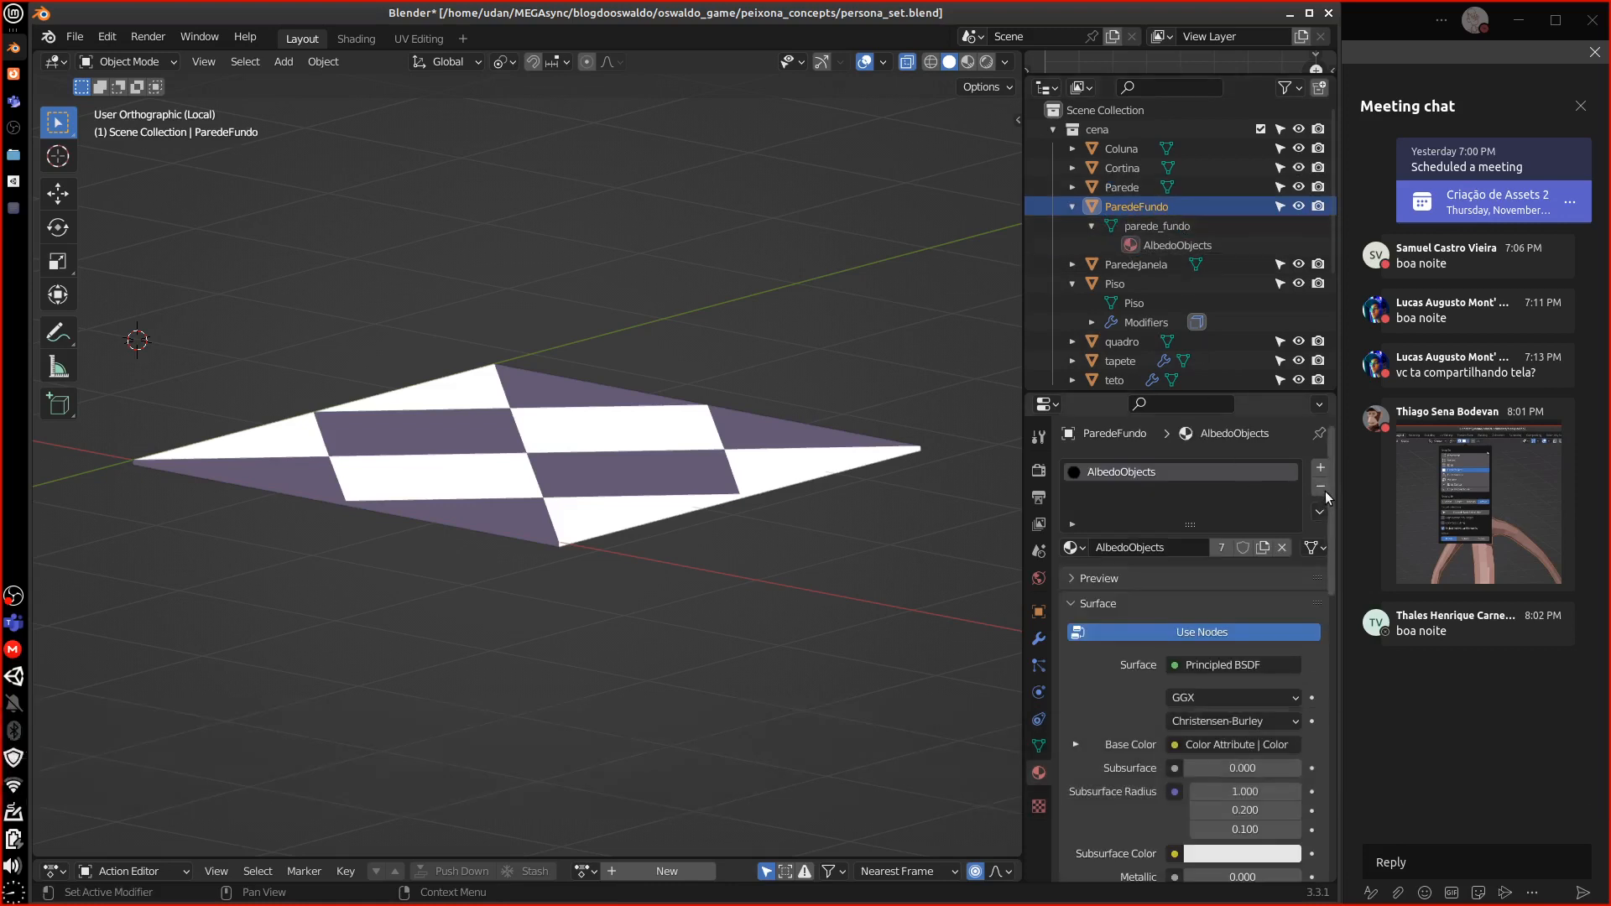
left_click(1321, 488)
left_click(1072, 206)
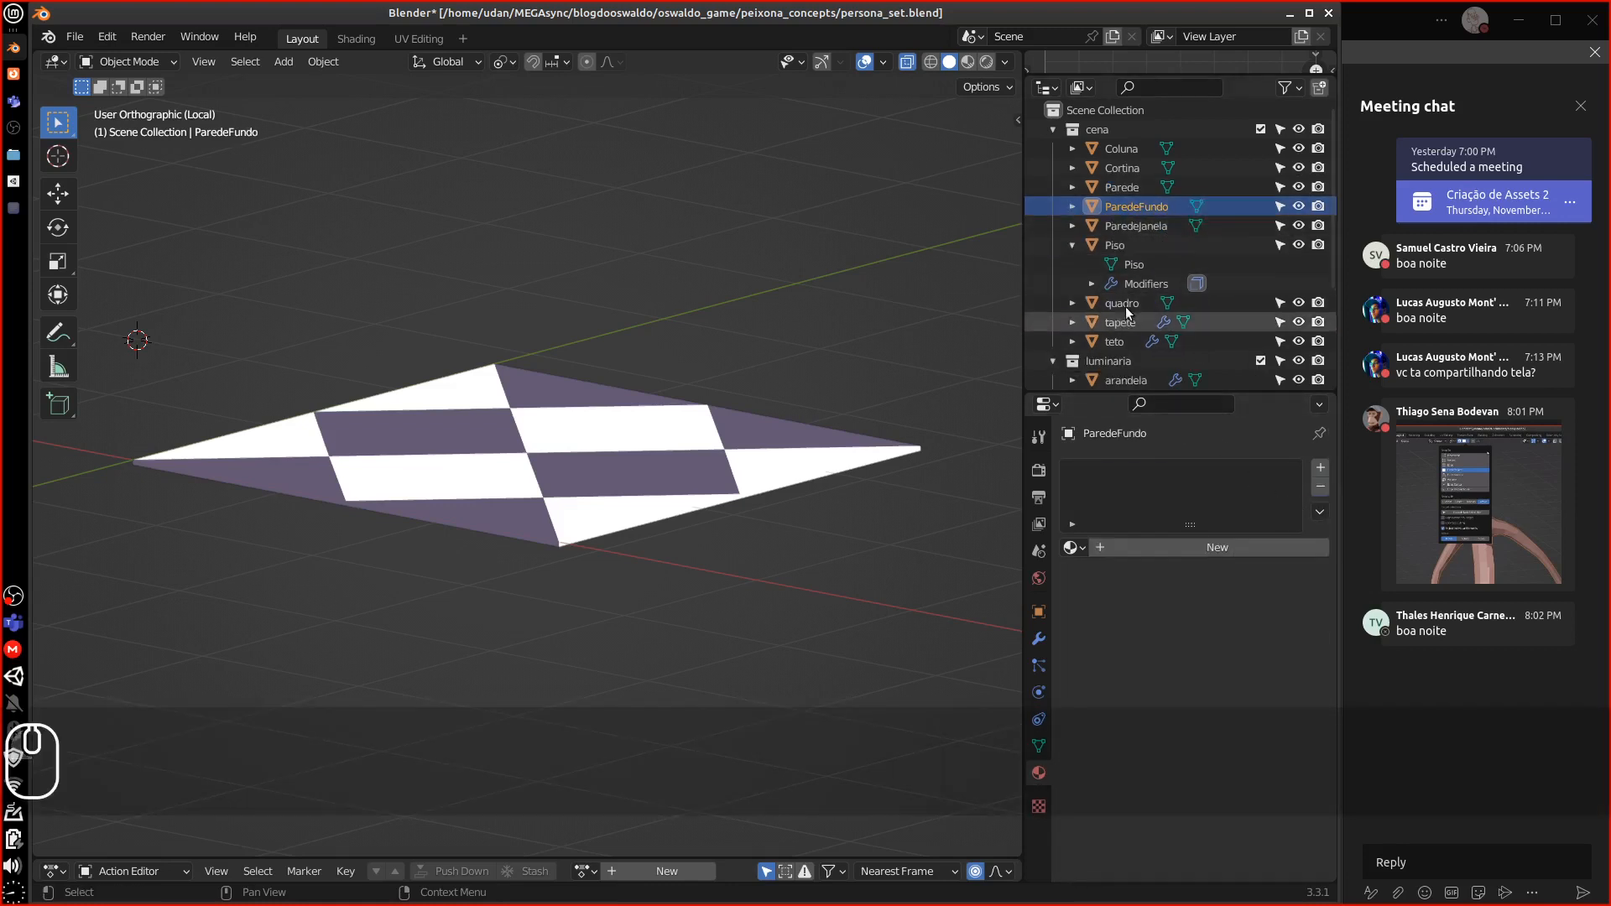
left_click(1073, 242)
left_click(1071, 225)
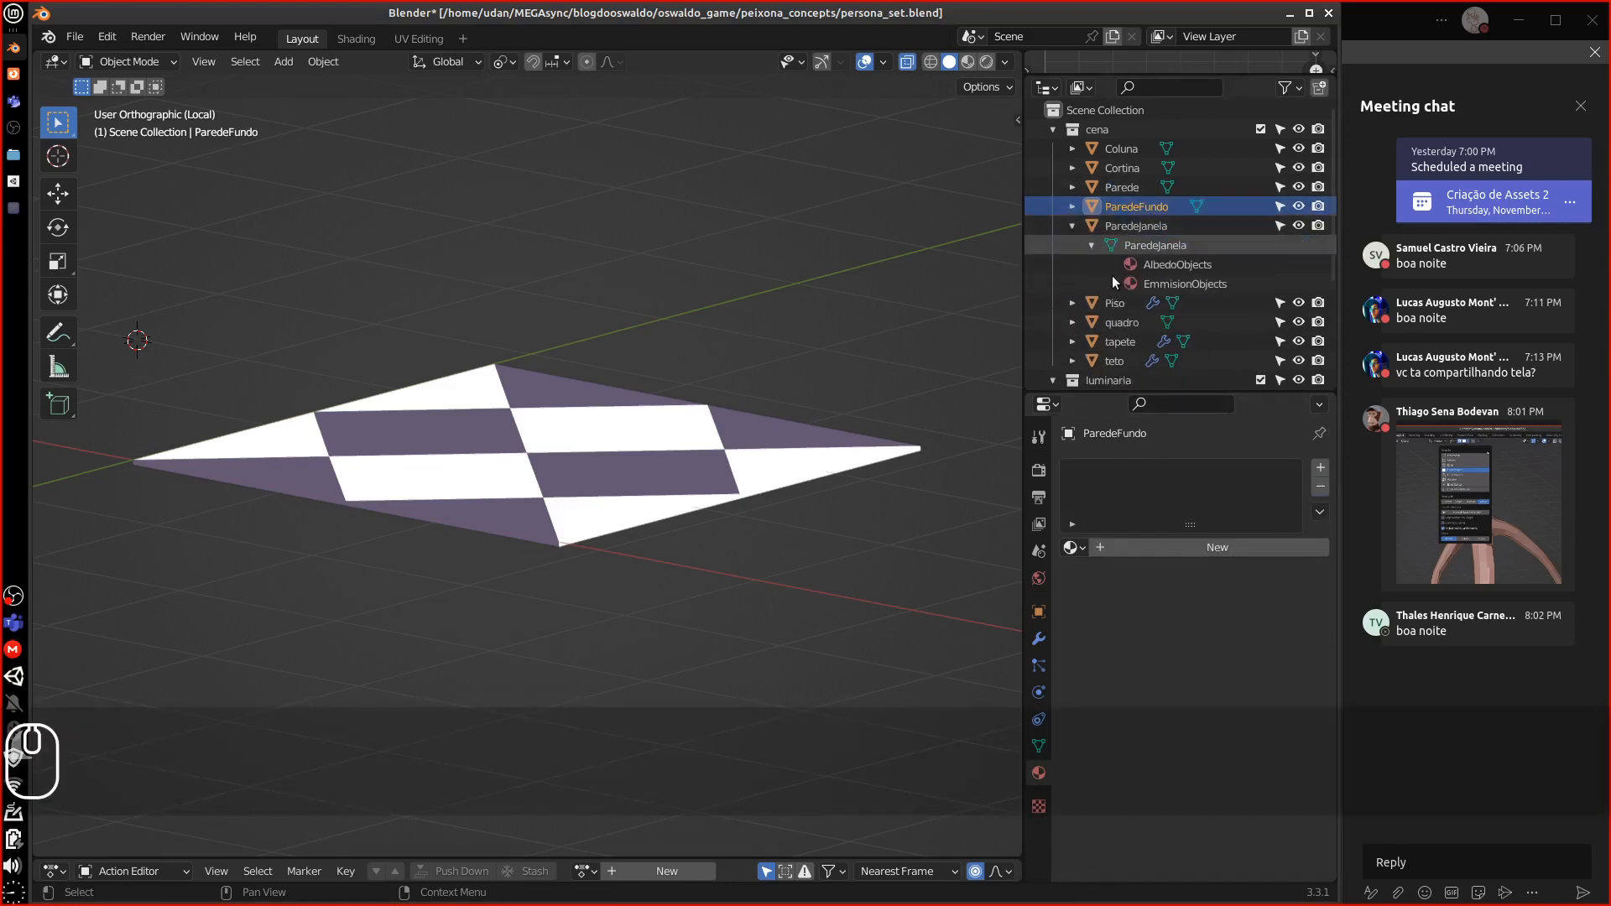
left_click(1071, 225)
left_click(1122, 282)
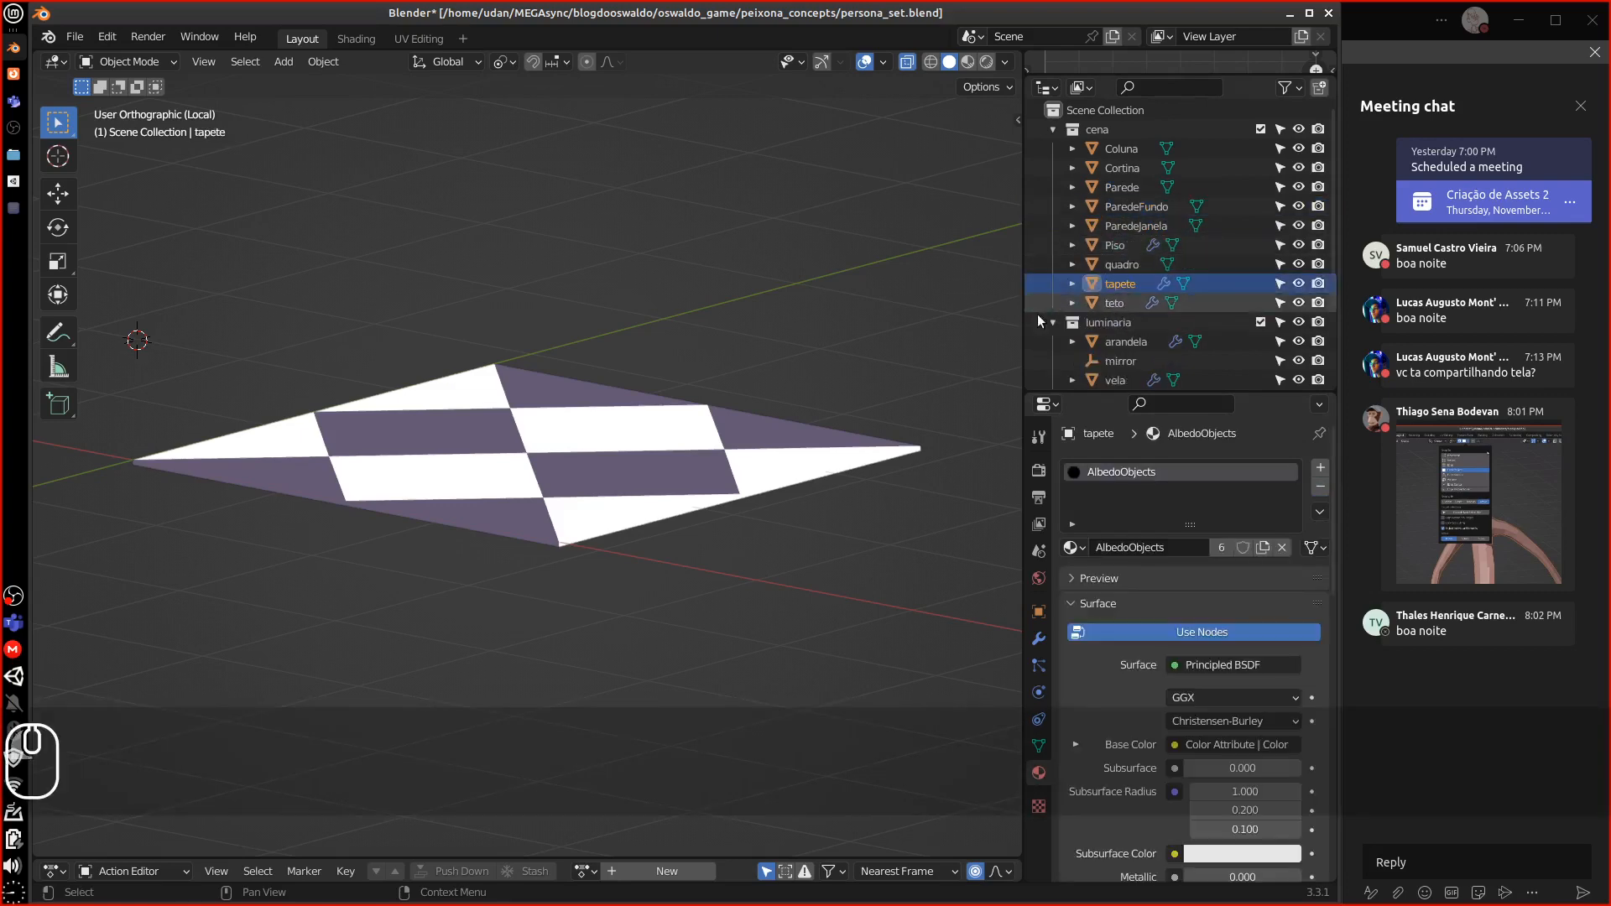
Set the tapete rug's Location X, Y and Z to 0, dropping it to the ground
key("KP_7")
key("KP_Decimal")
middle_click_drag(662, 543, 512, 490)
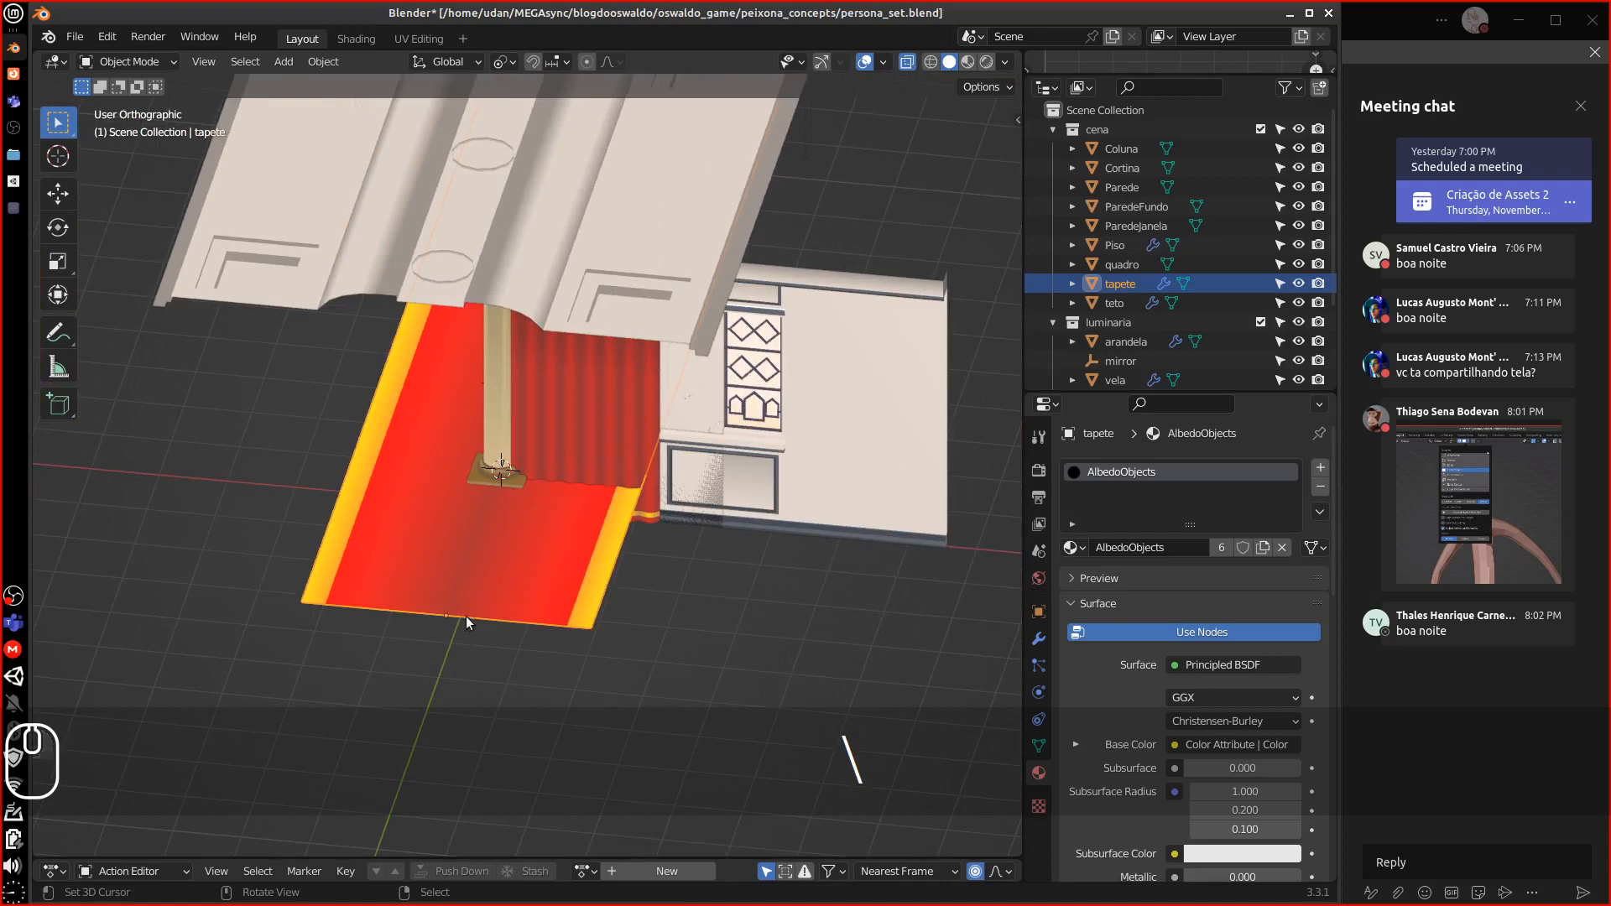
middle_click_drag(465, 616, 391, 541)
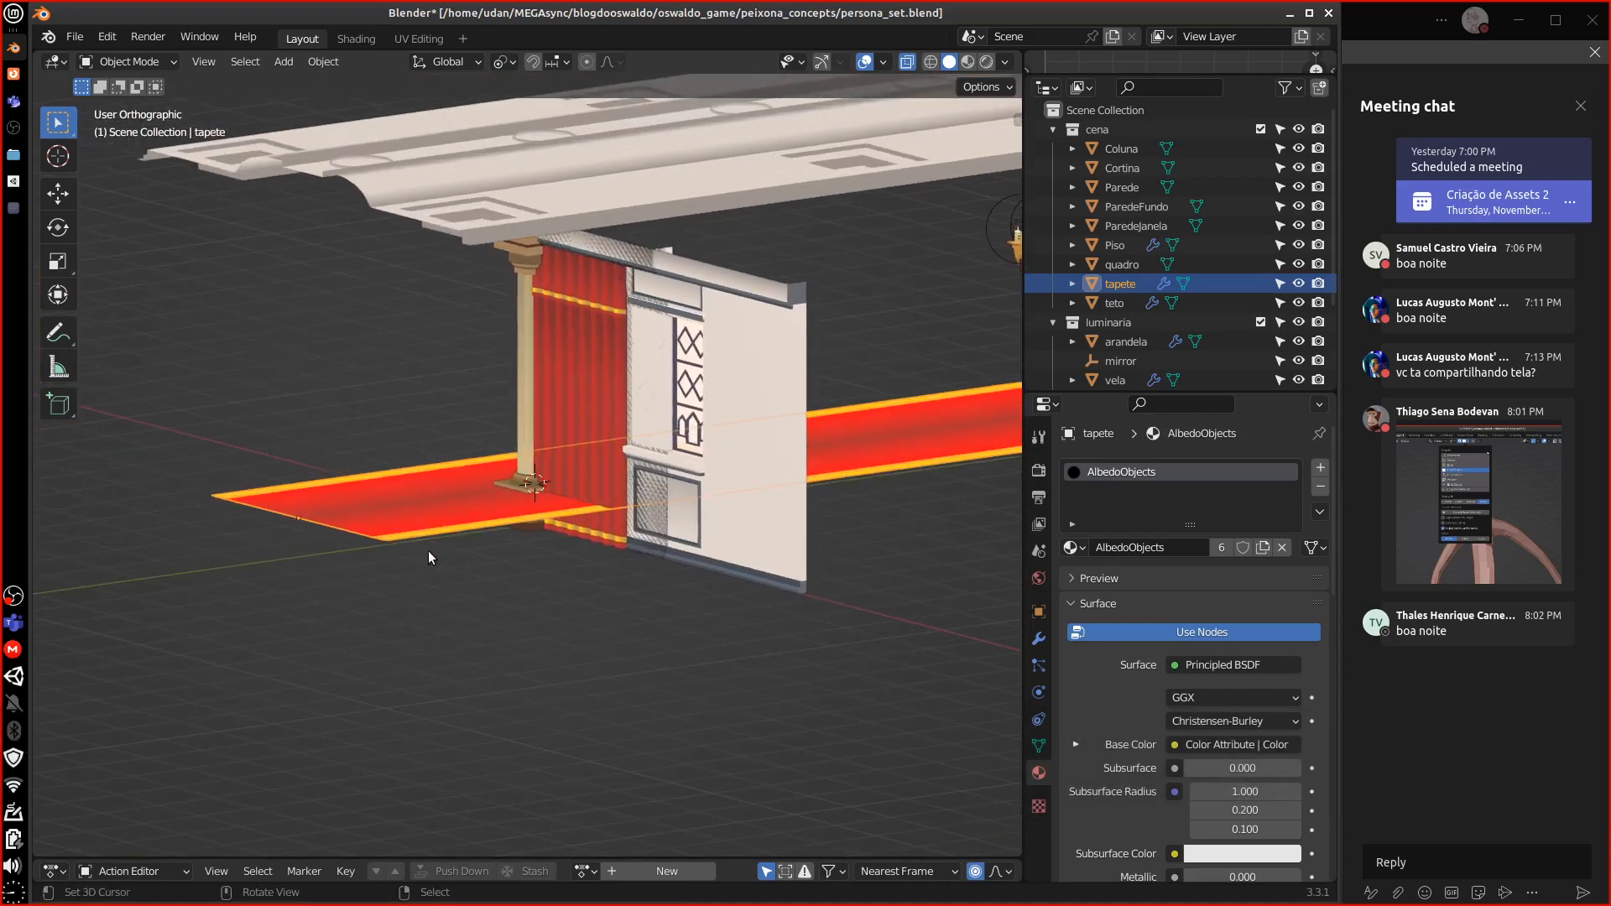
middle_click_drag(420, 557, 562, 579)
left_click(1039, 611)
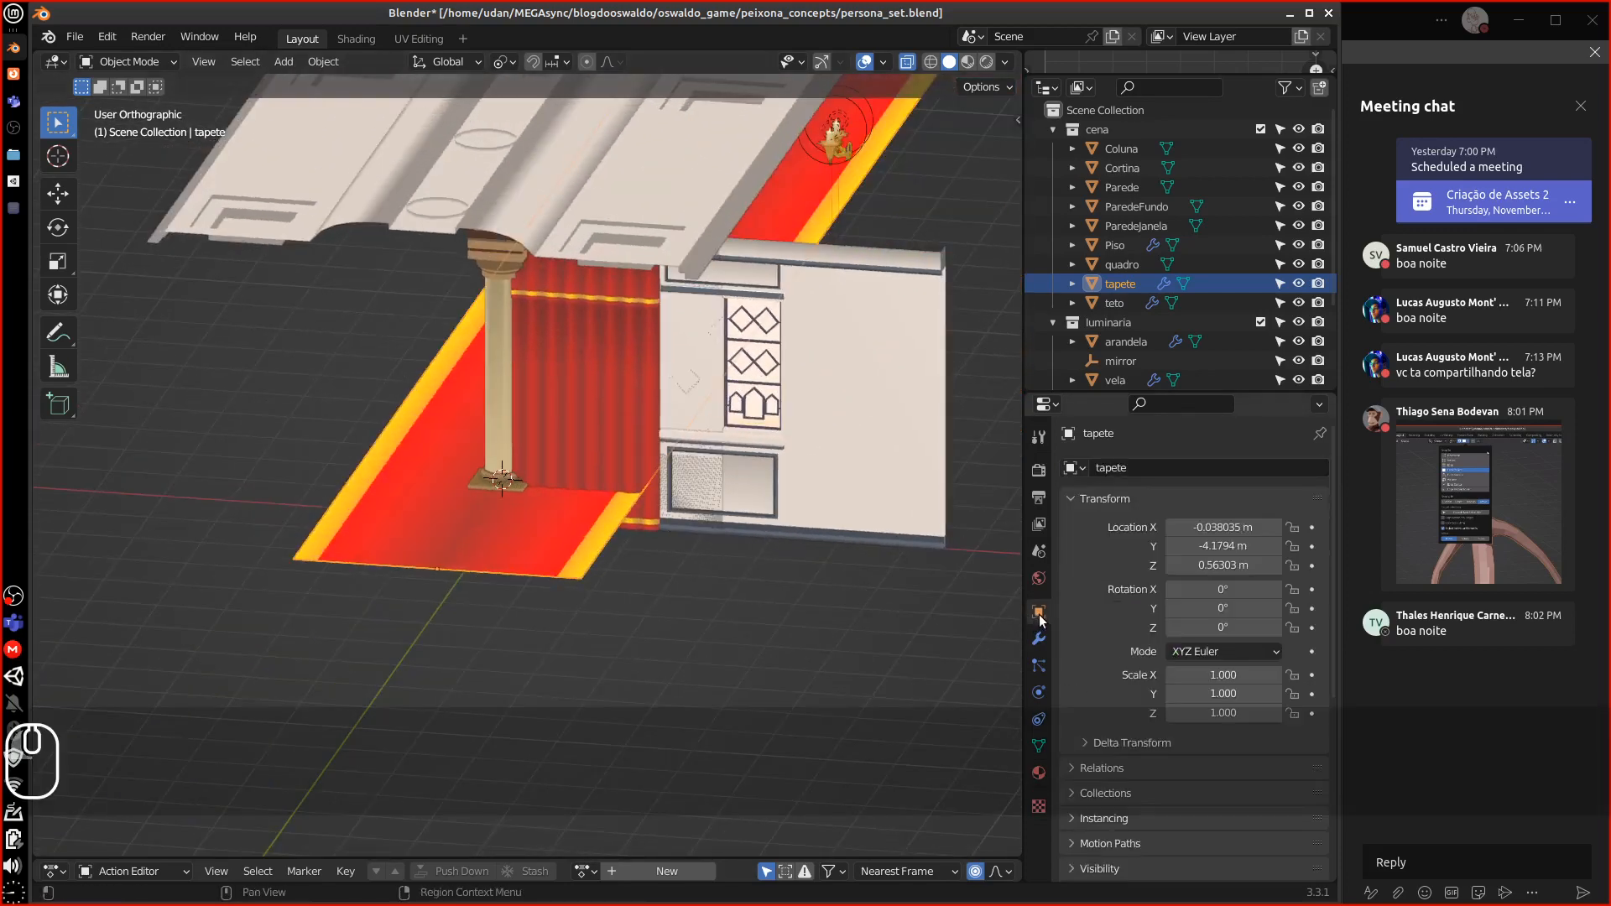
left_click(1249, 526)
type("0")
key("Return")
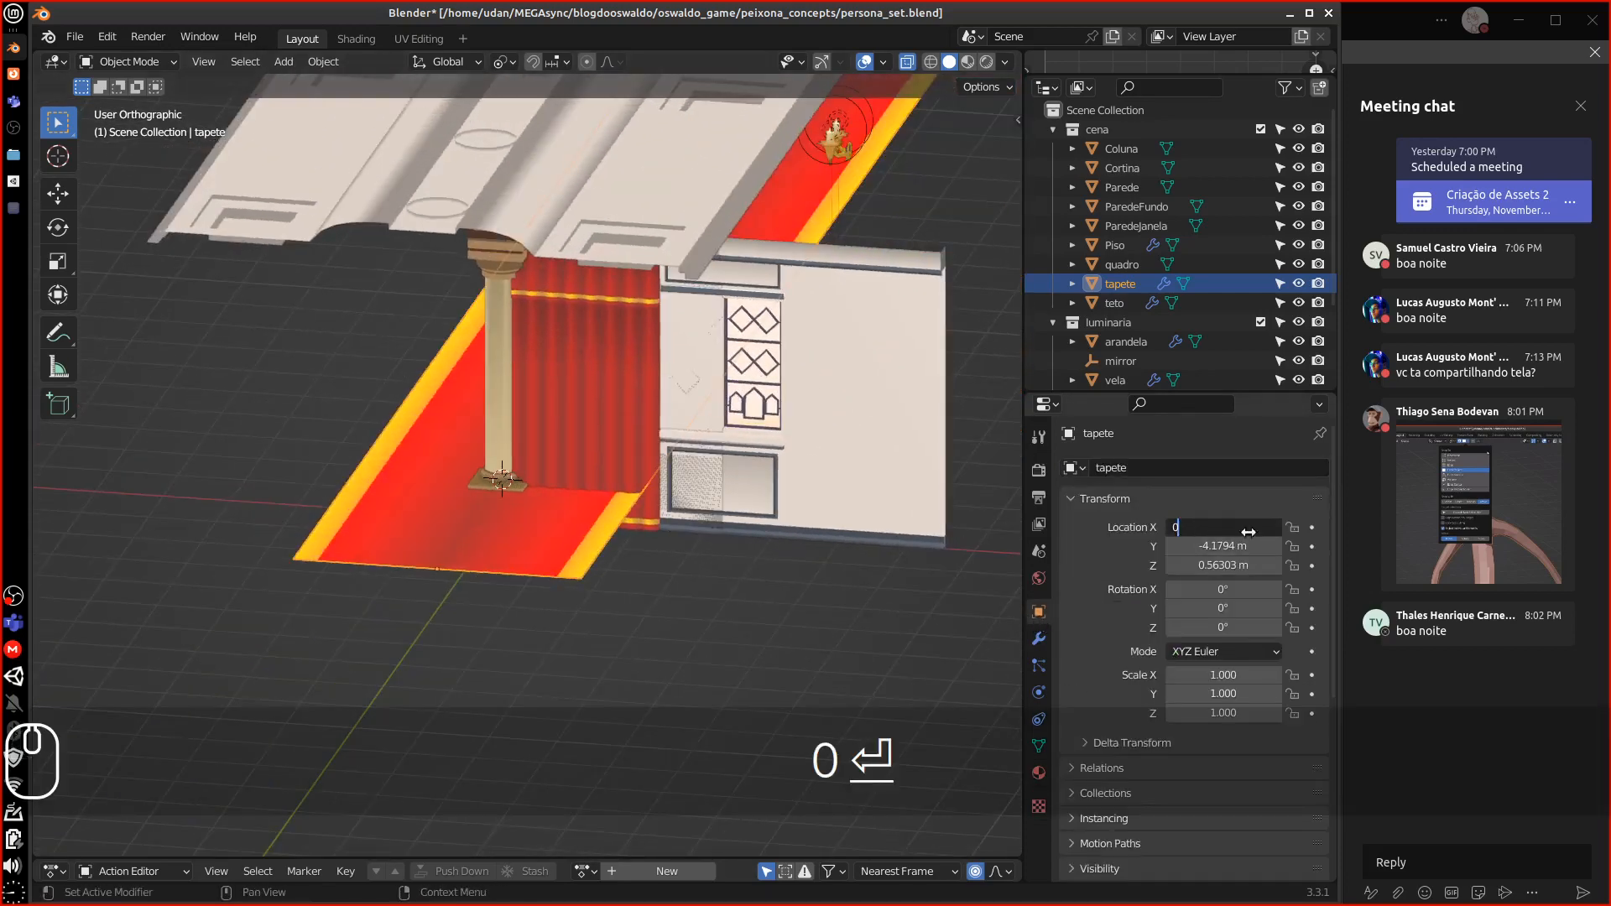
type("0")
key("Return")
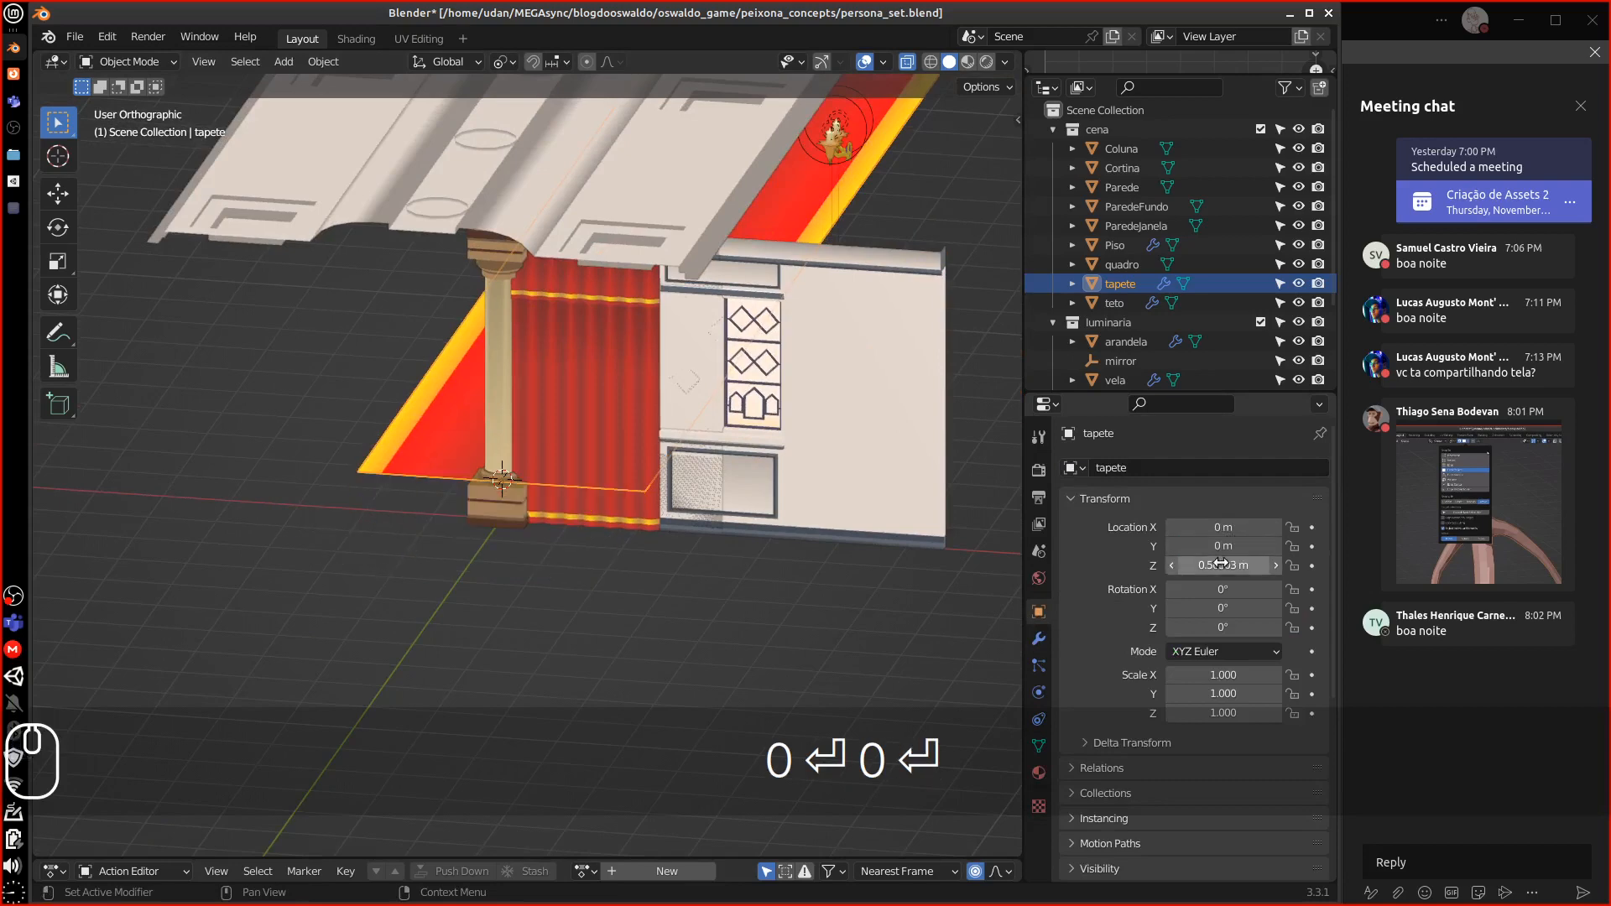
left_click(1233, 563)
type("0")
key("Return")
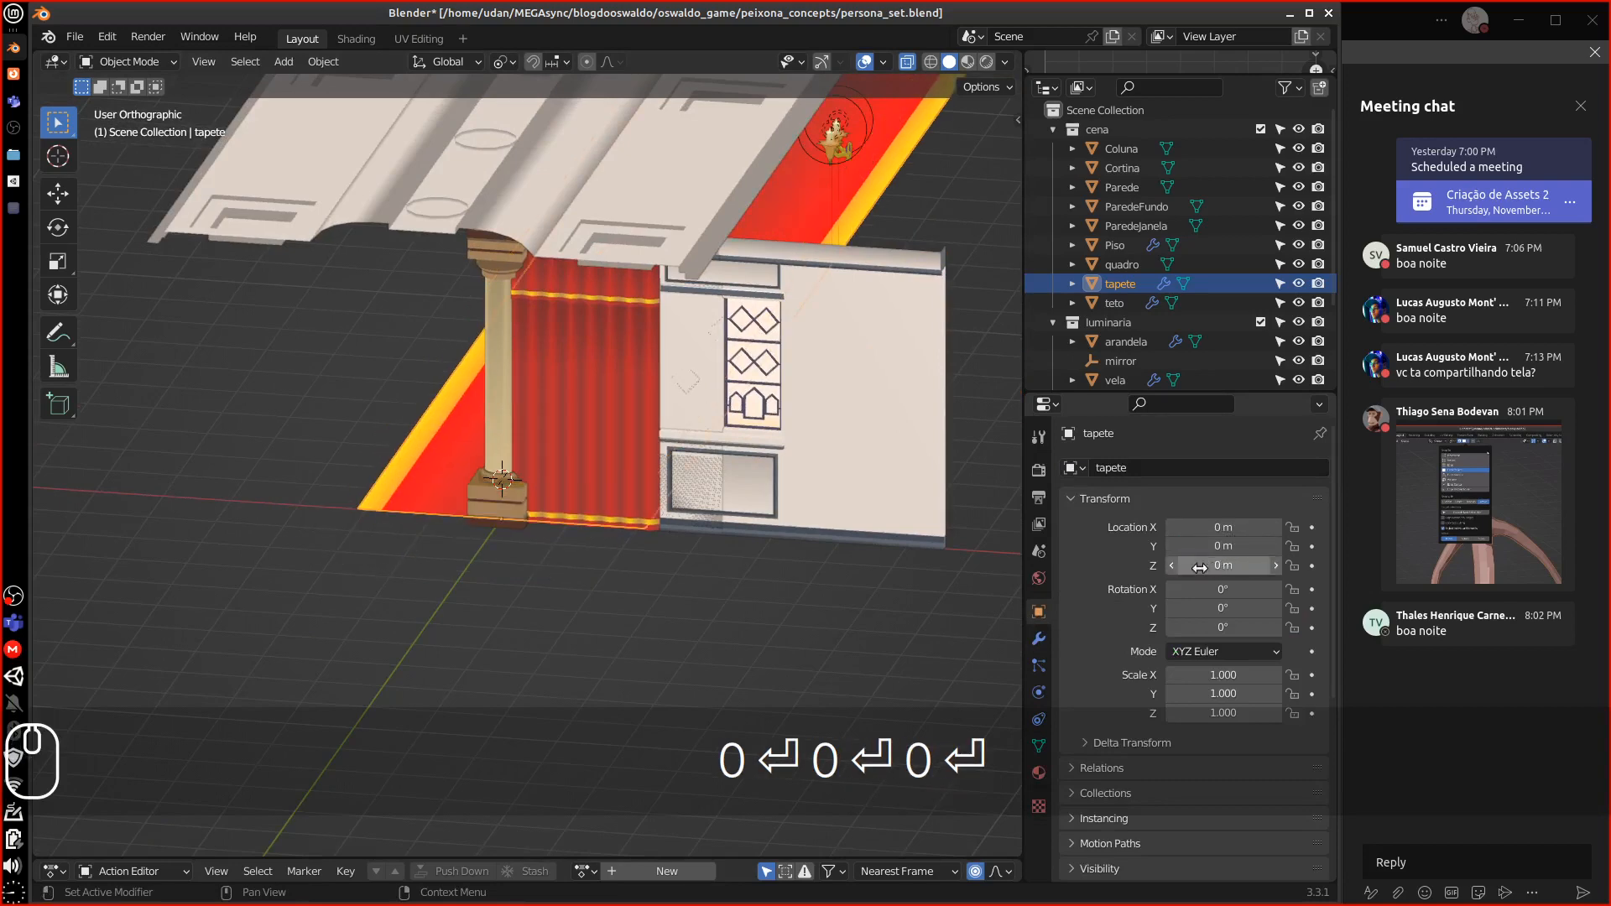
middle_click_drag(991, 571, 777, 555)
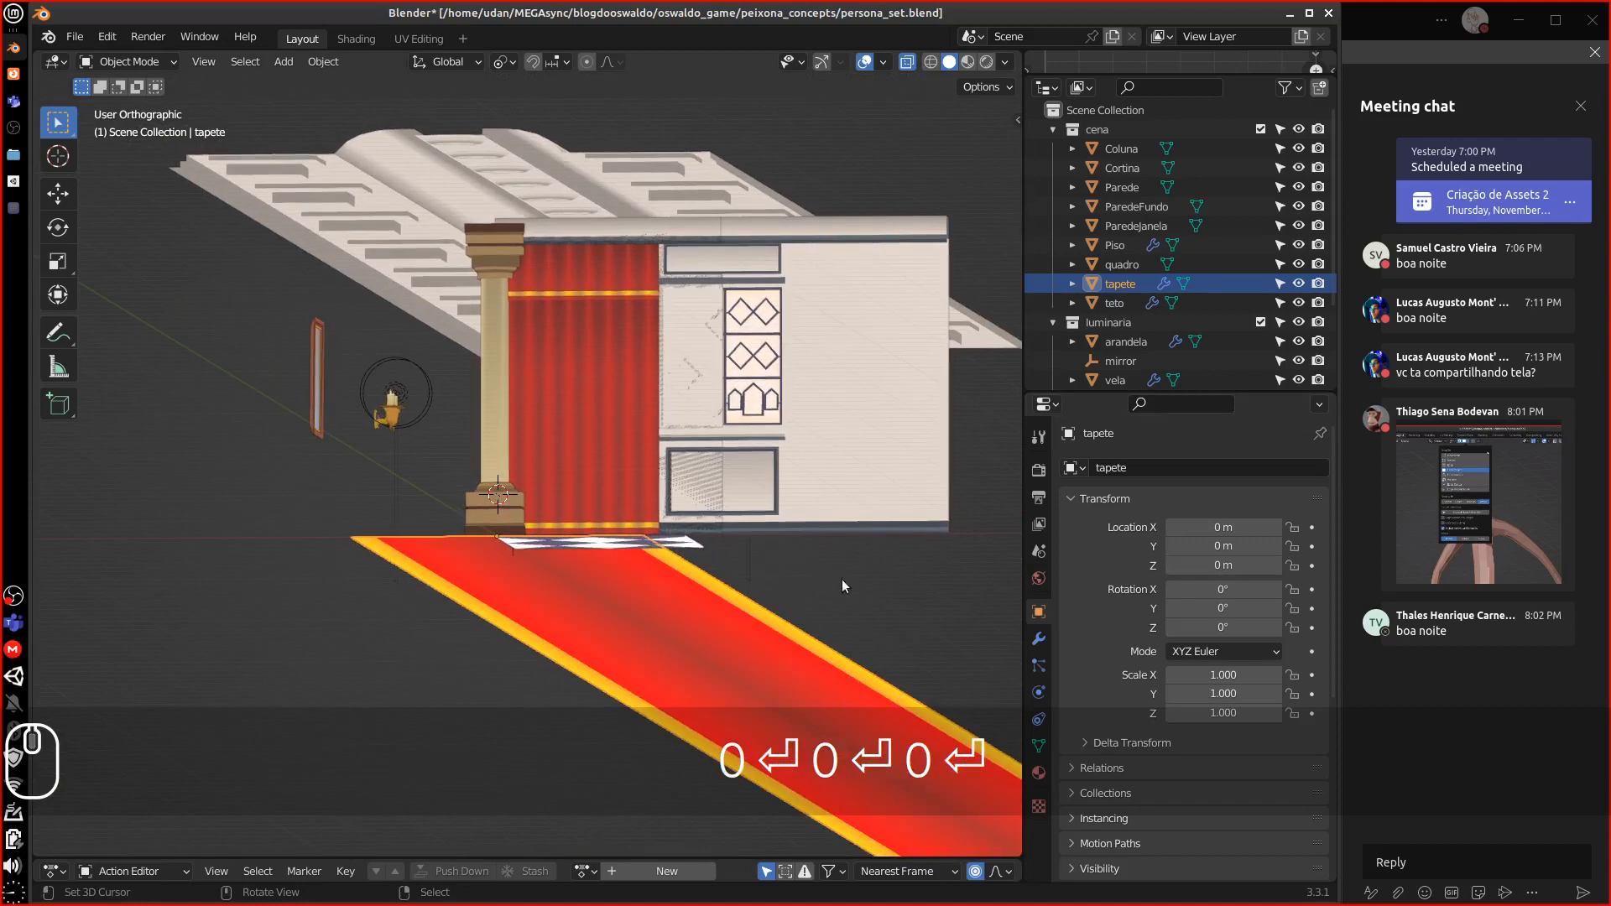
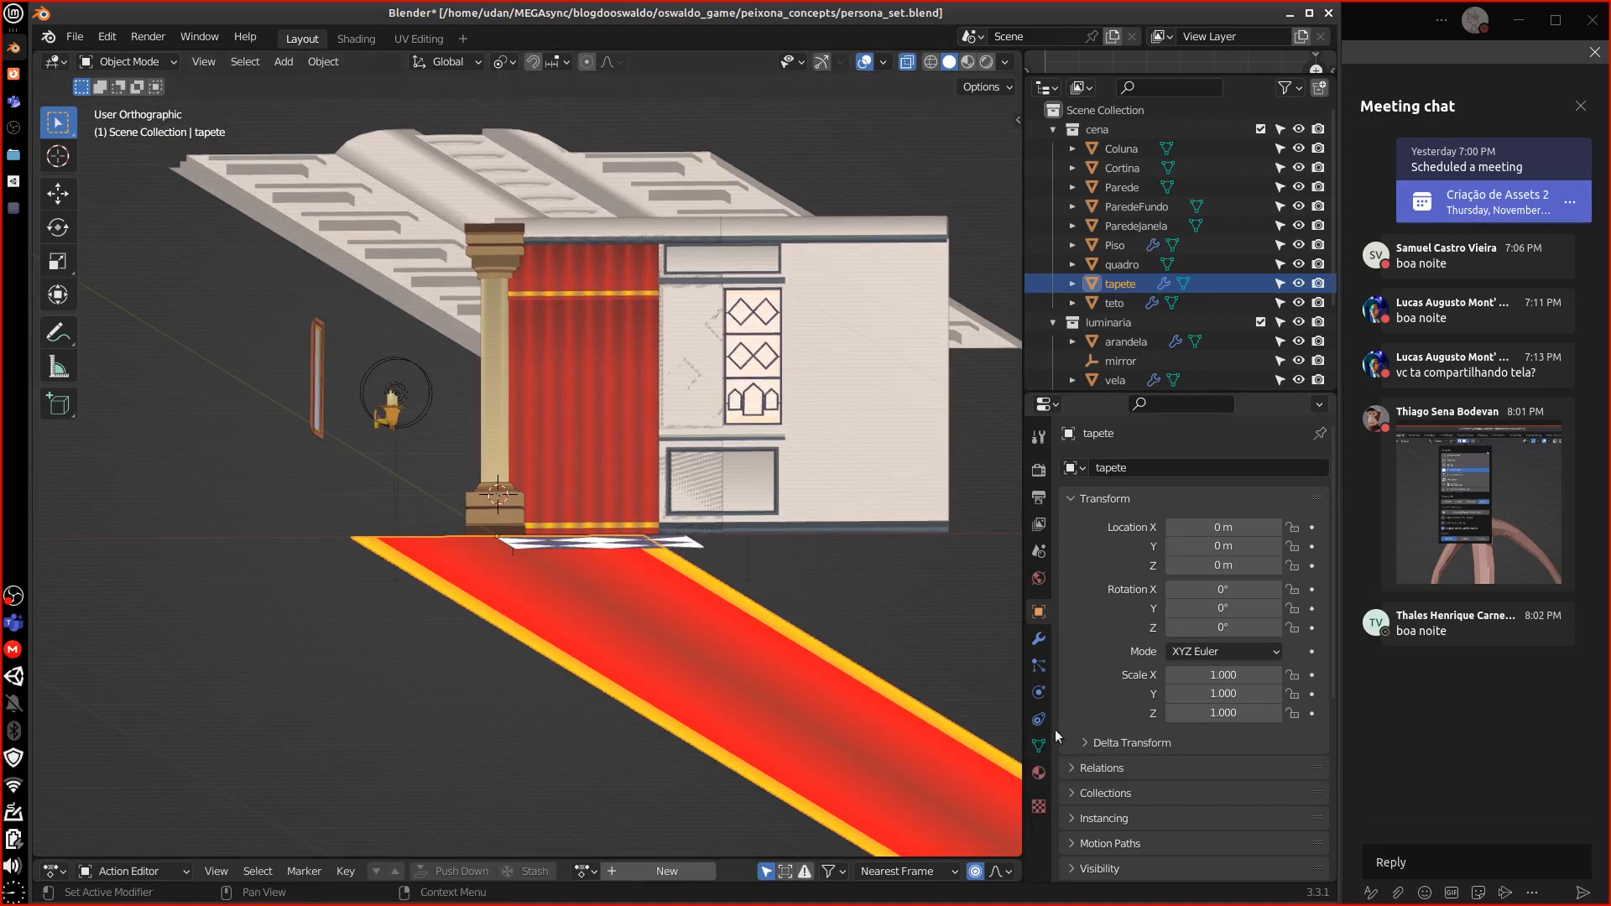
Delete the tapete rug's Array and Mirror modifiers, then add Piso to the selection
left_click(1038, 644)
middle_click_drag(858, 613, 860, 660)
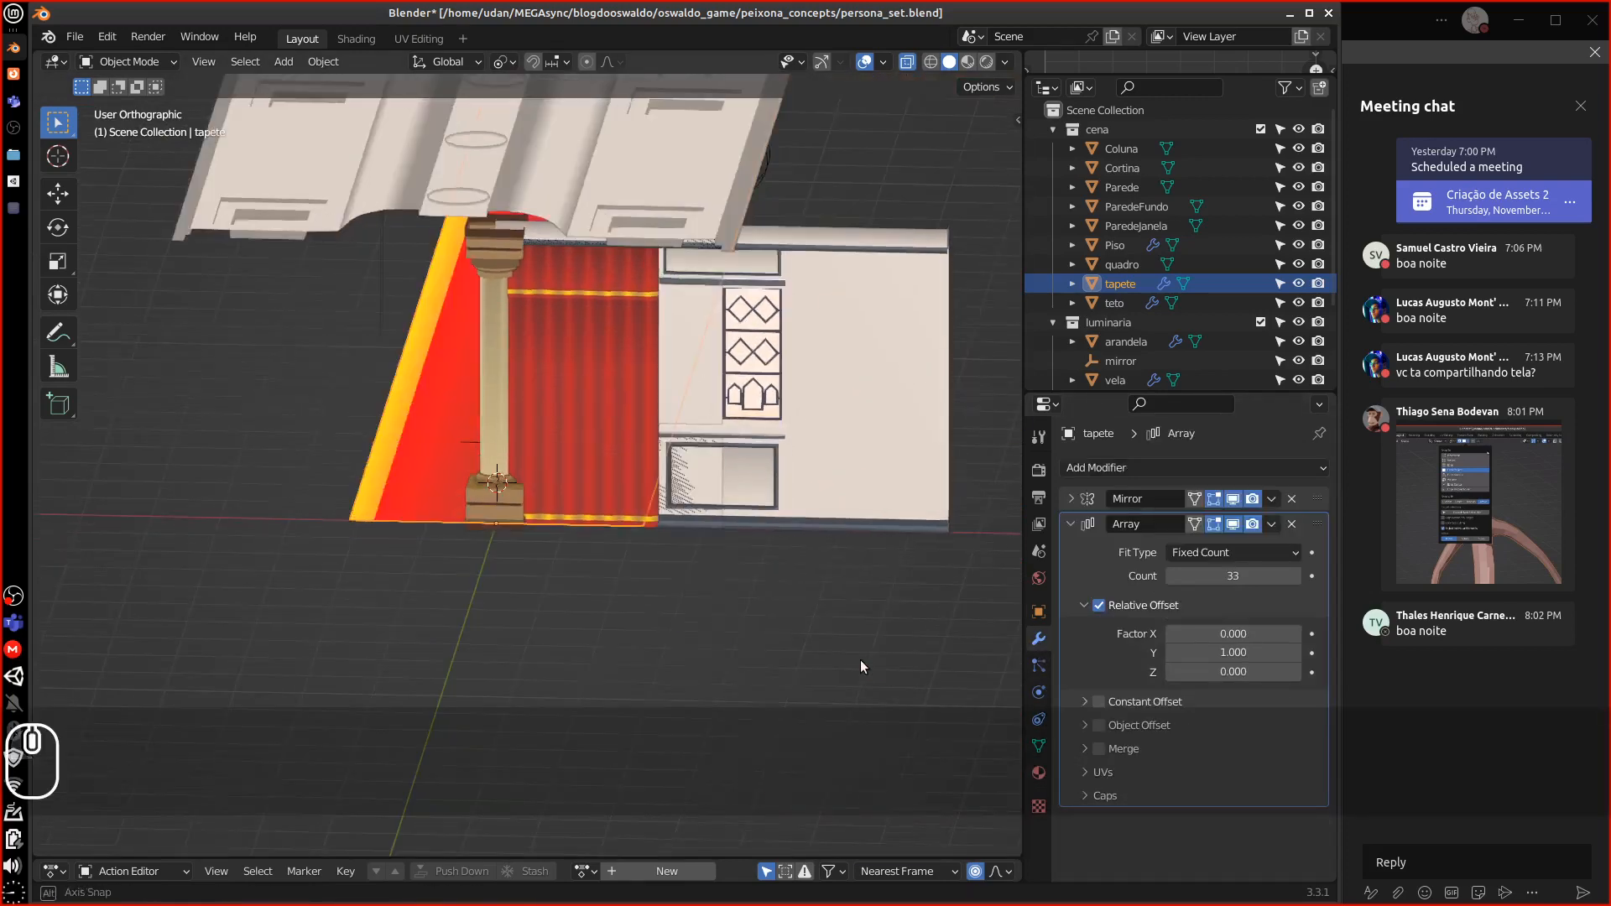
left_click(1293, 524)
middle_click_drag(1020, 571, 1130, 568)
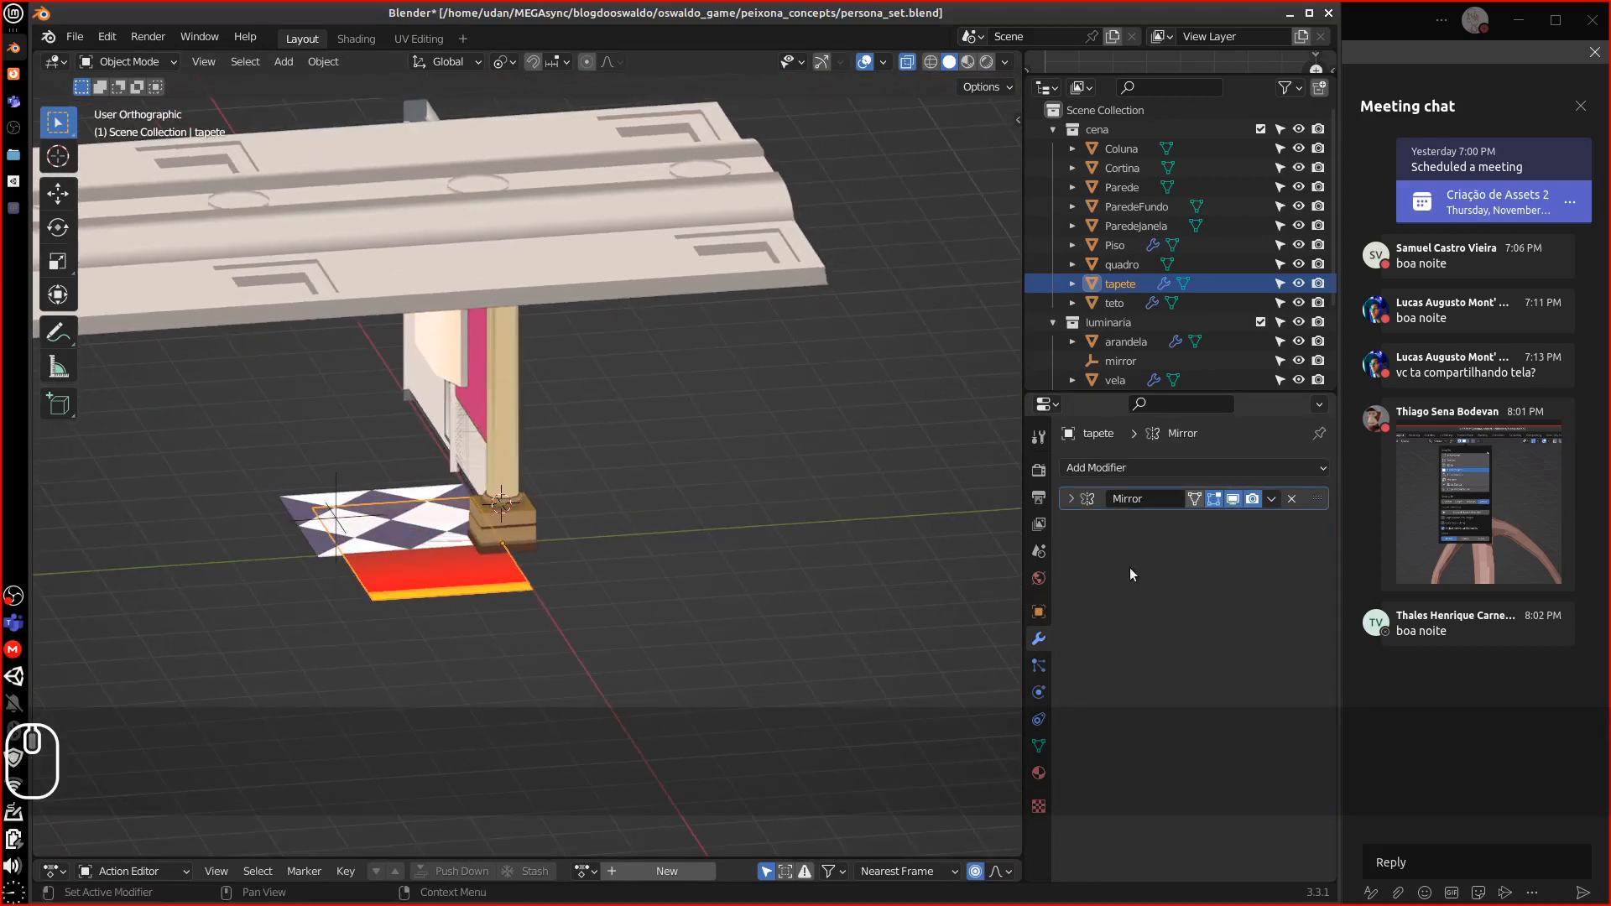
left_click(1291, 498)
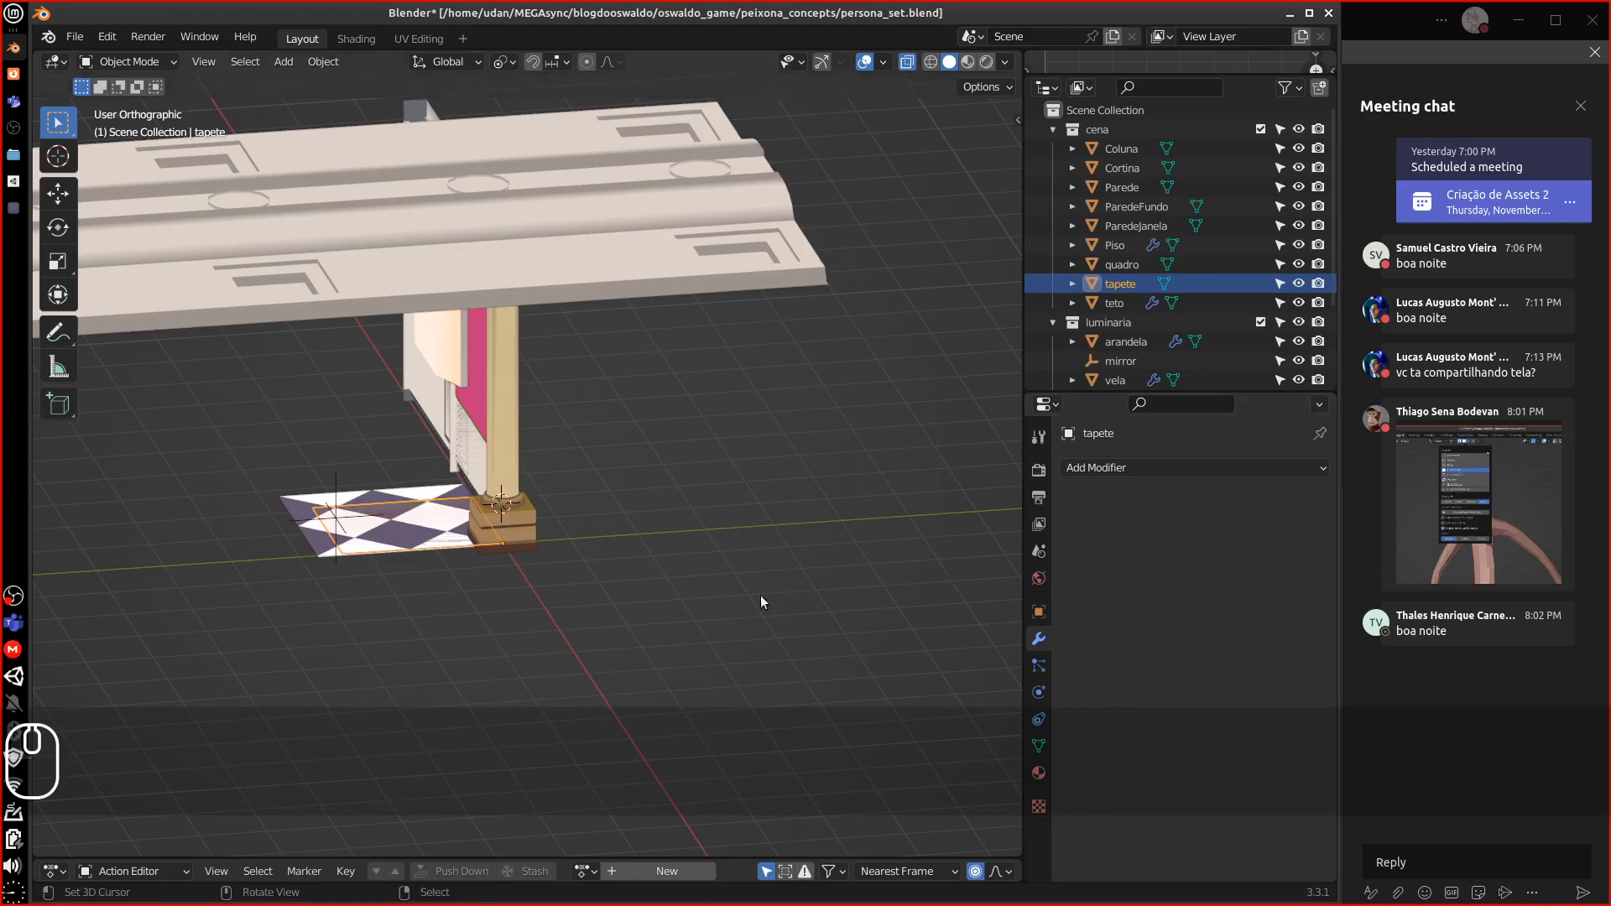
middle_click_drag(761, 600, 480, 612)
left_click(319, 556, "shift")
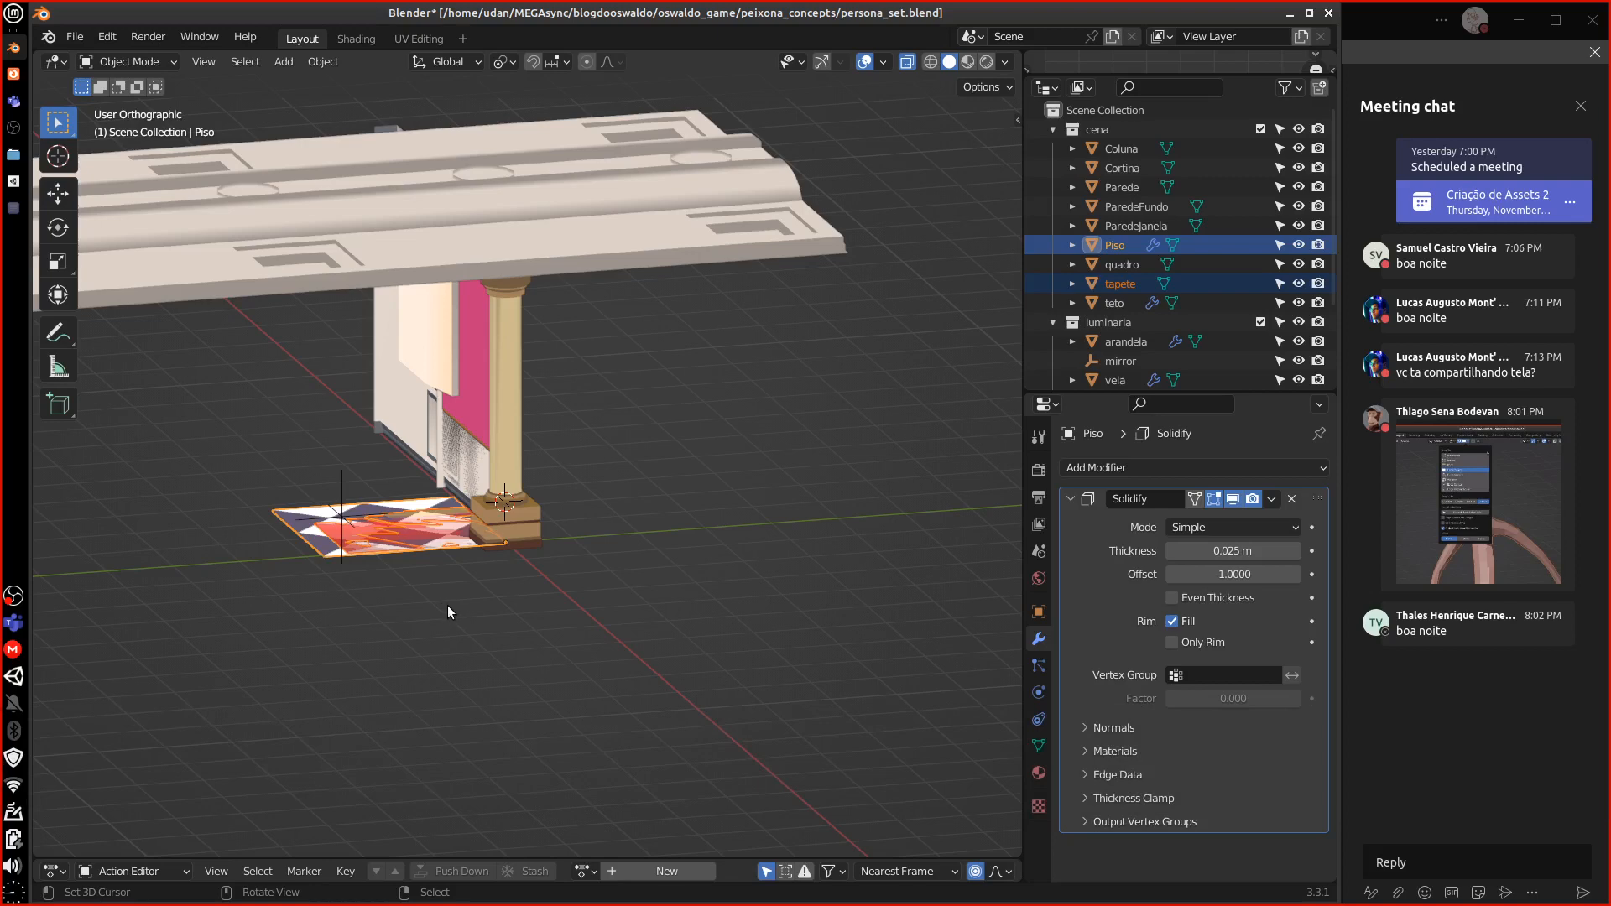
Isolate the tapete rug on its own in Local View
key("KP_Divide")
middle_click_drag(449, 606, 600, 563)
scroll(730, 570, "up", 4)
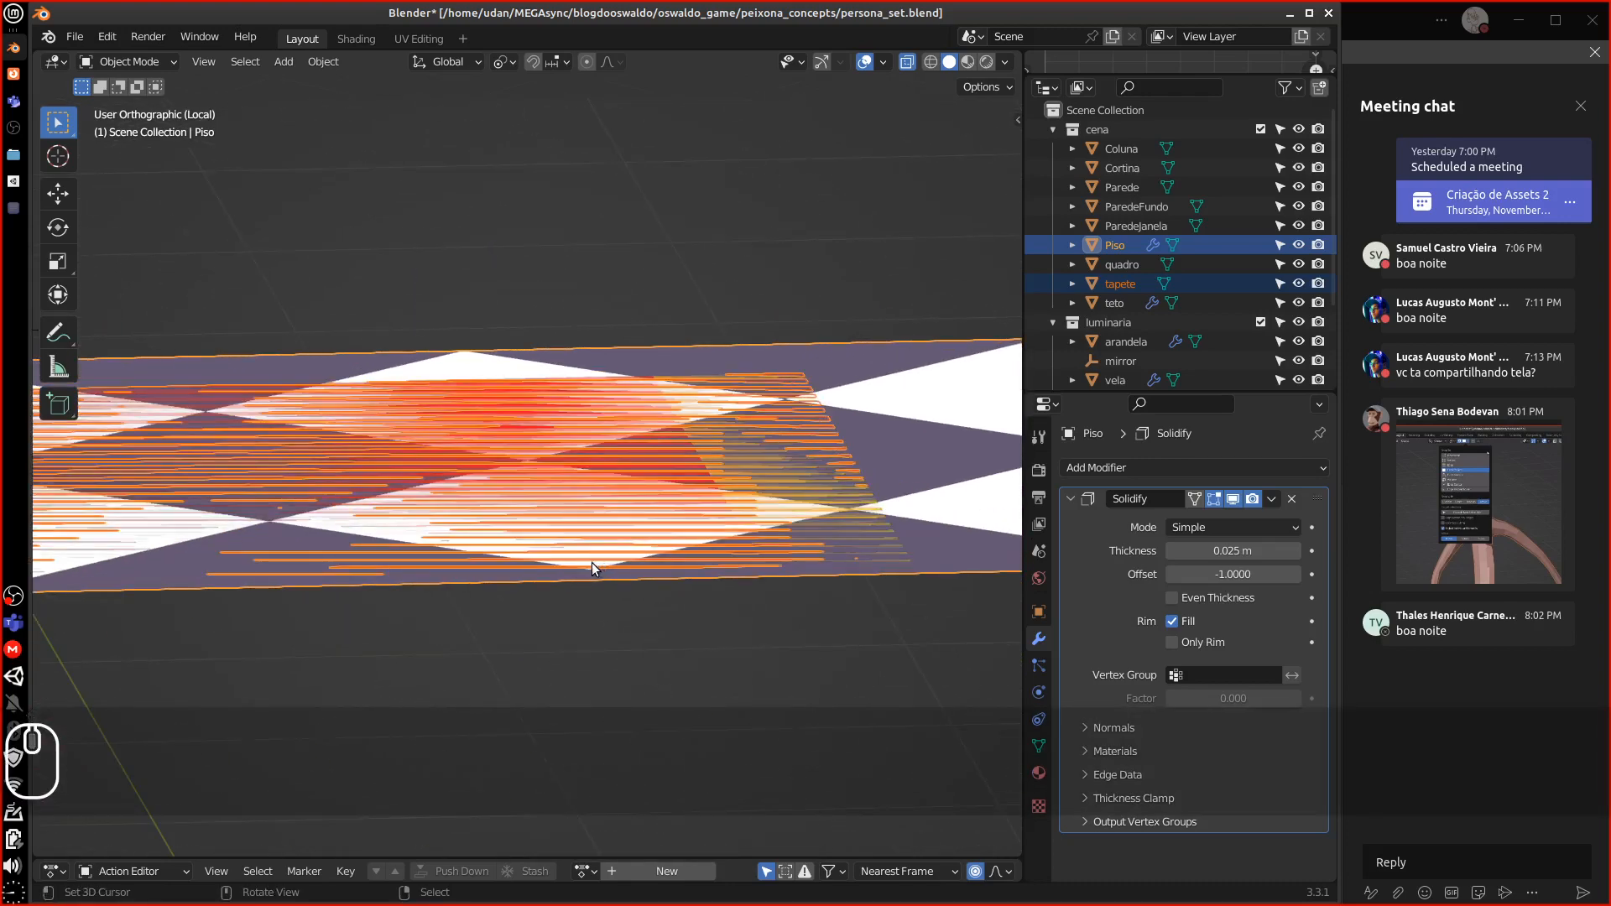
left_click(601, 537)
key("KP_Divide")
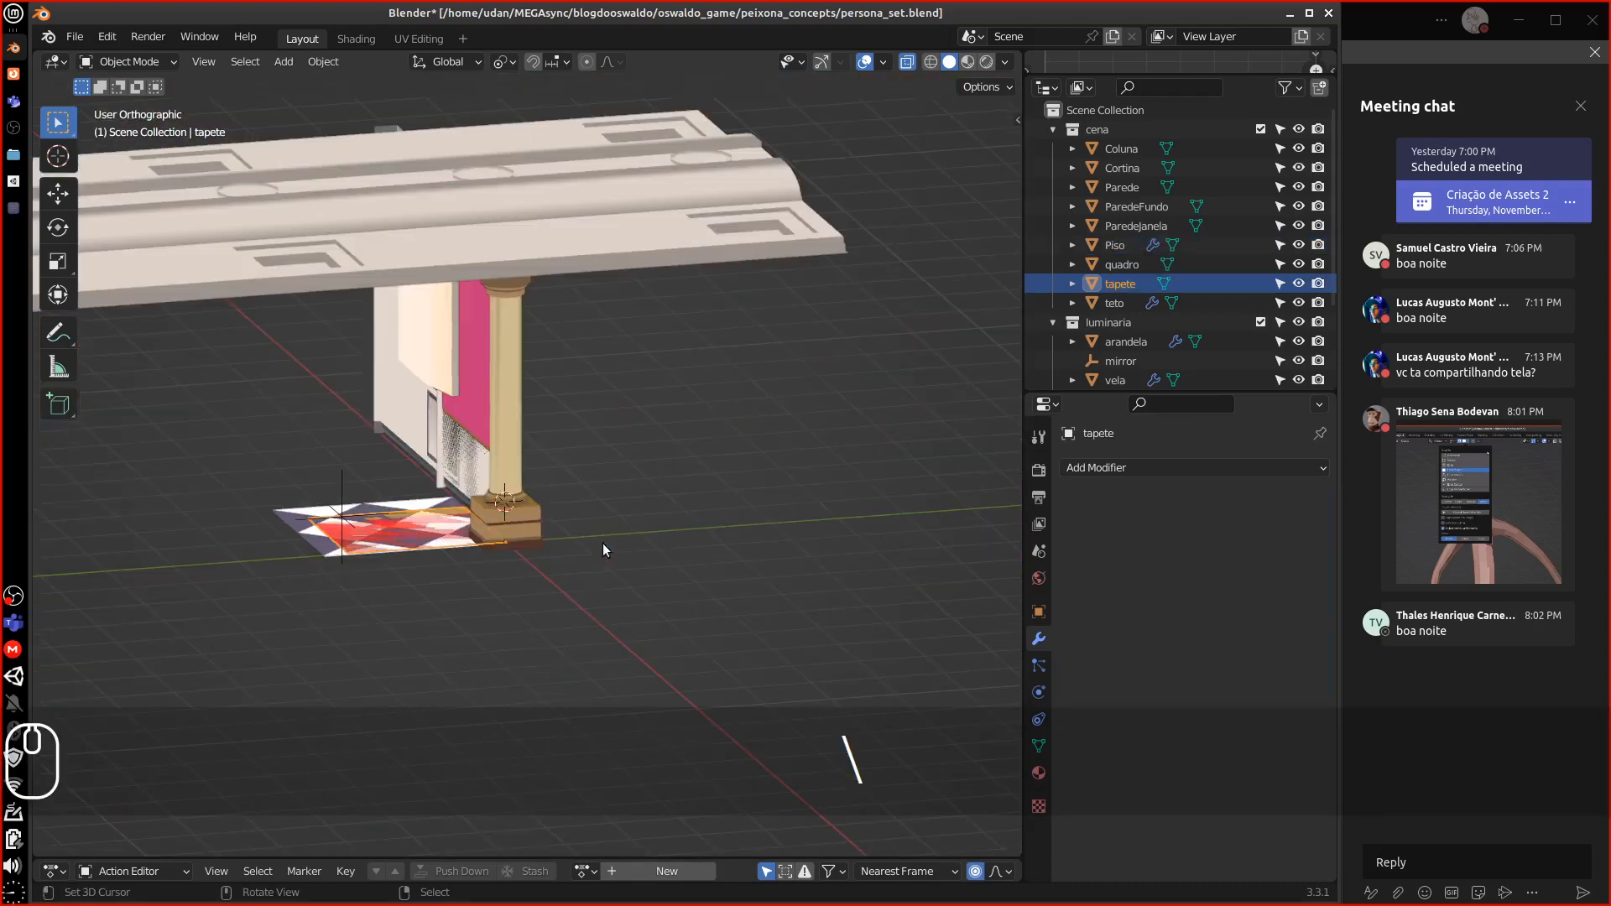
key("backslash")
middle_click_drag(609, 545, 457, 604)
Enter Edit Mode on the rug and inspect its edge against the floor near the column base
key("Tab")
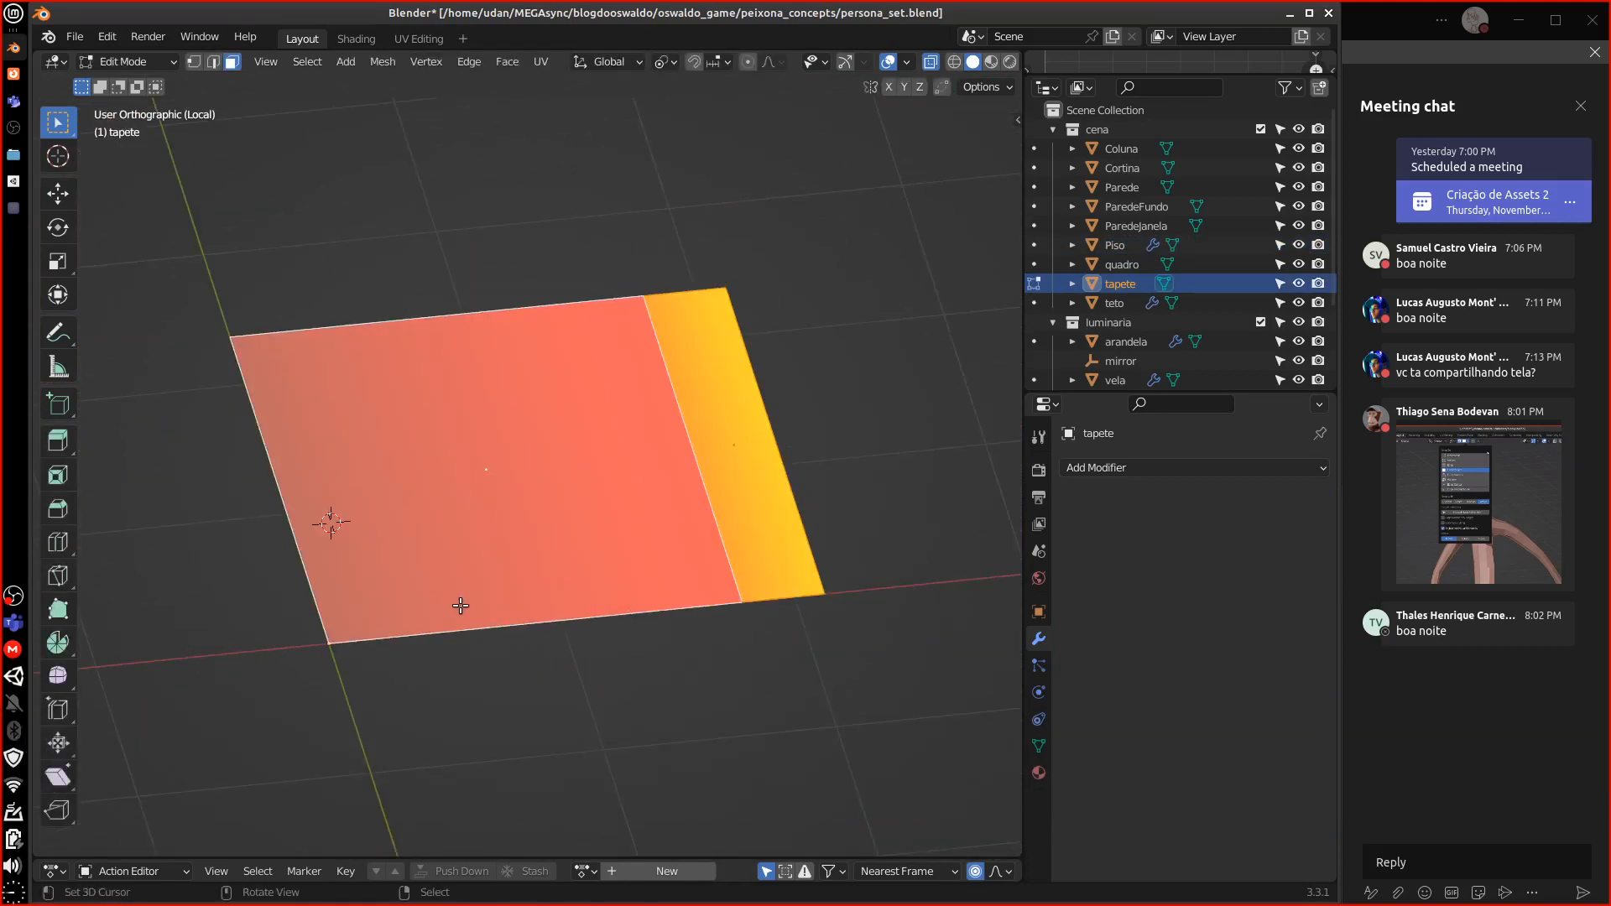
scroll(460, 606, "down", 2)
middle_click_drag(464, 606, 447, 651)
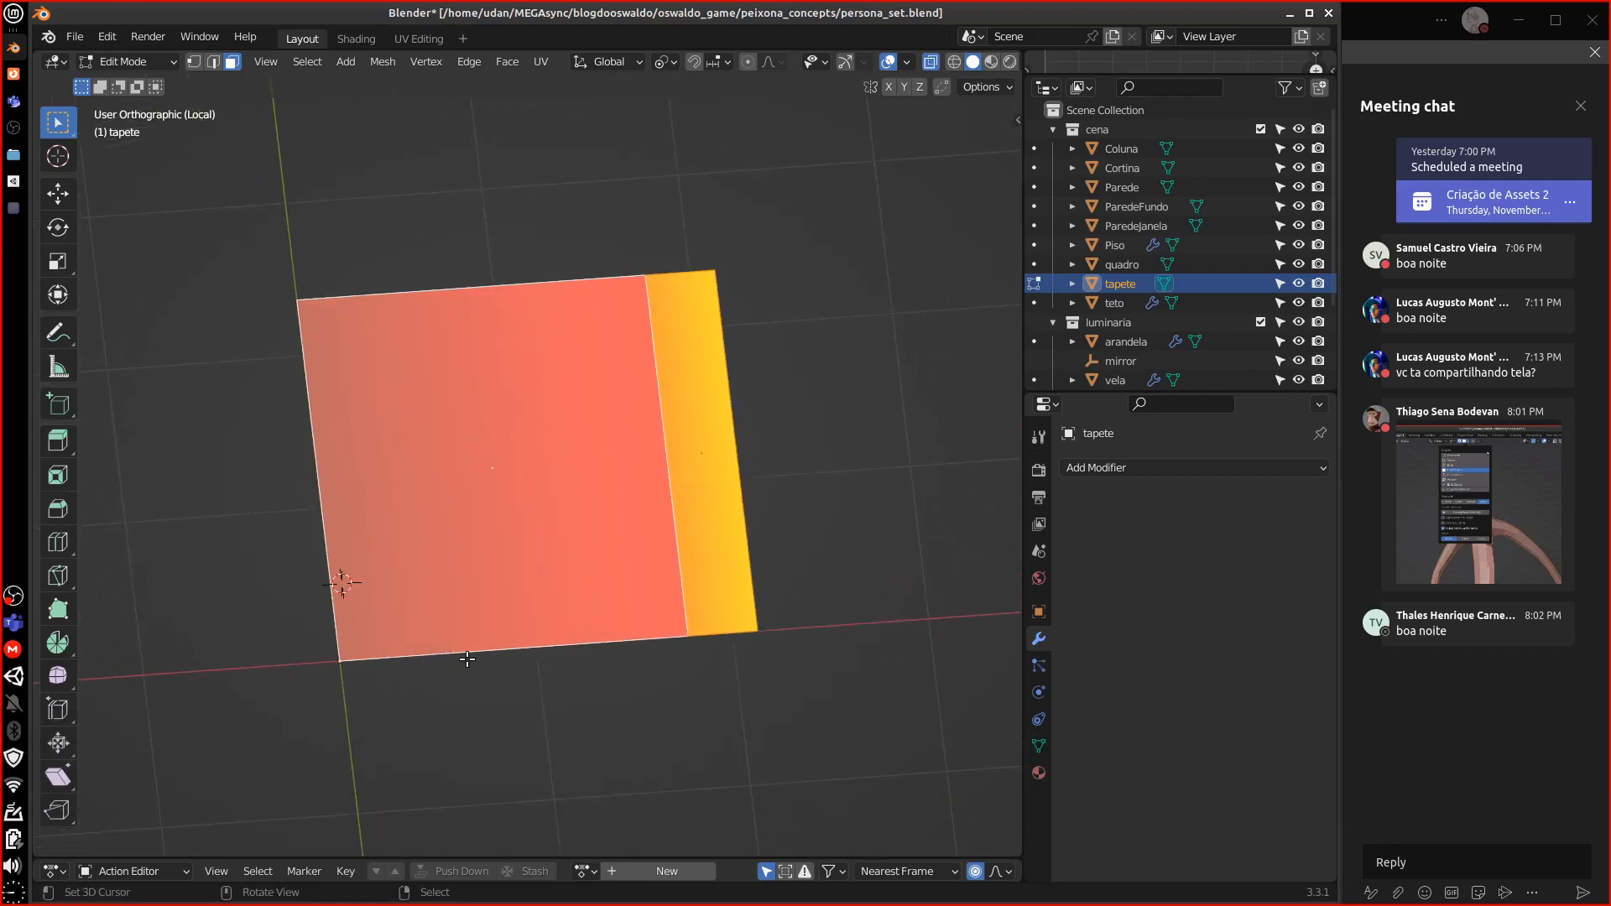
middle_click_drag(467, 659, 395, 474)
key("1")
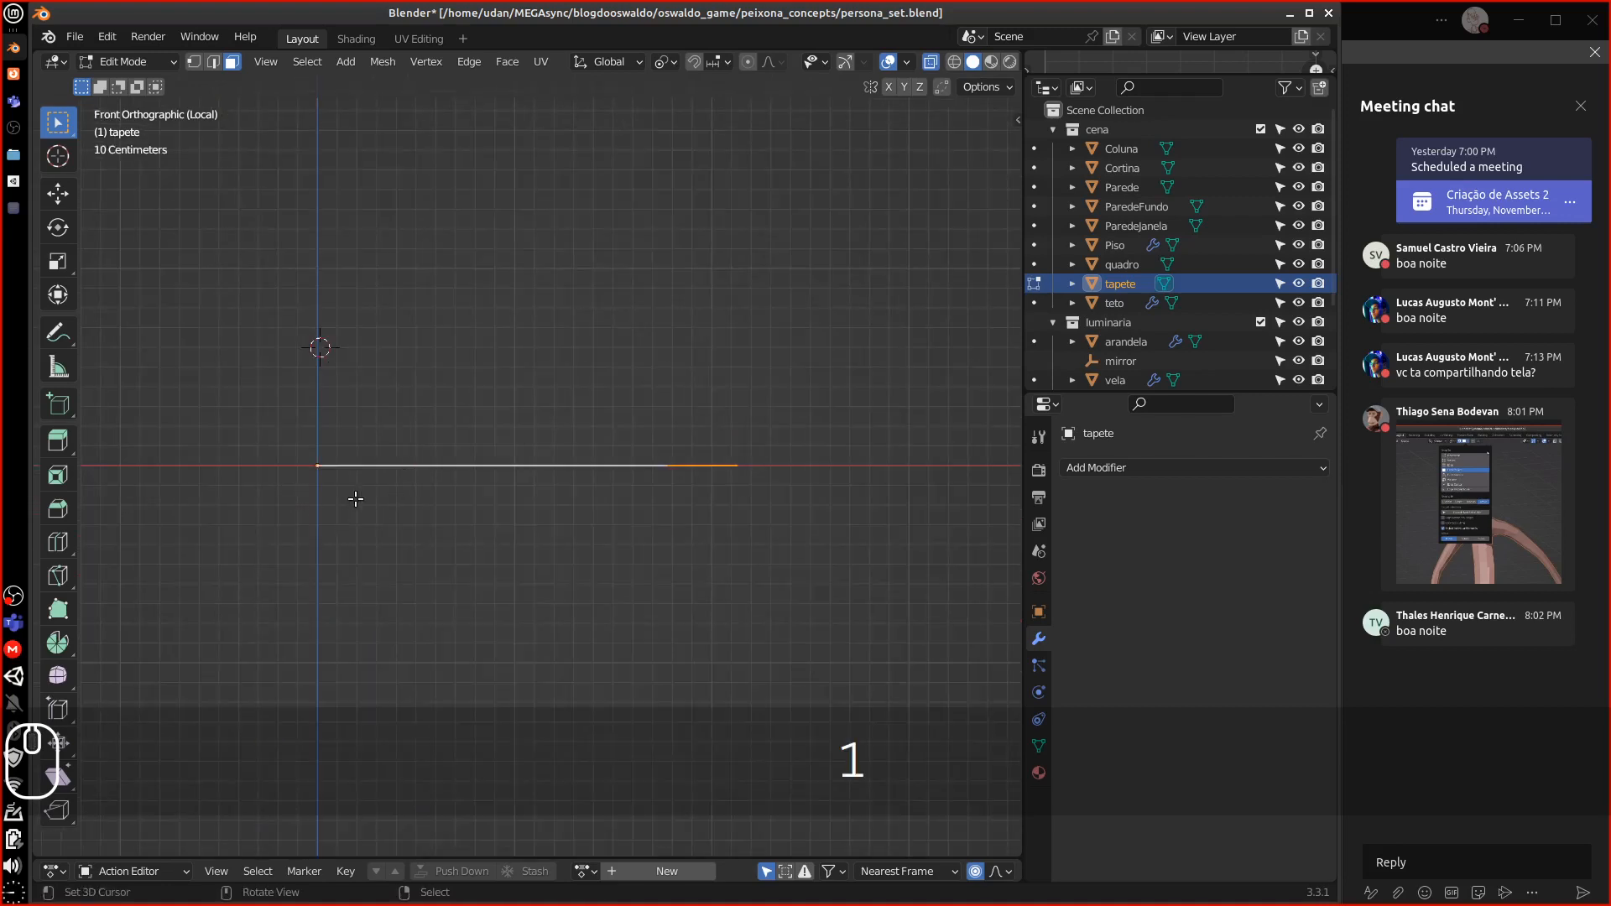
key("equal")
key("equal")
key("equal")
key("equal")
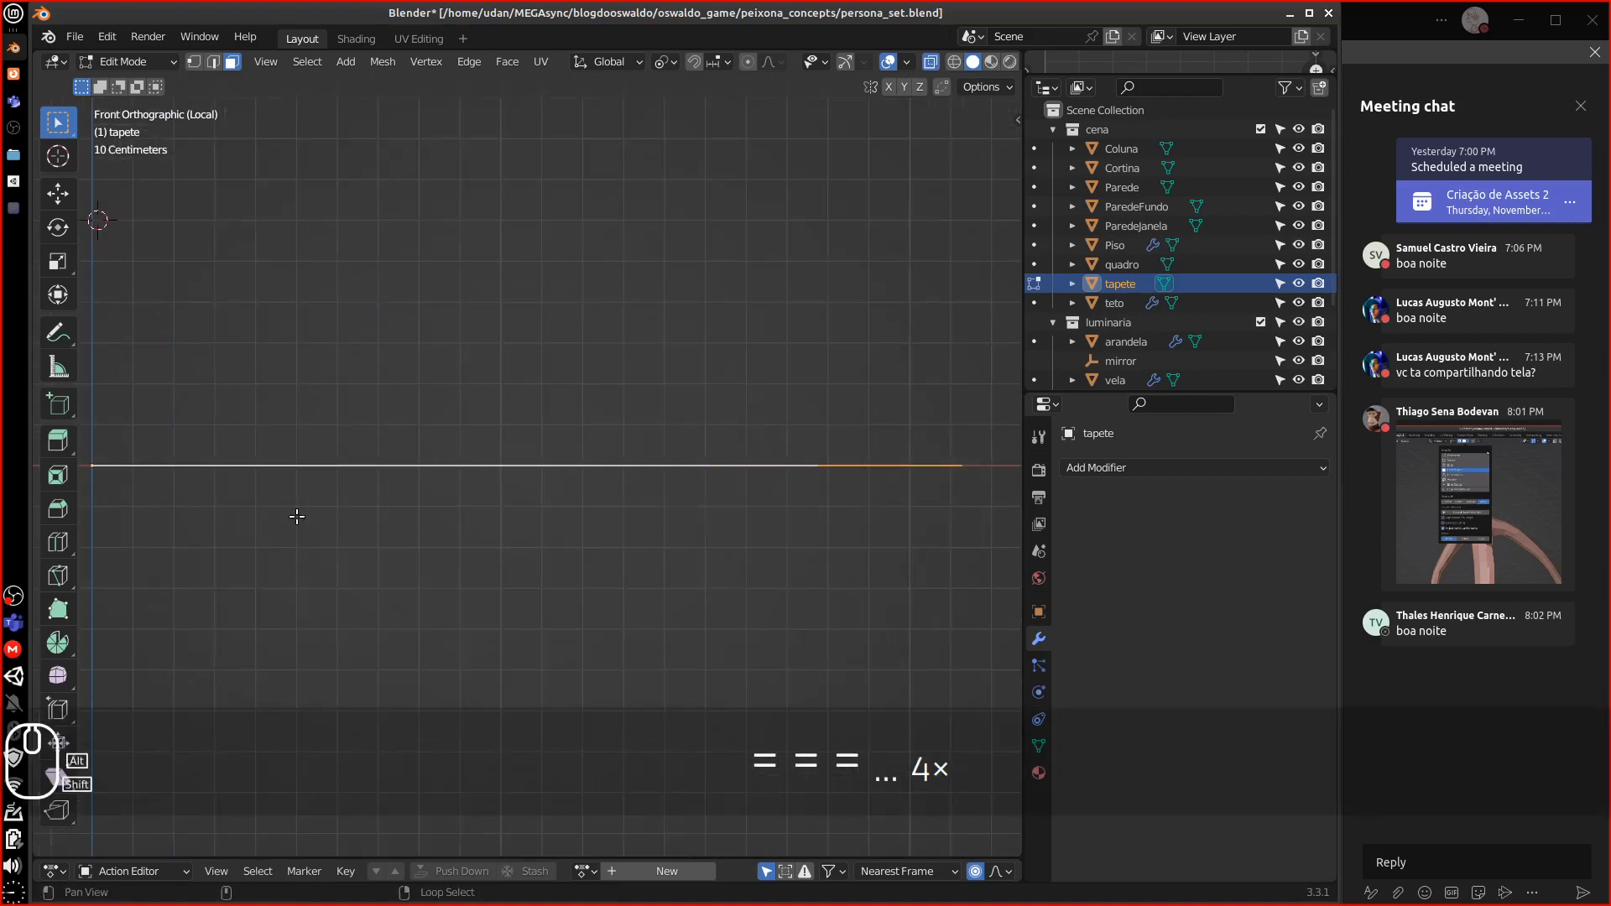
middle_click_drag(297, 516, 457, 504, "shift")
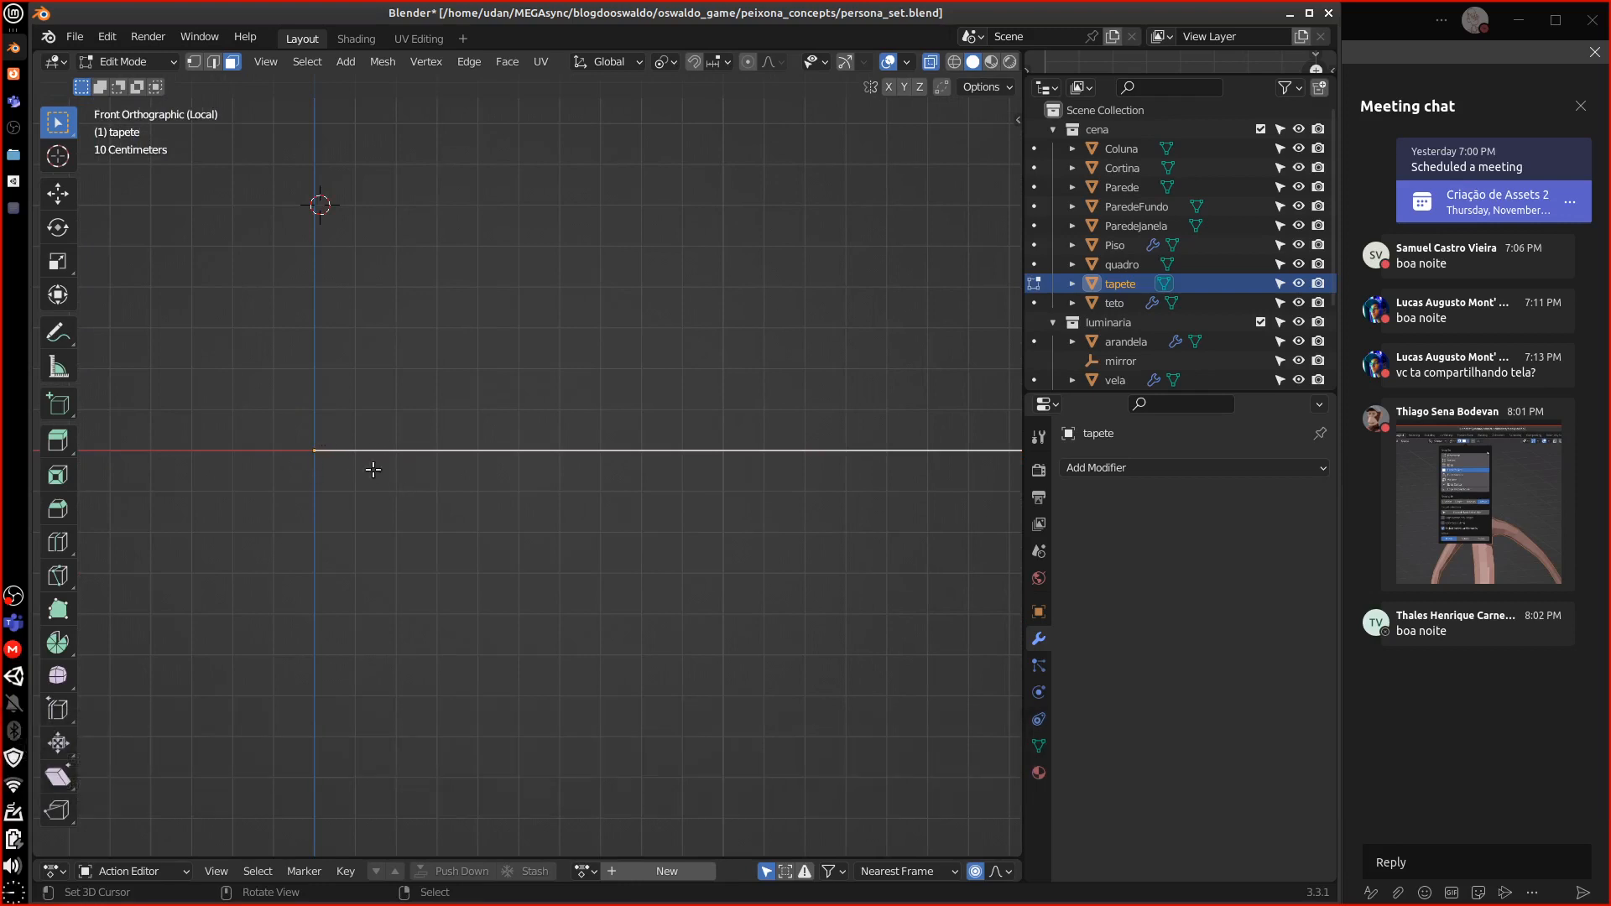
middle_click_drag(373, 470, 403, 492)
key("slash")
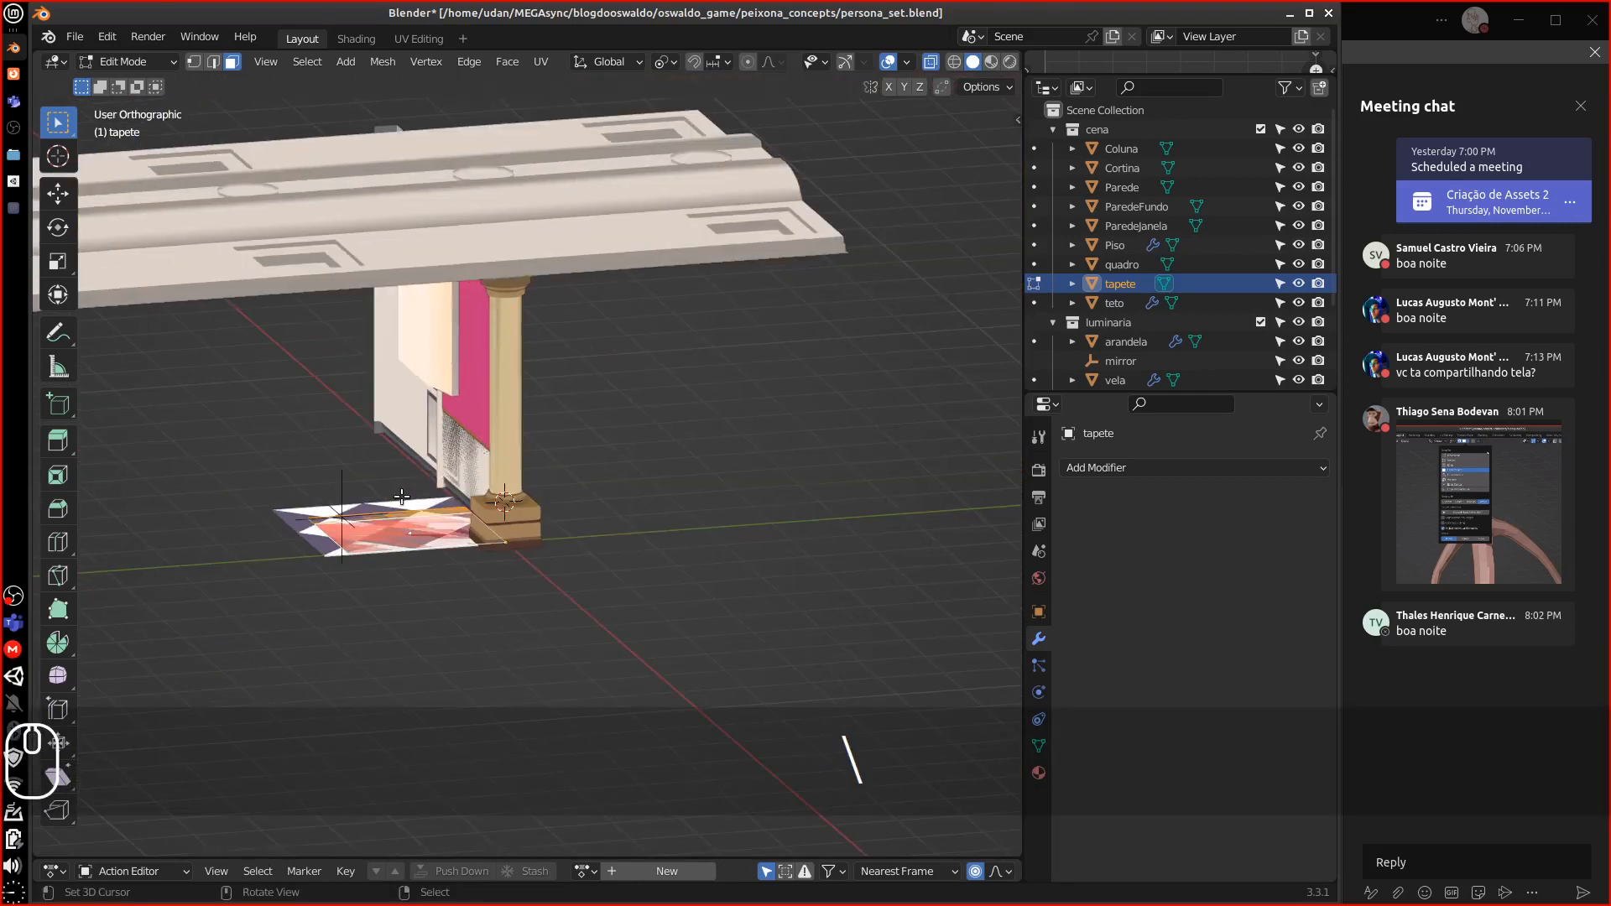
scroll(451, 554, "up", 7)
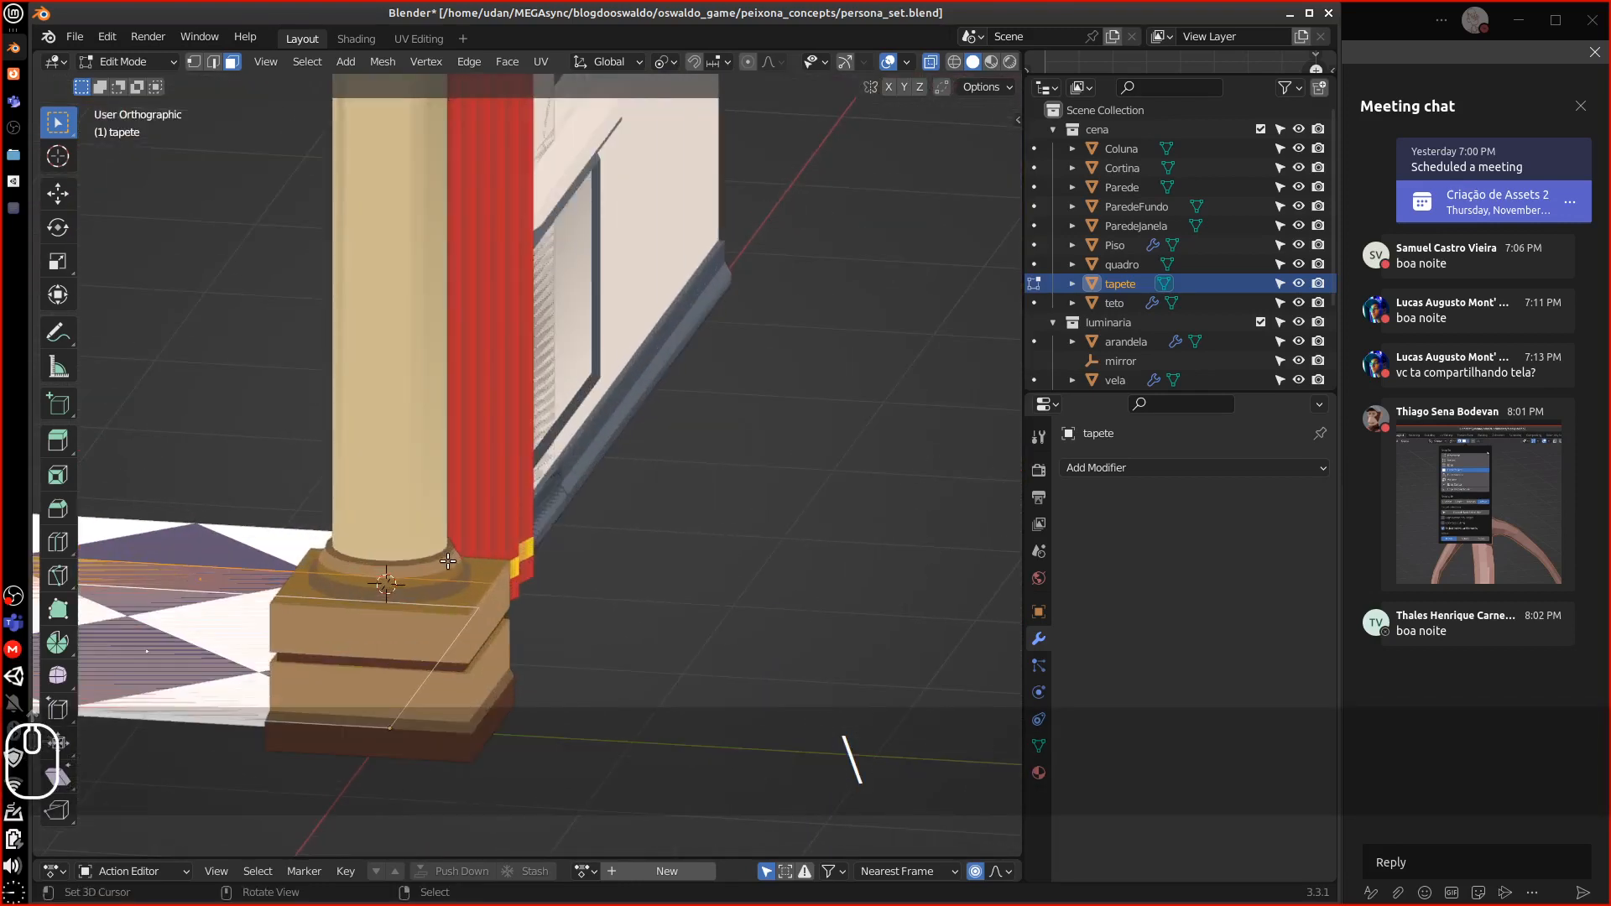
middle_click_drag(427, 549, 715, 409, "shift")
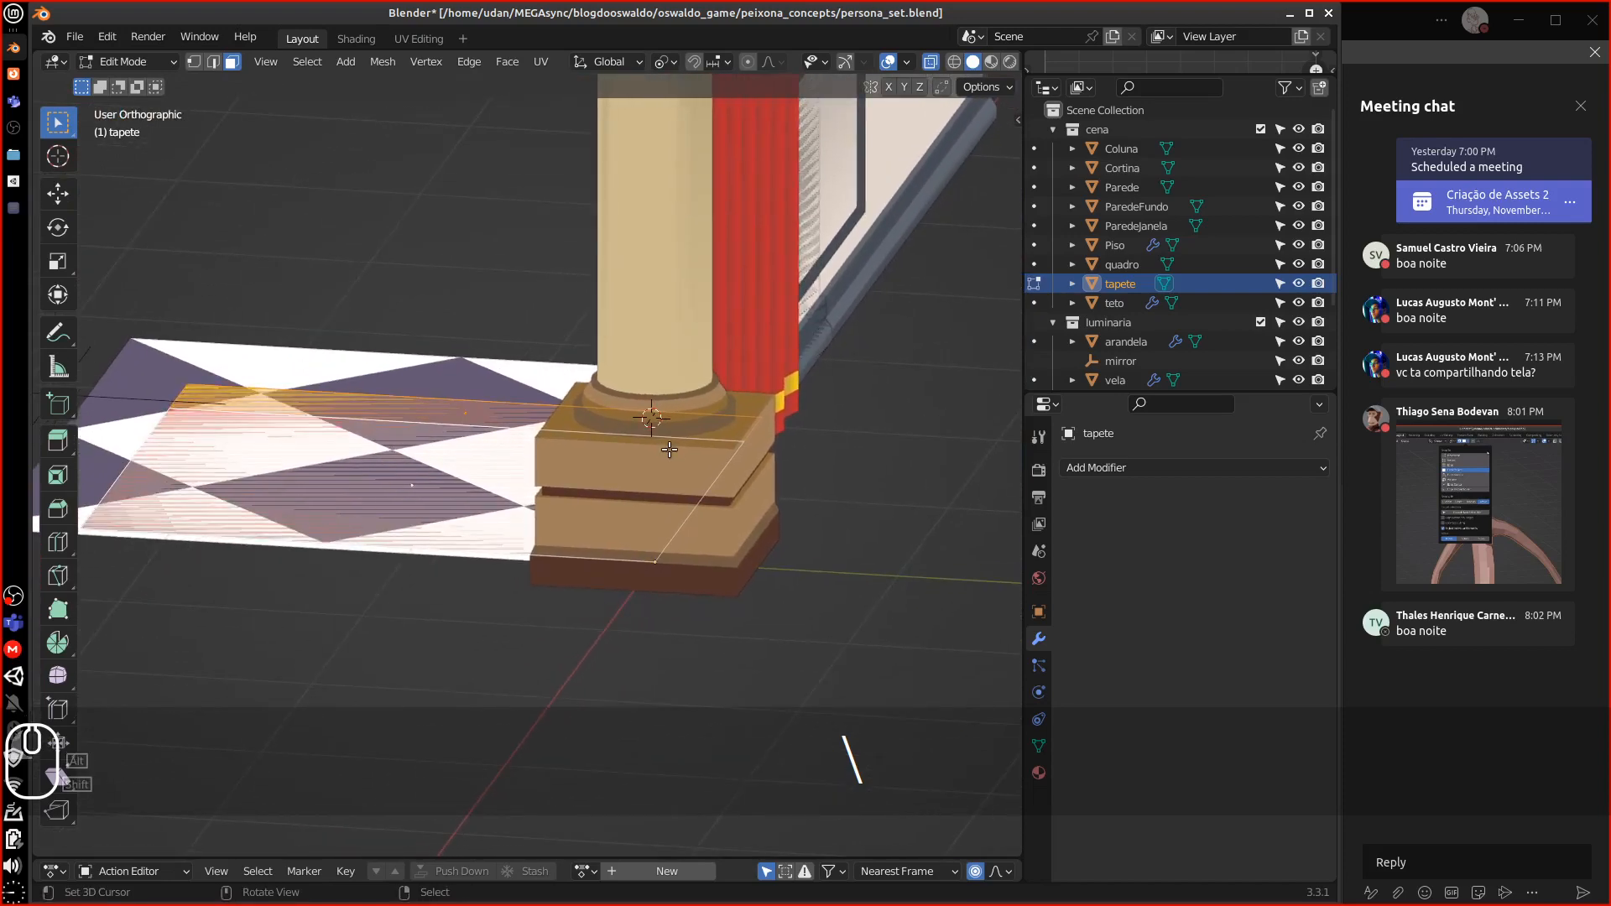
key("equal")
key("equal")
Raise the rug mesh slightly along Z, return to Object Mode, and add Piso to the selection
key("g")
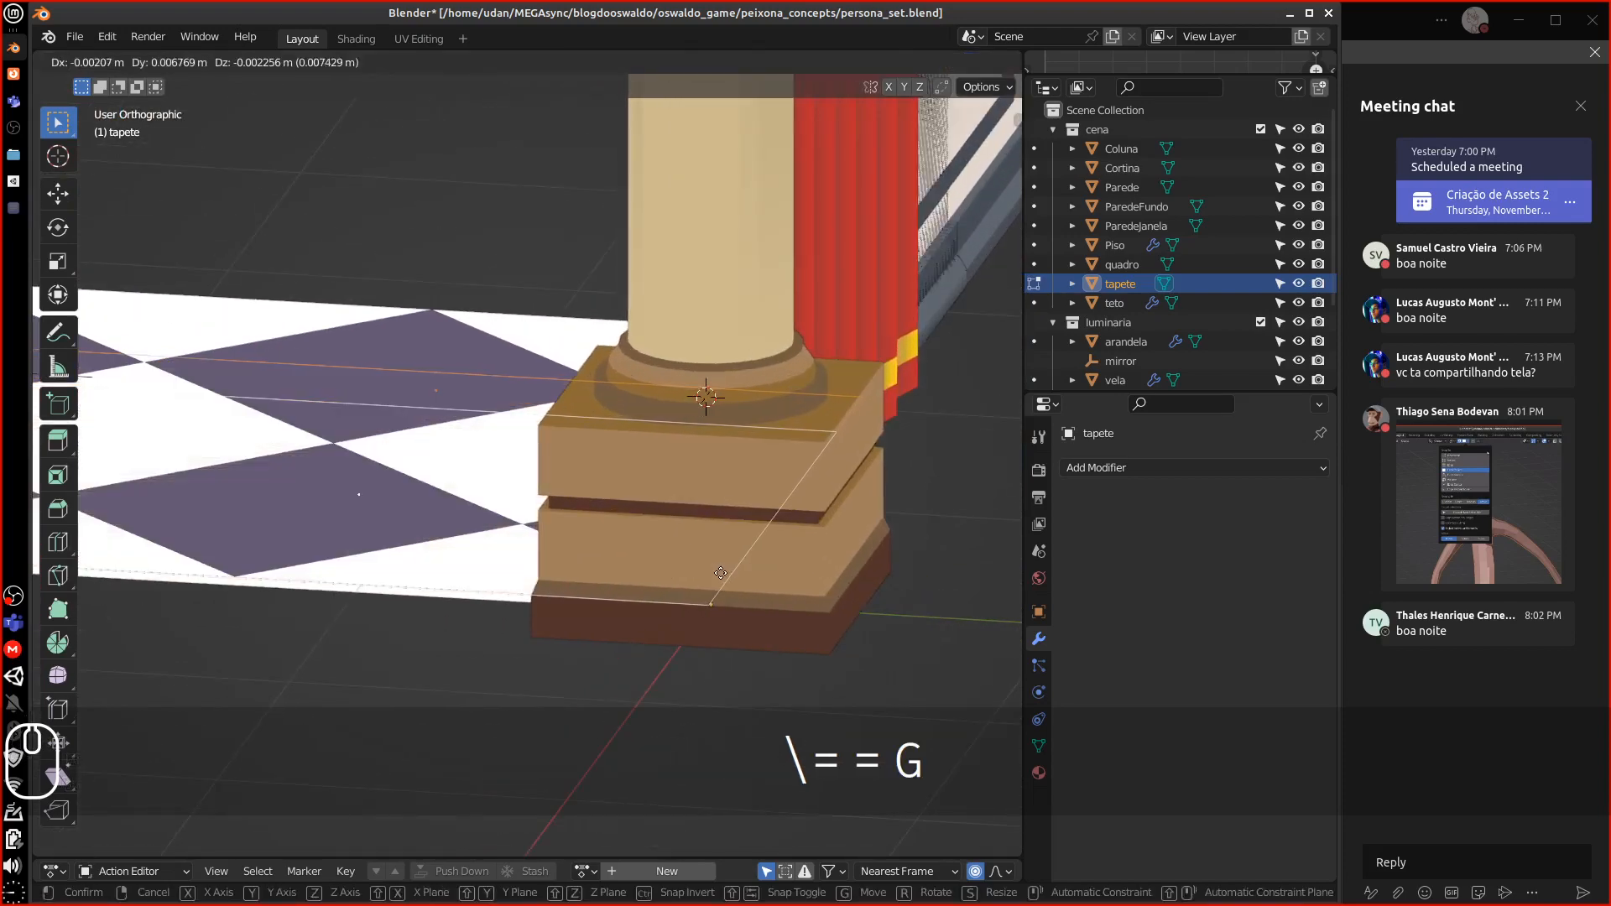
key("z")
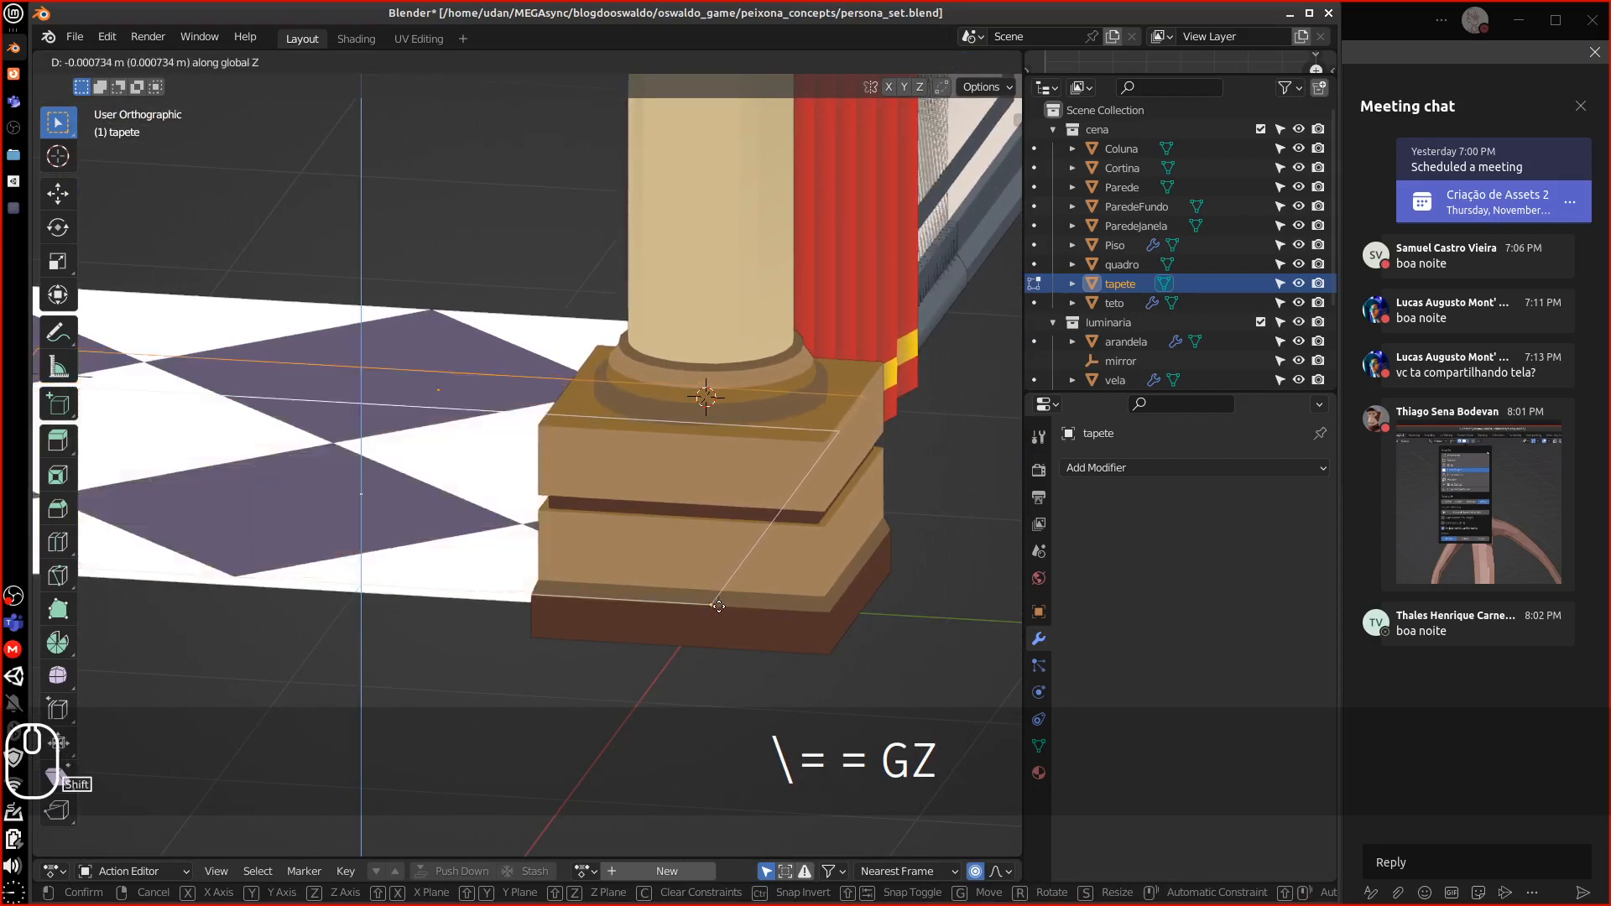
left_click(719, 580)
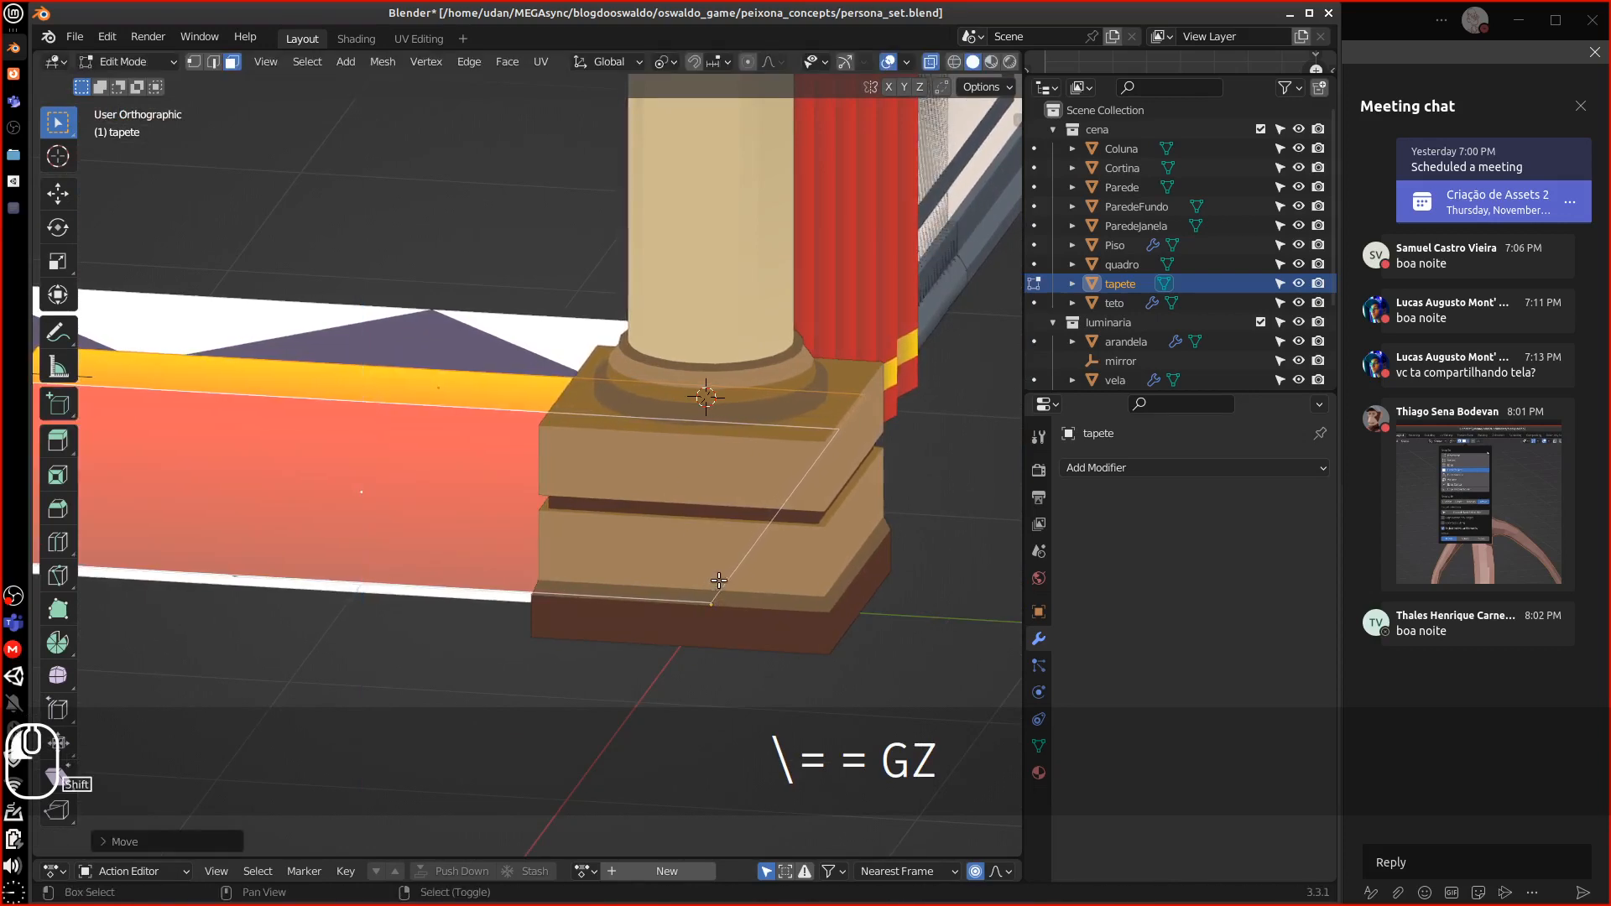
key("Tab")
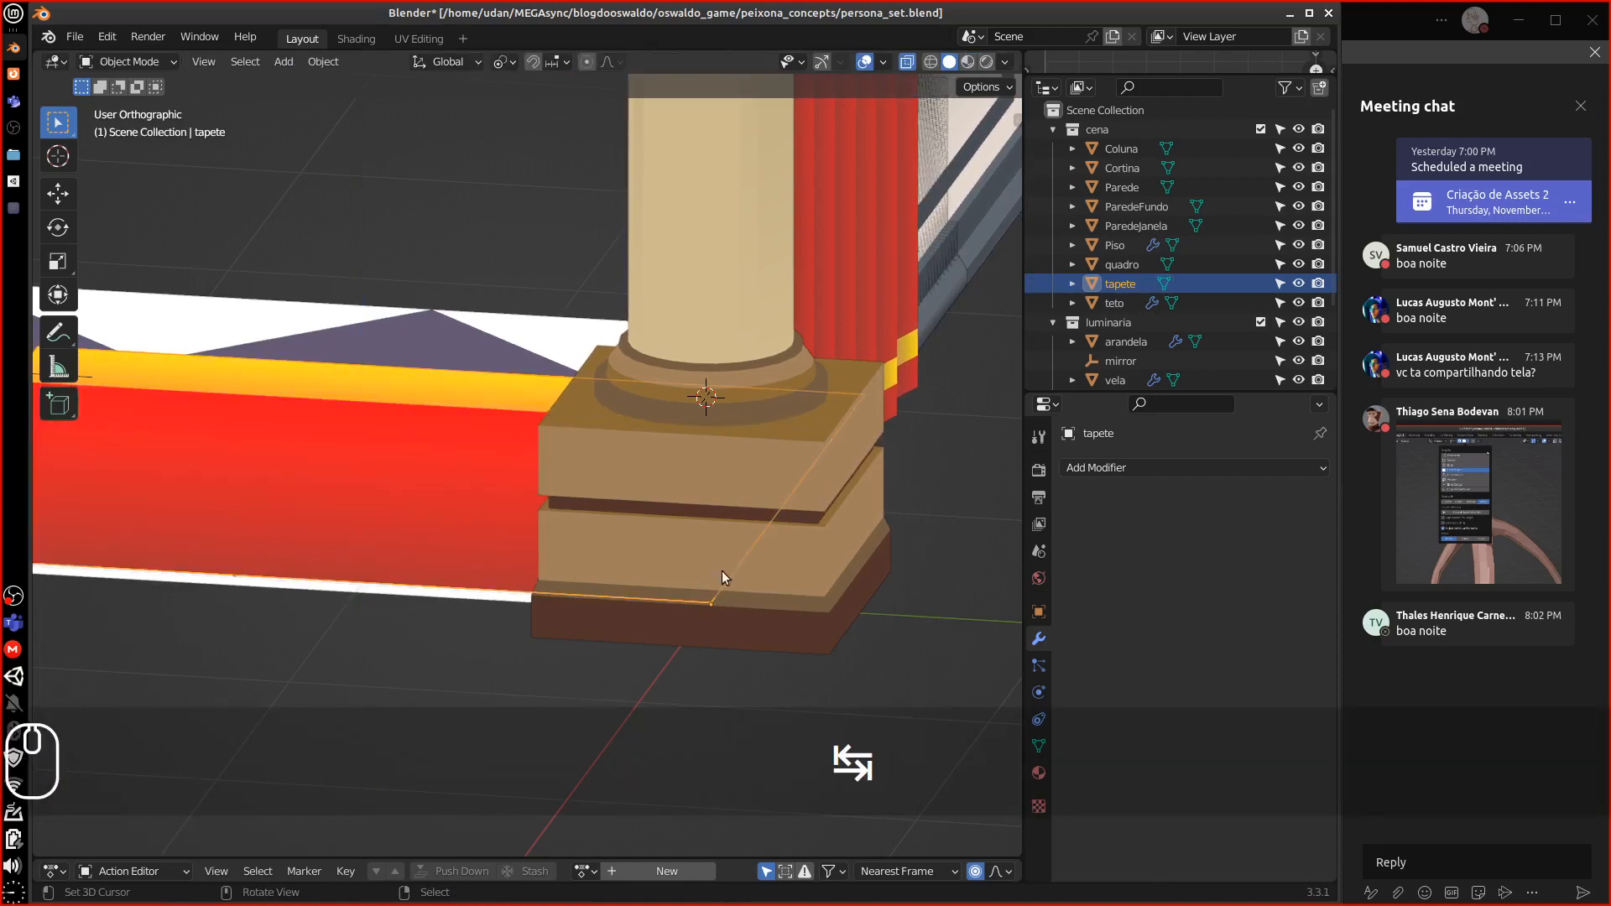
left_click(497, 601, "shift")
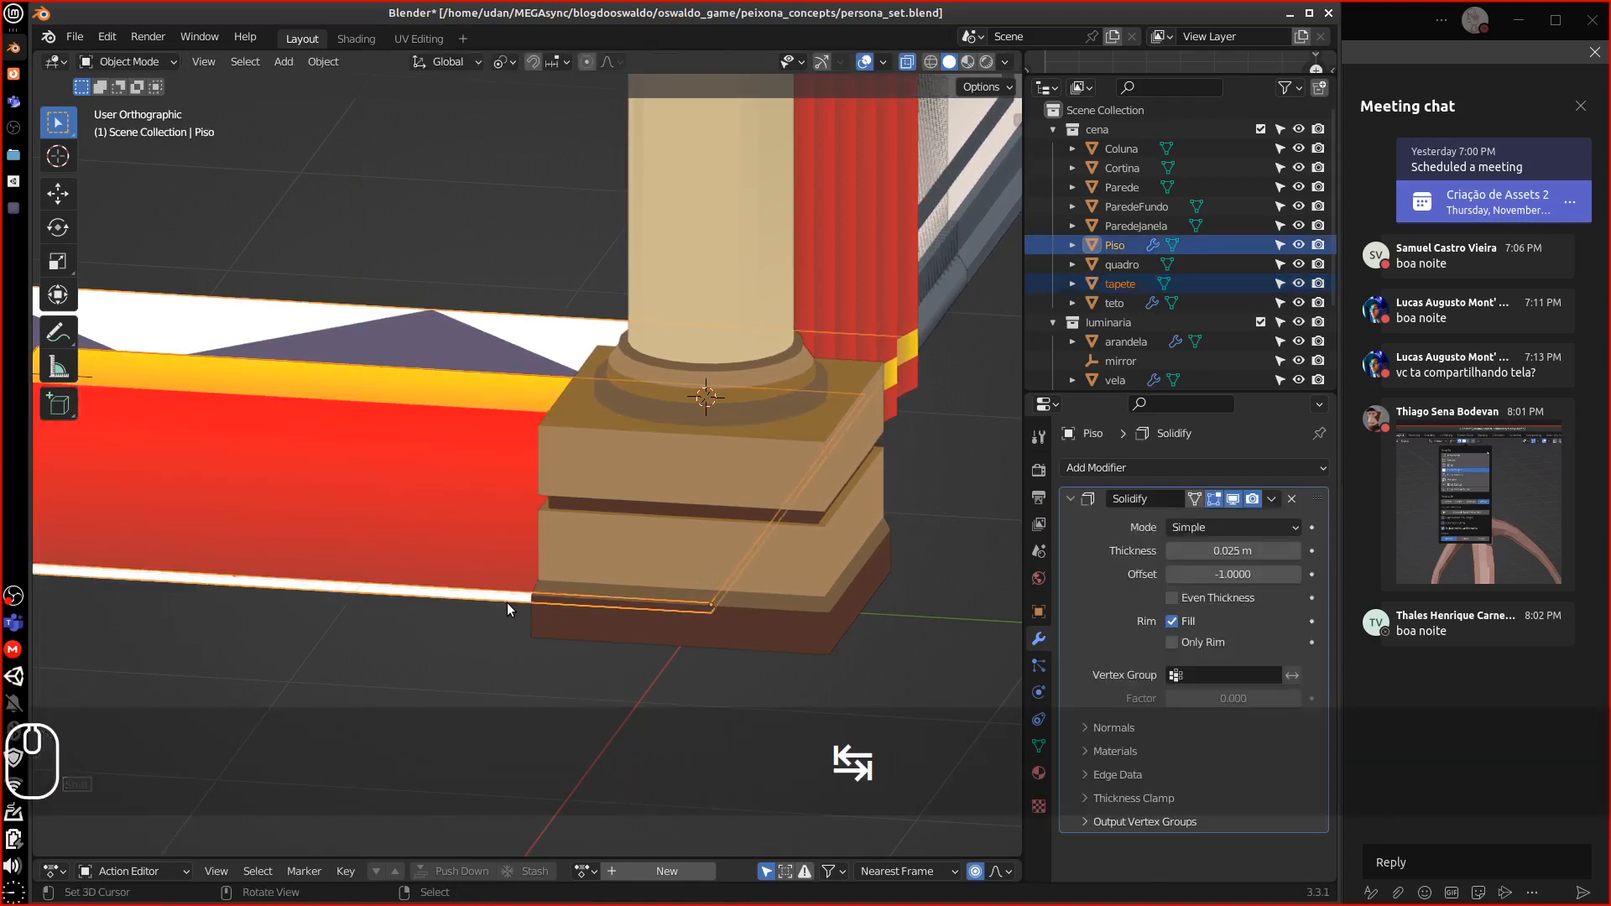
Isolate Piso and tapete together and check from the front that the rug lies flat on the floor
key("KP_Divide")
middle_click_drag(461, 536, 410, 519)
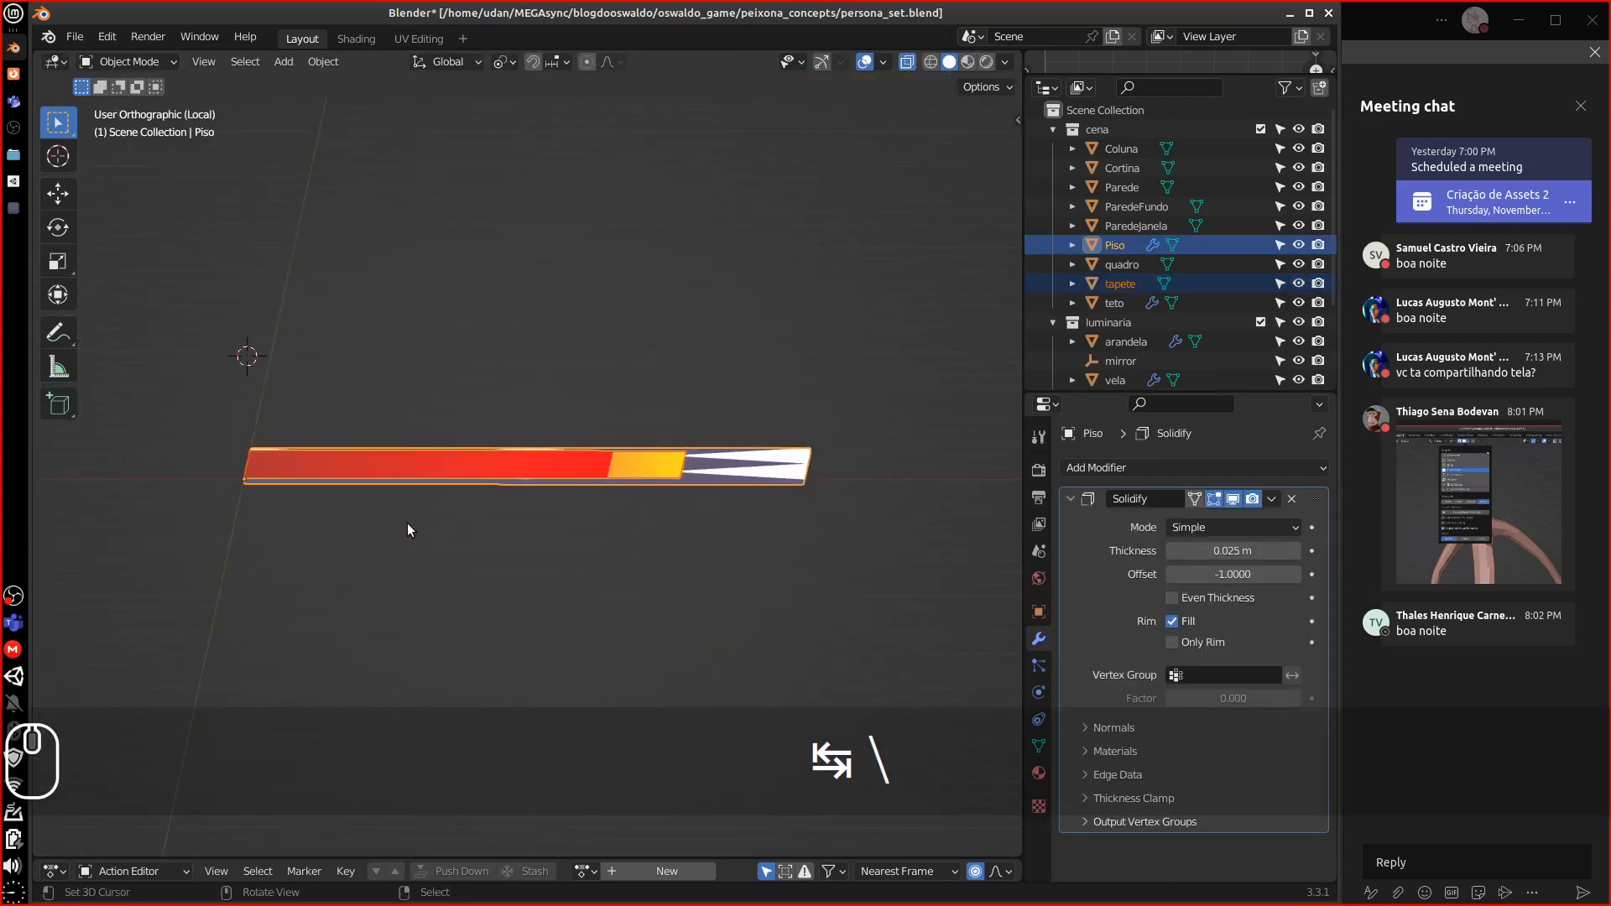
key("KP_1")
key("equal")
key("equal")
key("equal")
key("equal")
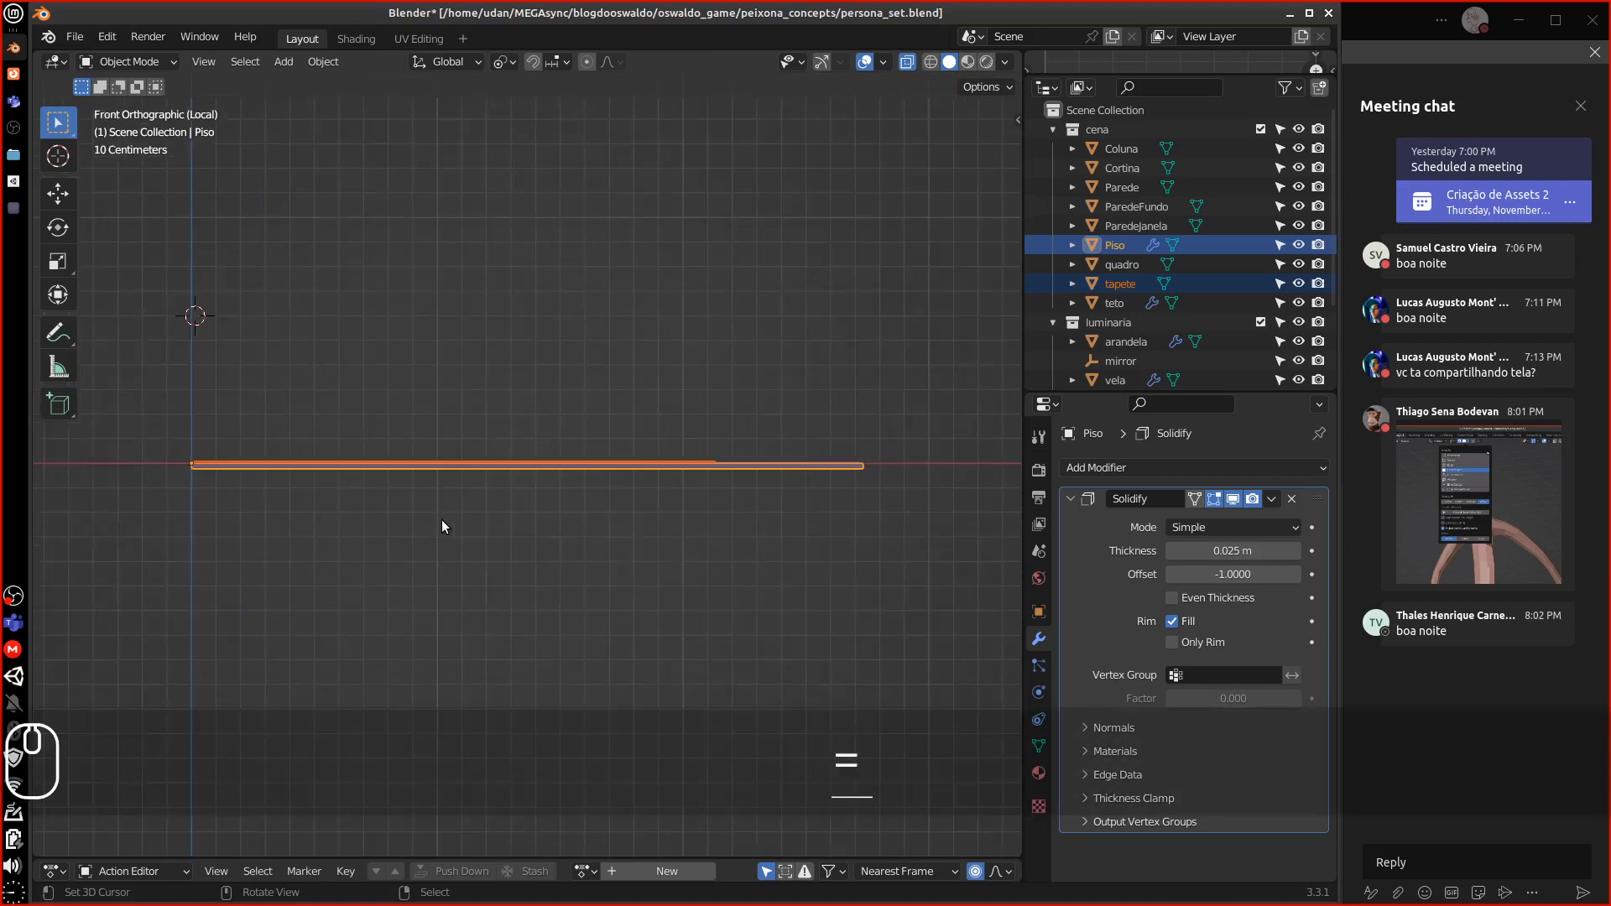
left_click_drag(524, 516, 782, 550, "alt+shift")
middle_click_drag(522, 535, 638, 509)
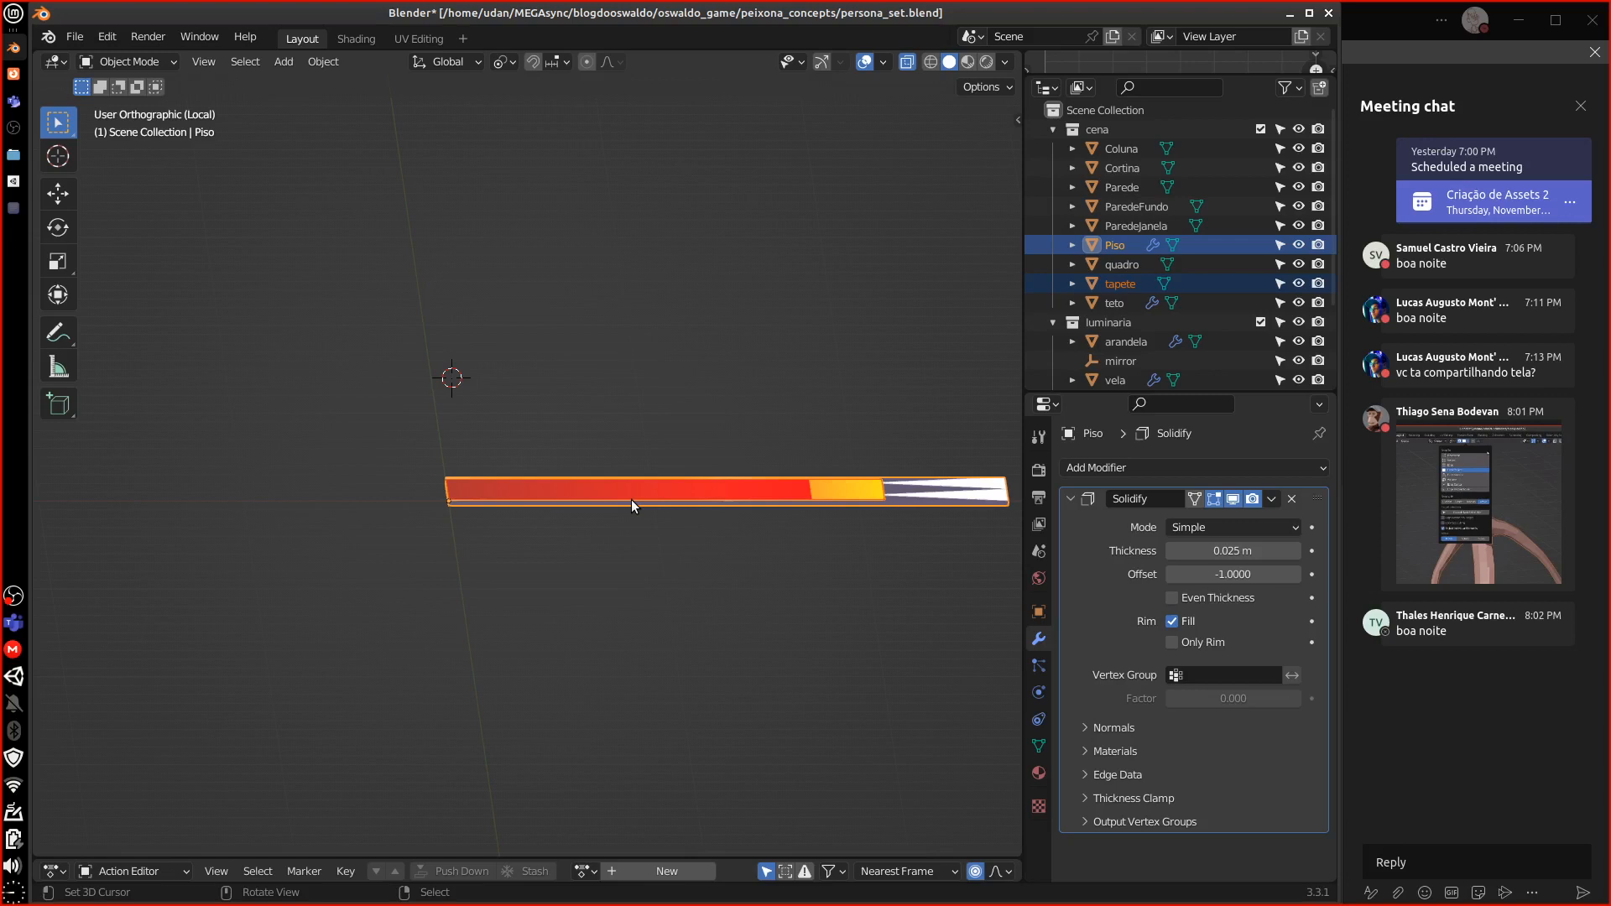
Remove the AlbedoObjects material from the rug
left_click(1120, 284)
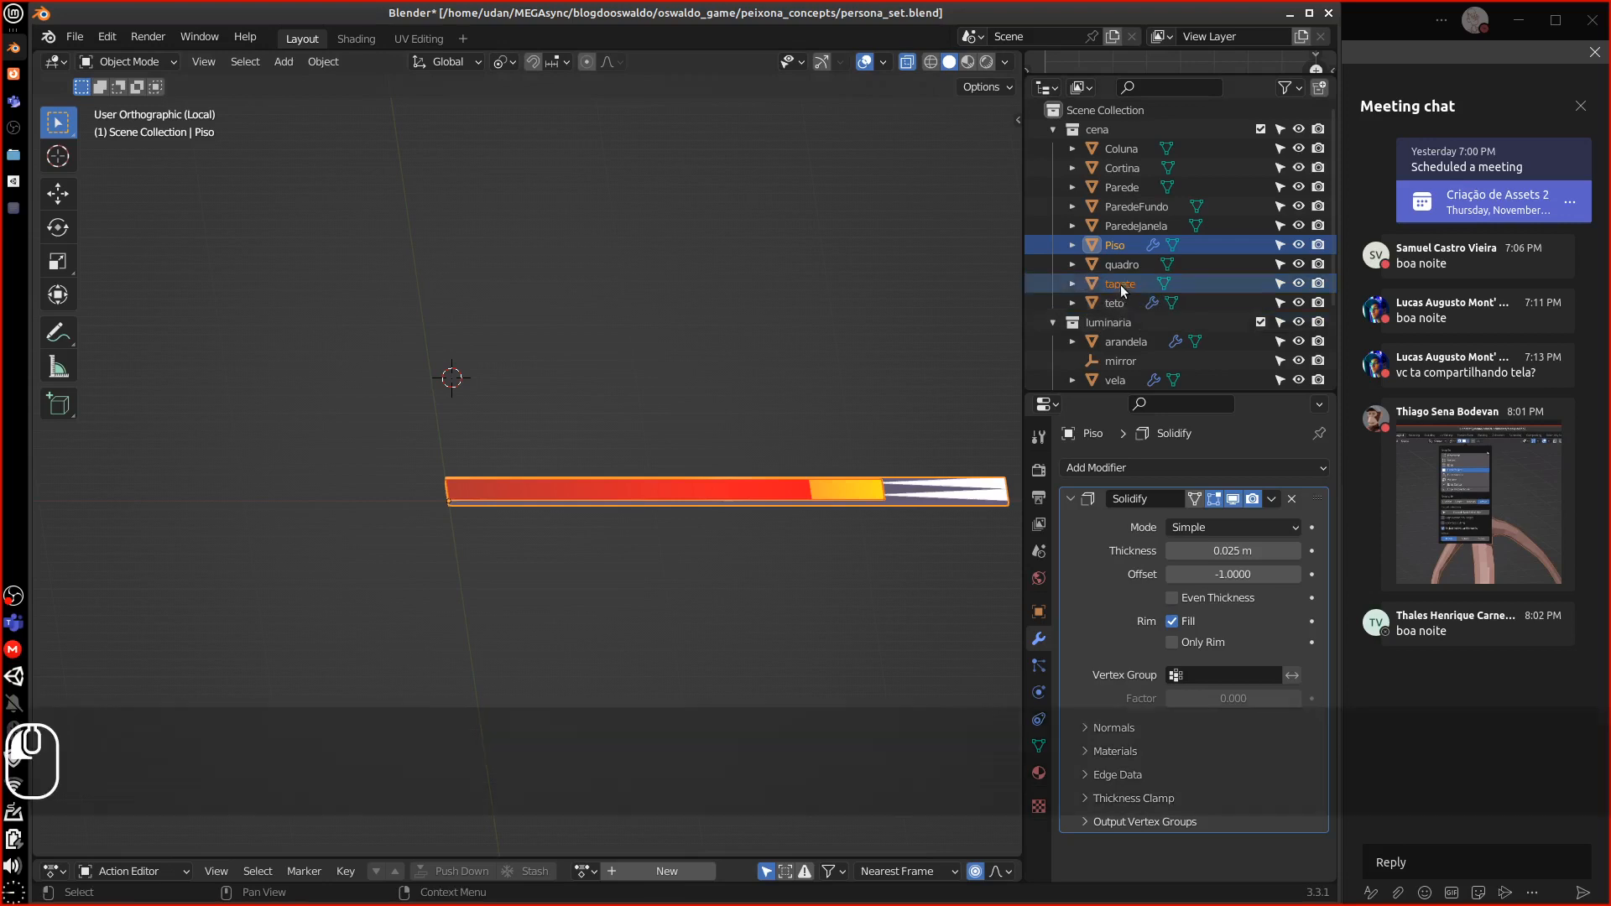
left_click(1093, 303)
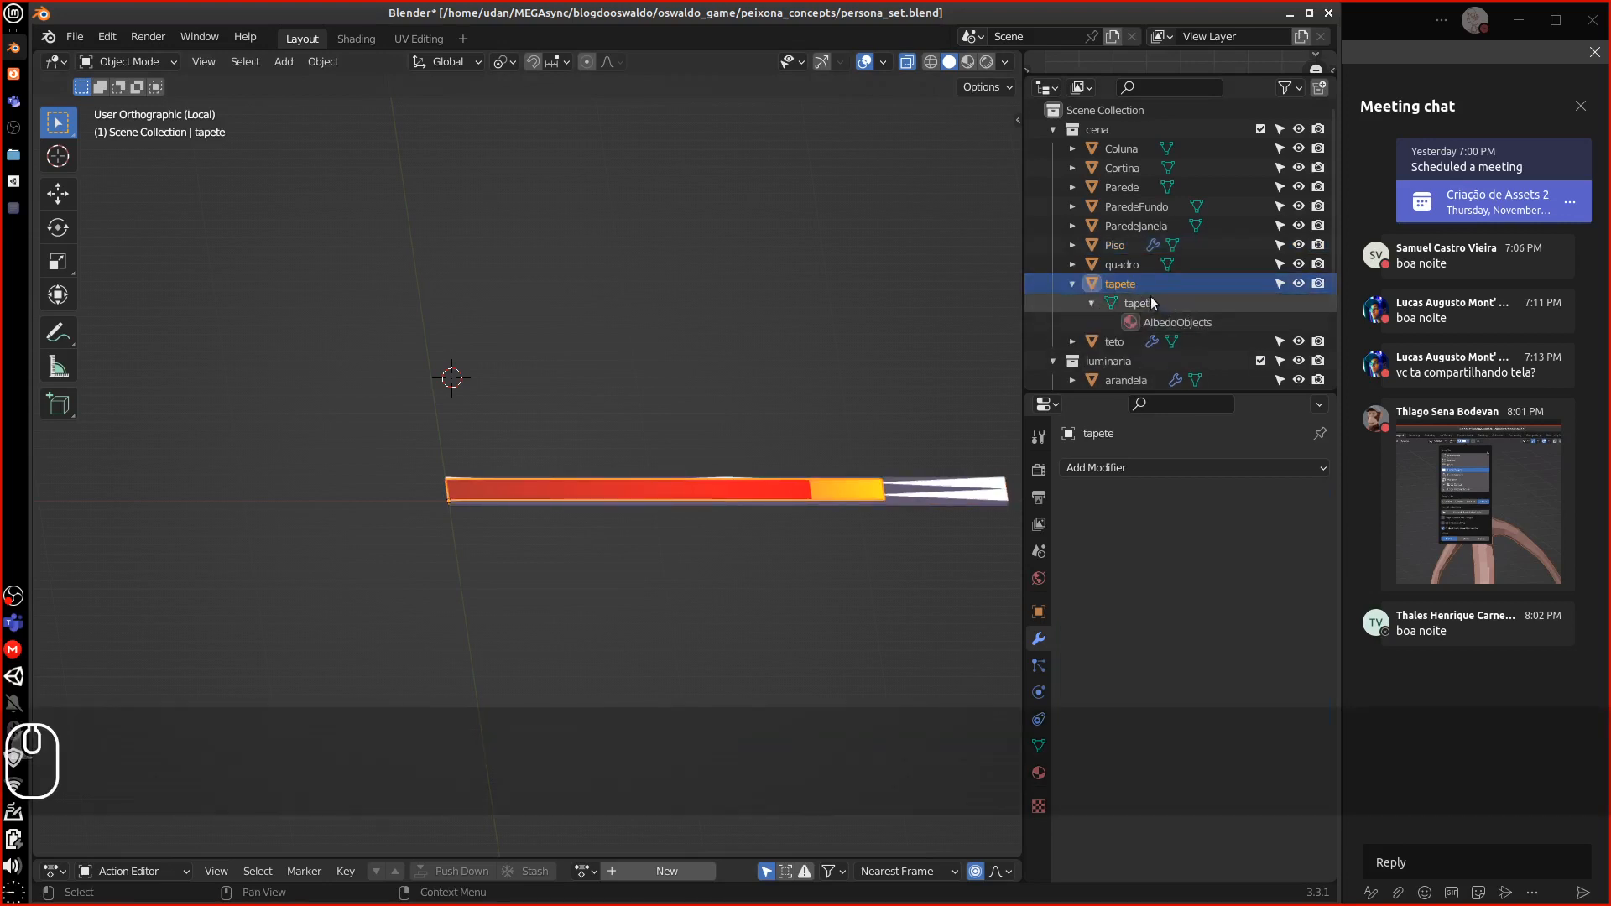
left_click(1039, 772)
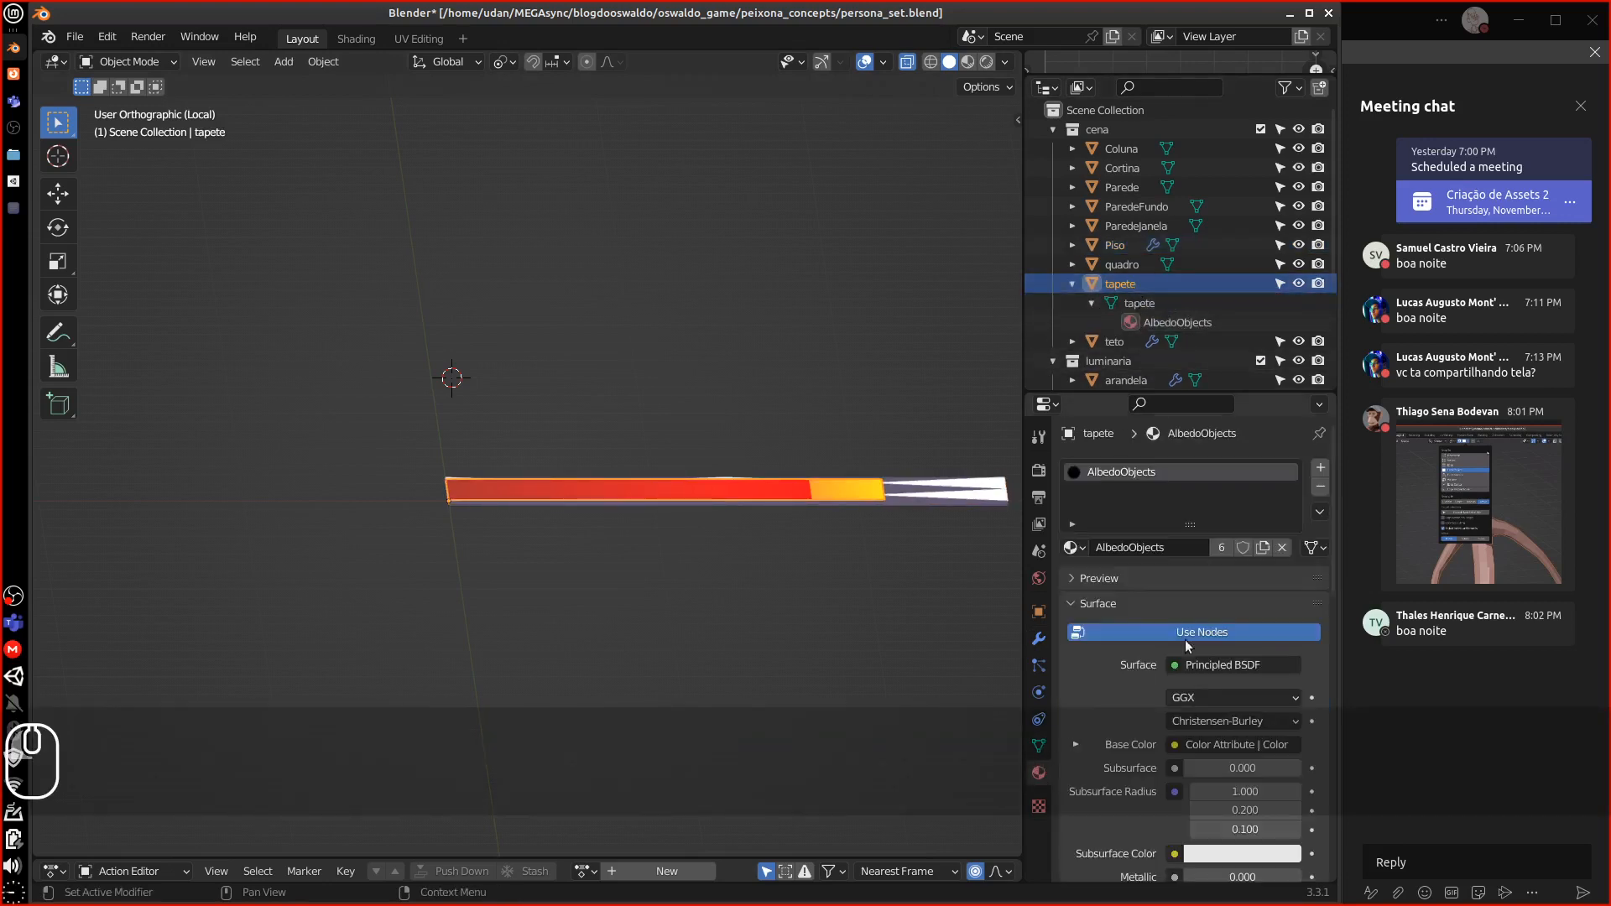
left_click(1321, 487)
Rename the rug object and its mesh to 'Tapete' and exit Local View
double_click(1120, 283)
scroll(1101, 292, "down", 2)
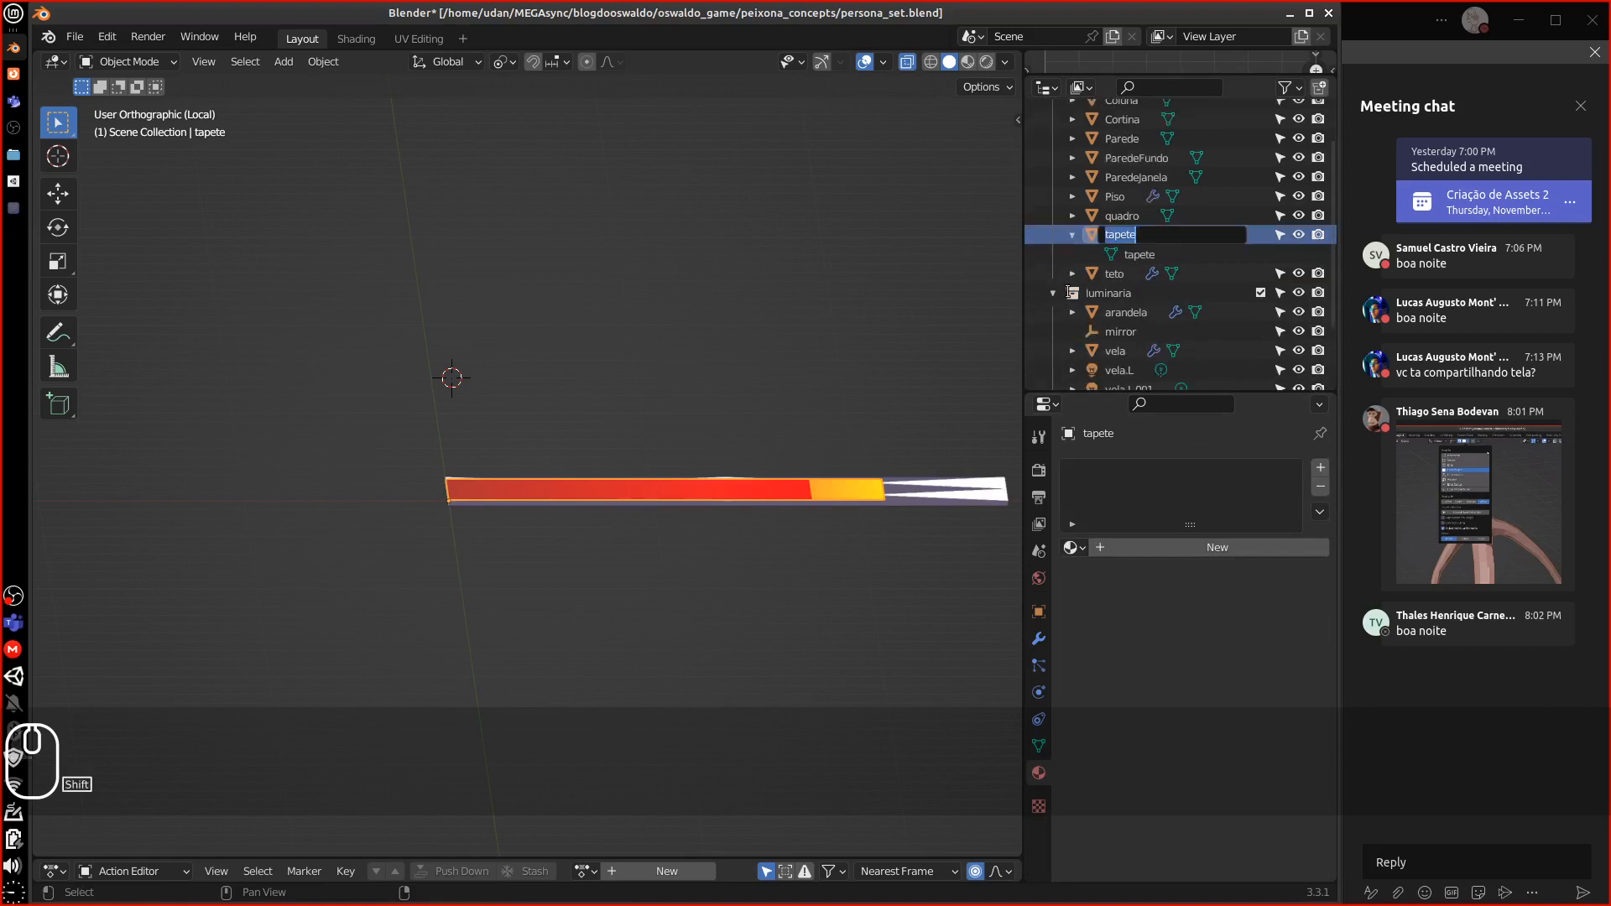
type("Tapete")
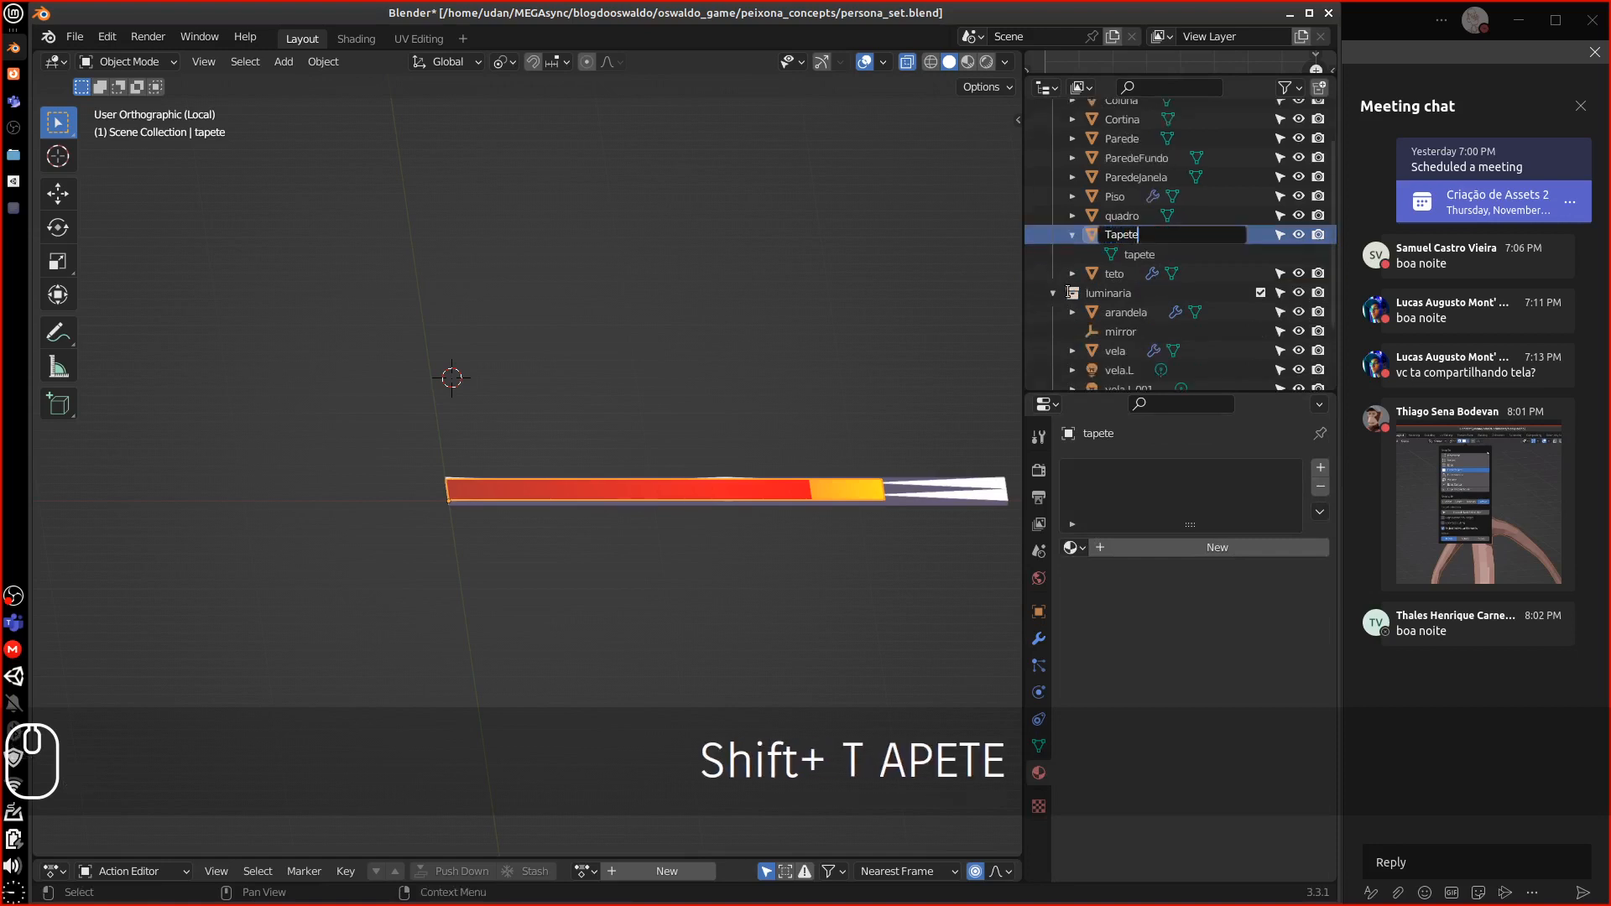
key("Return")
double_click(1138, 254)
scroll(1152, 254, "down", 1)
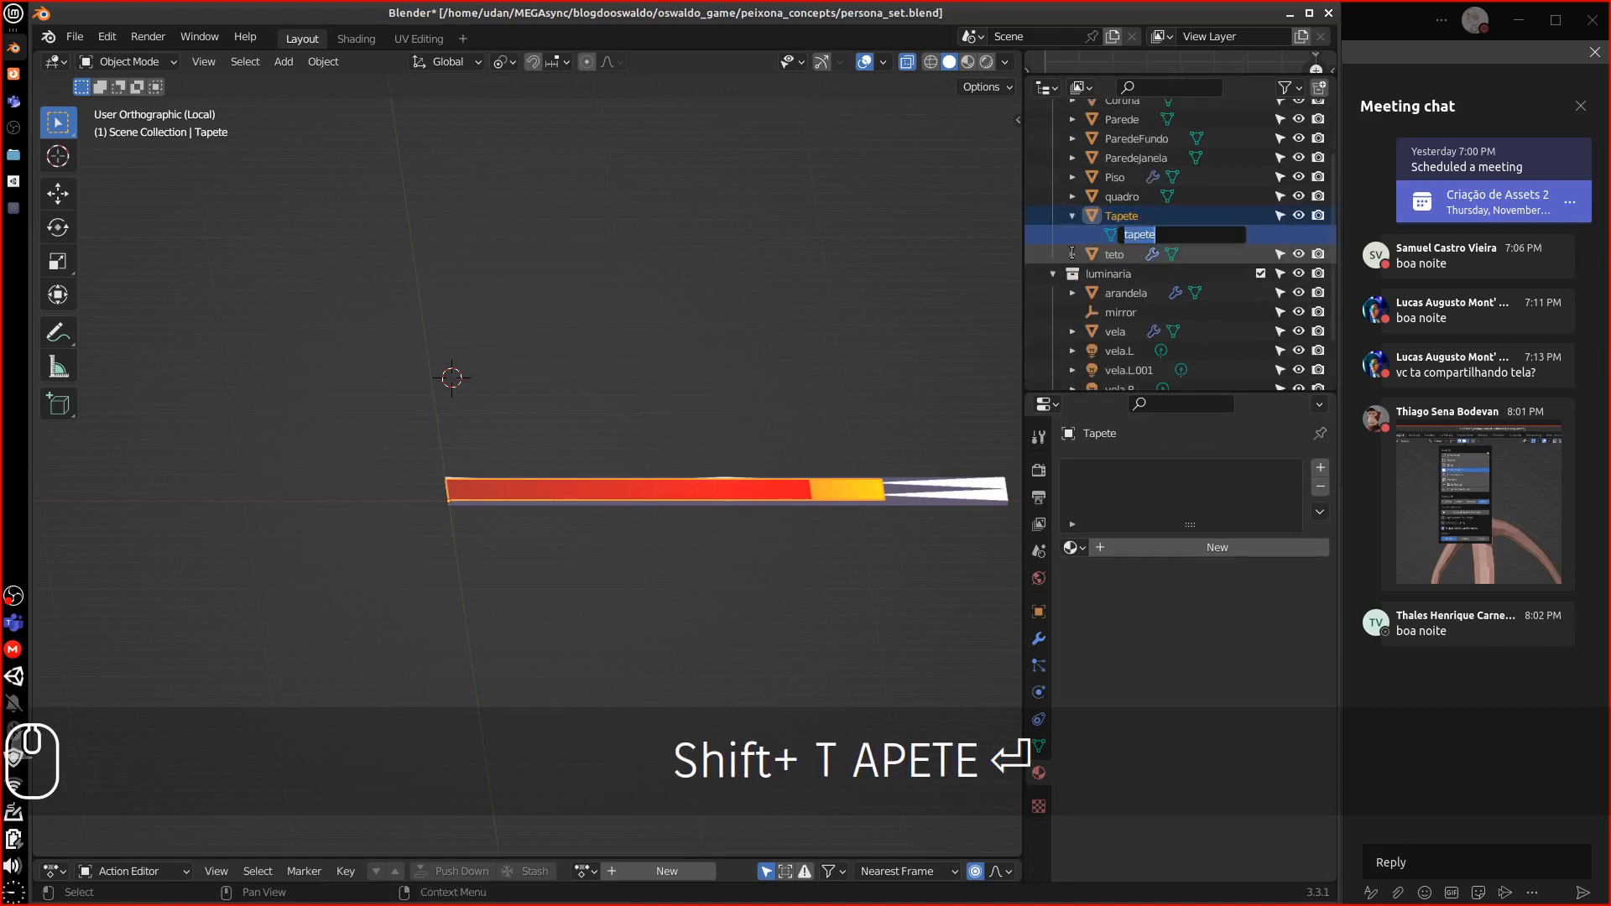
type("Tapete")
key("Return")
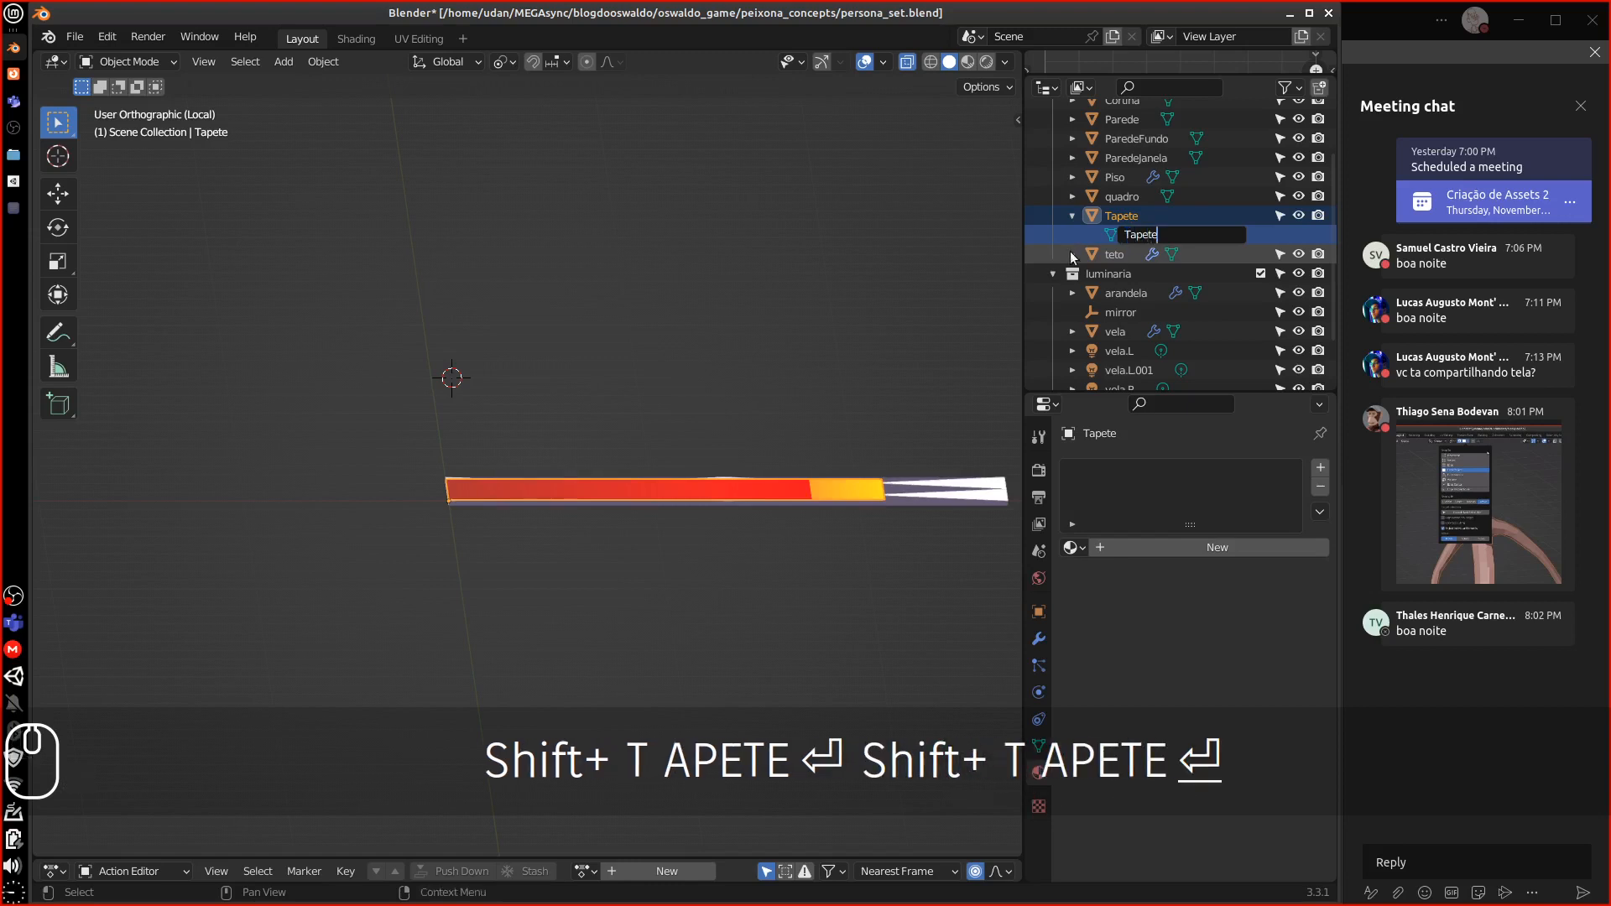
middle_click_drag(714, 521, 656, 548)
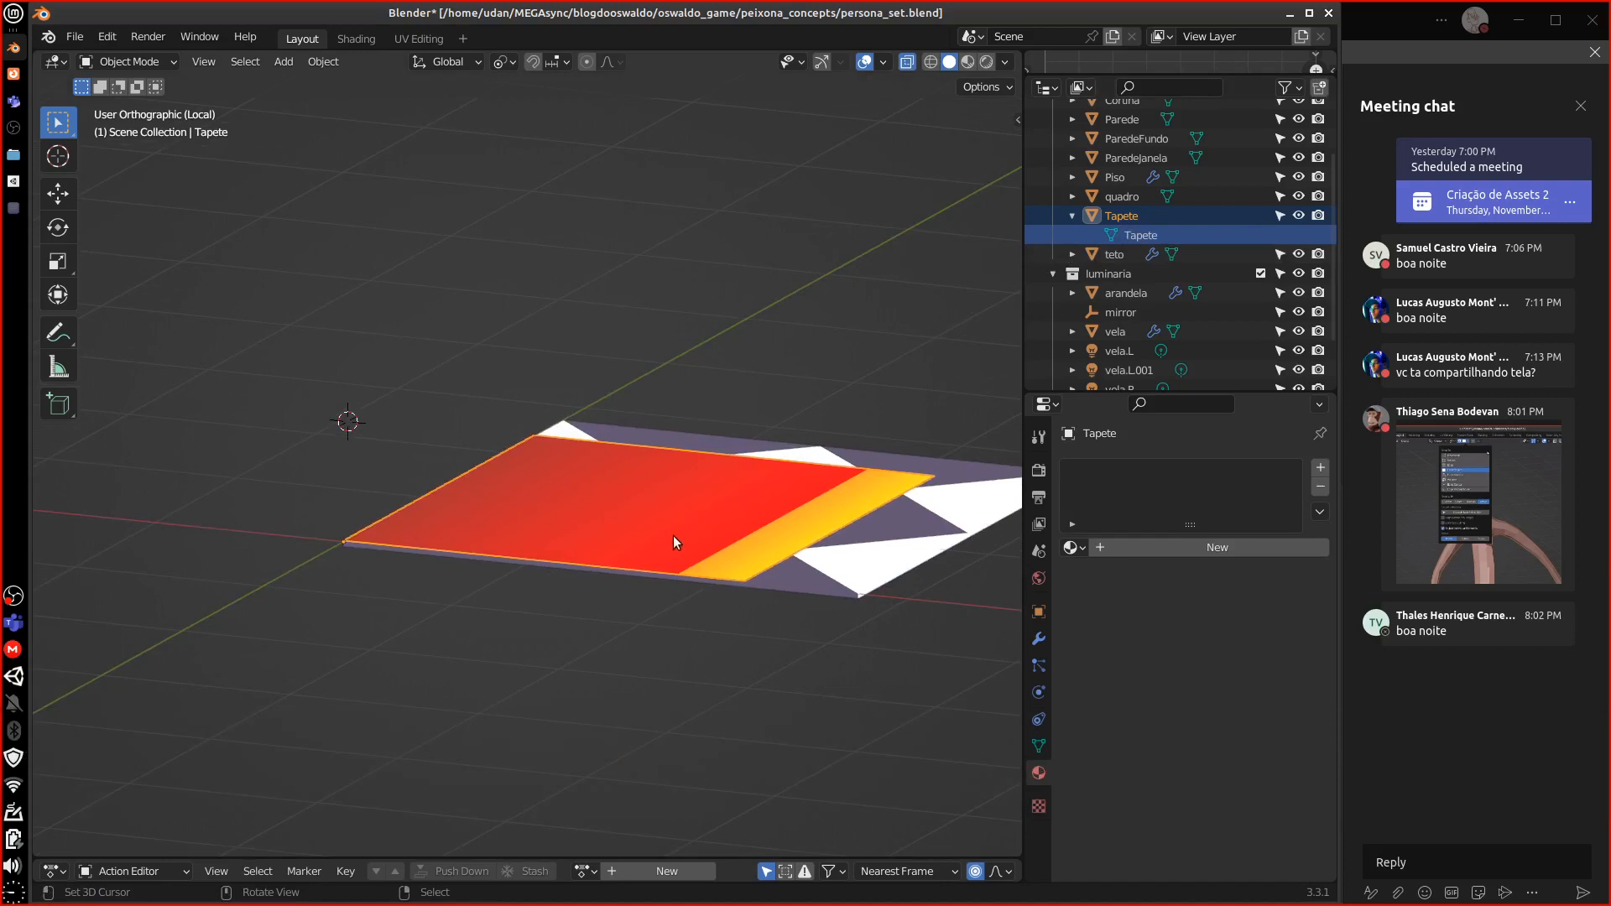
key("KP_Divide")
Select and isolate the quadro picture frame, then remove its AlbedoObjects material
scroll(692, 526, "down", 6)
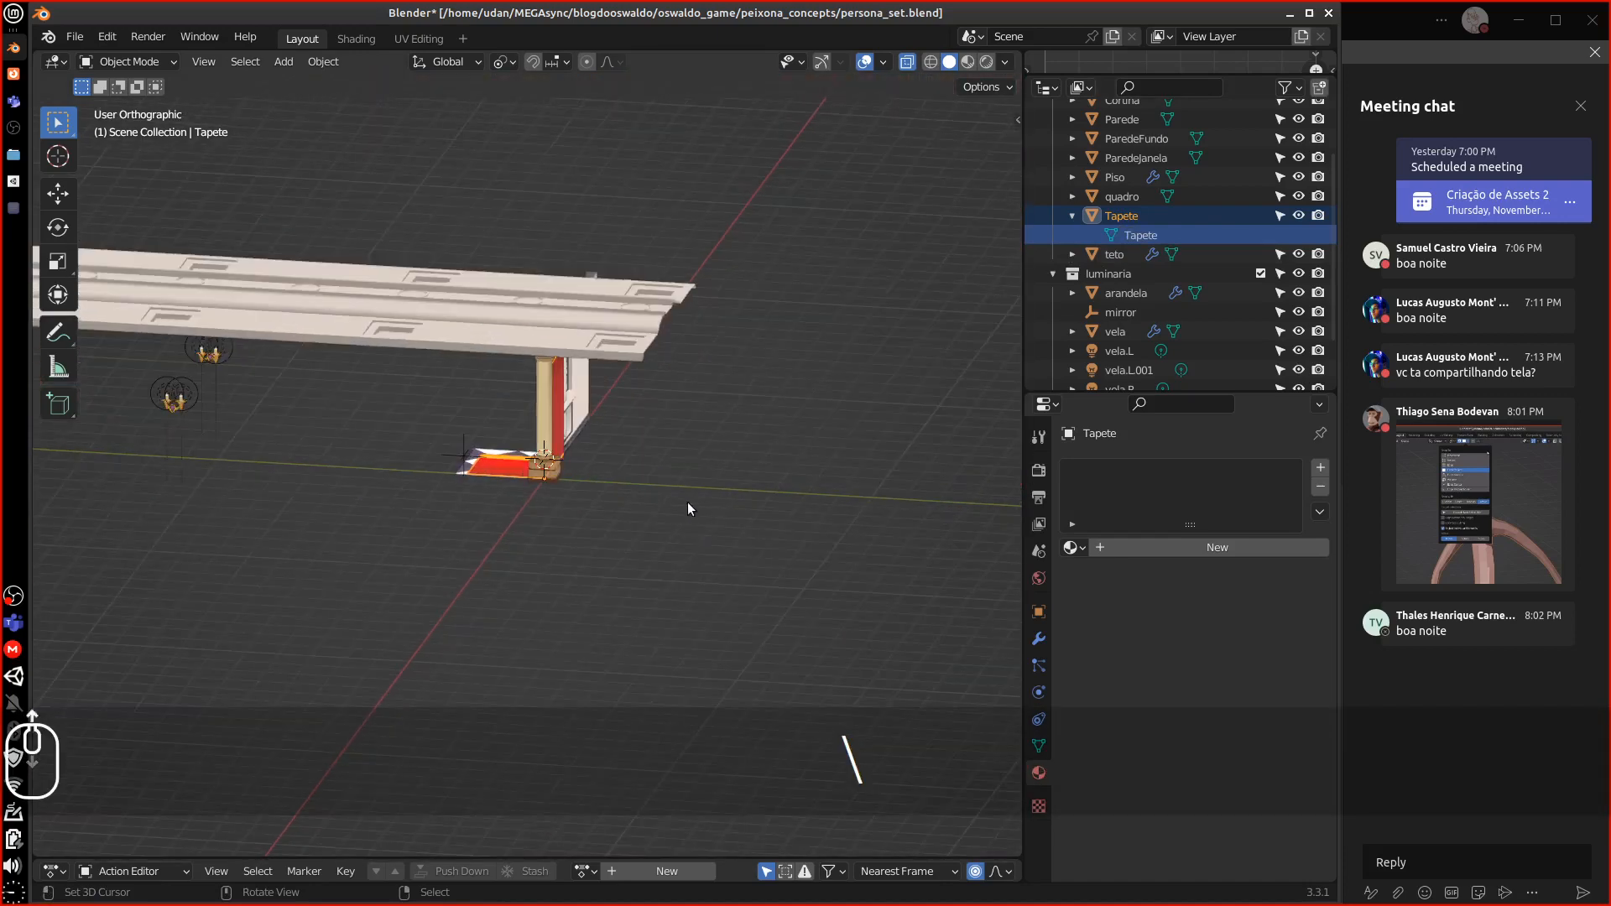
left_click(611, 346)
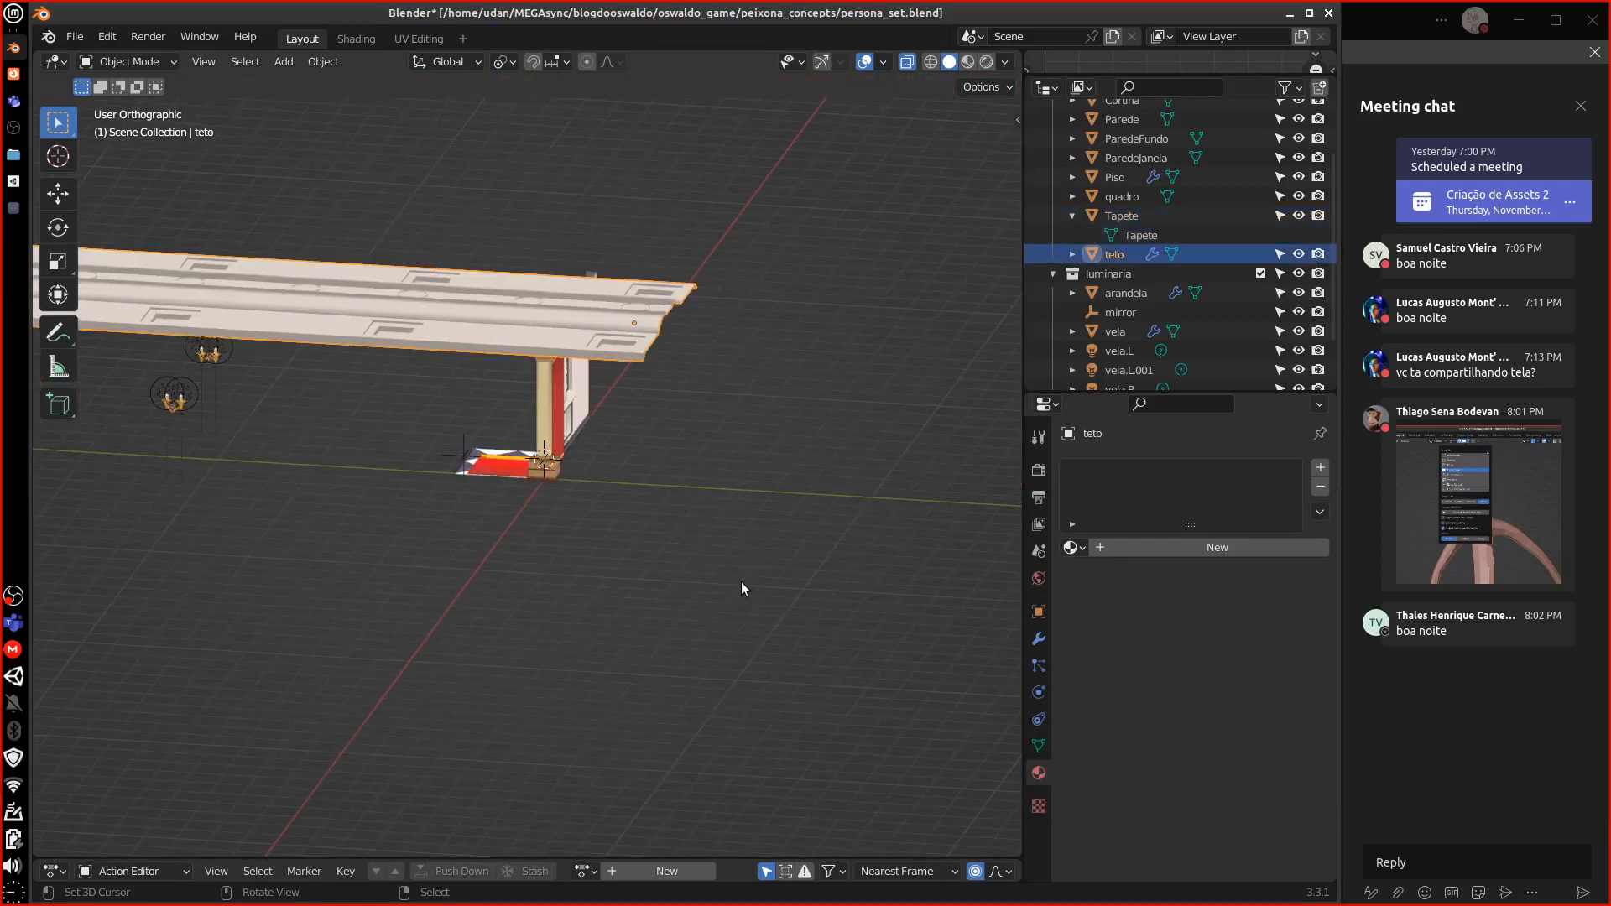
middle_click_drag(795, 564, 807, 473)
left_click(772, 360)
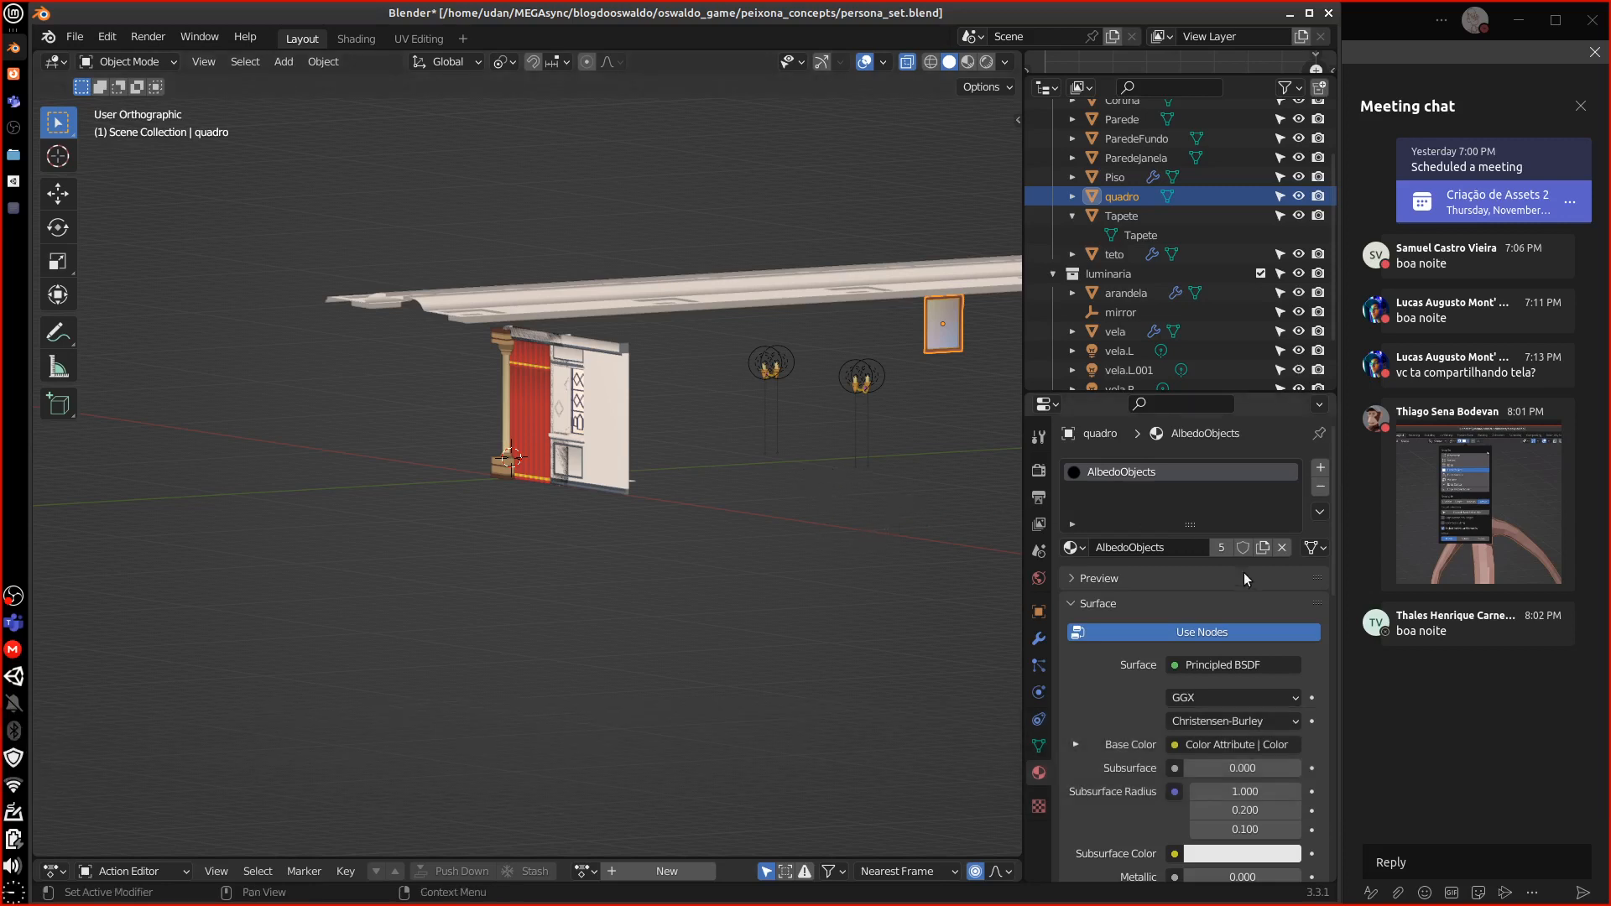
key("slash")
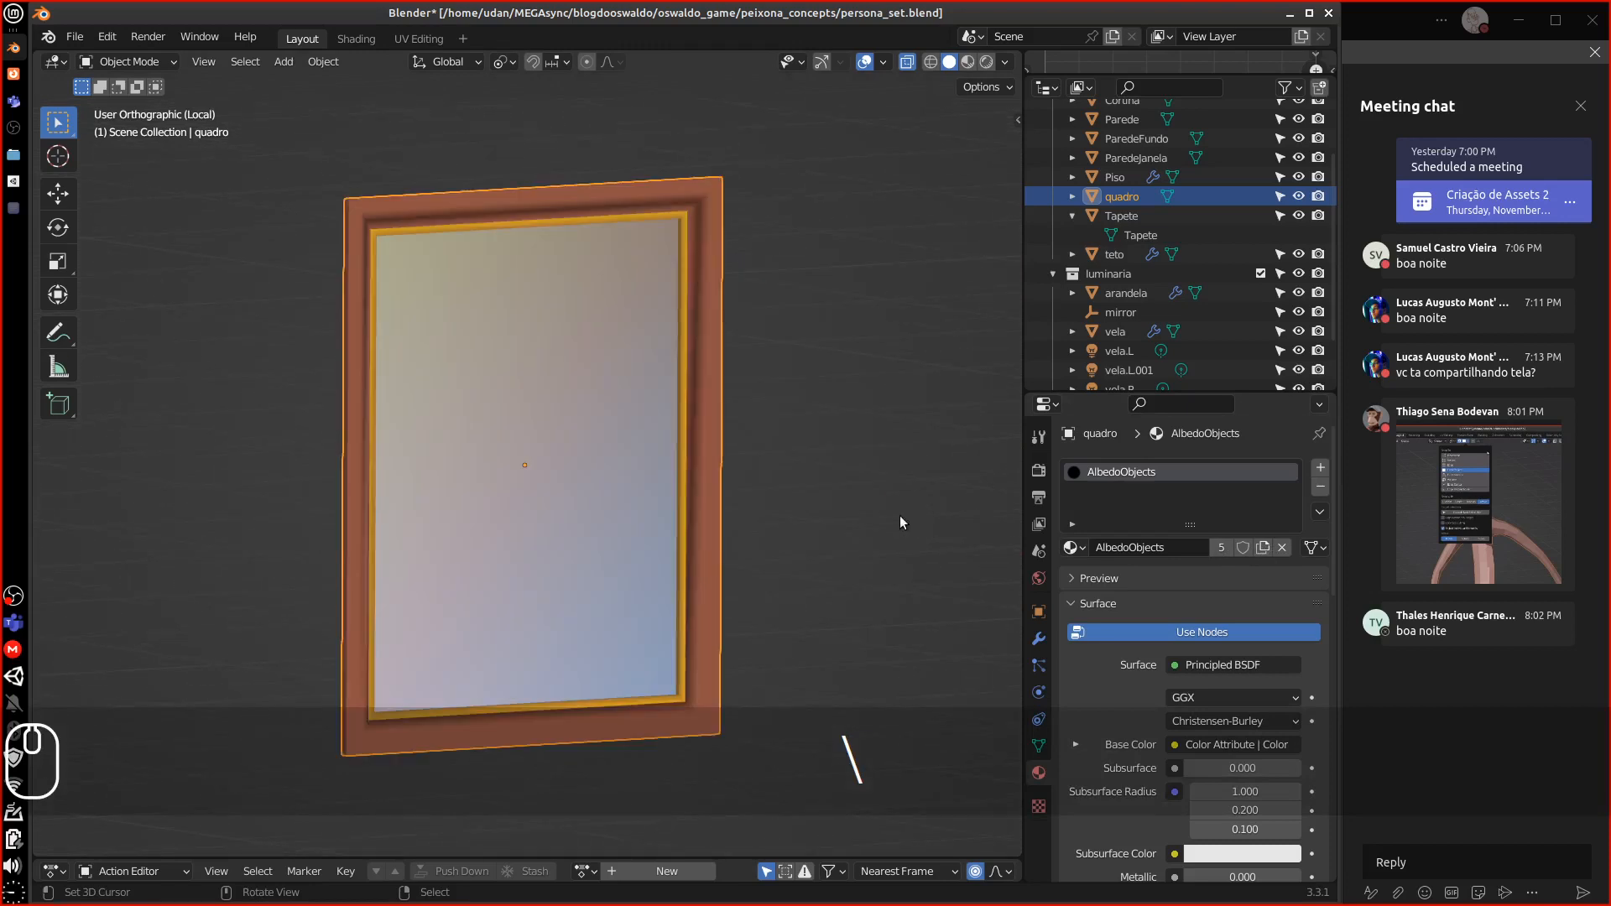
middle_click_drag(899, 525, 973, 378)
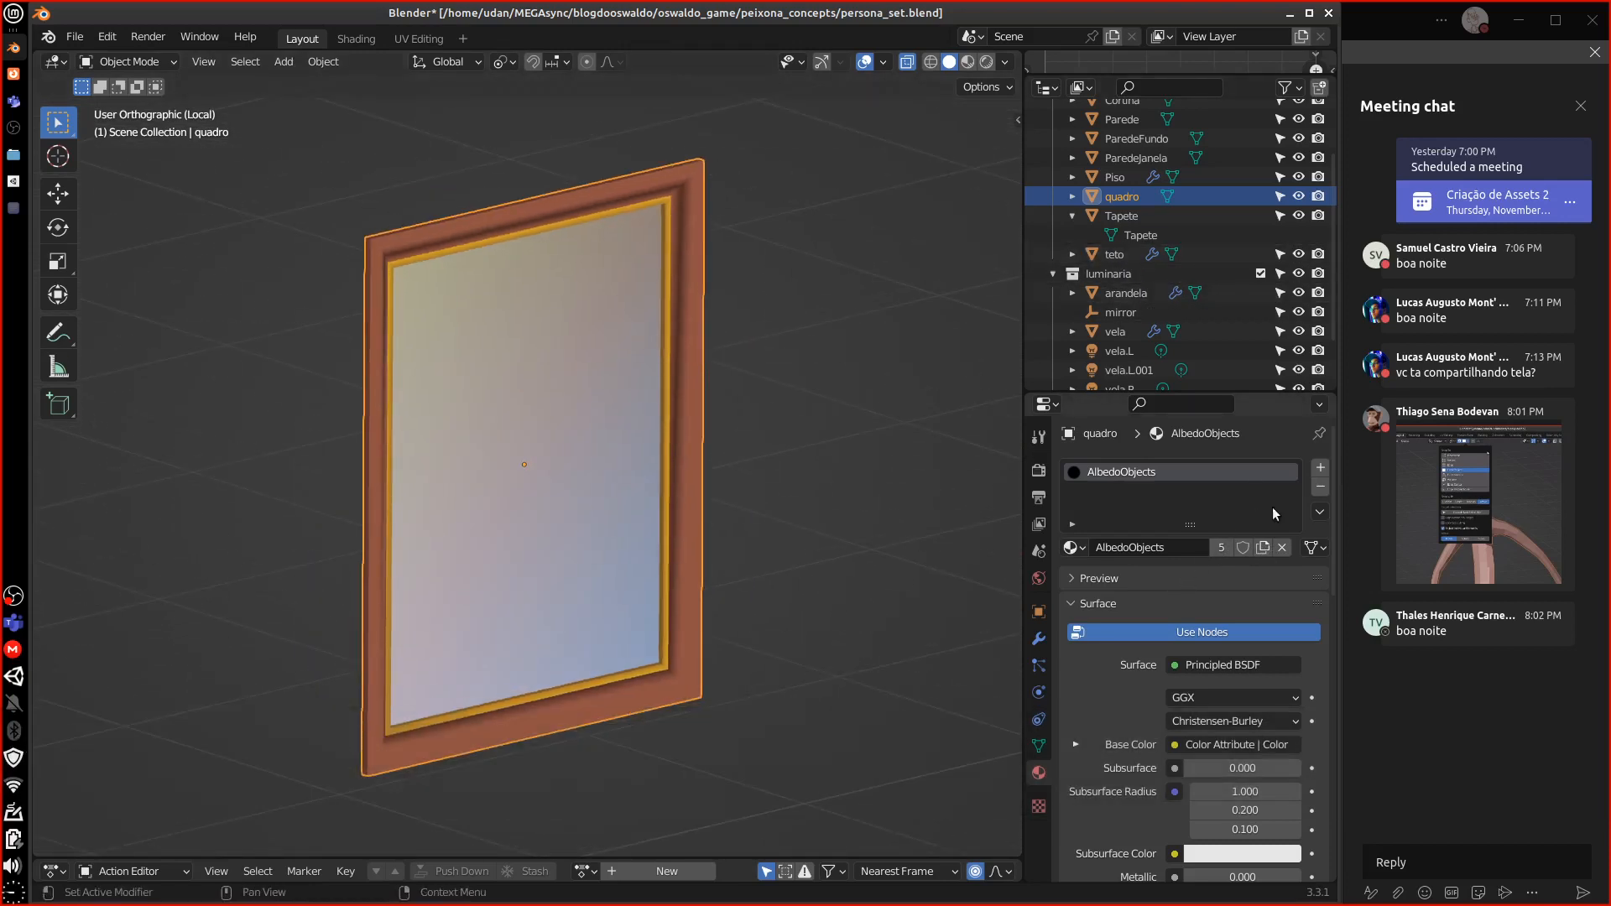
left_click(1320, 487)
middle_click_drag(831, 571, 747, 542)
key("1")
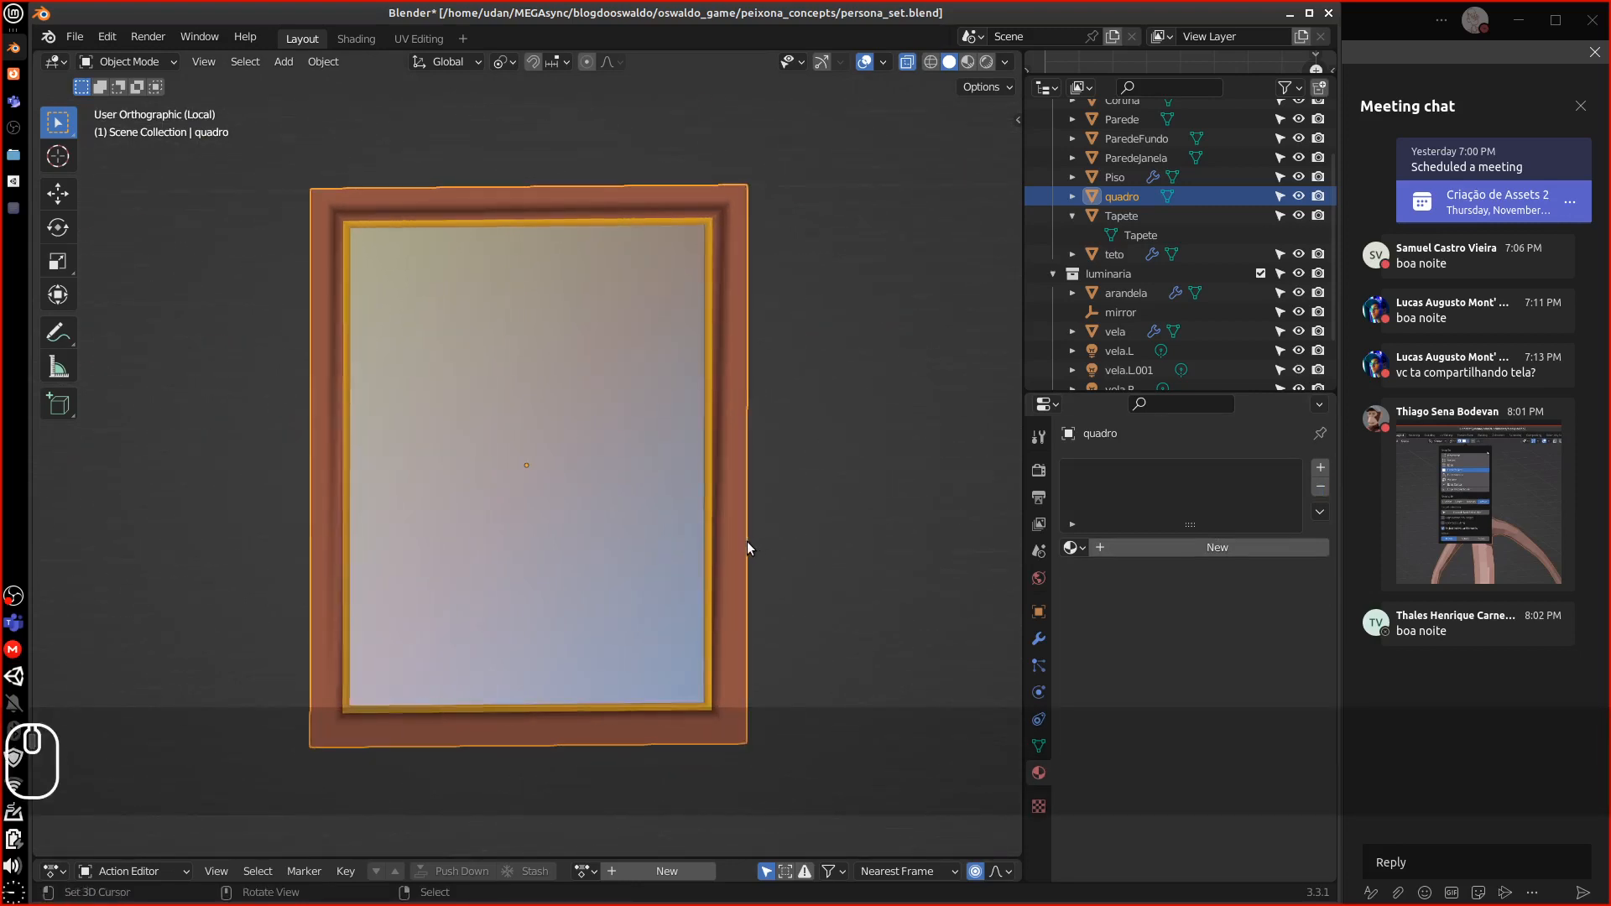
From the top view, rotate the picture frame 90° about the vertical axis
key("7")
key("r")
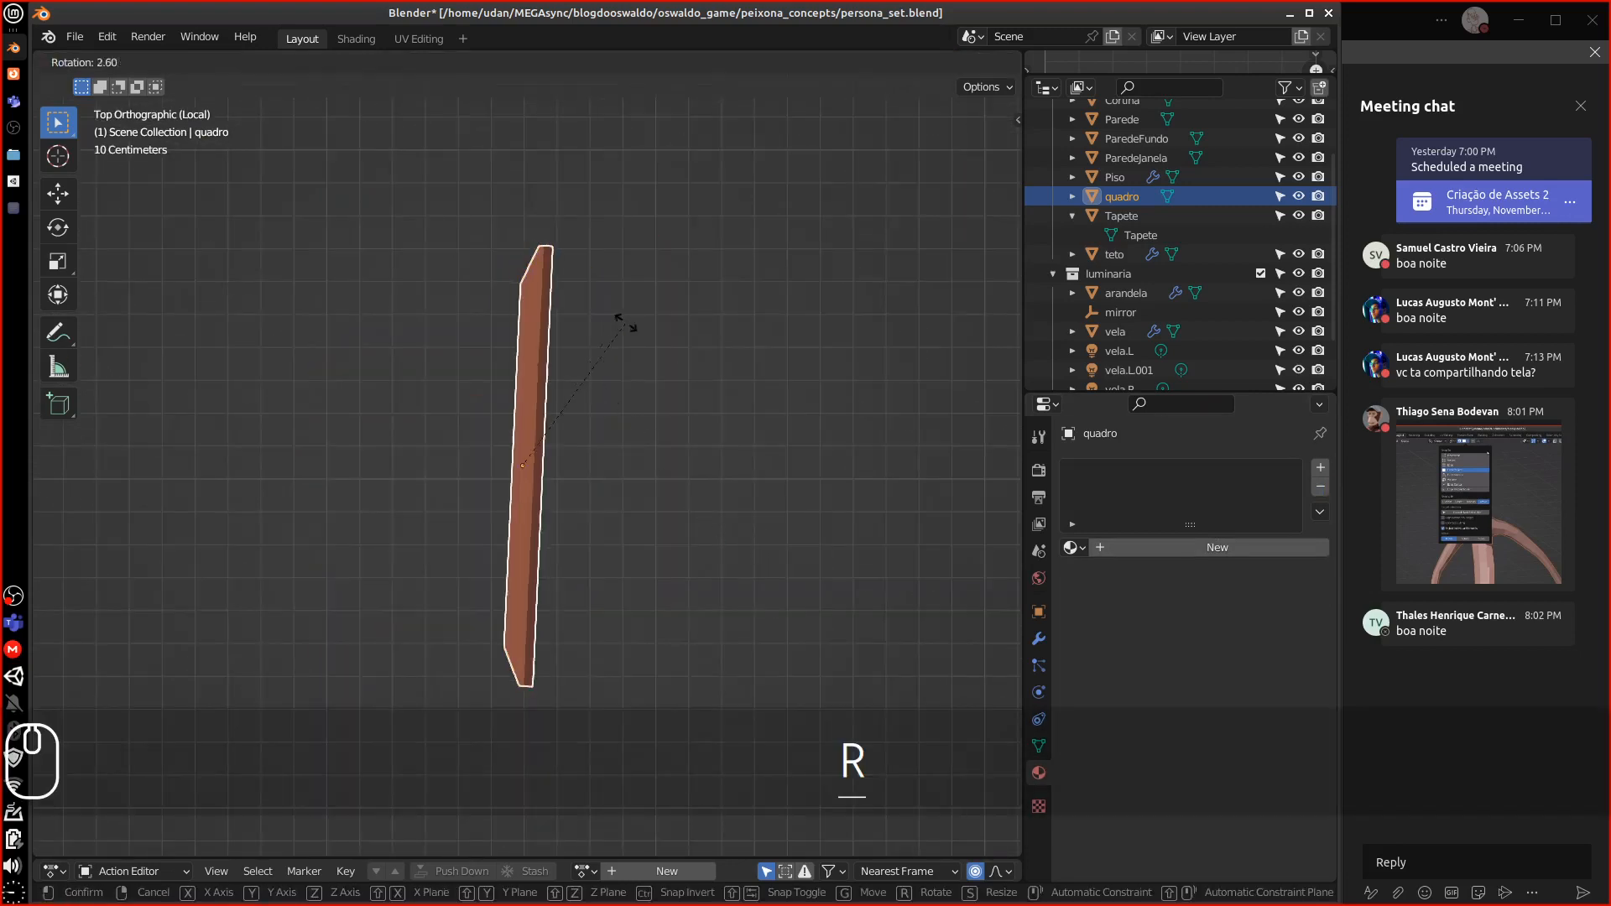
left_click(703, 592, "ctrl")
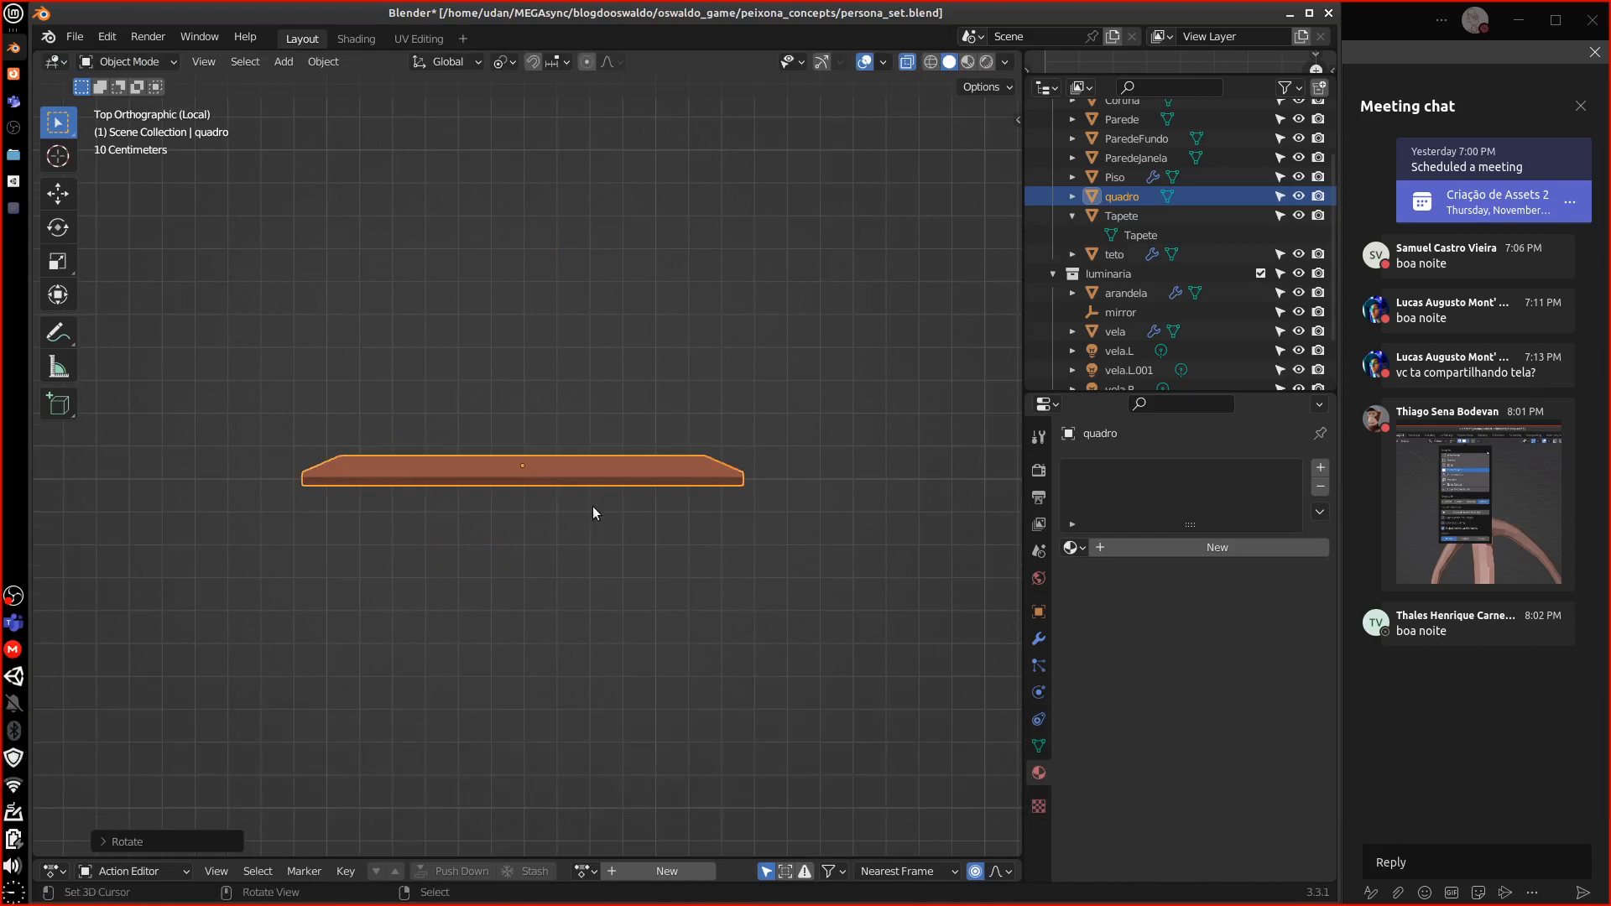
In Edit Mode, shift the frame's mesh slightly along Y, then return to Object Mode
key("Tab")
key("g")
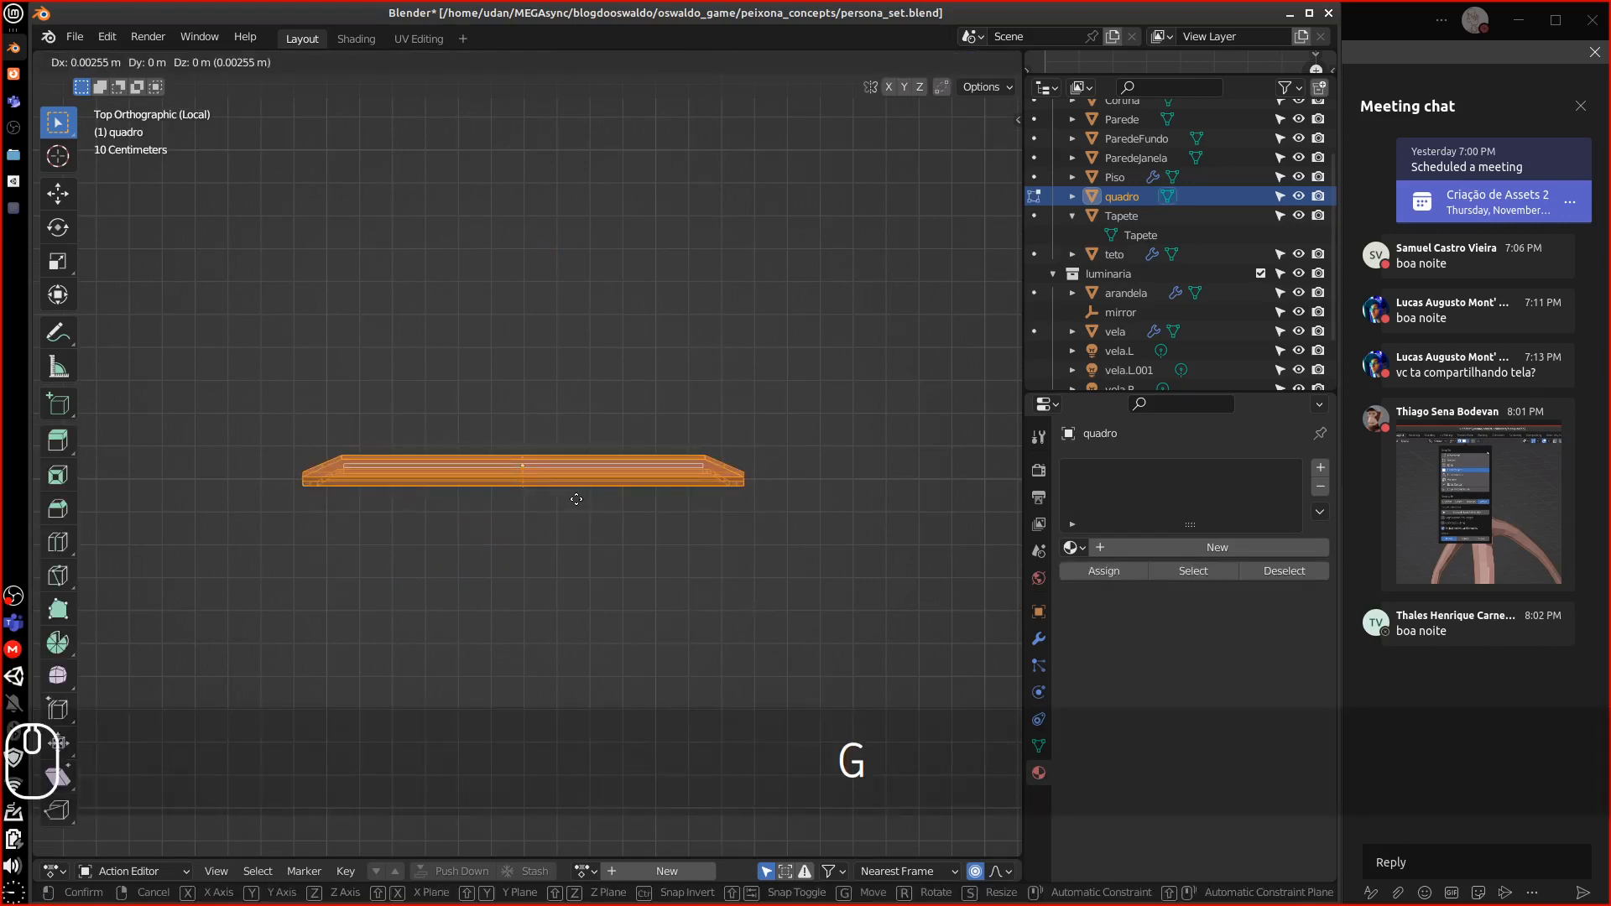
key("z")
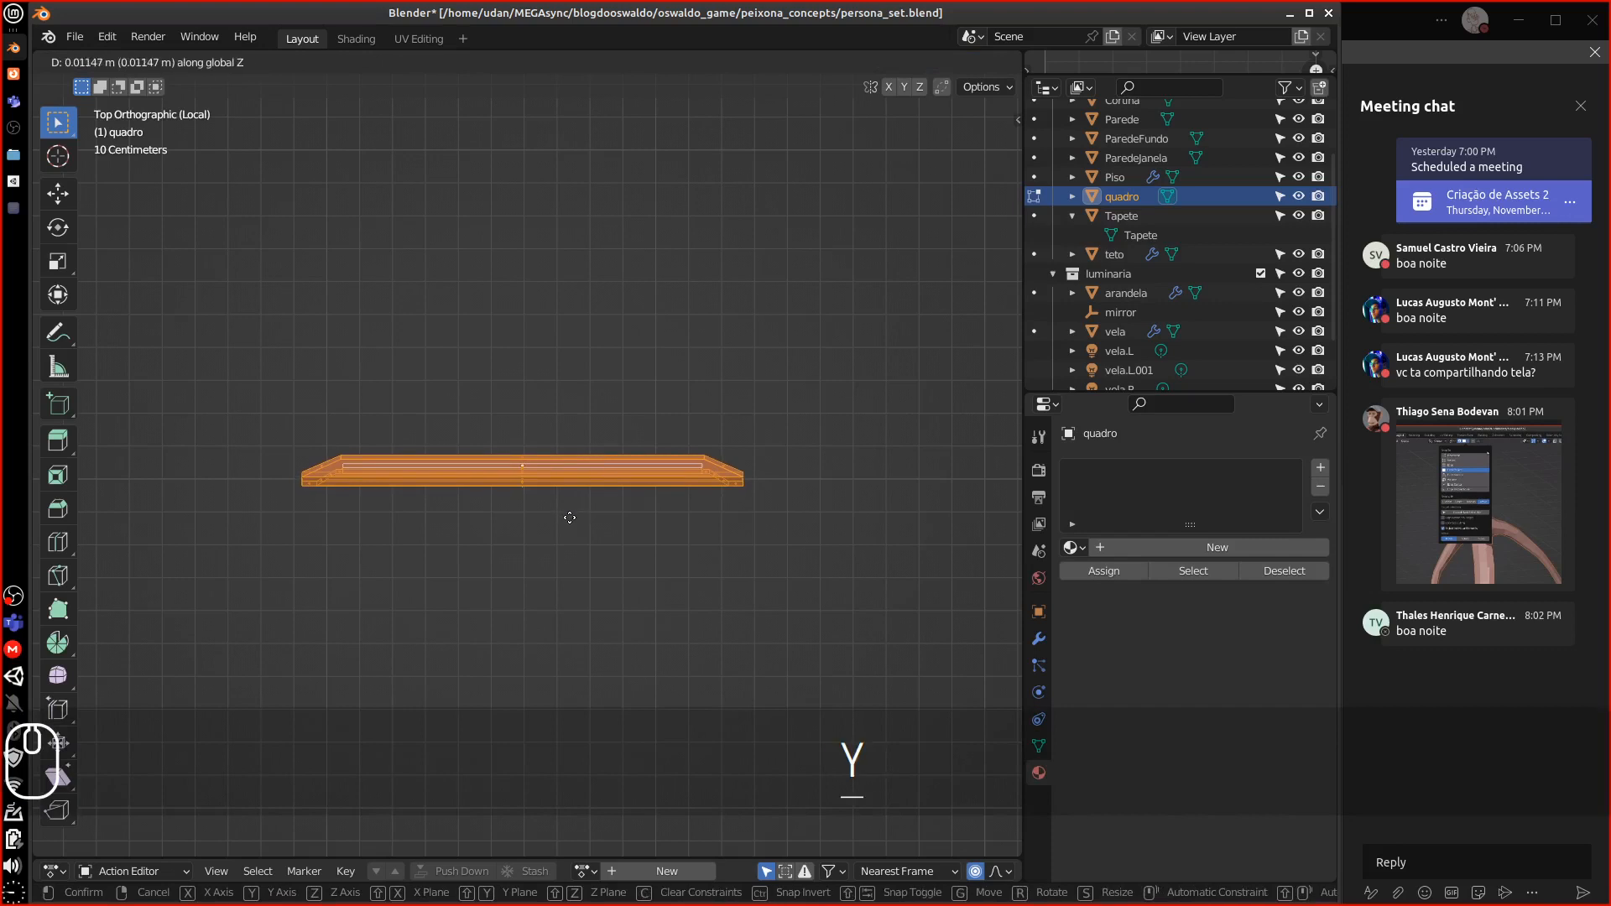
key("y")
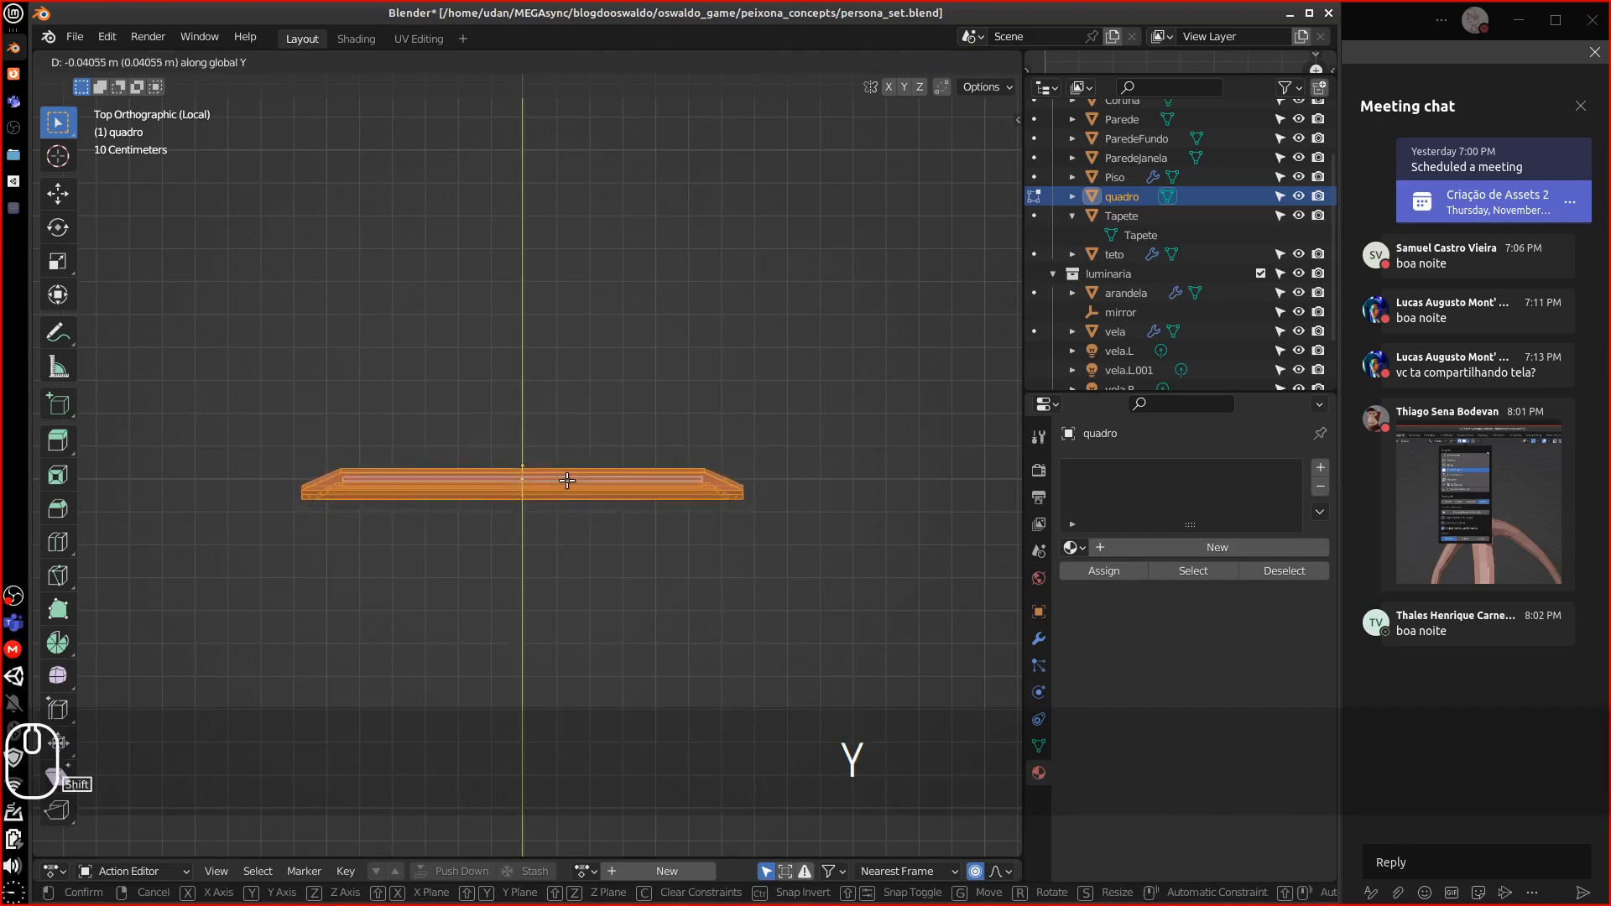
left_click(567, 480)
key("Tab")
middle_click_drag(545, 500, 571, 403)
Apply the frame's rotation and scale from the Object menu
left_click(323, 62)
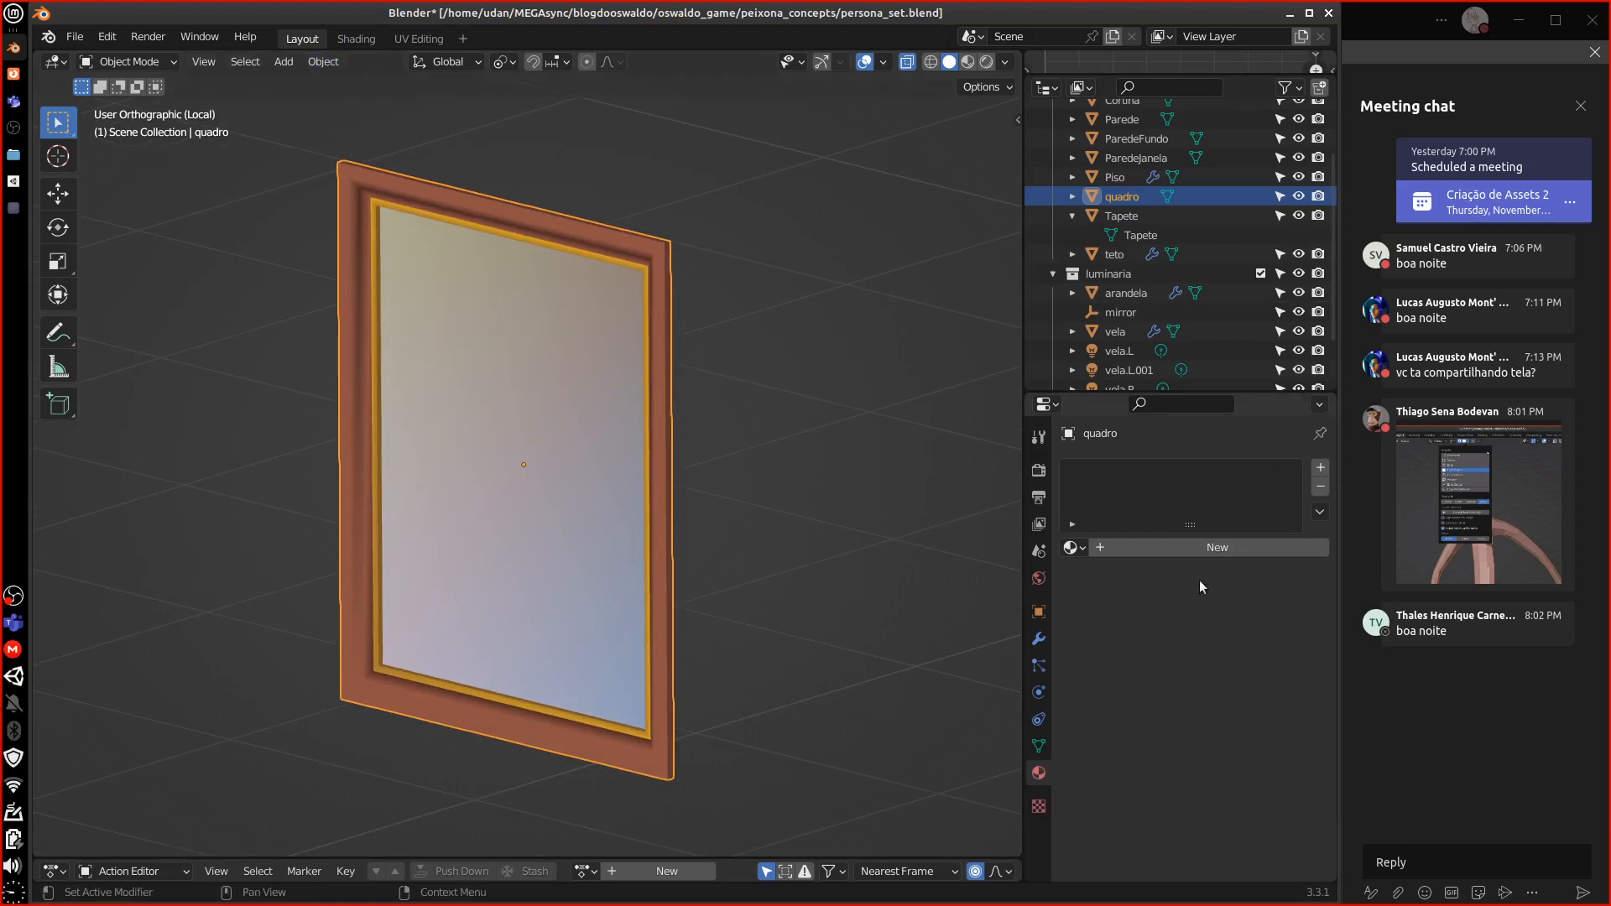
left_click(1040, 613)
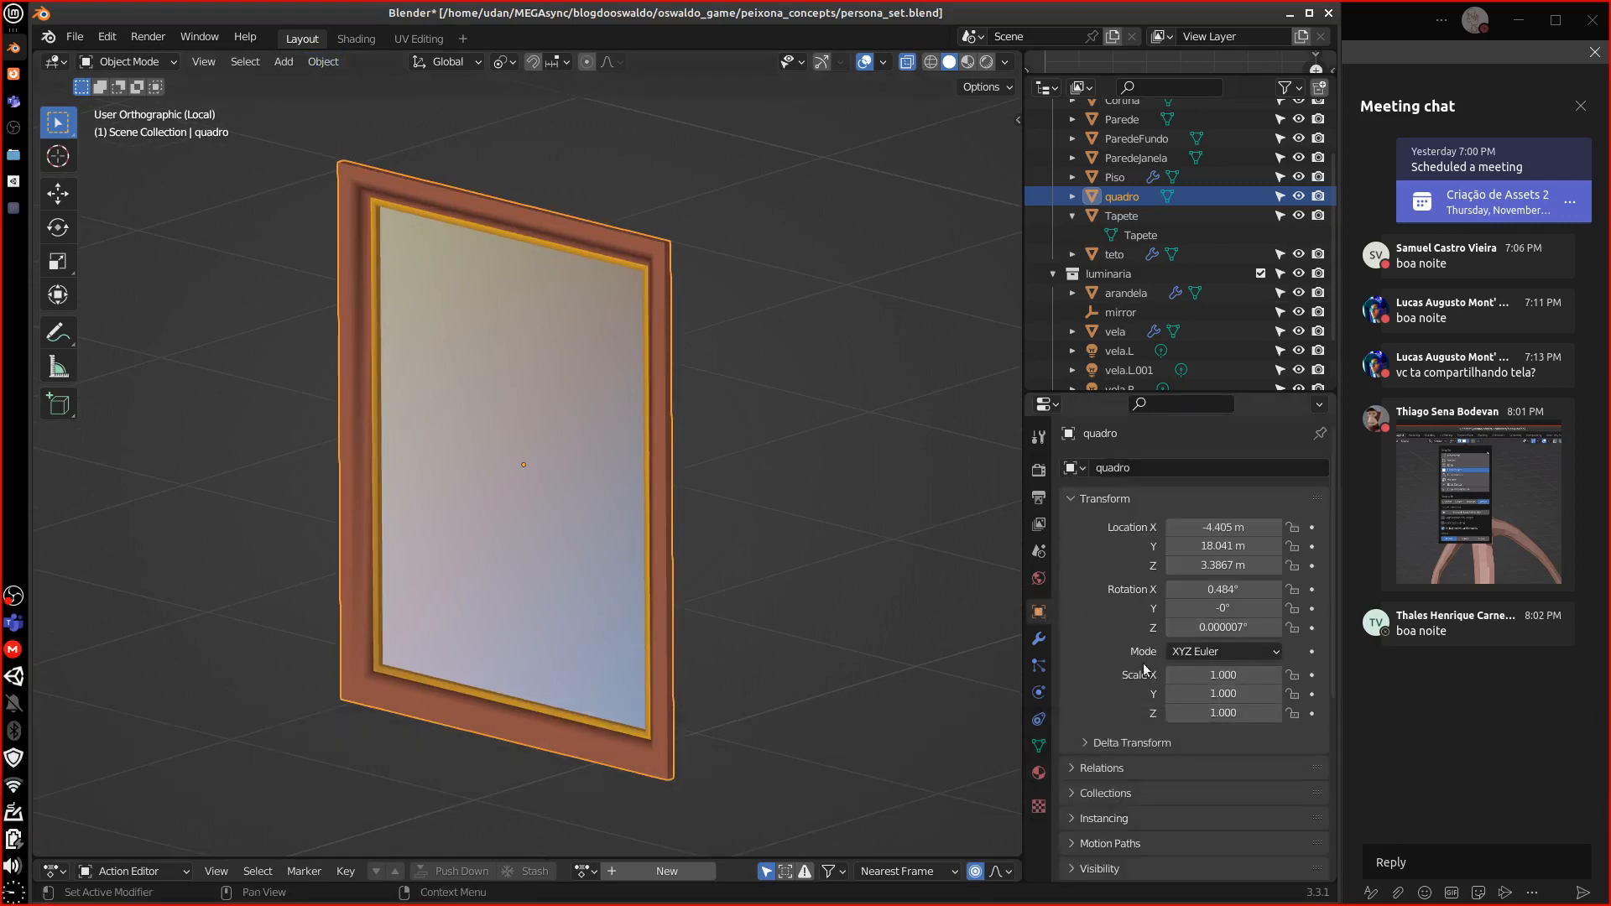
key("KP_1")
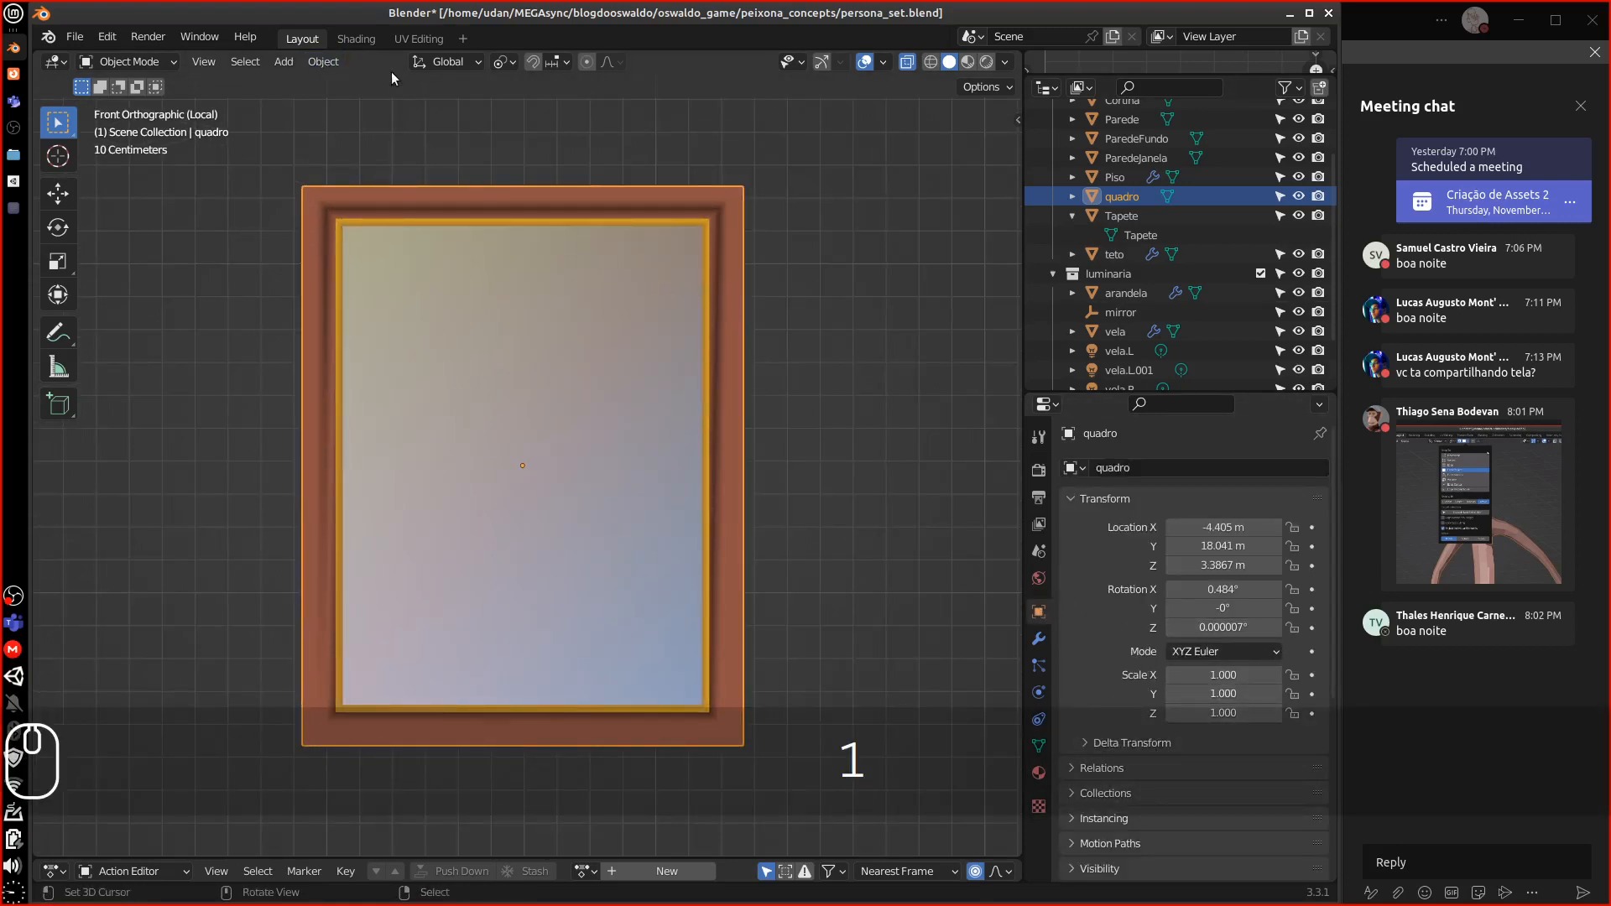
left_click(322, 62)
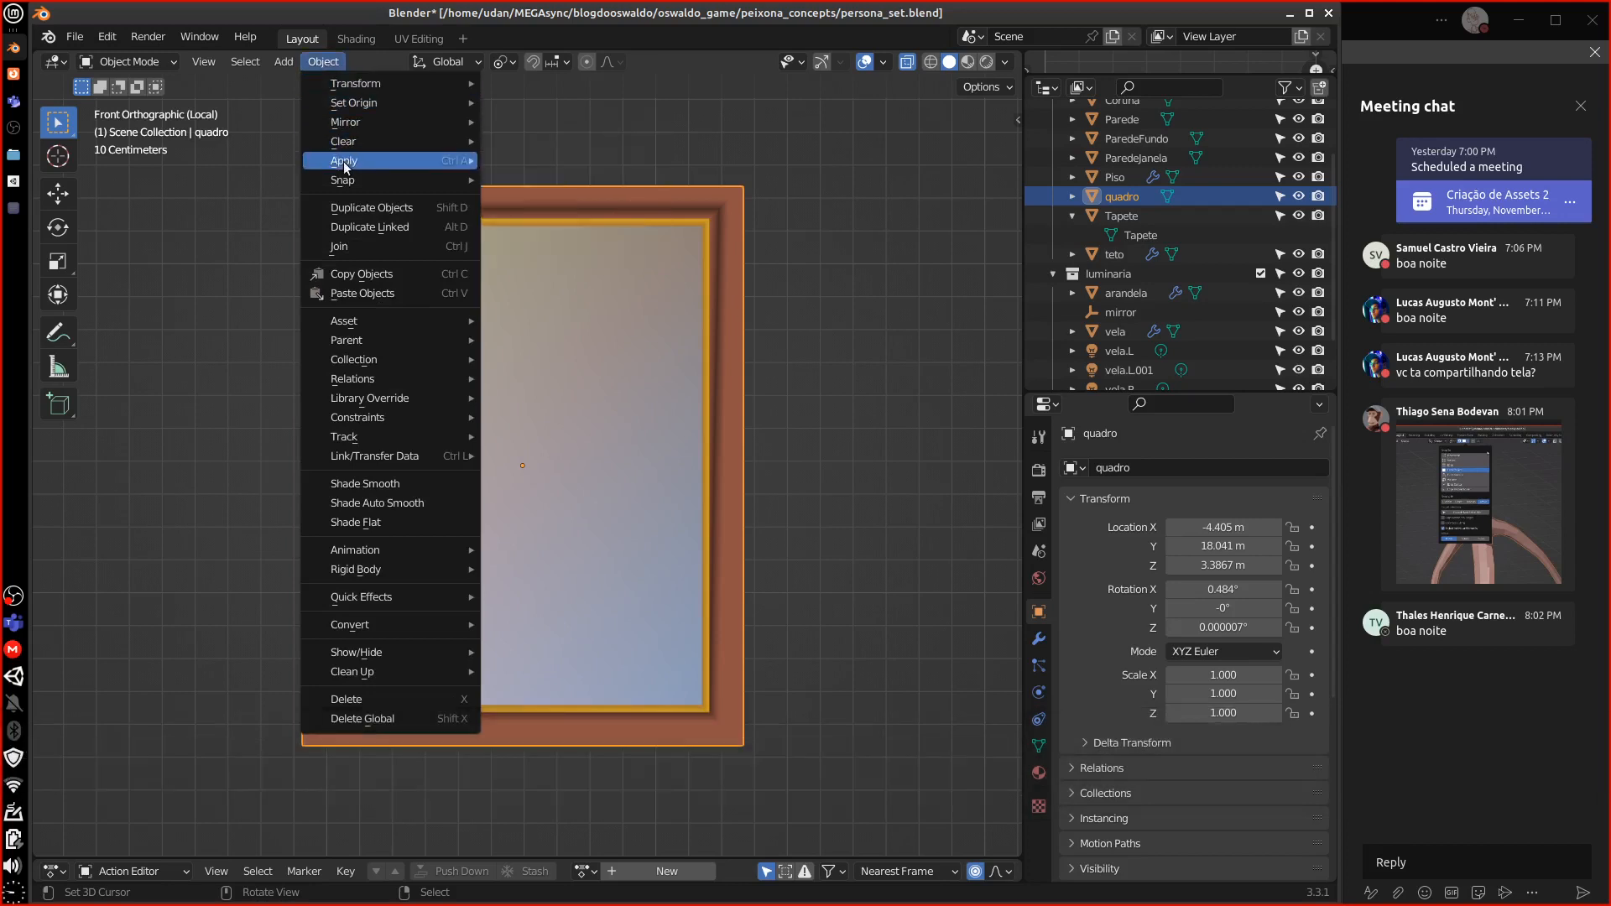
mouse_move(344, 167)
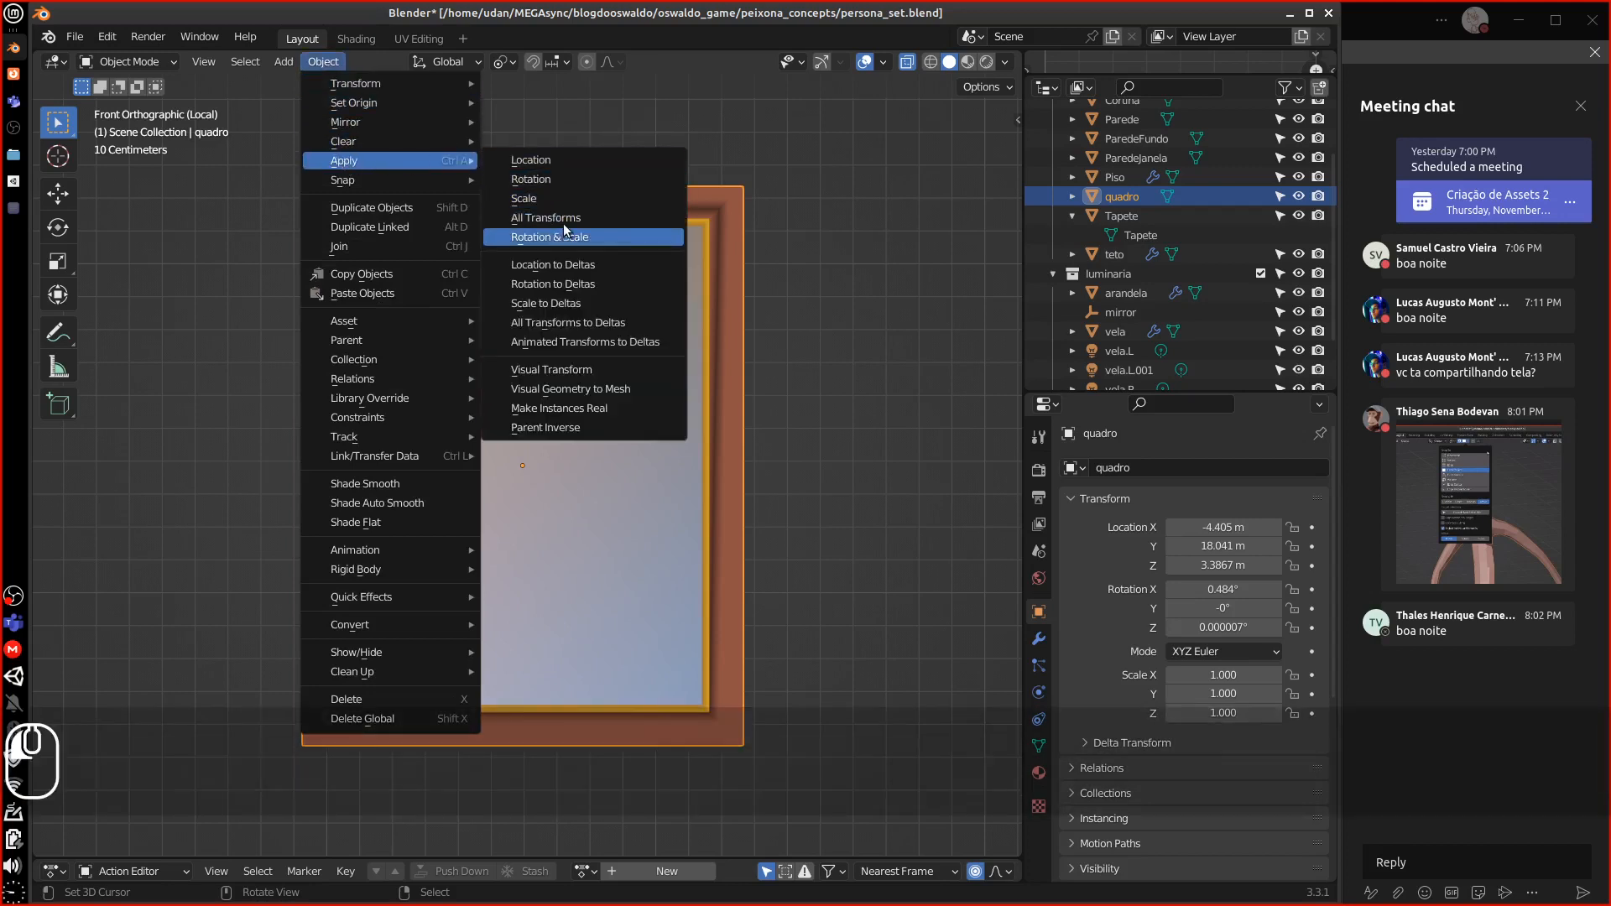
left_click(583, 237)
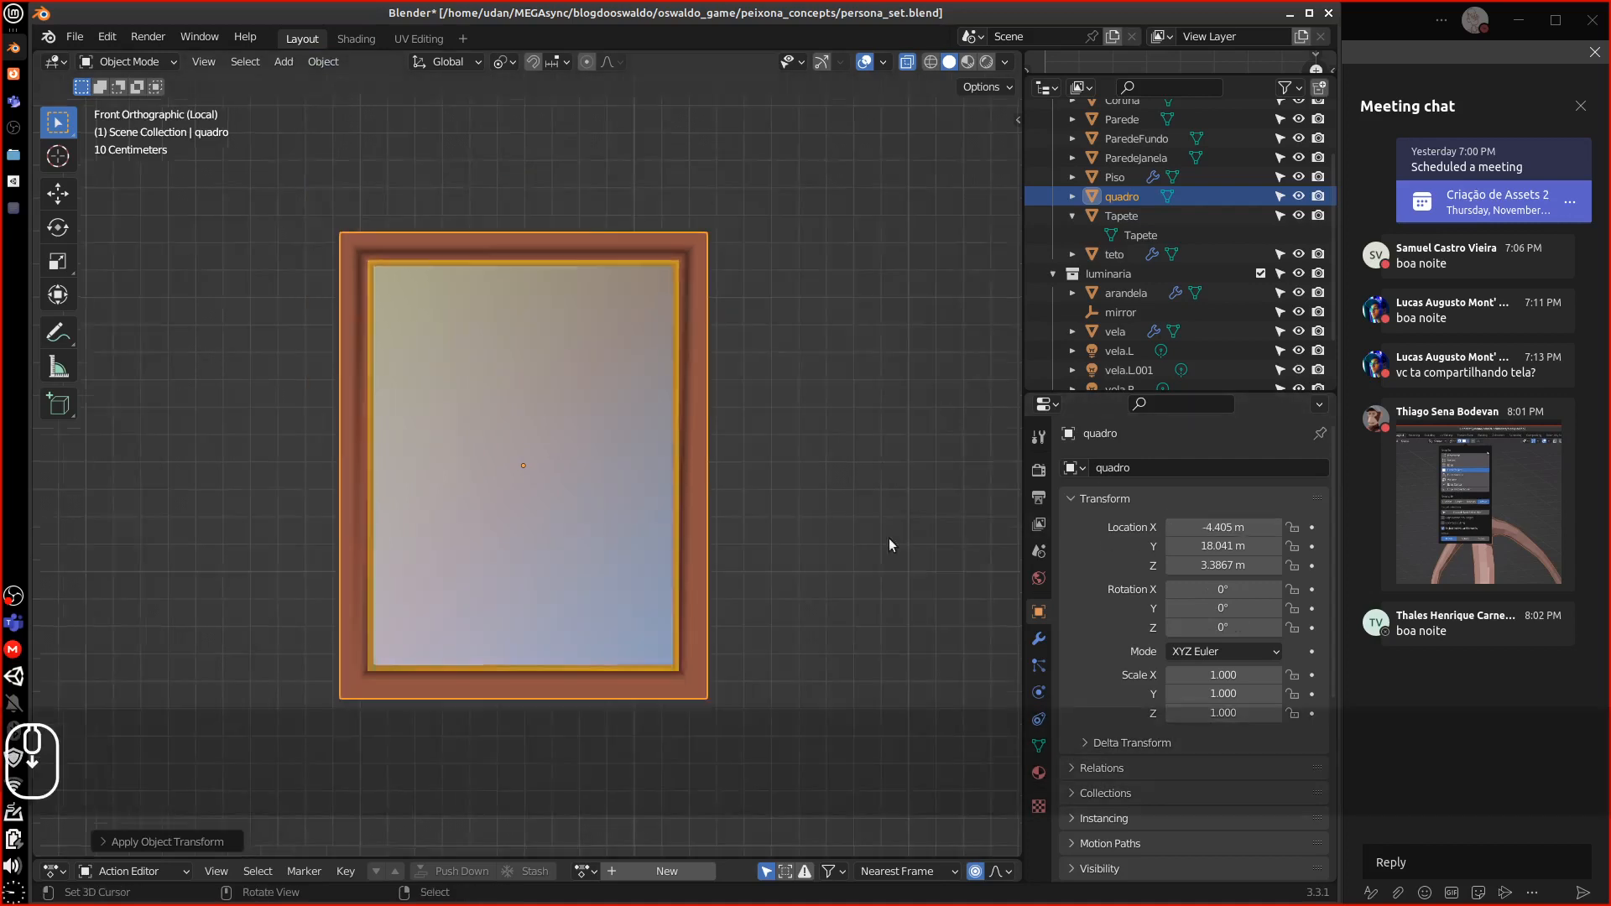
Set the frame's Location X, Y and Z to 0
scroll(844, 532, "down", 8)
scroll(844, 531, "up", 3)
left_click(1224, 528)
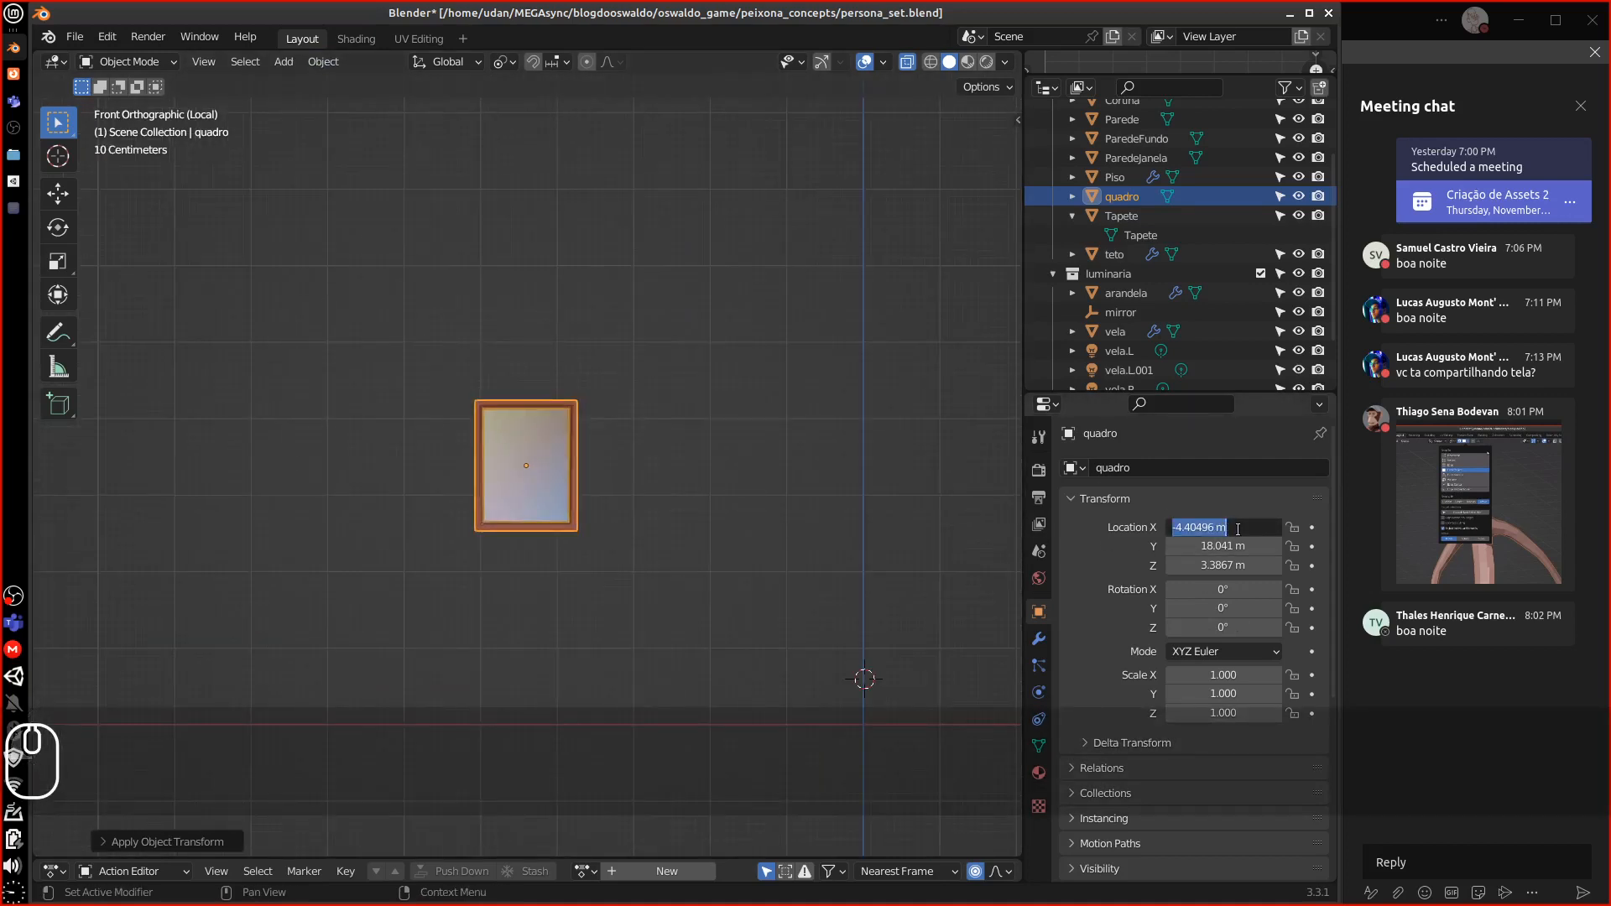
type("0")
key("Return")
type("0")
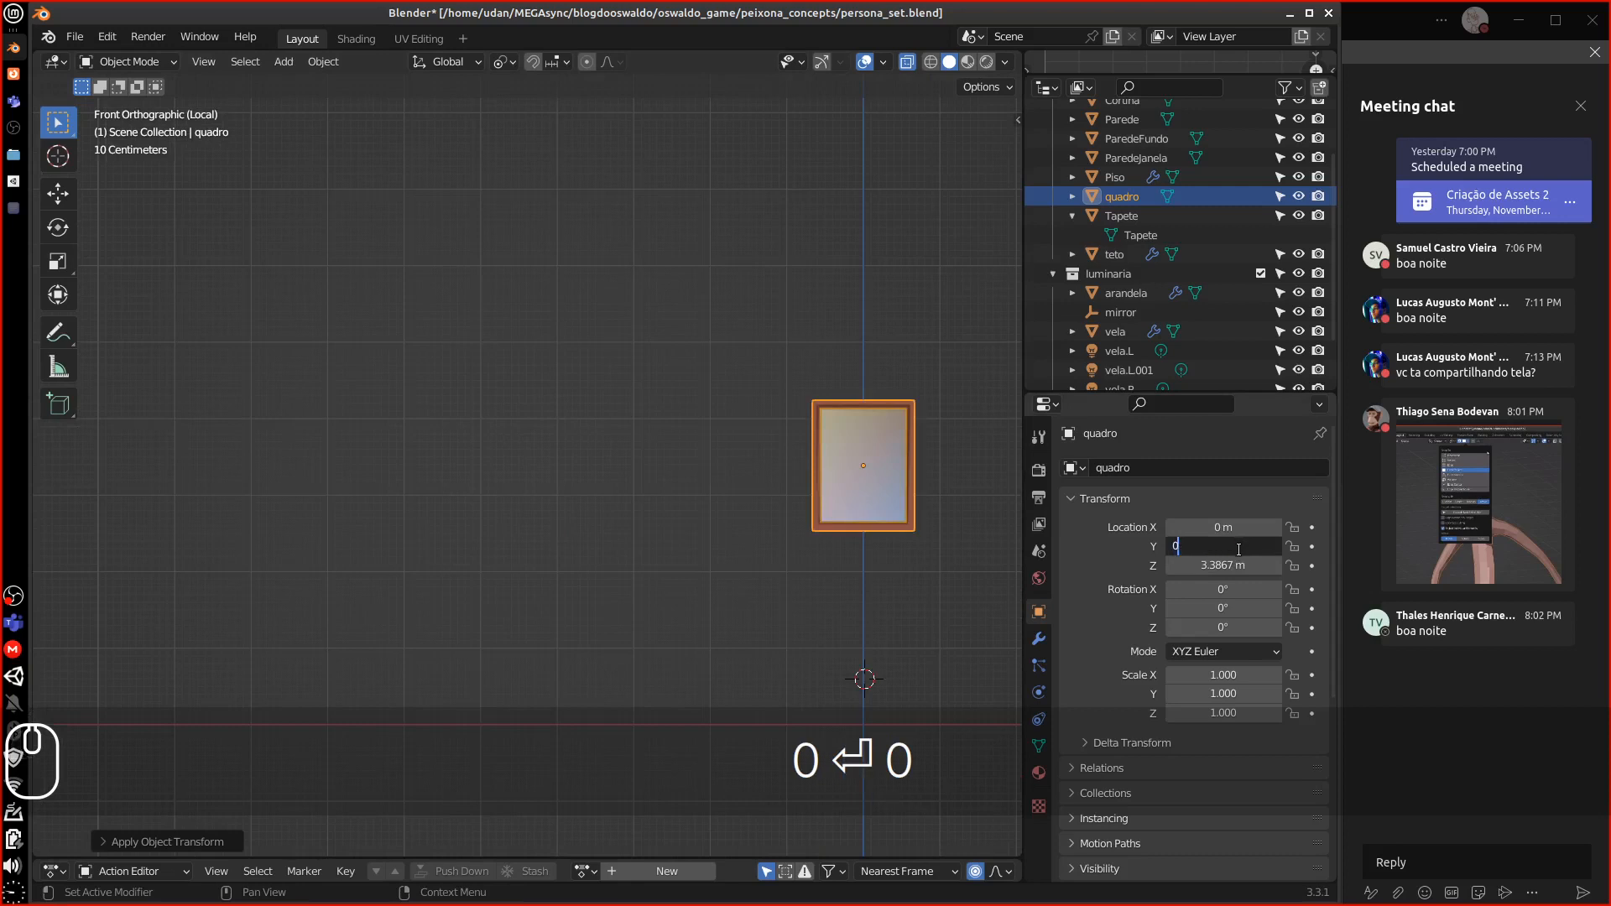
key("Return")
type("0")
key("Return")
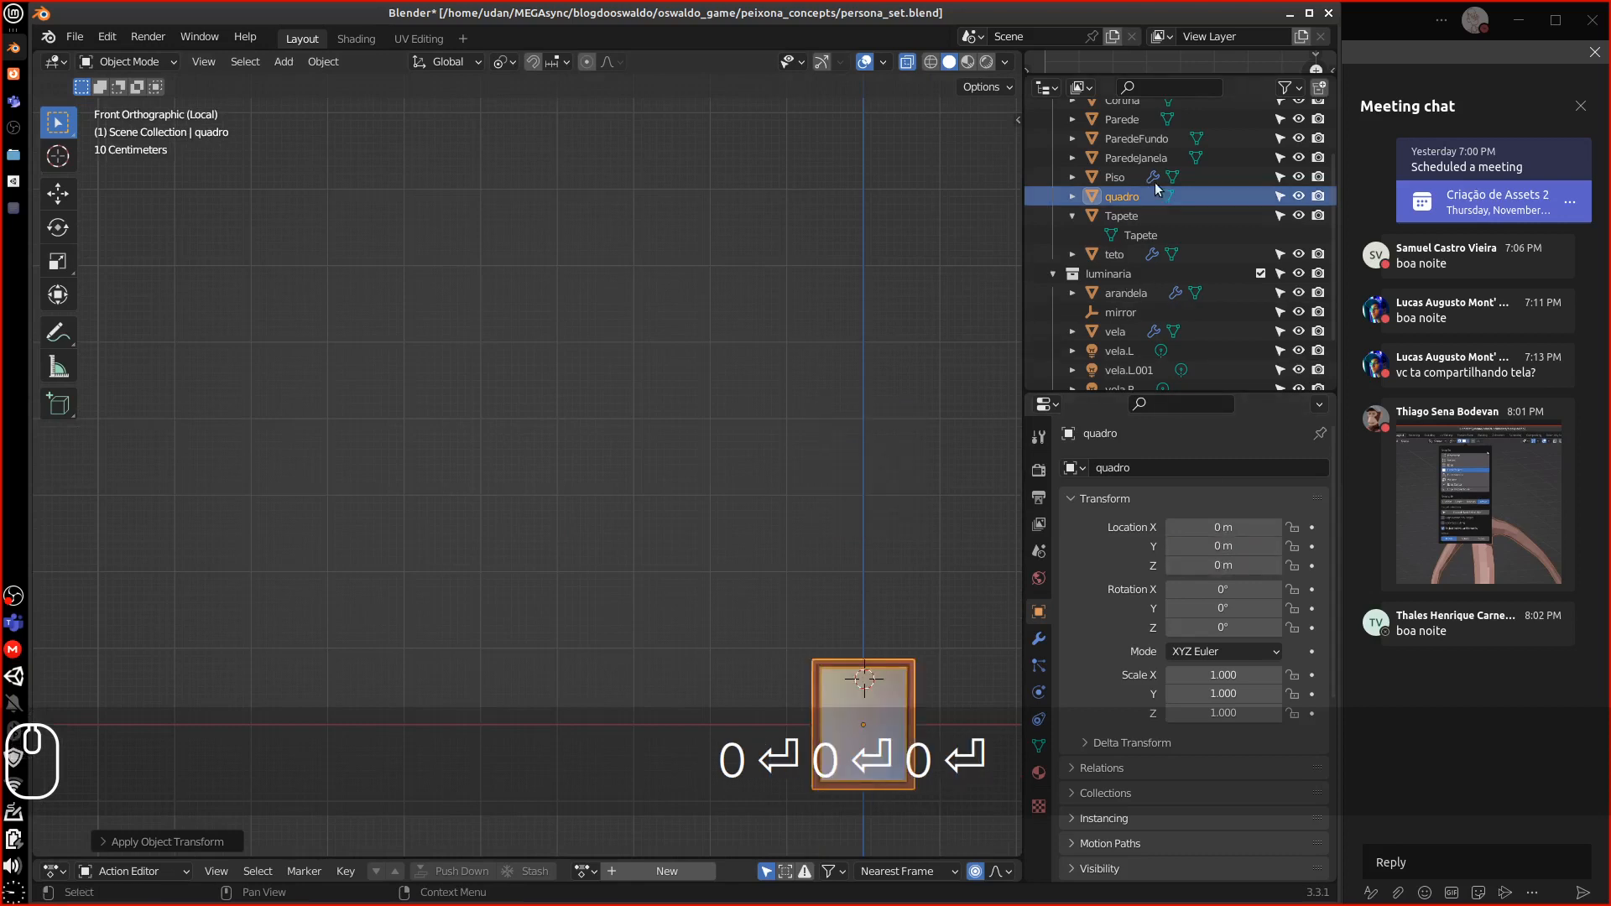
Rename the frame object and its mesh to 'Quadro' and exit Local View
double_click(1124, 196)
scroll(1126, 196, "up", 2)
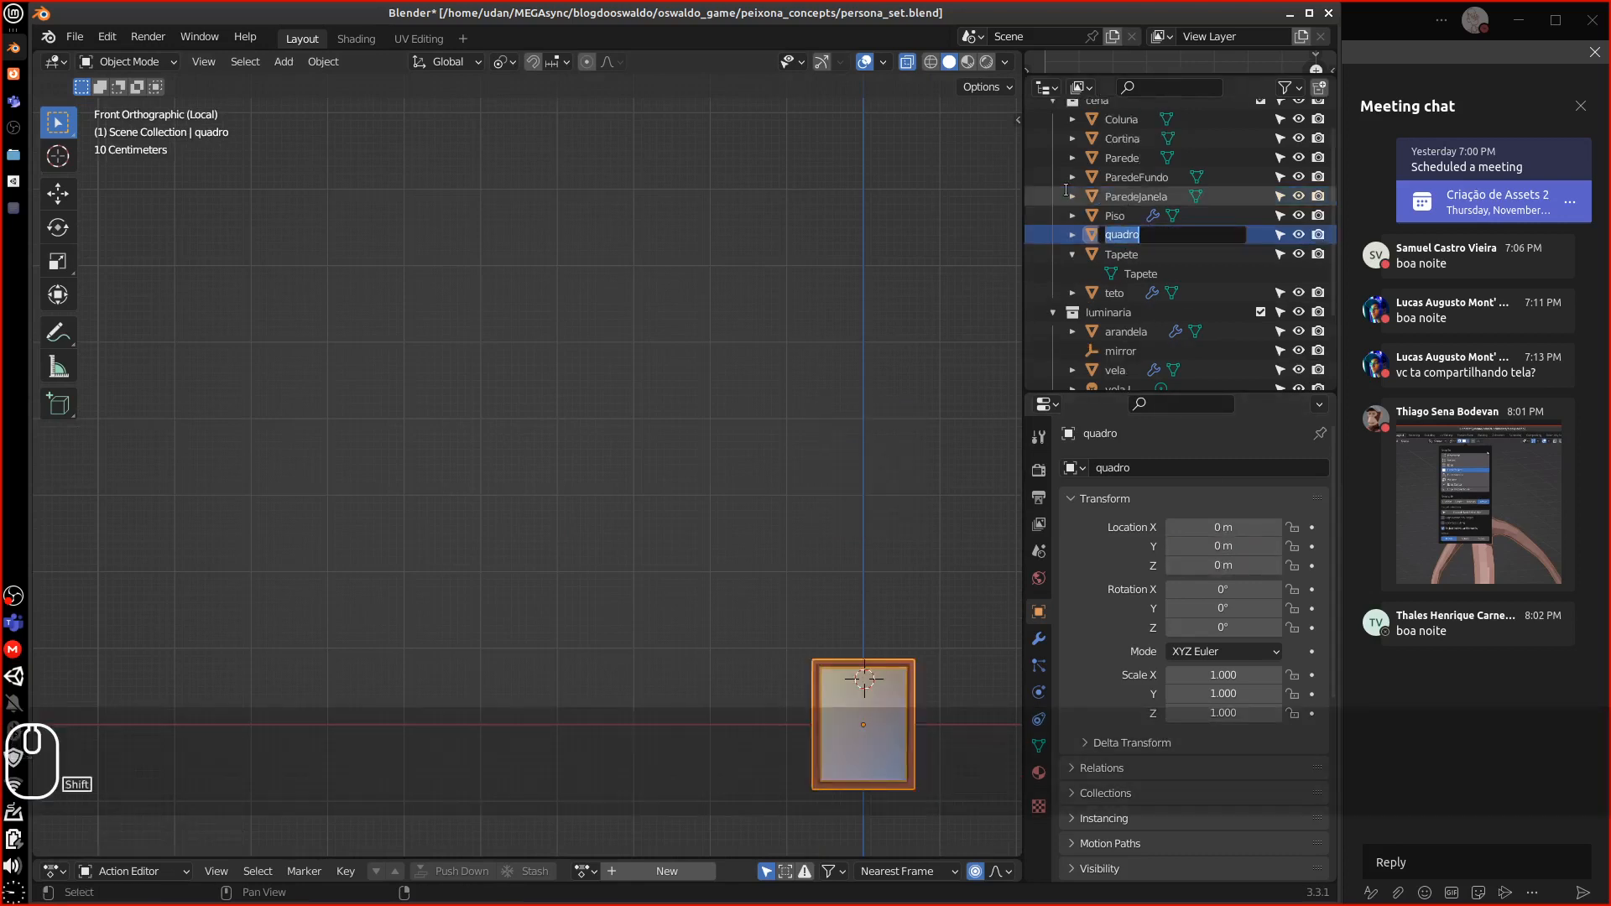
type("W")
key("BackSpace")
type("Quadro")
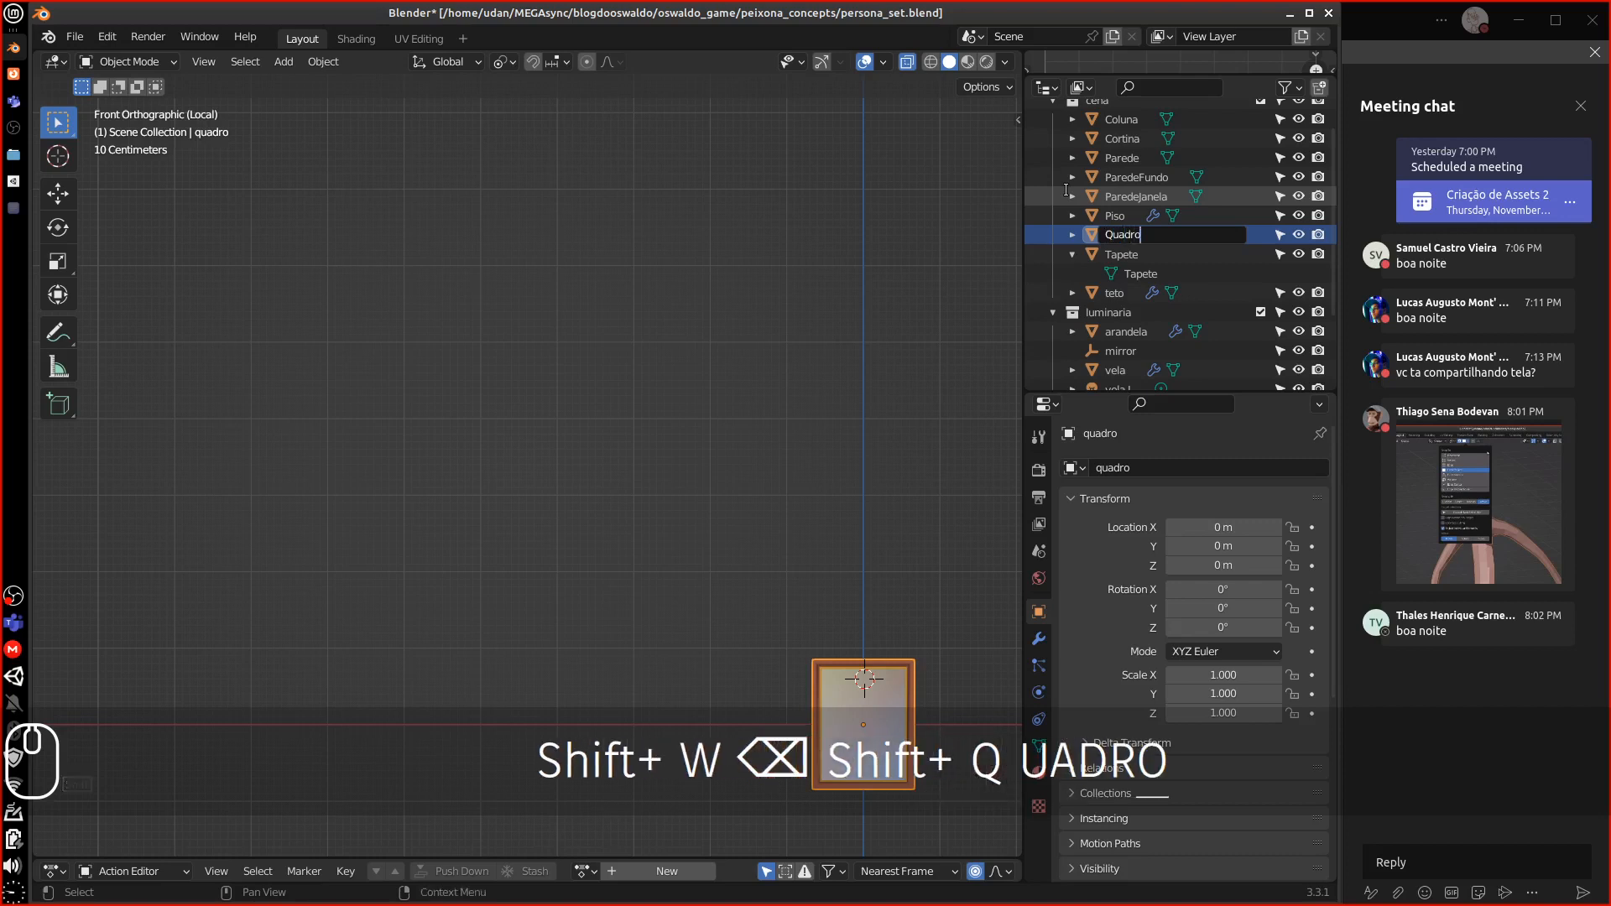
key("Return")
left_click(1073, 235)
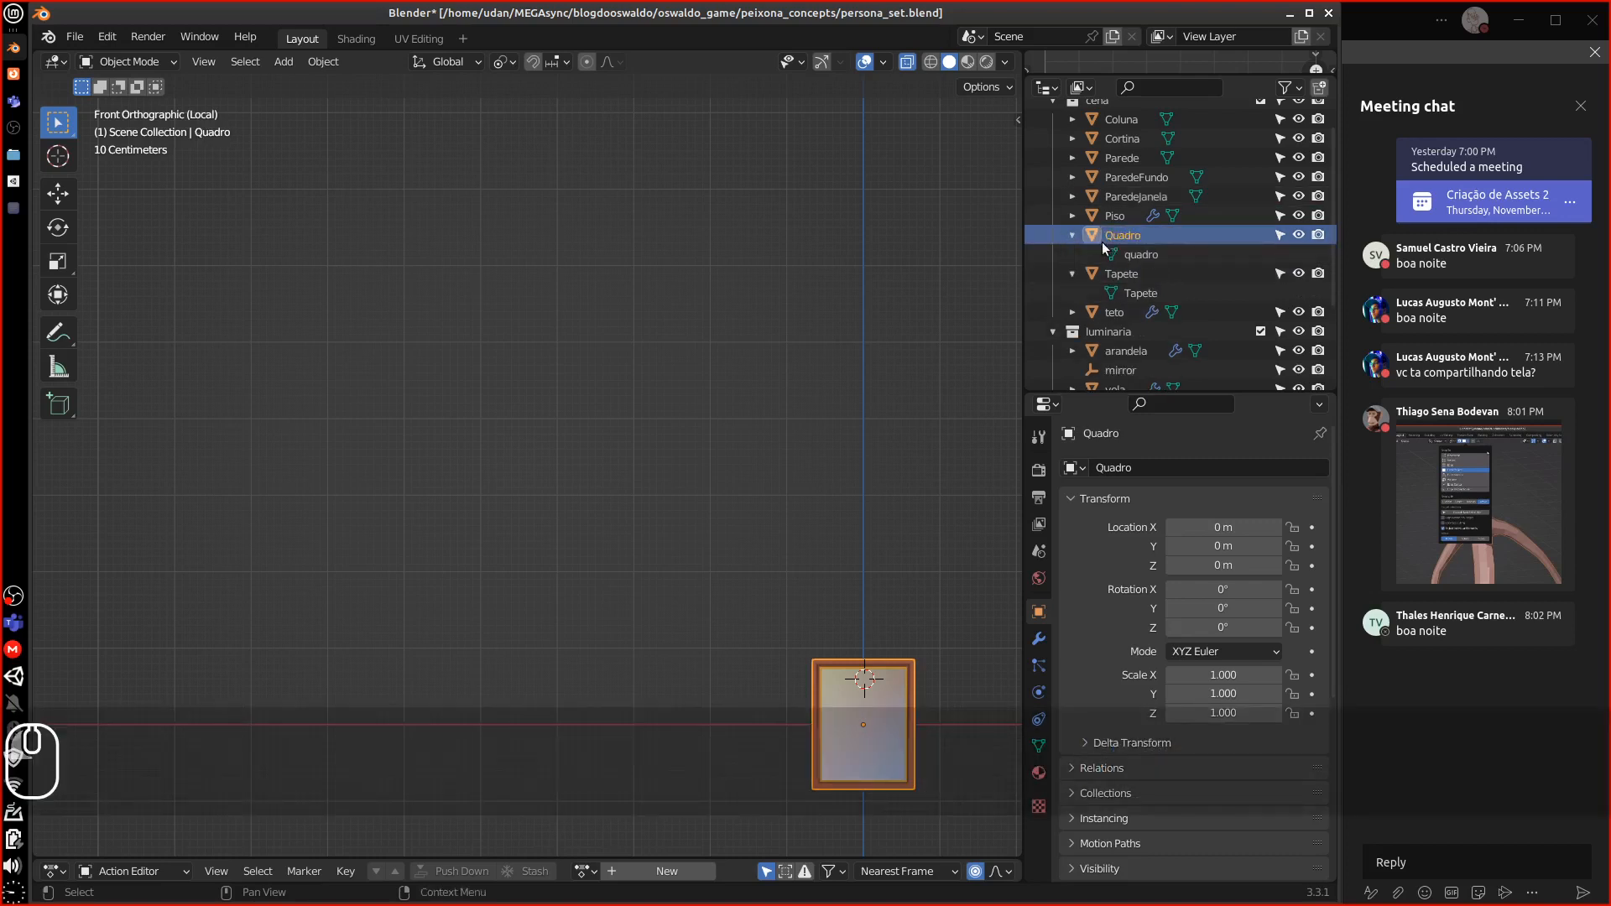
double_click(1133, 255)
scroll(1132, 253, "down", 1)
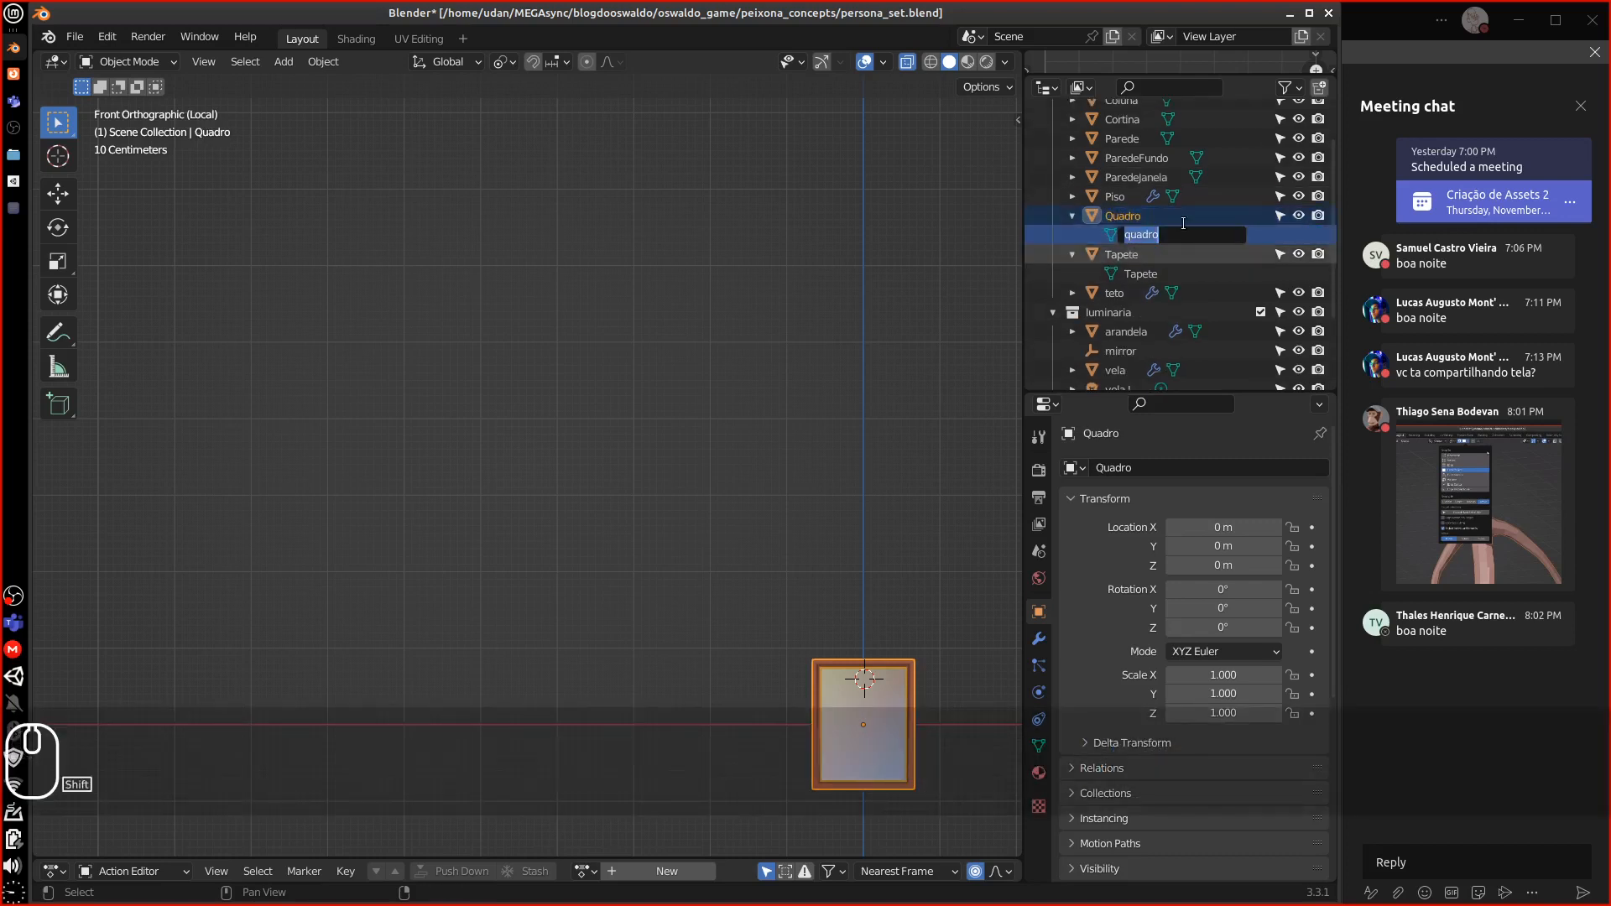
type("Quadro")
key("Return")
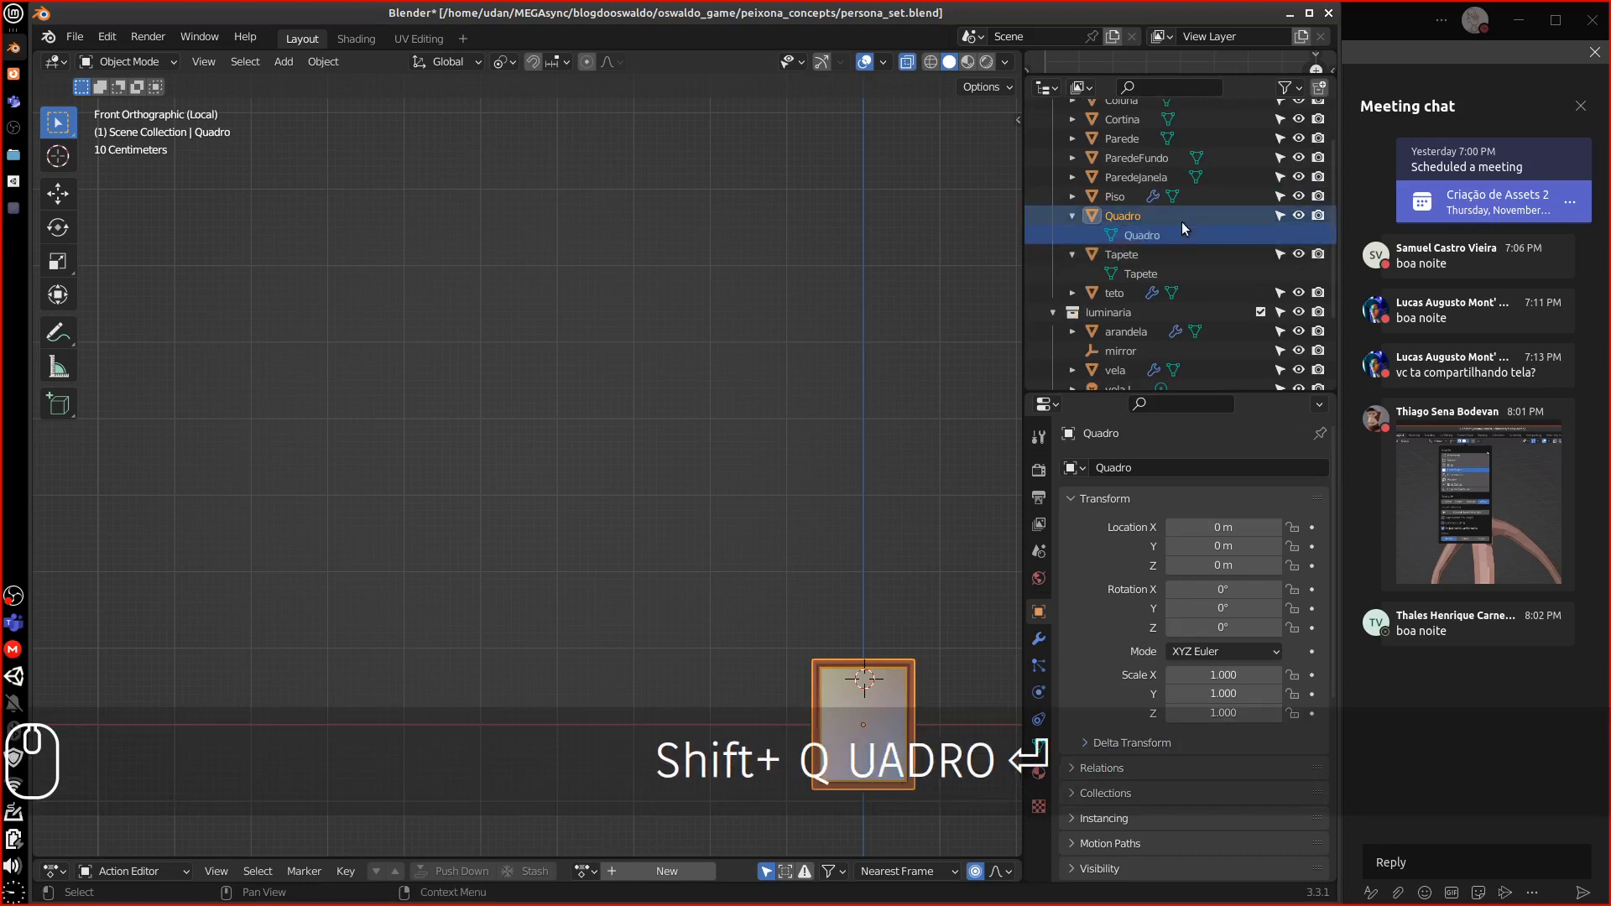
middle_click_drag(777, 598, 506, 349, "shift")
middle_click_drag(641, 515, 809, 486)
key("KP_Divide")
Isolate the arandela sconce and remove its Mirror.001 modifier
left_click(826, 382)
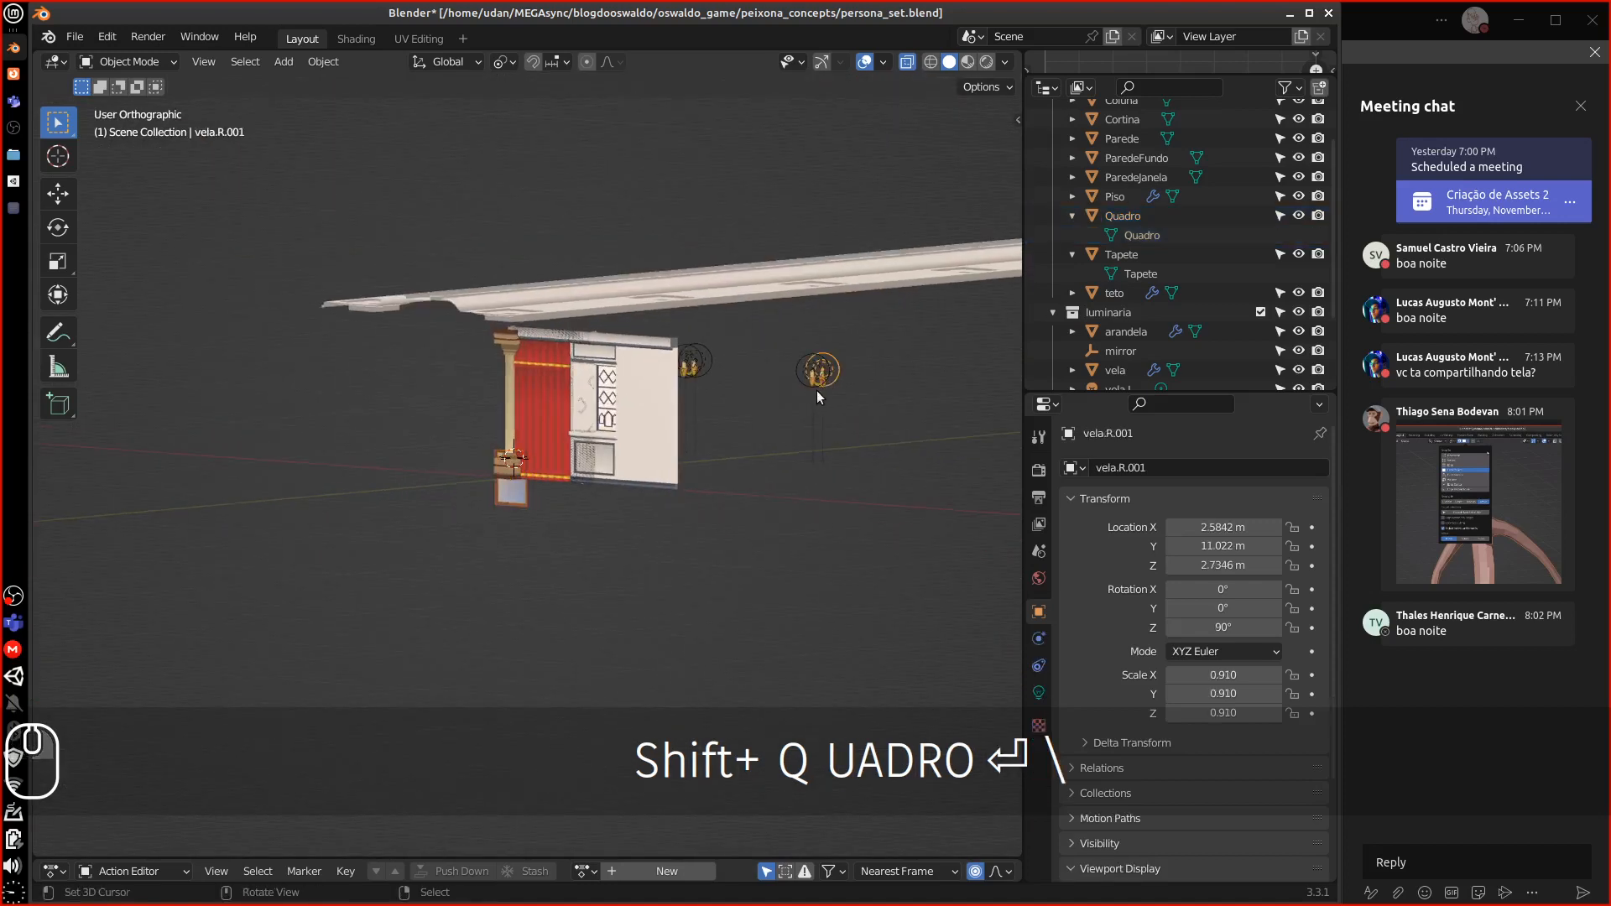
left_click_drag(1115, 393, 1128, 547)
left_click(1125, 380)
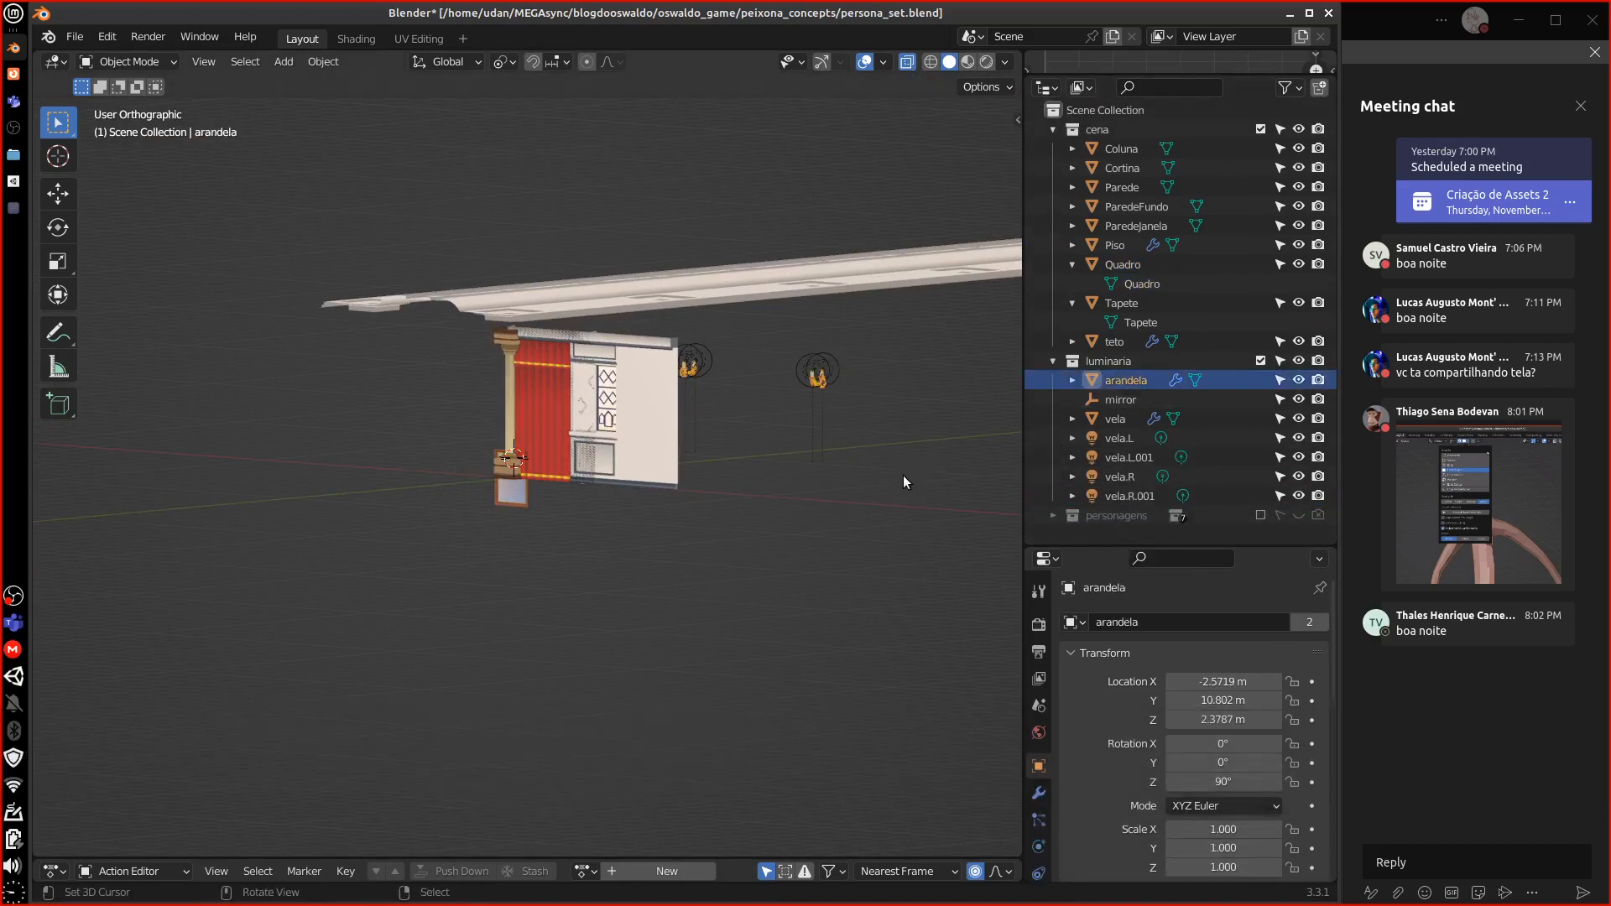
key("KP_Divide")
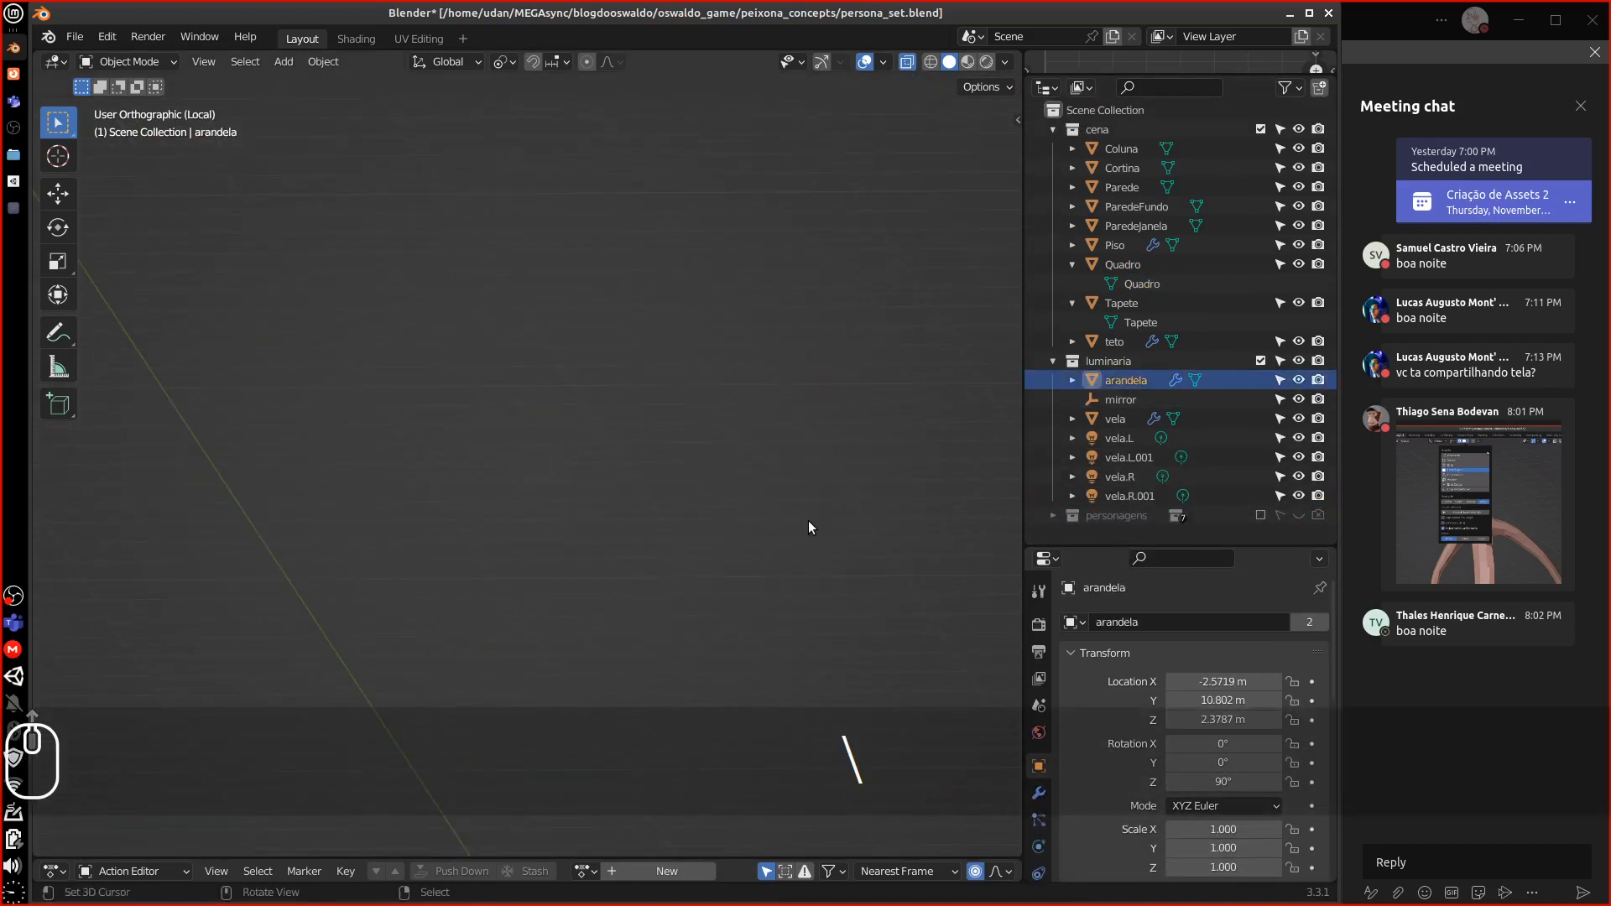
scroll(839, 513, "up", 1)
left_click_drag(1109, 551, 1099, 350)
left_click(1039, 594)
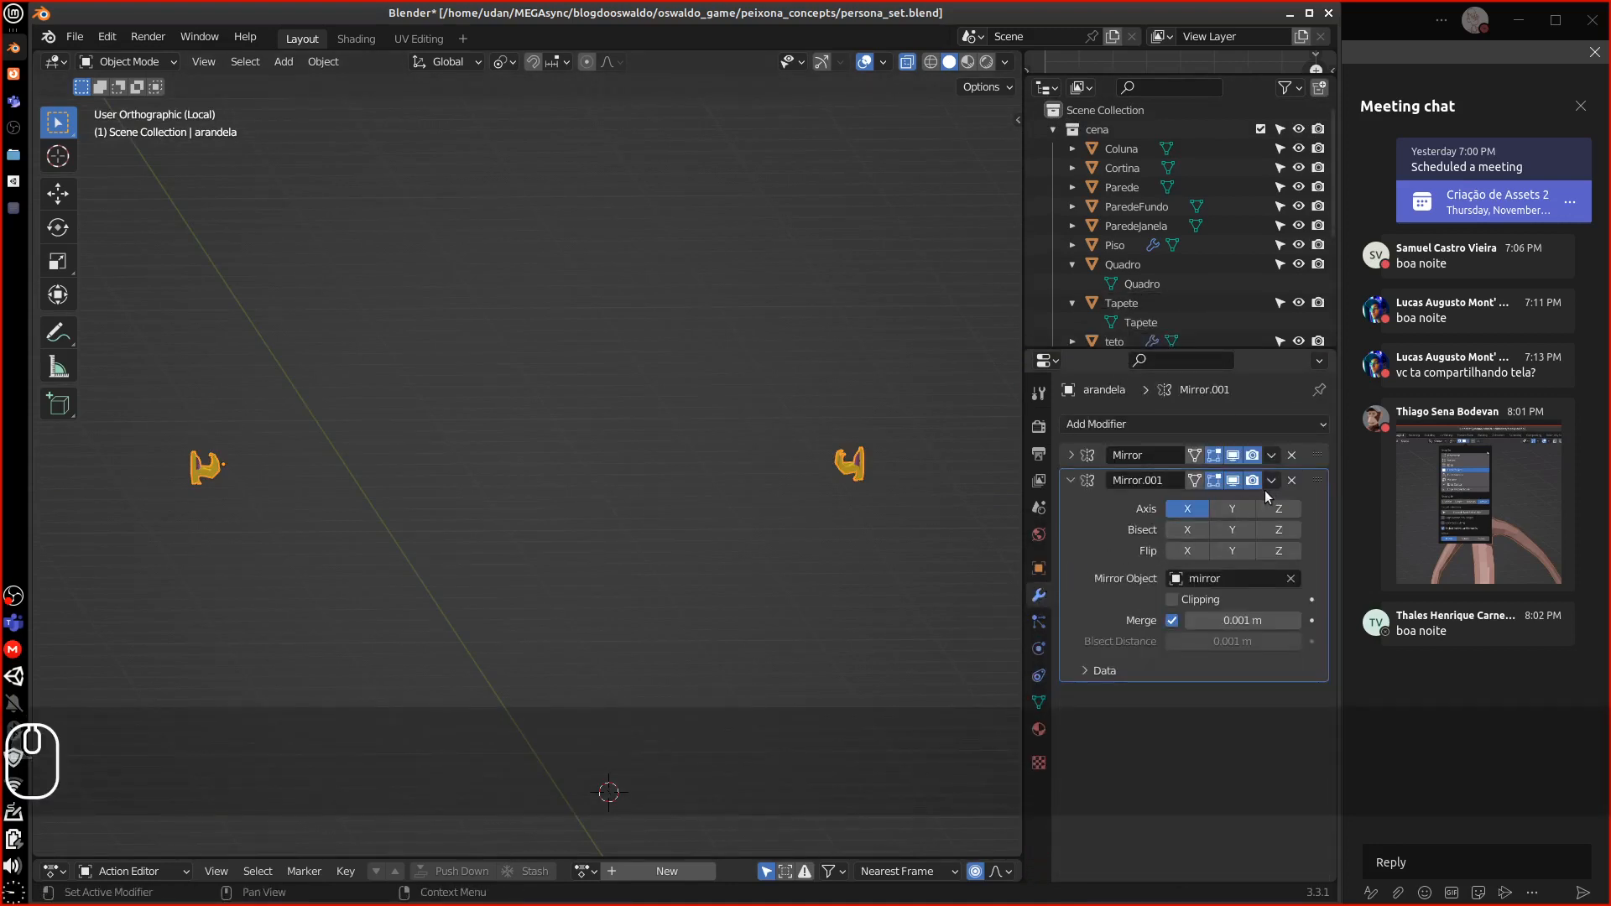
left_click(1291, 481)
Frame the lamp, then in Edit Mode shift its whole mesh along X
middle_click_drag(686, 512, 453, 517)
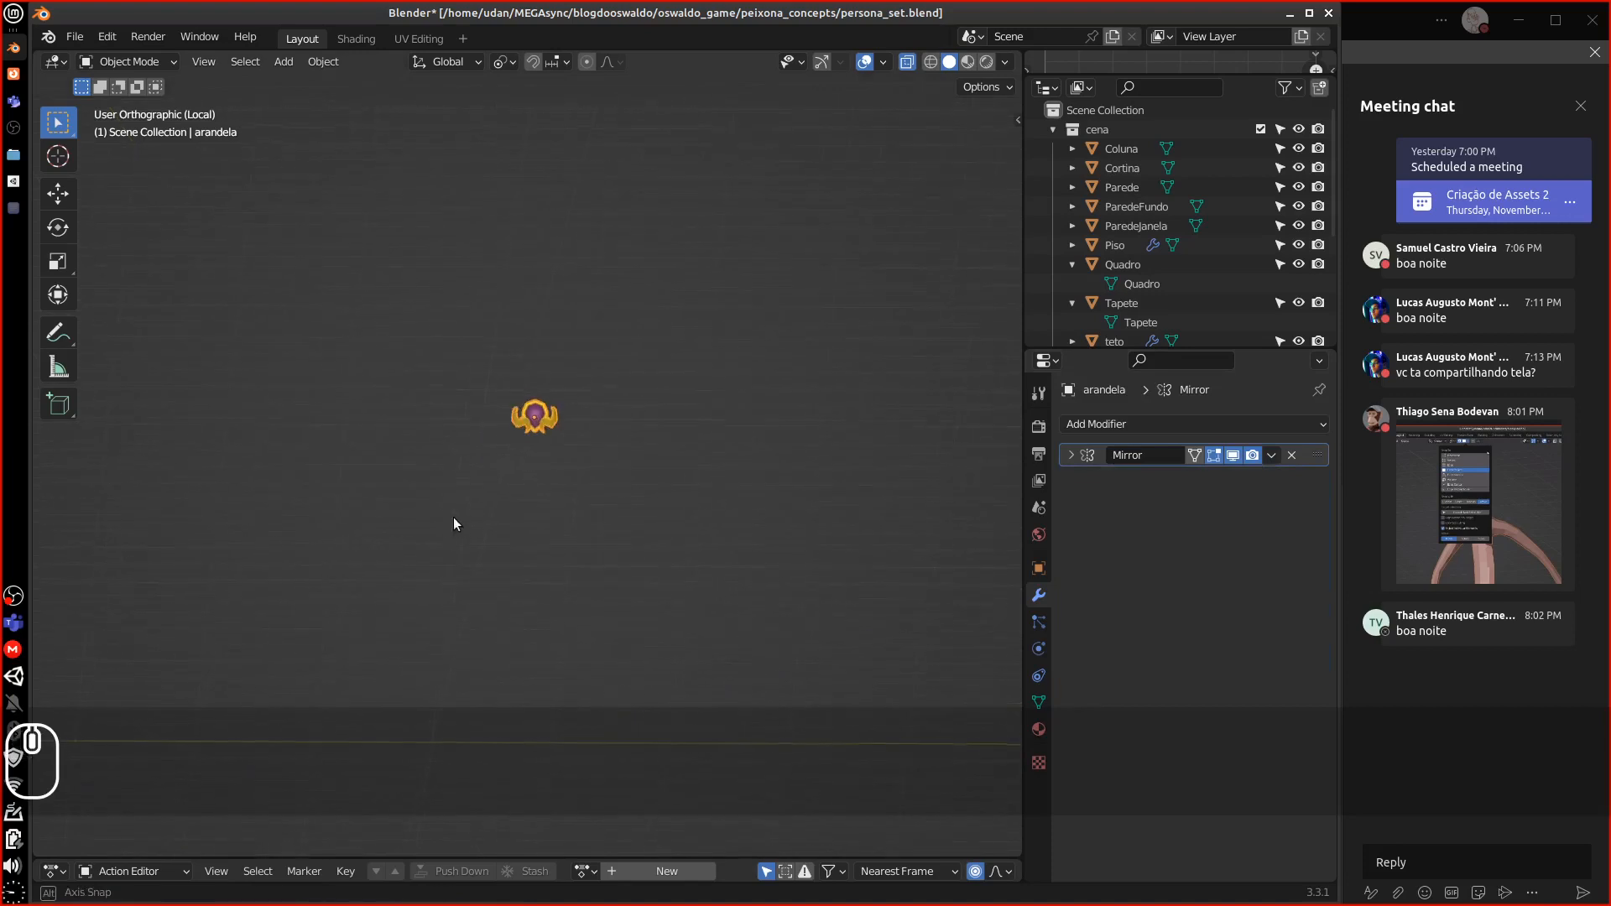
scroll(646, 467, "up", 11)
left_click_drag(686, 316, 625, 712, "alt+shift")
left_click_drag(596, 512, 632, 482, "alt")
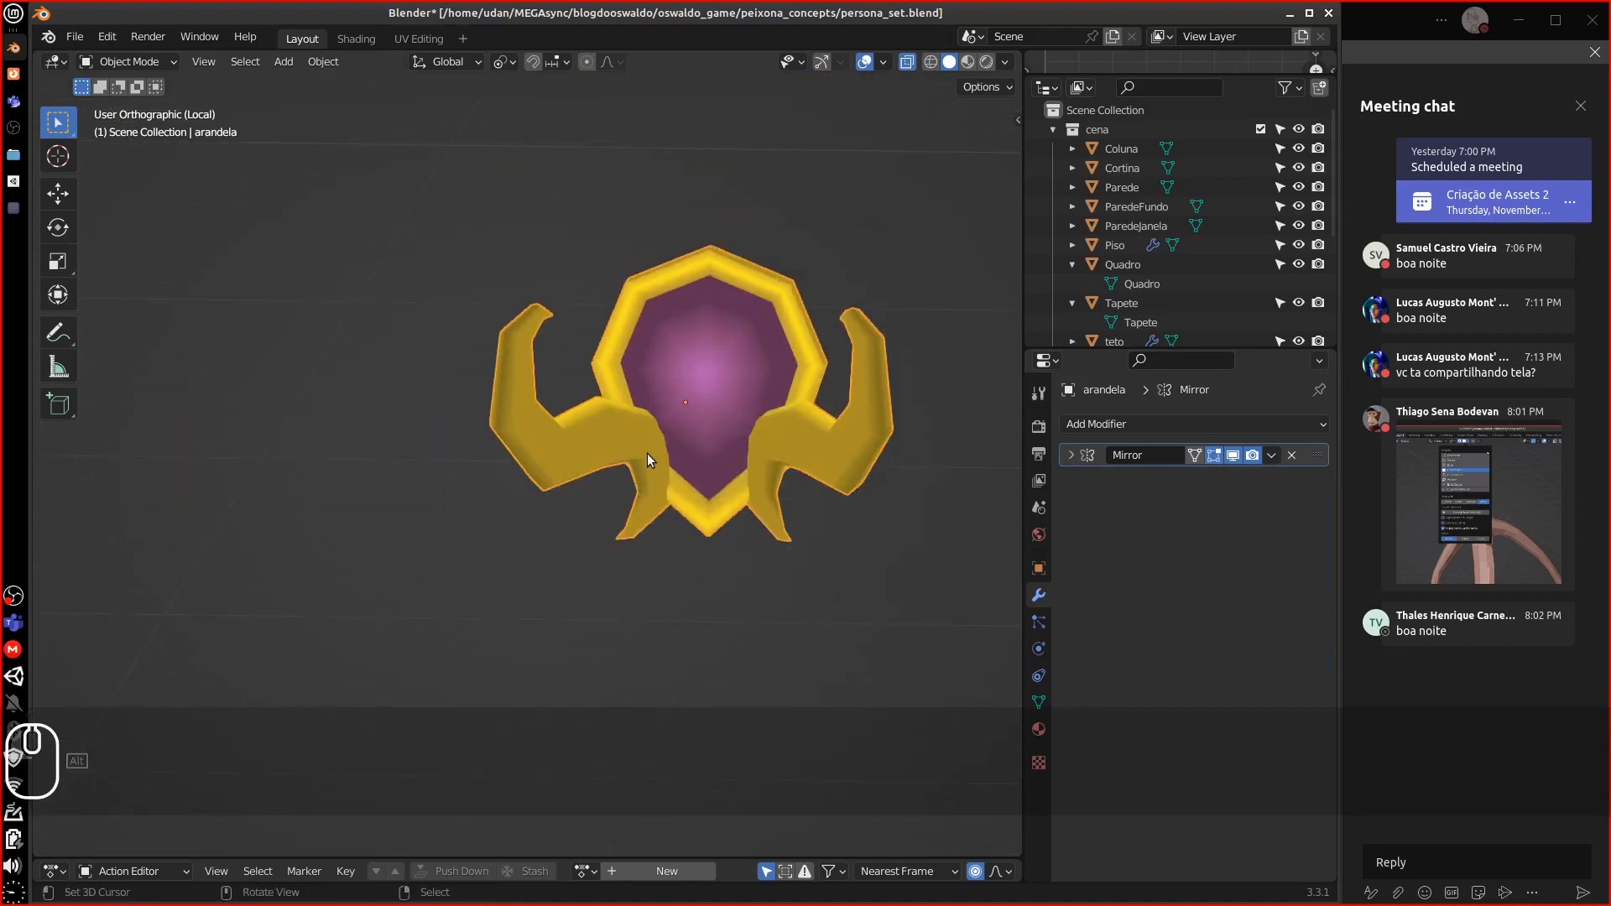
key("KP_Decimal")
middle_click_drag(632, 461, 578, 470)
scroll(803, 485, "down", 2)
key("Tab")
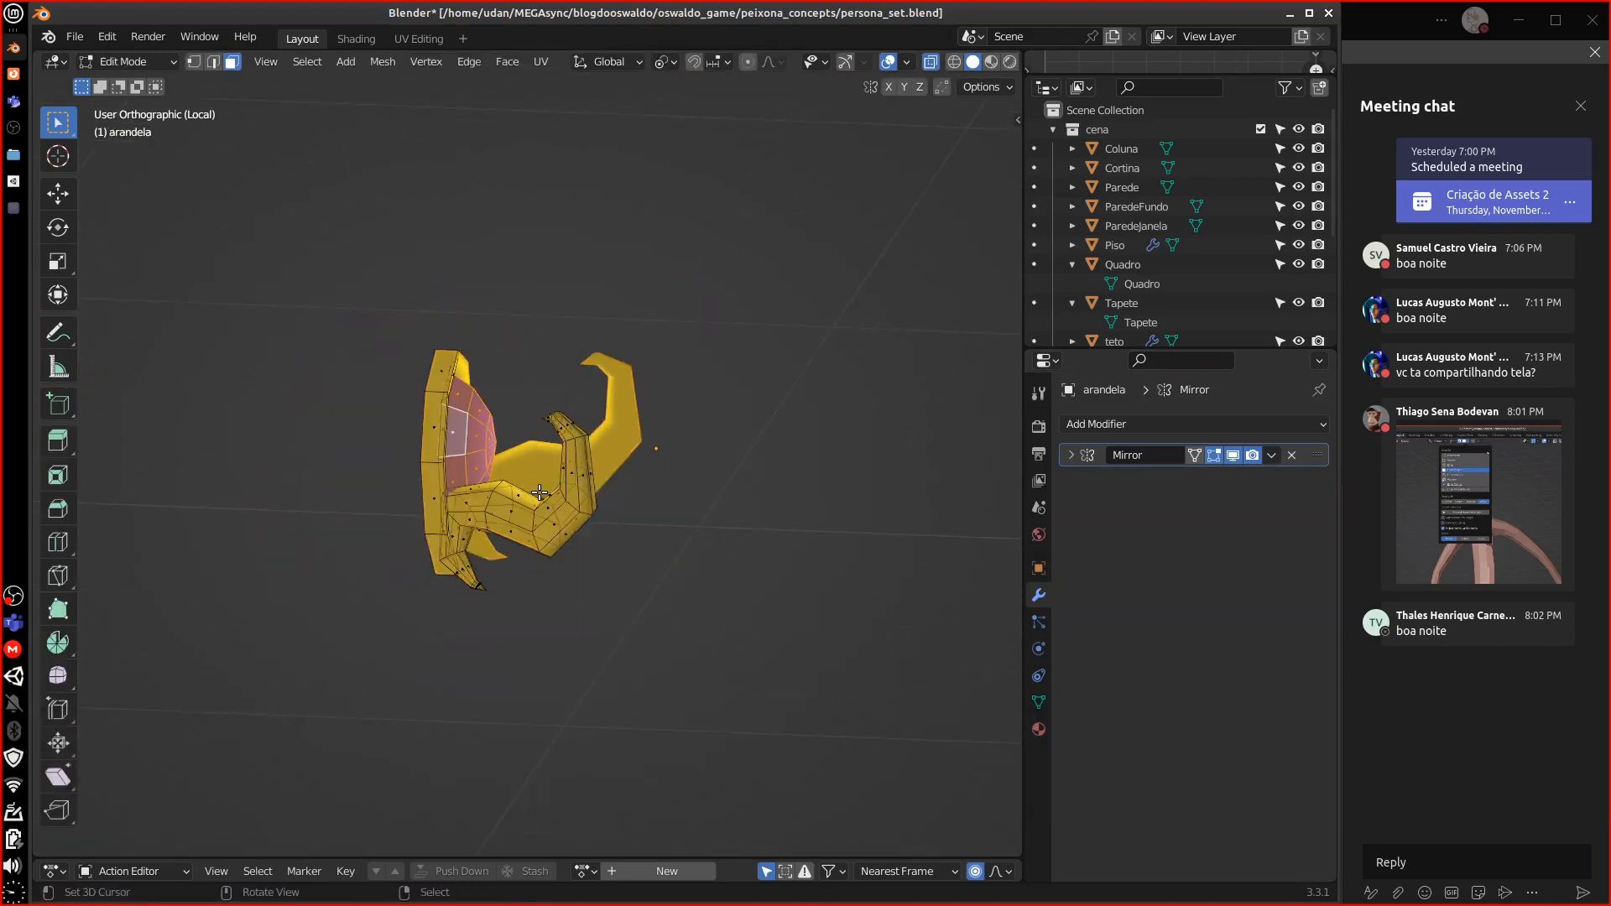
key("a")
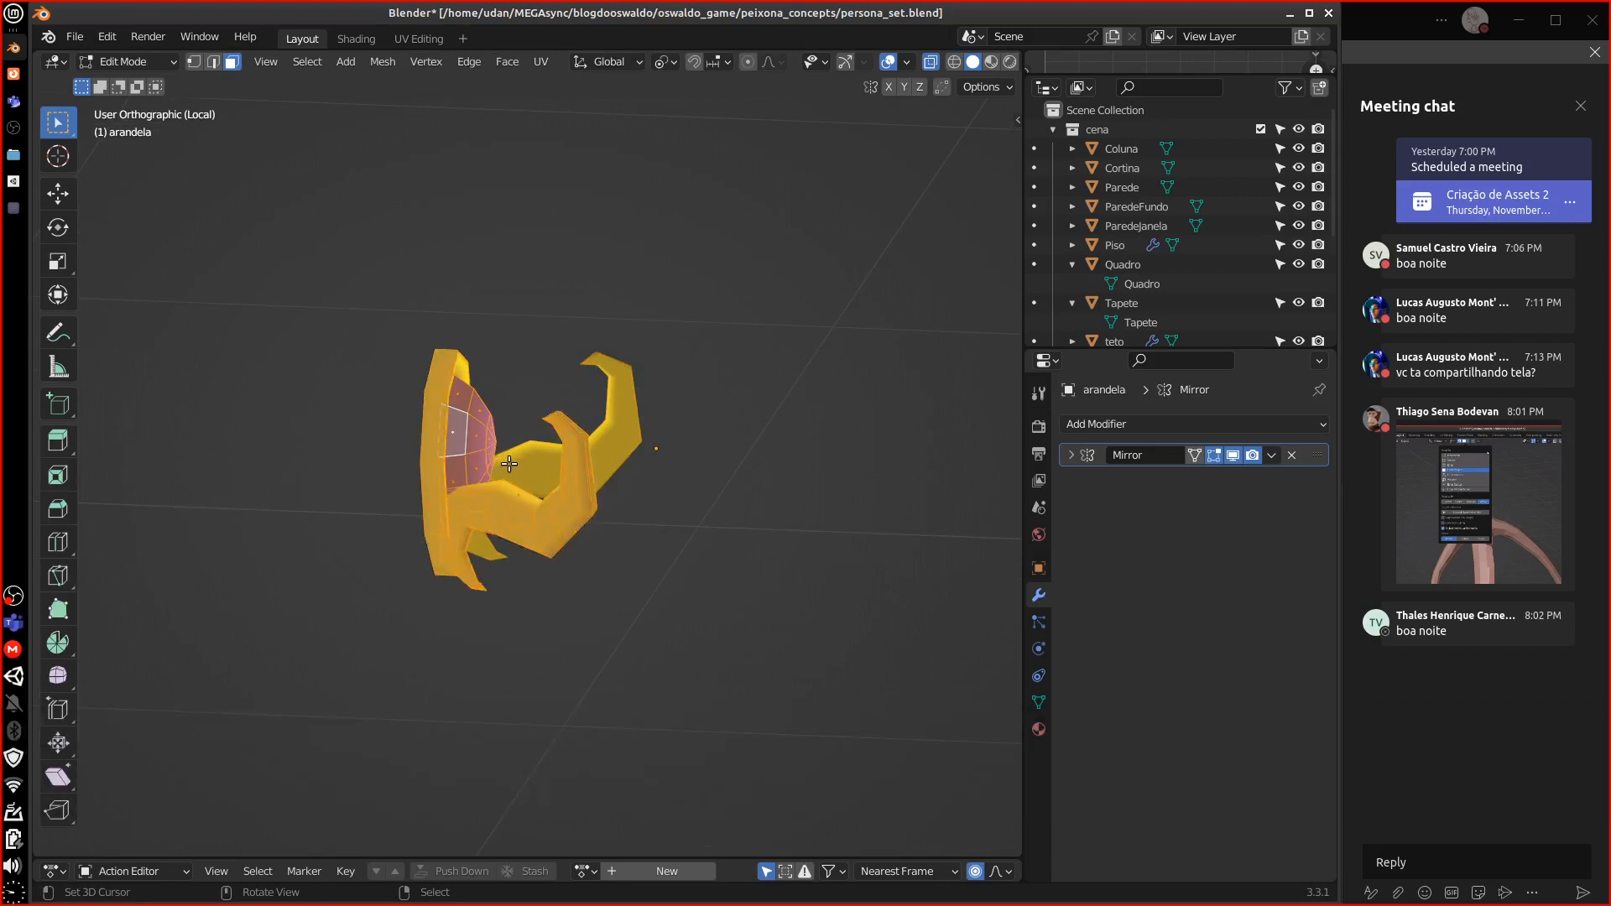
key("g")
key("y")
key("x")
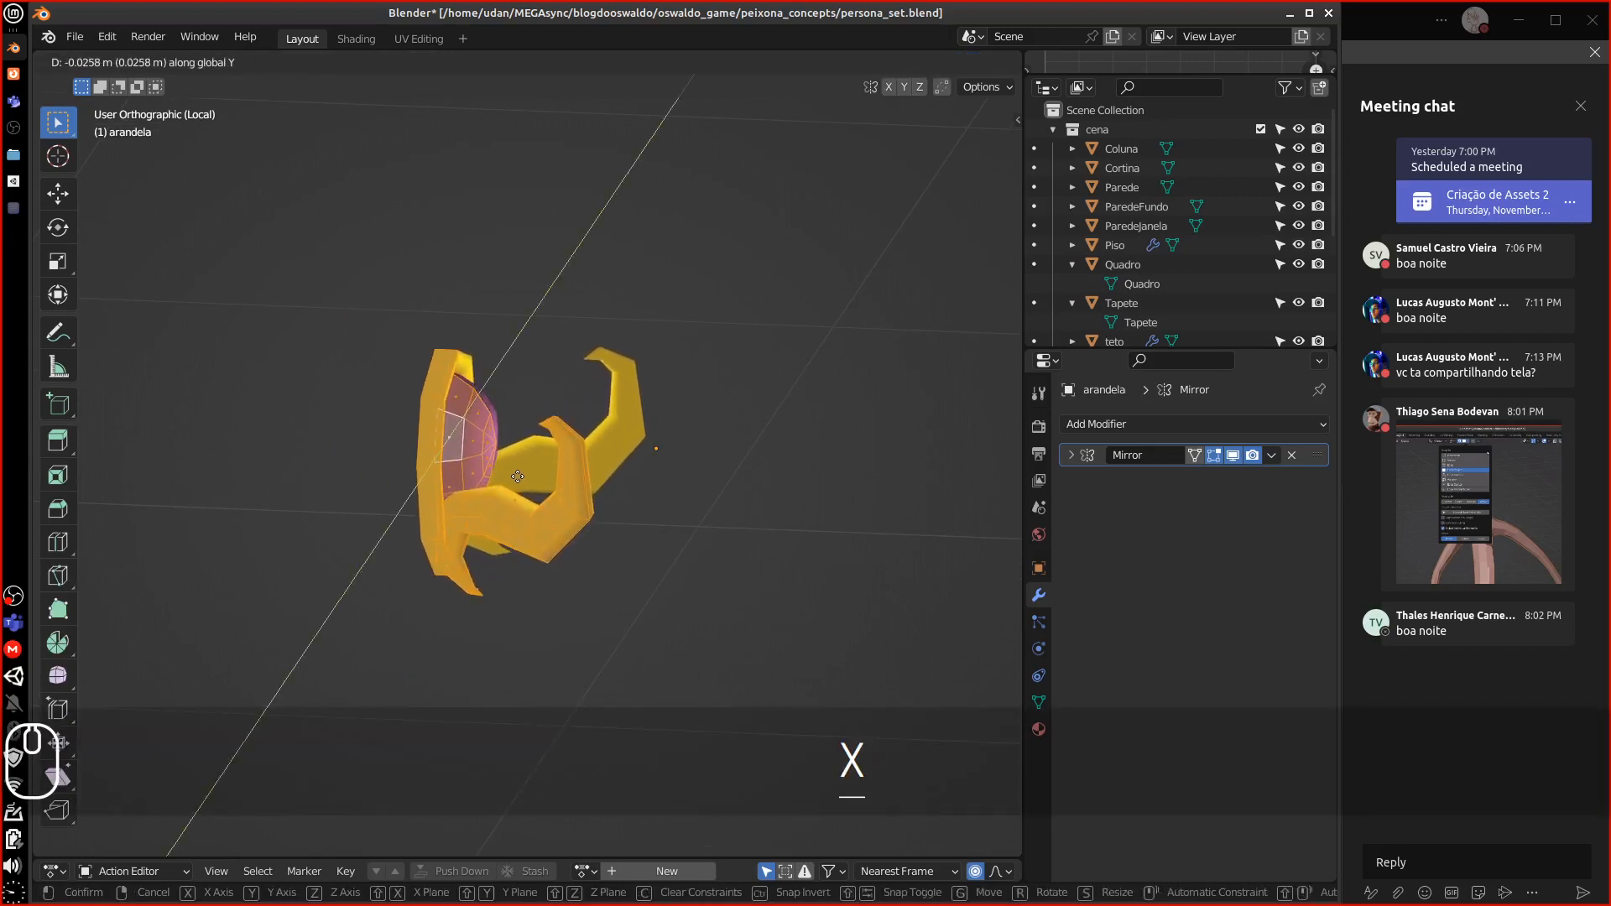
left_click(742, 519)
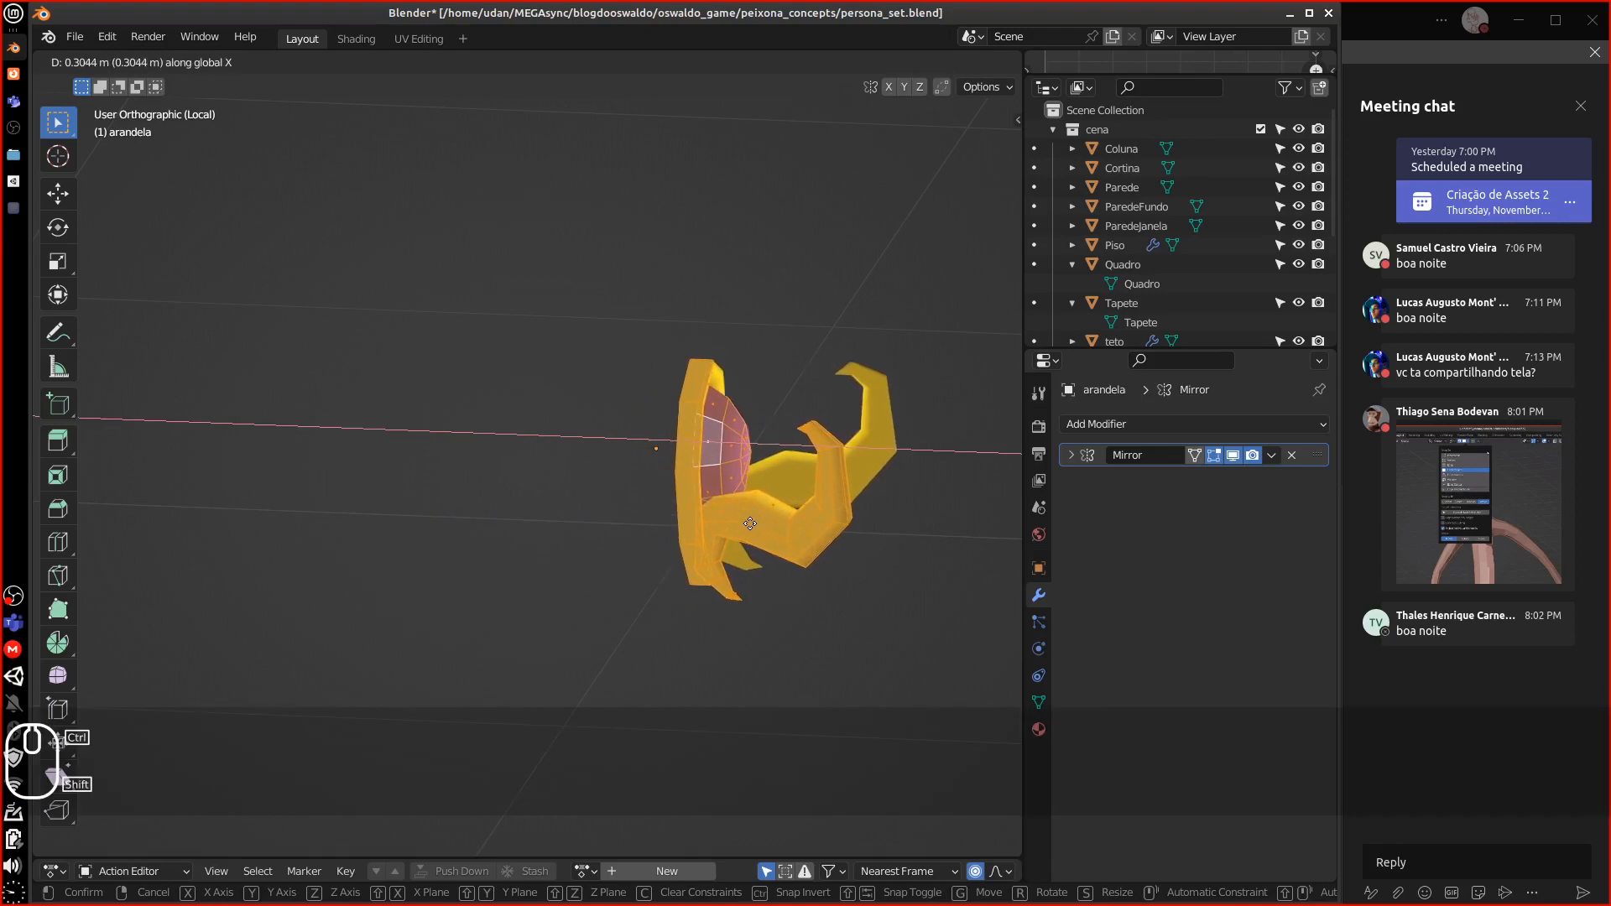
From the top view, nudge the mesh slightly left along X and leave Edit Mode
key("KP_7")
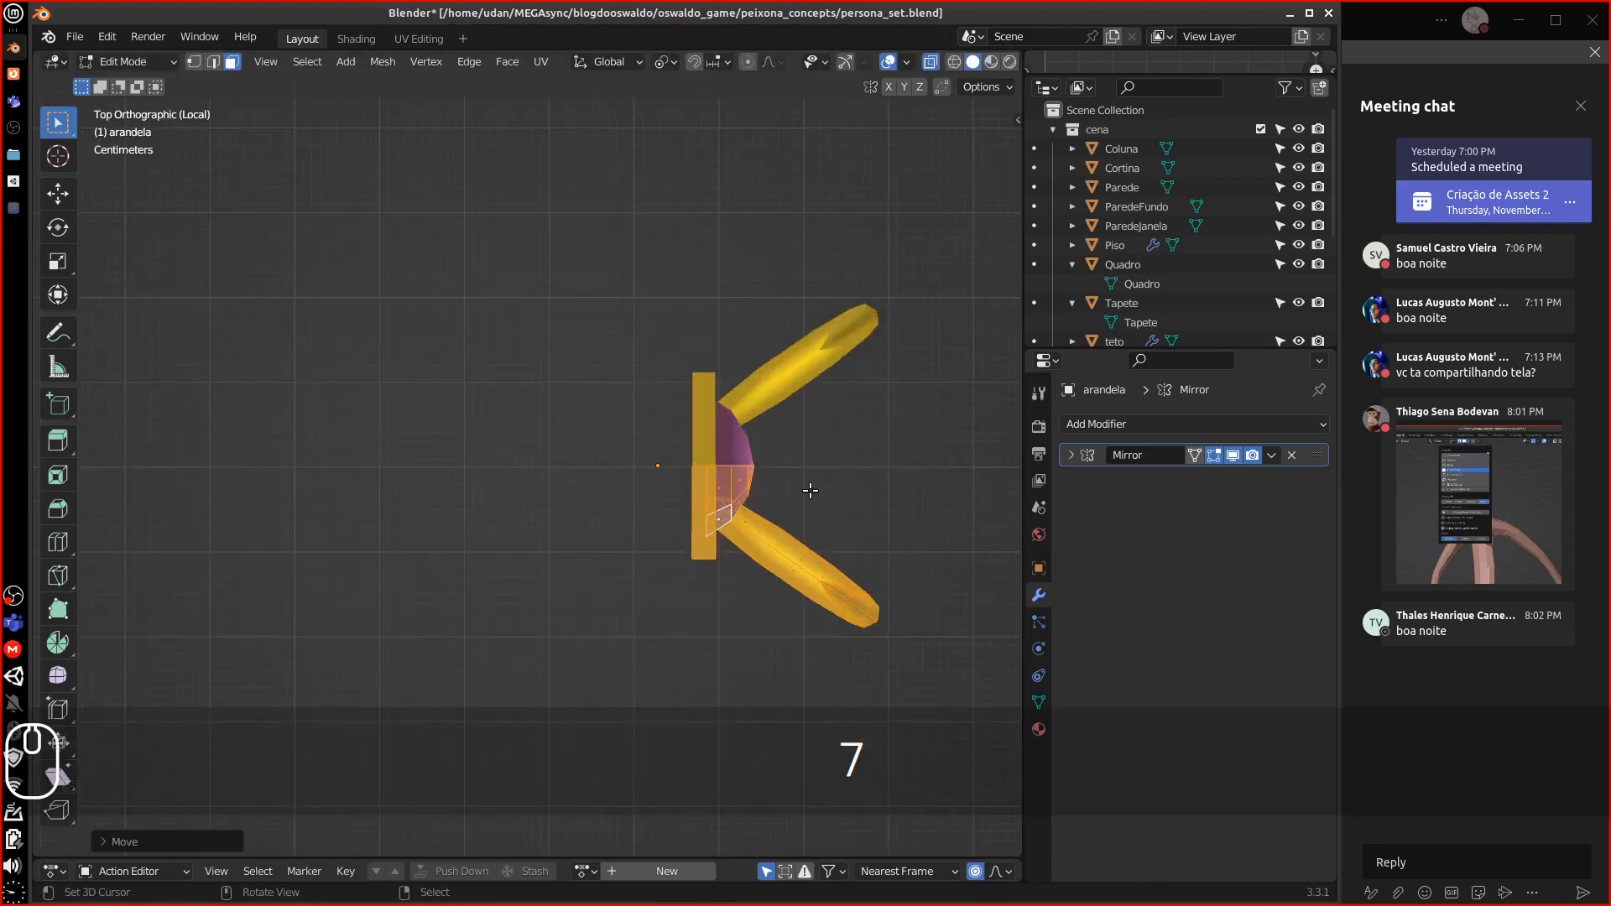
key("g")
key("x")
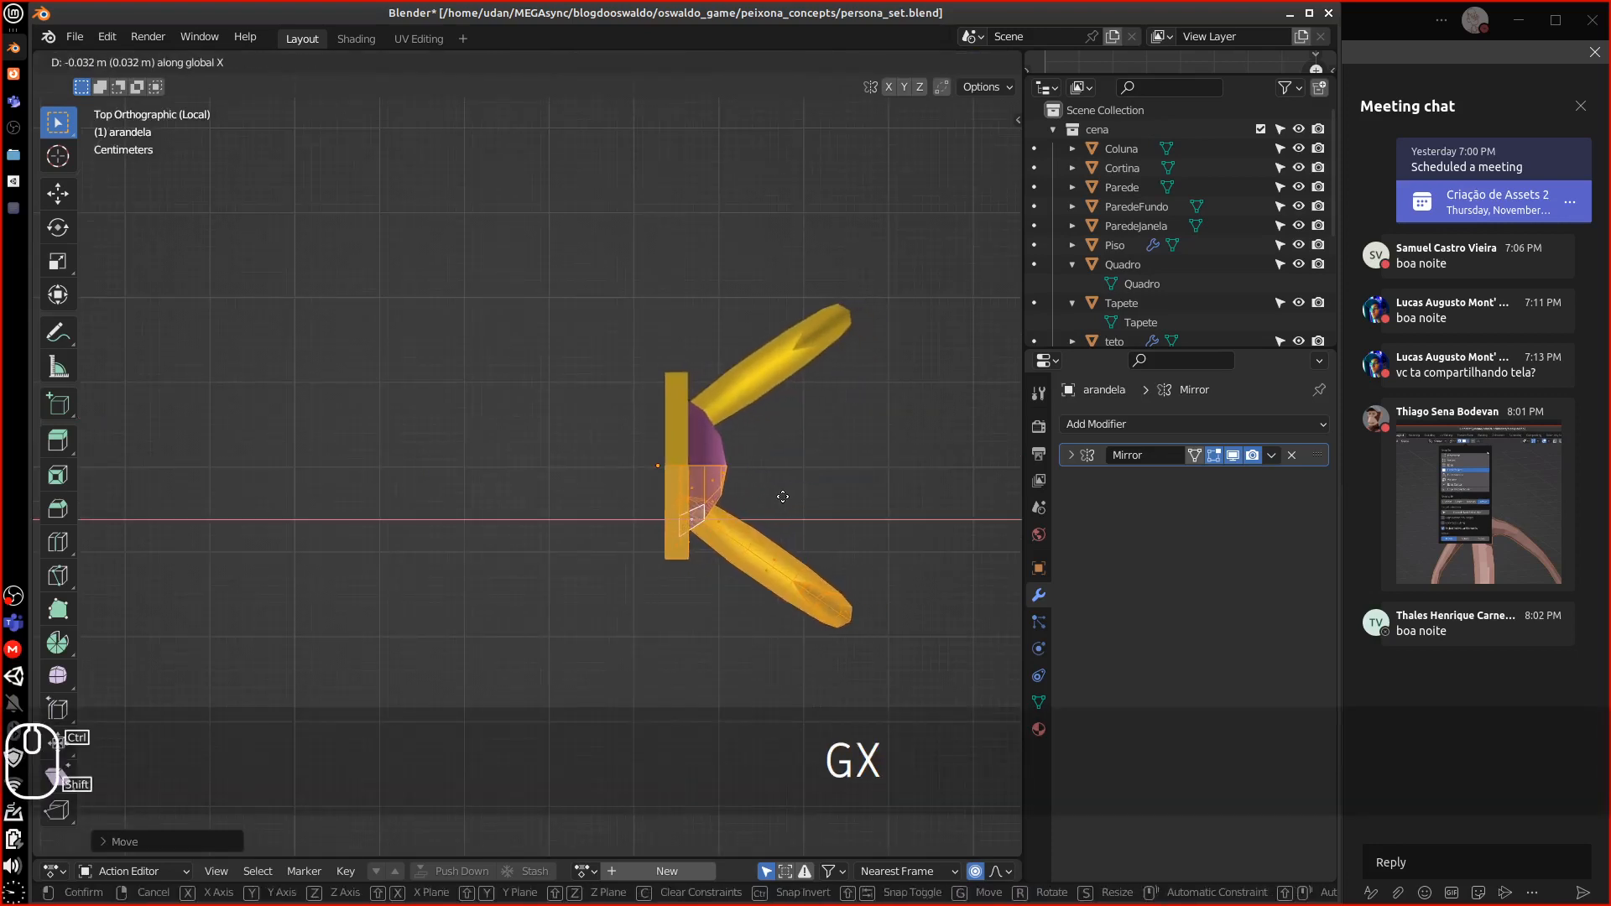
left_click(727, 544)
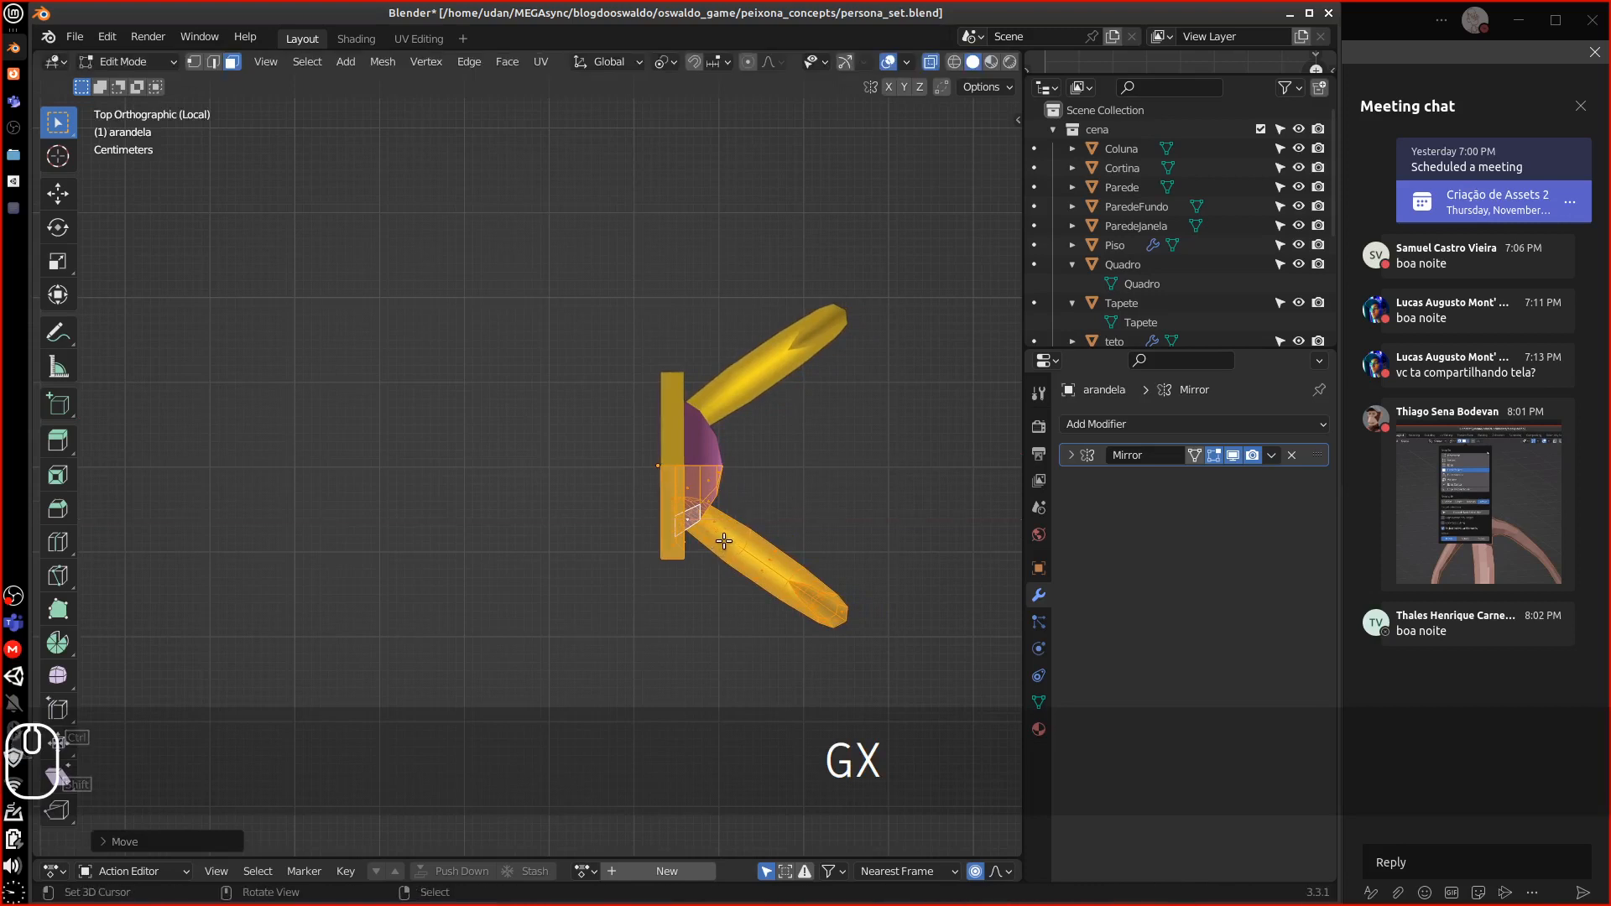
key("Tab")
Rotate the lamp object and apply its transforms
key("r")
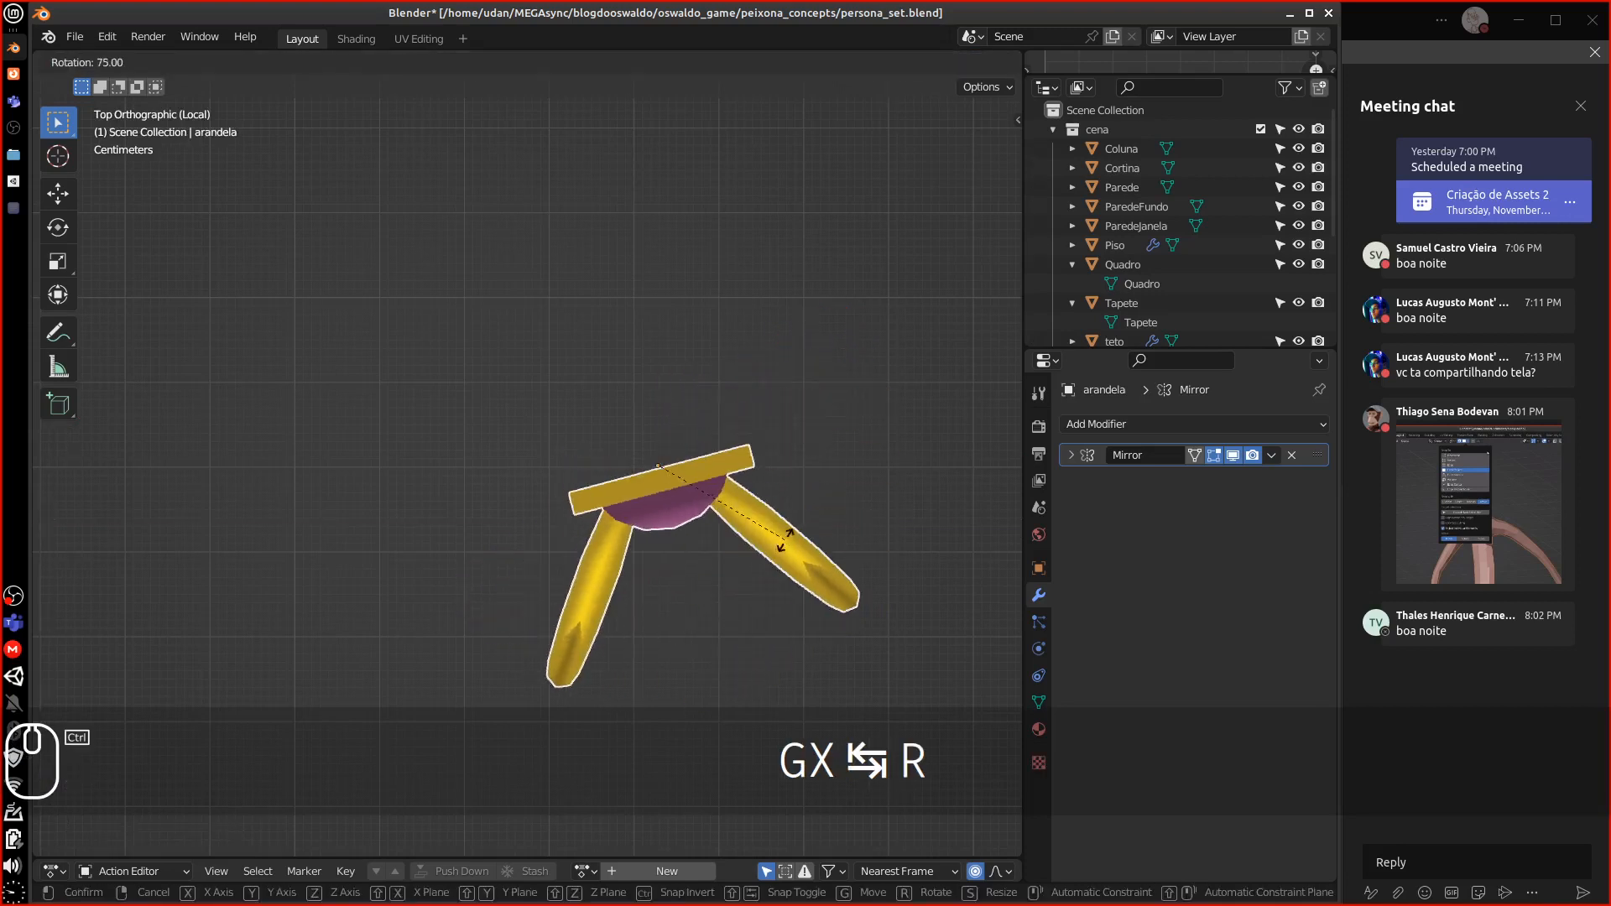
left_click(755, 557)
middle_click_drag(755, 557, 726, 433)
left_click(323, 61)
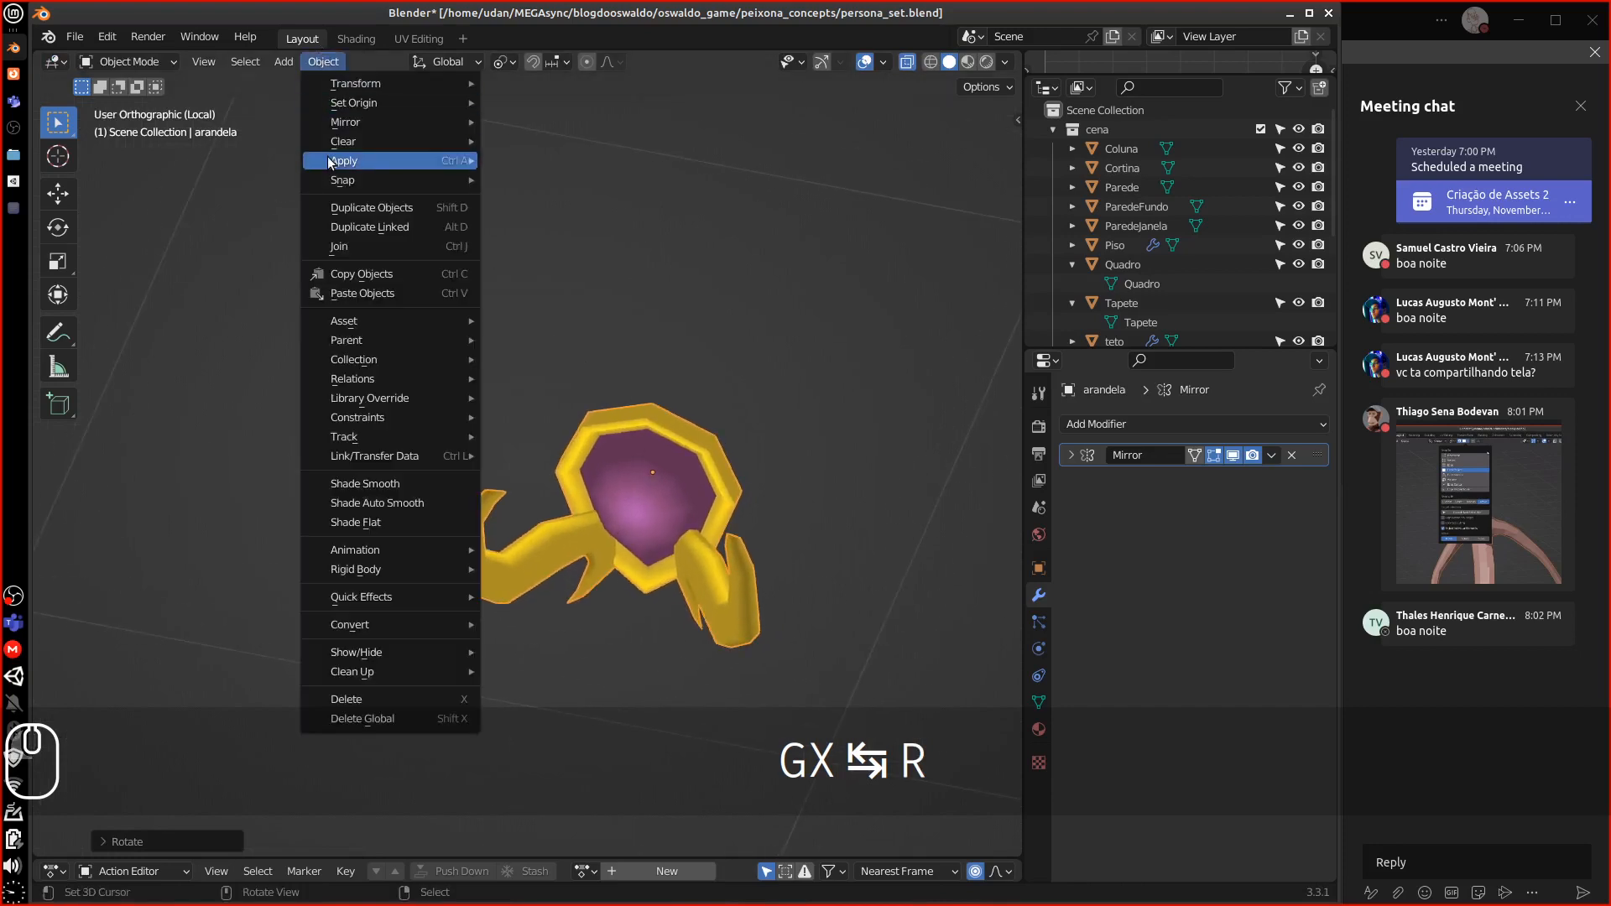
mouse_move(330, 161)
left_click(537, 218)
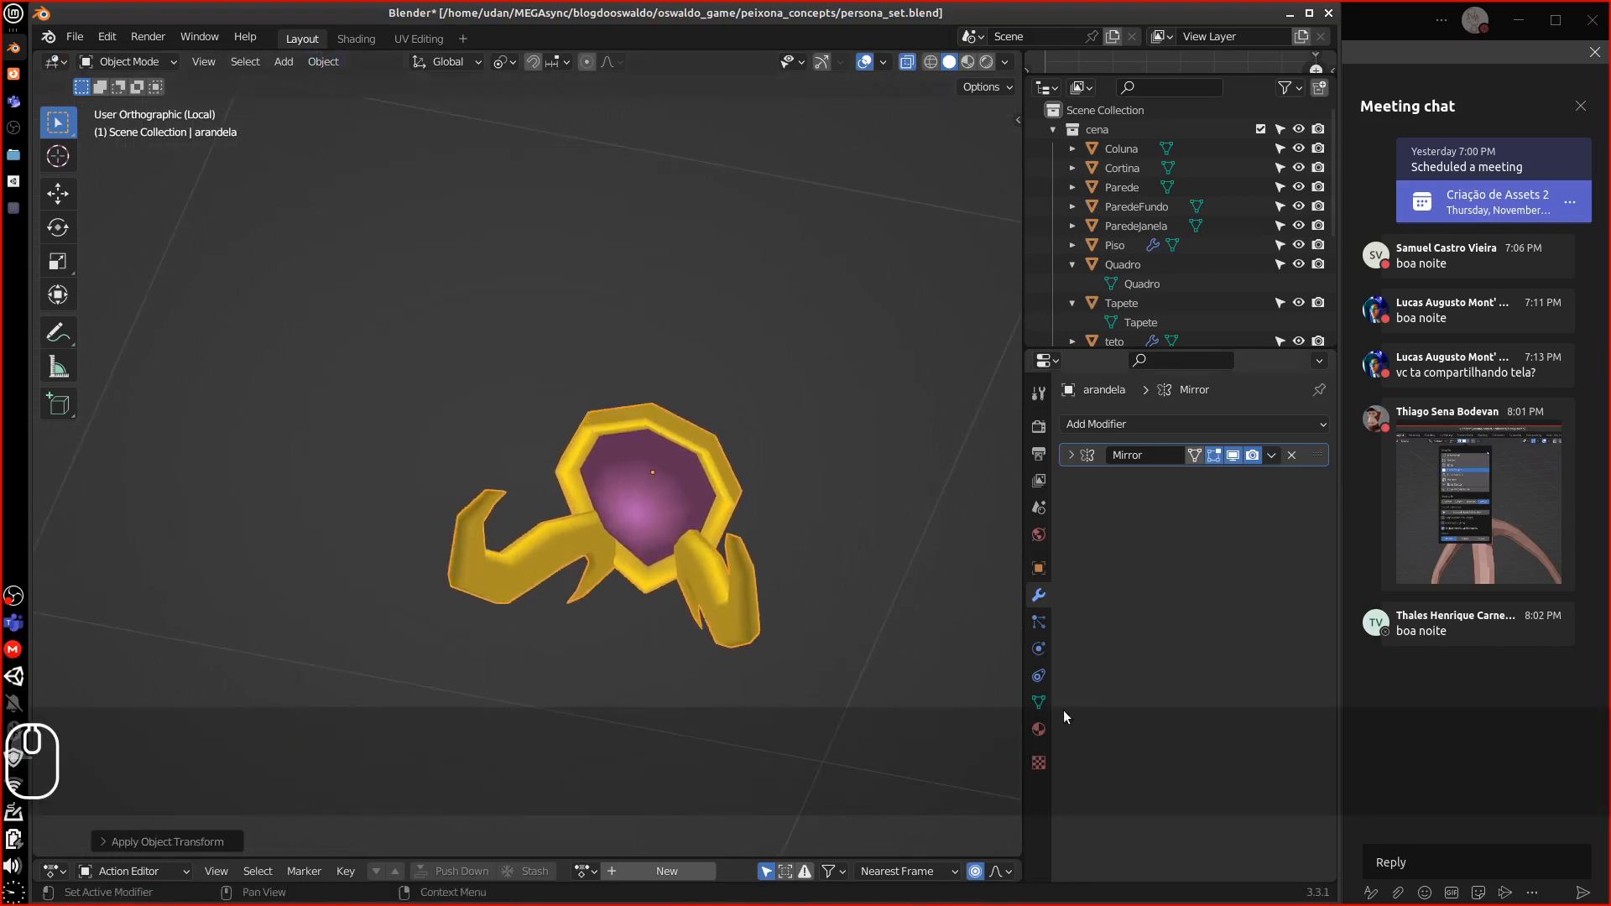
Remove the lamp's material slot and rename the object 'Arandela'
left_click(1039, 729)
left_click(1322, 444)
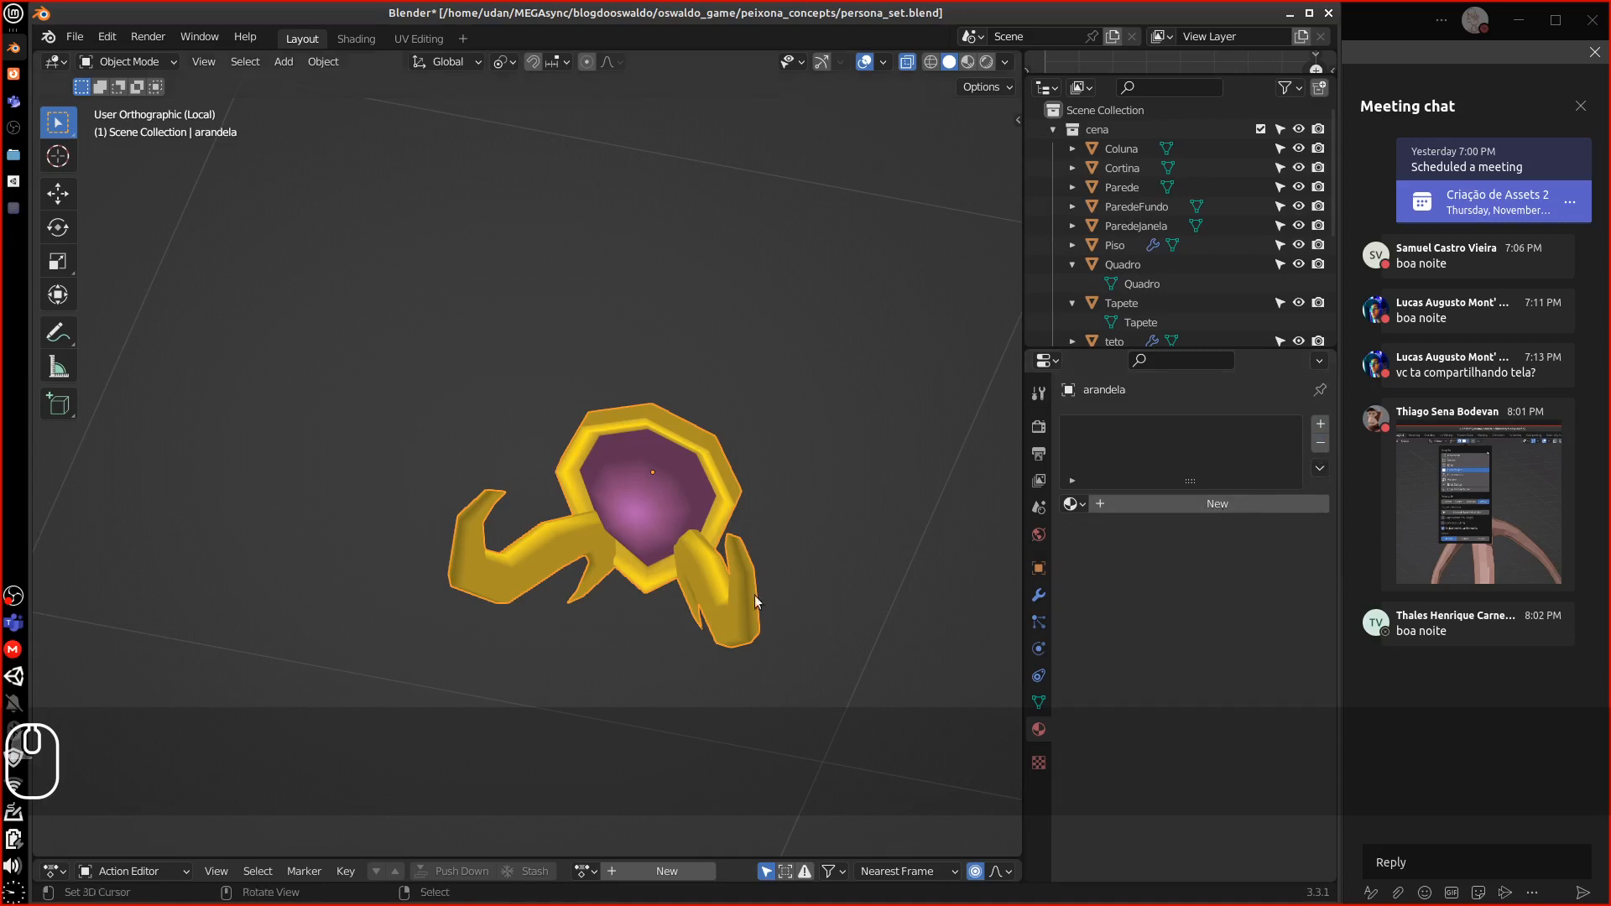
left_click_drag(1158, 351, 1158, 621)
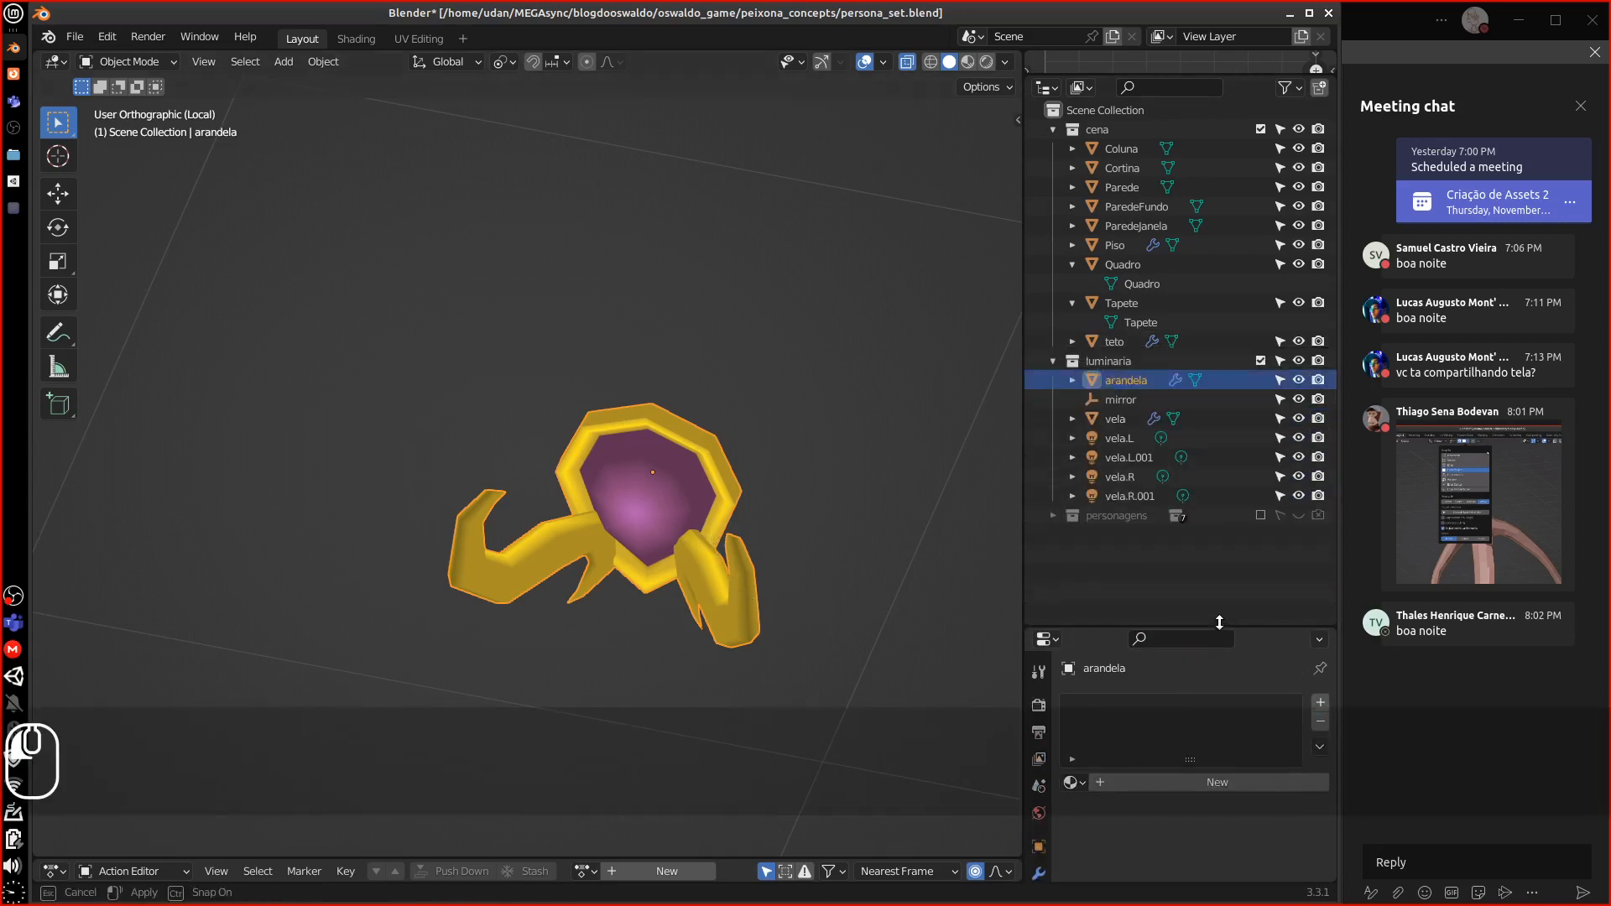
double_click(1126, 382)
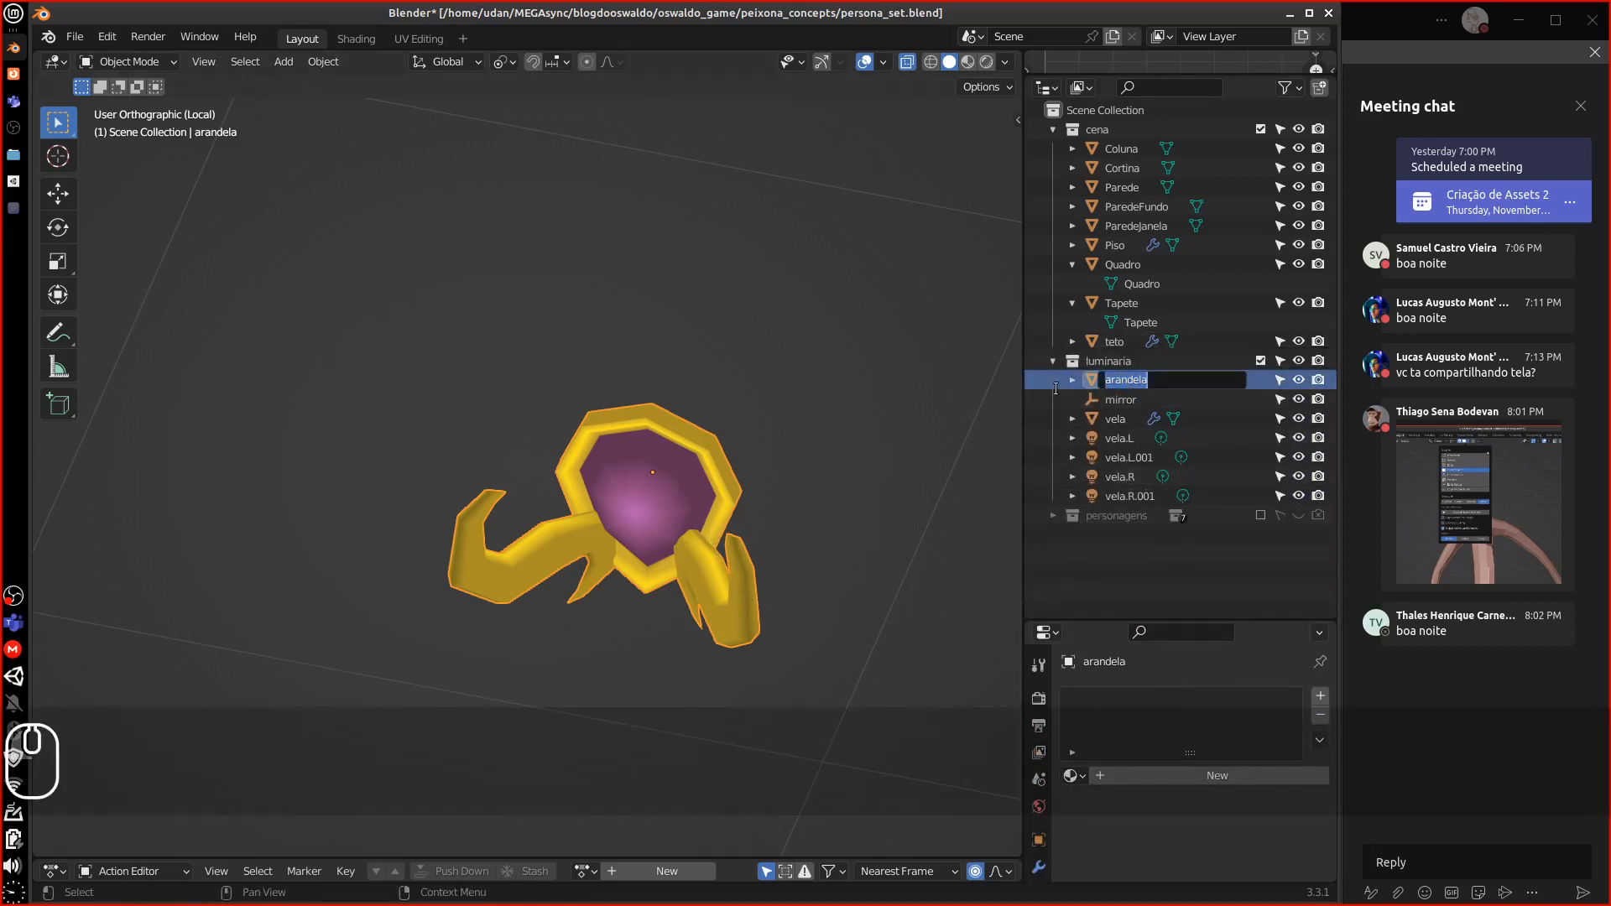
type("Arandela")
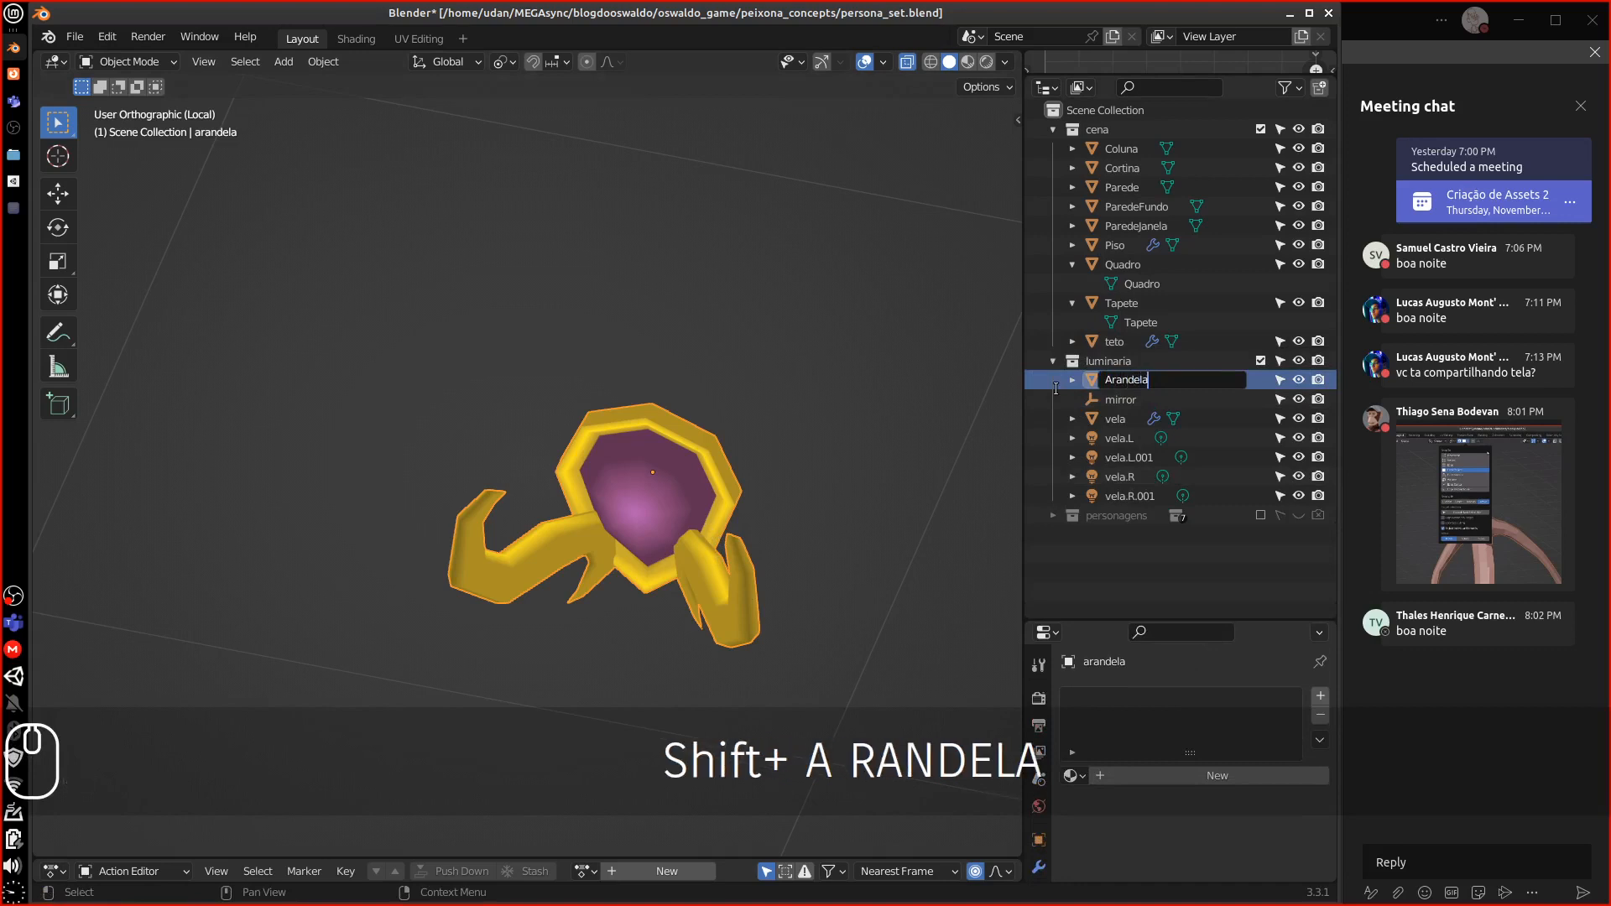
key("Return")
key("1")
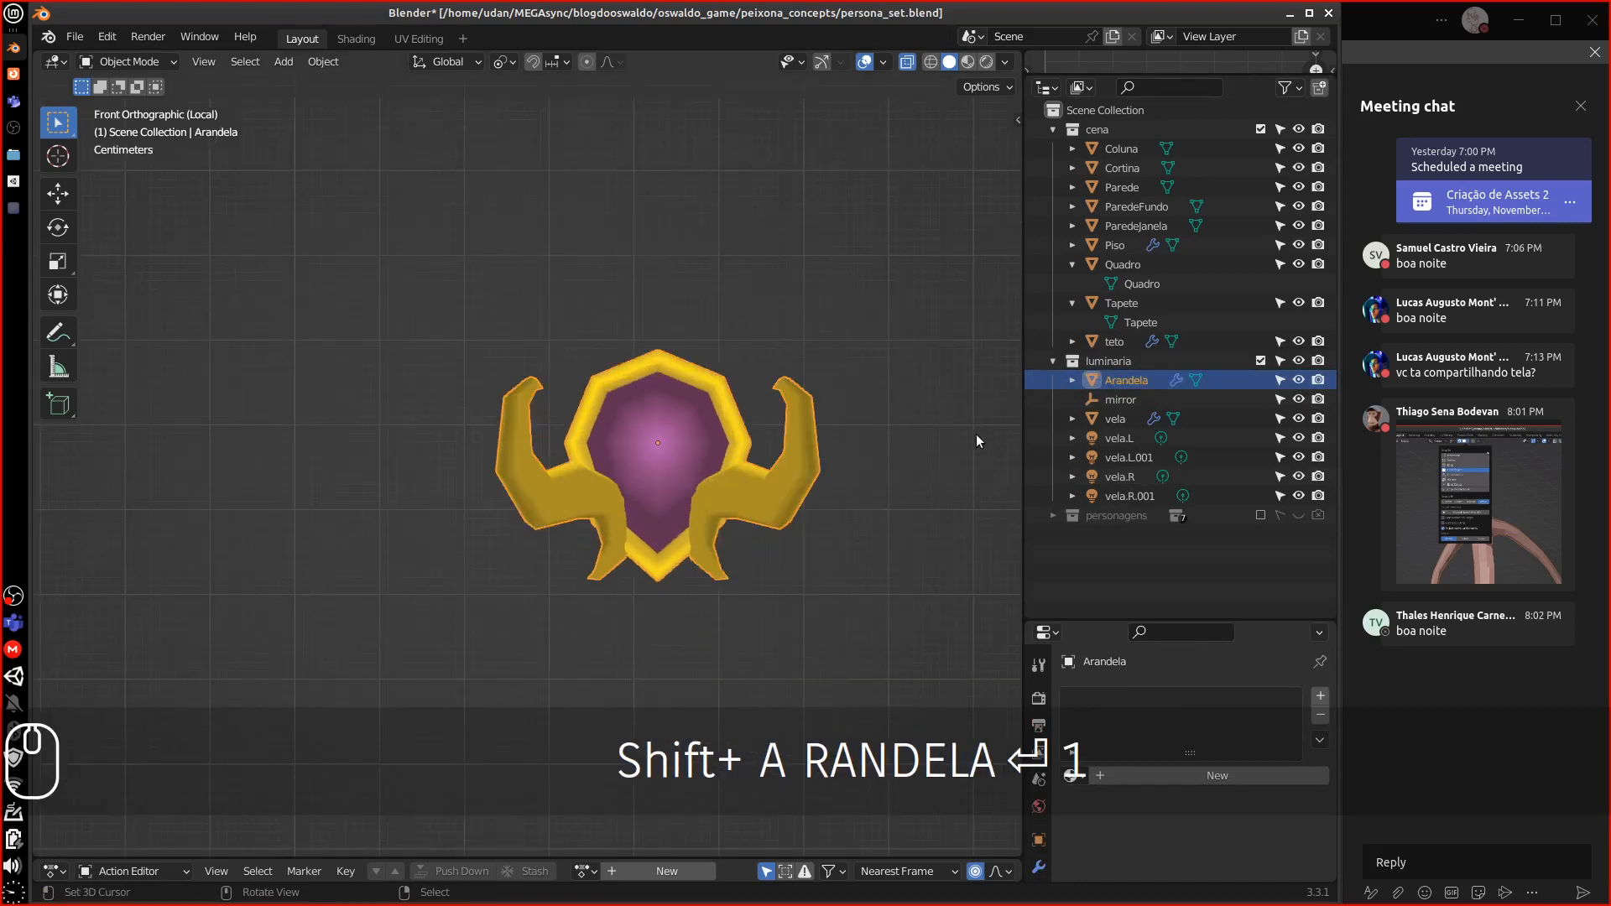
left_click(1128, 400)
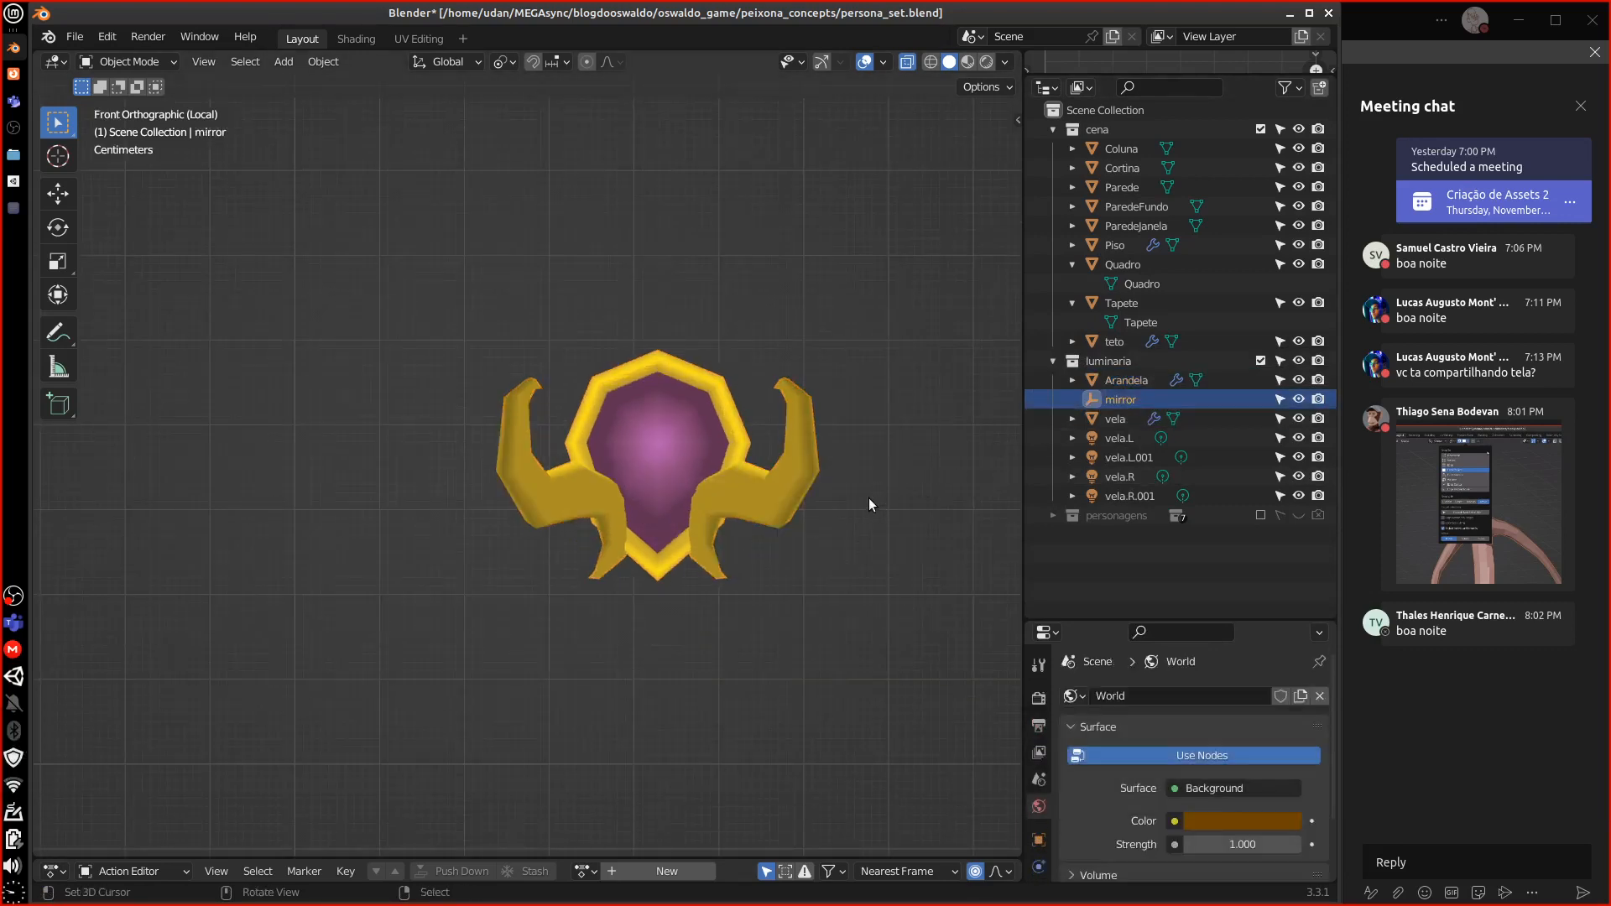
Leave local view and frame the vela candle in the full scene
key("KP_Divide")
middle_click_drag(869, 496, 866, 411)
left_click(806, 375)
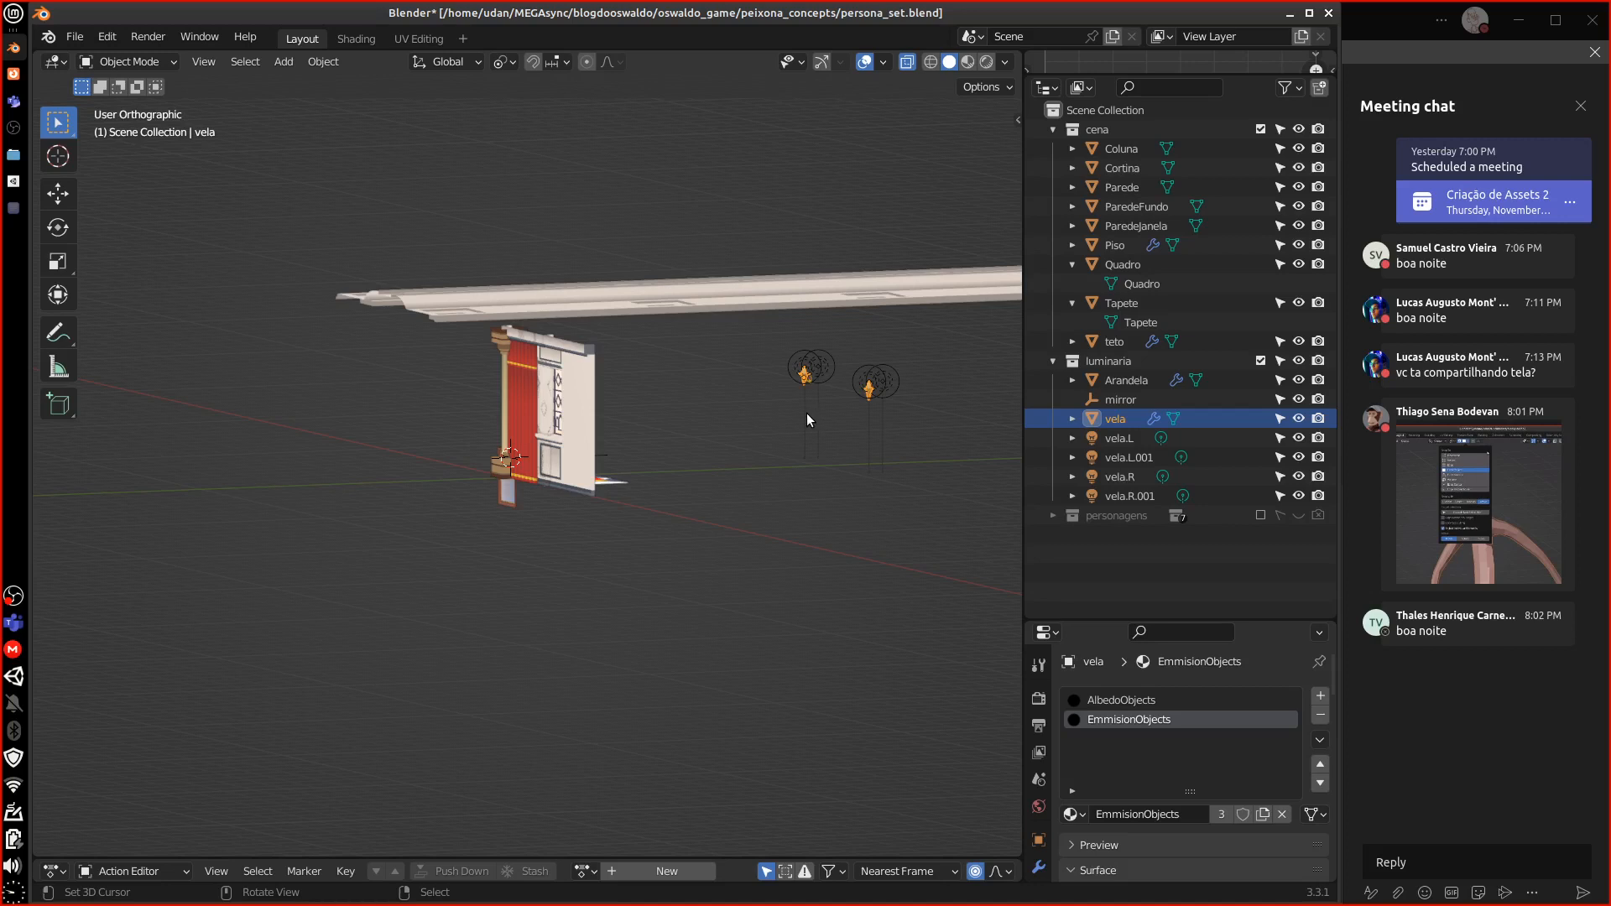
key("semicolon")
middle_click_drag(795, 413, 594, 504)
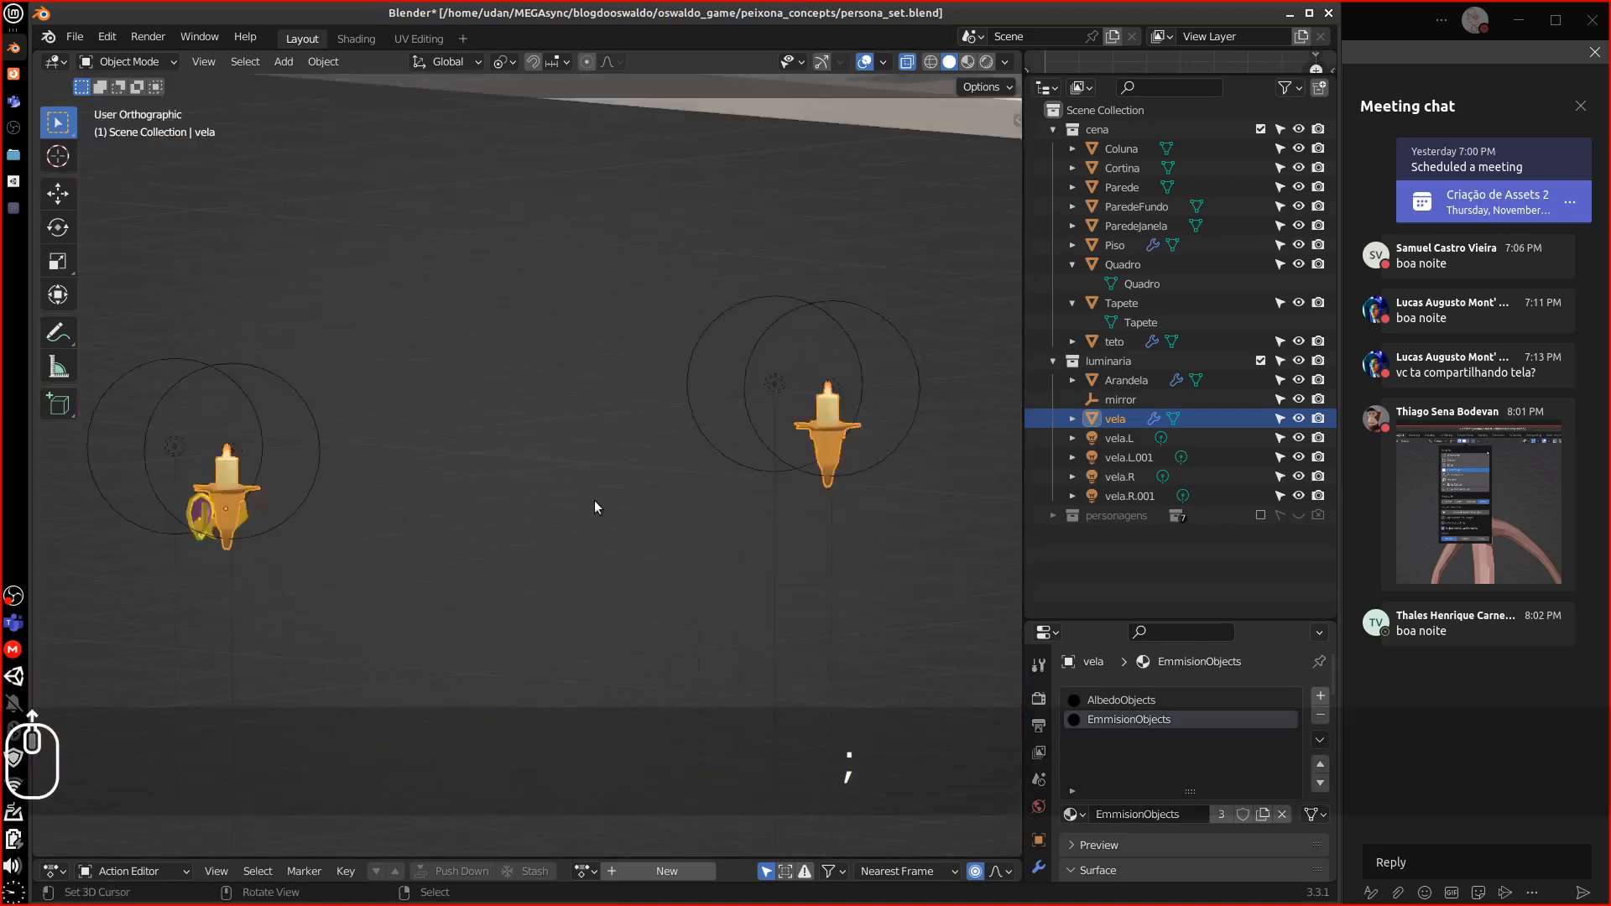
Reselect vela and show its transform: location -2.581, 10.583, 2.4091 m, 90° Z rotation
scroll(615, 502, "up", 2)
left_click(856, 440)
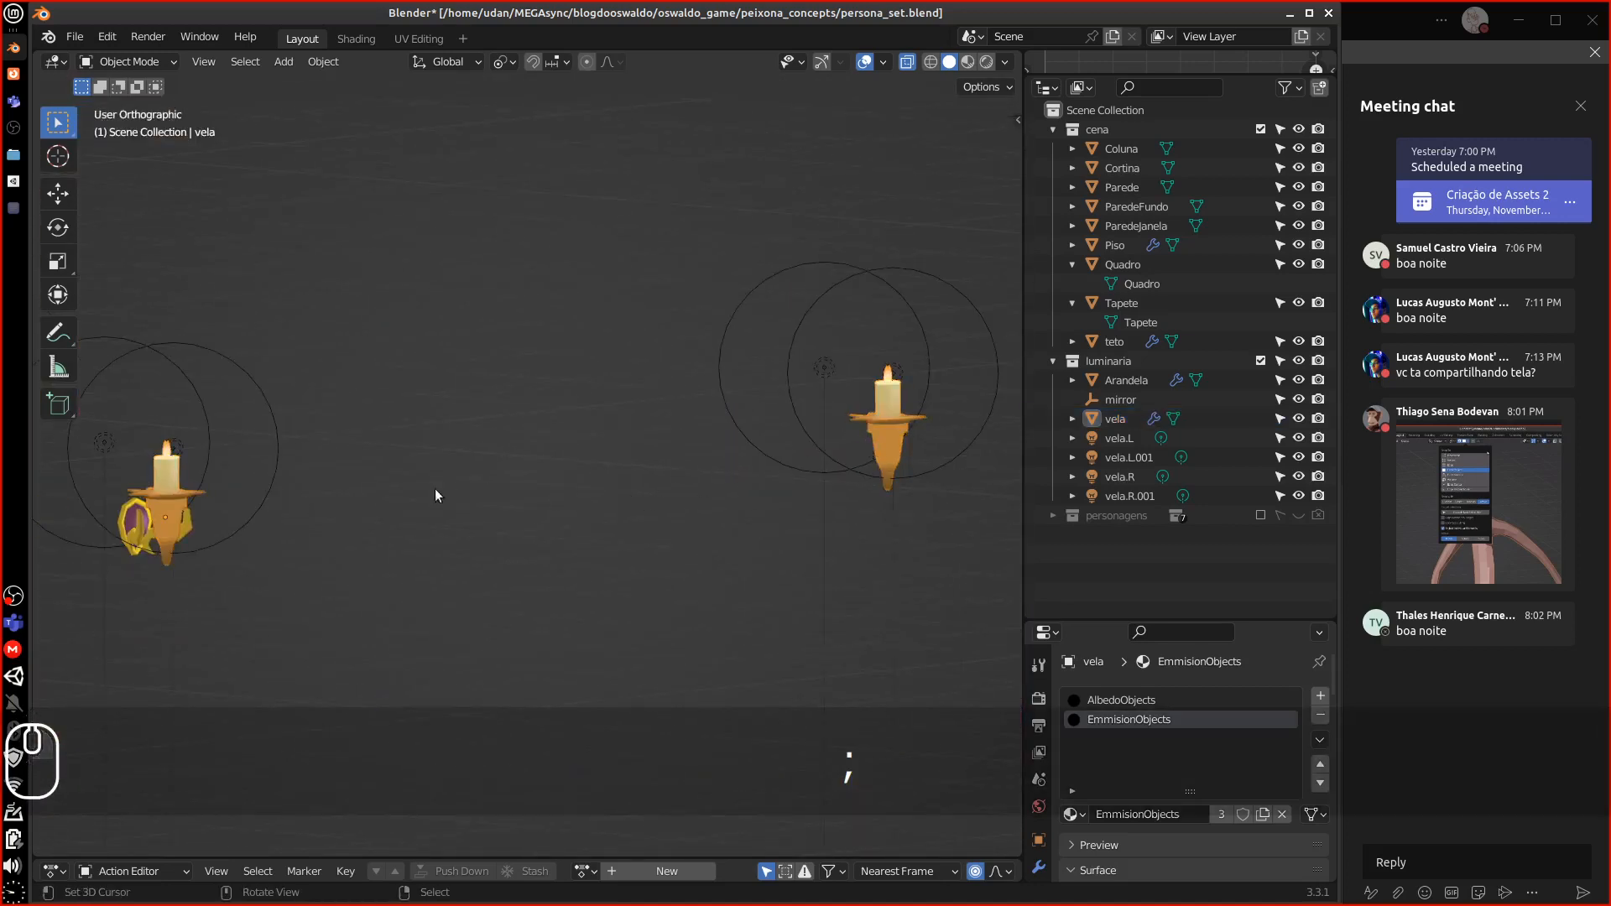
middle_click_drag(435, 490, 374, 494)
left_click(388, 497)
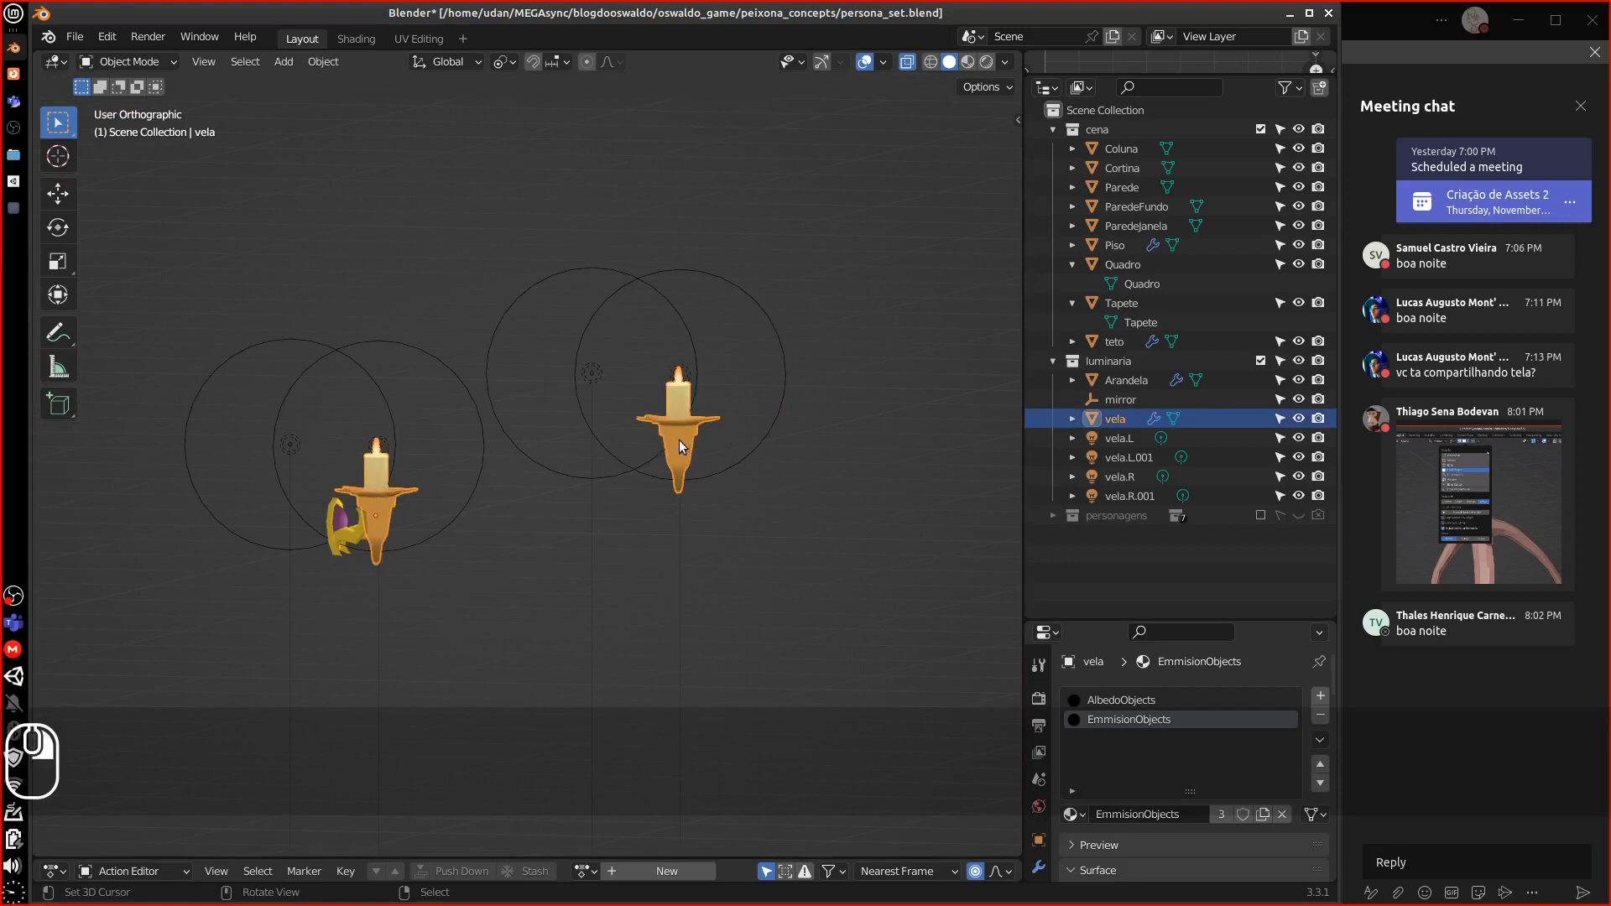
left_click_drag(1133, 623, 1133, 413)
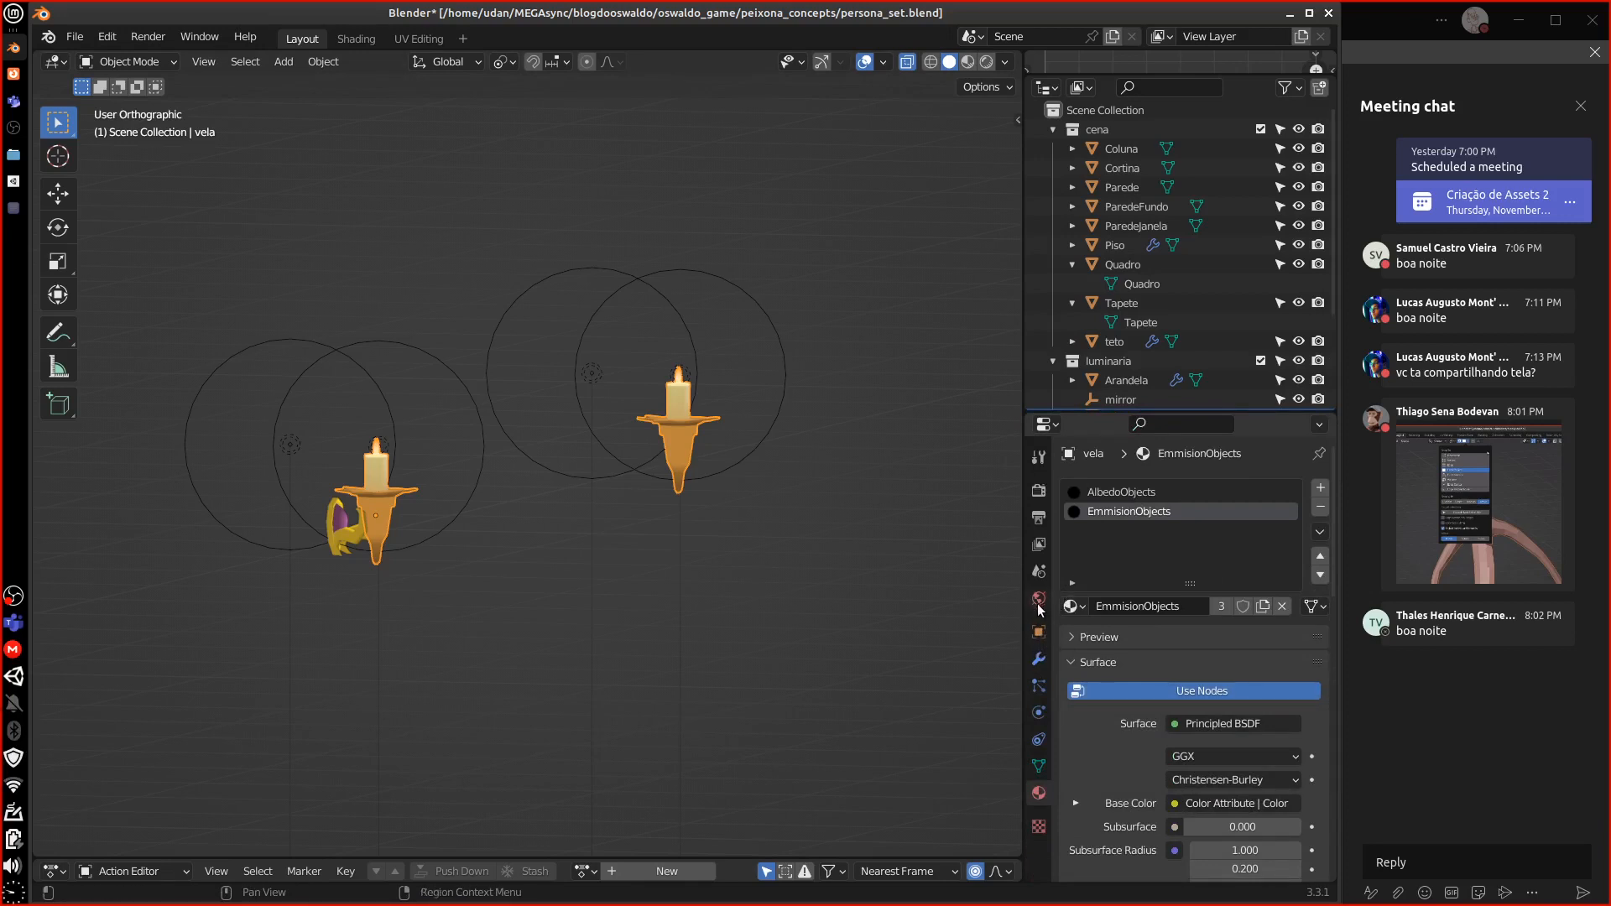
left_click(1038, 633)
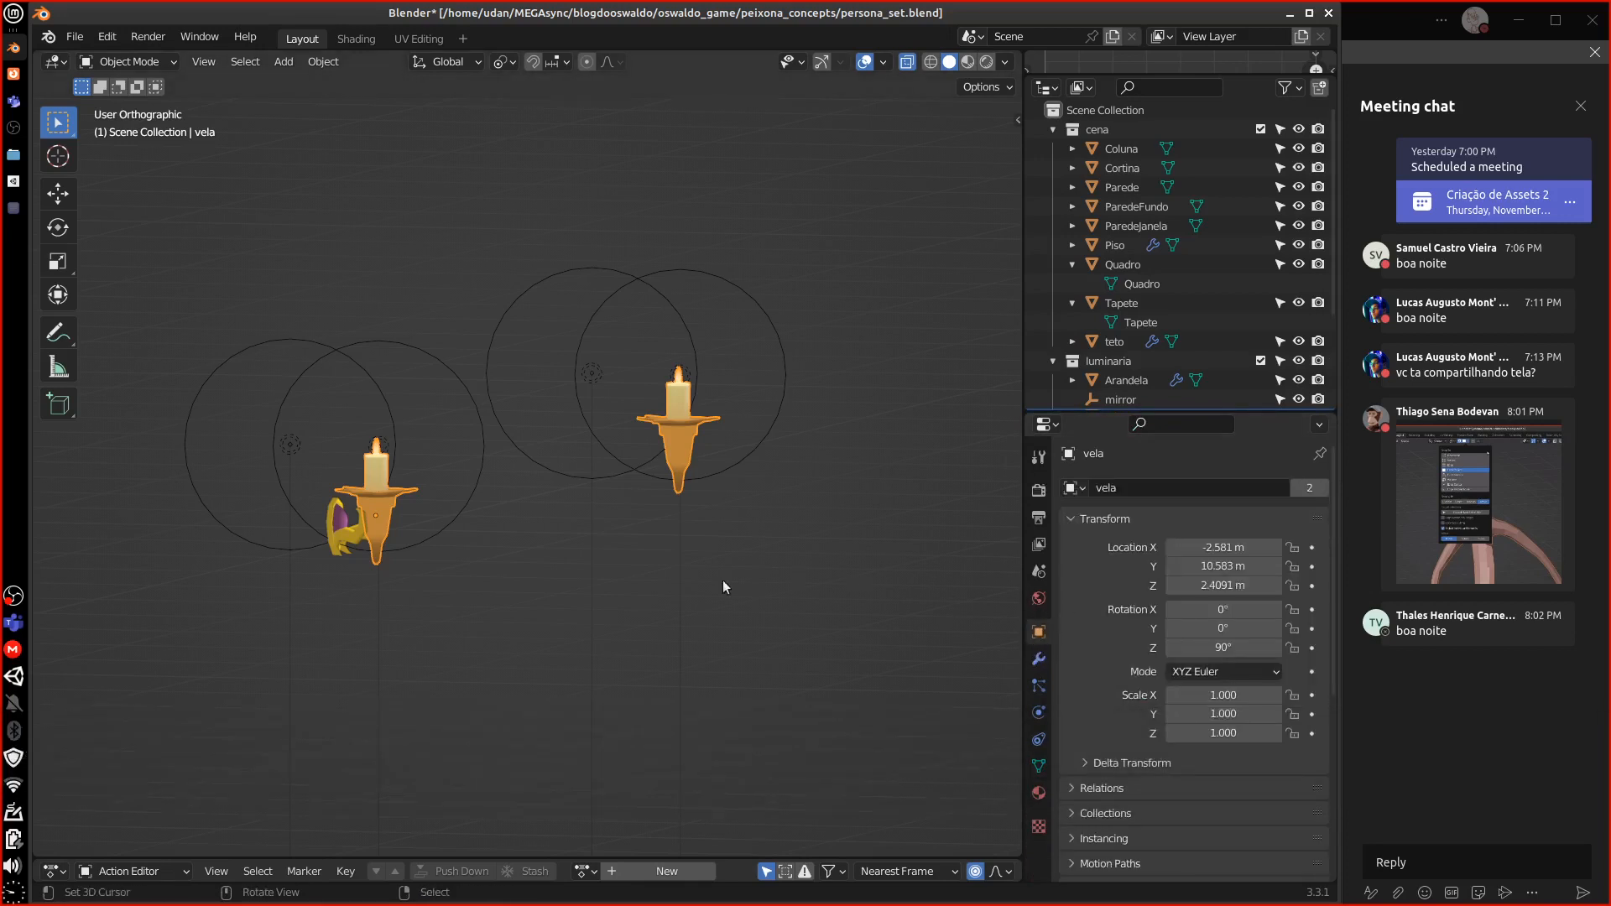
Apply the vela candle's rotation so it reads 0°
left_click(310, 57)
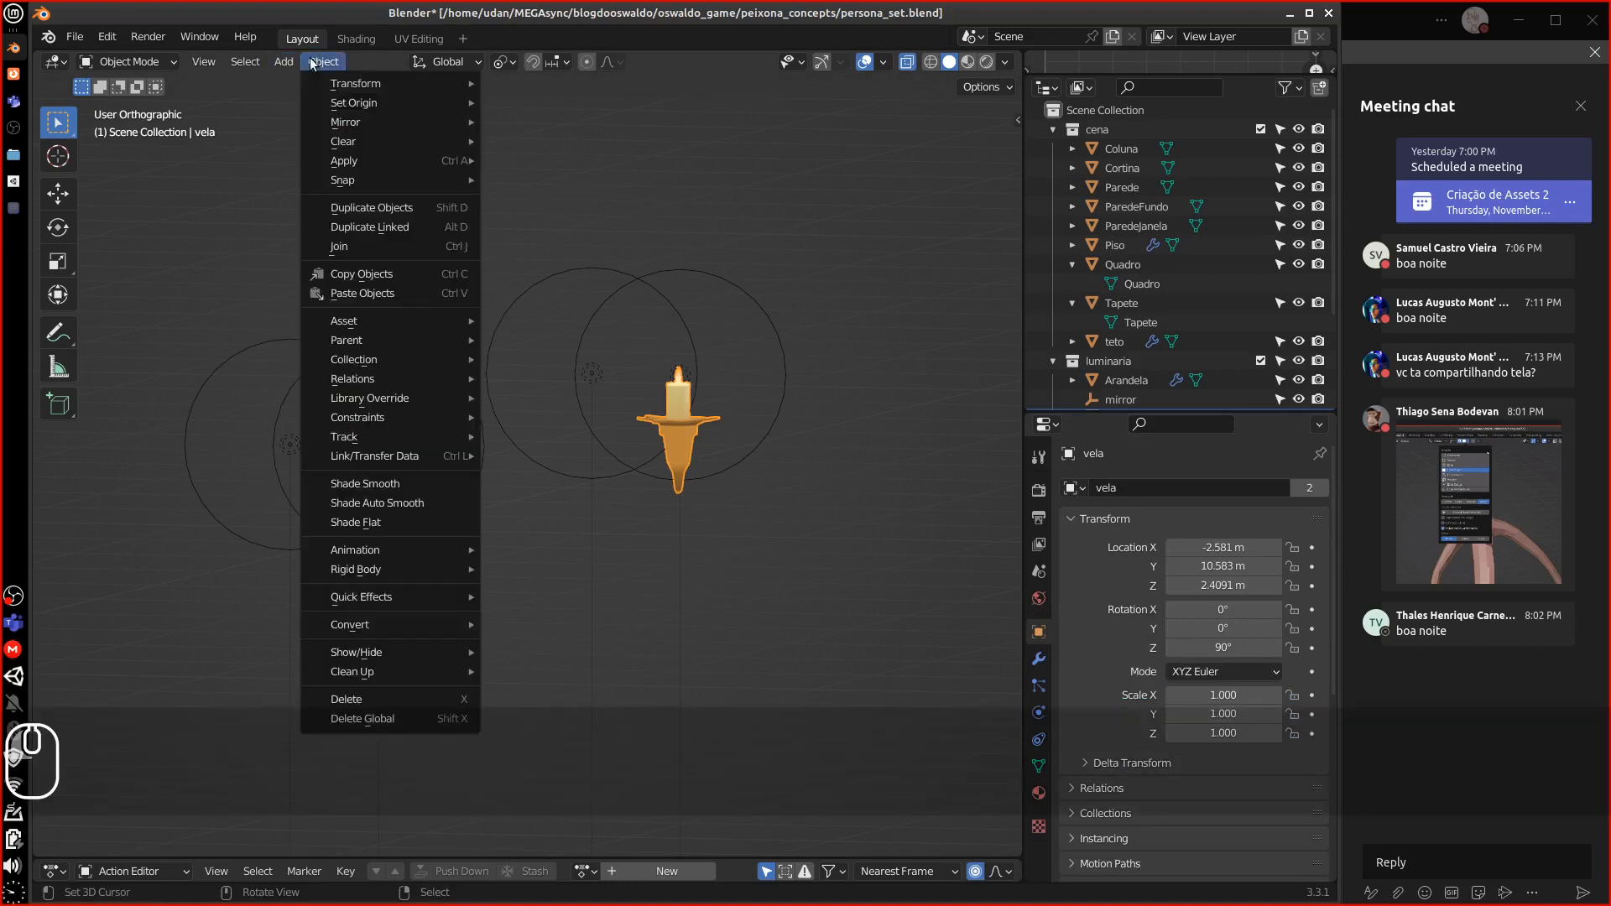
mouse_move(394, 172)
mouse_move(455, 160)
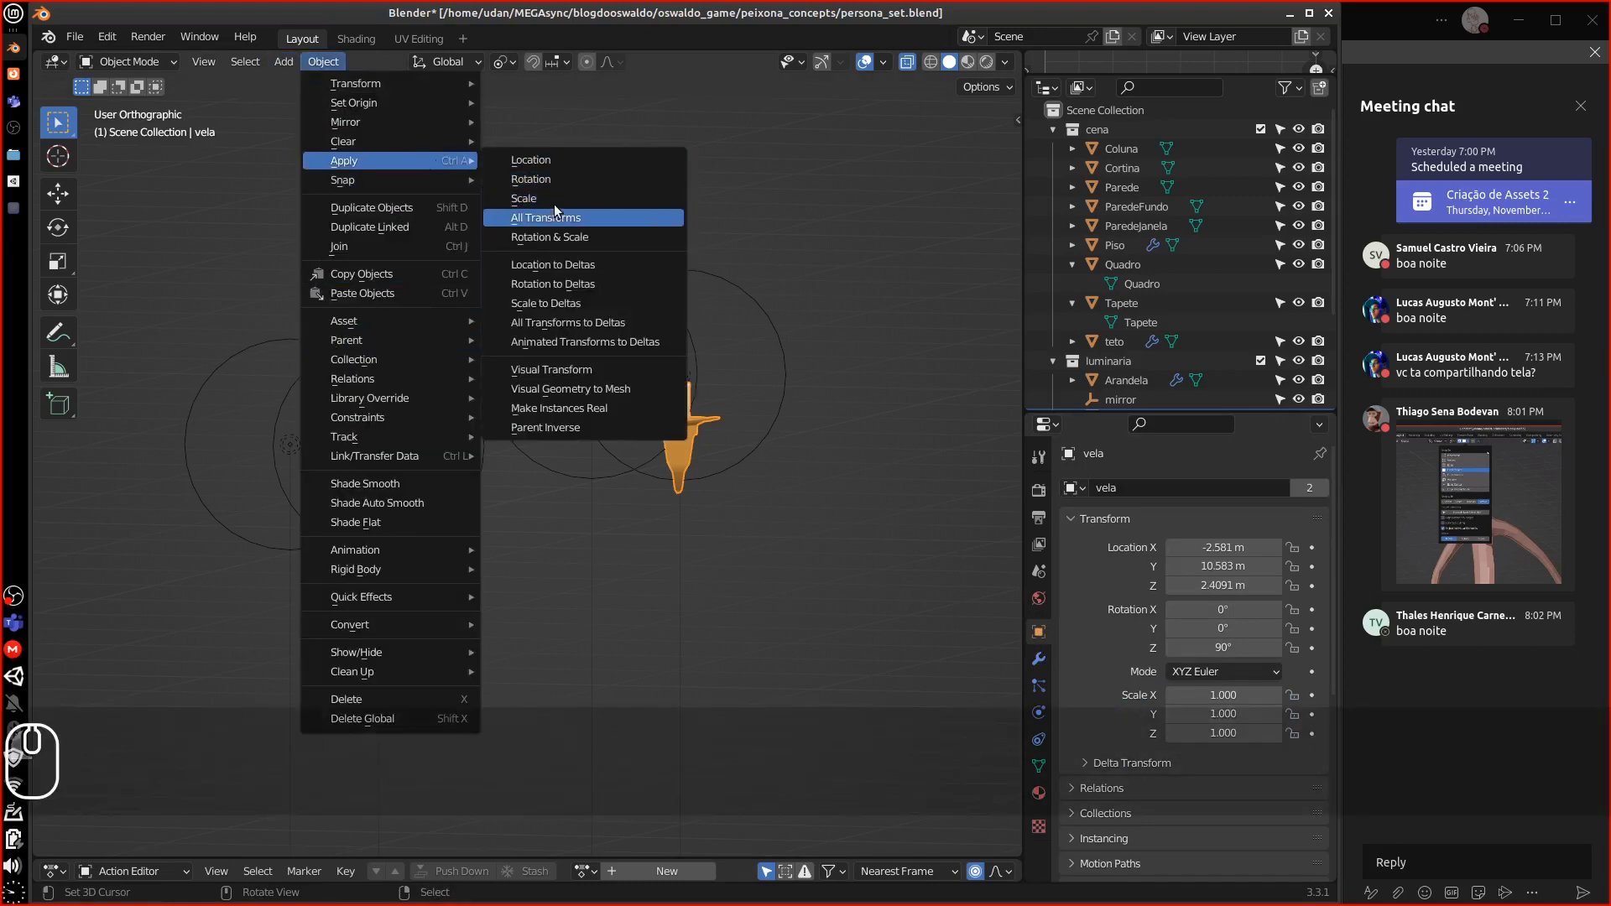
left_click(563, 181)
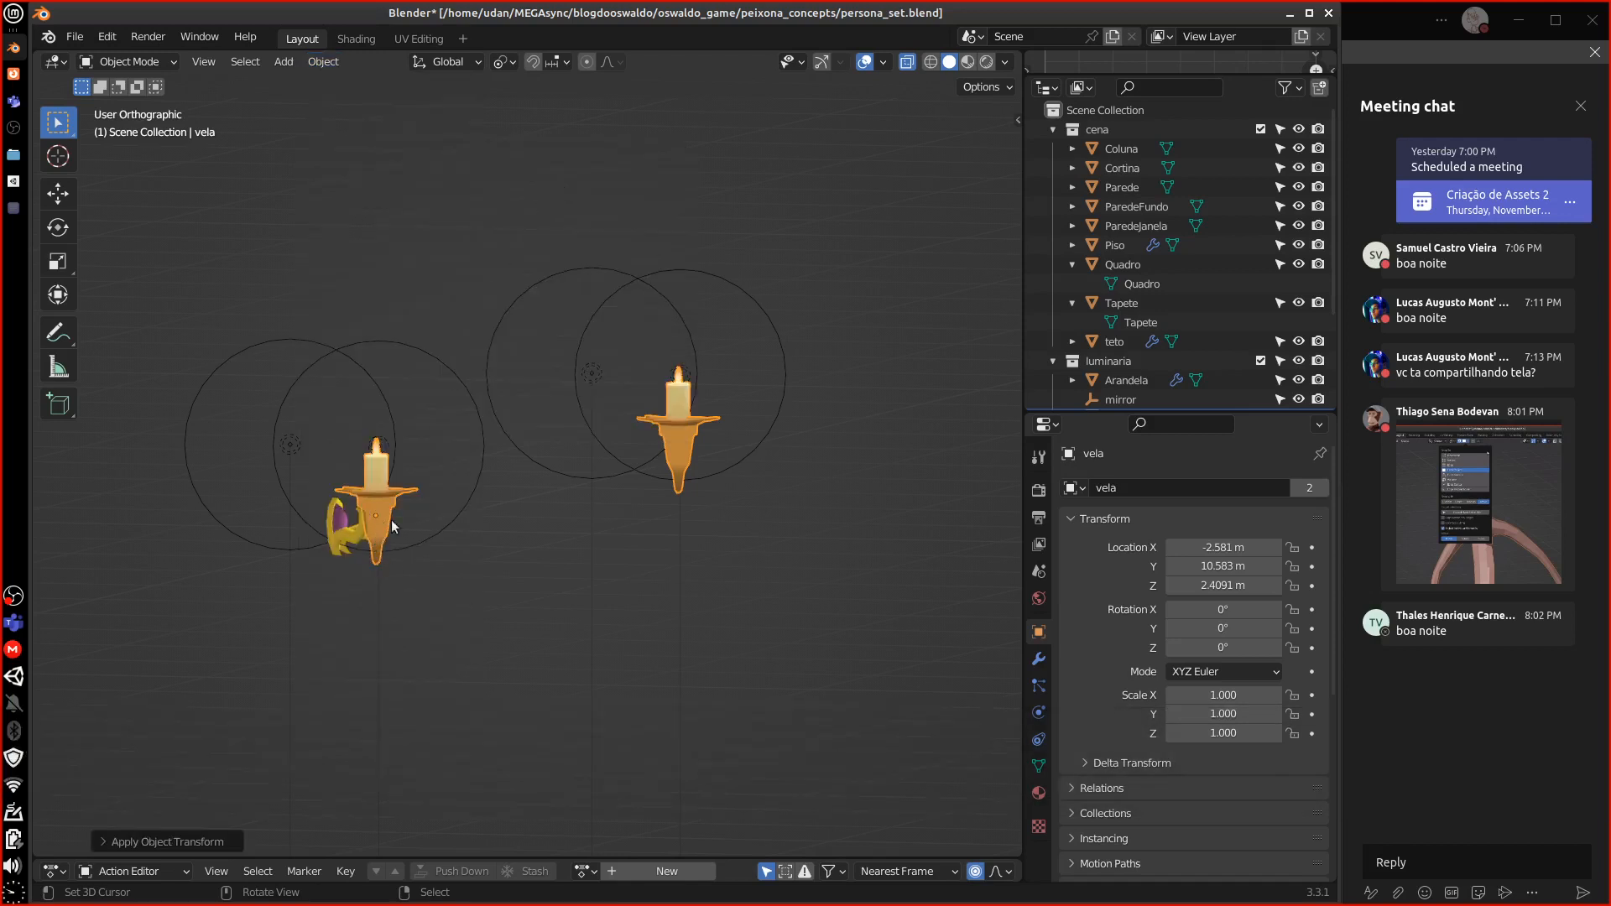
Delete the vela.L light and the two other candle lights
left_click(275, 437)
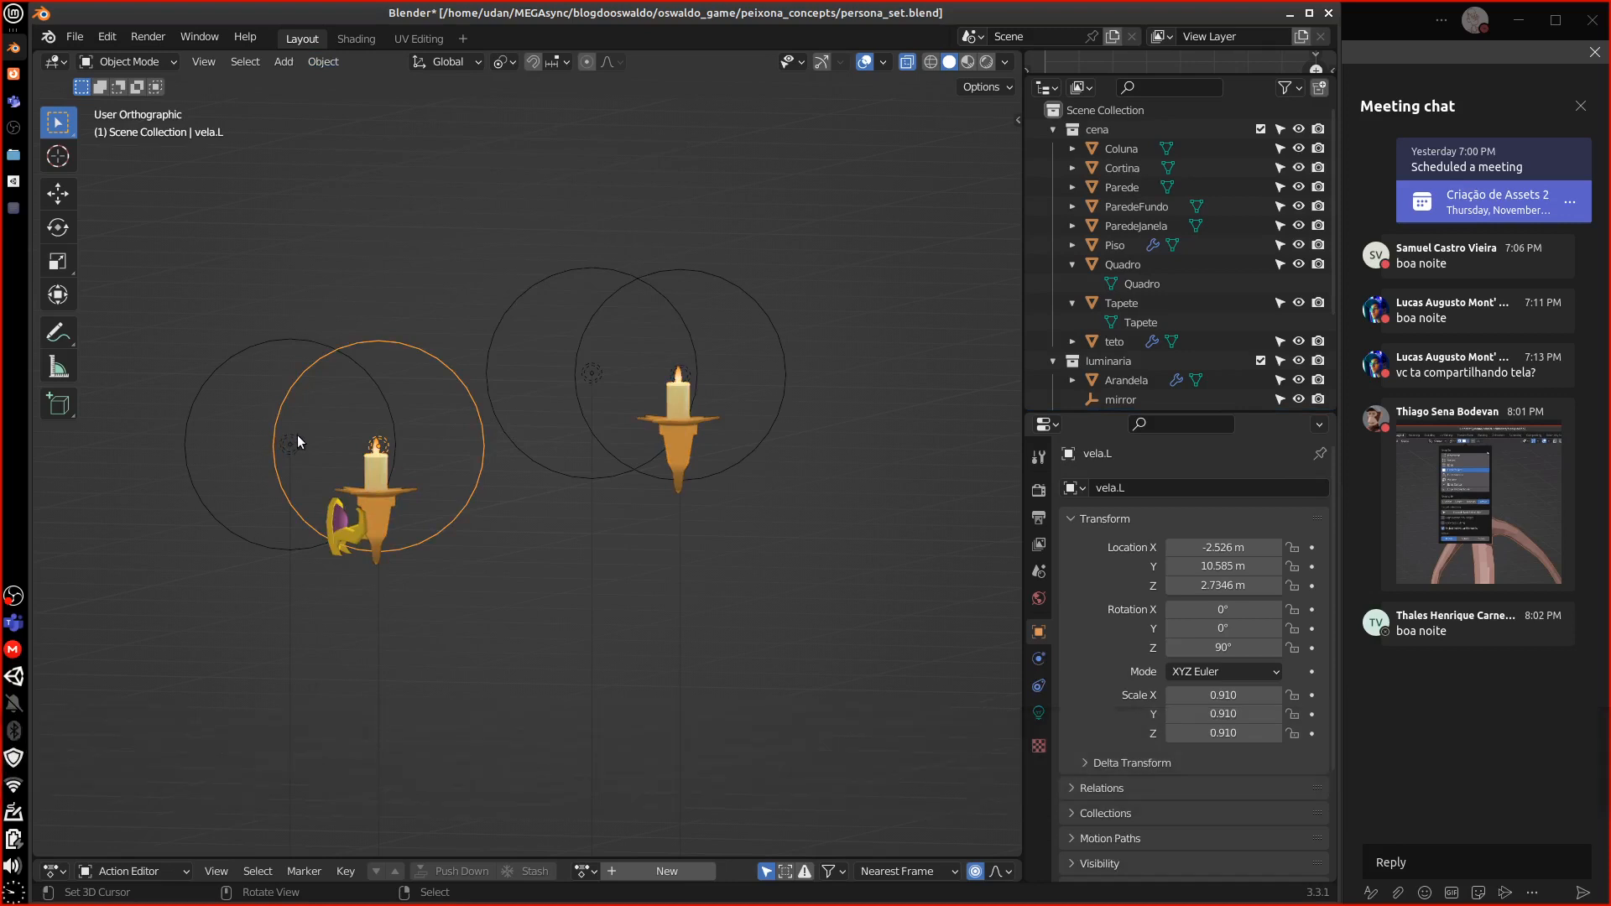
key("Delete")
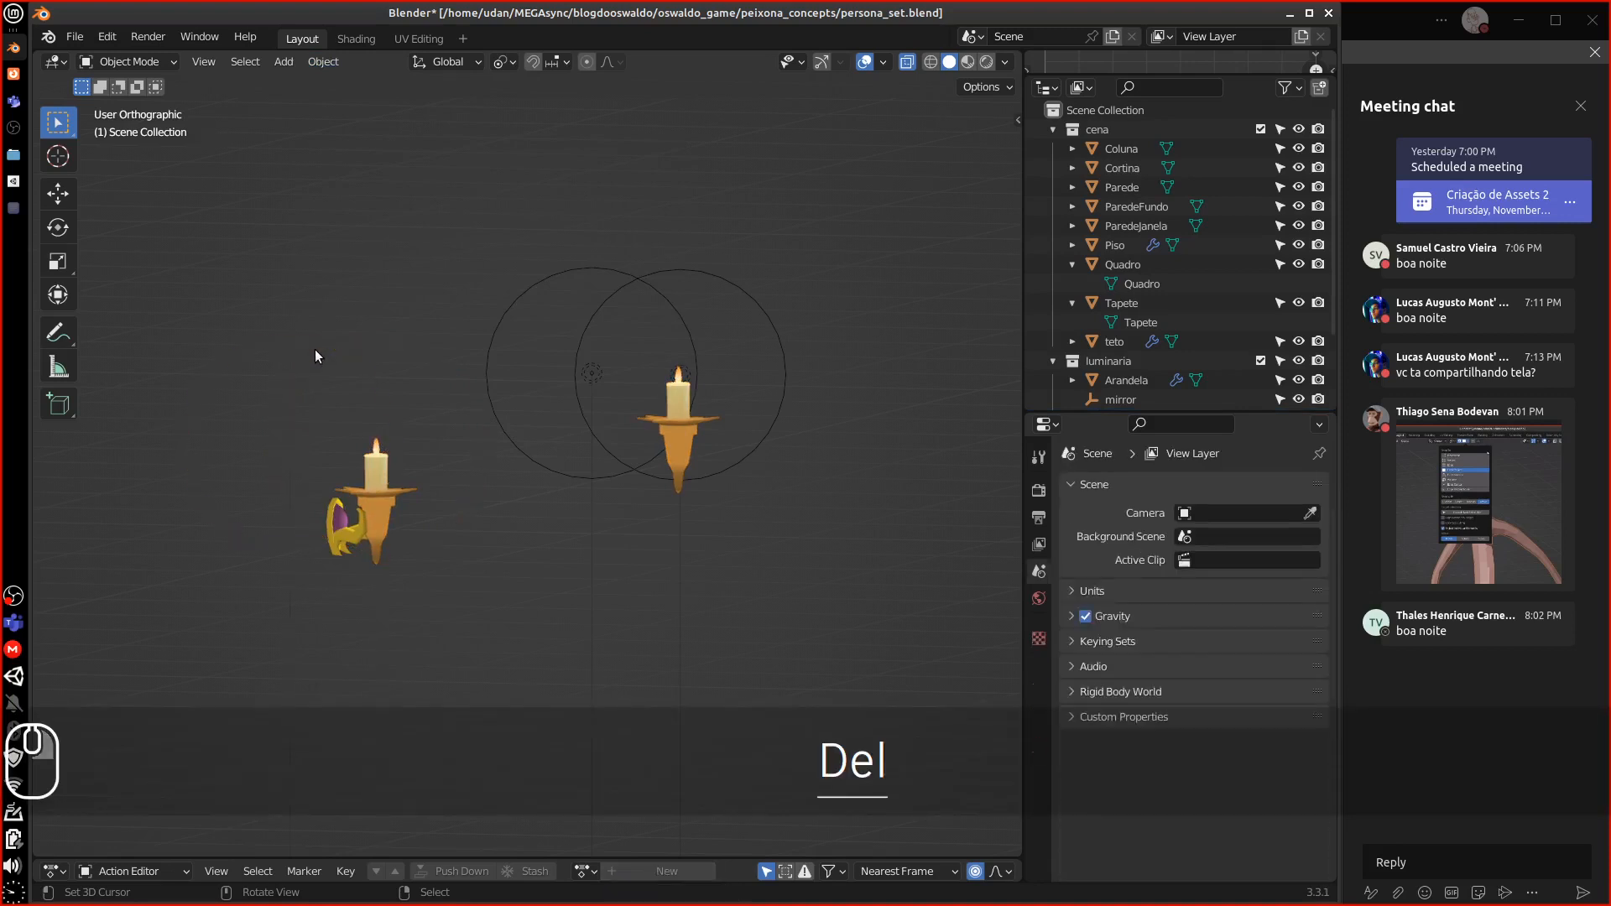
left_click(599, 315)
key("Delete")
left_click(557, 313)
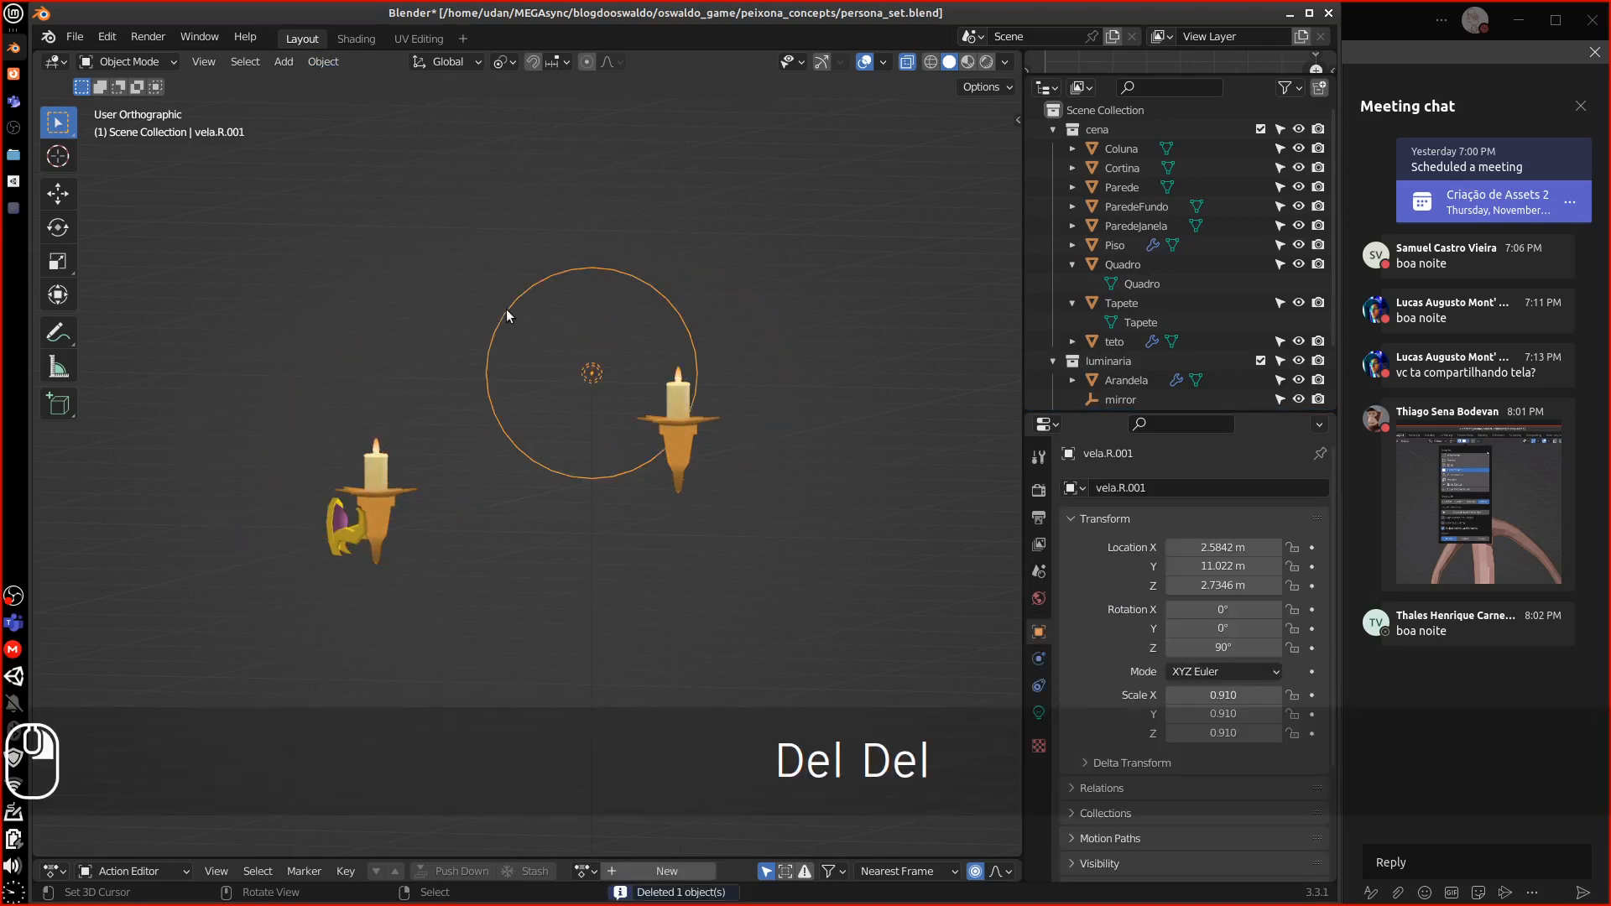
key("Delete")
Remove the candle's Mirror.001 and colum modifiers, then select the Arandela sconce
left_click(670, 429)
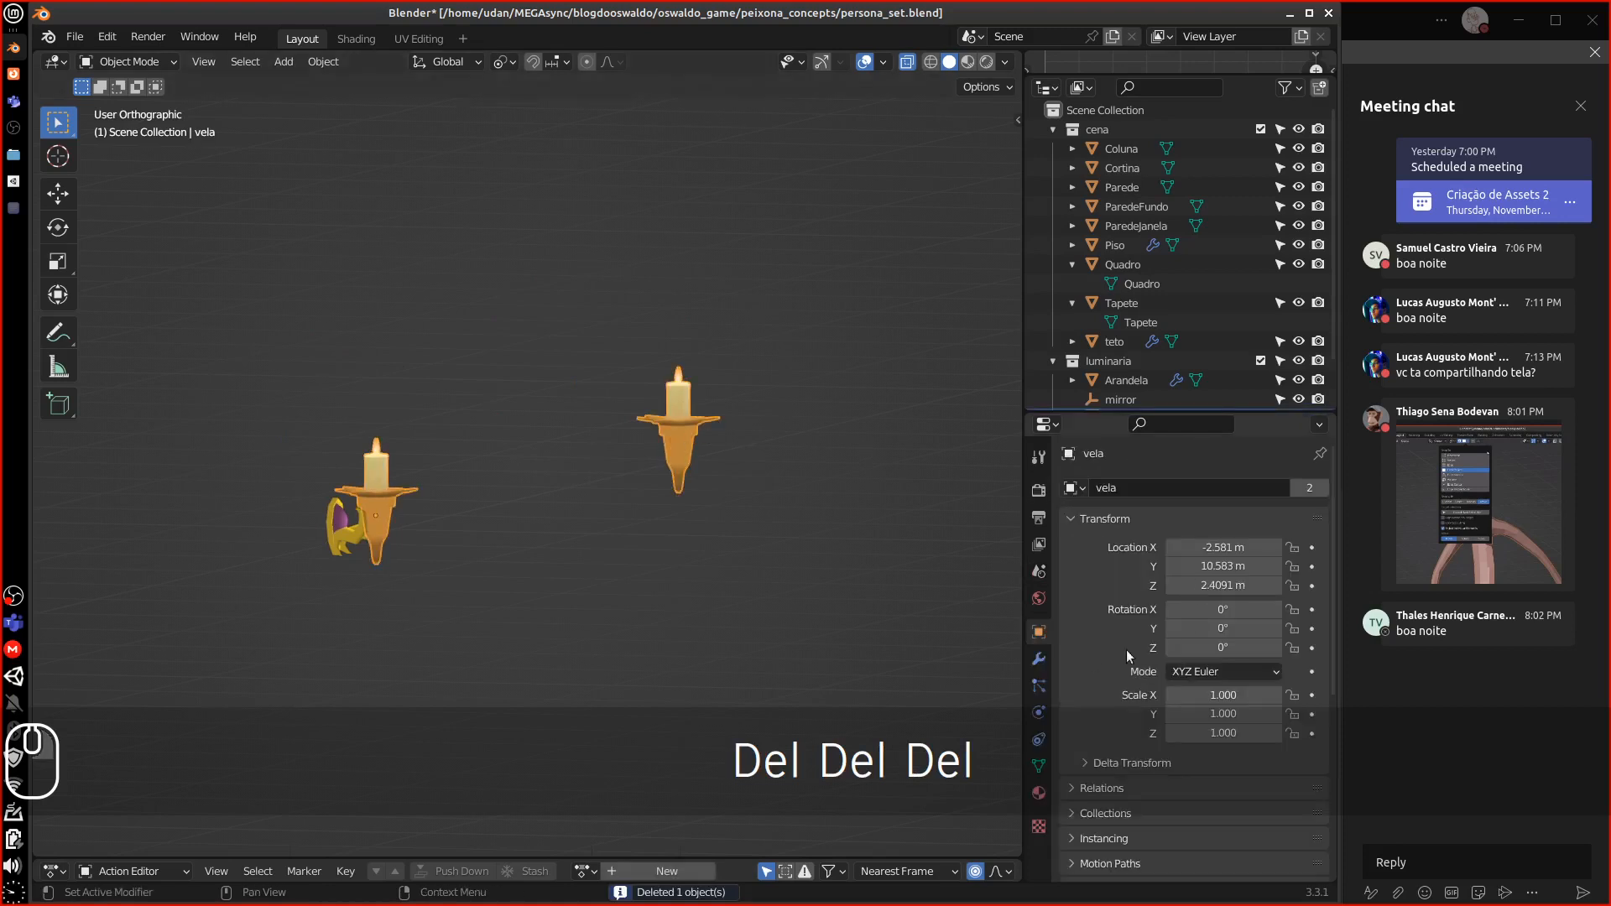
left_click(1039, 659)
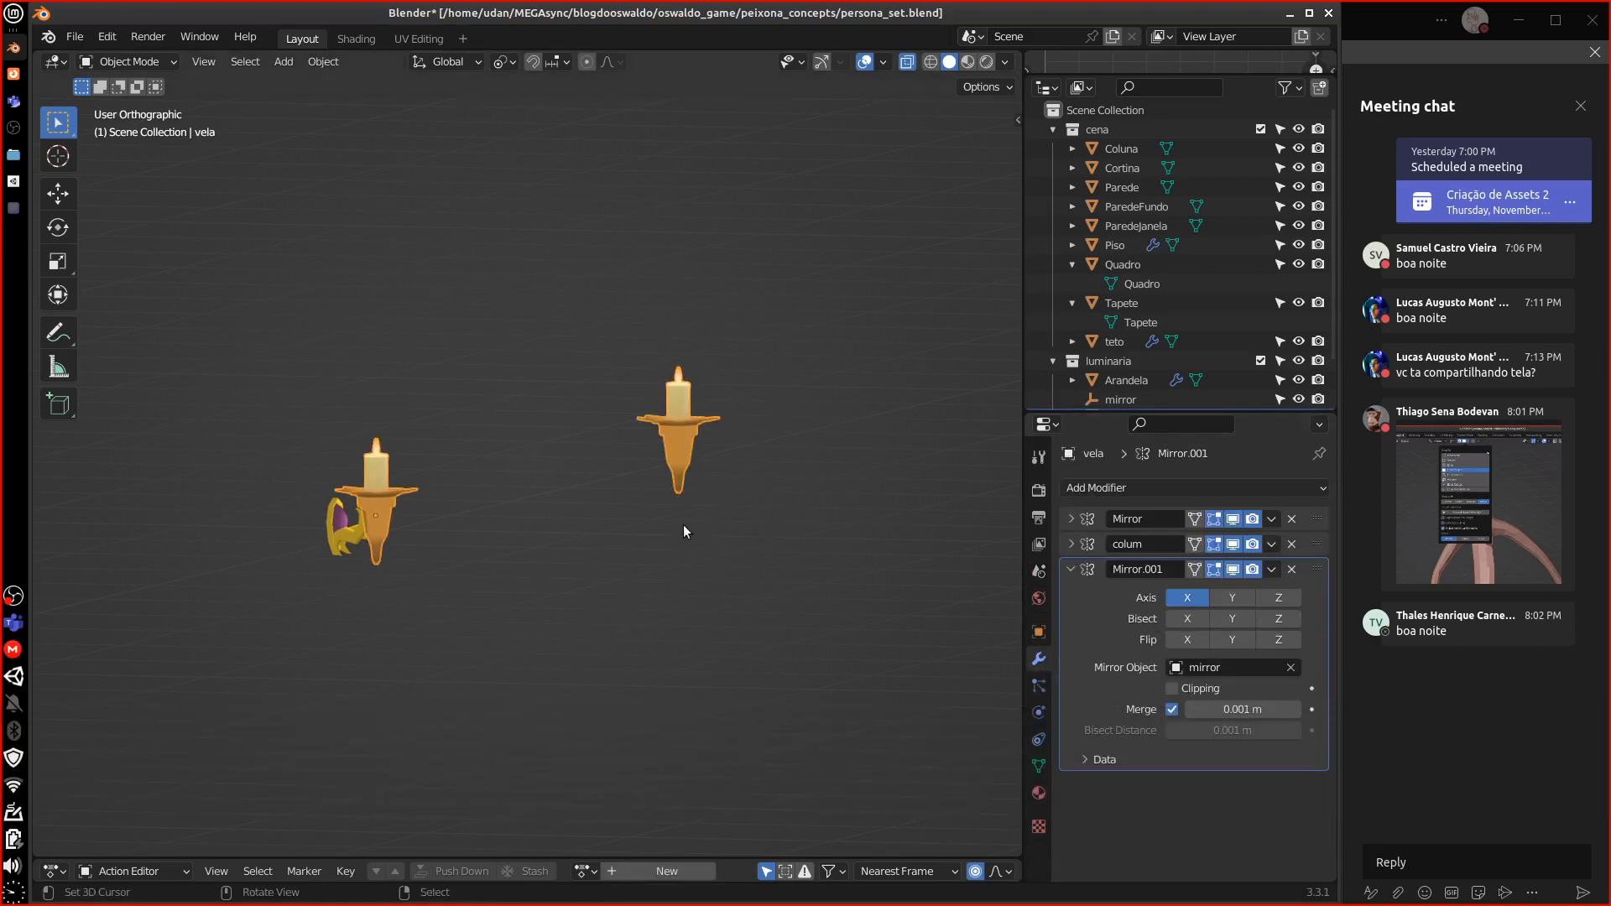
left_click(1291, 569)
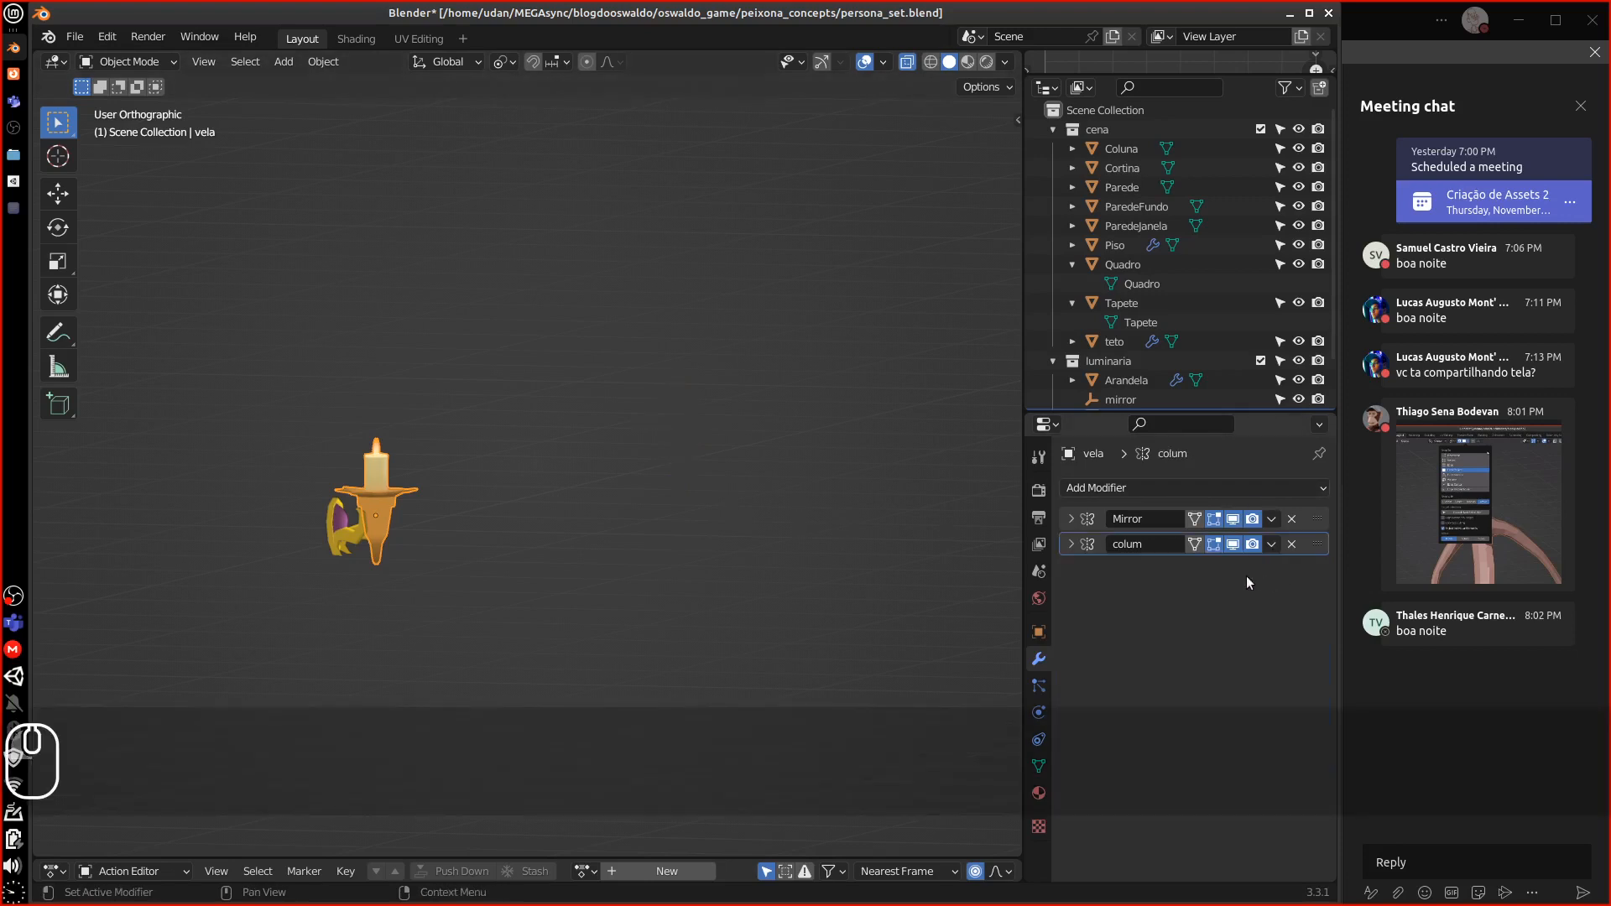
scroll(923, 588, "down", 10)
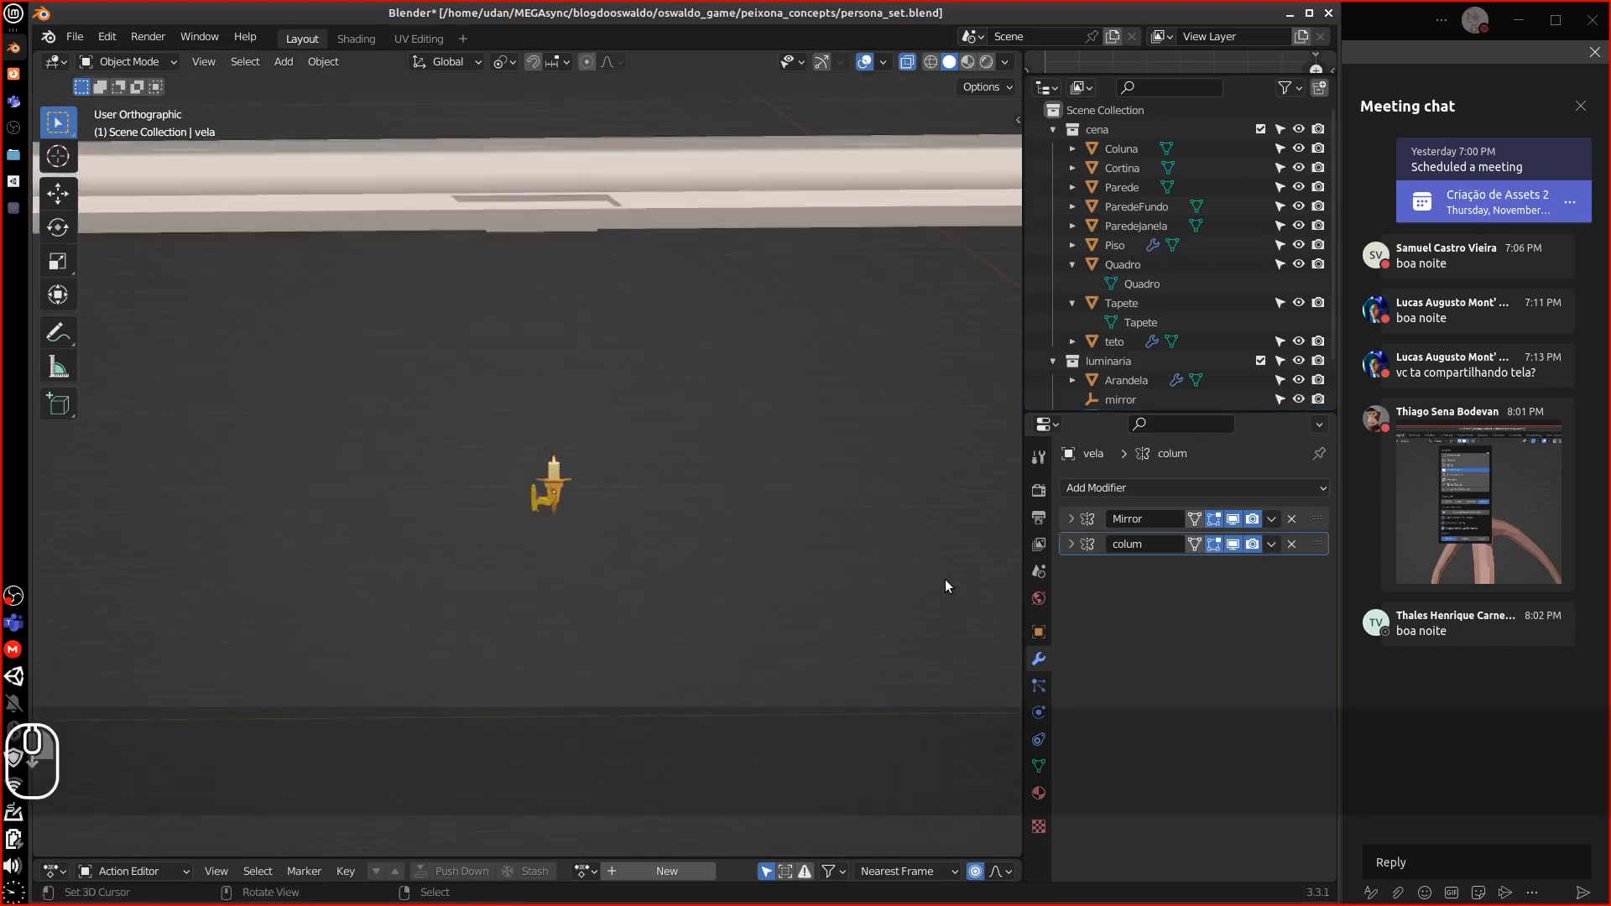
middle_click_drag(894, 577, 940, 587)
left_click(1291, 544)
scroll(822, 598, "up", 5)
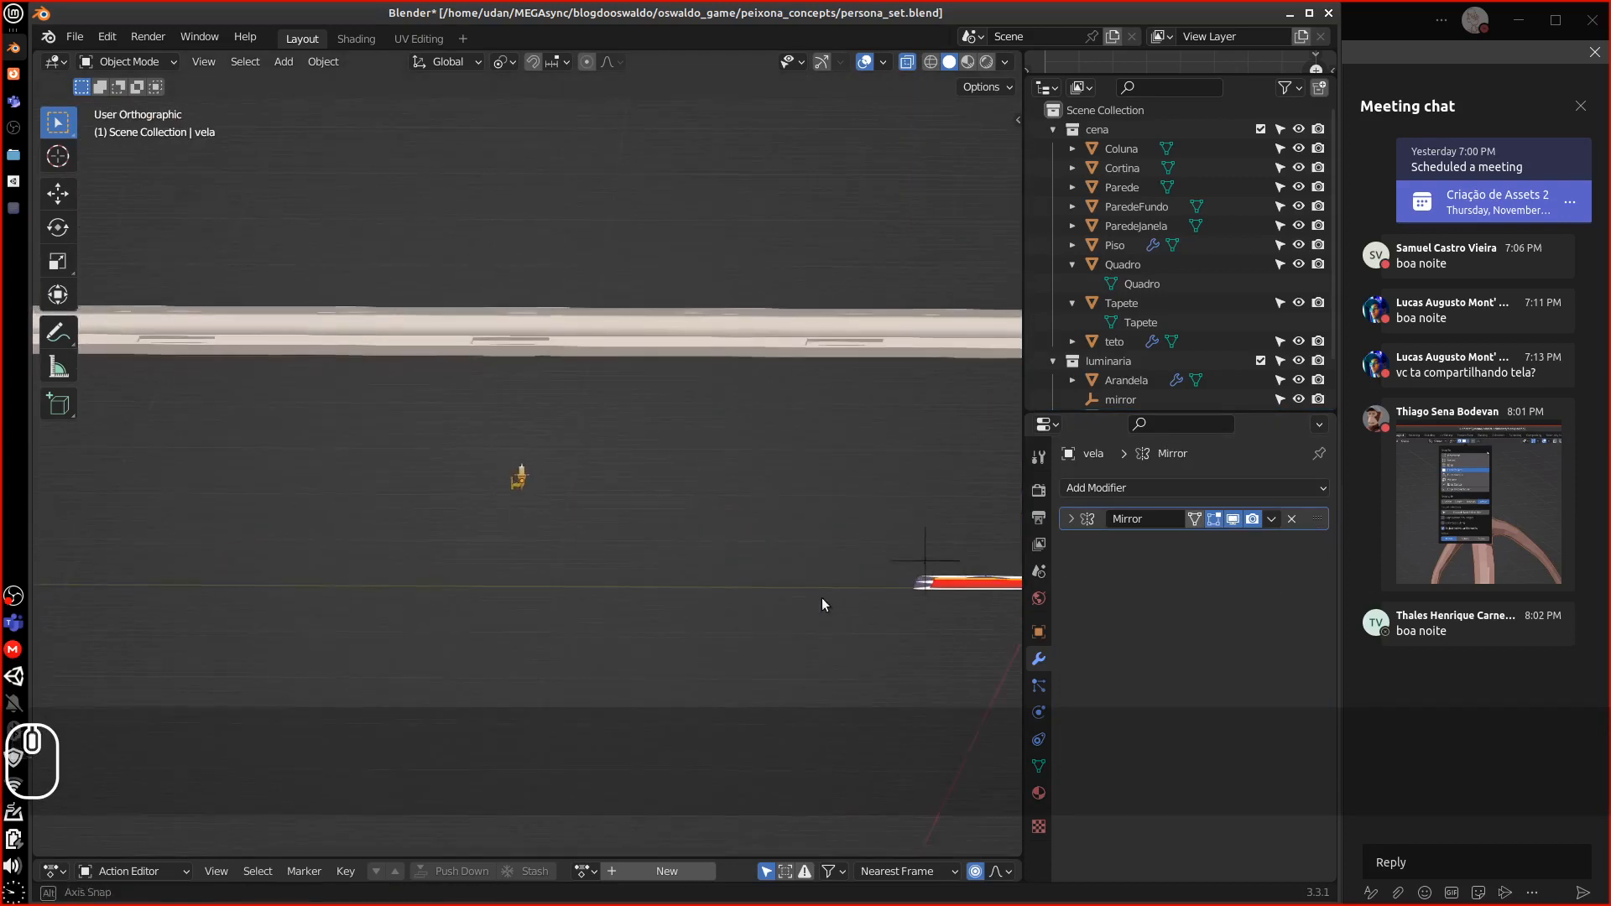
scroll(737, 575, "down", 4)
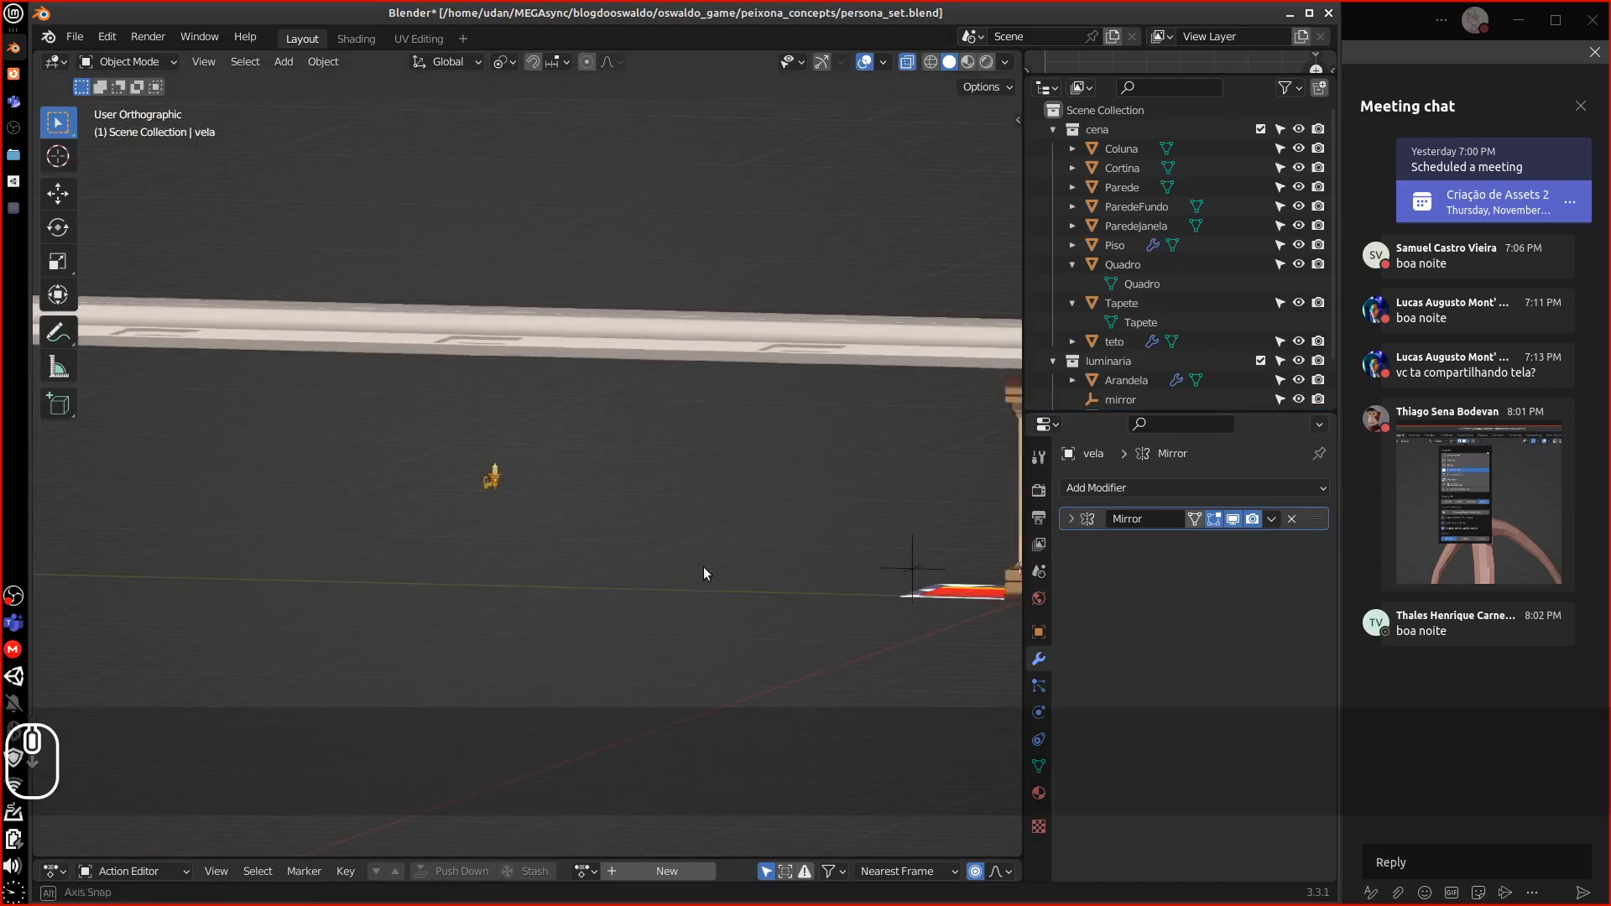
middle_click_drag(703, 566, 406, 495)
left_click(442, 492)
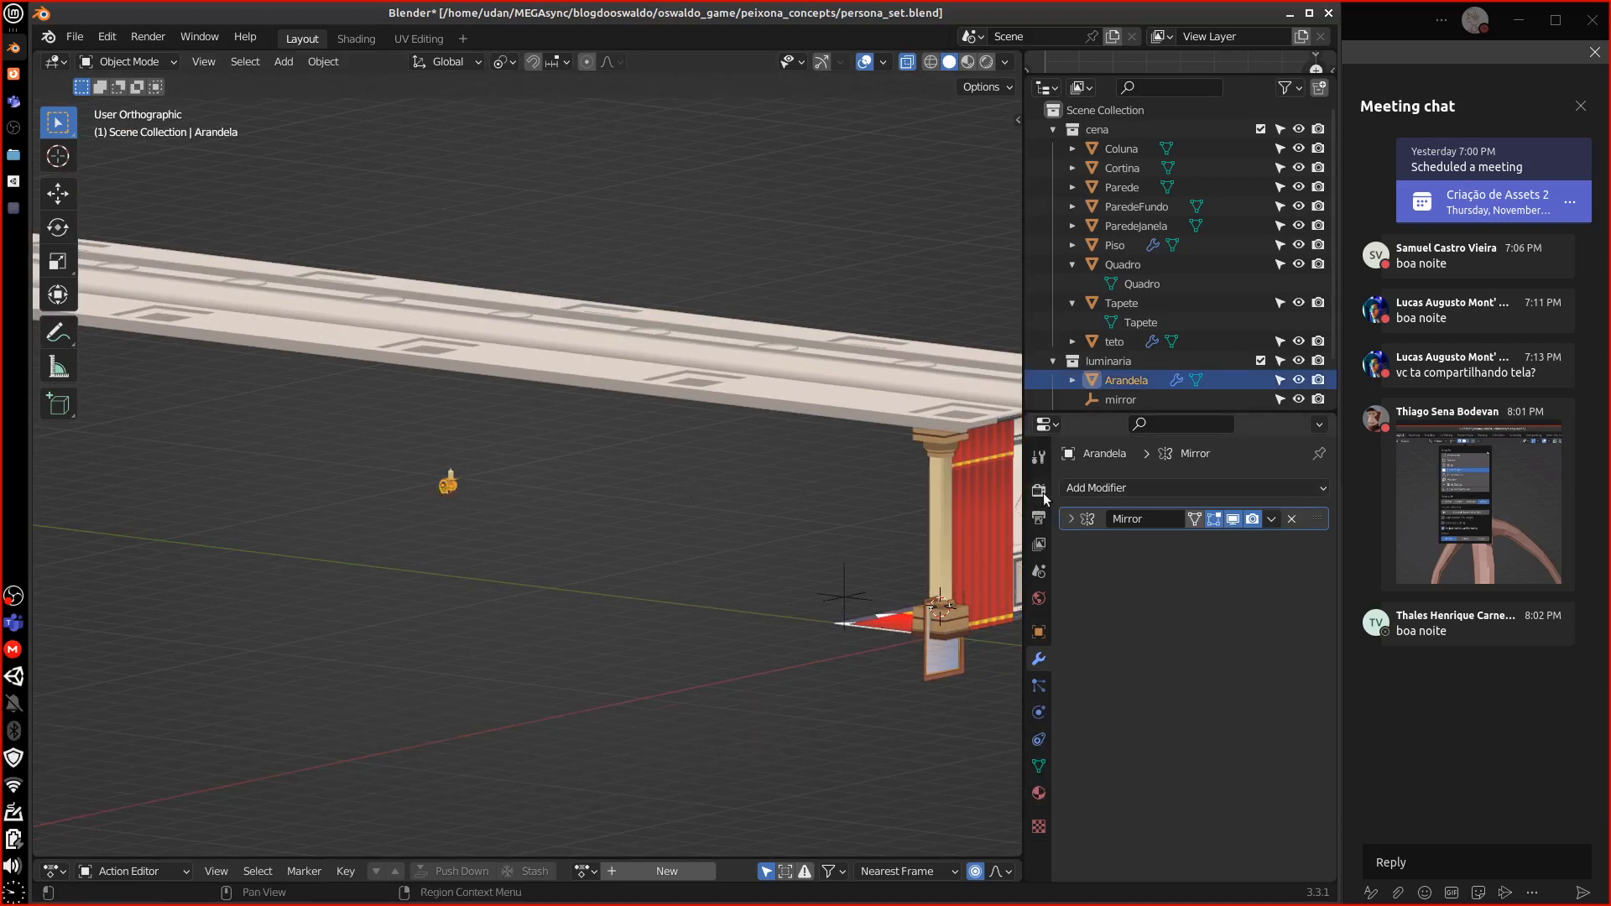
Set the Arandela sconce's location X, Y and Z to 0
left_click(1038, 631)
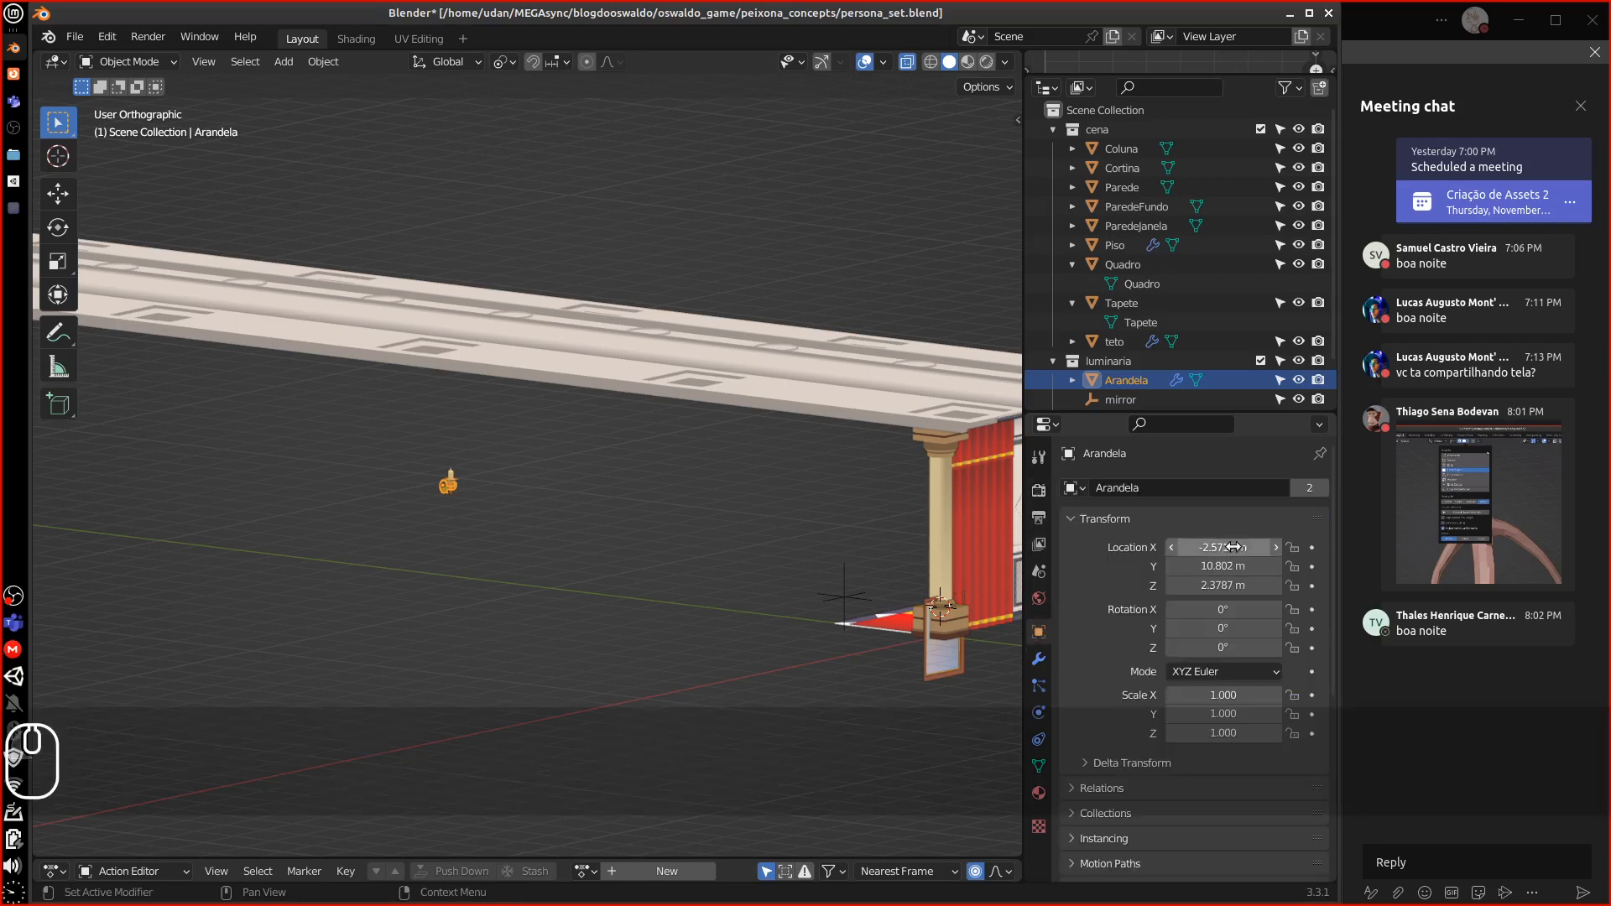
key("Return")
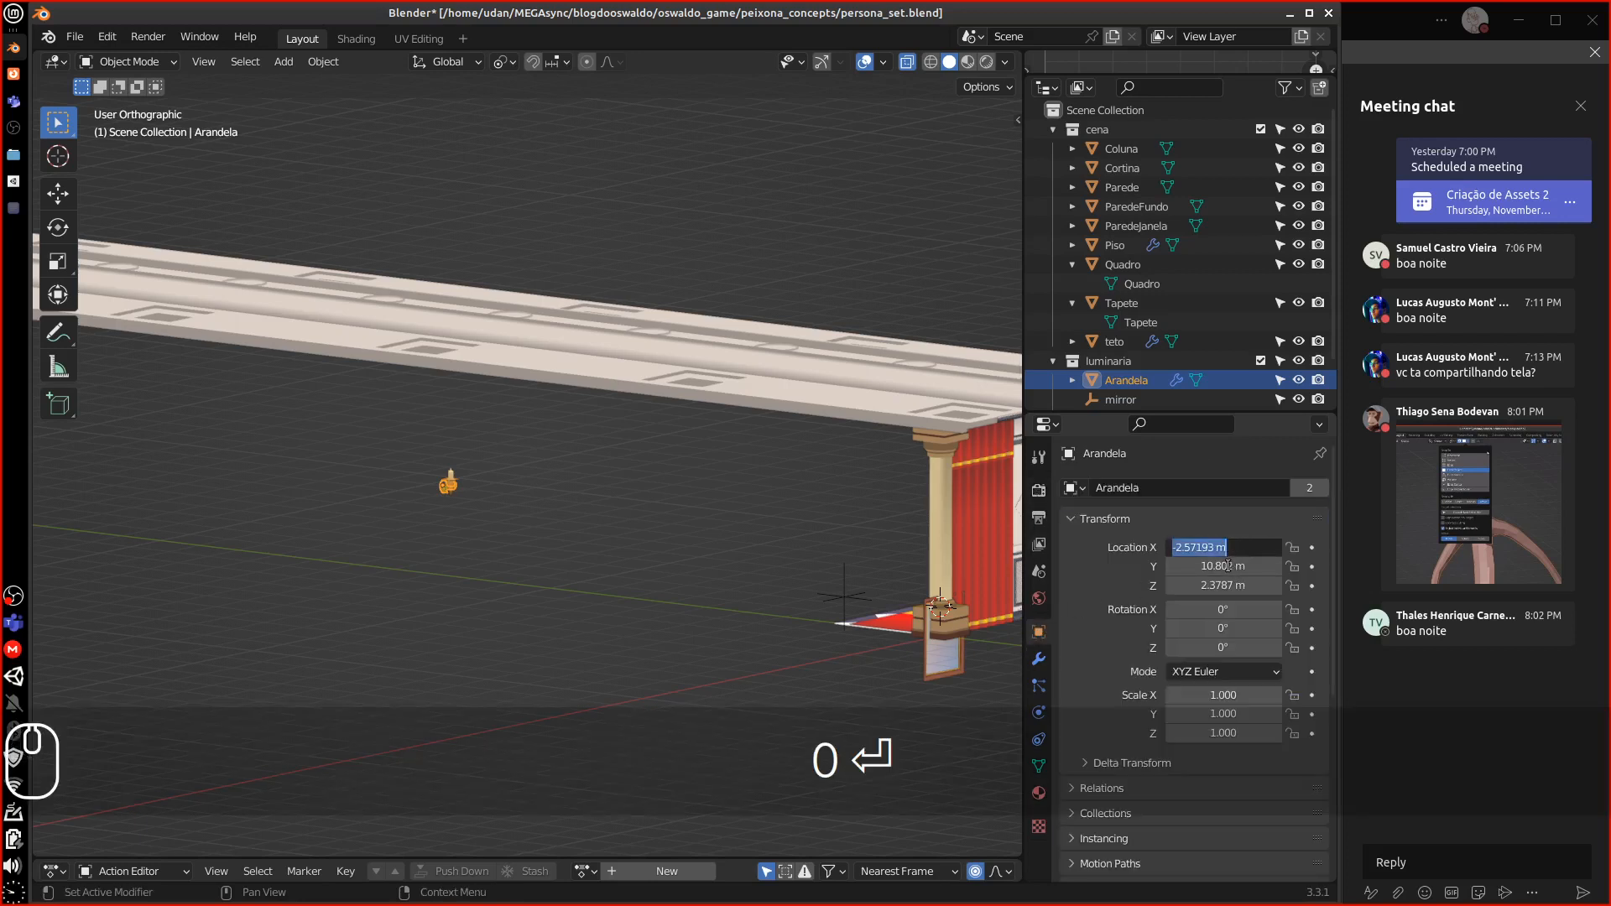
type("0")
key("Return")
left_click(1241, 566)
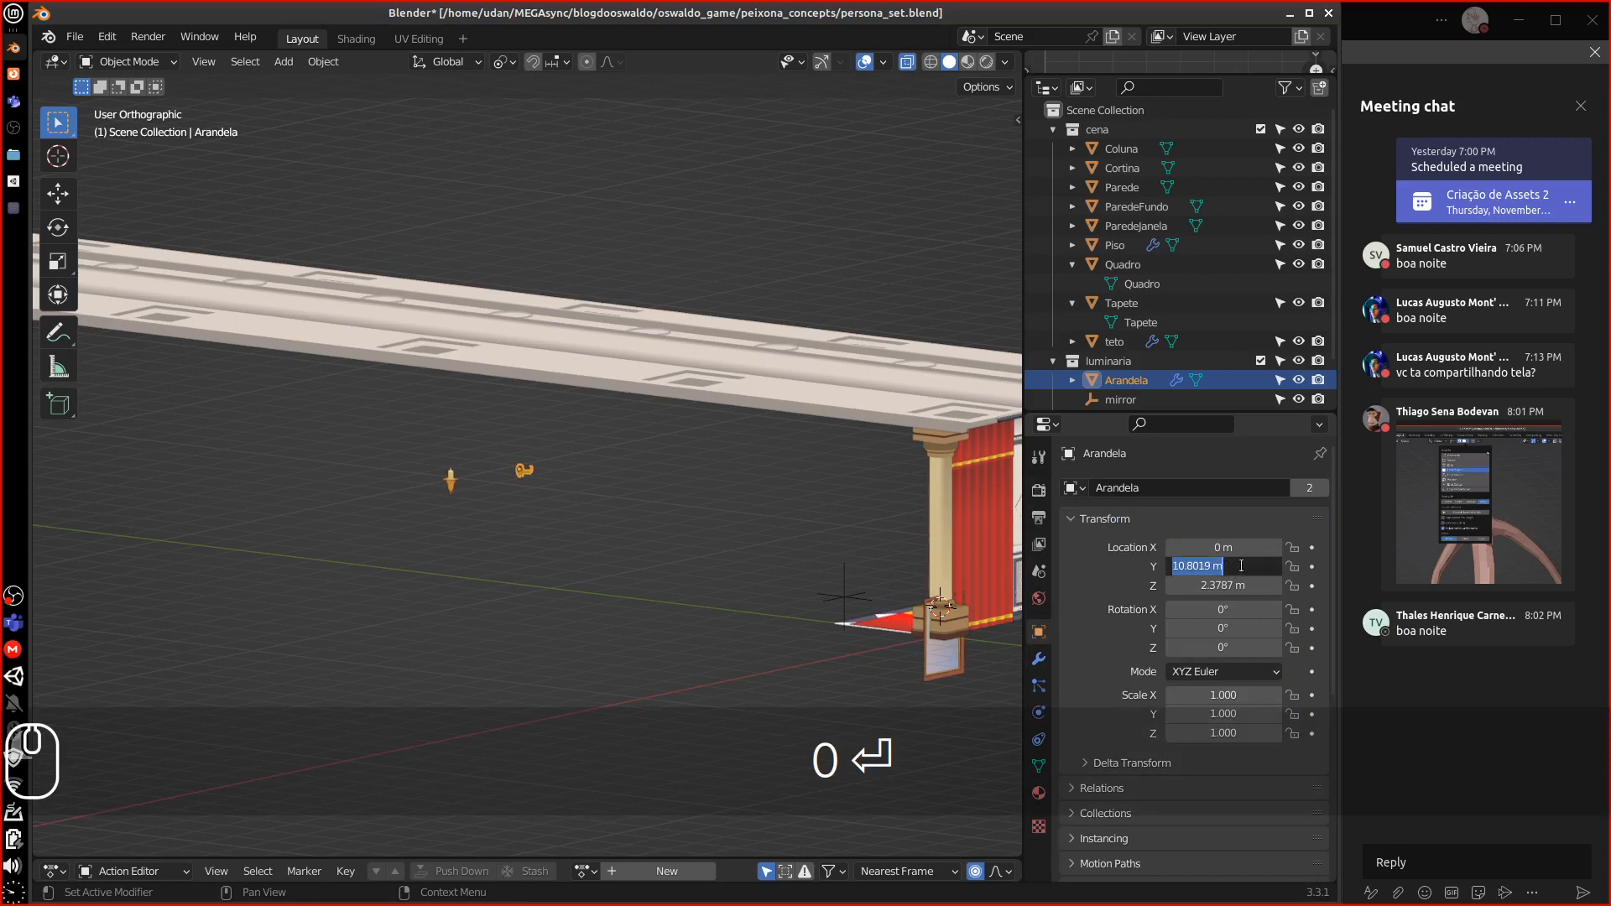
type("0")
key("Return")
left_click(1218, 585)
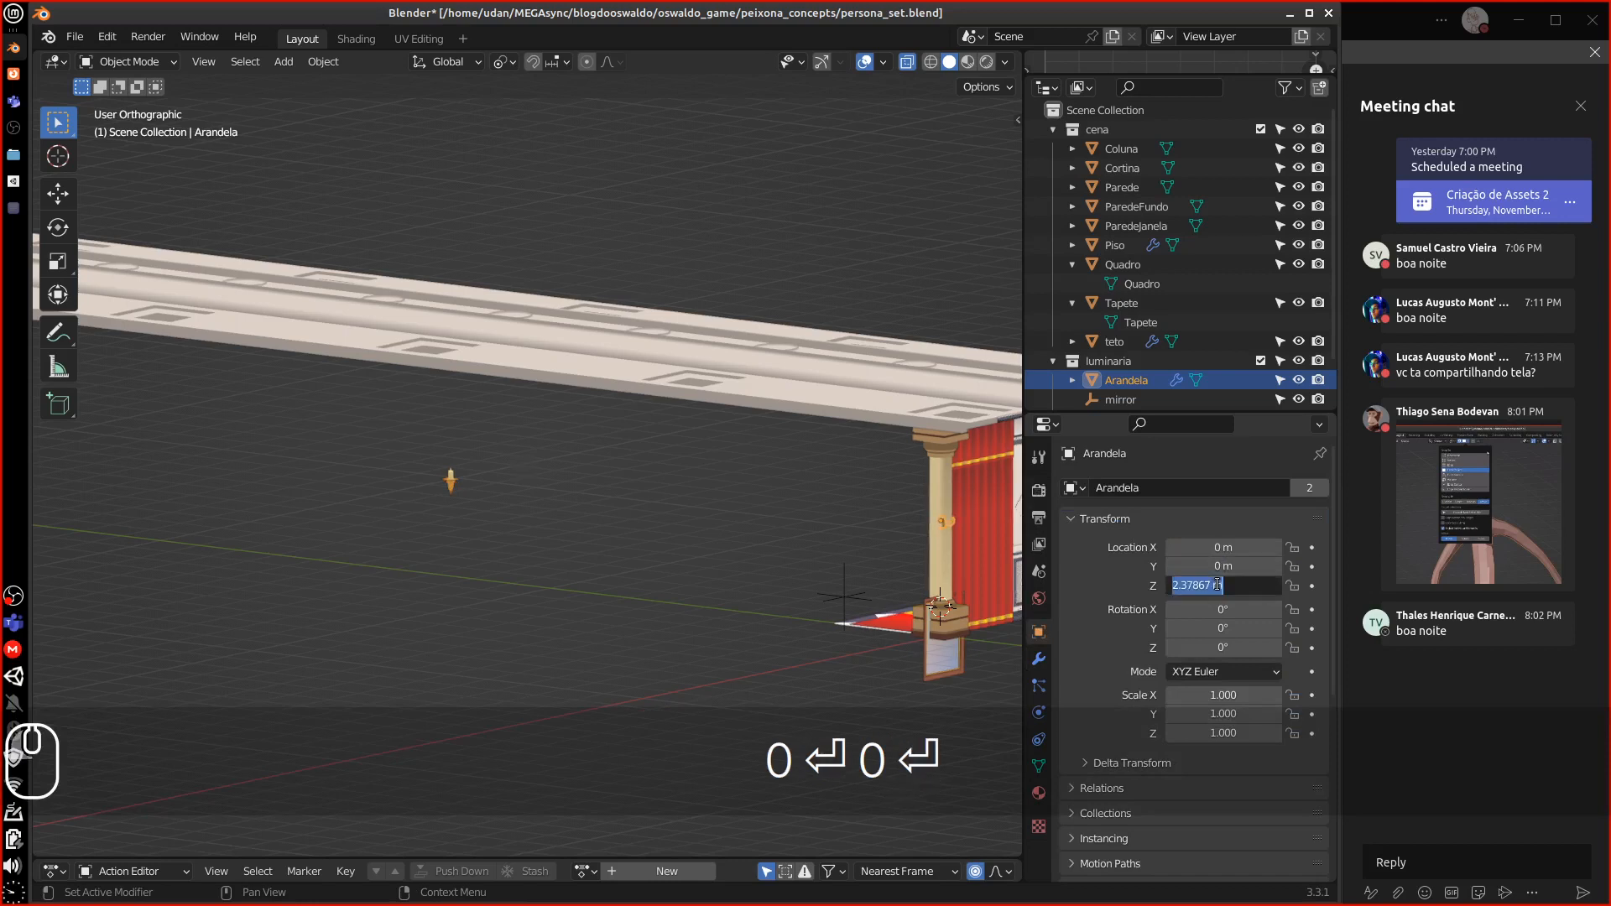
type("0")
key("Return")
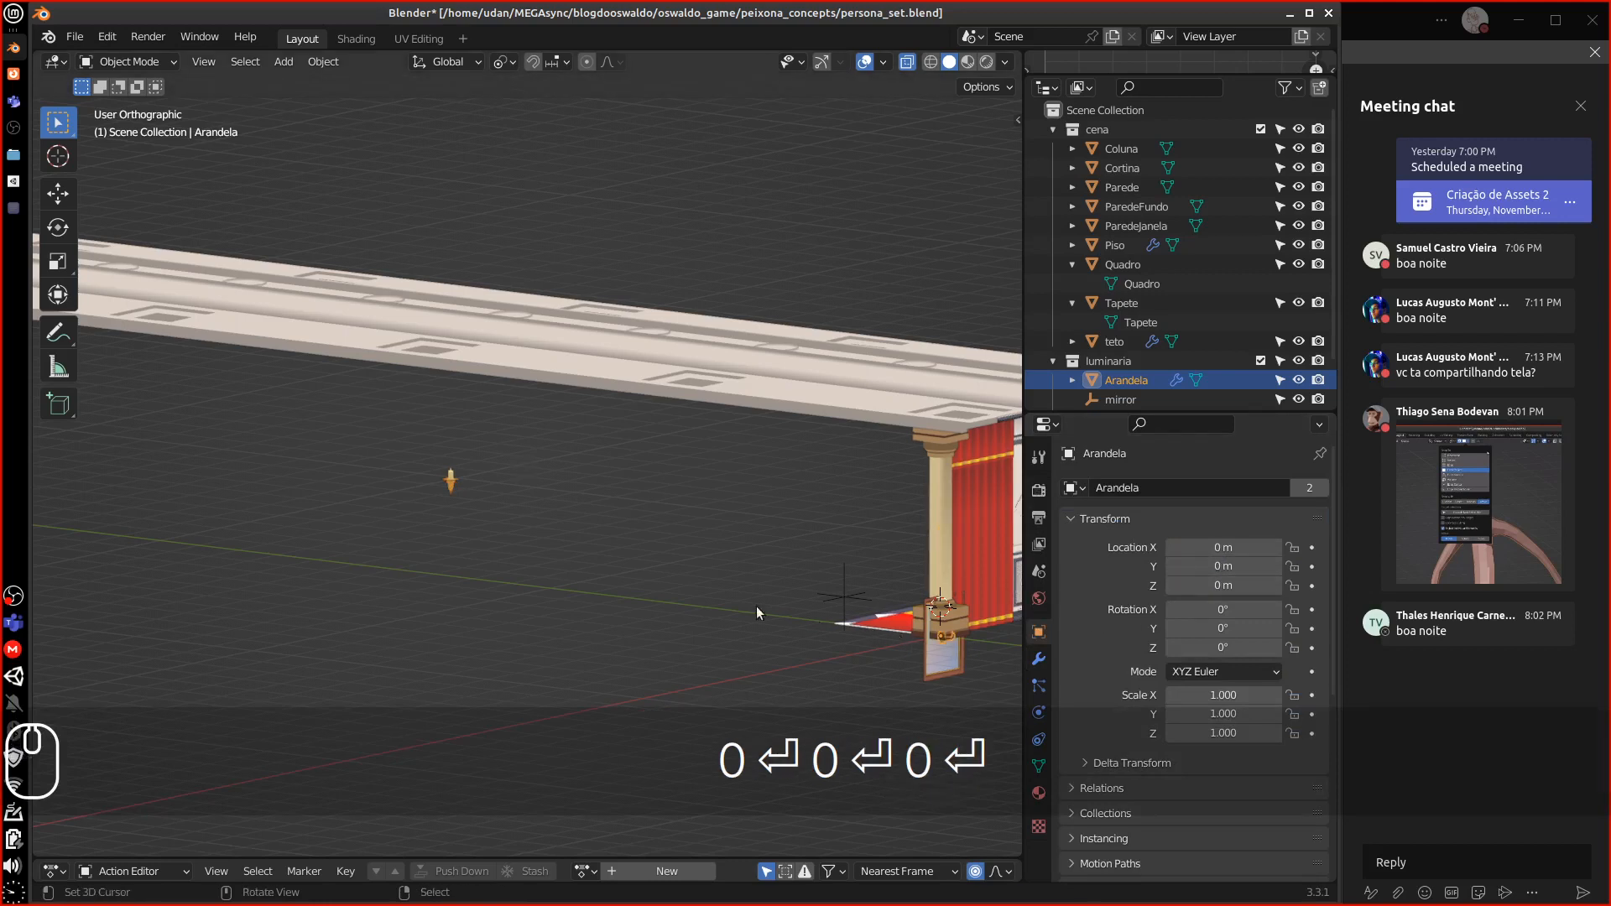
Select the vela candle and set its location X, Y and Z to 0
left_click(447, 494)
left_click(1216, 546)
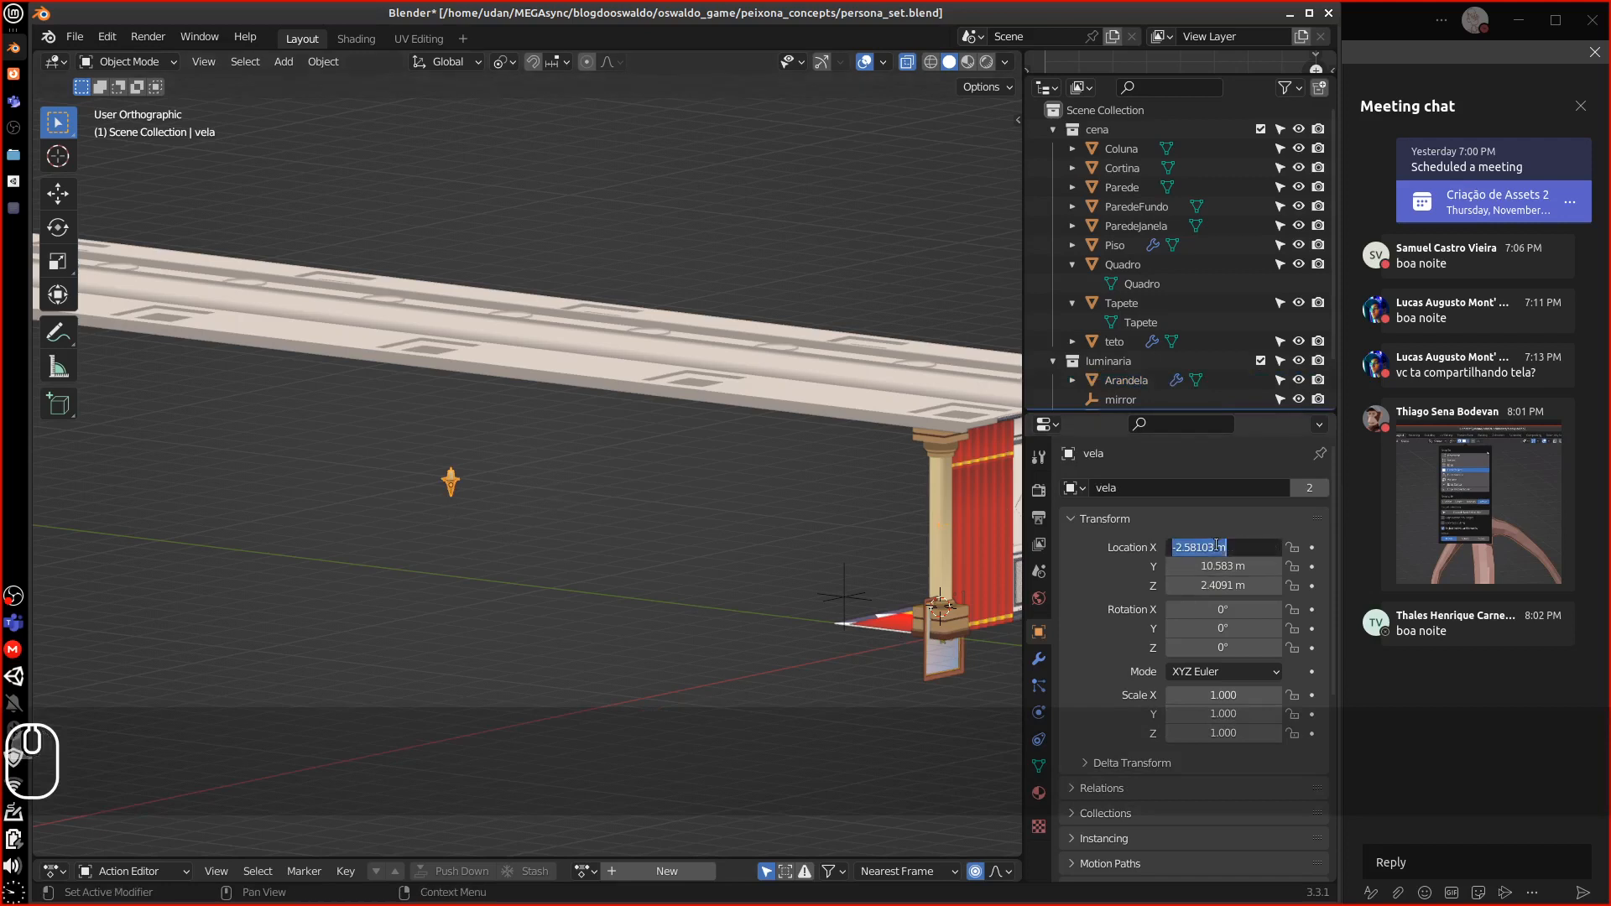
type("0")
key("Return")
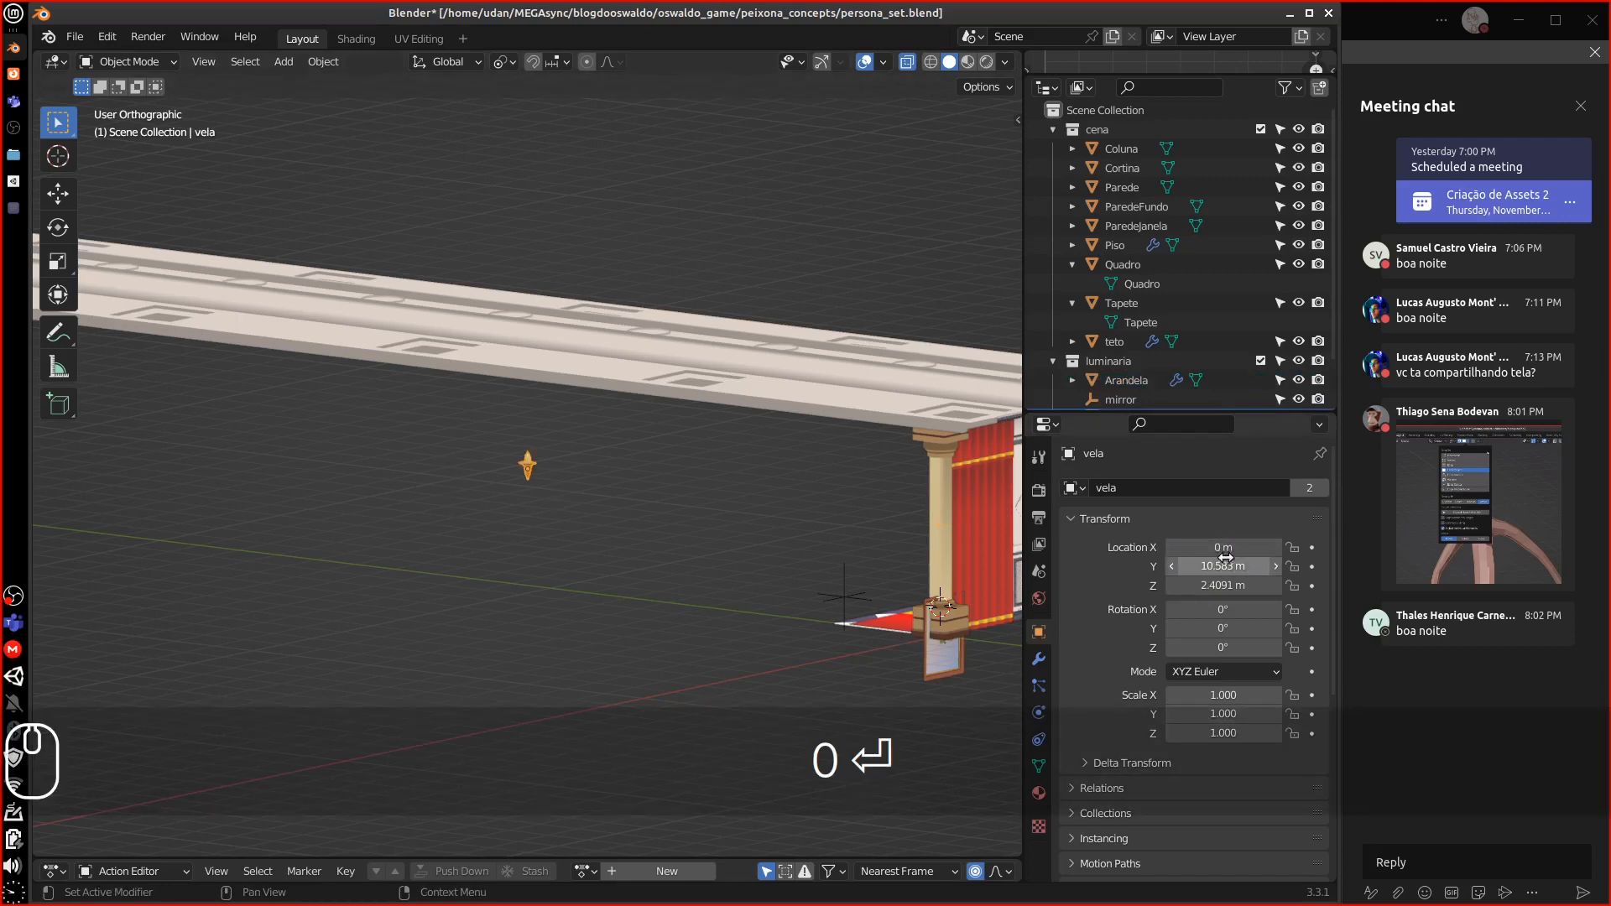
left_click(1220, 564)
type("0")
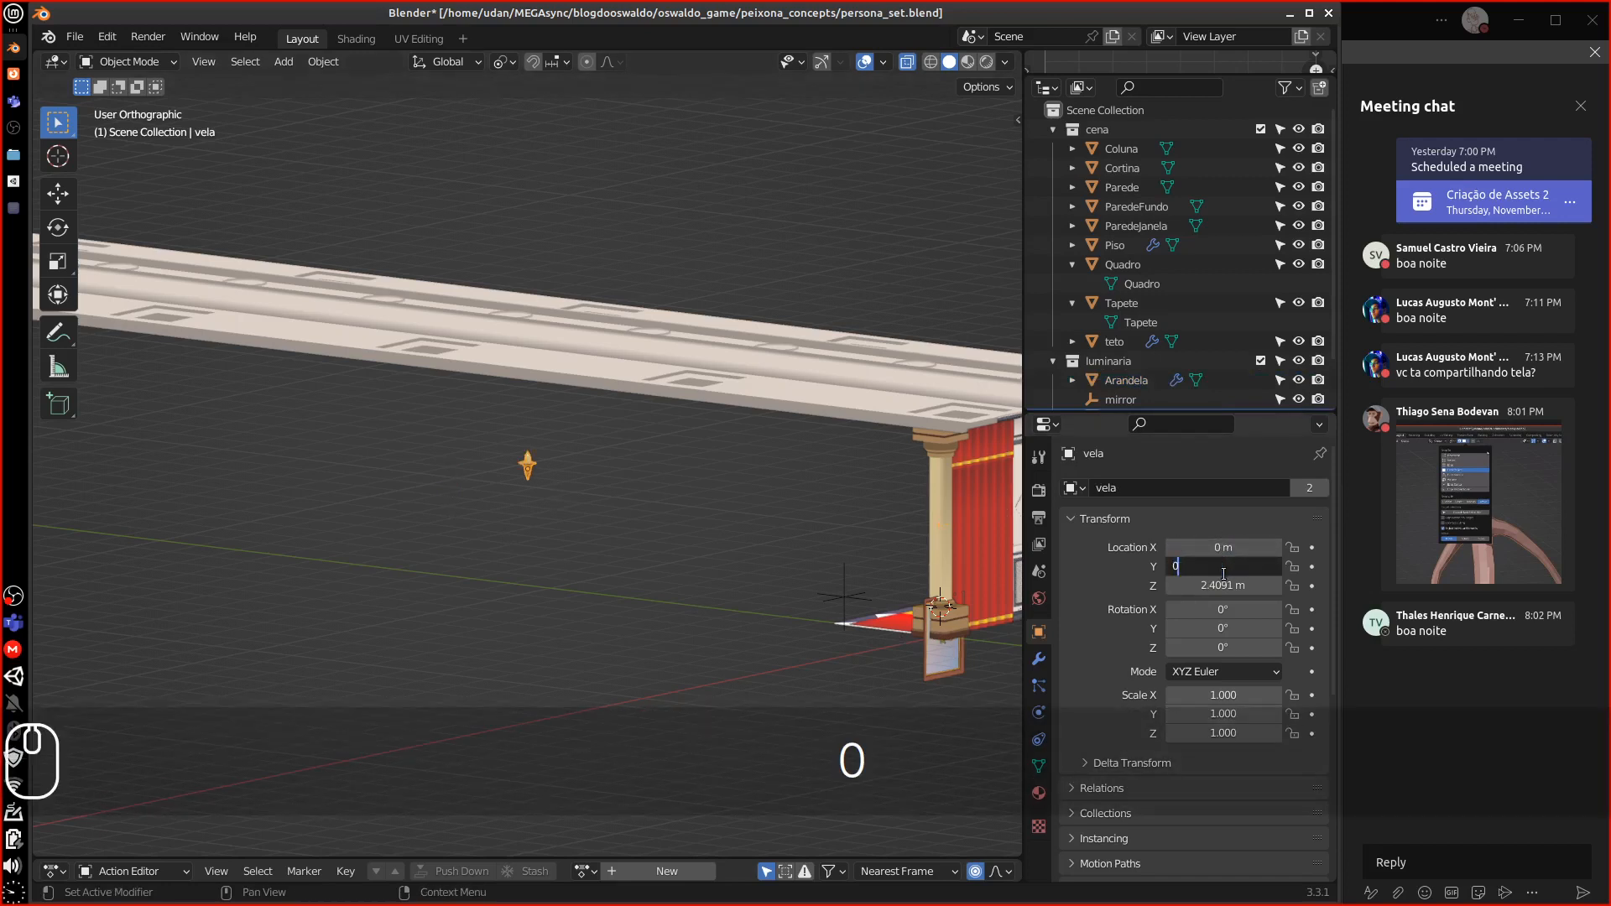
key("Return")
left_click(1206, 586)
type("0")
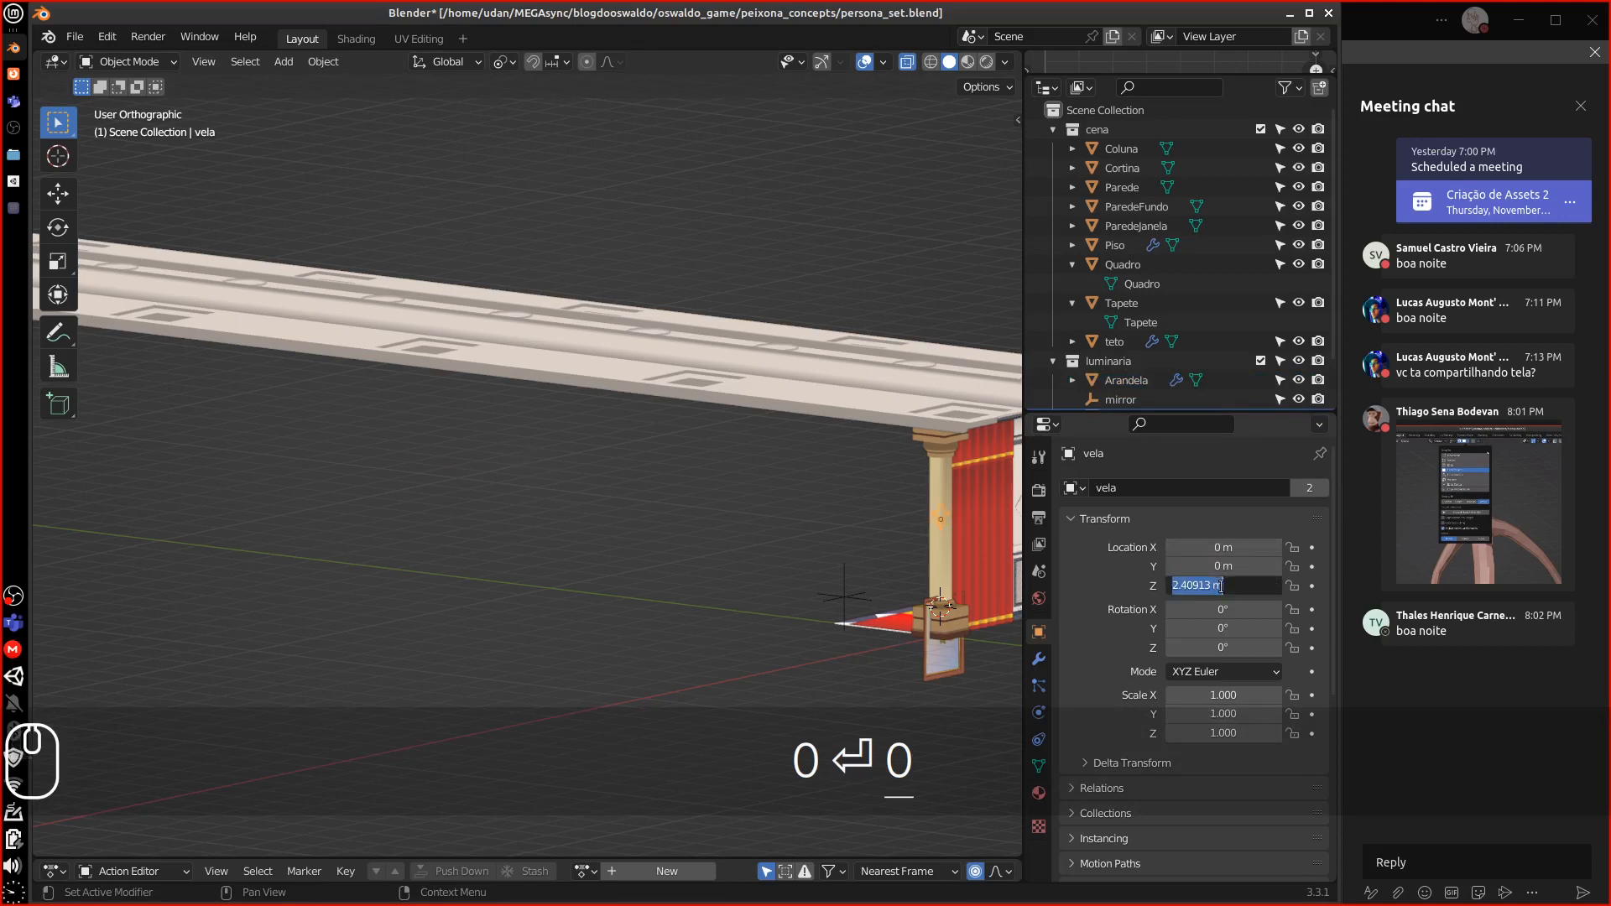
key("Return")
left_click_drag(1173, 412, 1173, 531)
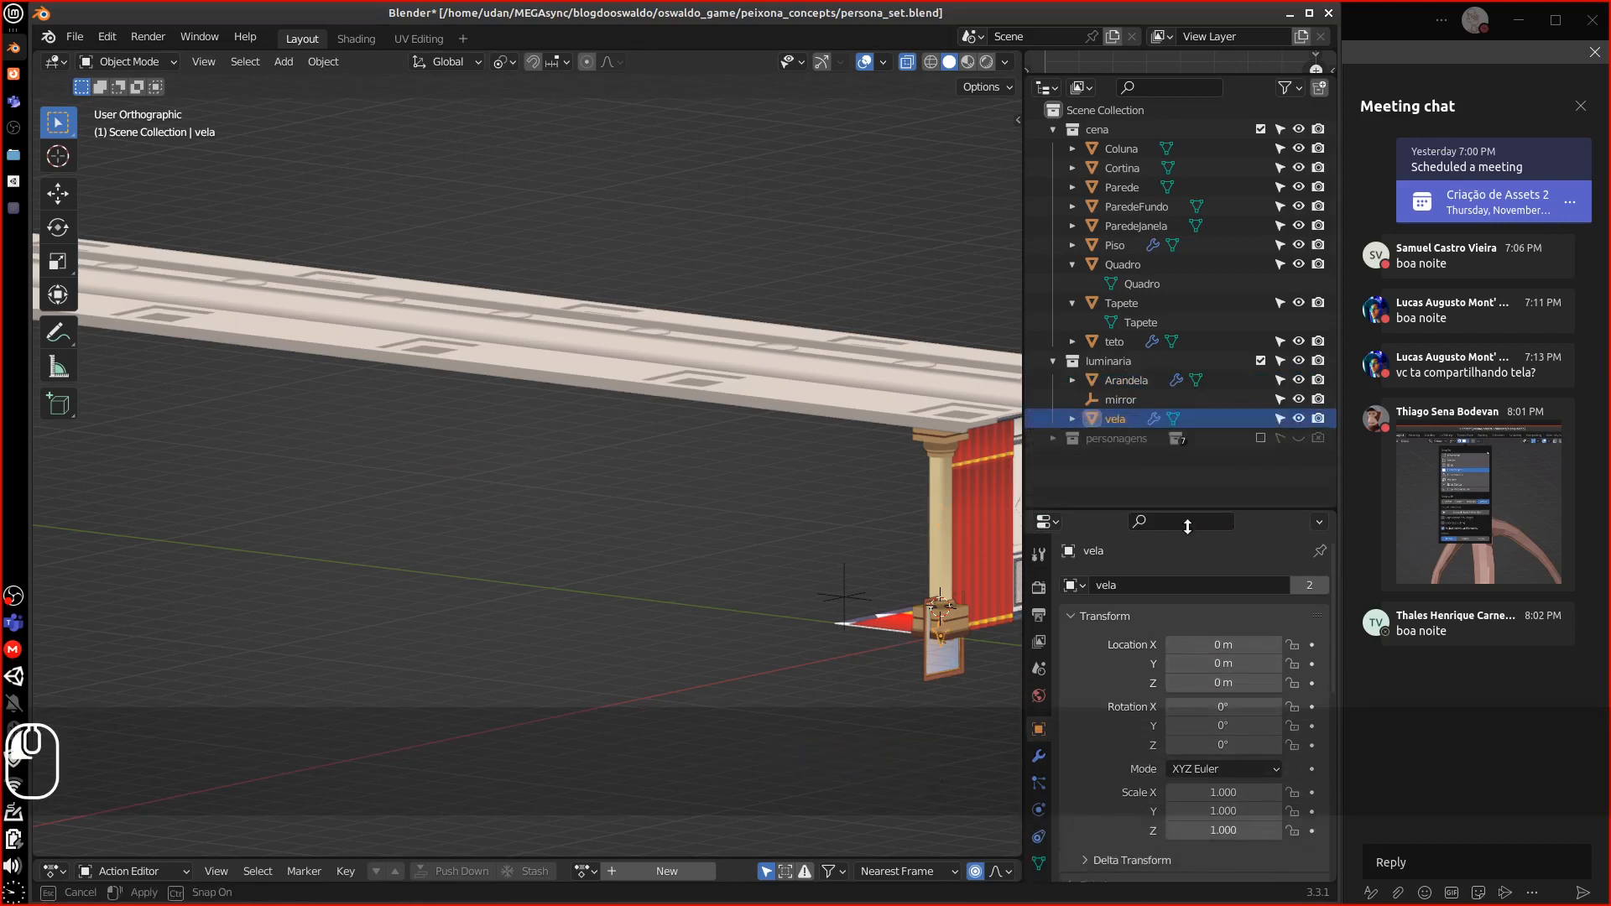
Rename the vela object to 'Vela'
double_click(1125, 418)
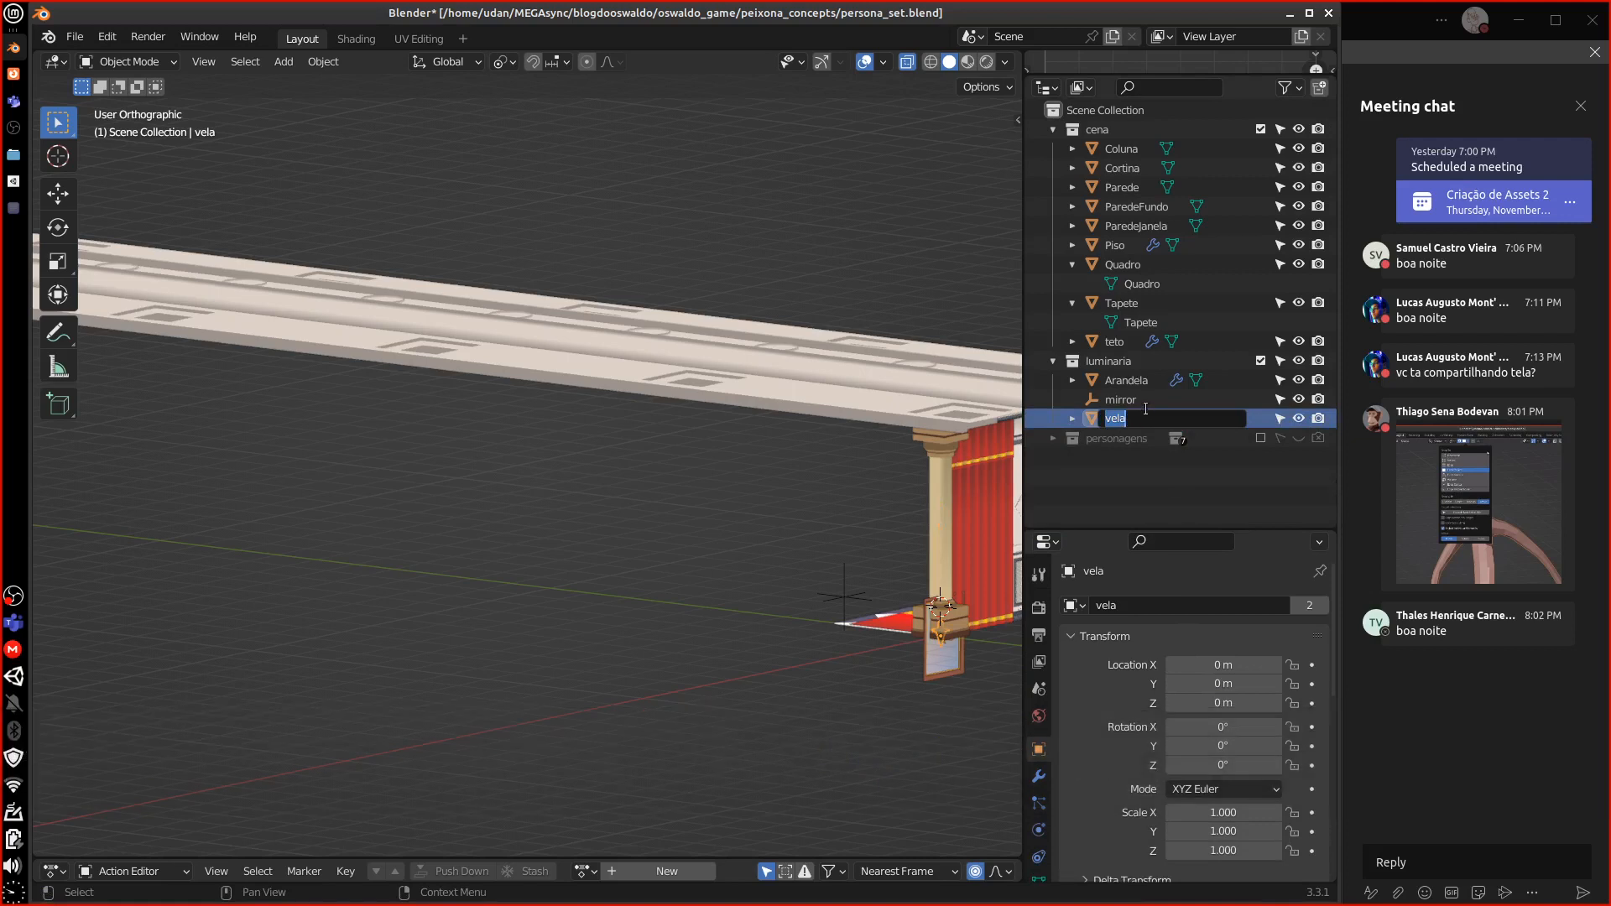
type("Vel")
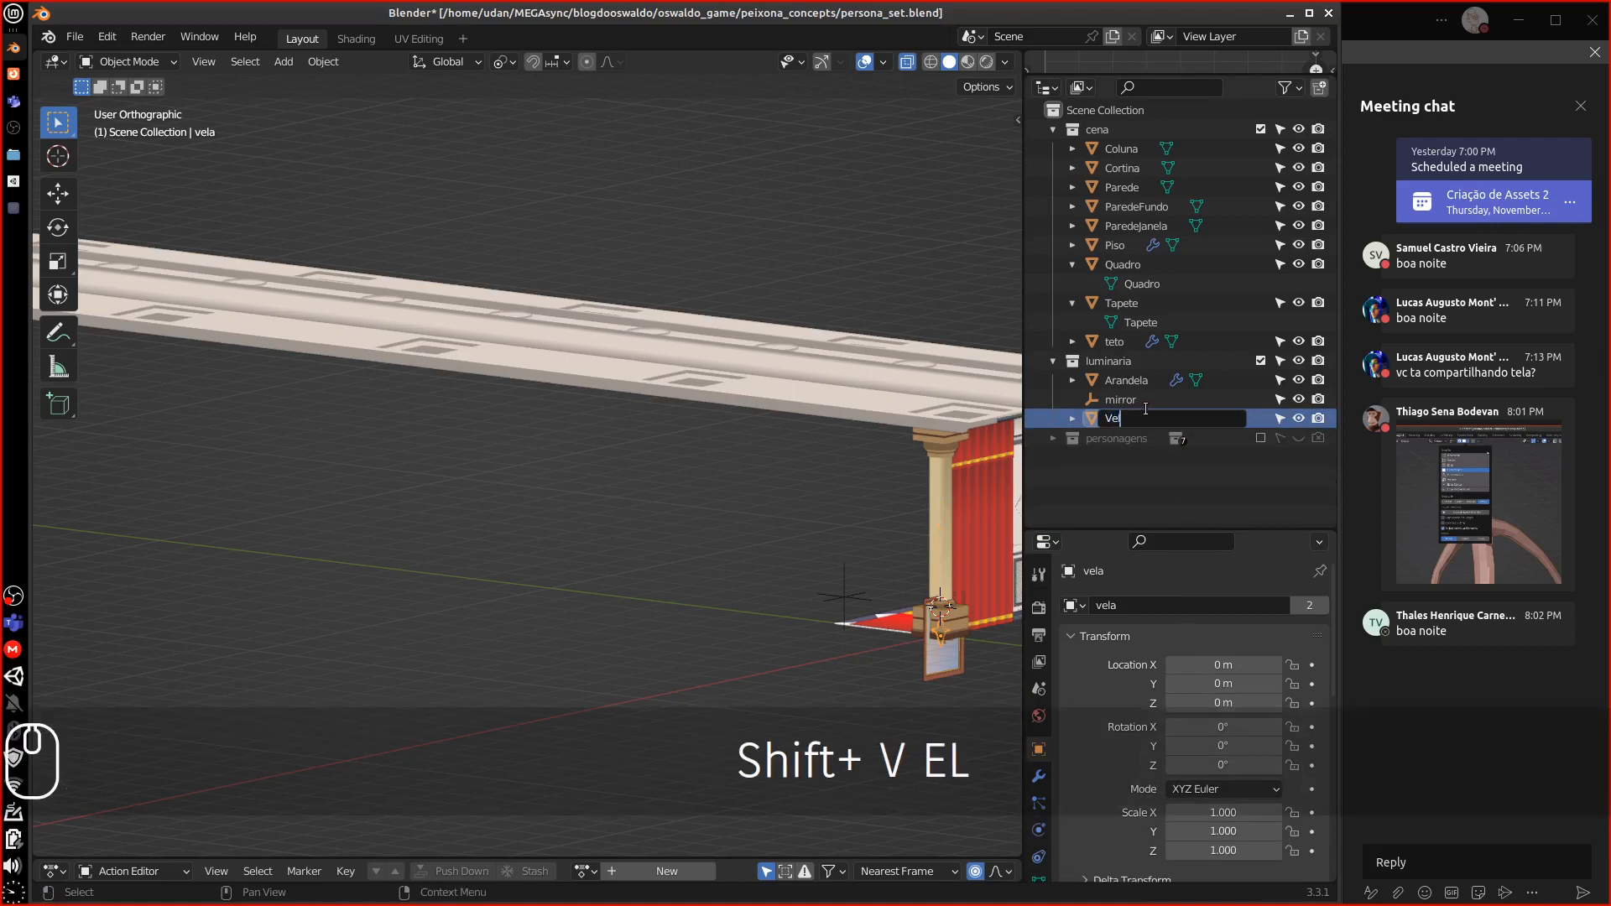
type("a")
key("Return")
left_click(1144, 406)
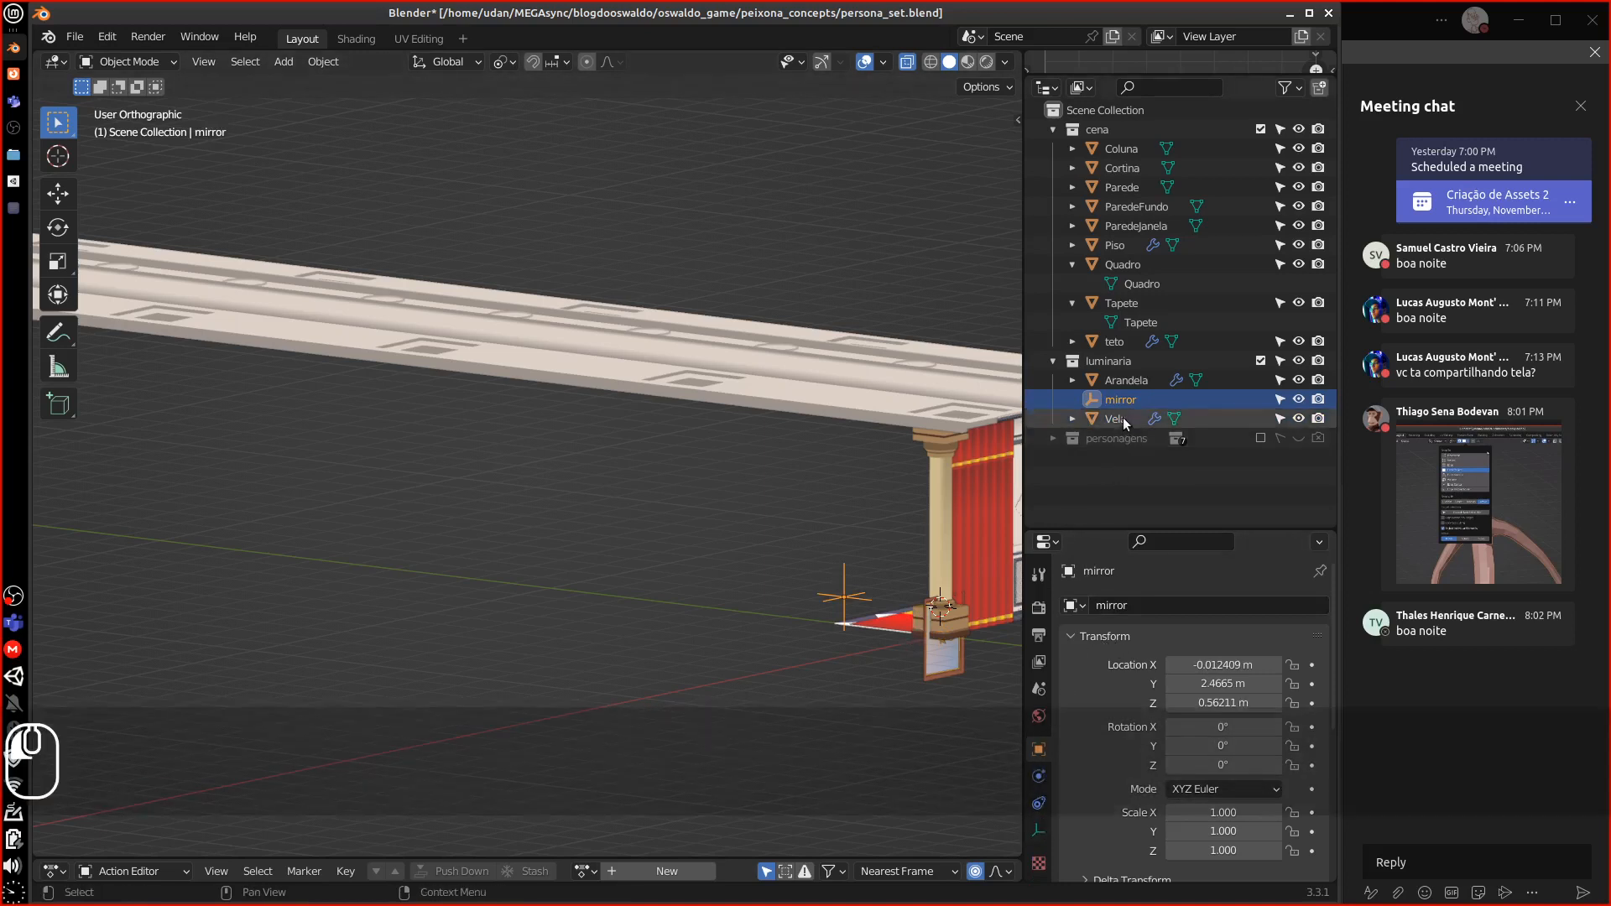
left_click(1118, 418)
Inspect the Mirror modifier settings on Vela and on Arandela
left_click_drag(1081, 531, 1124, 327)
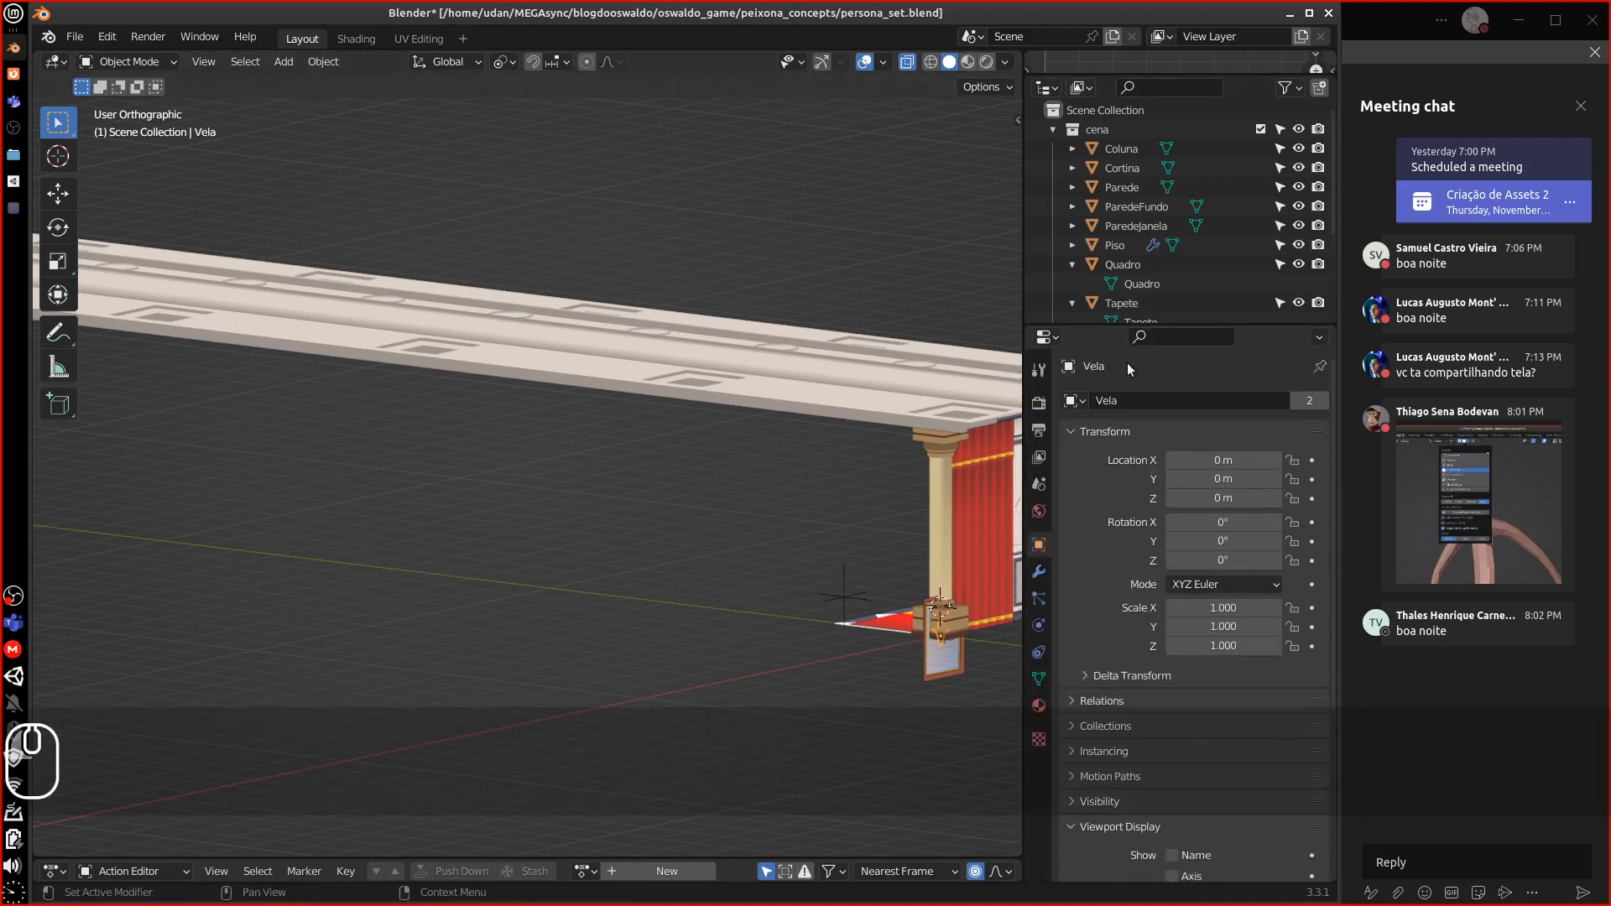
left_click(1041, 572)
left_click(1069, 433)
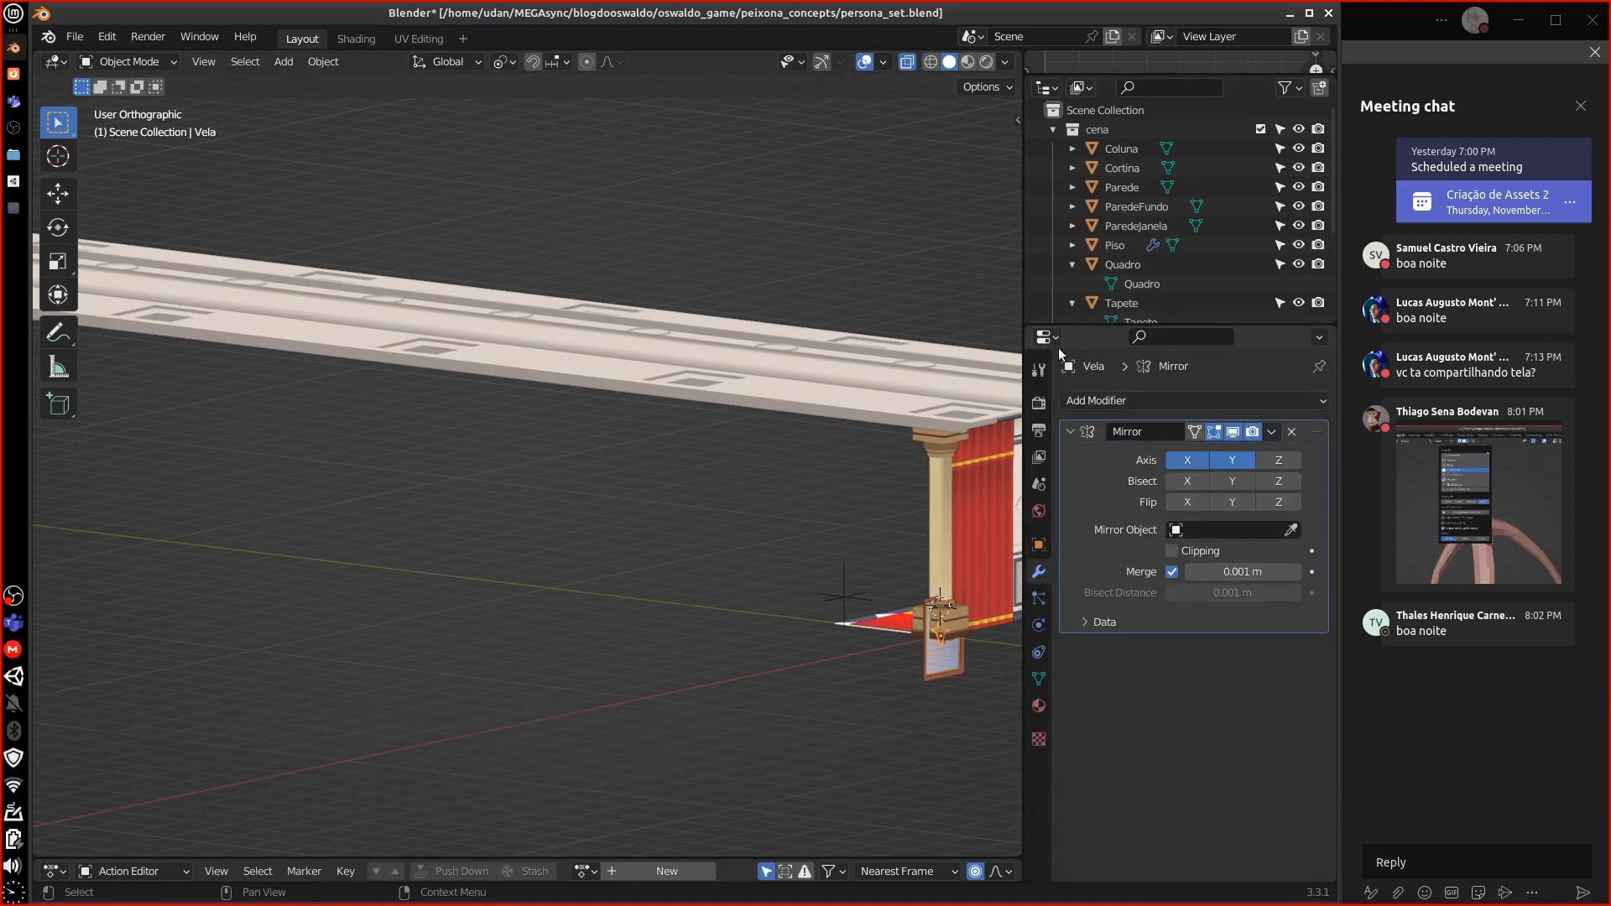
left_click(1070, 432)
left_click_drag(1104, 325, 1124, 472)
left_click(1134, 382)
left_click(1069, 580)
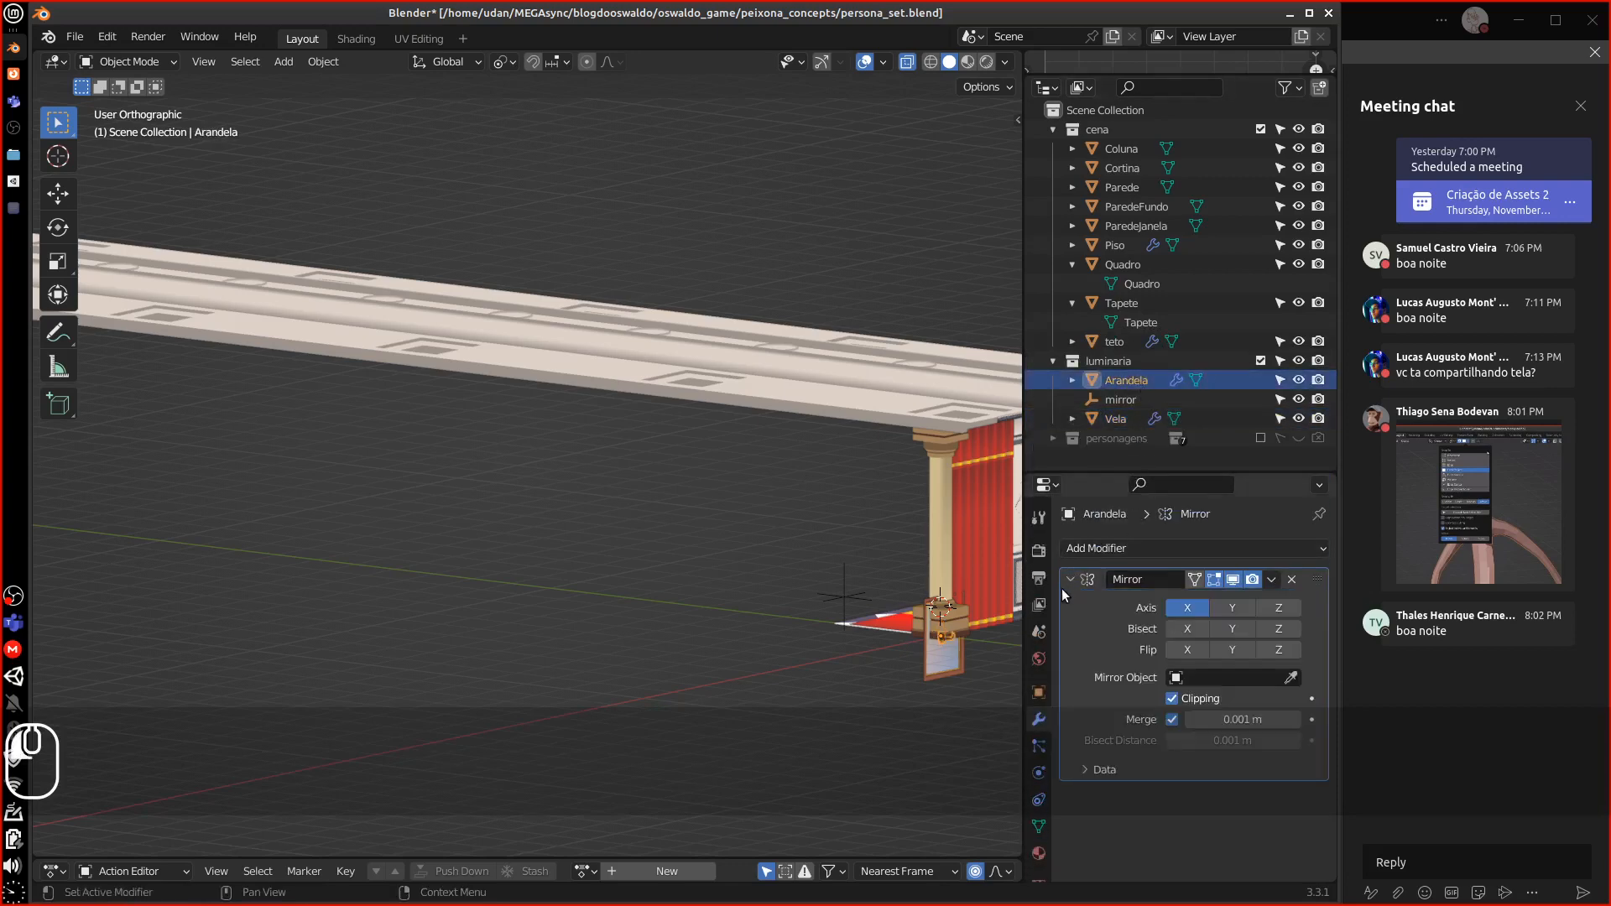
left_click(1192, 548)
Delete the mirror empty object from the scene
left_click(844, 597)
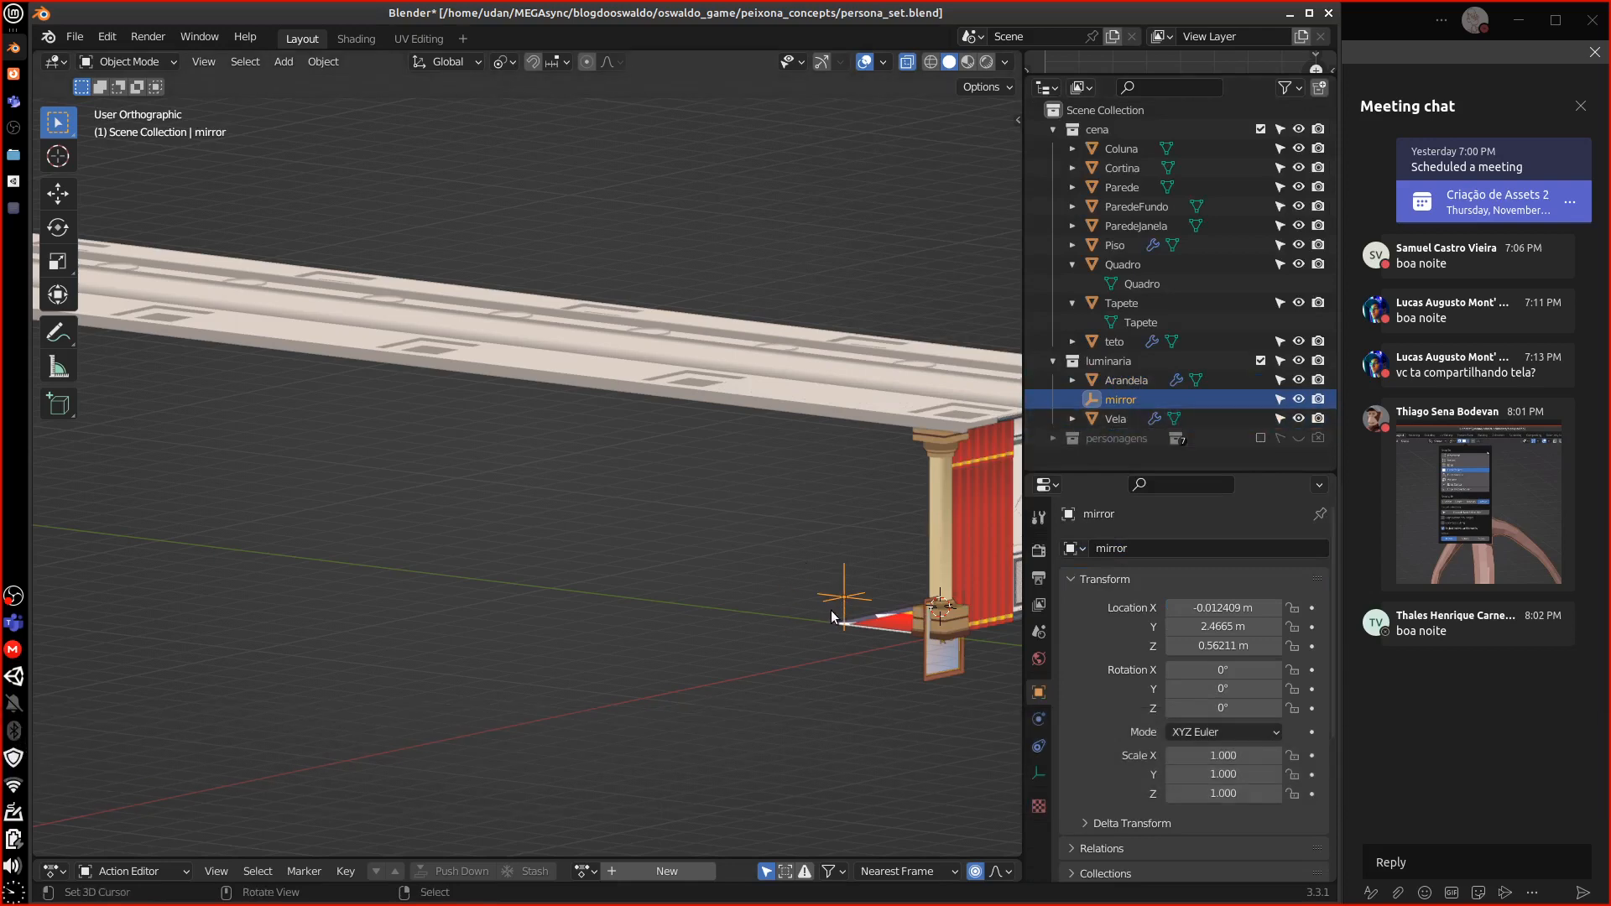
key("Delete")
scroll(847, 606, "up", 1)
middle_click_drag(852, 618, 798, 591)
Select the teto ceiling and remove its Array modifier
left_click(1116, 341)
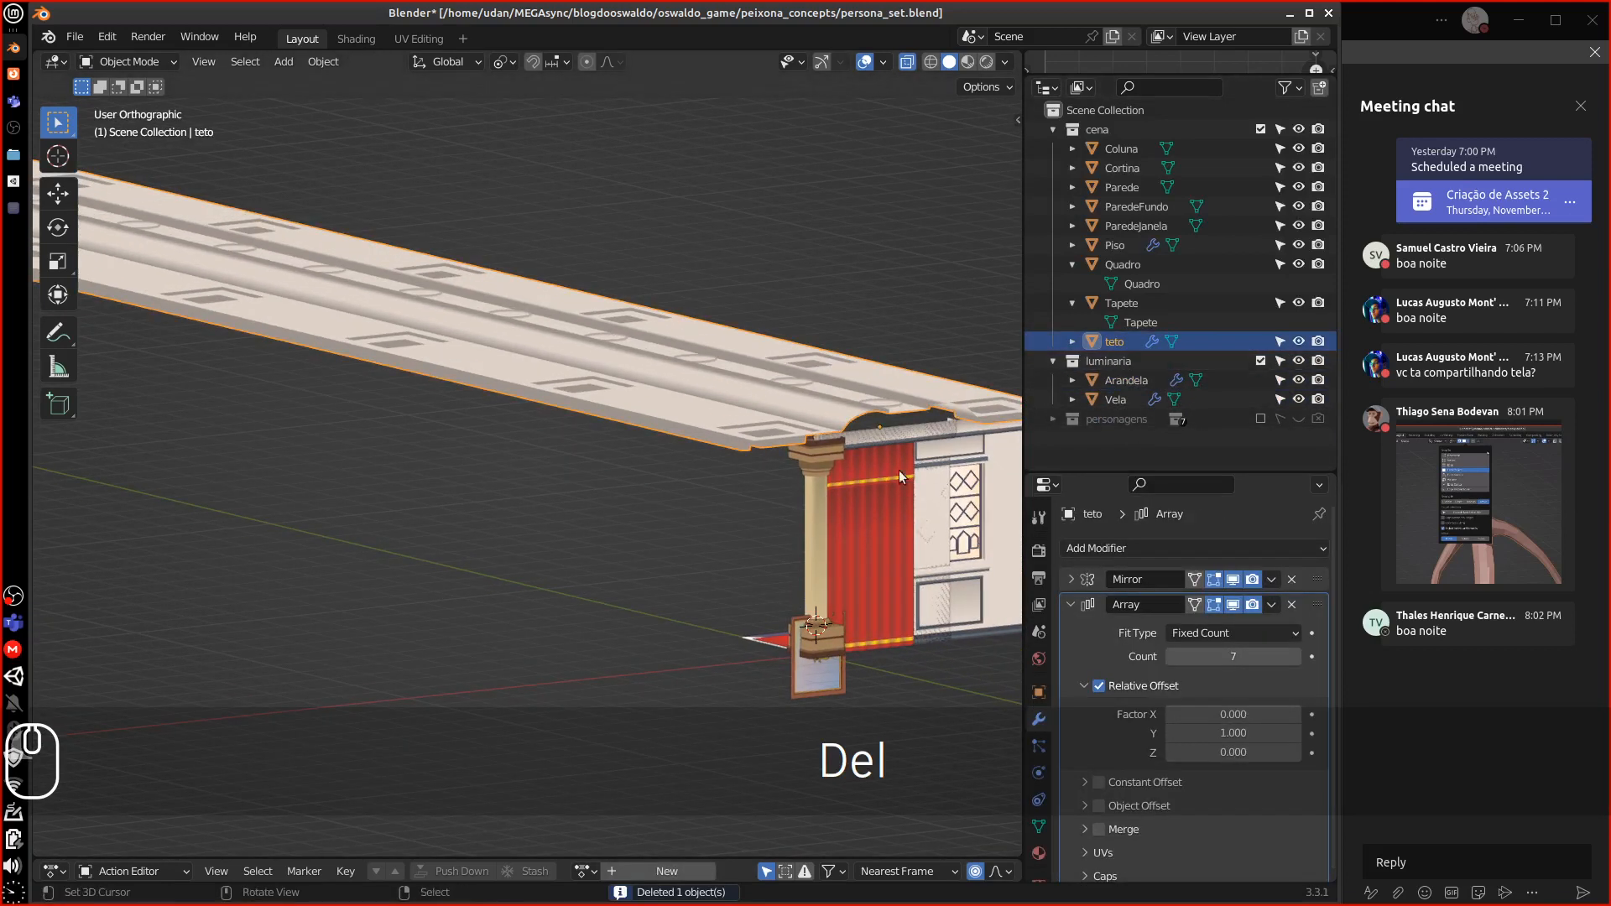
left_click(1290, 605)
middle_click_drag(1009, 597, 652, 487)
key("KP_7")
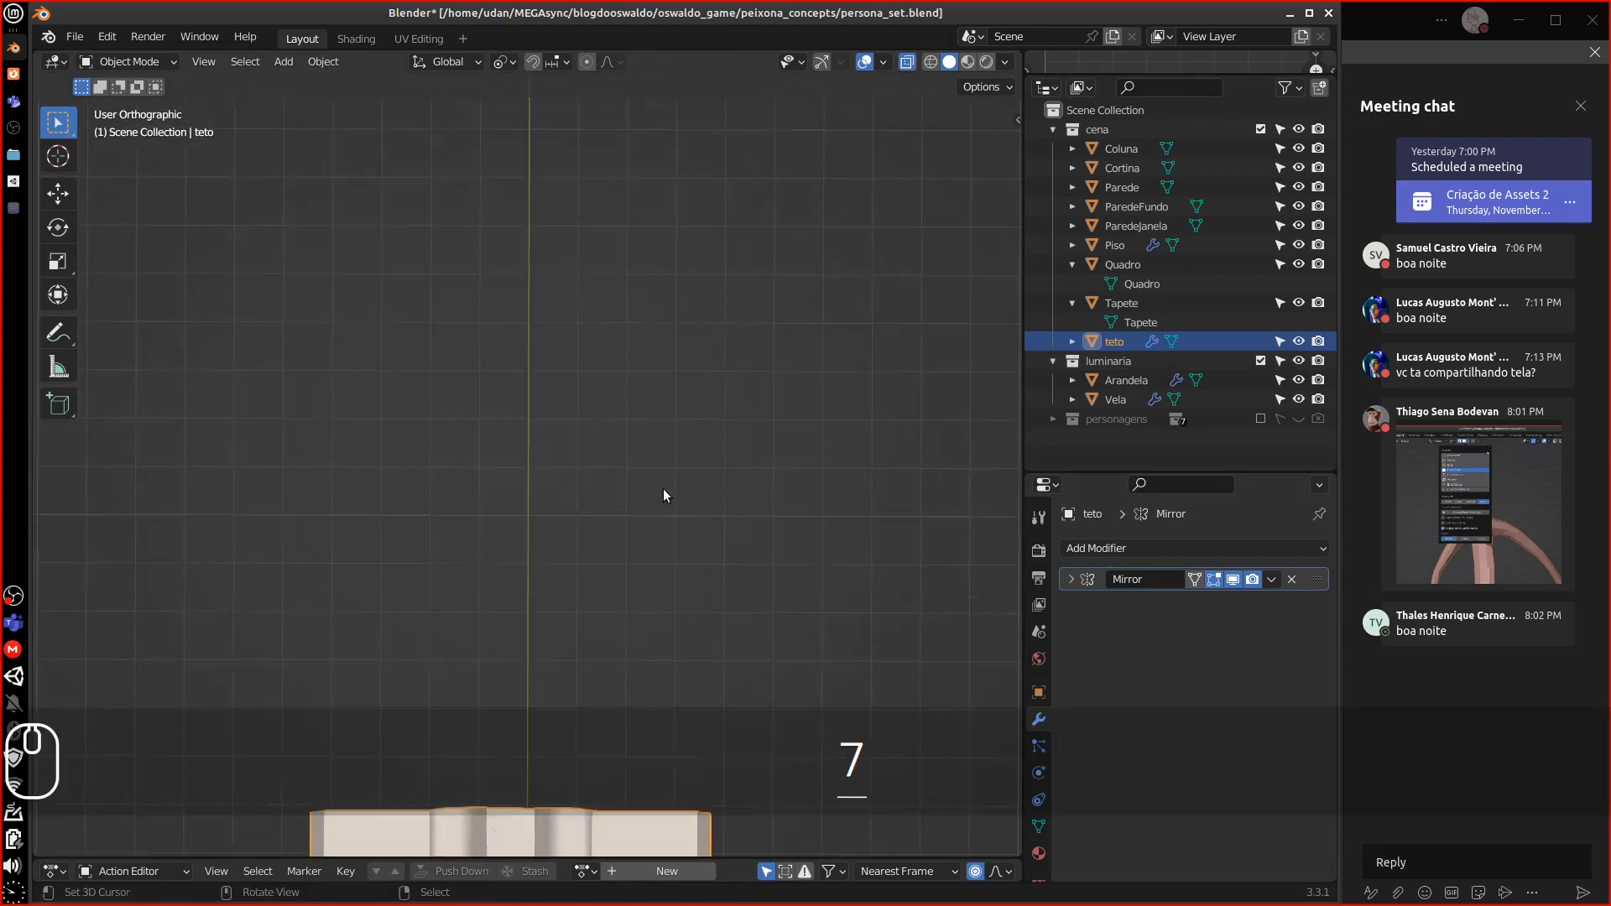
left_click_drag(582, 632, 671, 75, "alt+shift")
left_click_drag(663, 444, 653, 394, "alt+shift")
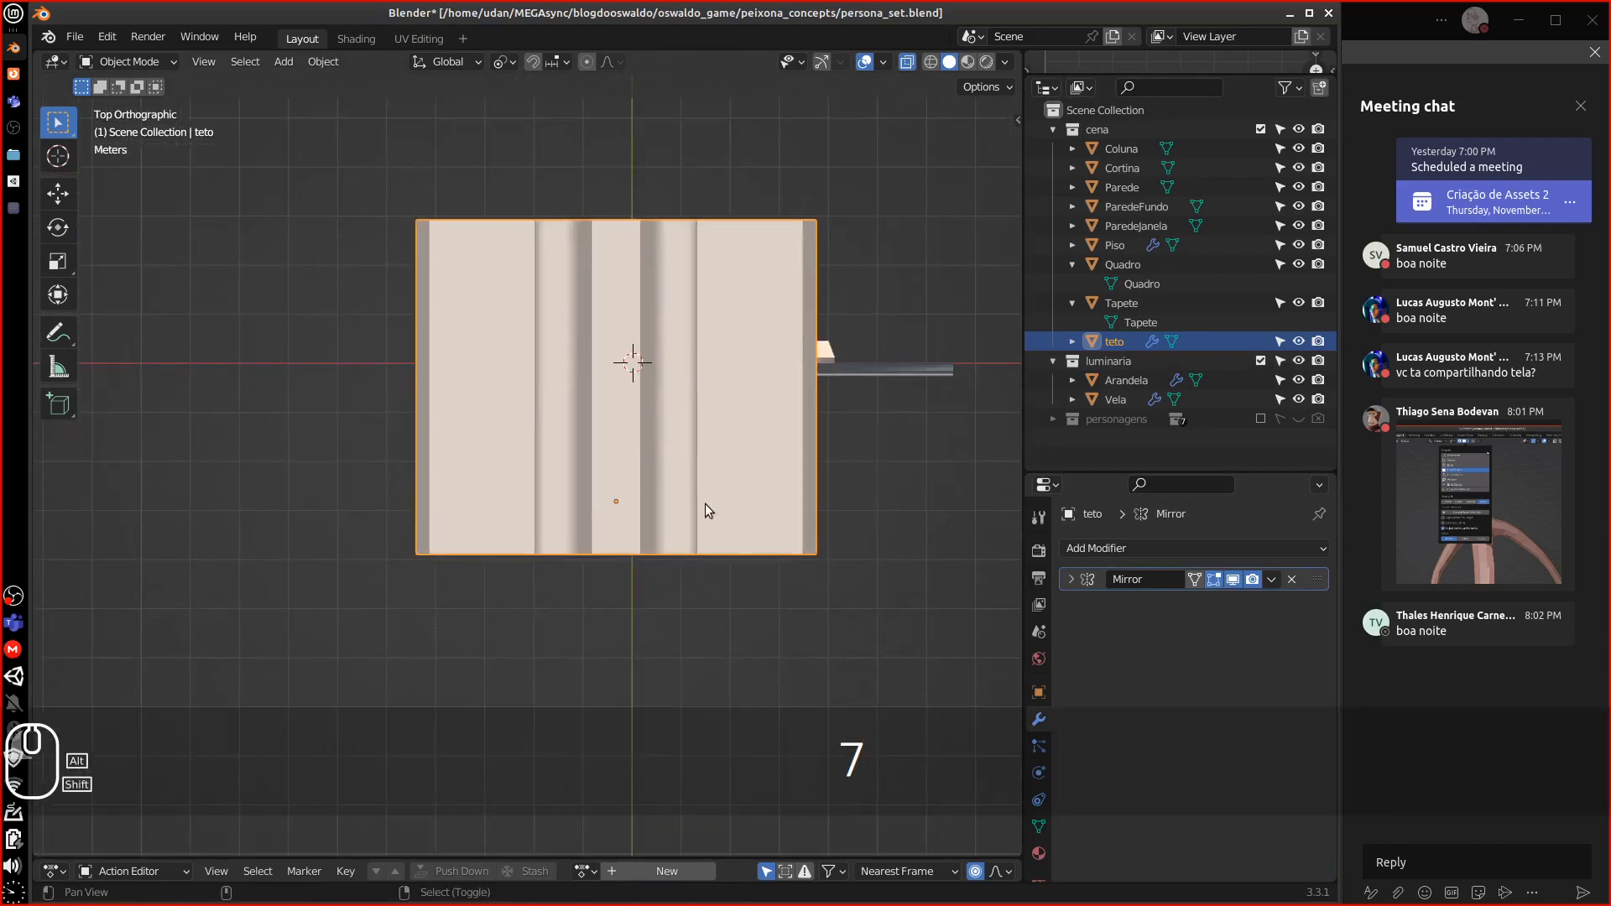
left_click(1071, 579)
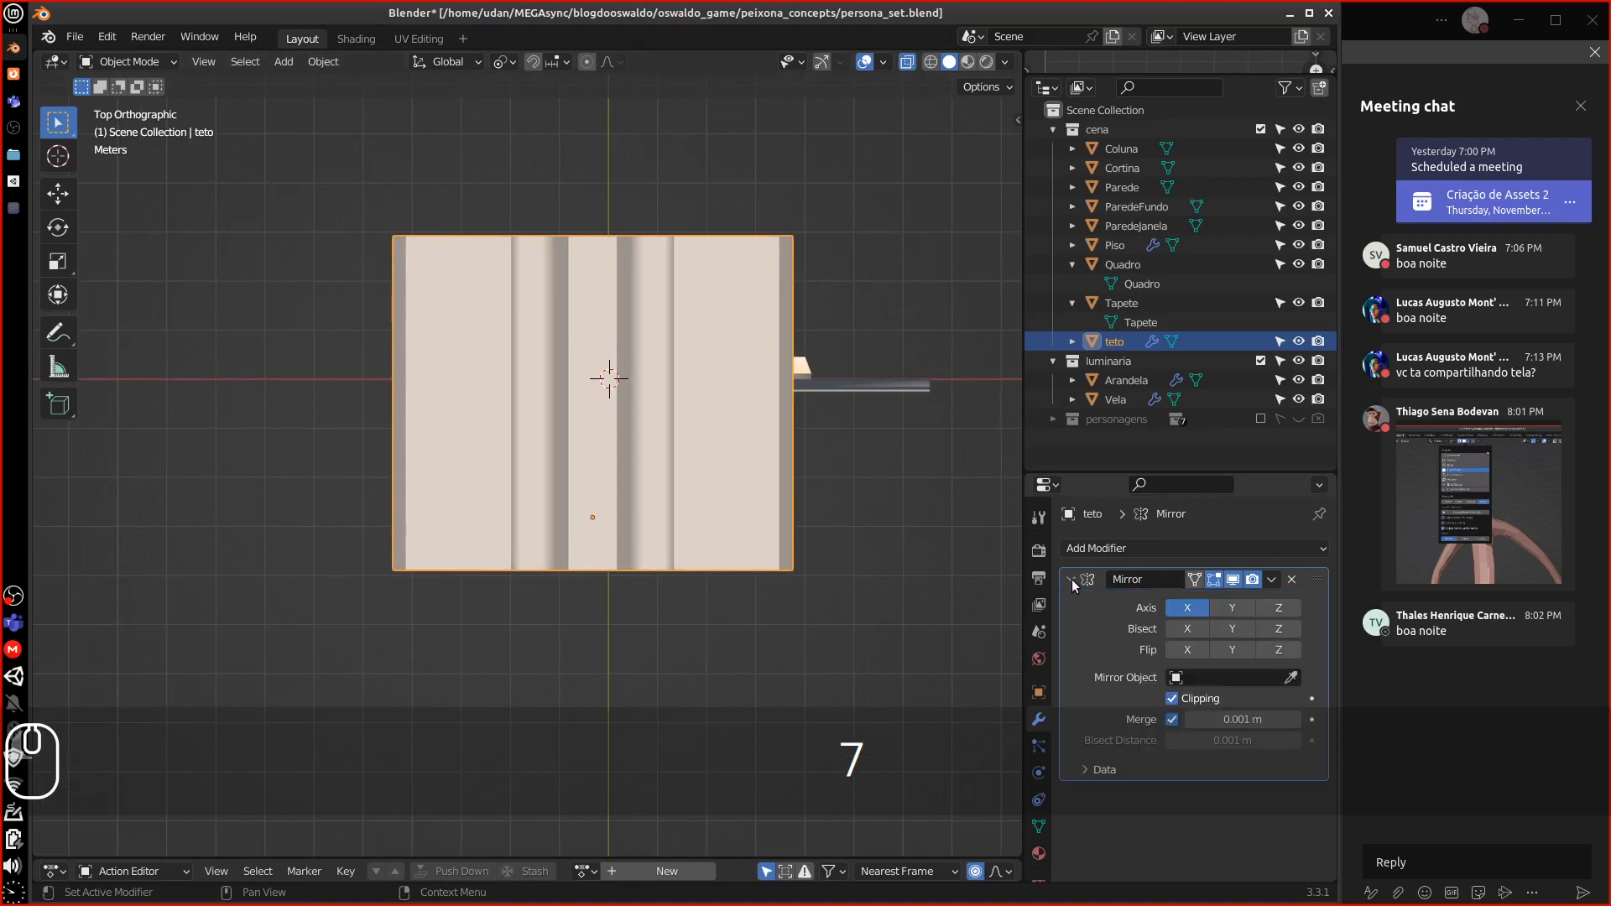
left_click(1071, 579)
In Edit Mode, select all ceiling geometry, start a Y move, then cancel it
key("Tab")
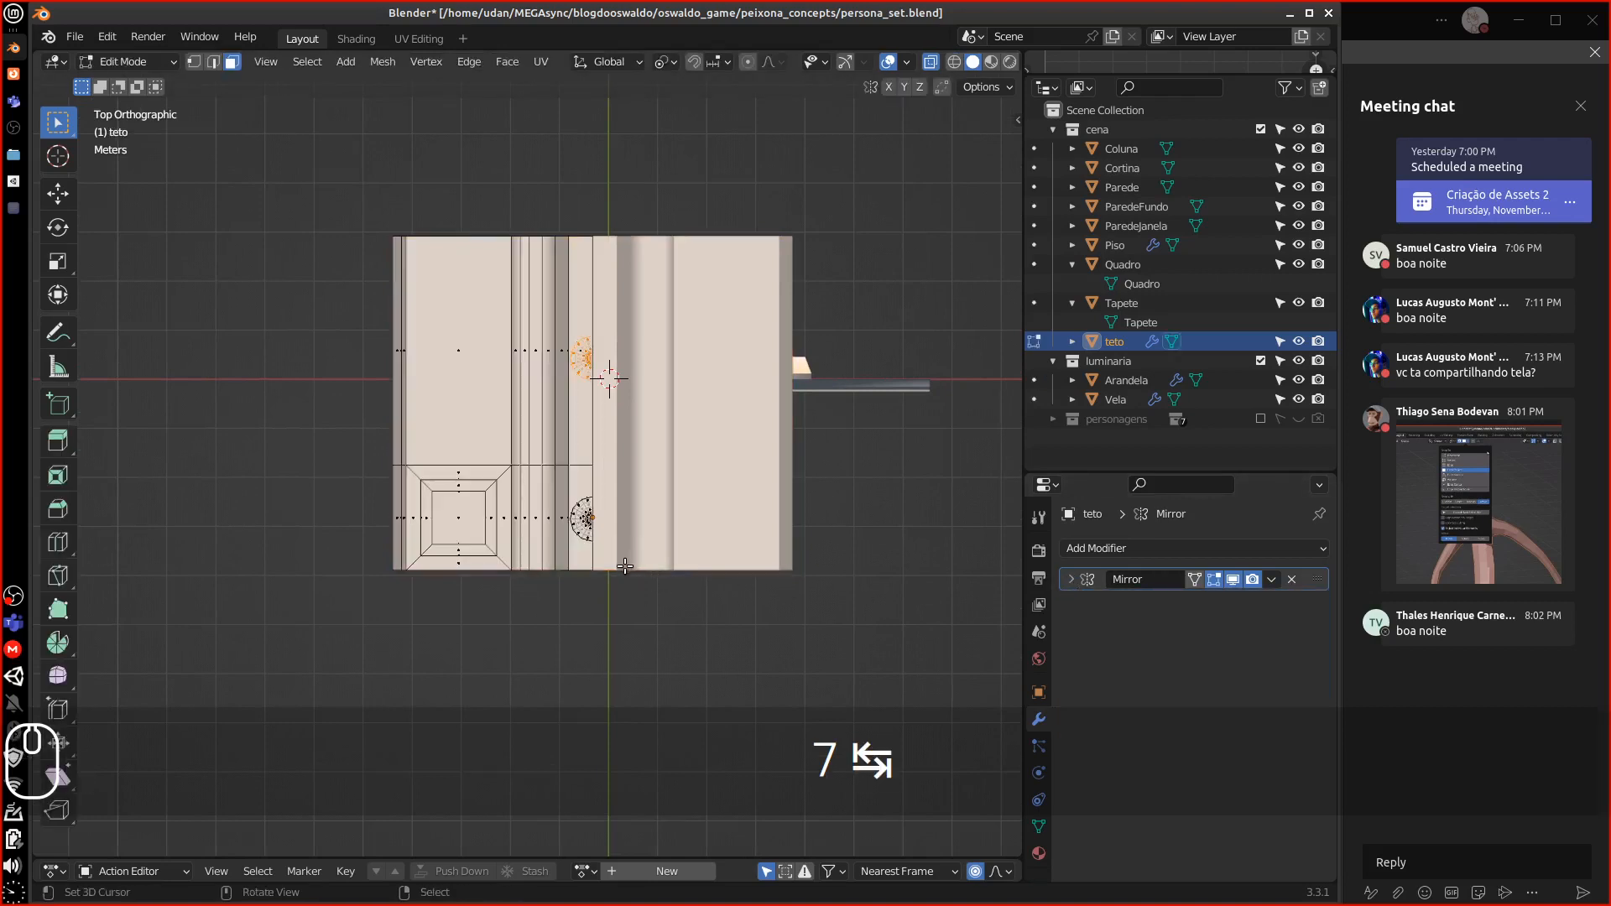
key("a")
left_click_drag(604, 588, 592, 561, "alt+shift")
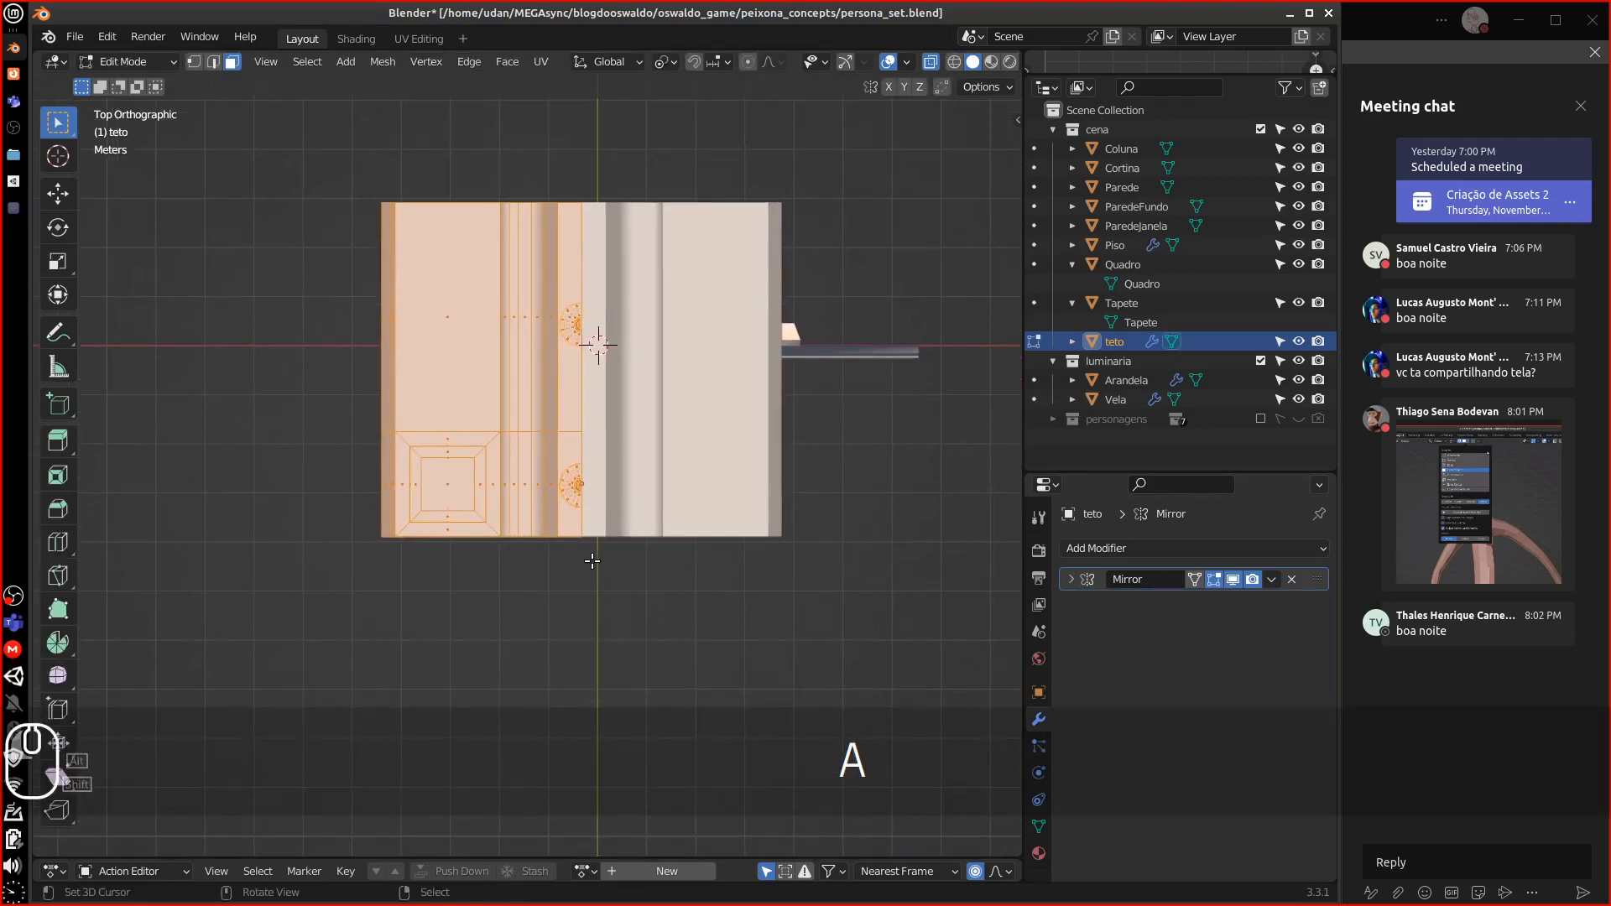
key("g")
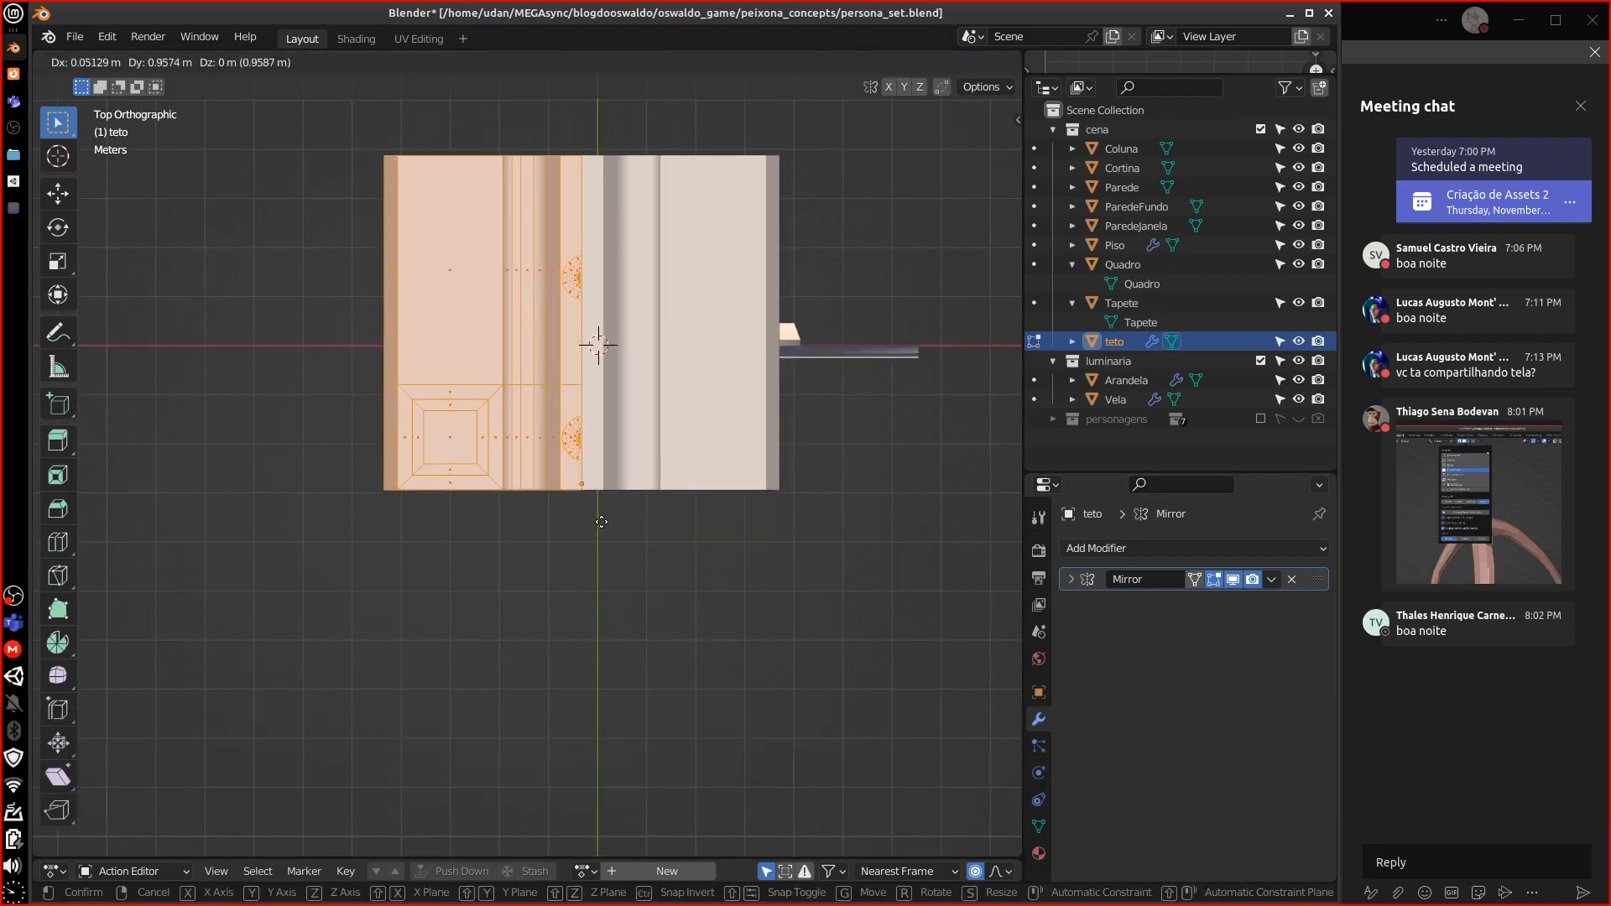
key("y")
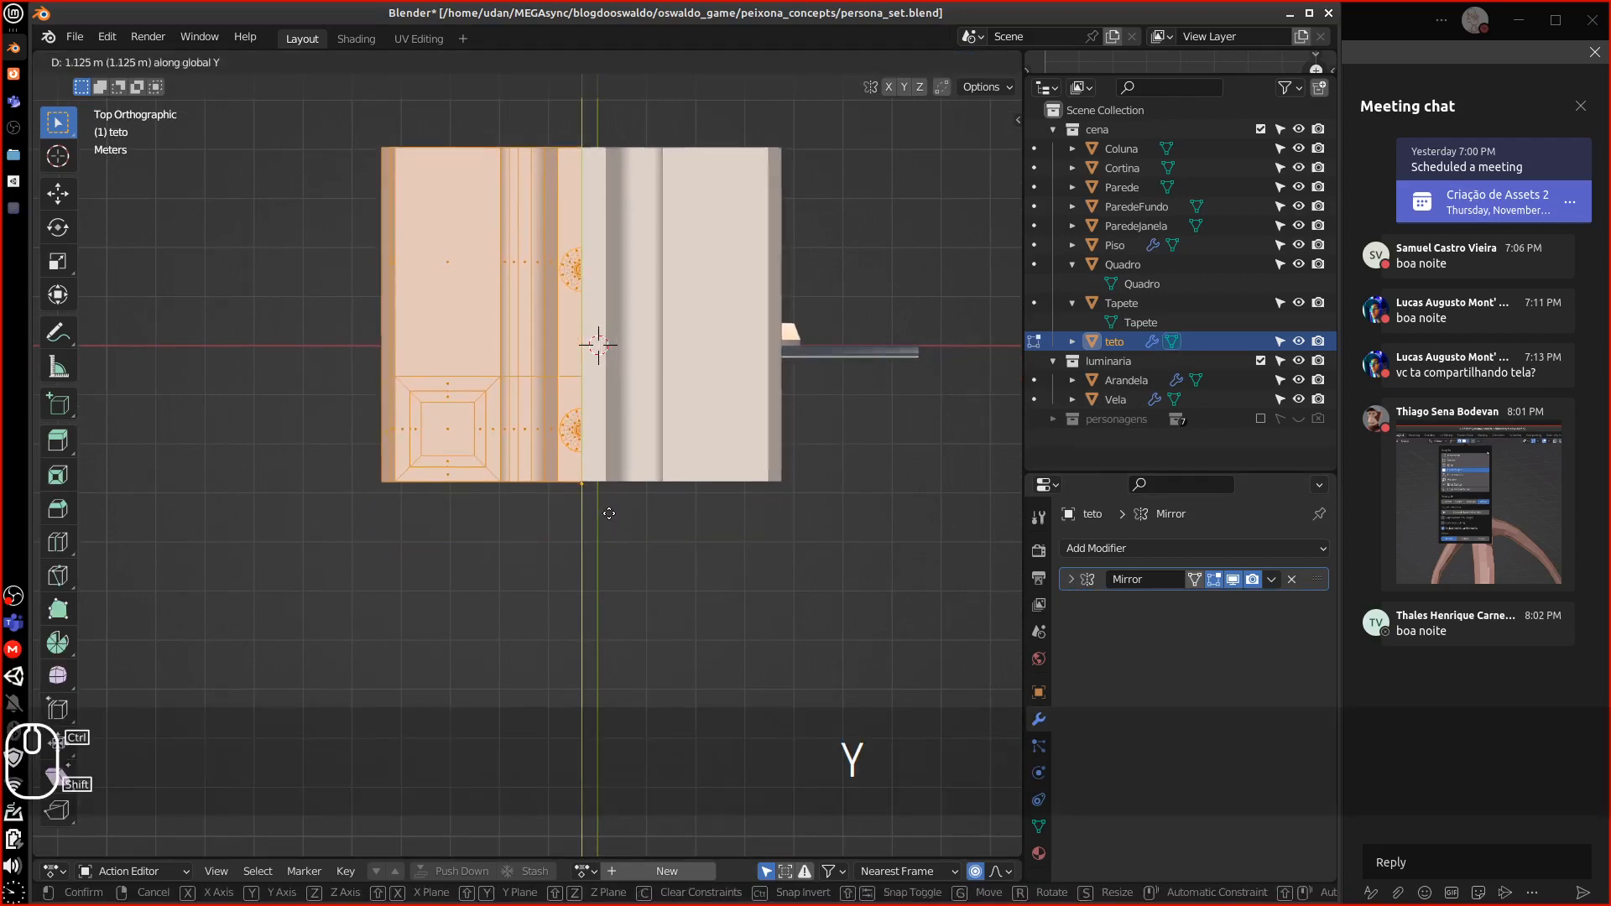
key("Escape")
Snap the 3D cursor to a vertex on the ceiling's edge
scroll(604, 530, "up", 6)
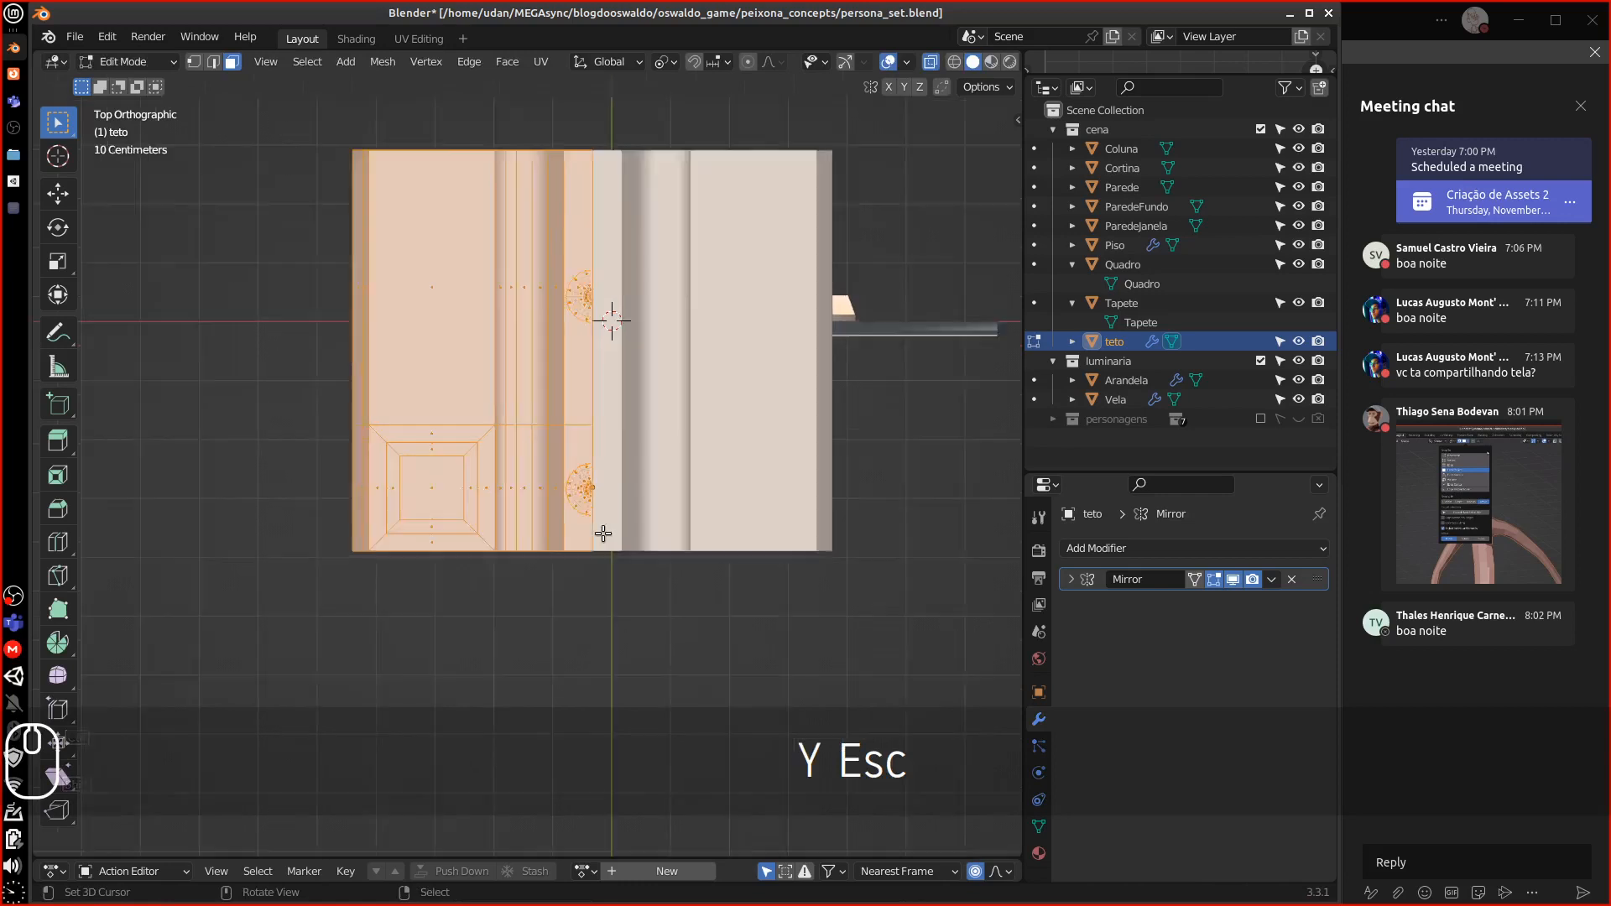
middle_click_drag(709, 525, 676, 252, "shift")
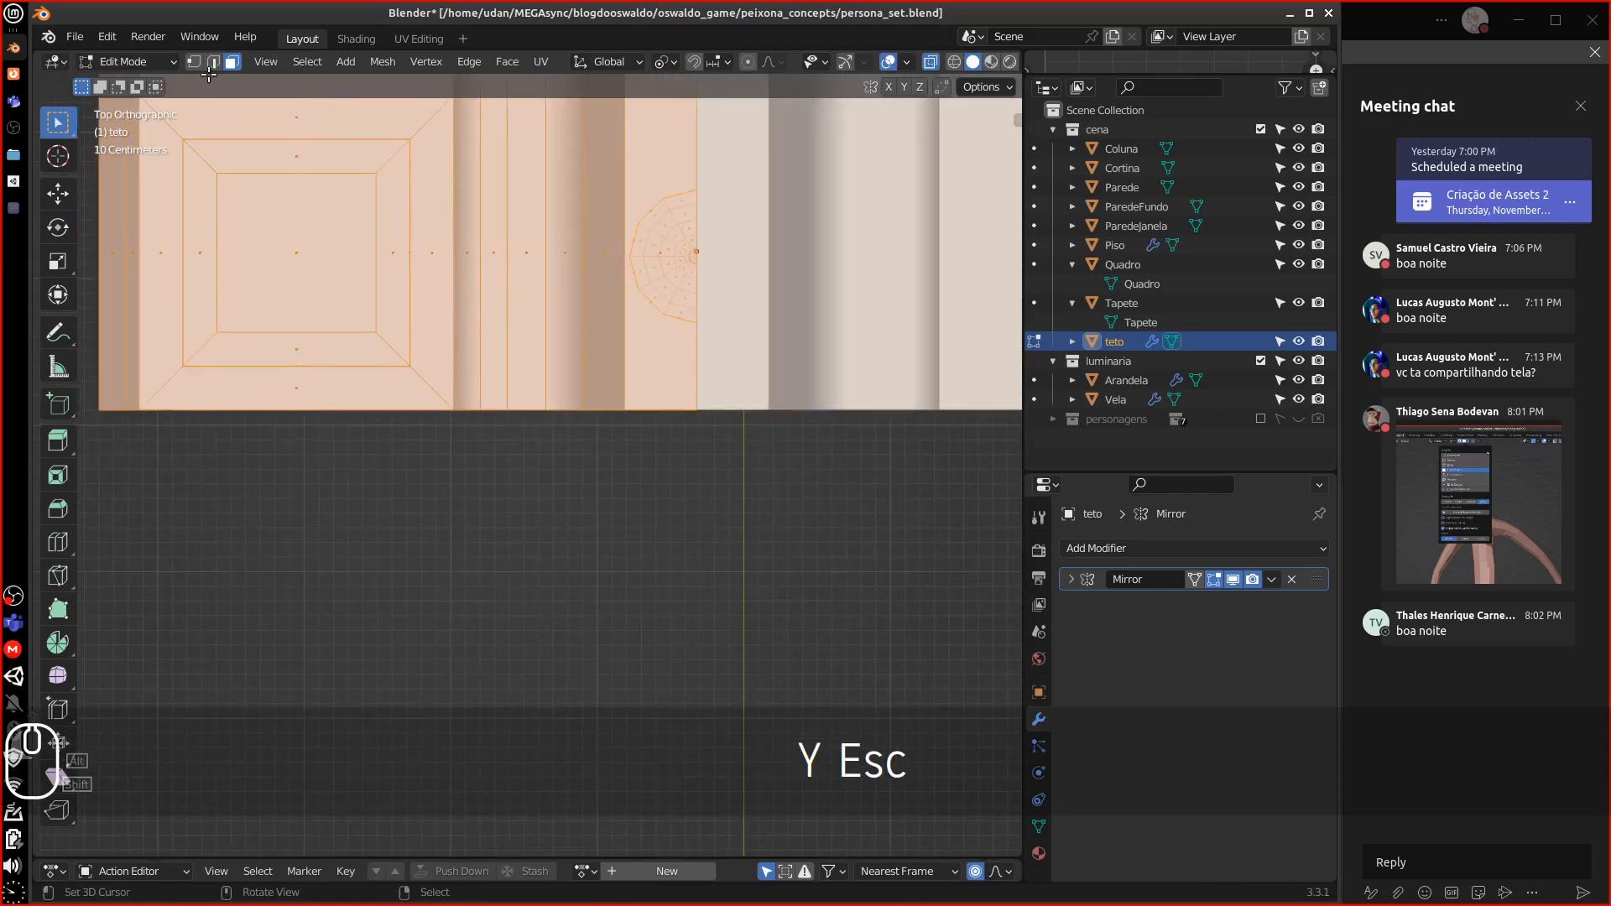
left_click(704, 416)
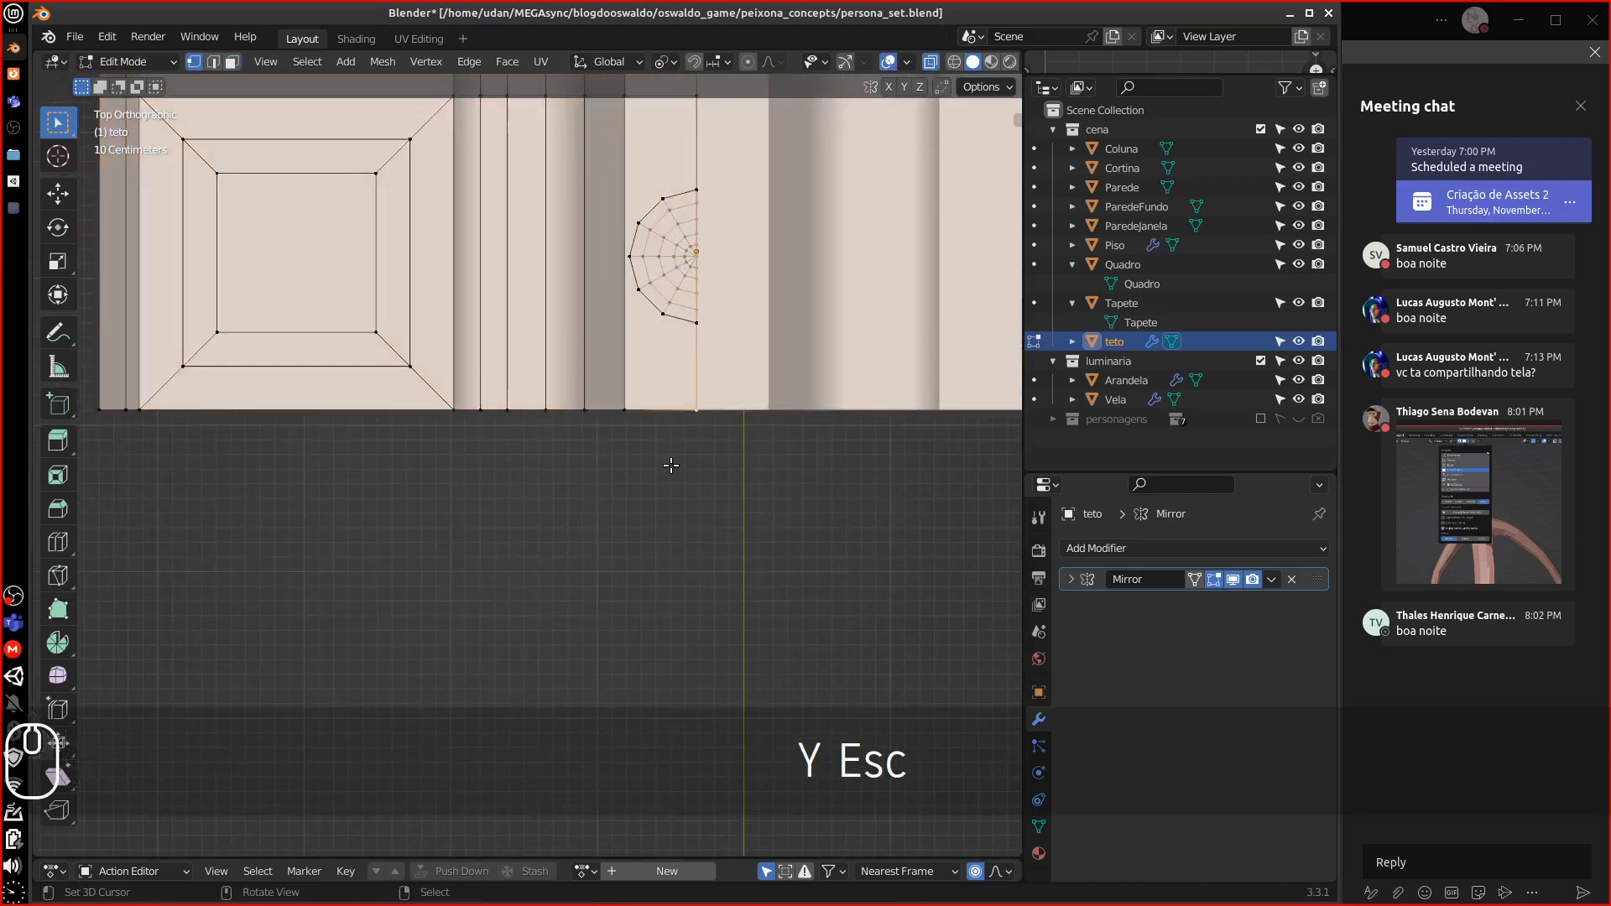
key("shift")
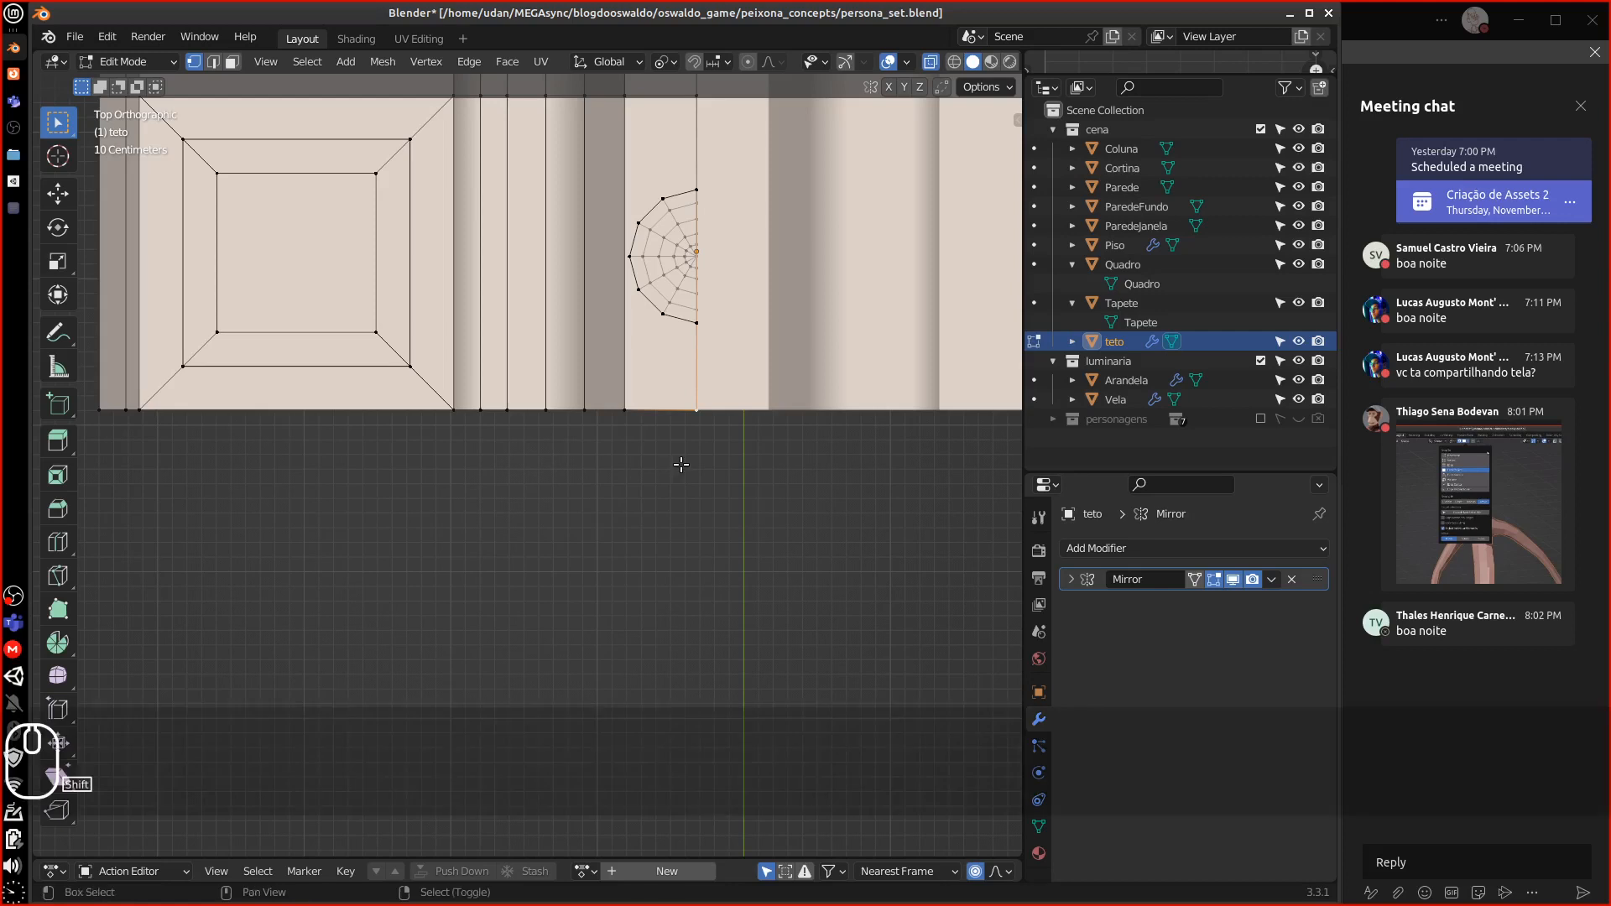
key("shift+s")
left_click(669, 549)
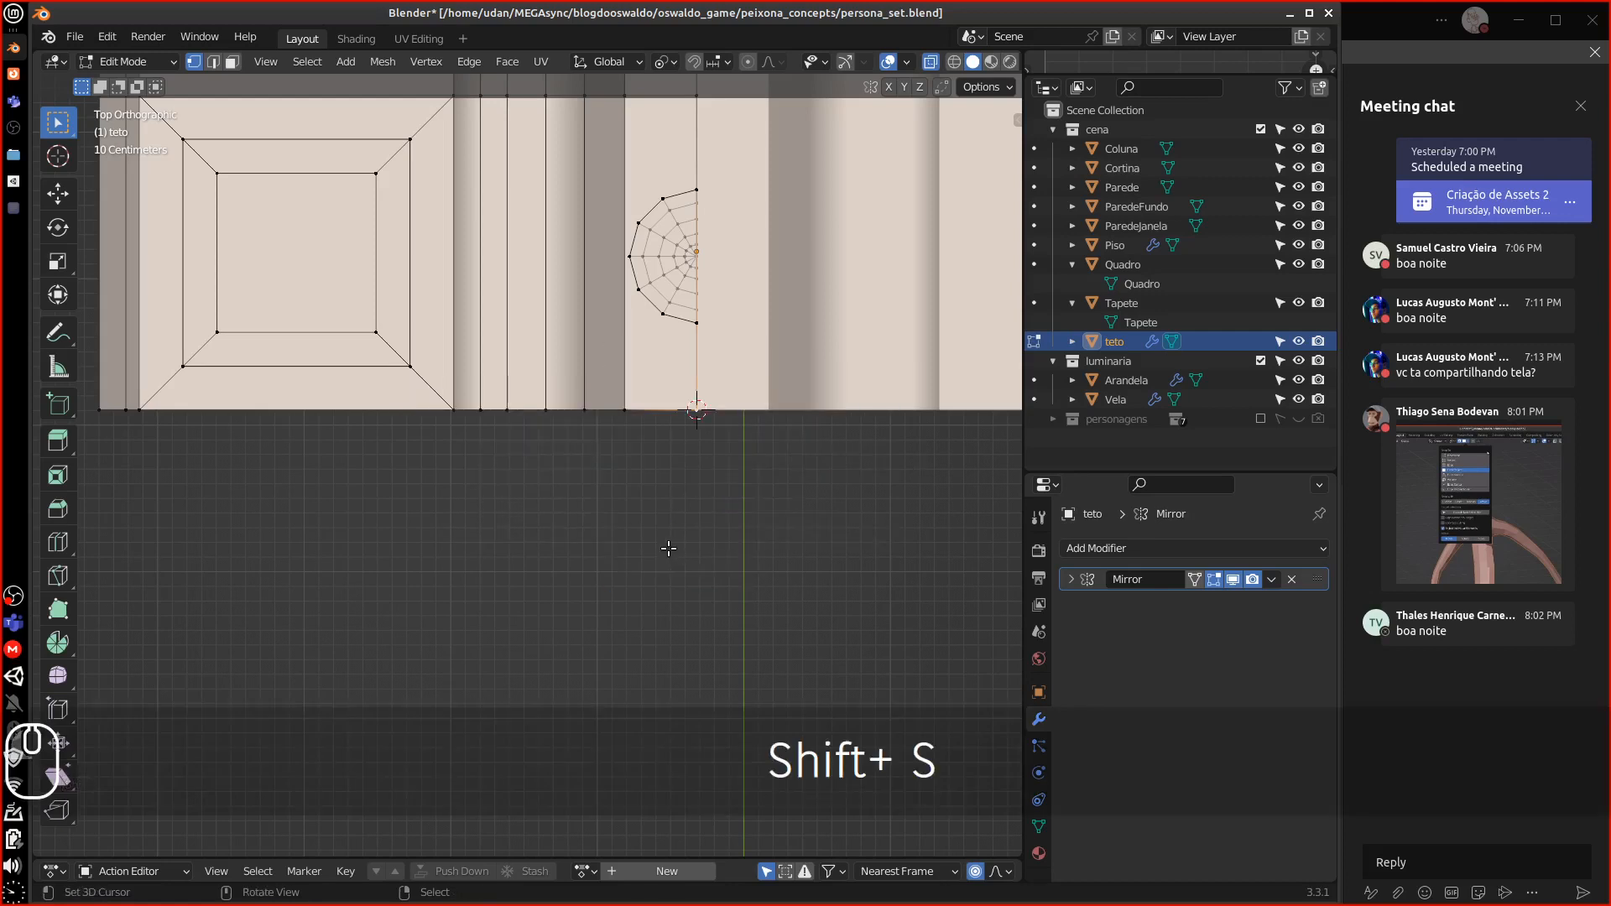
key("KP_1")
left_click_drag(669, 543, 758, 537, "alt+shift")
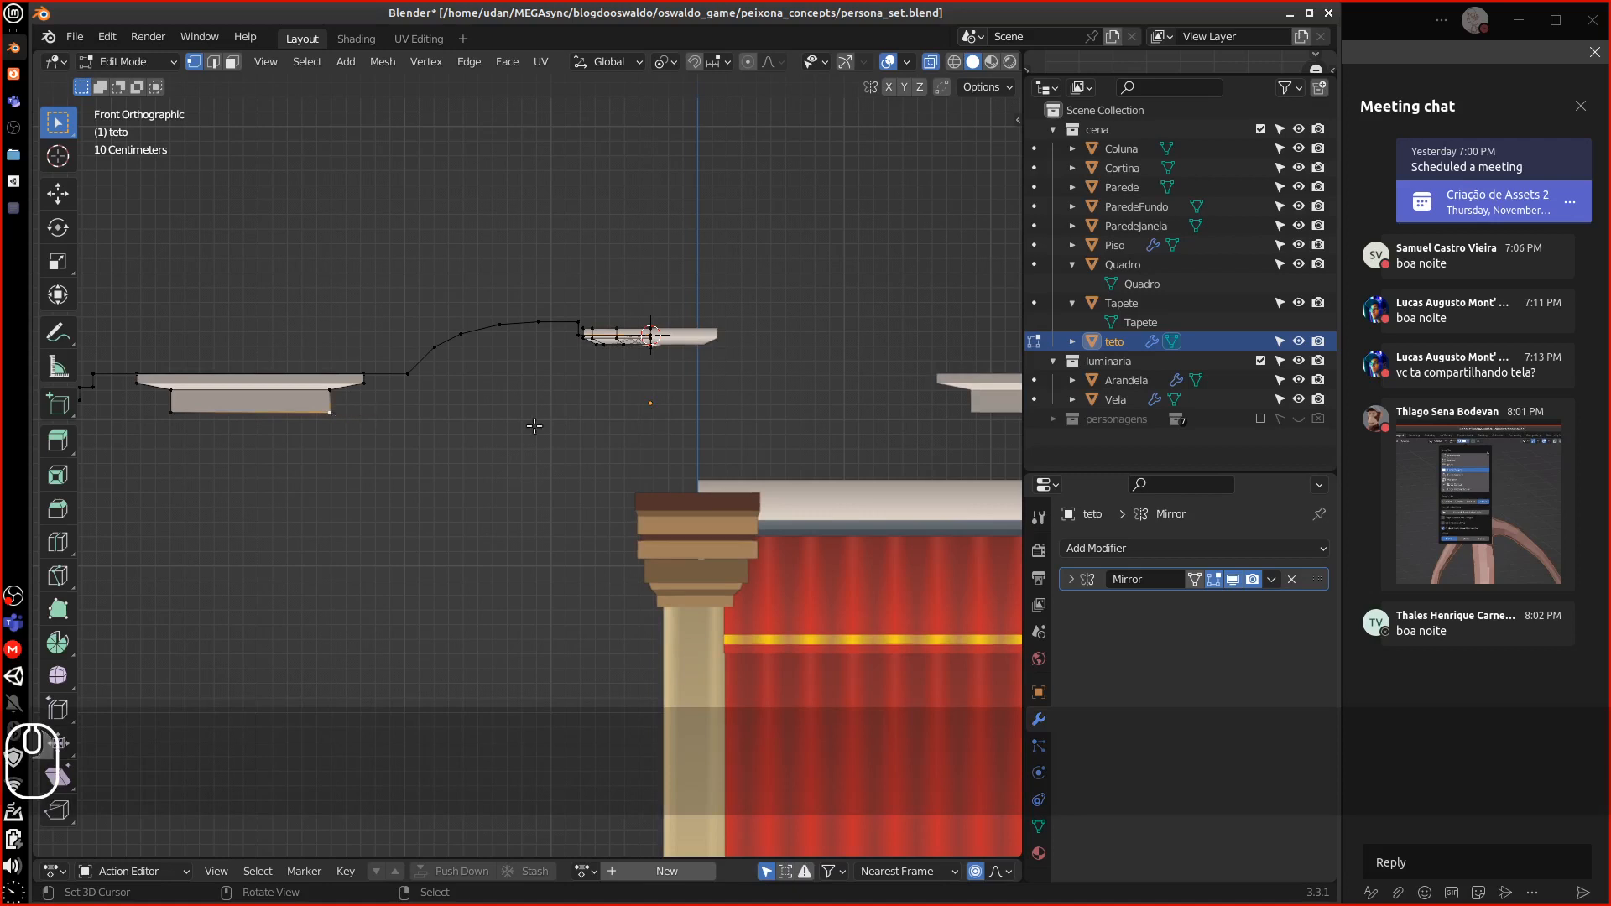
Back in Object Mode, apply the ceiling's Mirror modifier into its mesh
key("Tab")
middle_click_drag(681, 443, 880, 433)
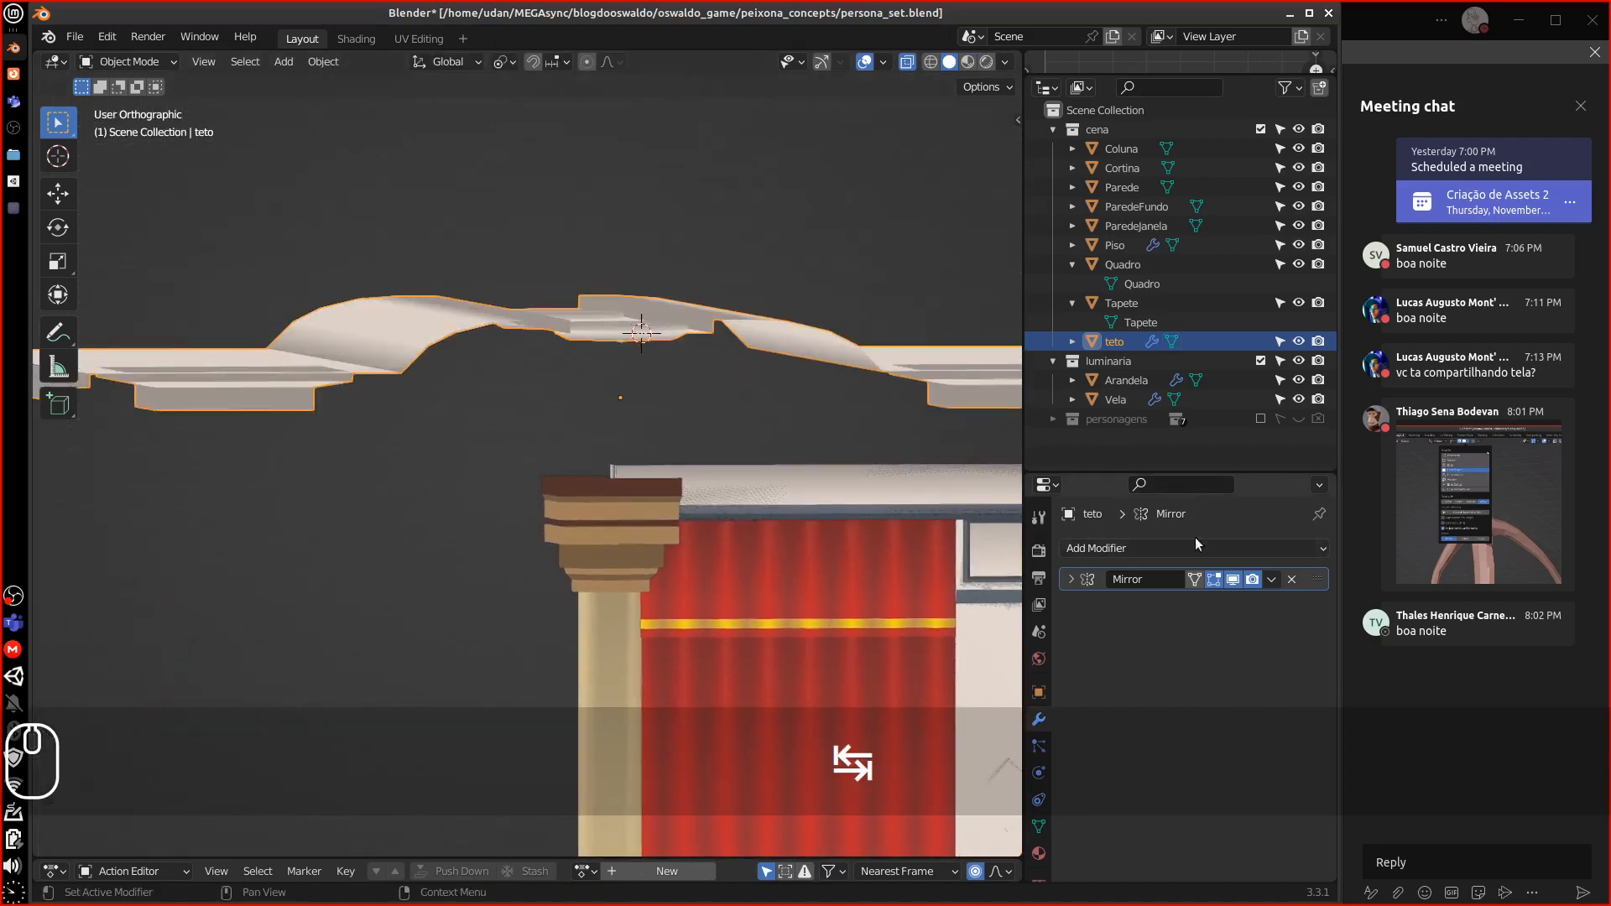
left_click(1069, 580)
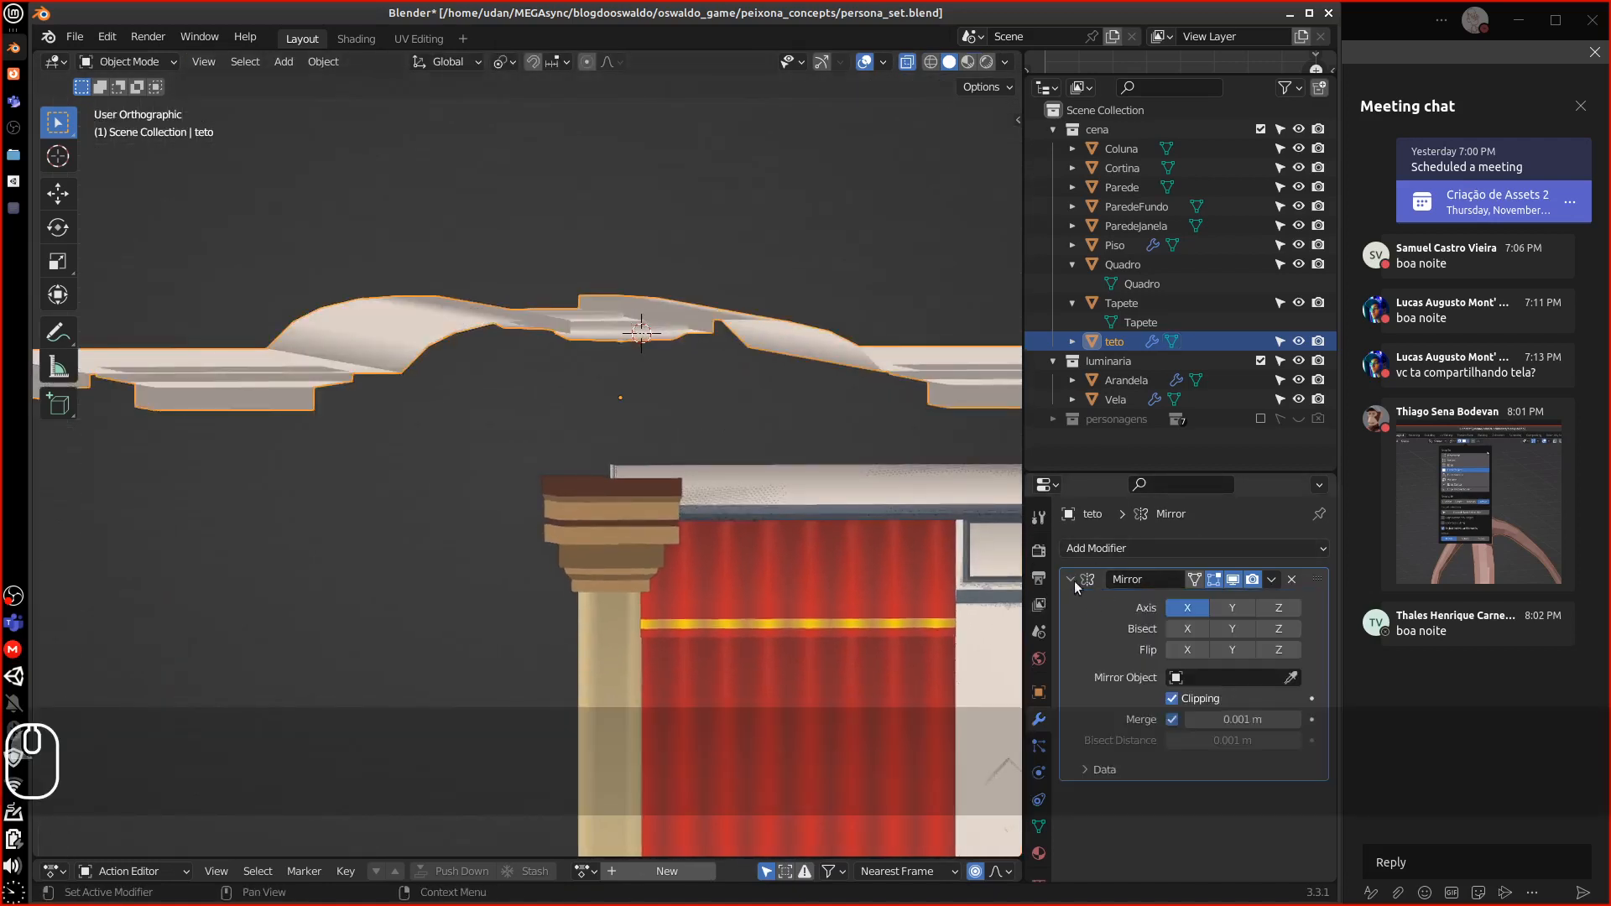
left_click(1072, 579)
left_click(1271, 579)
left_click(1247, 601)
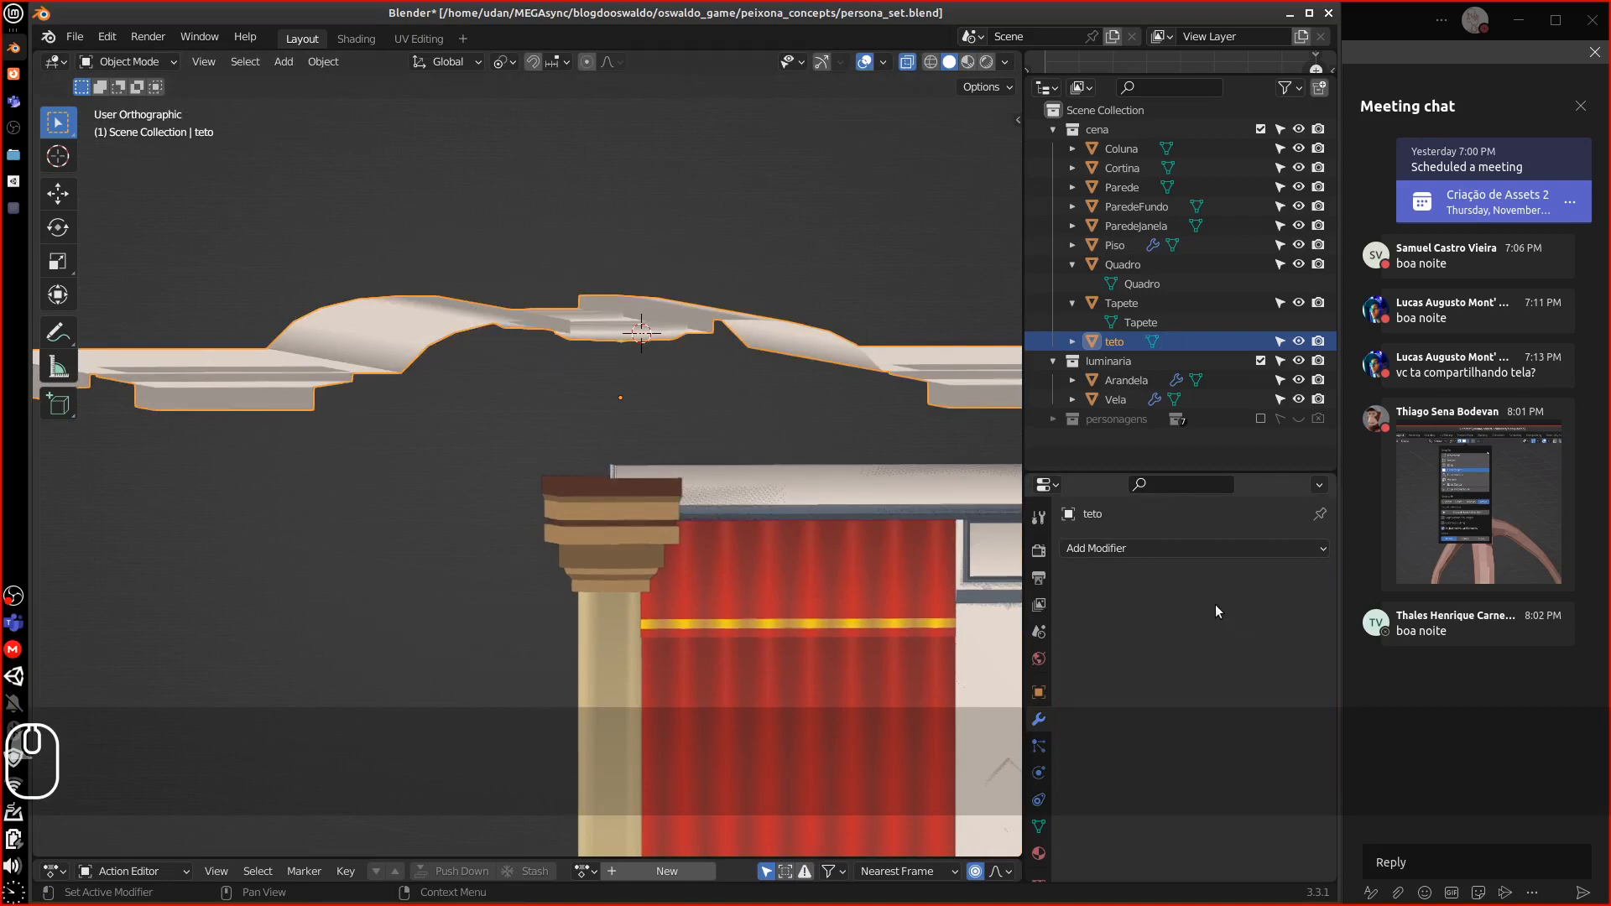
In Edit Mode, select the ceiling's left and right tip vertices
key("Tab")
middle_click_drag(346, 428, 238, 437)
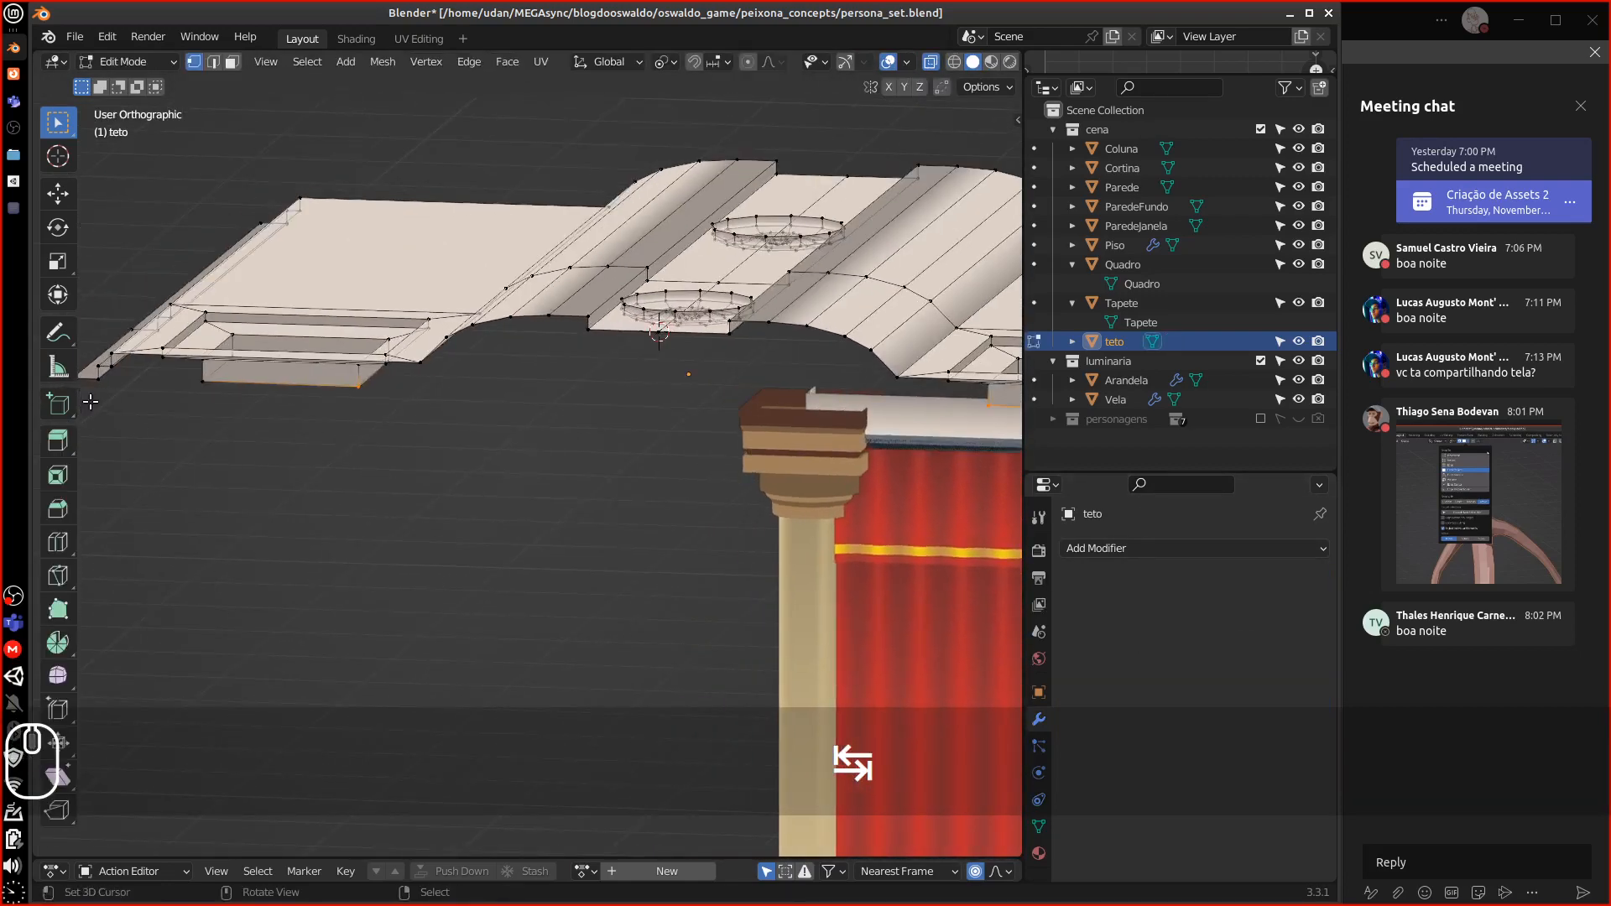
left_click_drag(111, 390, 207, 396, "alt+shift")
right_click(202, 392)
left_click_drag(849, 490, 520, 463, "alt+shift")
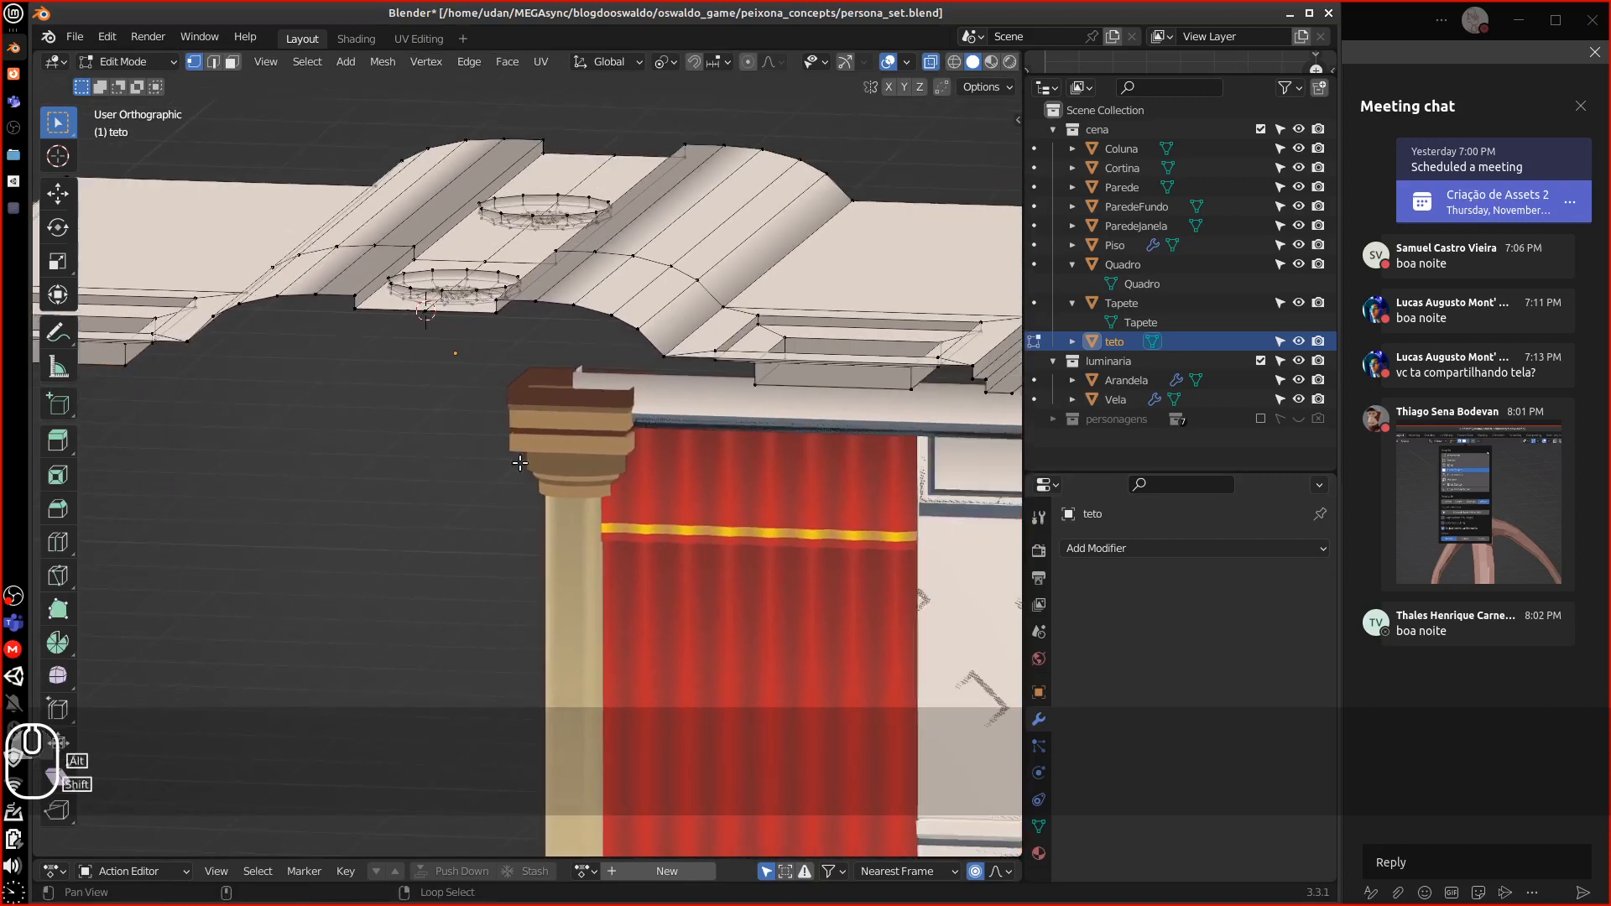
left_click_drag(891, 445, 773, 456, "alt+shift")
right_click(868, 420, "shift")
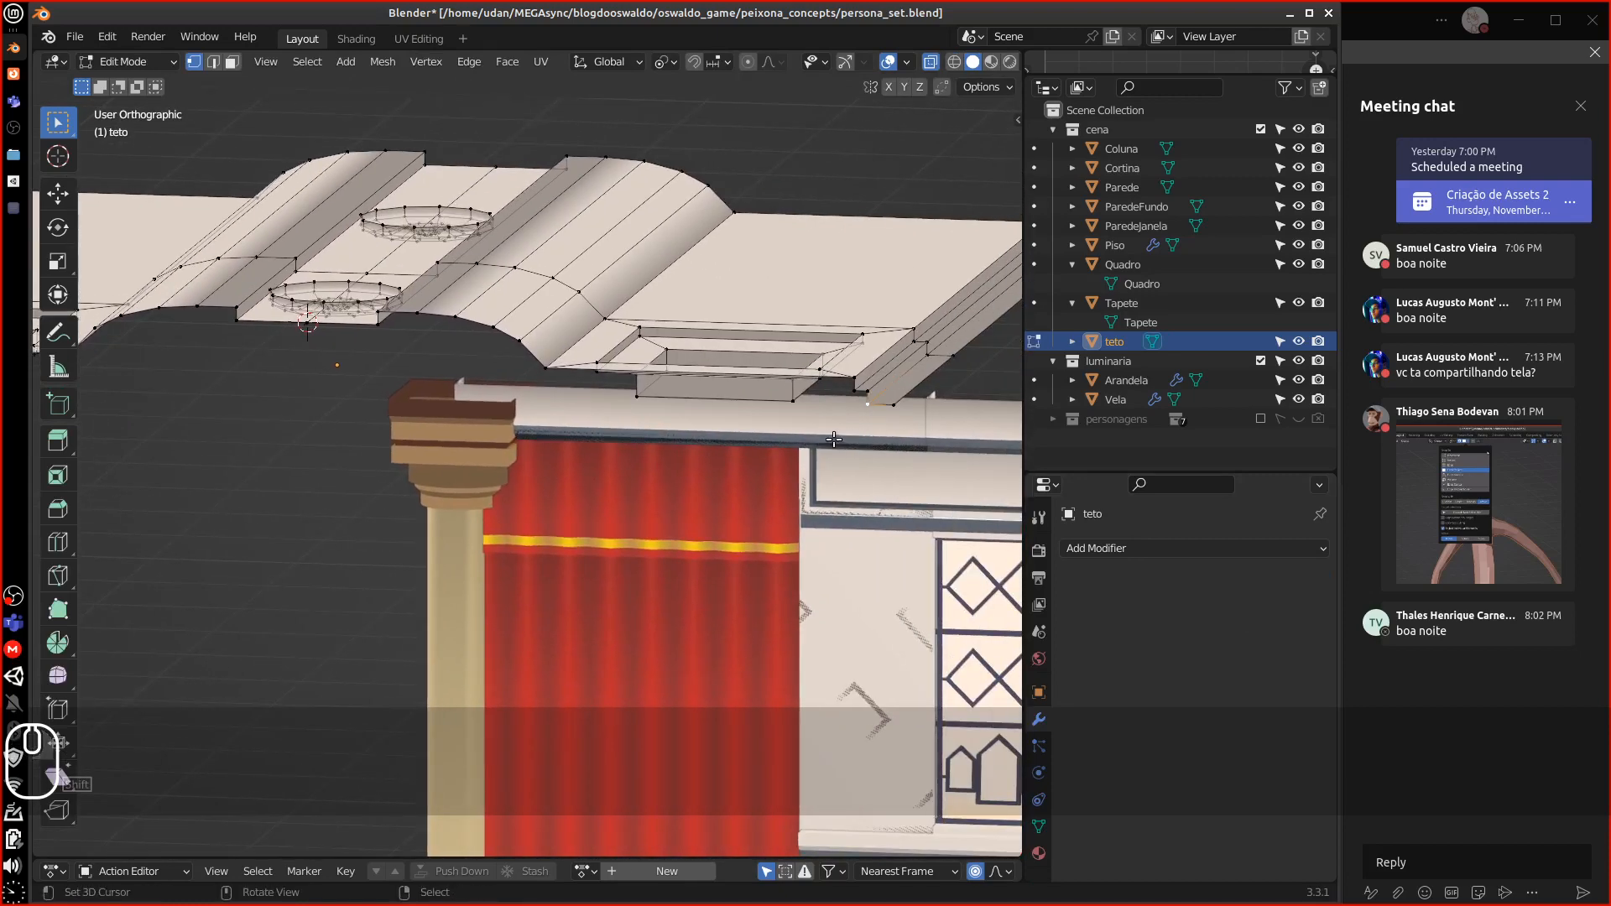
Snap the 3D cursor midway between the tips and return to Object Mode
key("7")
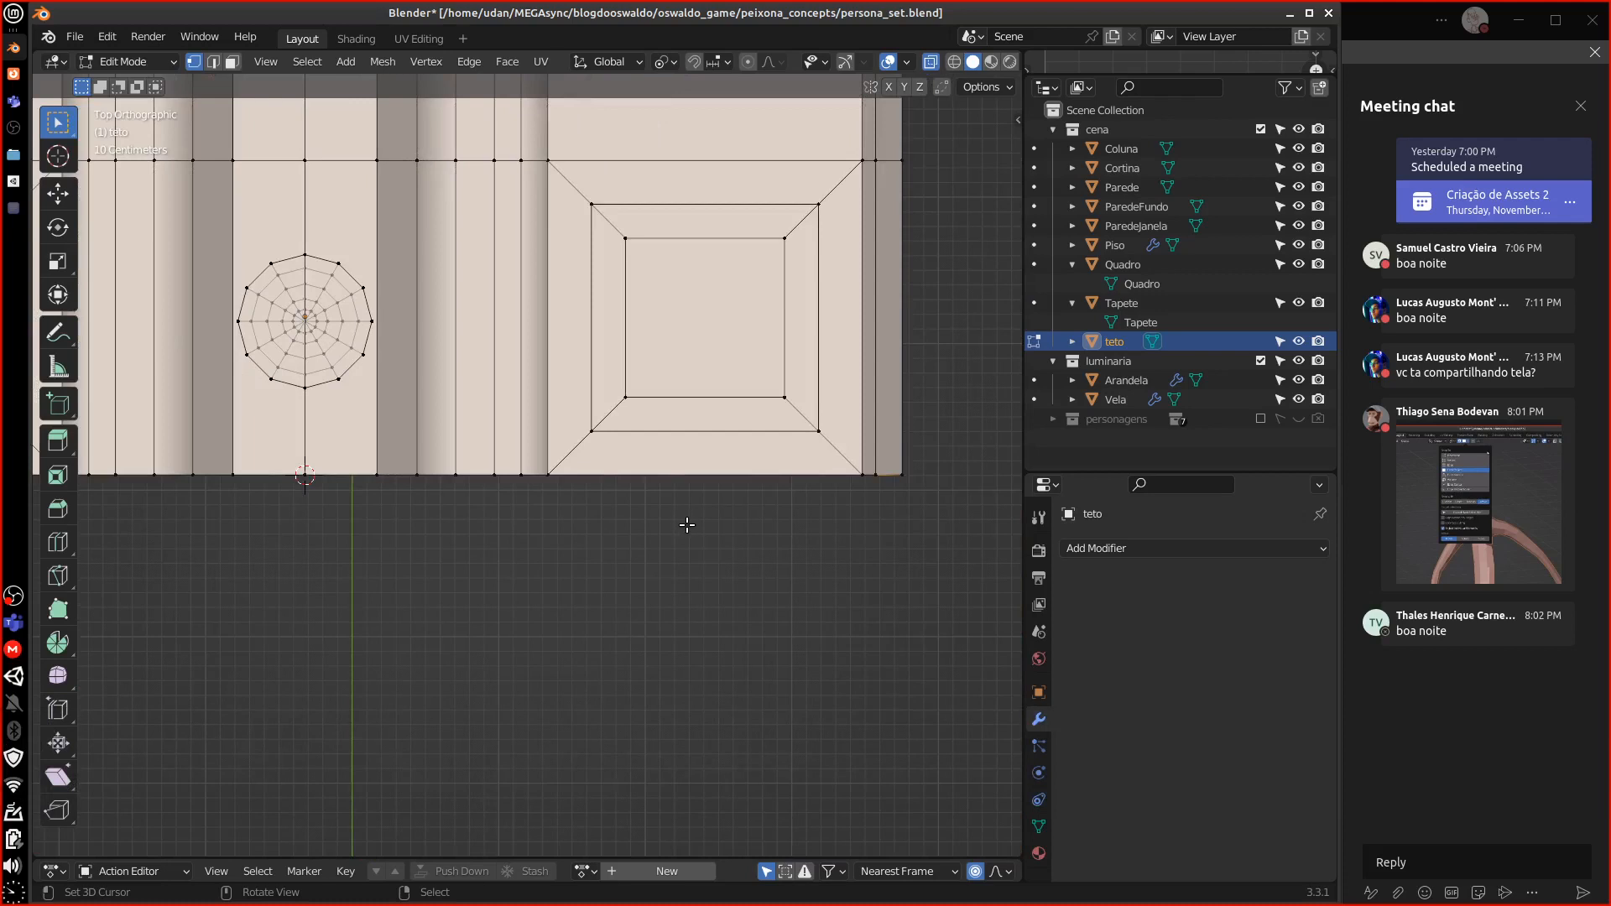
key("1")
left_click_drag(550, 511, 717, 439, "alt+shift")
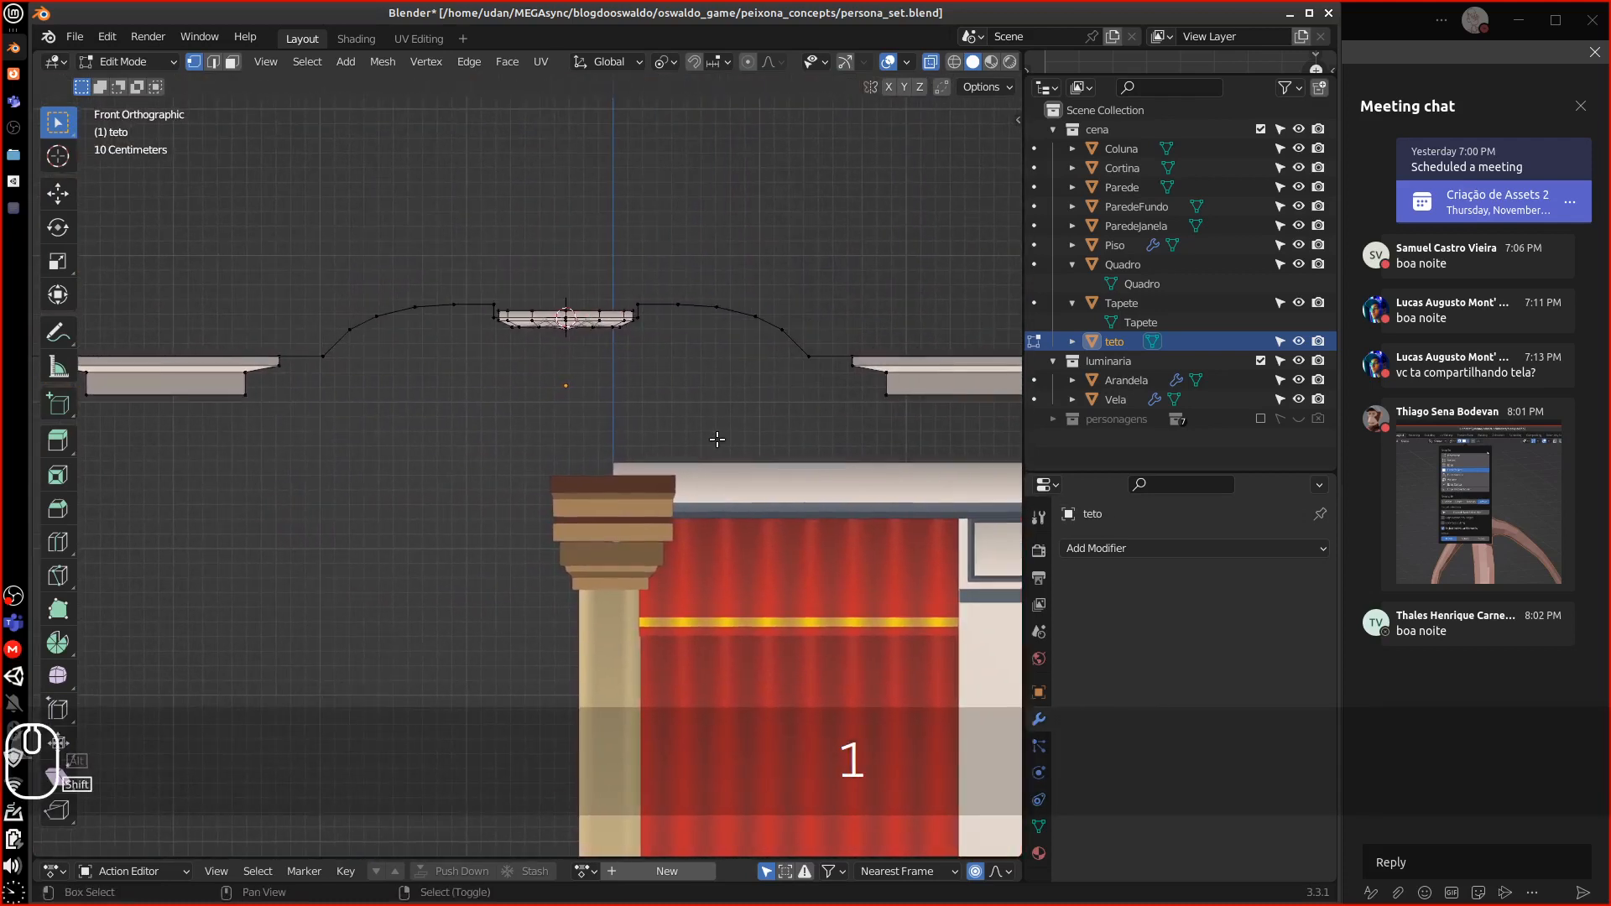
key("shift+s")
left_click(703, 554)
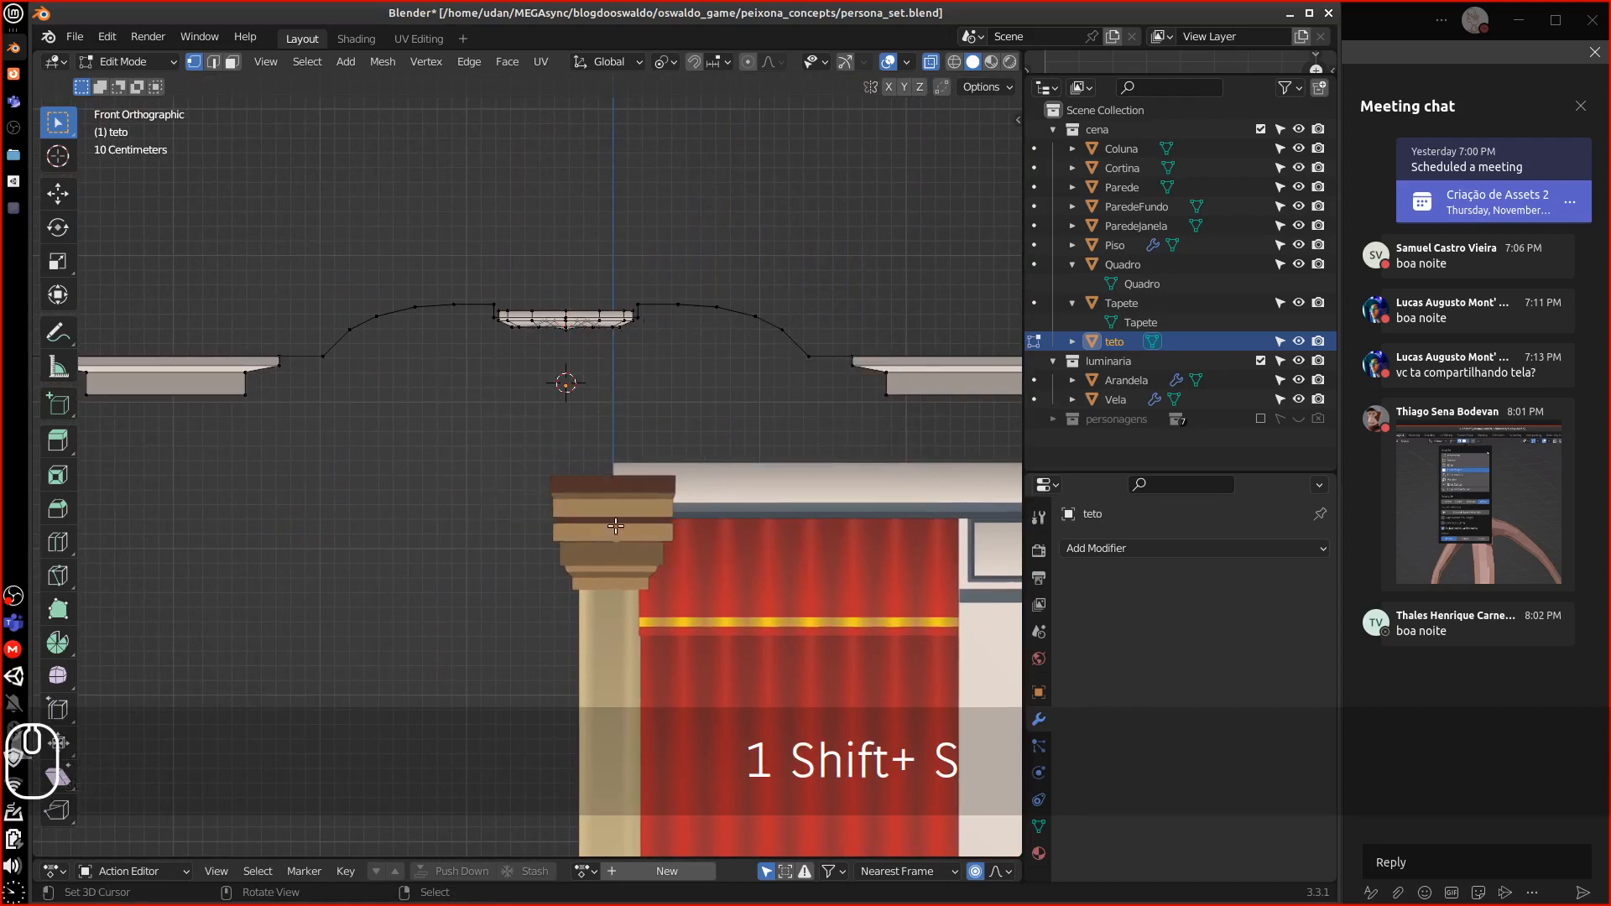
key("Tab")
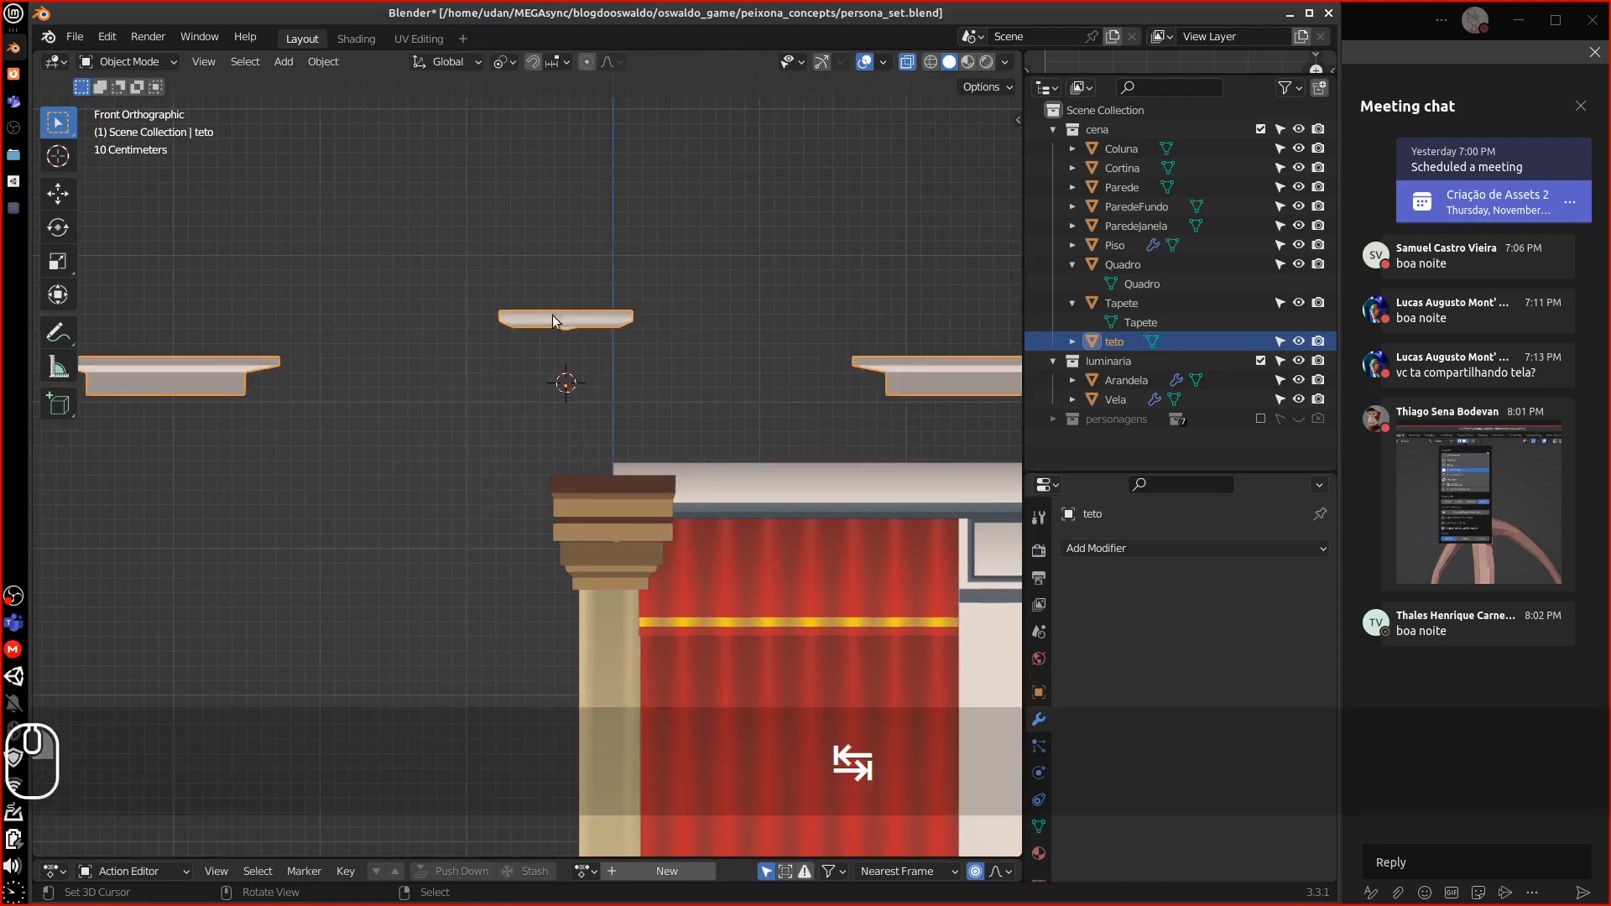
Set the teto ceiling's origin to the 3D cursor
left_click(323, 61)
mouse_move(369, 102)
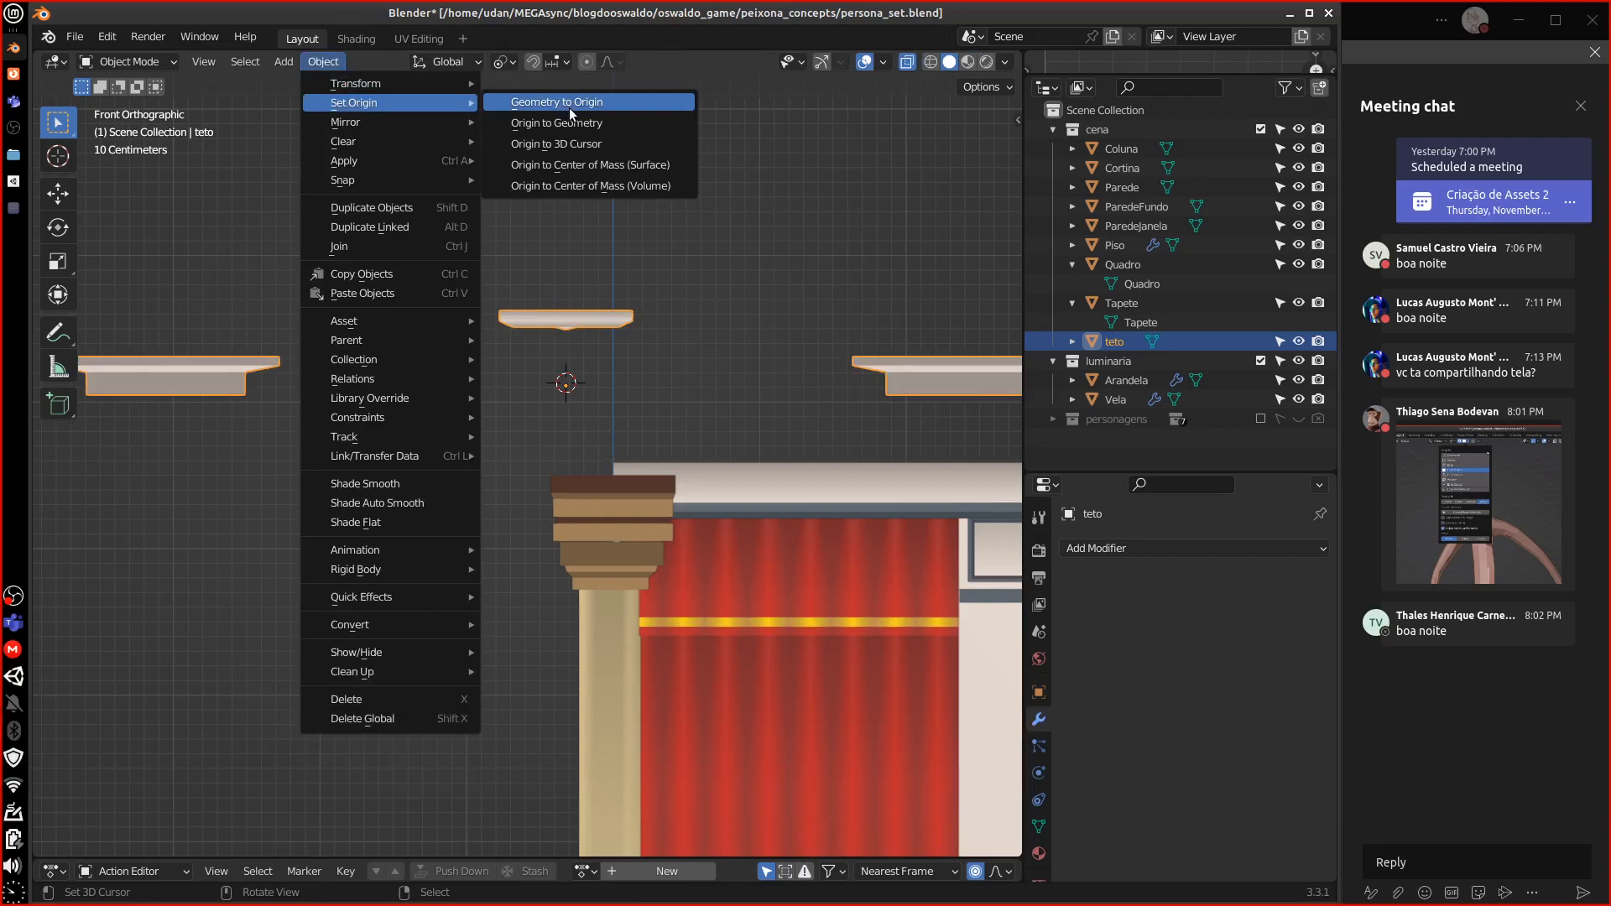
left_click(554, 144)
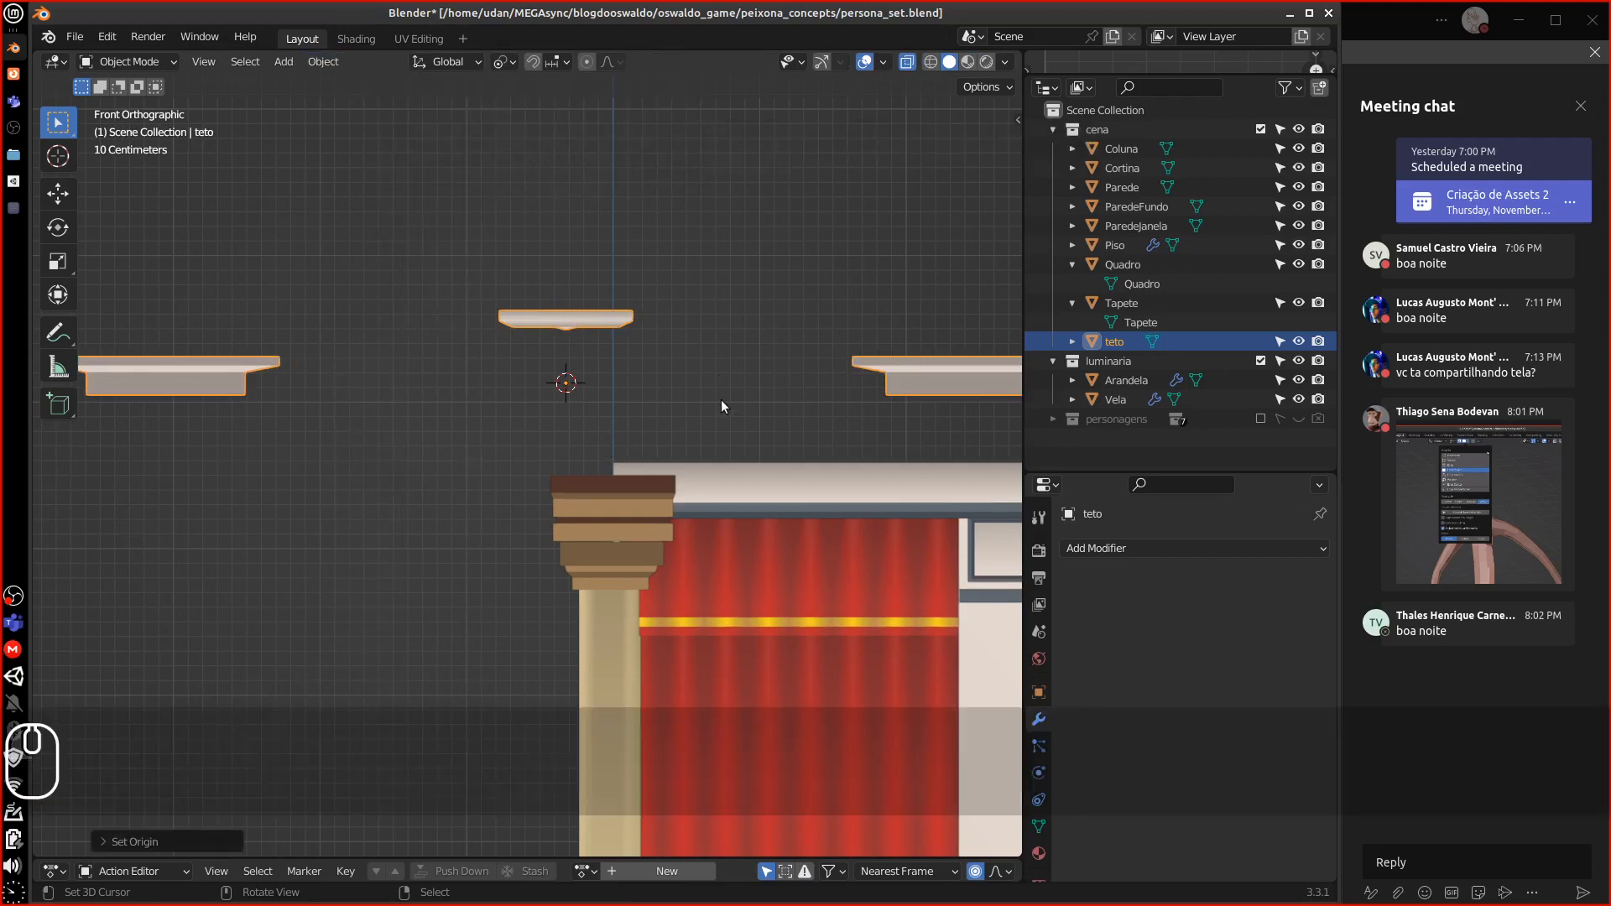
middle_click_drag(722, 407, 892, 384)
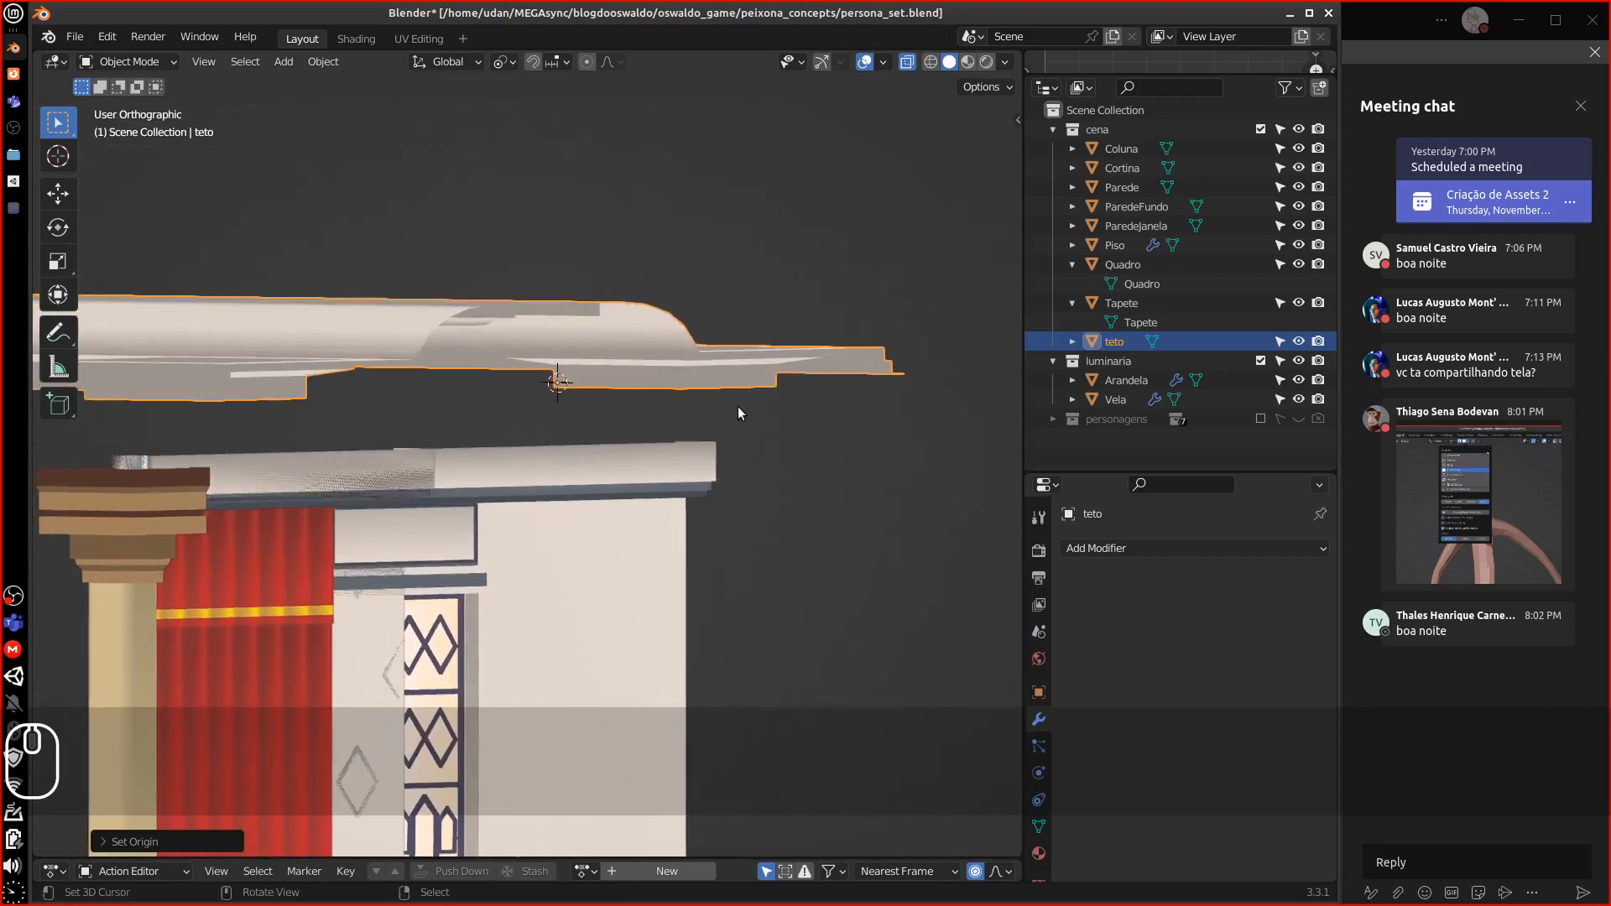
middle_click_drag(738, 413, 590, 406)
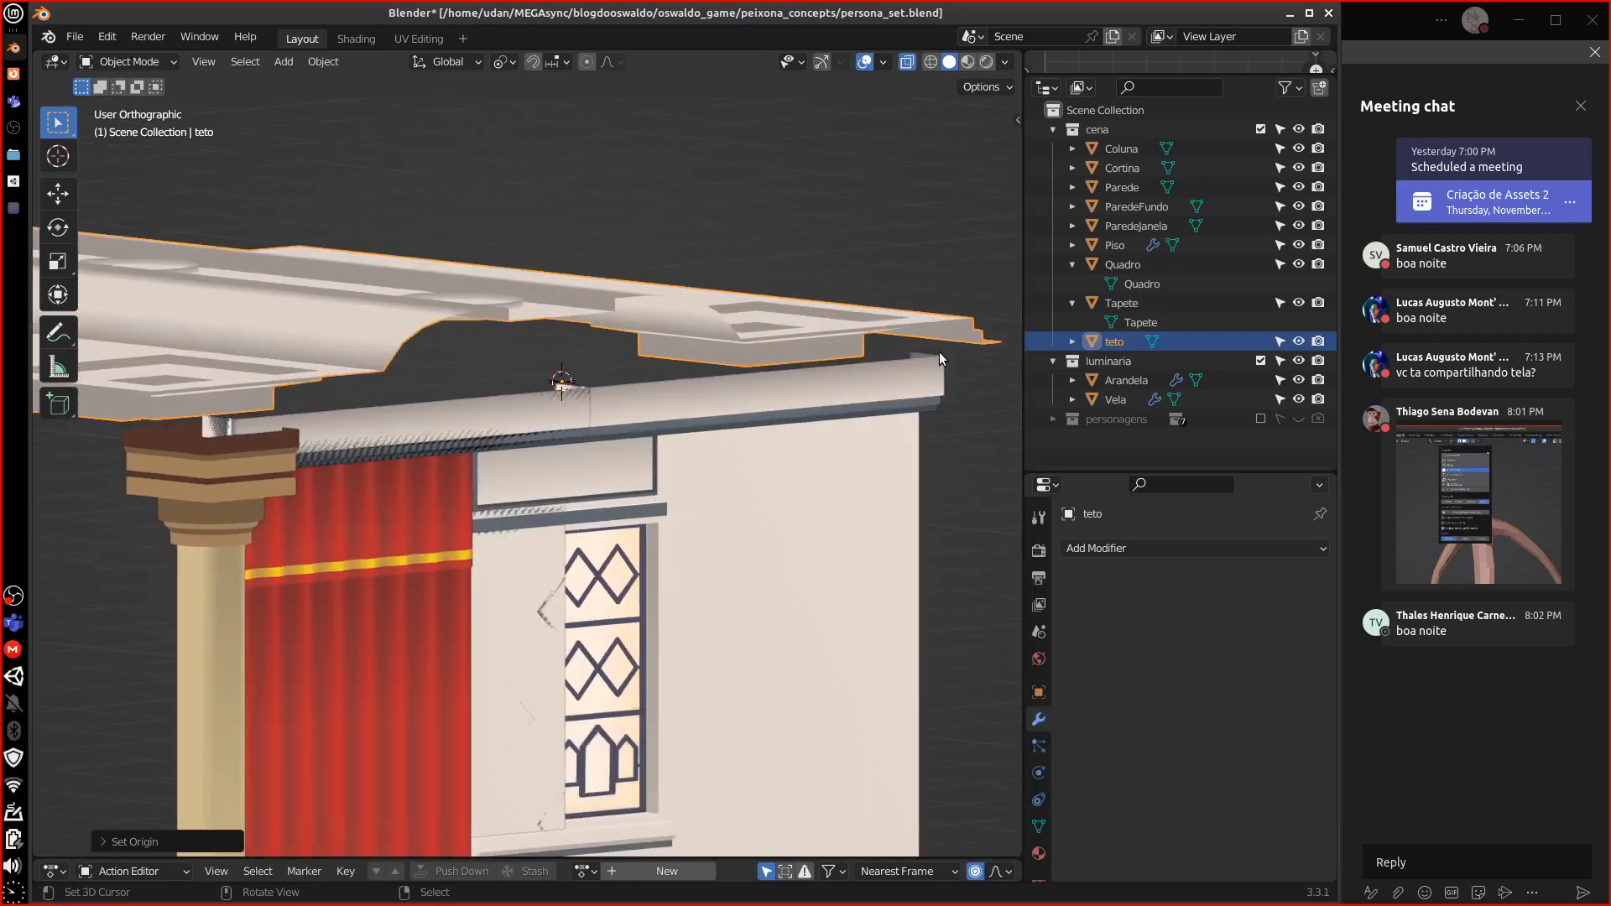
middle_click_drag(913, 359, 880, 361)
In front view, move the teto pieces down to rest just above the walls
key("KP_1")
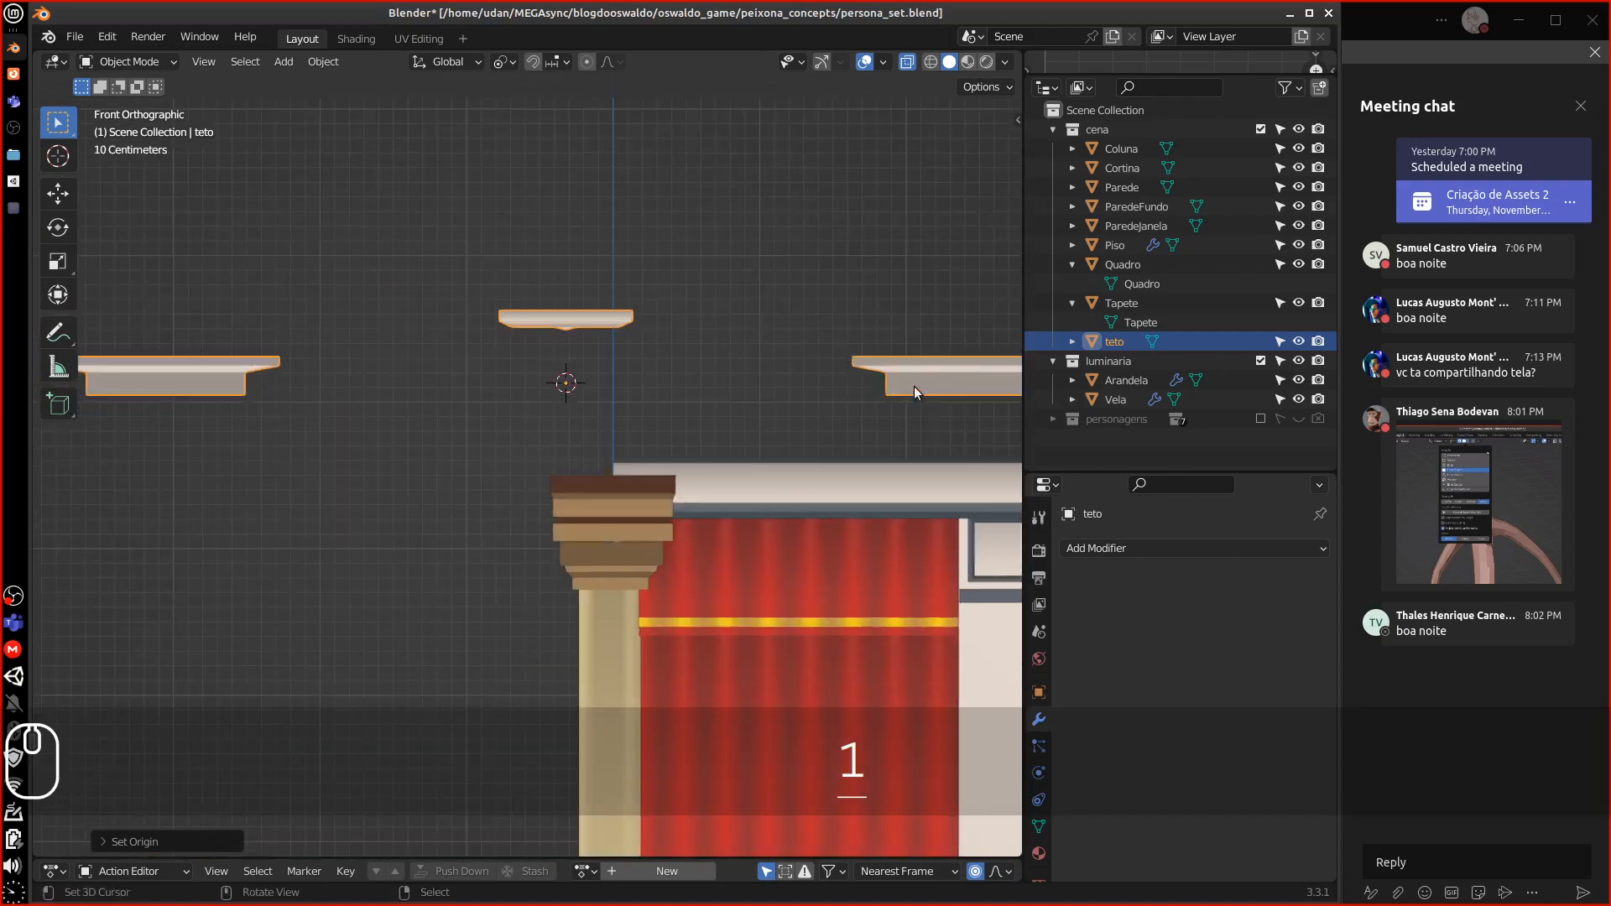
middle_click_drag(973, 441, 490, 436, "shift")
middle_click_drag(602, 431, 868, 435, "shift")
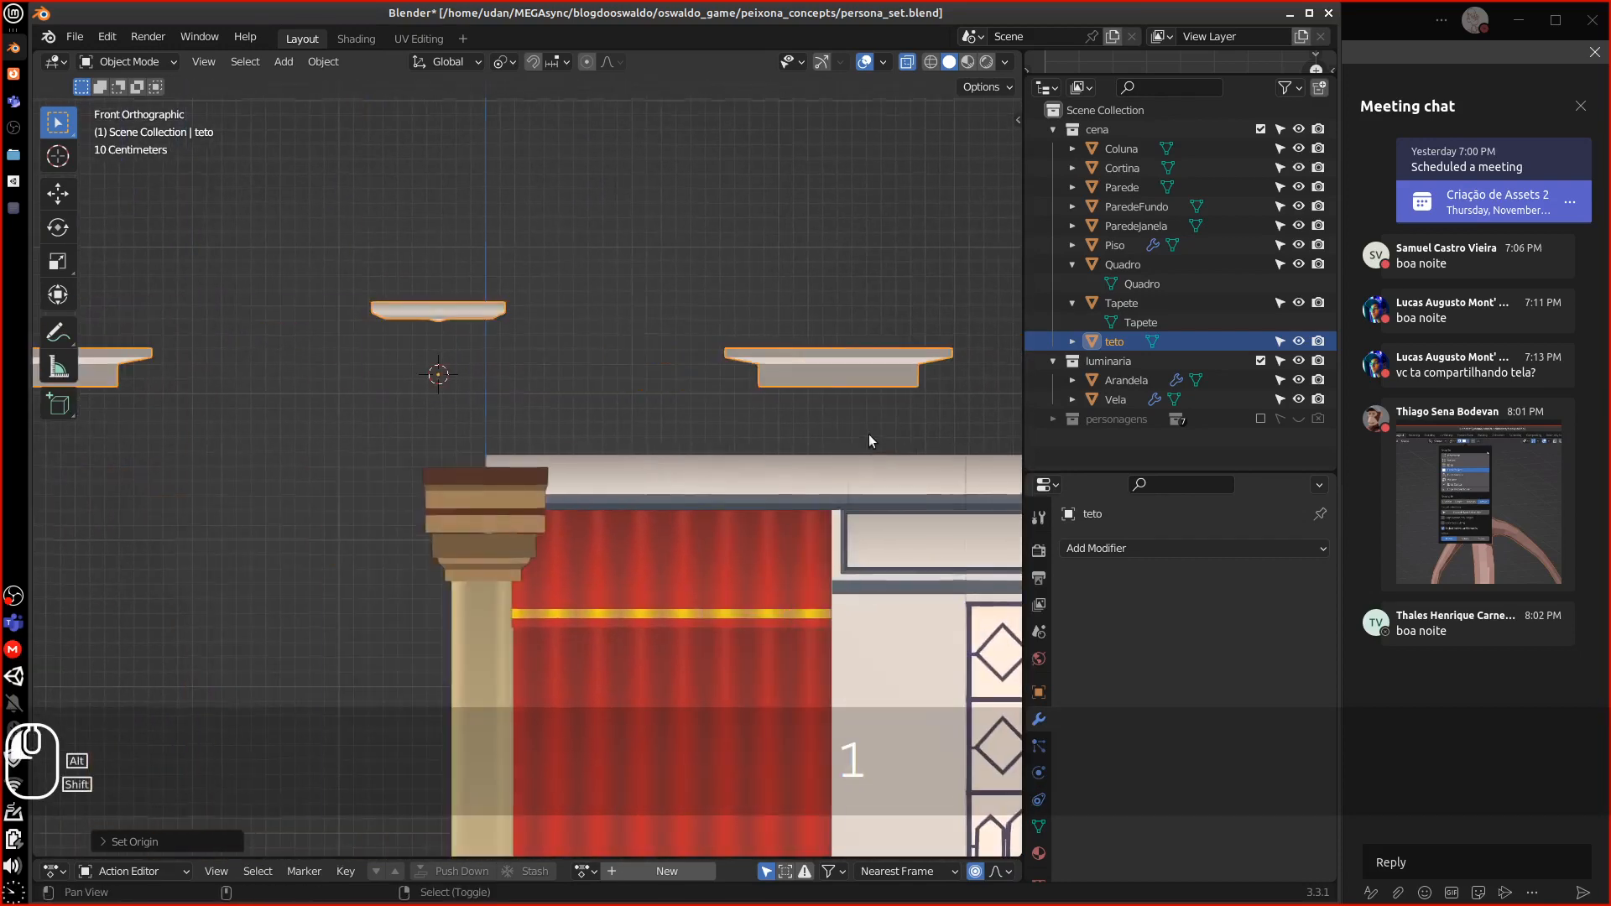
key("g")
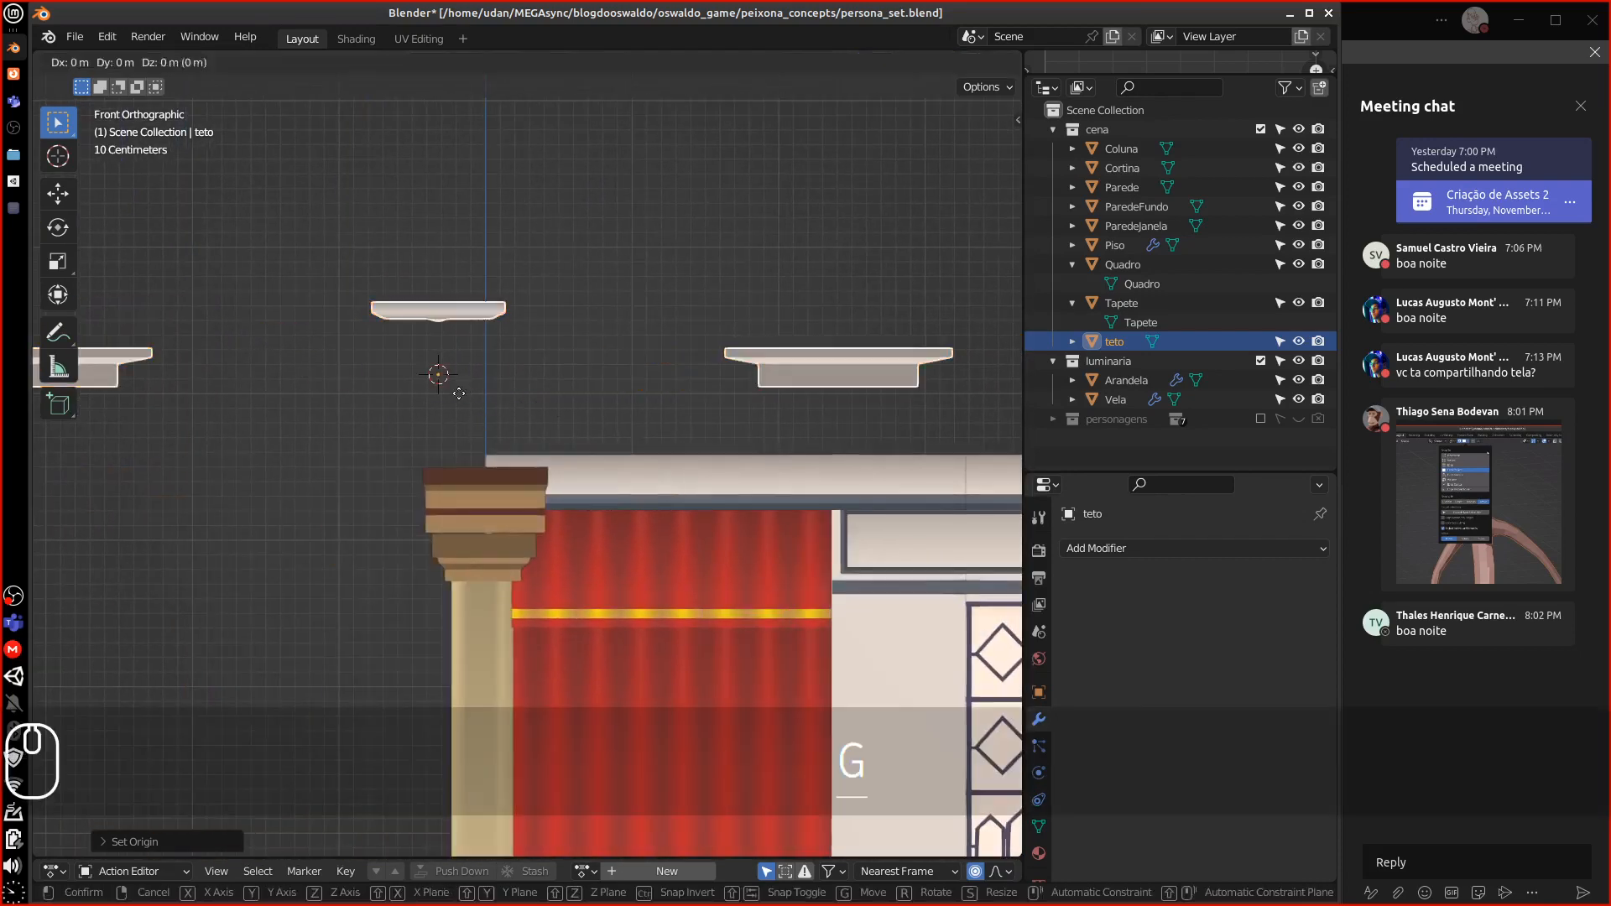
left_click(599, 460)
middle_click_drag(891, 464, 802, 432, "shift")
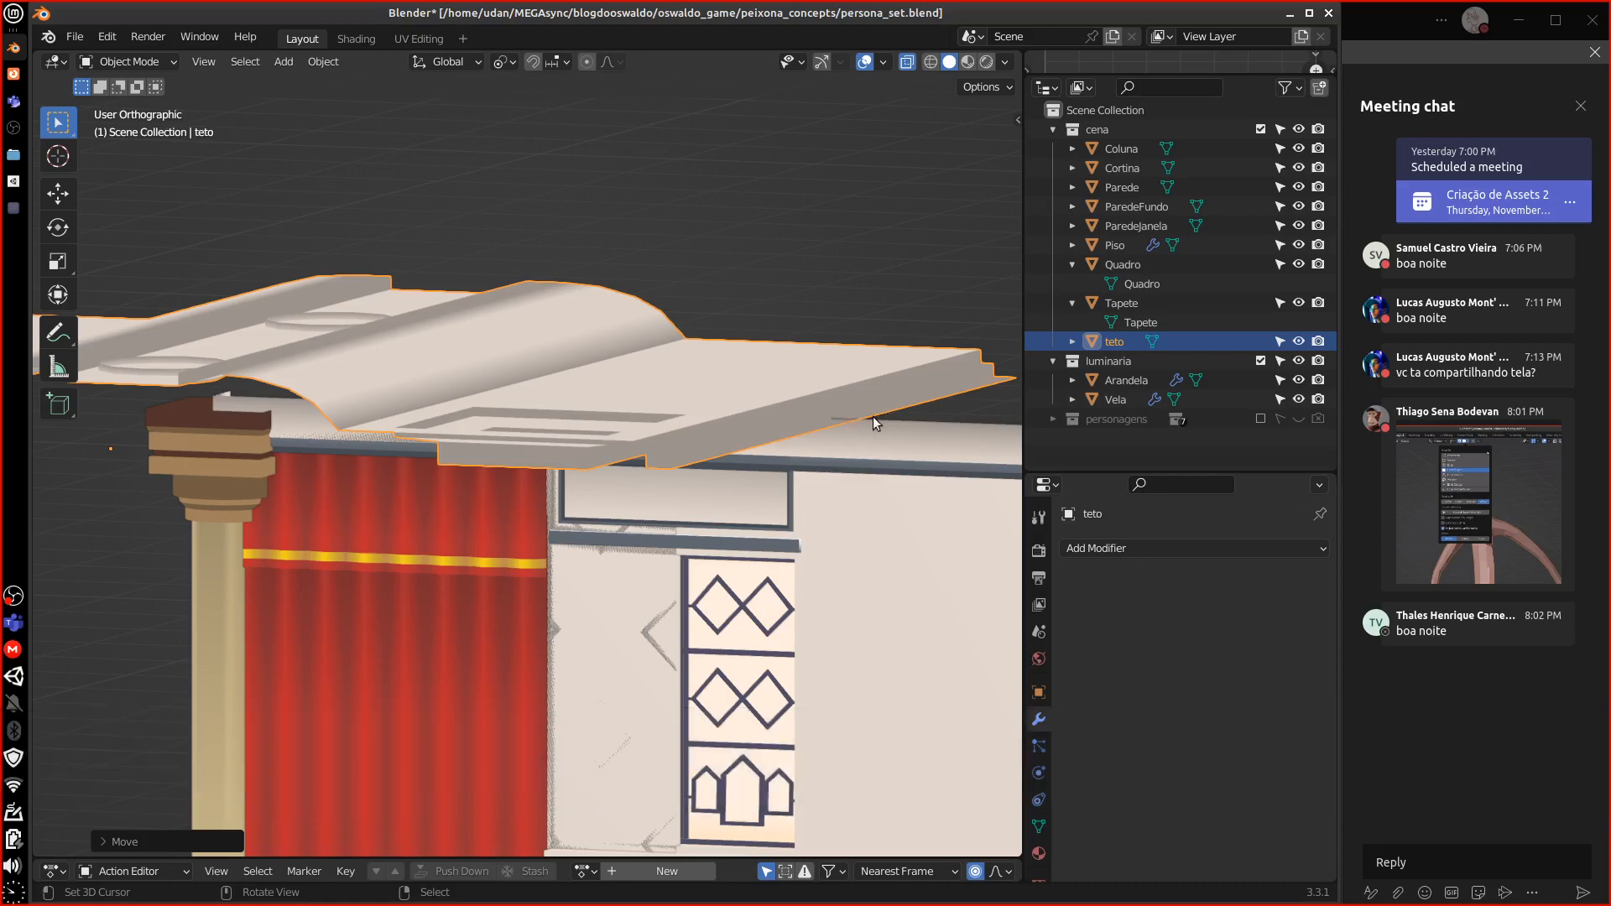
middle_click_drag(869, 418, 736, 451)
key("KP_1")
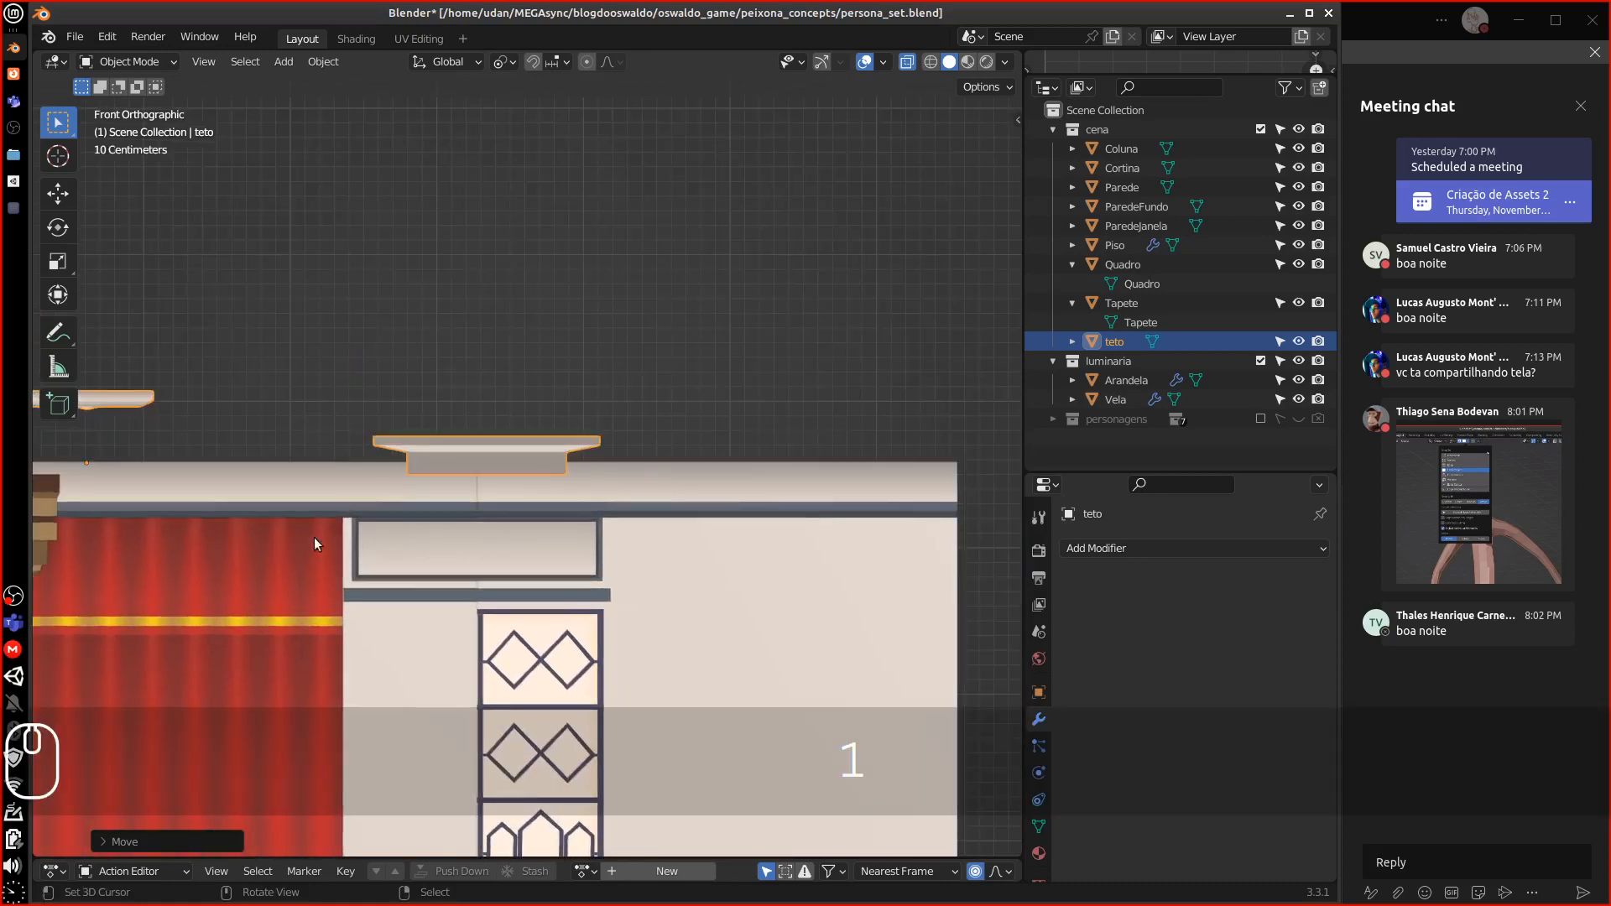
middle_click_drag(314, 537, 269, 470, "shift")
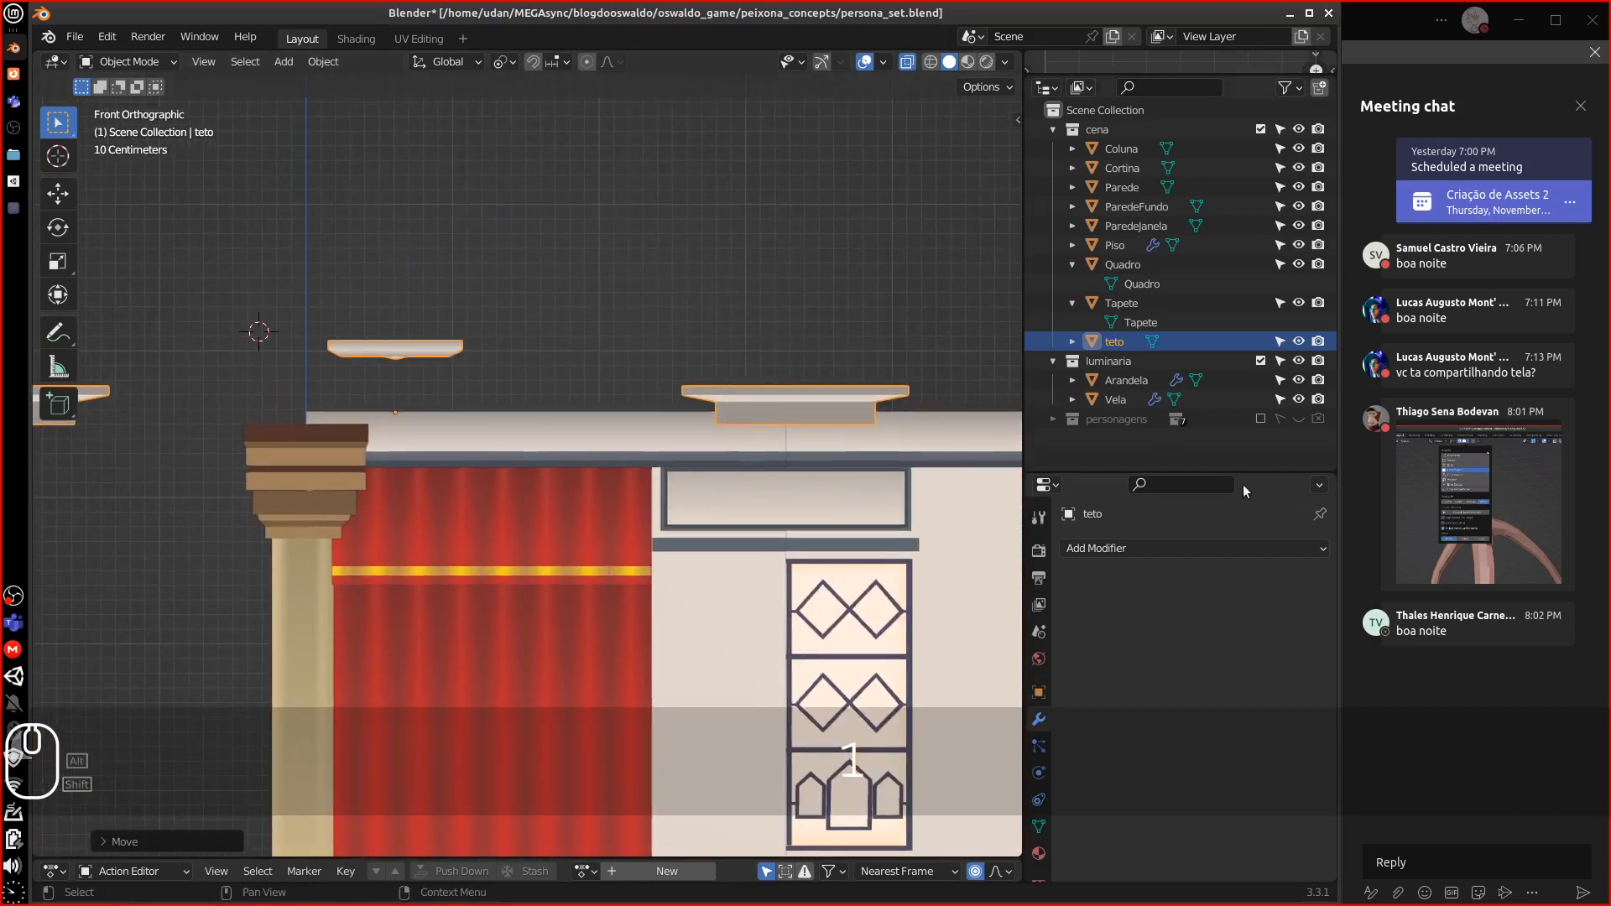
Set the teto ceiling's location X, Y and Z to 0 m in Object properties
left_click(1038, 692)
double_click(1235, 606)
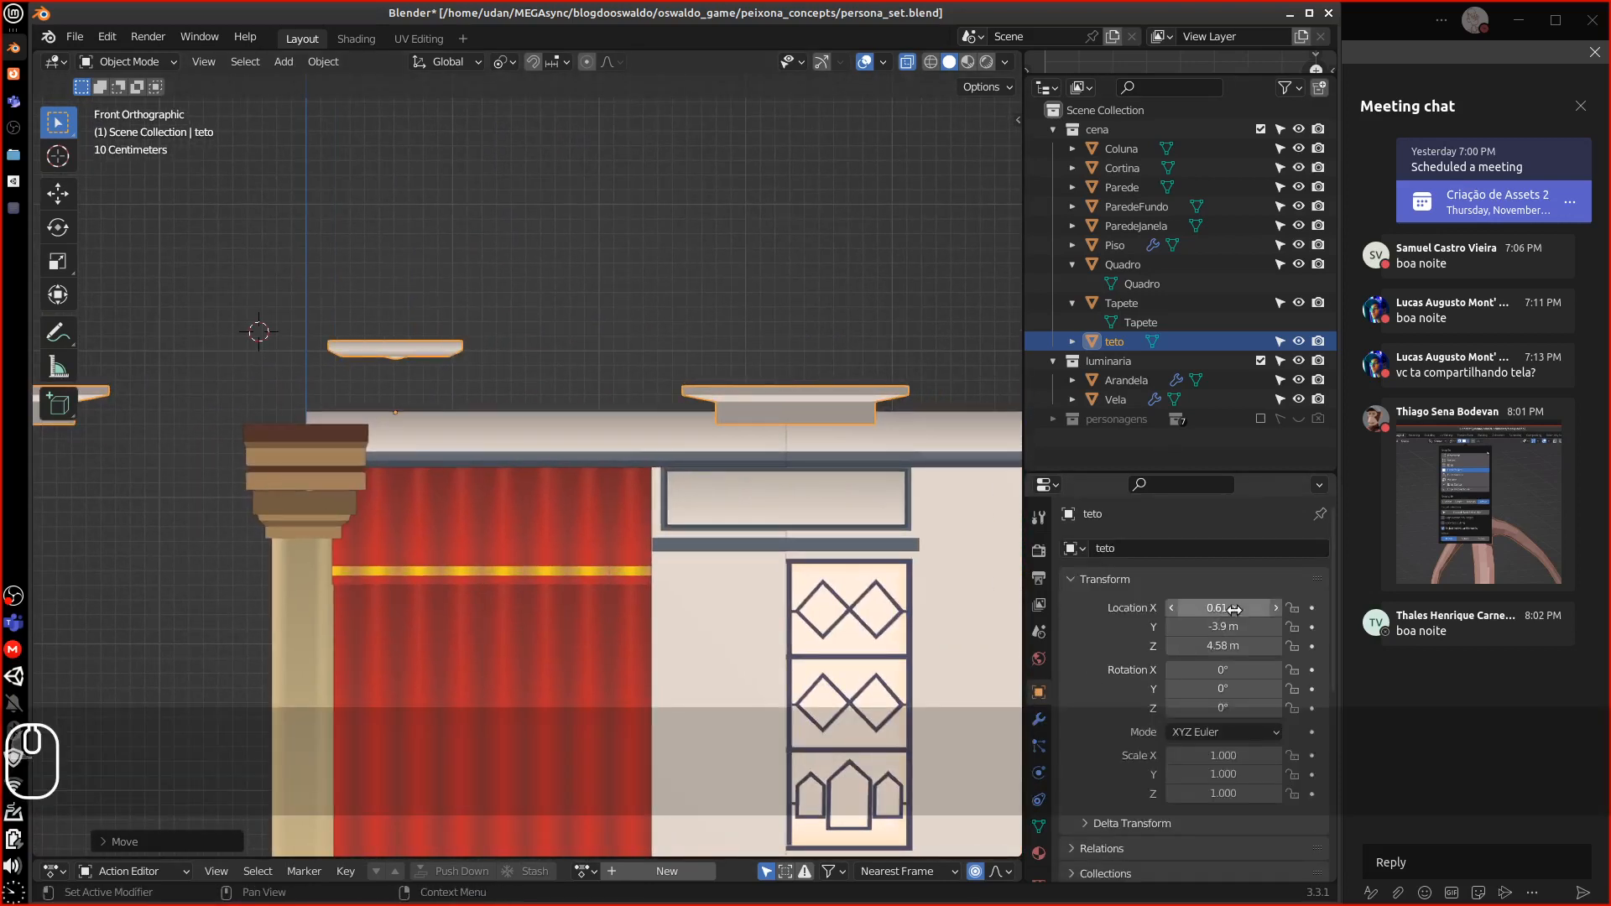
type("0")
key("Return")
double_click(1224, 627)
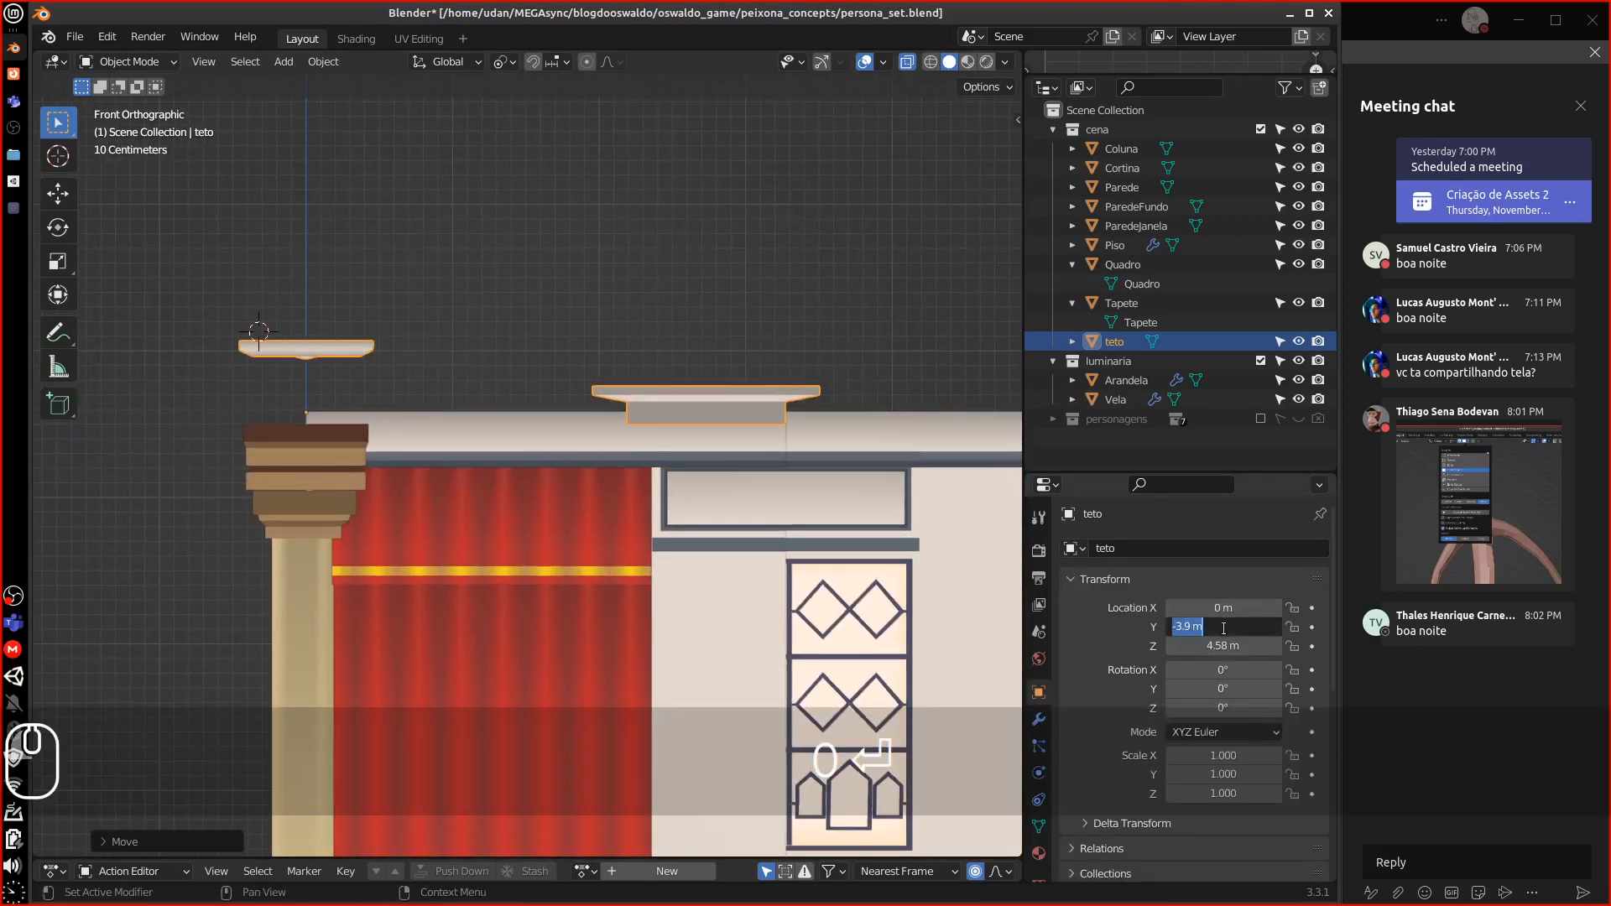
type("0")
key("Return")
double_click(1224, 638)
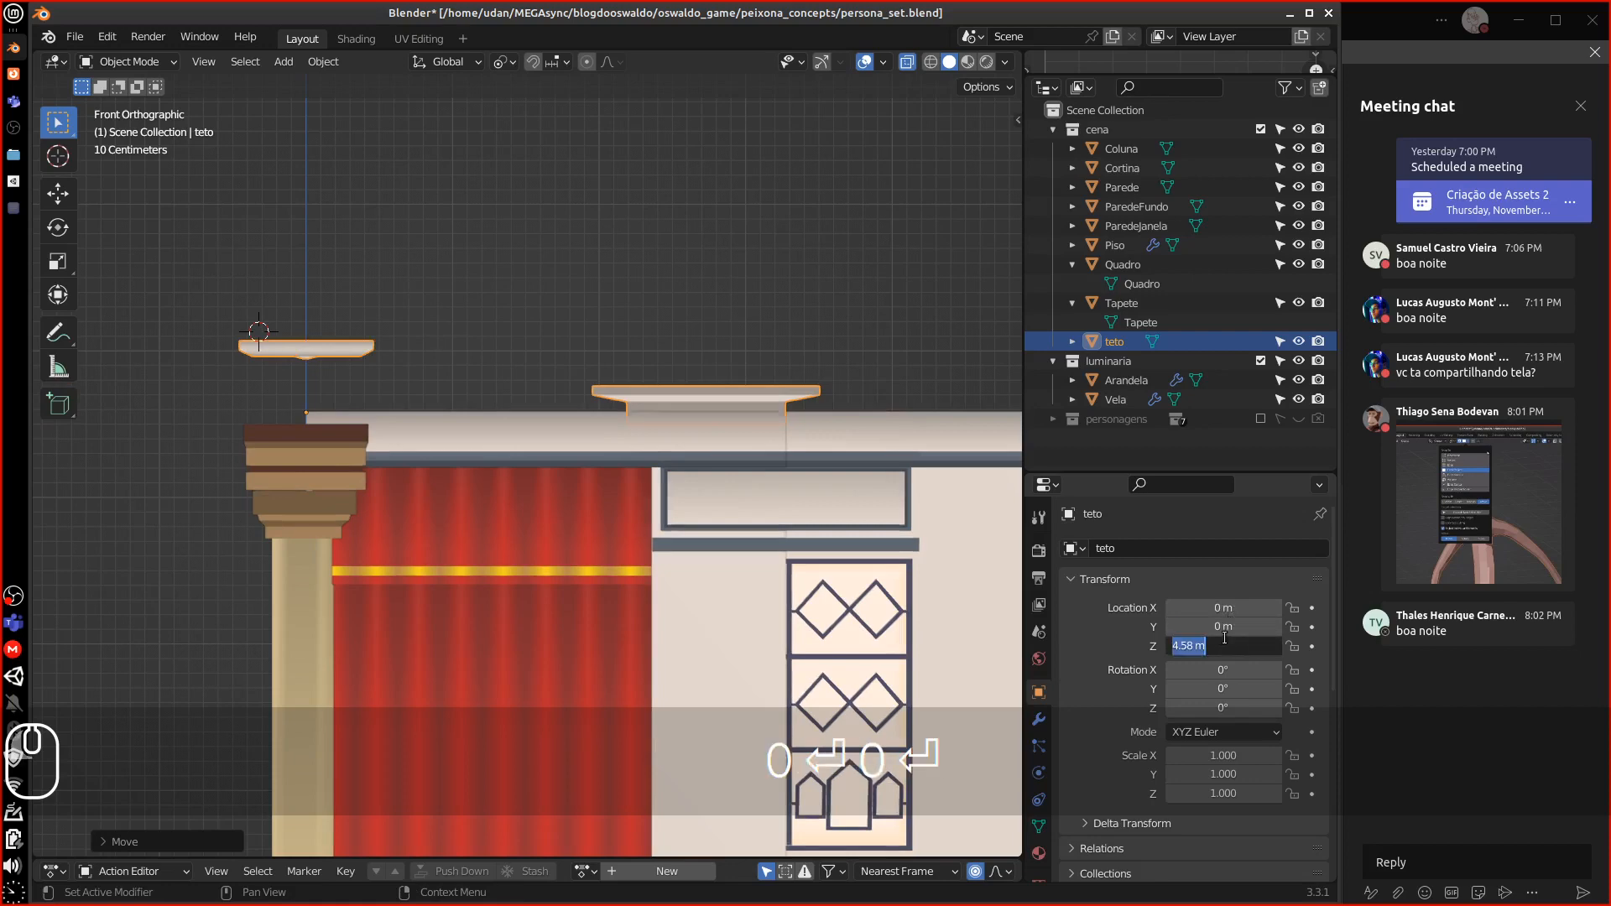
type("0")
key("Return")
scroll(623, 593, "down", 6)
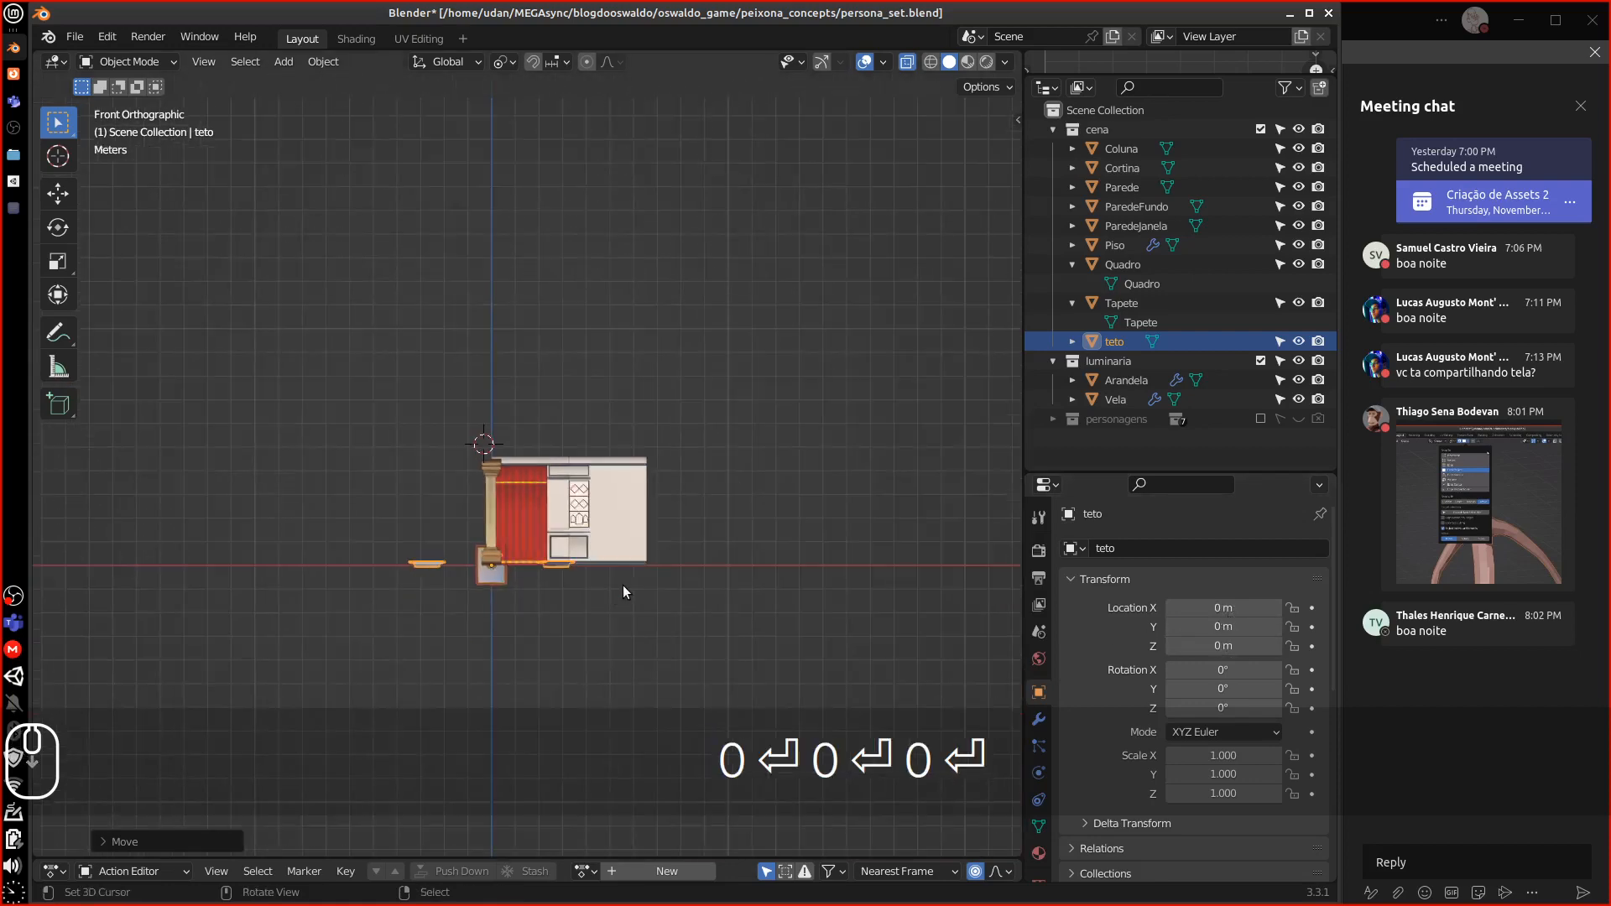
middle_click_drag(622, 586, 576, 621)
middle_click_drag(703, 605, 672, 617)
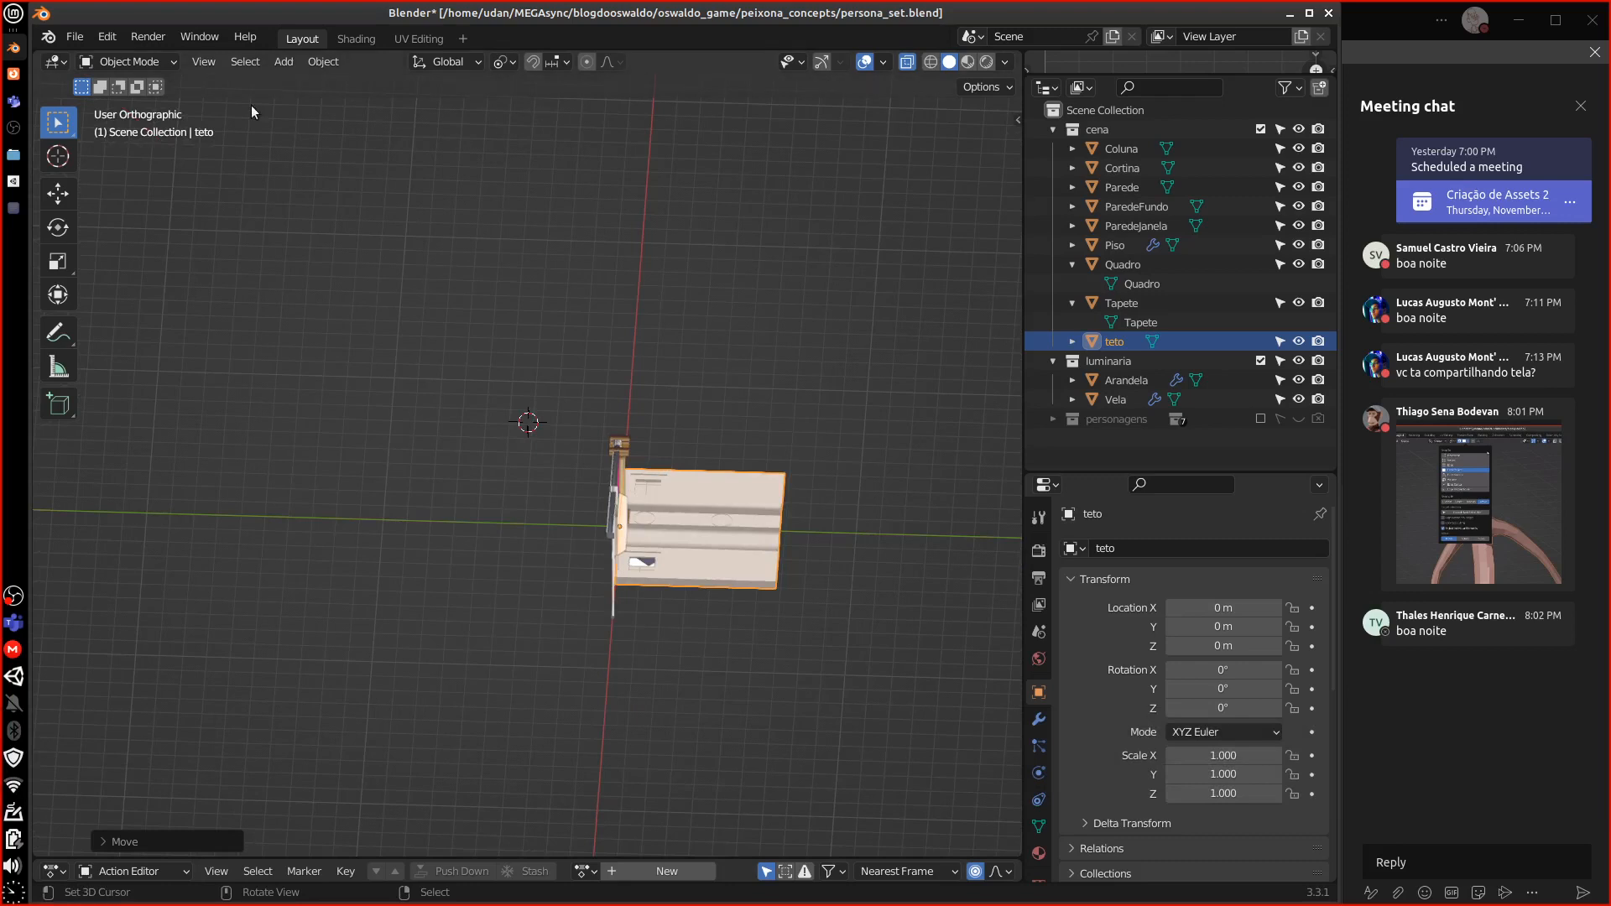
Rename the teto ceiling object and its mesh data both to 'Teto' in the Outliner
double_click(1097, 341)
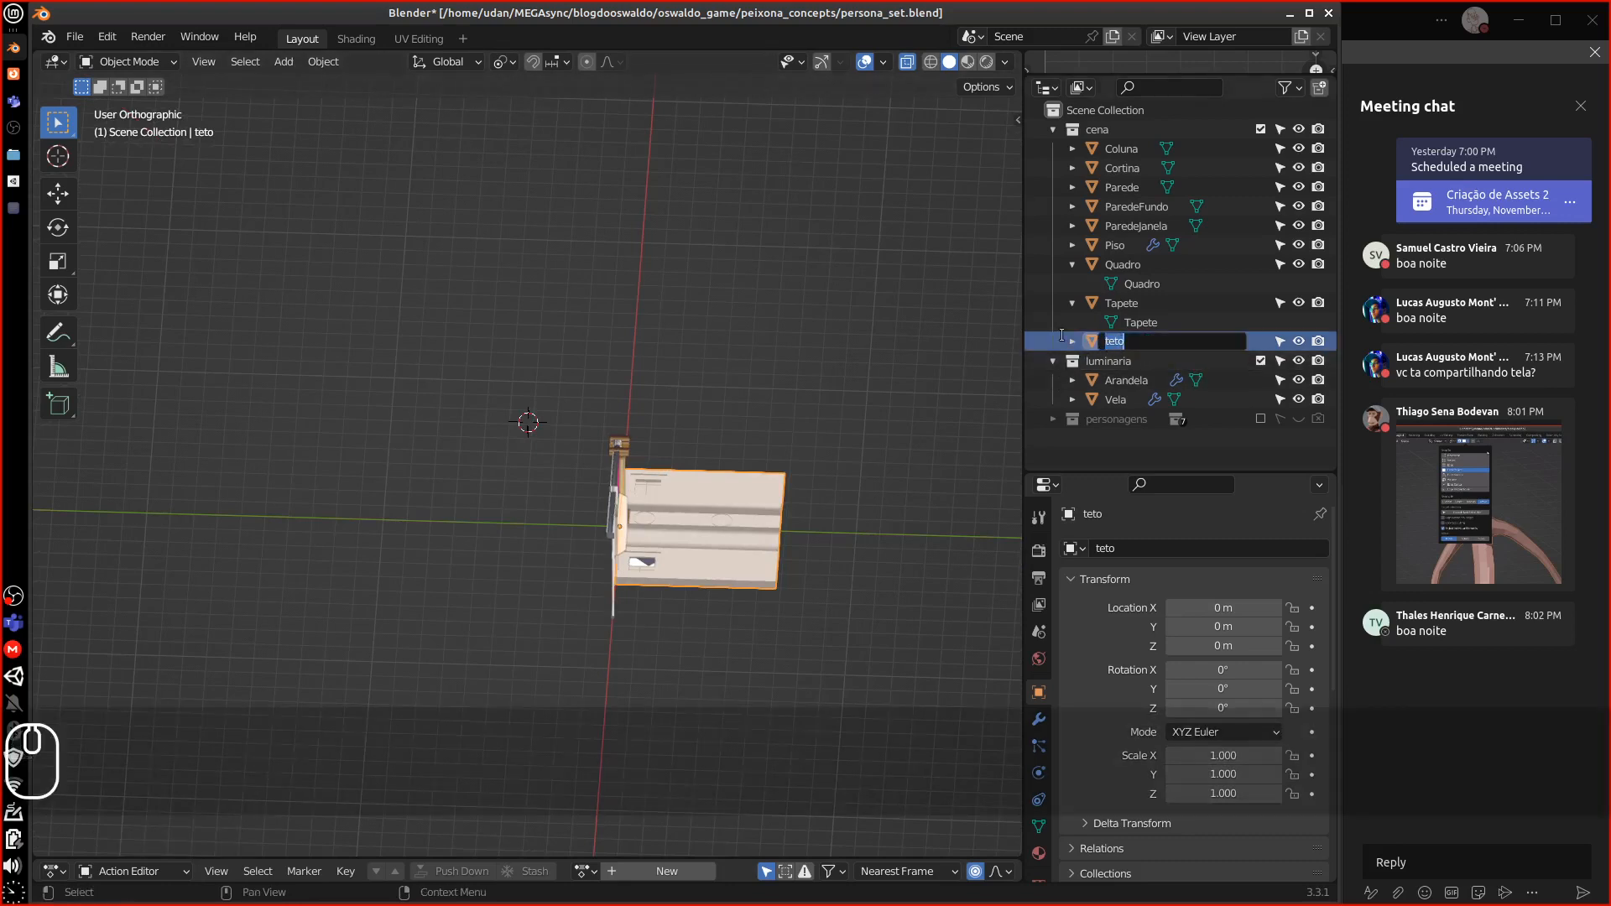
type("Teto")
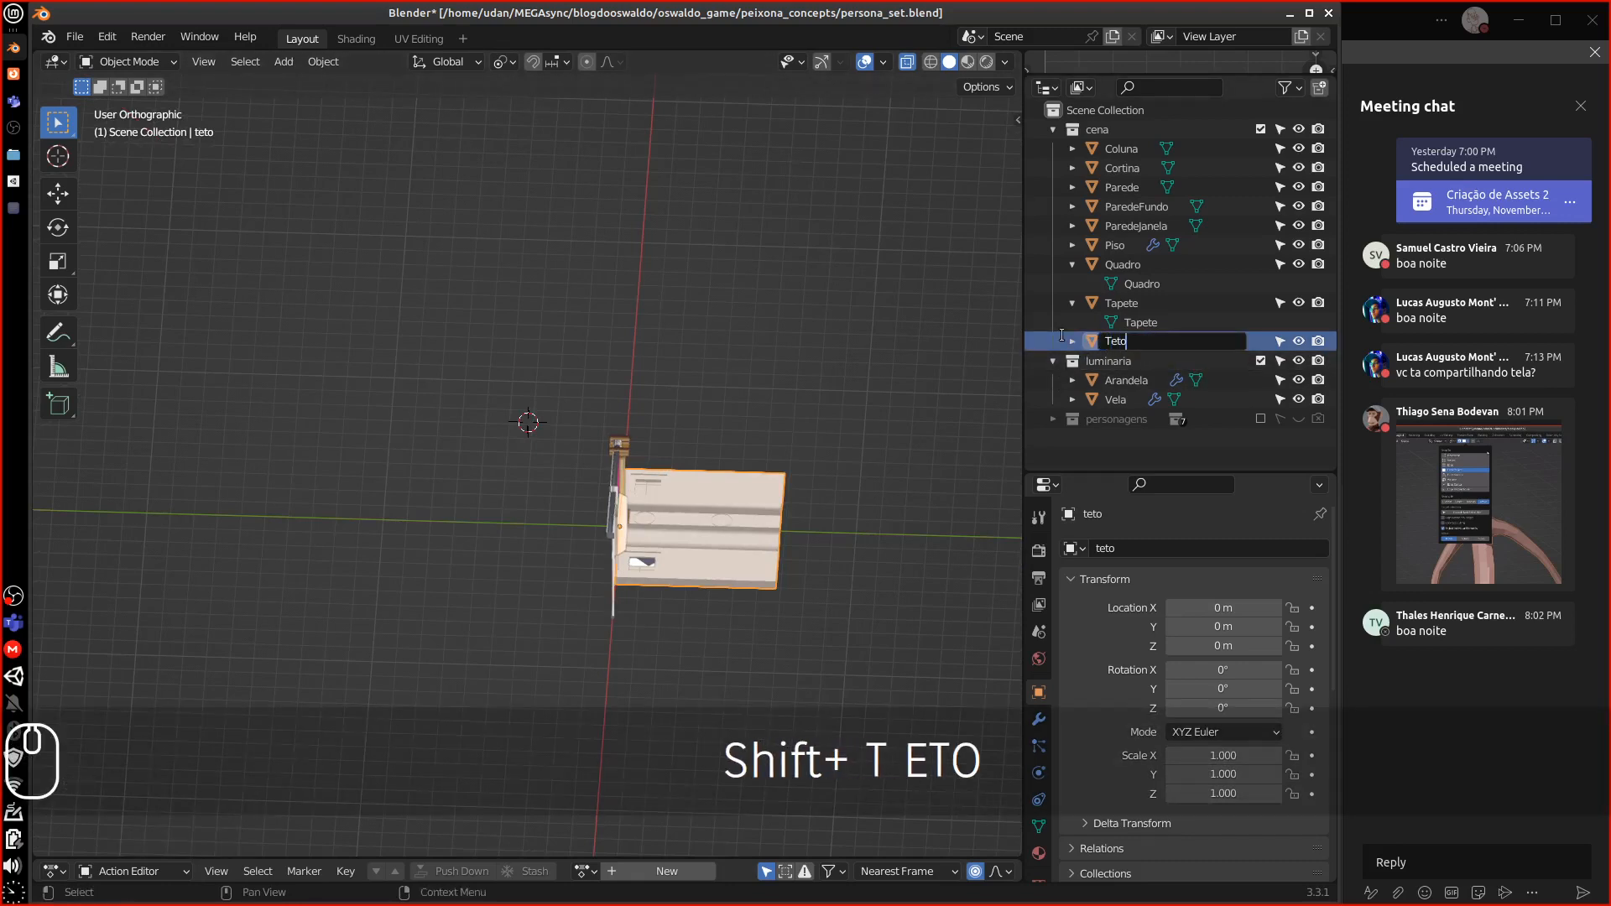
key("Return")
left_click(1072, 342)
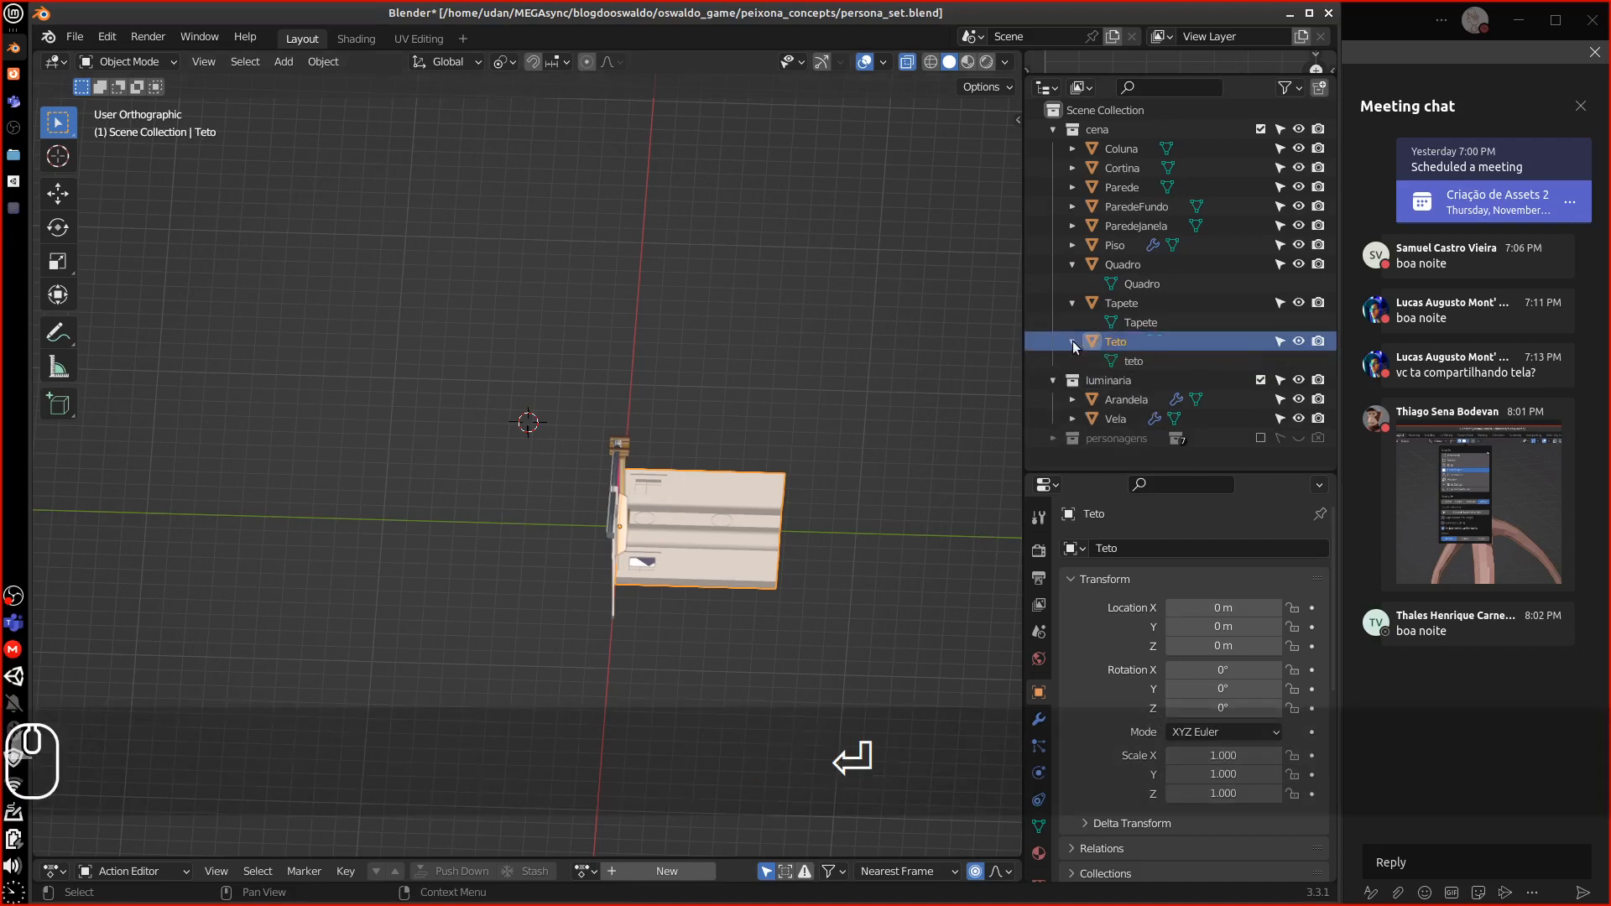
double_click(1137, 361)
type("T")
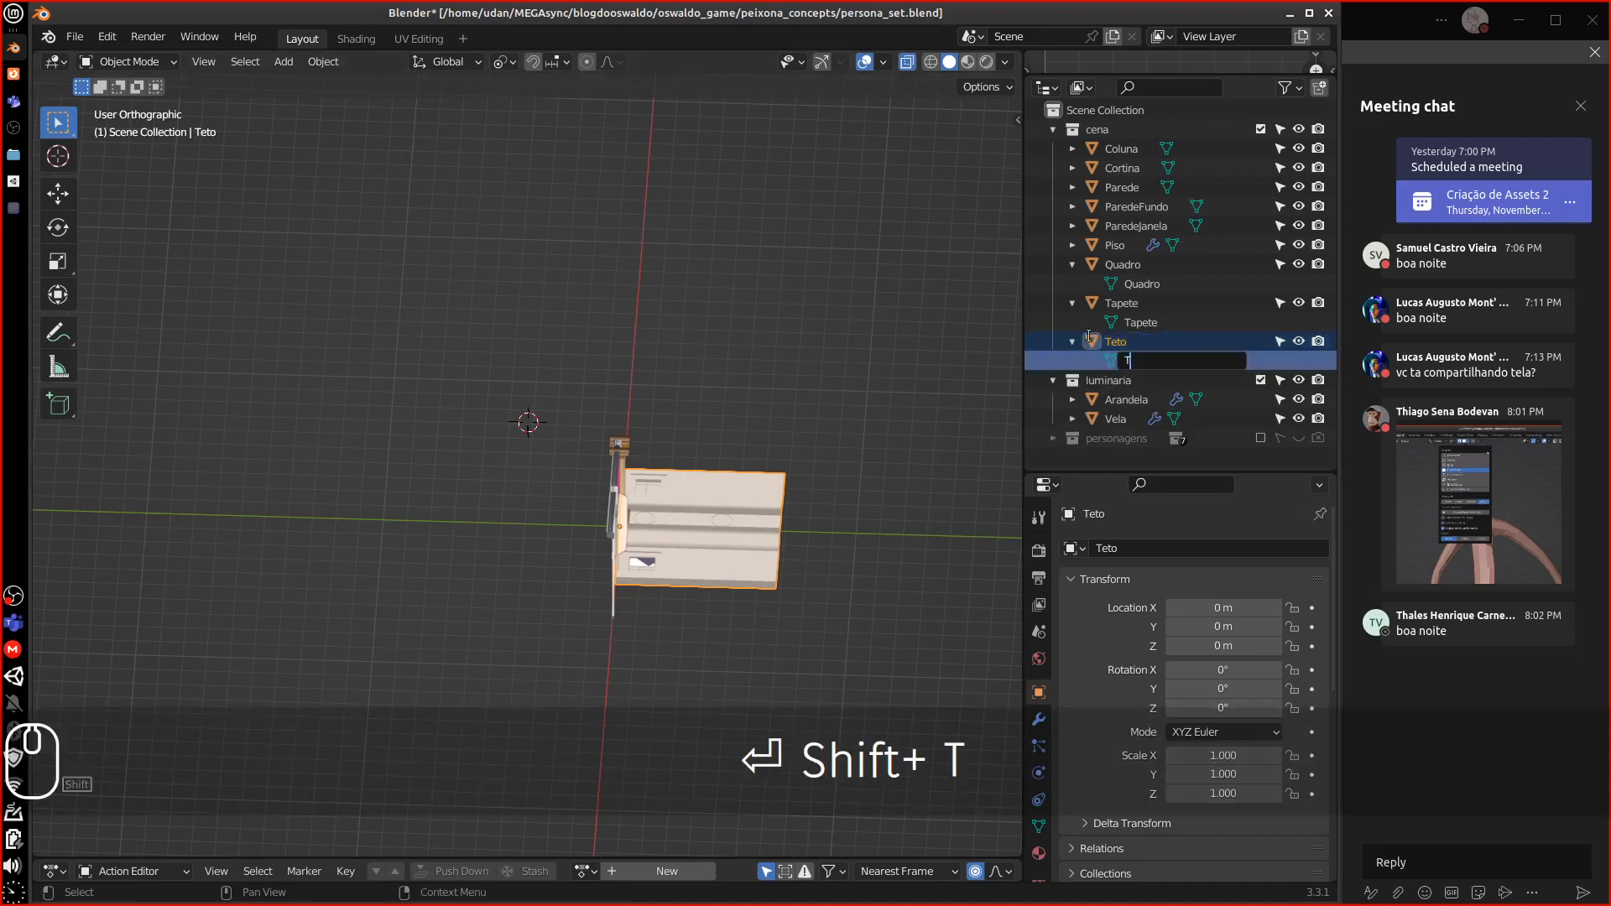
type("eto")
key("Return")
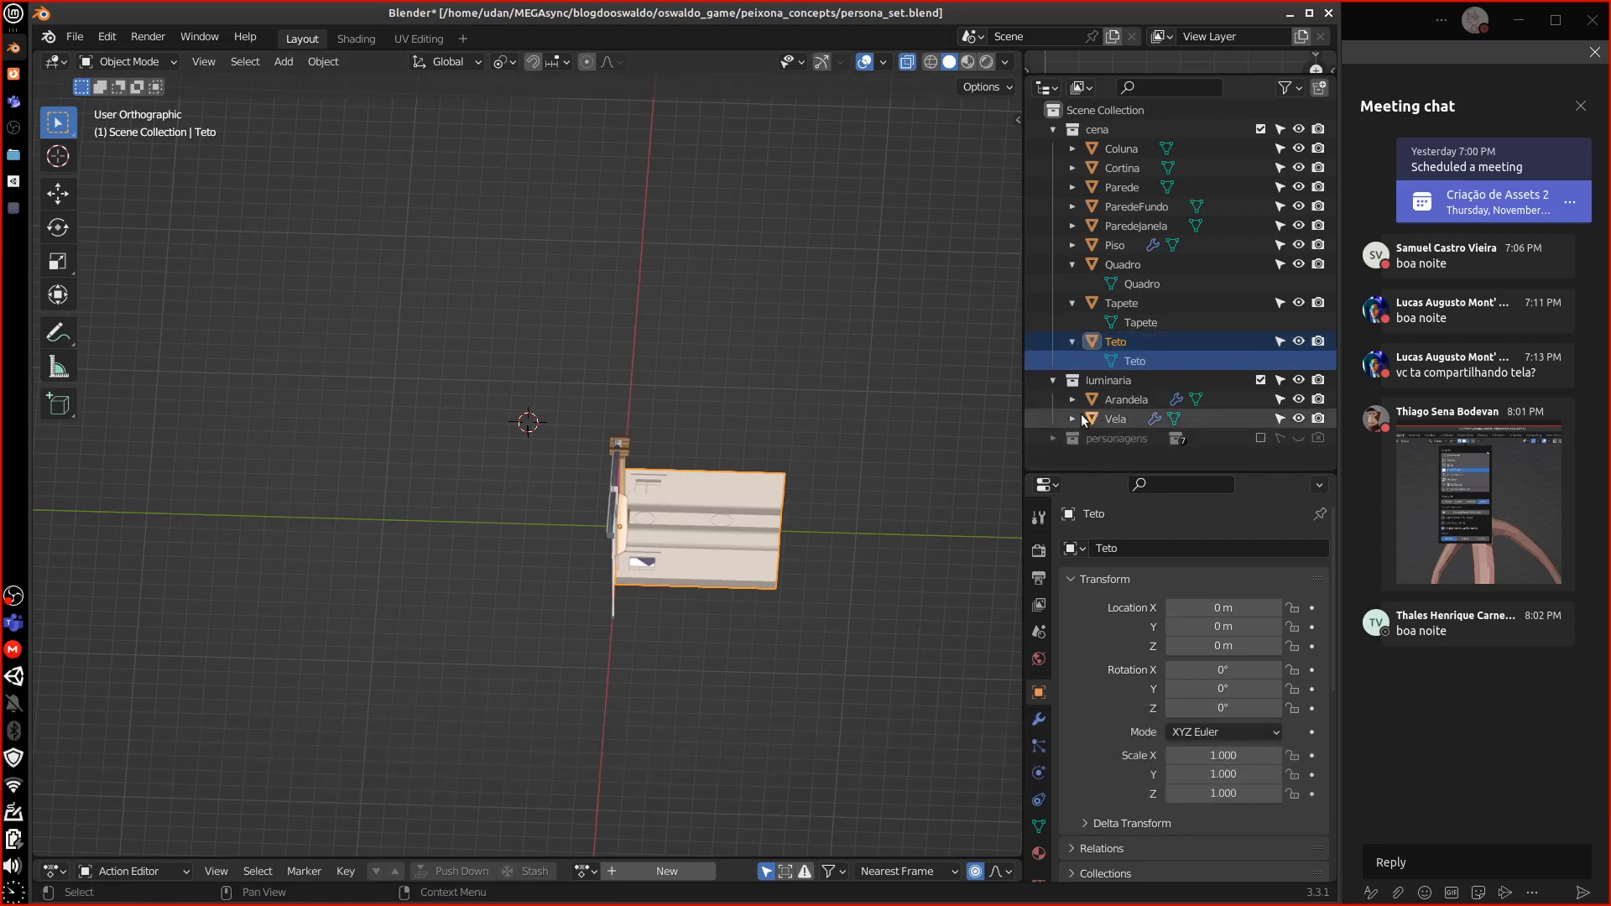
Capitalise the vela and arandela mesh data names to 'Vela' and 'Arandela'
left_click(1073, 418)
left_click(1129, 438)
double_click(1135, 438)
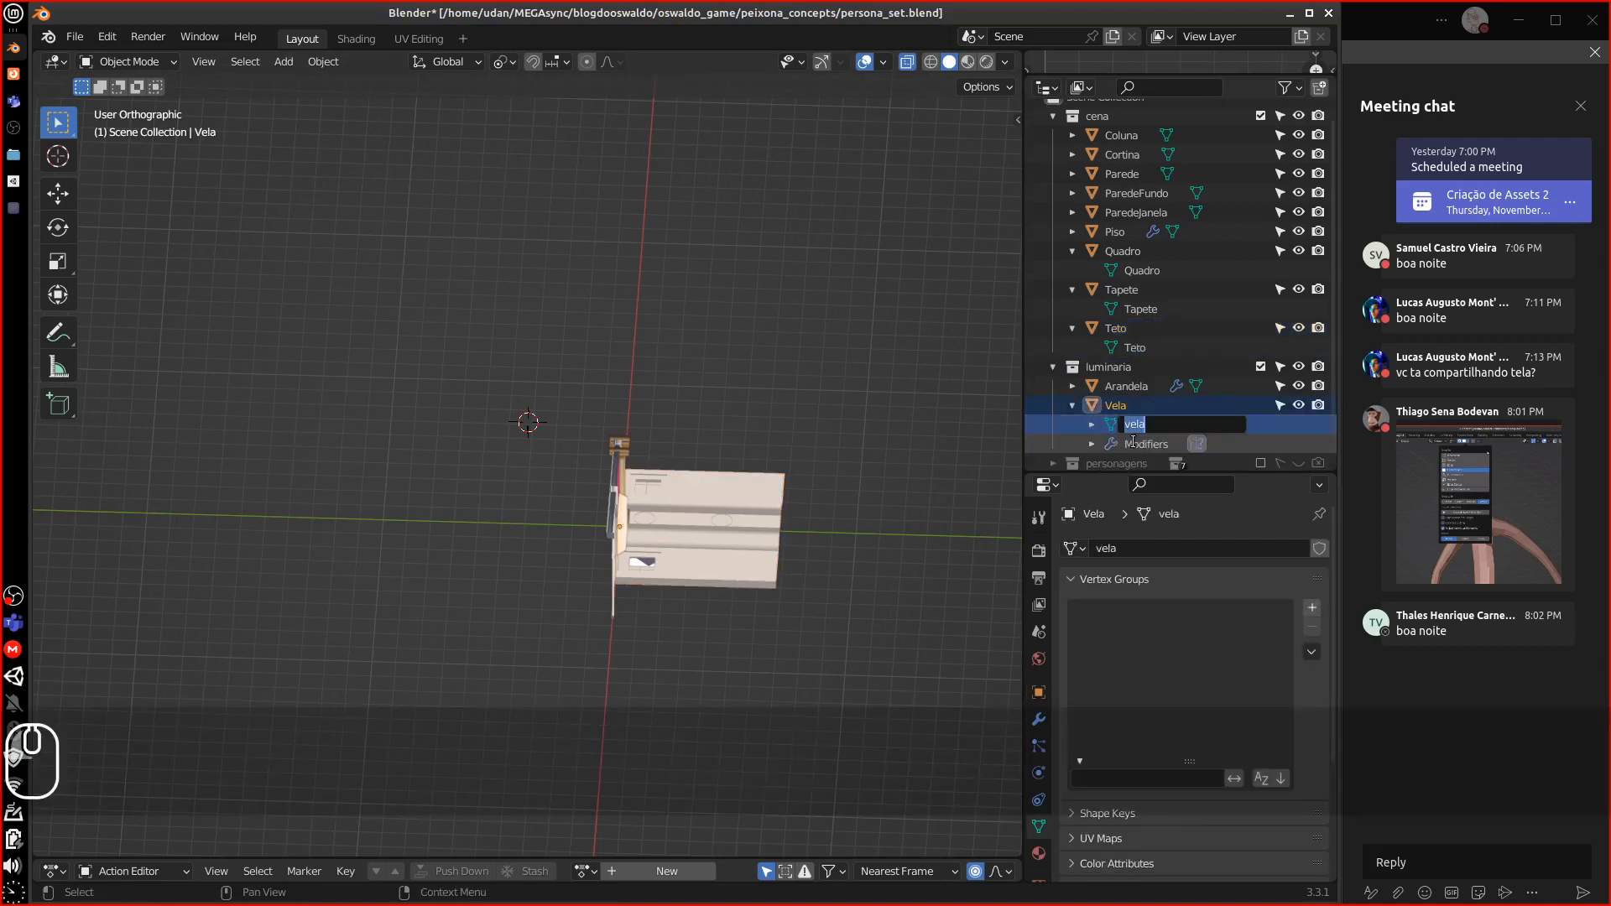
key("shift")
type("Vela")
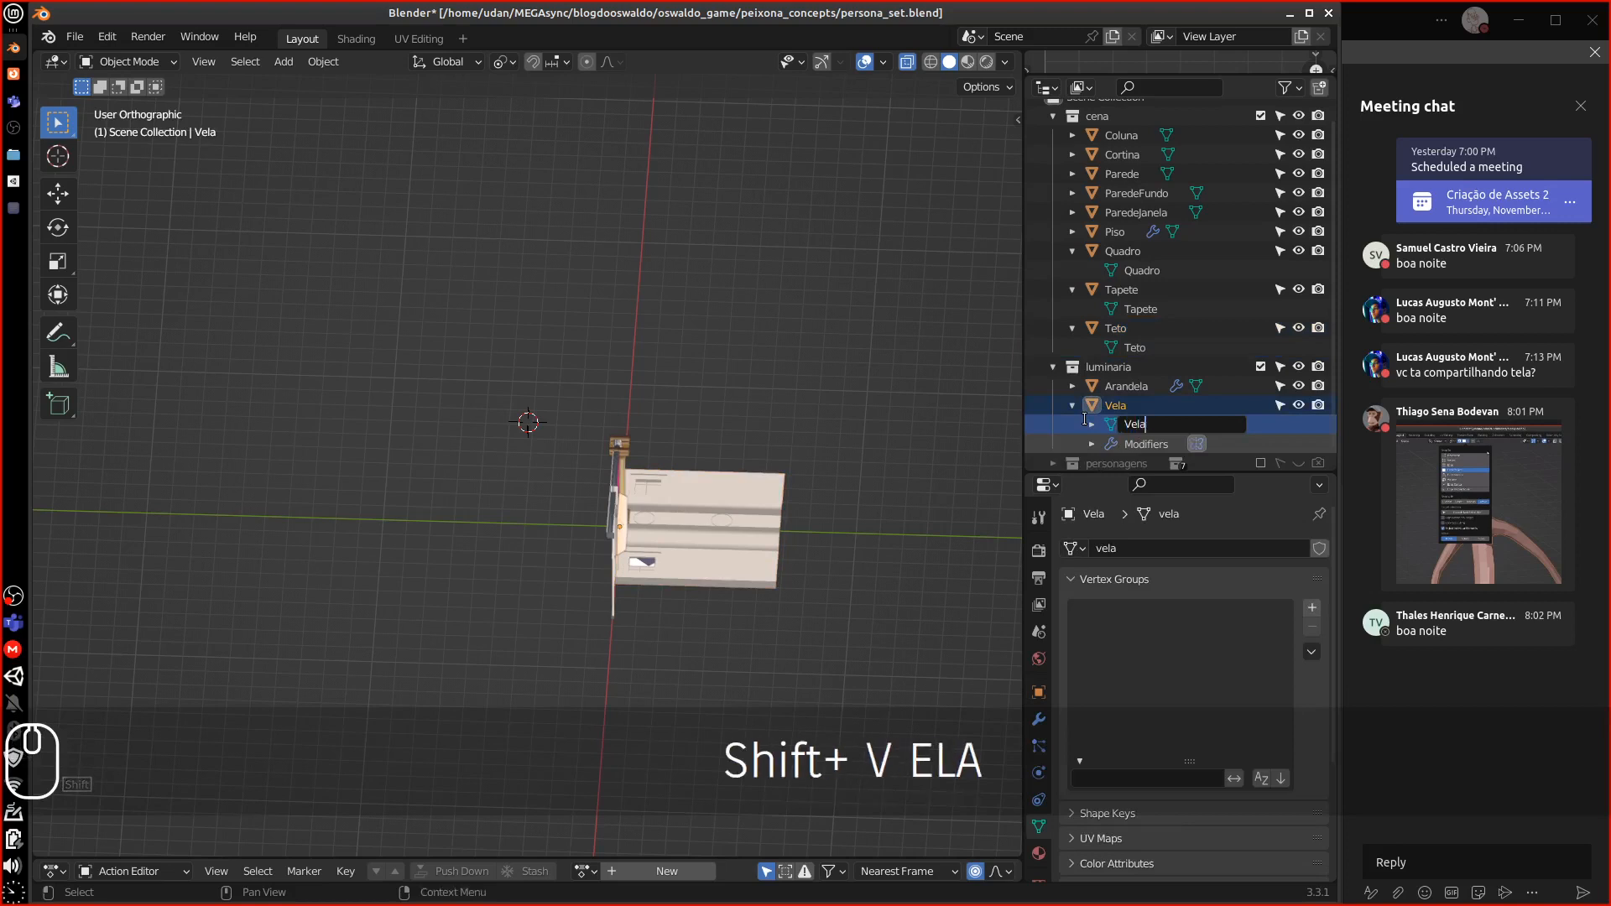
key("Return")
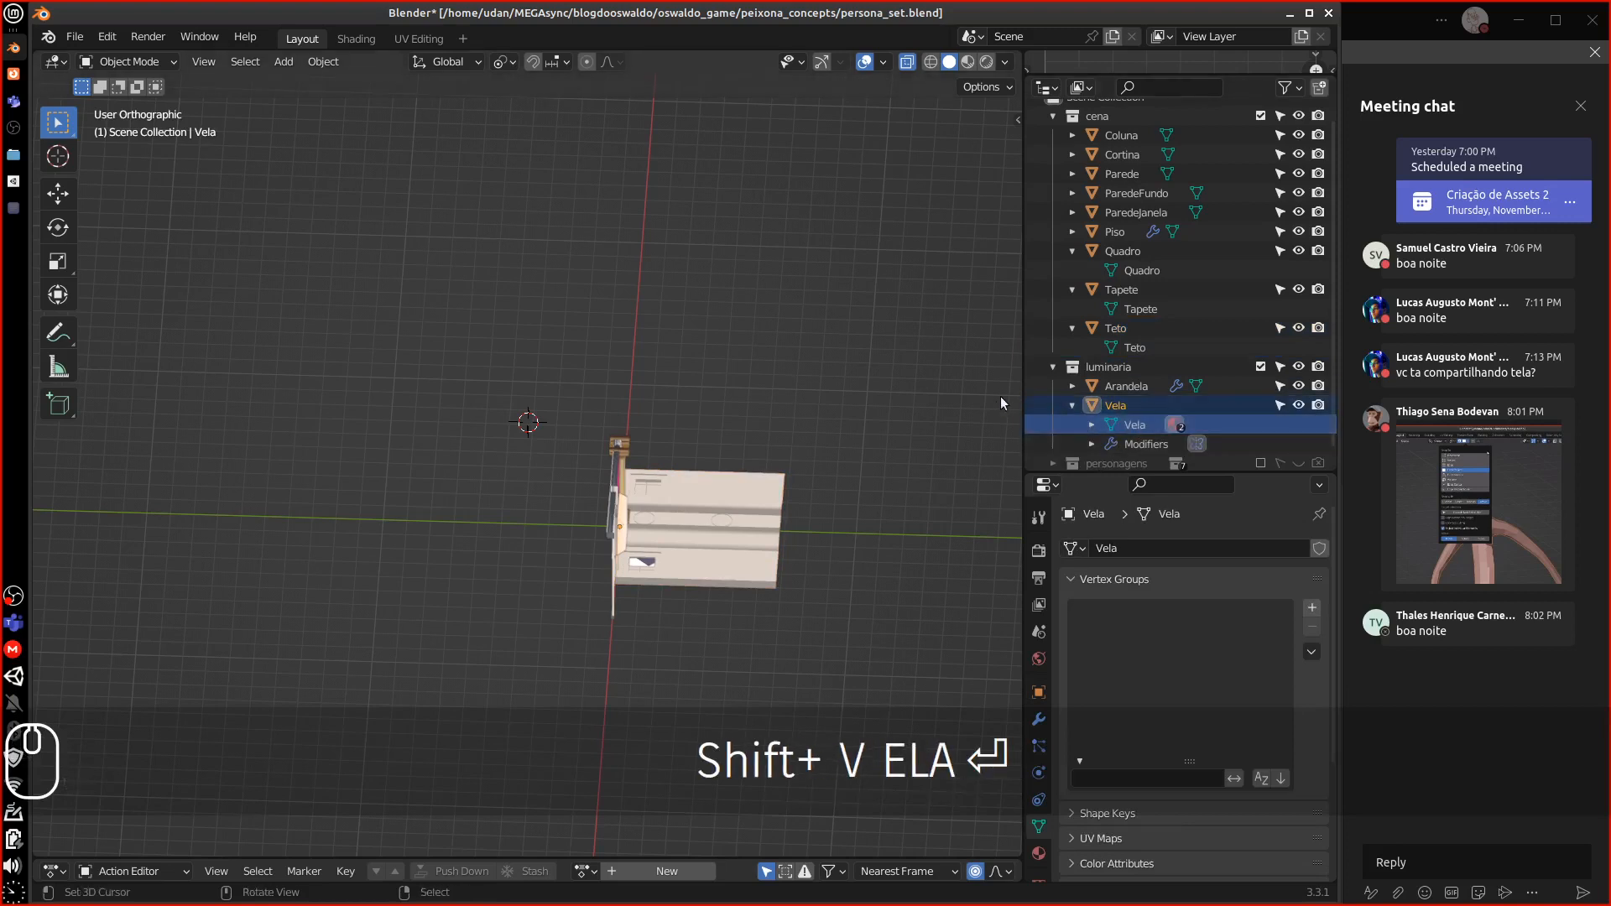
left_click(1072, 386)
double_click(1147, 405)
scroll(1147, 405, "down", 1)
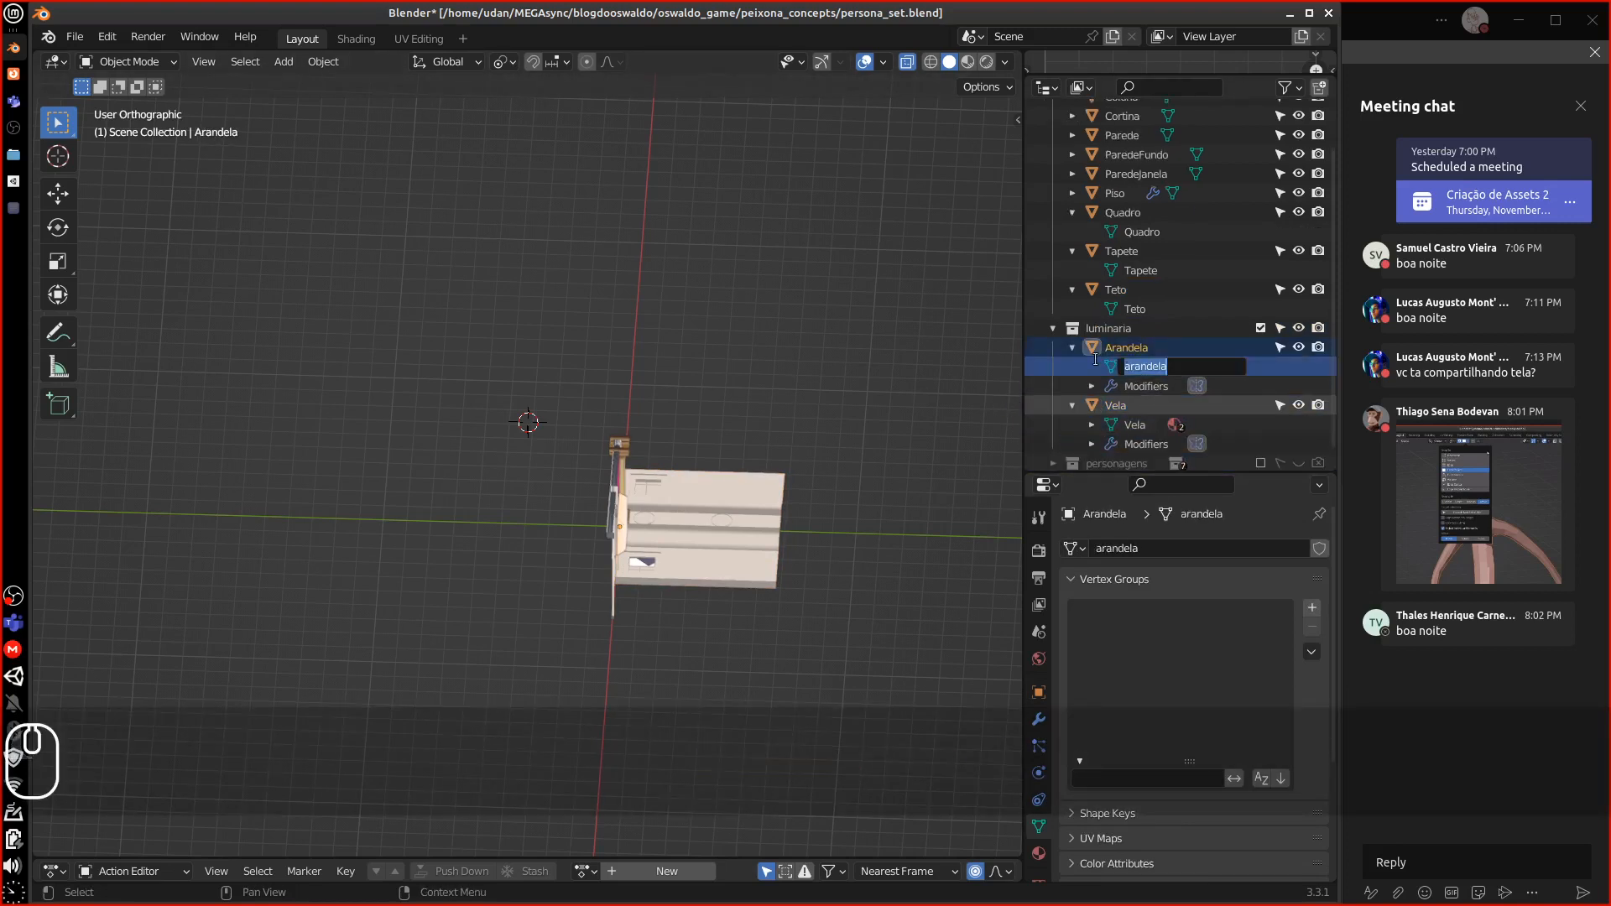
type("Arande")
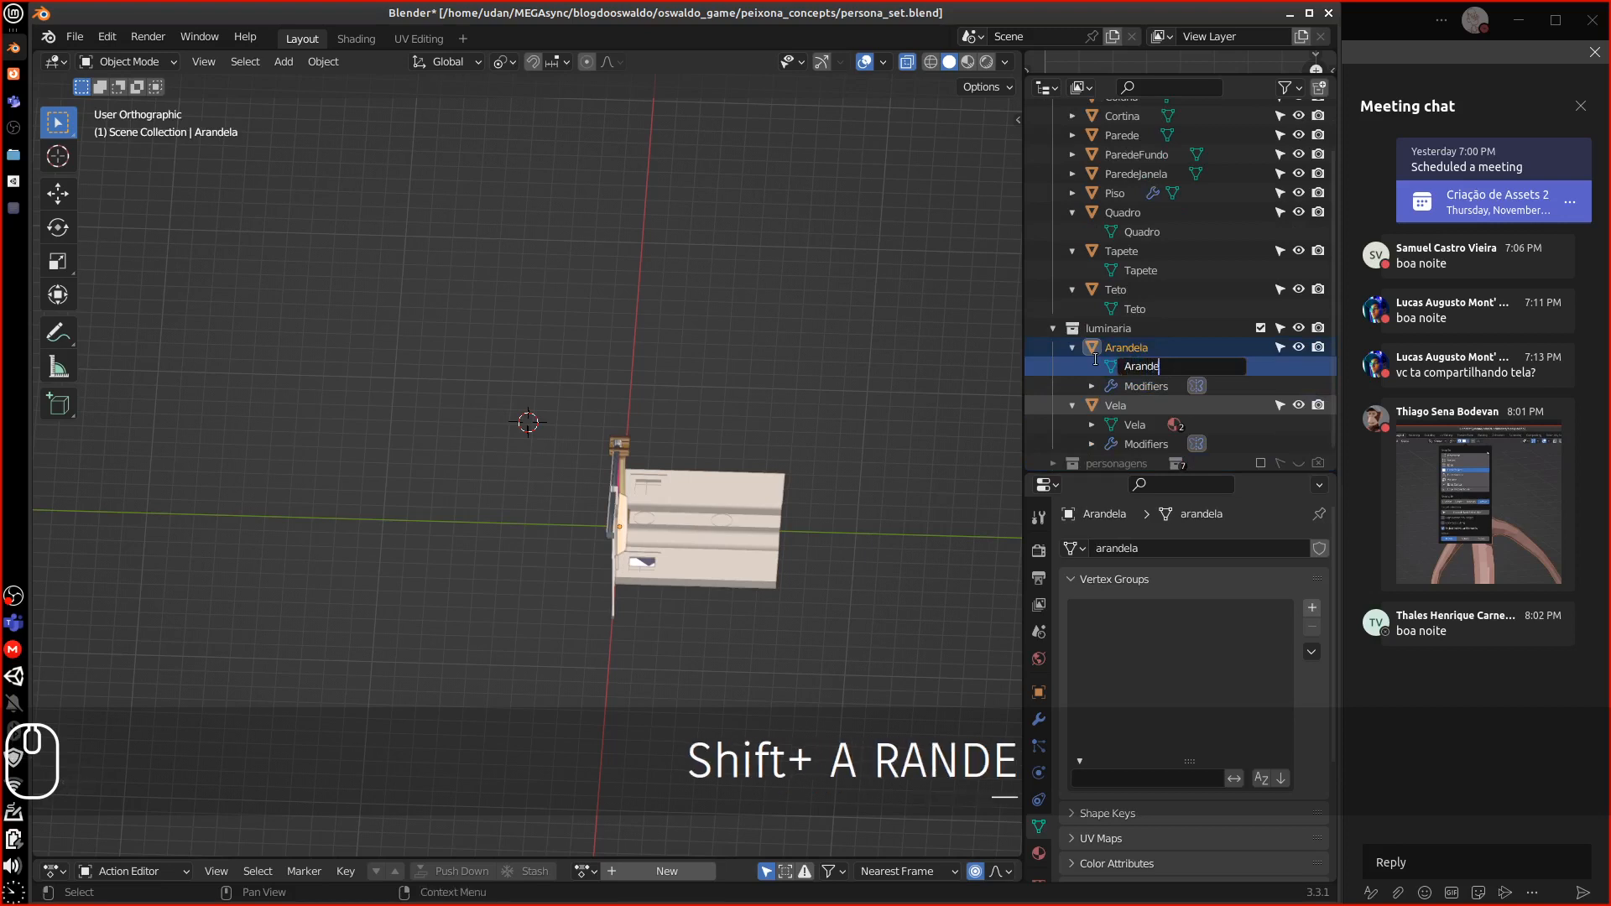
type("la")
key("Return")
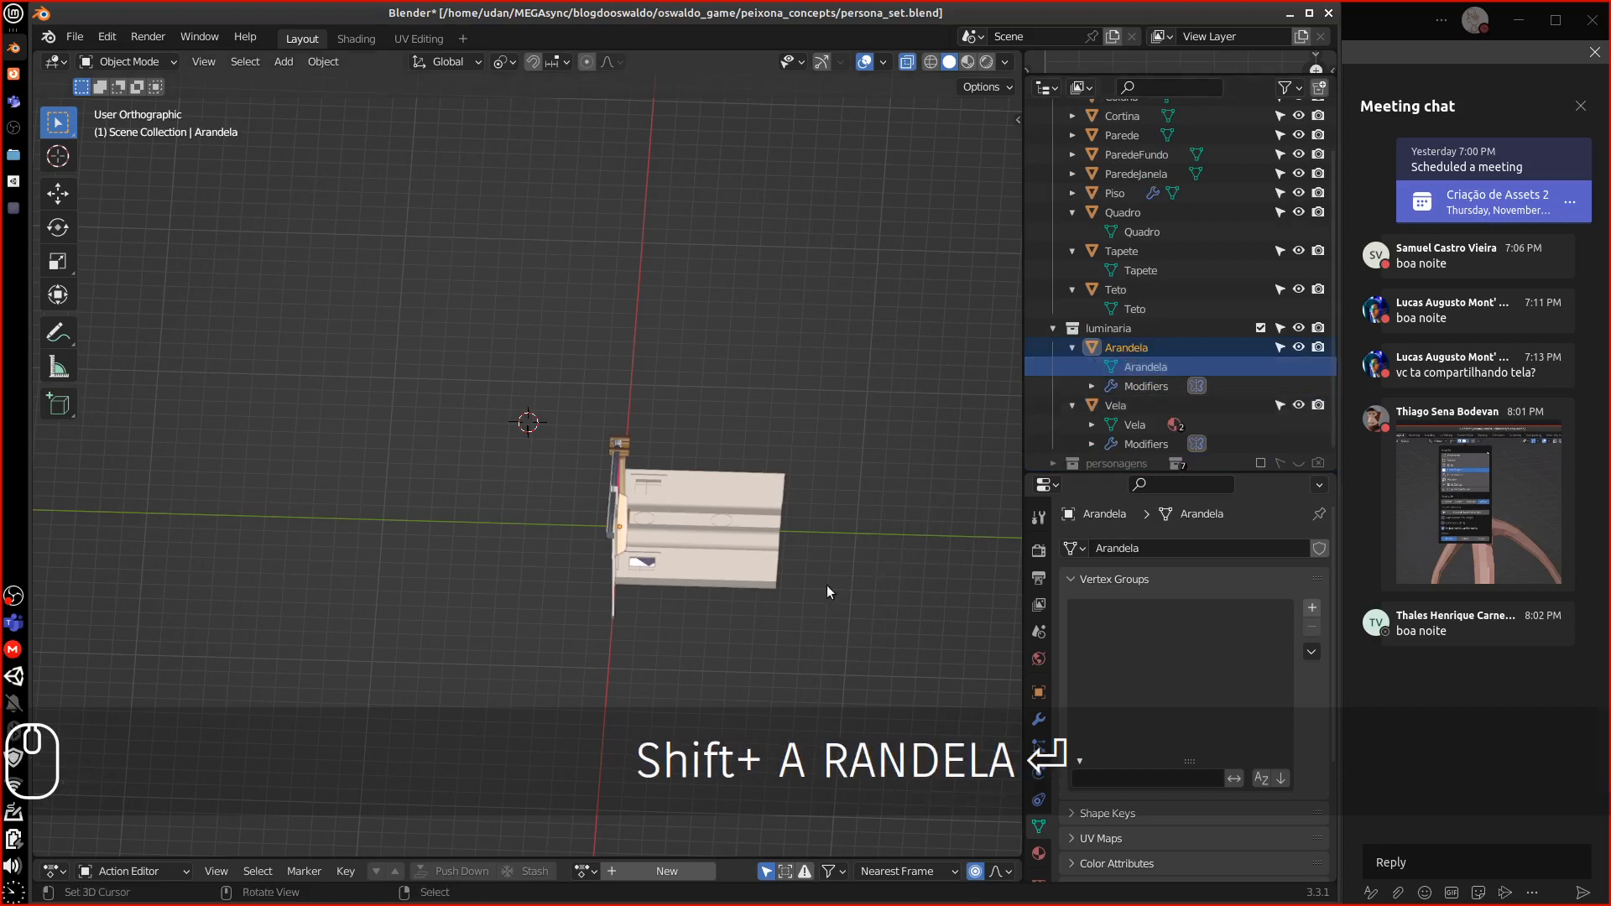
middle_click_drag(827, 586, 584, 481)
Isolate Piso in top view and show its 2.73 × 2.72 m dimensions in the sidebar
left_click(534, 530)
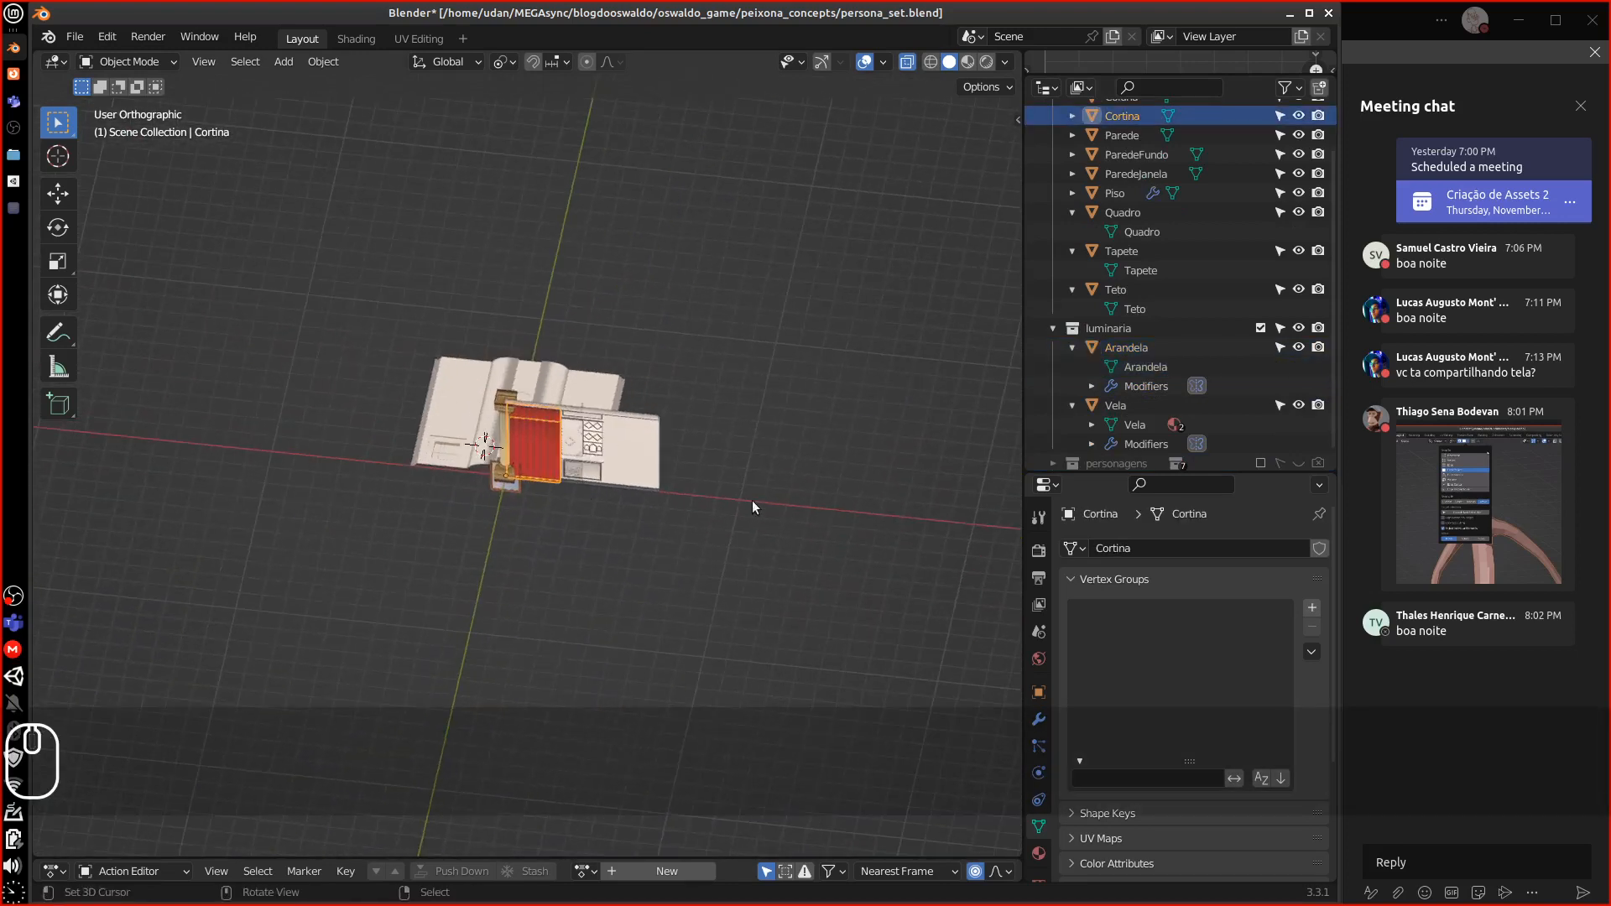
left_click(1130, 192)
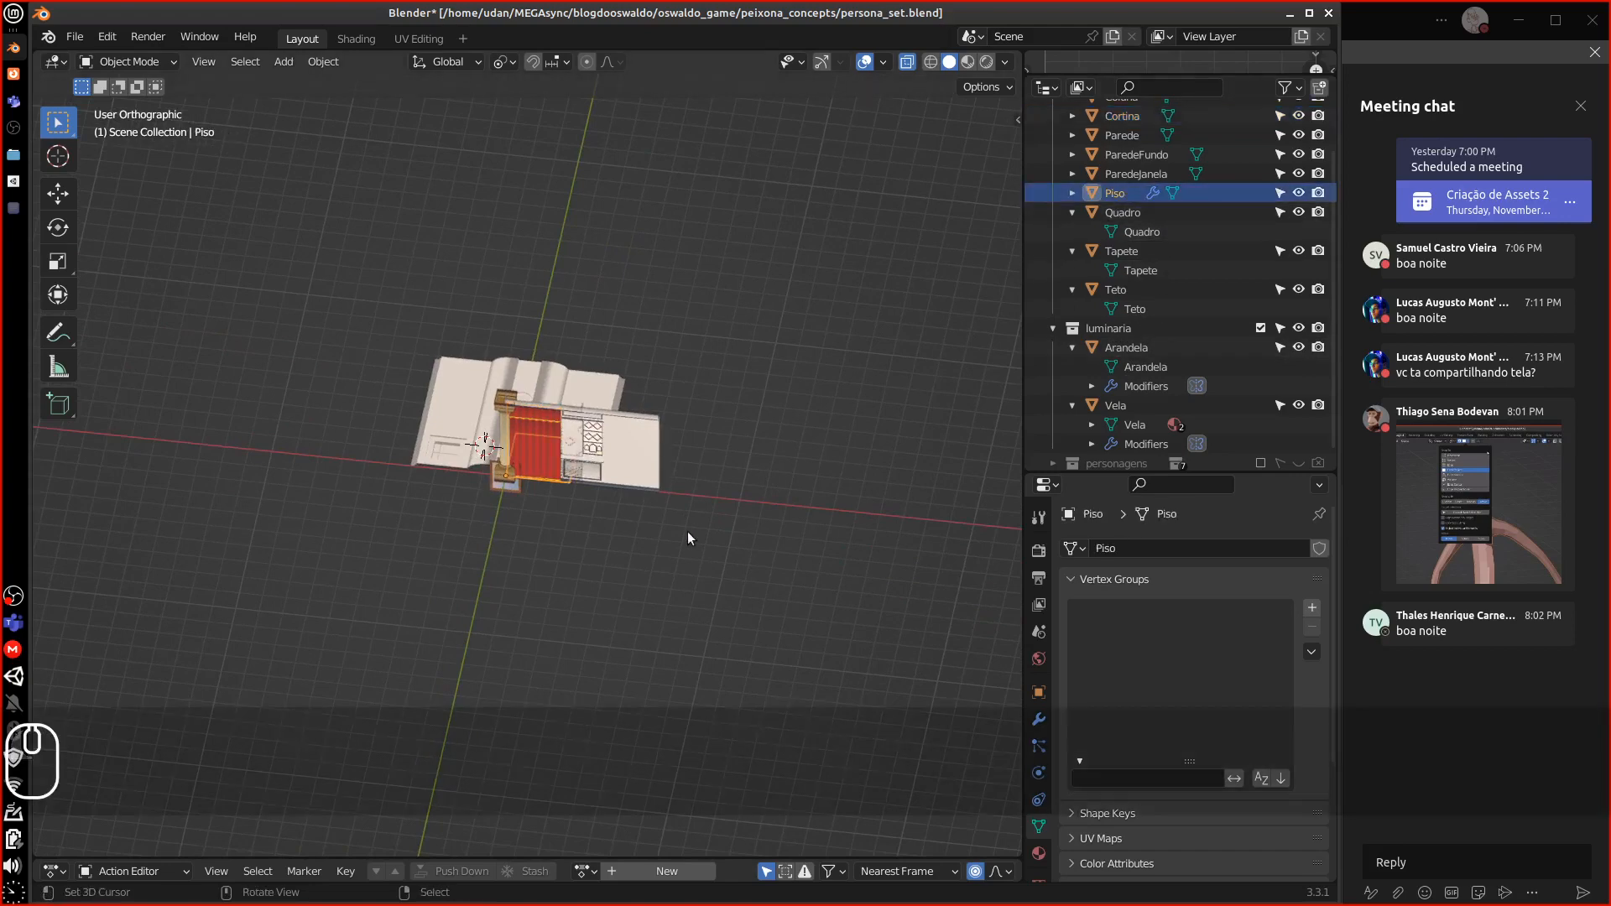
key("KP_Divide")
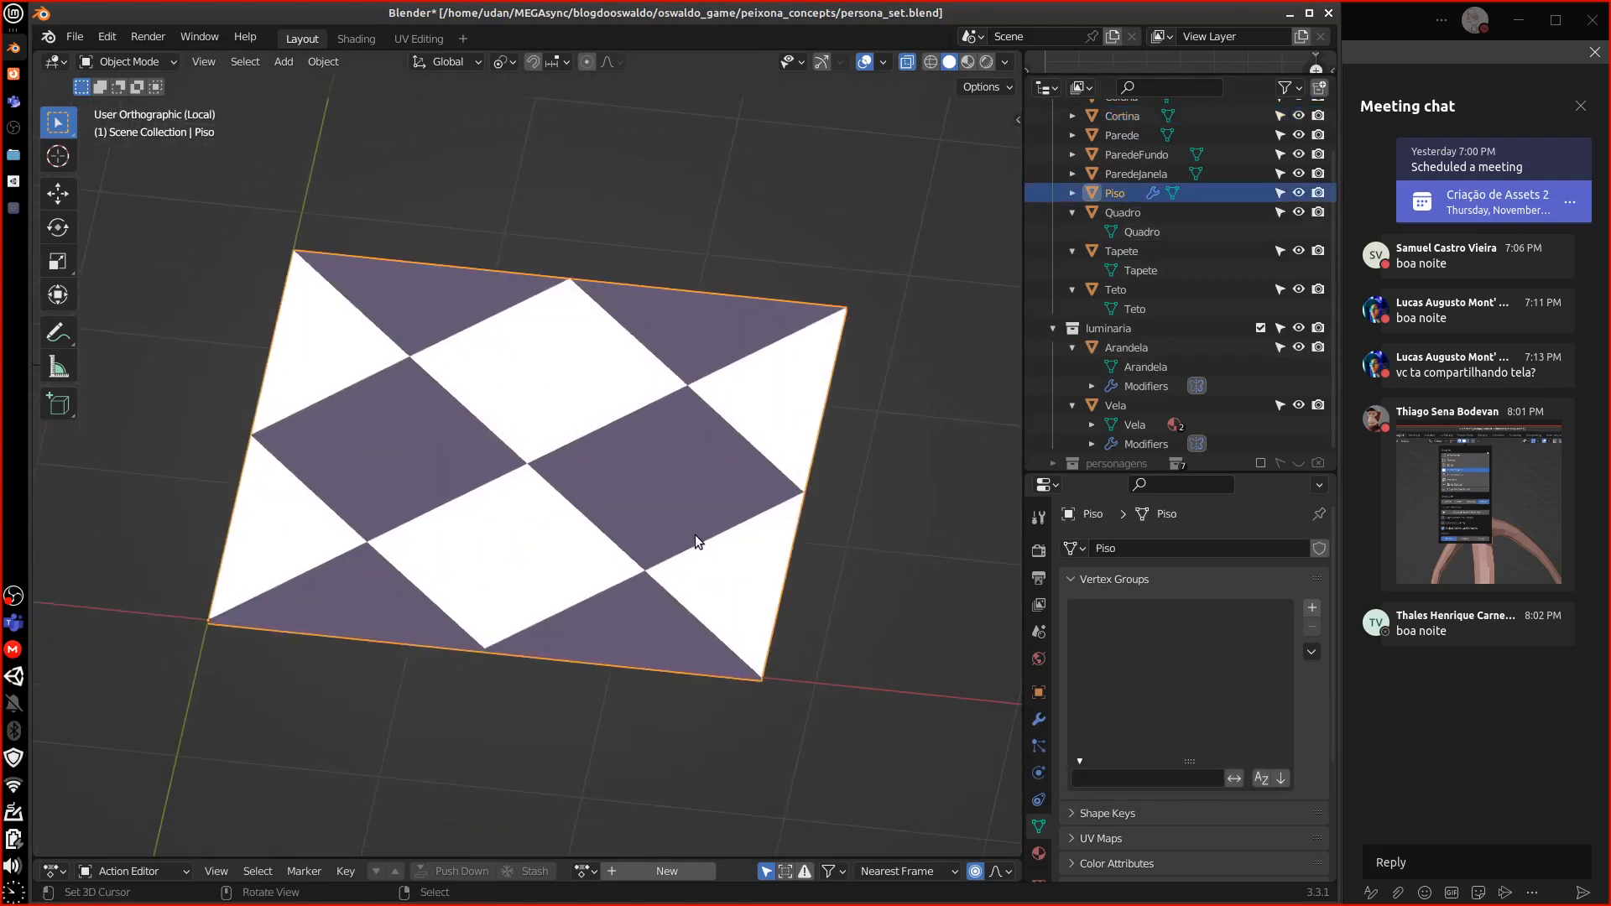
key("KP_7")
scroll(697, 536, "down", 6)
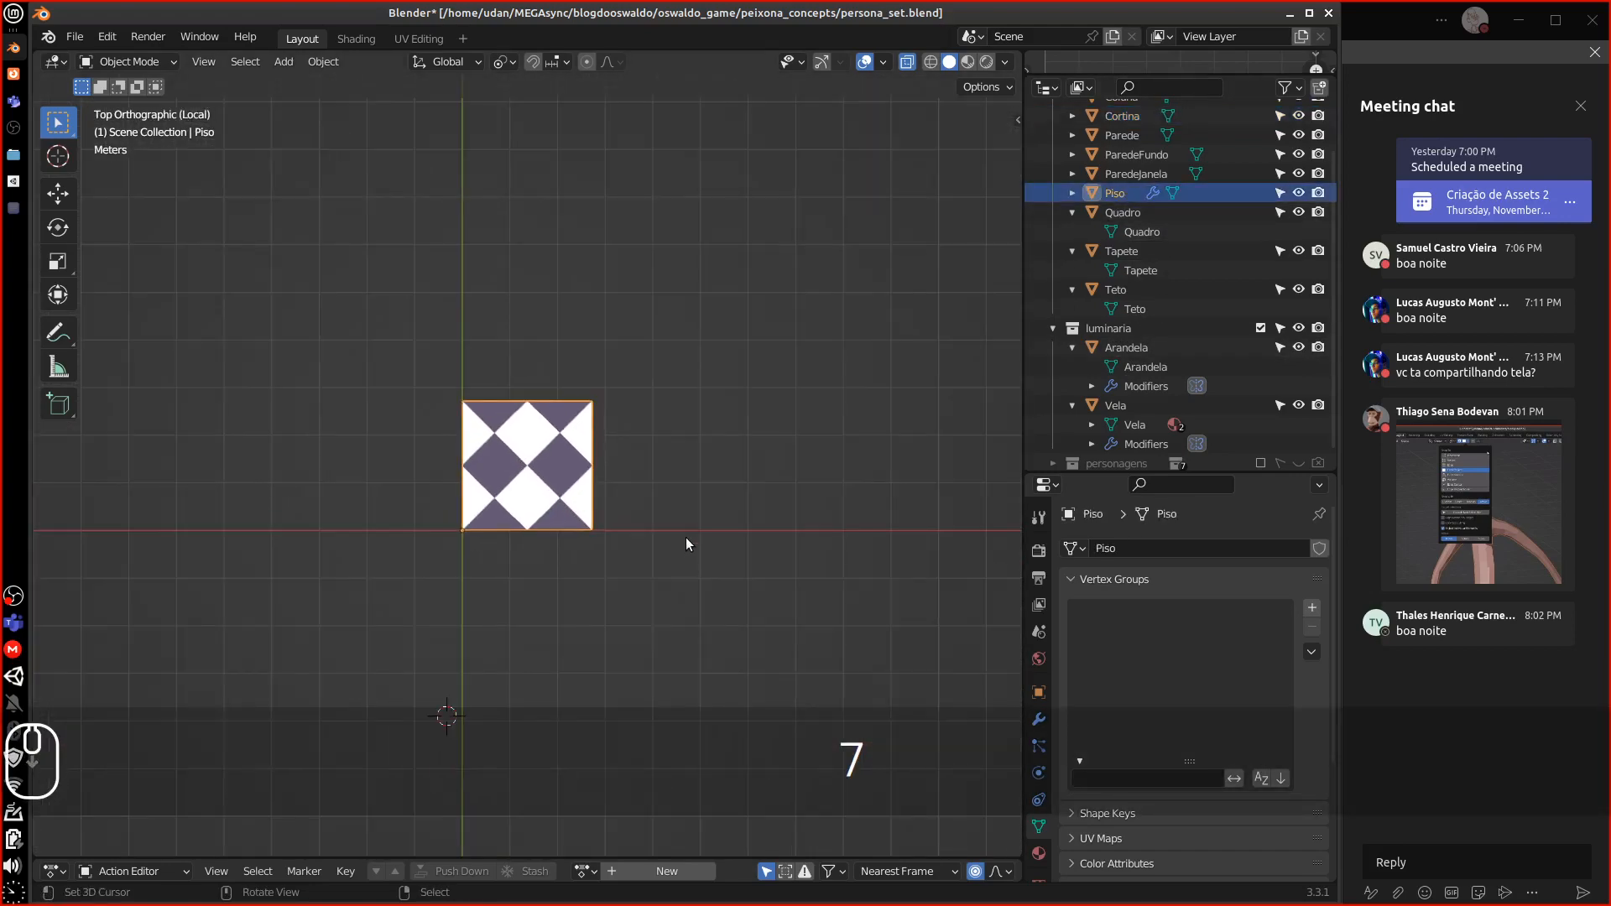
scroll(686, 537, "up", 4)
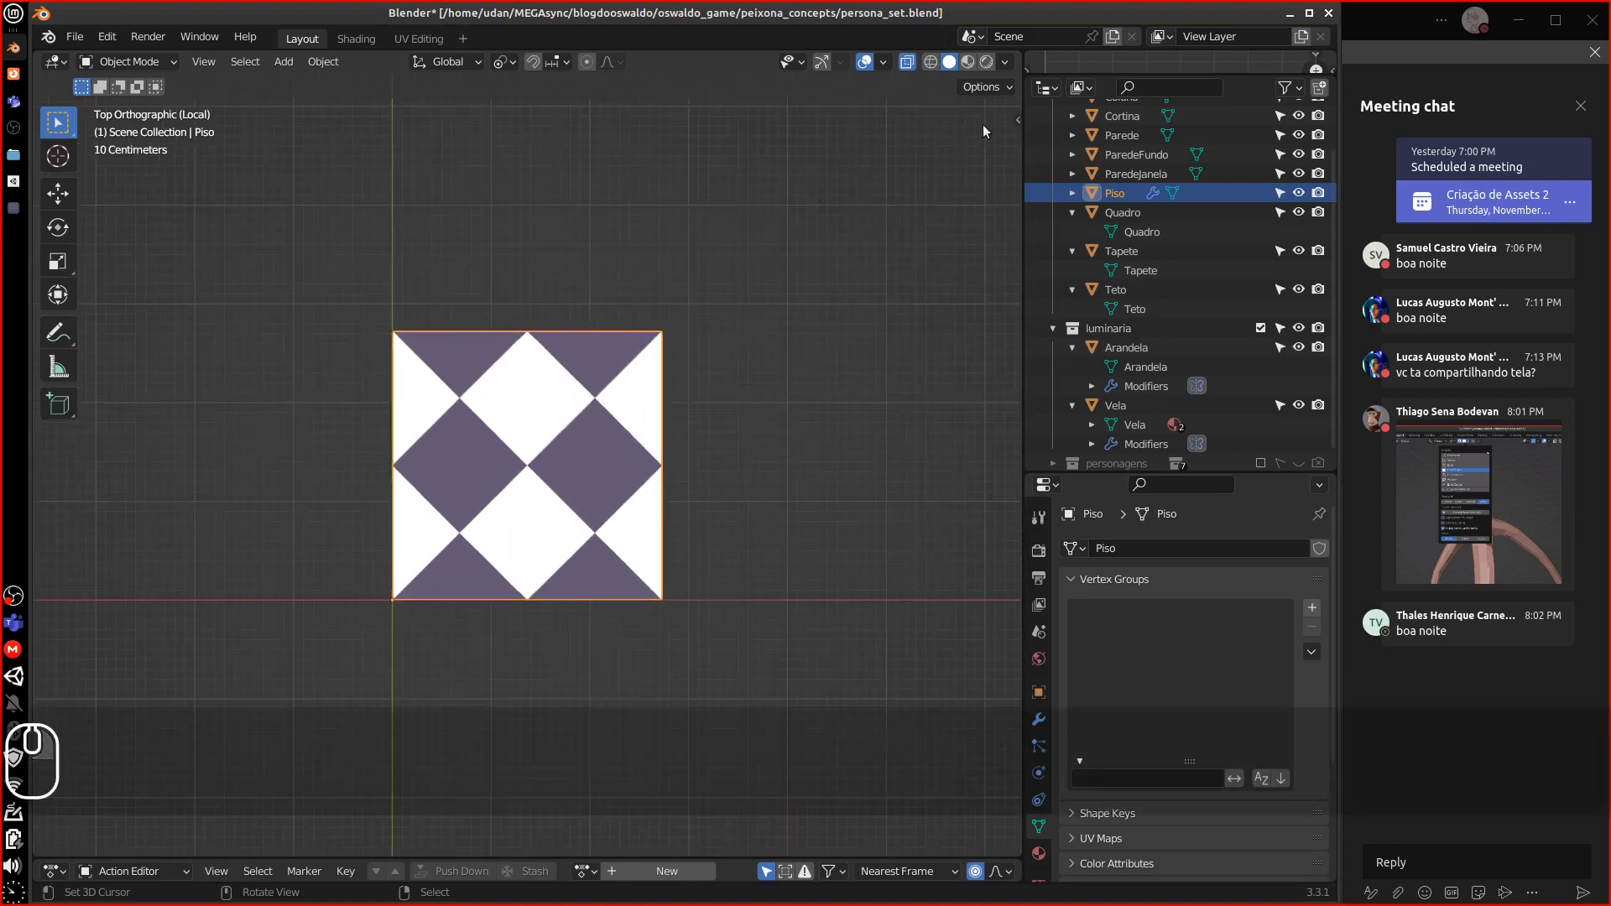
left_click(1017, 120)
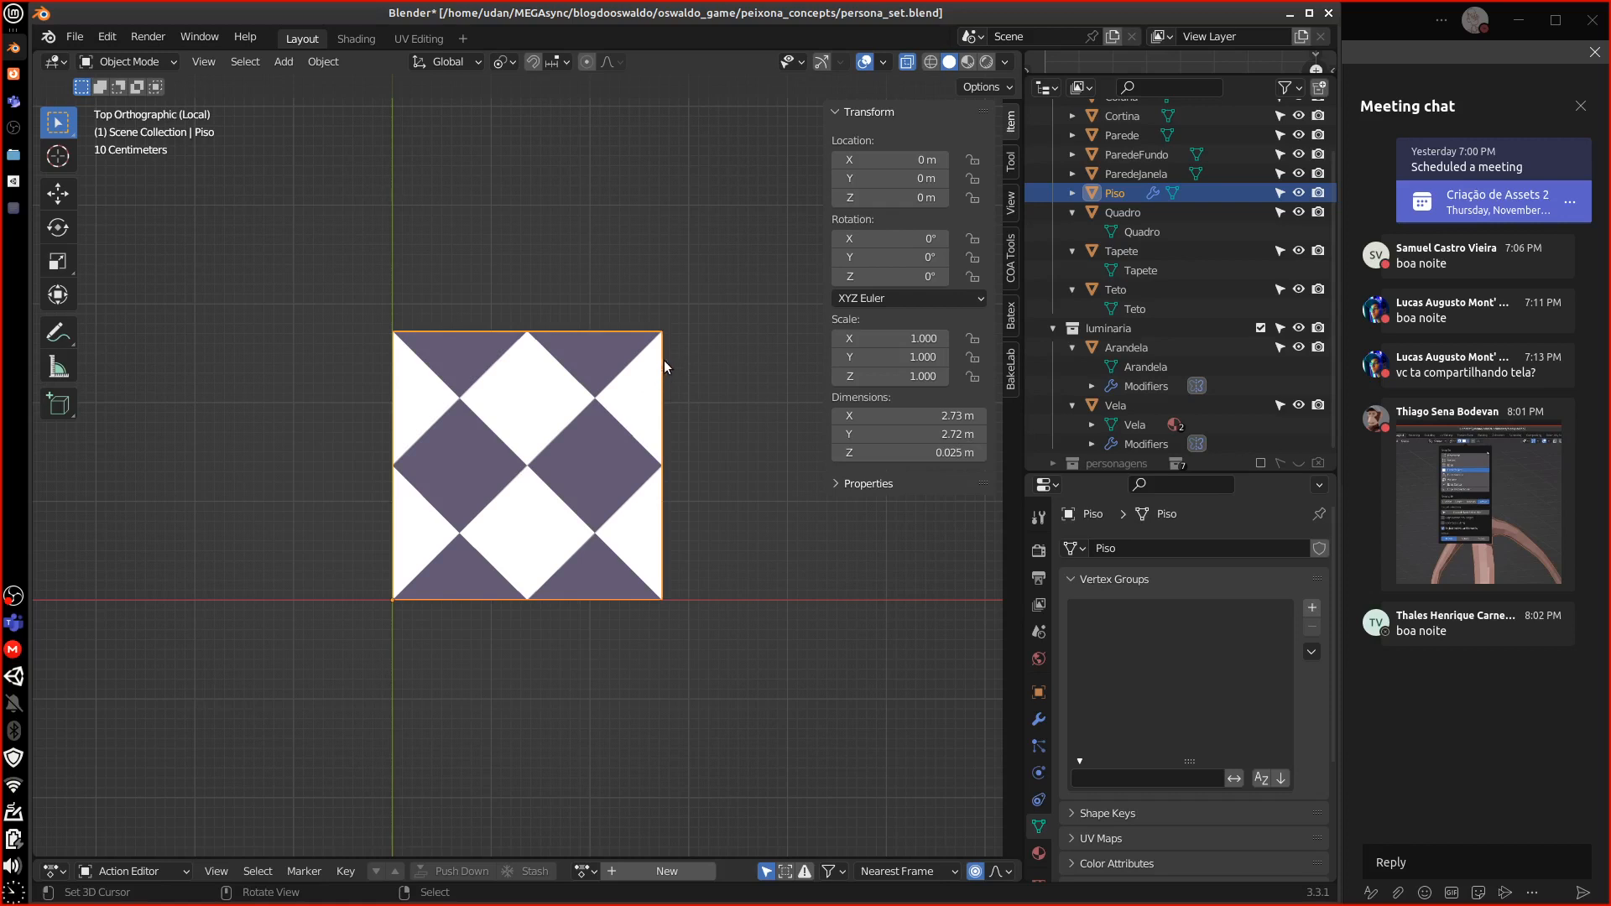
Set the Piso floor's X and Y dimensions to 2 m each
key("s")
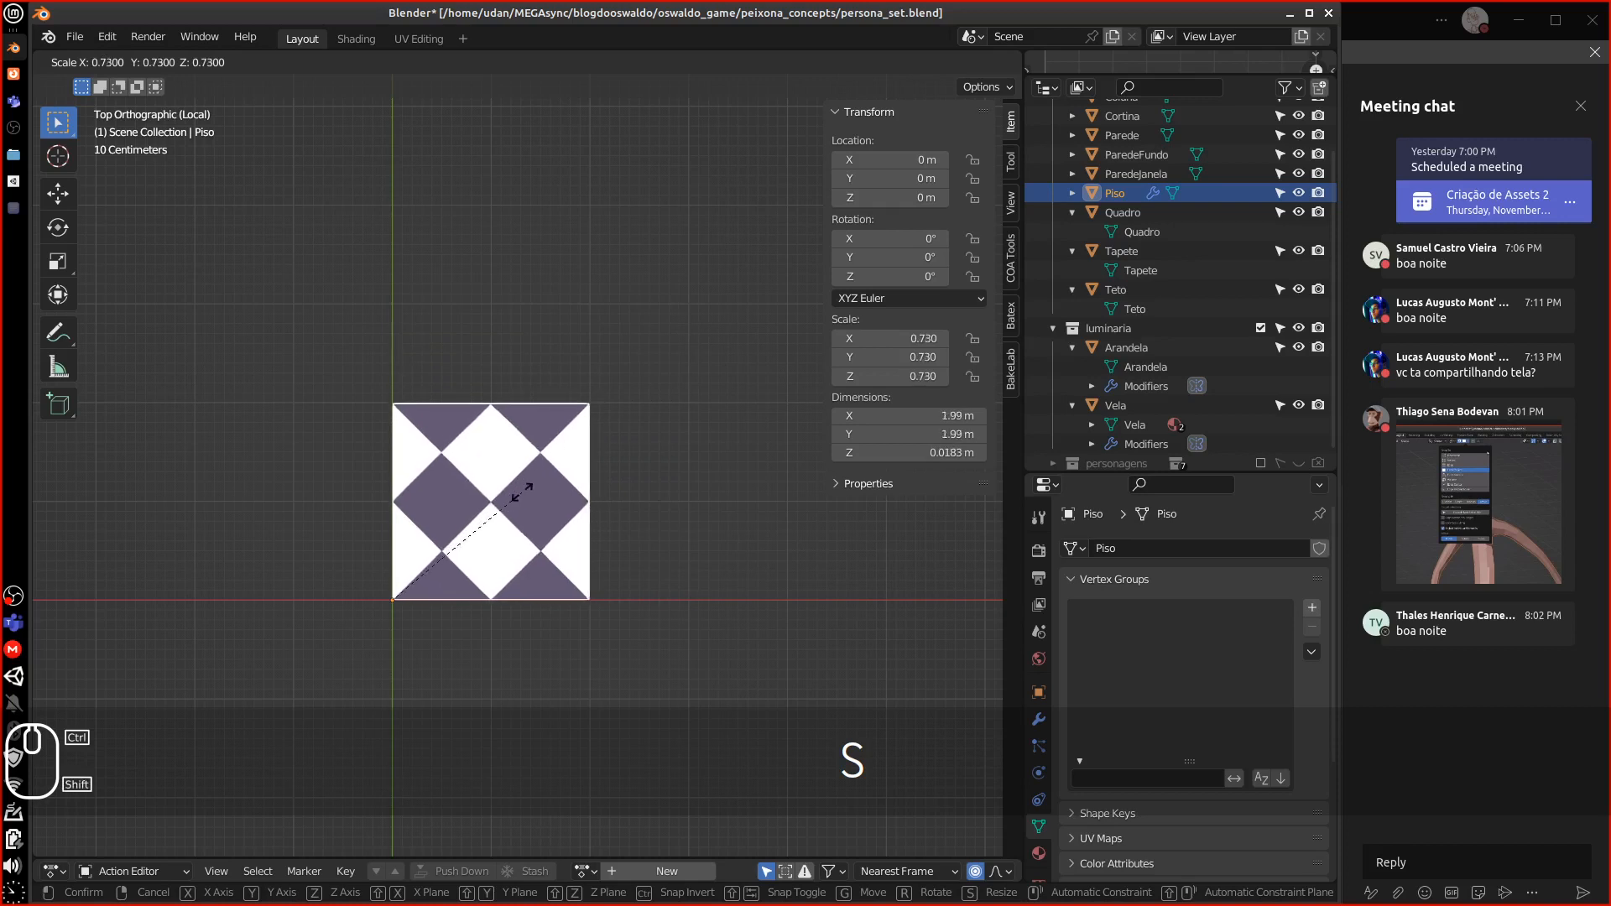
key("Escape")
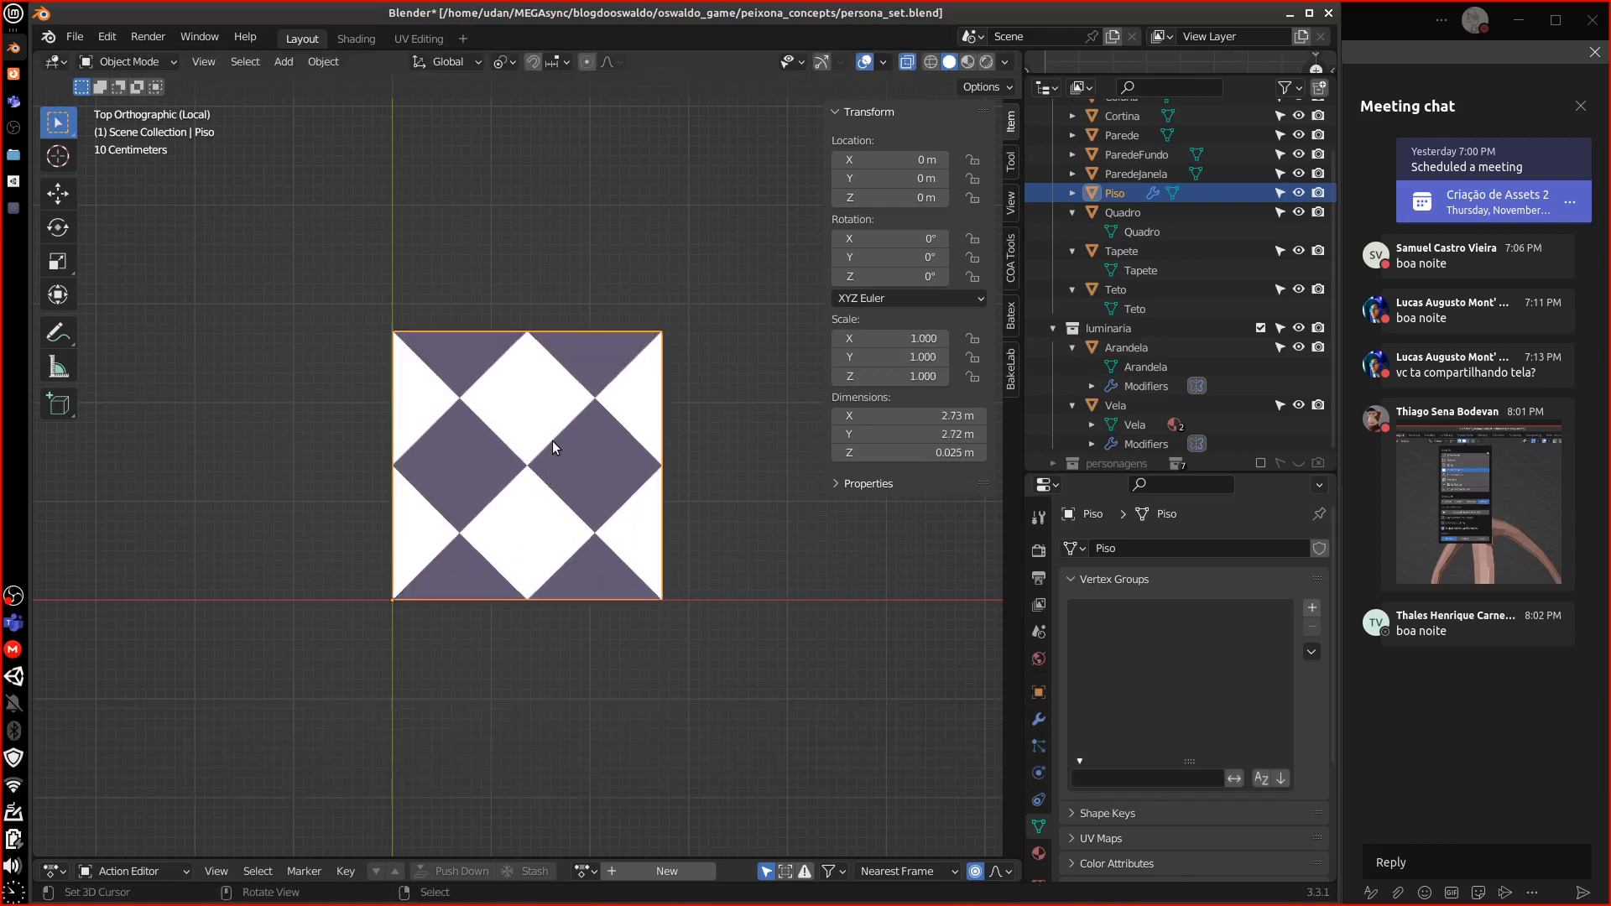
left_click(948, 417)
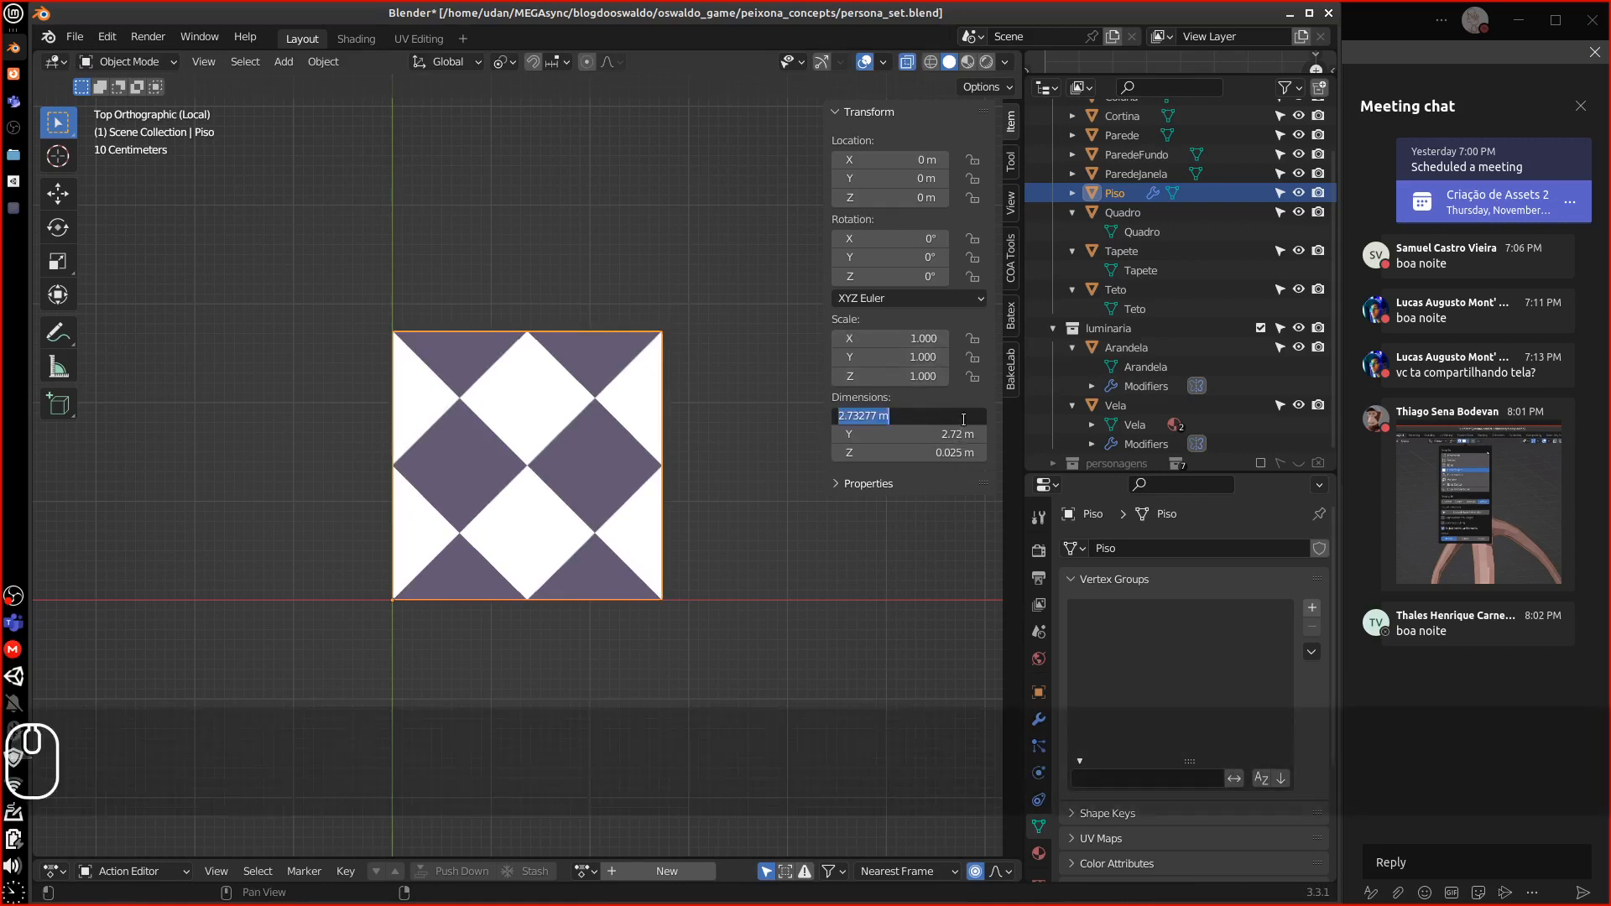
type("2")
key("Return")
left_click(960, 434)
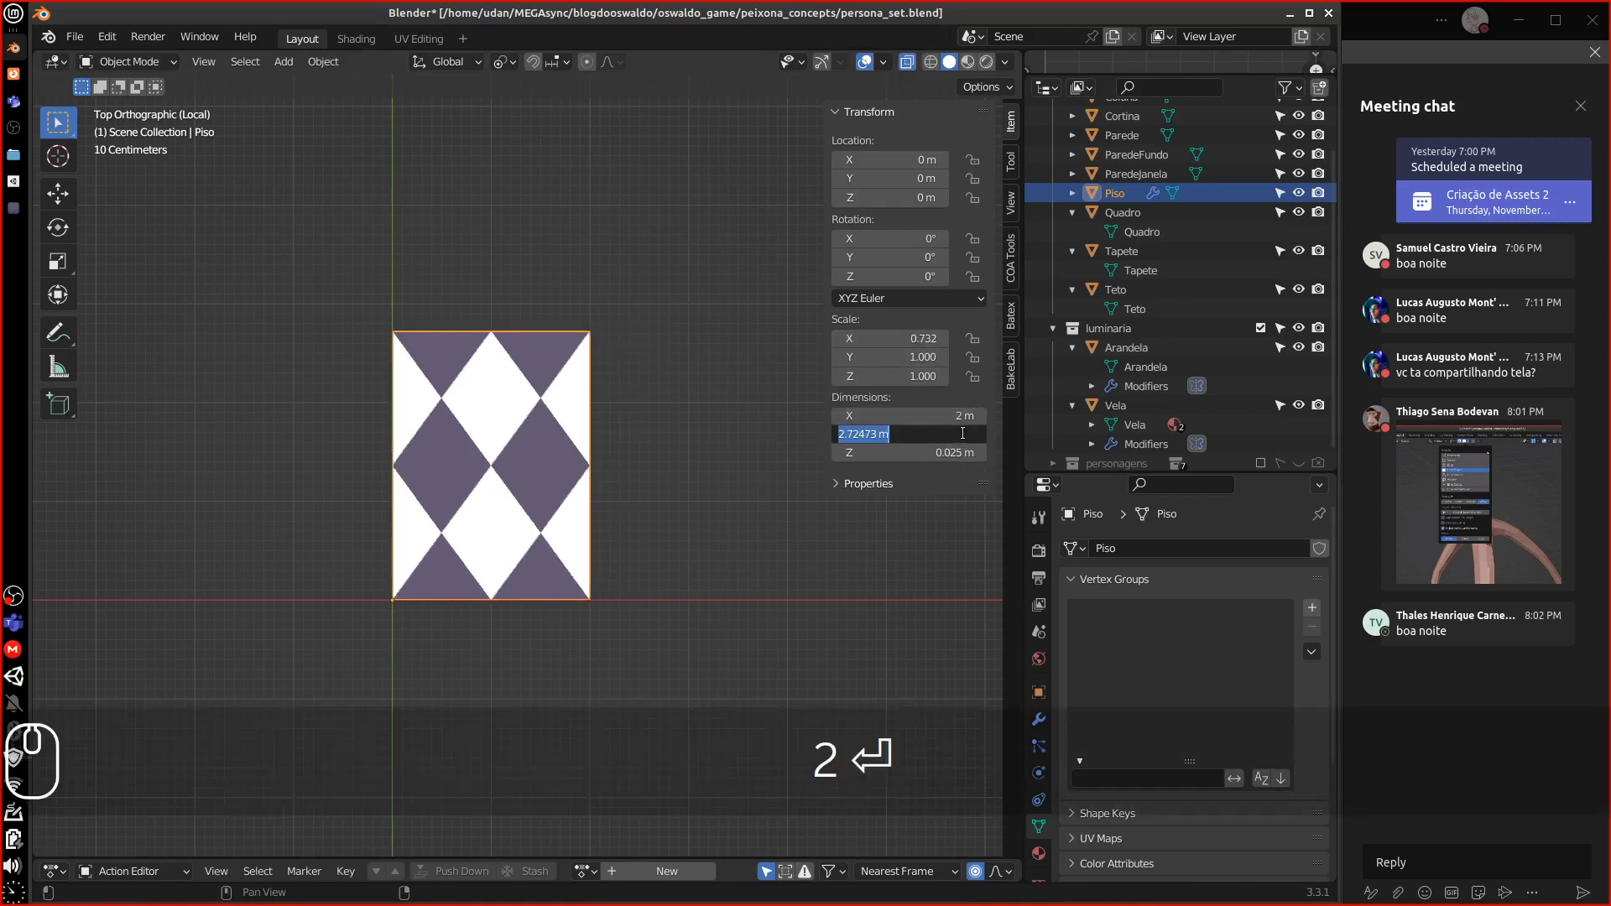
type("2")
key("Return")
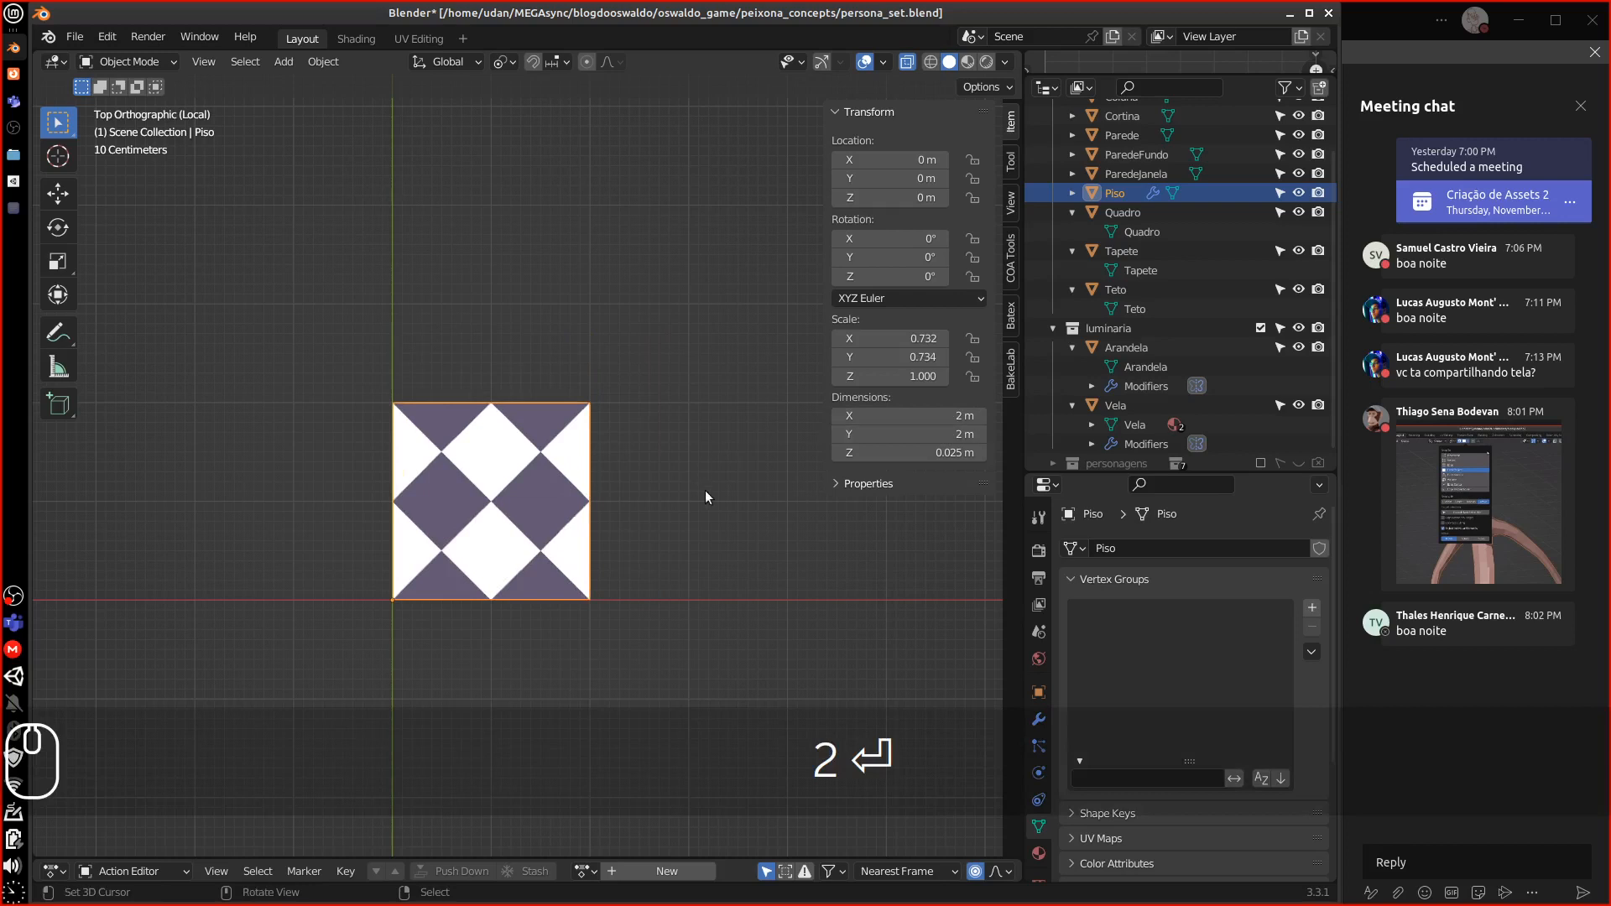
Apply the floor's scale with Object > Apply > Scale, then return to the full set
left_click_drag(705, 491, 324, 445, "alt+shift")
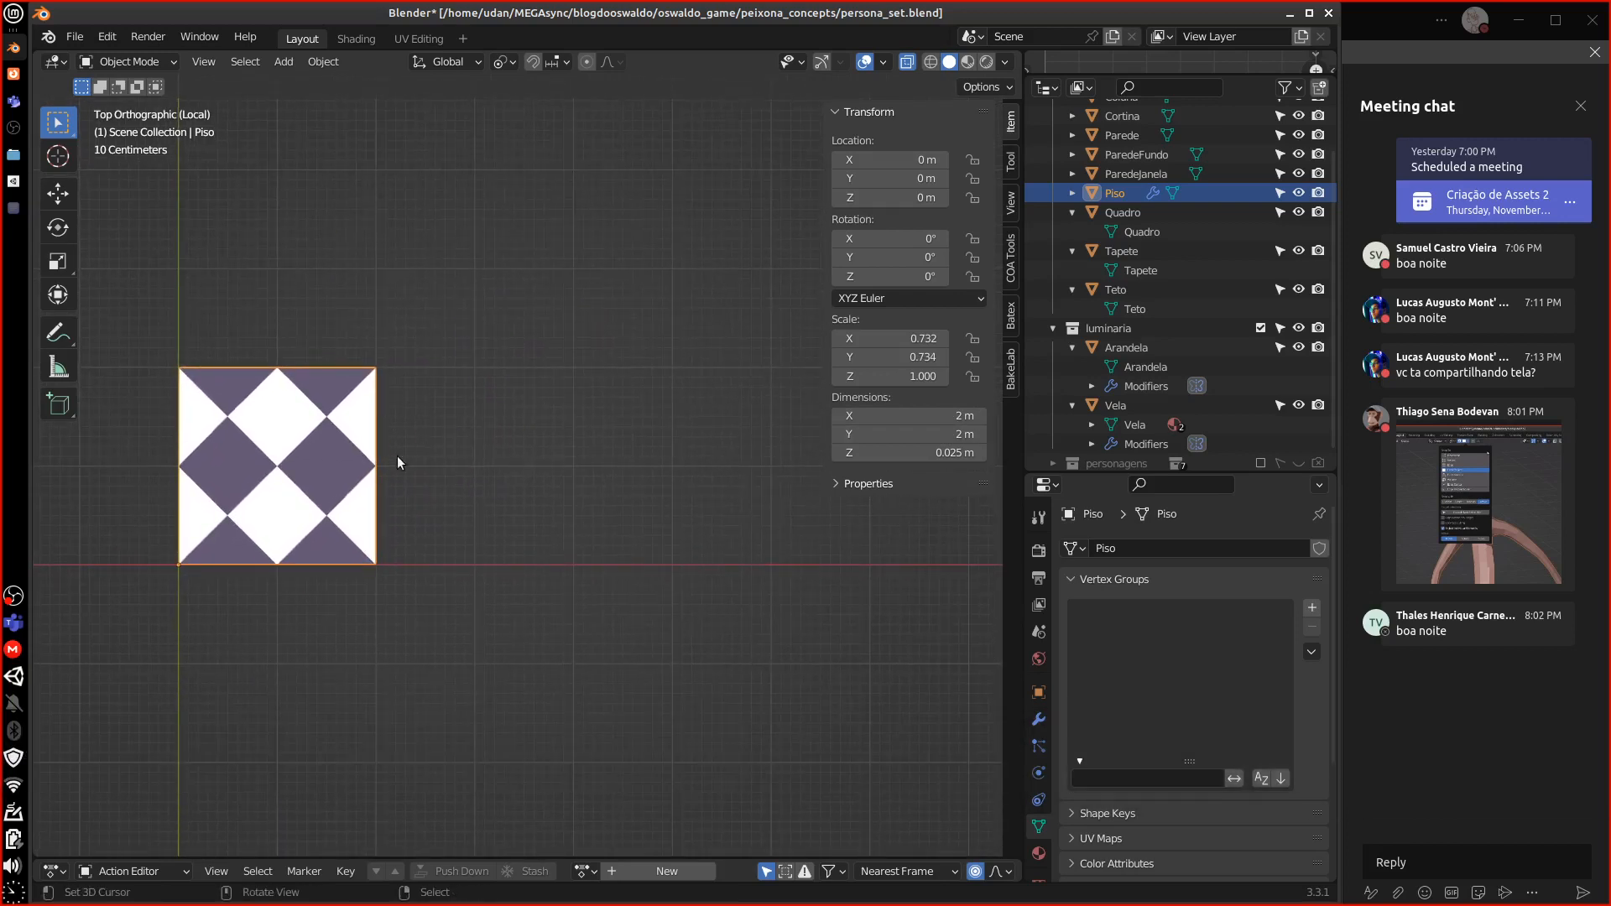
left_click_drag(409, 484, 634, 498, "alt+shift")
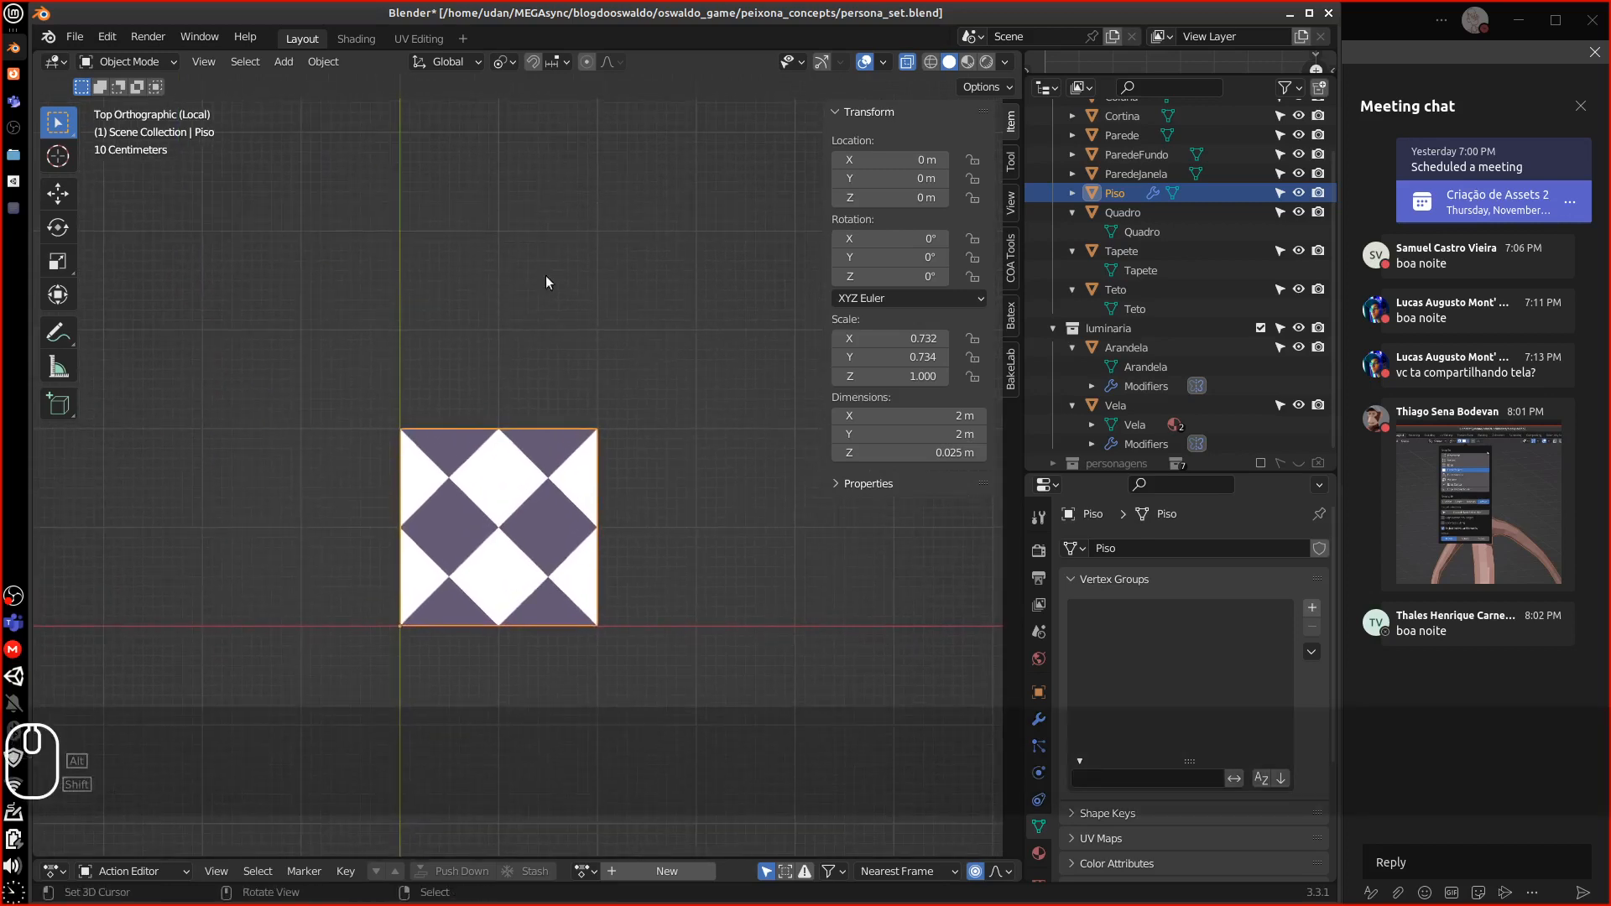
middle_click_drag(520, 362, 488, 460, "shift")
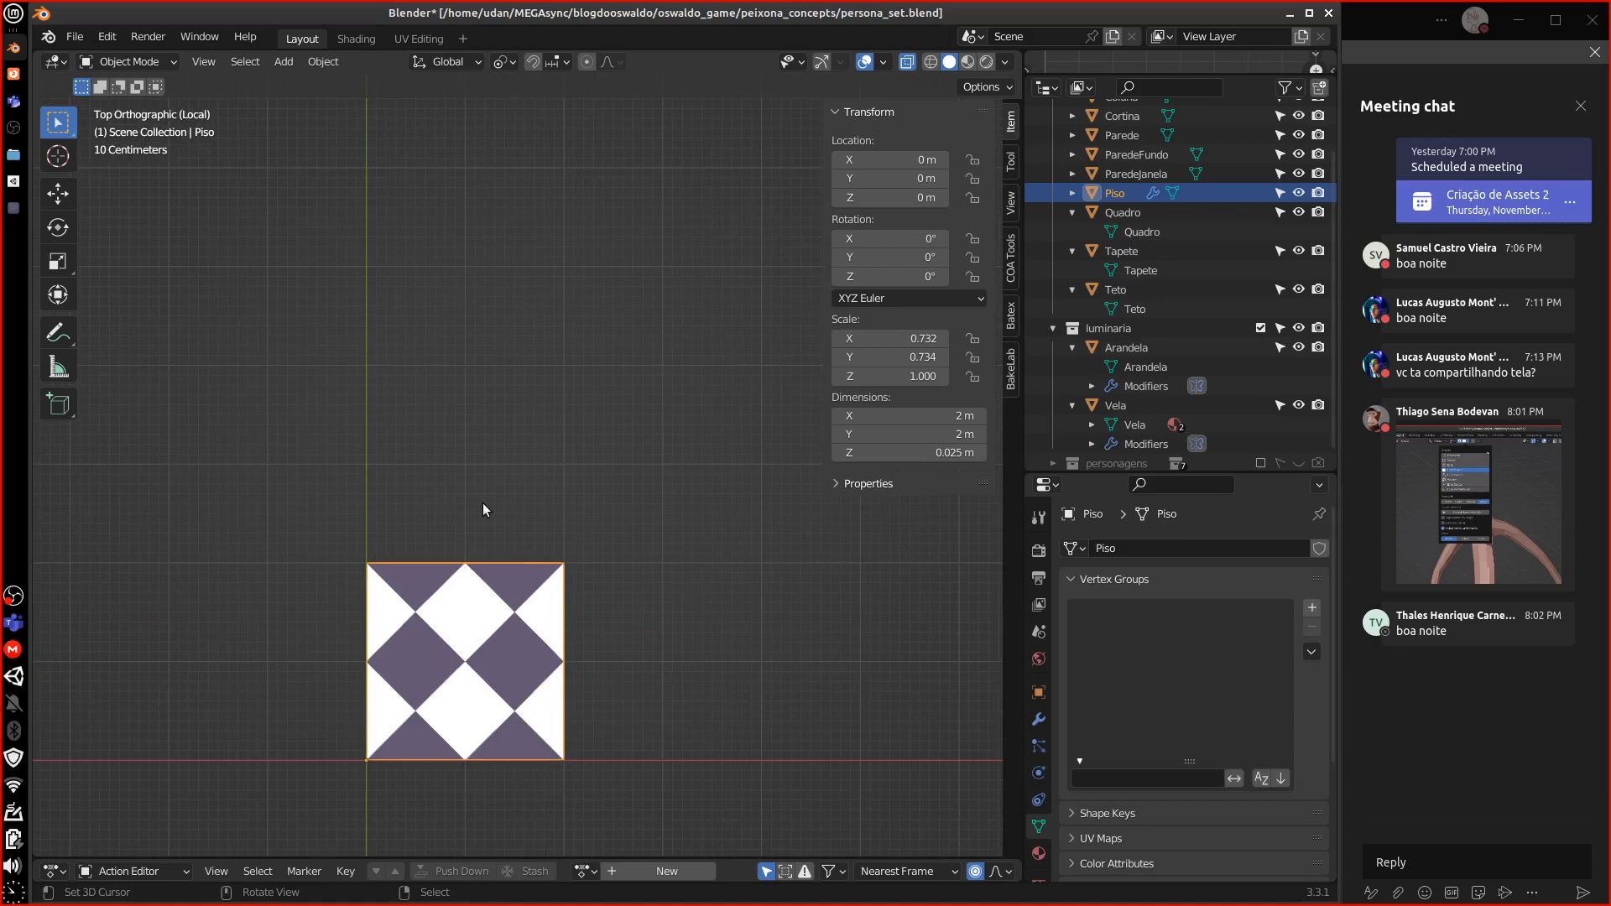
scroll(616, 433, "down", 2)
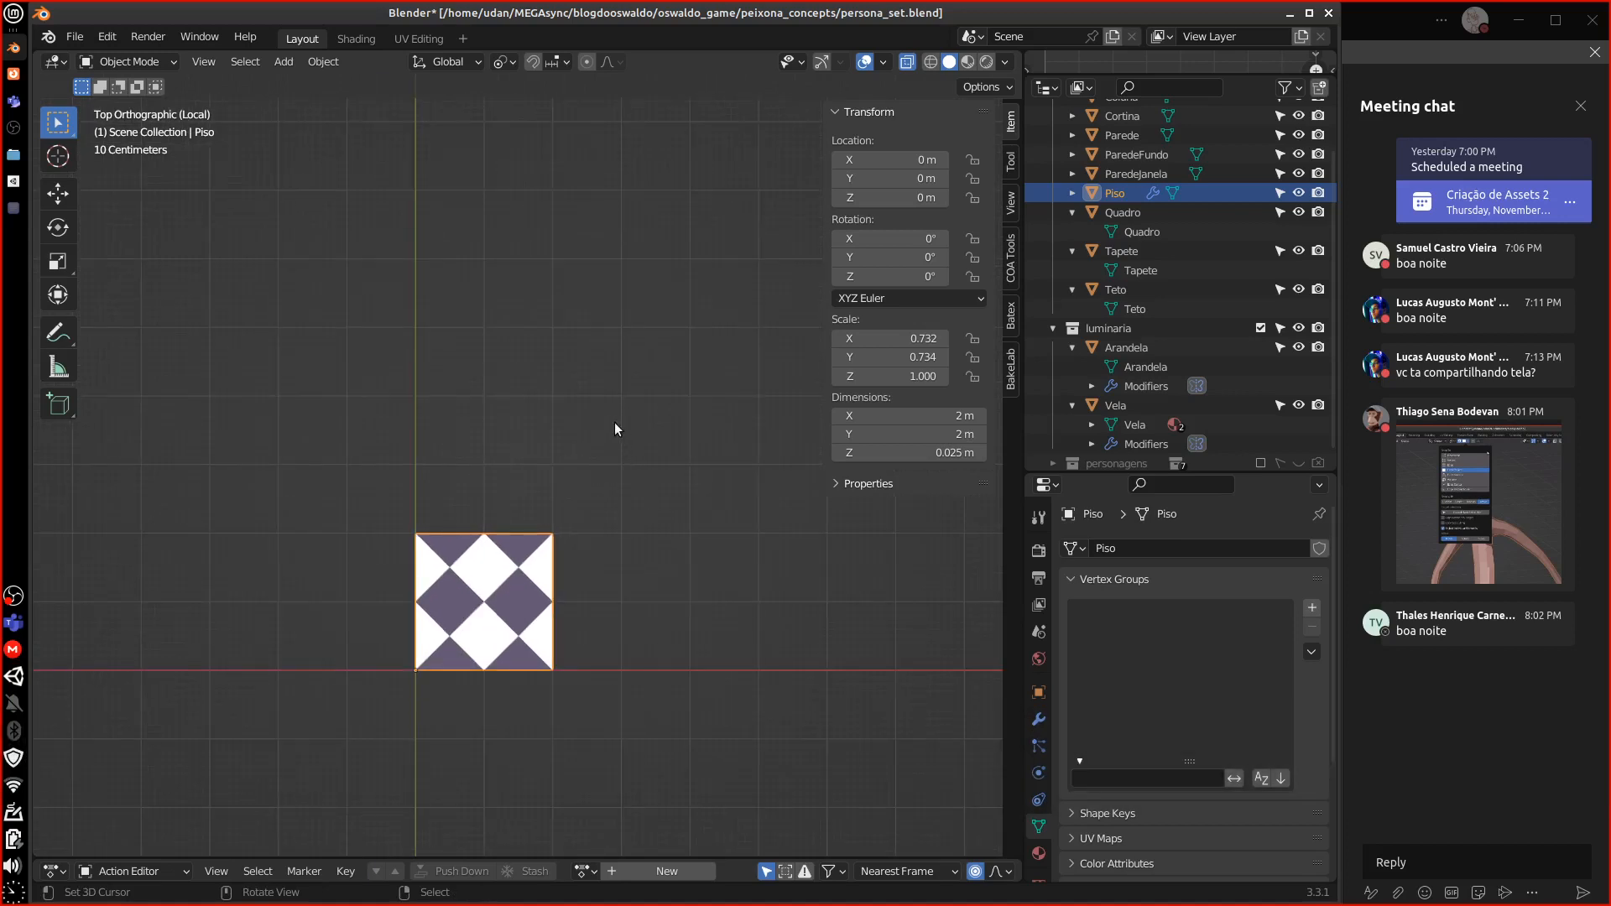
middle_click_drag(644, 554, 661, 405, "shift")
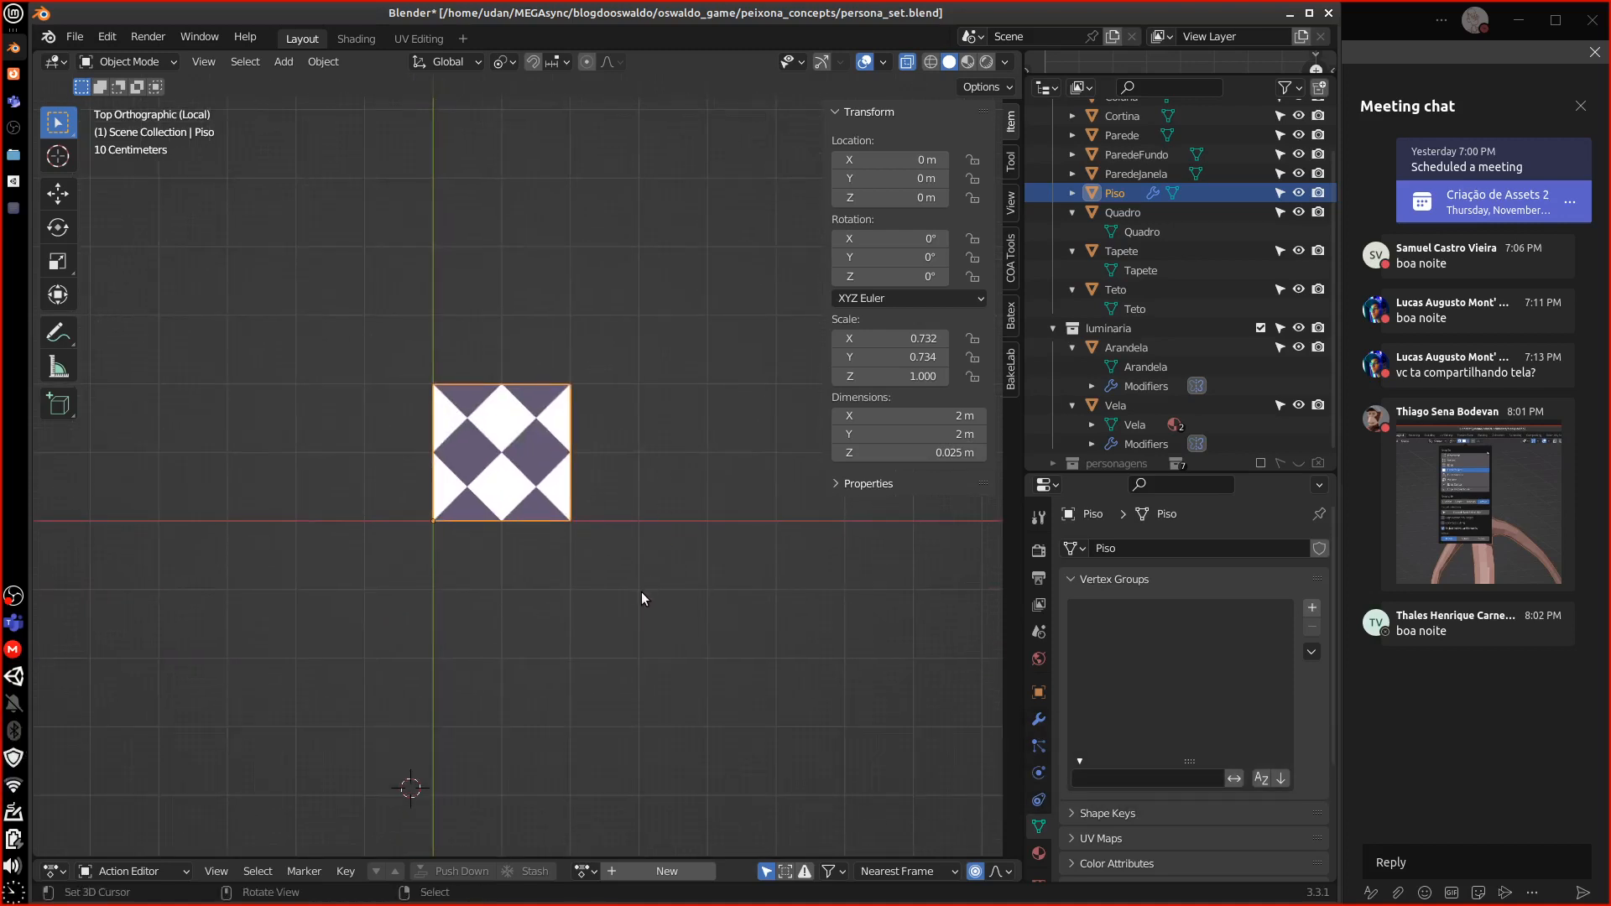
left_click(323, 61)
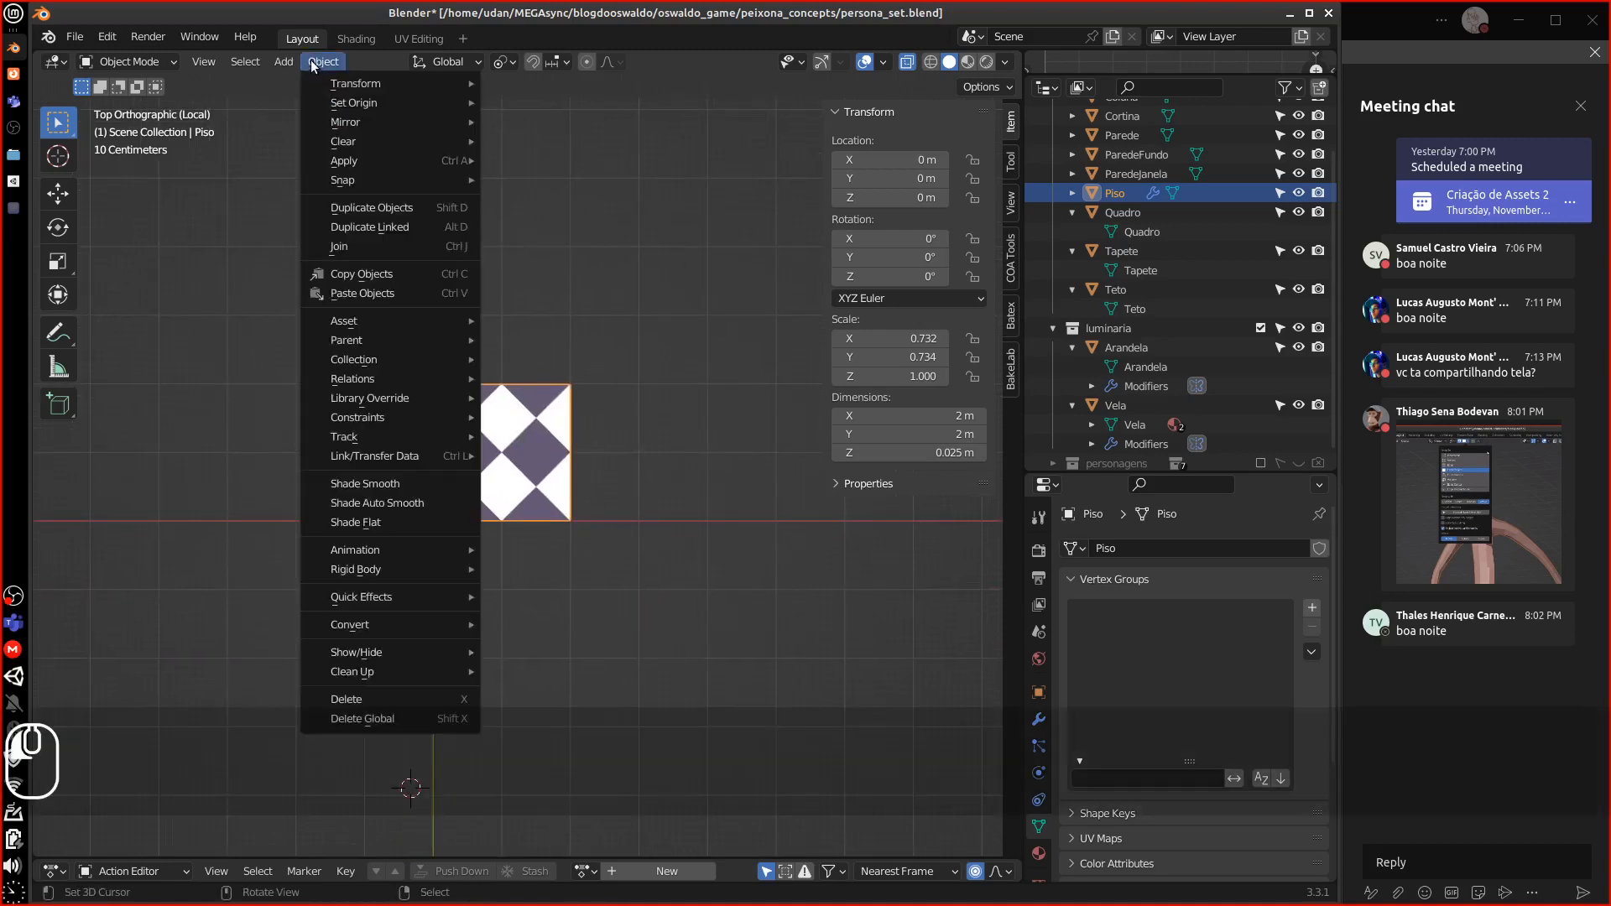
mouse_move(399, 162)
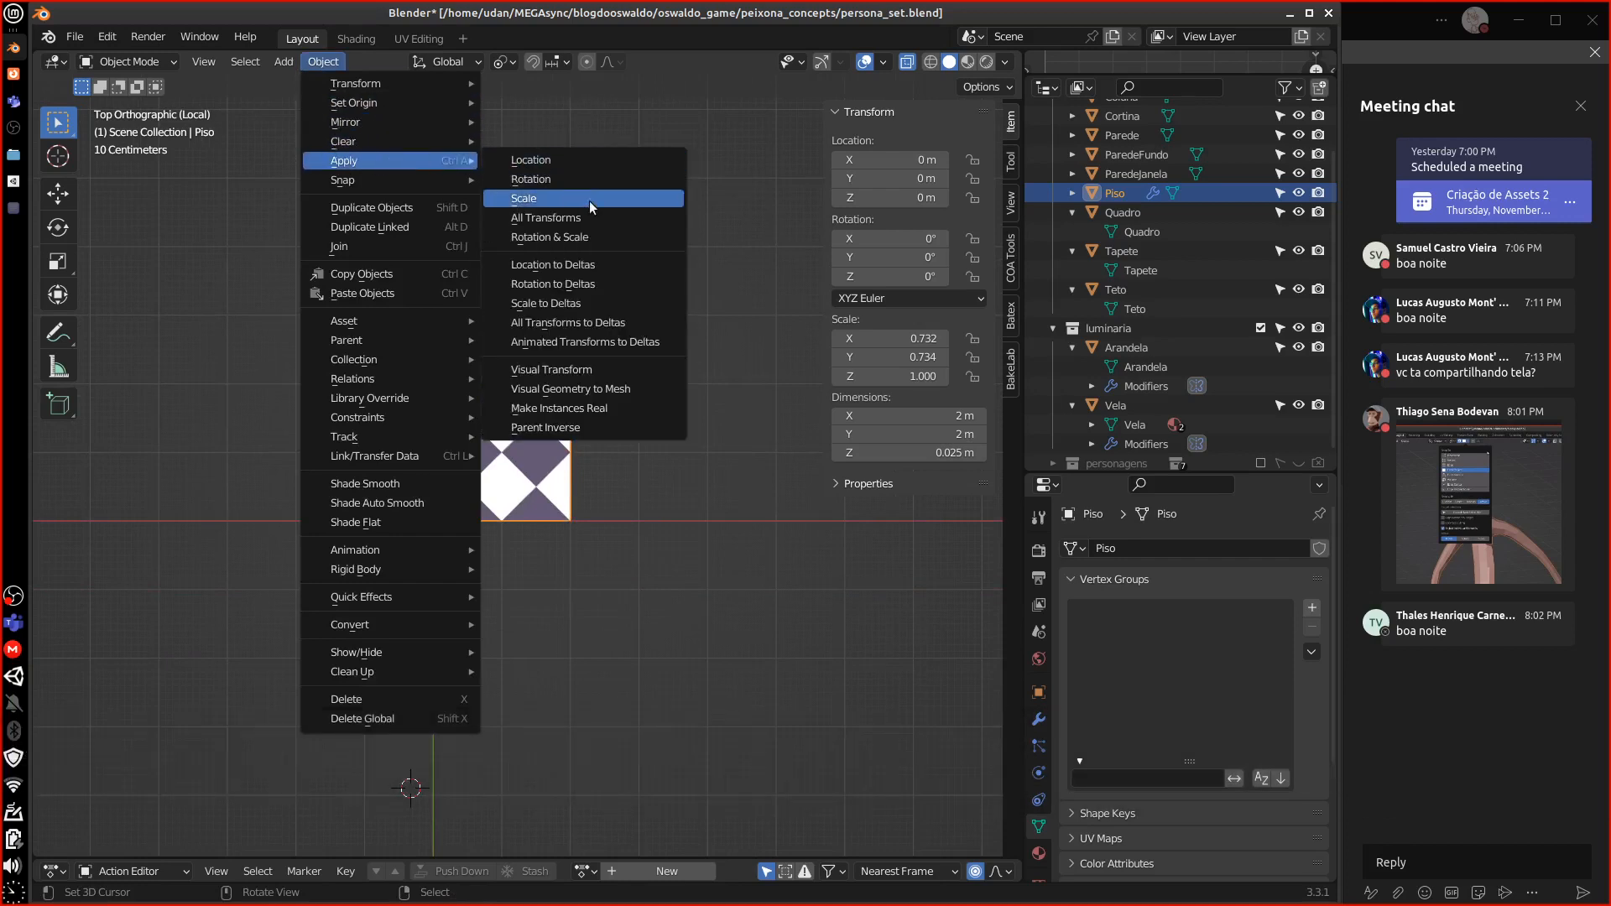
left_click(592, 236)
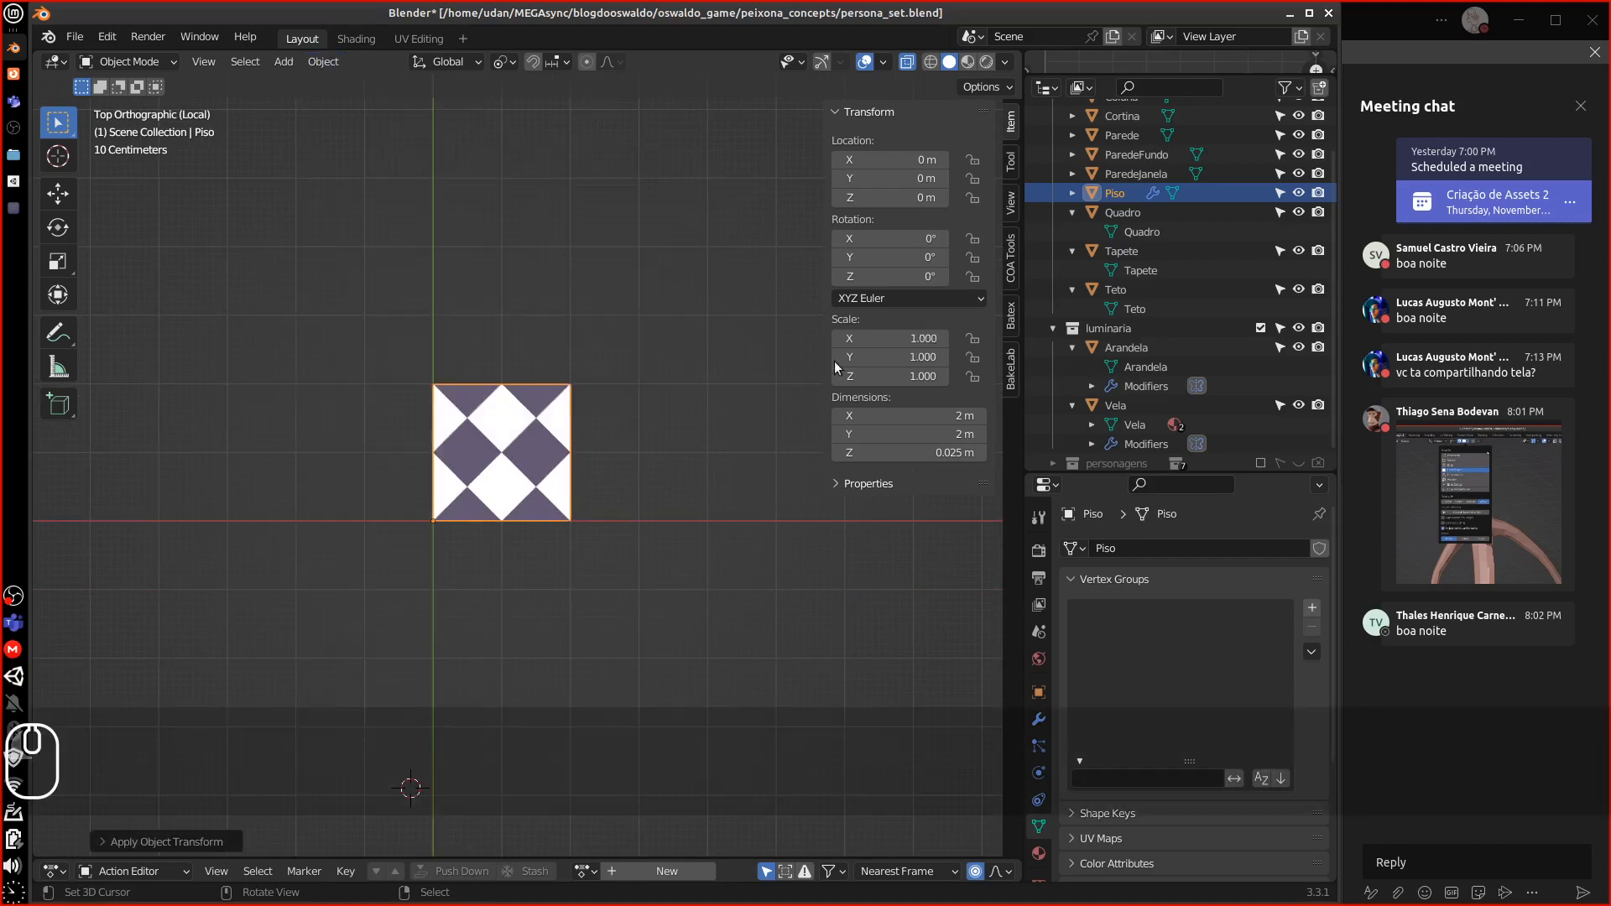
key("KP_Divide")
middle_click_drag(681, 497, 623, 527)
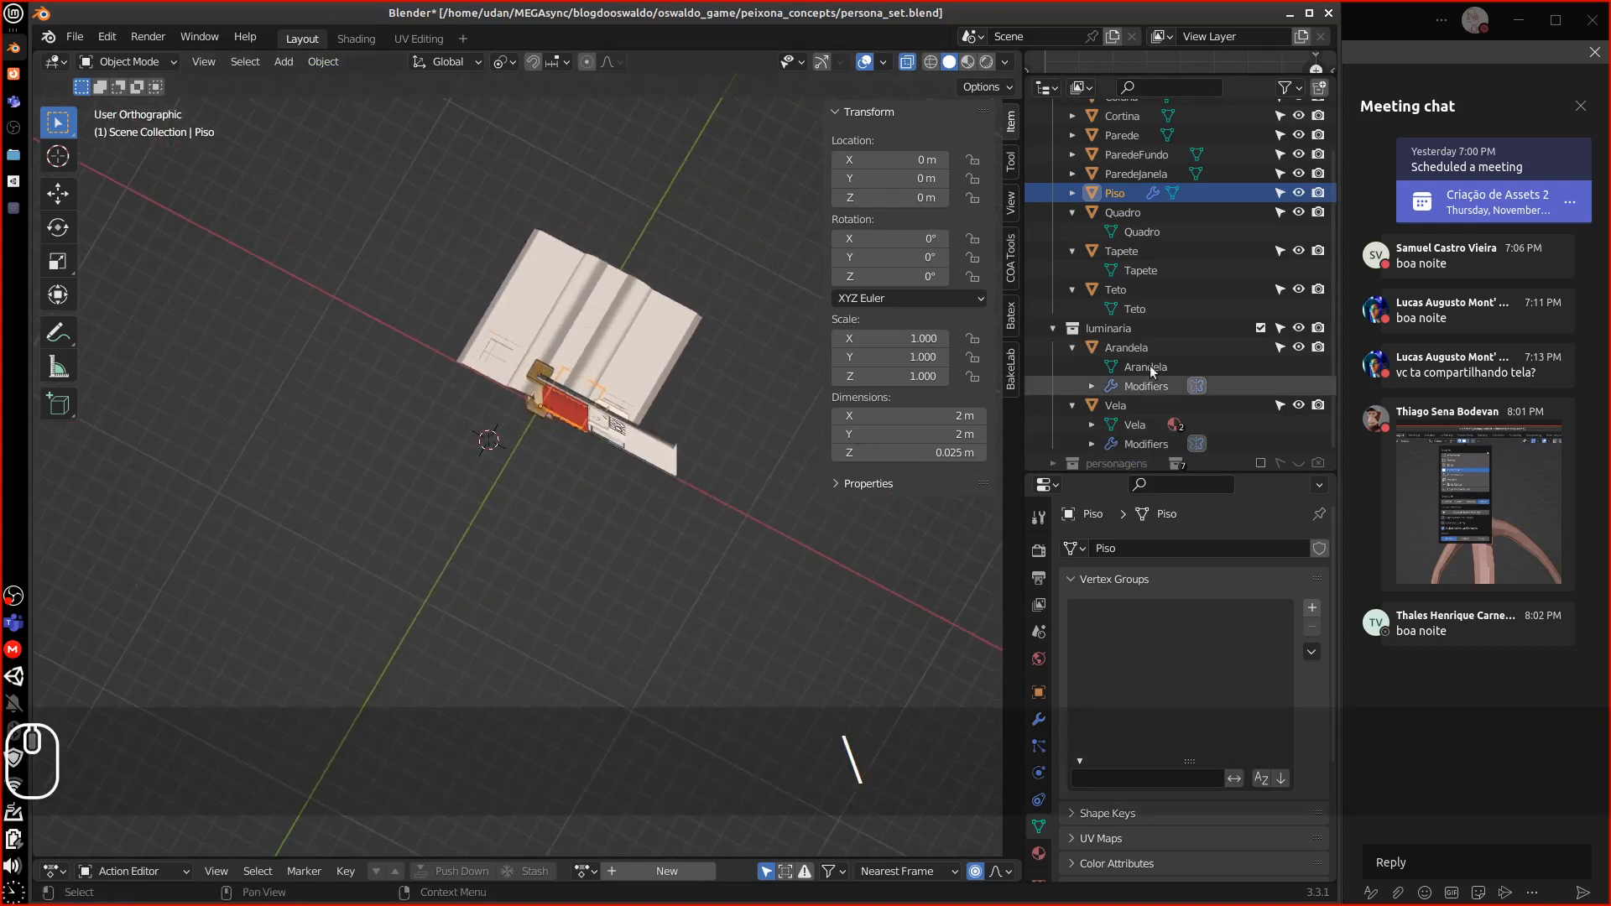
Isolate the Tapete rug in top view and shrink it uniformly to about 0.84 scale
left_click(1131, 270)
key("KP_Divide")
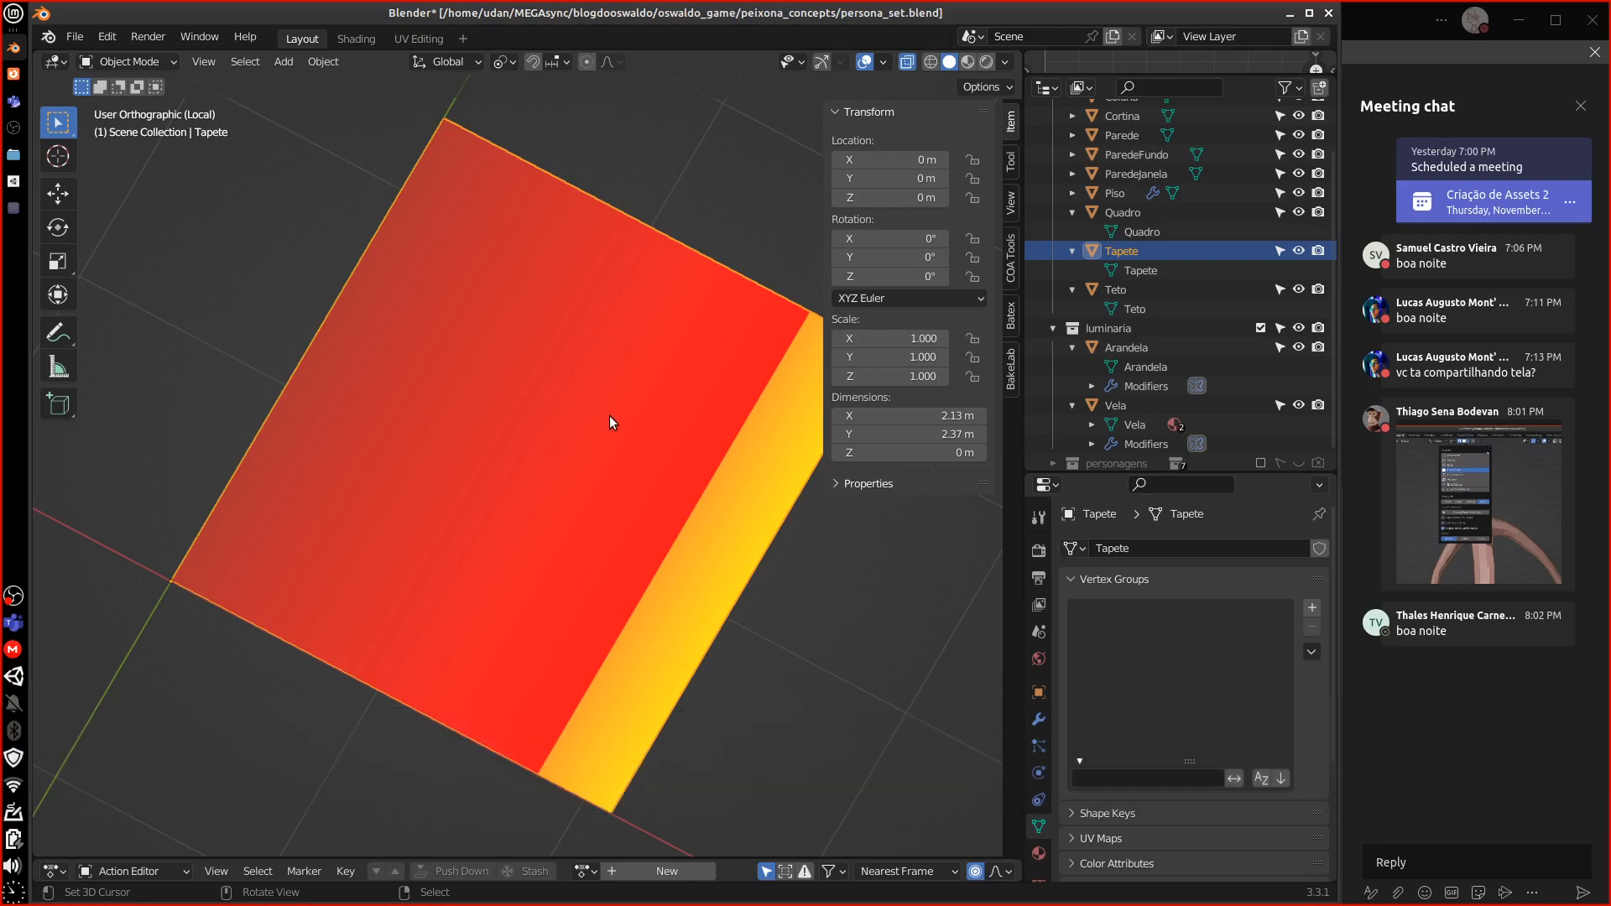
key("KP_7")
scroll(619, 415, "down", 5)
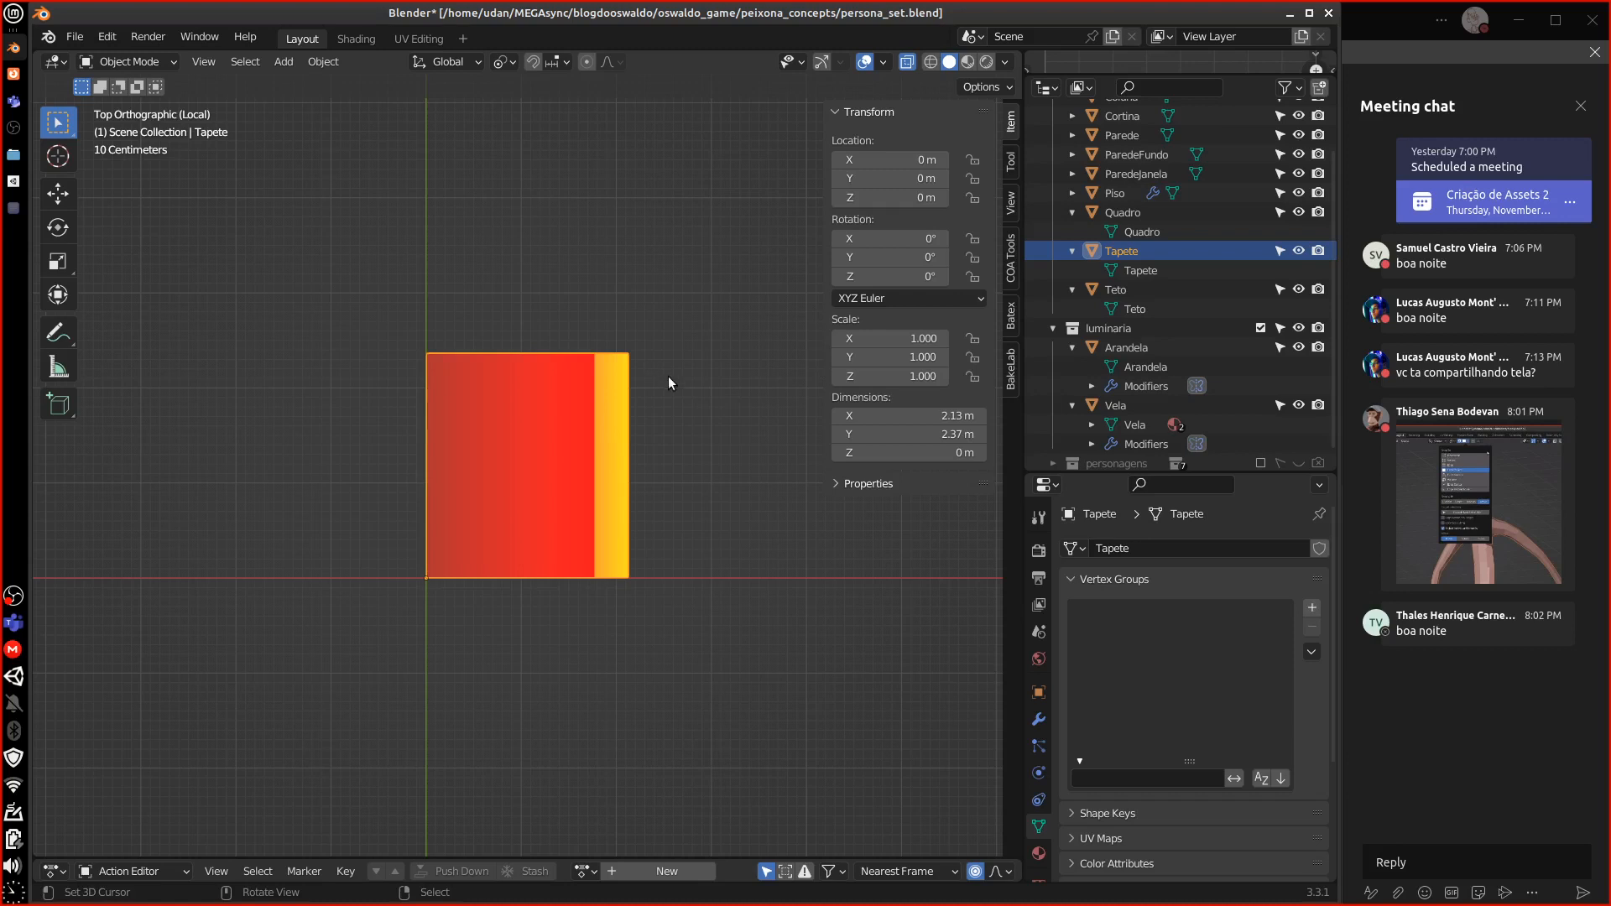
key("s")
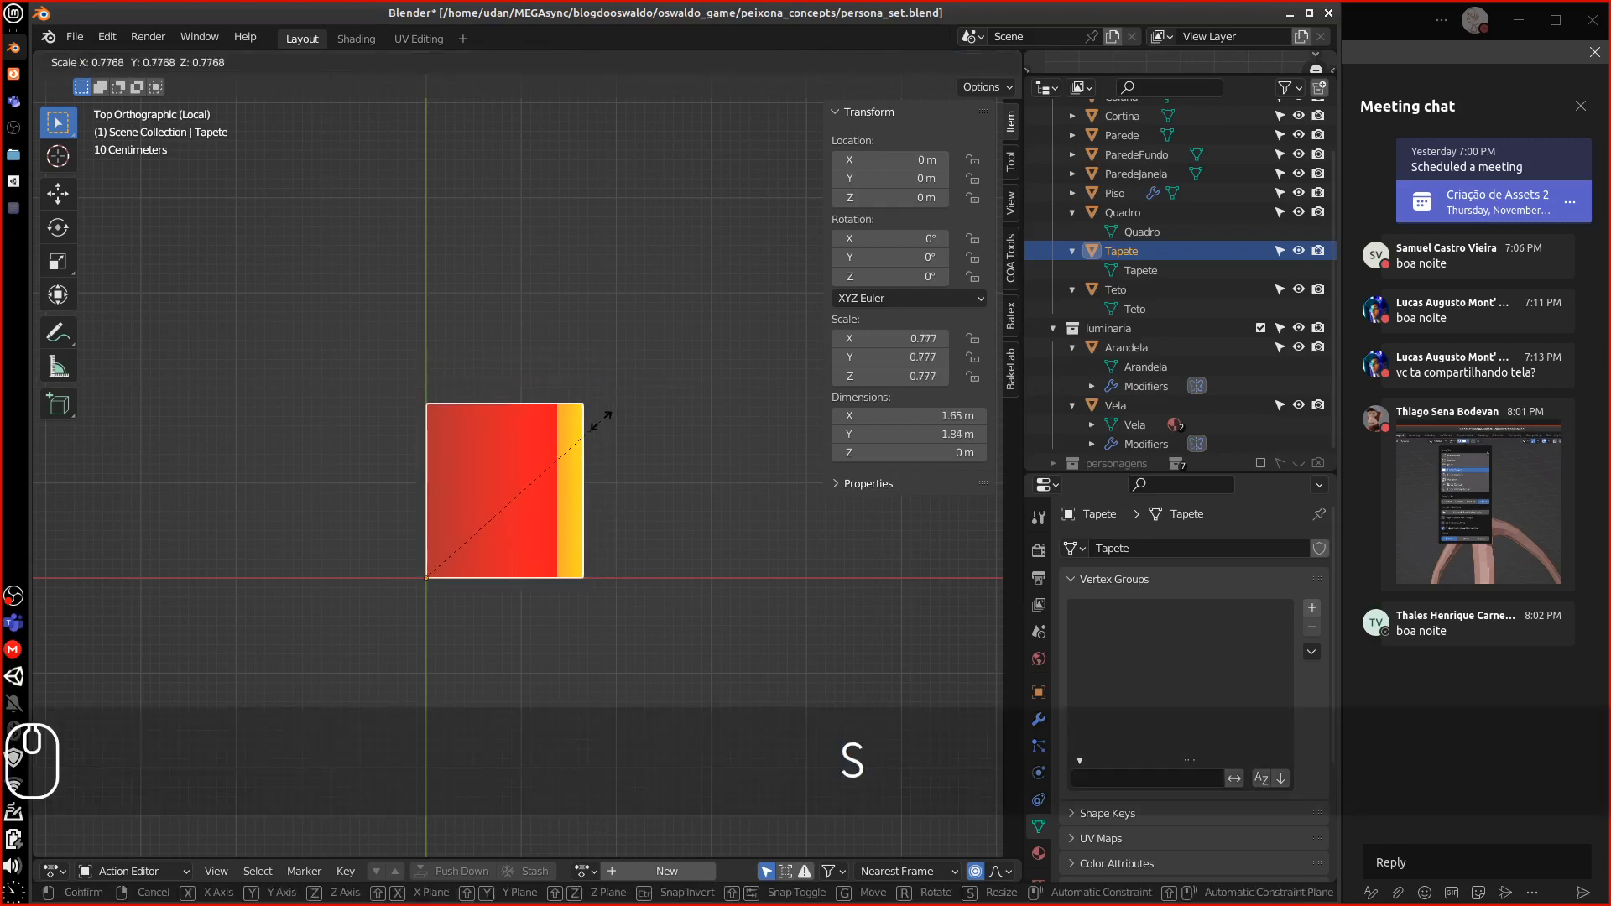
left_click(661, 382)
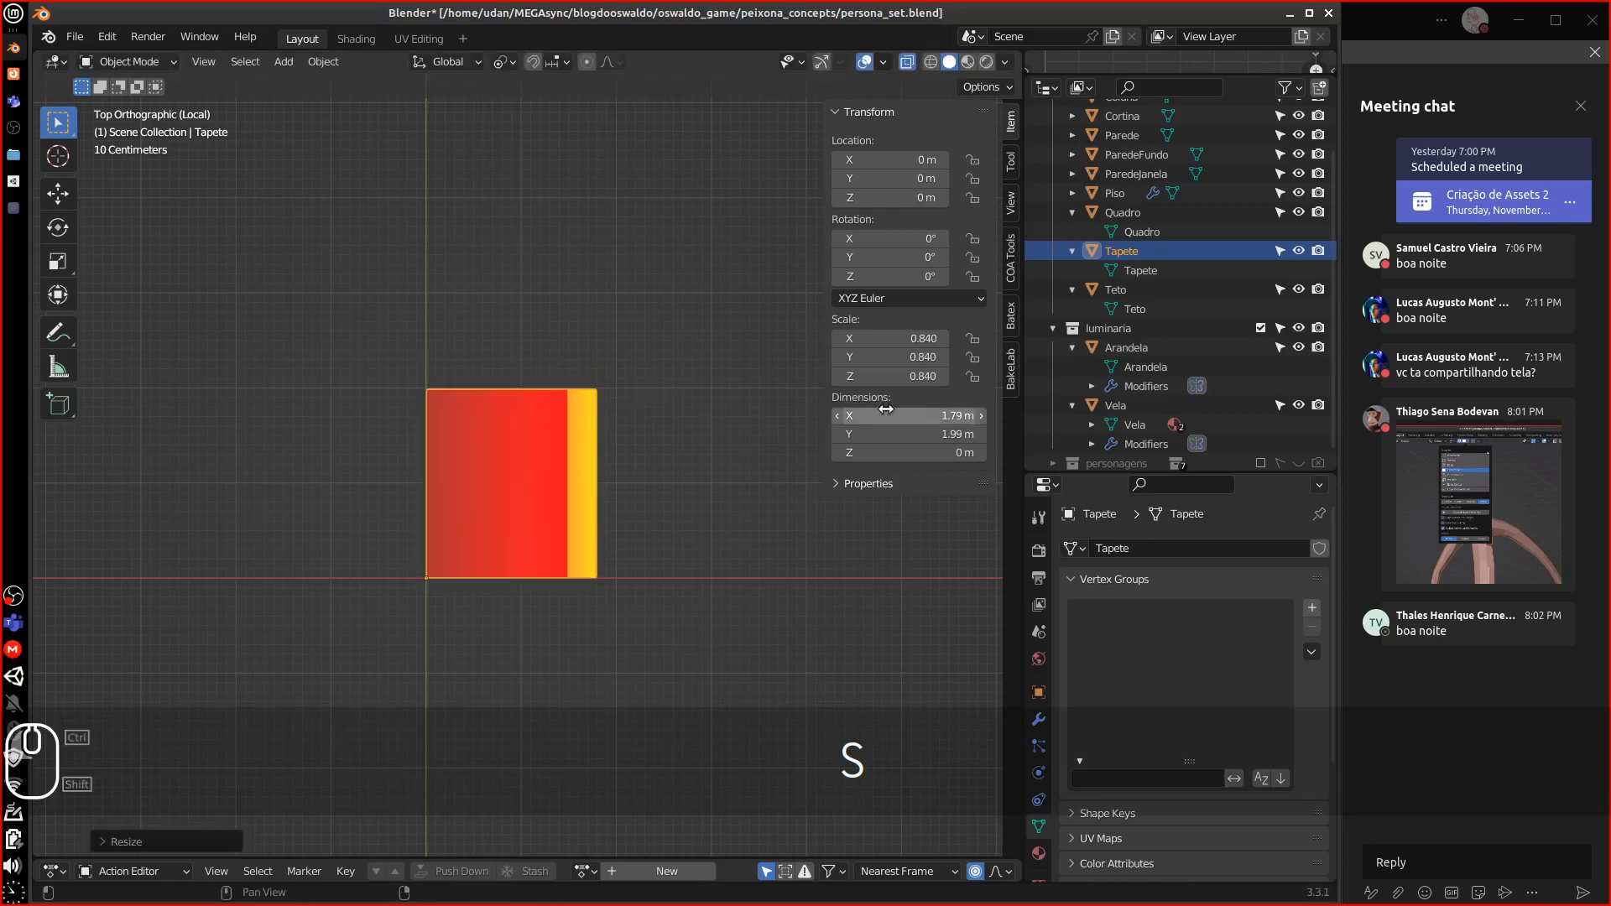
Set the rug's Y dimension to 2 m and X dimension to 1.8 m
left_click(942, 436)
type("2")
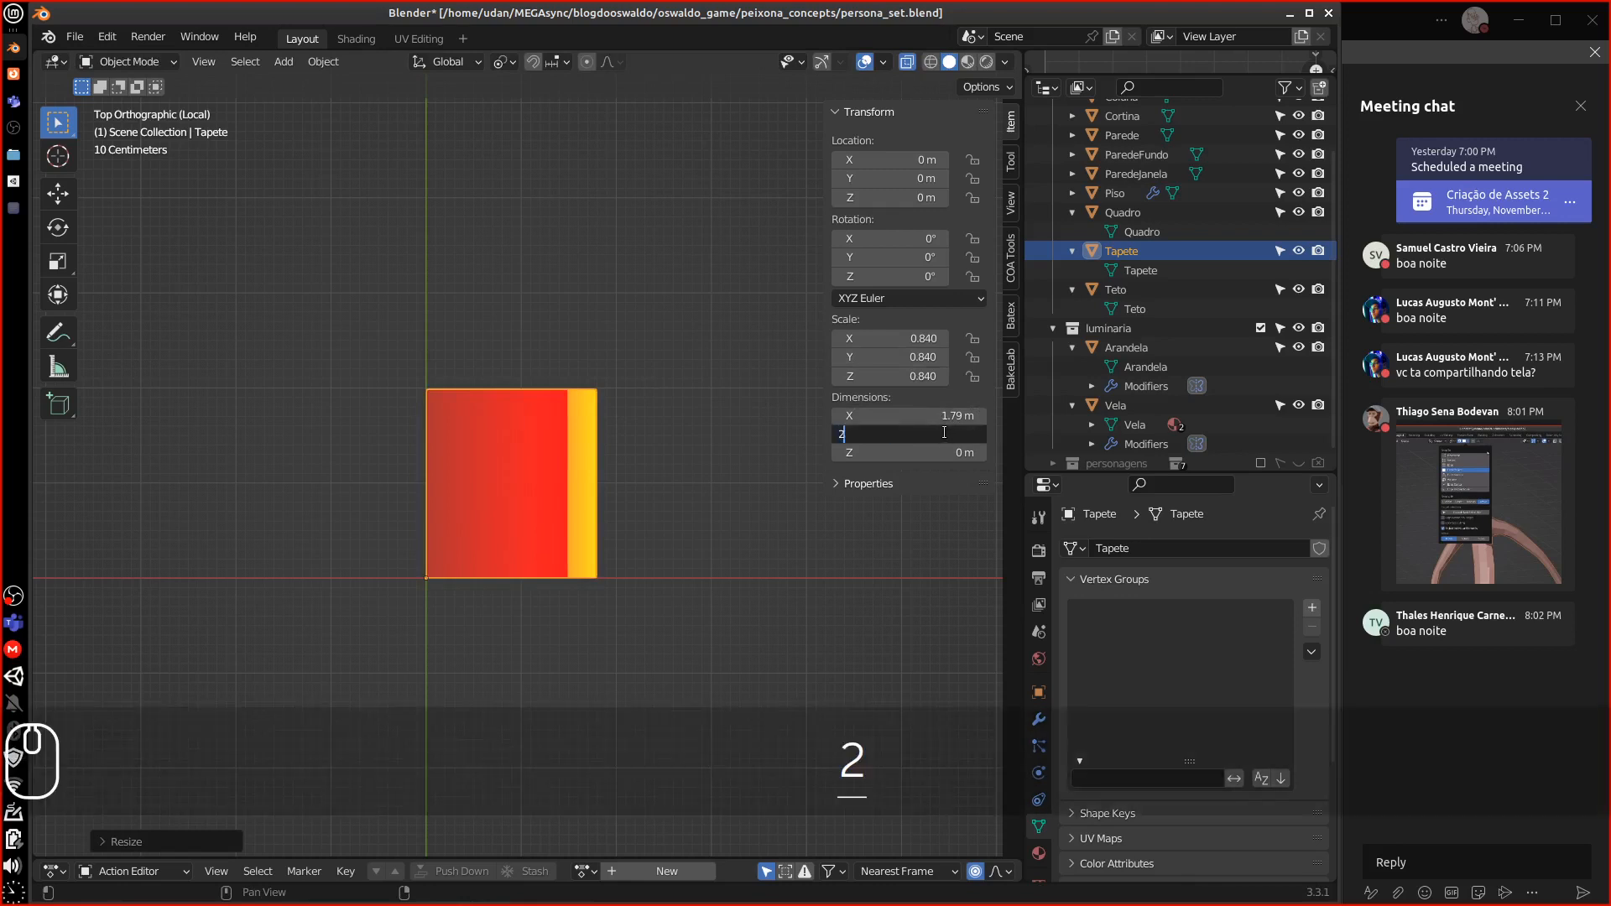
key("Return")
left_click(962, 415)
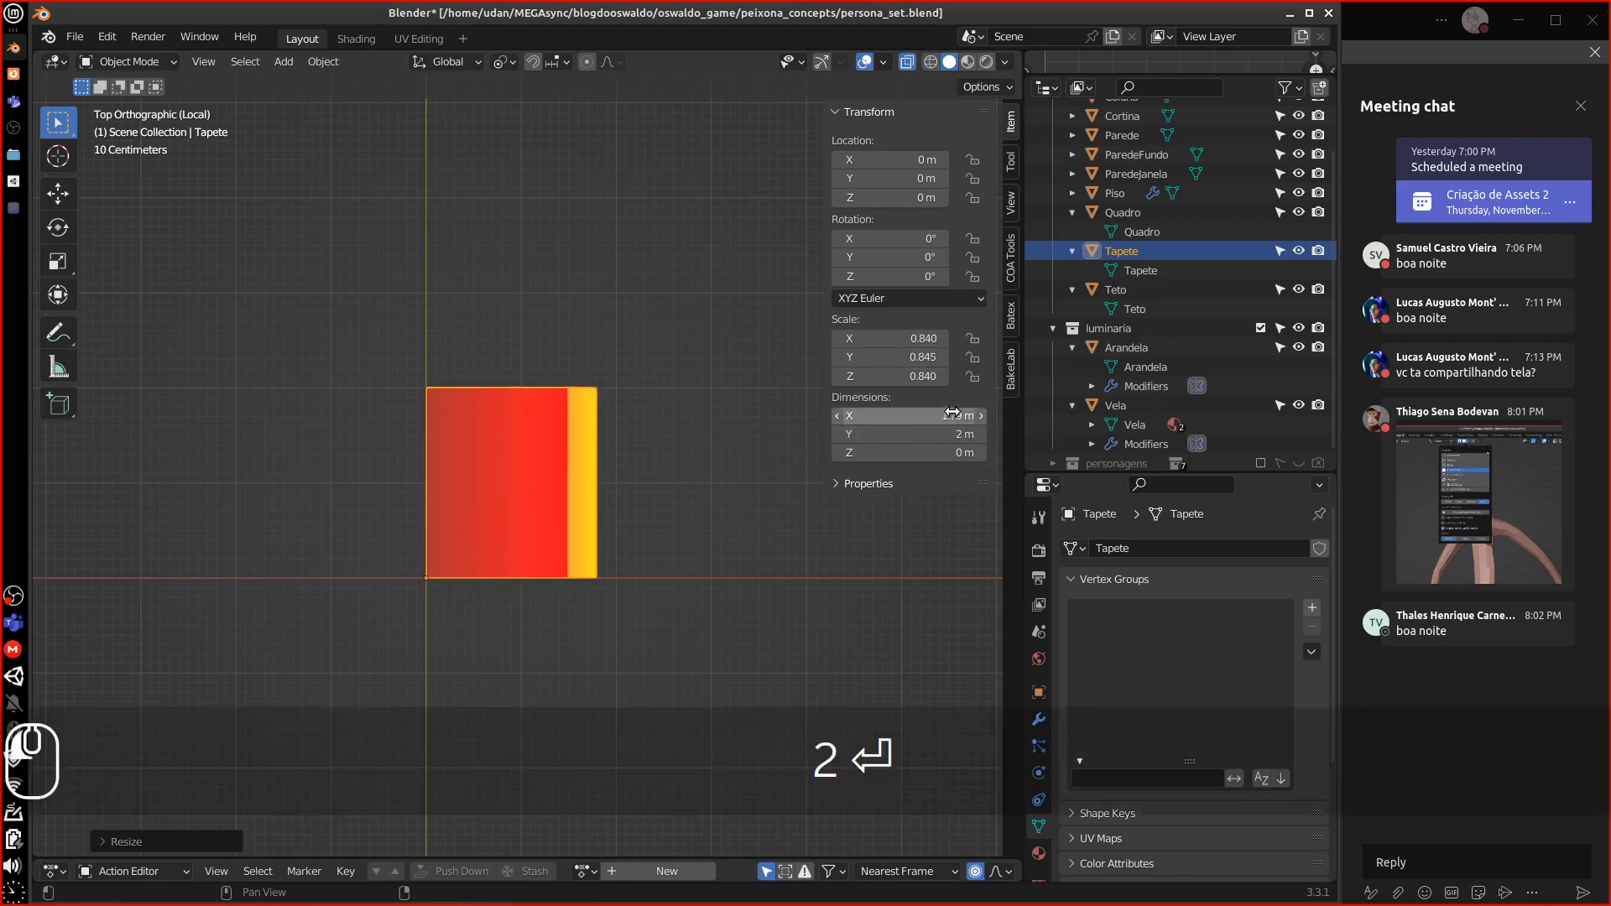
left_click(885, 420)
key("BackSpace")
key("BackSpace")
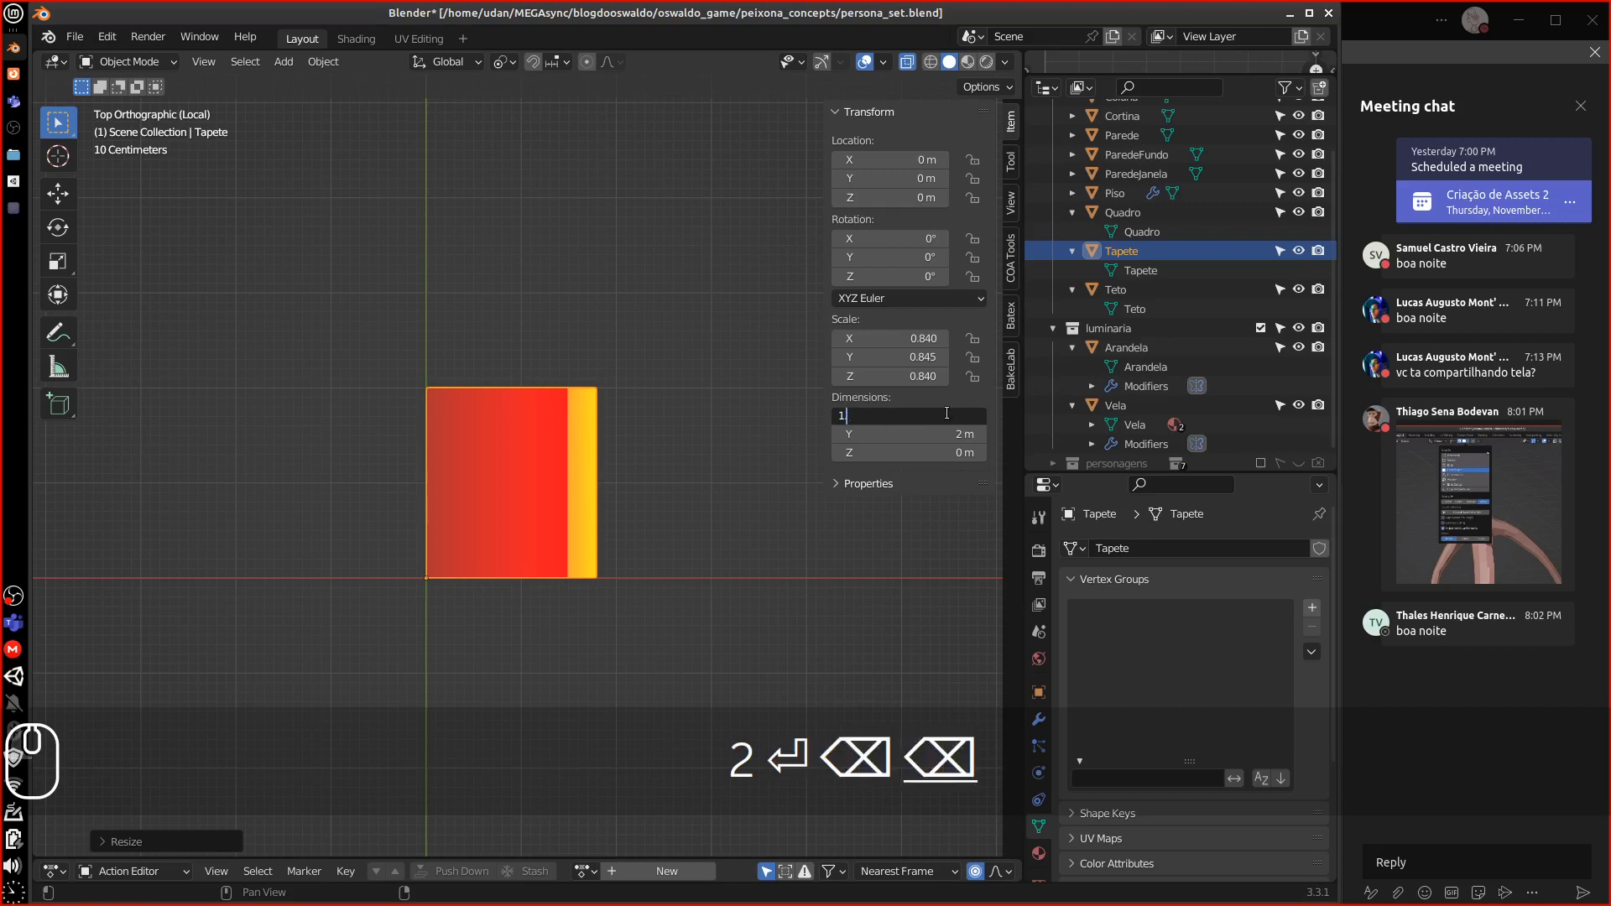
type("8")
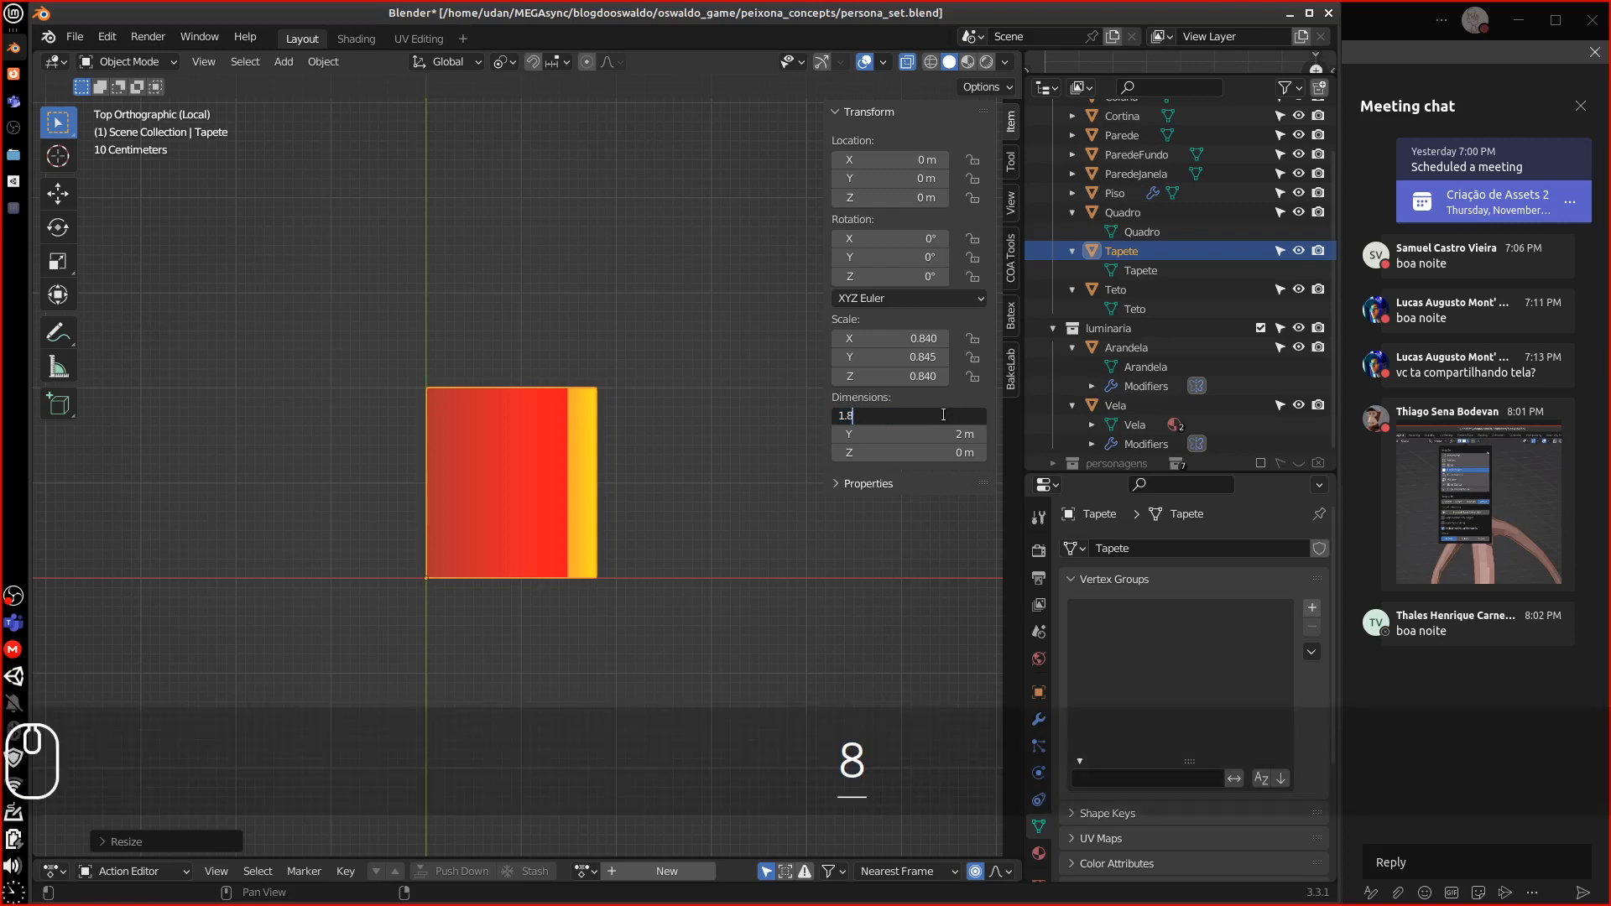
key("Return")
left_click(810, 502)
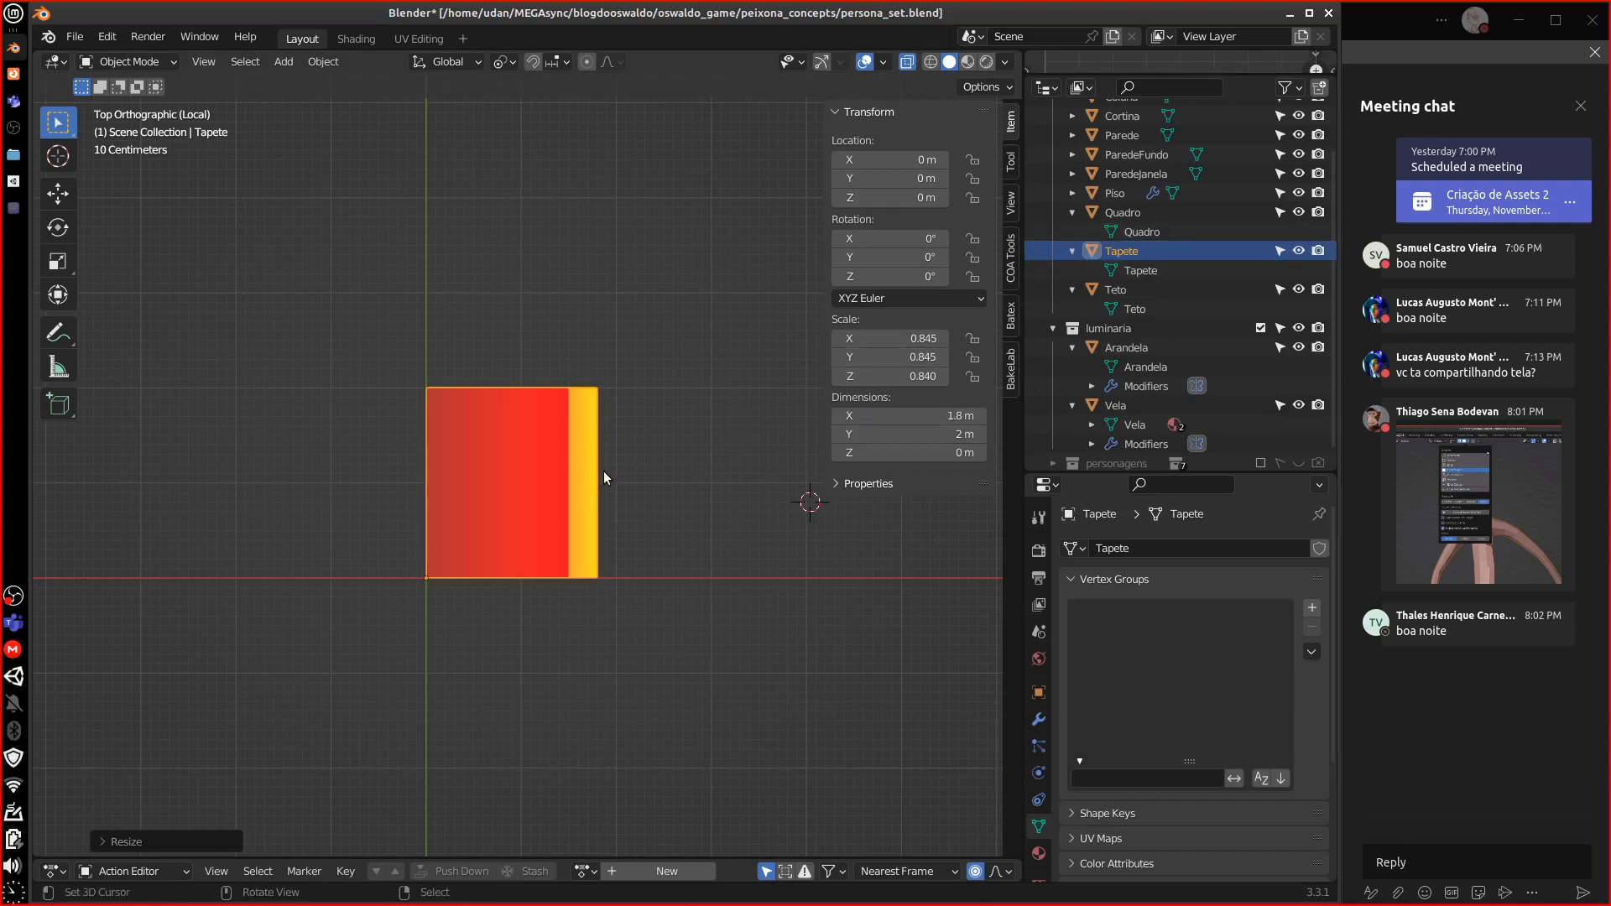
middle_click_drag(606, 471, 658, 349)
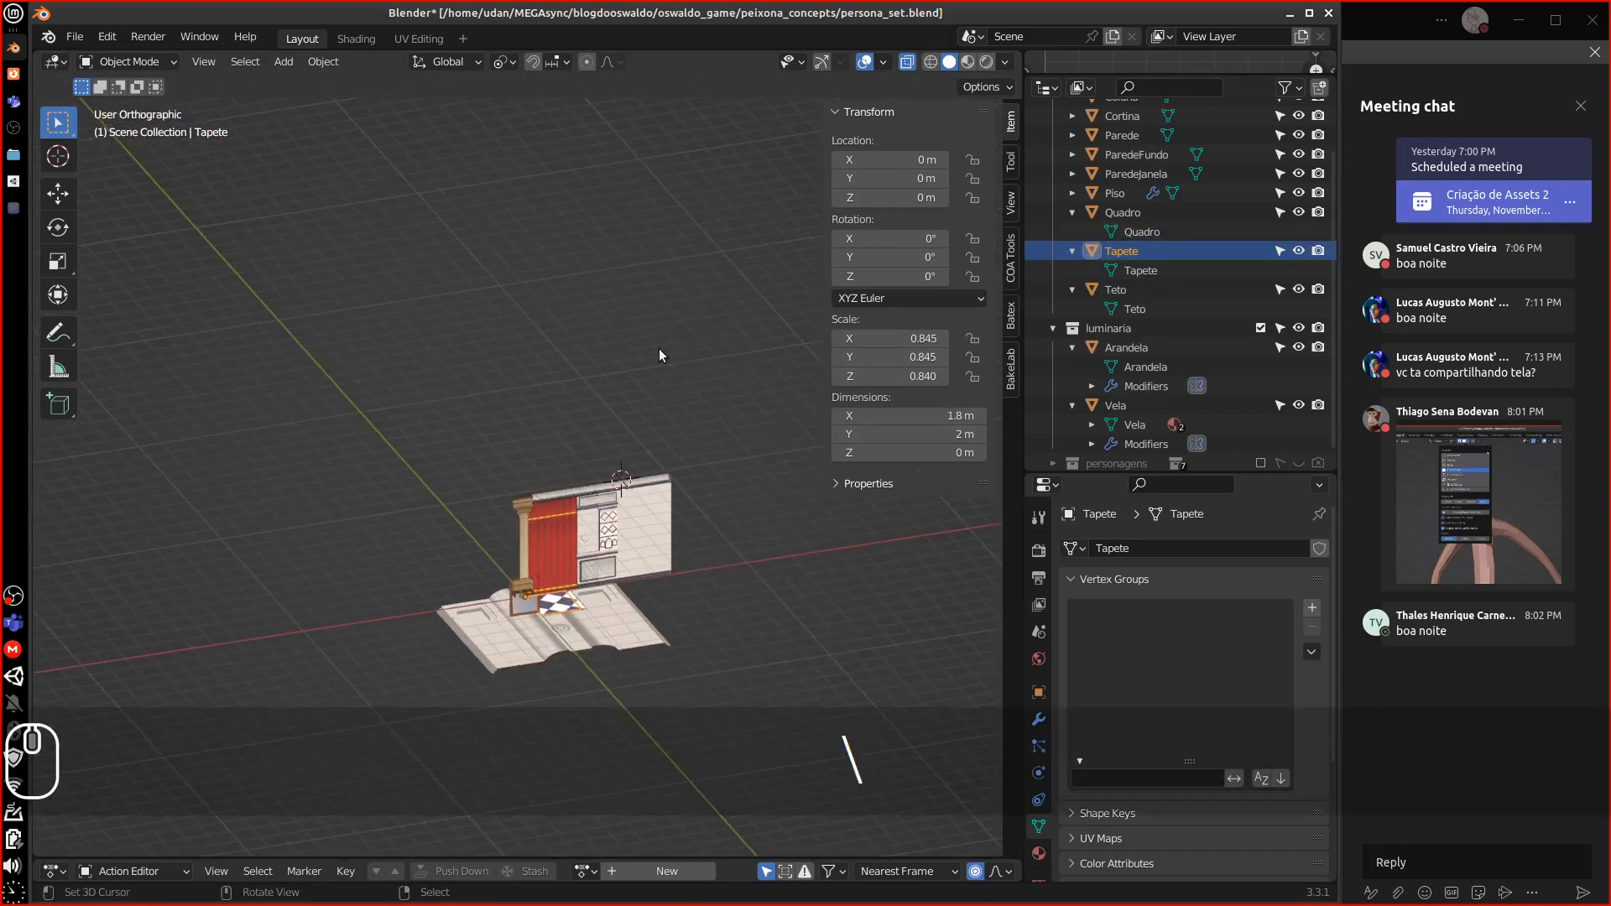
Isolate the Piso floor and Tapete rug together in top view
left_click(560, 629, "shift")
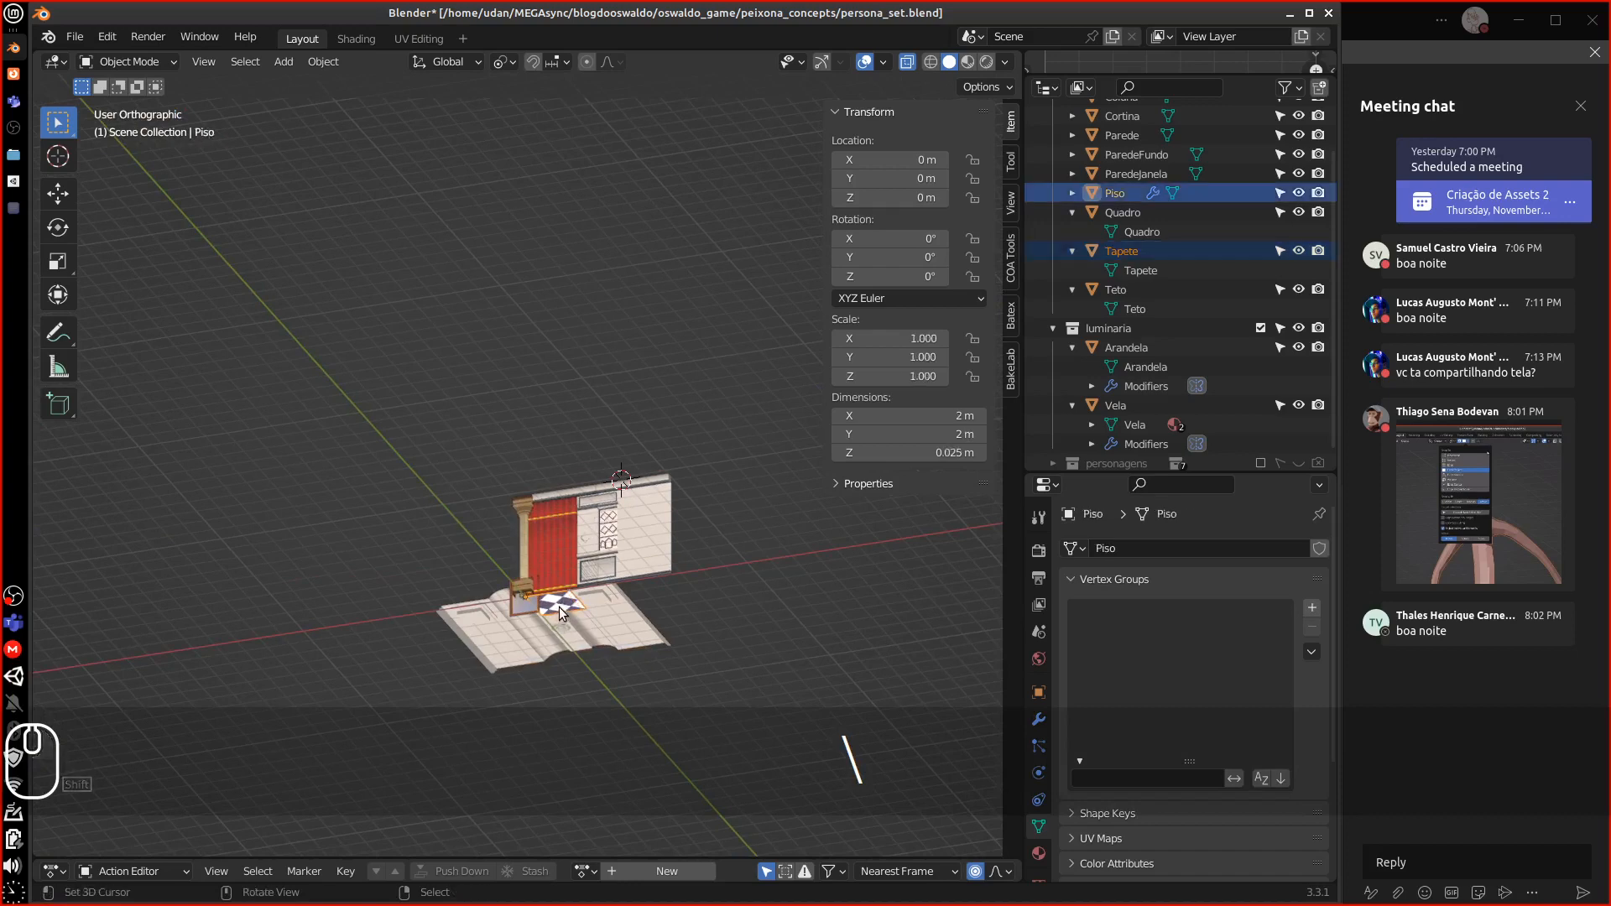
key("KP_Divide")
middle_click_drag(575, 586, 709, 533)
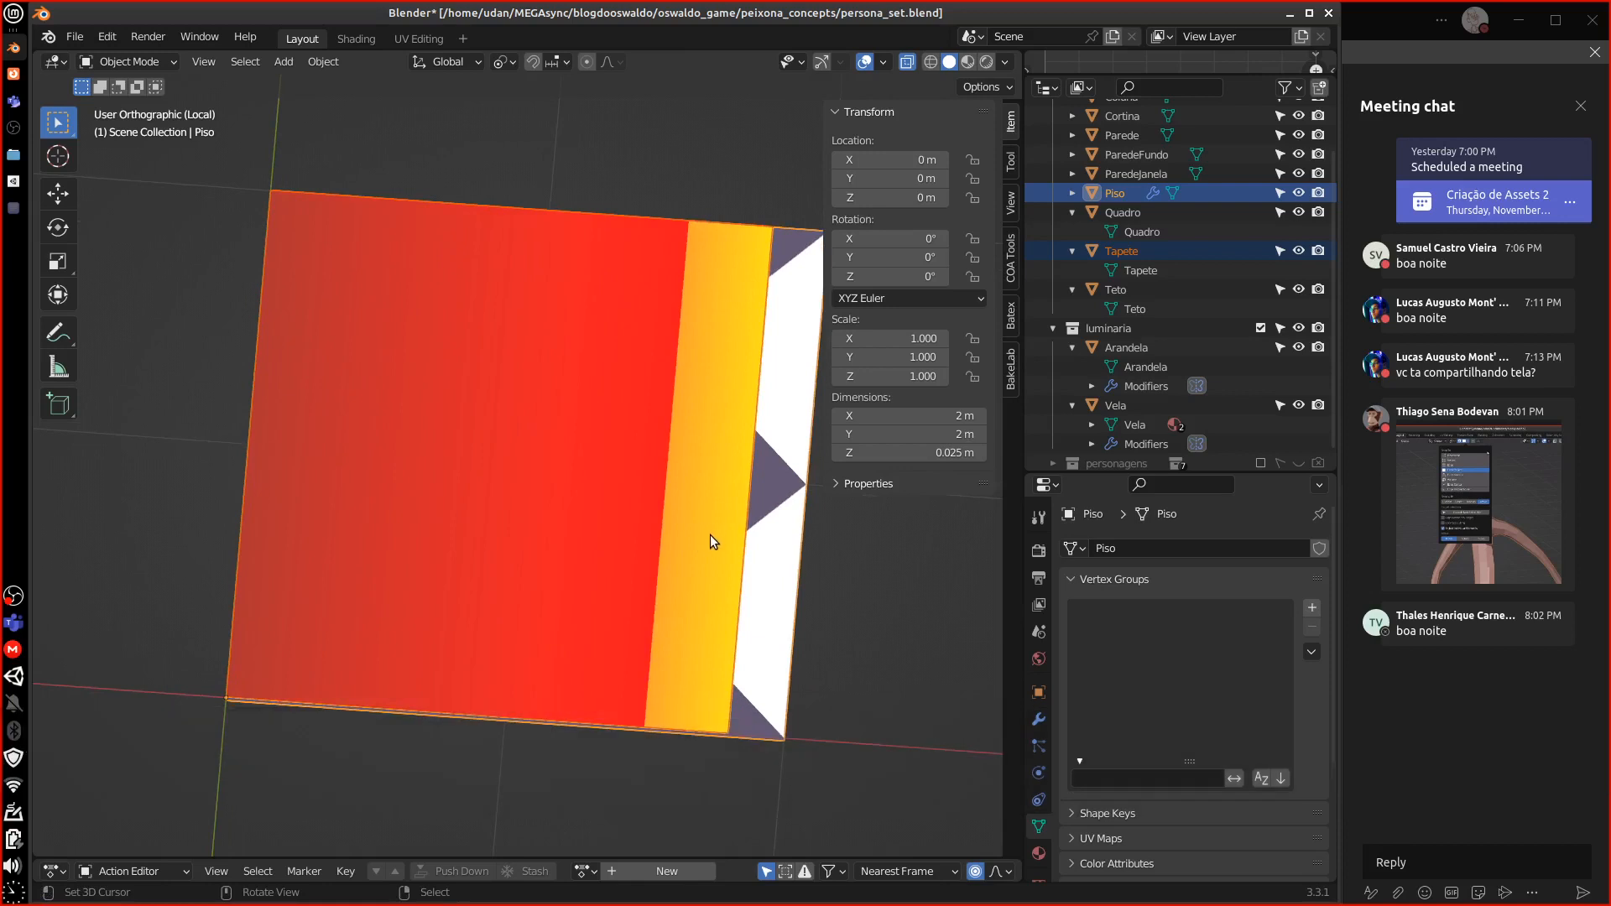
key("KP_7")
key("KP_Subtract")
key("KP_Subtract")
key("KP_Subtract")
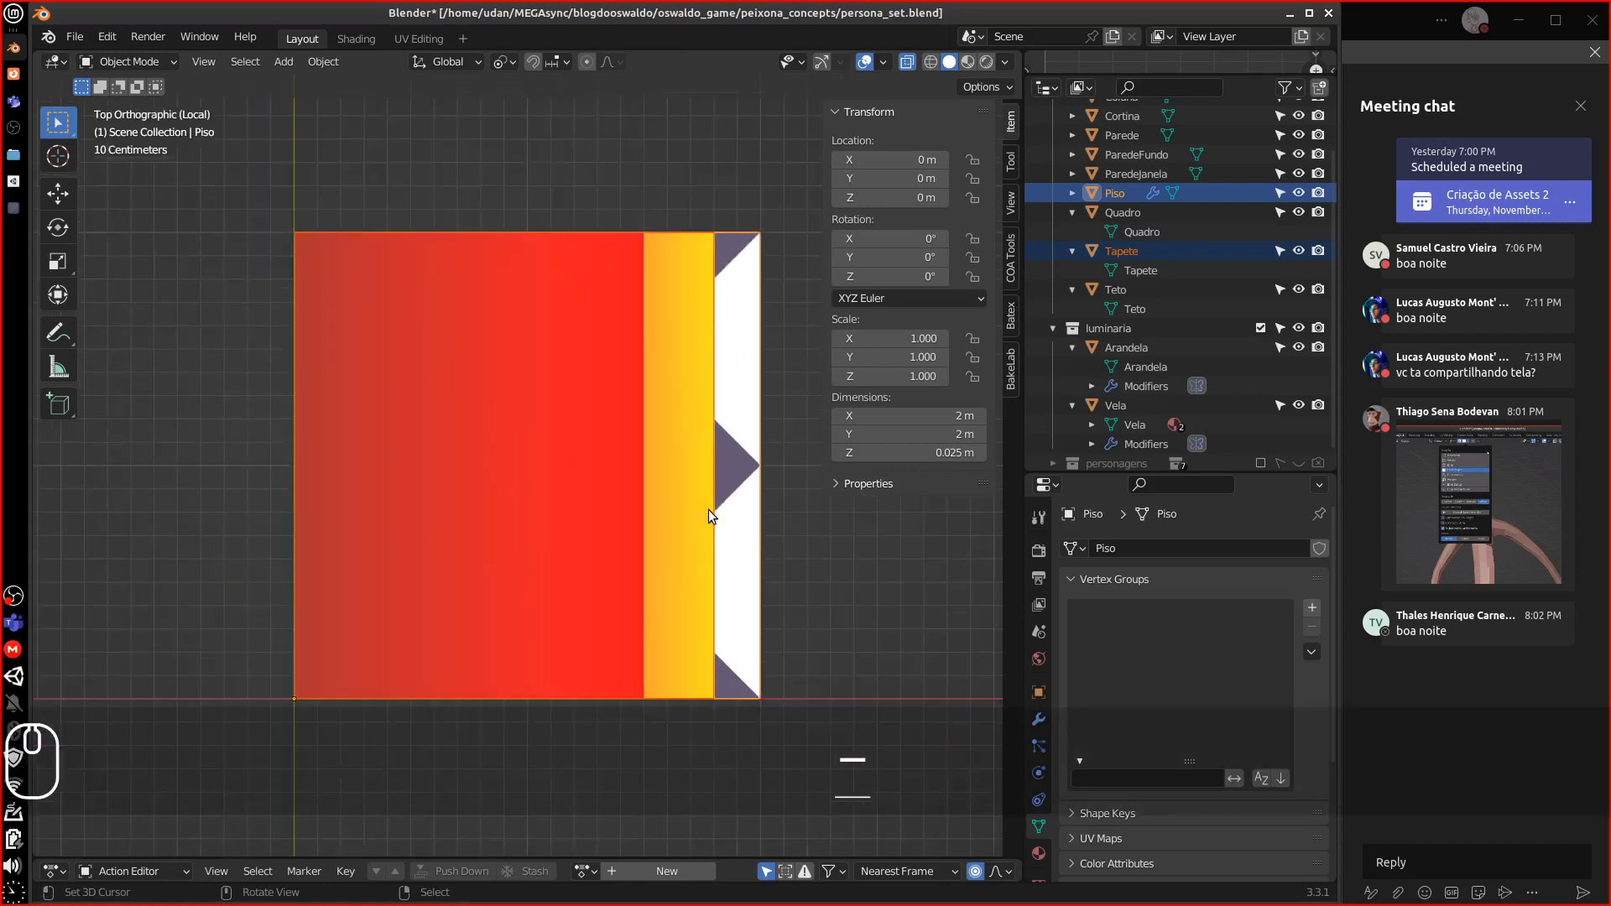
key("Tab")
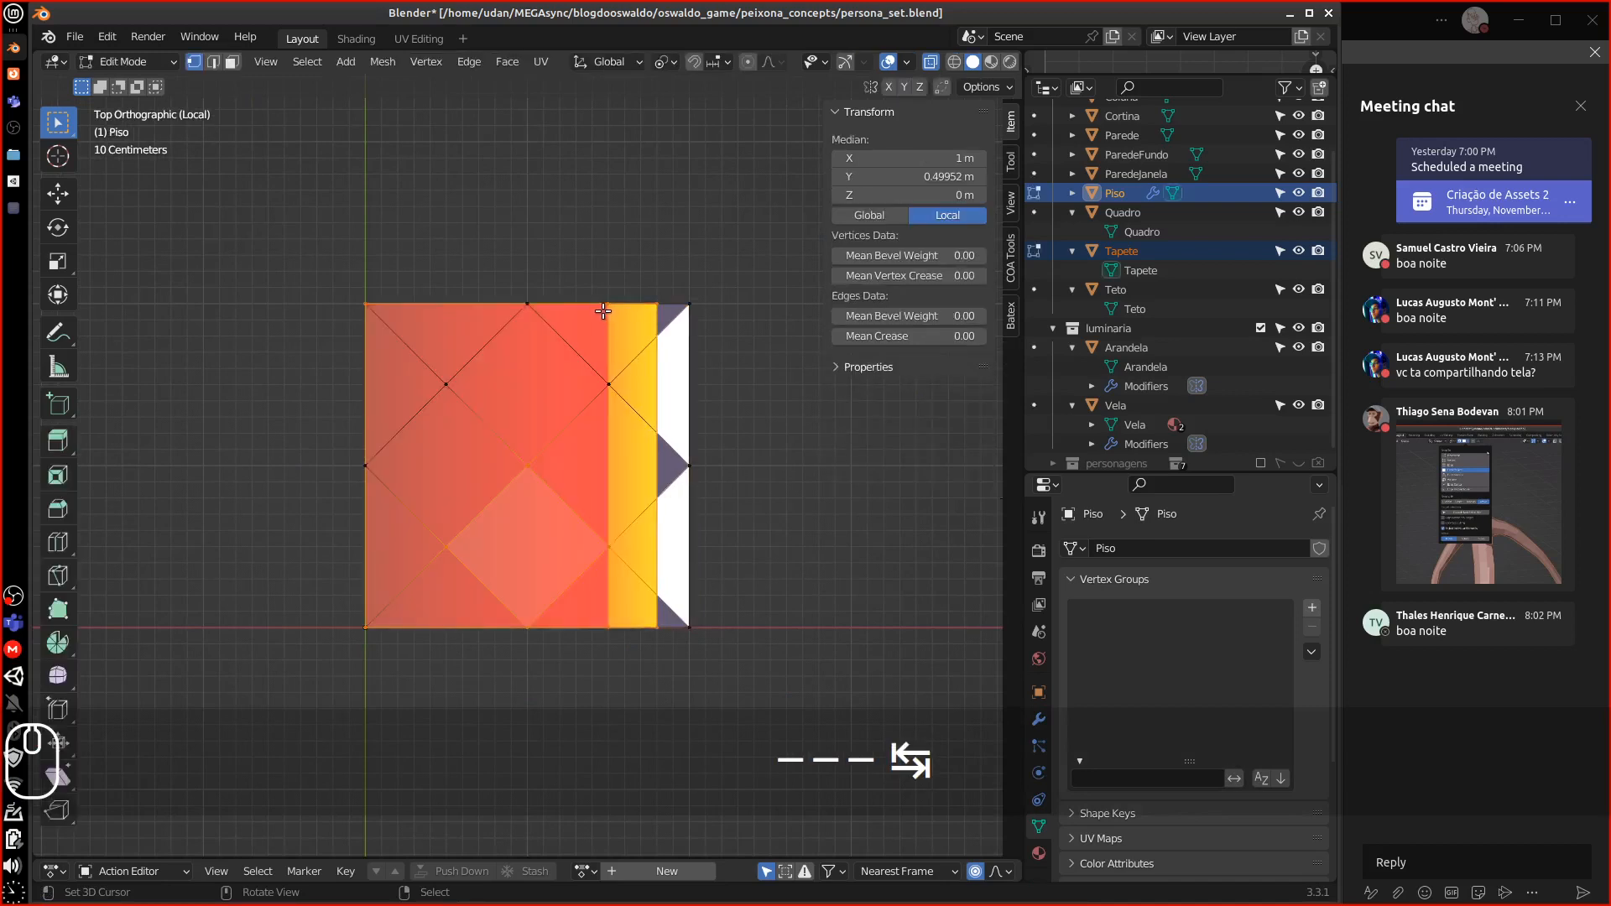
key("Tab")
In Edit Mode, box-select the rug's right-edge vertices and move them 0.29 m left along X
left_click(648, 329)
key("Tab")
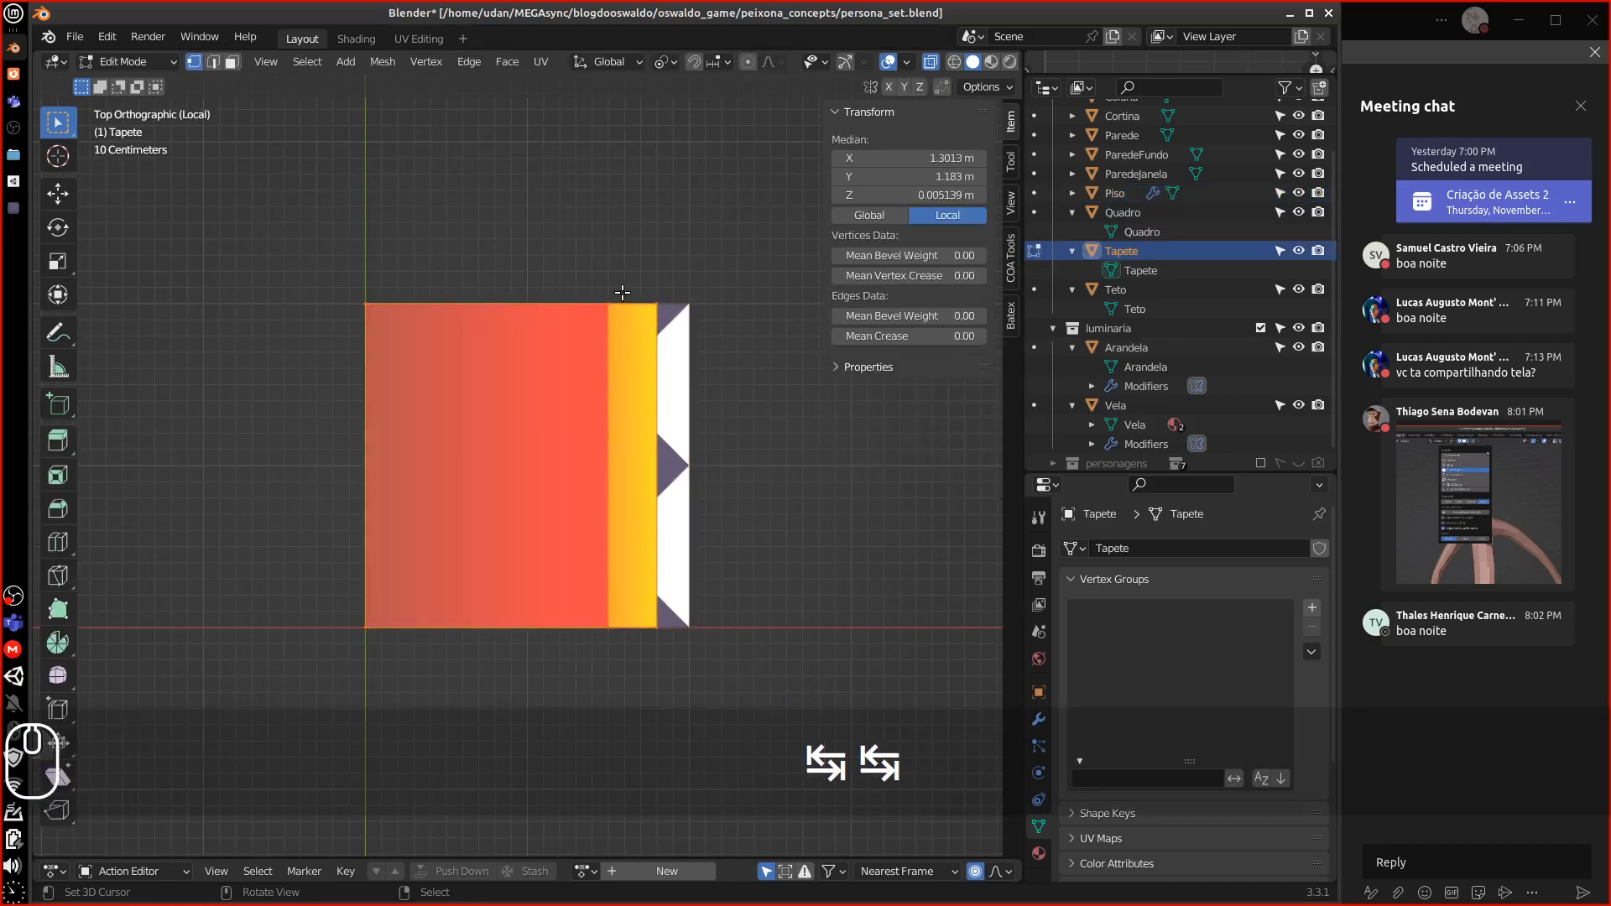
key("g")
key("Escape")
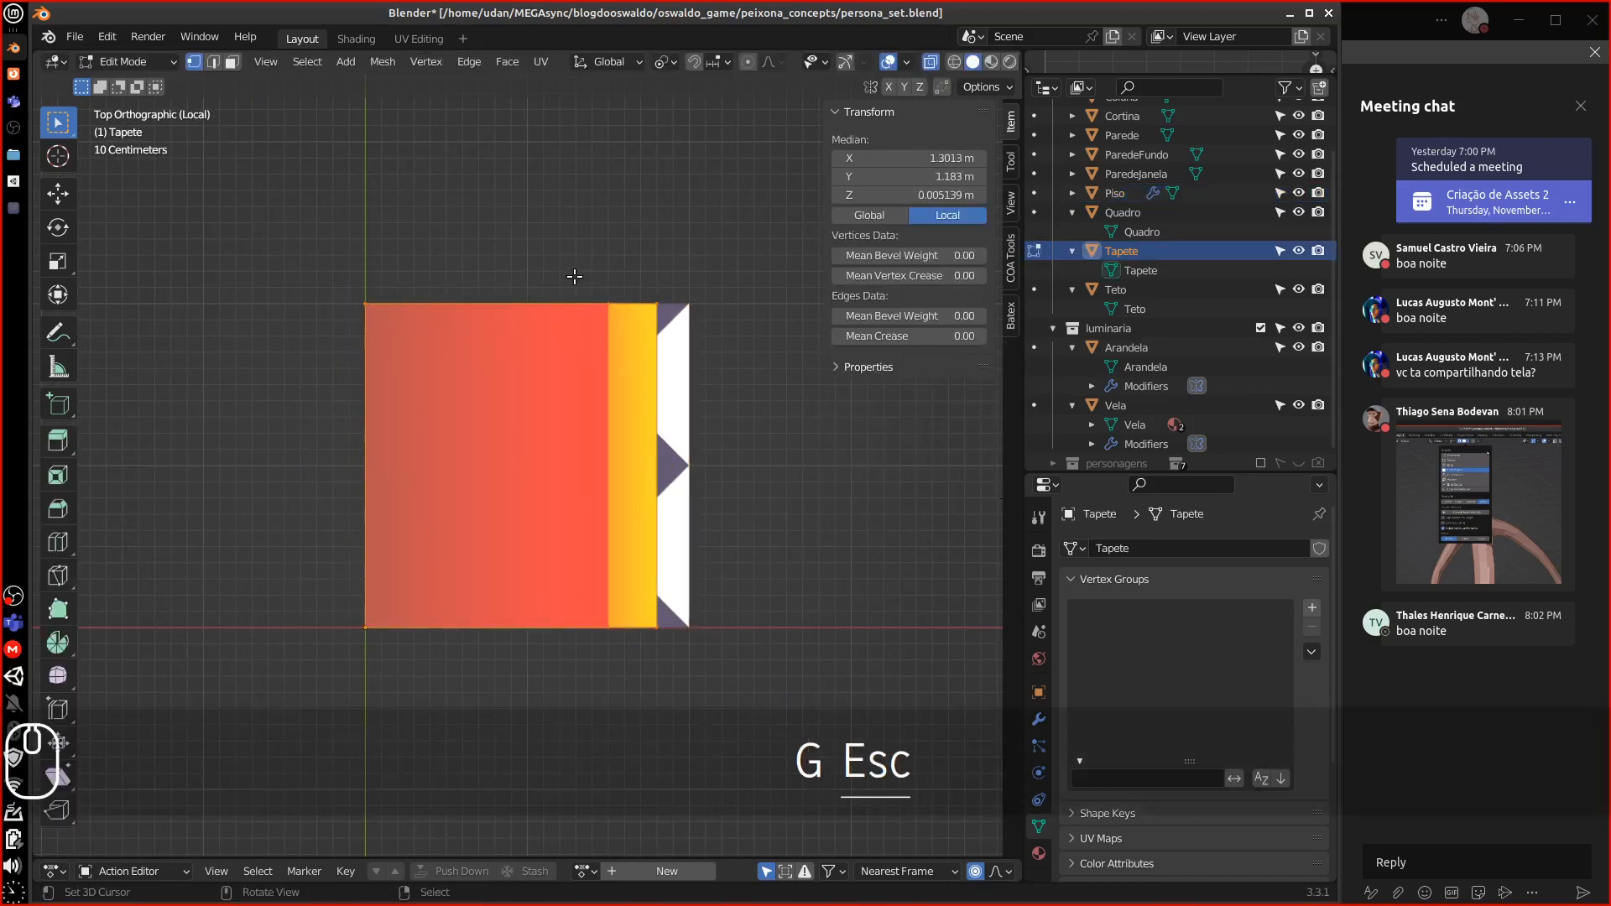
left_click(576, 274)
key("b")
left_click_drag(573, 246, 684, 705)
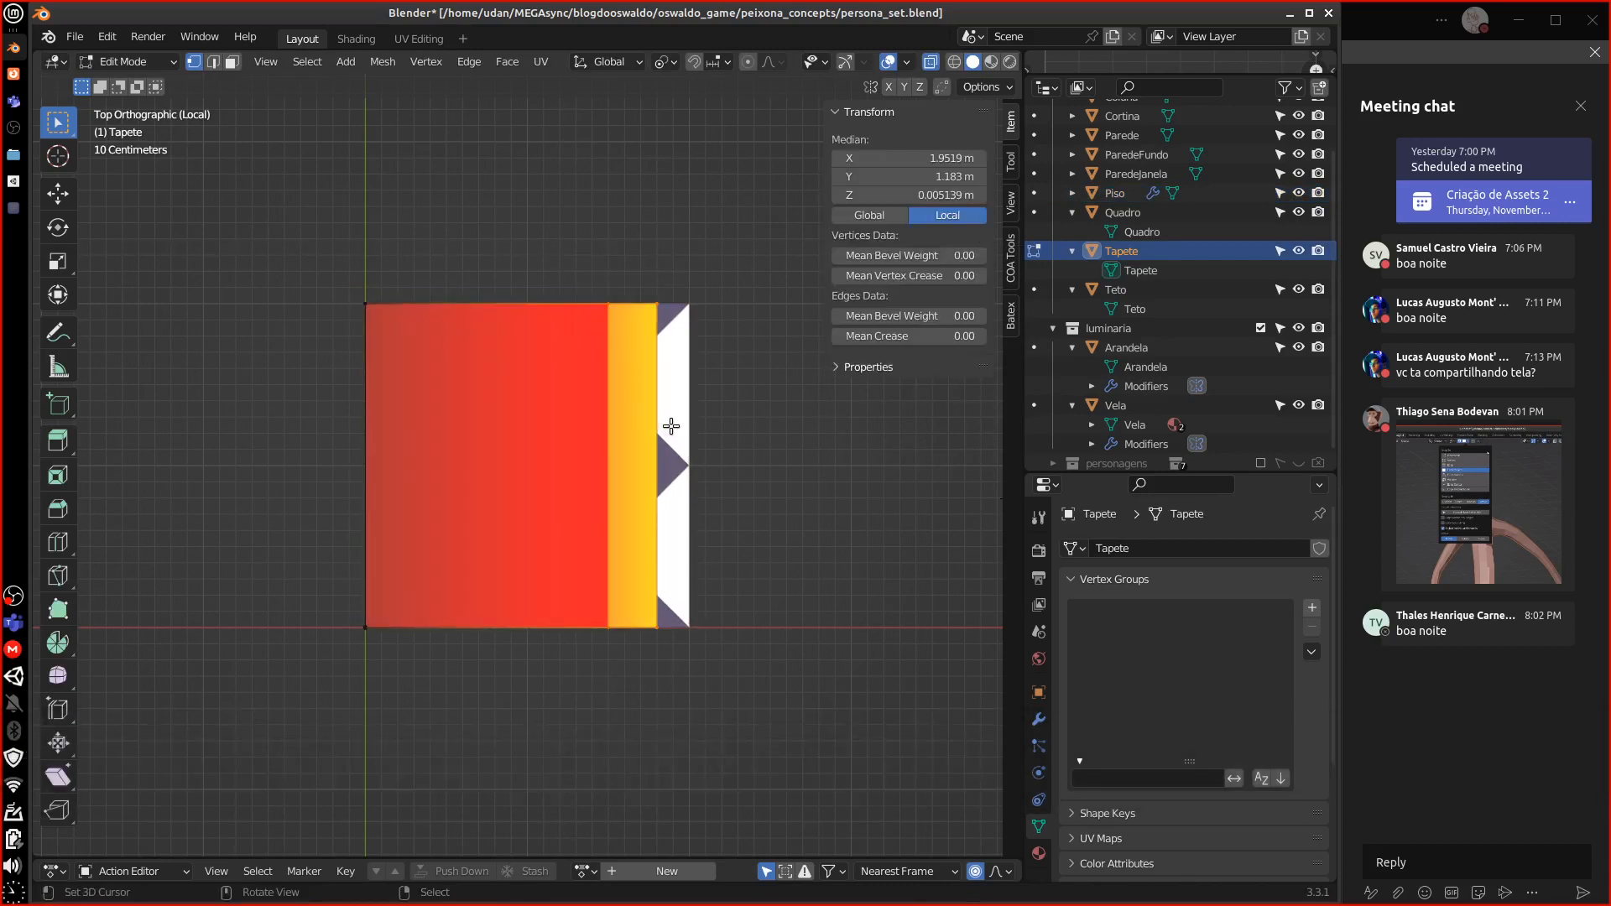
key("g")
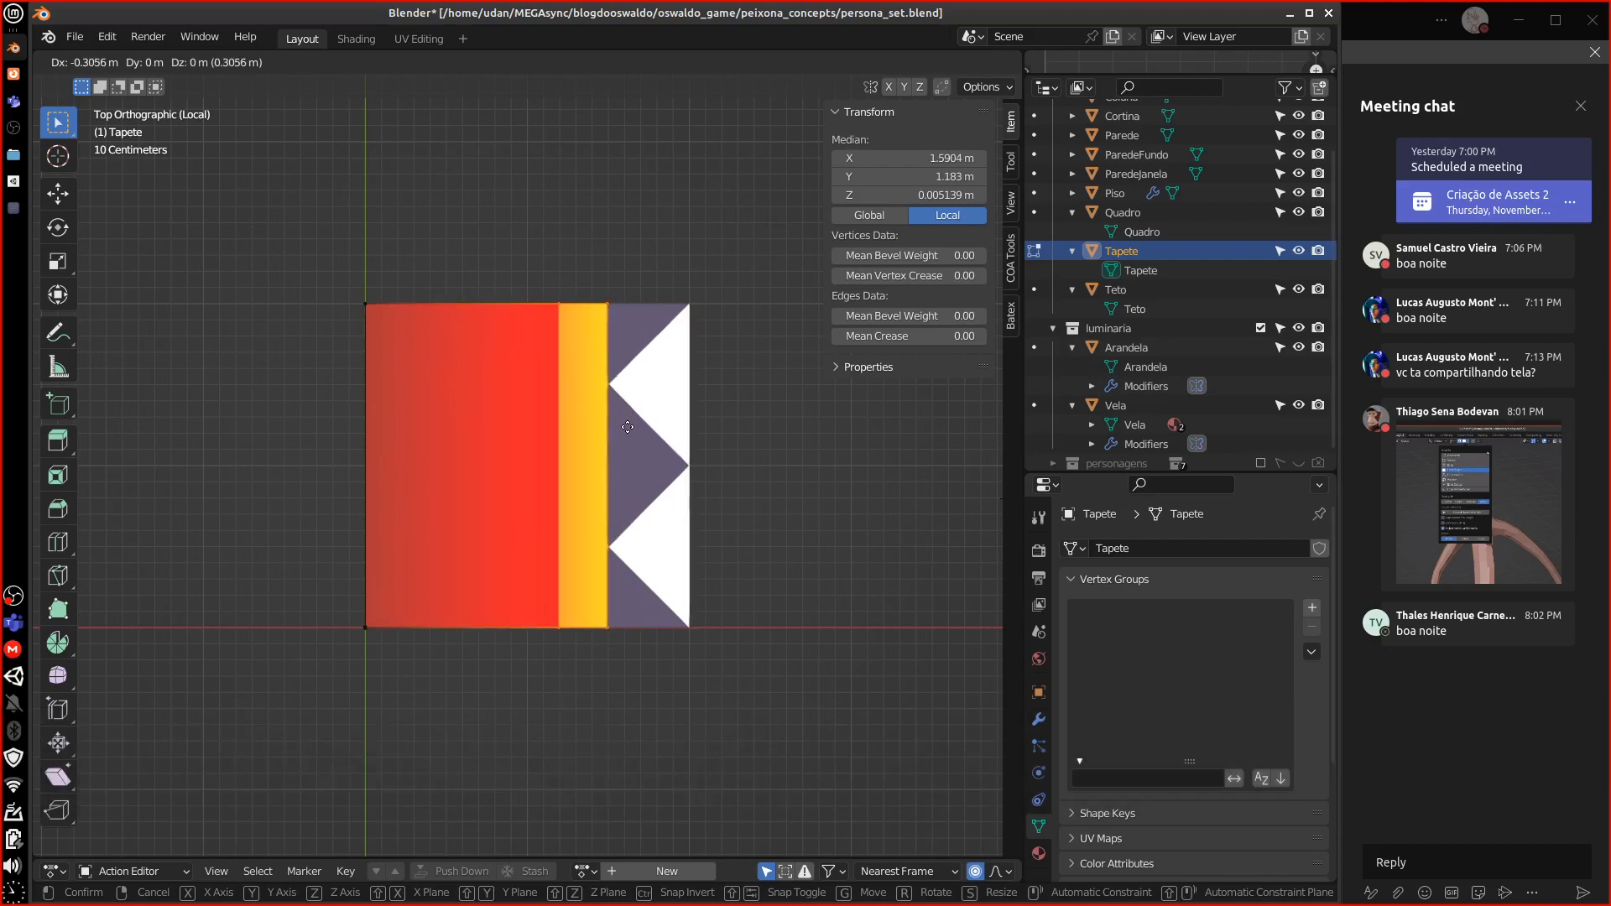
key("z")
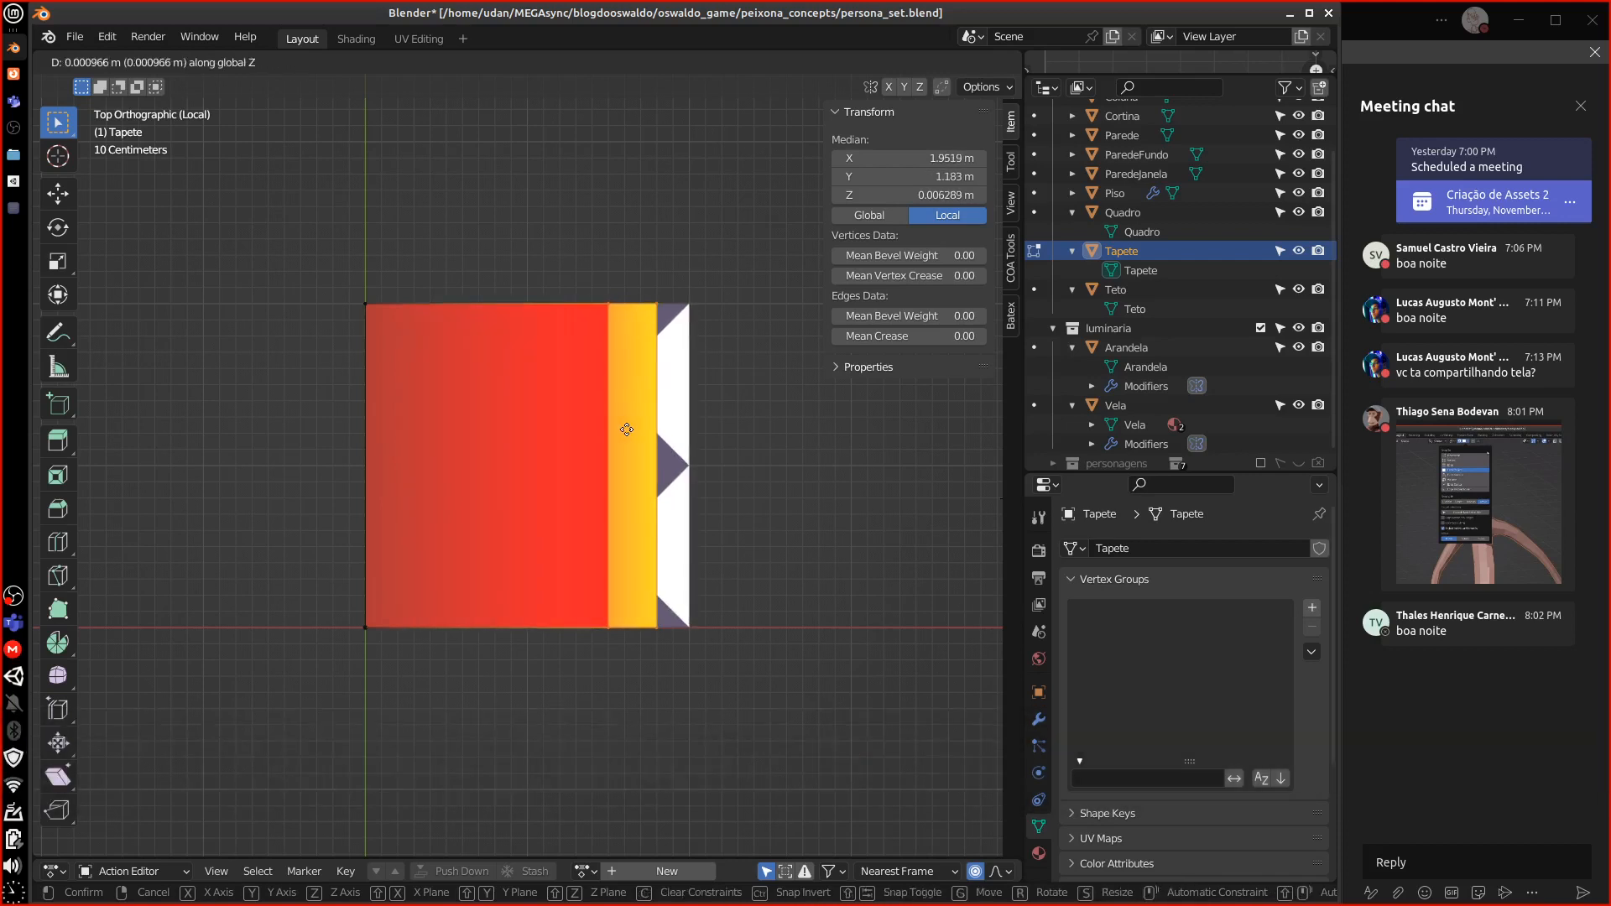
key("x")
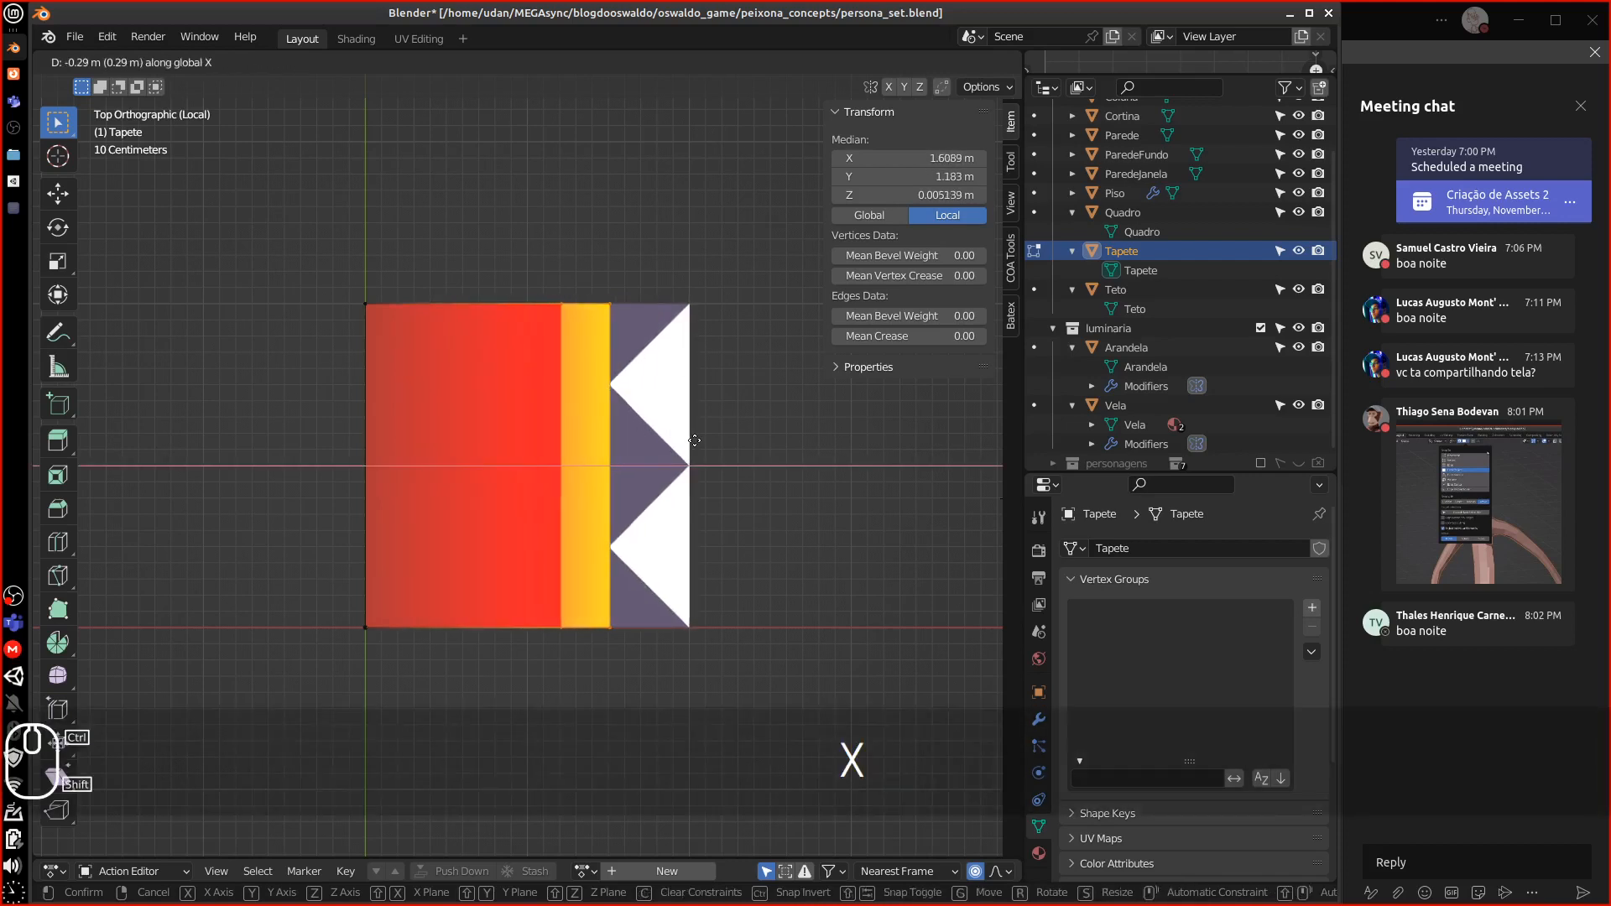
left_click(693, 441)
key("Tab")
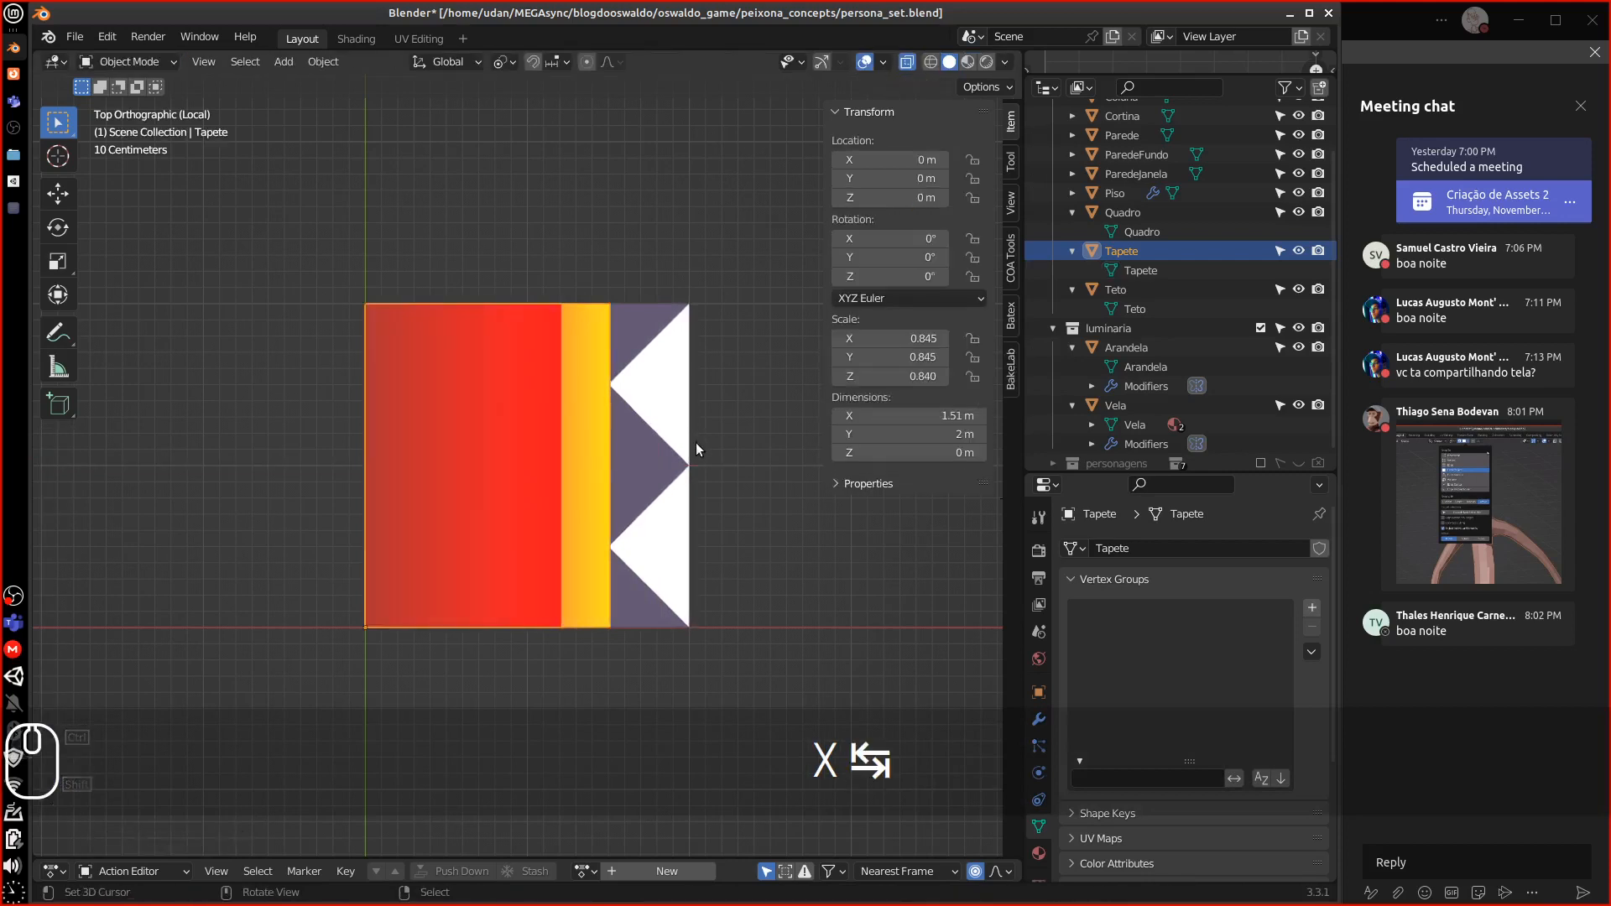
Set the Tapete rug's X dimension to exactly 1.5 m
left_click(932, 416)
left_click(932, 417)
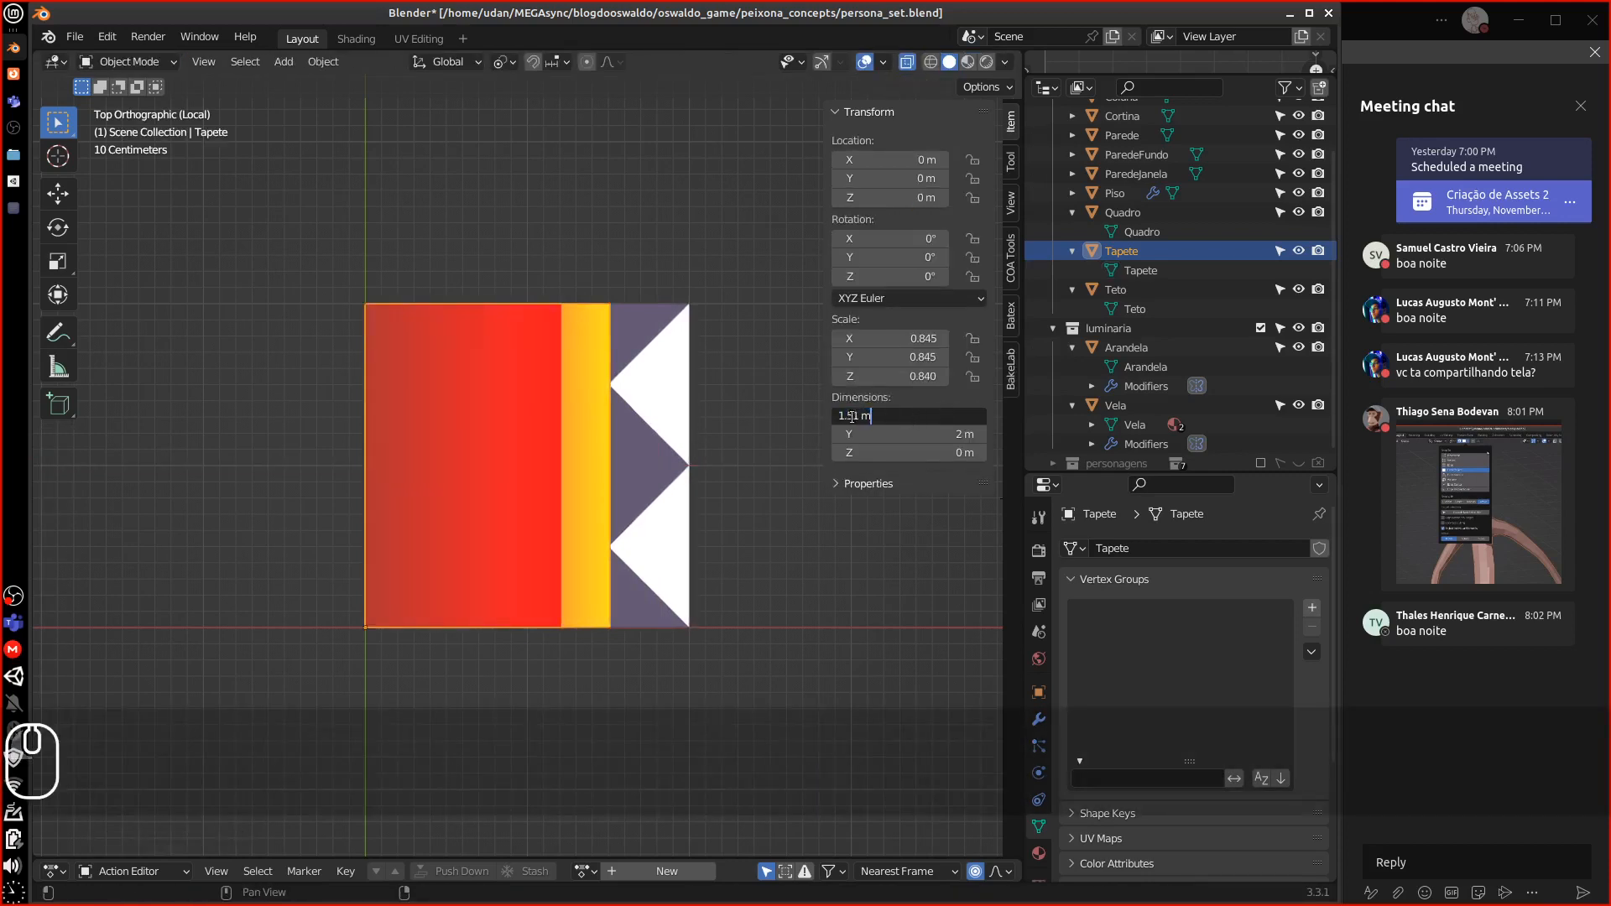
left_click_drag(852, 417, 919, 417)
type("0")
key("Return")
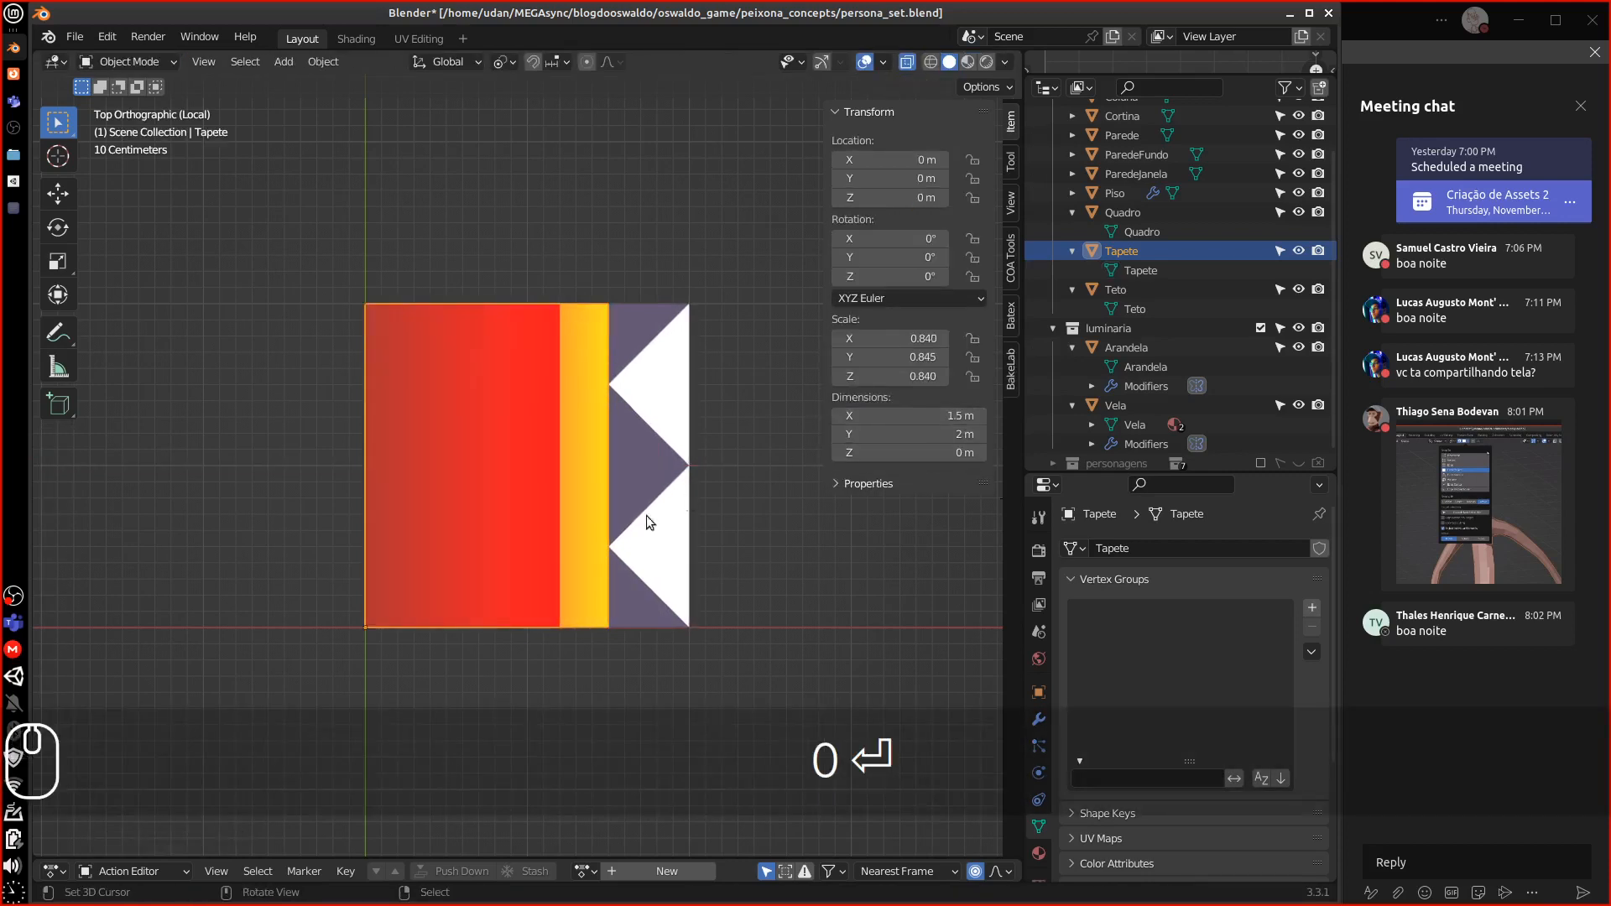
Apply the rug's scale so it reads 1.000 on every axis
middle_click_drag(603, 506, 527, 570)
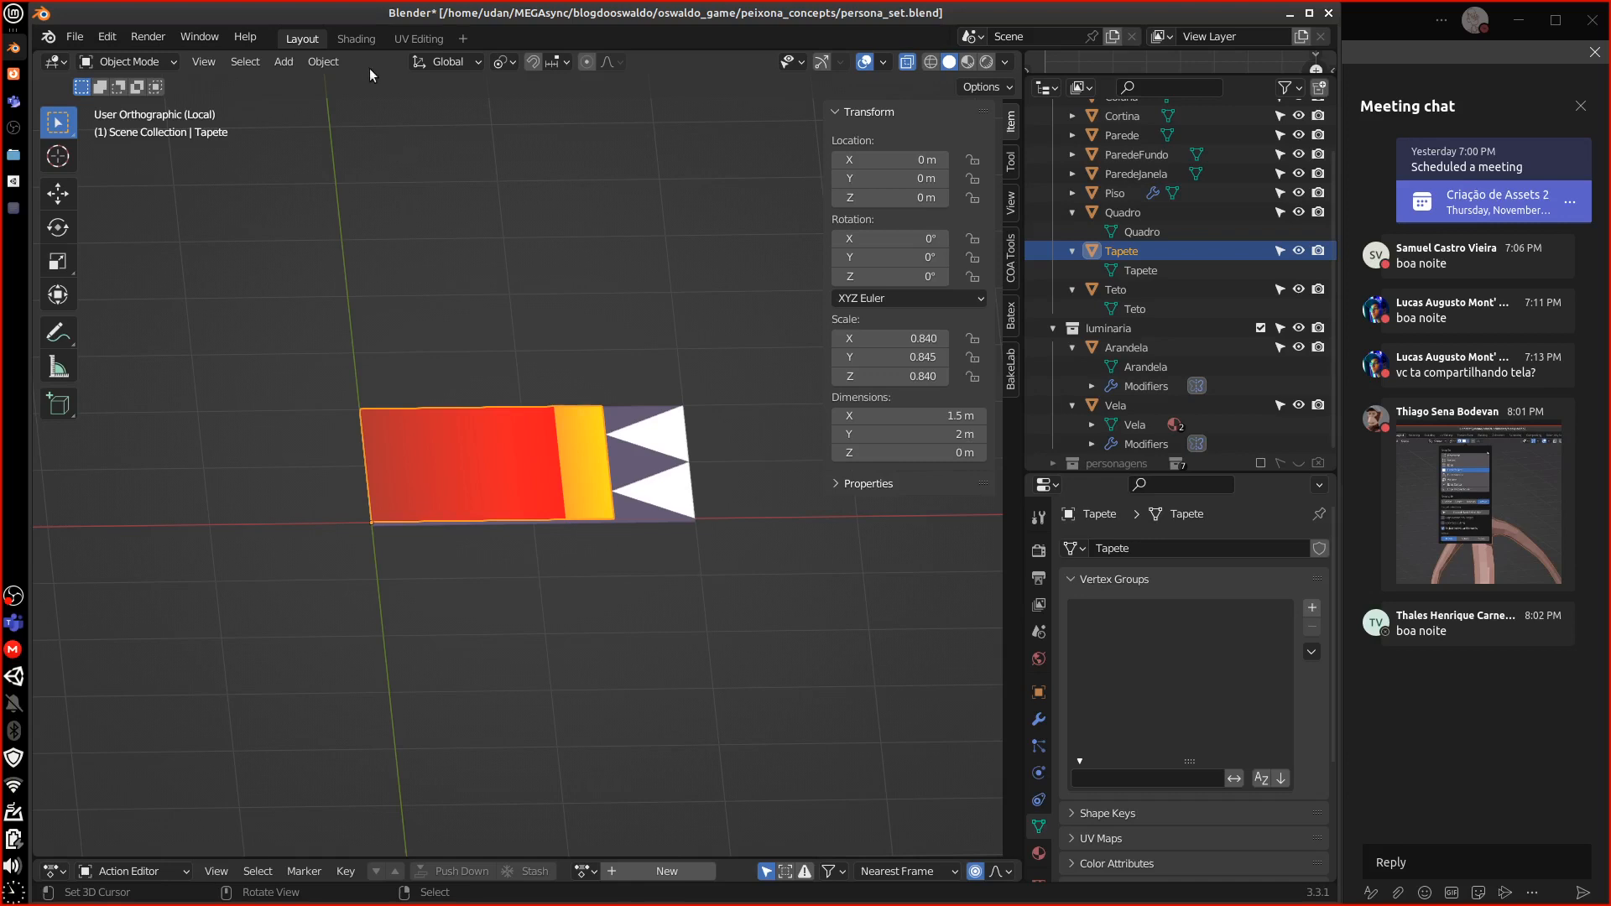
left_click(323, 62)
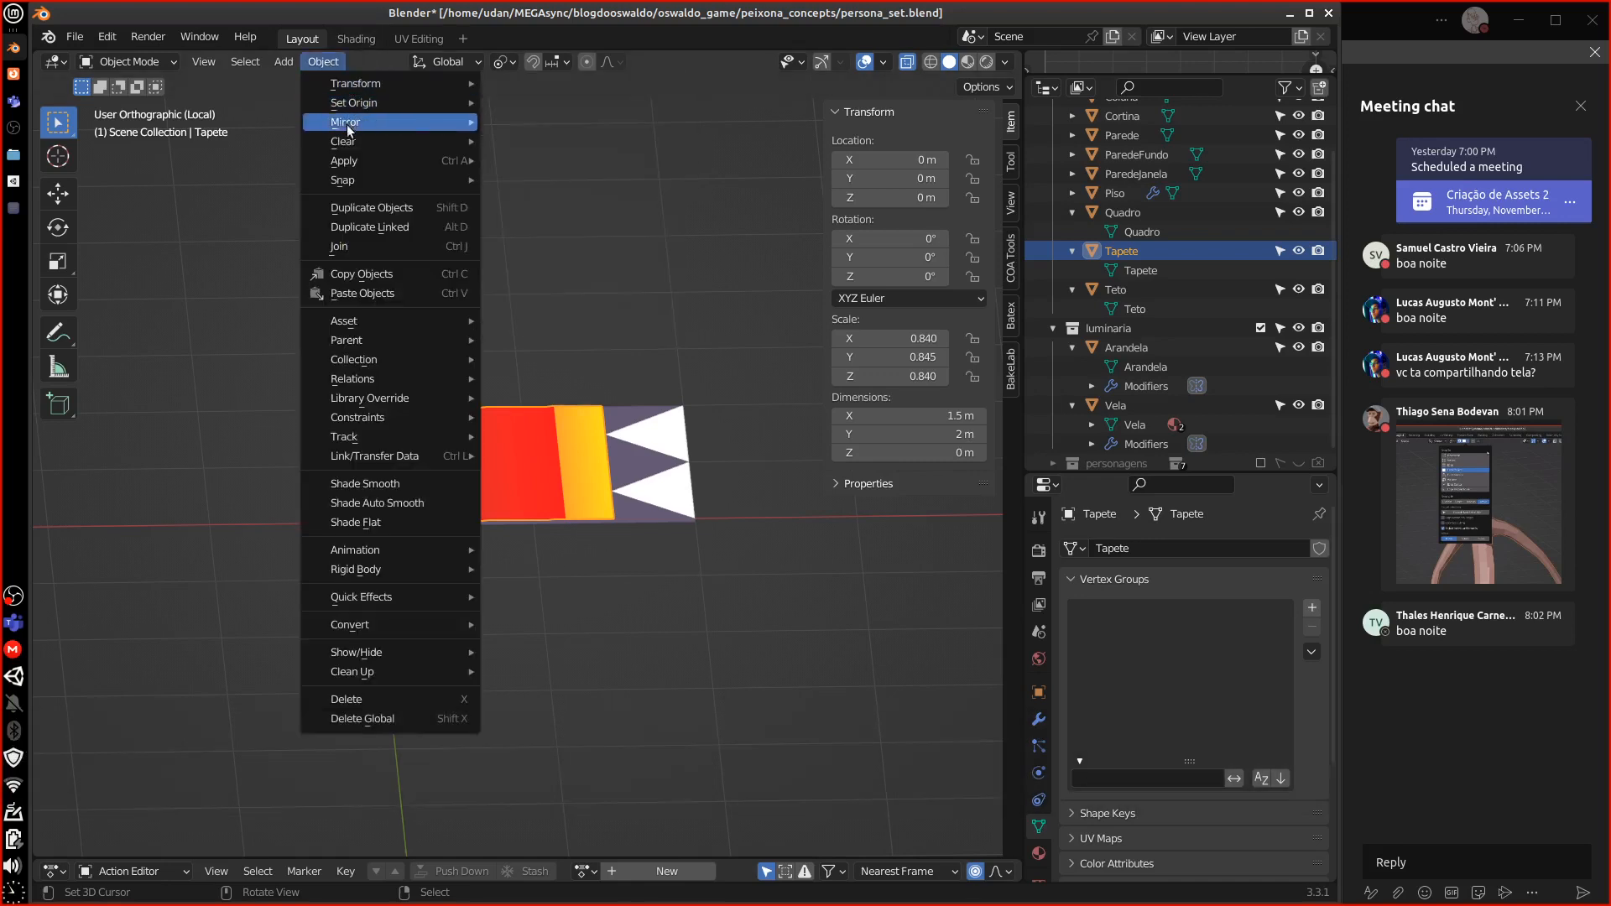
mouse_move(352, 160)
left_click(557, 235)
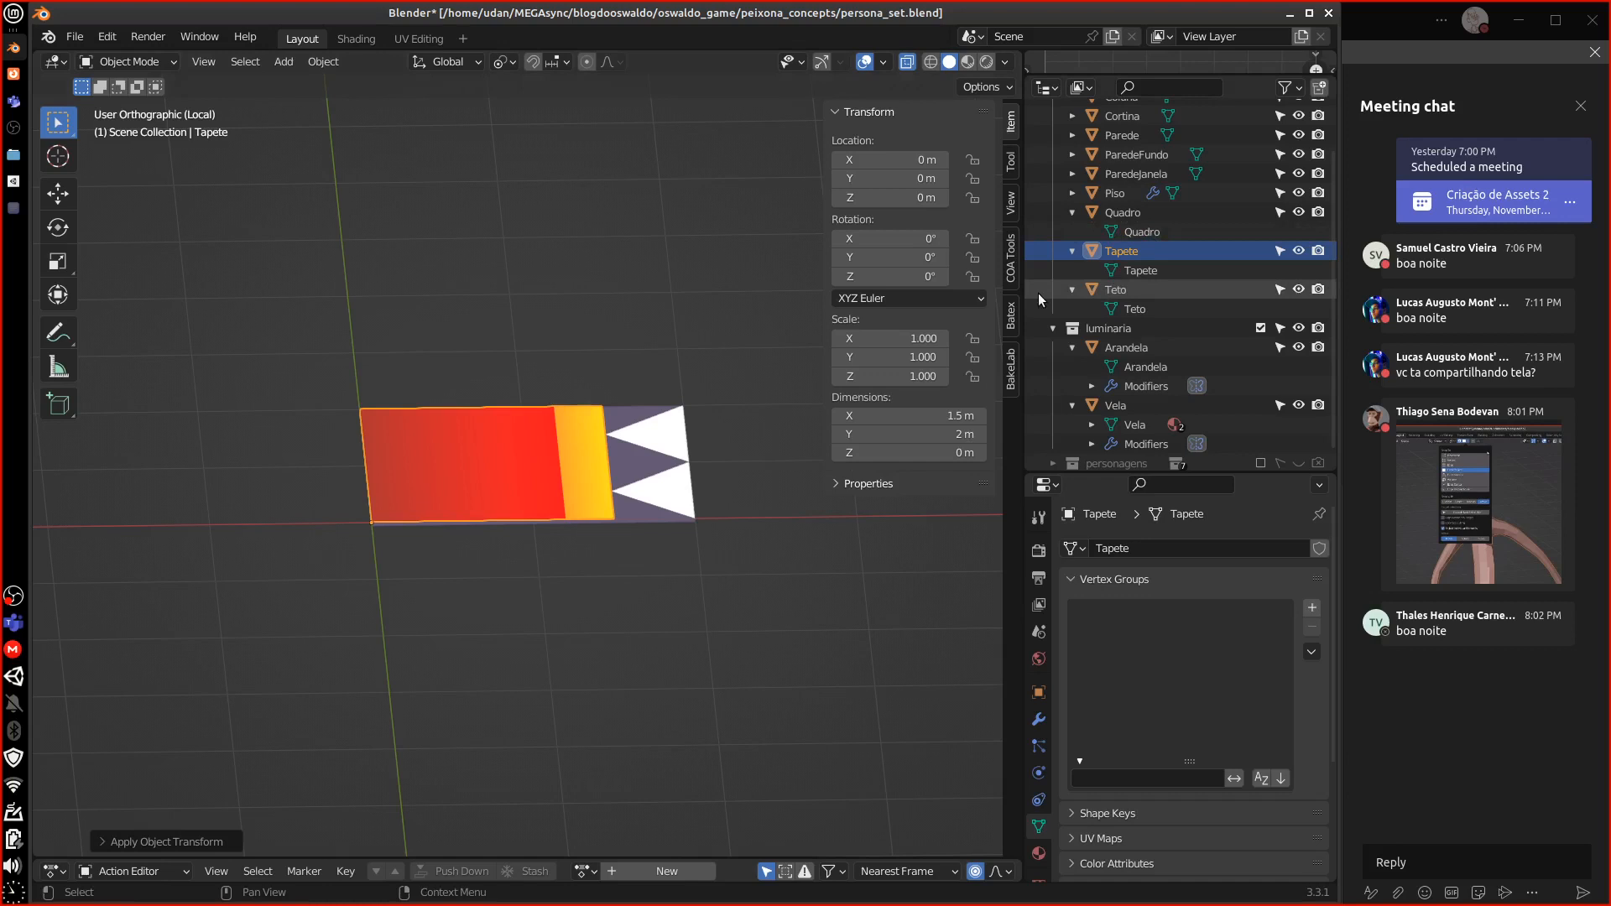
Select Parede, ParedeFundo and ParedeJanela and isolate them together in front view
left_click(1132, 174)
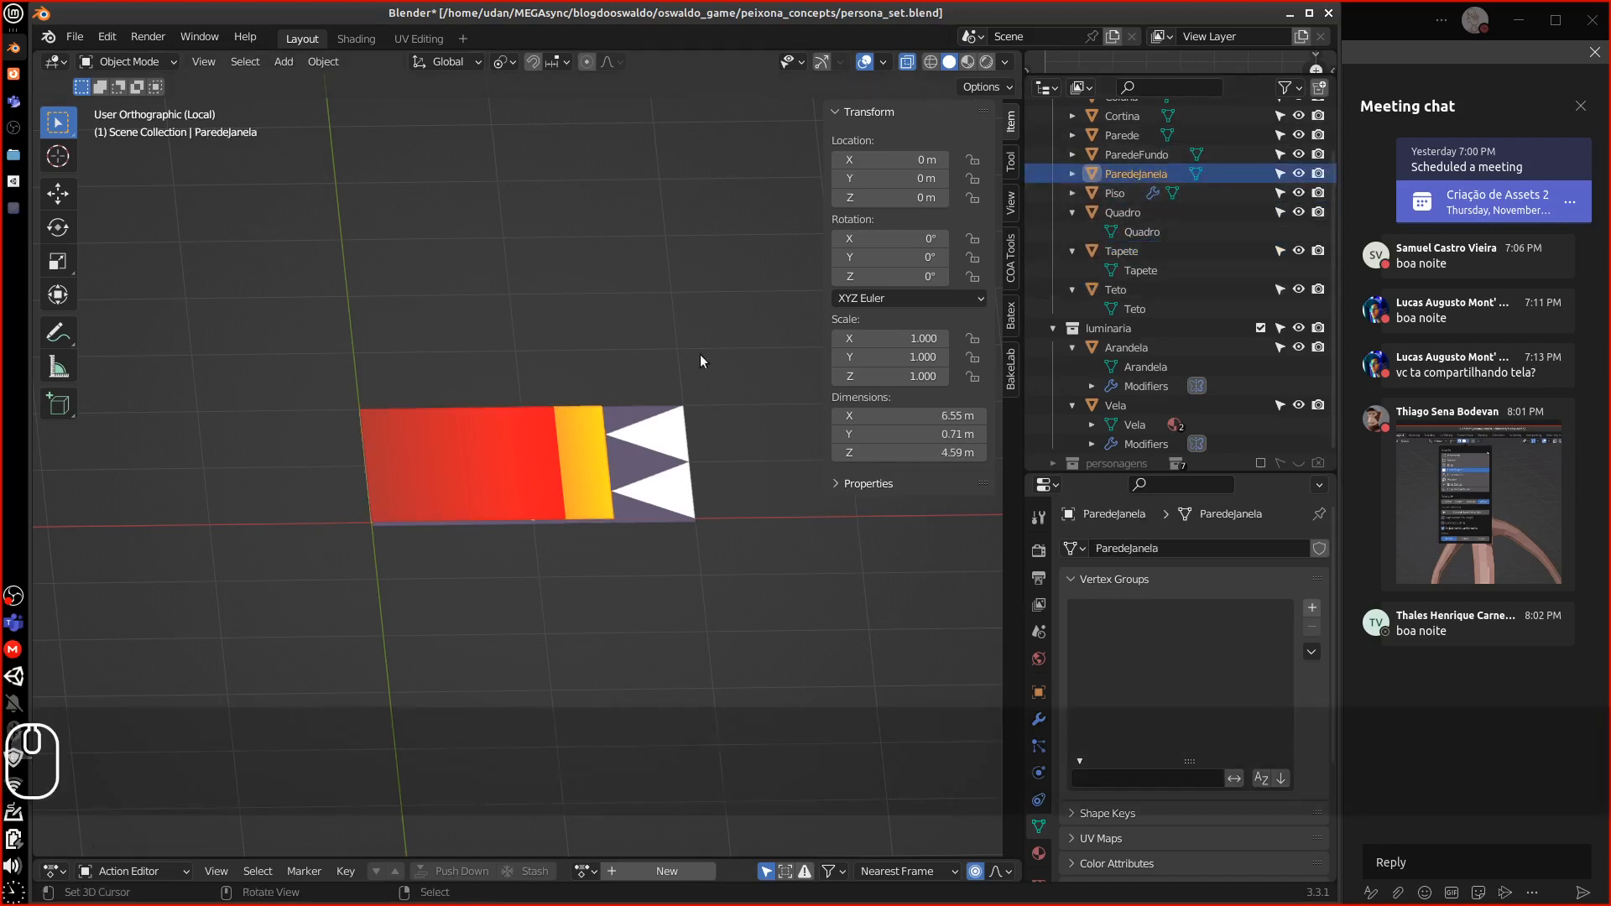
key("KP_Divide")
middle_click_drag(673, 505, 639, 477)
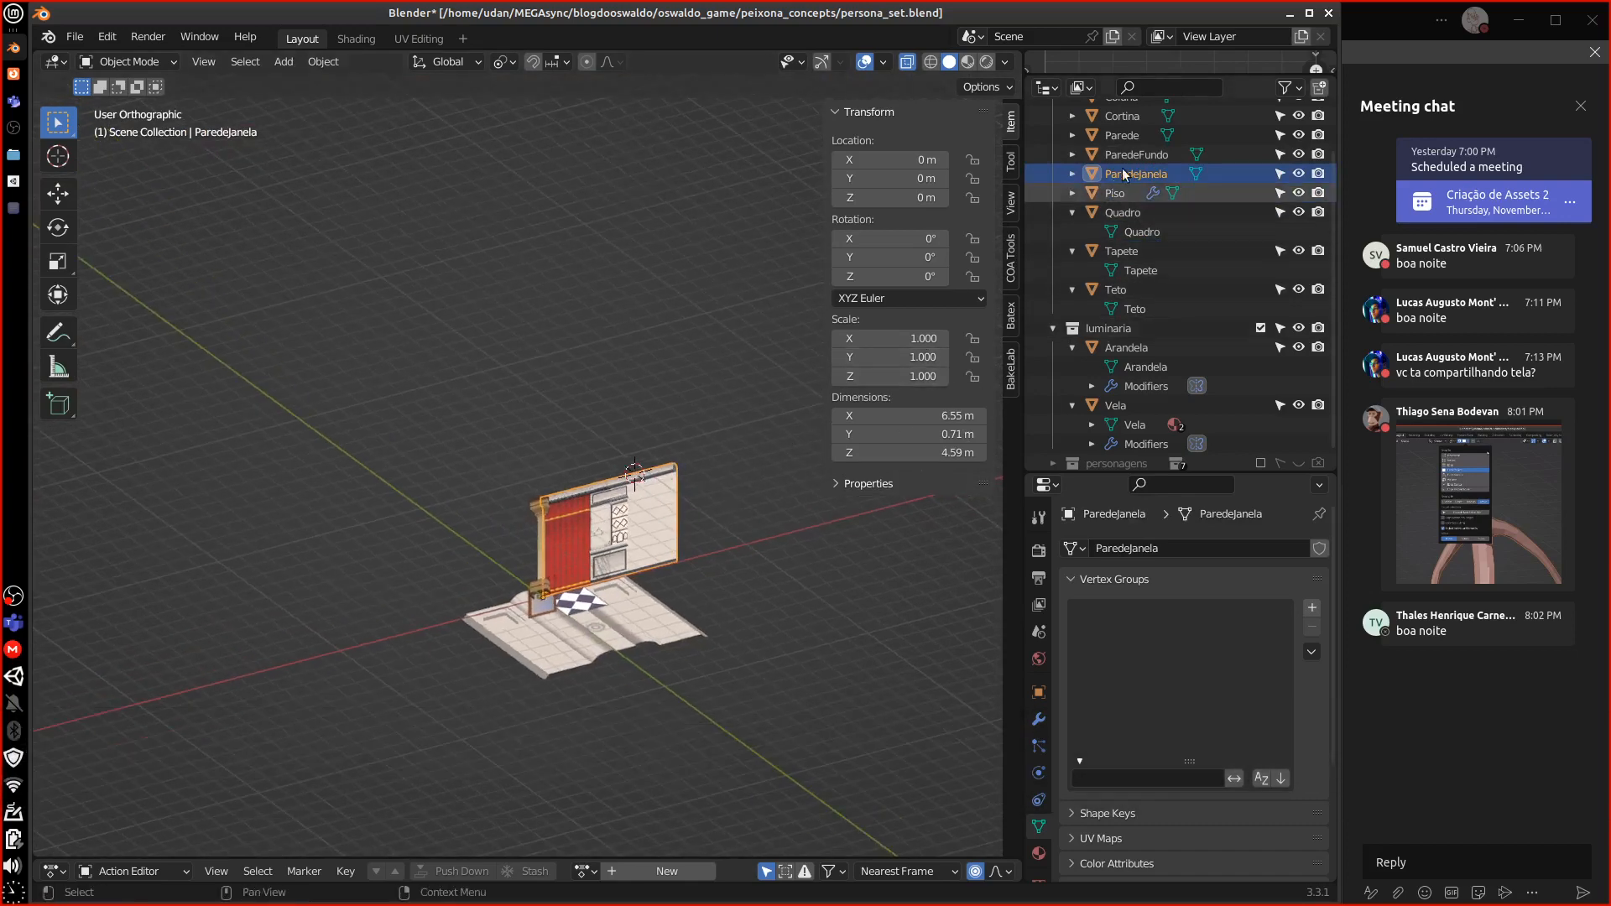
left_click(1122, 136)
key("KP_Divide")
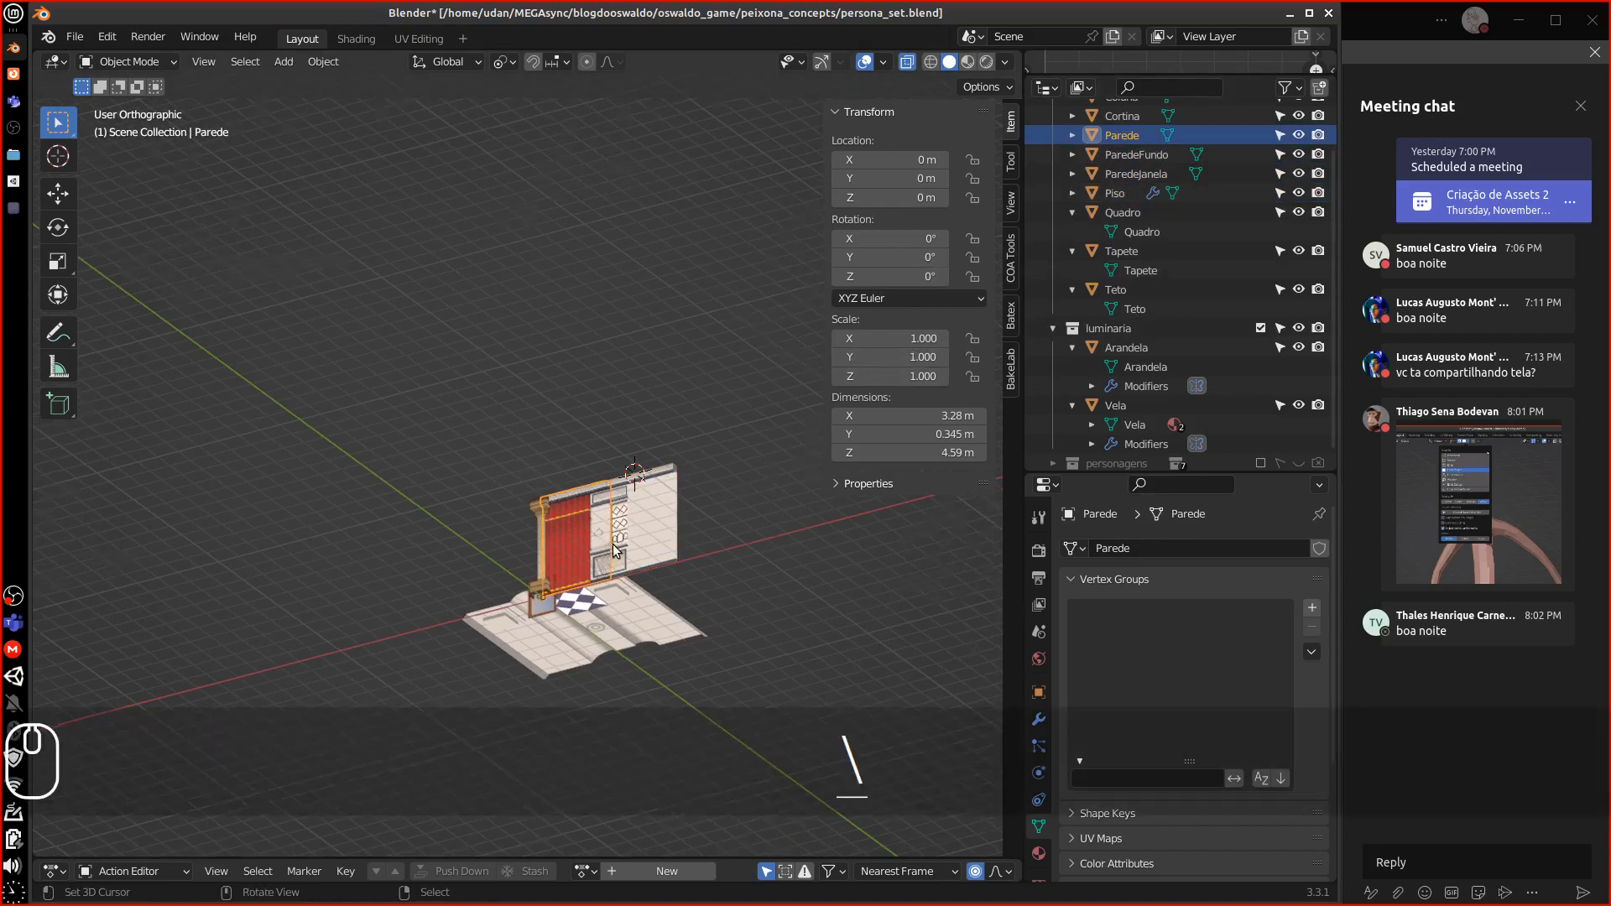
key("KP_Divide")
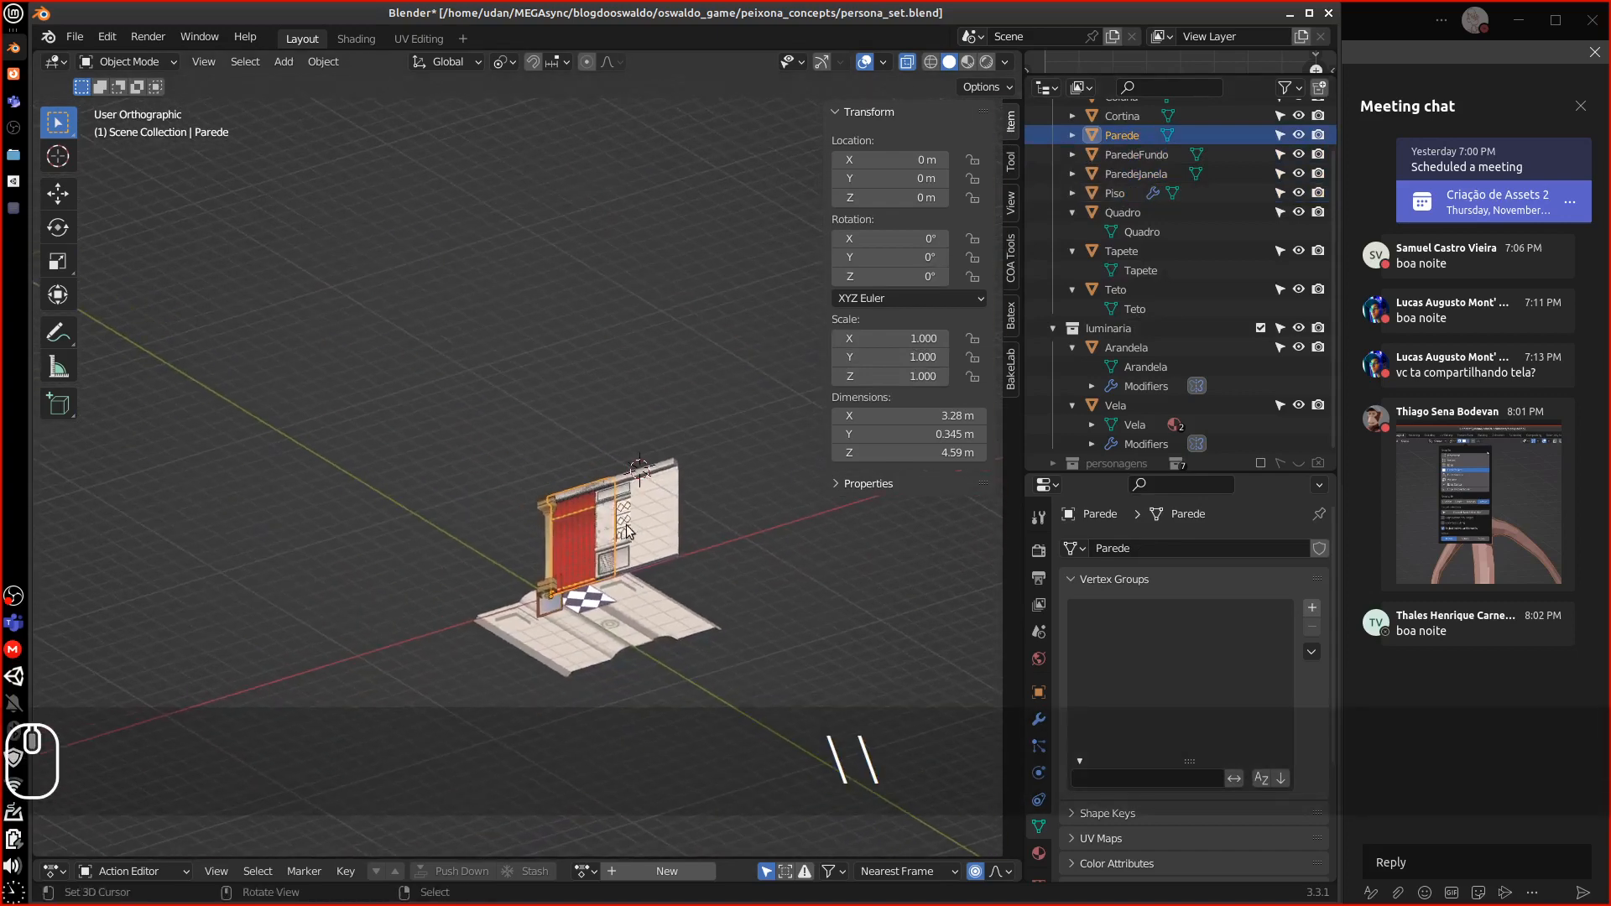
left_click(1124, 154, "ctrl")
left_click(1131, 173, "ctrl")
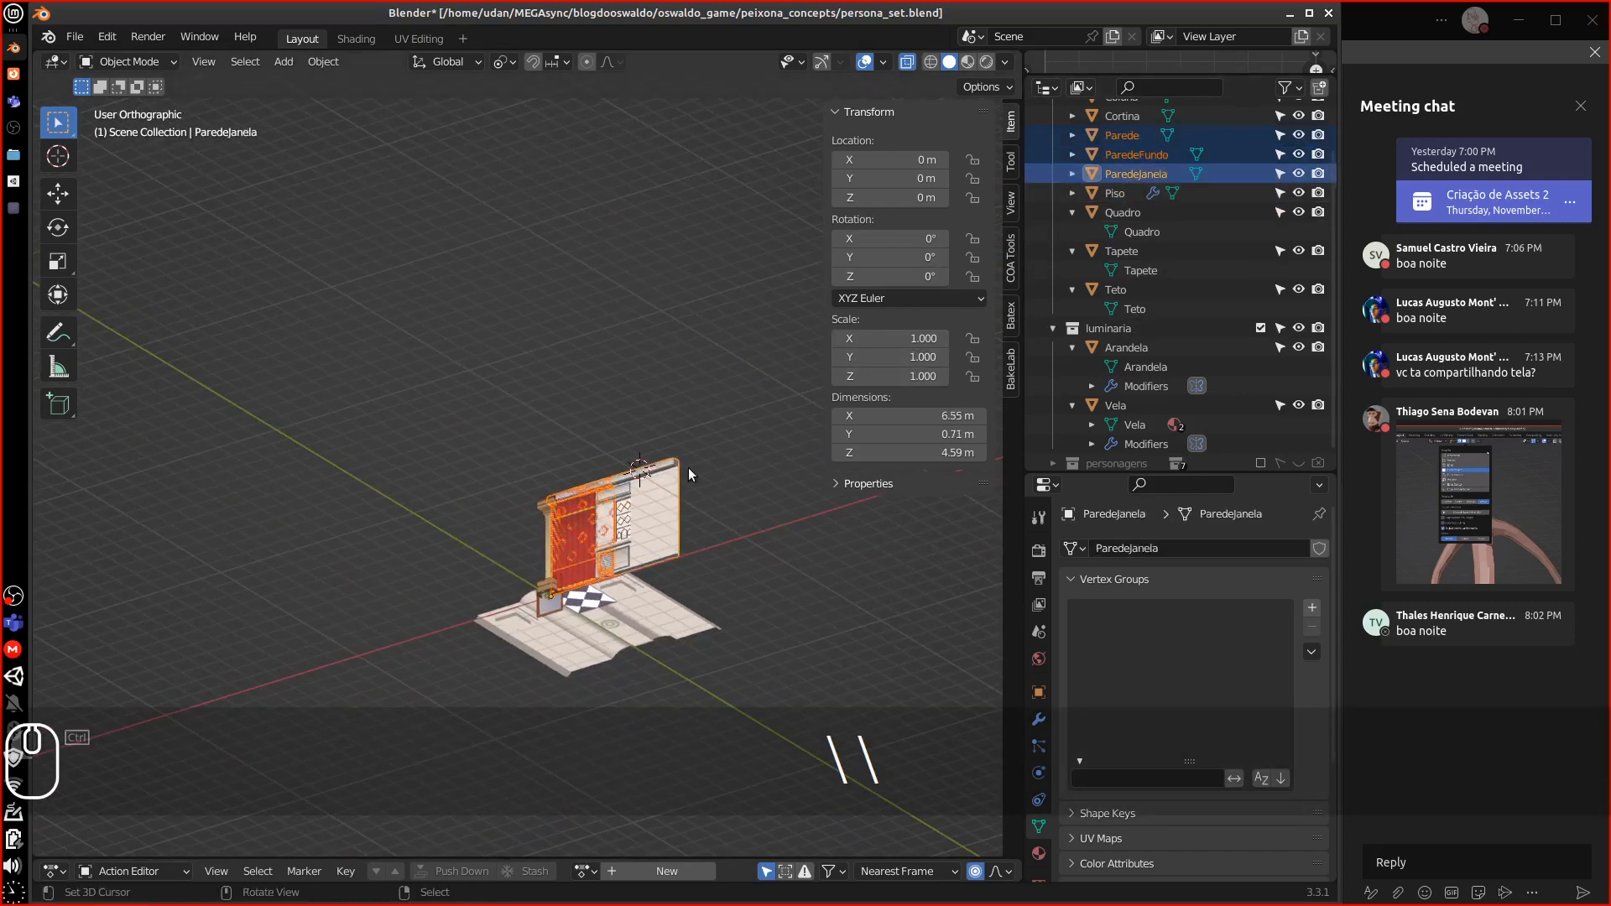
key("KP_Divide")
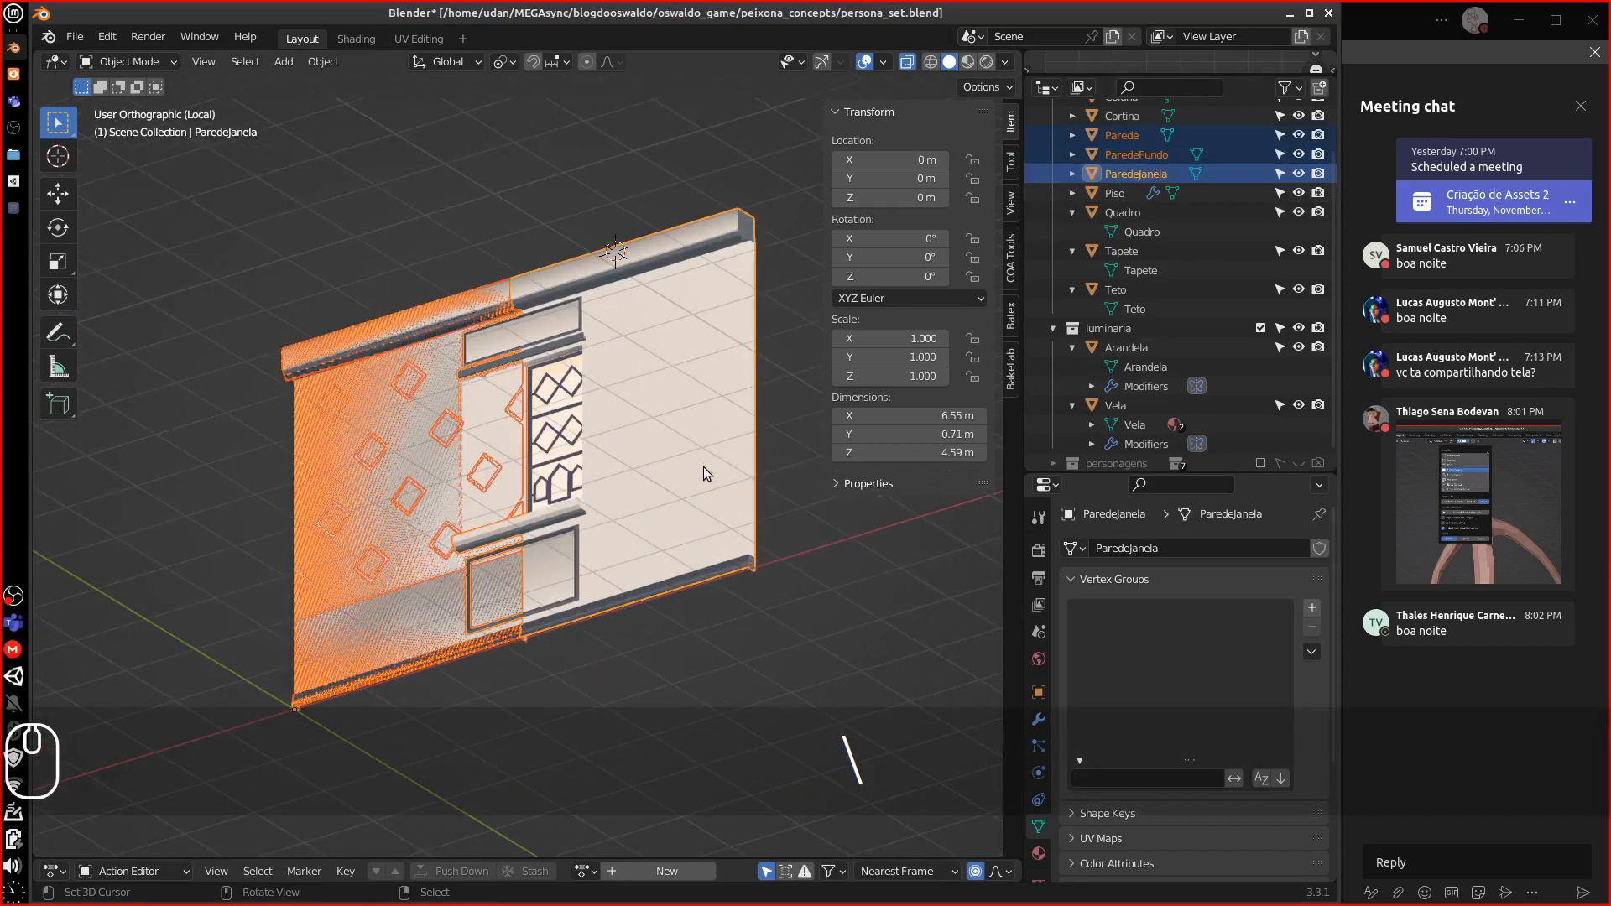
key("KP_1")
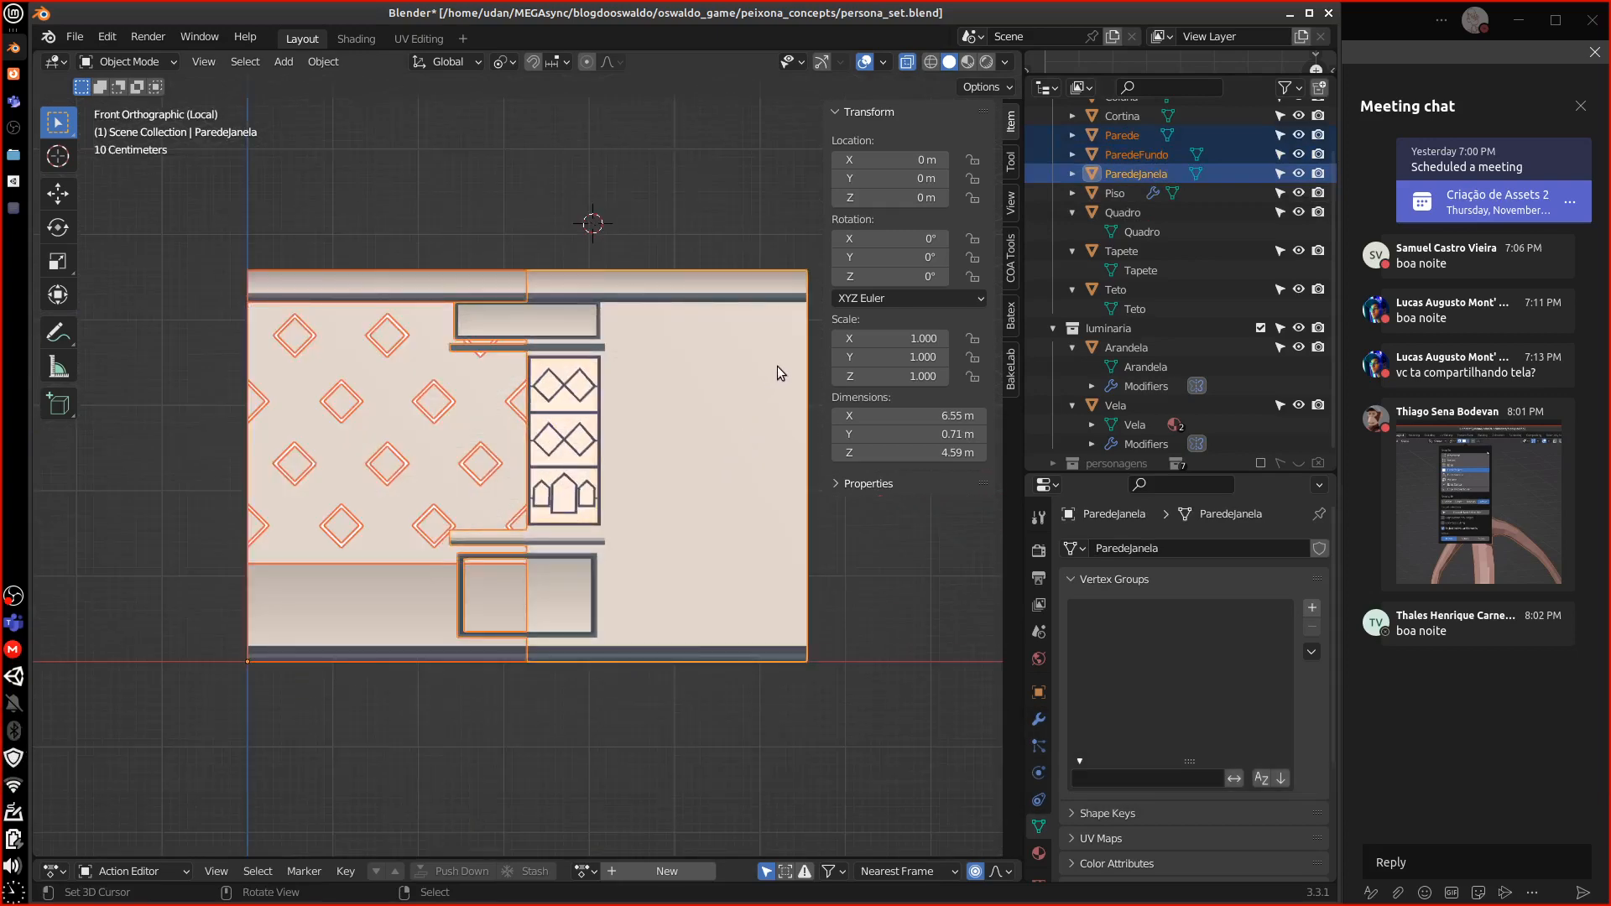
key("s")
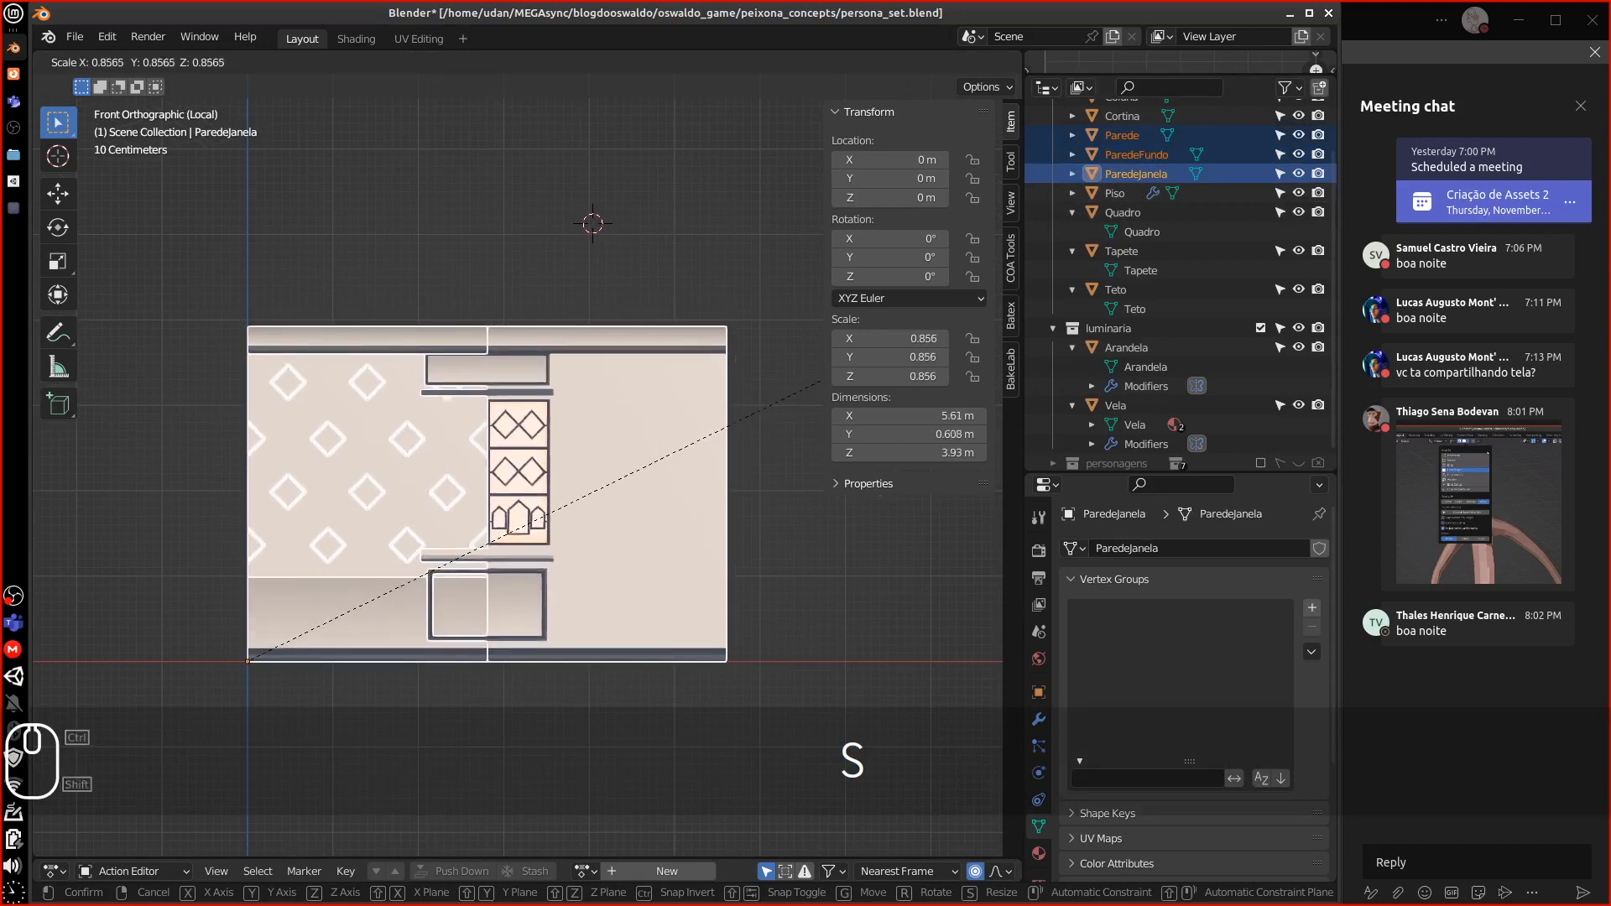
Scale the three walls uniformly to 0.92, then select only the Parede wall
key("Escape")
key("s")
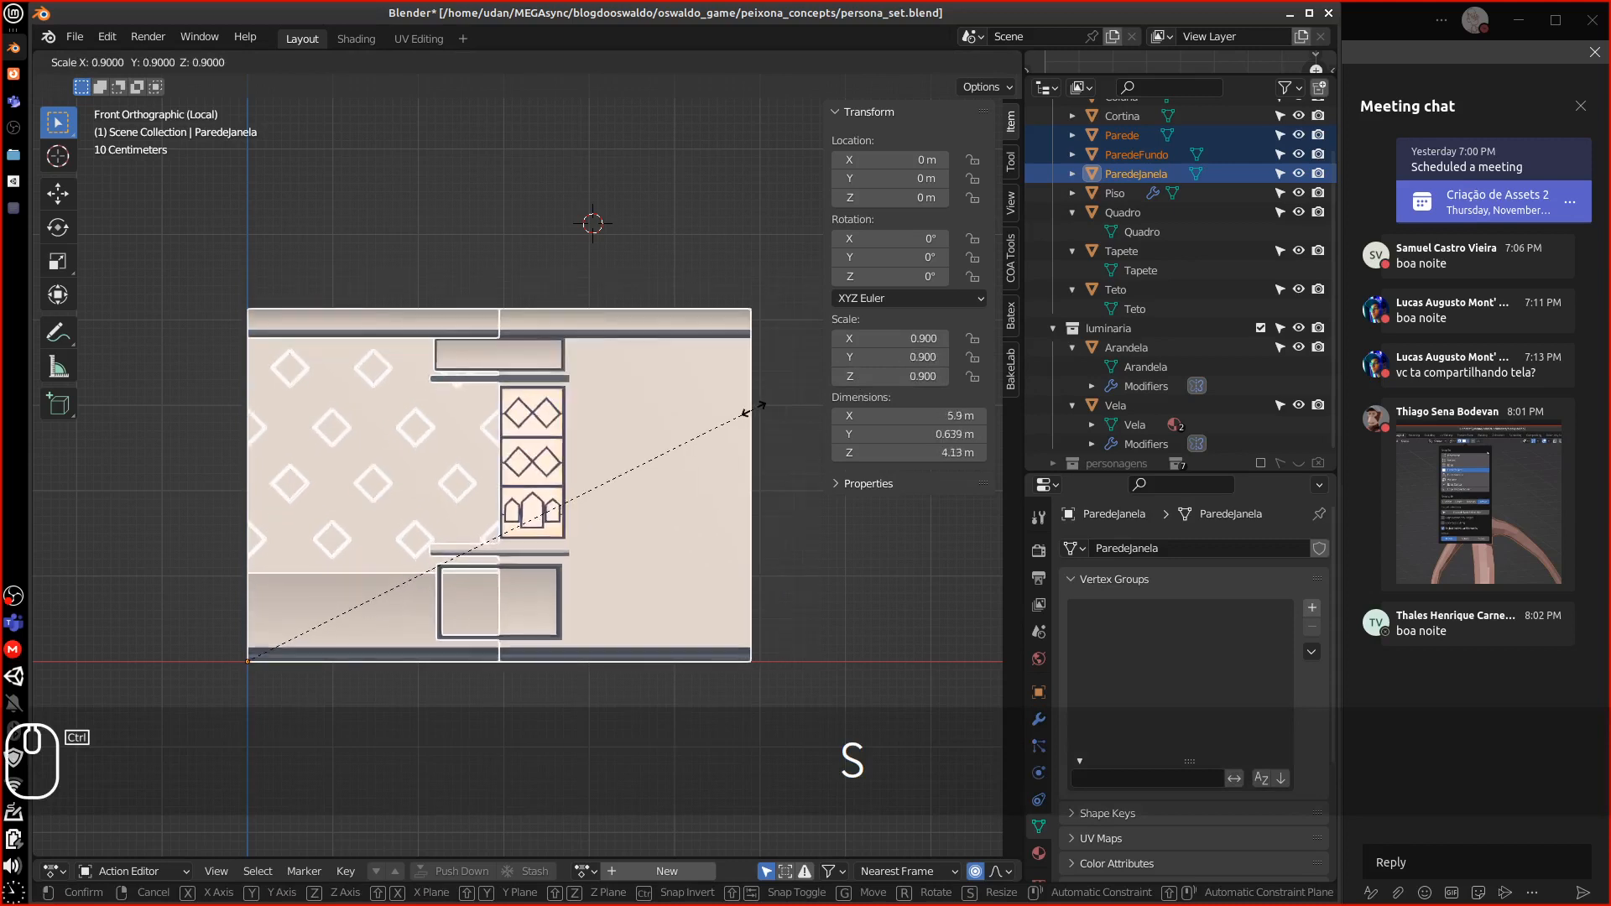
left_click(669, 463)
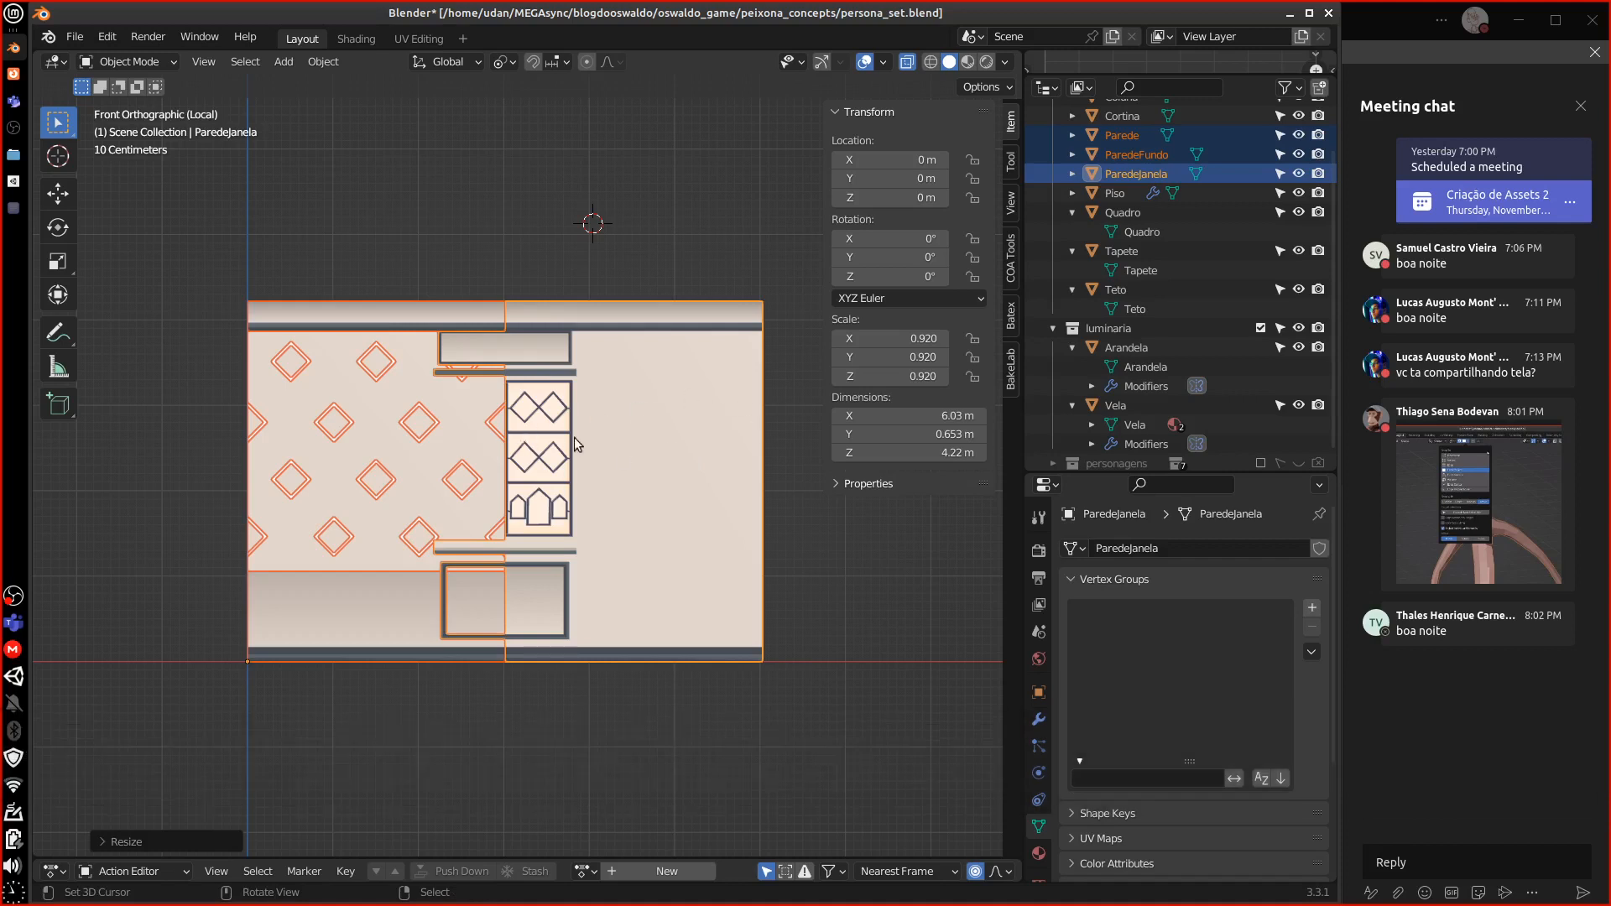
left_click(463, 461)
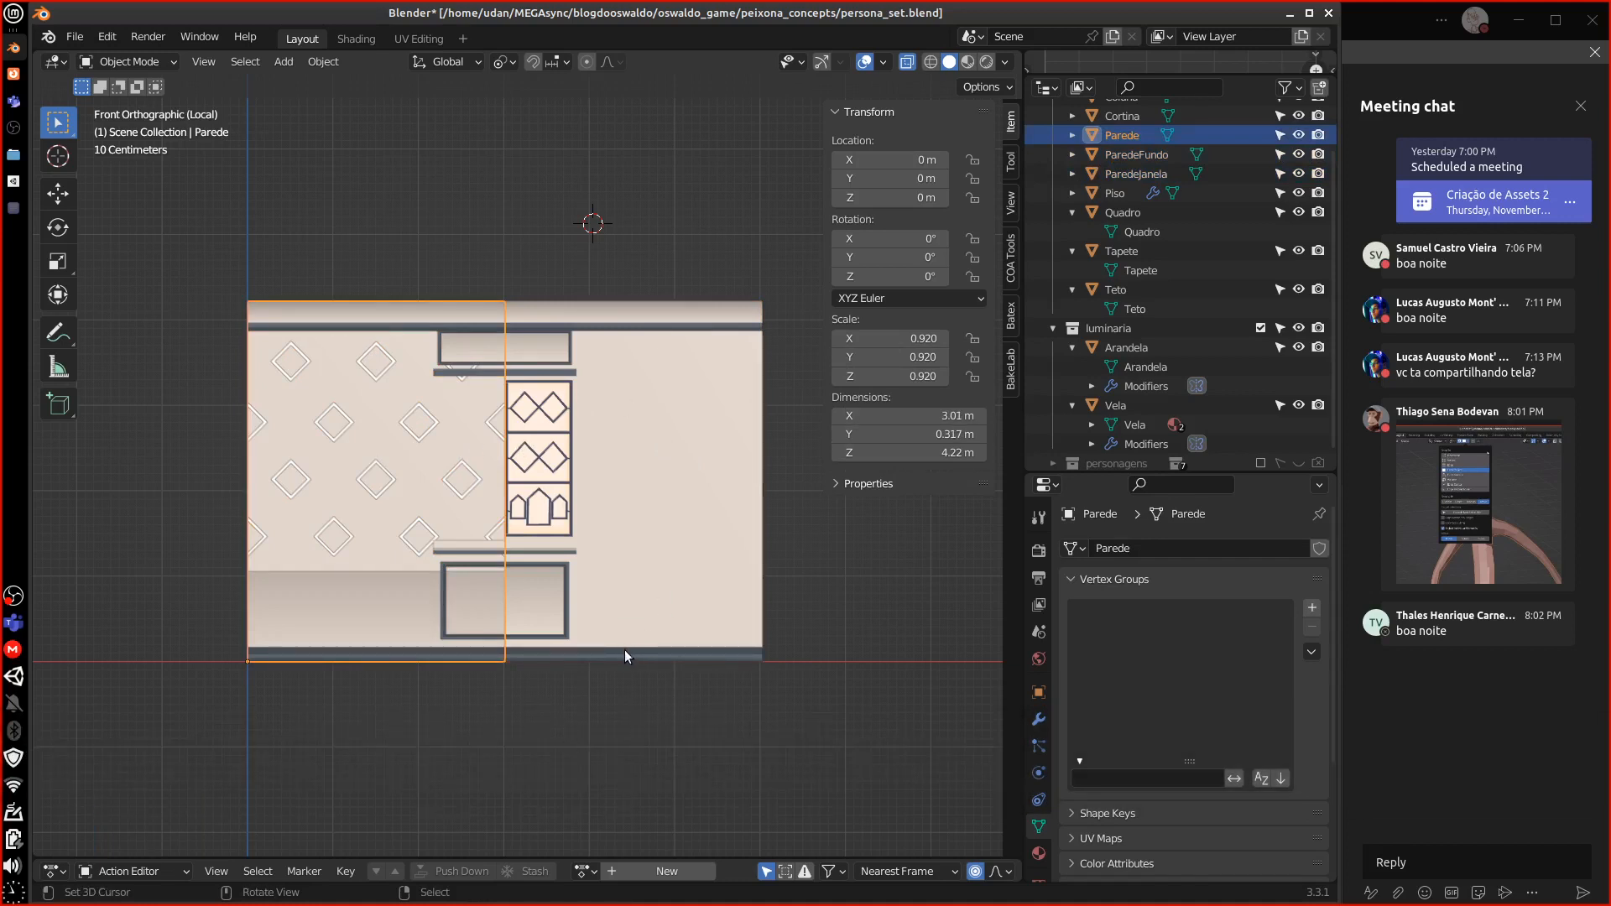
Set Parede's X dimension to 3 m, then sketch and erase annotation notes
left_click(921, 415)
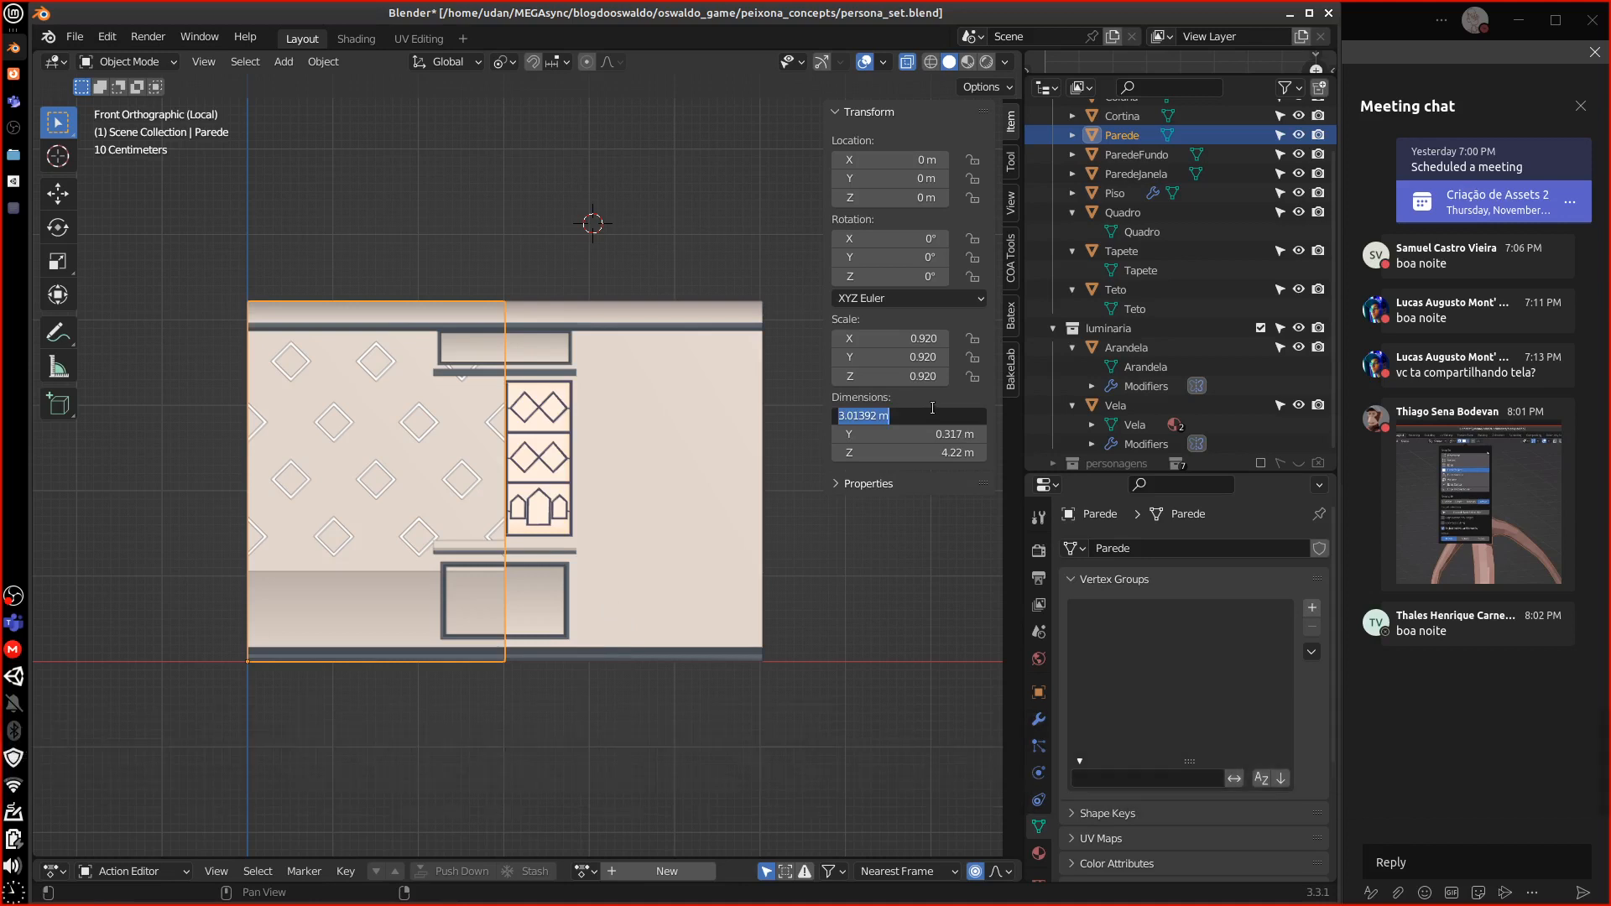
type("3")
key("Return")
scroll(296, 552, "down", 5, "shift")
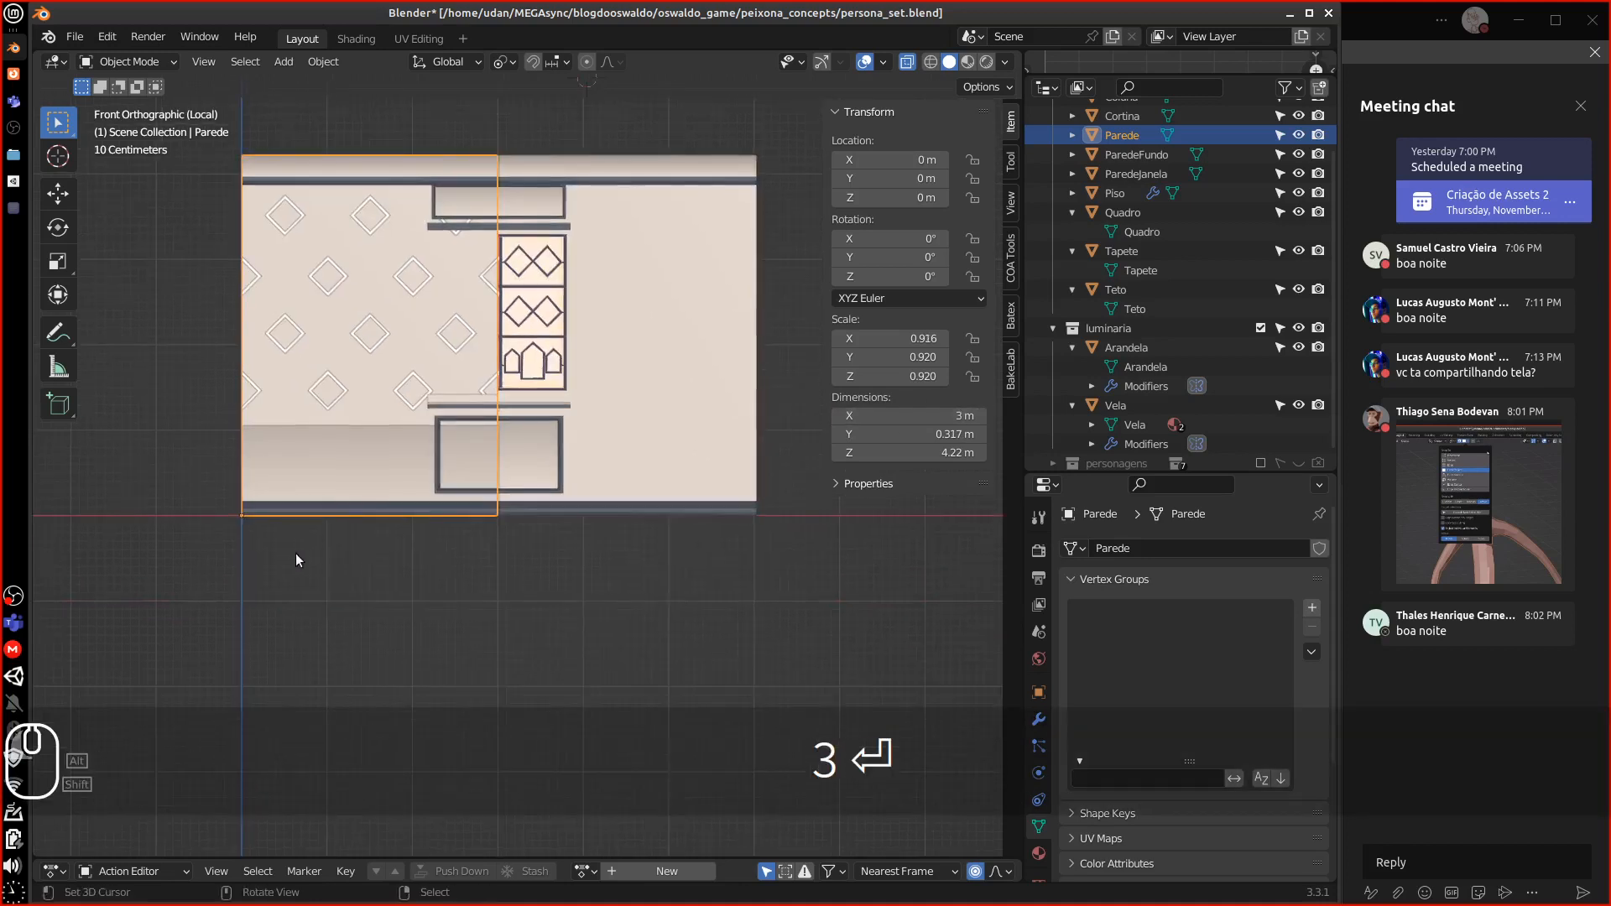
key("d")
key("d")
key("d")
key("d")
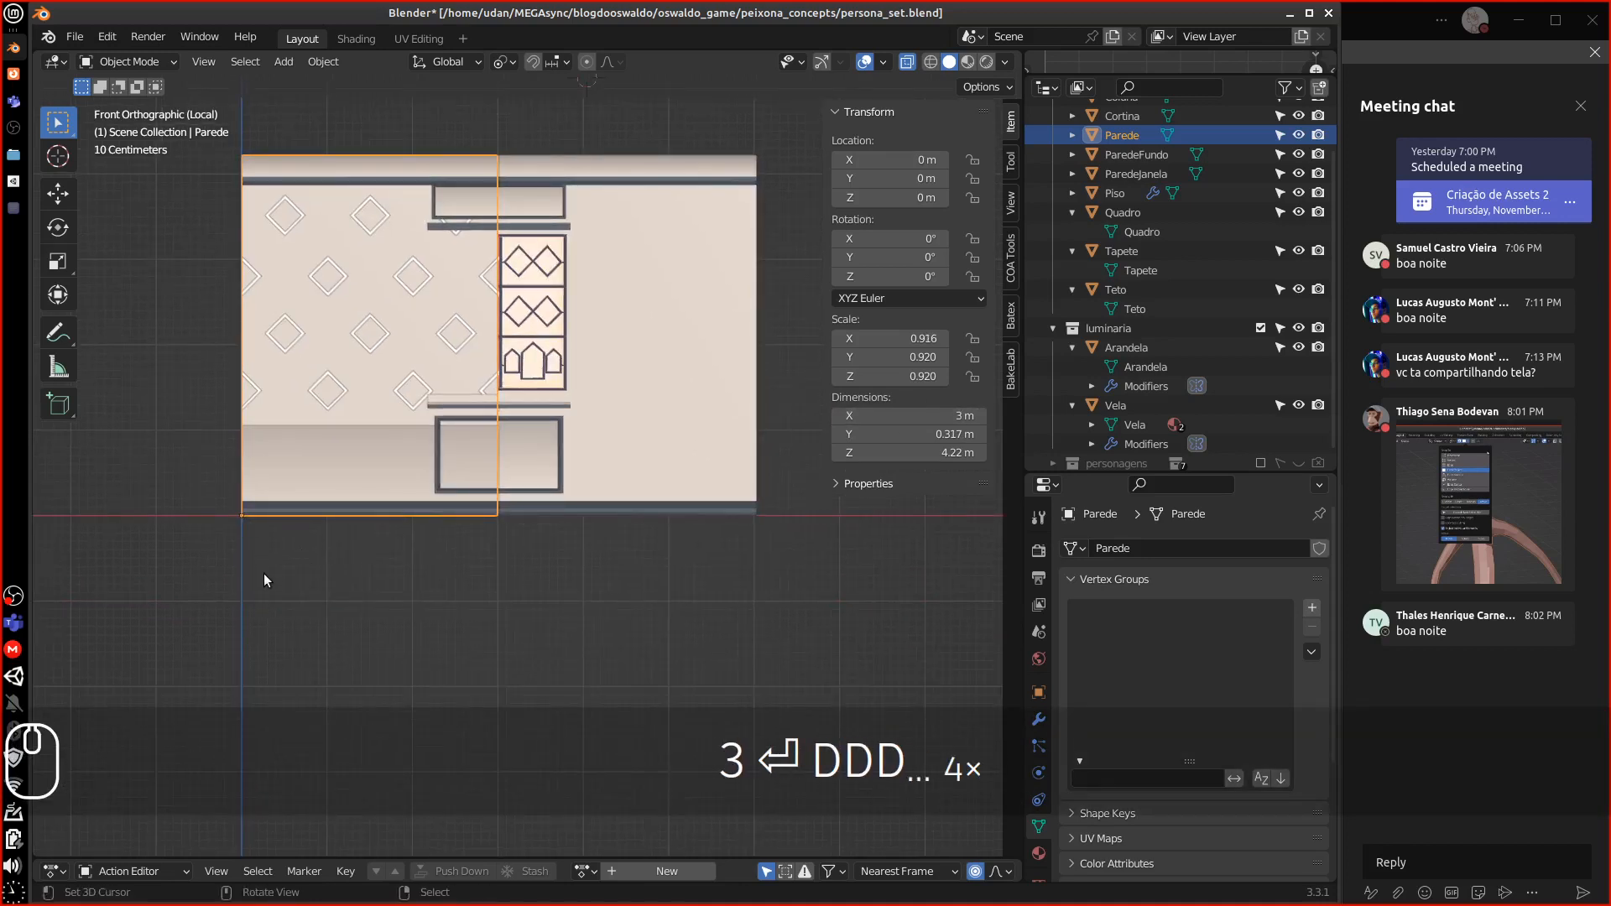
mouse_move(246, 522)
left_mouse_down()
mouse_move(395, 539)
mouse_move(404, 525)
mouse_move(569, 520)
left_mouse_up()
mouse_move(570, 522)
left_mouse_down()
mouse_move(575, 539)
mouse_move(716, 551)
mouse_move(761, 503)
left_mouse_up()
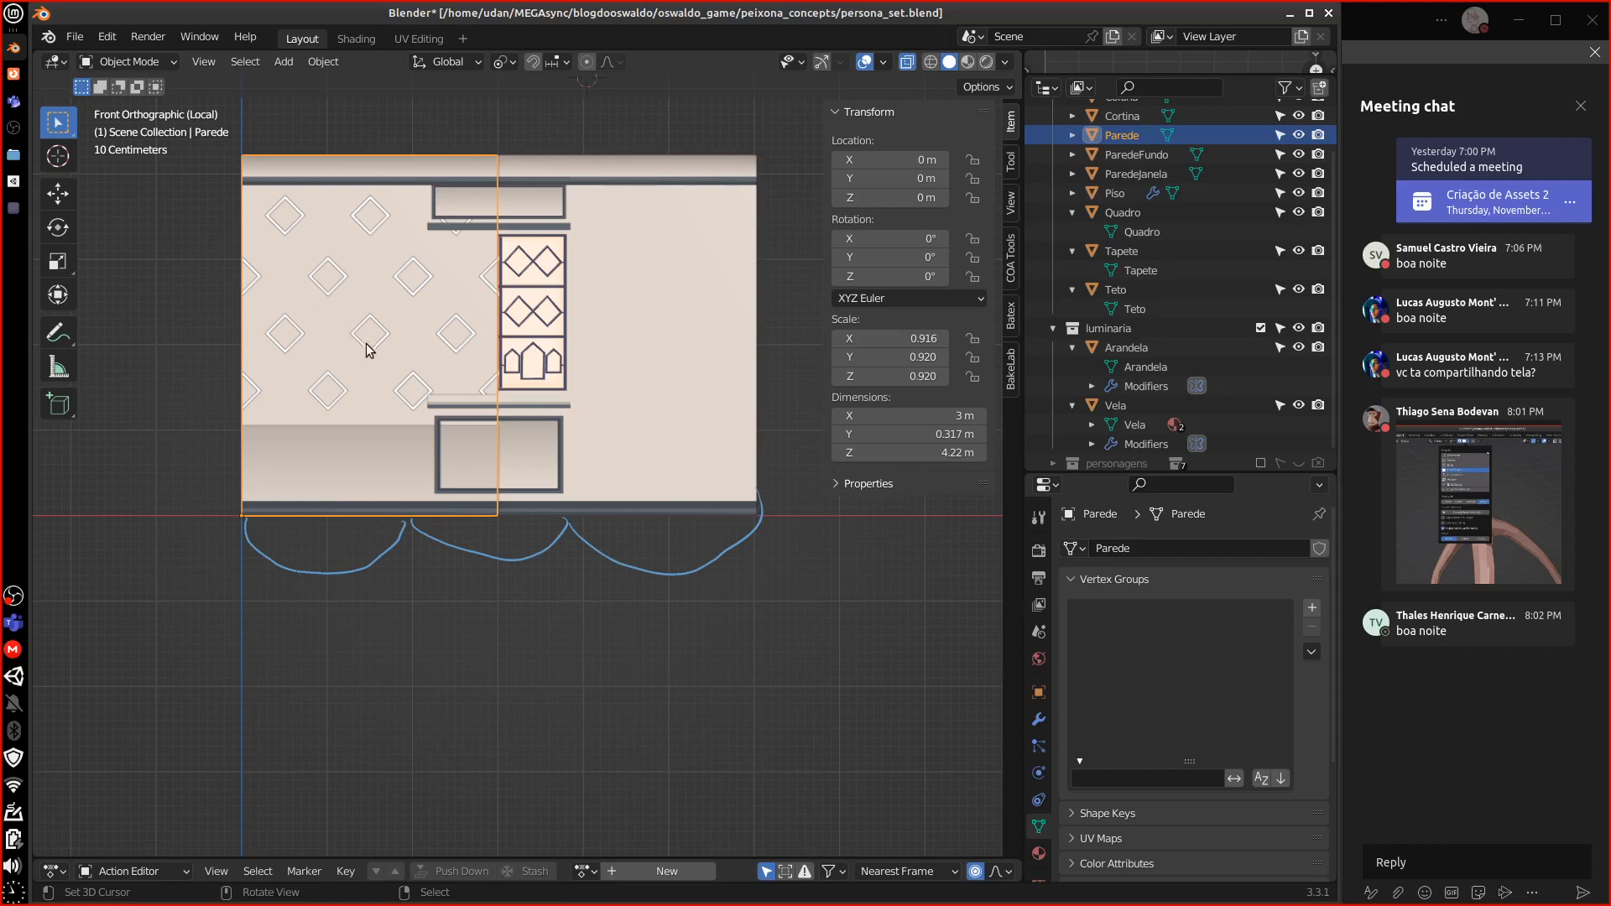
left_click_drag(370, 361, 384, 514)
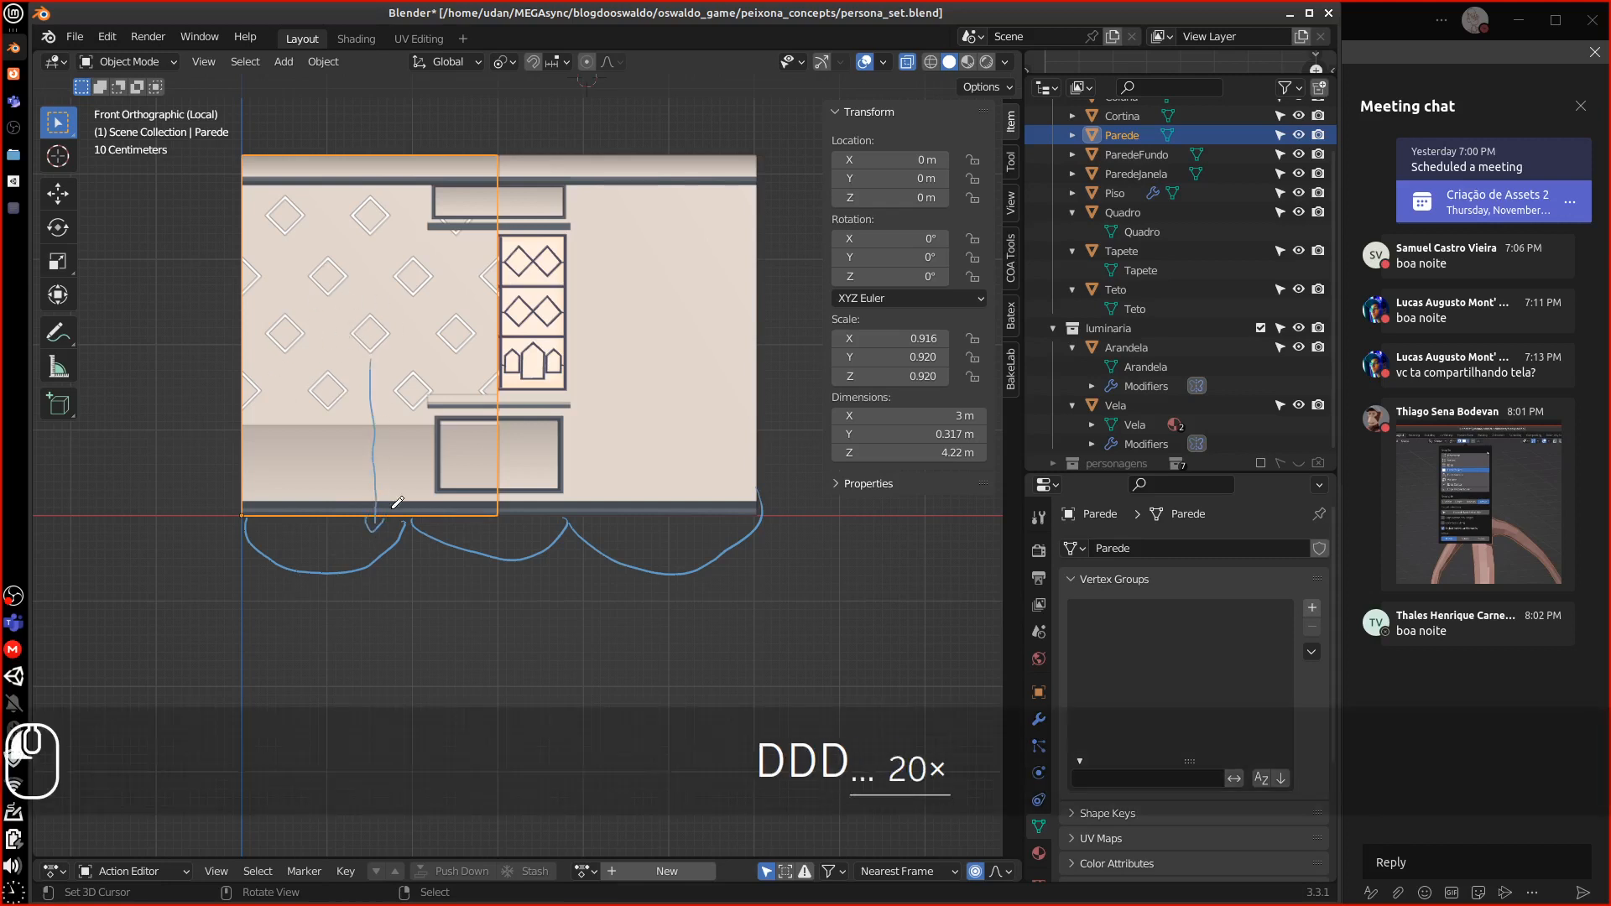
mouse_move(324, 575)
right_mouse_down()
mouse_move(378, 349)
mouse_move(335, 551)
mouse_move(331, 515)
mouse_move(576, 604)
mouse_move(356, 557)
mouse_move(265, 561)
mouse_move(275, 583)
right_mouse_up()
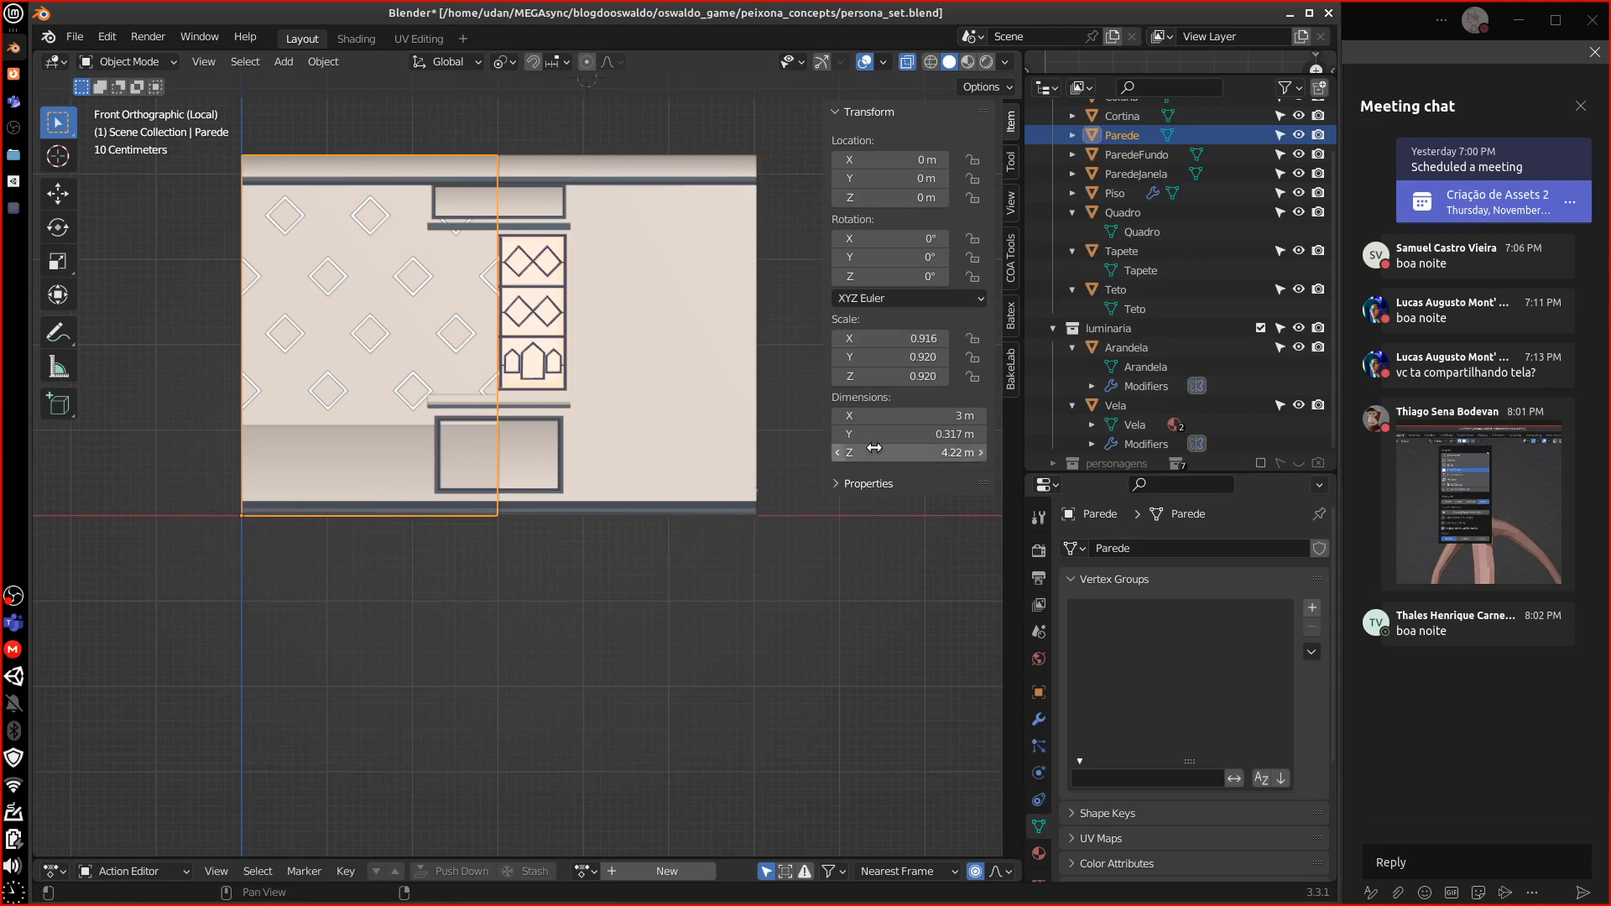
Set Parede's height to exactly 4 m, leaving its 0.317 m depth unchanged
left_click(941, 452)
left_click(869, 452)
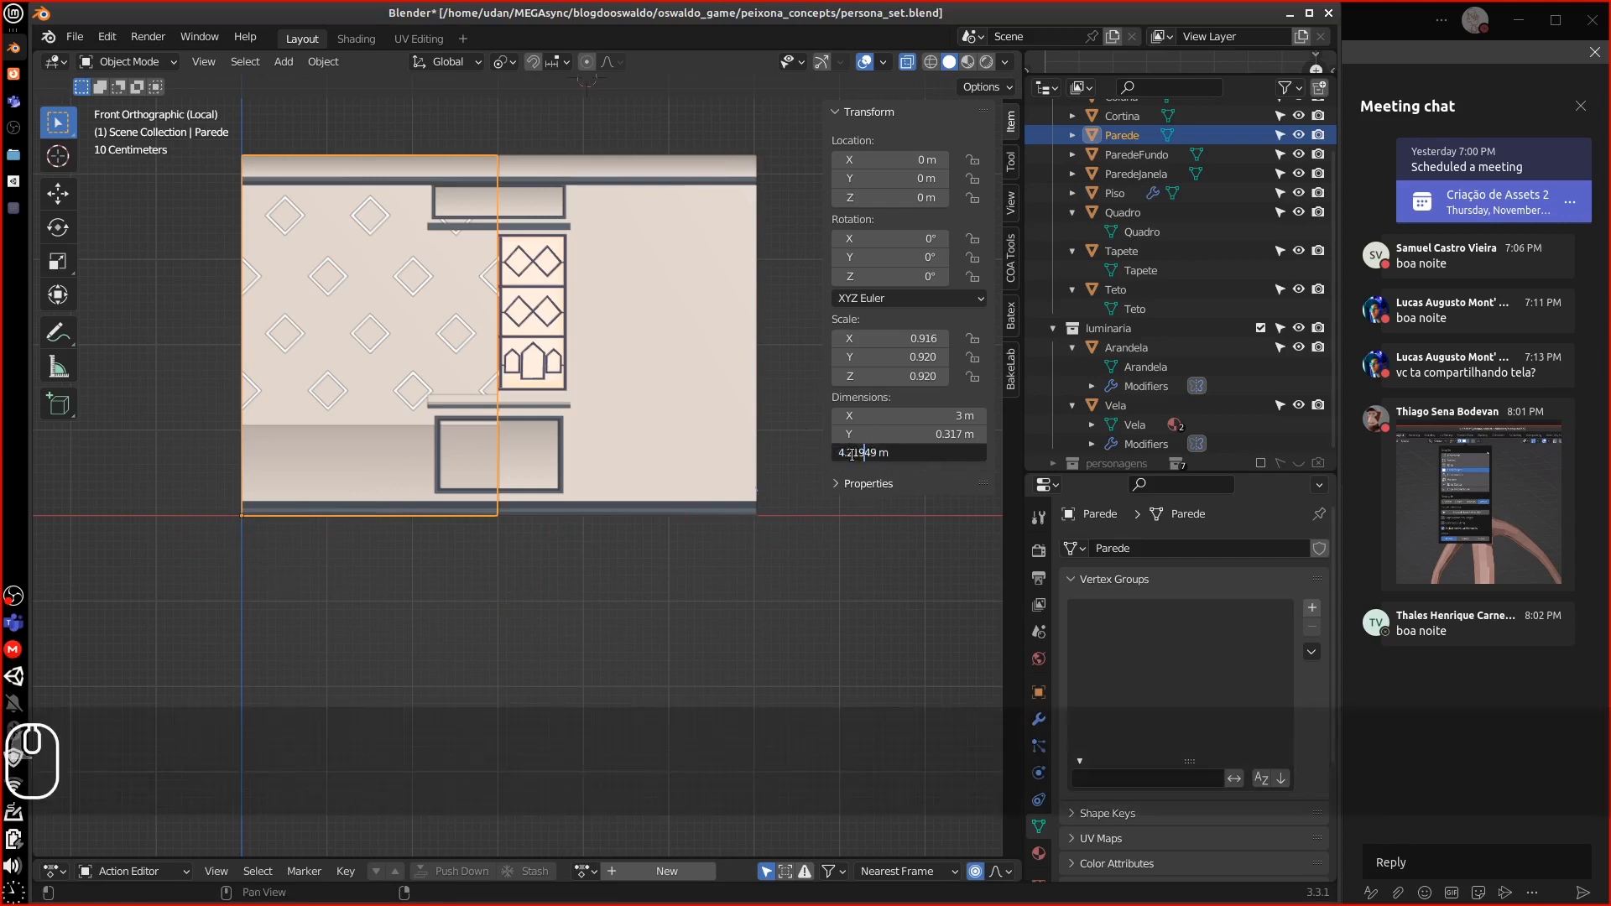
left_click_drag(853, 454, 927, 453)
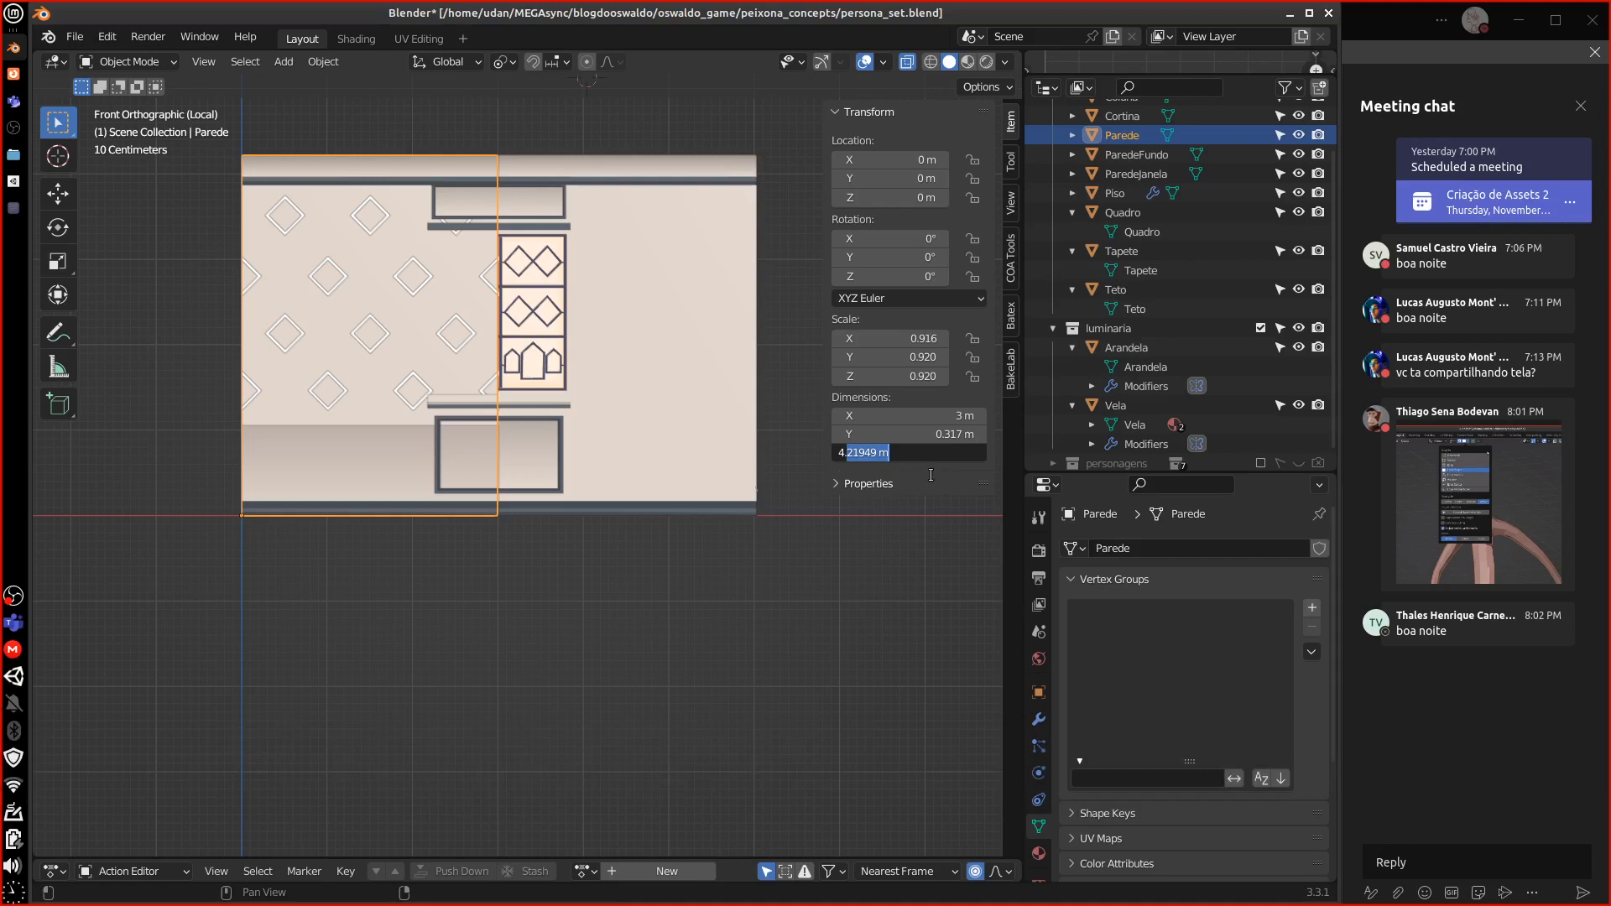
type("0")
key("Return")
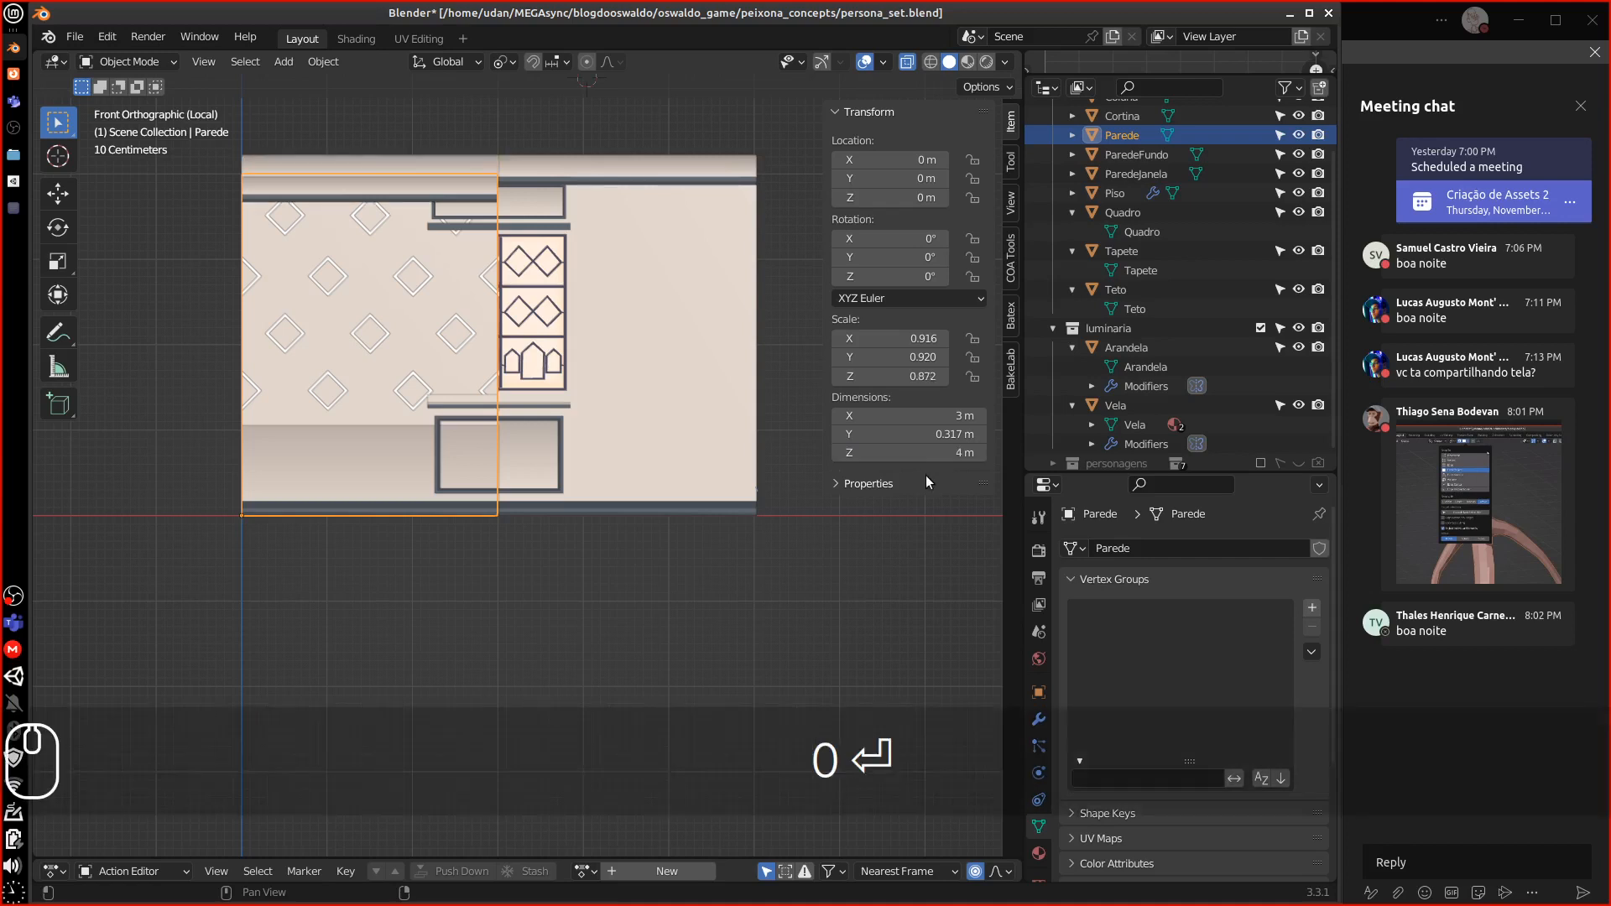
left_click(943, 434)
left_click(883, 439)
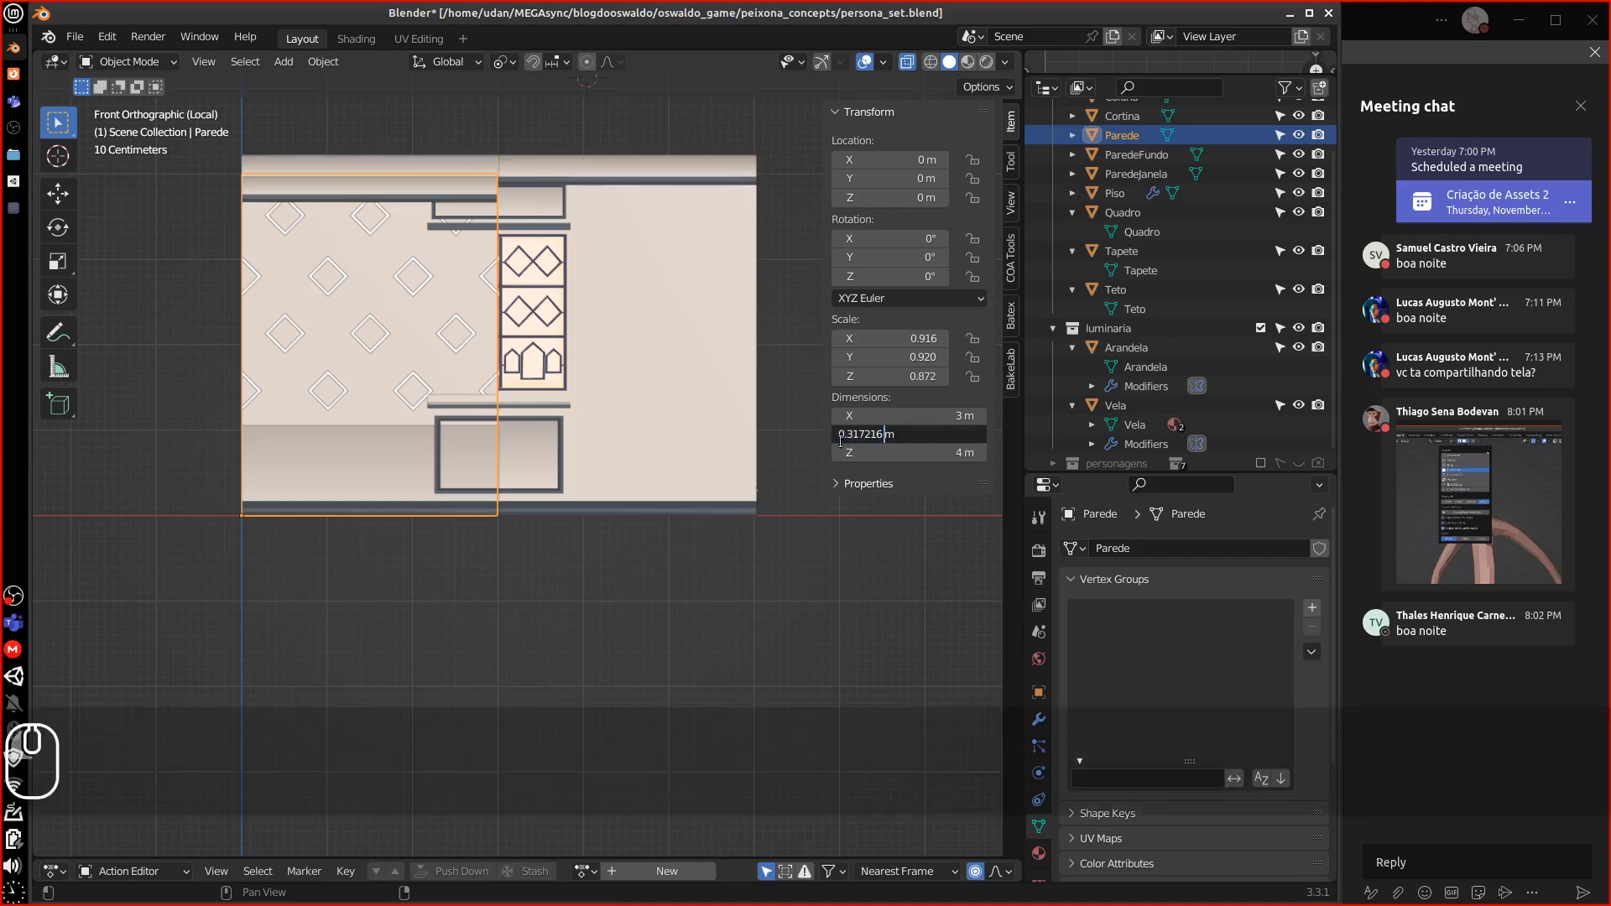
left_click(799, 546)
middle_click_drag(593, 572, 501, 575)
Set the ParedeJanela wall's dimensions to 6 m wide and 4 m tall
key("1")
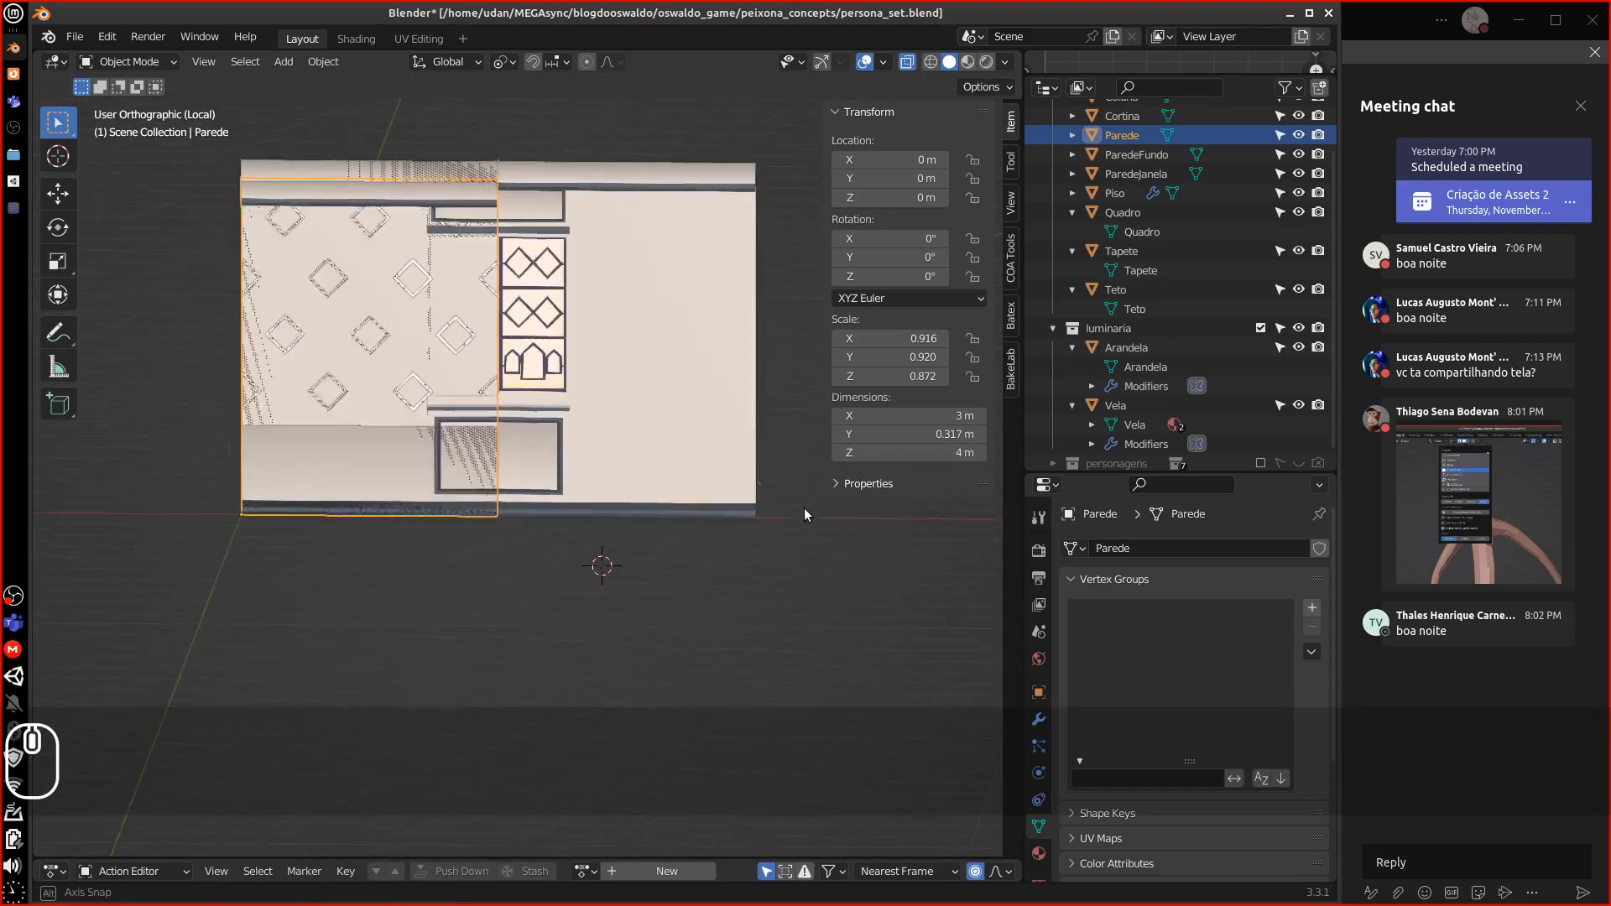
left_click(726, 438)
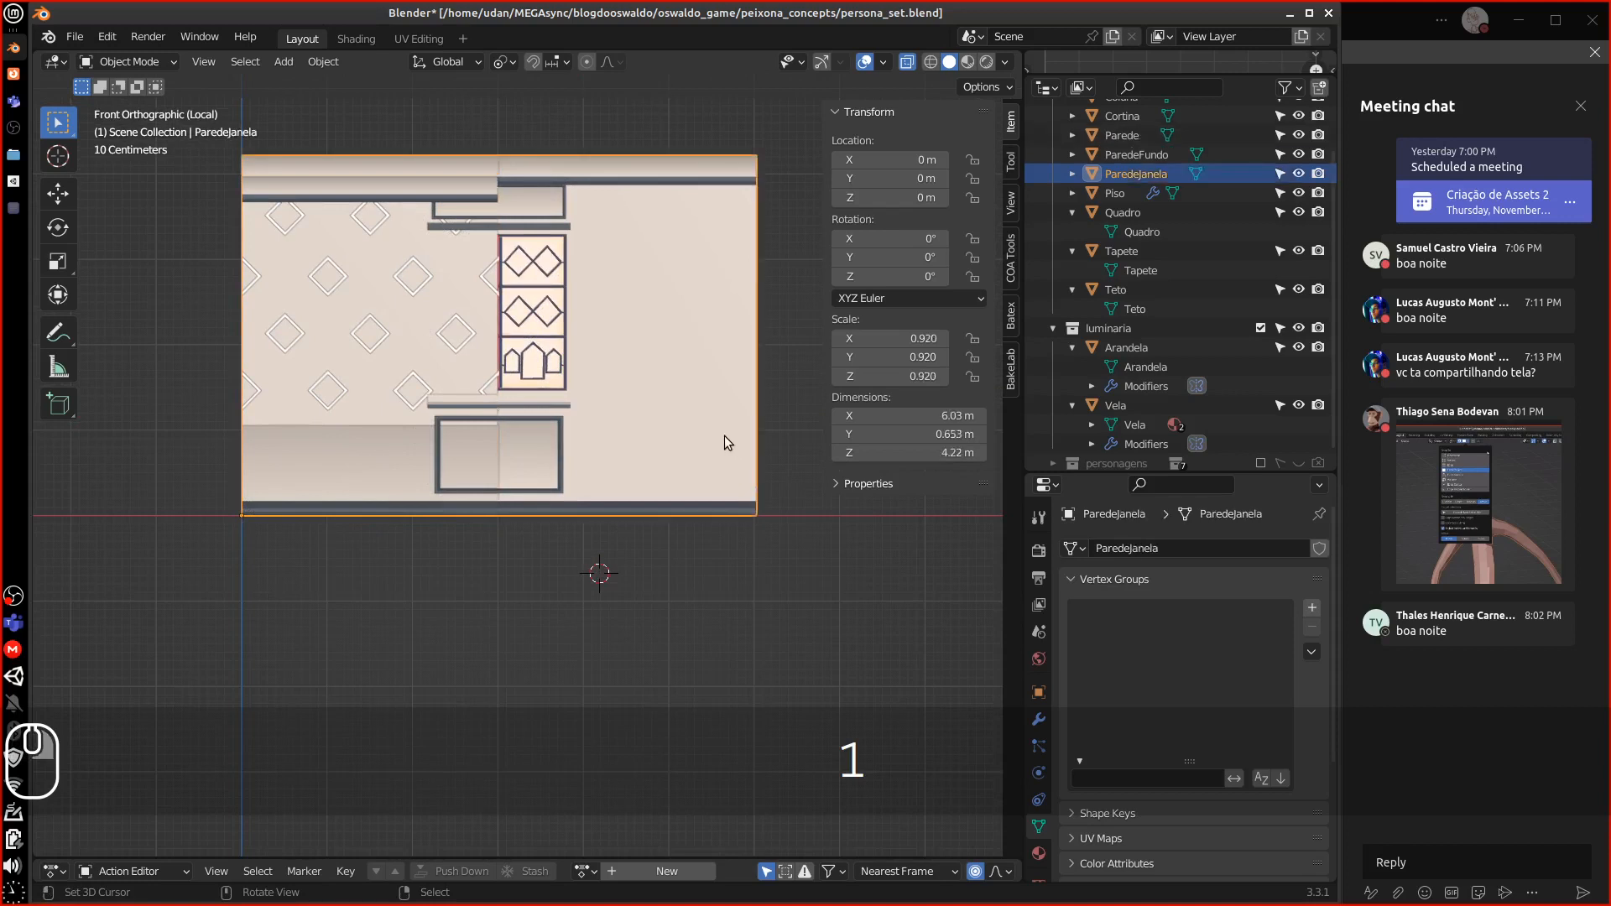
left_click(966, 413)
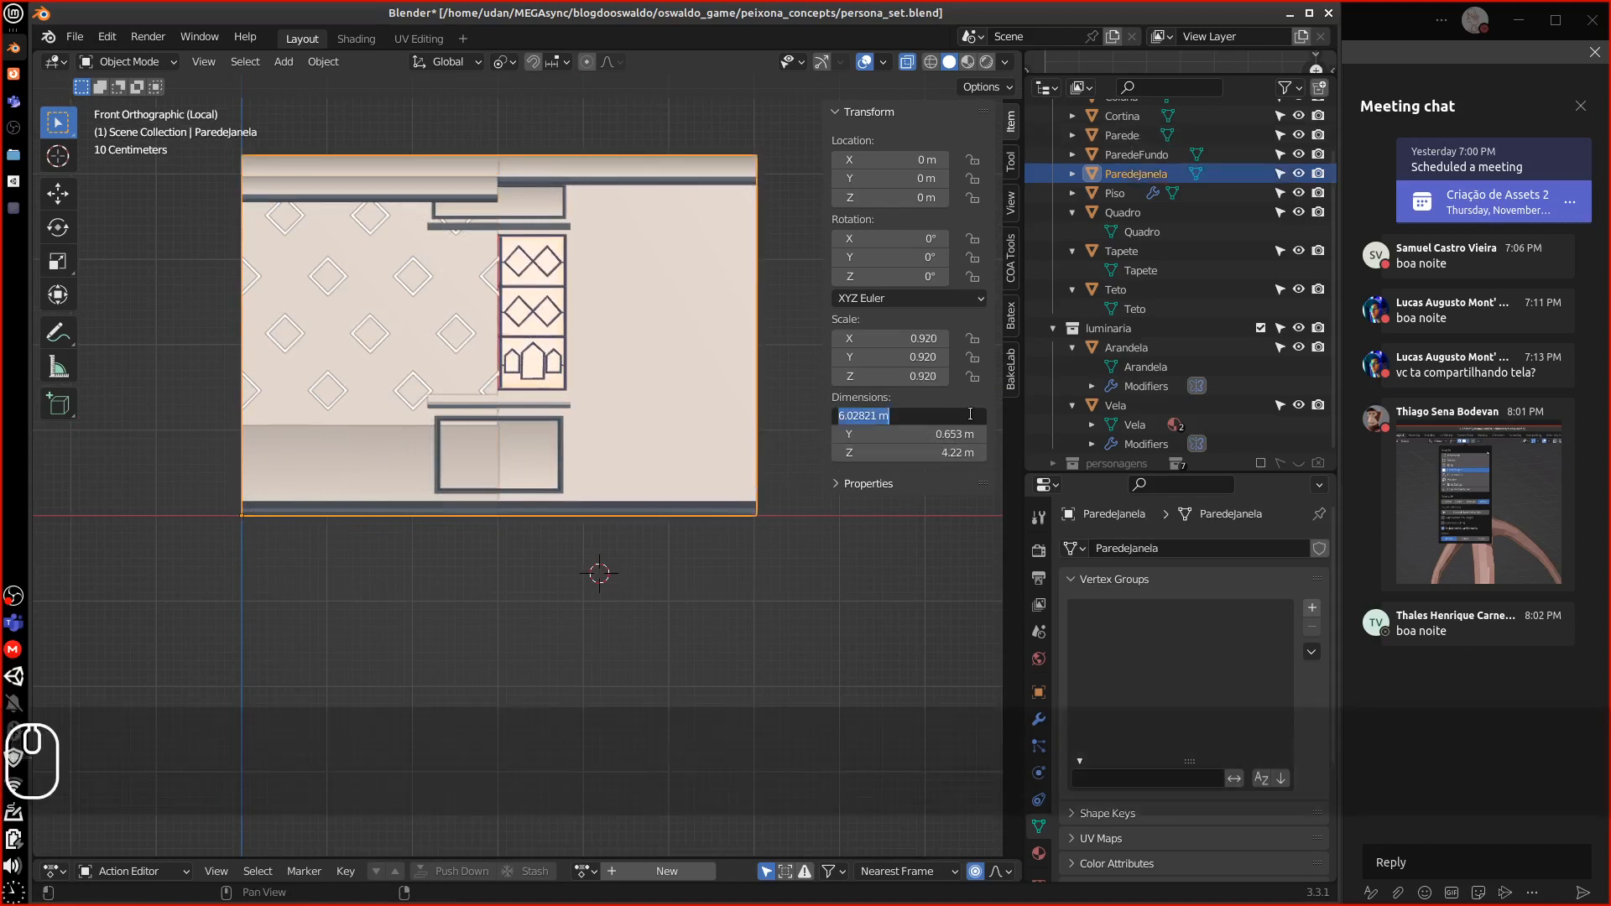
type("6")
key("Return")
left_click(965, 451)
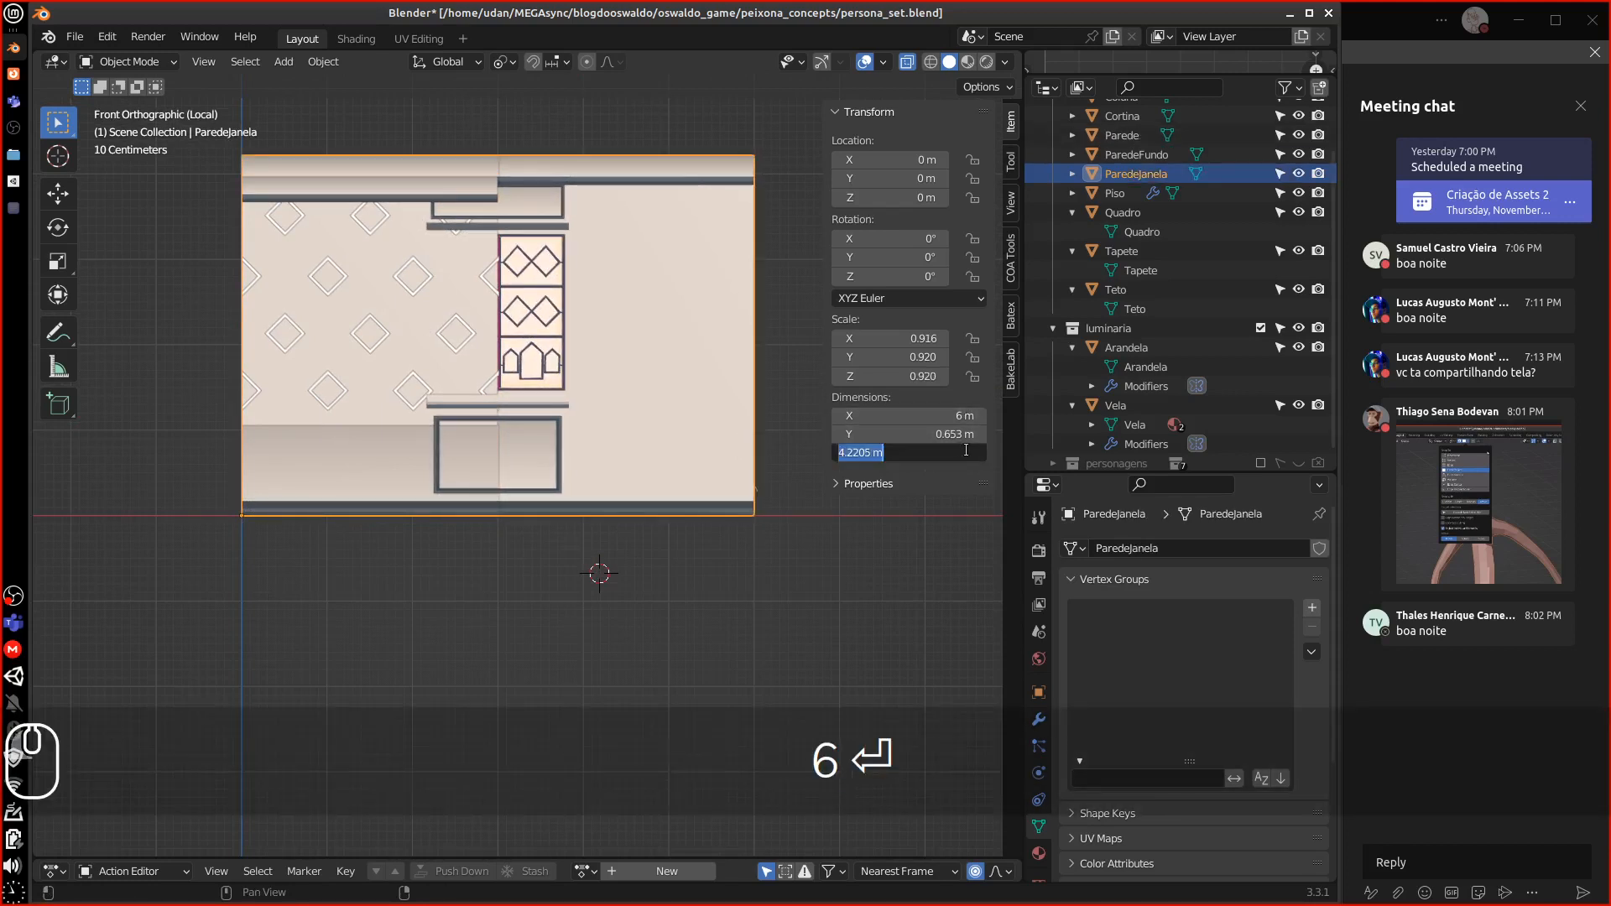
type("4")
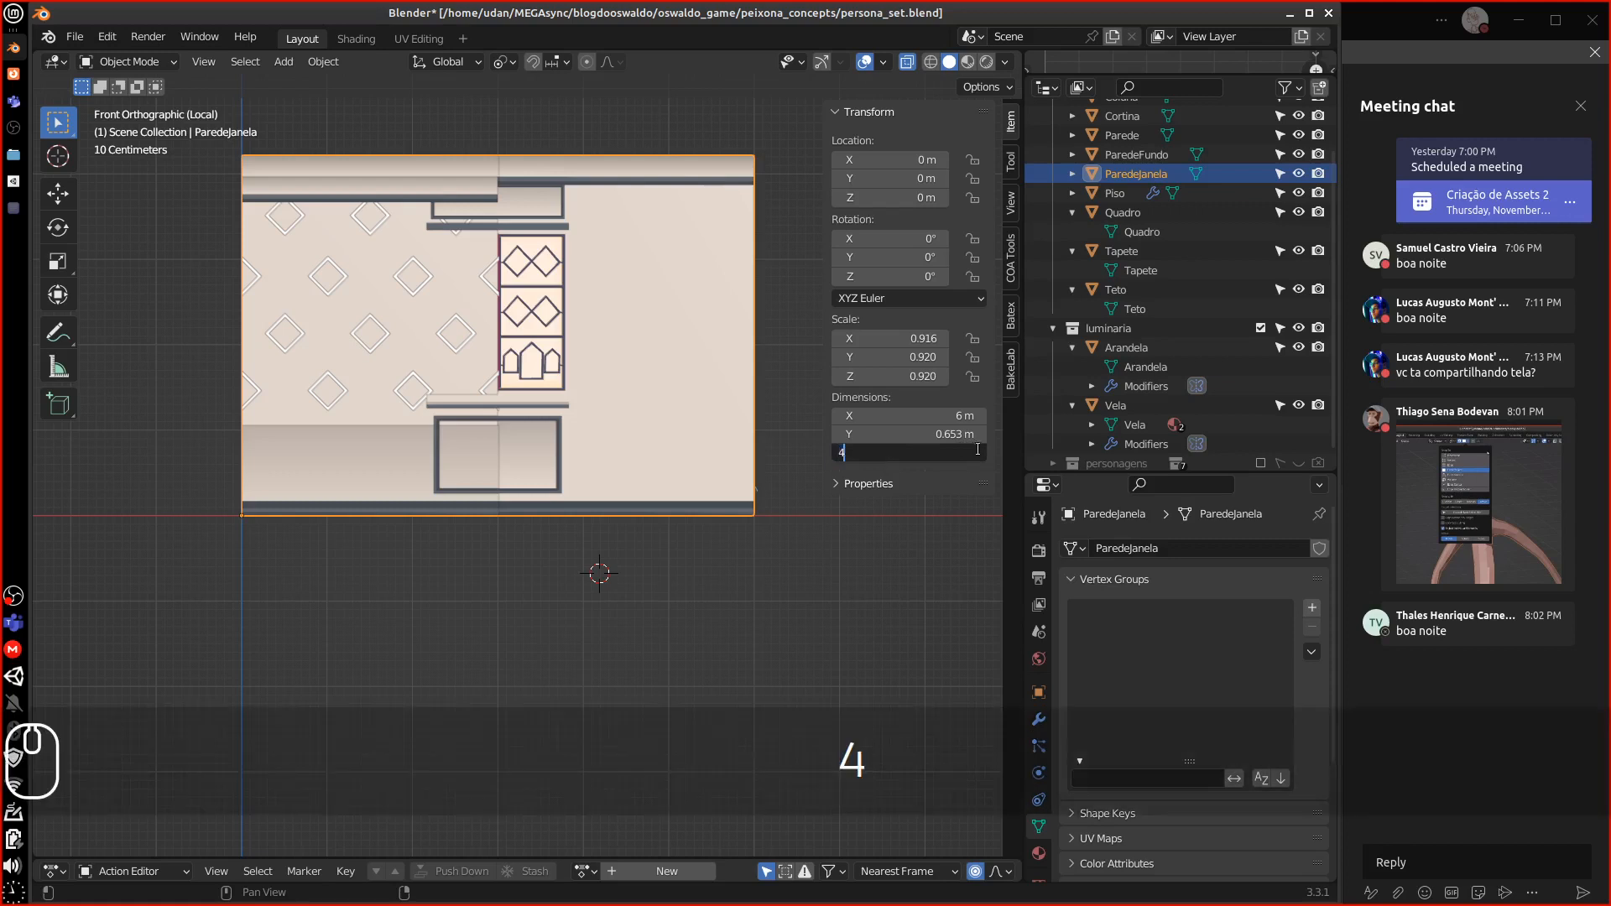
key("Return")
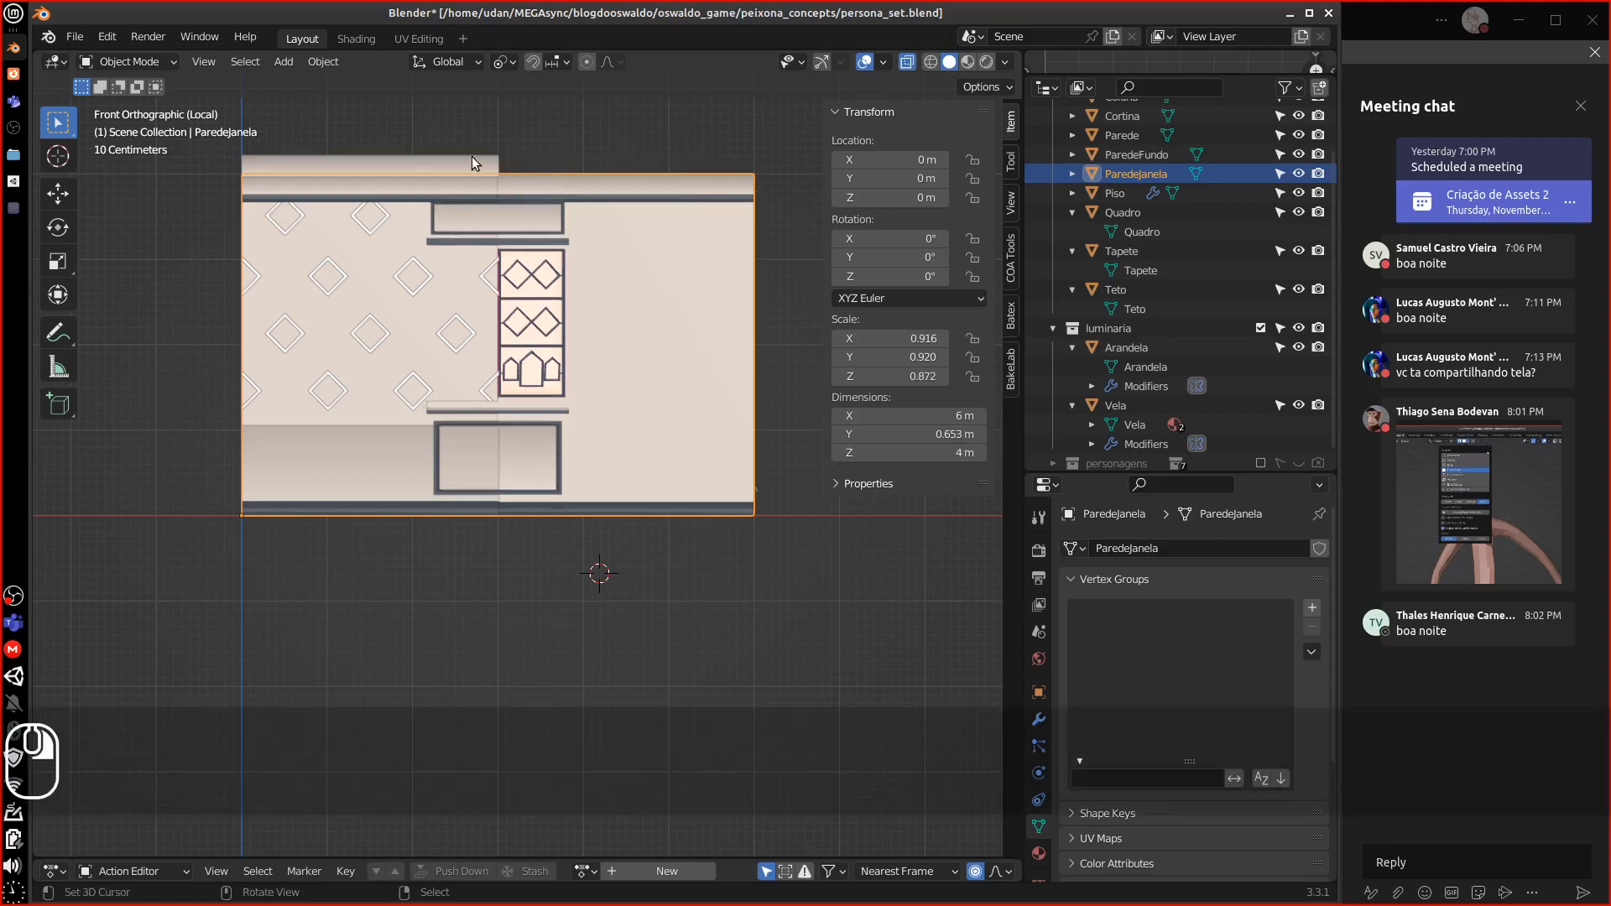
Set the ParedeFundo wall to 3 m wide and 4 m tall
left_click(472, 157)
left_click(917, 415)
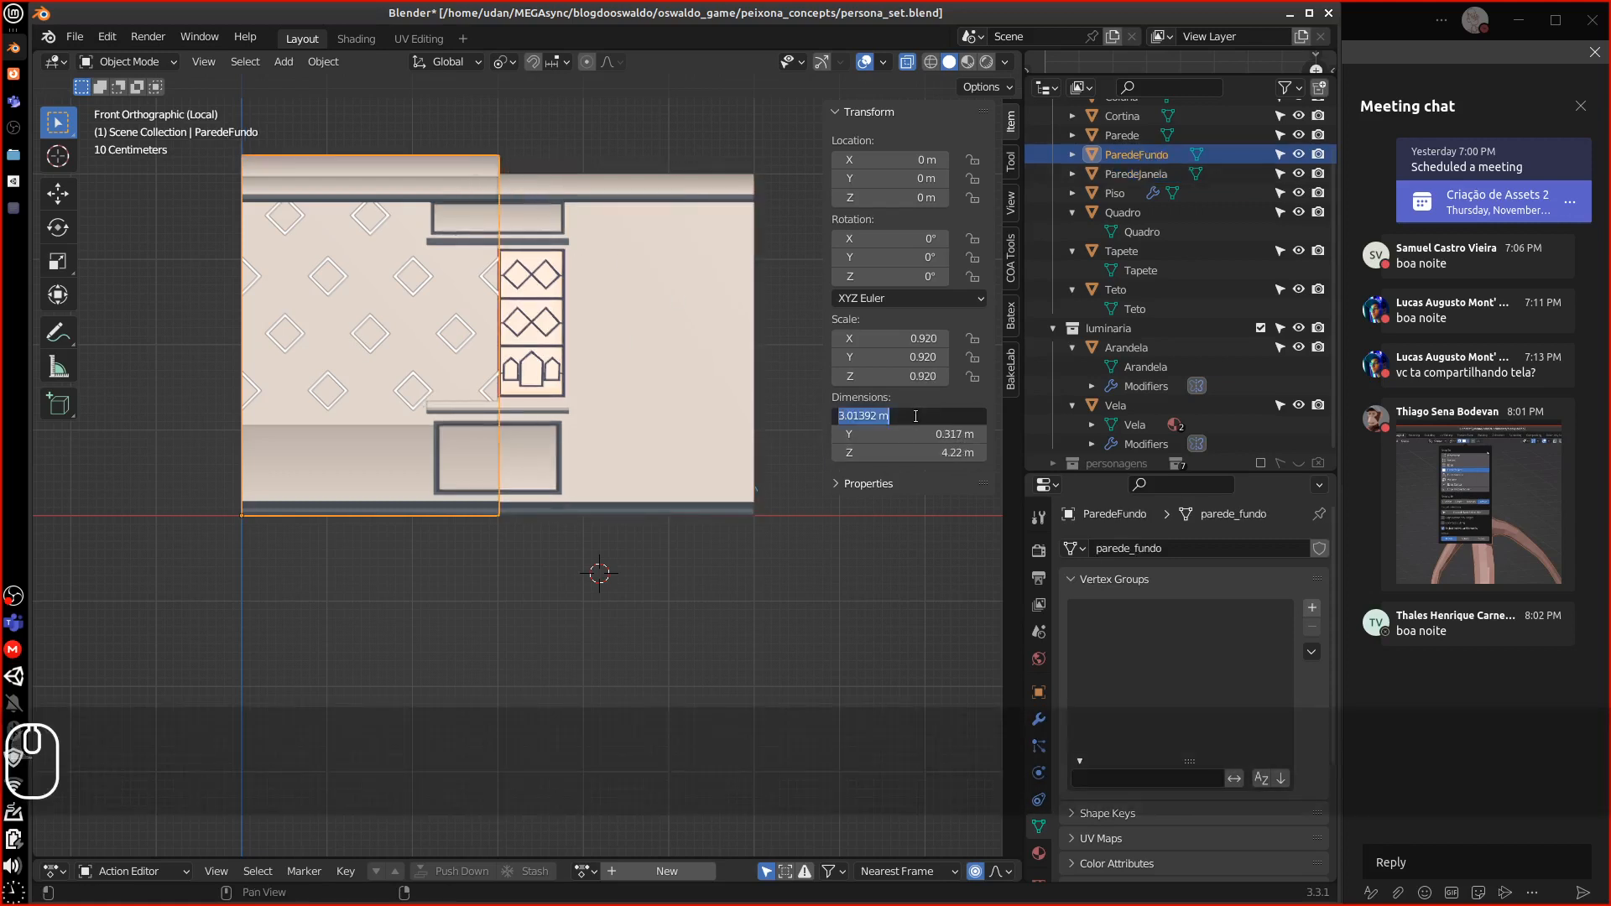
type("3")
key("Return")
left_click(954, 454)
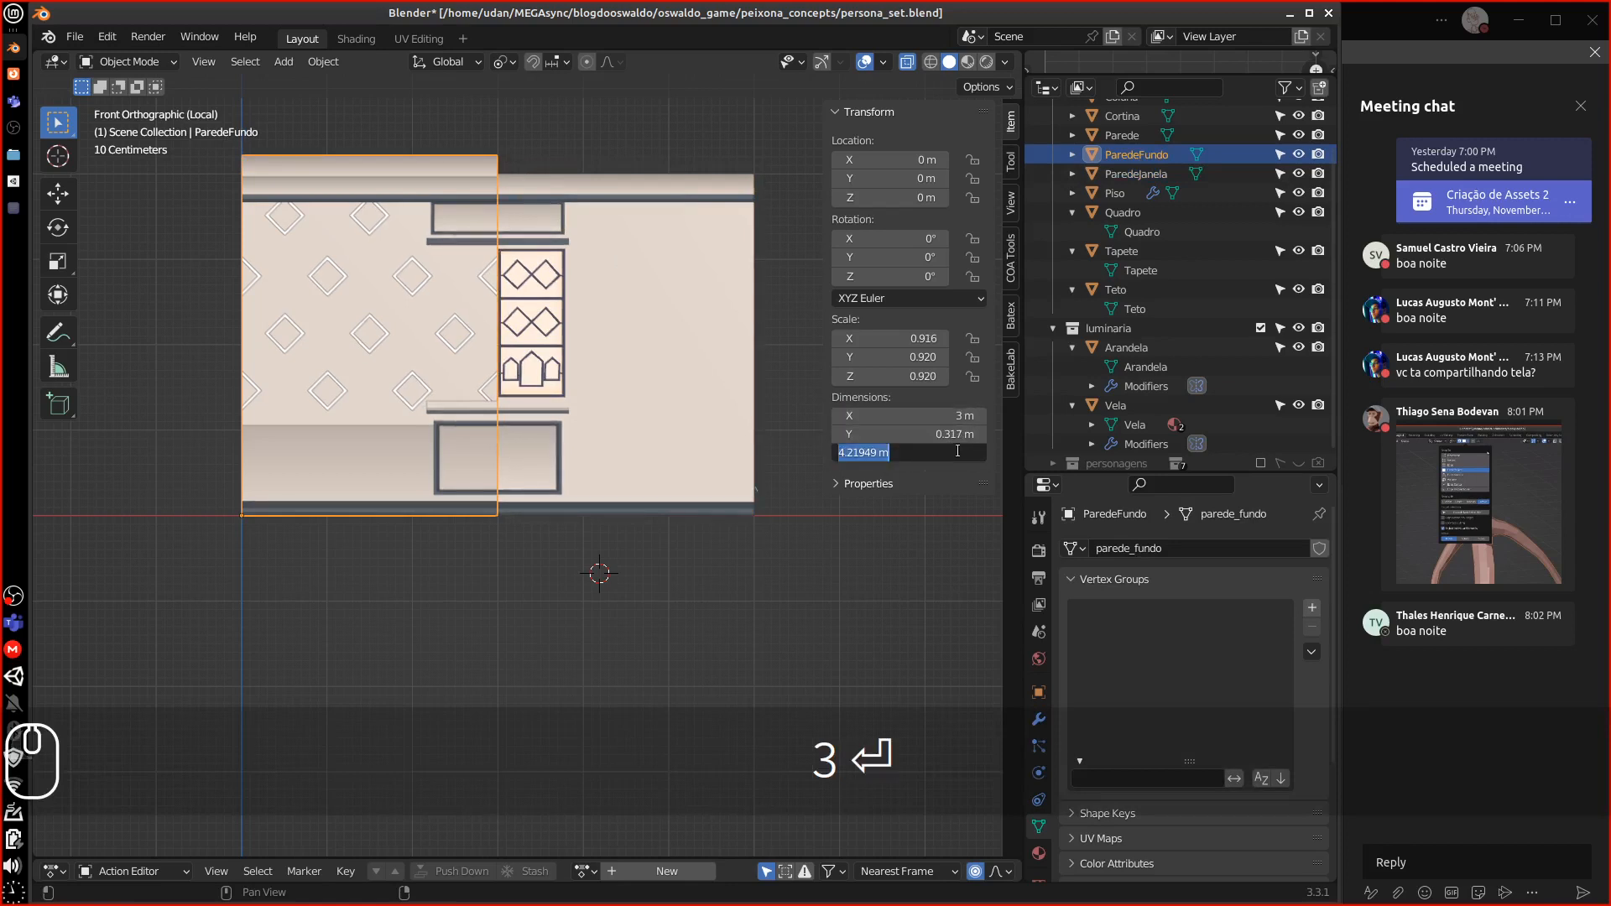
type("4")
key("Return")
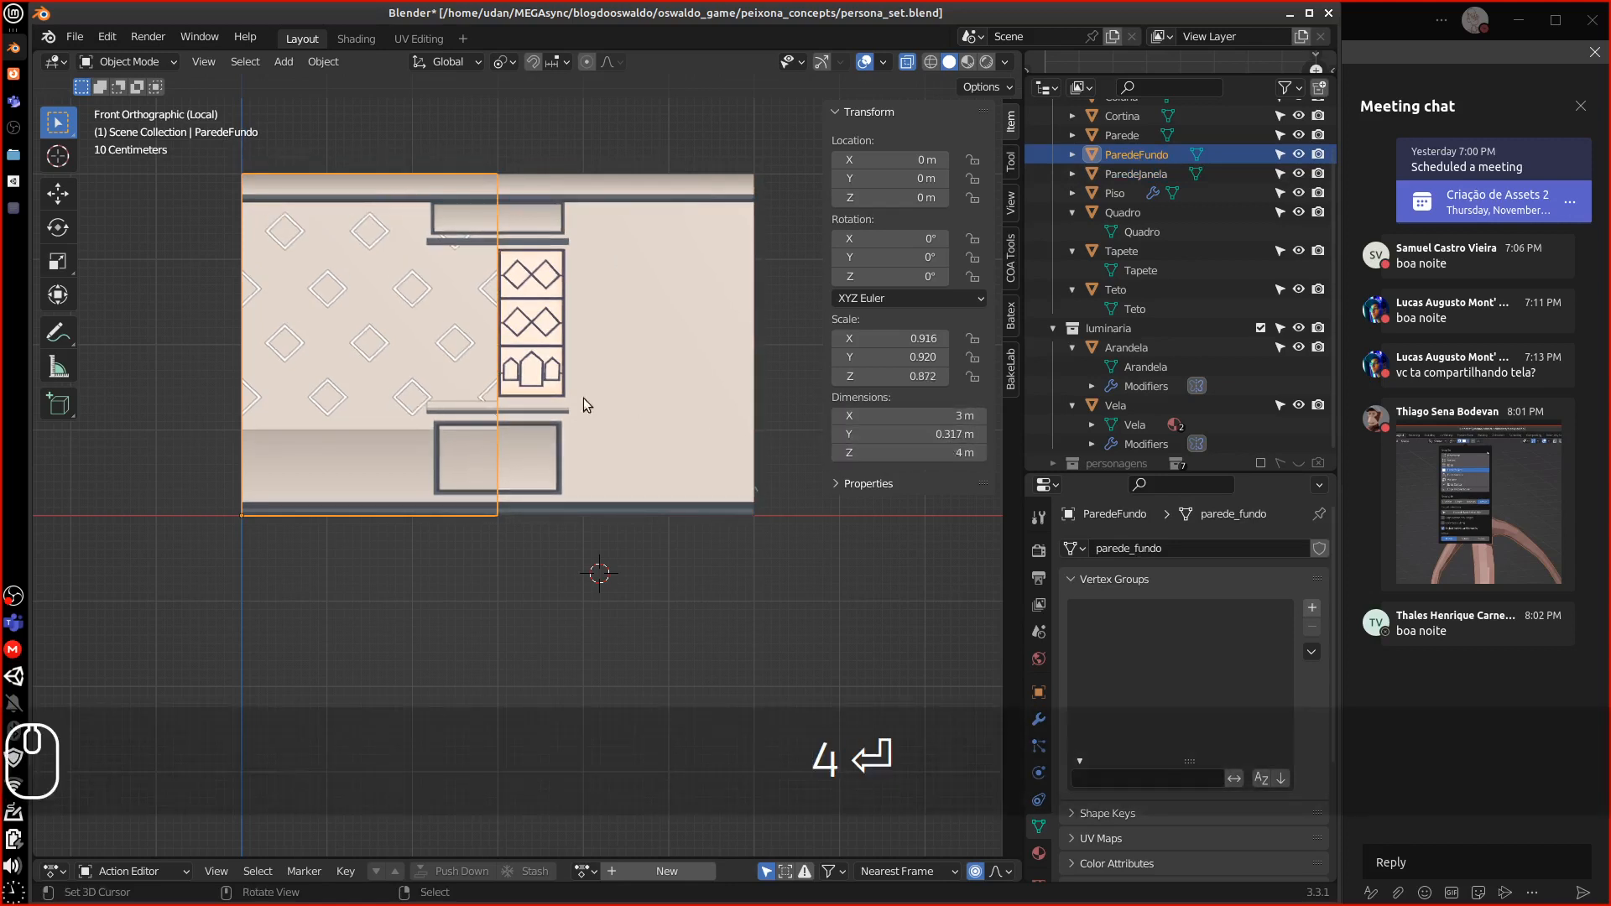
left_click(541, 233, "shift")
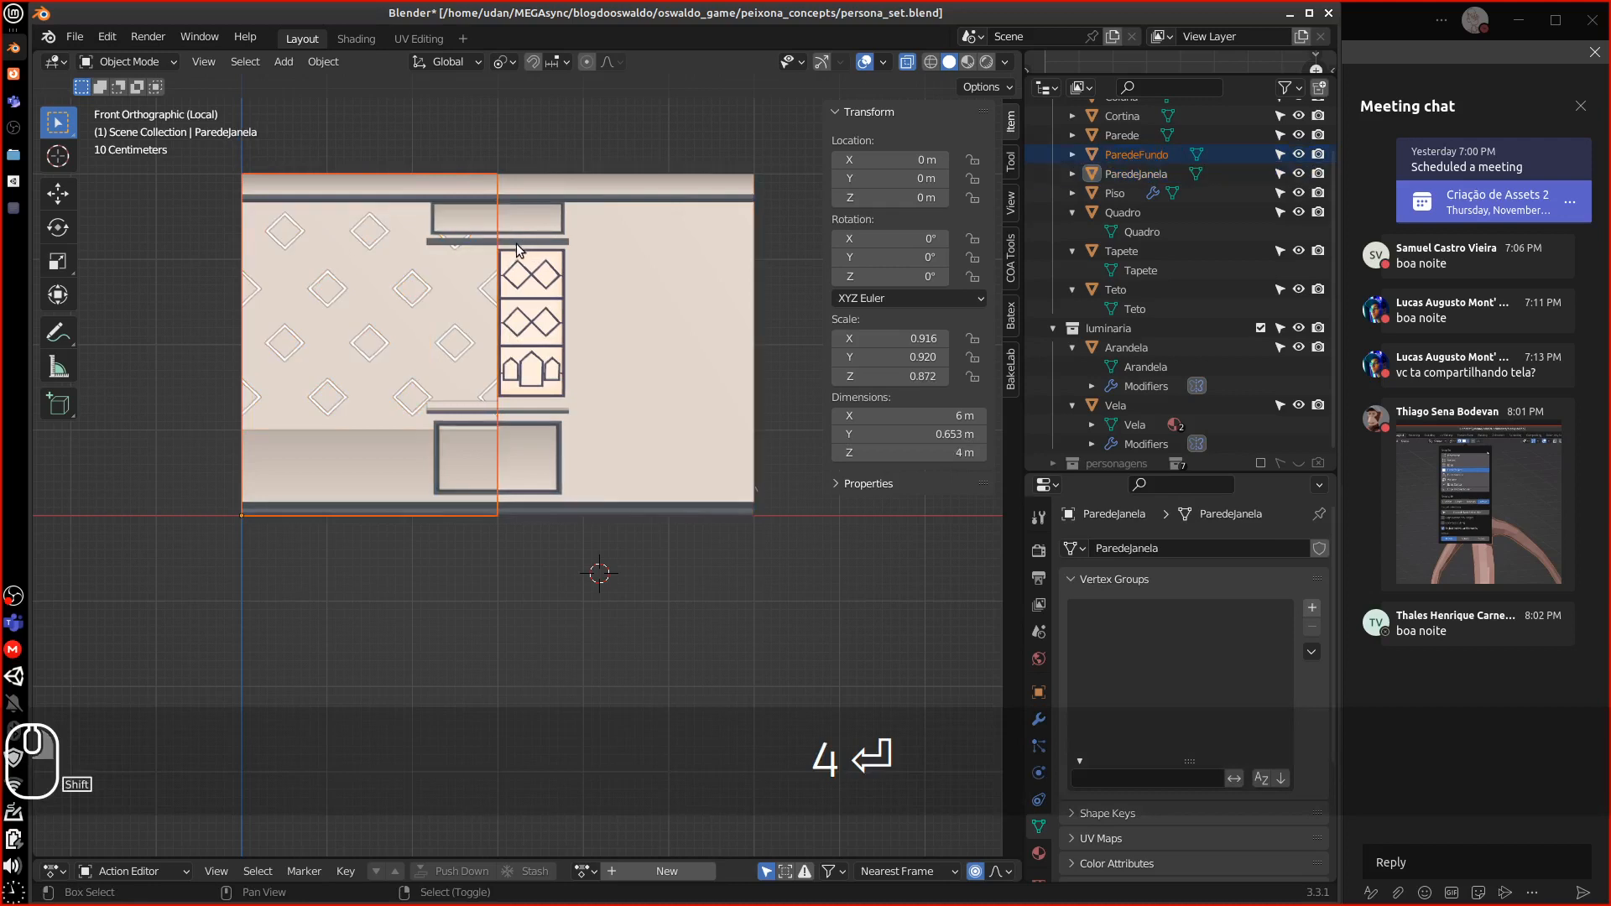
Apply rotation and scale to all wall pieces so ParedeJanela reads 1.000 at 6 × 4 m, then select Cortina
key("a")
left_click(323, 62)
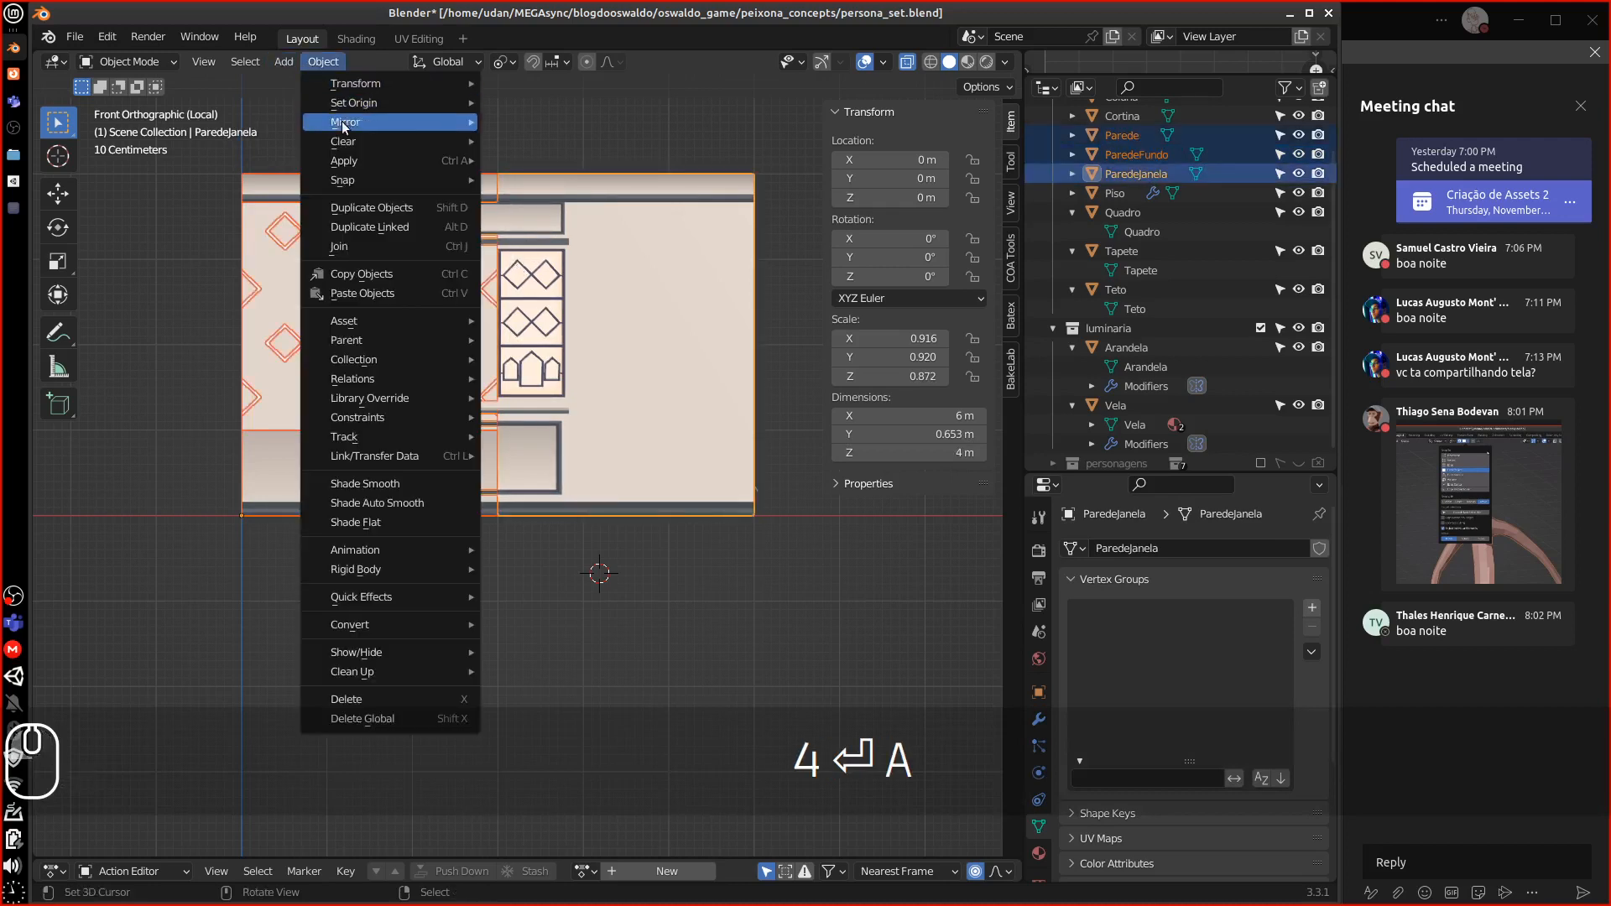
mouse_move(374, 104)
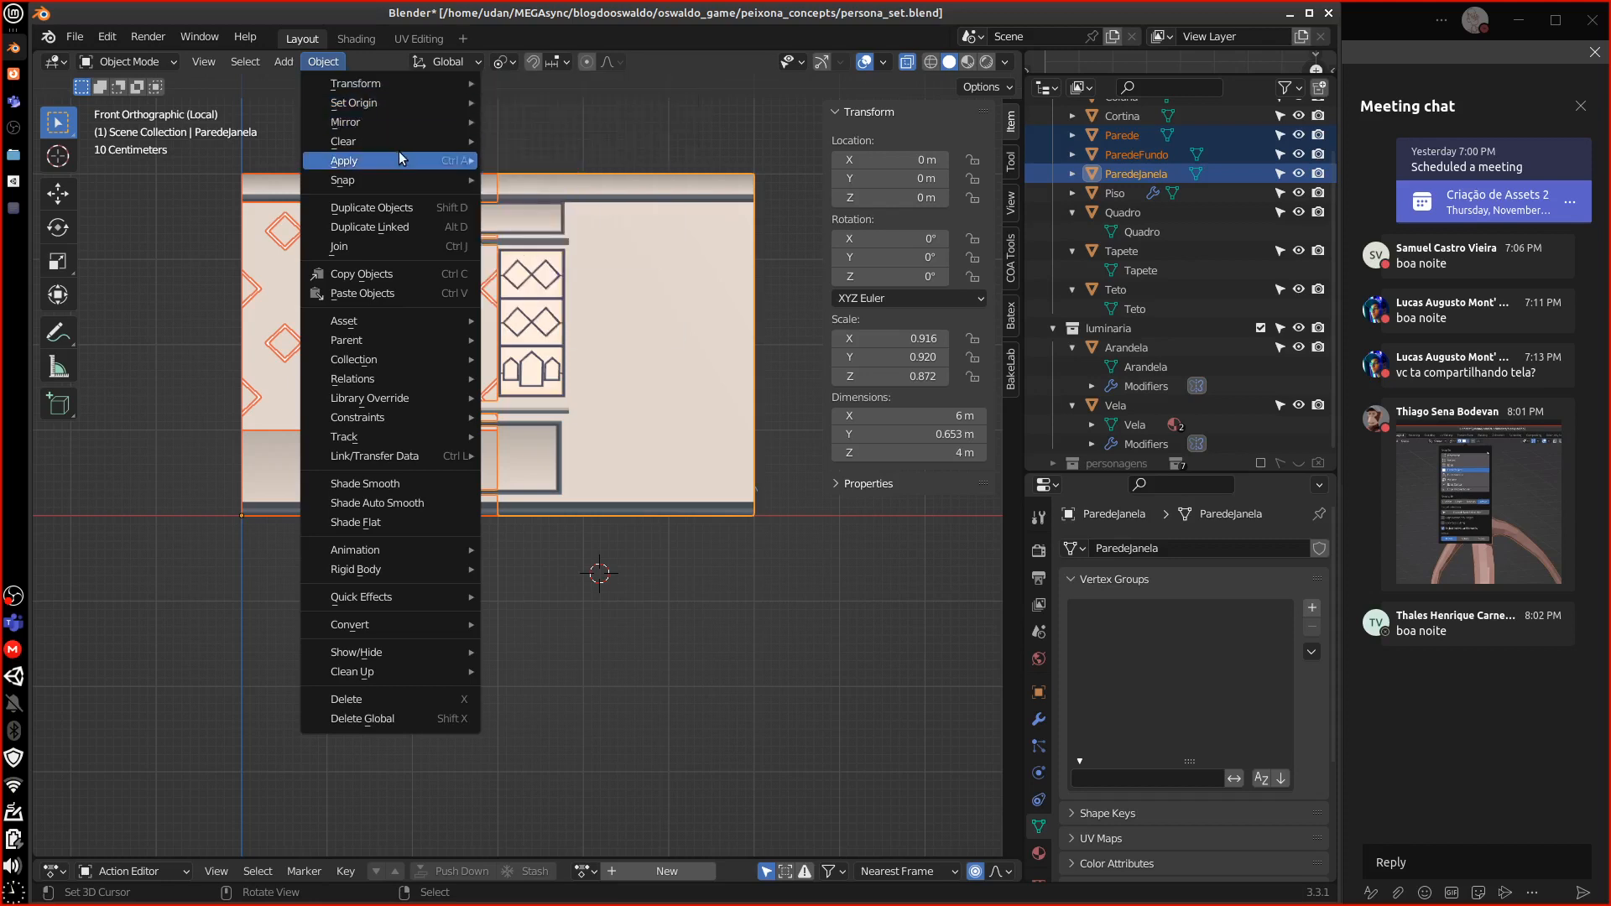
mouse_move(401, 158)
left_click(591, 237)
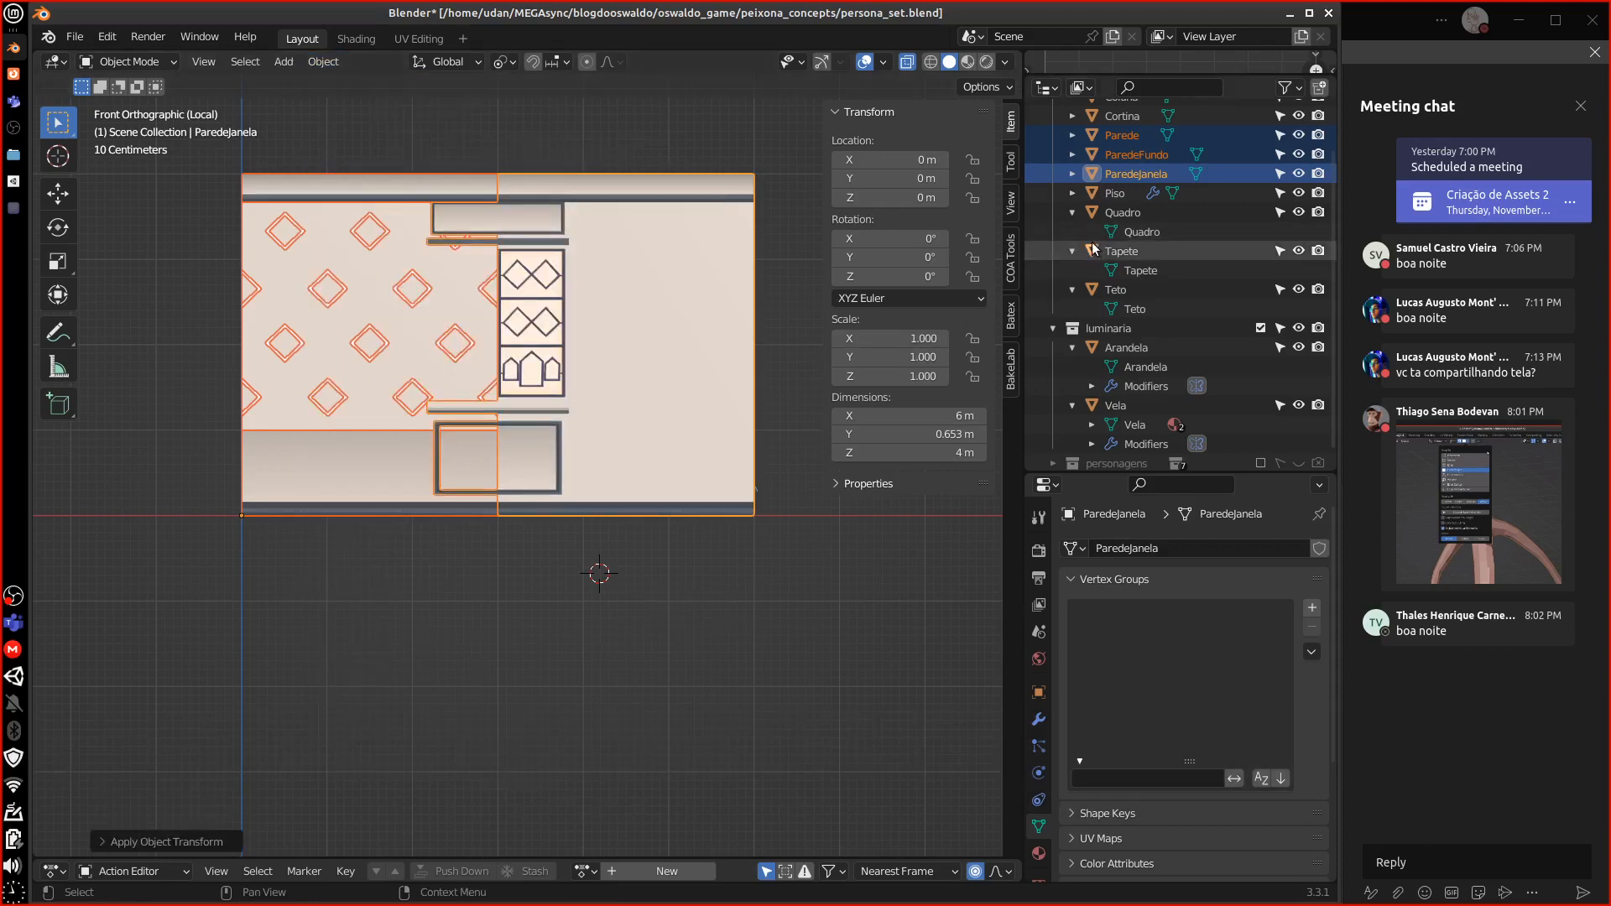
middle_click_drag(703, 340, 696, 382, "shift")
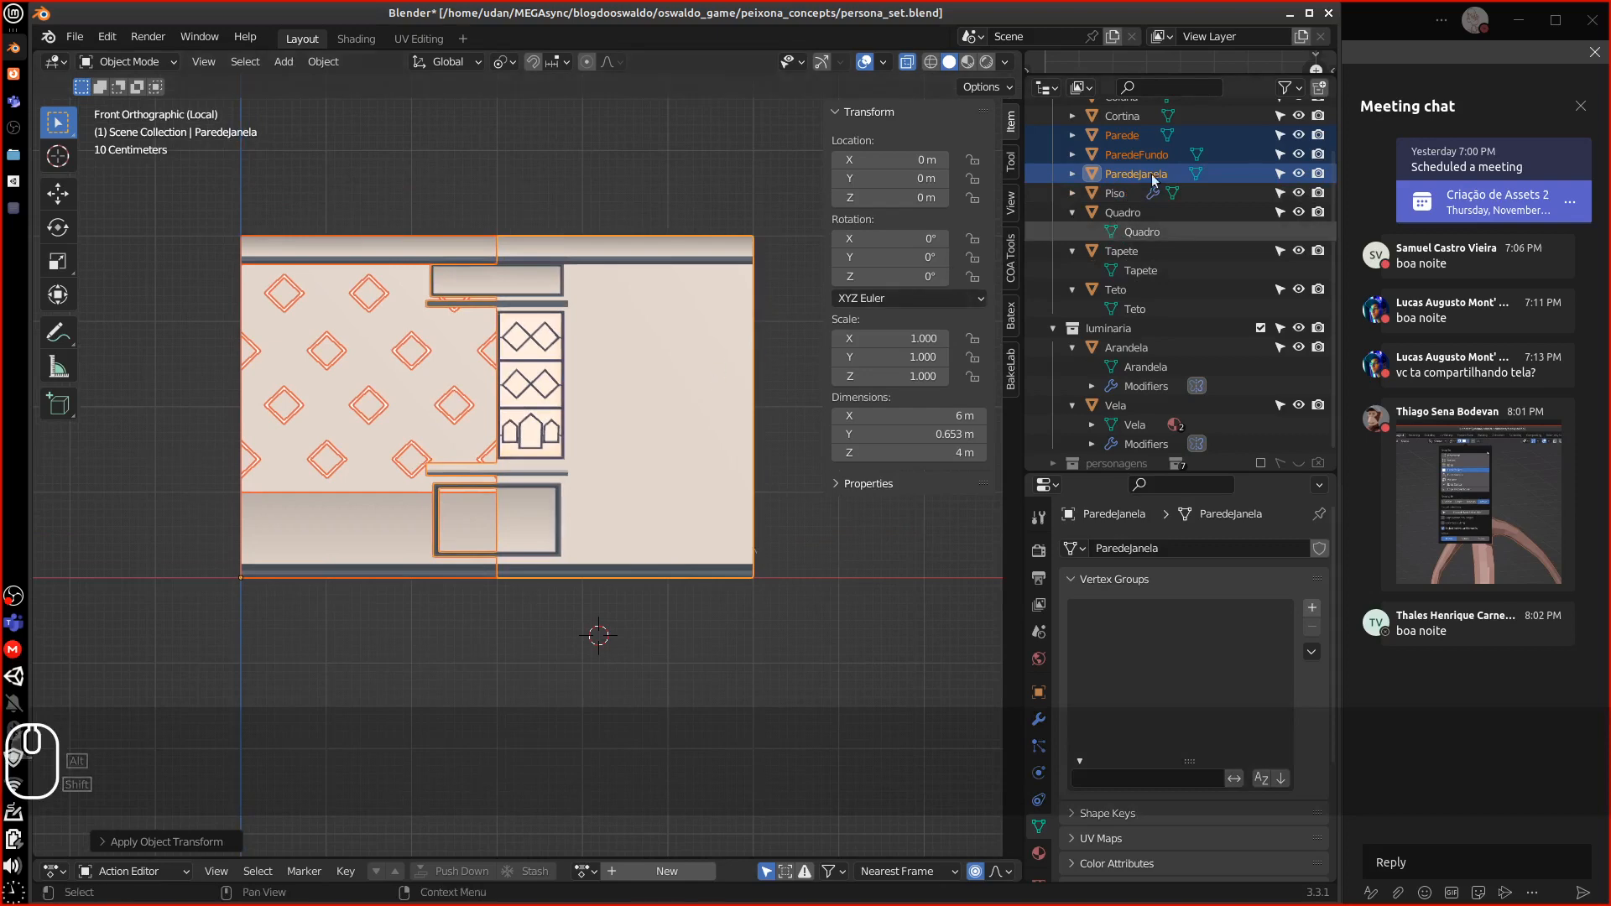
left_click(1137, 115)
Isolate the ParedeJanela wall and Cortina curtain in front view, then select only the curtain
key("KP_Divide")
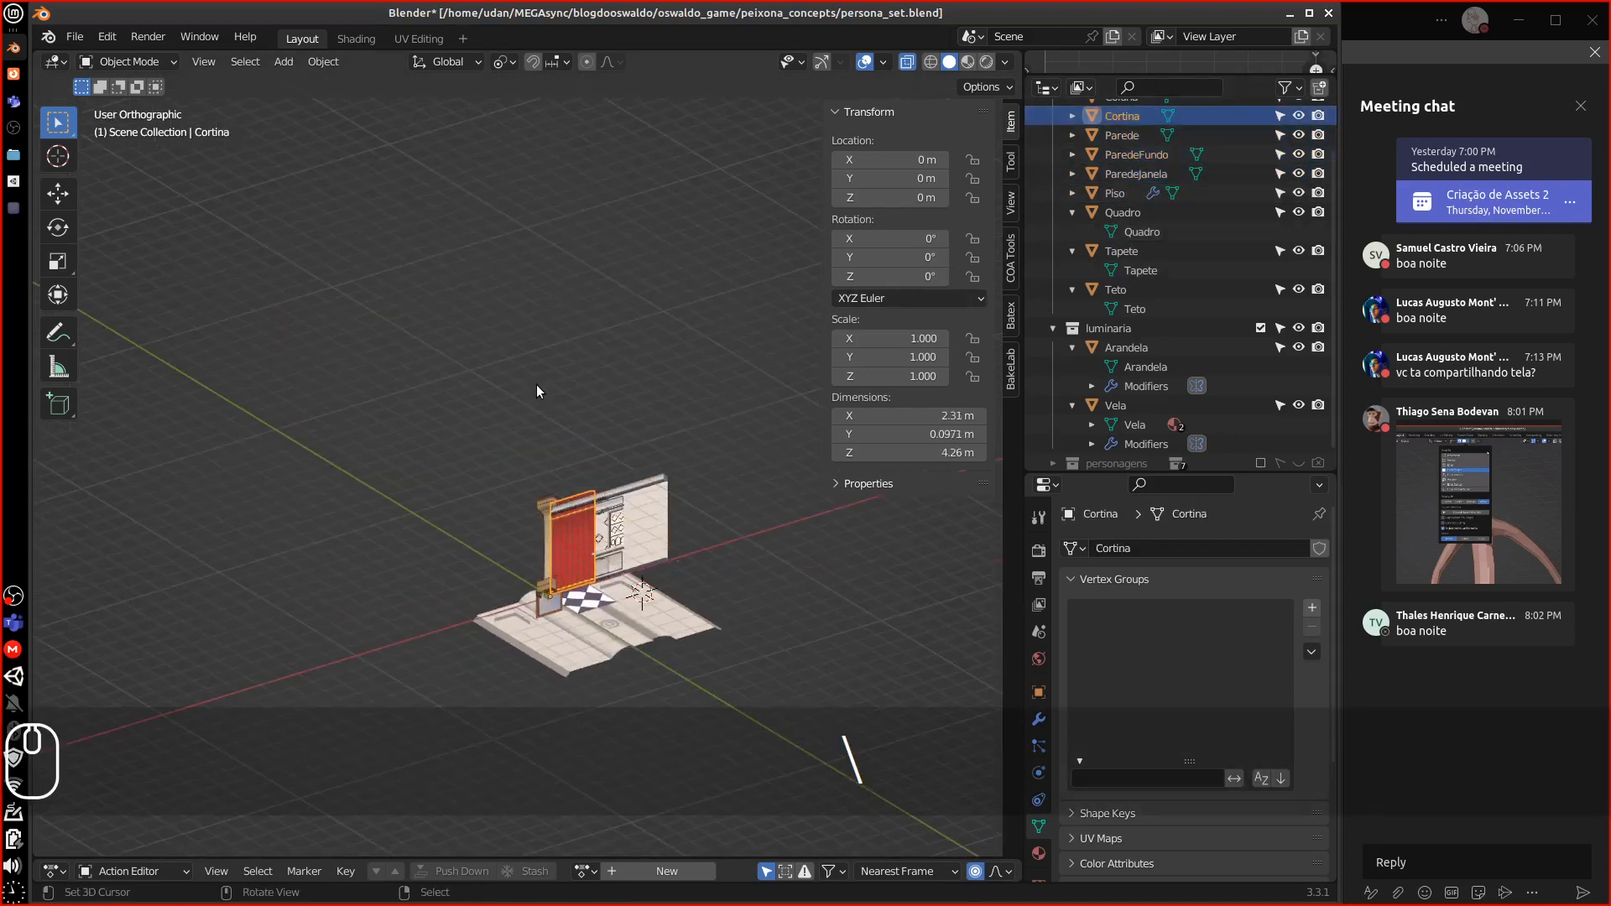
left_click(637, 500)
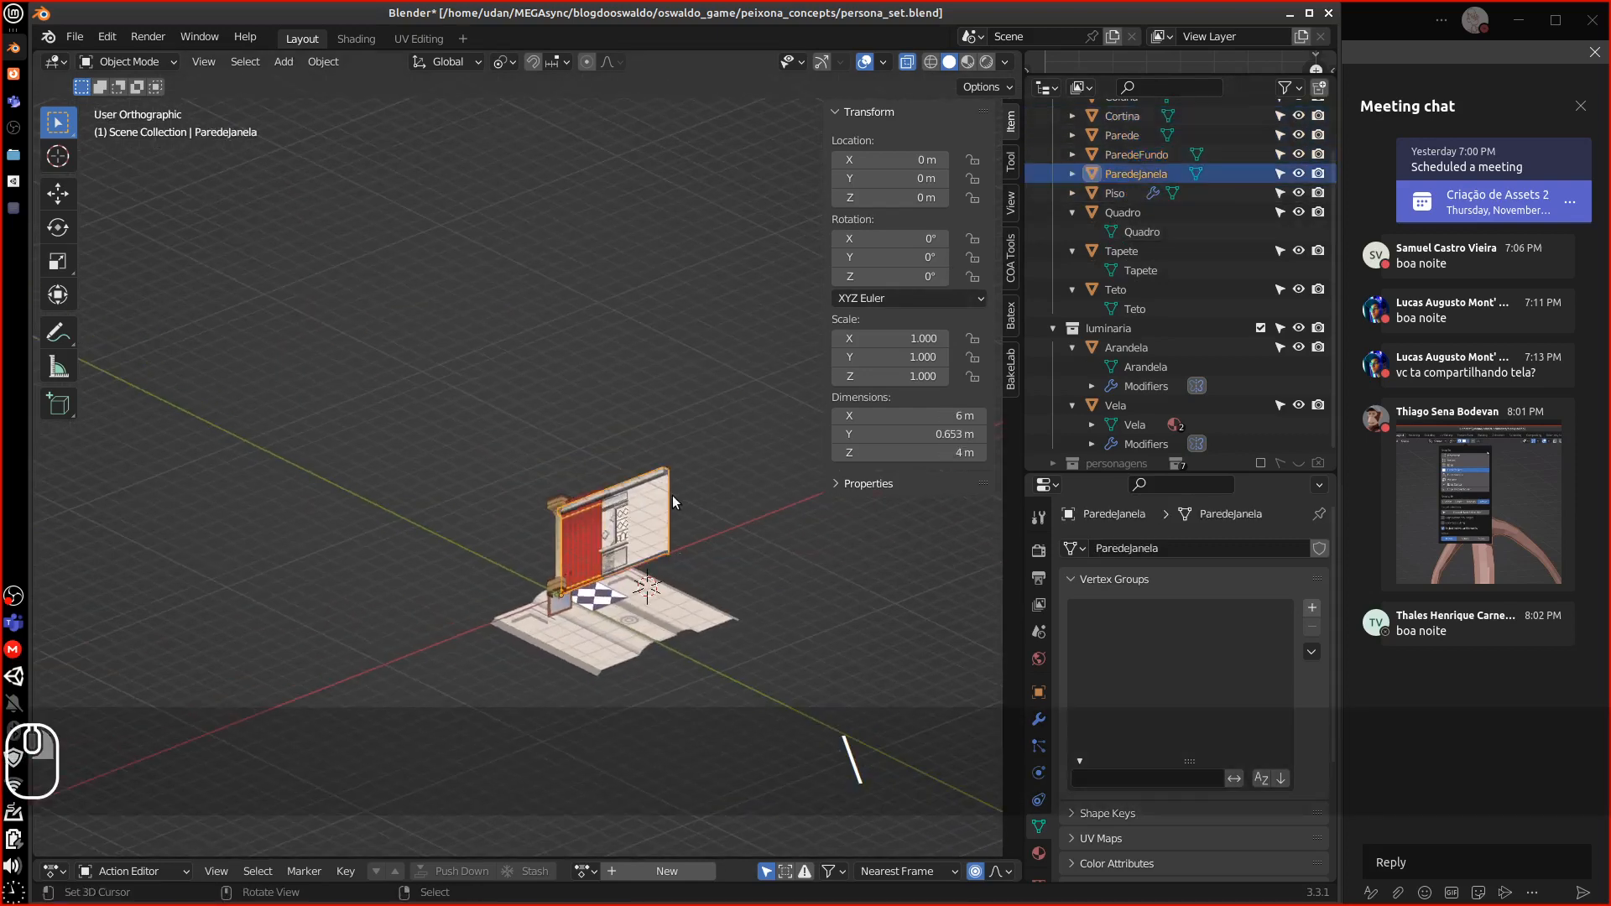
left_click(579, 530, "shift")
key("KP_Divide")
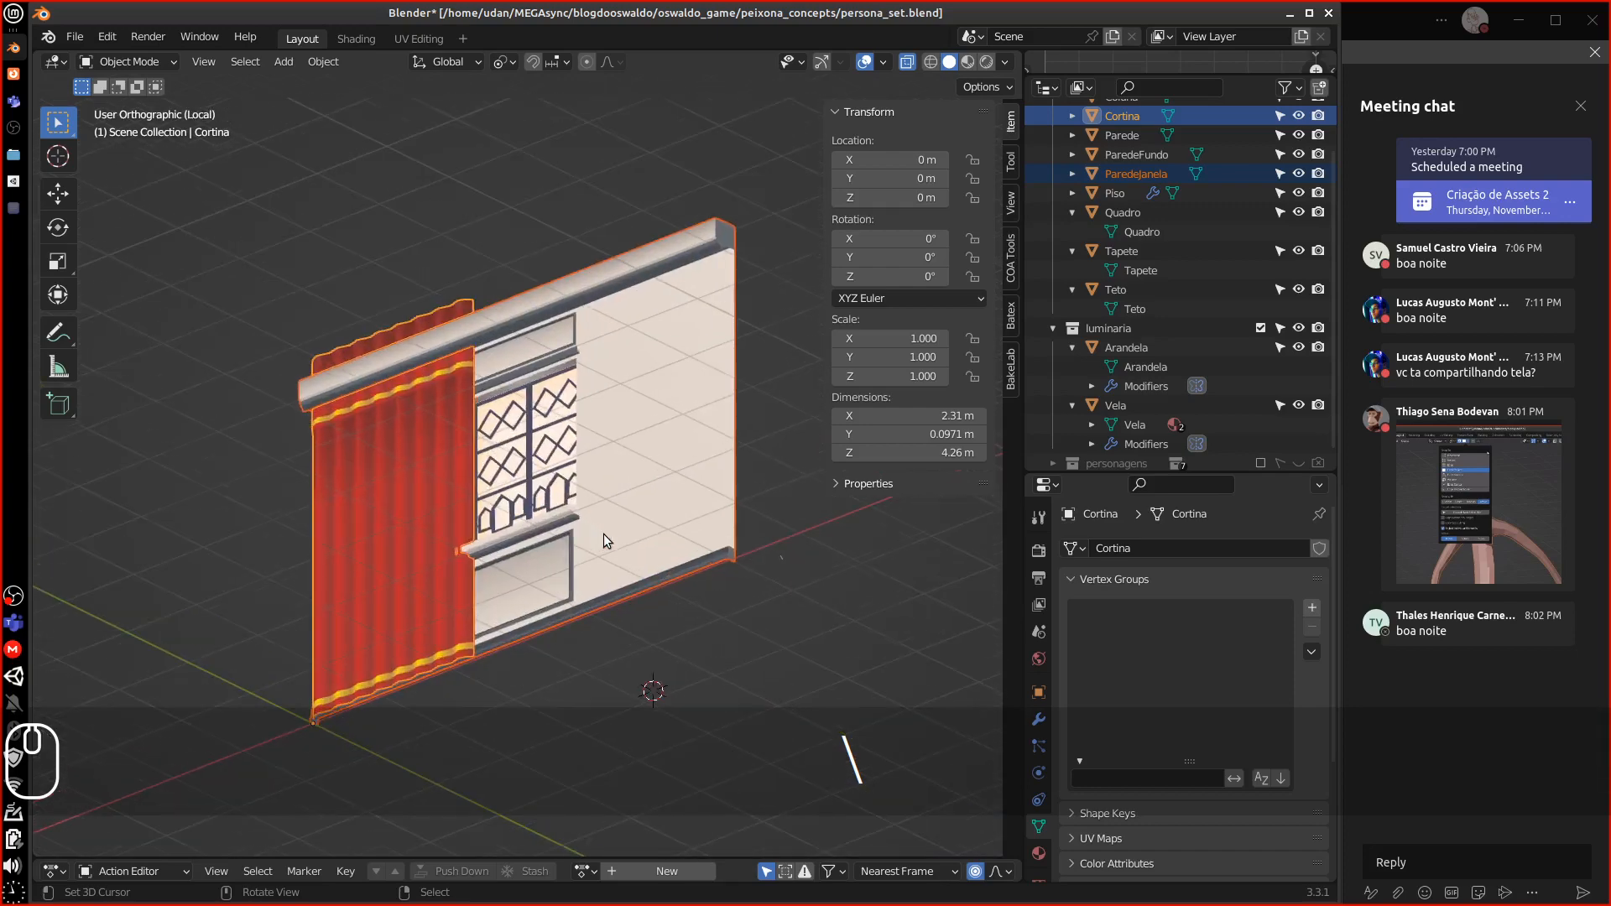
key("KP_1")
left_click_drag(453, 495, 490, 431, "alt+shift")
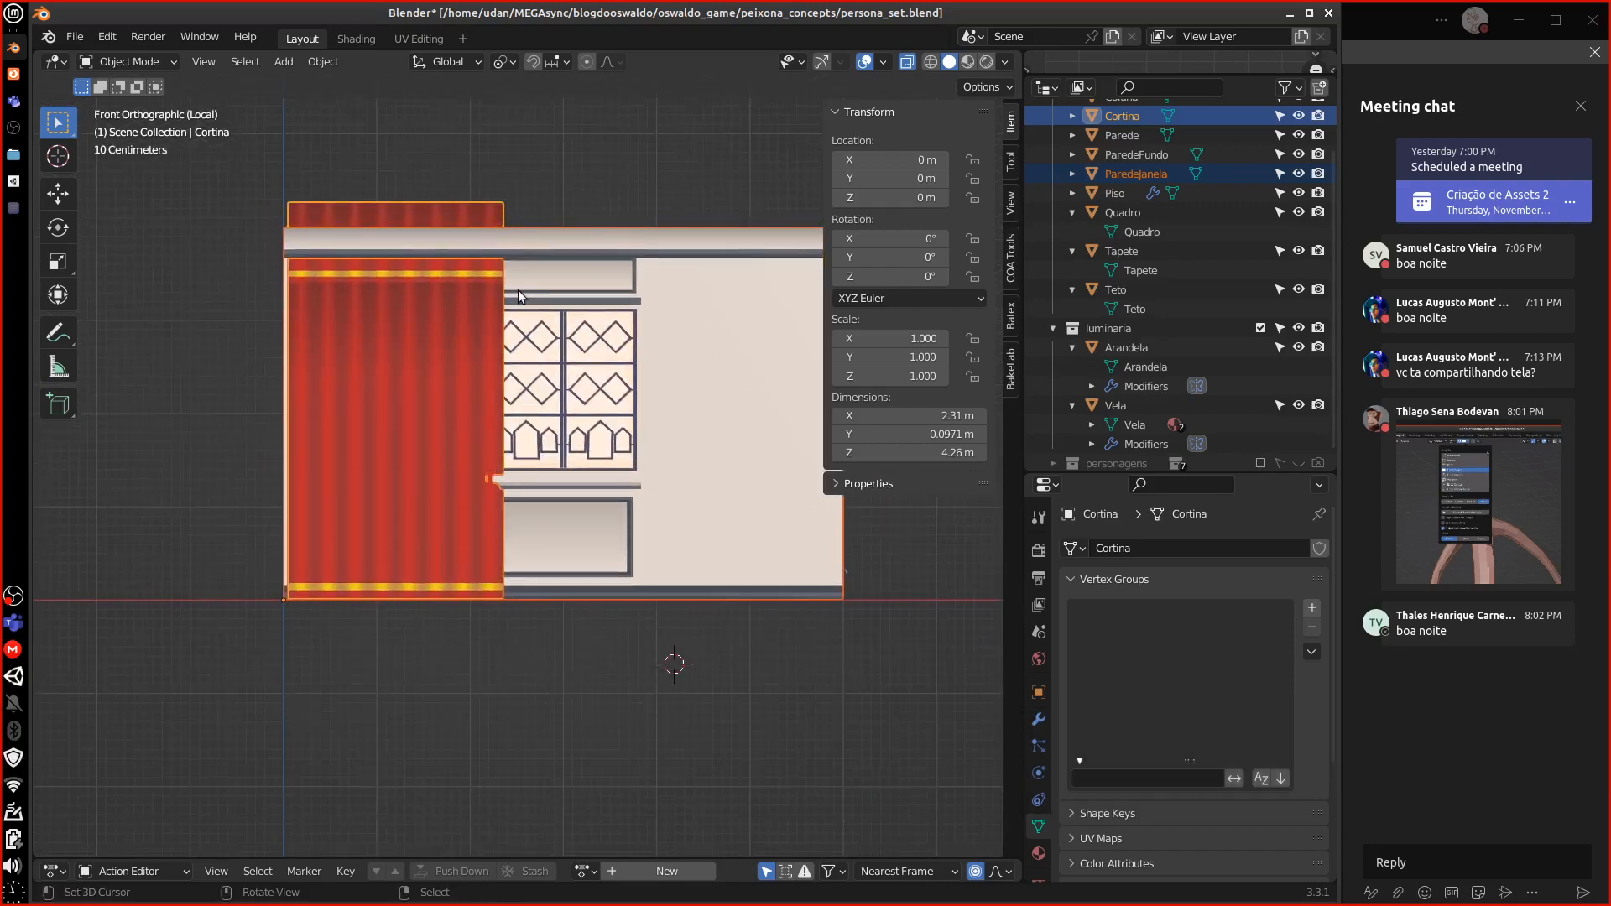
key("s")
key("Escape")
left_click(479, 210)
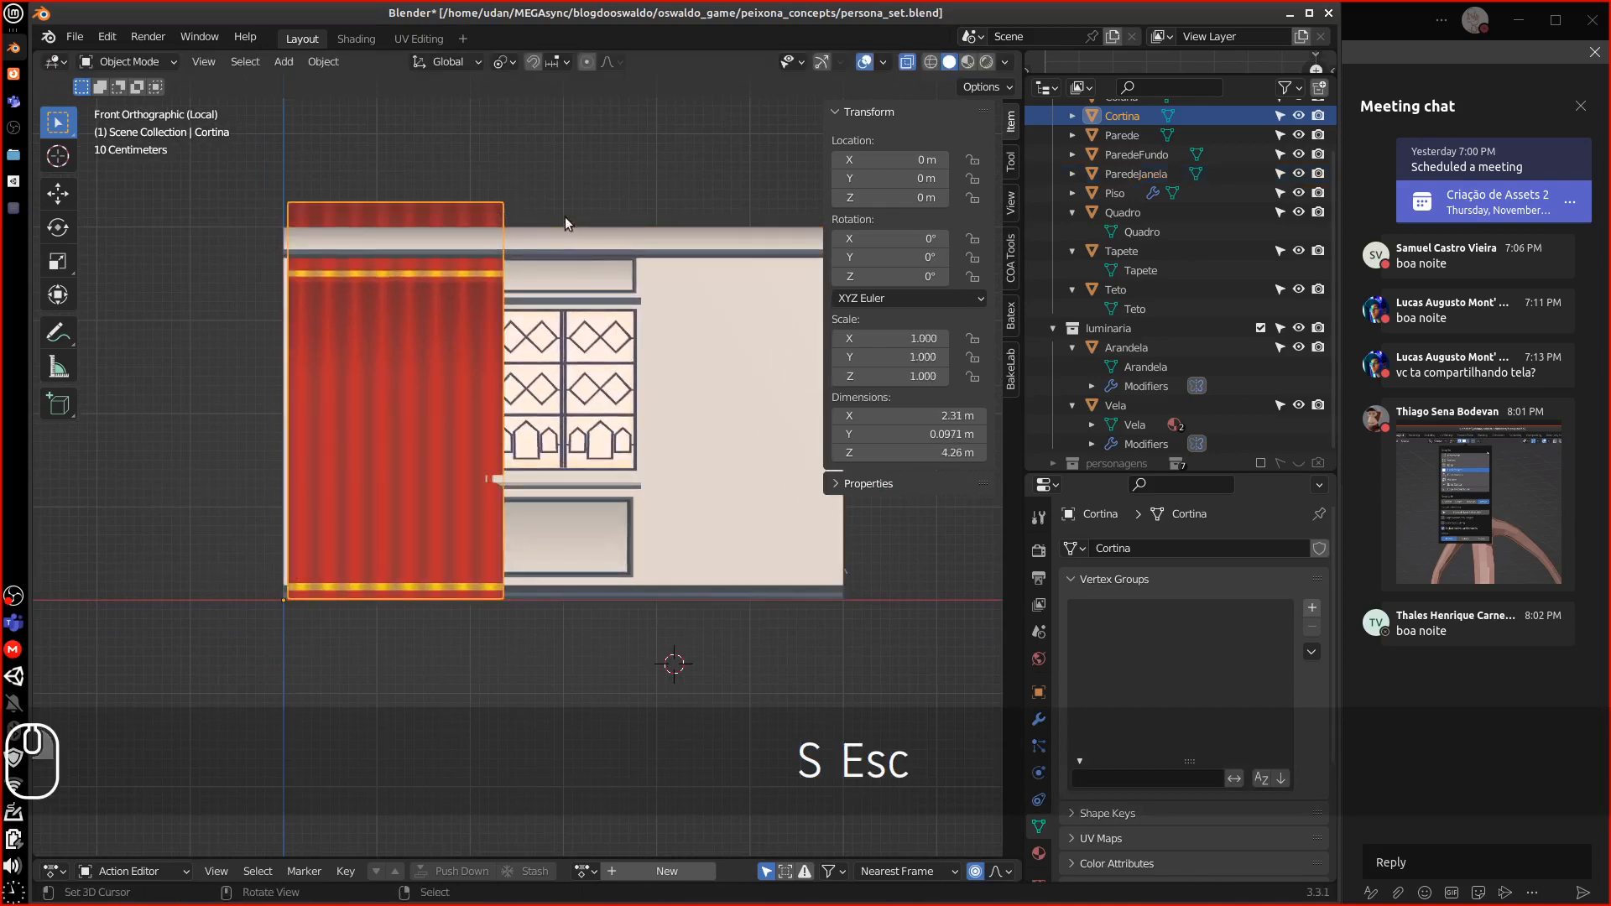
key("r")
key("Escape")
Scale the curtain to 0.880 and start a vertical move of its mesh in Edit Mode
key("s")
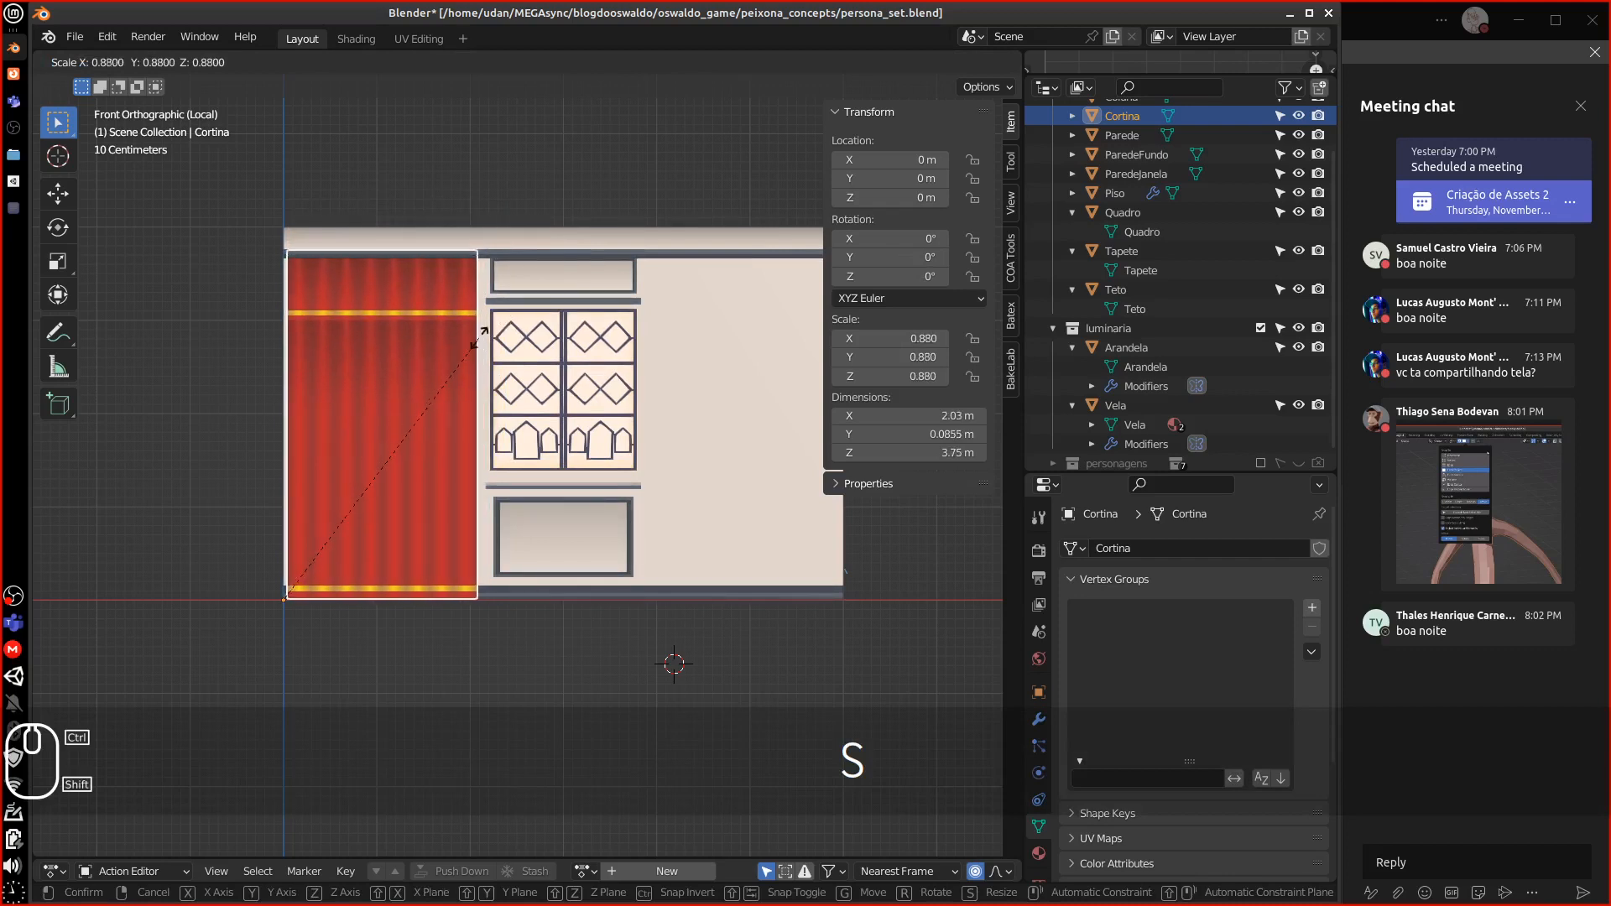
left_click(458, 356)
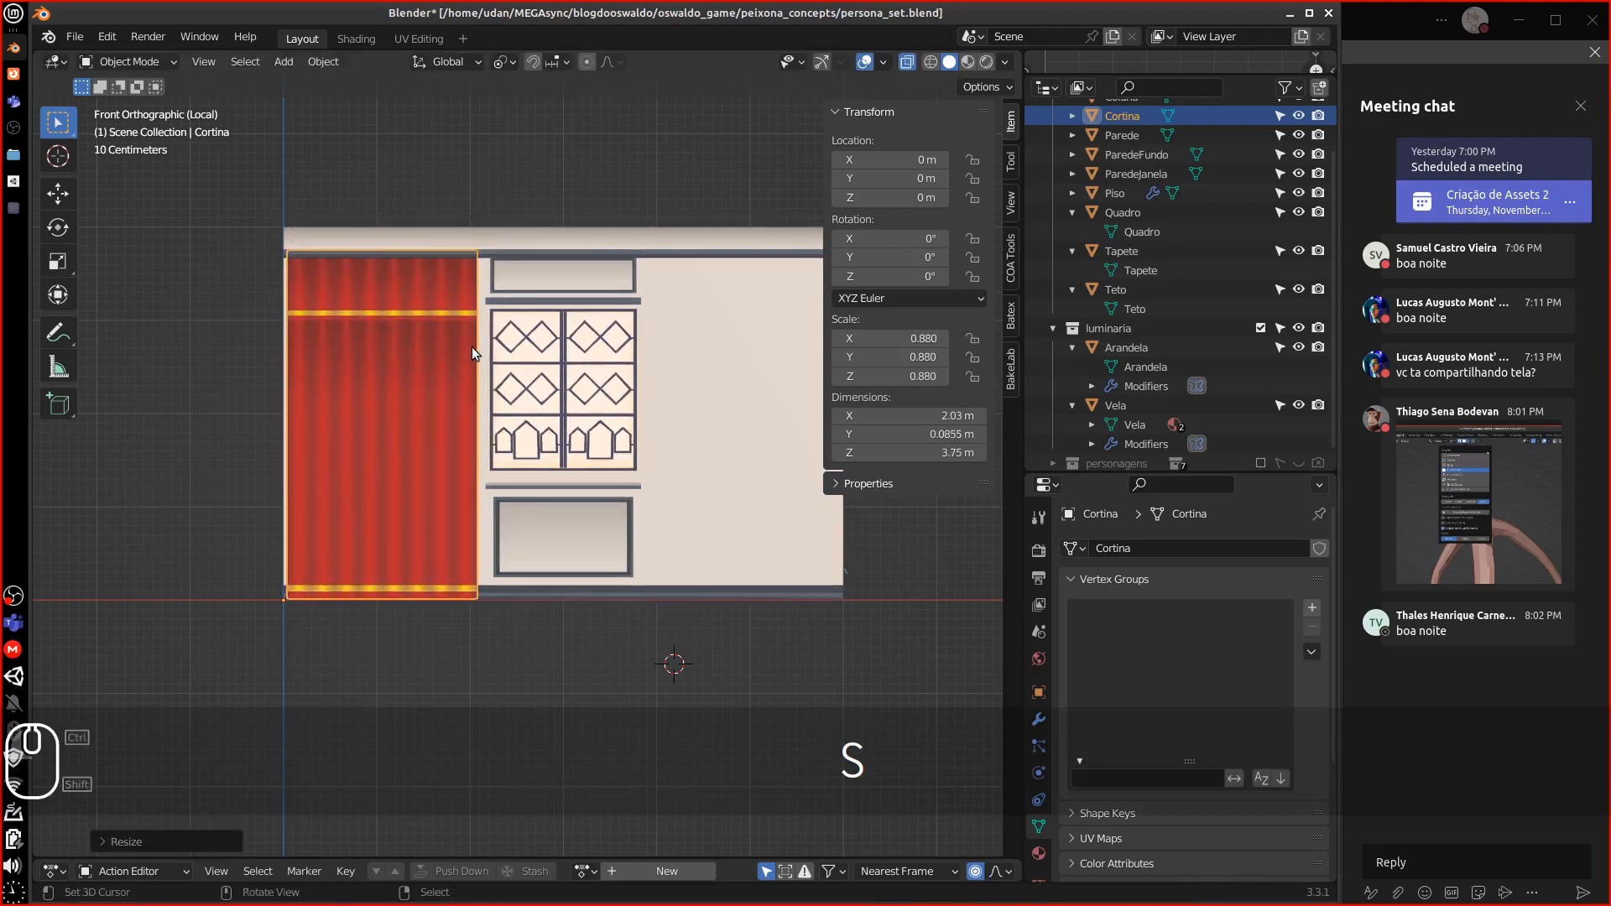
scroll(453, 403, "up", 2)
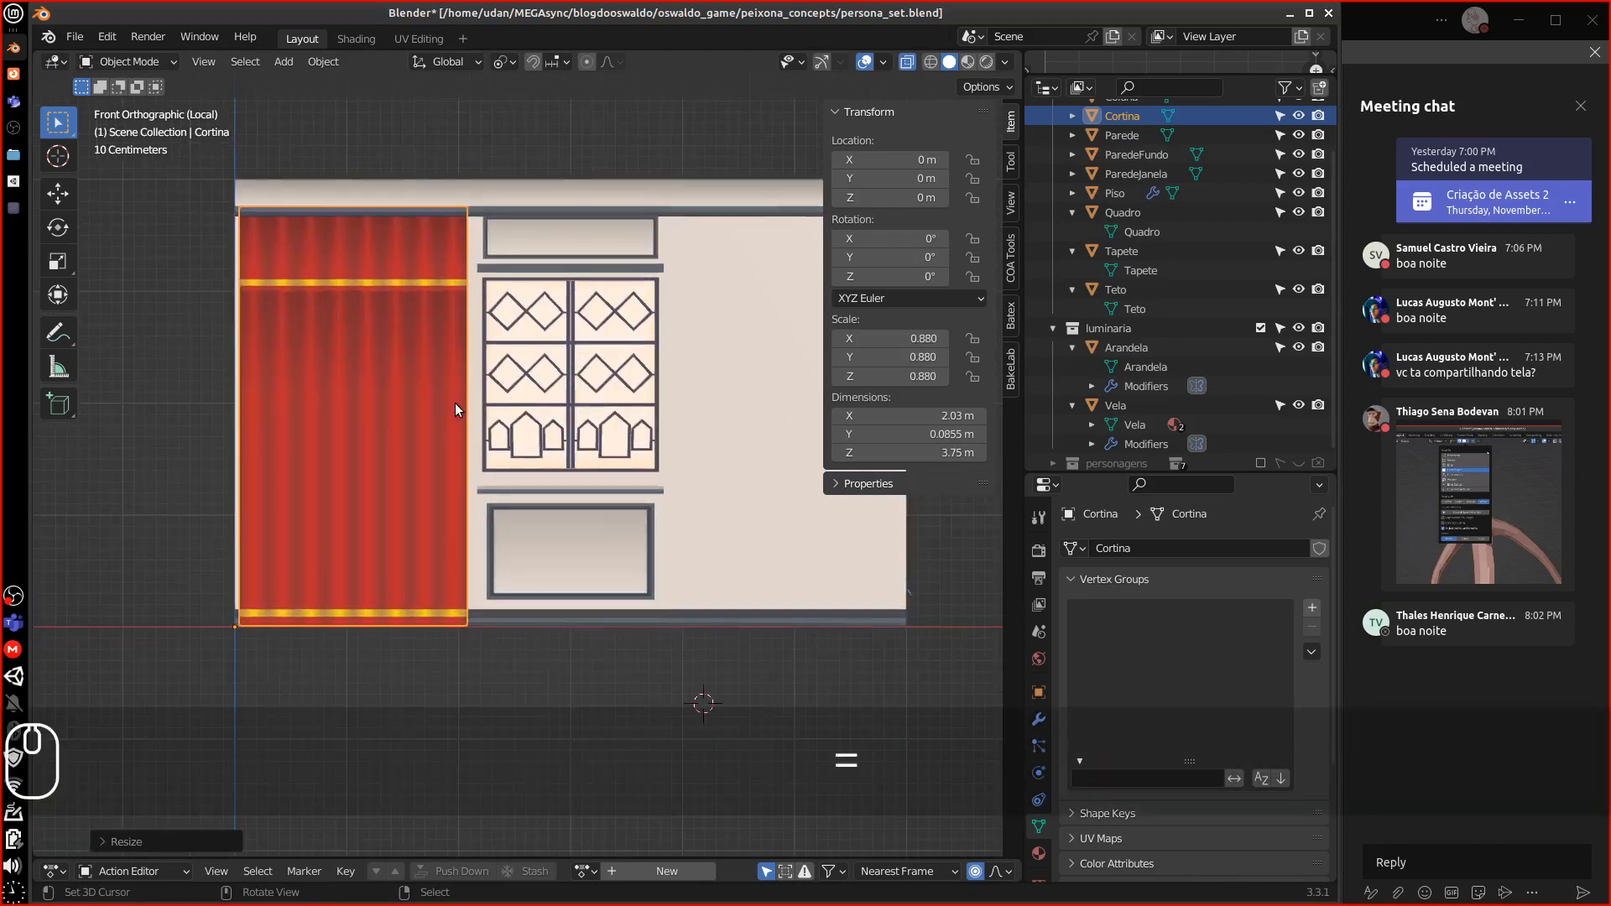
key("Tab")
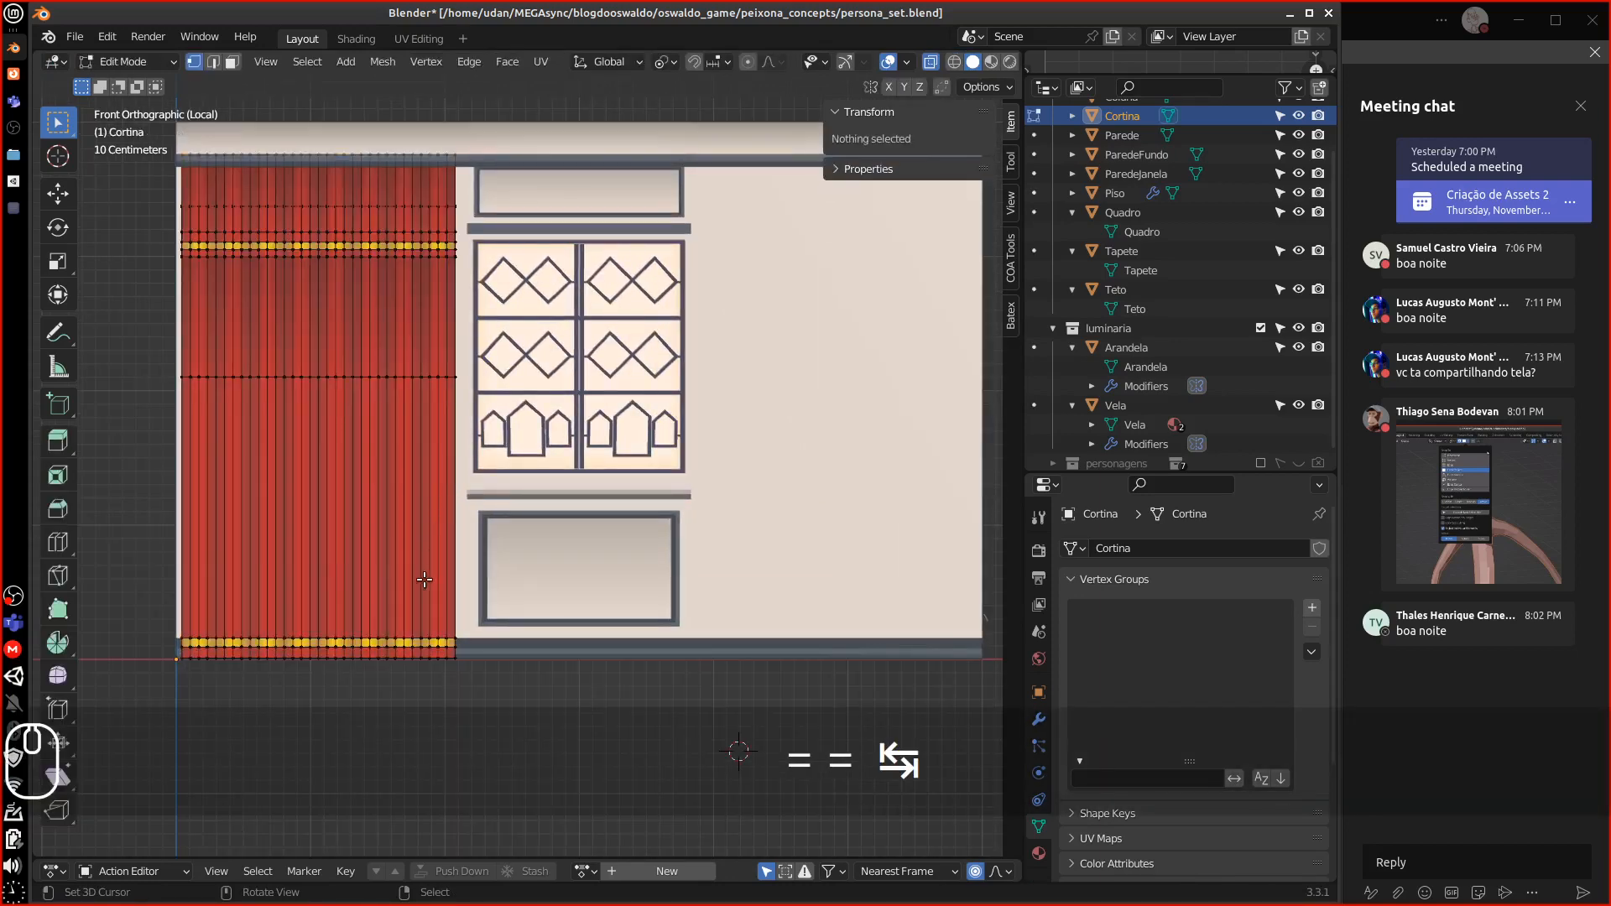
key("a")
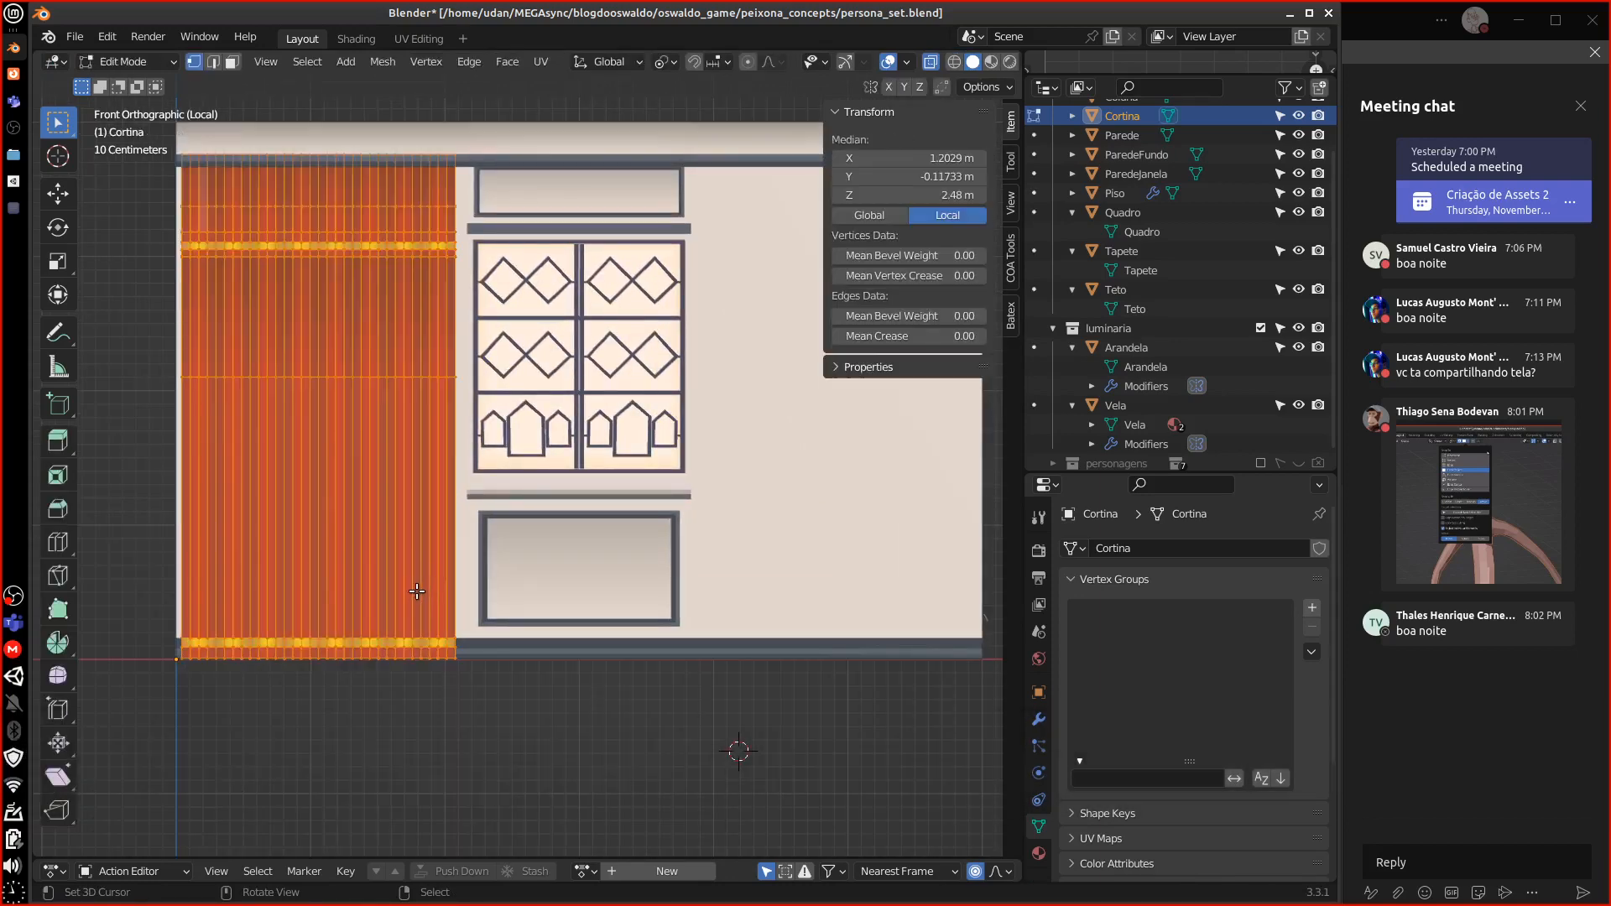
key("g")
key("z")
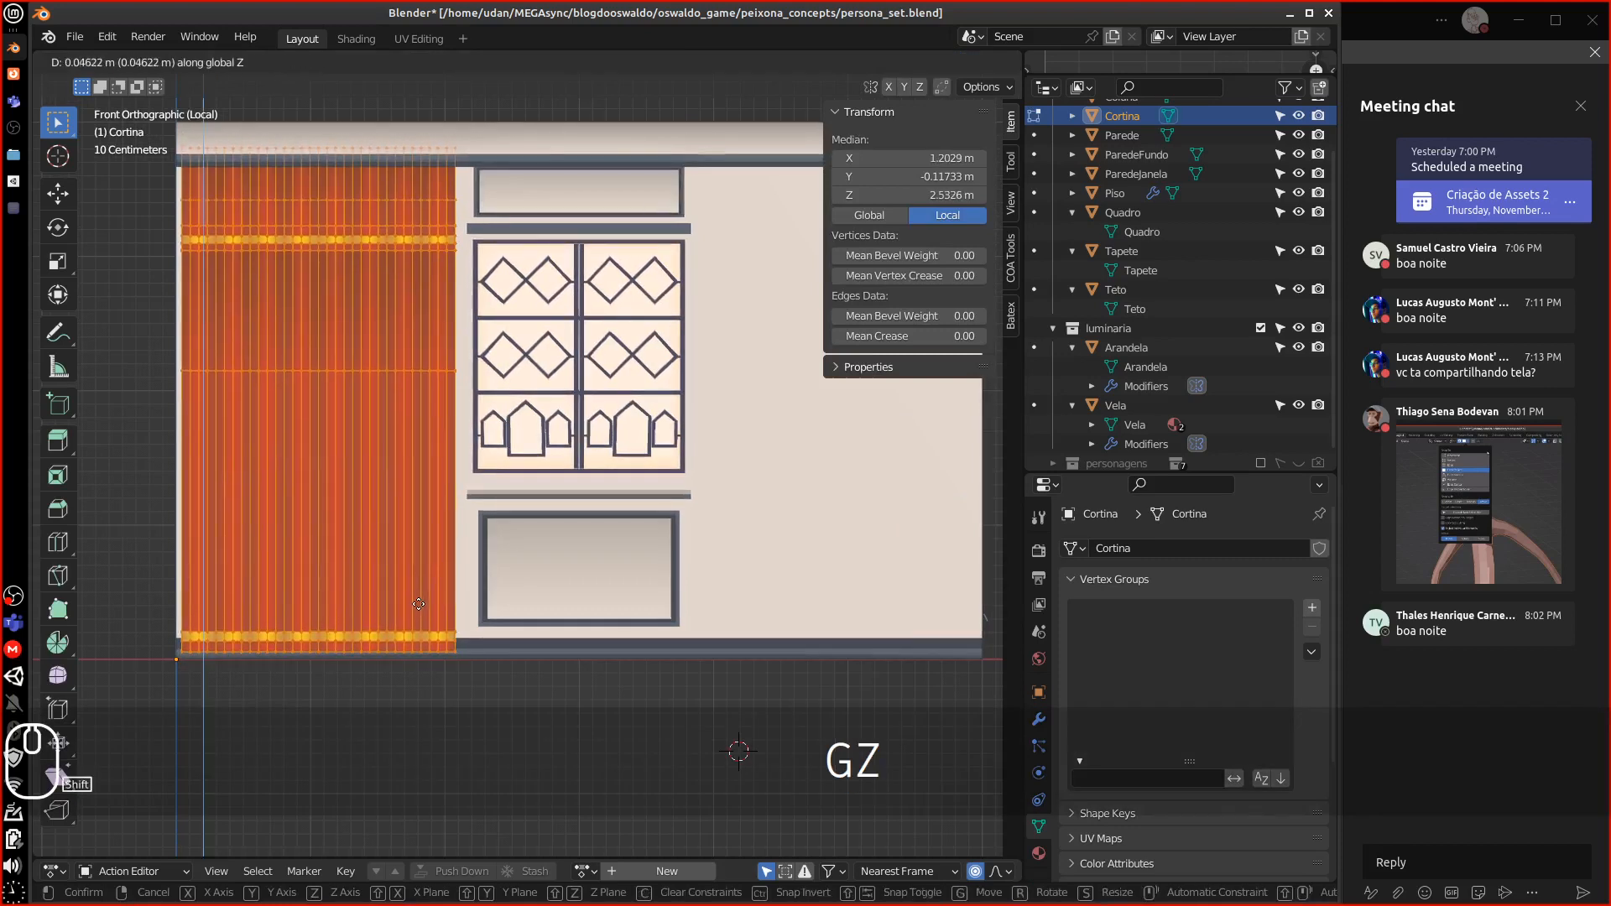
Raise the curtain mesh slightly and slide its top edge row into place
left_click(419, 606)
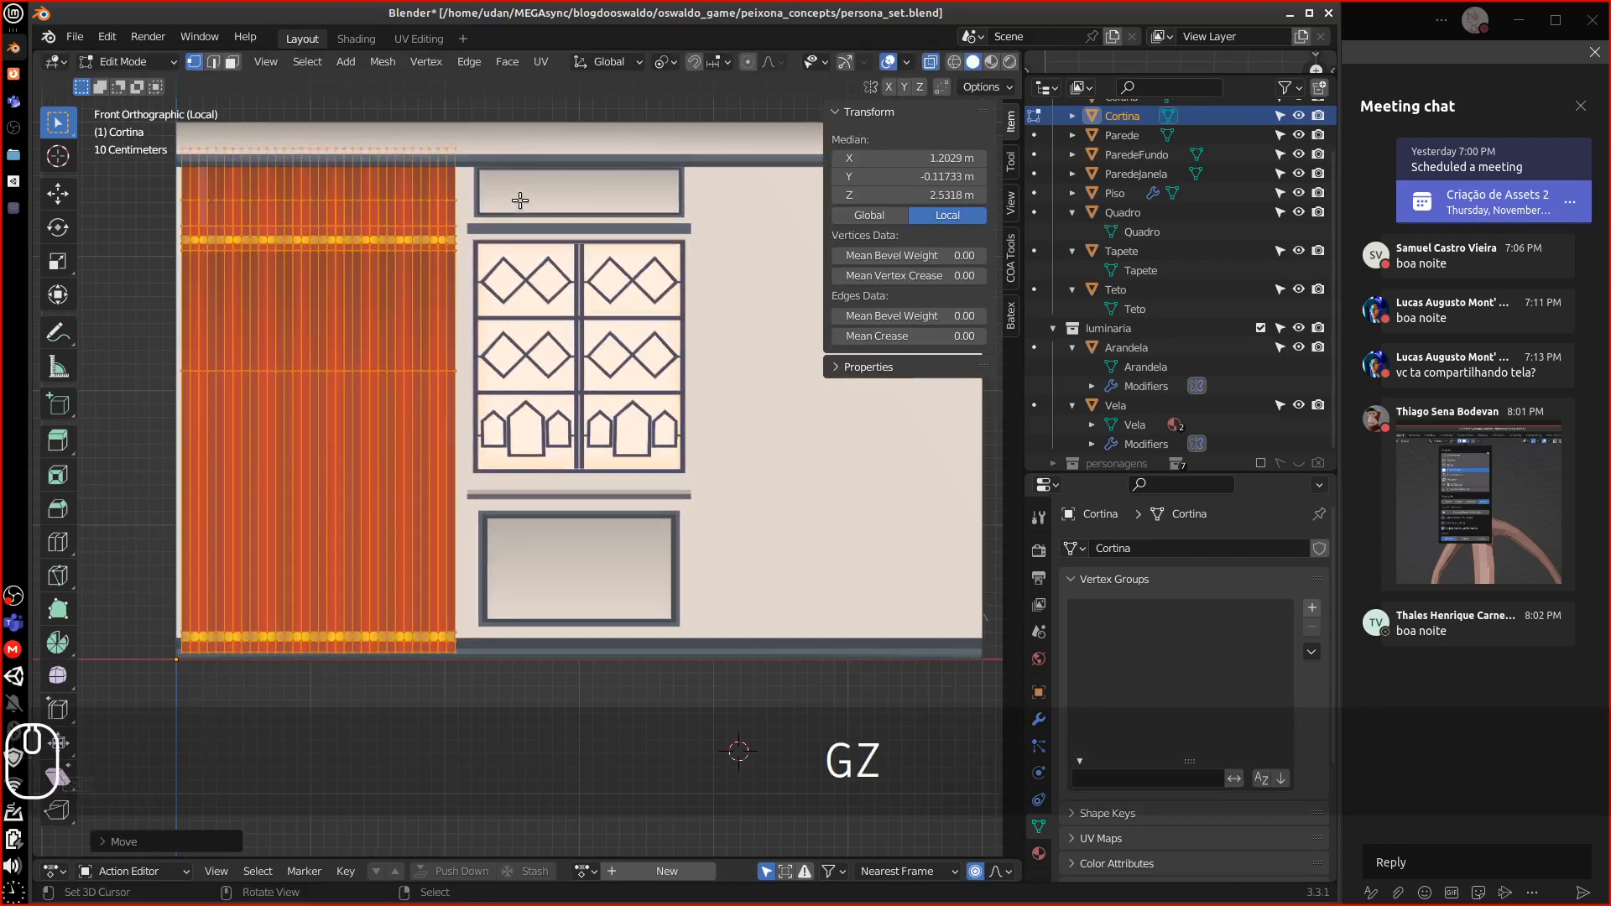
left_click(404, 150)
key("g")
key("g")
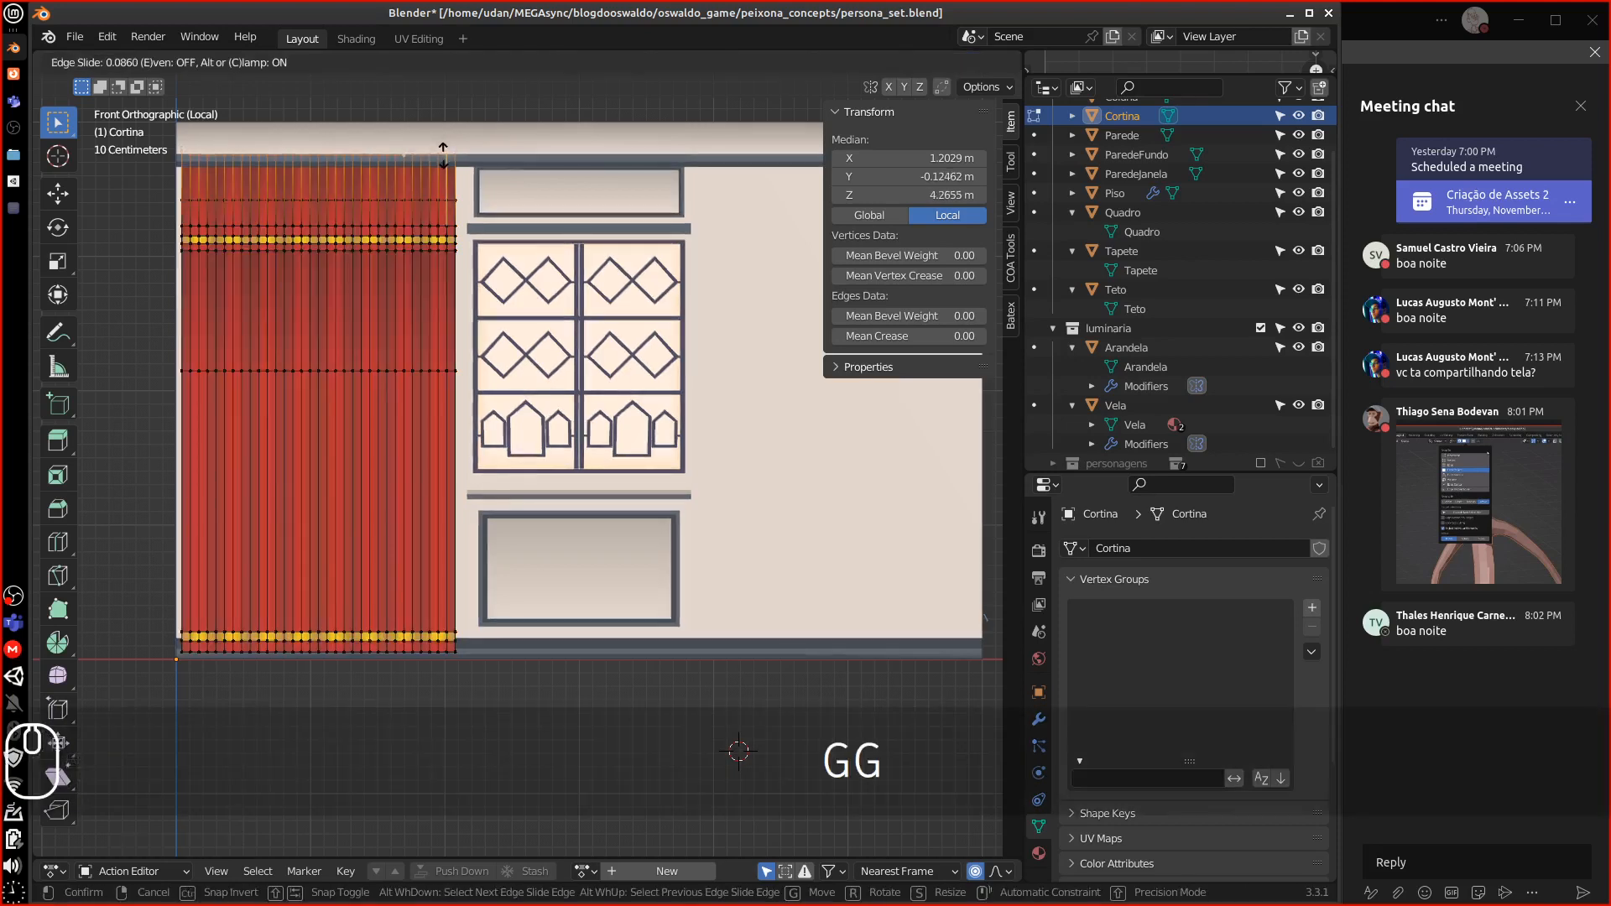
left_click(447, 161)
key("Tab")
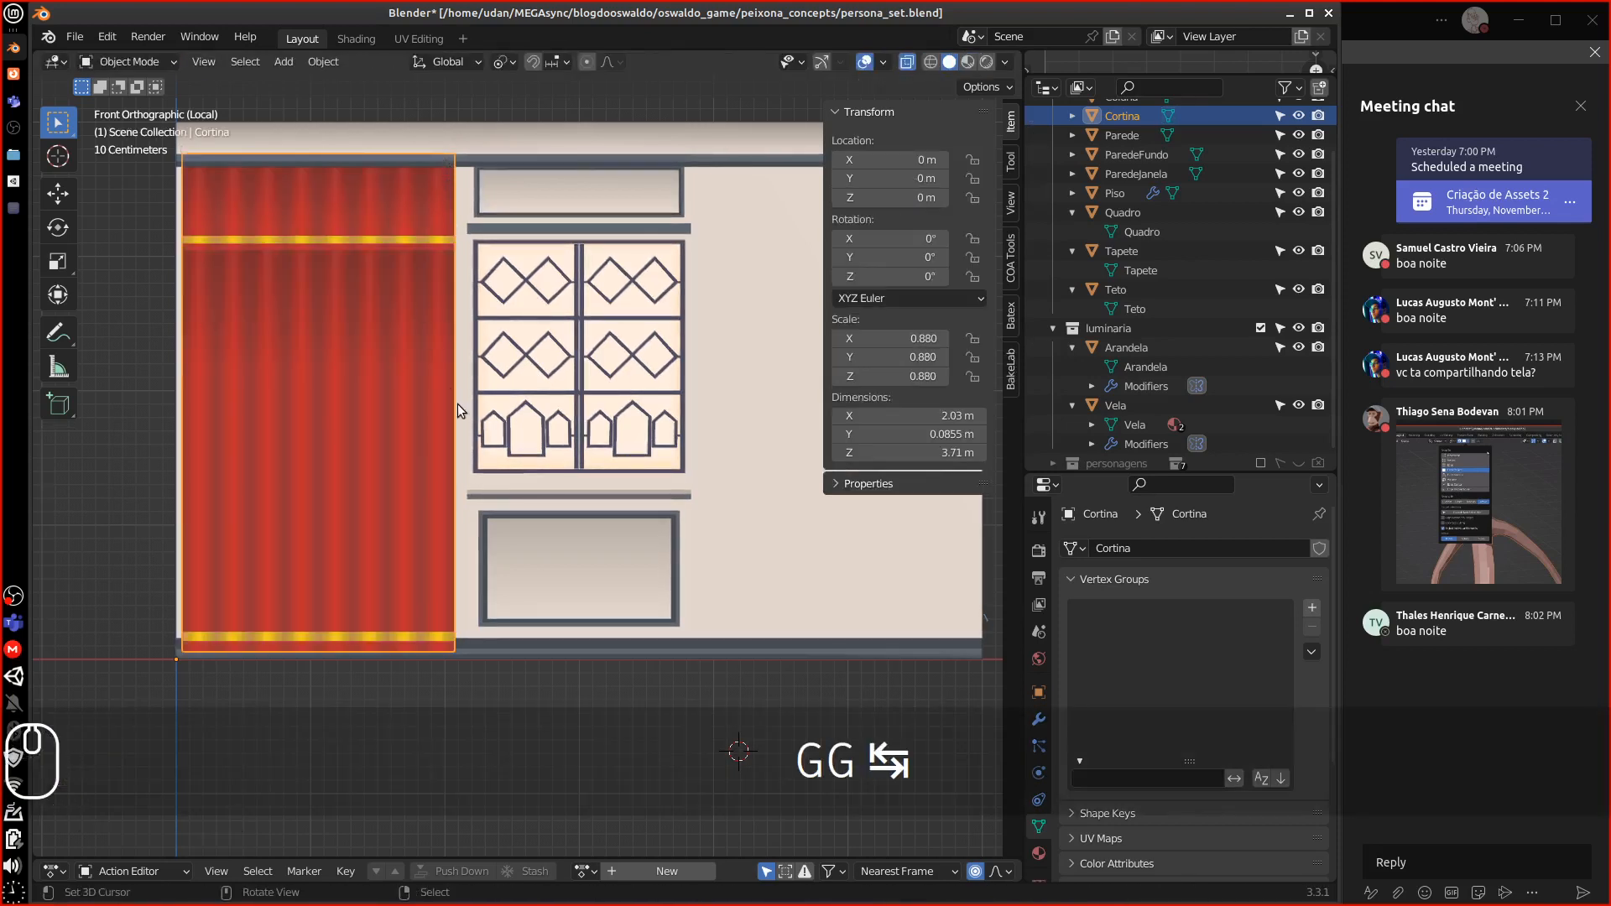
key("g")
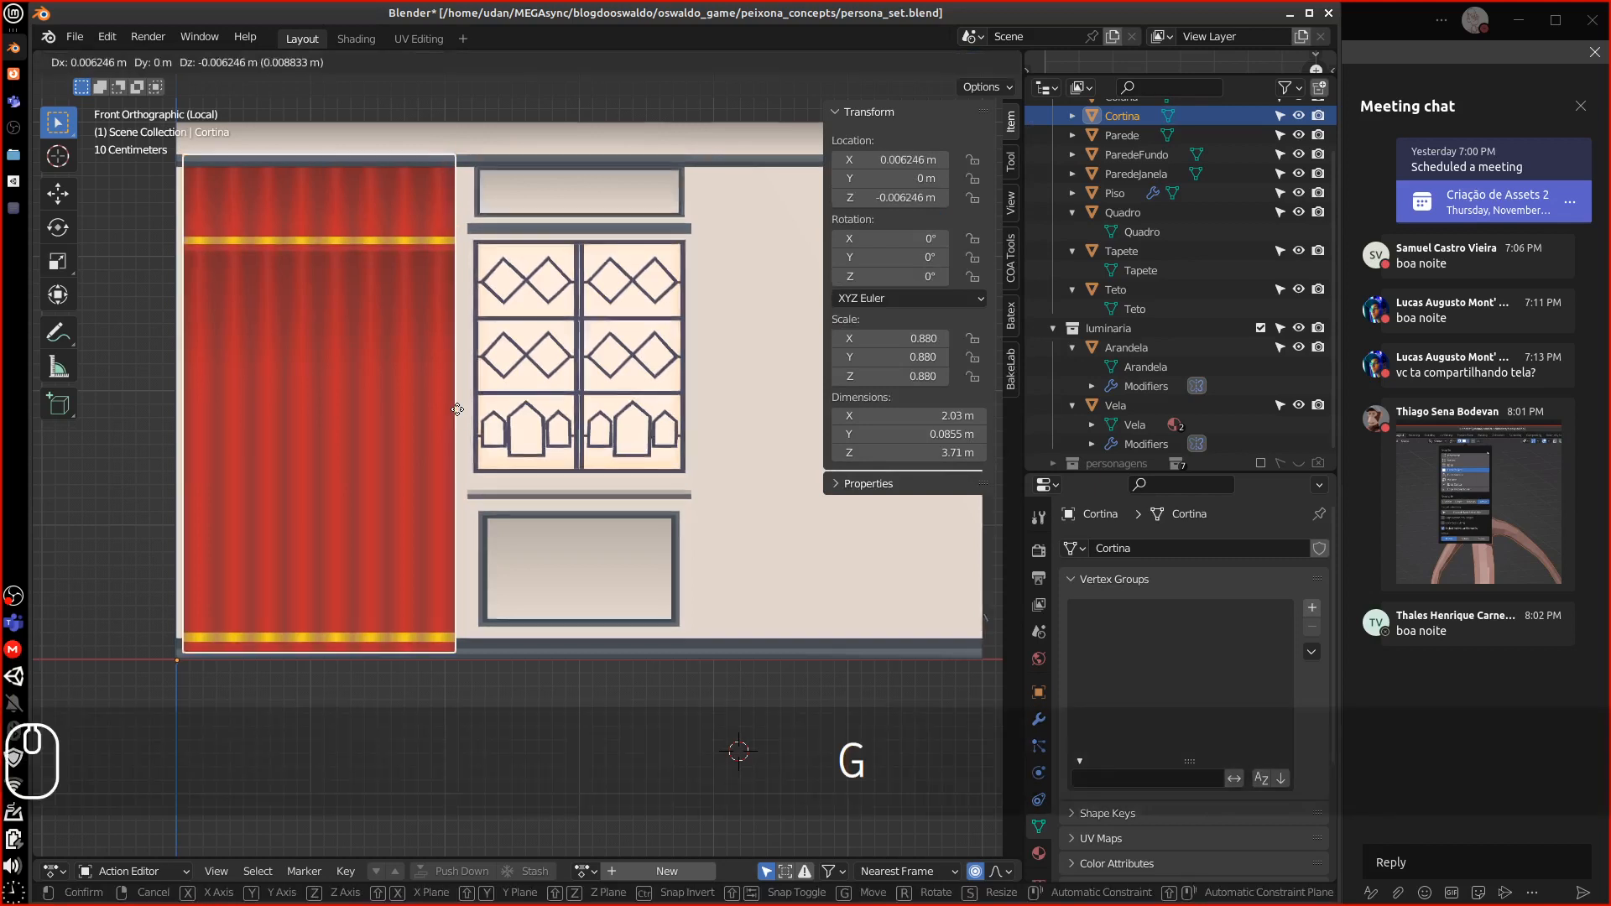
key("Escape")
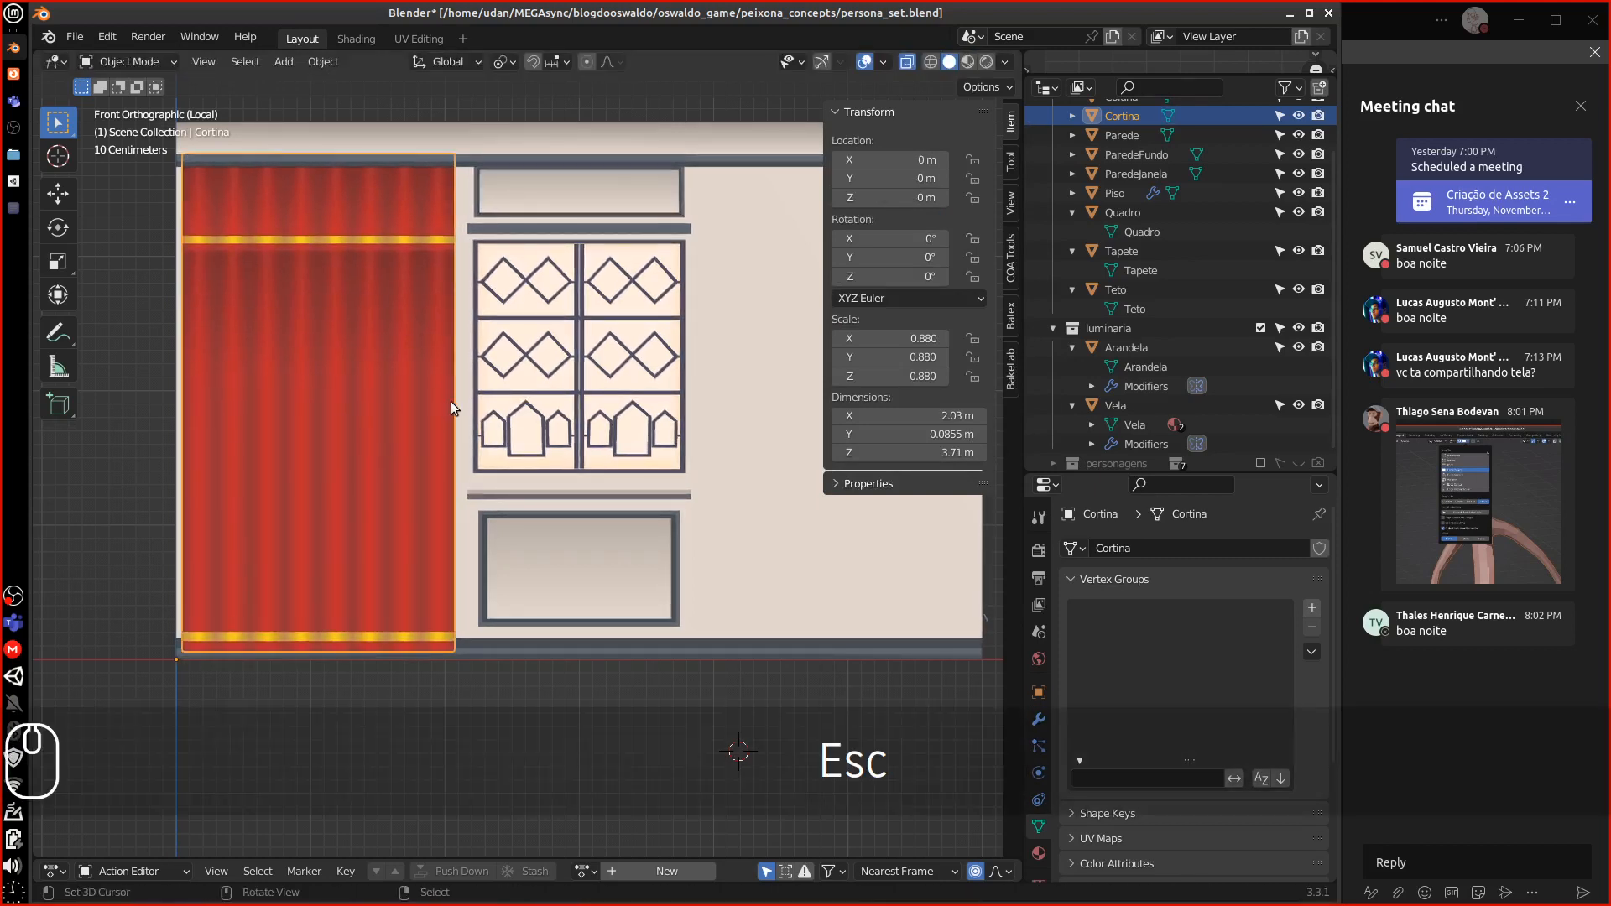
Shift the whole curtain mesh about 0.0855 m along X in Edit Mode
key("Tab")
key("a")
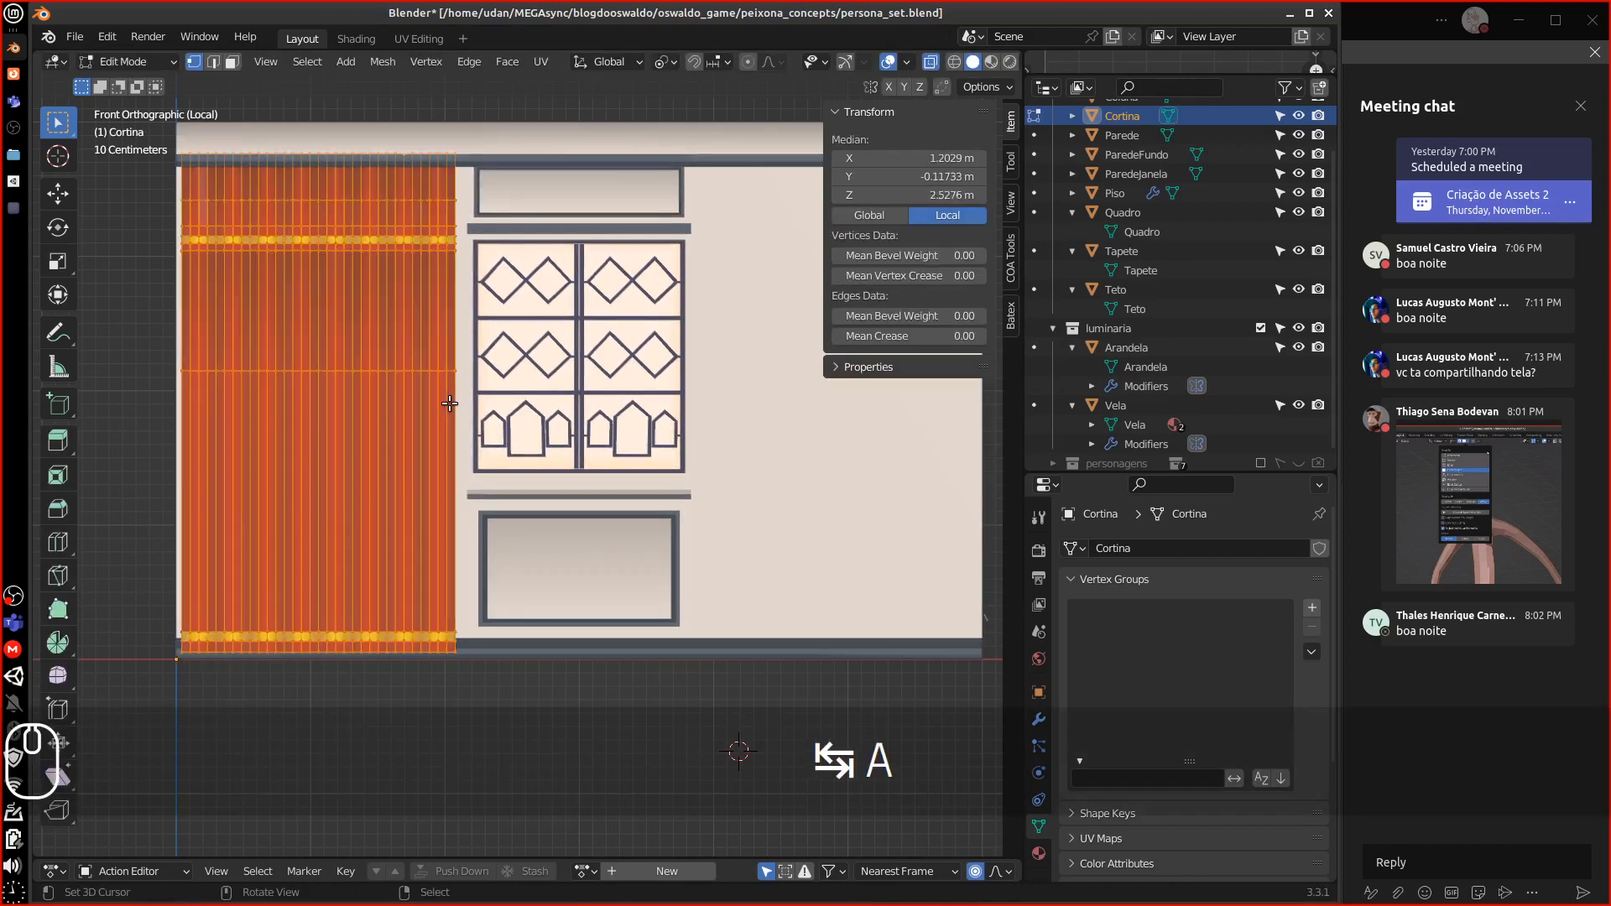
key("g")
key("x")
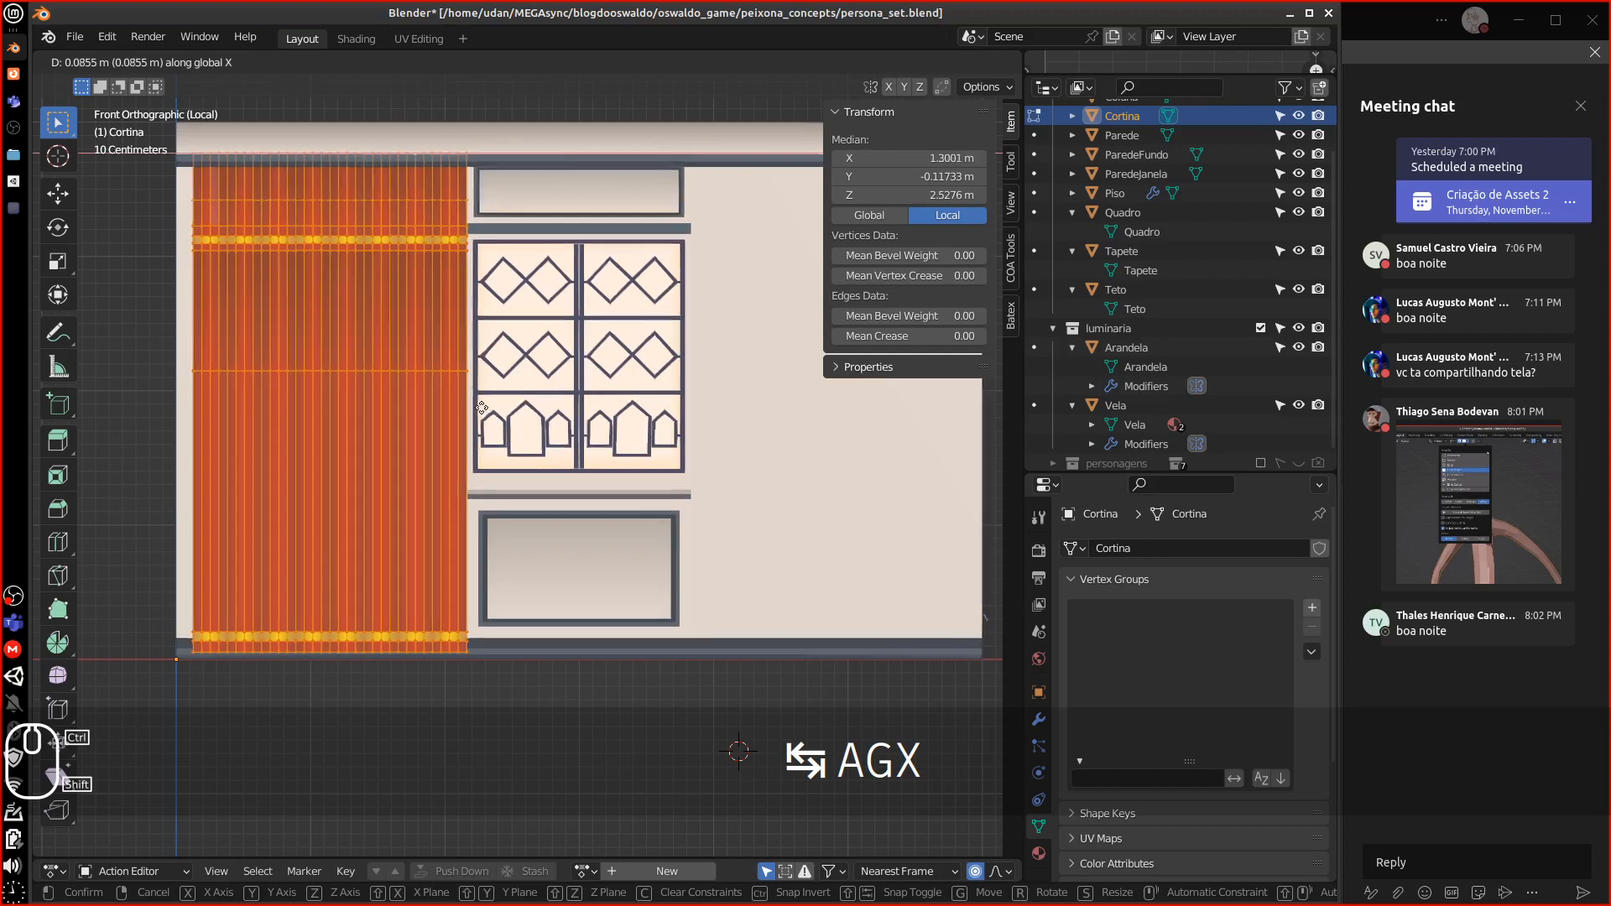
left_click(483, 409)
key("Tab")
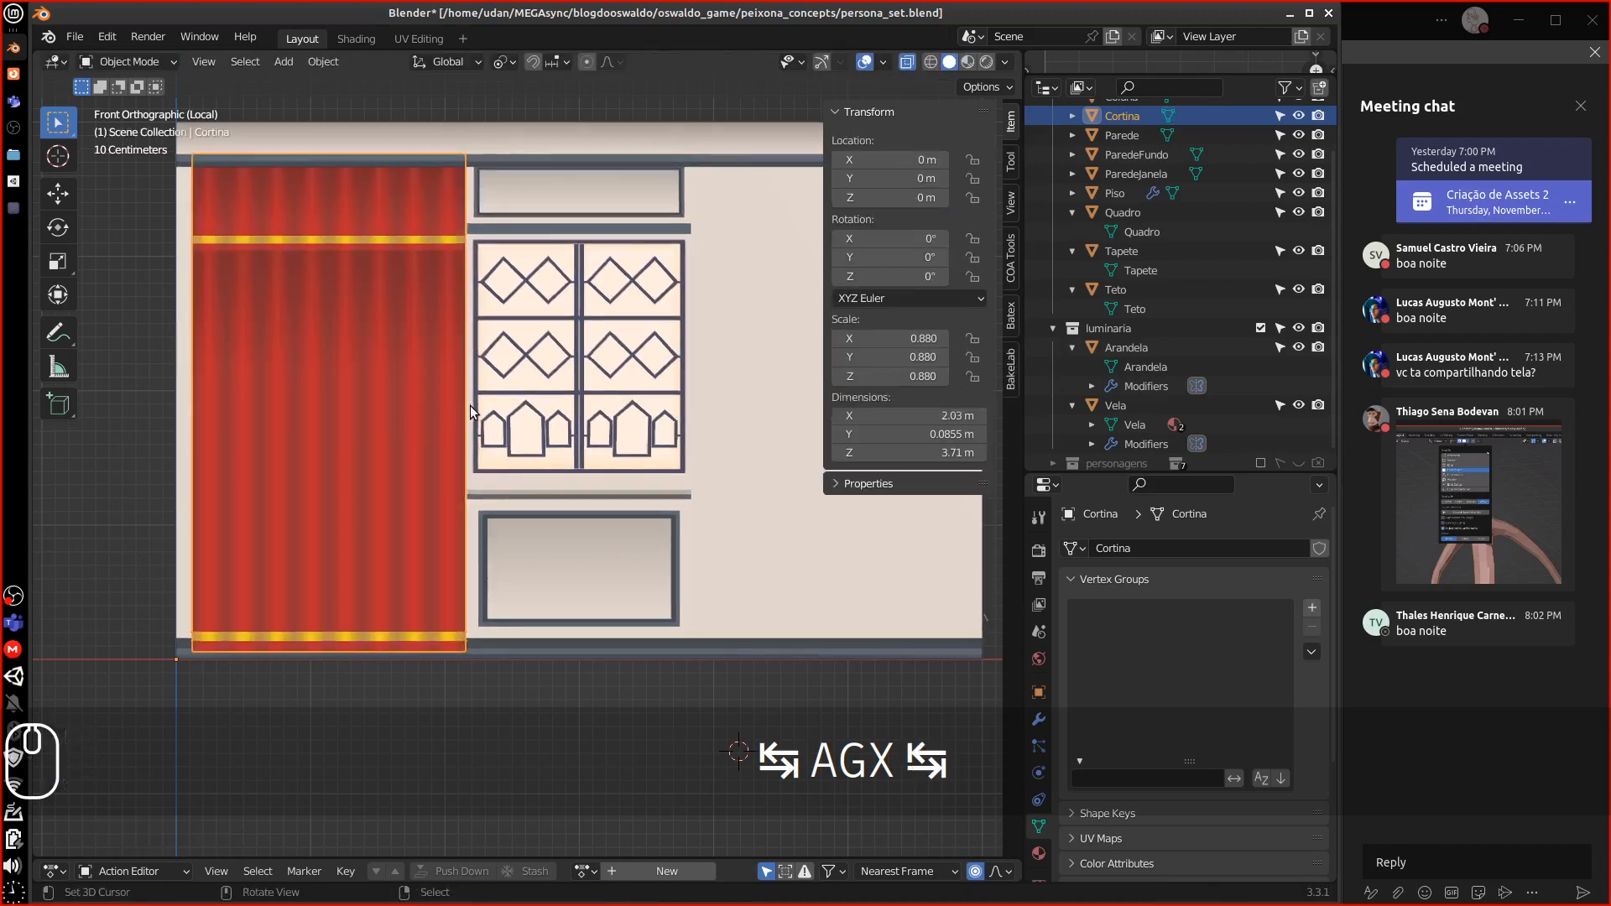
Set the curtain's dimensions to 2 m wide and 3.75 m tall
left_click(933, 414)
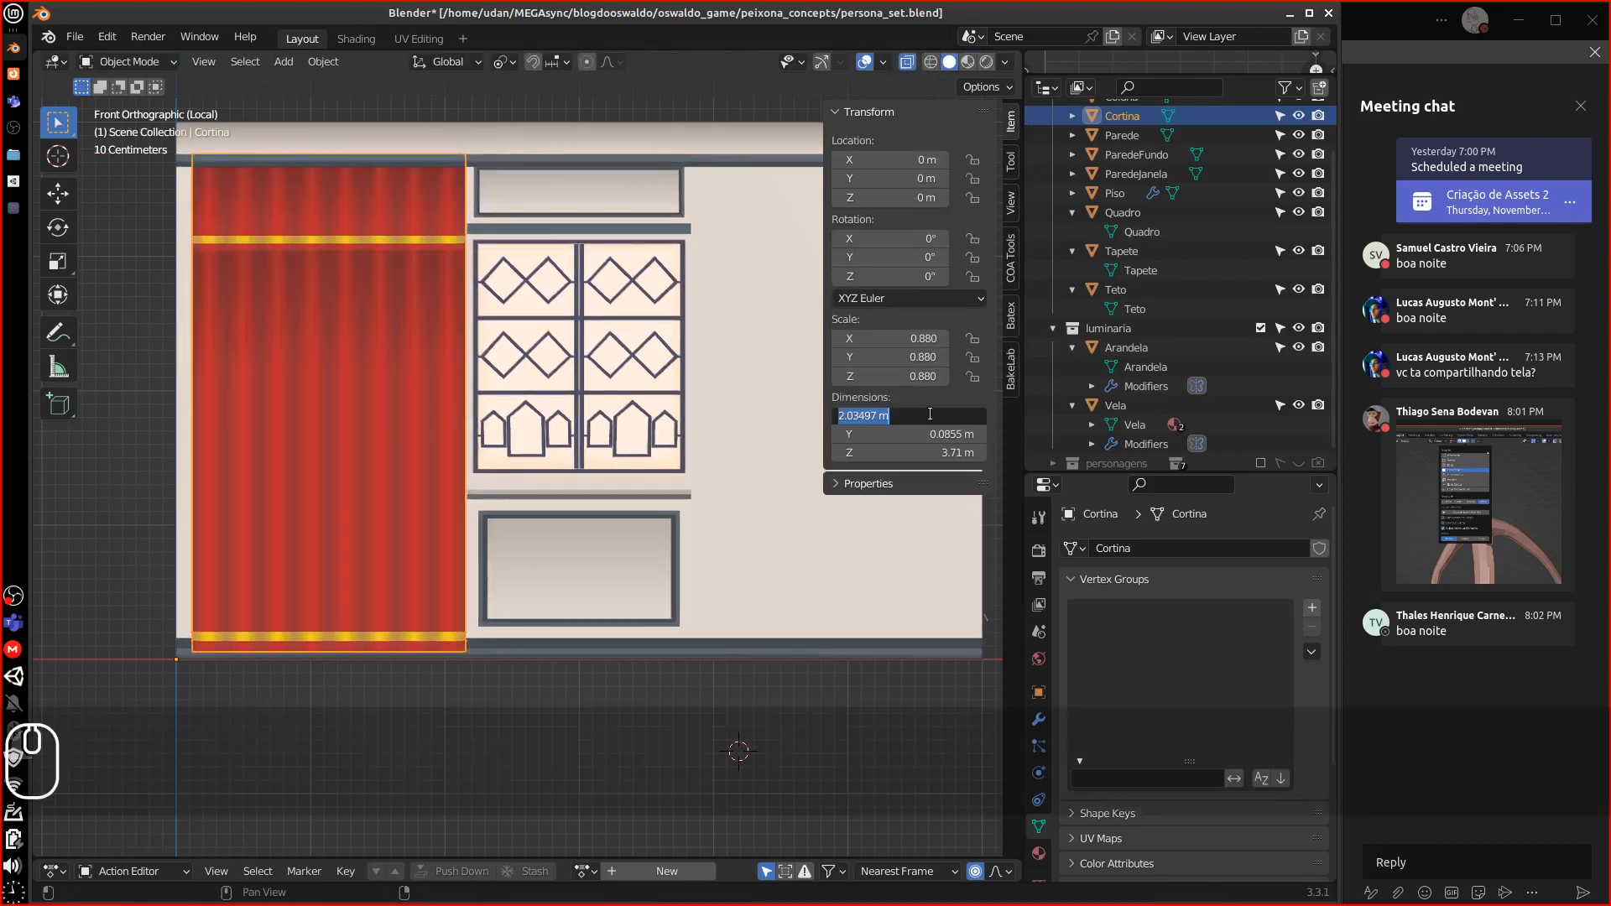
type("2")
key("Return")
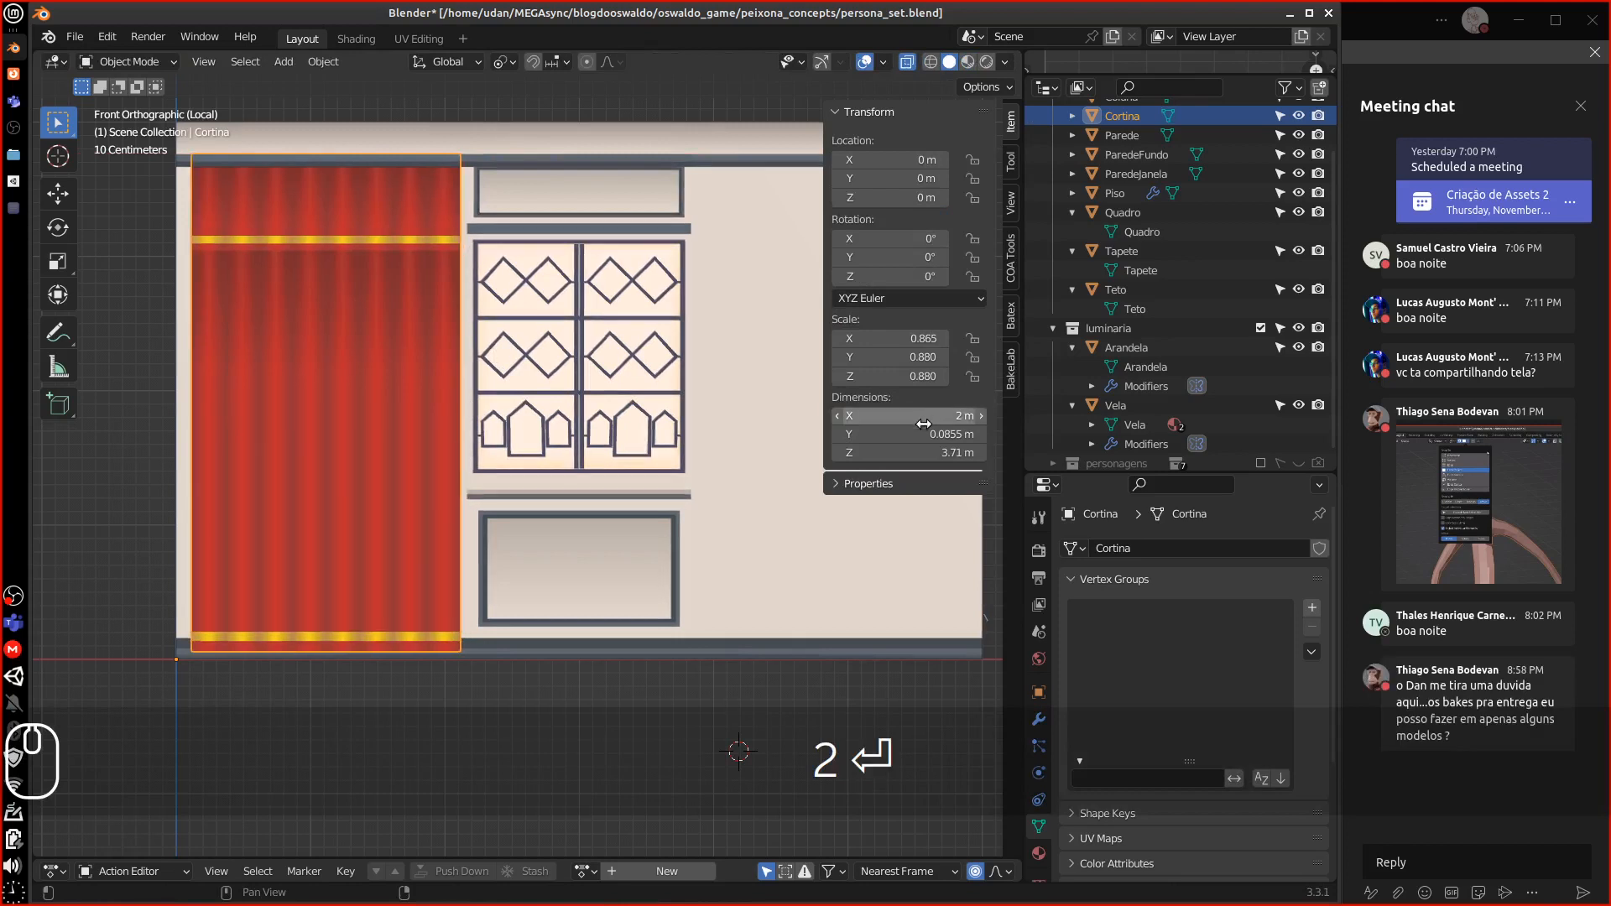
left_click(932, 452)
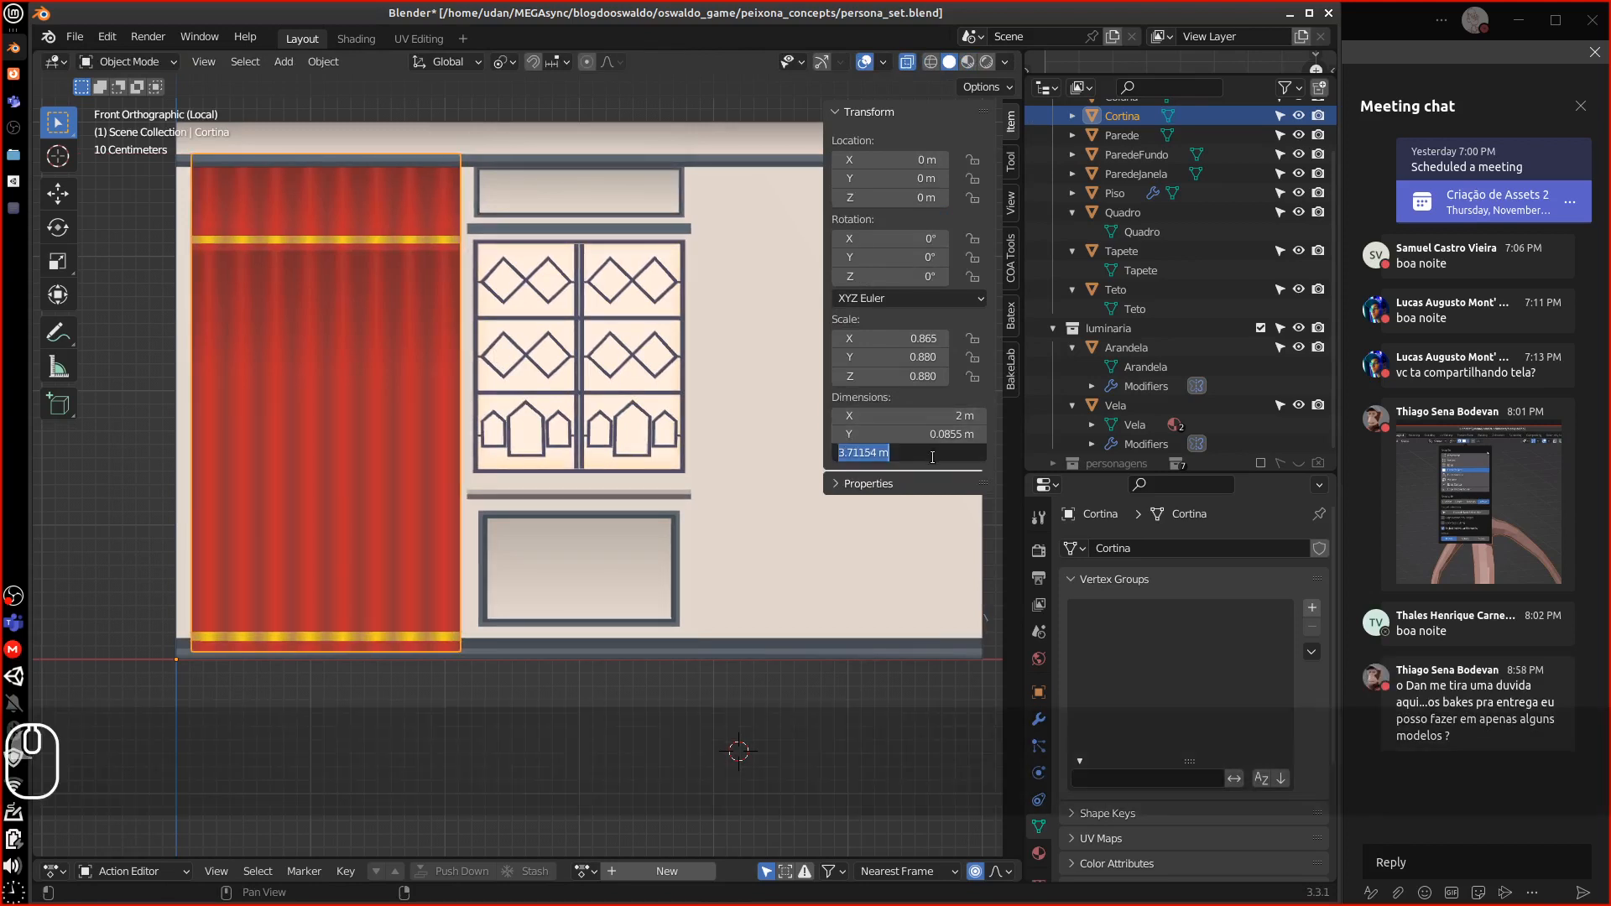
type("3")
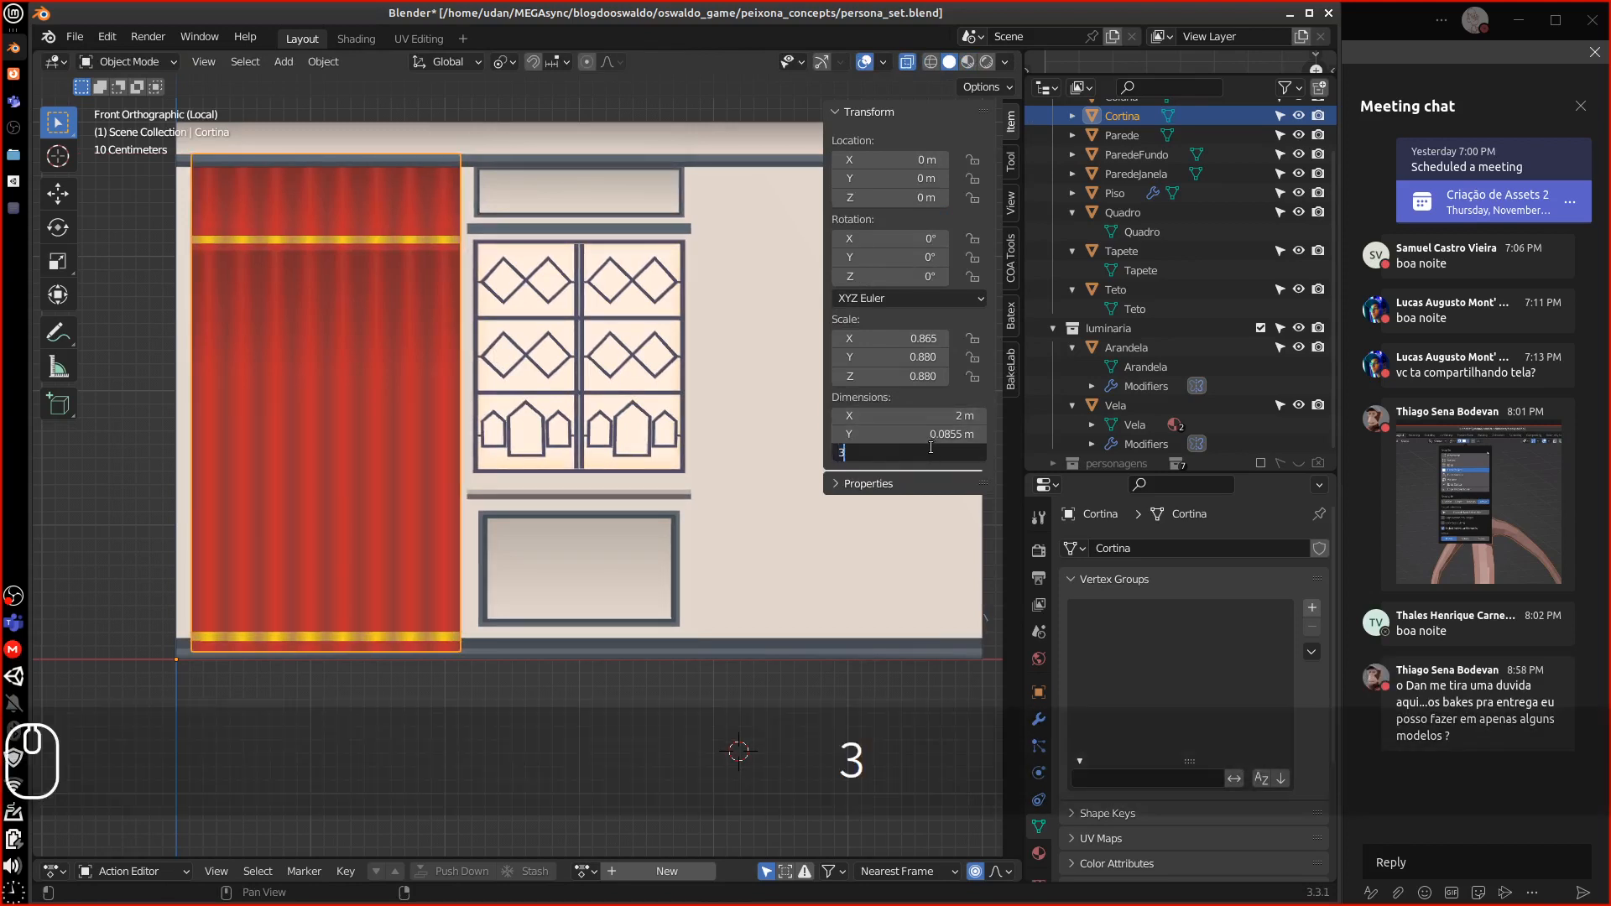
type(".75")
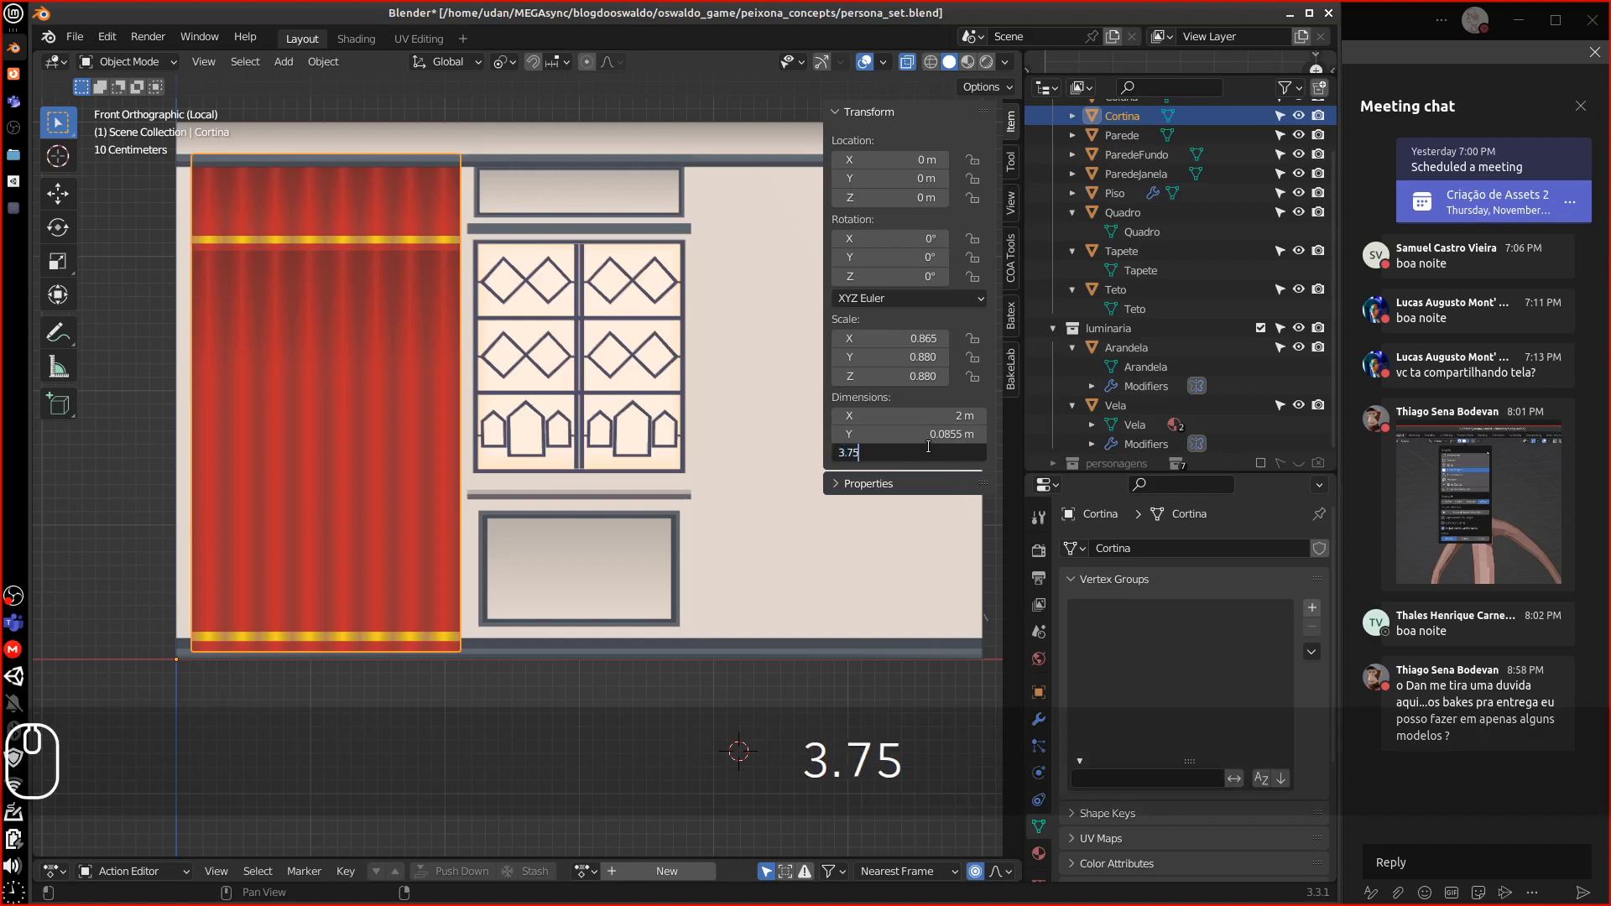
key("Return")
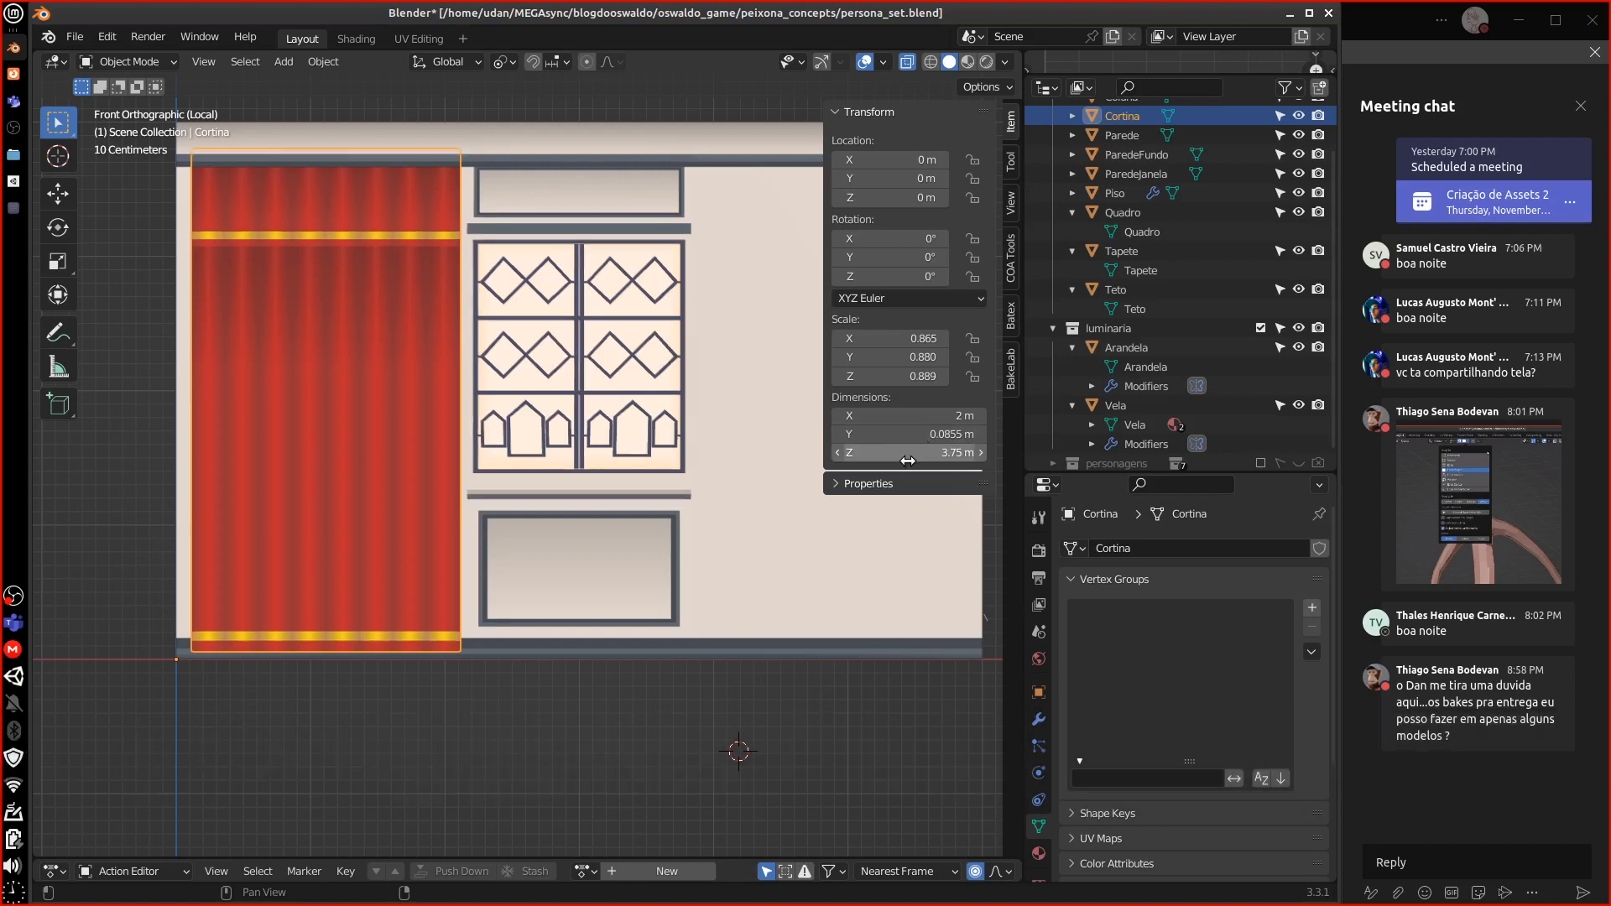
Edge-slide the curtain's top edge loop down so the curtain is 3.65 m tall
mouse_move(638, 411)
middle_mouse_down()
mouse_move(705, 400)
mouse_move(626, 414)
middle_mouse_up()
key("KP_1")
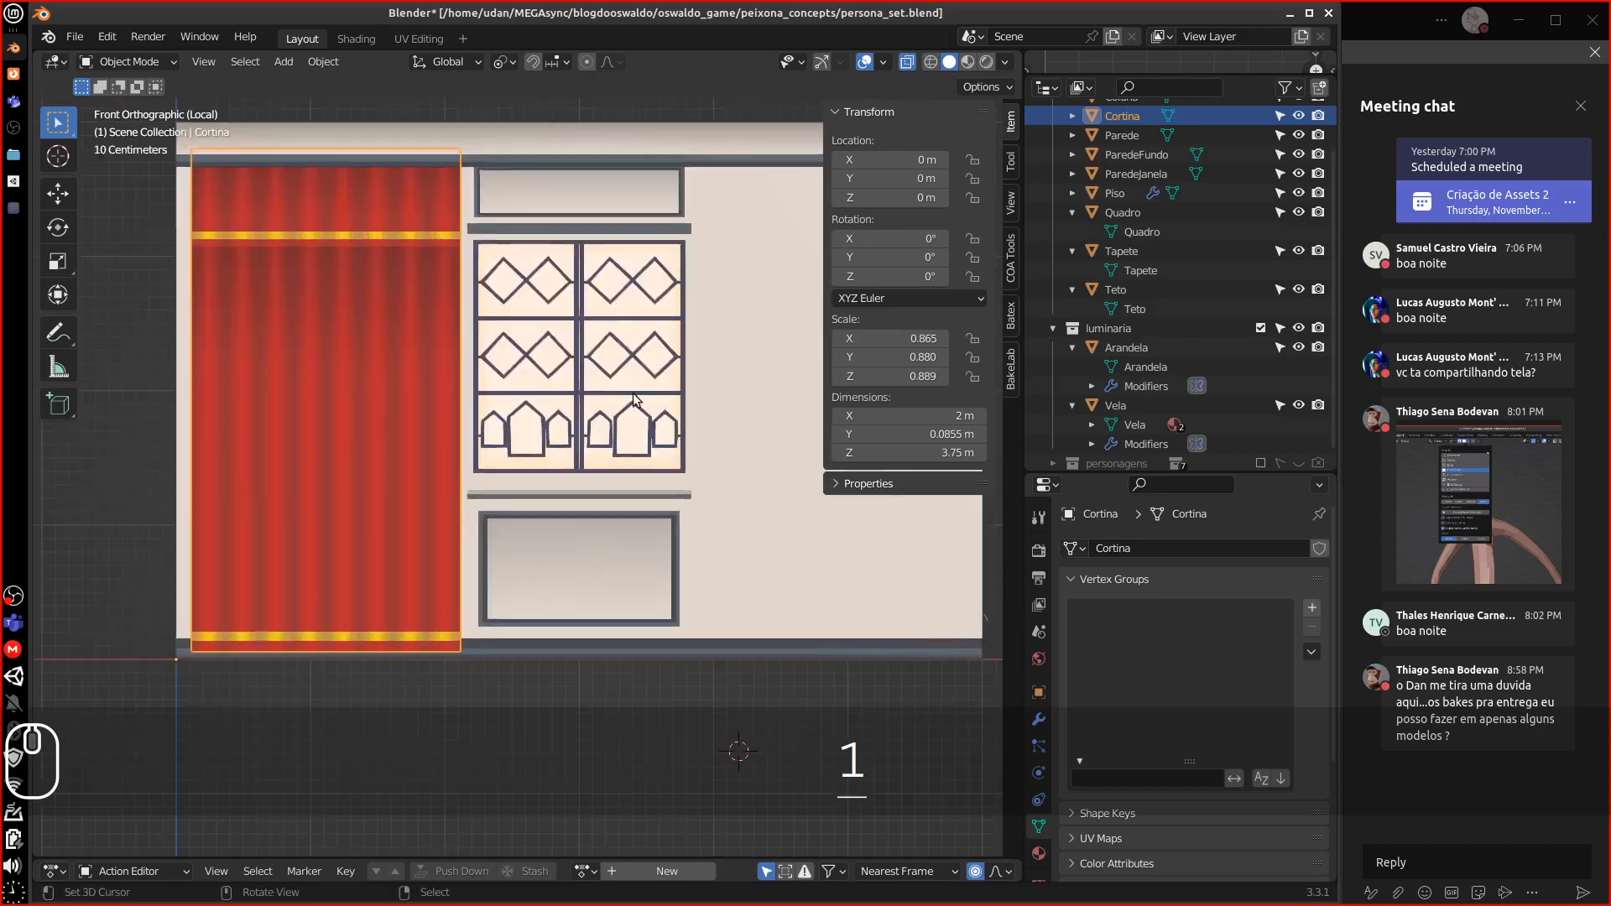
key("Tab")
left_click(342, 148, "alt")
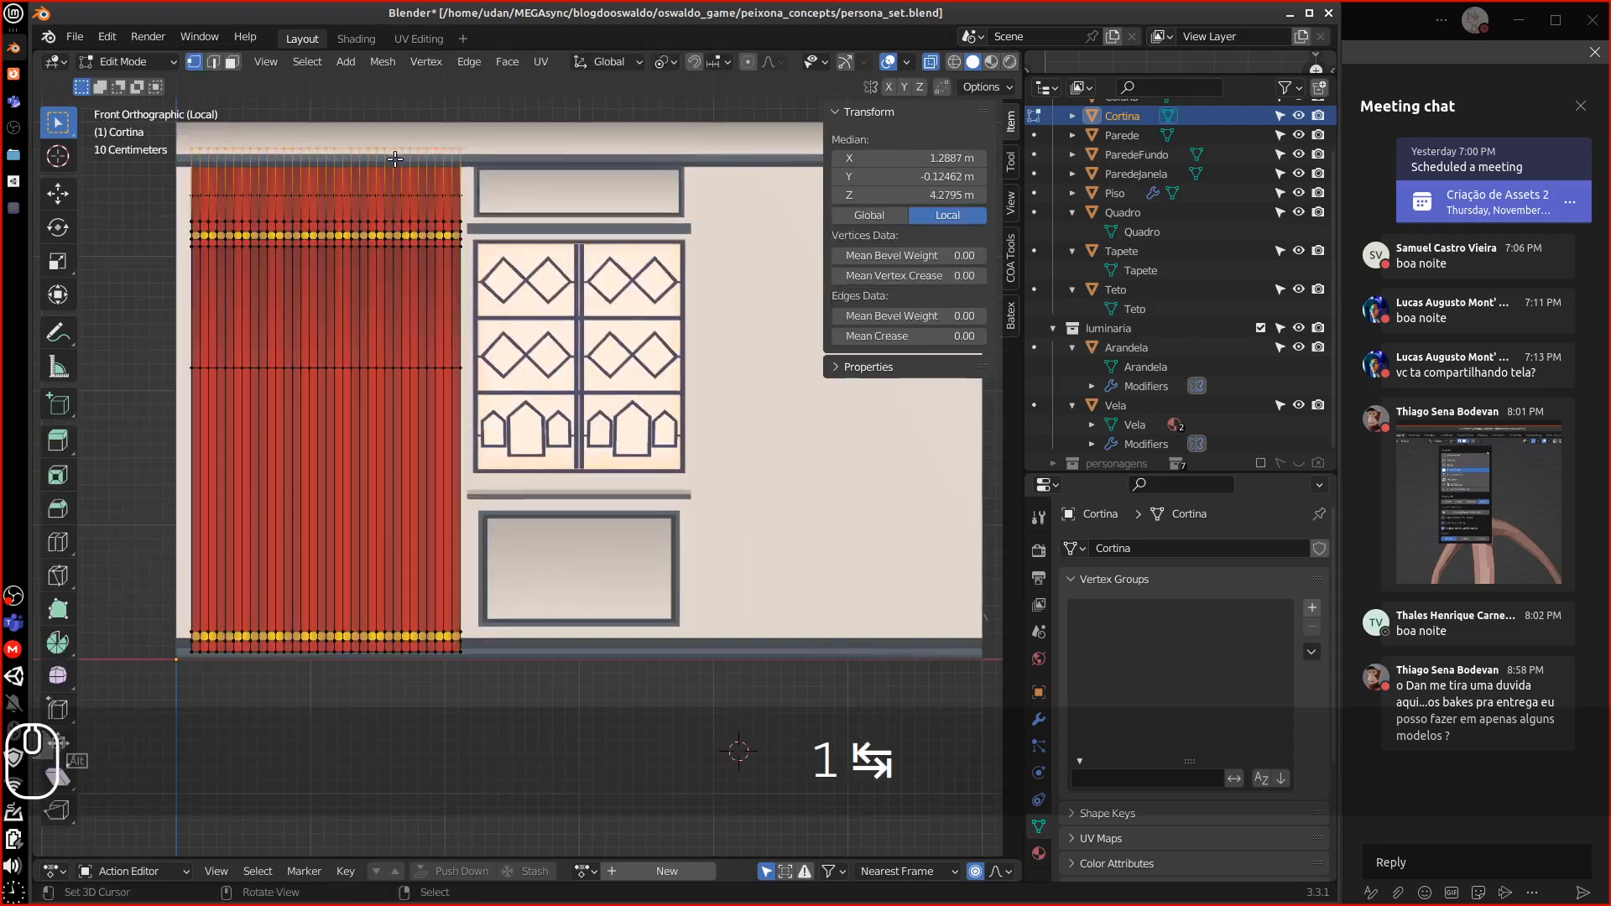
key("g")
key("g")
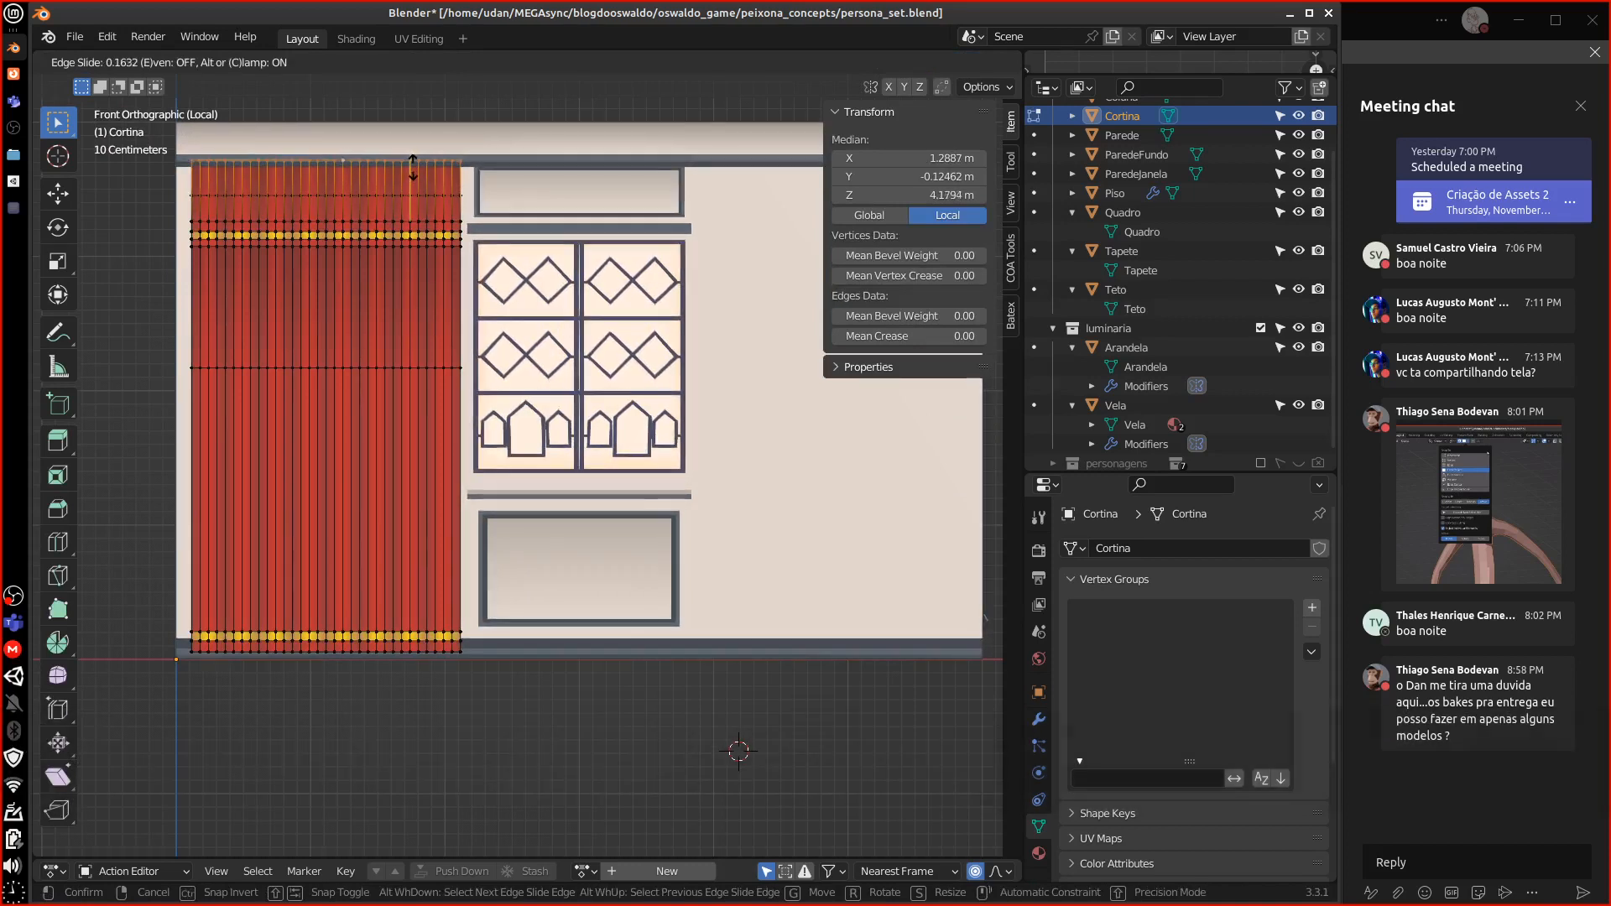
left_click(411, 168, "shift")
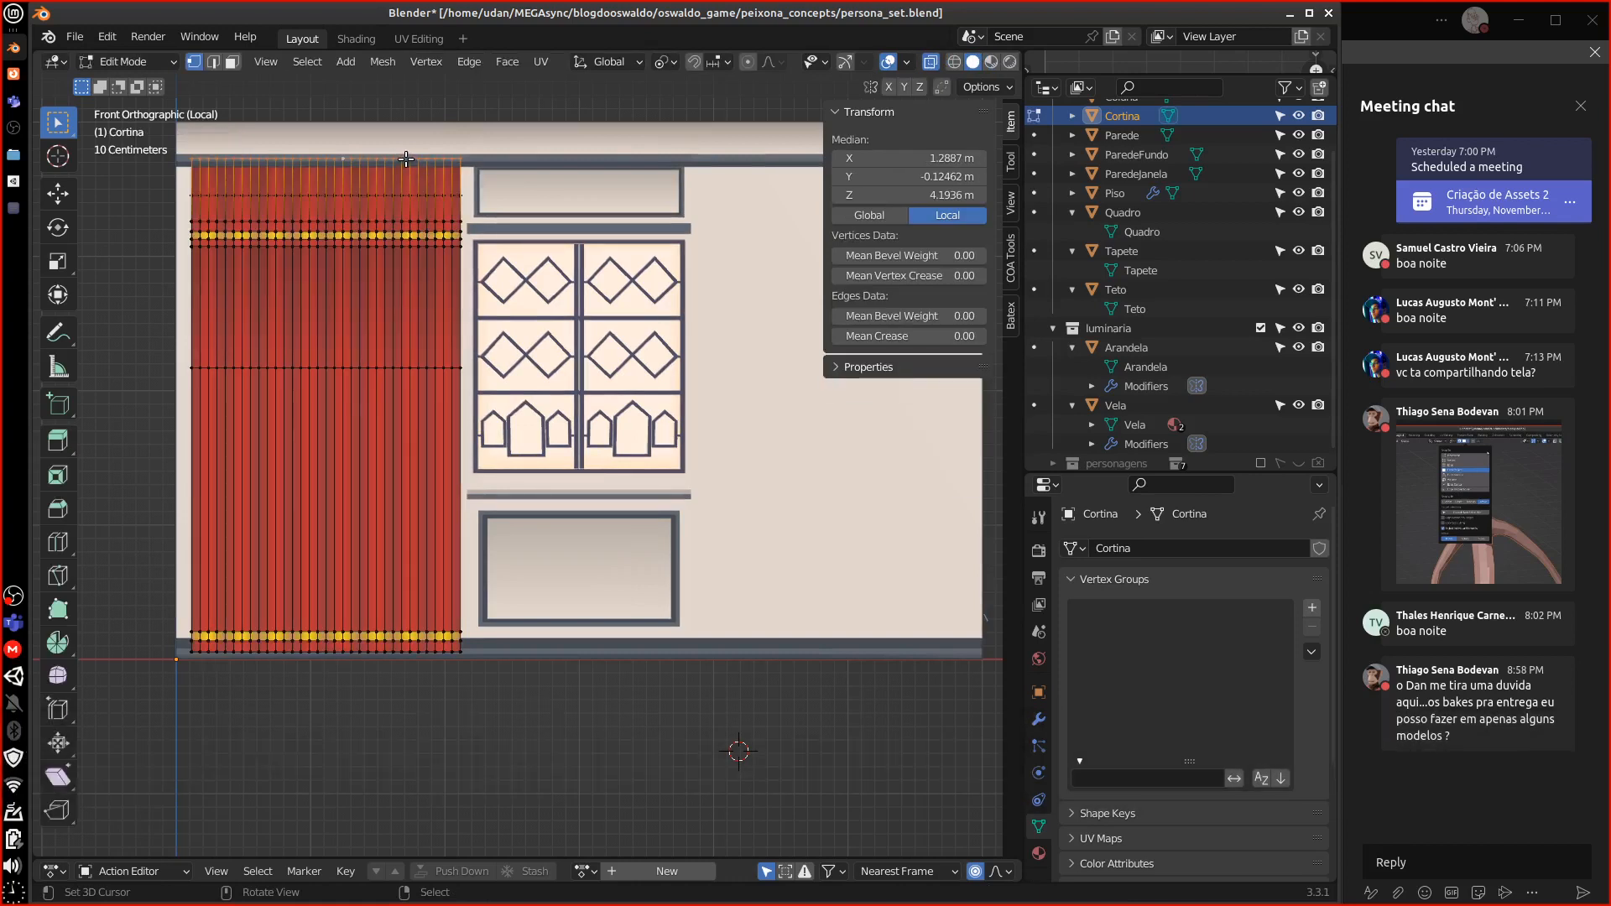
key("g")
key("g")
left_click(405, 163, "shift")
key("Tab")
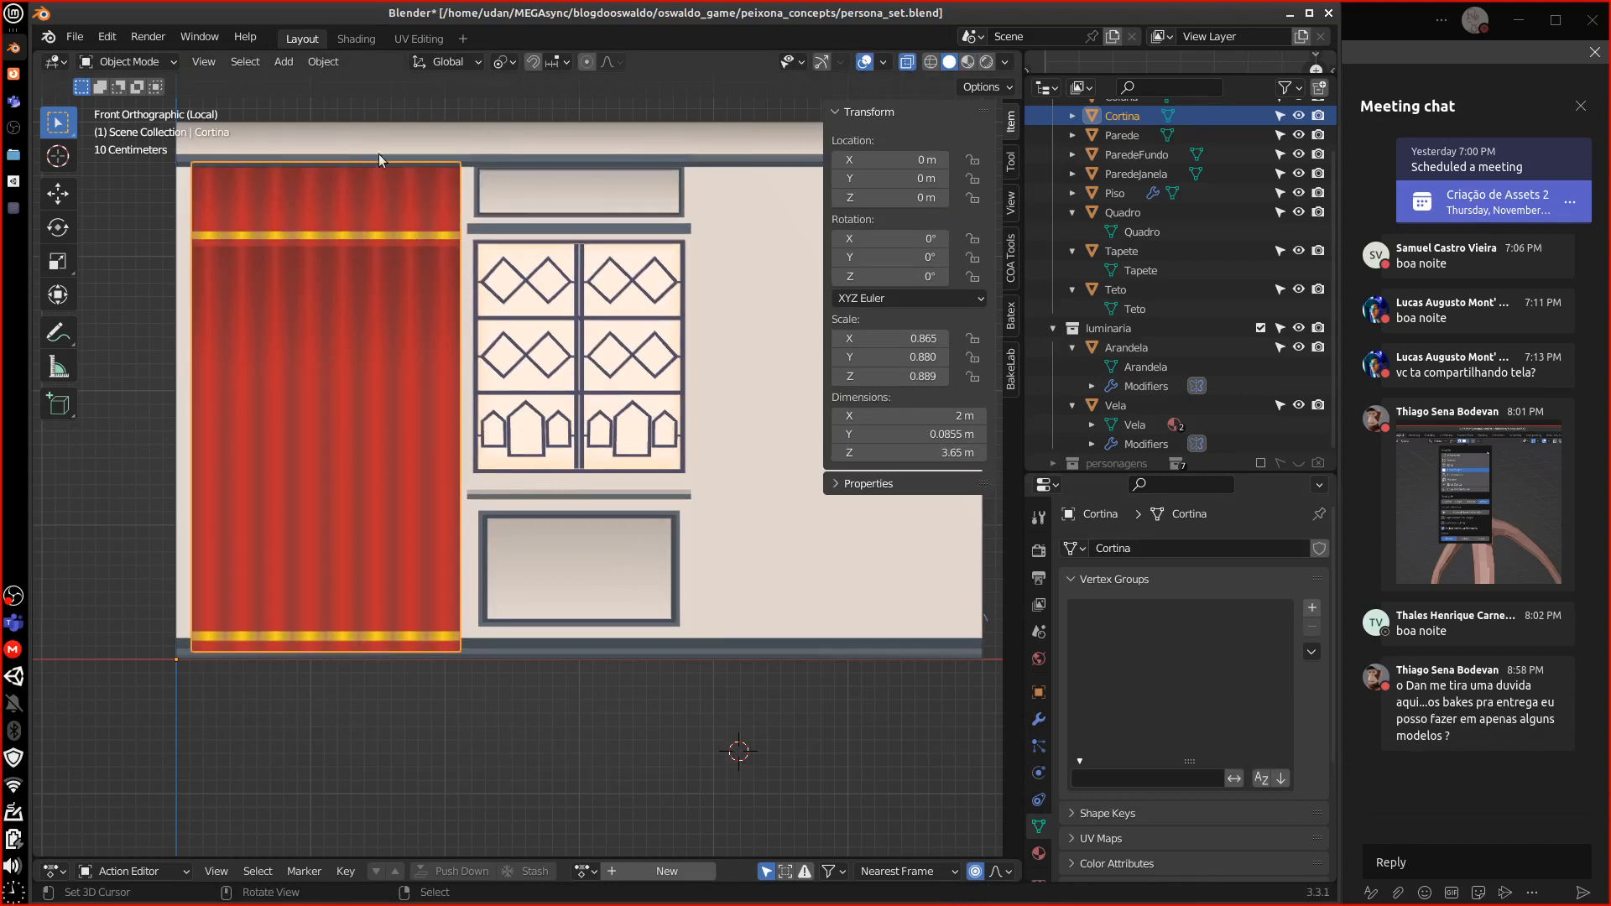
left_click(323, 61)
Apply rotation and scale to the curtain so it reads 1.000 at 2 × 3.65 m
mouse_move(352, 107)
mouse_move(386, 159)
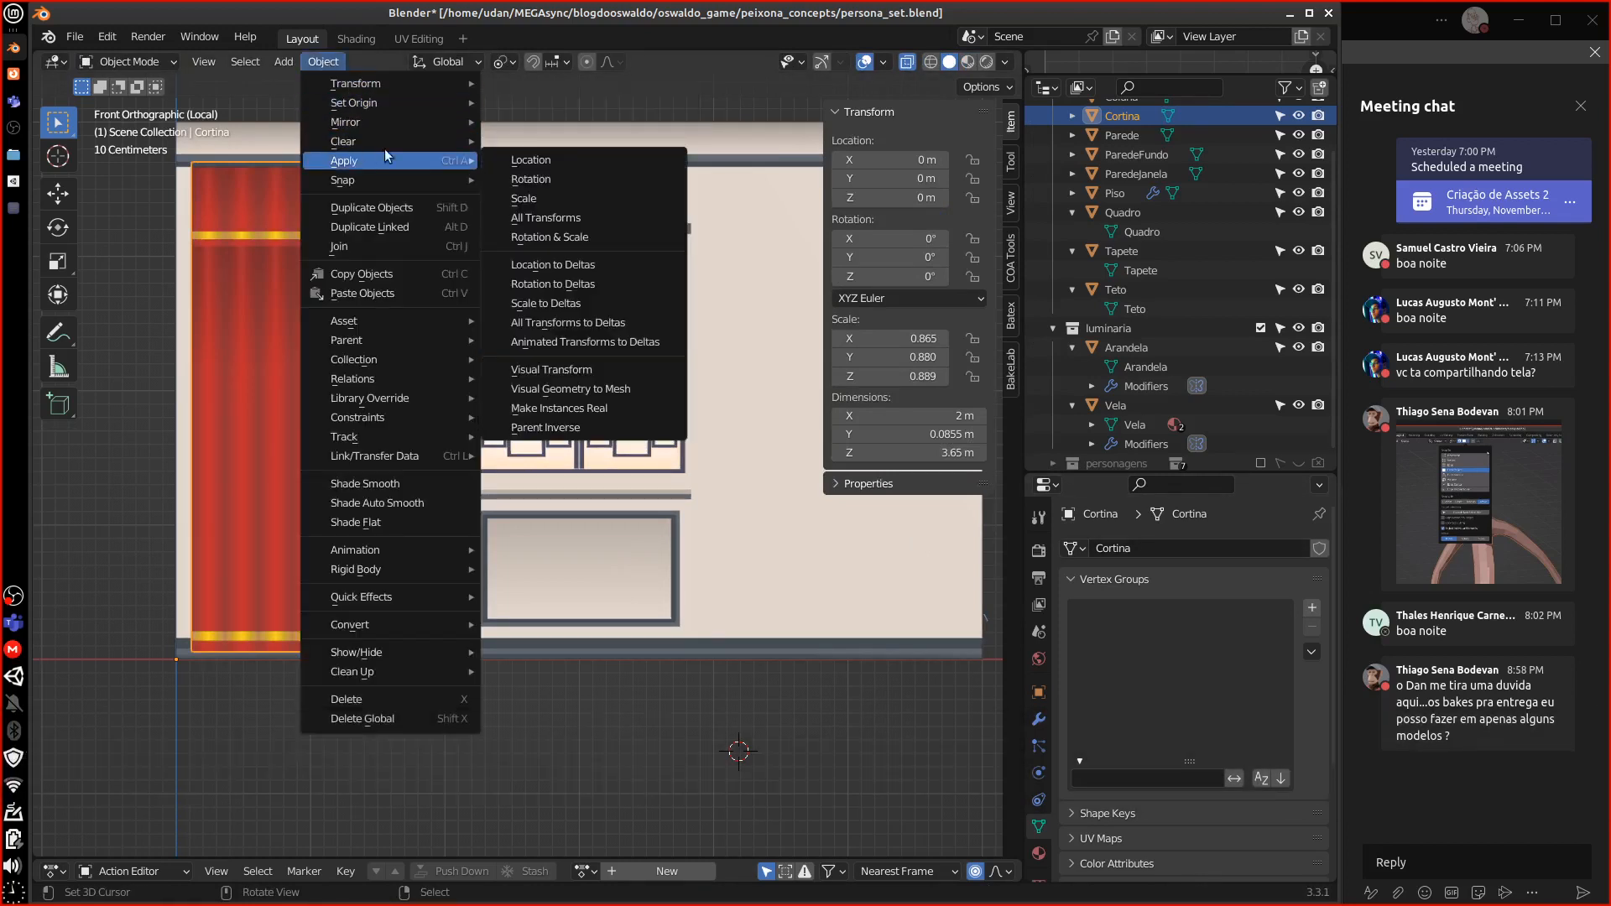
left_click(585, 238)
Leave local view to show the whole set again and select the Quadro picture frame
scroll(567, 502, "down", 4)
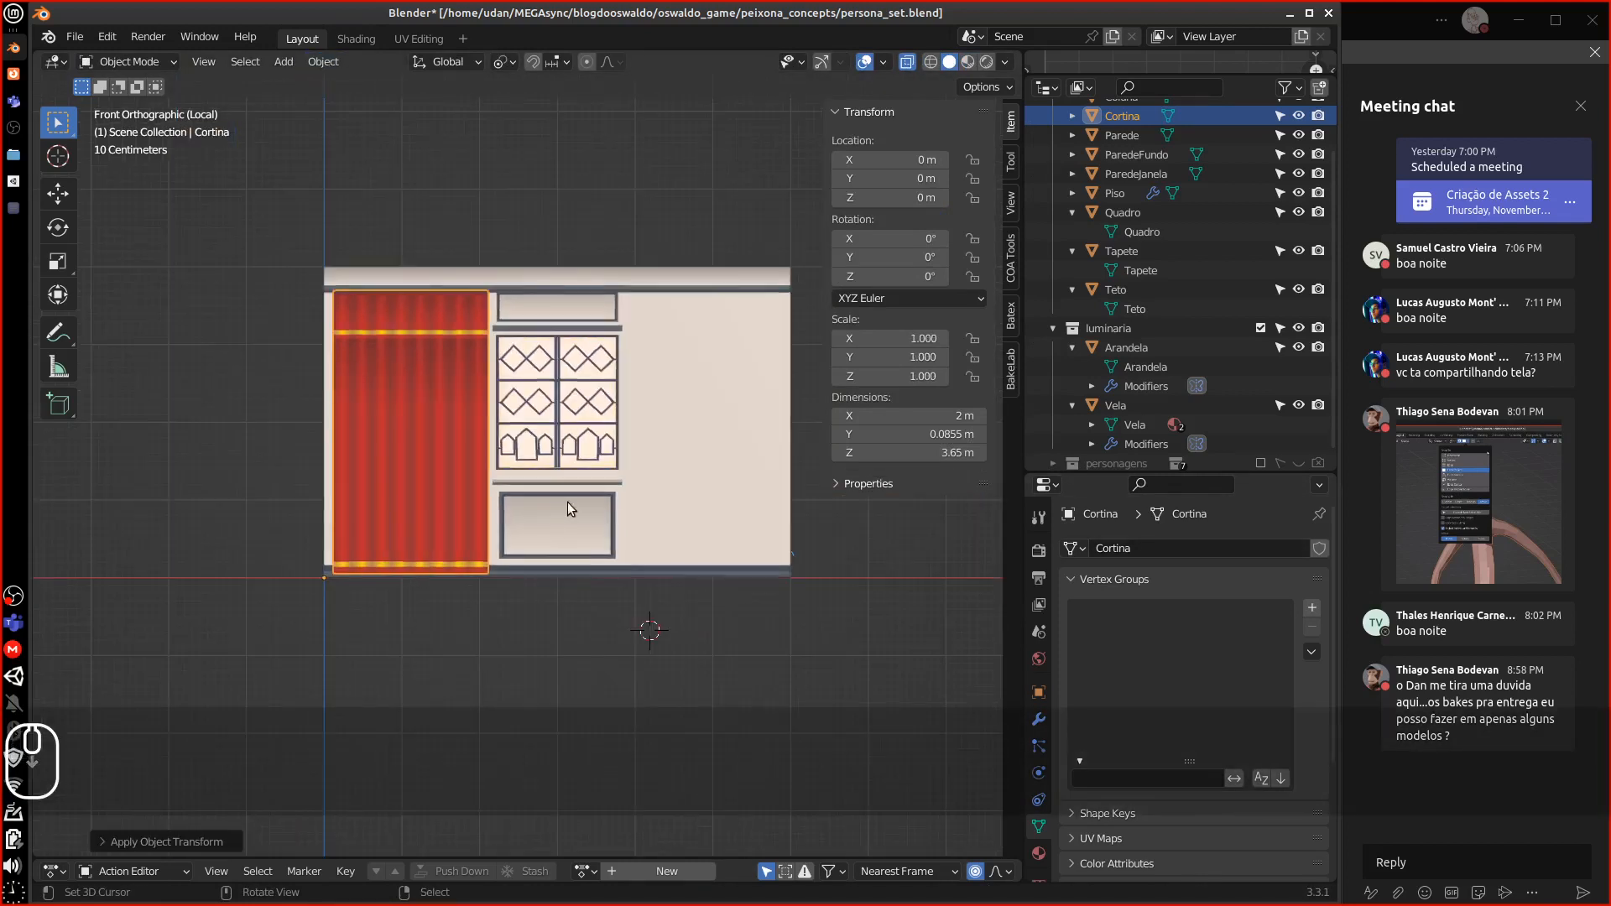
middle_click_drag(567, 502, 756, 487)
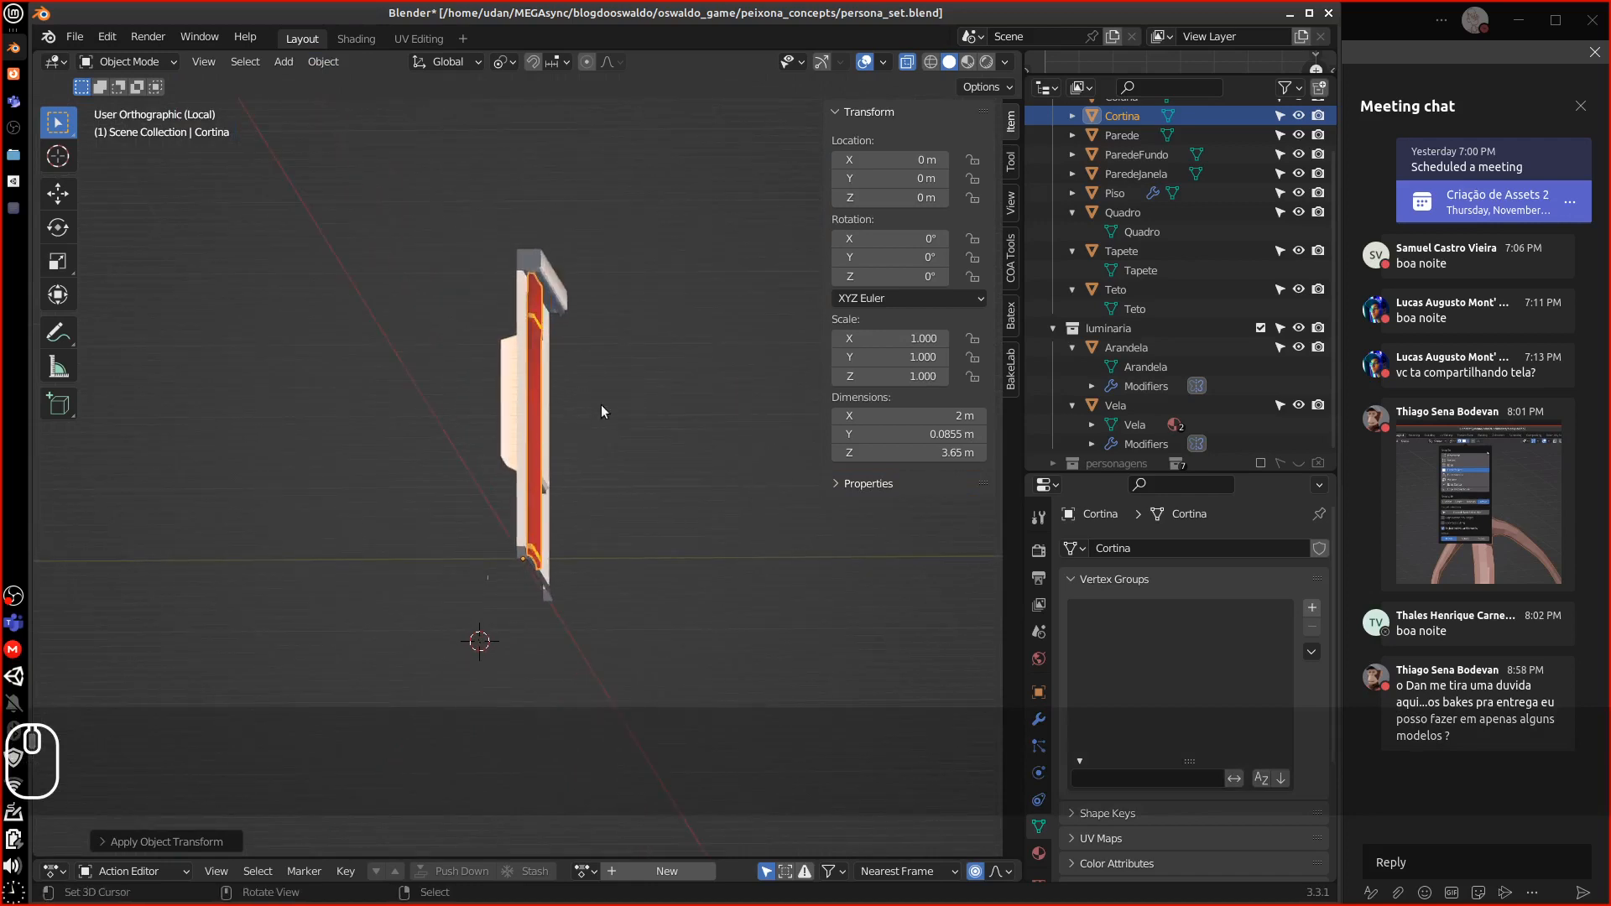
middle_click_drag(601, 404, 517, 438)
middle_click_drag(672, 420, 904, 466)
key("backslash")
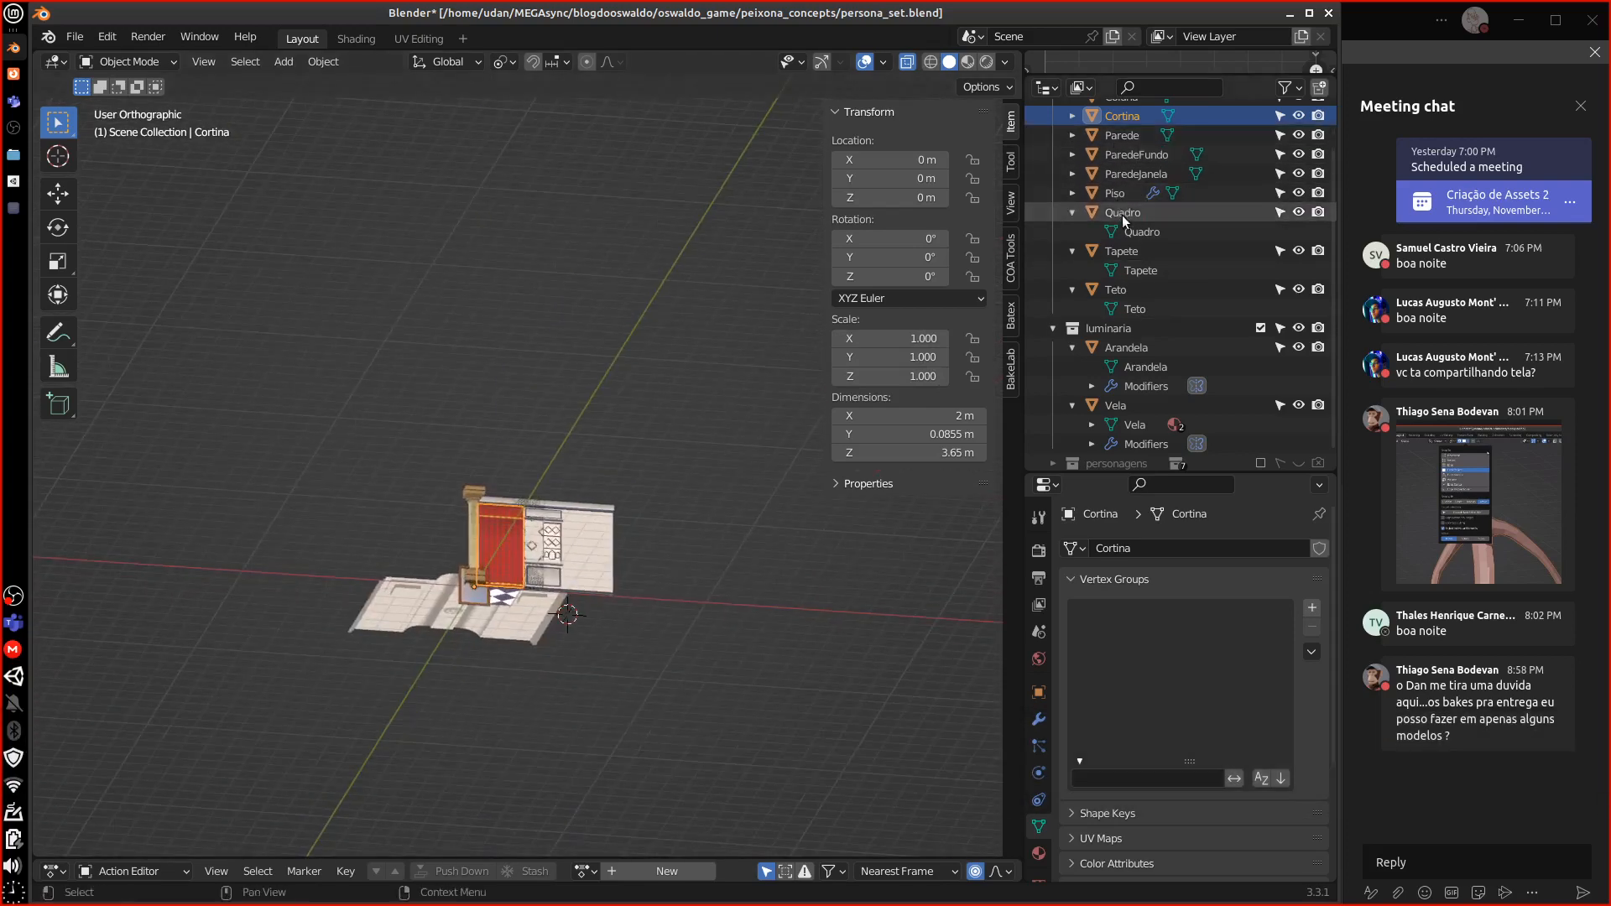
left_click(468, 594)
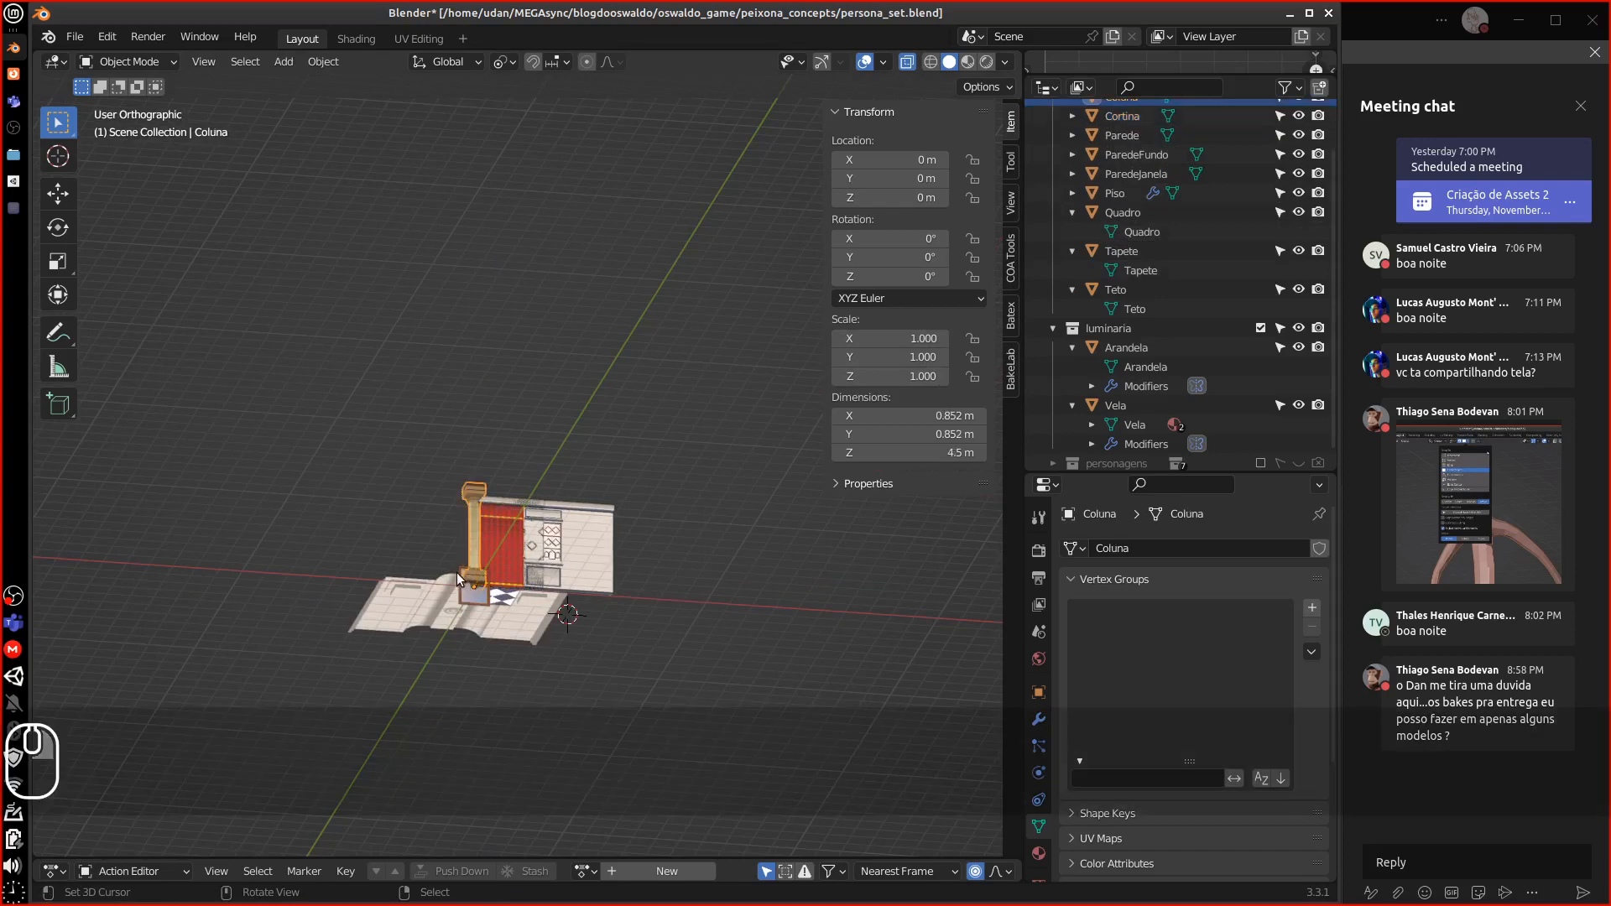
Scale the Quadro picture frame down uniformly to 0.9 in front view
key("1")
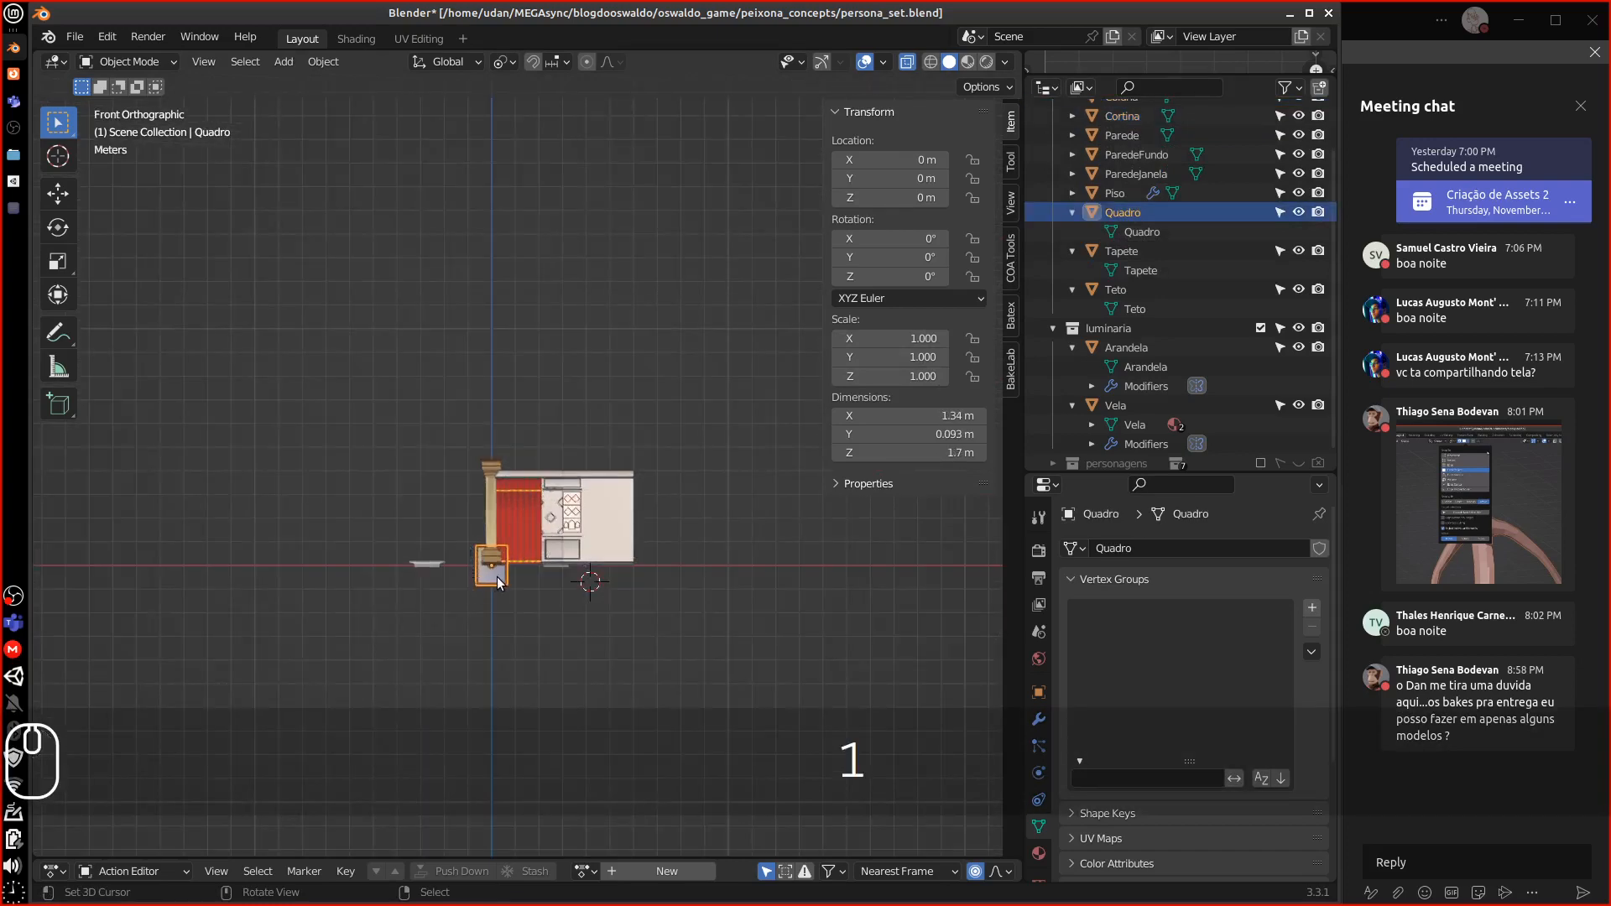
key("g")
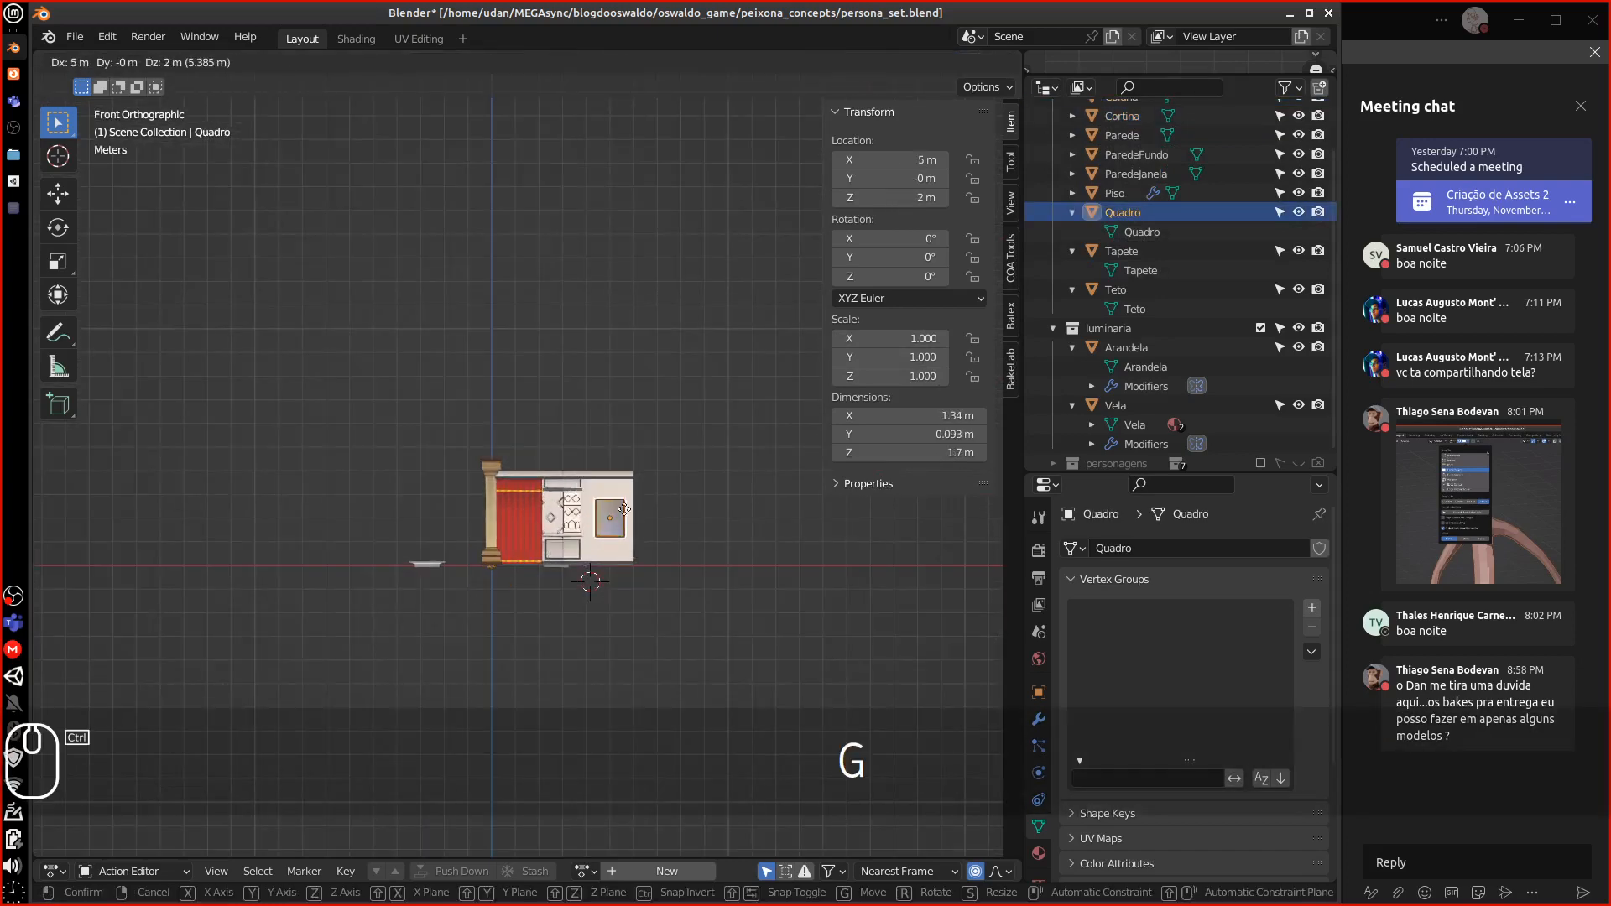
key("Escape")
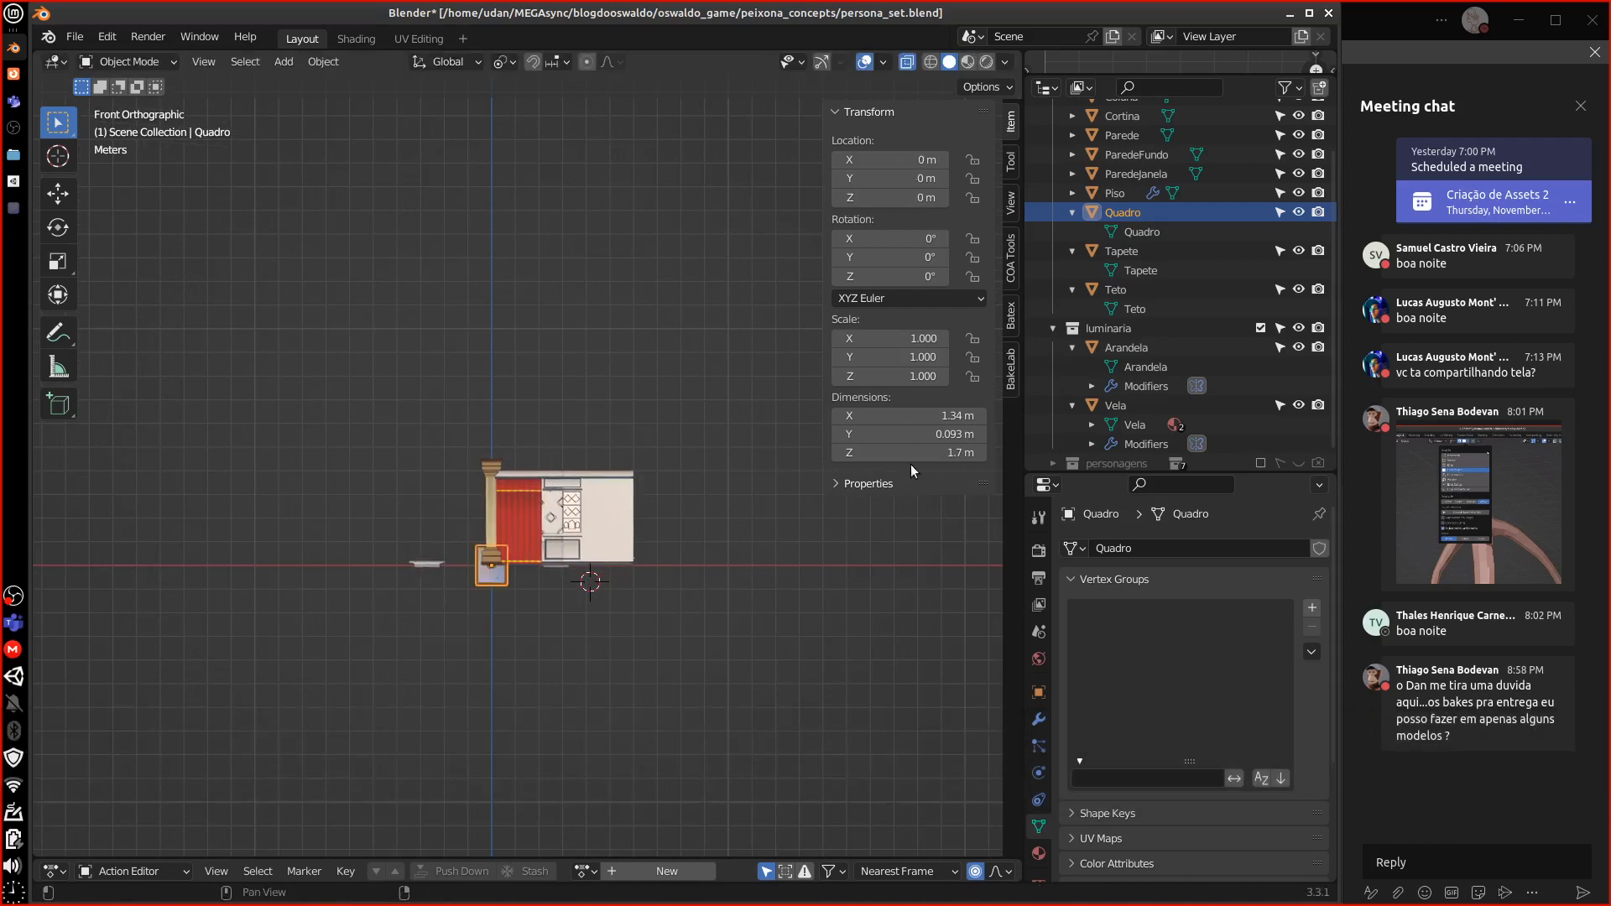
left_click(931, 454)
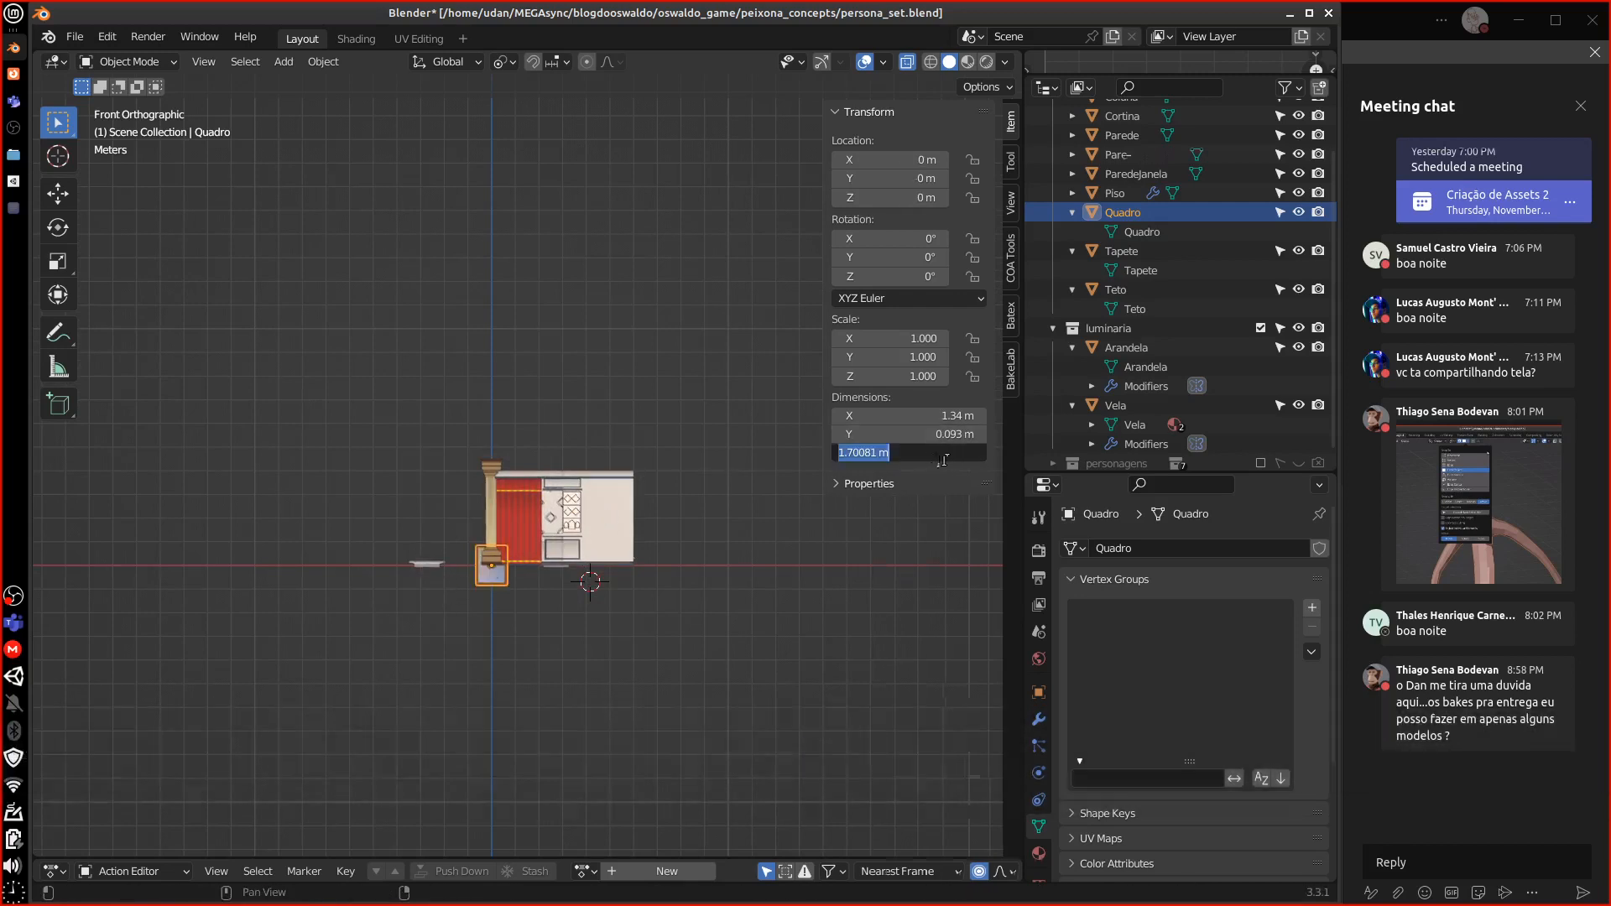
key("Escape")
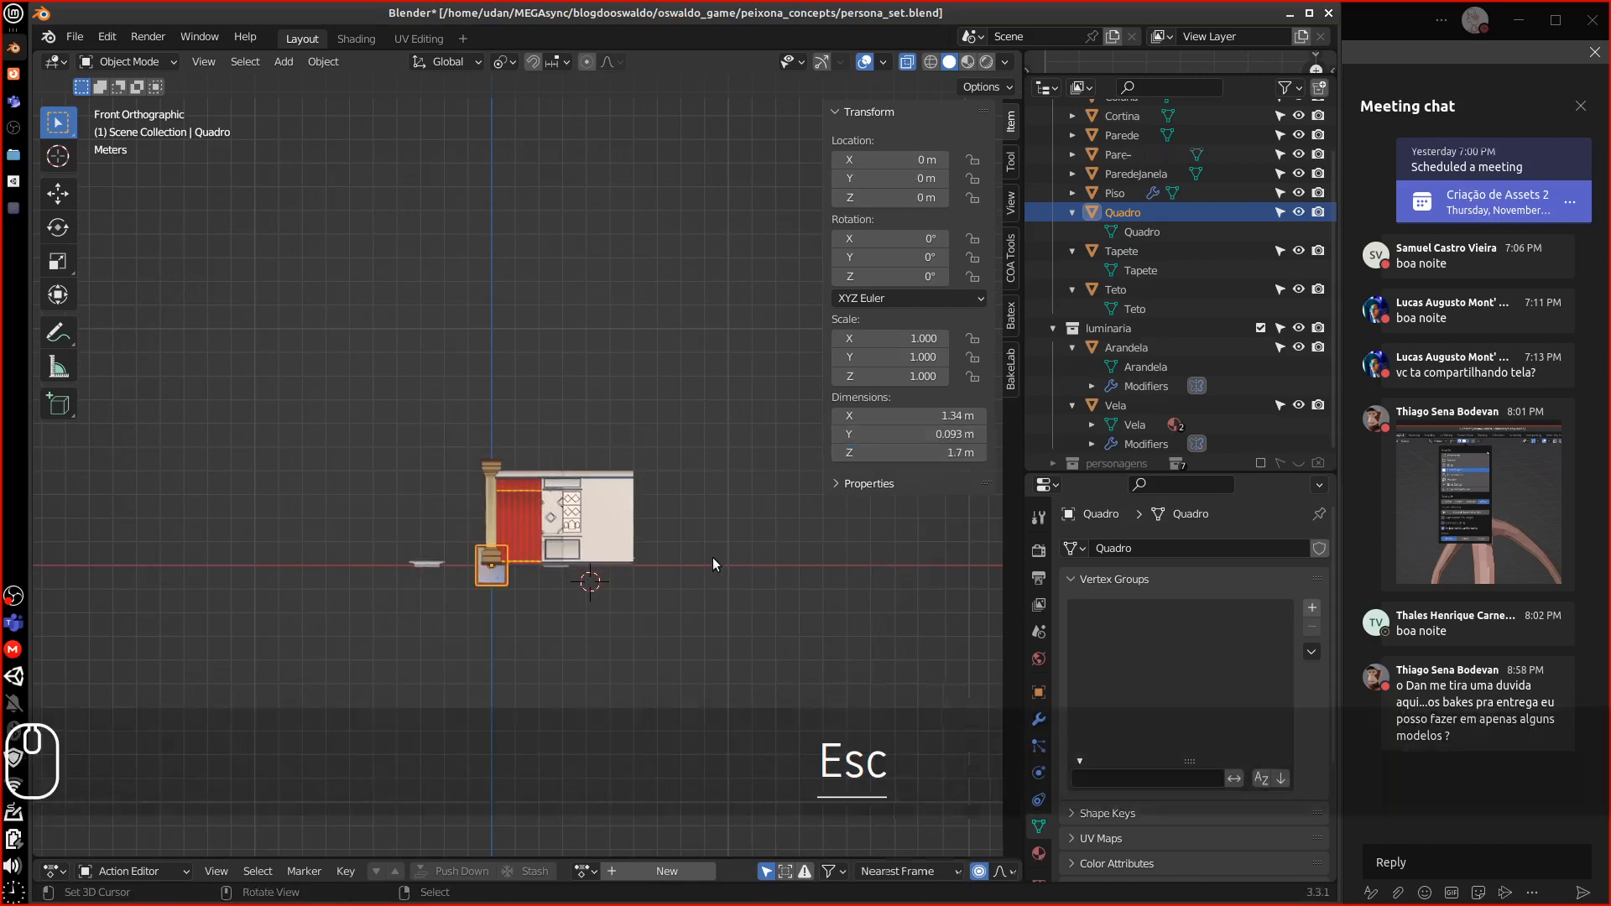
key("s")
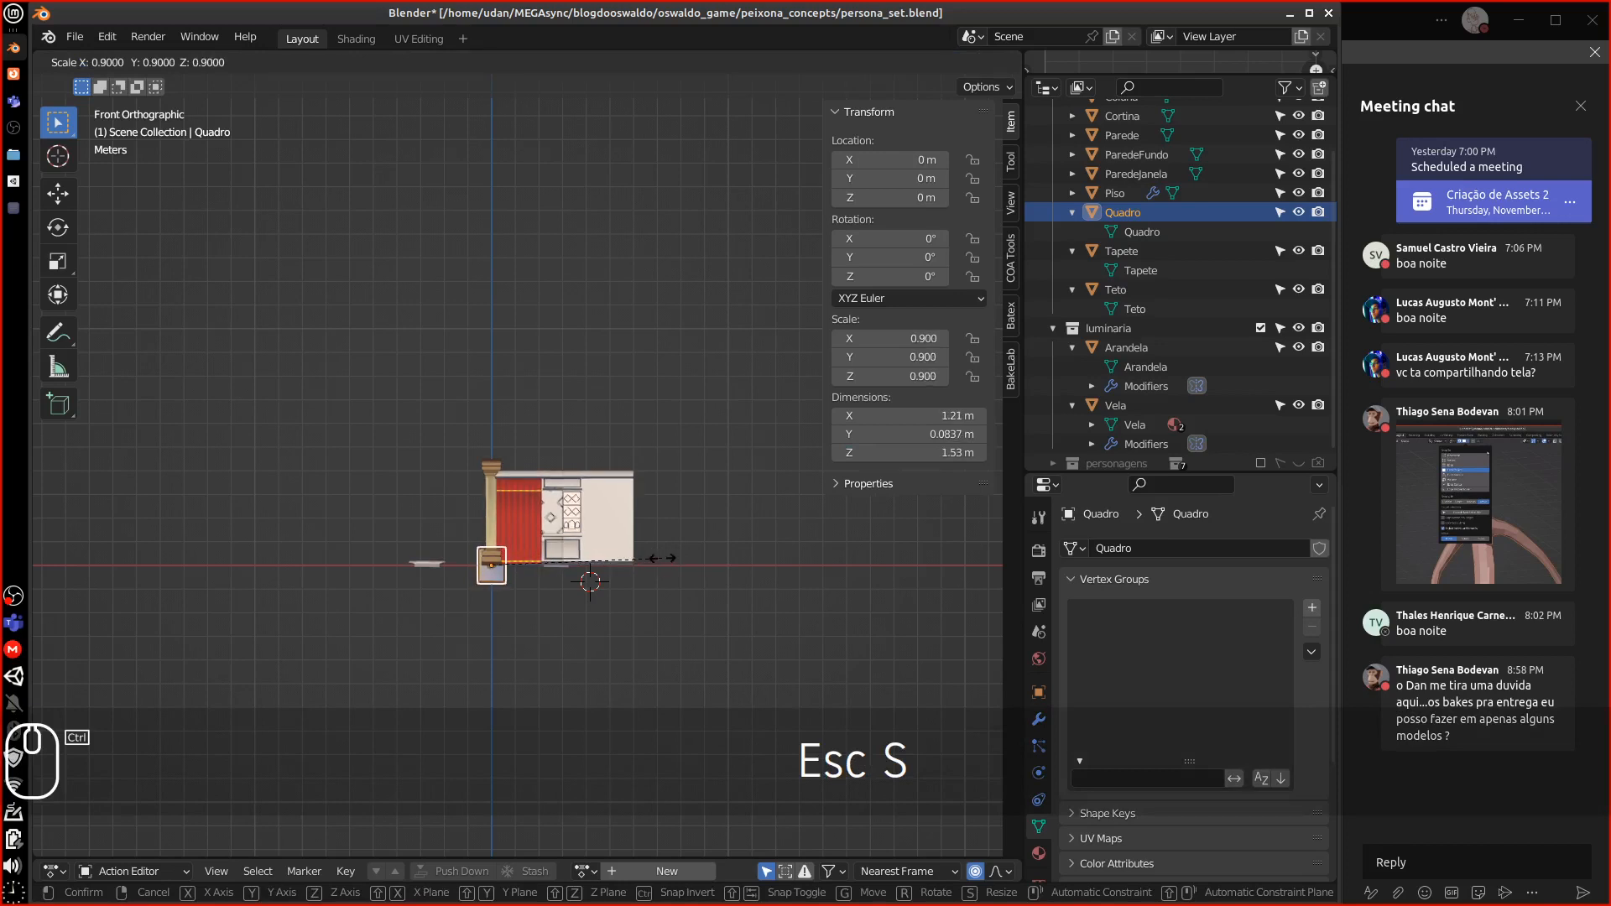
left_click(662, 558)
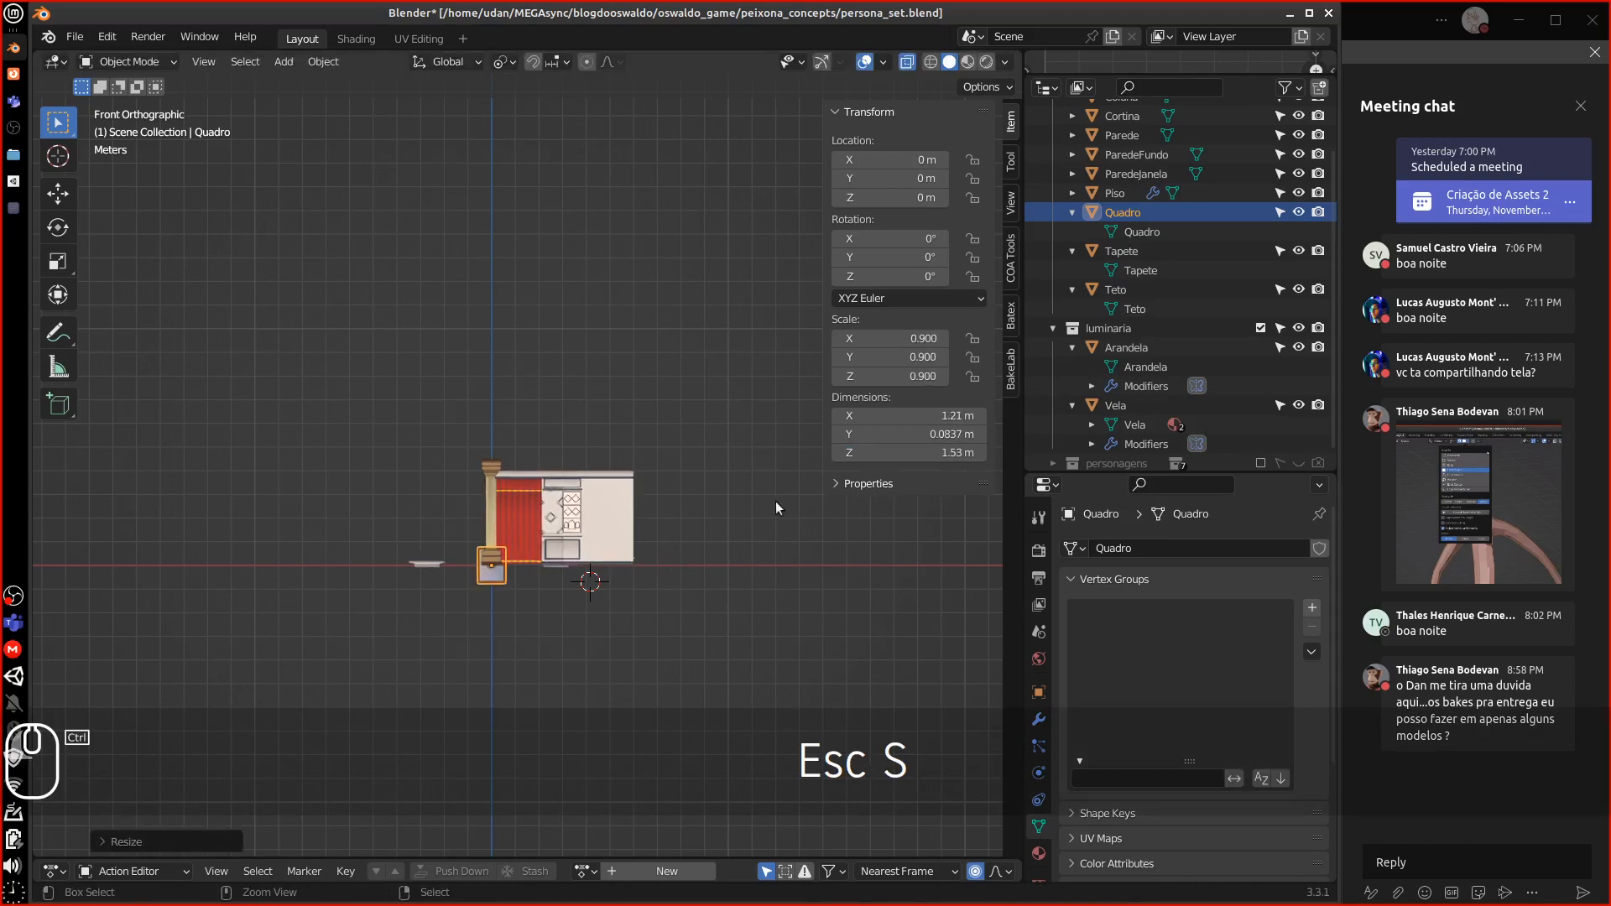
Set the picture frame's dimensions to 1.5 m tall and 1.2 m wide
left_click(921, 454)
type("1.5")
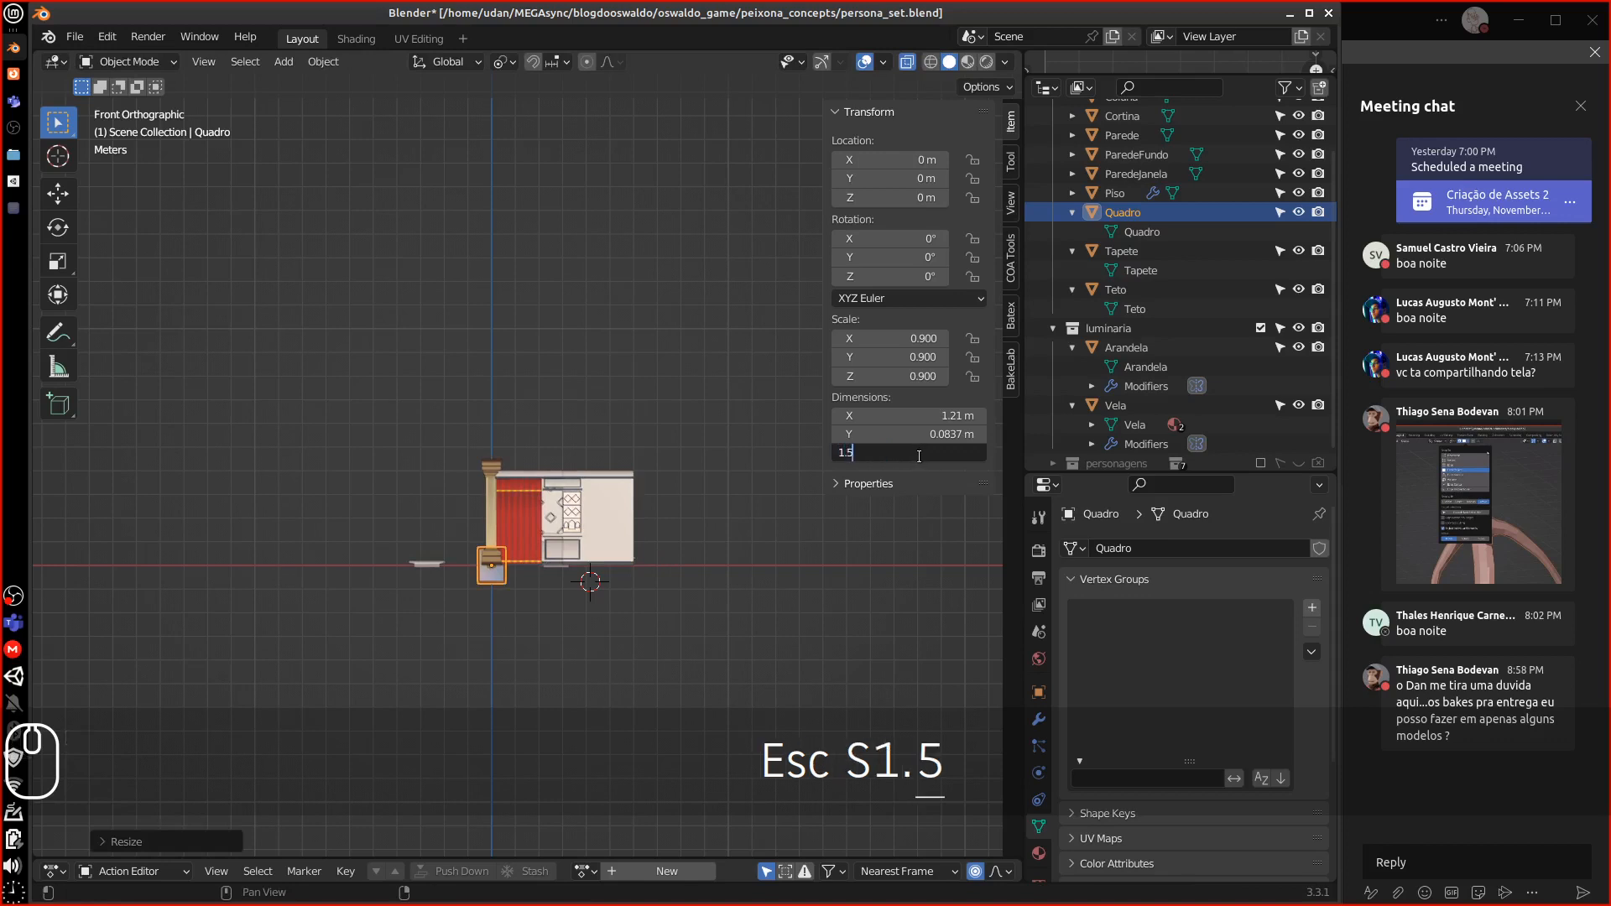
key("Return")
left_click(913, 416)
left_click(913, 416)
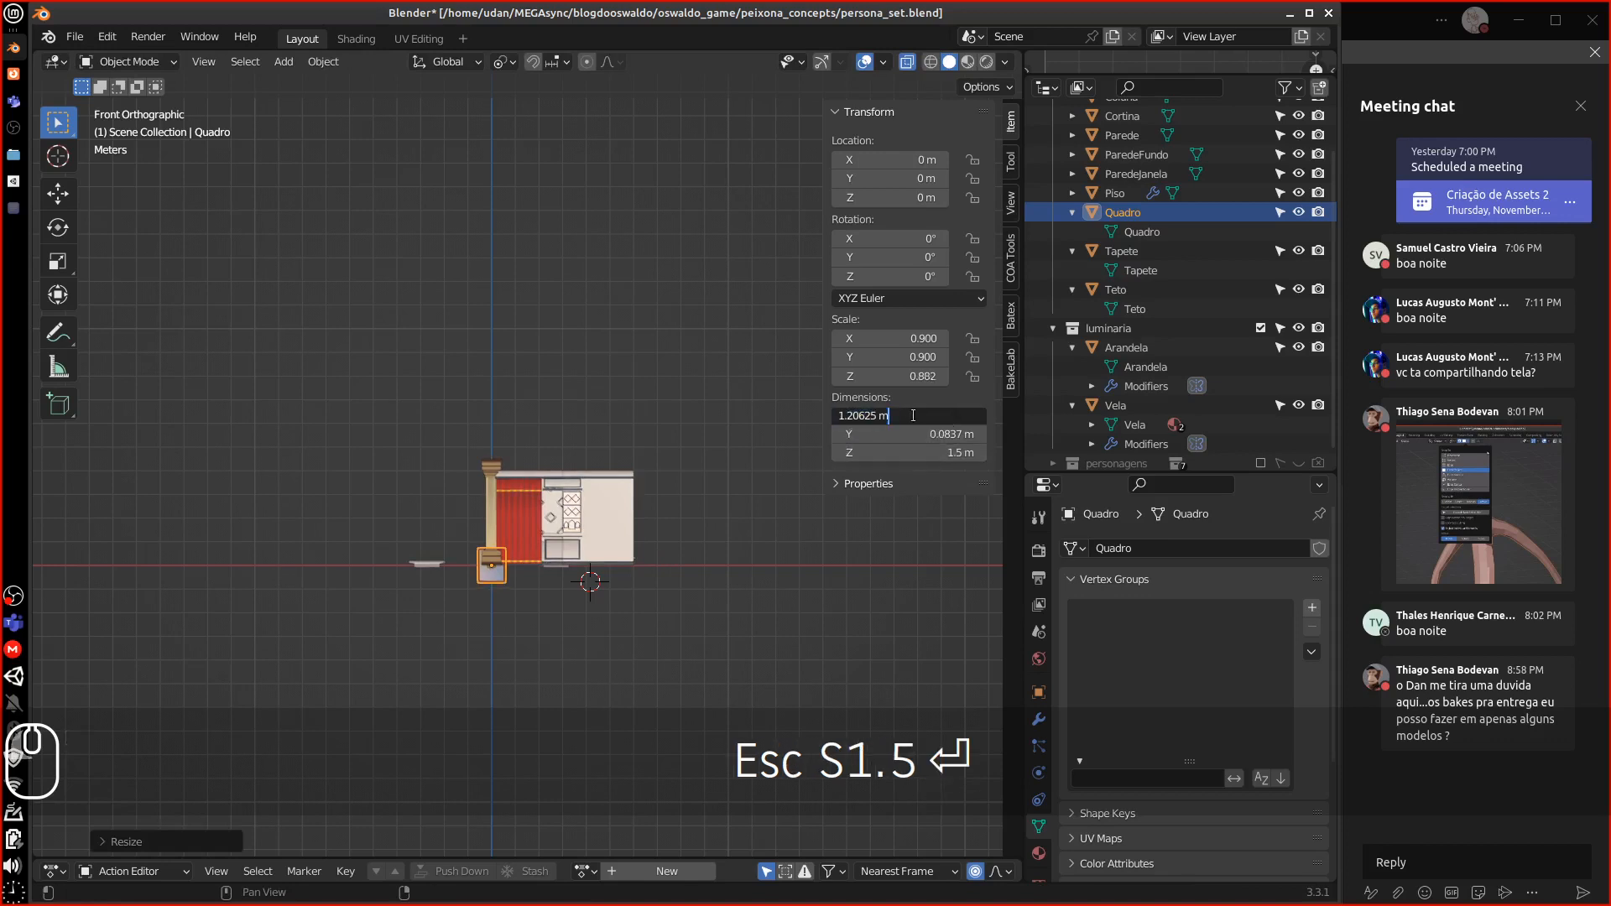
left_click_drag(854, 415, 919, 412)
type("0")
key("Return")
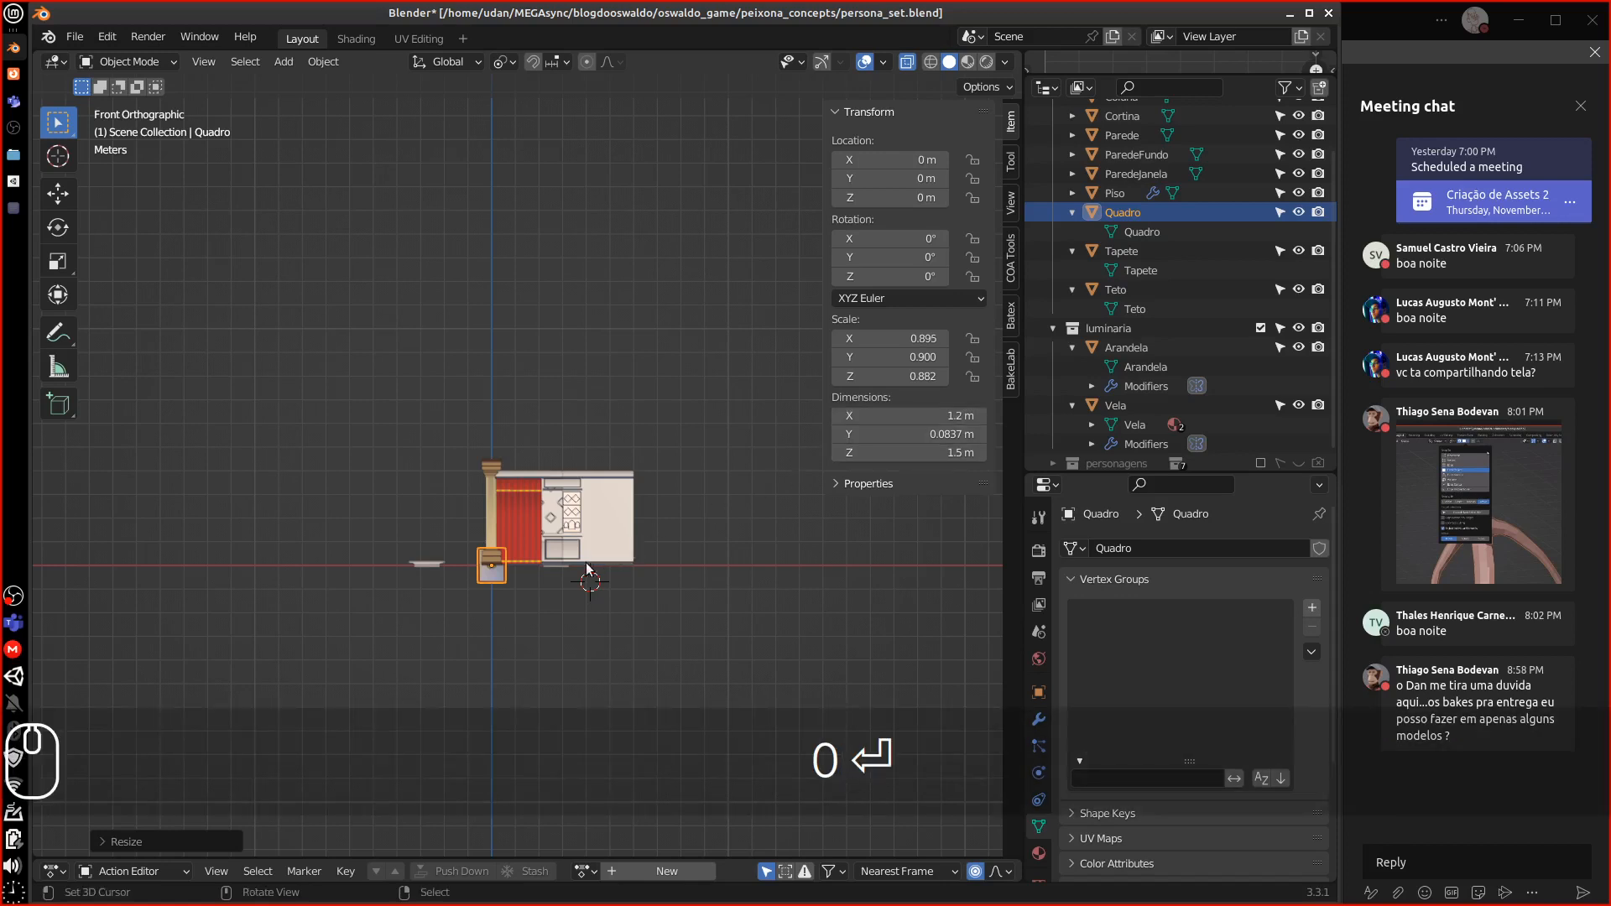
Apply rotation and scale to the picture frame so it reads 1.000
left_click(323, 61)
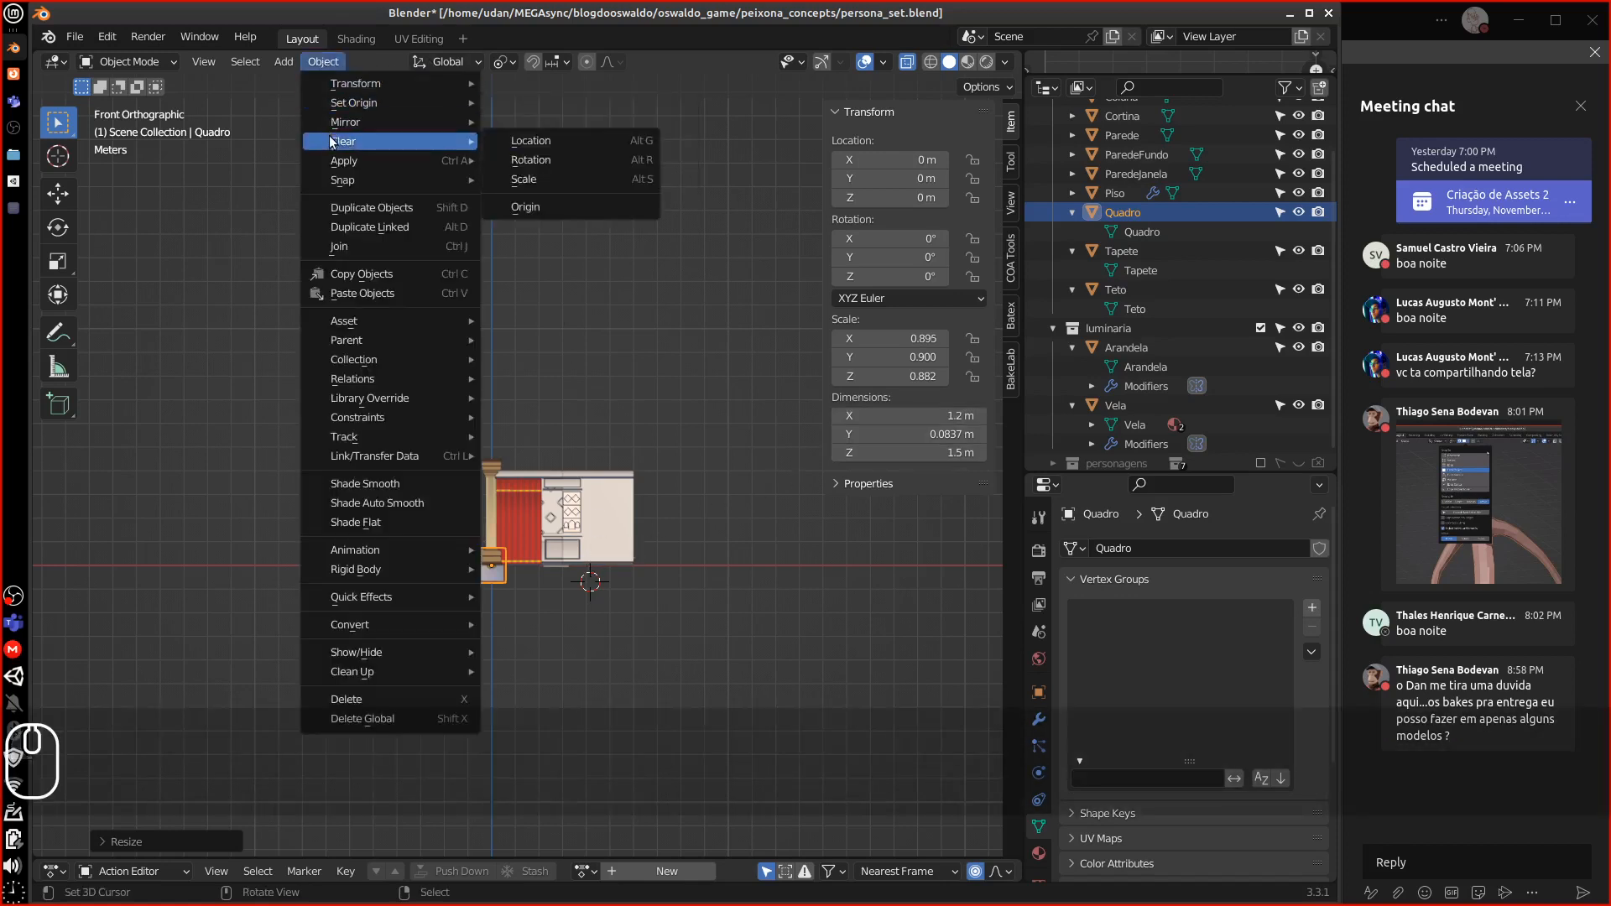
mouse_move(344, 162)
left_click(557, 238)
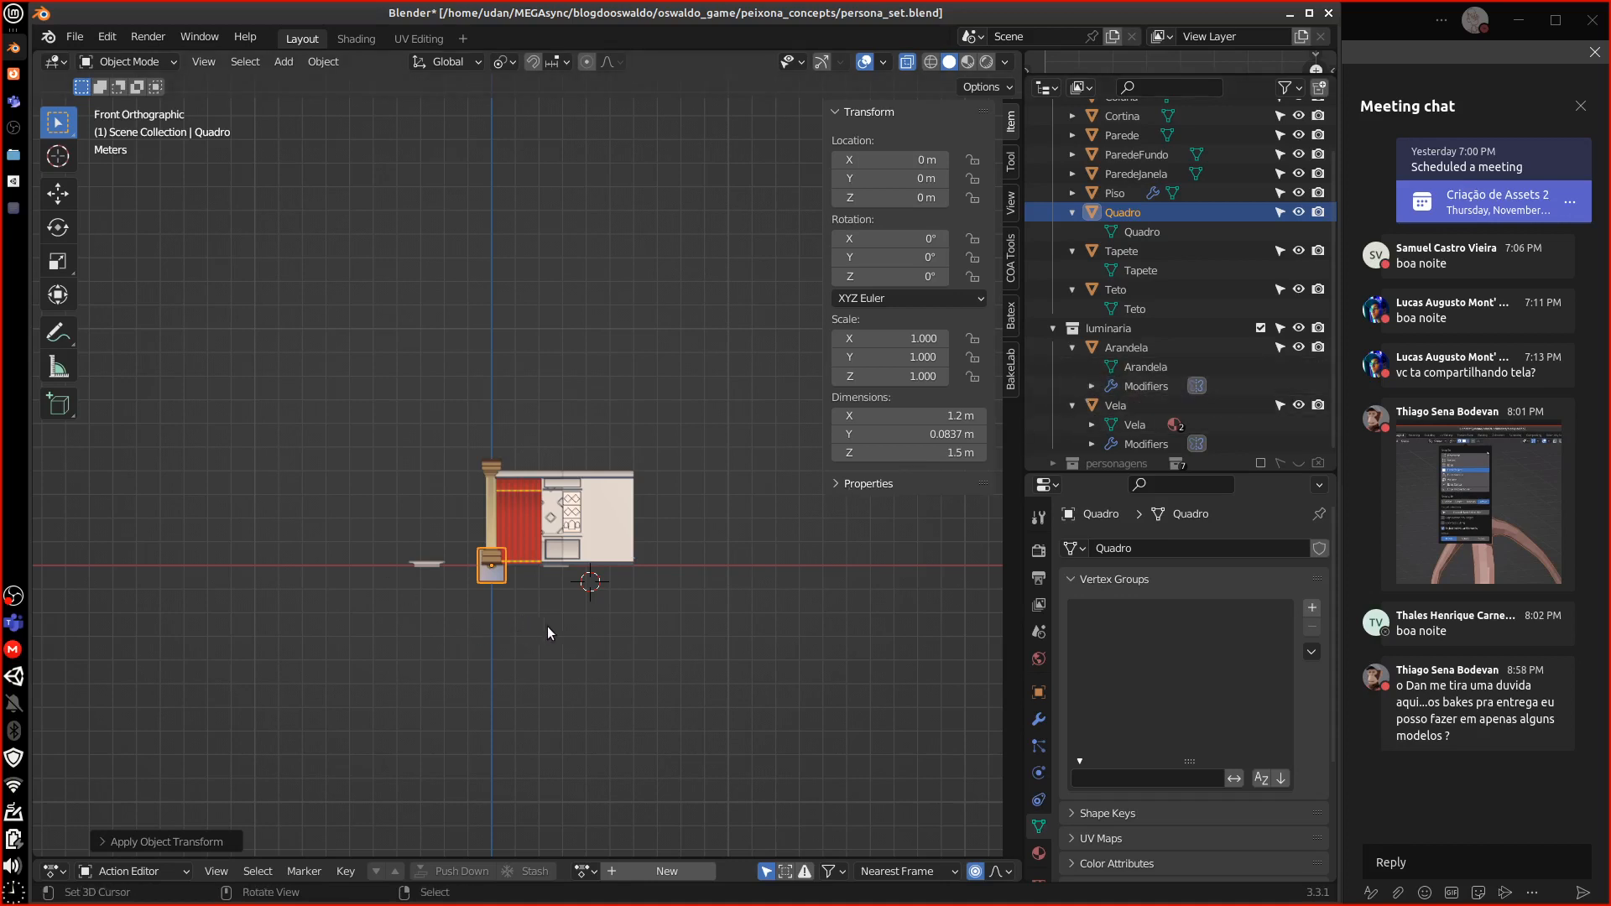
middle_click_drag(547, 626, 539, 564, "shift")
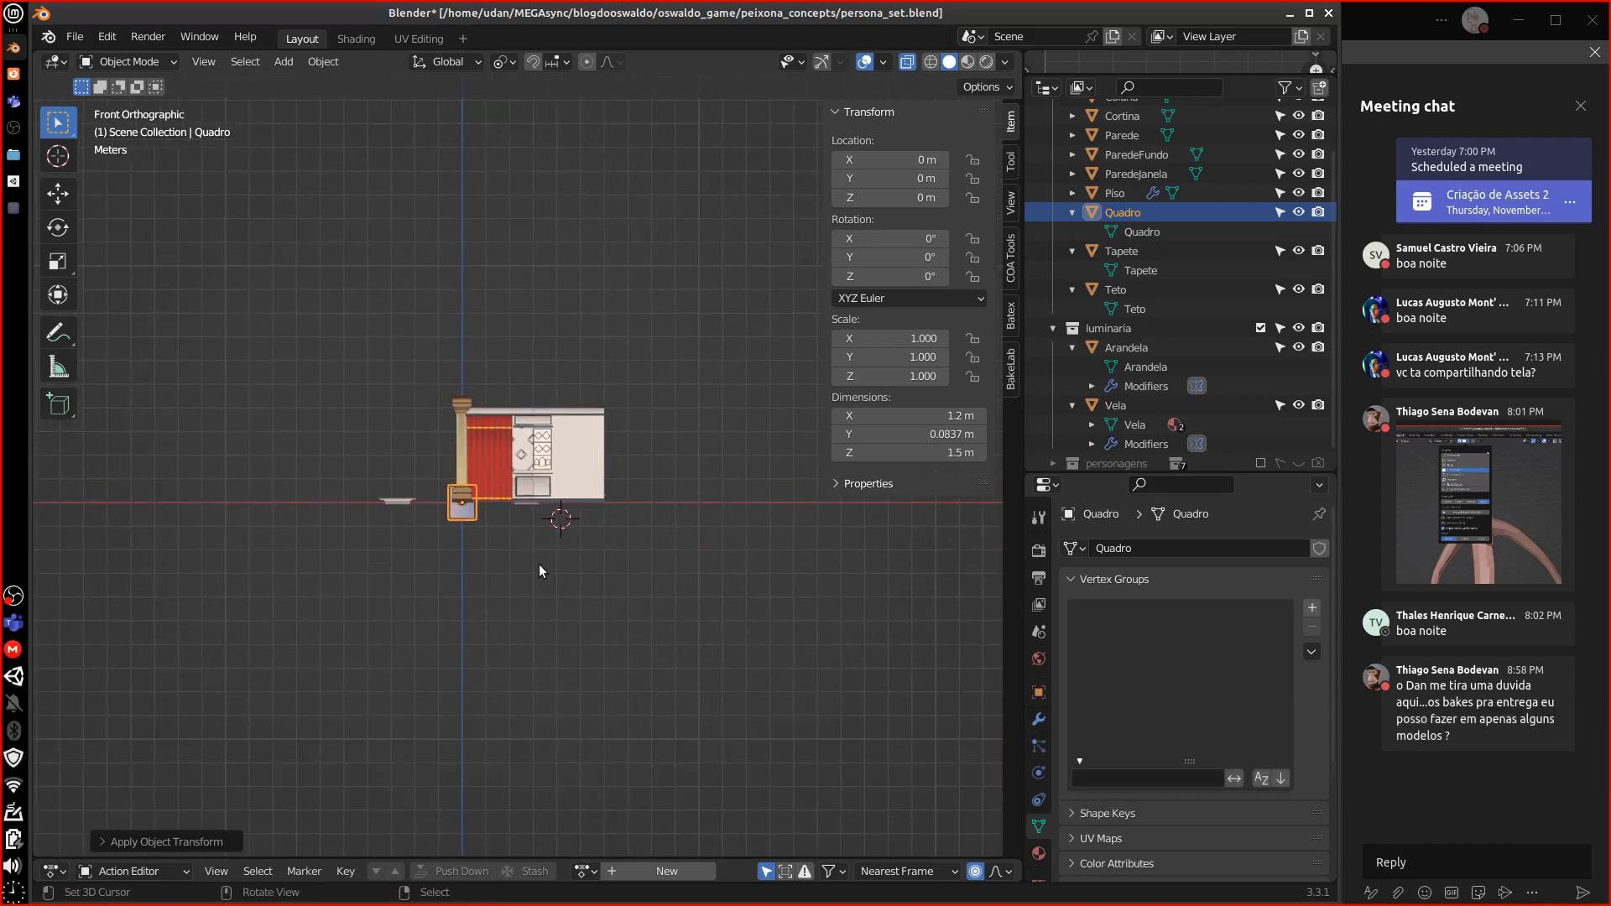
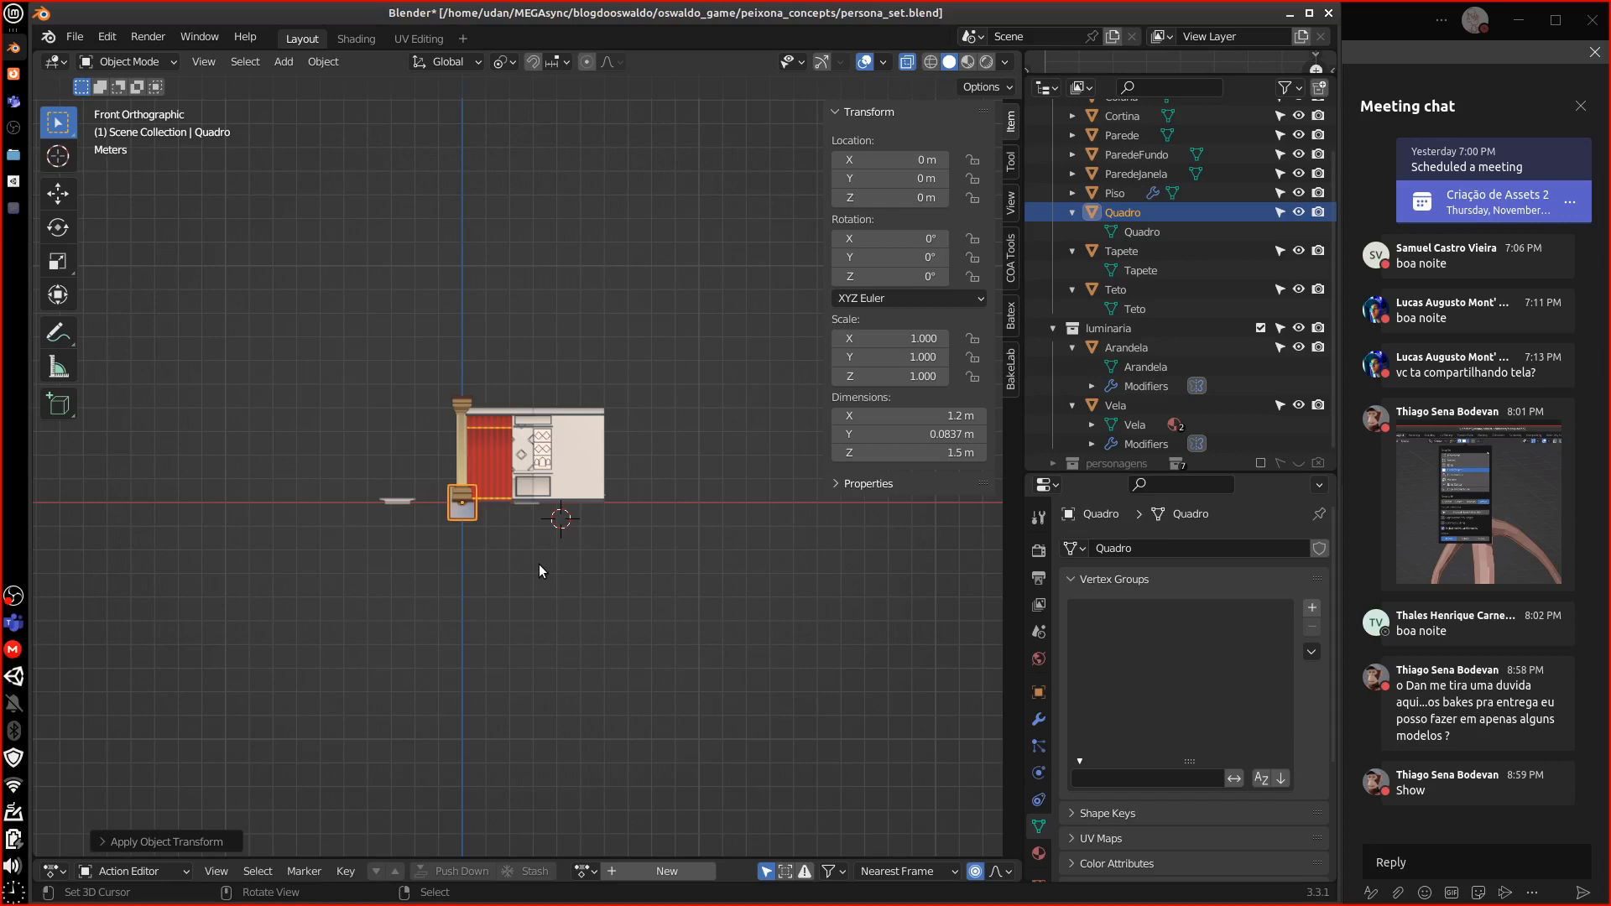
Compare the Tapete, Teto and Arandela sizes, then view the Teto ceiling from above
left_click(1121, 250)
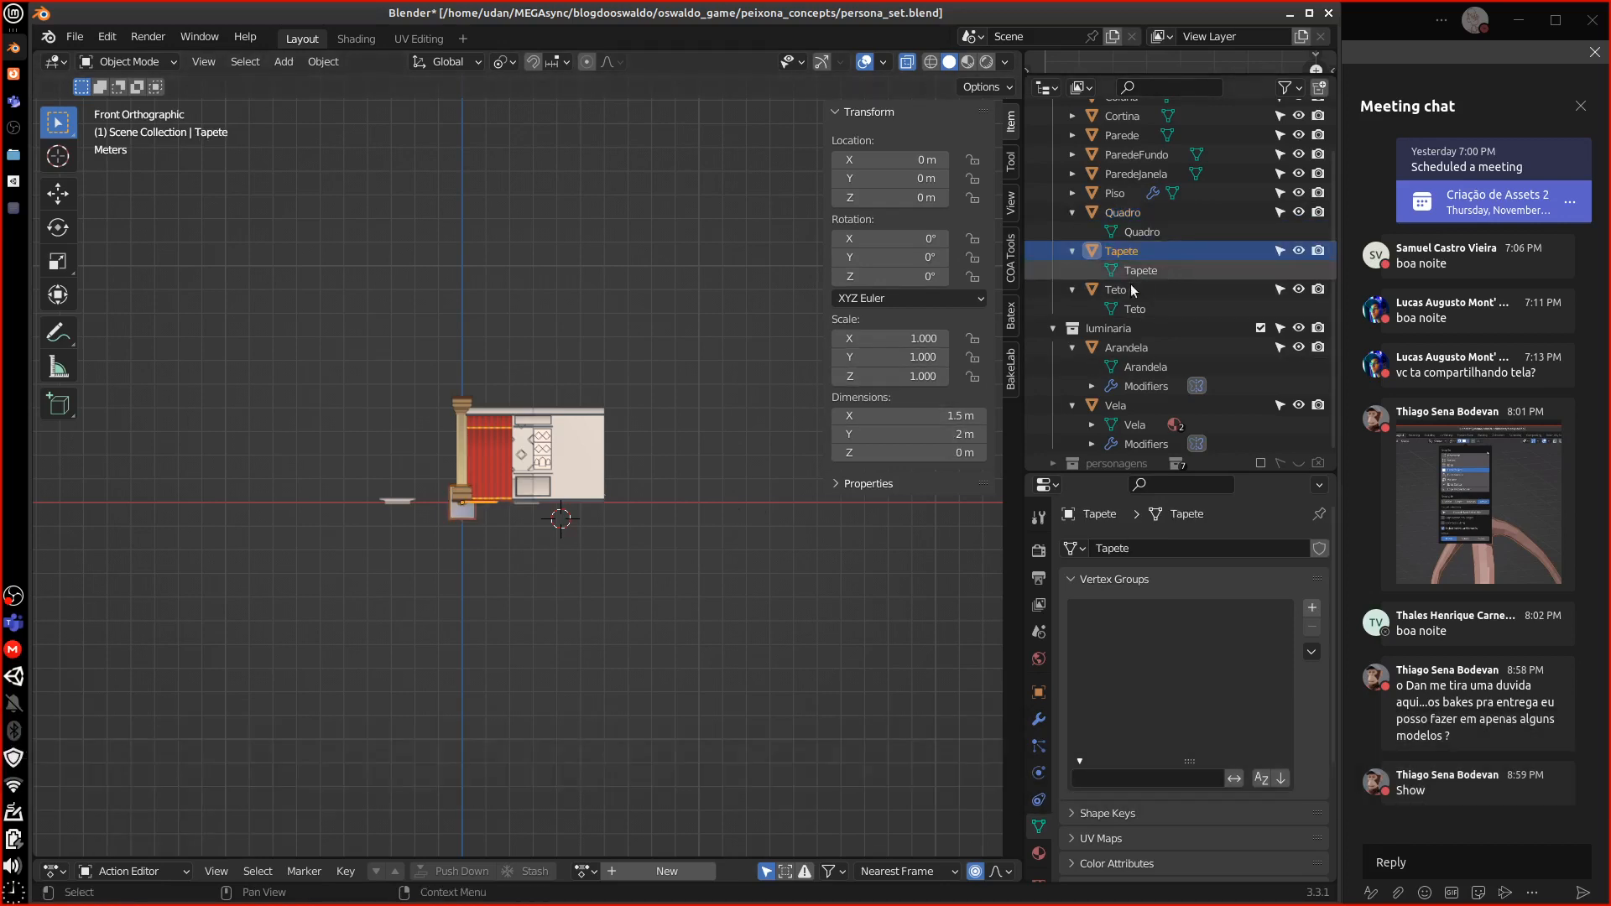
left_click(1129, 288)
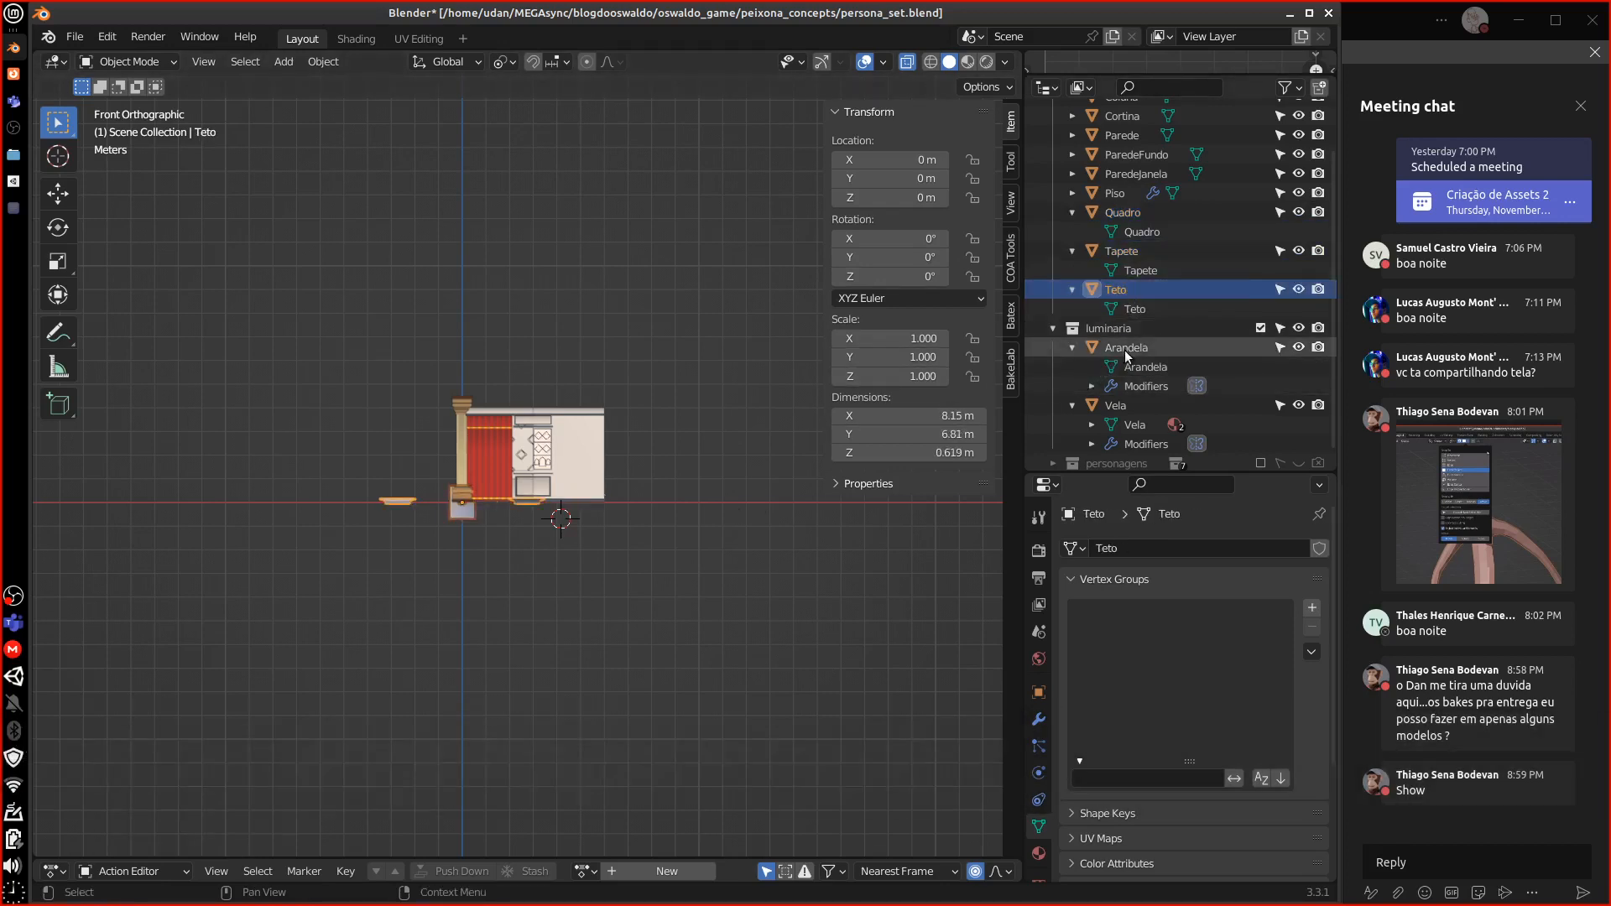
left_click(1127, 352)
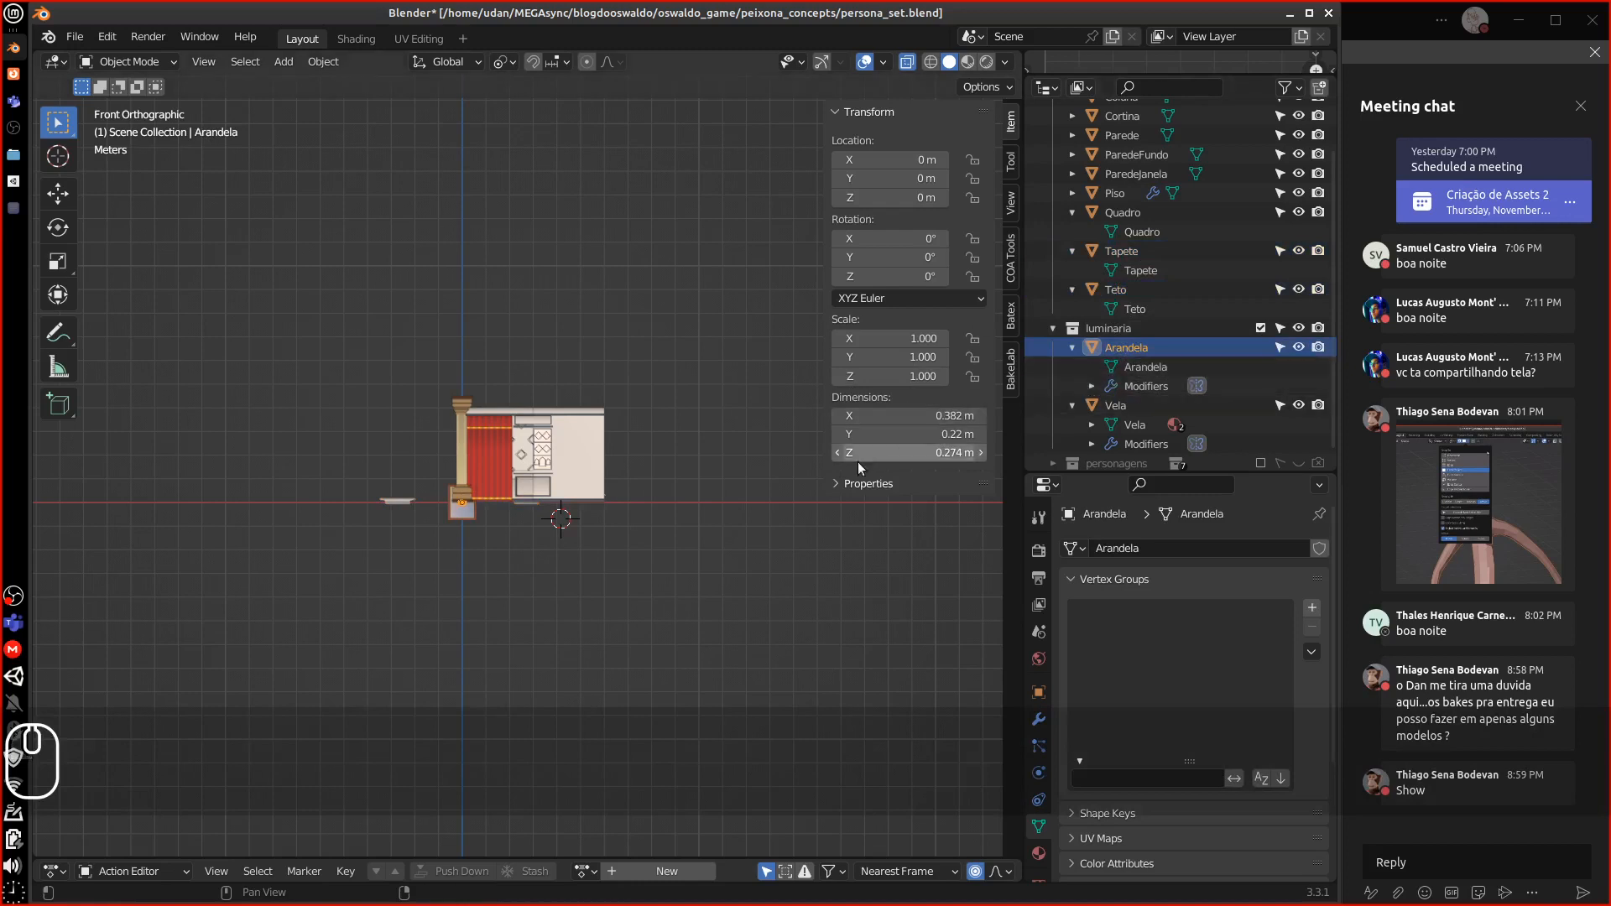
left_click(1116, 289)
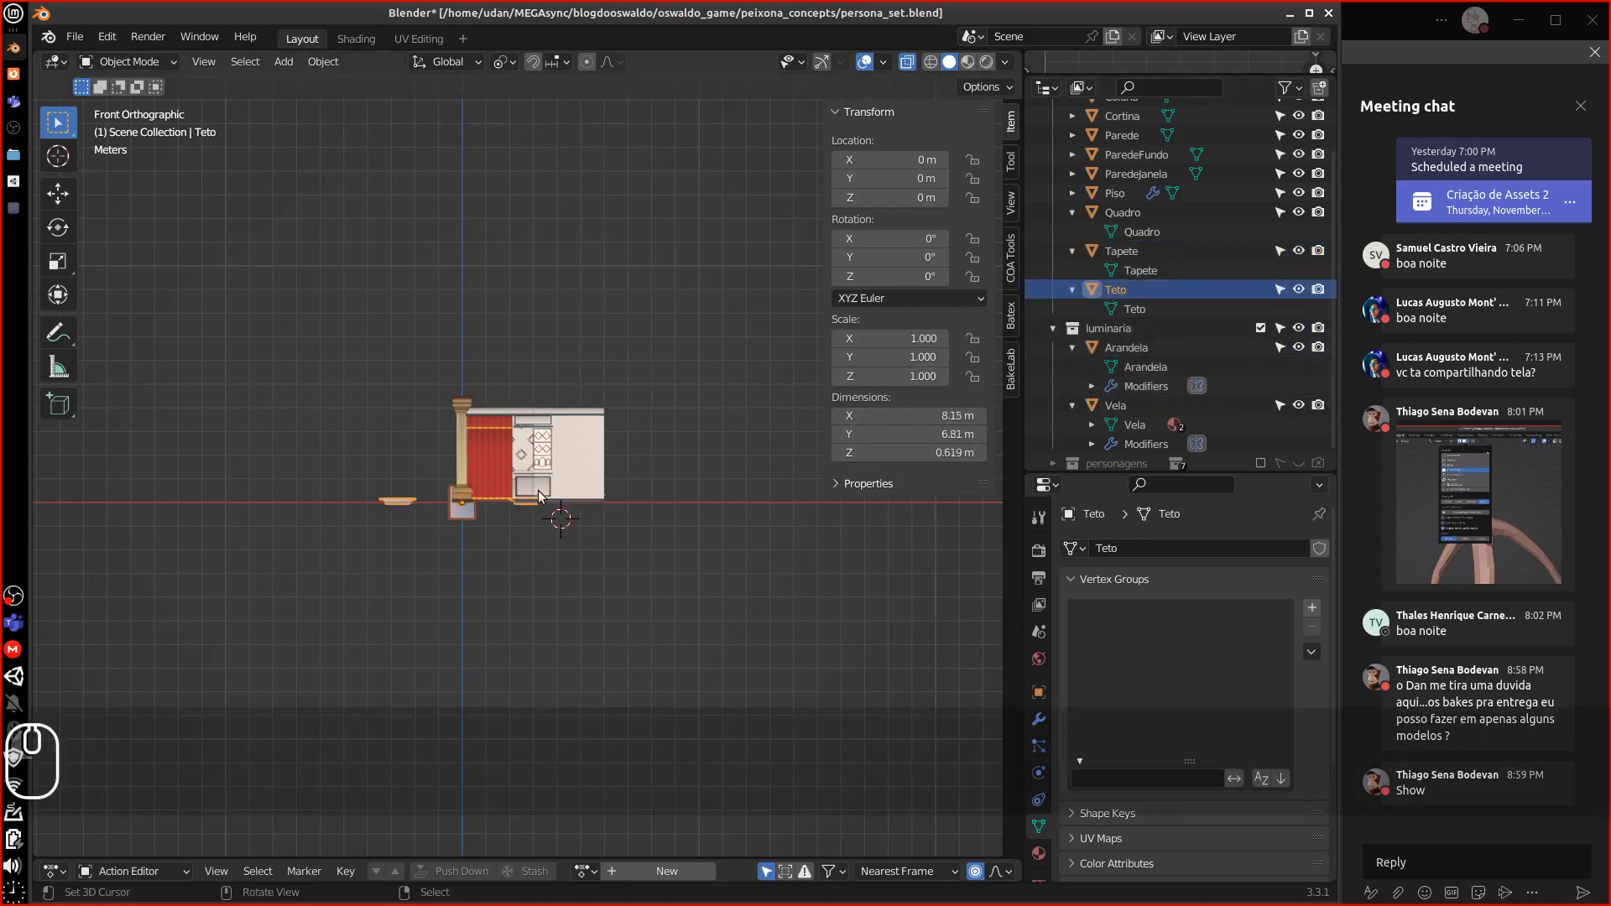
middle_click_drag(604, 504, 520, 507)
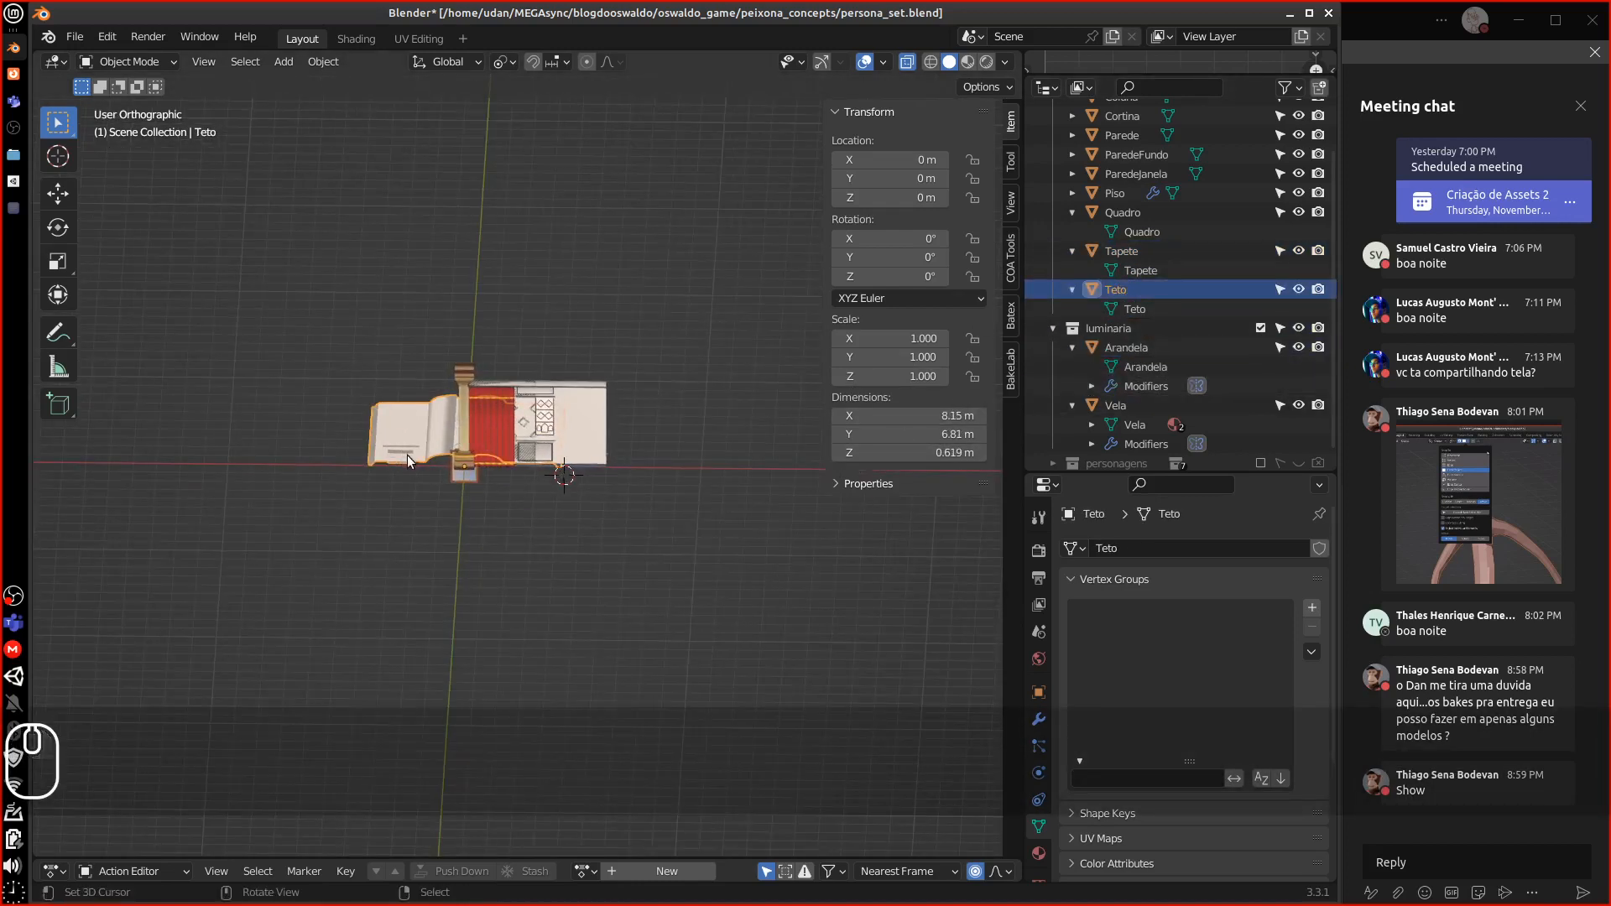
key("7")
middle_click_drag(729, 375, 792, 520, "shift")
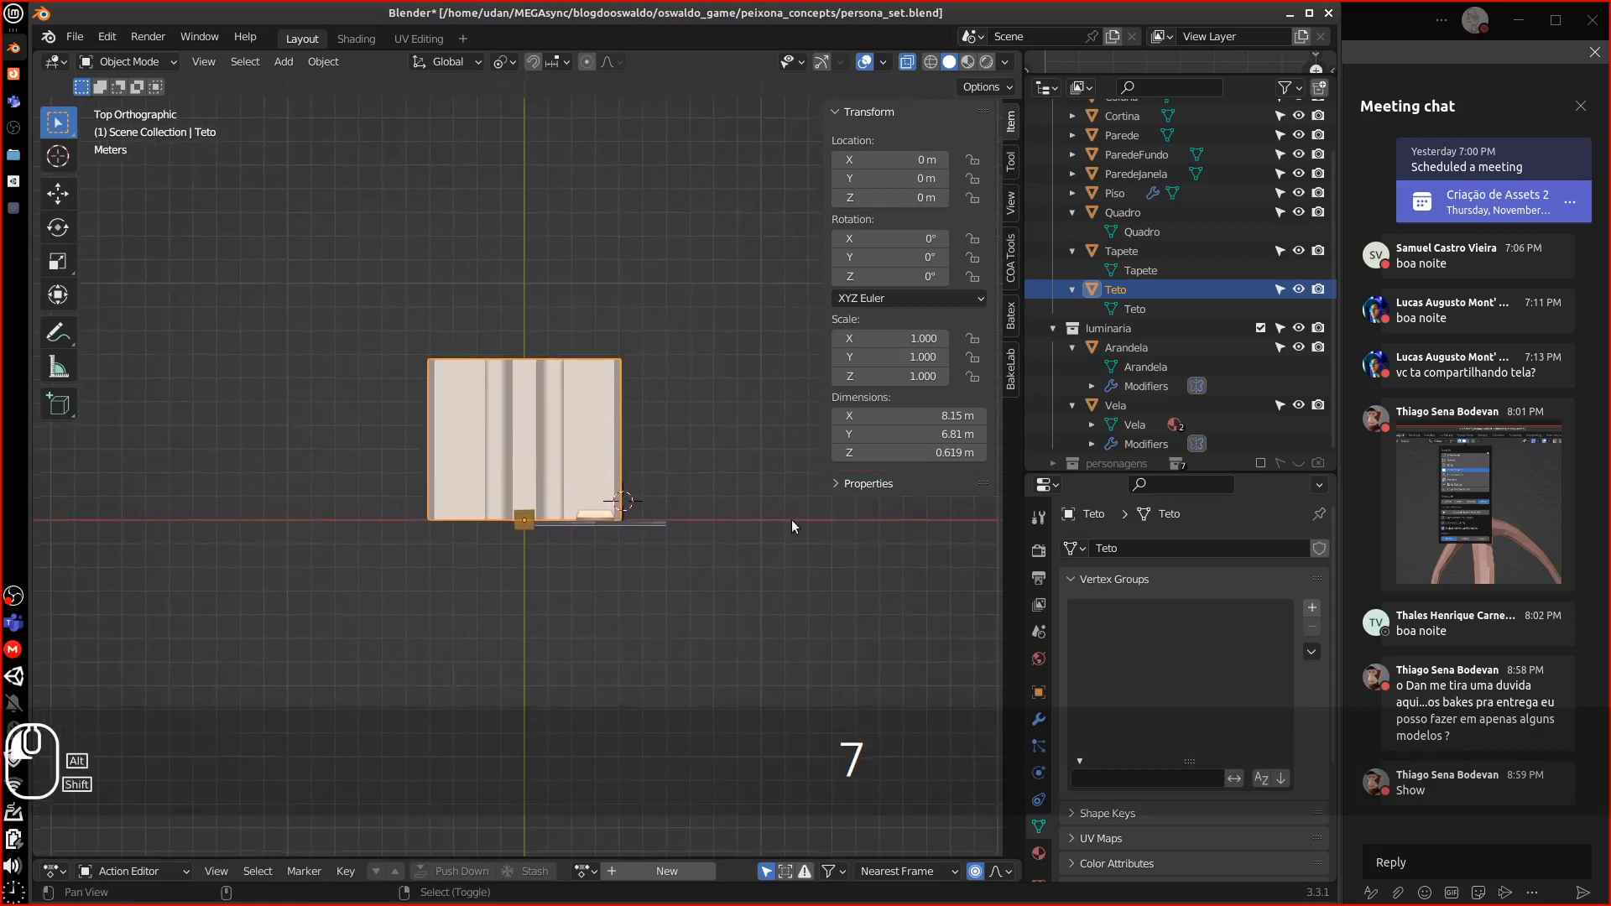
Scale the Teto ceiling down to 0.88 and set its X dimension to 7 m
key("s")
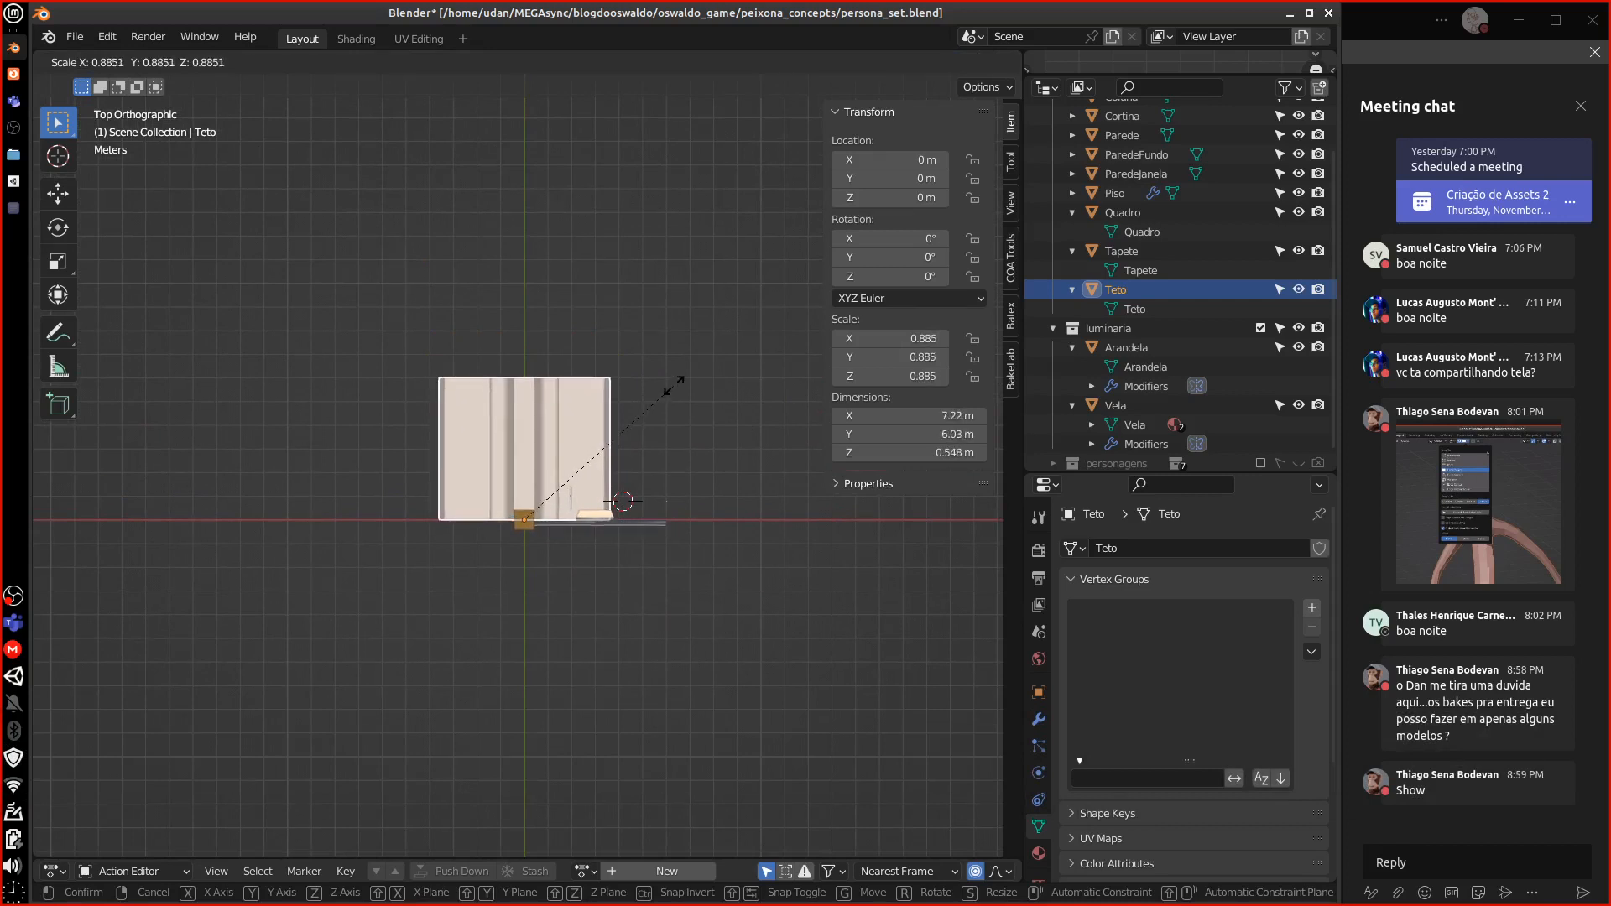
key("Escape")
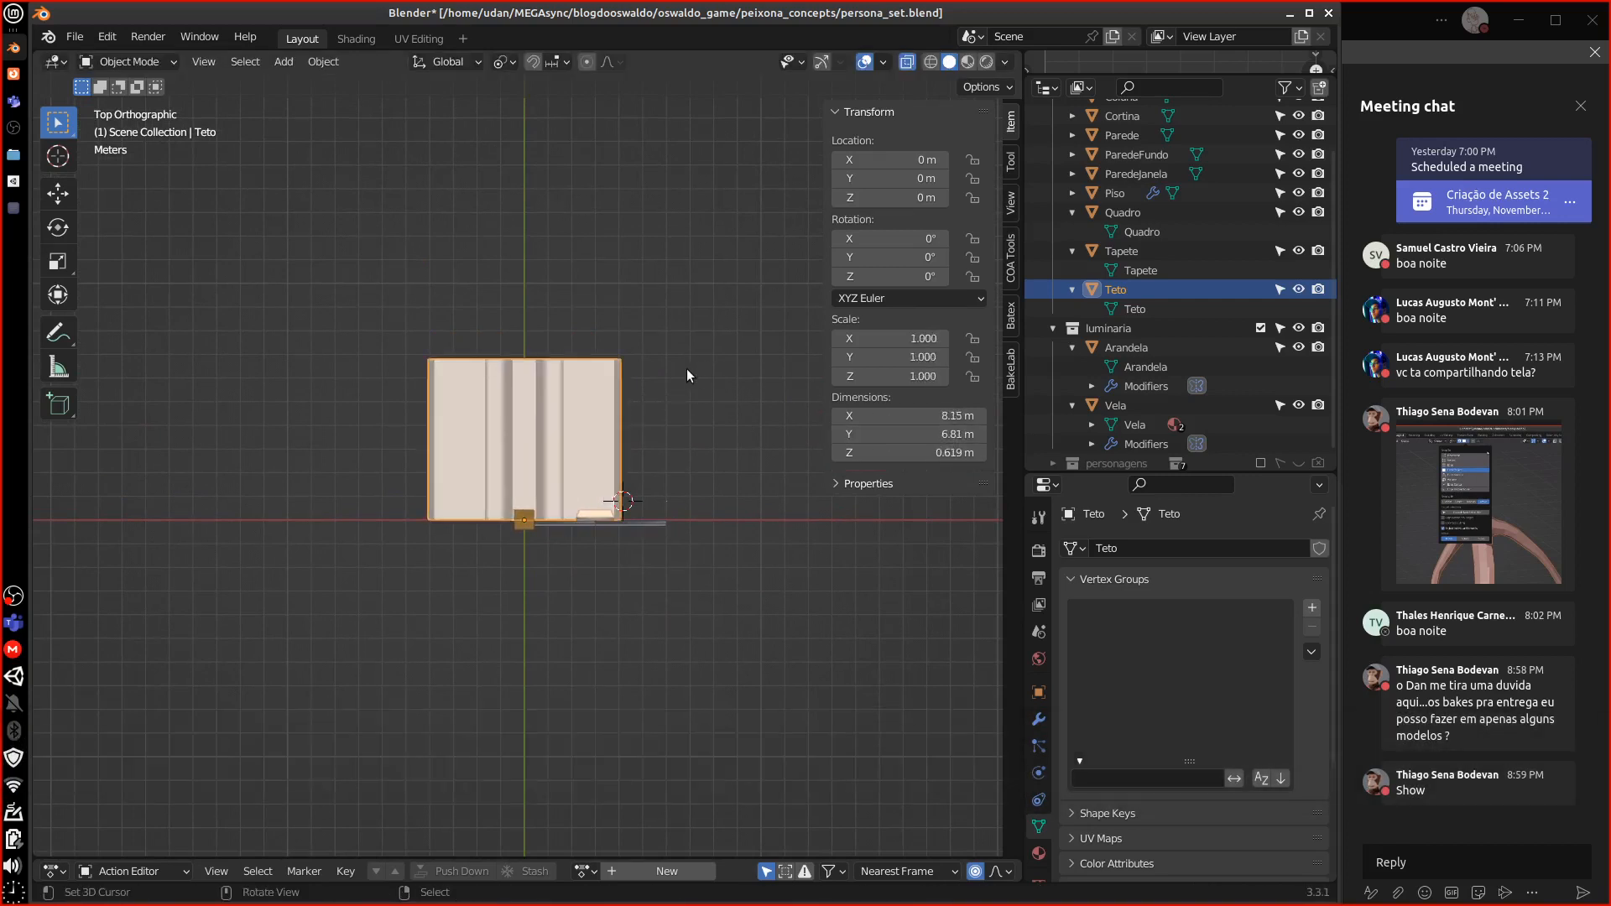
key("s")
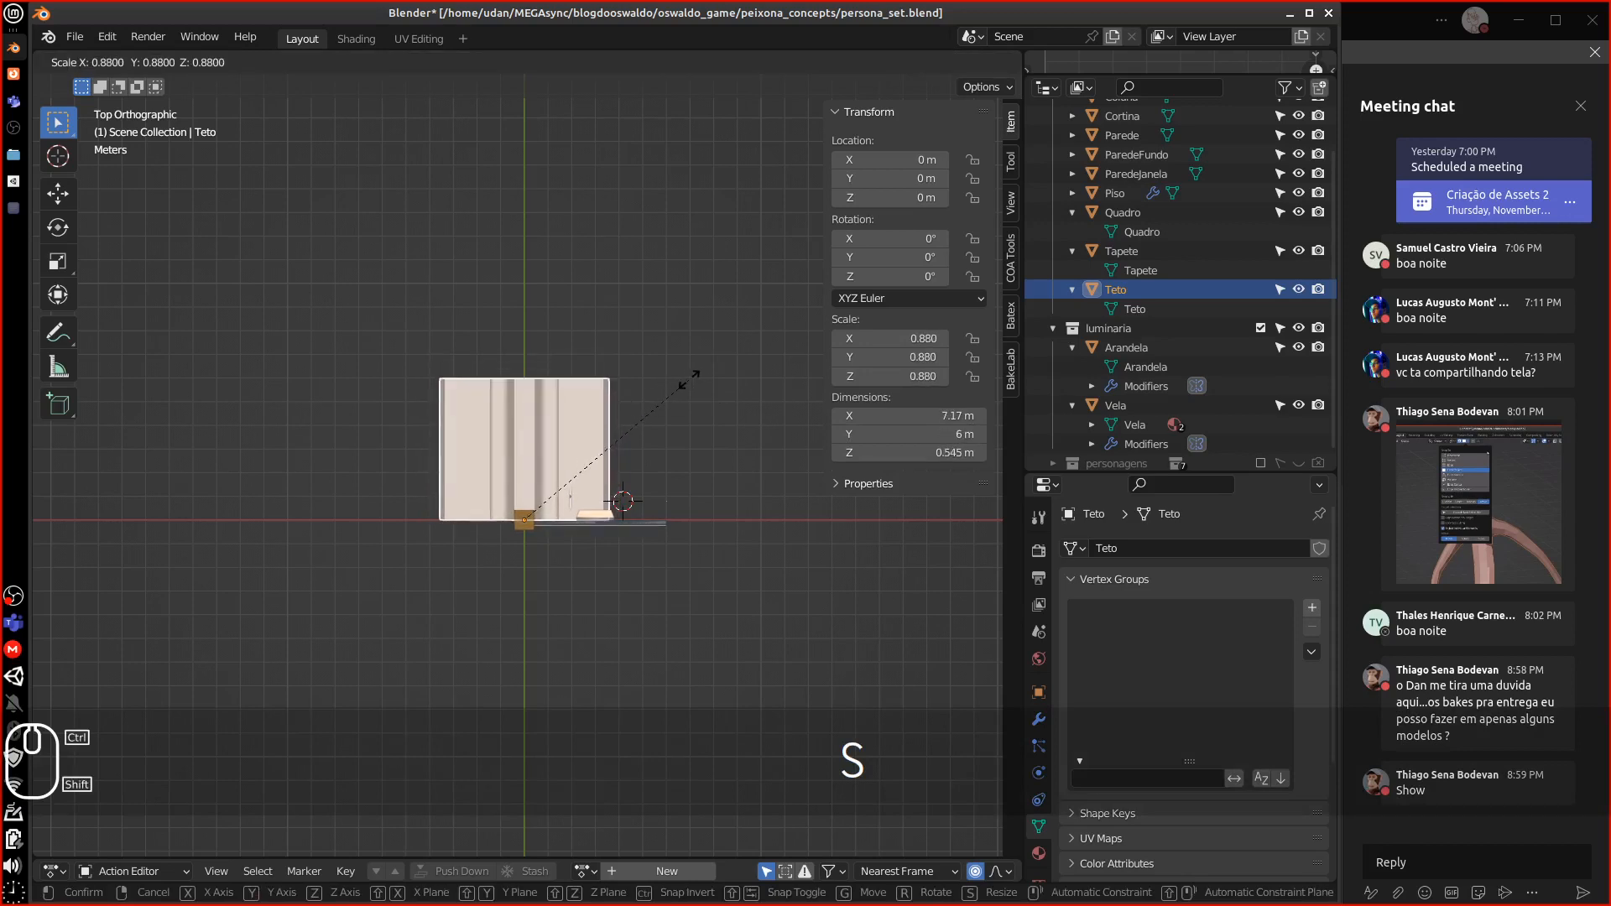
left_click(693, 378)
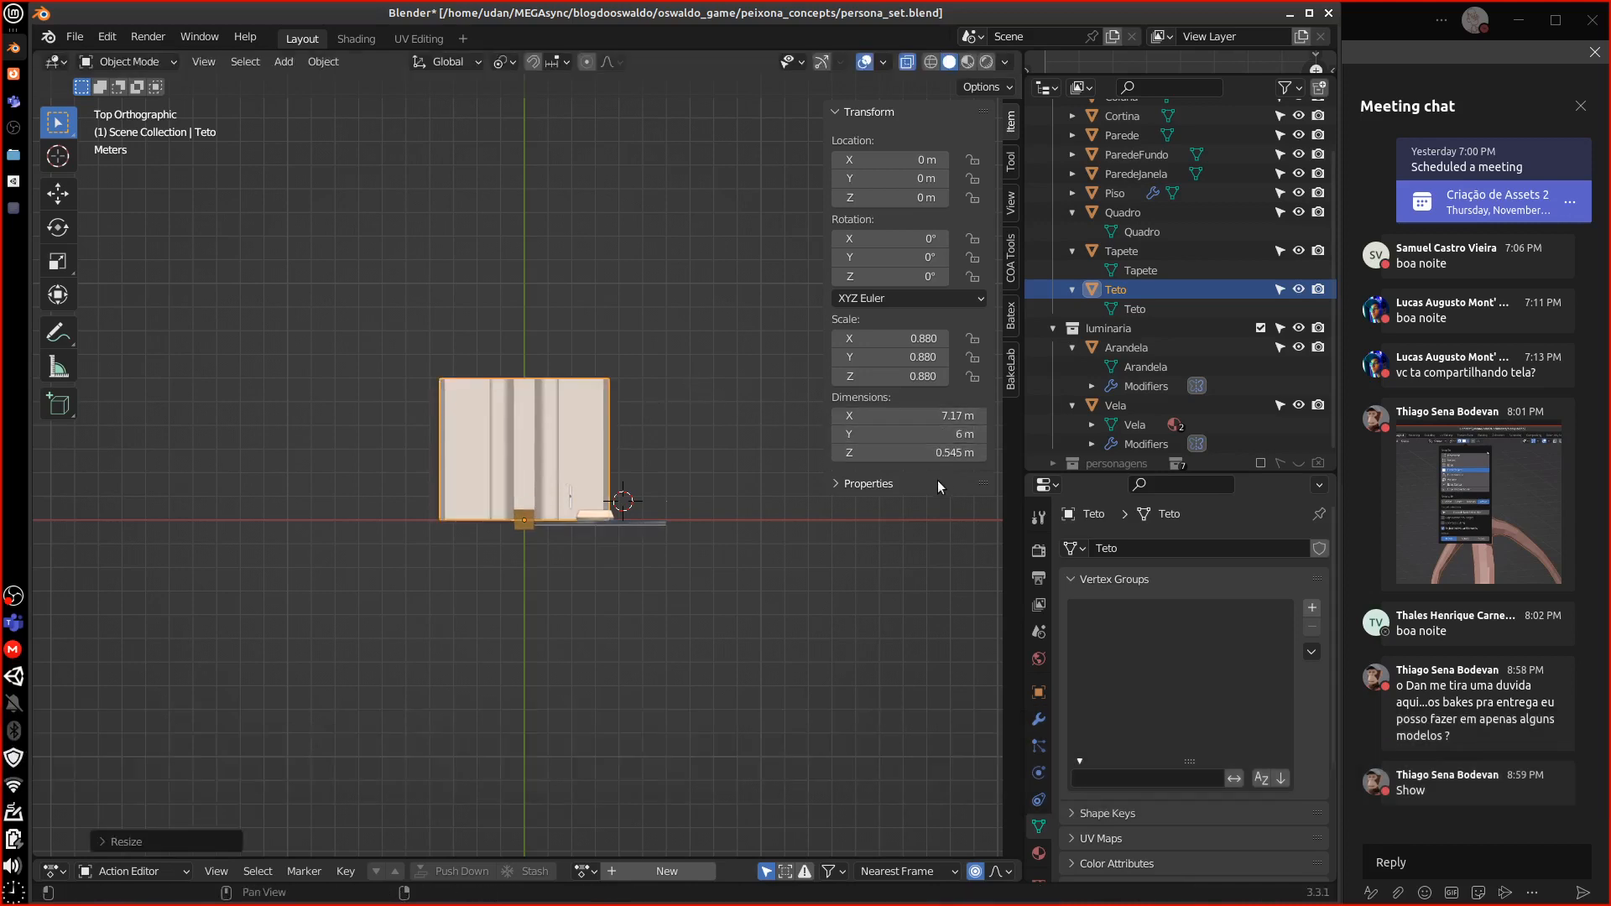
left_click(950, 417)
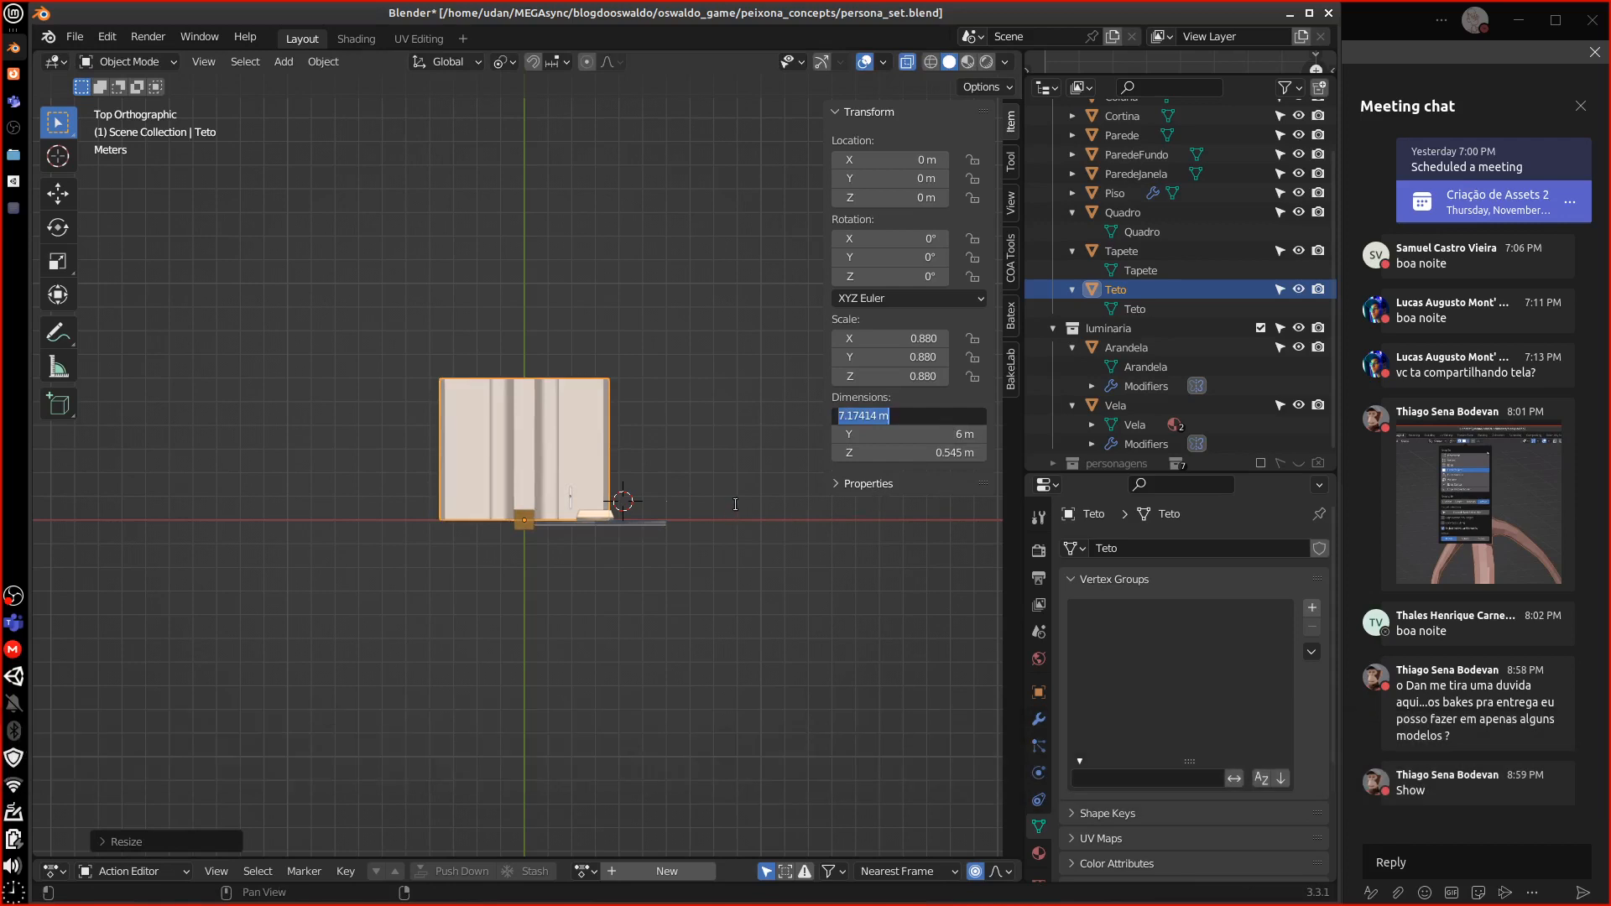
type("1")
key("BackSpace")
type("7")
key("Return")
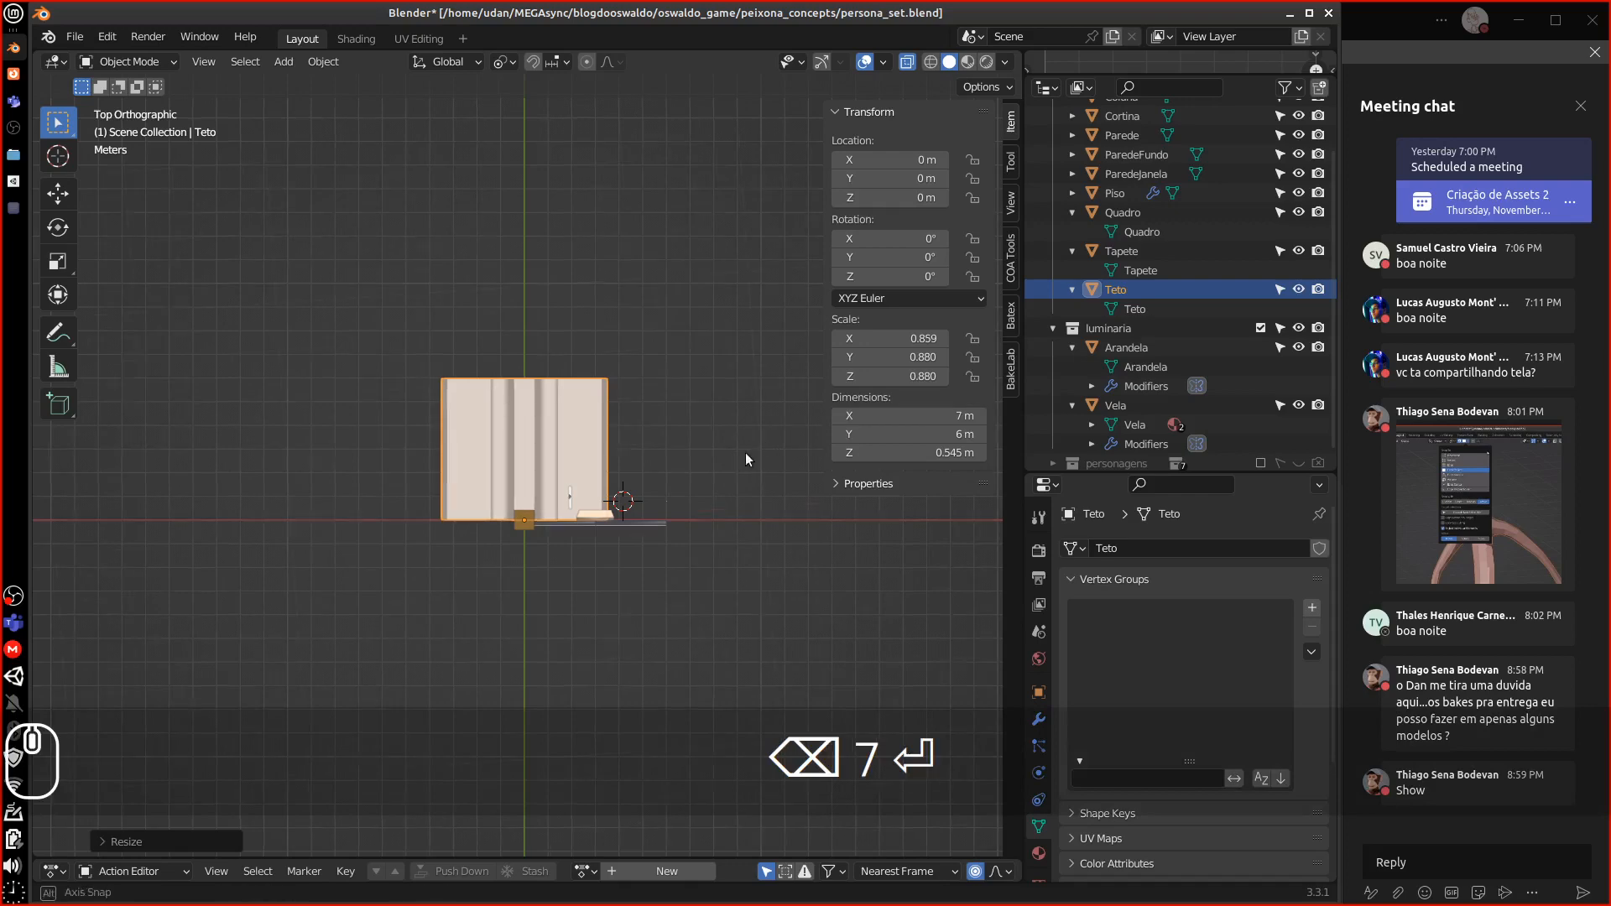
Shrink the ceiling further to about 5.95 × 5.1 × 0.463 m
middle_click_drag(745, 451, 633, 570)
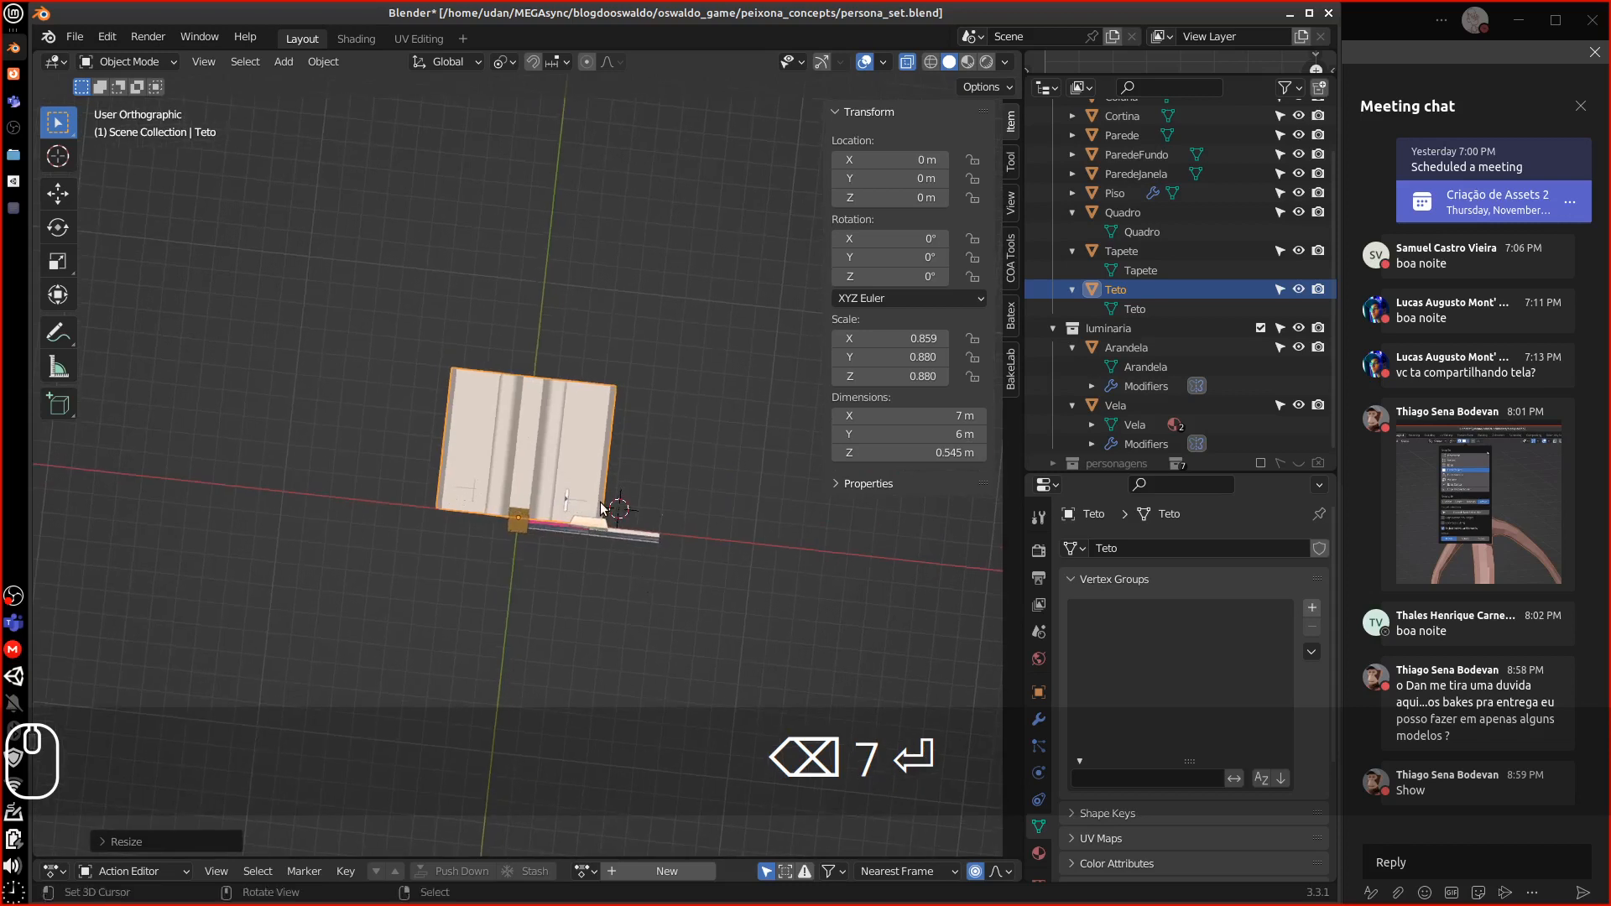
key("KP_7")
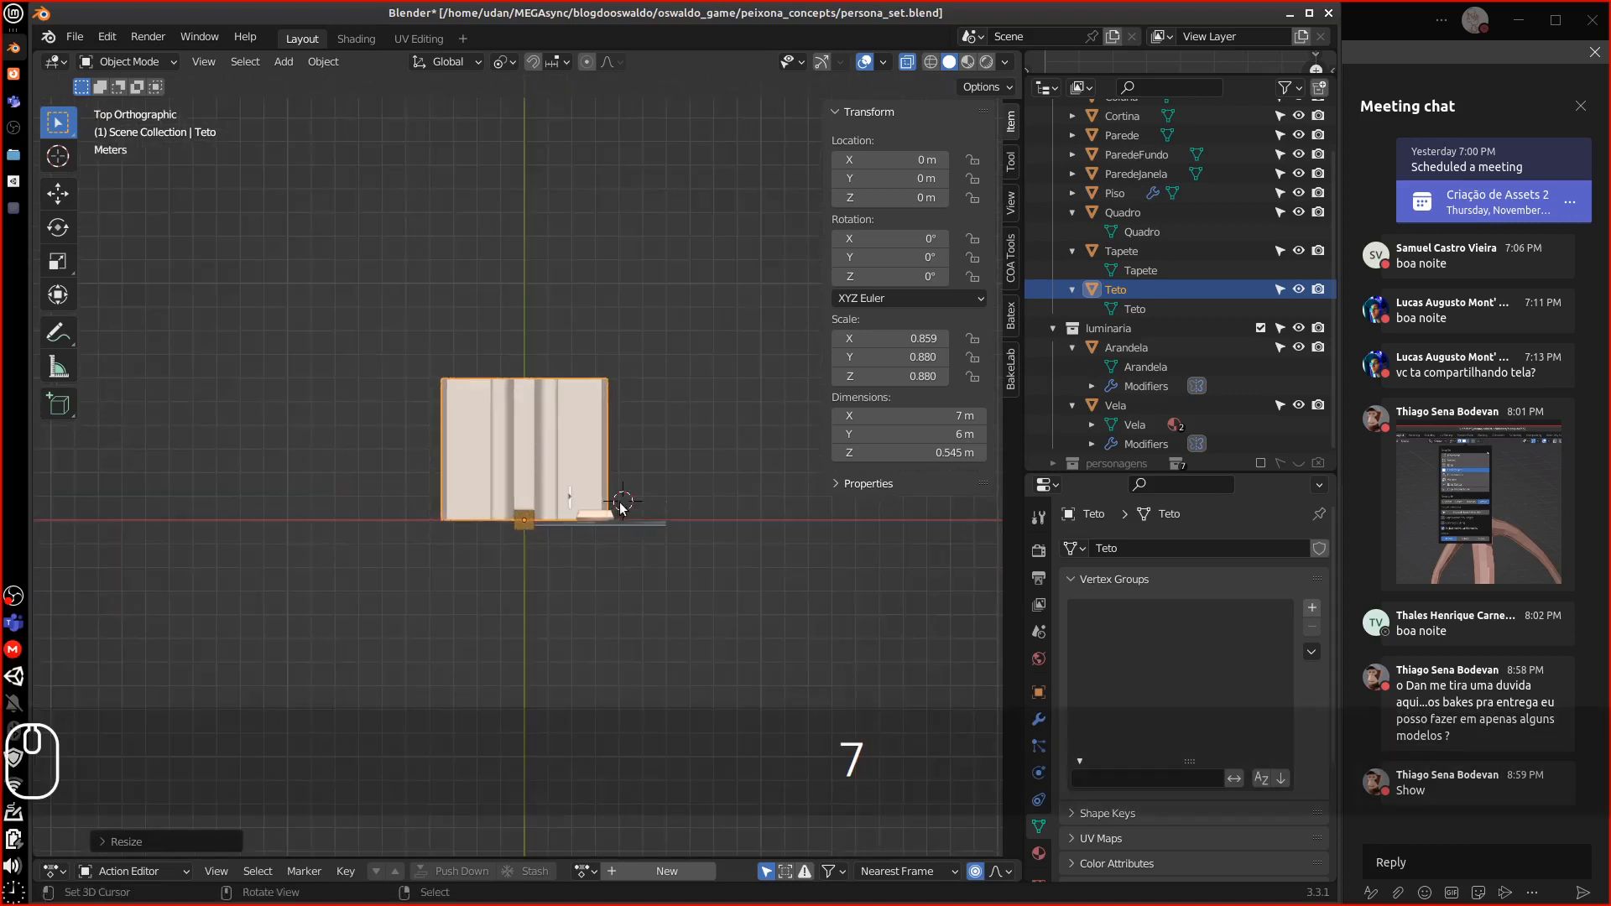
scroll(612, 497, "up", 4)
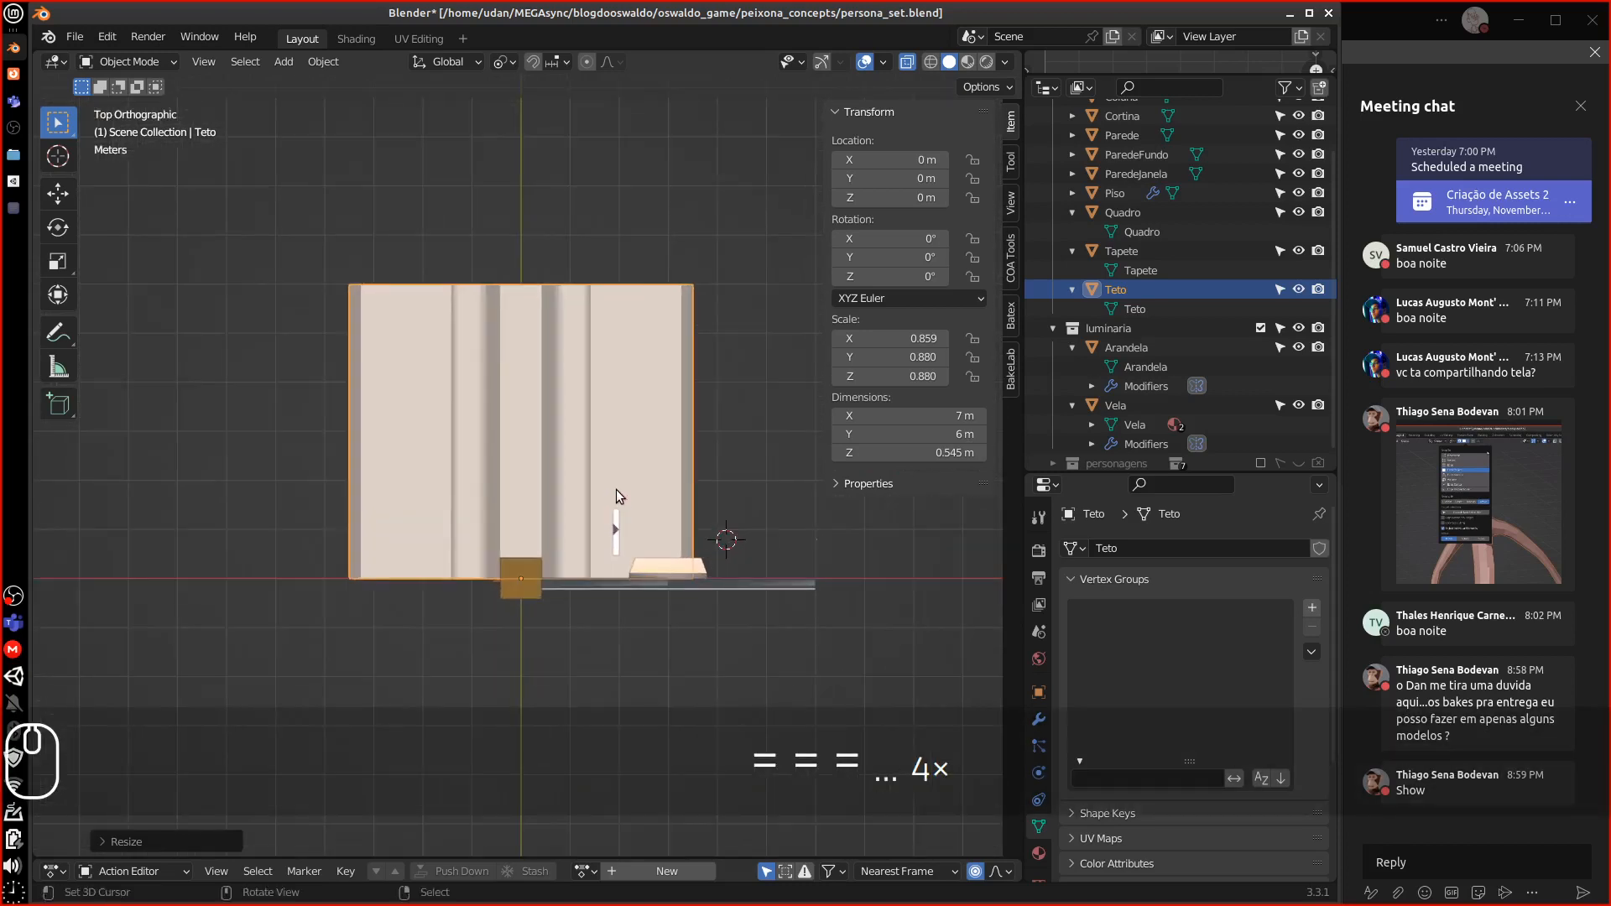
middle_click_drag(616, 537, 672, 401)
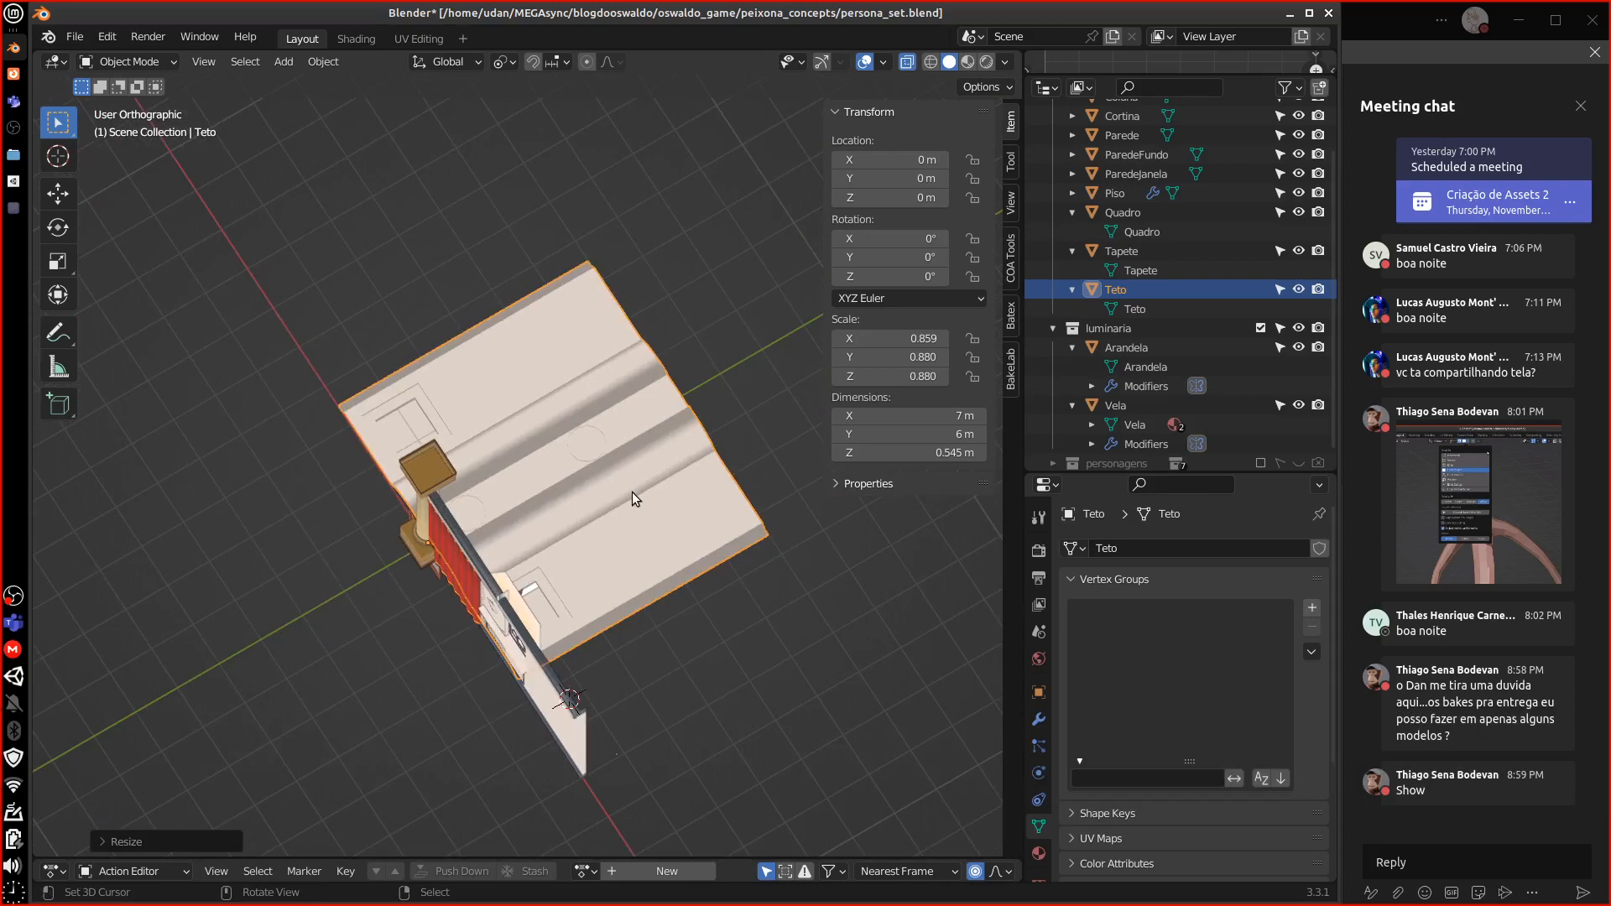
middle_click_drag(632, 492, 614, 274)
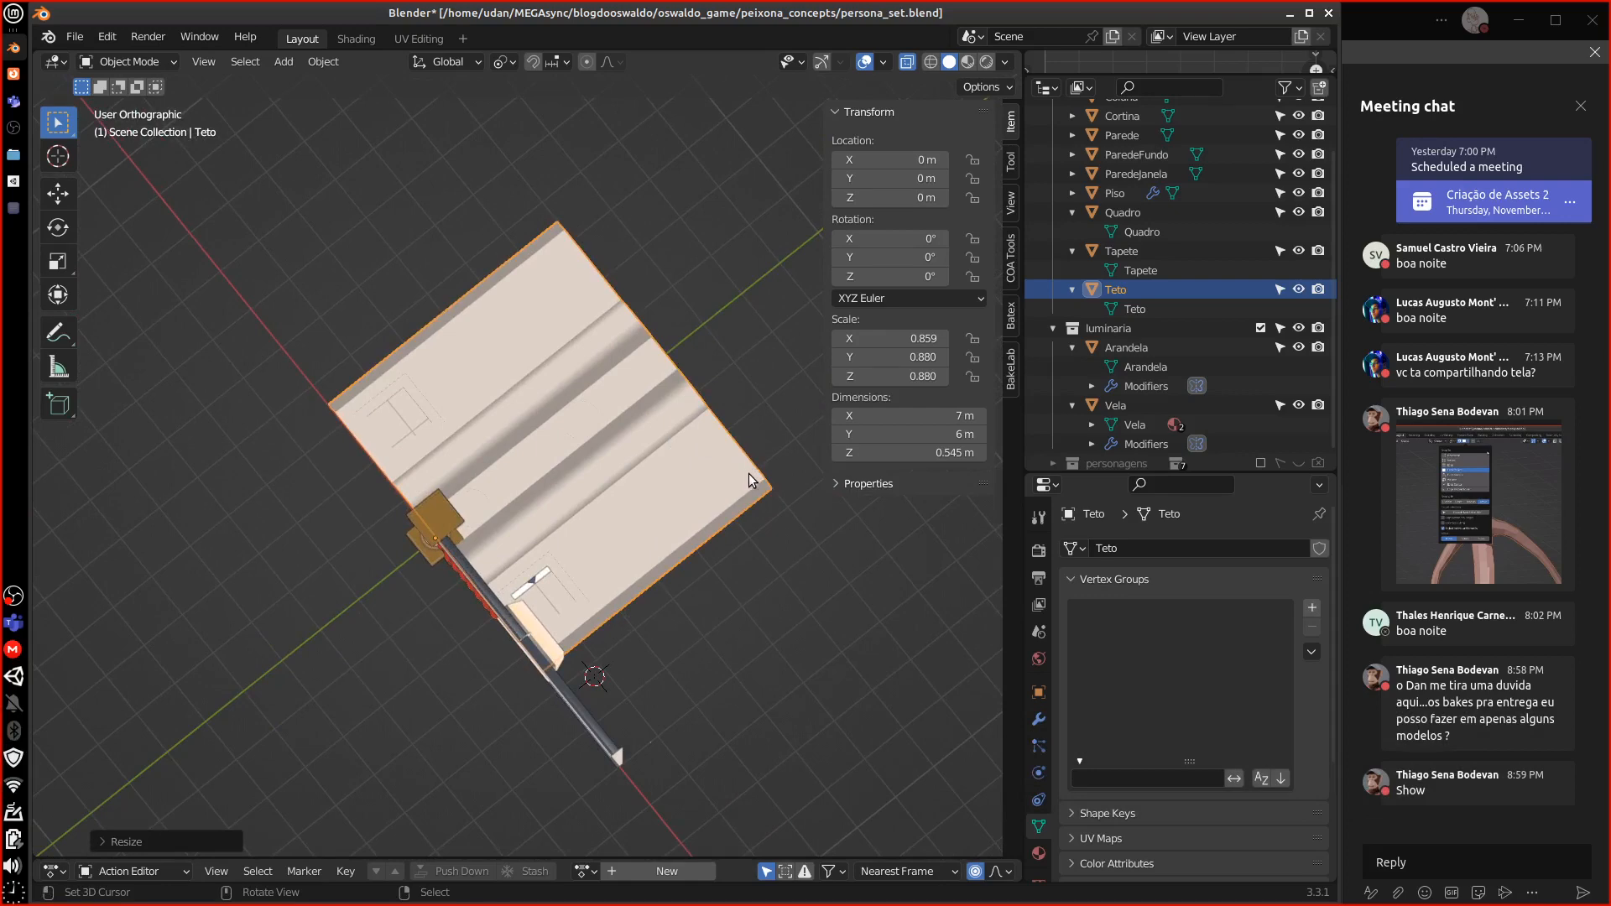
key("KP_7")
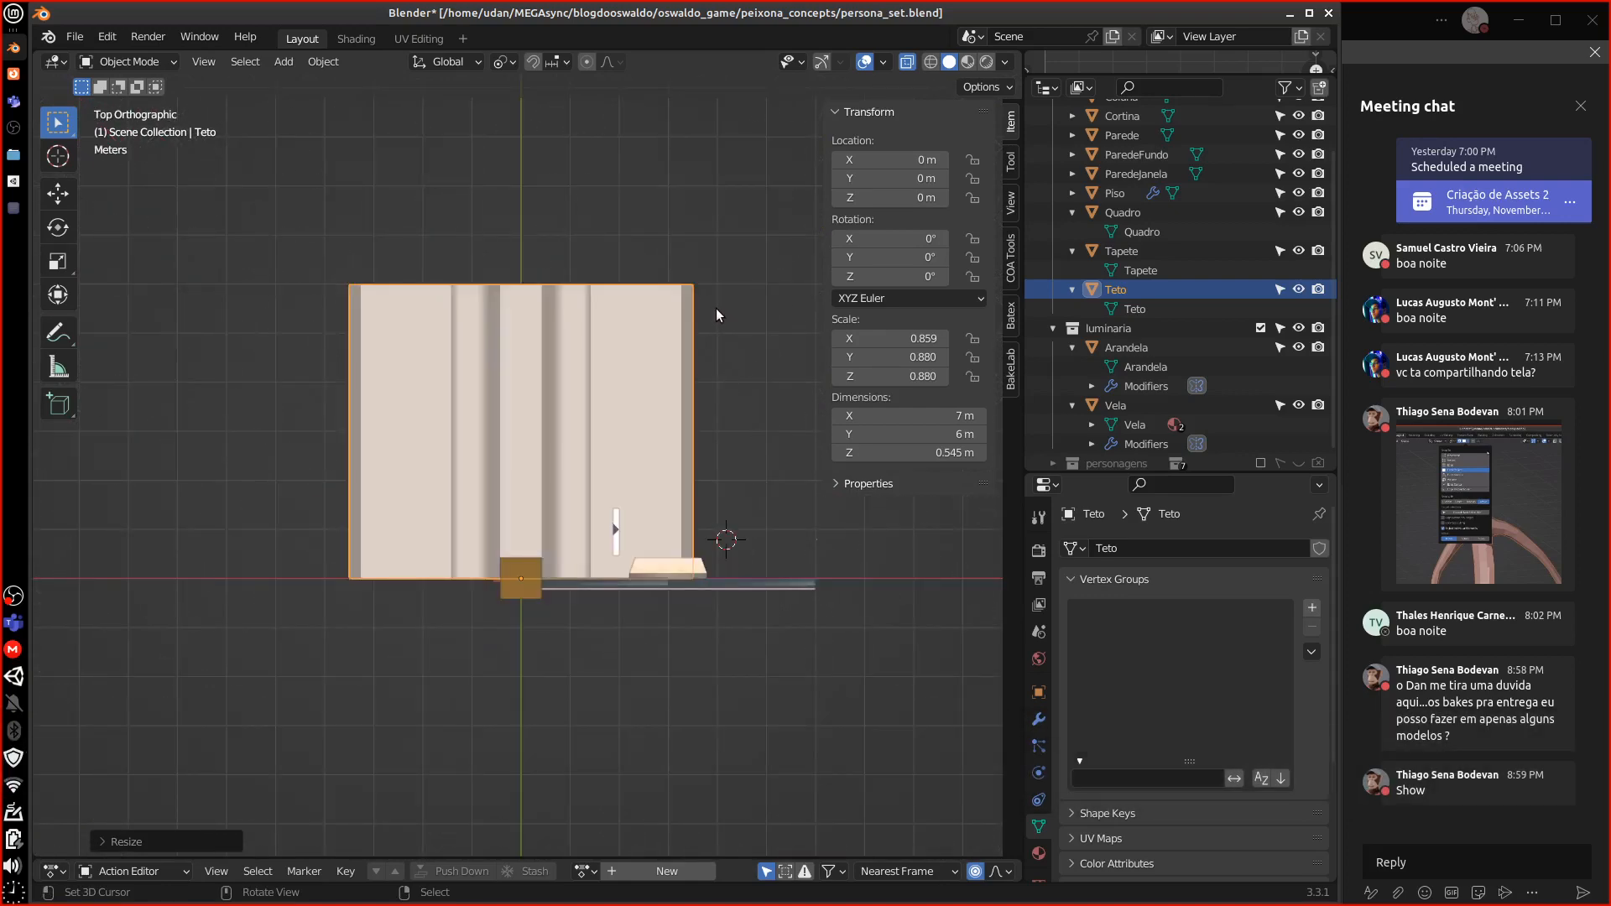
key("s")
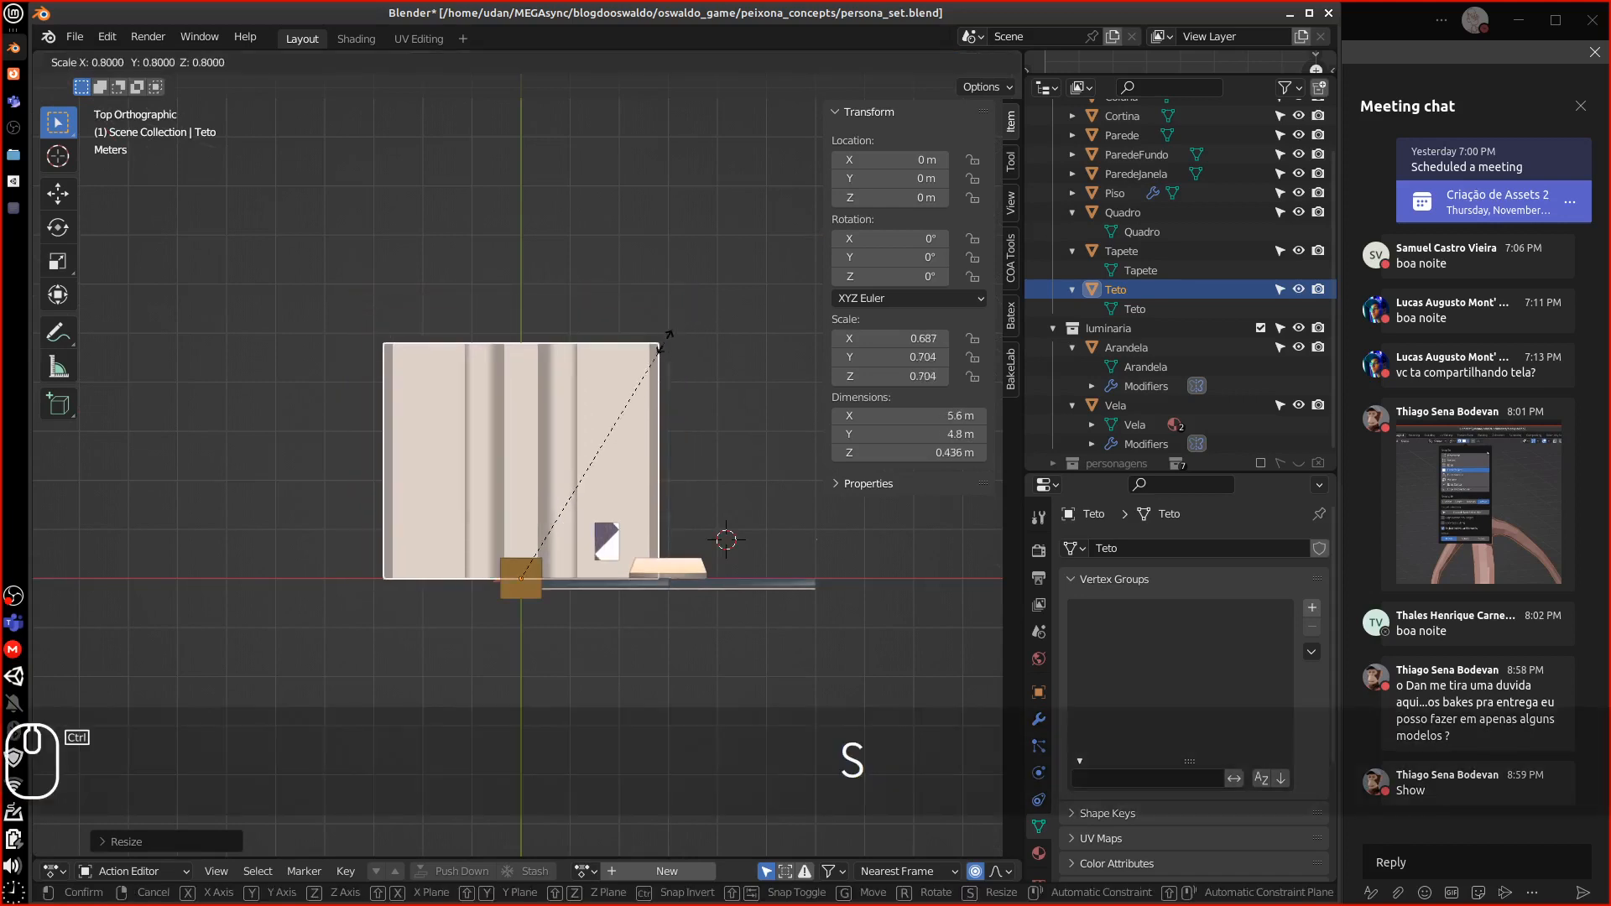
left_click(822, 290)
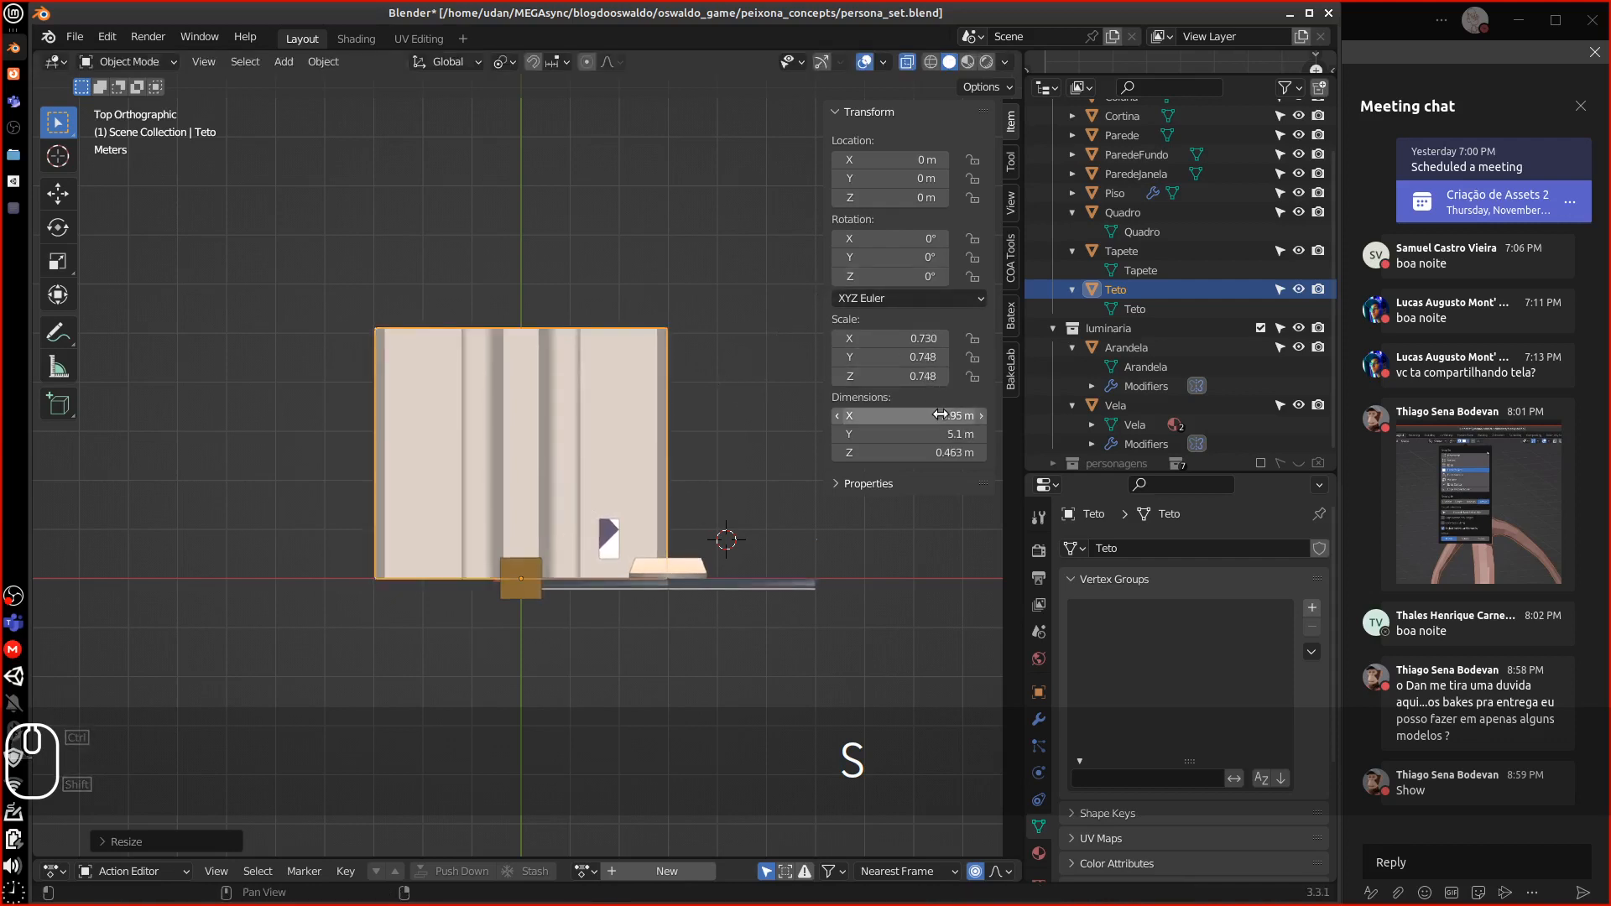
In Edit Mode, push the ceiling's top vertex row out along Y to 6 m
key("Tab")
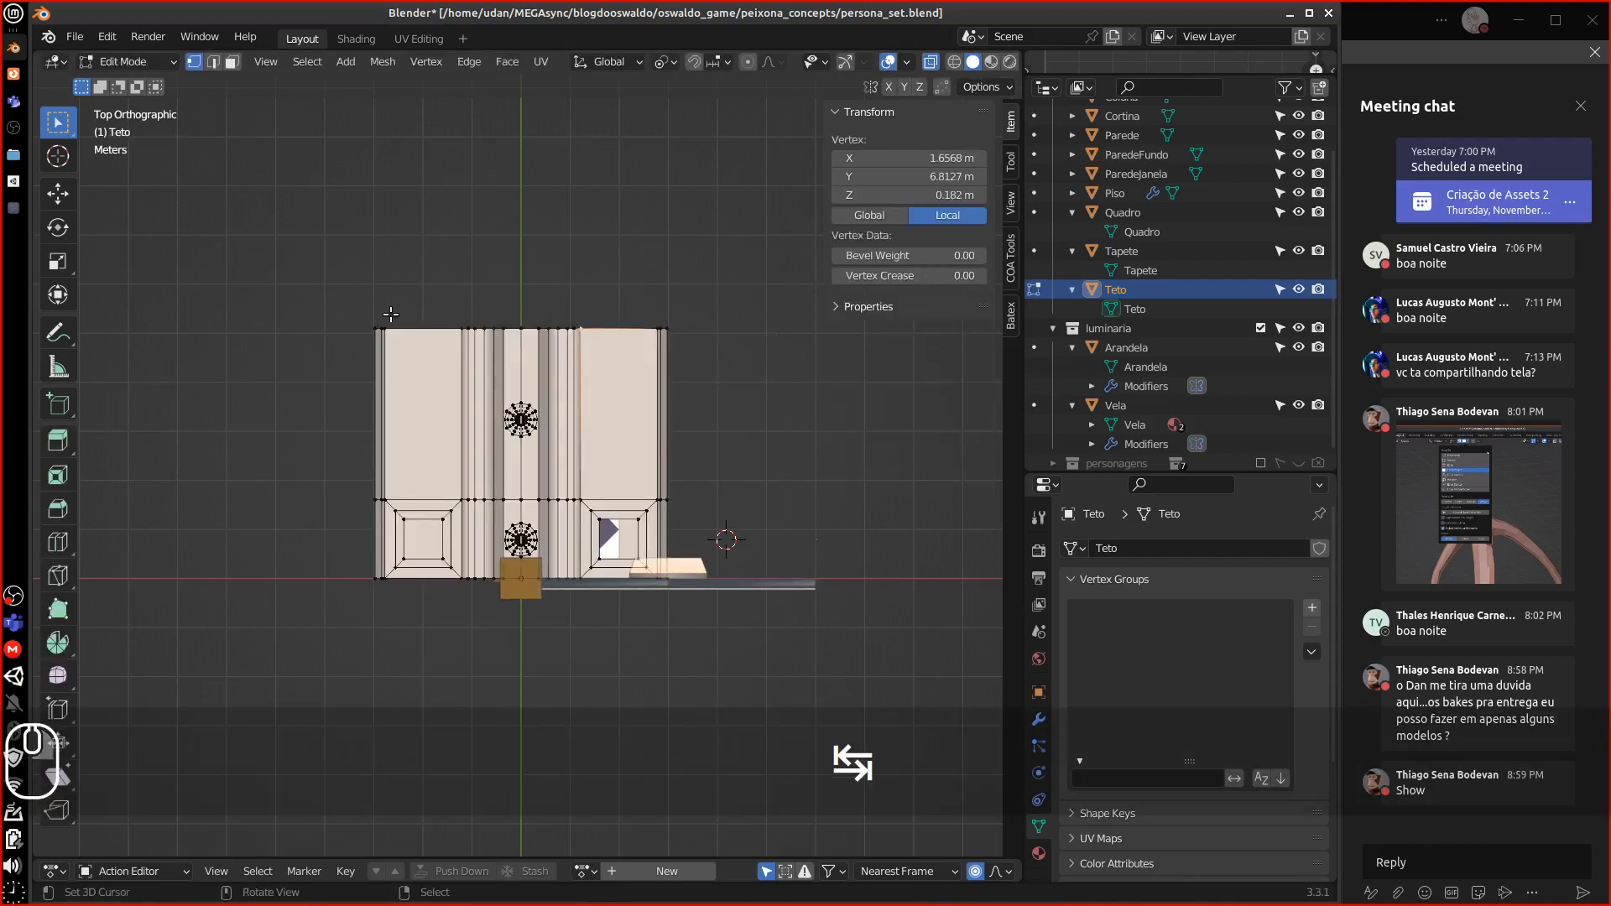
key("b")
left_click_drag(310, 281, 738, 376)
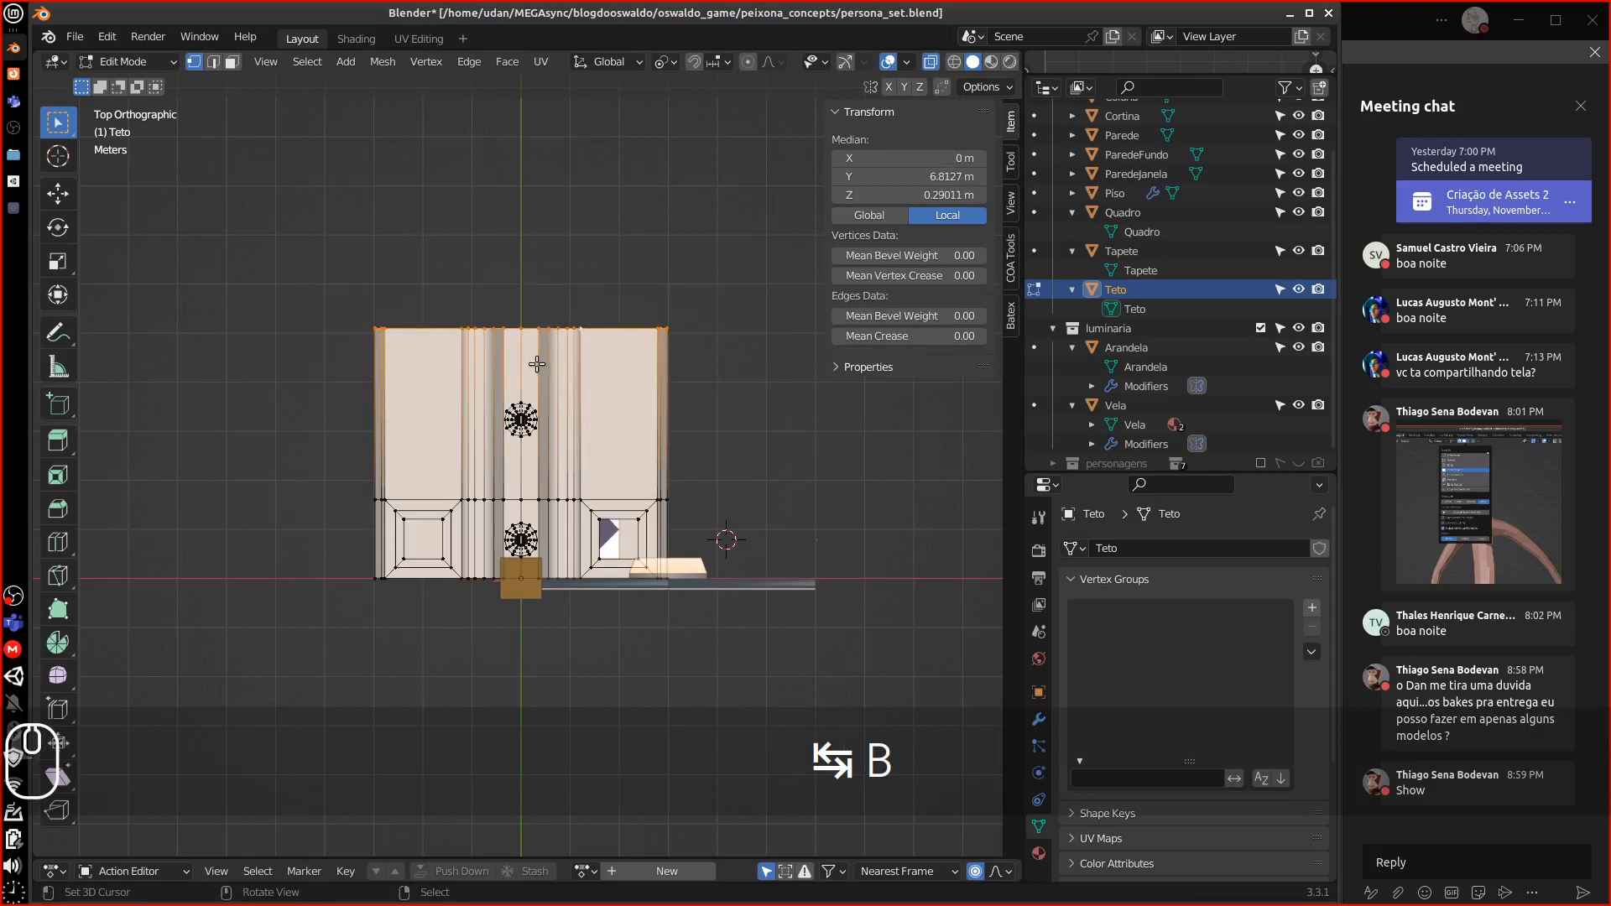
key("g")
key("y")
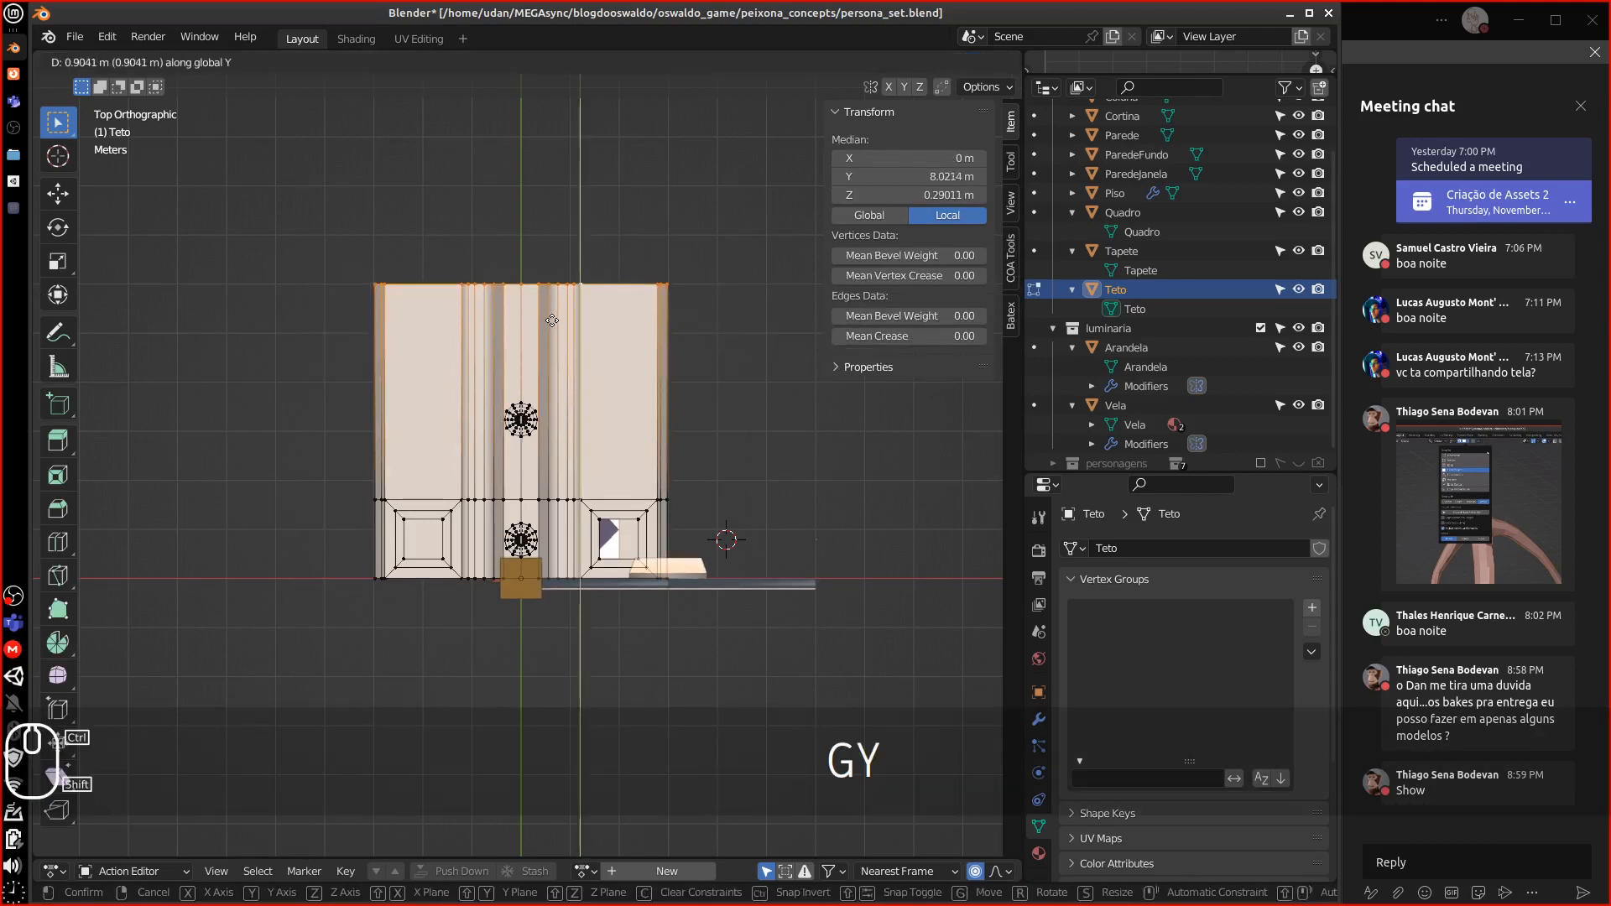
left_click(550, 316)
Shift the upper light fixture 0.33 m along Y and return to Object Mode
left_click(524, 402)
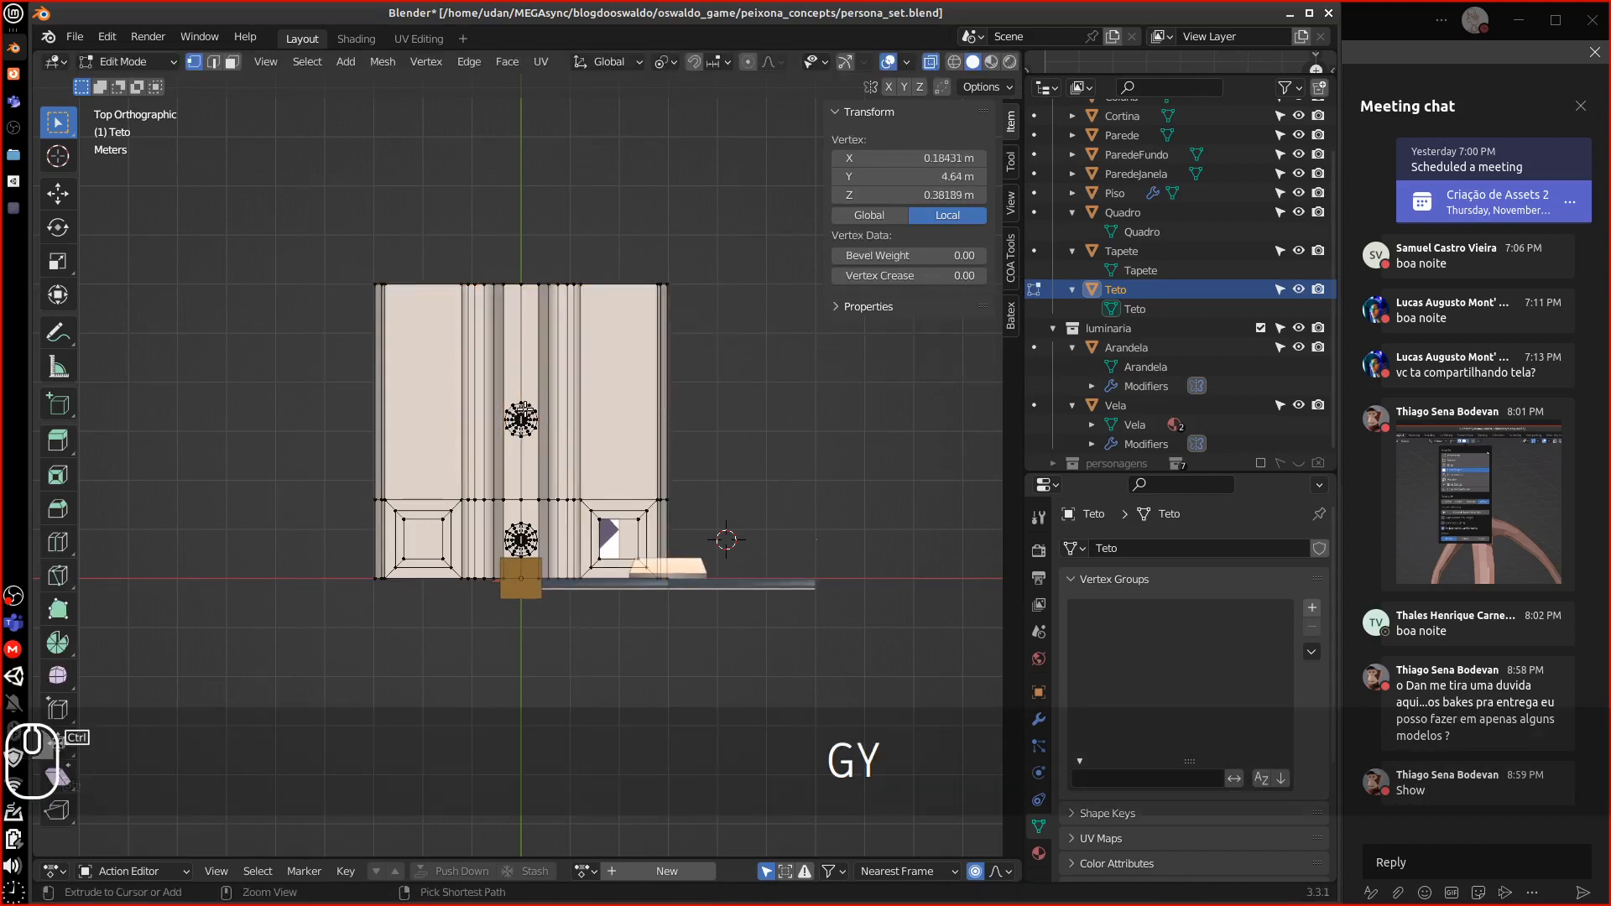
key("ctrl+l")
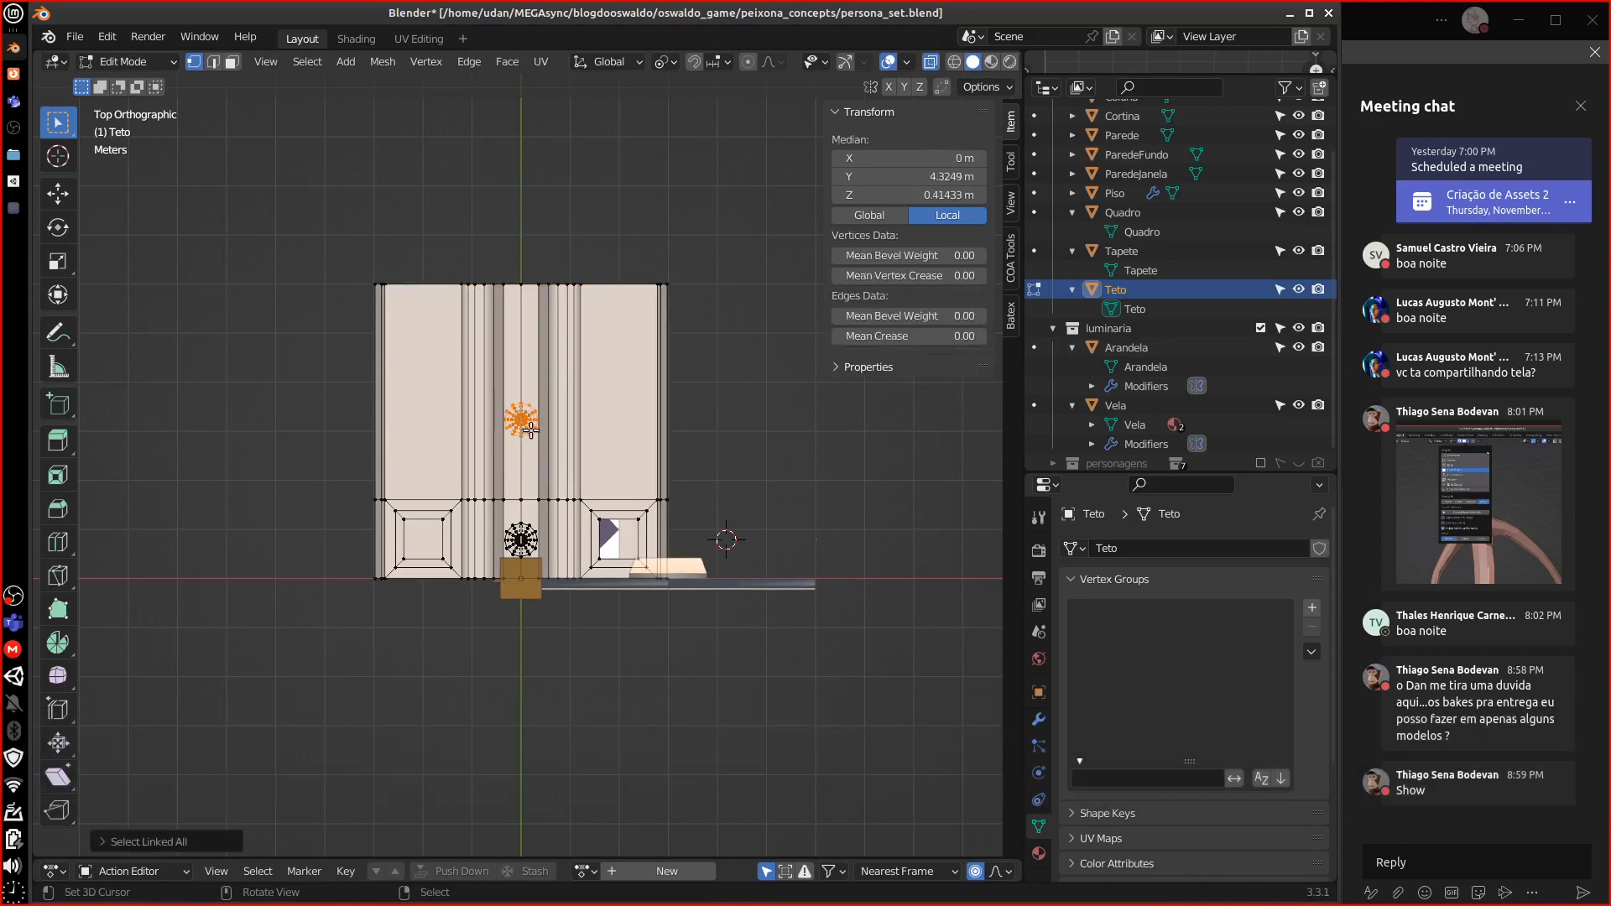
key("g")
key("y")
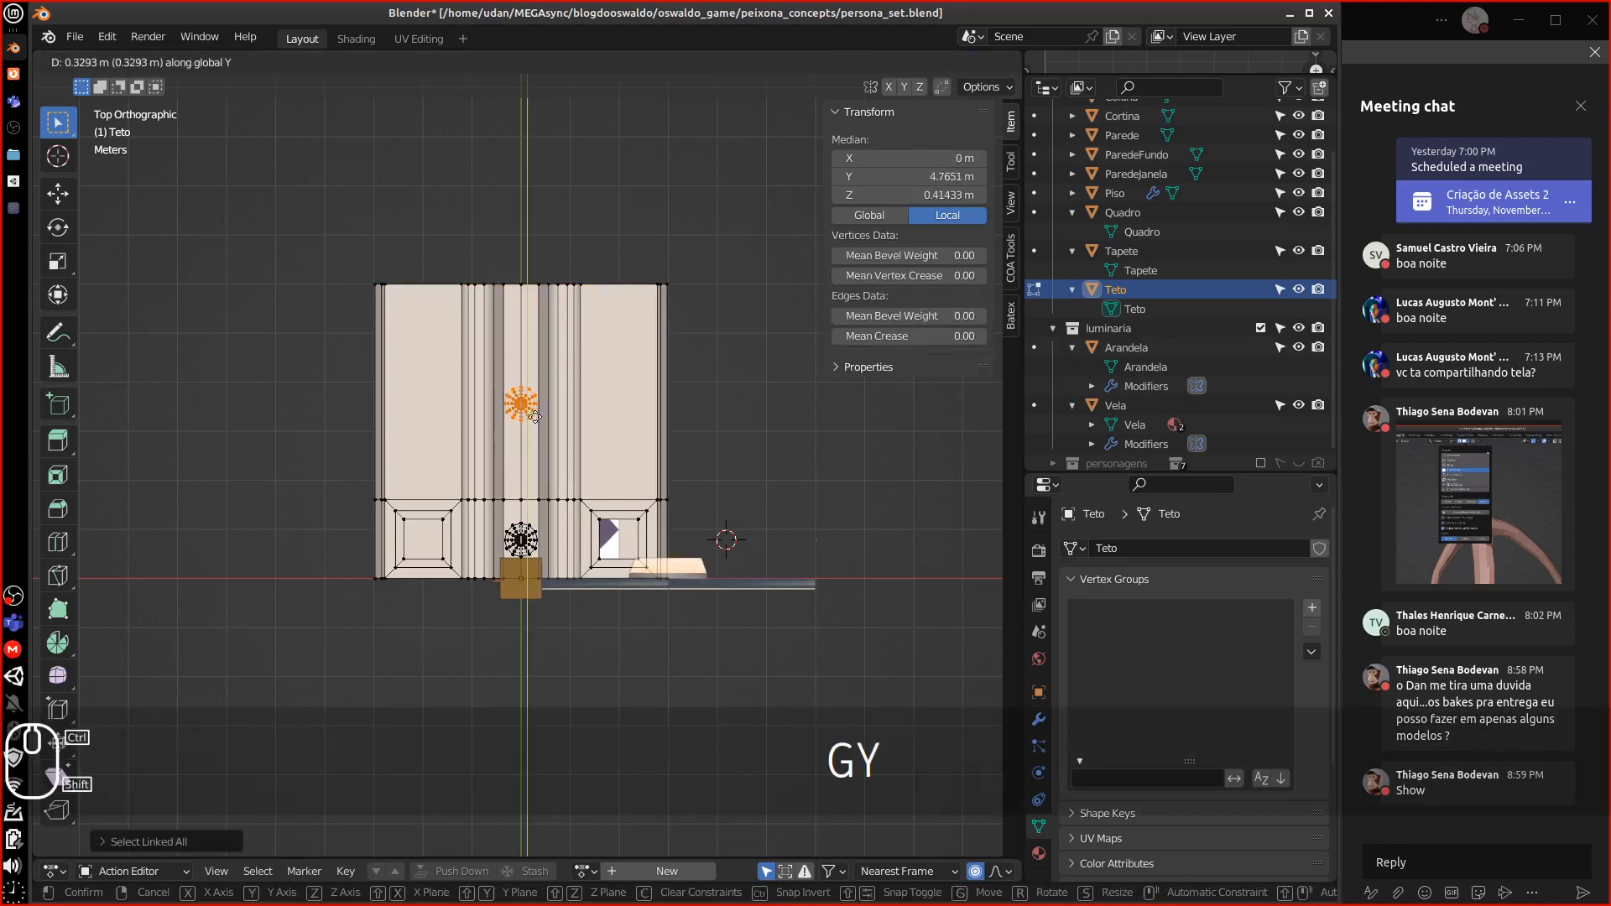
left_click(532, 427)
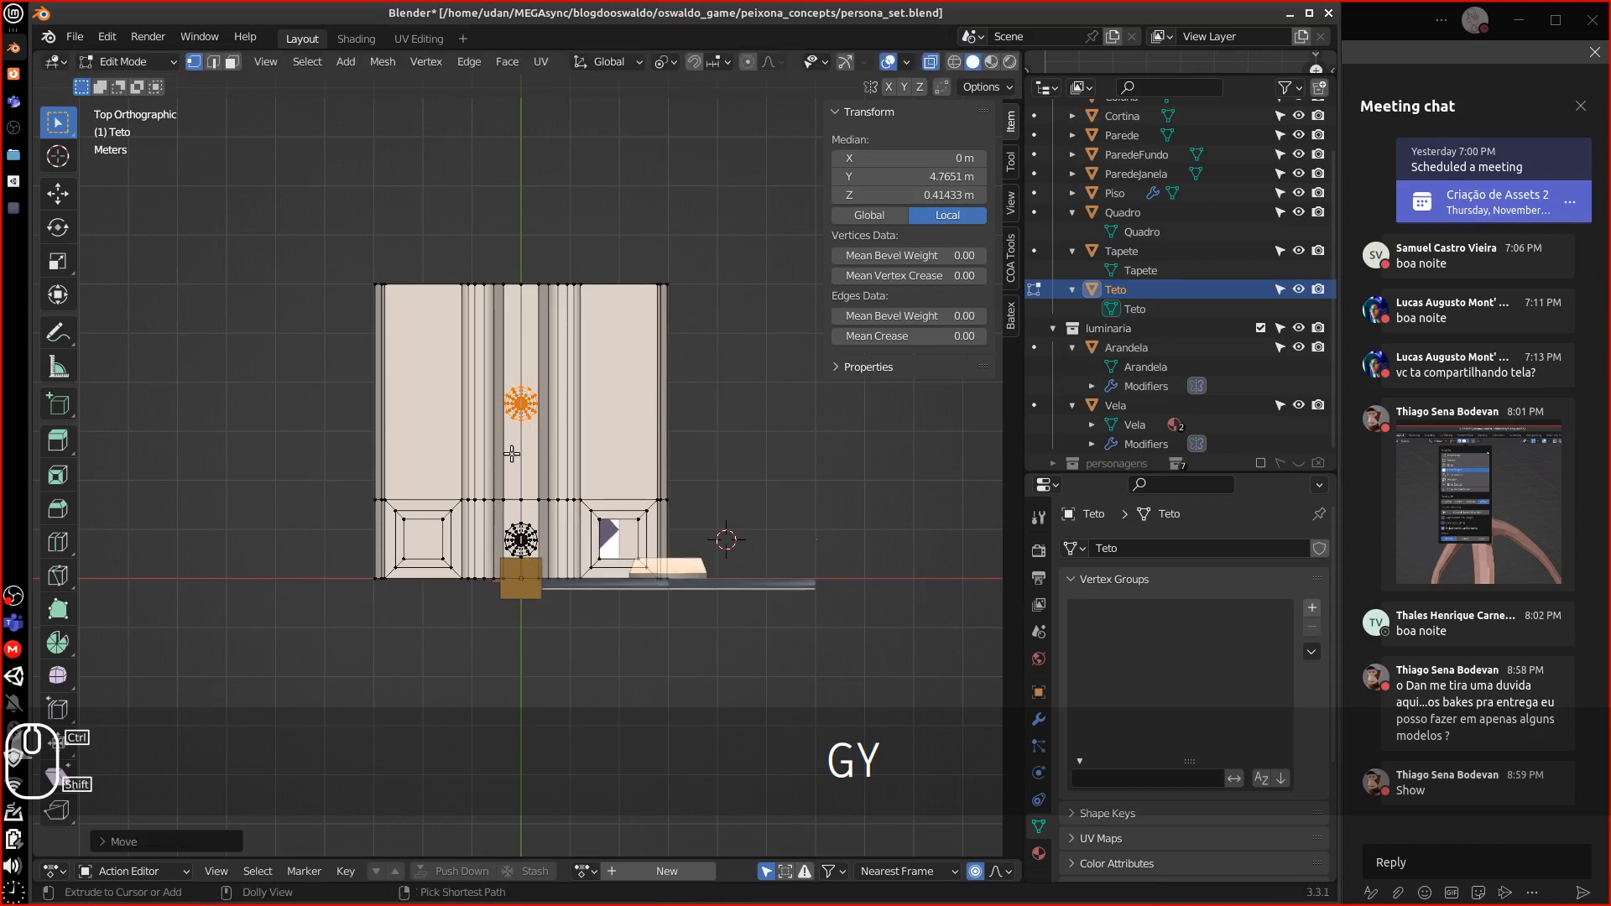
key("Tab")
left_click(949, 415)
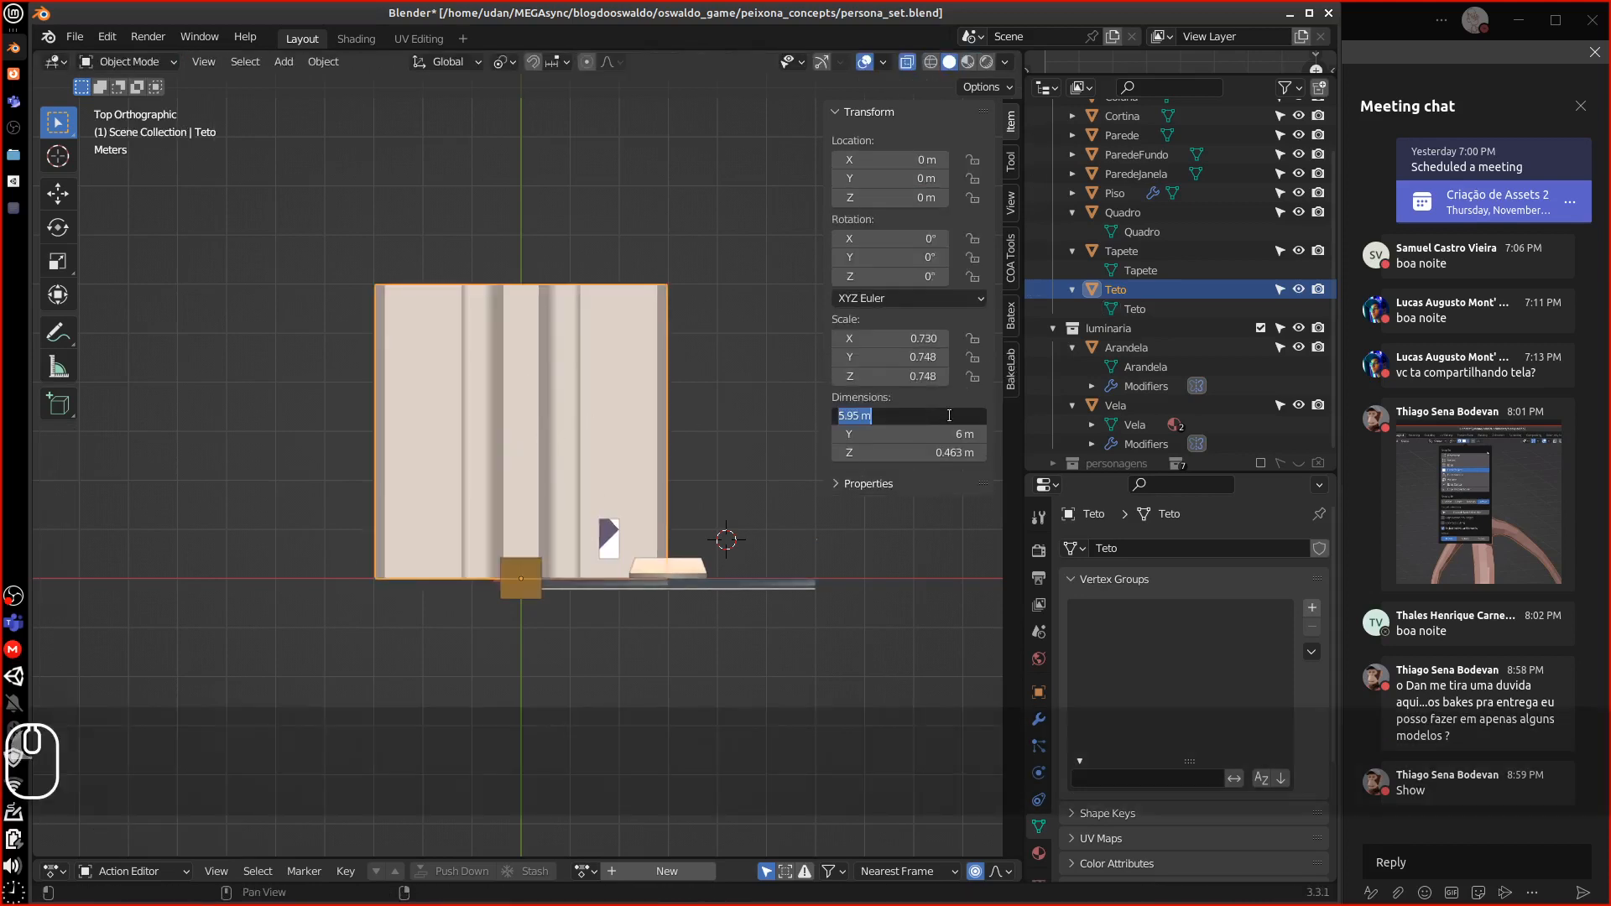
Set Teto's dimensions to 6 × 6 × 0.5 m
type("6")
key("Return")
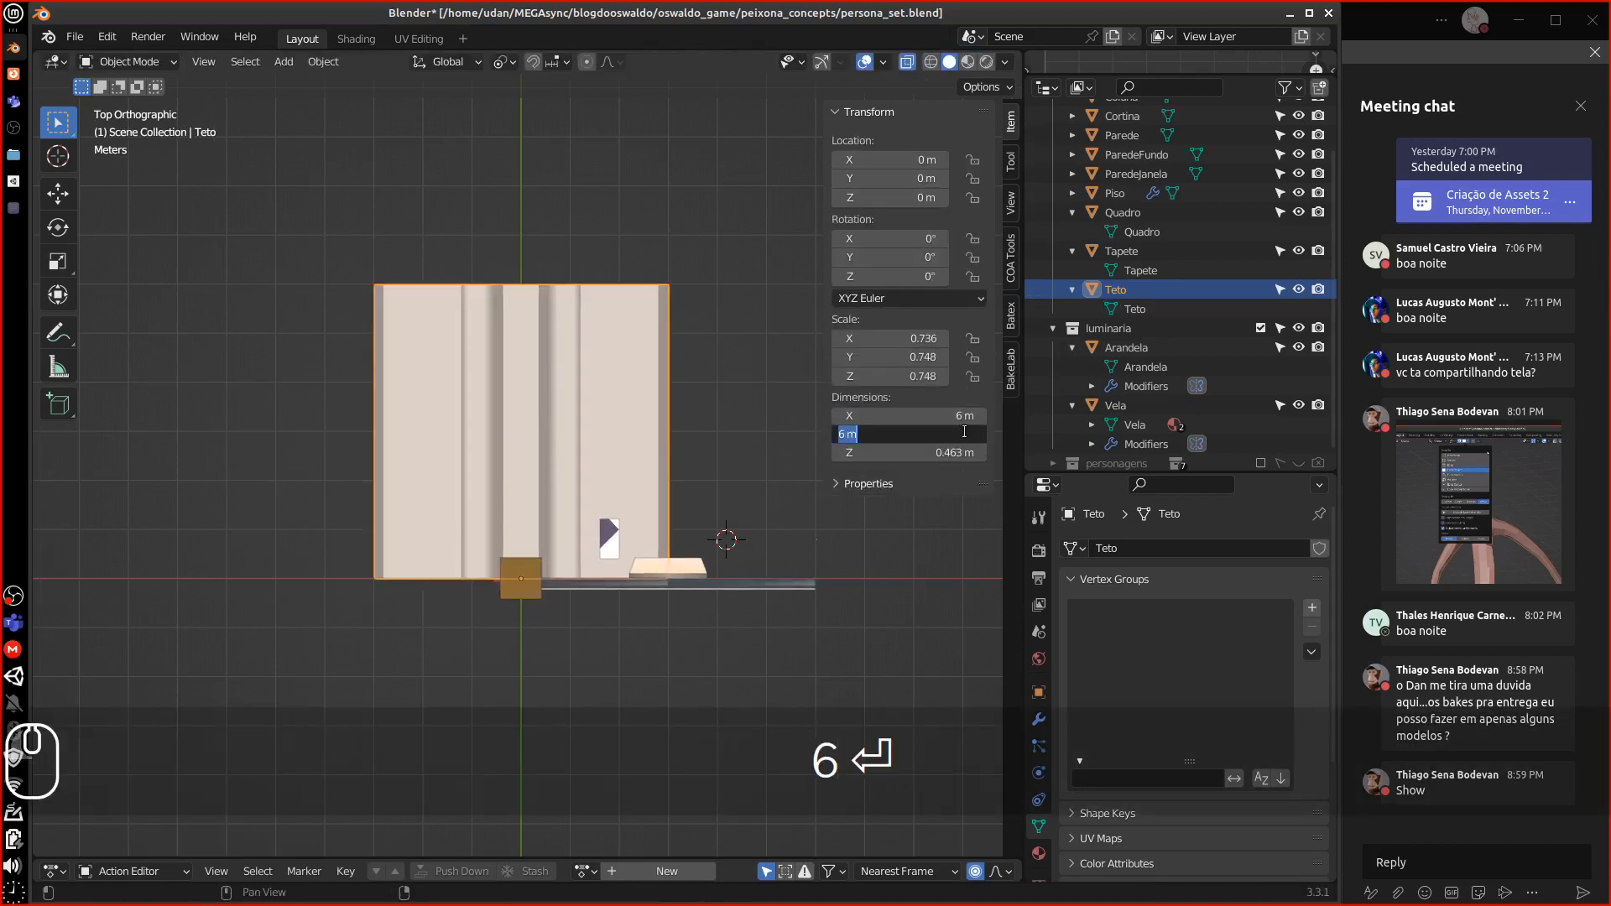
type("6")
key("Return")
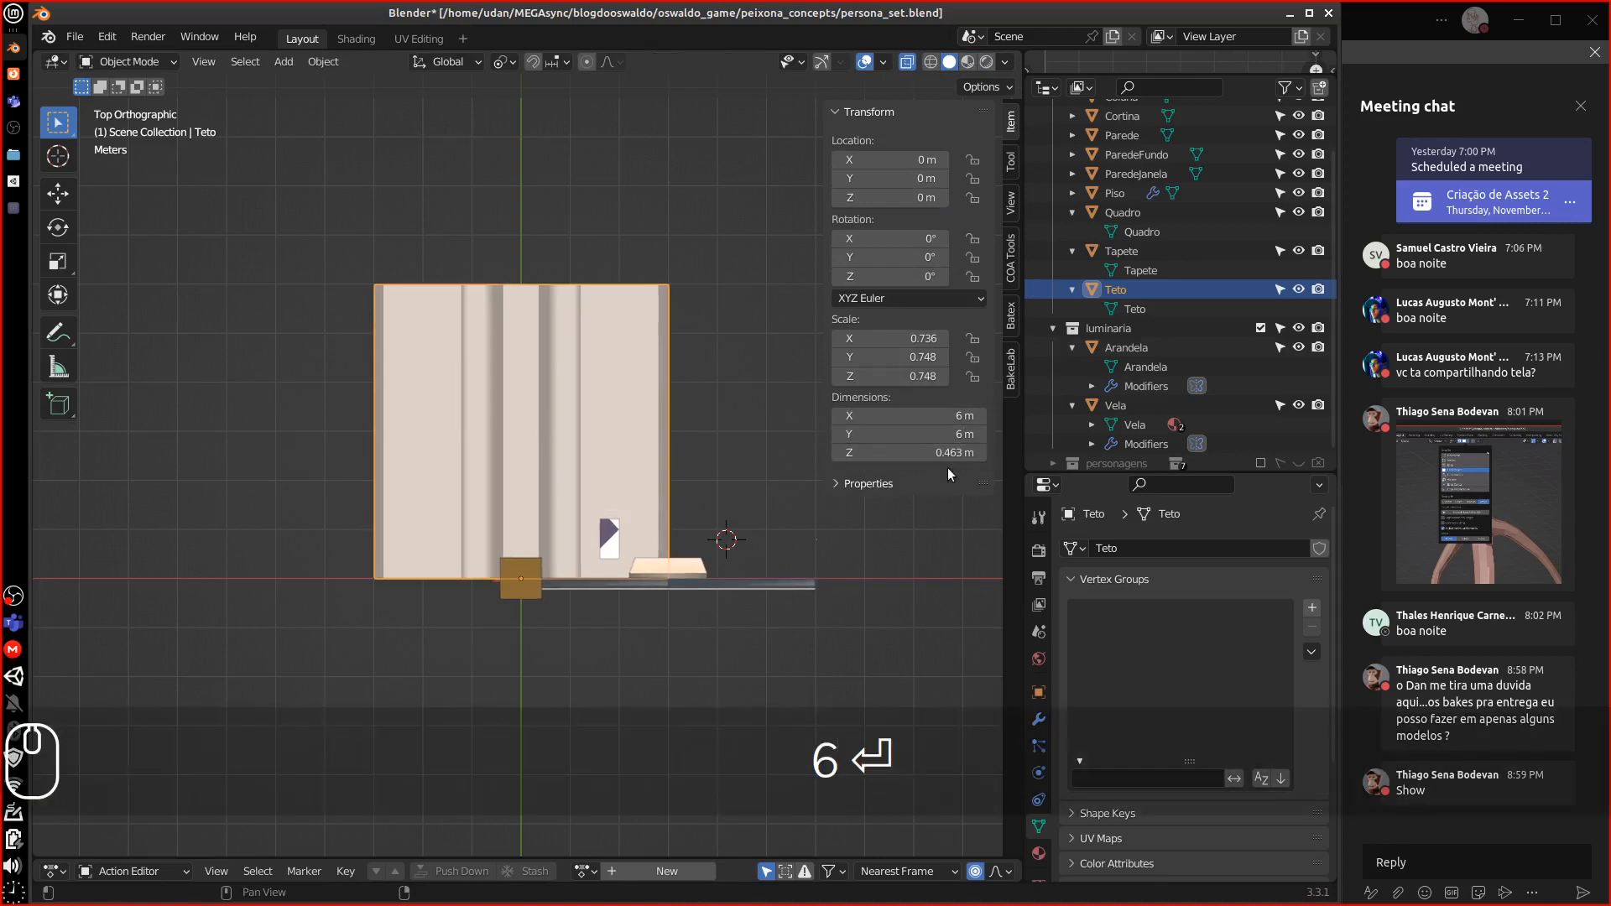
left_click(950, 453)
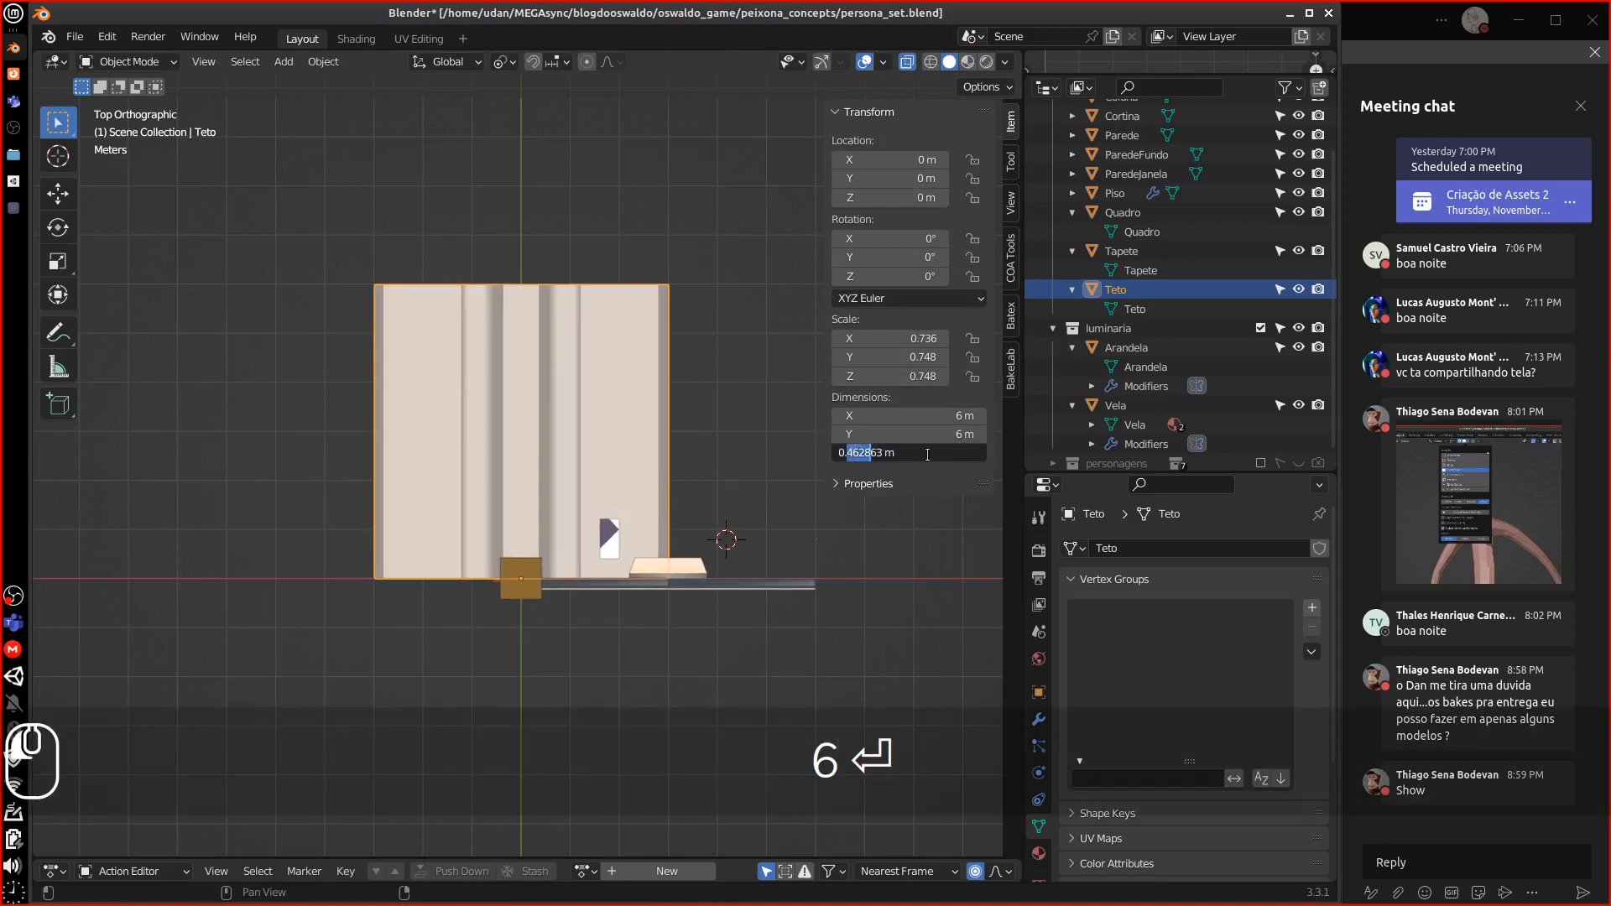
type("5")
key("Return")
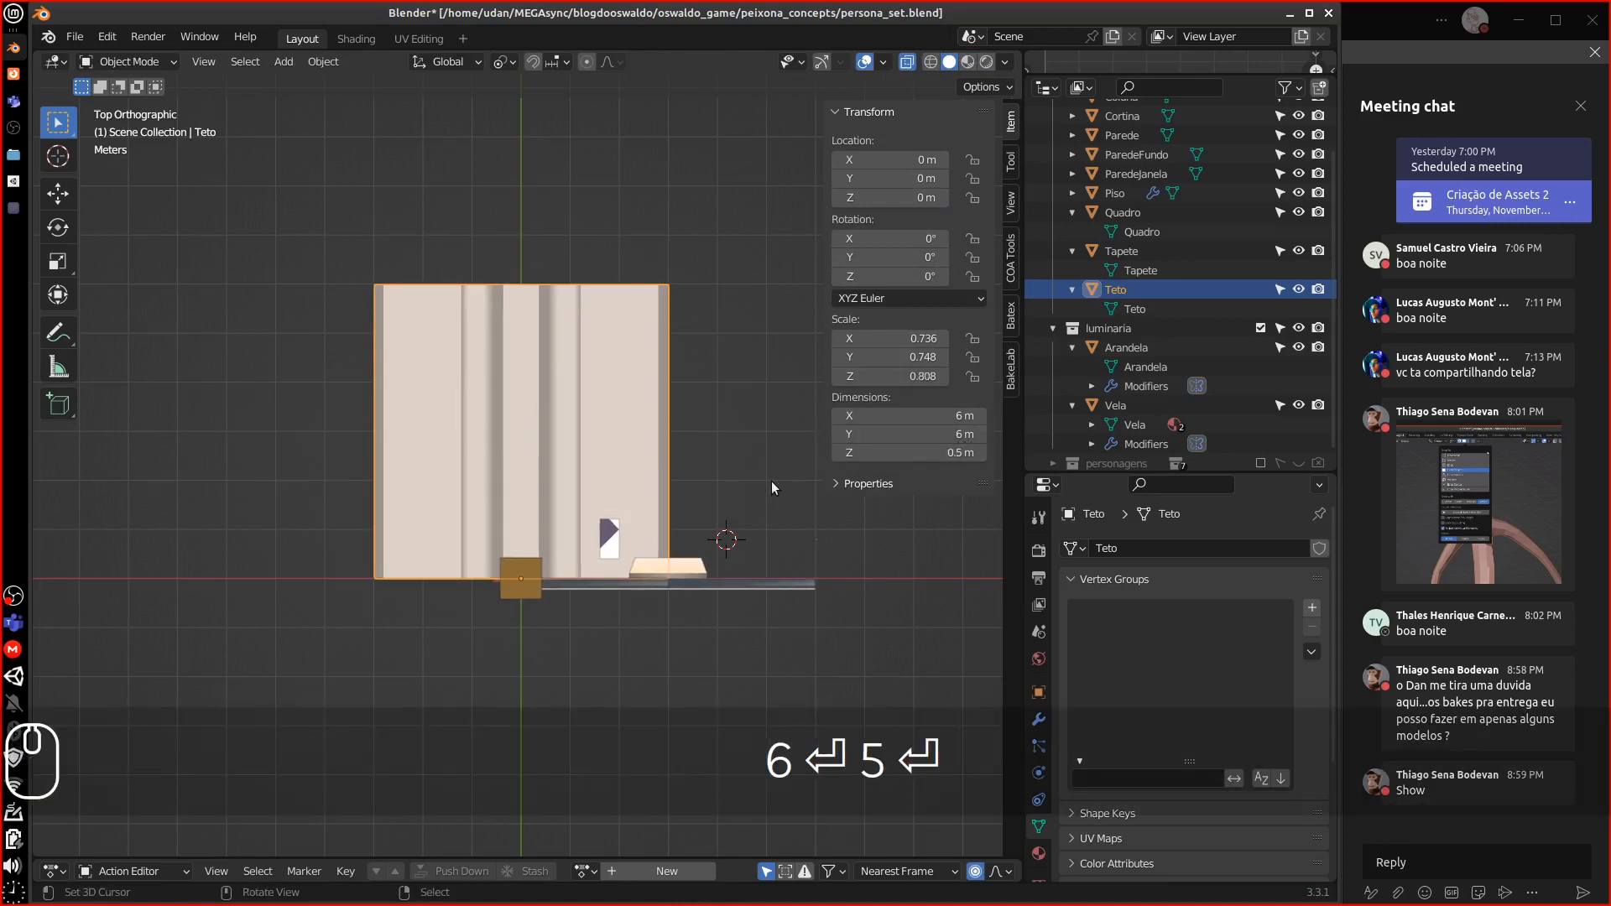
Apply rotation and scale to the Teto ceiling
left_click(323, 61)
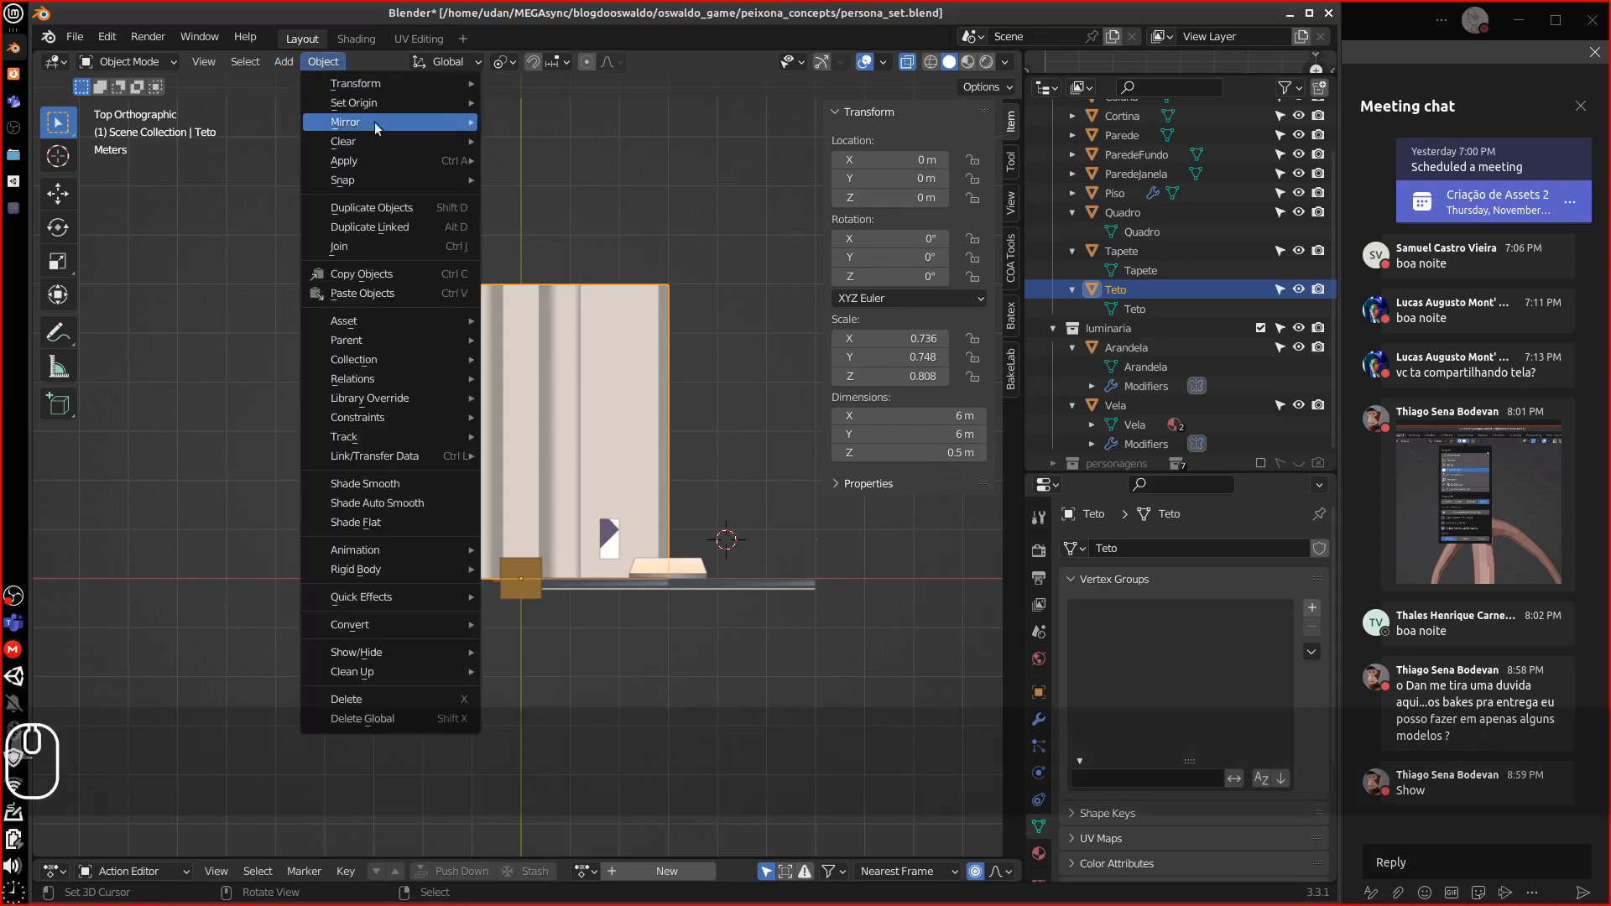
mouse_move(370, 160)
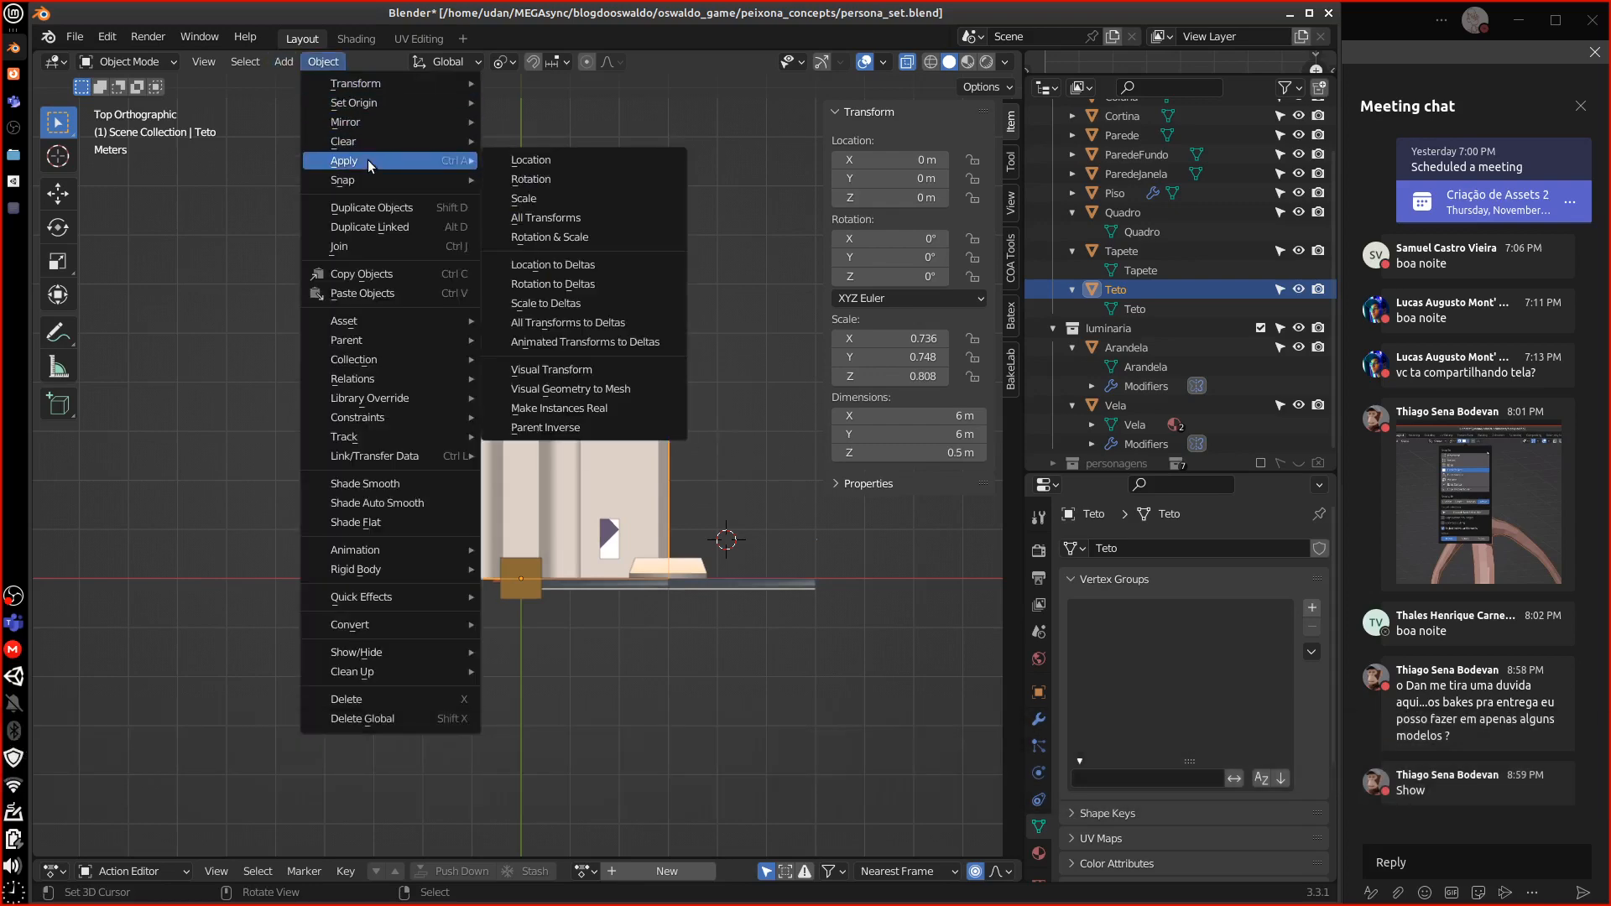
left_click(585, 244)
mouse_move(641, 493)
middle_mouse_down()
mouse_move(632, 300)
mouse_move(671, 532)
mouse_move(550, 525)
mouse_move(484, 627)
mouse_move(620, 585)
mouse_move(579, 521)
mouse_move(623, 507)
middle_mouse_up()
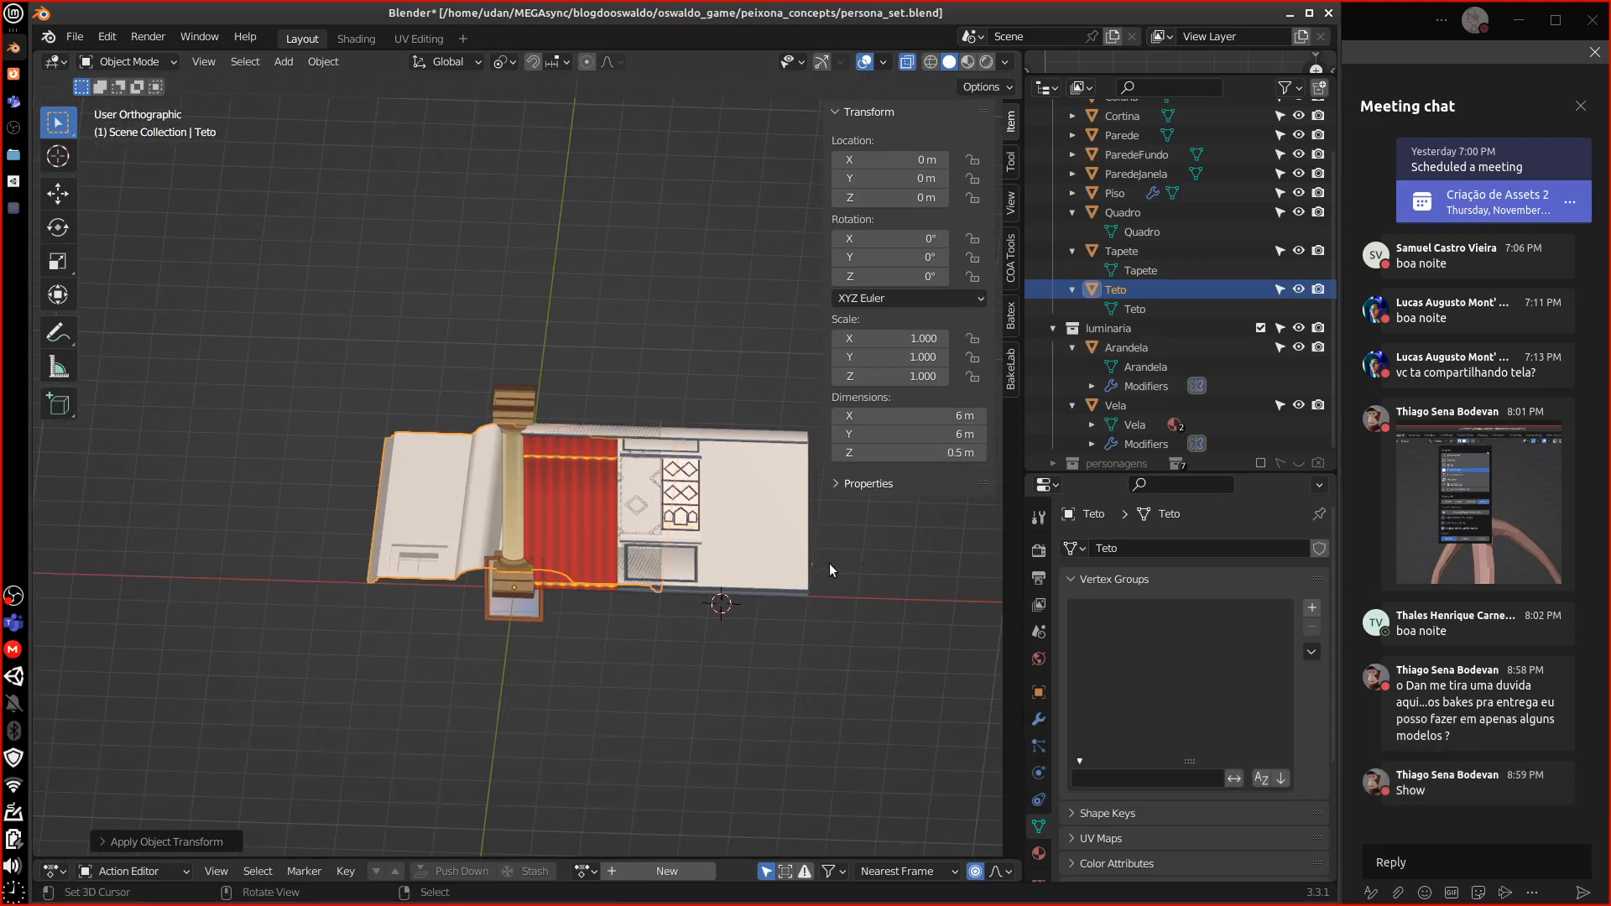
middle_click_drag(829, 562, 610, 559)
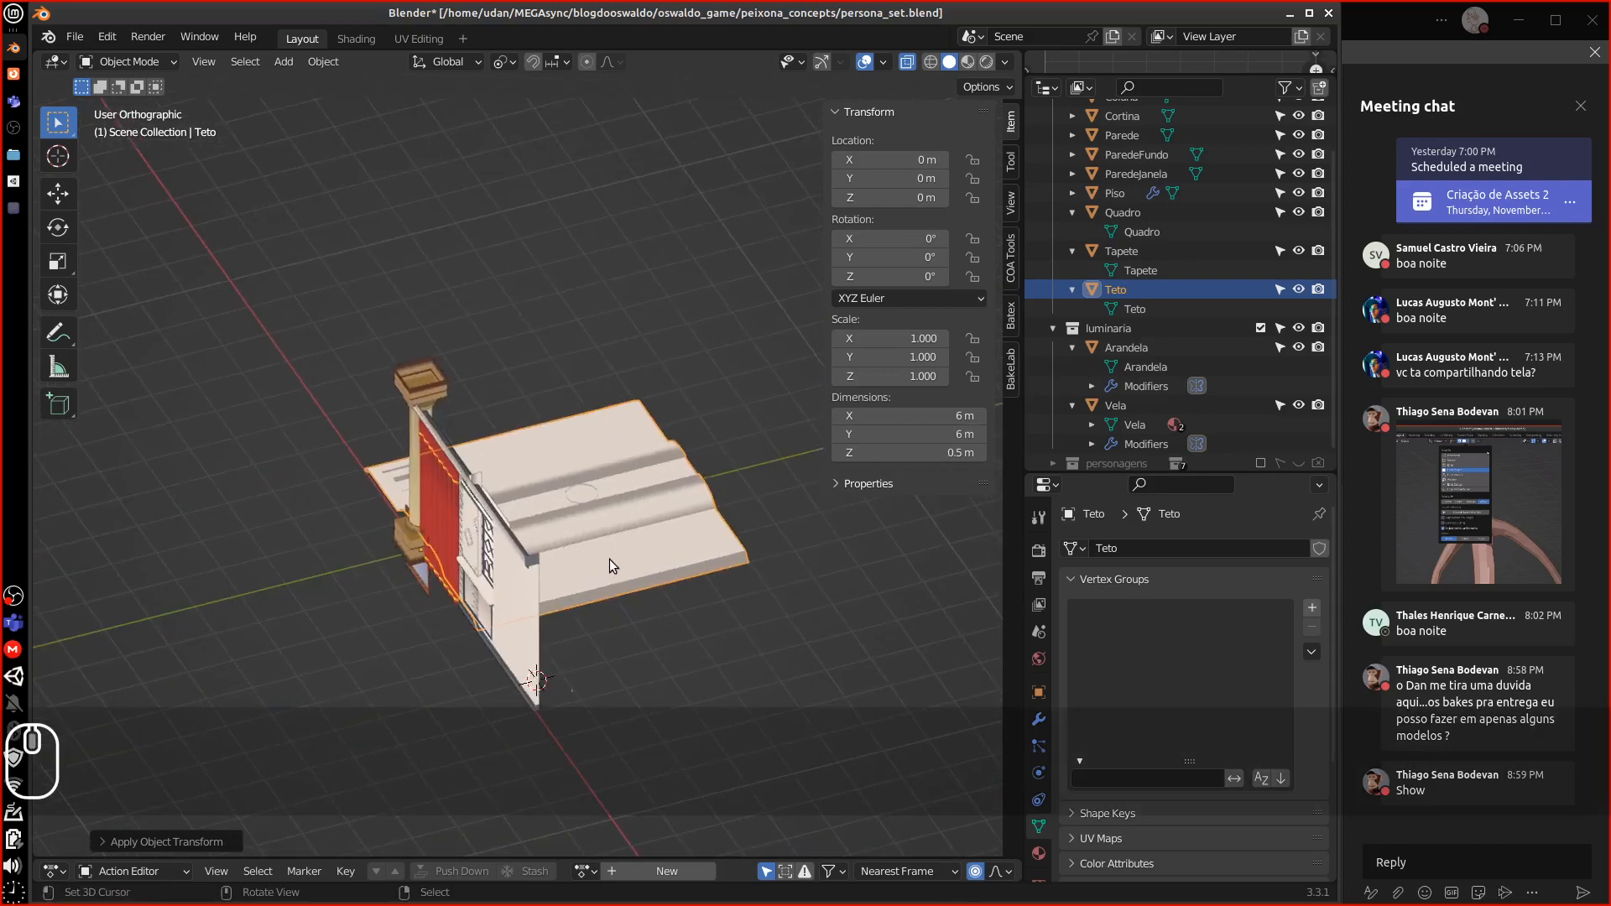
Select every object and apply rotation and scale to all of them
key("a")
left_click(323, 62)
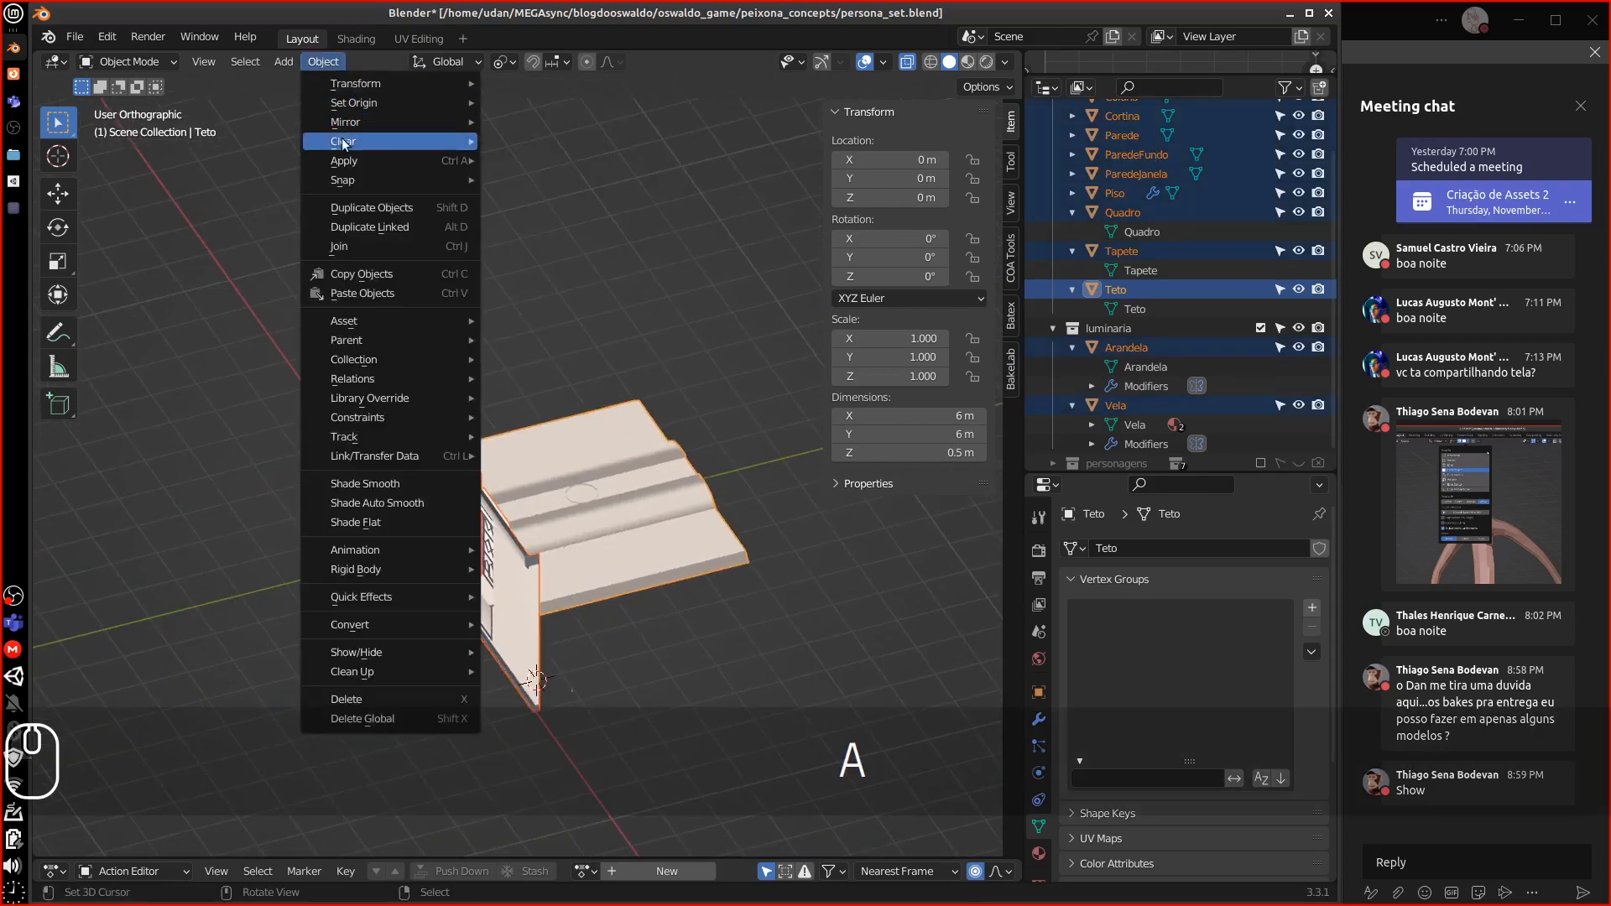
mouse_move(352, 159)
left_click(522, 159)
left_click(319, 63)
mouse_move(408, 159)
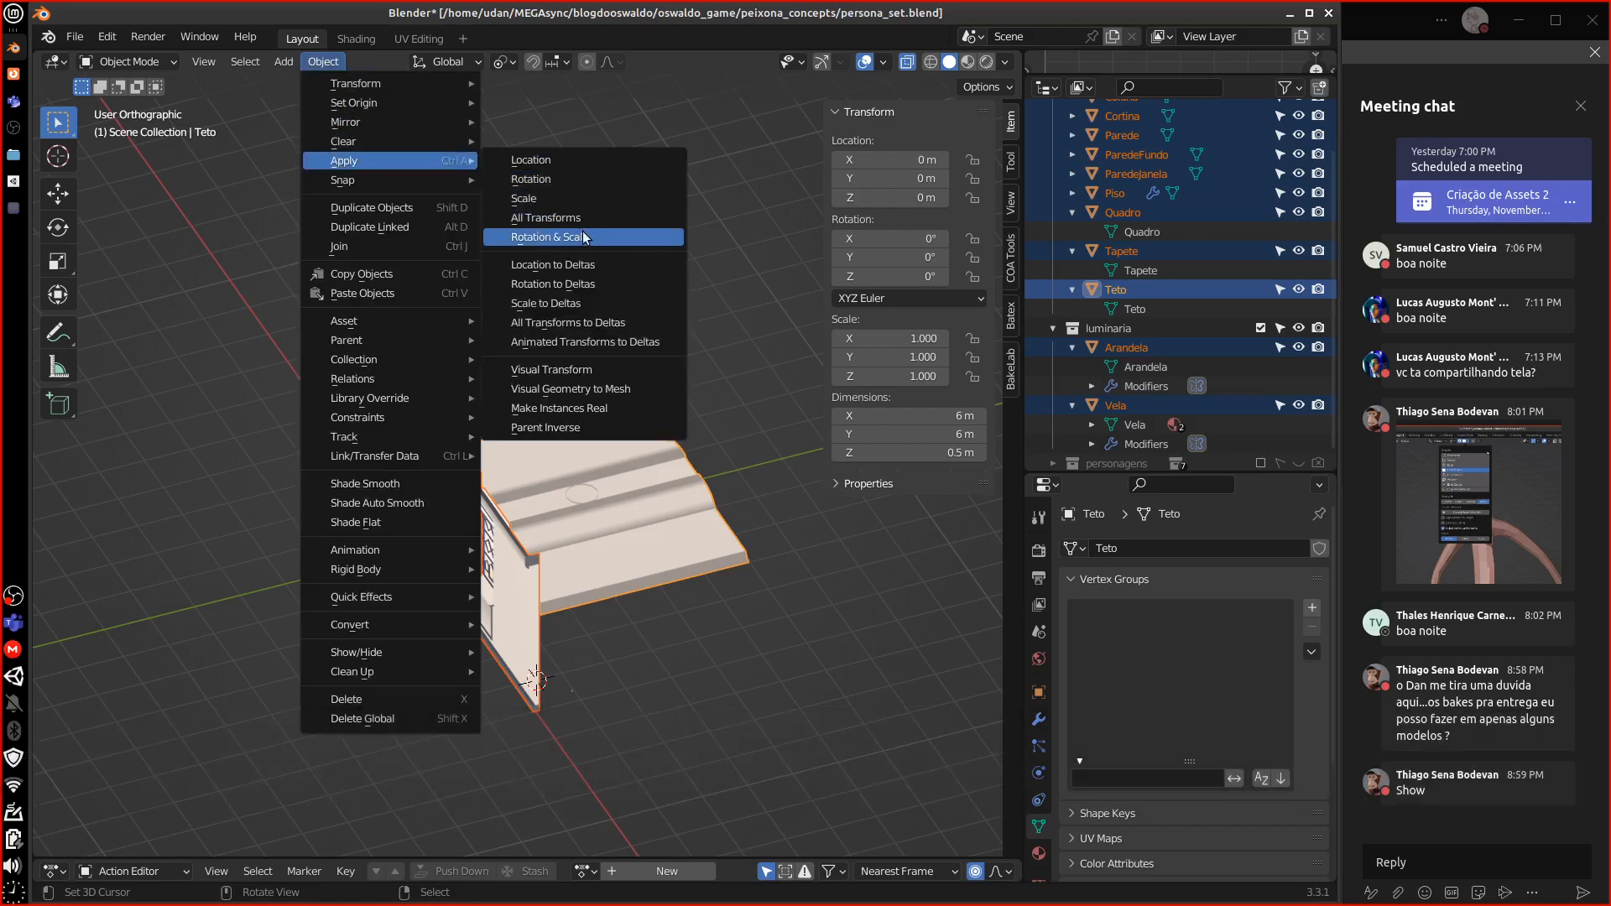
left_click(550, 237)
left_click(1134, 351)
middle_click_drag(545, 469, 678, 481)
In right view, raise the Arandela sconce up beside the column
key("3")
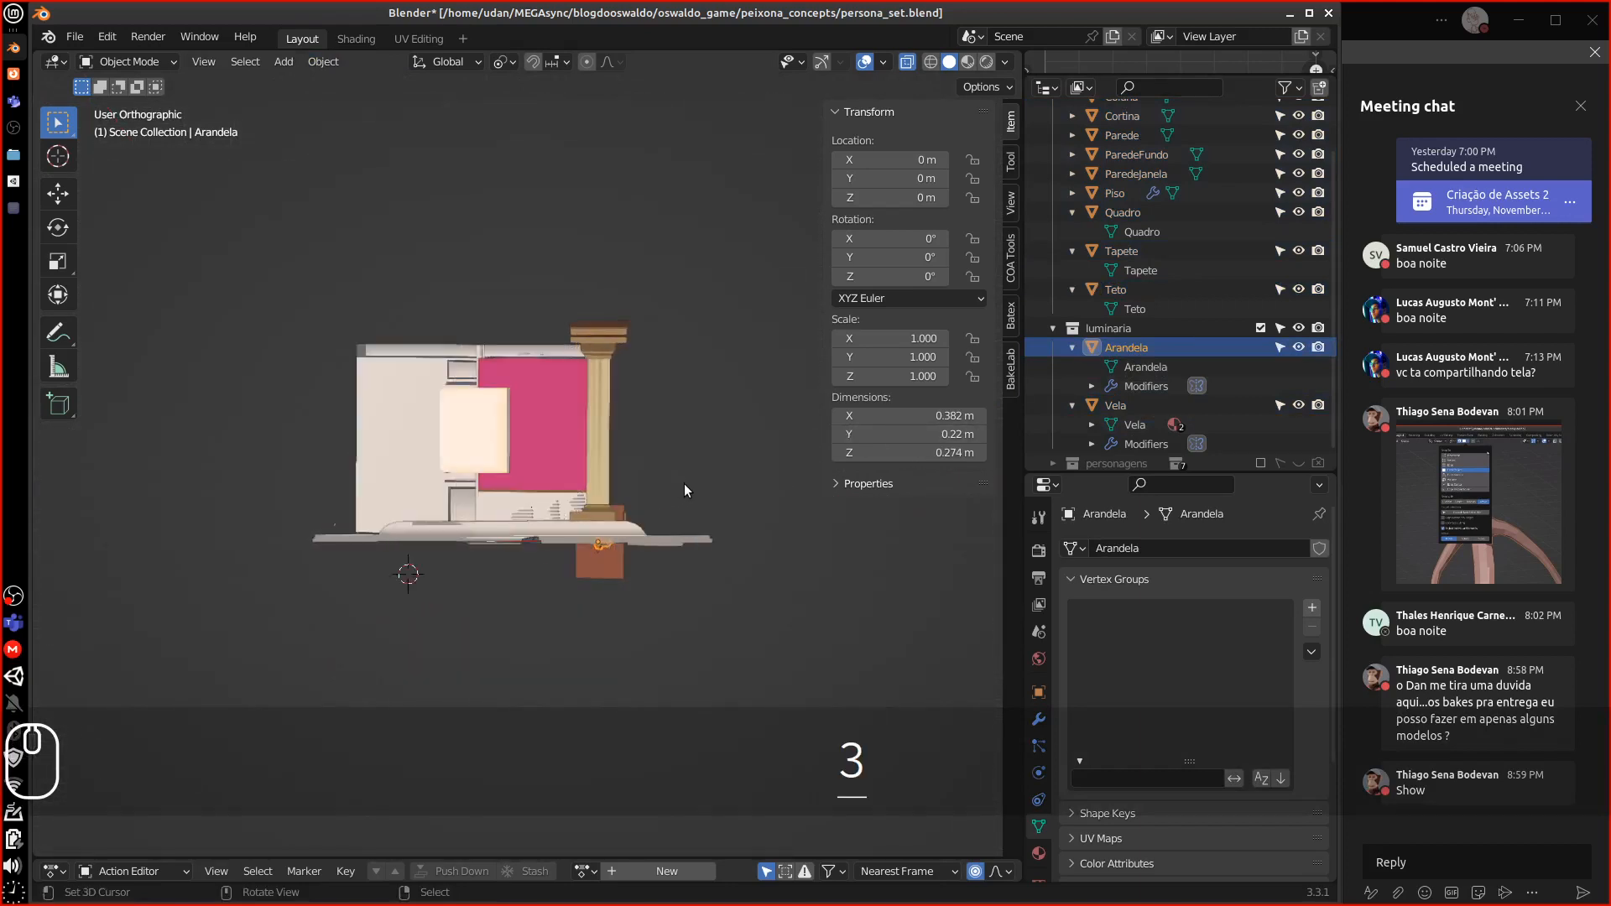
key("g")
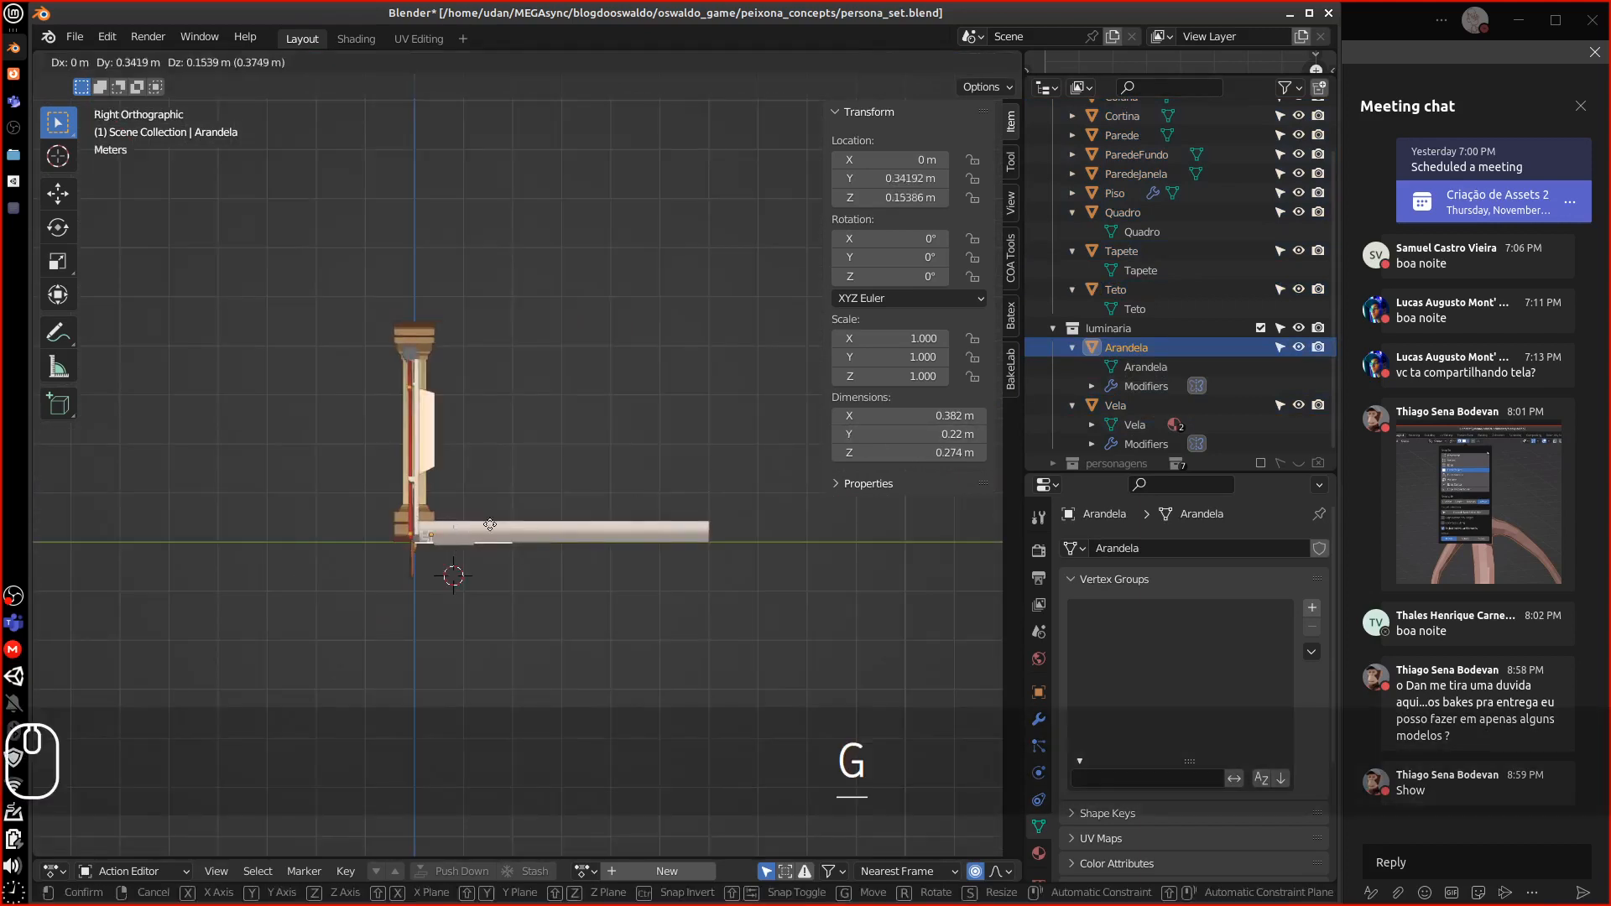
left_click(485, 415)
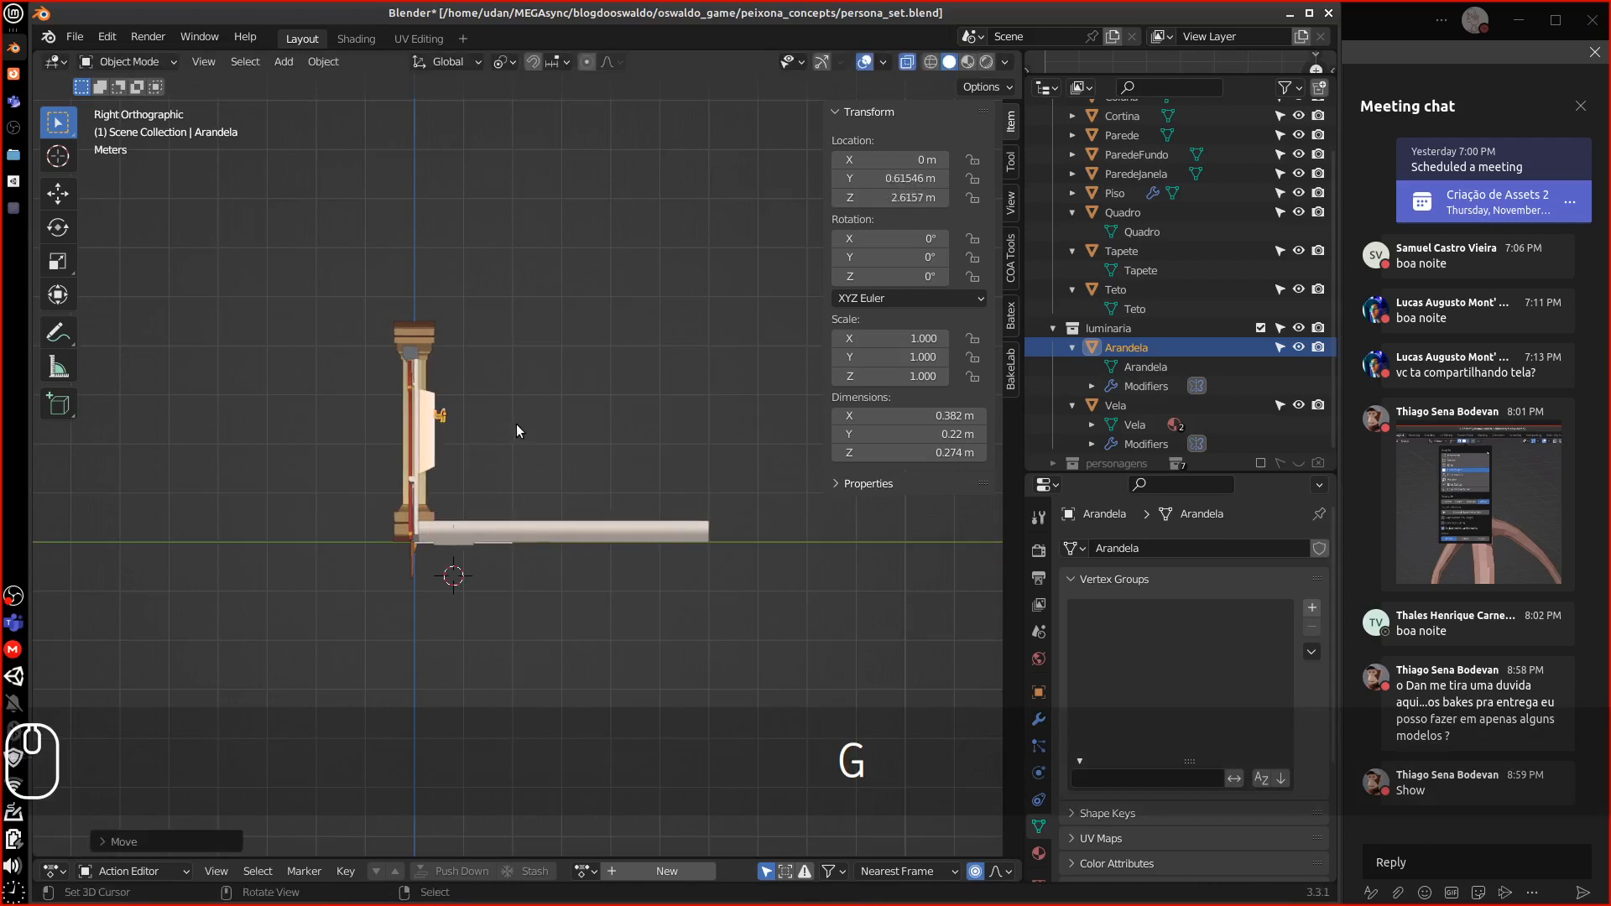
key("KP_Divide")
key("KP_Divide")
middle_click_drag(515, 425, 567, 417)
scroll(586, 419, "up", 5)
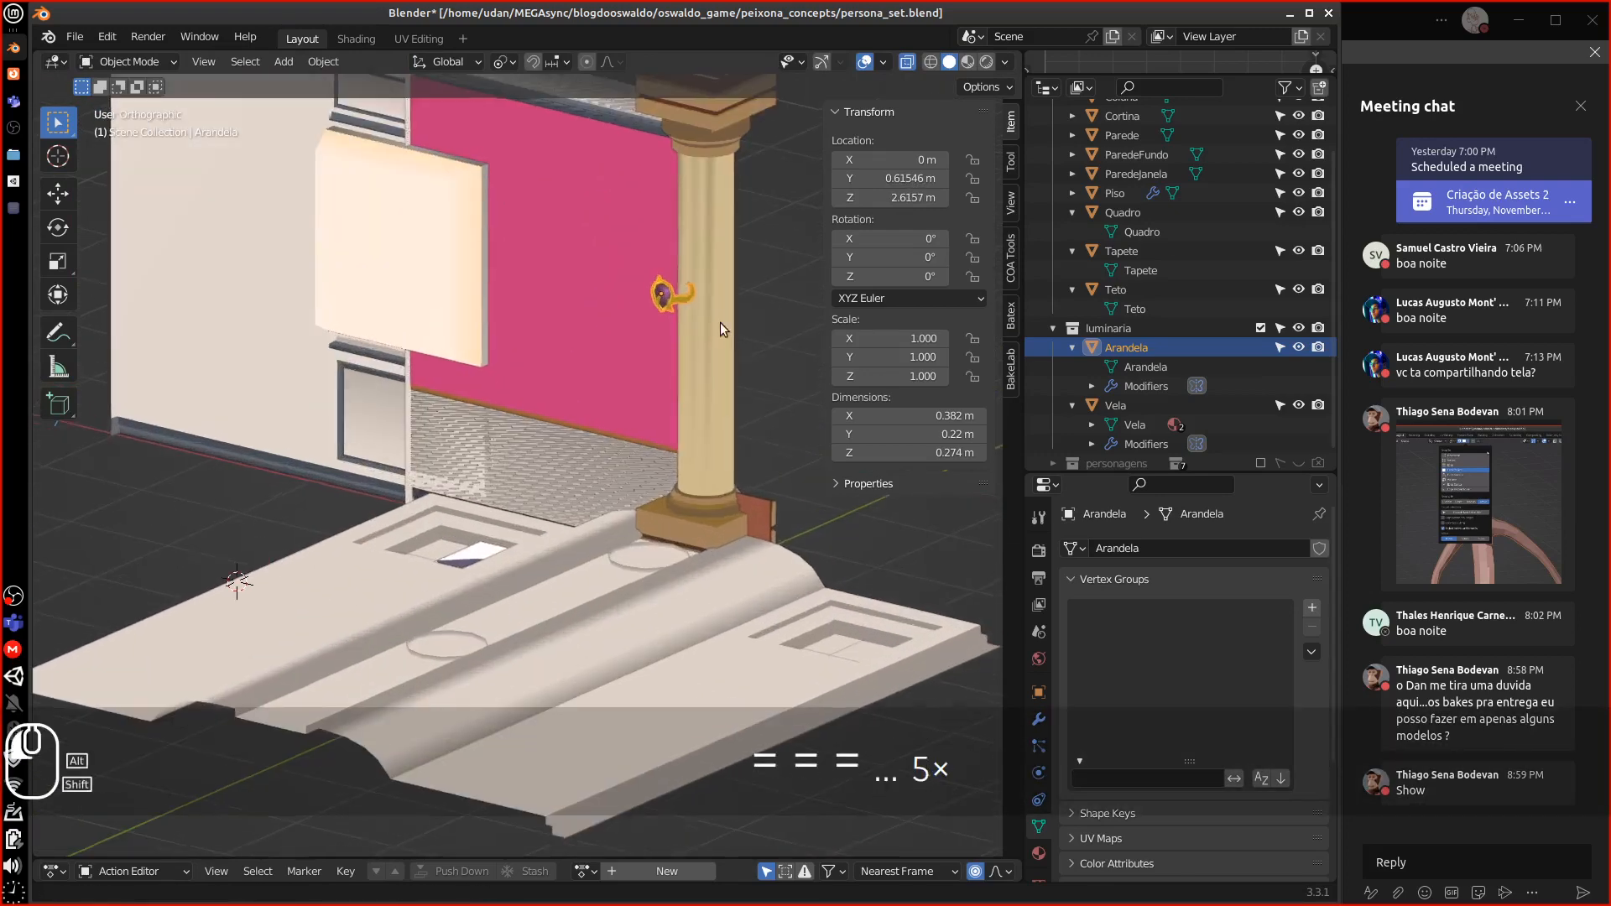
middle_click_drag(720, 322, 459, 506, "shift")
key("KP_7")
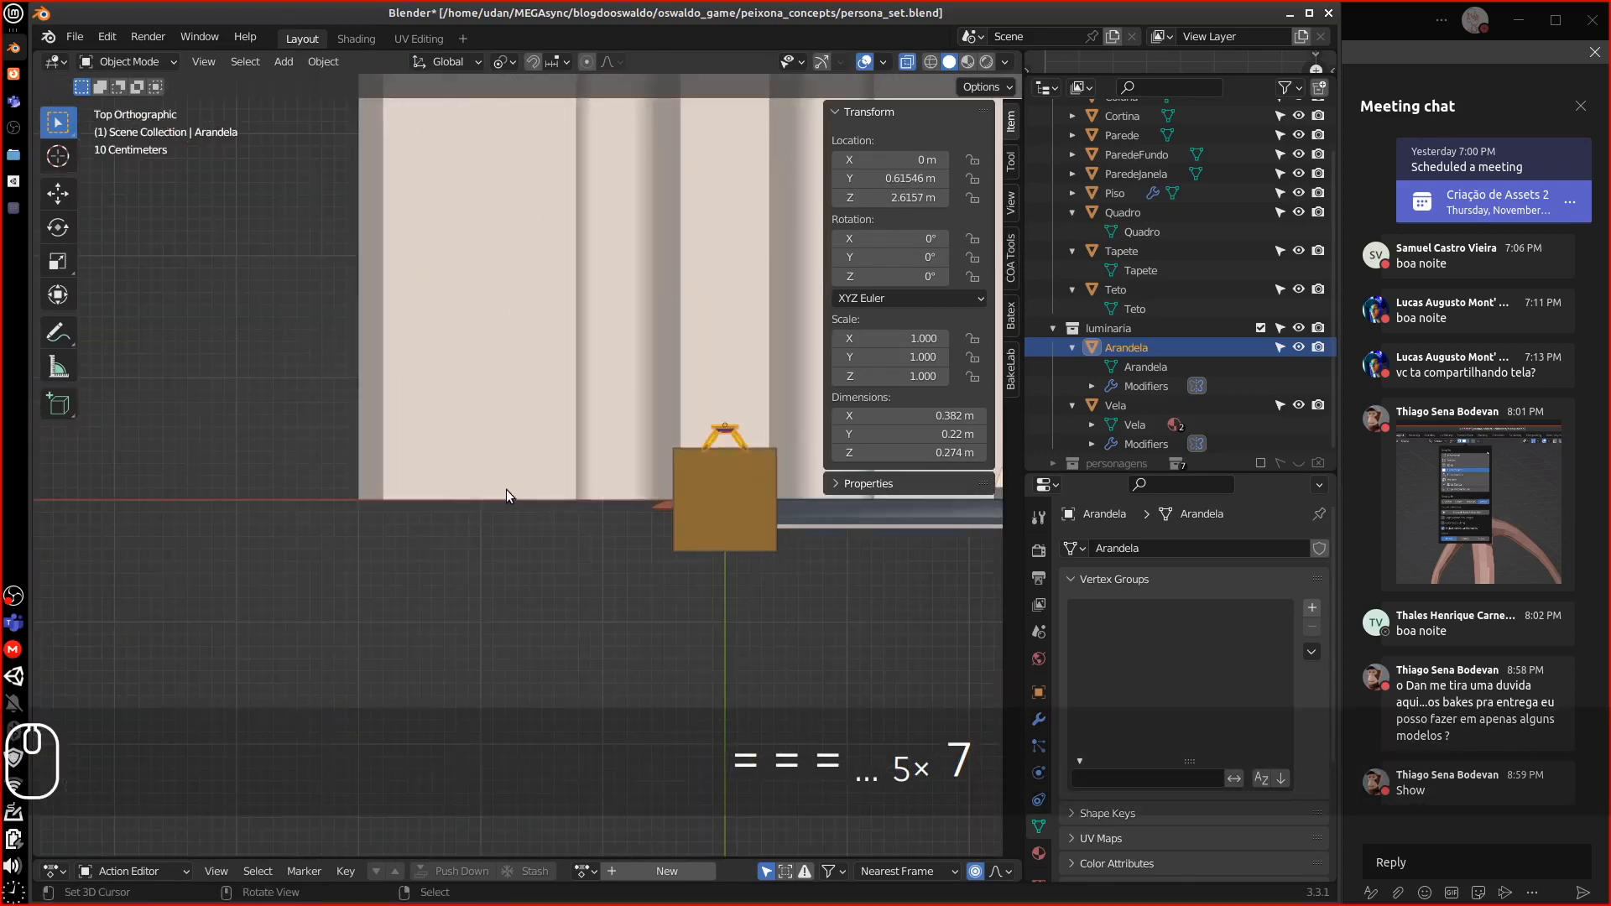
middle_click_drag(717, 457, 458, 440, "shift")
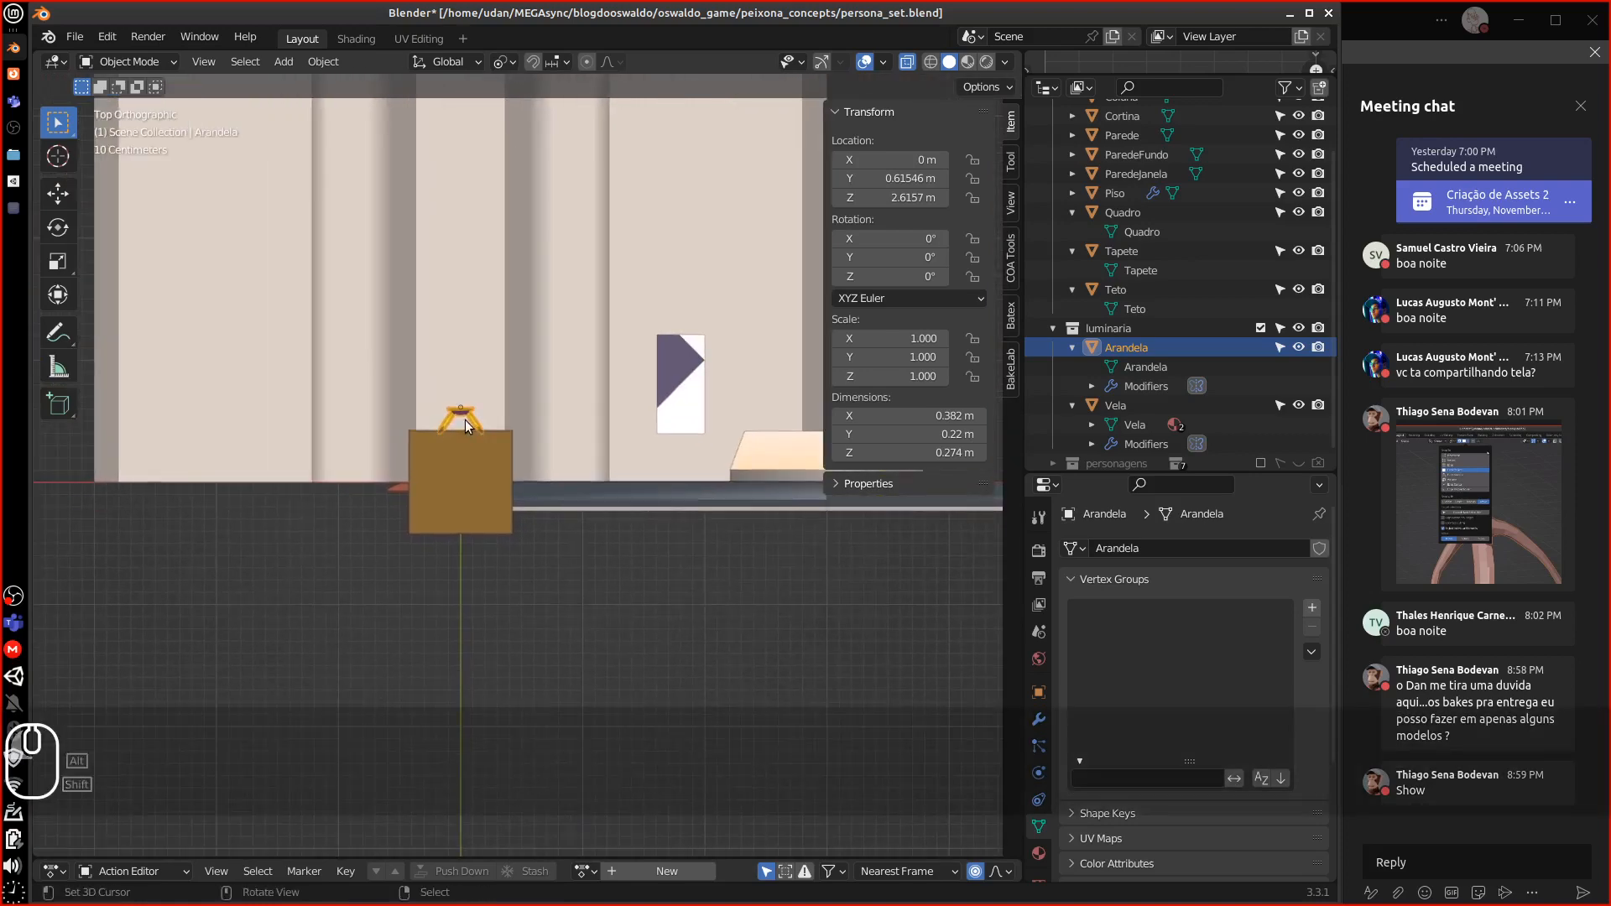
Slide the sconce along Y against the column, ending at 0, -0.195, 2.6 m
key("g")
left_click(473, 556, "ctrl")
middle_click_drag(473, 556, 712, 480)
key("g")
key("y")
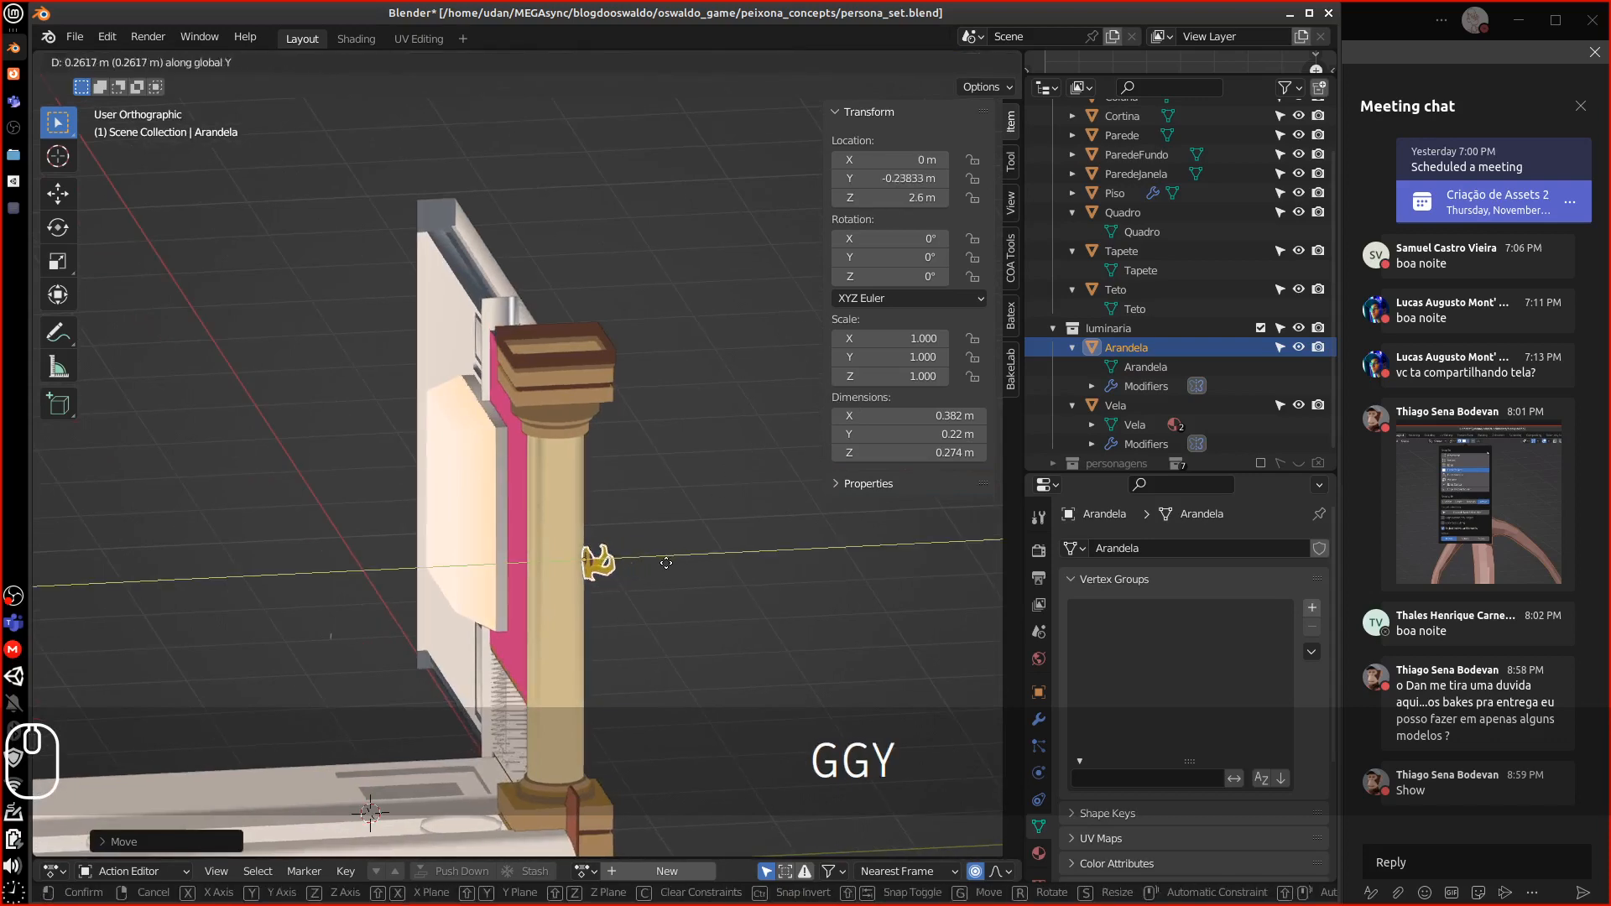
left_click(655, 567)
middle_click_drag(655, 567, 567, 591)
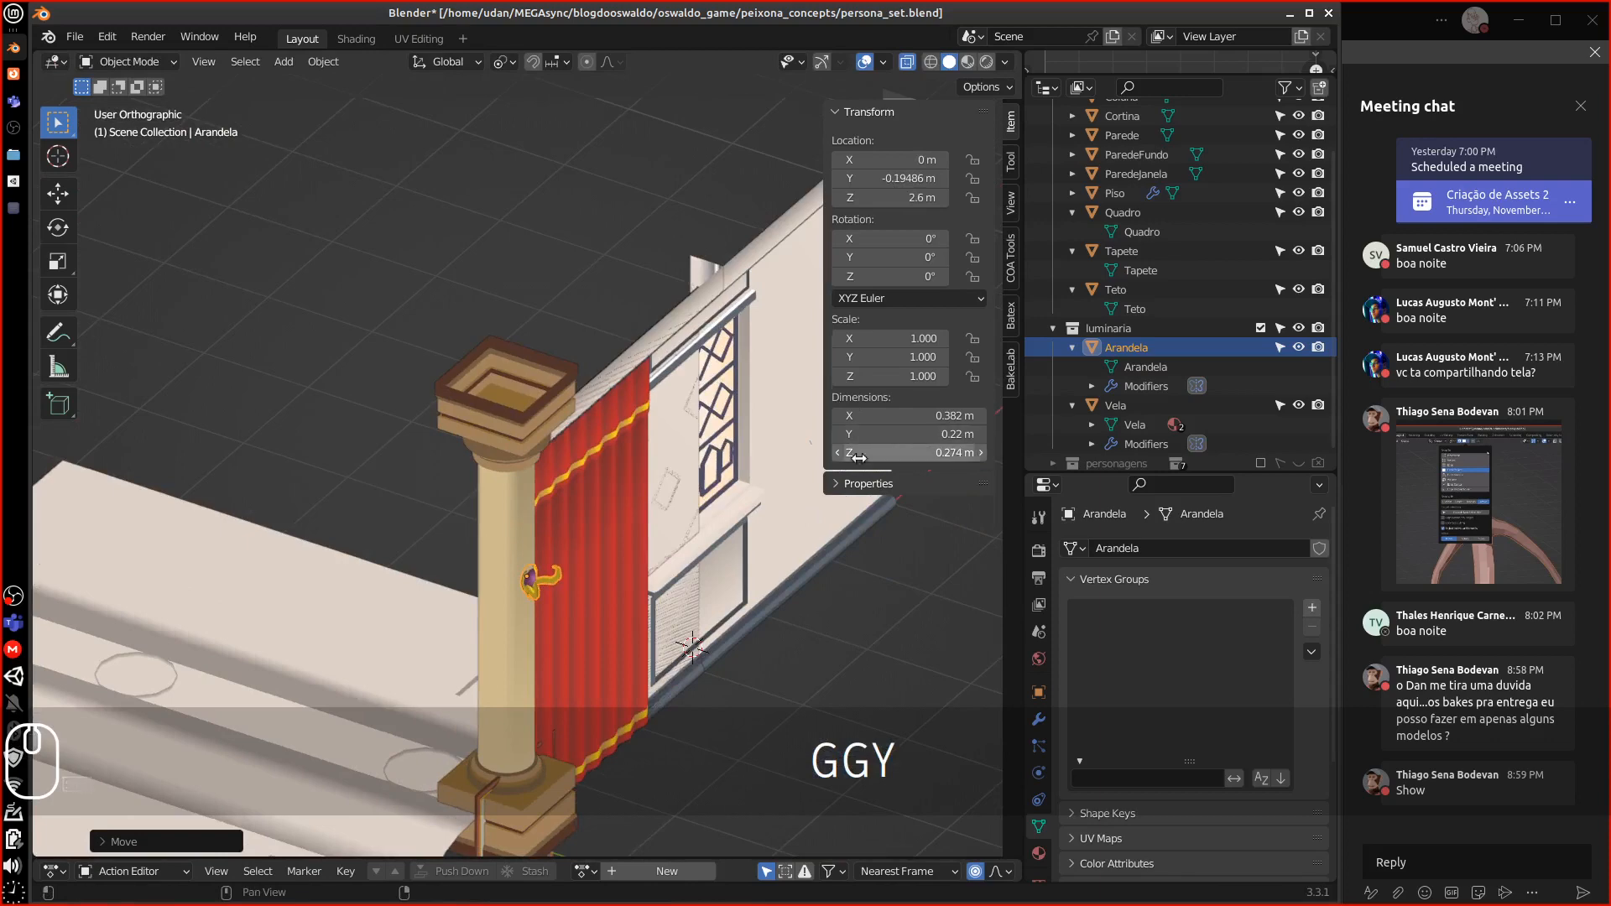
key("shift+z")
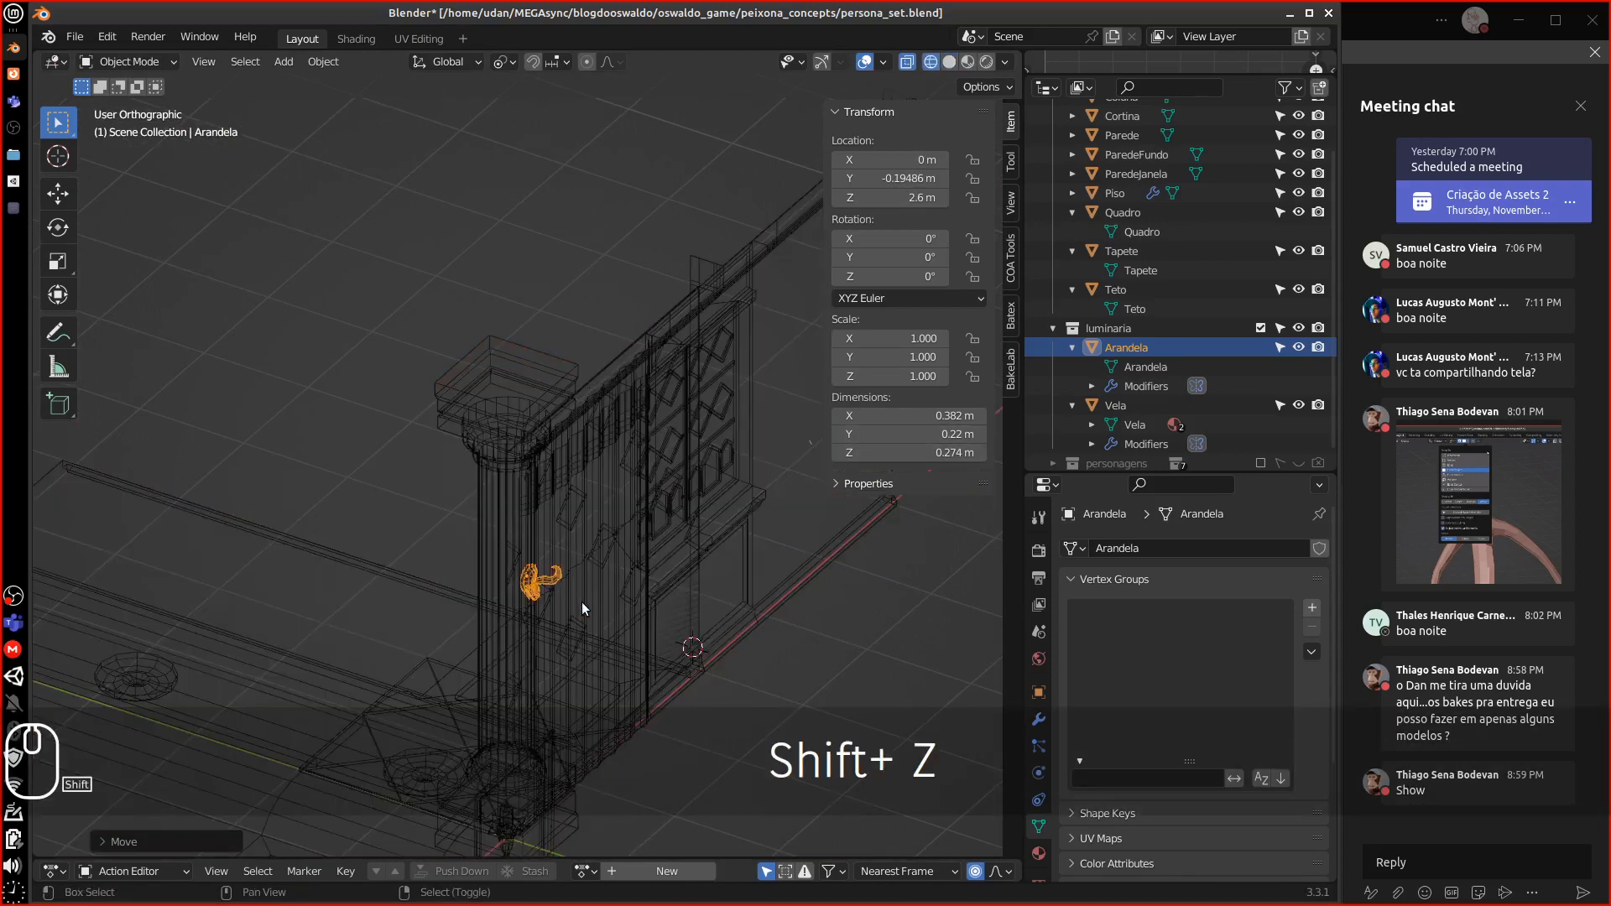
key("shift+z")
key("shift+z")
key("shift+z")
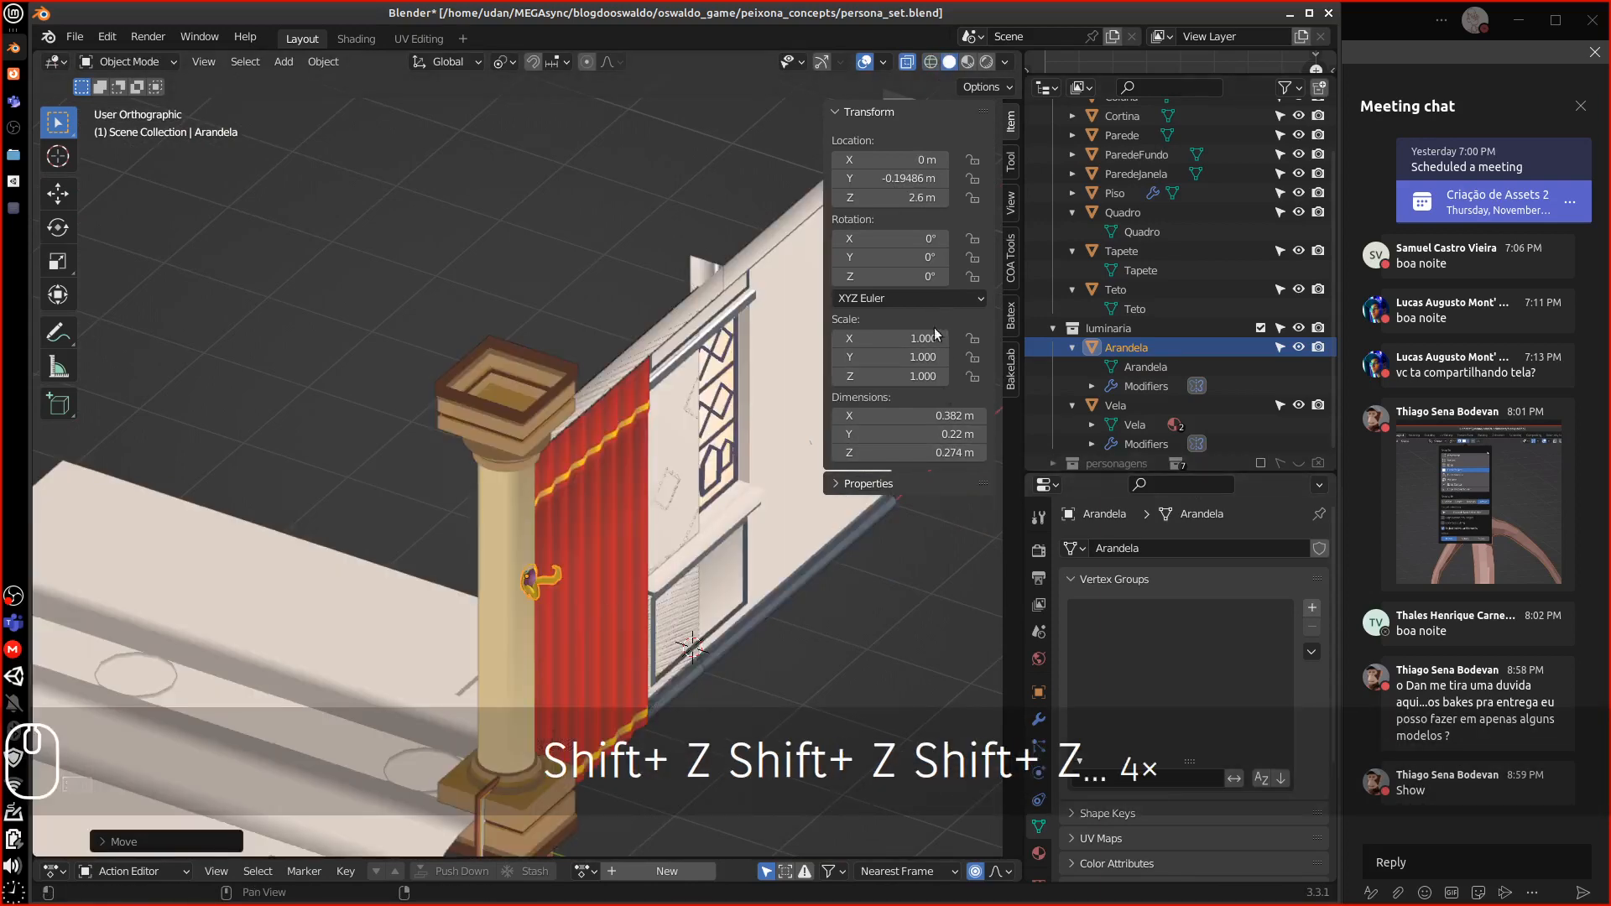
Set the Arandela sconce's Y and Z location to 0 m
left_click(894, 178)
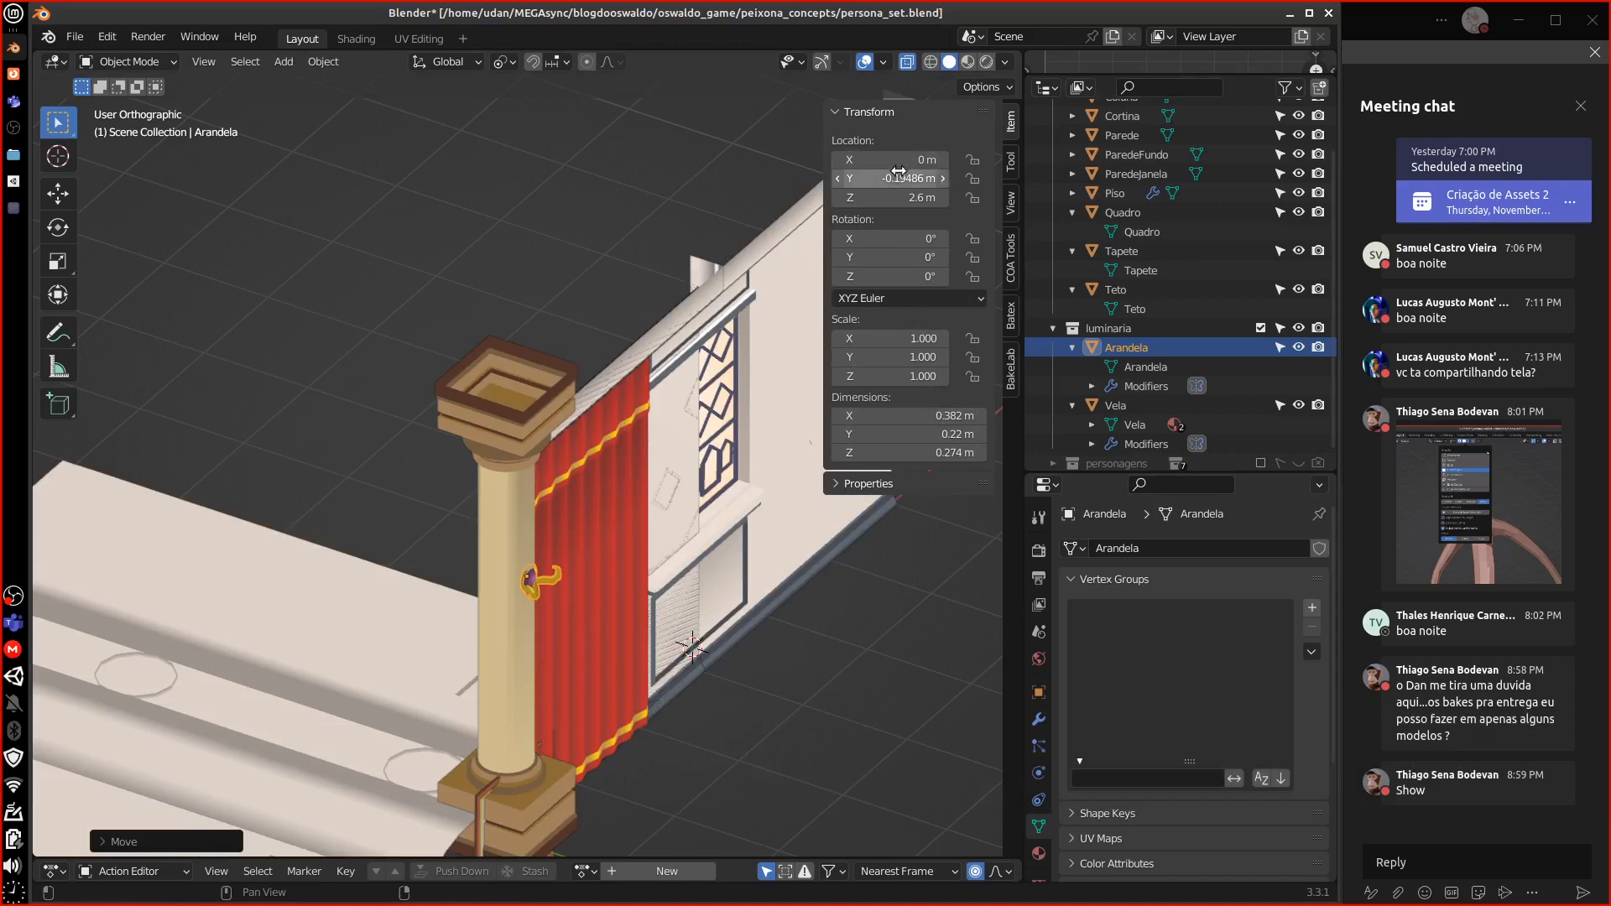
type("0")
key("Return")
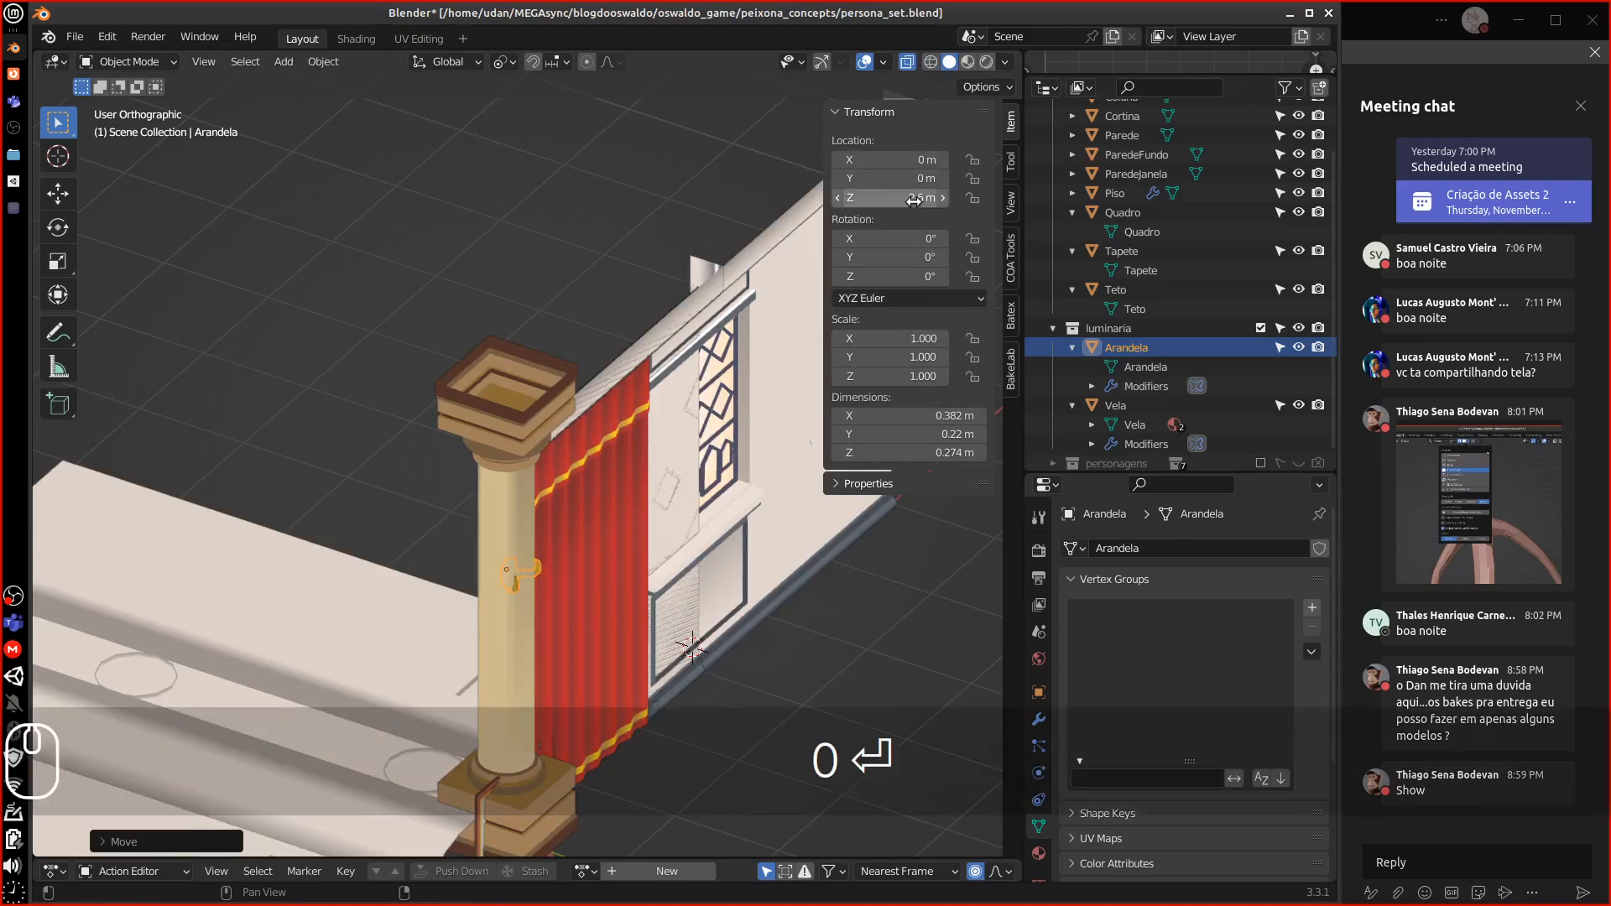
left_click(910, 201)
type("0")
key("Return")
middle_click_drag(654, 621, 733, 473)
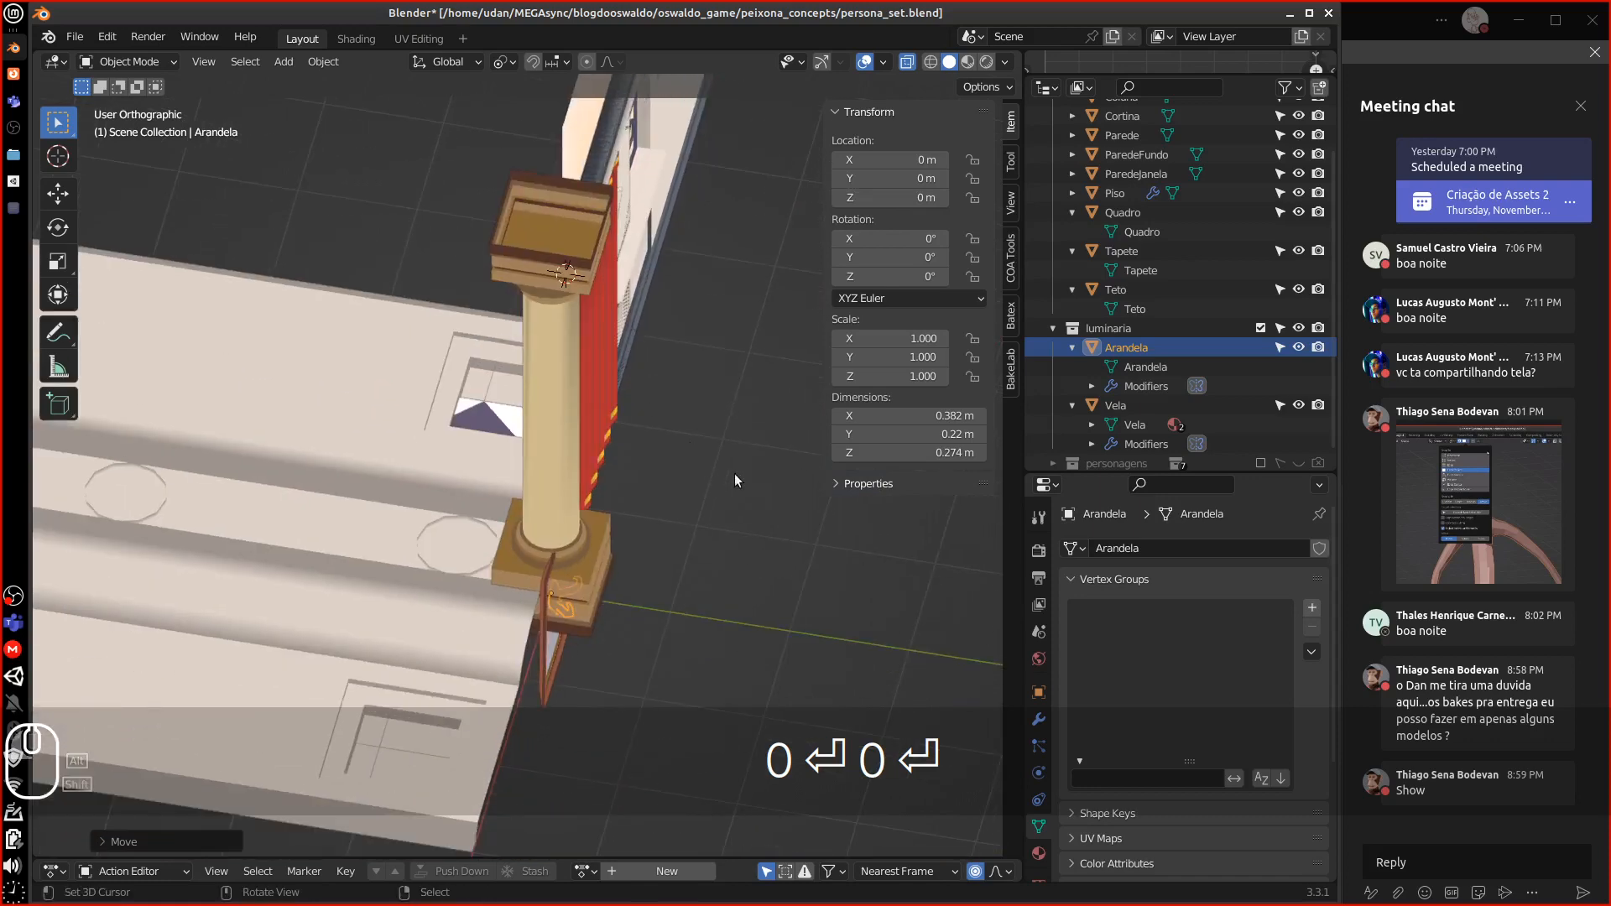
Select the Vela candle and leave it in place at the origin
left_click(1124, 405)
key("g")
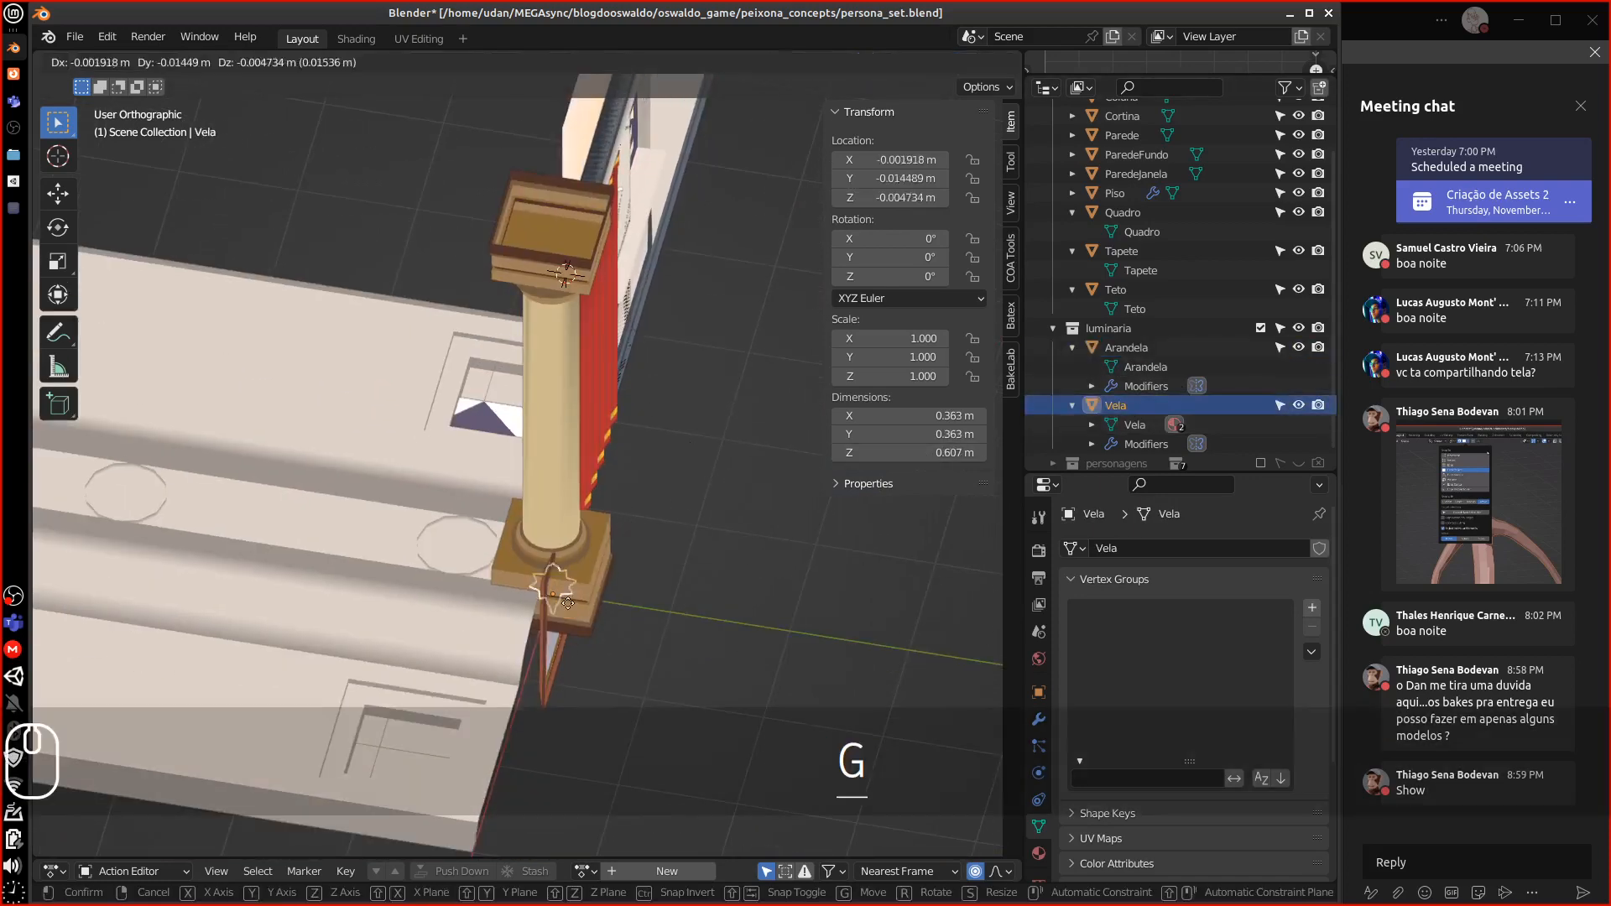
key("Escape")
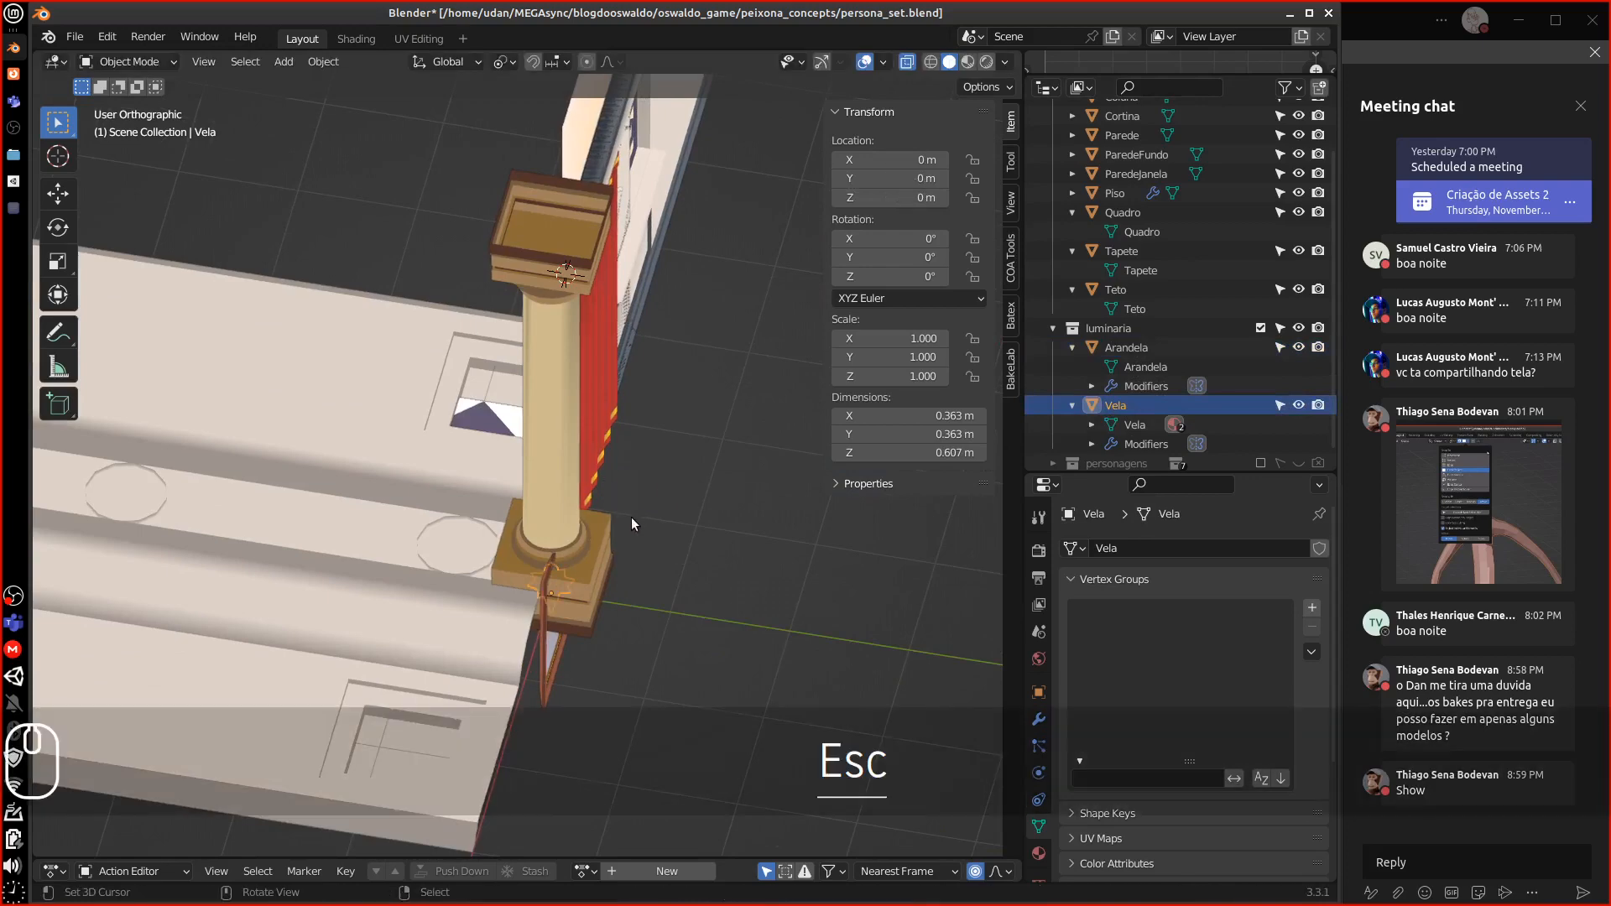
middle_click_drag(631, 517, 581, 501)
scroll(663, 517, "down", 2)
scroll(663, 525, "down", 2)
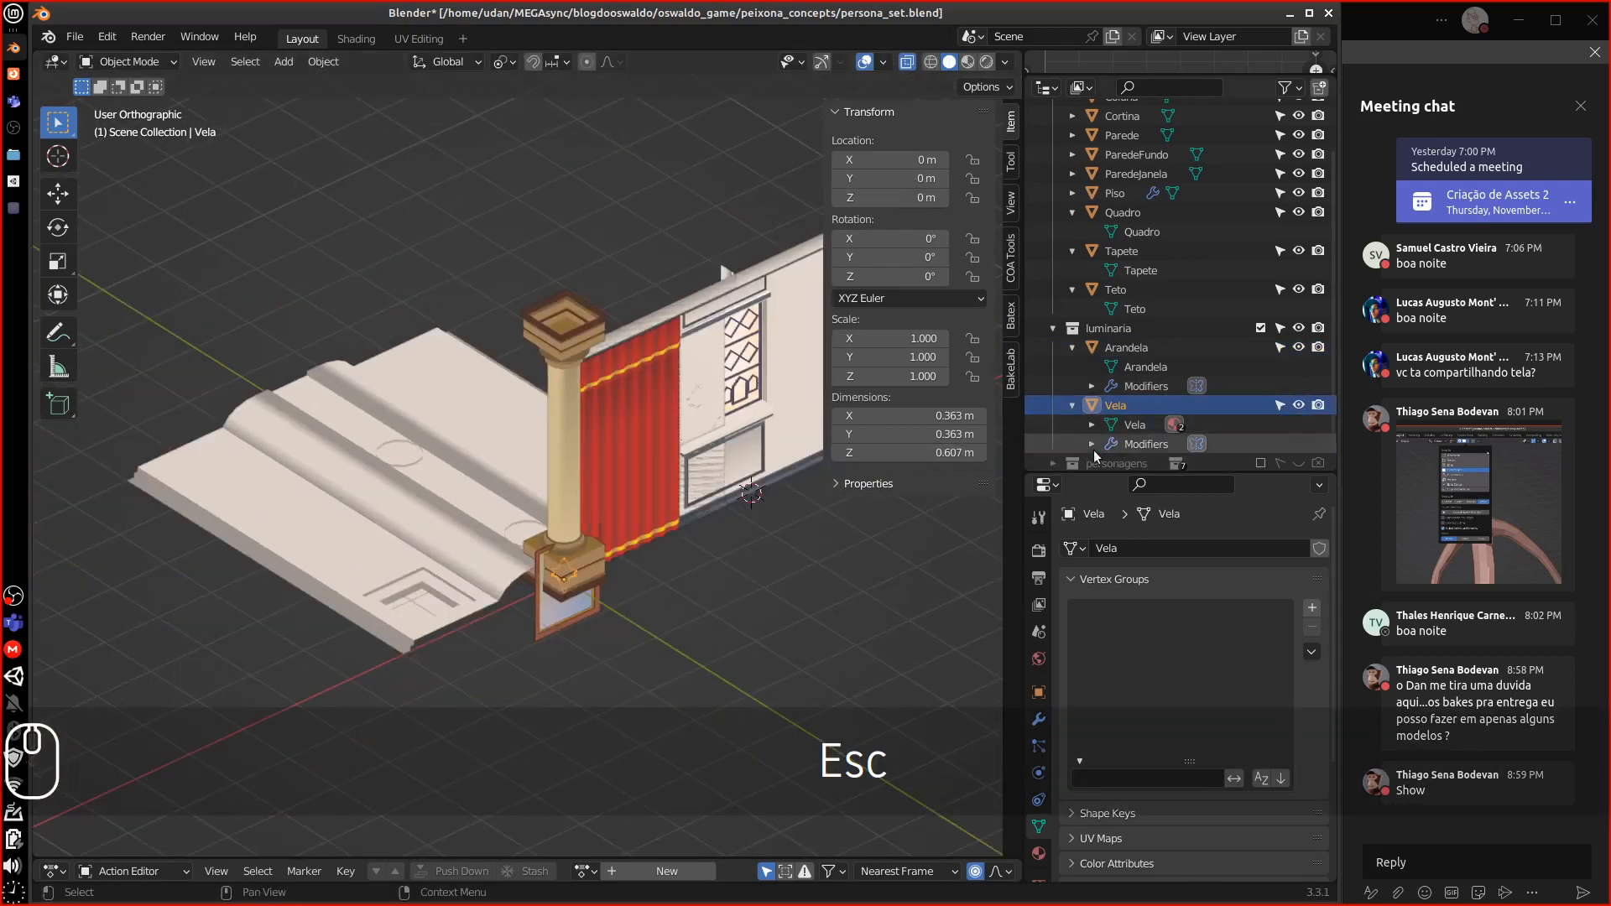
Drag Arandela and Vela into cena, then delete the empty luminaria collection
left_click_drag(1142, 473, 1142, 625)
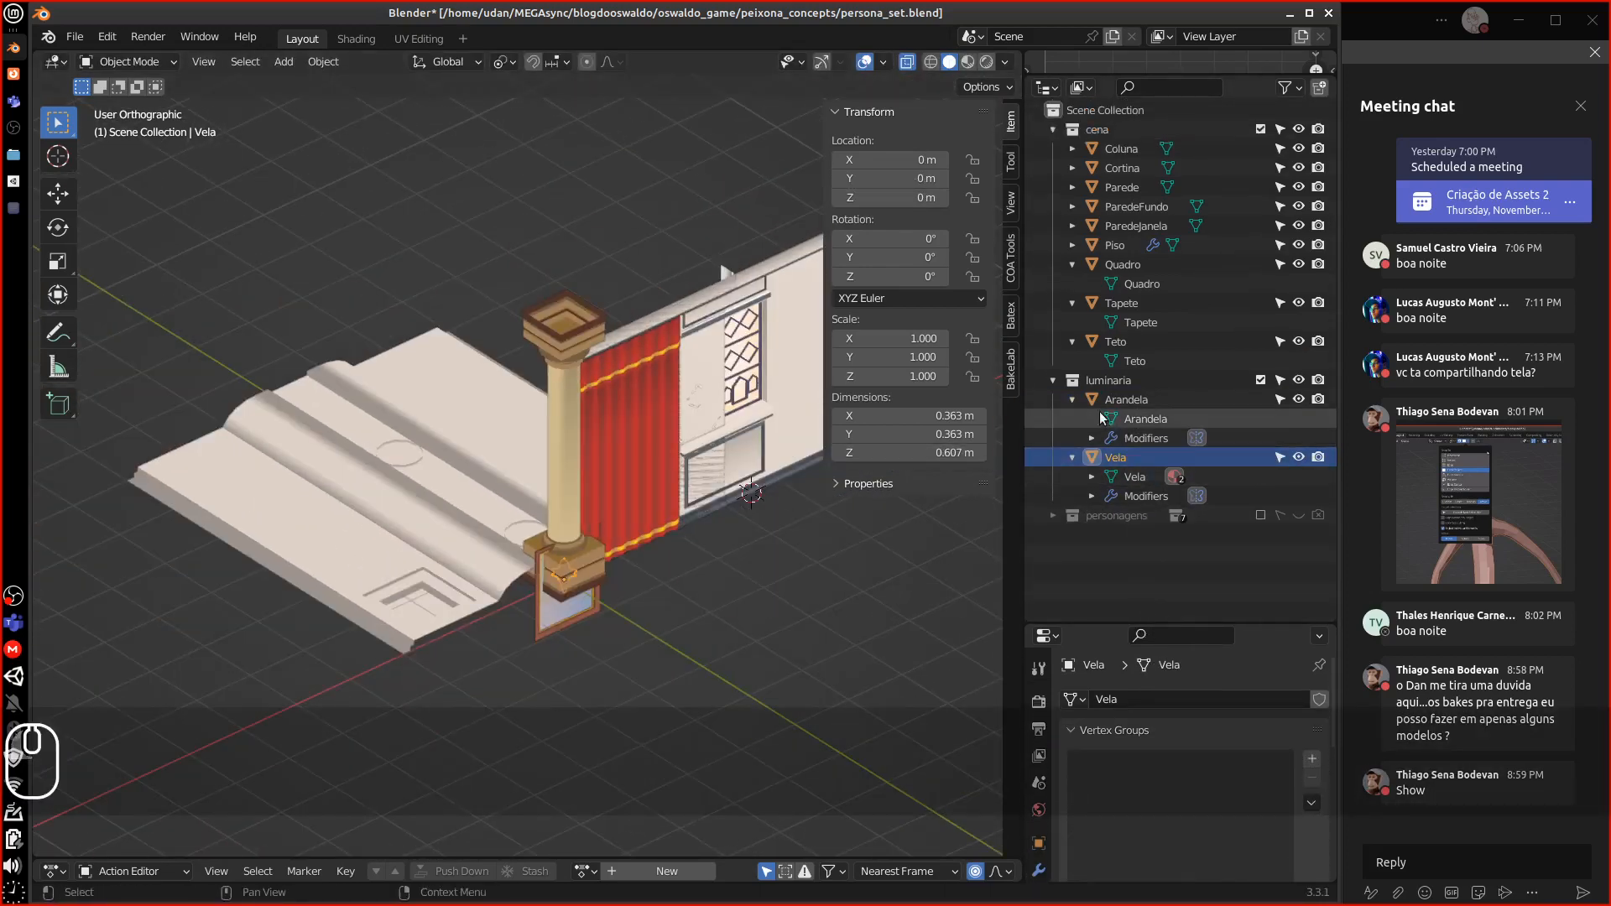
left_click(1072, 399)
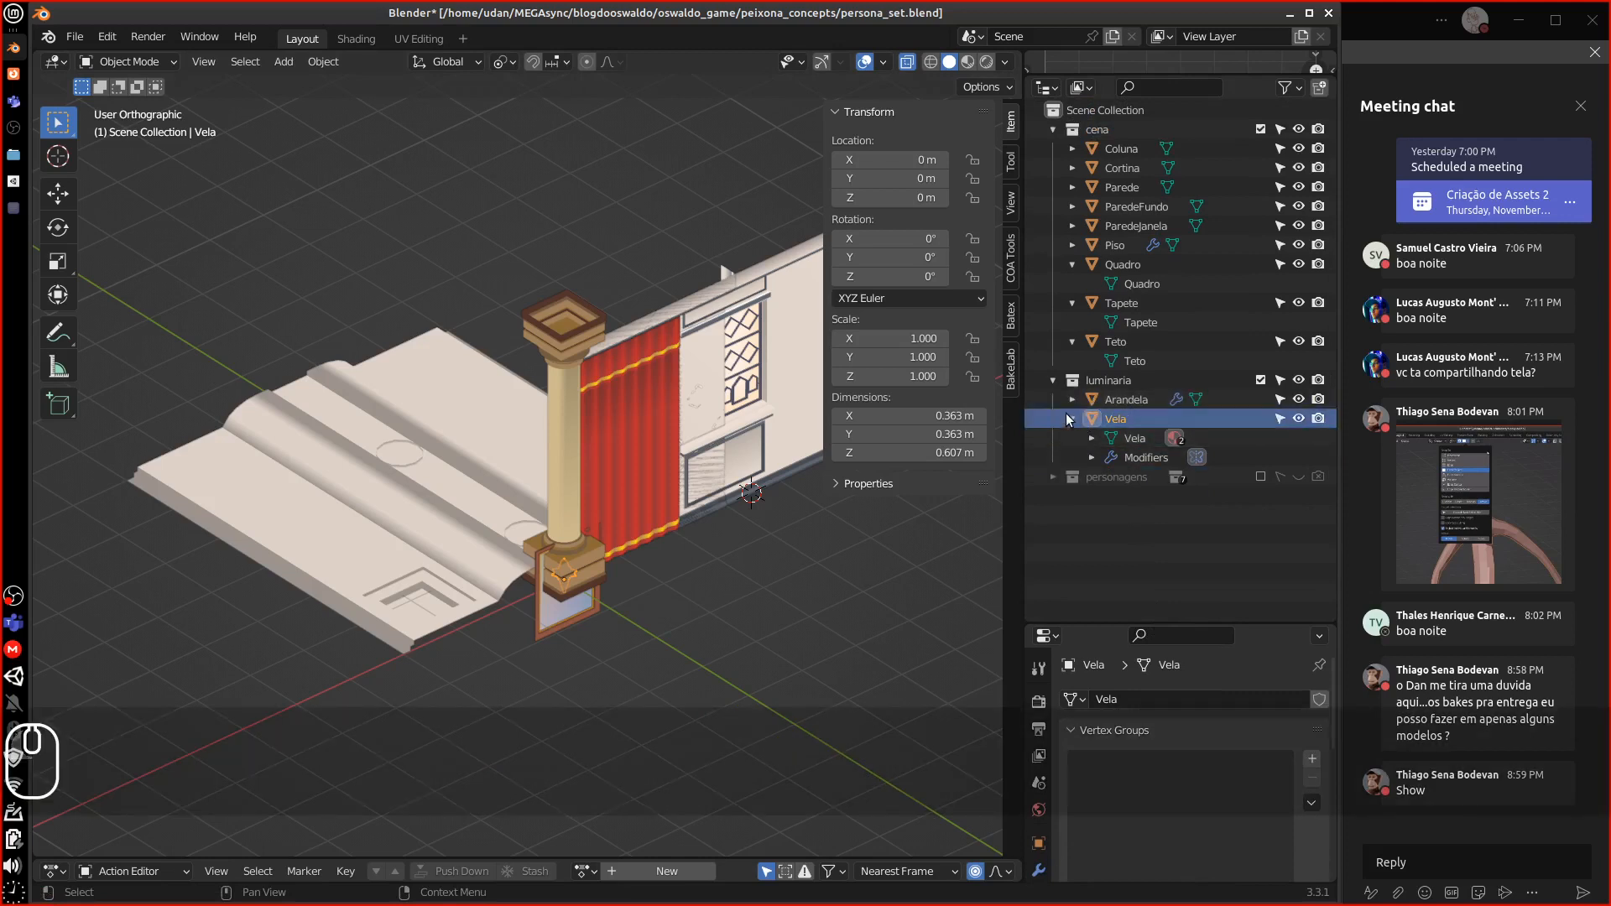
left_click(1072, 418)
left_click_drag(1095, 399, 1111, 136)
left_click_drag(1089, 420, 1124, 132)
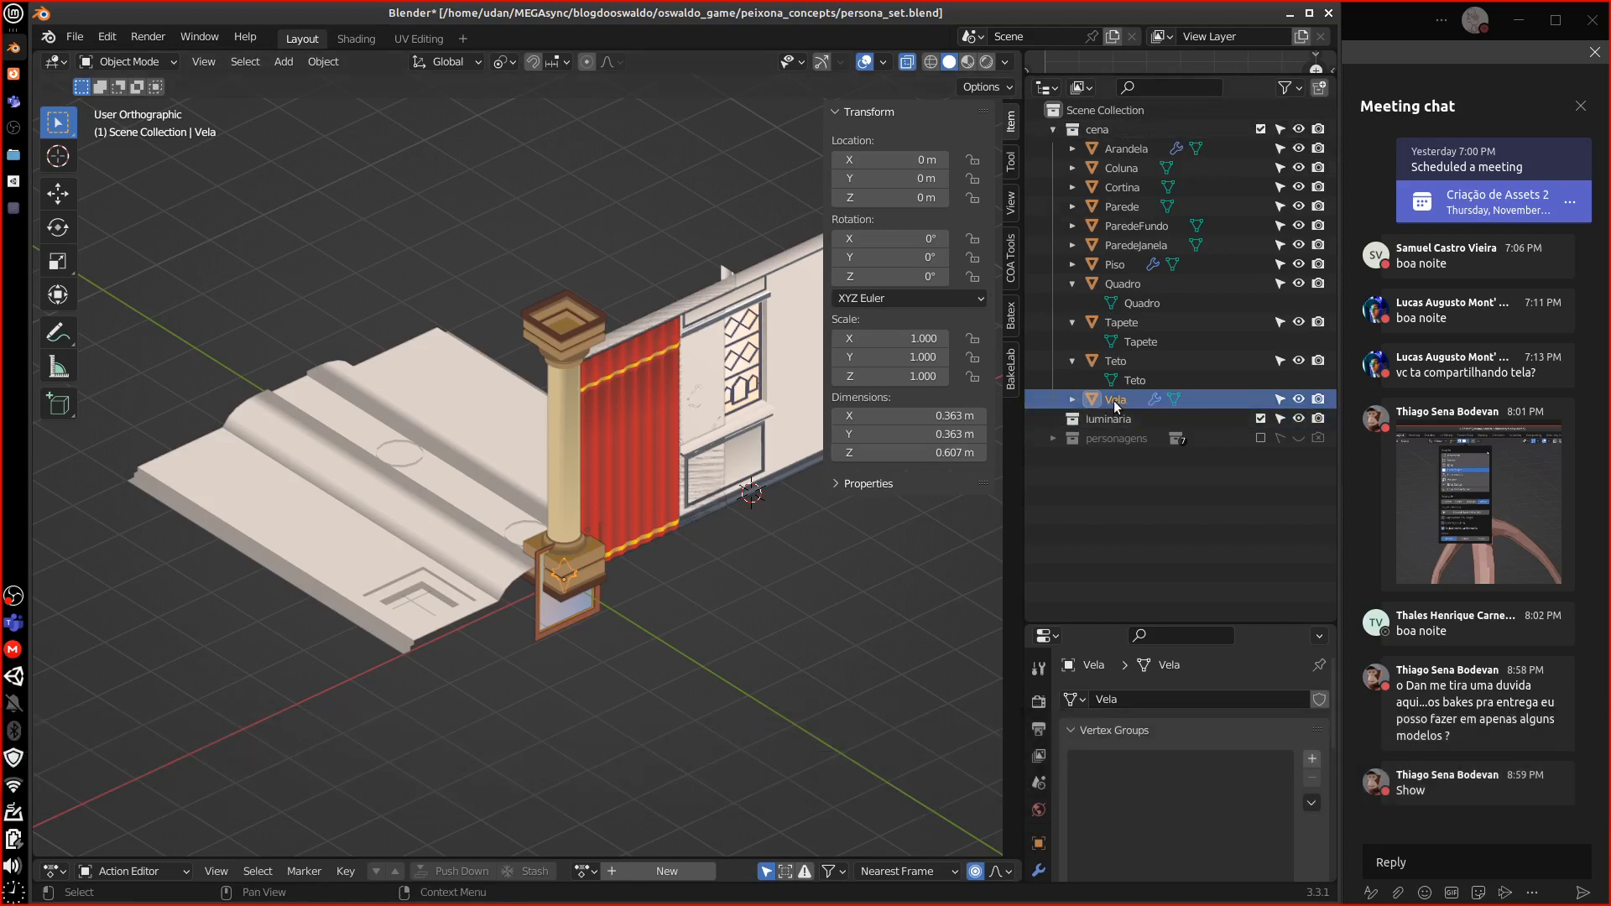
left_click(1109, 418)
key("Delete")
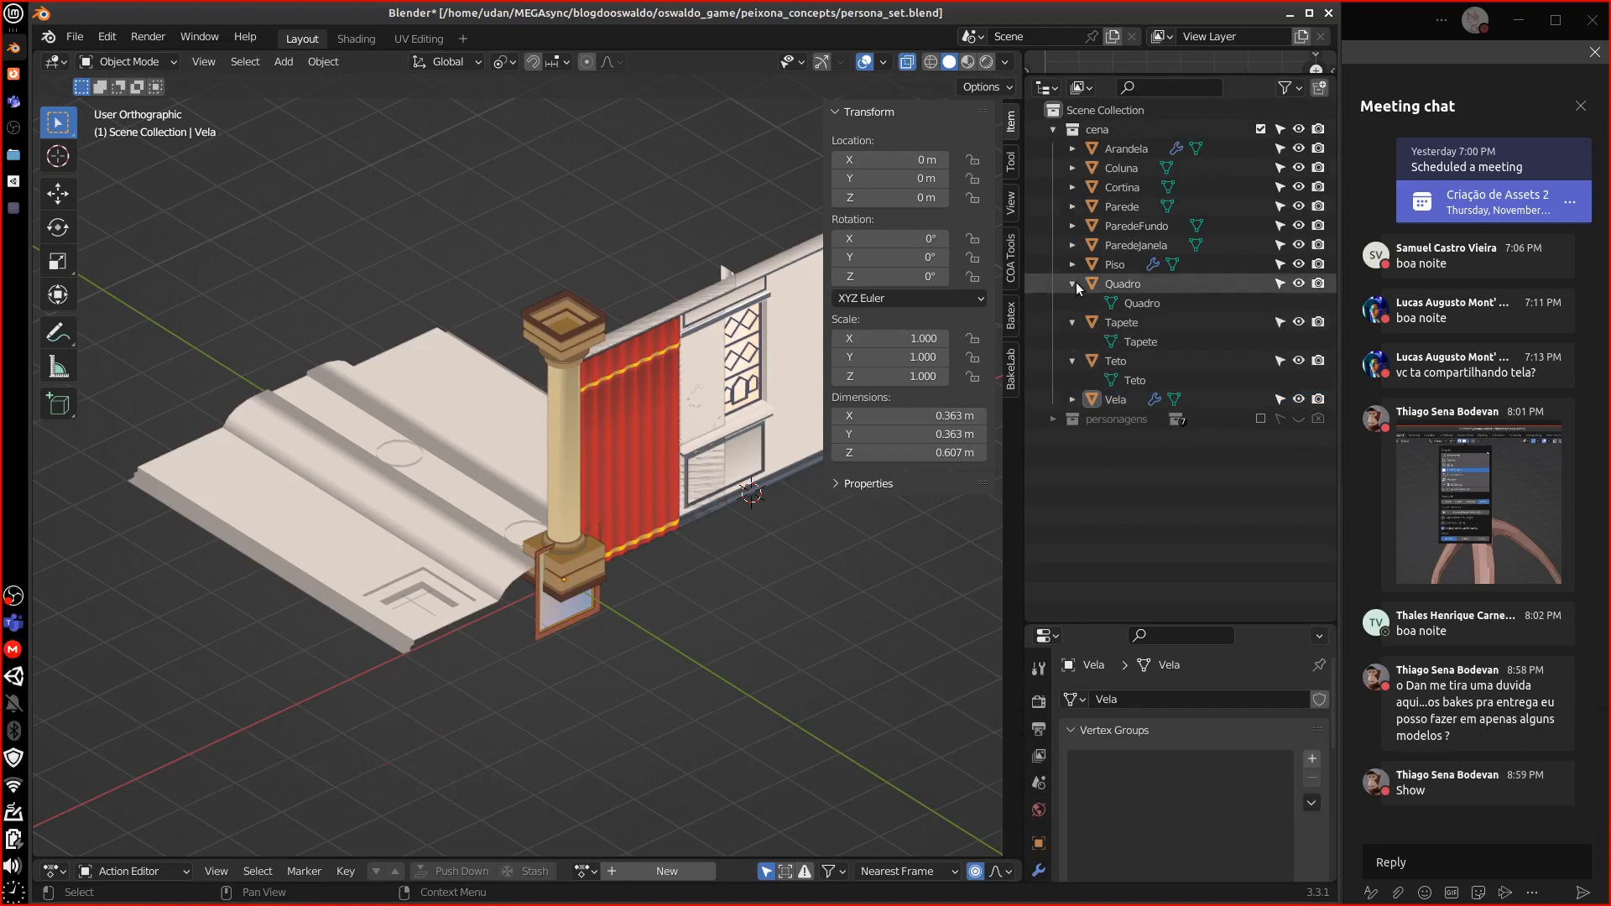
Collapse the Outliner entries, hide the N sidebar and select the Coluna column
left_click_drag(1074, 283, 1064, 323)
left_click(1066, 326)
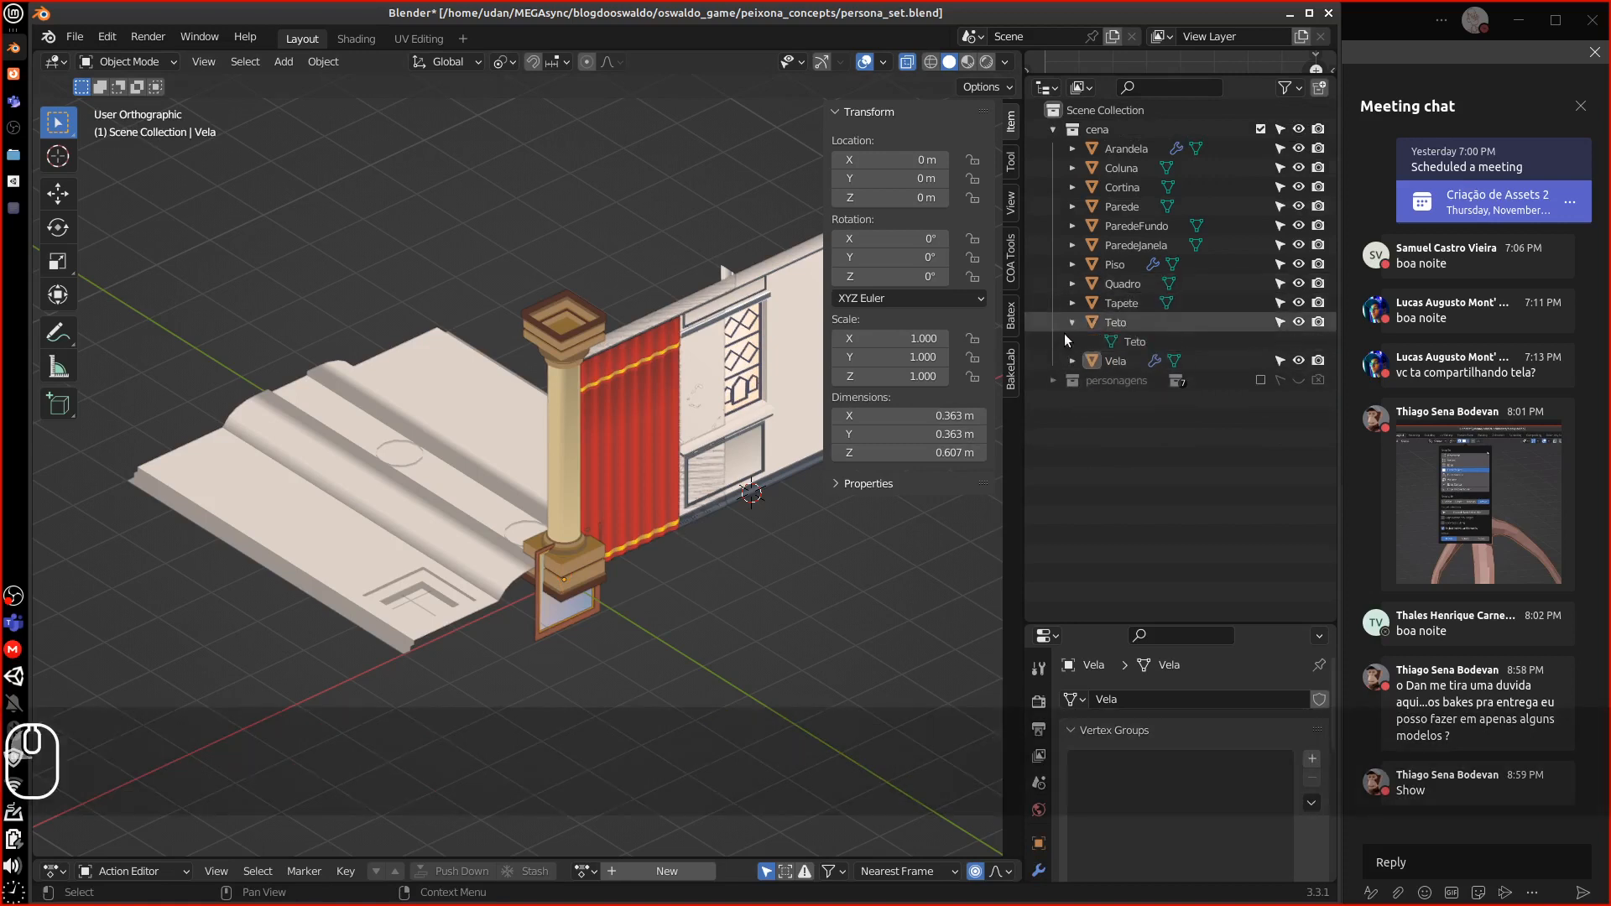
left_click(1074, 323)
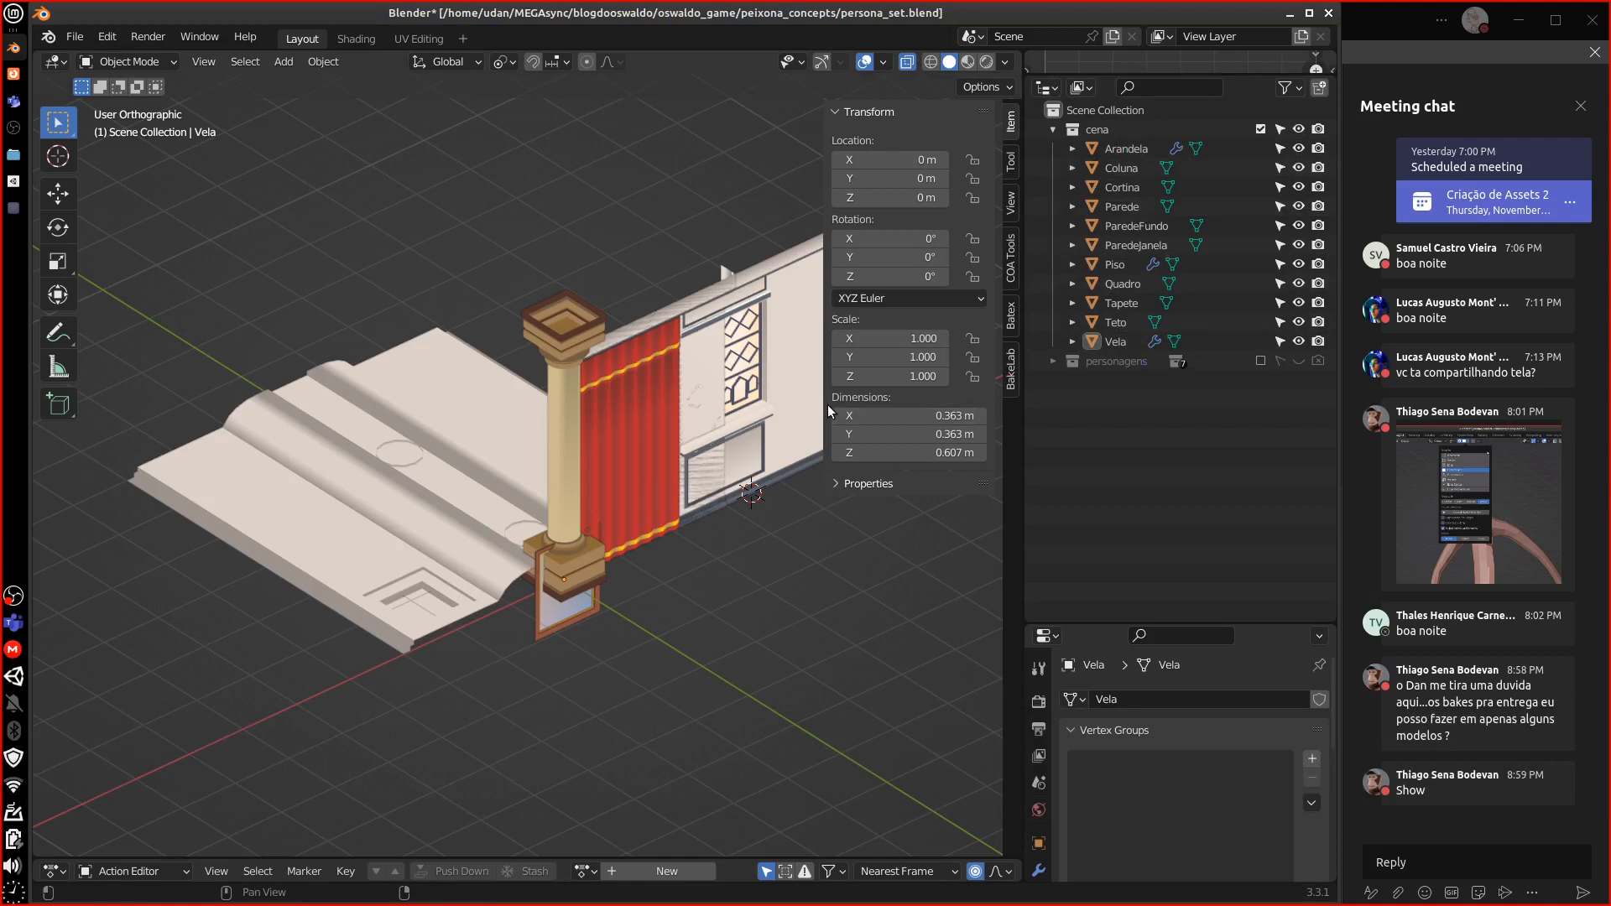
left_click_drag(823, 405, 1066, 388)
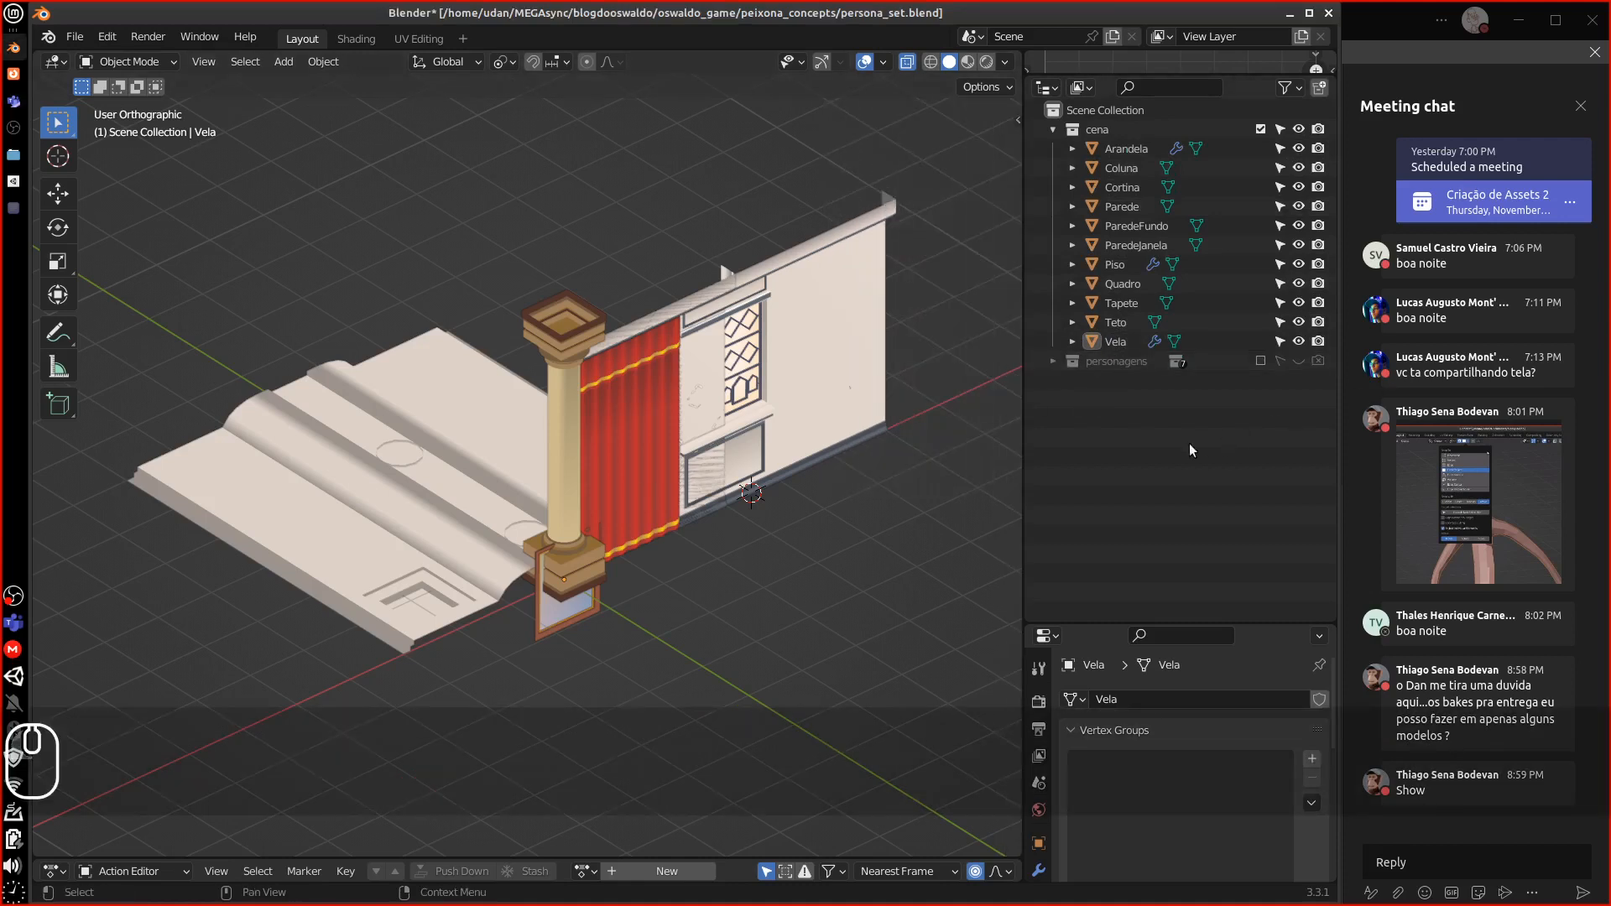
left_click(1091, 168)
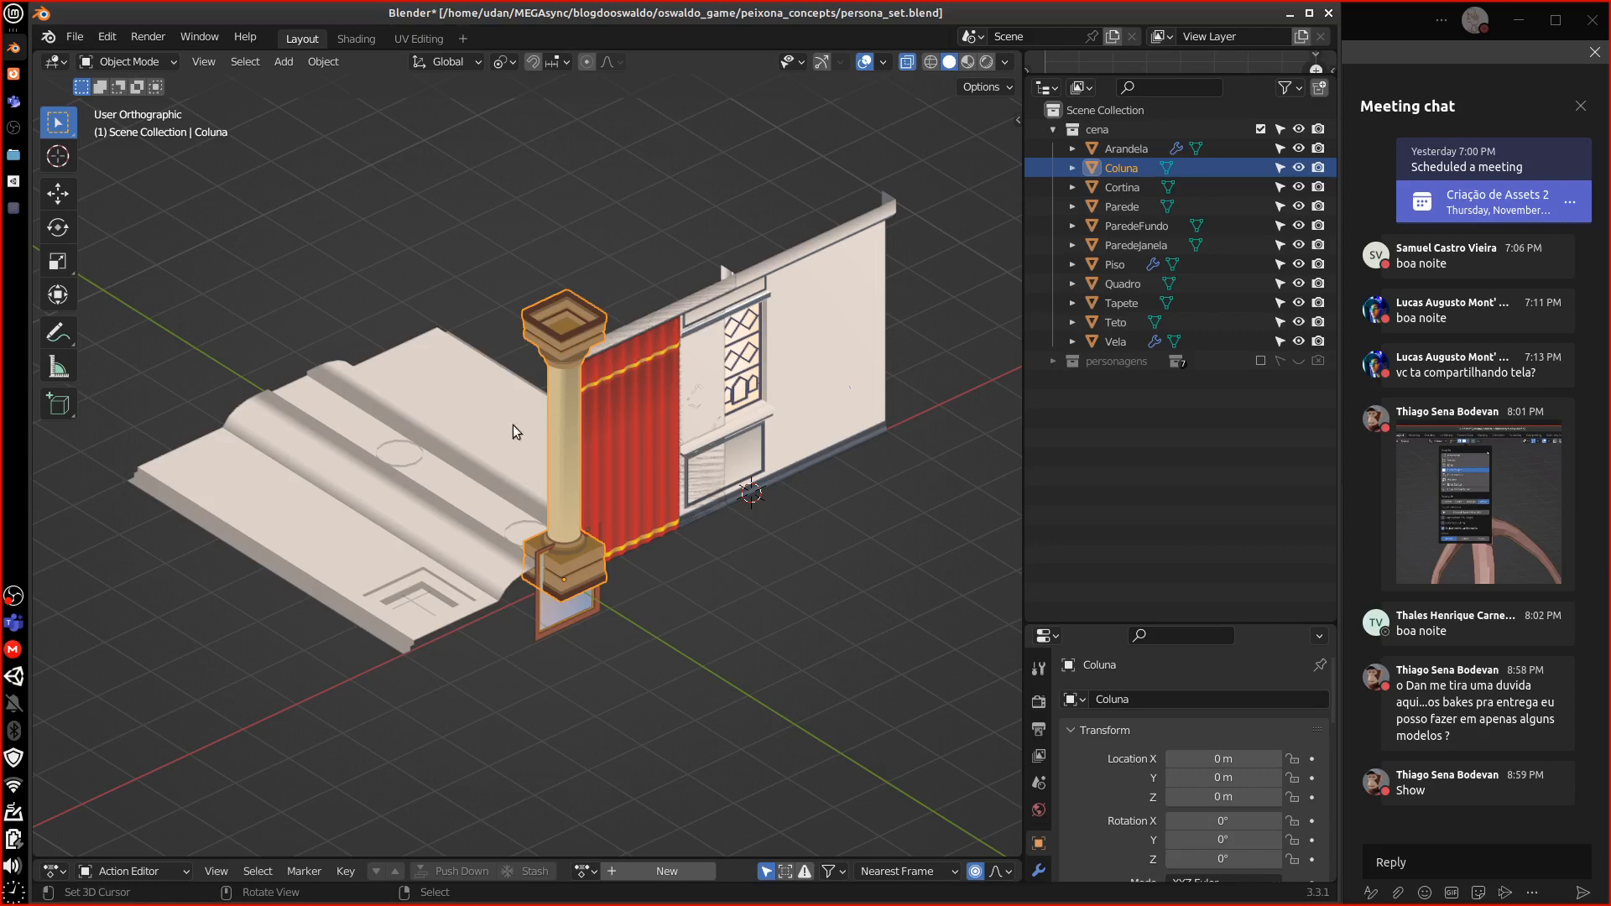
Use Save As to store the room set under the name assets2aula.blend
middle_click_drag(512, 424, 162, 206)
left_click(75, 36)
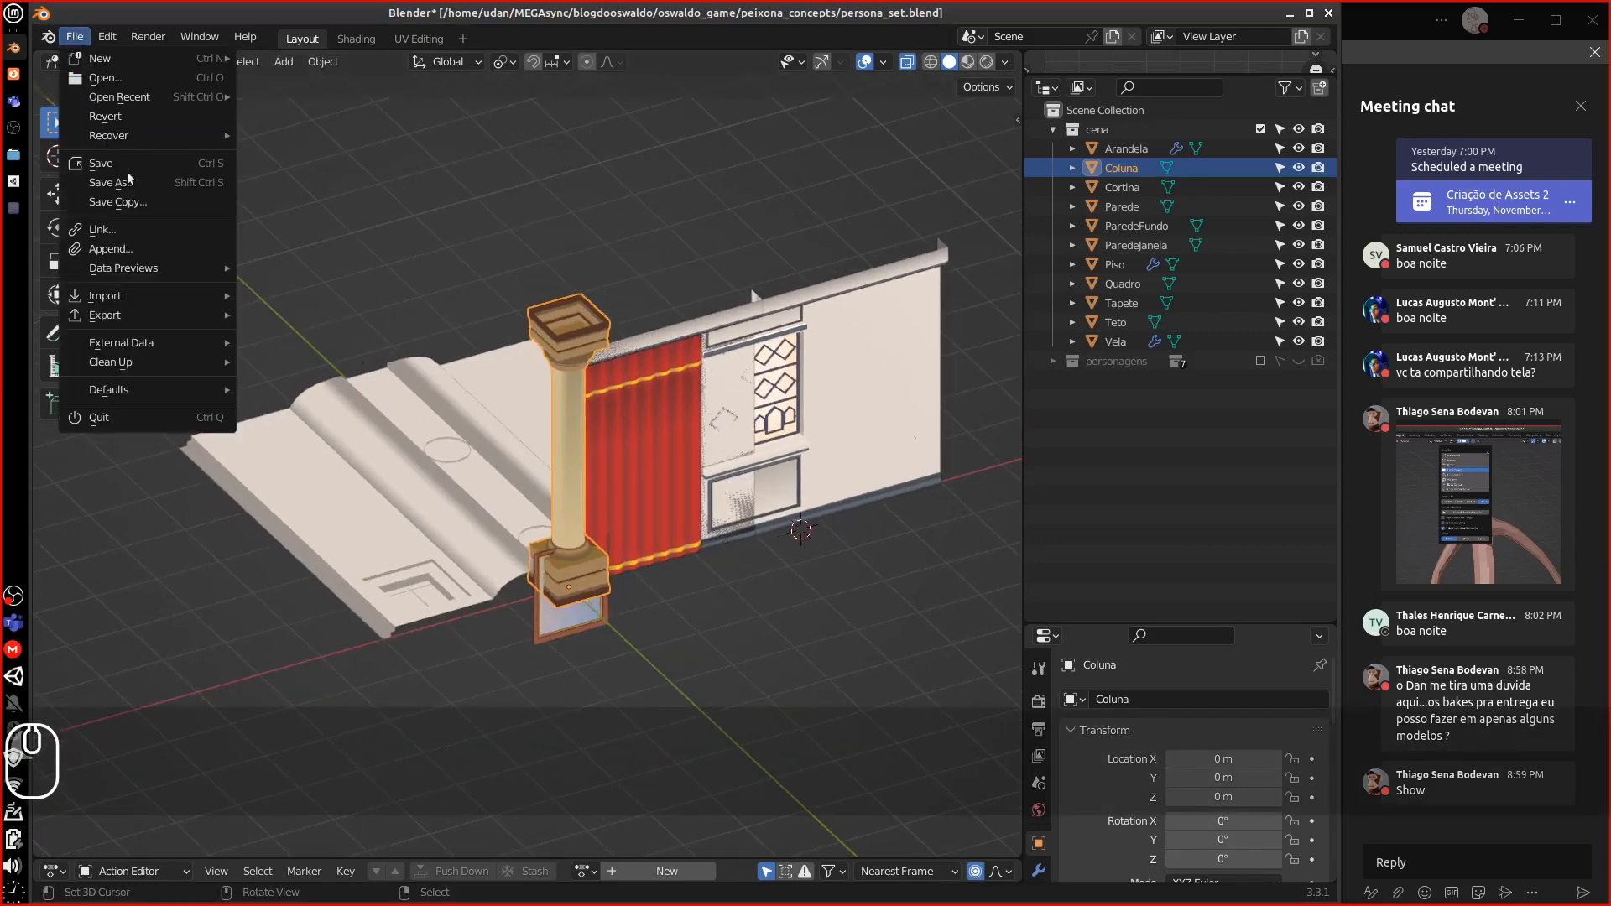
left_click(141, 192)
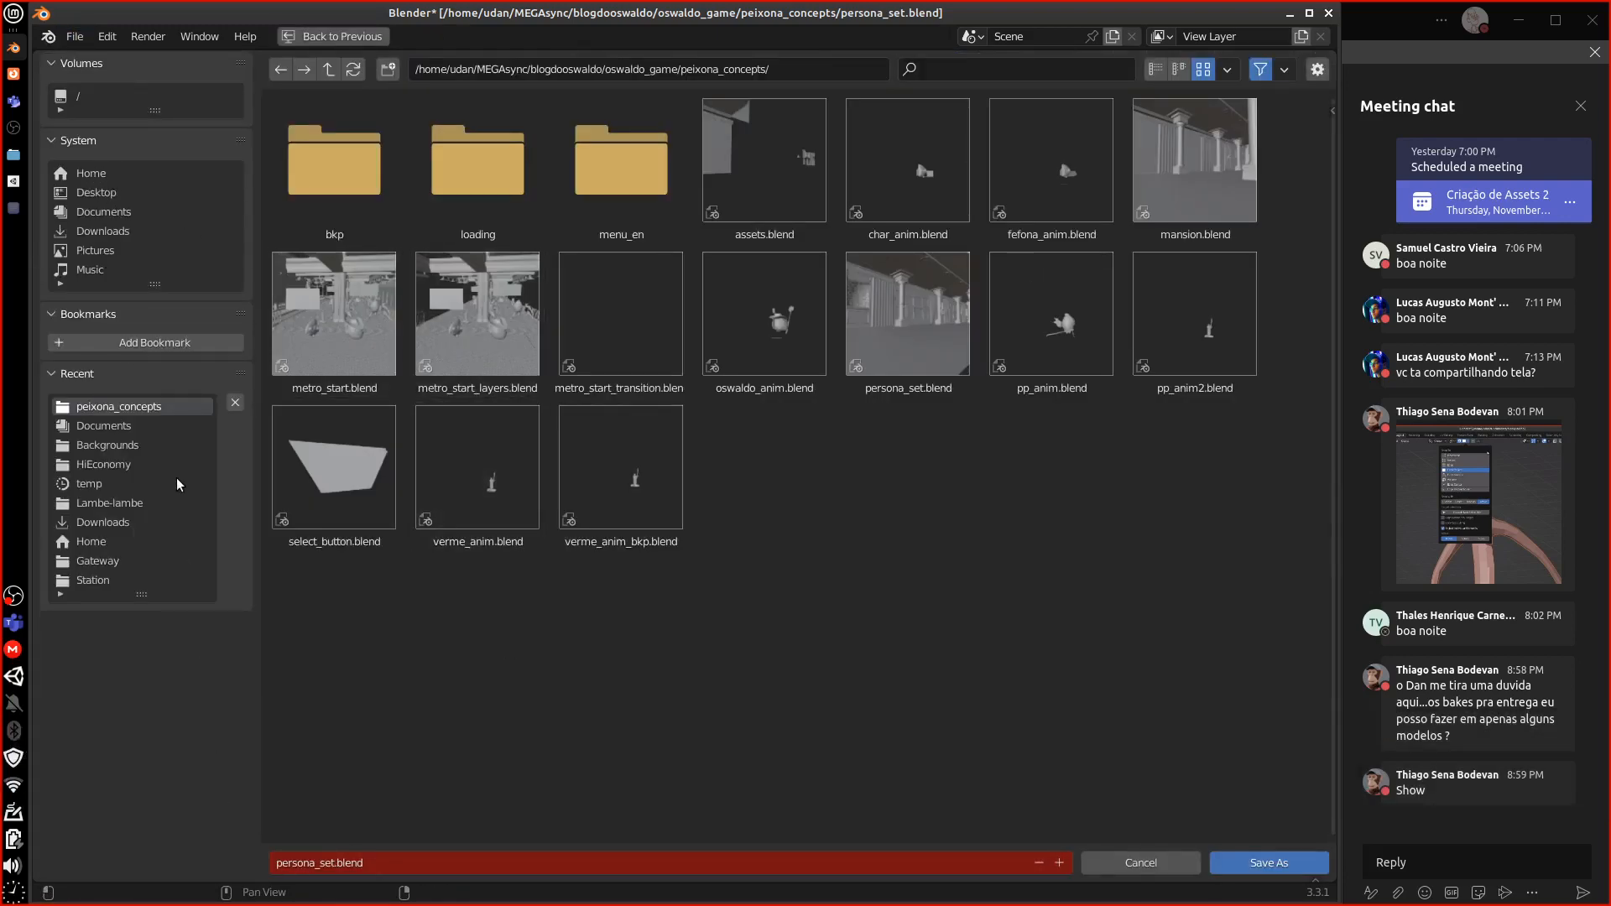
left_click(379, 864)
type("ass")
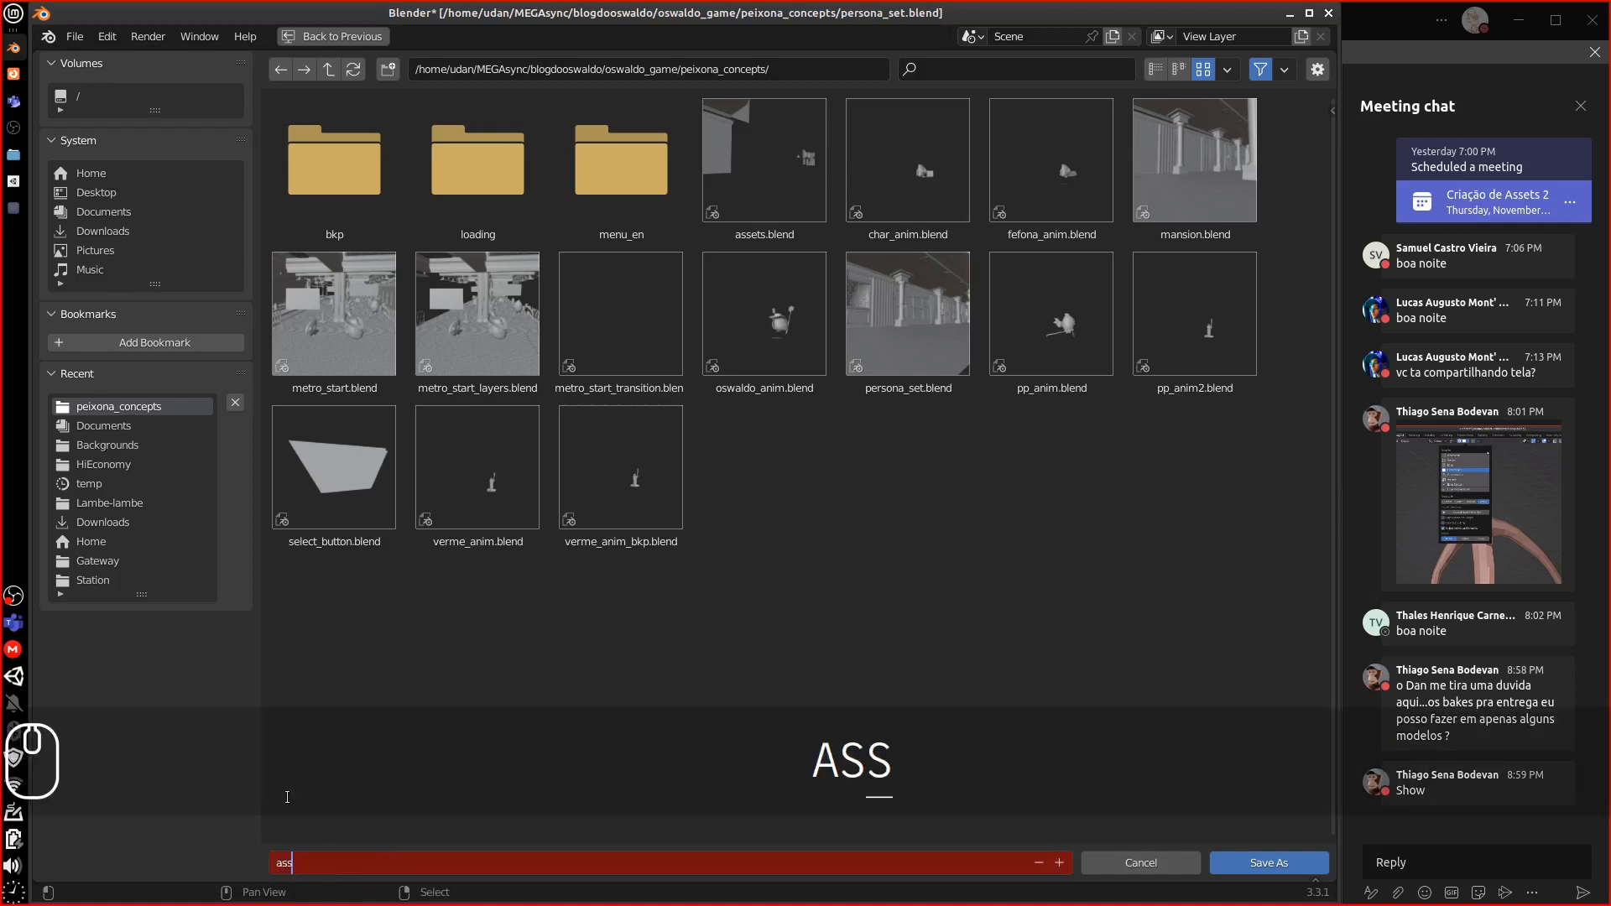
type("ets2aula")
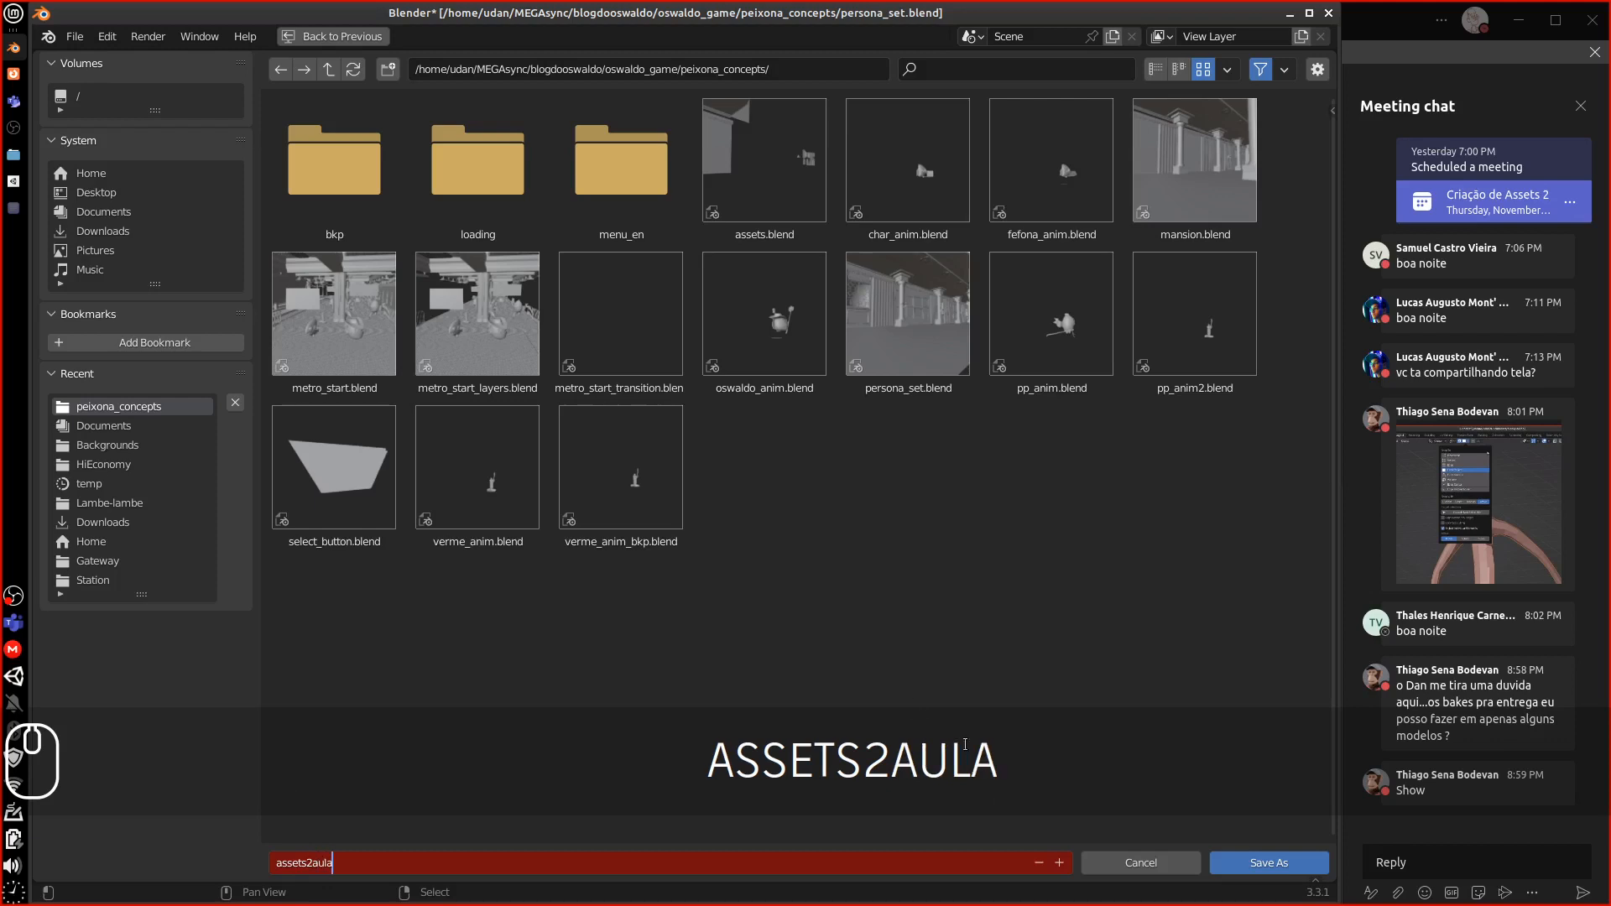
left_click(1256, 863)
left_click(1256, 863)
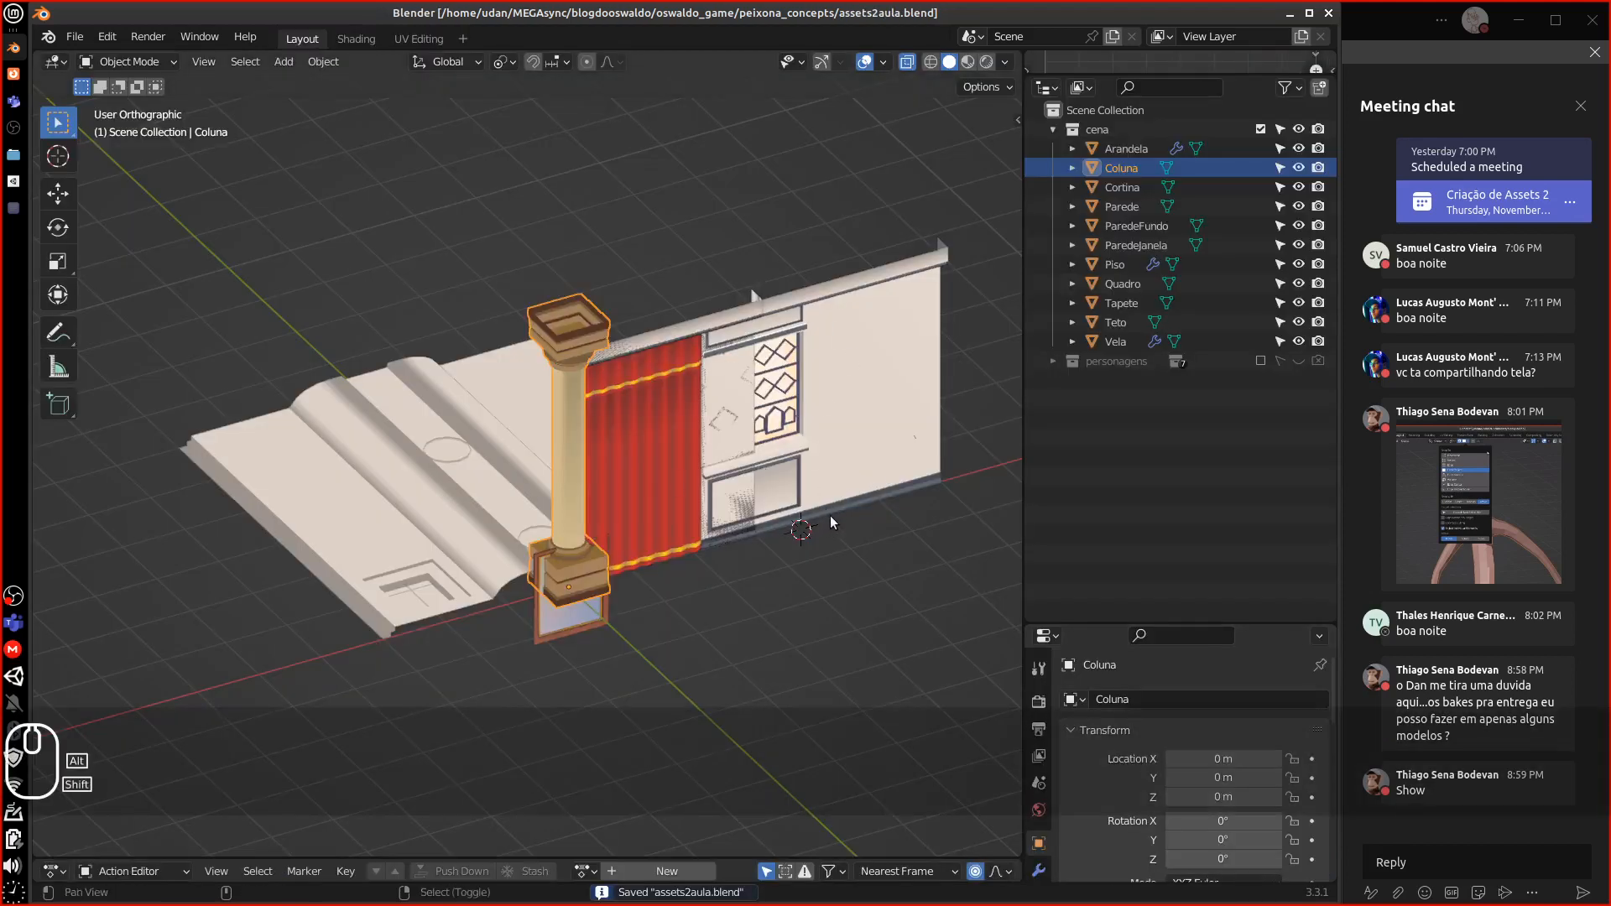
Select all eleven cena objects, Arandela through Vela, in the Outliner
middle_click_drag(829, 515, 769, 506, "shift")
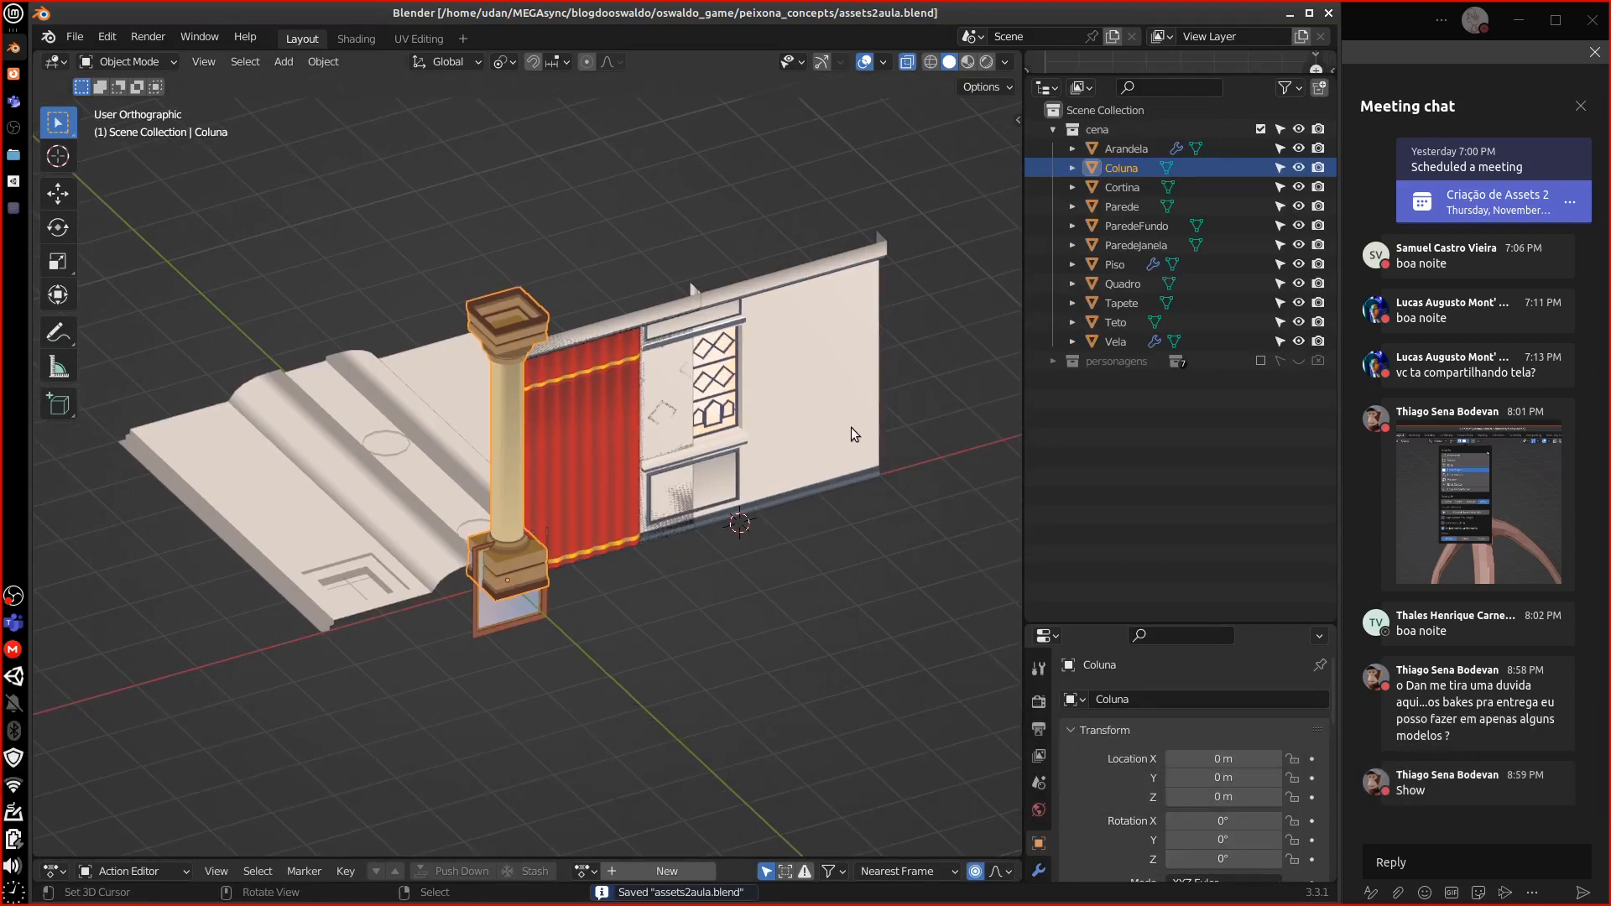
middle_click_drag(889, 436, 806, 445, "shift")
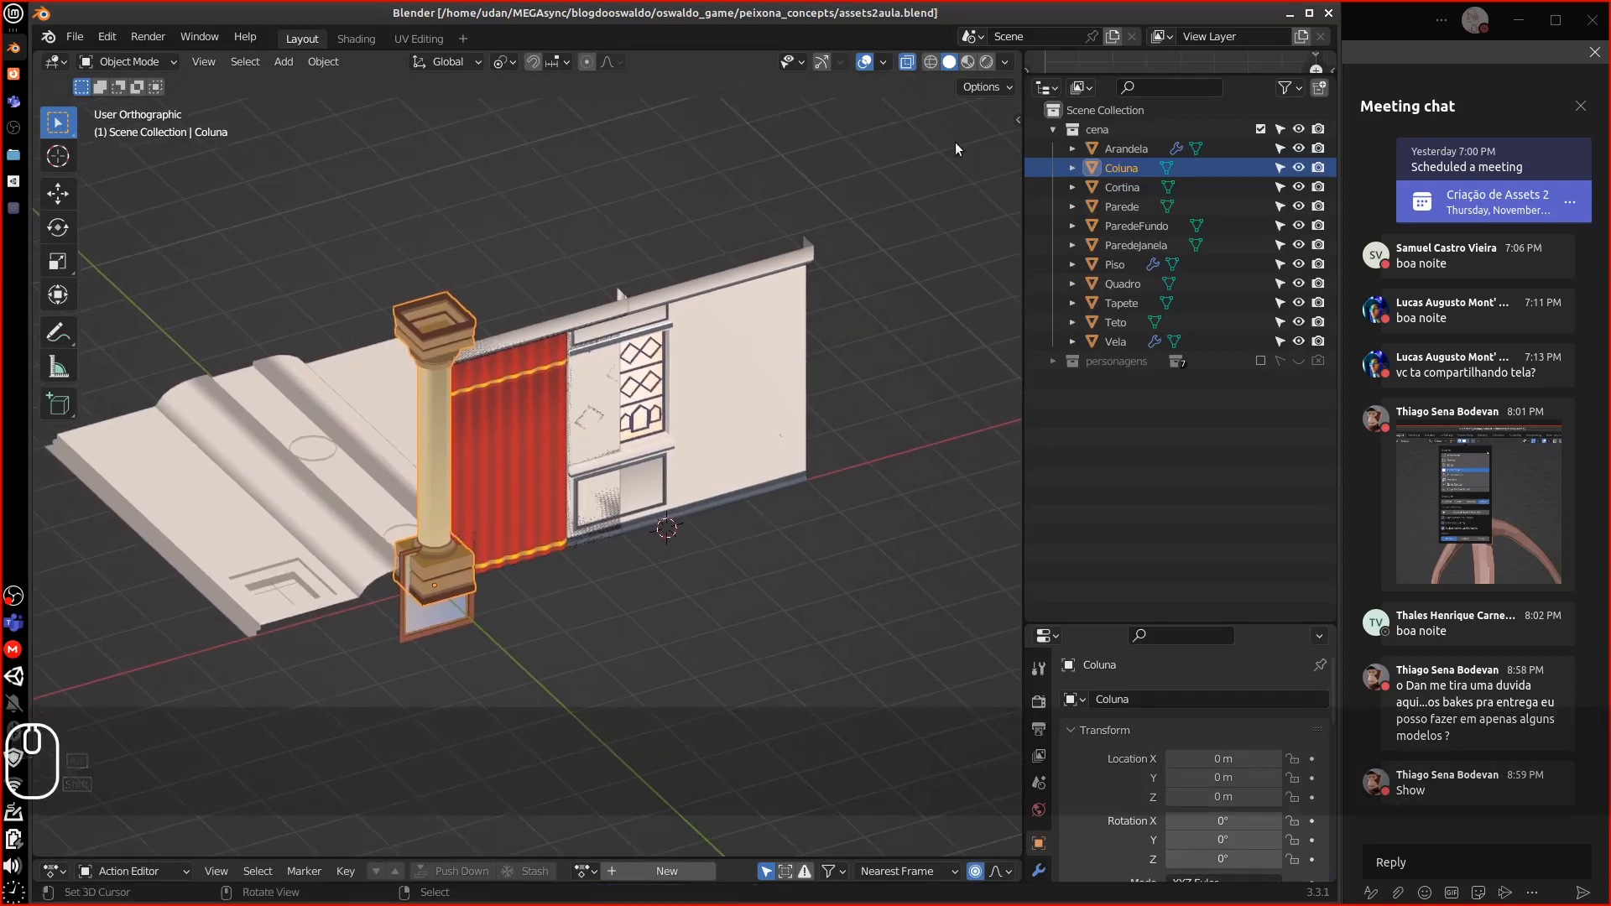
left_click(1017, 120)
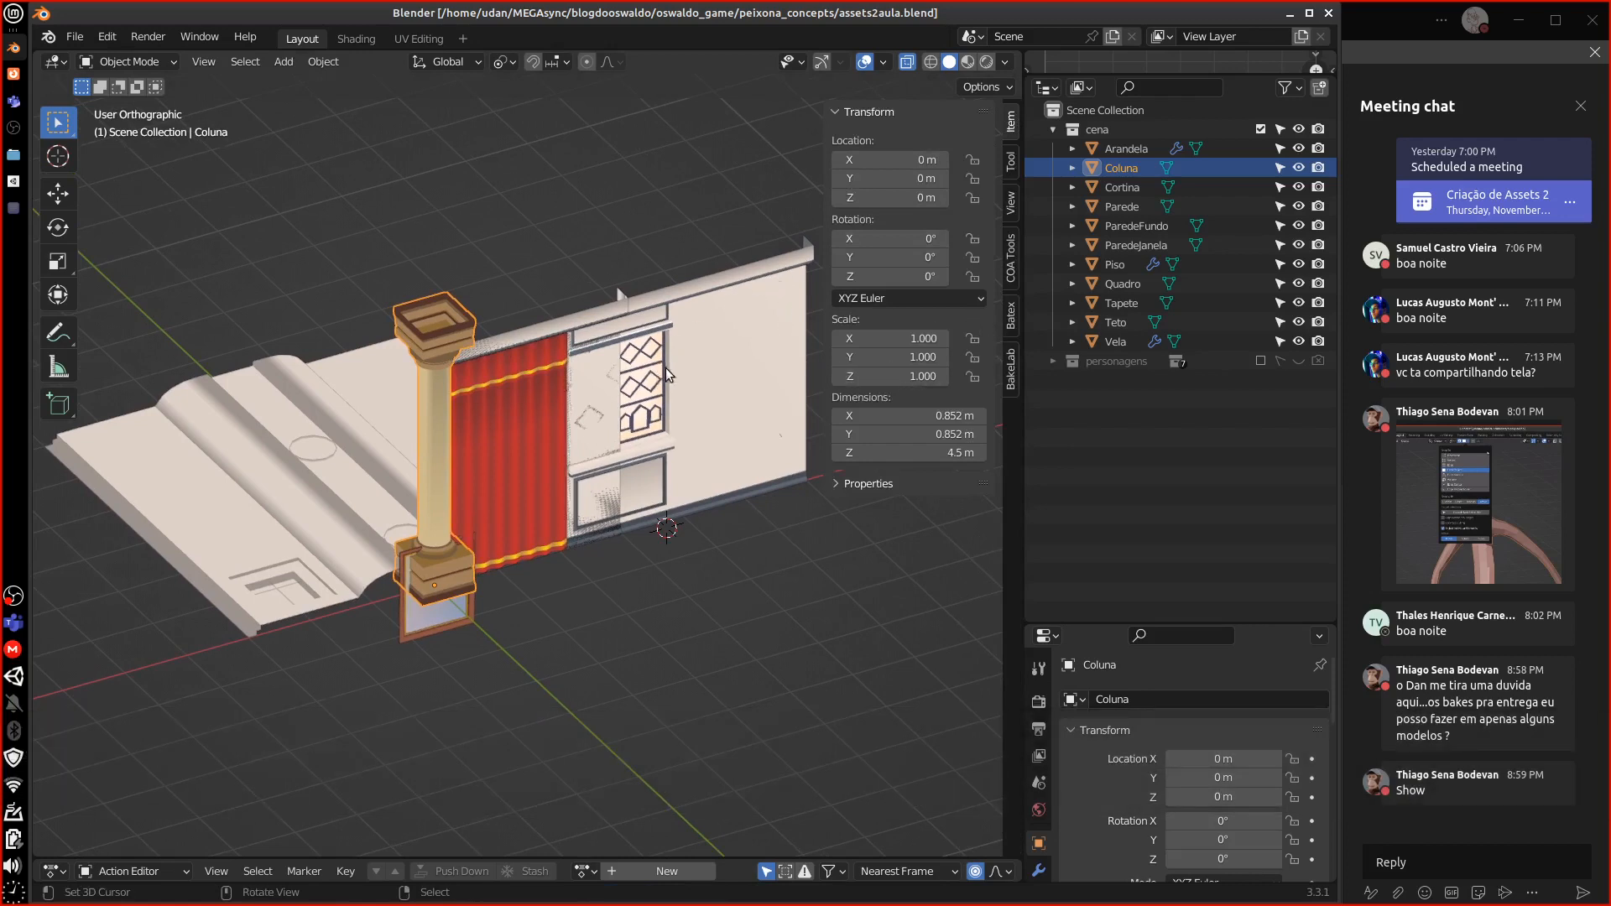
left_click(1106, 147)
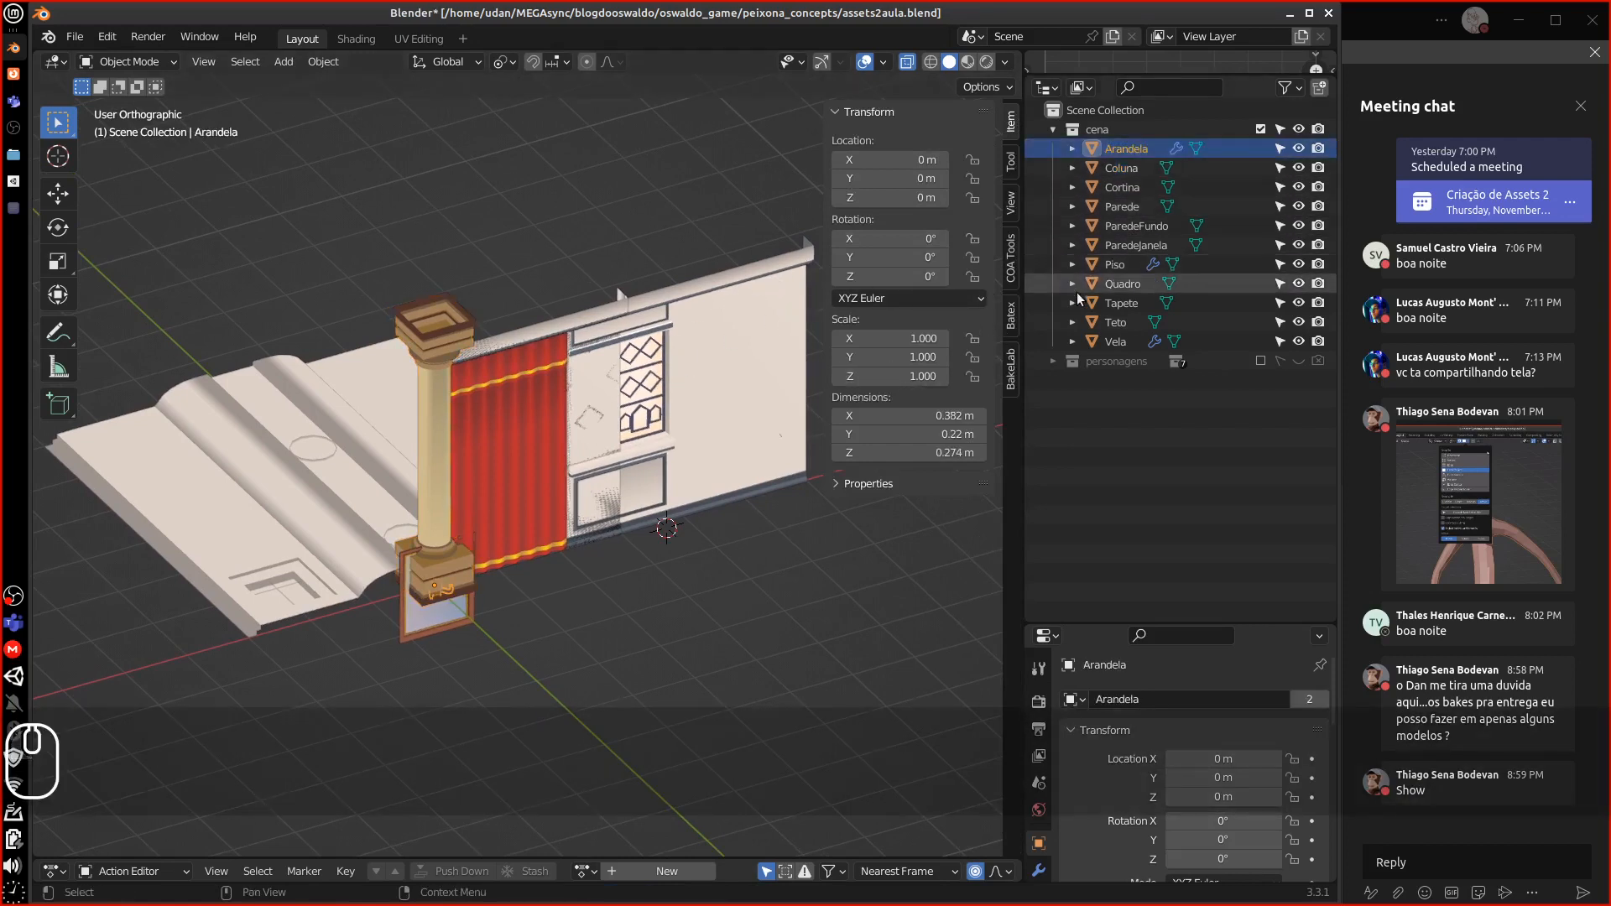
left_click(1104, 340, "shift")
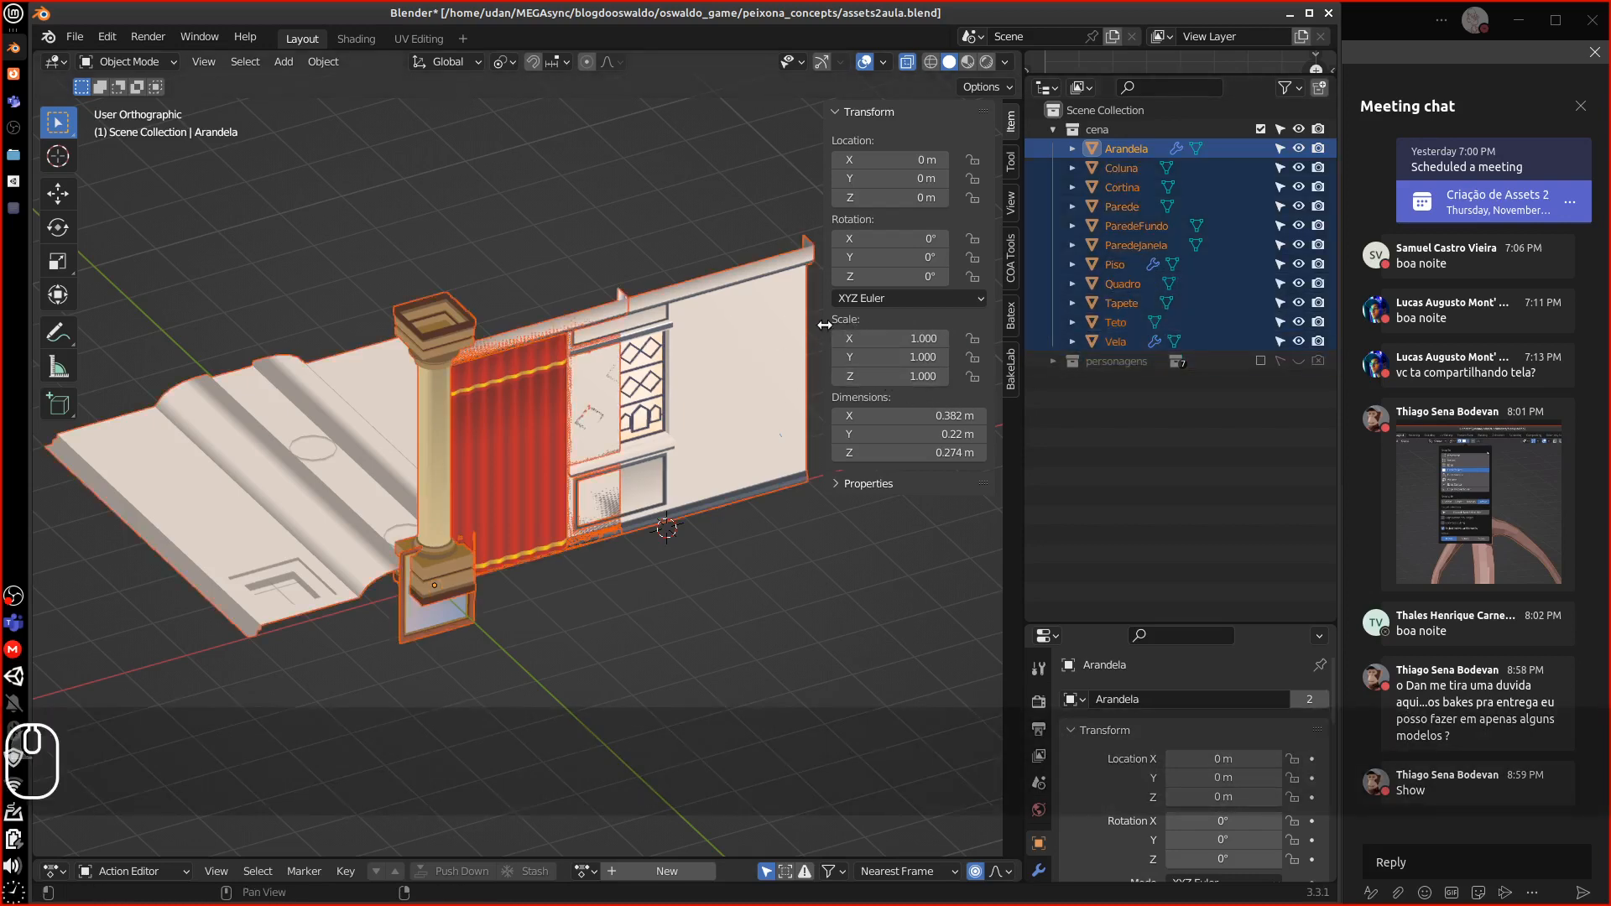
left_click_drag(823, 325, 998, 324)
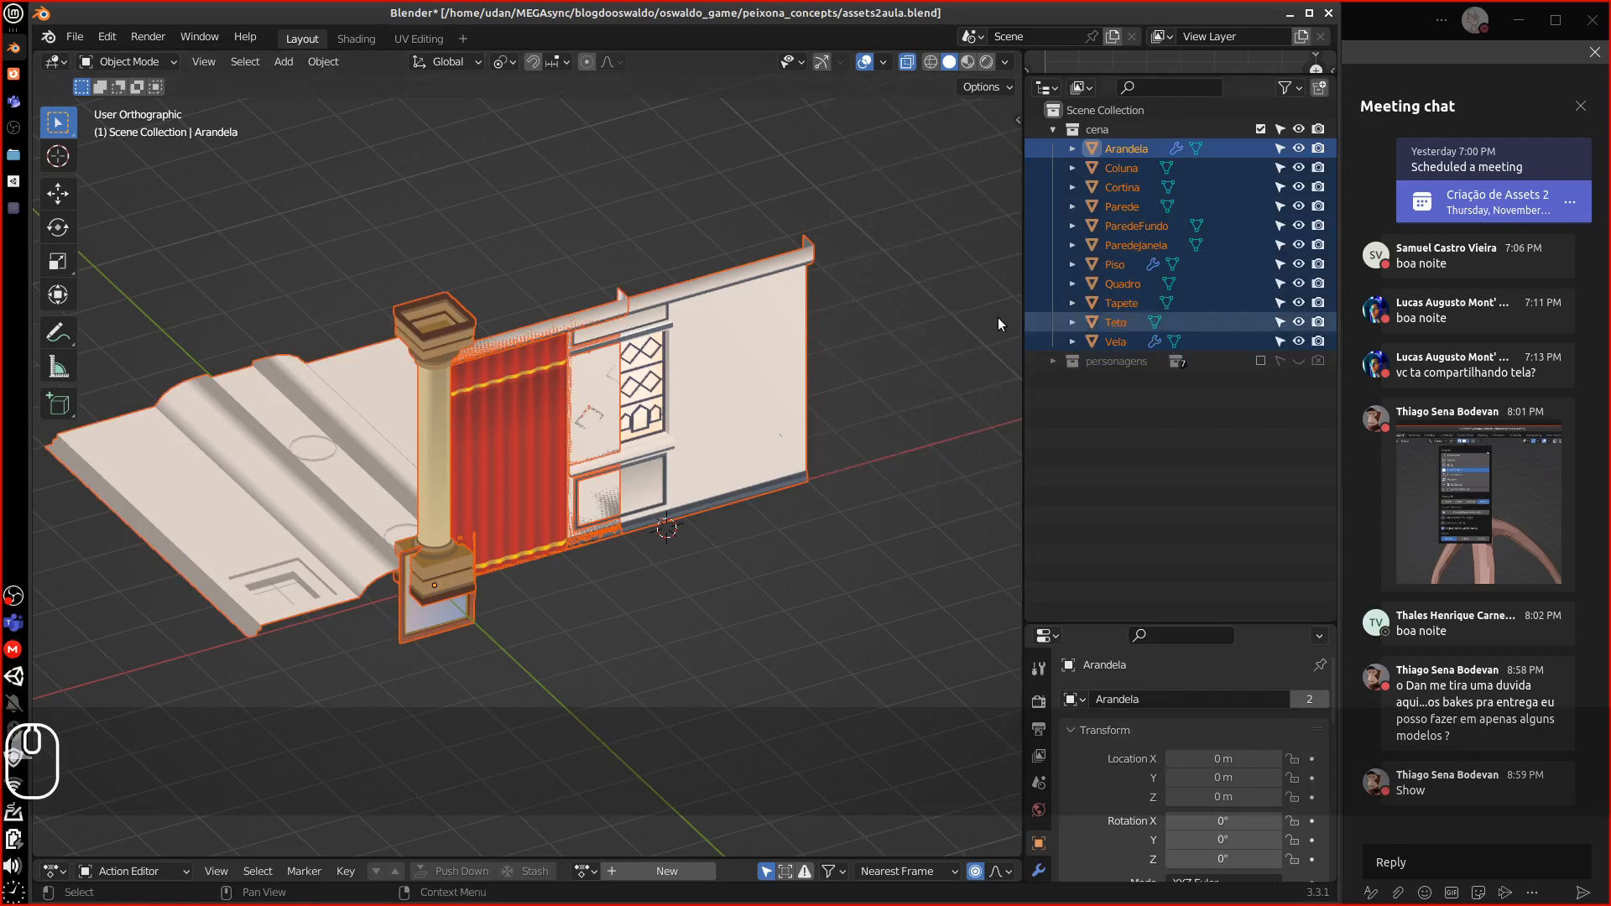
Bring the Unity window forward and press Shift and Delete there
left_click(19, 185)
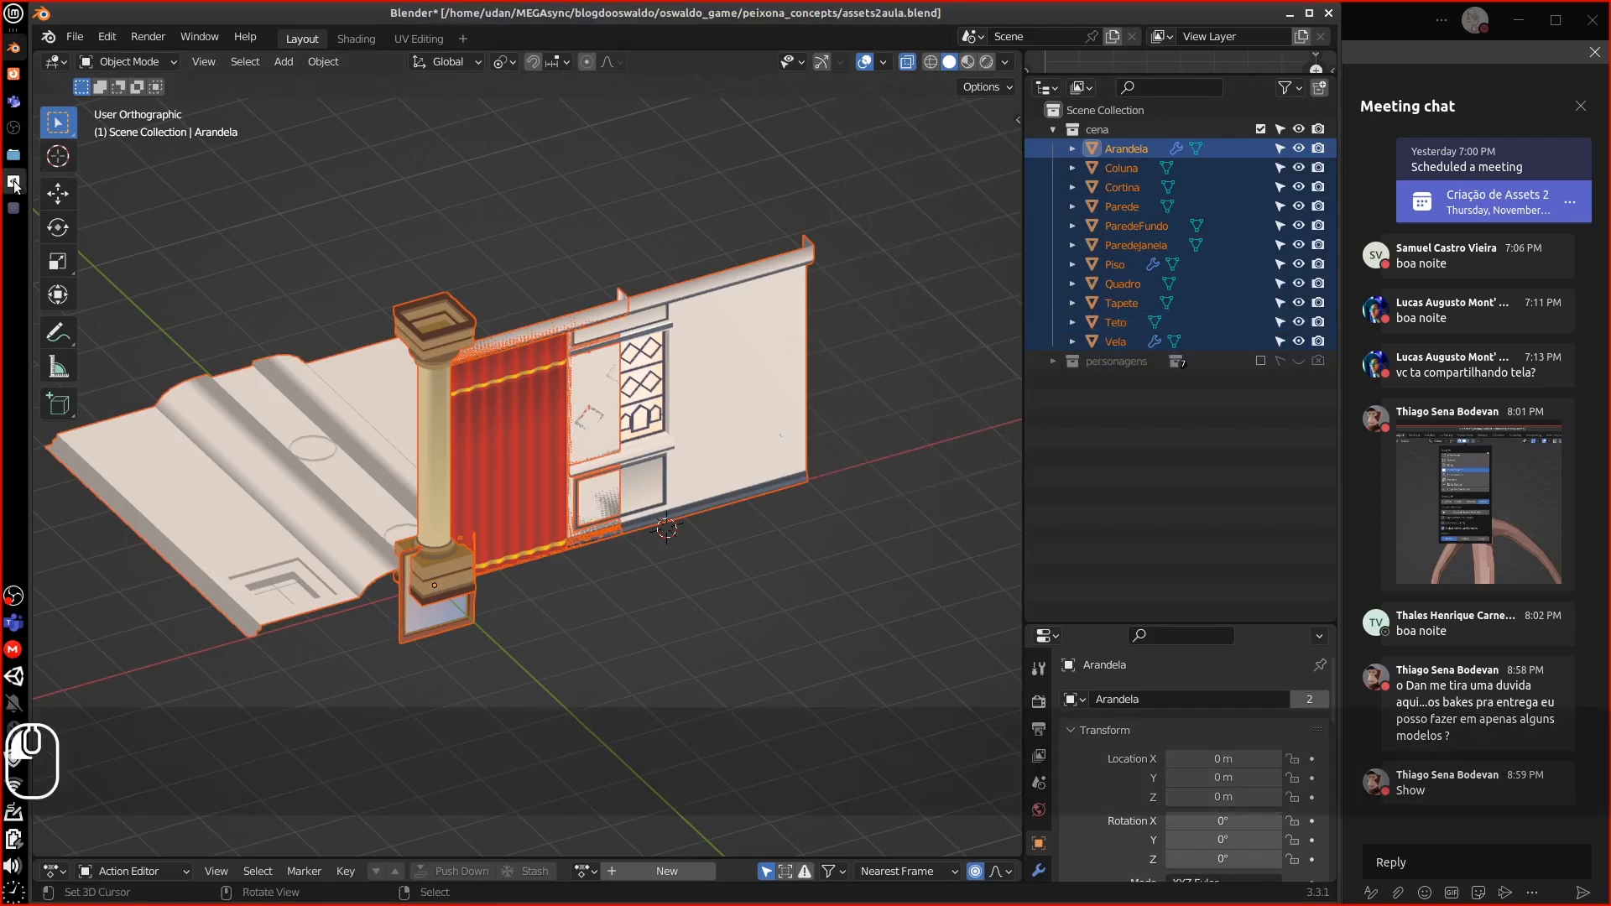
left_click(15, 183)
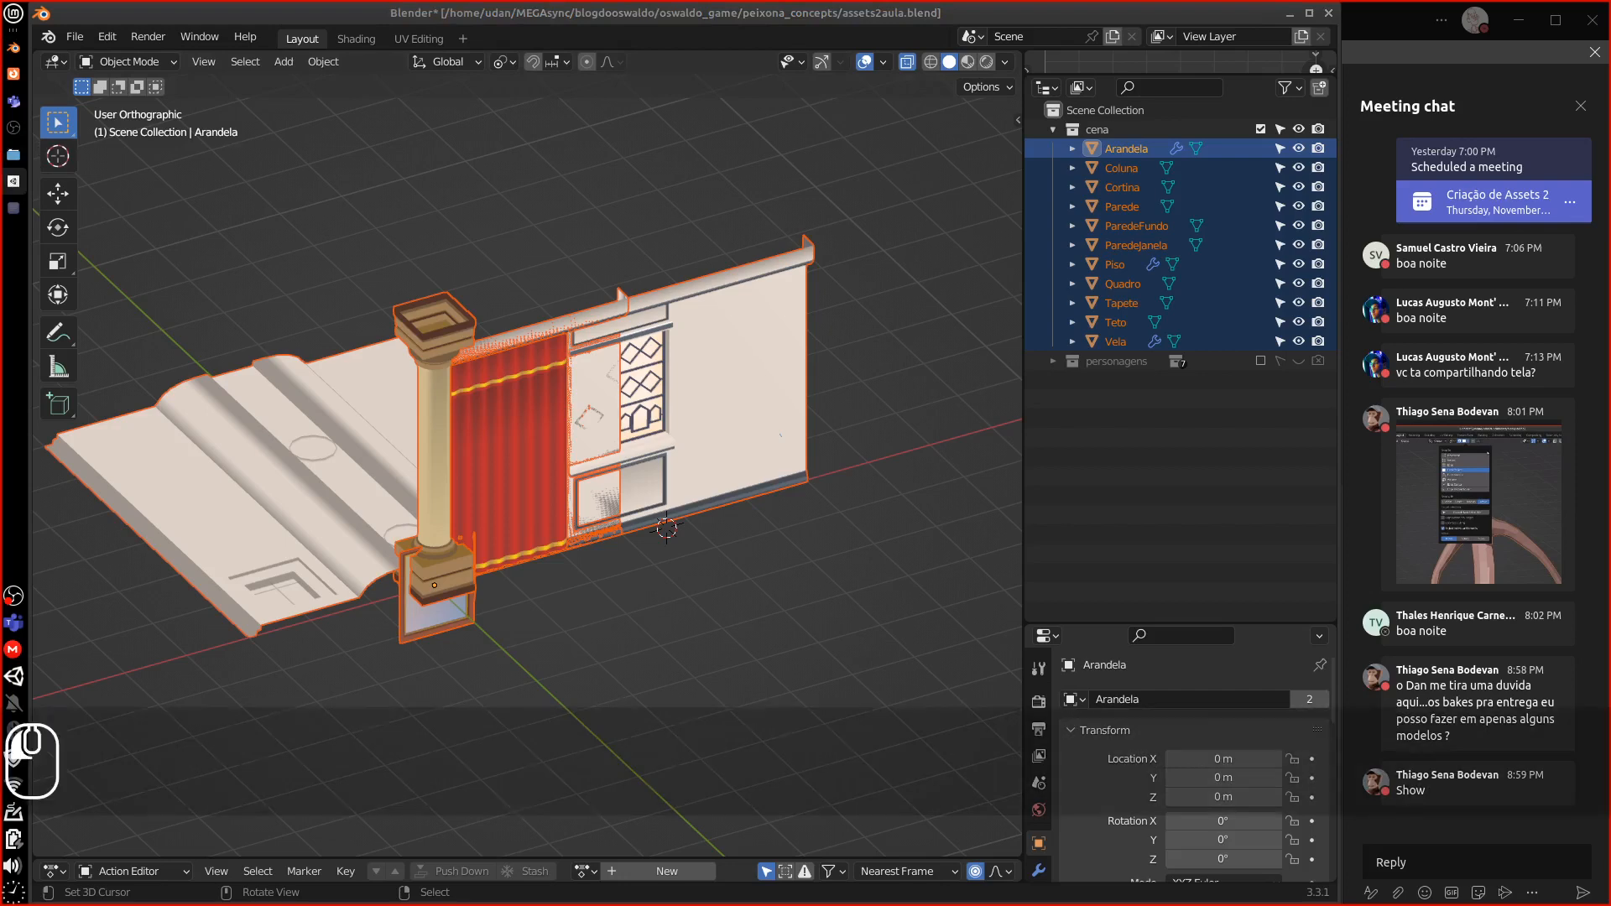
left_click(15, 182)
key("shift")
key("Delete")
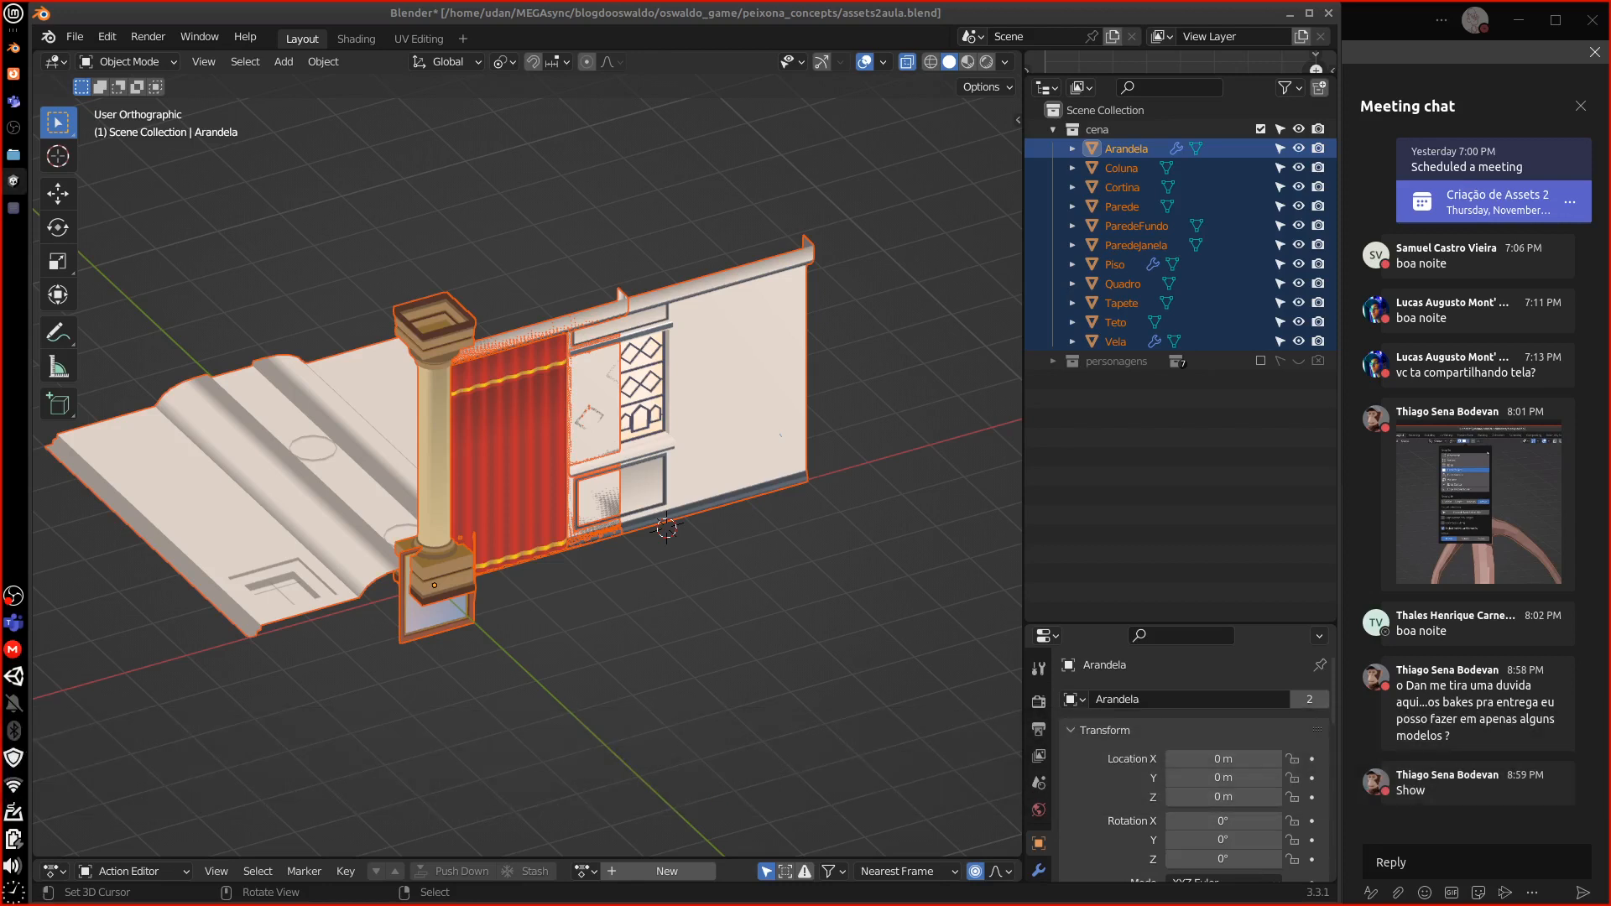
Move and resize the Unity window so it covers most of the screen
left_click_drag(0, 250, 170, 266)
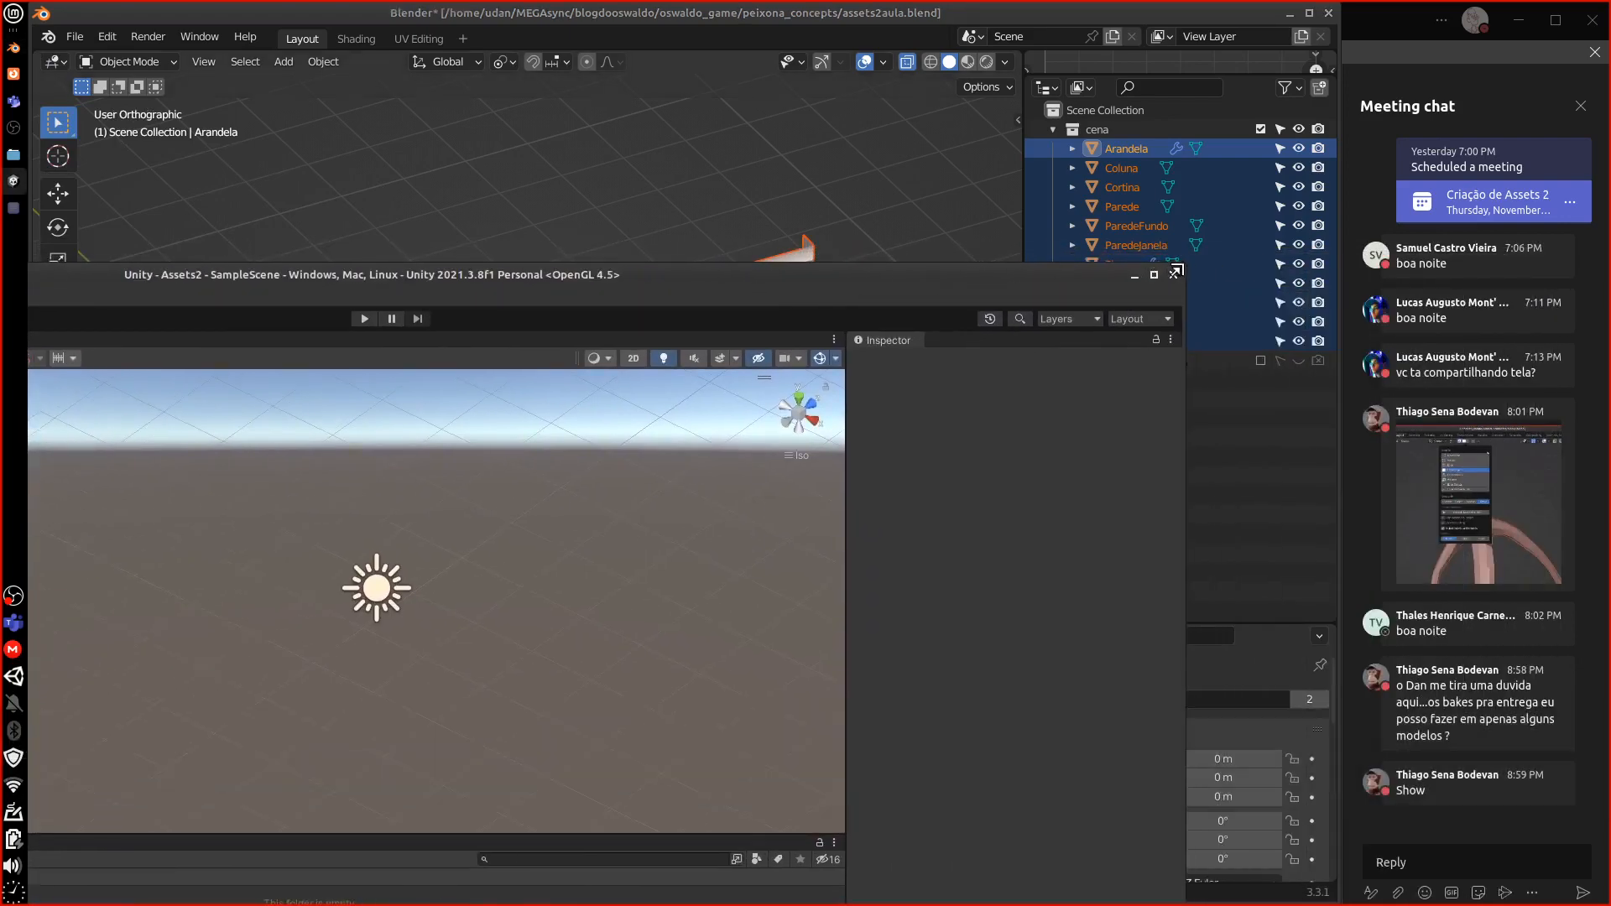
left_click_drag(1179, 270, 335, 388)
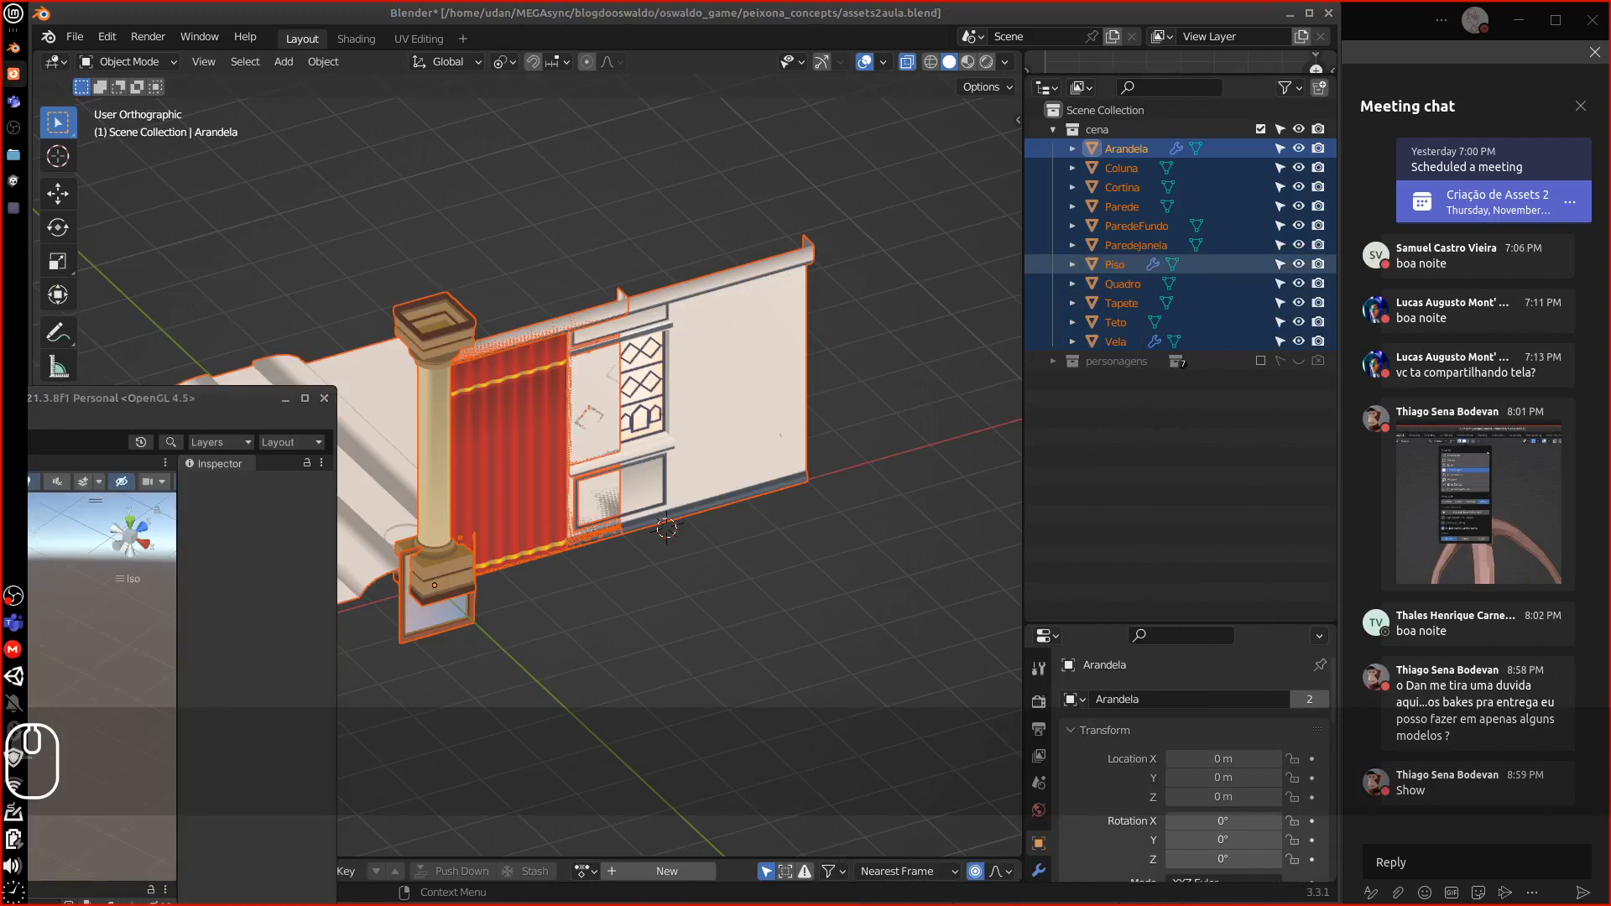
left_click_drag(150, 396, 585, 19)
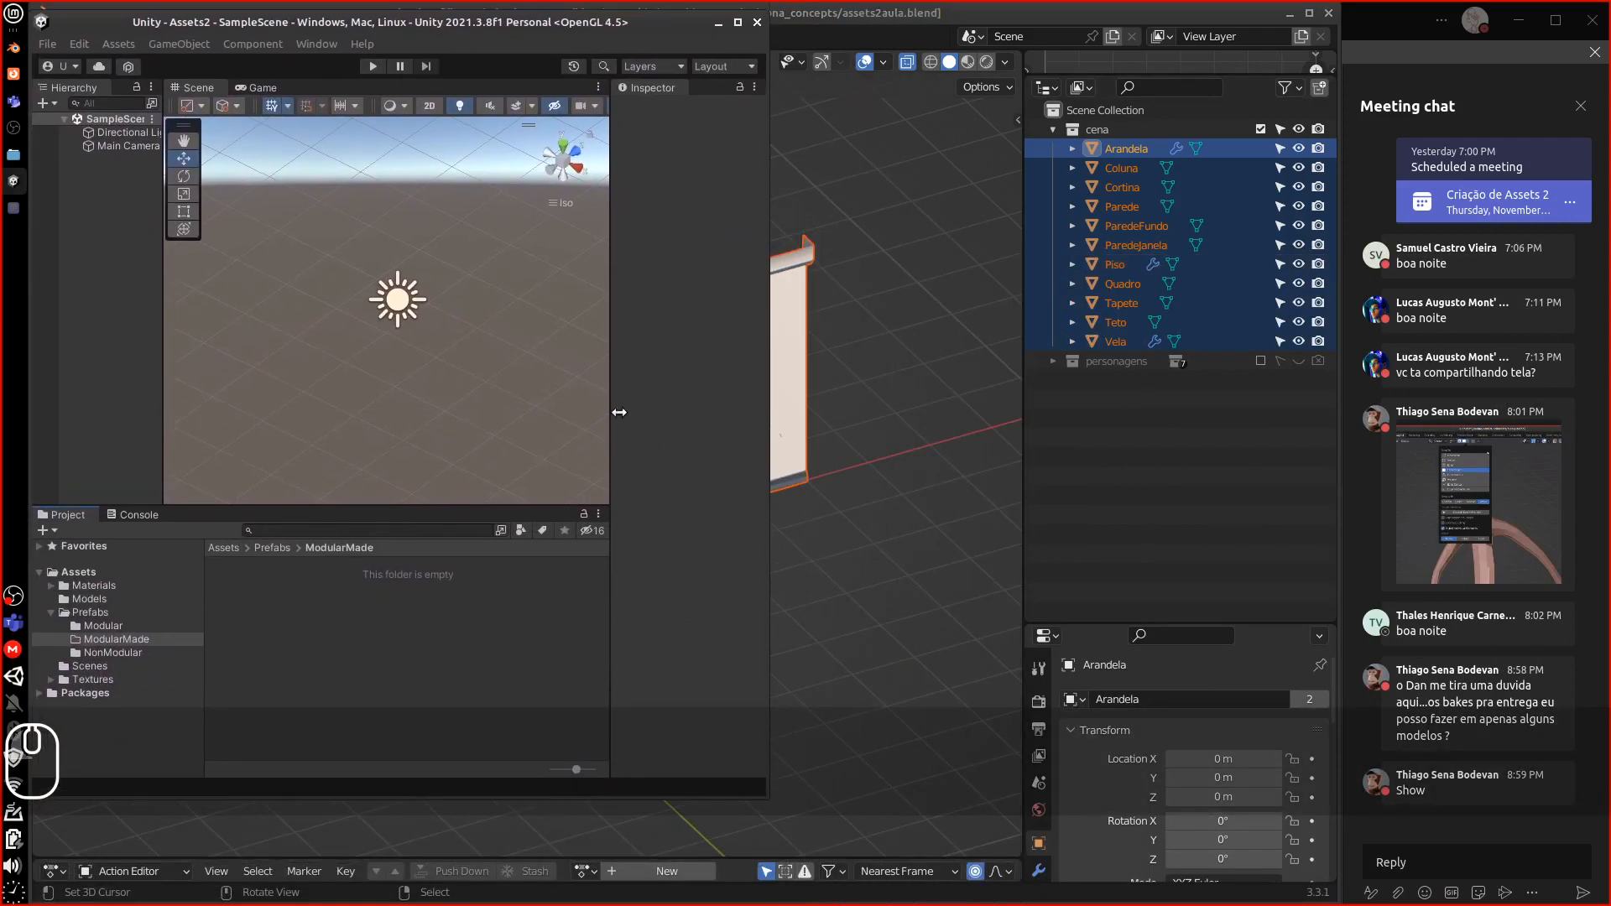
left_click_drag(772, 767, 1338, 731)
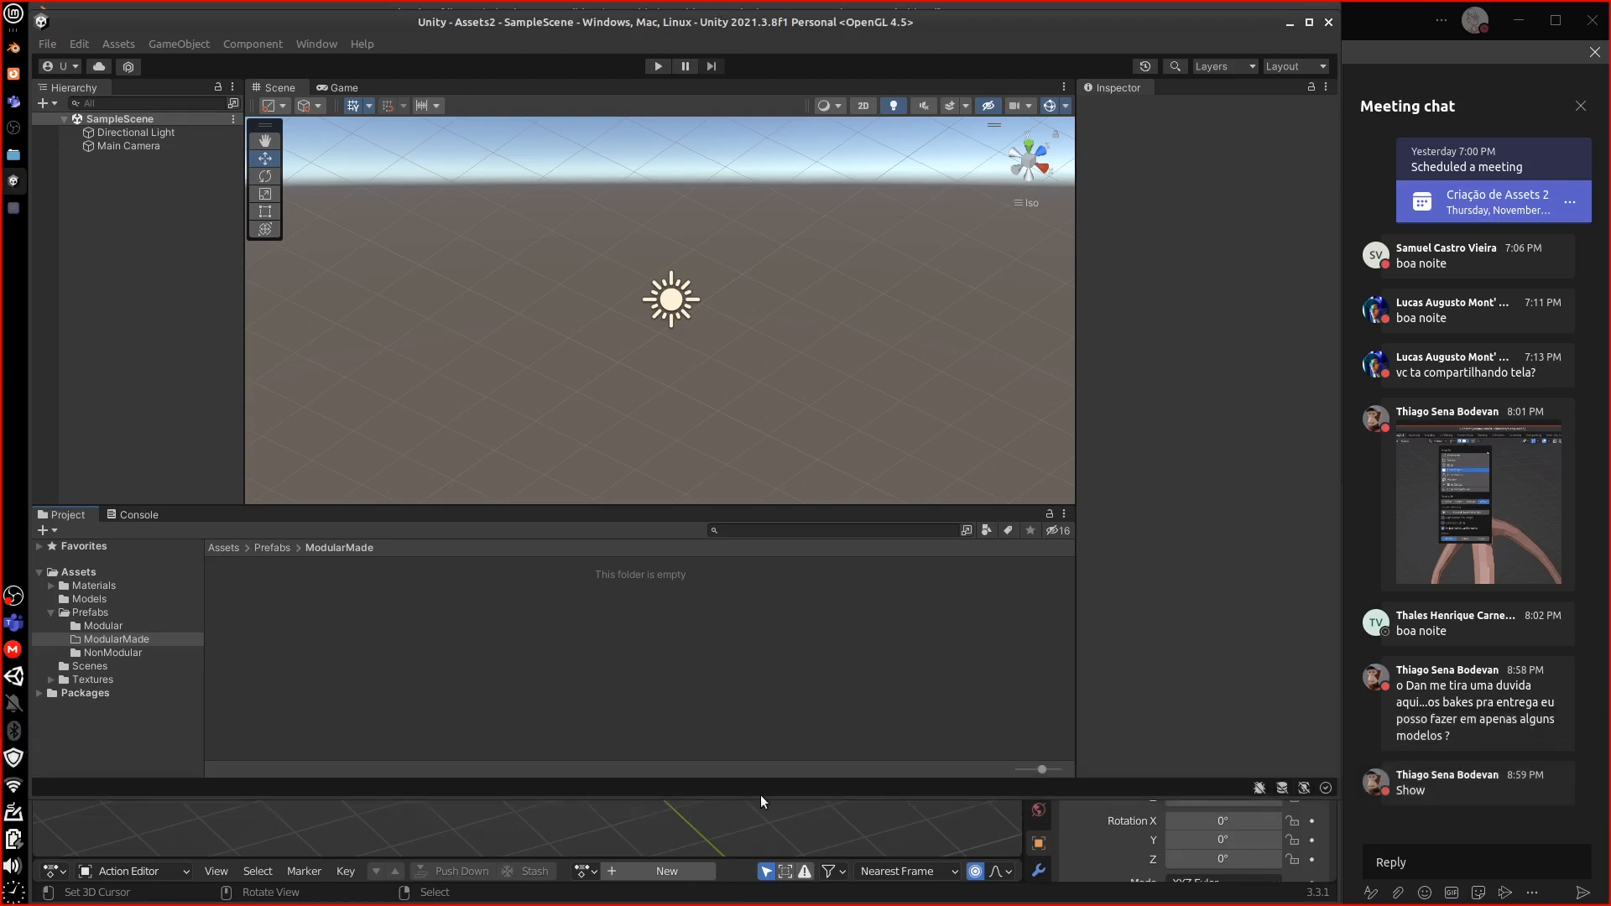
left_click_drag(762, 791, 760, 894)
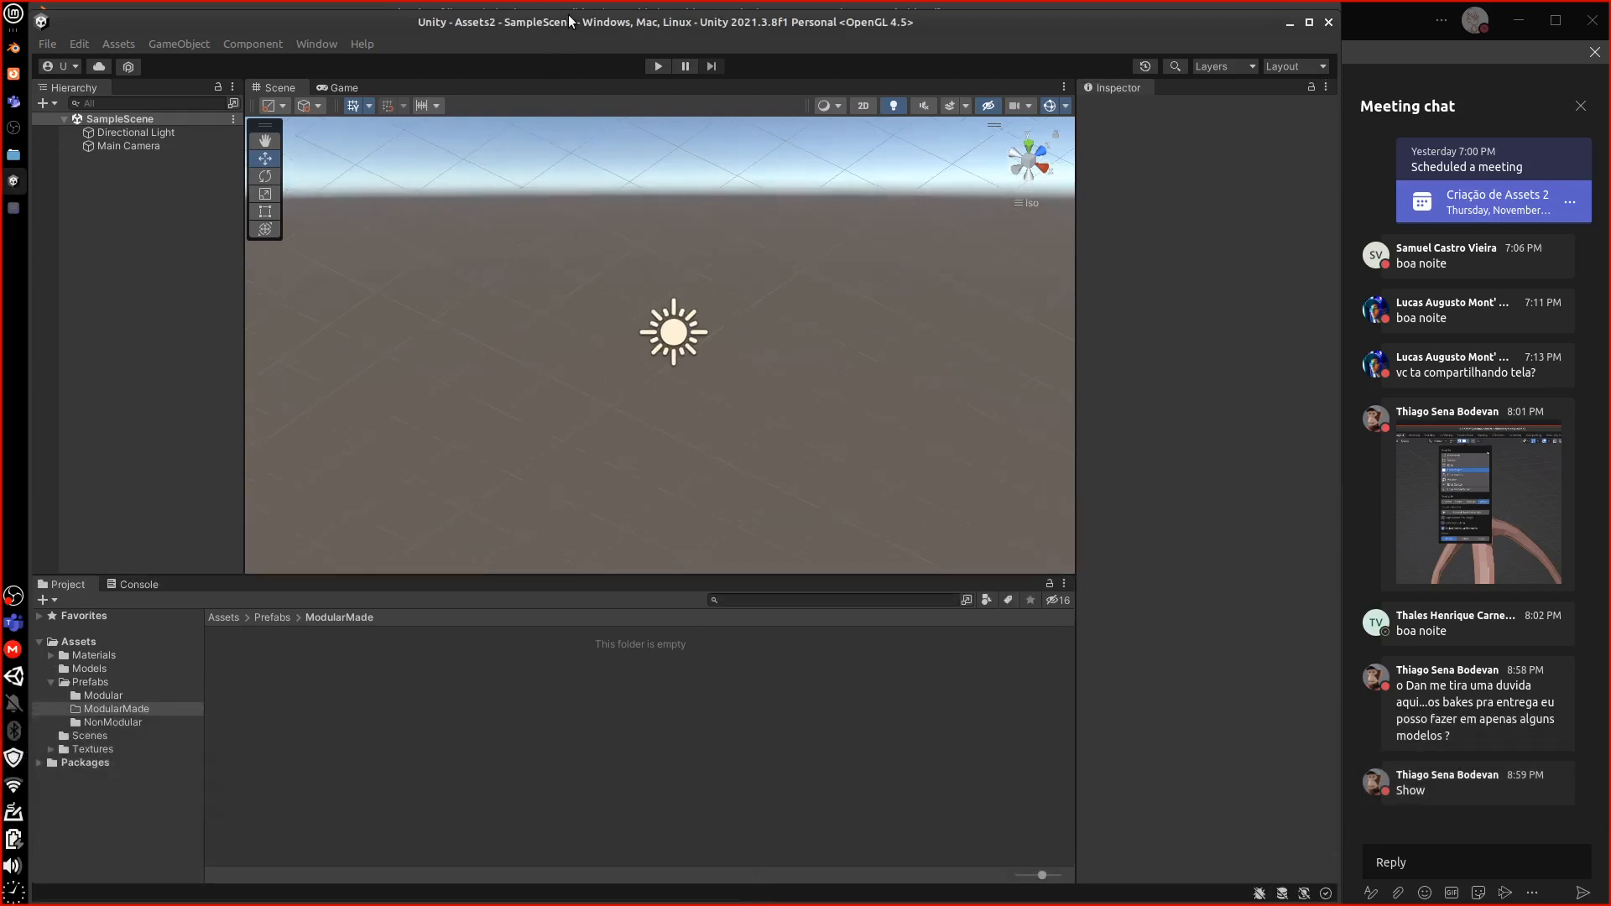
left_click_drag(569, 21, 569, 11)
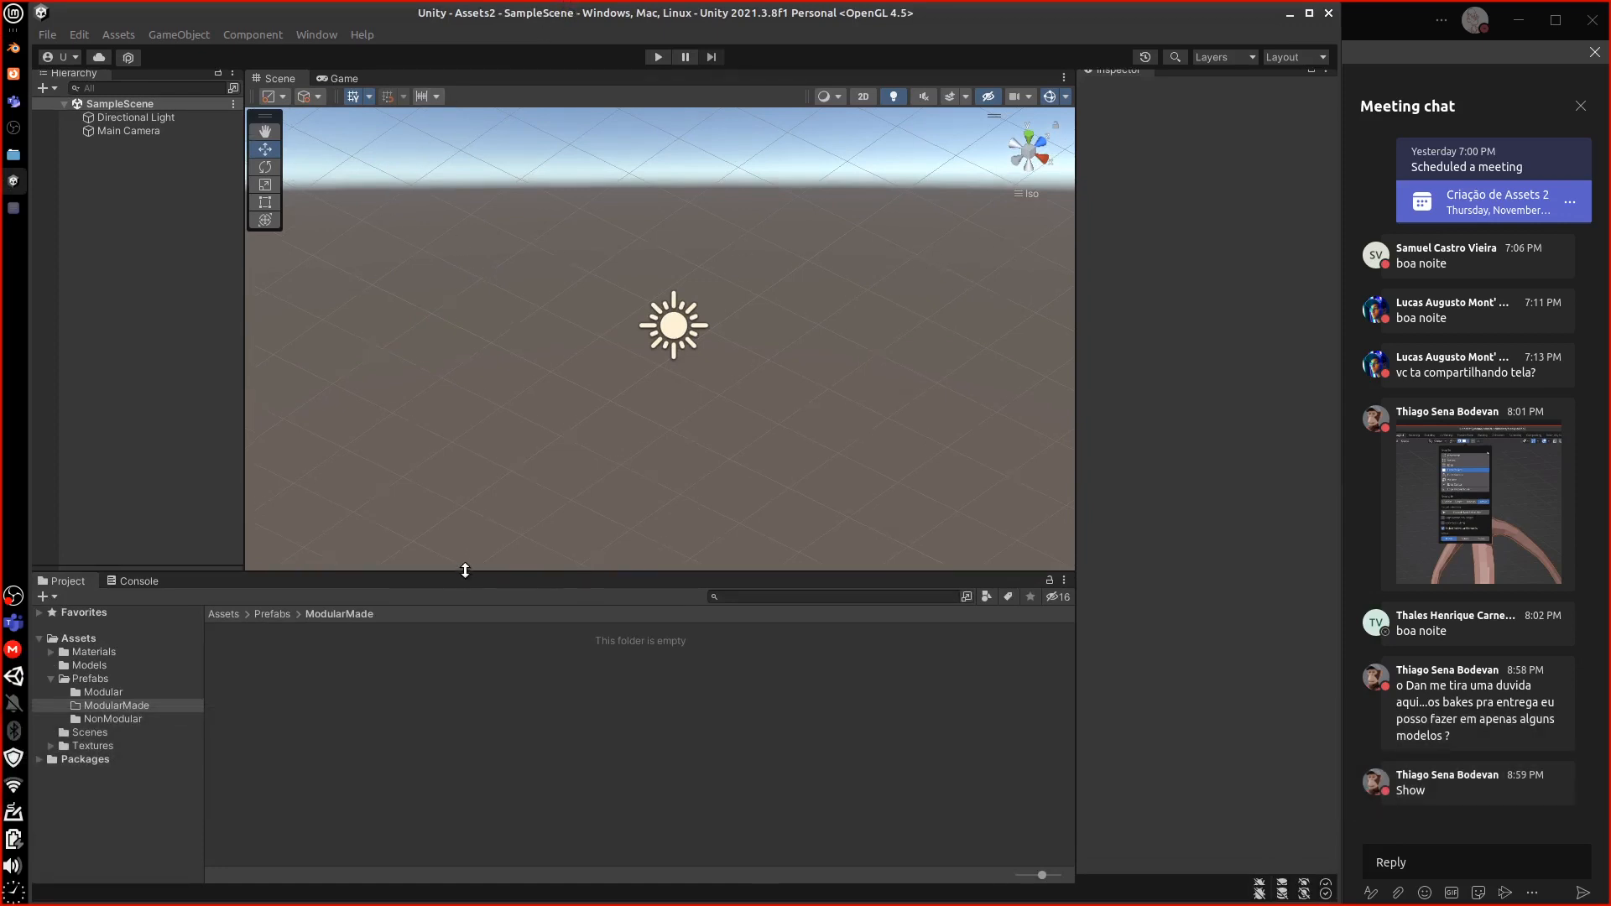
Drag the panel splitters to enlarge Unity's Scene view
left_click_drag(463, 567, 492, 599)
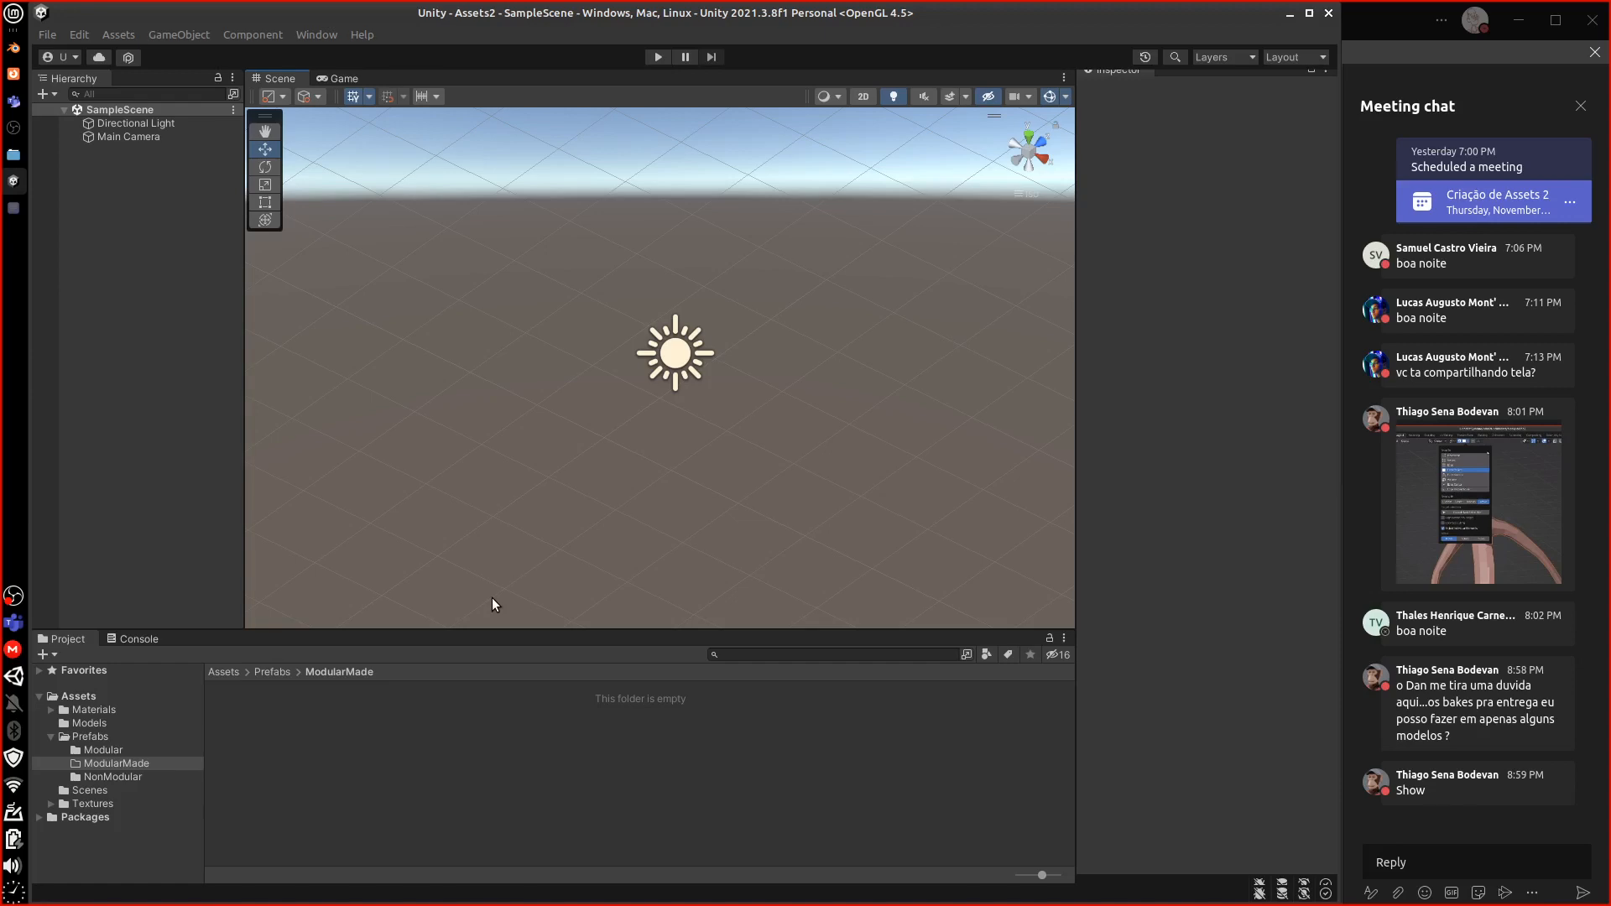
key("alt+Tab")
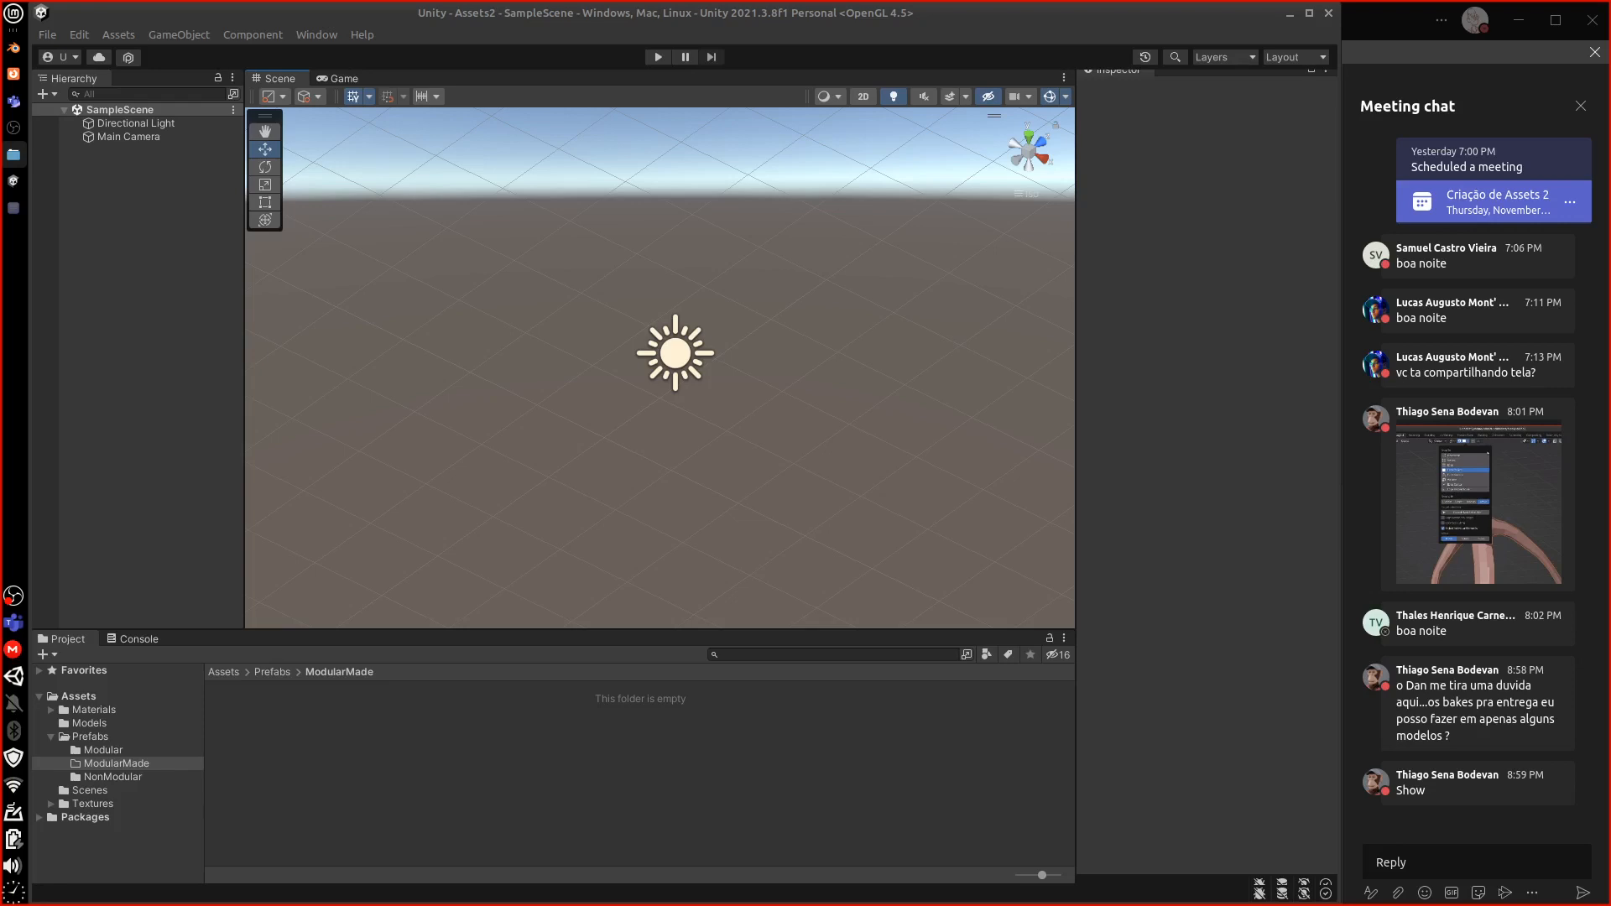
left_click(369, 297)
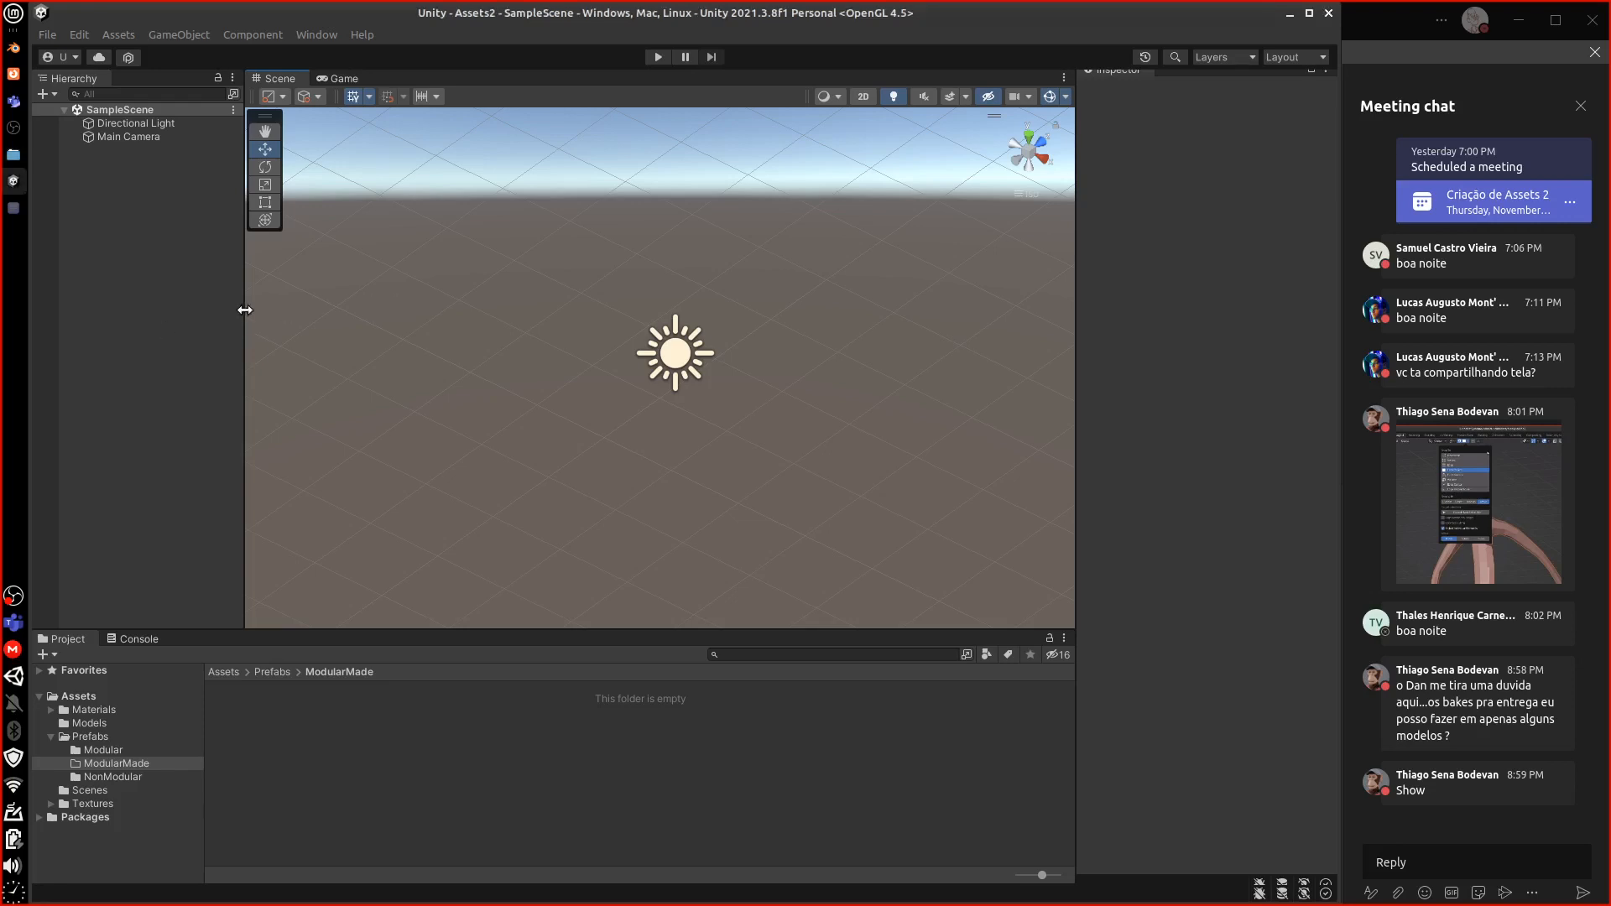
left_click_drag(243, 310, 205, 311)
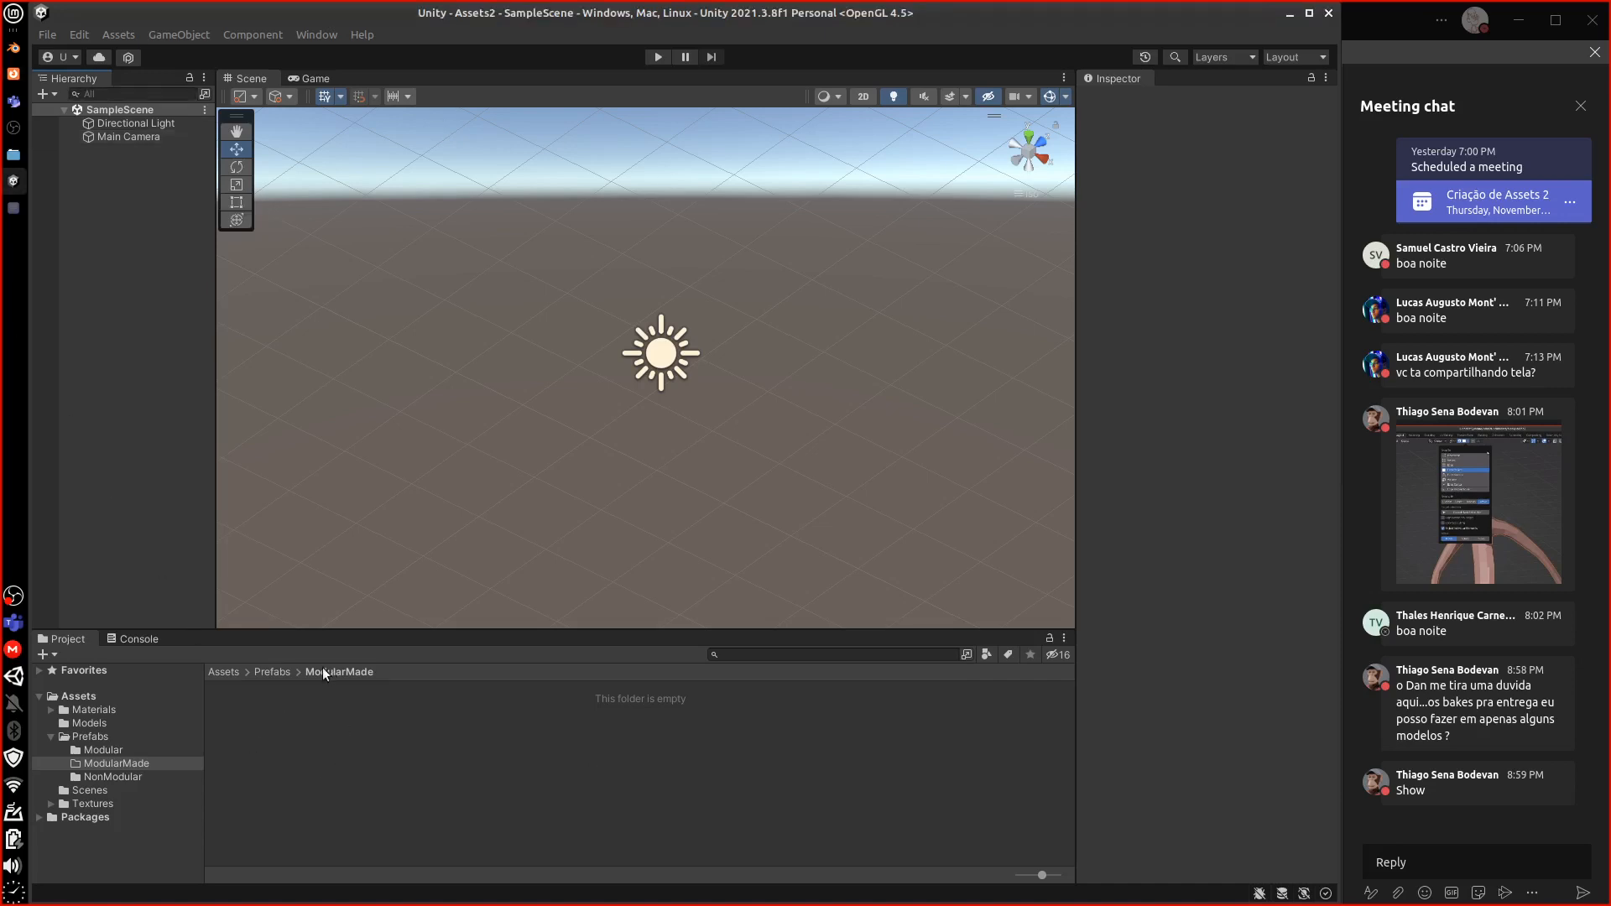
Delete the old Materials, Models, Prefabs and Textures folders from Assets
left_click(273, 673)
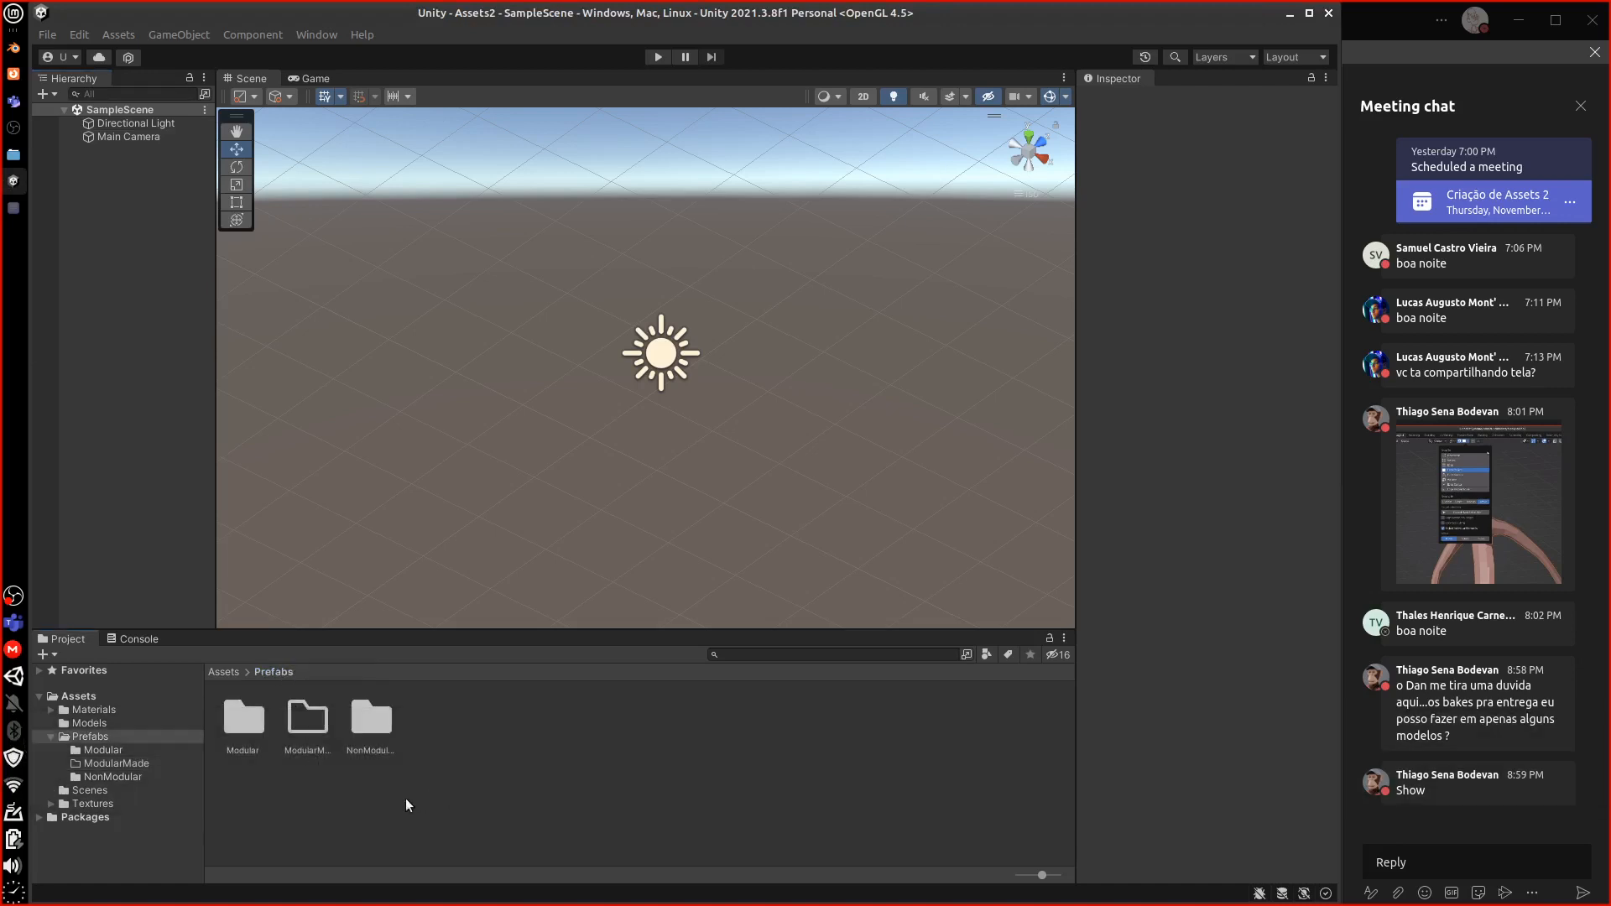
left_click(309, 759)
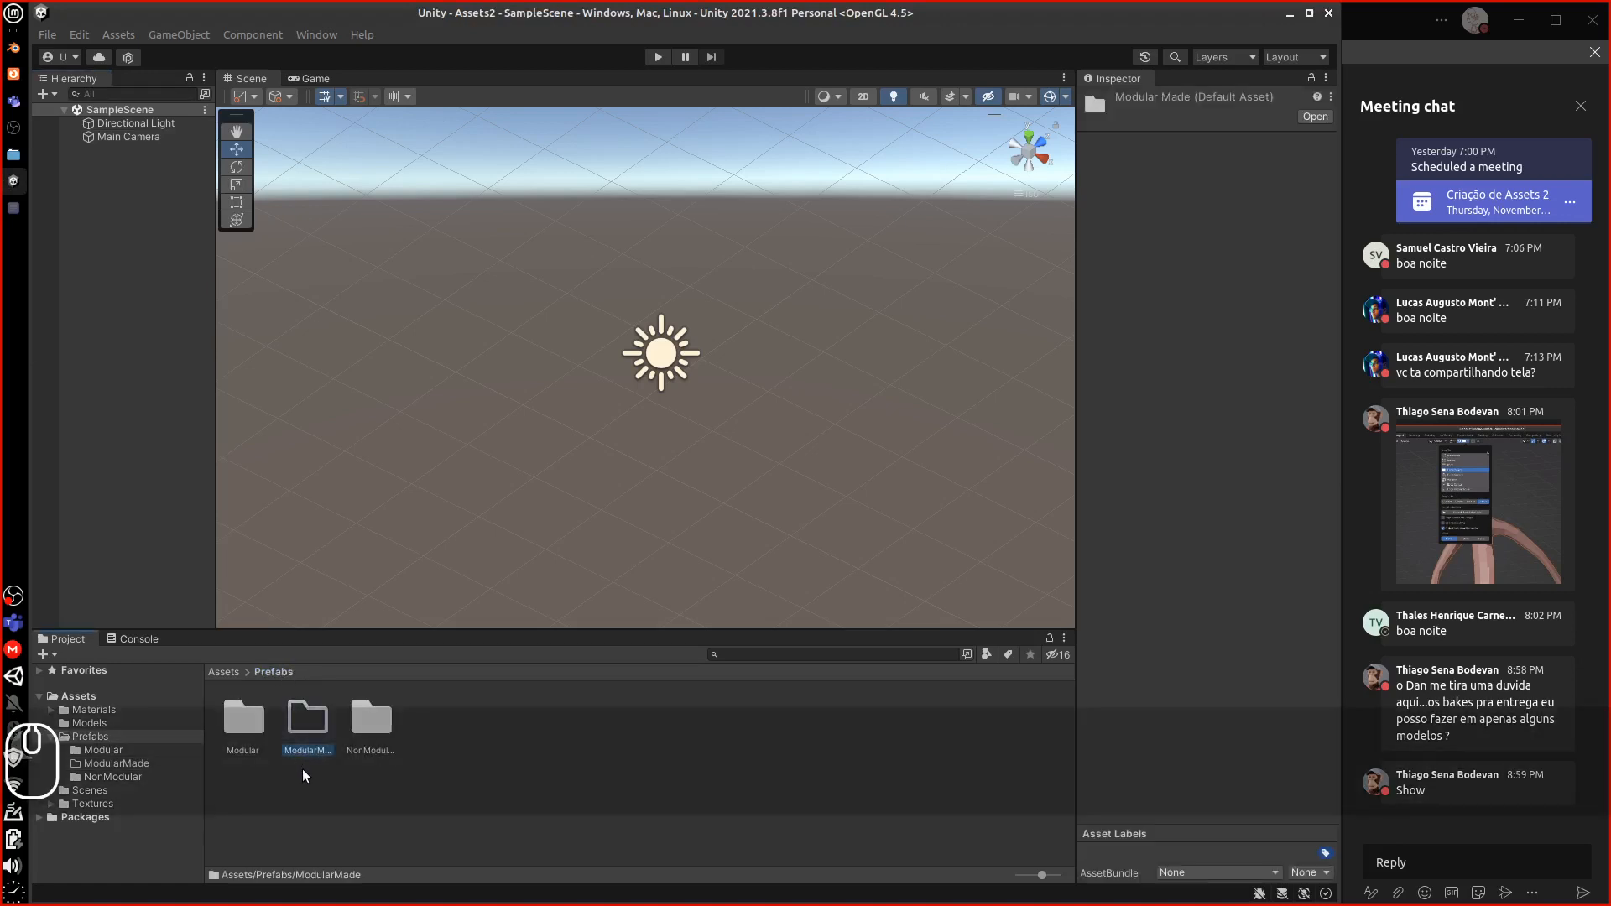
left_click(364, 738)
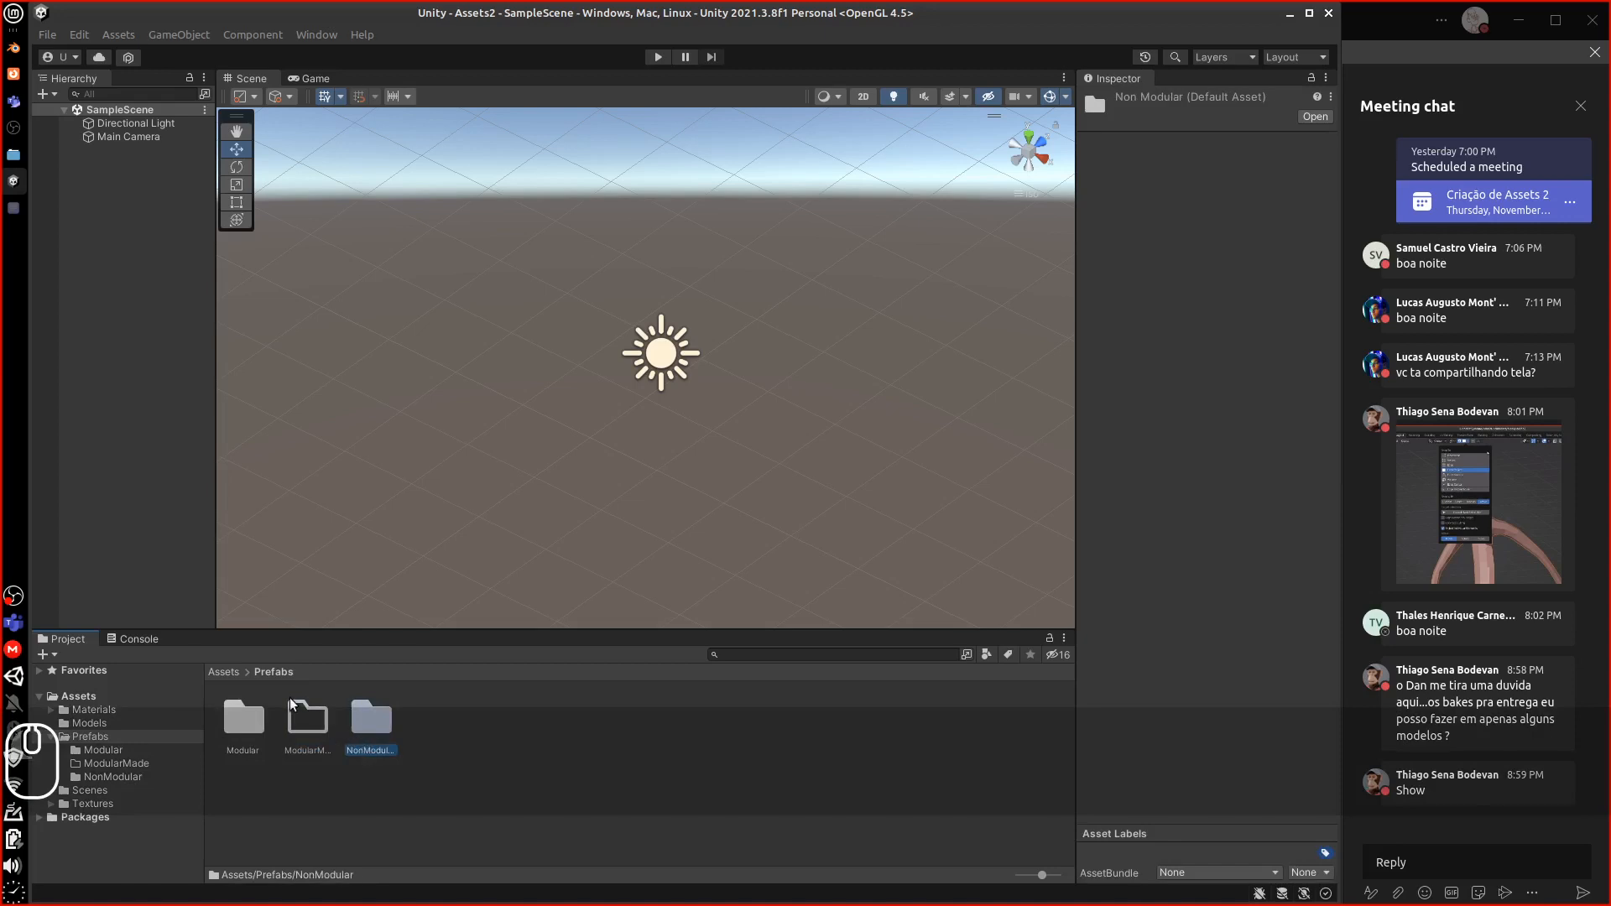
left_click(235, 672)
left_click(260, 755)
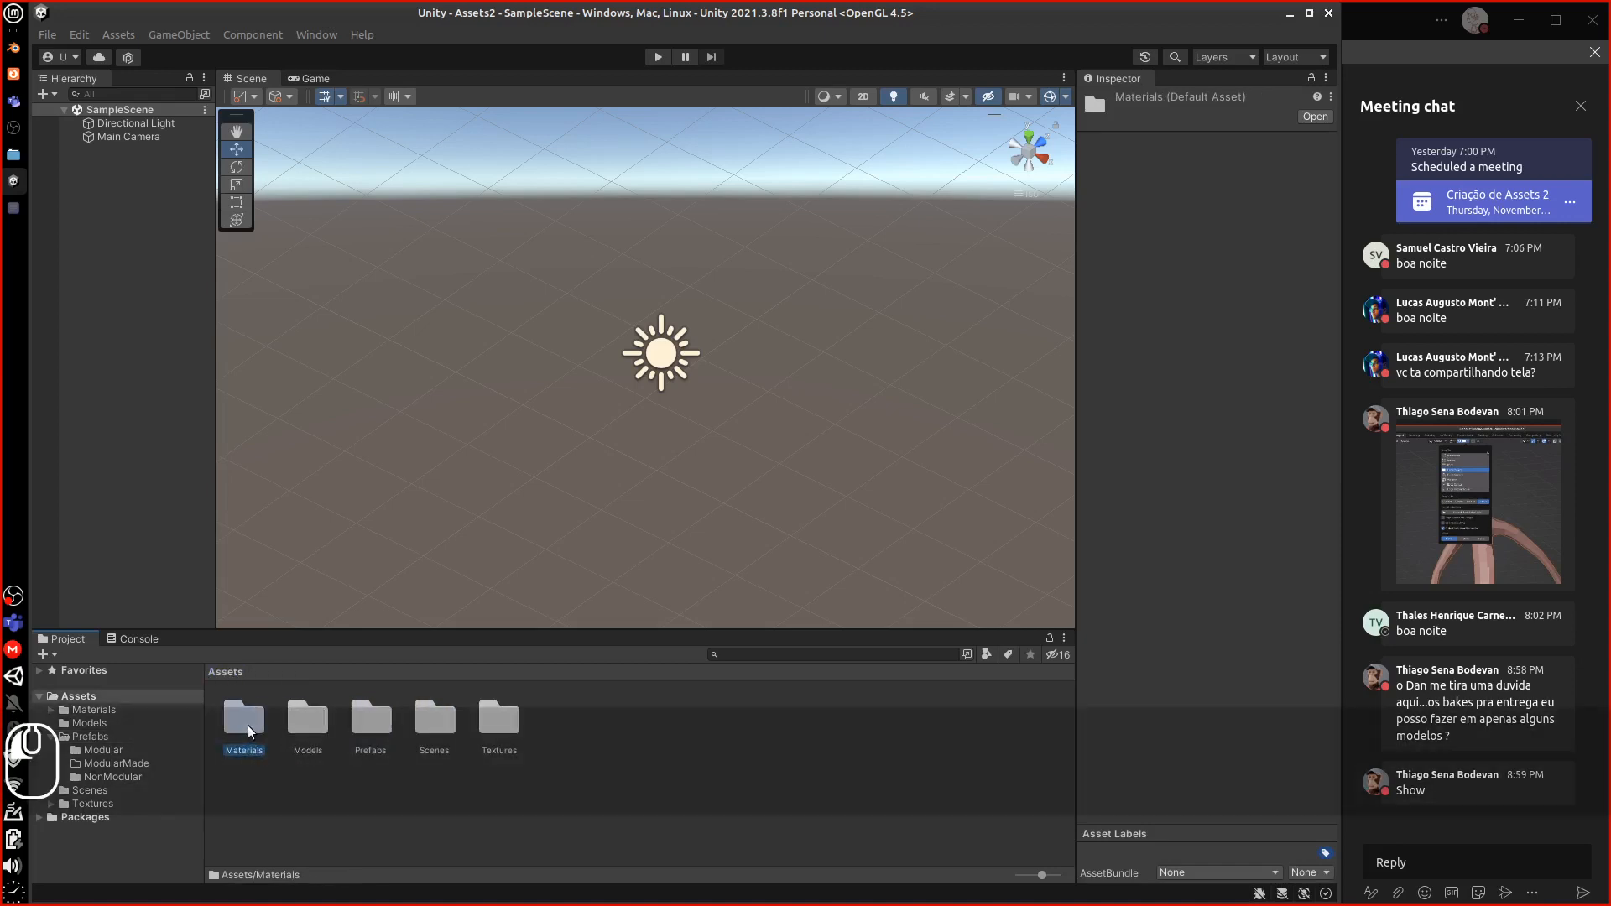
double_click(250, 727)
left_click(224, 673)
key("ctrl")
left_click(379, 732, "ctrl")
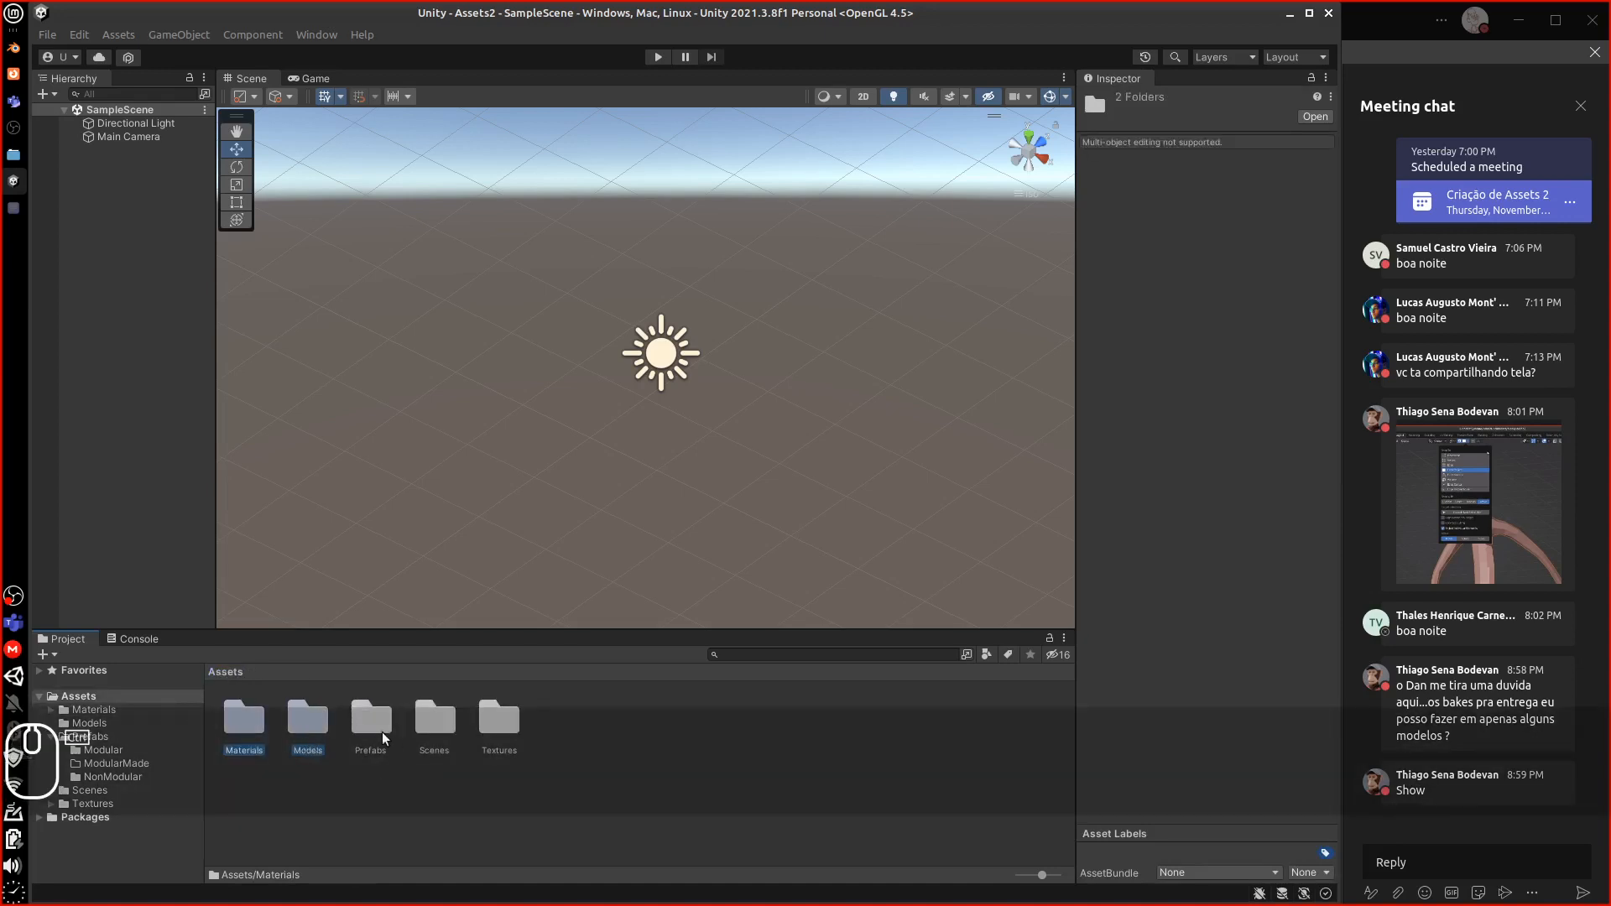
left_click(496, 743, "ctrl")
key("Delete")
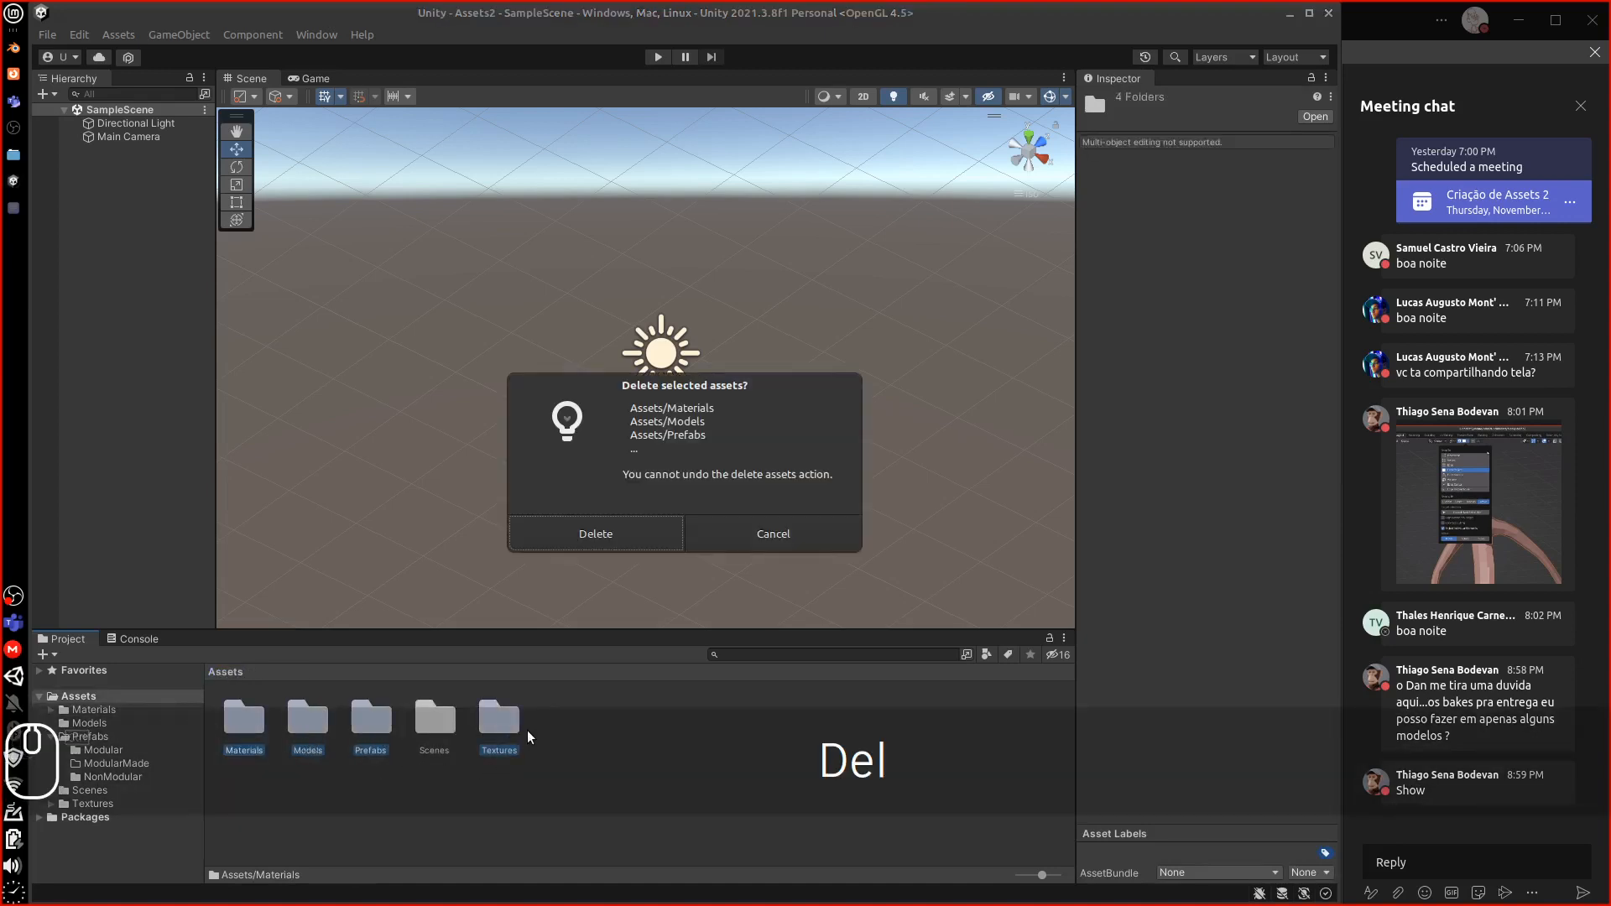
left_click(631, 528)
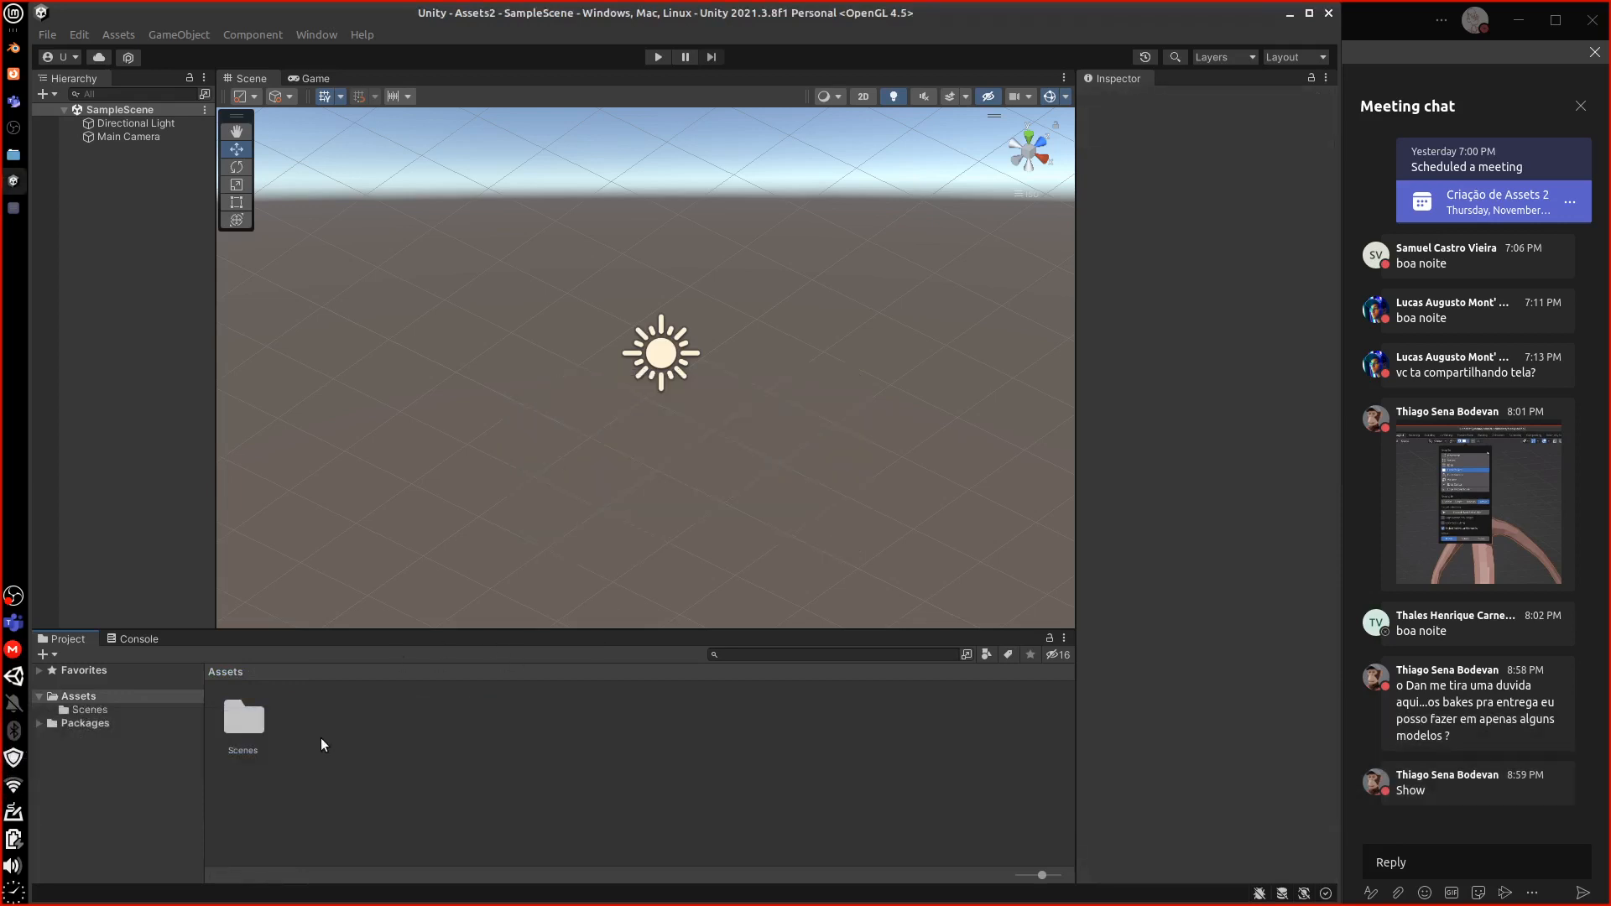
Create new Models and Prefab folders in Assets
right_click(321, 738)
mouse_move(404, 319)
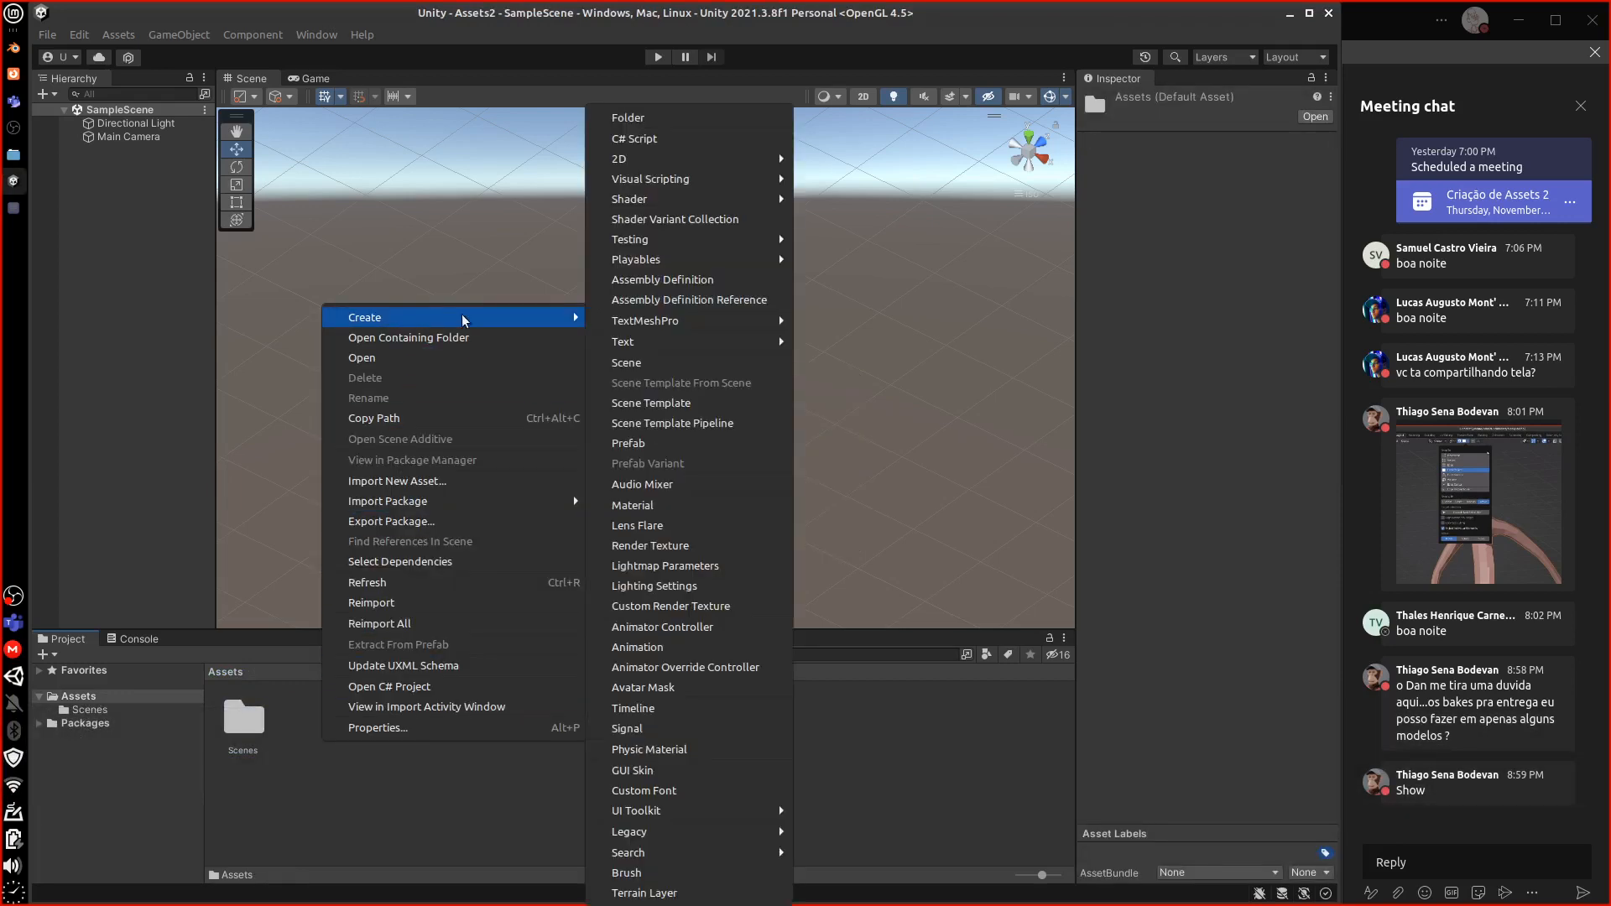
left_click(651, 118)
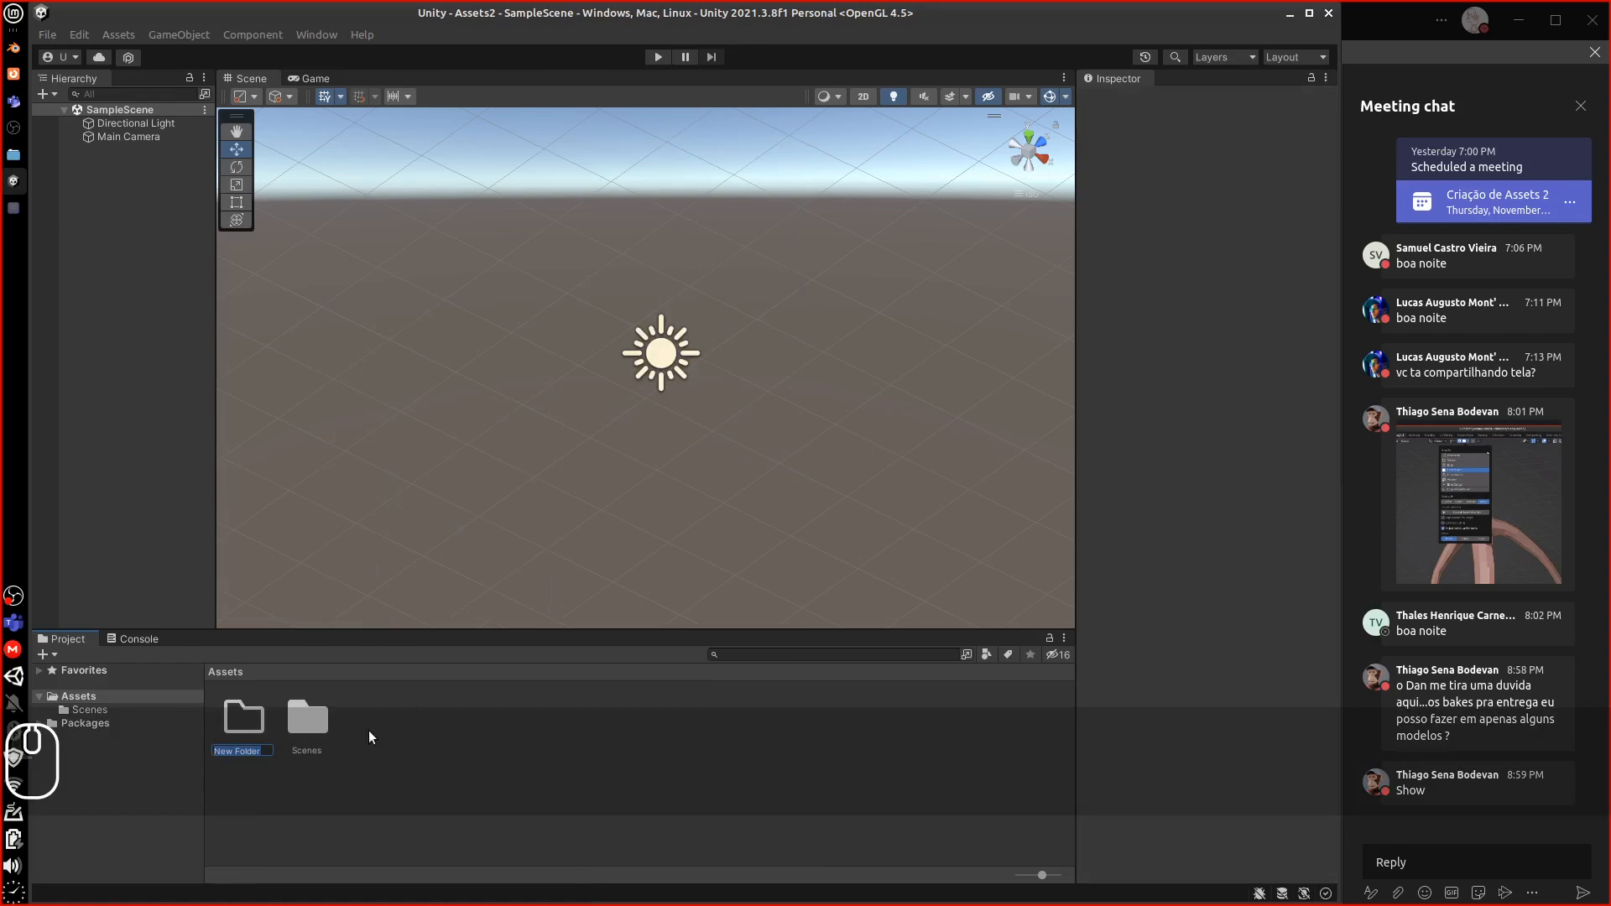
type("Mode")
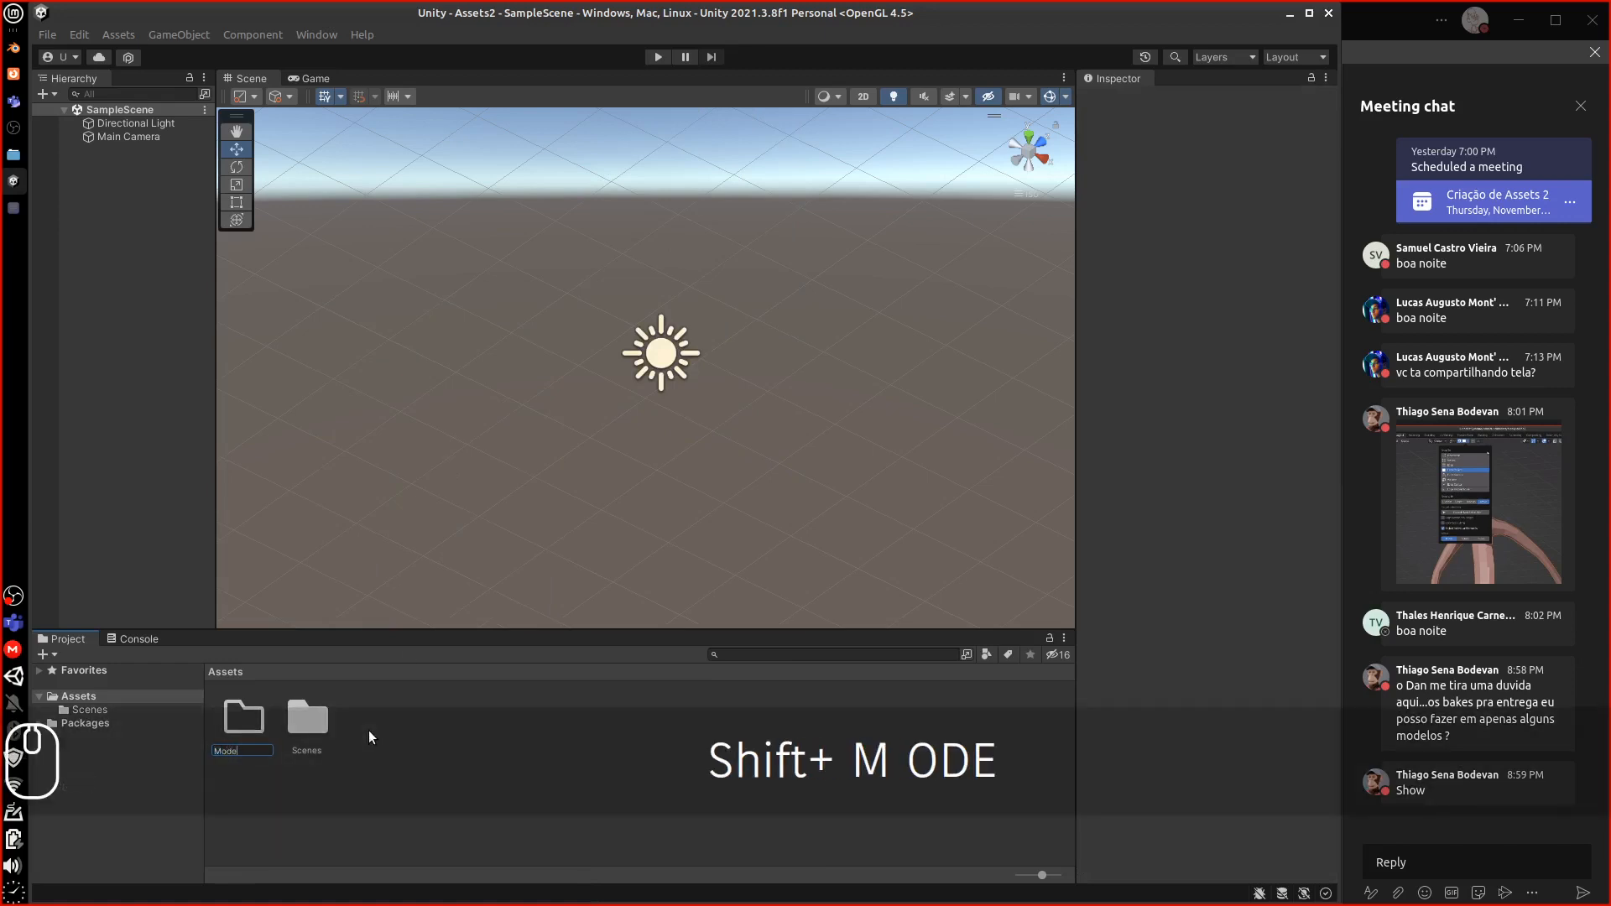
type("l")
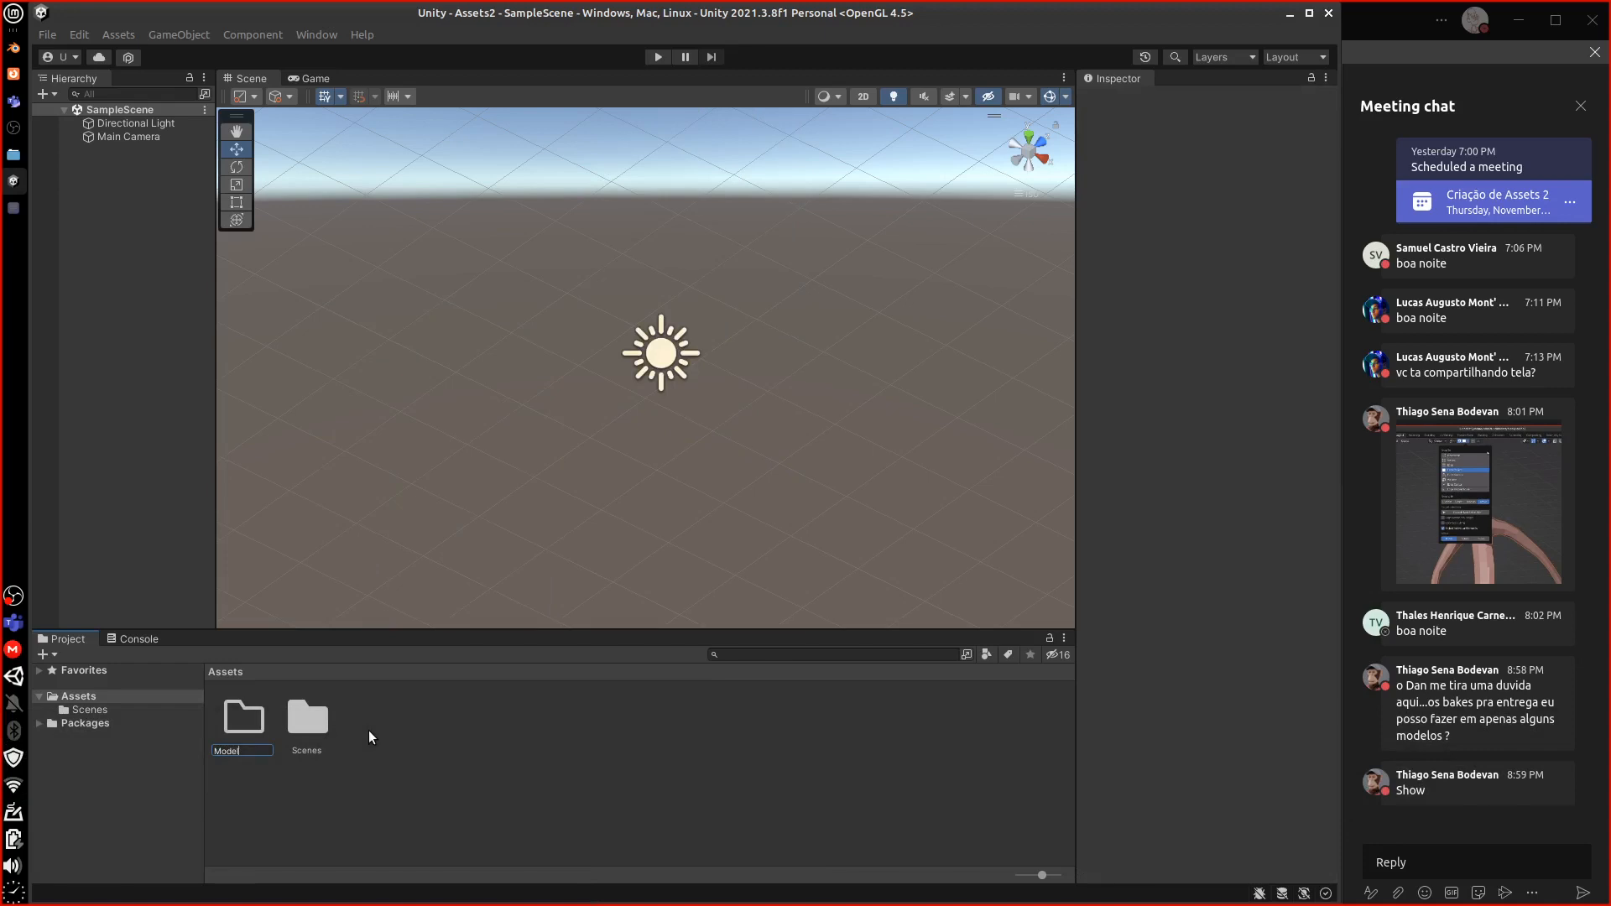
type("s")
key("Return")
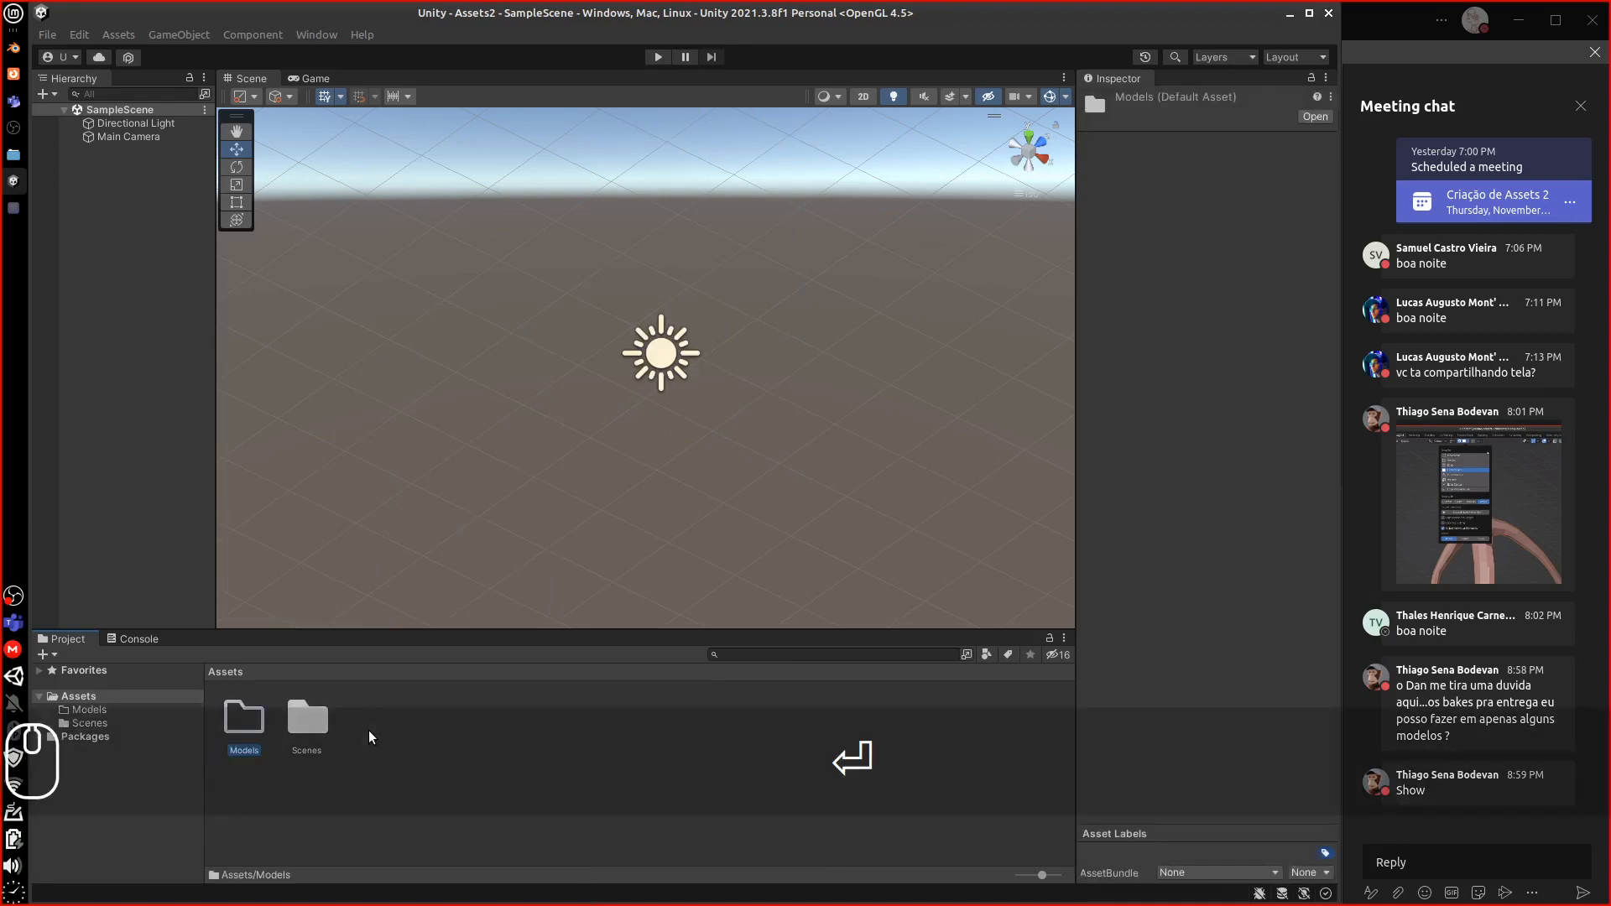
right_click(406, 740)
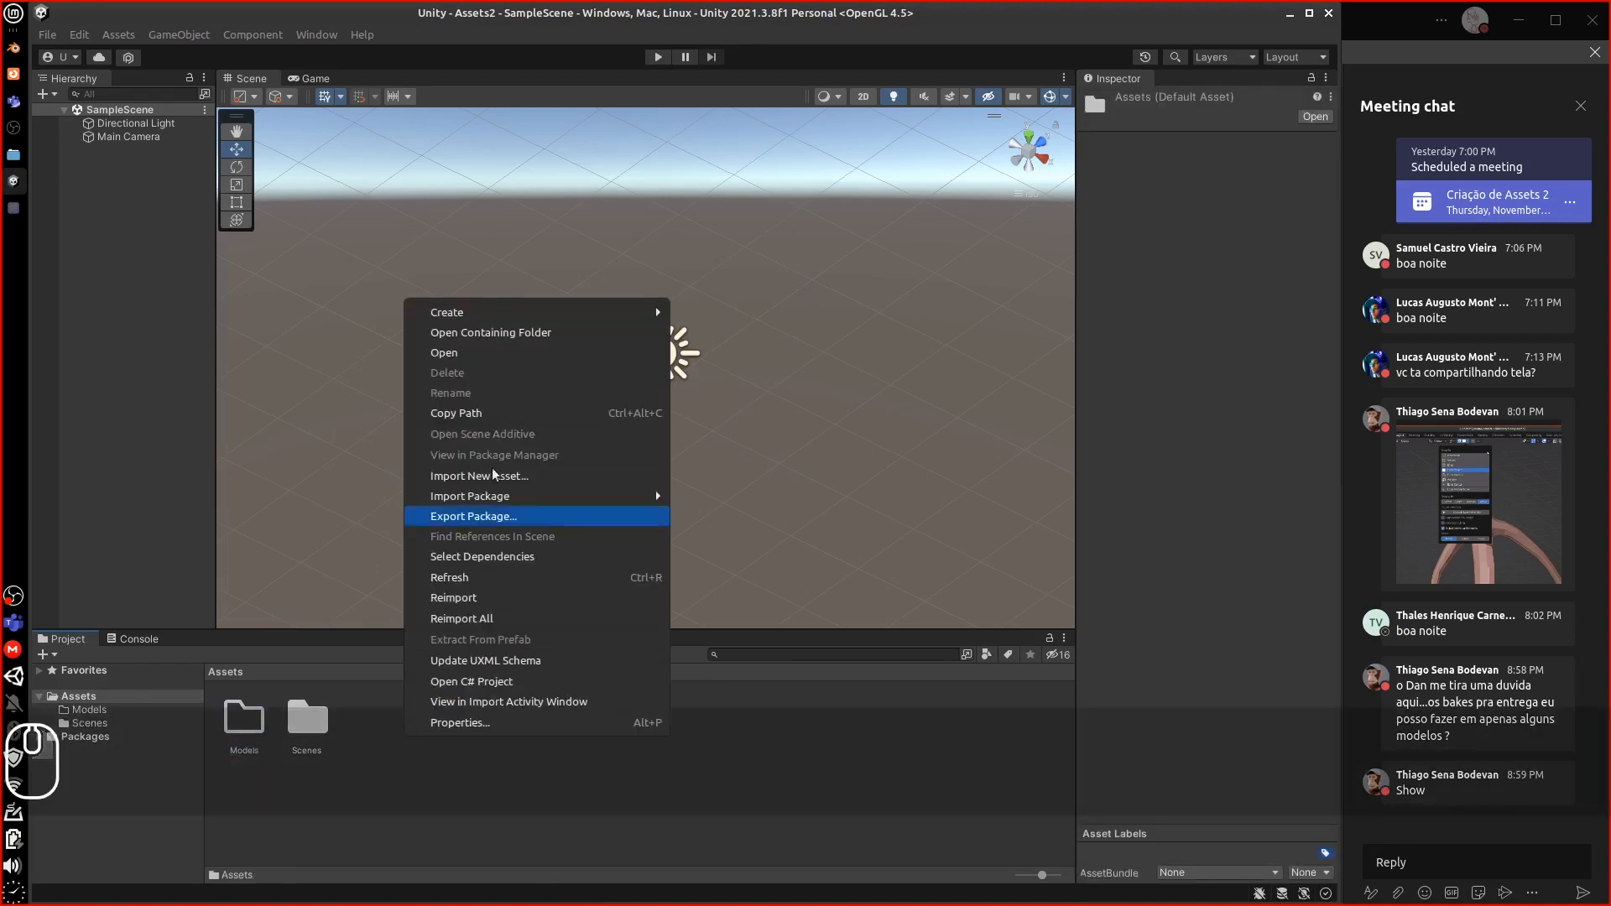
mouse_move(526, 313)
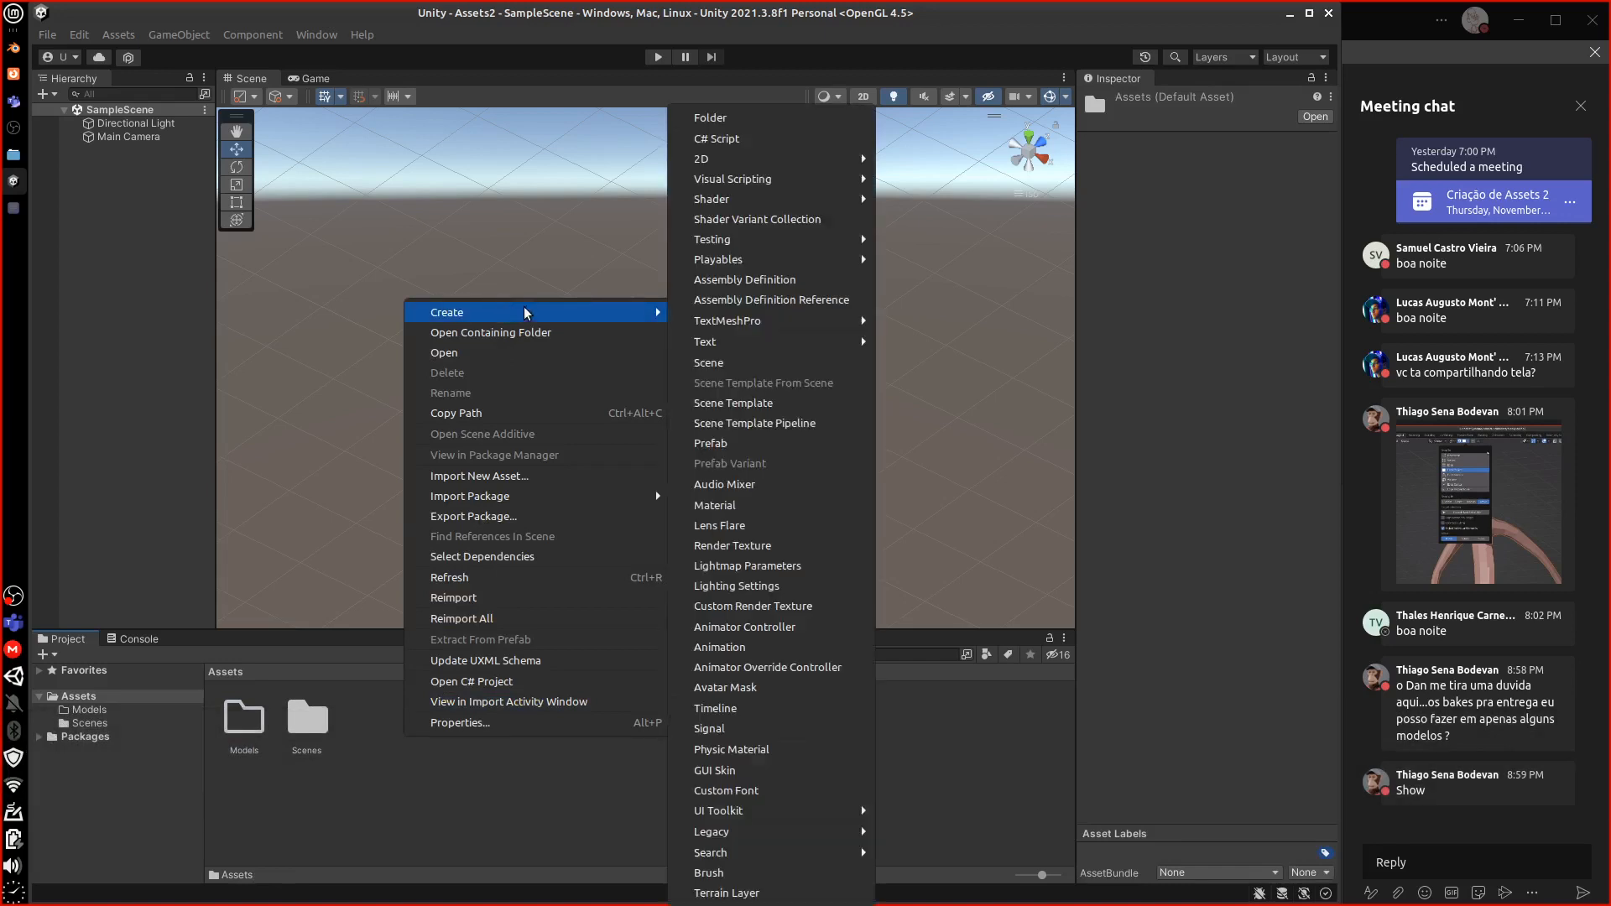
left_click(710, 117)
type("P")
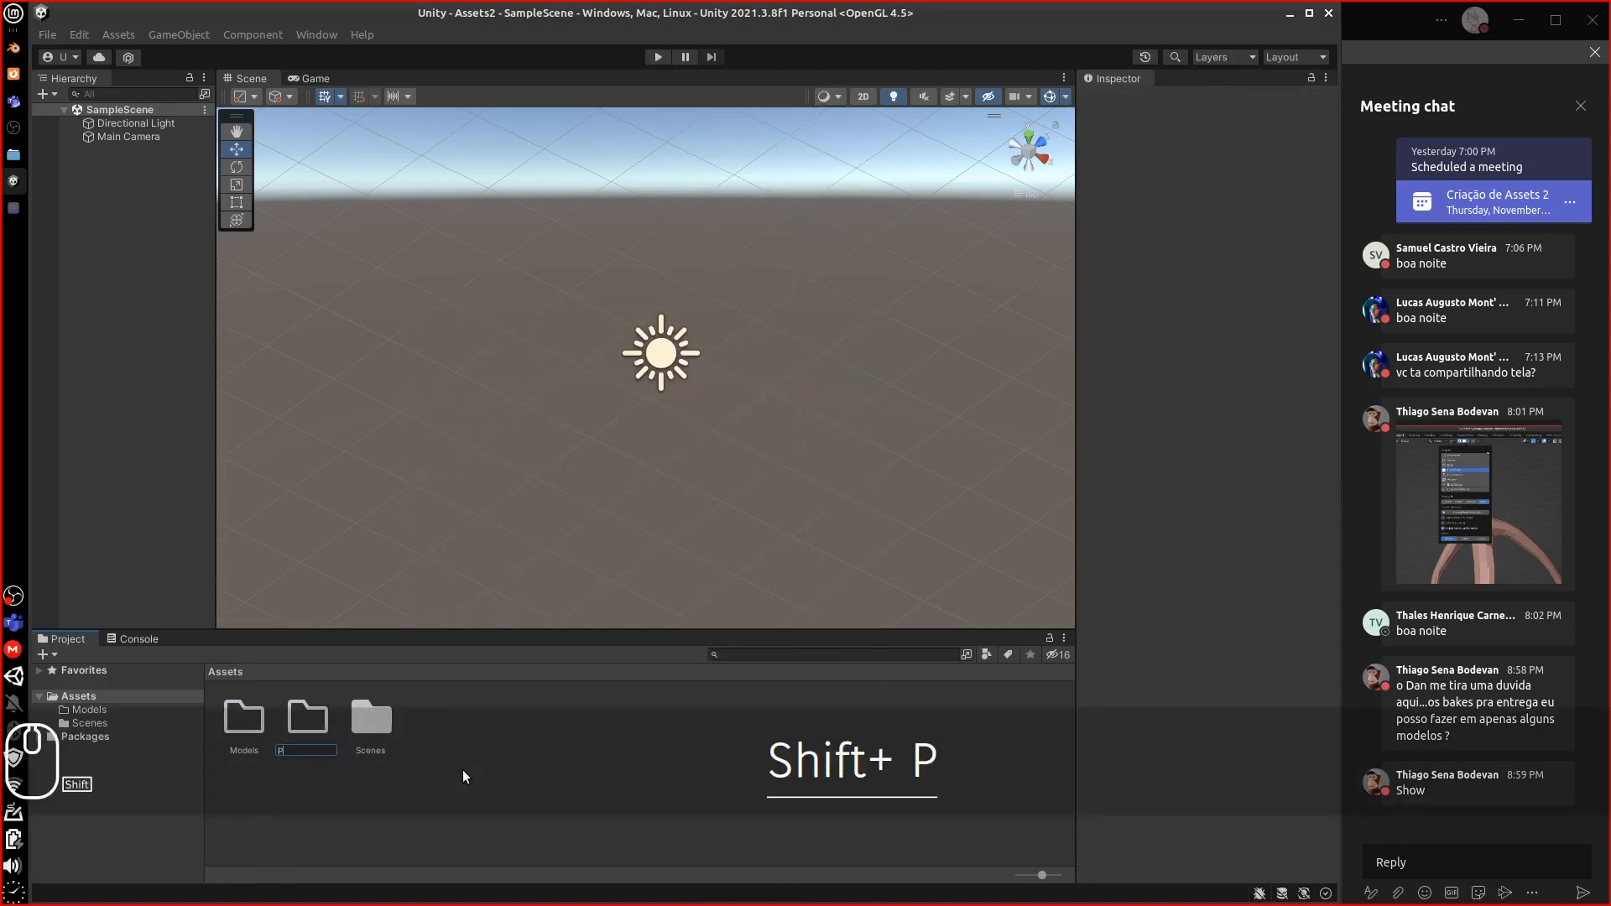
type("refab")
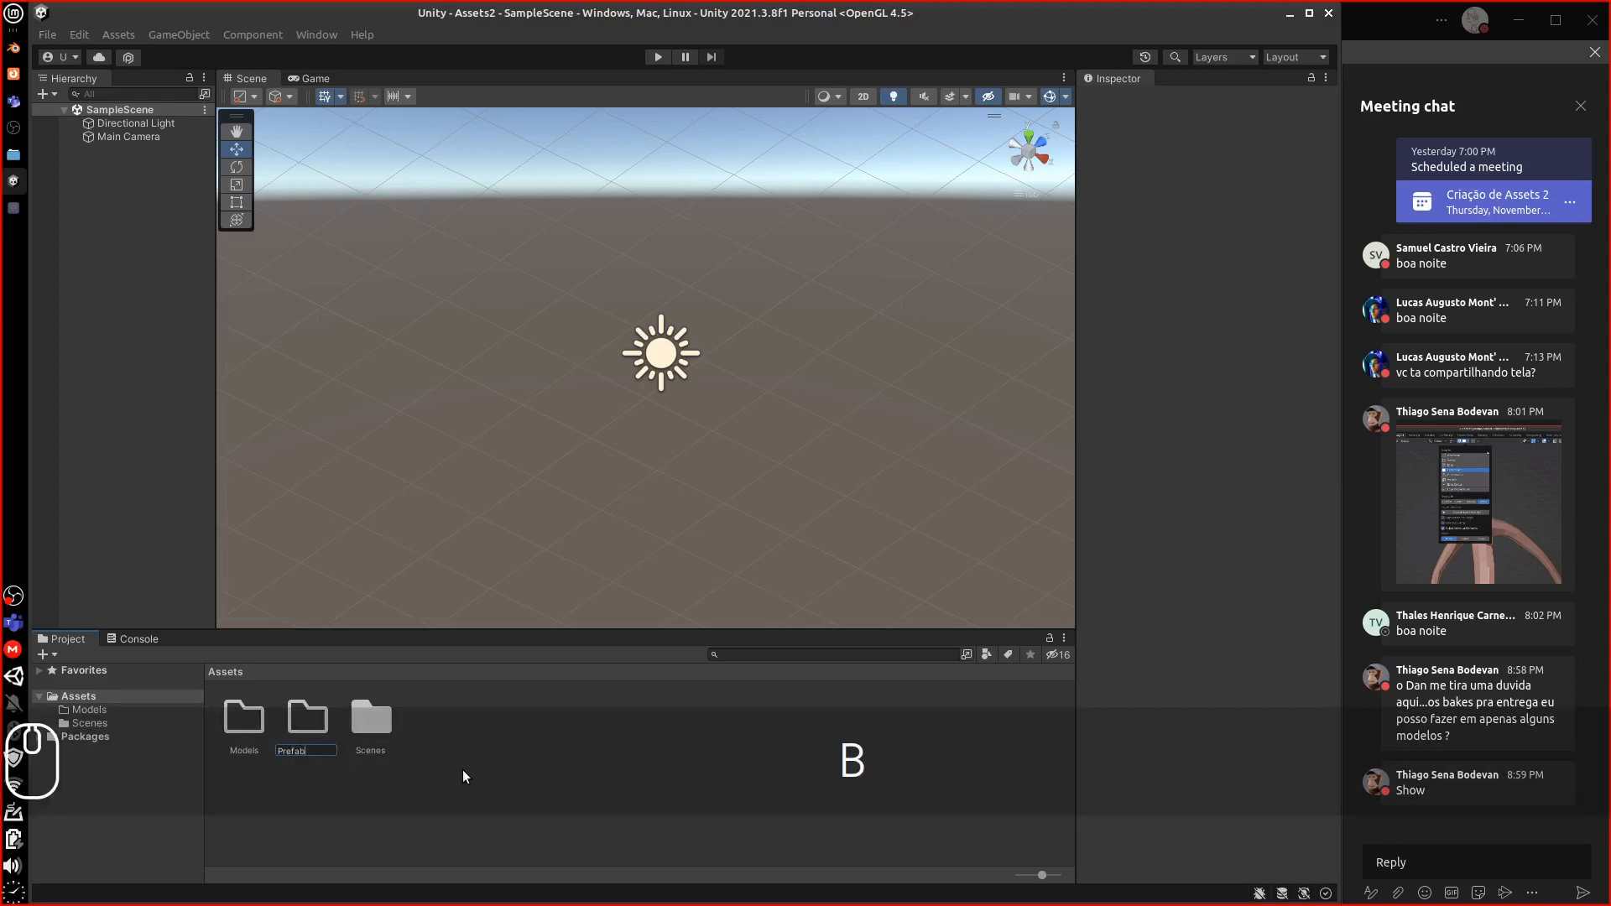
key("Return")
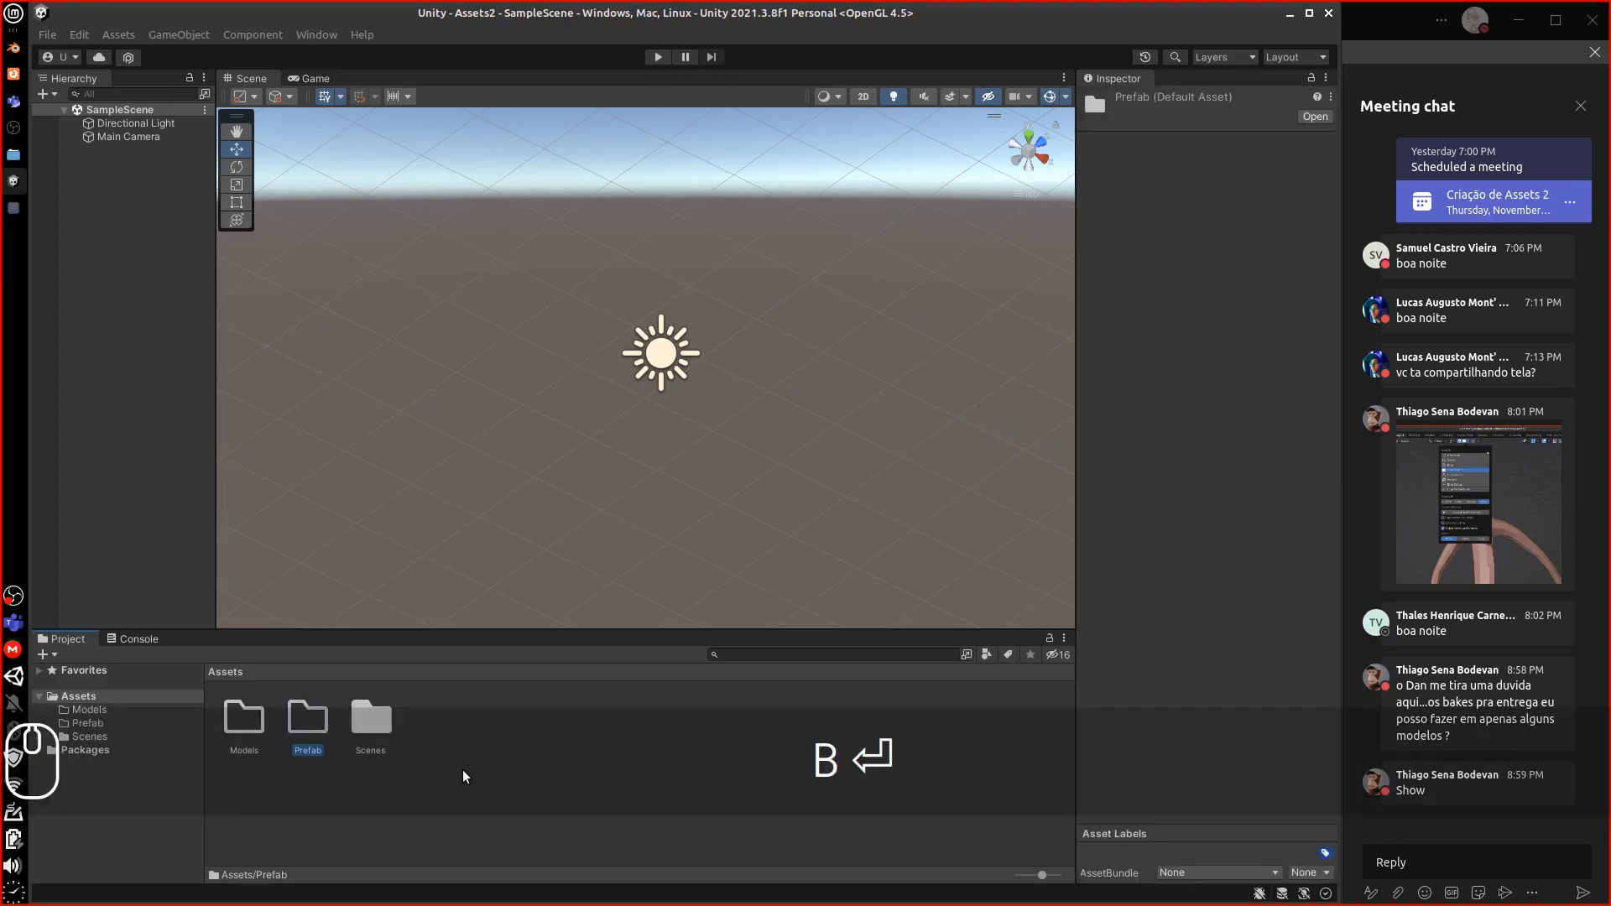
Create new Material and Textures folders in Assets
right_click(446, 736)
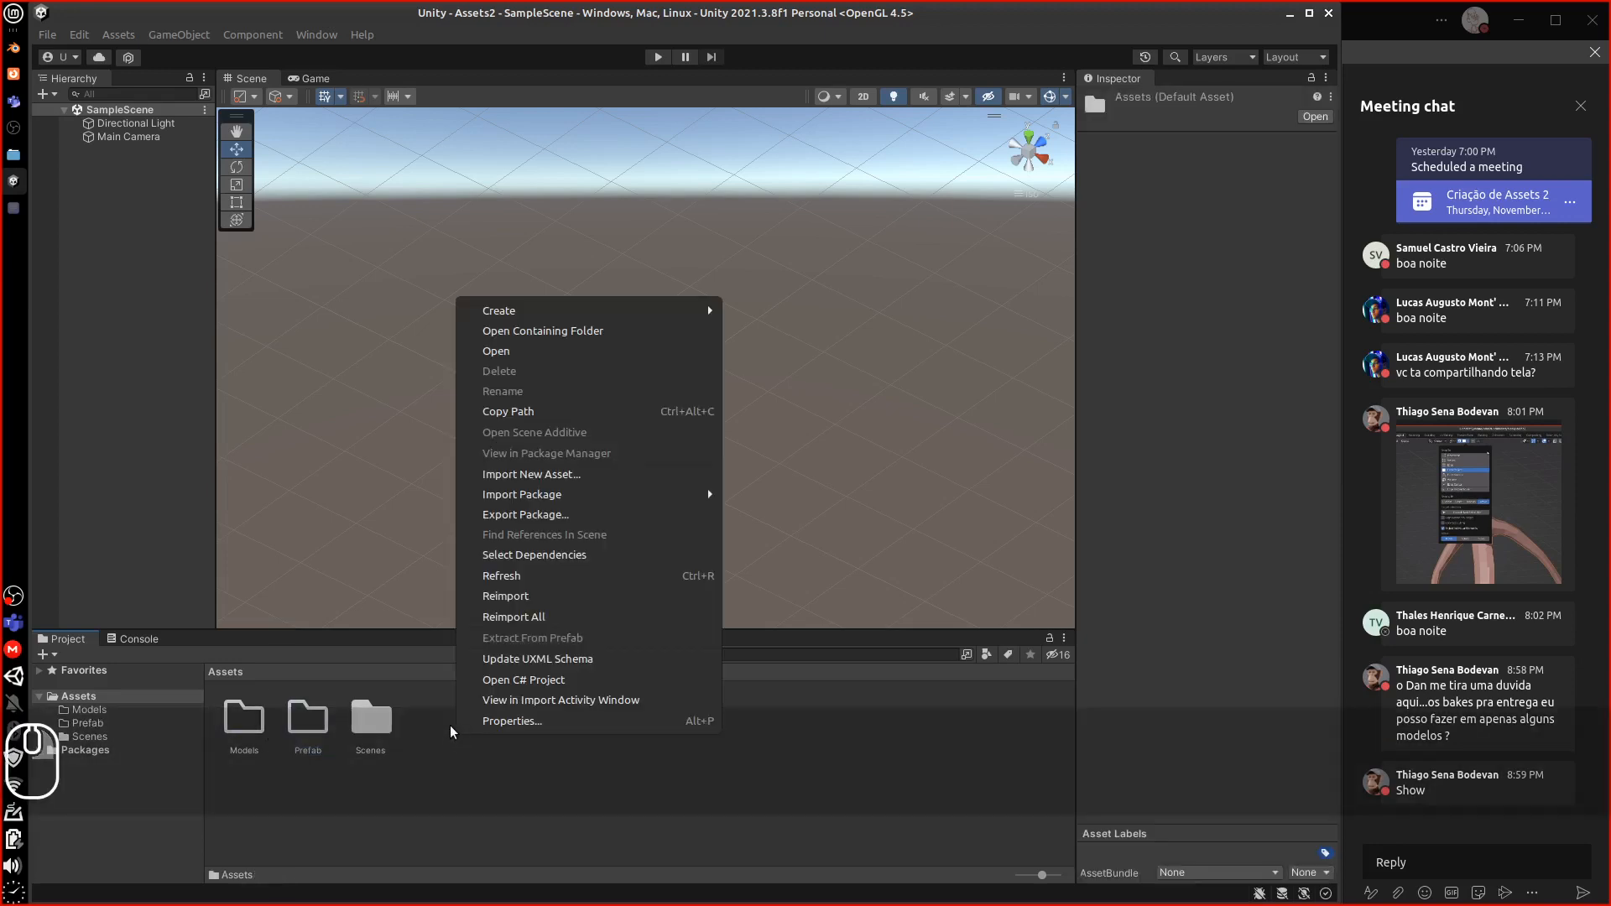
mouse_move(587, 310)
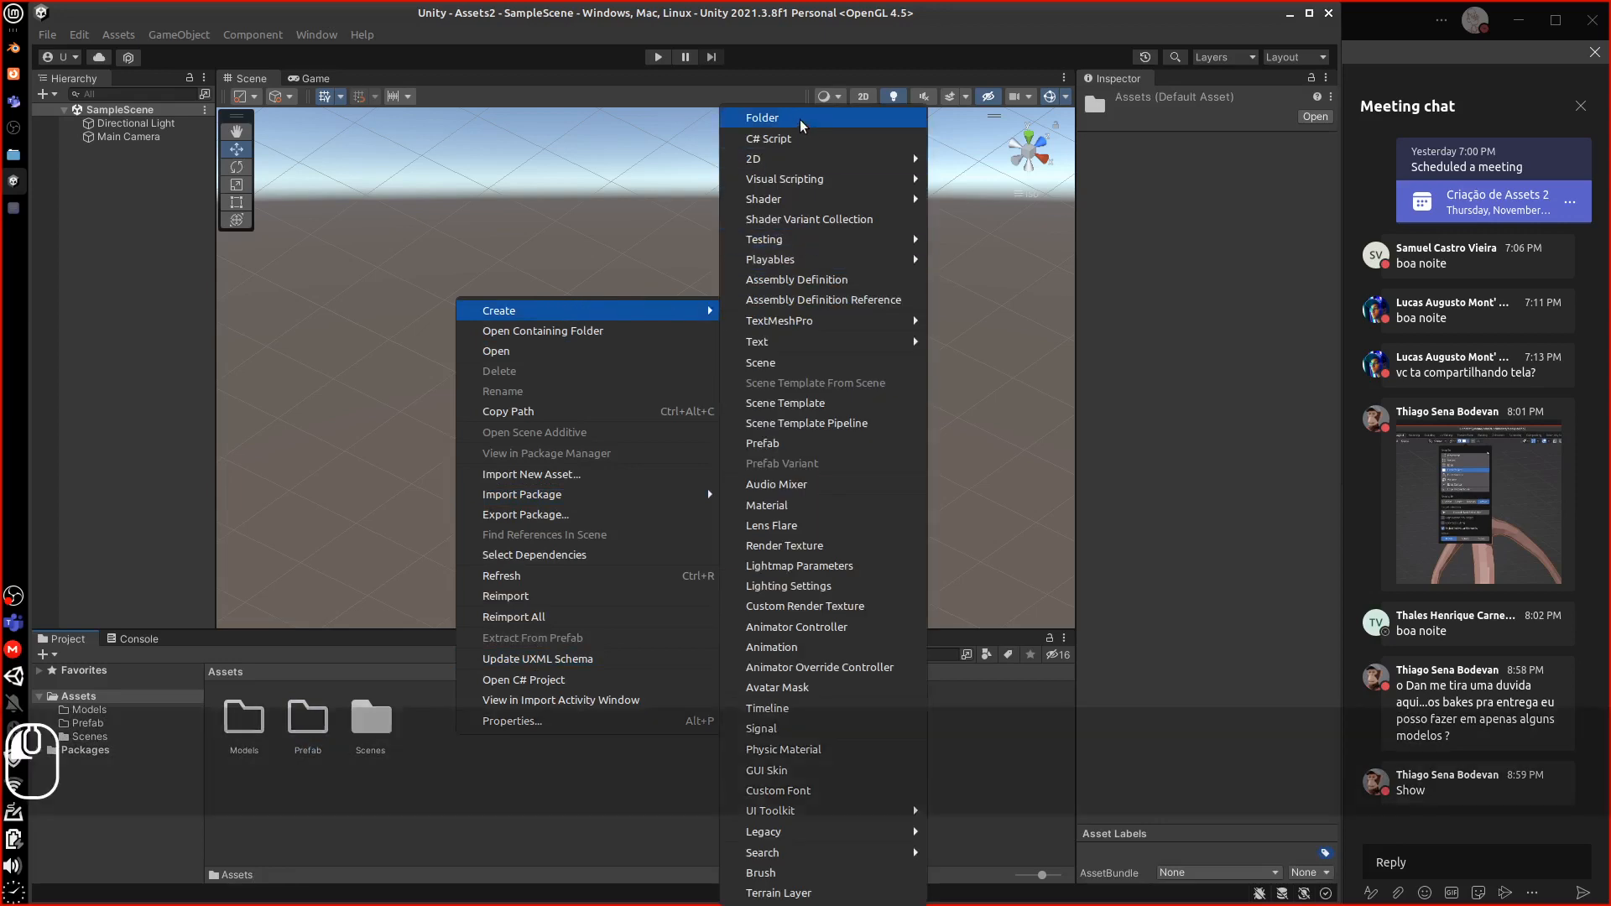
left_click(762, 118)
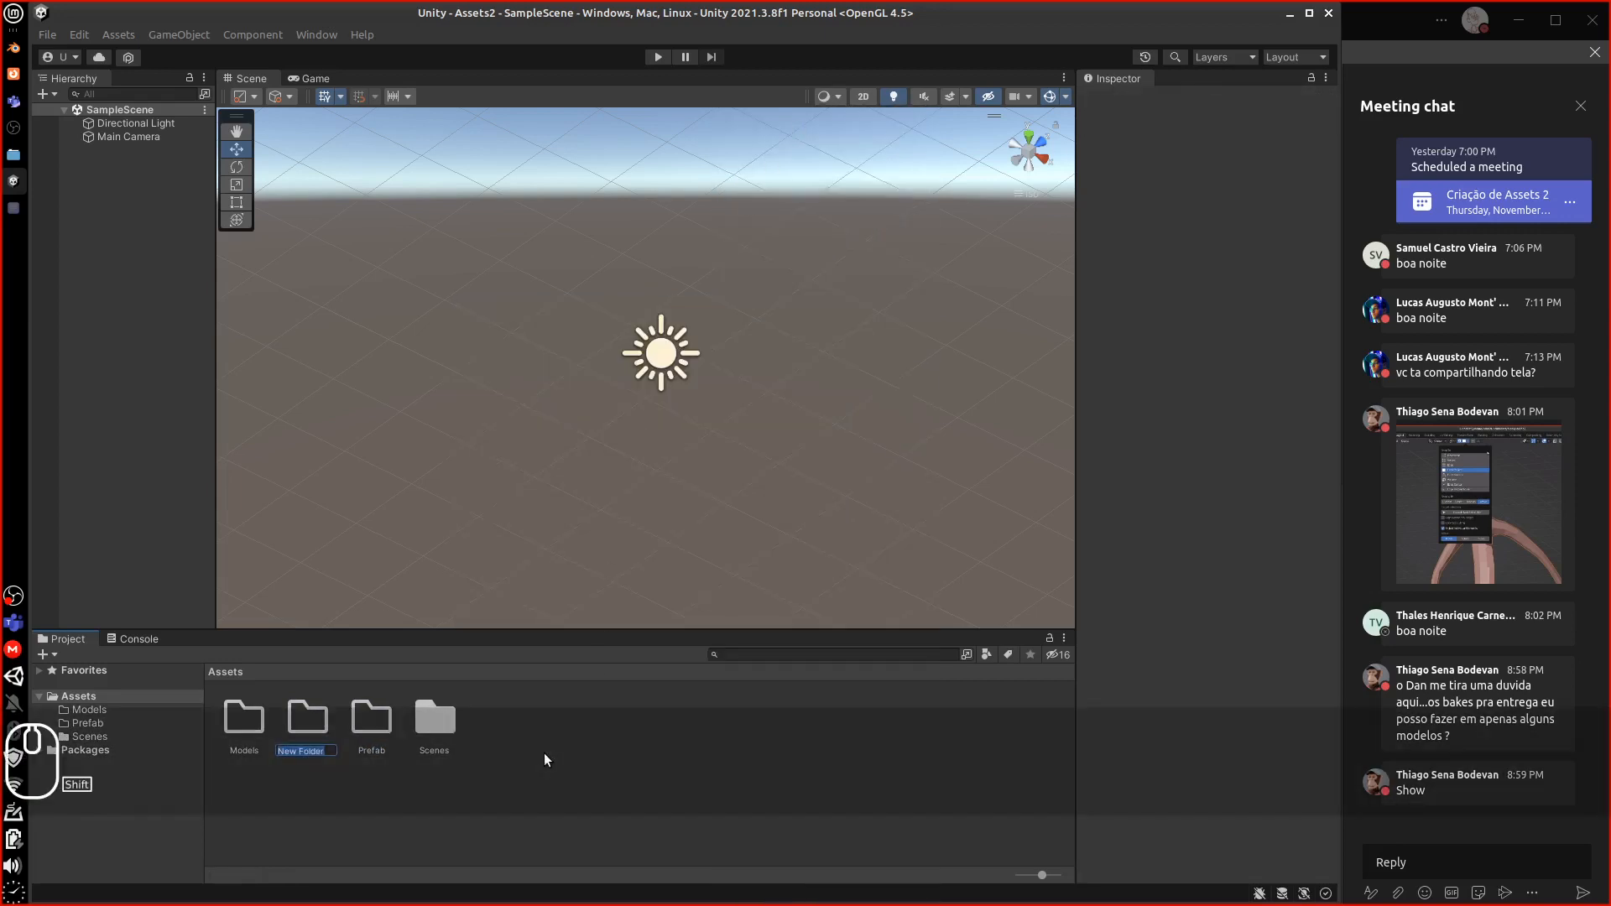
type("Mater")
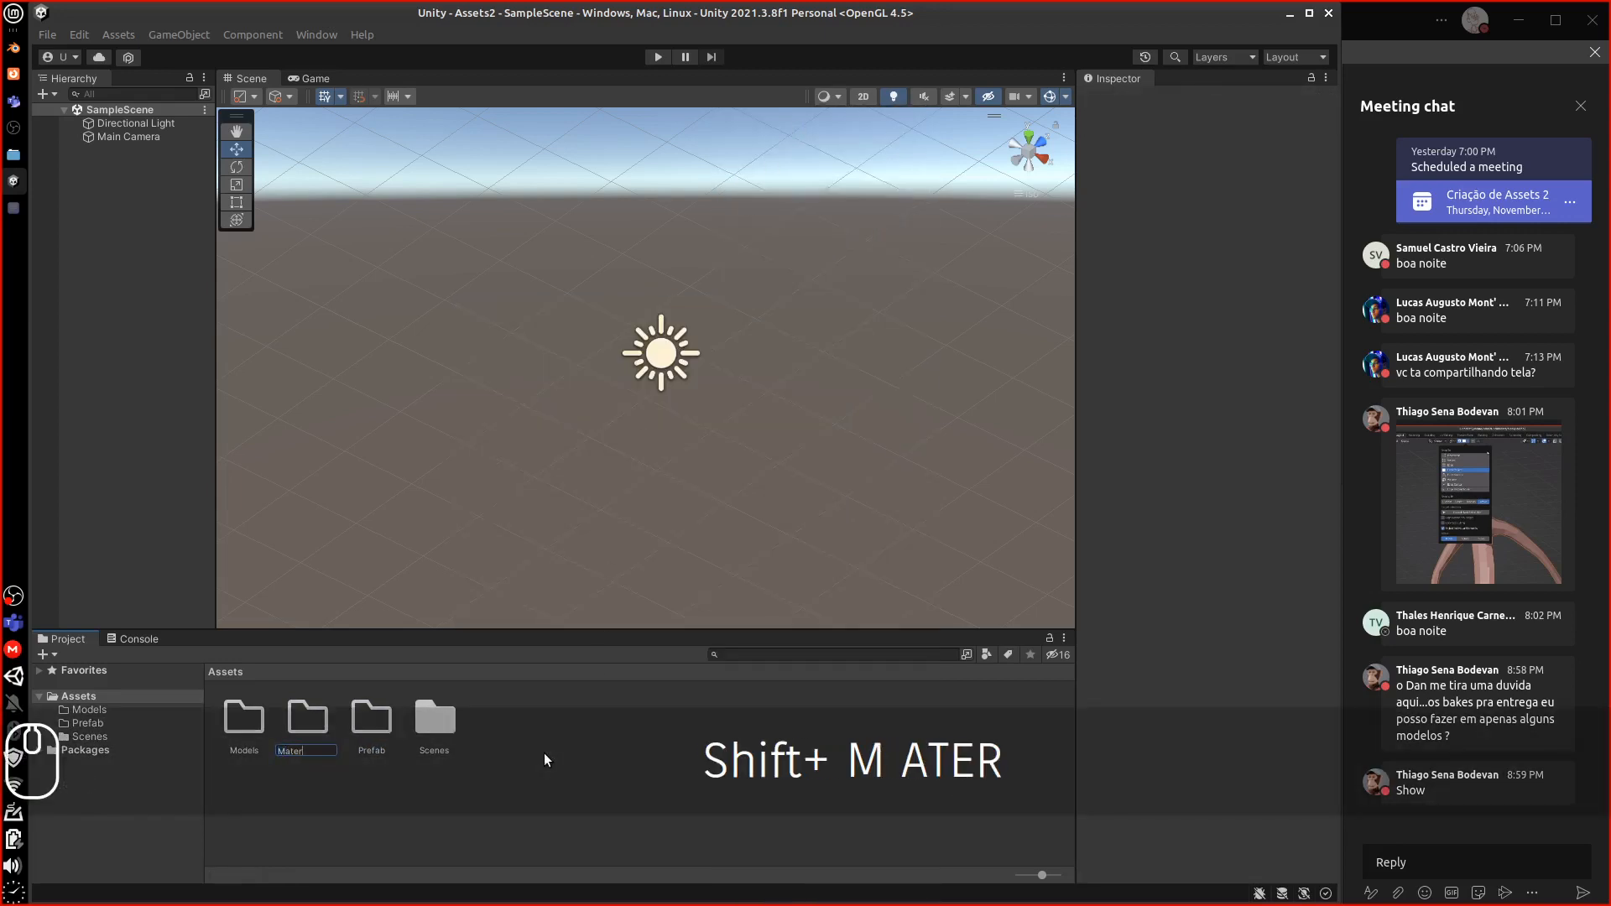
type("ial")
key("Return")
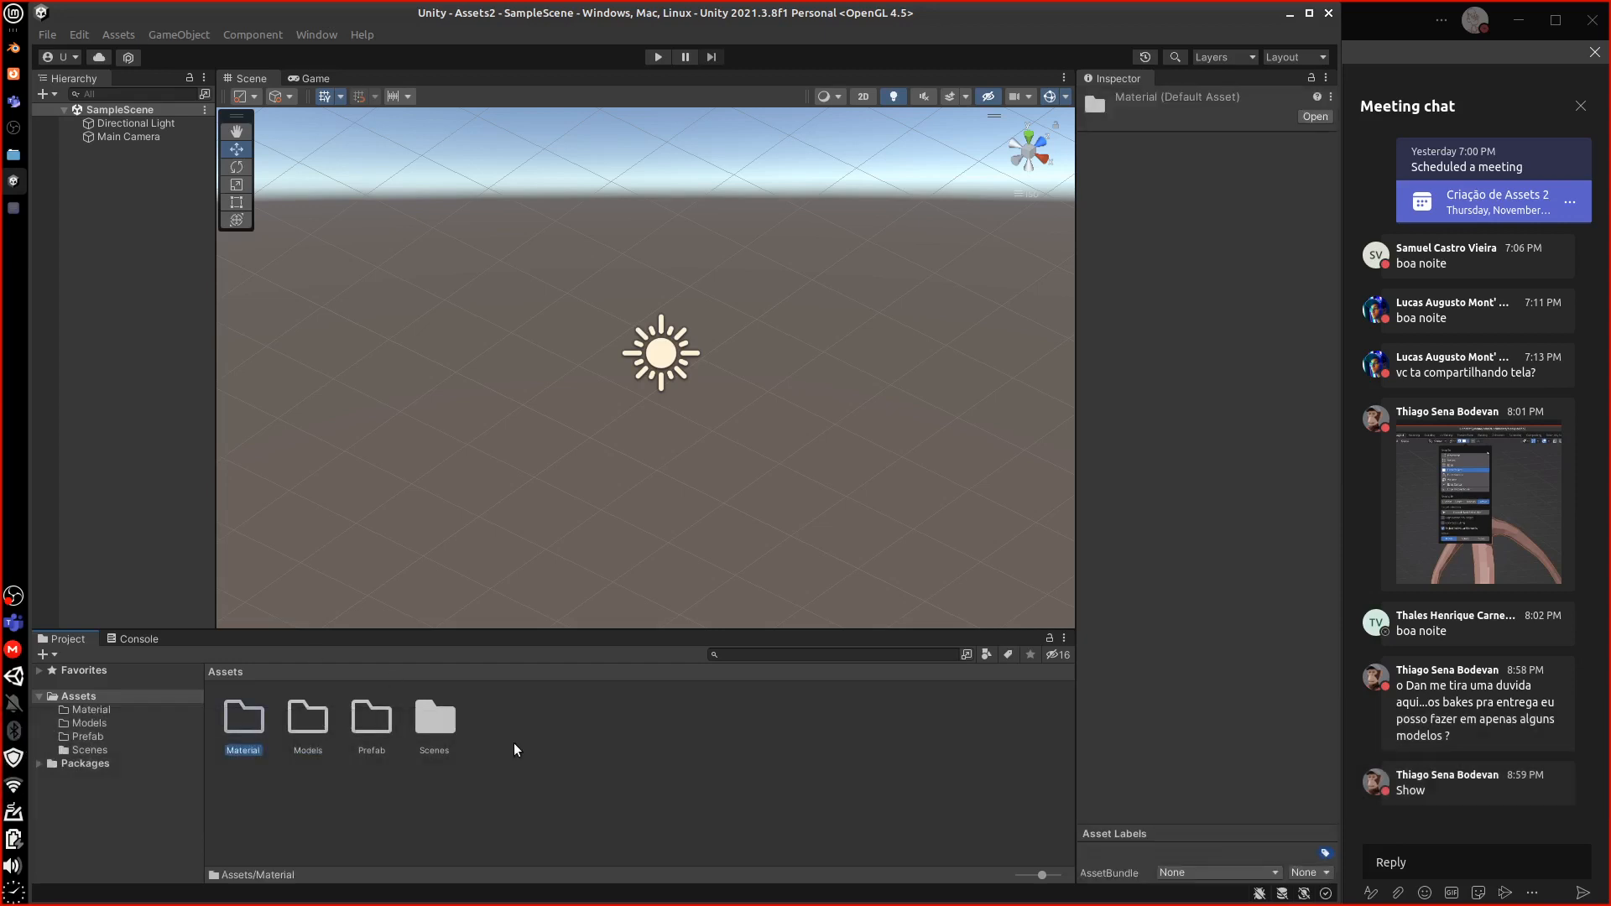
right_click(513, 749)
mouse_move(638, 322)
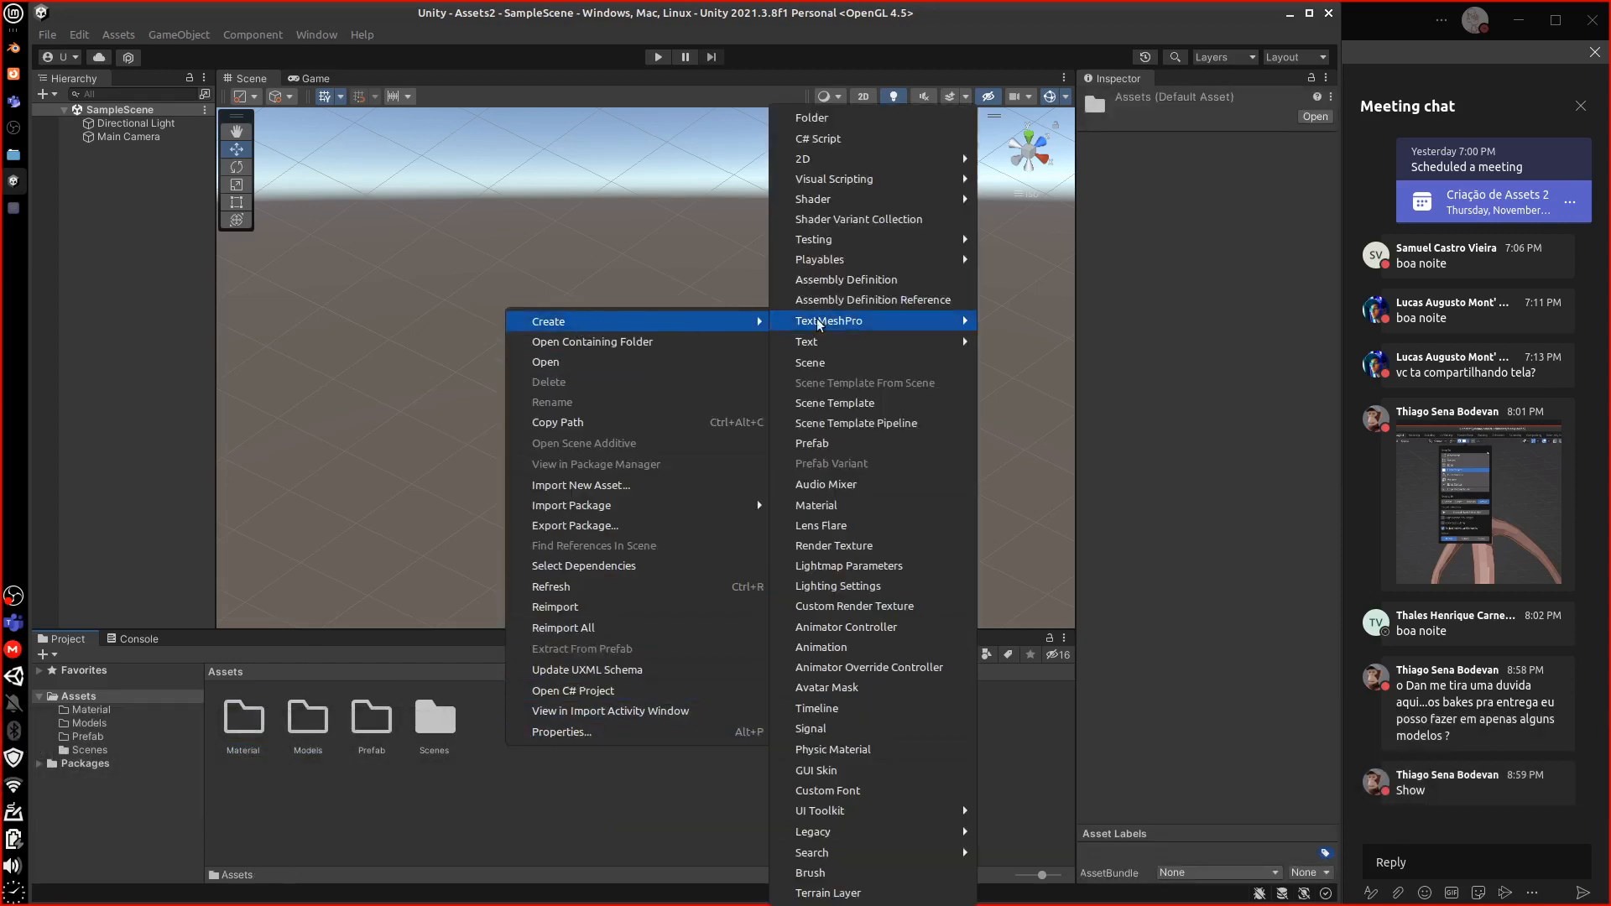
left_click(818, 119)
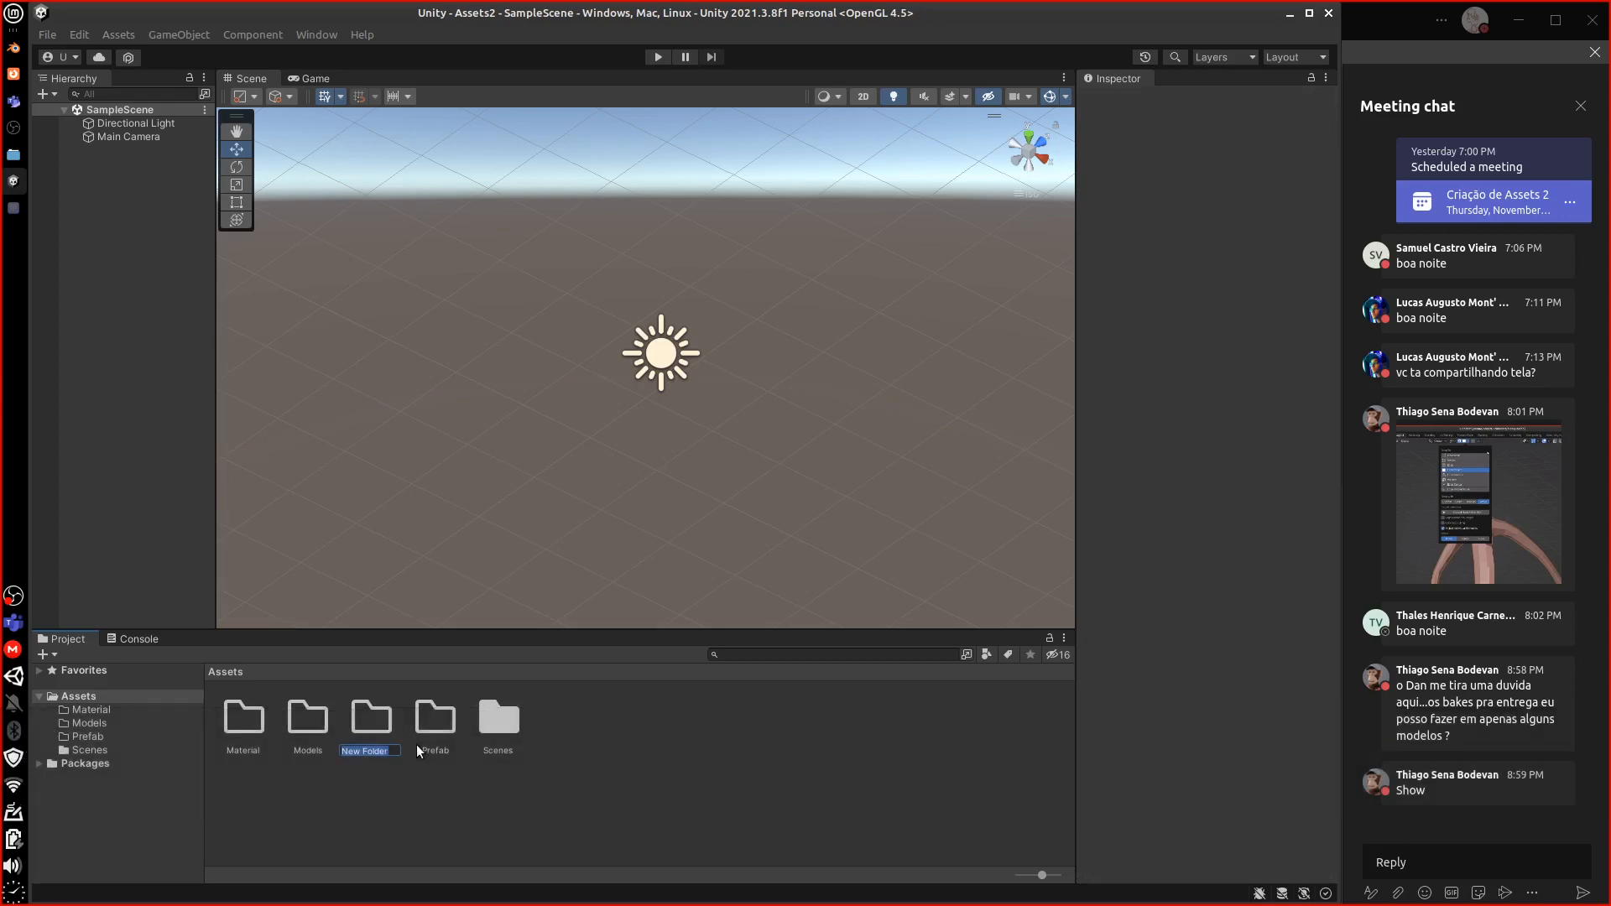
key("shift")
type("Te")
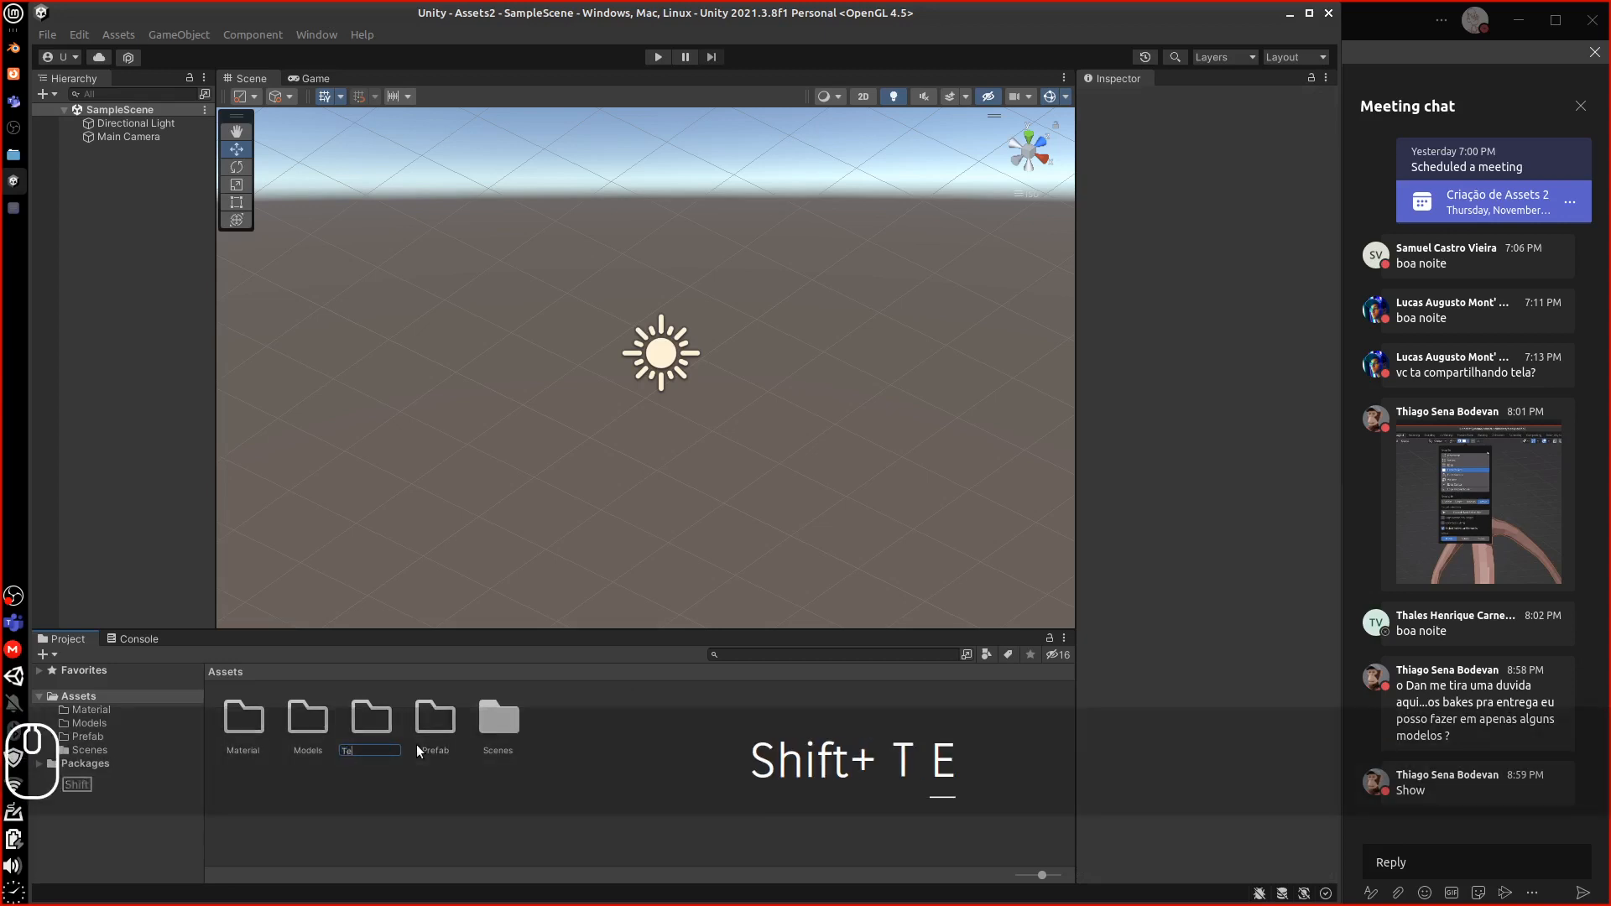
type("xtura")
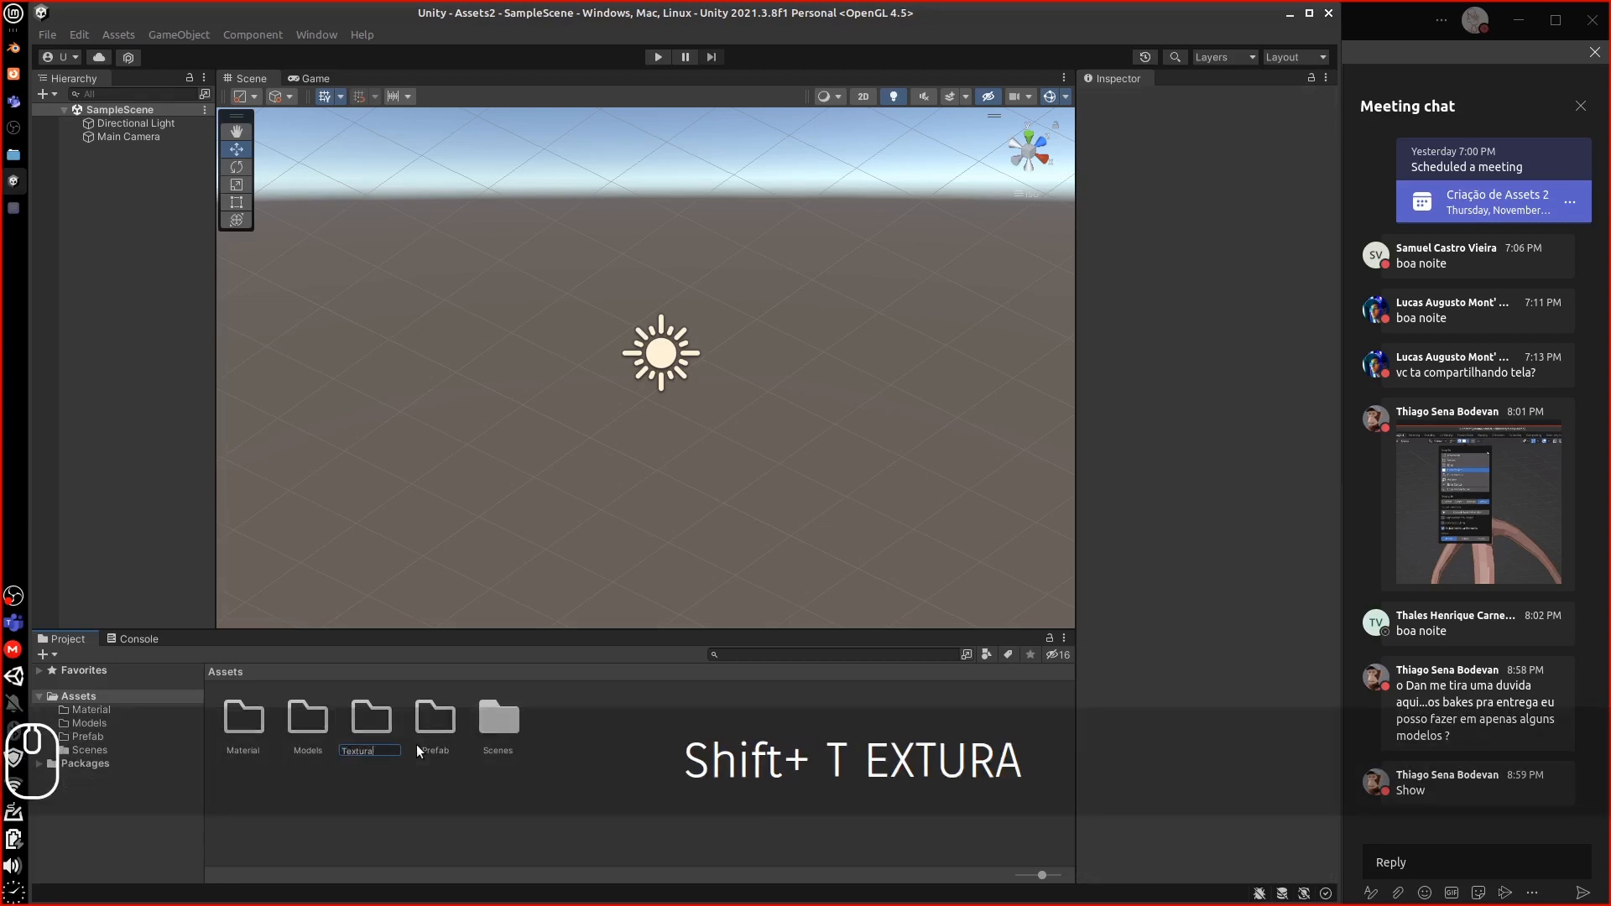
key("BackSpace")
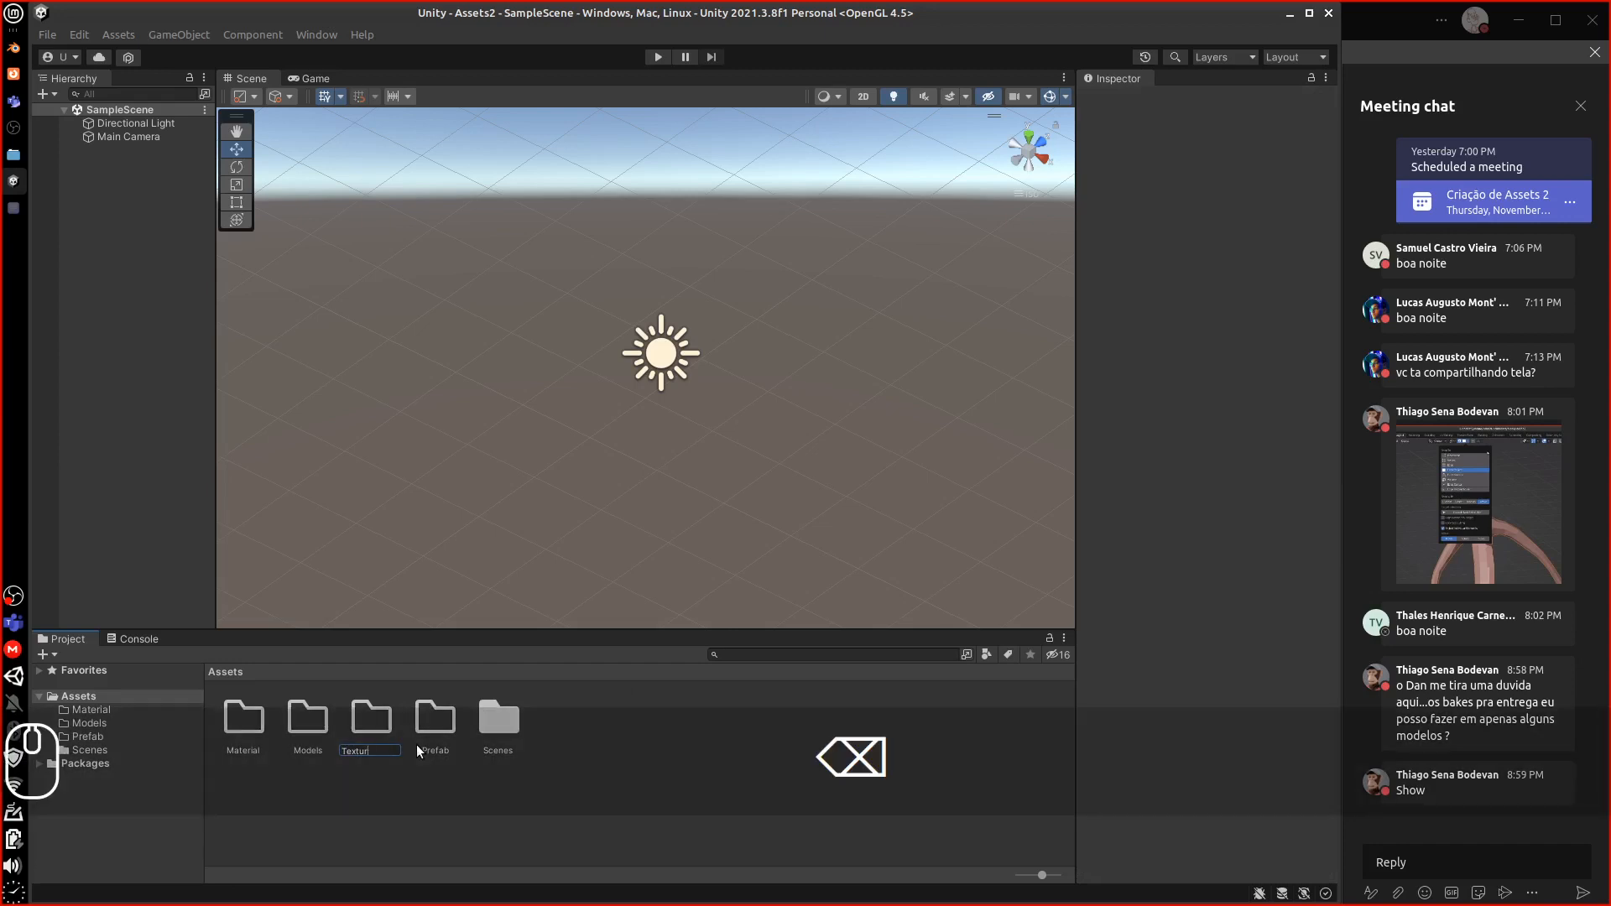
type("es")
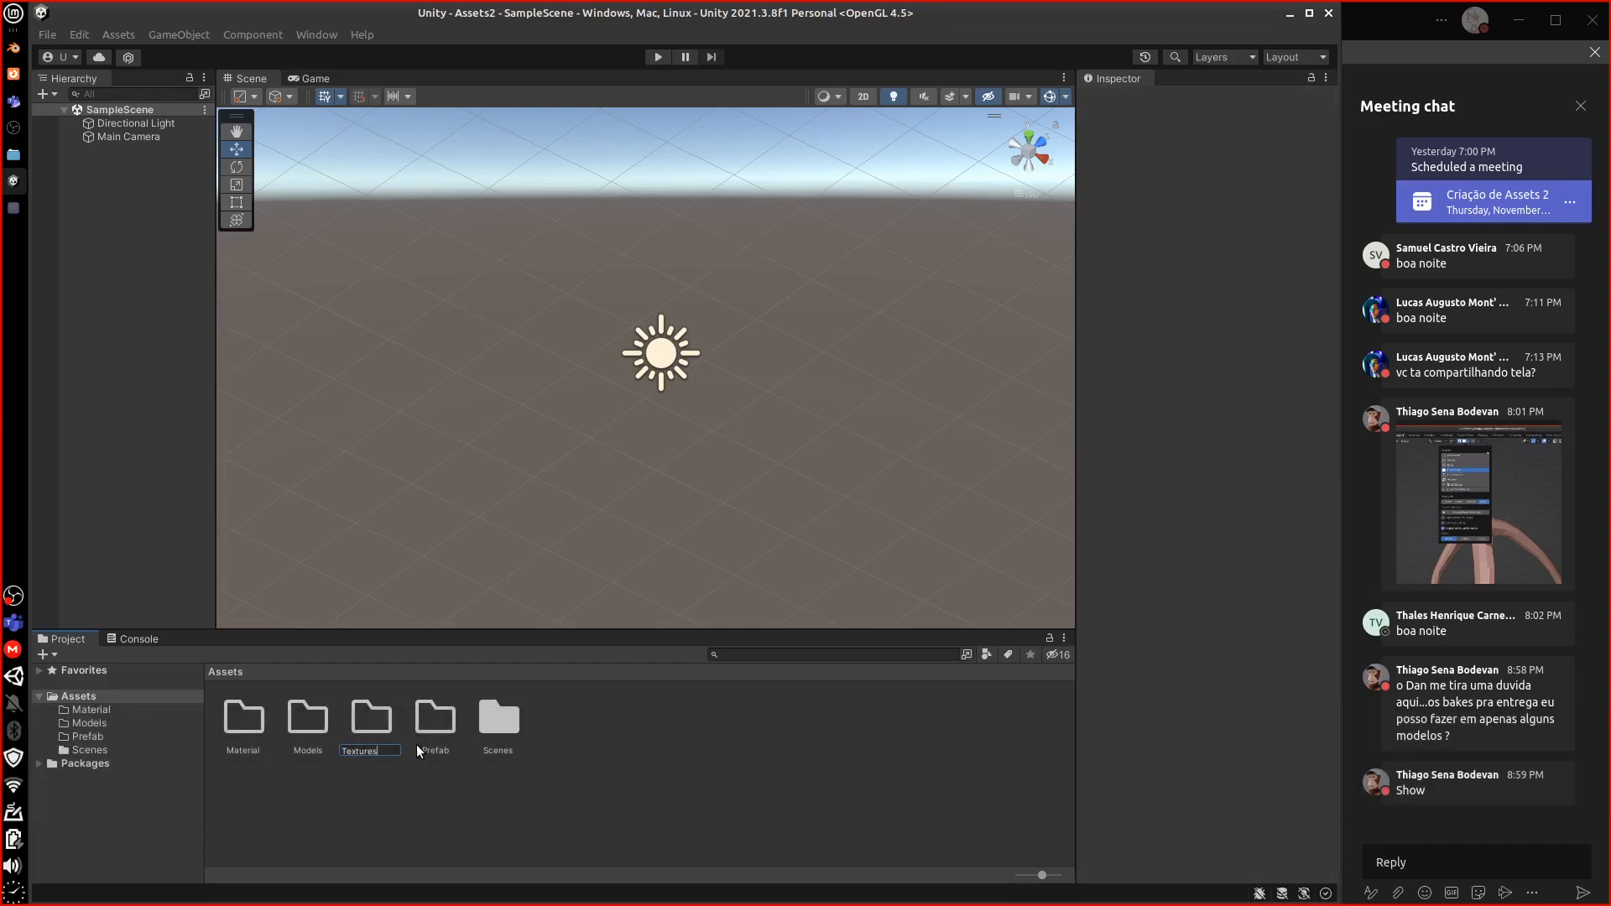
key("Return")
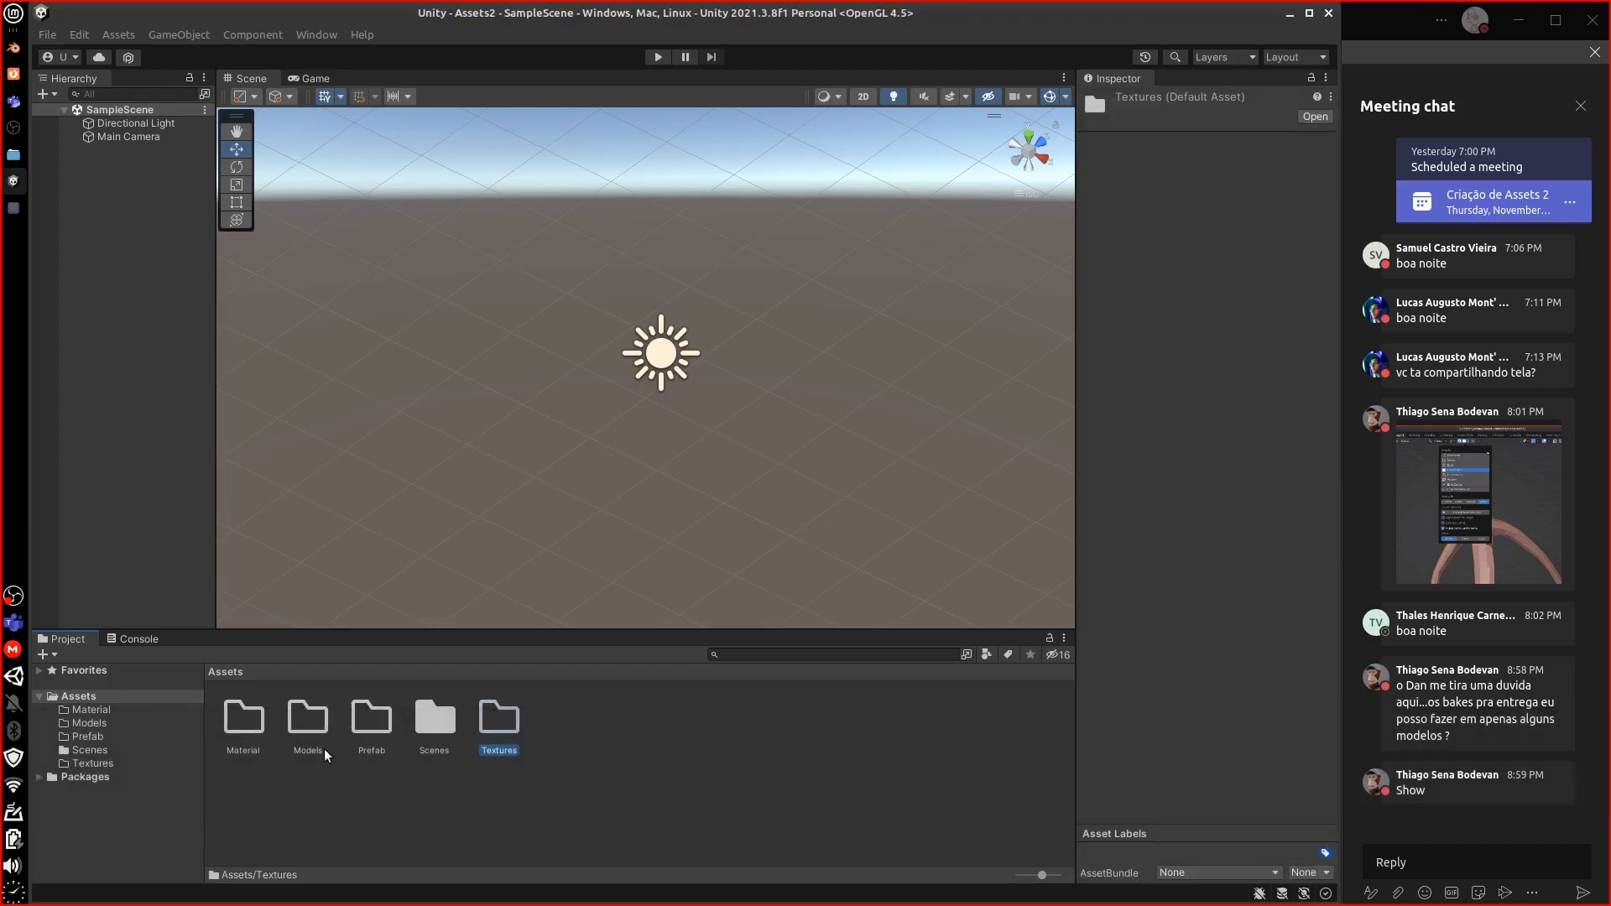
Review the four new folders: Material, Models, Prefab and Textures
left_click(244, 735)
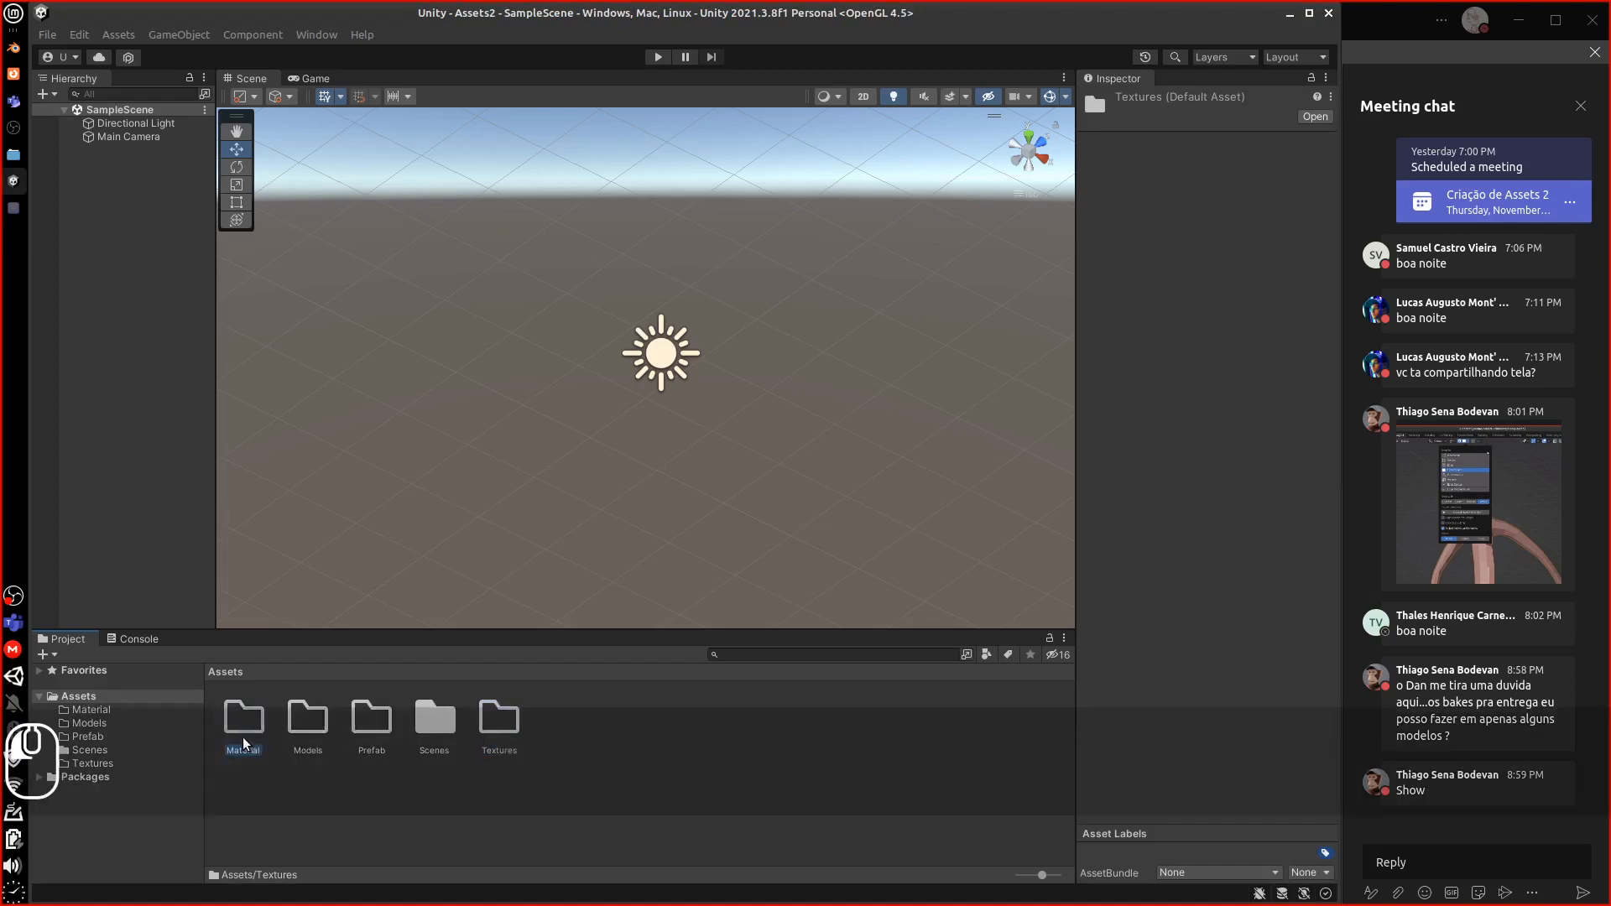
left_click(307, 730, "ctrl")
left_click(371, 728, "ctrl")
left_click(500, 723, "ctrl")
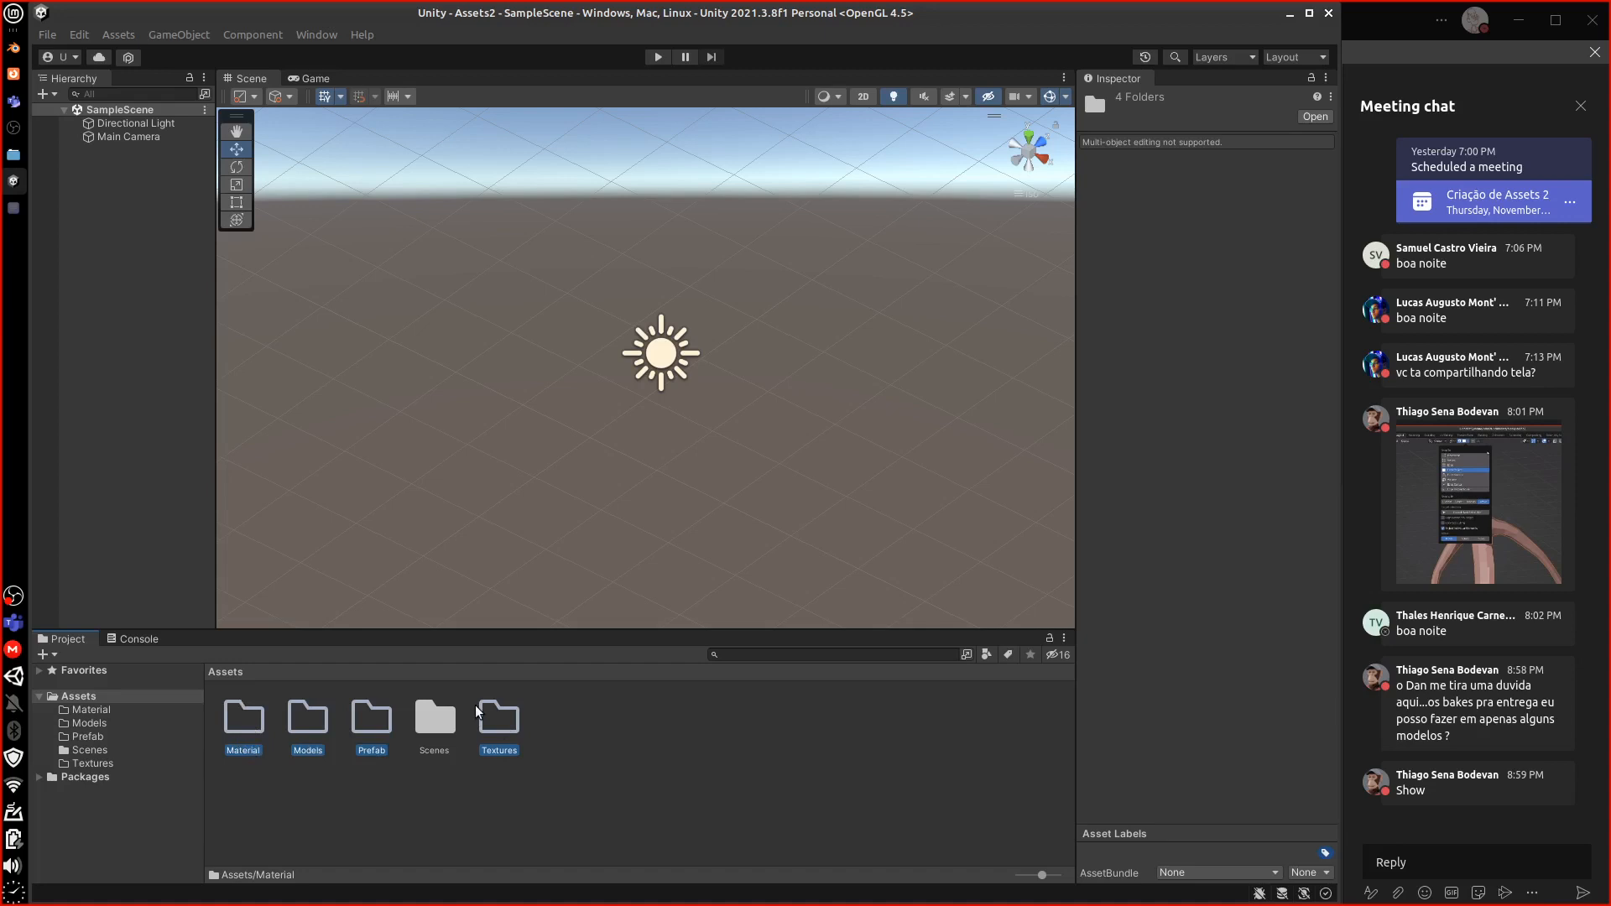
left_click(279, 767)
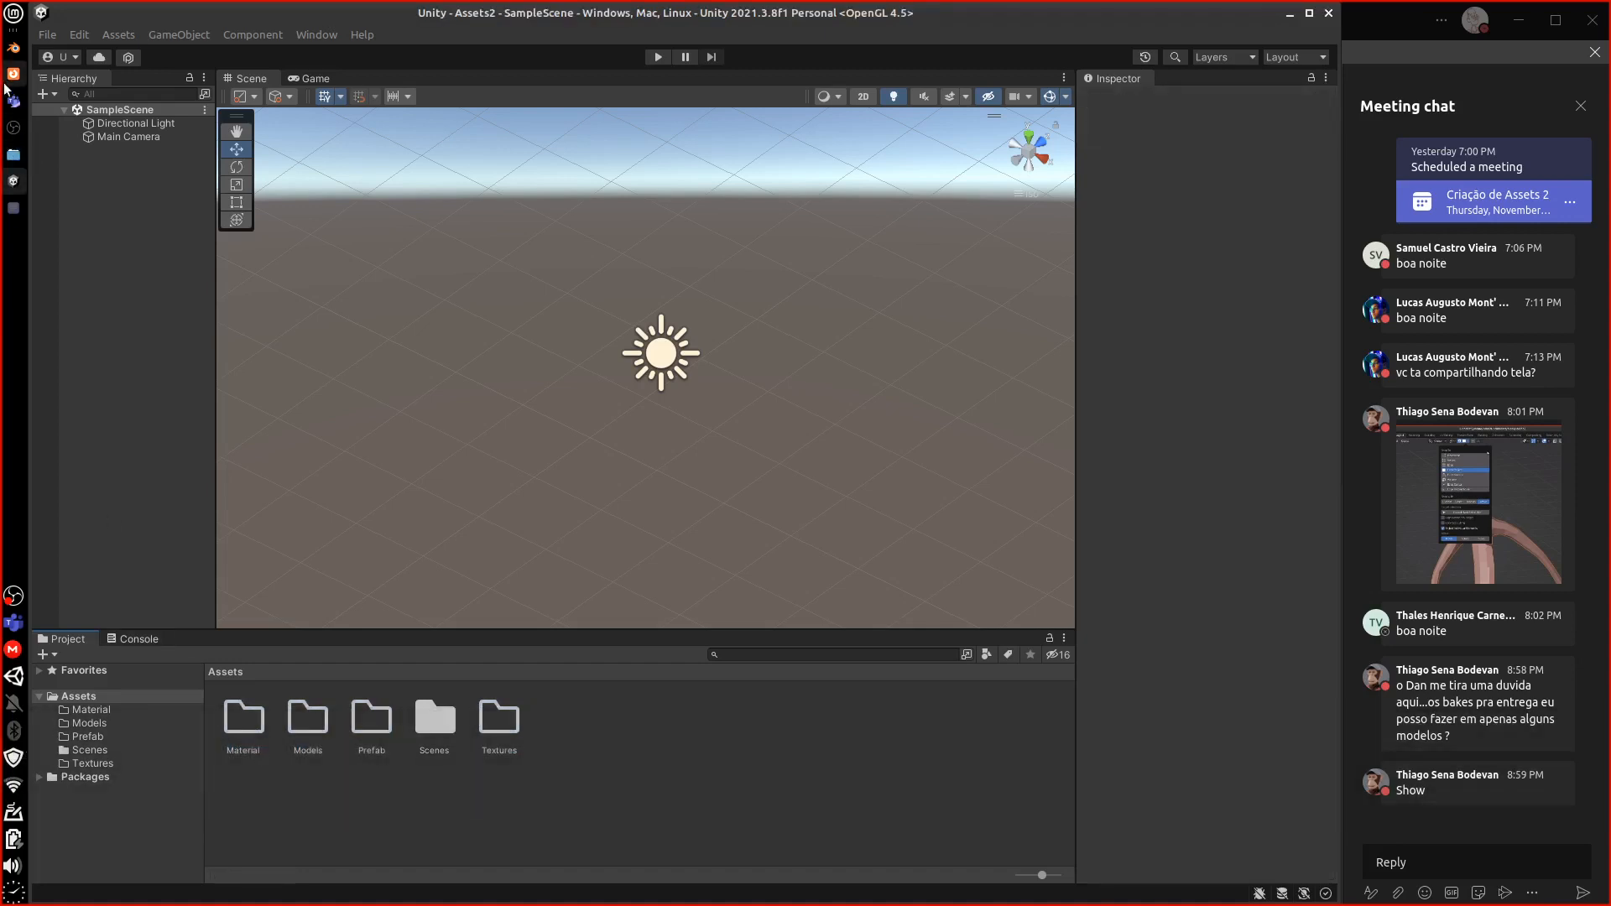
In Blender, show the Batch FBX export settings in the viewport side panel
left_click(14, 78)
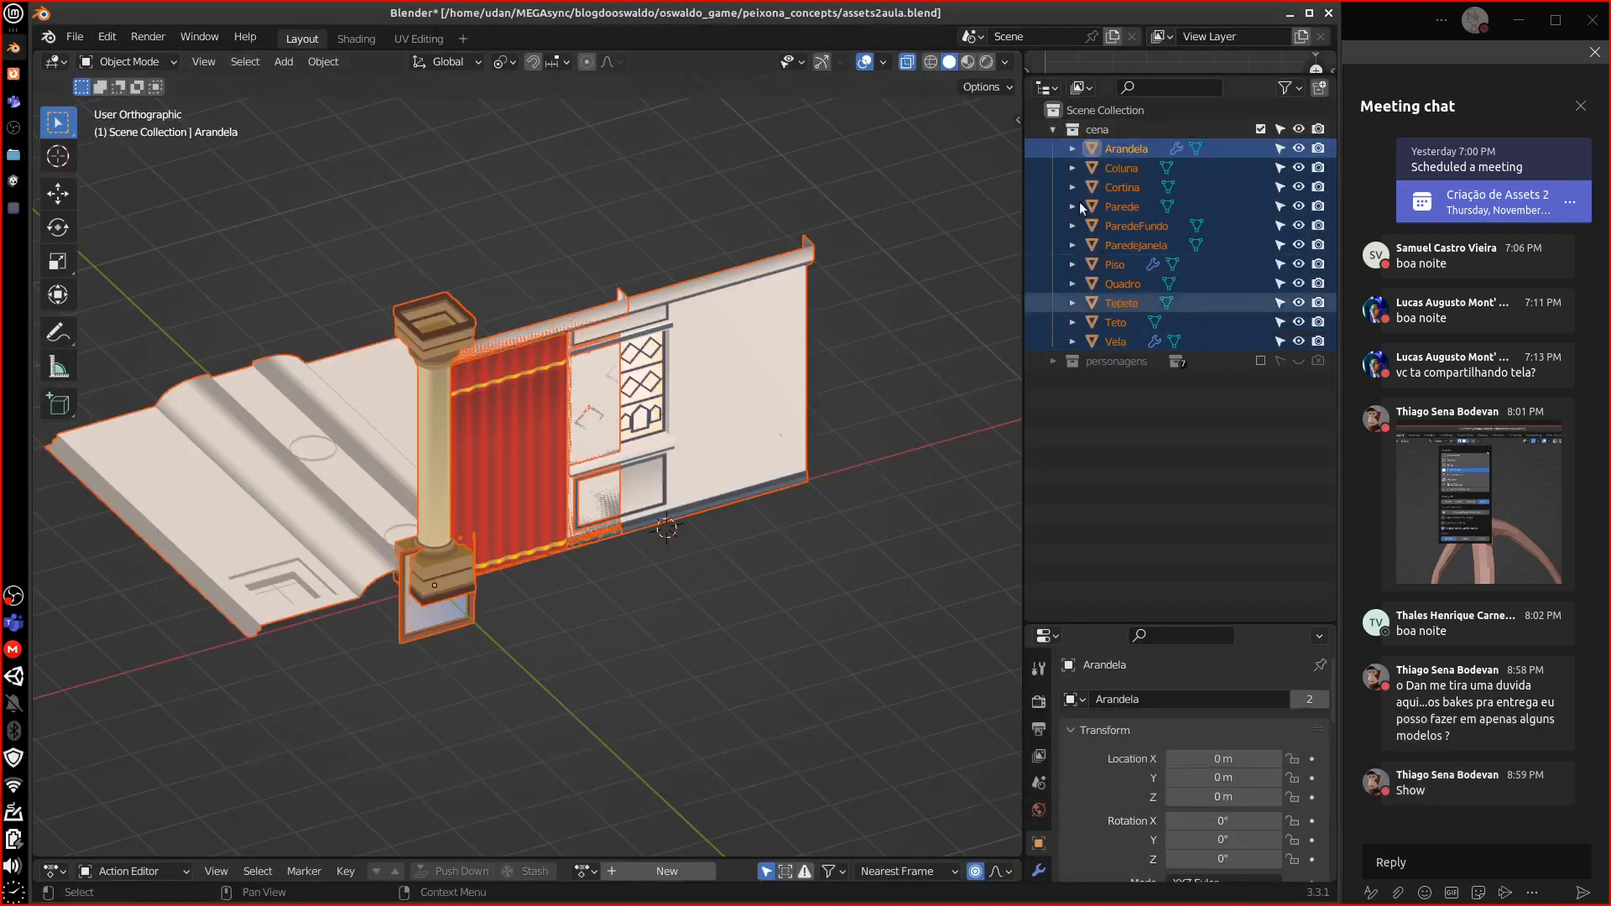
left_click(1018, 120)
left_click(1010, 319)
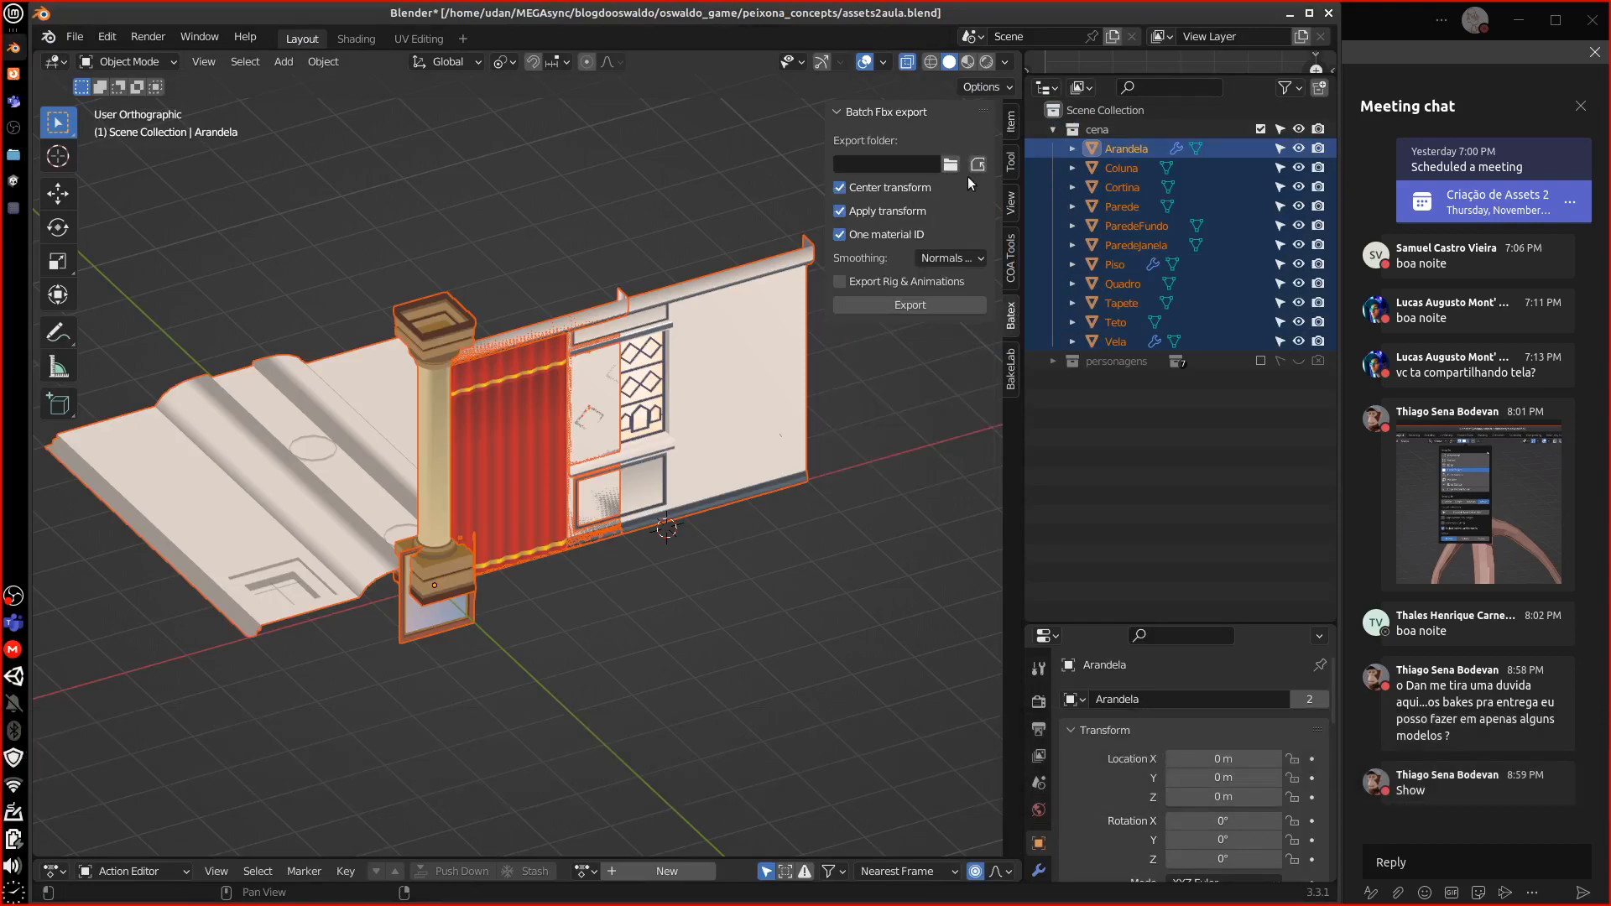
Set the batch FBX export destination to Public/Assets2/Assets/Models
left_click(950, 165)
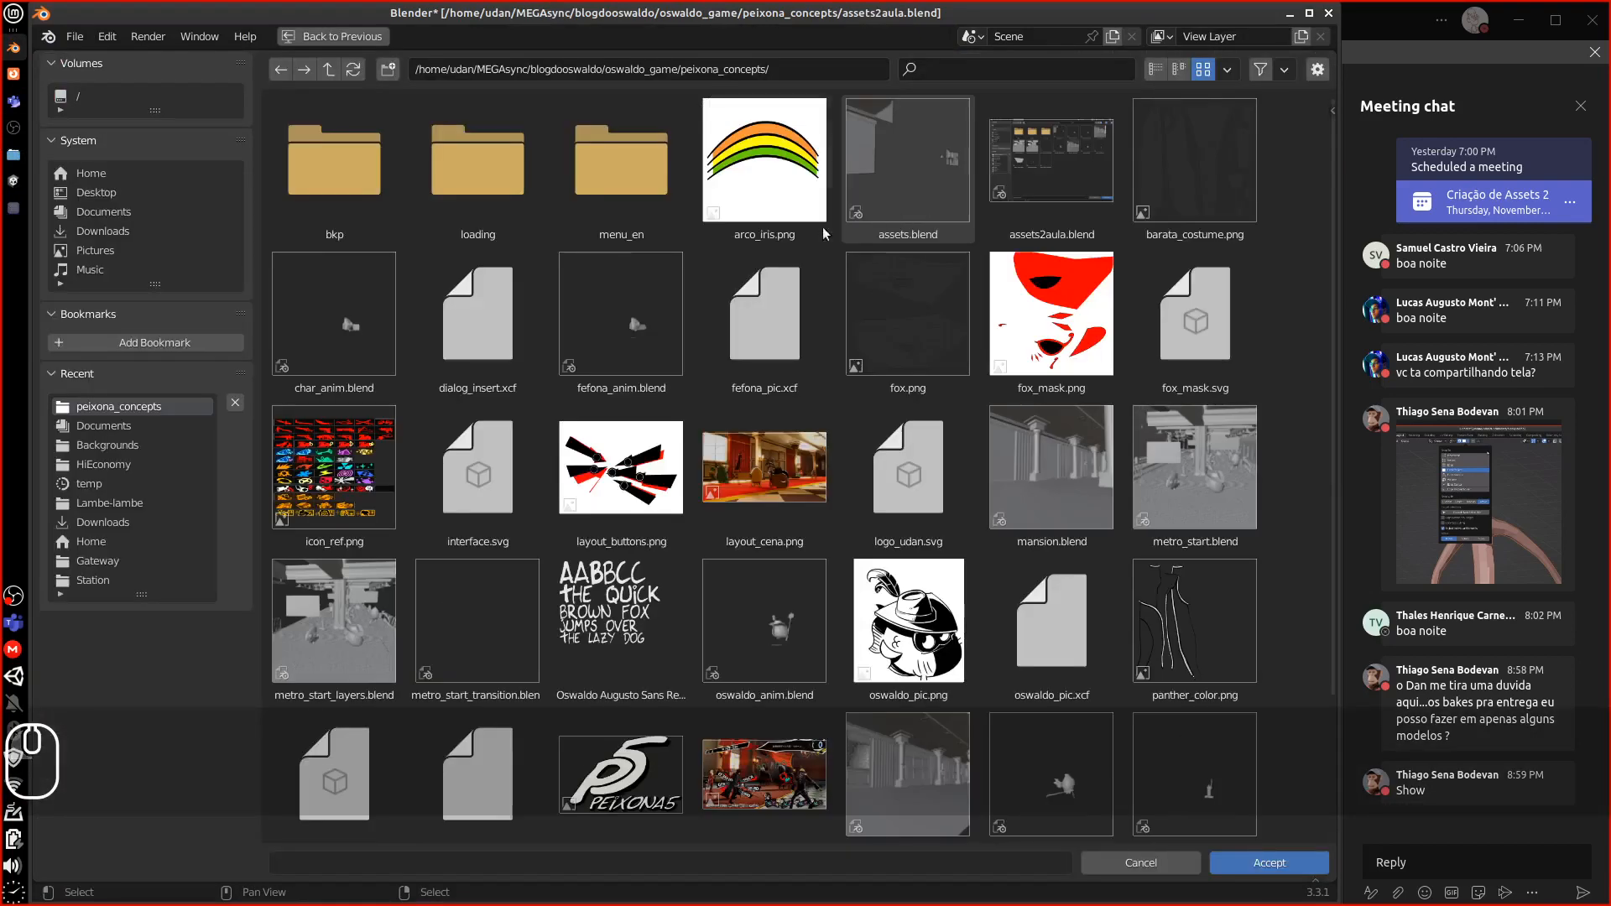
left_click(118, 546)
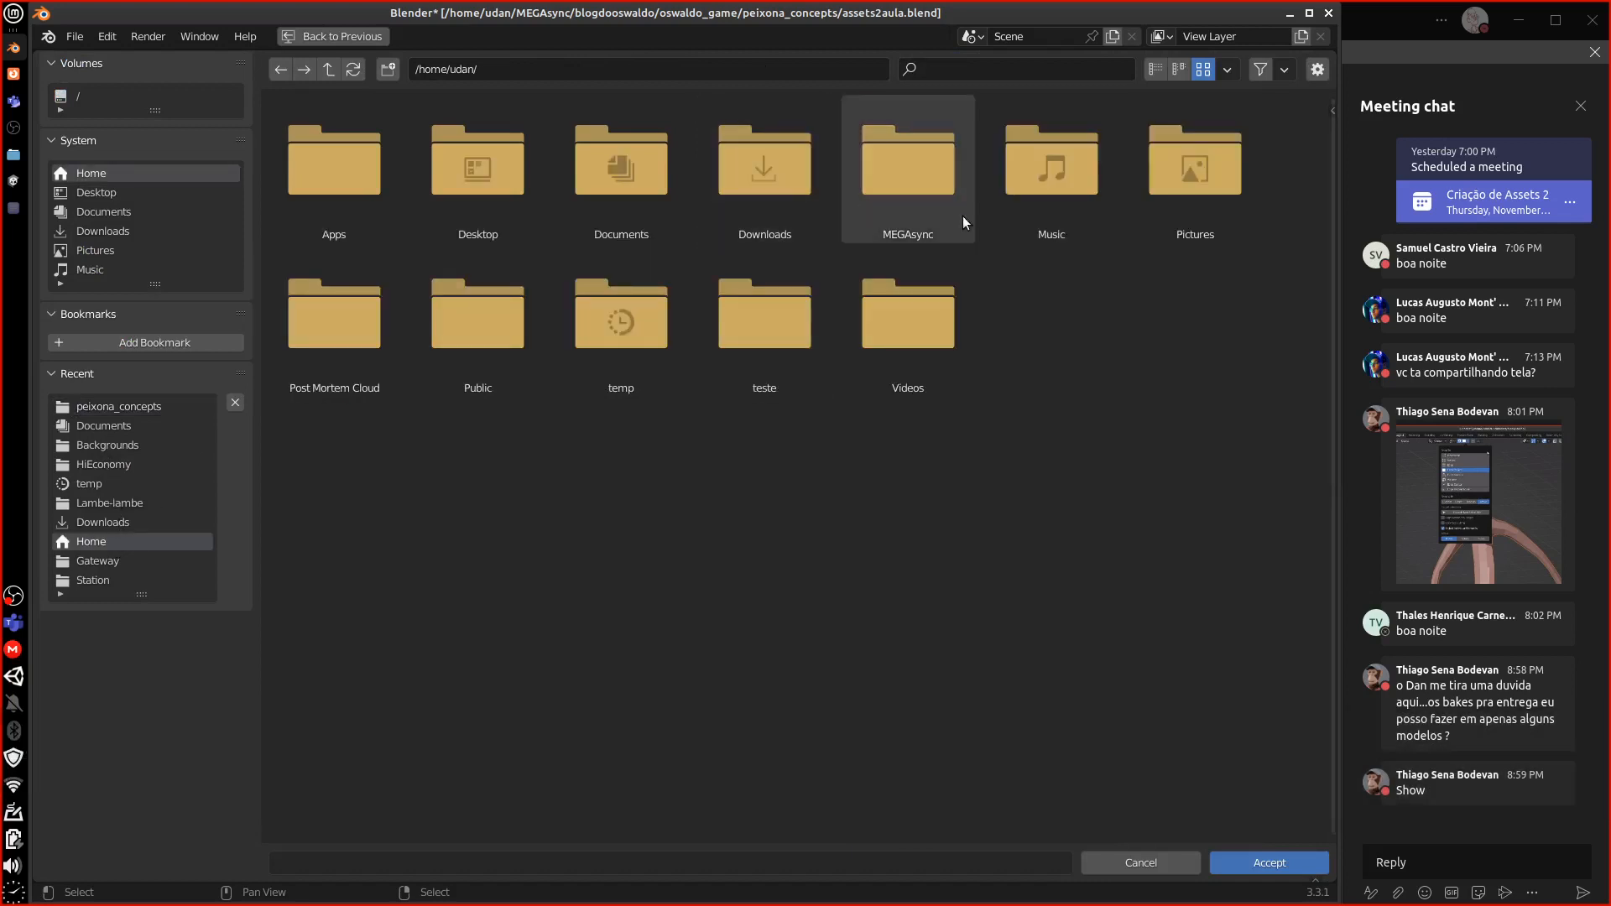
double_click(472, 331)
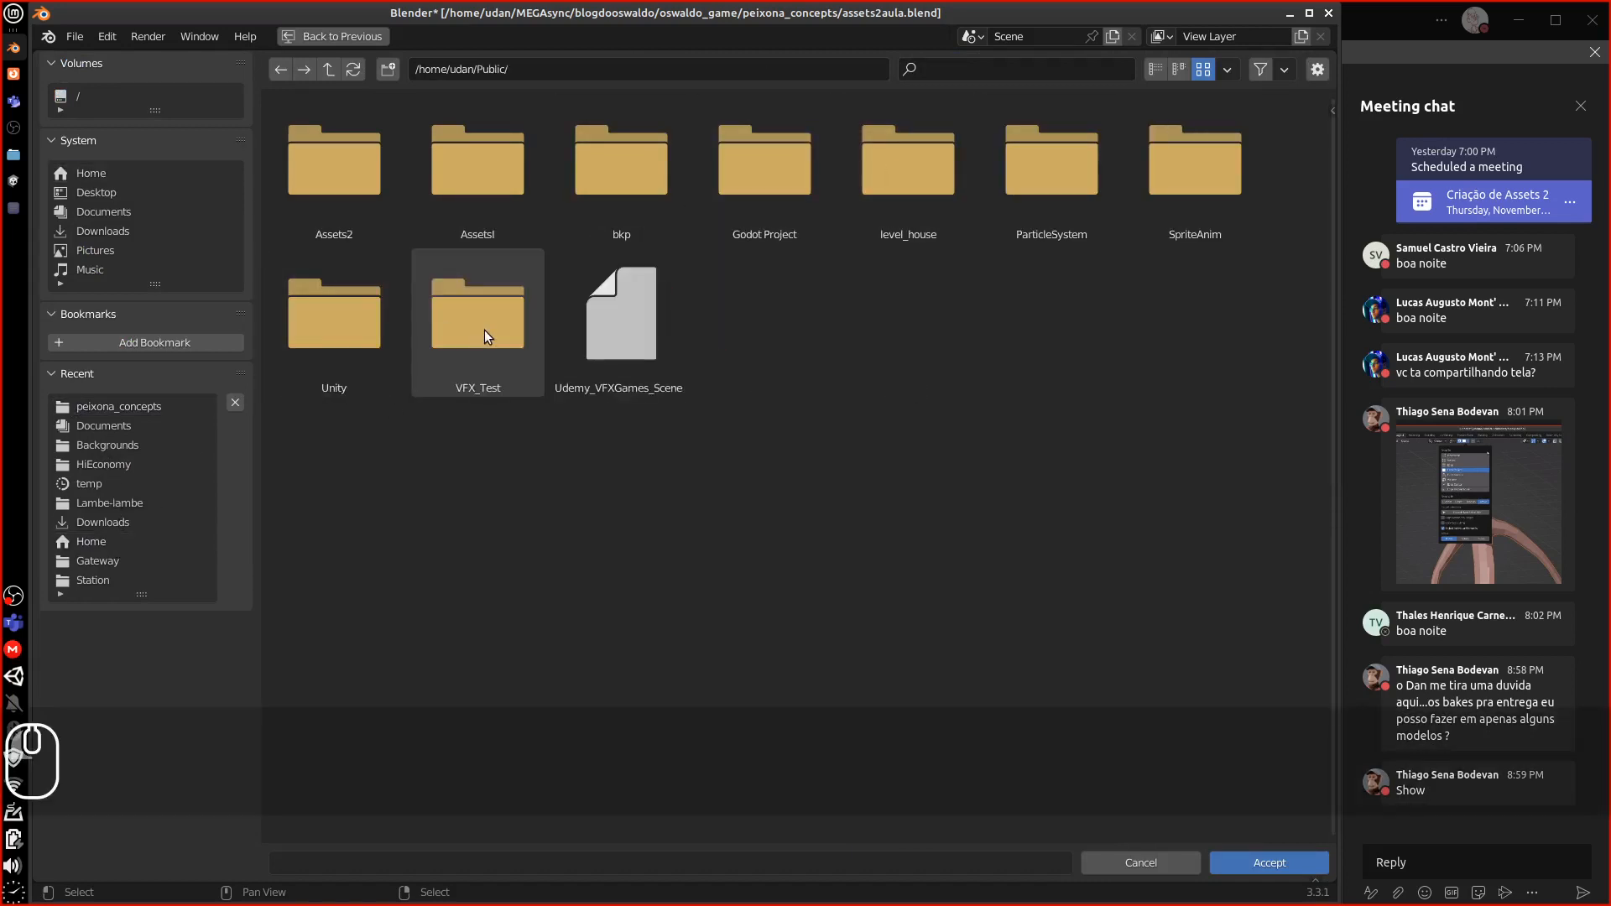
double_click(344, 181)
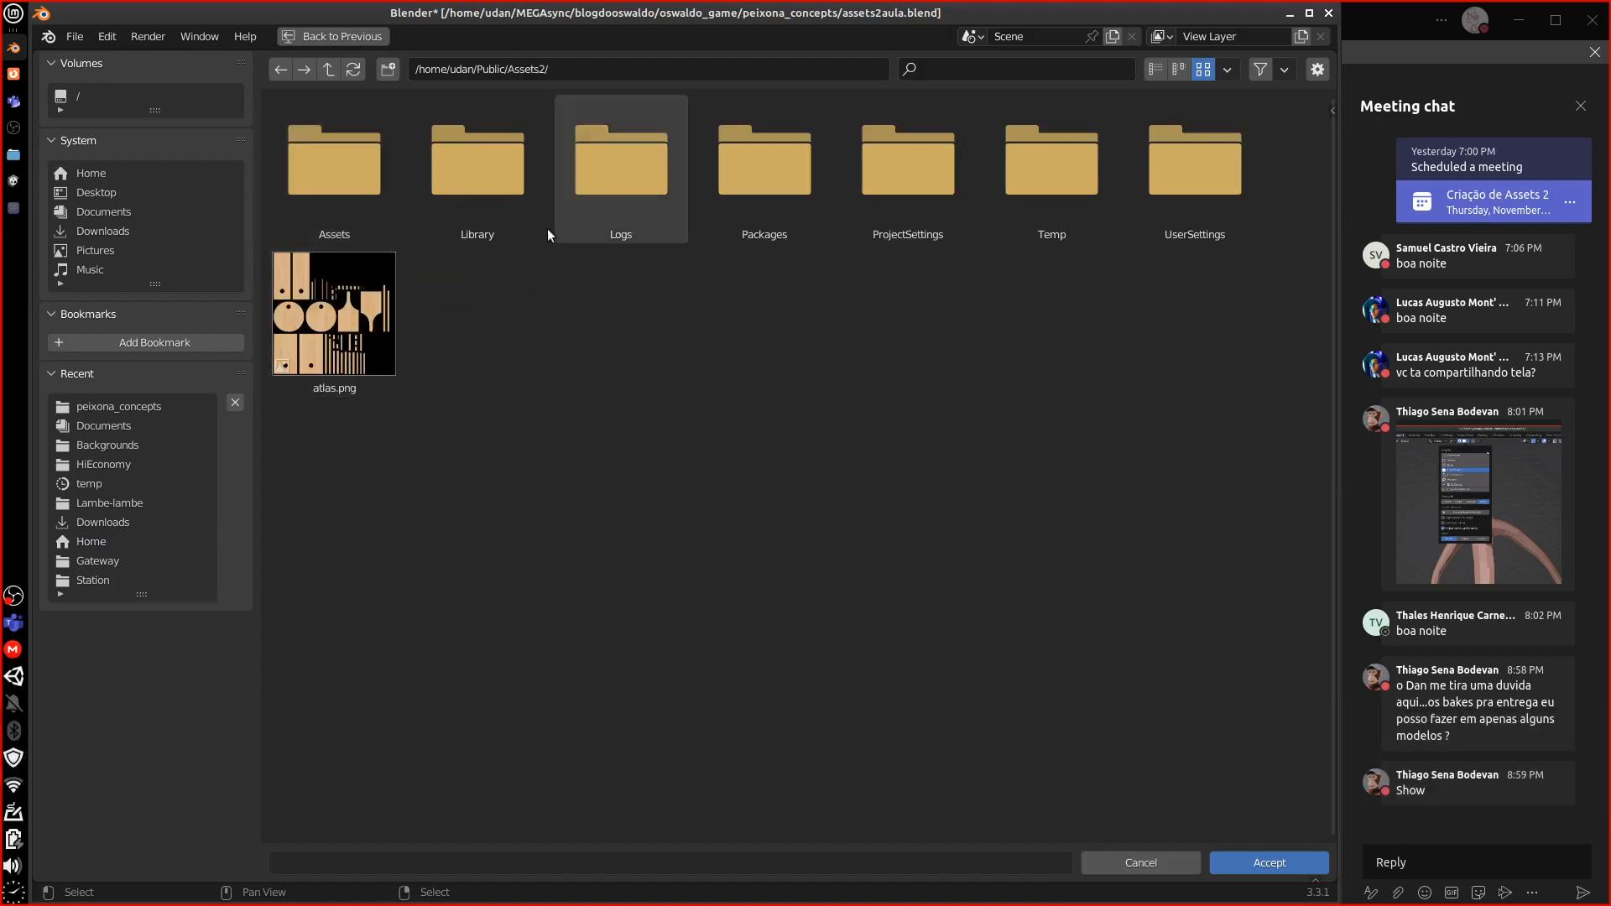
double_click(324, 172)
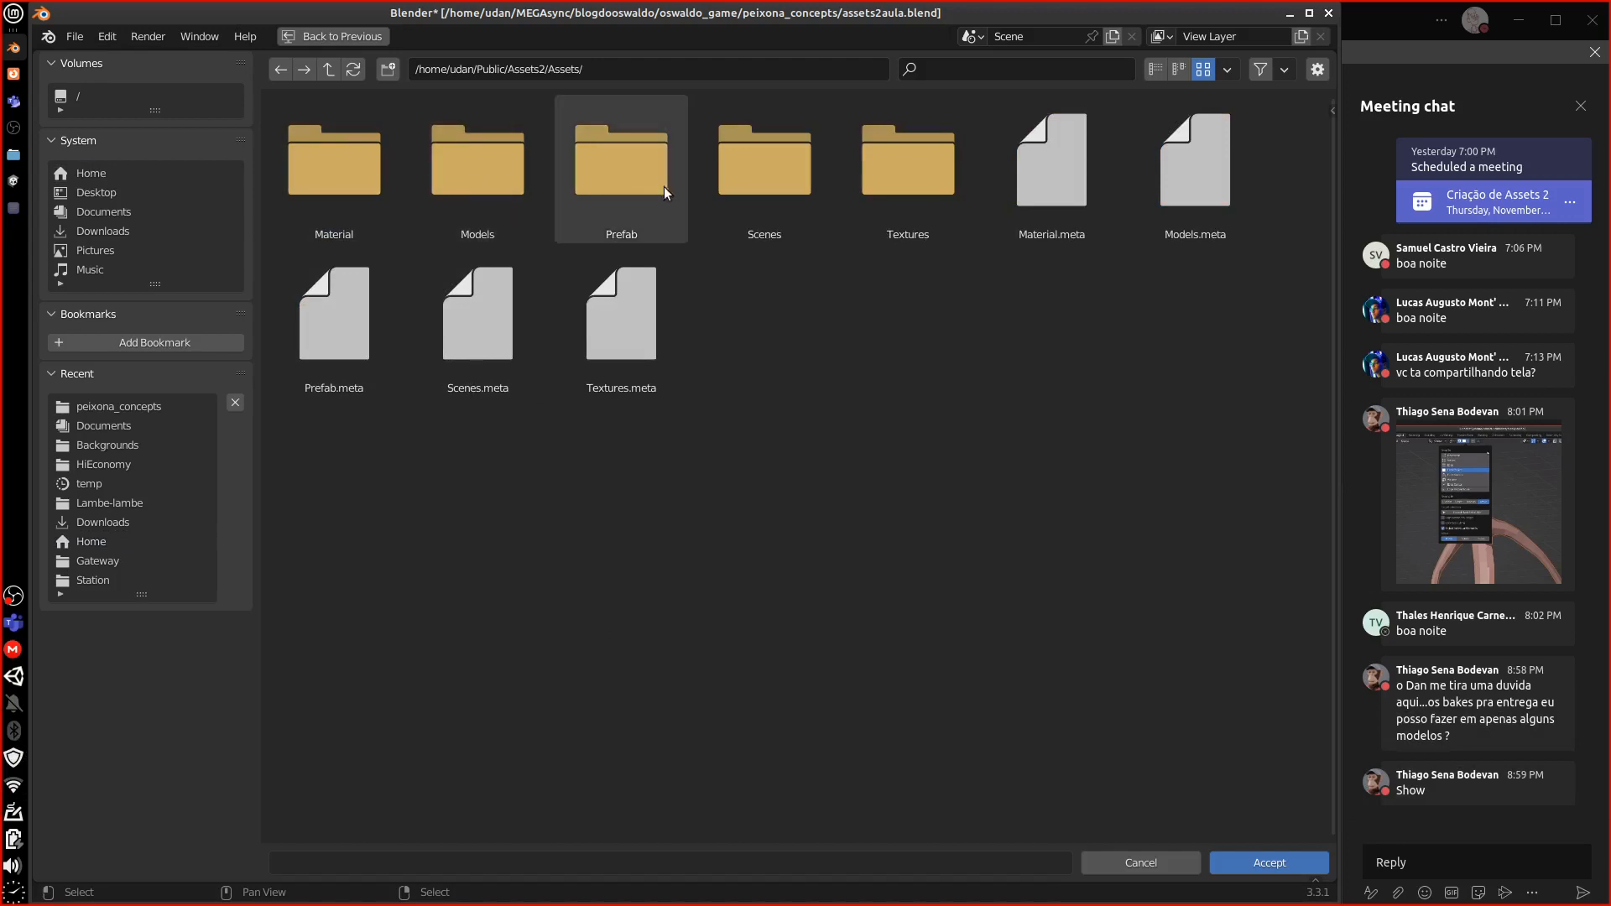
left_click(479, 190)
double_click(480, 190)
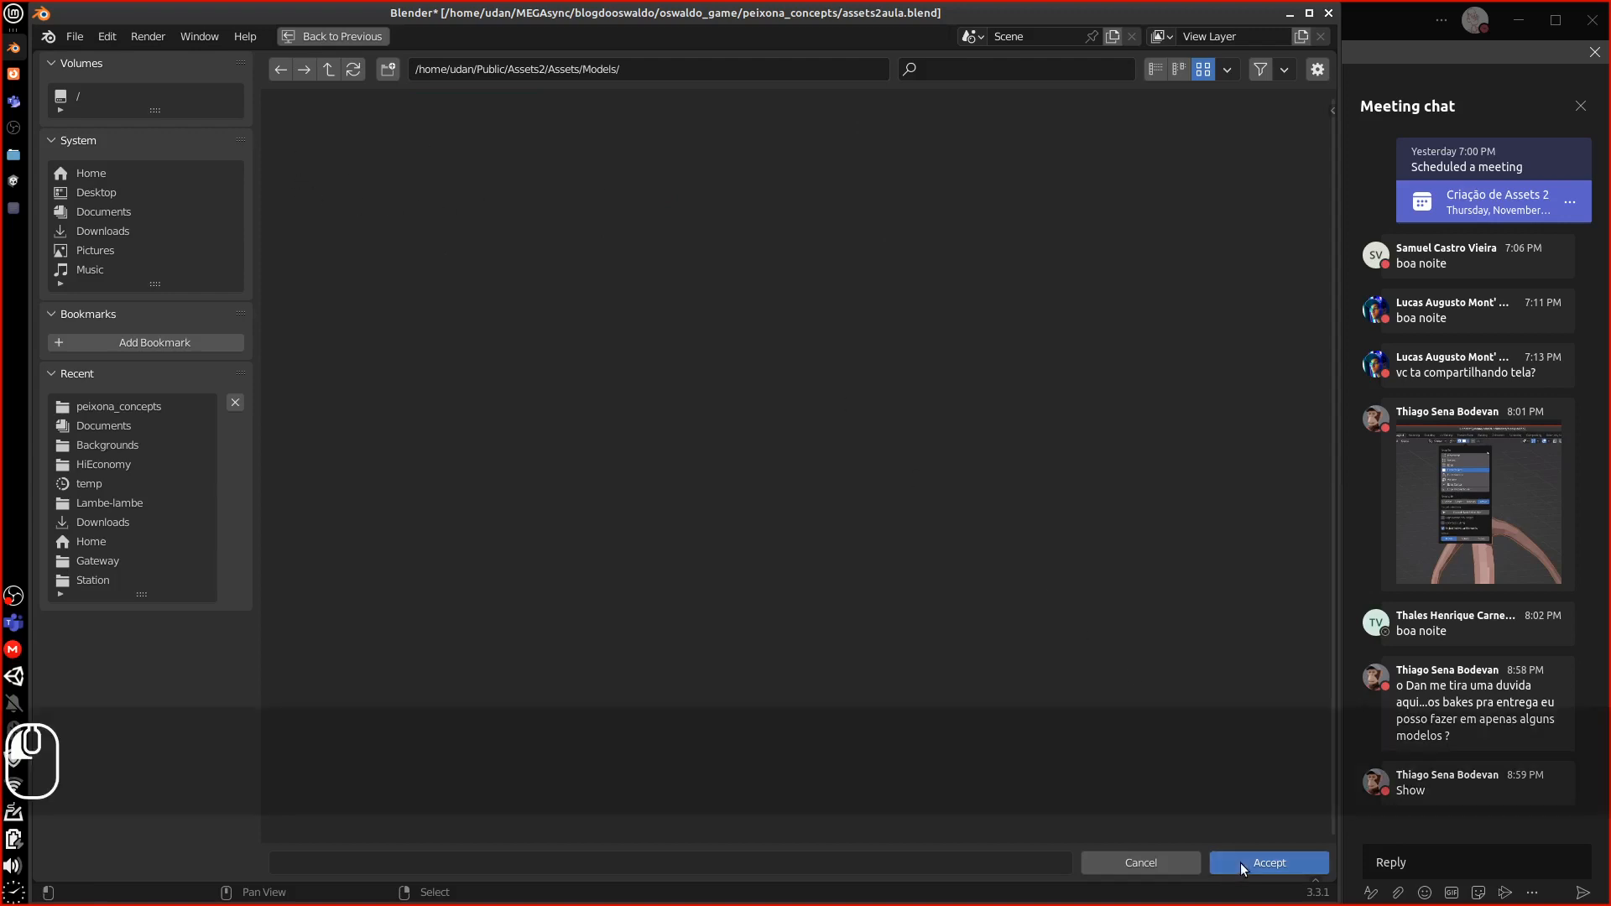
left_click(1240, 861)
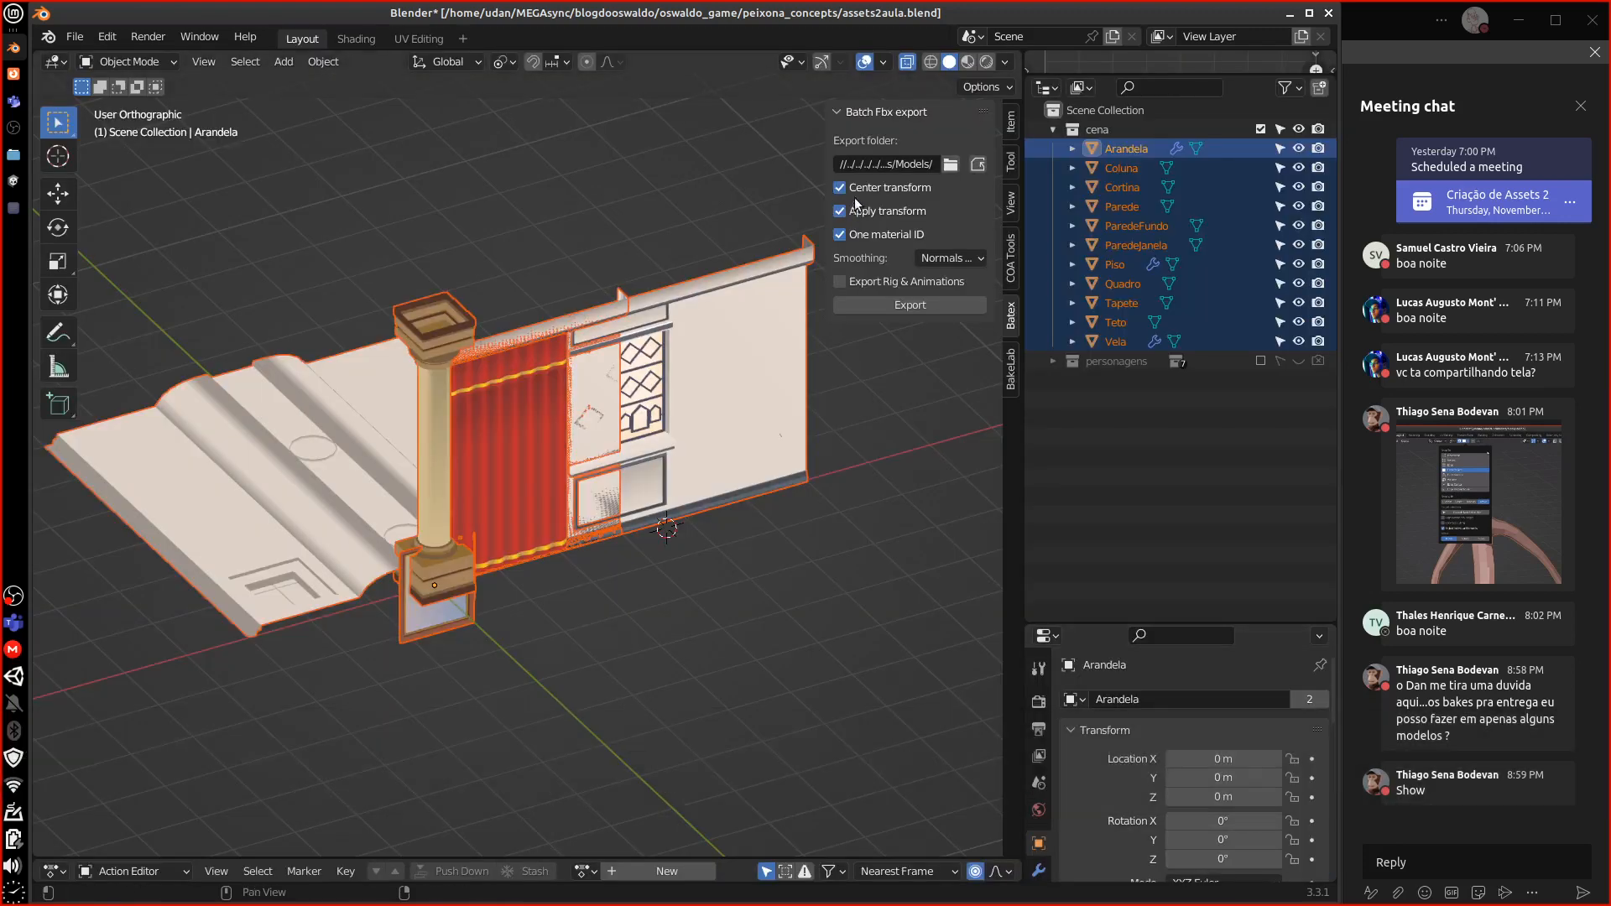
Turn off Center transform, Apply transform and One material ID, then batch-export every object as FBX
left_click(839, 188)
left_click(840, 212)
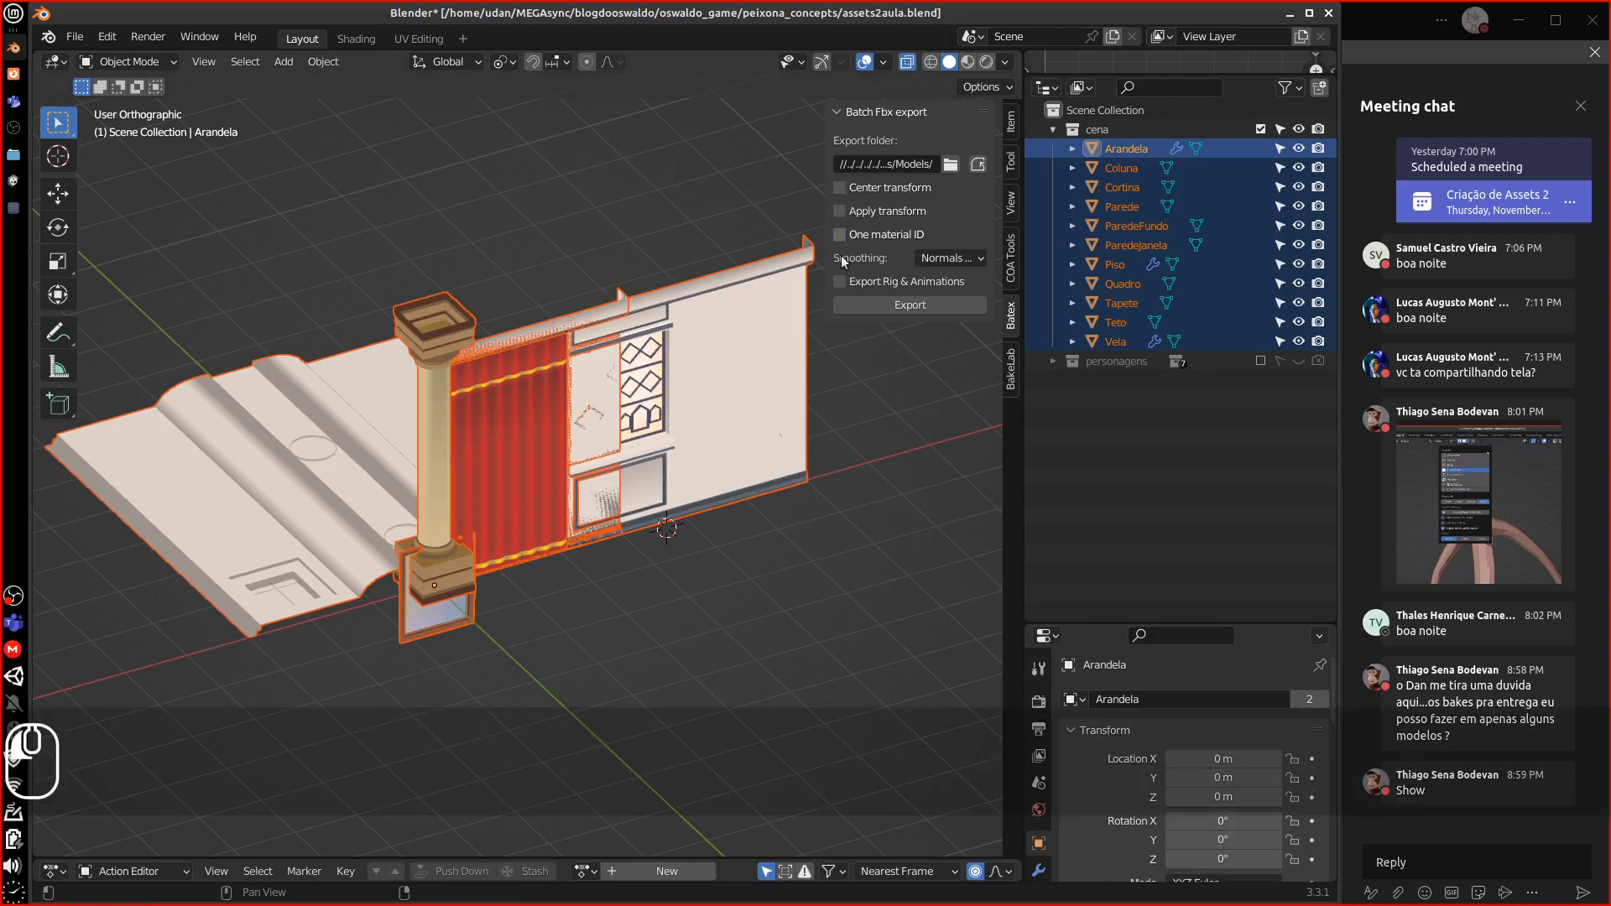
left_click(841, 236)
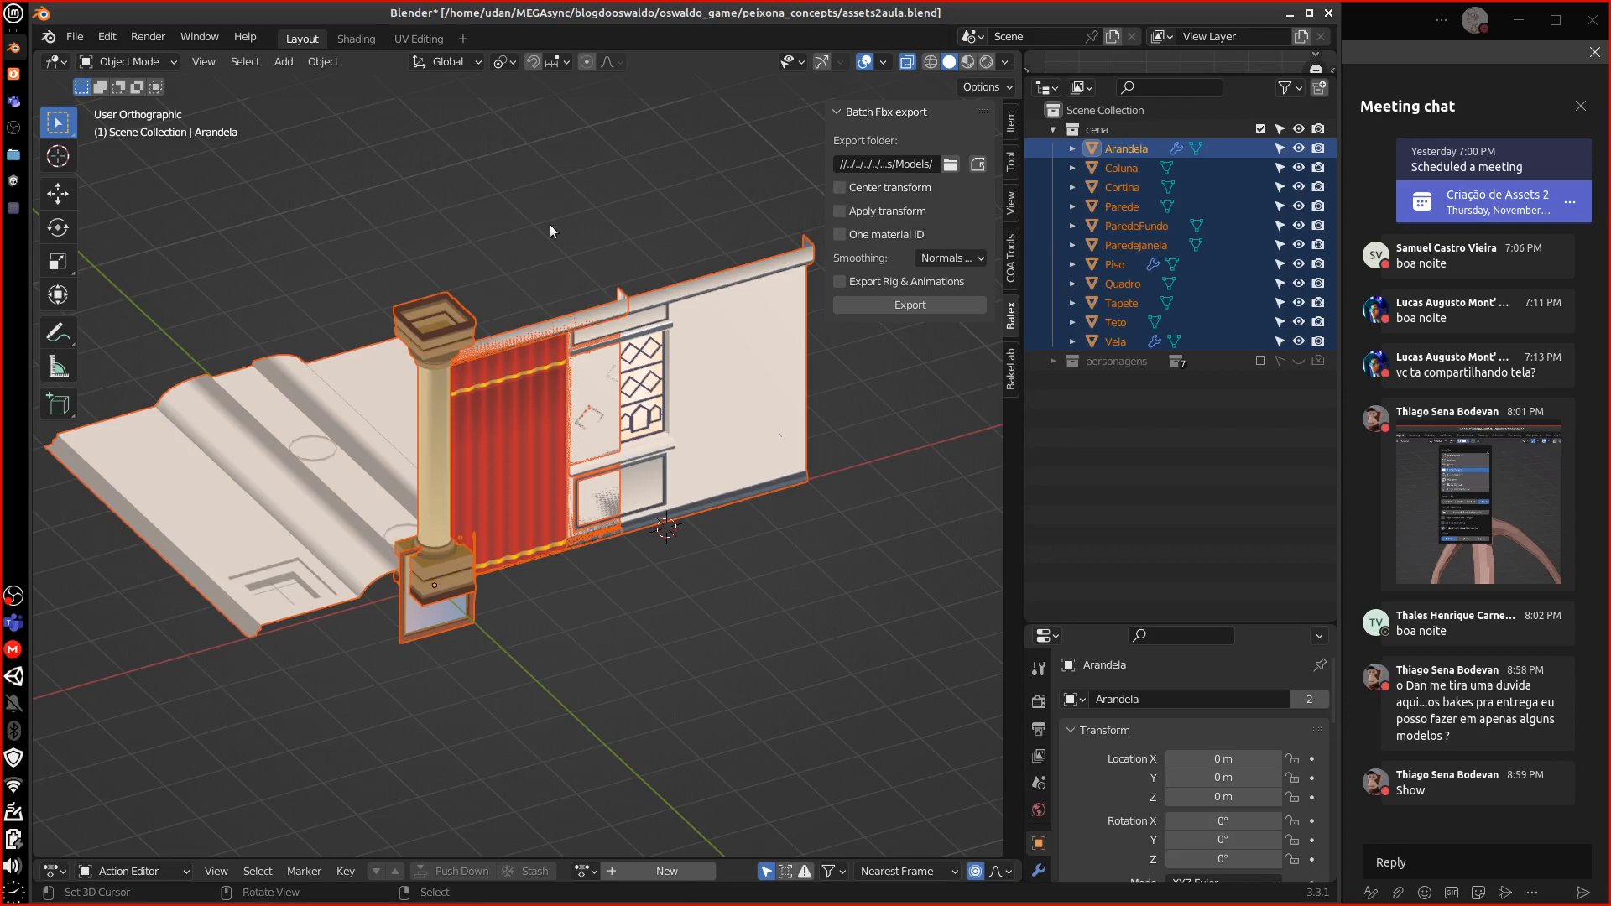
left_click(881, 305)
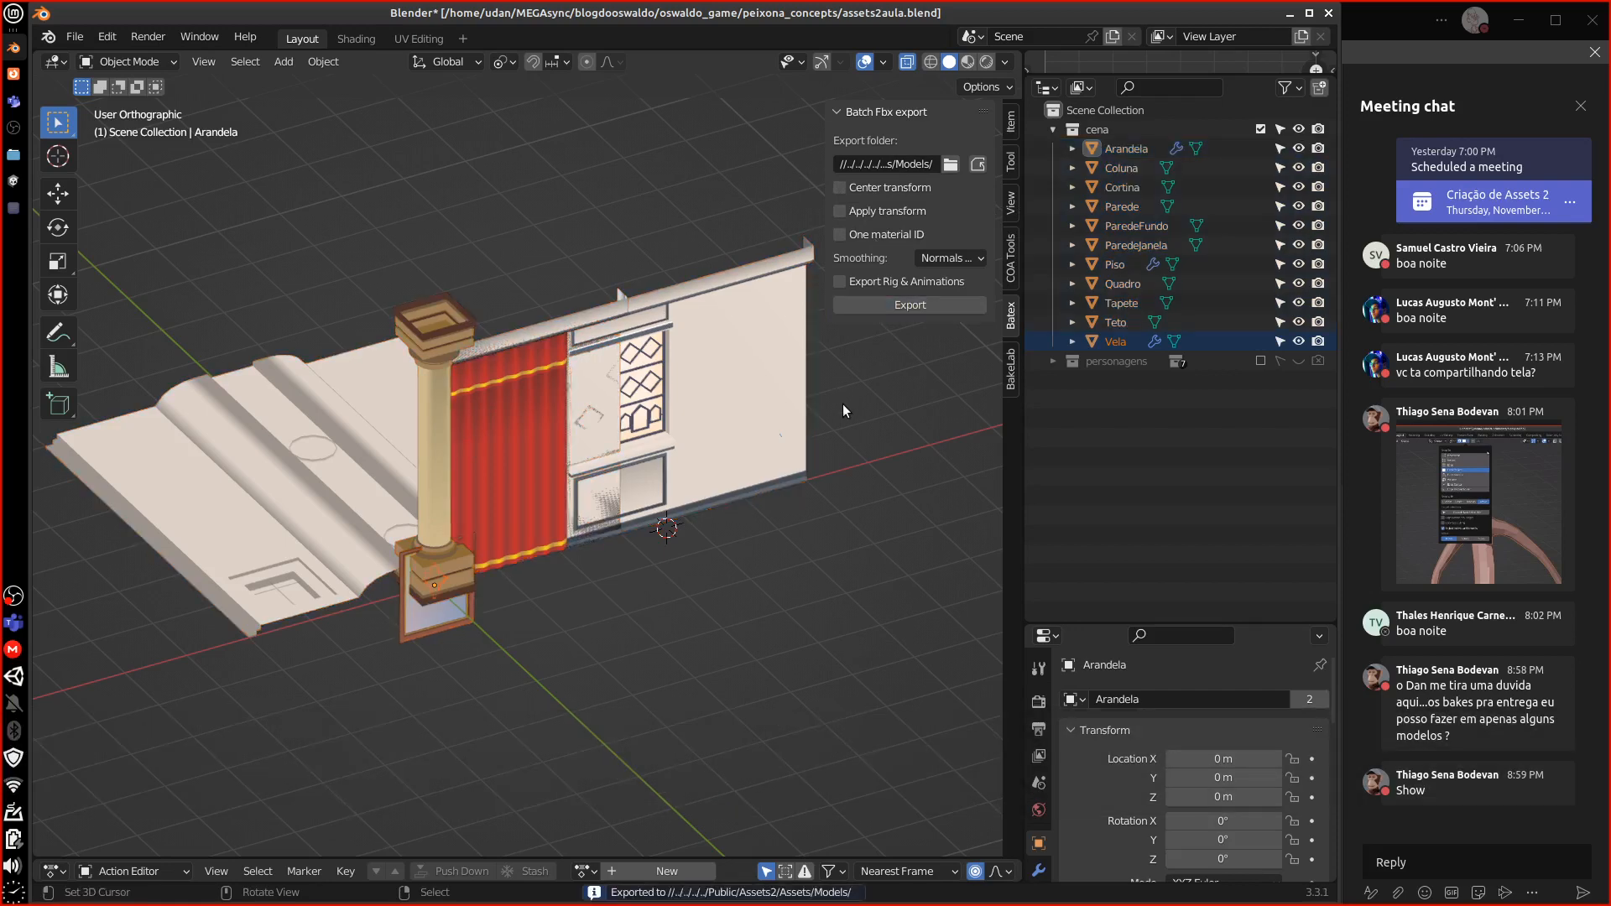
left_click(13, 182)
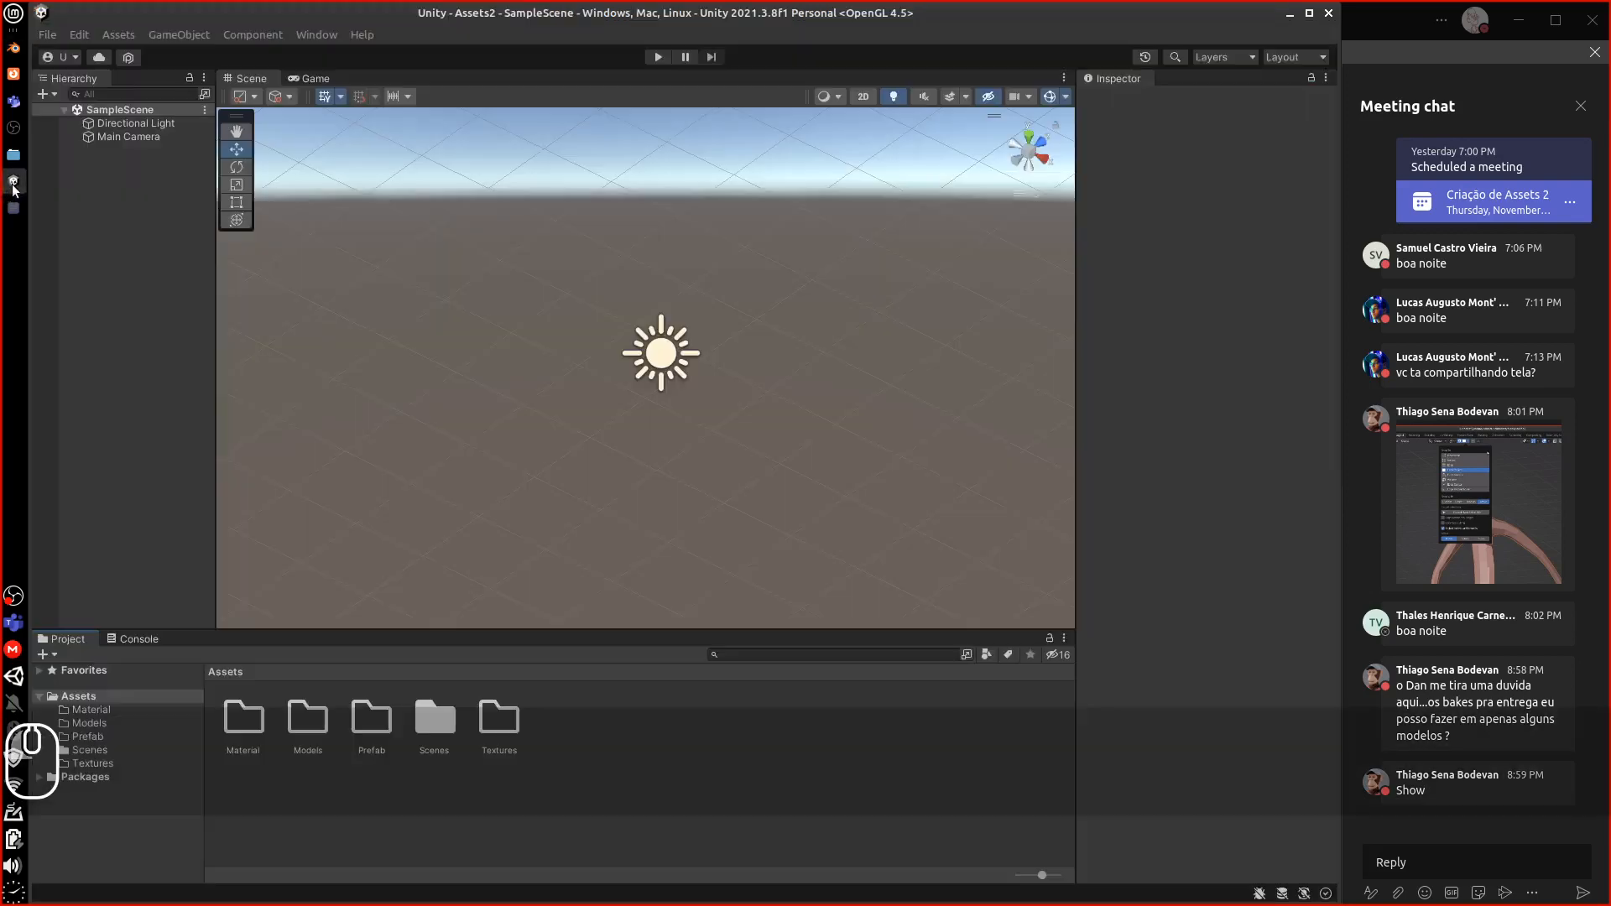
Expand Arandela, Coluna, Cortina, Parede, ParedeFundo, ParedeJanela and Vela in Models to show their materials
double_click(310, 724)
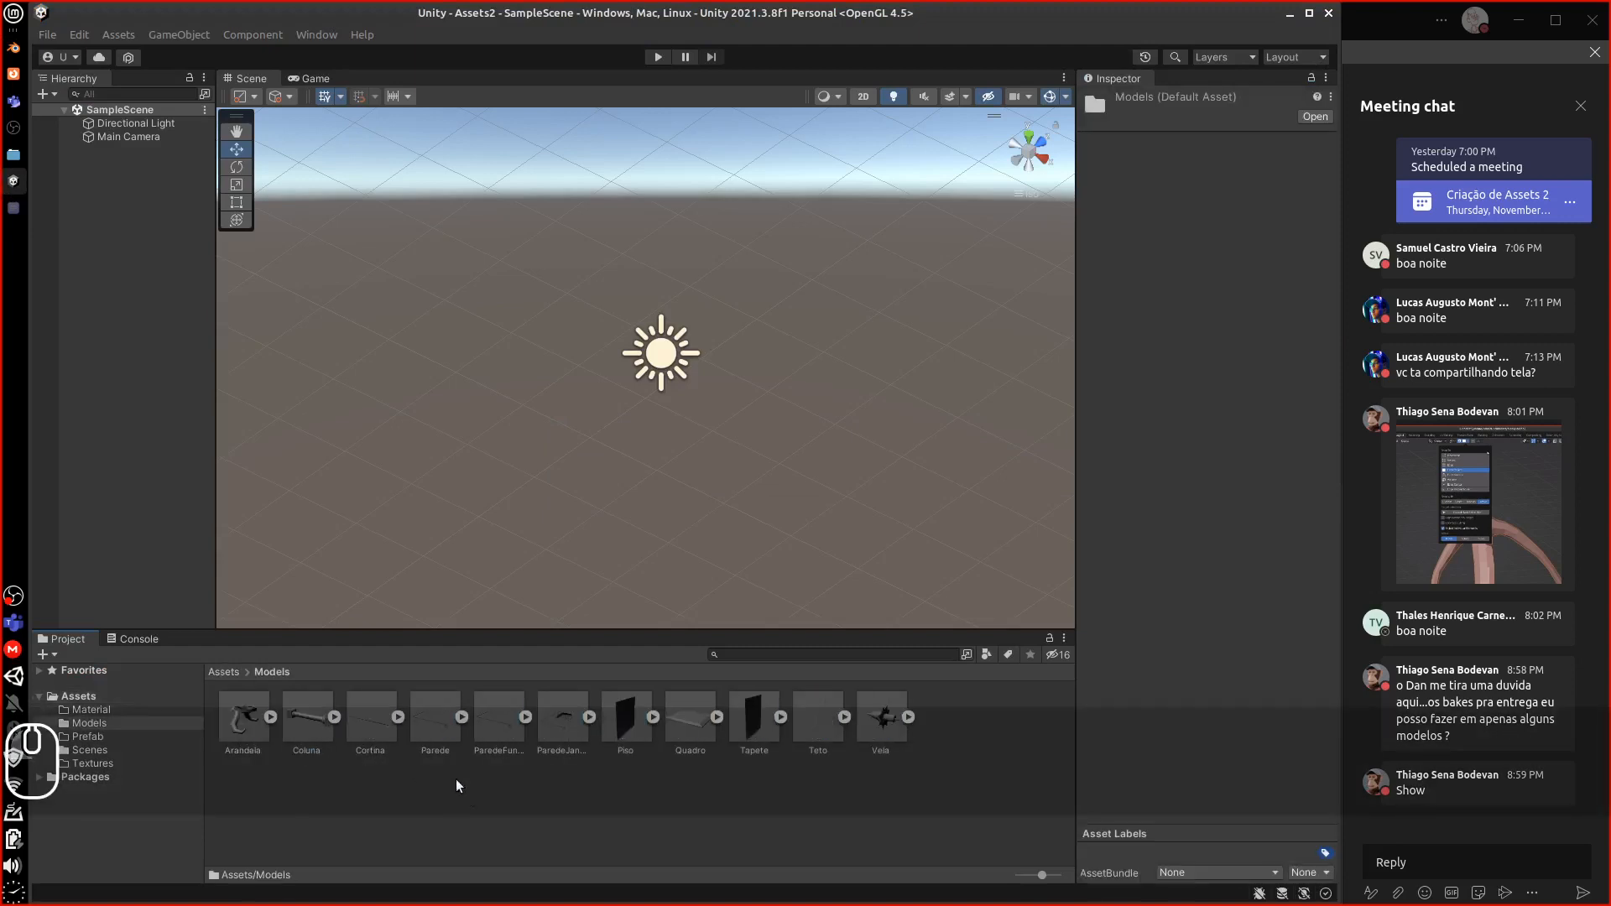
left_click(256, 723)
left_click(270, 718)
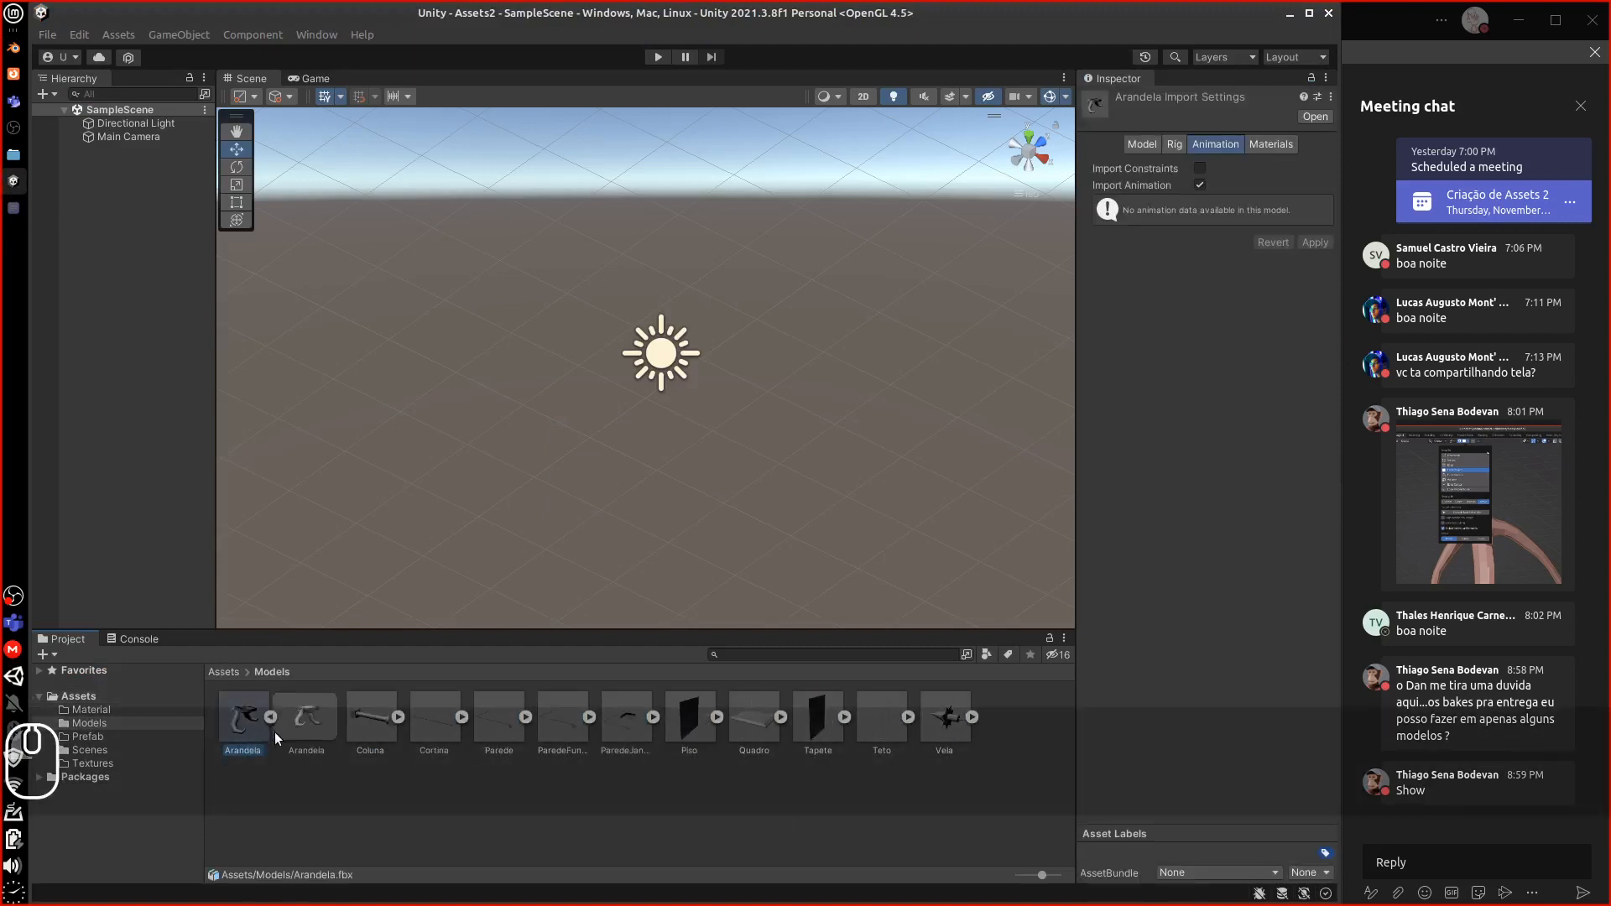
left_click(398, 716)
left_click(524, 717)
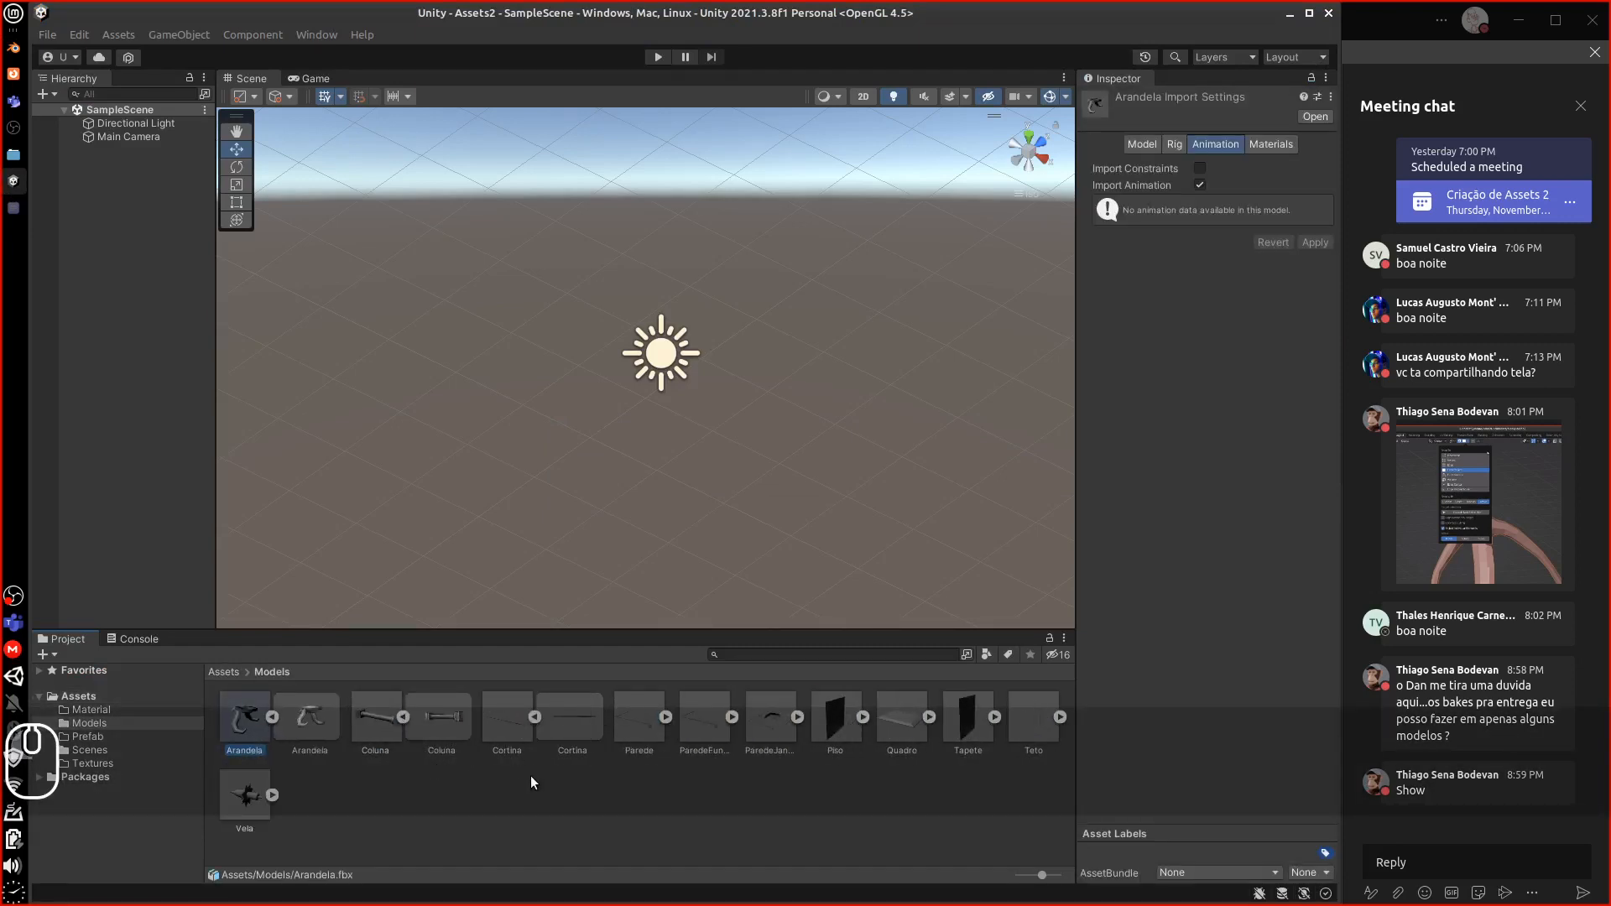
left_click(665, 718)
left_click(797, 718)
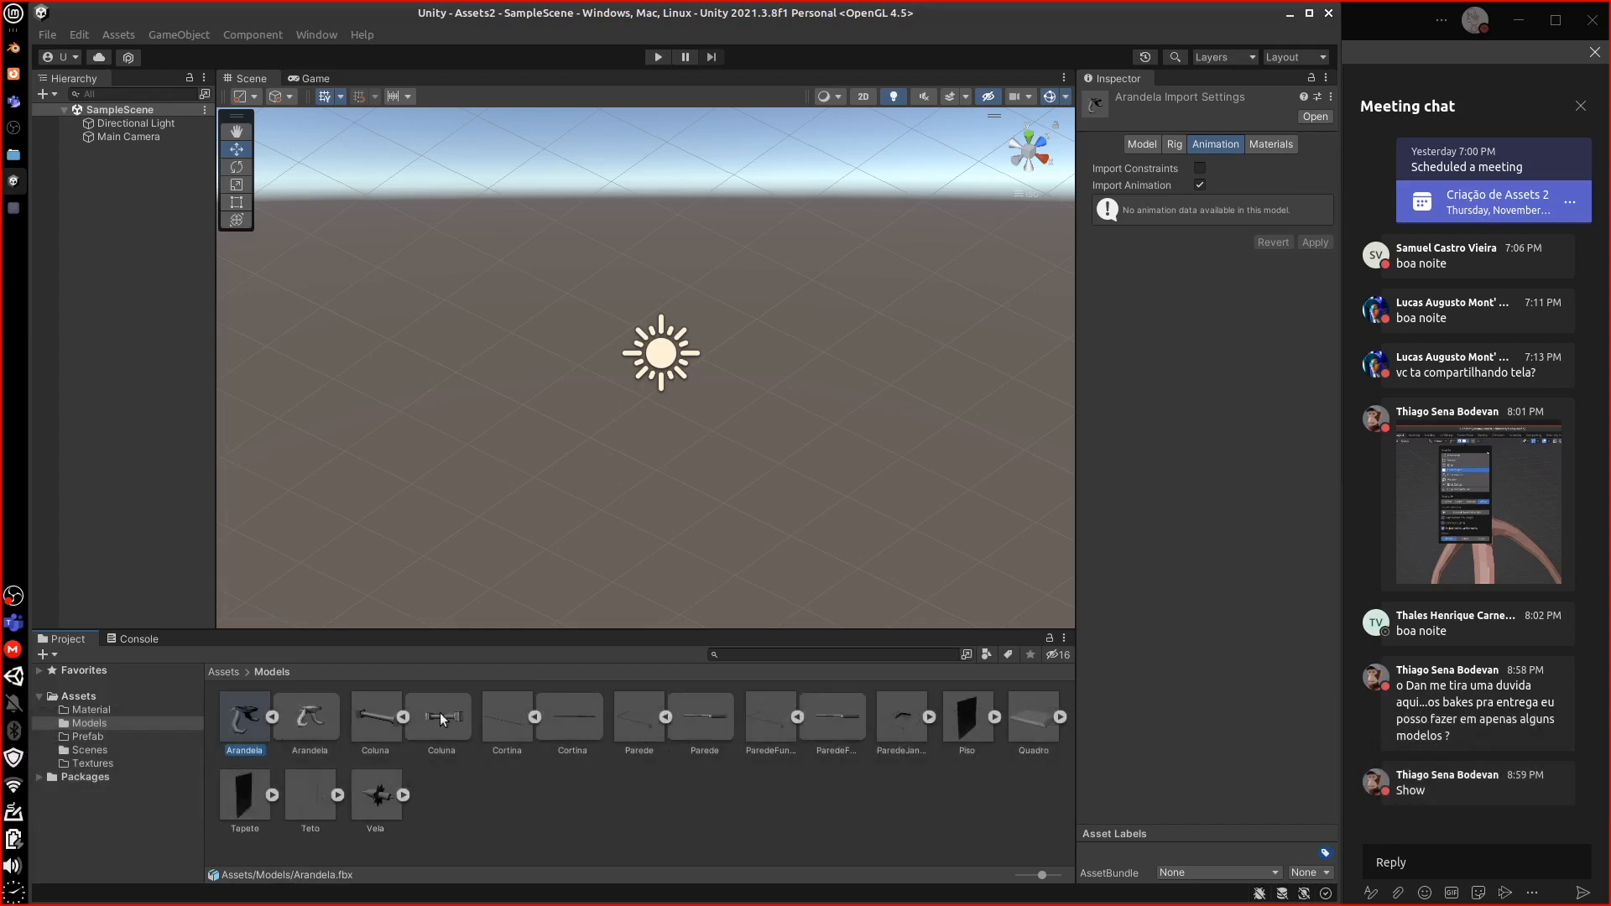
left_click(930, 717)
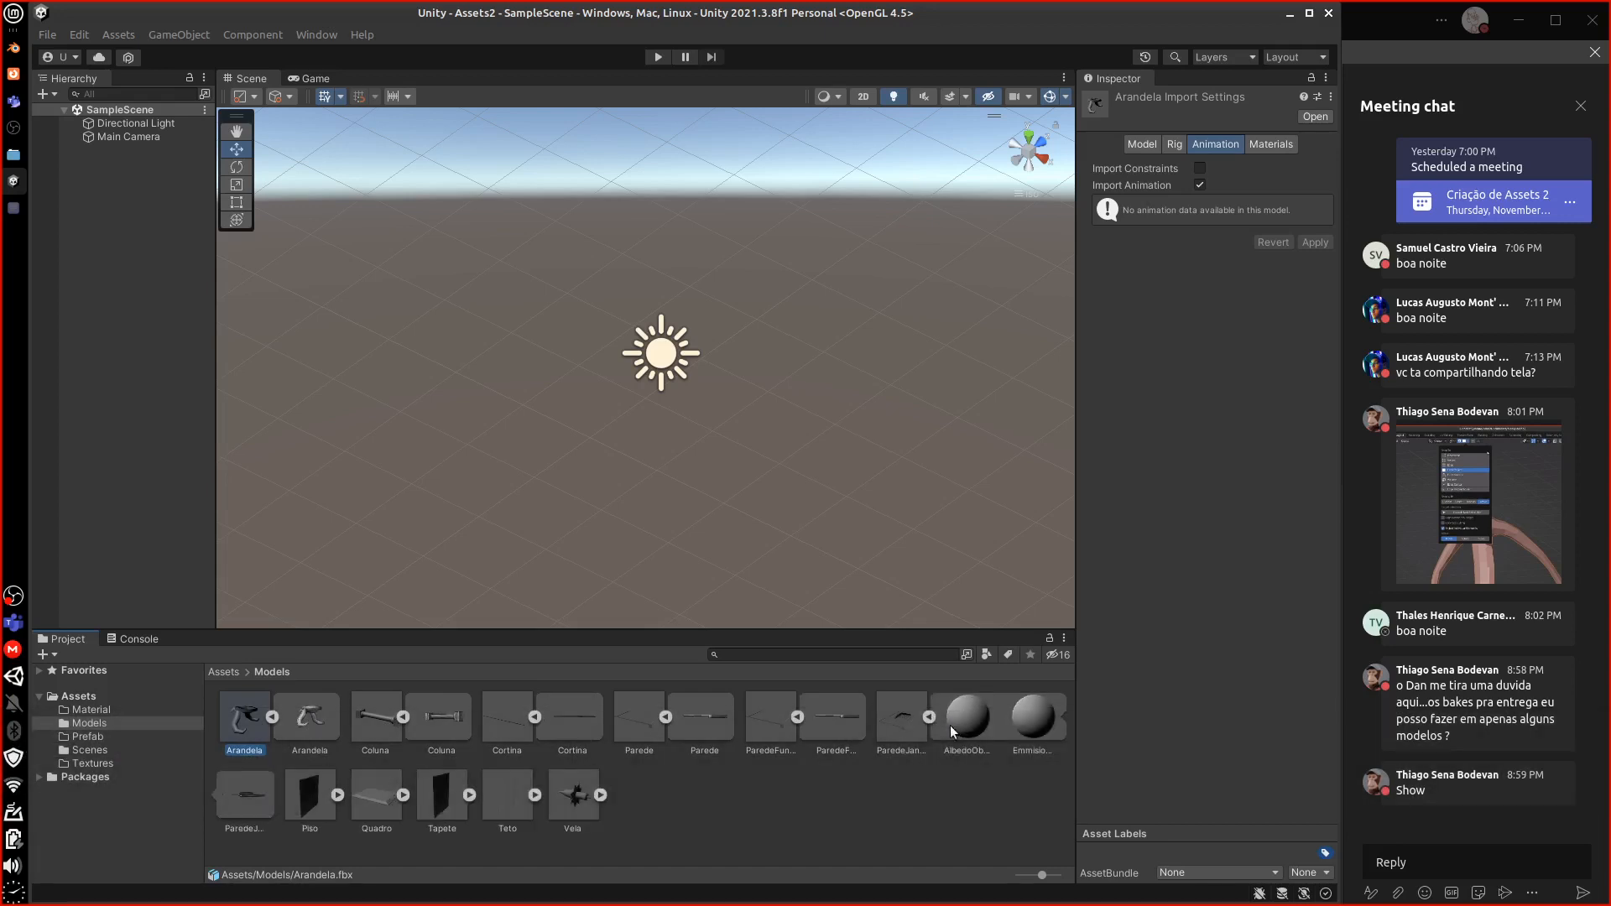
left_click(601, 795)
left_click(626, 799)
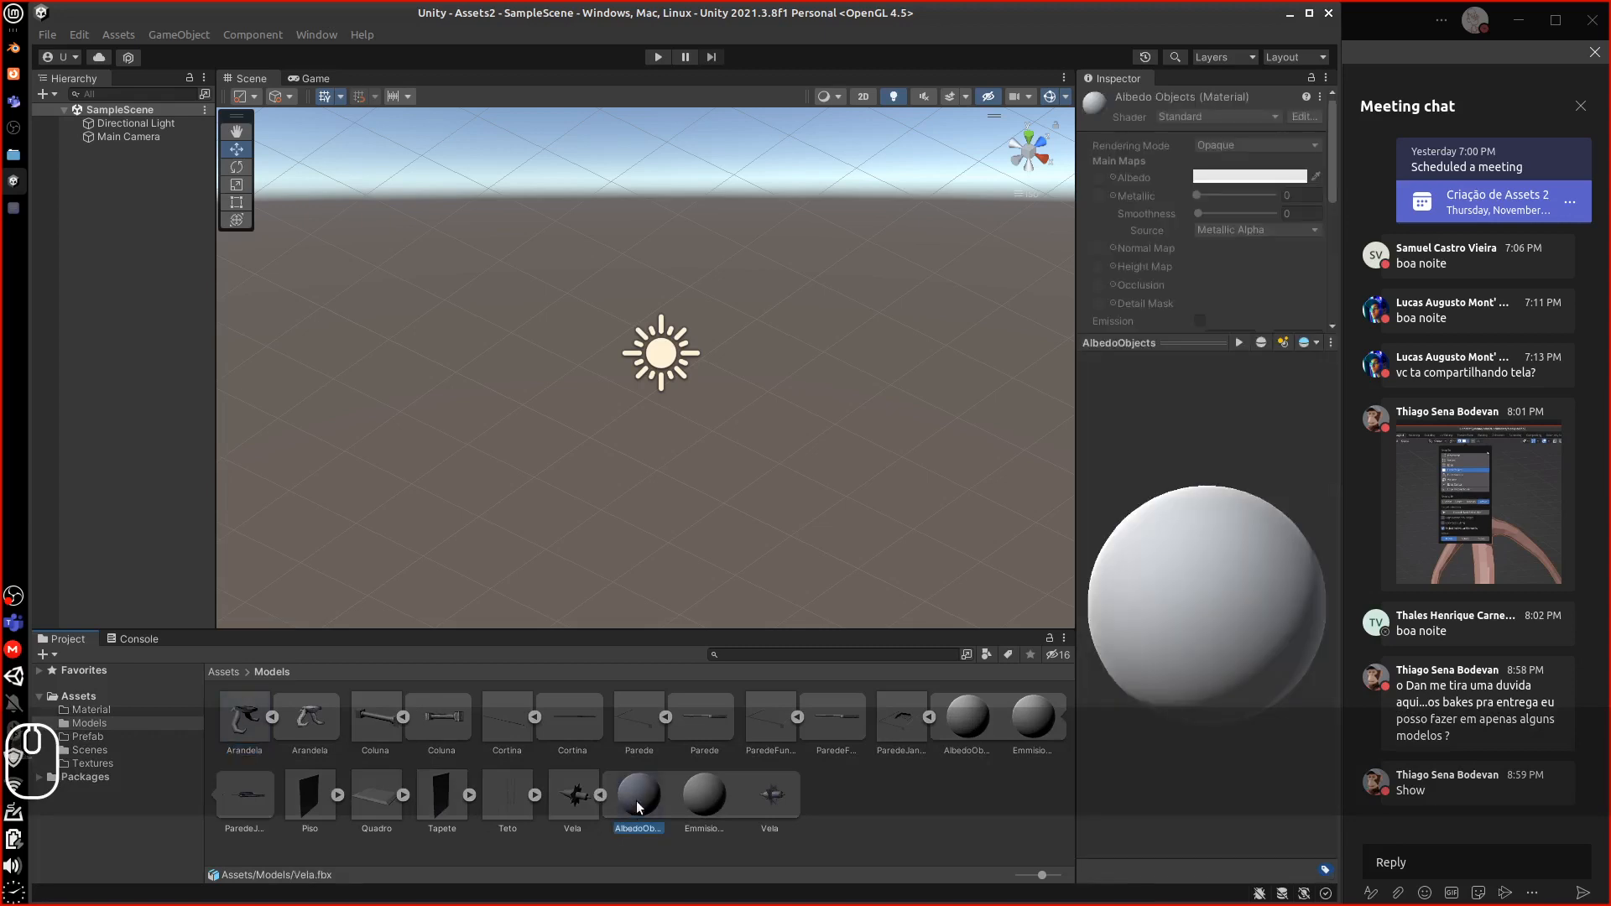
Extract Vela's AlbedoObjects and Emission materials into Assets/Material
right_click(646, 799)
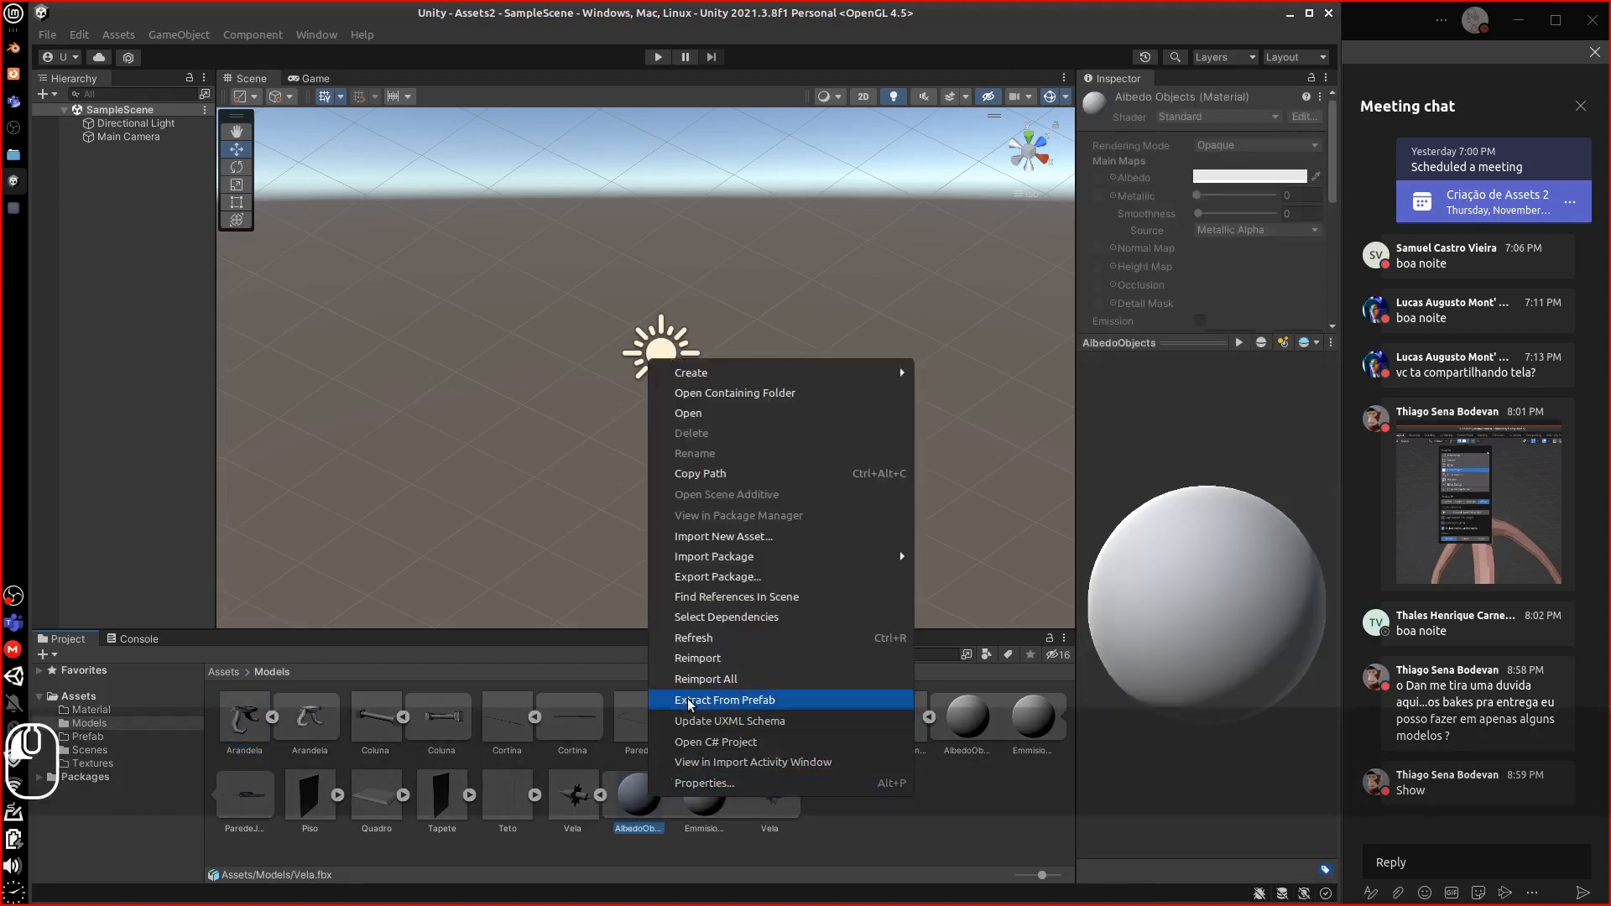
left_click(675, 701)
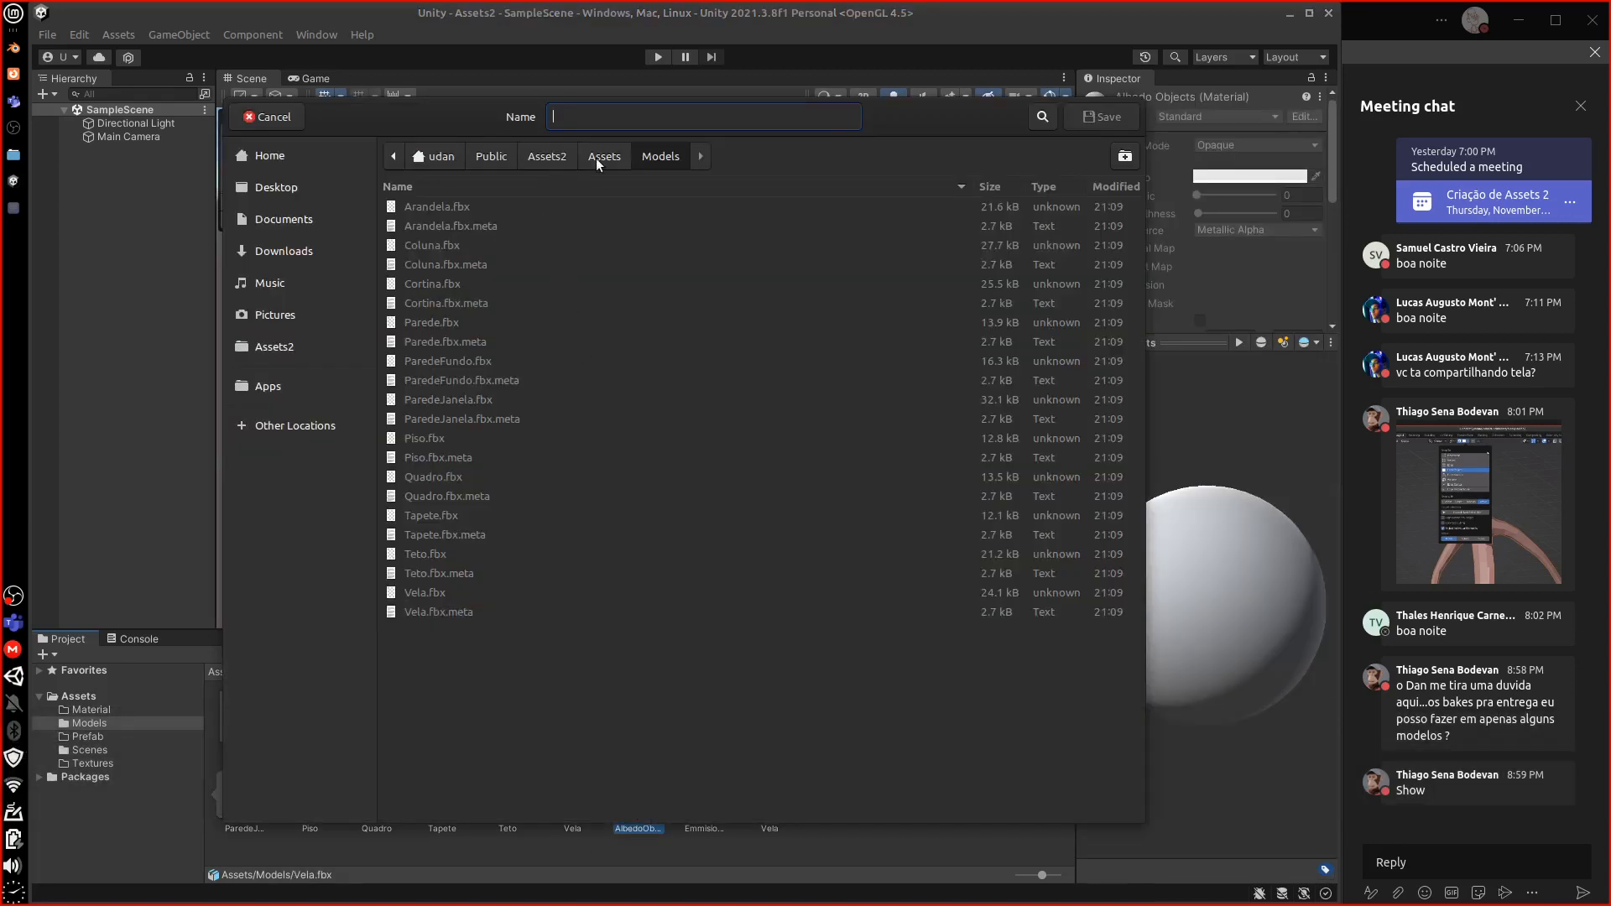
left_click(608, 156)
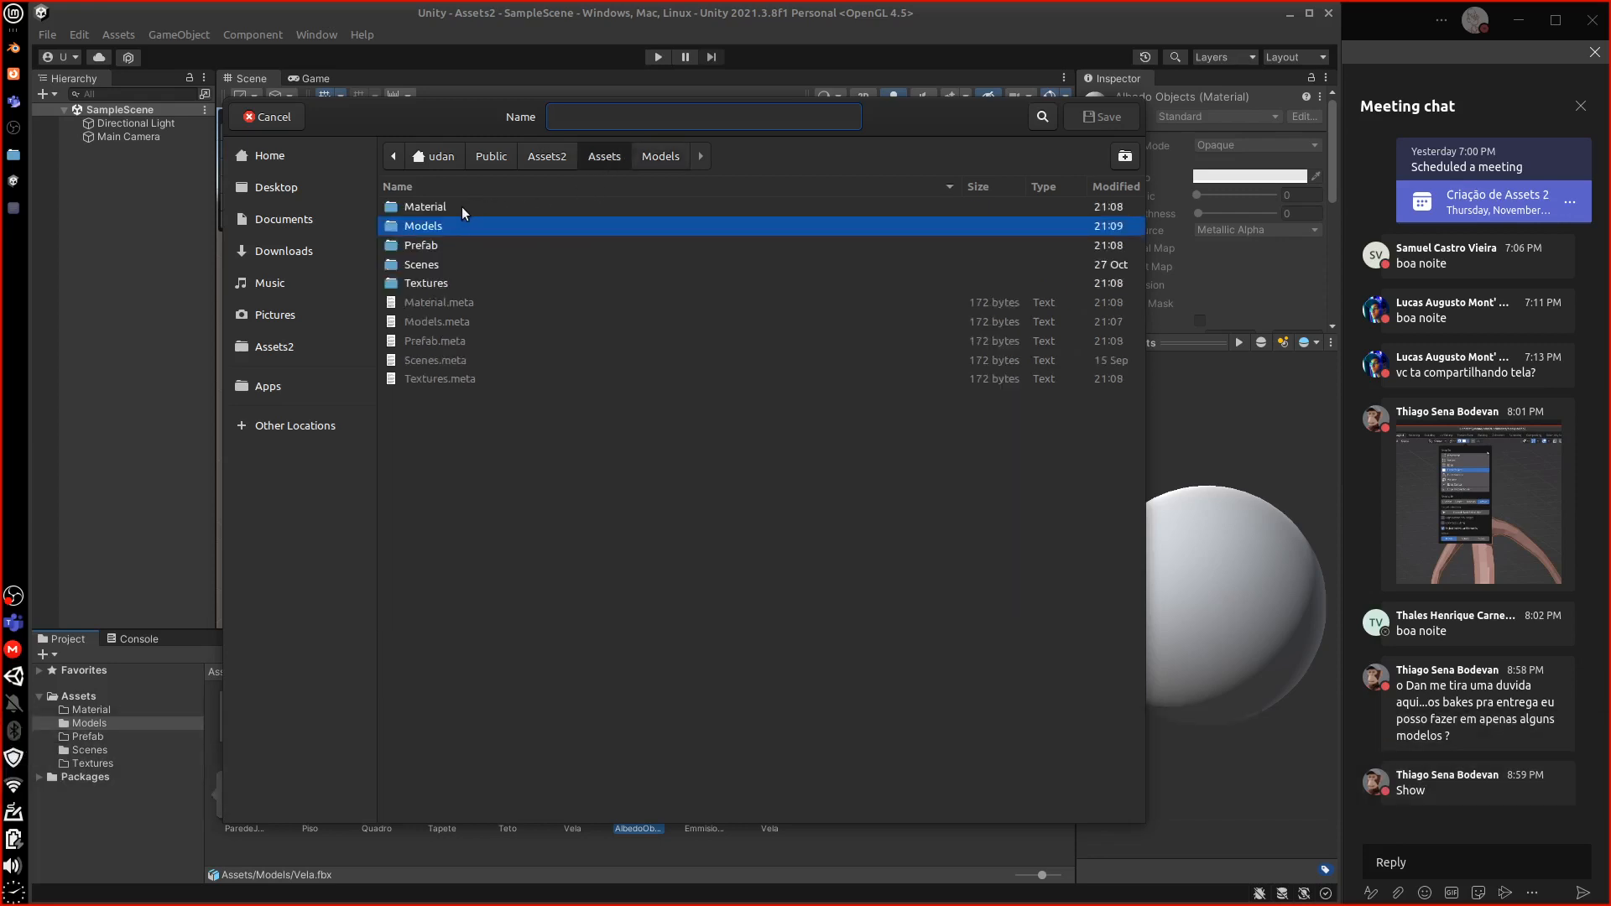
left_click(433, 207)
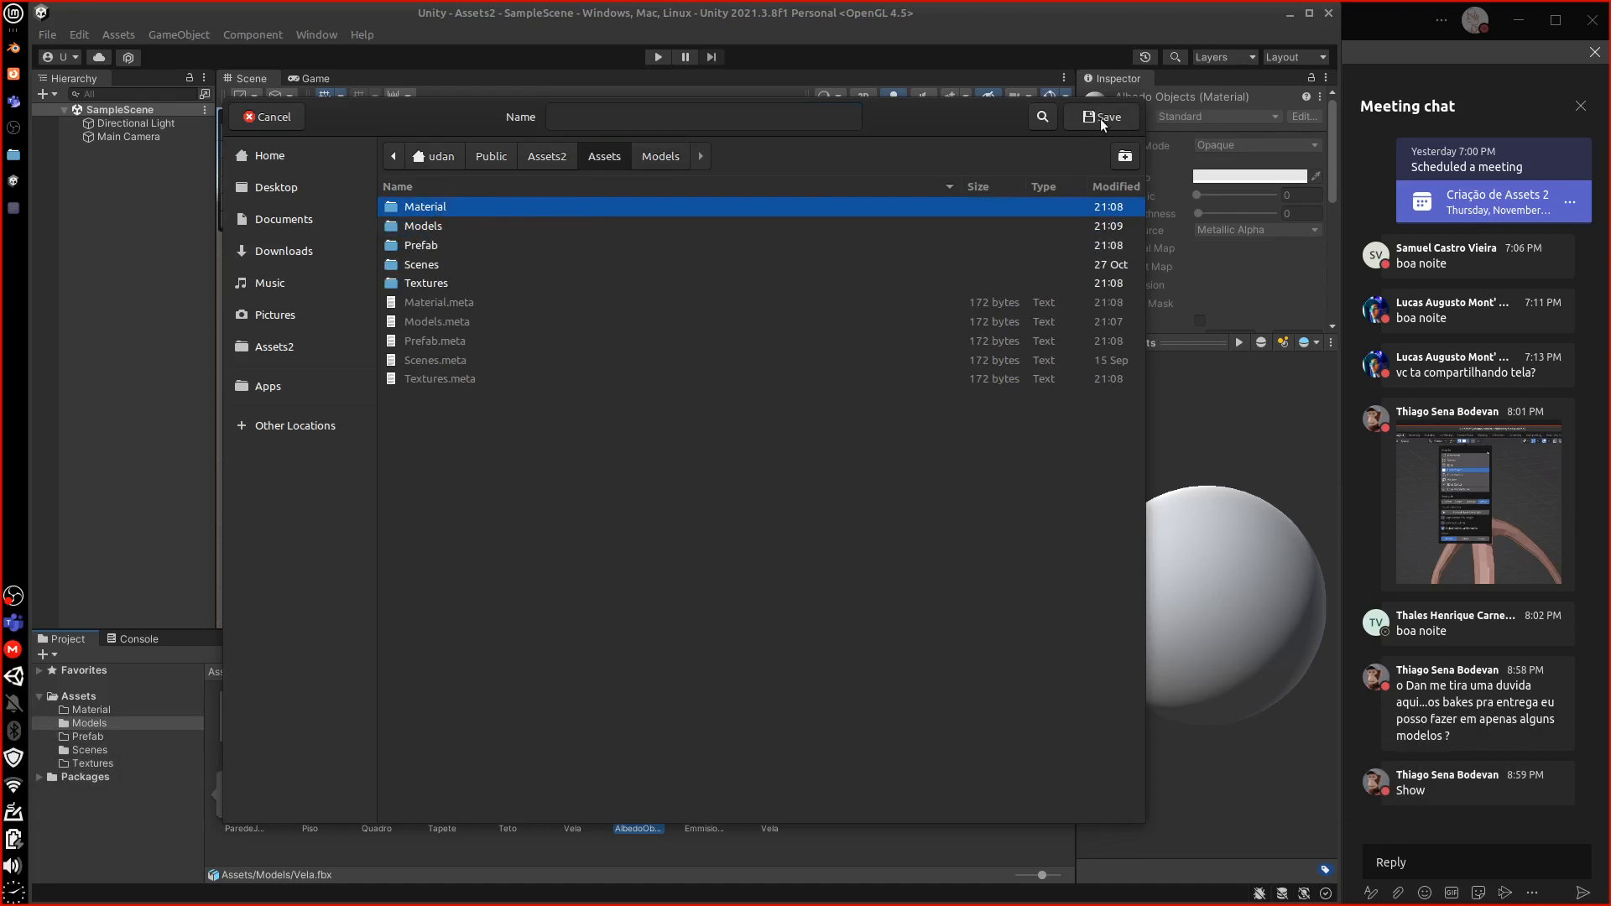
left_click(1101, 119)
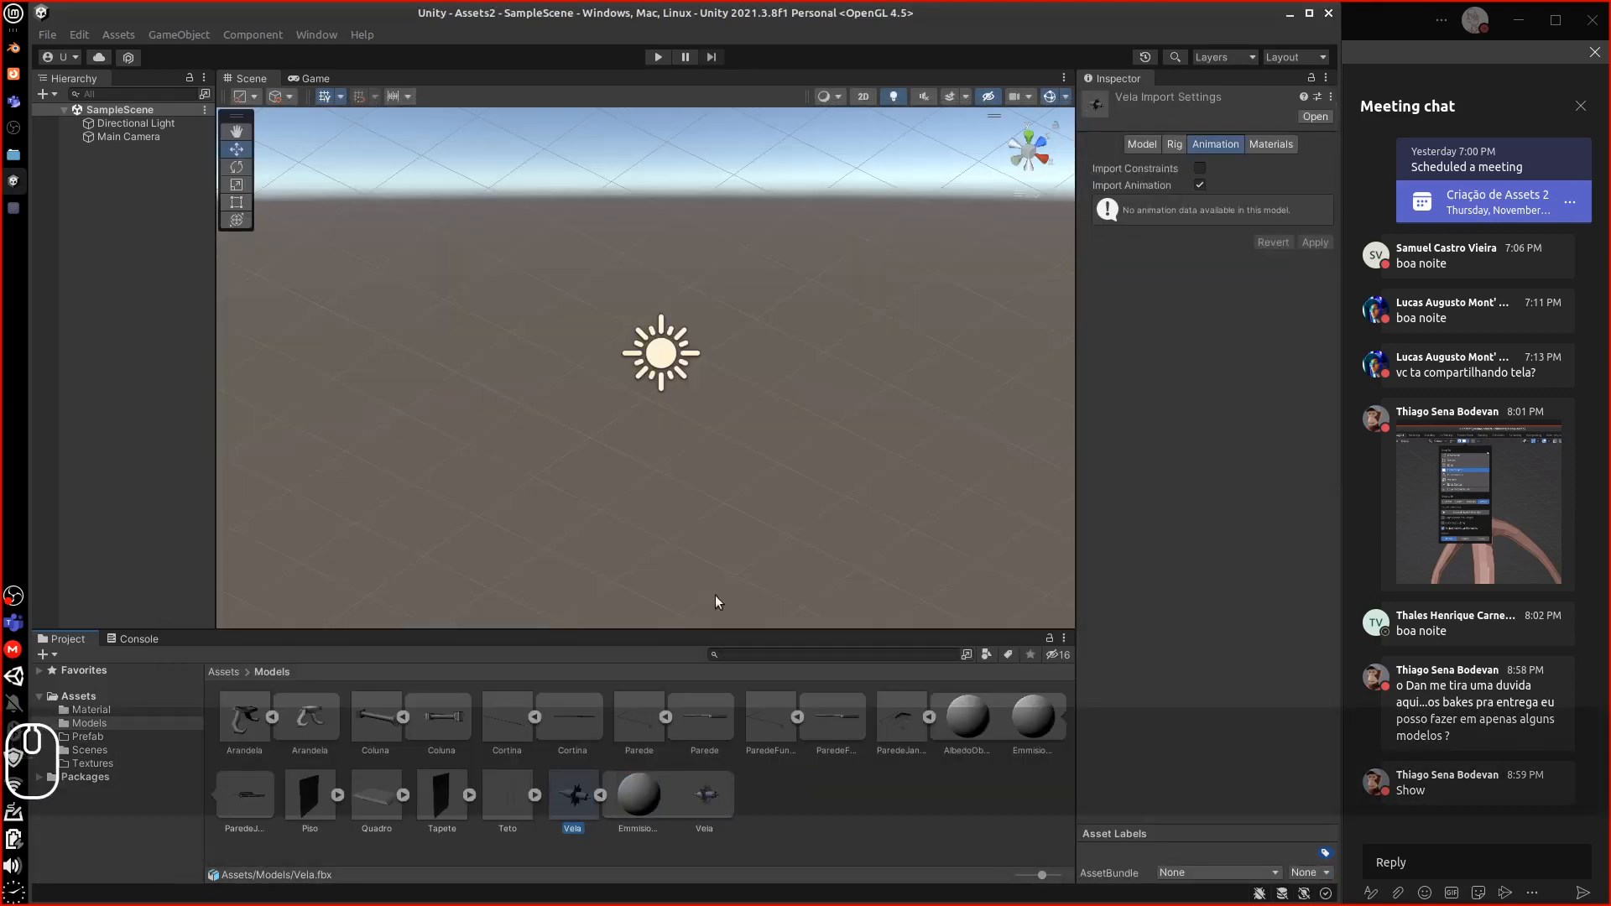
right_click(638, 795)
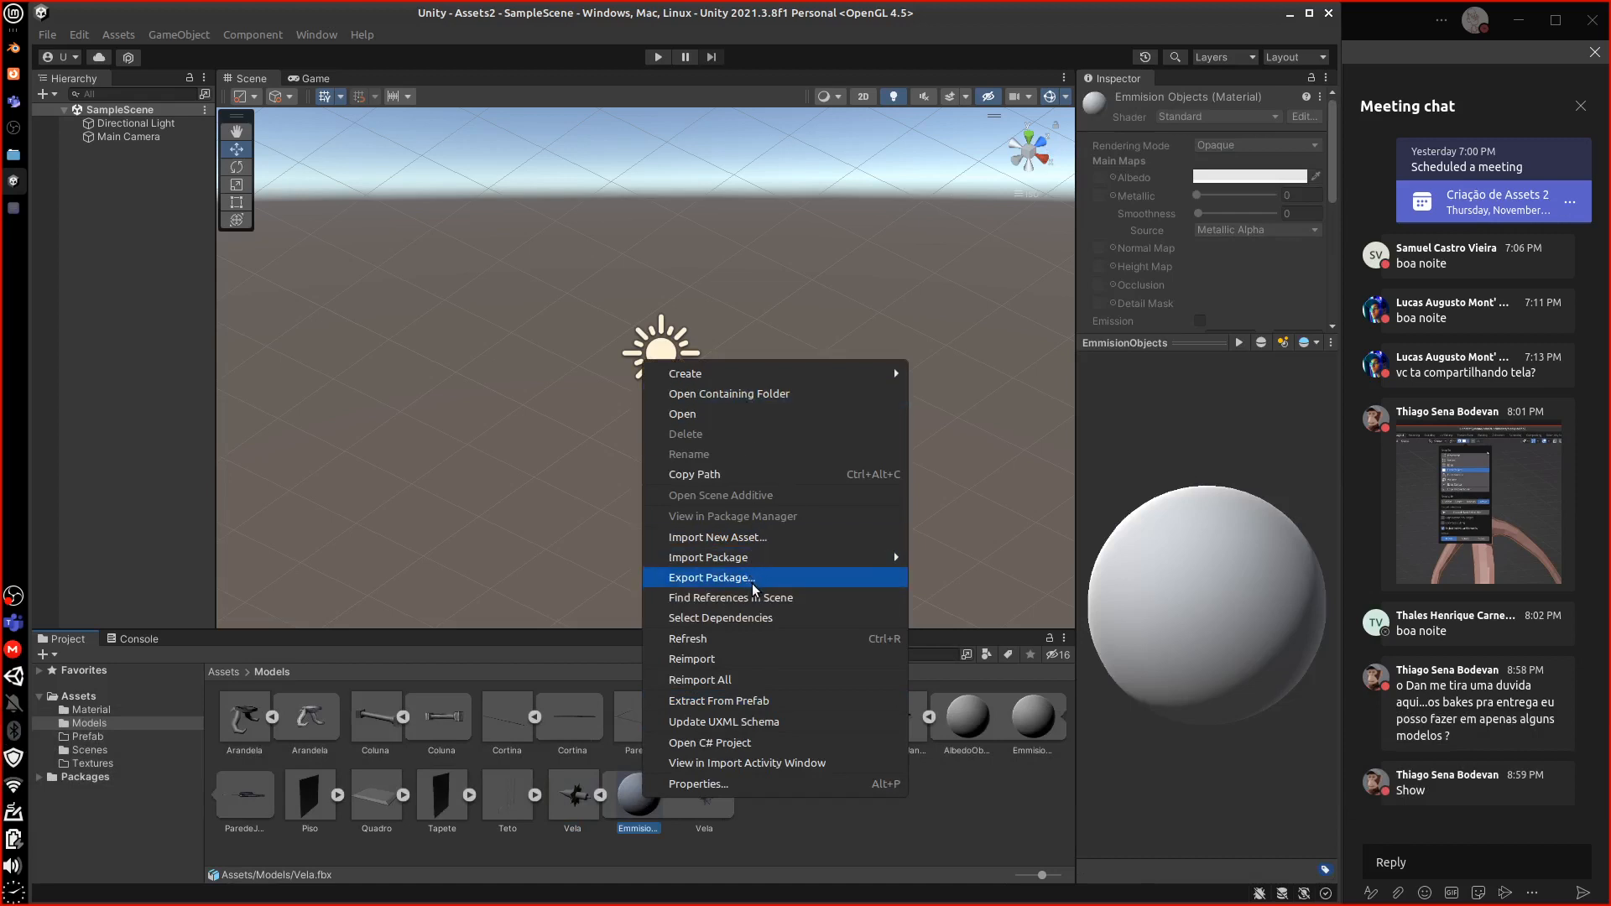
left_click(772, 703)
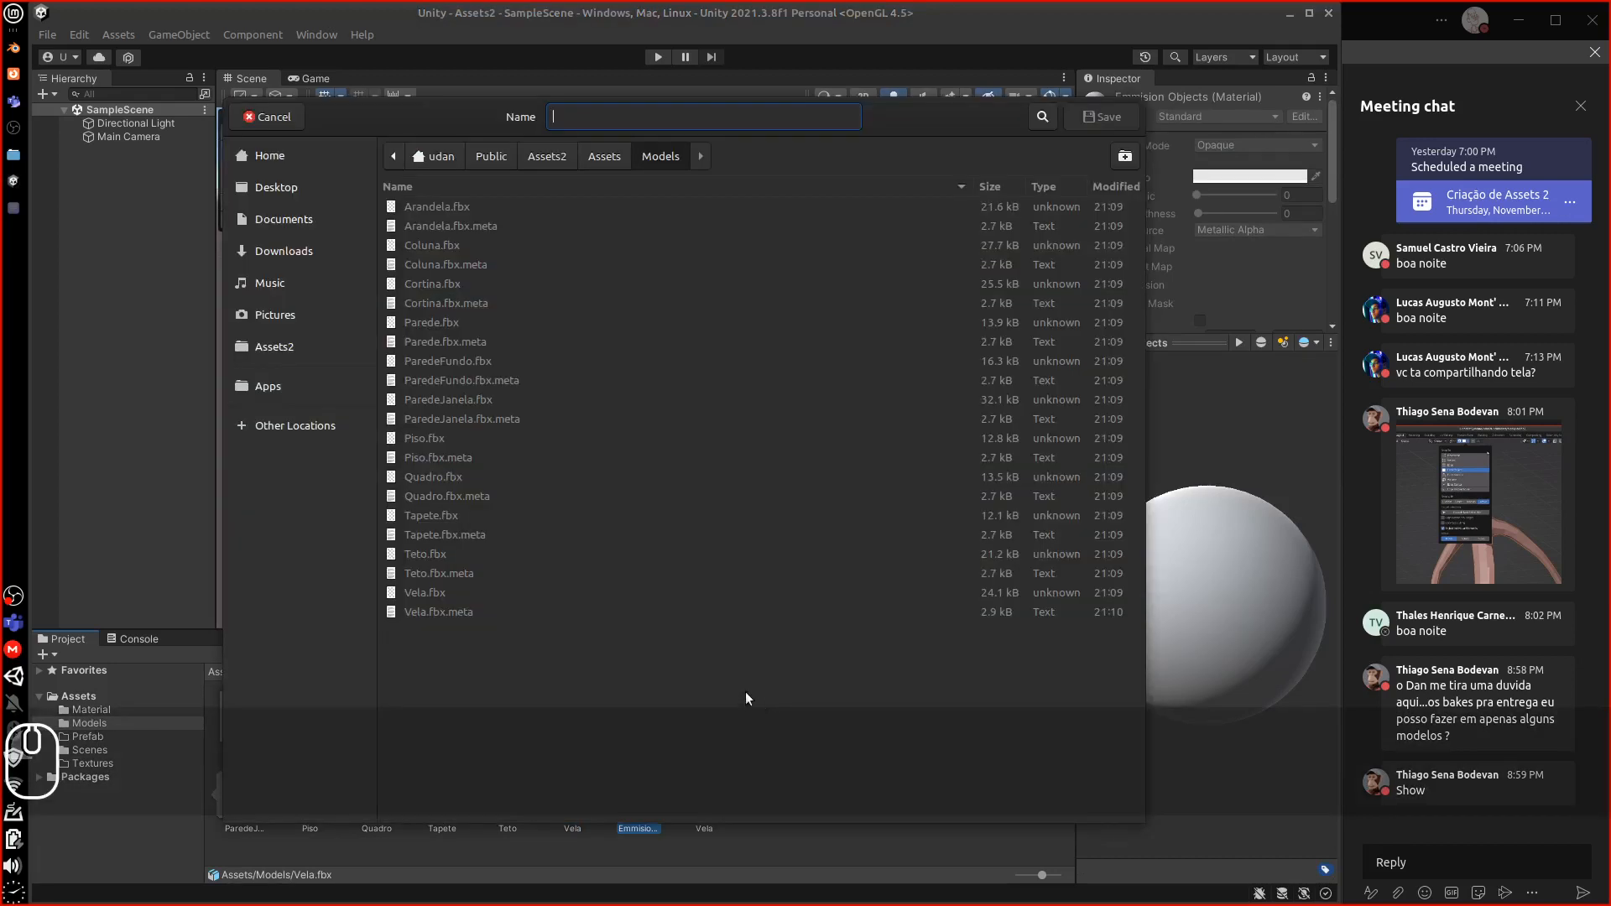
left_click(599, 159)
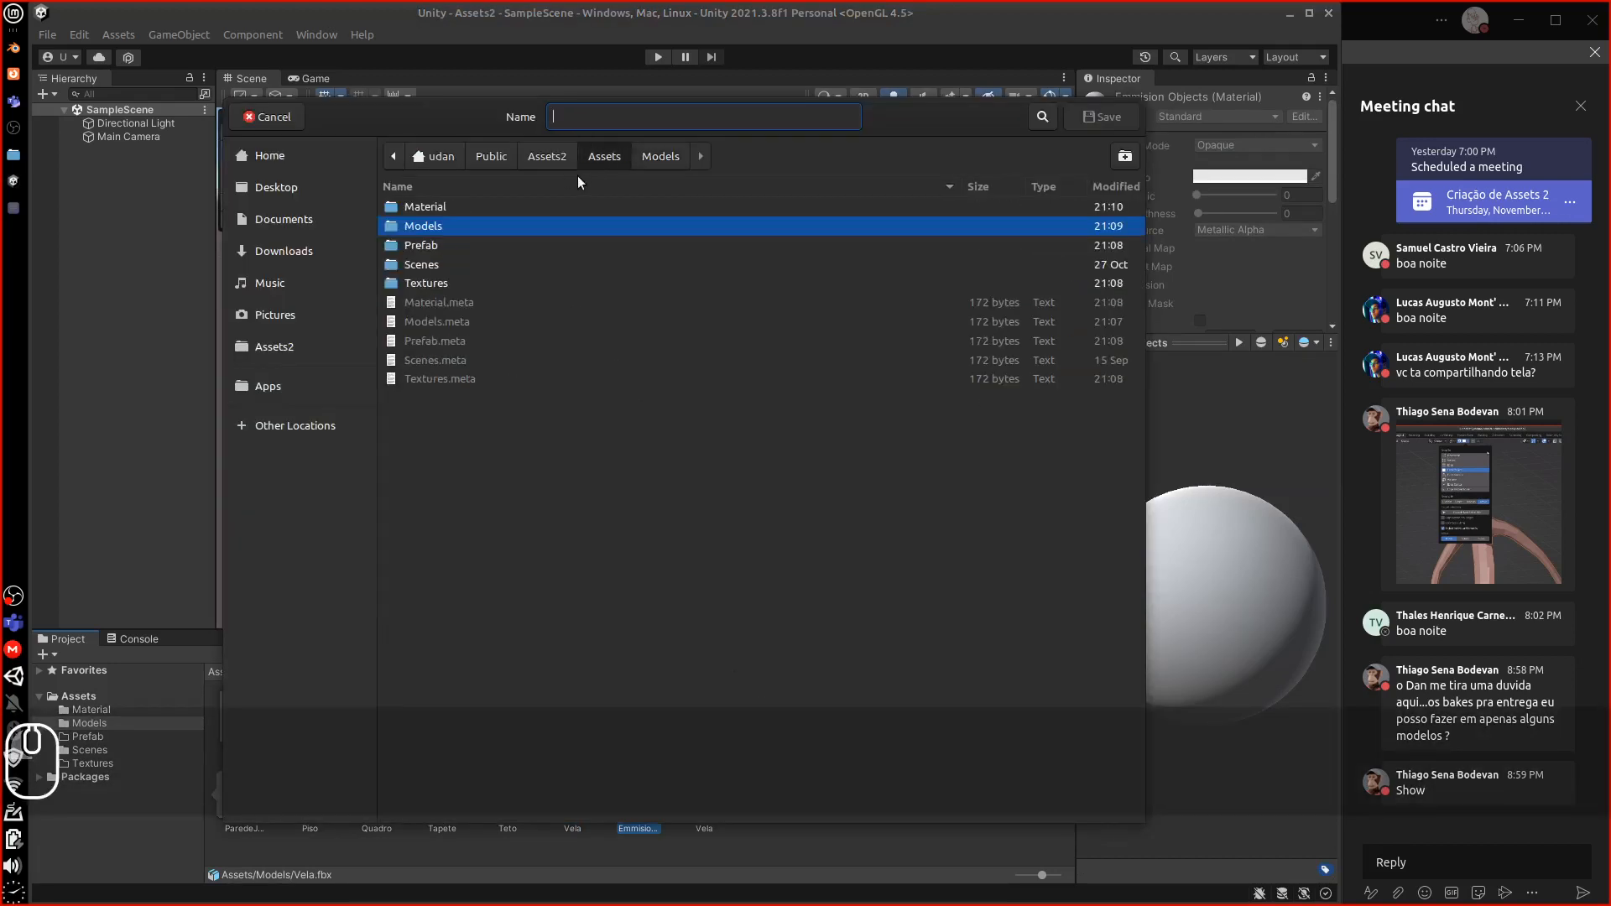
left_click(462, 207)
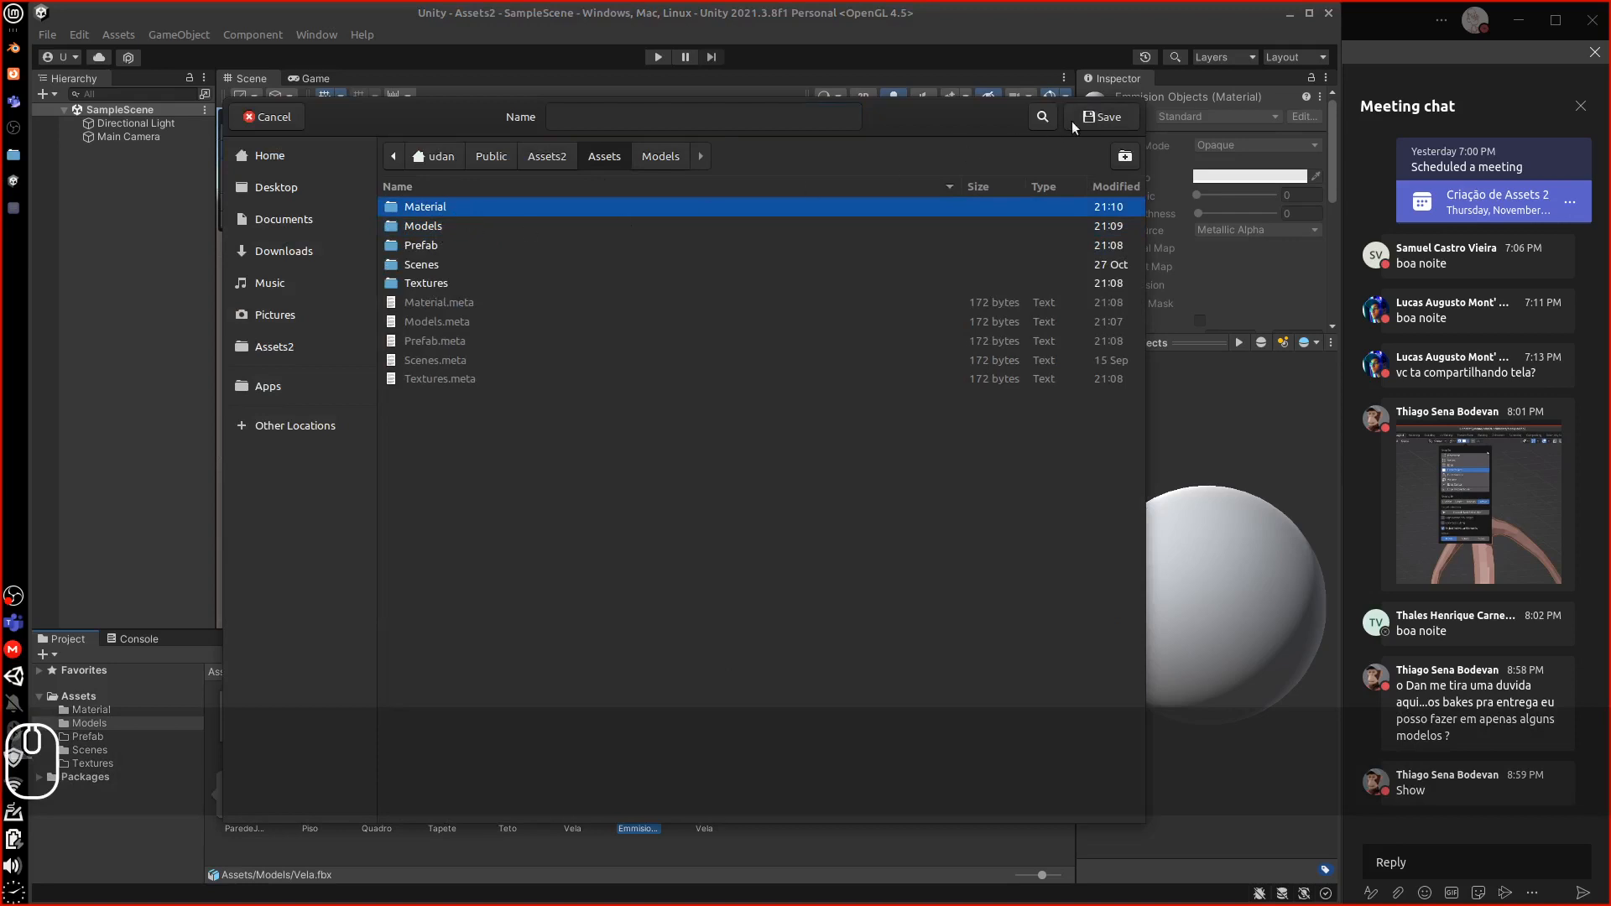
left_click(1102, 117)
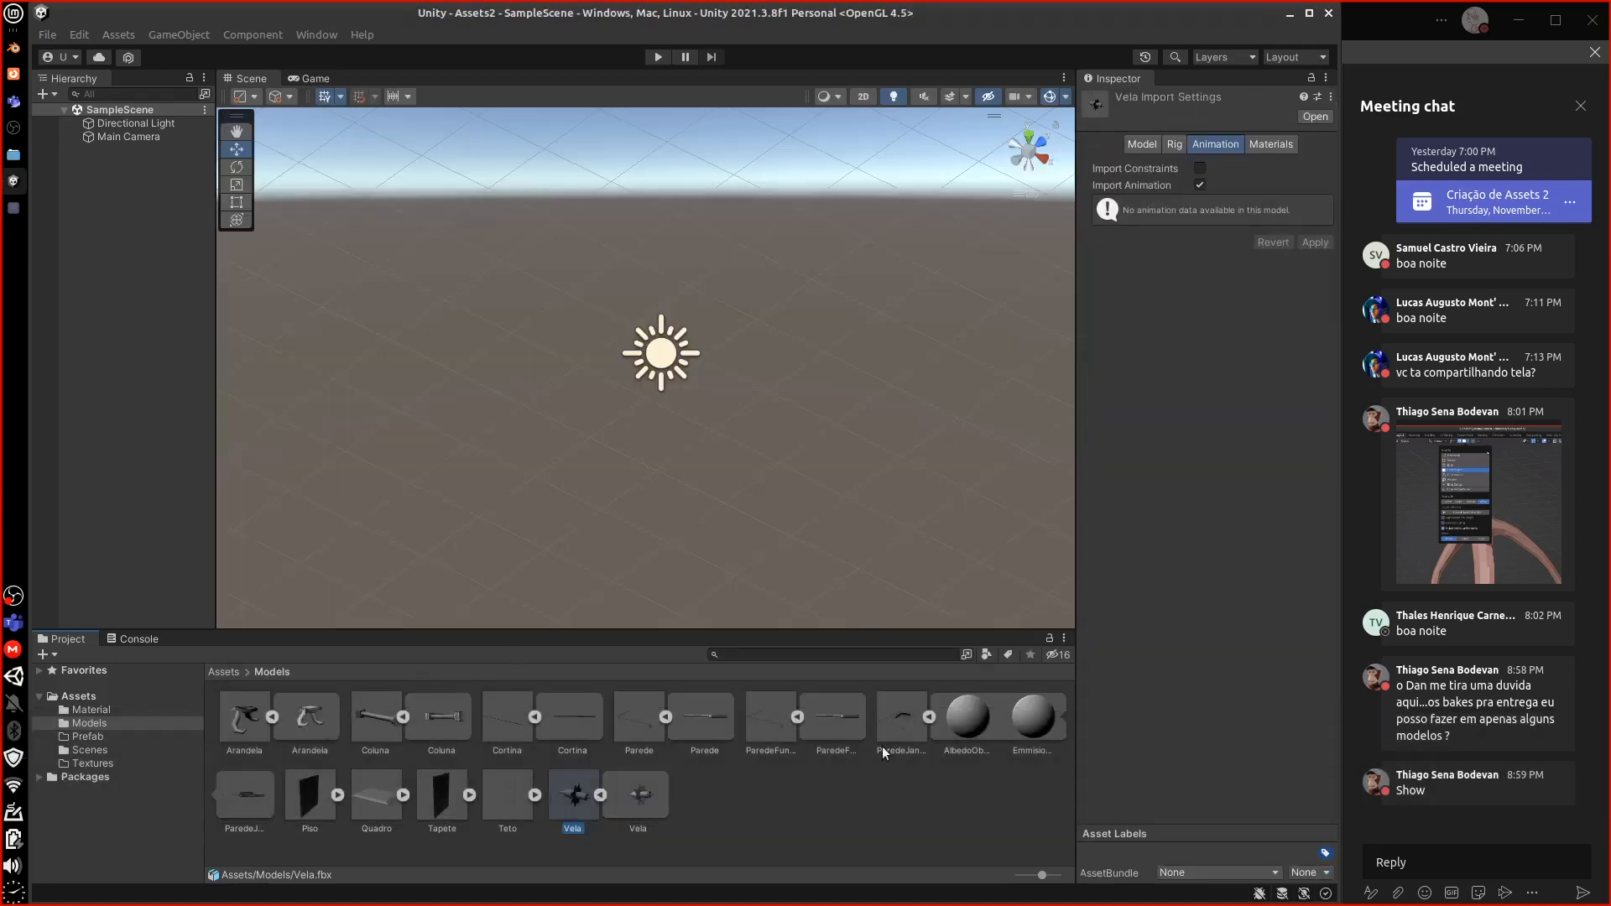
Start extracting ParedeJanela's AlbedoObjects material, then cancel the save dialog
left_click(960, 723)
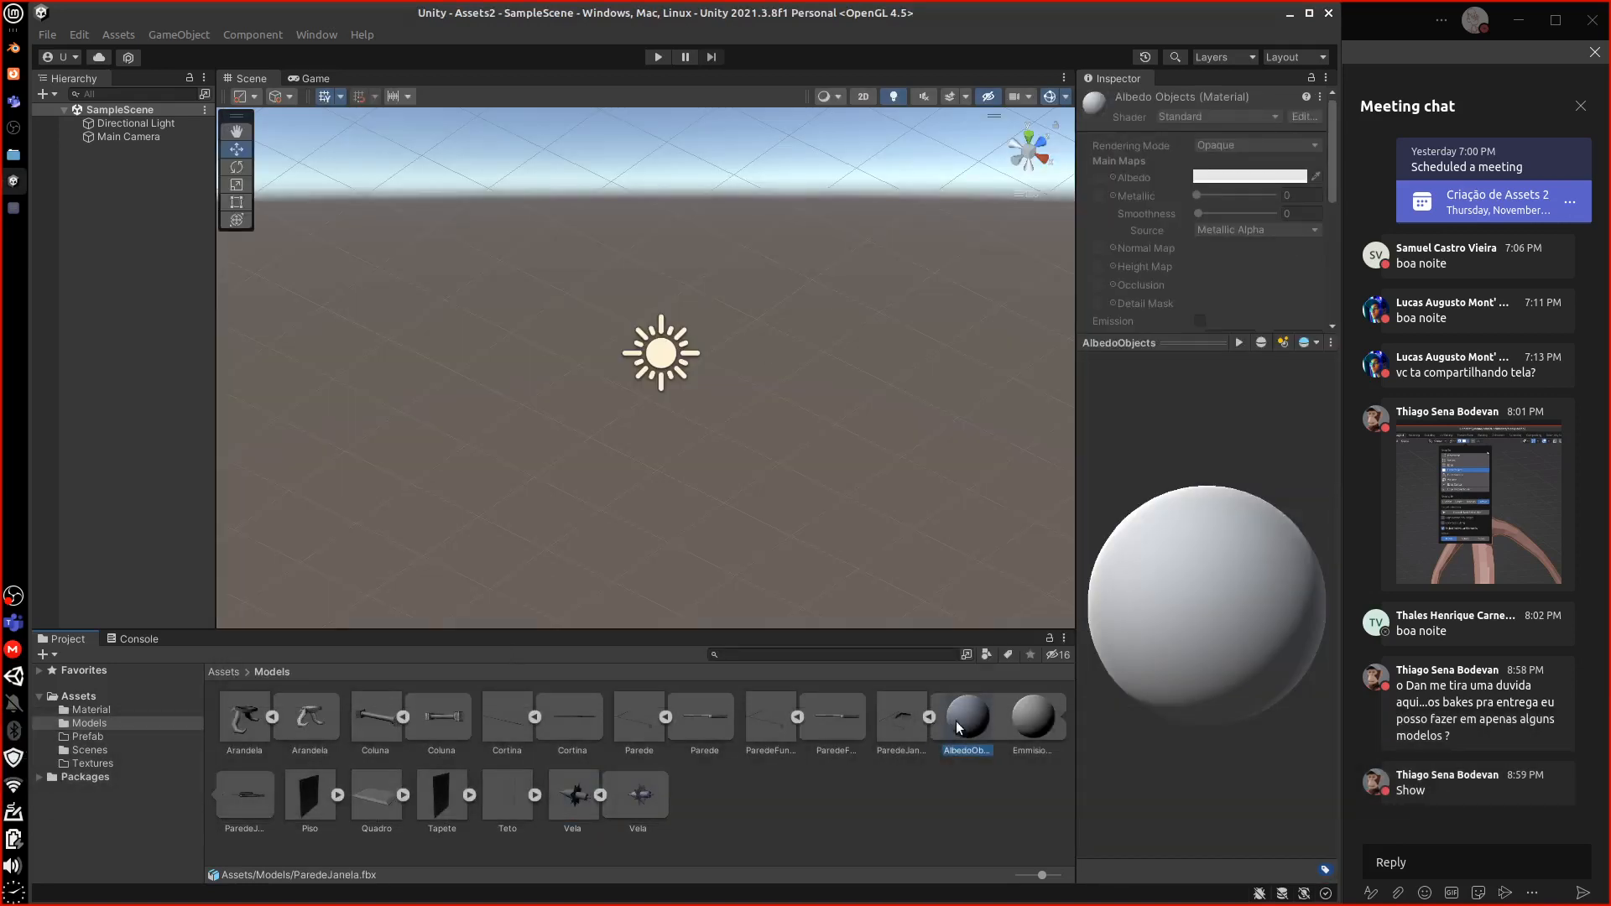
right_click(960, 725)
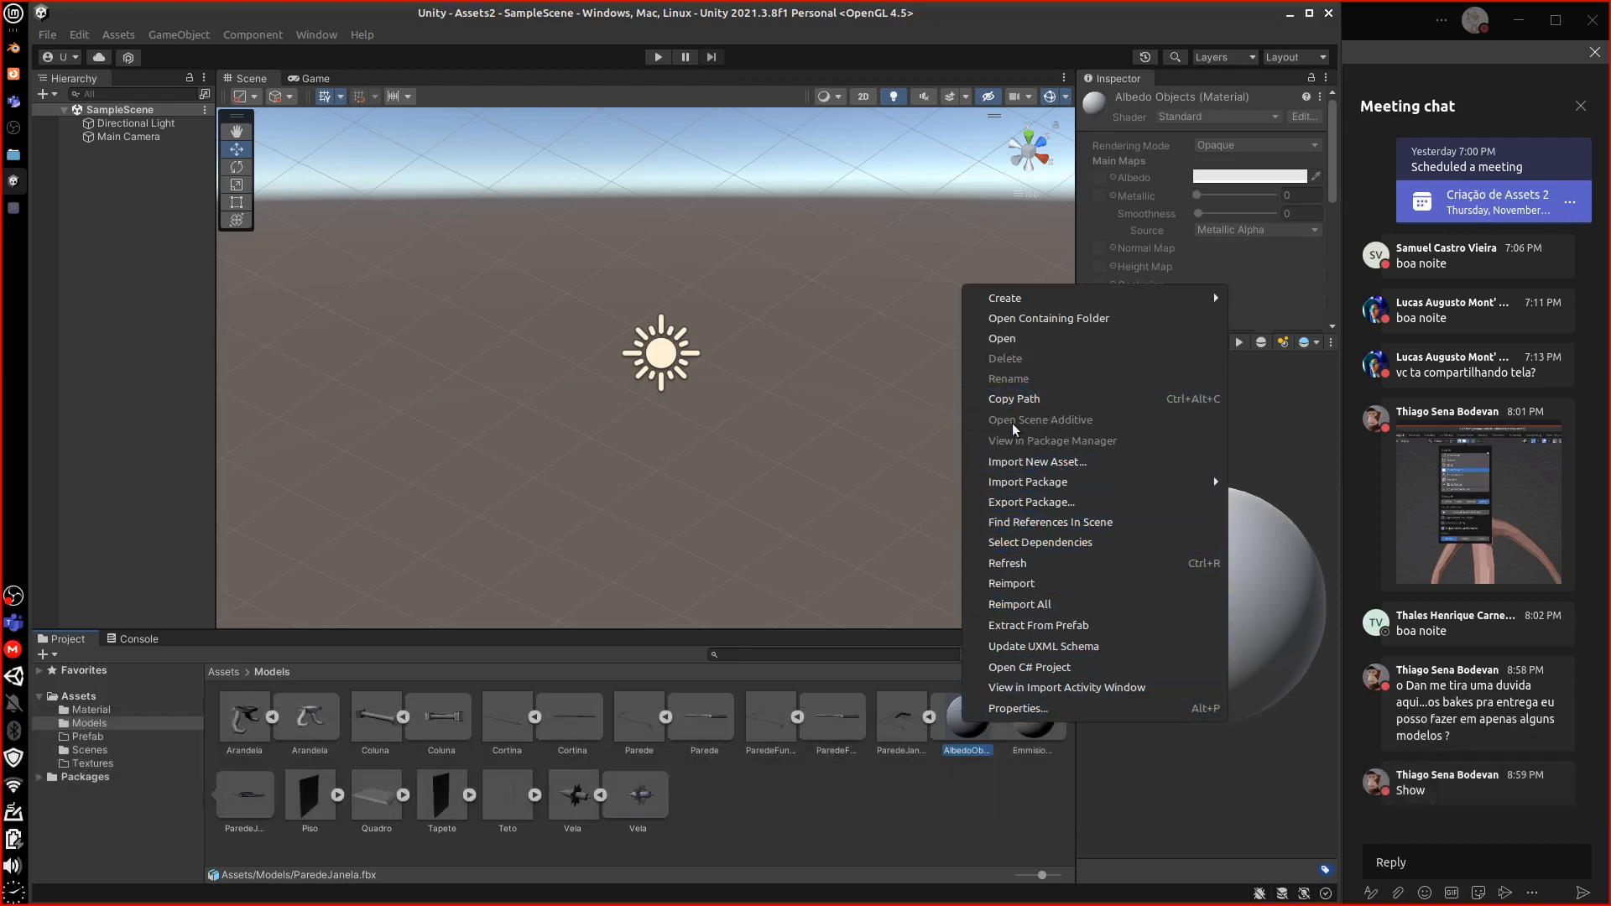
left_click(1044, 626)
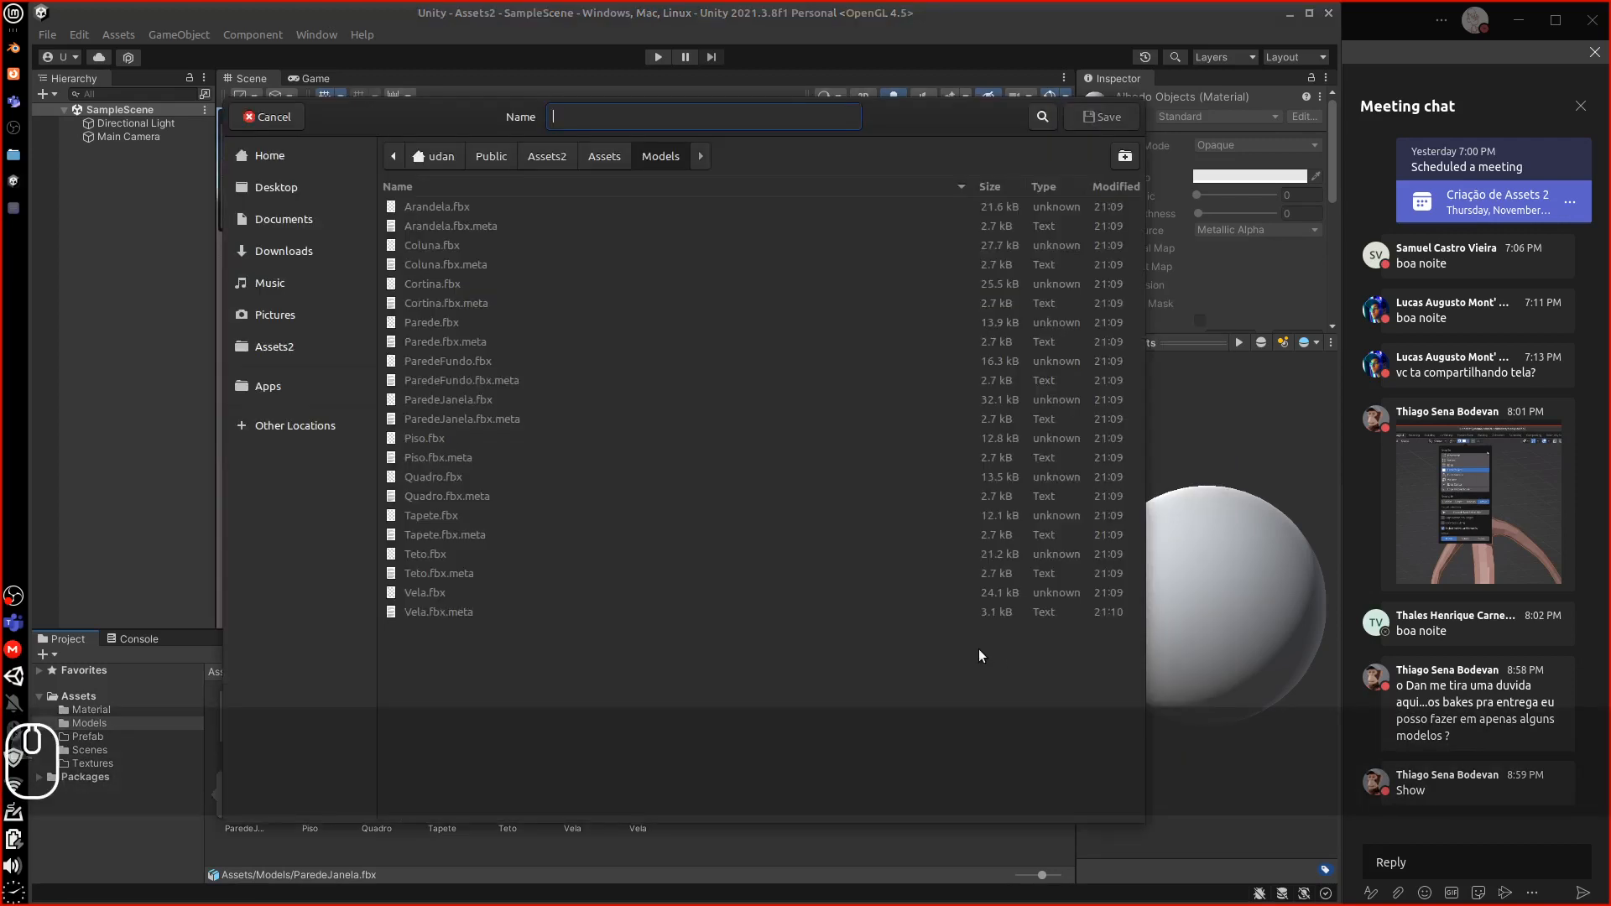
left_click_drag(267, 117, 379, 137)
left_click(380, 137)
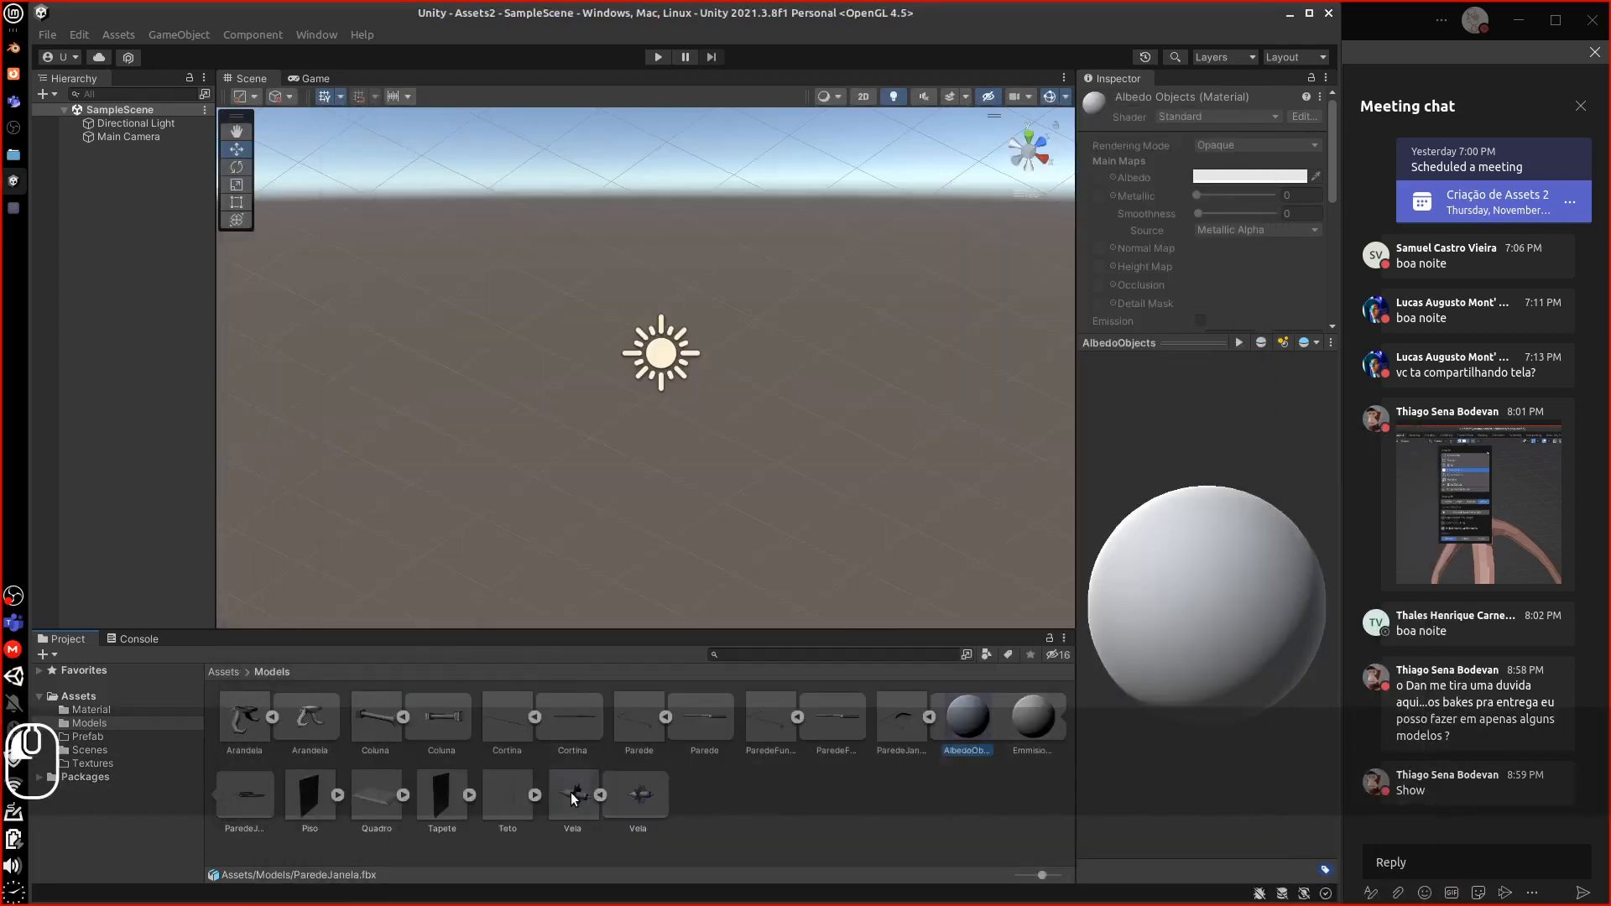
Inspect Vela's and ParedeJanela's material remaps in the Inspector's Materials tab
left_click(586, 797)
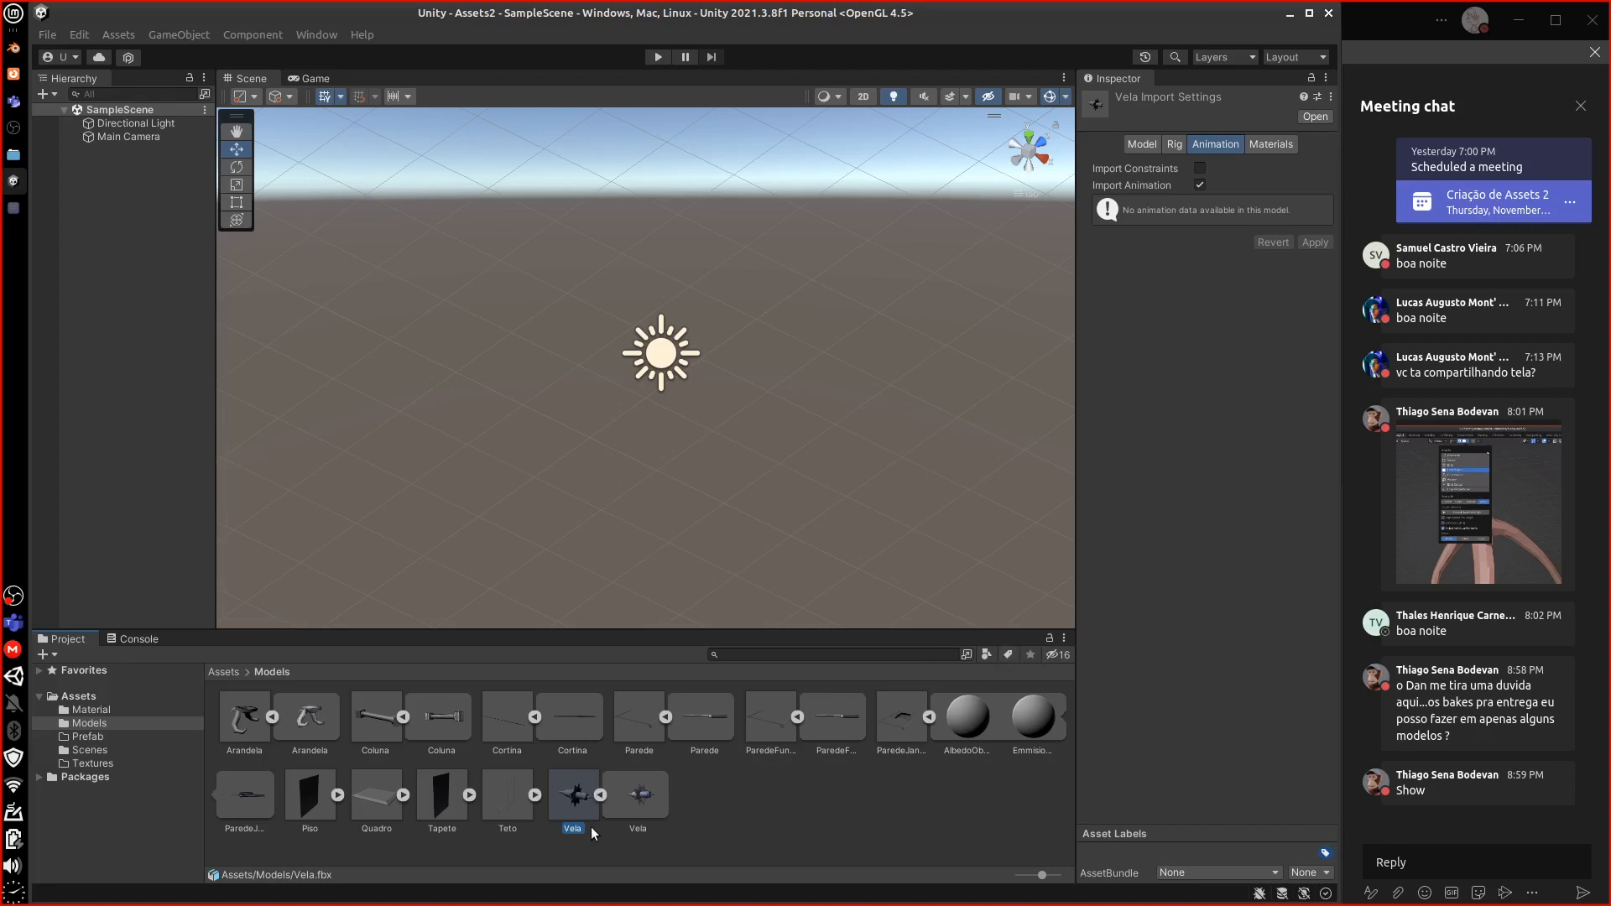
left_click(573, 804)
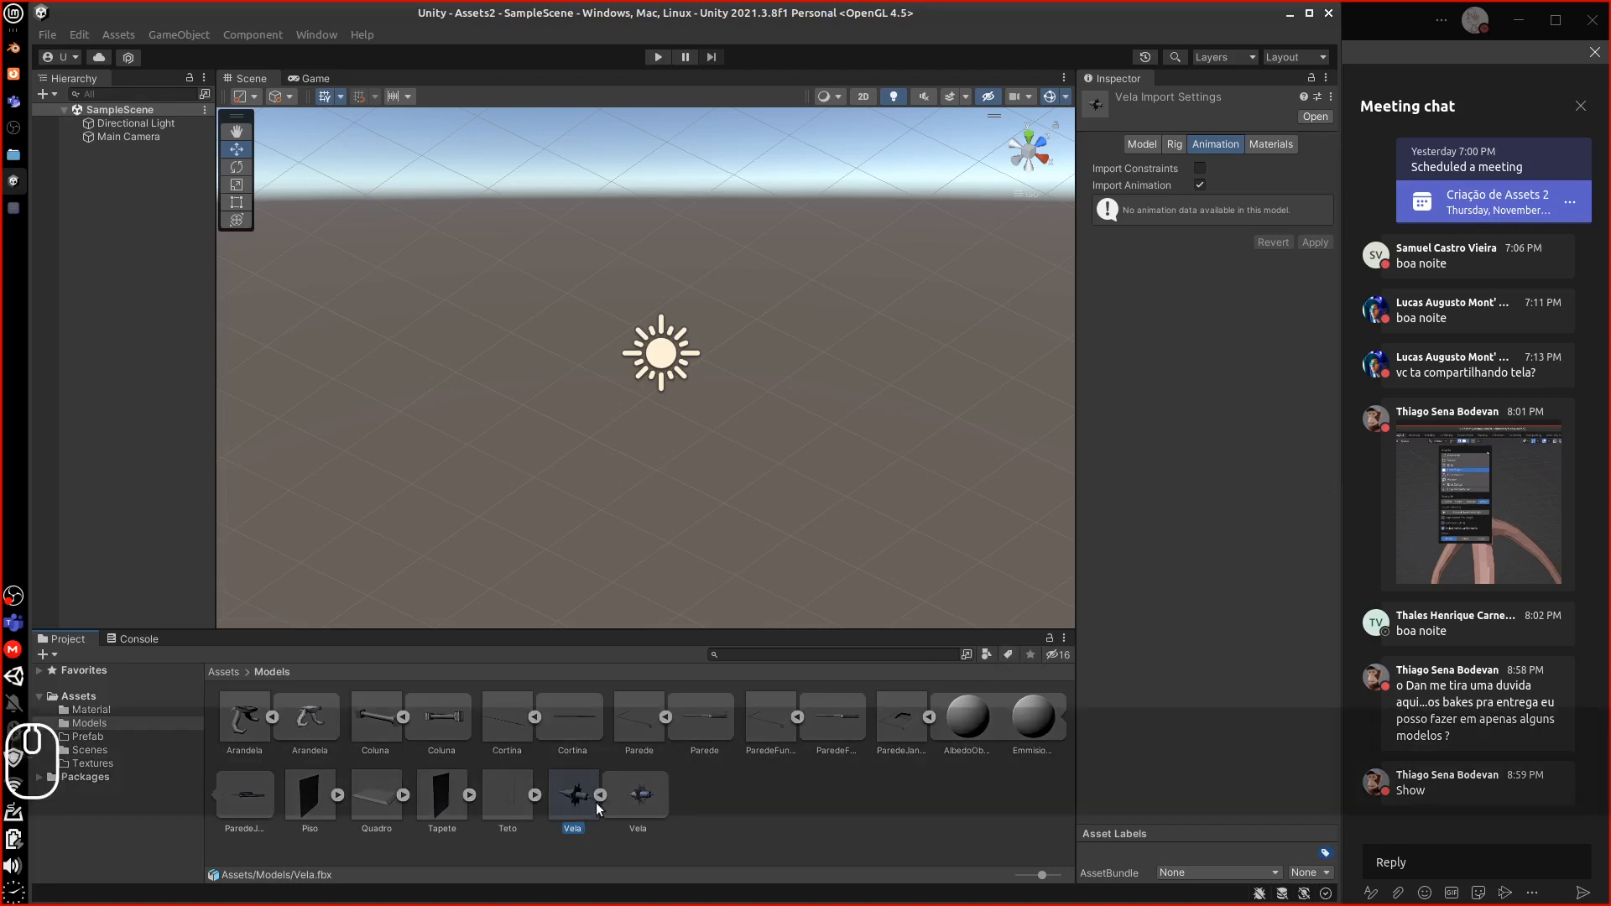
left_click(1274, 142)
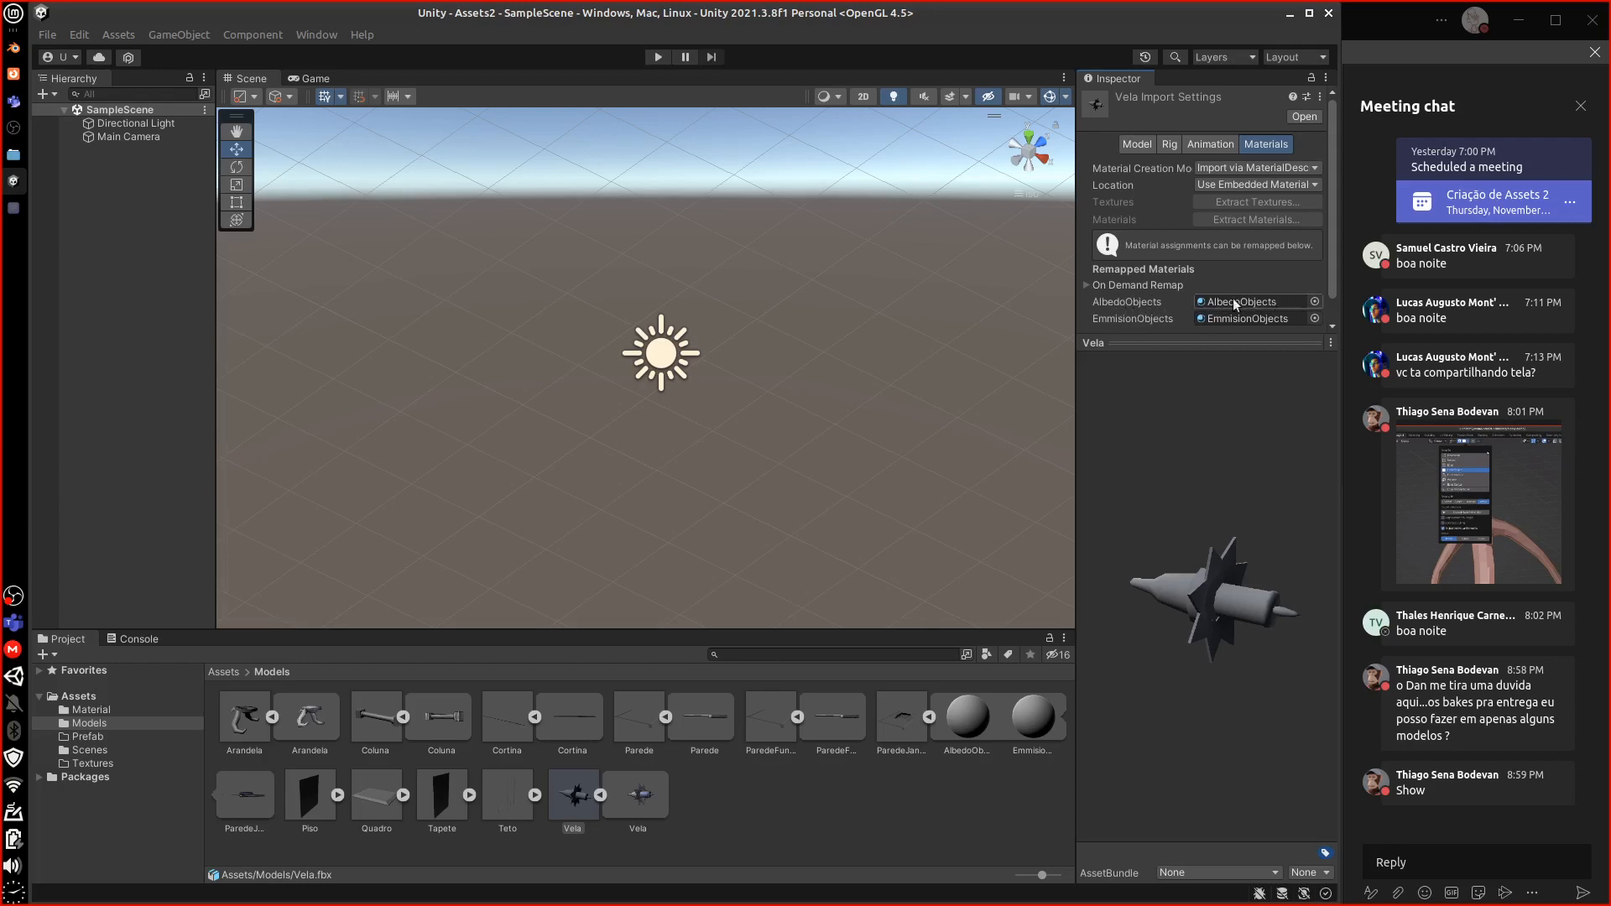
left_click(905, 720)
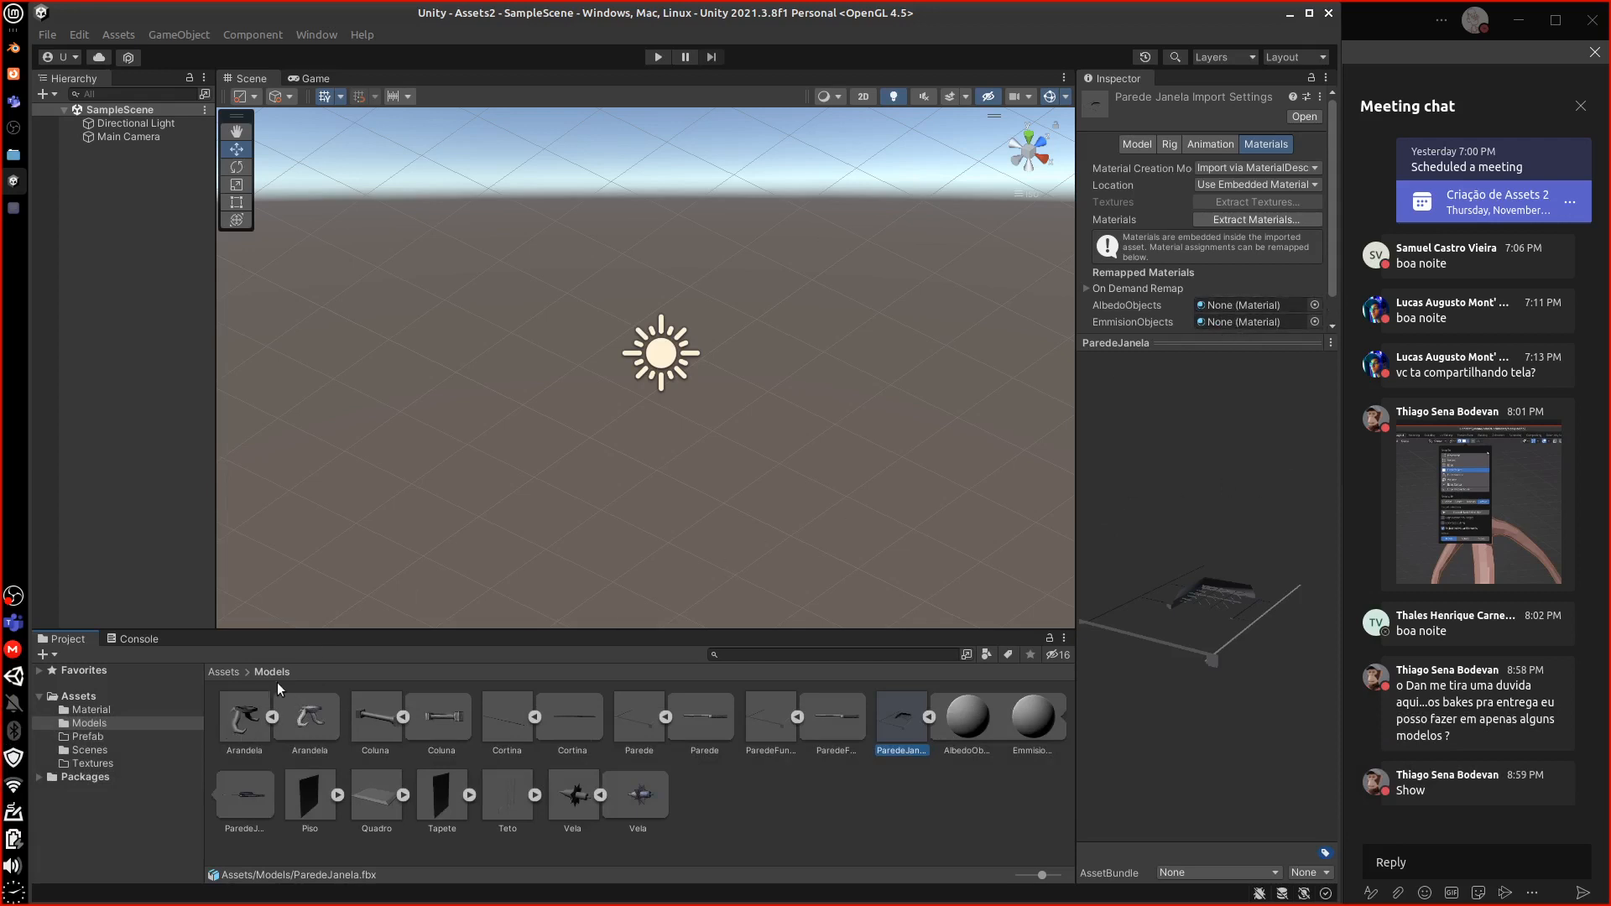
left_click(225, 672)
double_click(242, 718)
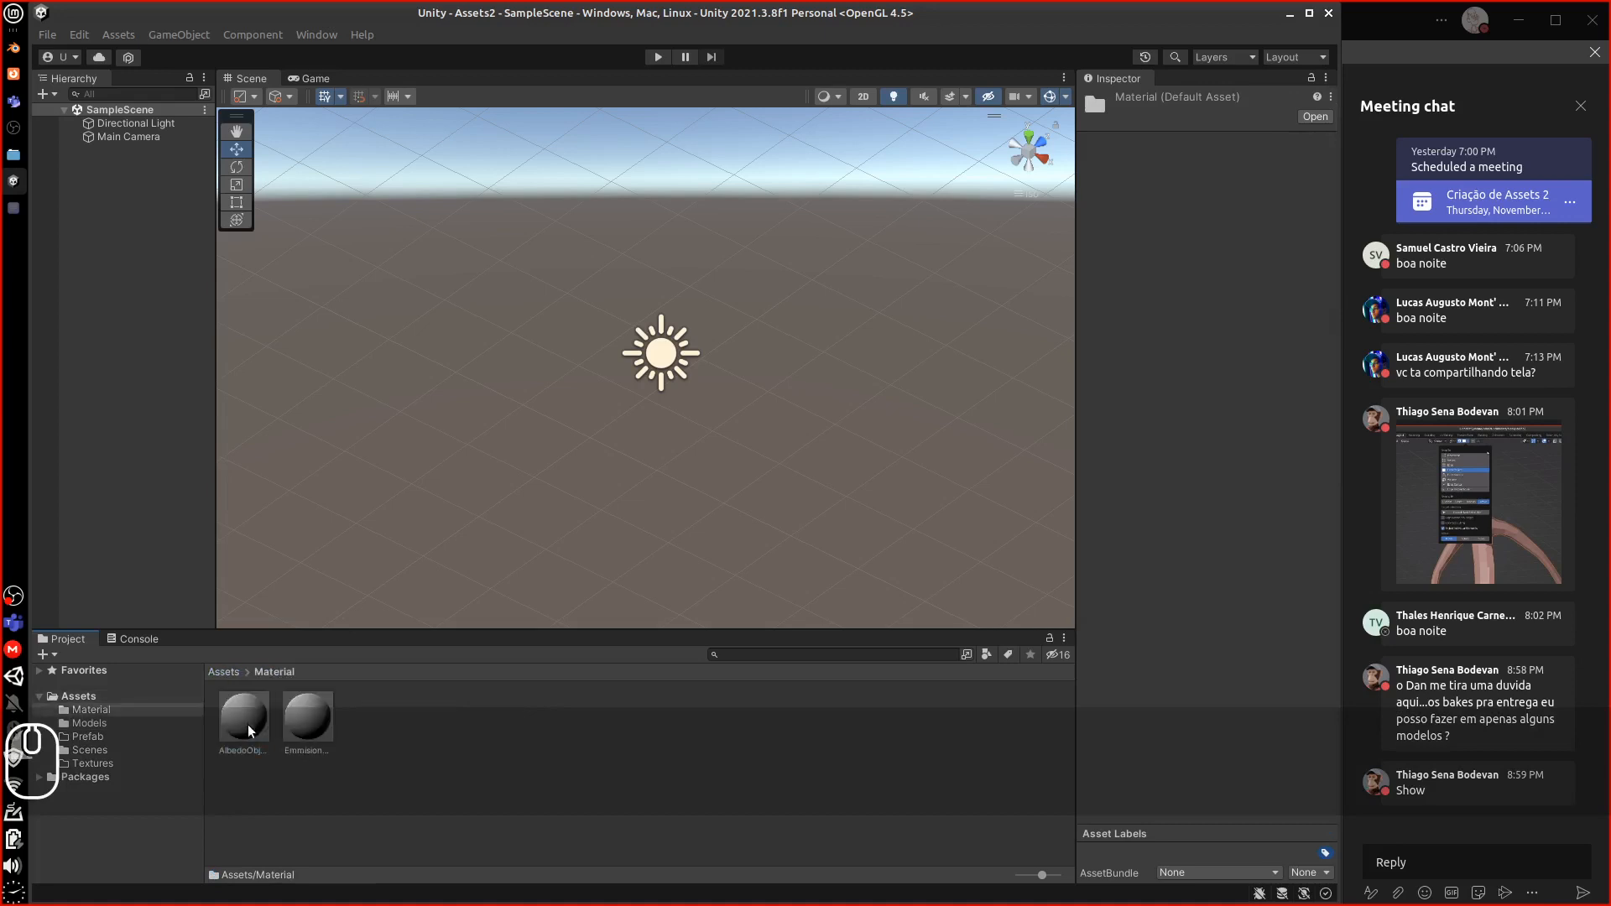
left_click(227, 674)
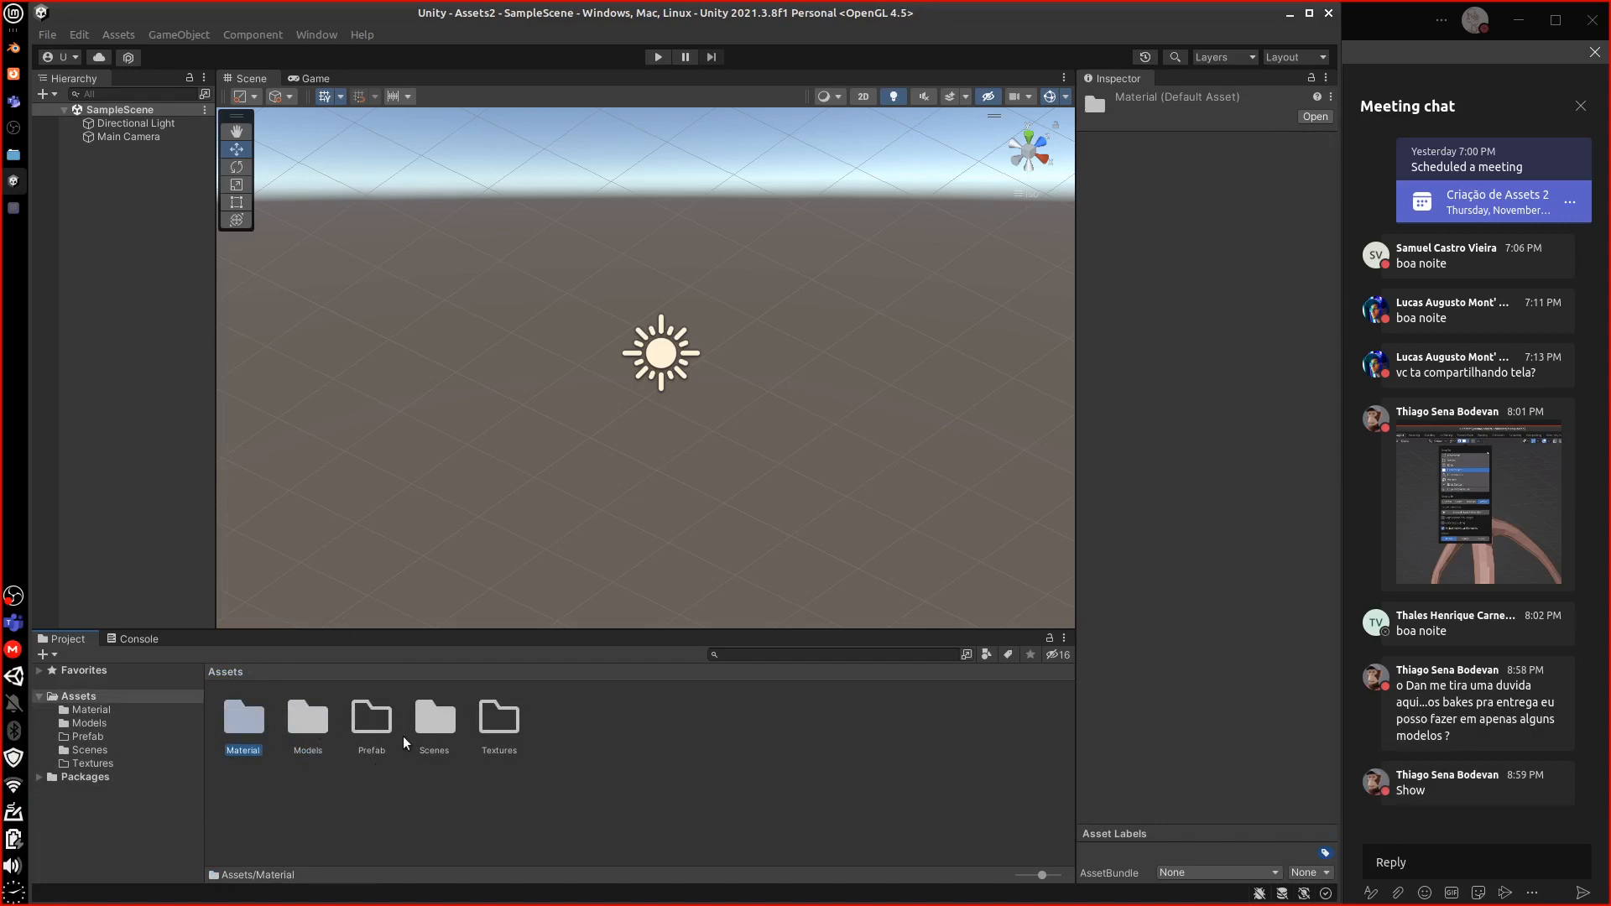
double_click(311, 719)
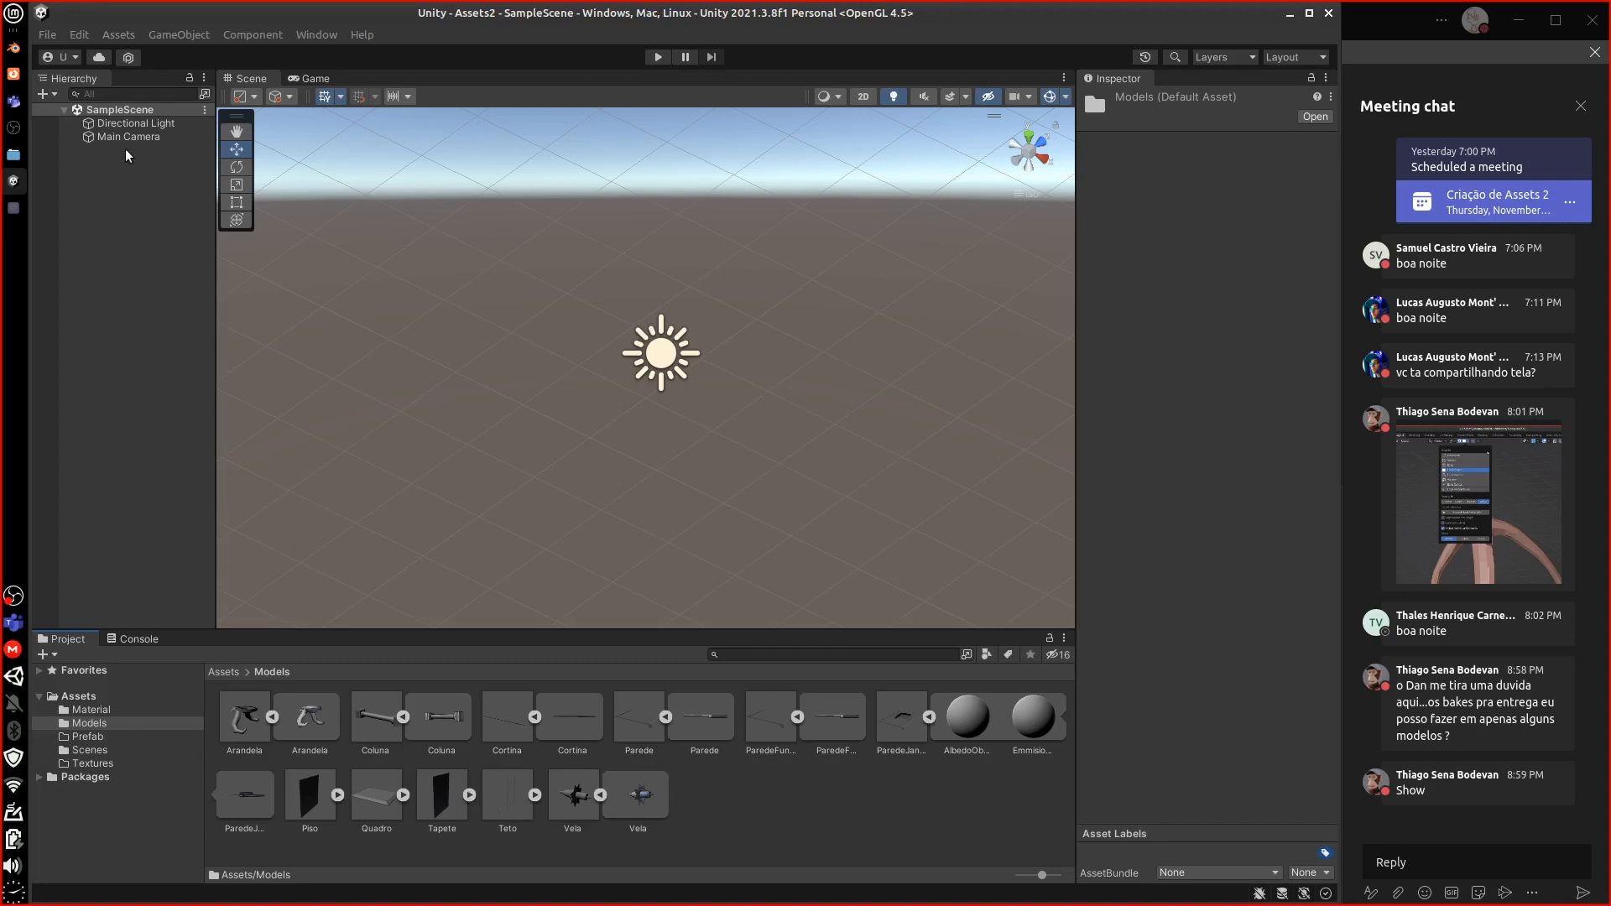
Create an empty GameObject named ParedeCortina in SampleScene
right_click(119, 109)
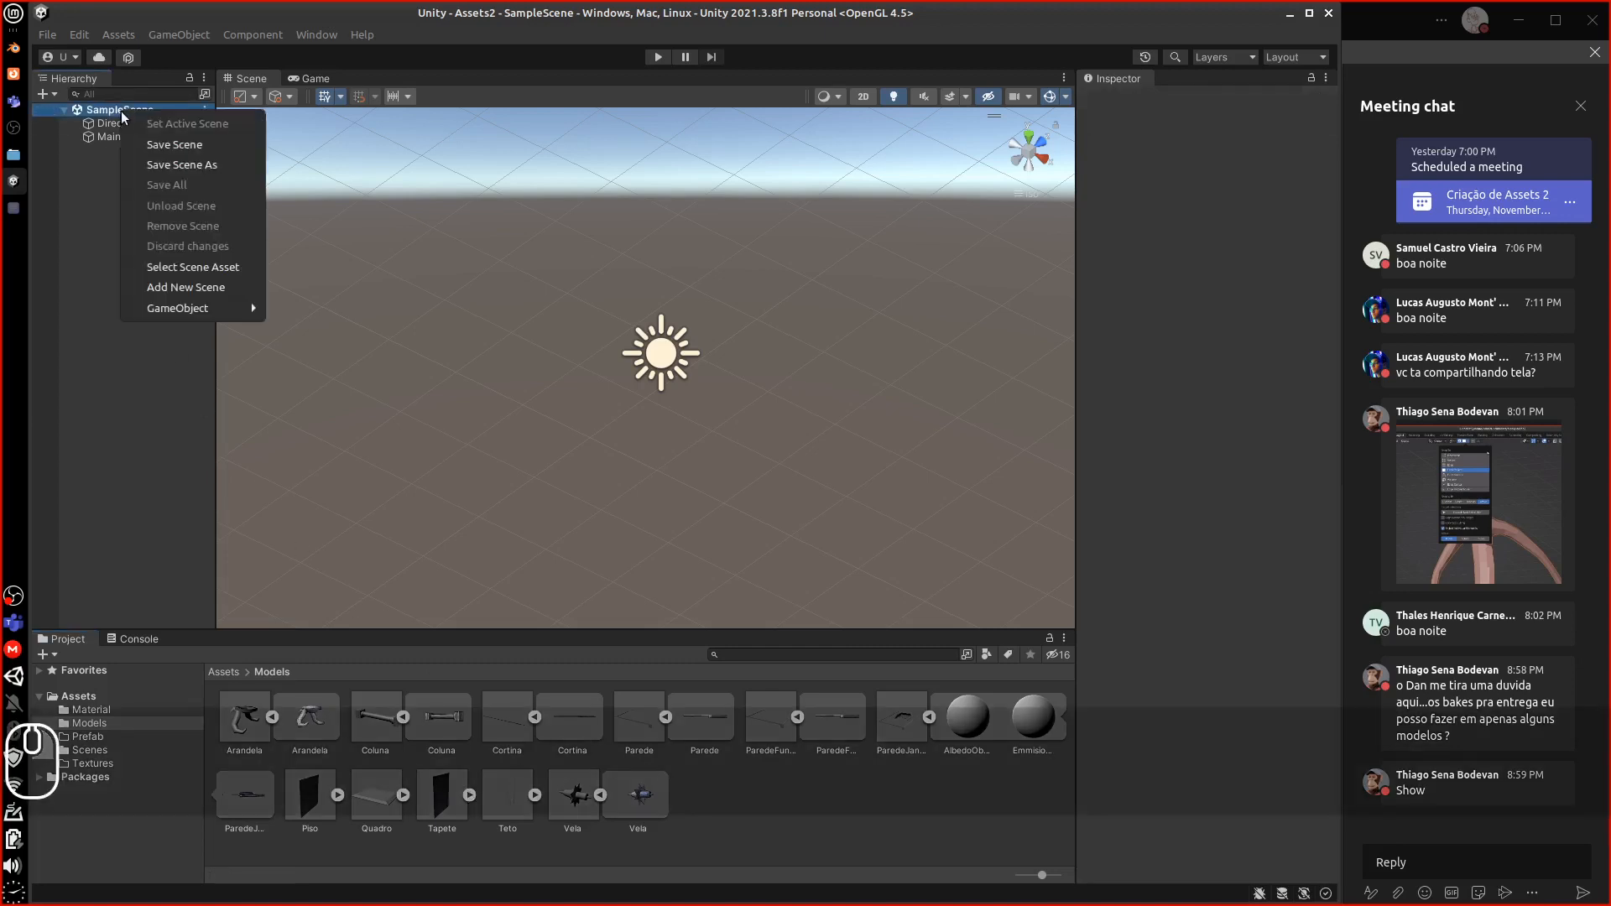
mouse_move(171, 308)
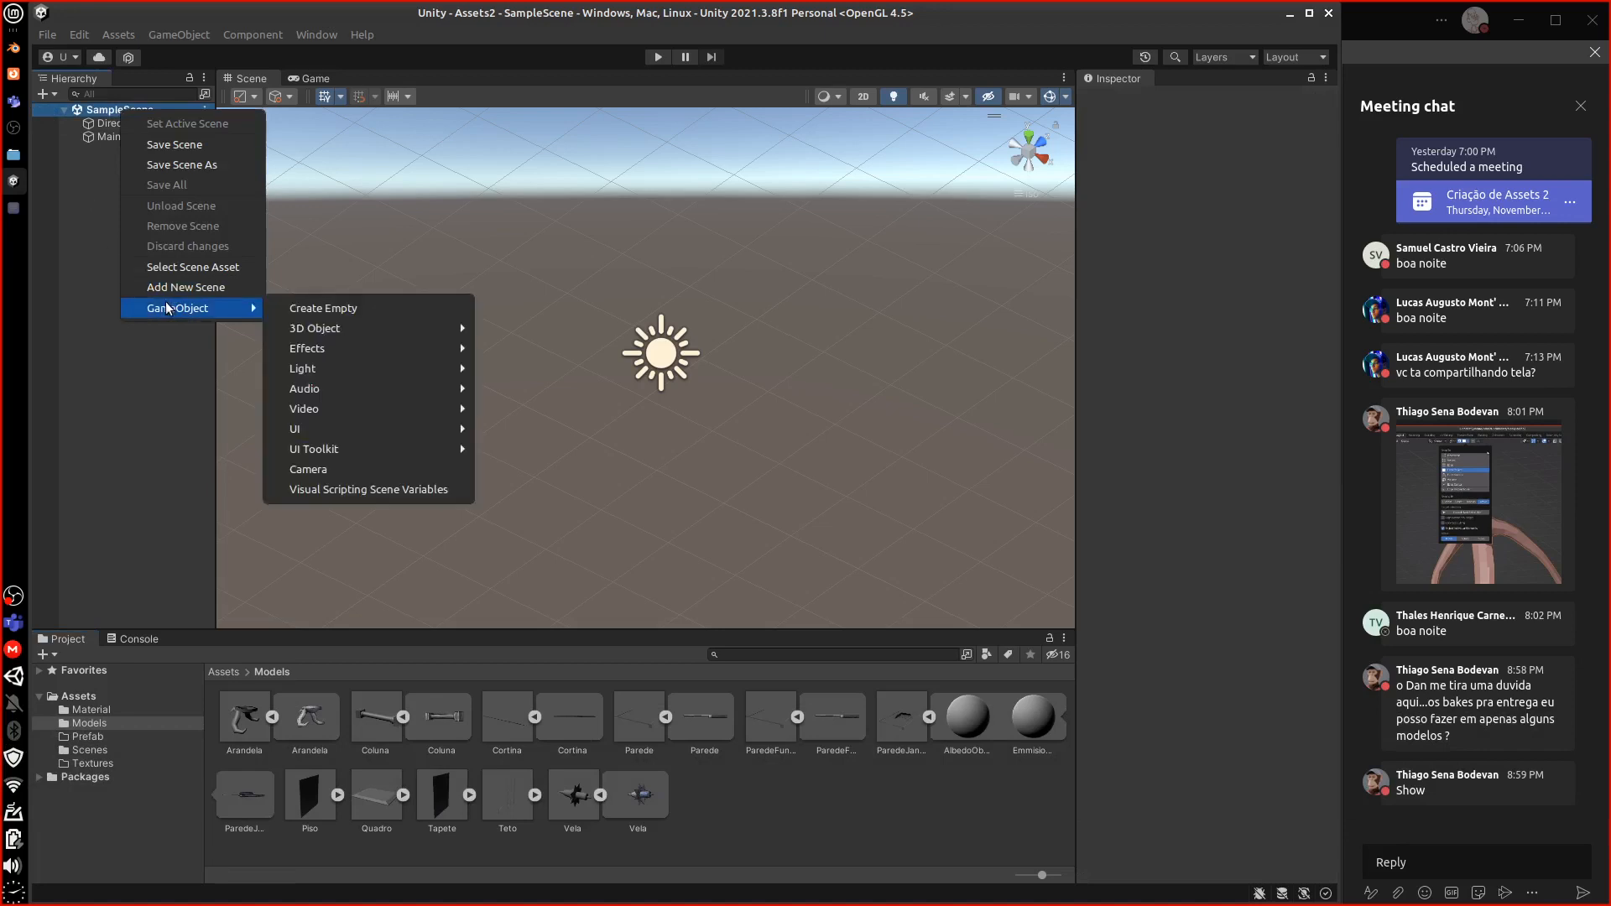
left_click(323, 308)
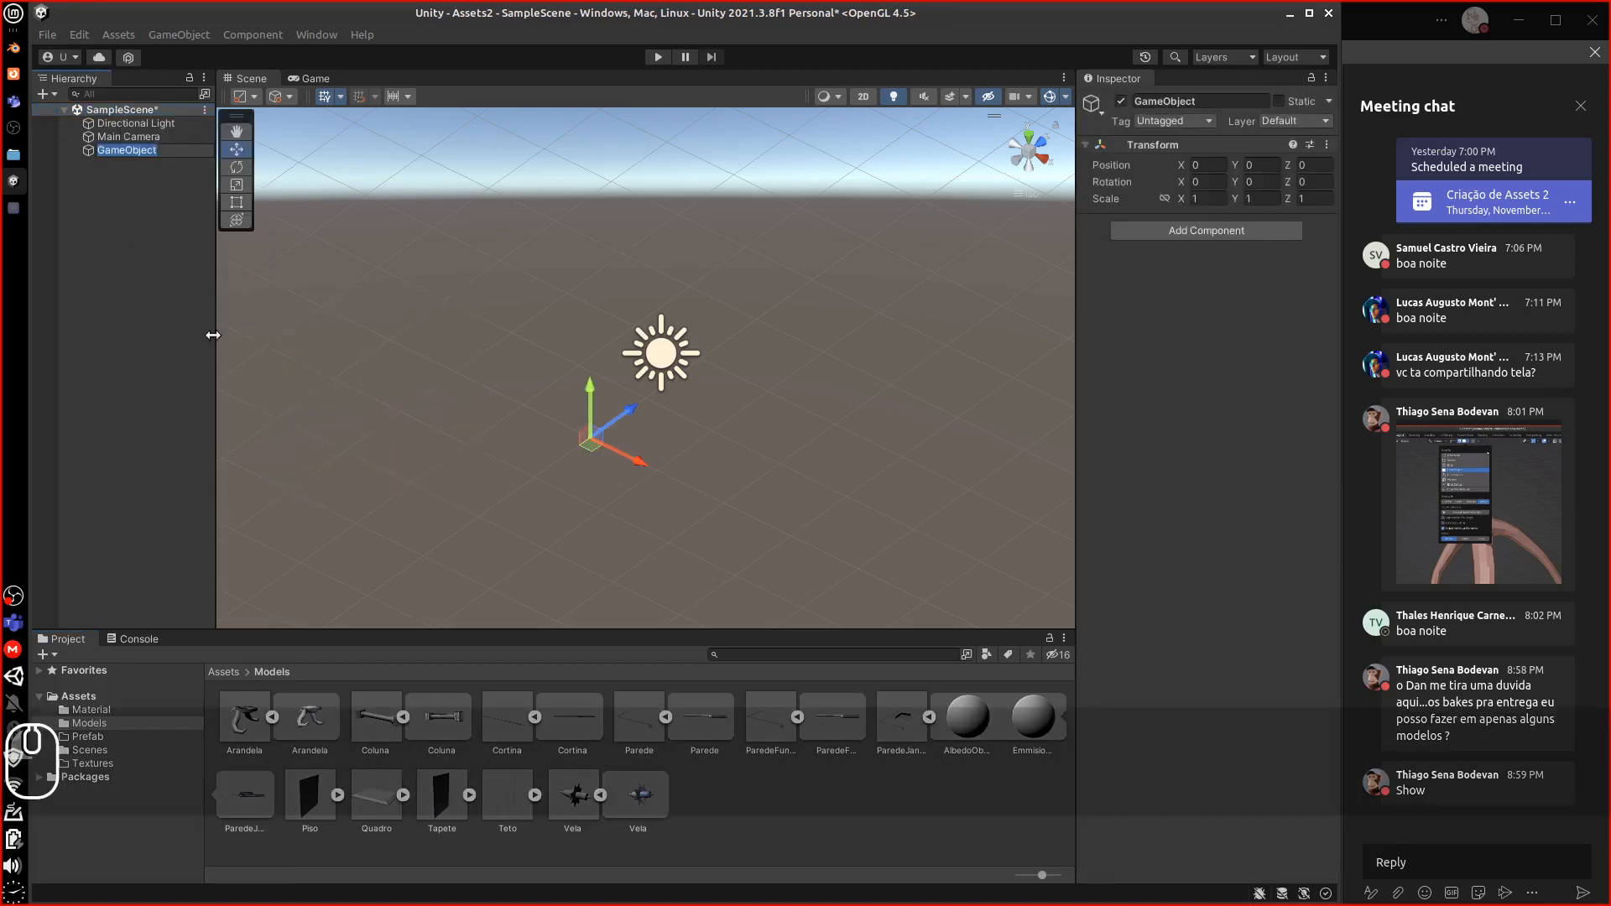
type("Pa")
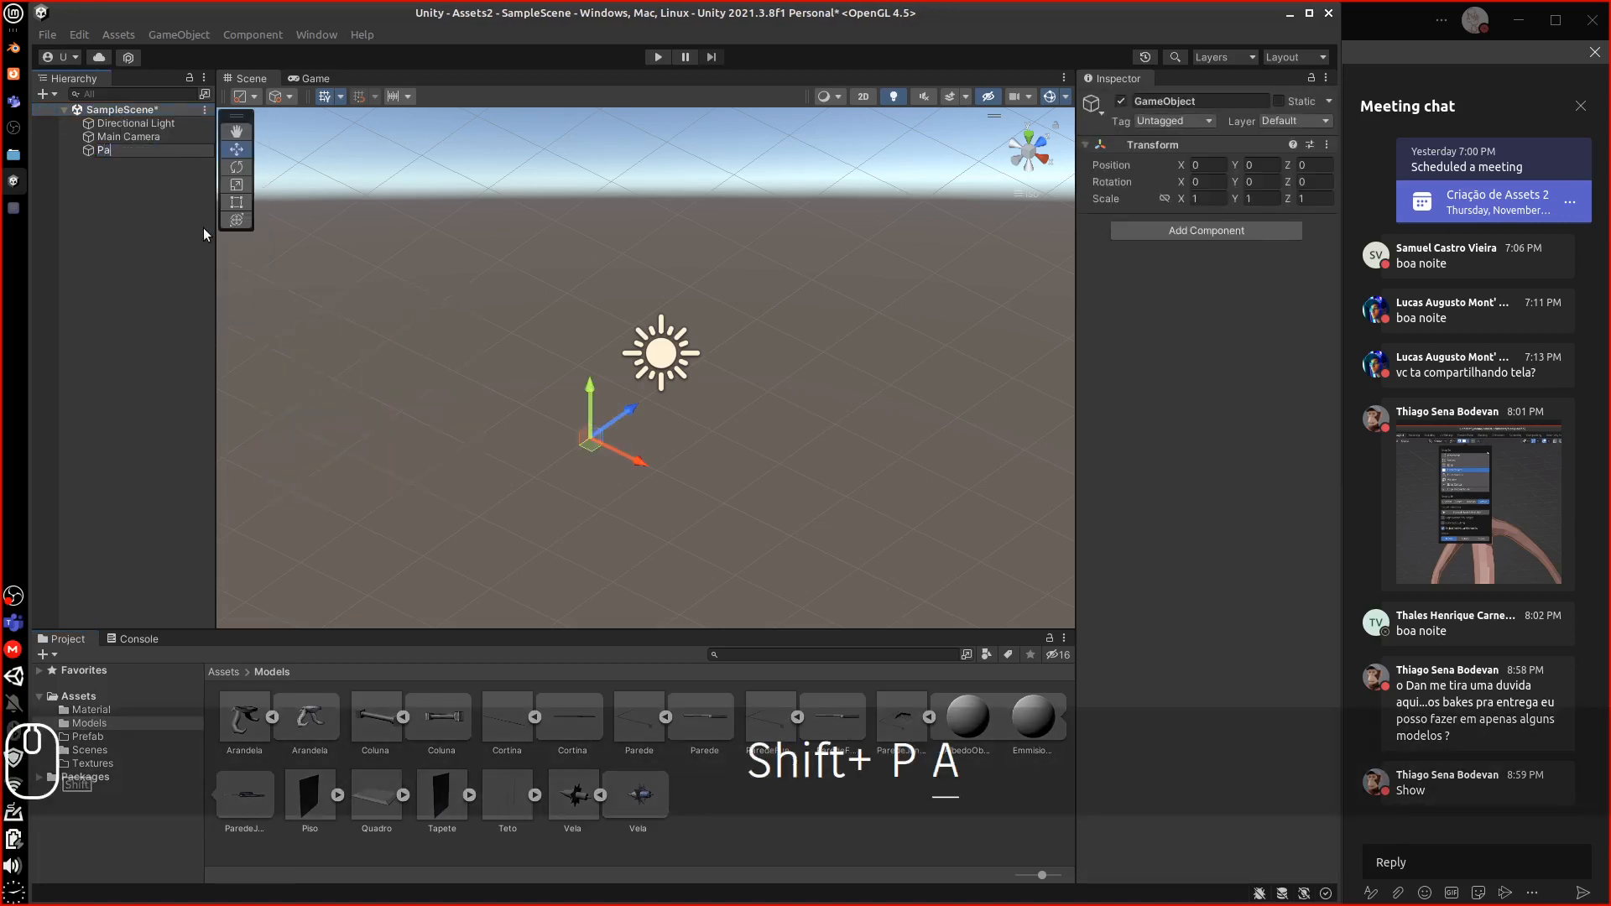
type("redeC")
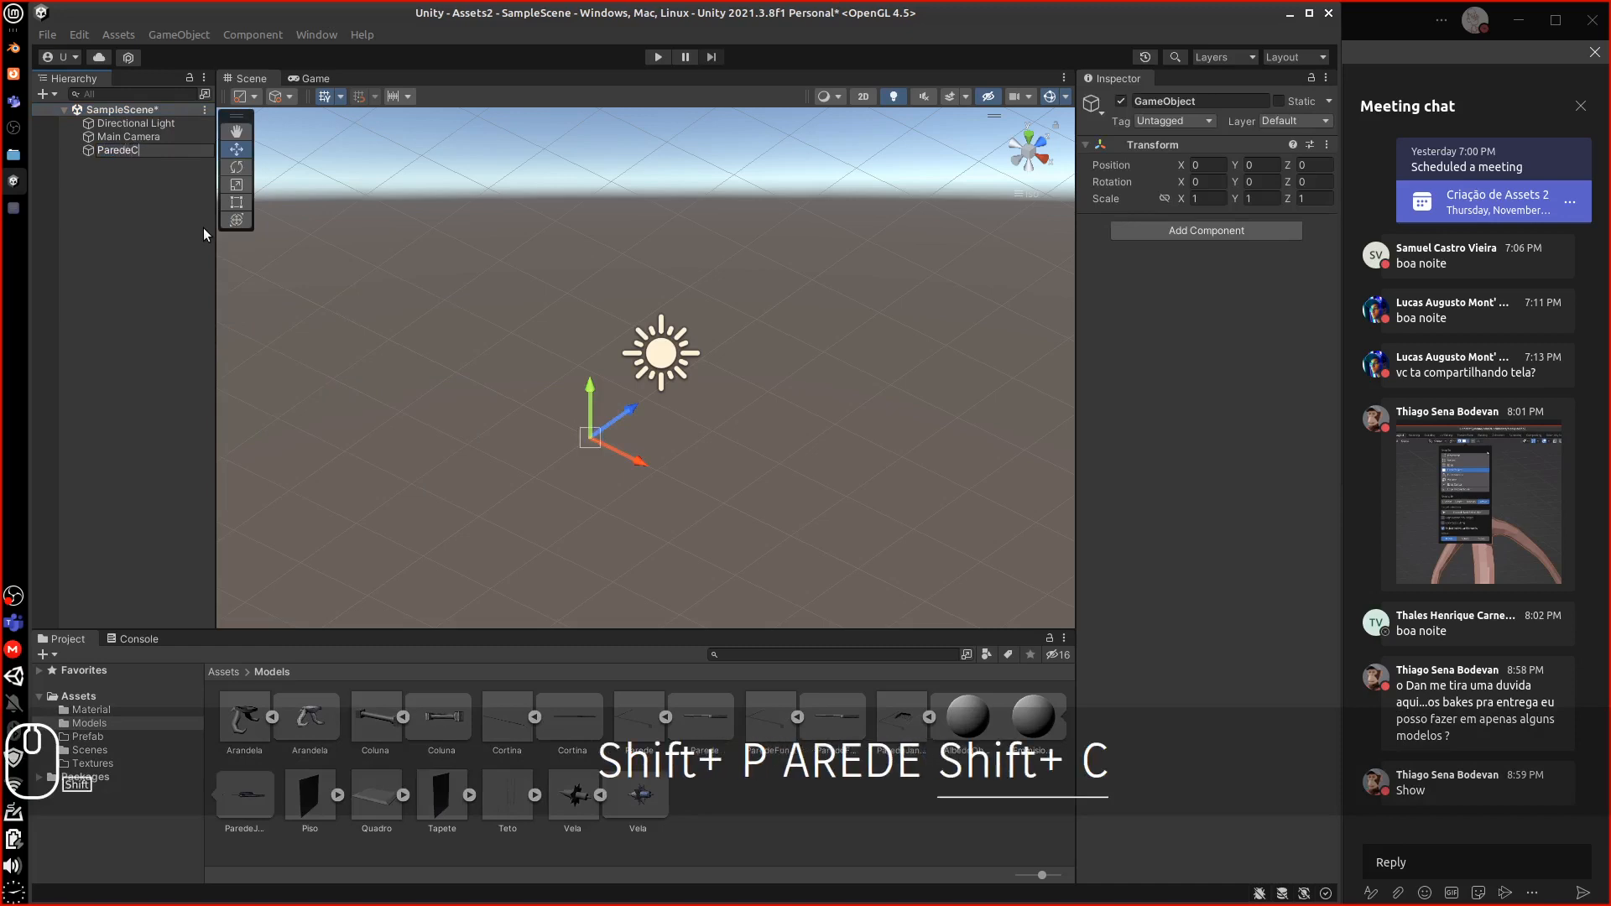
type("ortina")
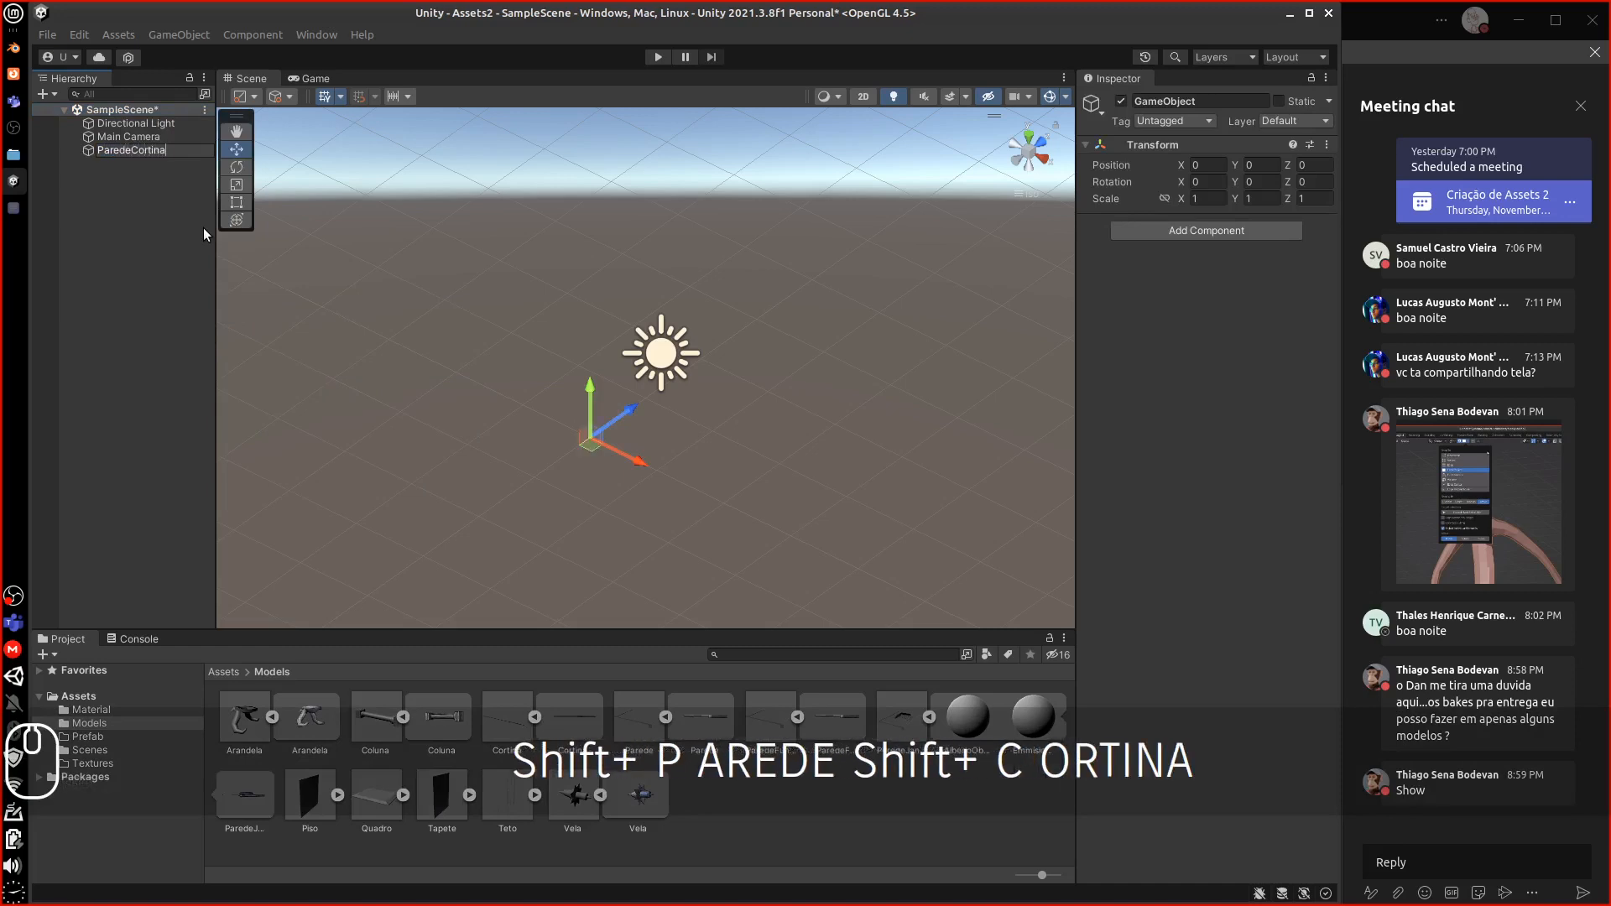
key("Return")
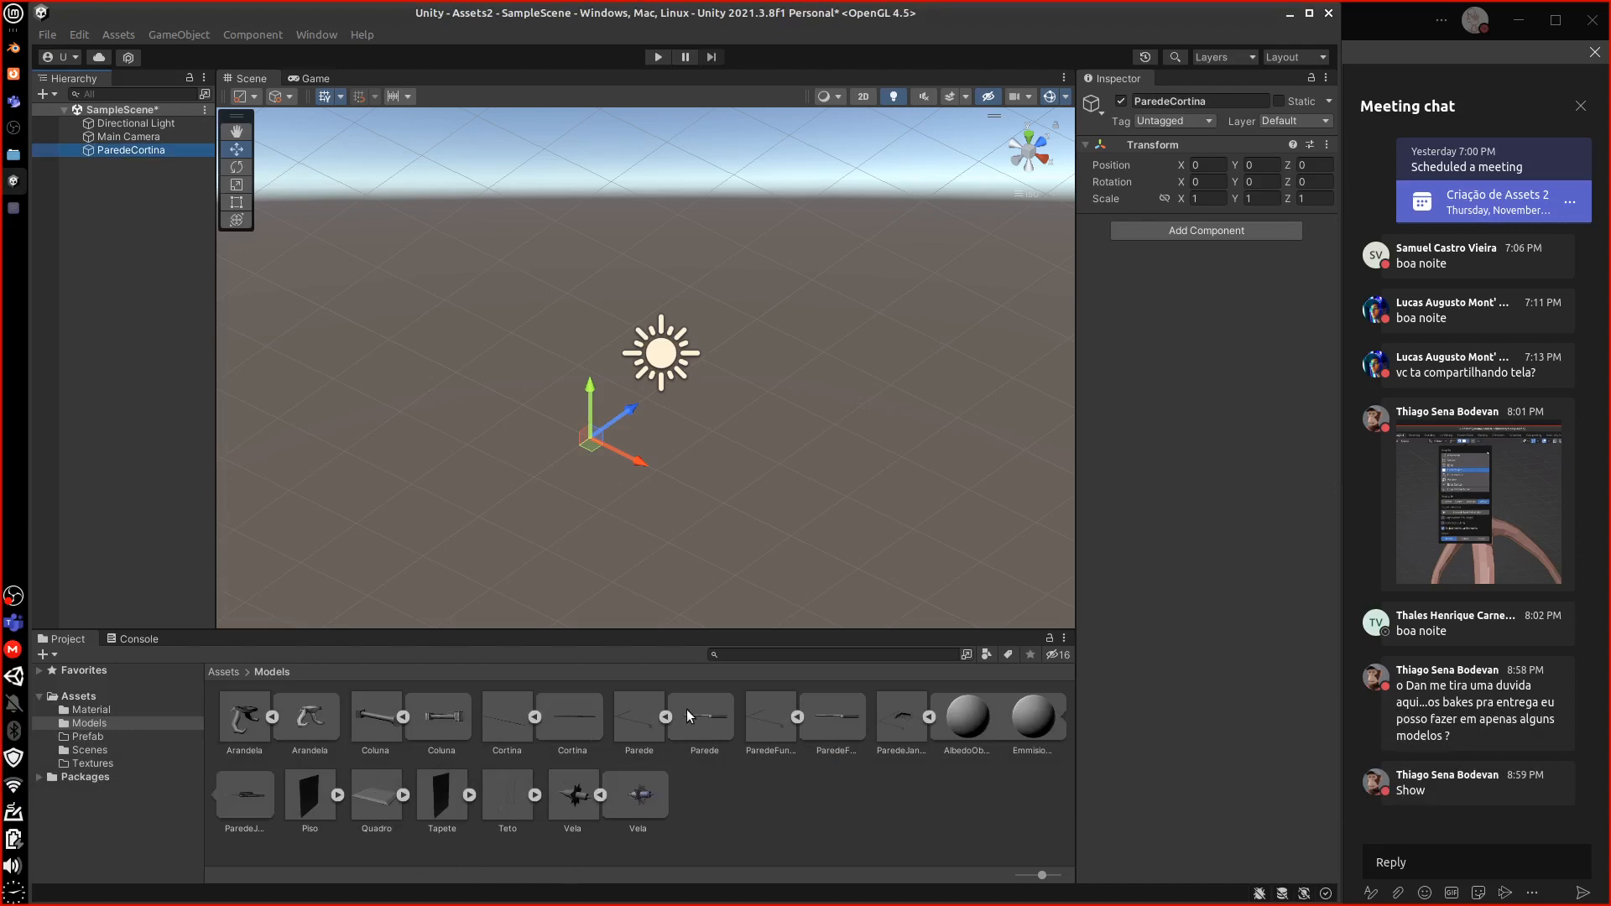
Place the ParedeJanela model under ParedeCortina and orbit the view to face the wall
left_click(648, 723)
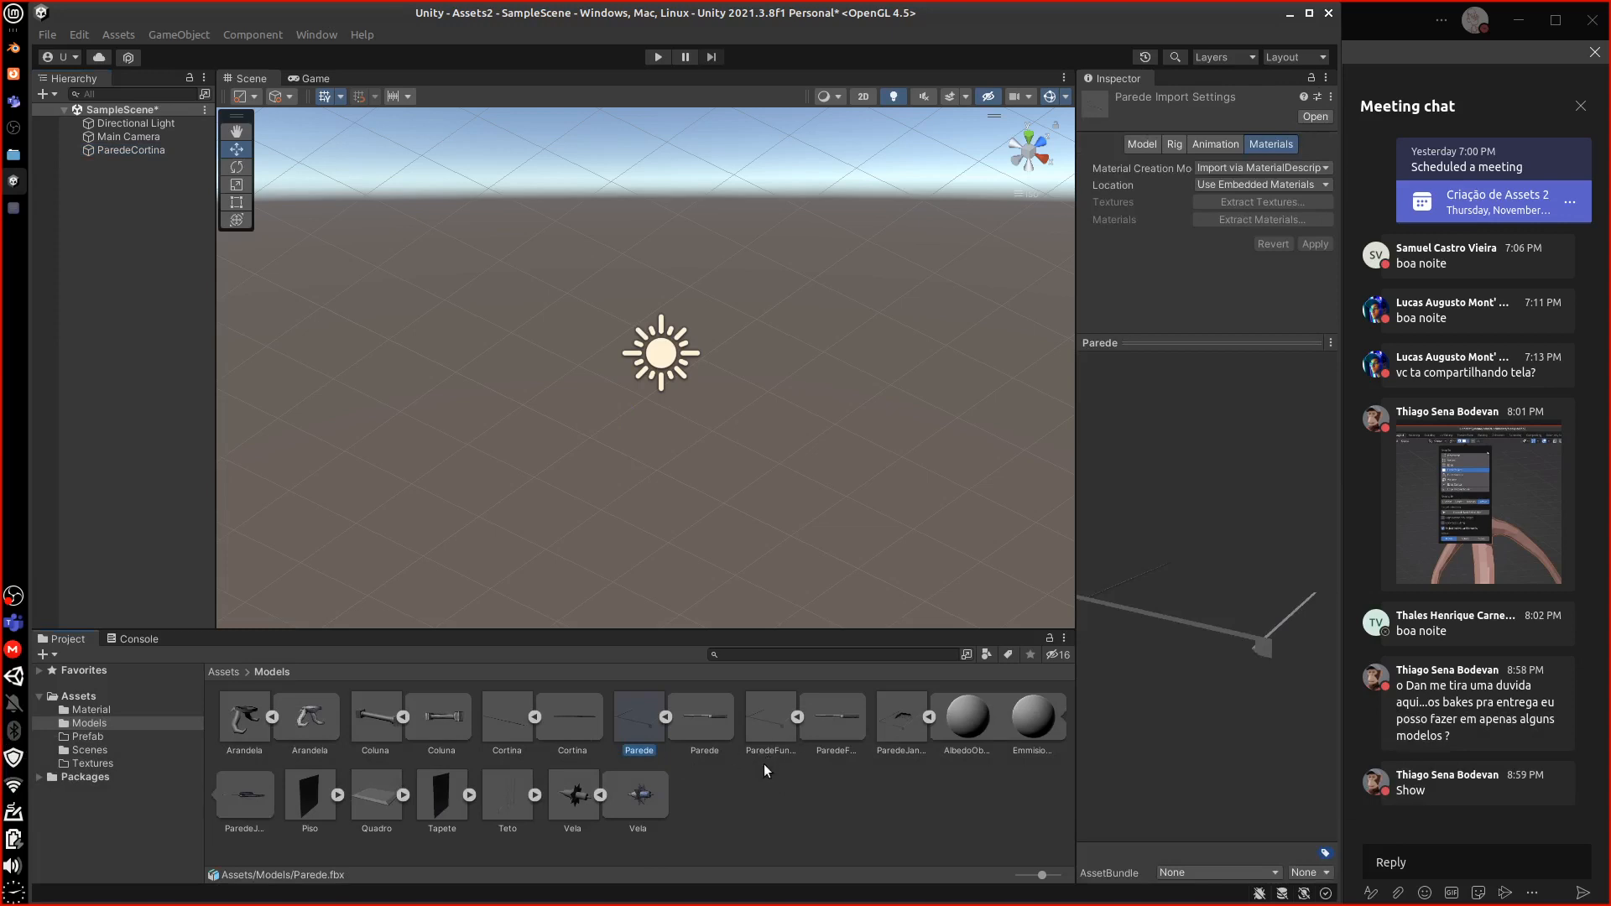
left_click(903, 723)
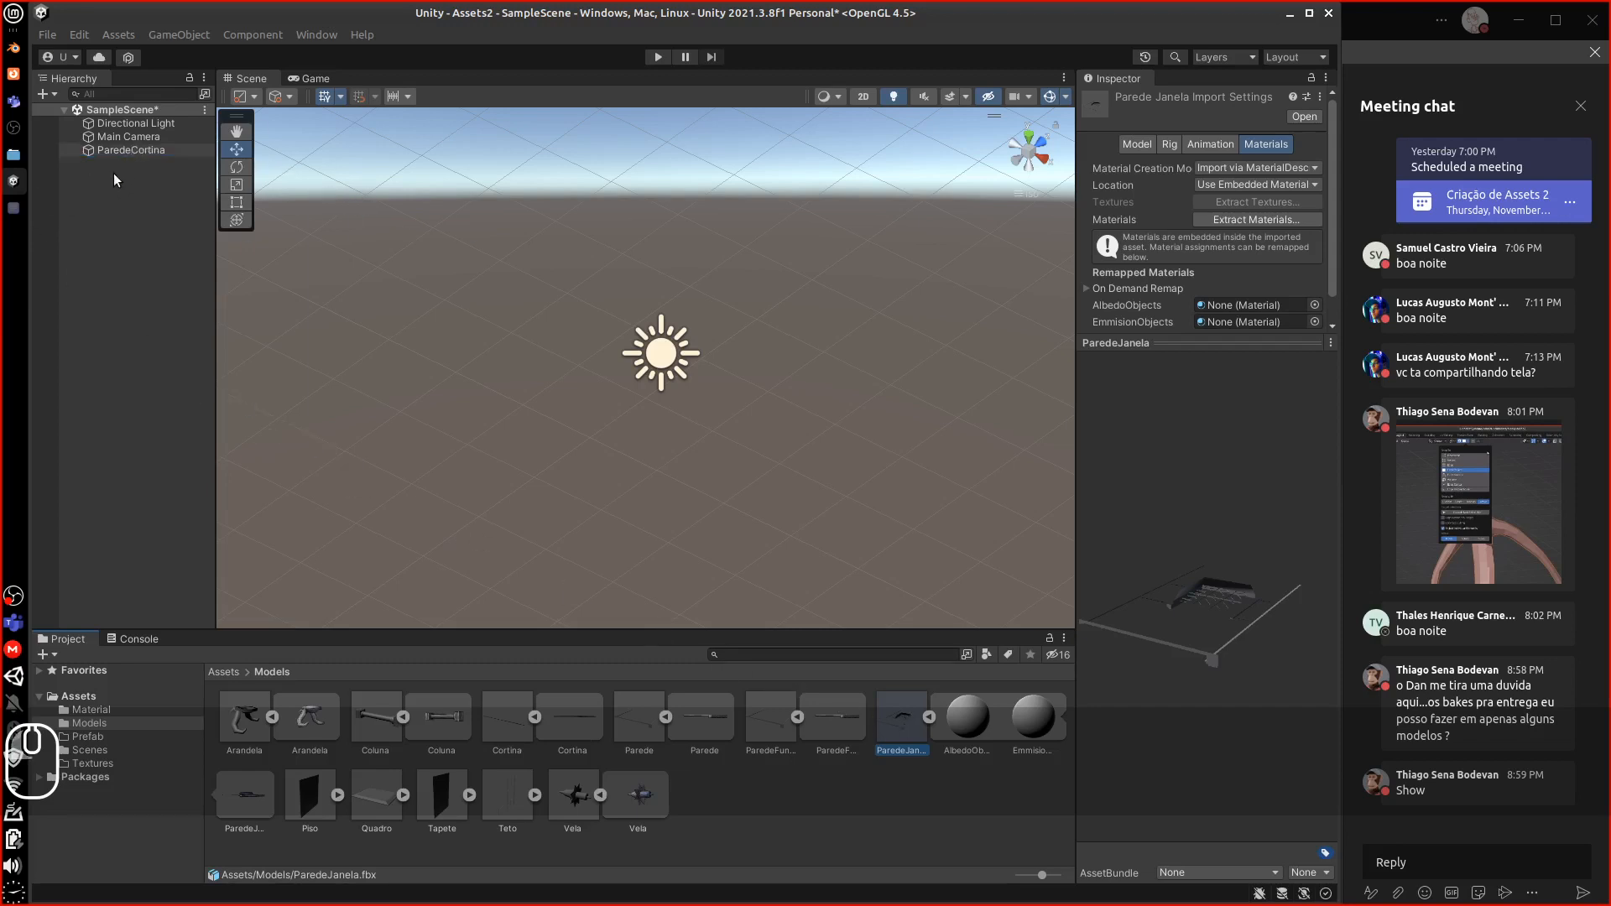
left_click_drag(114, 173, 111, 176)
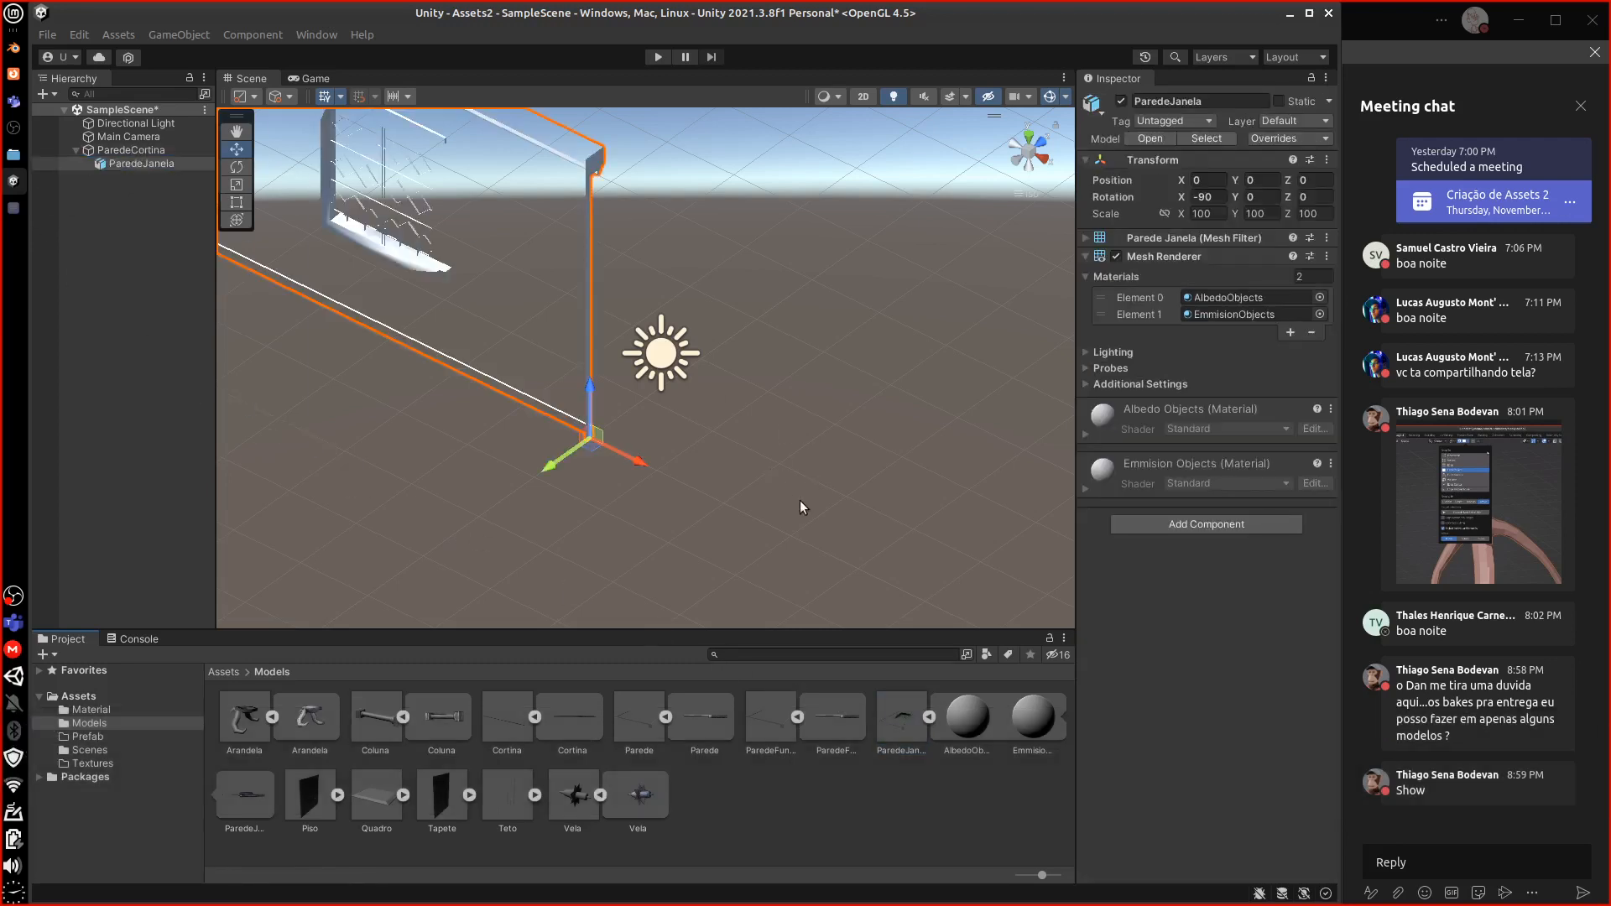
left_click_drag(803, 506, 865, 476, "alt")
middle_click_drag(865, 476, 600, 509)
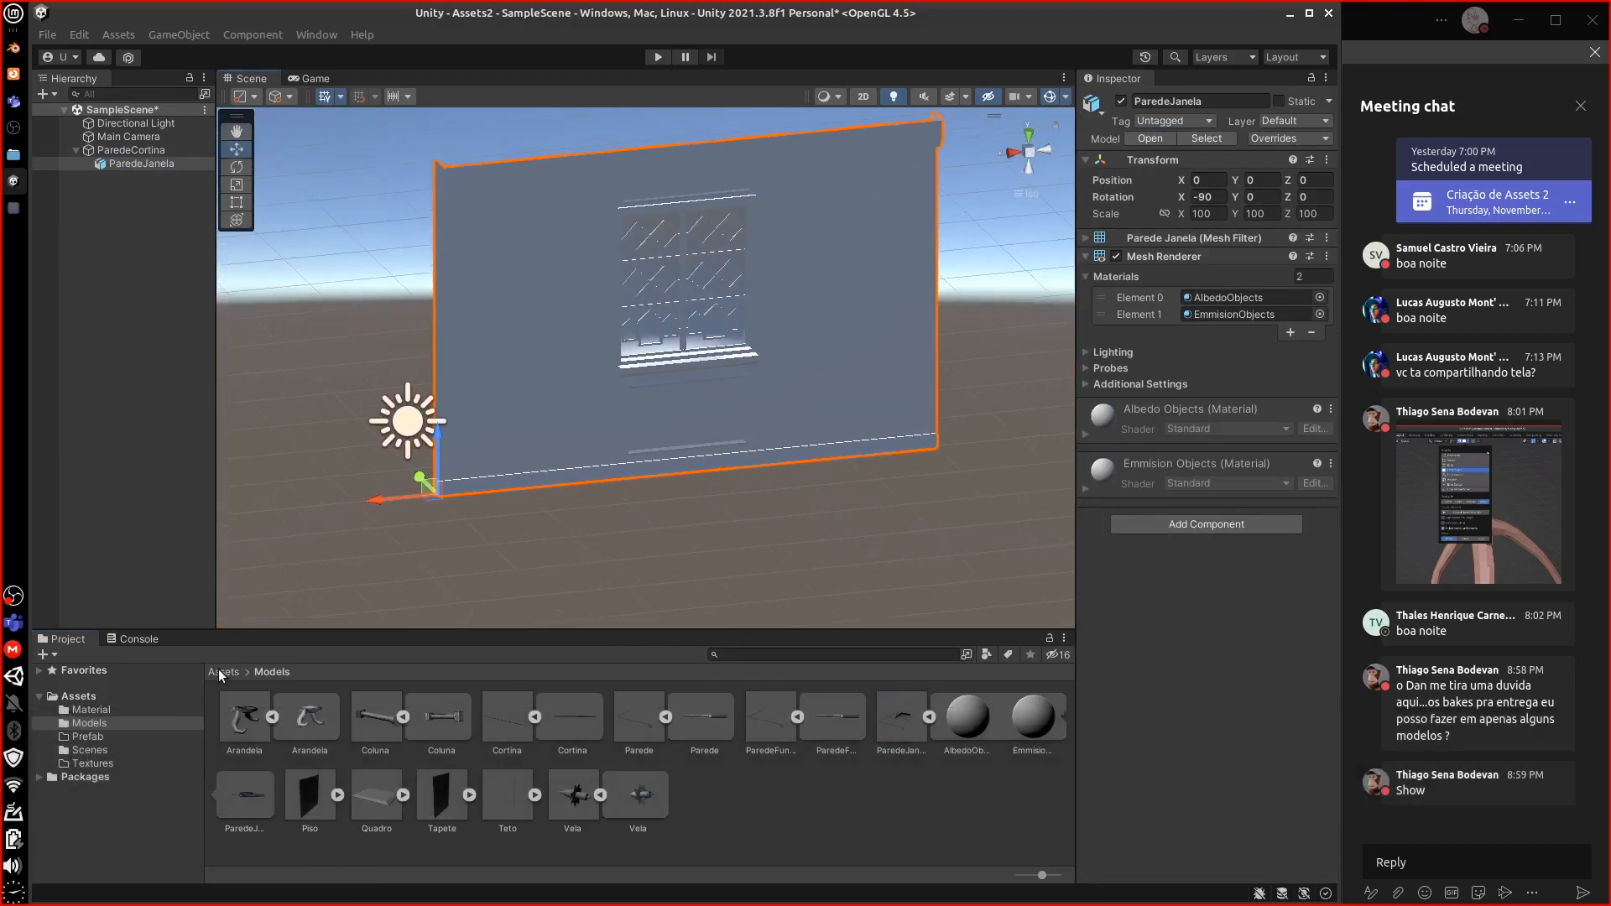
Assign AlbedoObjects and EmmisionObjects from Assets/Material to ParedeJanela's two material slots
left_click(221, 669)
double_click(243, 729)
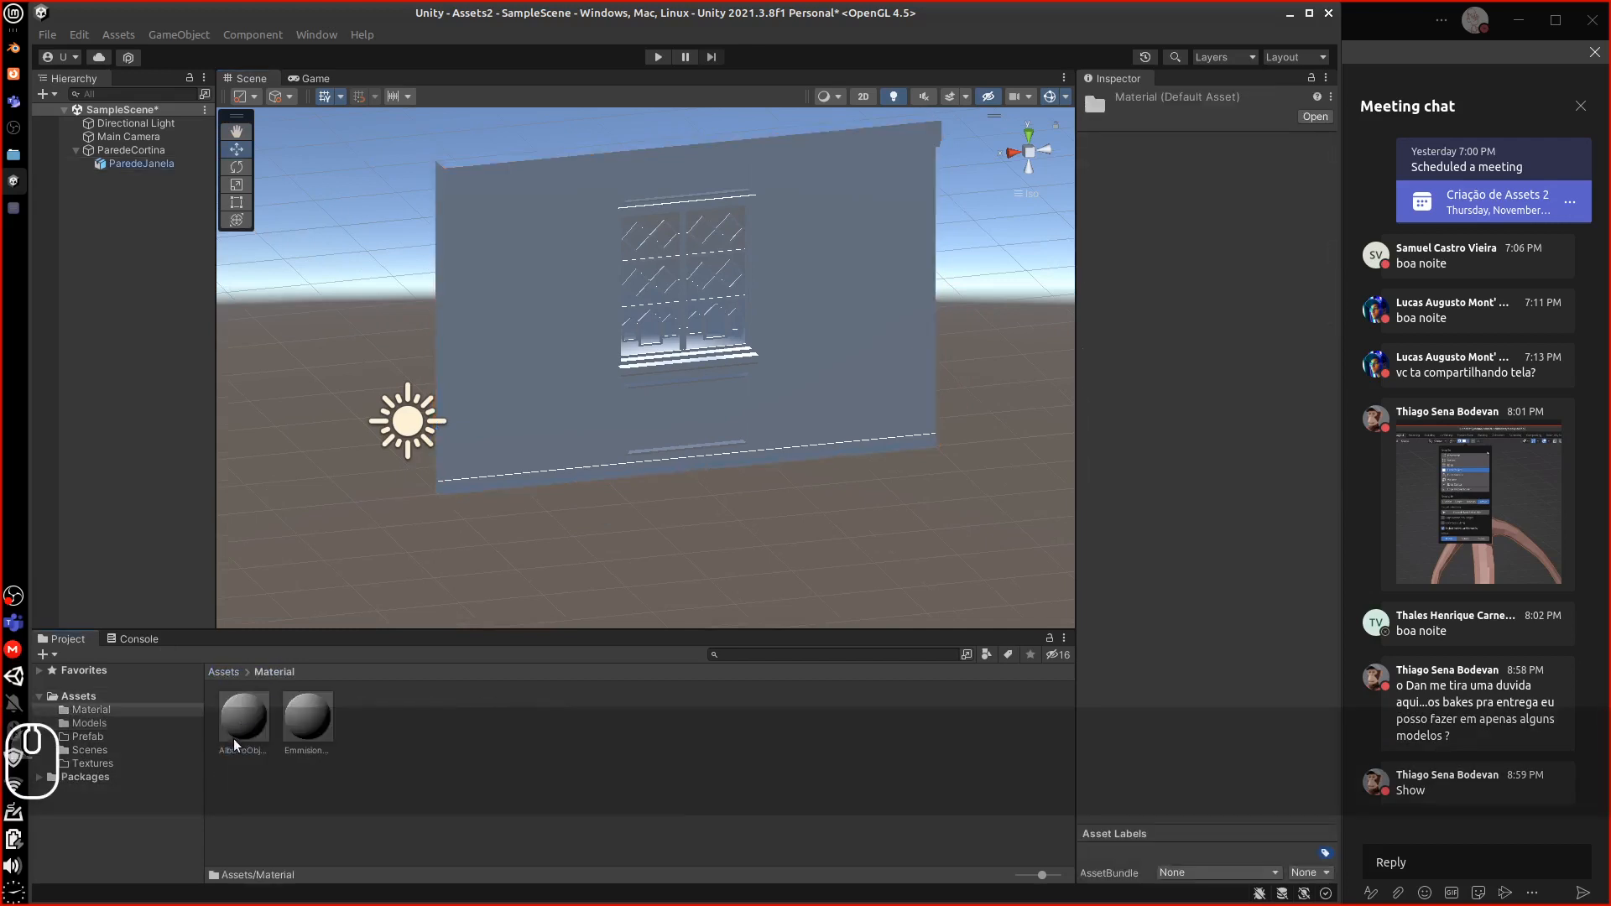
left_click(122, 163)
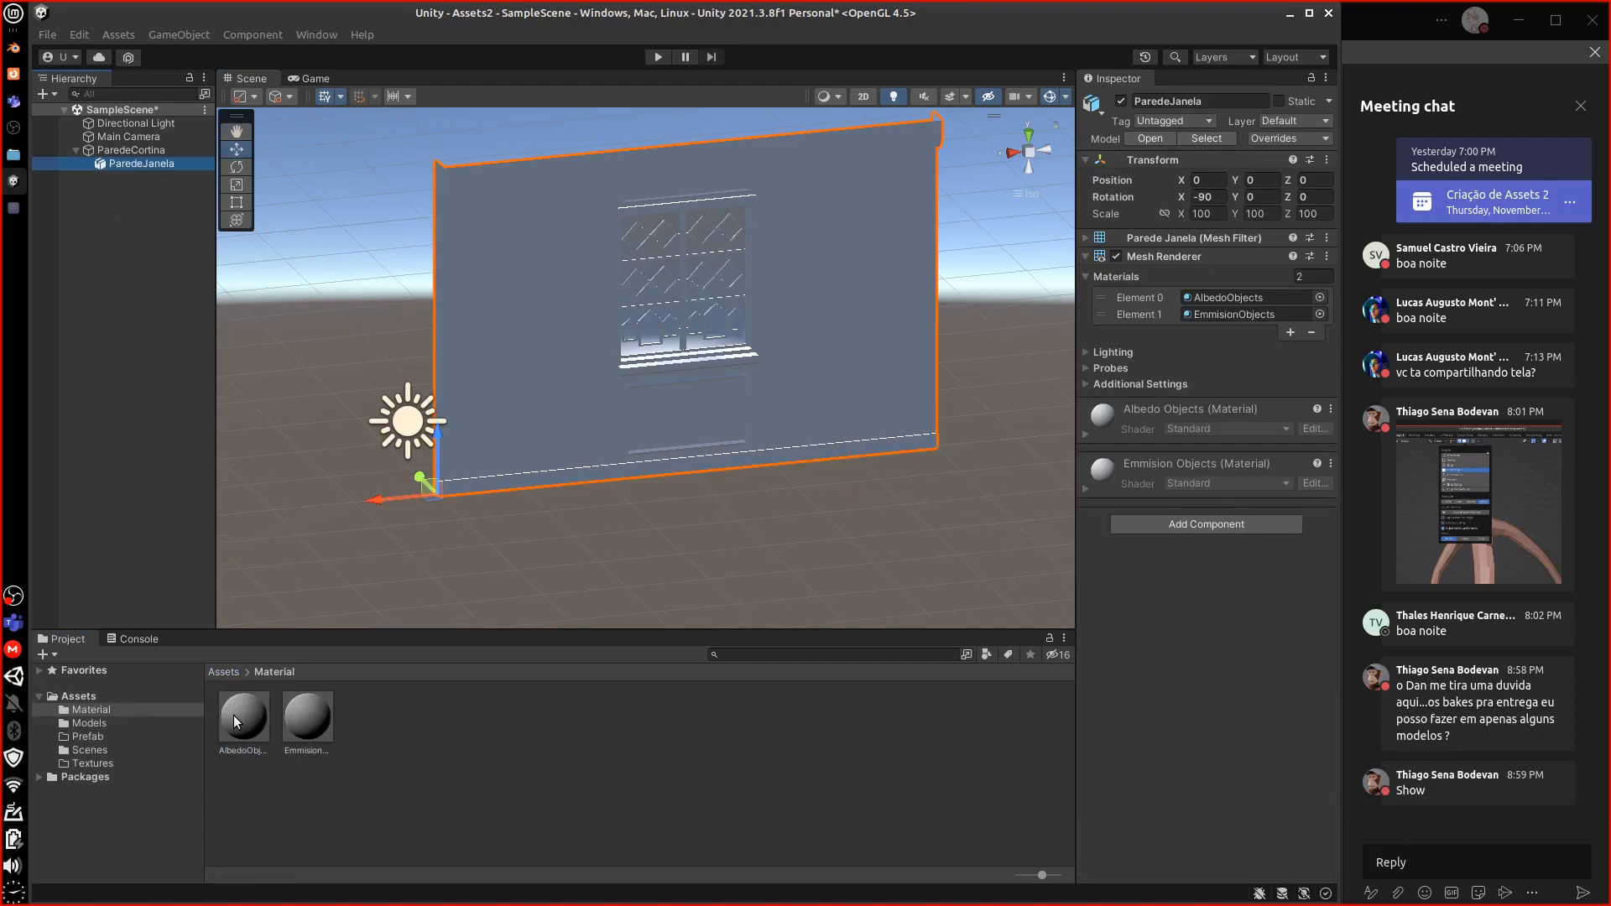
left_click_drag(235, 723, 1250, 298)
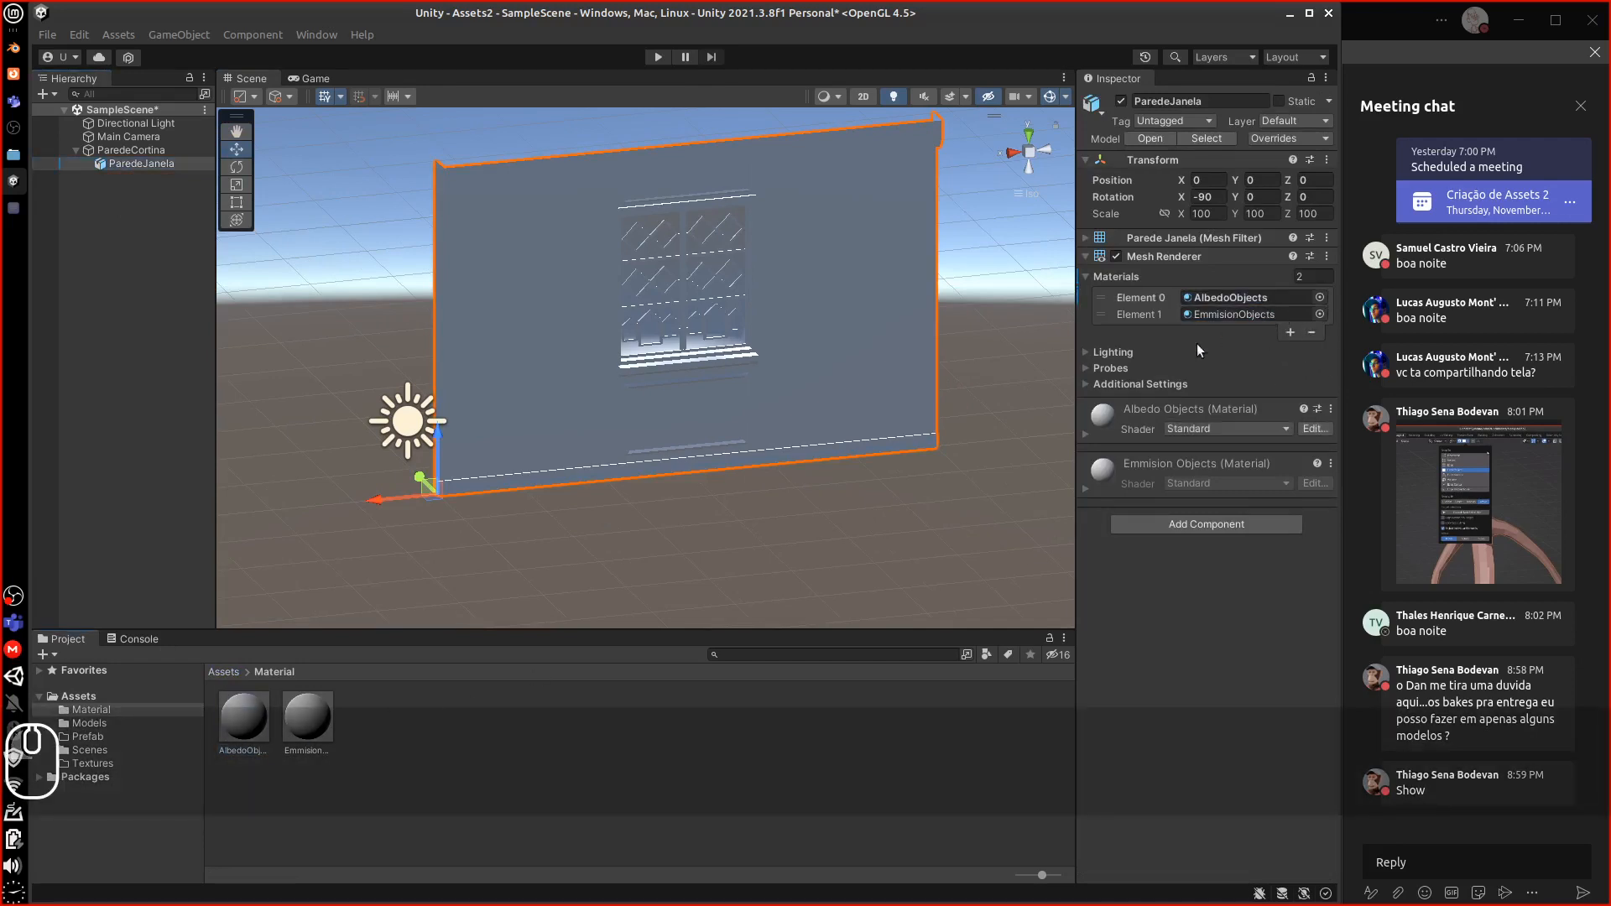
left_click_drag(308, 718, 1234, 317)
Set both the Emmision Objects and Albedo Objects shaders to Particles/Standard Surface
left_click(1183, 429)
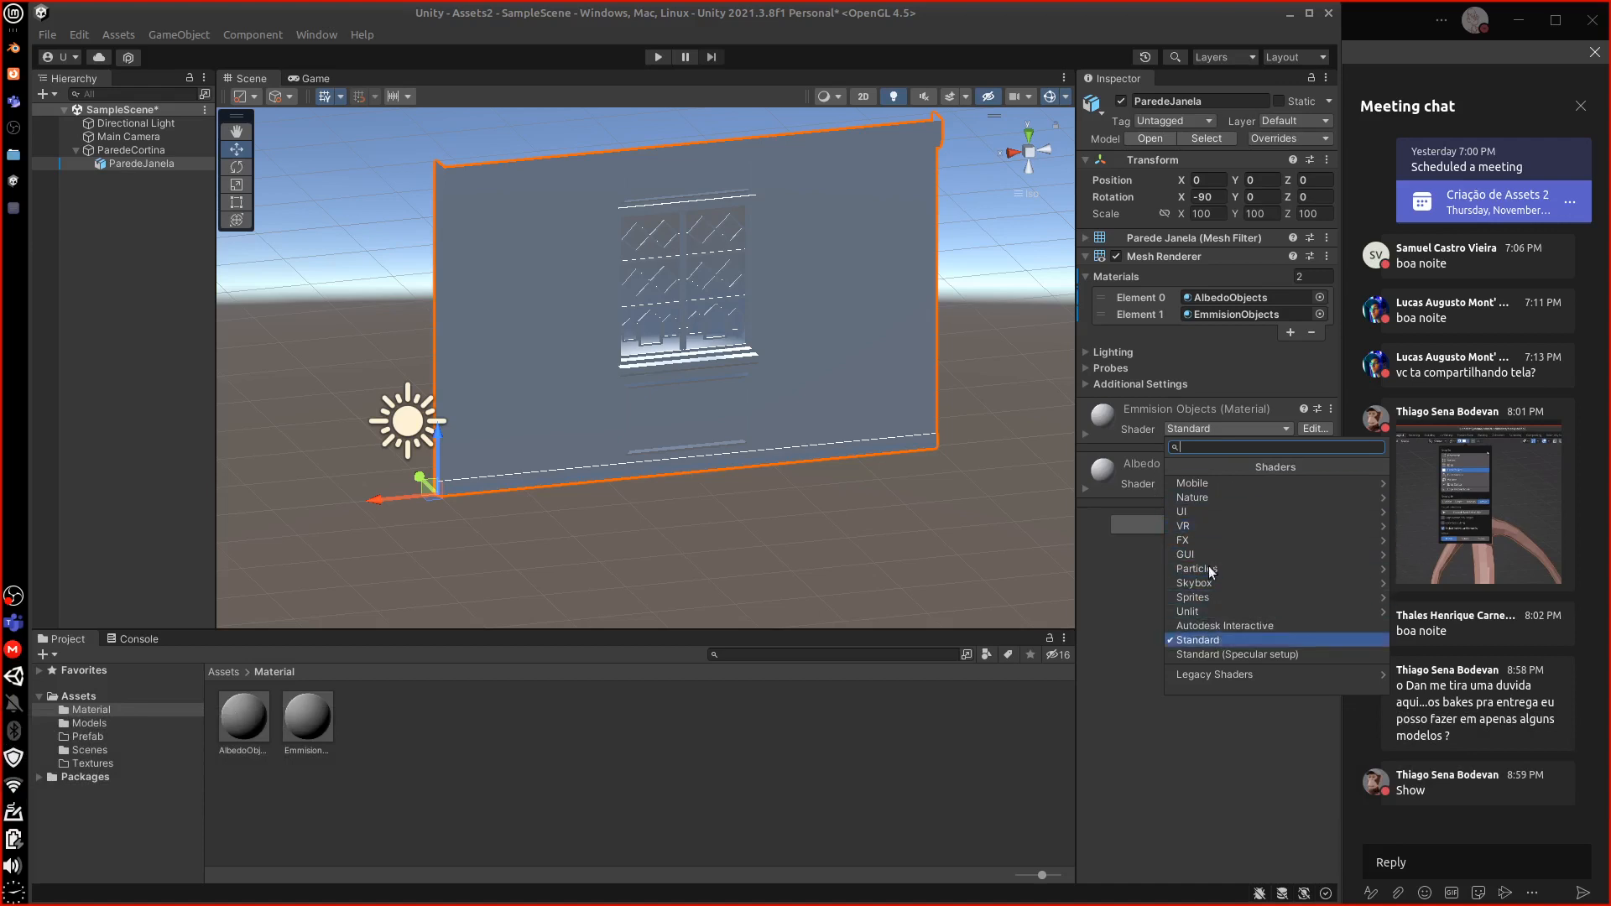
mouse_move(1222, 571)
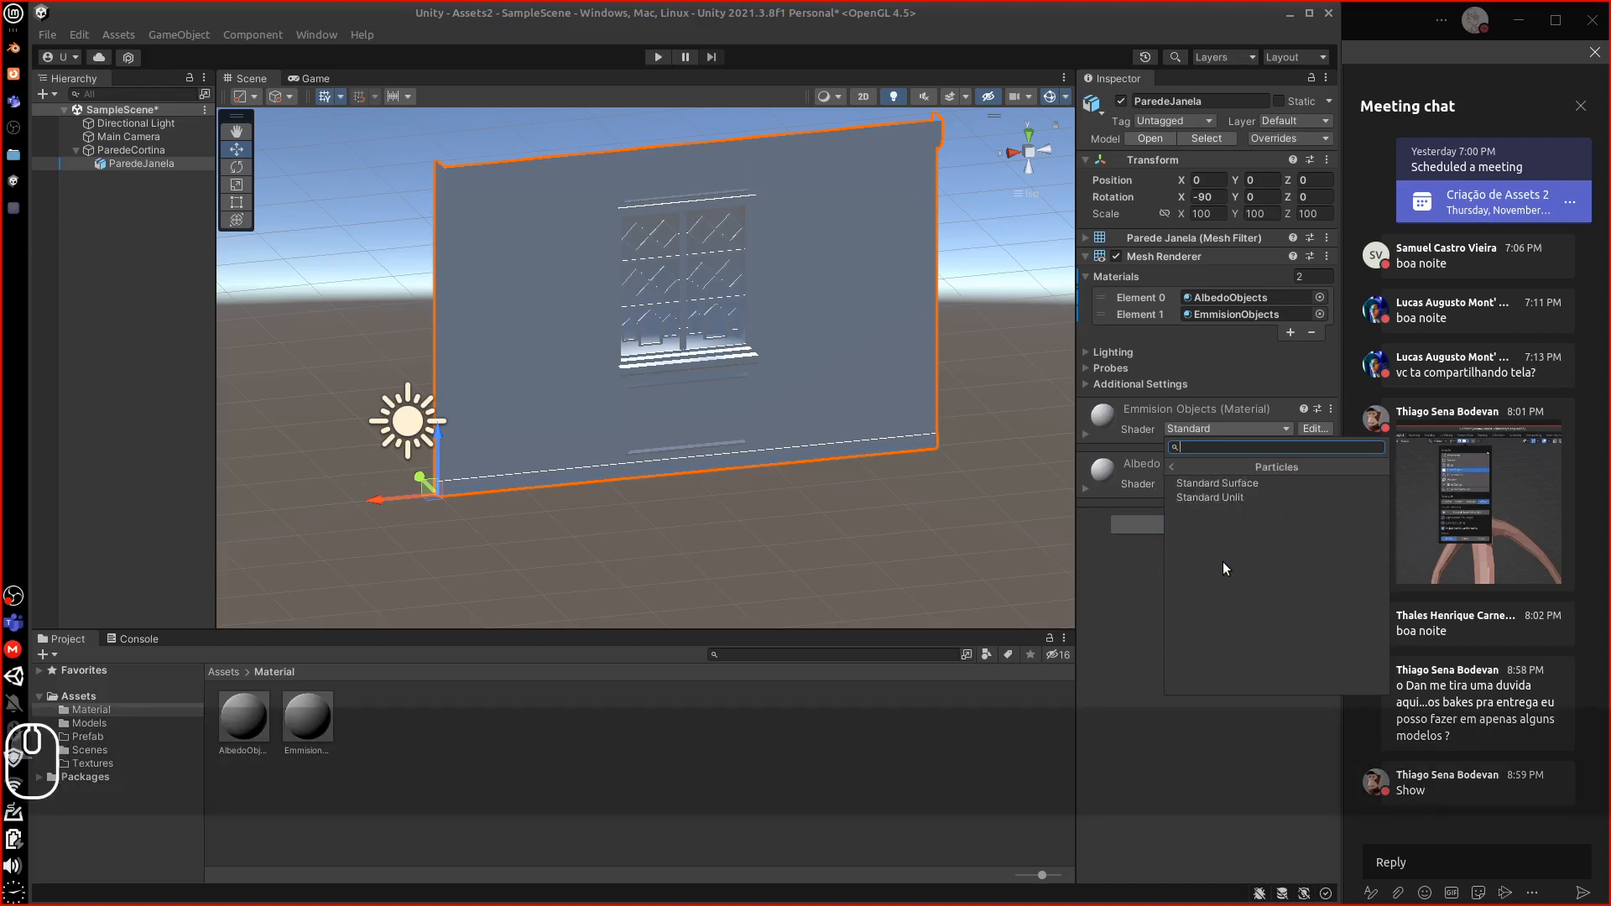
left_click(1242, 482)
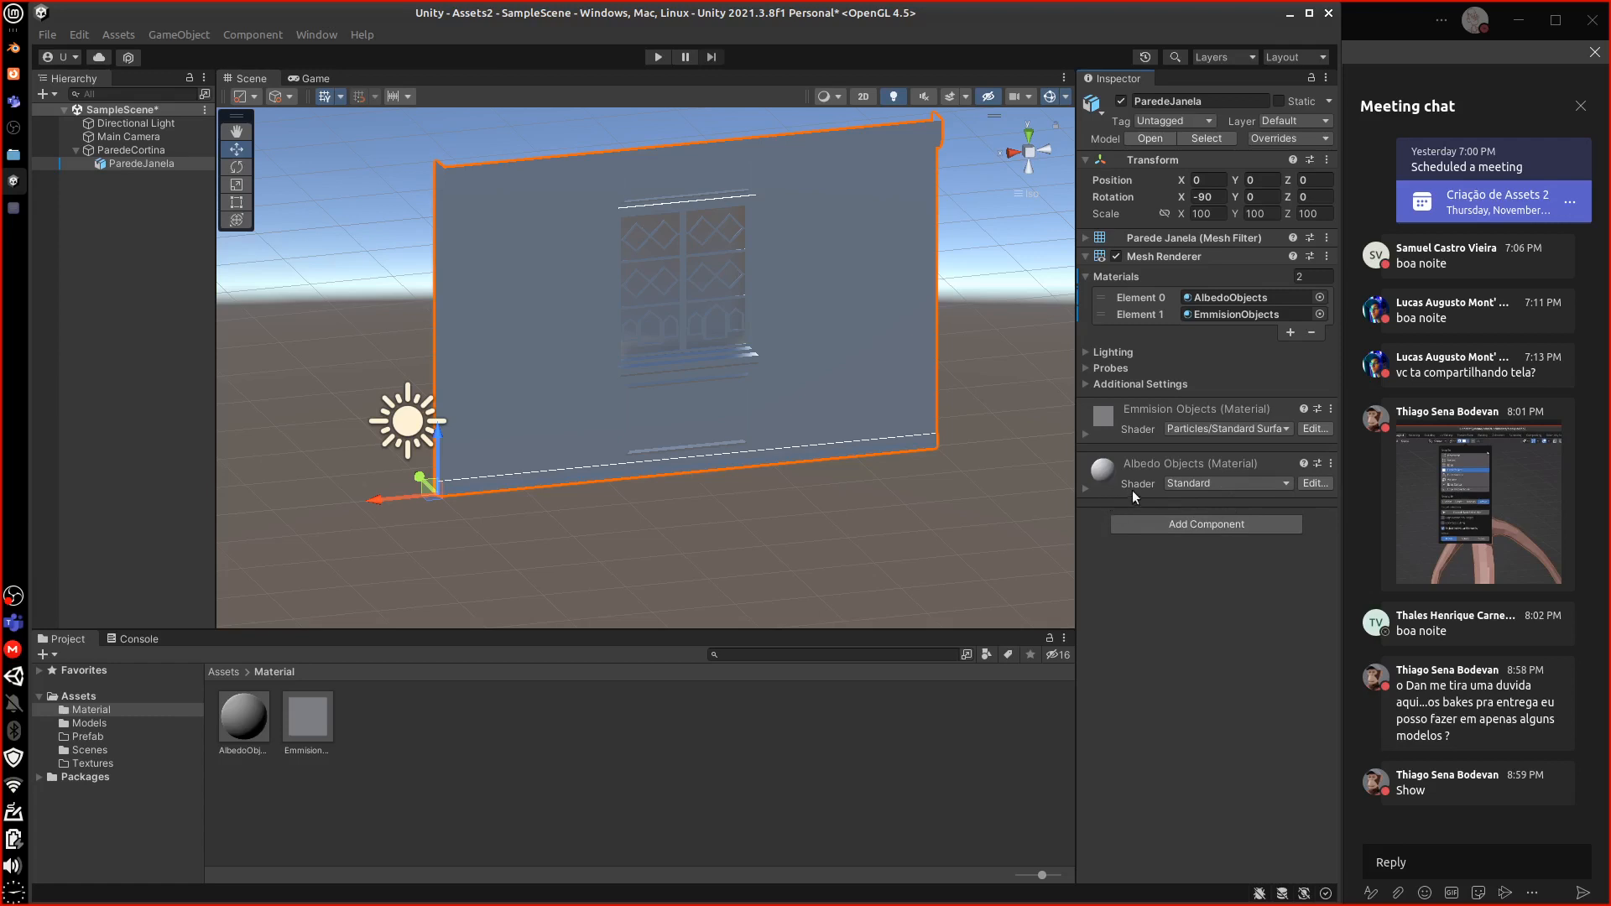
left_click(1217, 483)
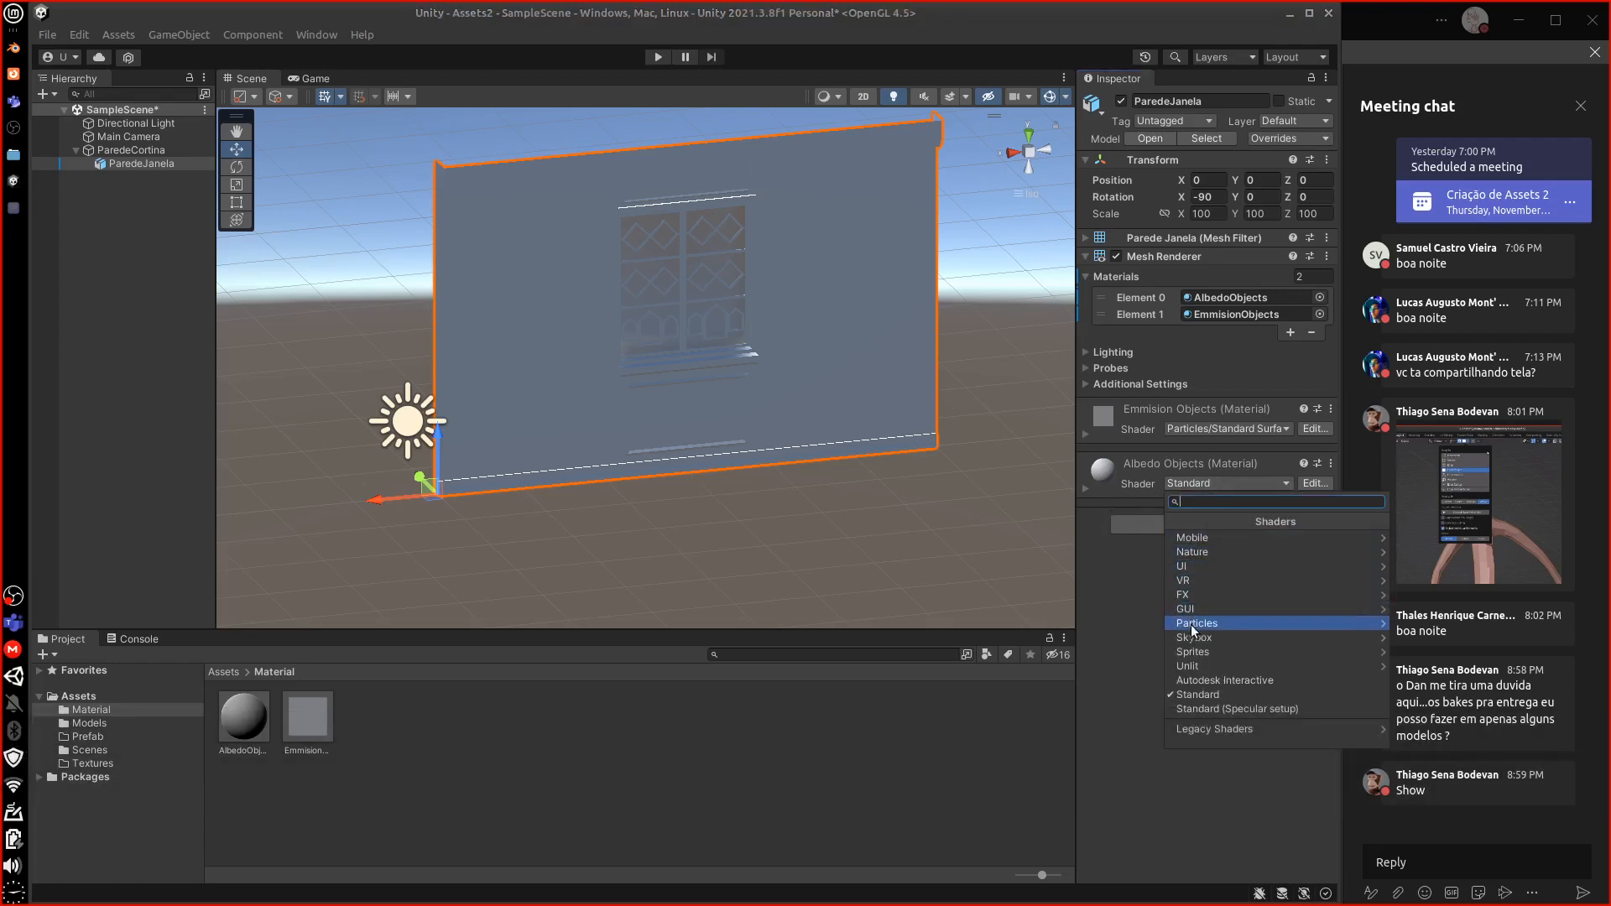
left_click(1192, 622)
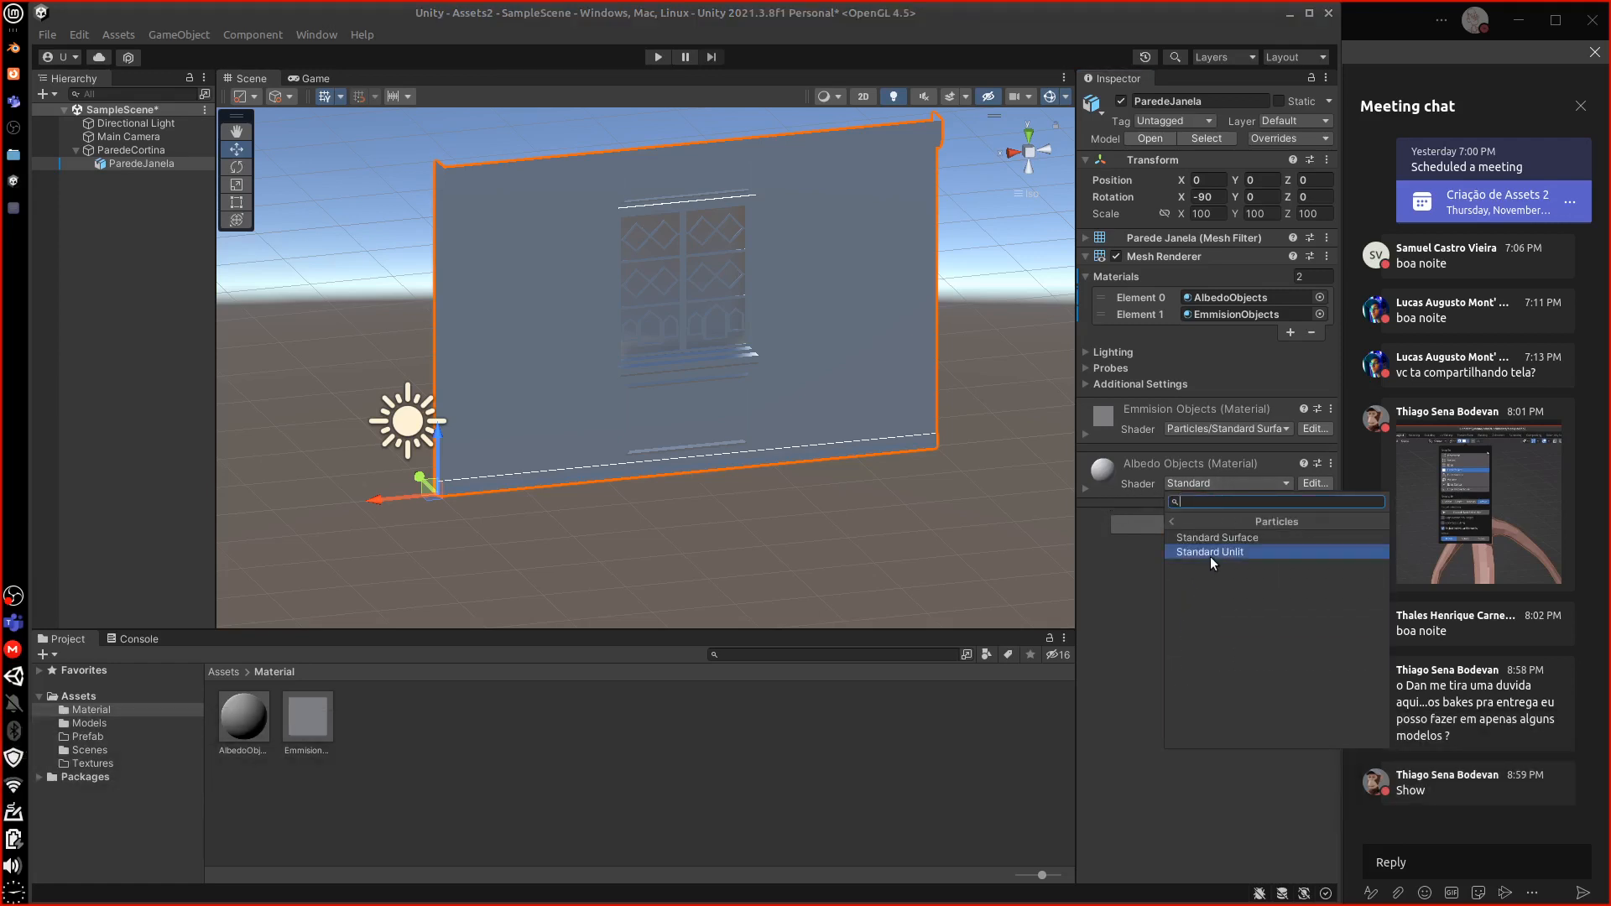
left_click(1210, 551)
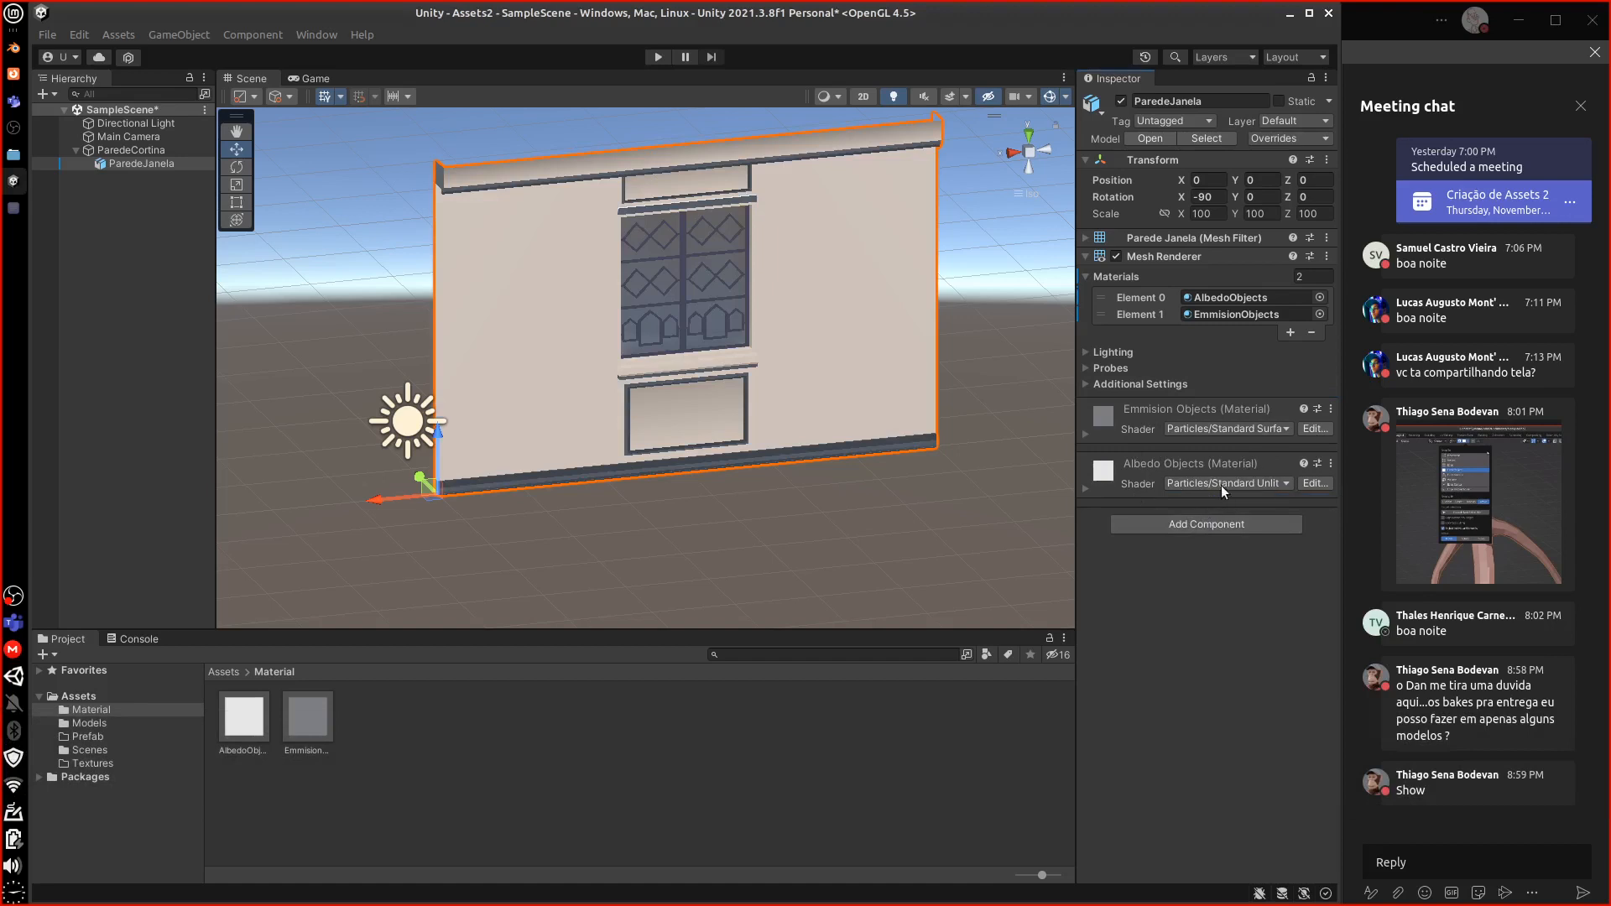
left_click(1221, 484)
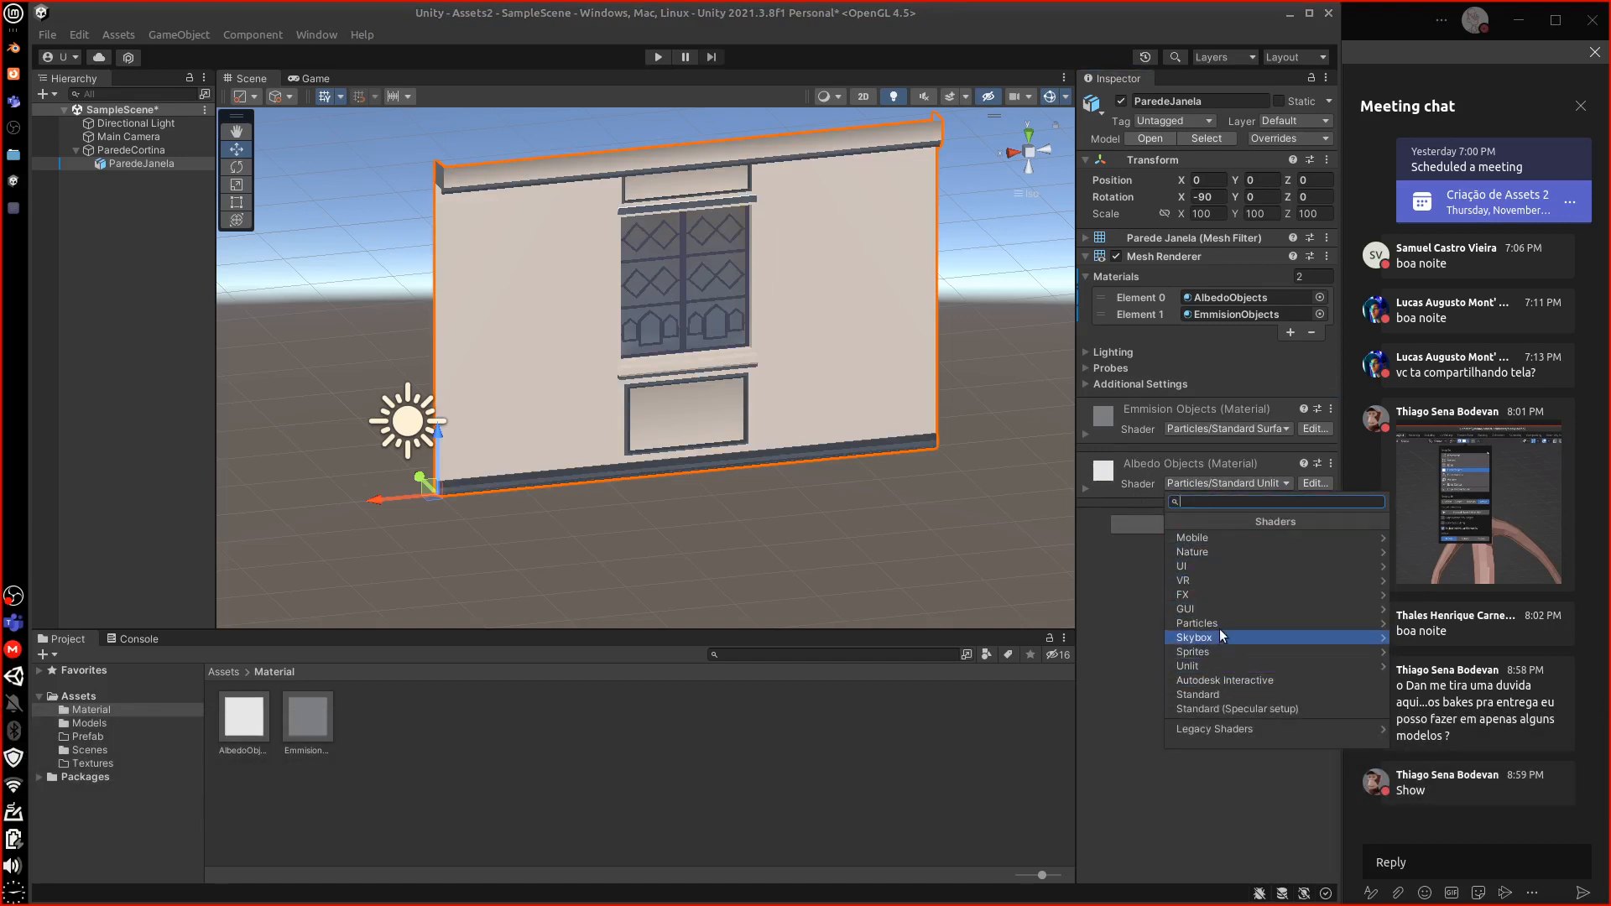
left_click(1225, 623)
left_click(1223, 537)
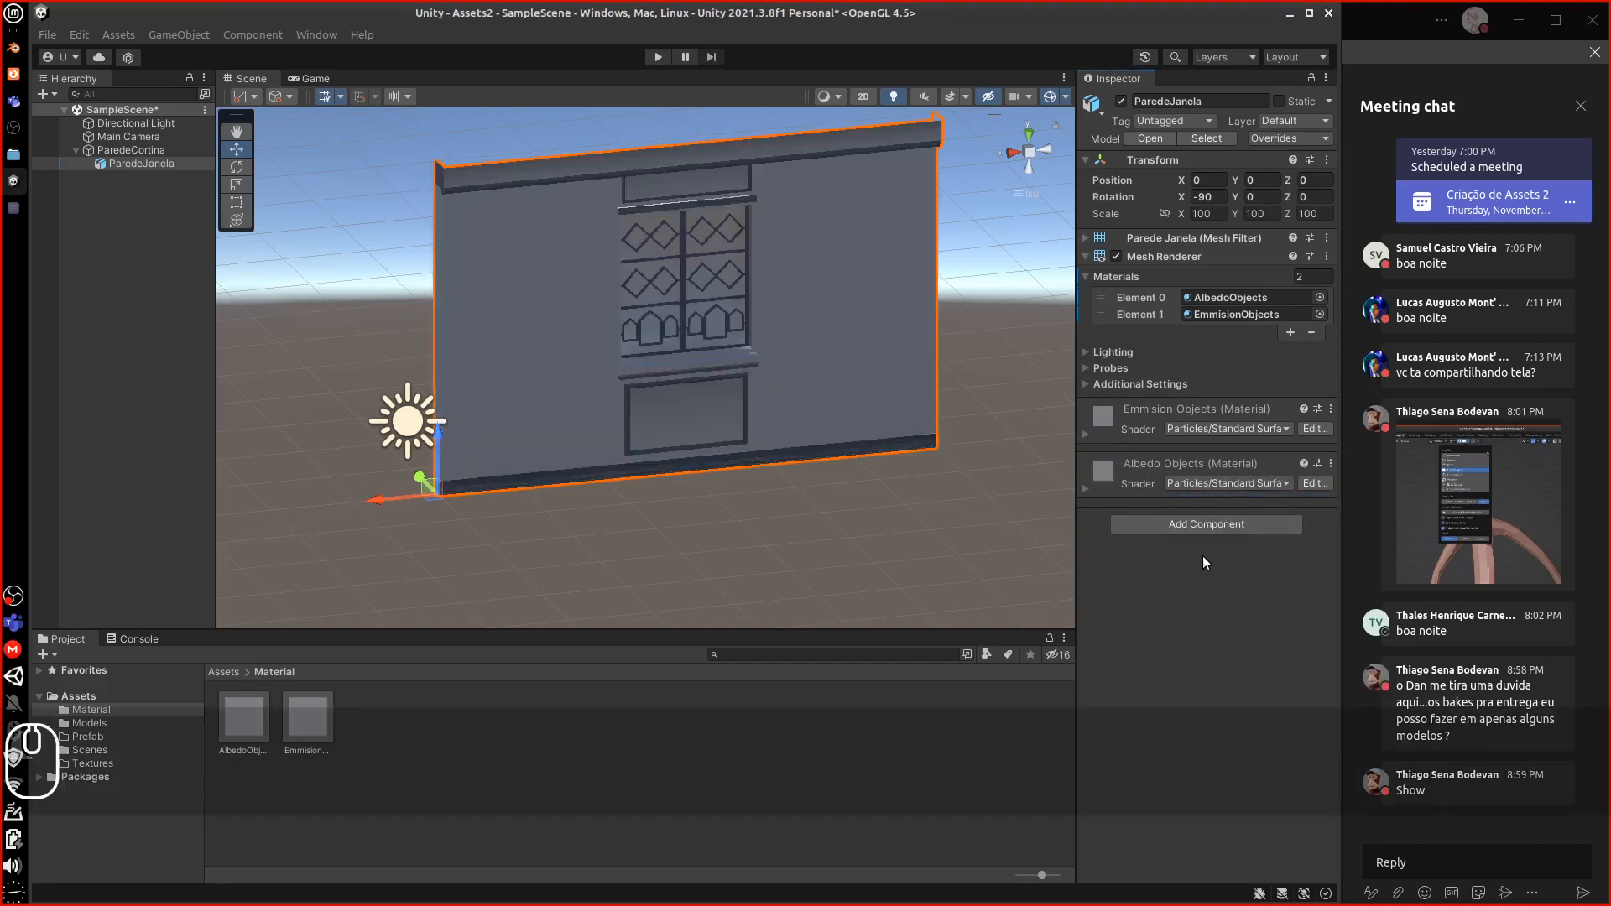
Switch the Emmision Objects shader to Particles/Standard Unlit so the window glows
left_click(1208, 315)
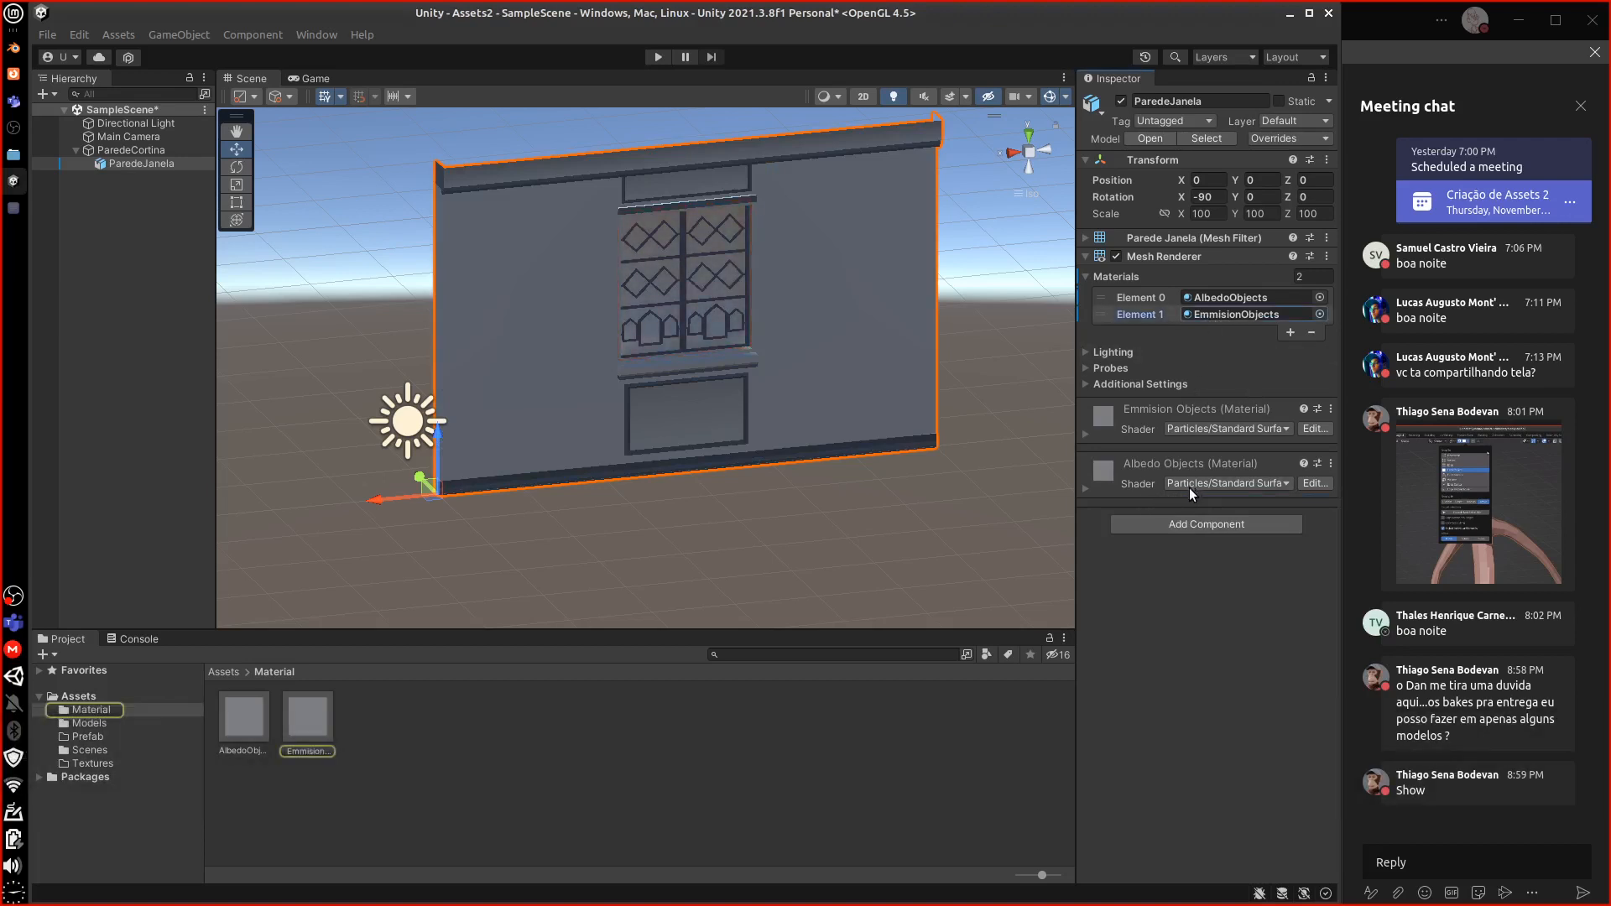
left_click(1210, 428)
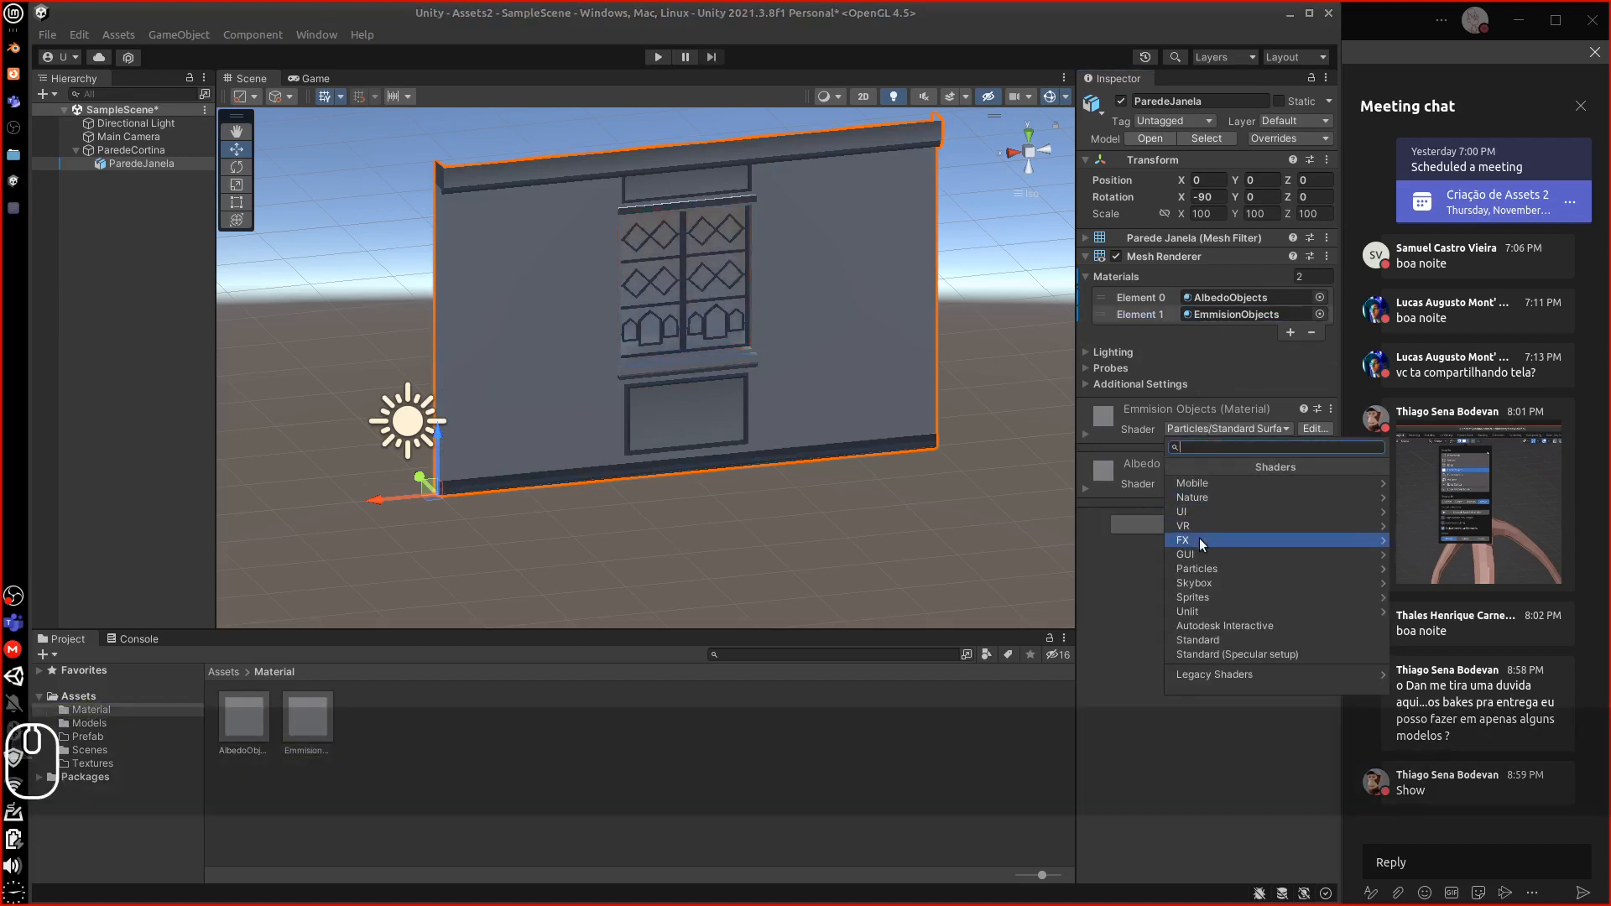
left_click(1197, 374)
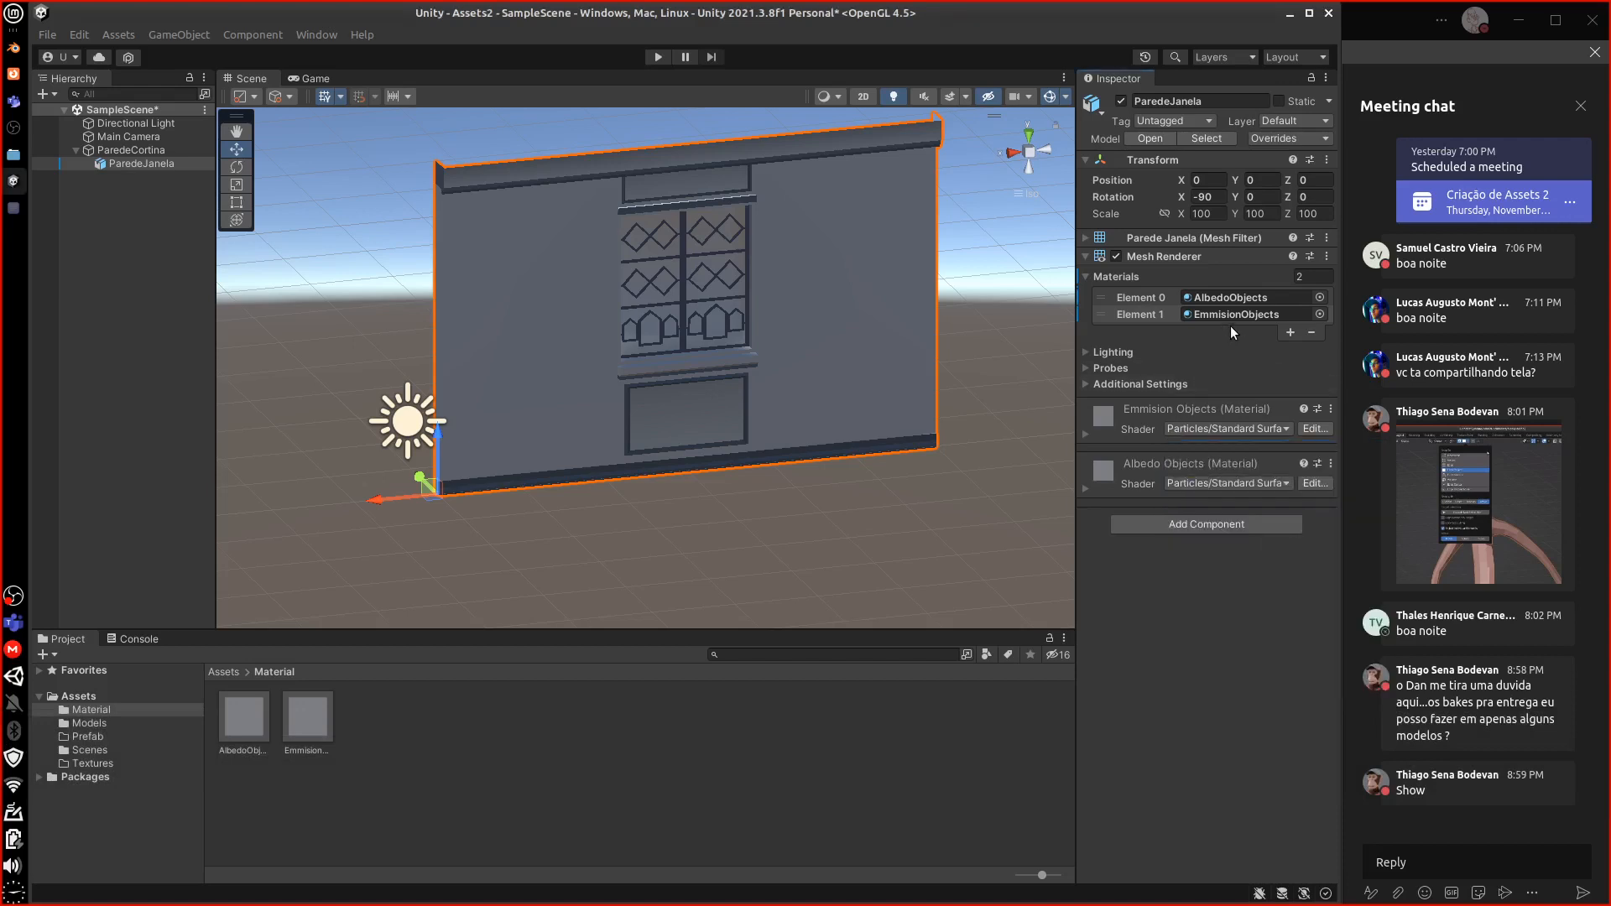
left_click(1216, 428)
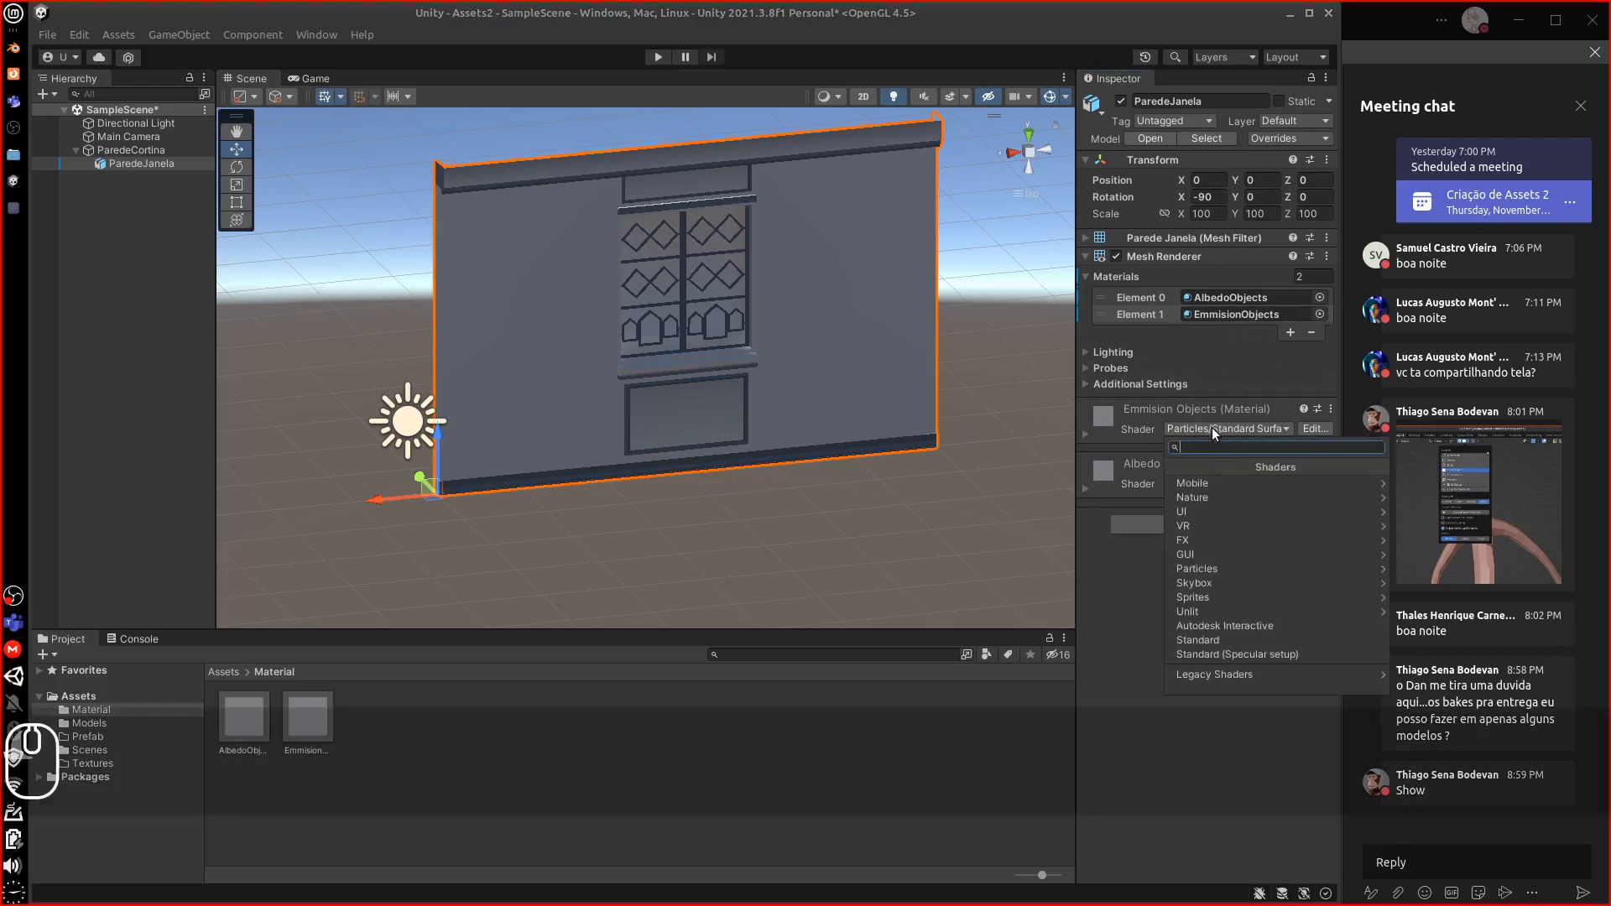
left_click(1211, 426)
left_click(1242, 484)
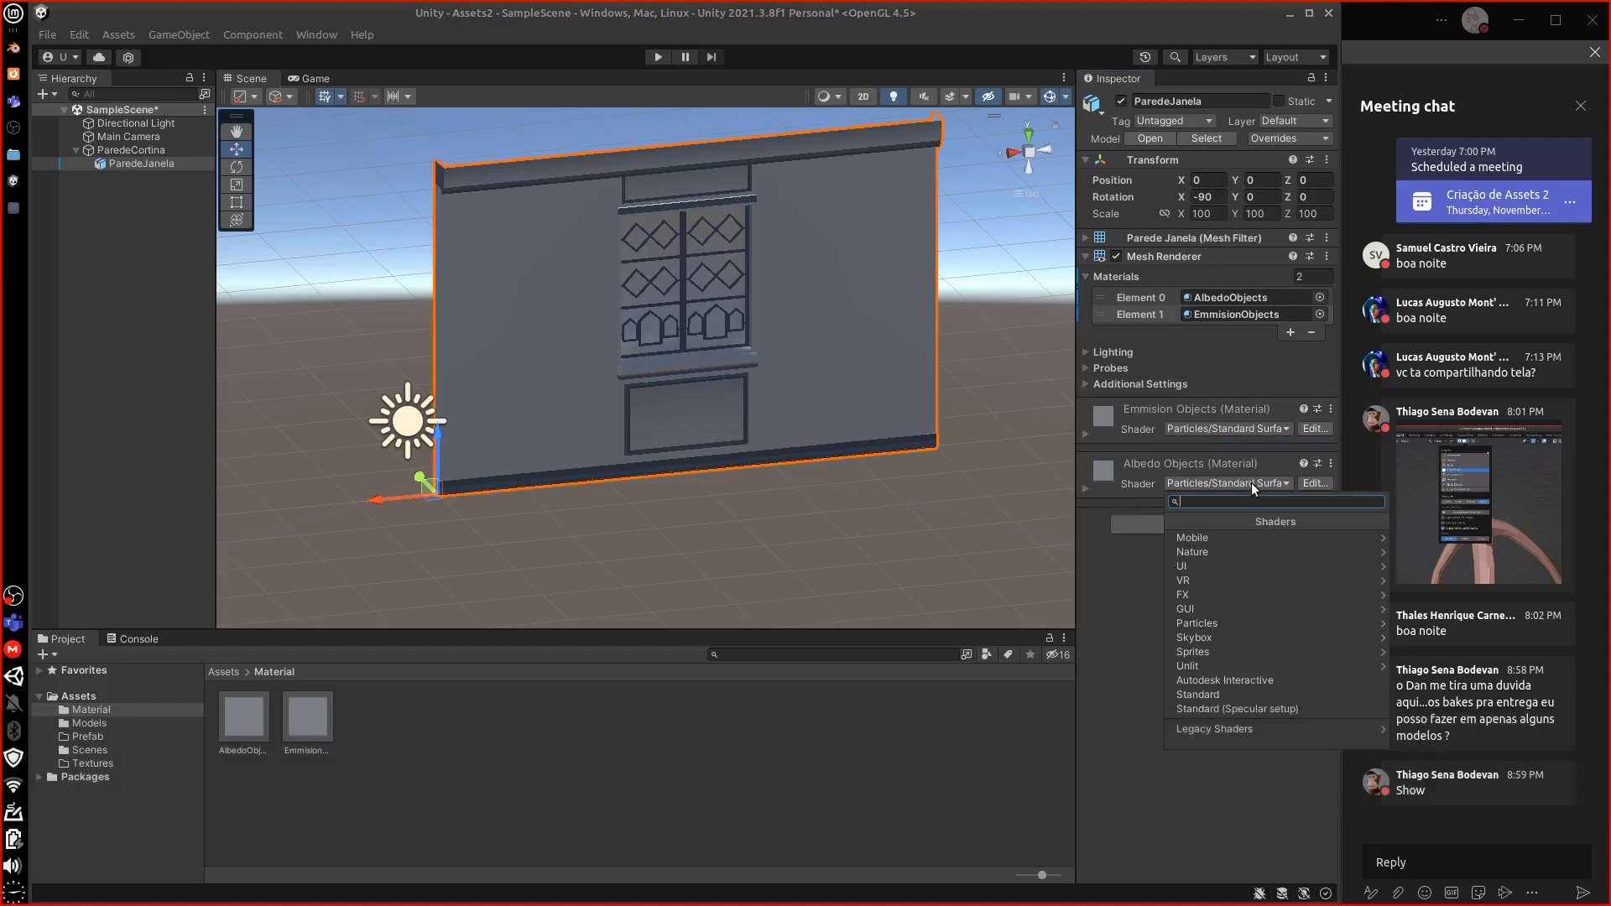
left_click(1246, 425)
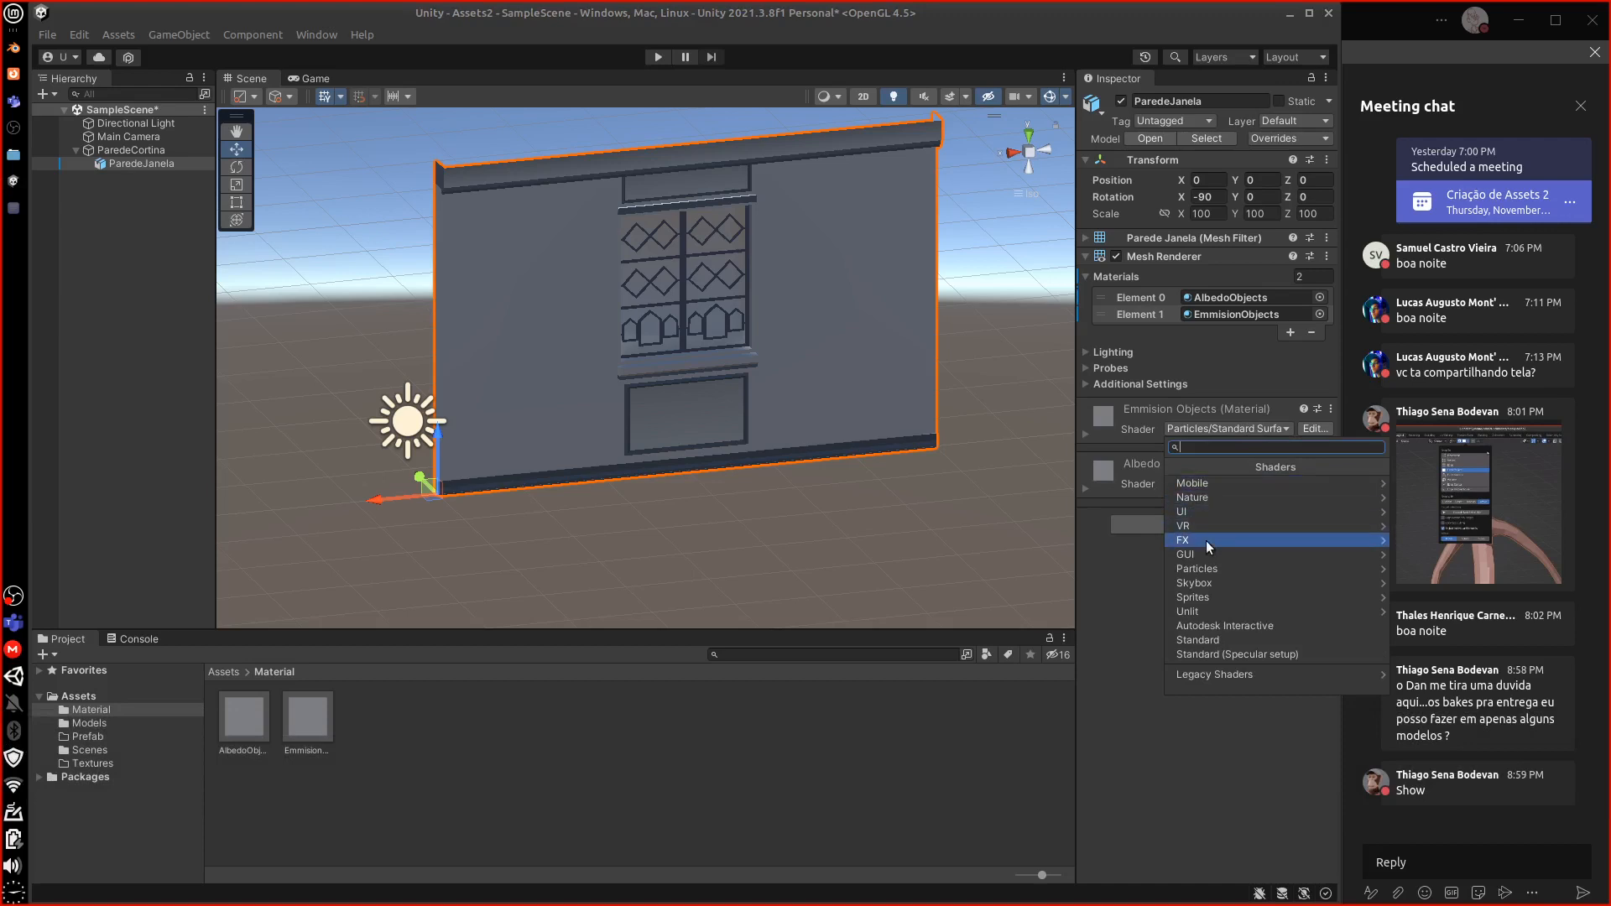
left_click(1209, 573)
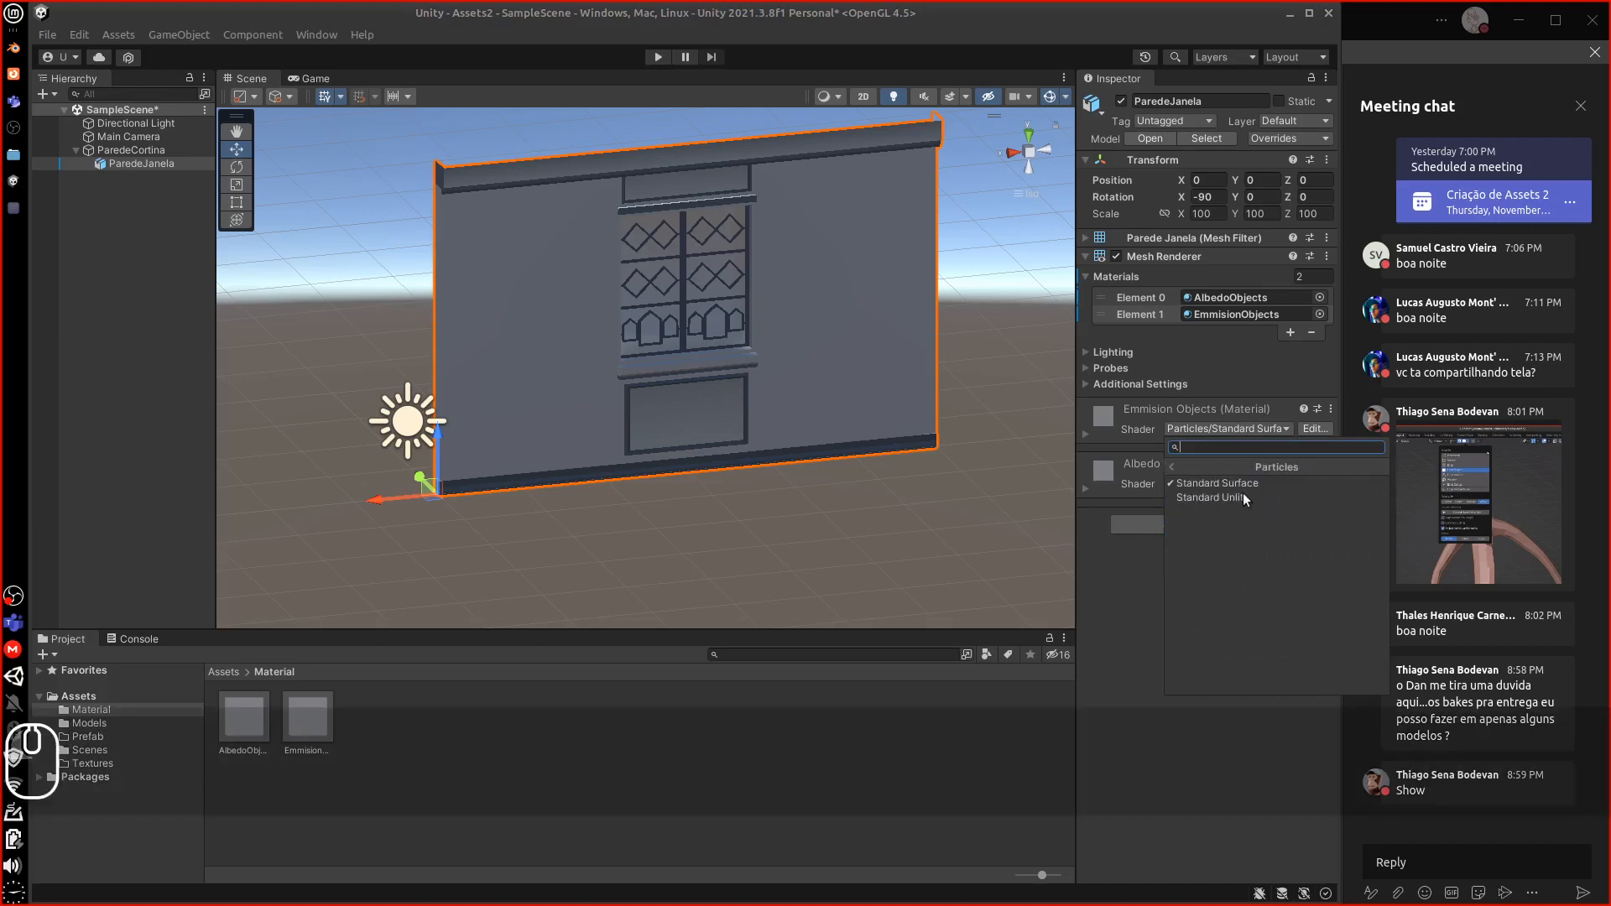
left_click(1235, 497)
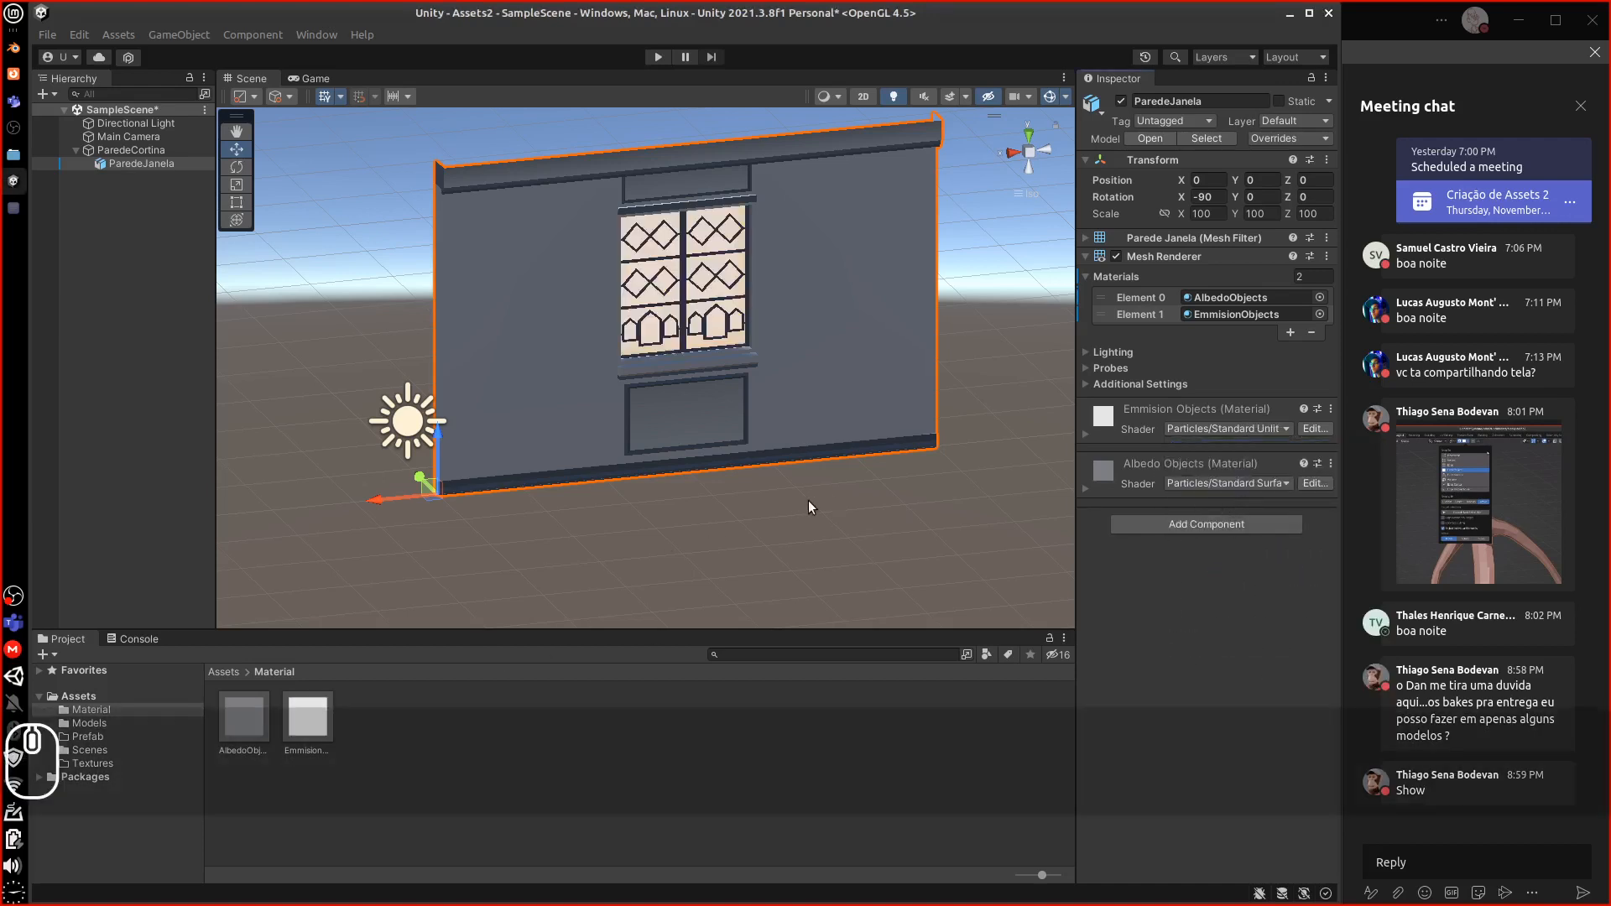
Add a Box Collider component to the ParedeJanela wall
middle_click_drag(800, 494, 764, 501)
left_click_drag(777, 507, 826, 504, "alt")
middle_click_drag(824, 503, 789, 494)
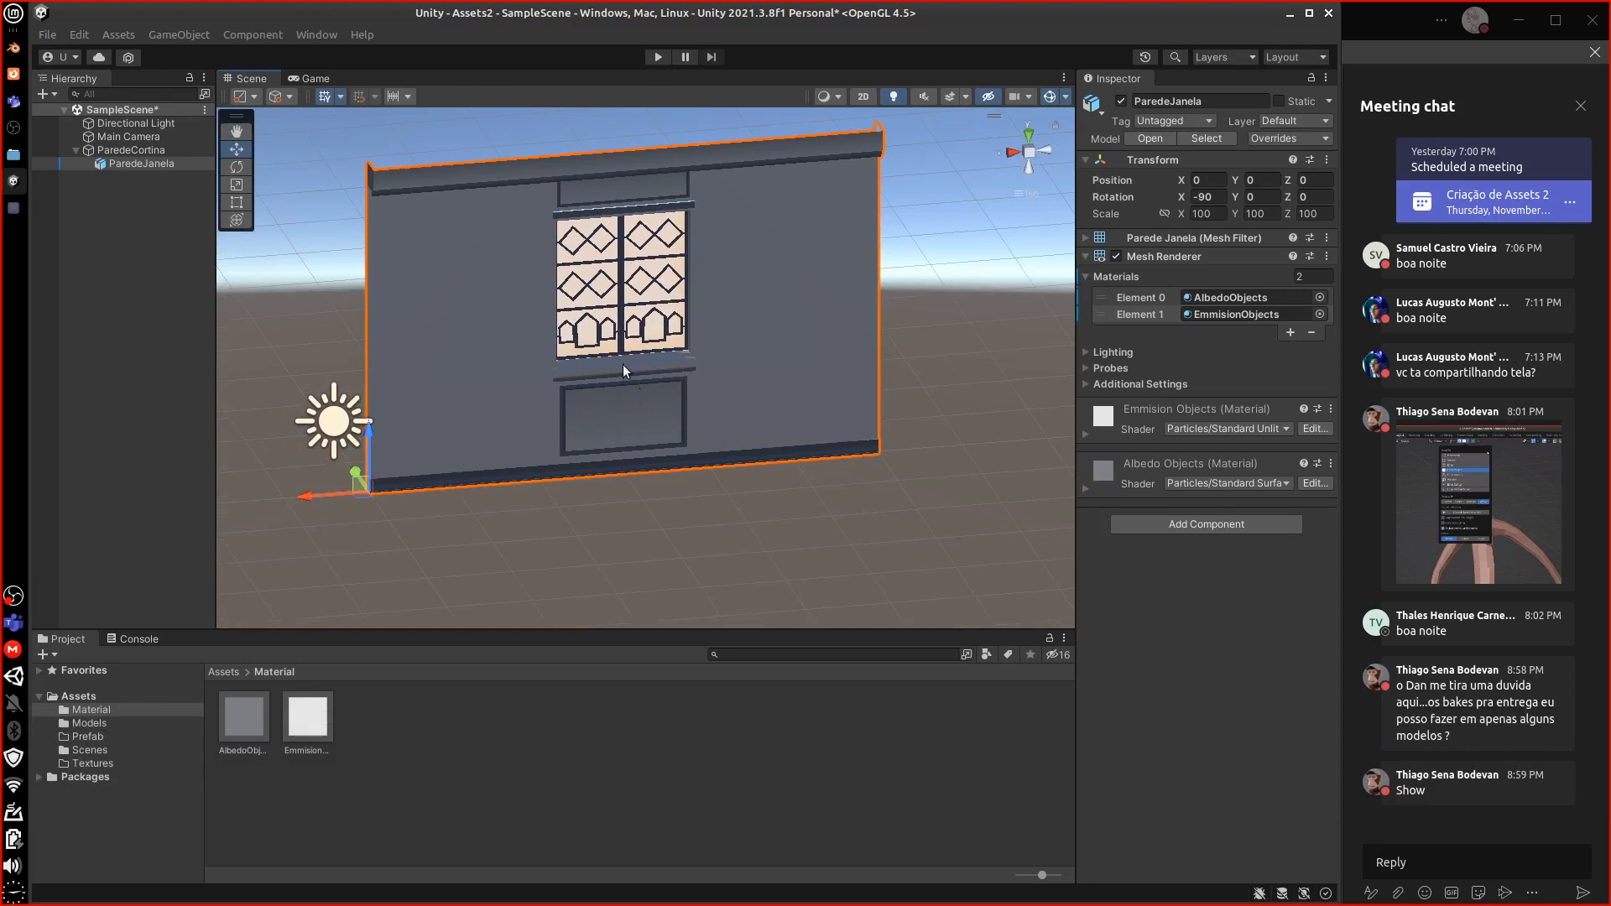
middle_click_drag(789, 478, 755, 488)
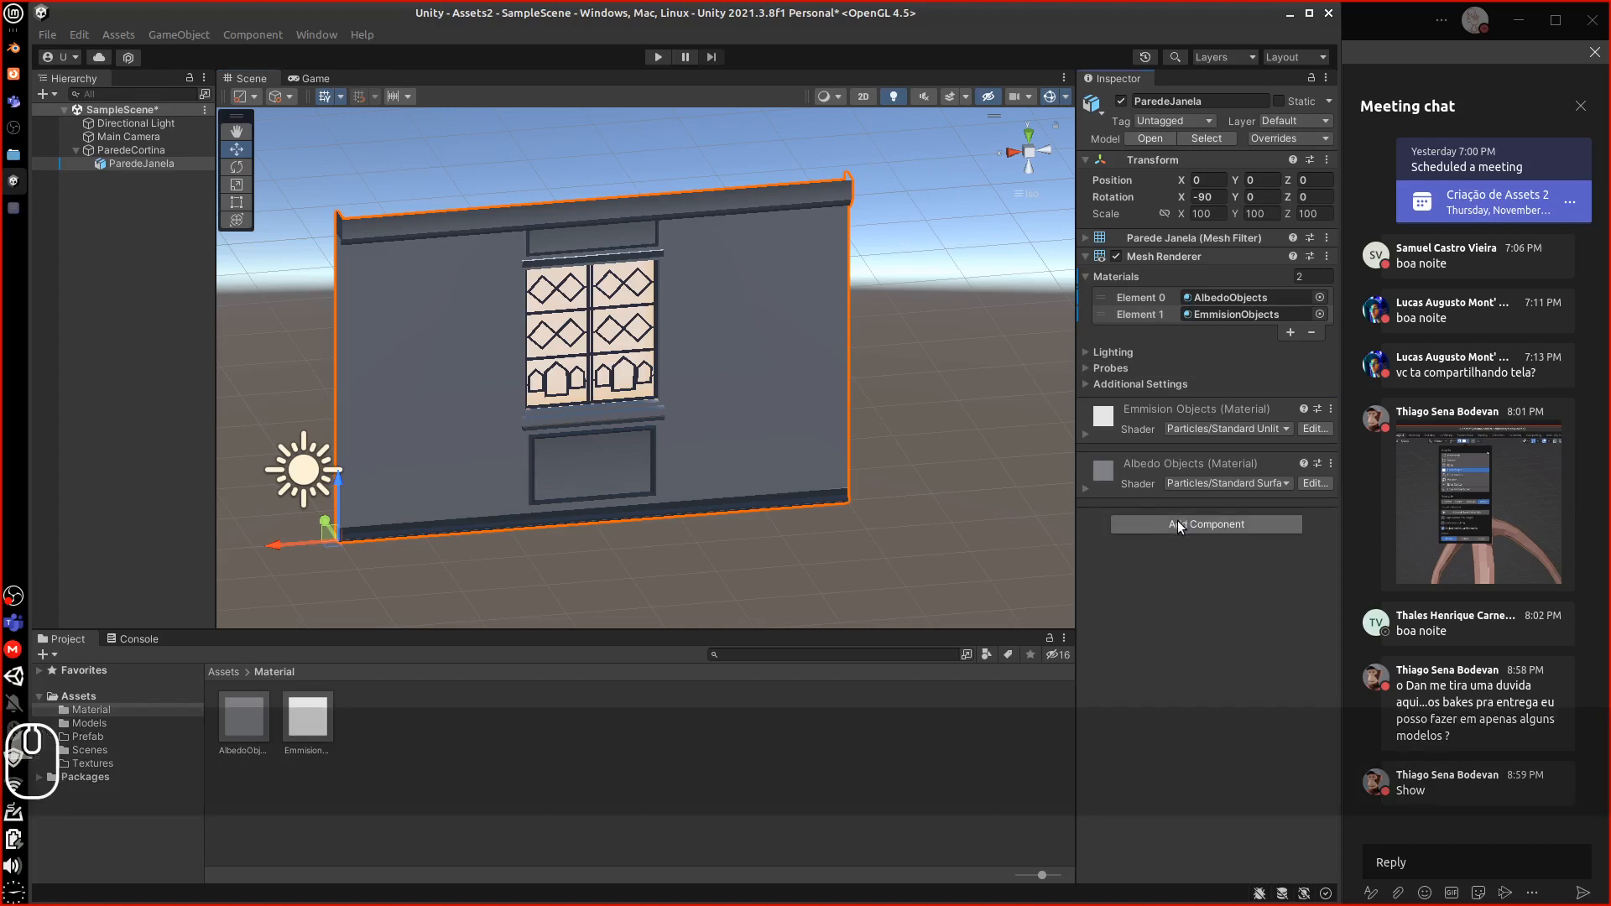
left_click(1177, 522)
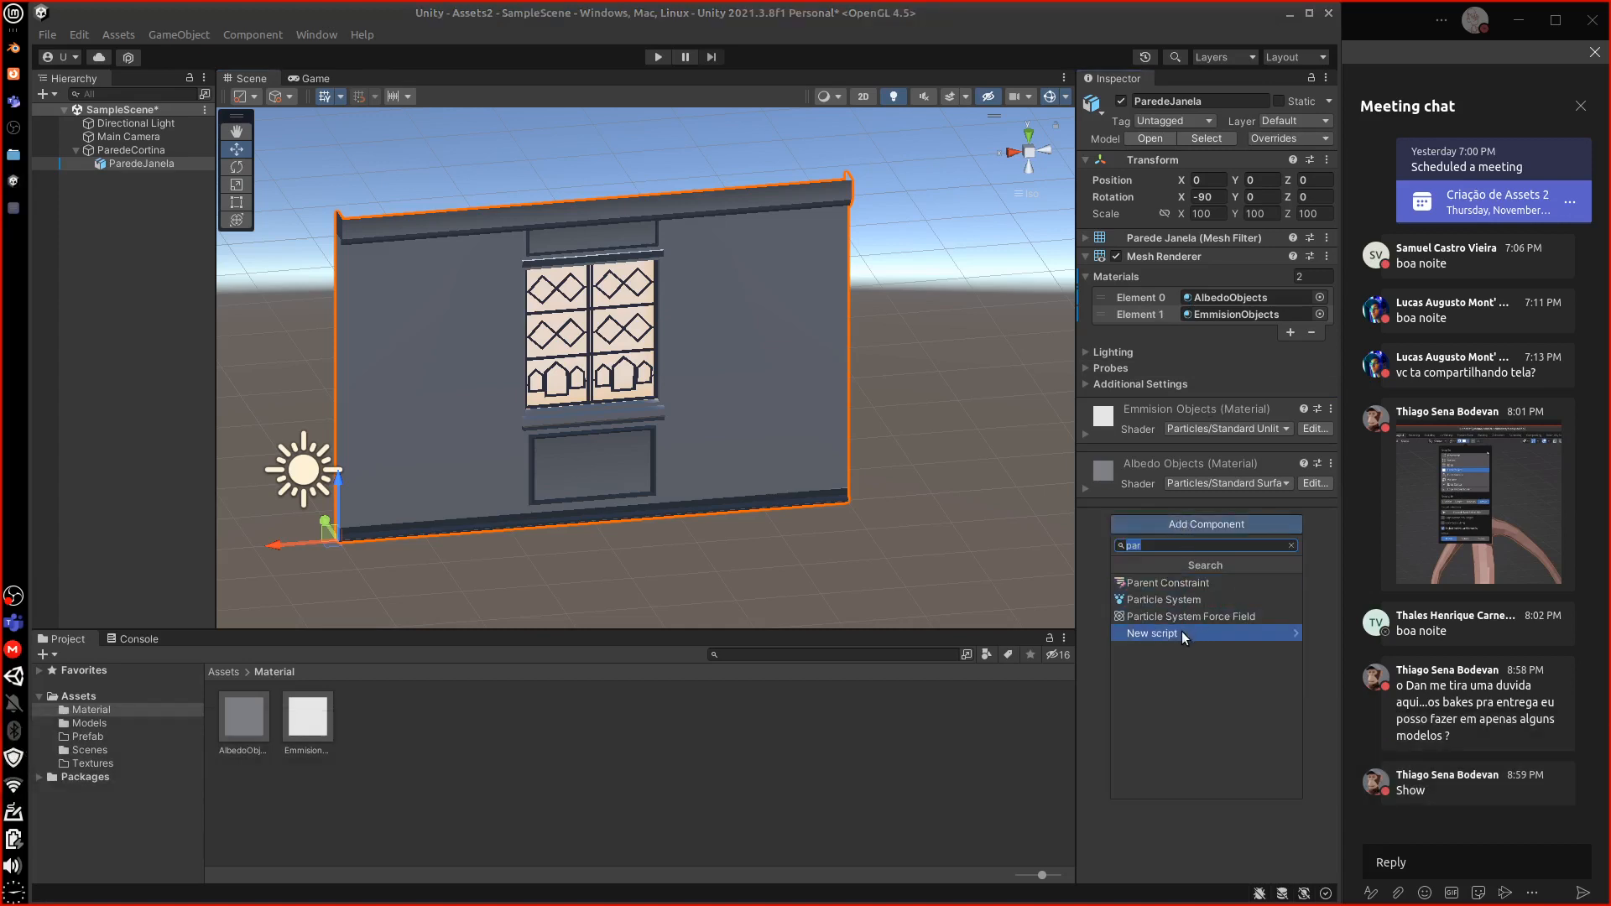
type("c")
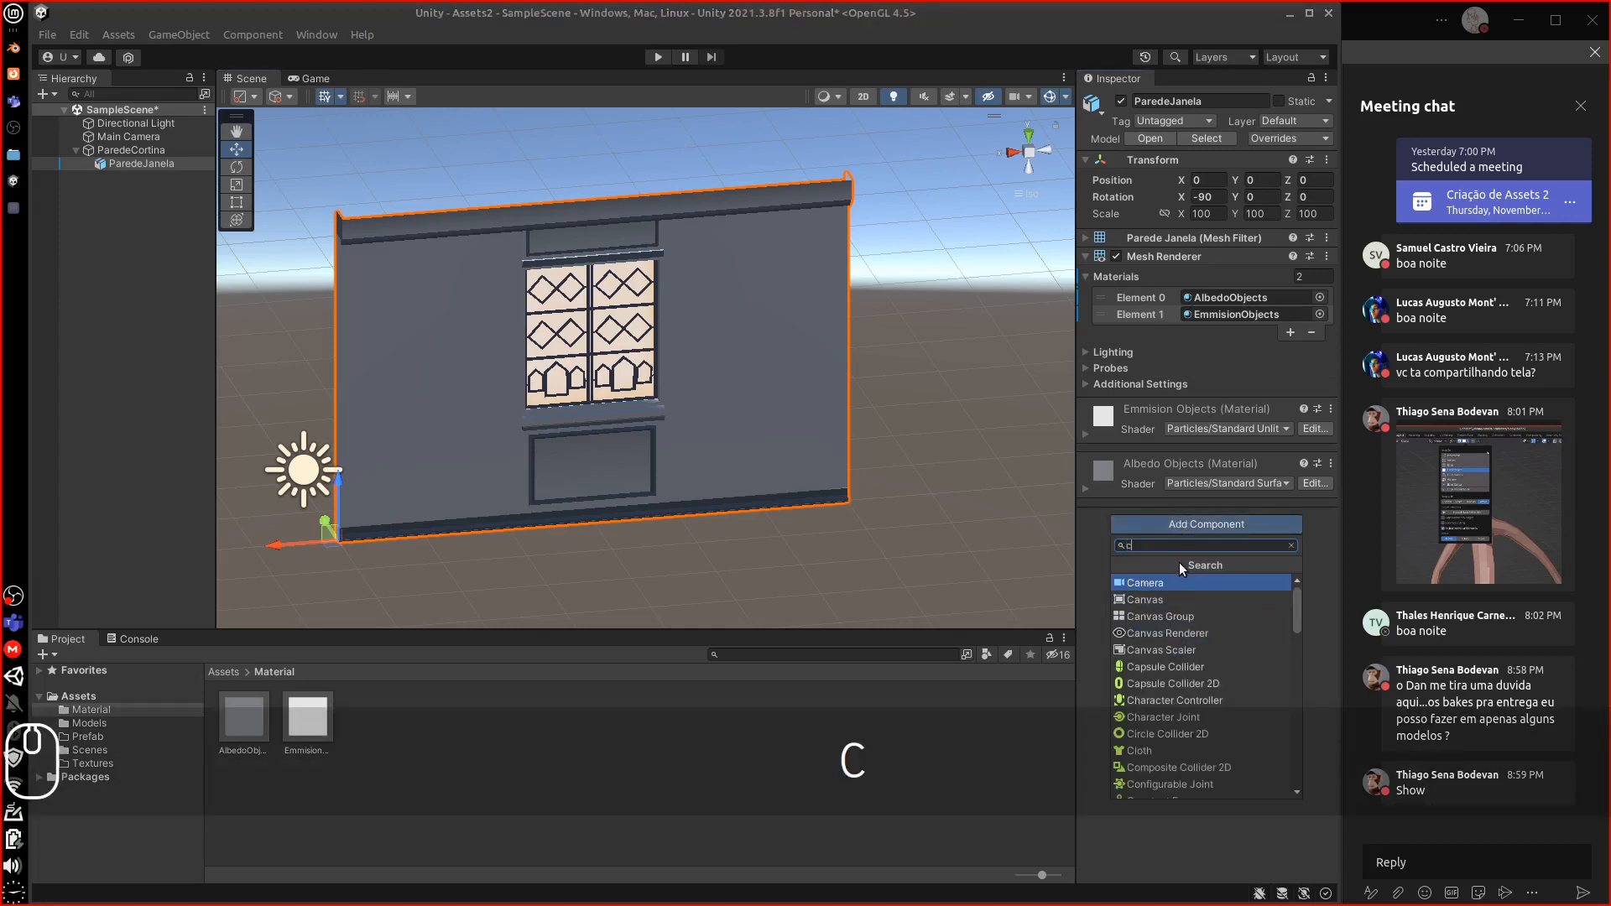
type("oll")
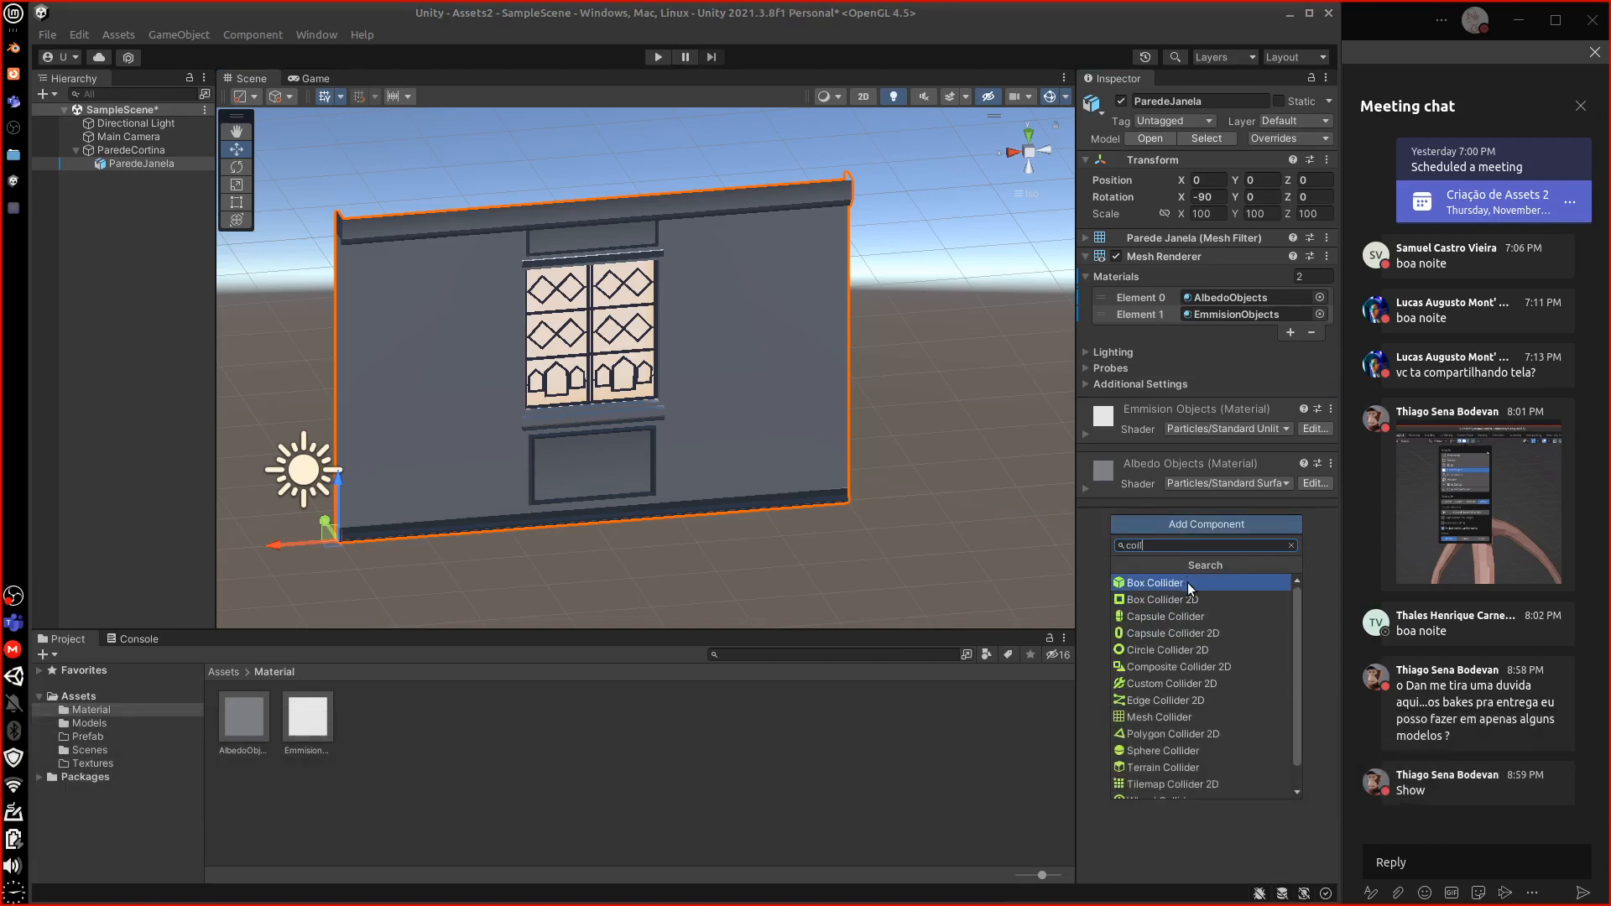
left_click(1187, 583)
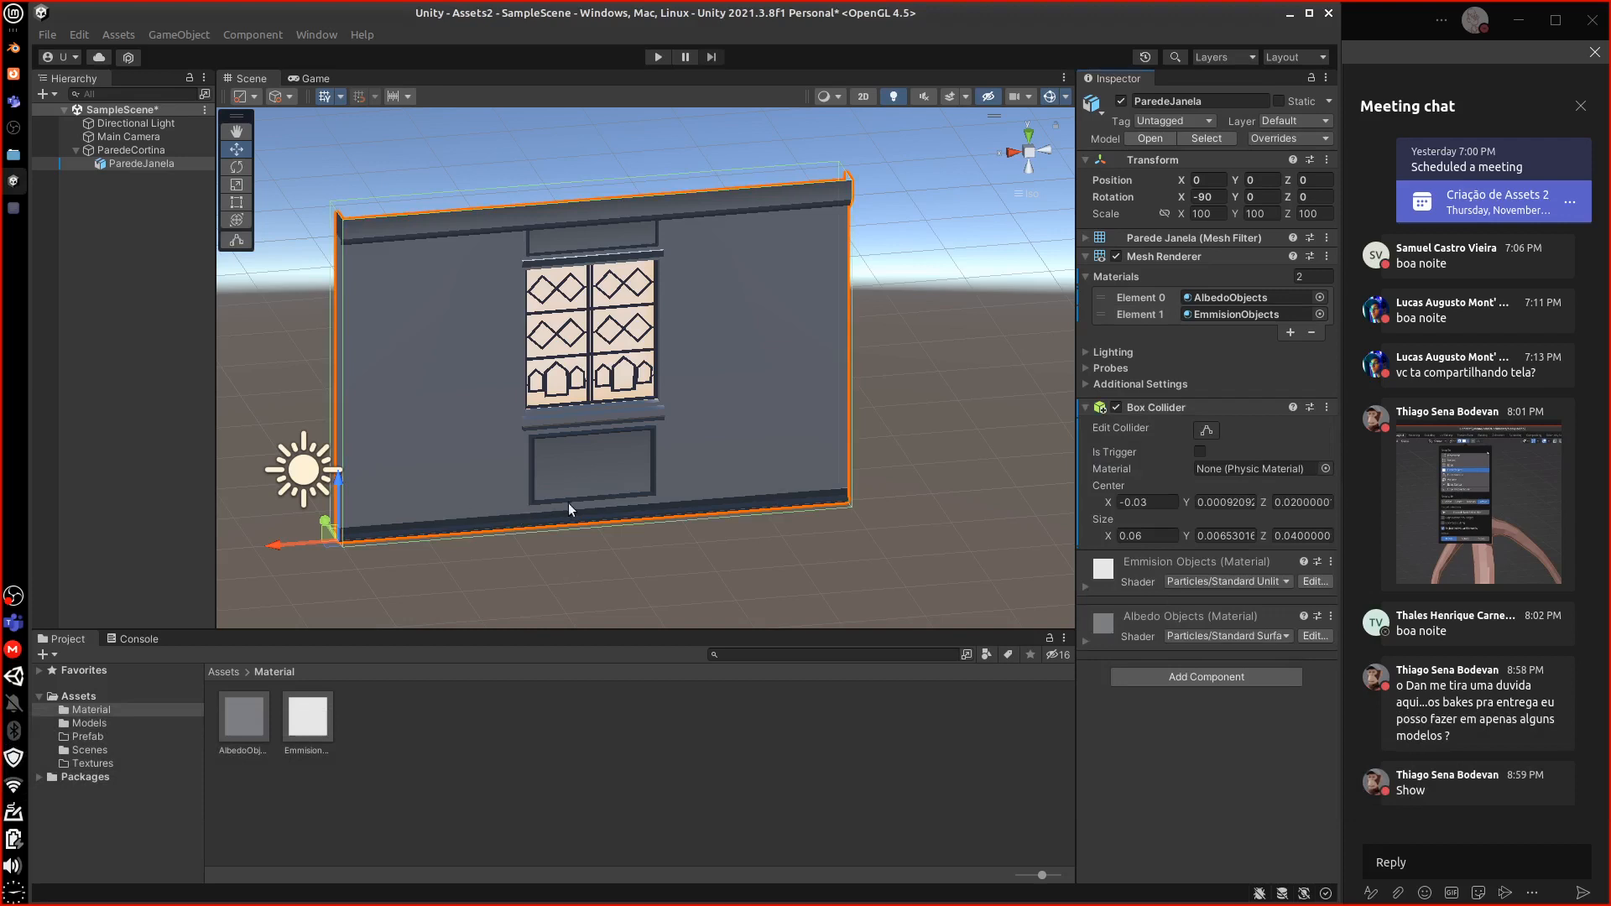
Reselect the wall, reframe the view and return the Project panel to the Assets root
left_click_drag(574, 553, 894, 539)
left_click(754, 470)
mouse_move(865, 541)
middle_mouse_down()
mouse_move(812, 540)
mouse_move(849, 518)
mouse_move(874, 530)
middle_mouse_up()
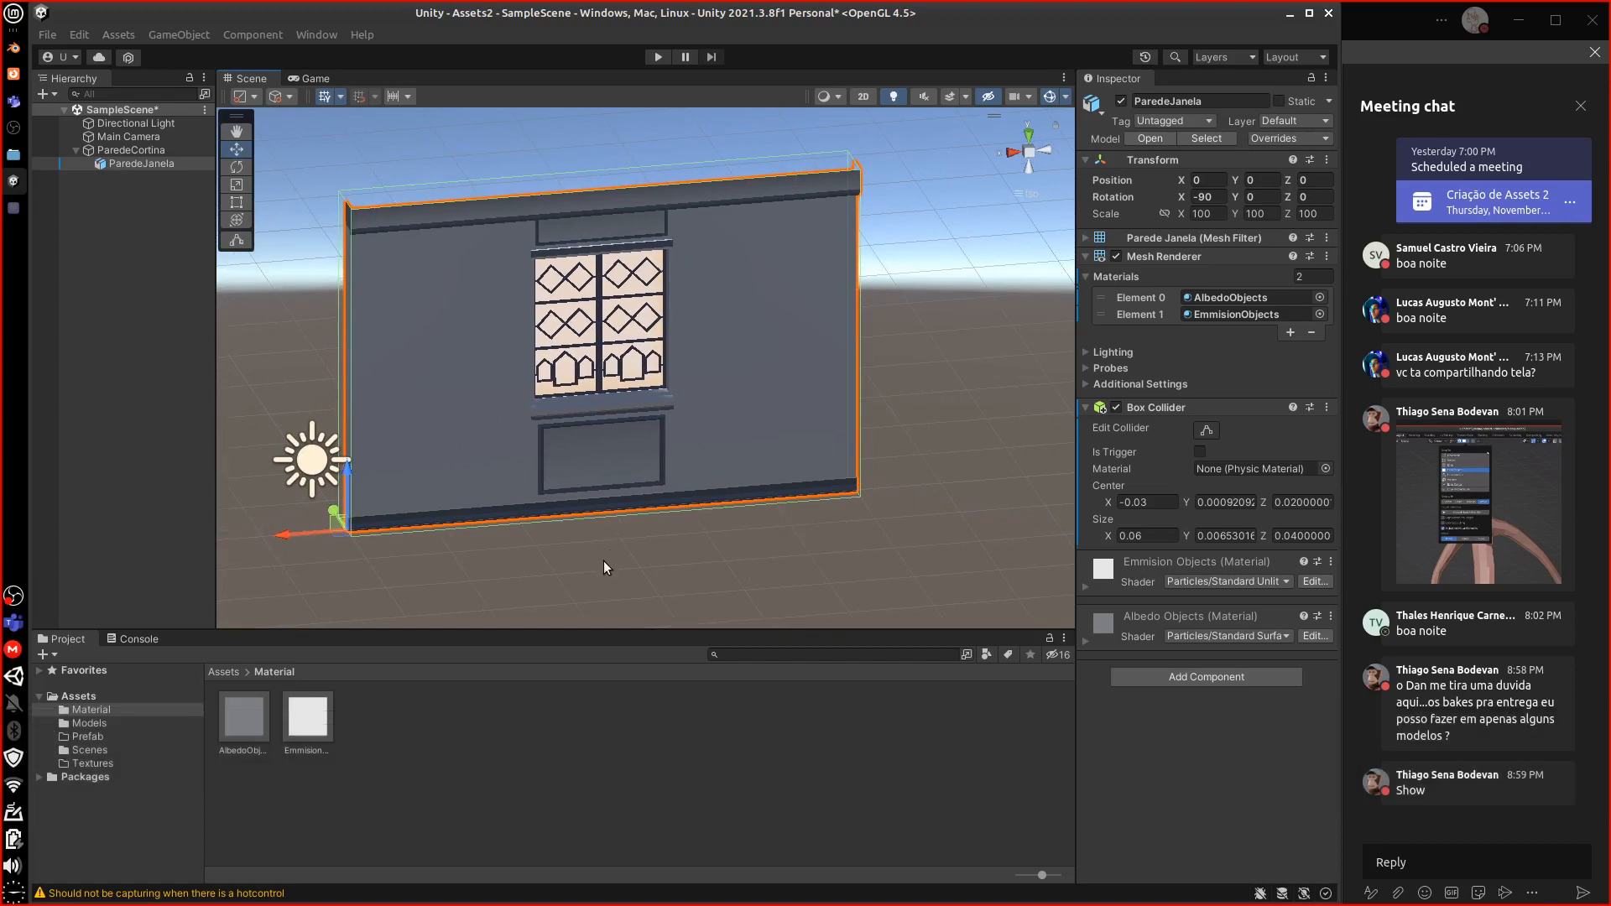
left_click(222, 673)
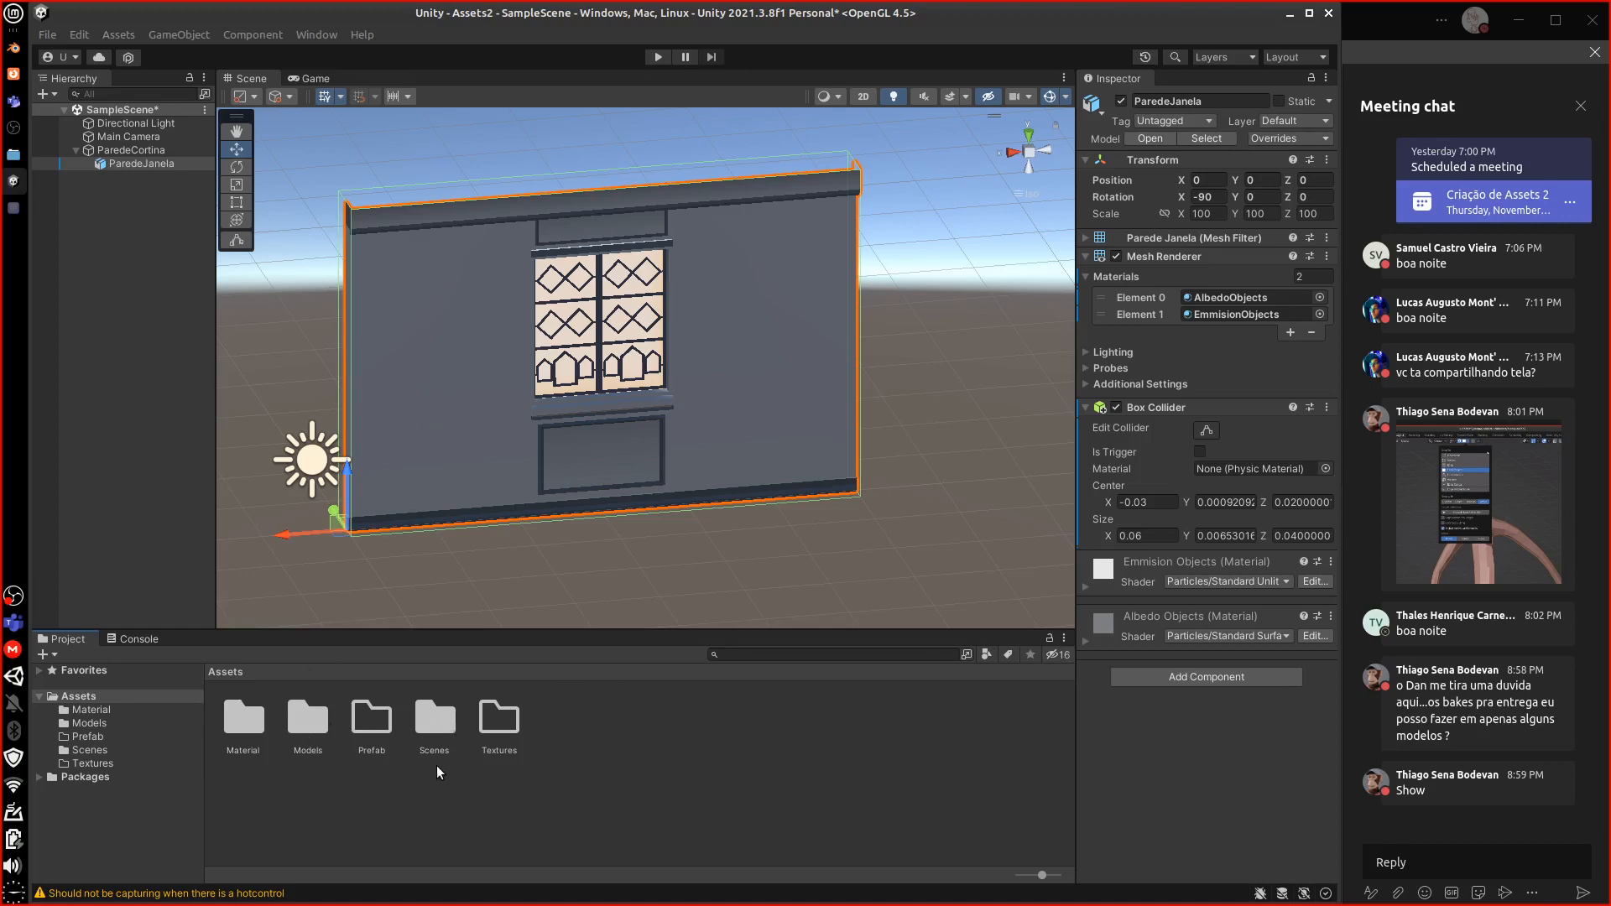
Place the Cortina curtain model under ParedeCortina and give it the AlbedoObjects material
double_click(312, 726)
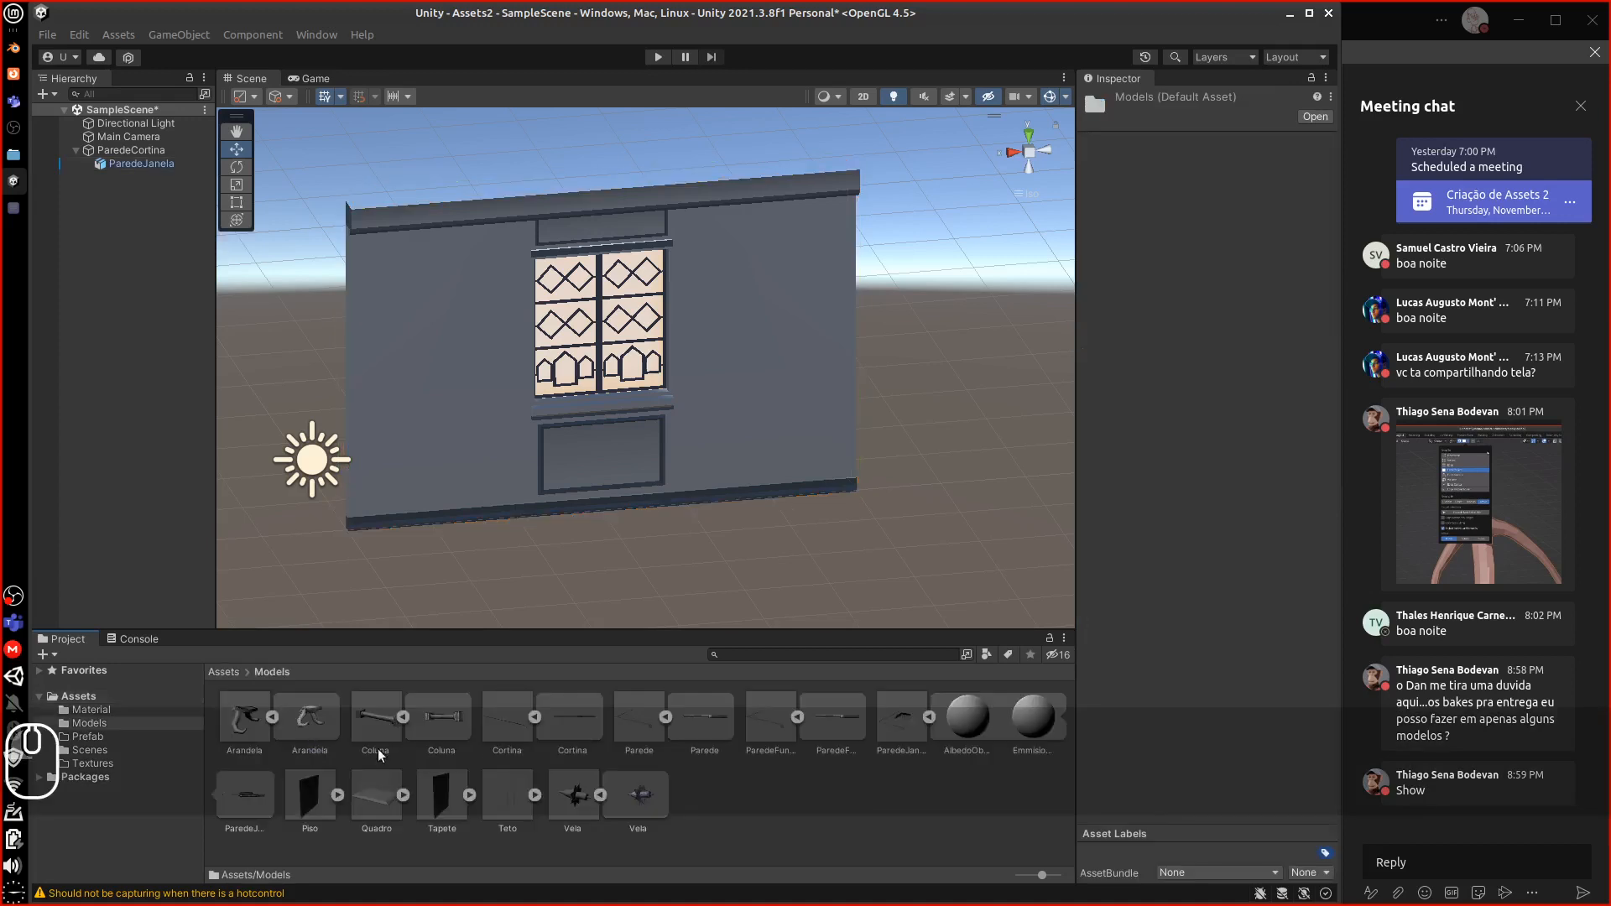
left_click_drag(336, 602, 144, 154)
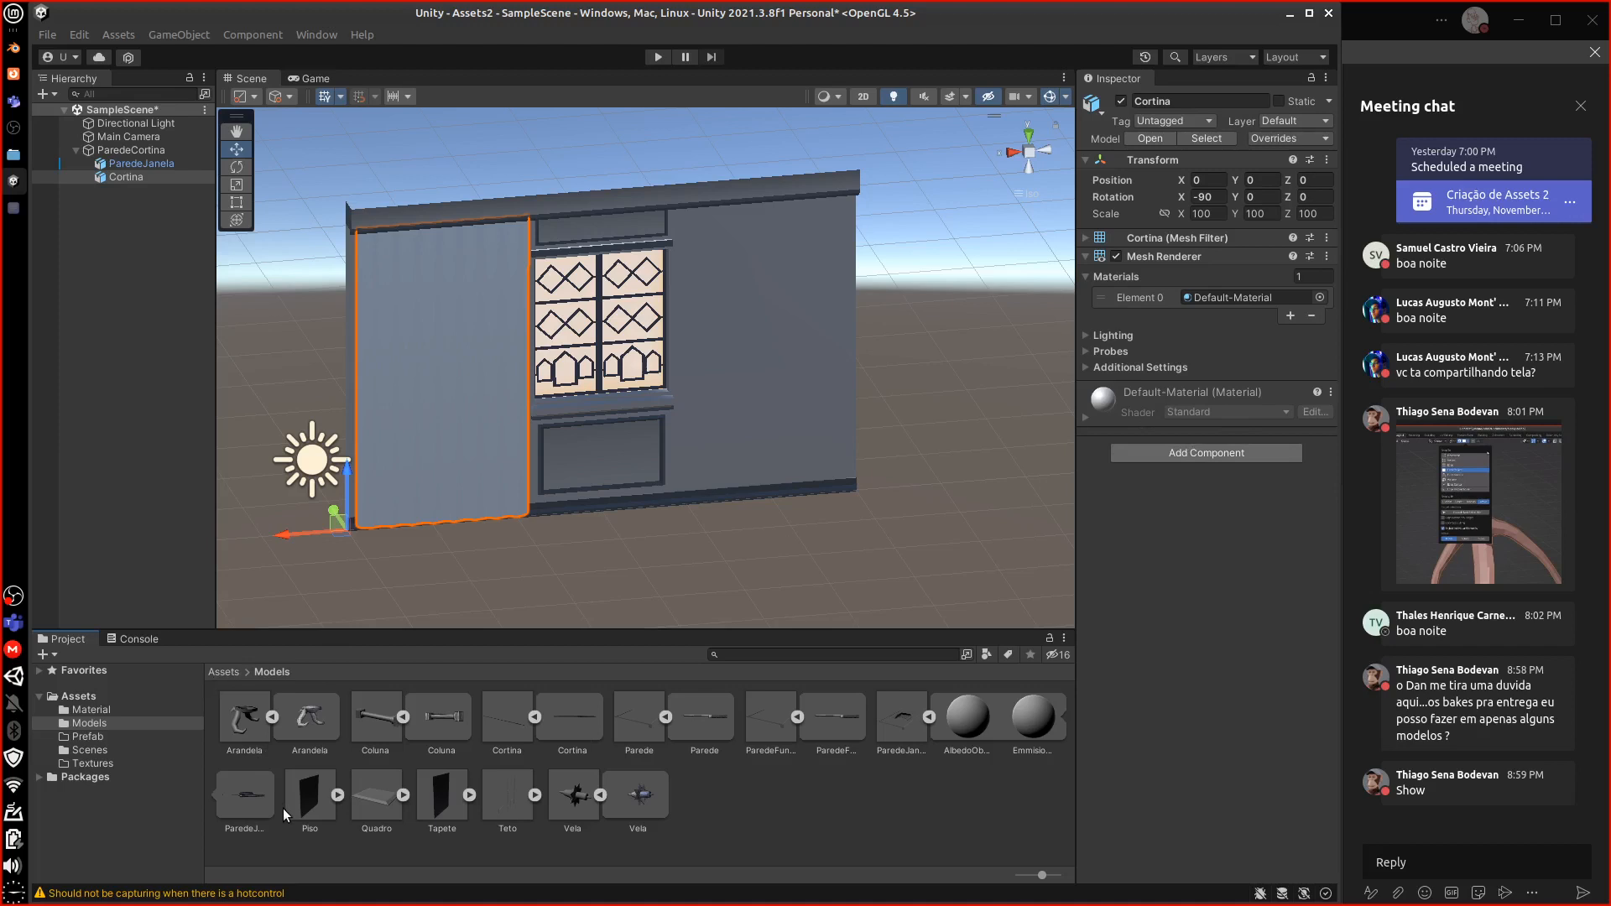
left_click(225, 671)
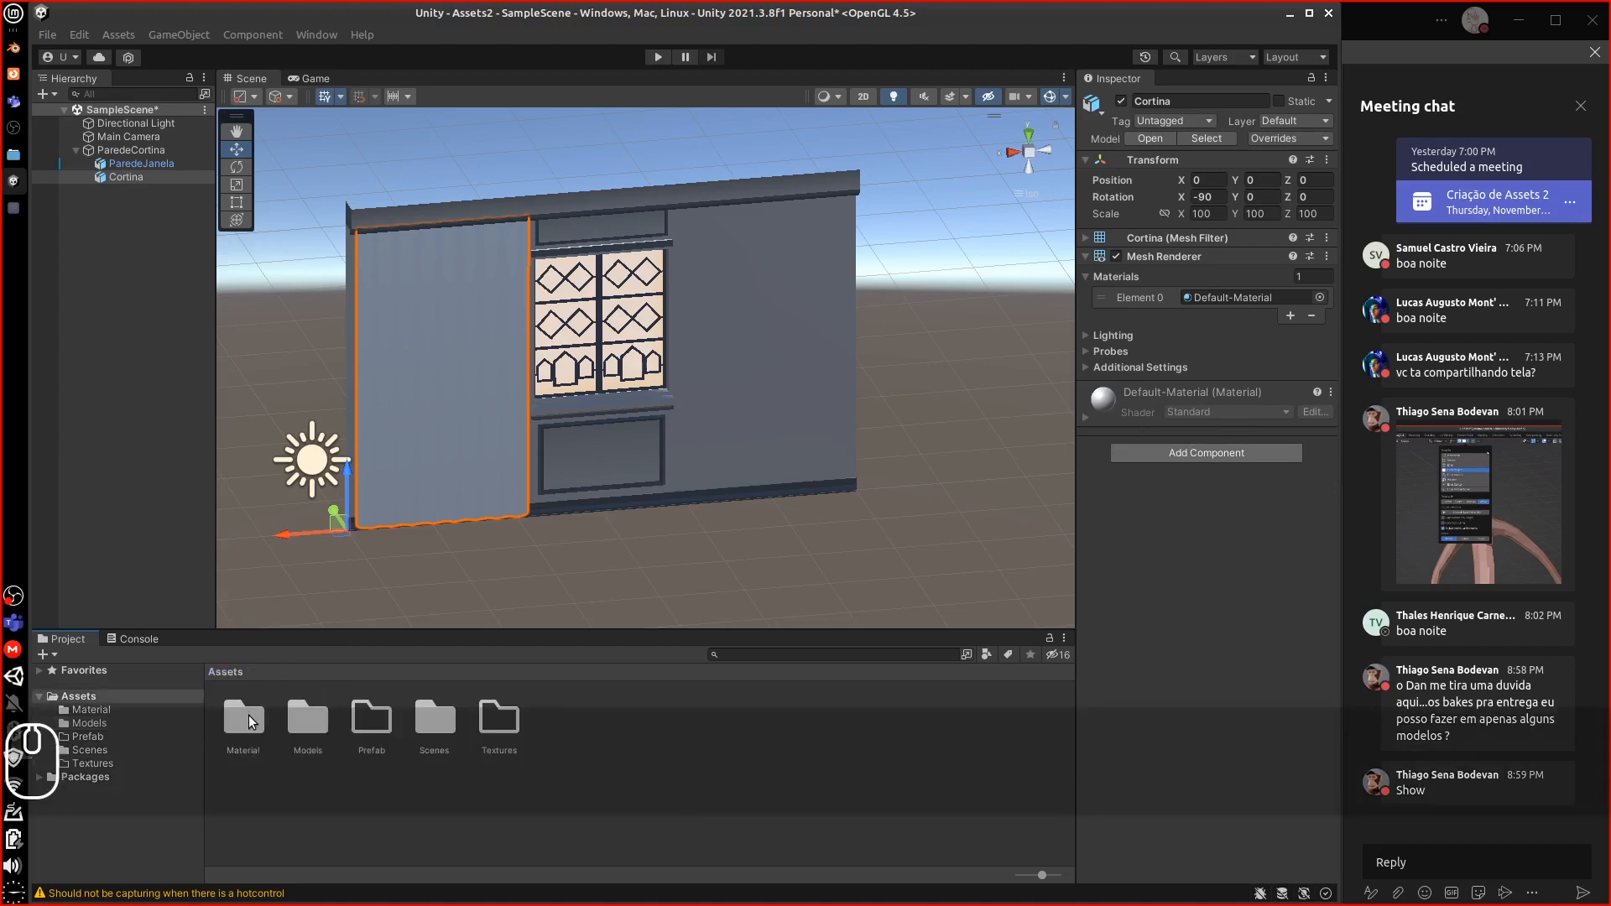
double_click(249, 720)
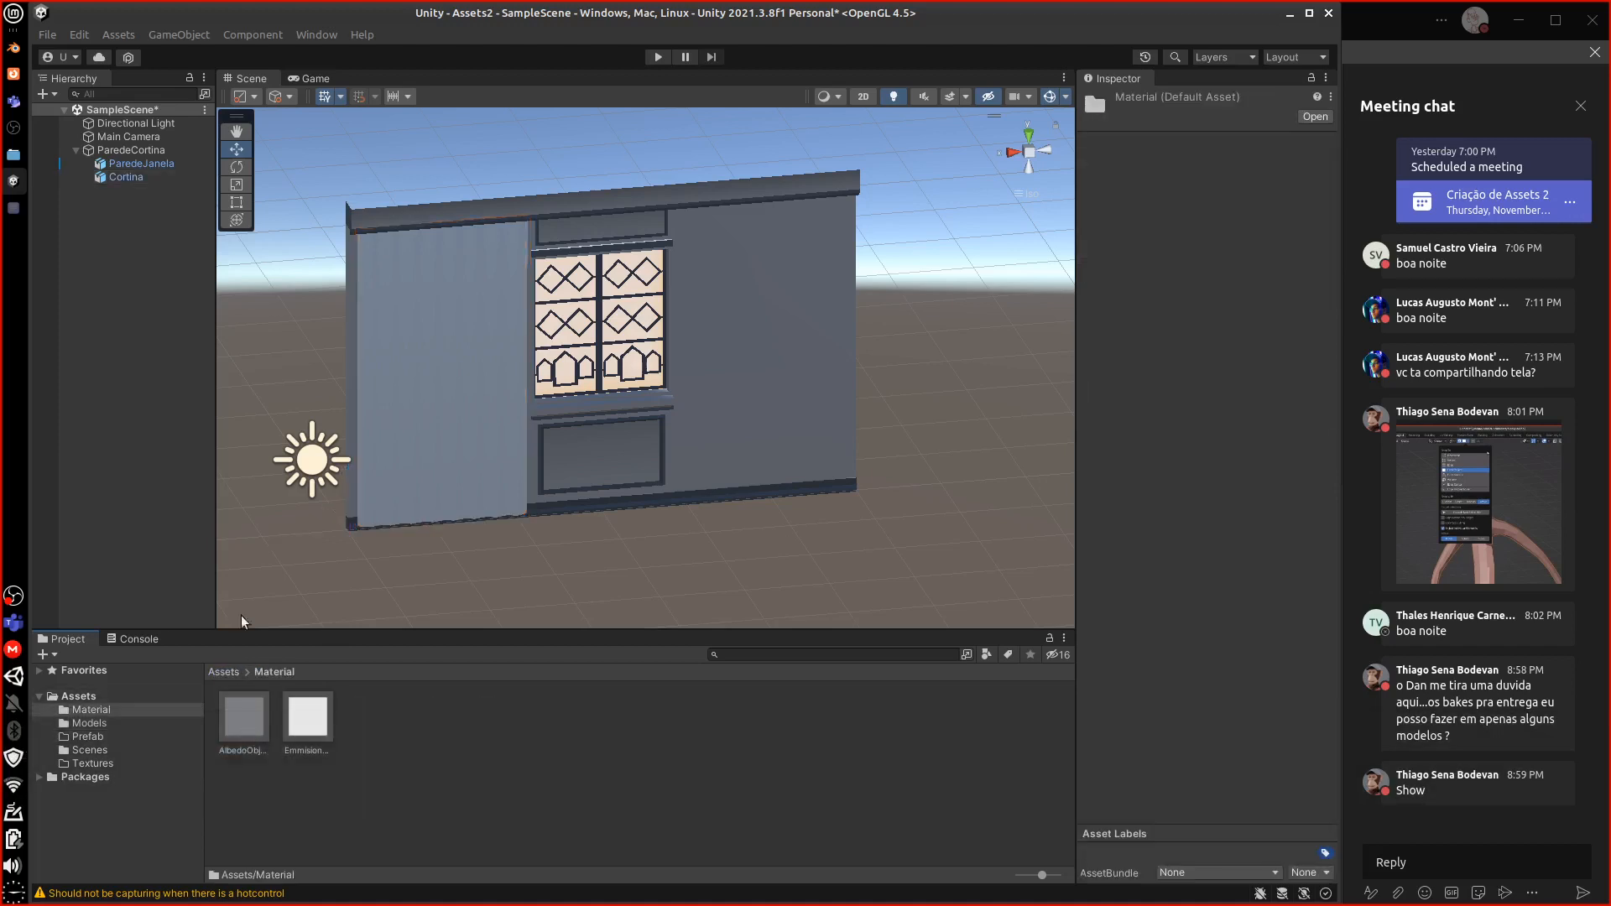
left_click(125, 177)
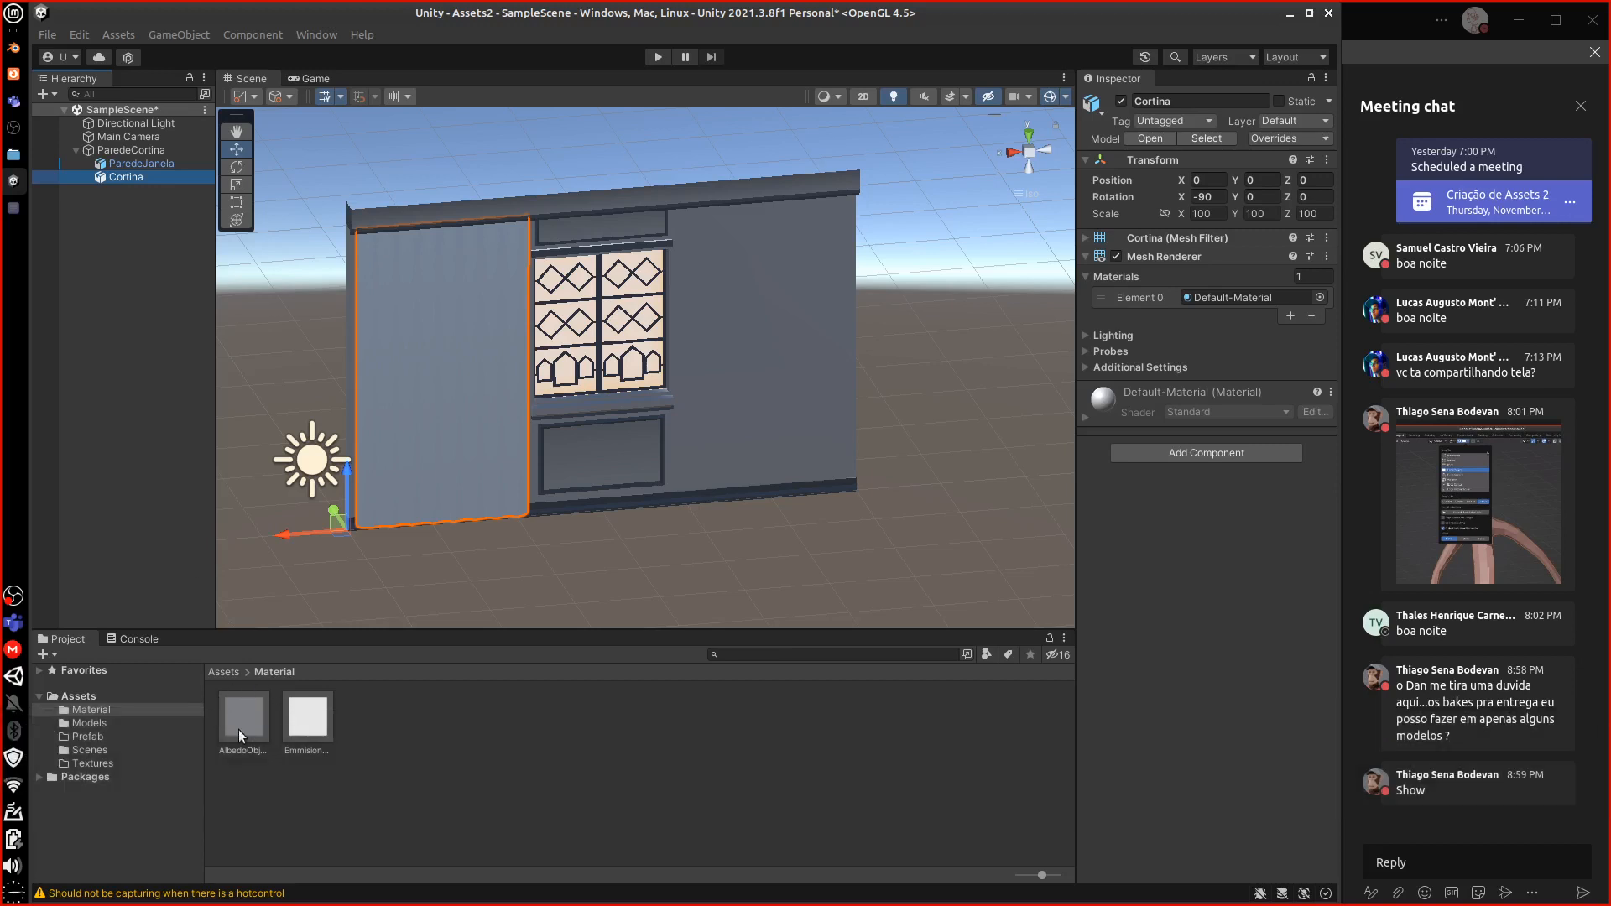
left_click_drag(248, 720, 1256, 309)
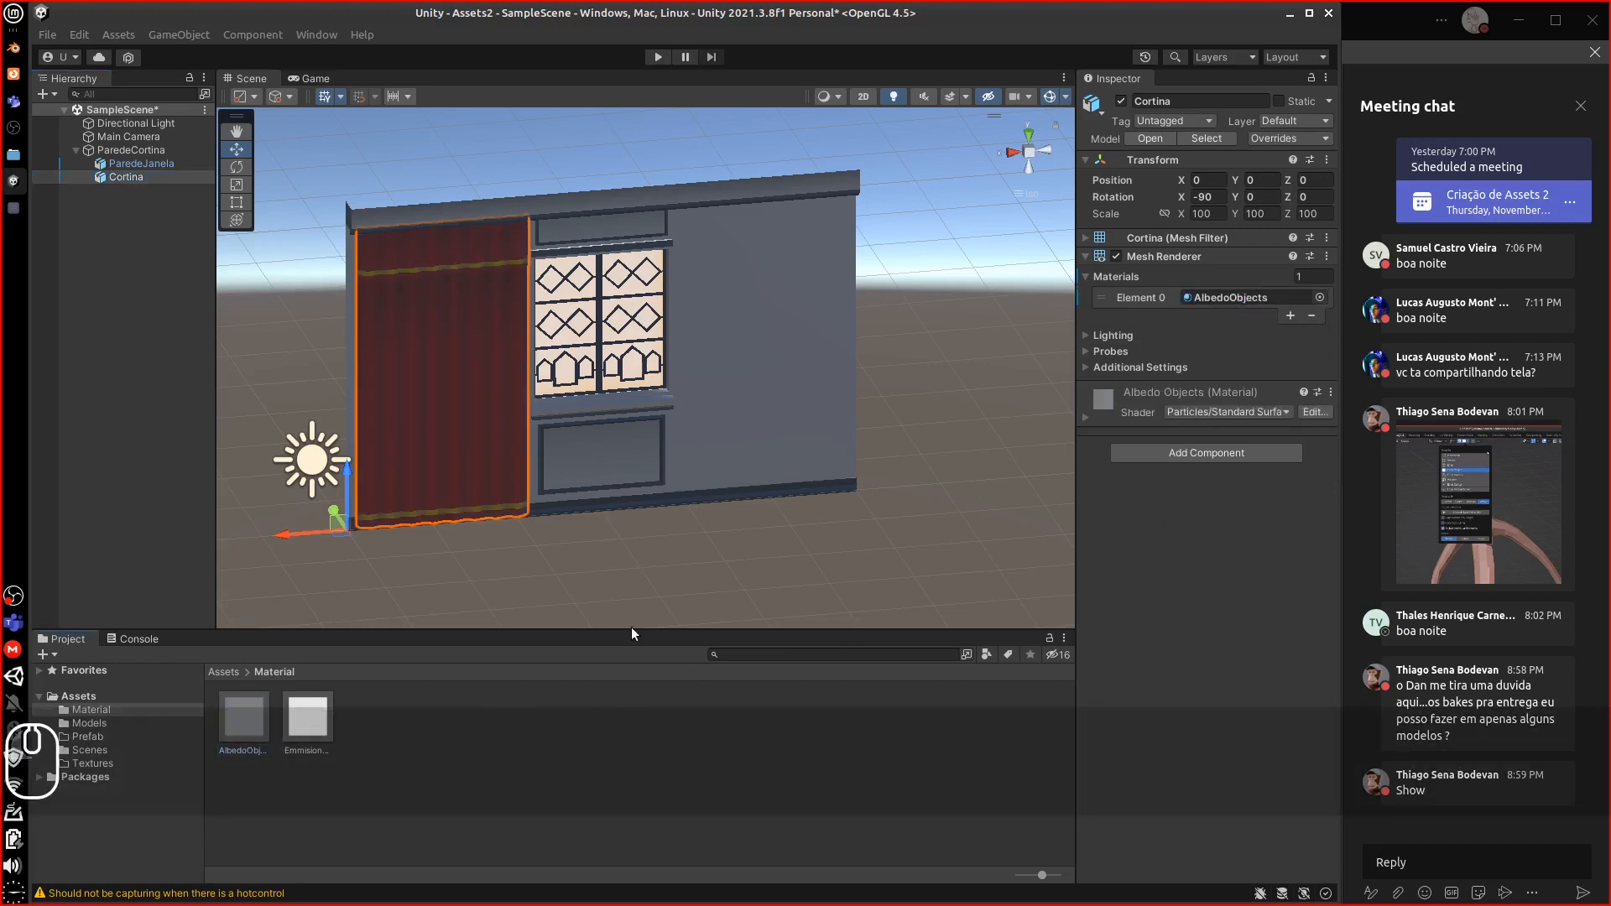
Duplicate the curtain as Cortina (1) and move it to the window's other side at X -3.75
middle_click_drag(404, 524, 531, 539)
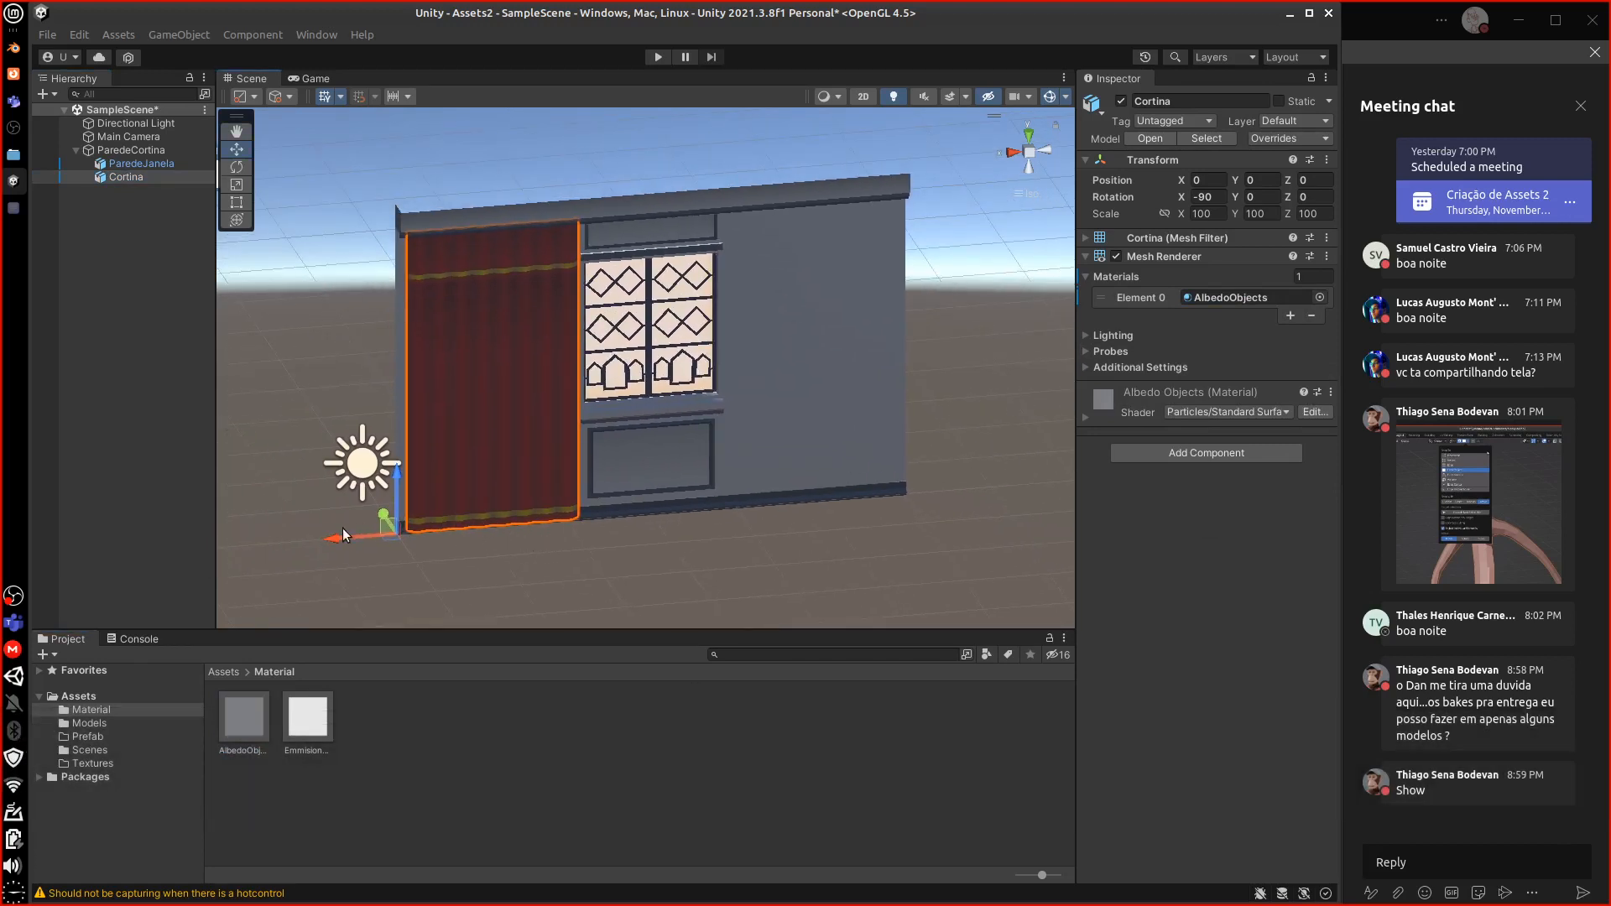
key("ctrl+d")
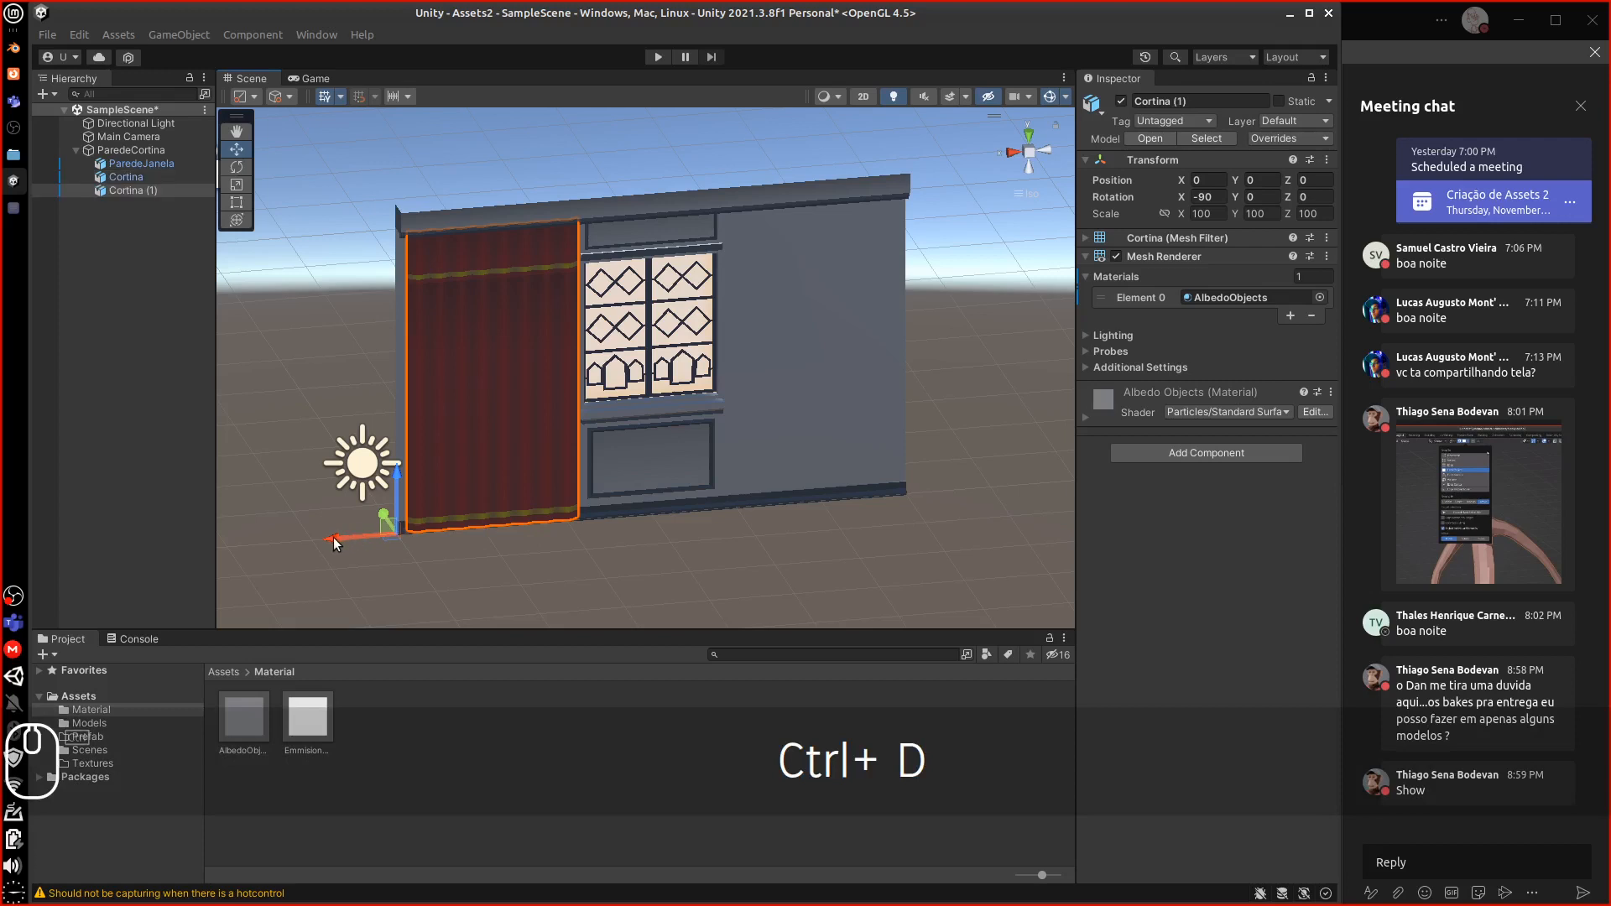
left_click_drag(331, 539, 651, 518)
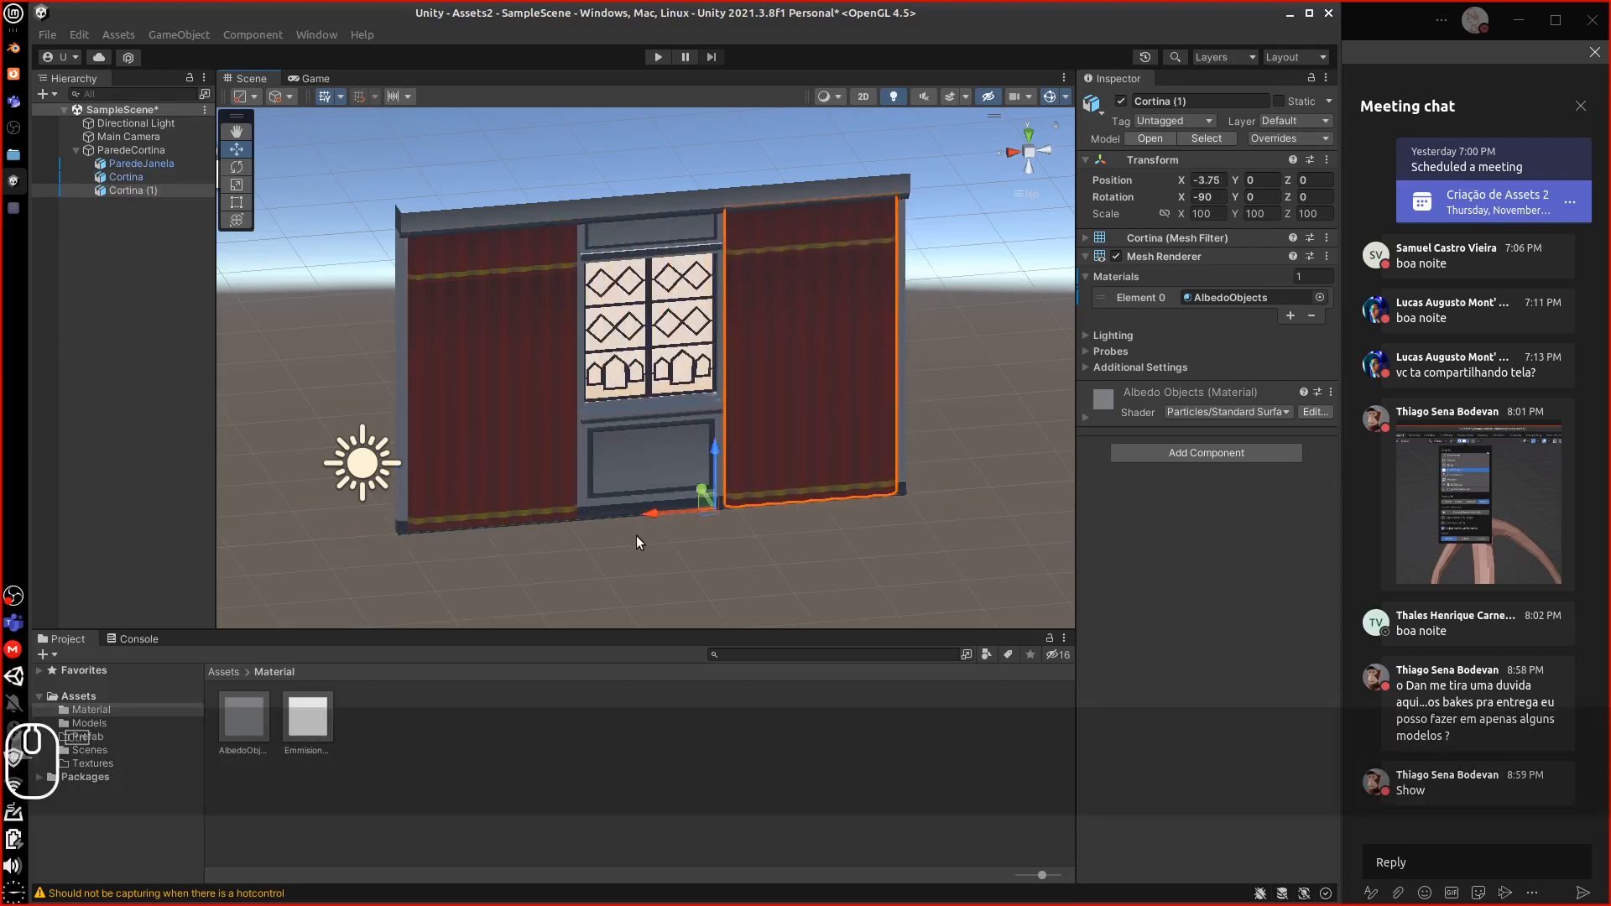
left_click_drag(814, 564, 638, 474, "alt")
left_click(224, 672)
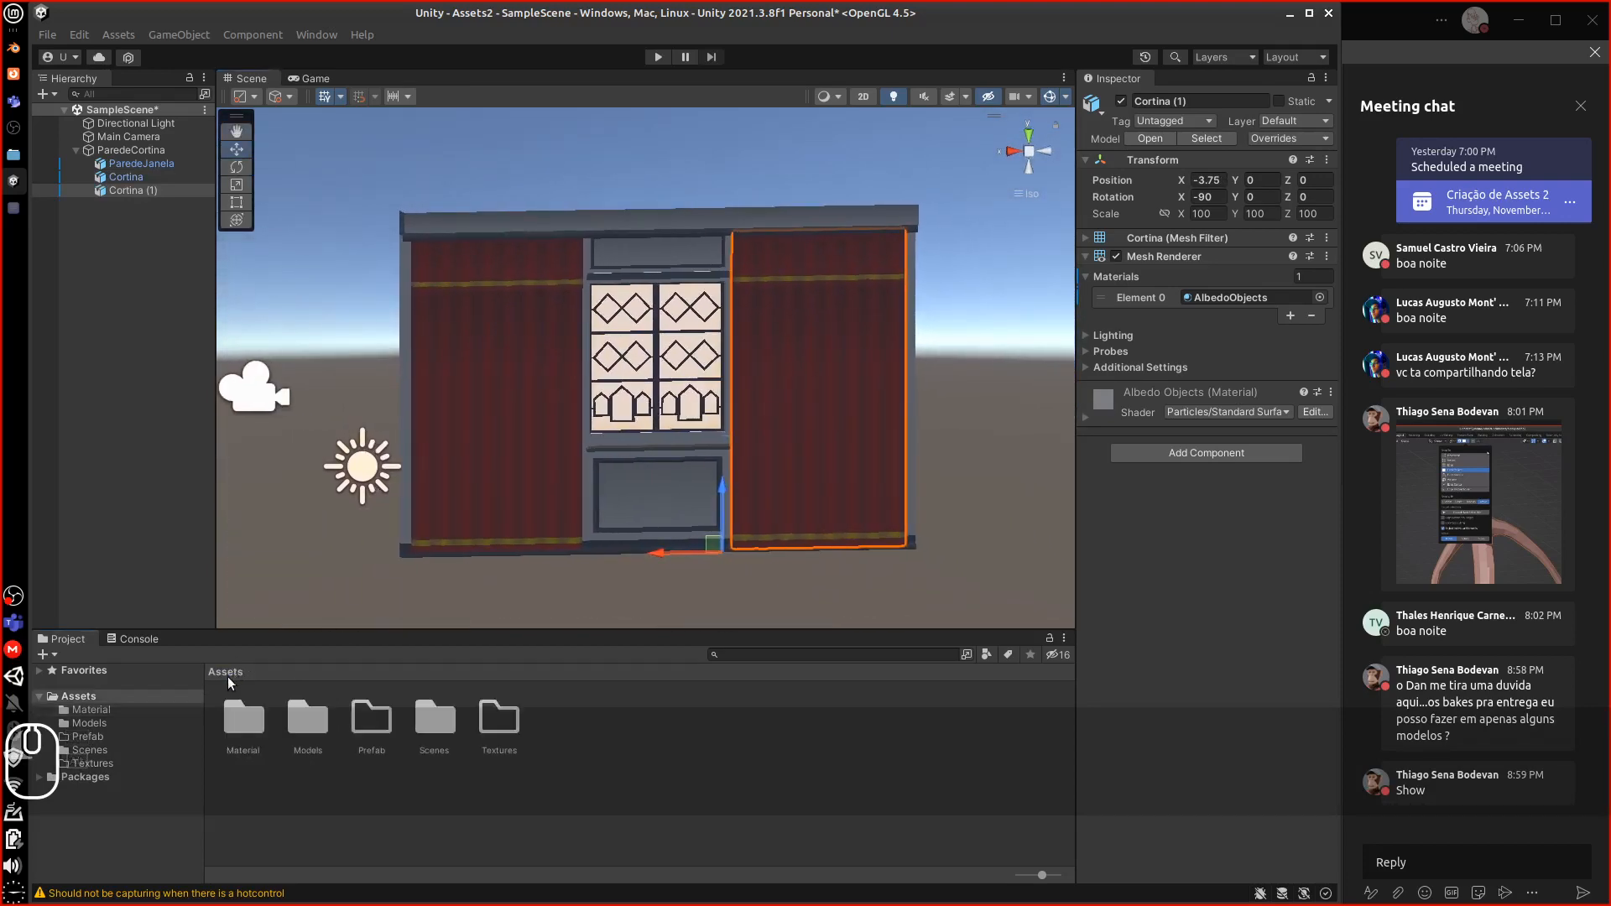
mouse_move(660, 556)
left_mouse_down("alt")
mouse_move(943, 561)
mouse_move(880, 538)
mouse_move(965, 546)
mouse_move(687, 556)
left_mouse_up("alt")
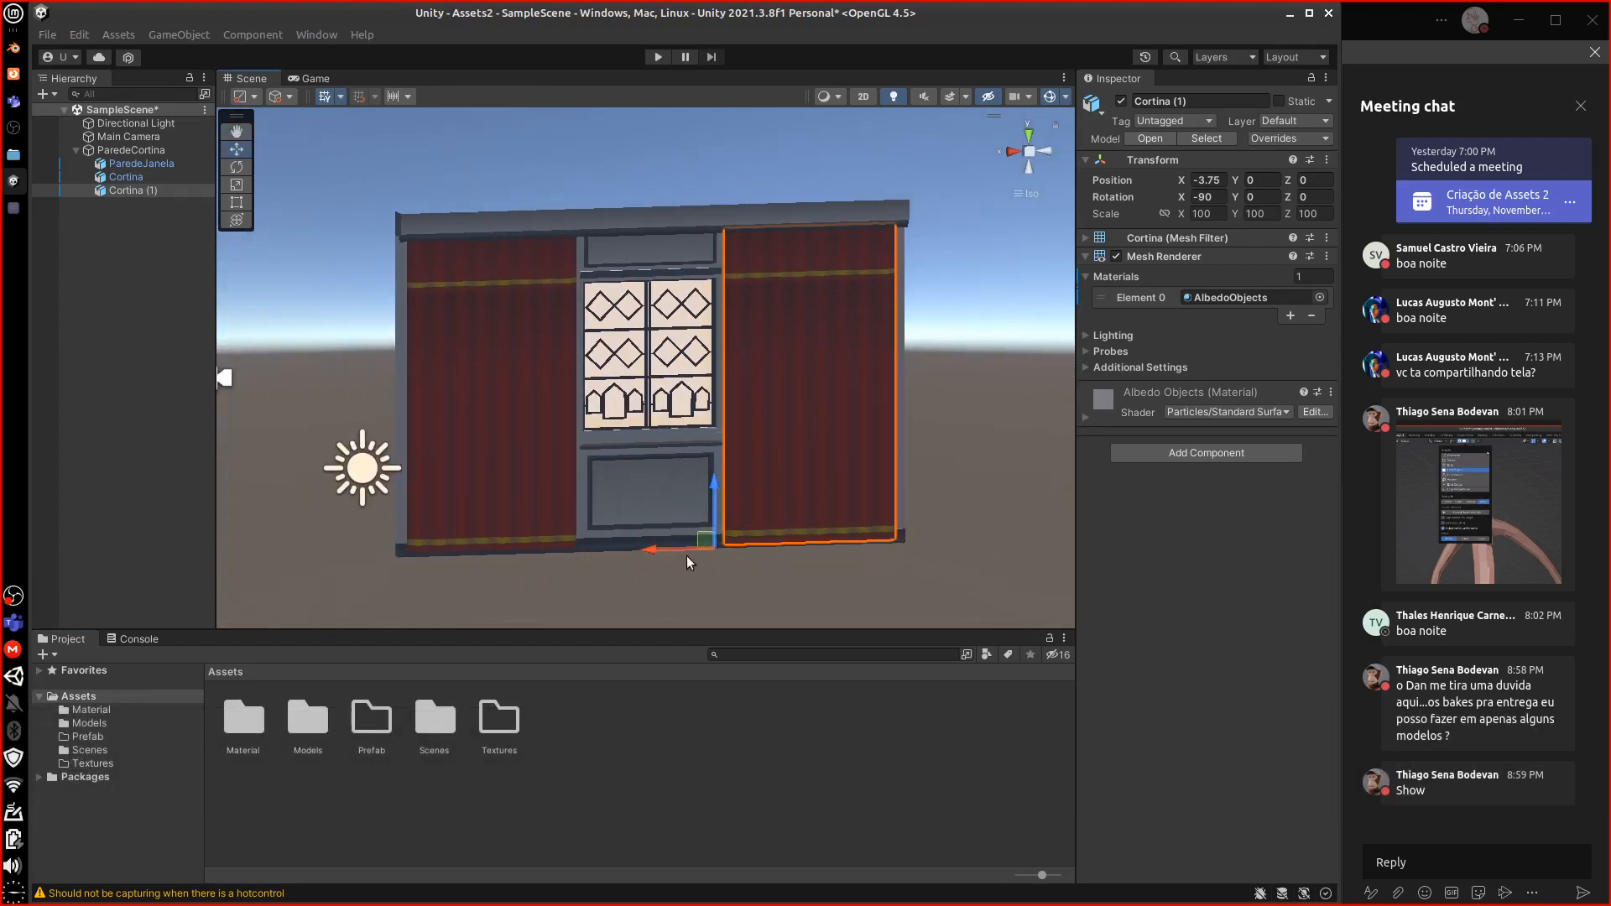
Save ParedeCortina as ParedeCortina.prefab in the Prefab folder, then delete it from the scene
left_click(77, 150)
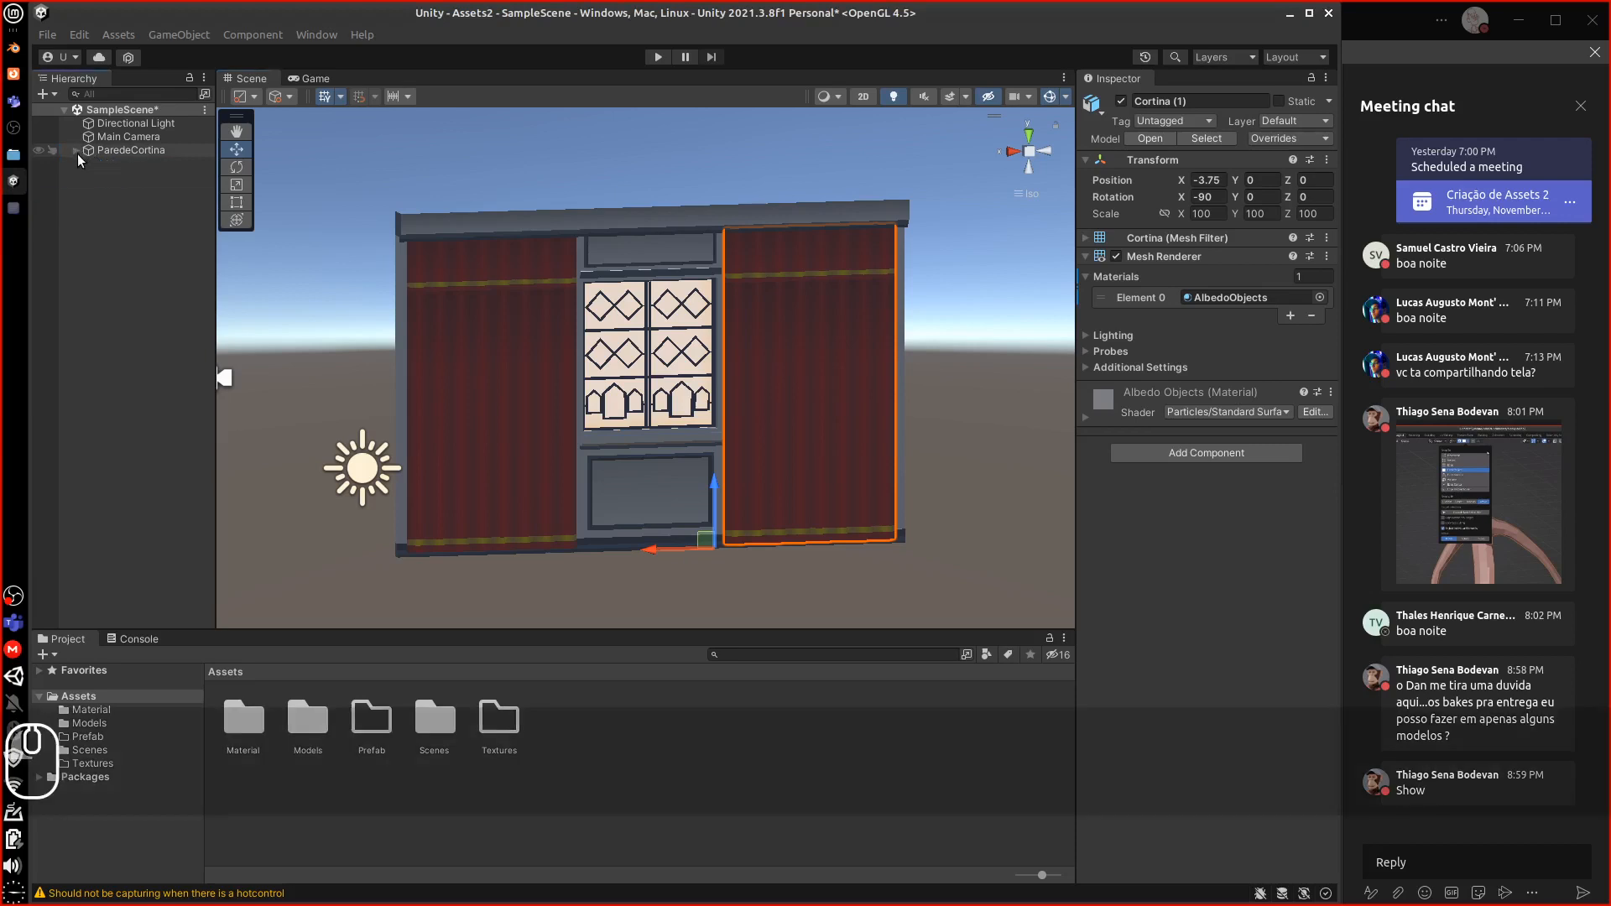
left_click_drag(89, 149, 373, 730)
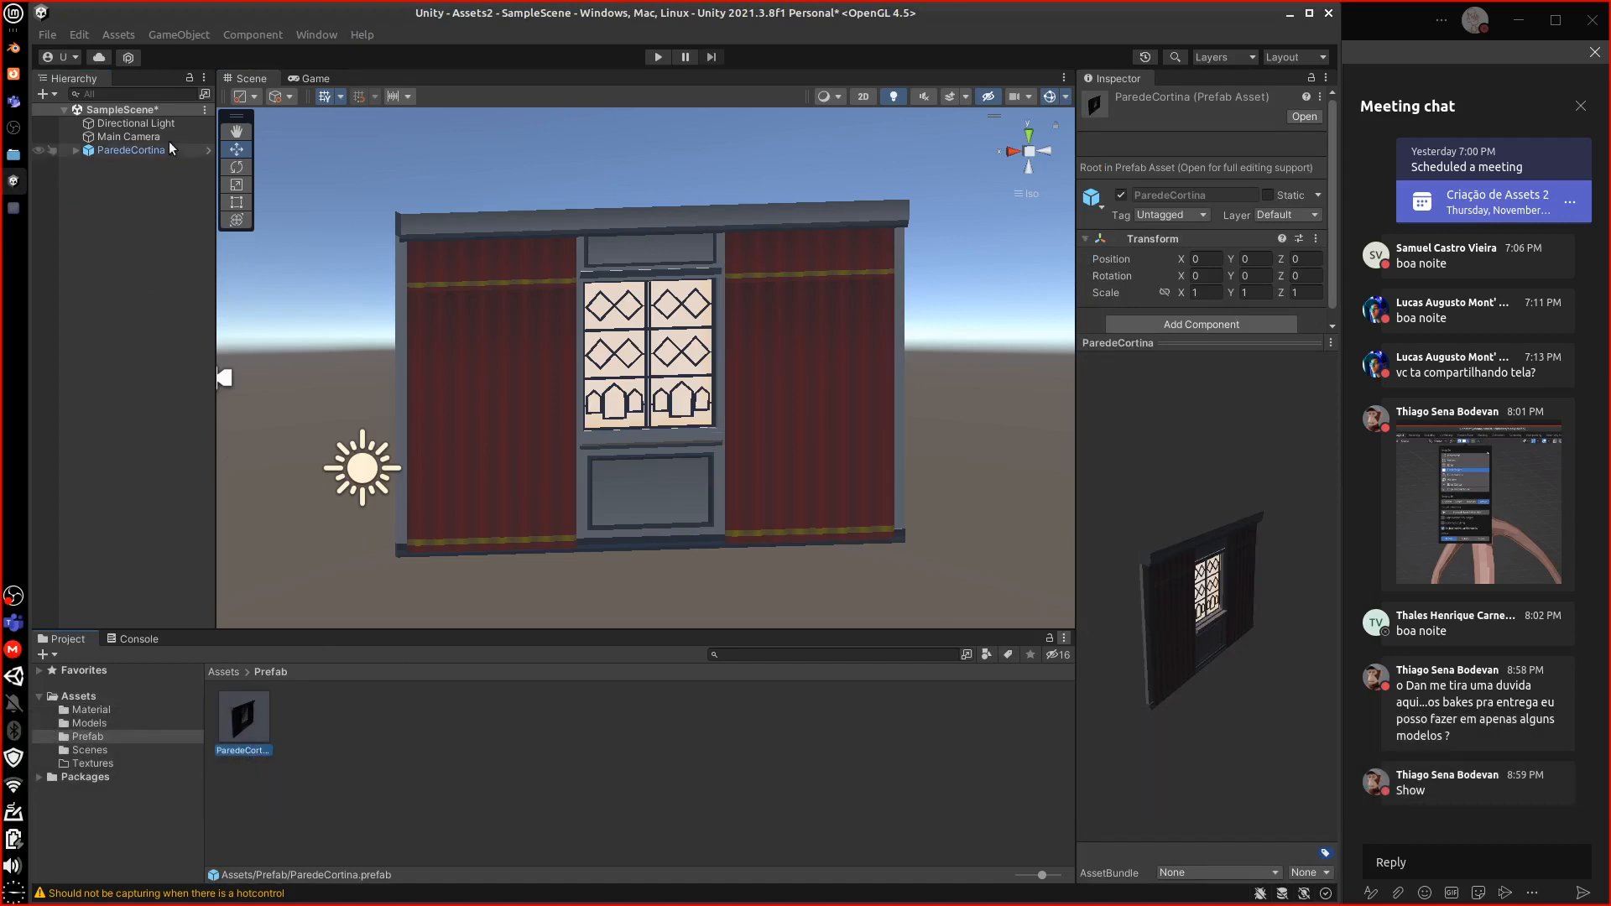
right_click(130, 151)
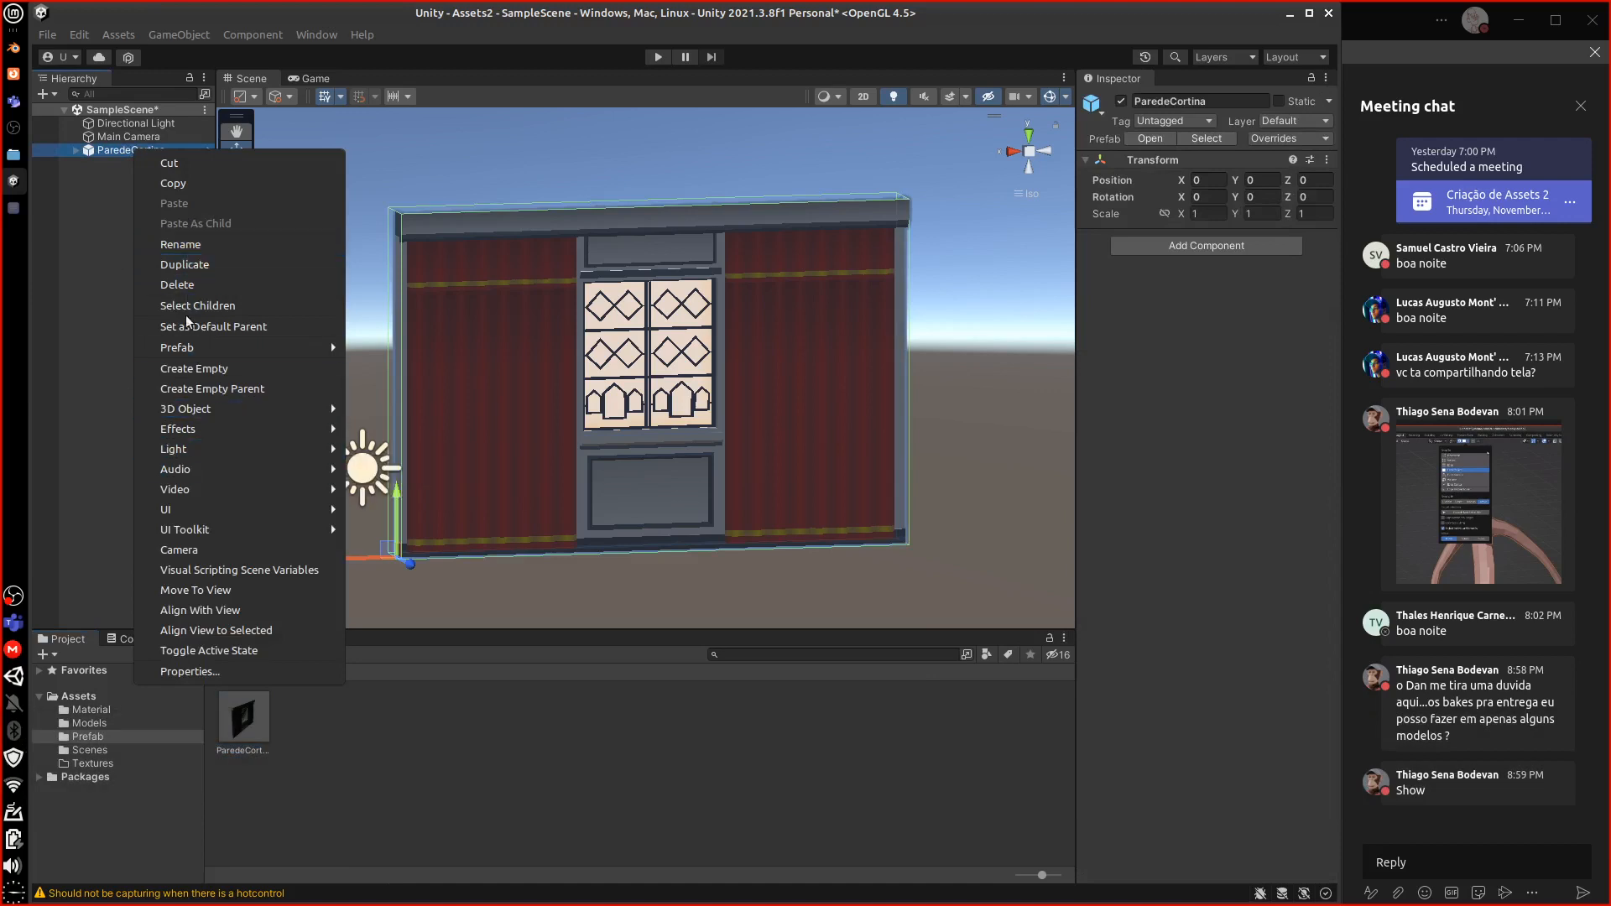
mouse_move(178, 355)
left_click(191, 286)
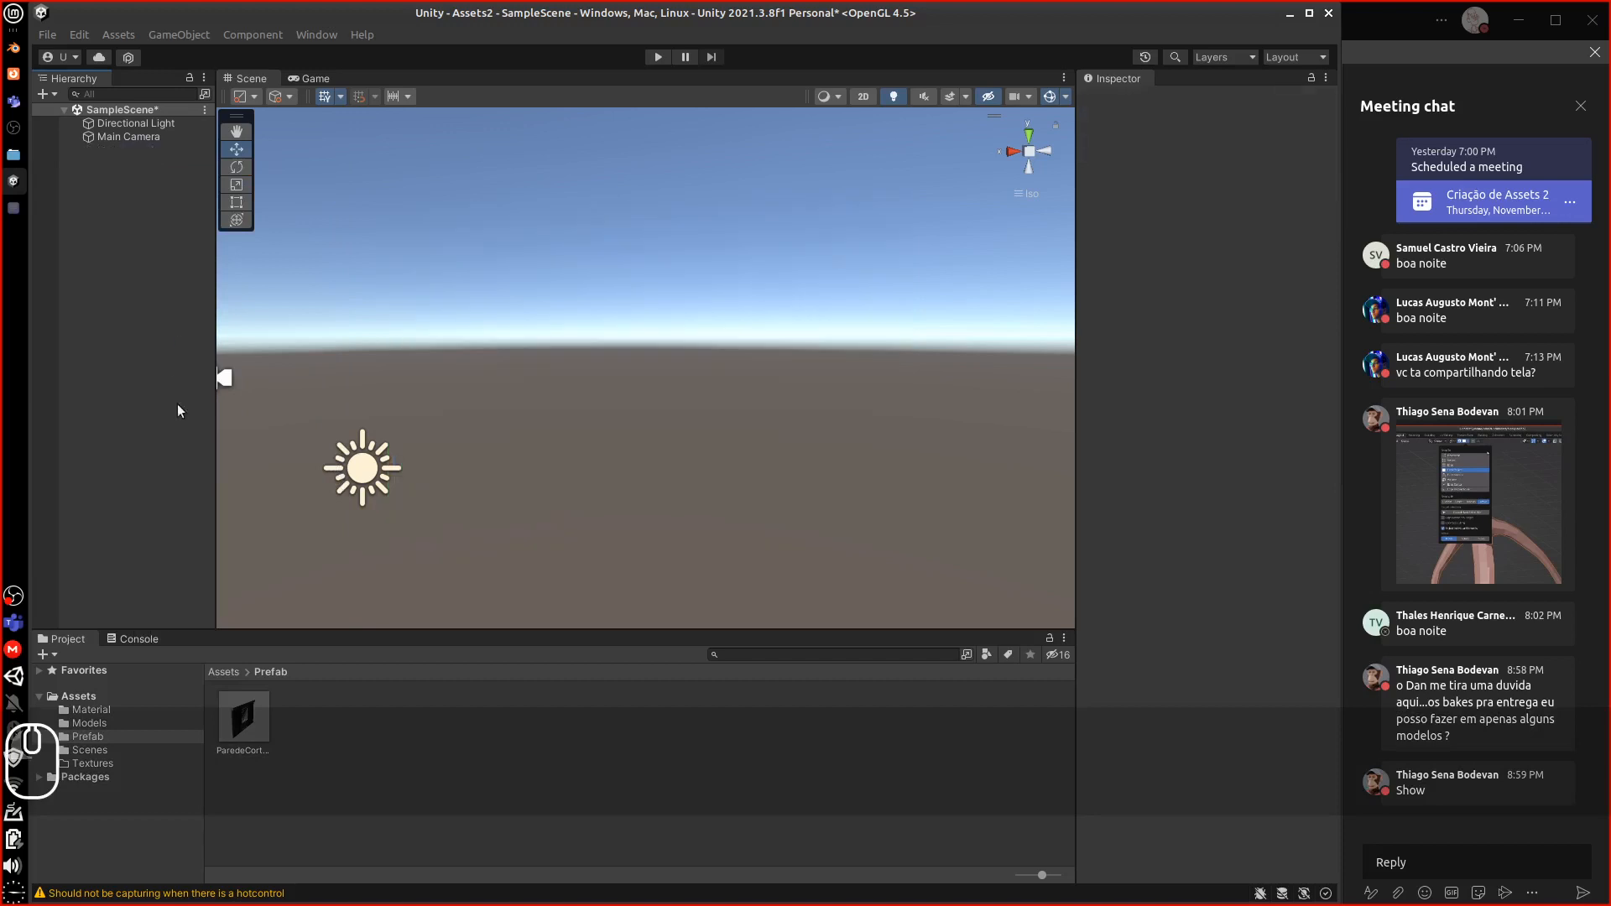
left_click(243, 720)
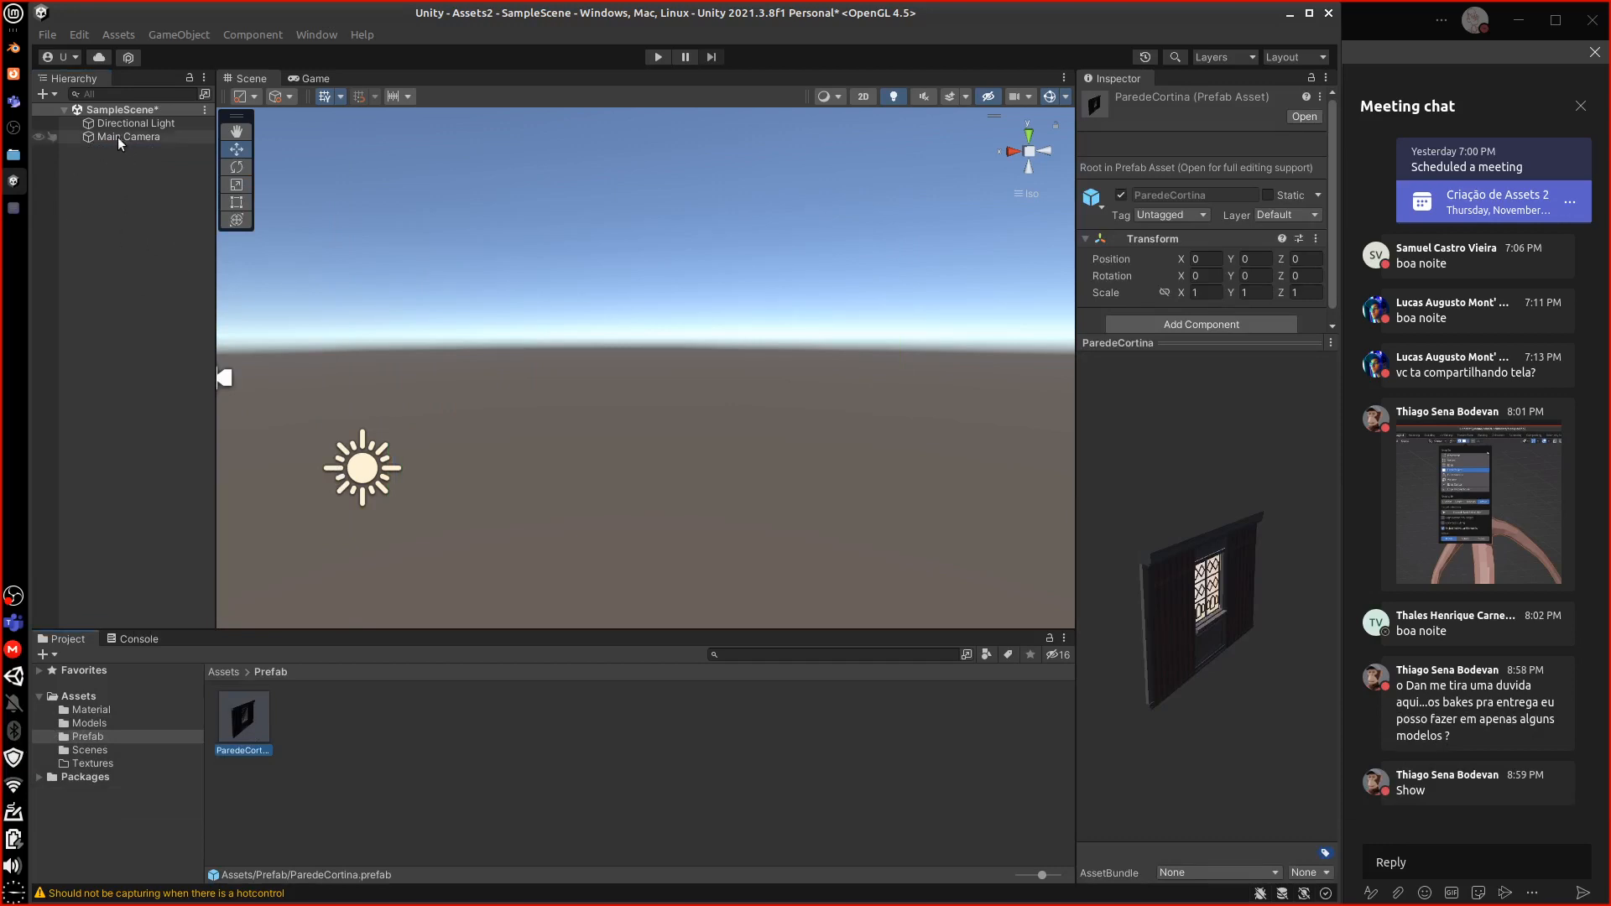
Create an empty GameObject named PisoTapete in SampleScene at position 0, 0, 0
right_click(113, 111)
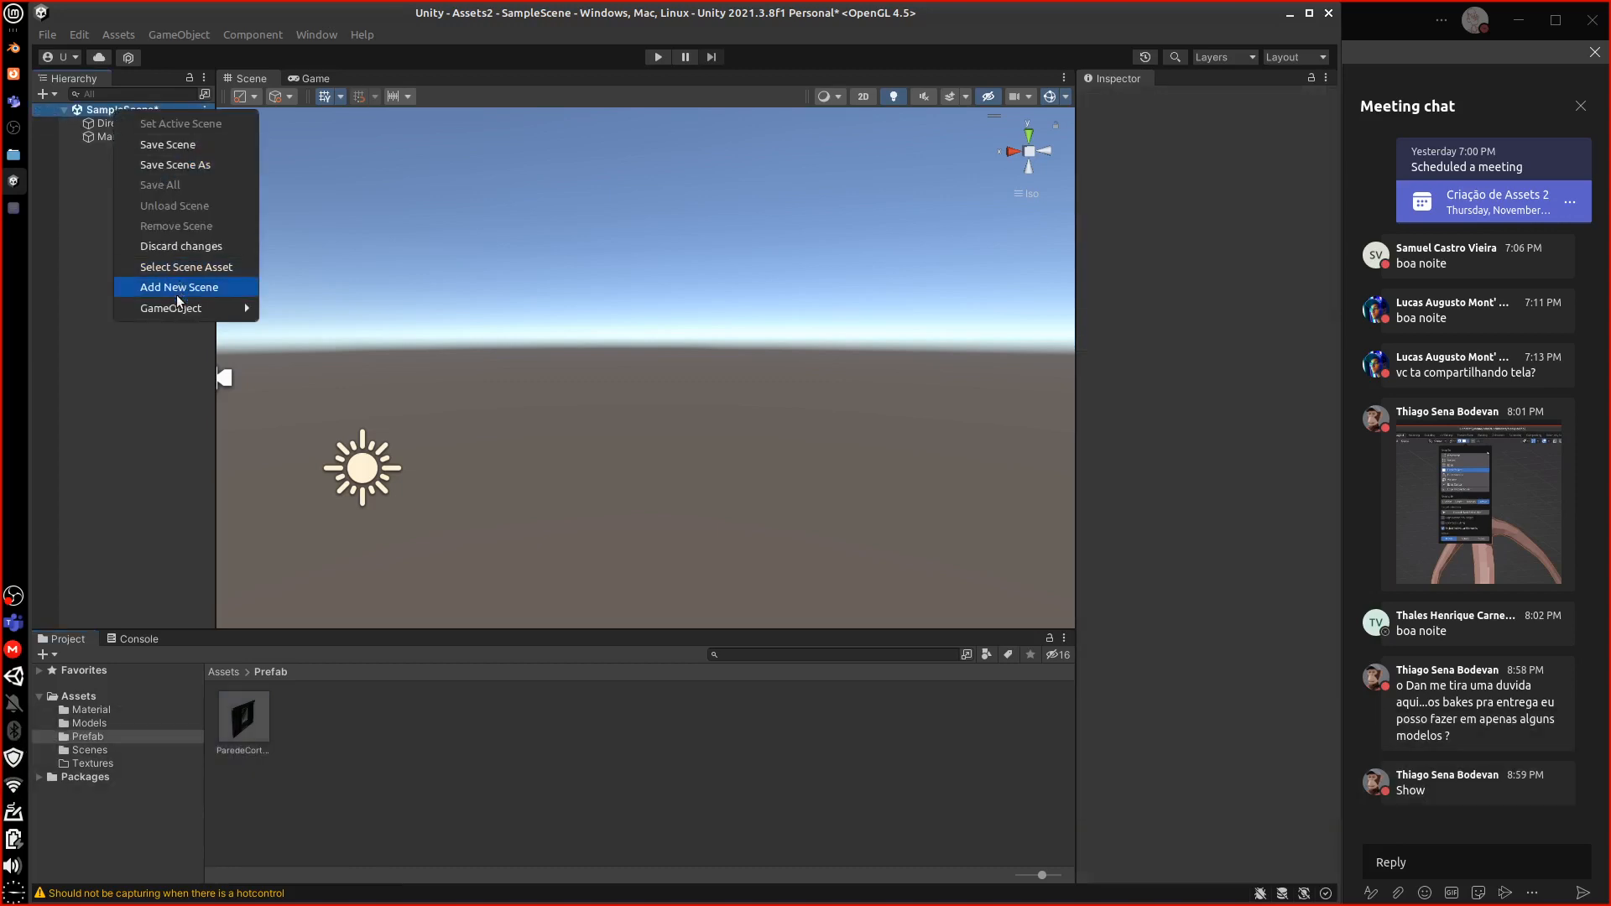
mouse_move(183, 309)
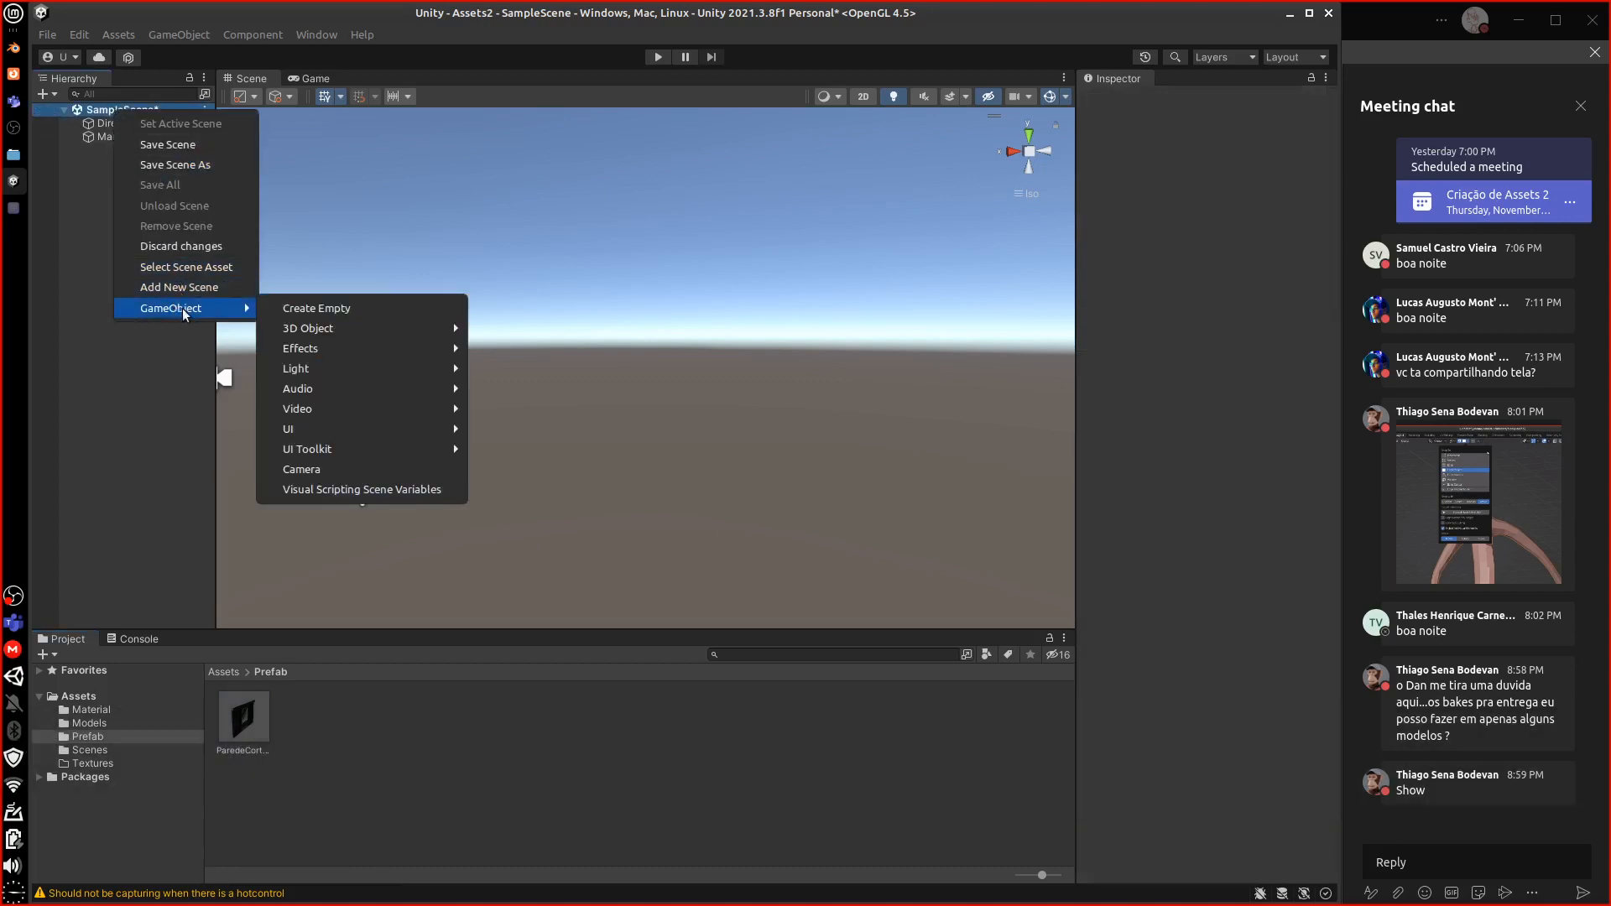
left_click(369, 309)
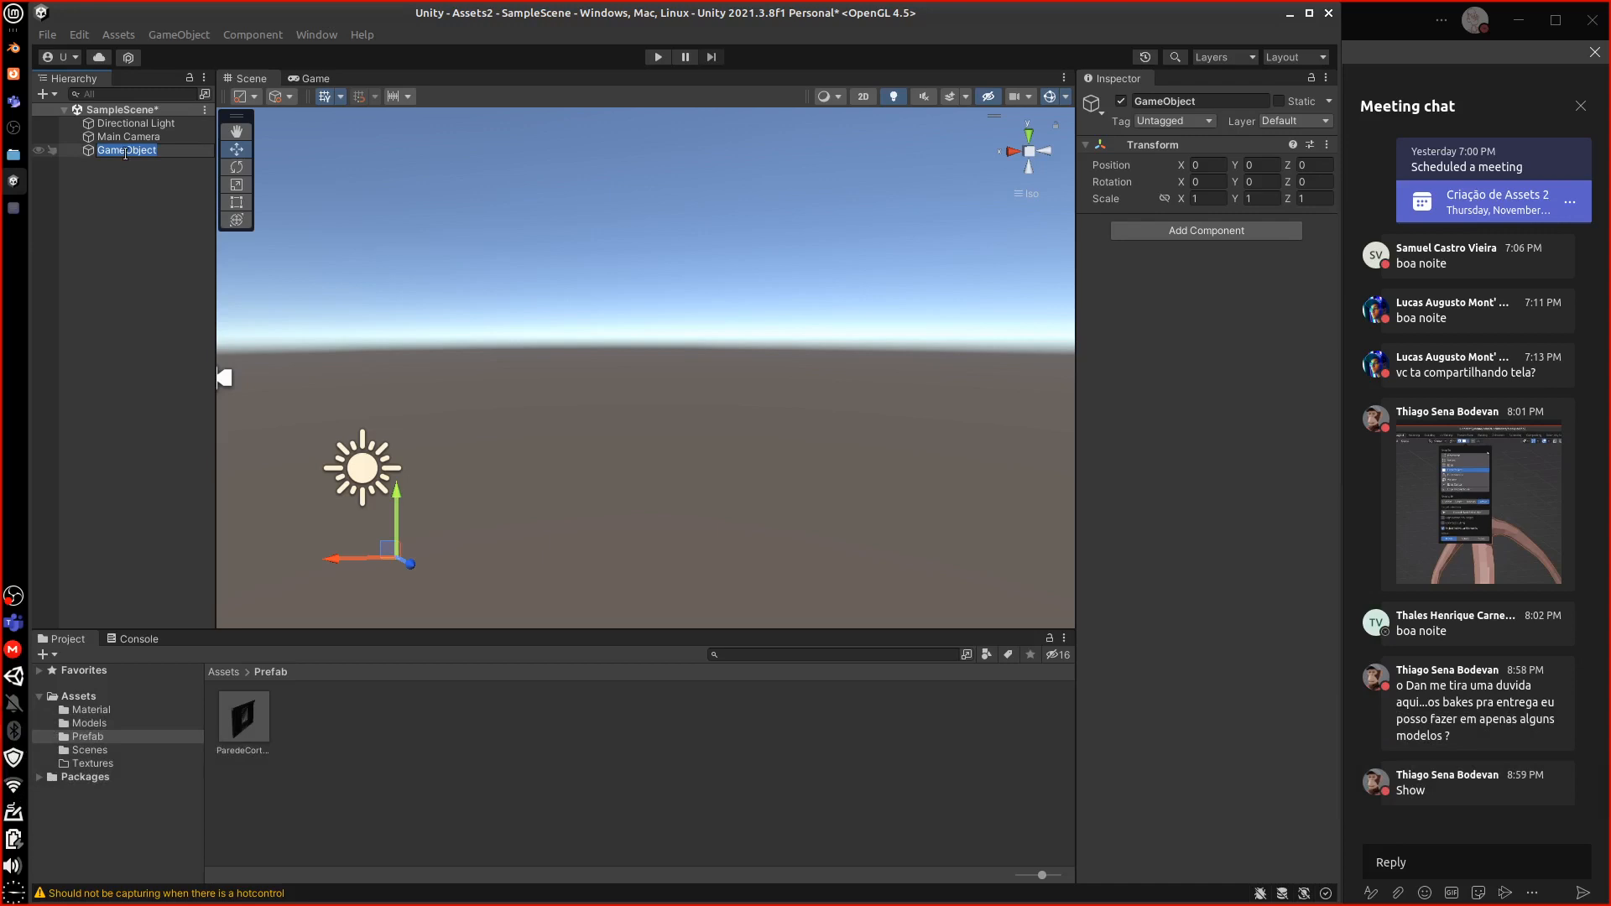
type("Piso")
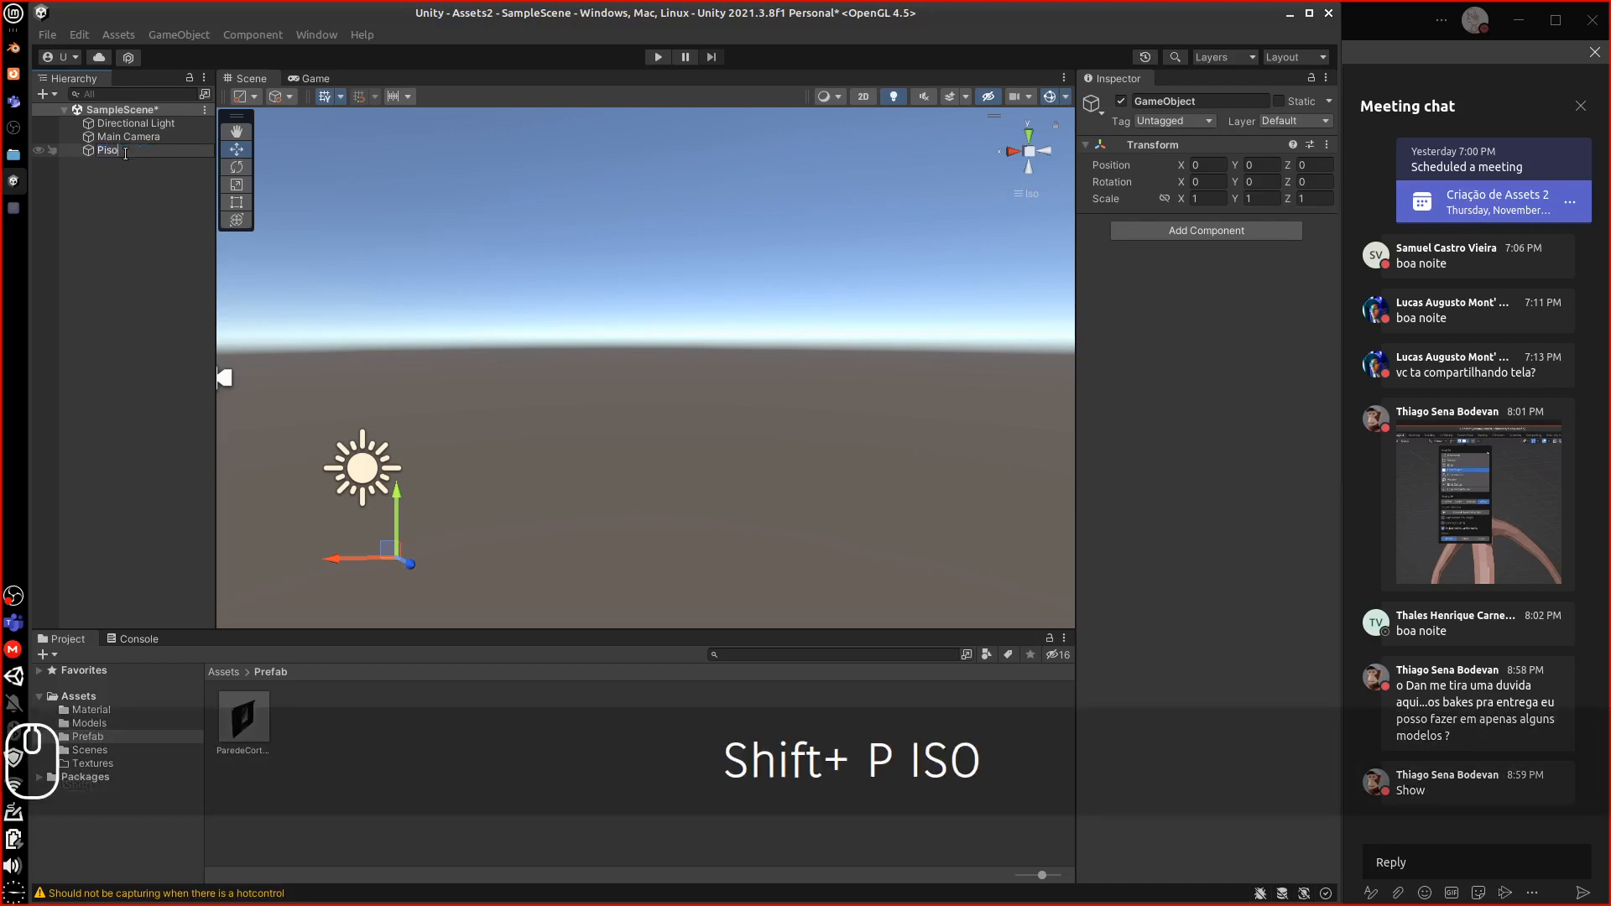
type("_Tape")
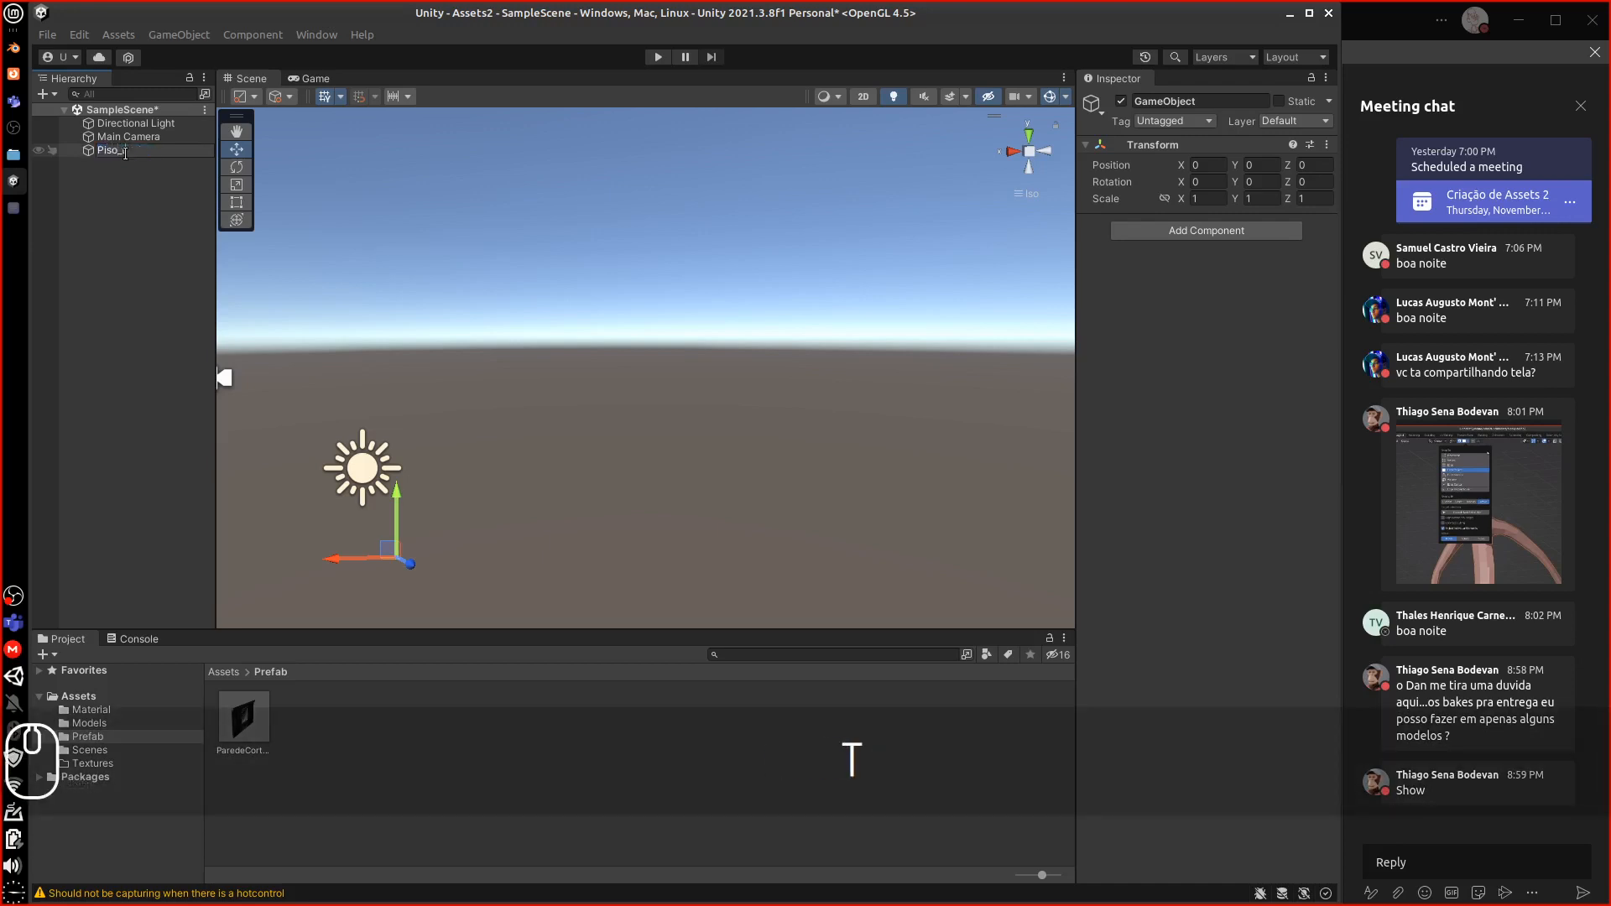
key("BackSpace")
key("BackSpace")
key("BackSpace")
key("BackSpace")
key("BackSpace")
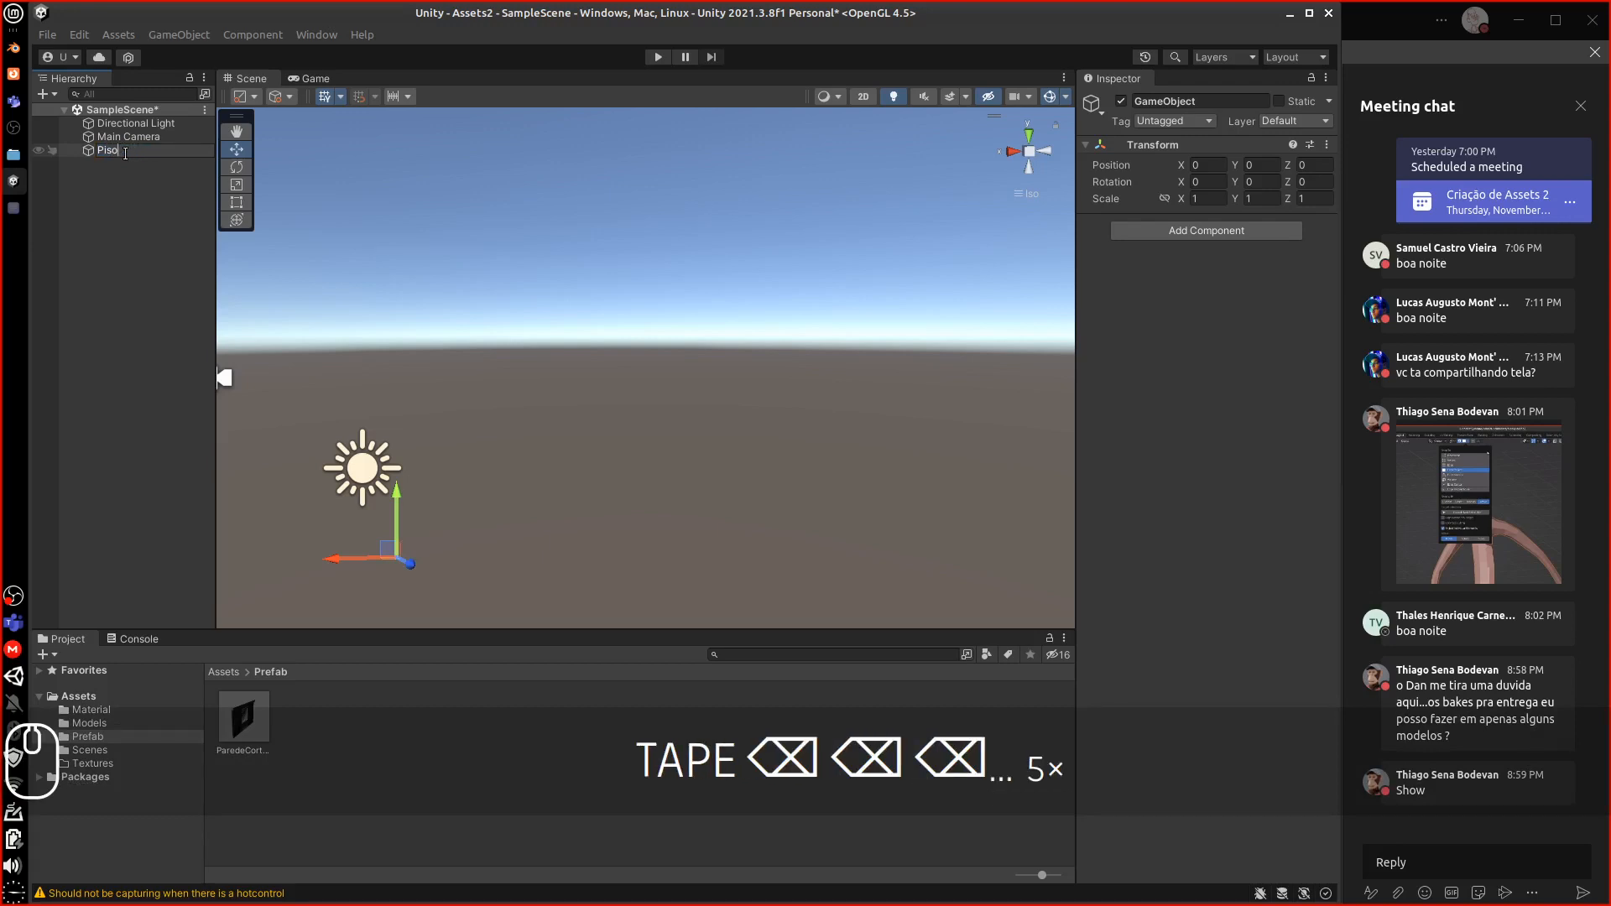
type("Tapet")
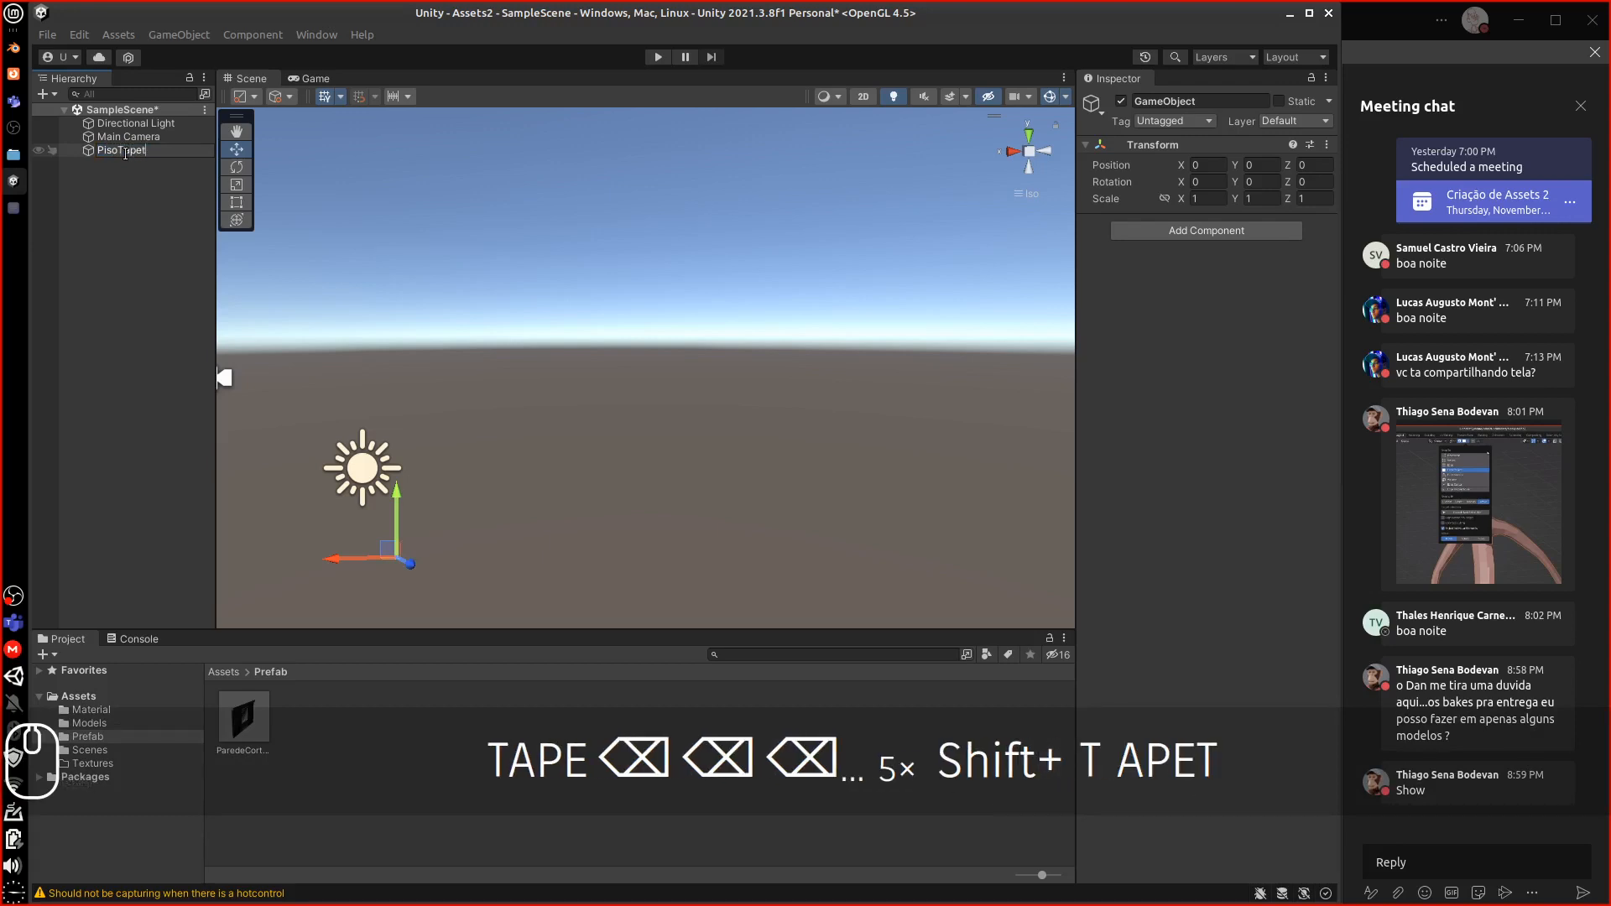
type("e")
key("Return")
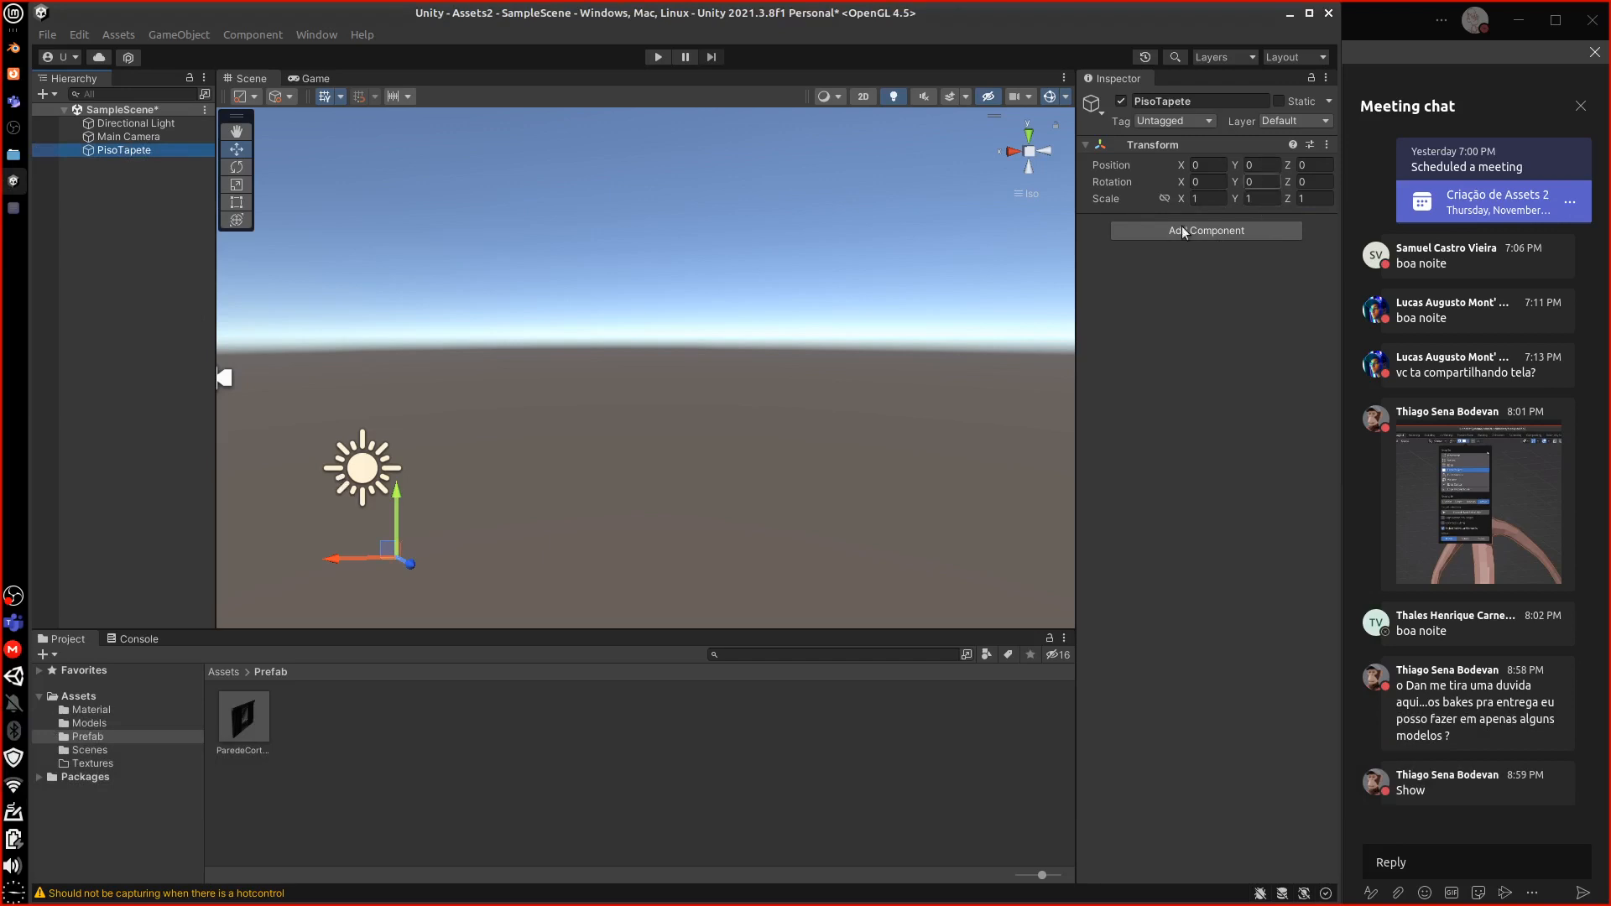
left_click(217, 676)
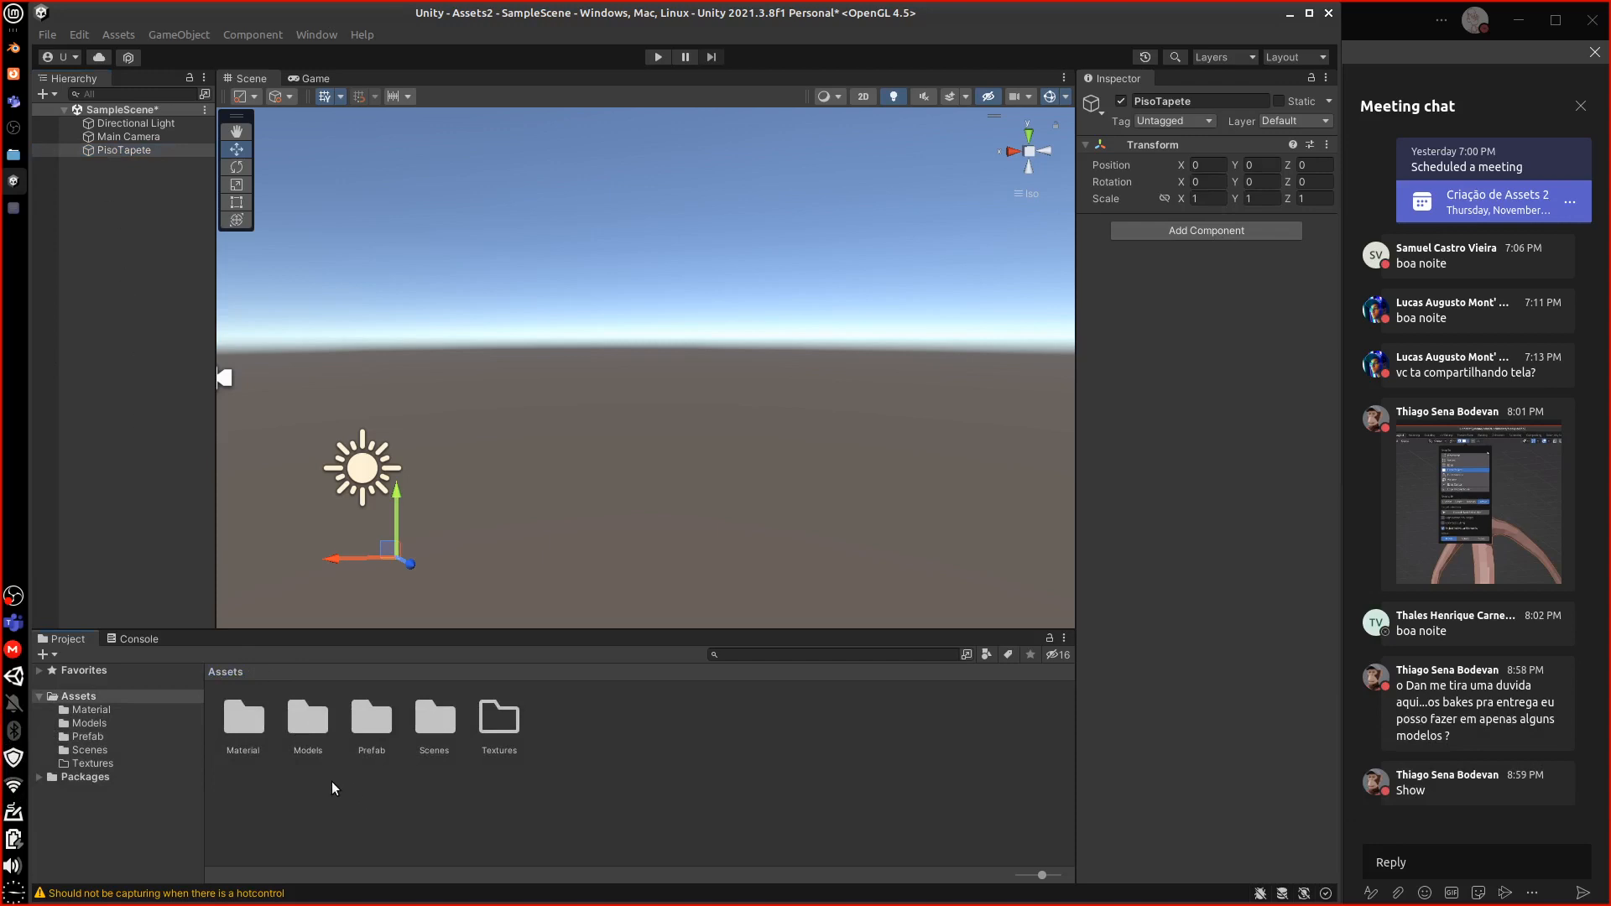
Add the Piso floor with AlbedoObjects material and the Tapete rug model into PisoTapete
left_click(310, 724)
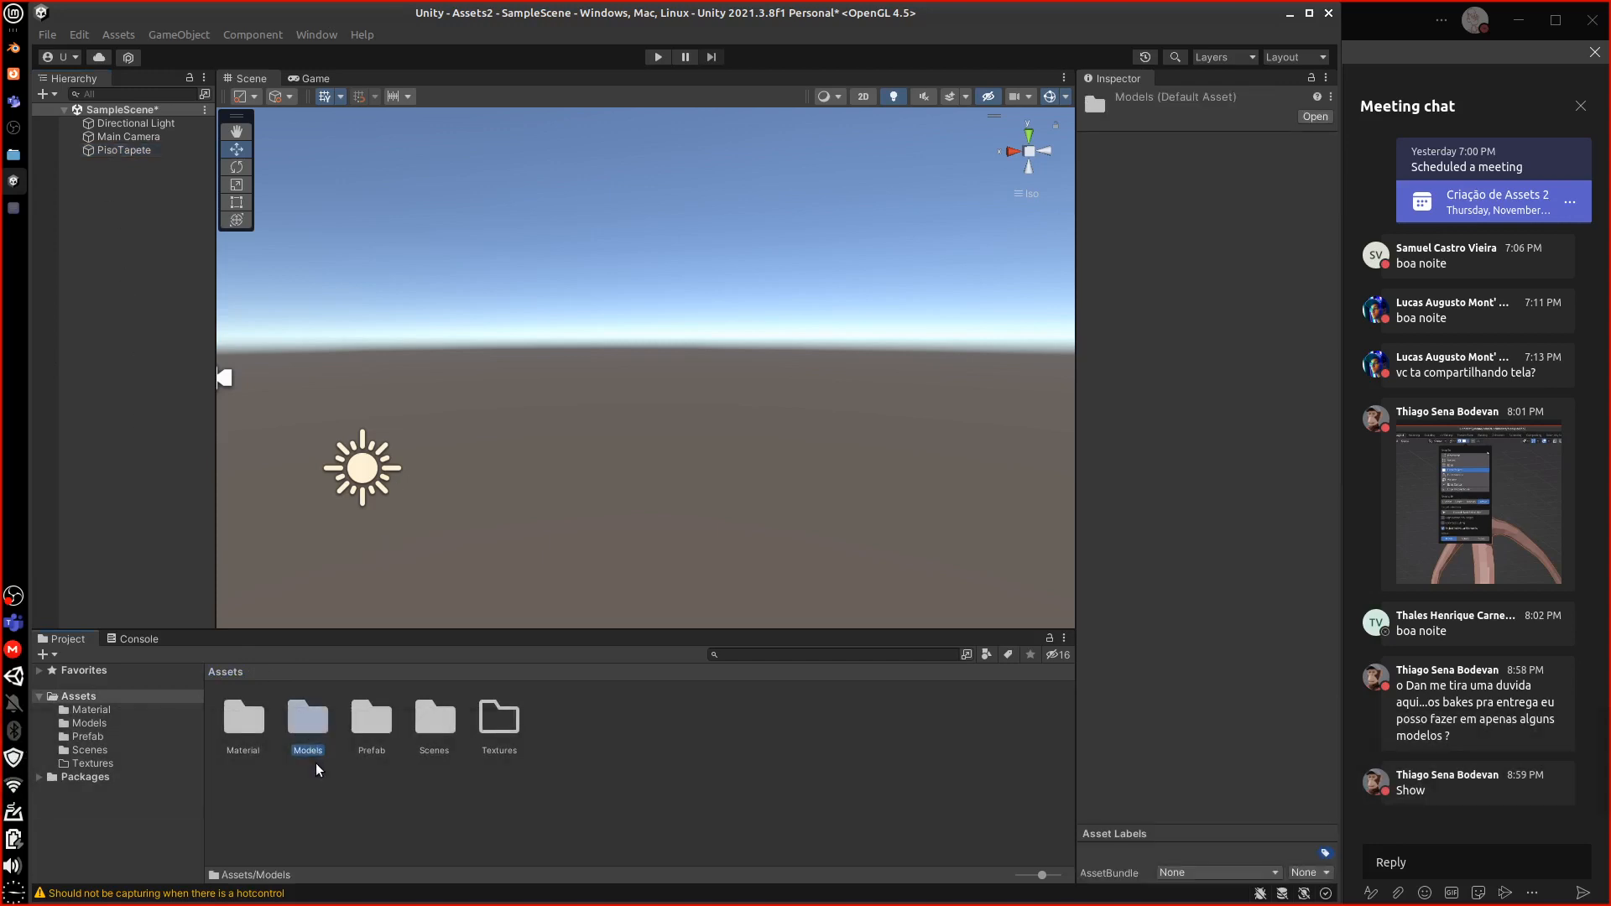
double_click(314, 735)
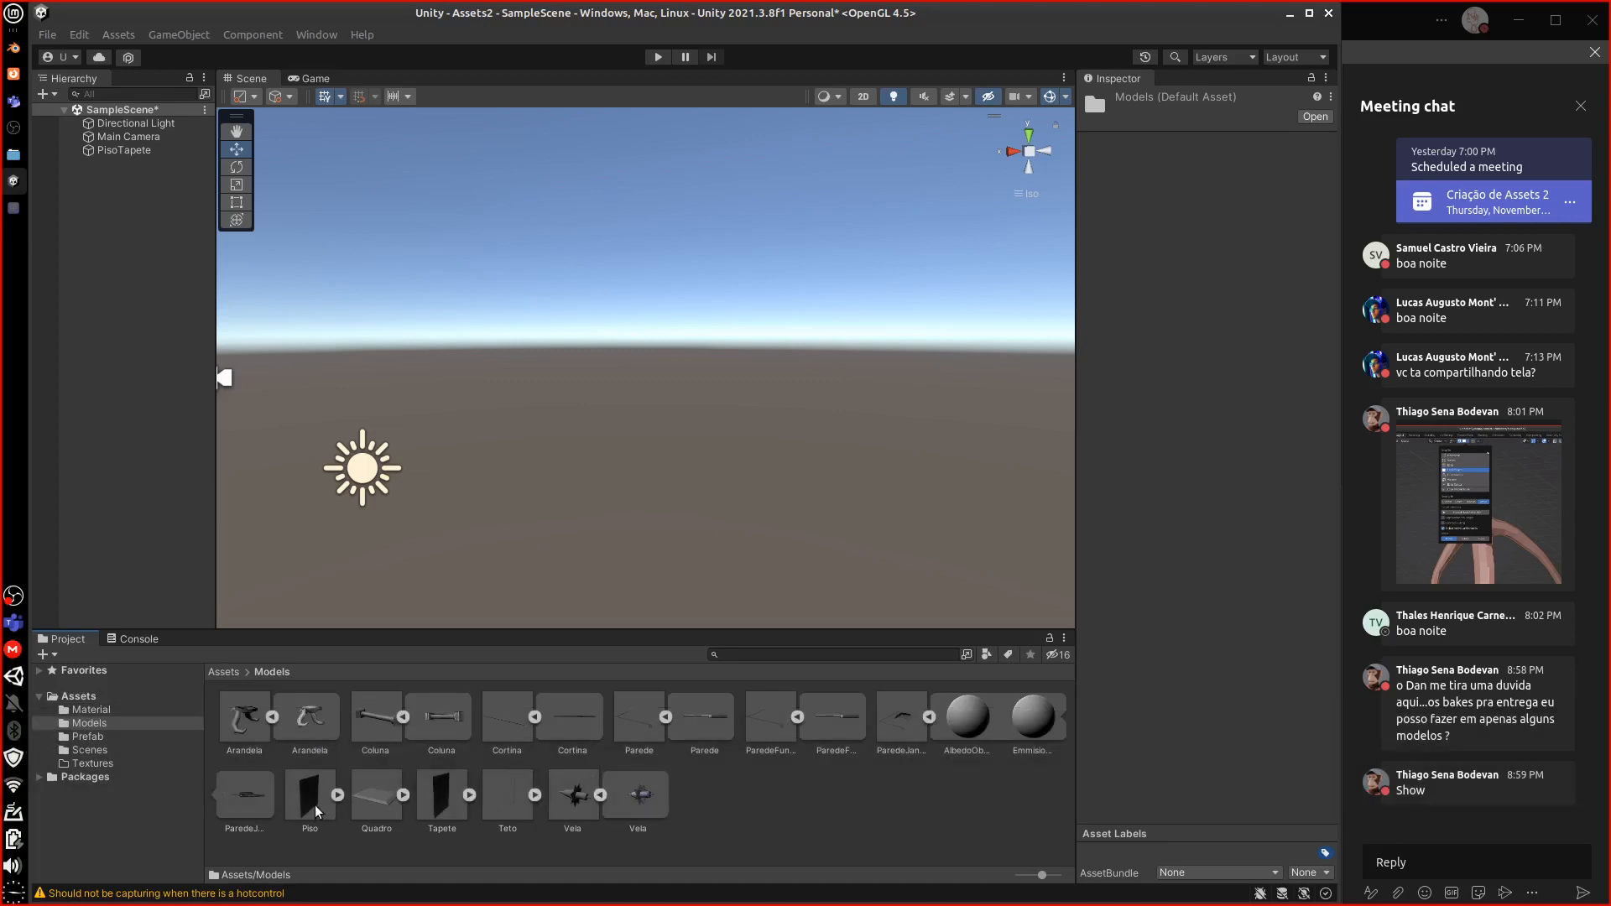
left_click_drag(316, 803, 135, 170)
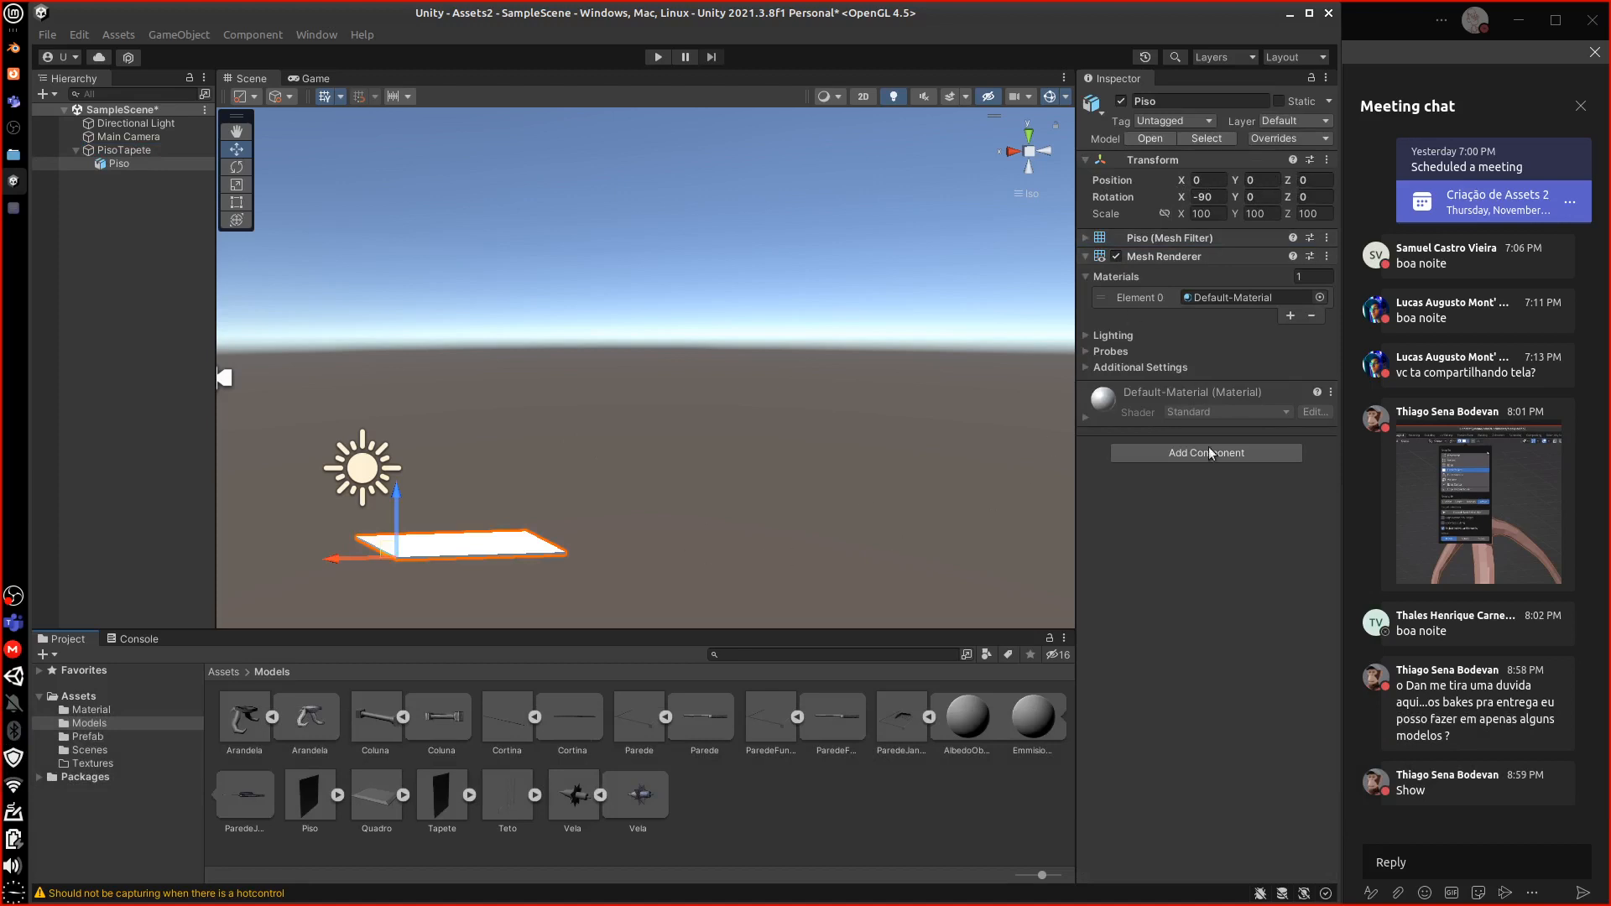
left_click(1323, 300)
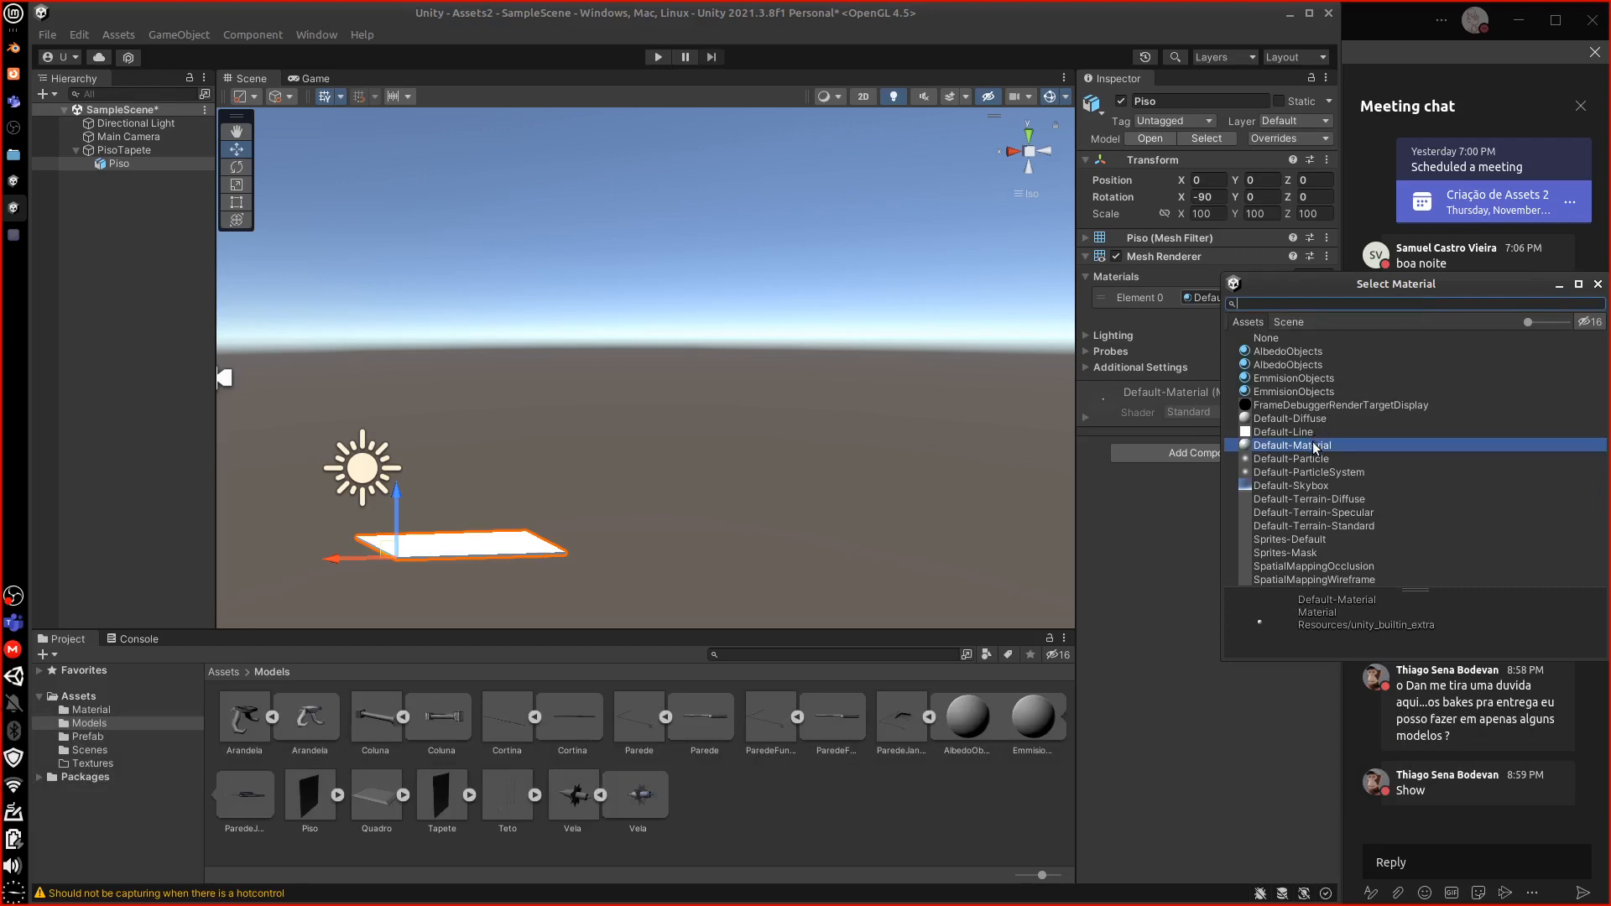
left_click(1311, 352)
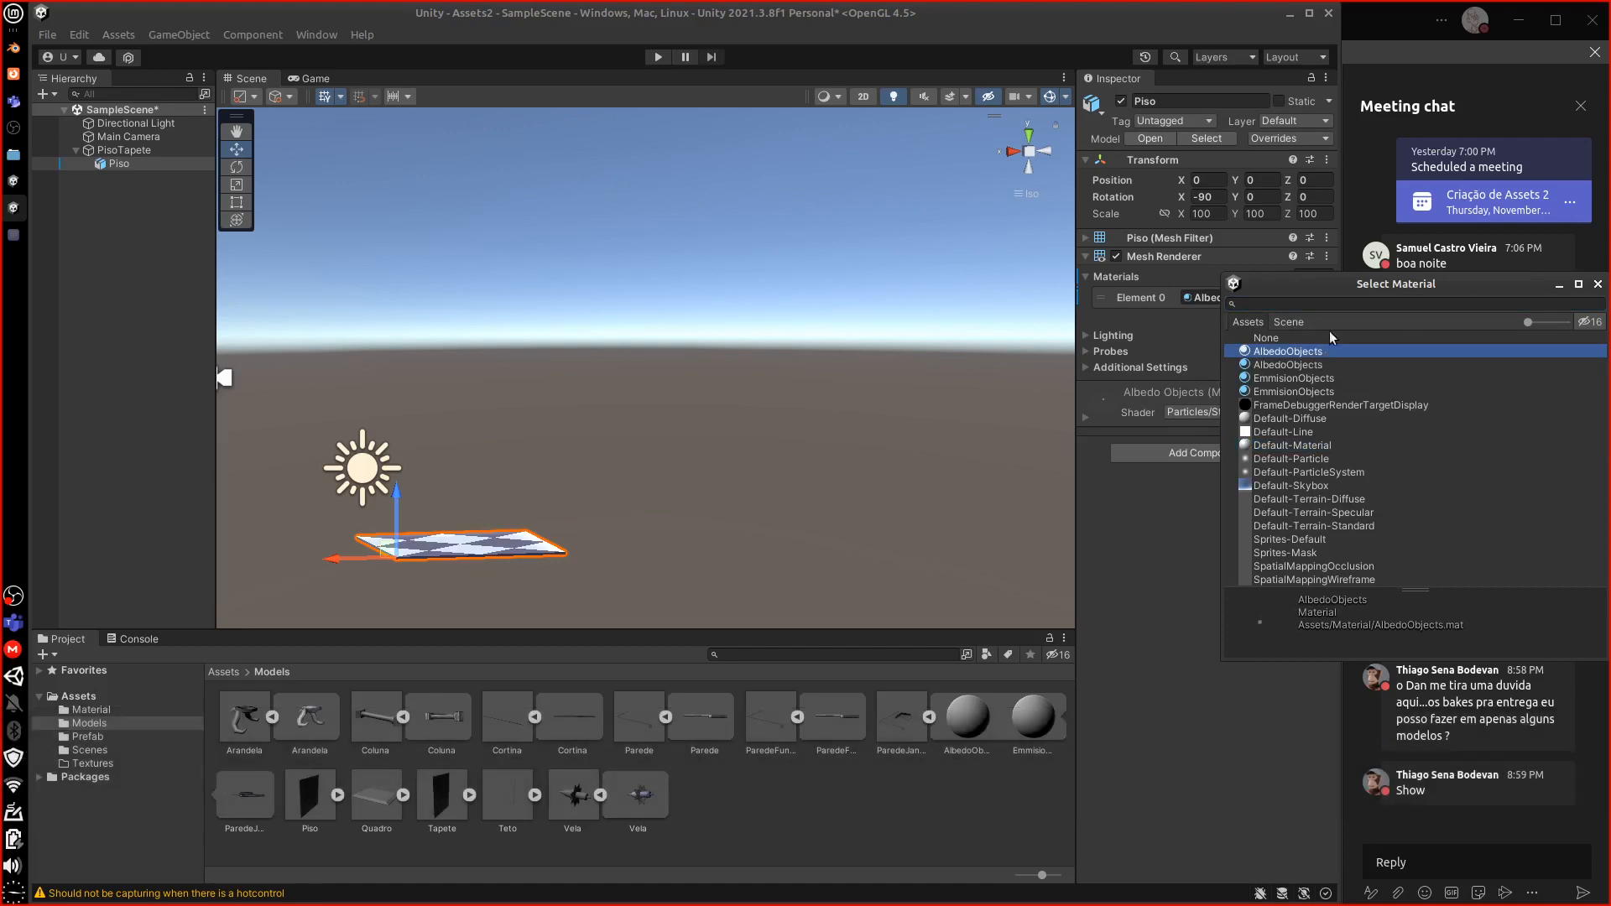
left_click_drag(1326, 294, 1270, 376)
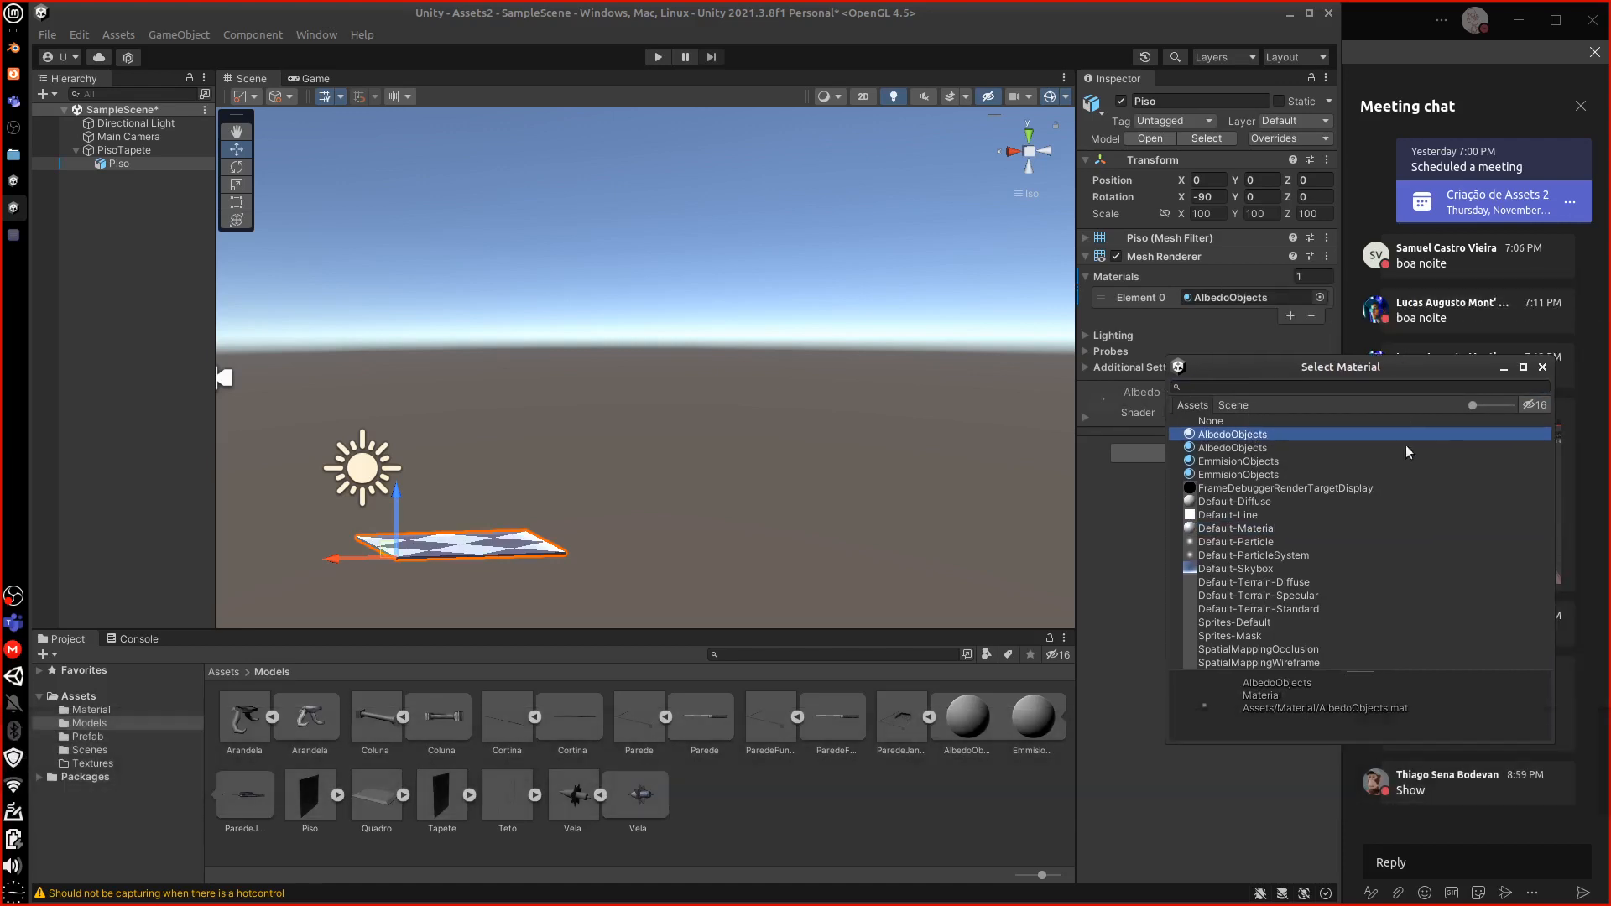
double_click(1241, 446)
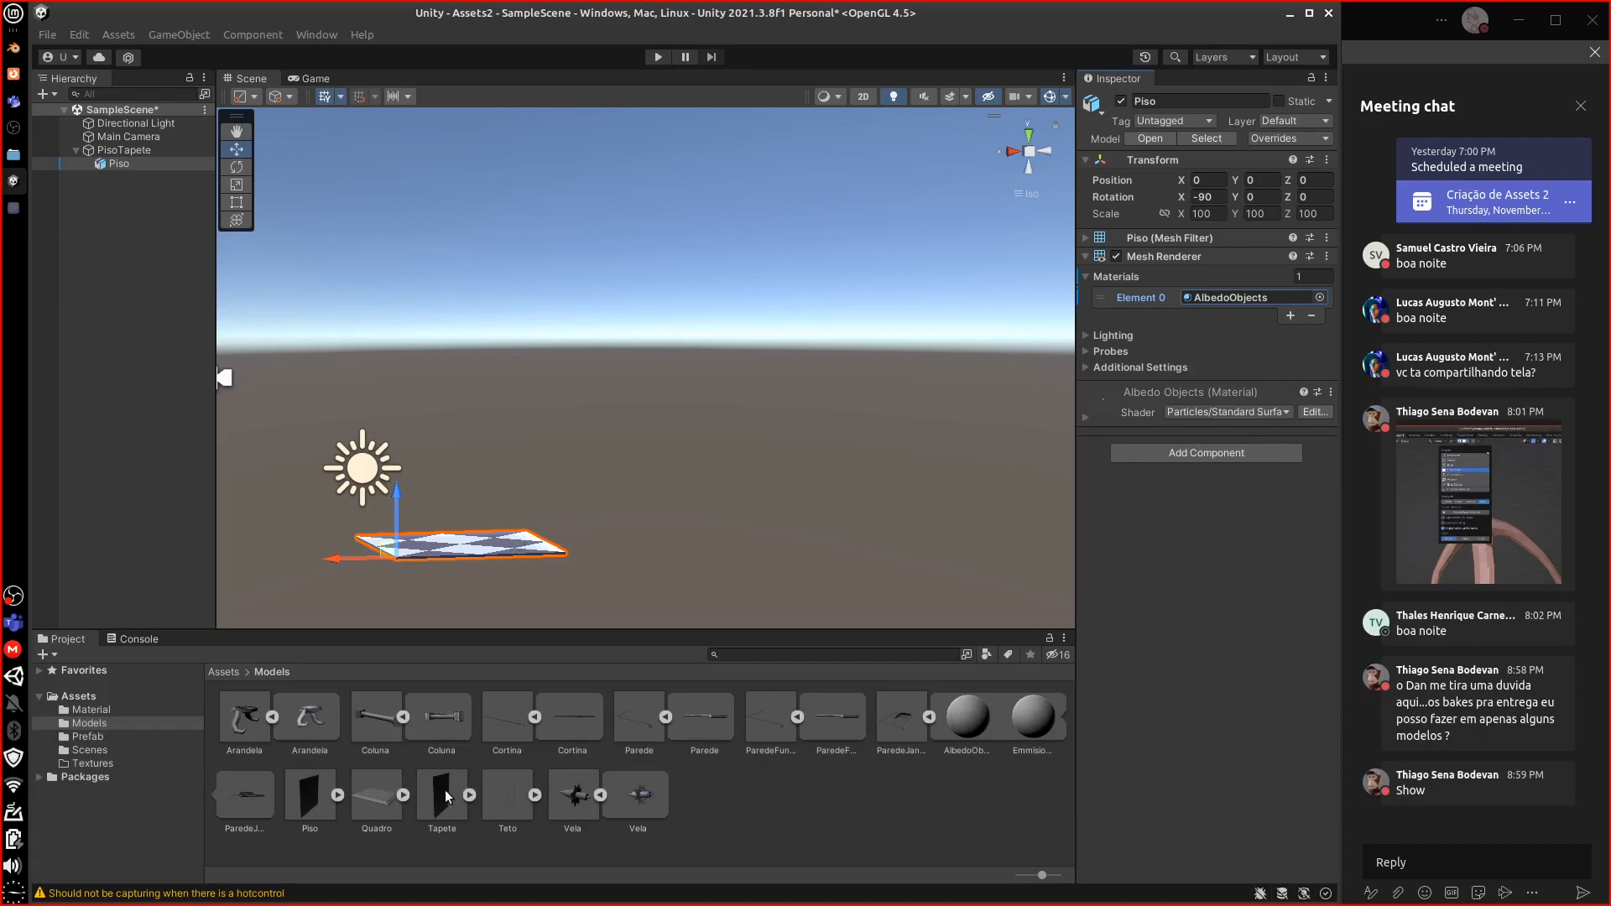
left_click_drag(447, 805, 134, 176)
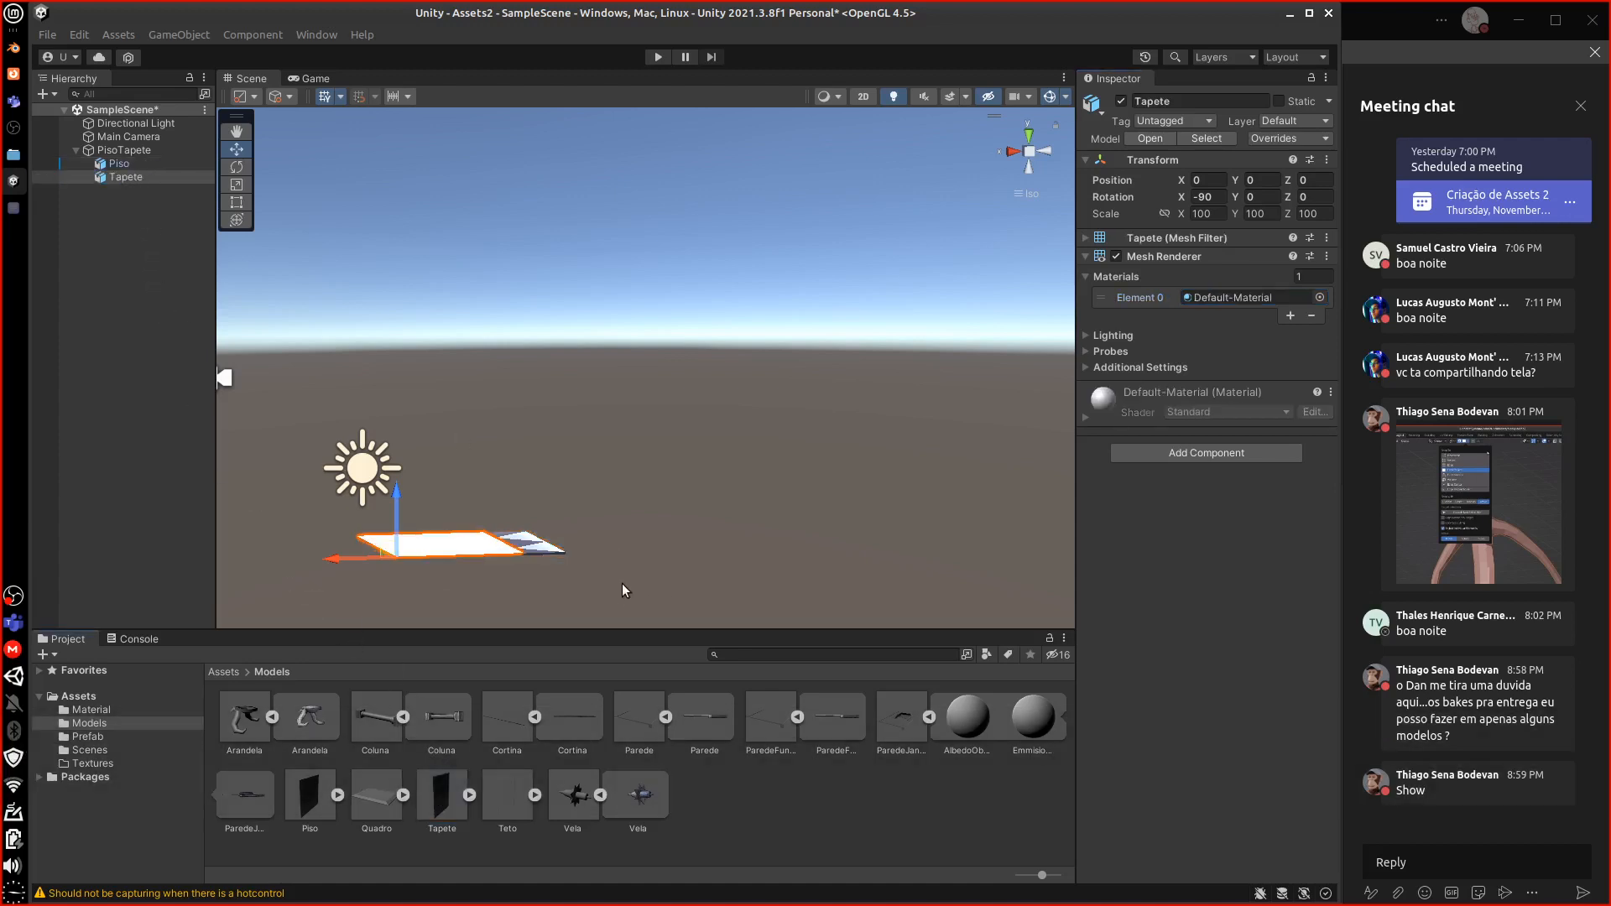
Give the Tapete rug the AlbedoObjects material
left_click(1241, 298)
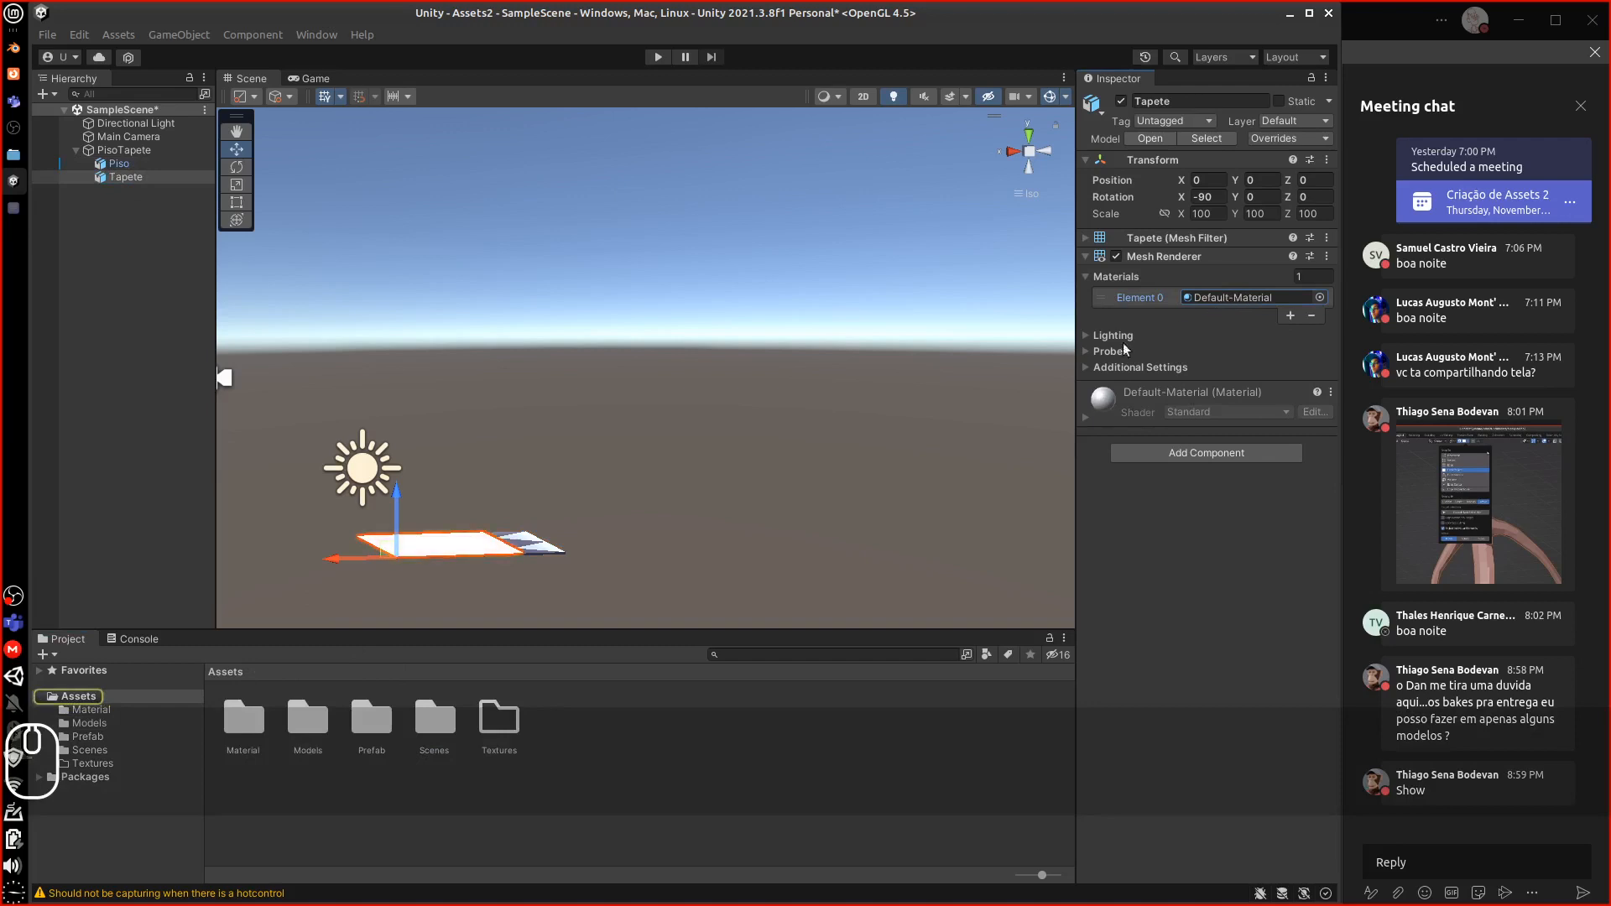
left_click(1320, 297)
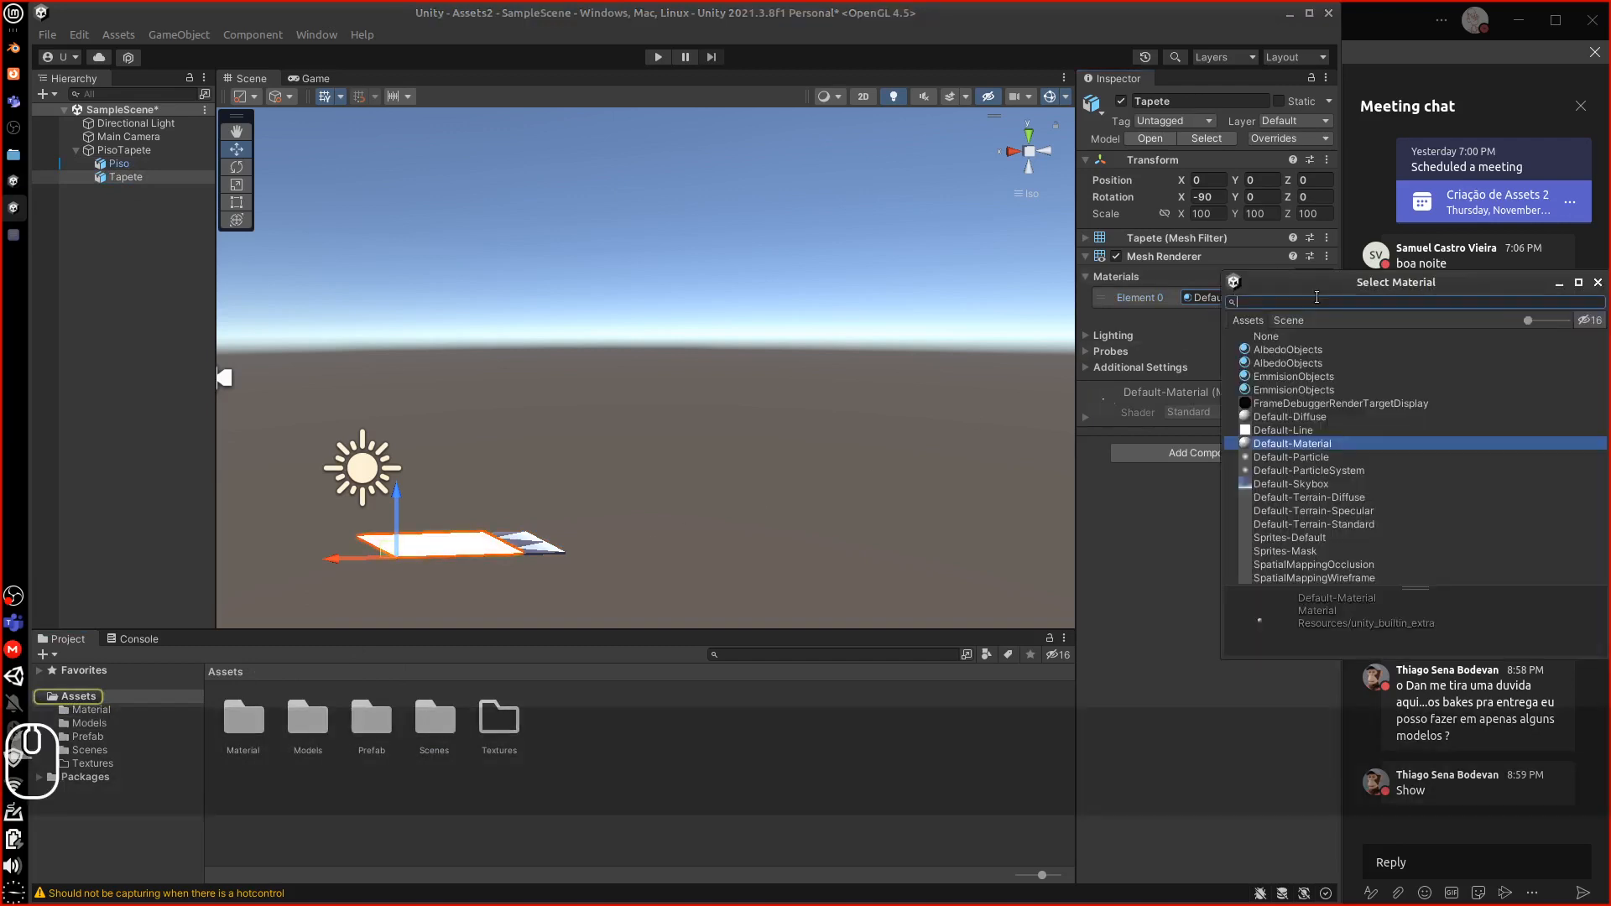
left_click(1298, 351)
left_click(1597, 283)
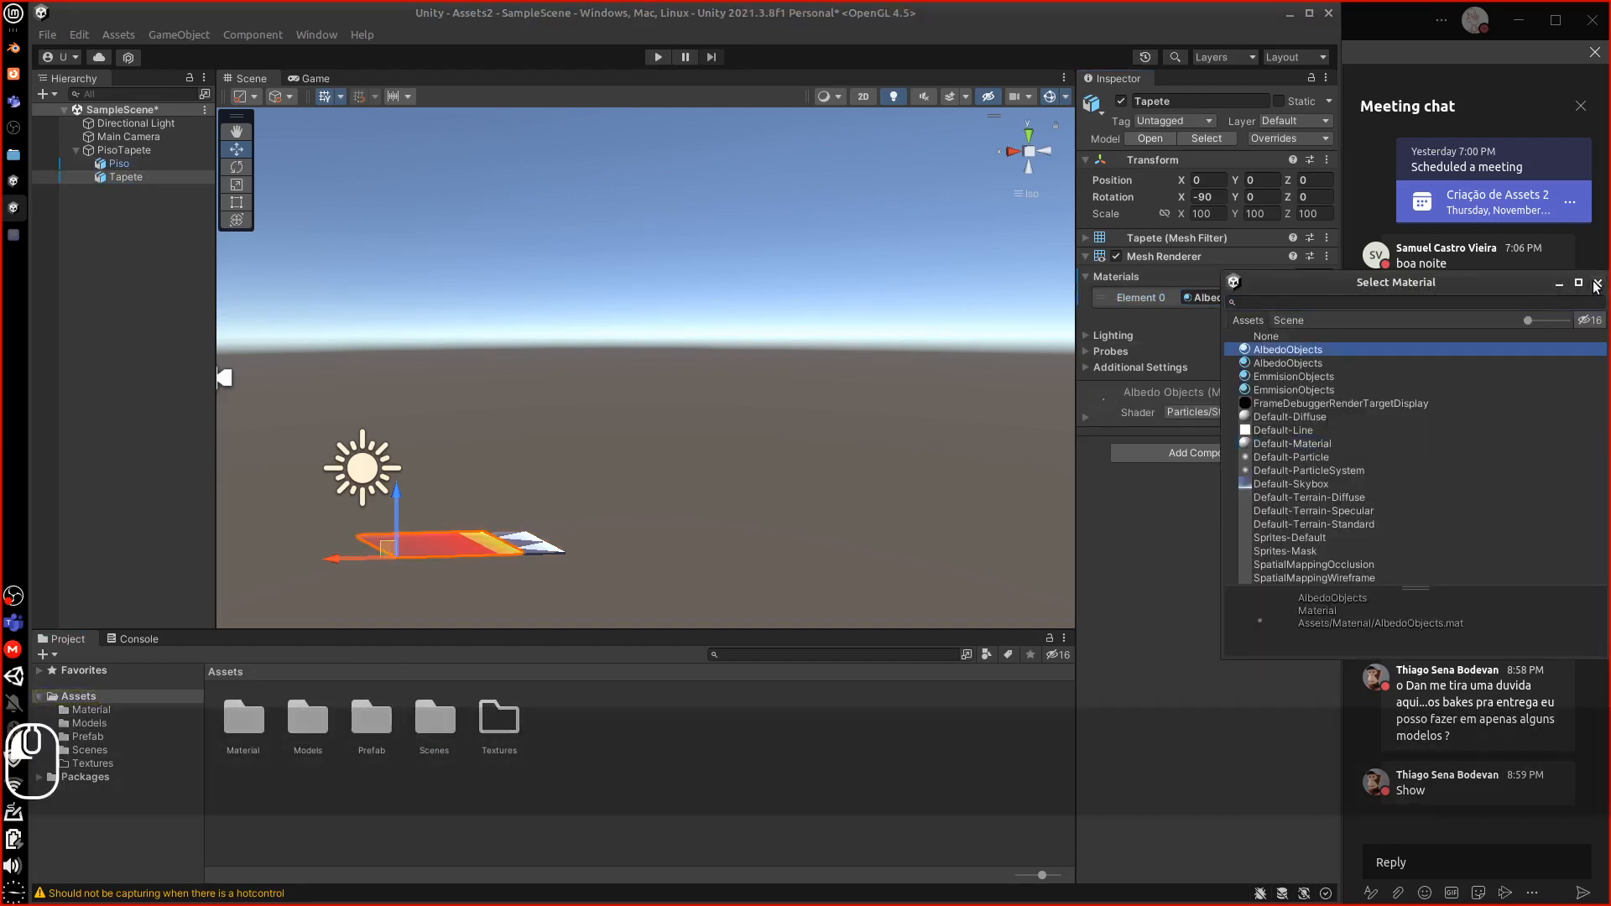
left_click_drag(476, 521, 728, 533, "alt")
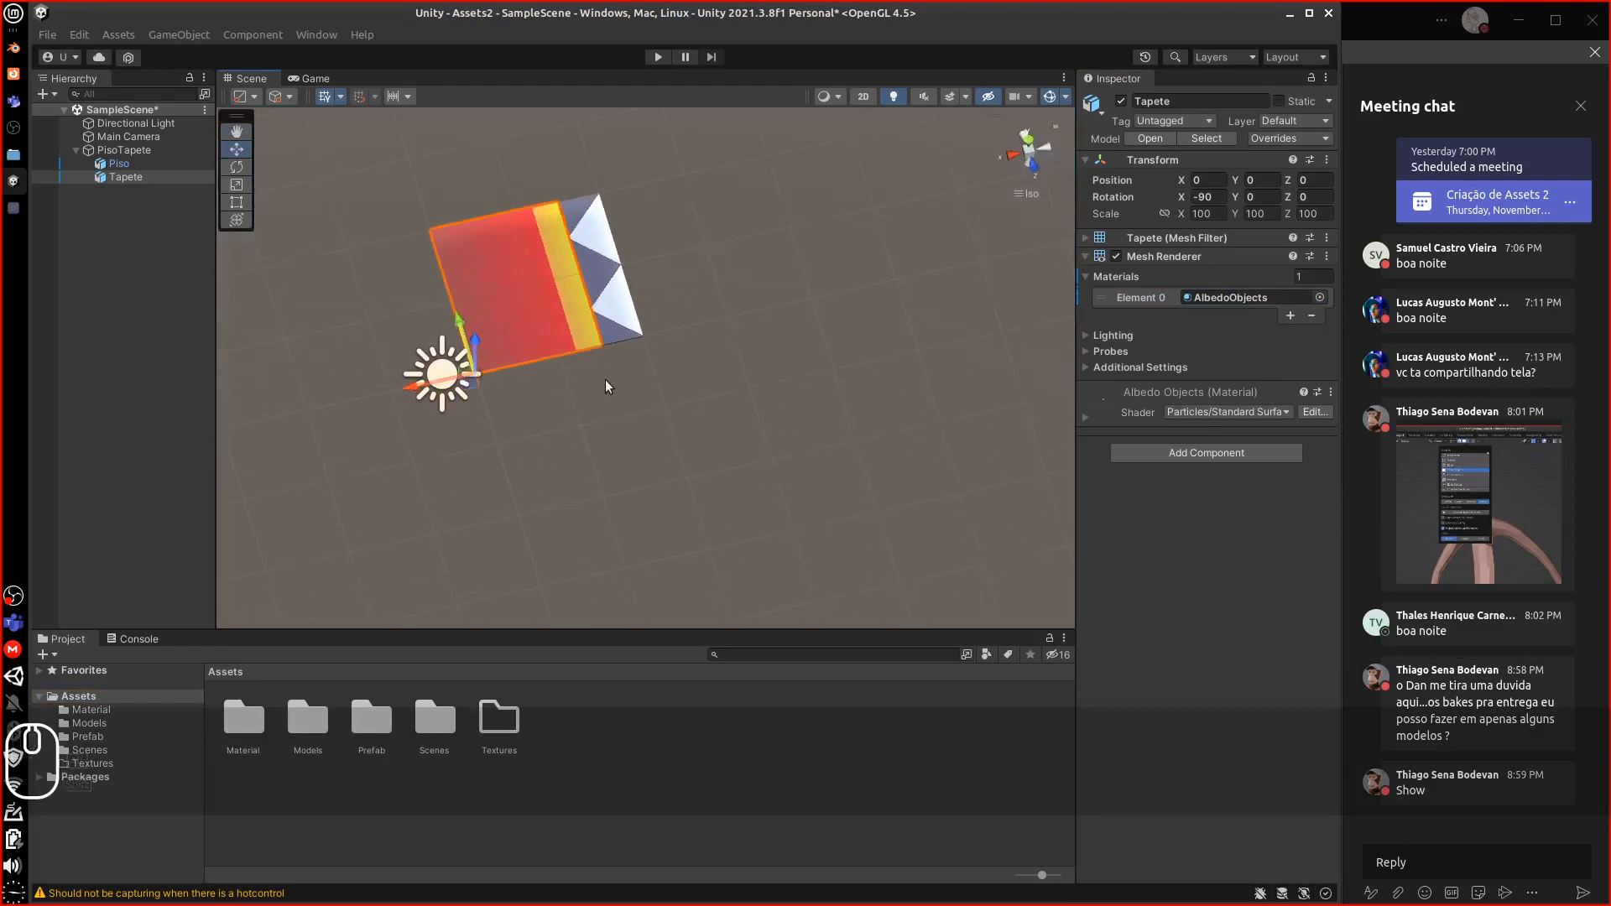
left_click_drag(519, 407, 590, 368, "alt")
Duplicate the Piso floor as Piso (1) and slide it beside the original
left_click(685, 365)
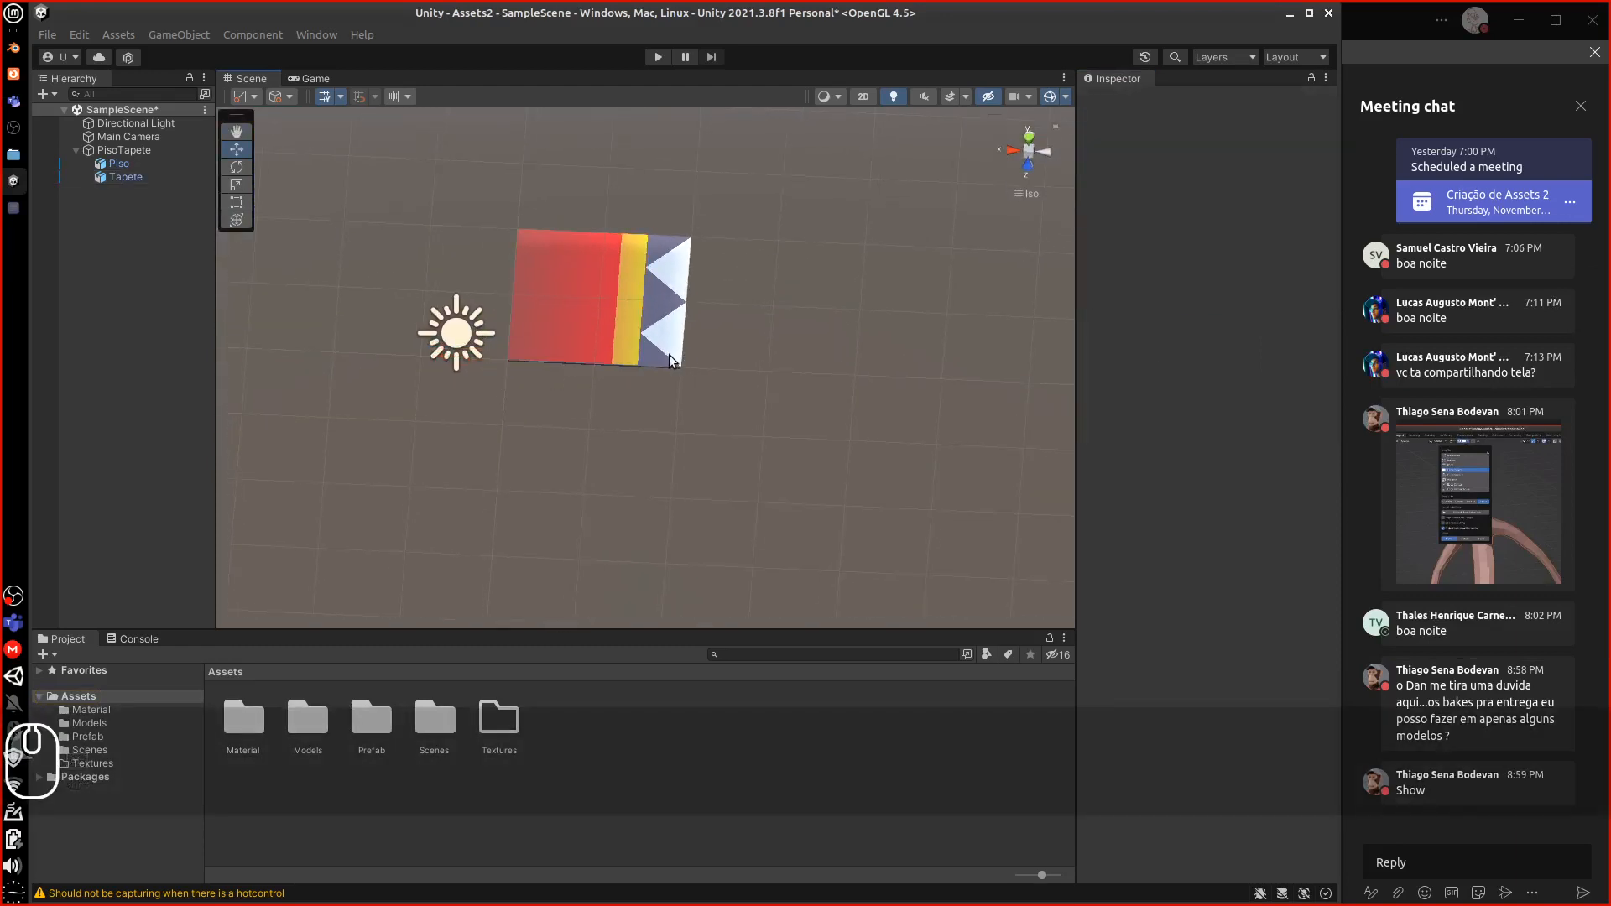
left_click(669, 356)
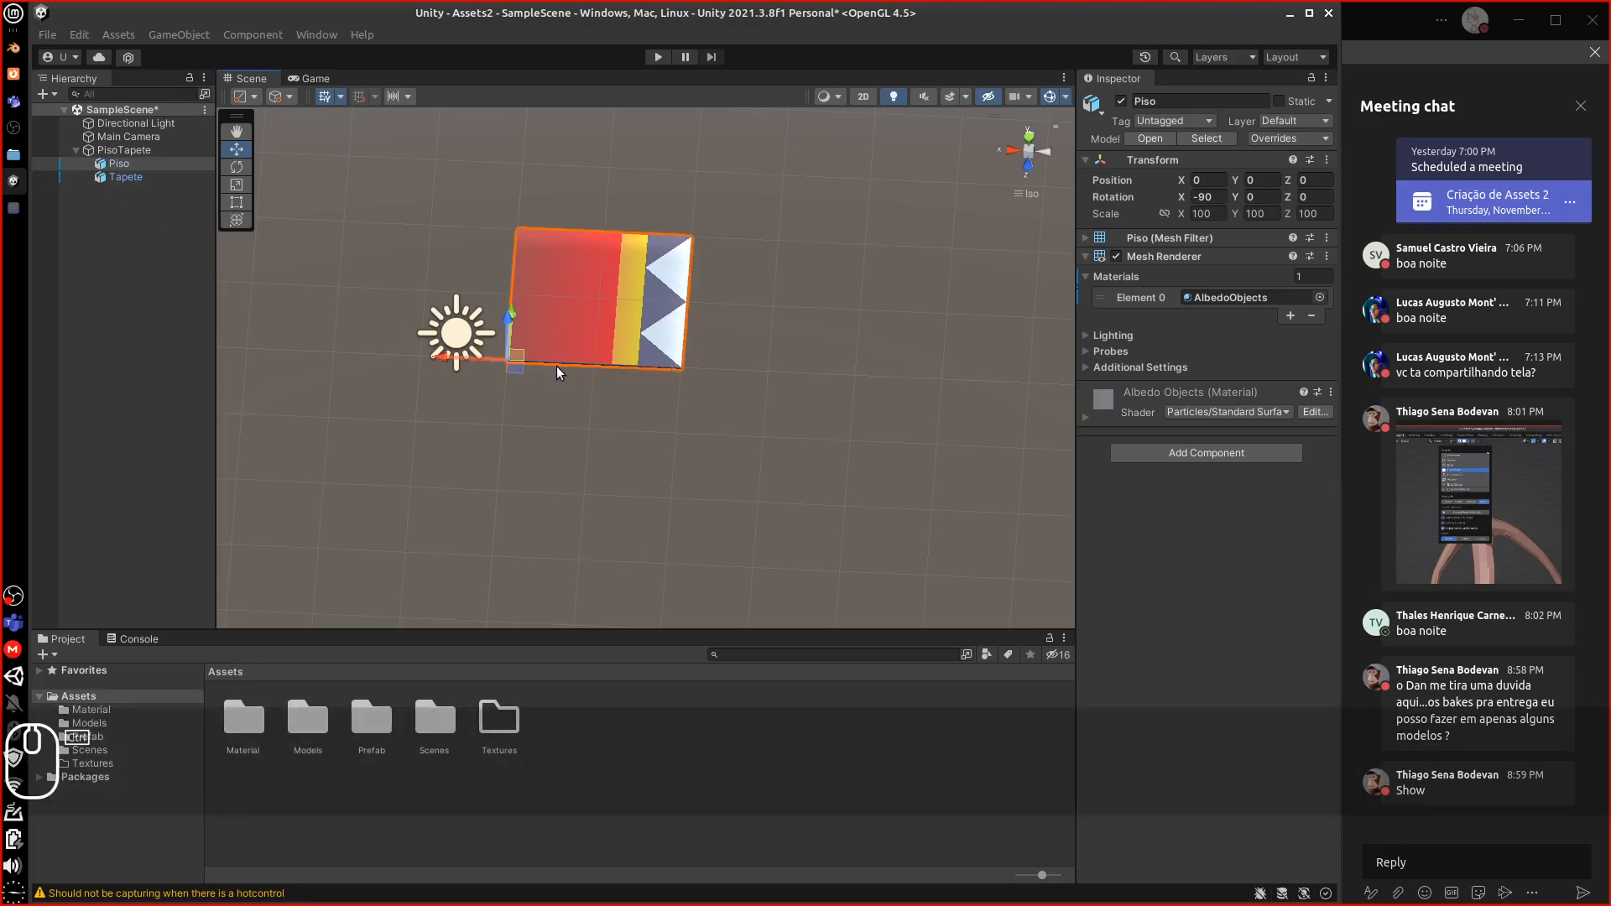
key("ctrl+d")
left_click_drag(446, 359, 614, 364)
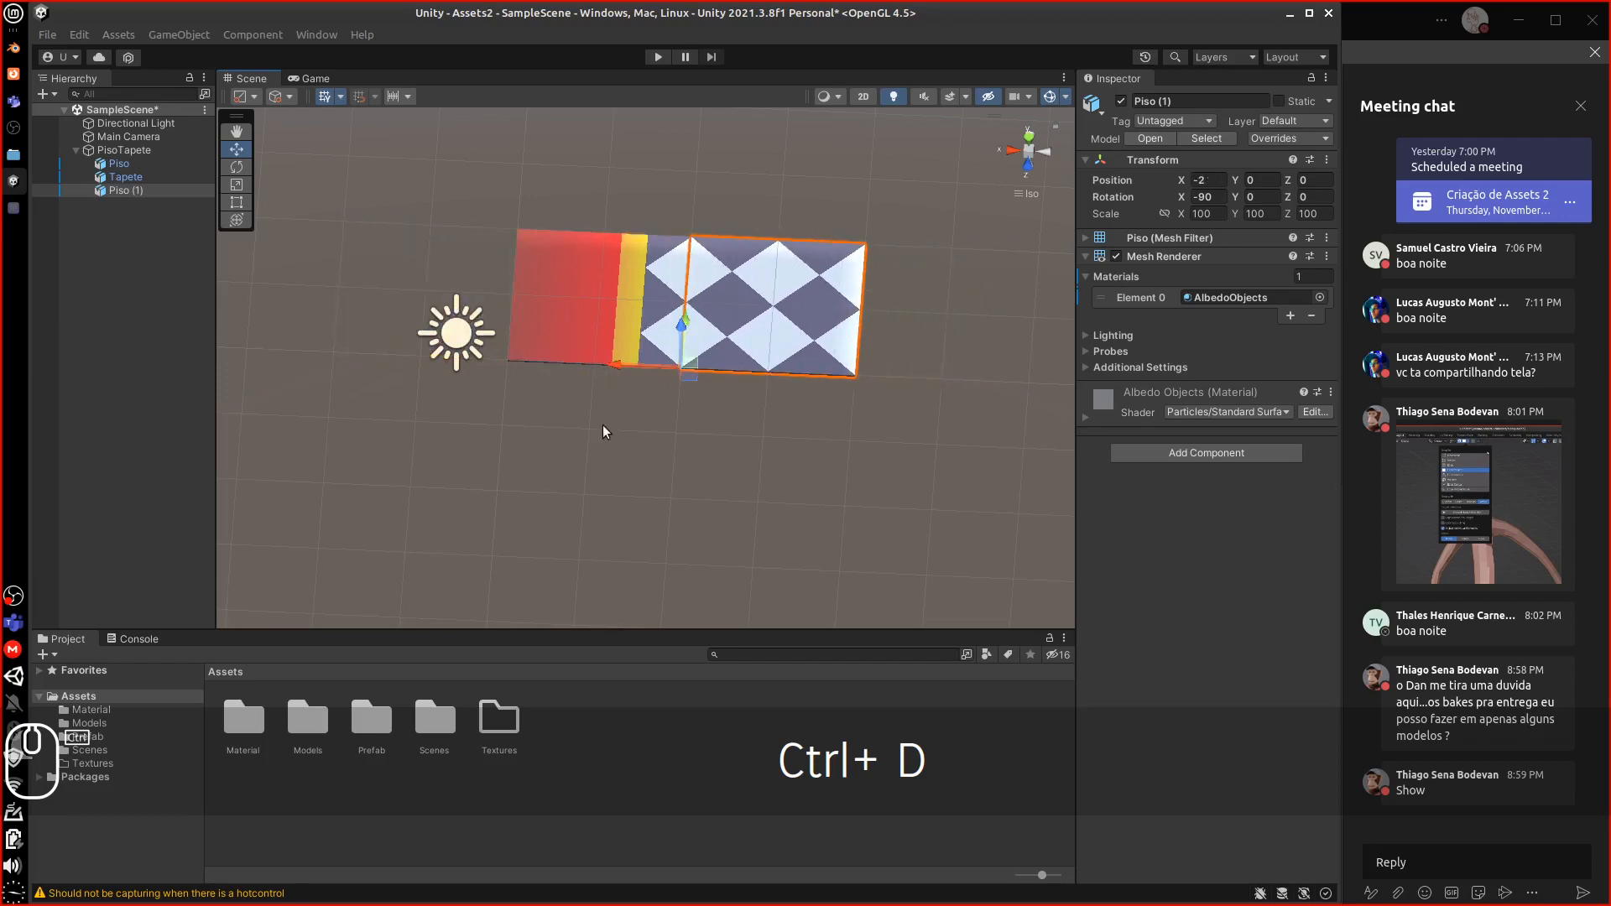
Duplicate Tapete as Tapete (1), rotate it 180 on Y, and align both rugs into one
left_click(592, 356)
left_click_drag(451, 361, 621, 373, "ctrl")
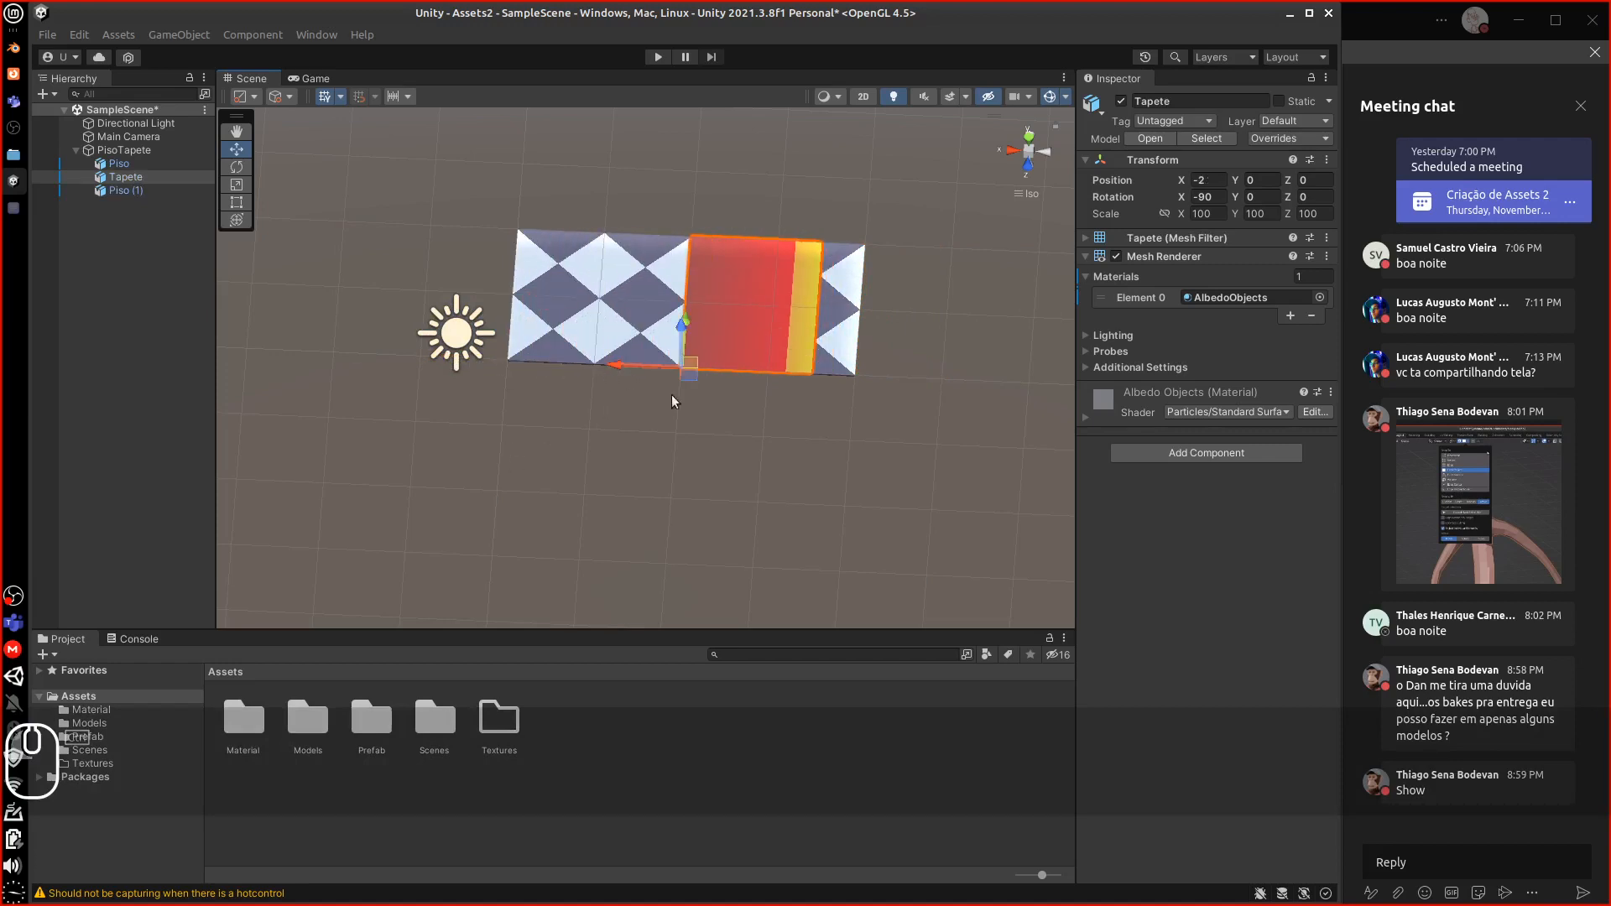
key("ctrl+d")
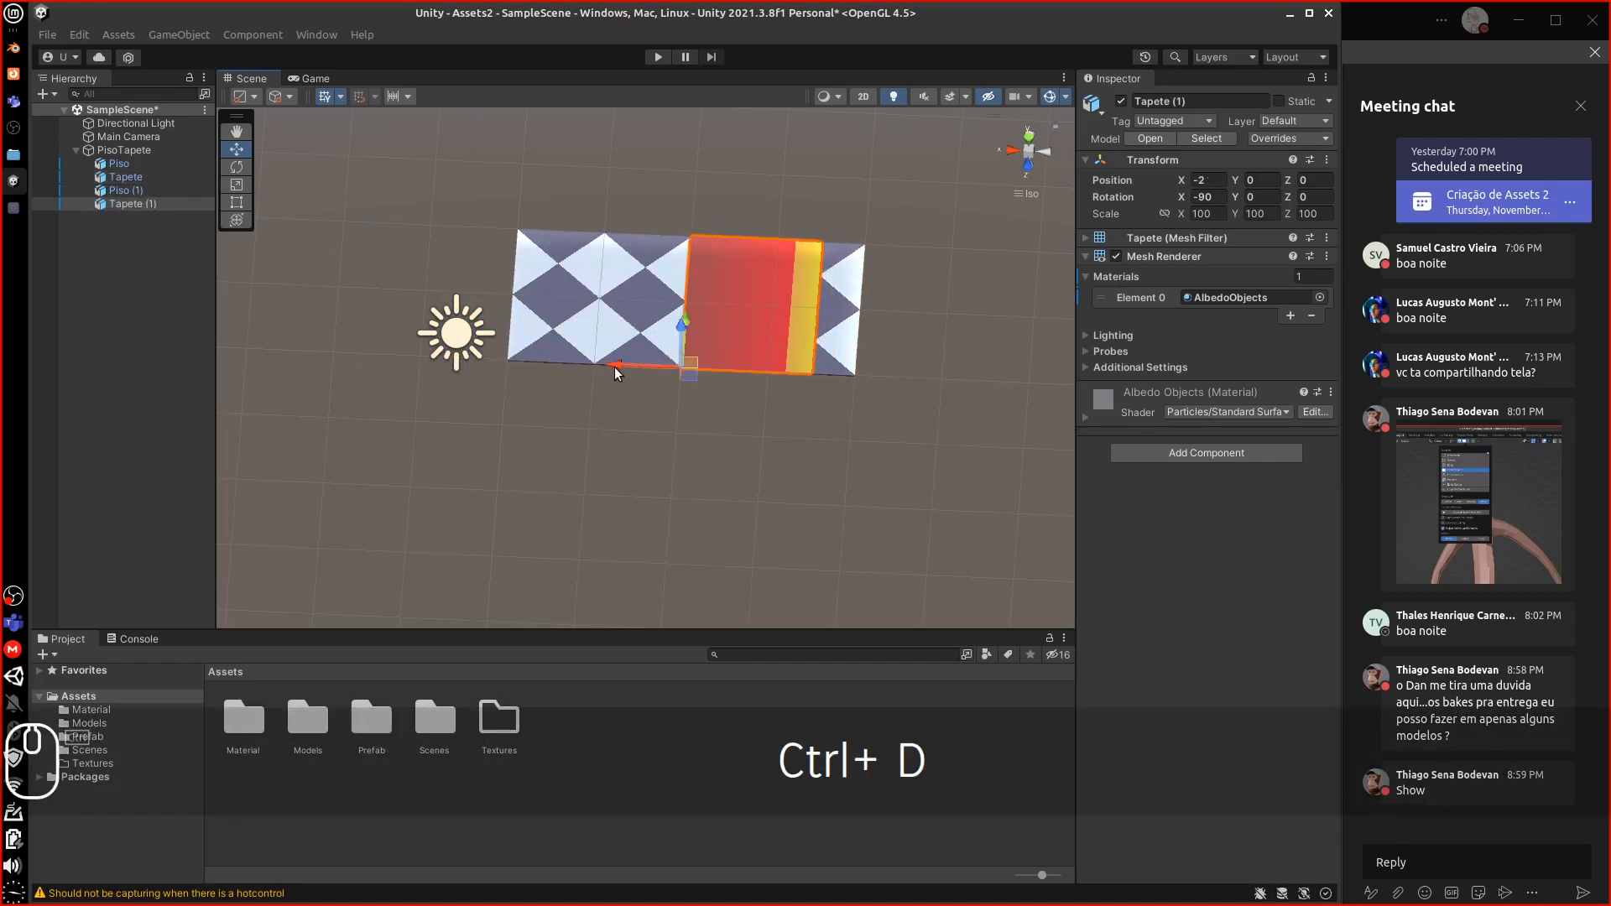
left_click_drag(613, 361, 480, 360, "ctrl")
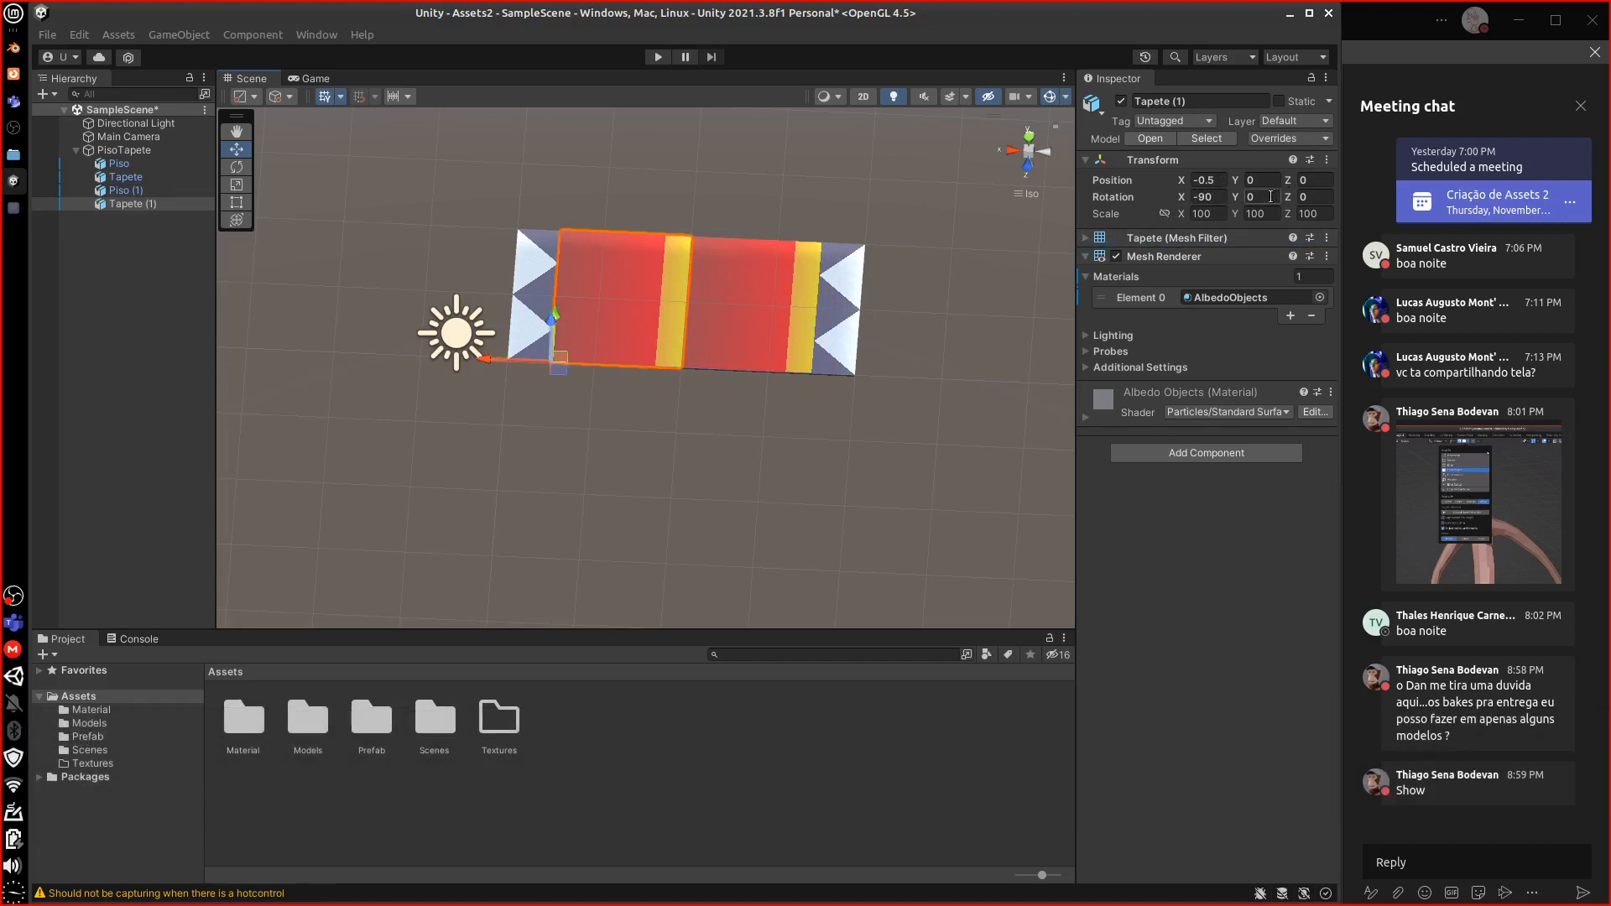
left_click(1254, 197)
type("180")
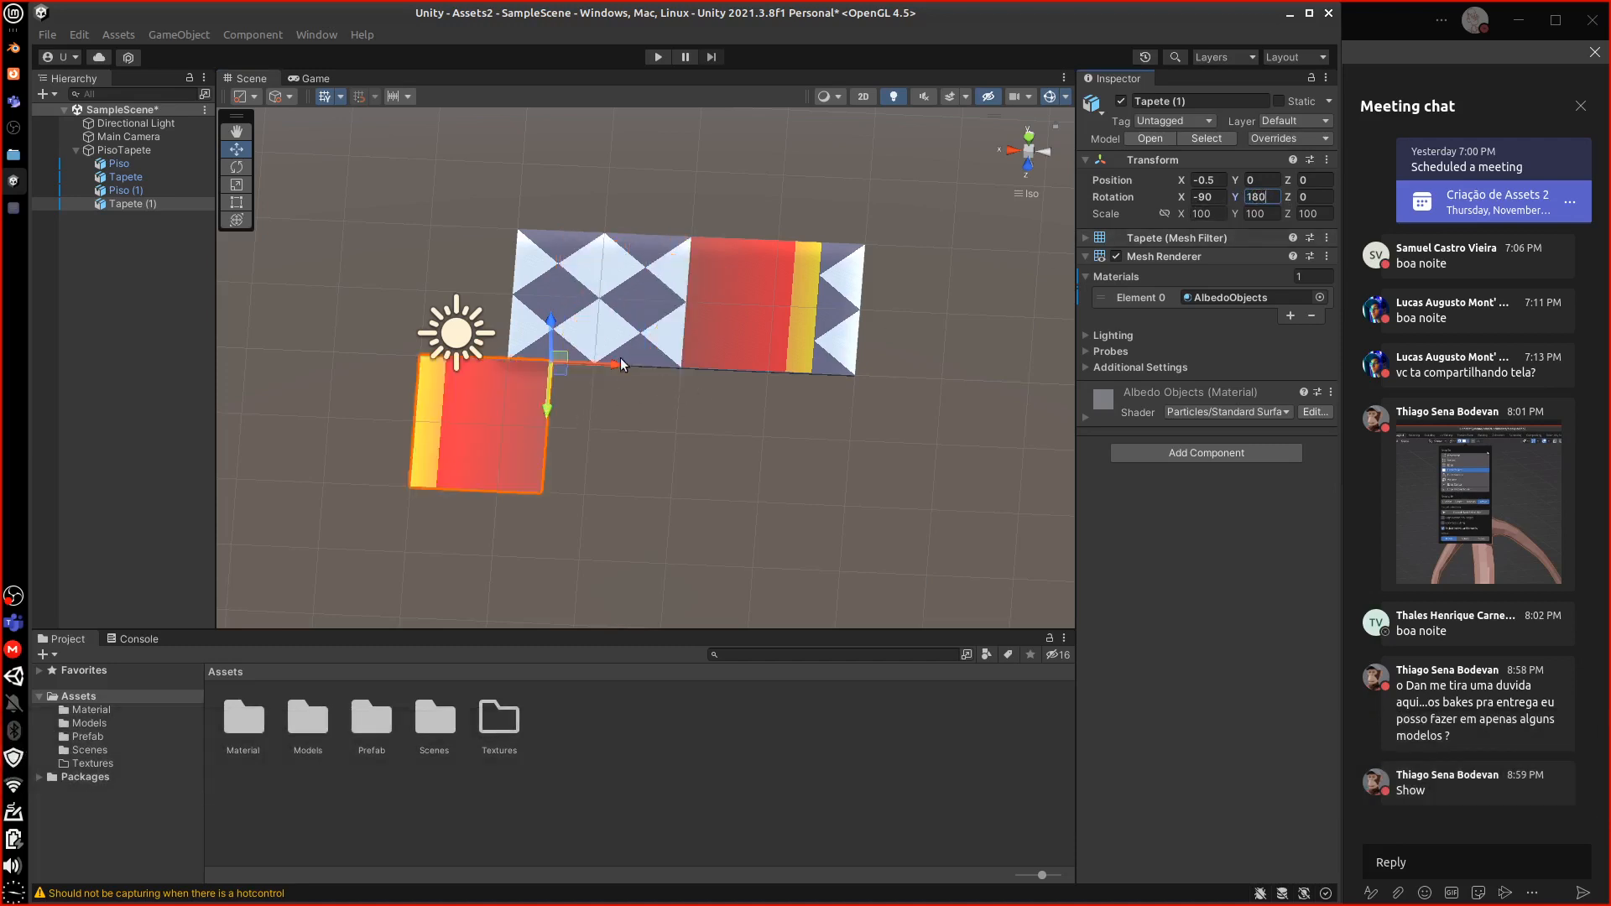
left_click_drag(623, 366, 691, 289)
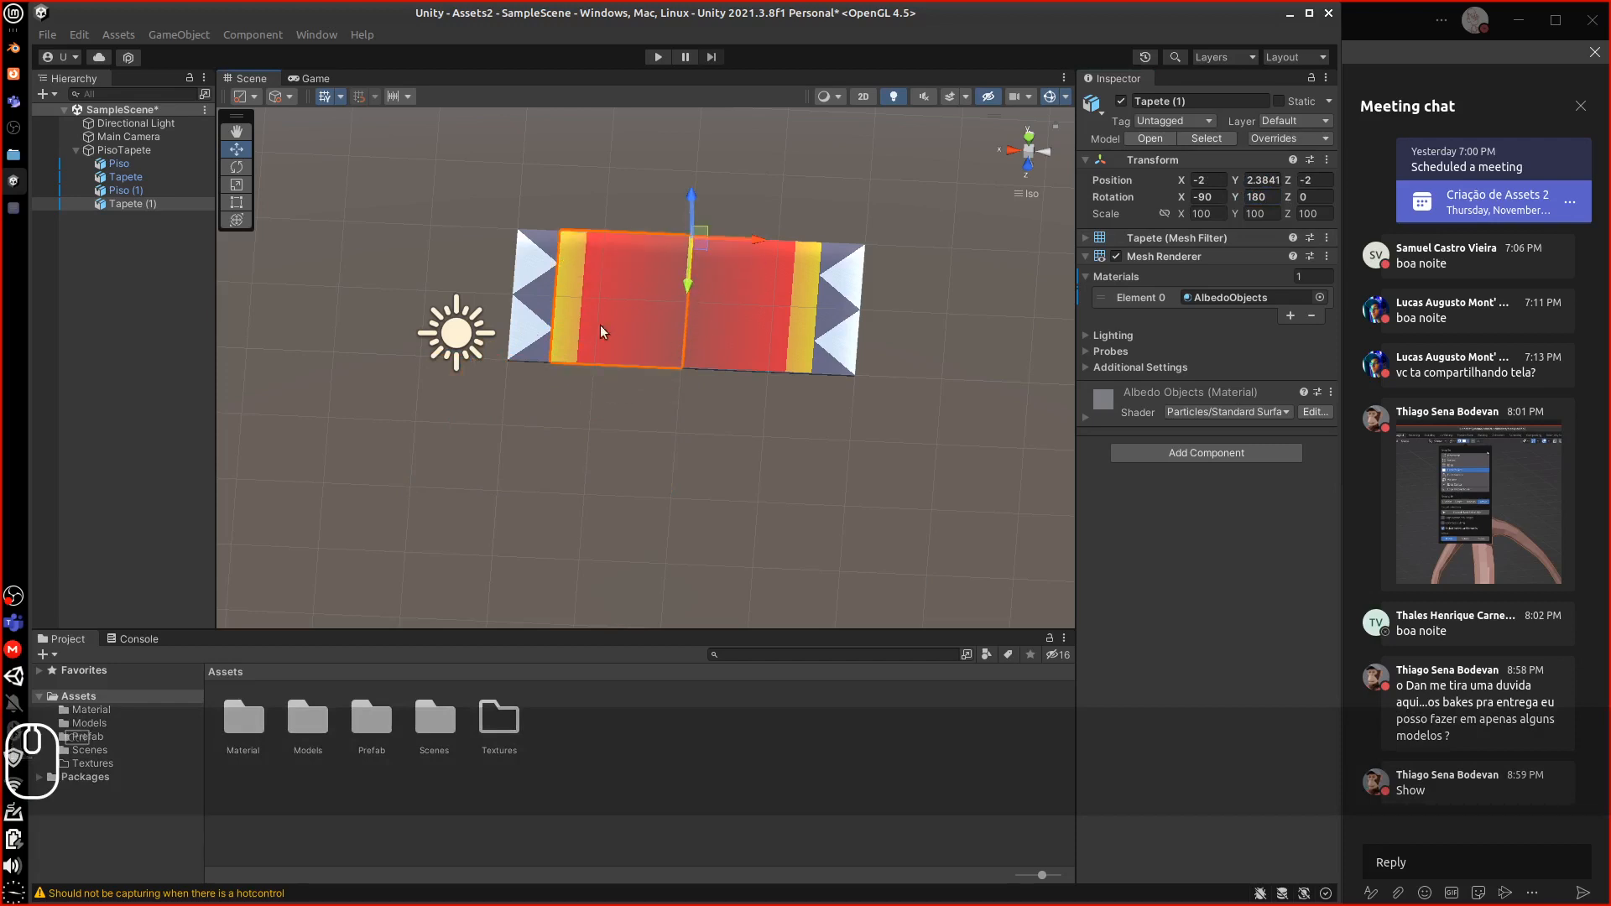
left_click(141, 150)
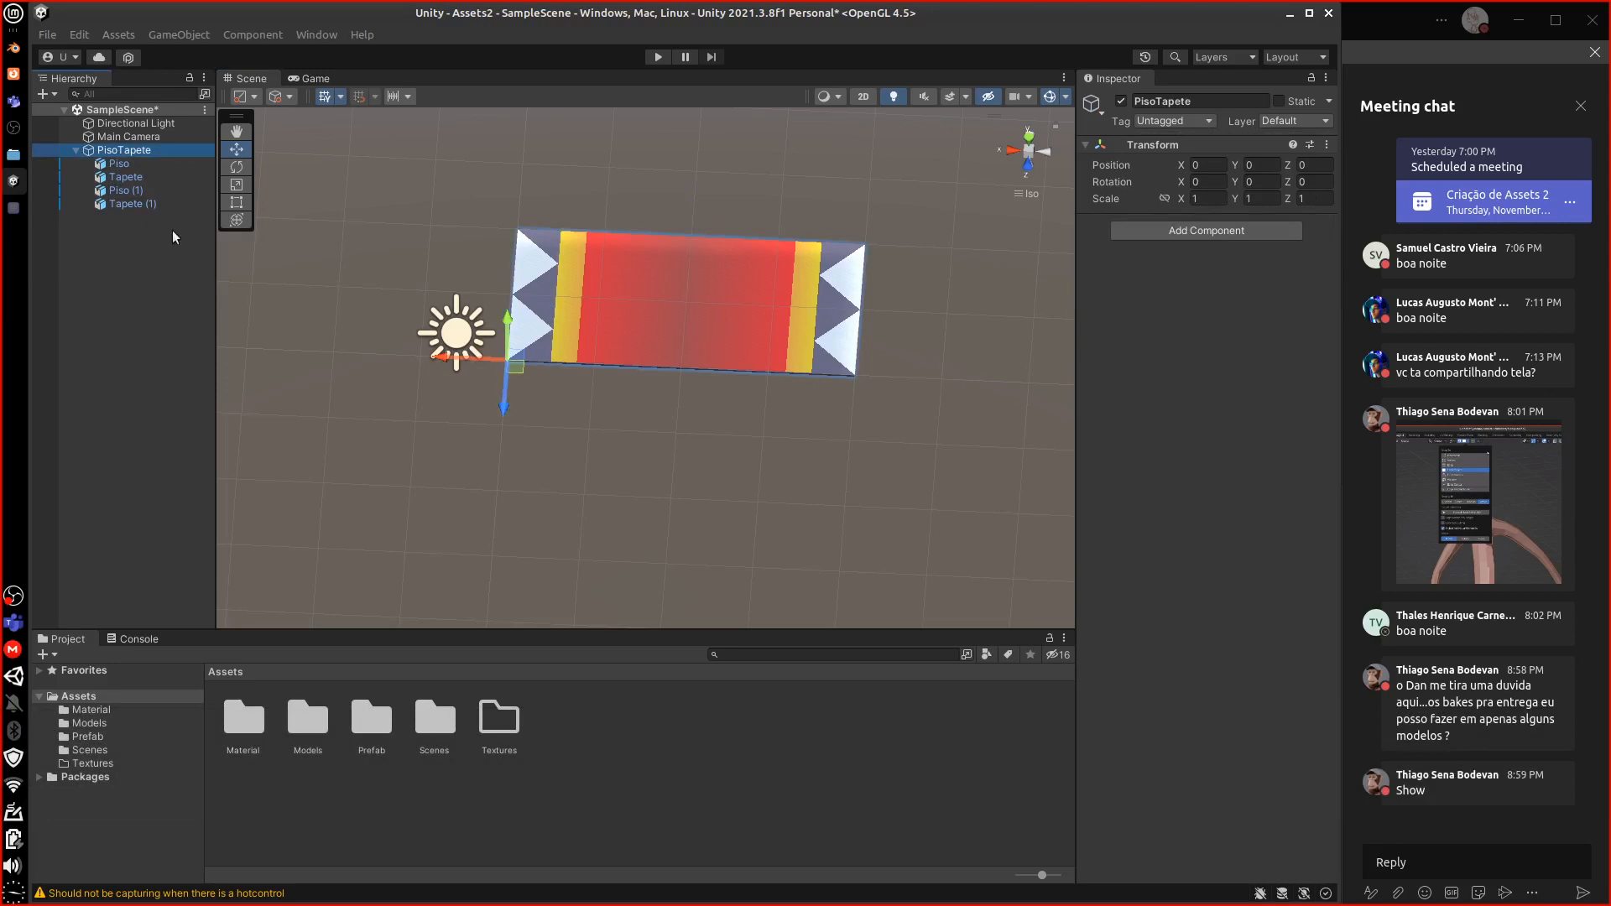
Save the collapsed PisoTapete group as a prefab in Assets/Prefab and check its children
left_click(75, 151)
left_click_drag(87, 148, 362, 716)
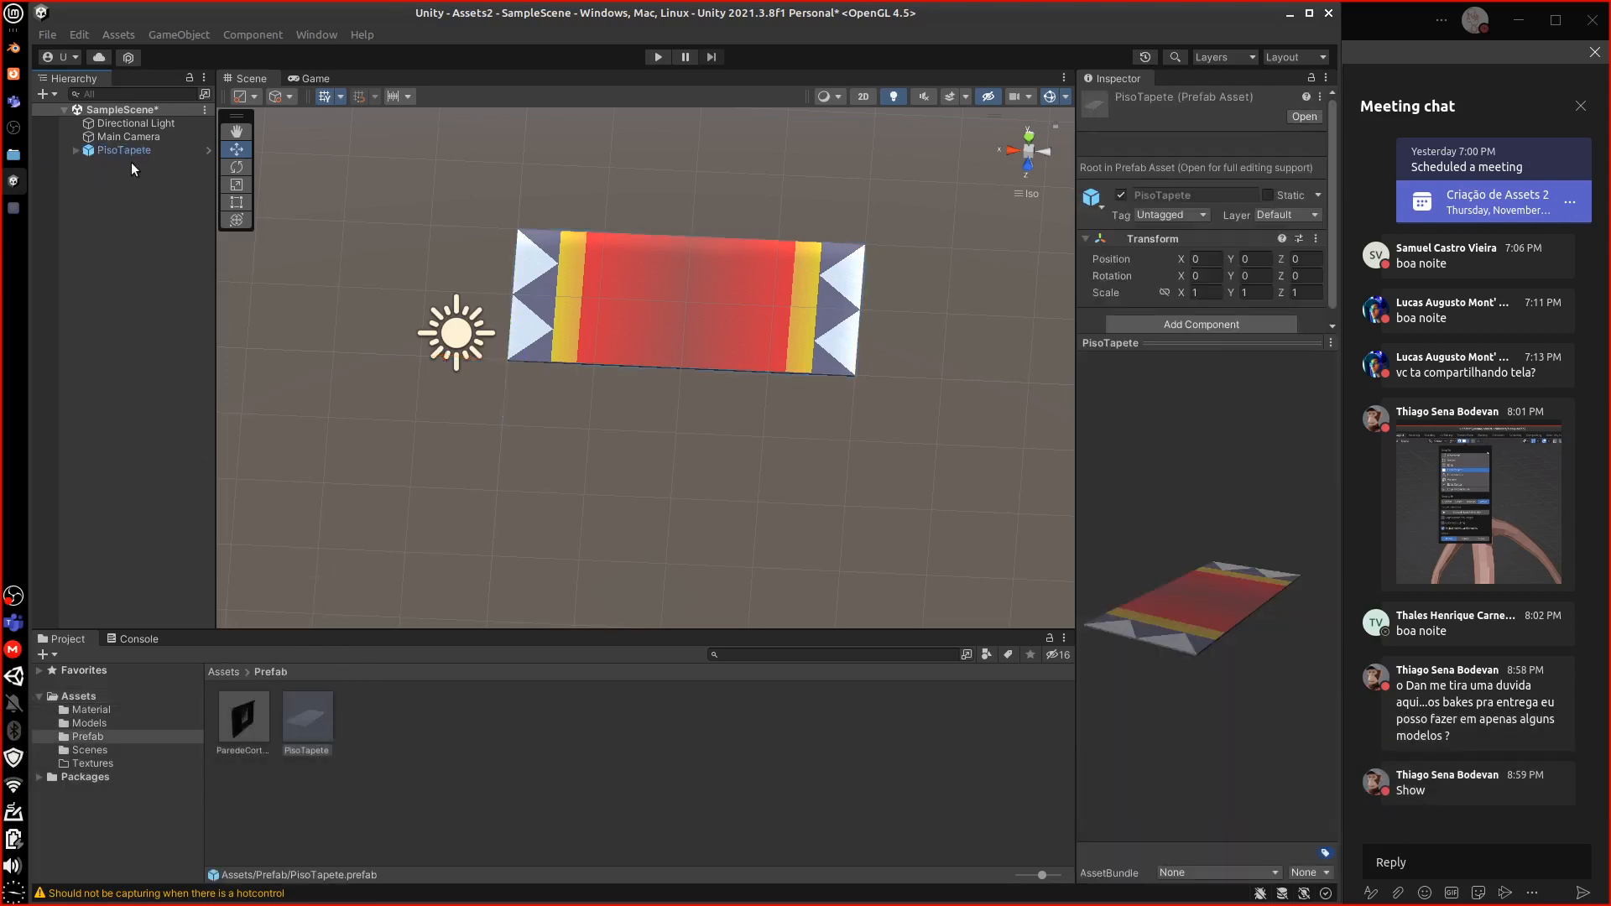
left_click(126, 151)
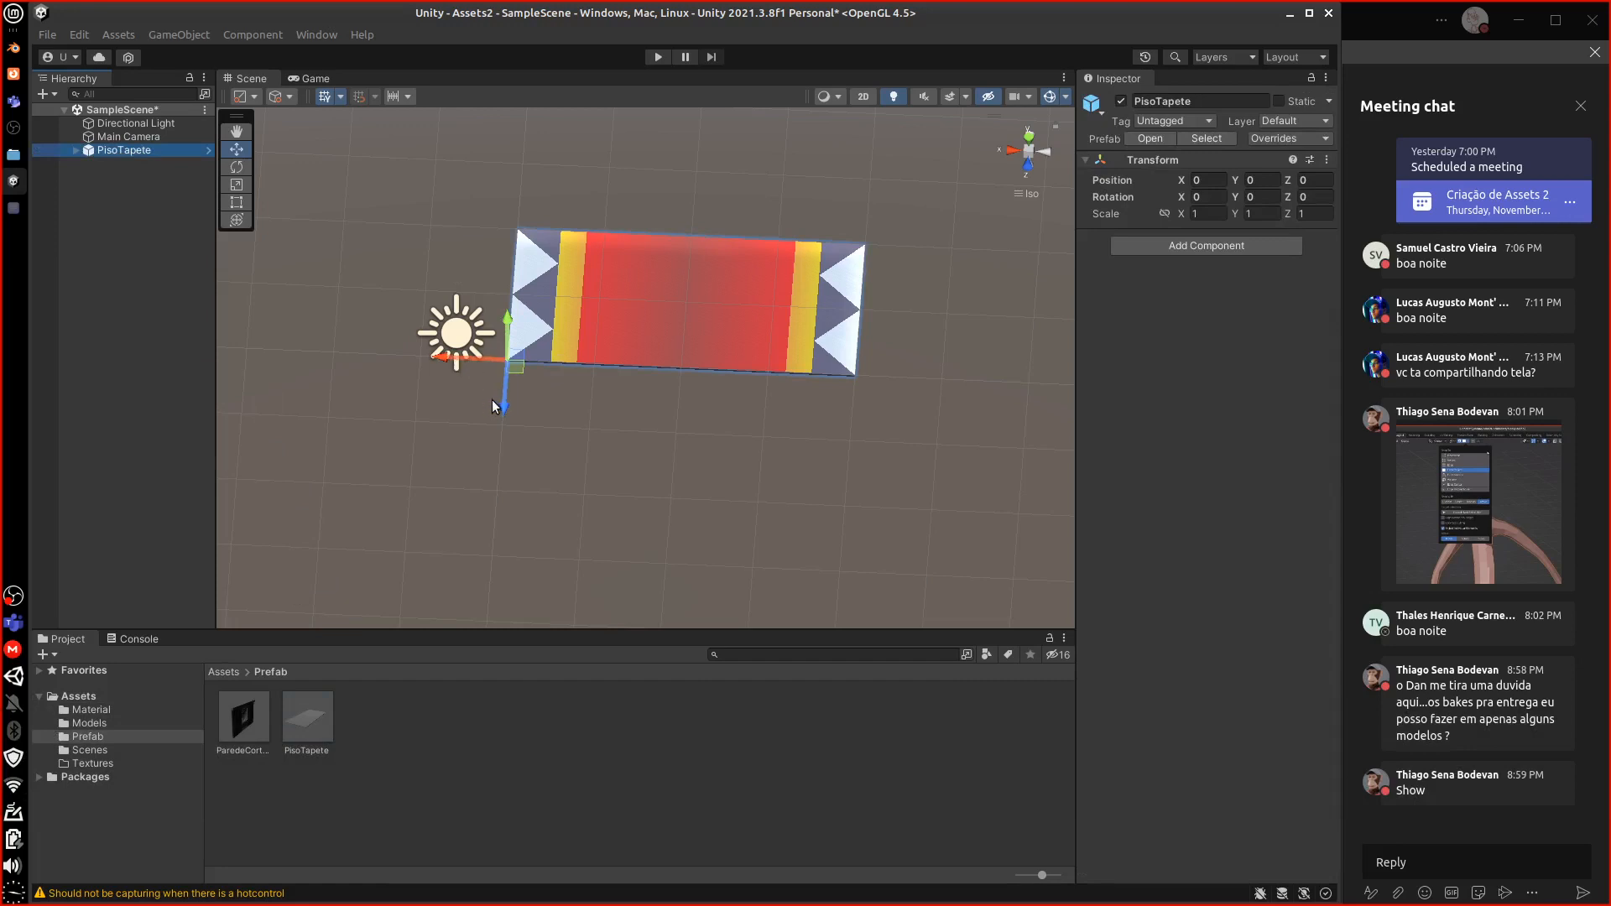
middle_click_drag(603, 401, 624, 435)
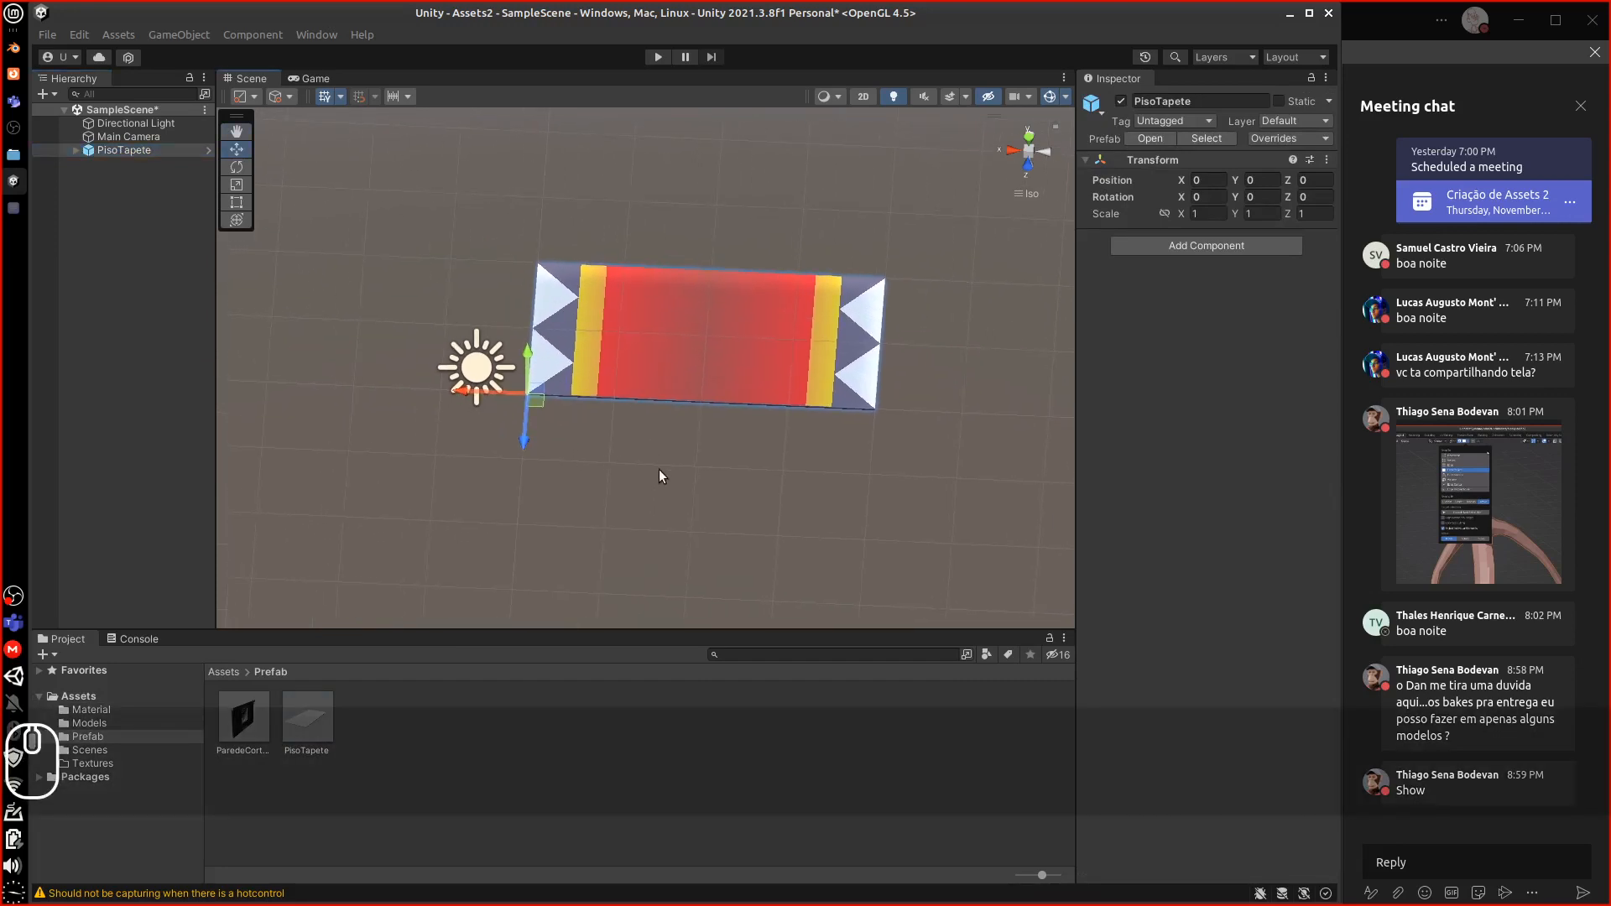
left_click_drag(686, 461, 510, 497)
key("super")
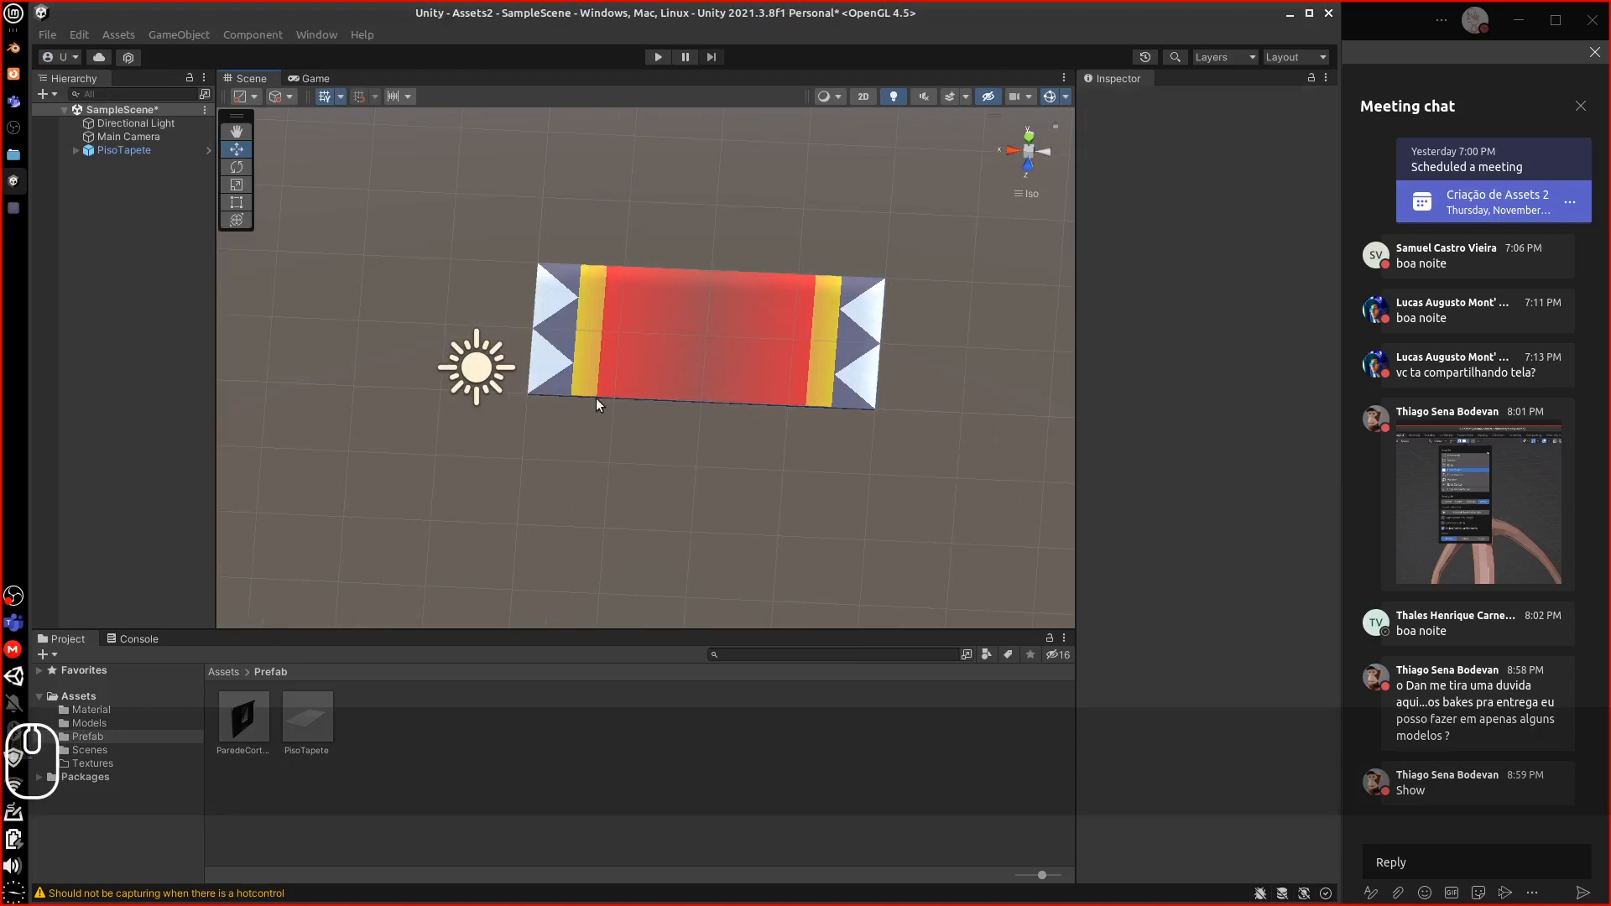
left_click(145, 152)
middle_click_drag(715, 463, 552, 532)
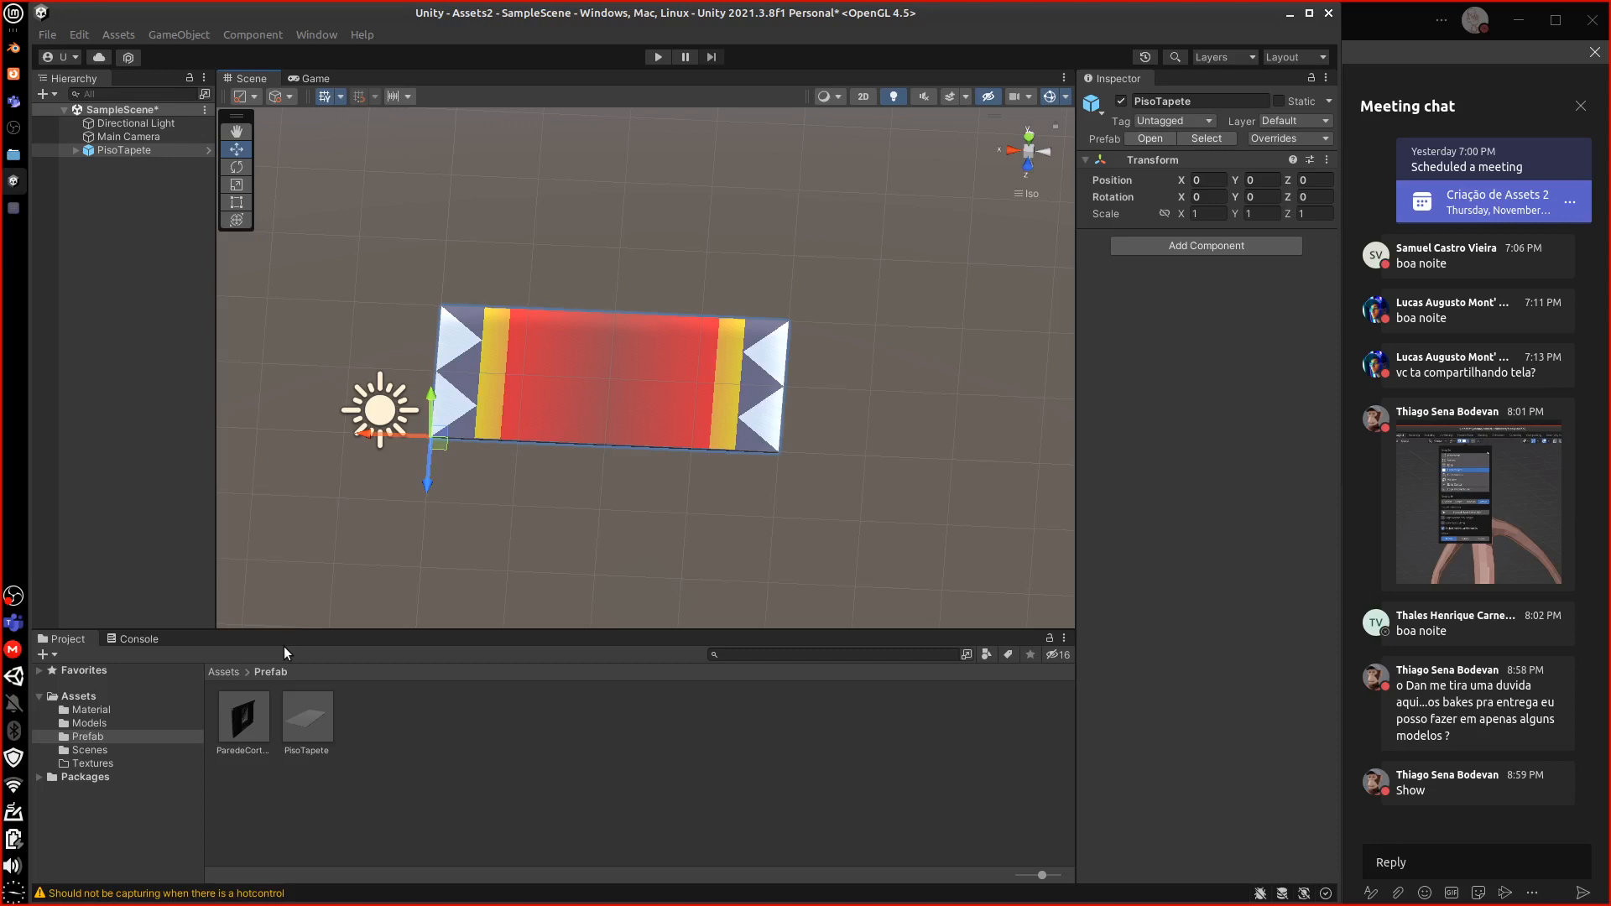
left_click(218, 671)
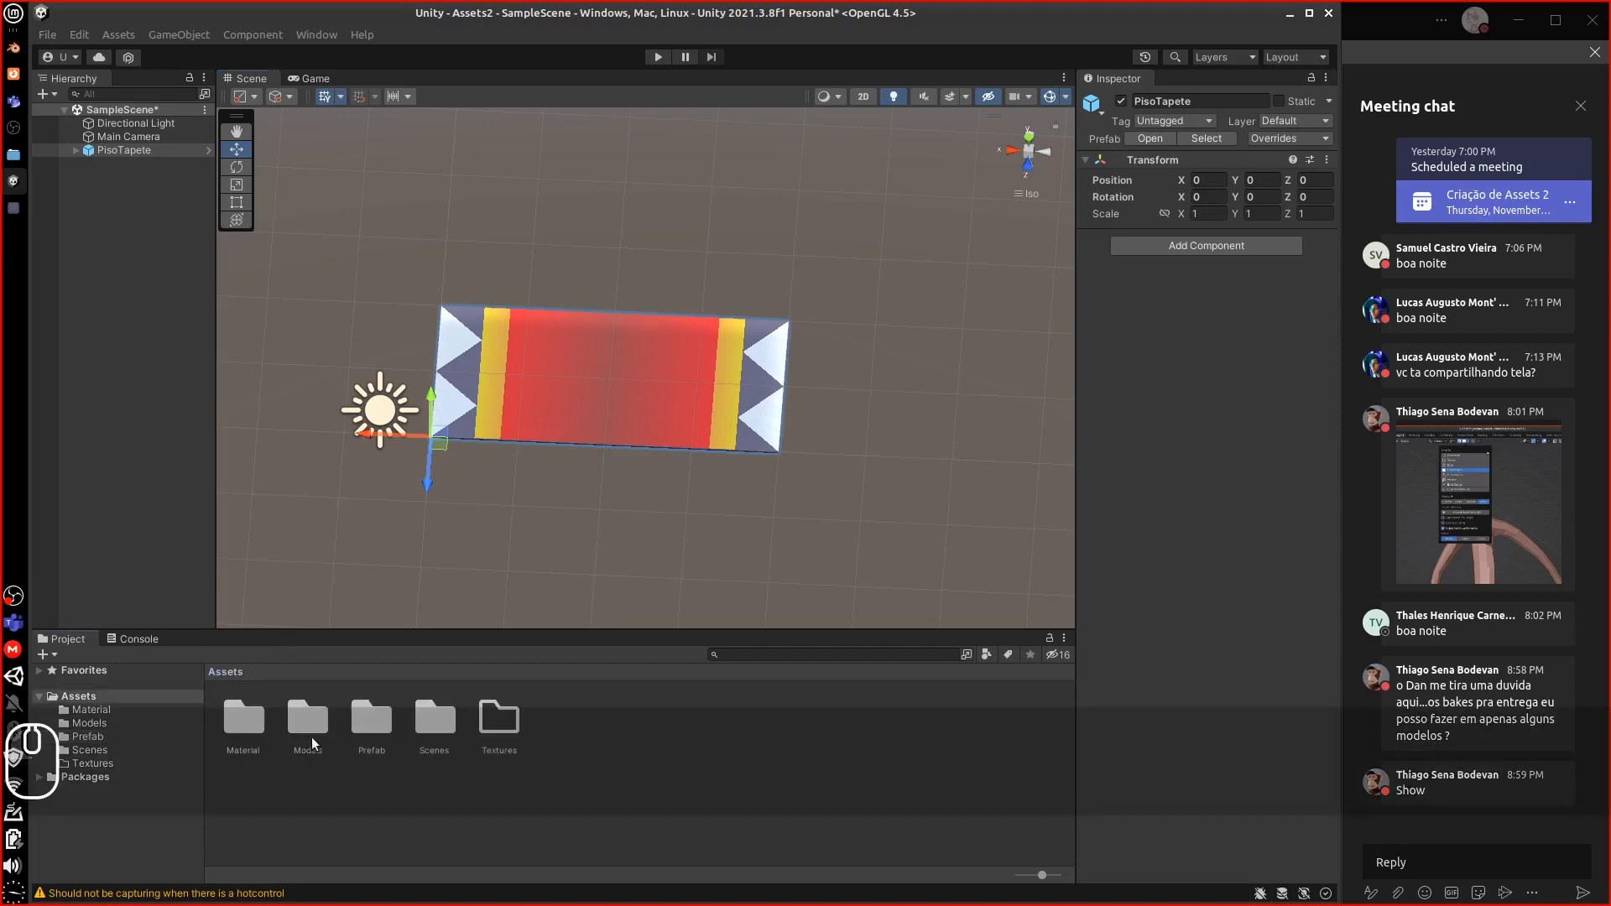
left_click(360, 727)
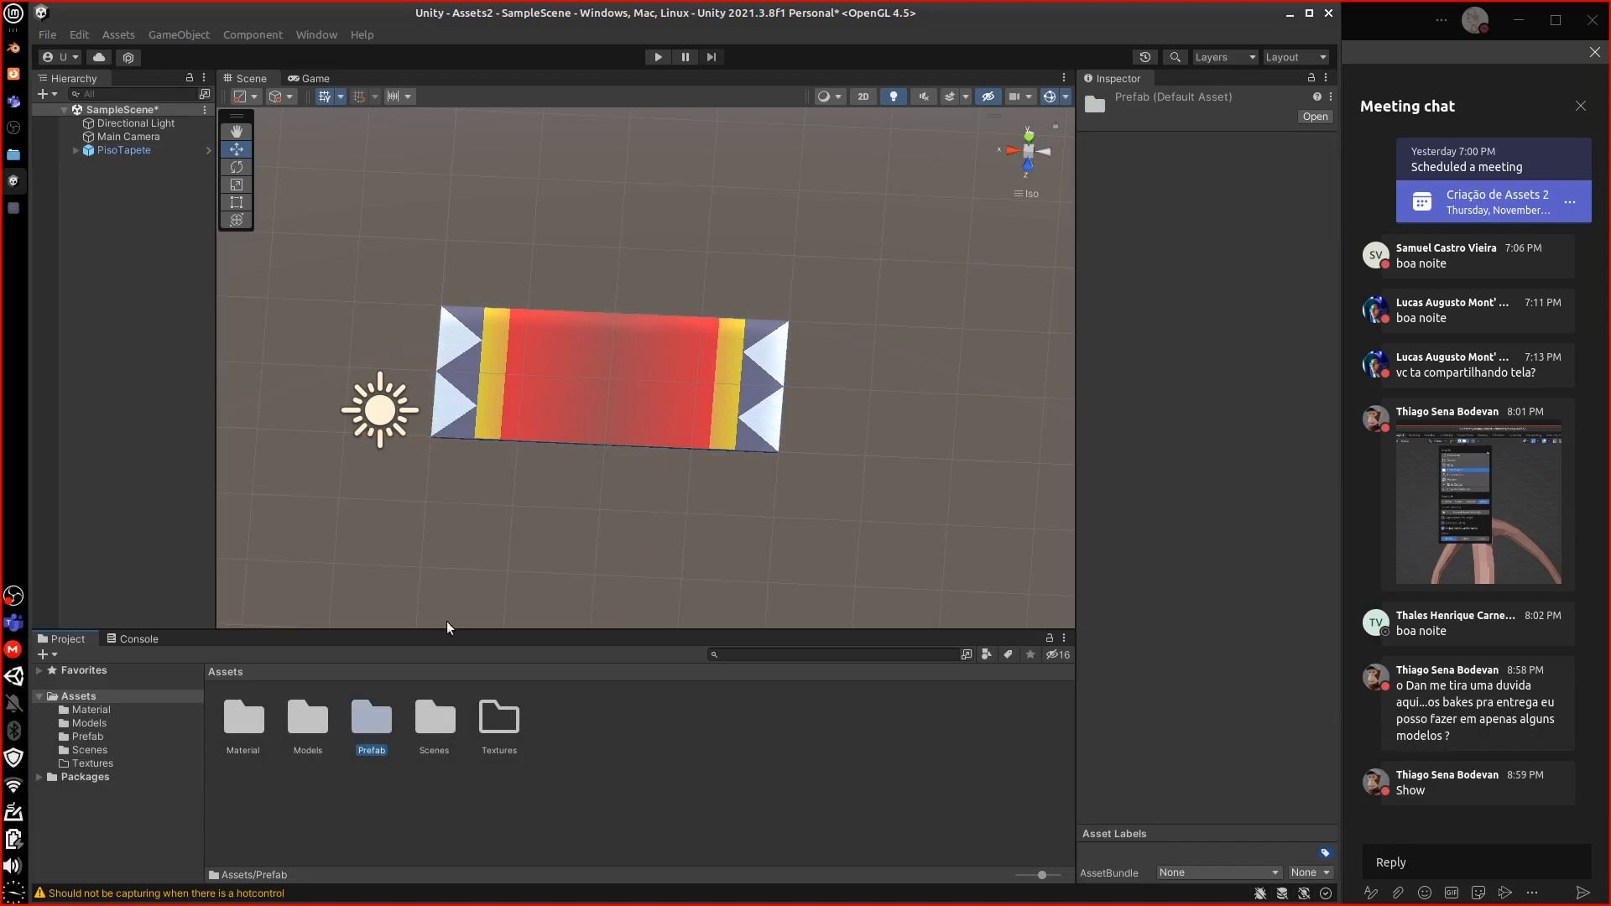
left_click(75, 150)
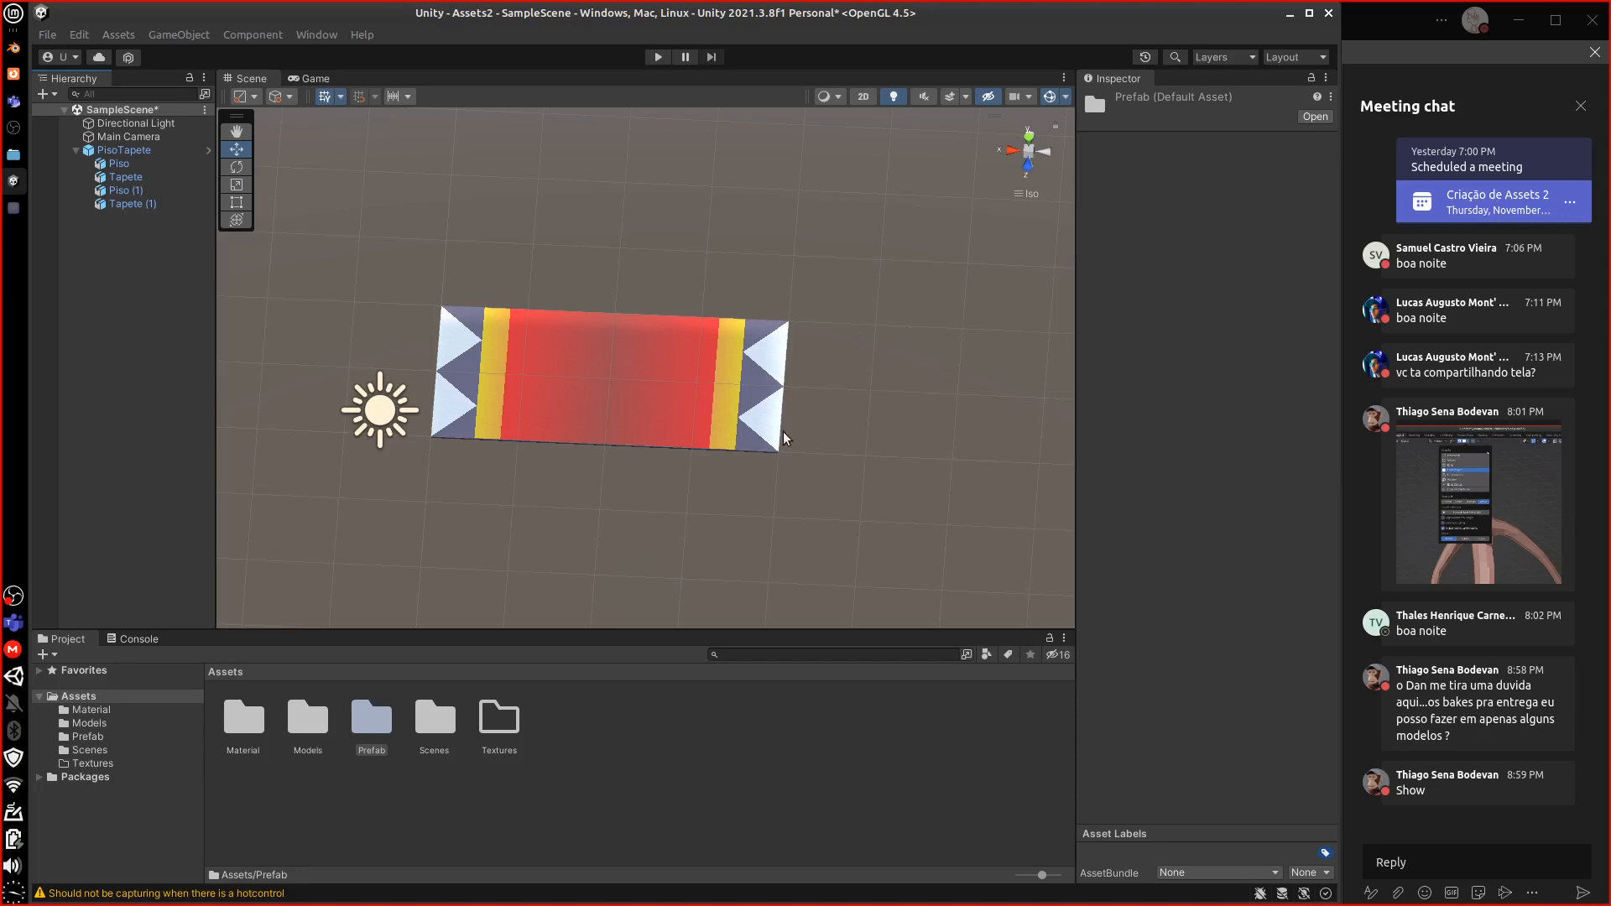
left_click(75, 150)
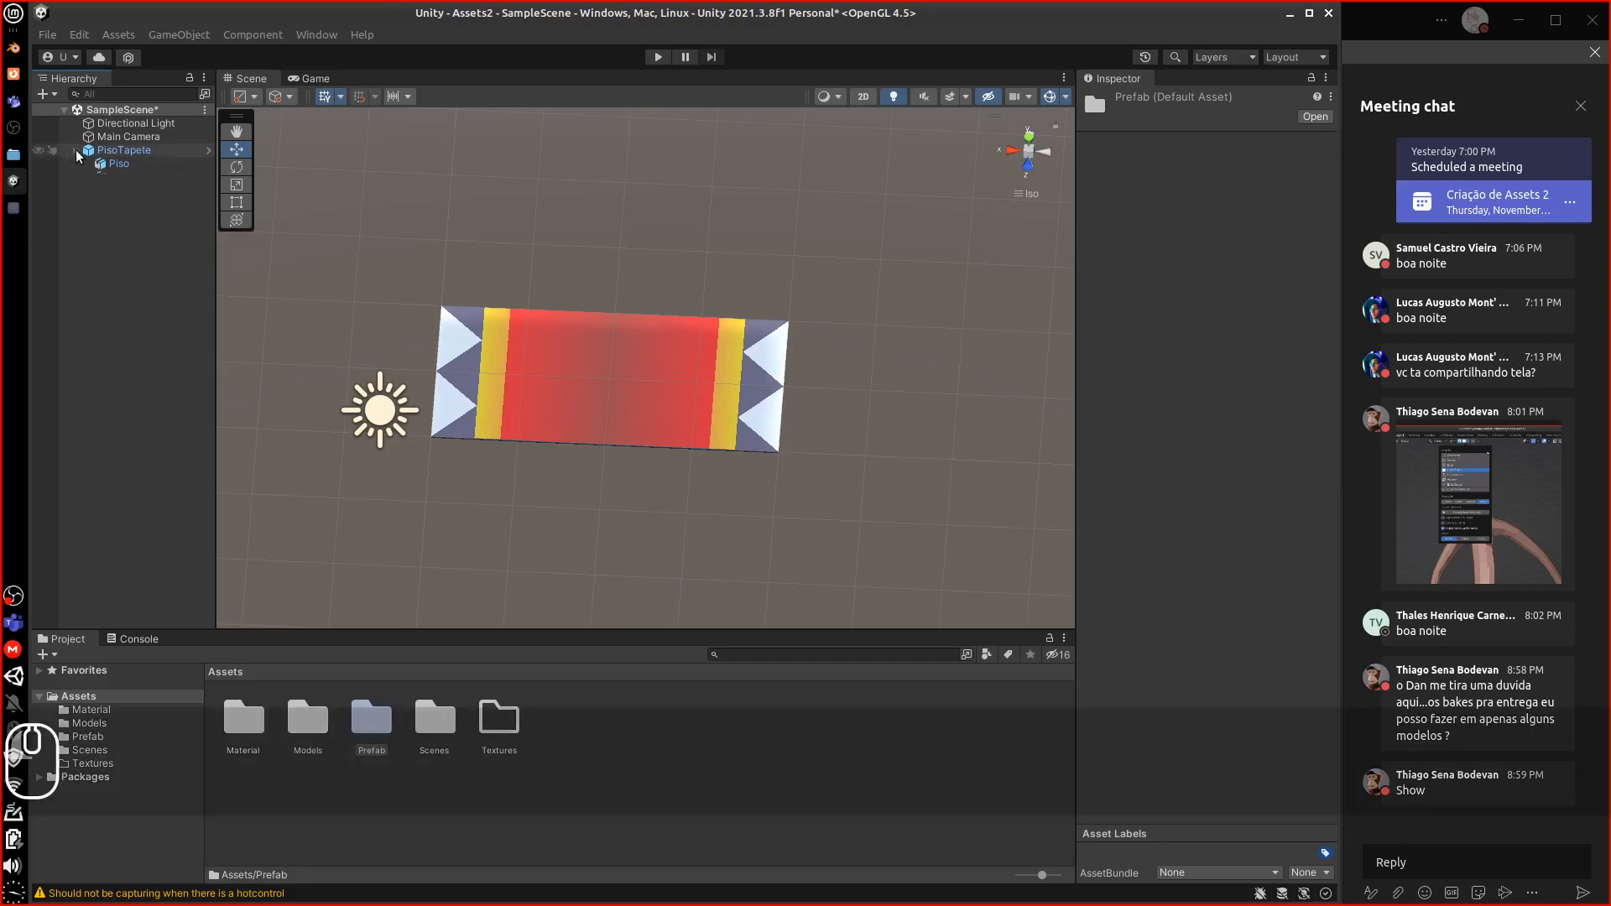
Delete PisoTapete from SampleScene, leaving only Main Camera and Directional Light
left_click(99, 154)
key("Delete")
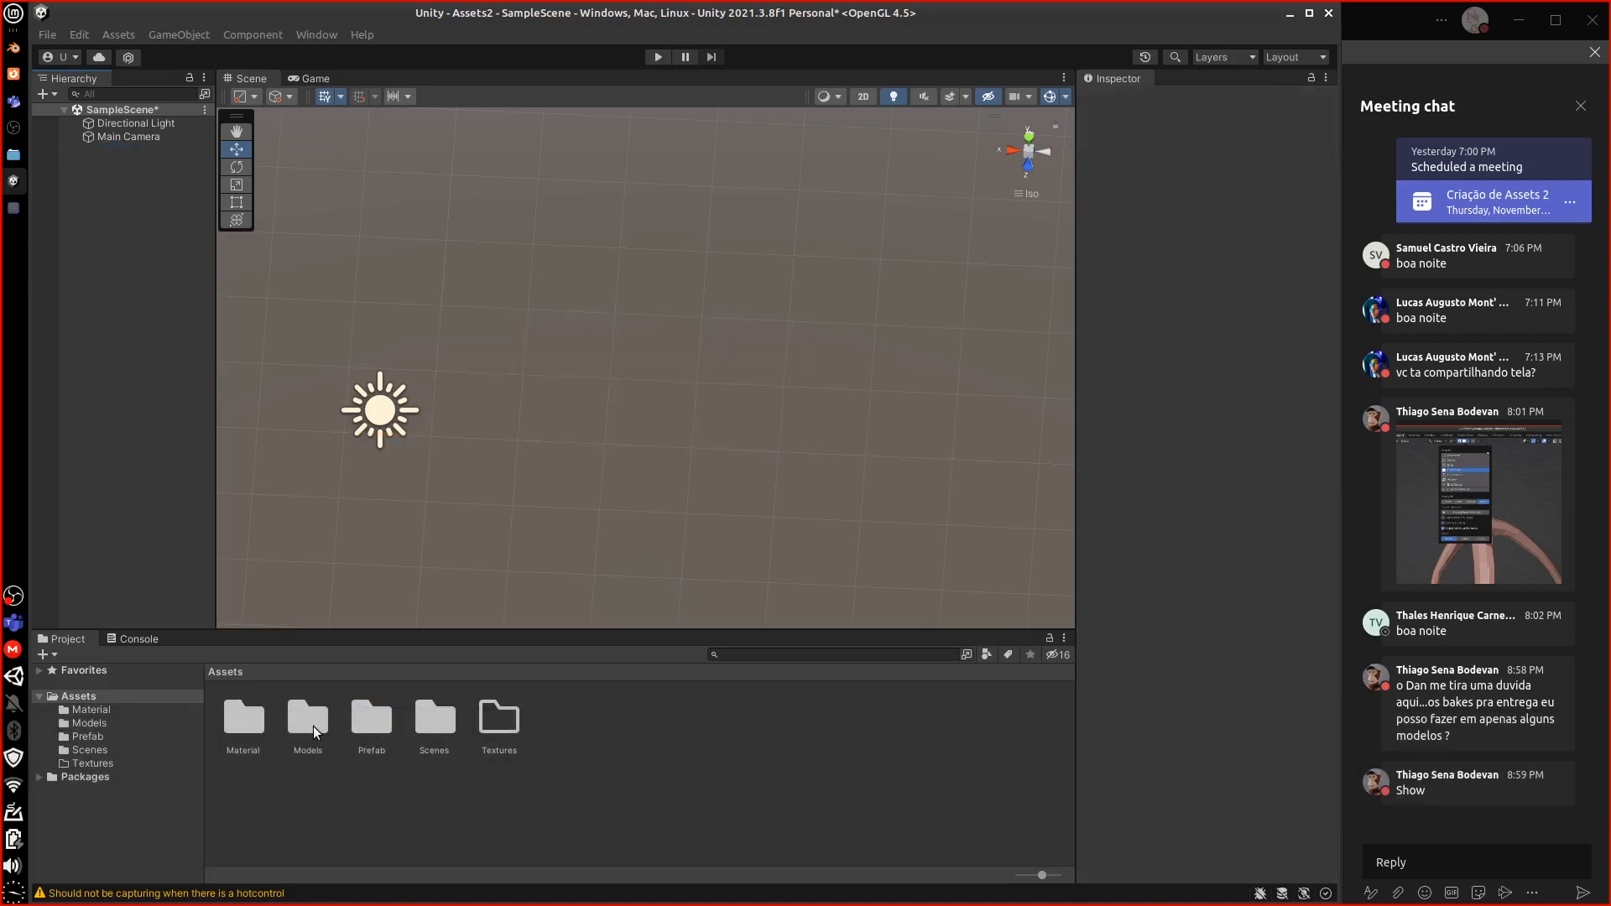
left_click(313, 725)
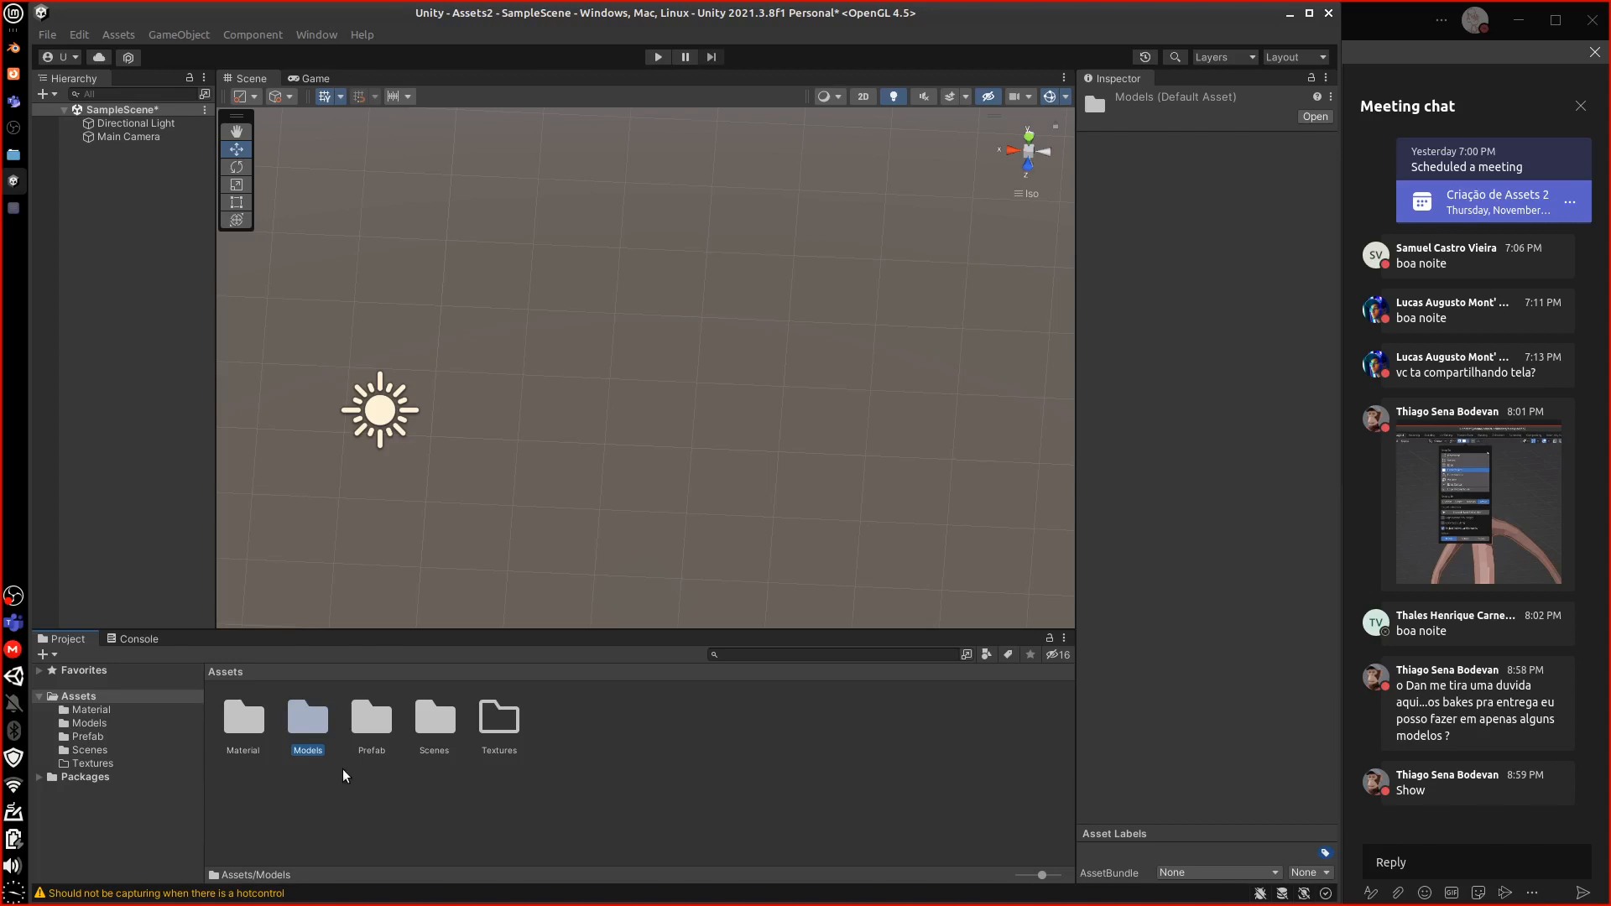
left_click(360, 740)
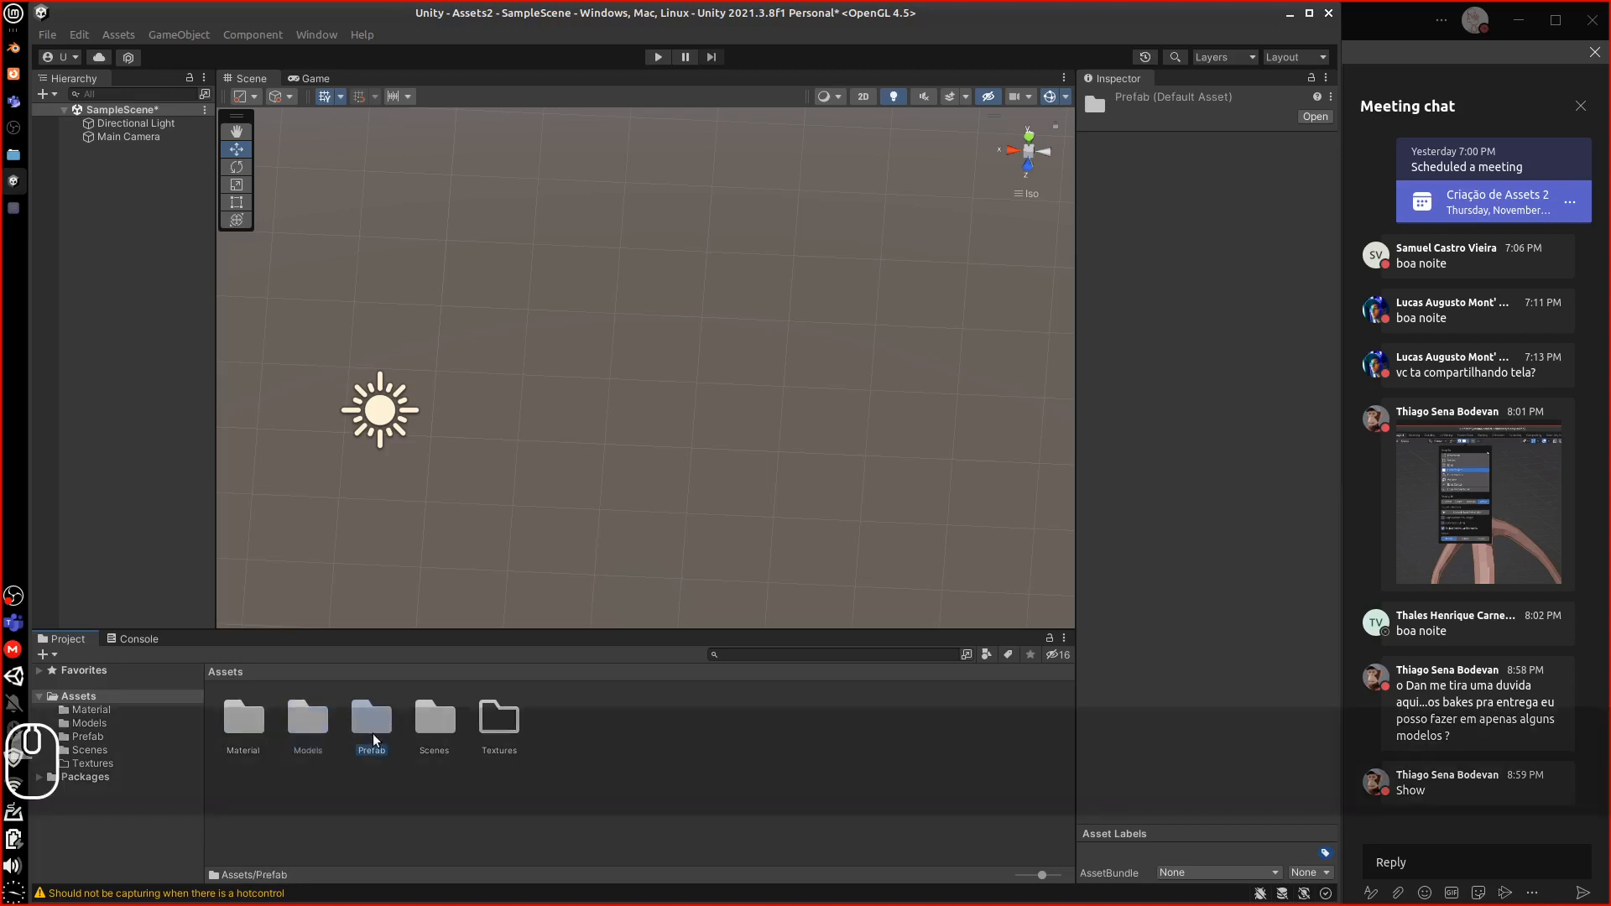
Create an empty GameObject named Quadros in SampleScene
left_click(117, 112)
right_click(117, 112)
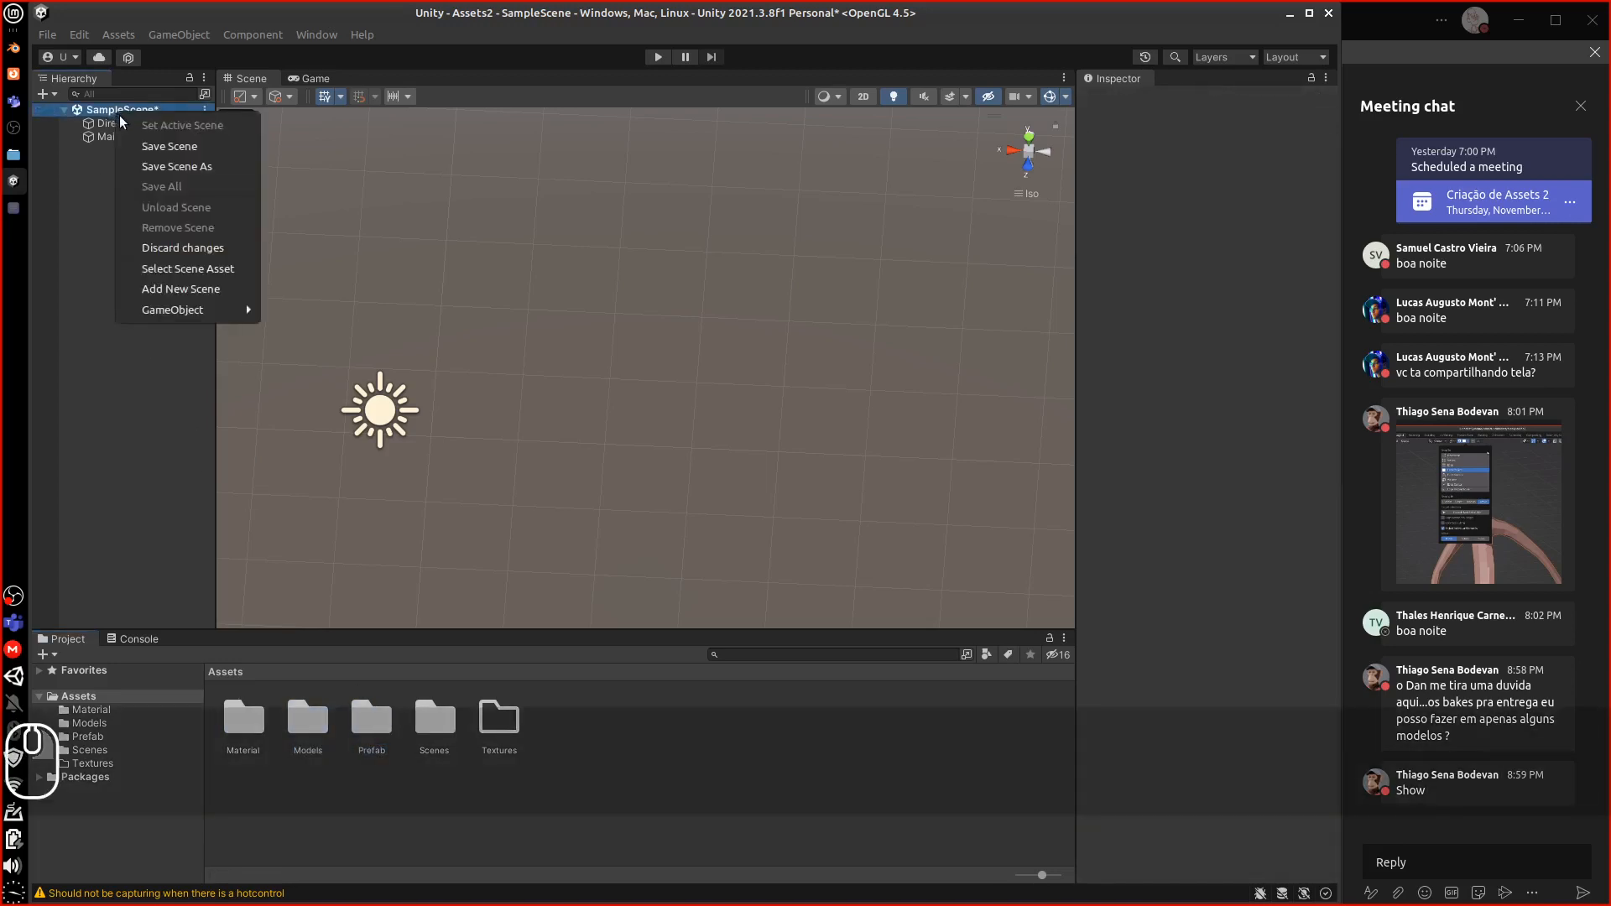
mouse_move(151, 312)
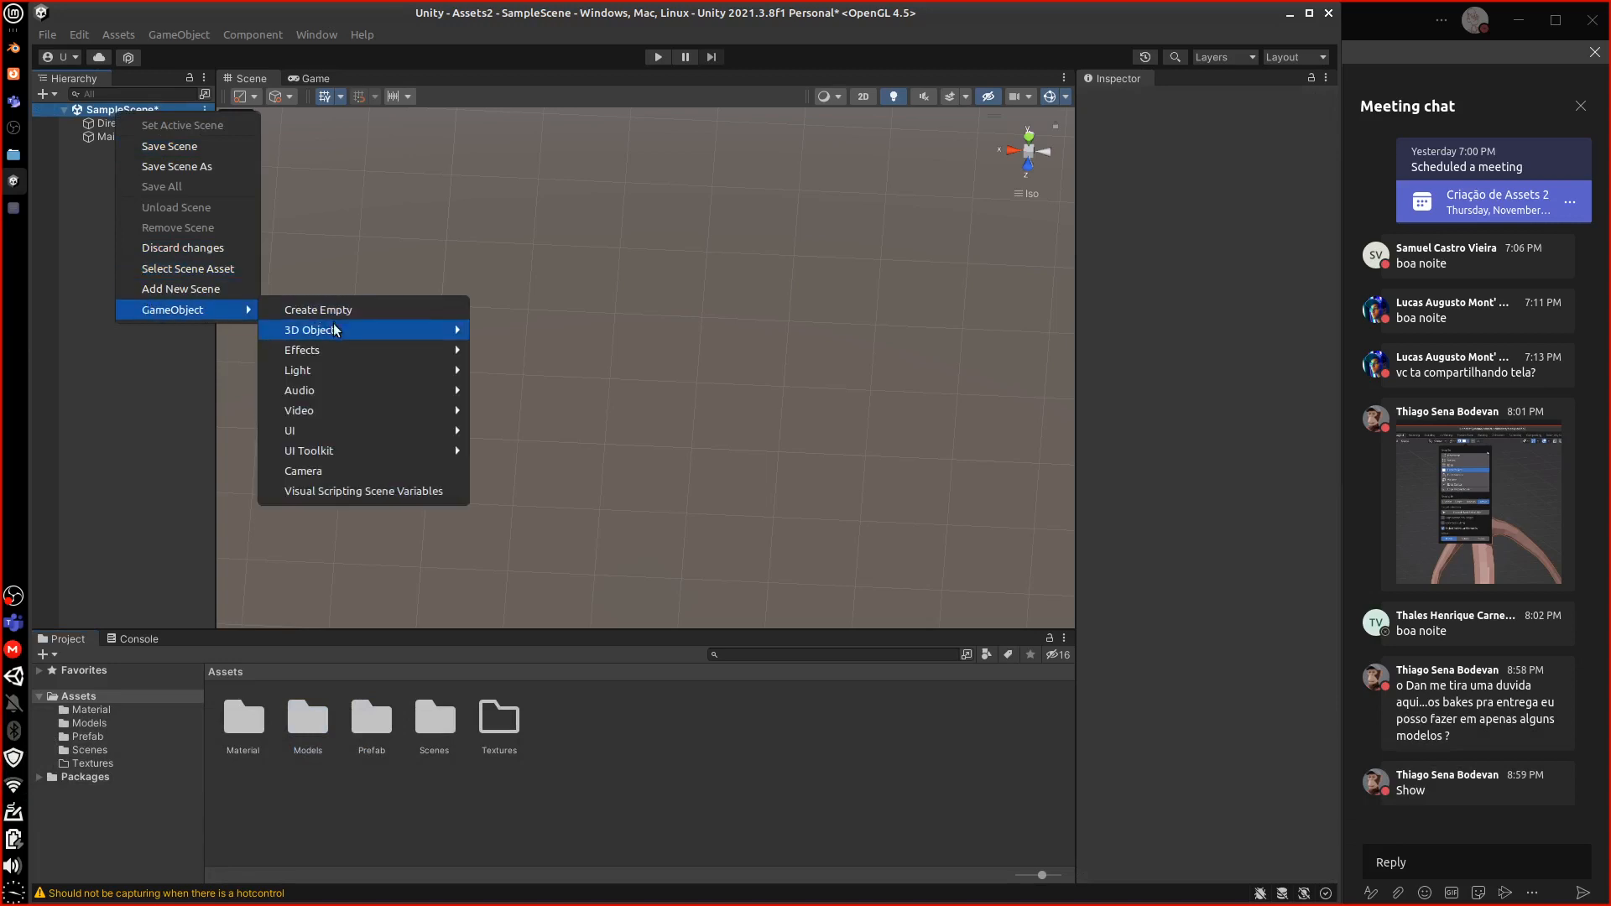
mouse_move(319, 456)
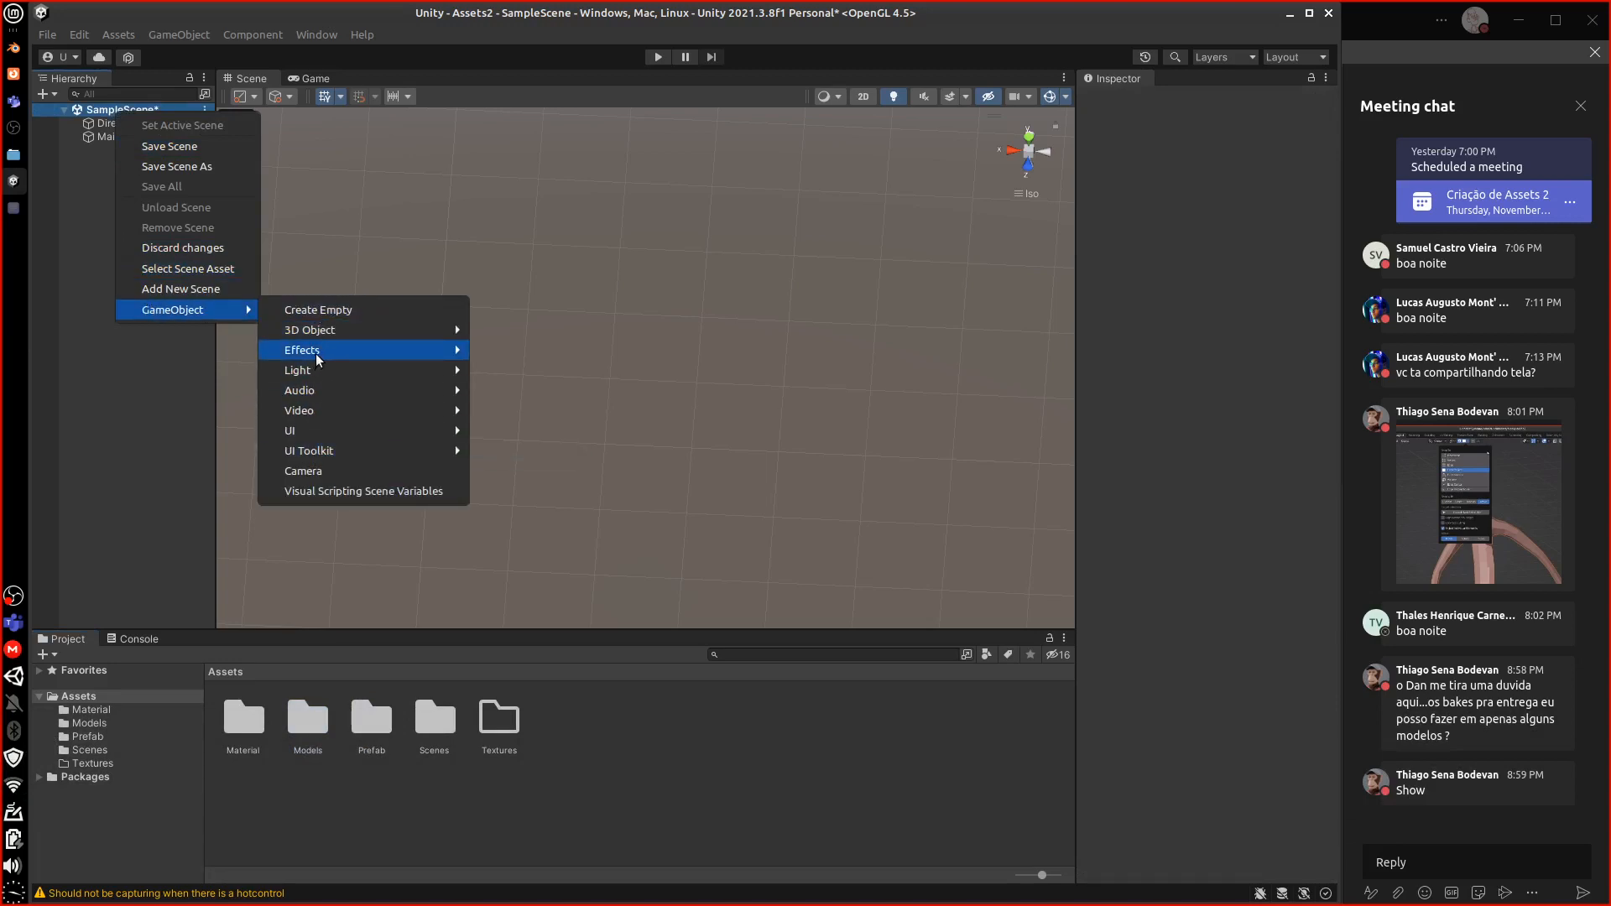
left_click(317, 309)
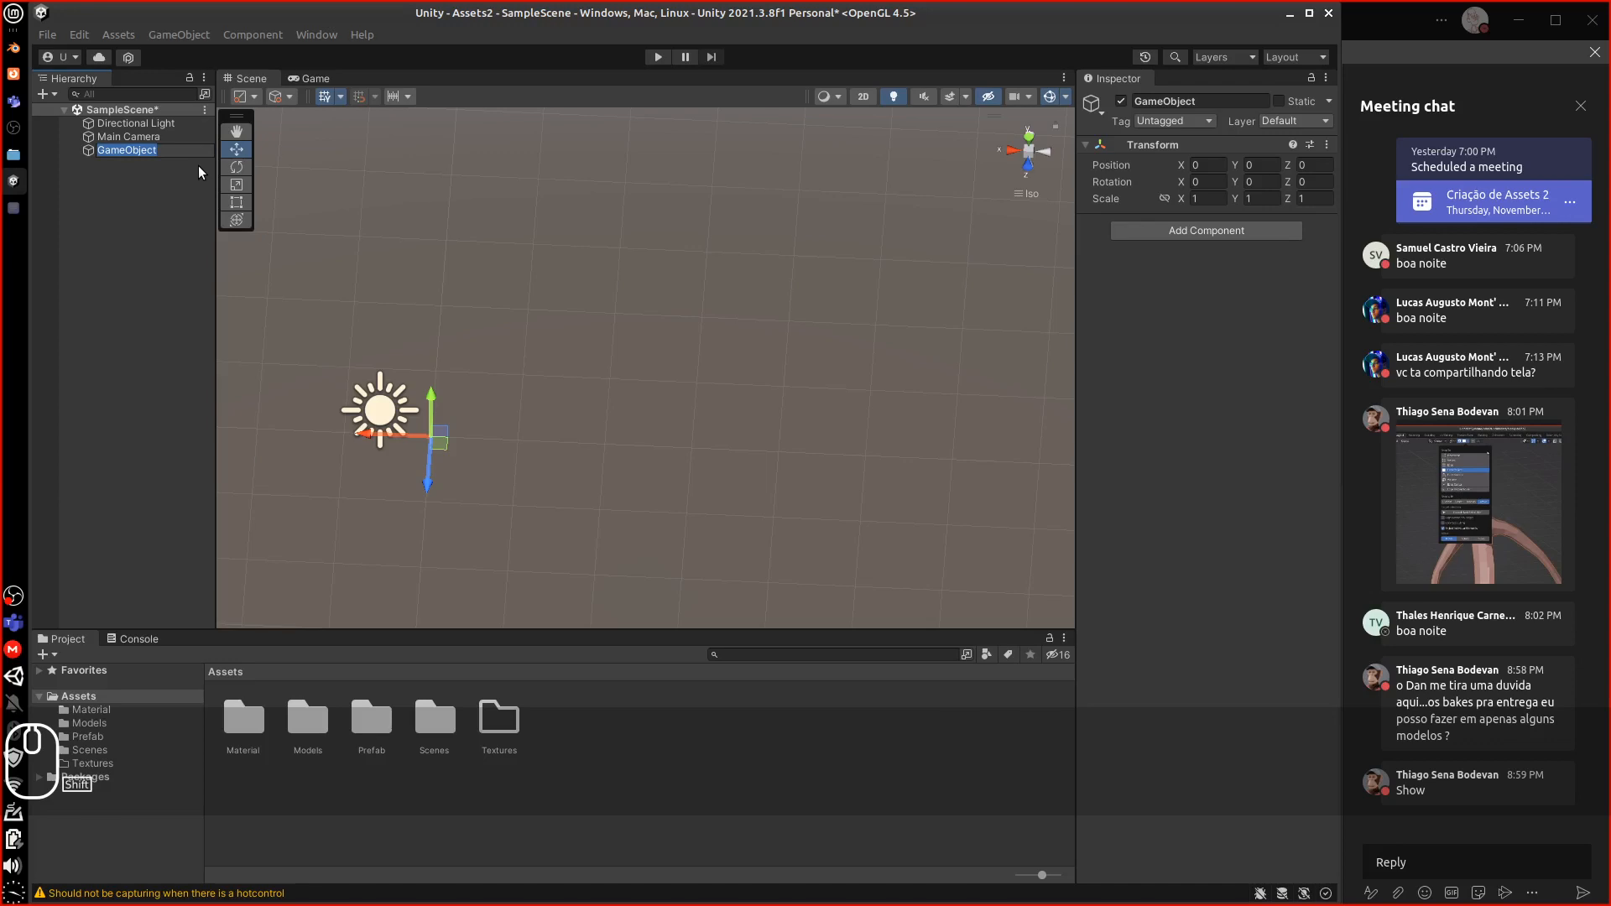
type("Quadro")
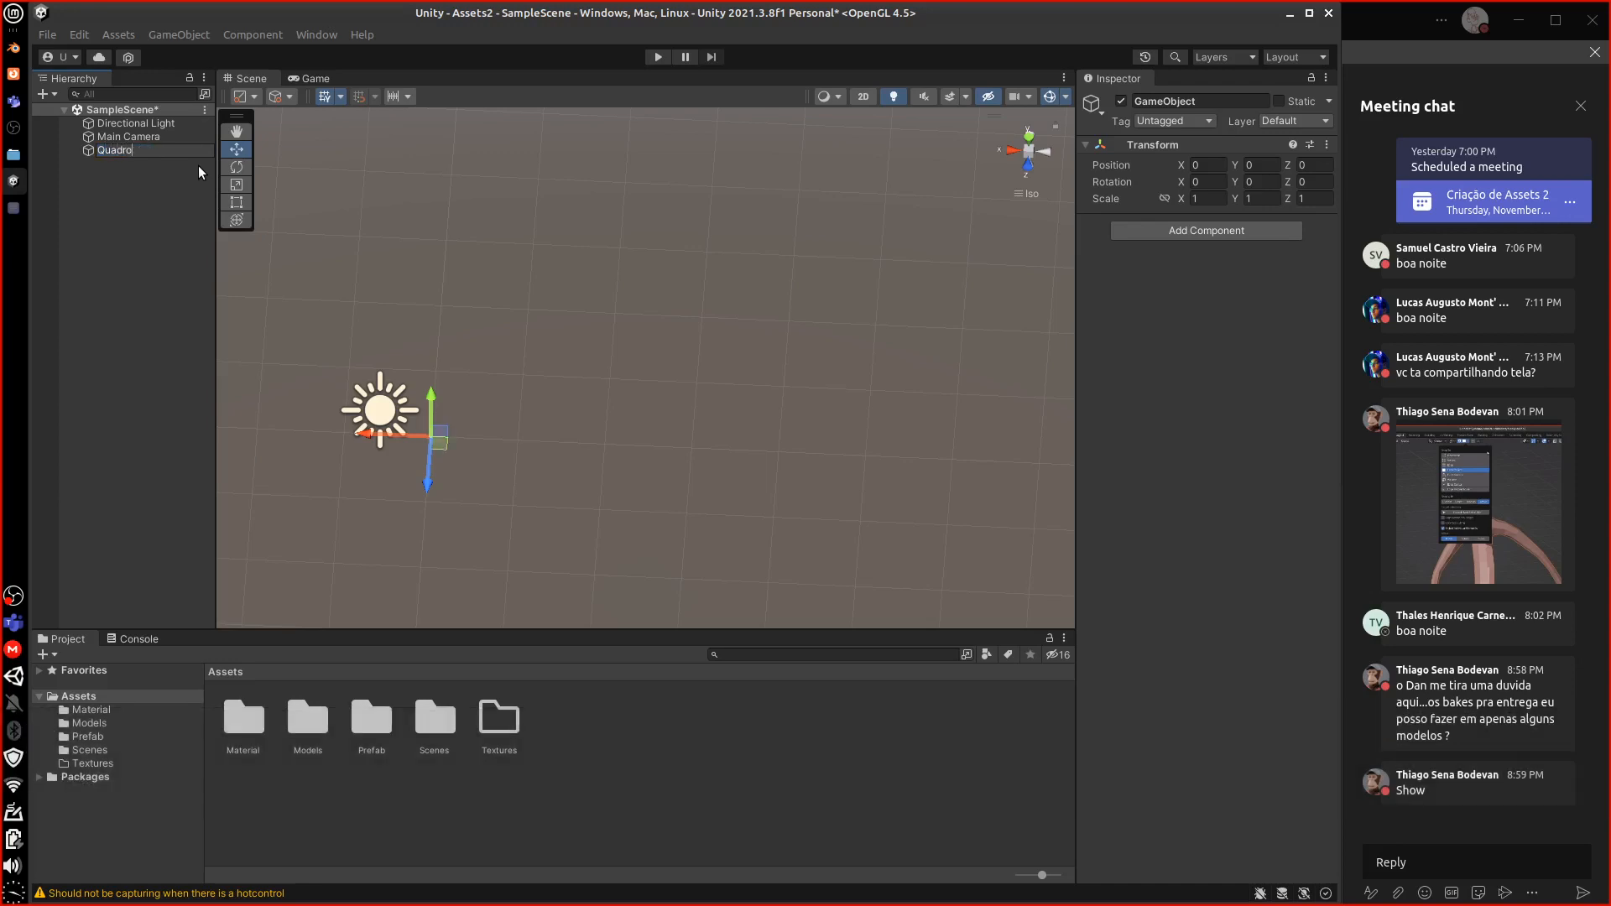
type("s")
key("Return")
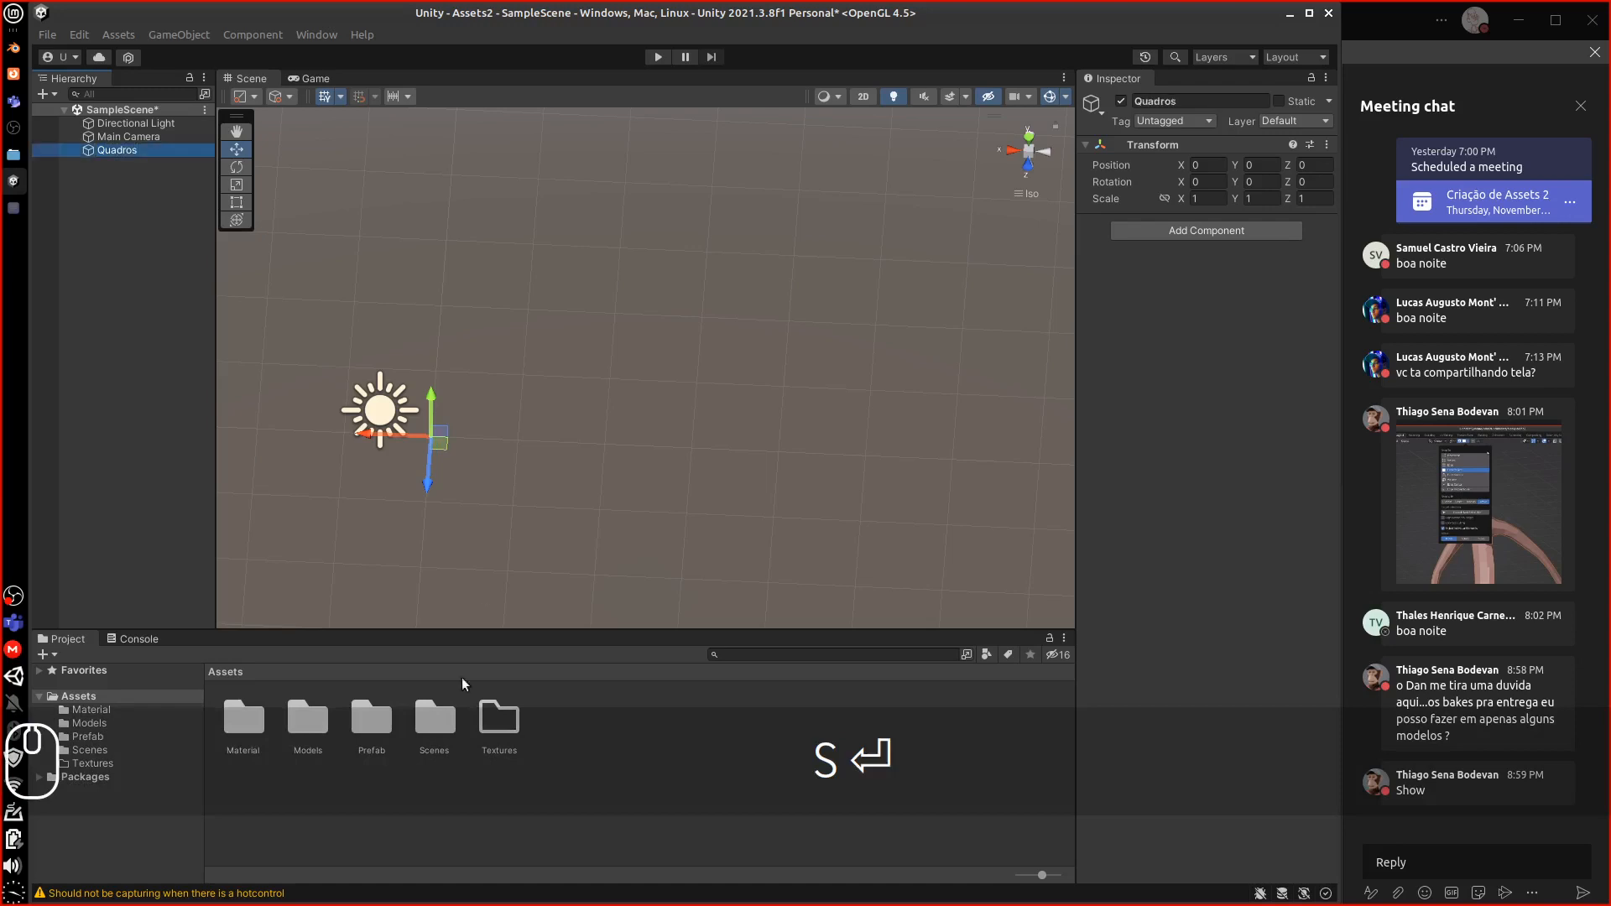
left_click(316, 725)
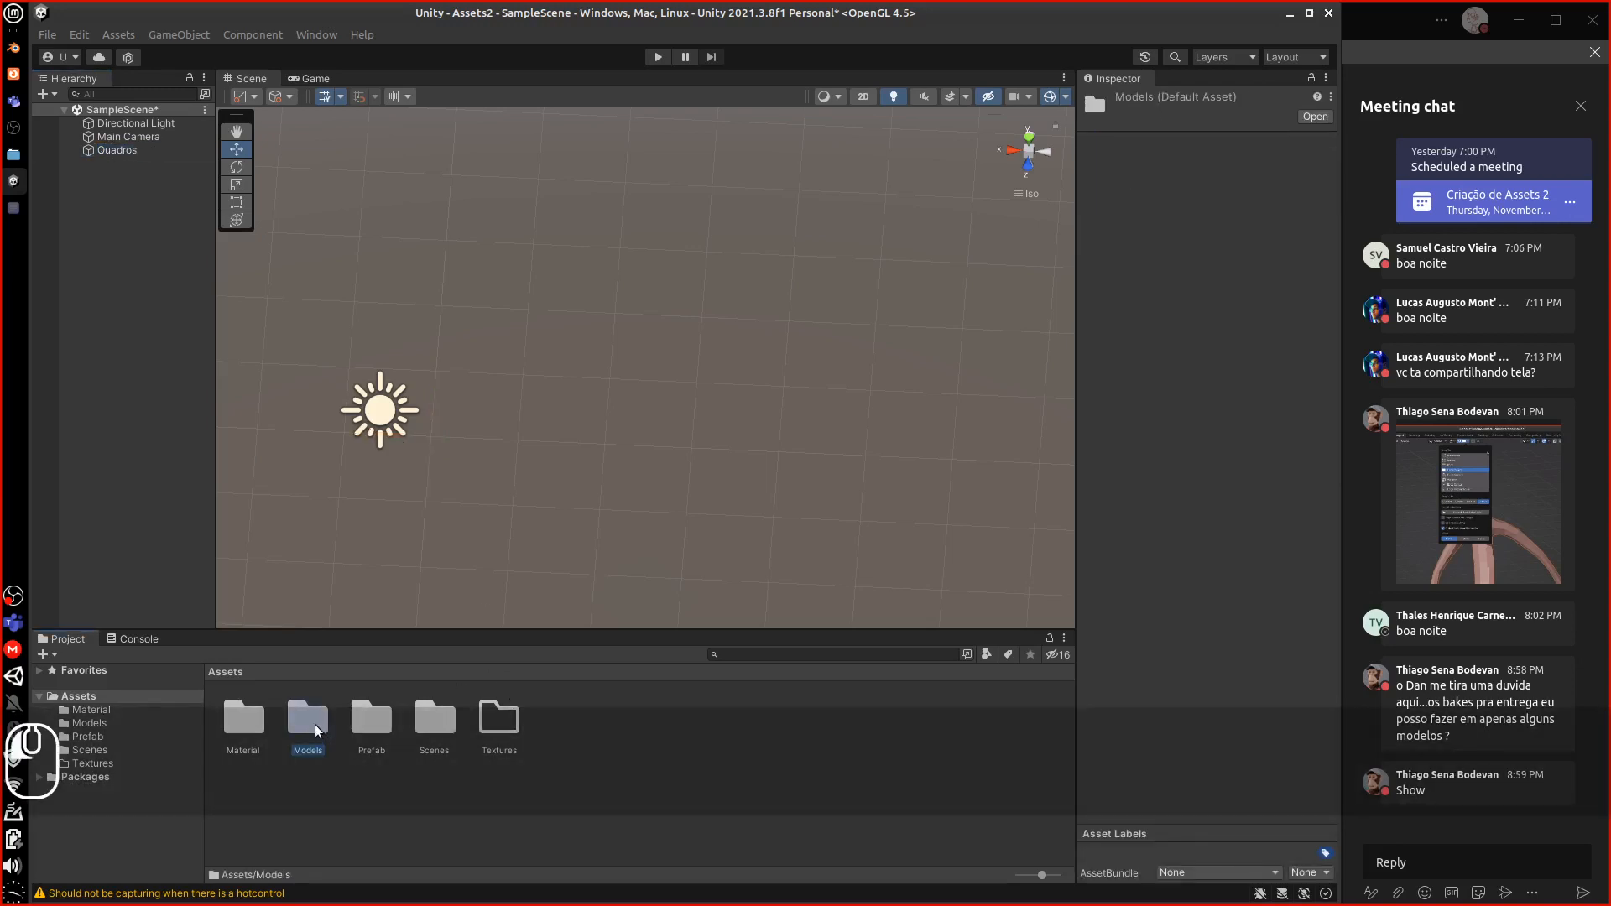
Place the Quadro picture model inside Quadros and frame it in a front view
double_click(315, 727)
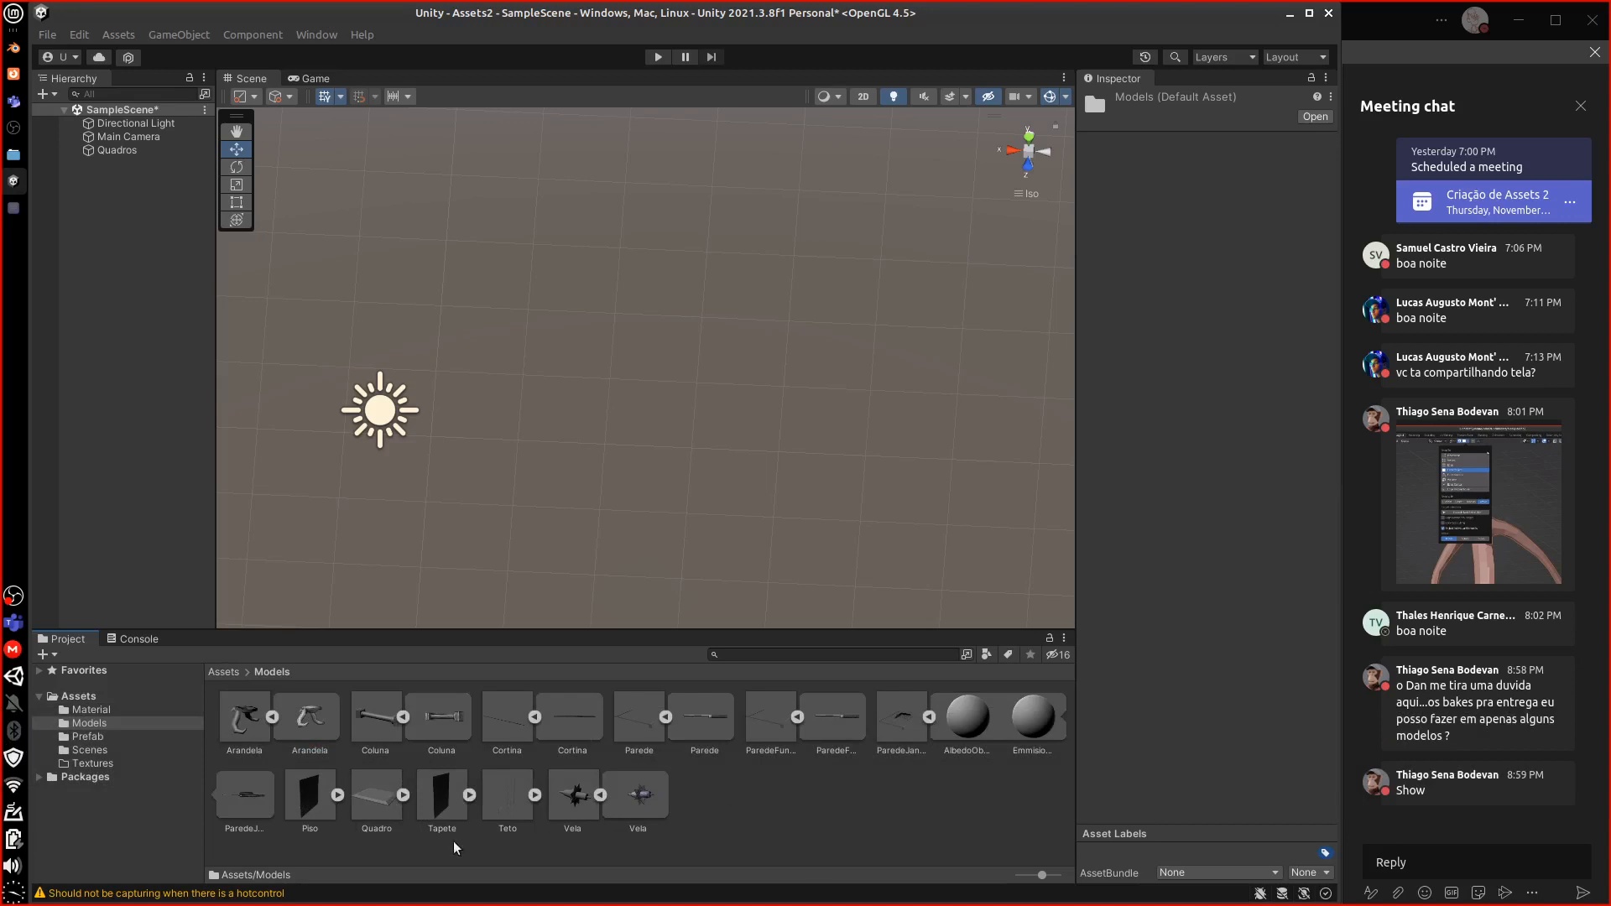
left_click_drag(377, 798, 133, 153)
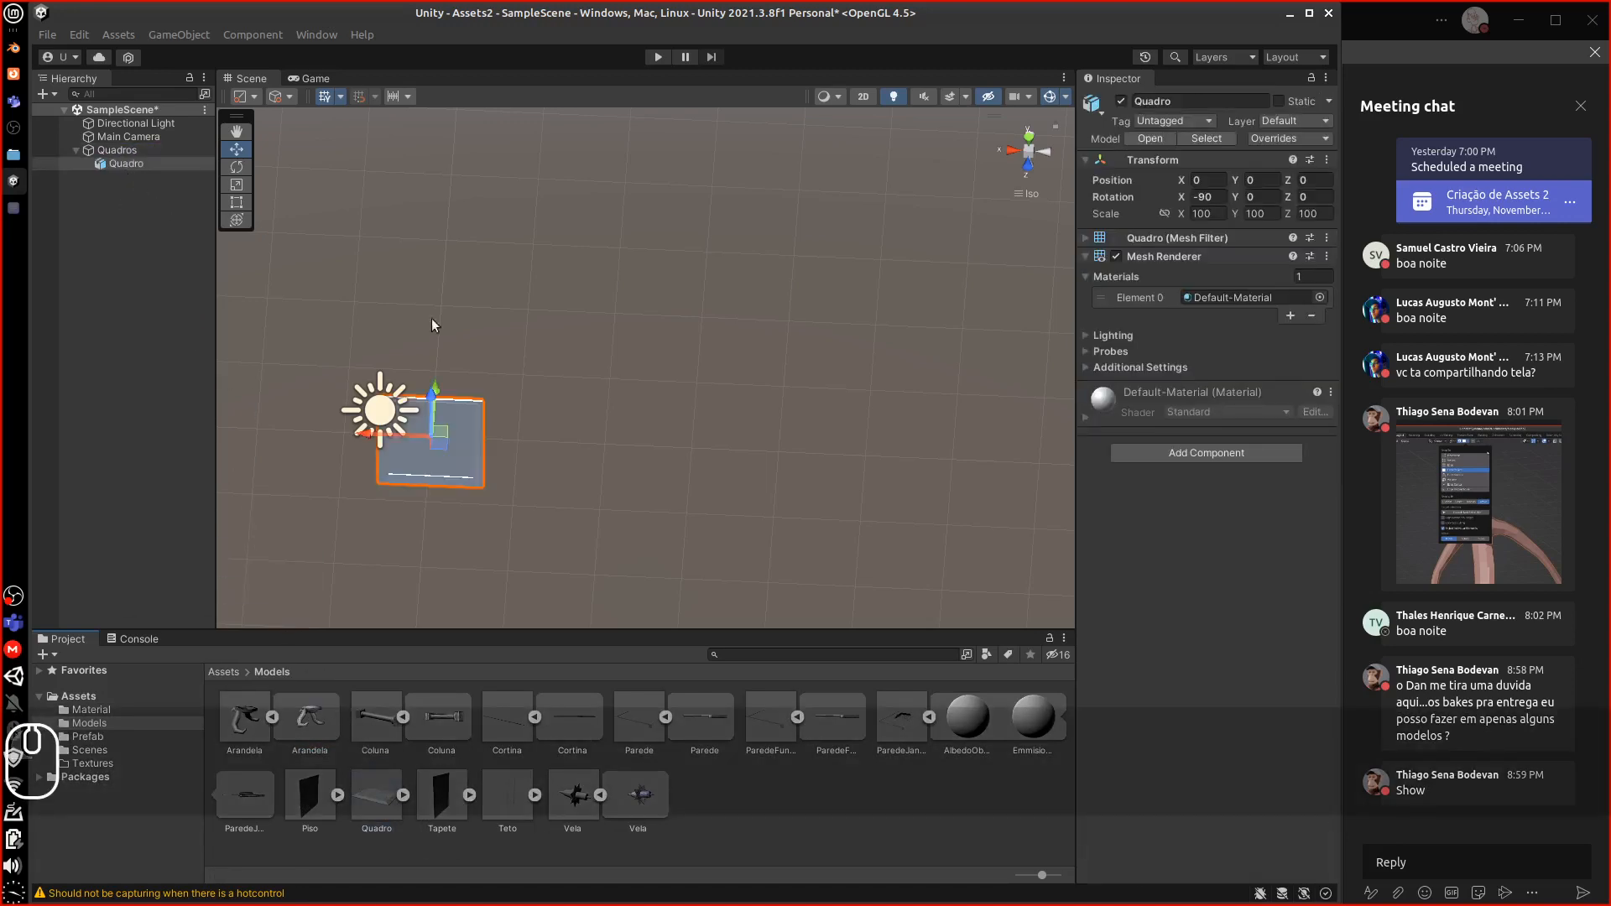
middle_click_drag(717, 469, 739, 435)
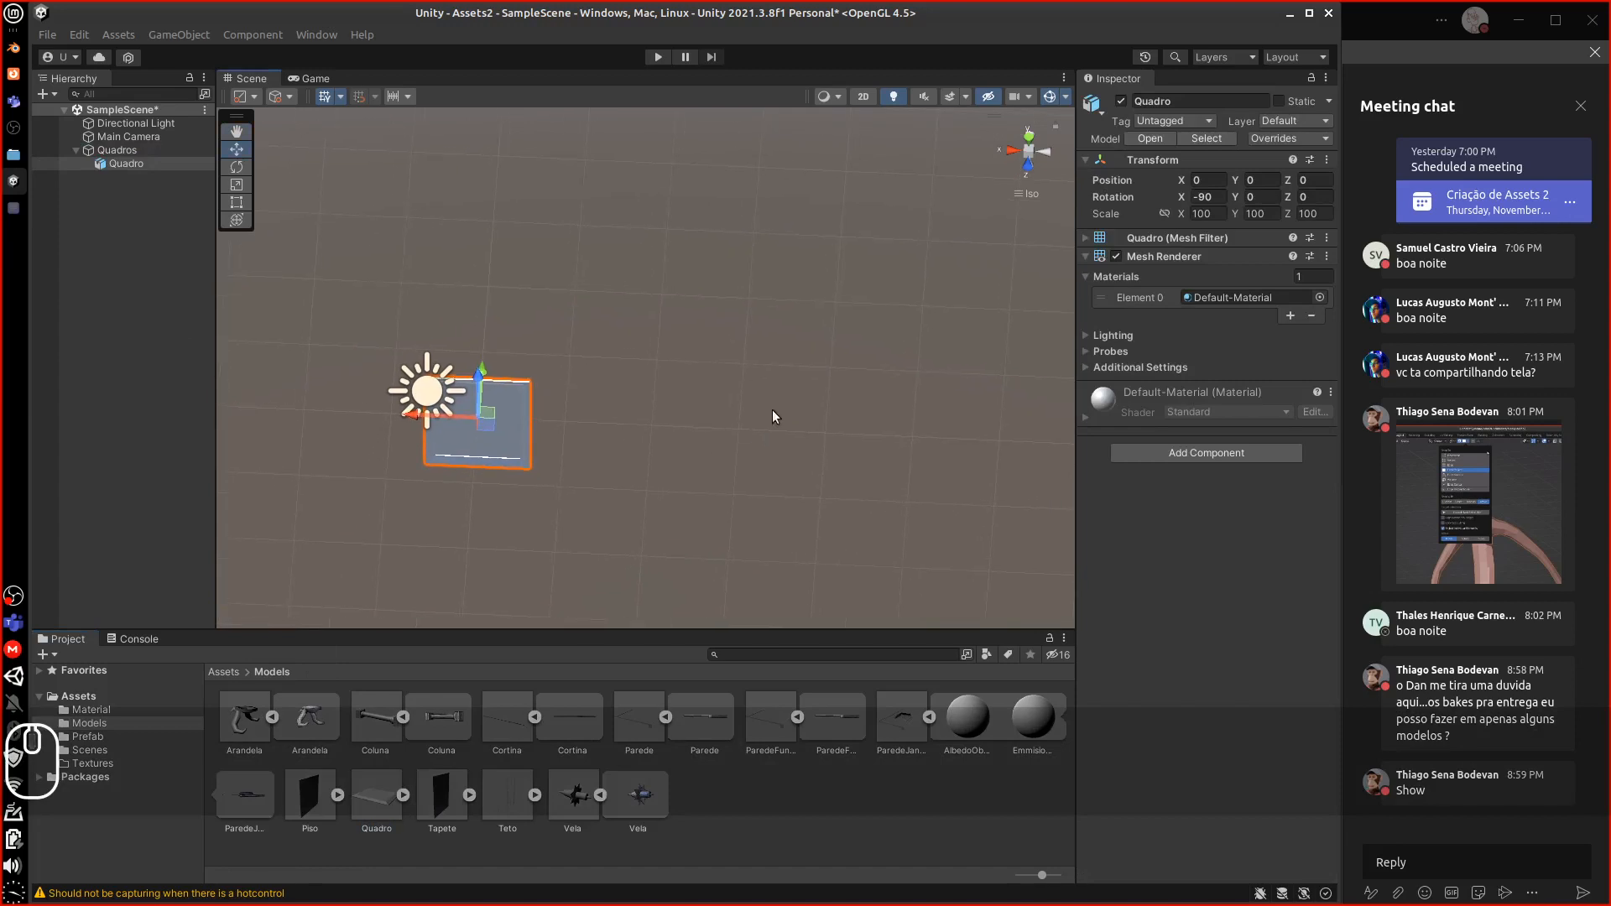
left_click(1028, 165)
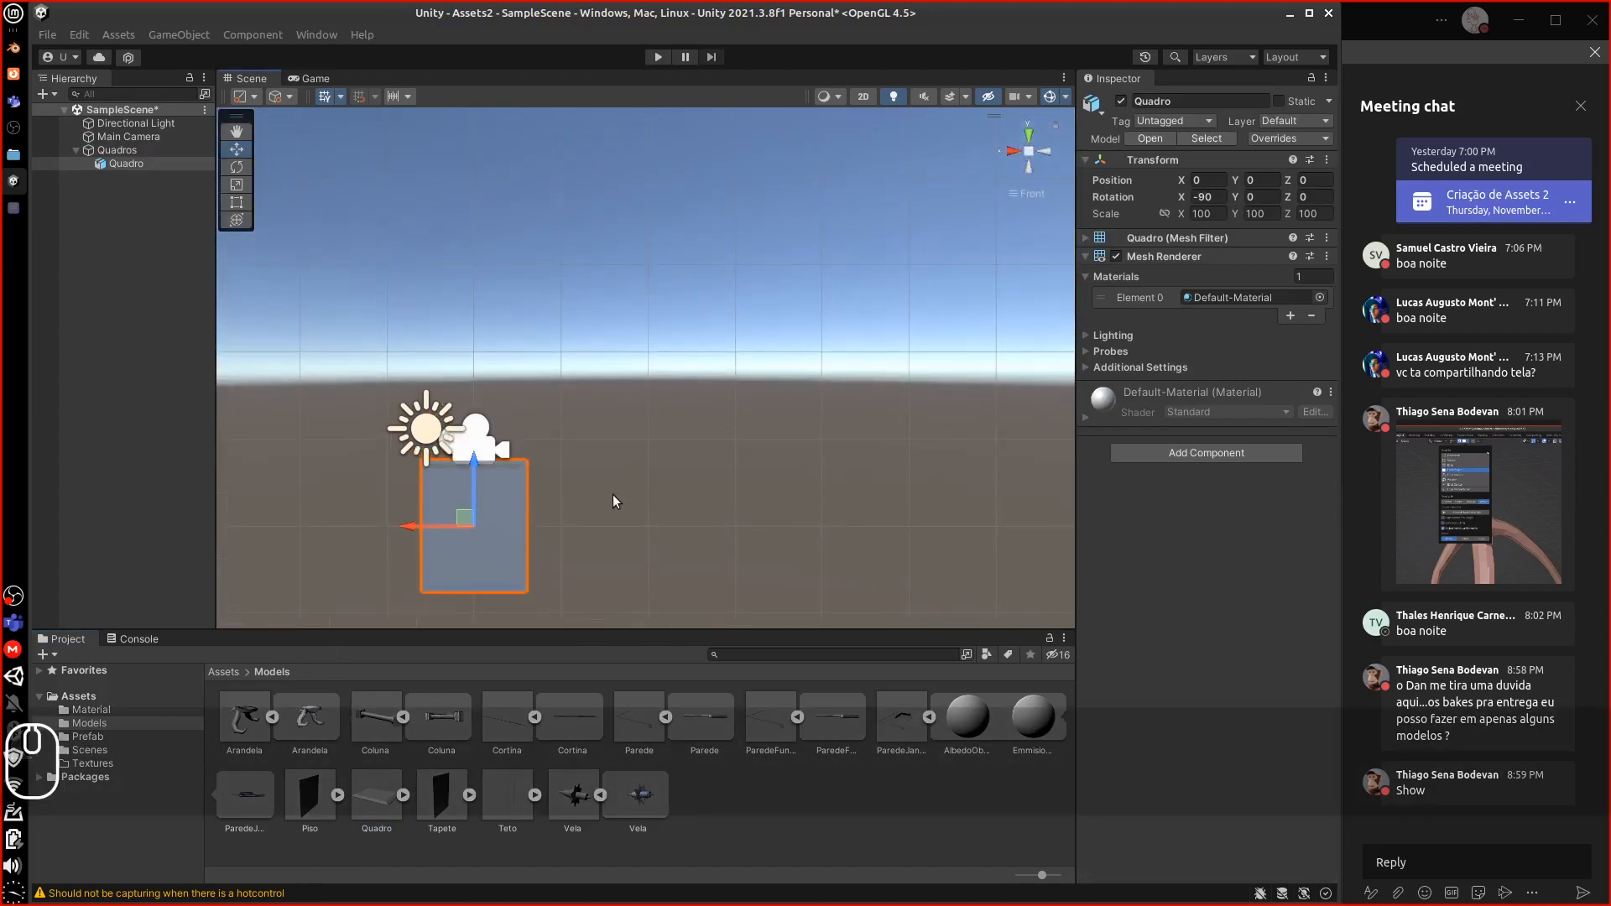
mouse_move(641, 481)
left_mouse_down("alt")
mouse_move(694, 410)
mouse_move(654, 460)
left_mouse_up("alt")
left_click(1026, 153)
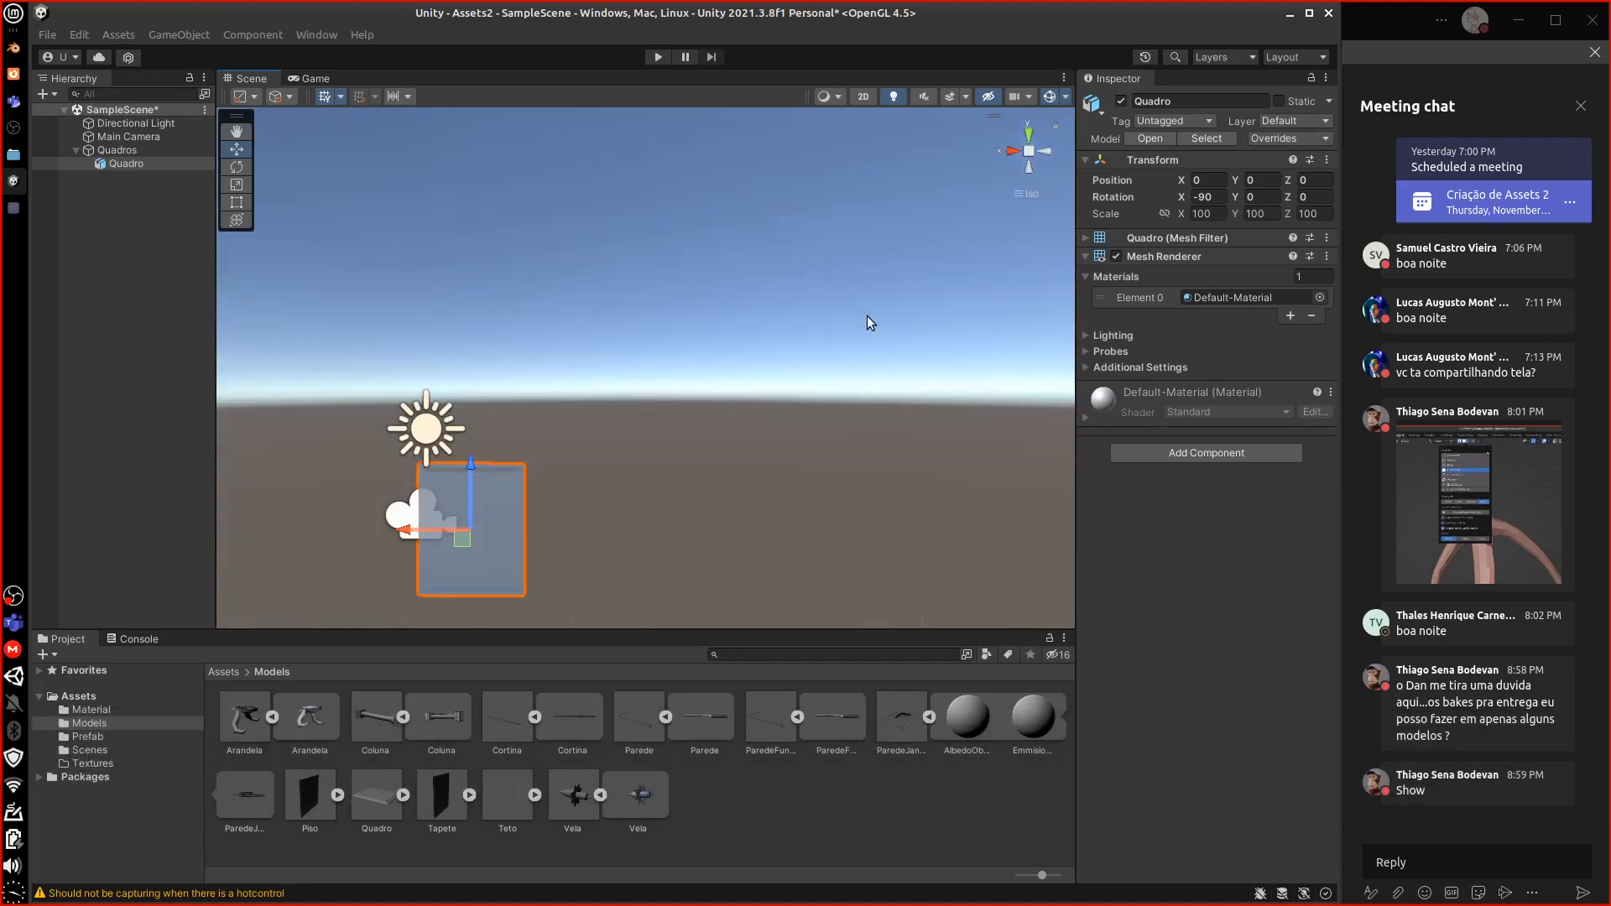
middle_click_drag(718, 461, 851, 334)
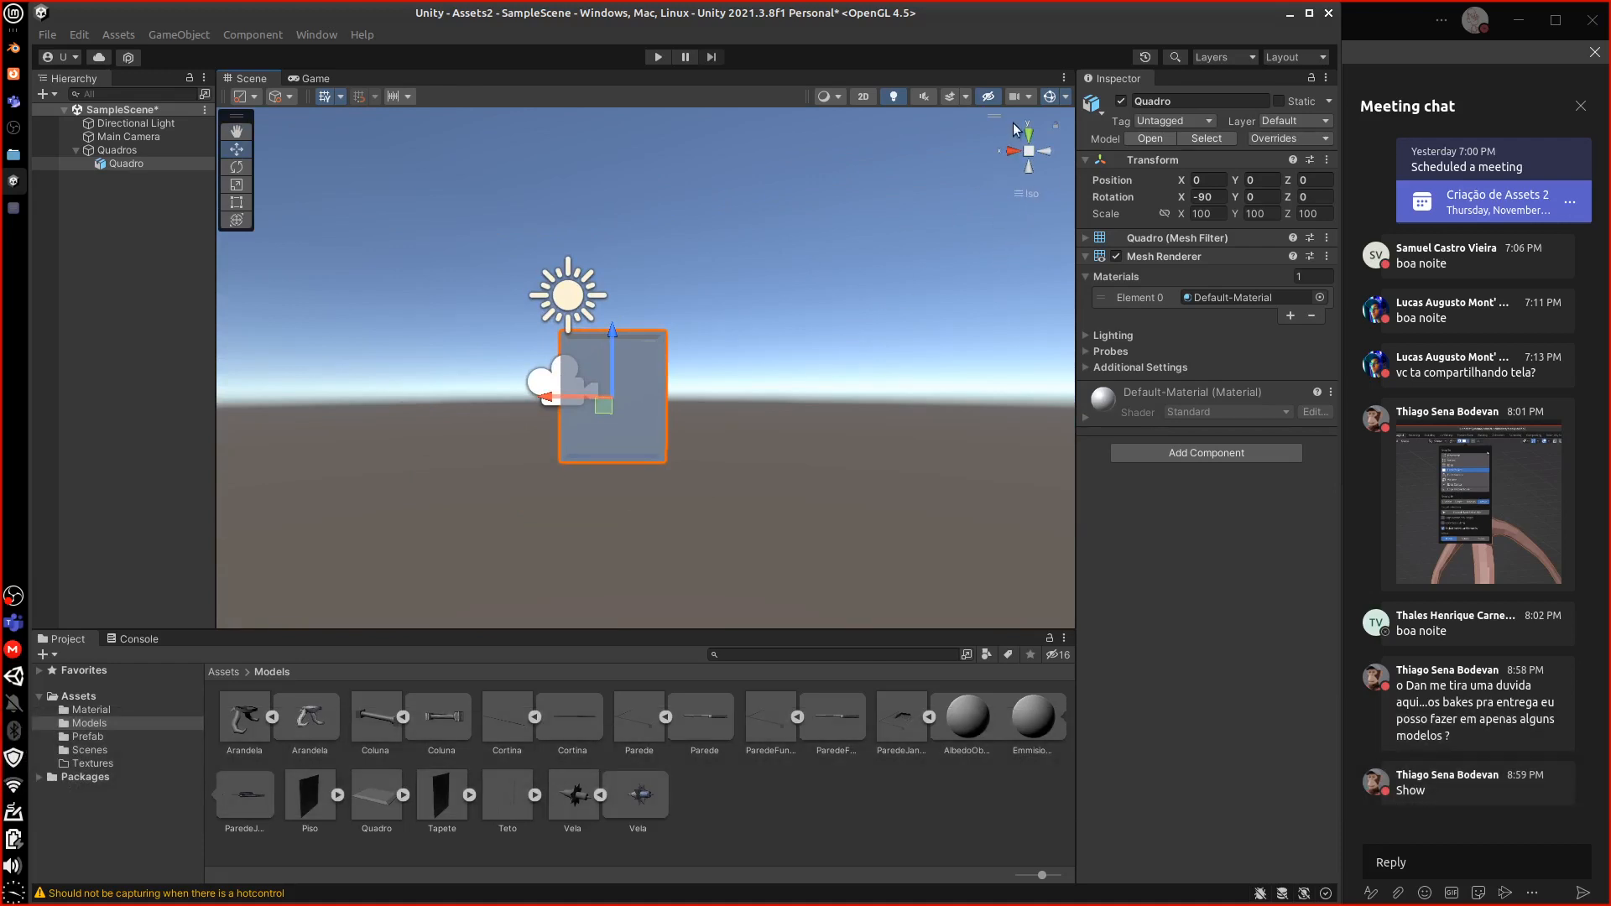
left_click(1027, 153)
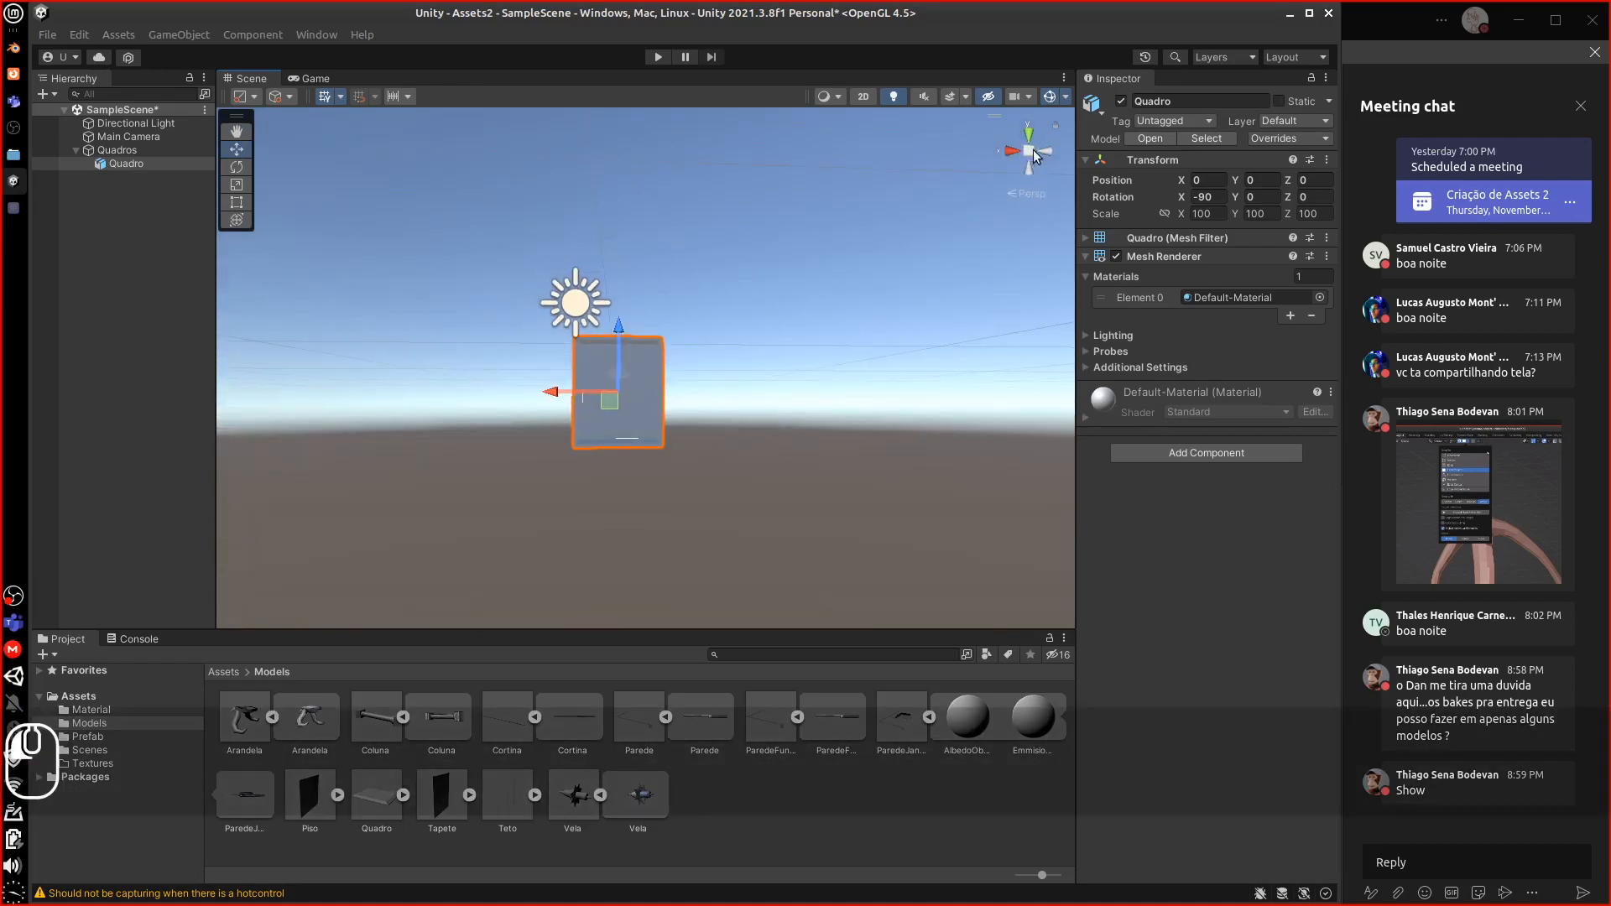
left_click(1031, 139)
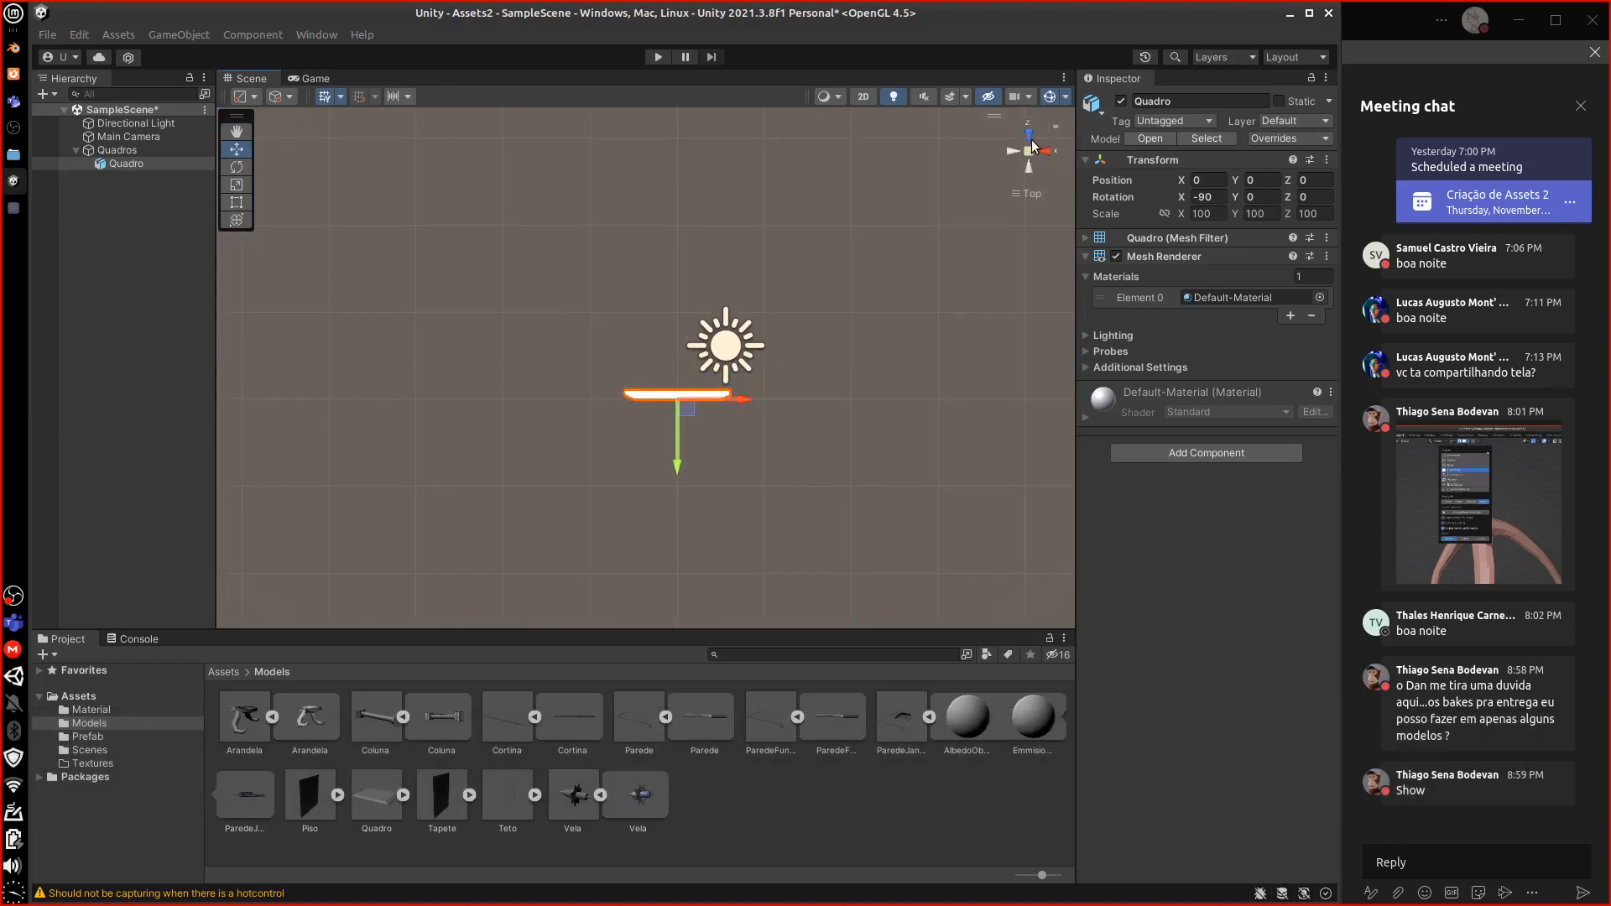
left_click(1031, 141)
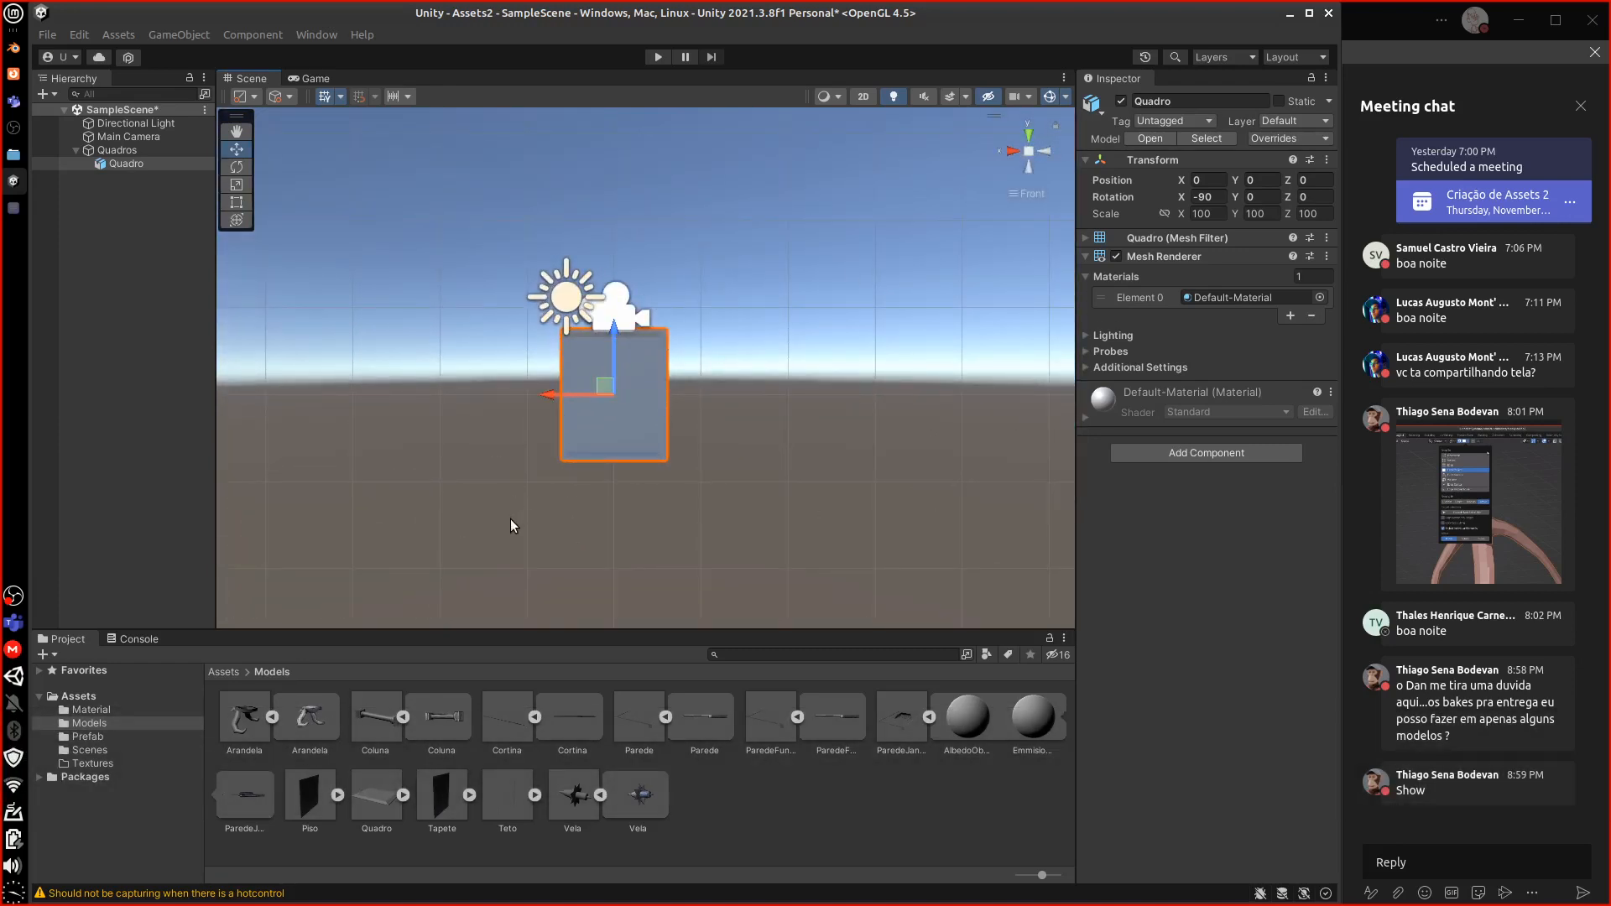
Assign the AlbedoObjects material to the Quadro frame's Element 0
left_click(1188, 297)
left_click(1319, 297)
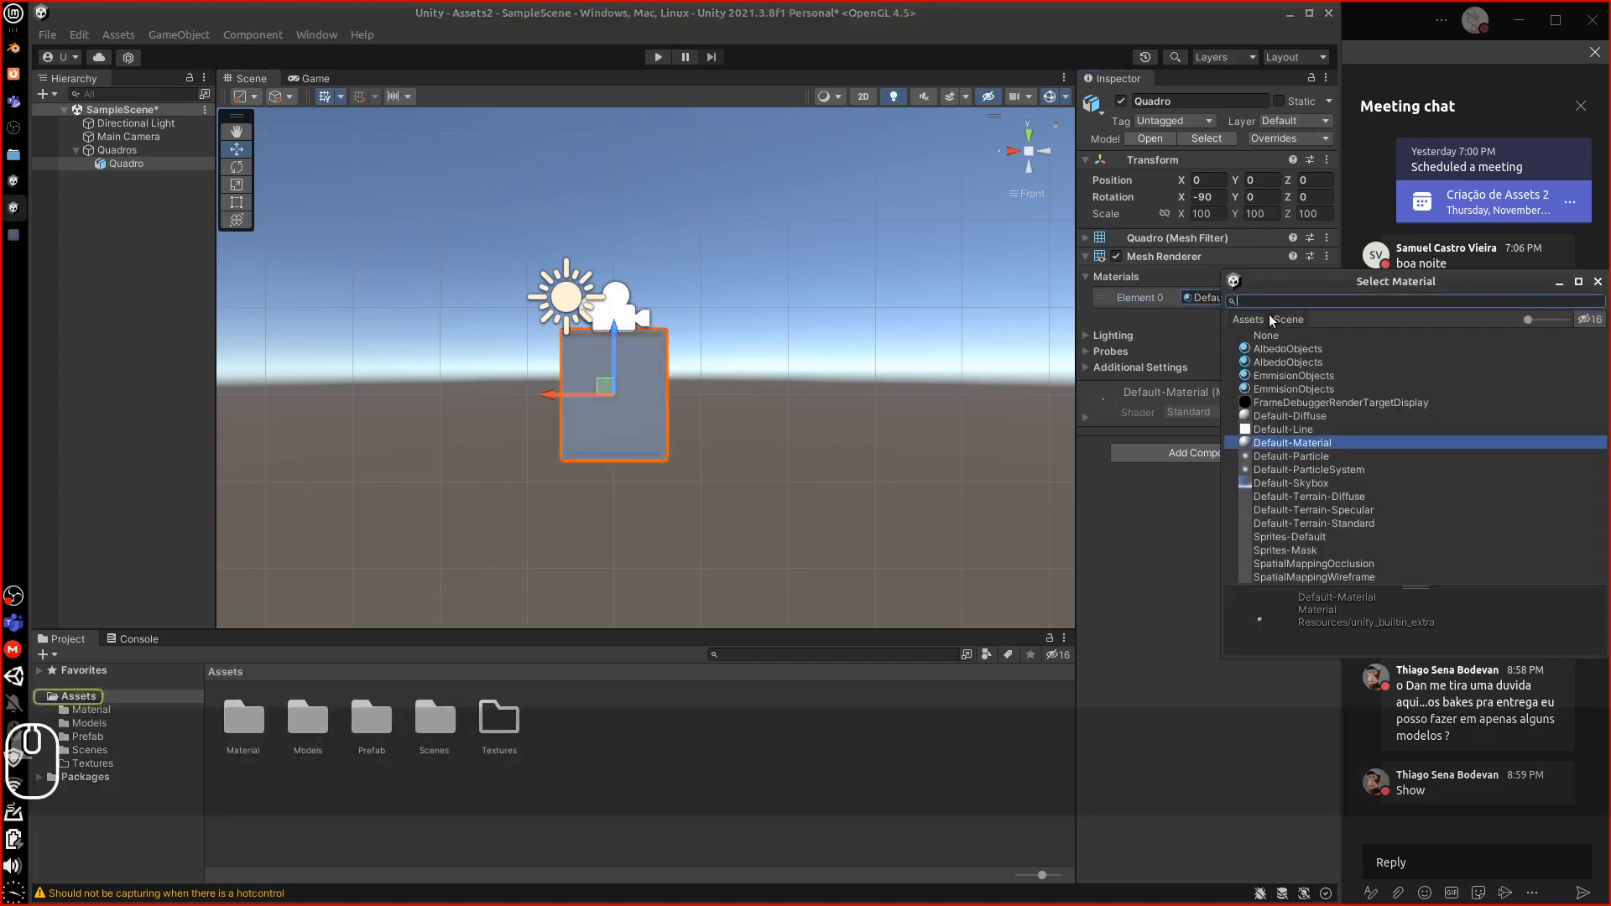
double_click(1270, 349)
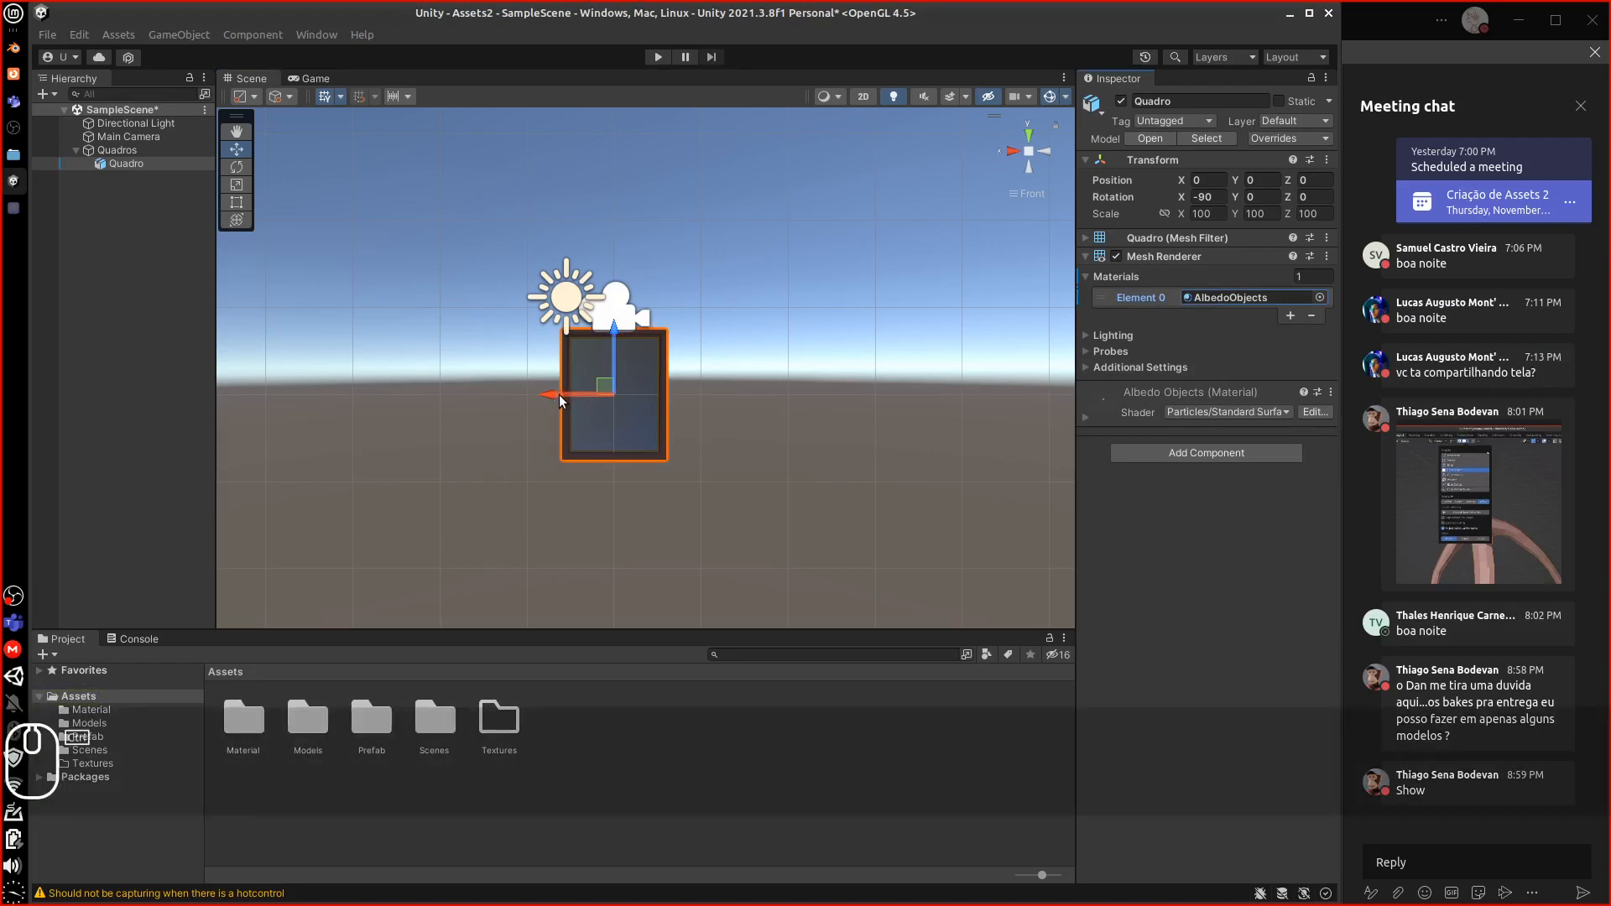
Duplicate Quadro as Quadro (1), rotate it to landscape, and place it beside the original
key("ctrl+d")
left_click_drag(560, 400, 660, 396)
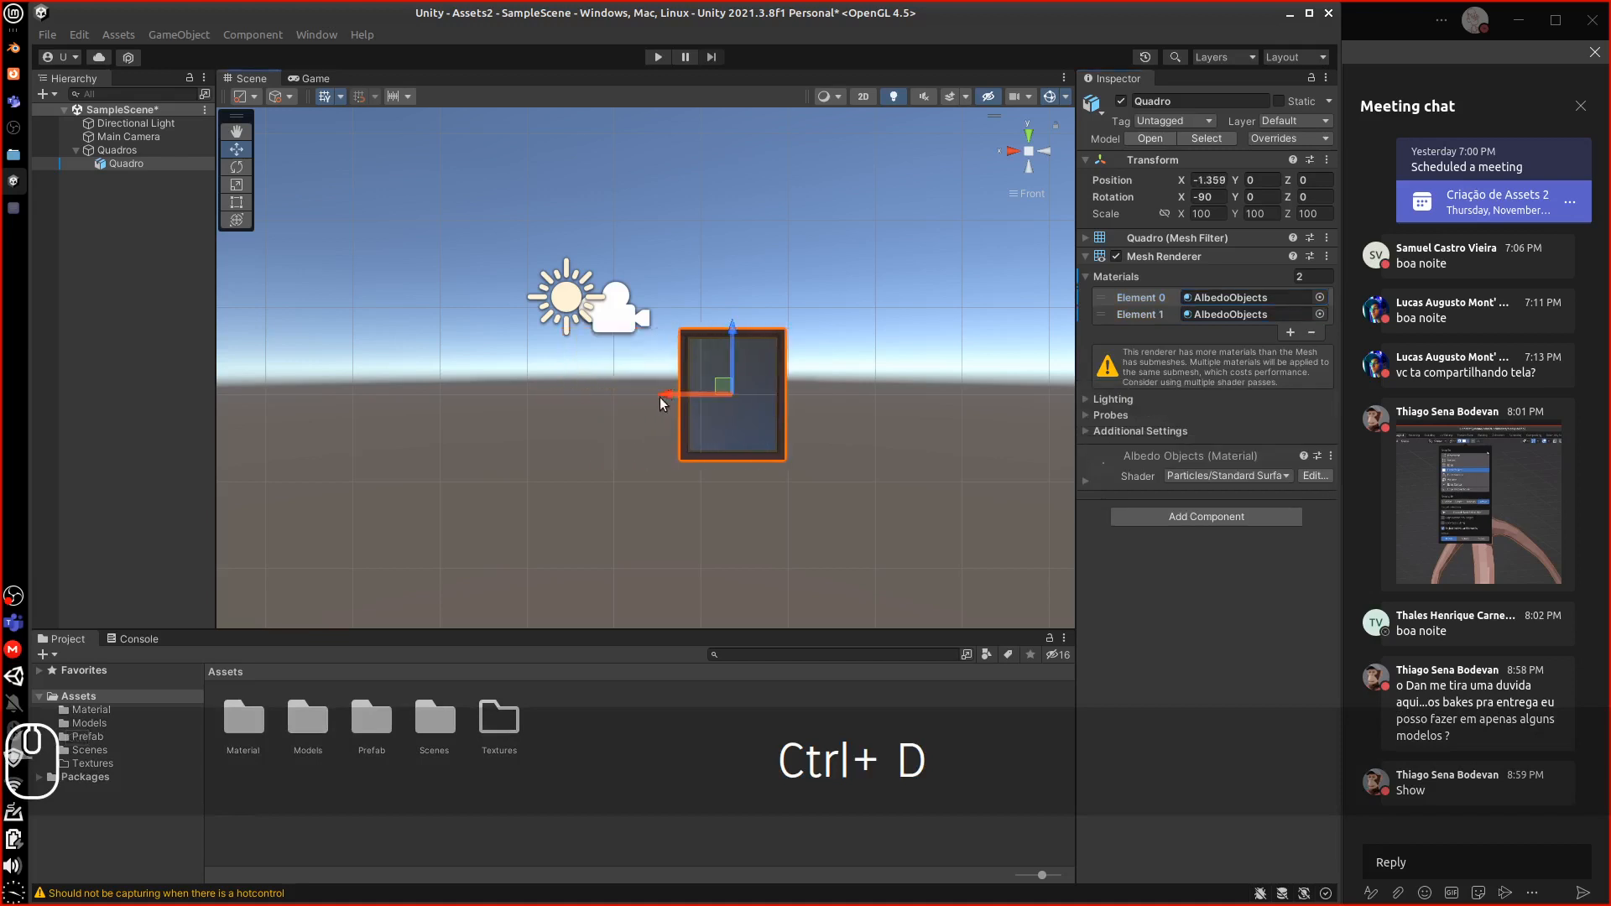
key("ctrl+z")
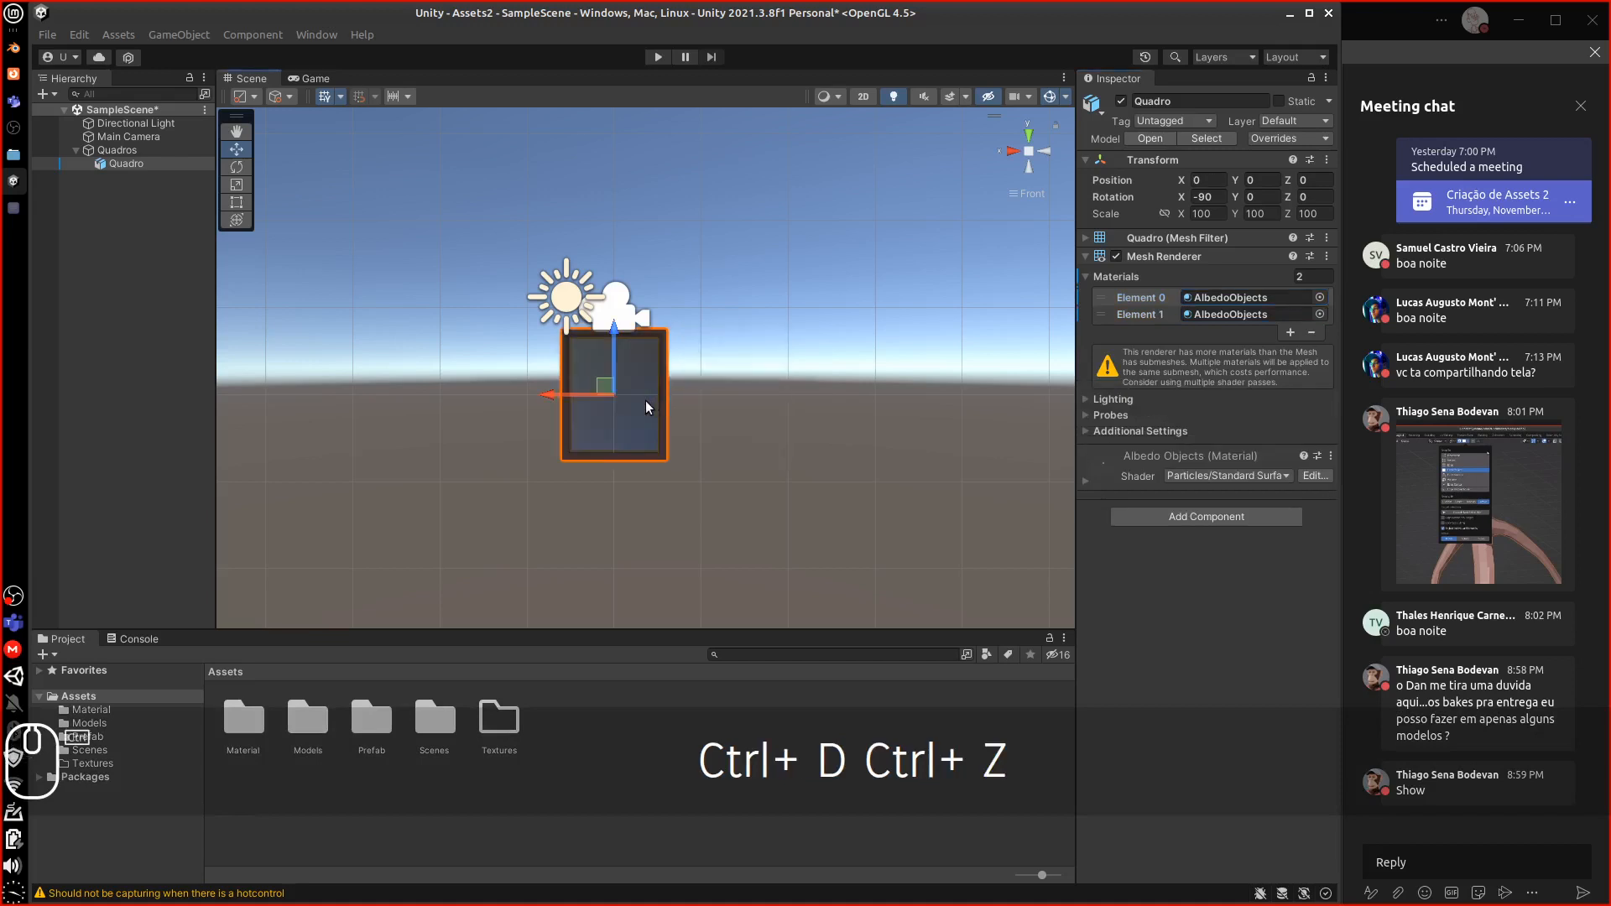
key("ctrl+d")
left_click_drag(560, 398, 737, 406)
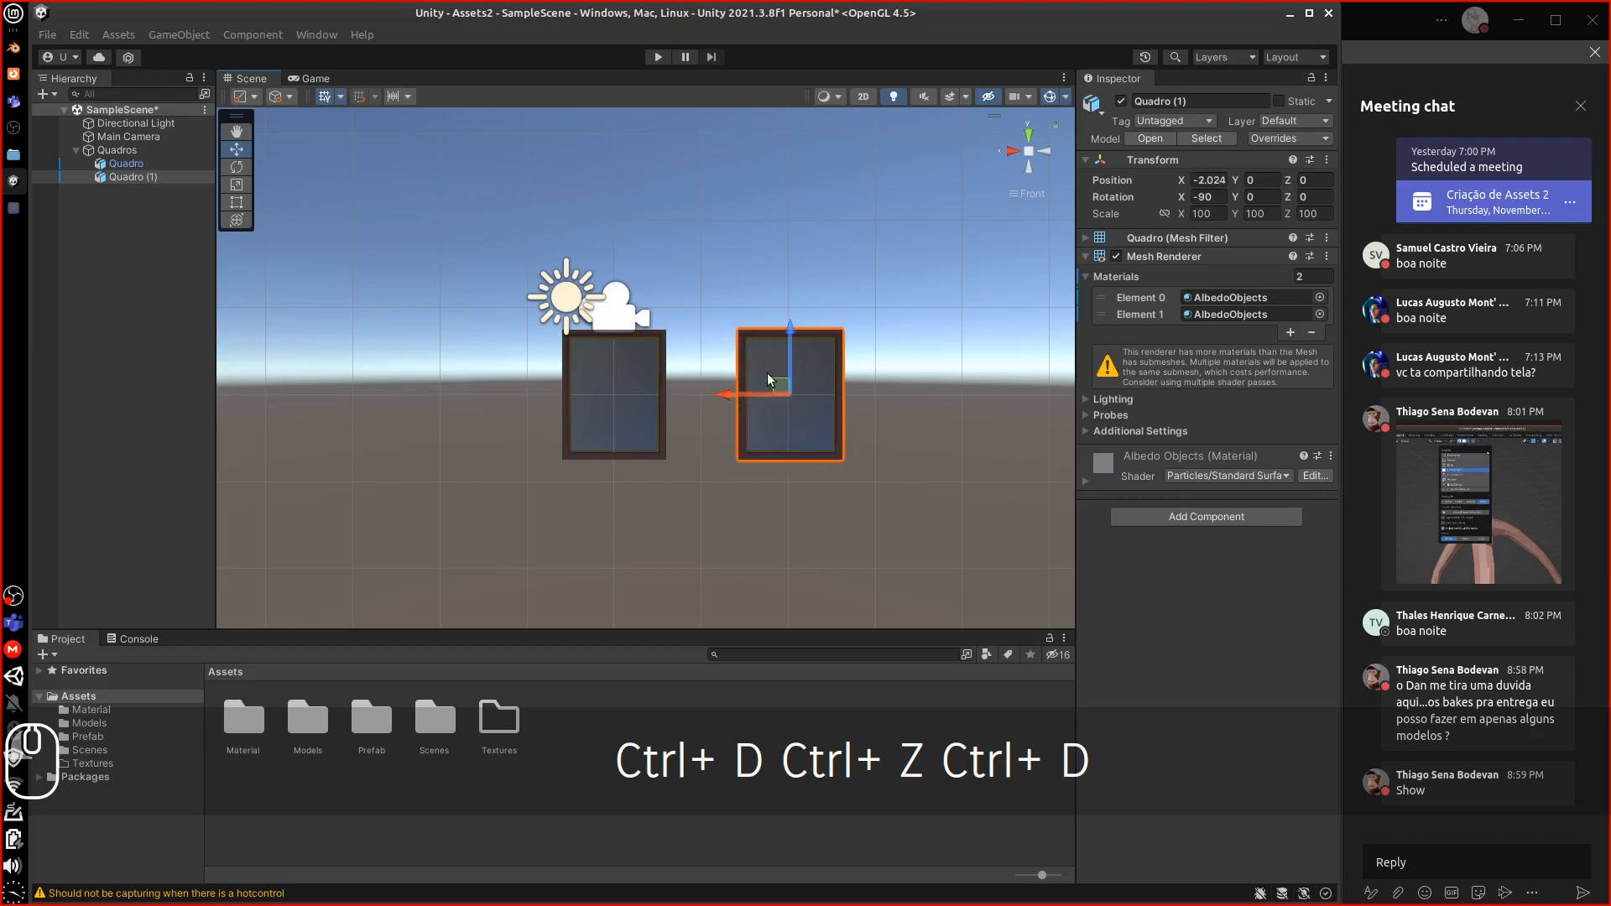
left_click(1208, 196)
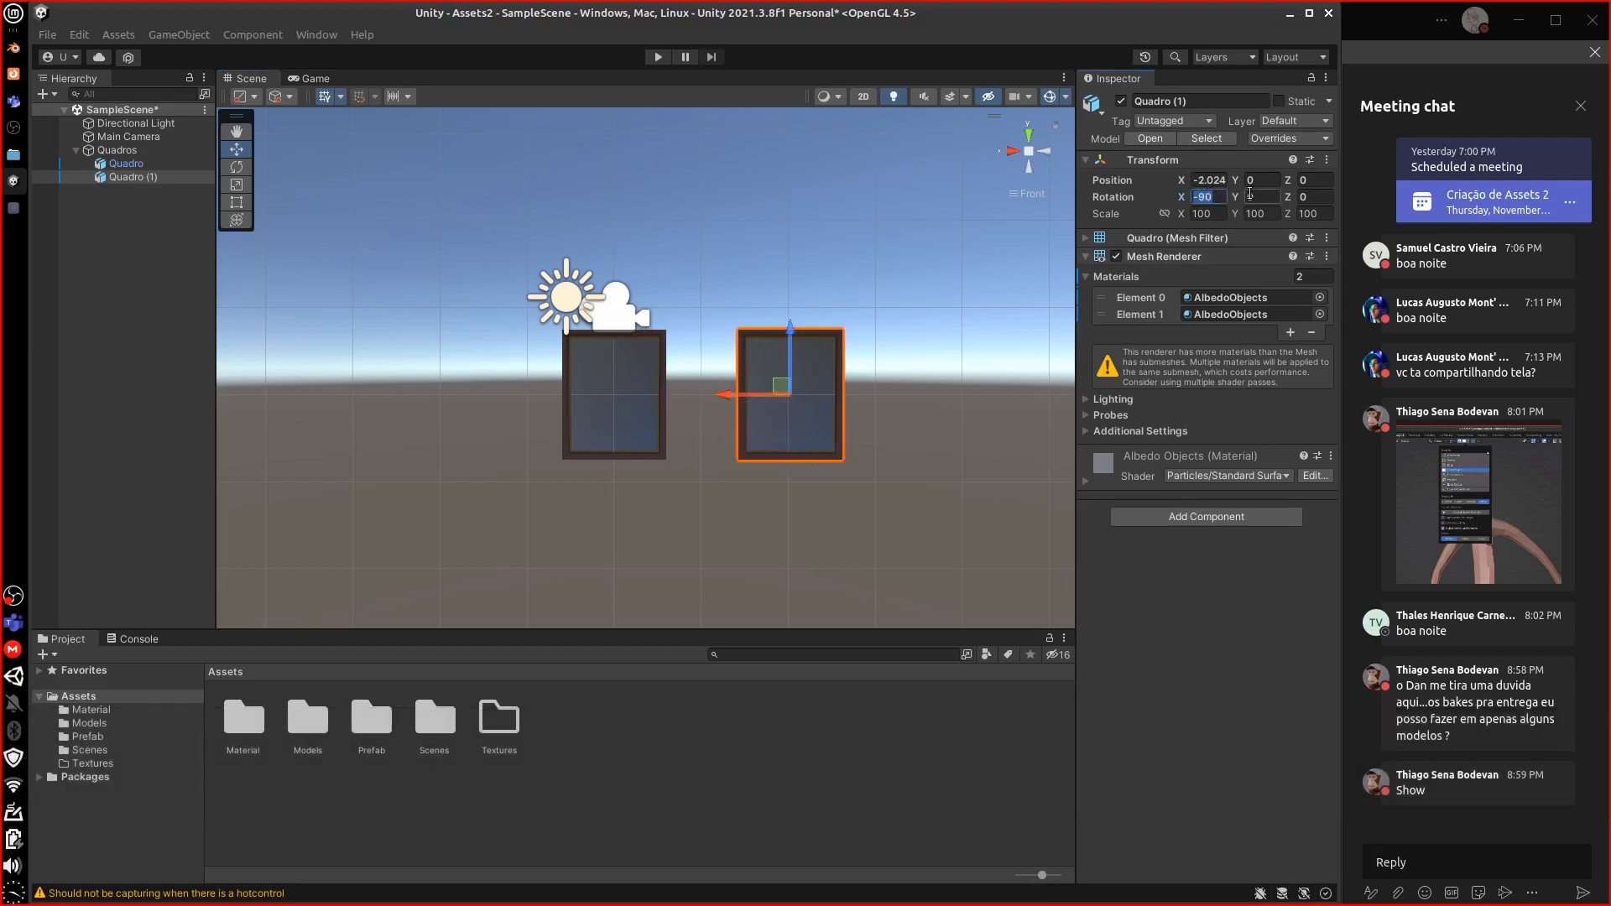
left_click(1309, 198)
left_click(237, 167)
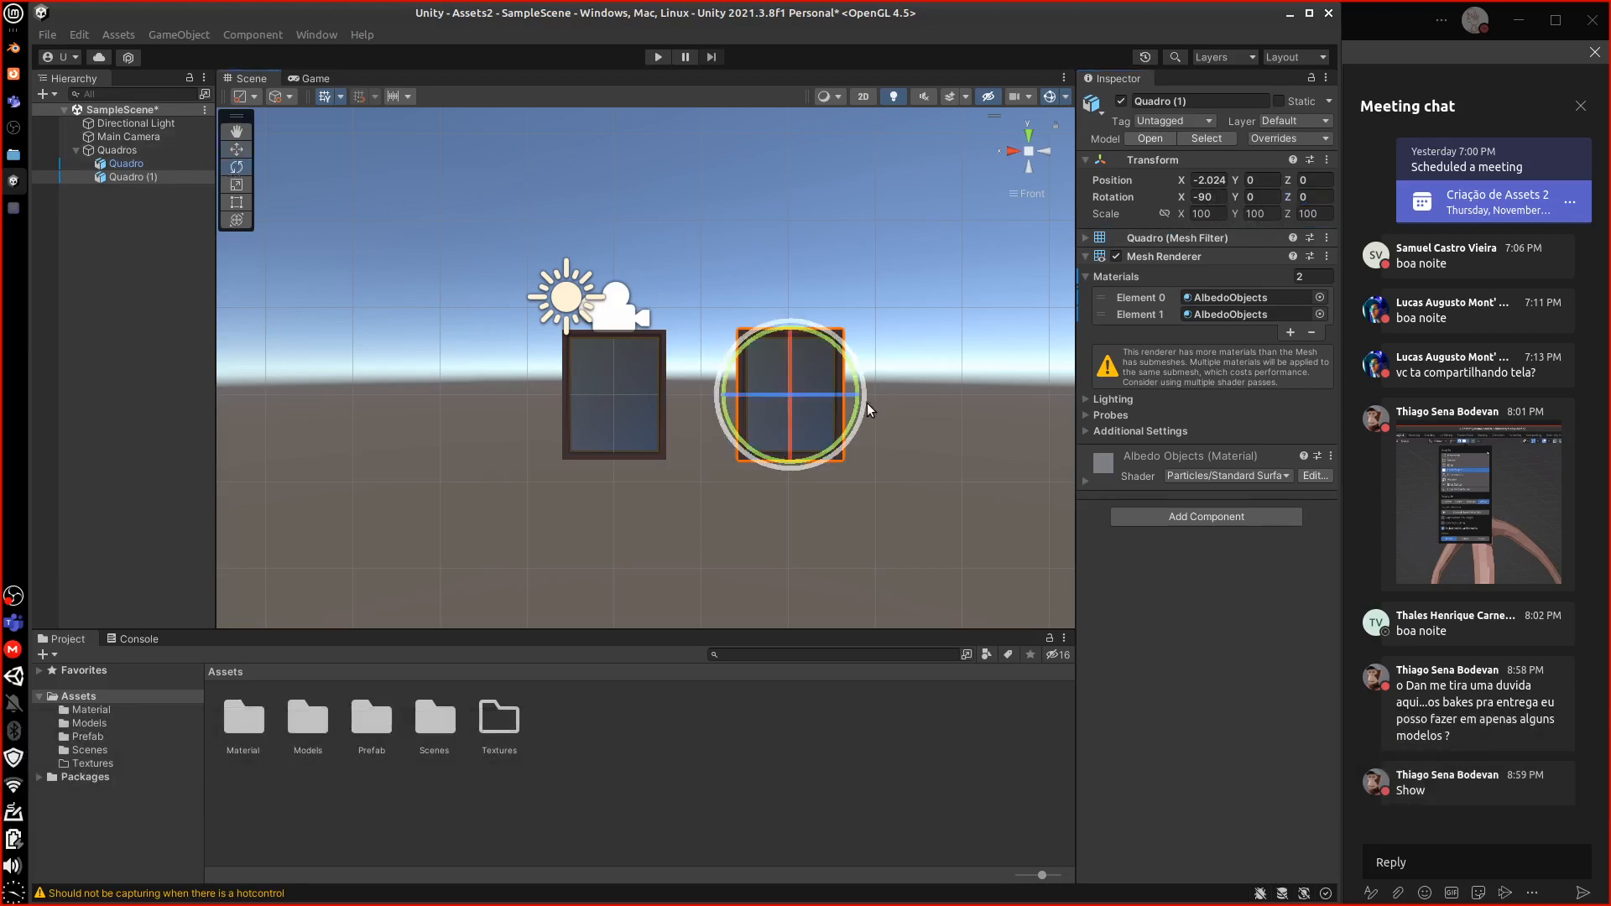
left_click_drag(854, 406, 879, 209)
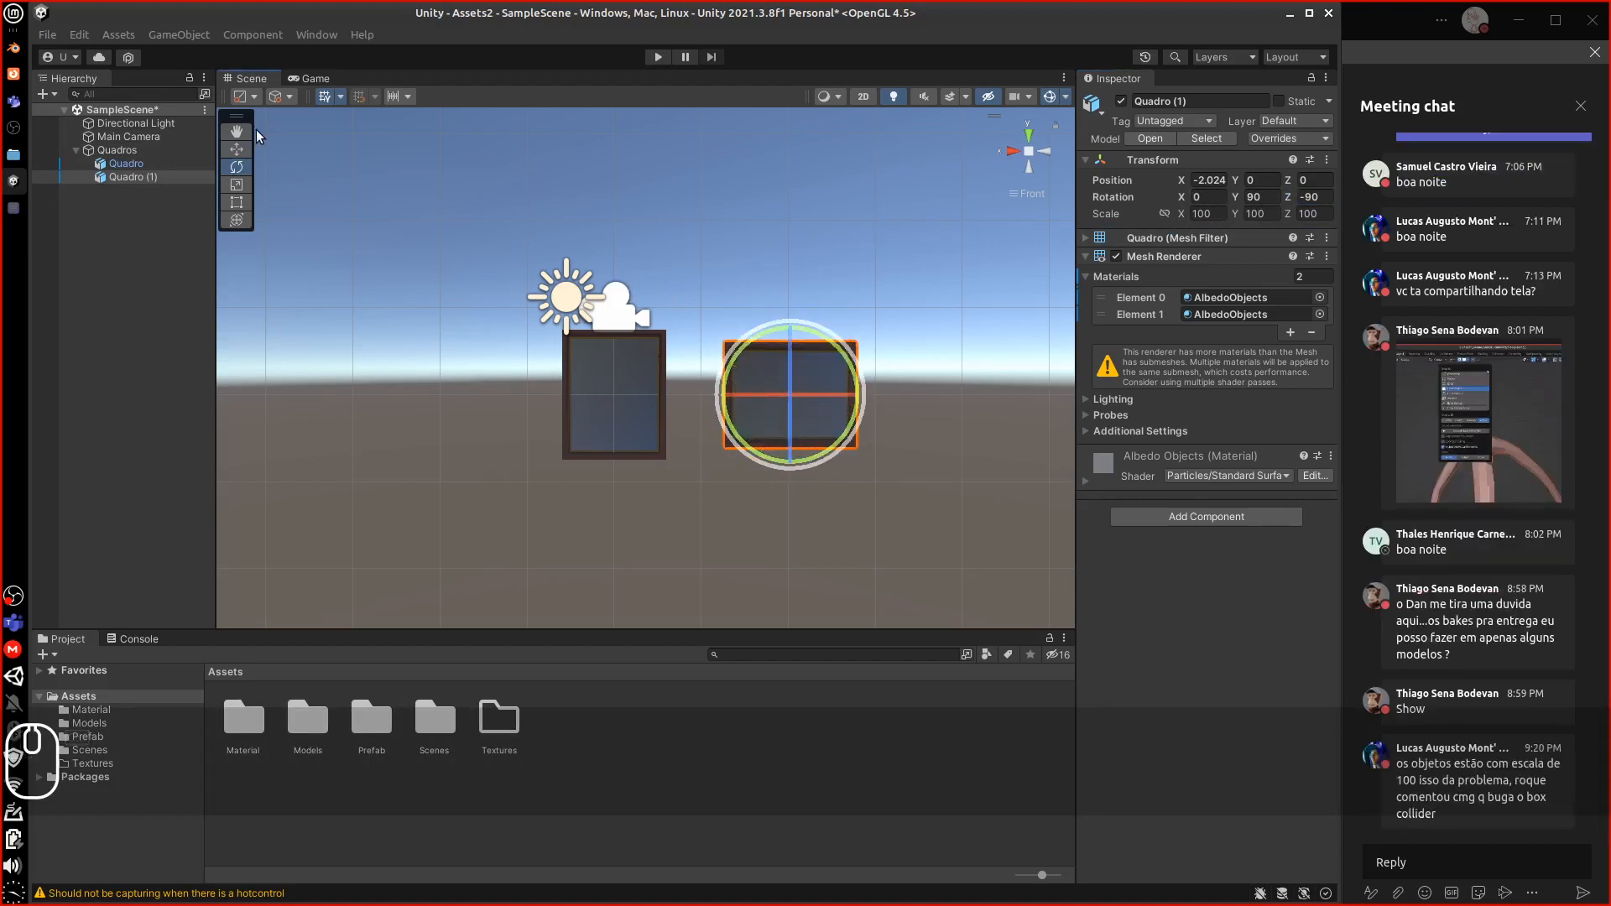
key("w")
left_click_drag(782, 401, 728, 402)
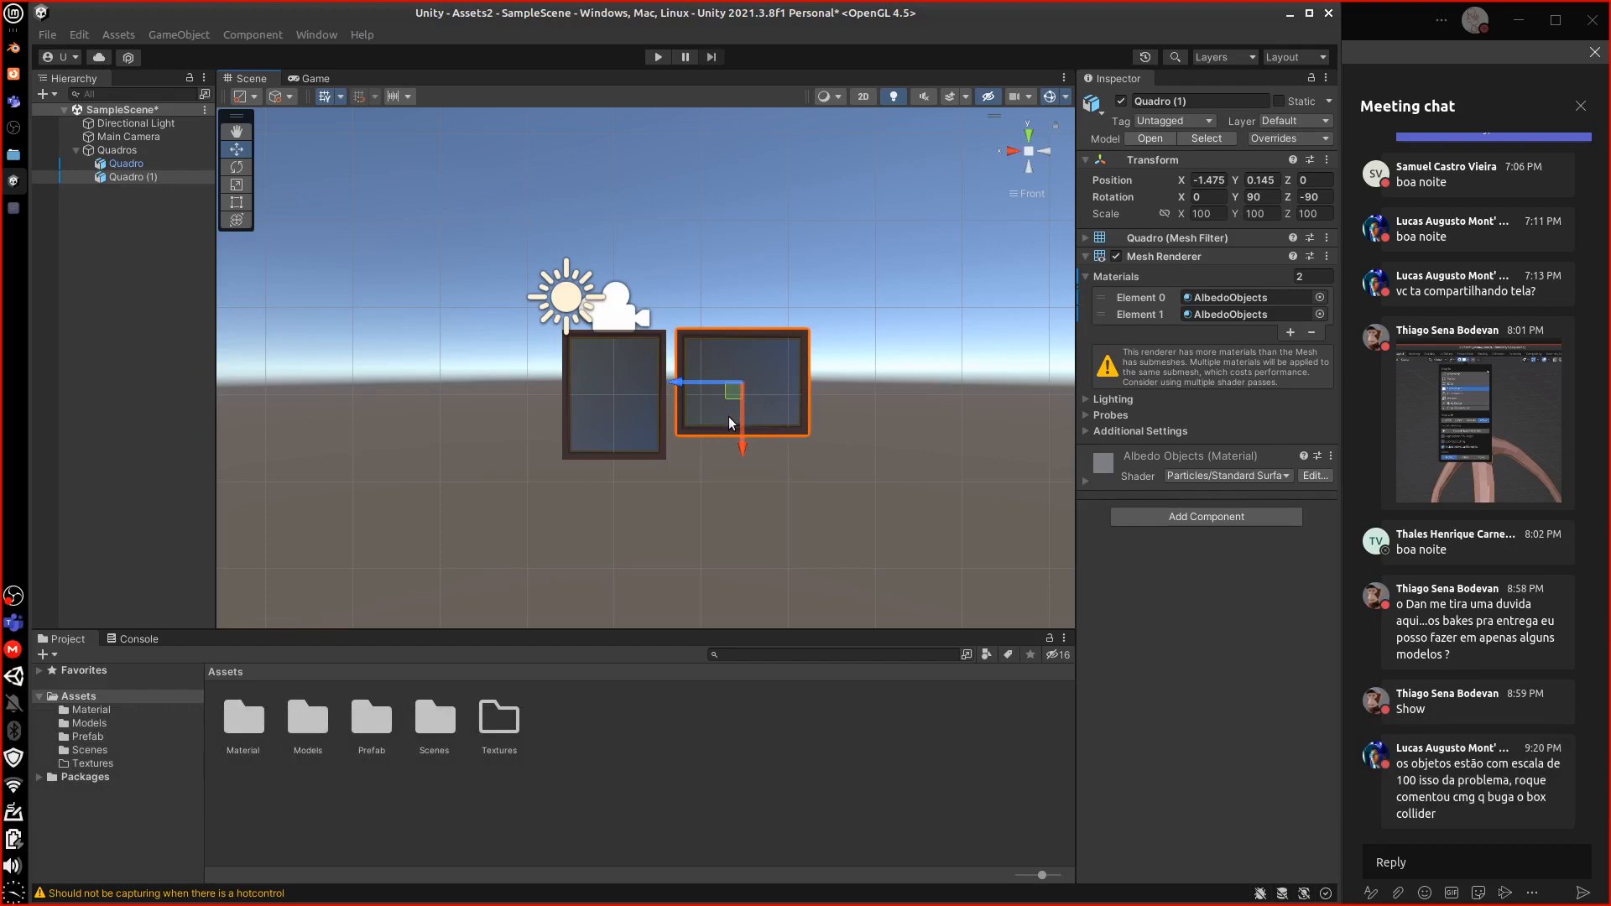
Duplicate it as Quadro (2), move it below the frames, and scale it up to 107.95
key("ctrl+d")
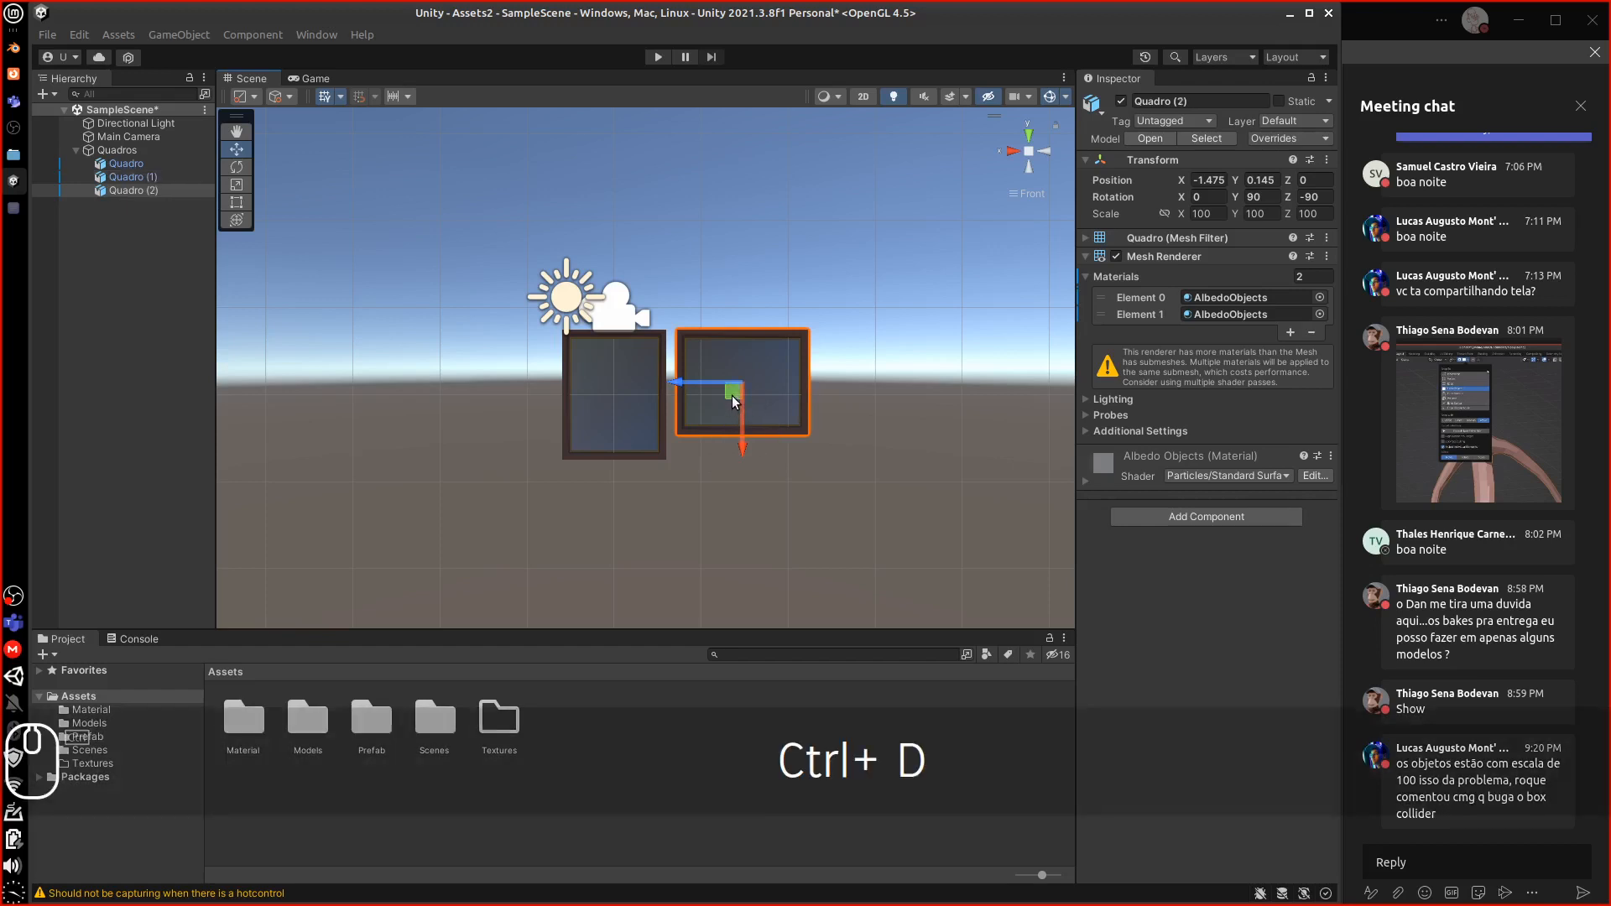
left_click_drag(734, 406, 734, 518)
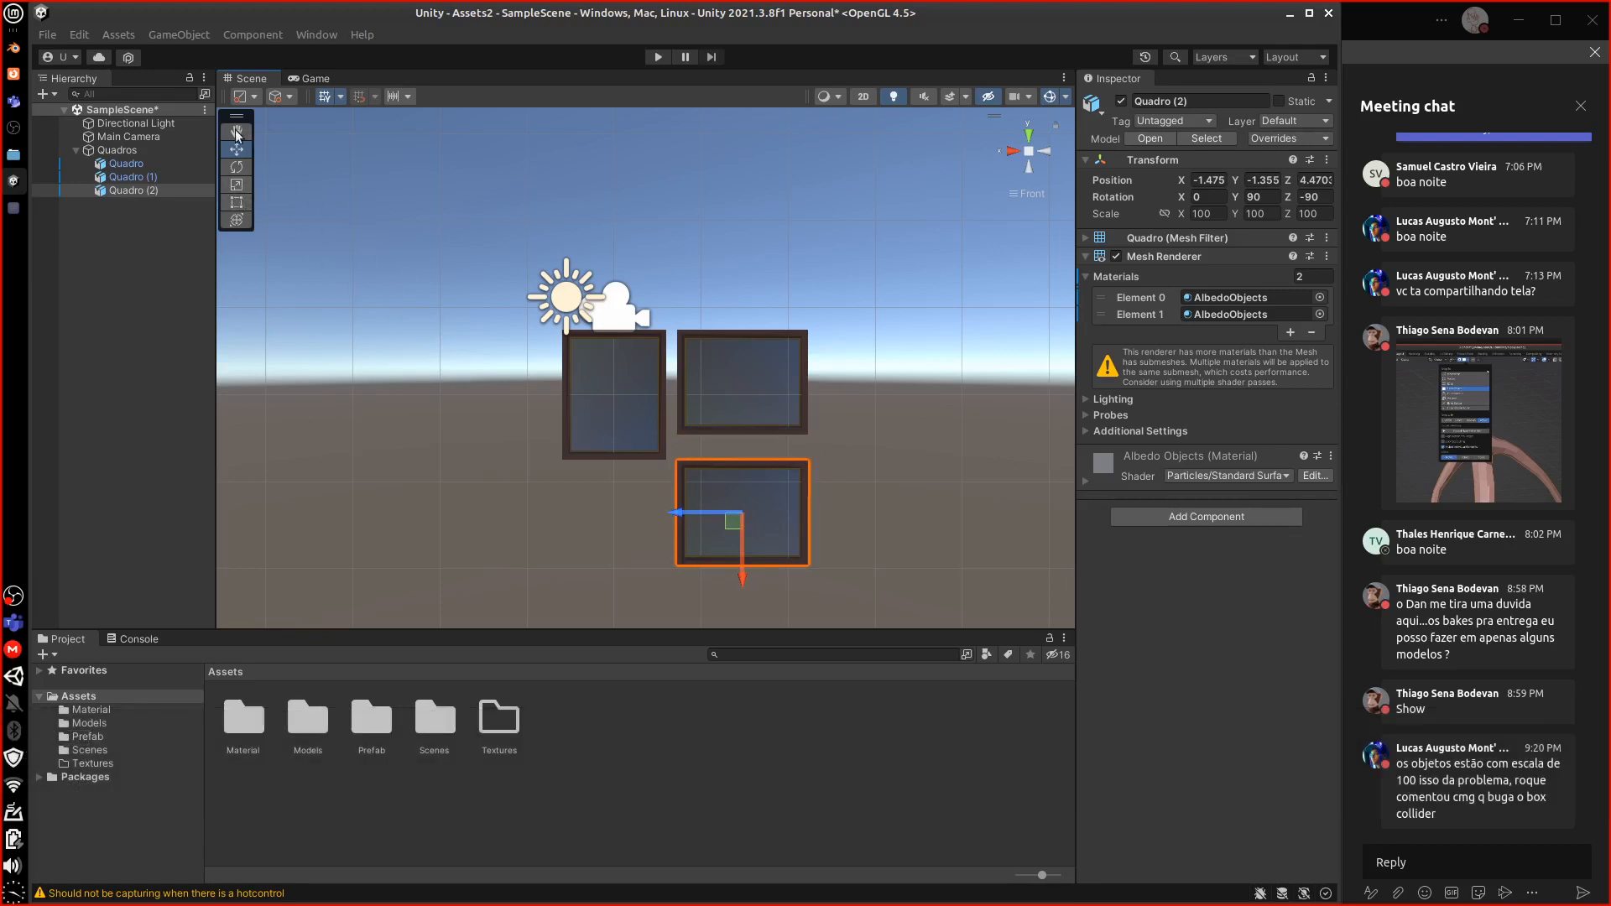
key("q")
key("w")
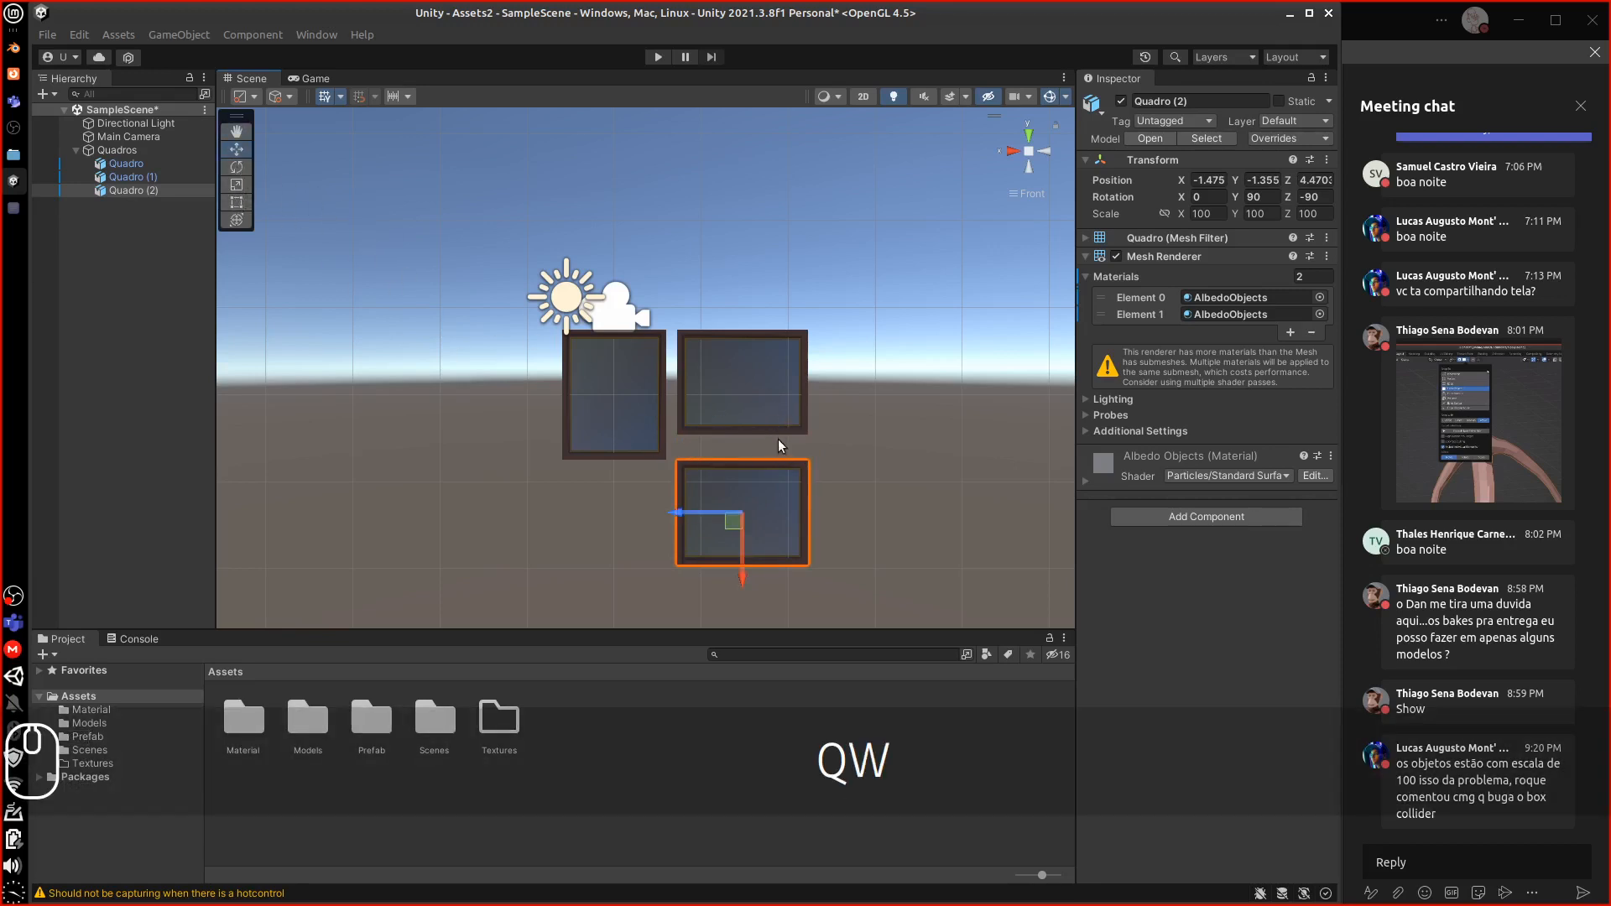
key("e")
key("r")
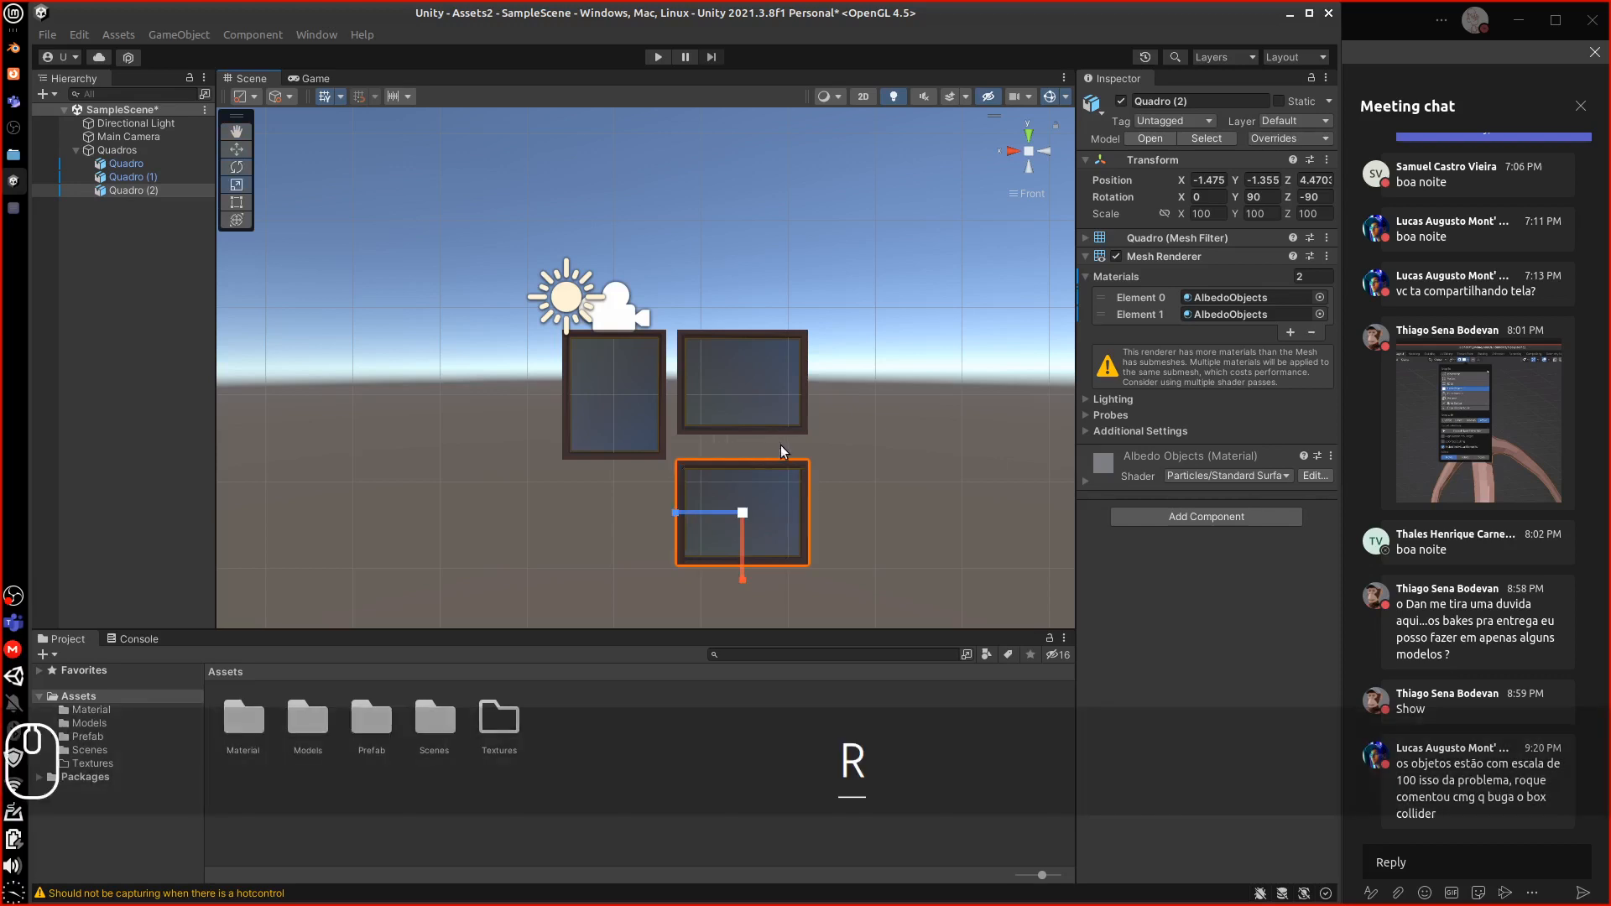
mouse_move(742, 514)
left_mouse_down()
mouse_move(760, 537)
mouse_move(740, 500)
left_mouse_up()
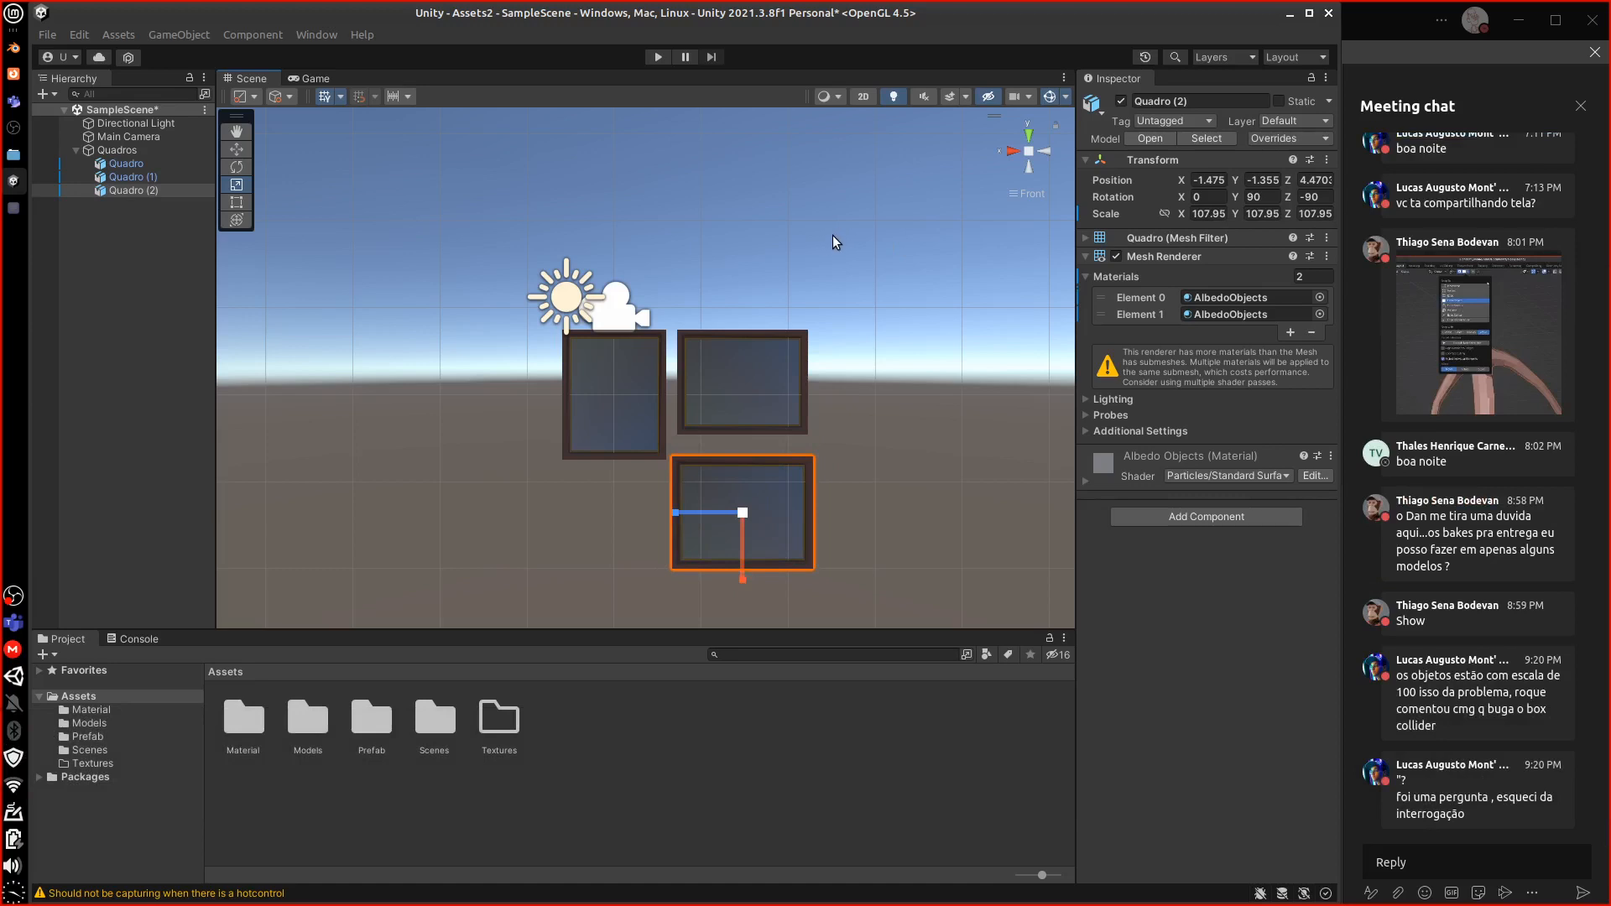
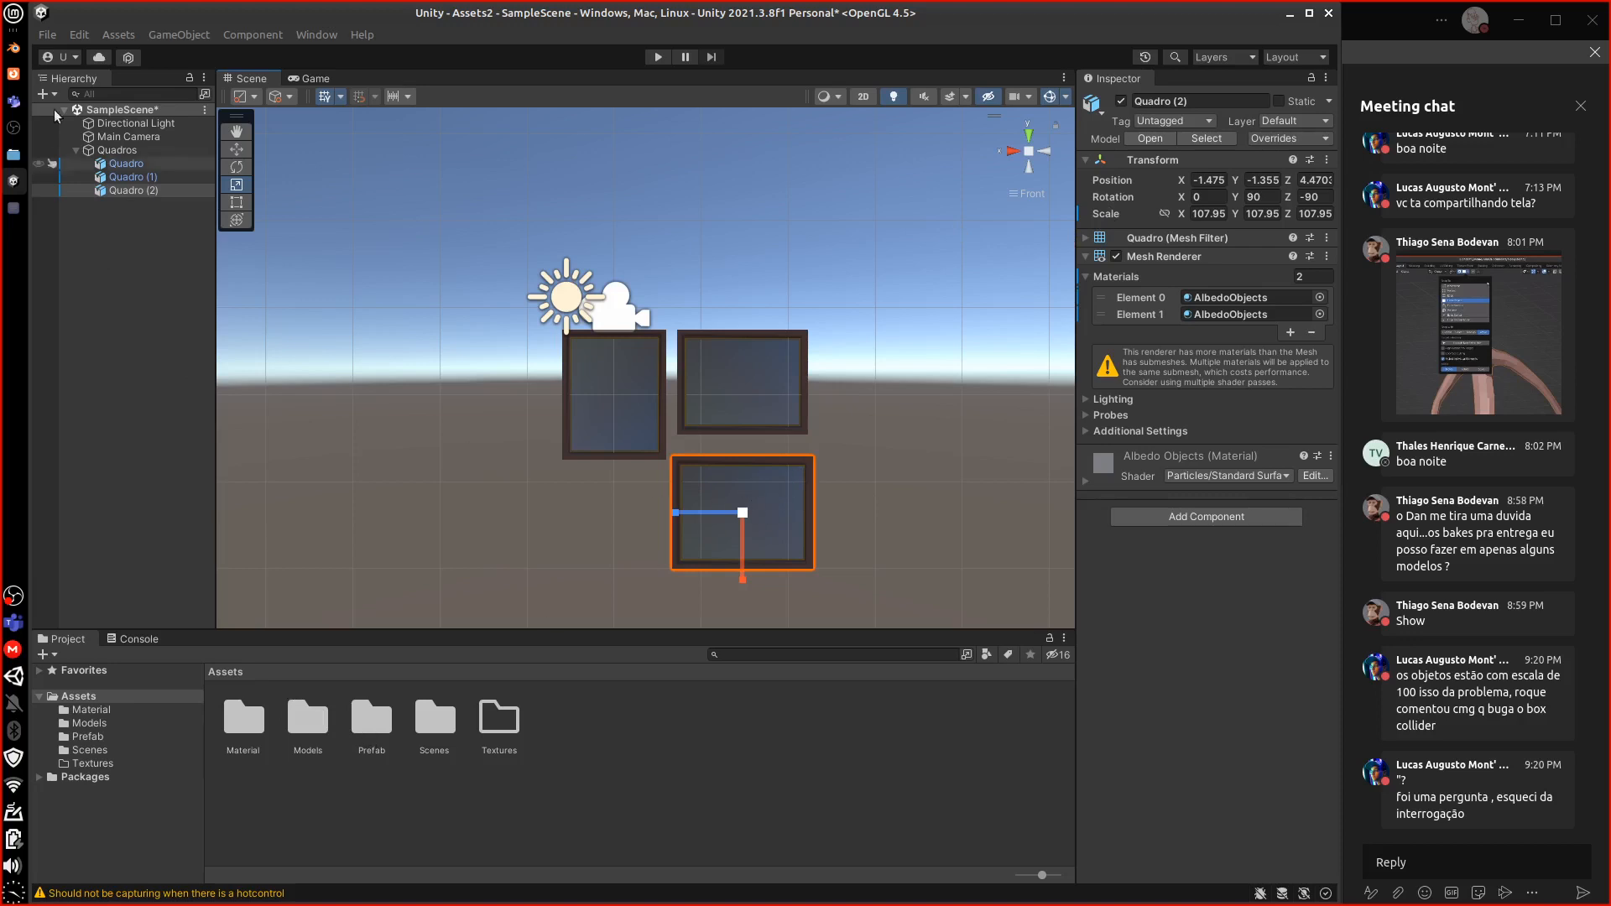
Nudge the lower frame Quadro (2) to position X -1.542, Y -1.191, Z 0
left_click(237, 149)
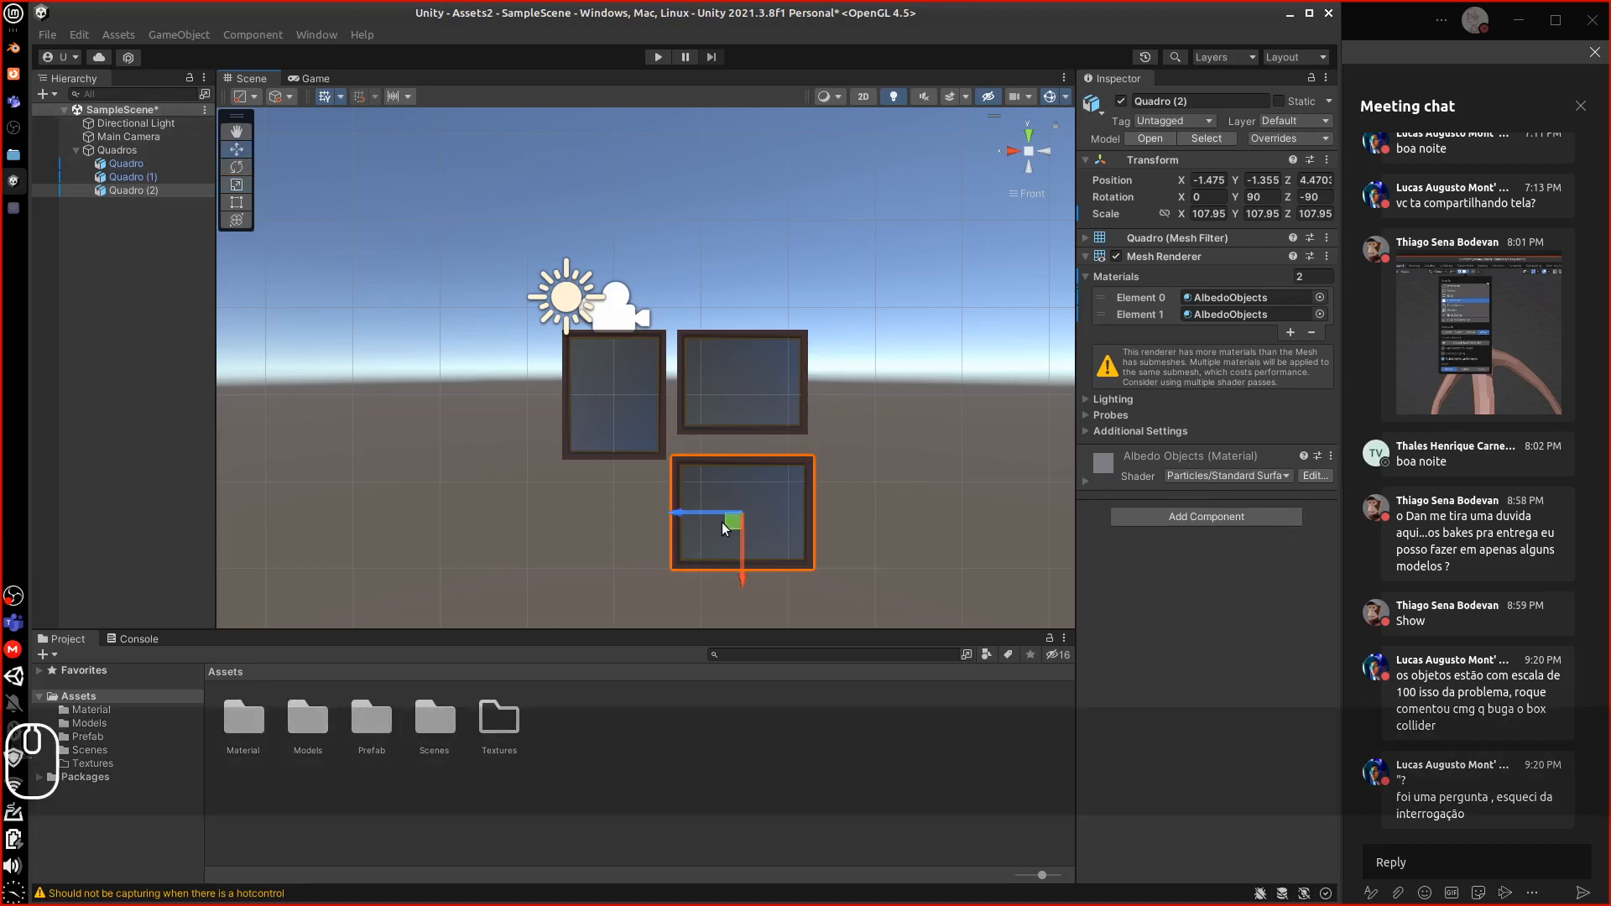
mouse_move(730, 521)
left_mouse_down()
mouse_move(755, 504)
mouse_move(733, 506)
left_mouse_up()
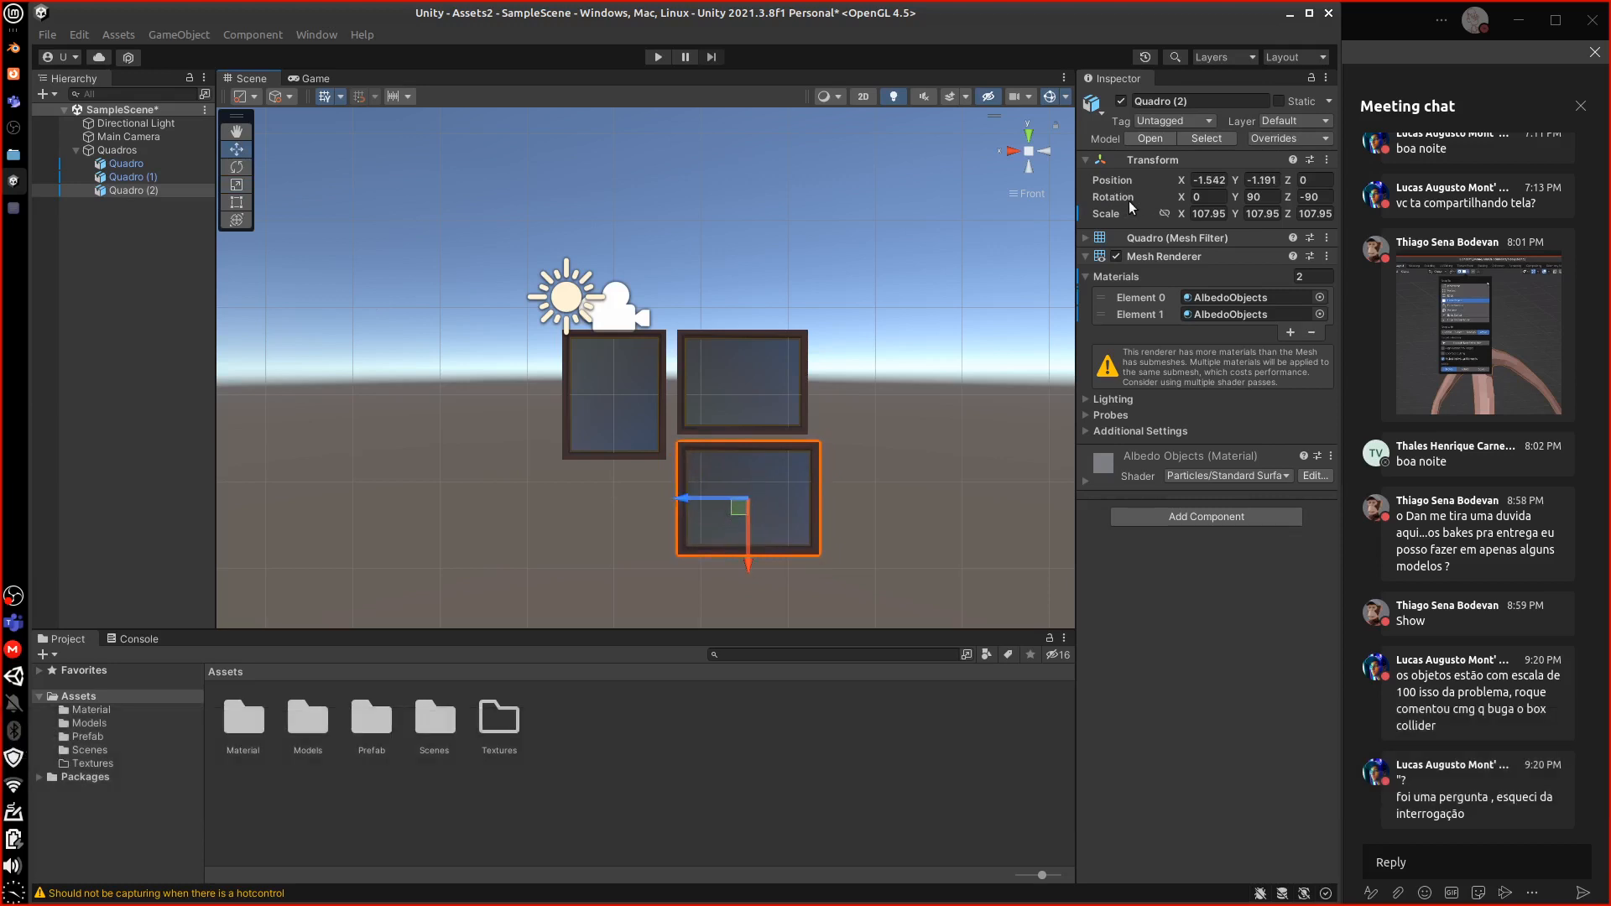
left_click_drag(1129, 164, 1249, 223)
In Blender, select Quadro, confirm Metric units with Unit Scale 1.000000, then minimize Blender
left_click(14, 48)
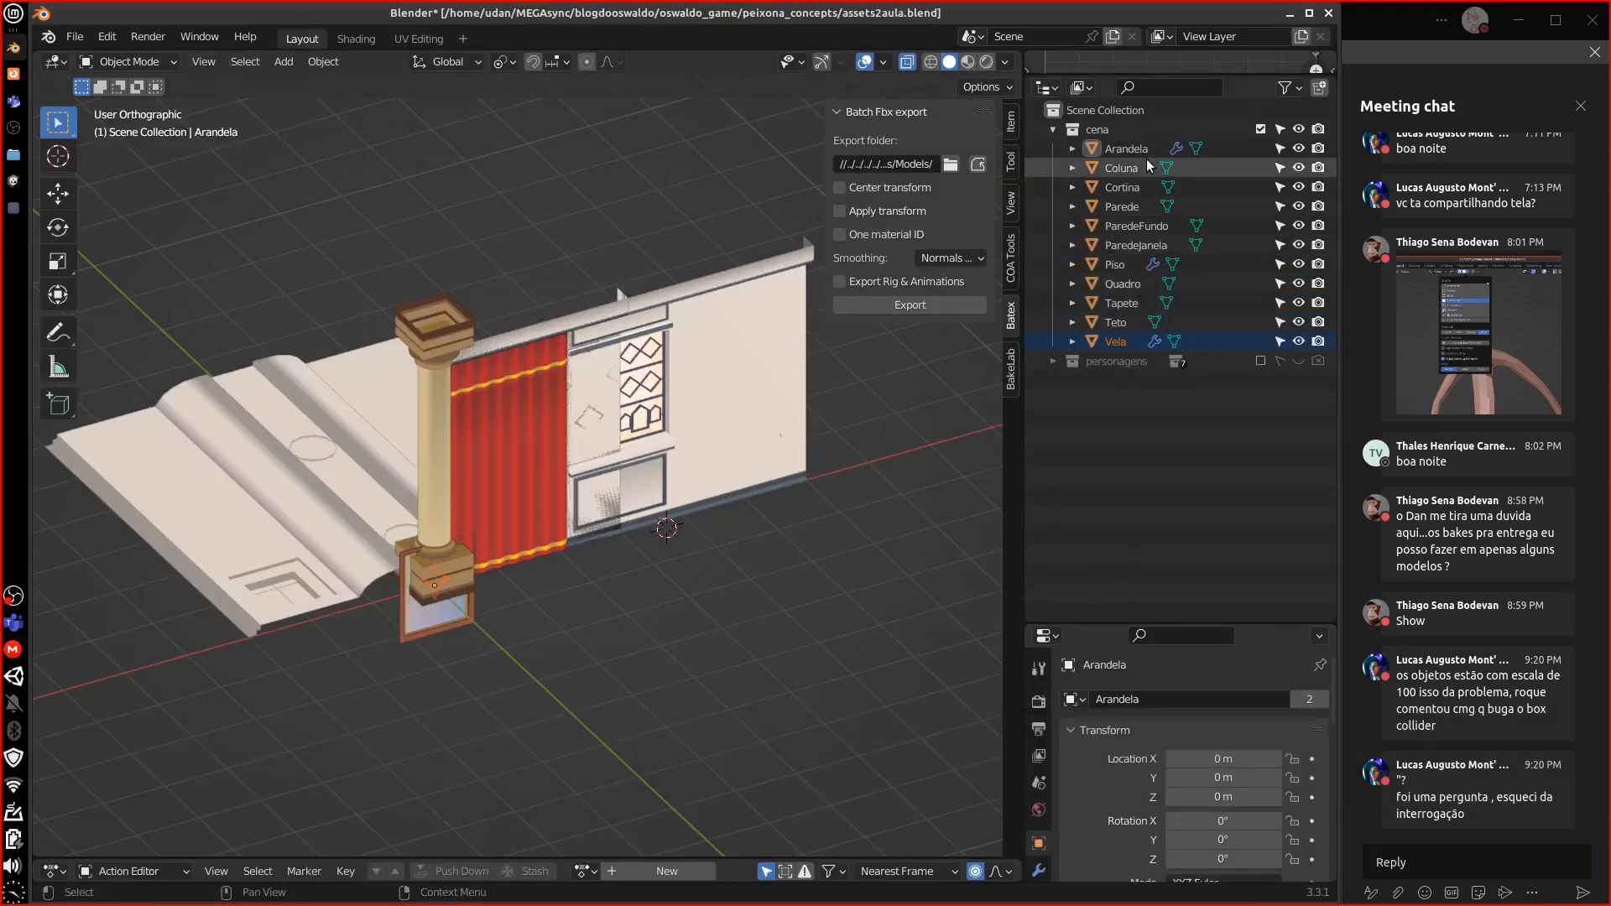
left_click(1123, 283)
left_click_drag(1133, 624, 1173, 346)
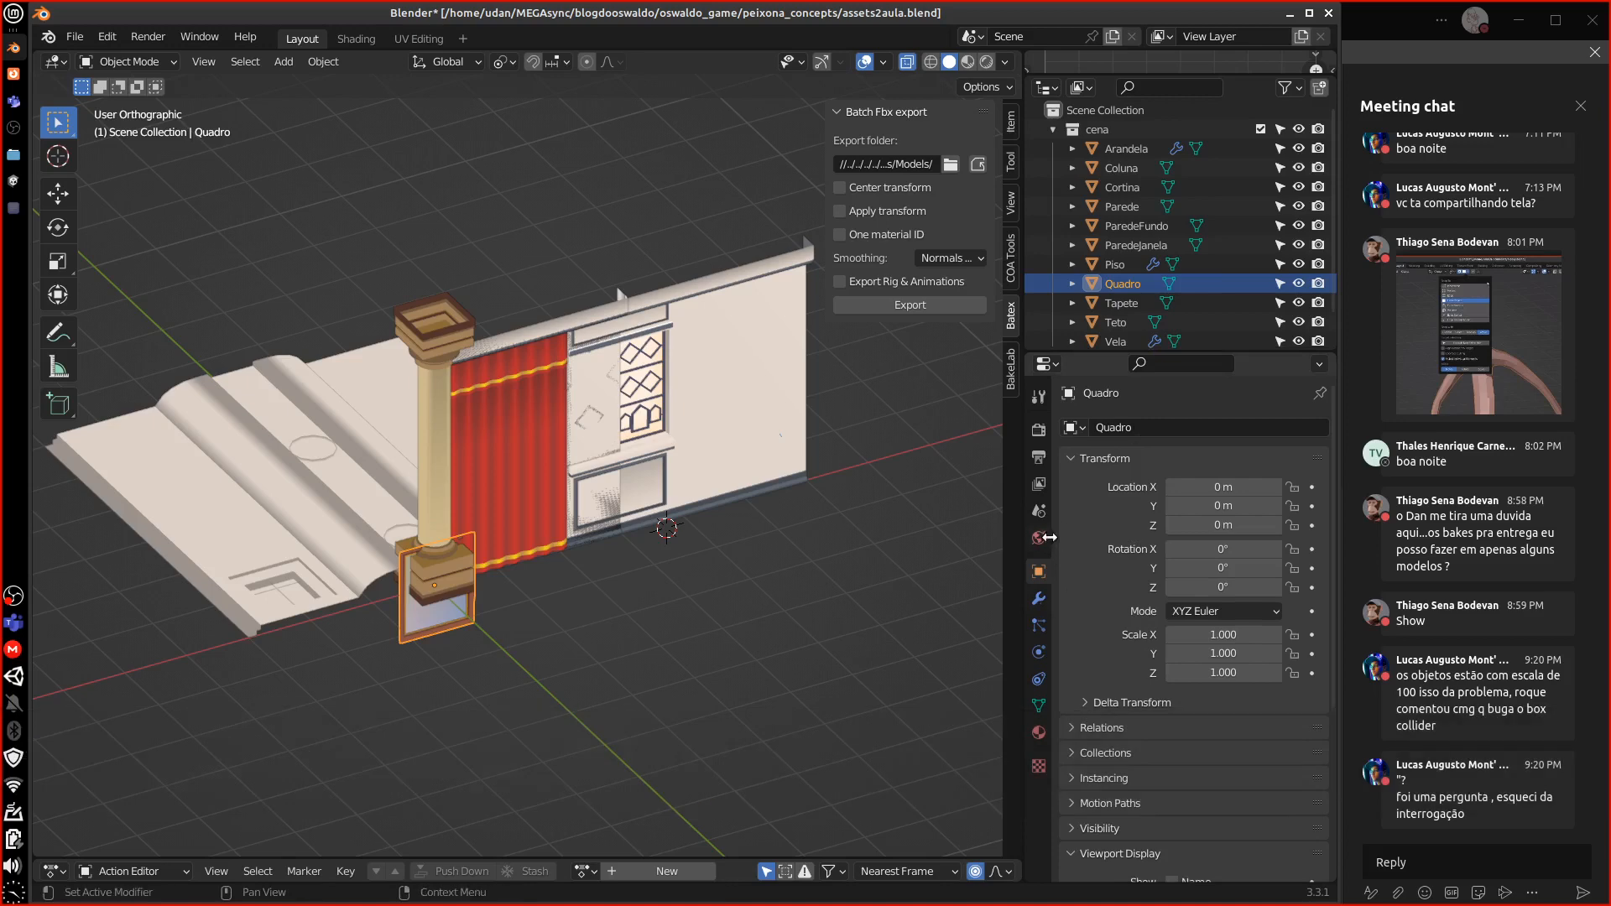
left_click(1040, 485)
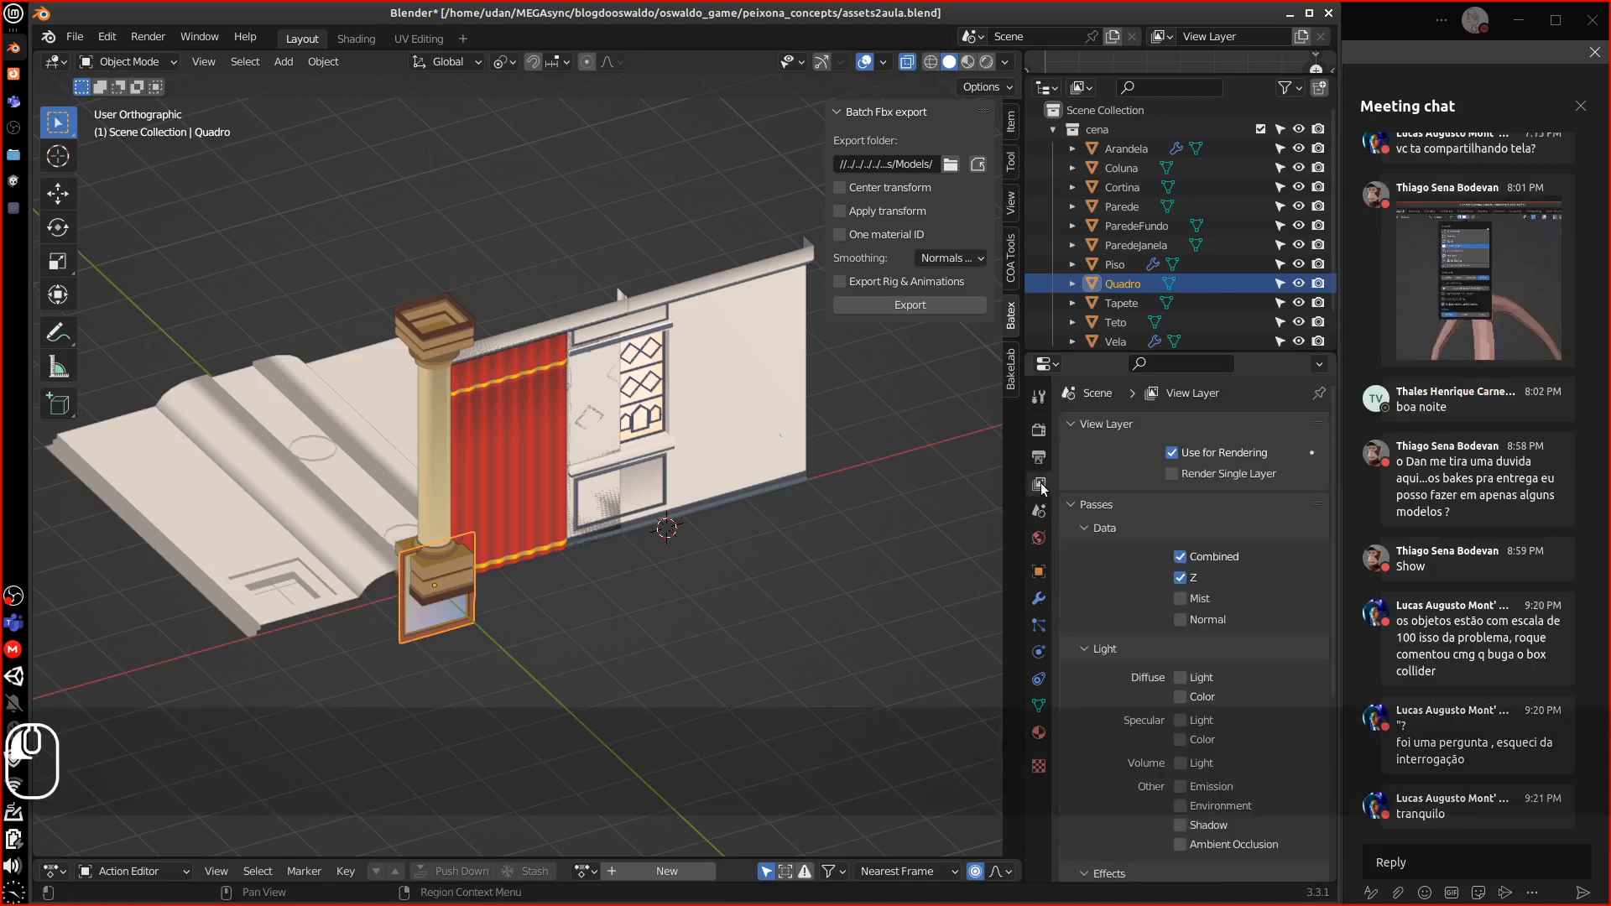
left_click(1040, 456)
left_click(1040, 429)
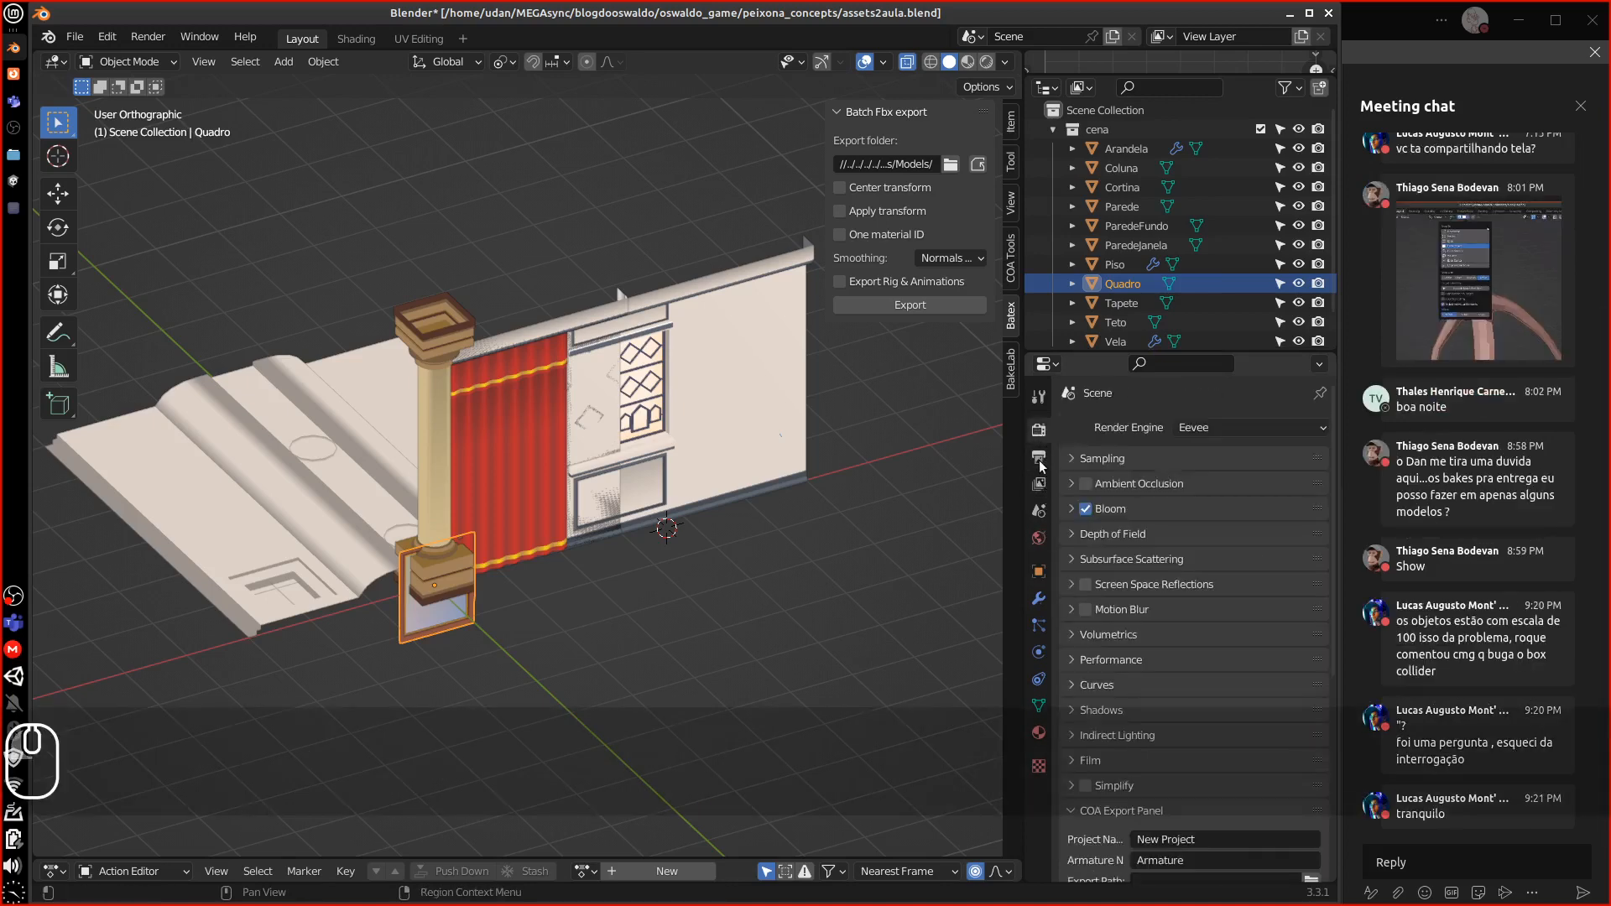
left_click(1039, 484)
left_click(1042, 510)
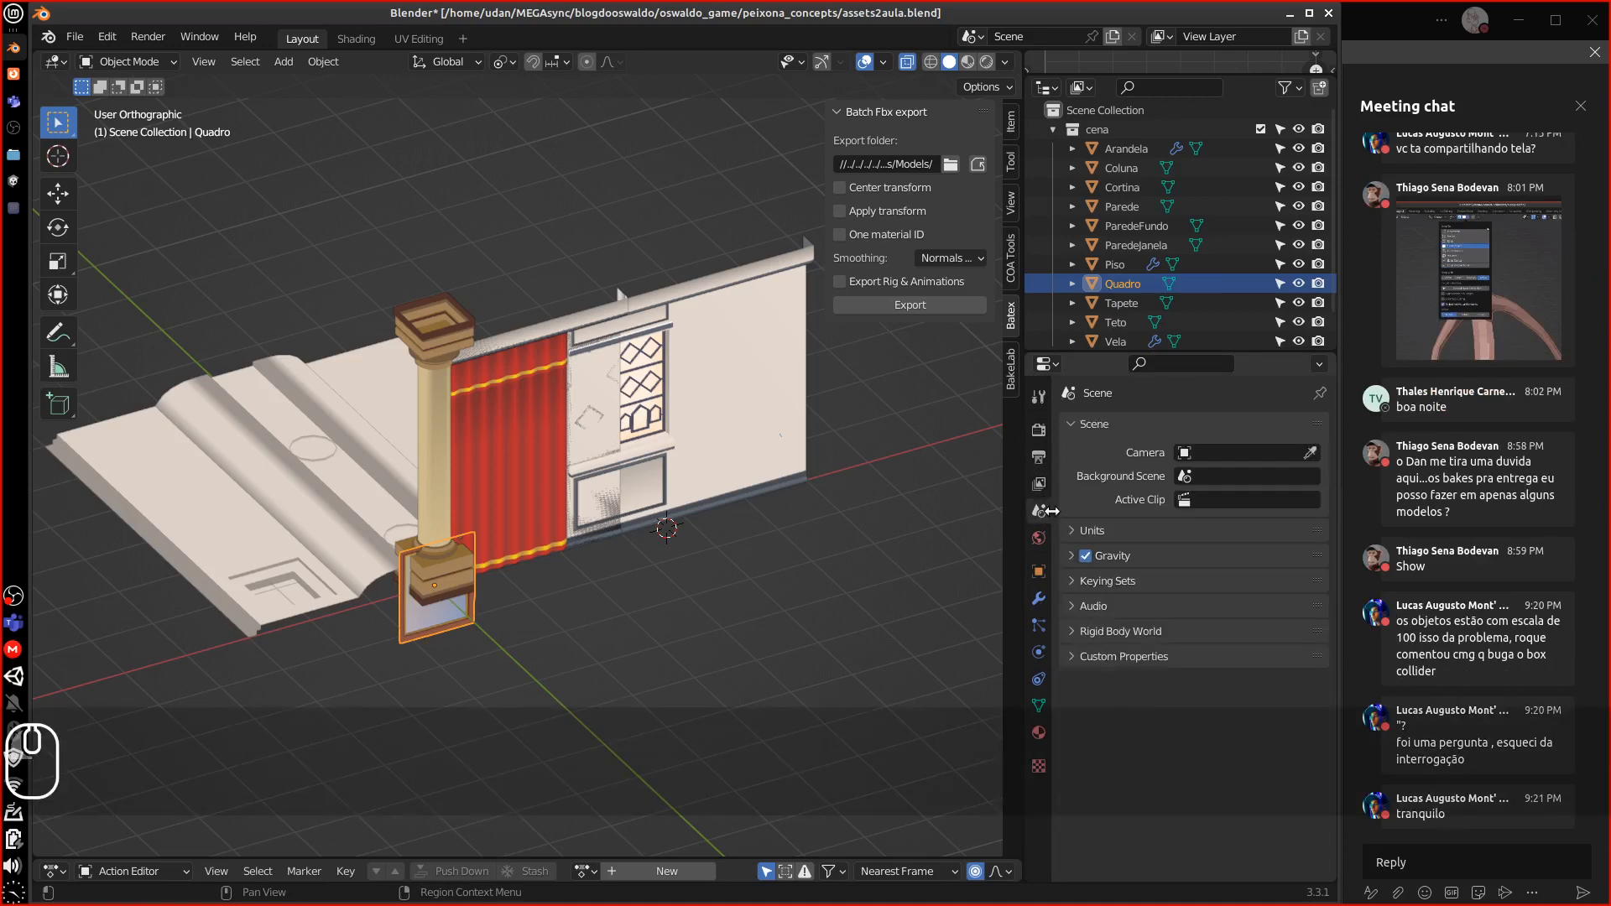
left_click(1071, 531)
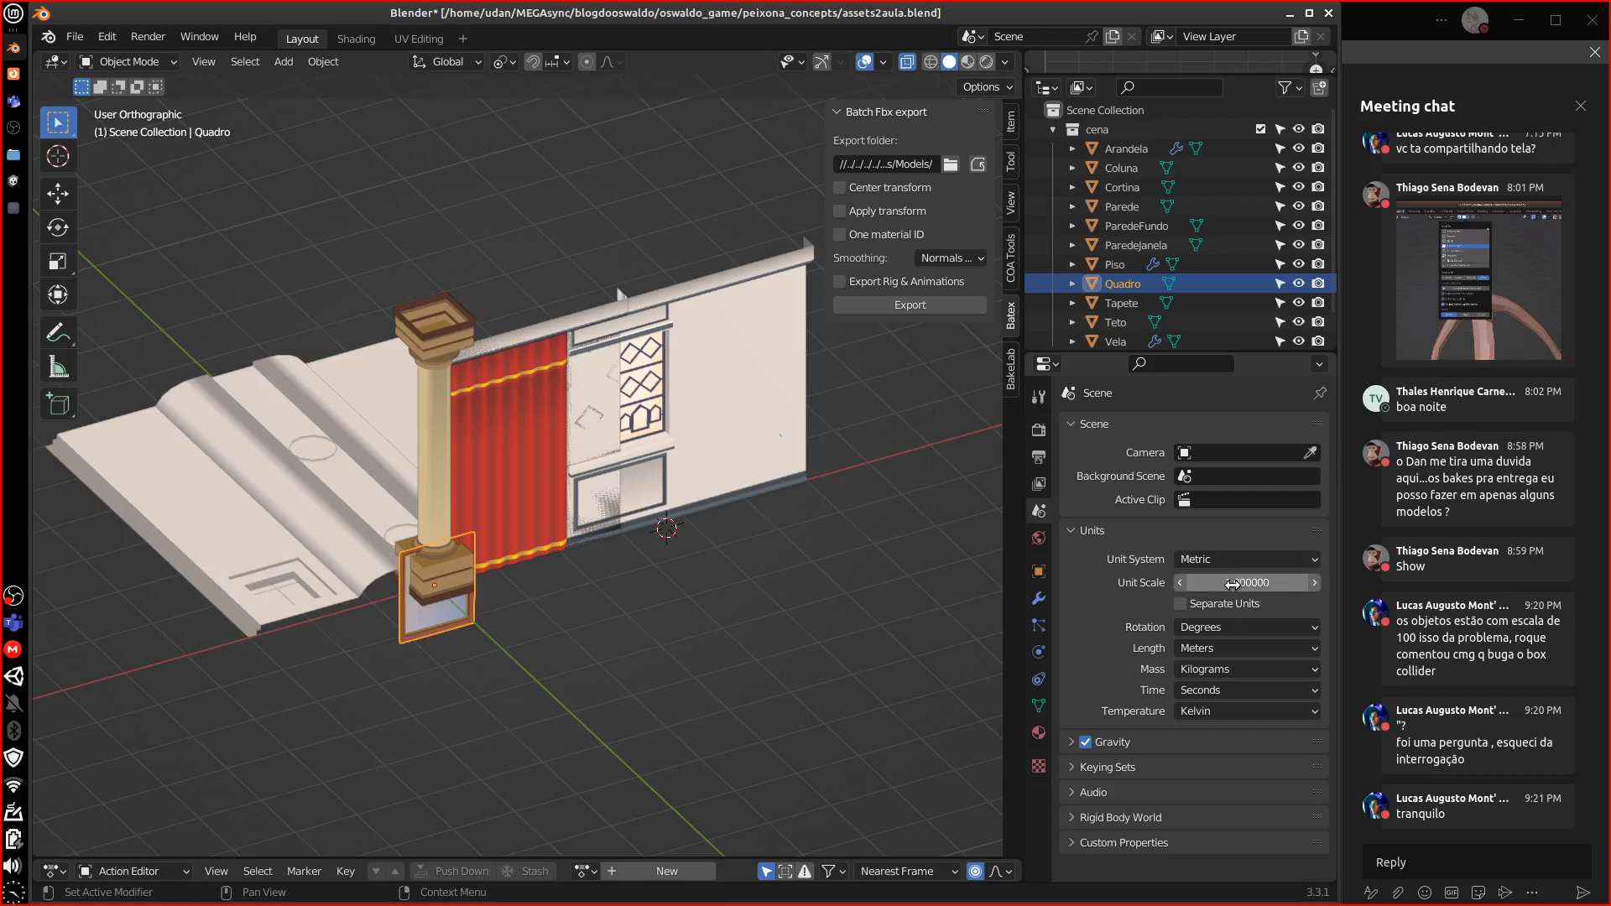
left_click(1290, 15)
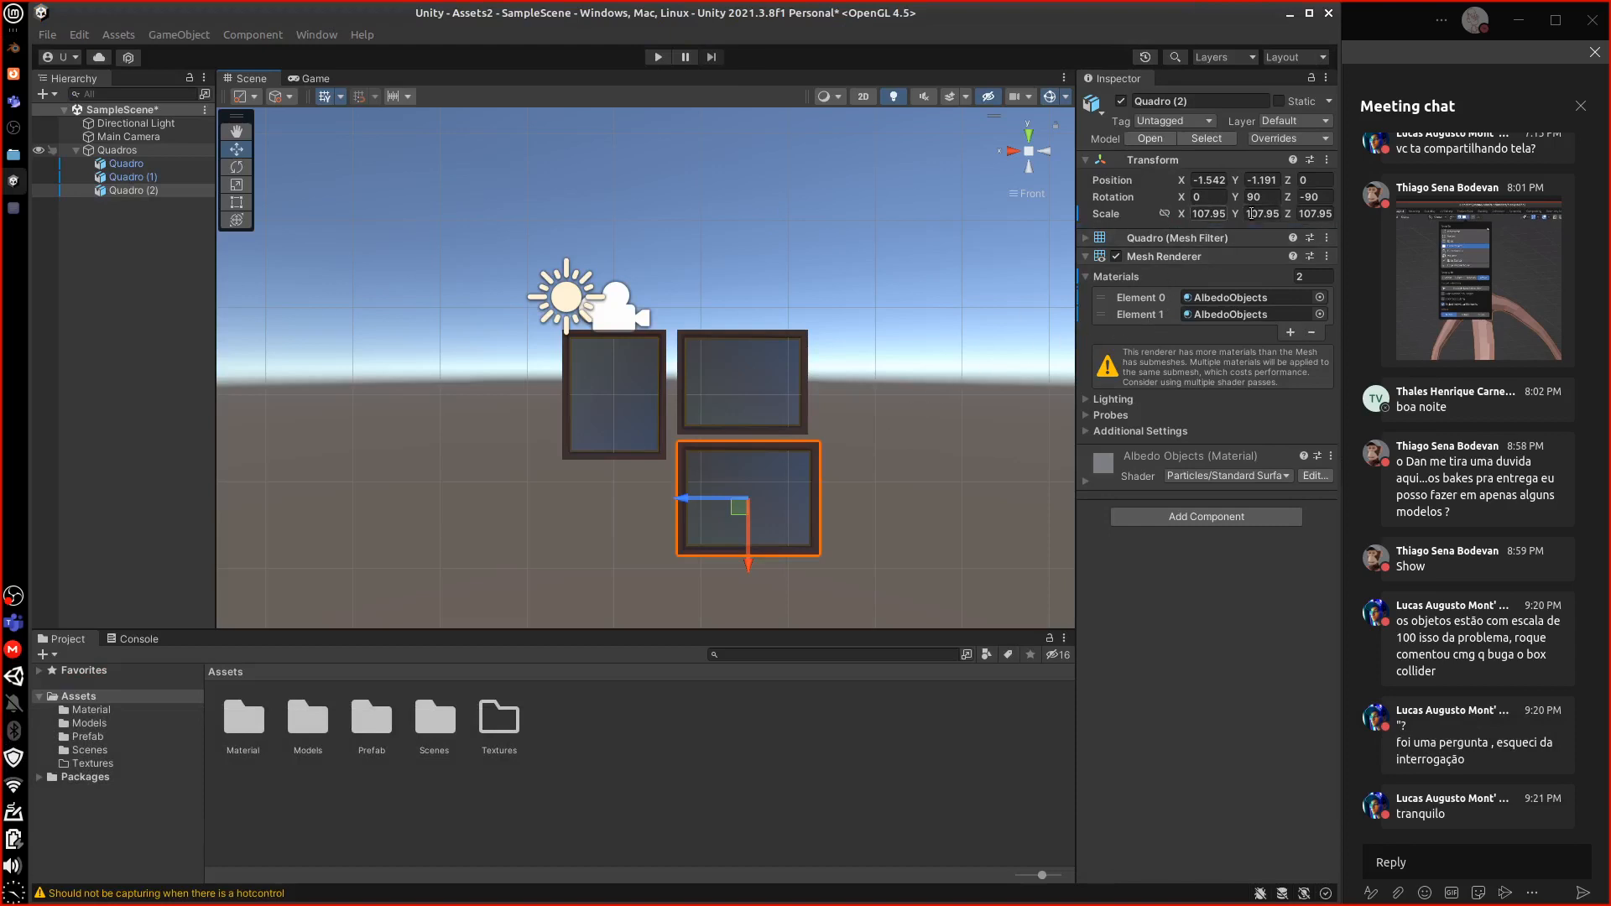
Scale Quadro (2) up to 119.40
left_click_drag(1210, 233, 1209, 237)
left_click(238, 185)
mouse_move(749, 501)
left_mouse_down()
mouse_move(771, 506)
mouse_move(739, 527)
mouse_move(749, 517)
left_mouse_up()
Duplicate it as Quadro (3), stand it upright to the right, and scale it to 151.06
left_click(236, 149)
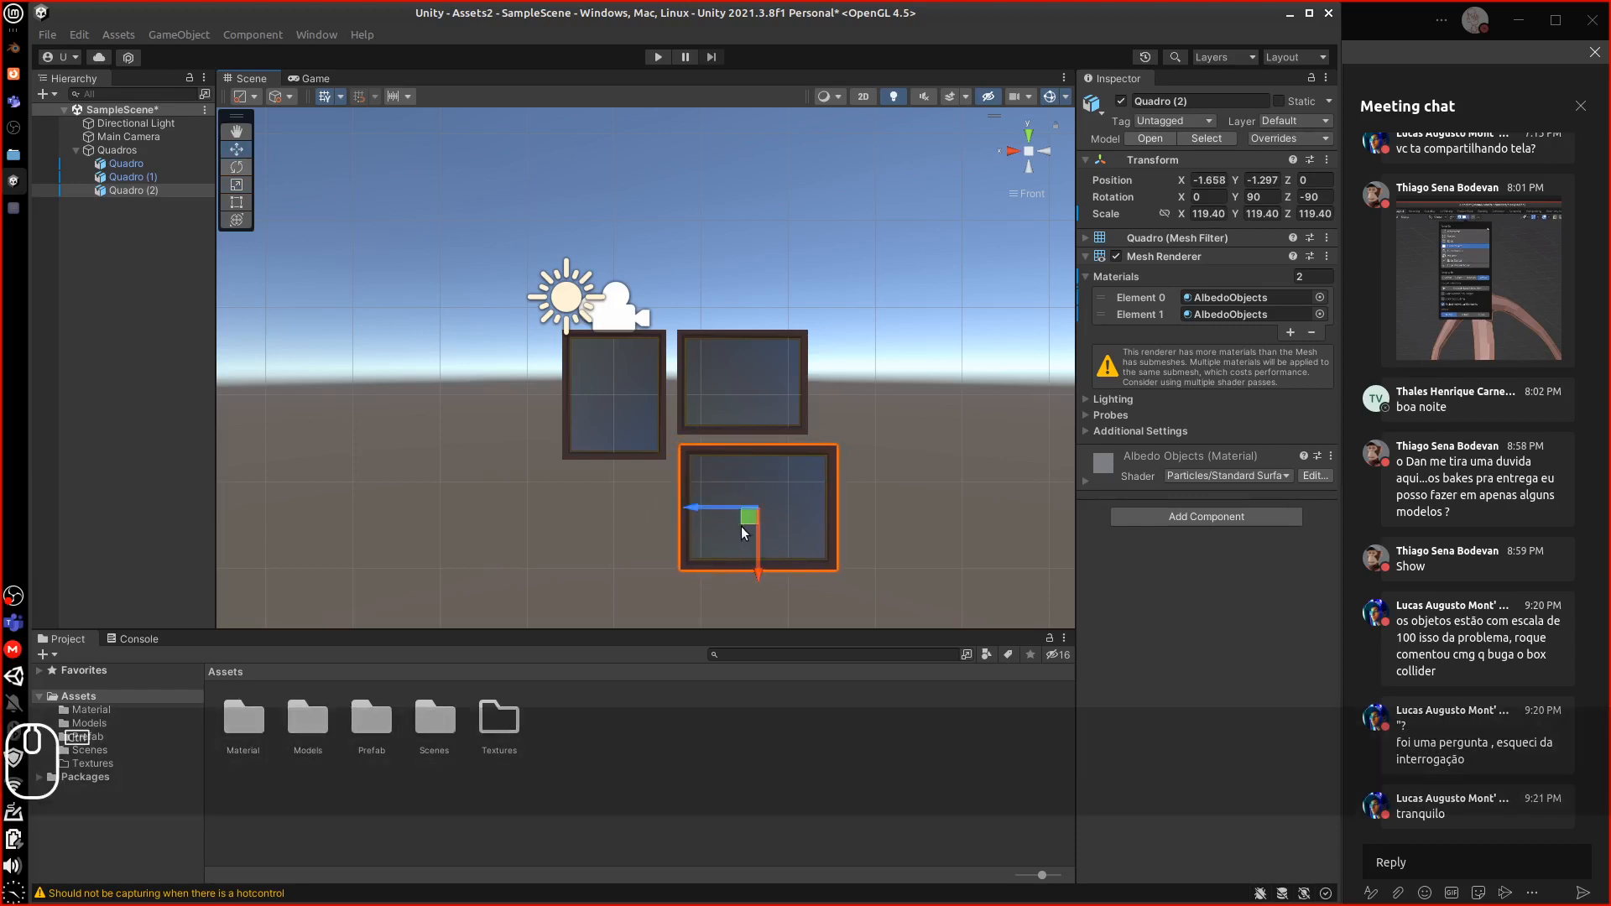
key("ctrl+d")
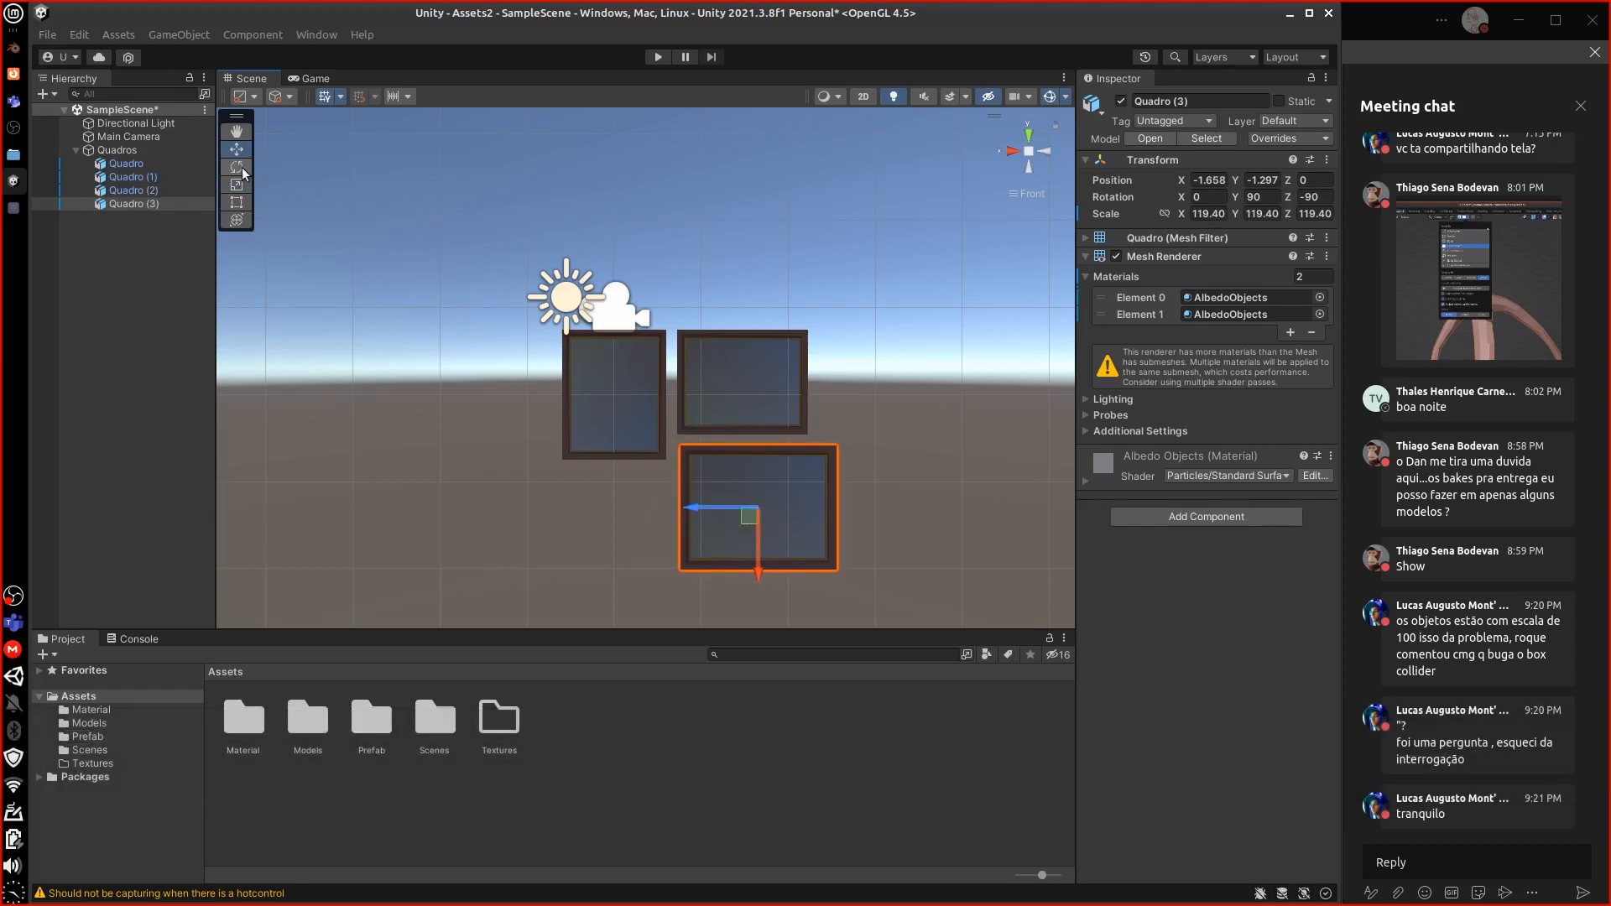
left_click(241, 170)
left_click_drag(810, 547, 838, 435, "ctrl")
left_click(237, 148)
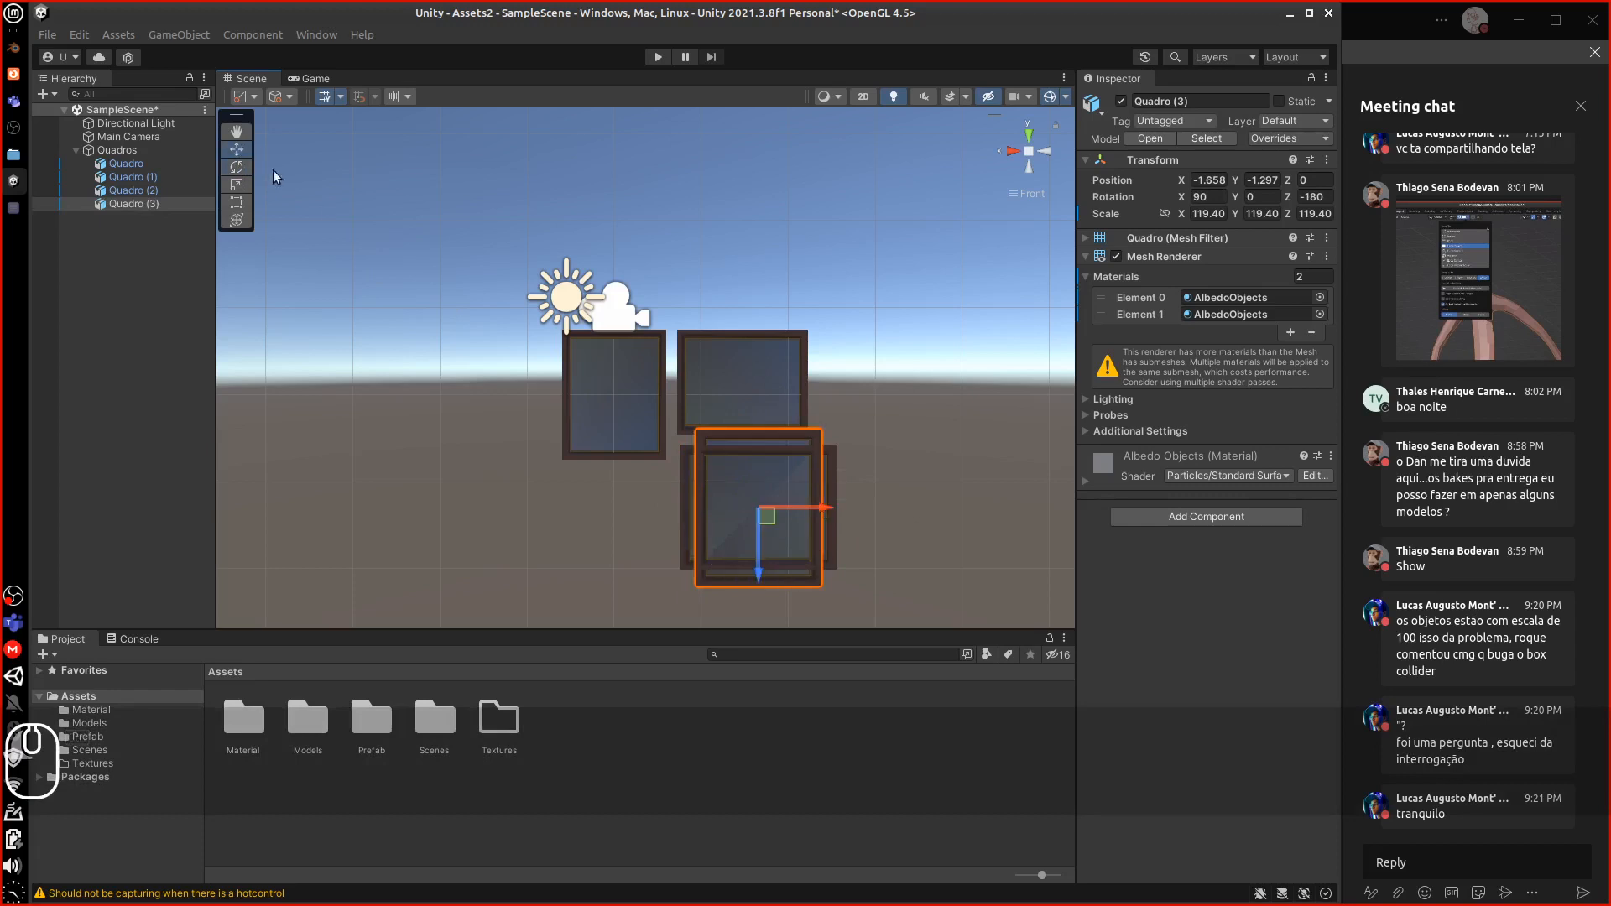
left_click_drag(766, 516, 926, 456)
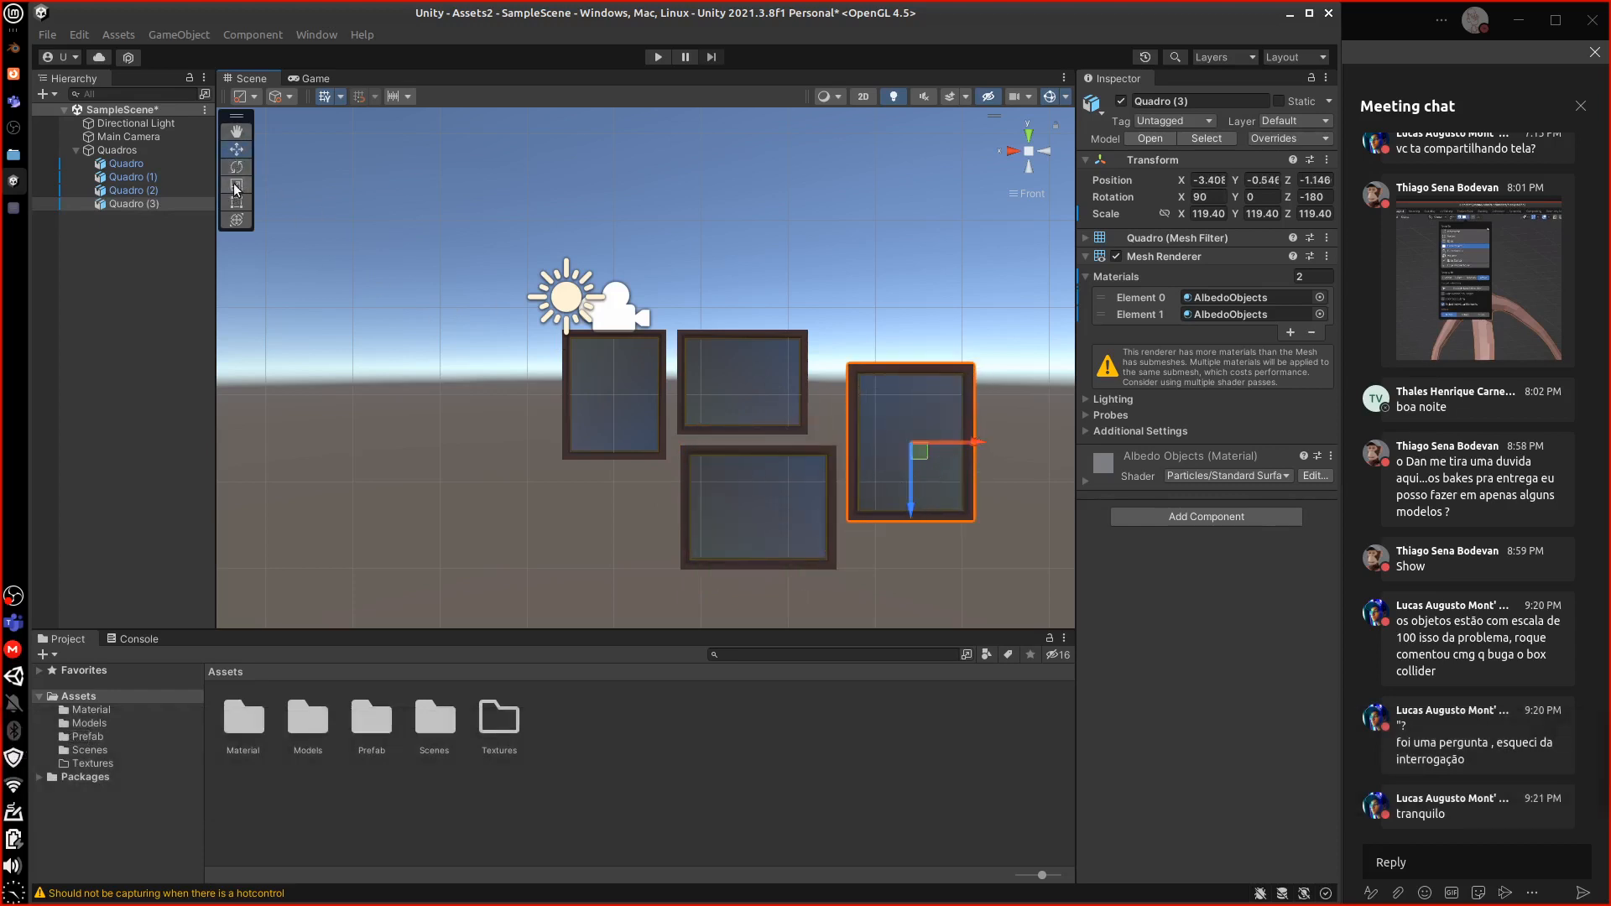
left_click(234, 184)
mouse_move(915, 445)
left_mouse_down()
mouse_move(1002, 540)
mouse_move(980, 468)
mouse_move(982, 486)
mouse_move(939, 442)
left_mouse_up()
left_click(236, 148)
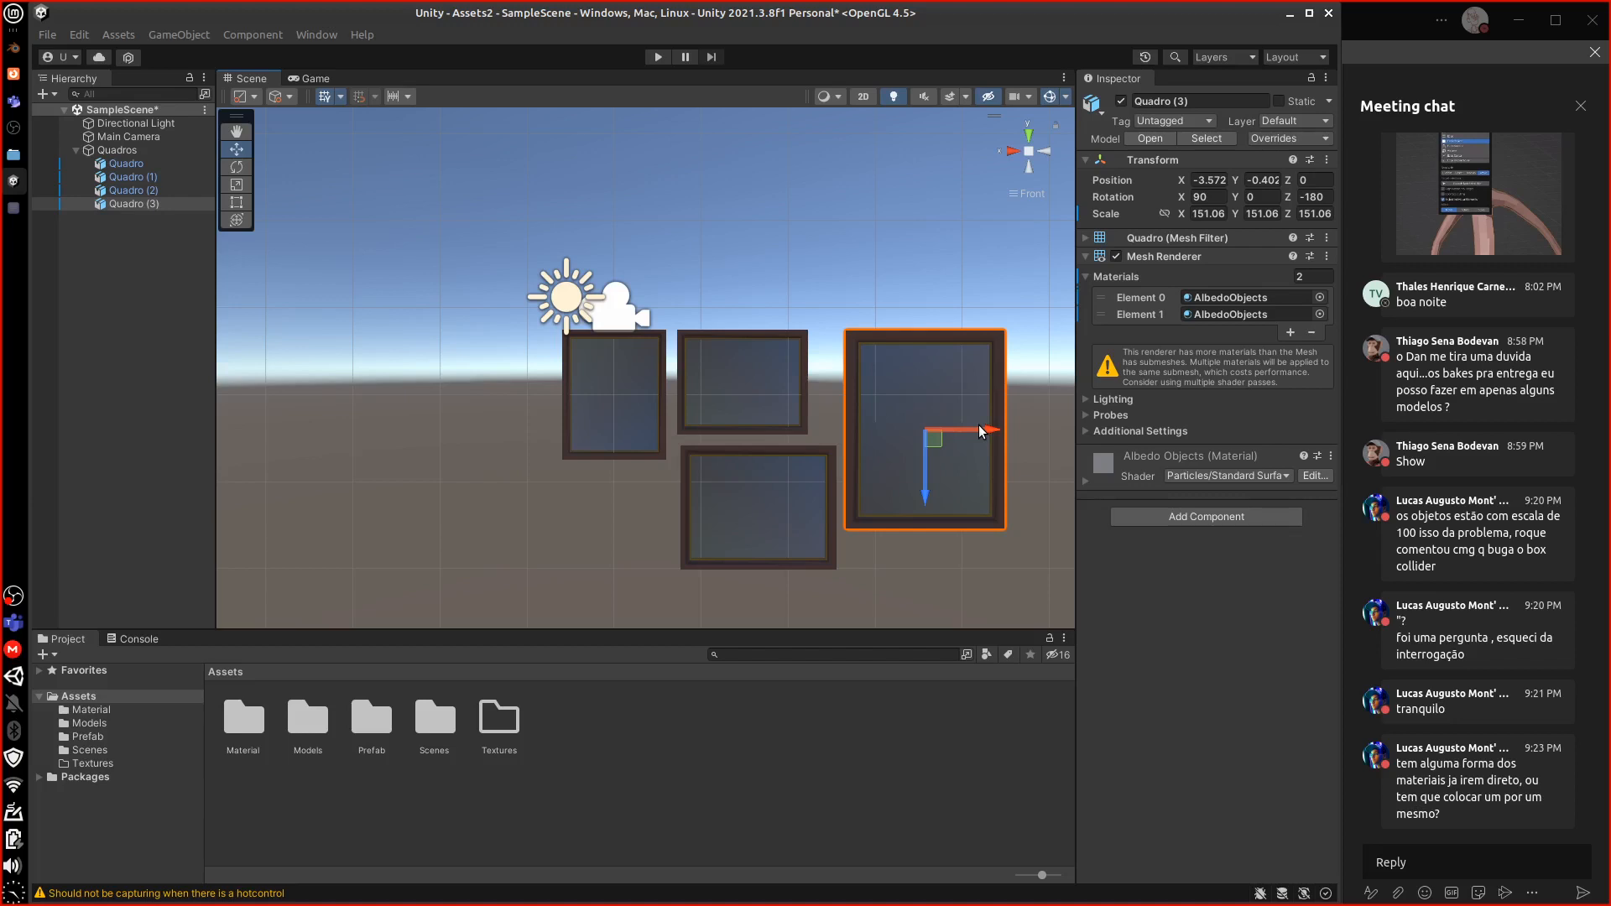
Inspect the Emmision Objects material in the Assets/Material folder
left_click(258, 725)
double_click(255, 723)
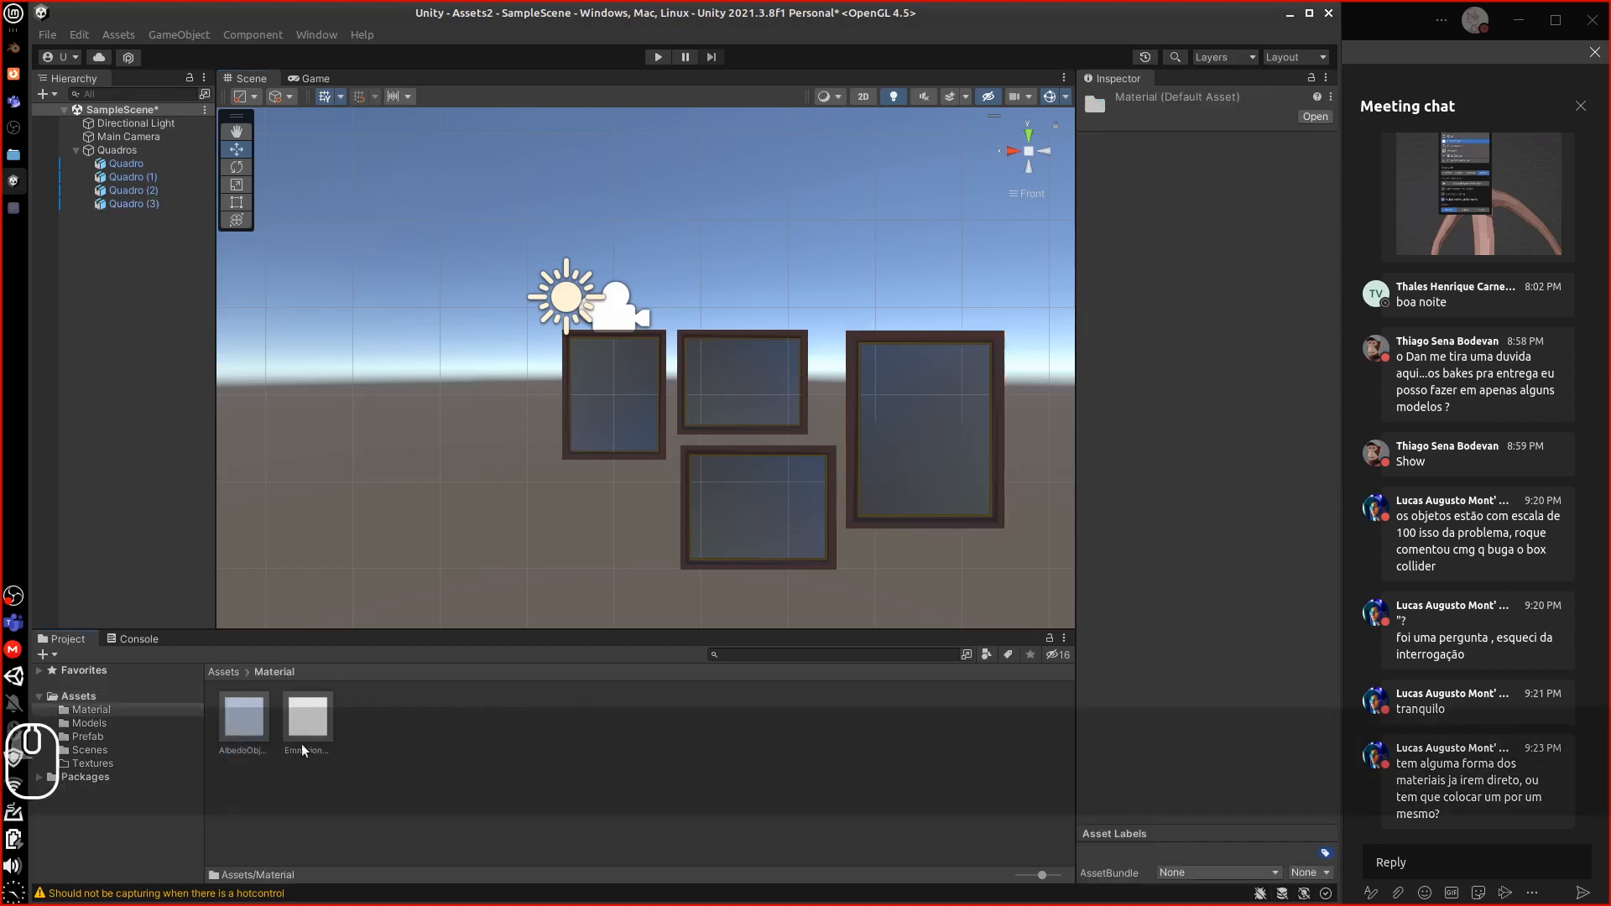
left_click(307, 720)
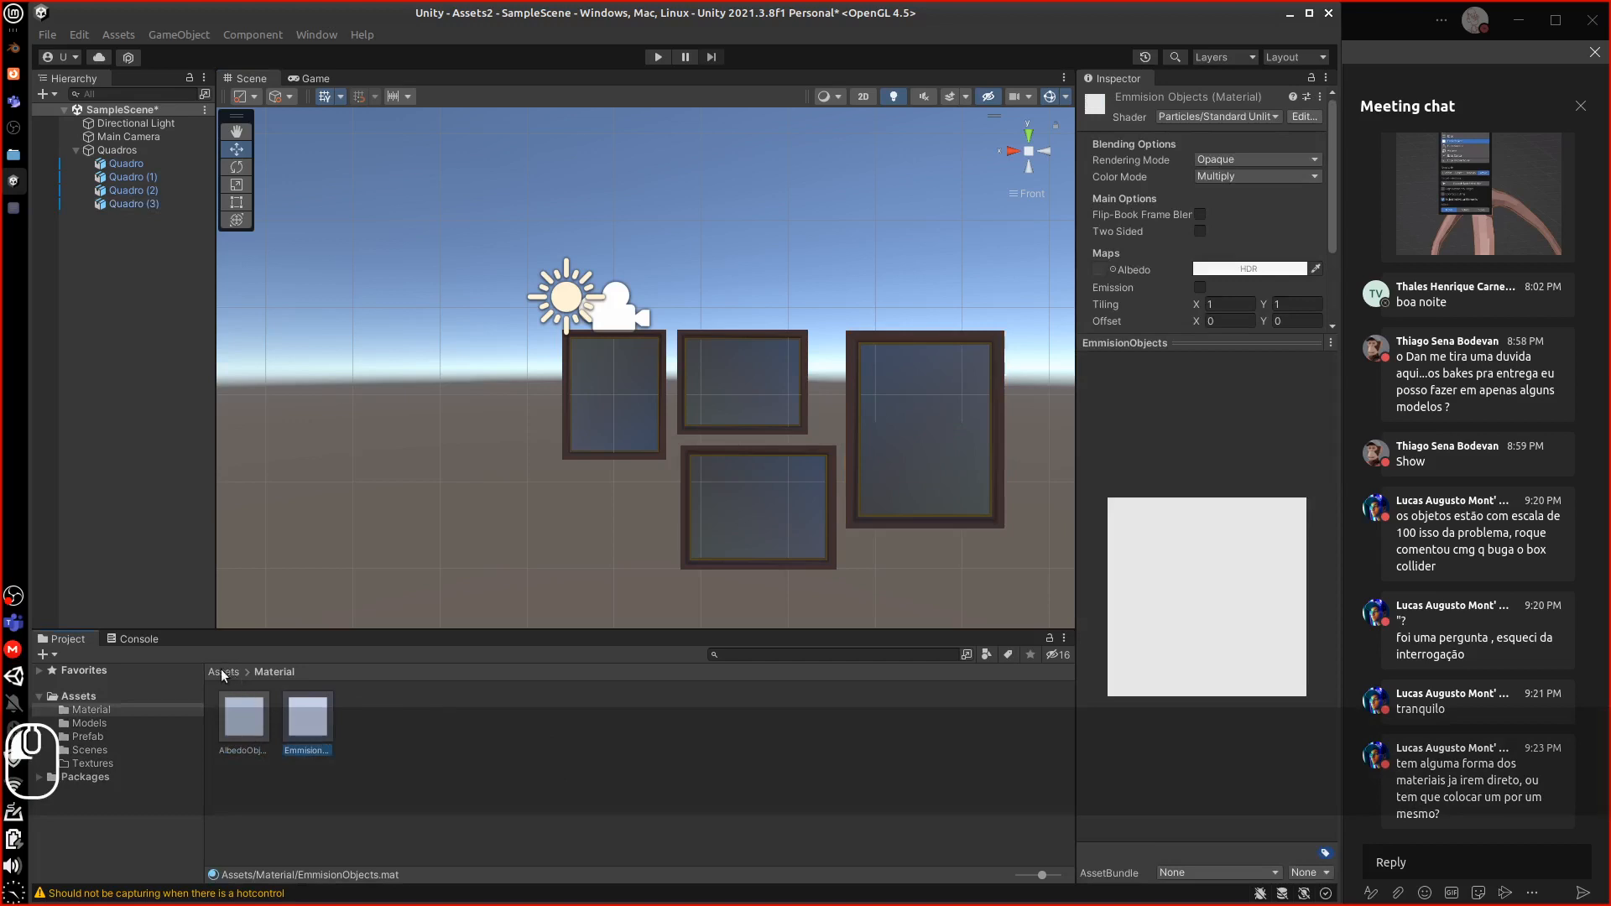
In Assets/Models, cancel moving the embedded material with Skip All and inspect AlbedoObjects
left_click(222, 672)
double_click(300, 724)
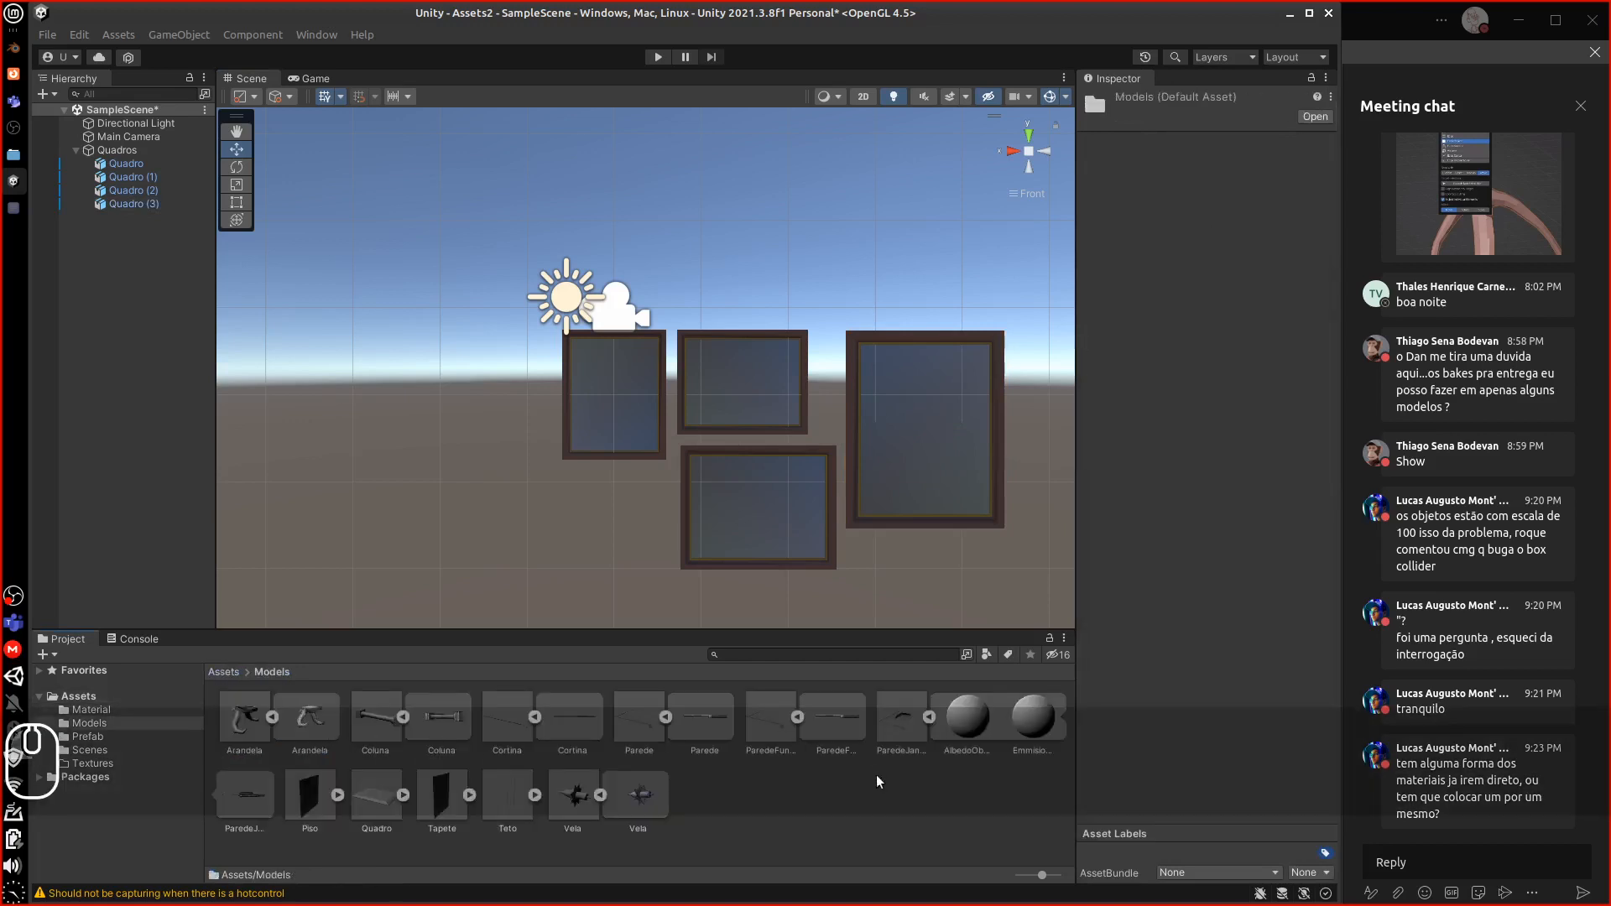
left_click_drag(979, 723, 968, 792)
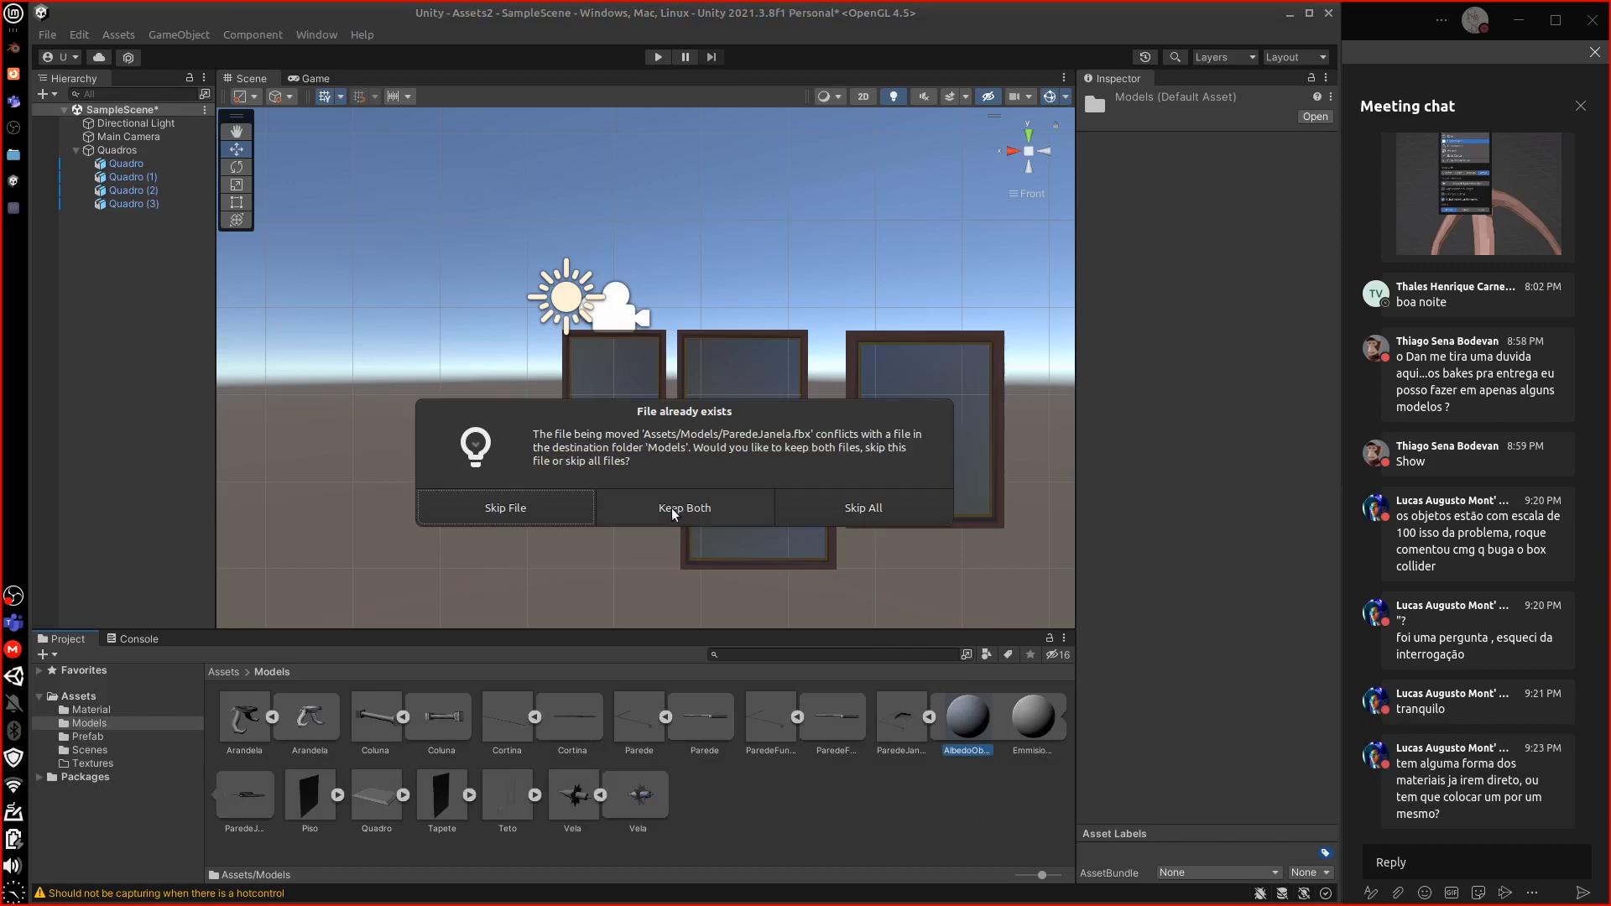
left_click(865, 508)
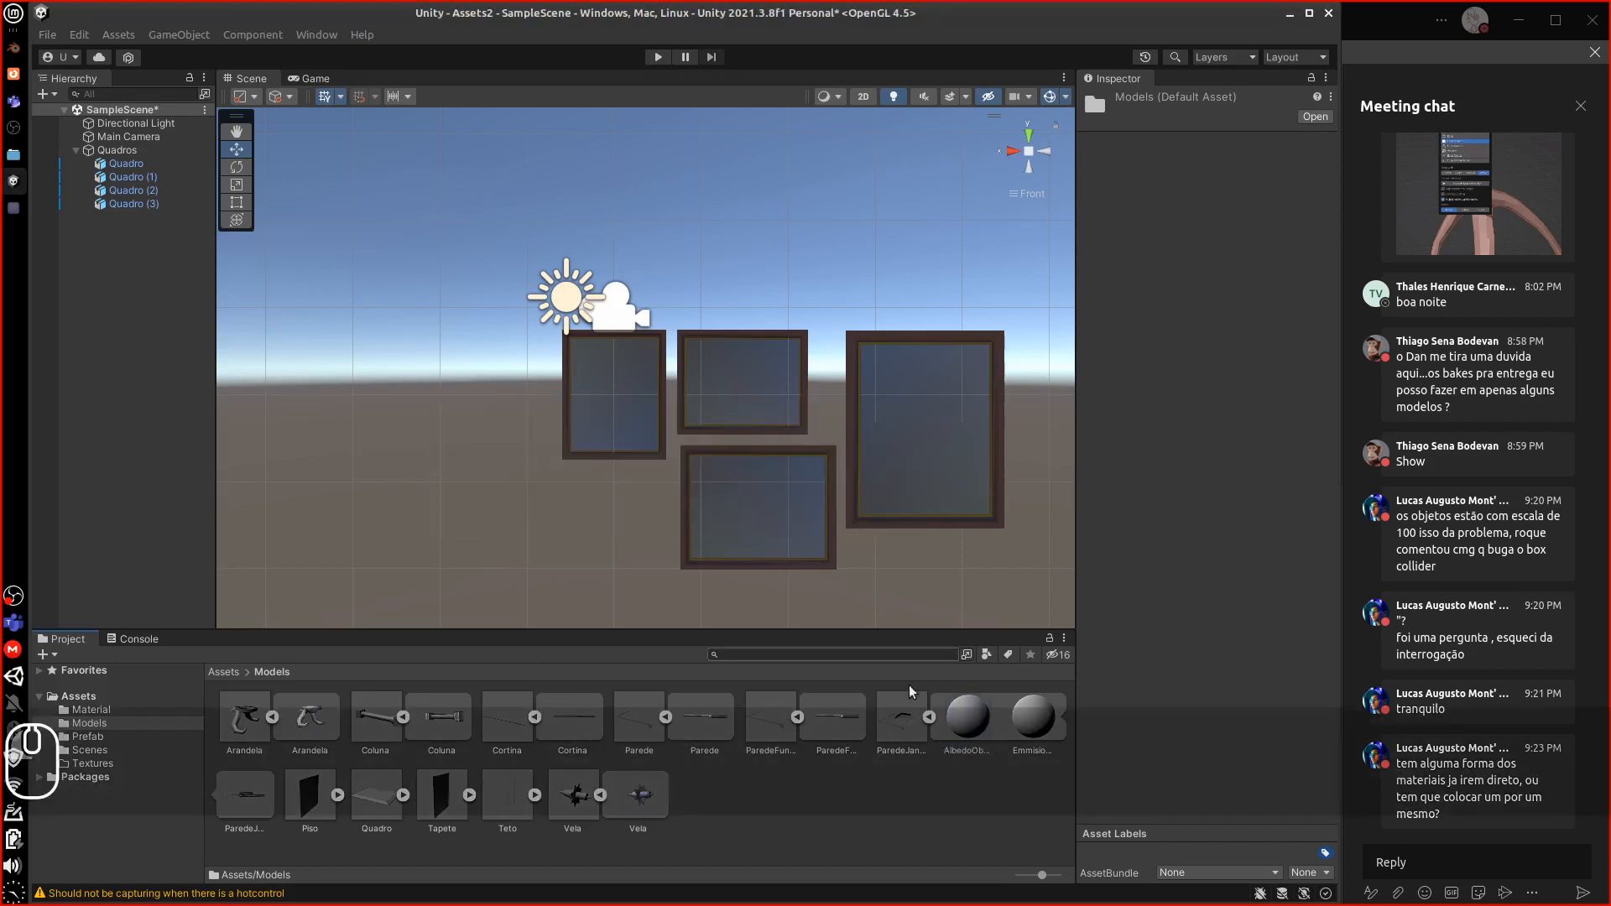
left_click(973, 722)
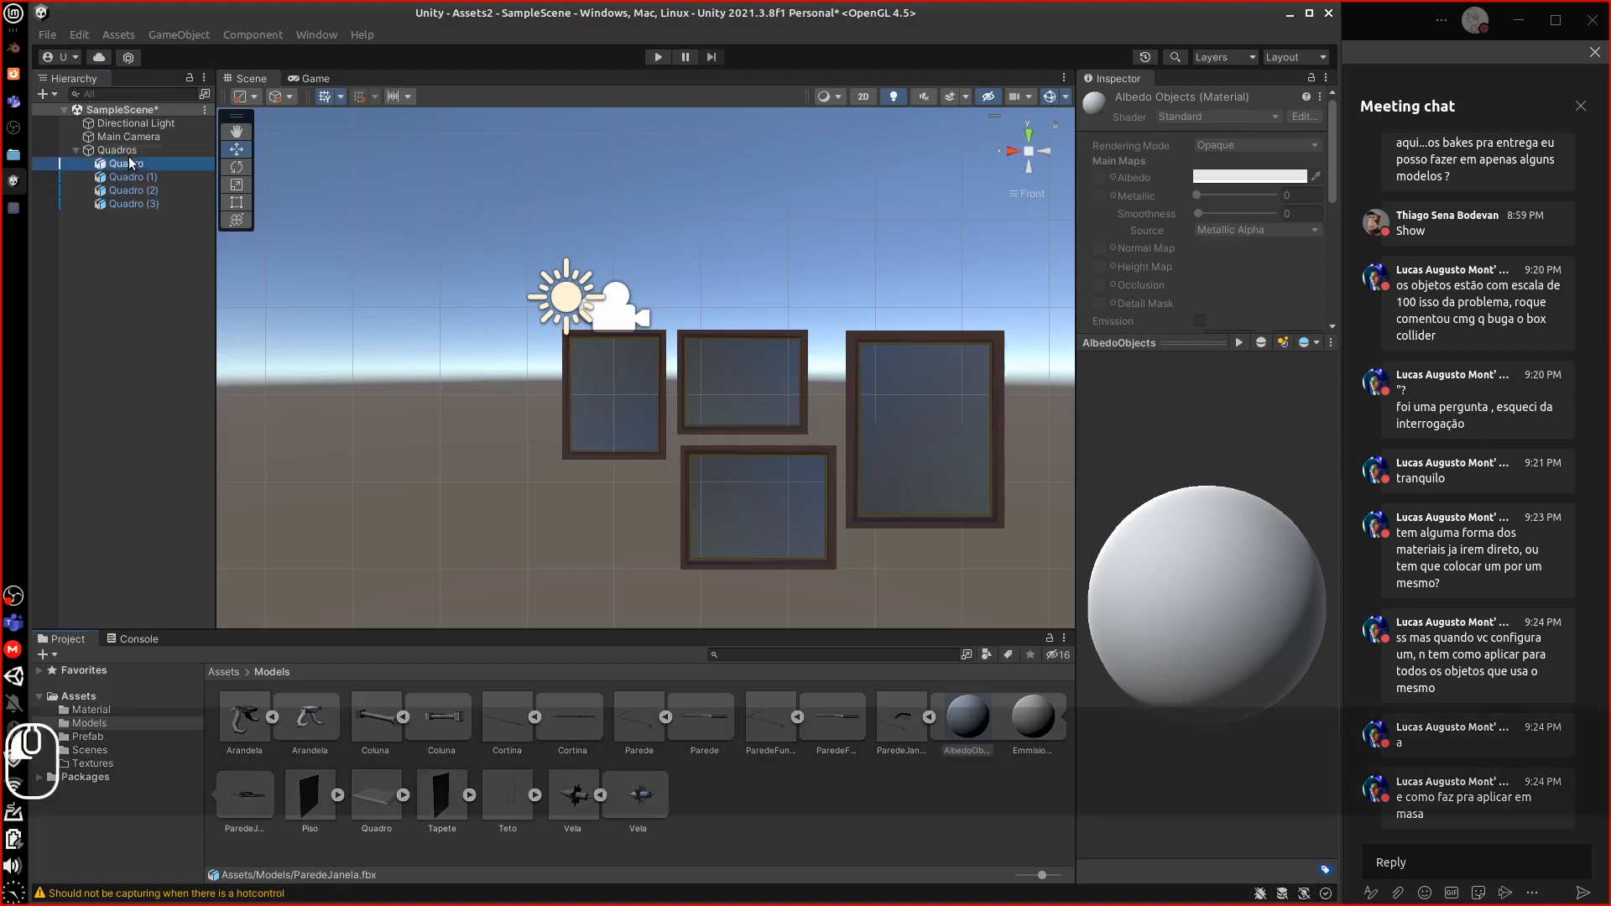
Select all four Quadro frames, then collapse the Quadros group in the Hierarchy
left_click(126, 163)
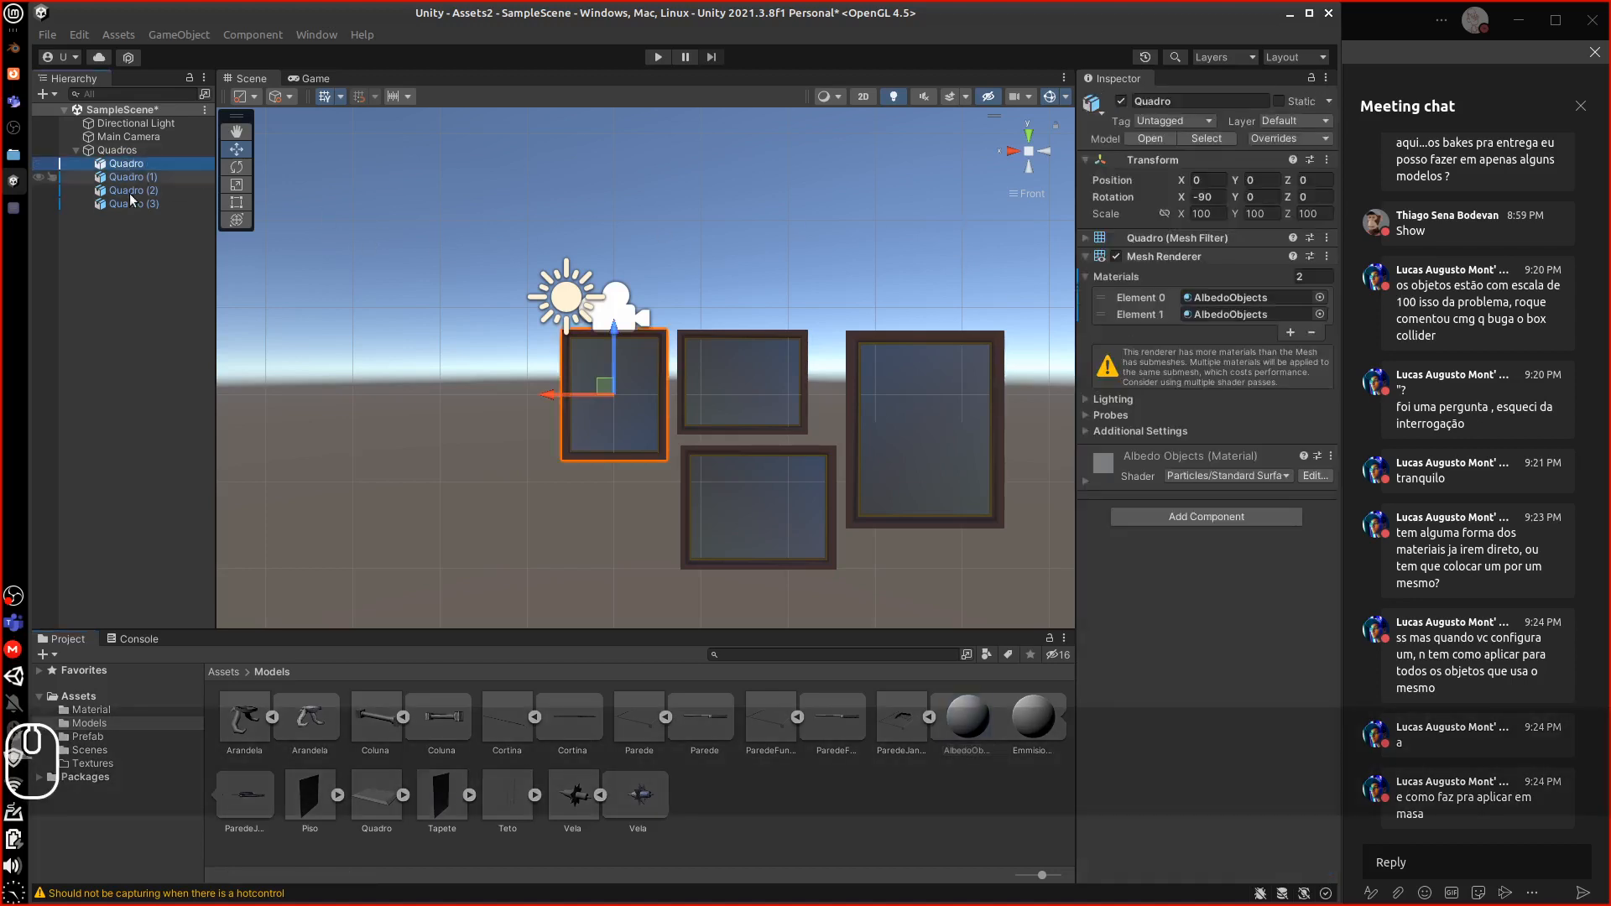
left_click(123, 206, "shift")
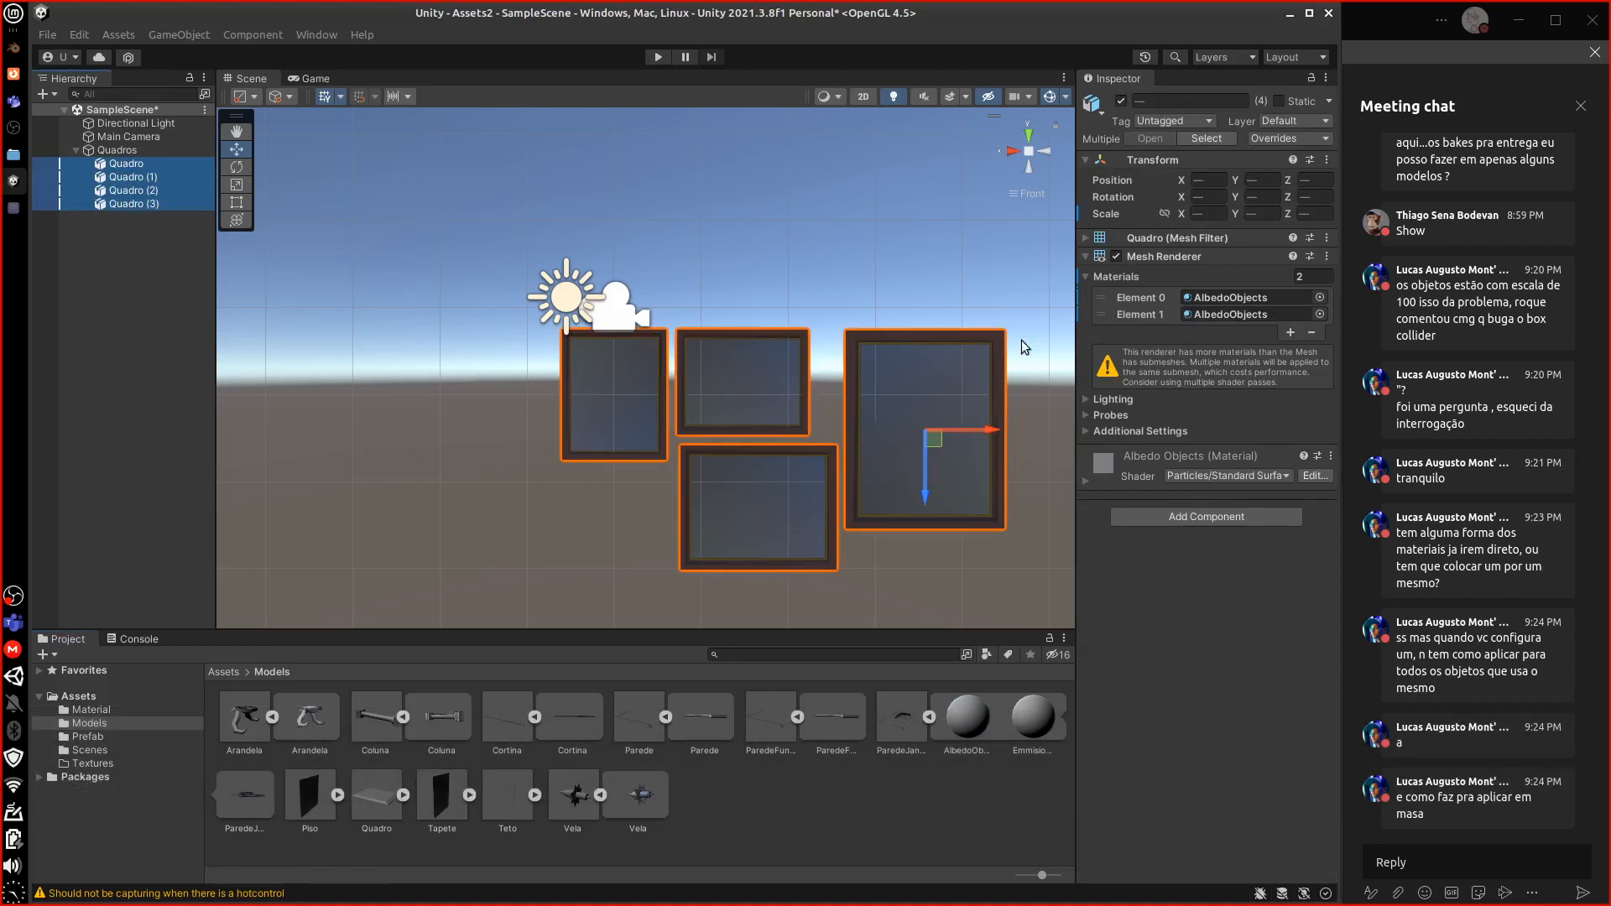
left_click(387, 746)
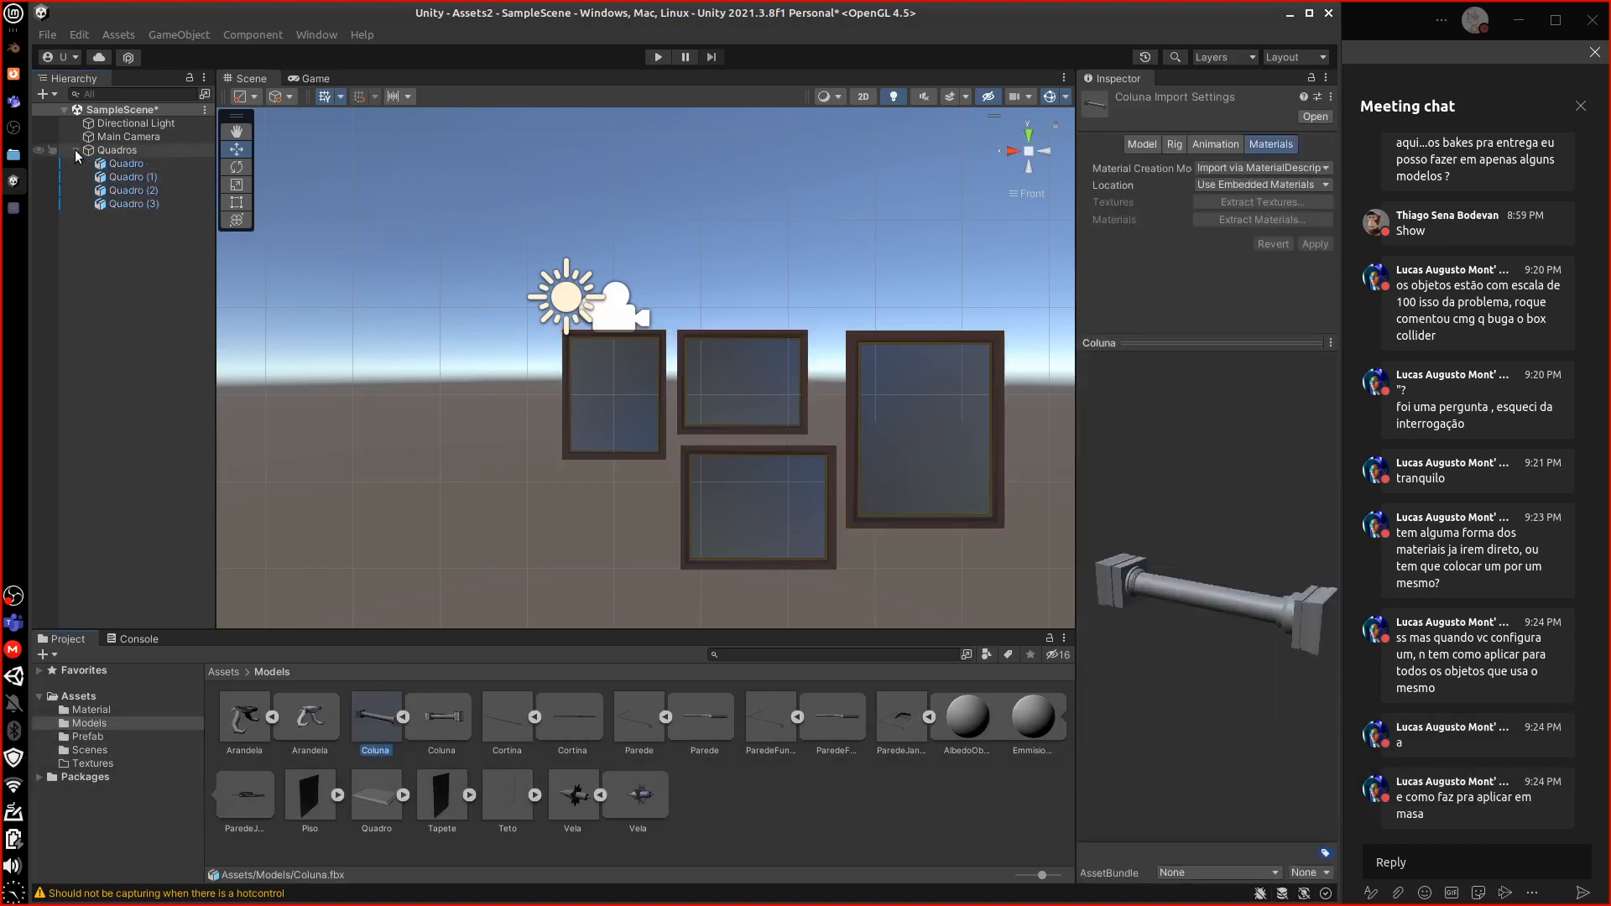
left_click(75, 149)
Save Quadros as a prefab in the Prefab folder and delete it from the scene
left_click(225, 672)
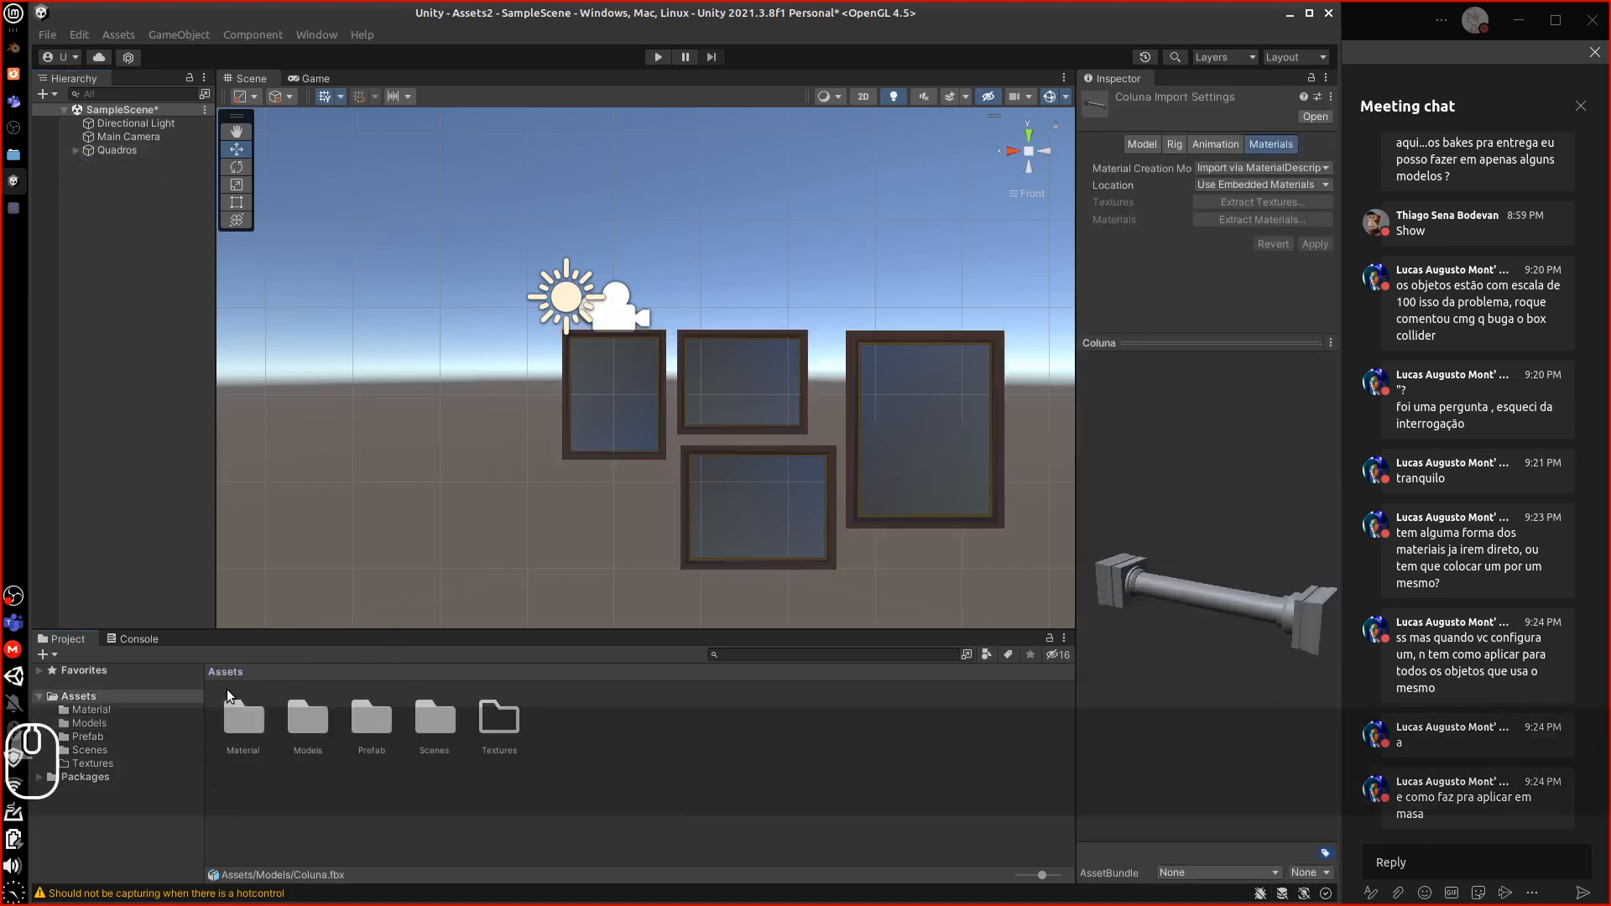
double_click(370, 719)
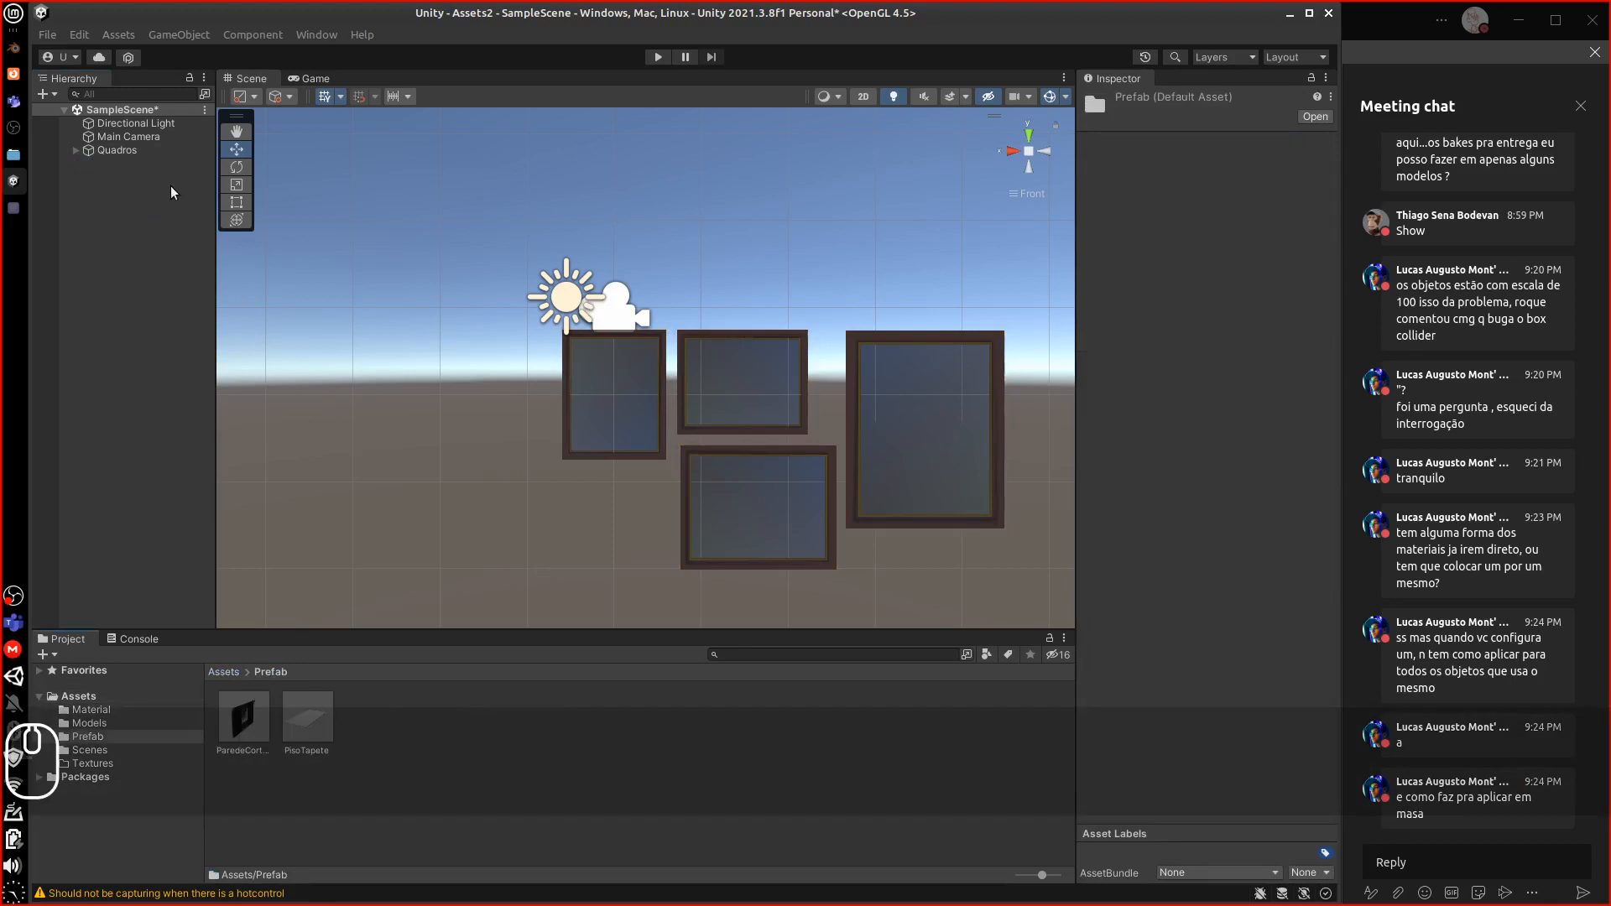
left_click_drag(84, 148, 394, 767)
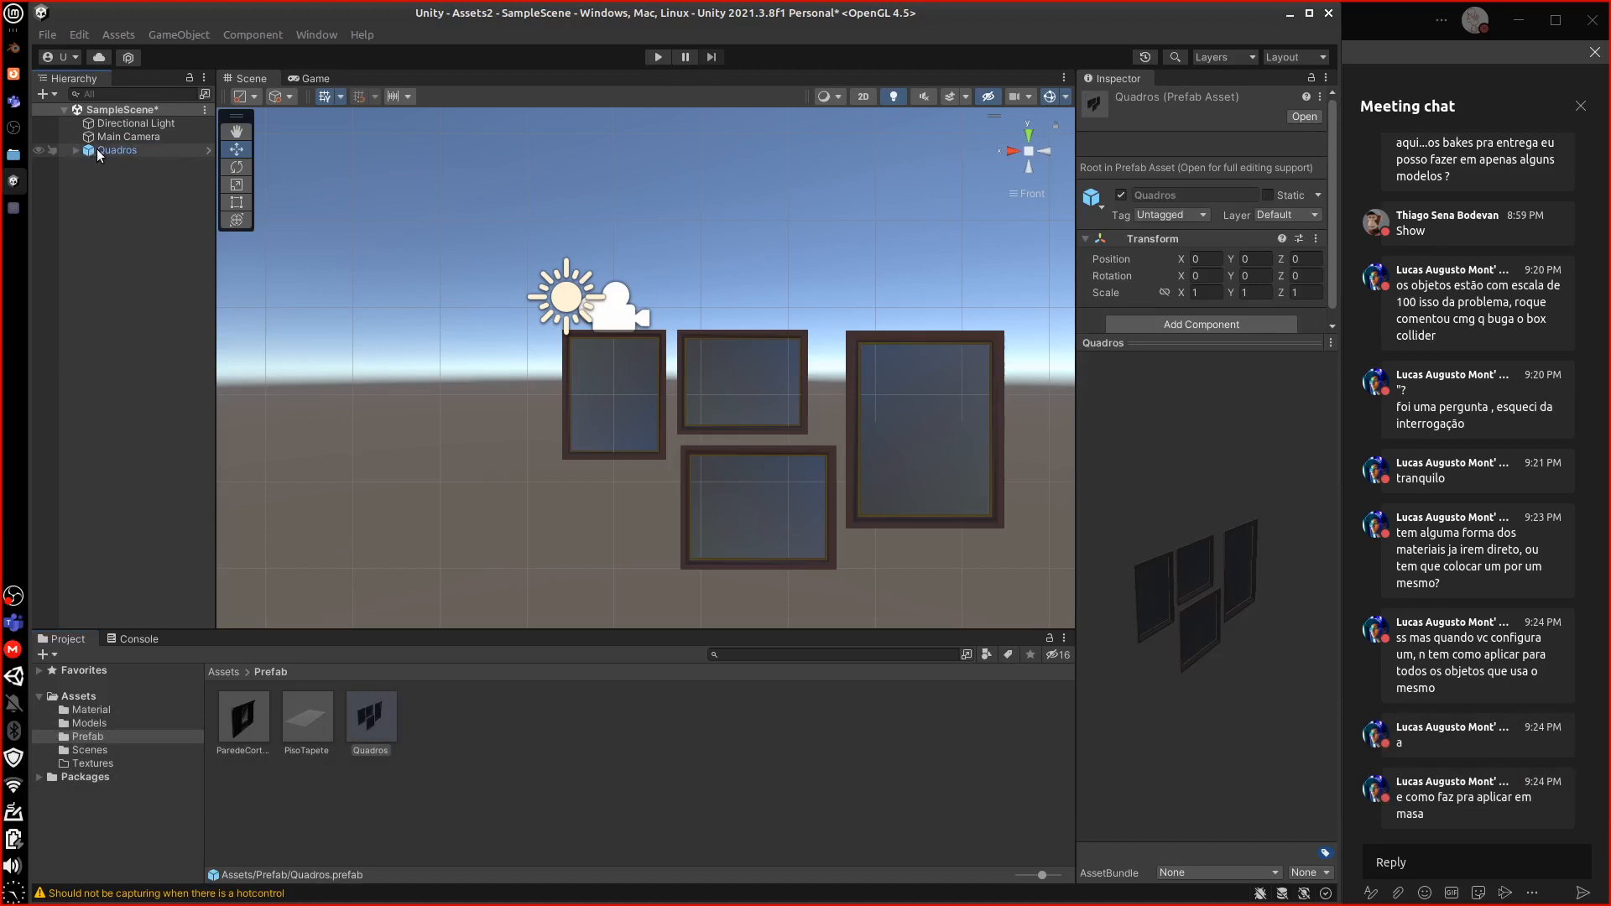
left_click(99, 150)
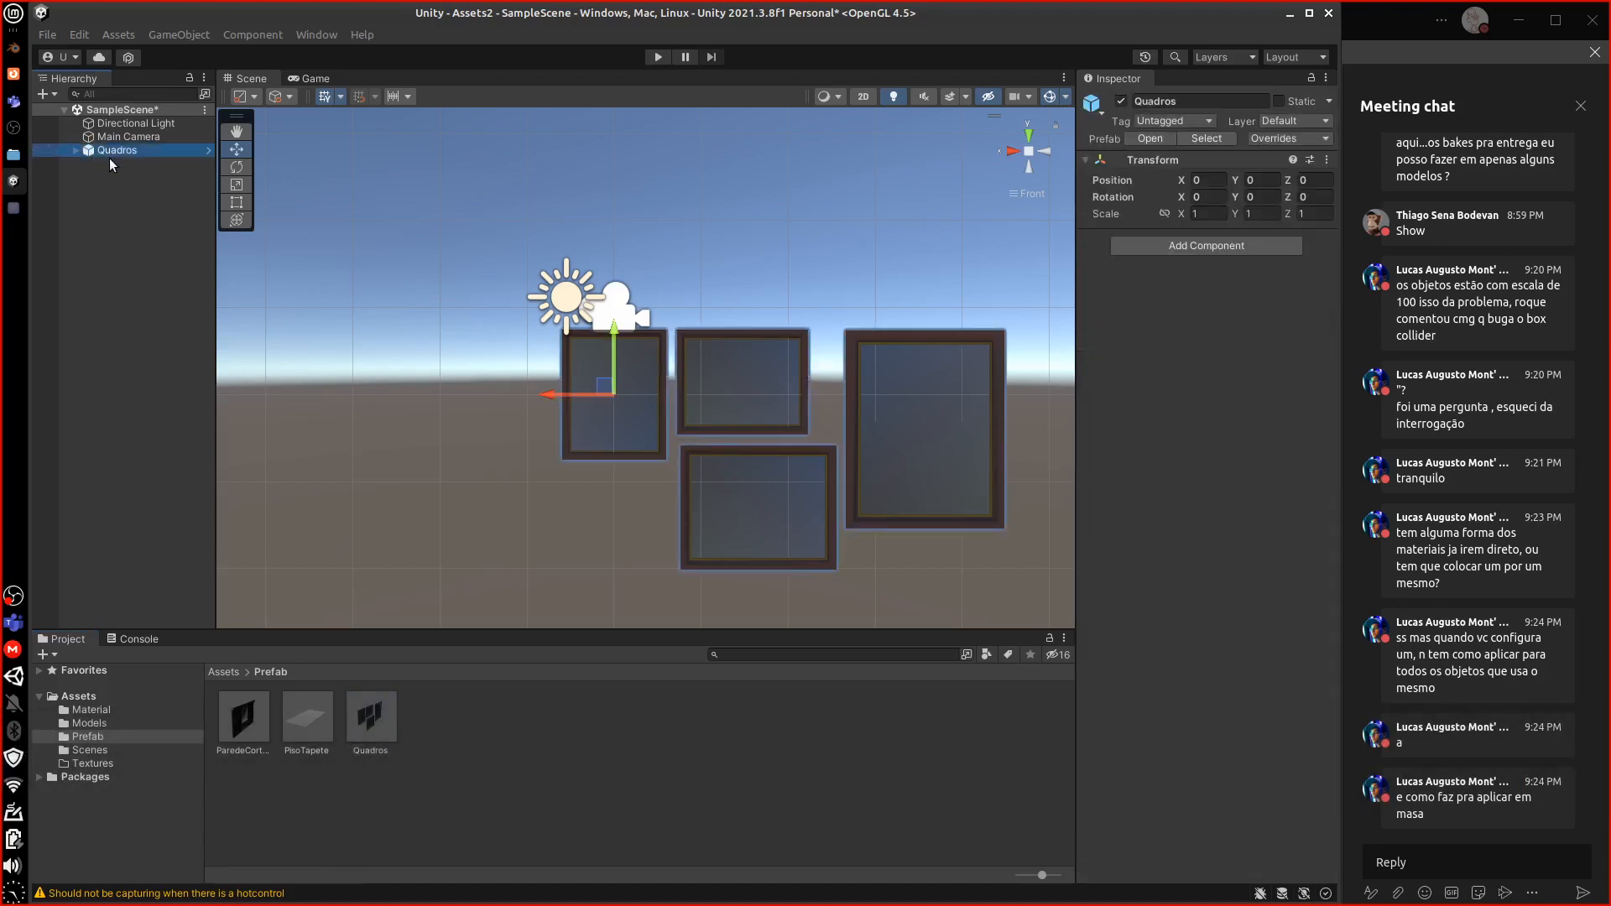
key("Delete")
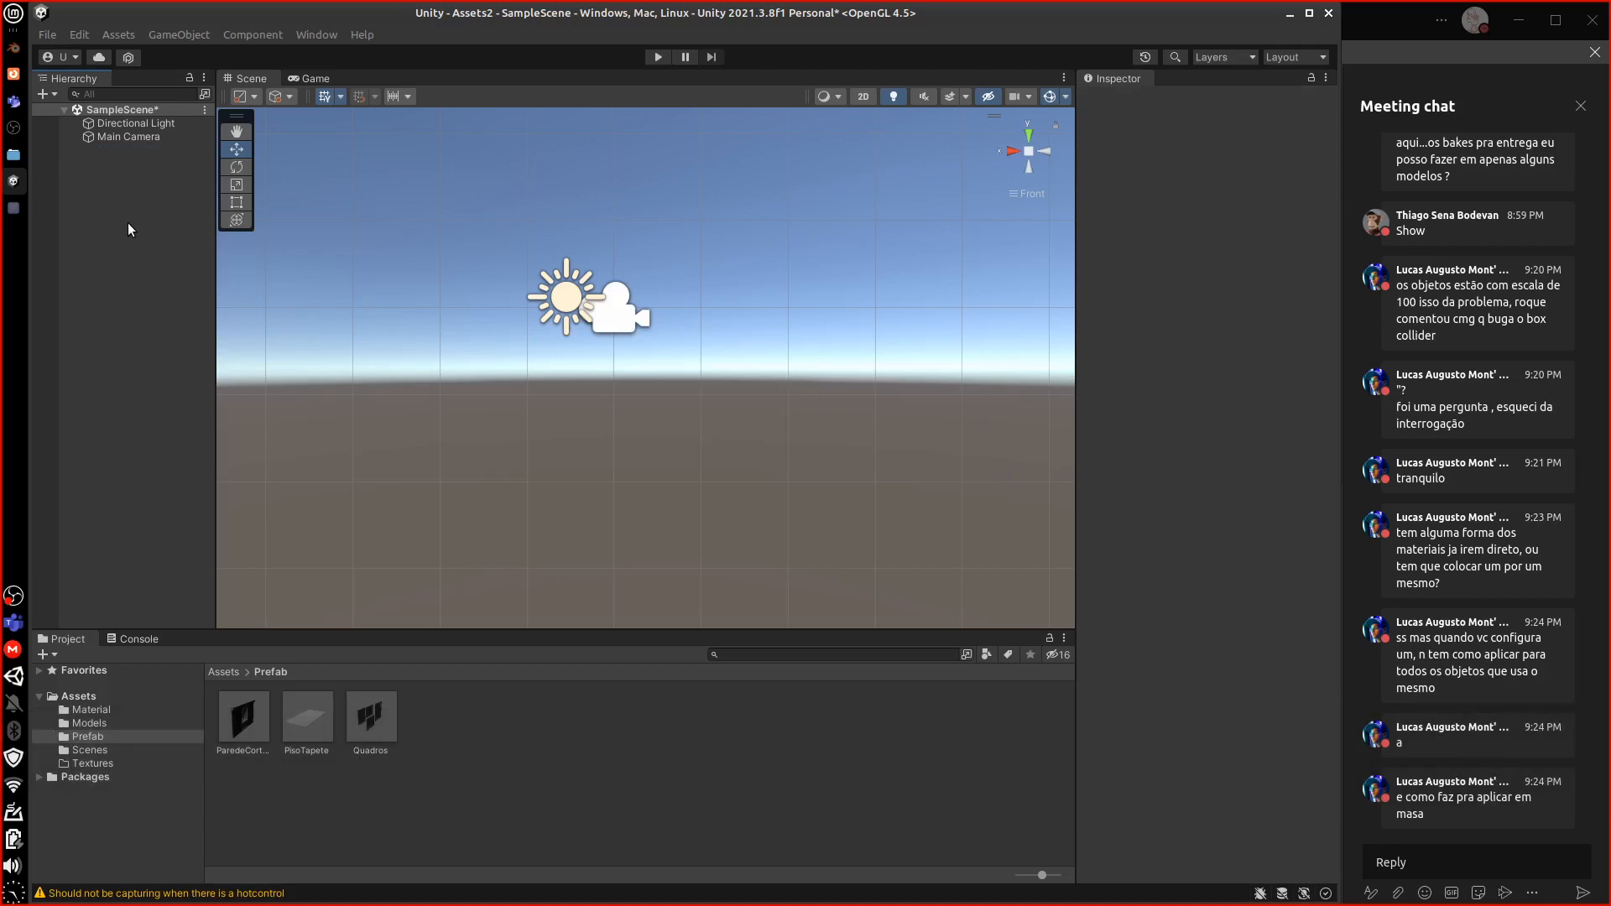
Browse the Prefab, Material and Models asset folders
right_click(117, 179)
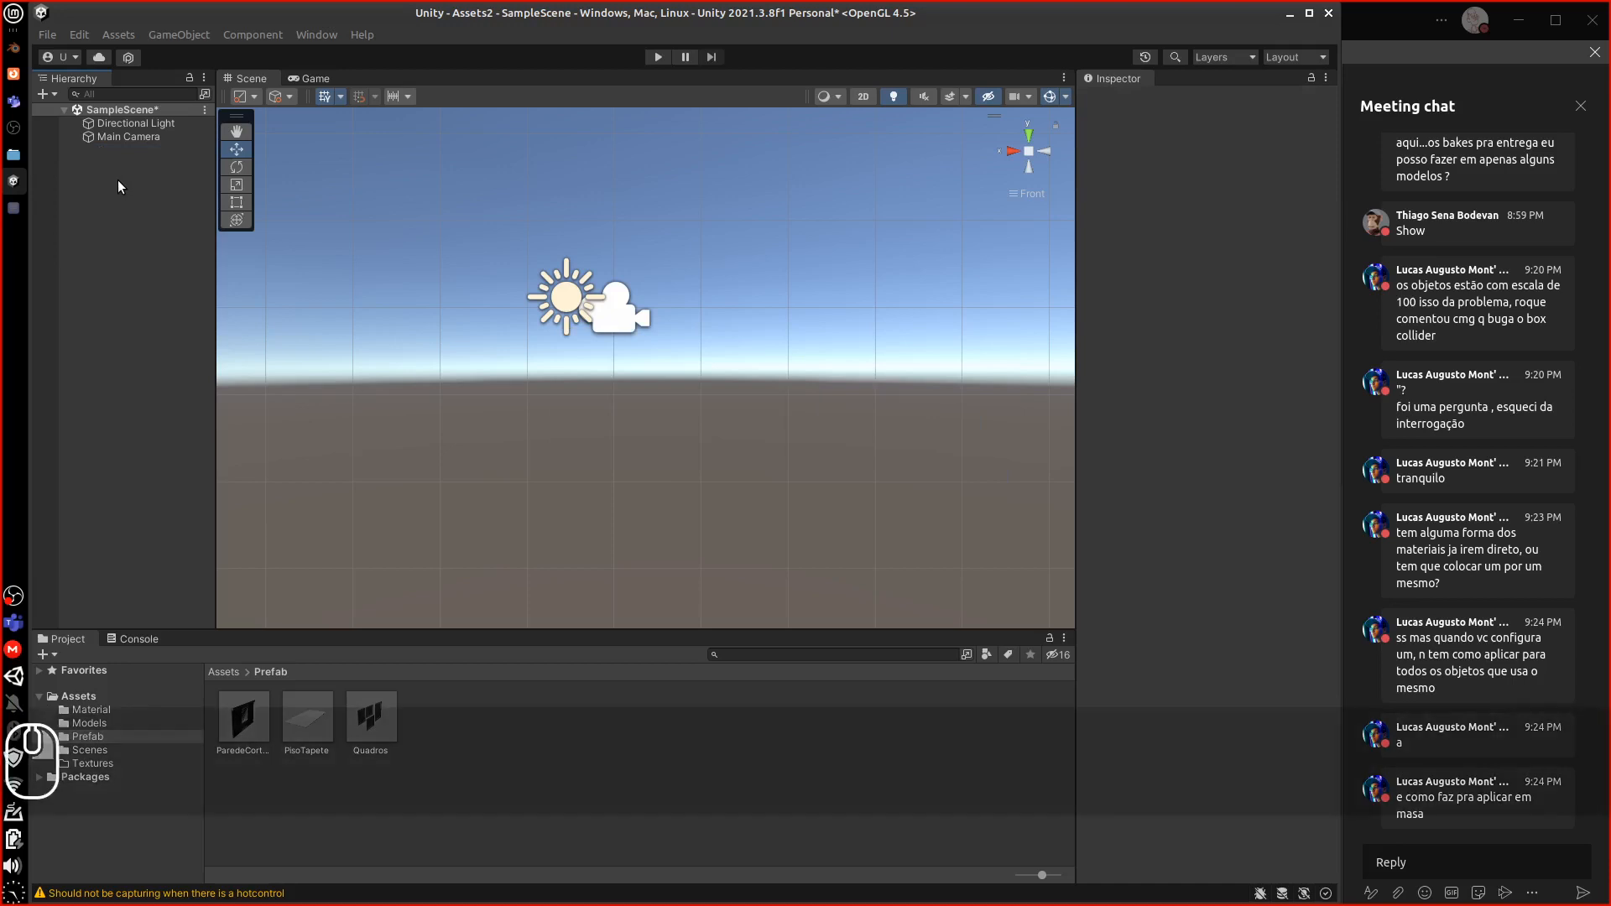
left_click(120, 164)
left_click(229, 672)
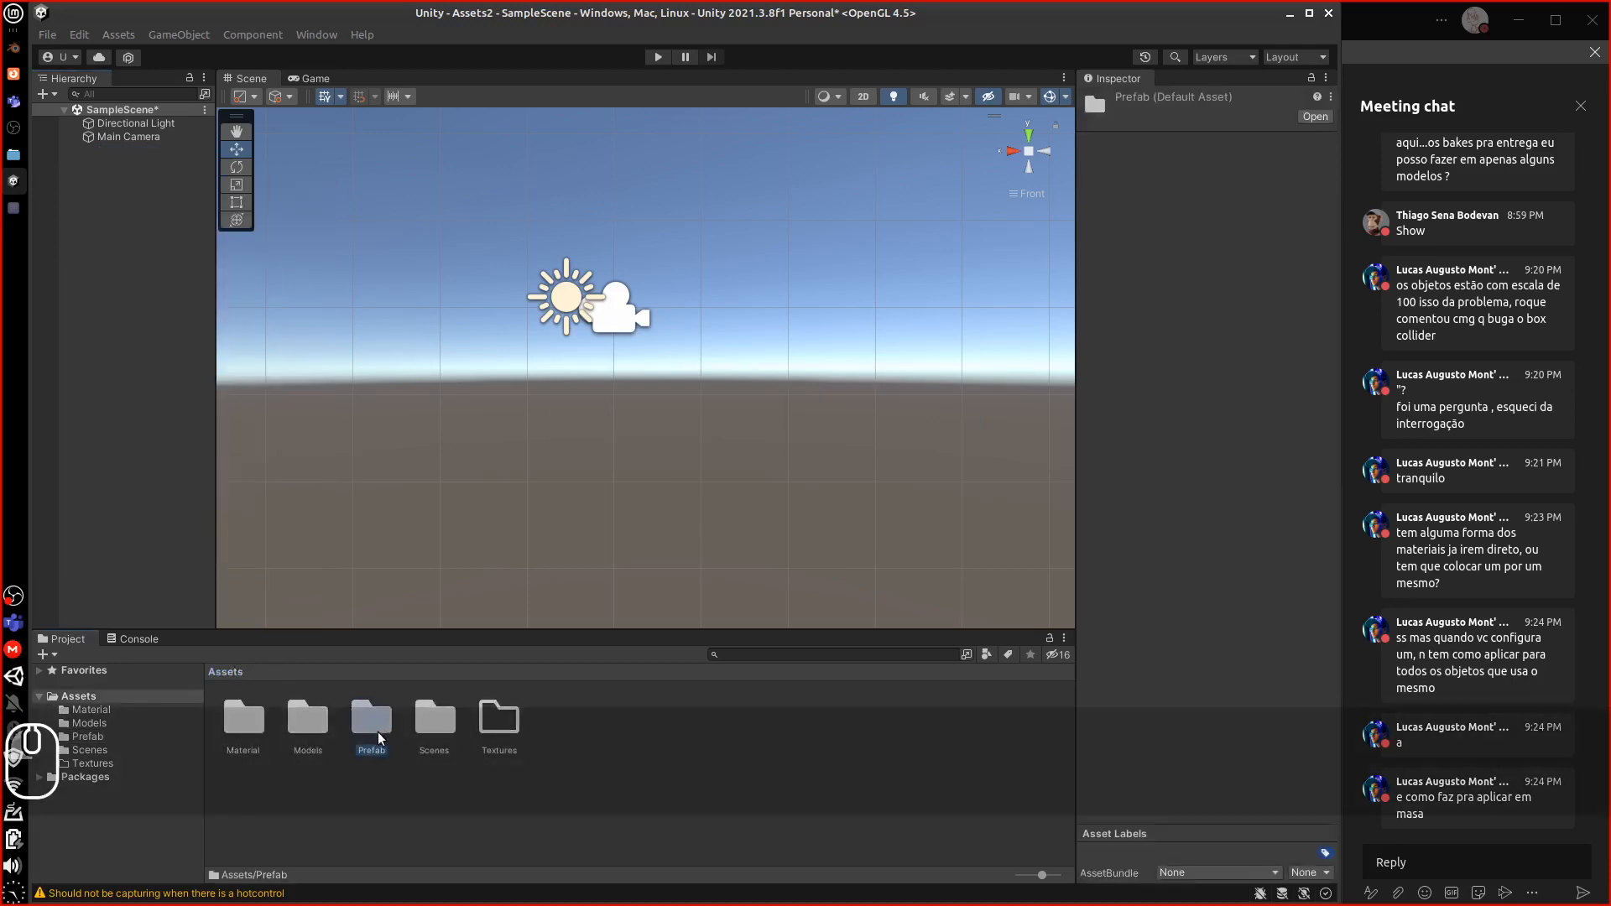
double_click(379, 733)
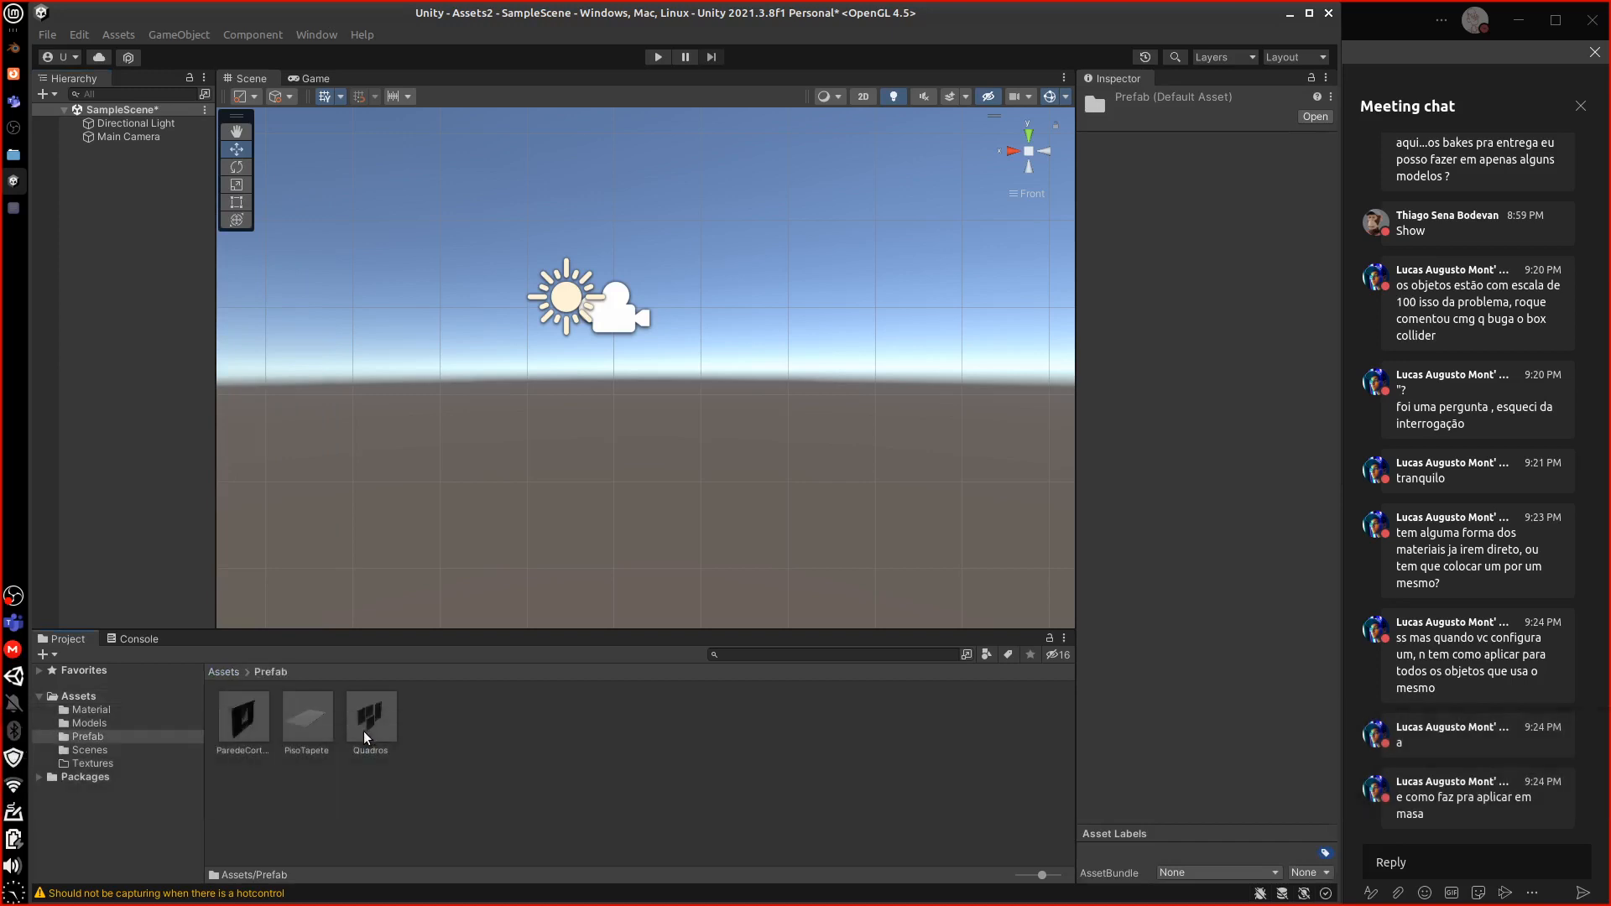
left_click(228, 672)
double_click(243, 717)
left_click(225, 671)
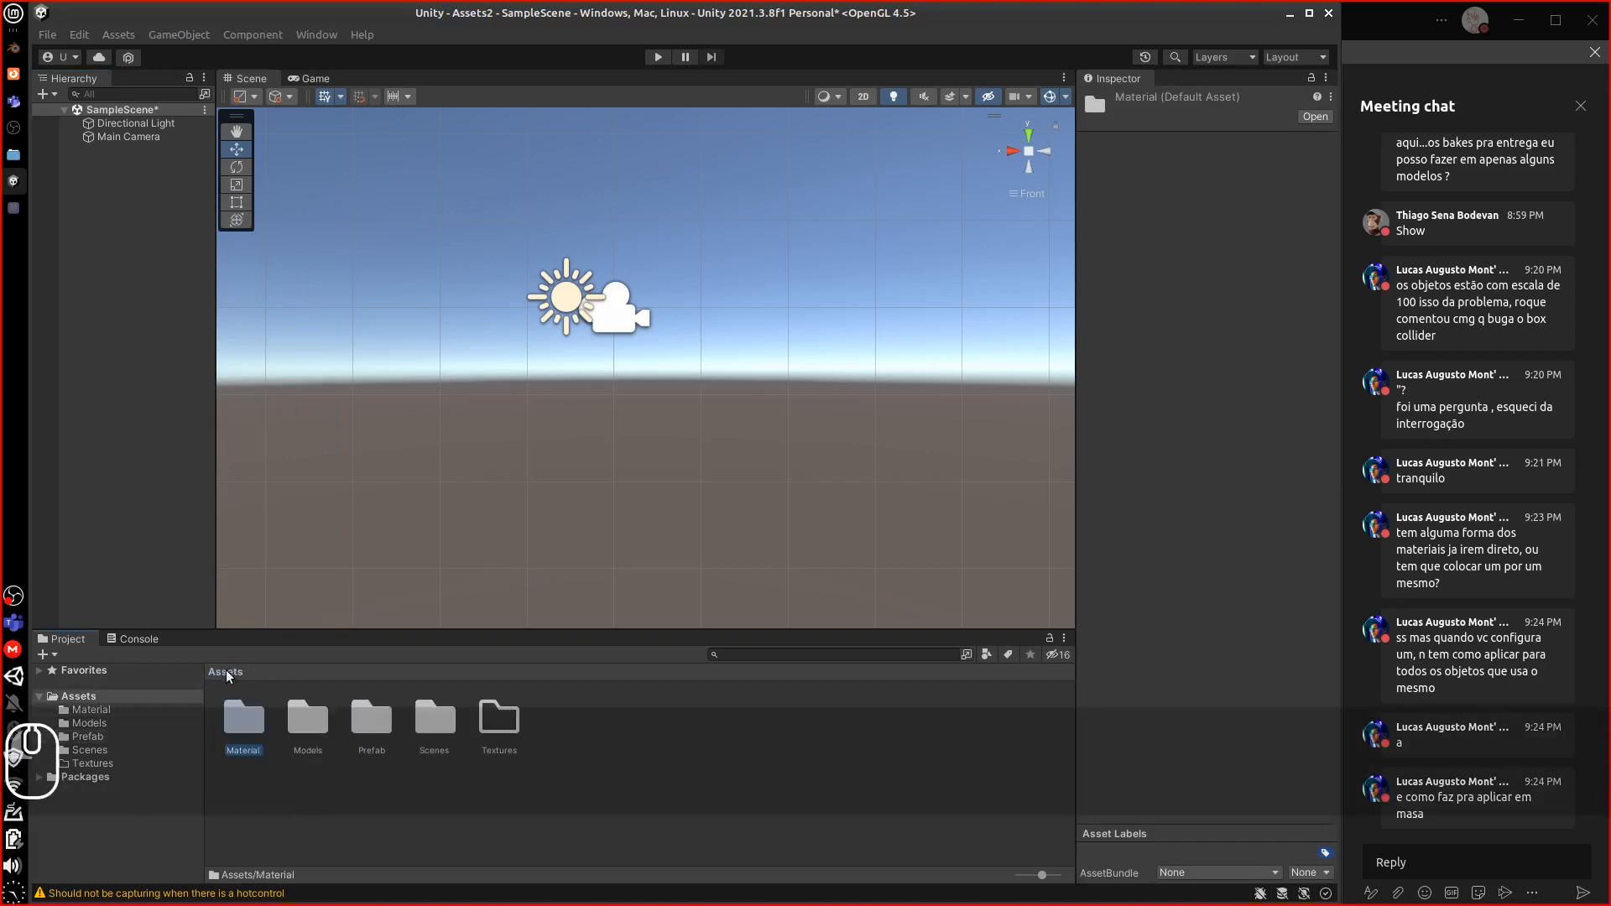
double_click(299, 728)
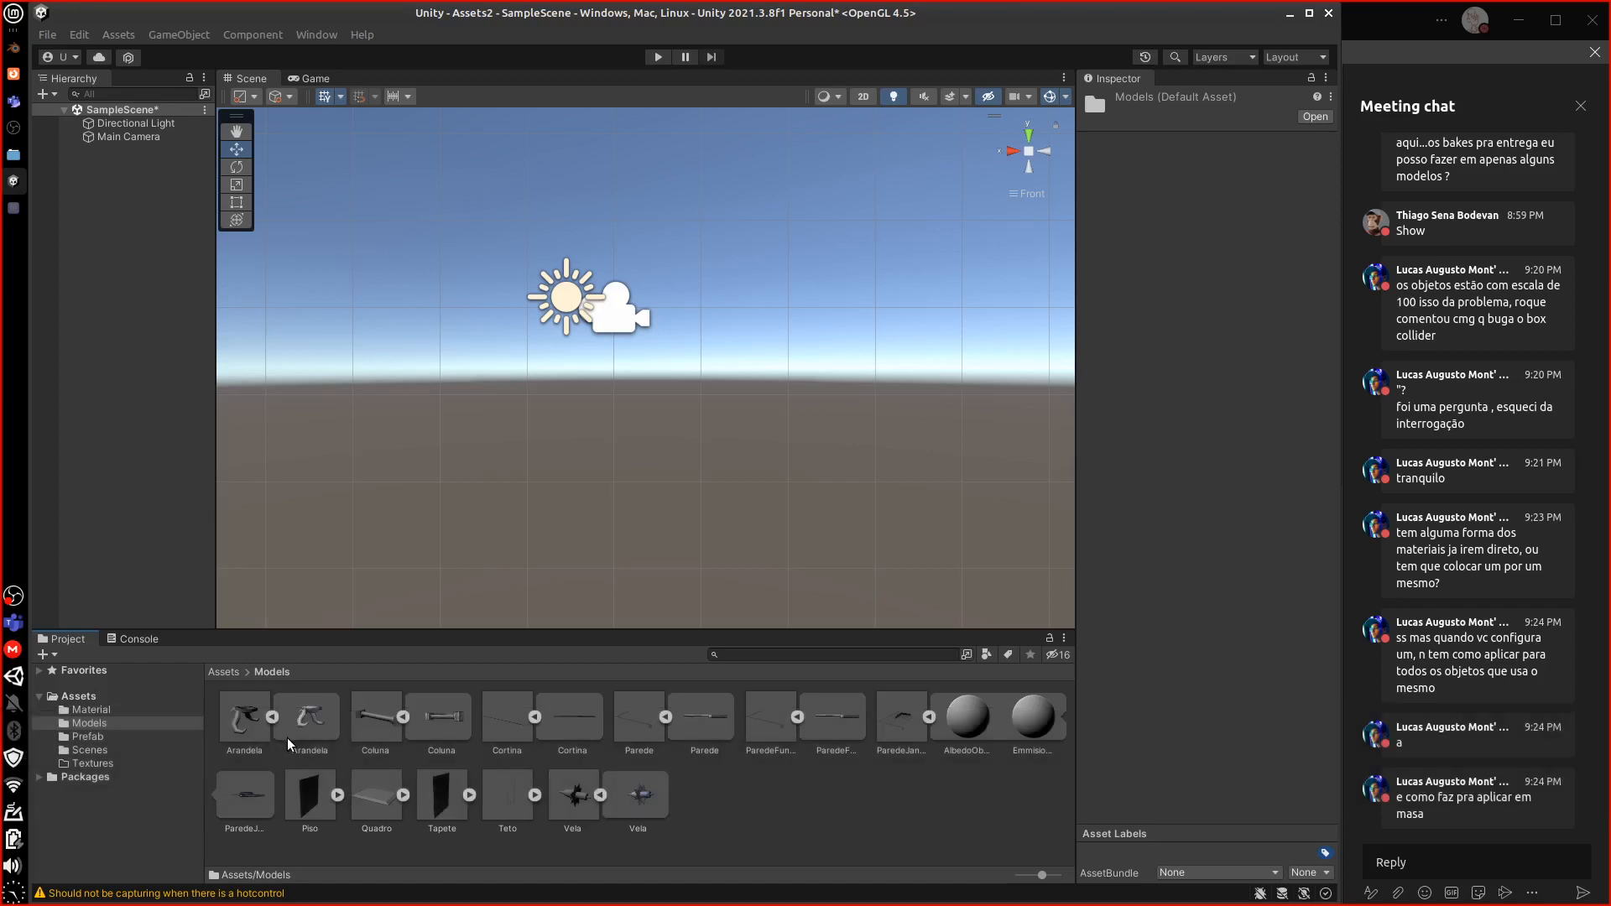
Drag the Arandela, Coluna and Vela models from Models into the scene
left_click(245, 718)
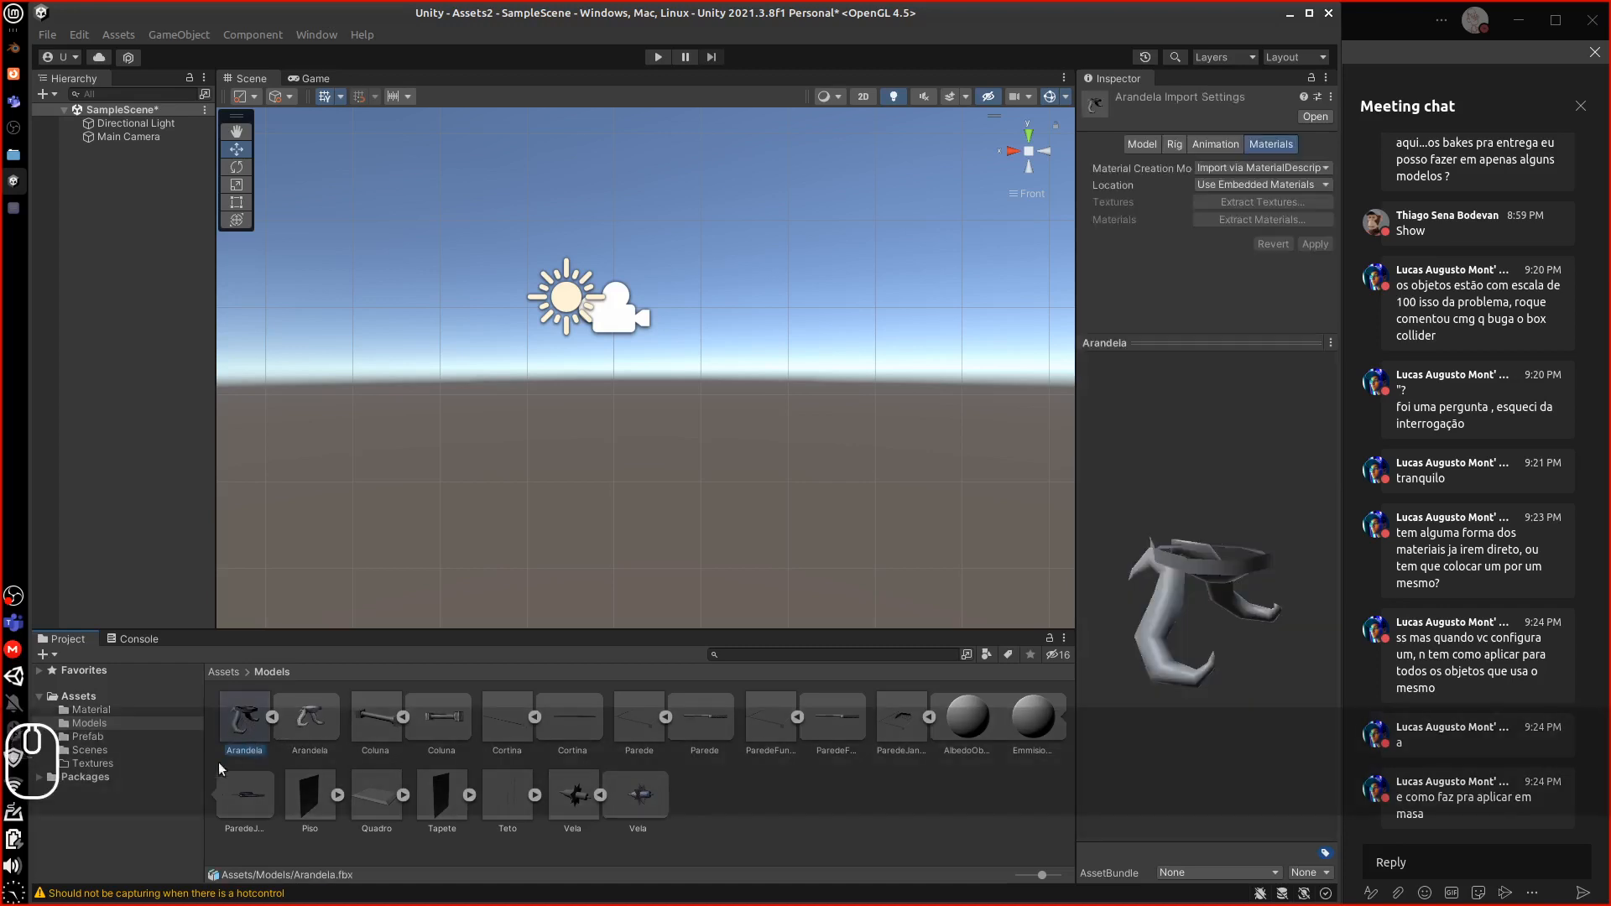
left_click_drag(252, 722, 113, 243)
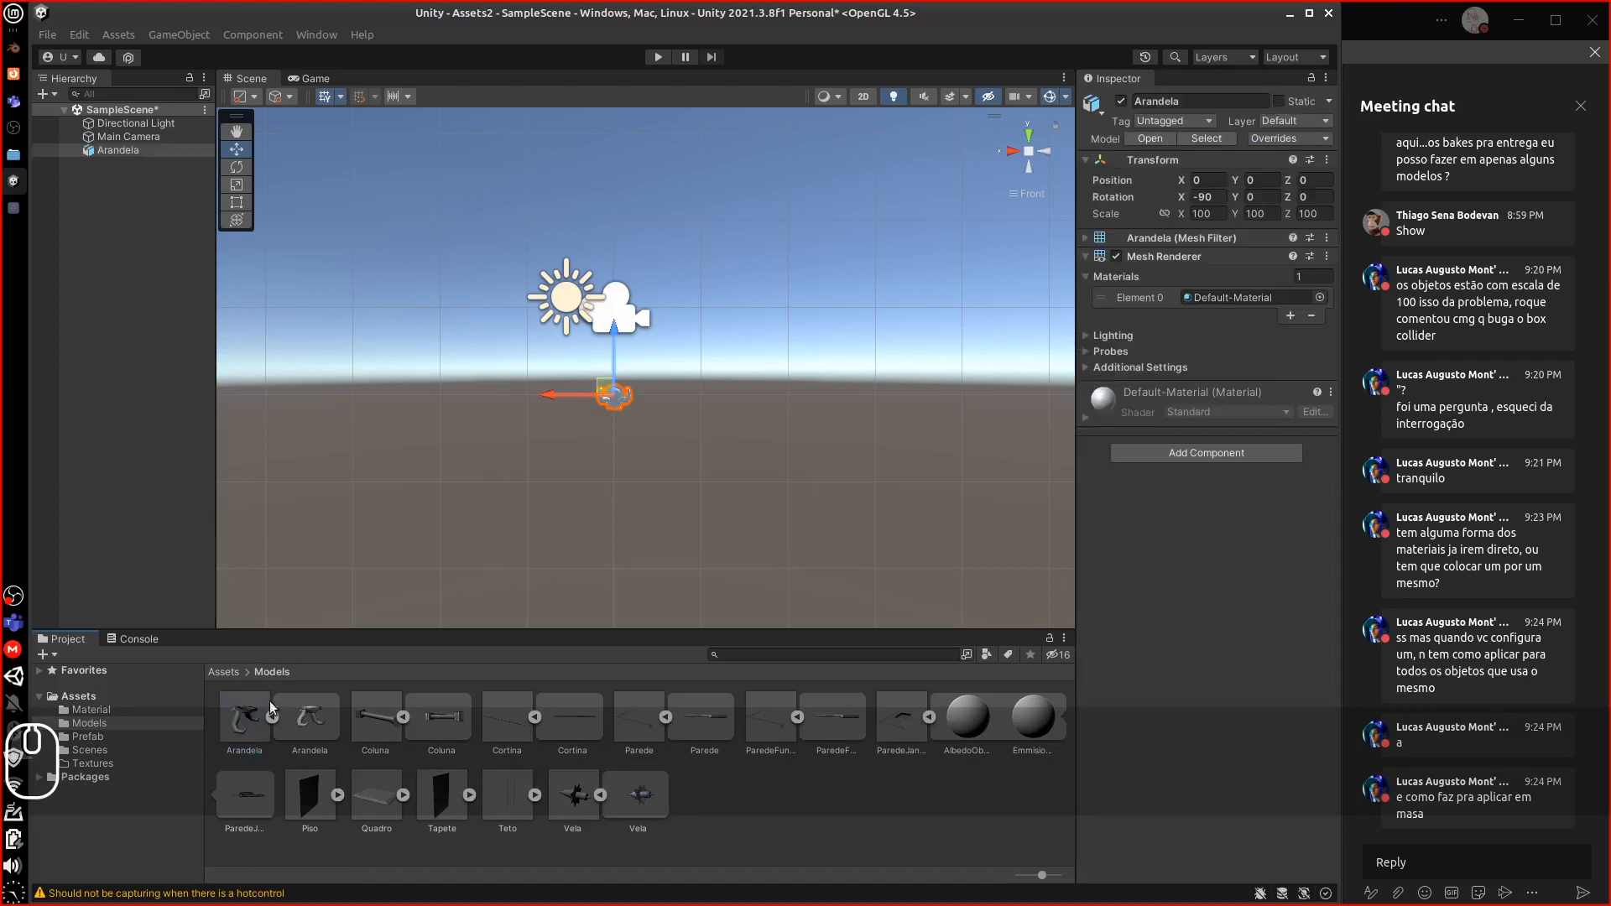
left_click_drag(369, 722, 138, 322)
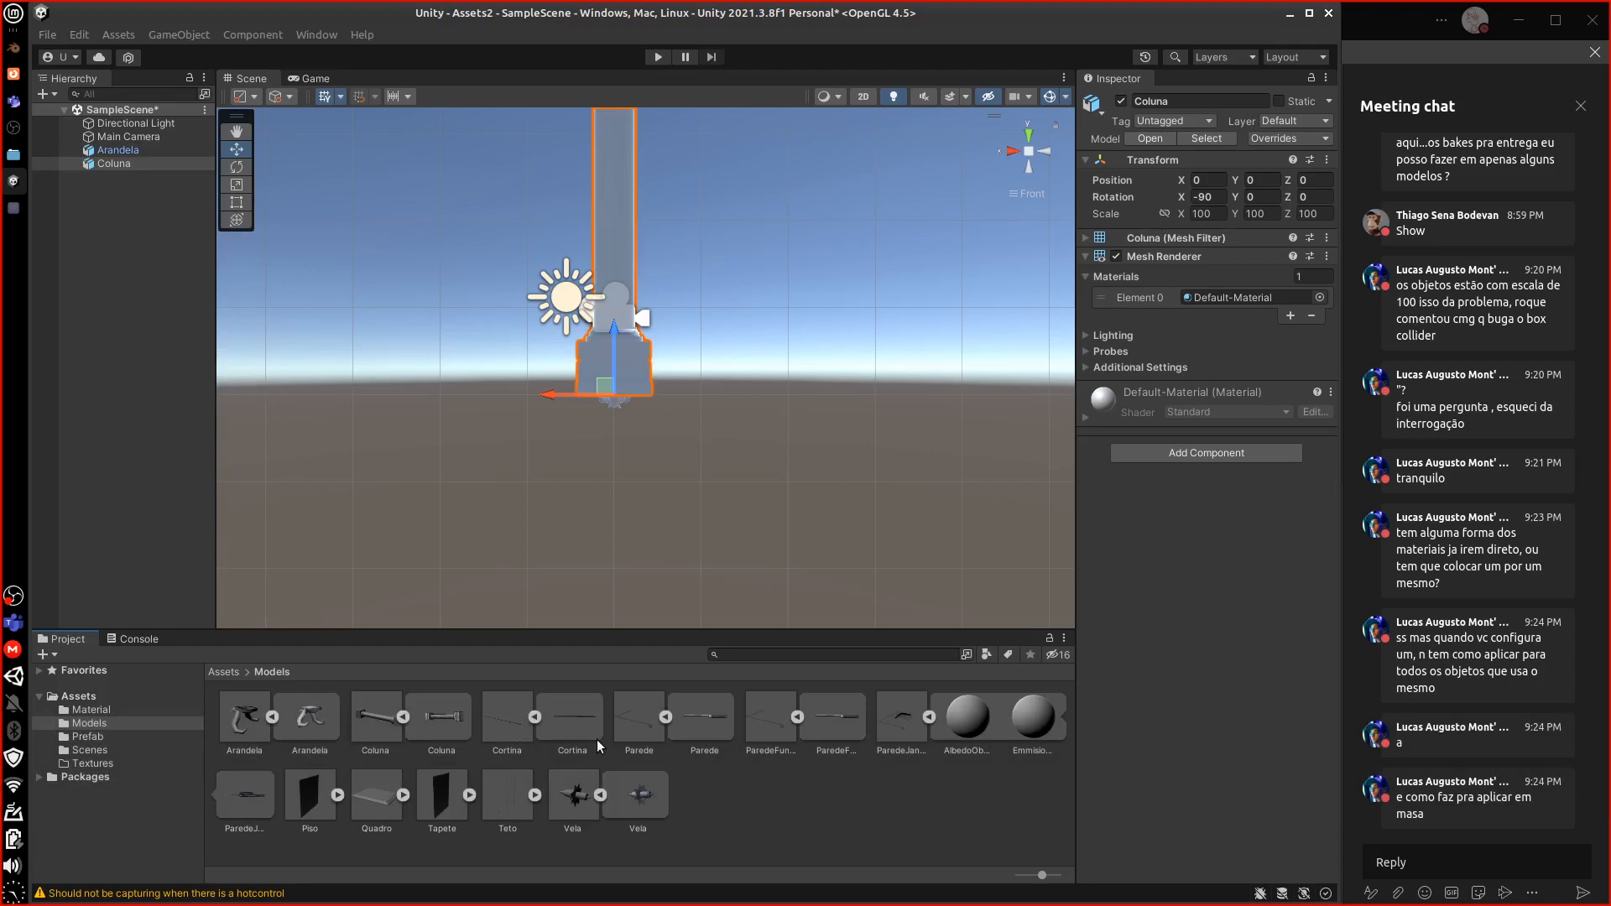
left_click_drag(591, 782, 112, 340)
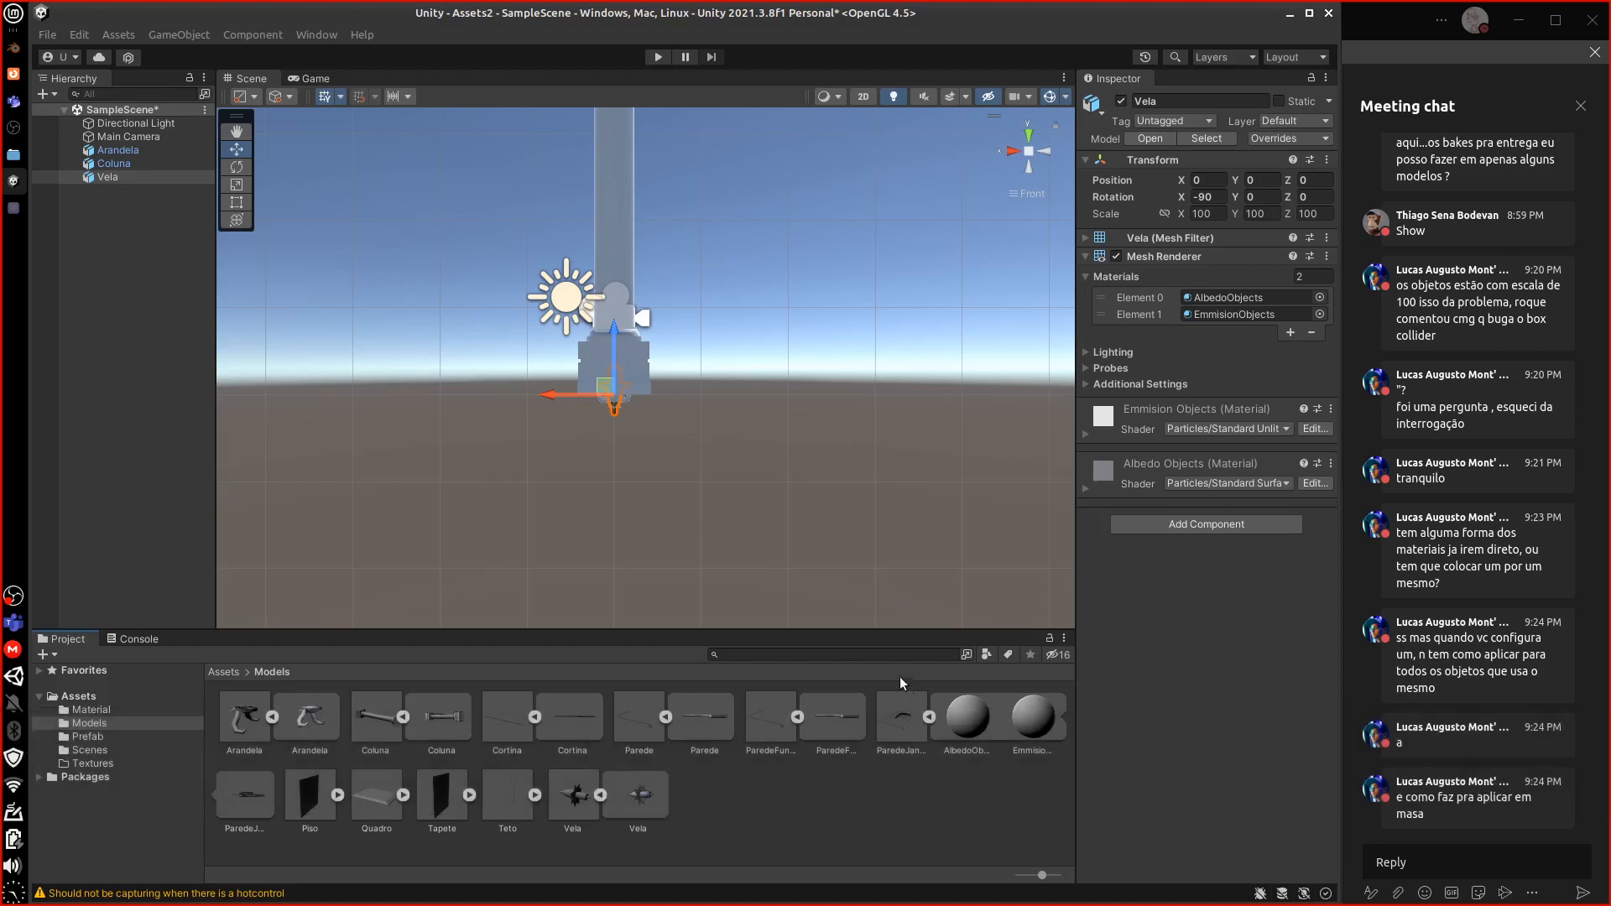
Set Element 0 of Arandela, Coluna and Vela to the AlbedoObjects material
left_click(129, 175)
left_click(148, 164, "shift")
left_click(147, 152, "shift")
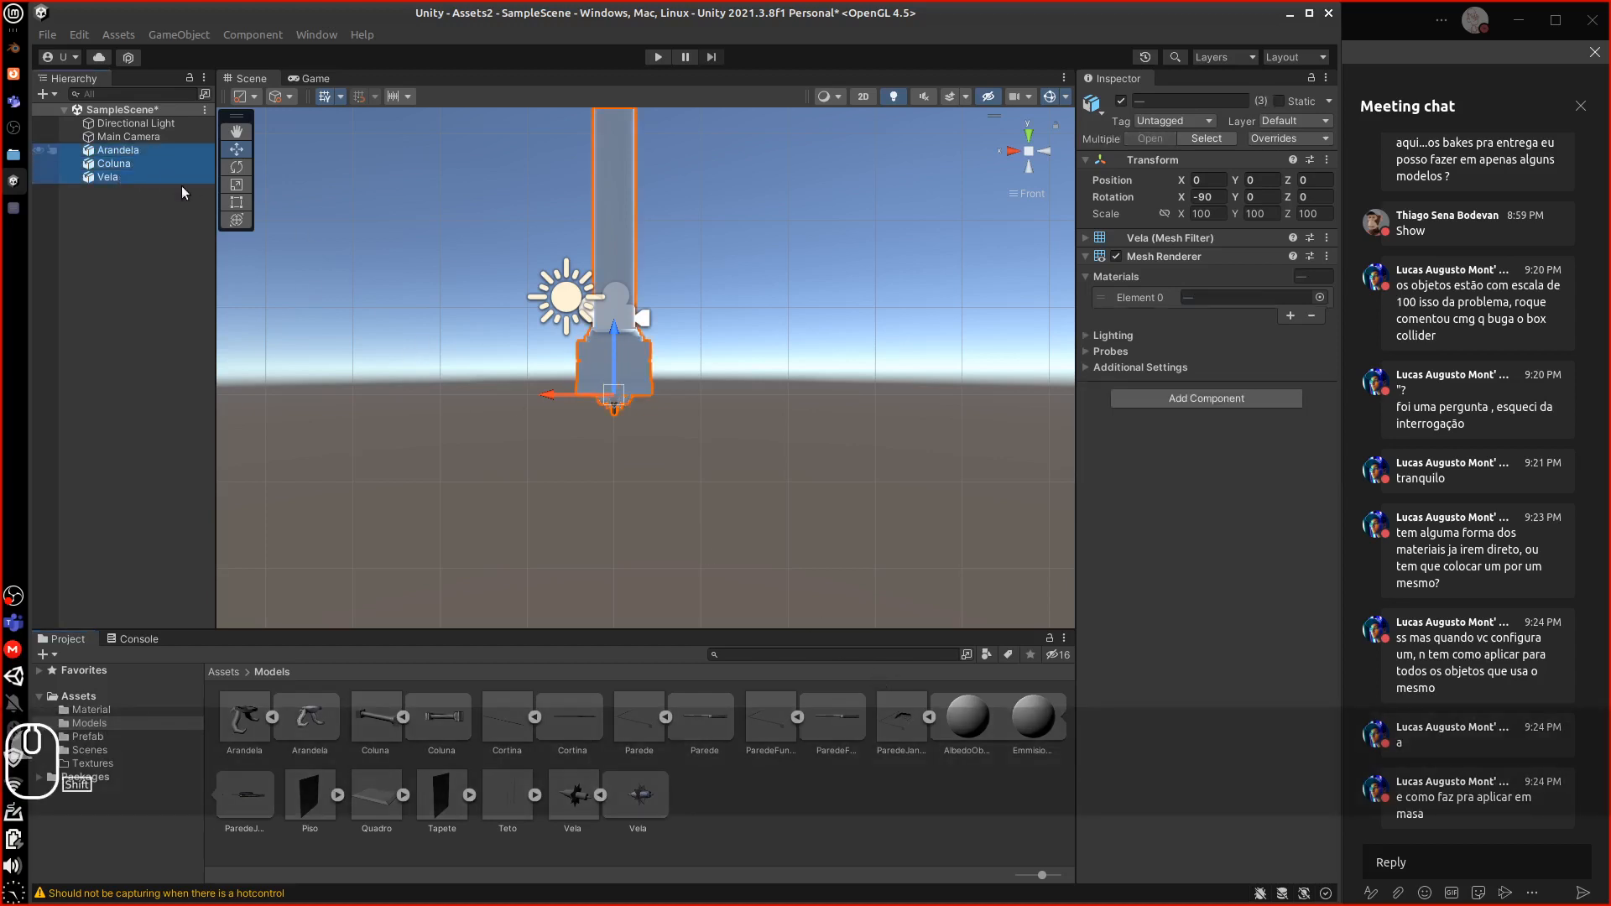
left_click_drag(967, 715, 1217, 295)
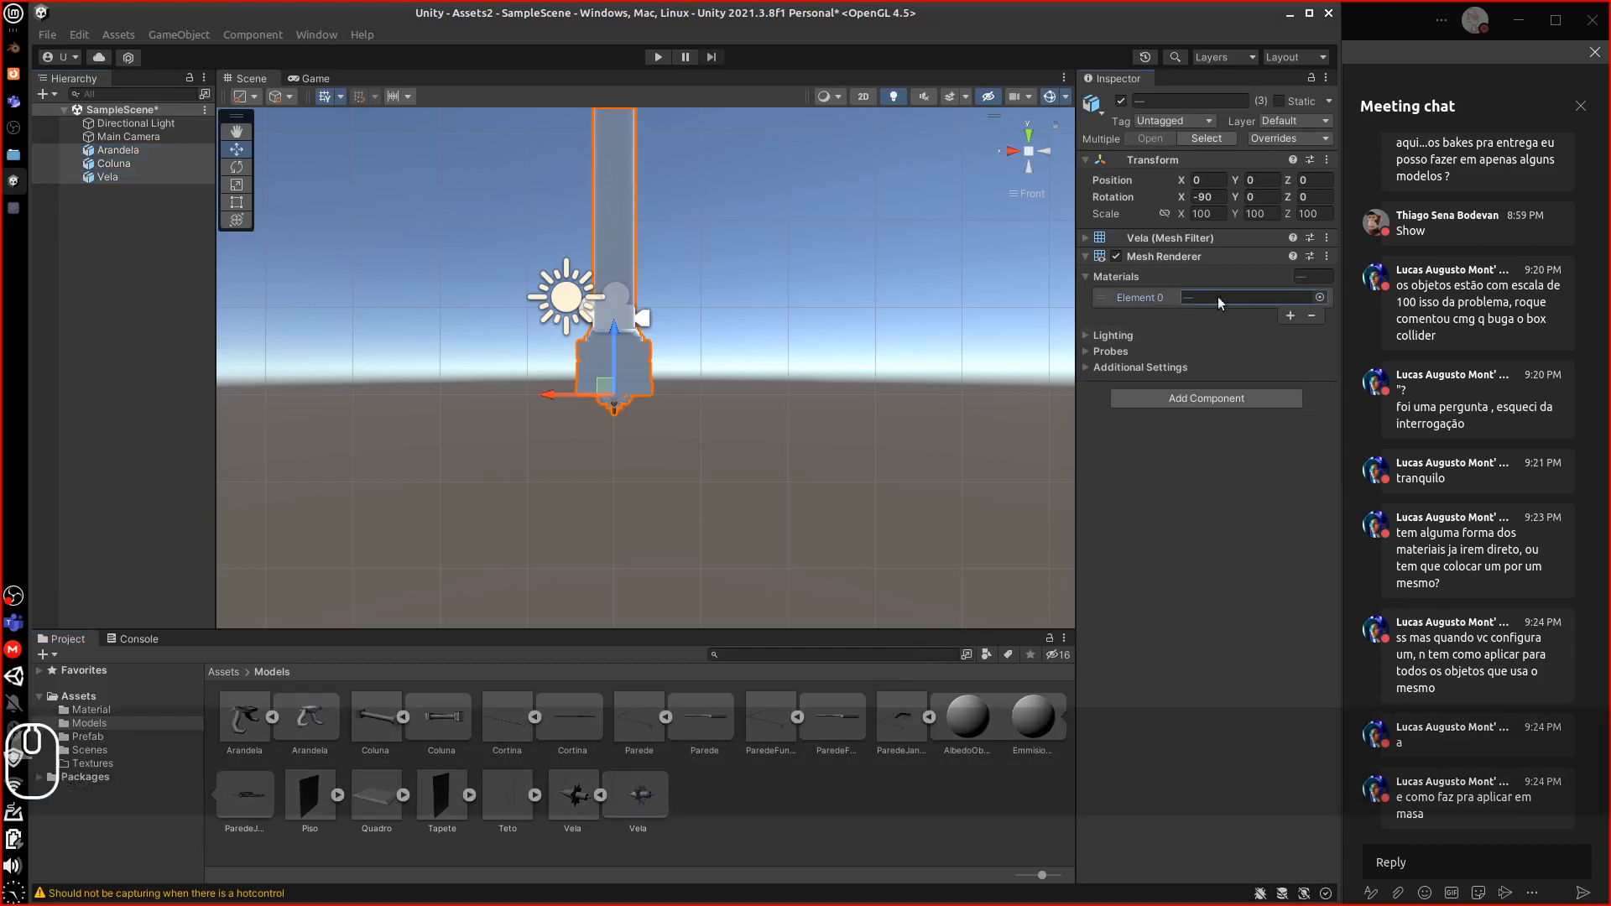
left_click(1320, 297)
left_click(1282, 351)
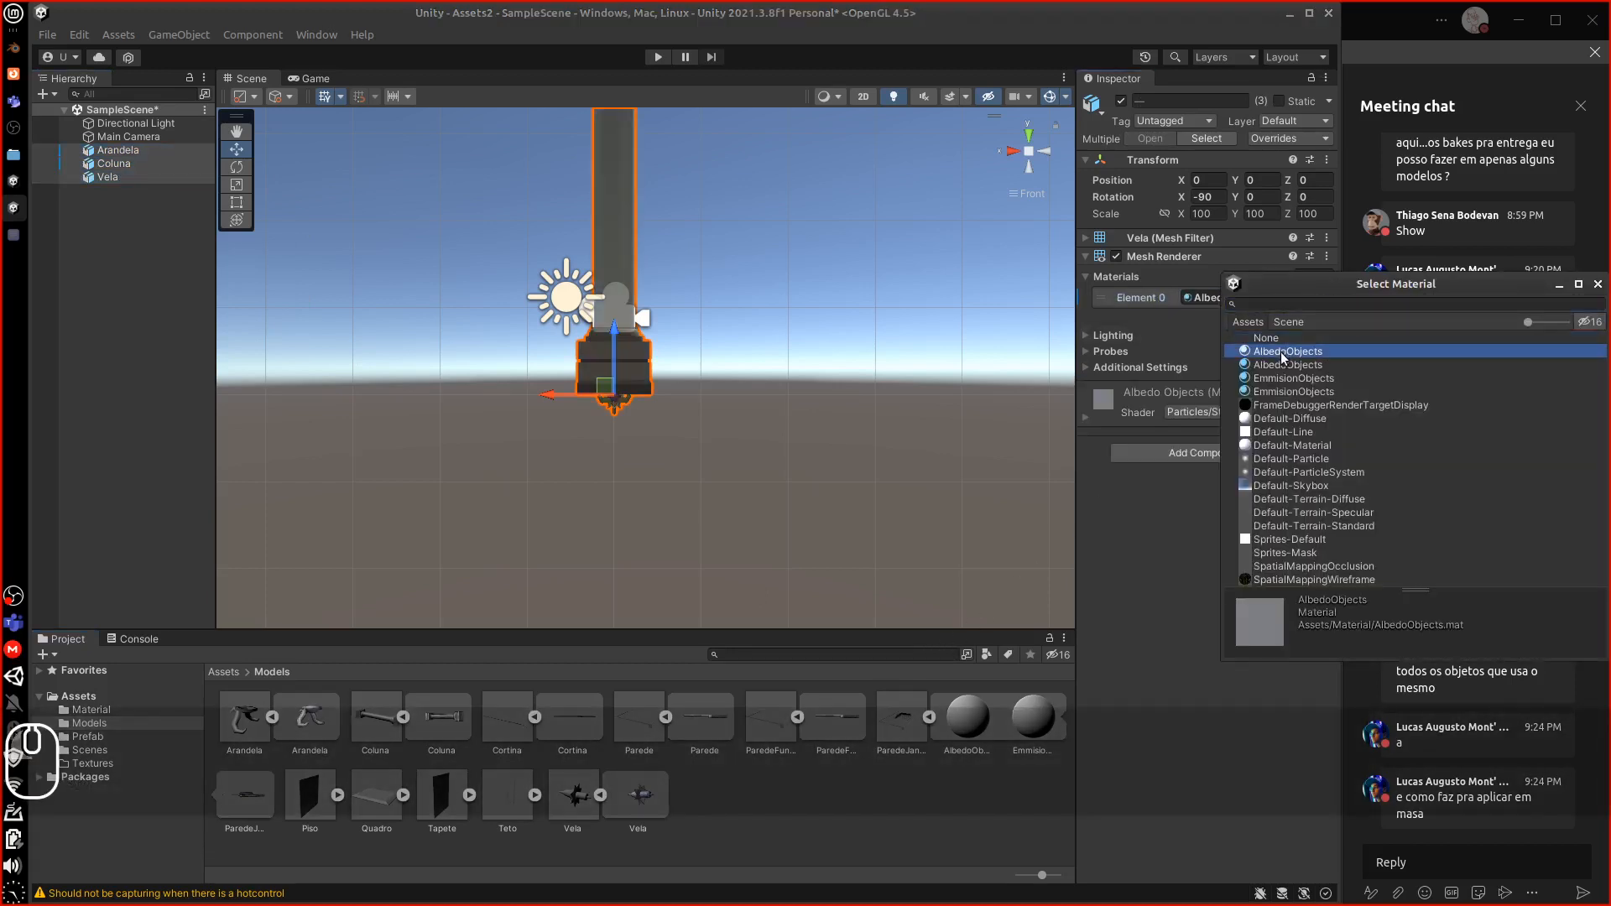
left_click(1203, 405)
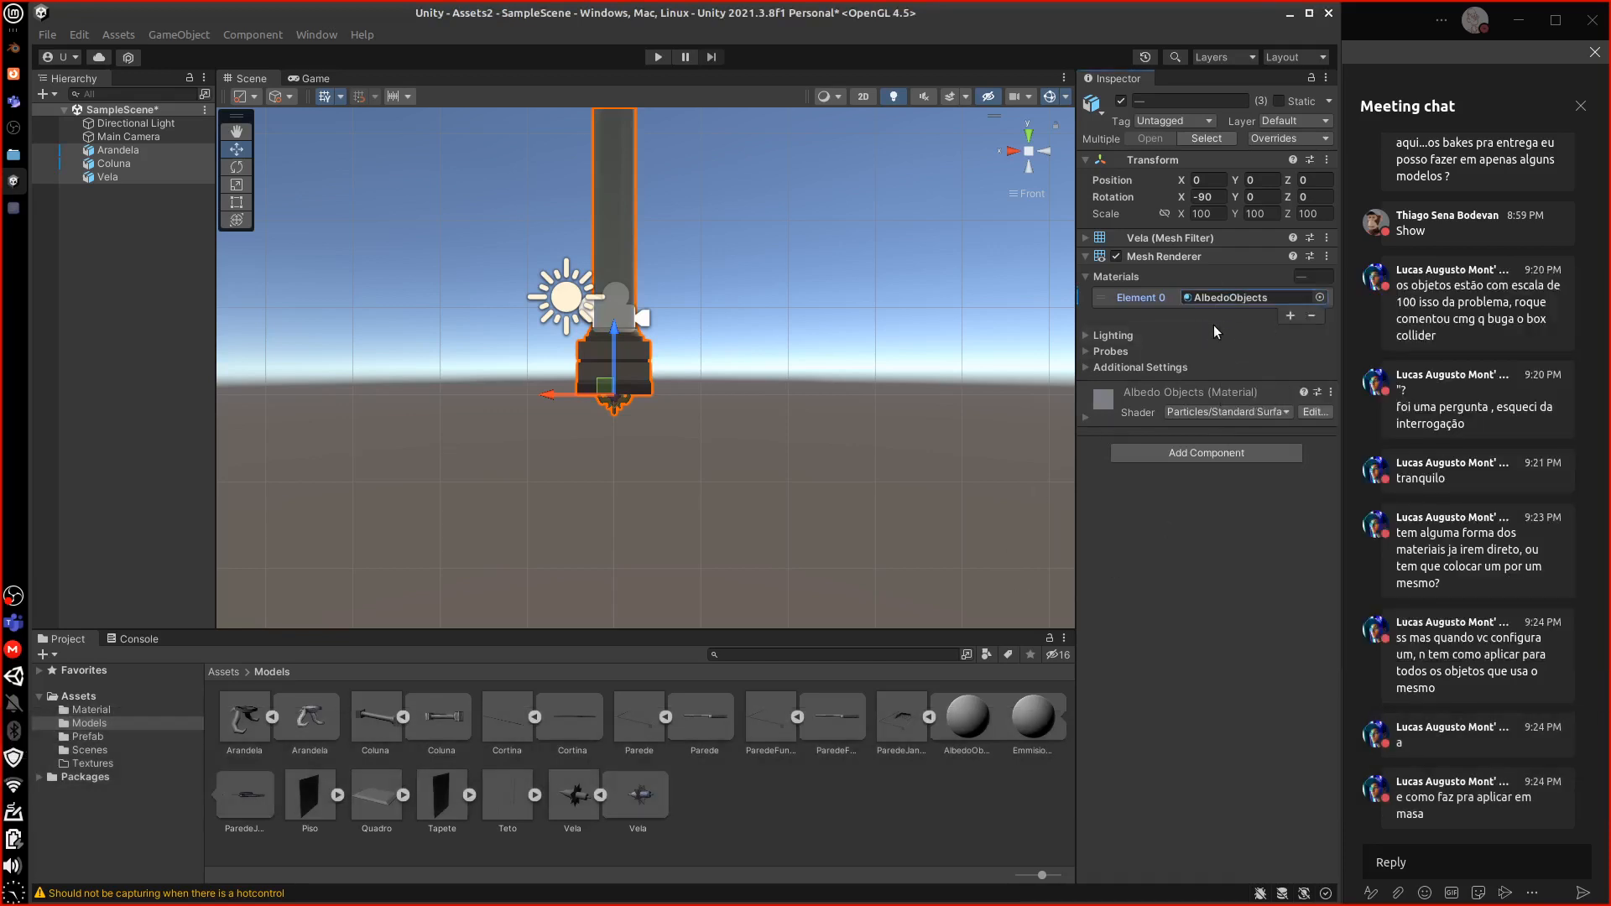
Spread the objects apart: Vela to the left, Coluna to the right of Arandela
mouse_move(804, 433)
left_mouse_down("alt")
mouse_move(722, 446)
mouse_move(806, 454)
left_mouse_up("alt")
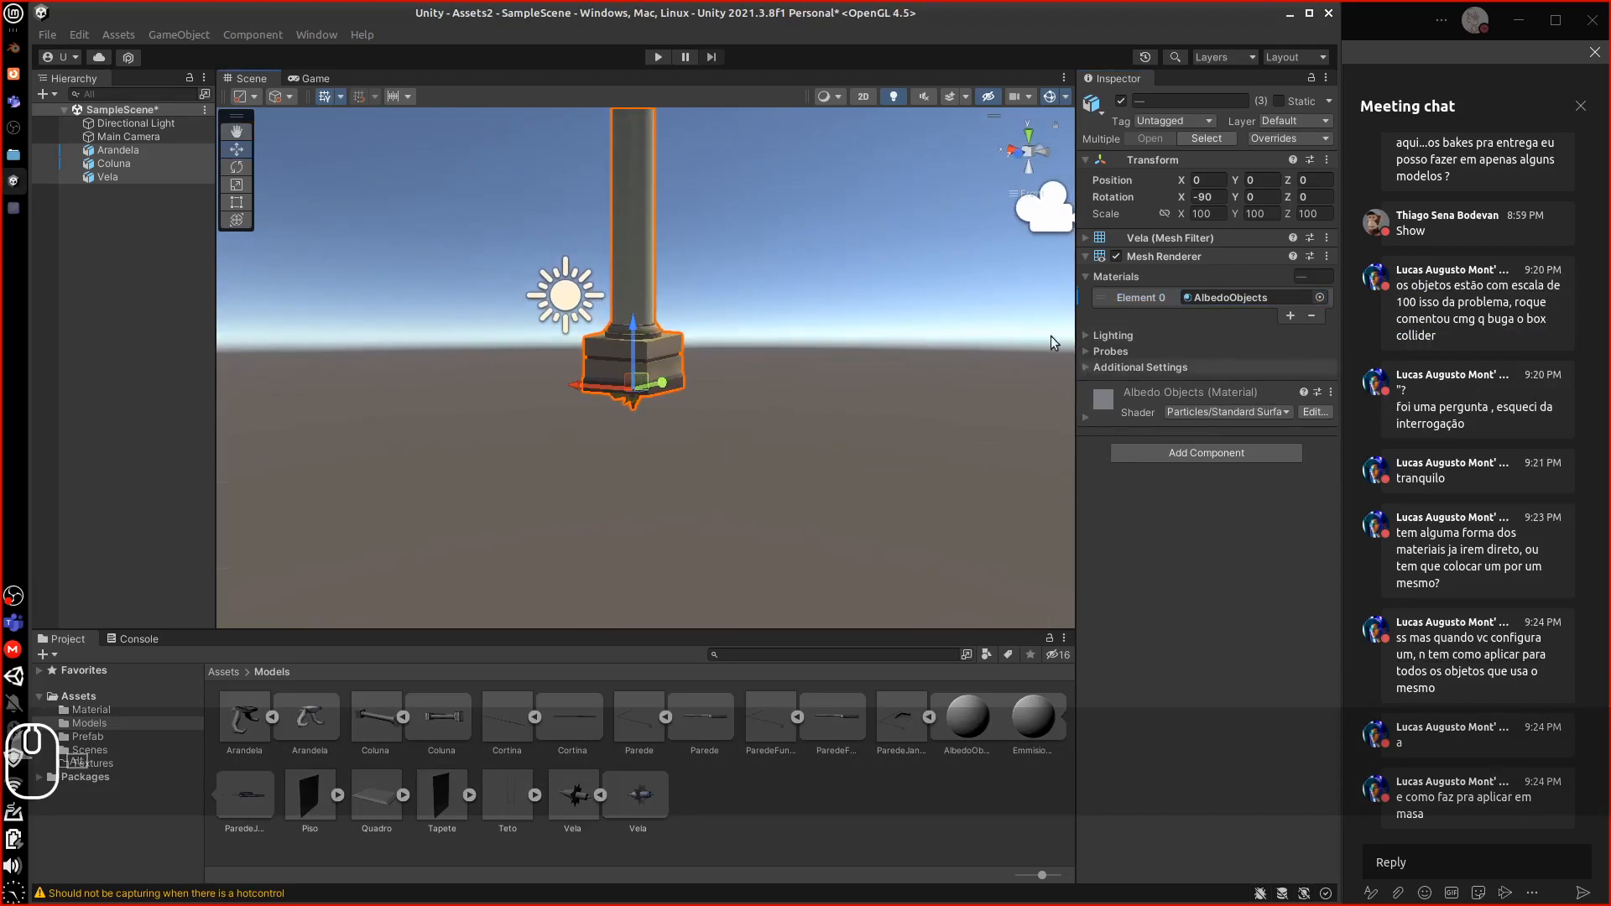
left_click(102, 178)
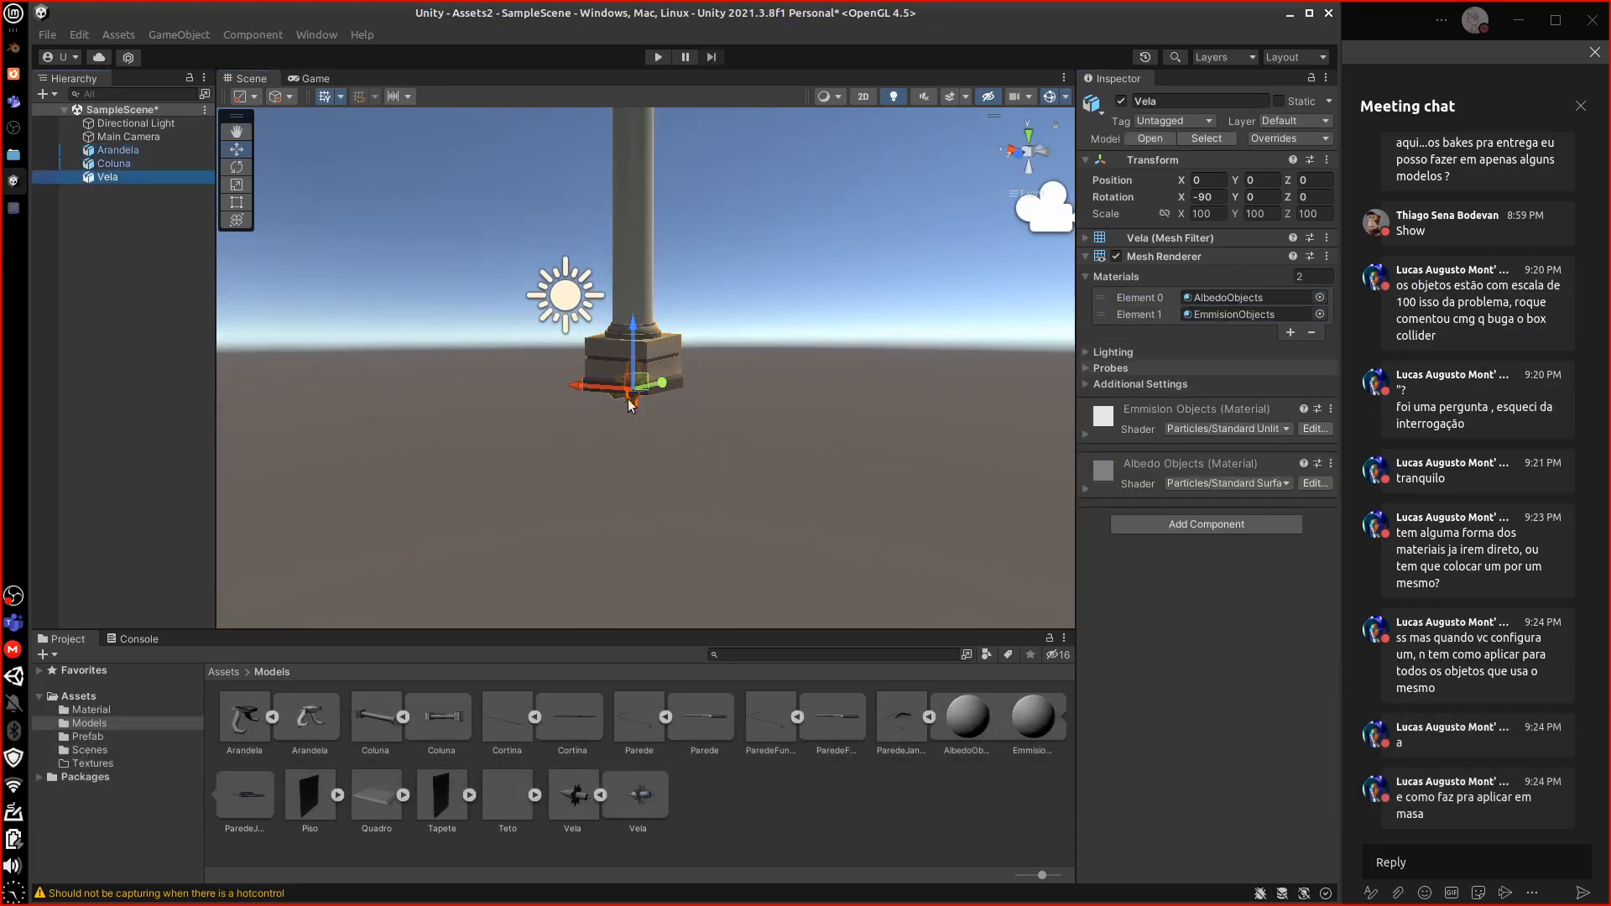
left_click_drag(665, 386, 571, 412)
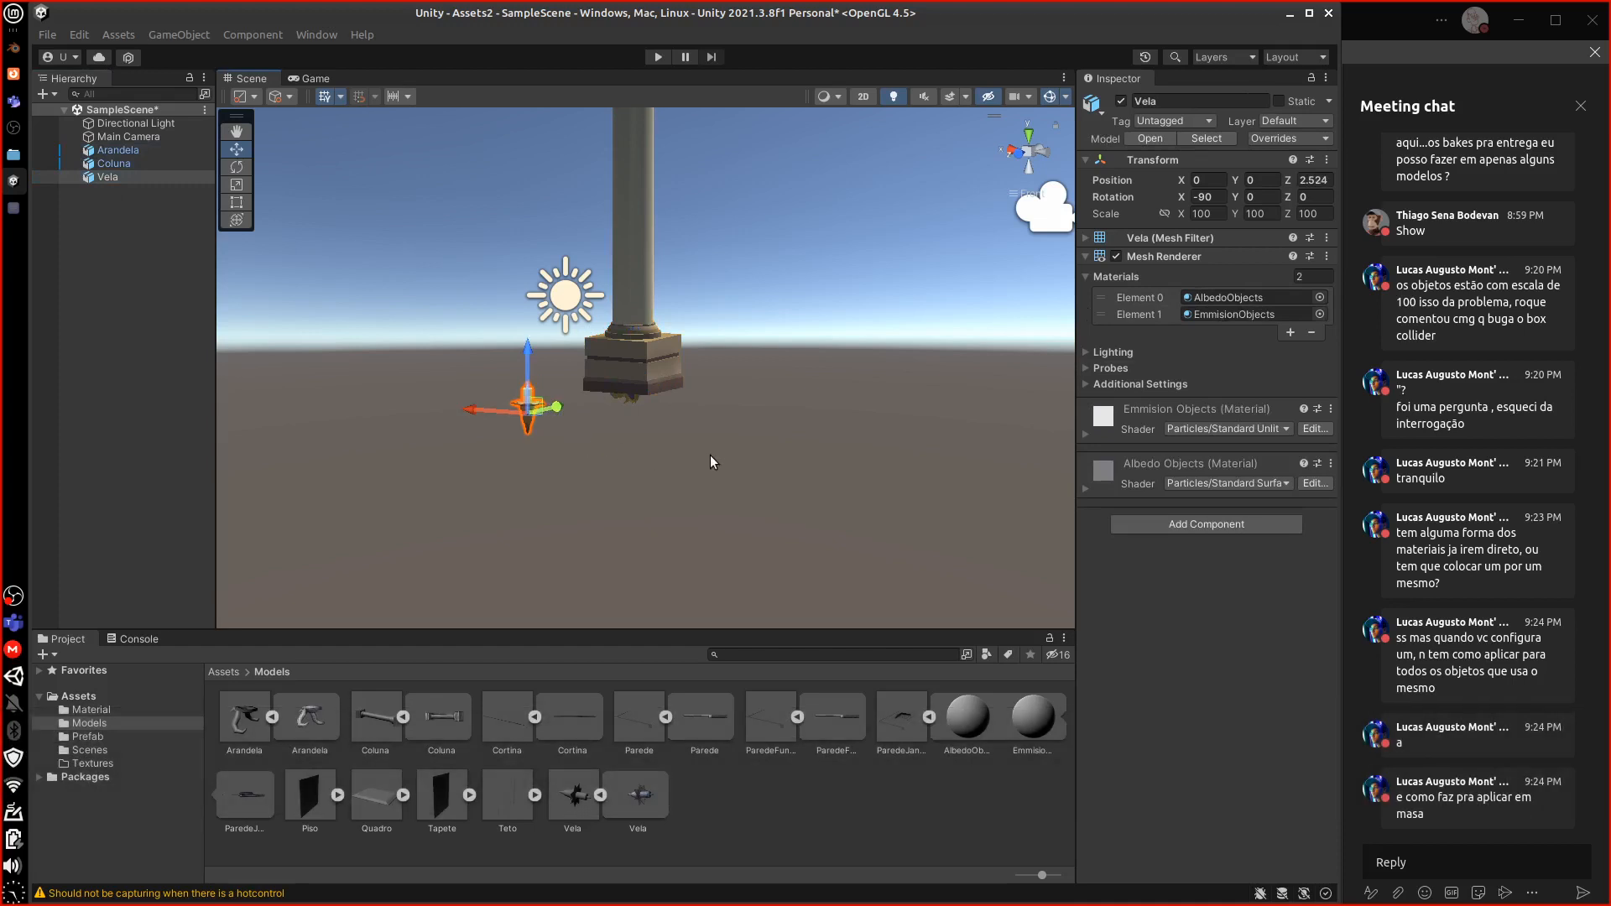
left_click(784, 406)
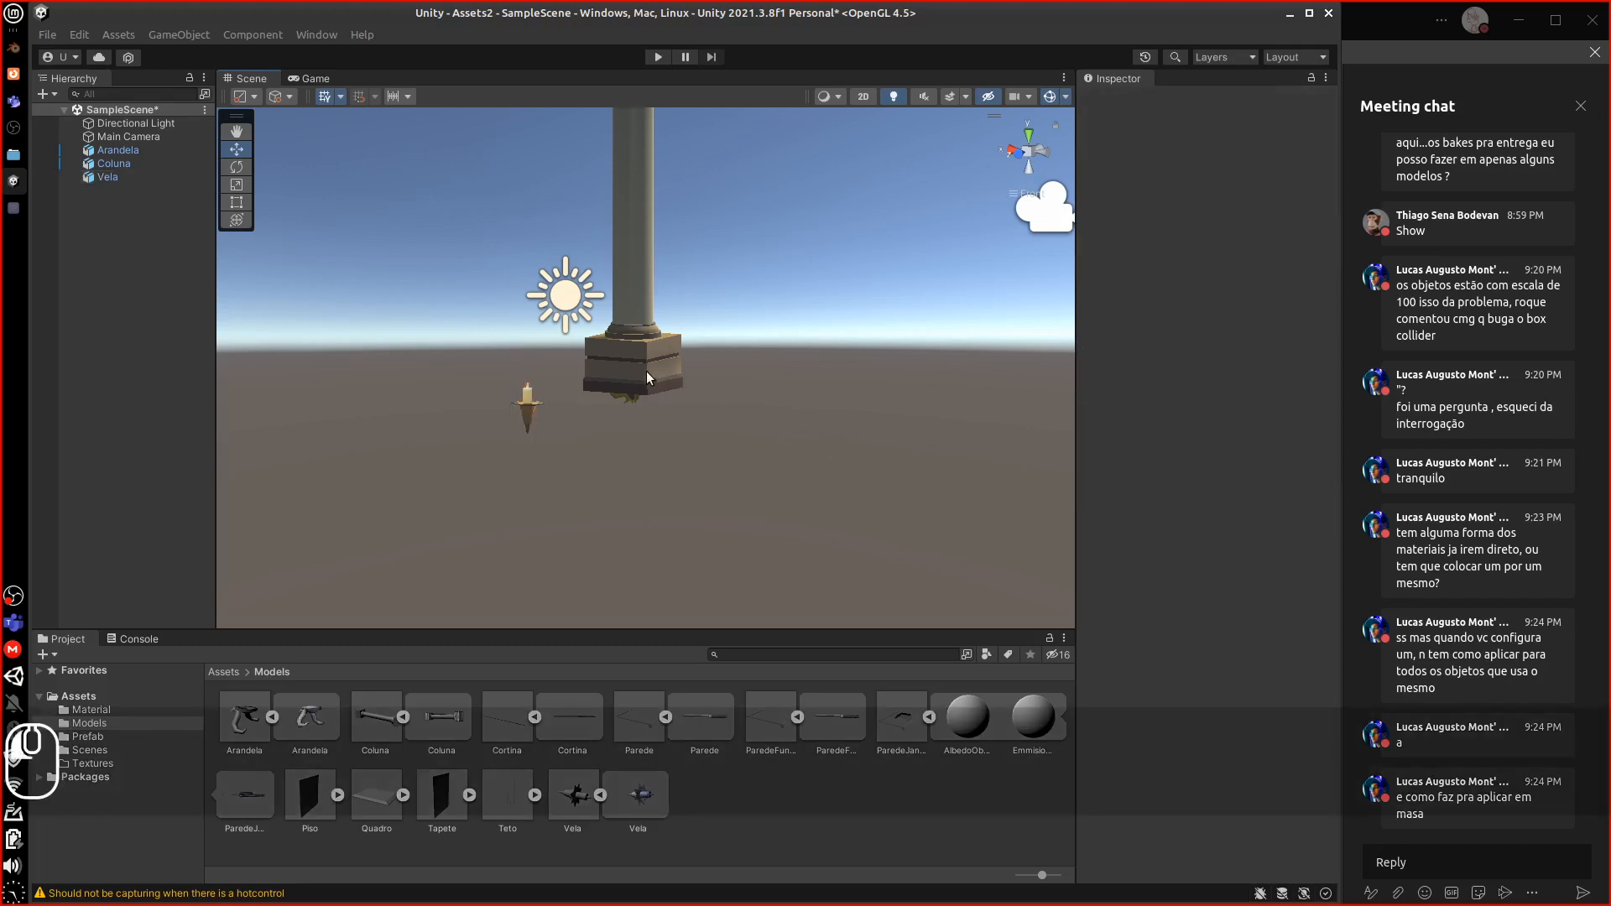
left_click(646, 371)
left_click_drag(662, 382, 768, 383)
left_click(628, 388)
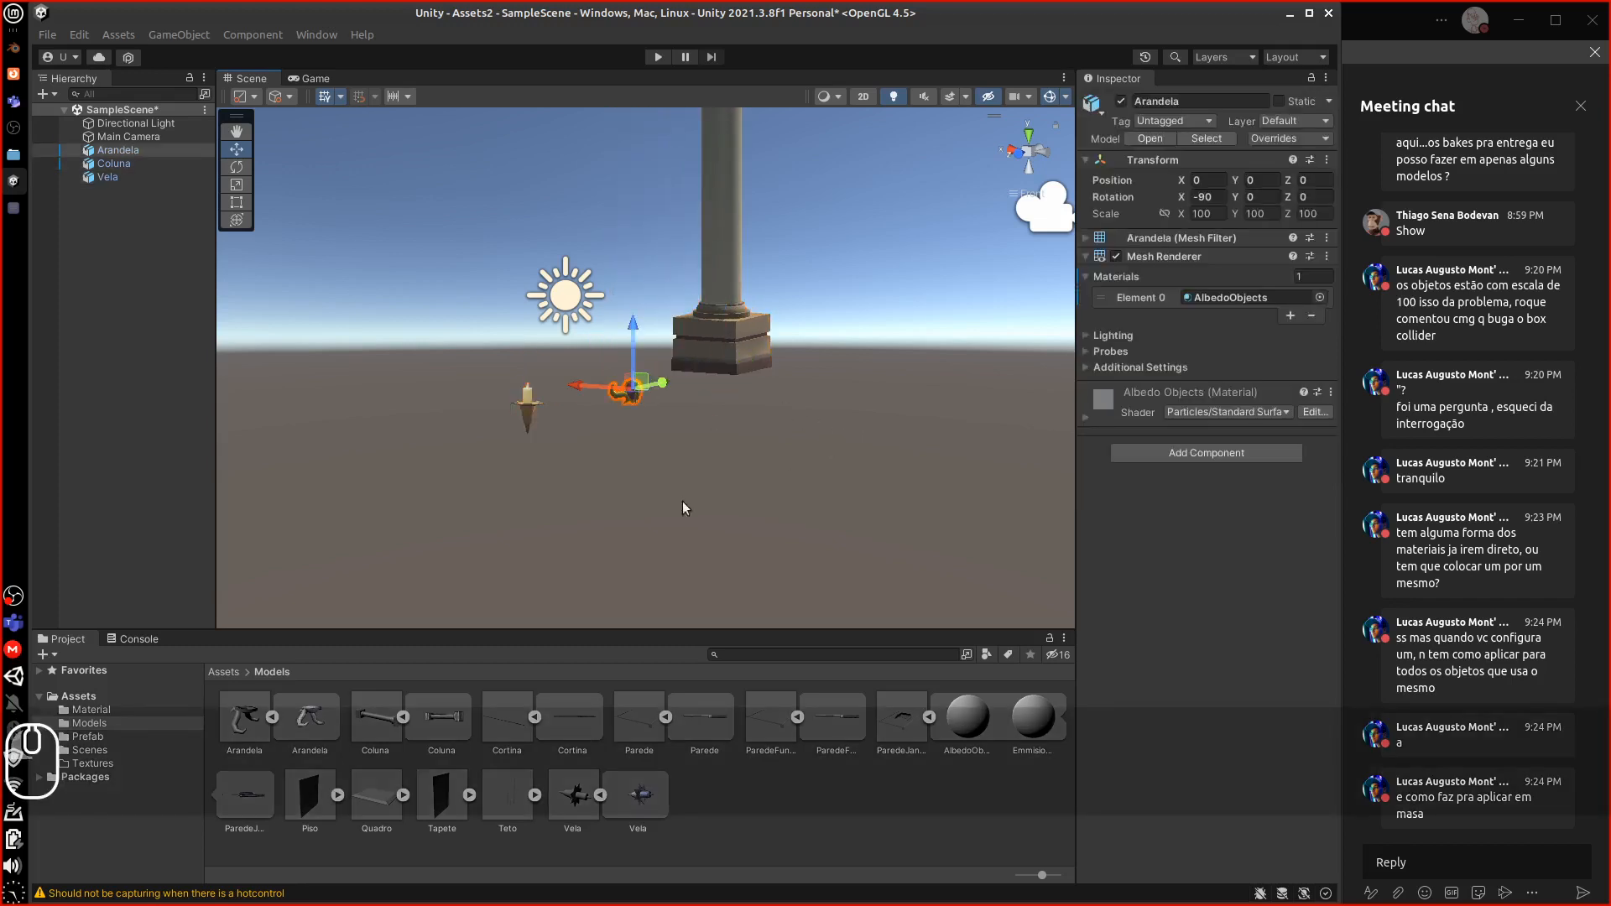
left_click(98, 177, "shift")
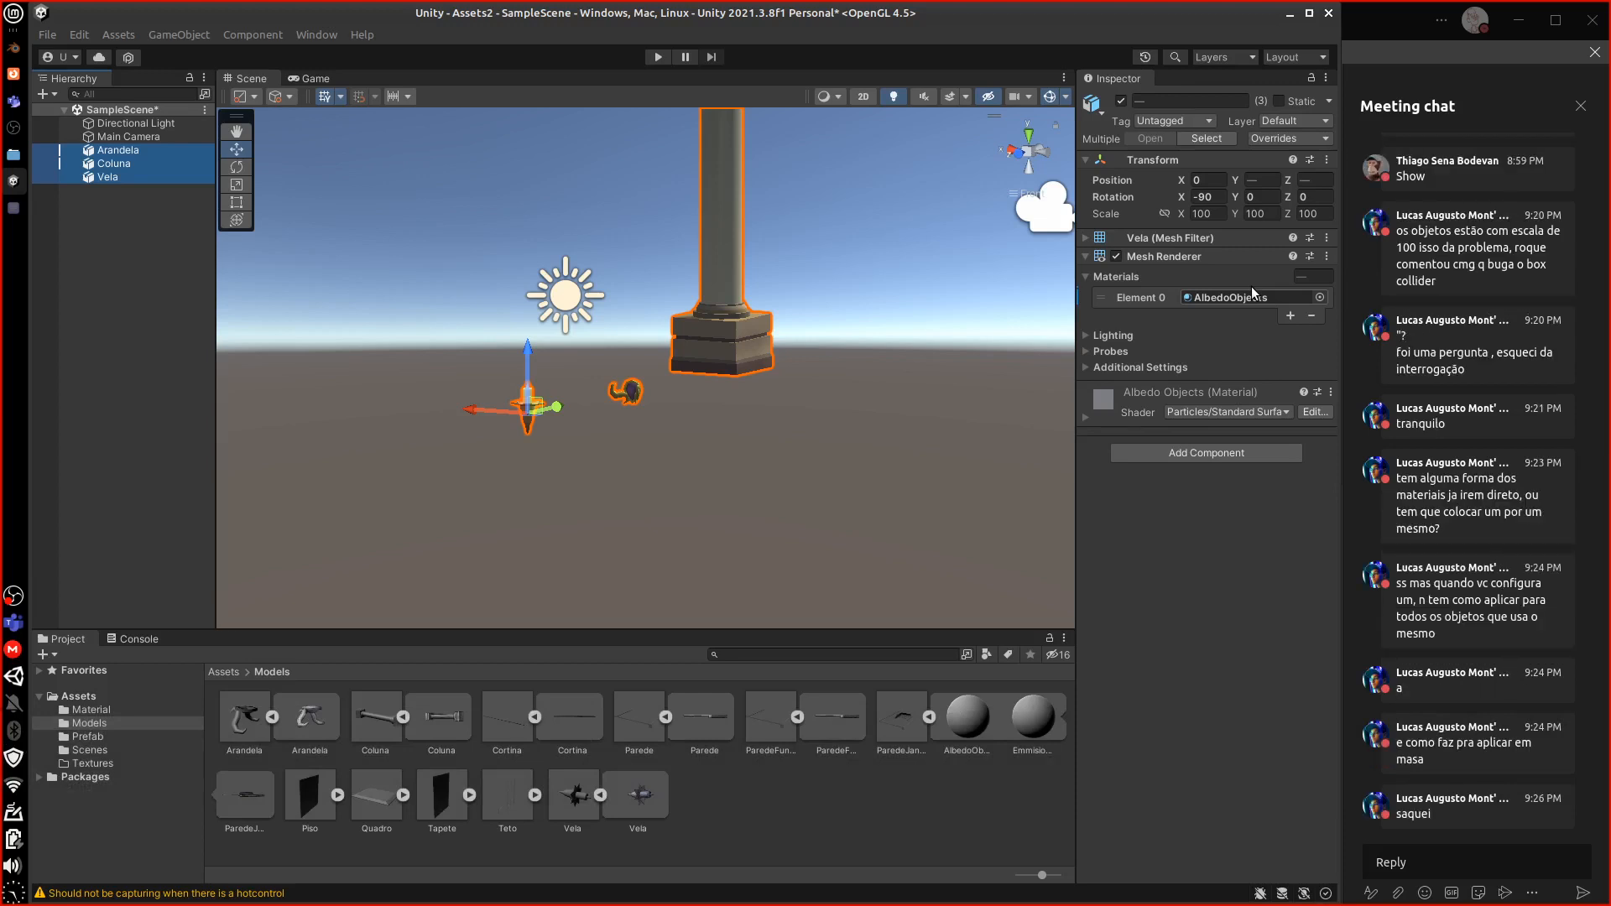
Delete an empty object accidentally created under Main Camera
right_click(152, 137)
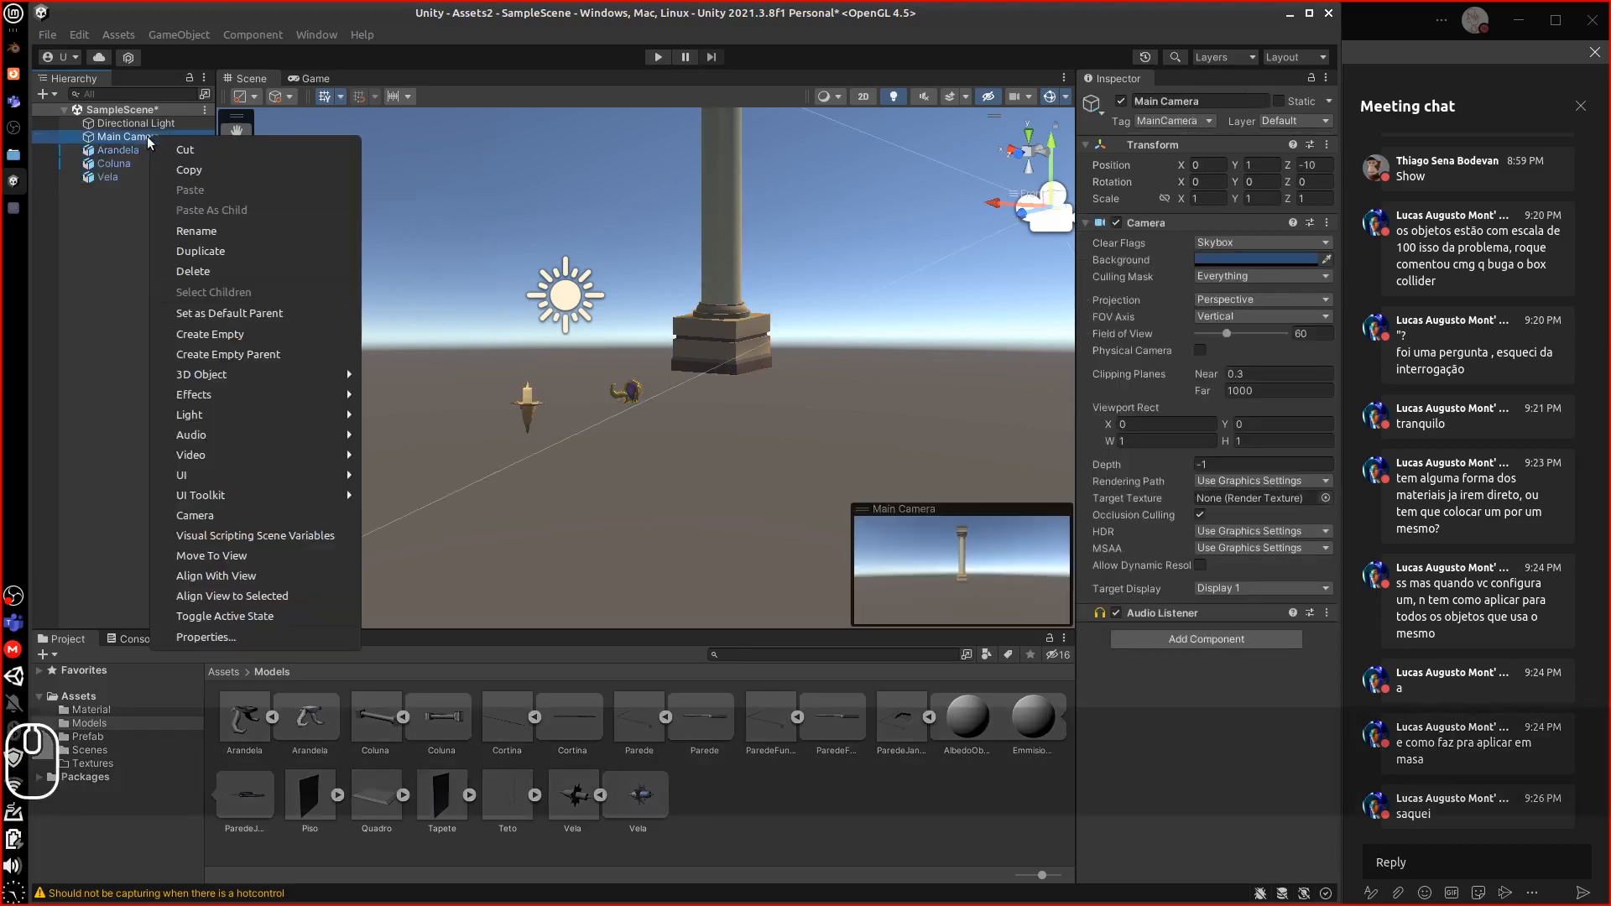
left_click(201, 334)
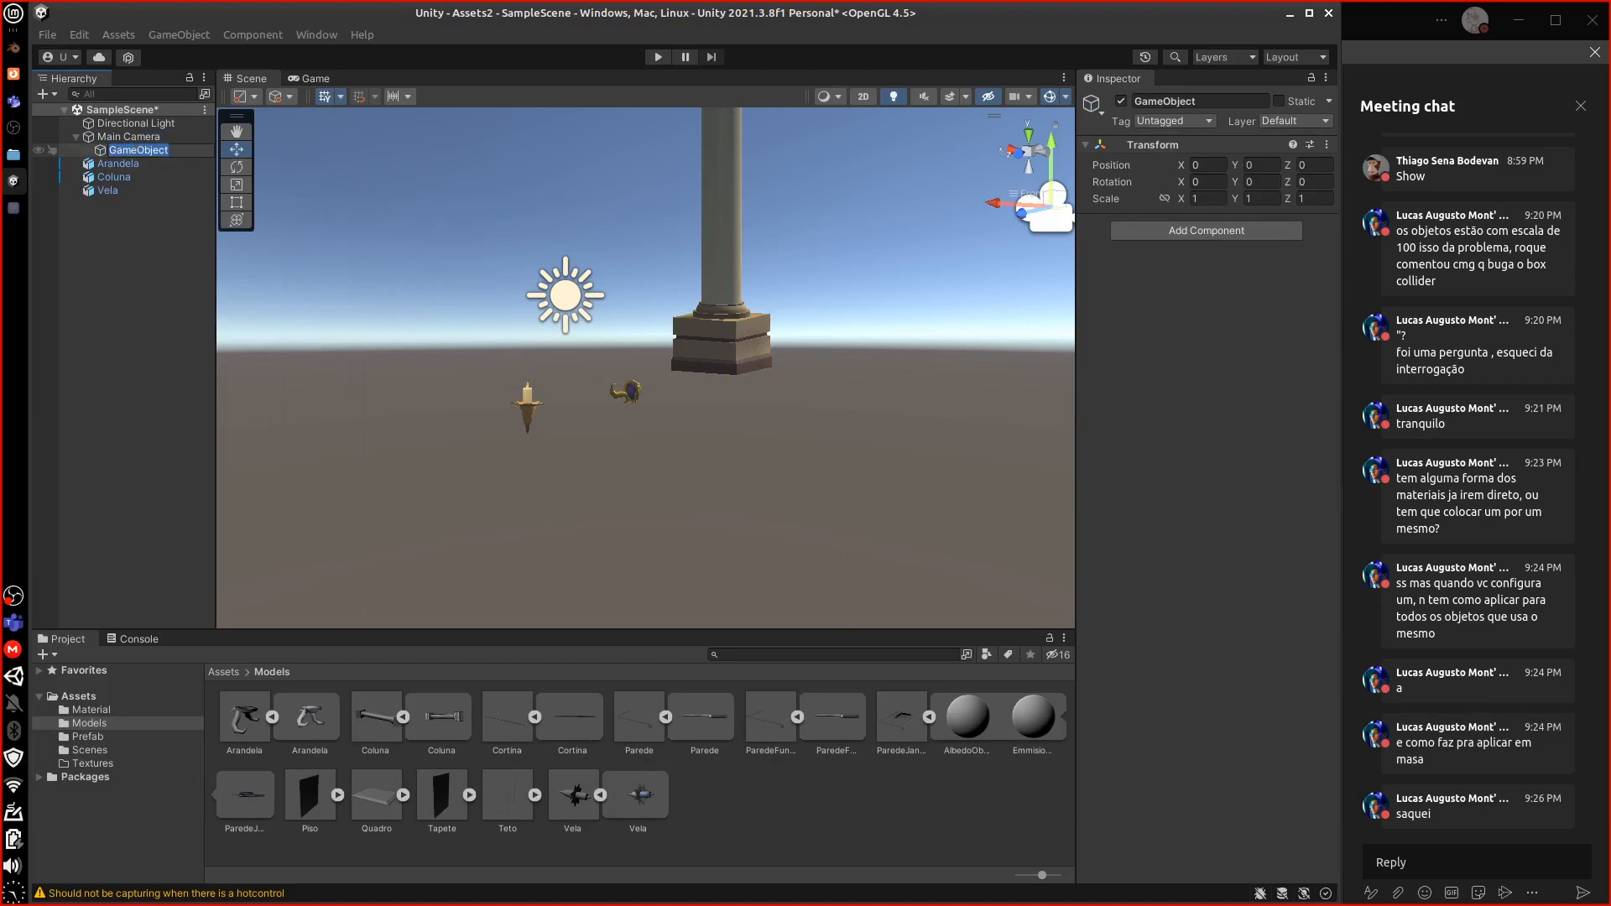
left_click(190, 244)
left_click(111, 151)
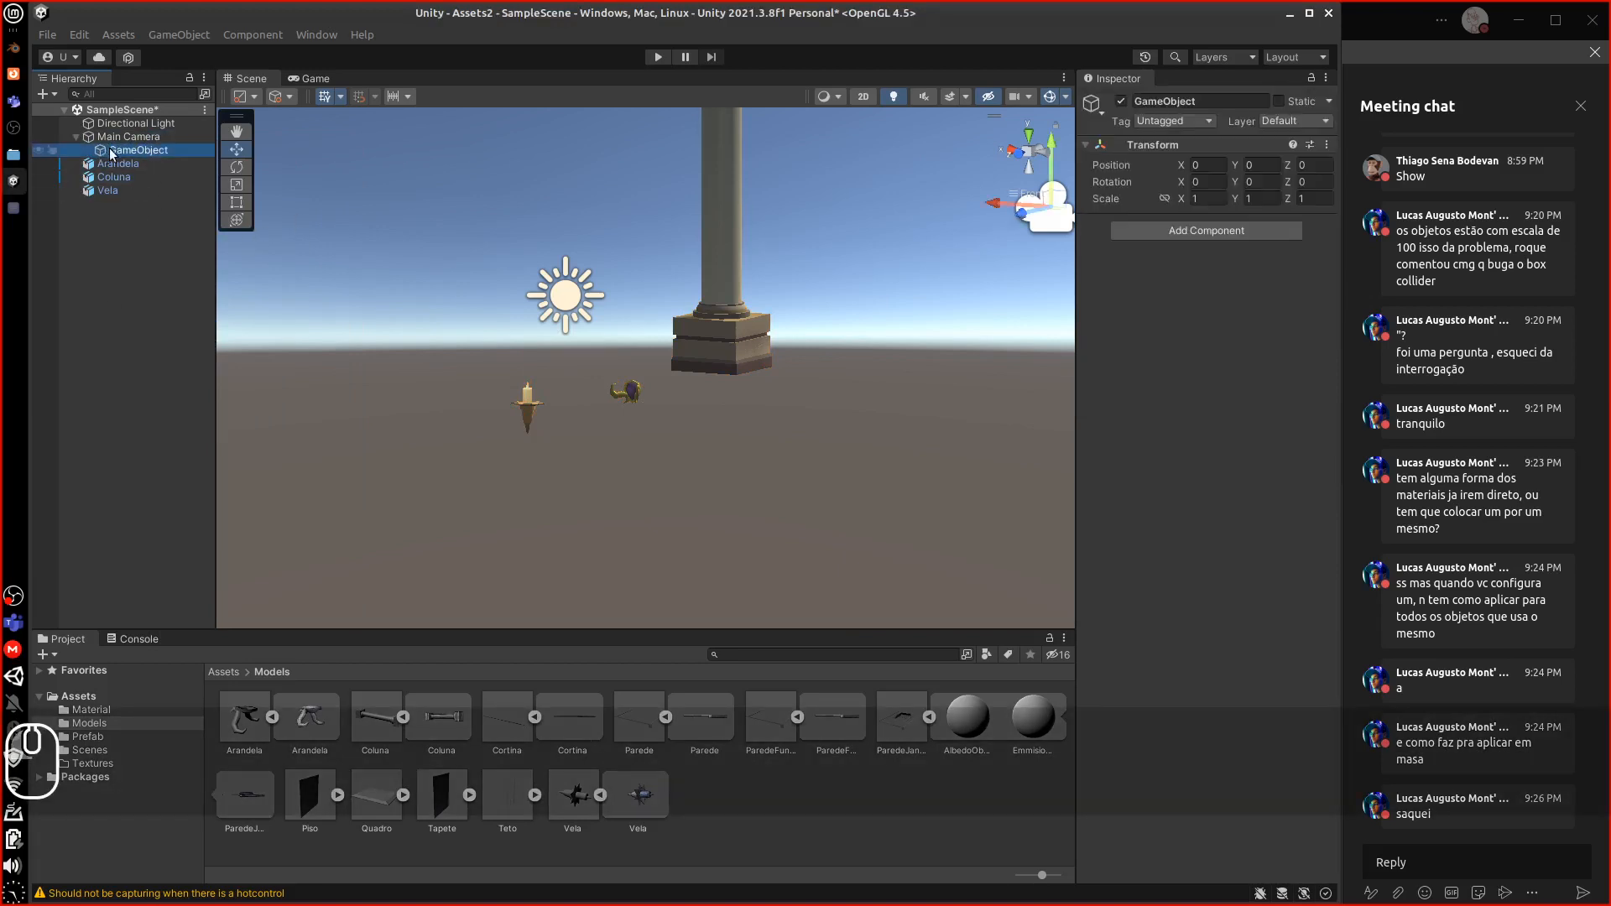
key("Delete")
Create an empty object at the SampleScene root named Luminaria
left_click(122, 111)
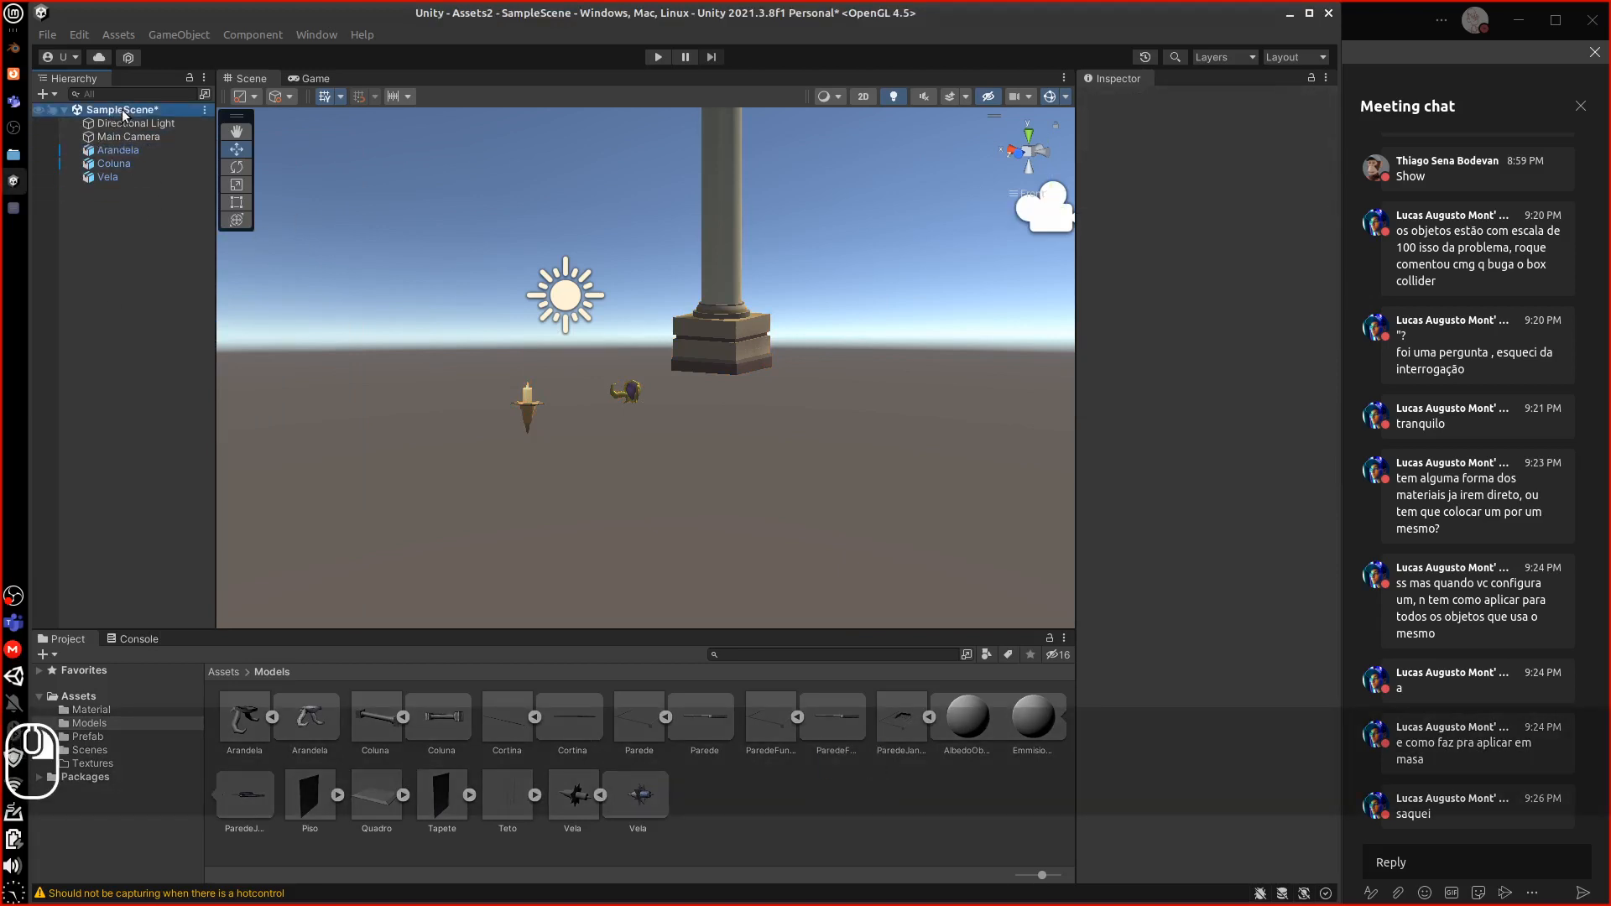
right_click(122, 111)
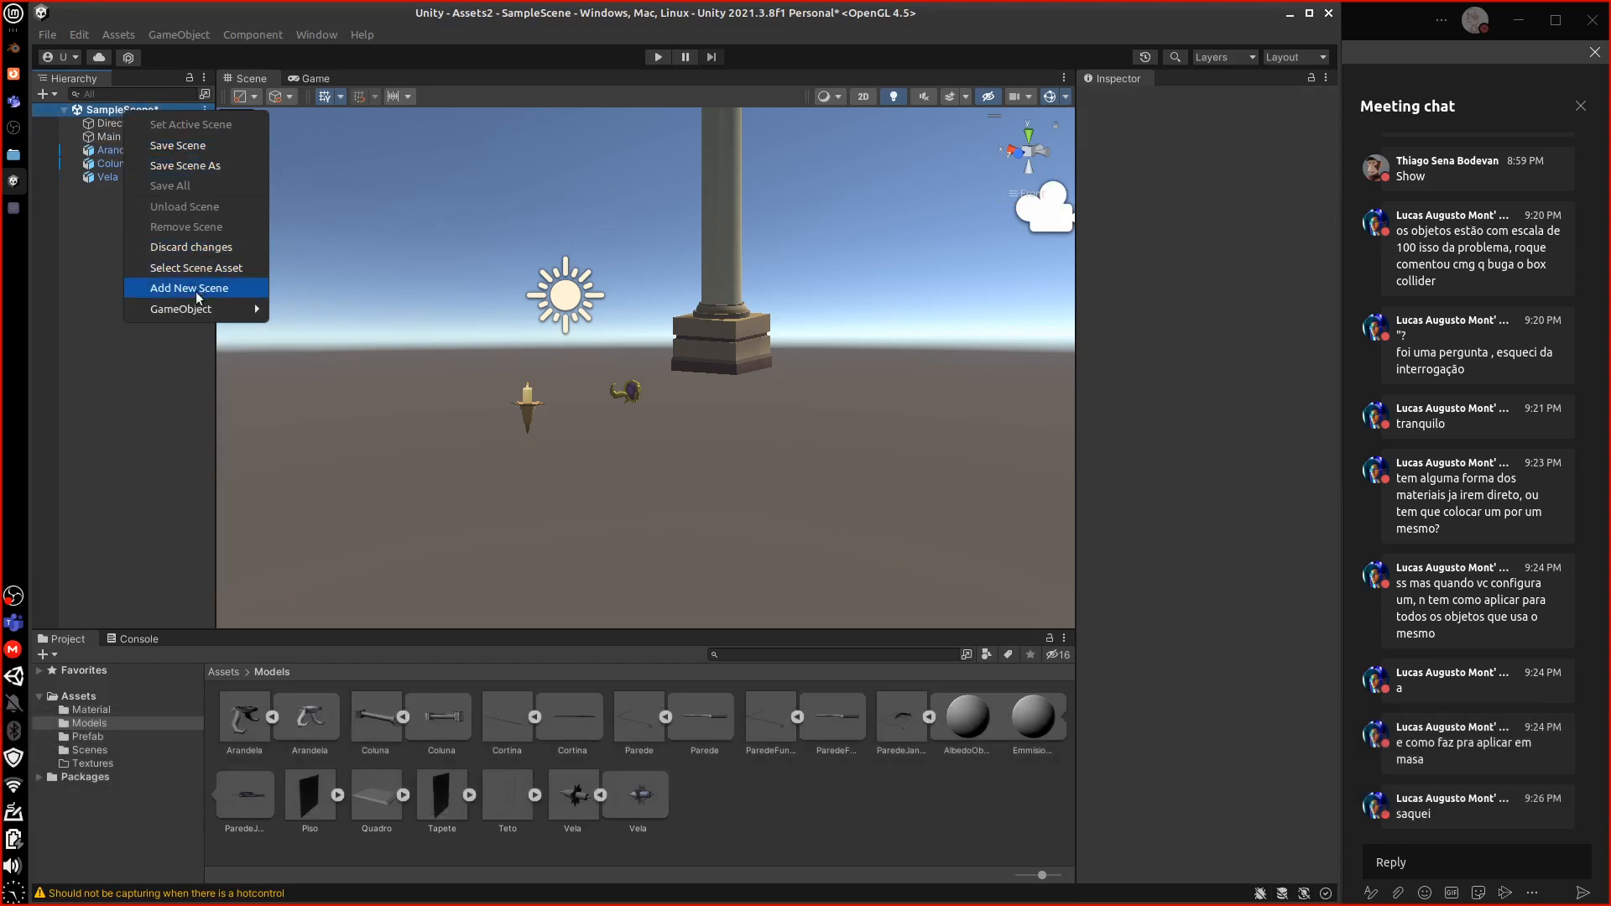
mouse_move(192, 309)
left_click(315, 308)
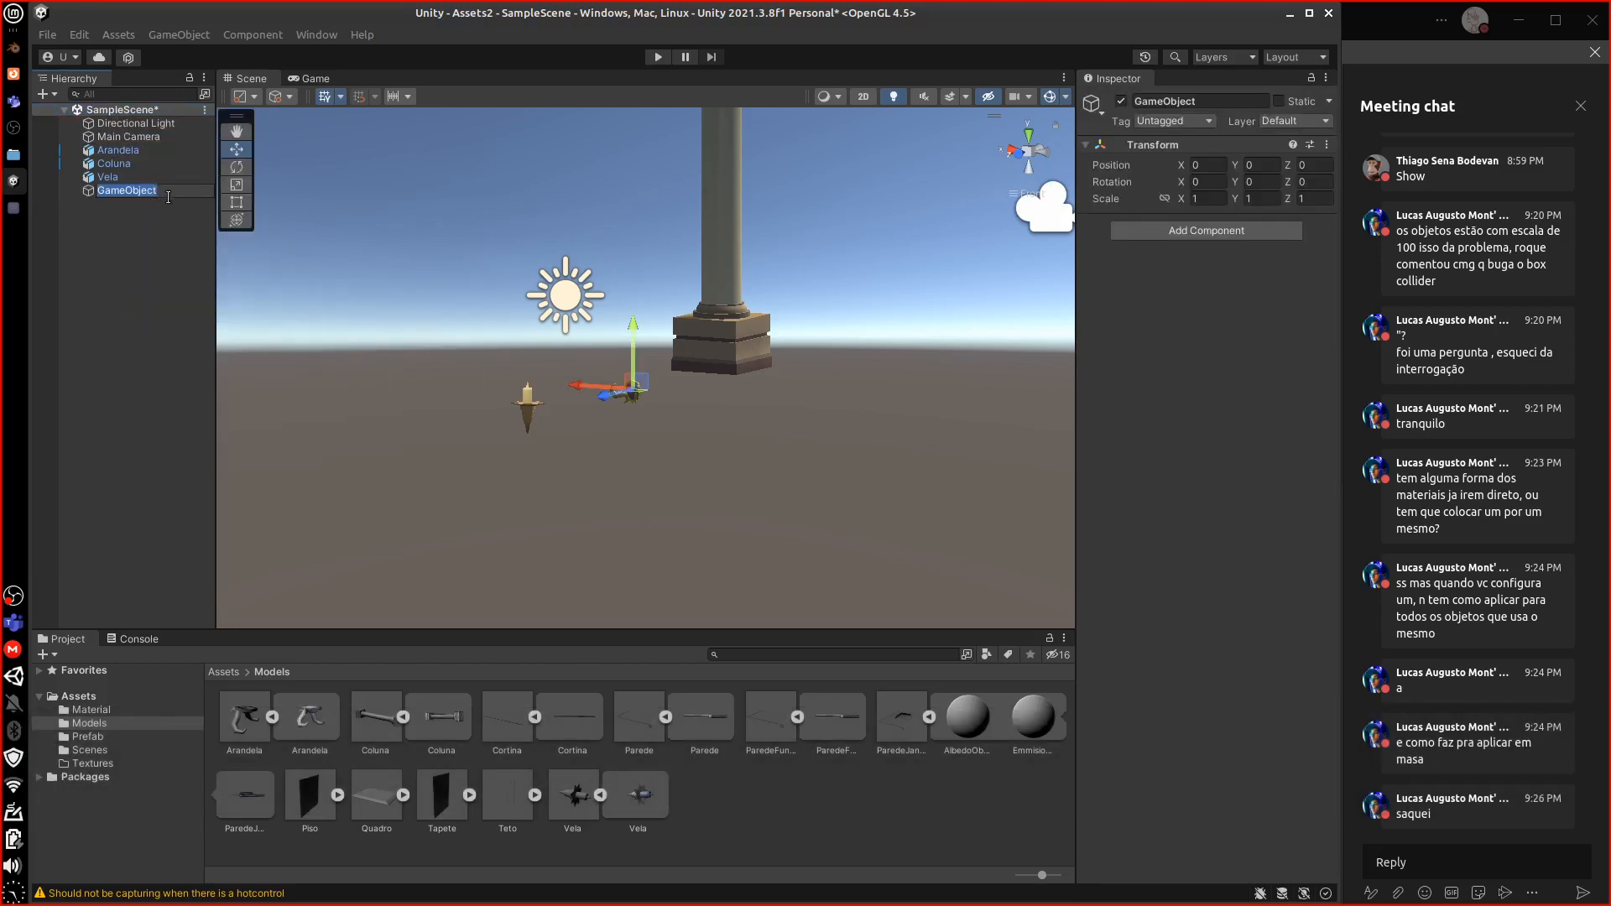
type("Lum")
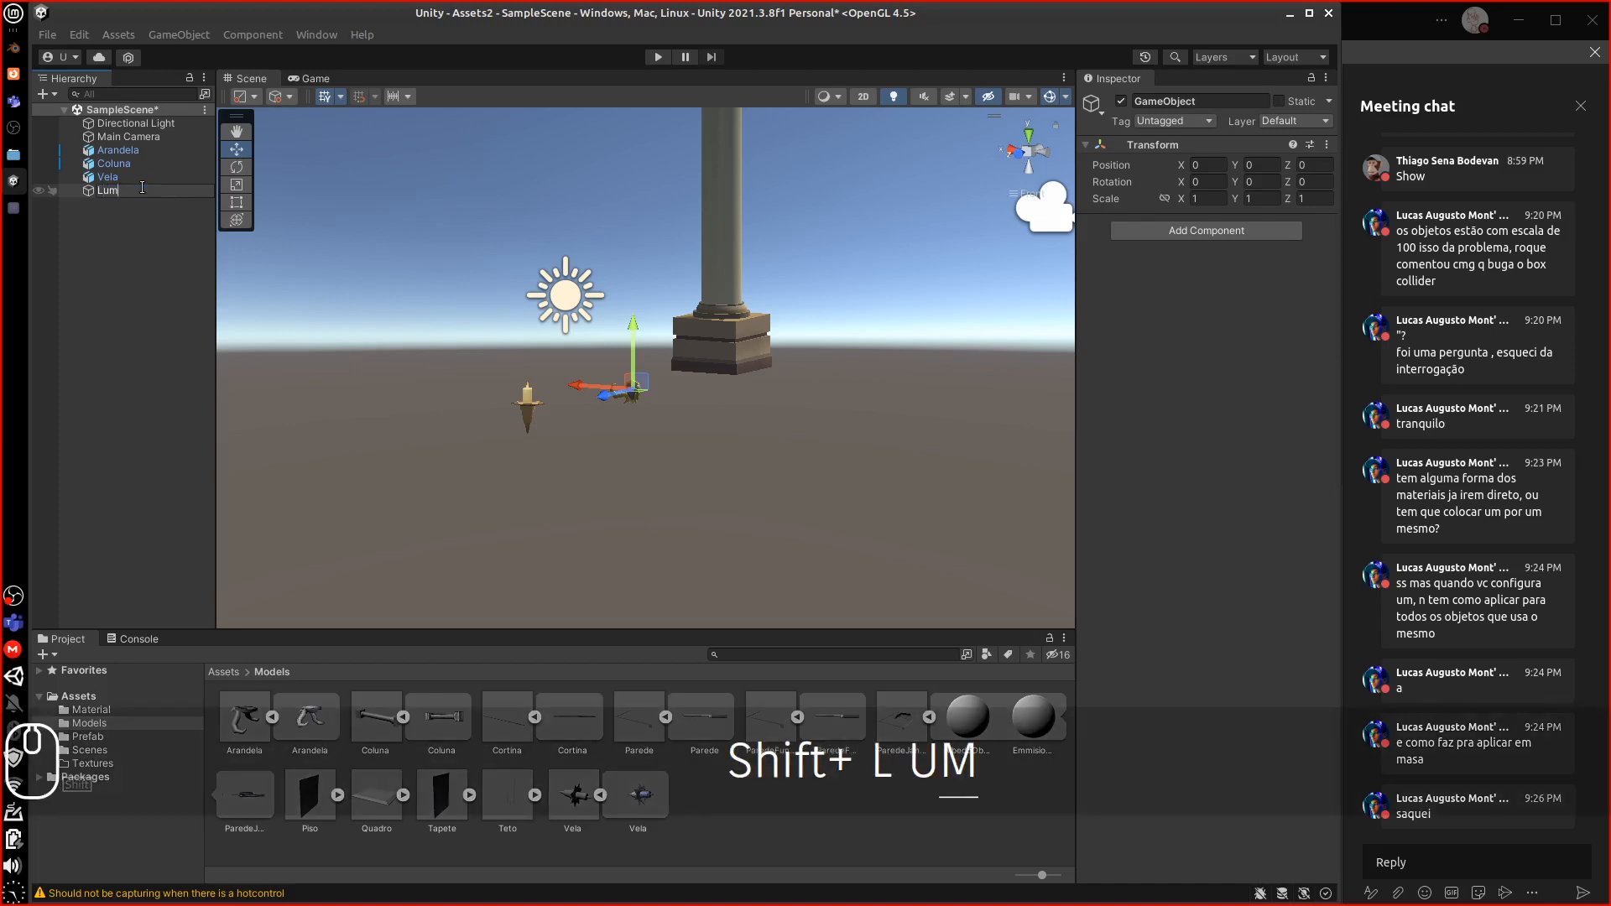
type("inaria")
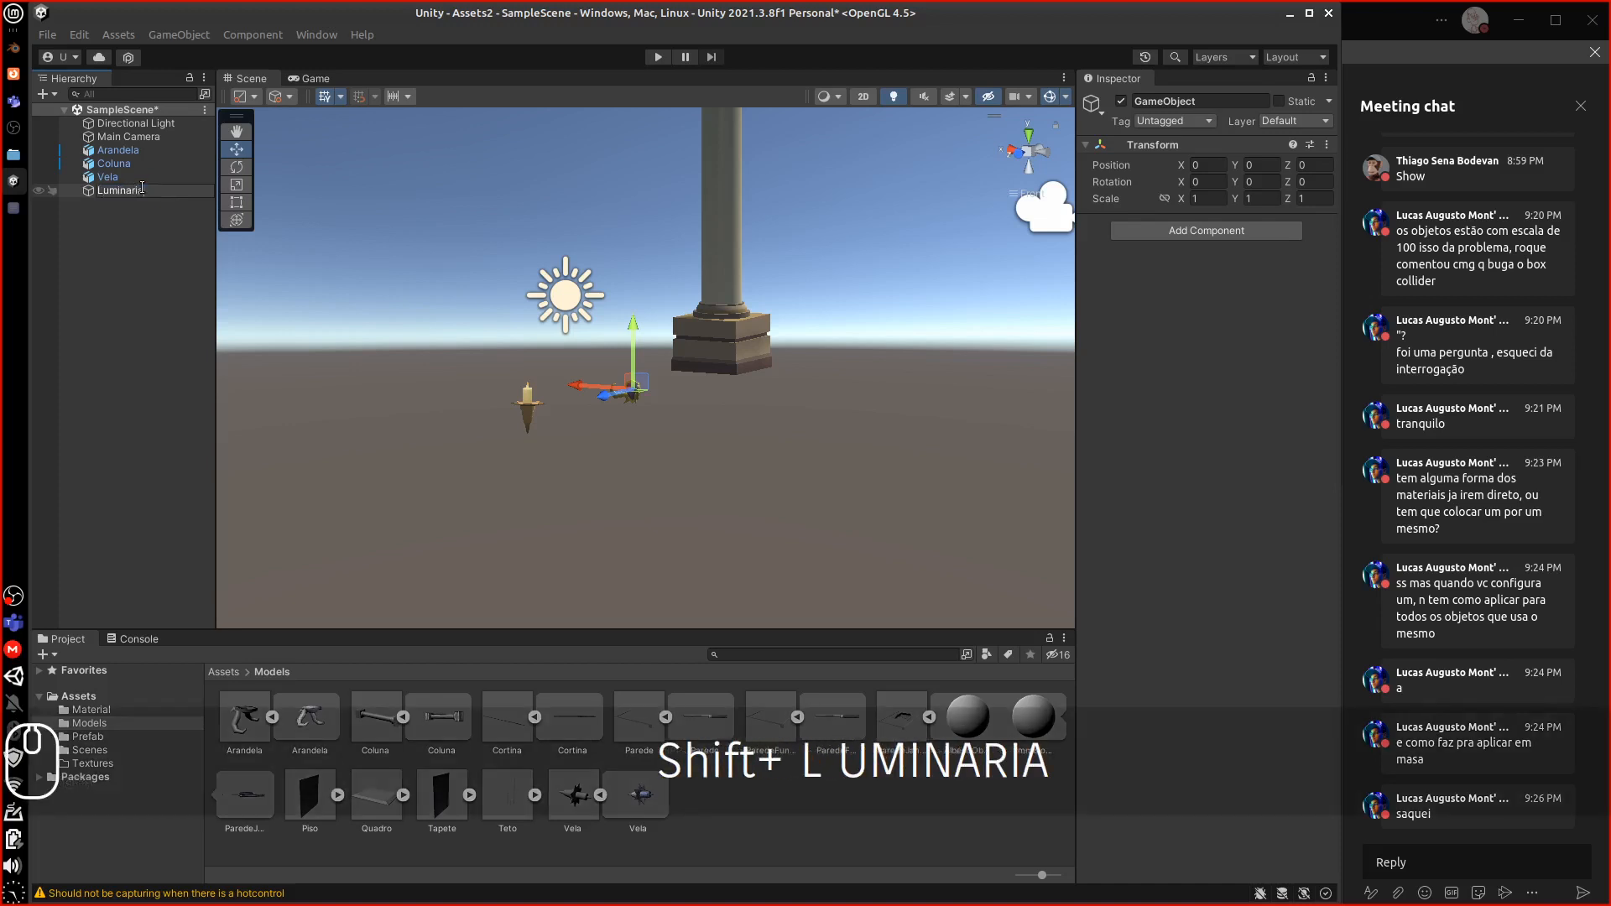
key("Return")
left_click(115, 215)
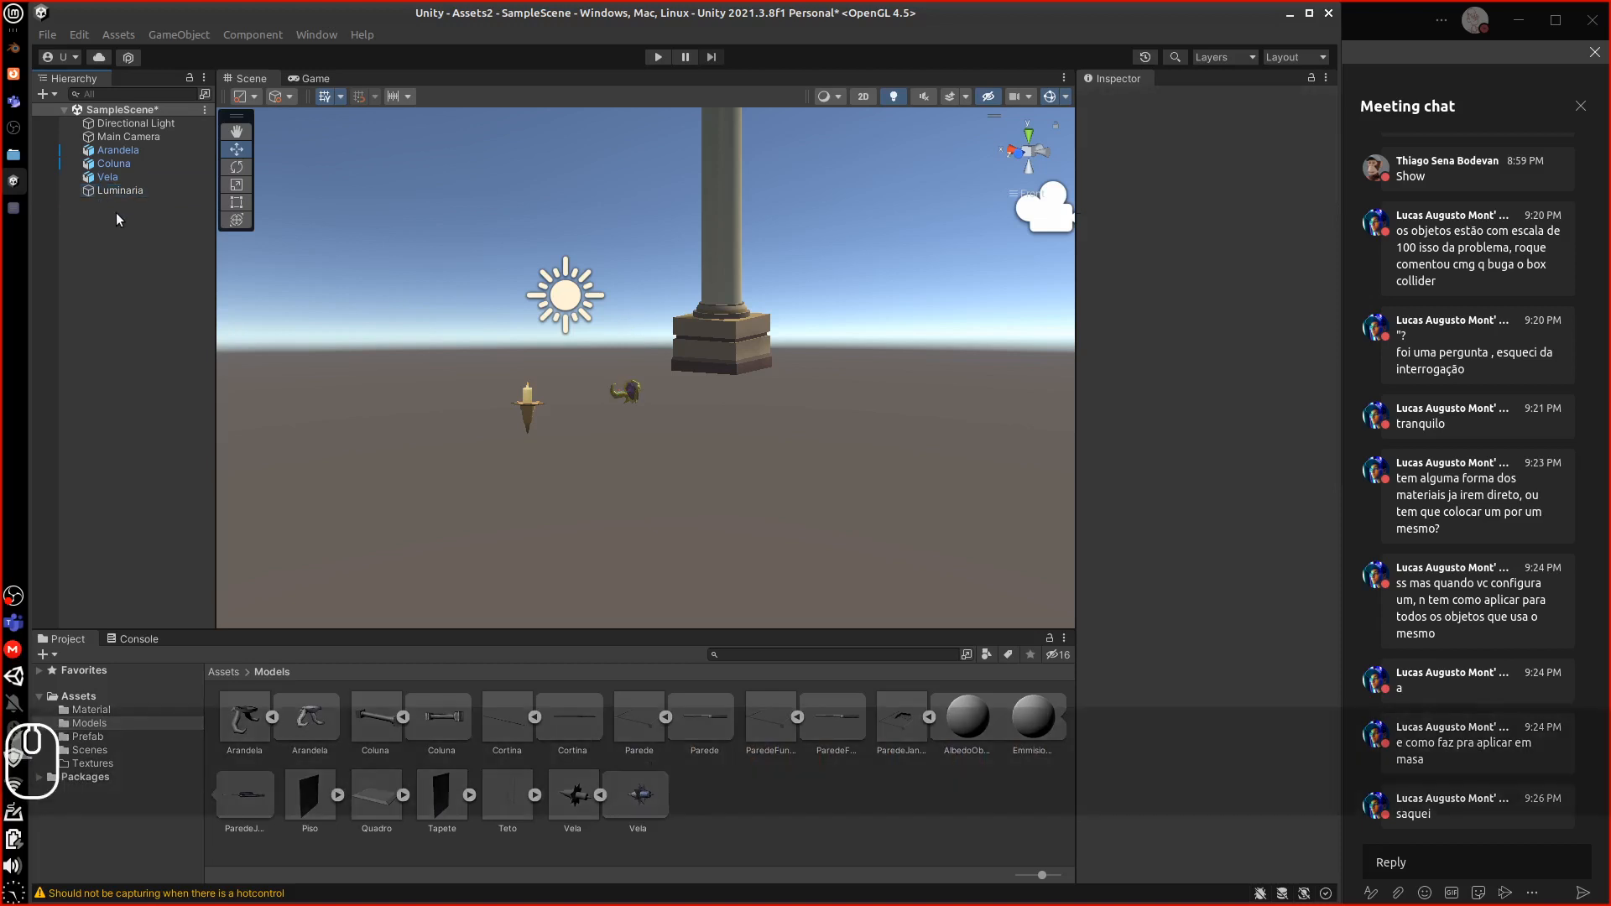
left_click(109, 178)
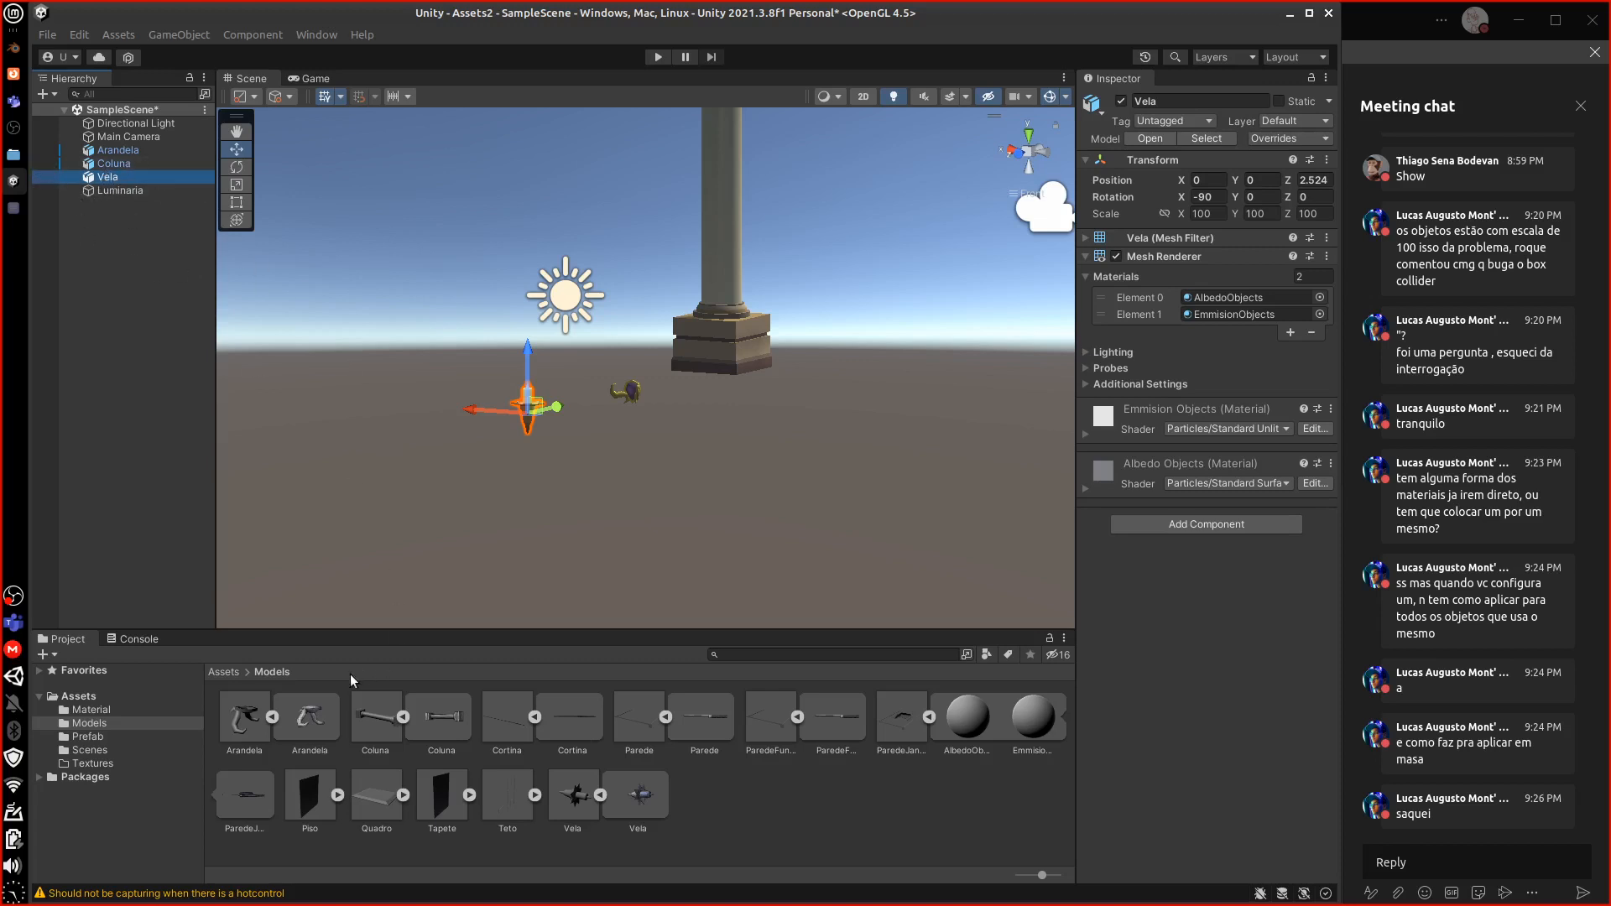
Nest Vela and Arandela under Luminaria, leaving Coluna at the scene root
left_click(242, 674)
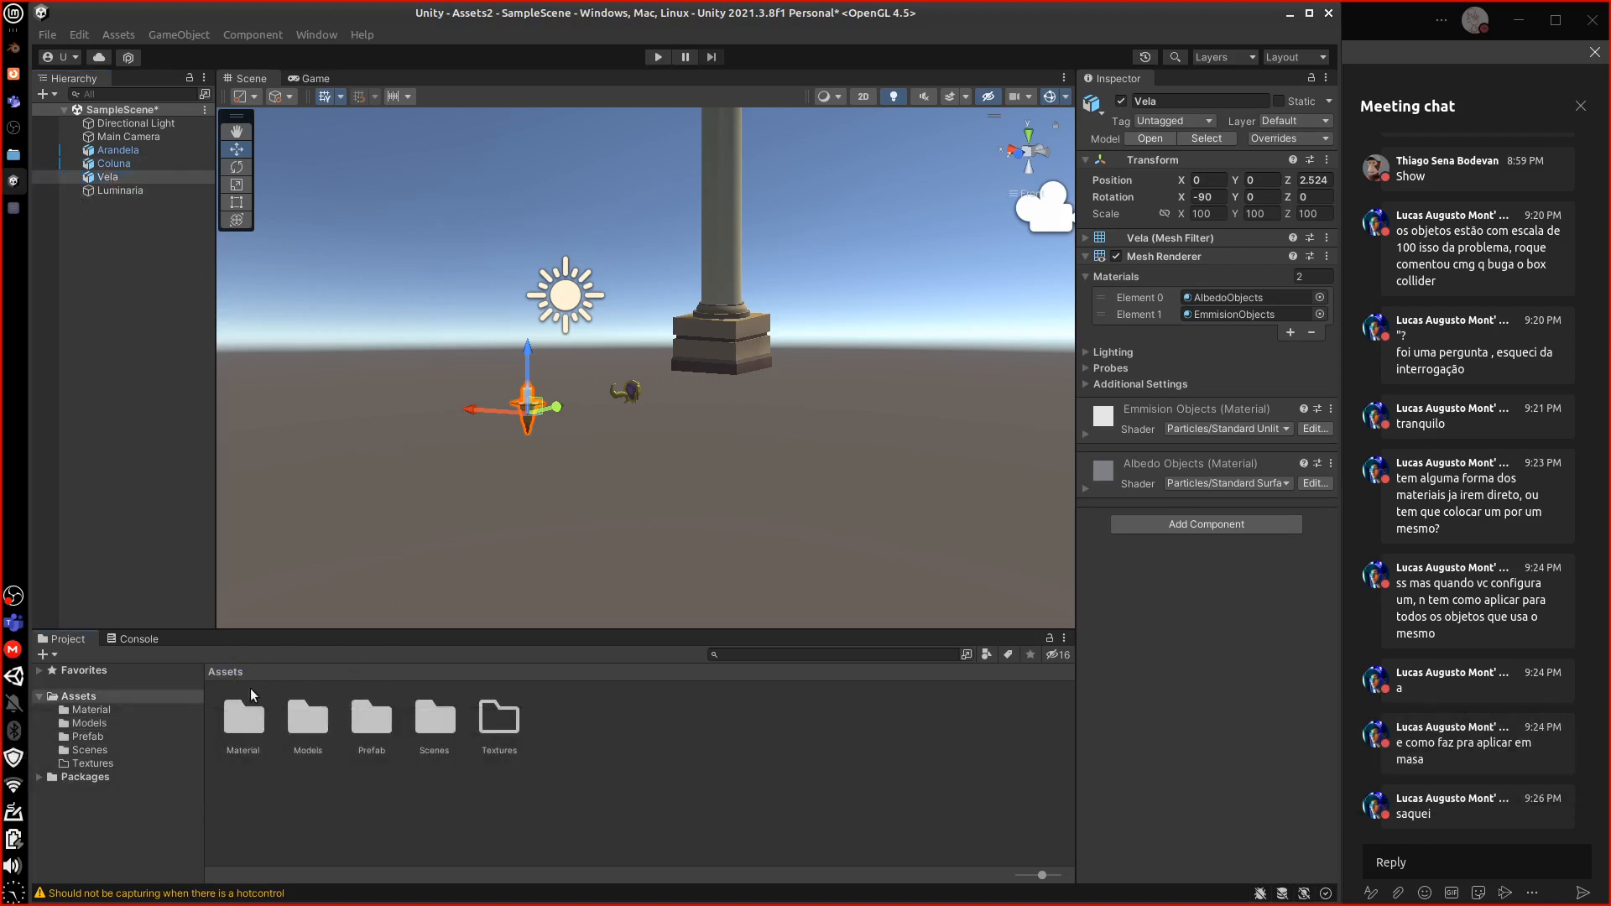
left_click(106, 189)
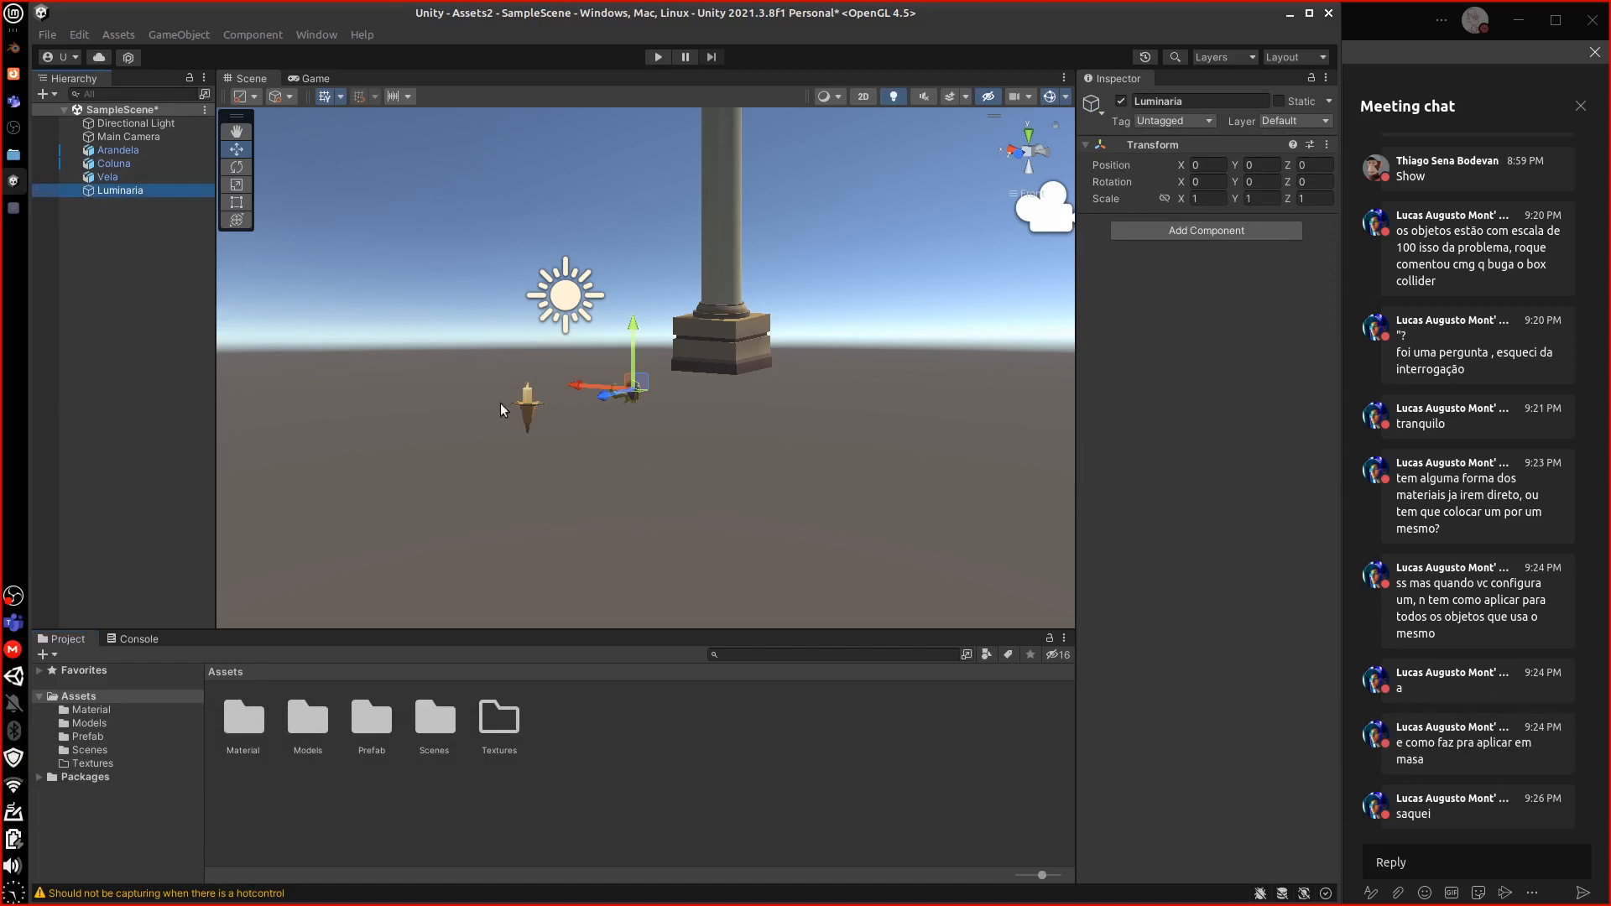
left_click(113, 177)
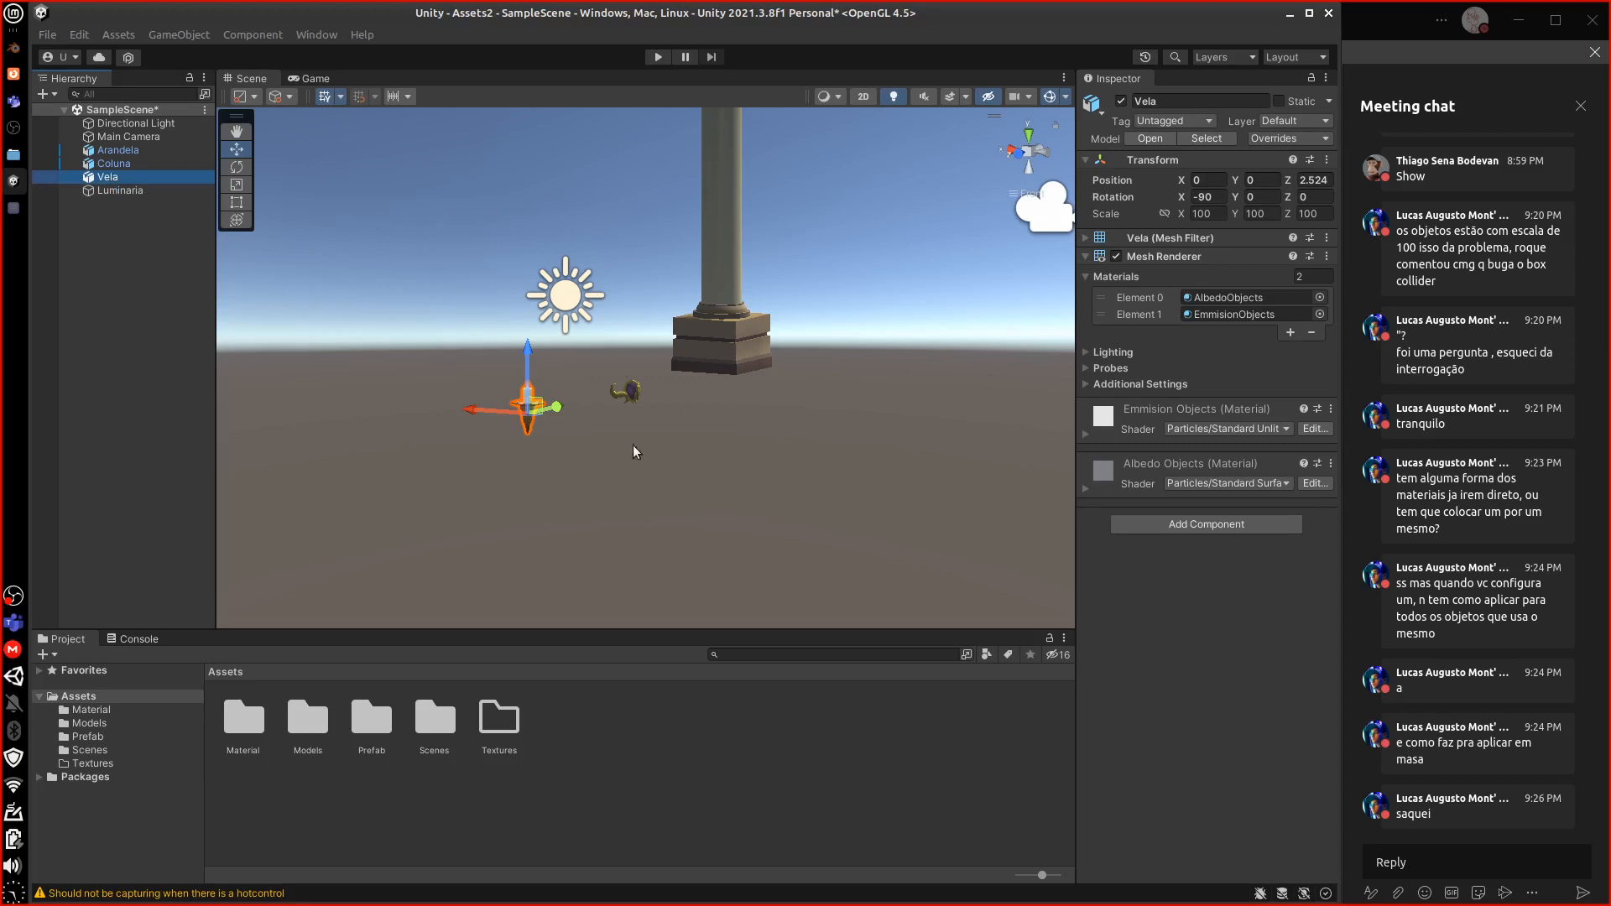
left_click(91, 176)
left_click_drag(91, 176, 118, 181)
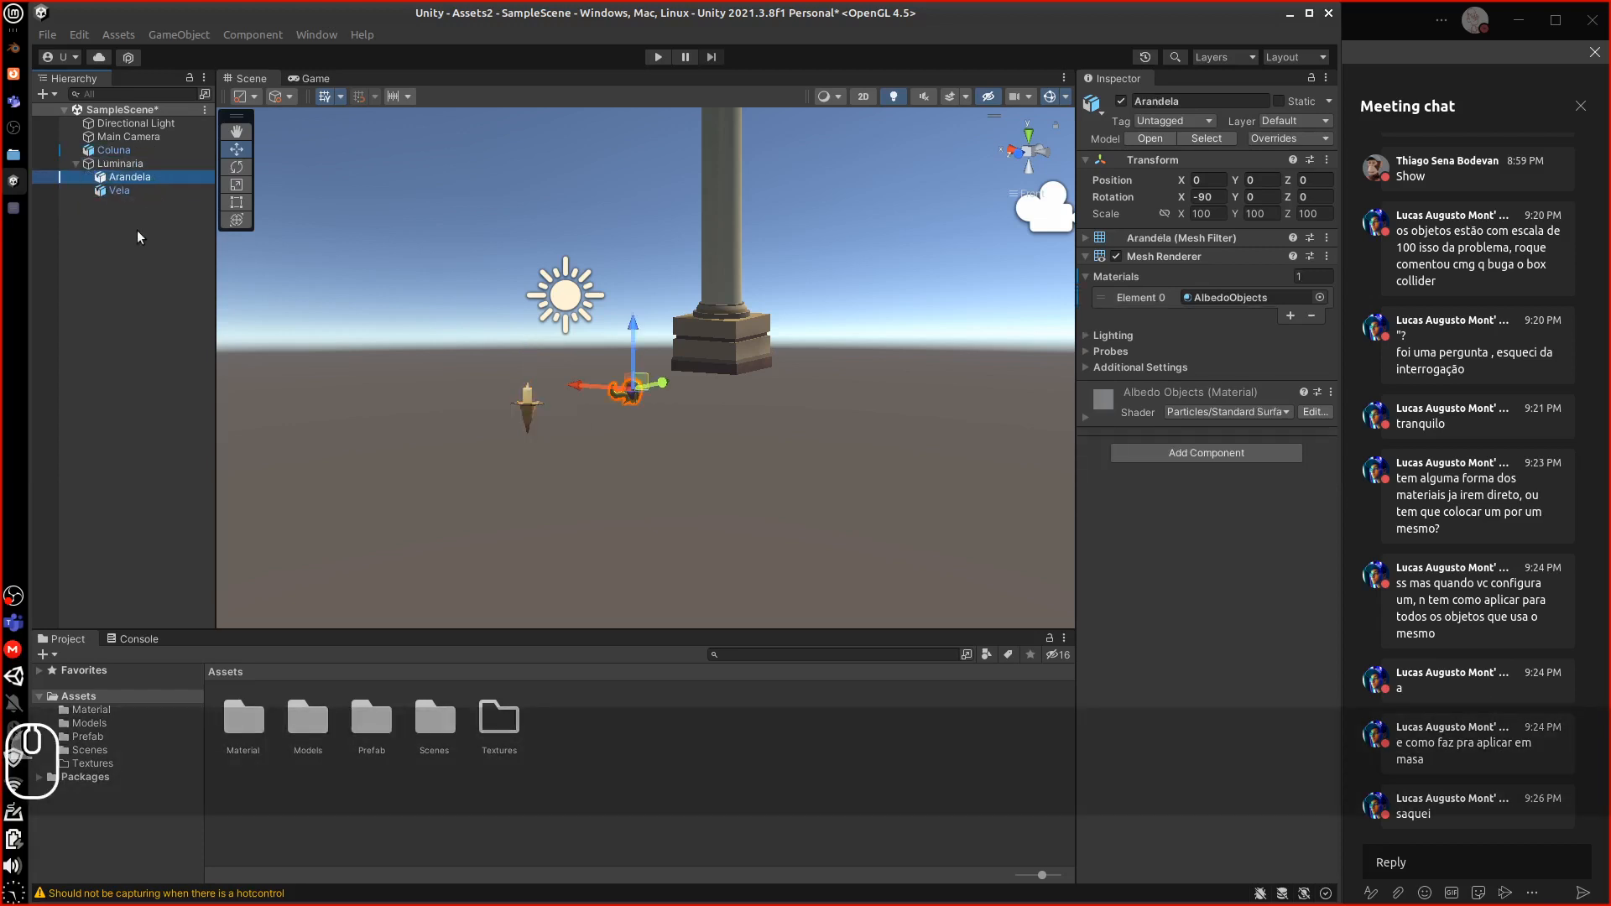
From the Top view, move the Vela candle over beside the Arandela sconce
left_click(525, 415)
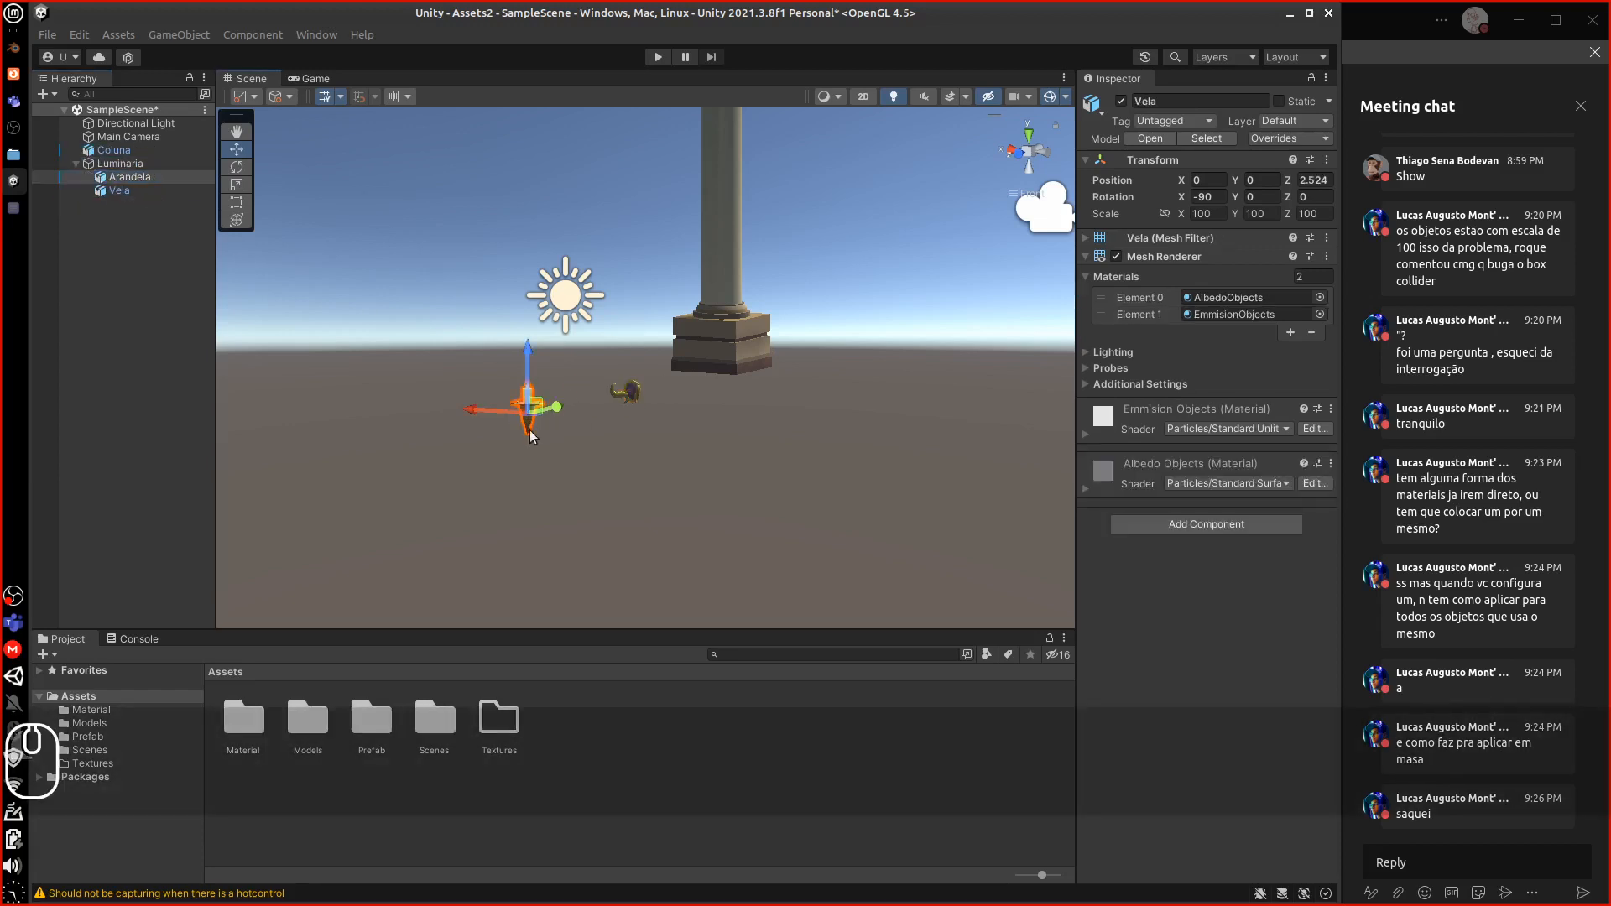
mouse_move(532, 418)
middle_mouse_down()
mouse_move(474, 433)
mouse_move(513, 412)
middle_mouse_up()
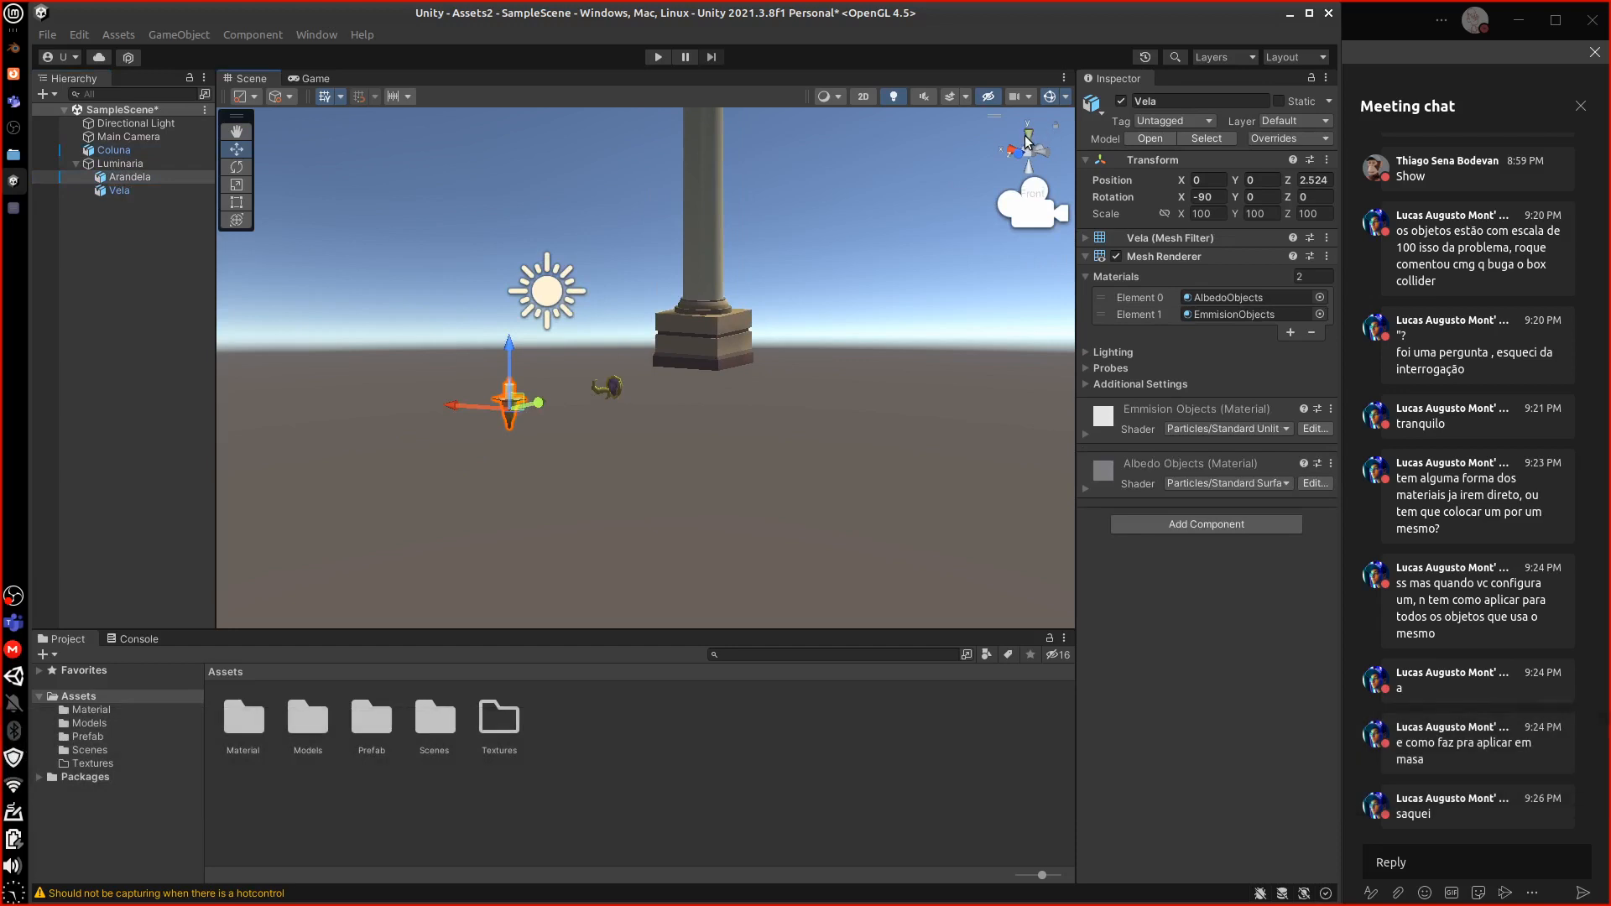
left_click(1029, 133)
left_click_drag(699, 208, 747, 366)
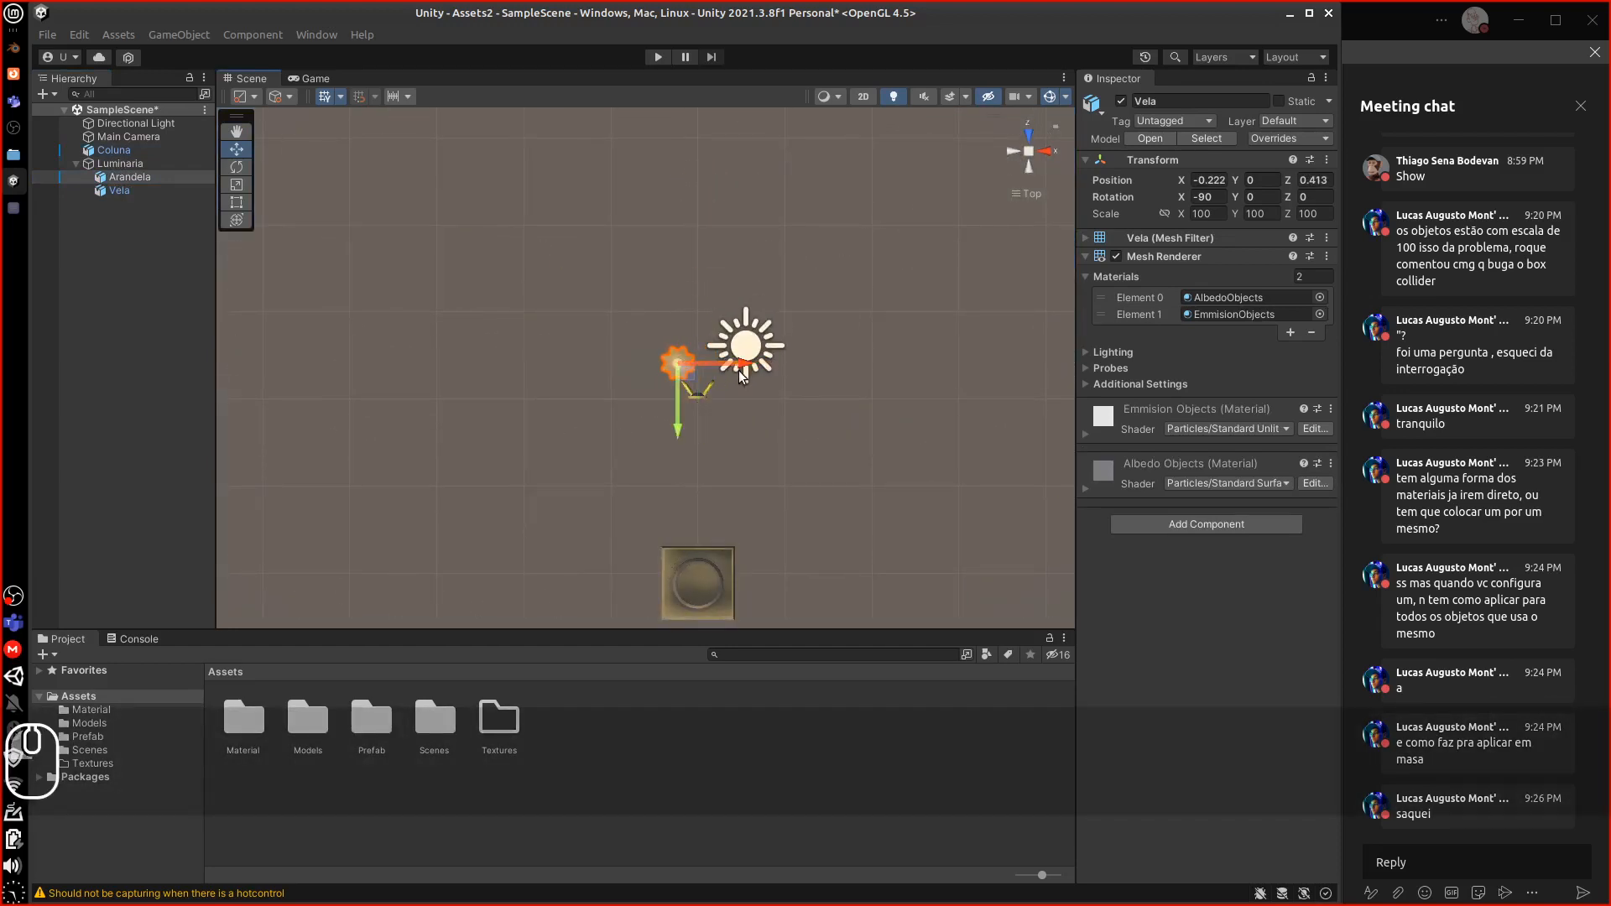
left_click_drag(676, 429, 676, 440)
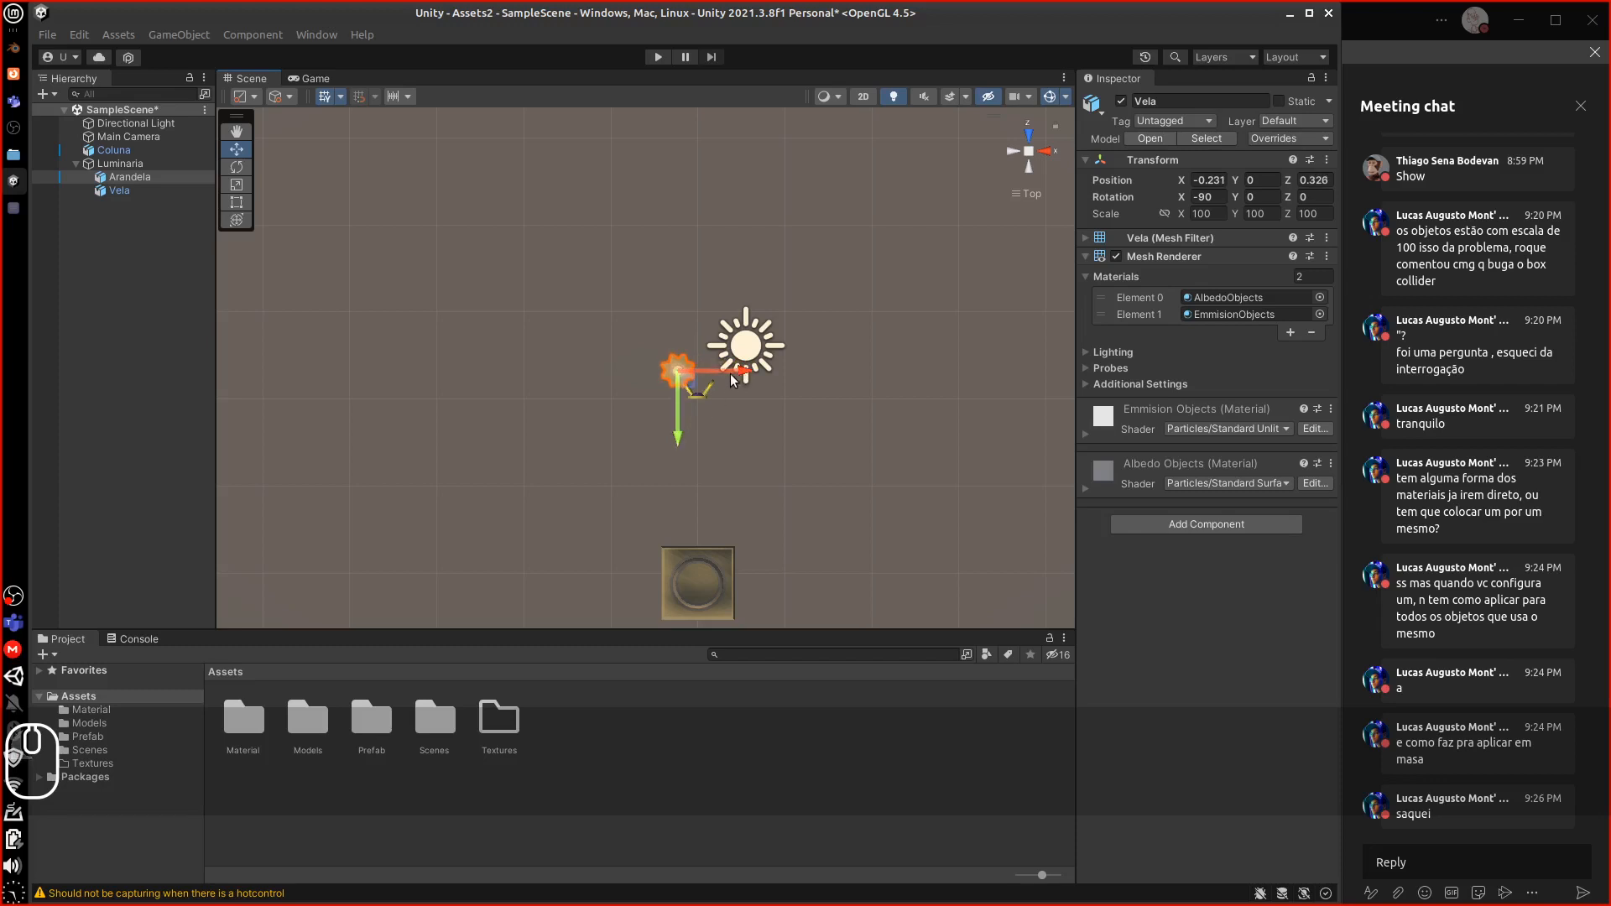
From the Right view, seat the candle in the holder at X -0.207, Y 0.055, Z 0.28
left_click(1041, 156)
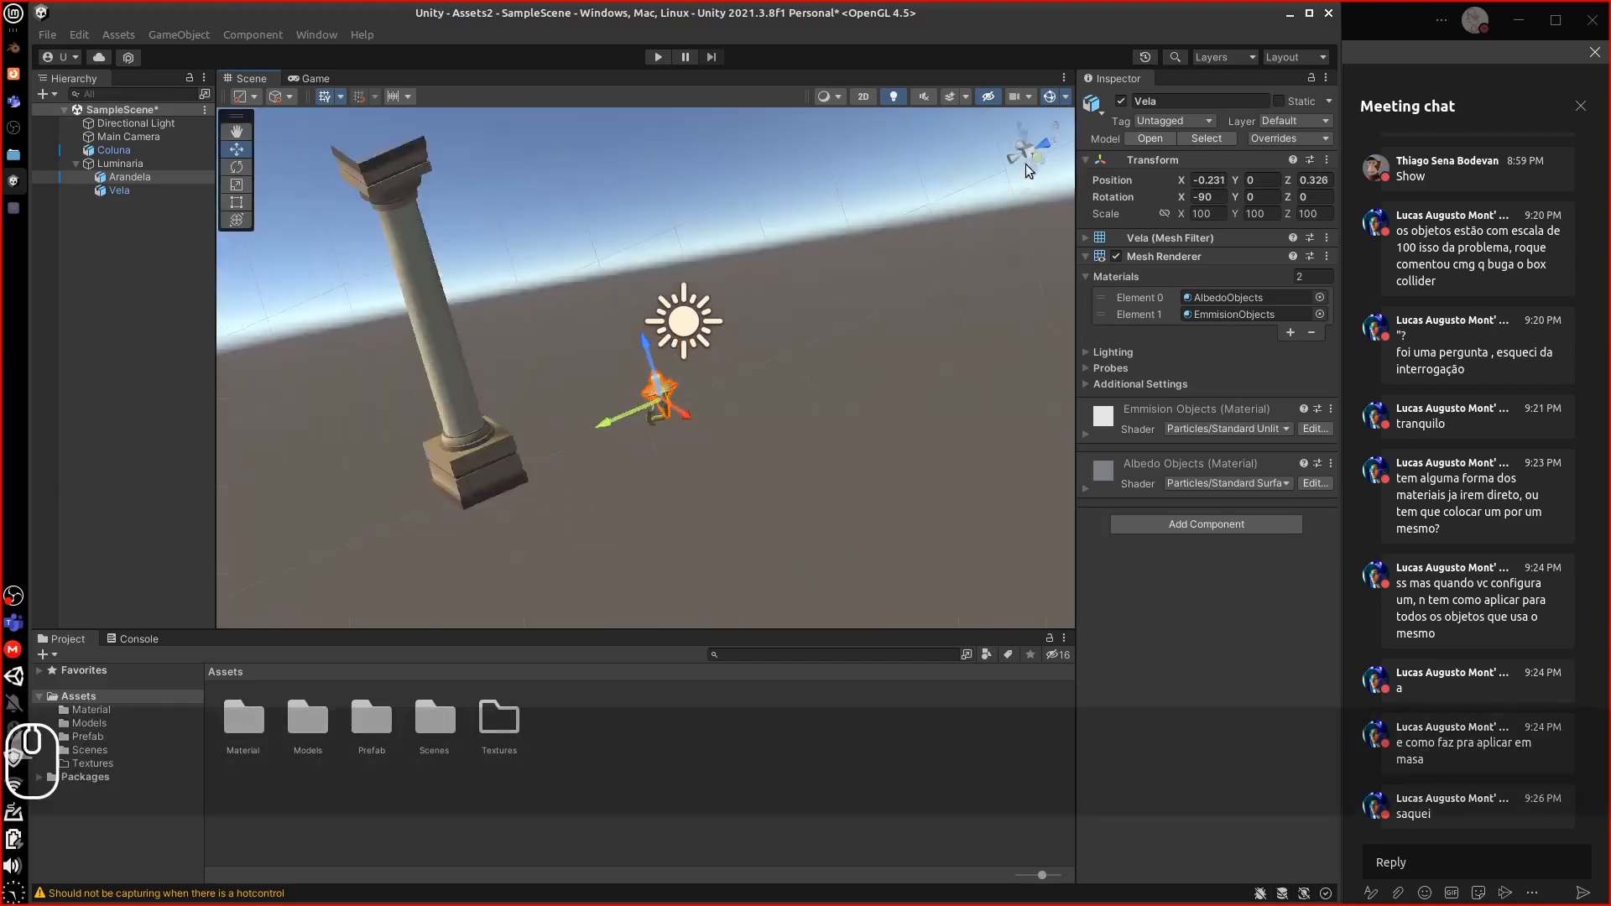
scroll(730, 403, "up", 1)
scroll(717, 418, "up", 5)
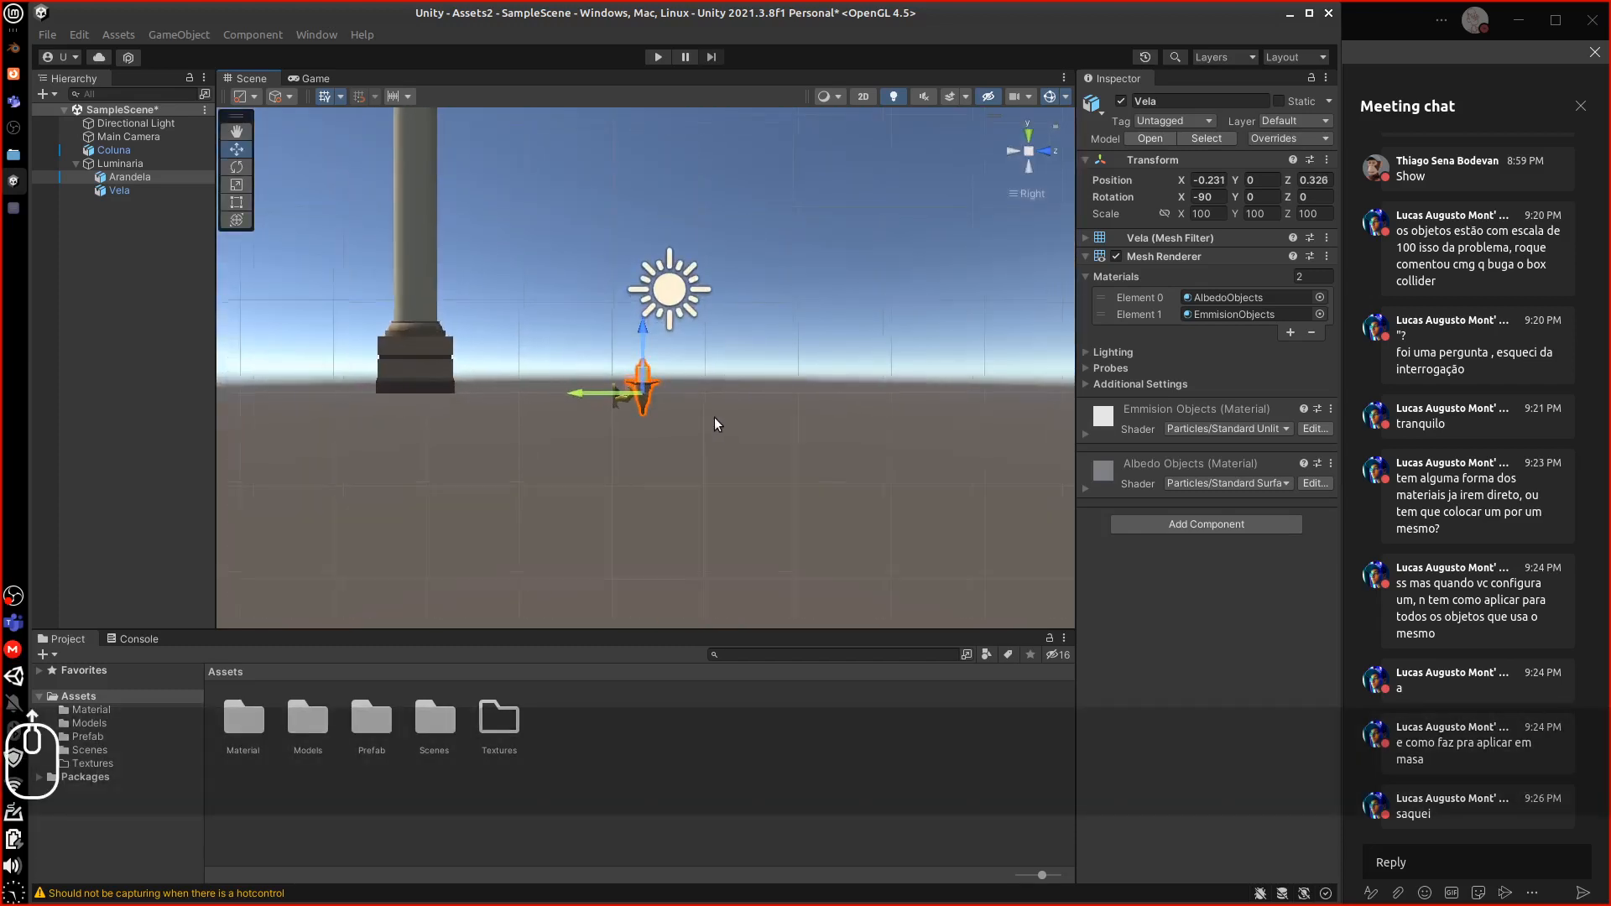
scroll(686, 427, "up", 4)
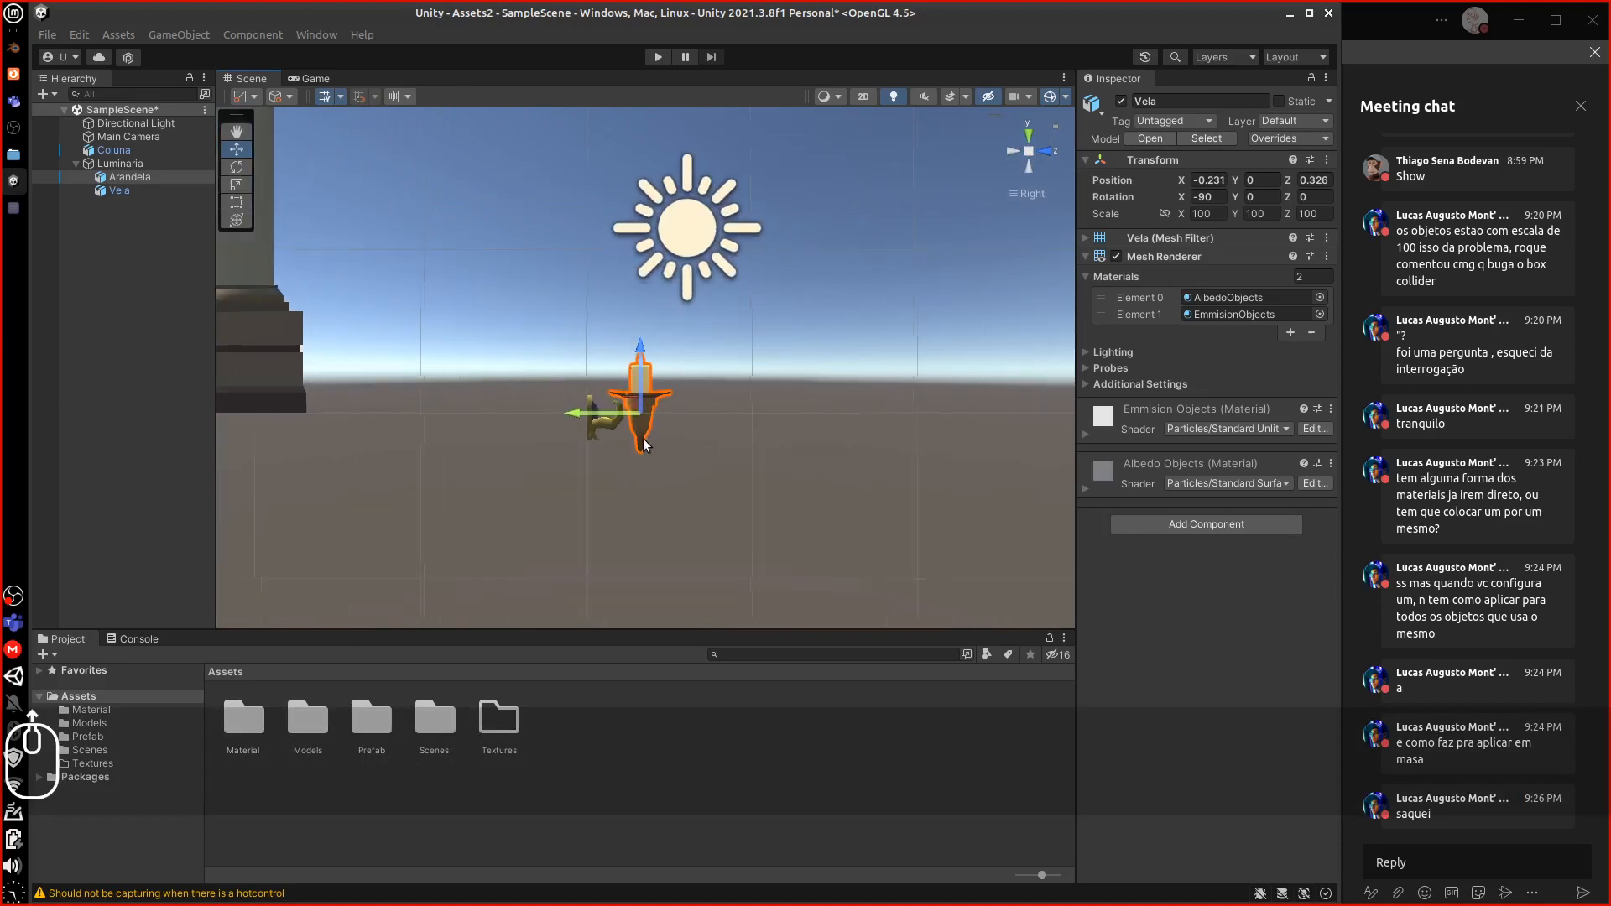
scroll(612, 444, "up", 2)
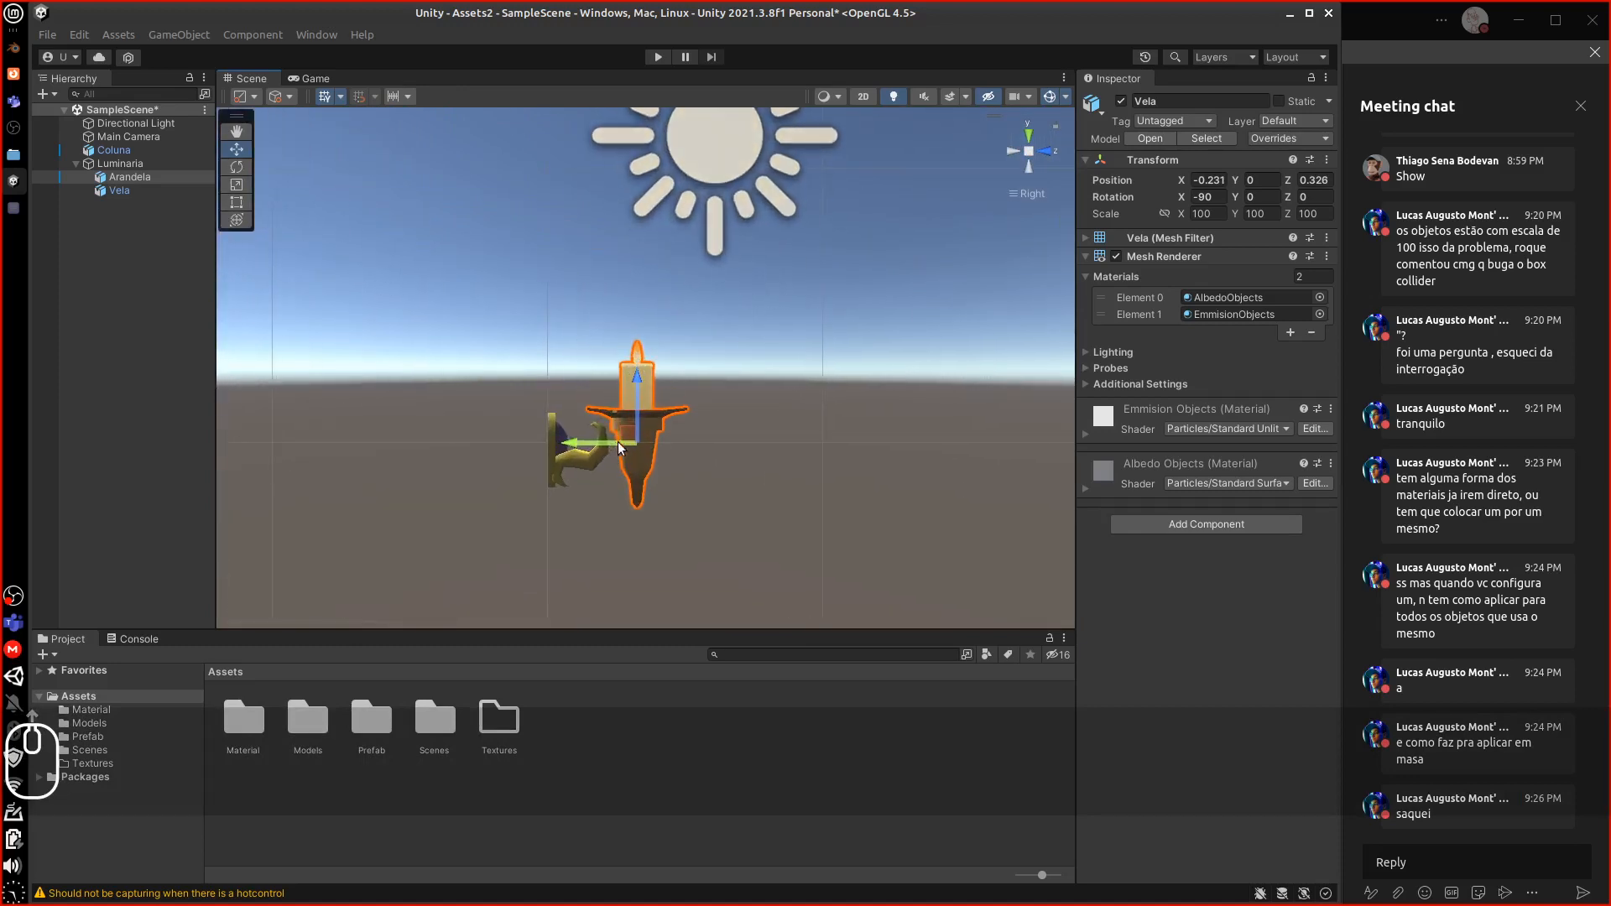
left_click_drag(635, 384, 633, 366)
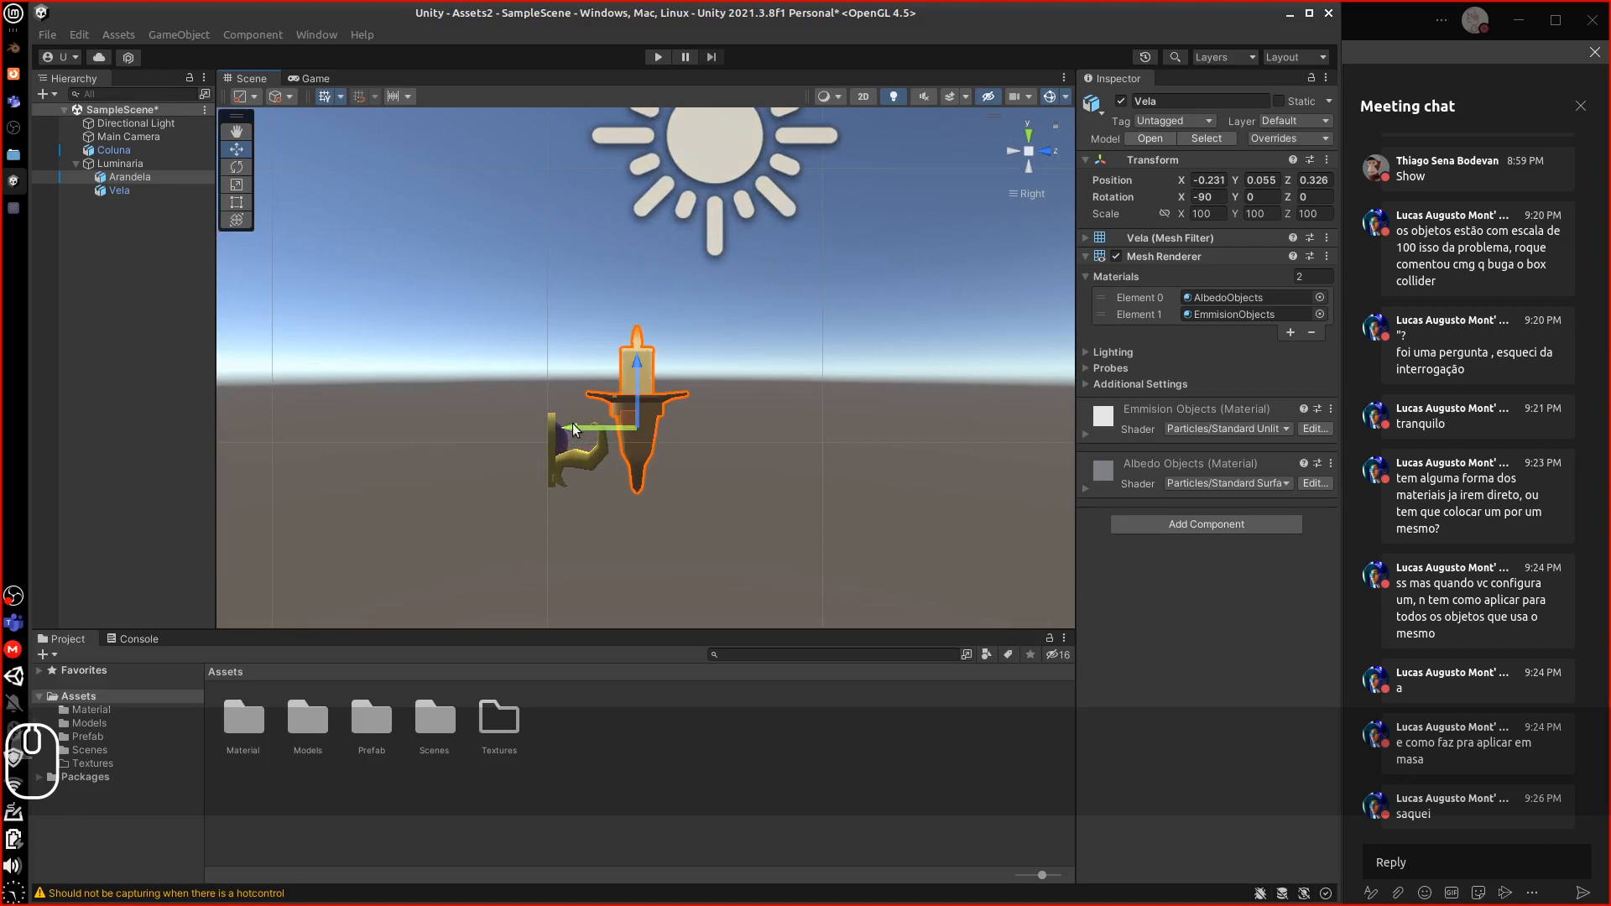
left_click_drag(572, 423, 507, 470)
key("7")
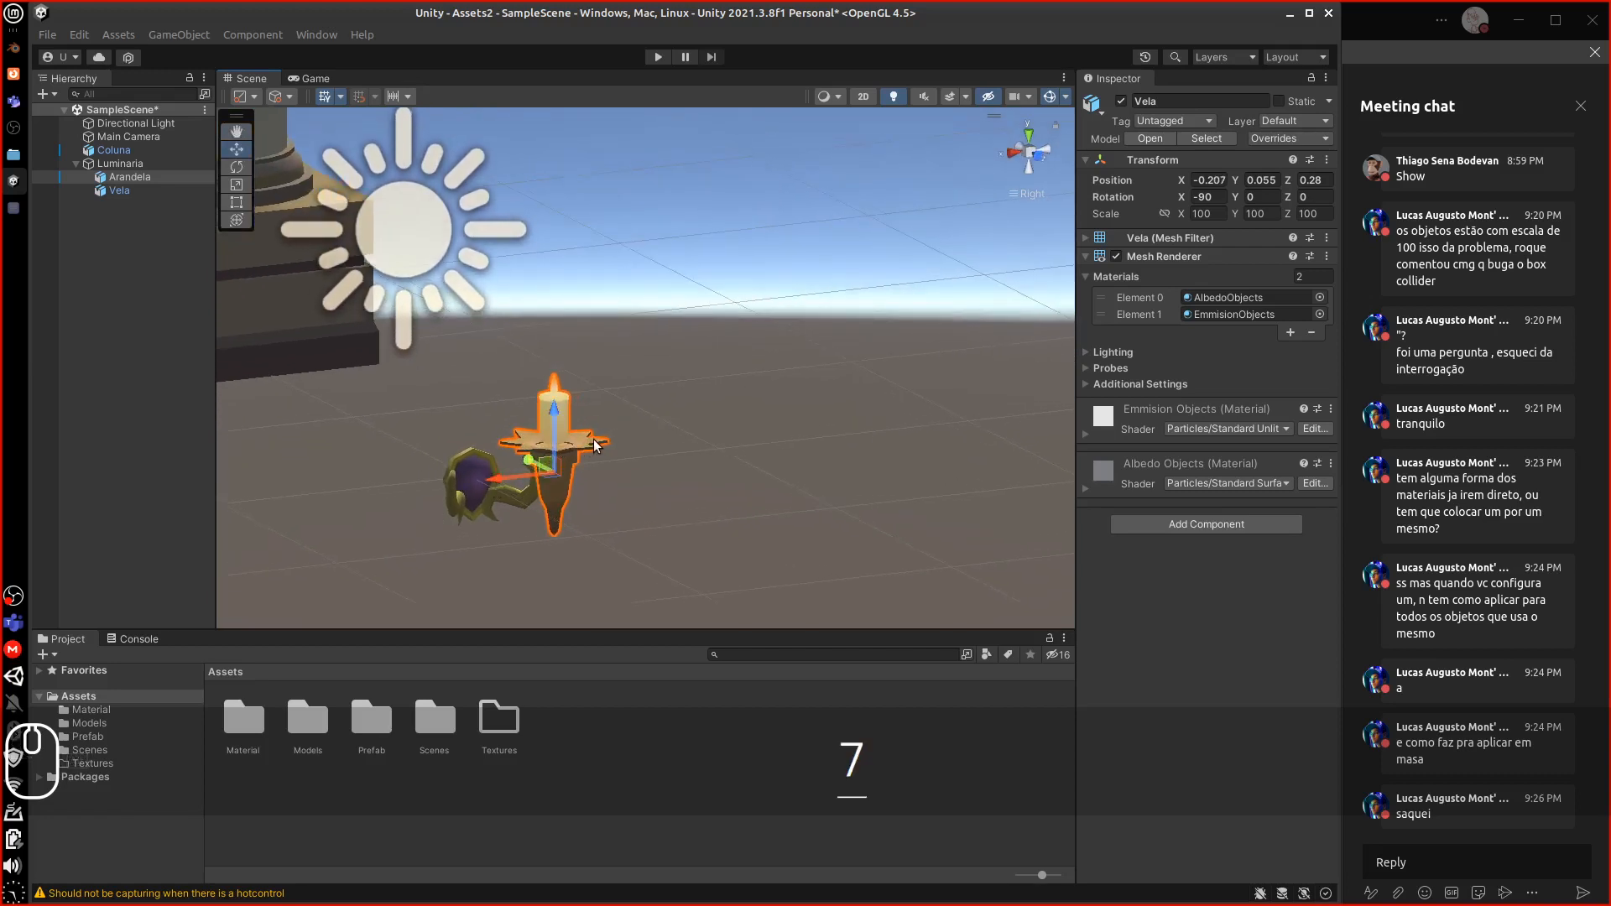
left_click(1029, 136)
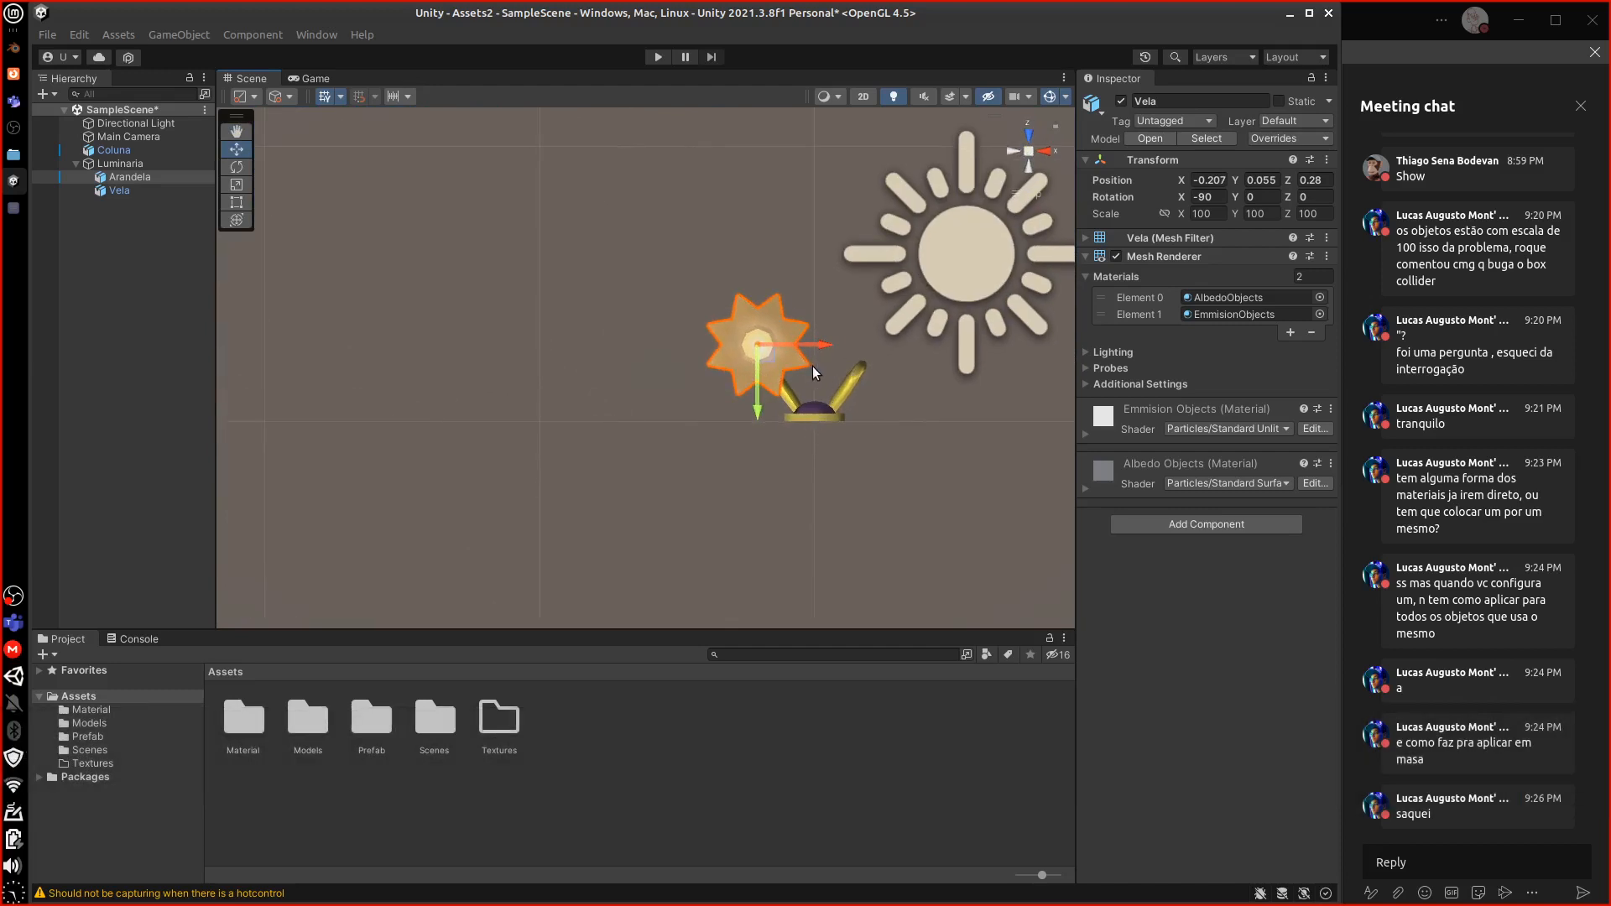
Duplicate the Vela candle and place the copy on the sconce's other arm
key("ctrl+d")
left_click_drag(823, 344, 933, 341)
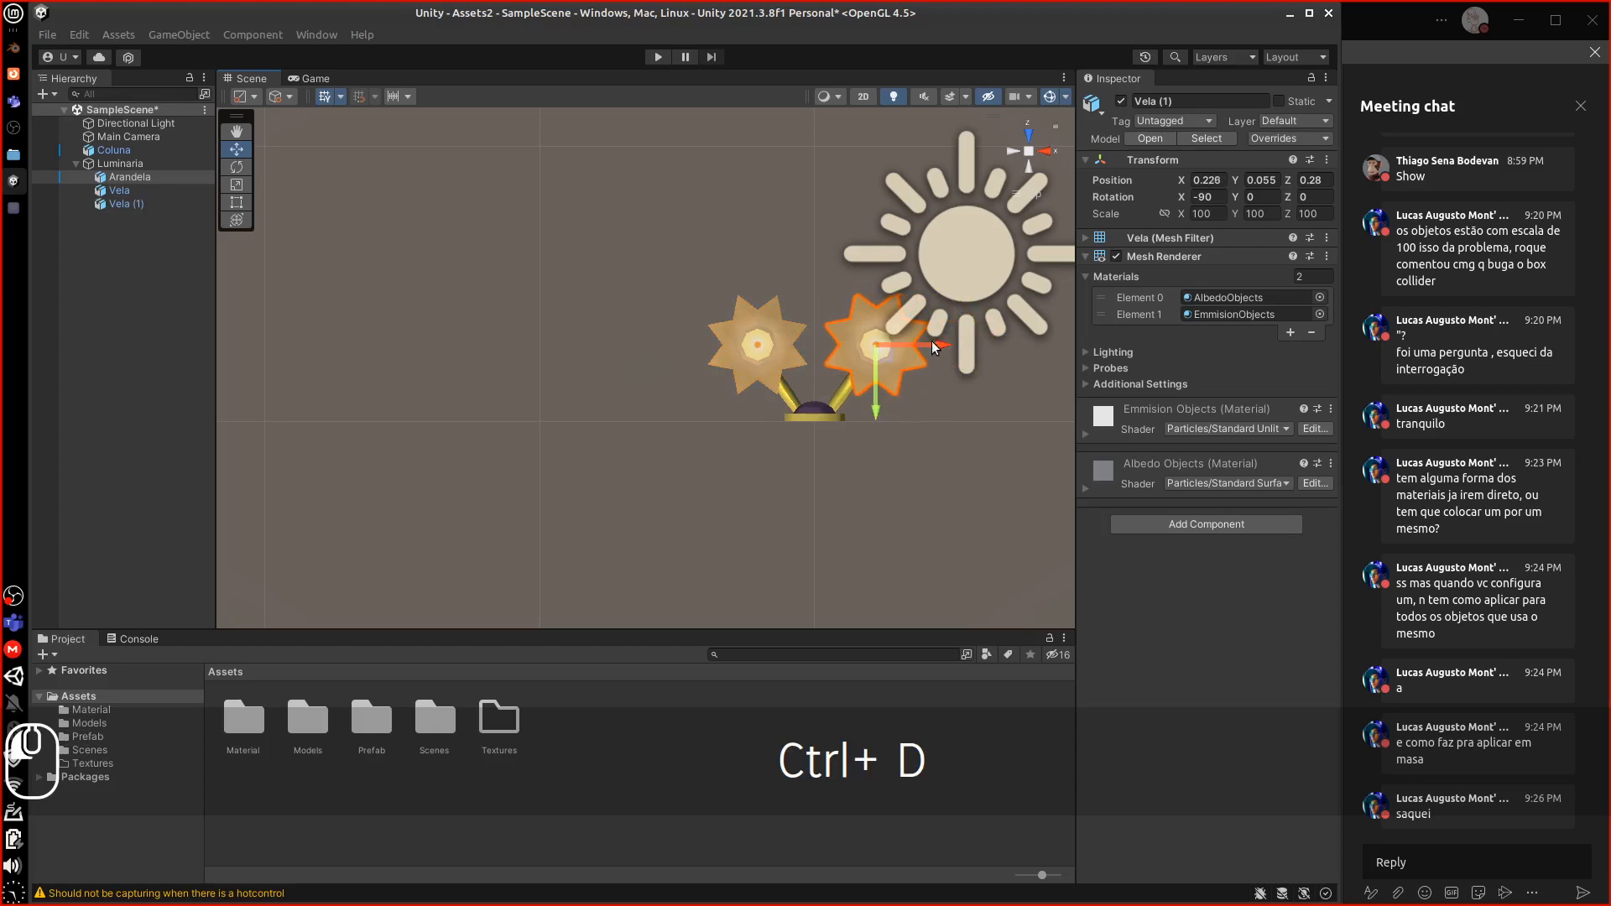
left_click_drag(834, 492, 738, 406, "alt")
scroll(626, 443, "down", 1)
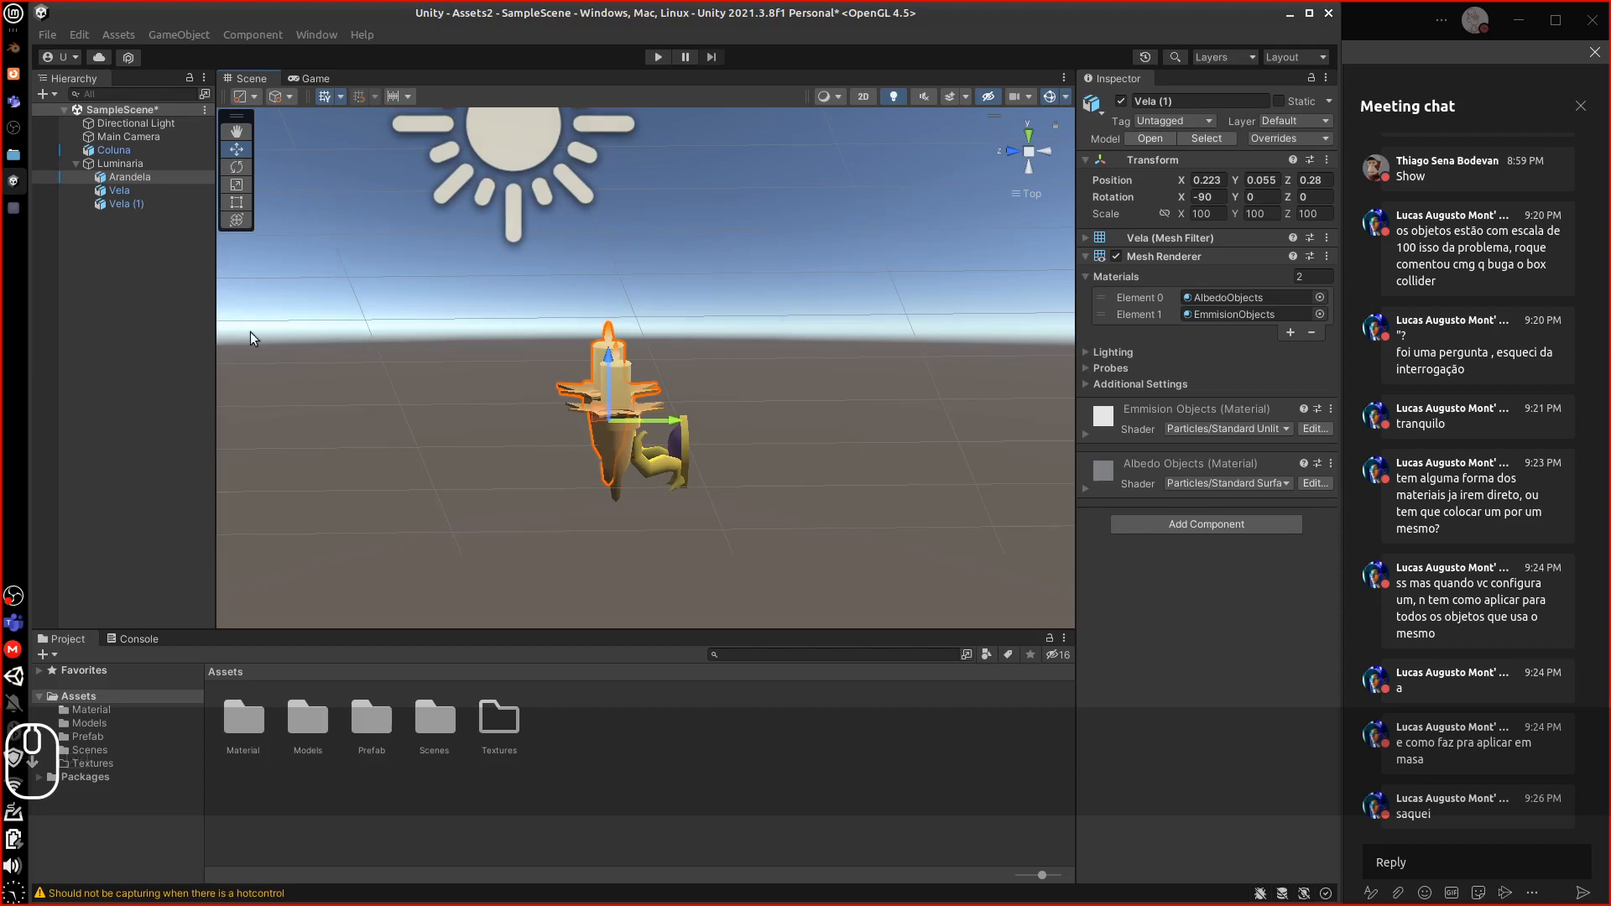
Duplicate the original Vela again and move the spare copy to the scene root
left_click(119, 191)
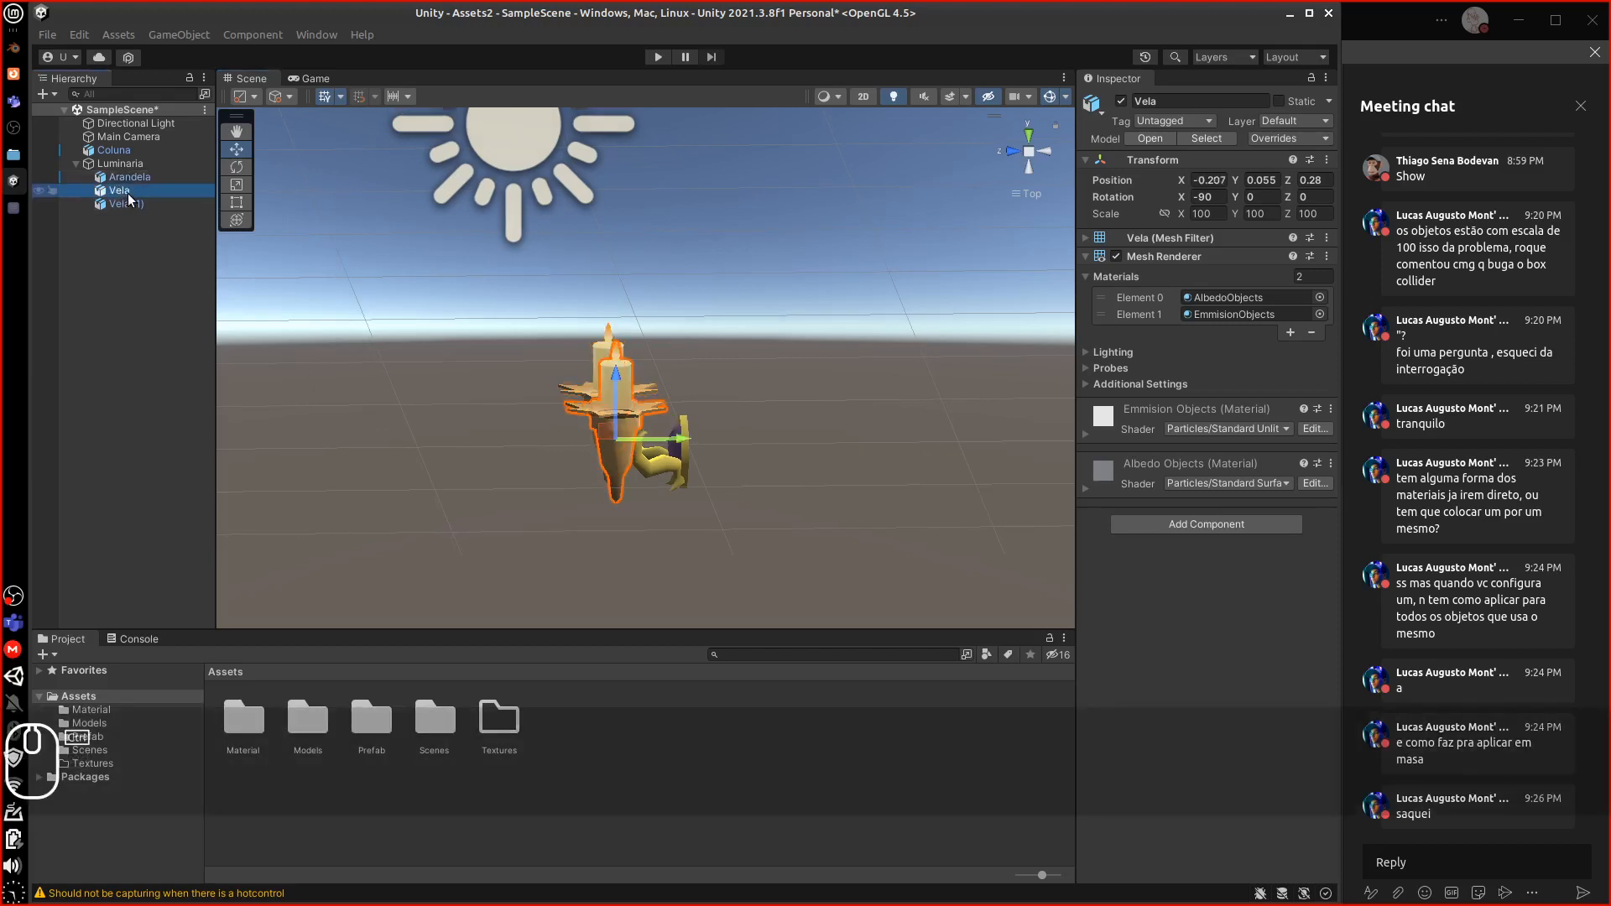
key("ctrl+d")
left_click_drag(135, 195, 120, 160)
left_click(130, 178)
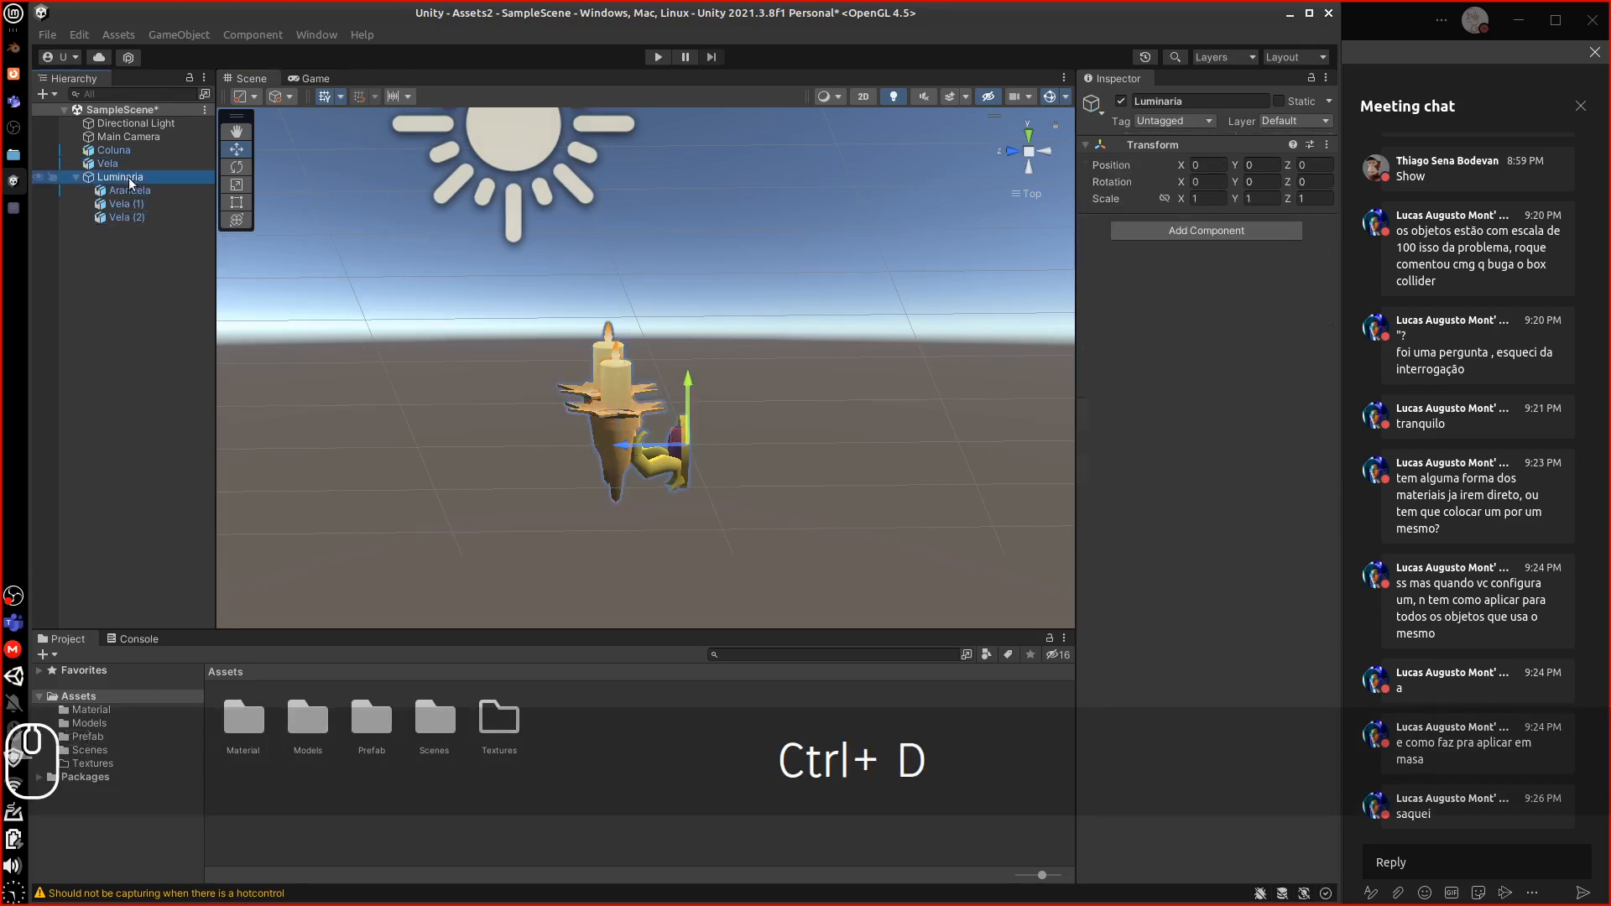
left_click(76, 178)
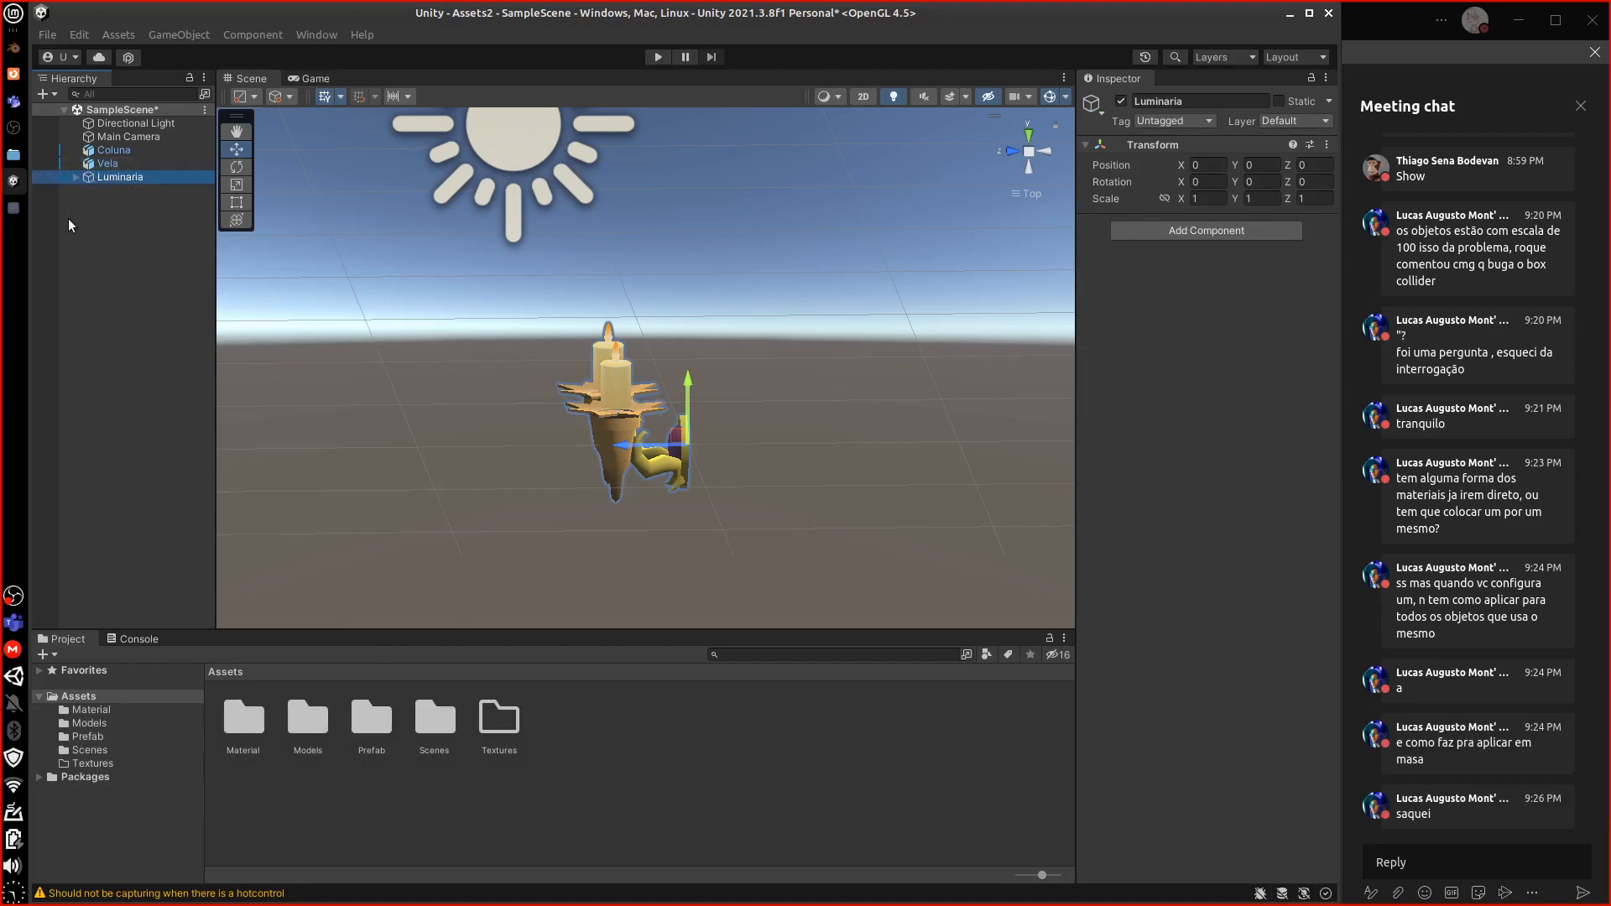
left_click(76, 177)
Duplicate the Arandela sconce and move the copy, Arandela (1), out to the scene root
left_click(122, 191)
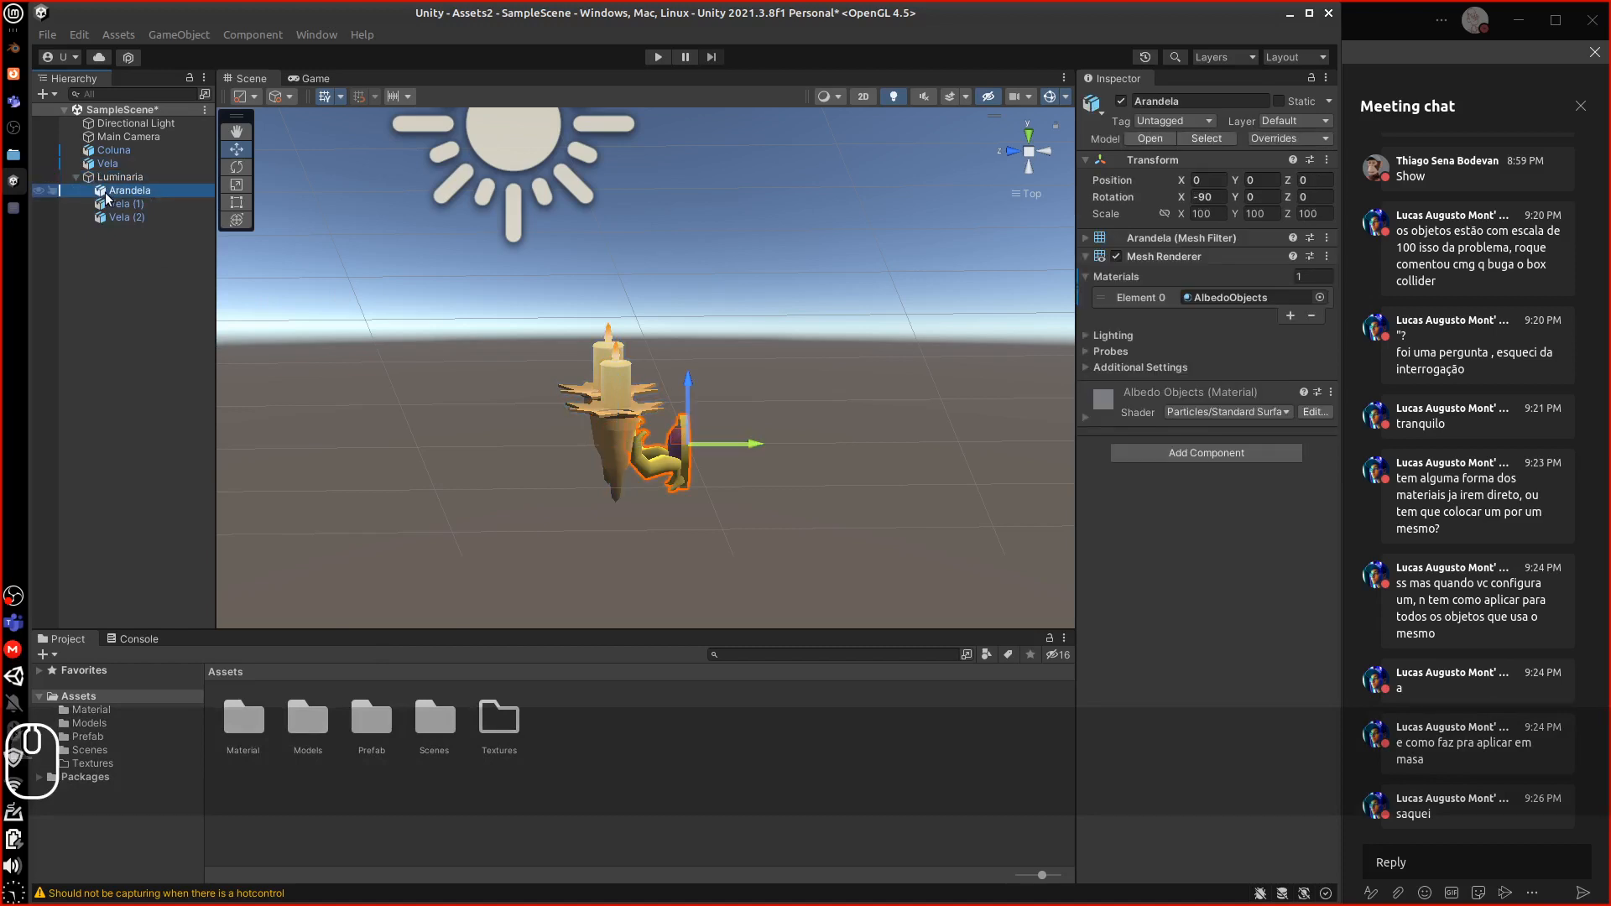
key("ctrl+d")
left_click_drag(113, 230, 116, 170)
left_click(77, 191)
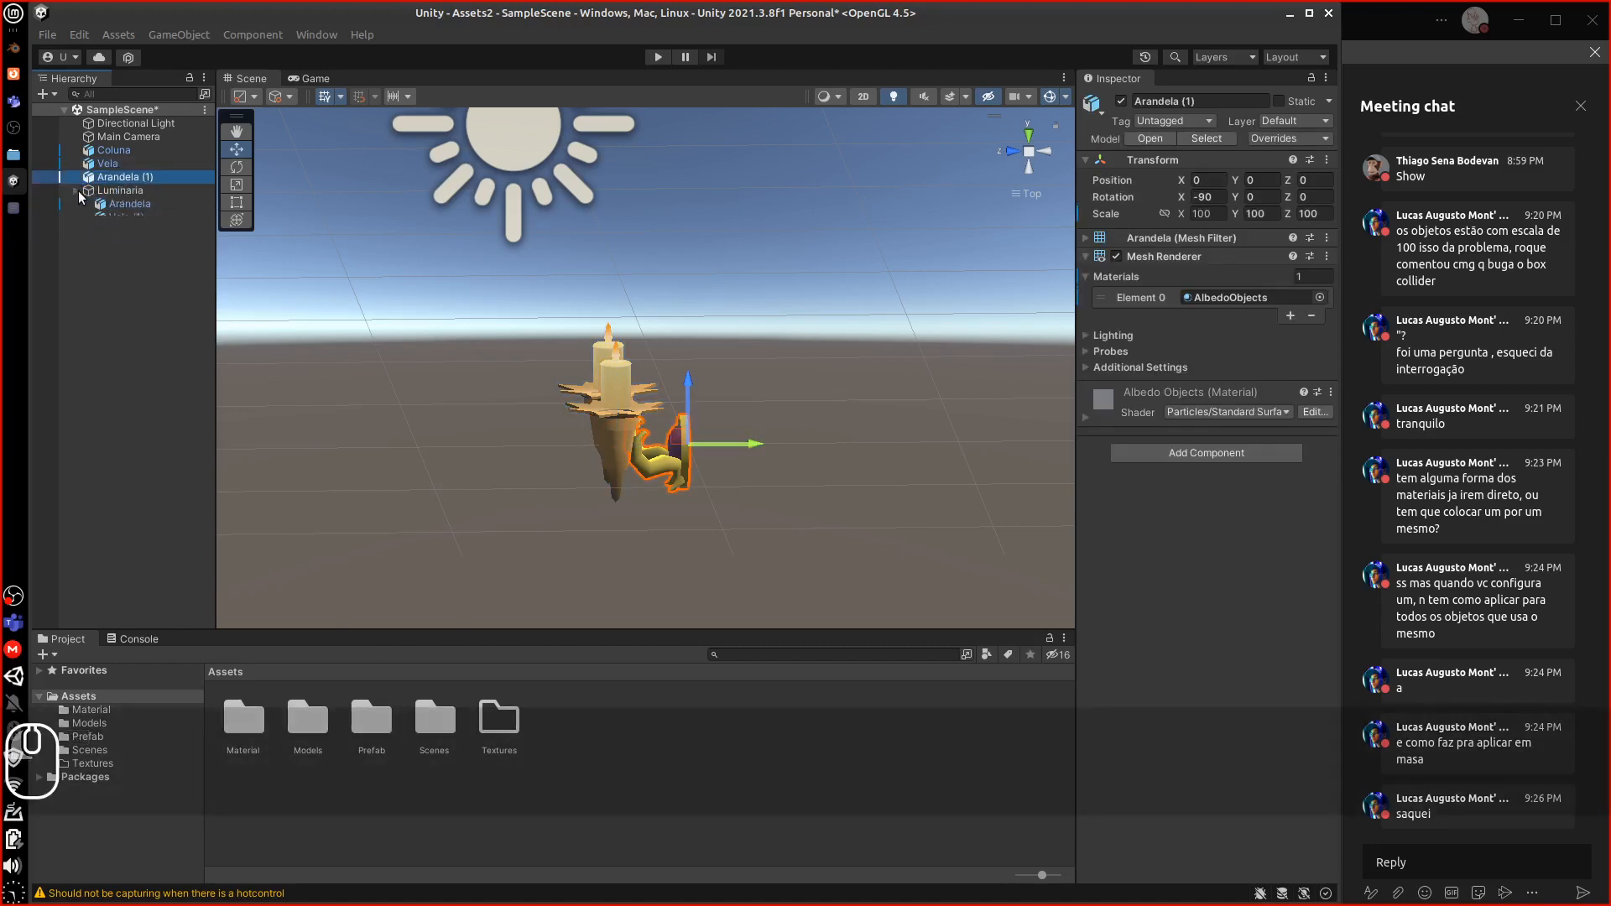
left_click(109, 190)
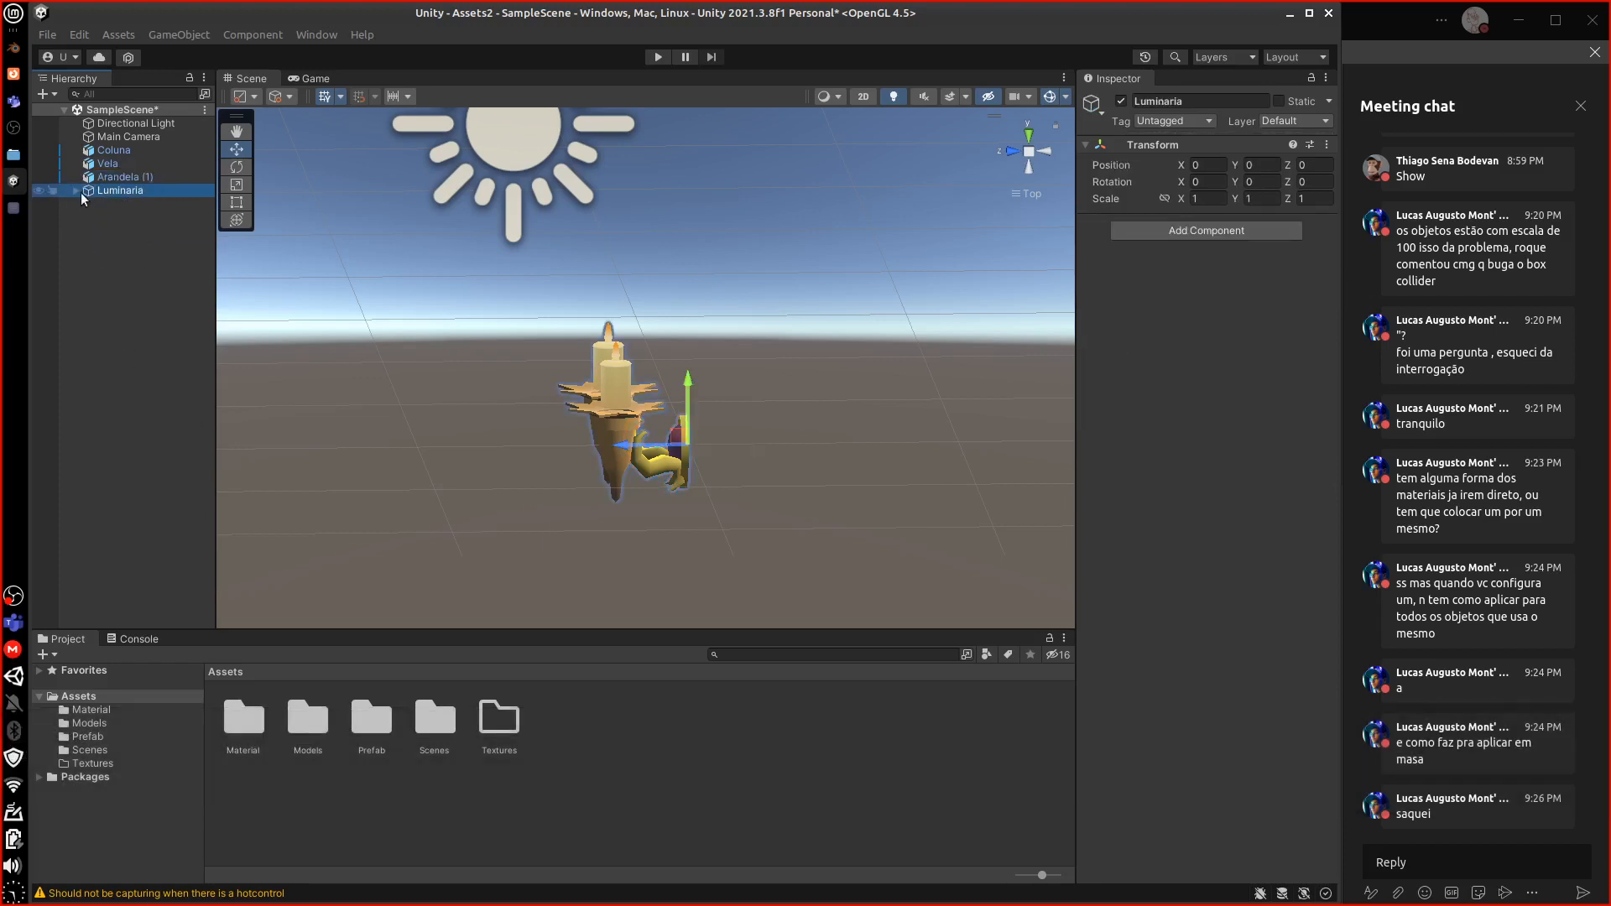
Drag Luminaria into Assets/Prefab to make a Luminaria prefab, then view it beside the column
left_click_drag(91, 193, 367, 727)
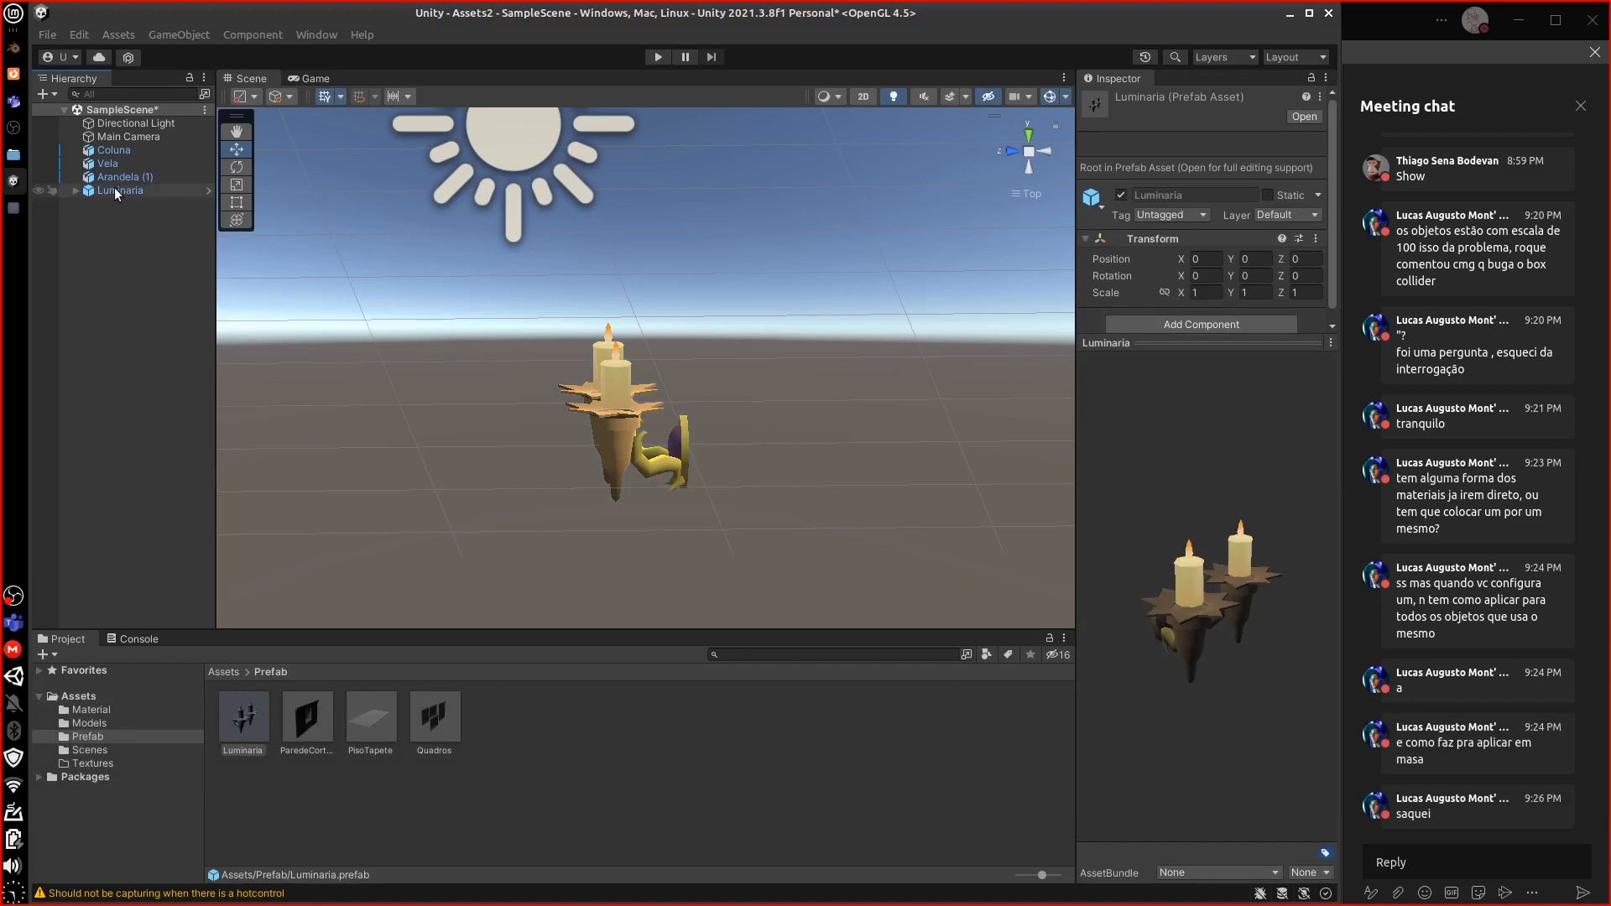
left_click(124, 191)
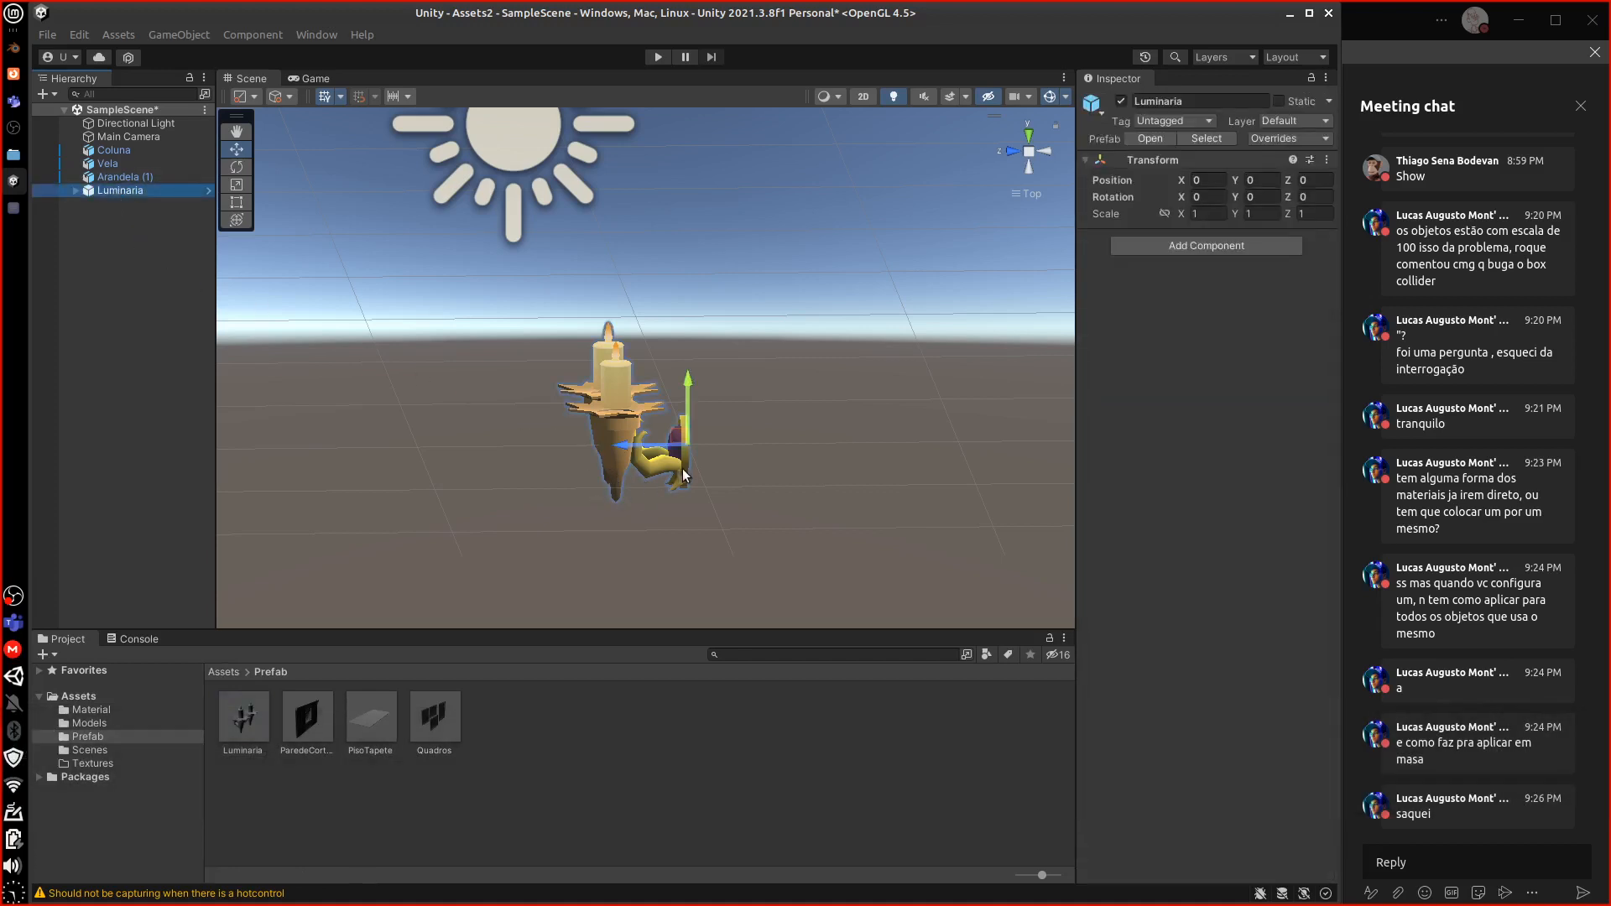
scroll(682, 468, "down", 3)
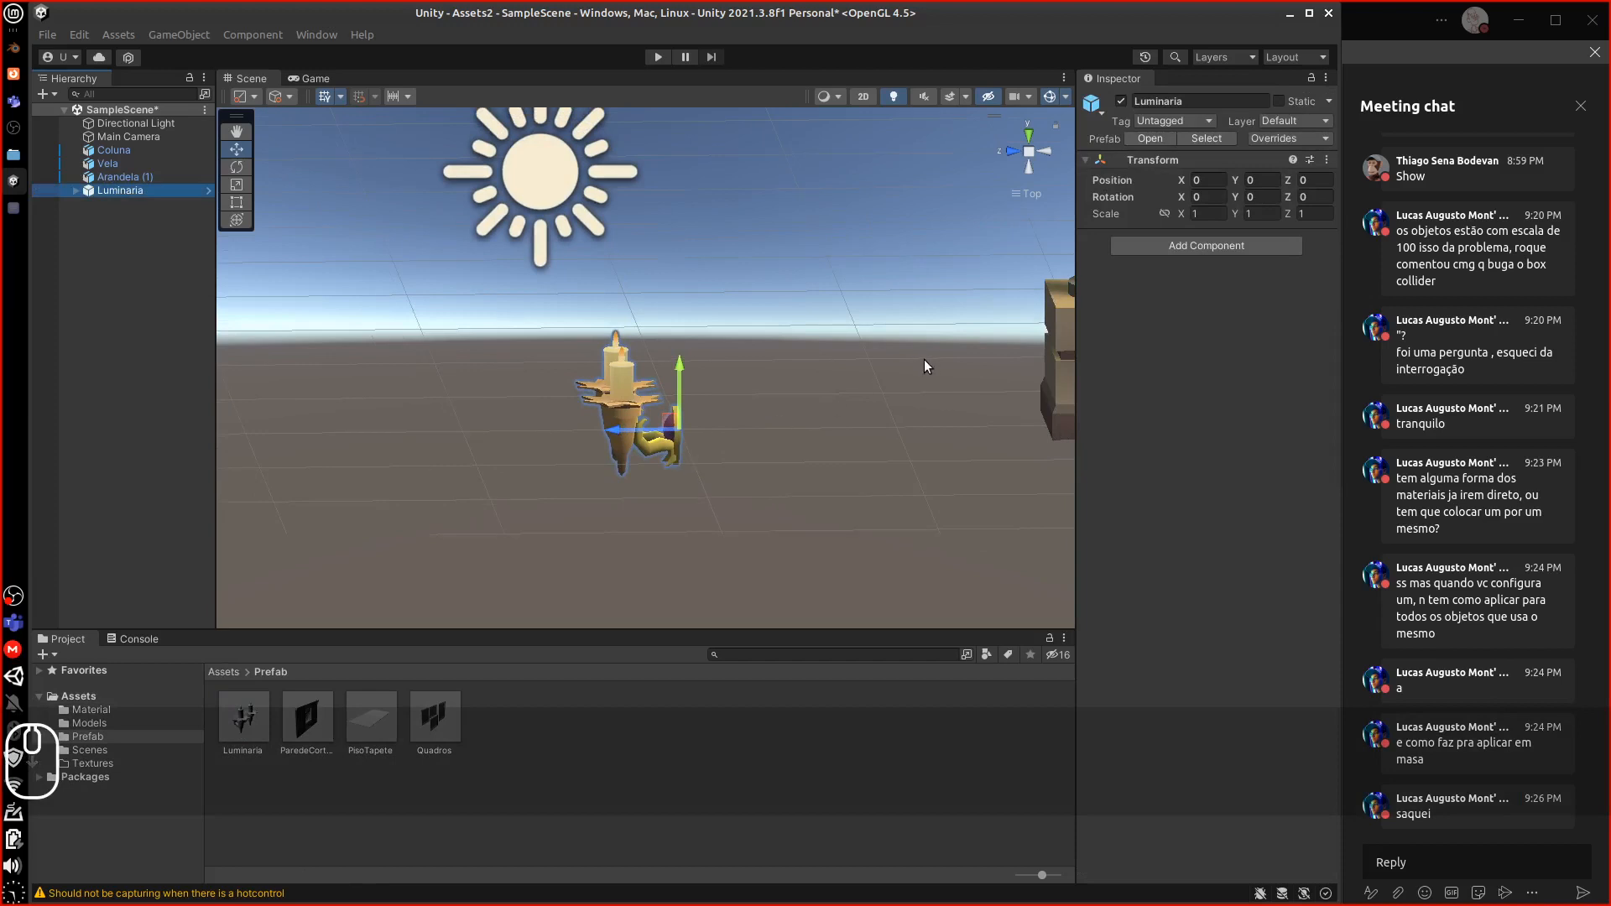
left_click_drag(924, 359, 884, 386, "alt")
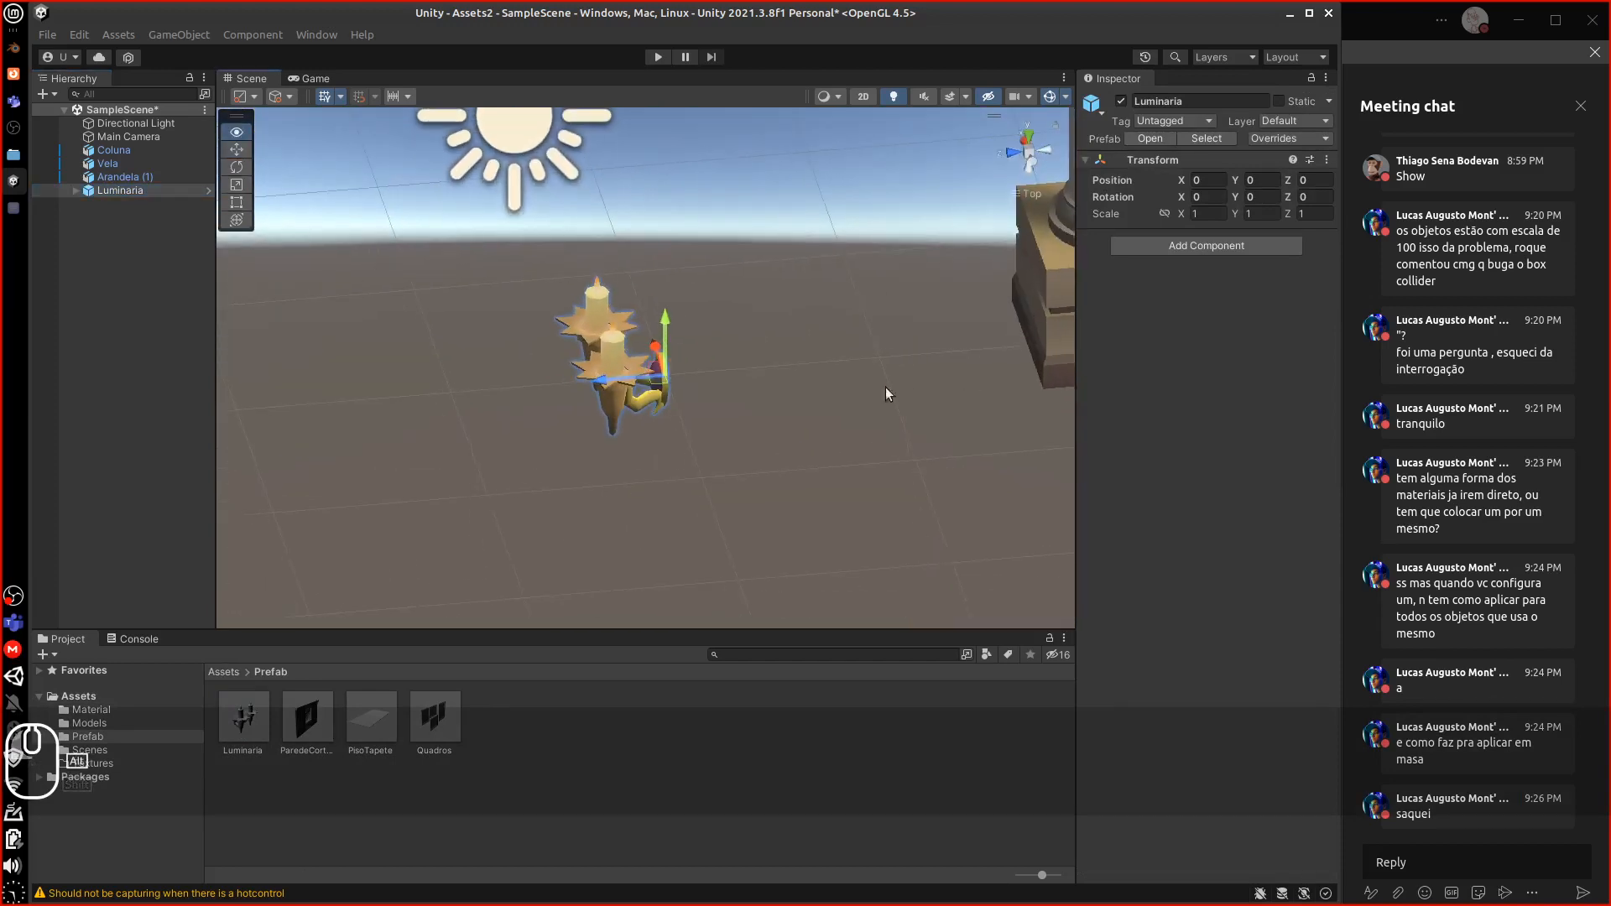
middle_click_drag(943, 333, 631, 557)
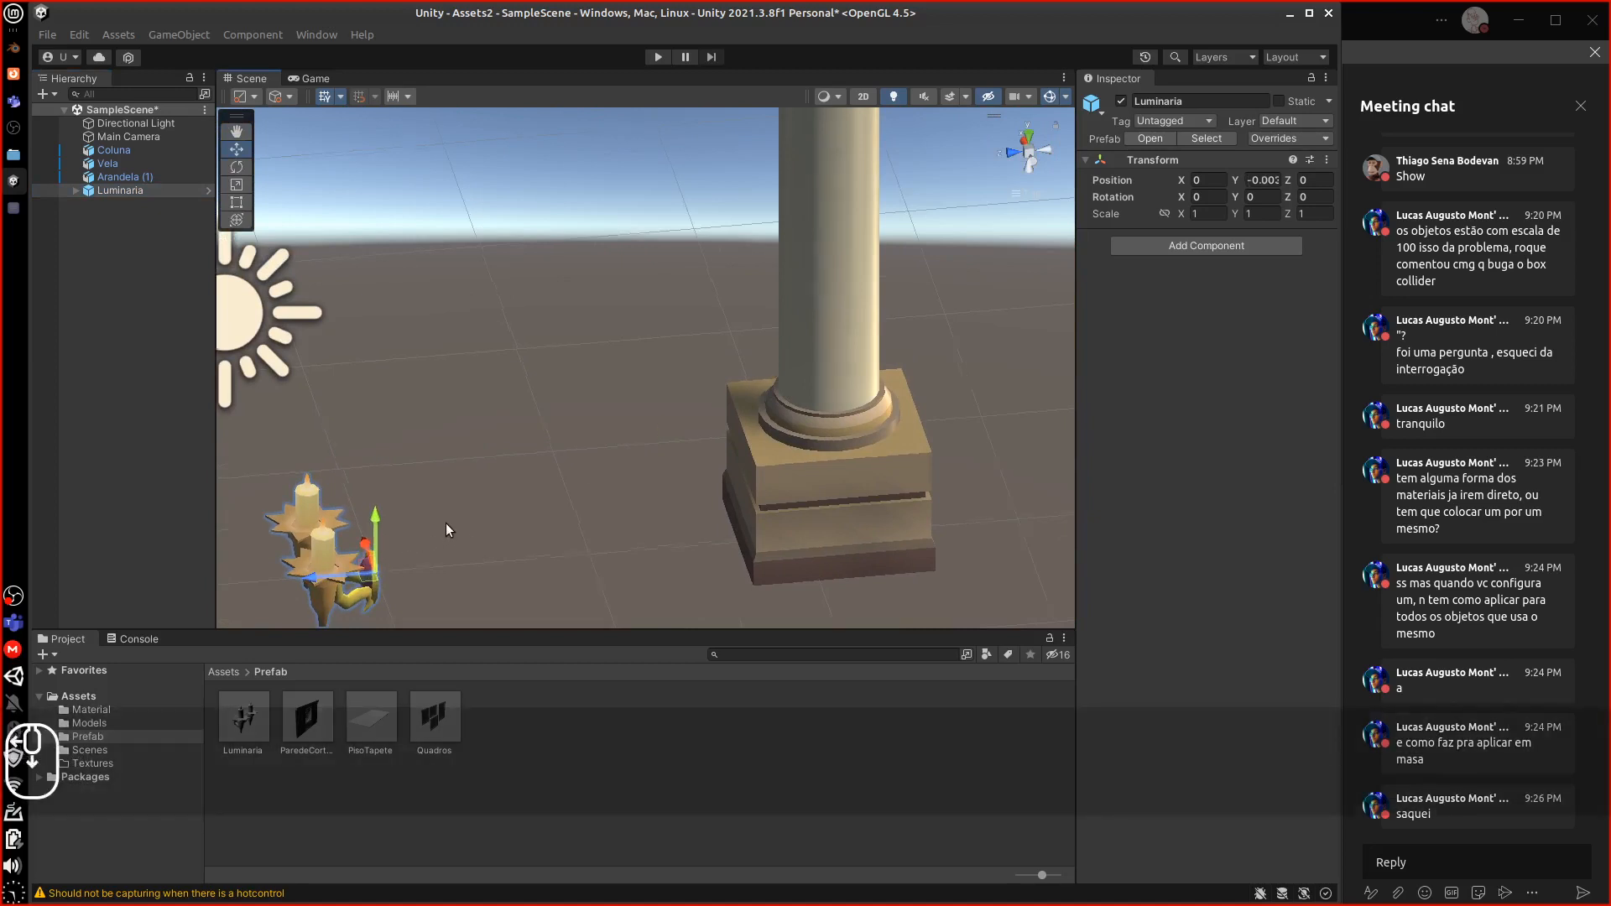
scroll(446, 522, "down", 2)
left_click_drag(412, 502, 420, 255)
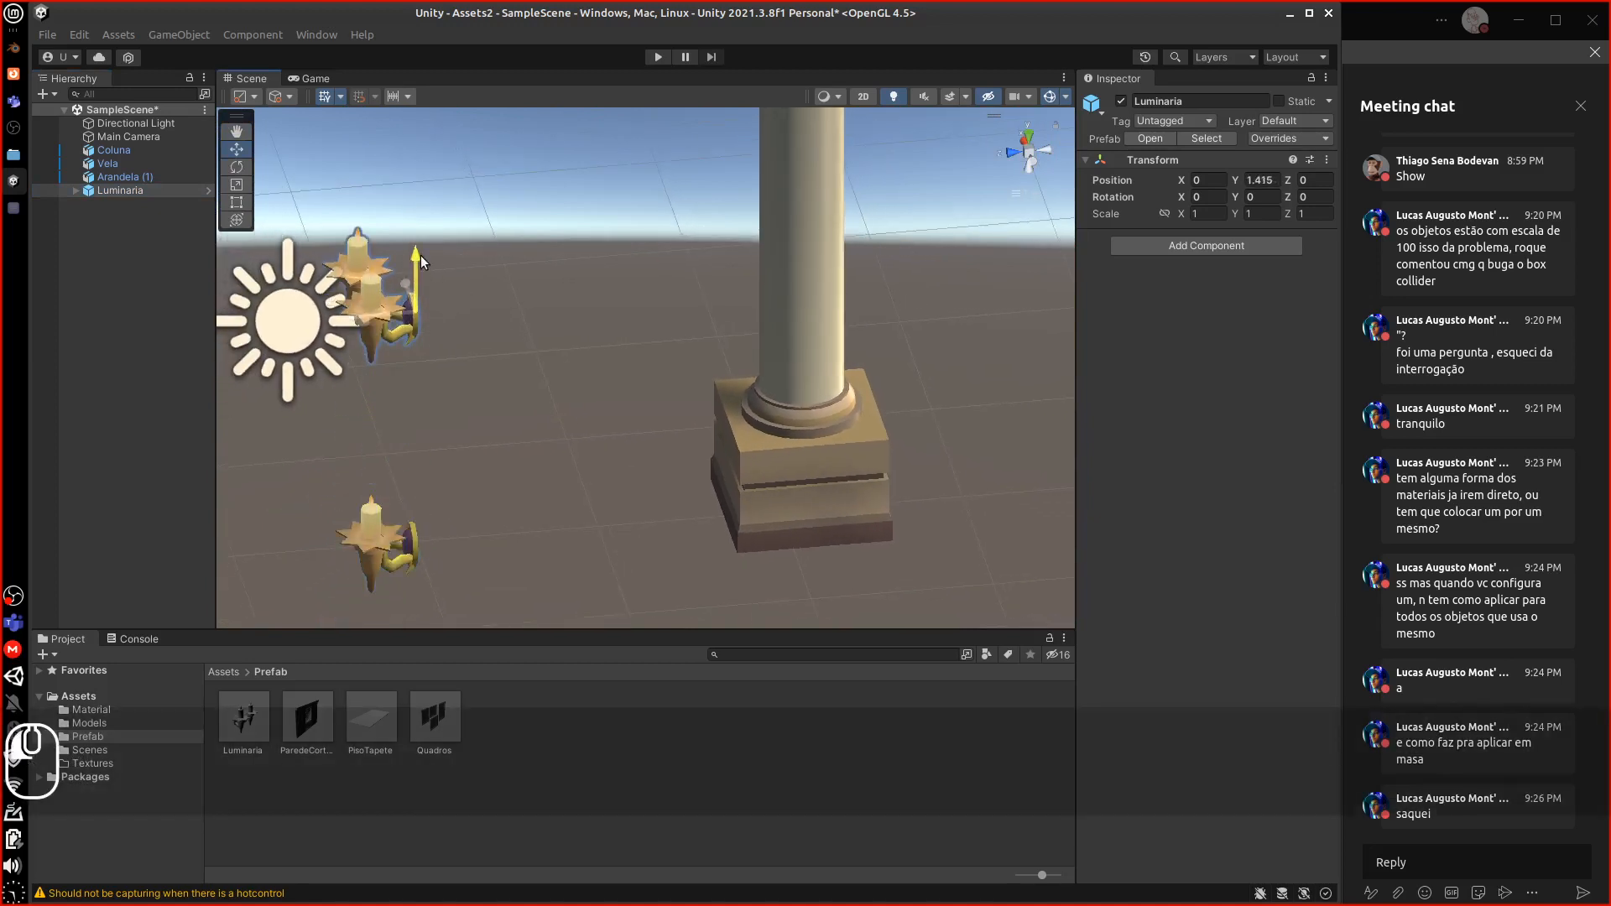
left_click(417, 541)
left_click(410, 547)
left_click_drag(466, 540, 785, 490)
left_click(747, 279)
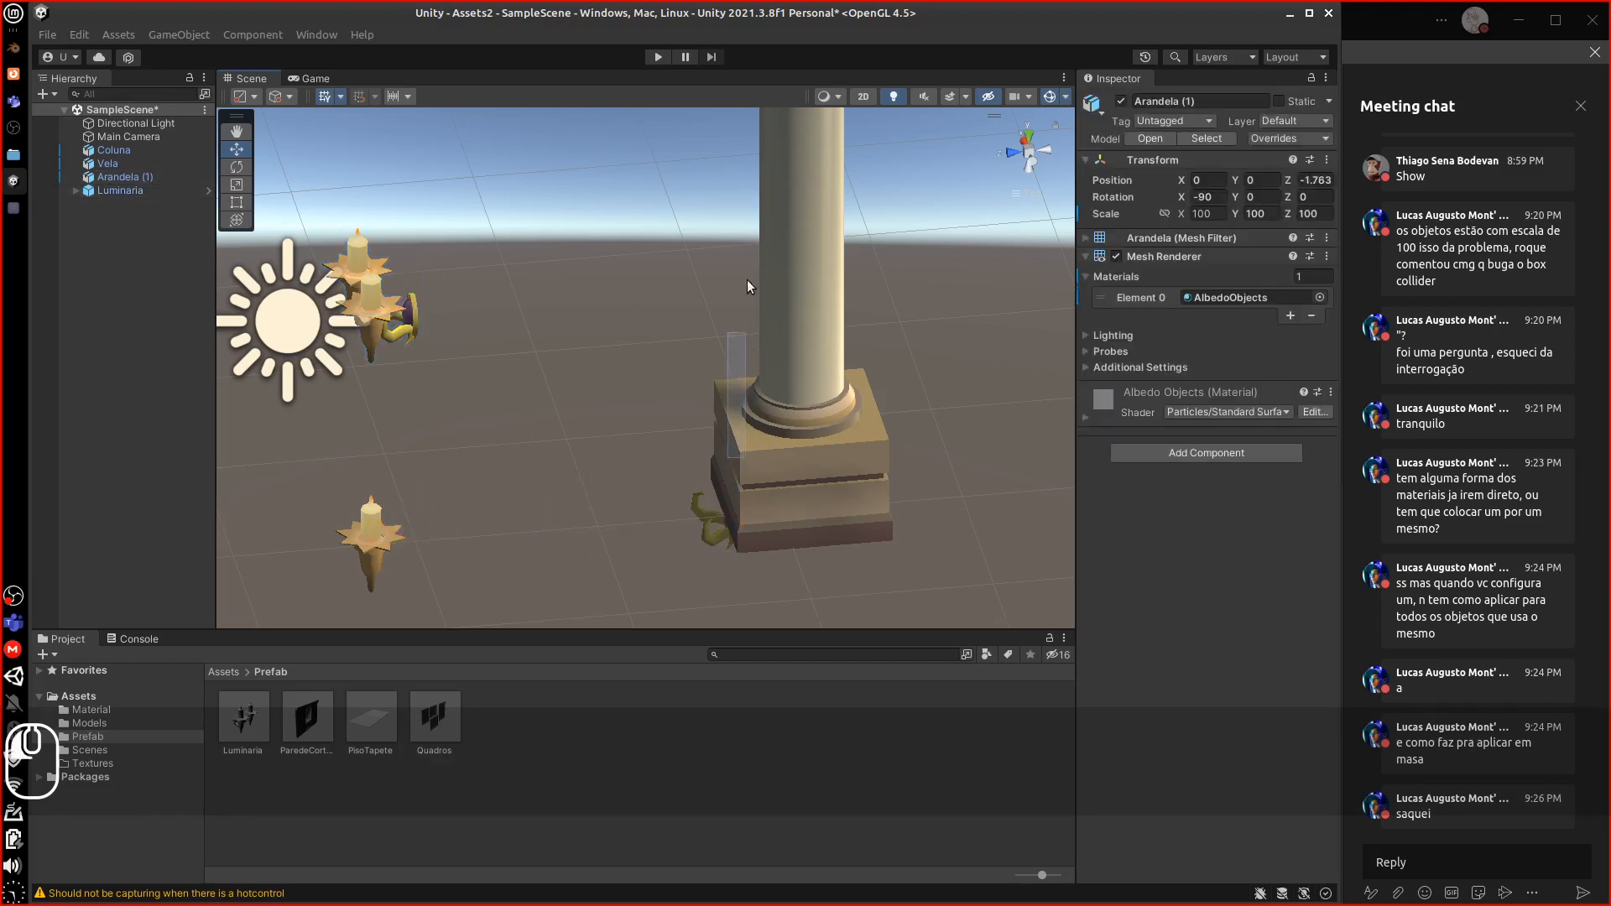
left_click(706, 536)
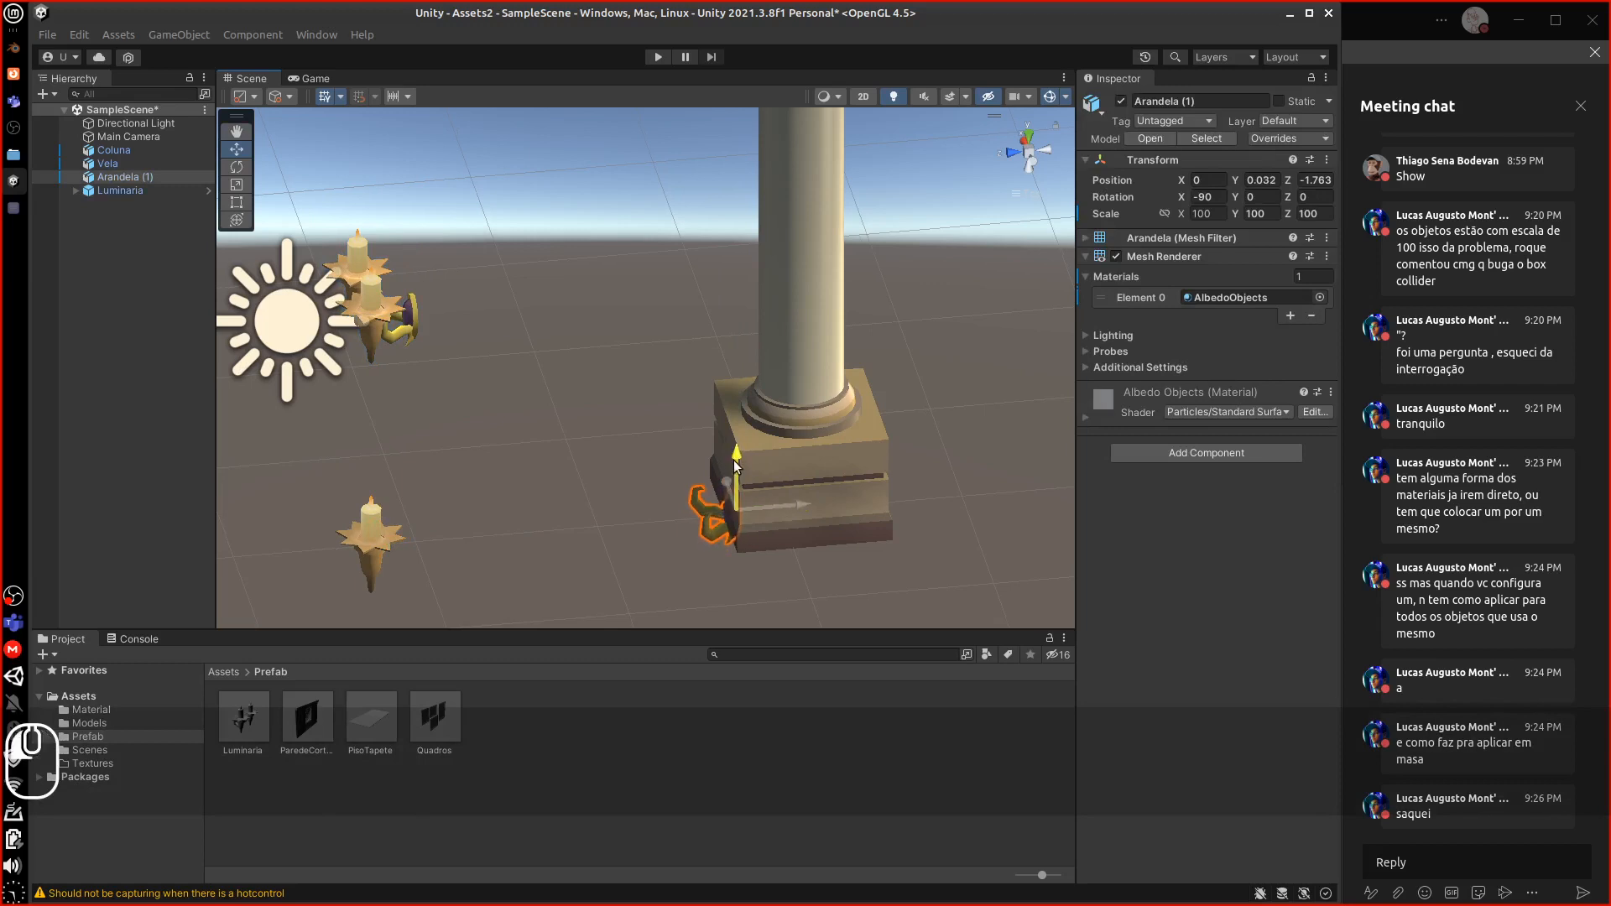
left_click_drag(736, 468, 755, 188)
left_click_drag(775, 283, 745, 255, "alt")
middle_click_drag(745, 255, 608, 476)
left_click_drag(644, 416, 673, 213)
left_click_drag(611, 169, 675, 321)
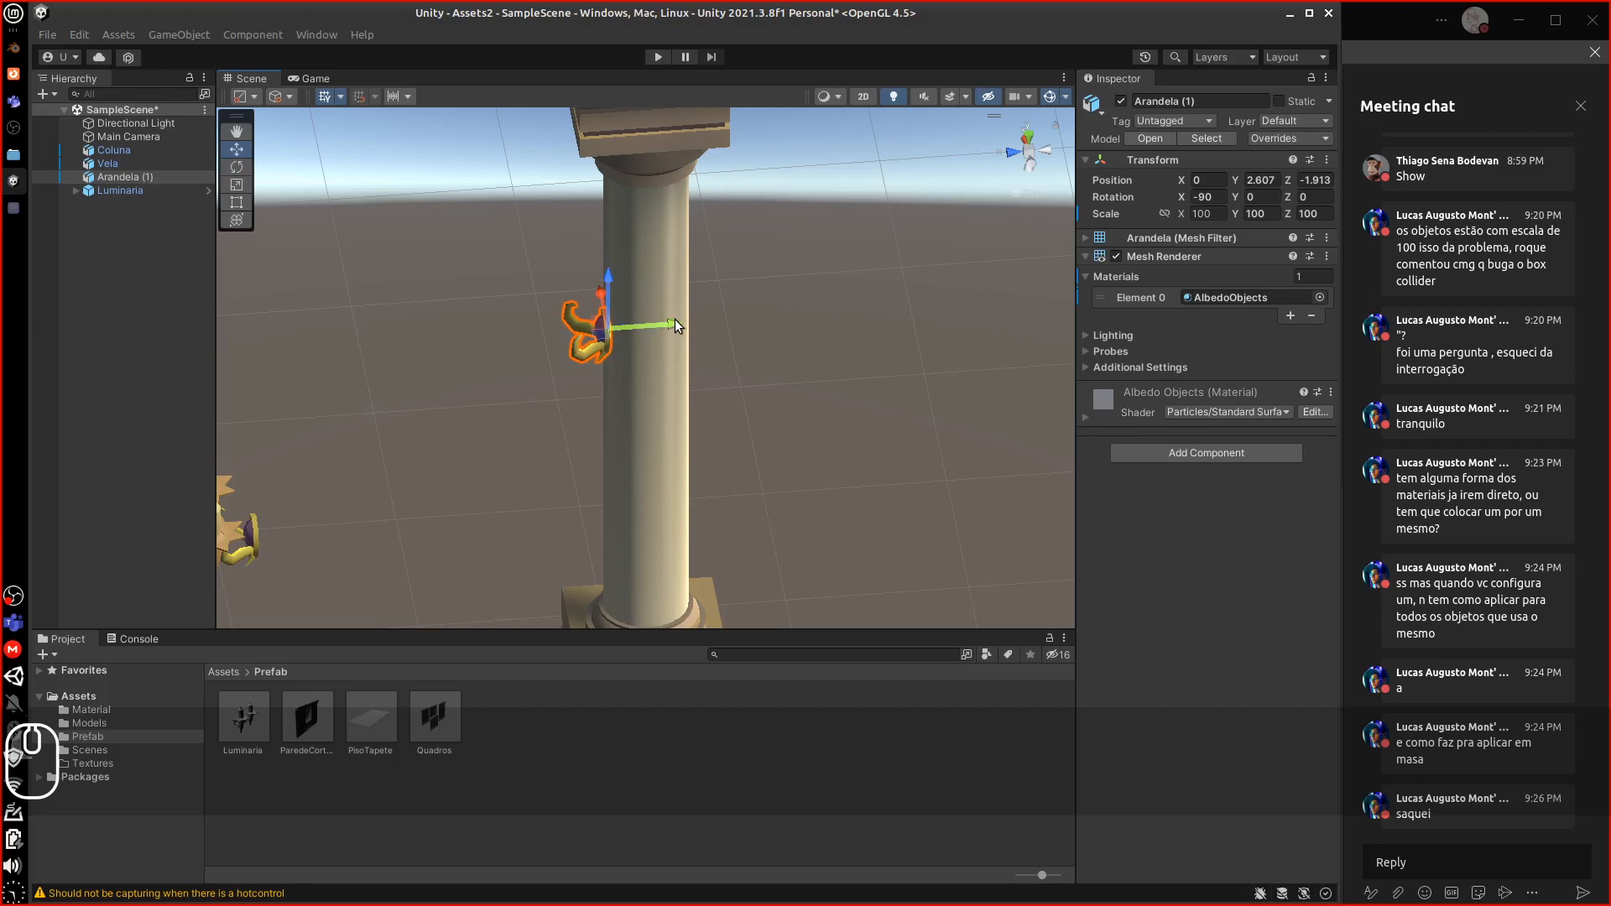
scroll(675, 319, "up", 2)
key("1")
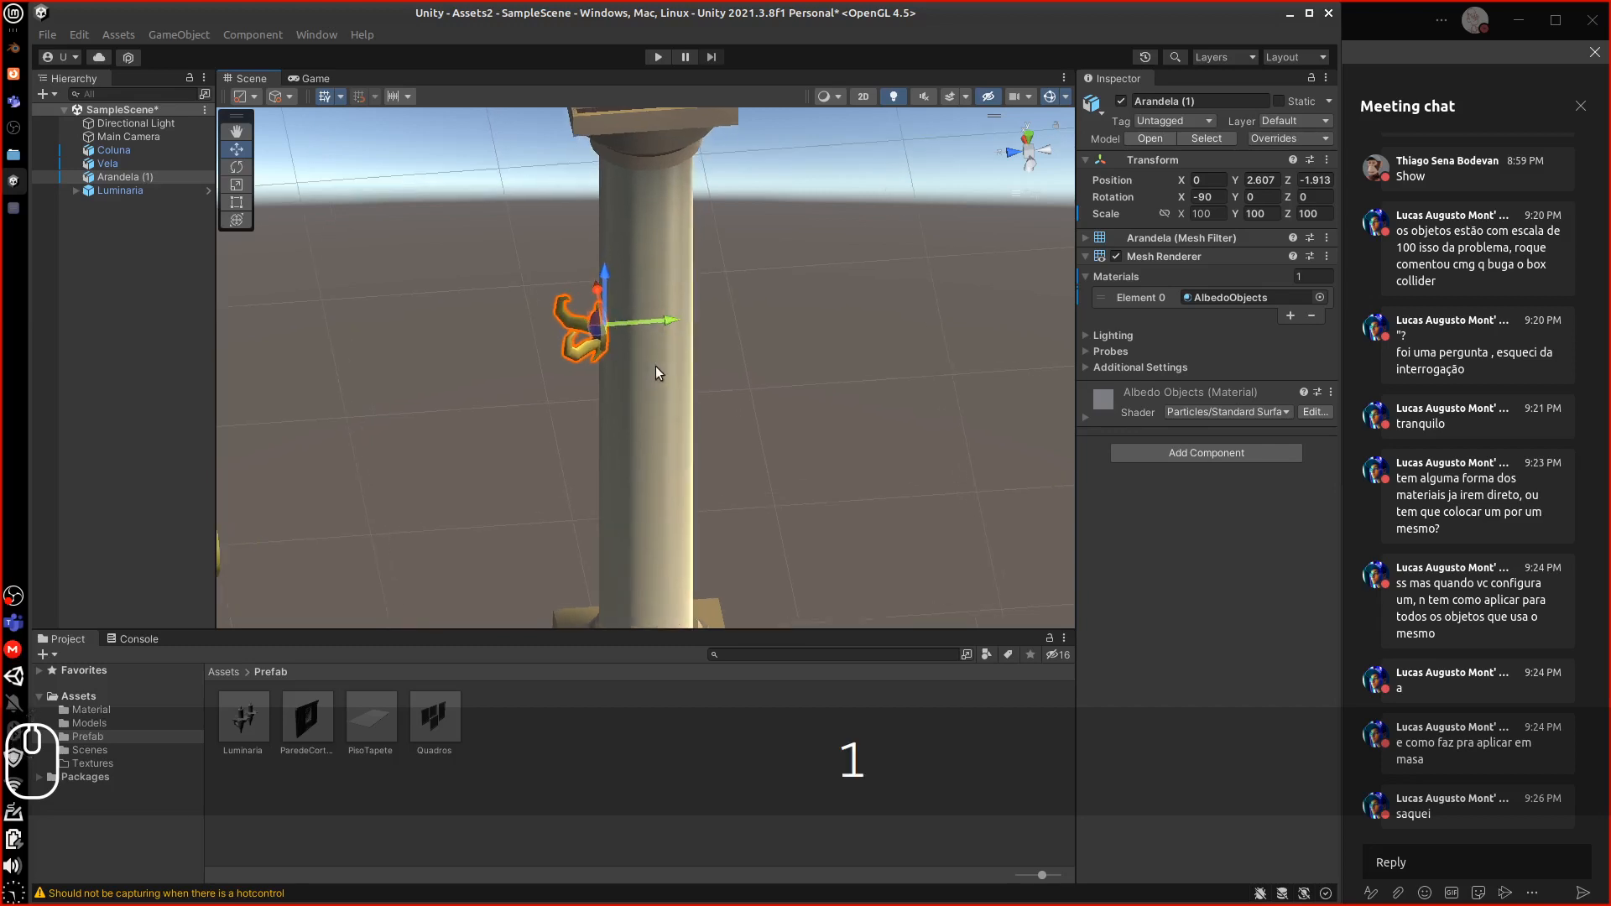
key("super")
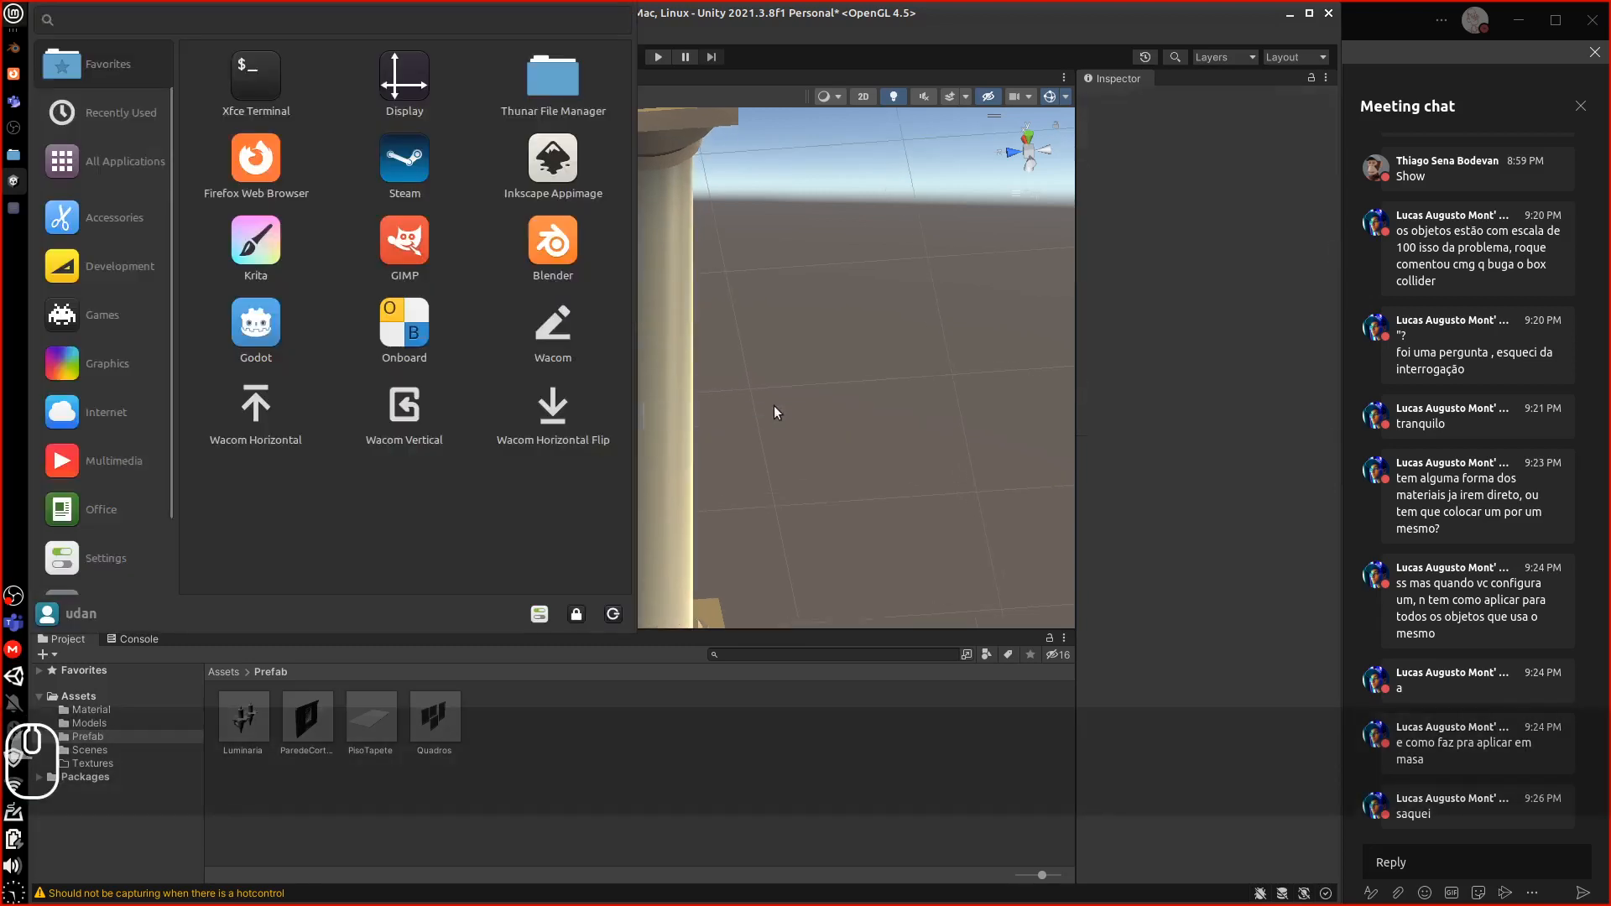
left_click(14, 11)
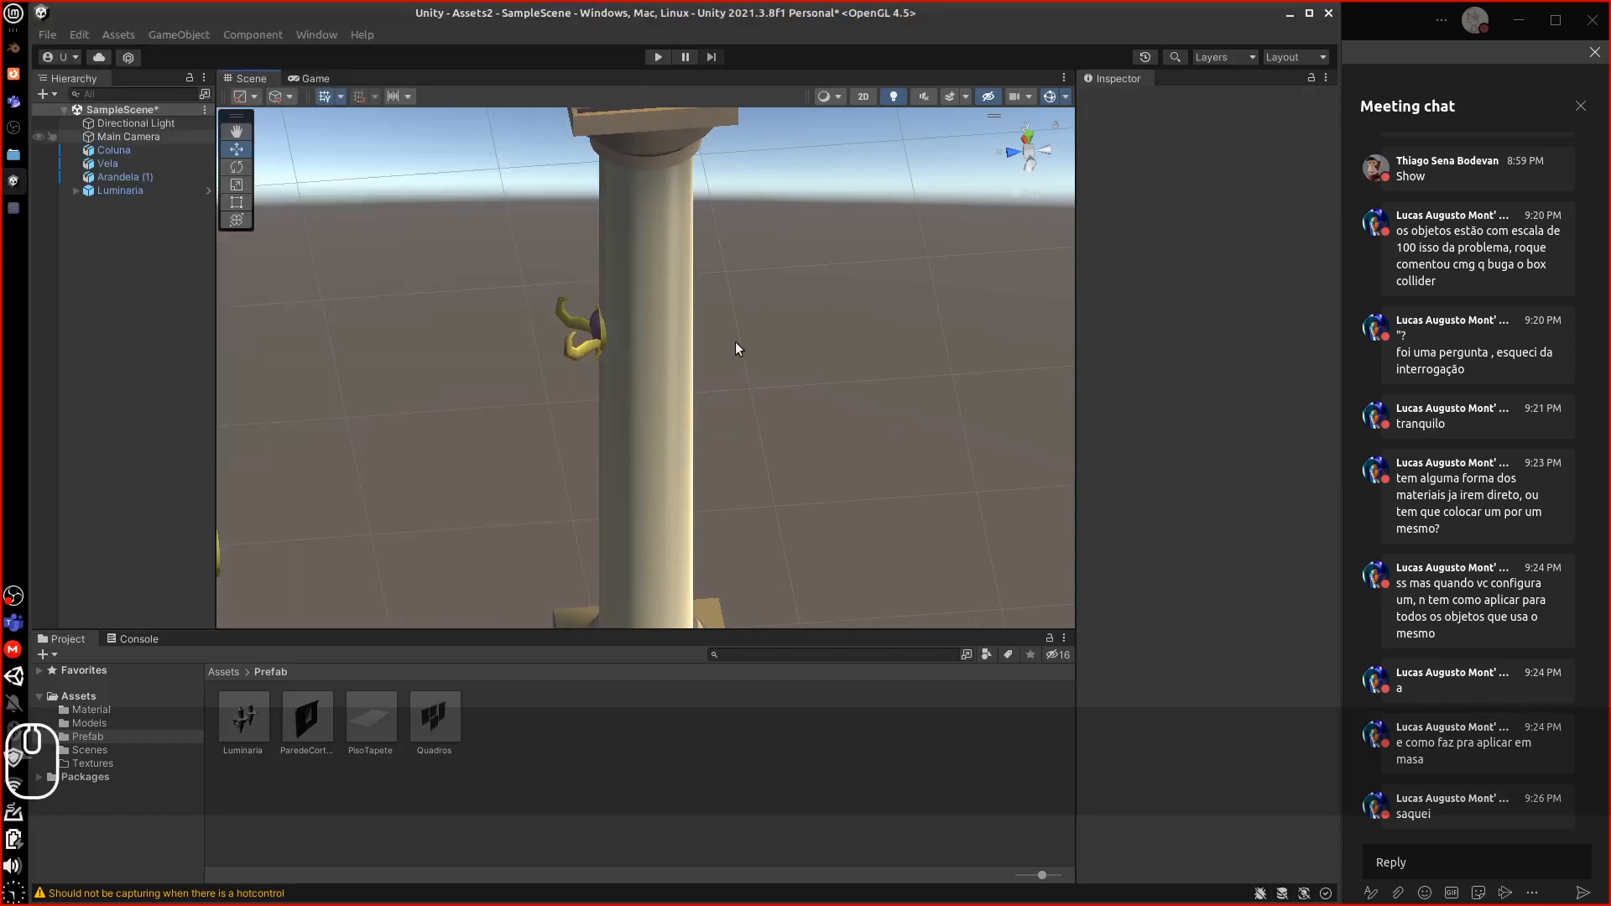
mouse_move(764, 383)
middle_mouse_down()
mouse_move(909, 373)
mouse_move(777, 386)
middle_mouse_up()
scroll(777, 386, "up", 3)
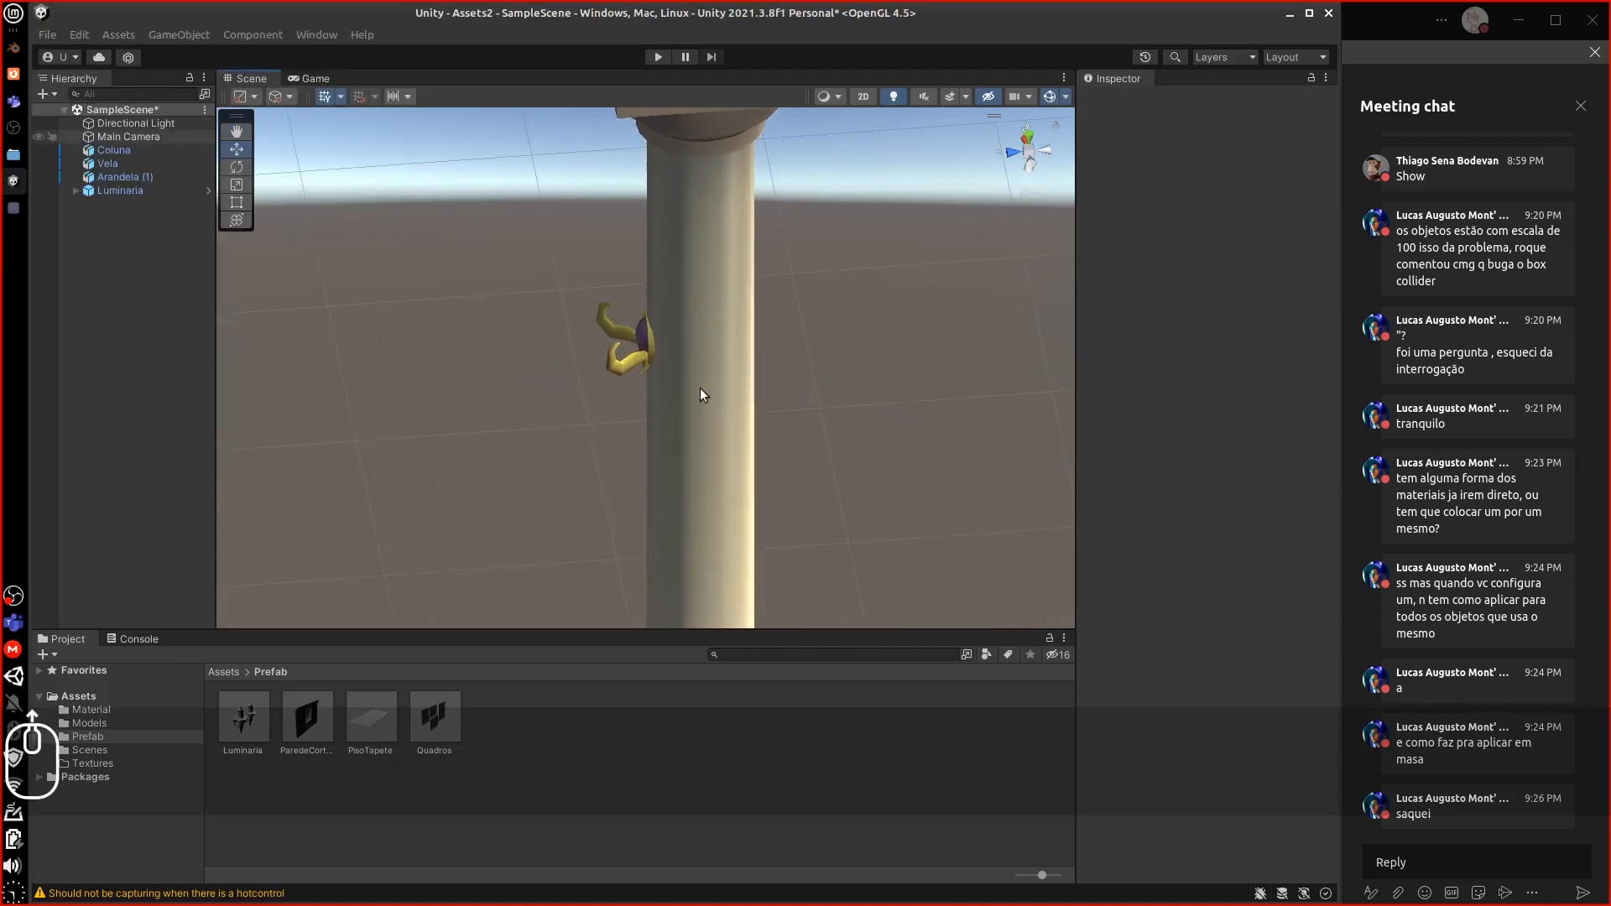
left_click(645, 344)
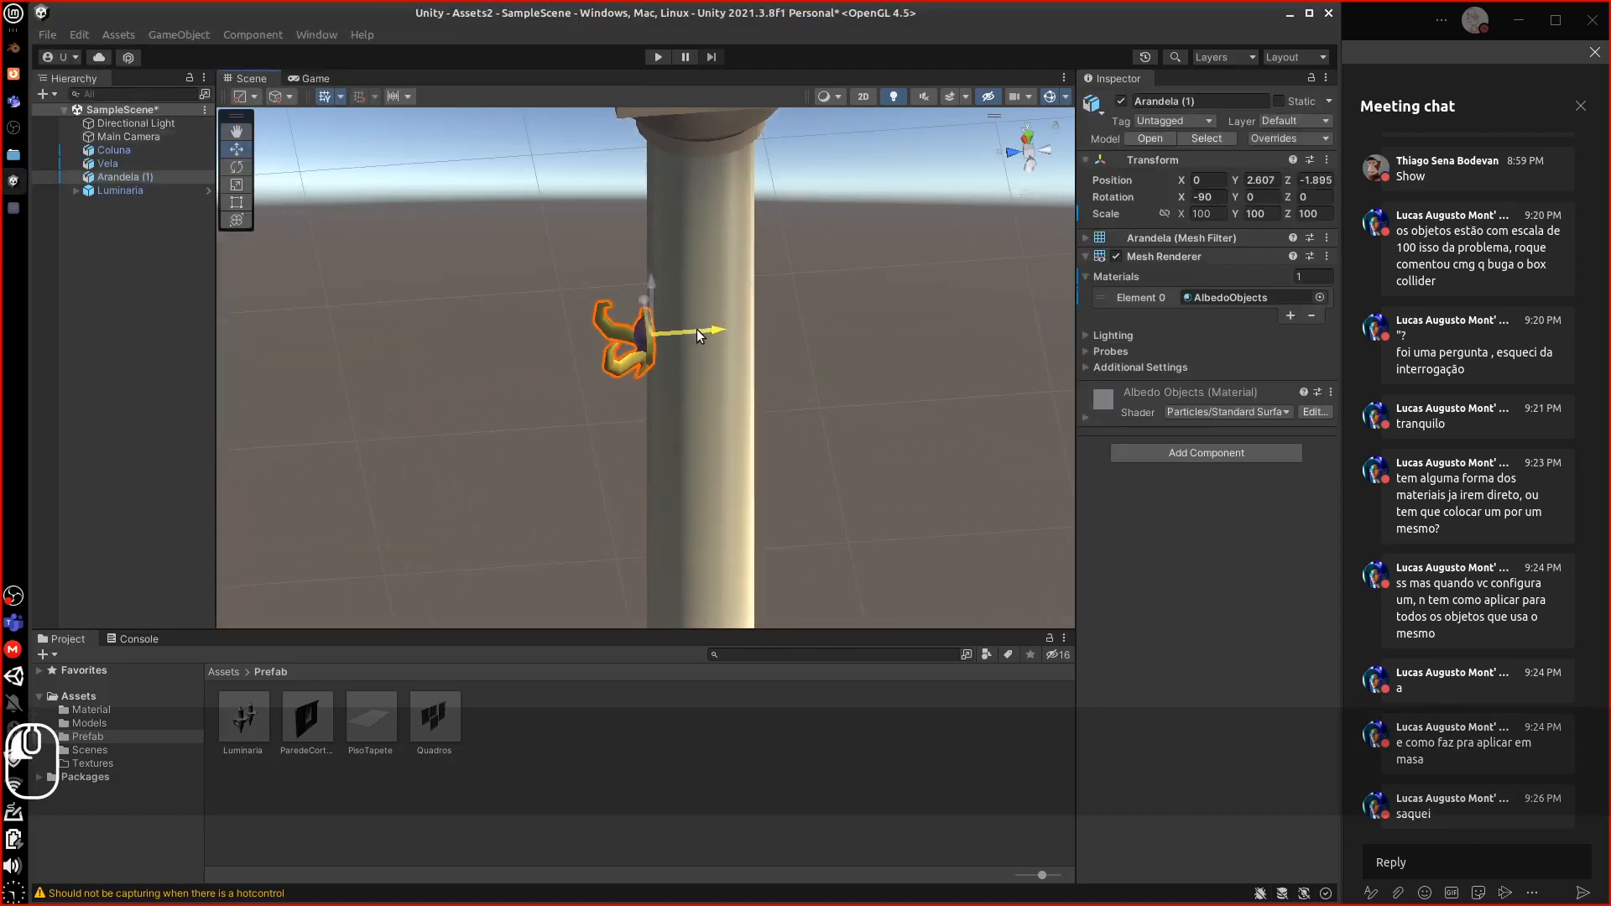
scroll(673, 395, "down", 1)
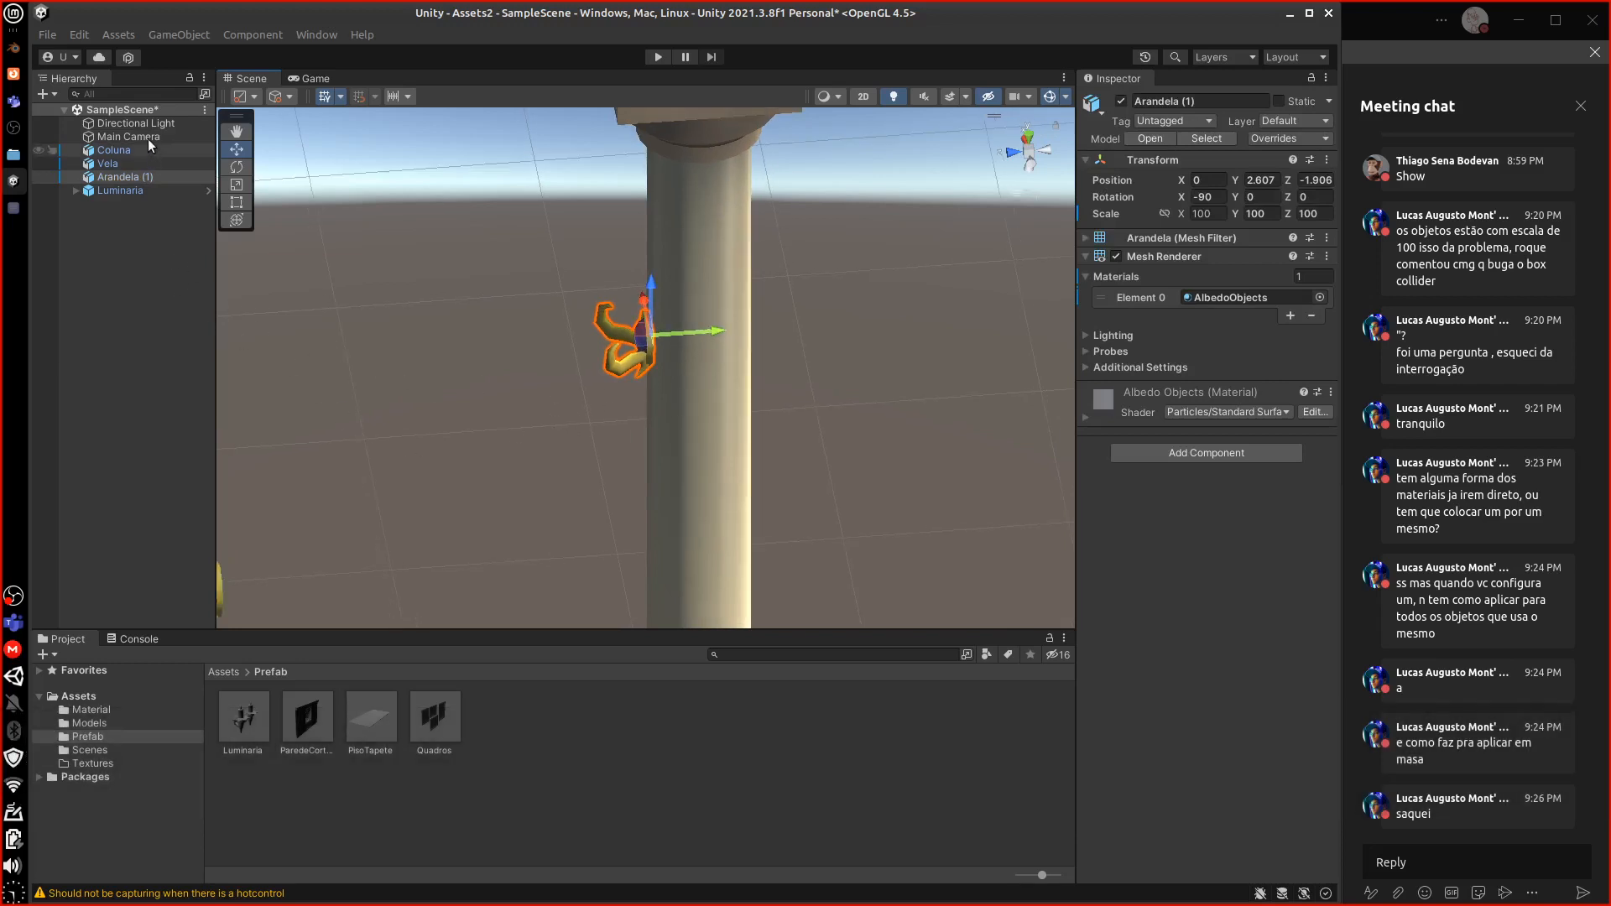
right_click(142, 136)
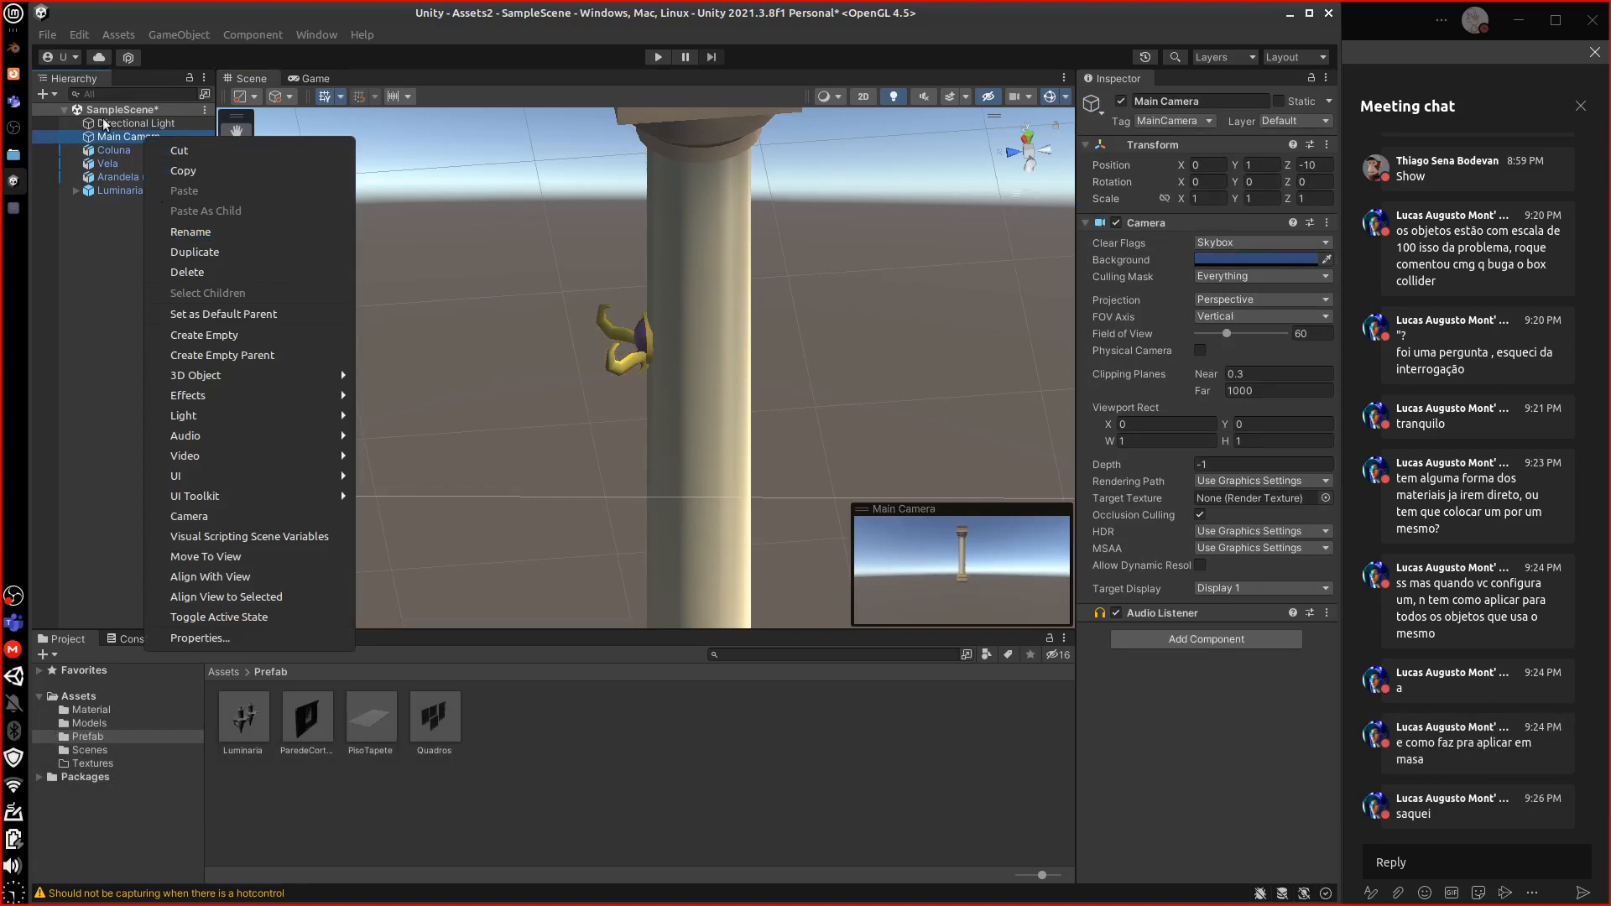
left_click(117, 107)
left_click(117, 109)
Add a new empty object to the scene named ColunaGancho
right_click(119, 110)
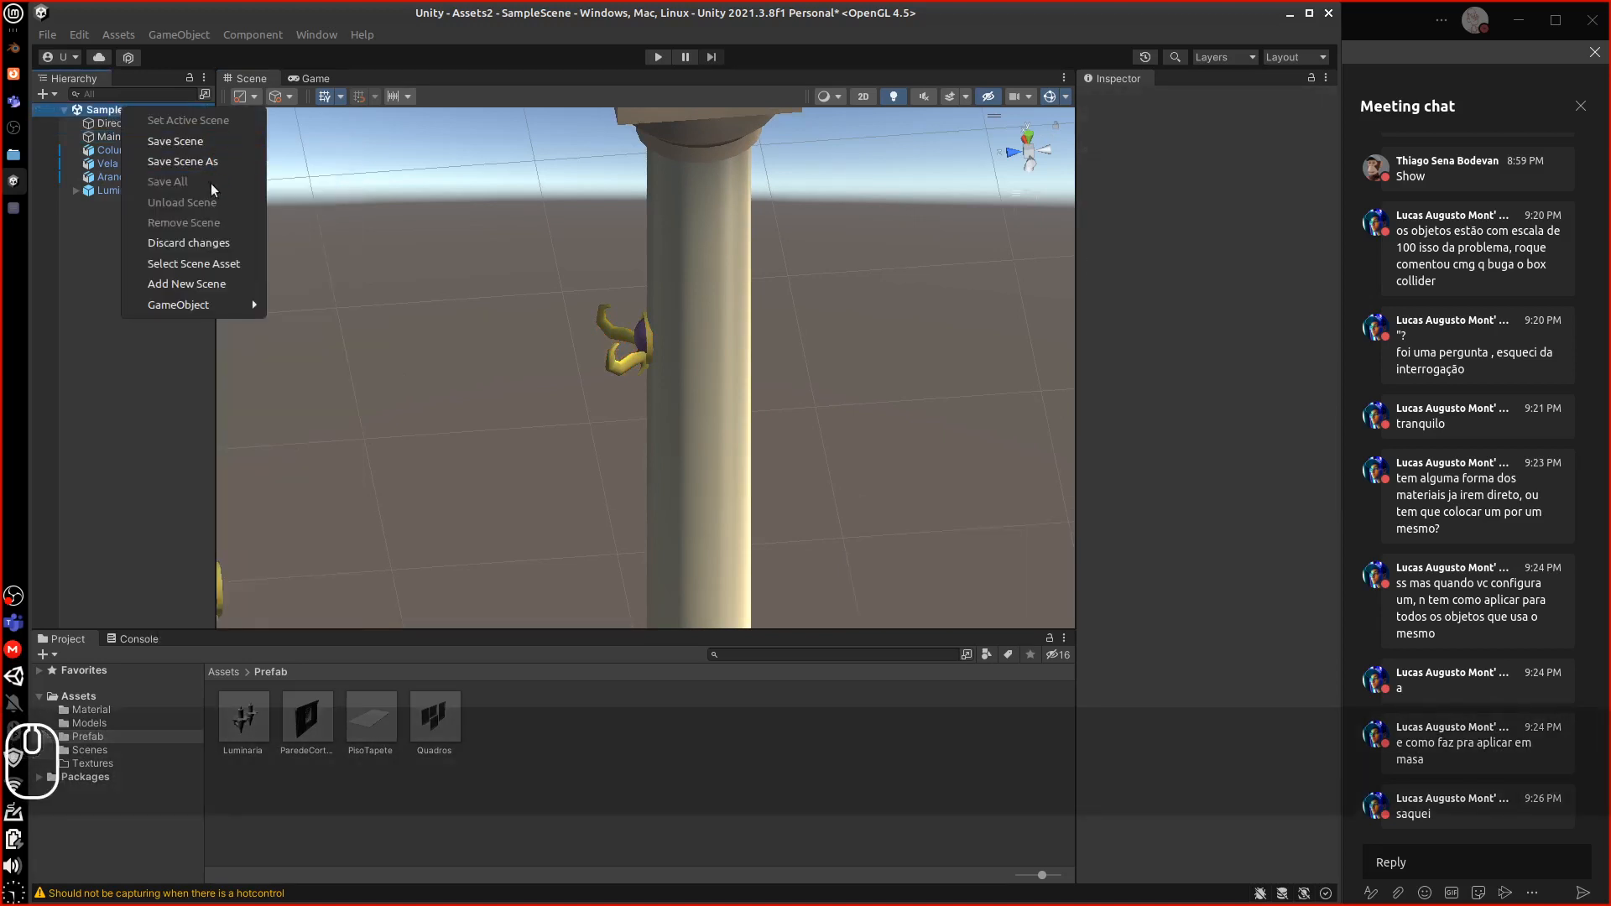
mouse_move(206, 307)
left_click(341, 306)
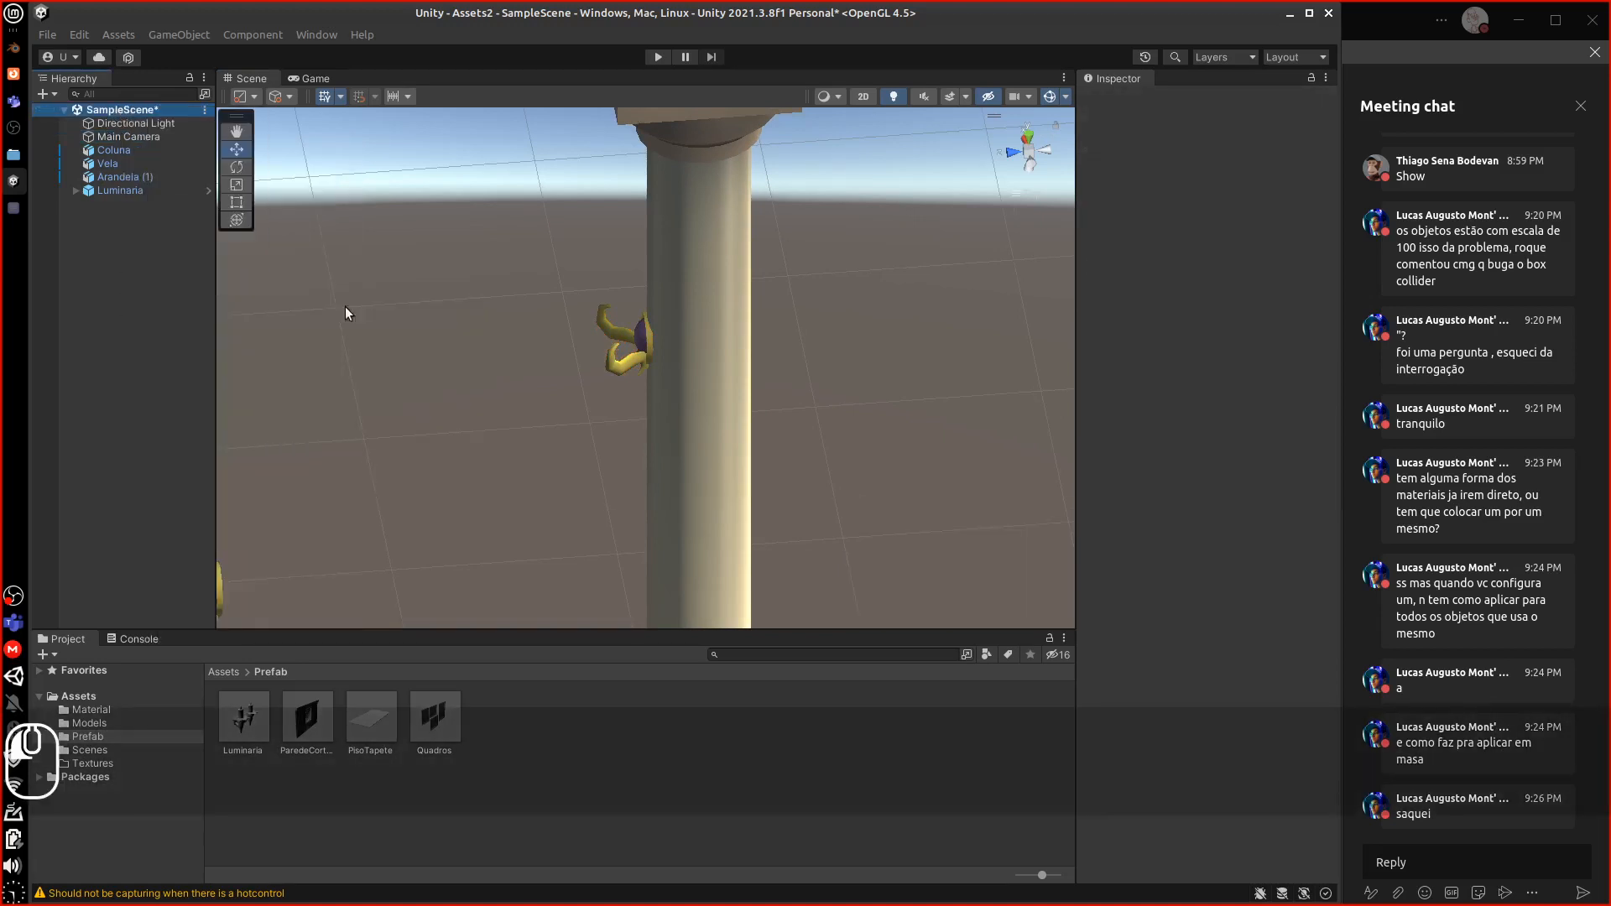
type("Colu")
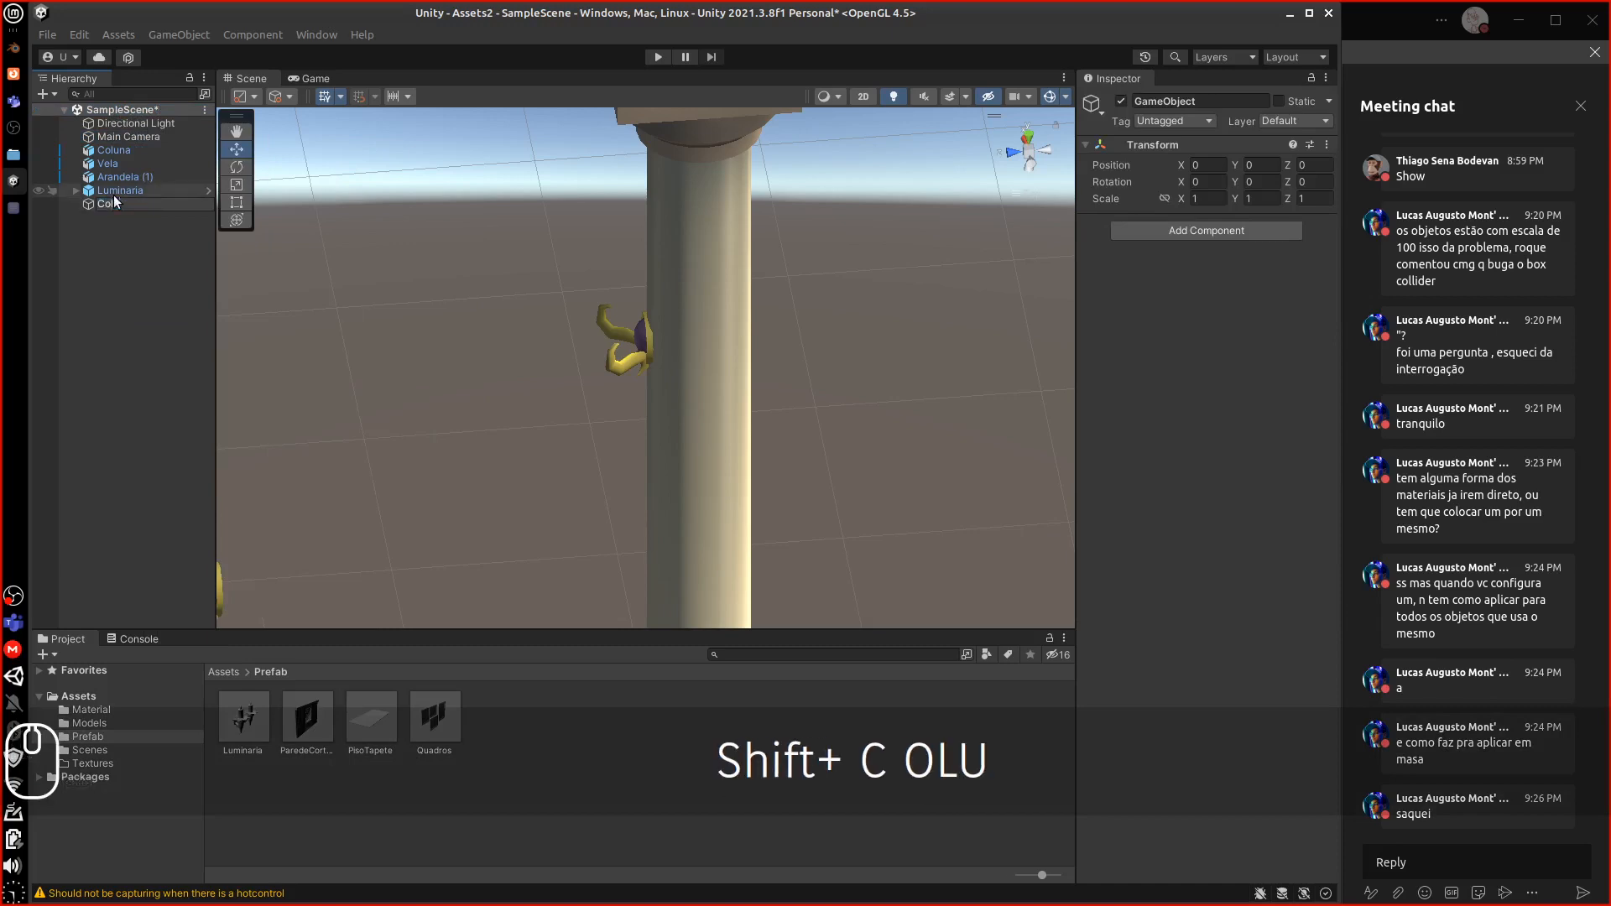
type("na")
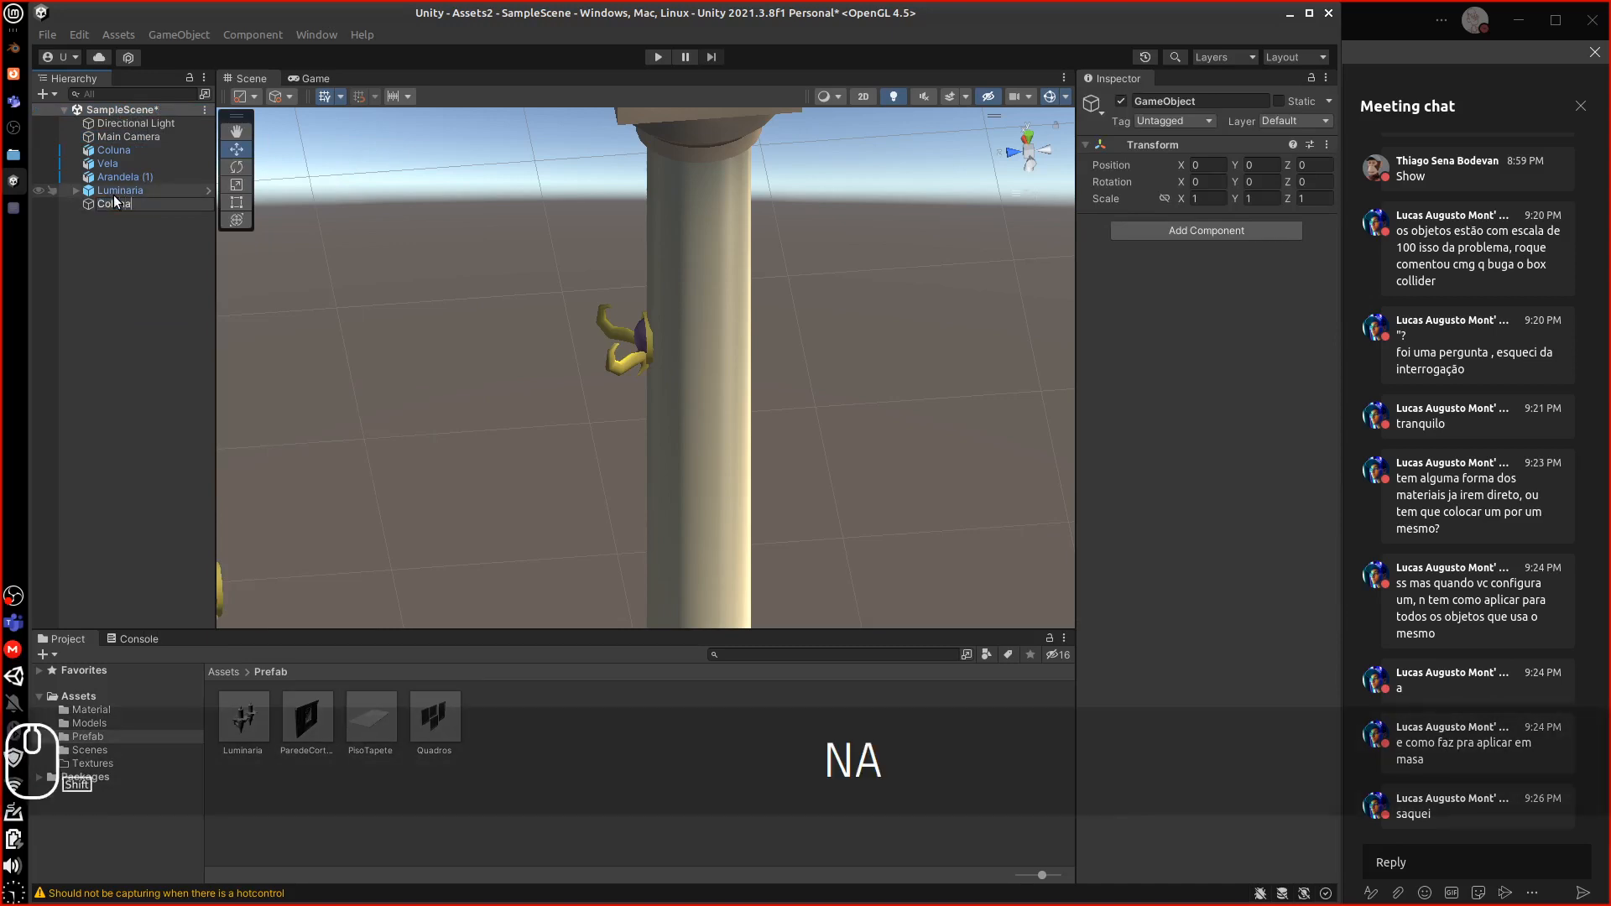
type("Gan")
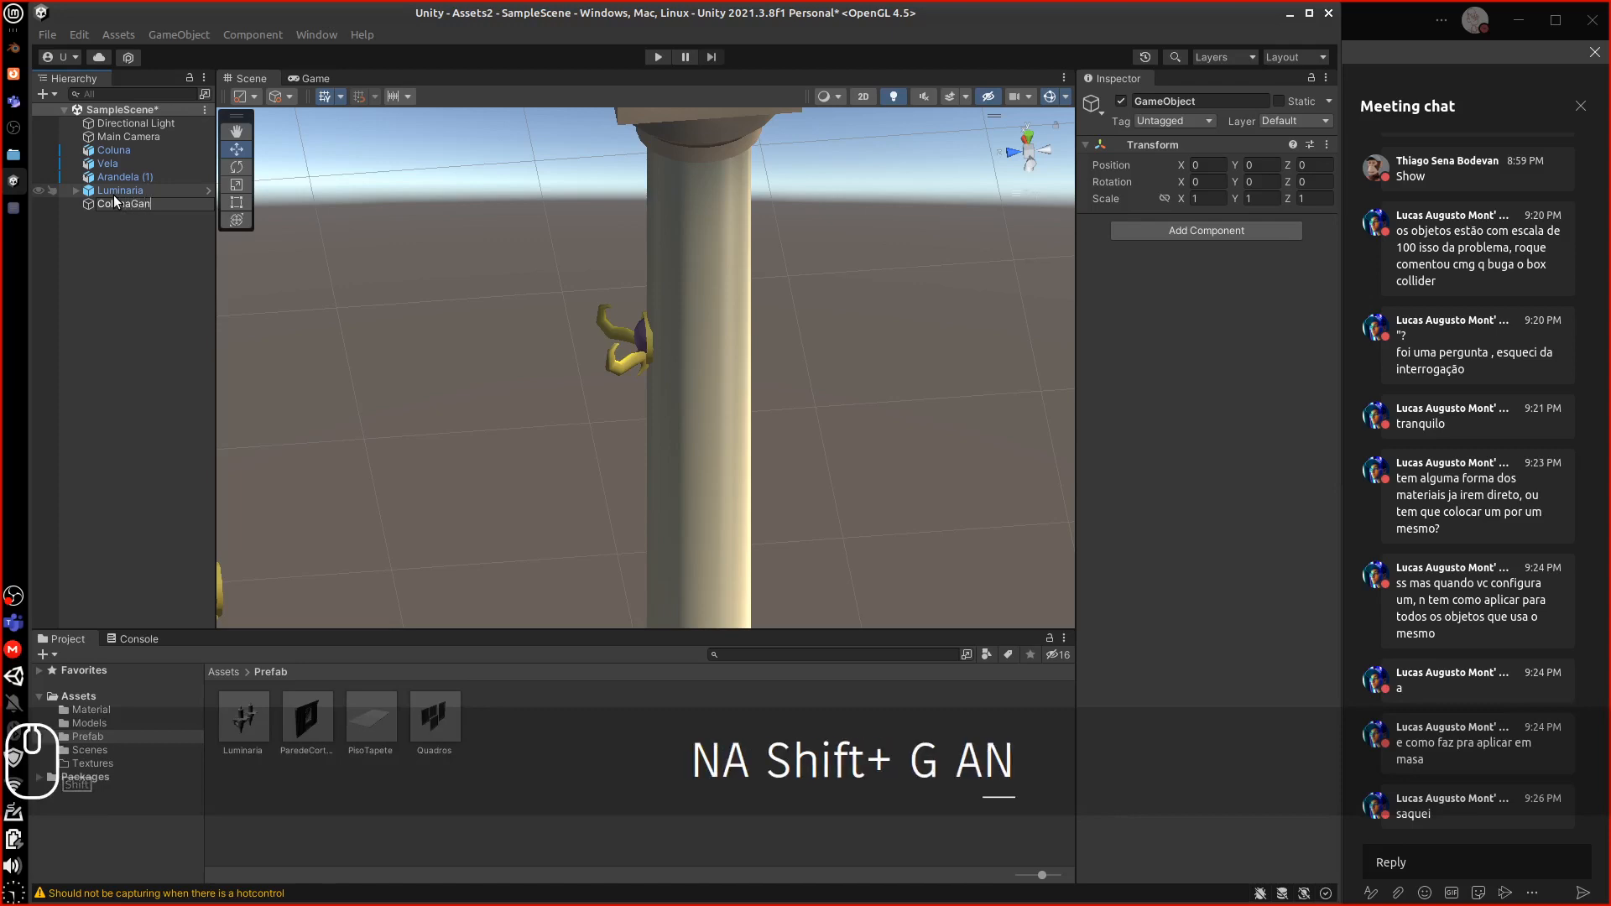
type("cho")
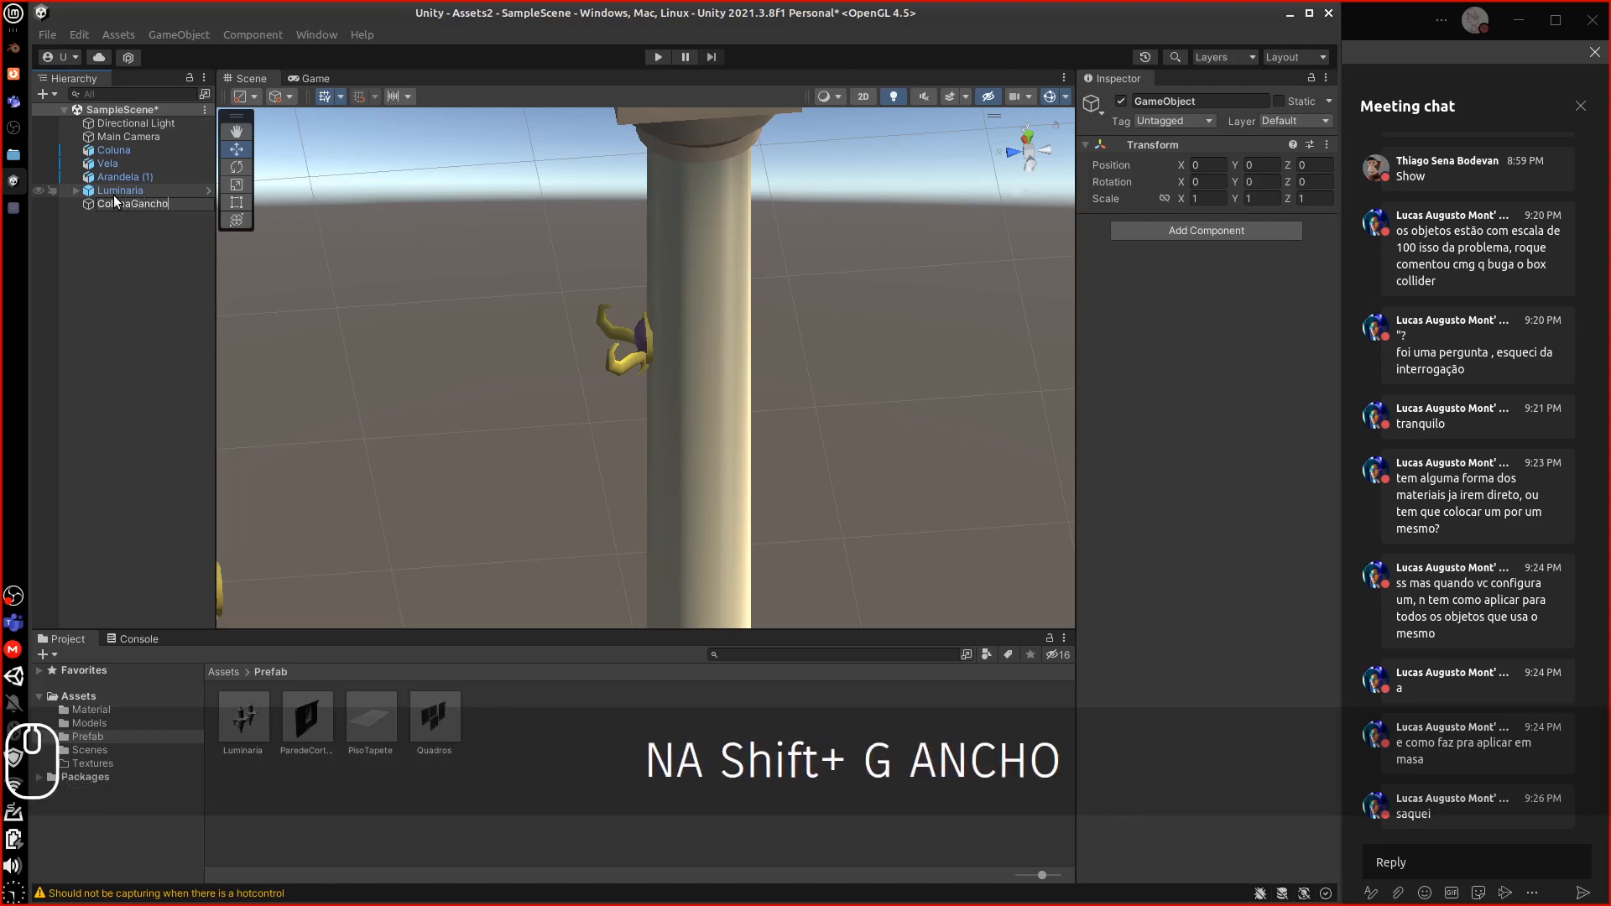
key("Return")
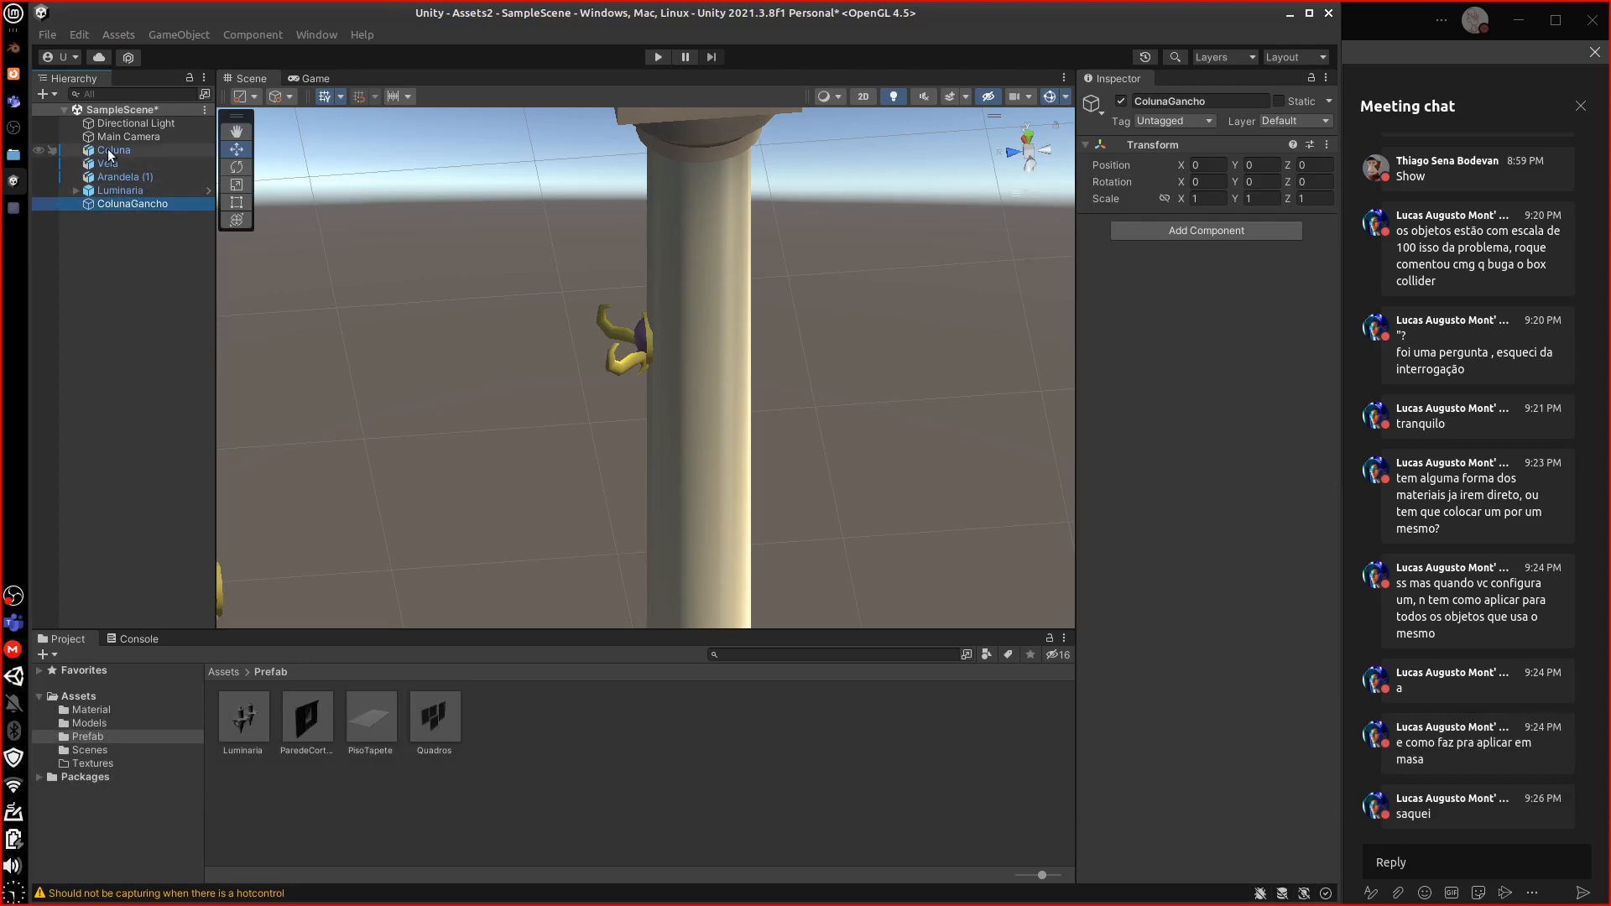
Make Coluna and Arandela (1) children of ColunaGancho and check their transforms
left_click_drag(113, 151, 127, 206)
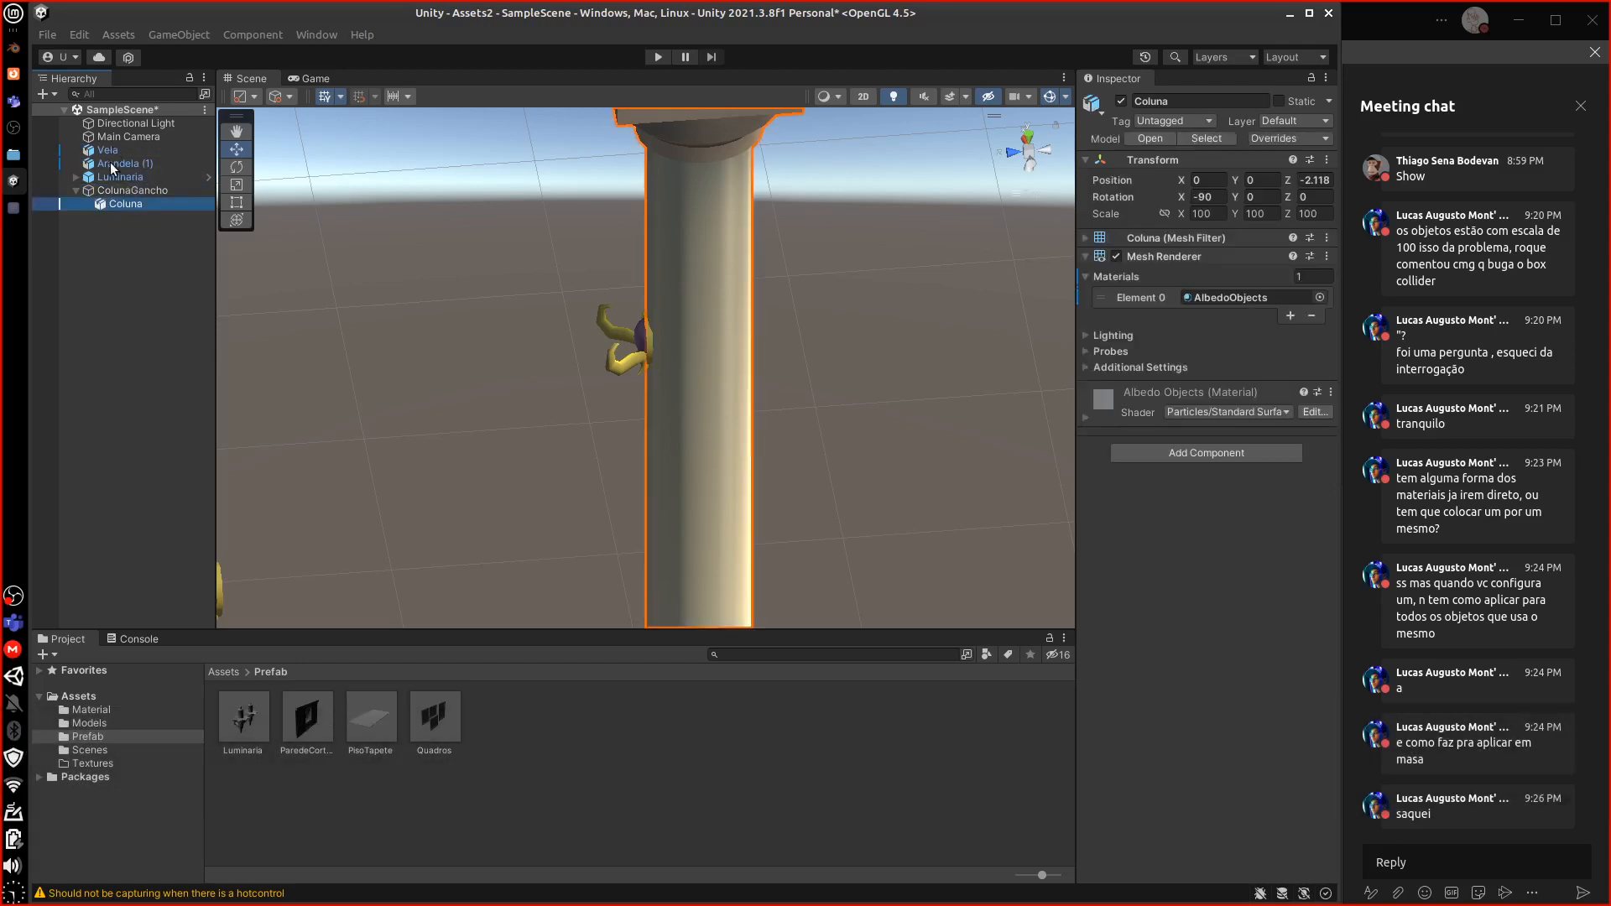
left_click_drag(112, 167, 122, 210)
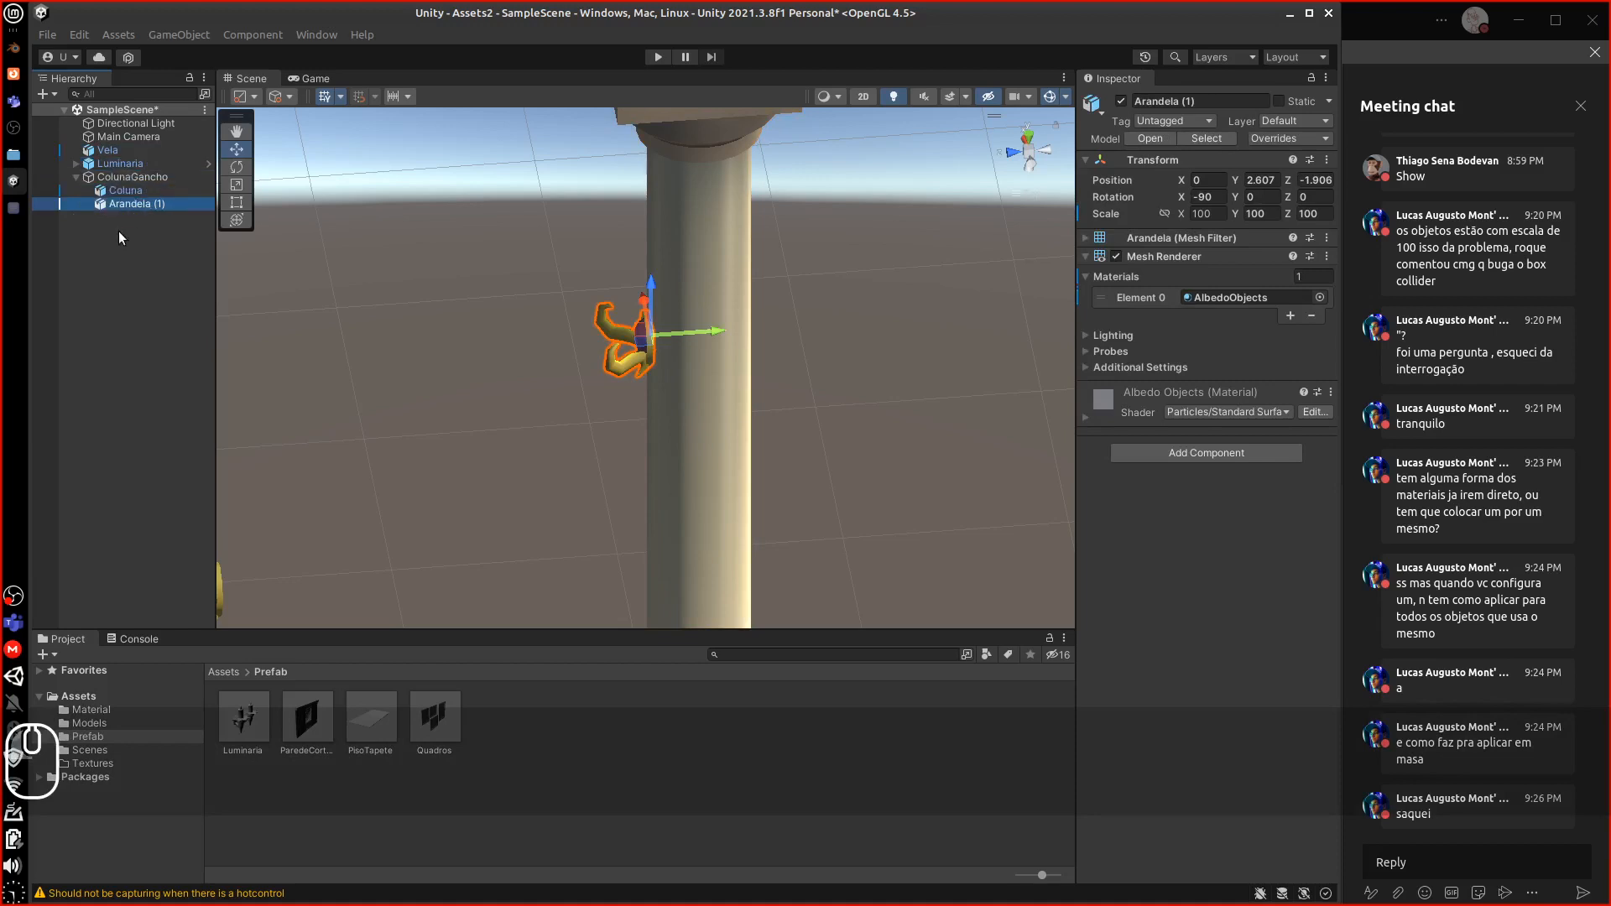
left_click(126, 176)
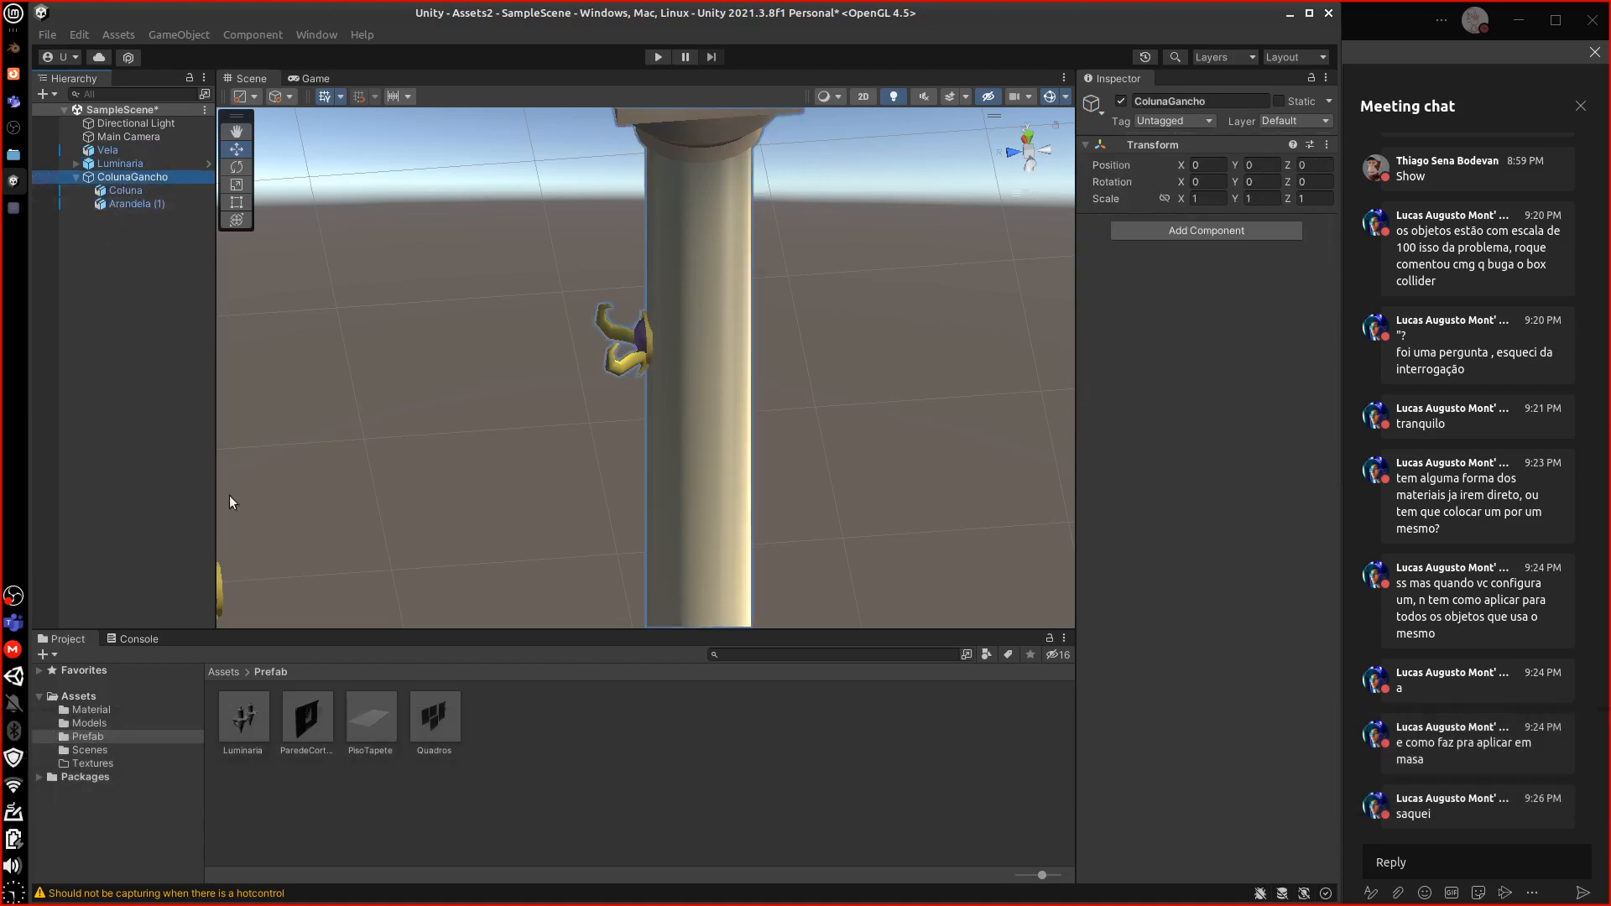
left_click(128, 206)
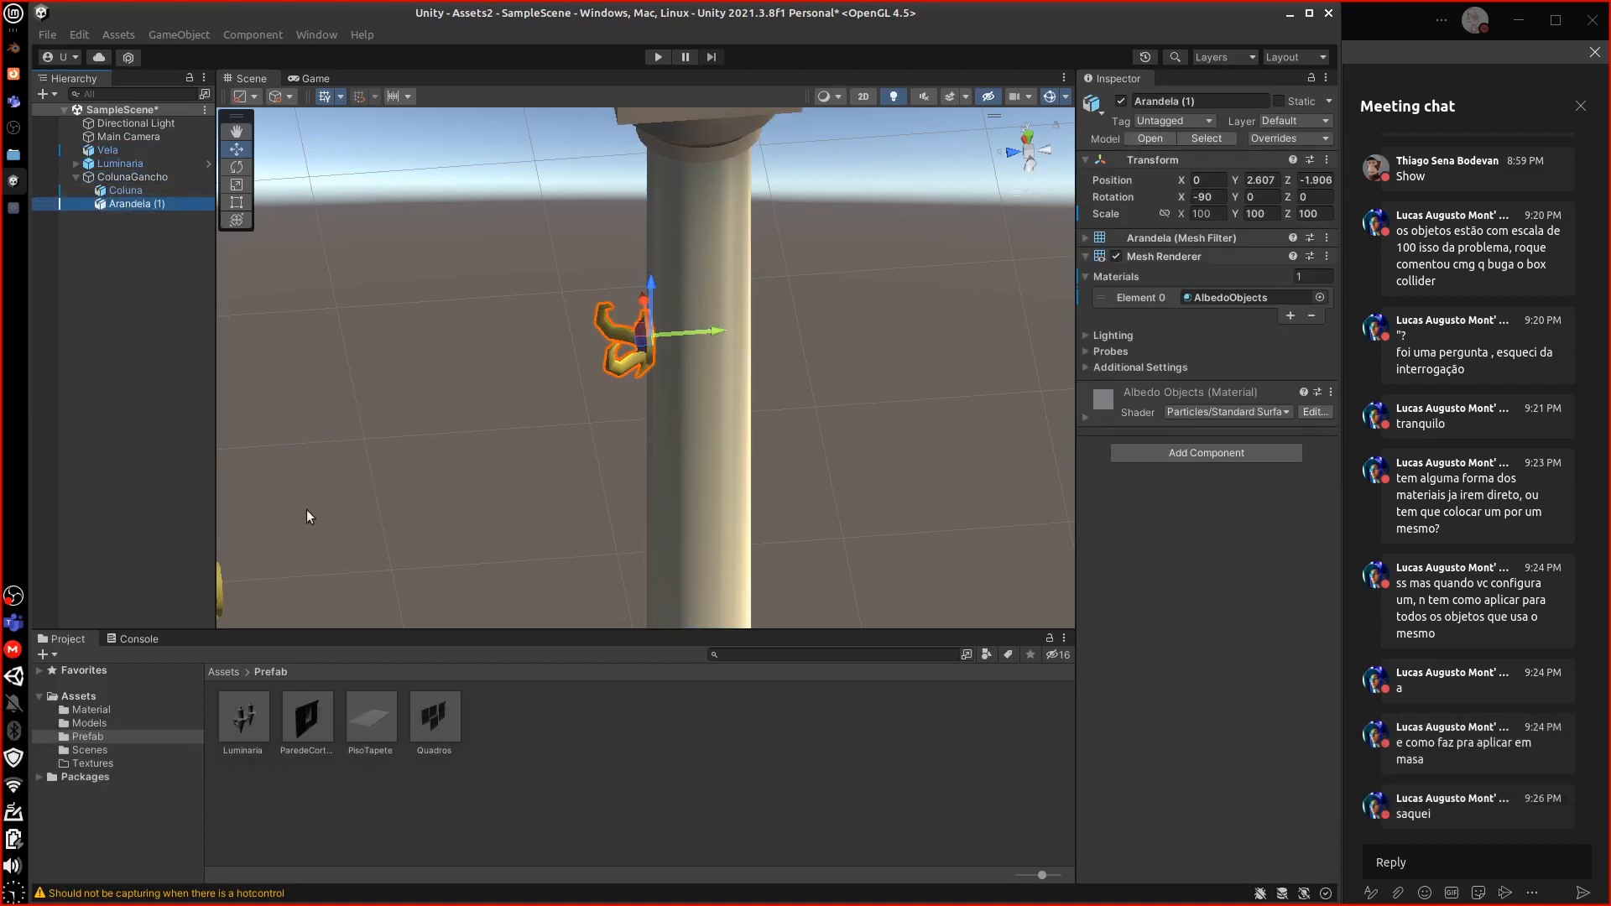
Browse the Assets and Models folders, then collapse and select the ColunaGancho group
left_click(223, 672)
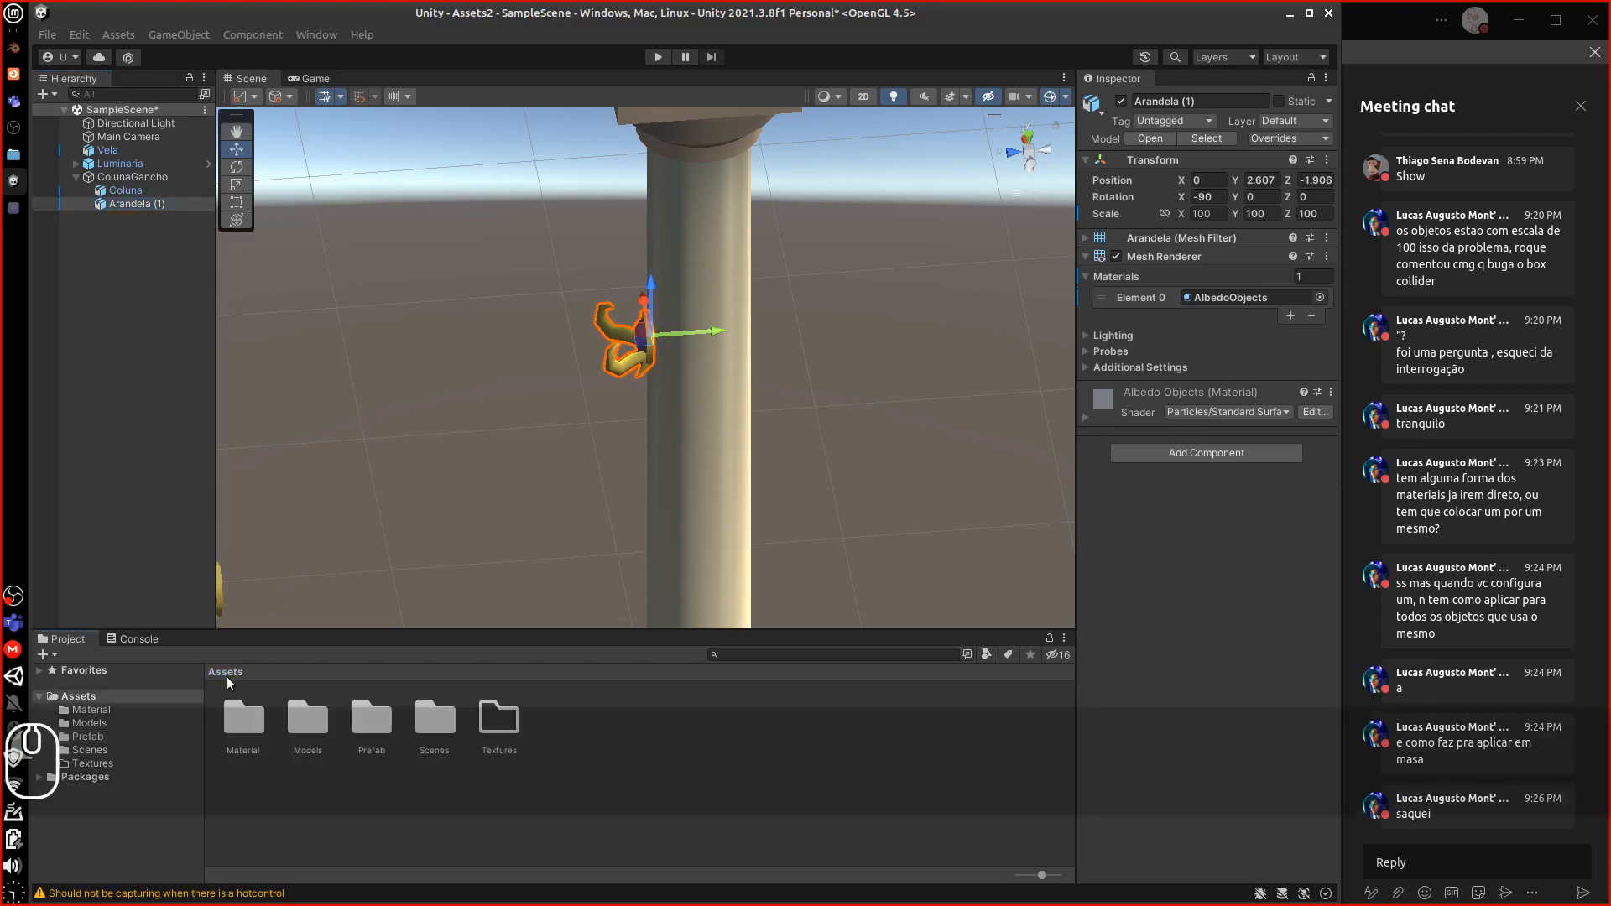
double_click(309, 720)
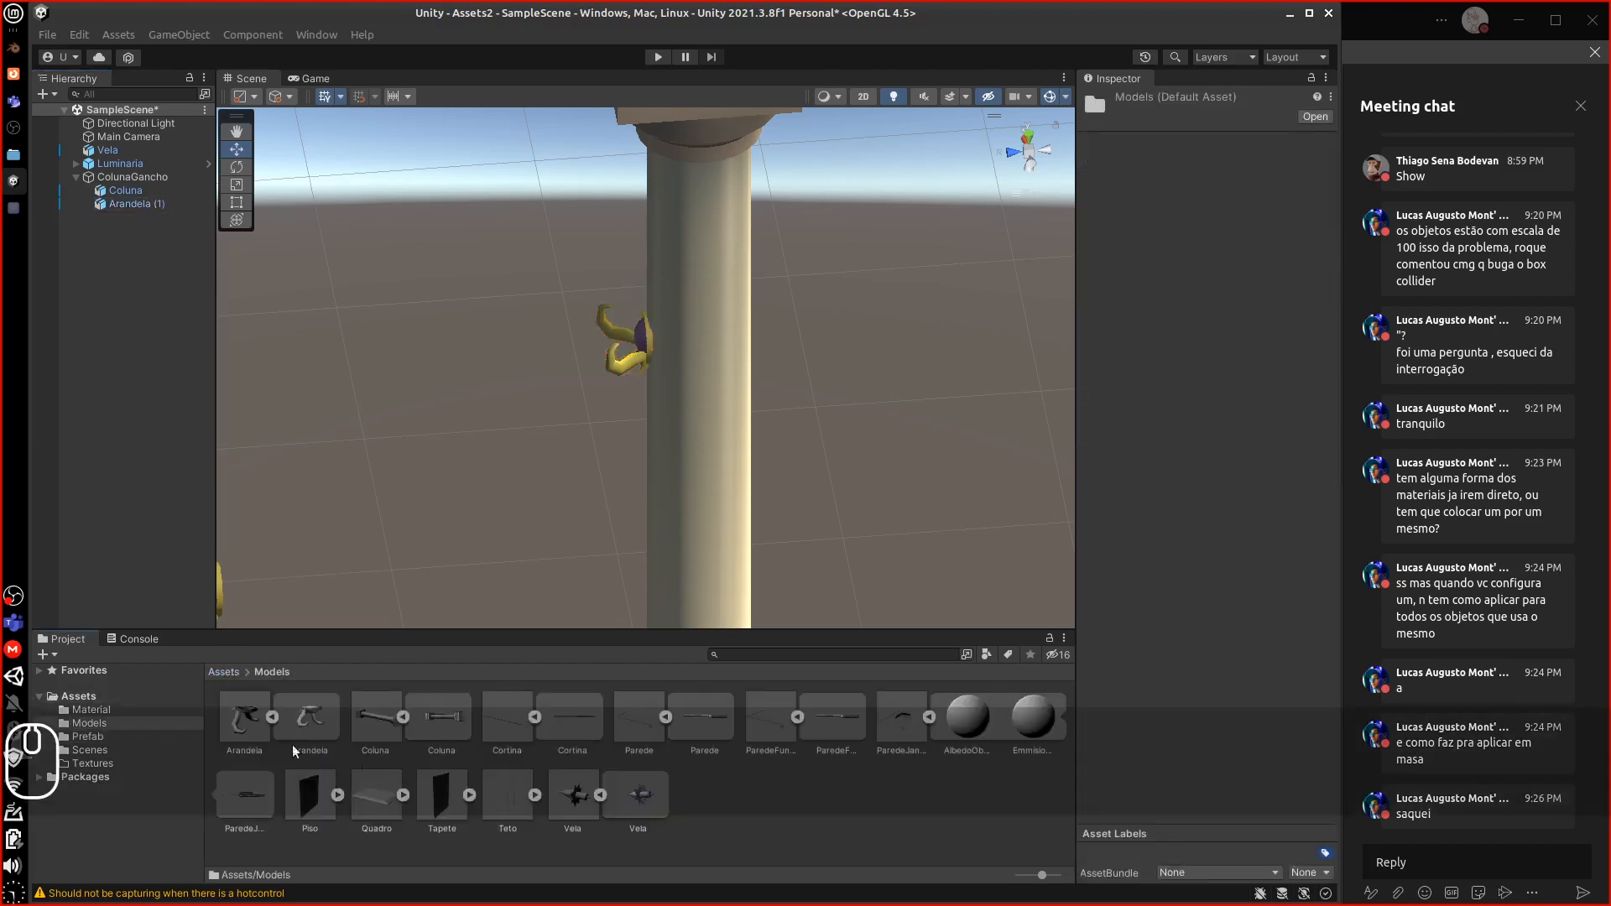
left_click(239, 673)
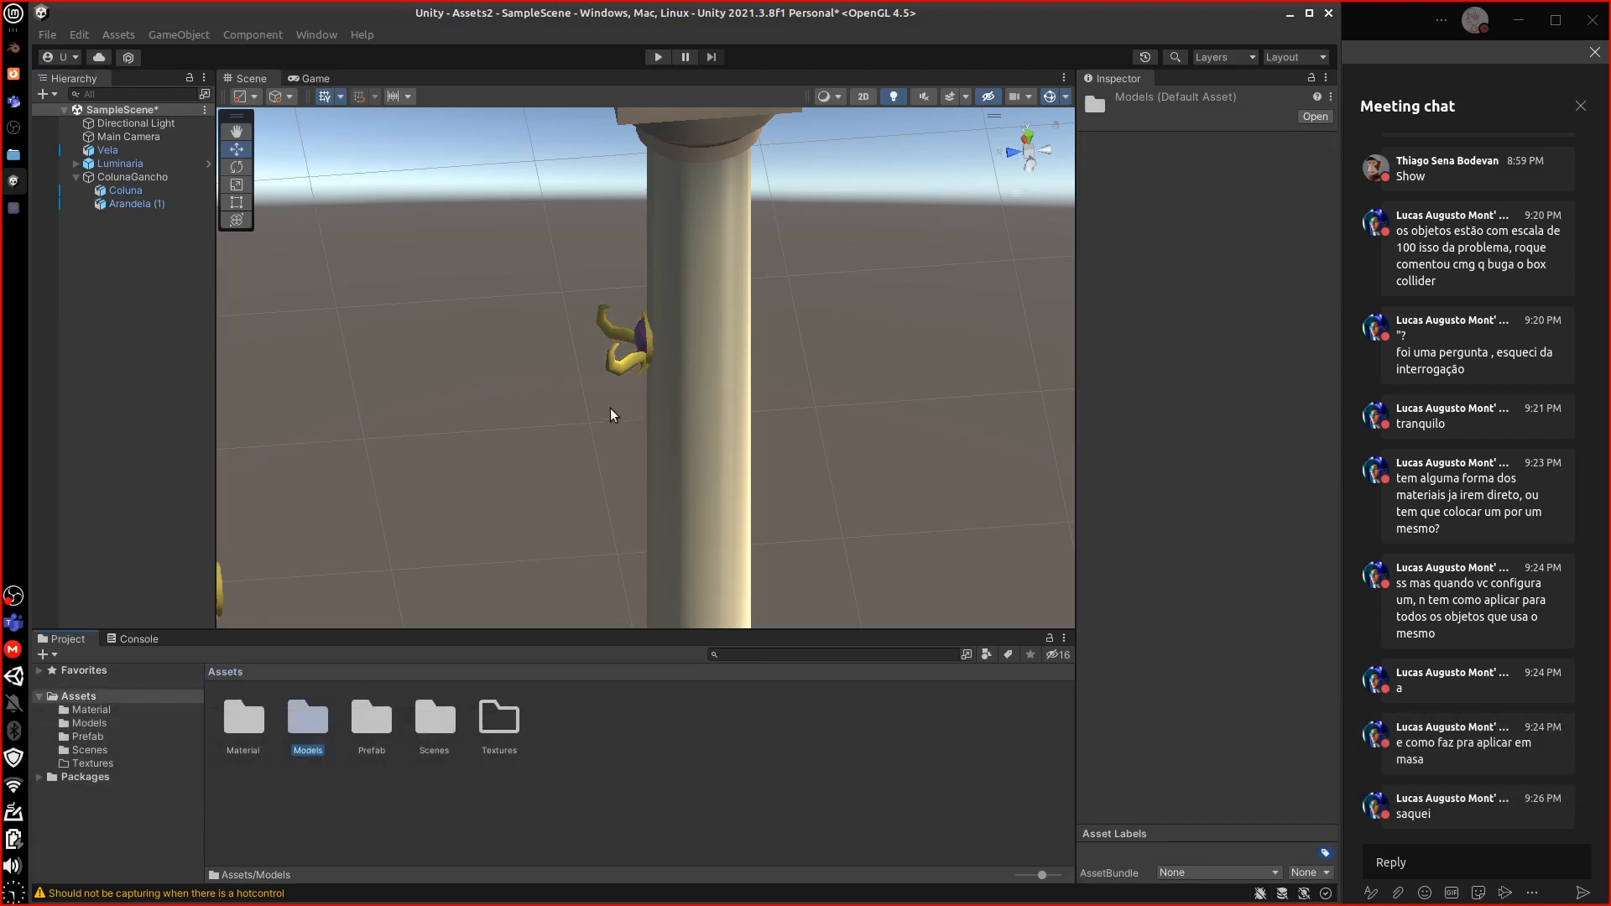
left_click(74, 176)
left_click(99, 176)
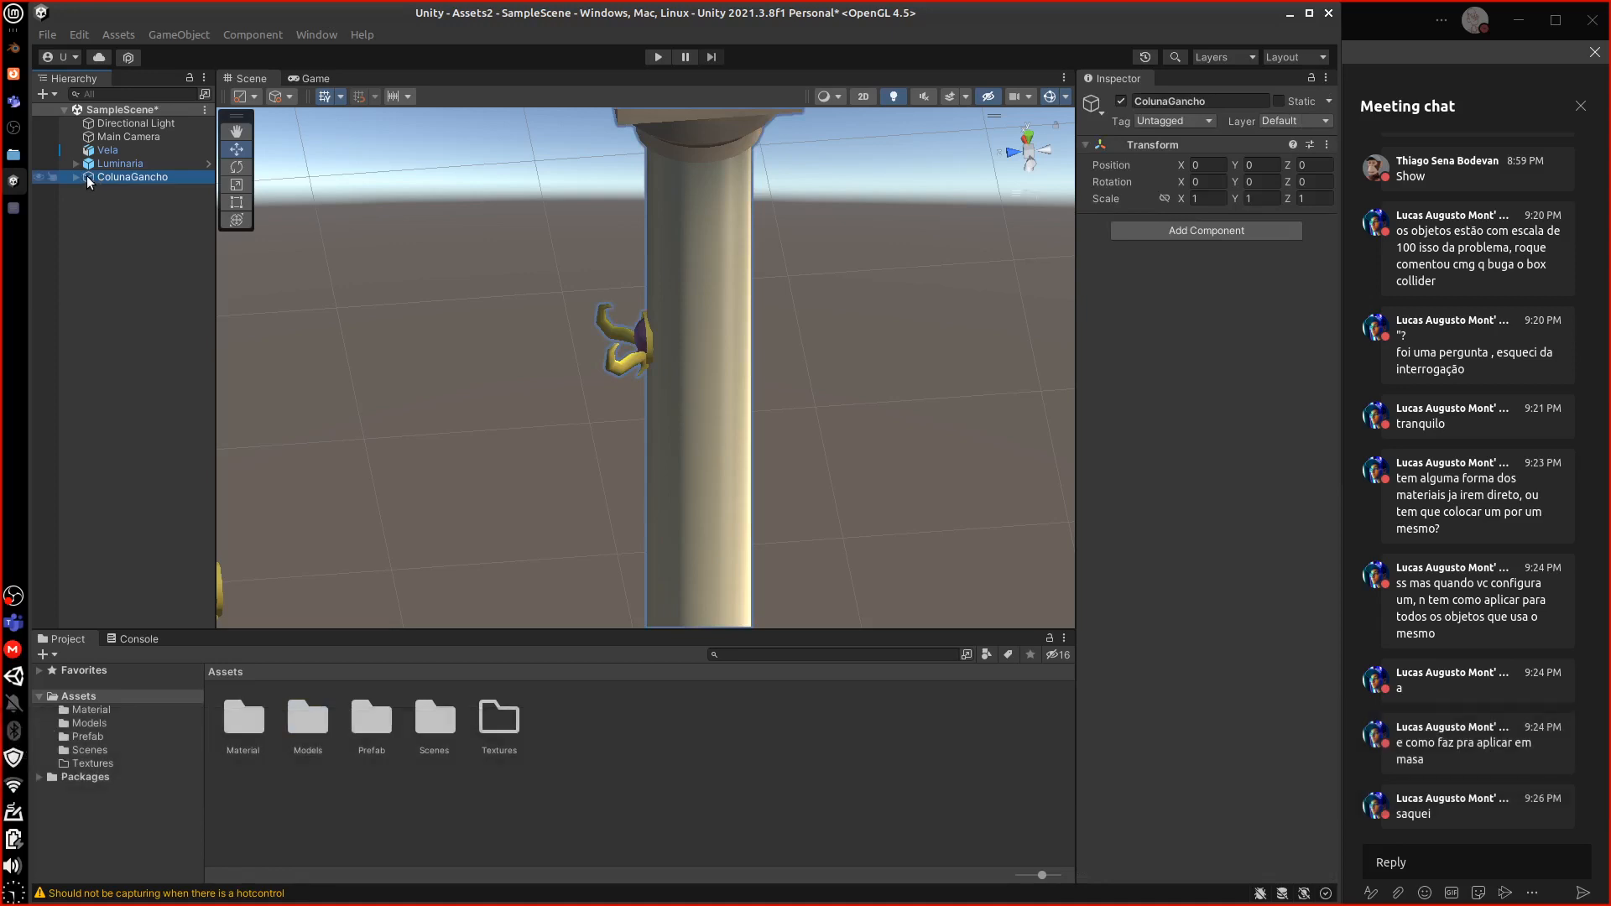
Save ColunaGancho as a prefab in the Prefab folder
left_click_drag(88, 182, 366, 723)
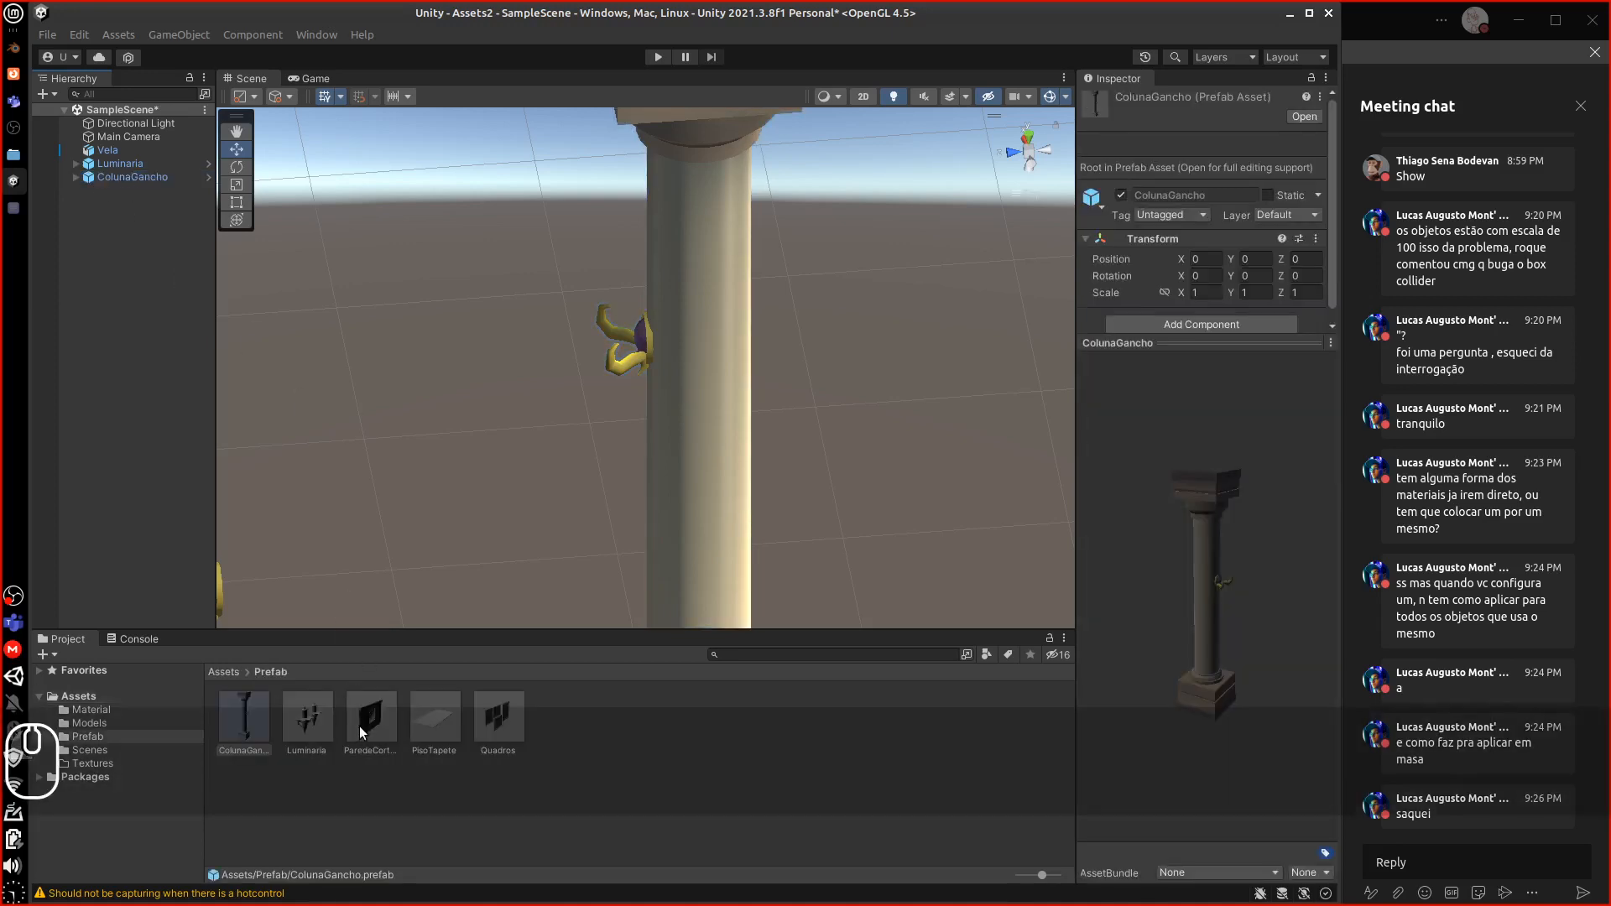
left_click(74, 163)
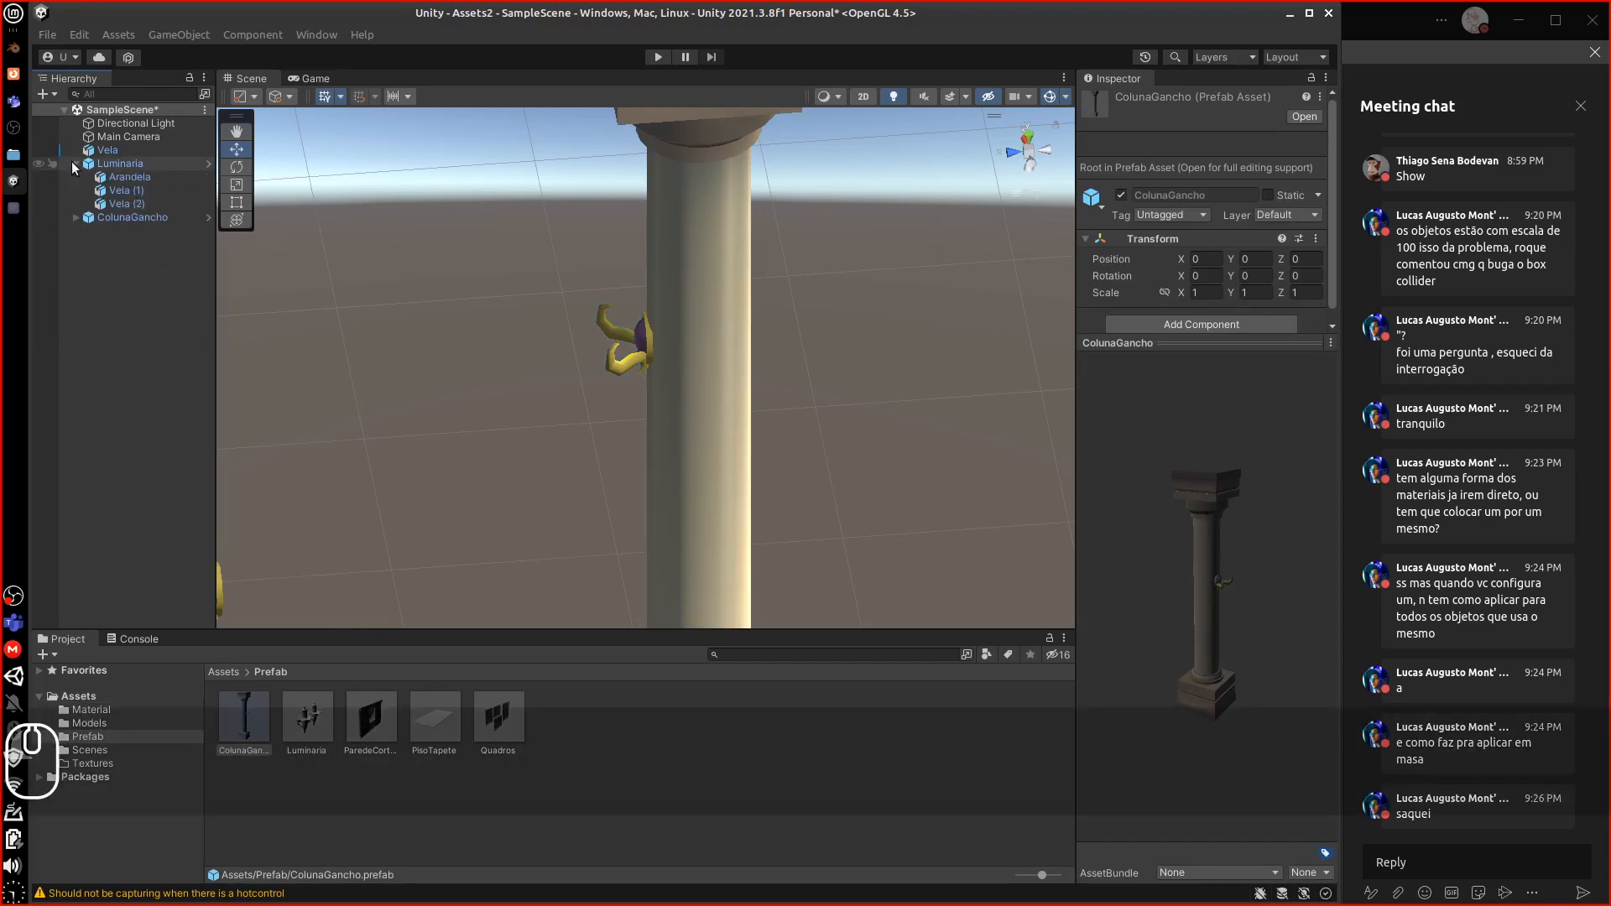
left_click(74, 162)
Delete Luminaria, ColunaGancho and Vela from the scene, leaving only the light and camera
left_click(106, 163)
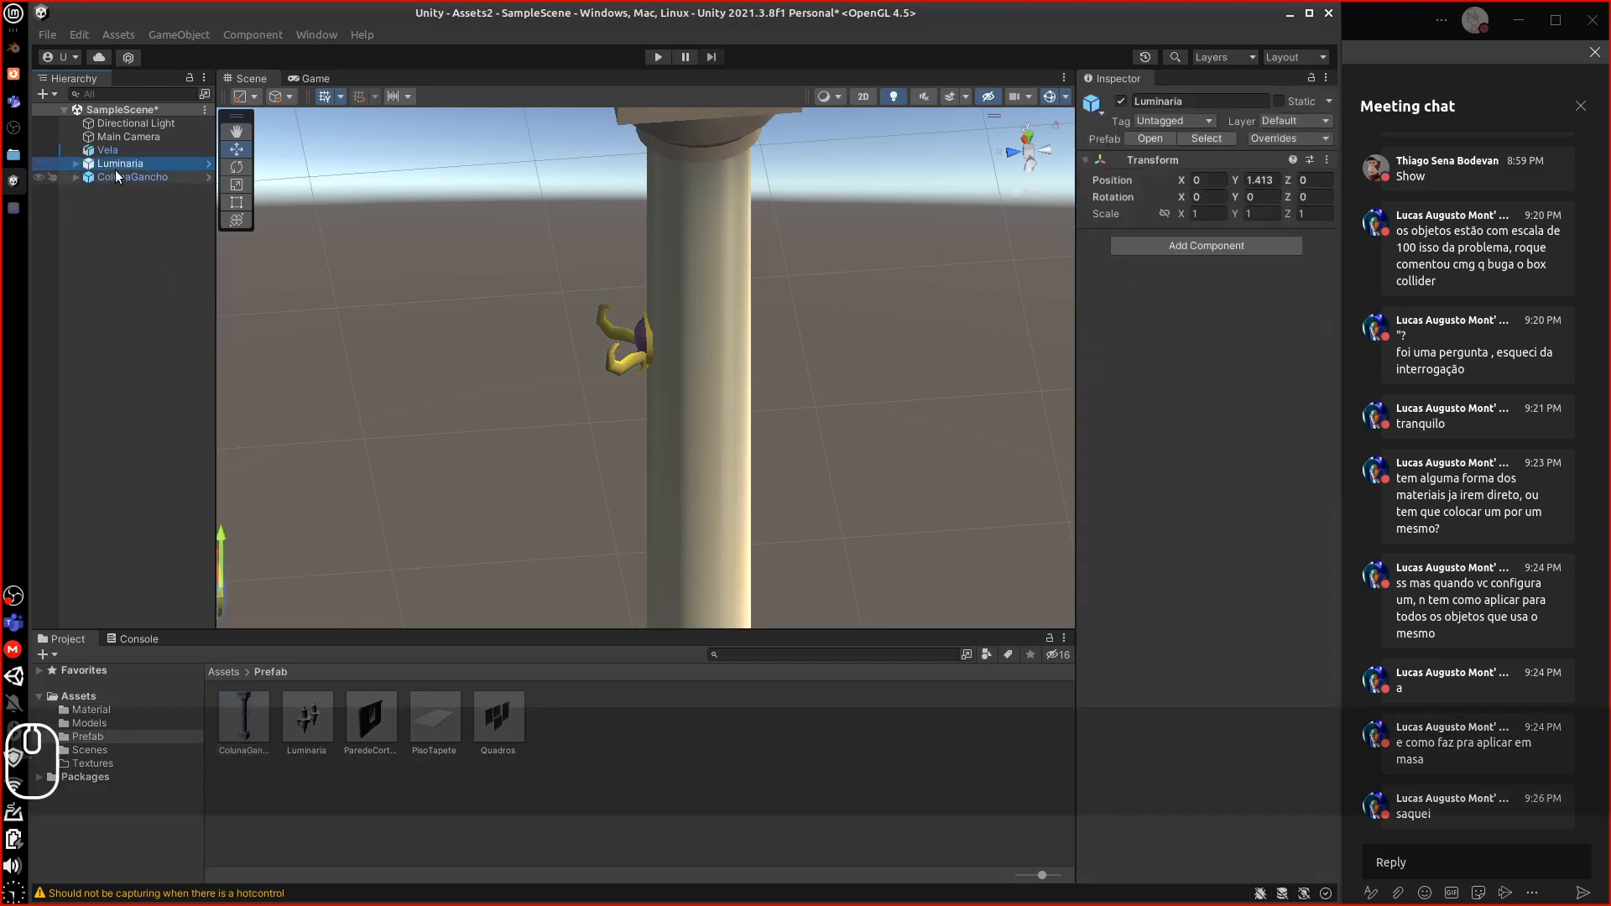
key("Delete")
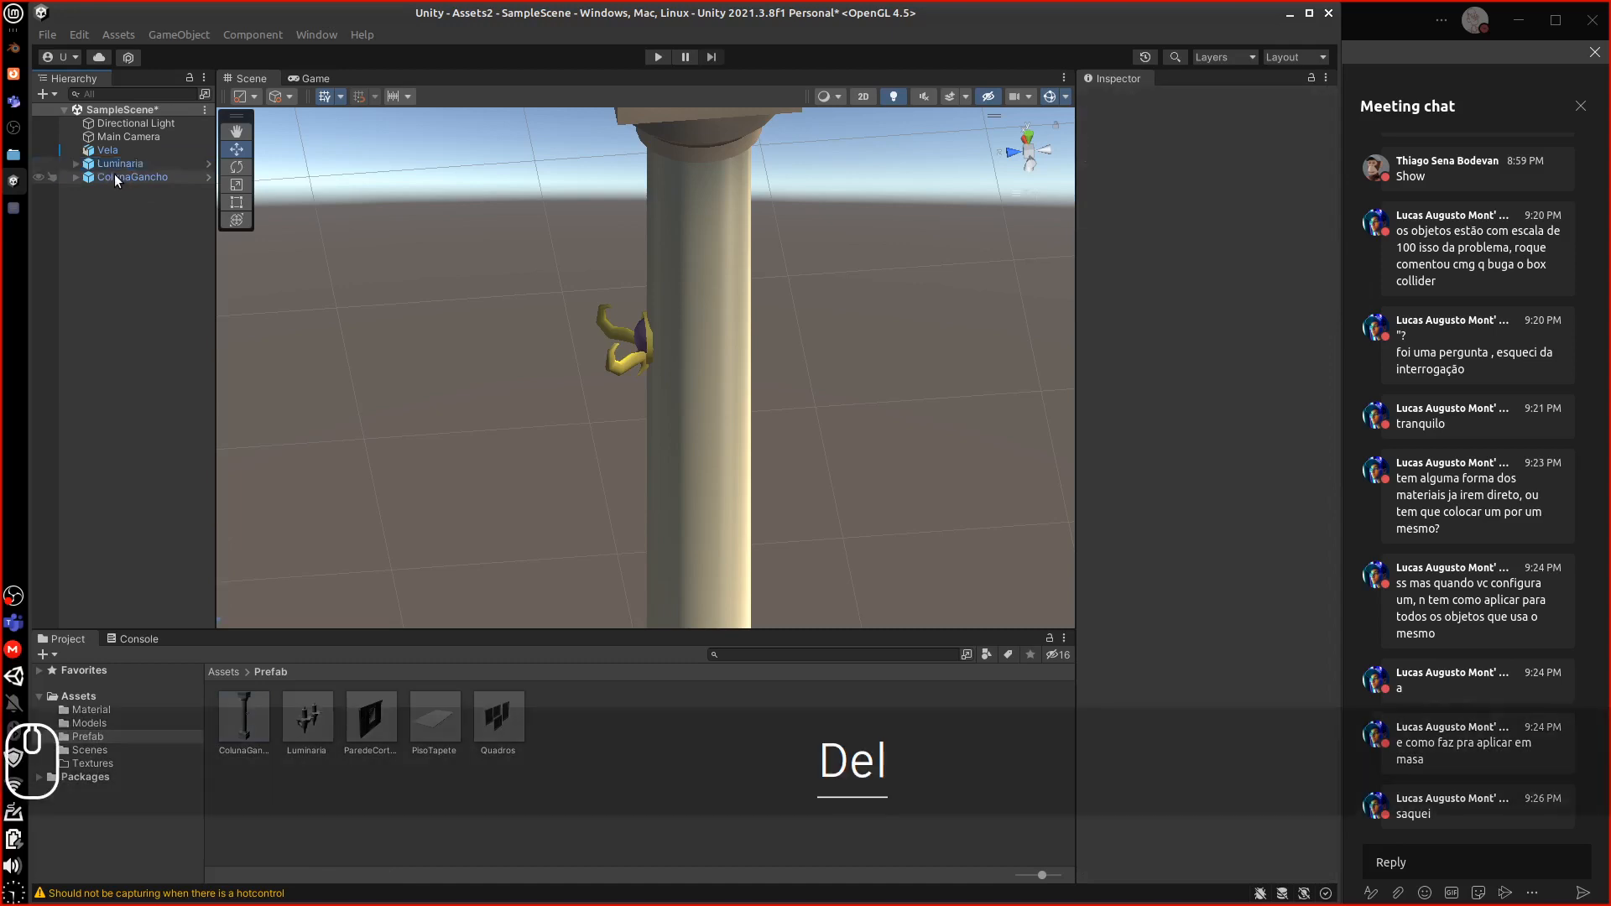
left_click(116, 164)
key("Delete")
left_click(108, 152)
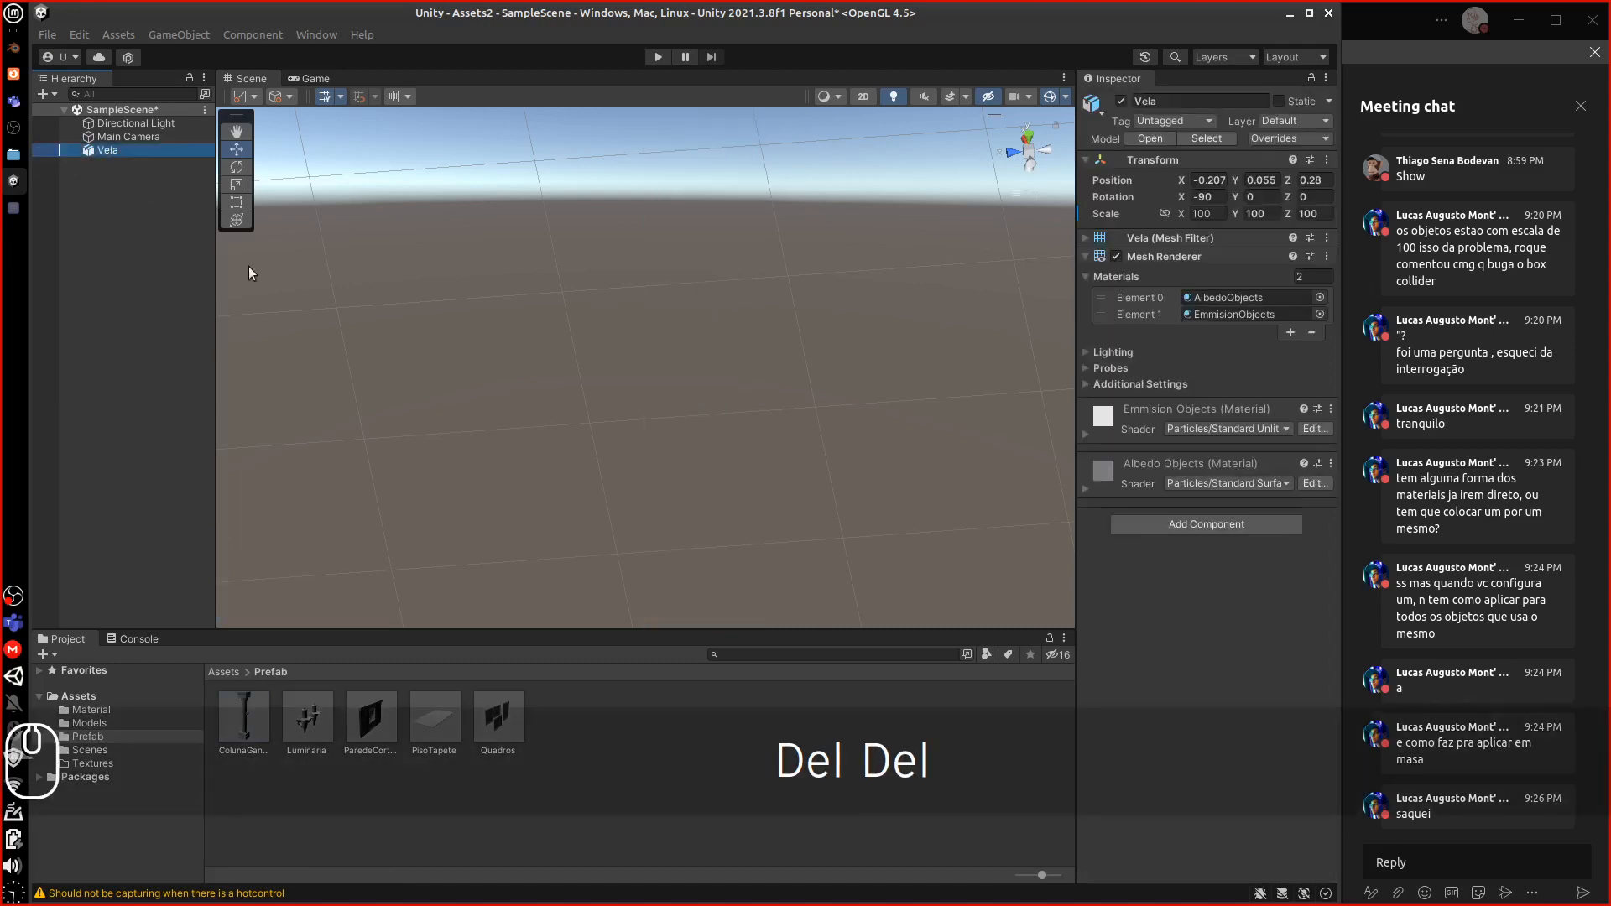
key("f")
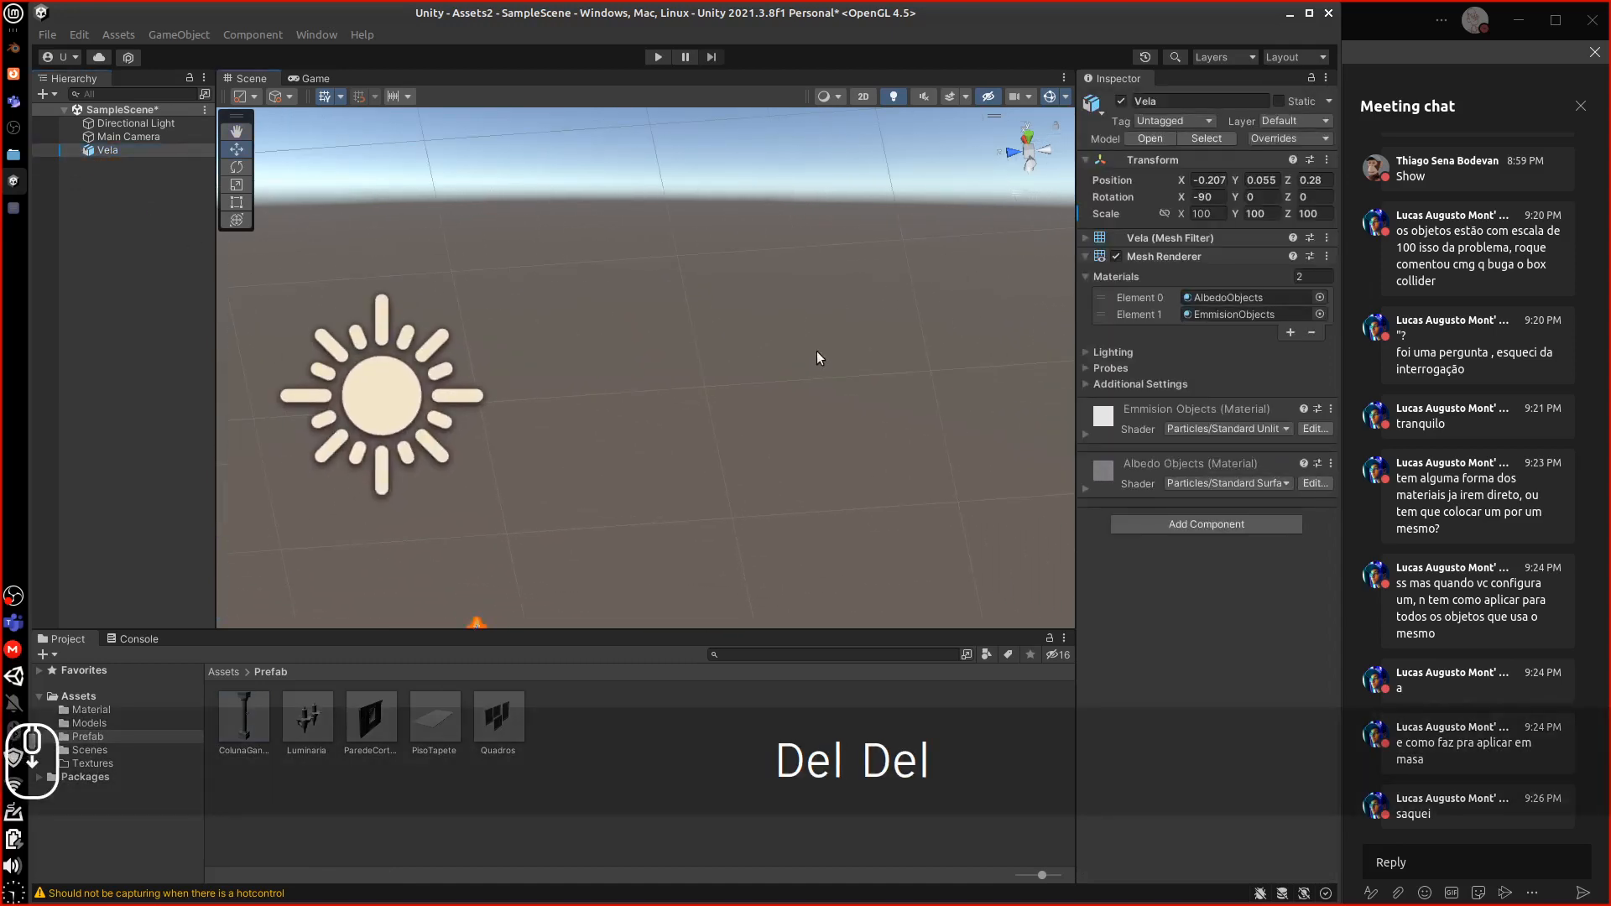
middle_click_drag(539, 453, 561, 317)
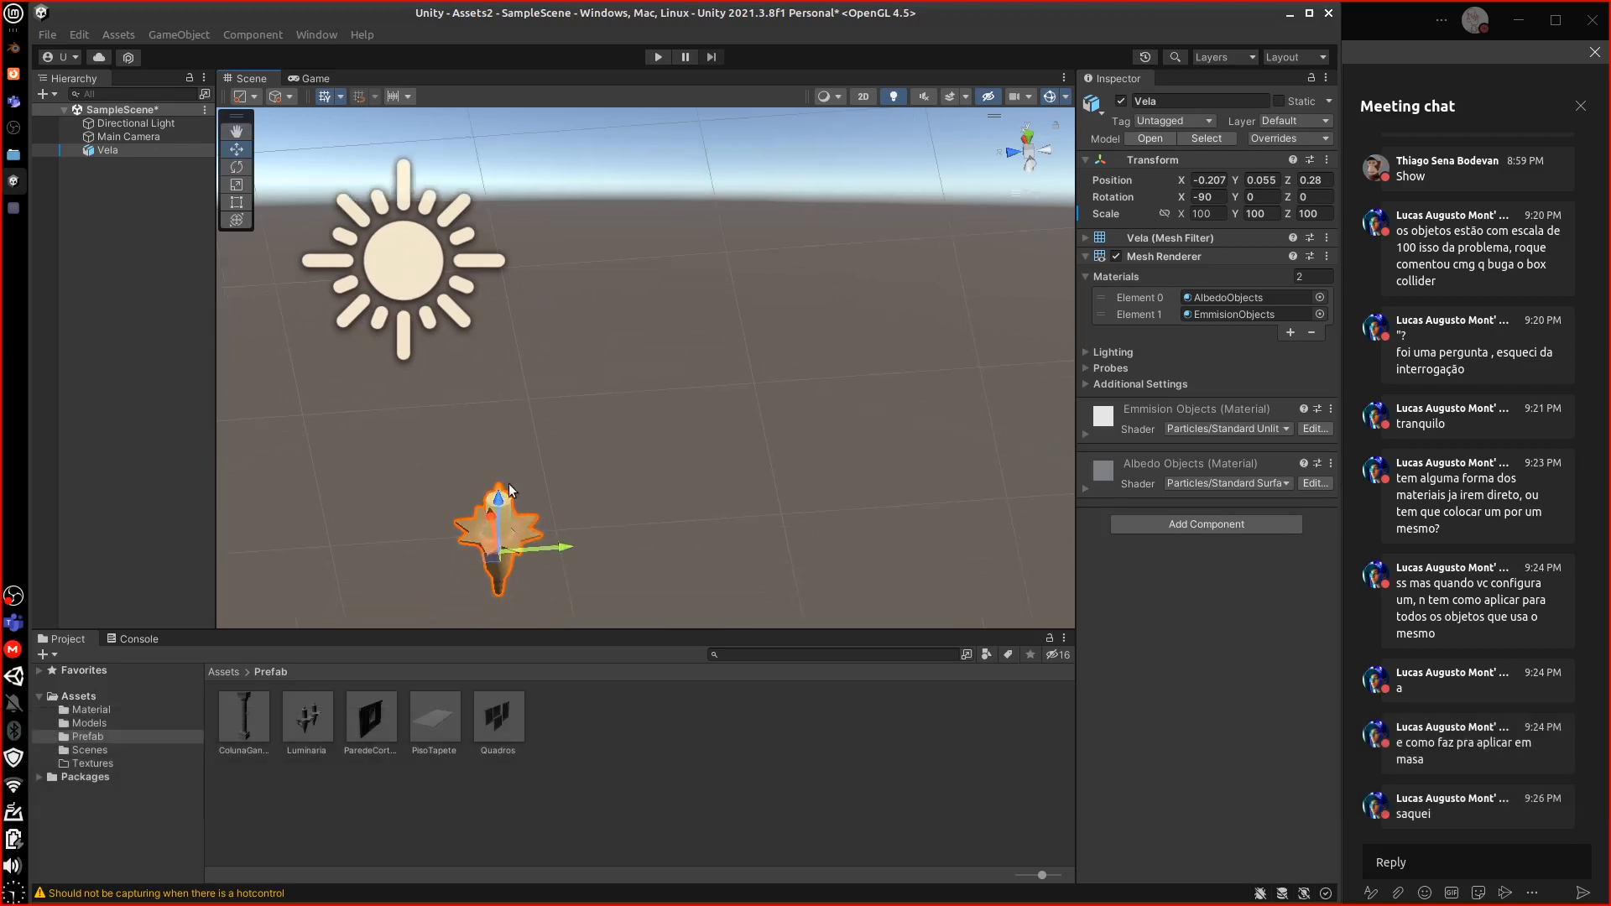
key("Delete")
left_click(252, 743)
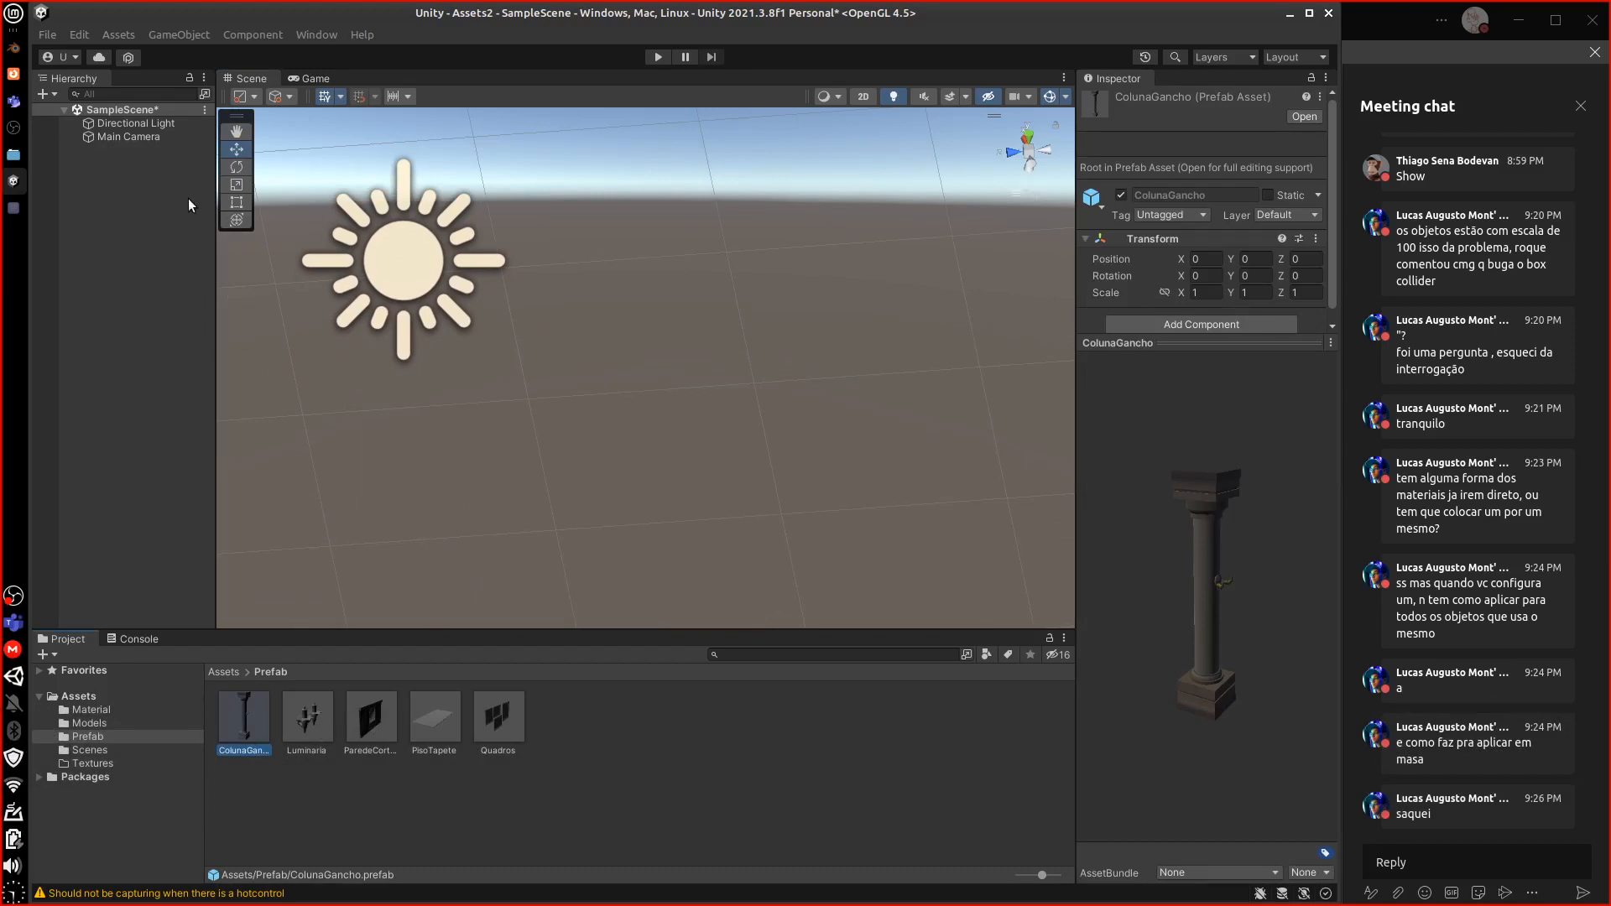
Briefly bring up the avaliacao_prefab.txt checklist from the dock, then select the Textures folder
left_click(223, 671)
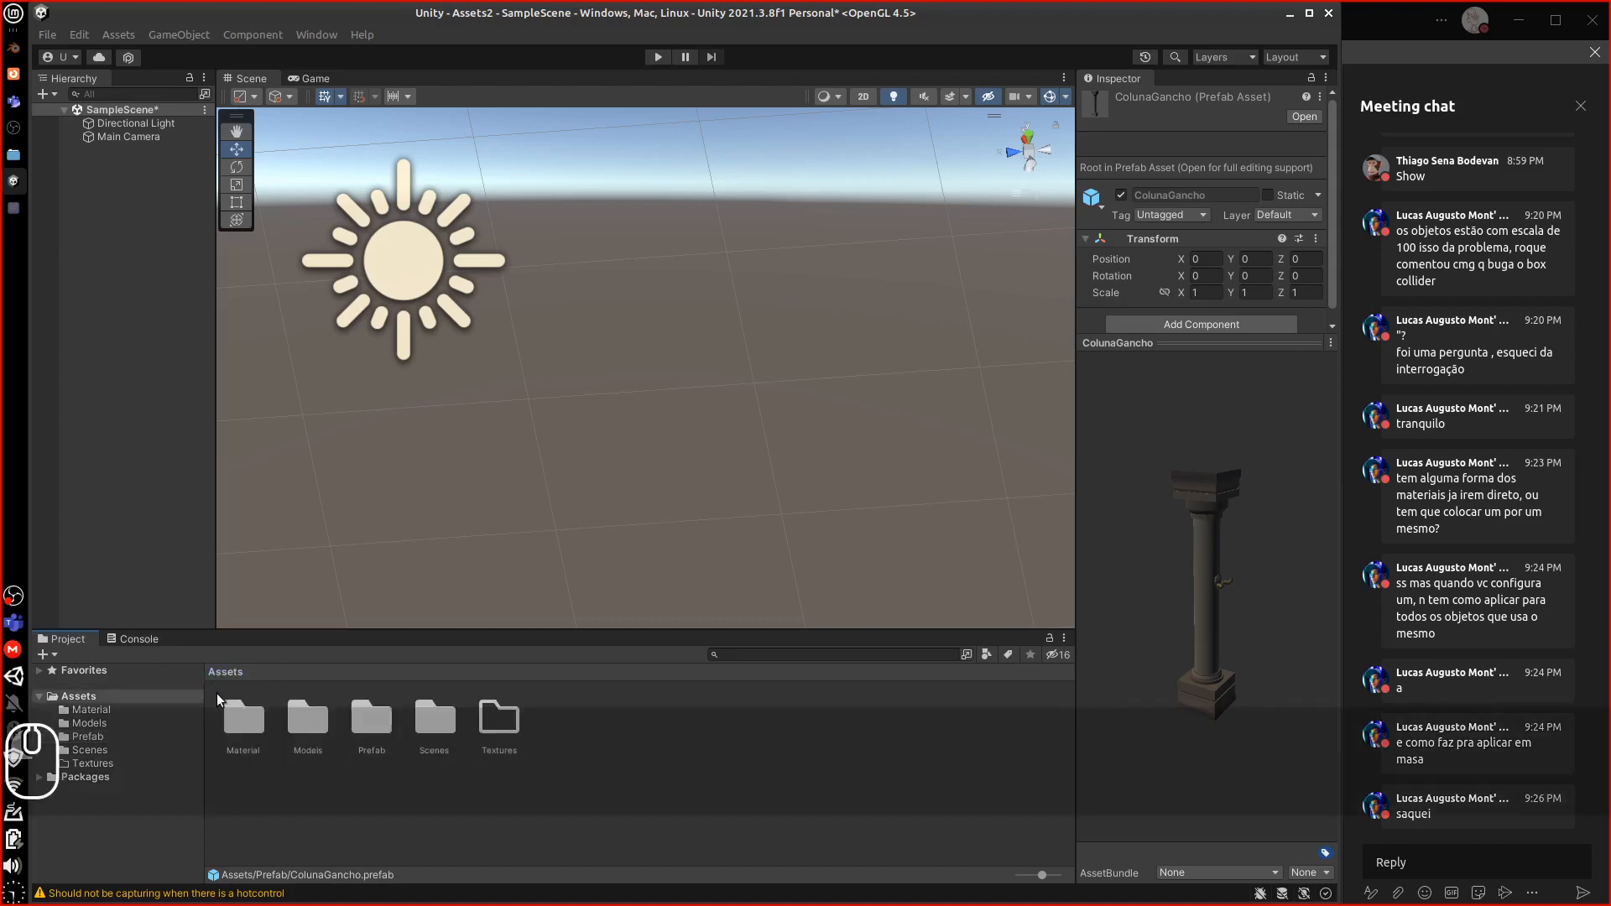
left_click(13, 157)
left_click(13, 157)
left_click(13, 157)
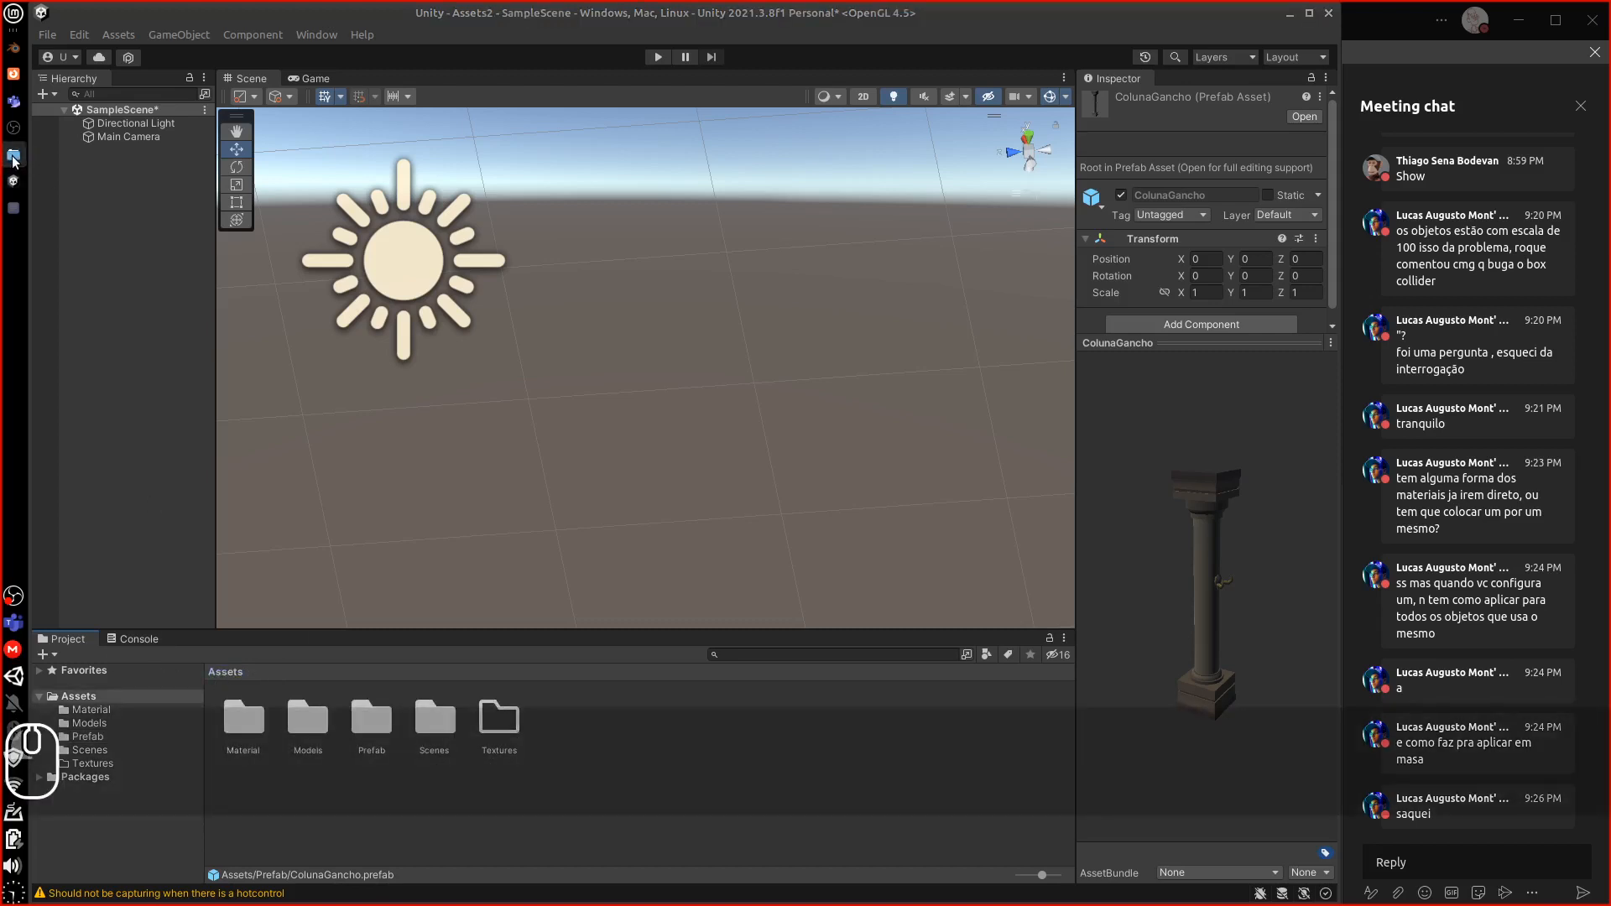
left_click(13, 209)
left_click(13, 209)
left_click(11, 164)
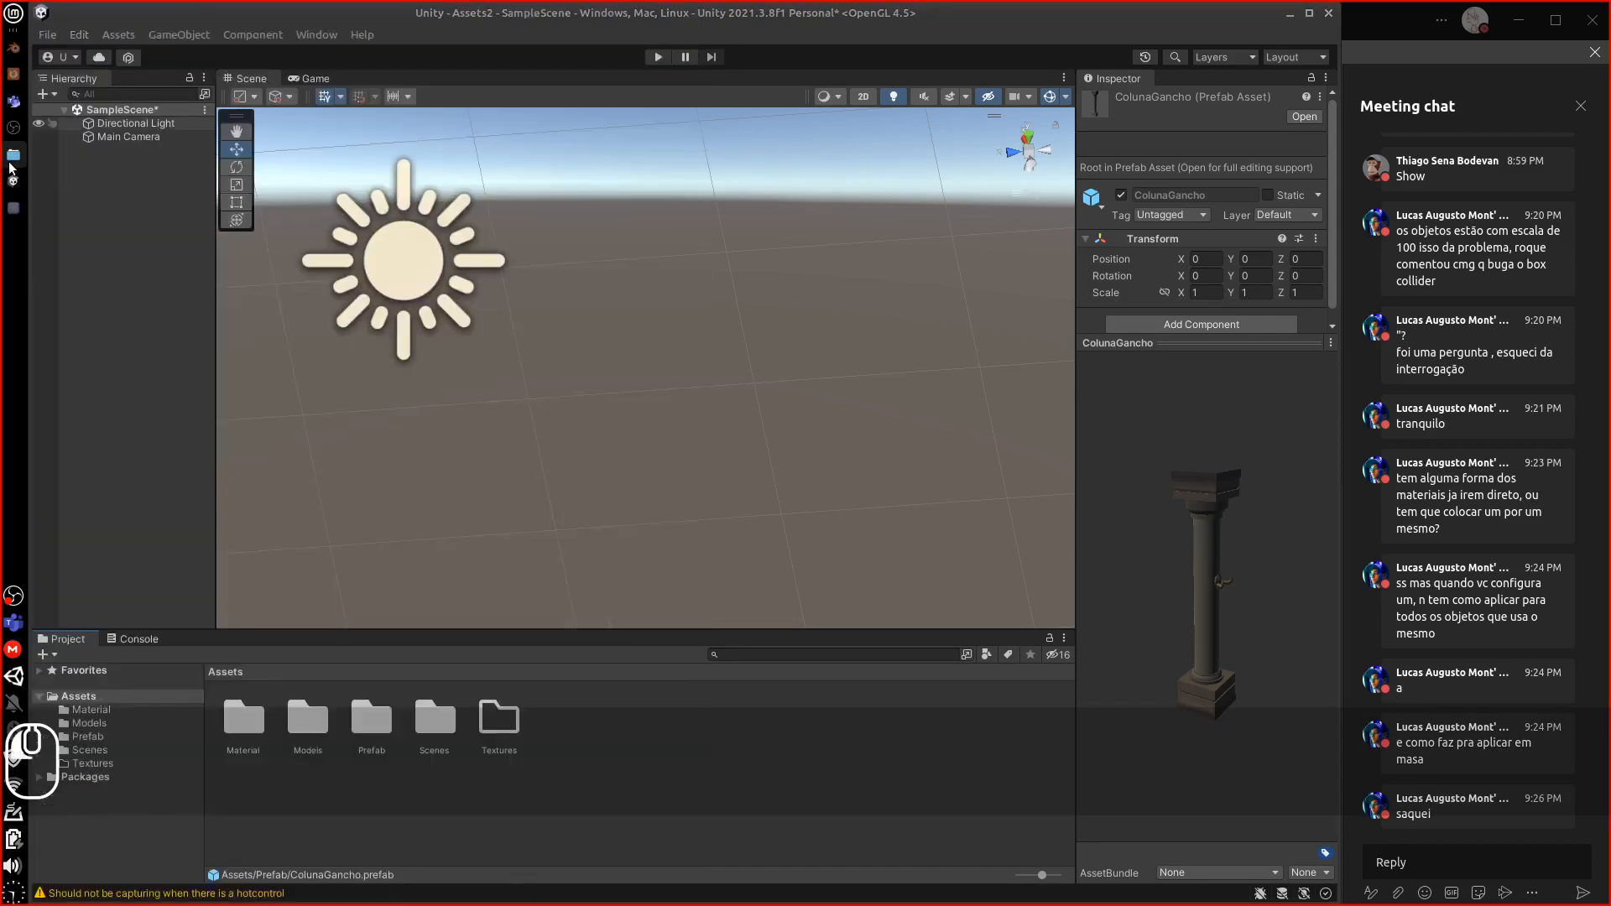
left_click(11, 162)
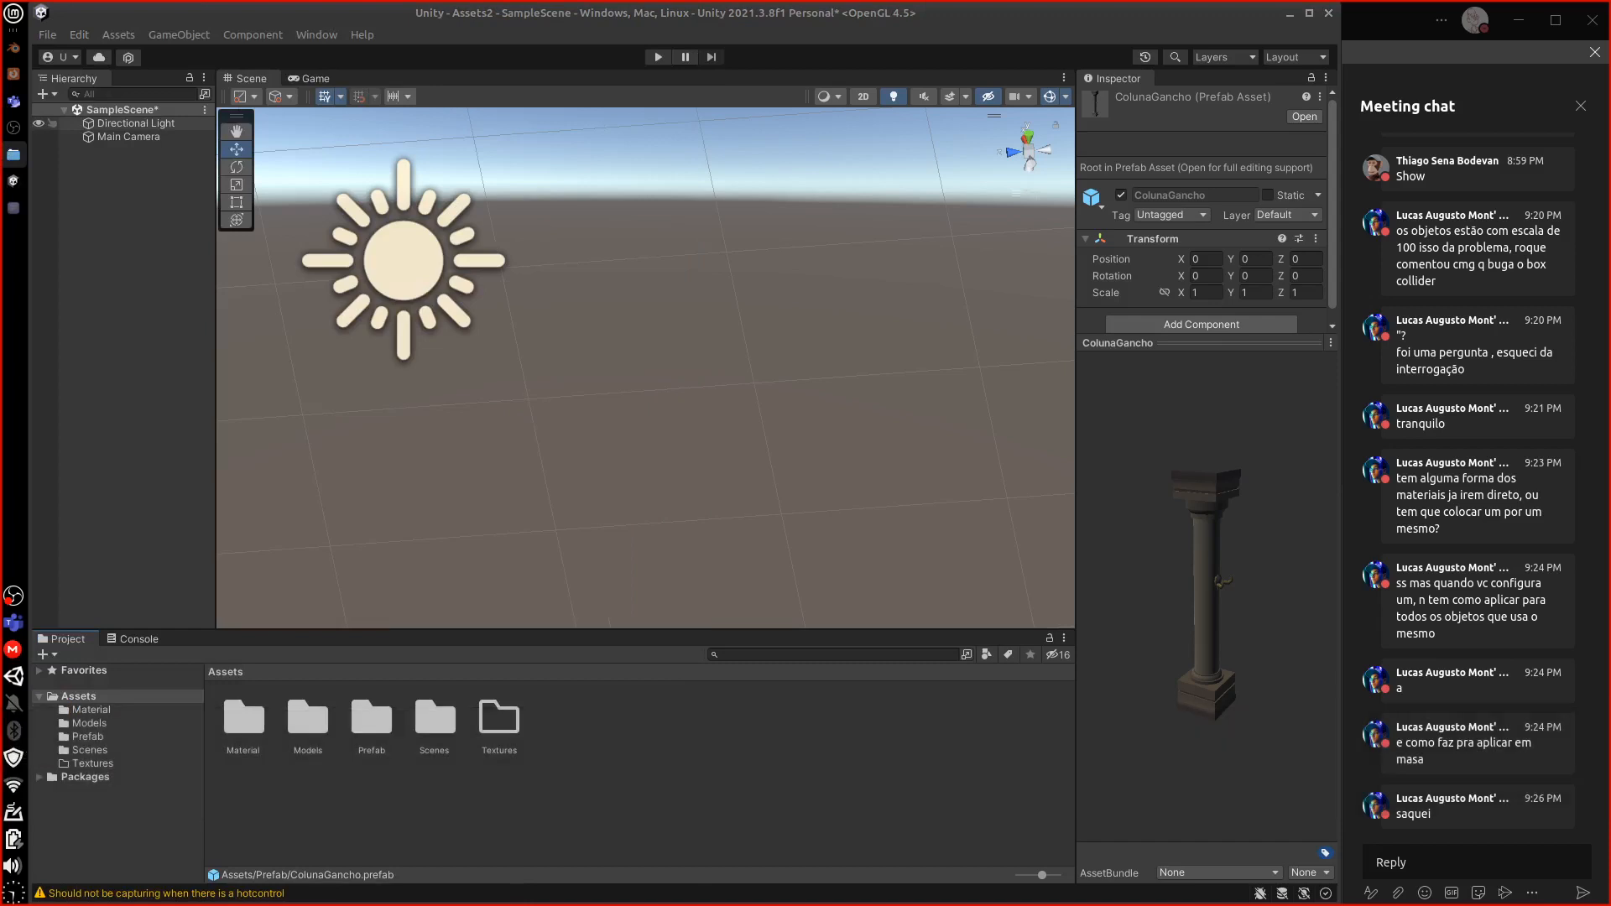
left_click(11, 159)
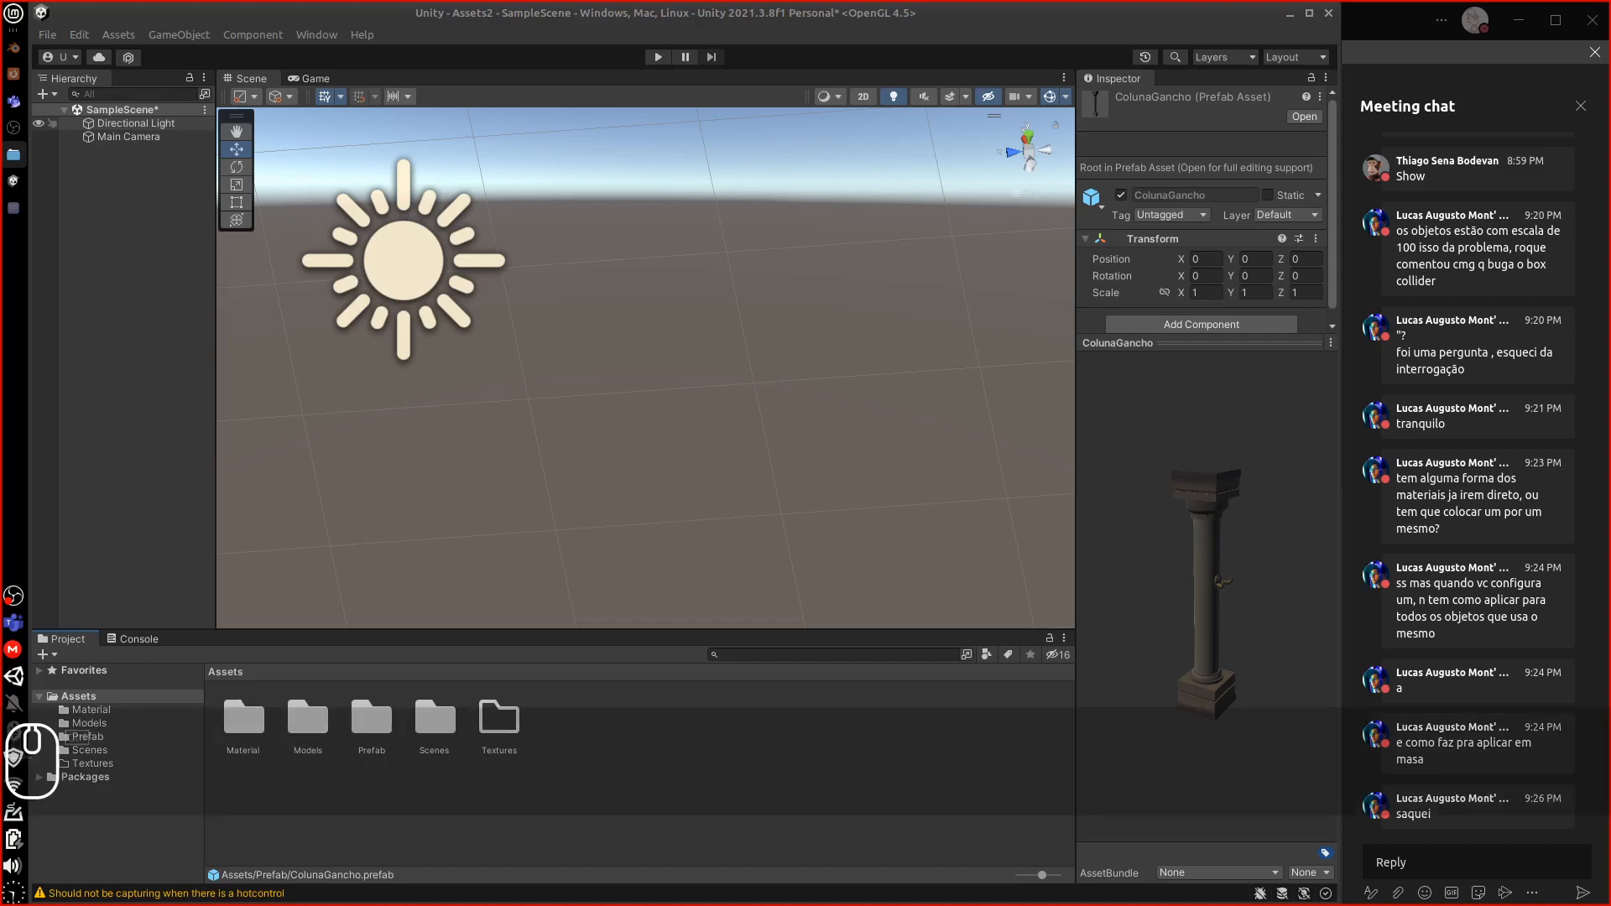
left_click_drag(198, 656, 501, 723)
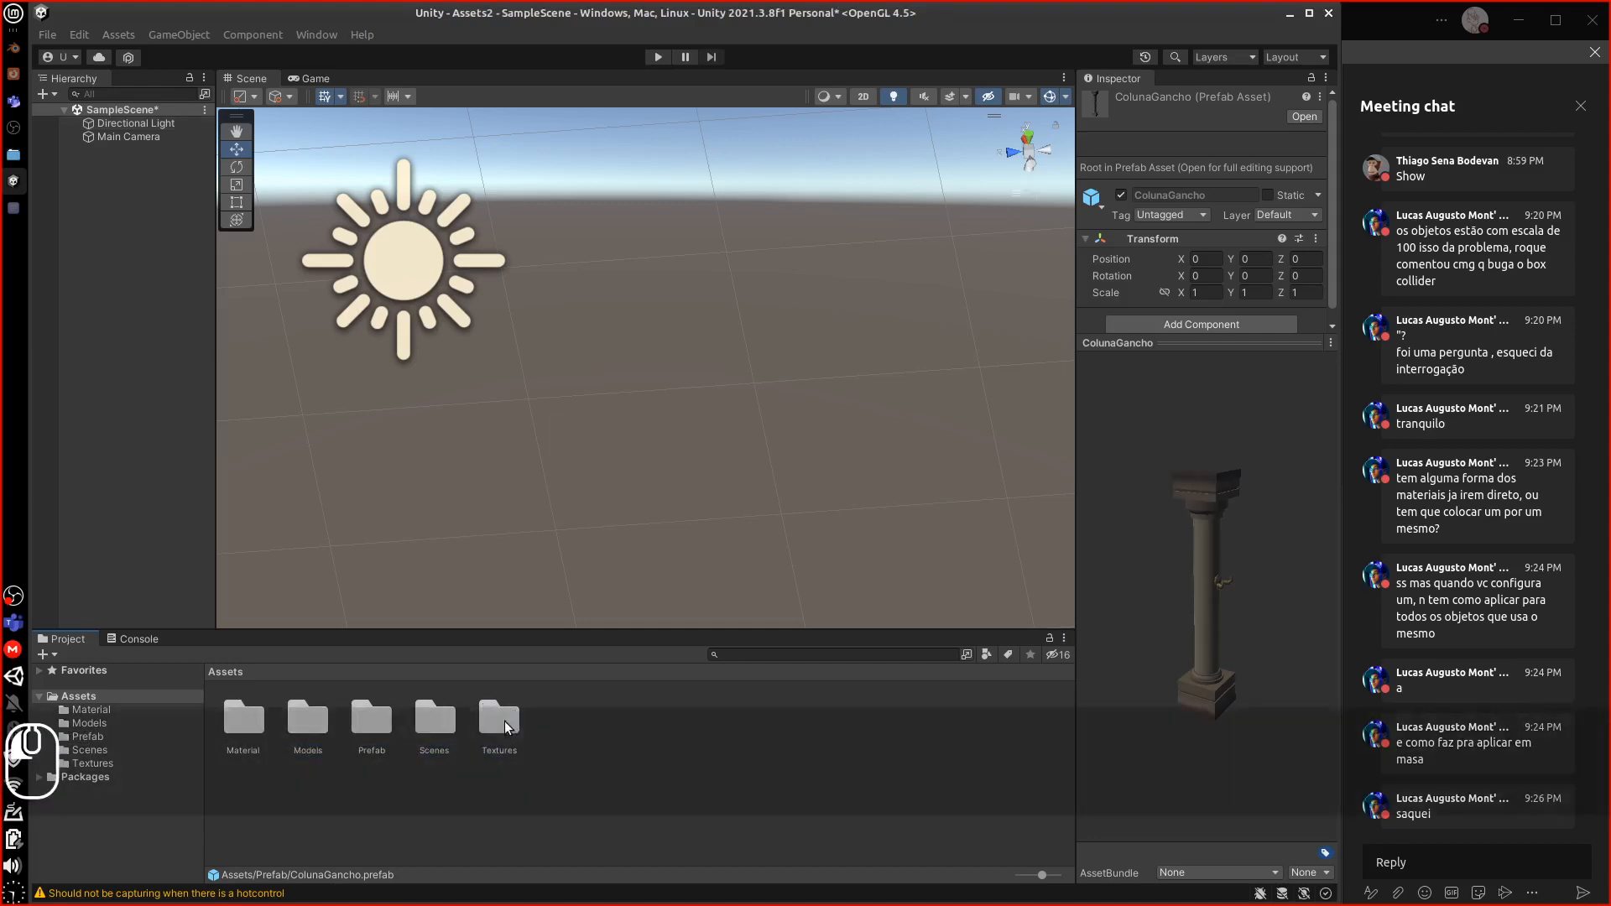
left_click(502, 720)
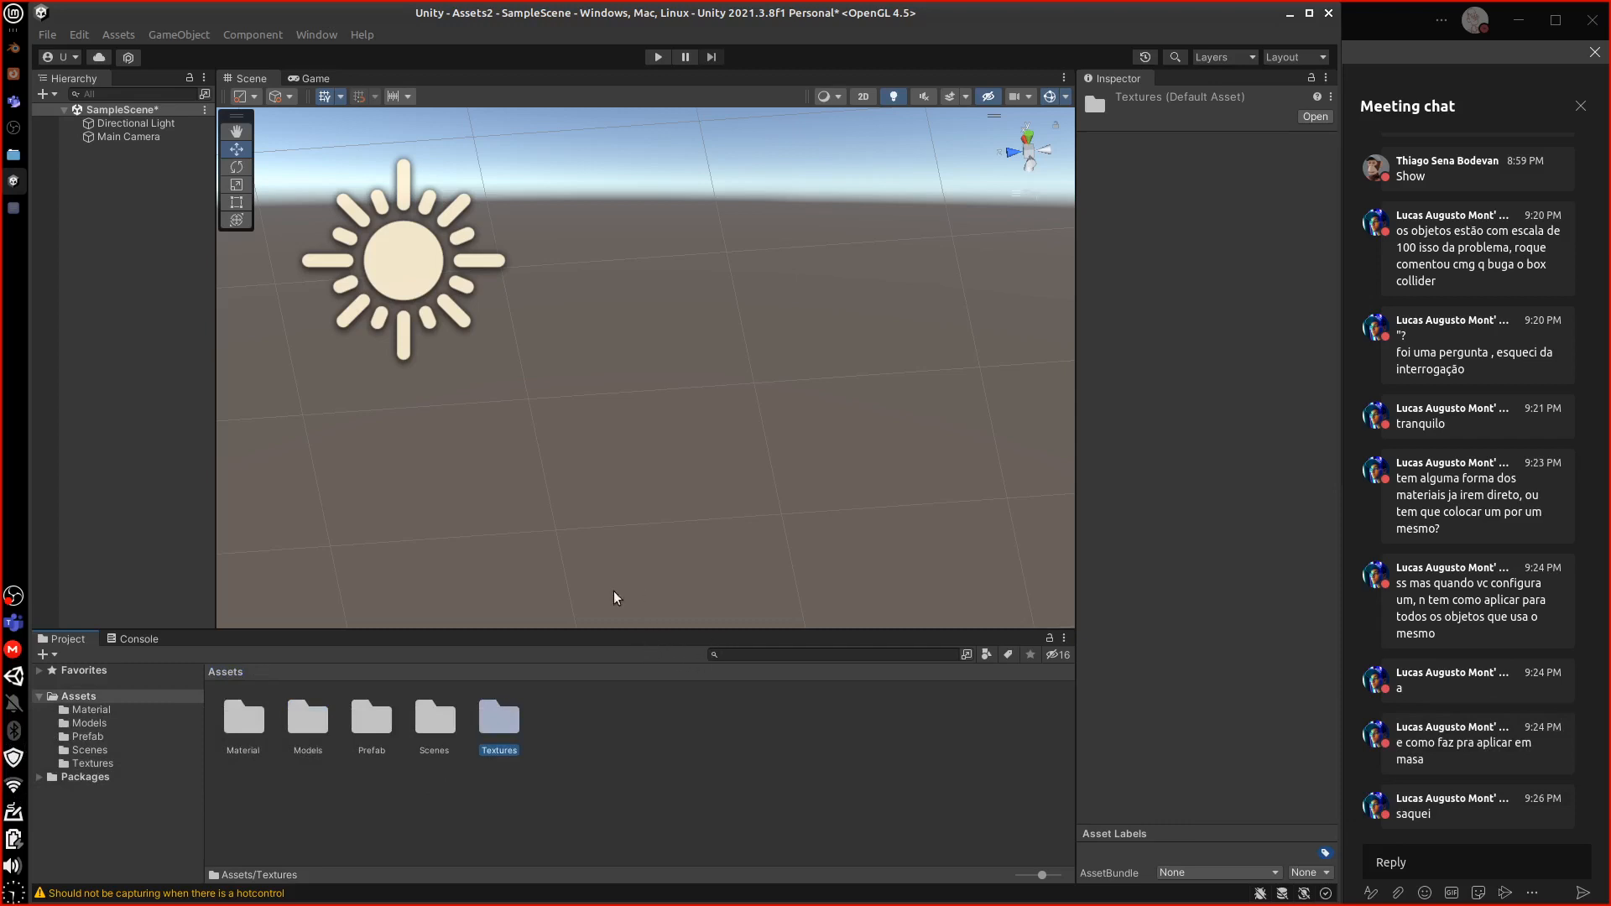
middle_click_drag(611, 502, 716, 290)
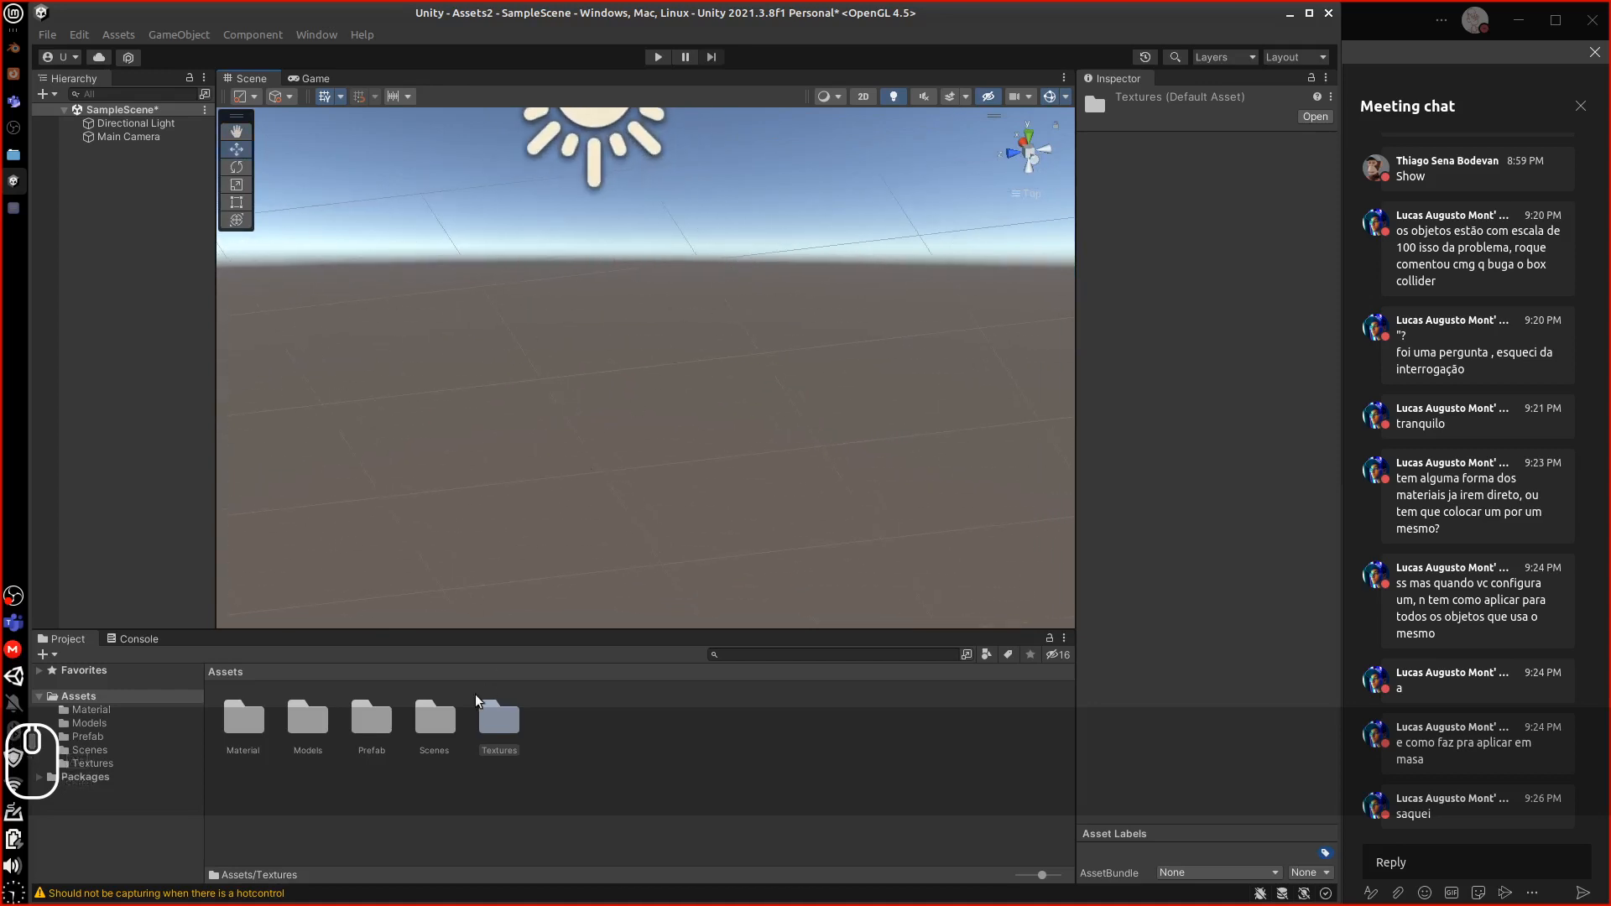
Look through the Models, Material, Prefab and Textures folders, returning to Assets each time
double_click(298, 730)
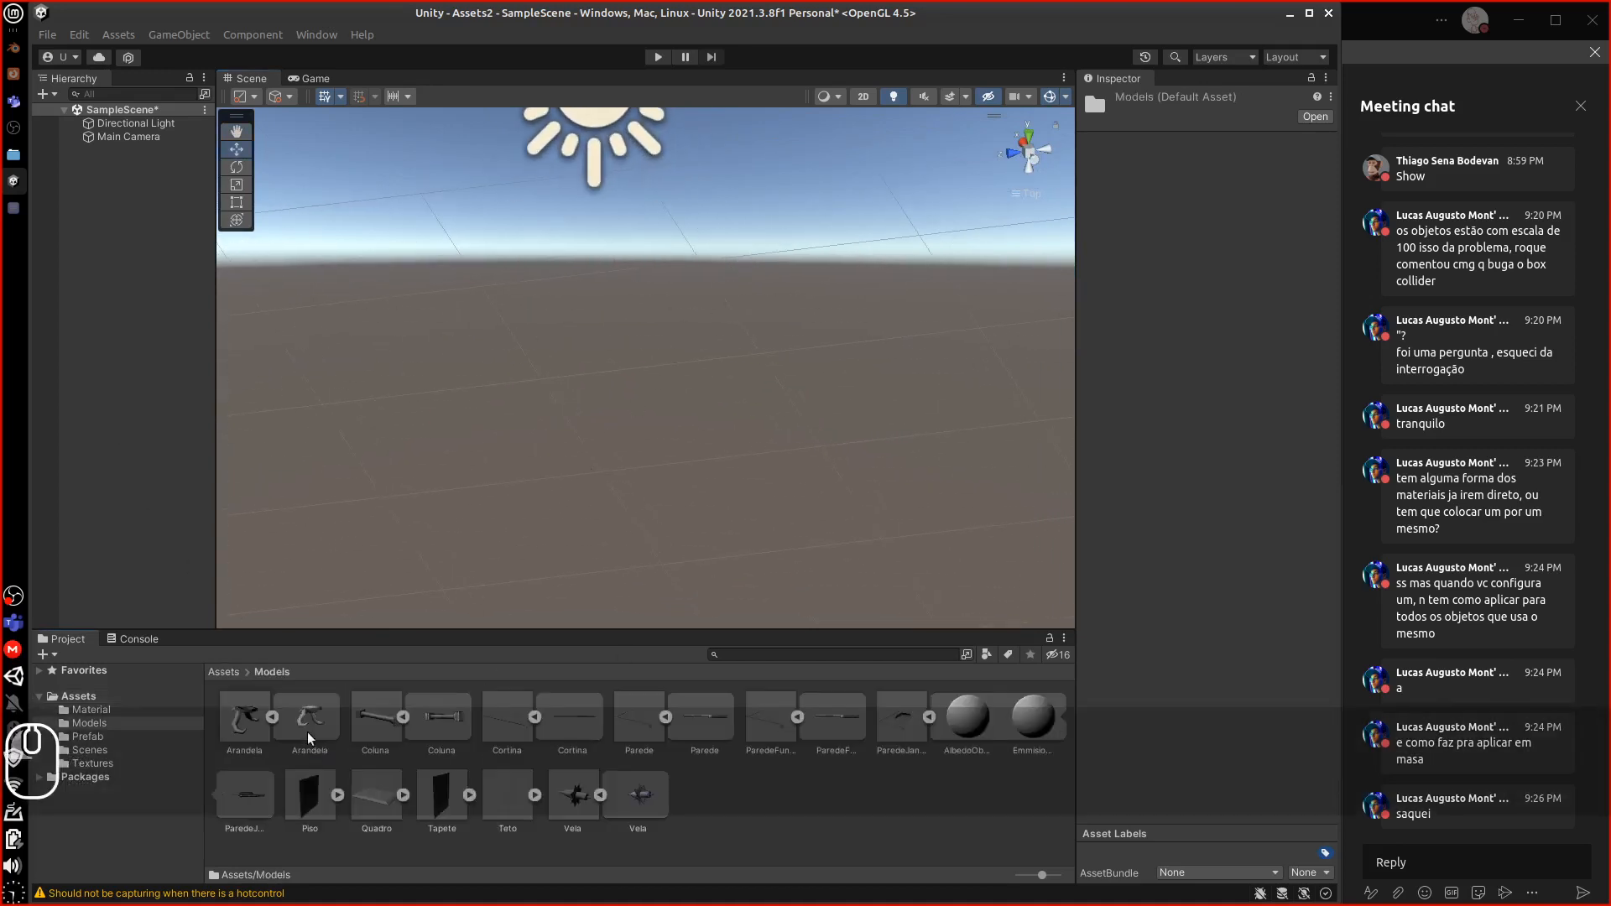
left_click(225, 672)
double_click(241, 720)
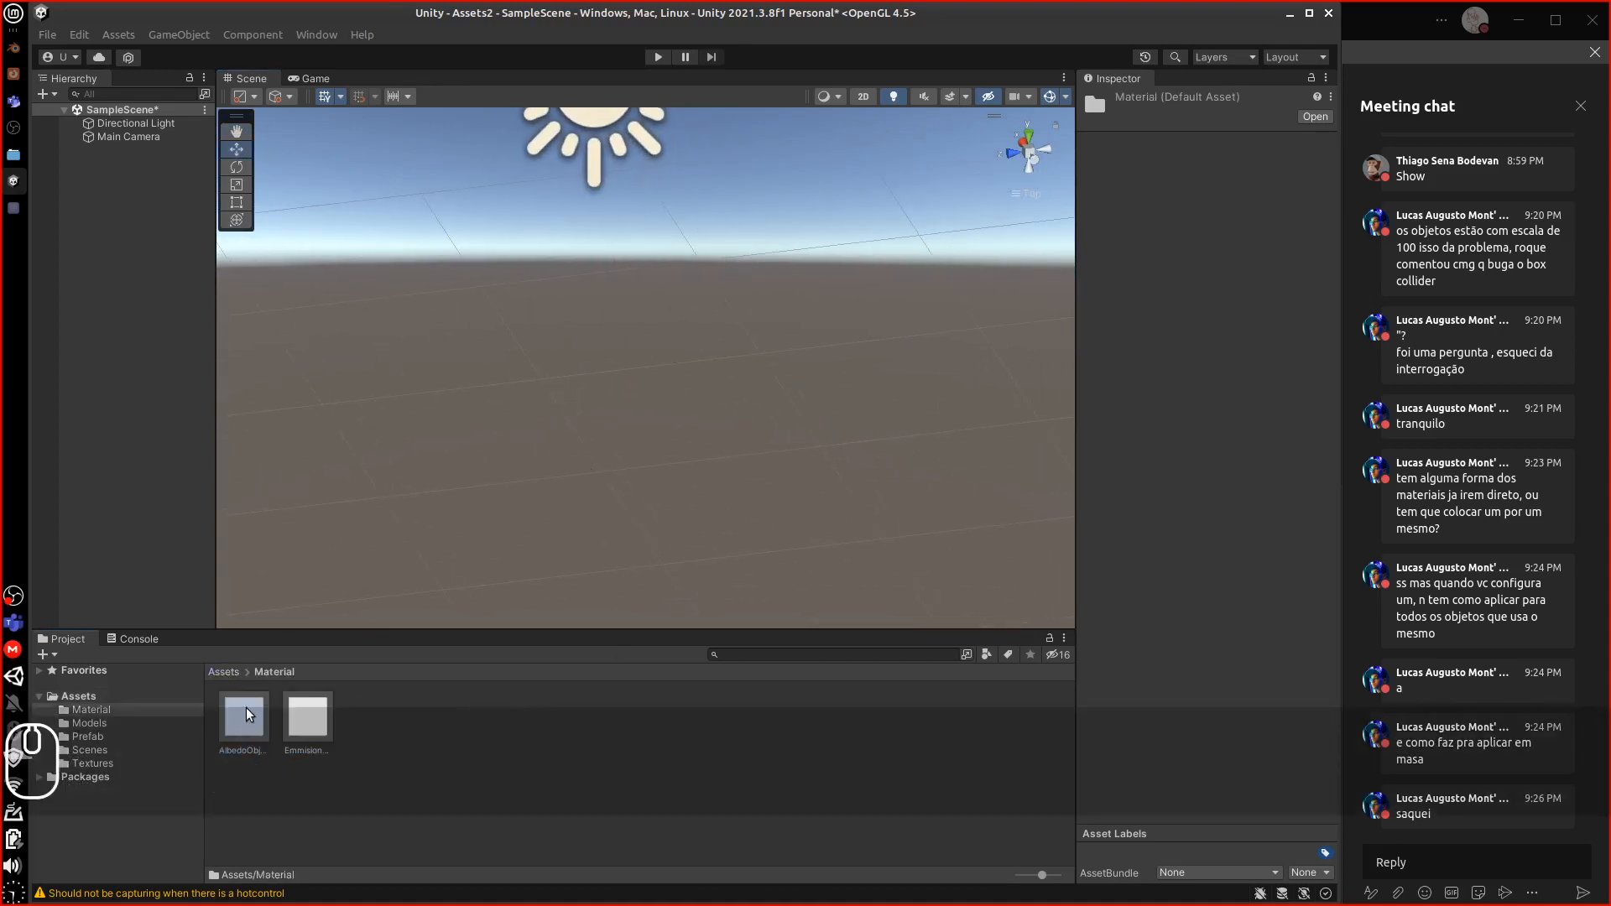
left_click(227, 673)
double_click(372, 722)
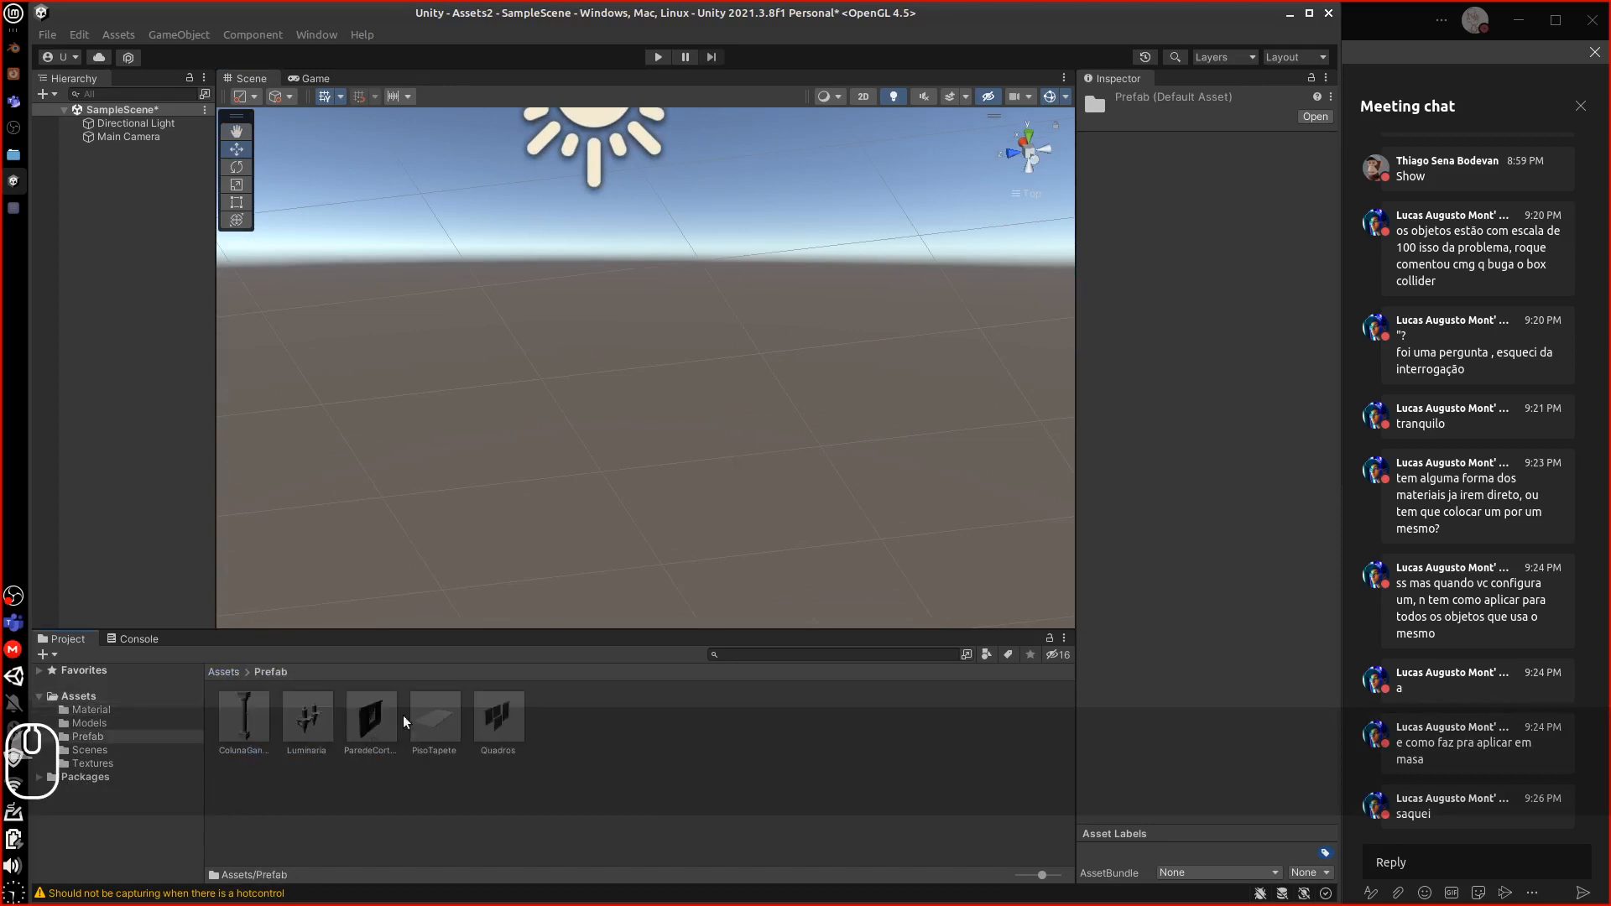
left_click(225, 672)
double_click(504, 721)
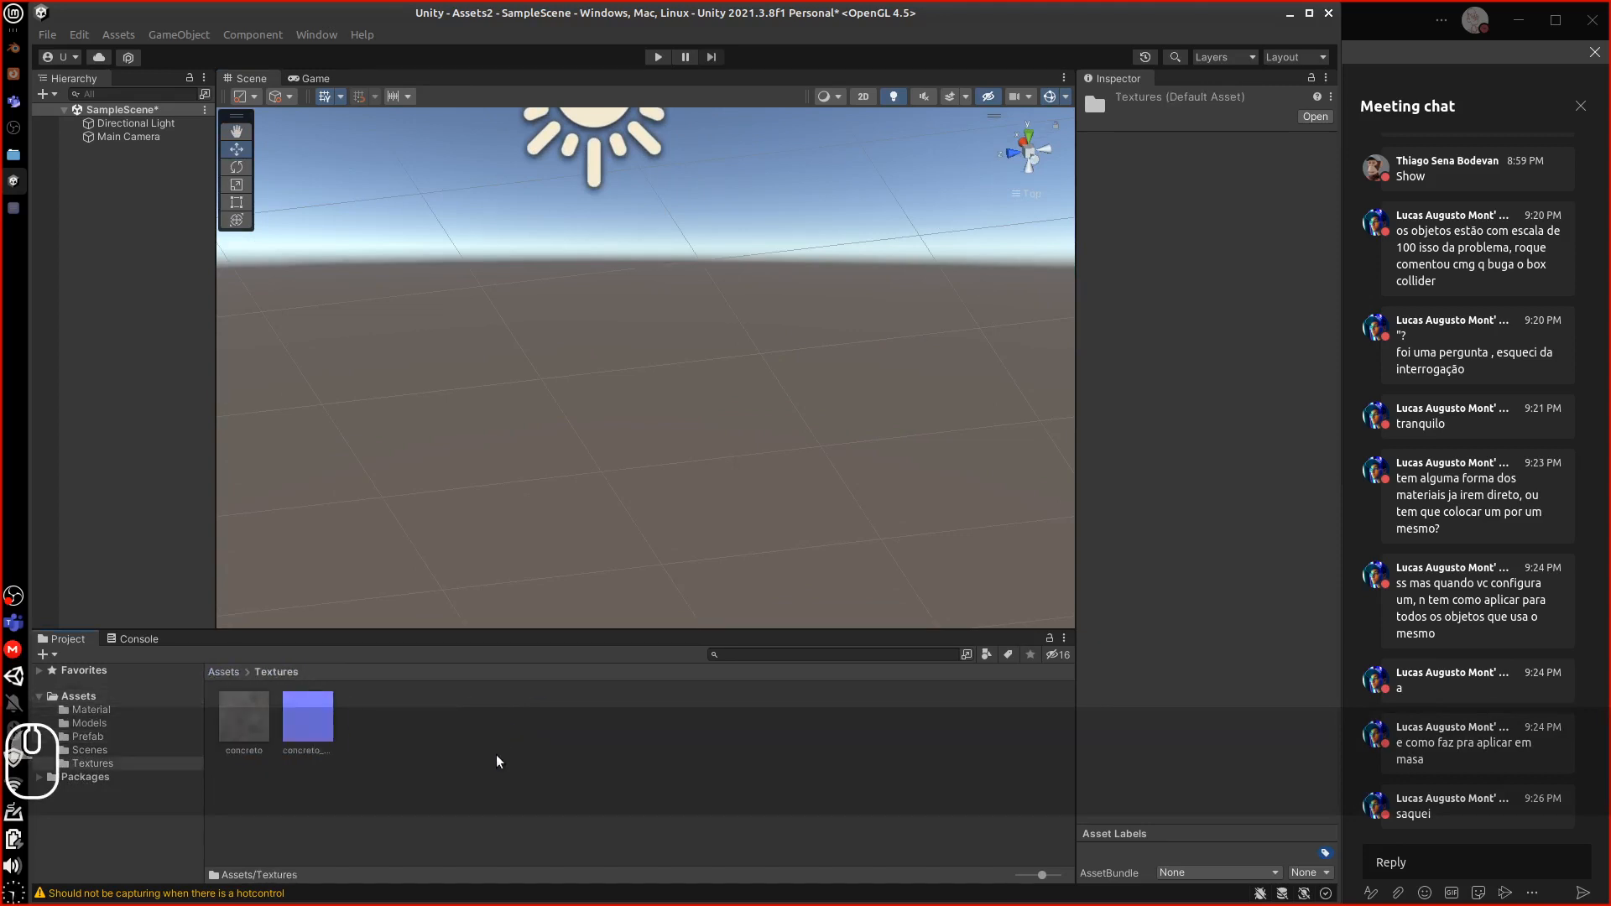
left_click(228, 672)
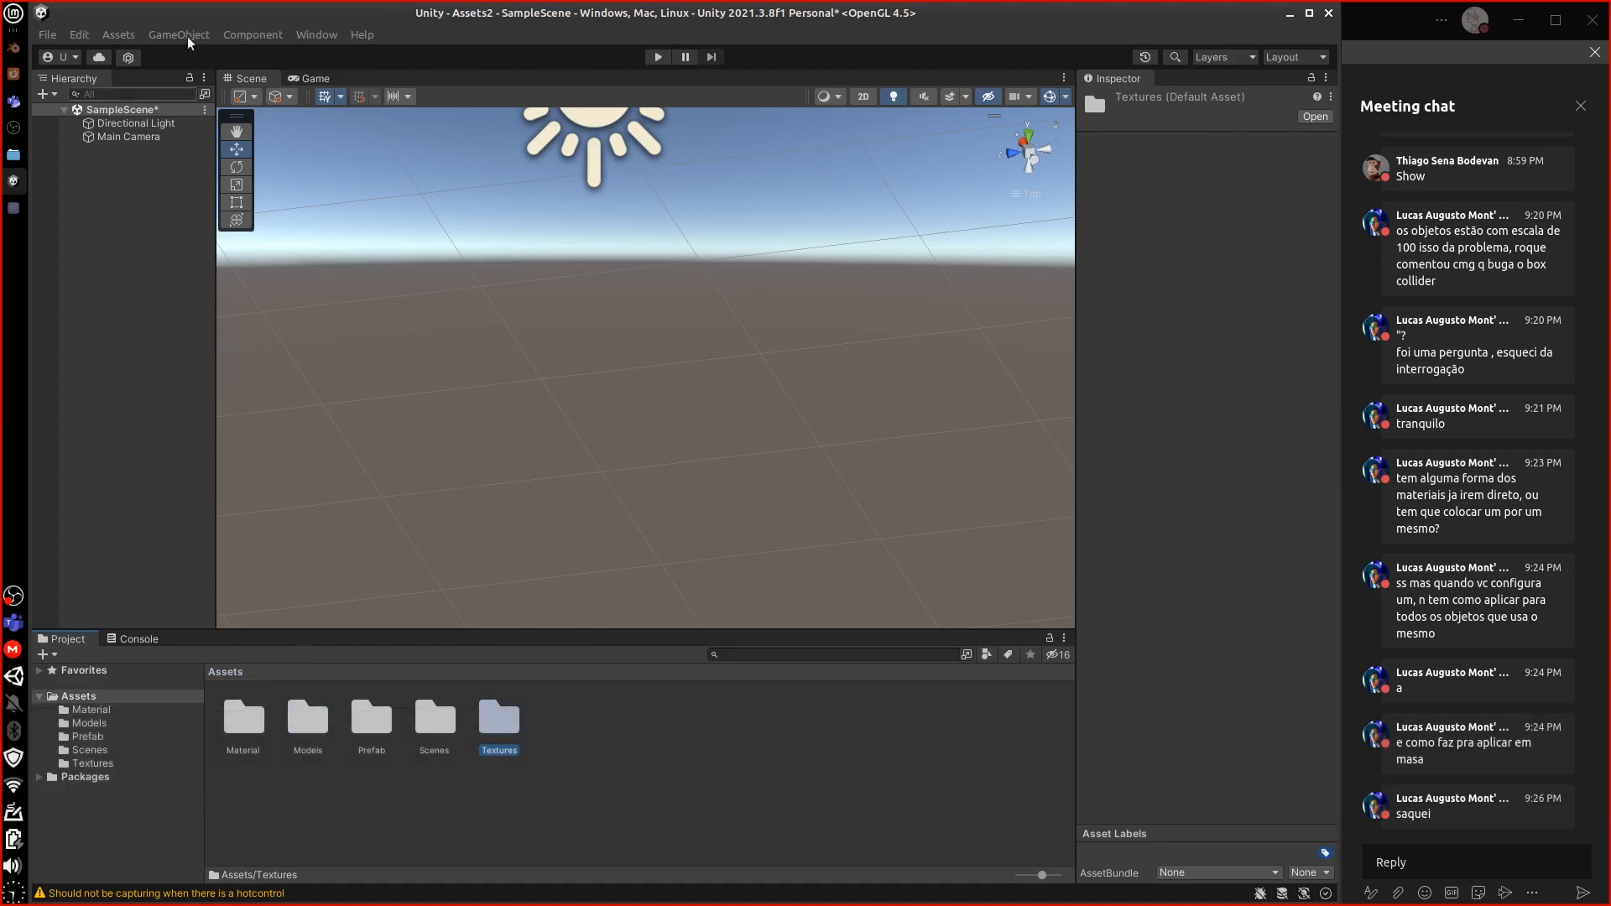
left_click(118, 34)
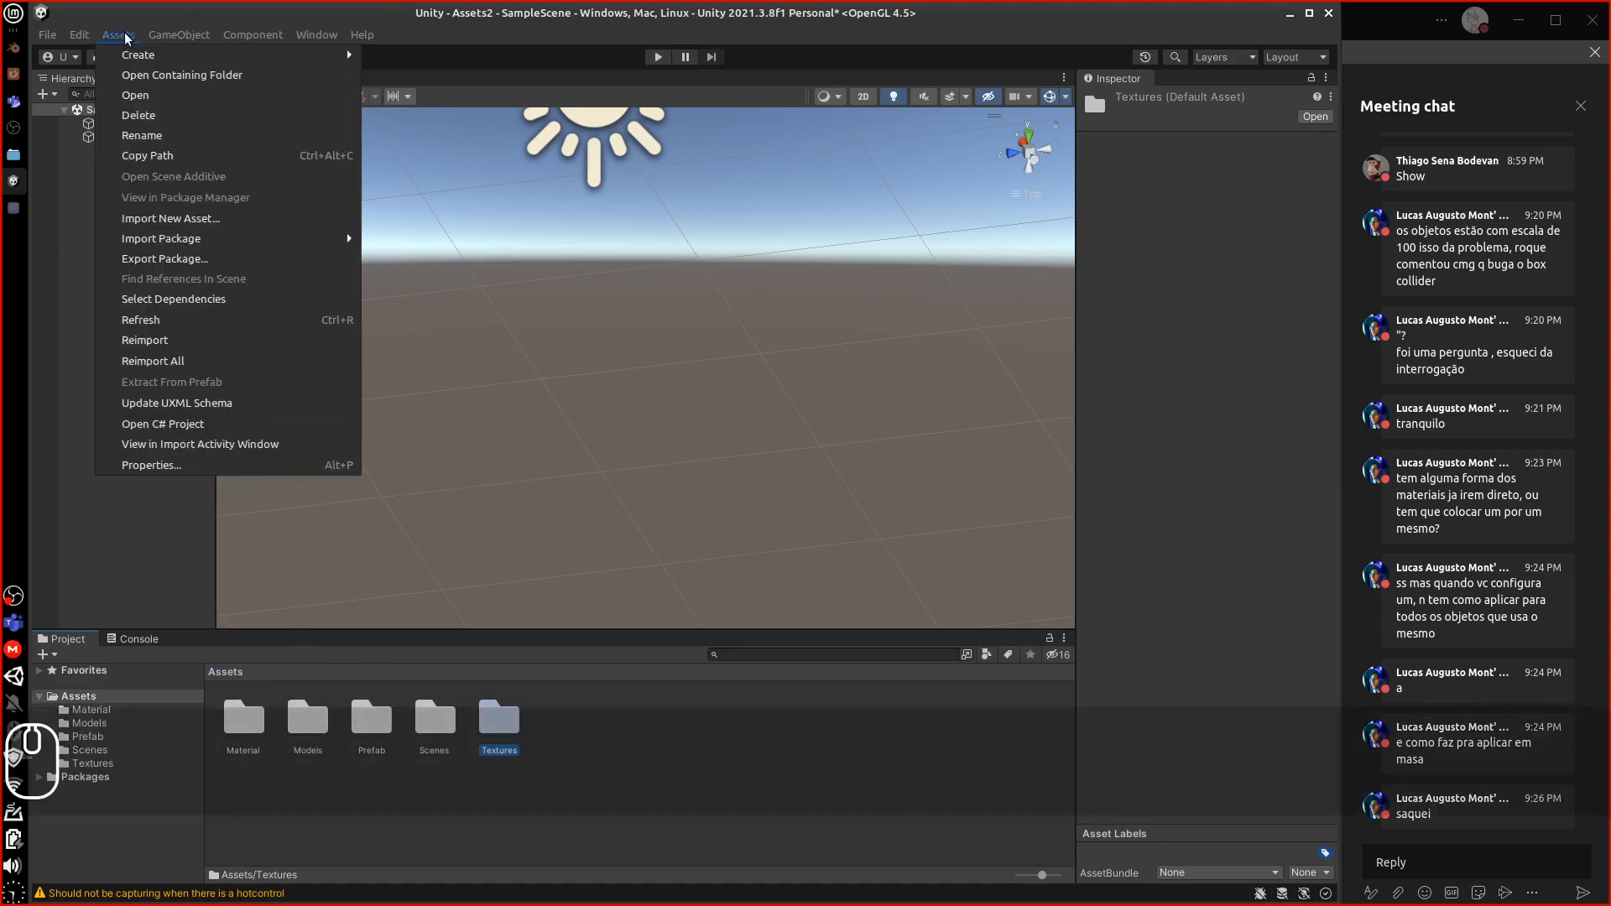
Start a Textures-only package export, then close that export window
left_click(195, 259)
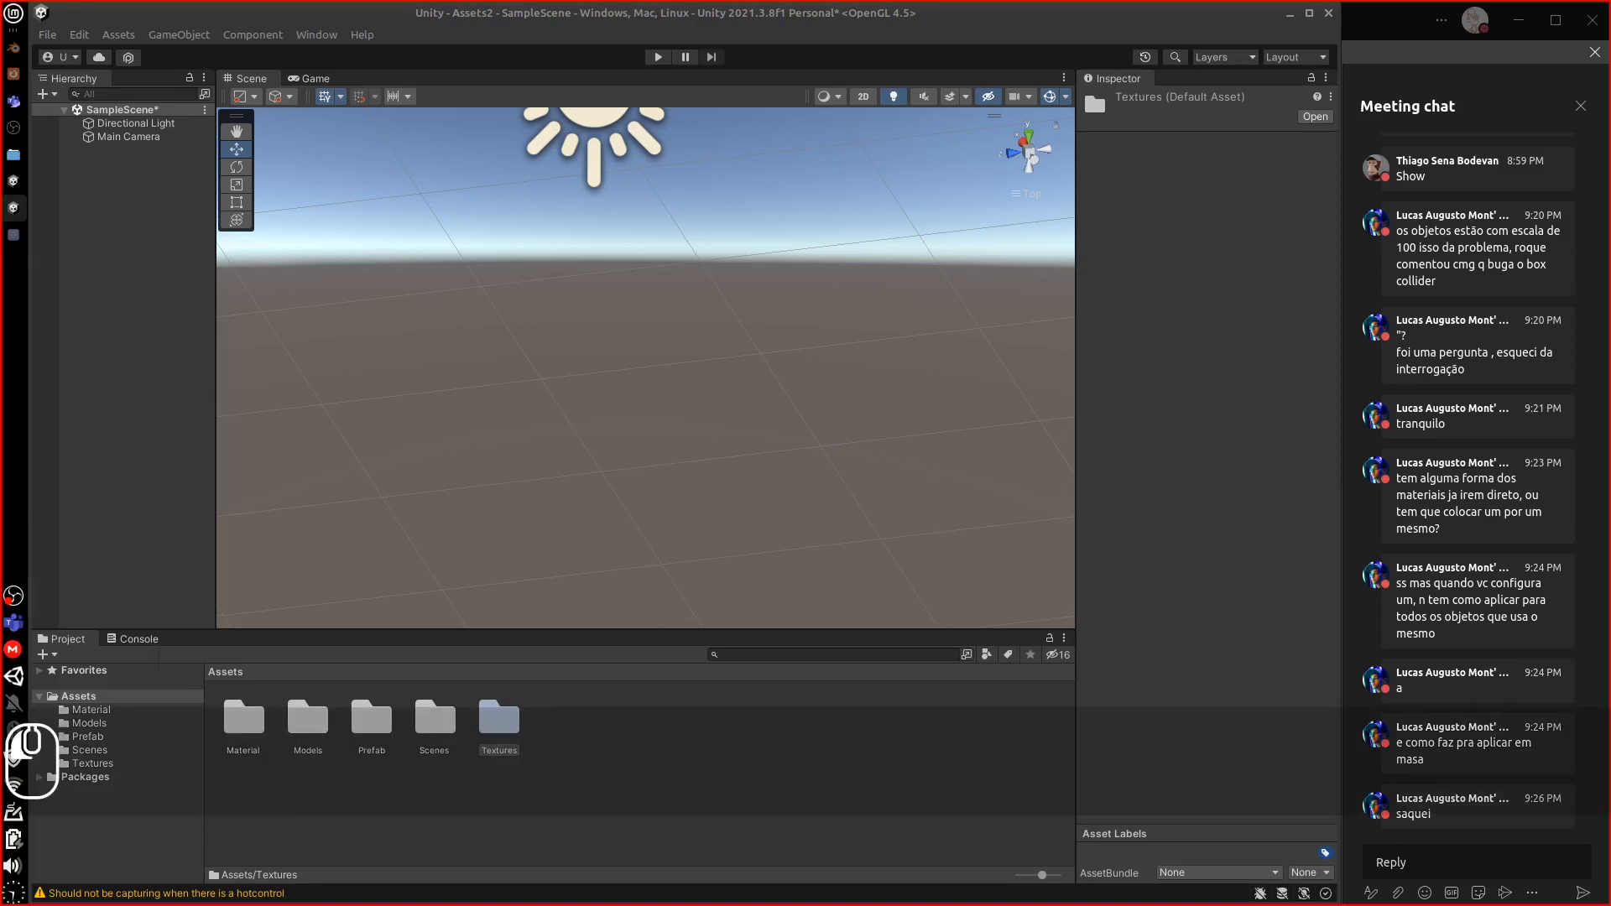
left_click_drag(789, 220, 788, 222)
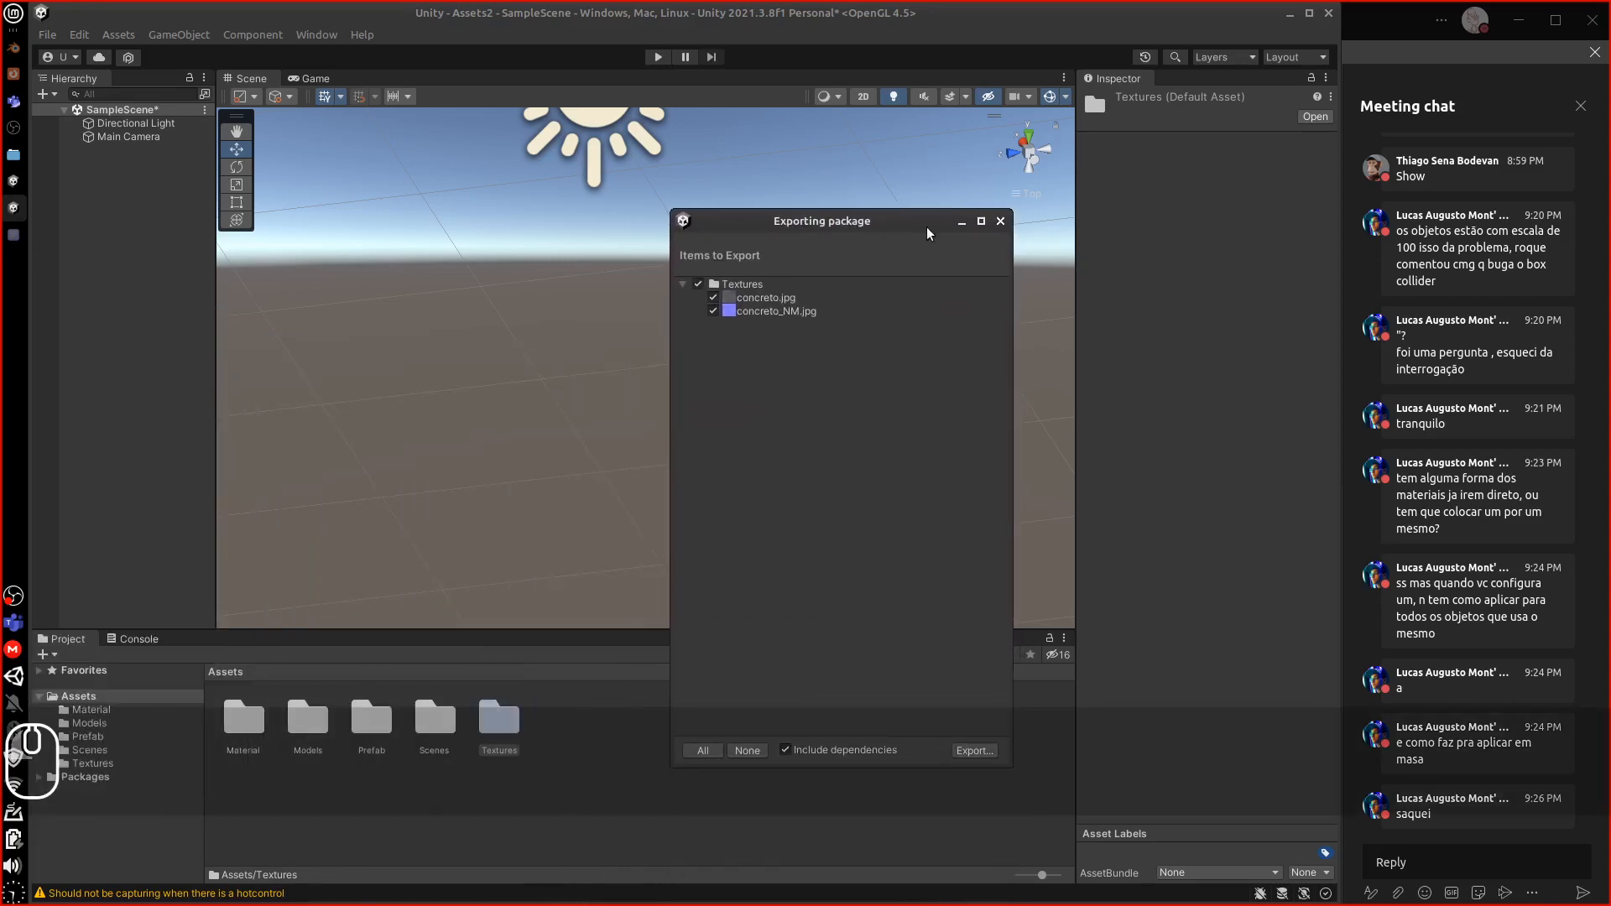
left_click(1000, 222)
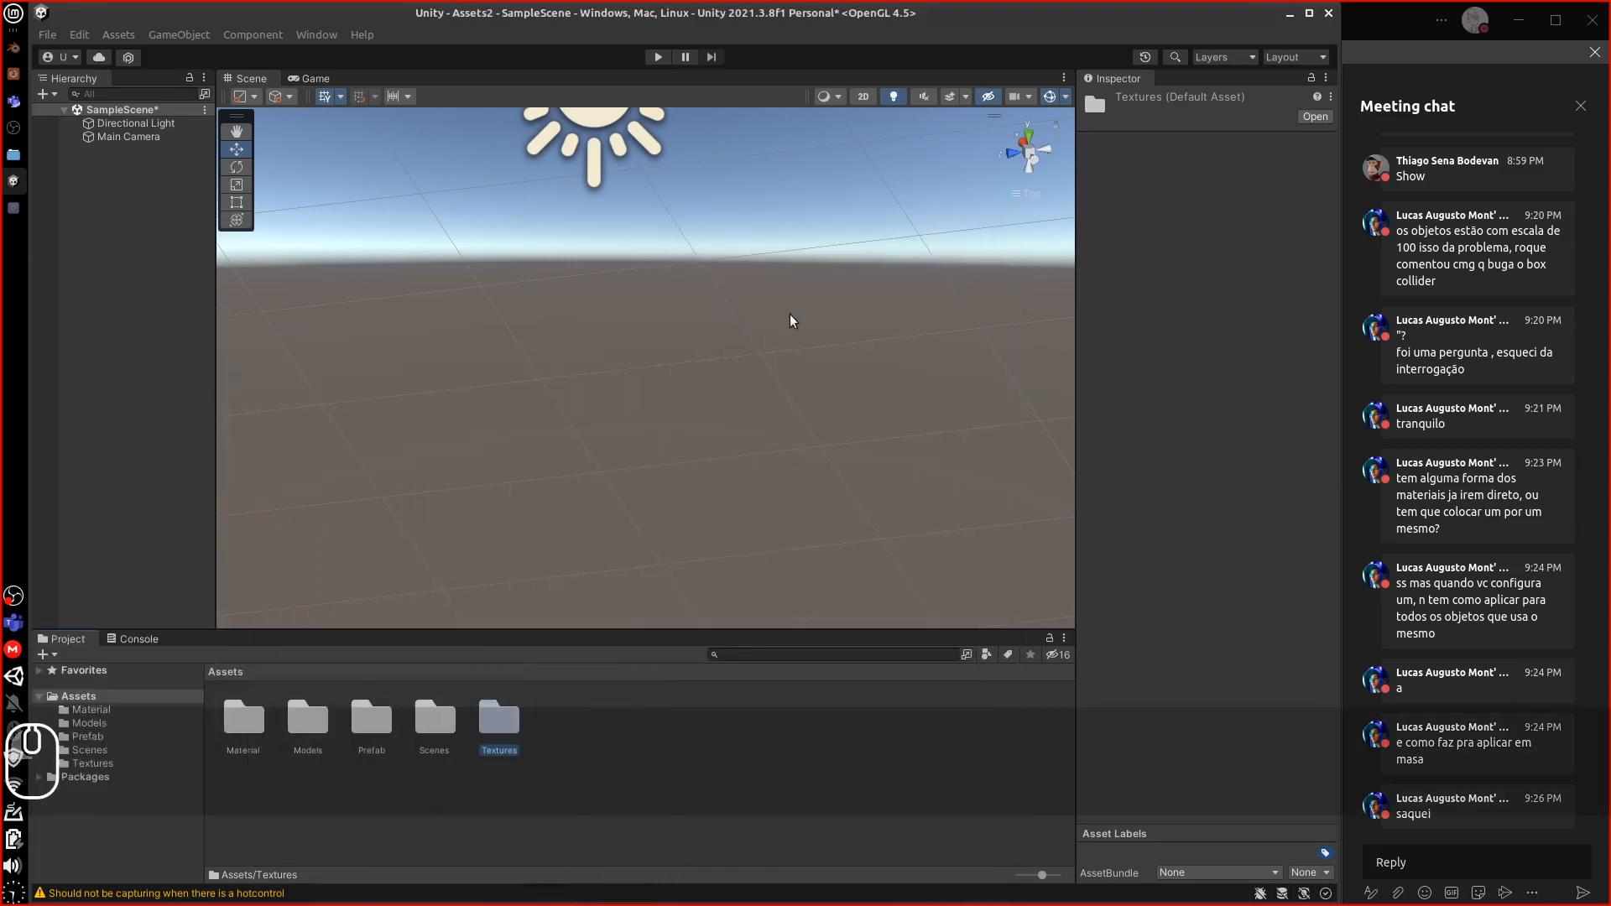
Export the Material, Models, Prefab and Textures folders together as one package
left_click(244, 722)
left_click(305, 722, "ctrl")
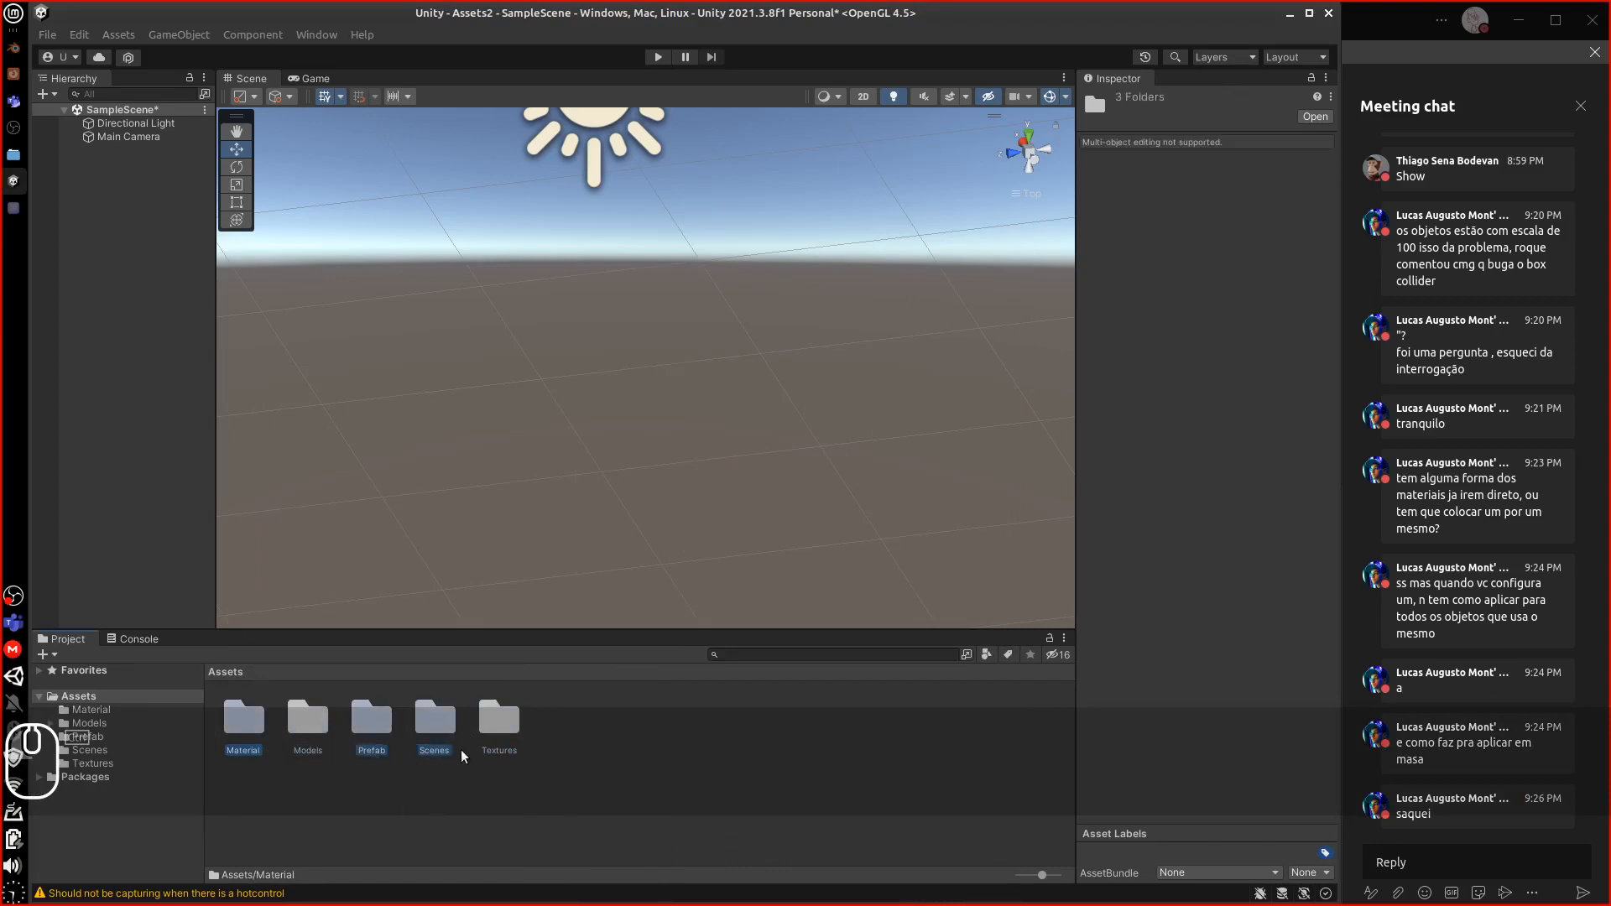
left_click(491, 755)
left_click(374, 750, "ctrl")
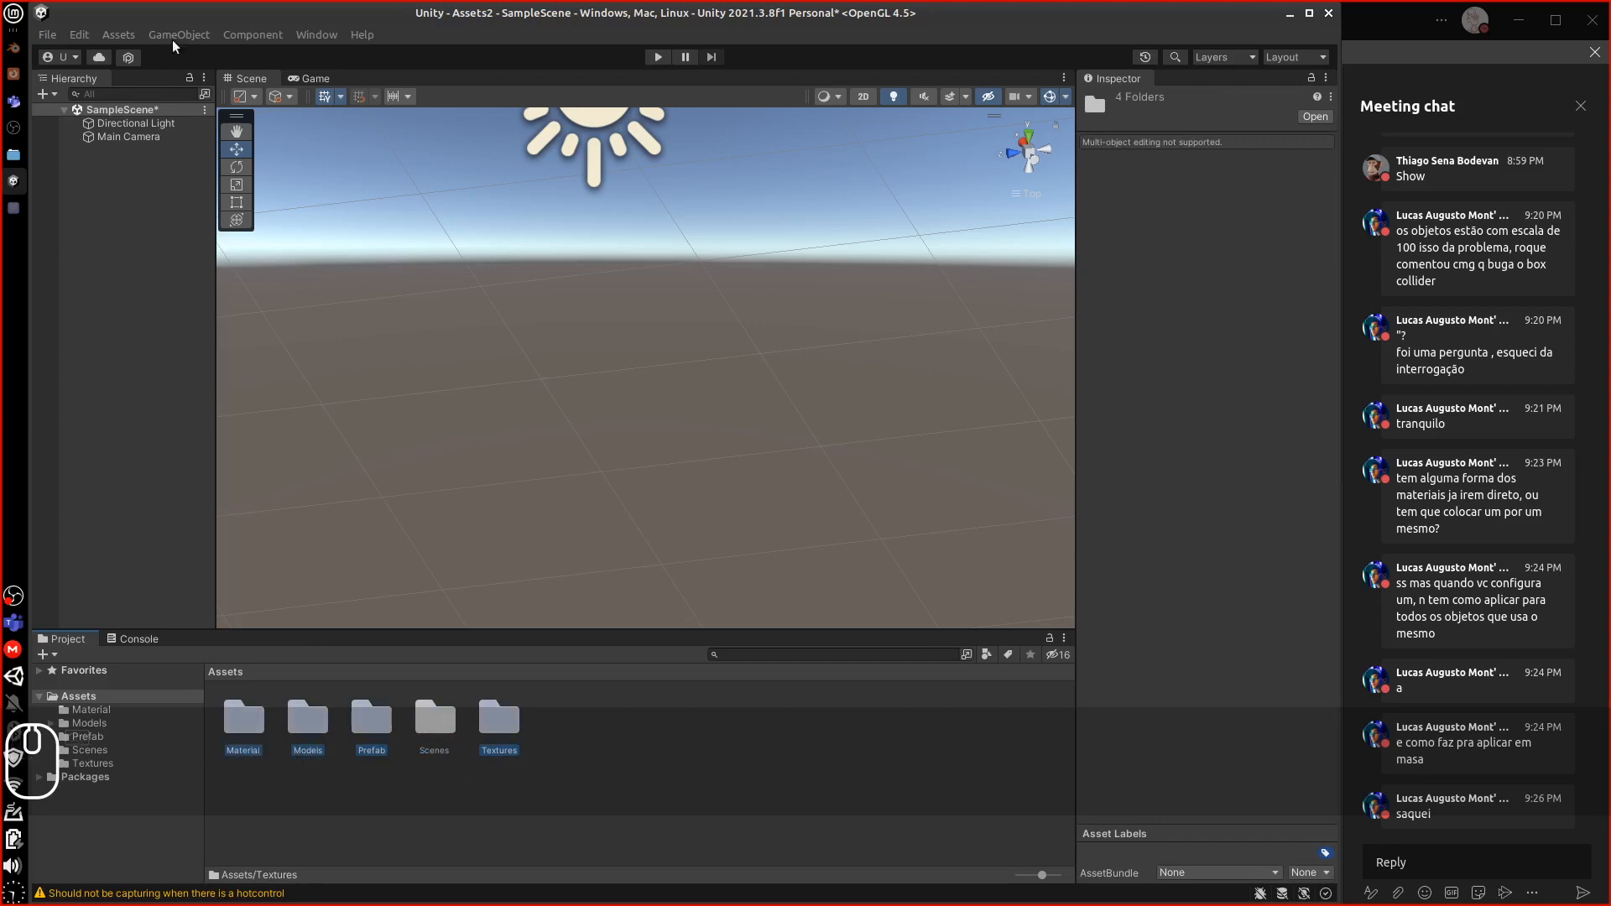
left_click(118, 34)
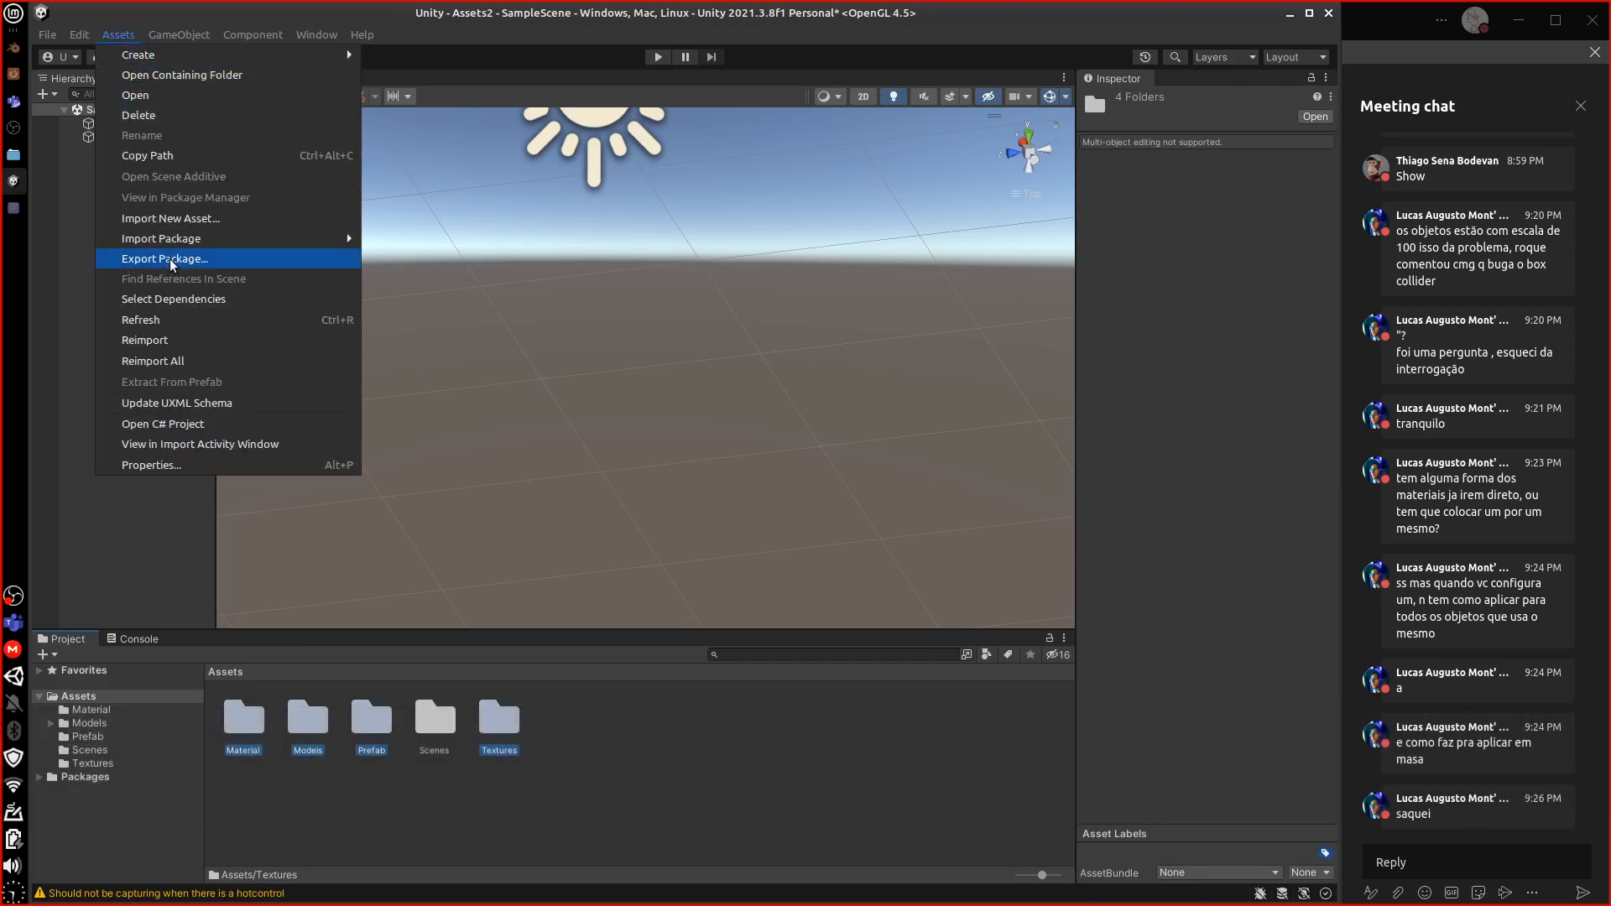
left_click(188, 261)
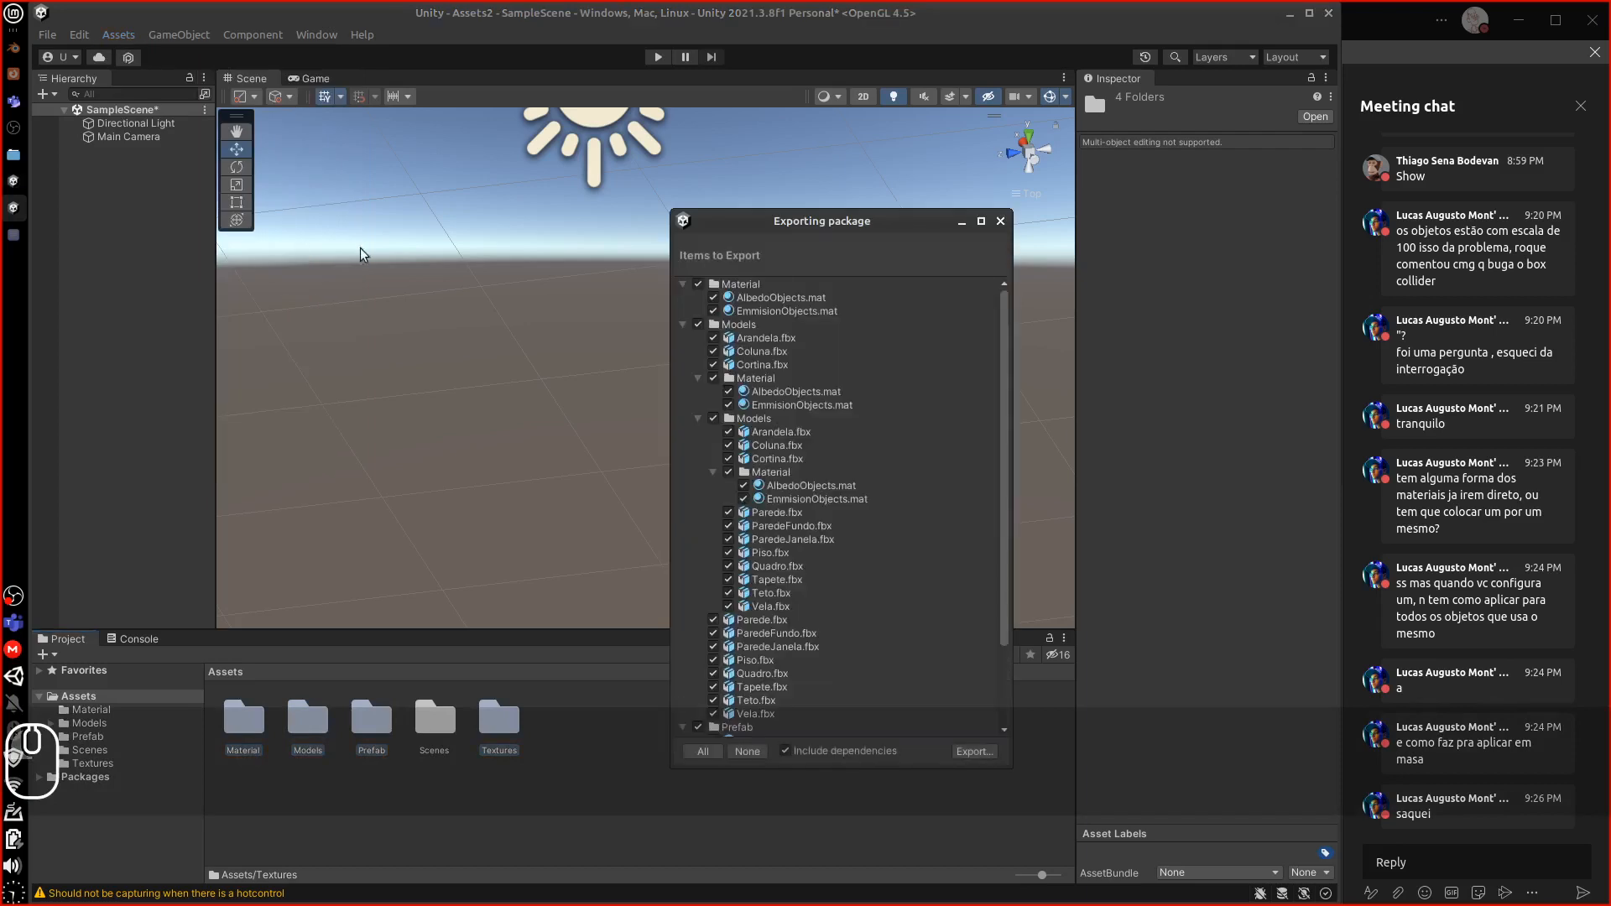
In the export list, collapse Material and Models and expand Prefab and Textures
left_click(682, 324)
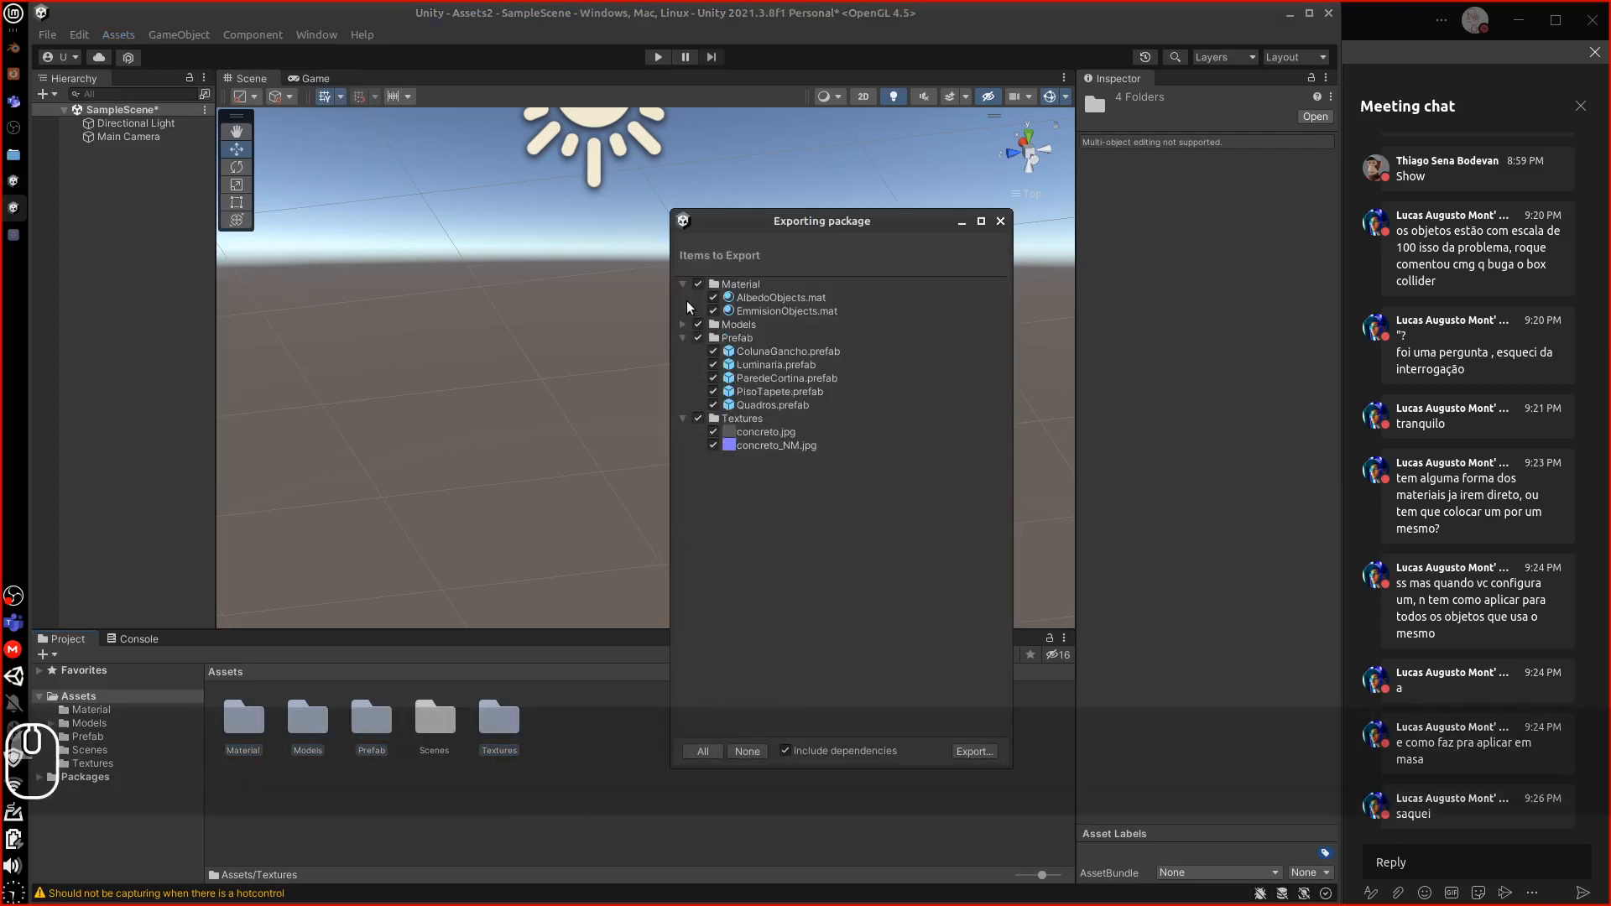
left_click(683, 283)
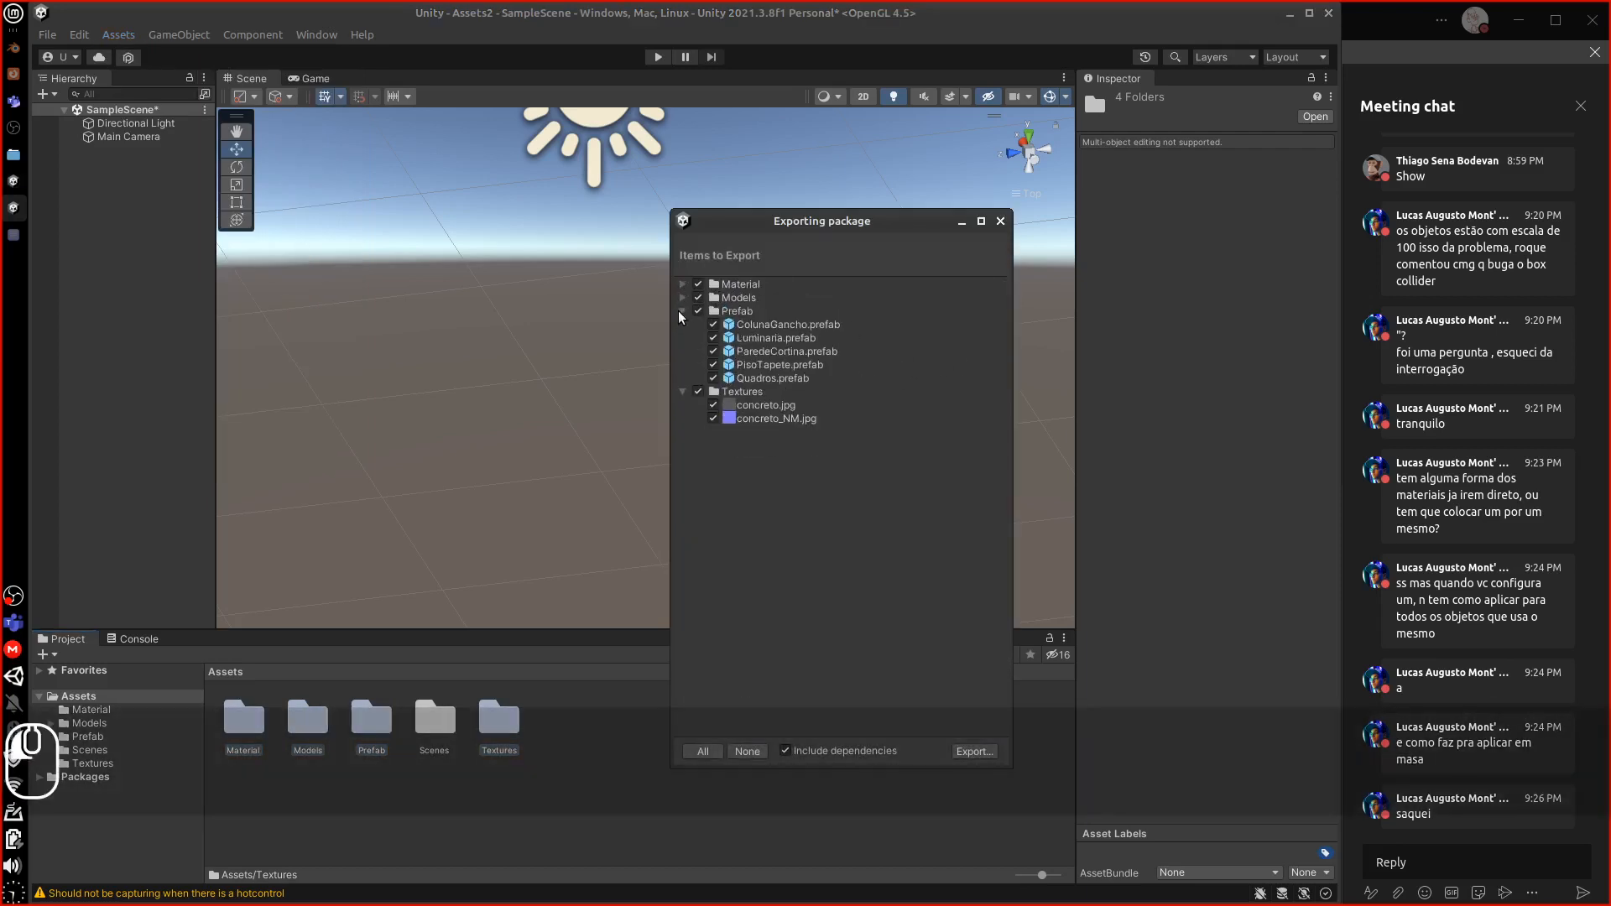
left_click(681, 310)
left_click(682, 324)
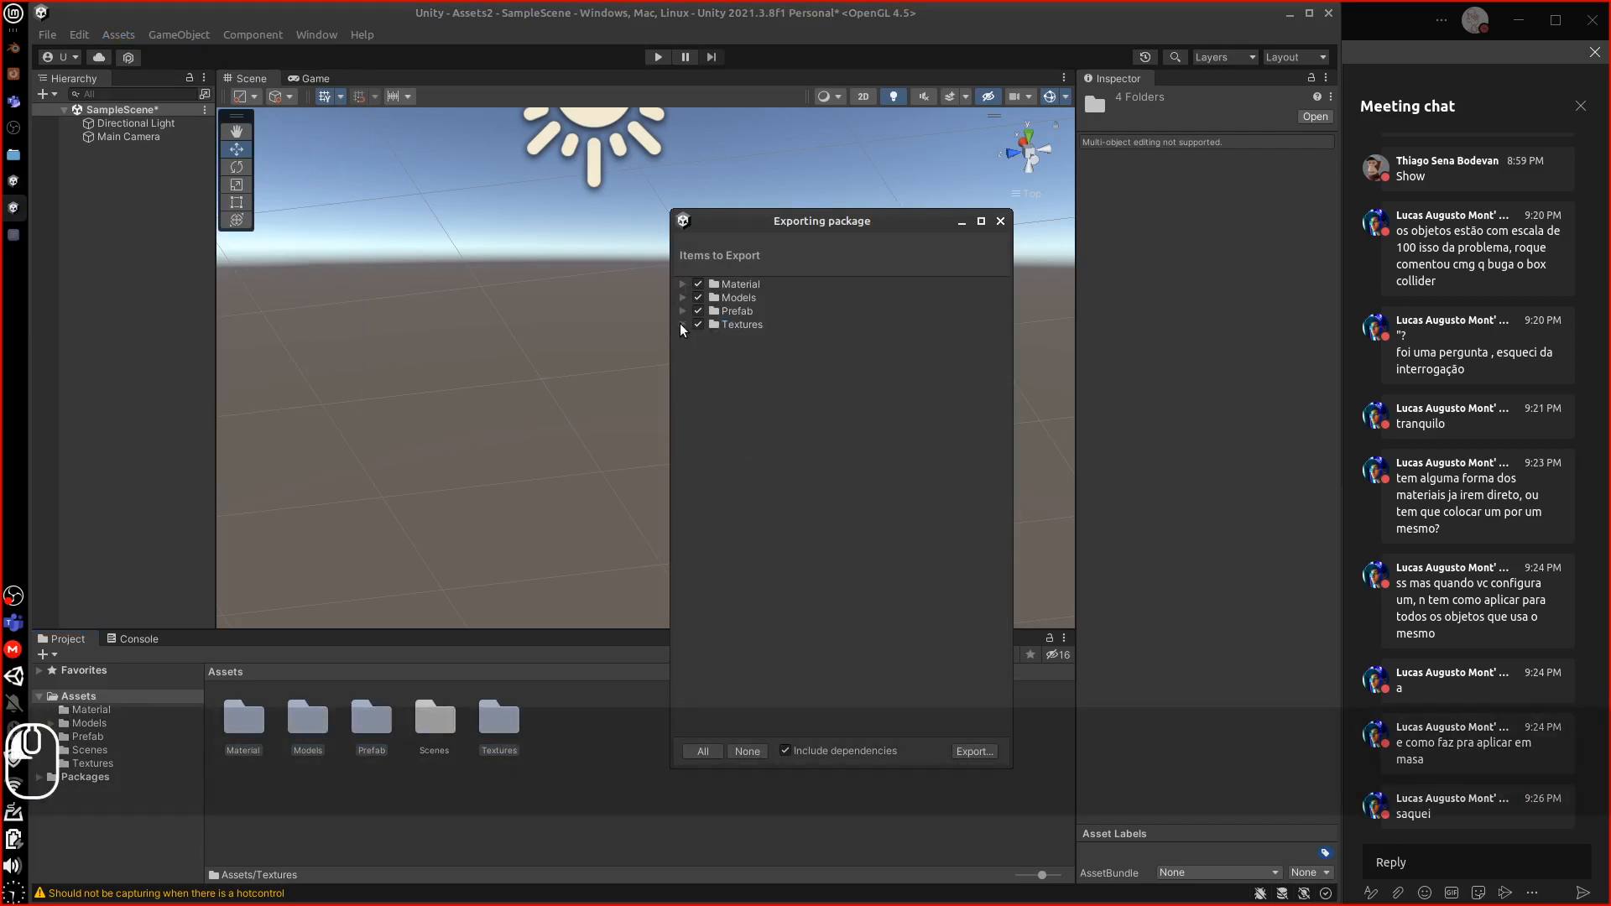
left_click(680, 323)
left_click(681, 311)
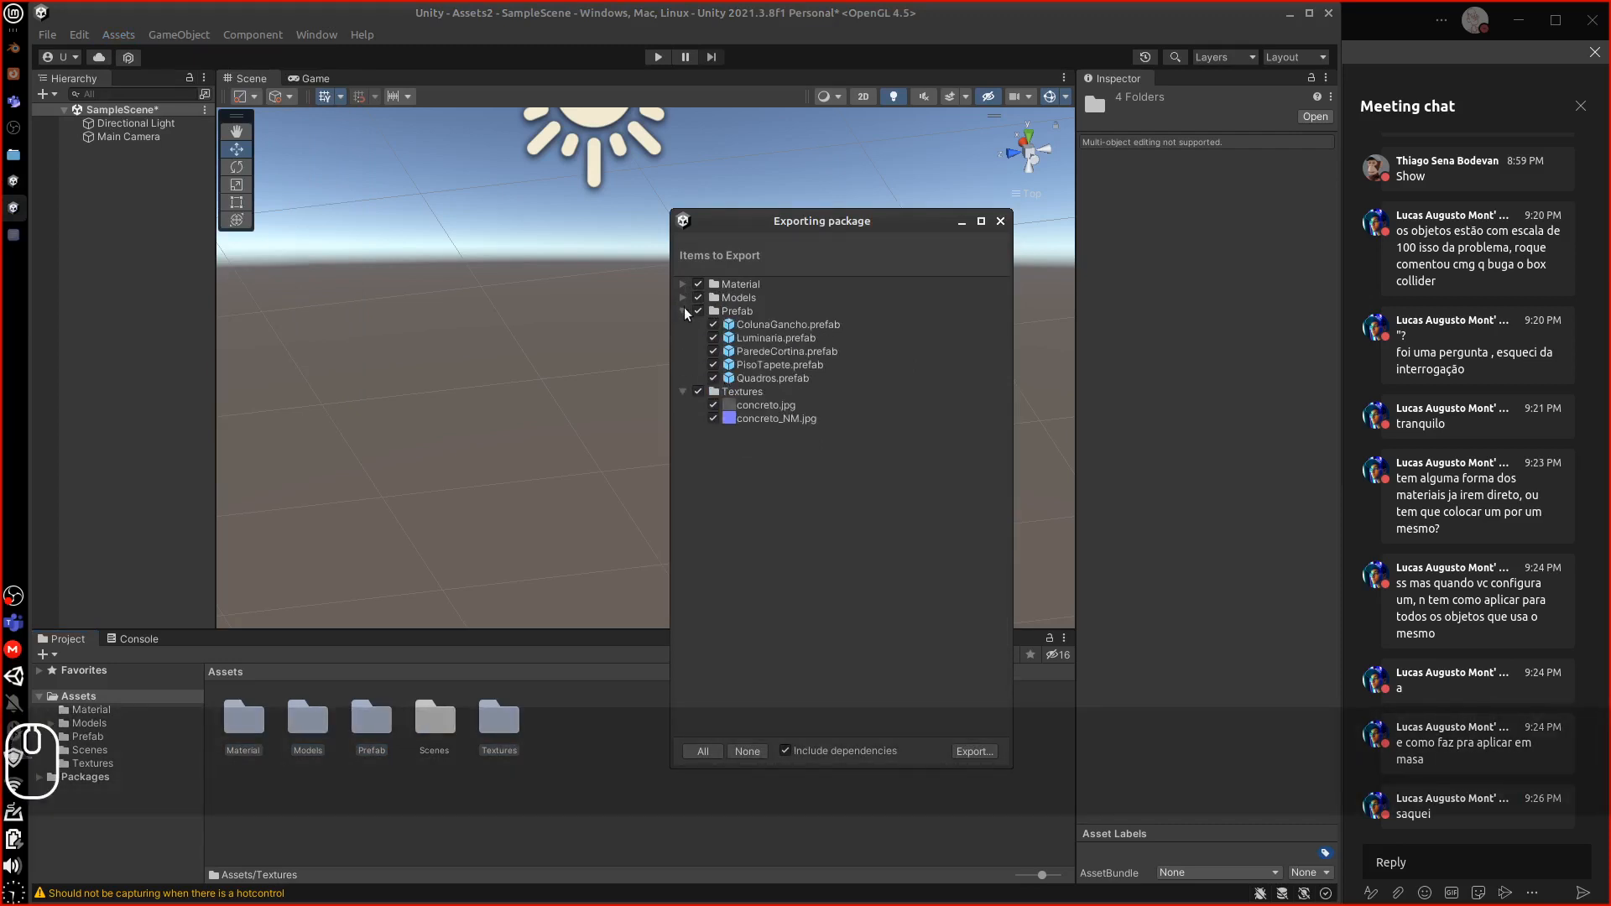
left_click(683, 298)
left_click(682, 297)
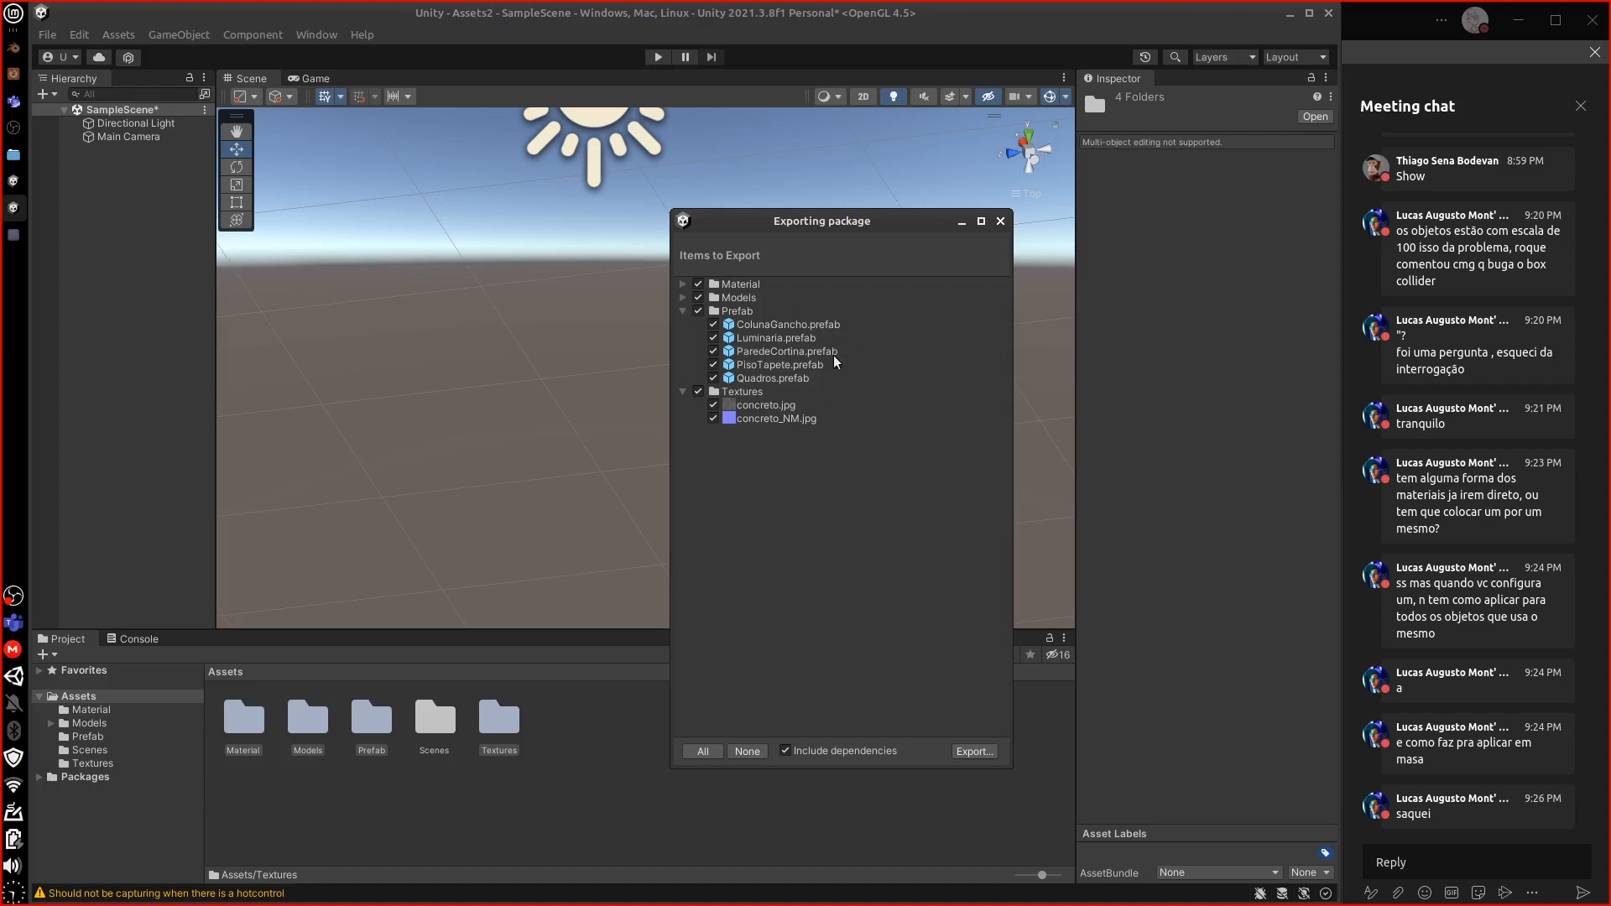
left_click(682, 297)
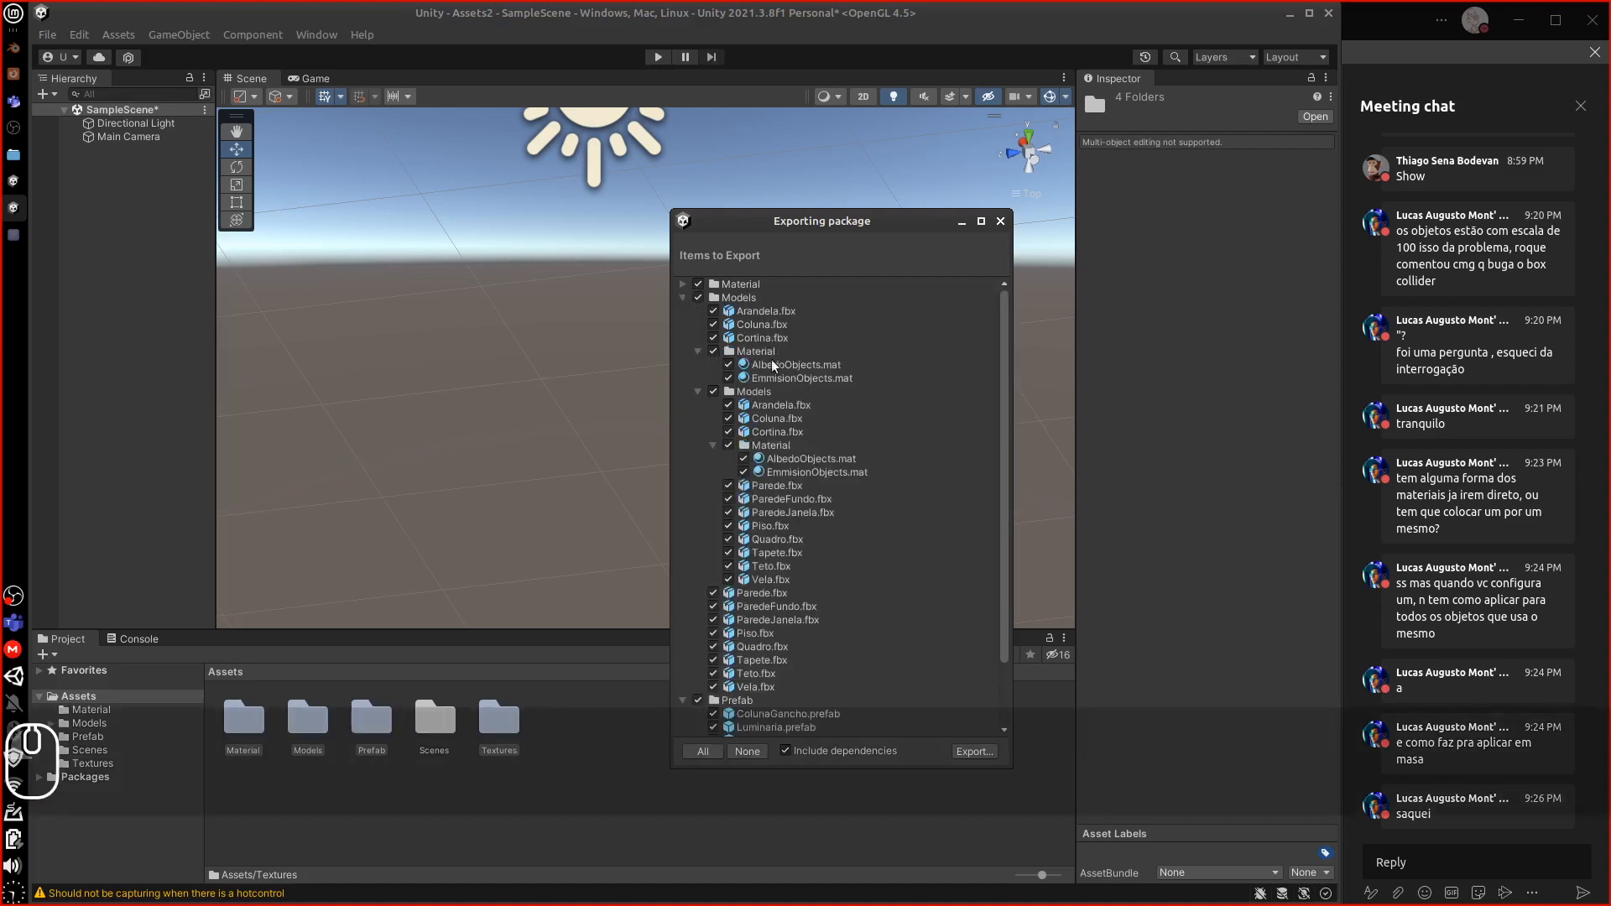
left_click(697, 352)
left_click(698, 364)
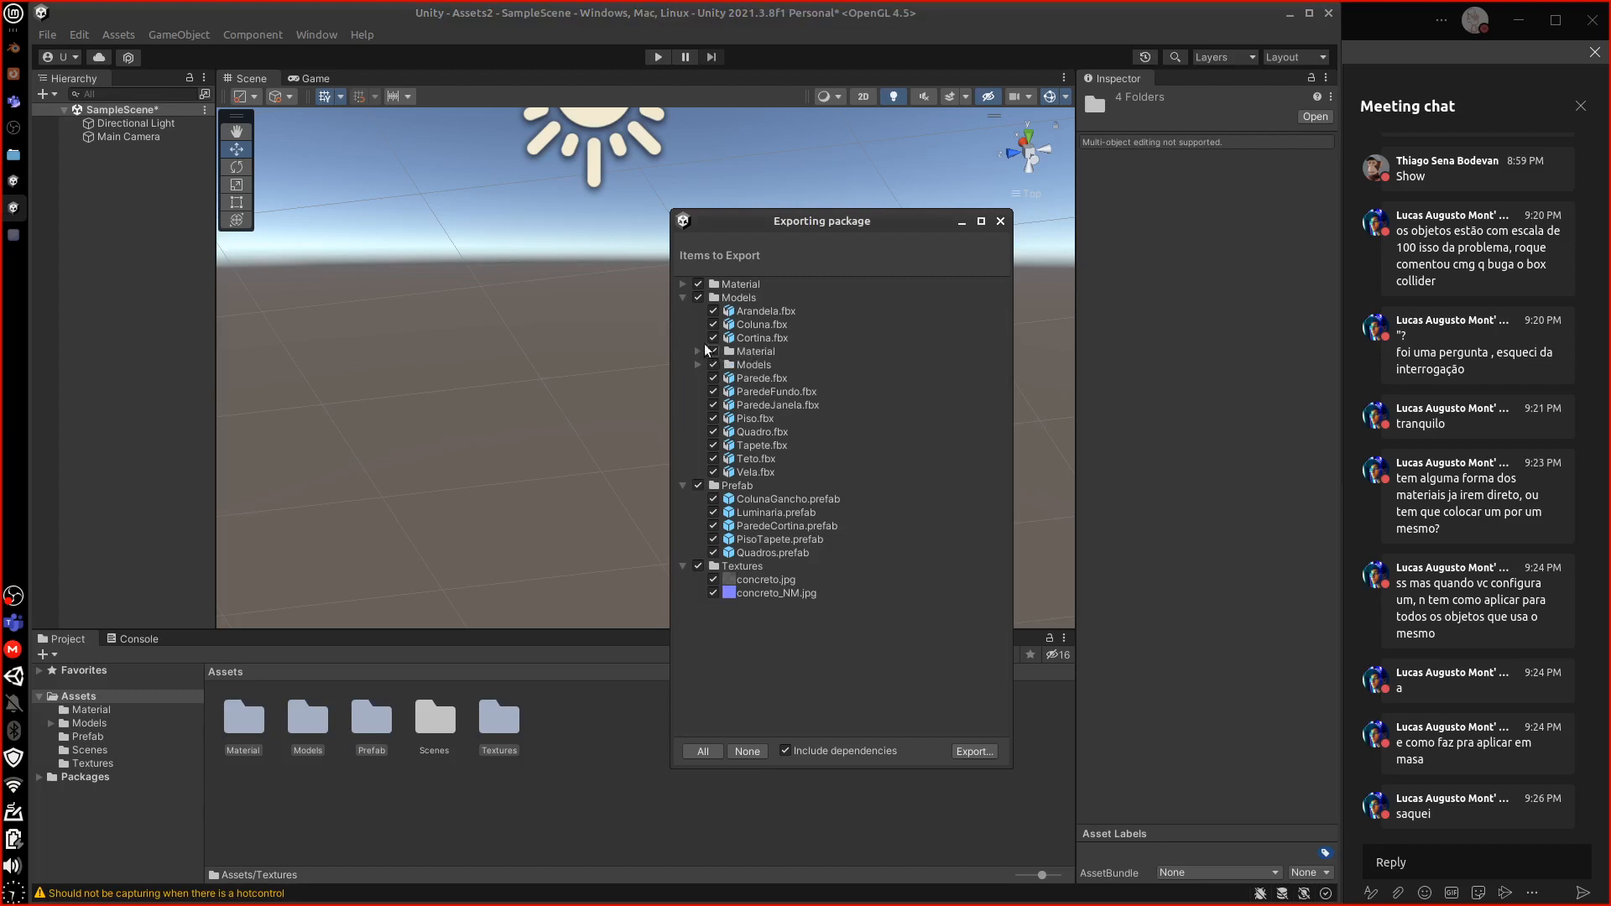
left_click(752, 354)
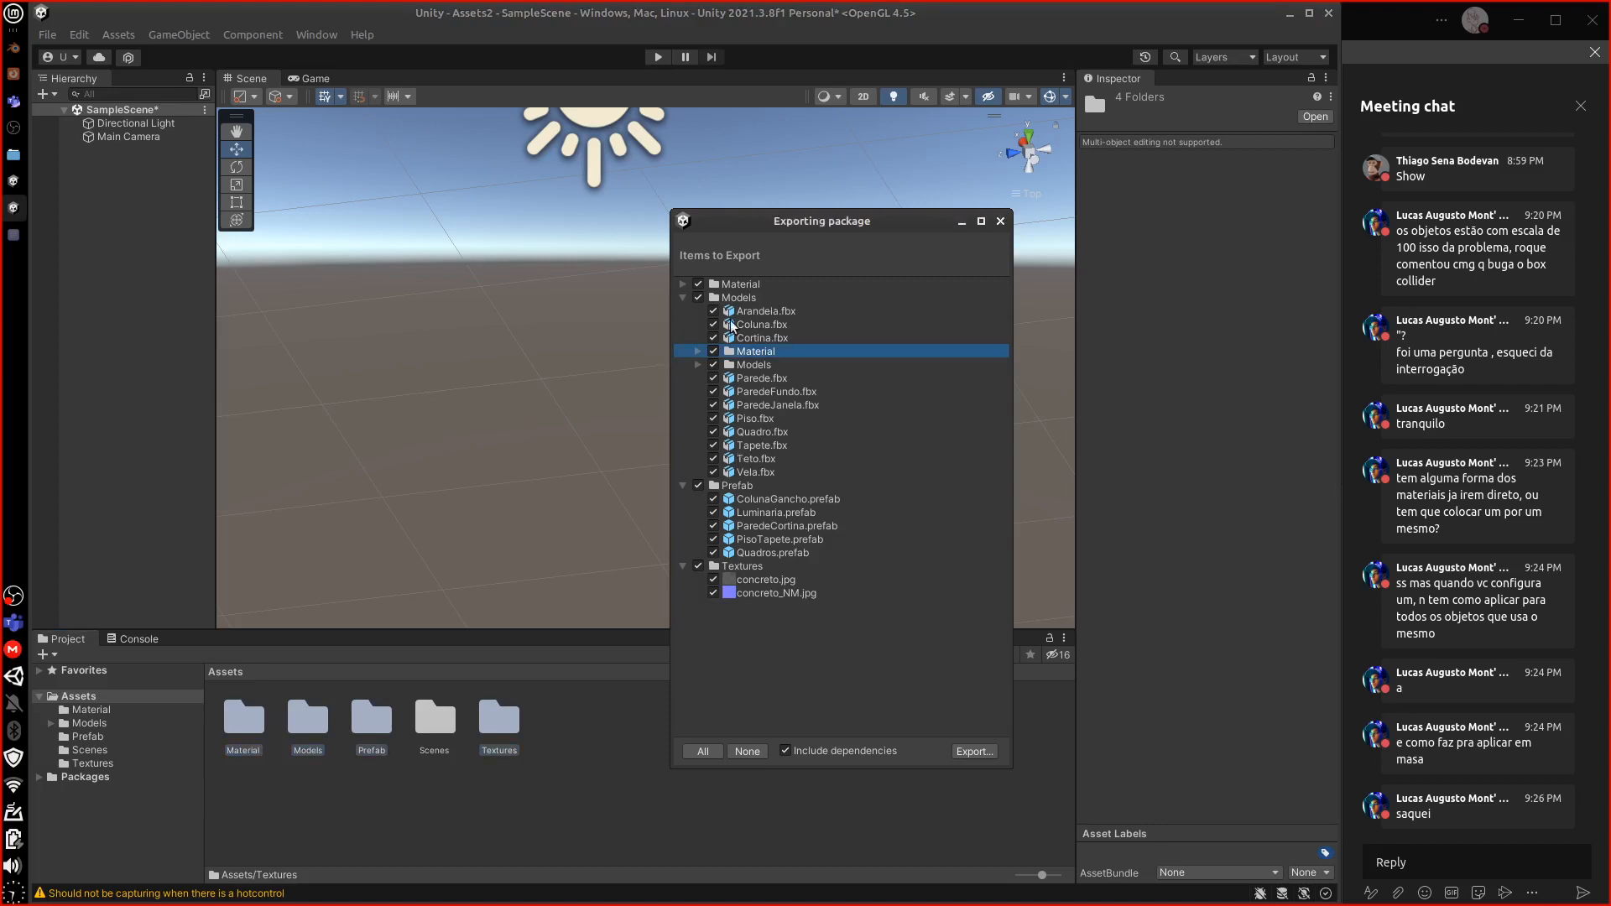
left_click(683, 297)
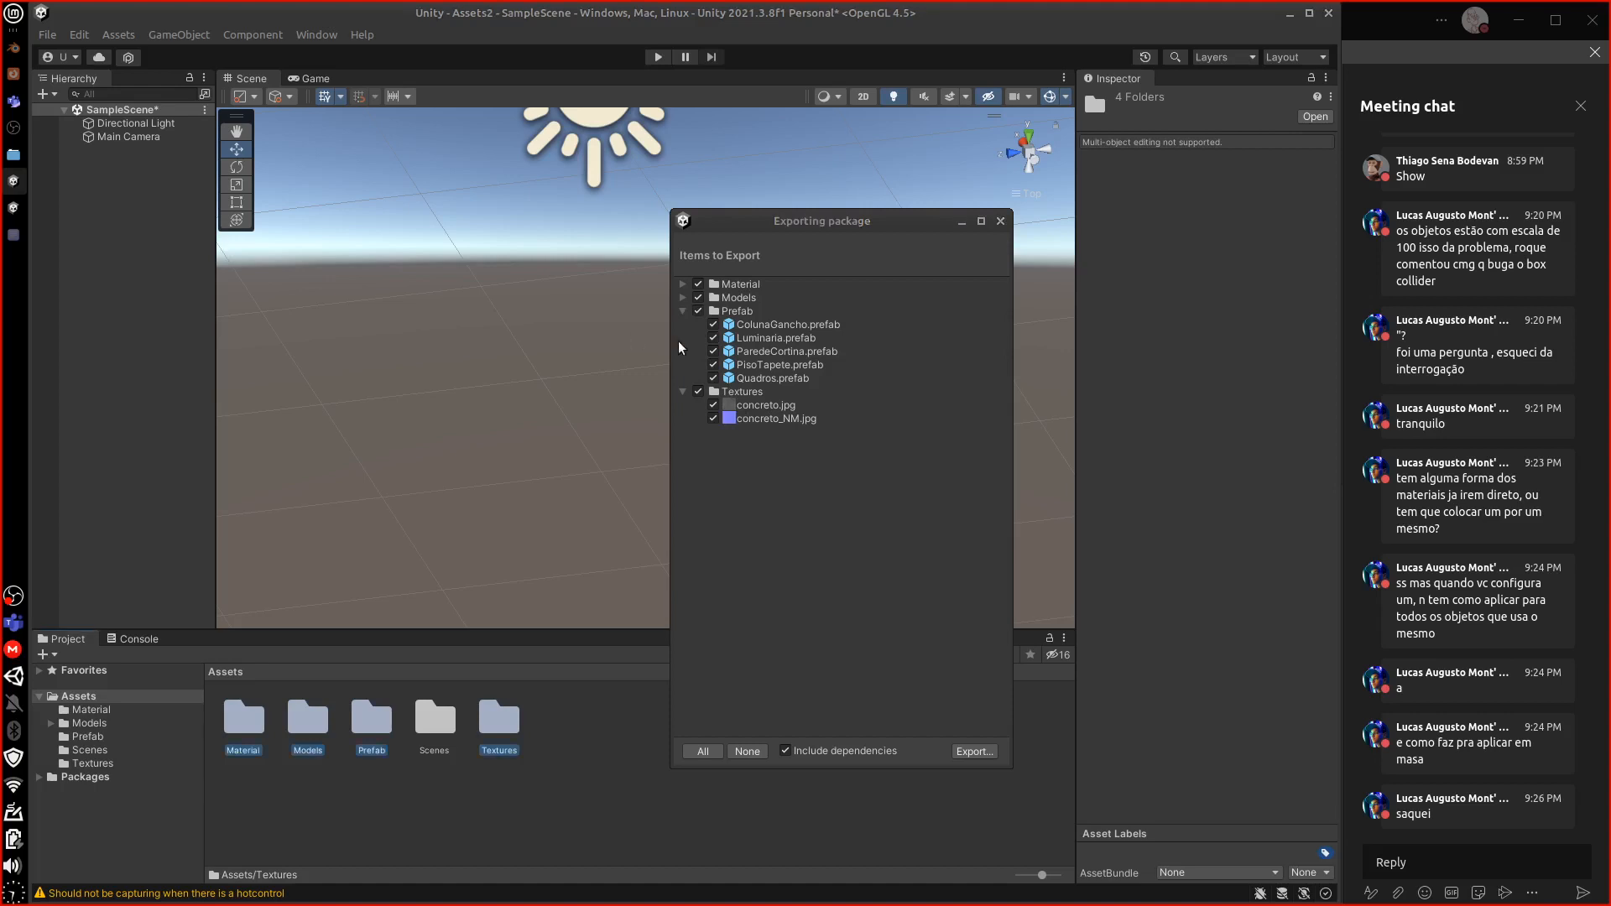
Check the Material entries AlbedoObjects.mat and EmmisionObjects.mat and the Models folder contents
left_click(683, 284)
left_click(773, 298)
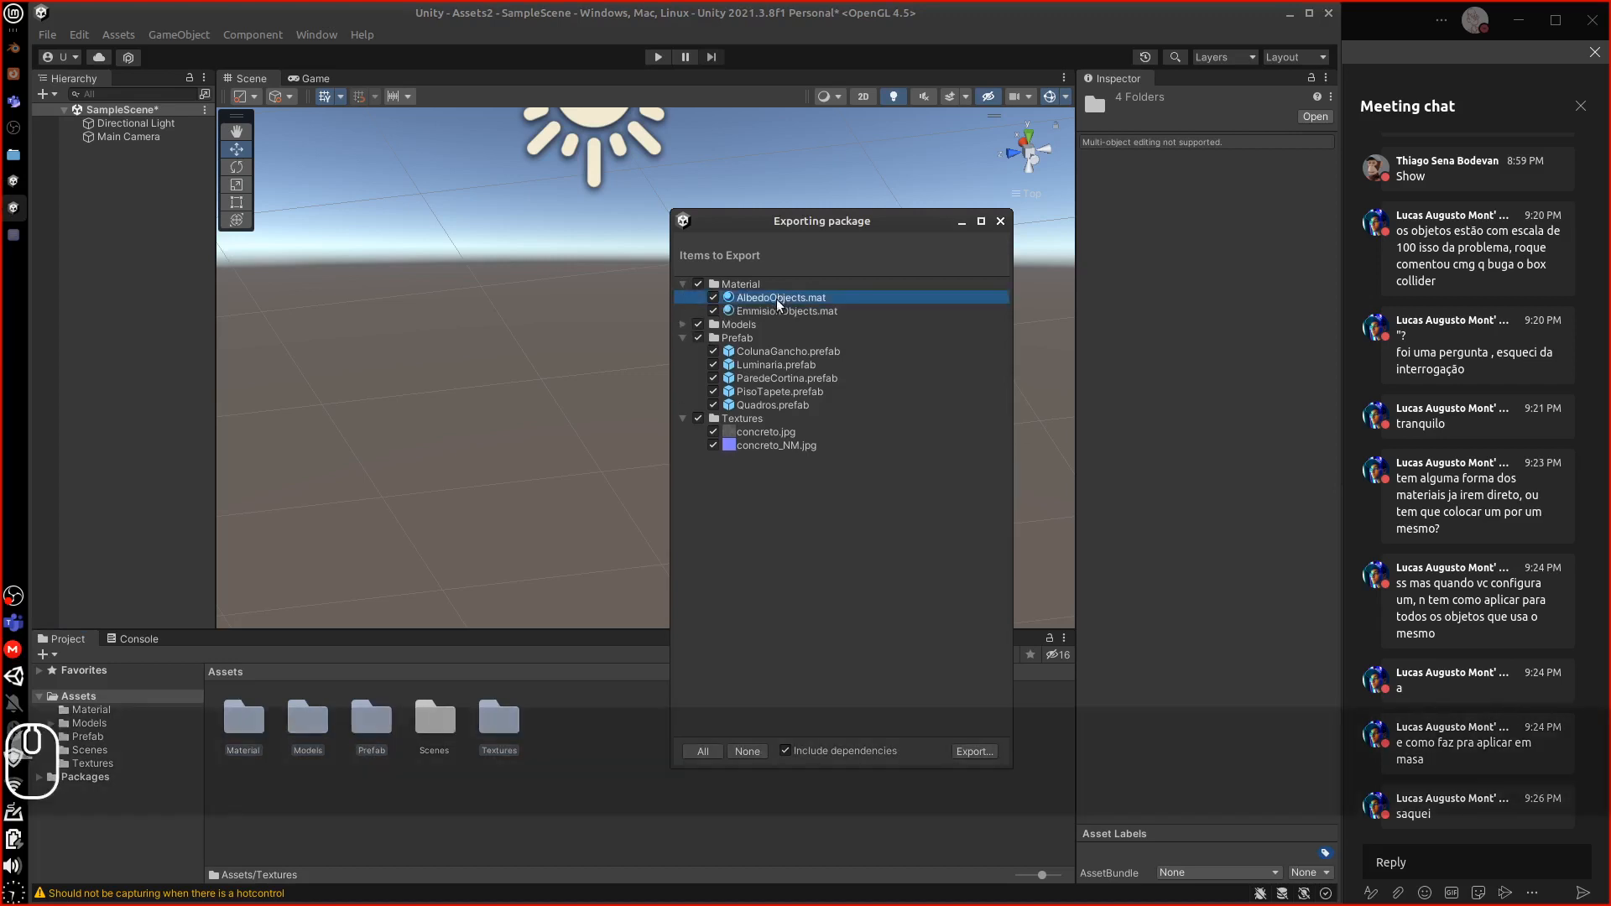
left_click(760, 311)
left_click(682, 324)
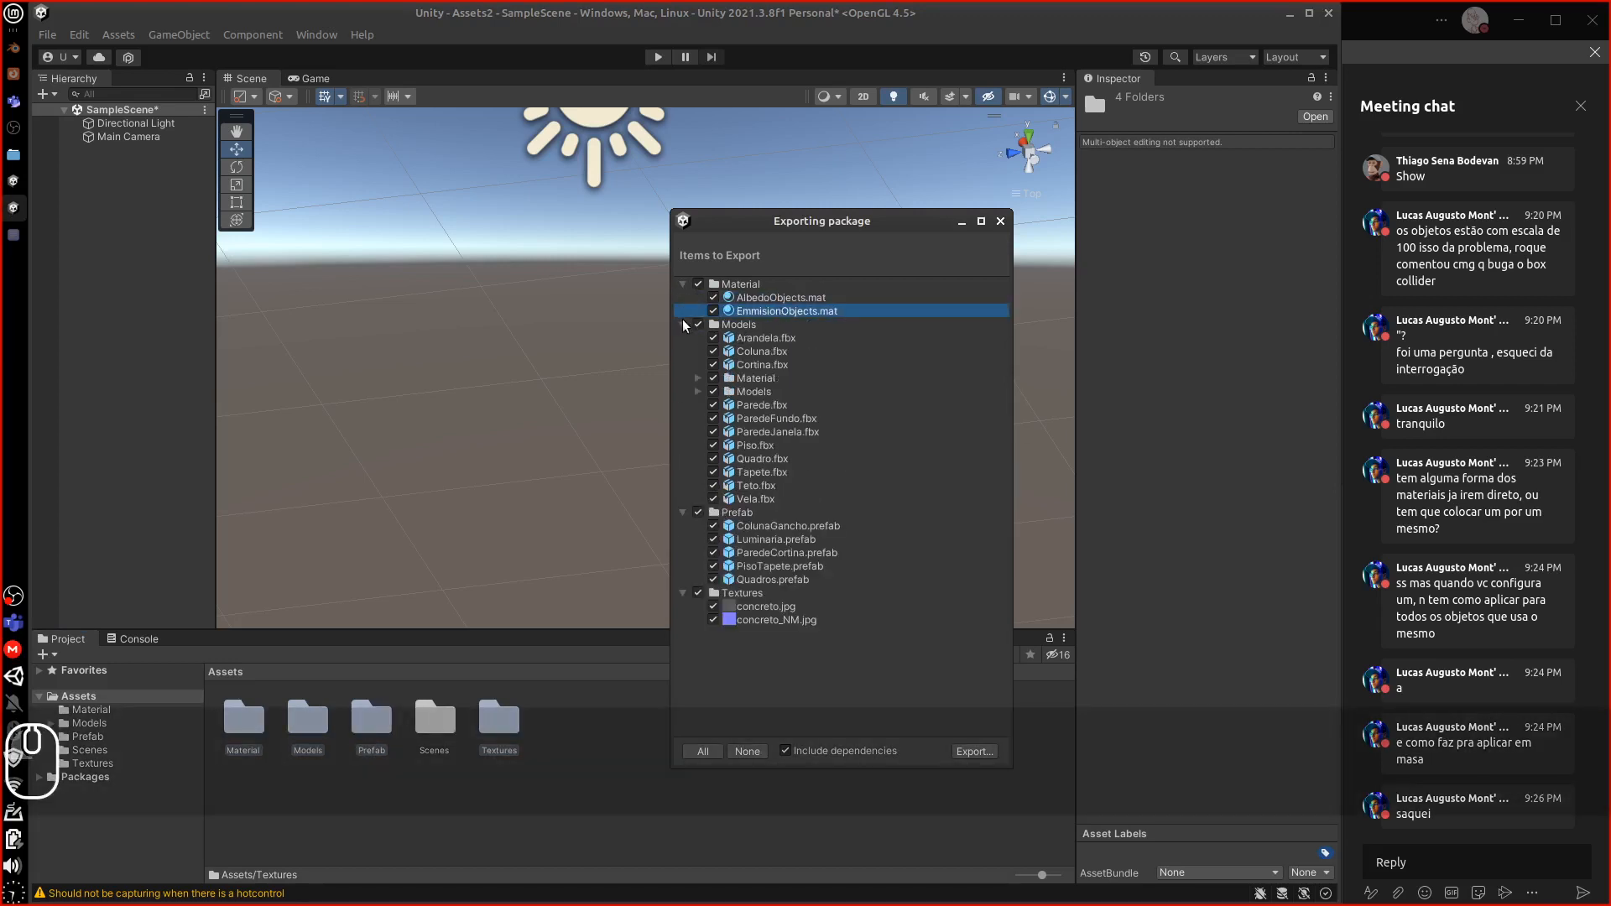
left_click(683, 324)
left_click(683, 325)
left_click(683, 324)
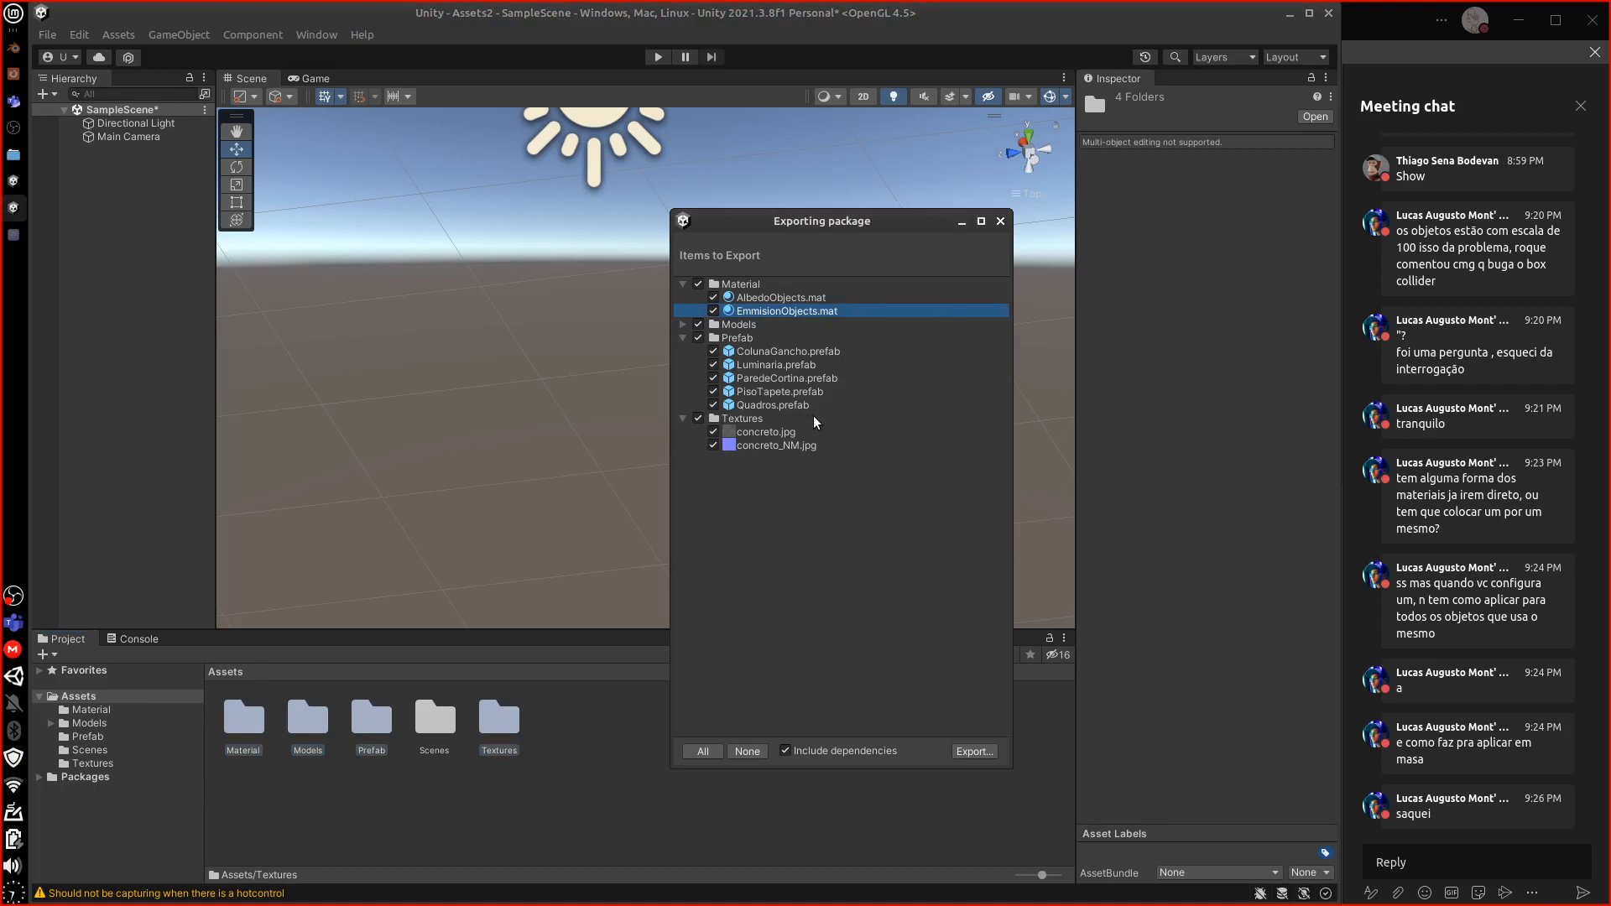
Move the export window and collapse the Material, Prefab and Textures folders
left_click_drag(850, 223, 748, 139)
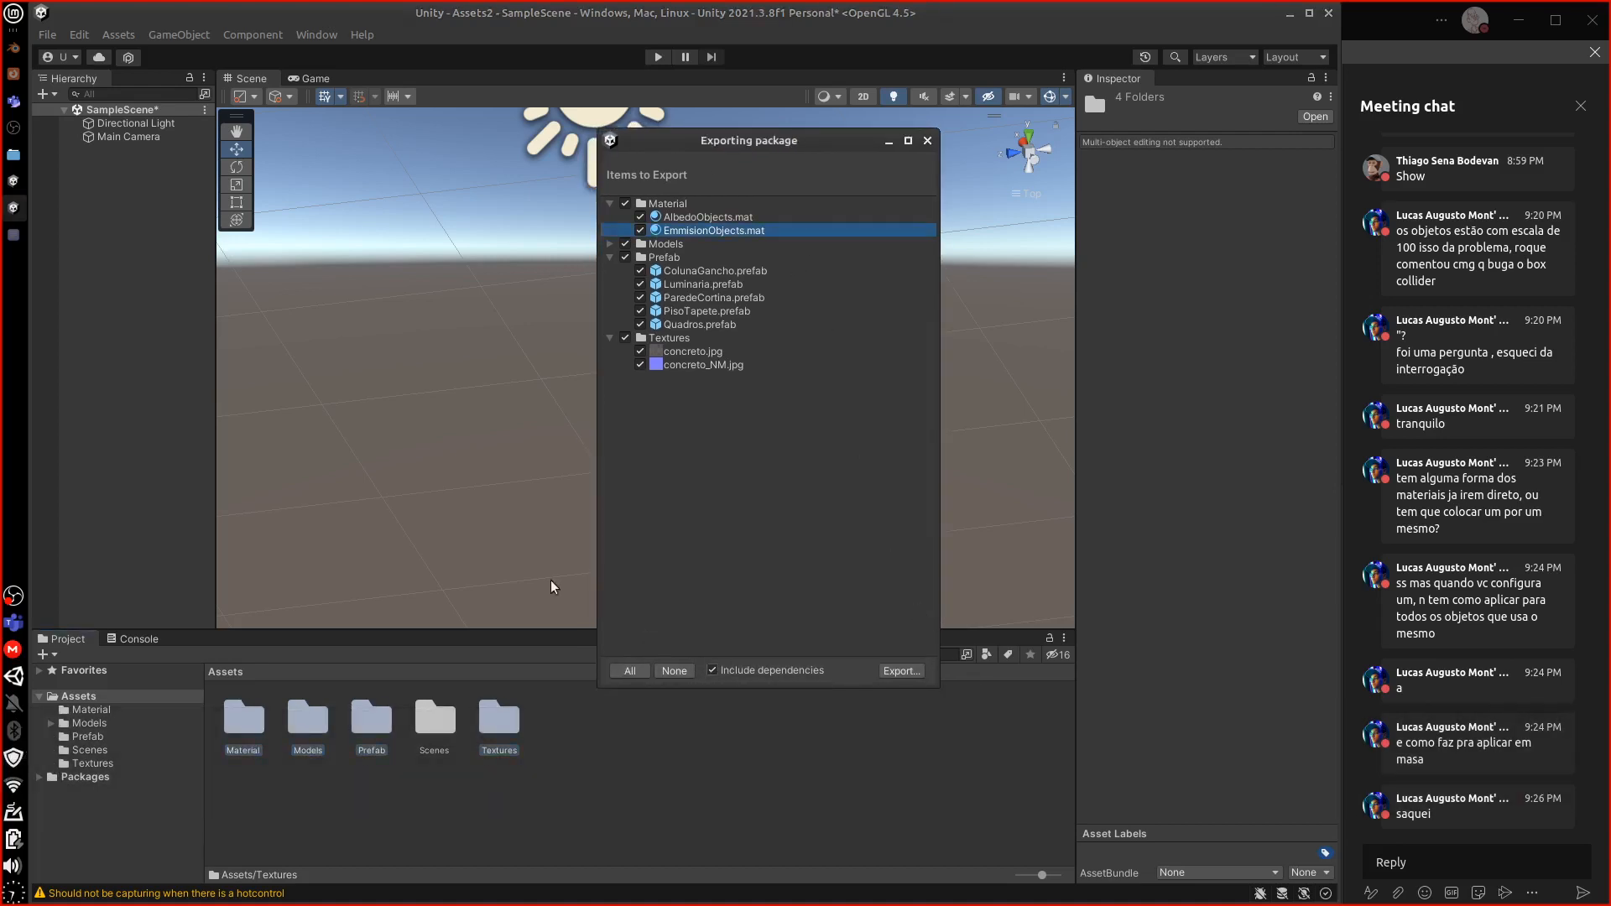
left_click(609, 204)
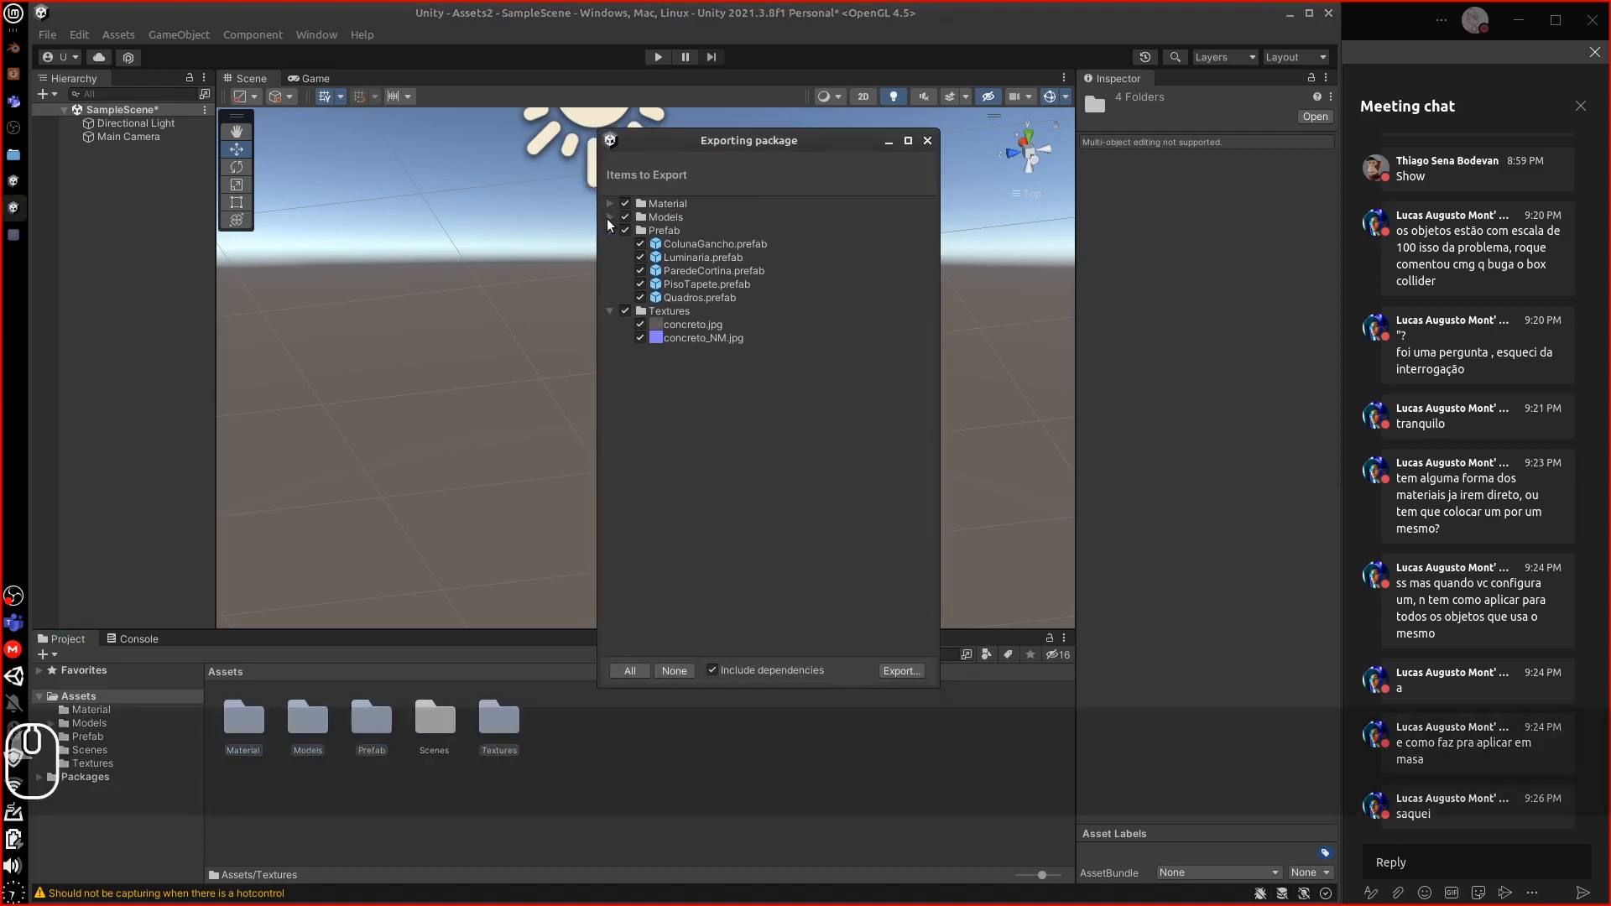
left_click(610, 230)
left_click(609, 244)
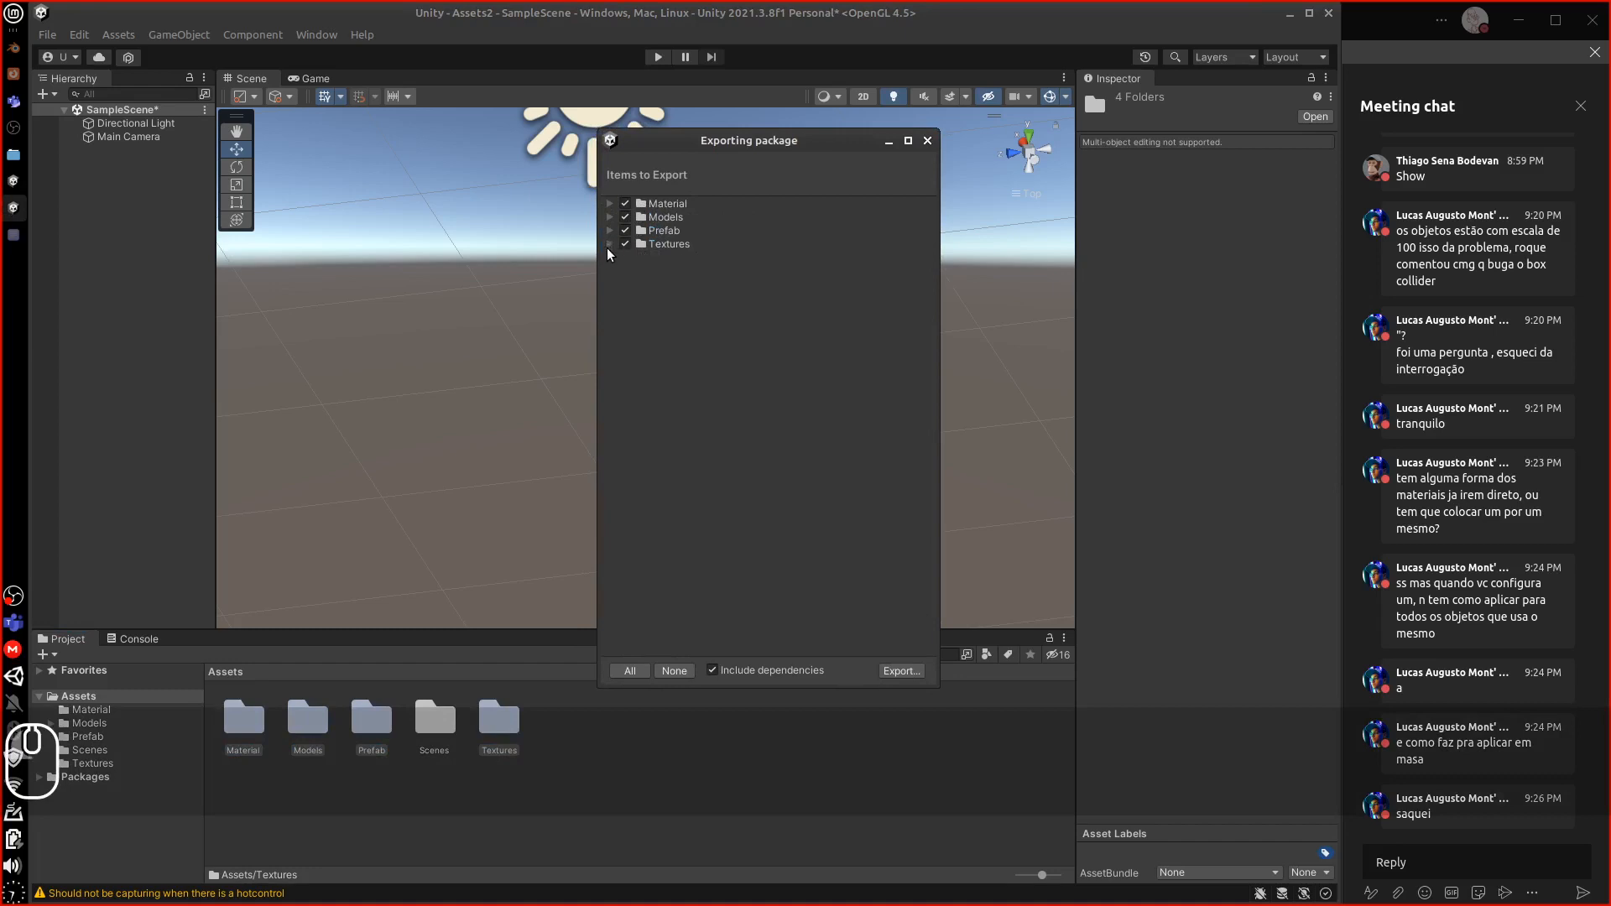
Save the .unitypackage to the home folder, named with the student's name and number
left_click(895, 672)
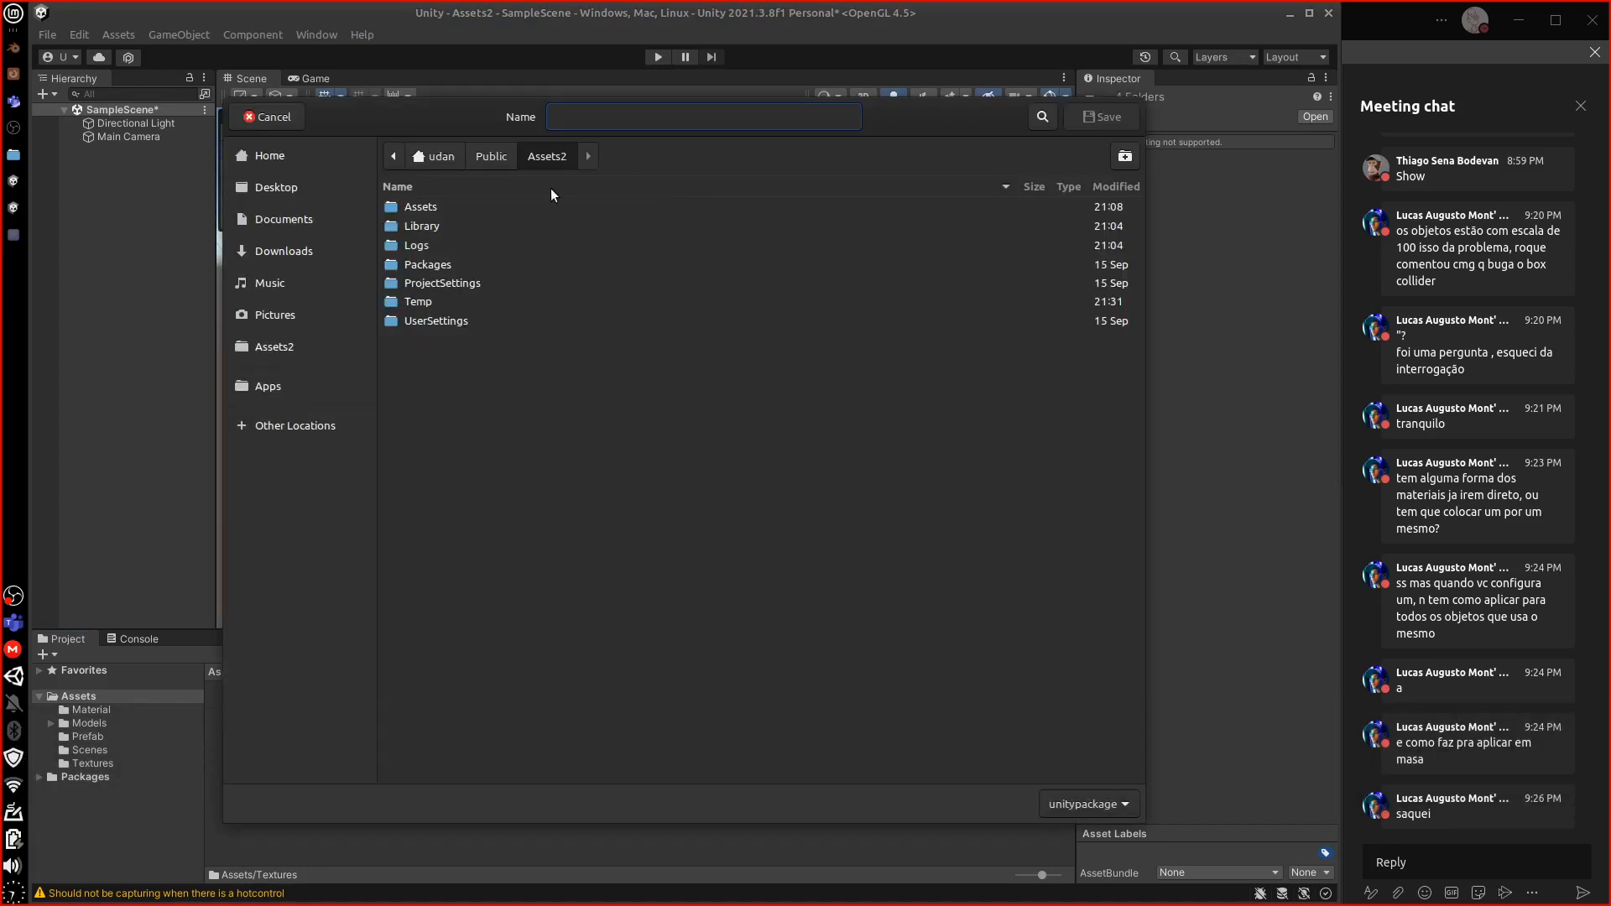
left_click(287, 158)
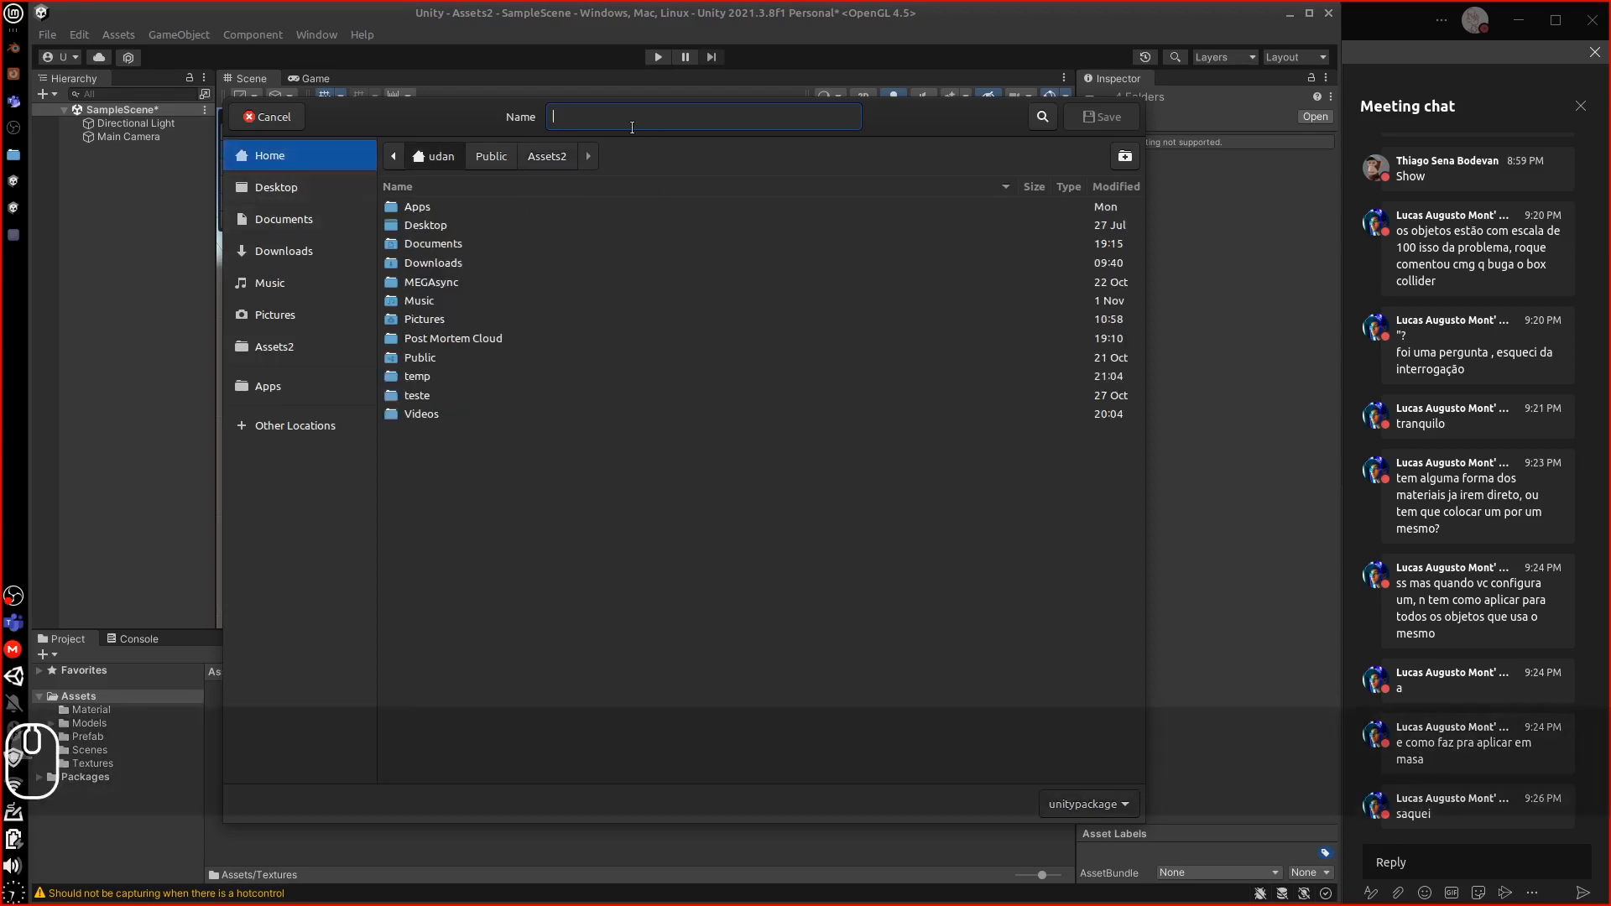
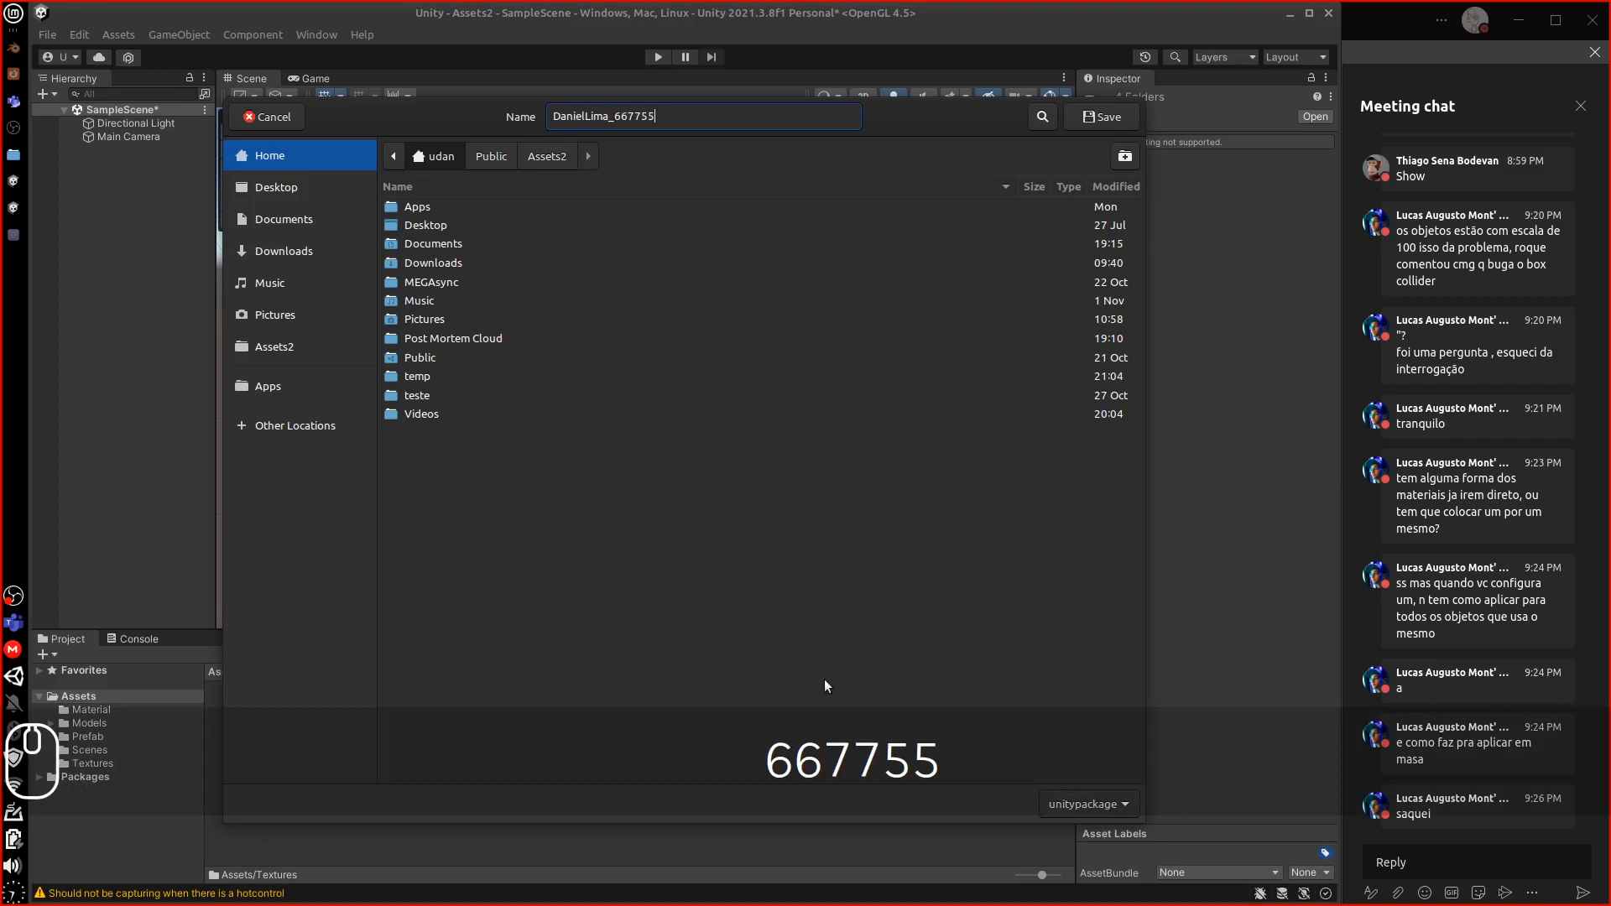
left_click(1101, 116)
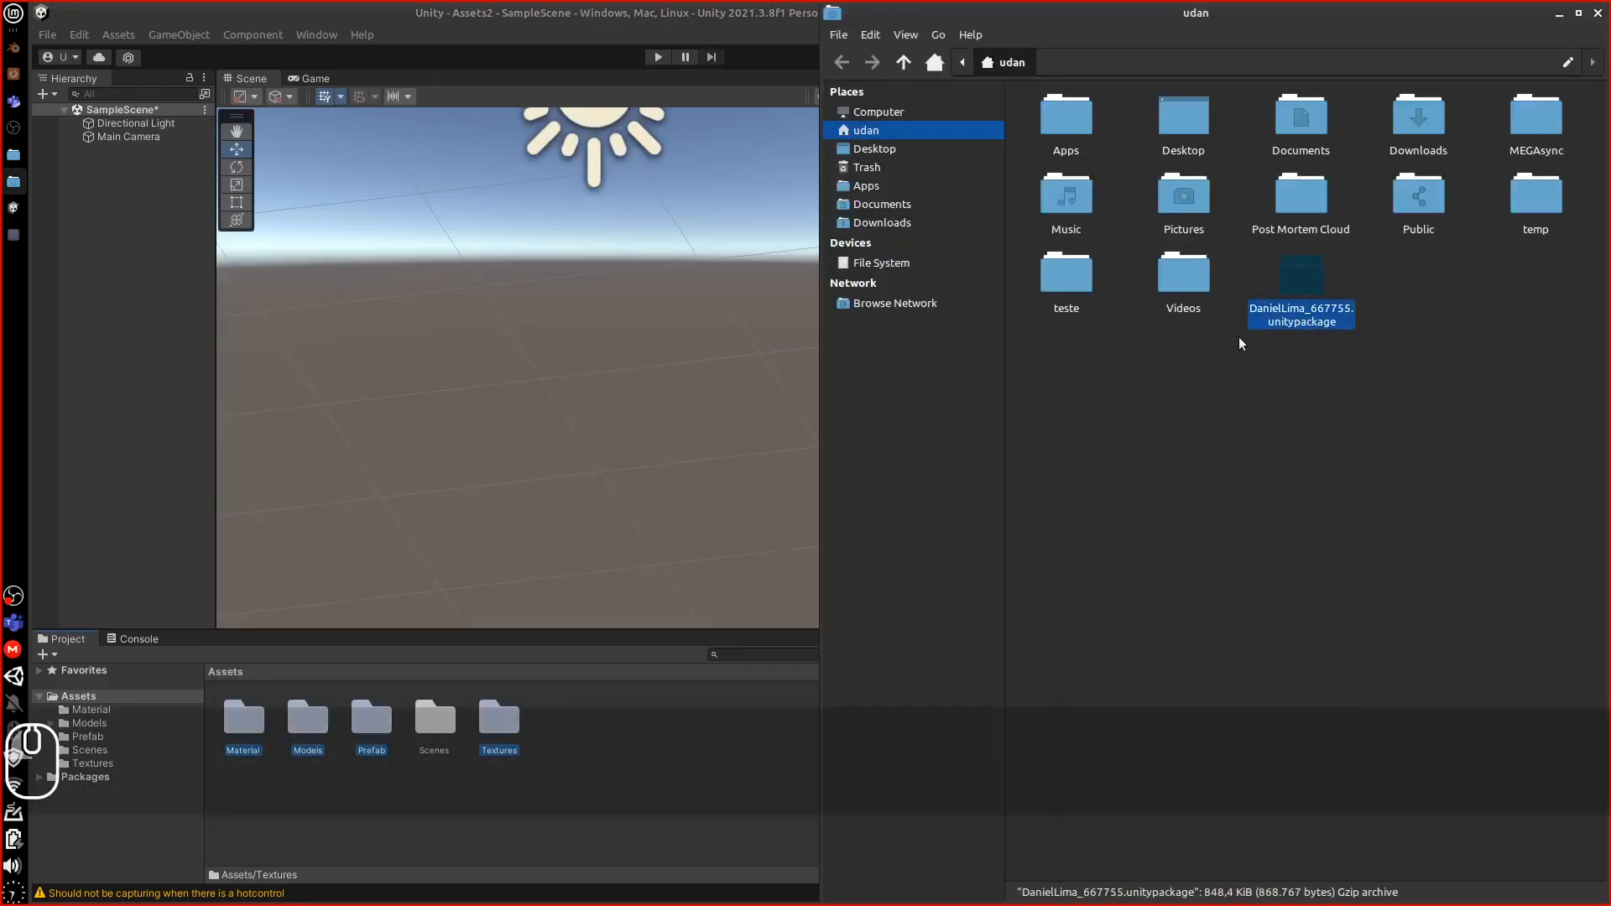
Move the file manager window aside and open the avaliacao_prefab.txt checklist
left_click_drag(1151, 38, 466, 54)
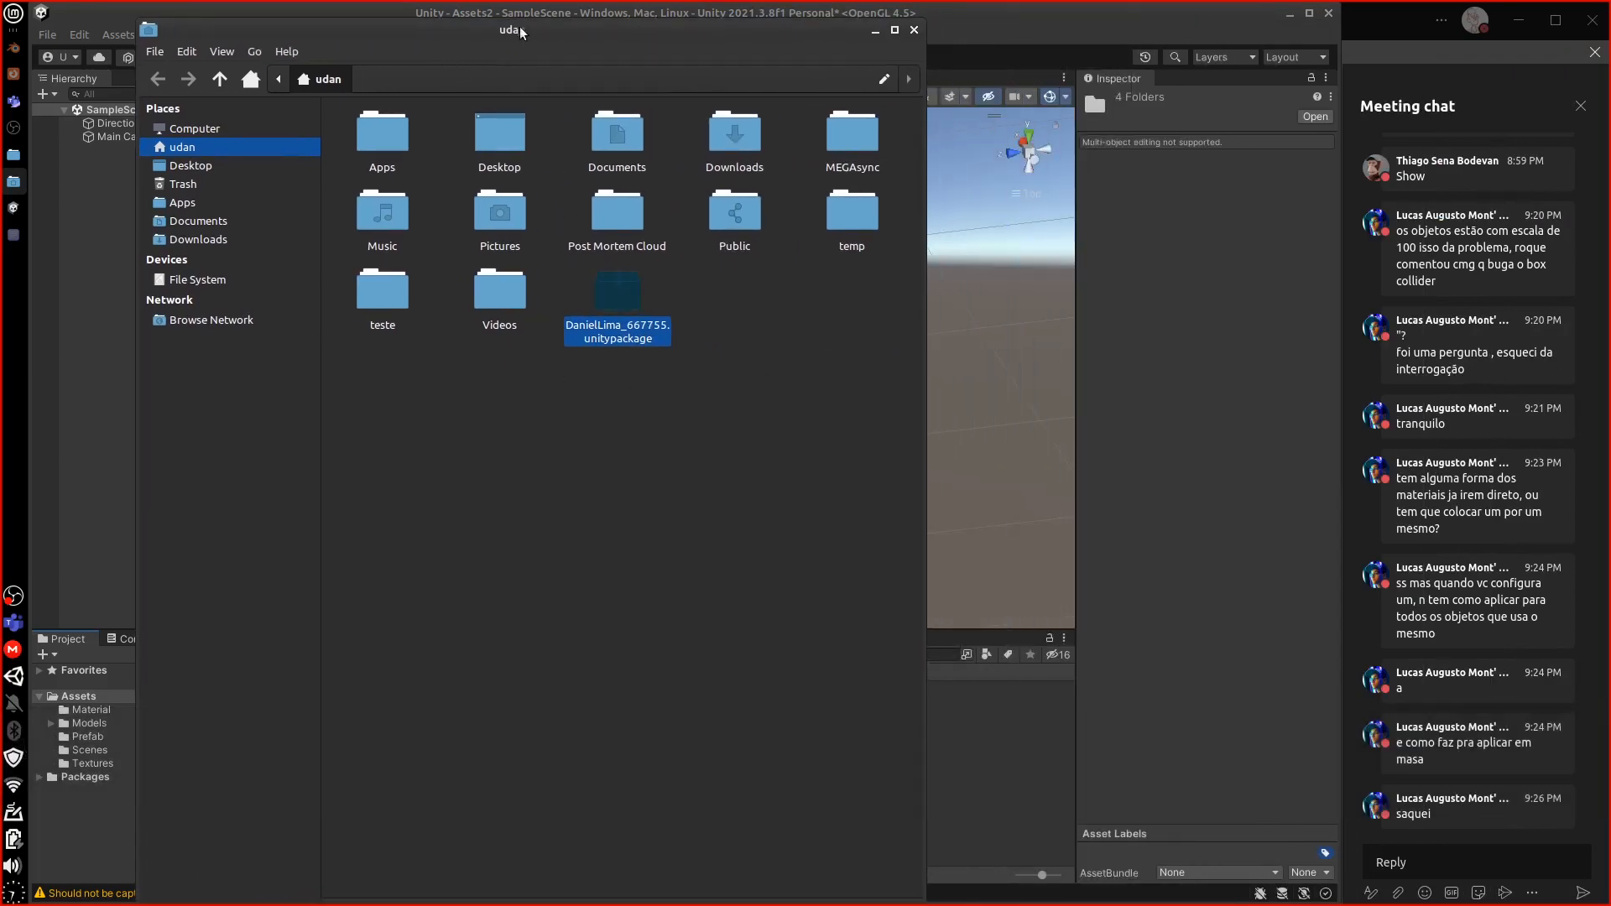
left_click_drag(520, 32, 574, 15)
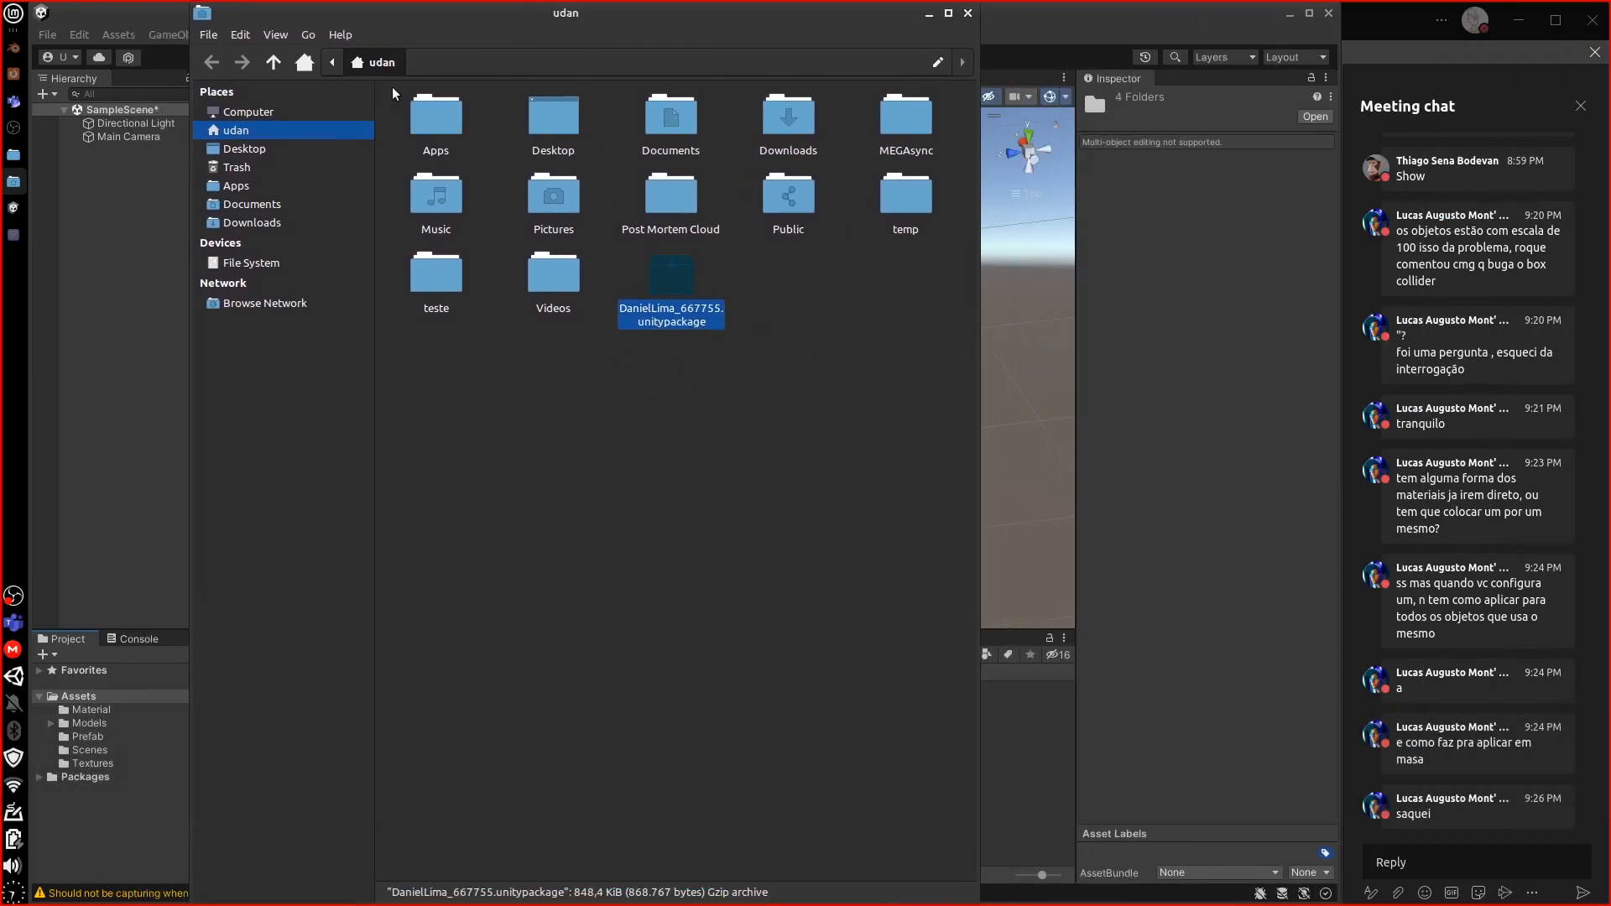
left_click(14, 235)
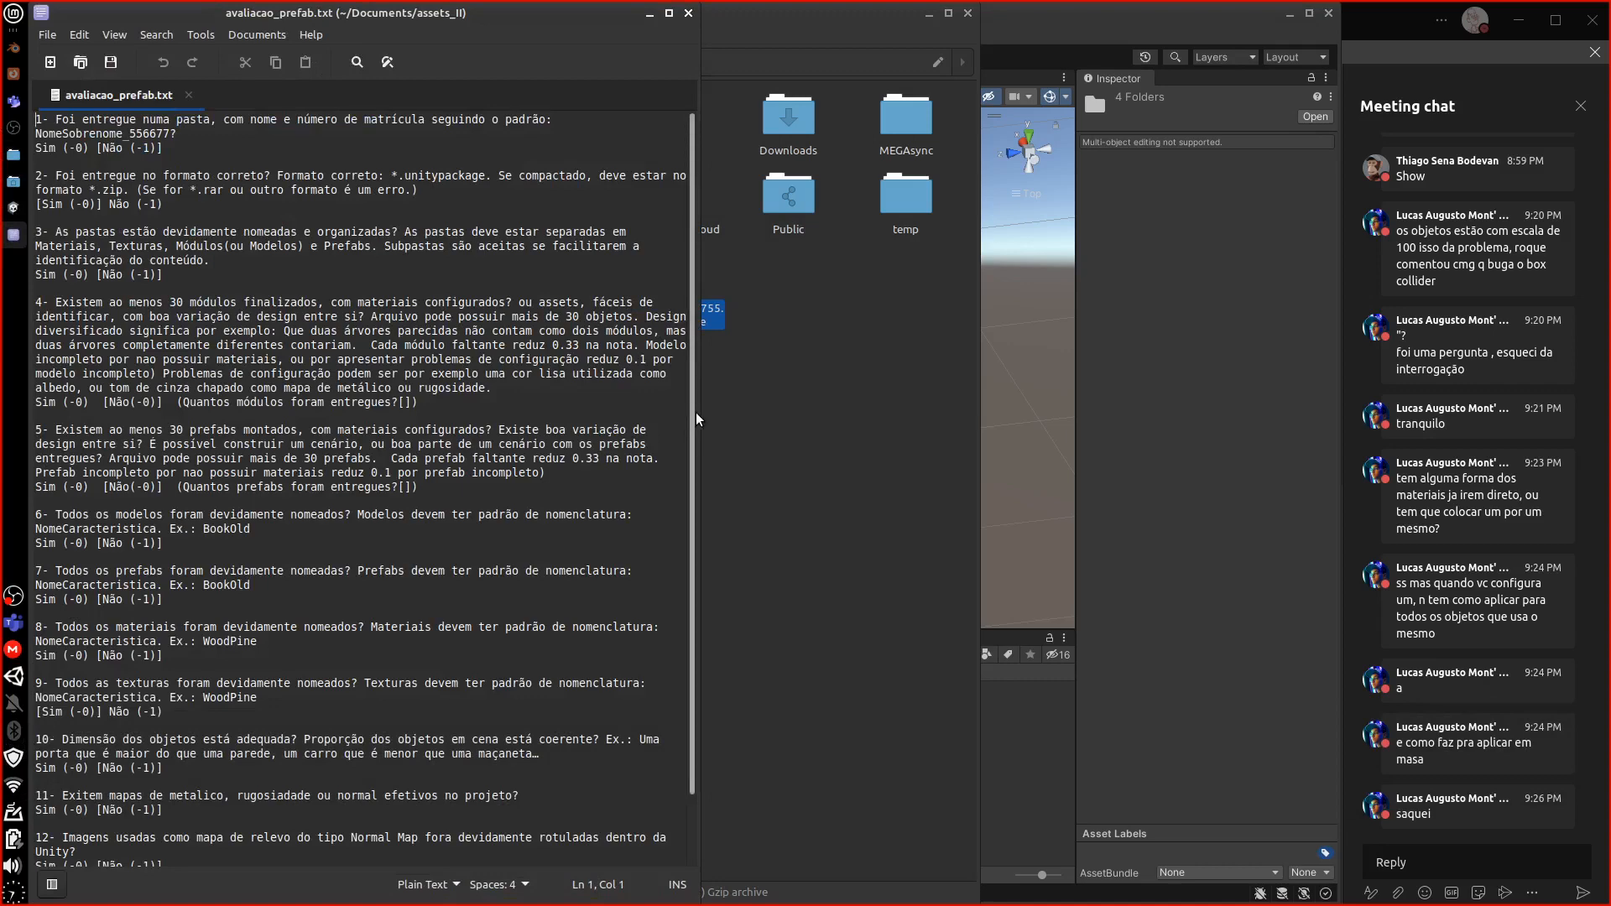
Maximise the gedit window and copy checklist questions 1 through 12
left_click_drag(696, 412, 1212, 385)
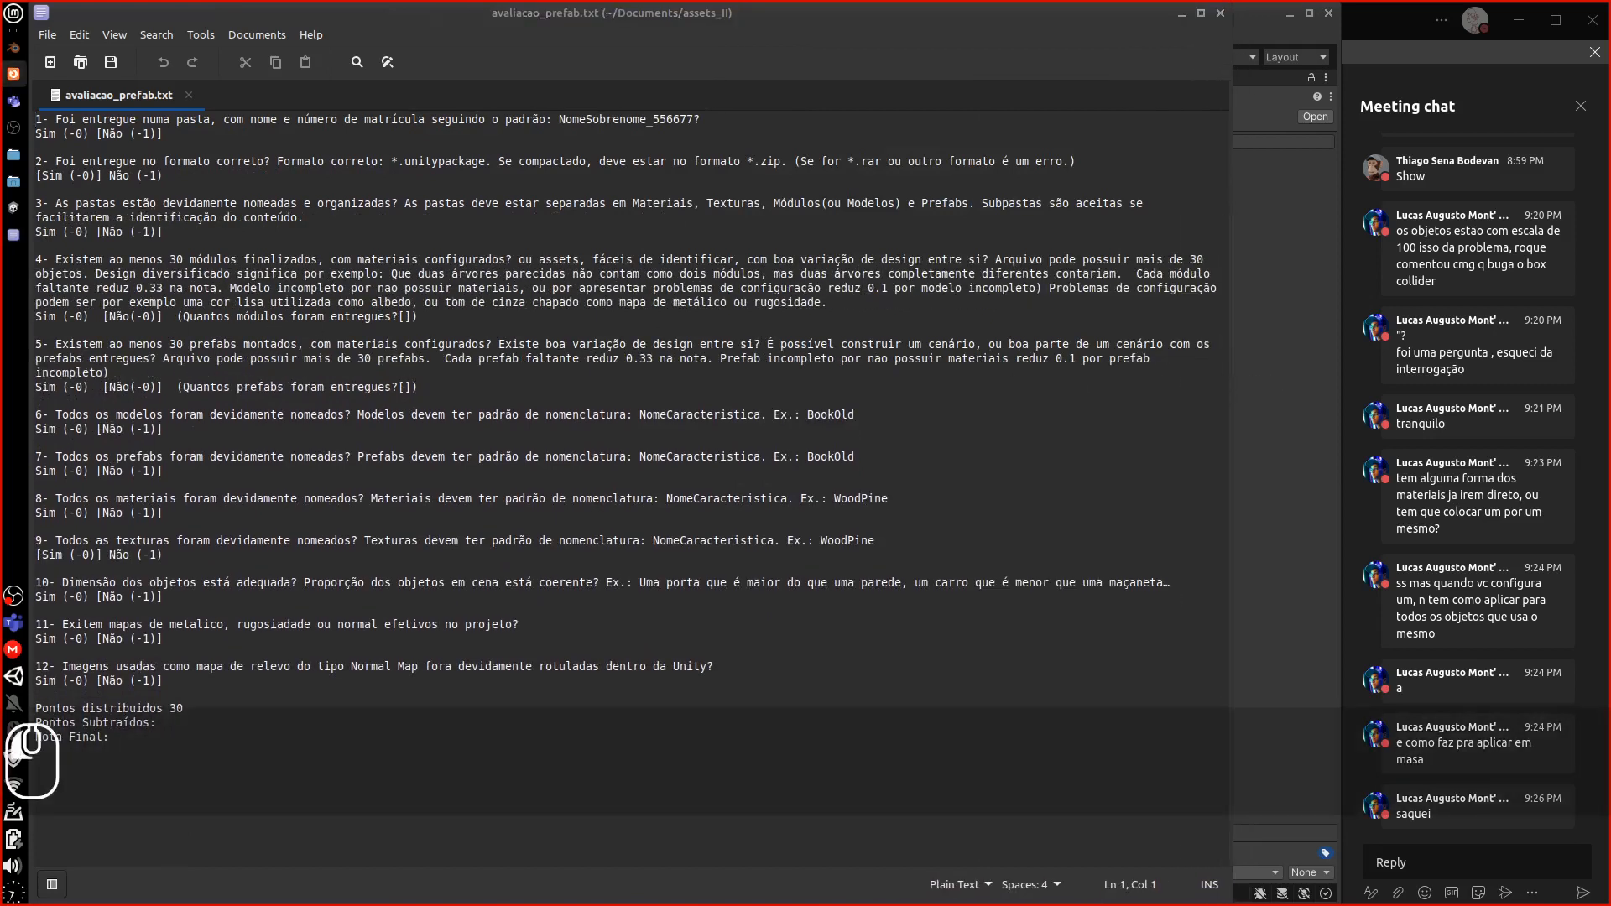
type("CAN")
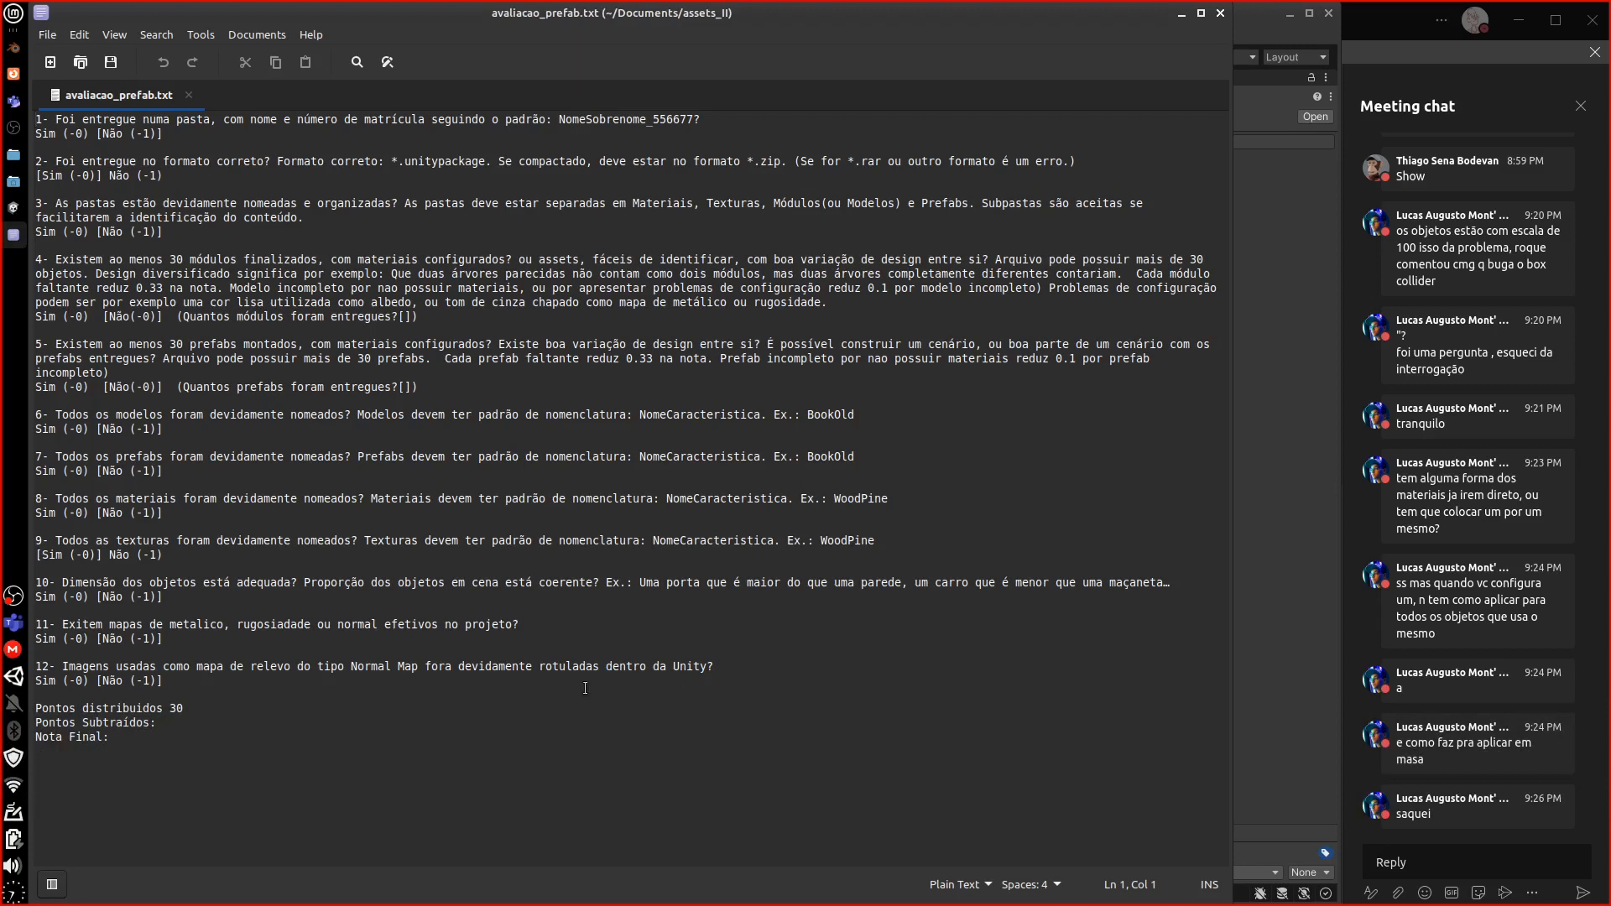
left_click_drag(182, 680, 12, 109)
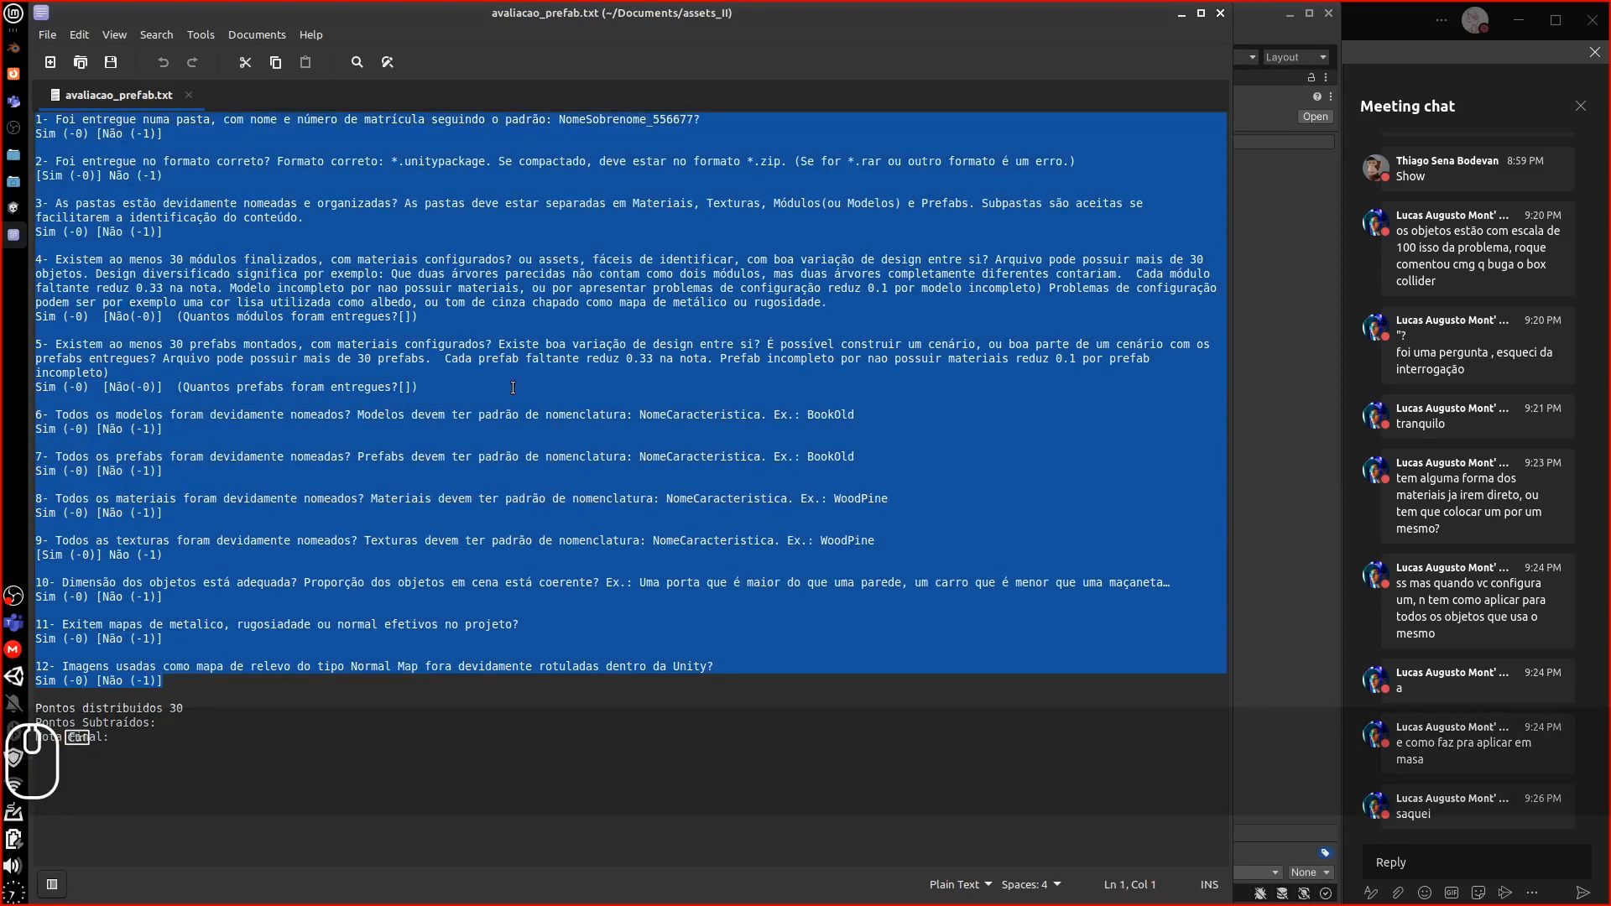
key("ctrl+c")
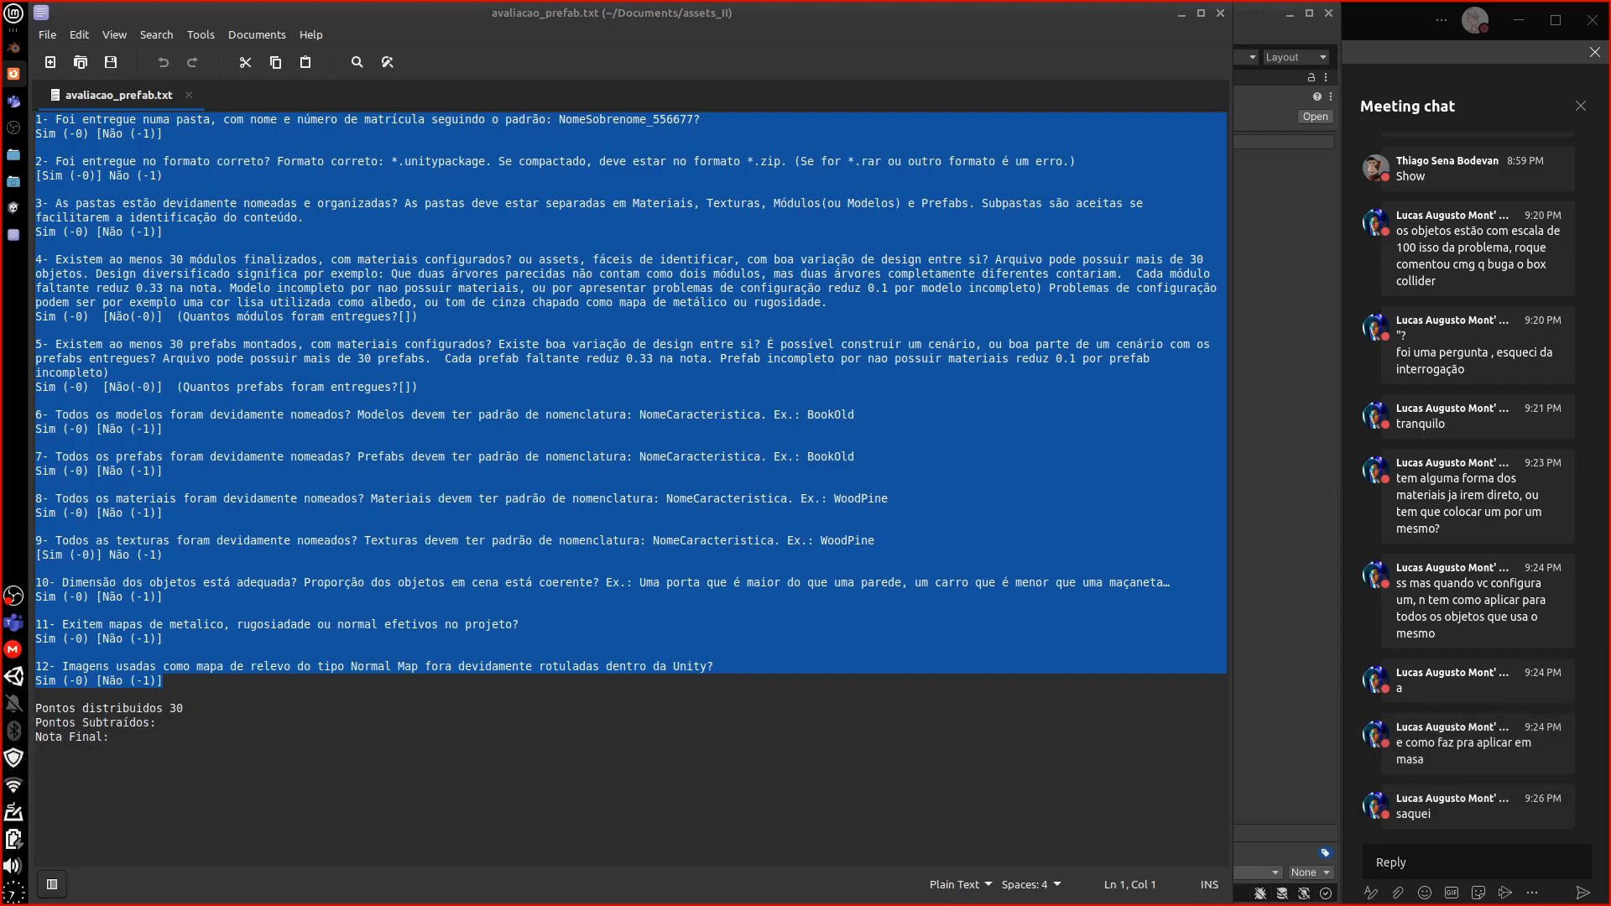
Copy the whole checklist from Nota Final up to line 1
left_click(688, 459)
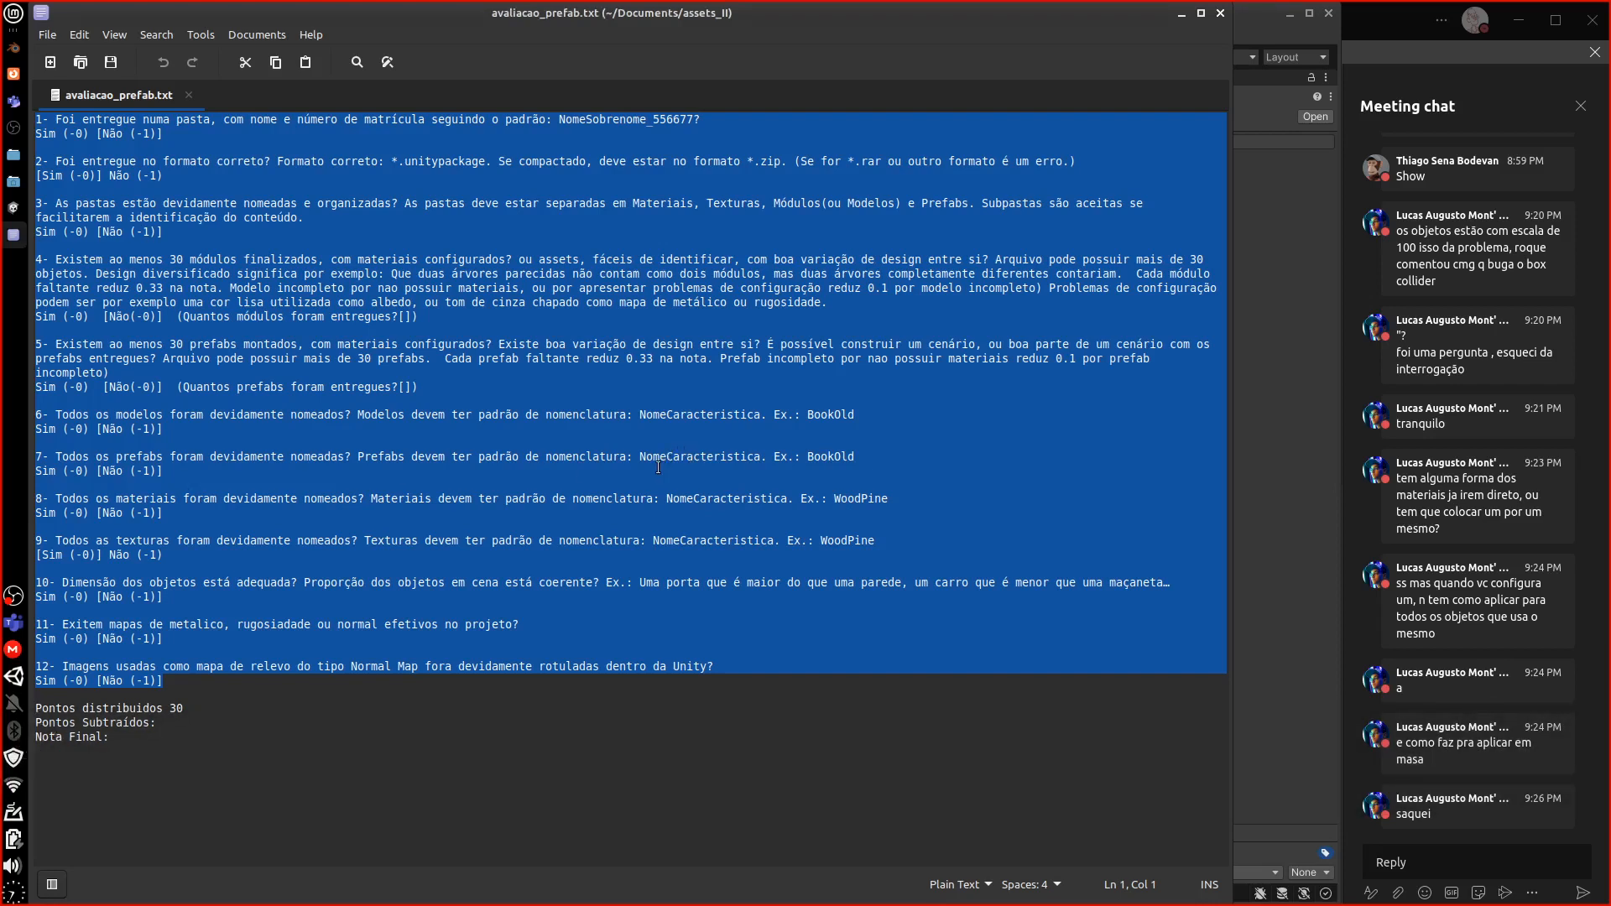
left_click_drag(139, 731, 35, 119)
key("ctrl+c")
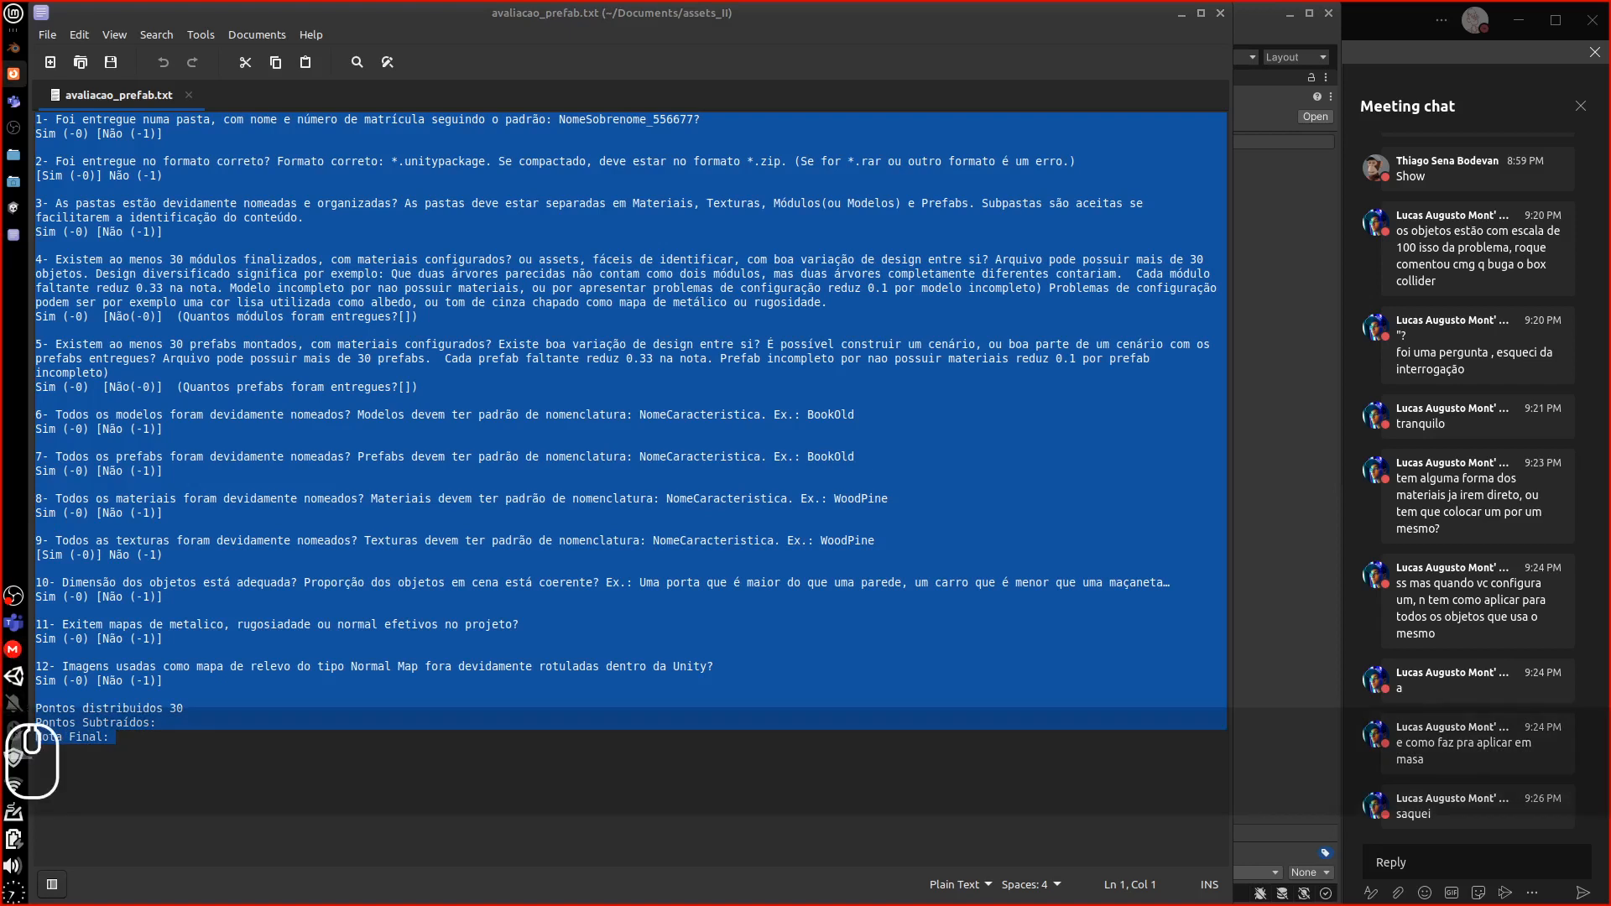
Add the heading 'Questões da Avaliação:' in the assignment editor and paste the checklist beneath it
key("Return")
key("Return")
key("shift")
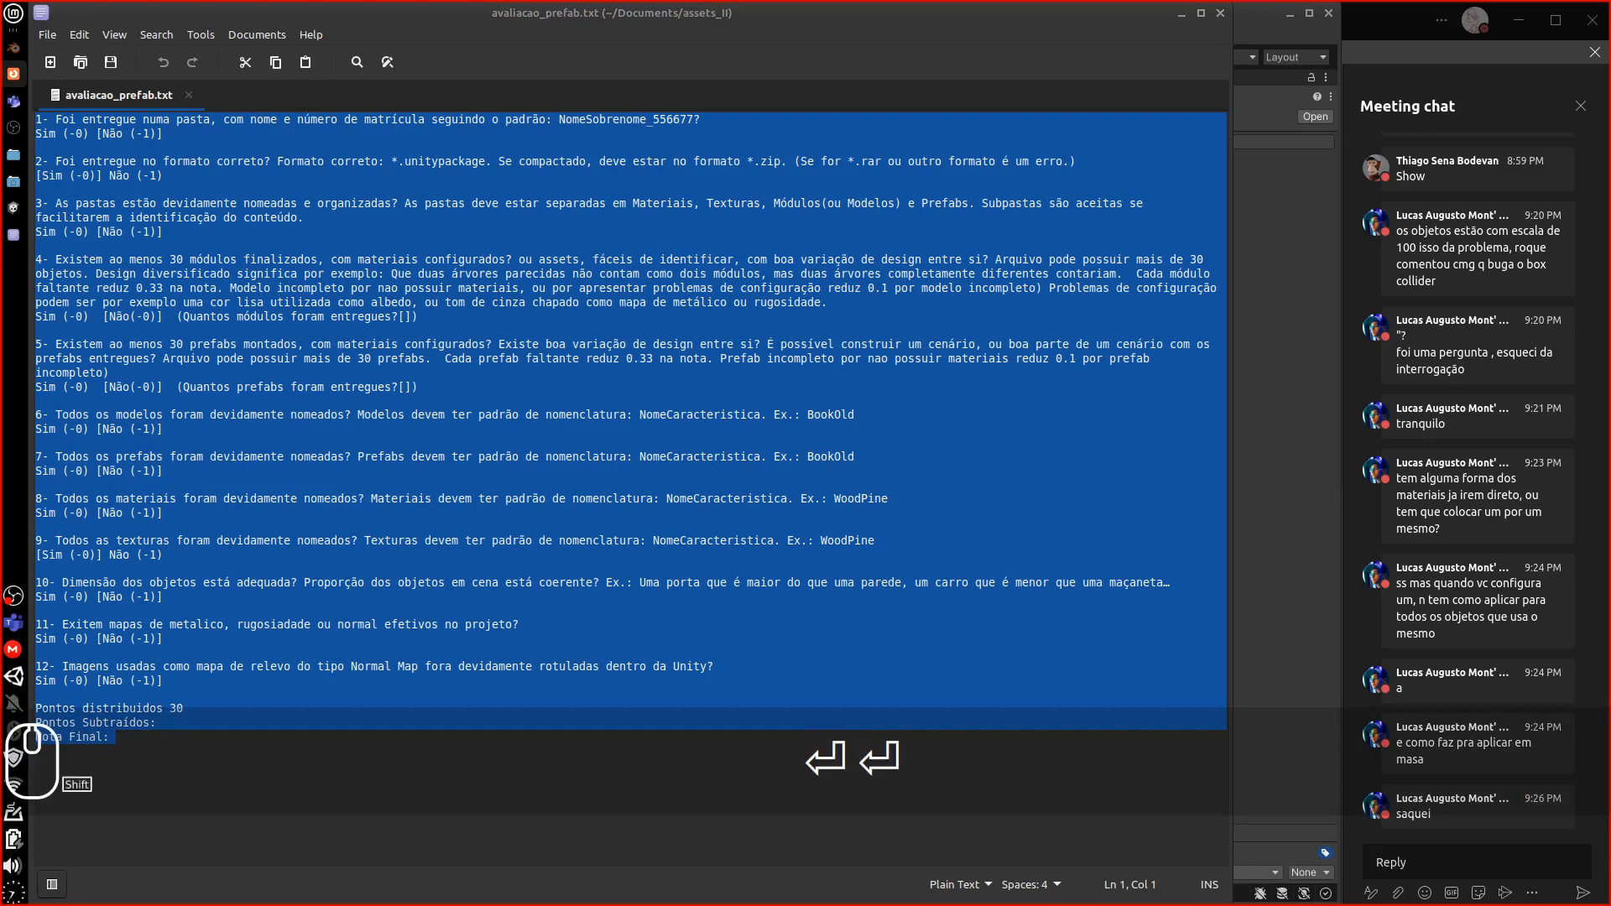
key("shift+q")
key("u")
key("e")
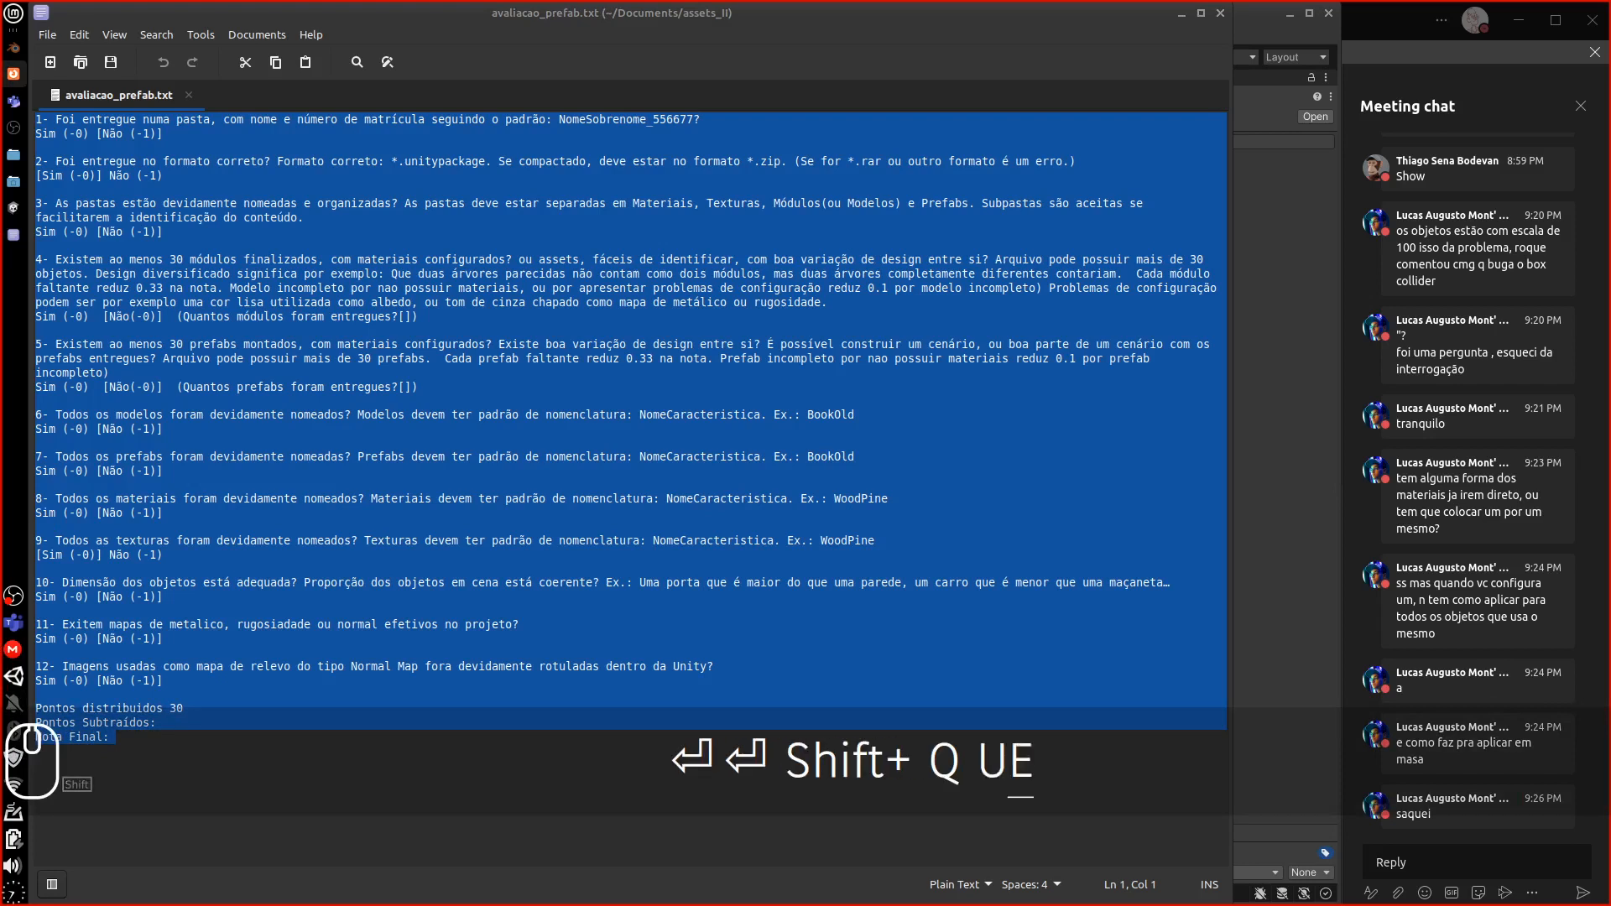
type("stões da ")
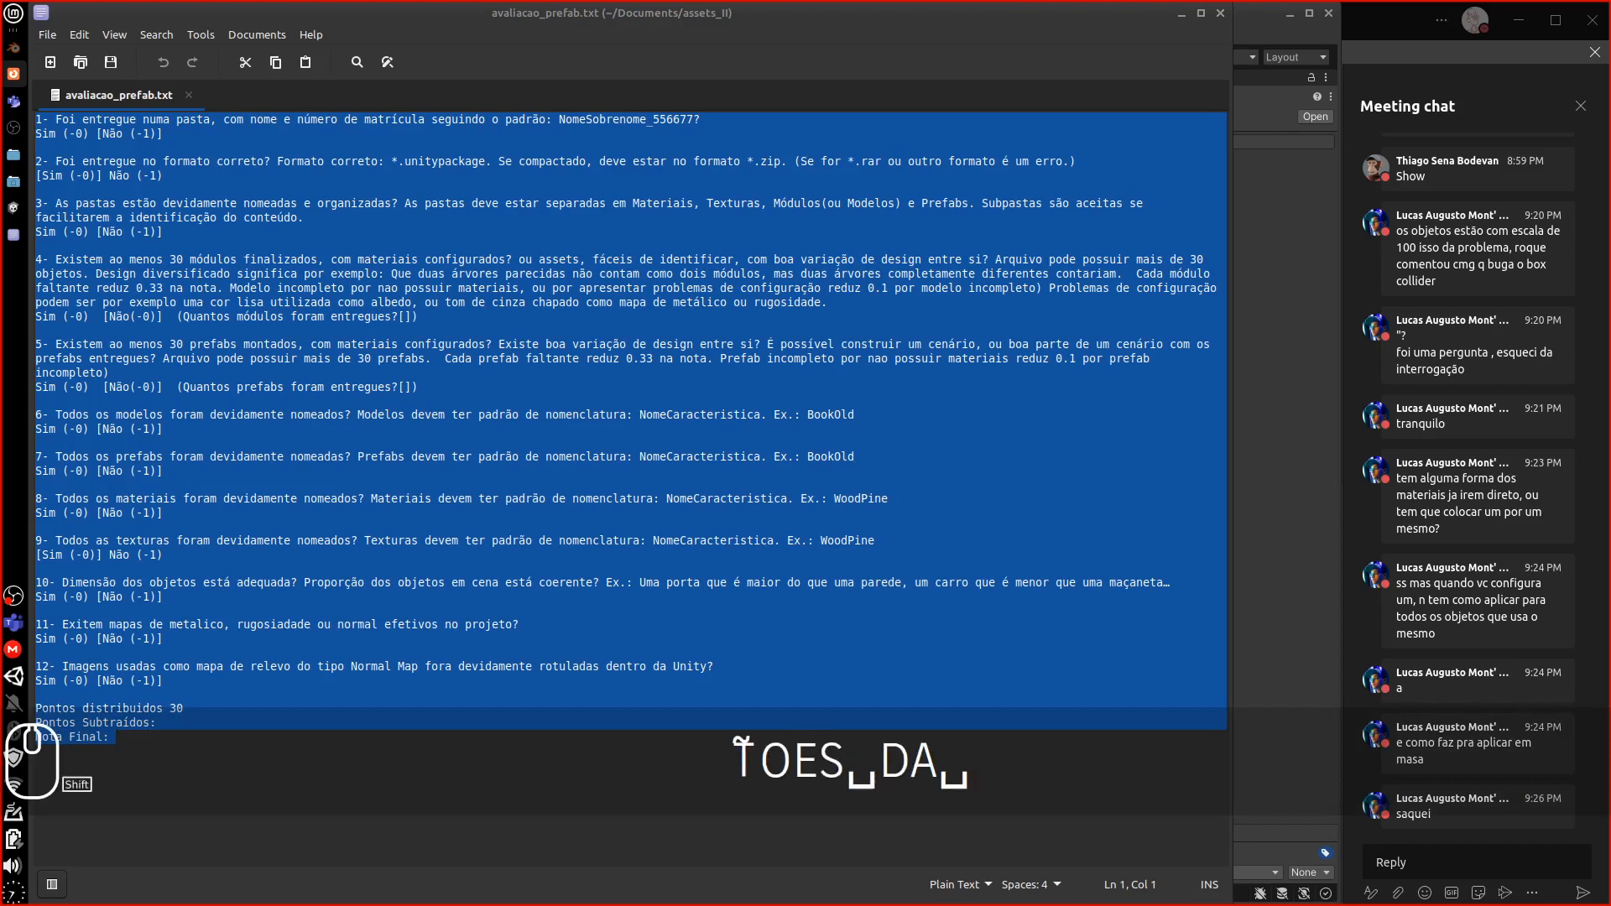
type("Avalia")
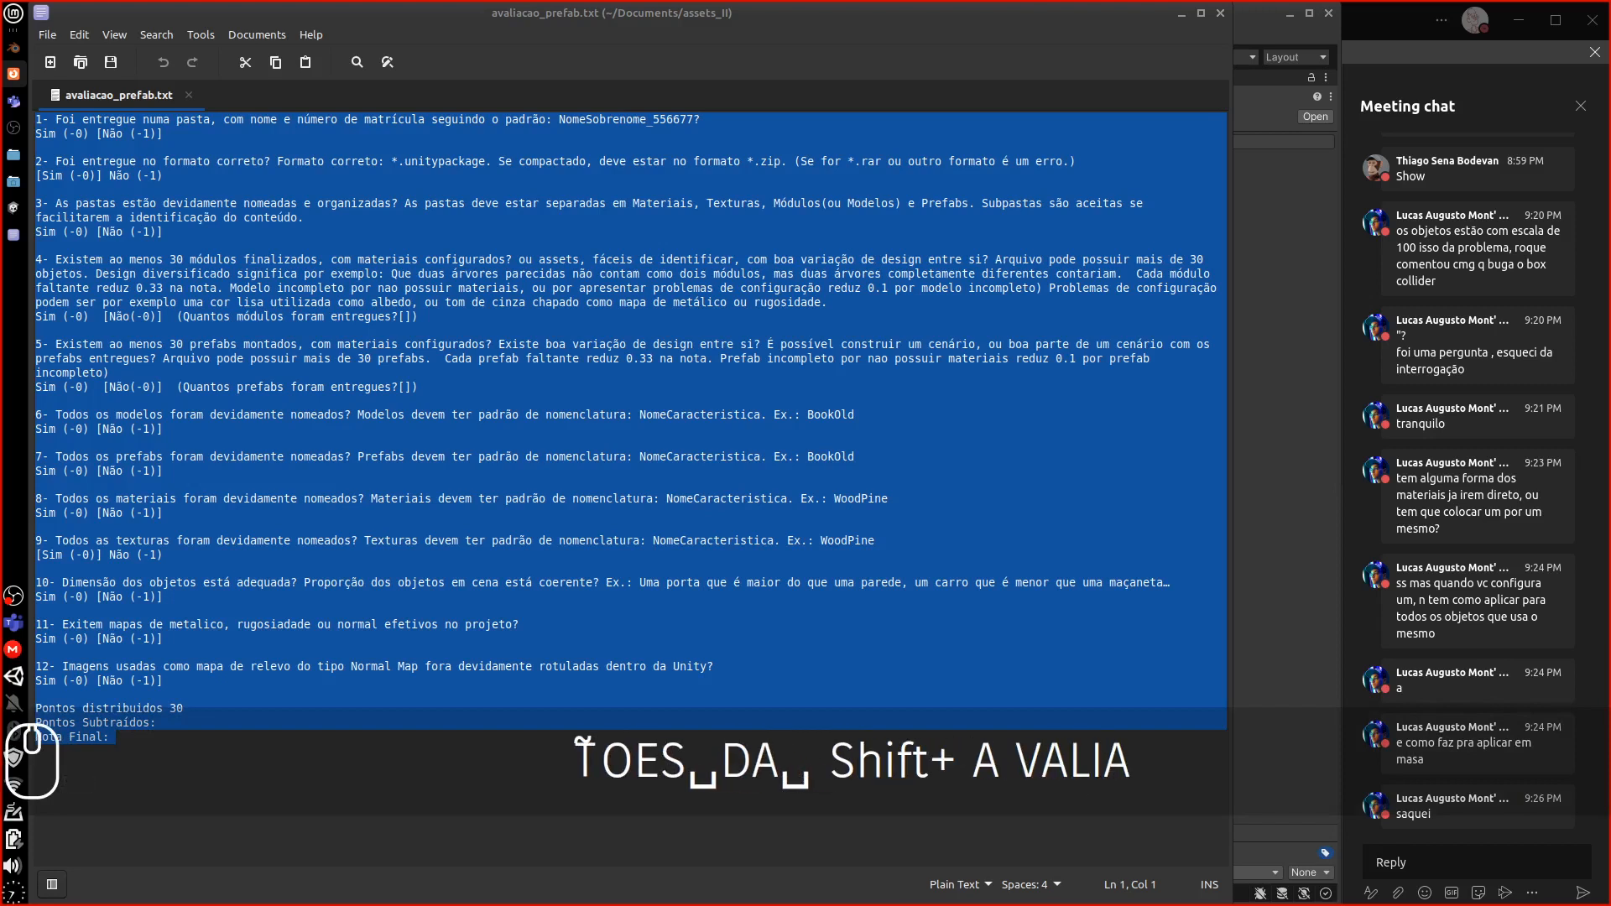
type("ção:")
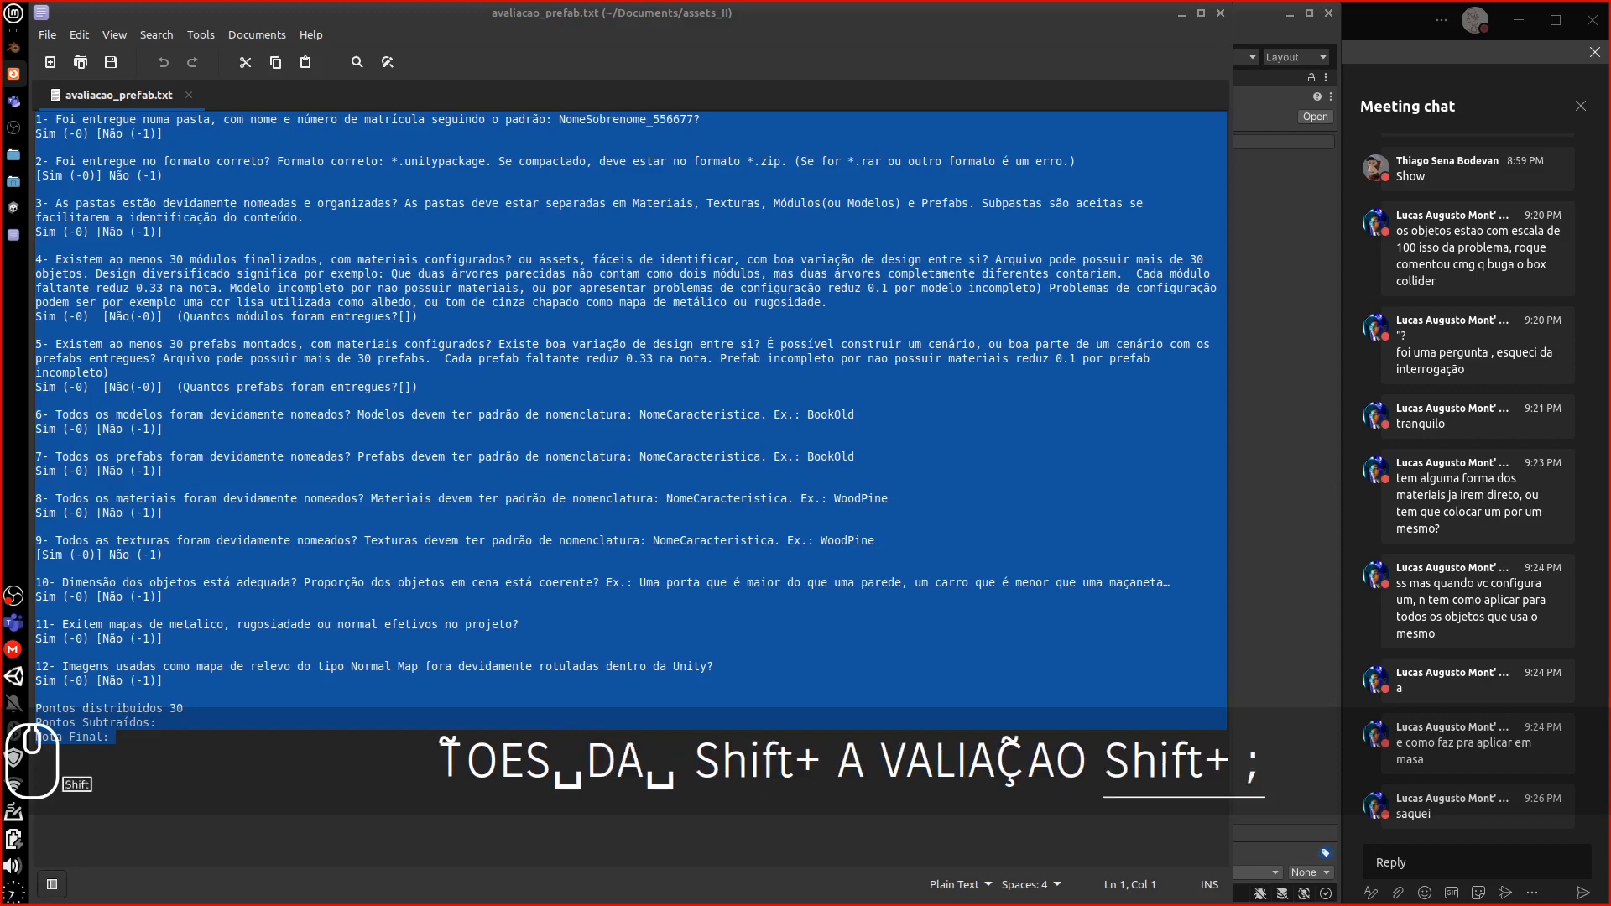
key("Return")
key("ctrl+v")
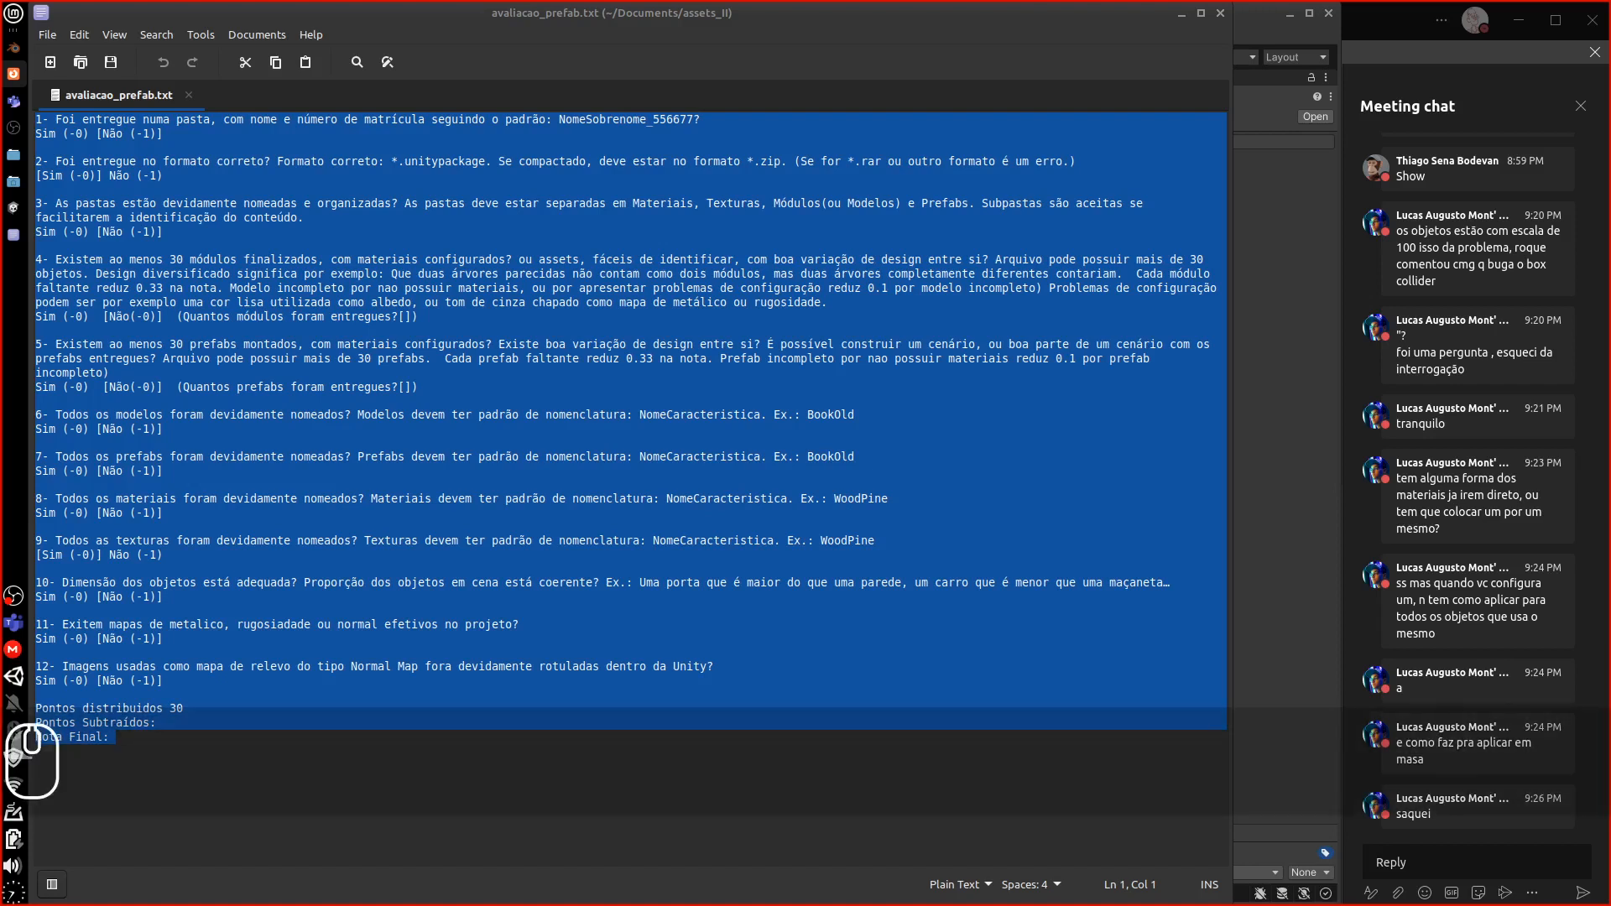
Check that the Prefabs assignment page in Firefox shows the pasted checklist
left_click_drag(0, 38, 308, 2)
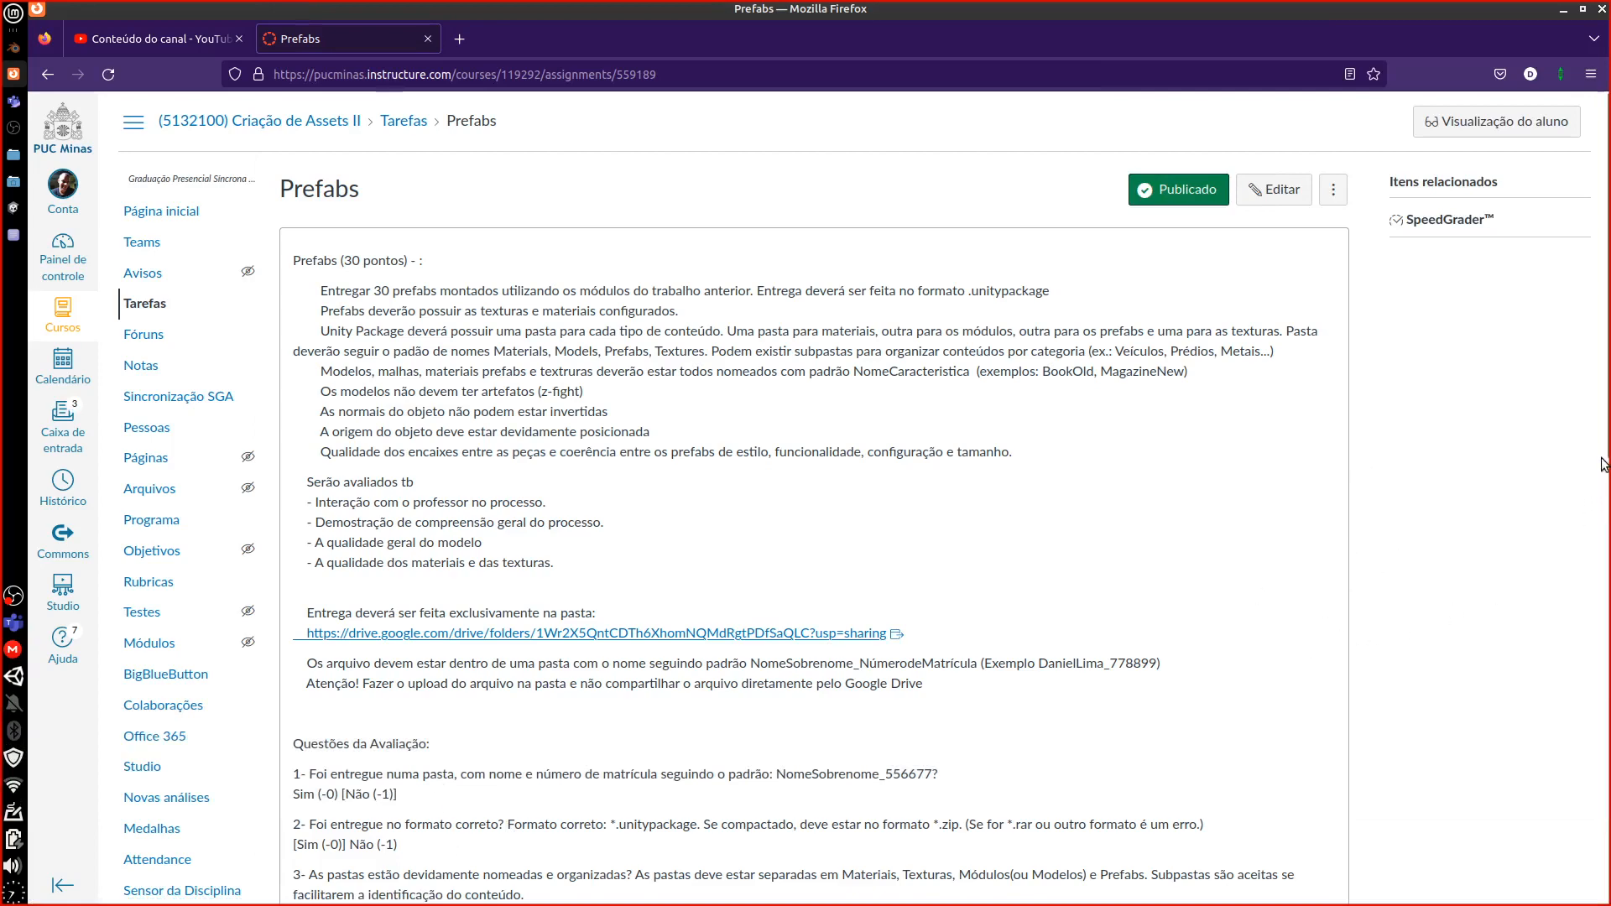
scroll(1572, 742, "down", 5)
scroll(1572, 742, "down", 3)
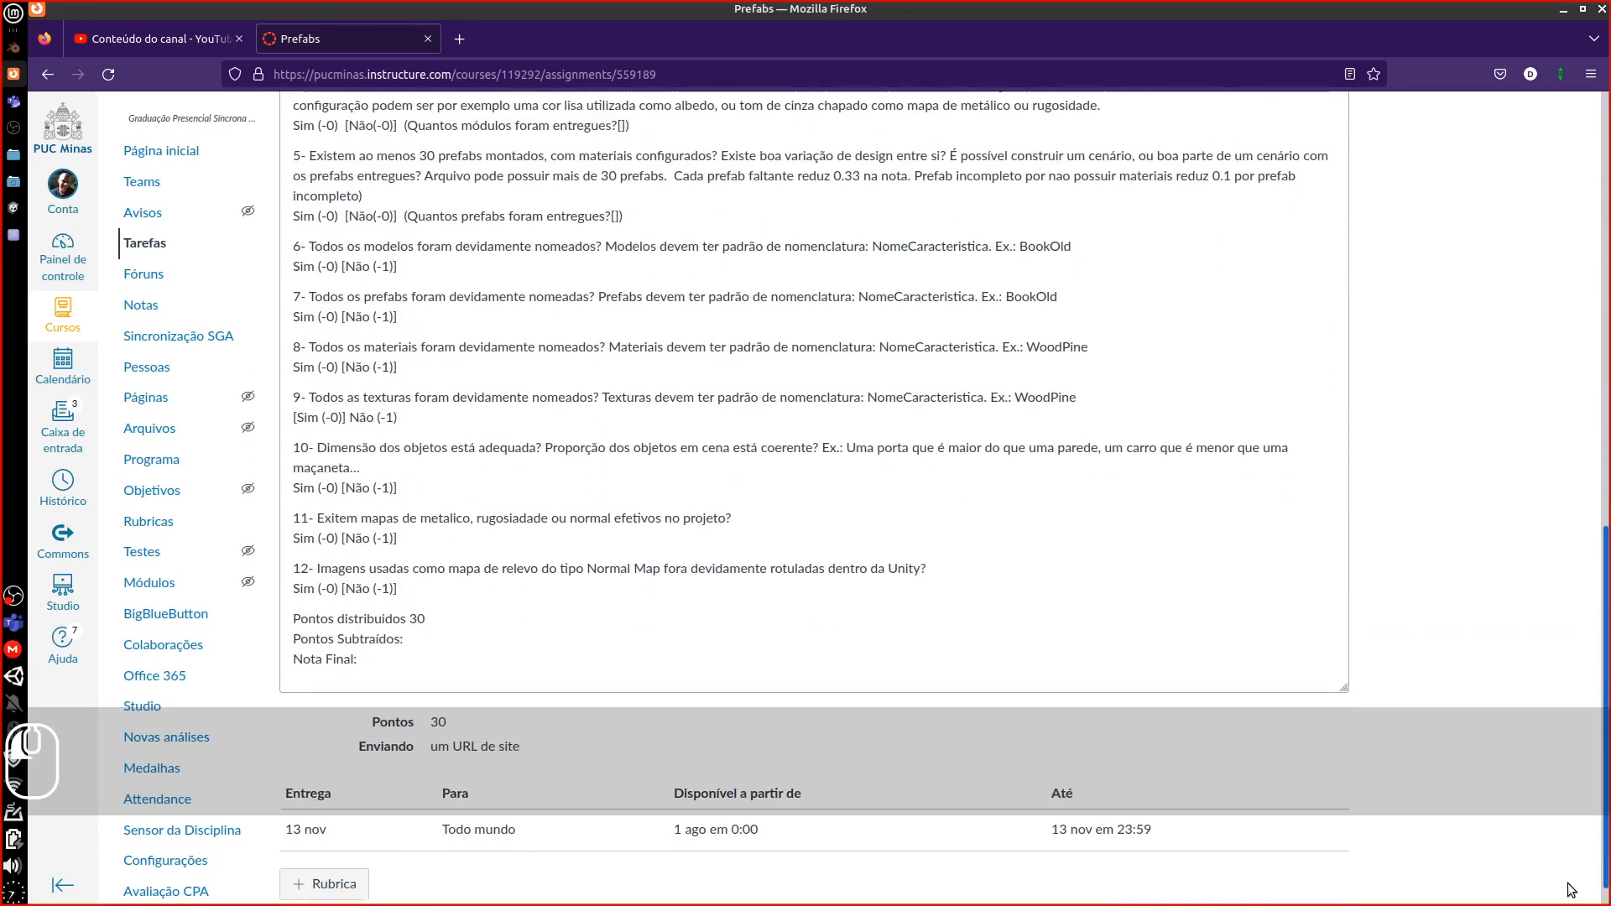
left_click(1563, 14)
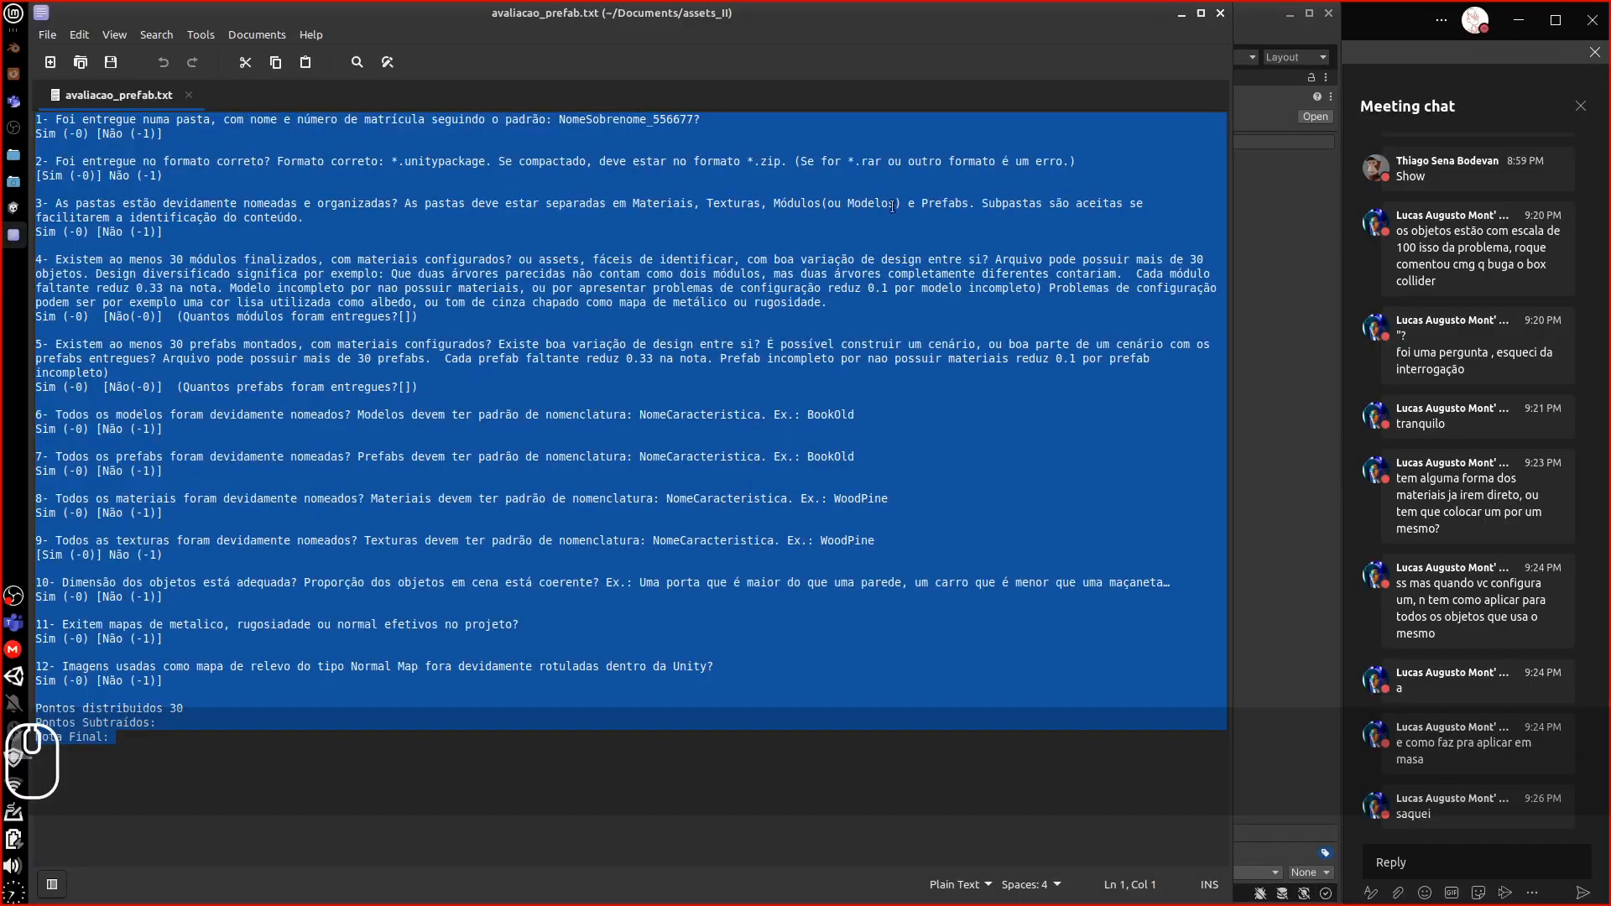
Highlight the .zip requirement and the Materiais, Texturas, Módulos and Prefabs folder names in the checklist
left_click(73, 800)
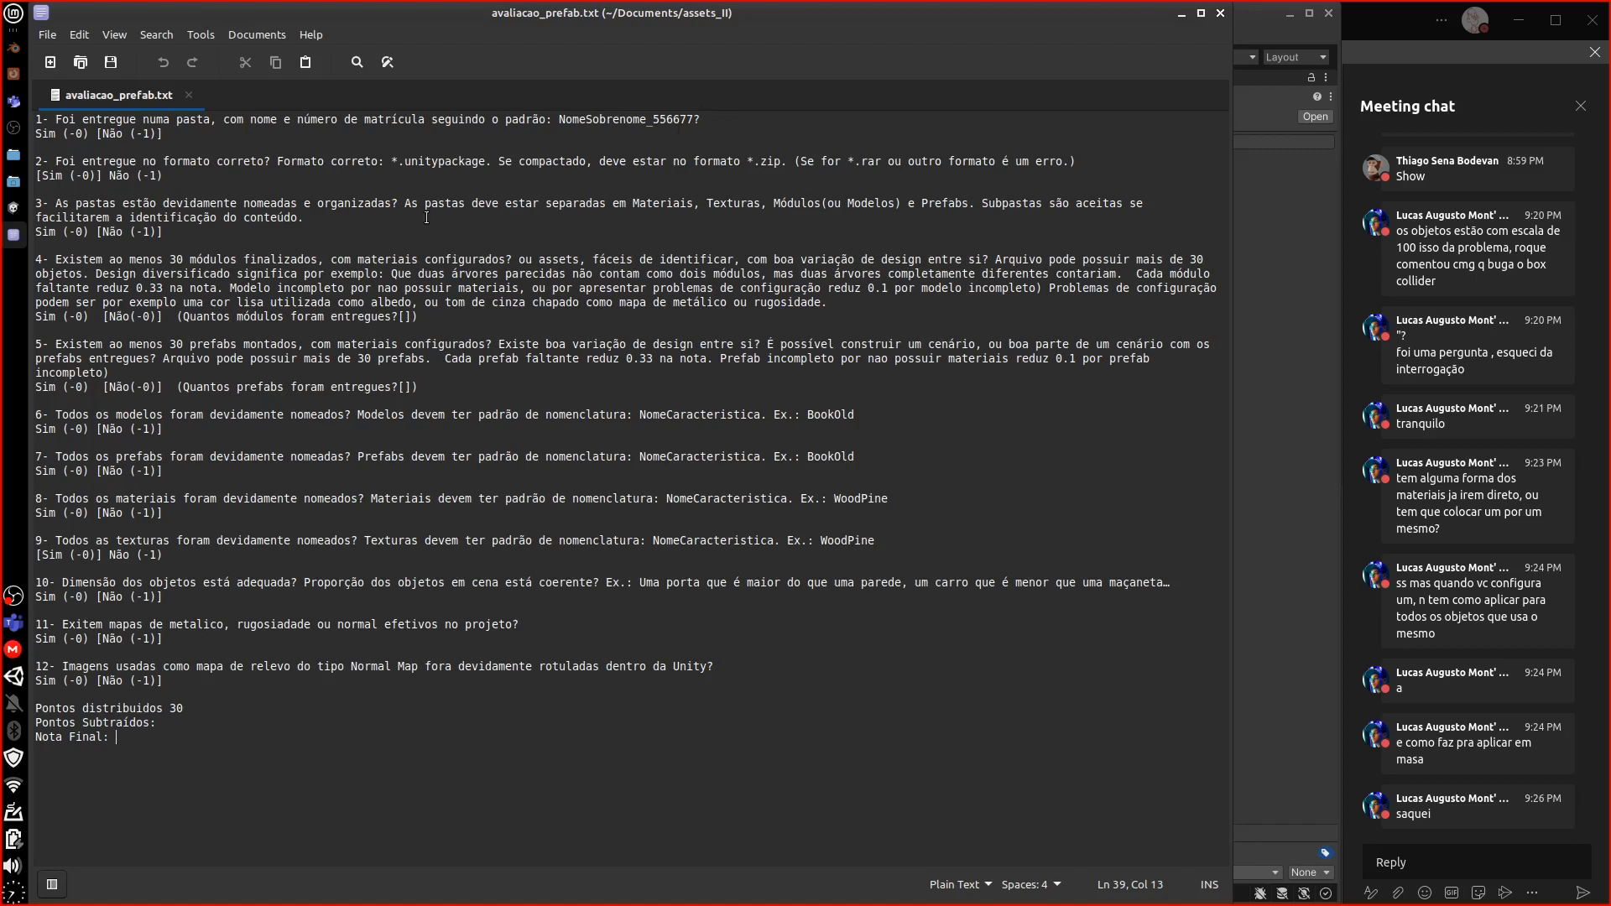
left_click_drag(753, 161, 786, 160)
double_click(646, 205)
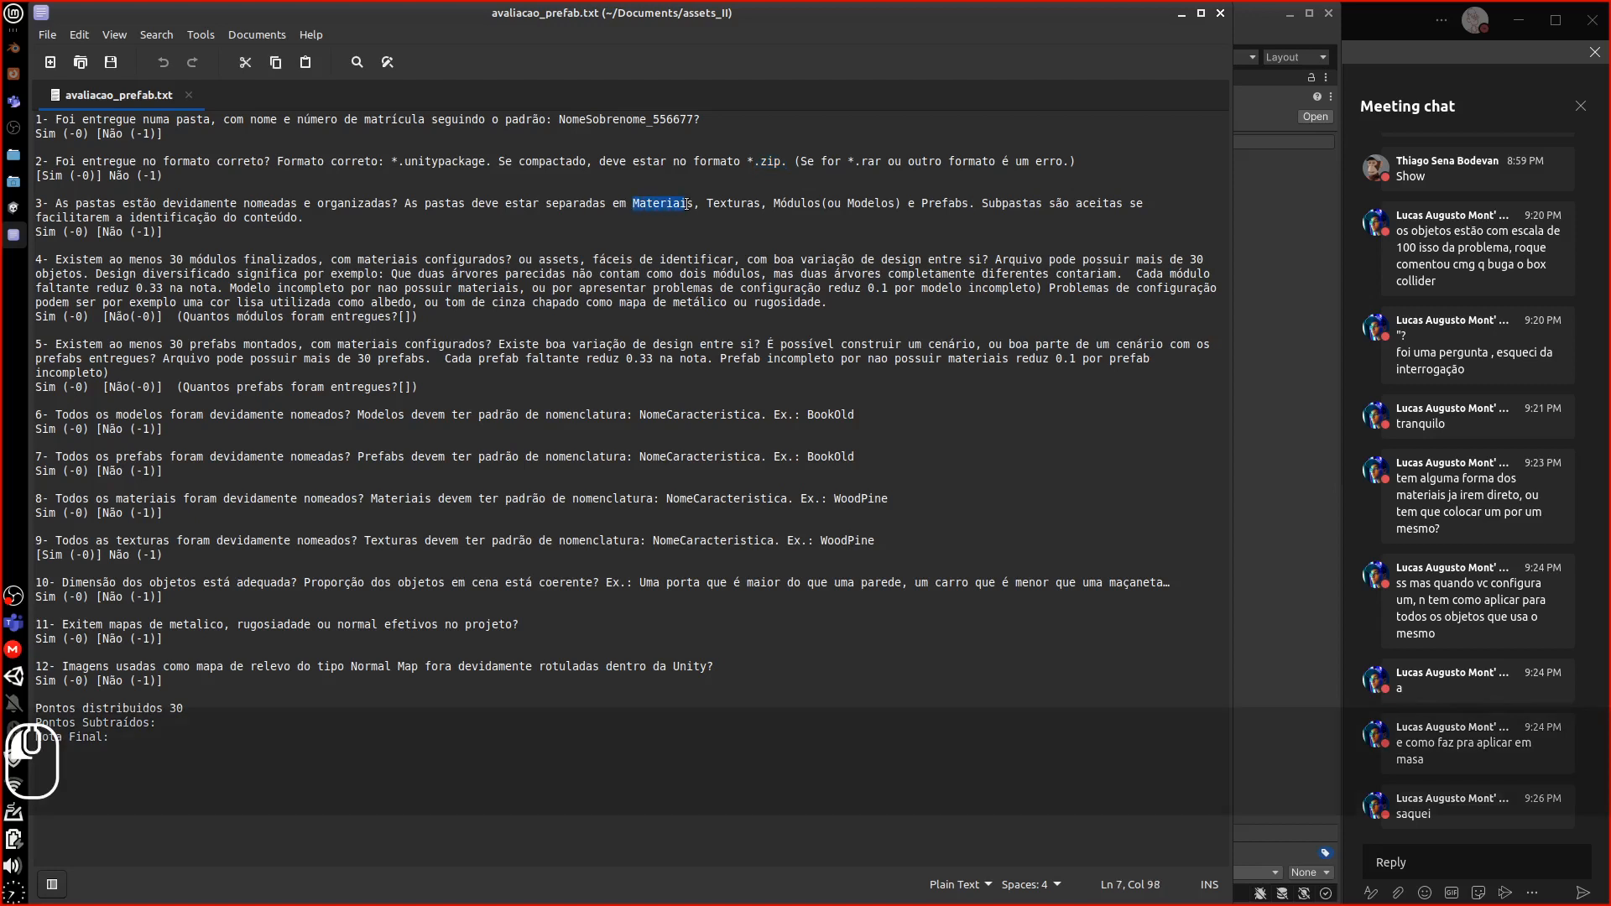
double_click(733, 206)
left_click(776, 205)
left_click_drag(776, 205, 1021, 228)
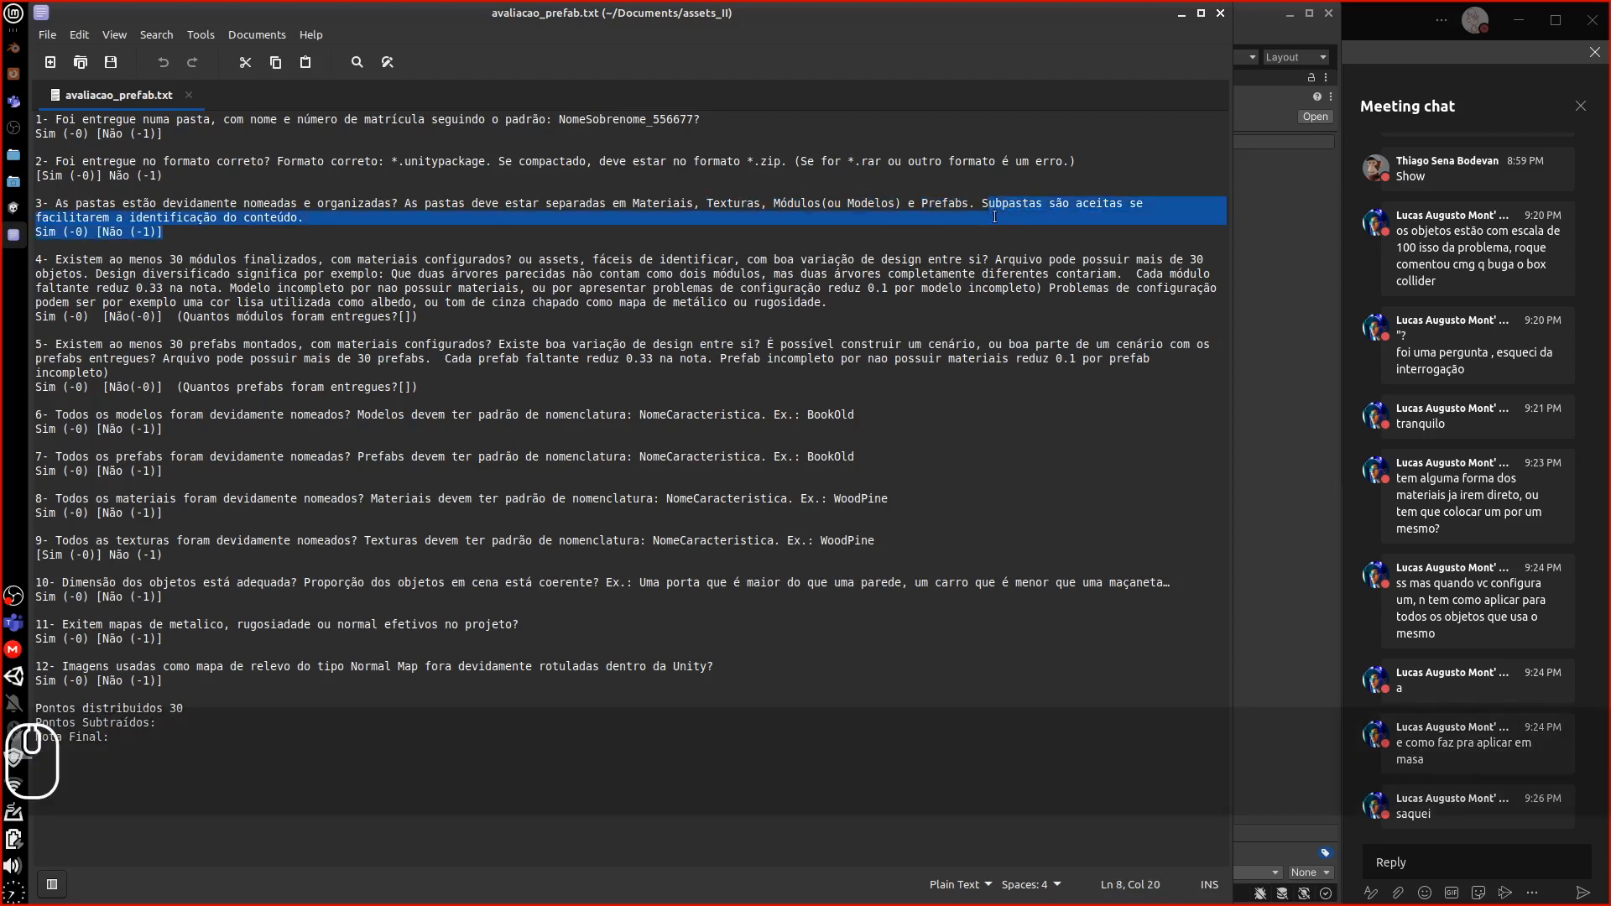
Open the Models folder in the Unity project
left_click(995, 206)
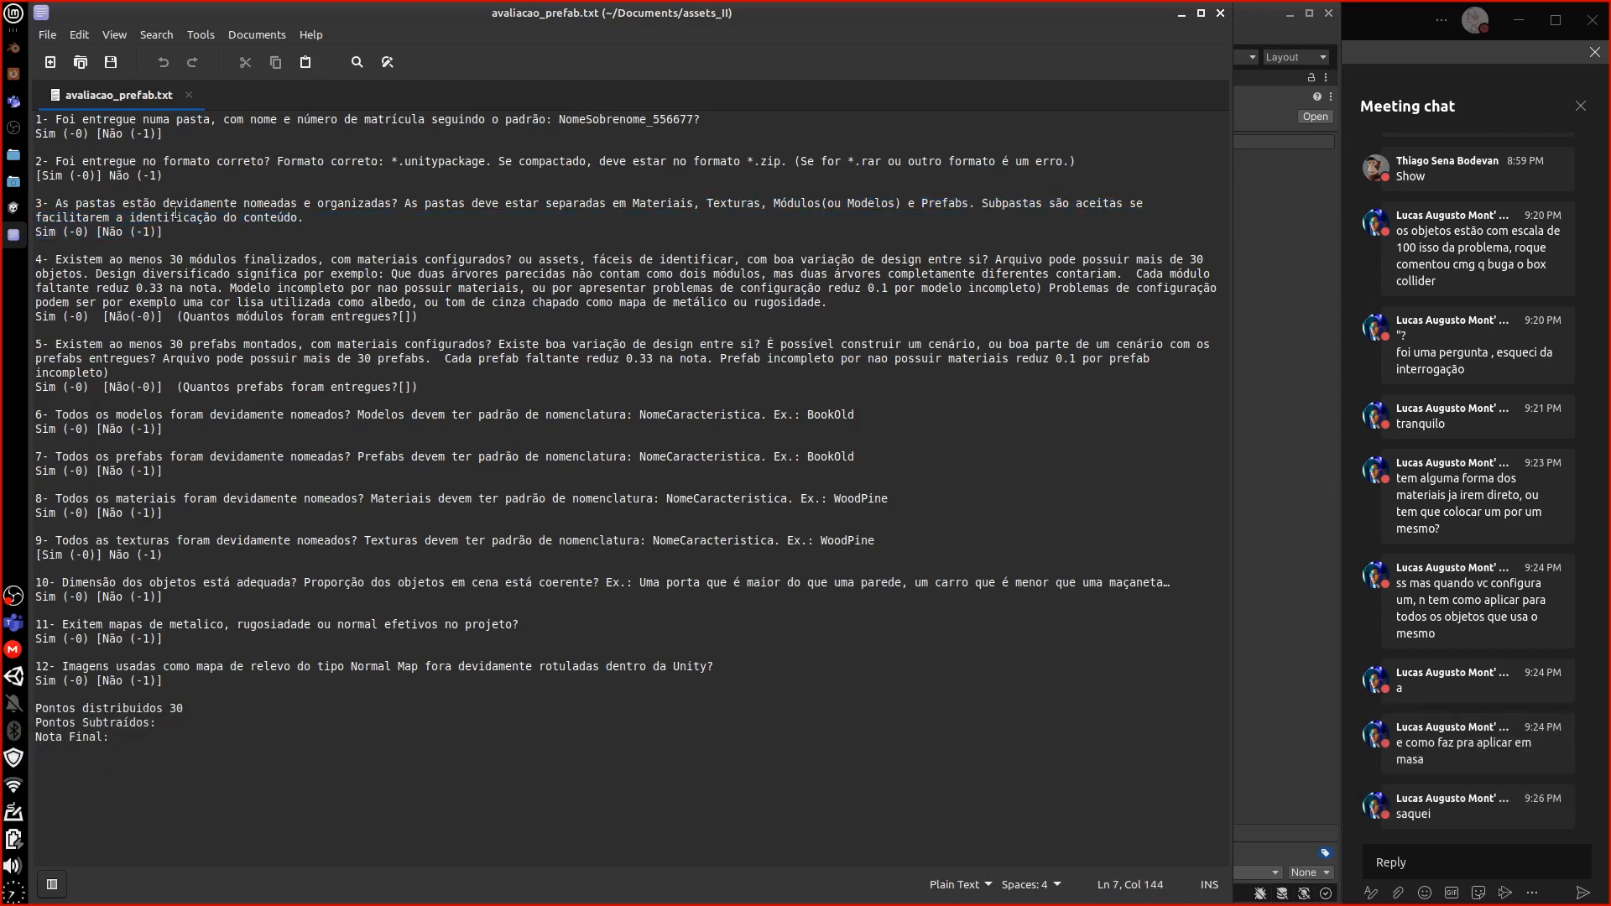
left_click(12, 210)
double_click(315, 738)
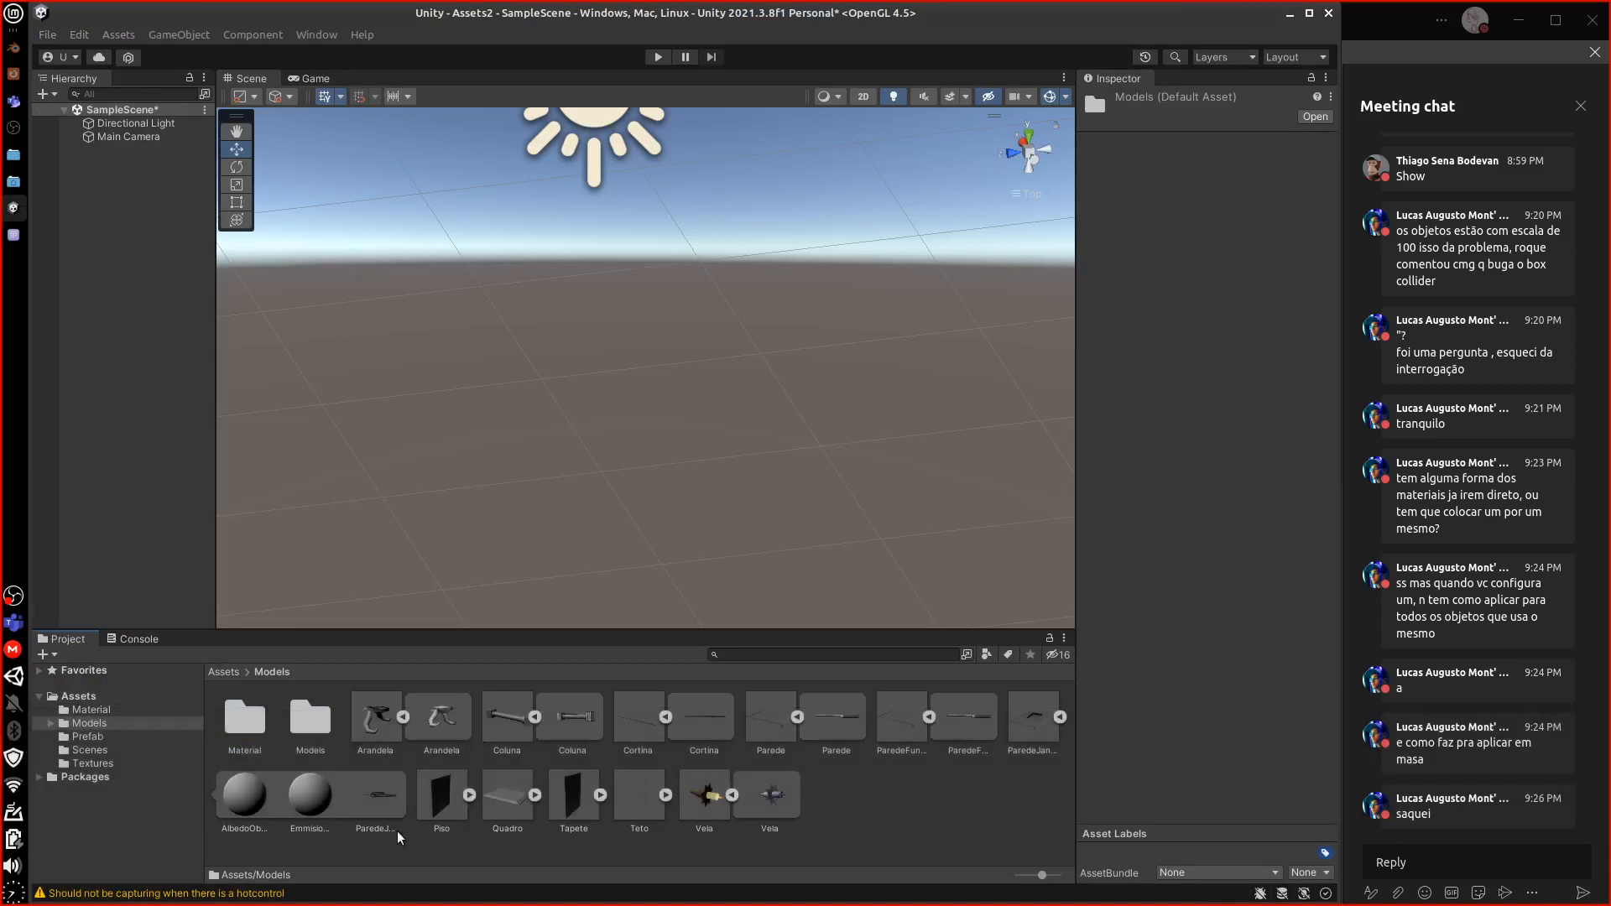
Delete the nested Material and Models subfolders from Assets/Models, then return to Assets
double_click(309, 733)
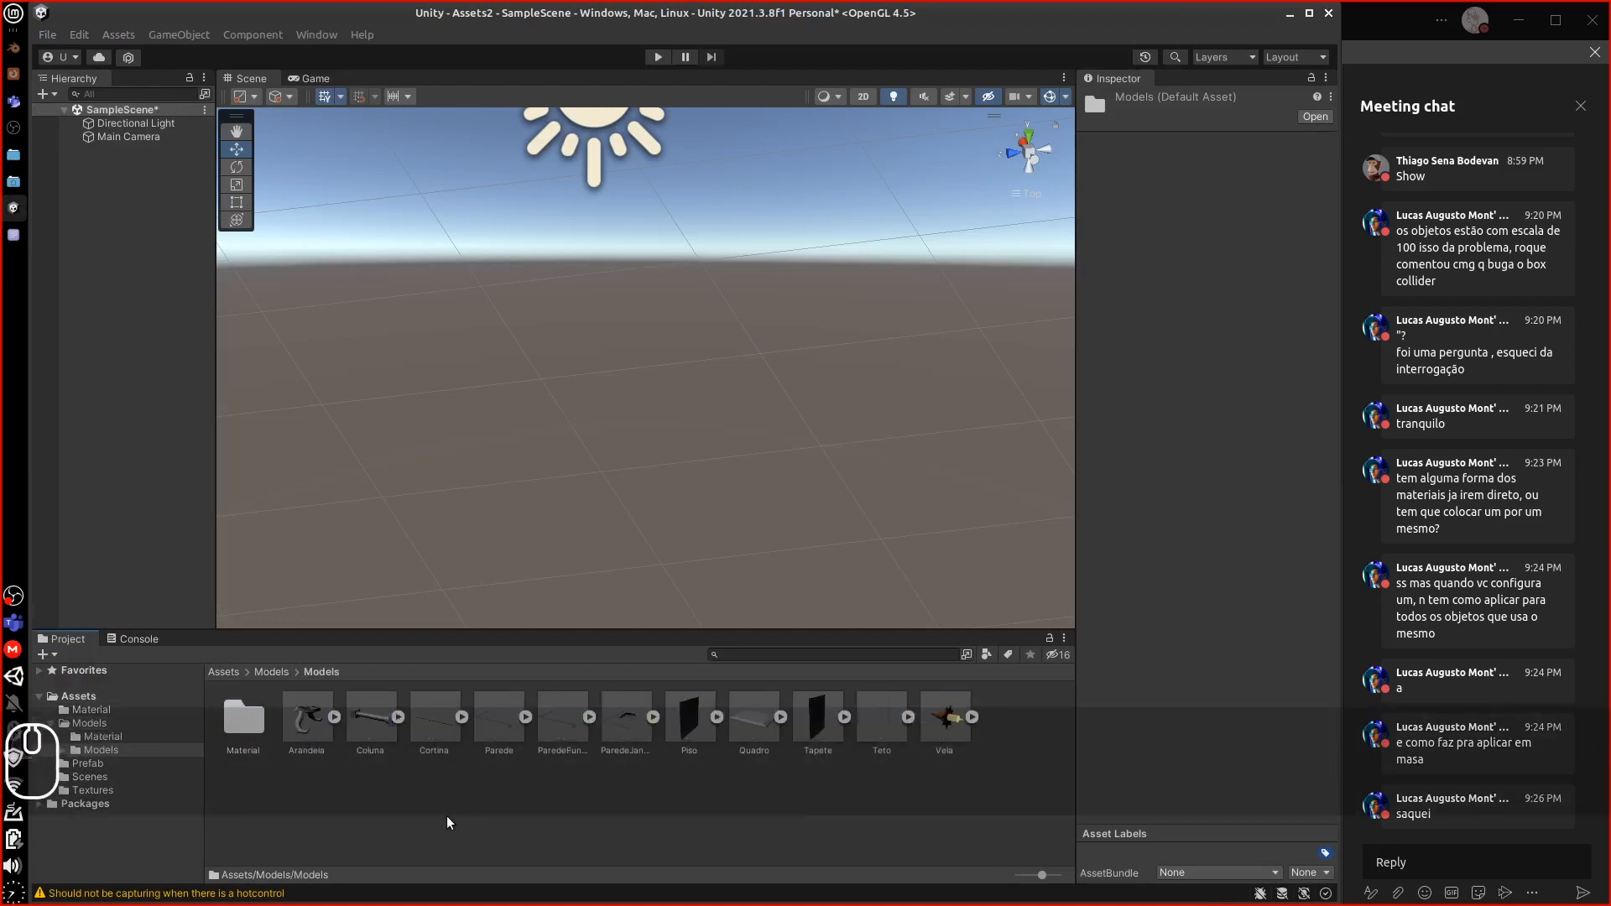
left_click(270, 670)
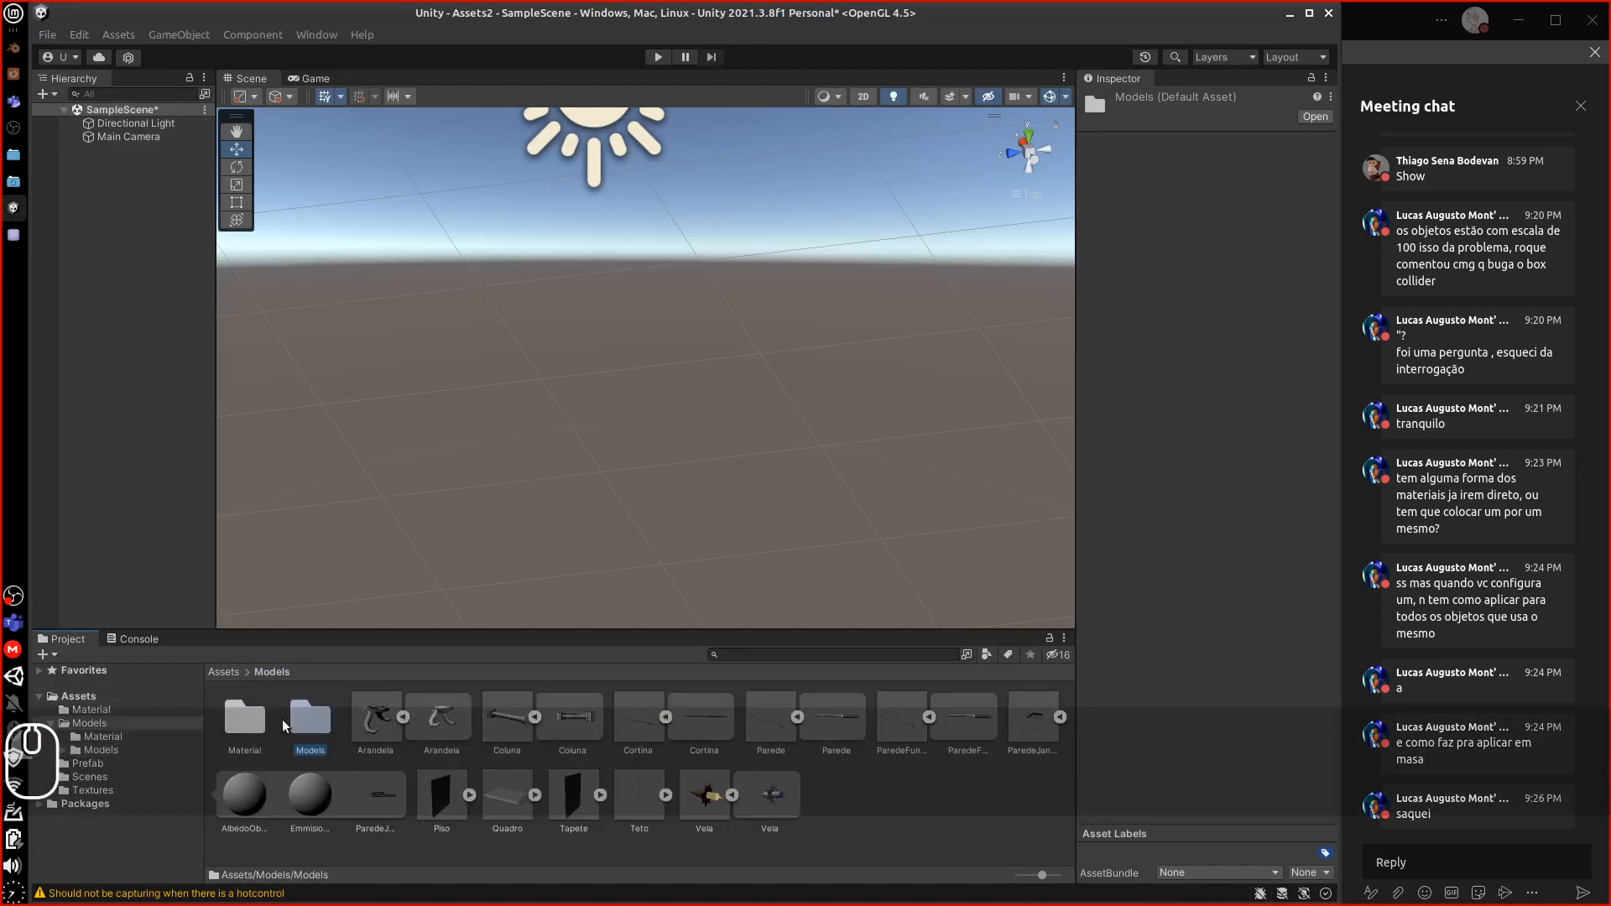
left_click(246, 720, "ctrl")
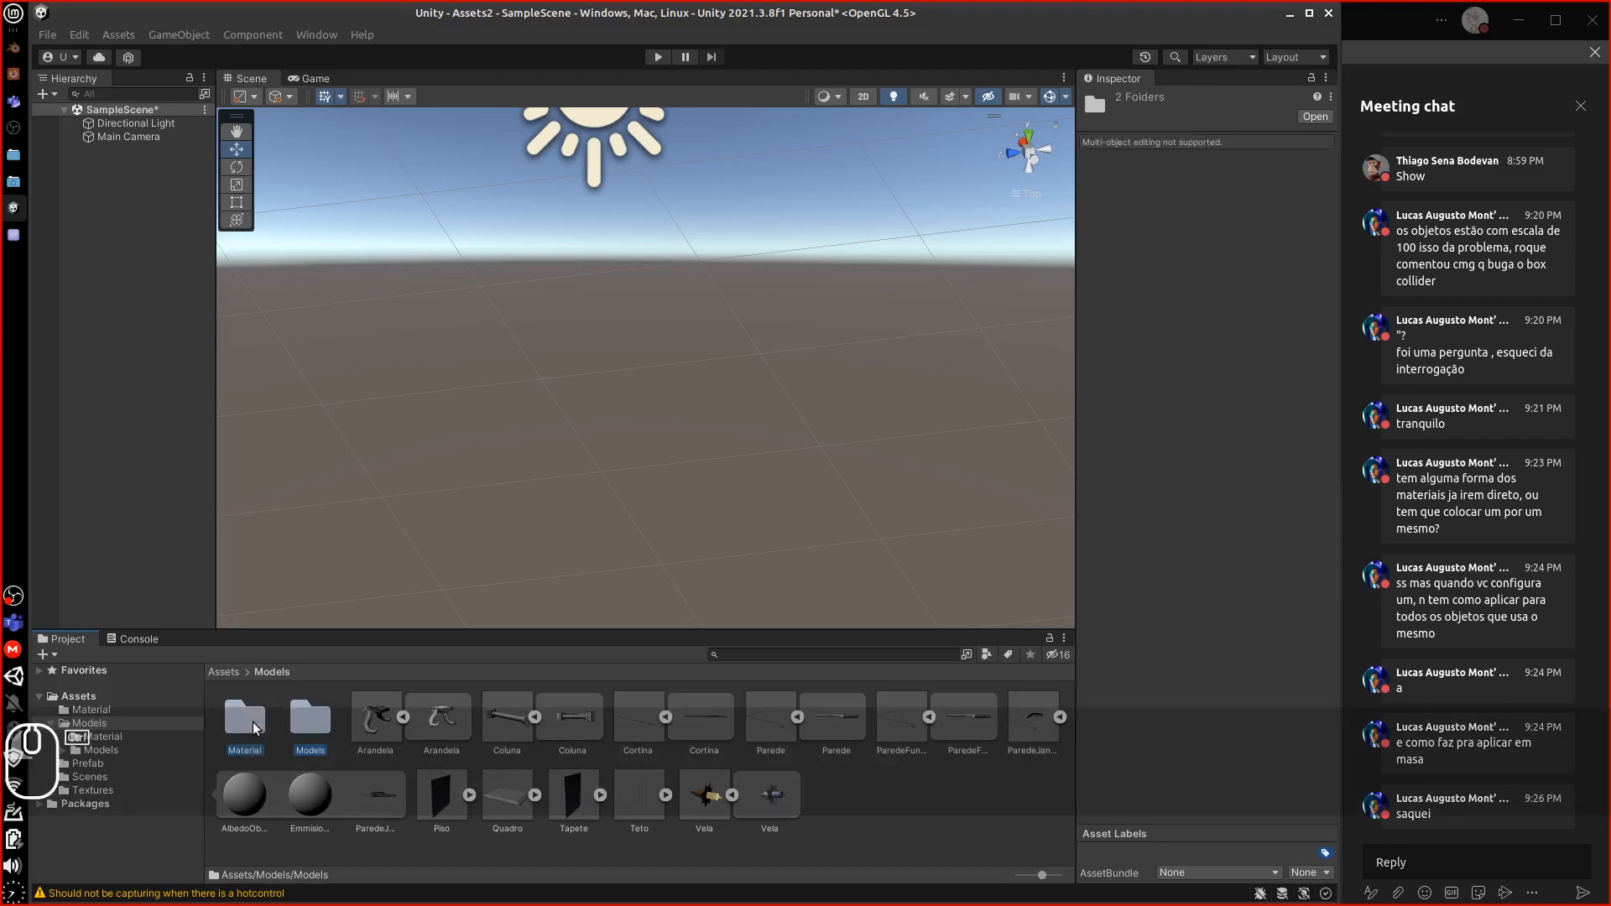
key("Delete")
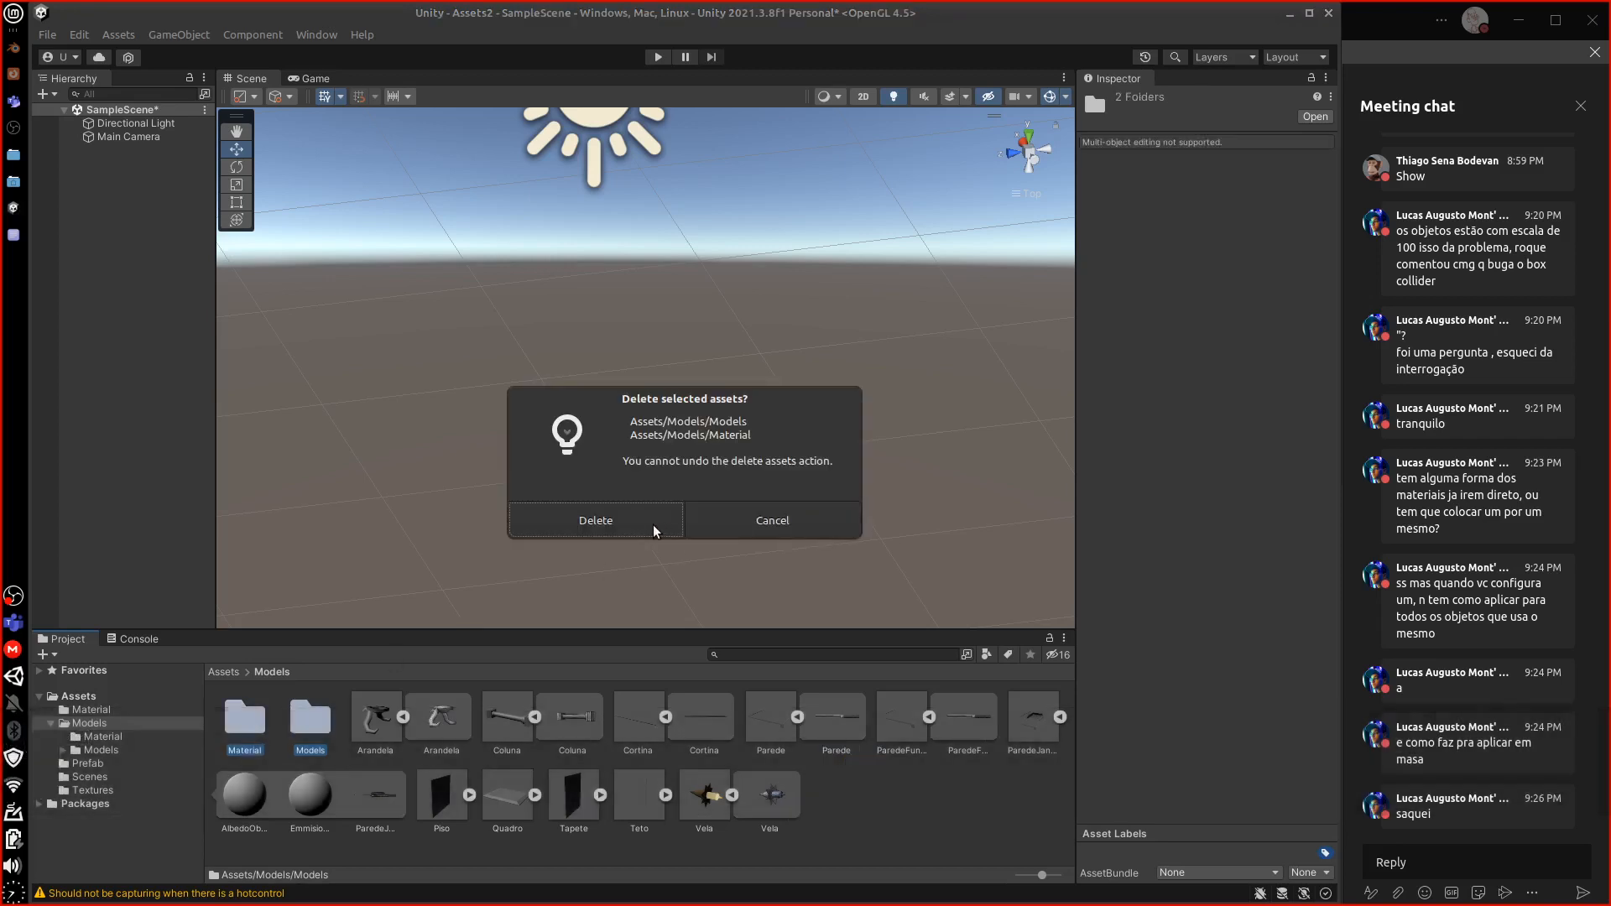
left_click(653, 526)
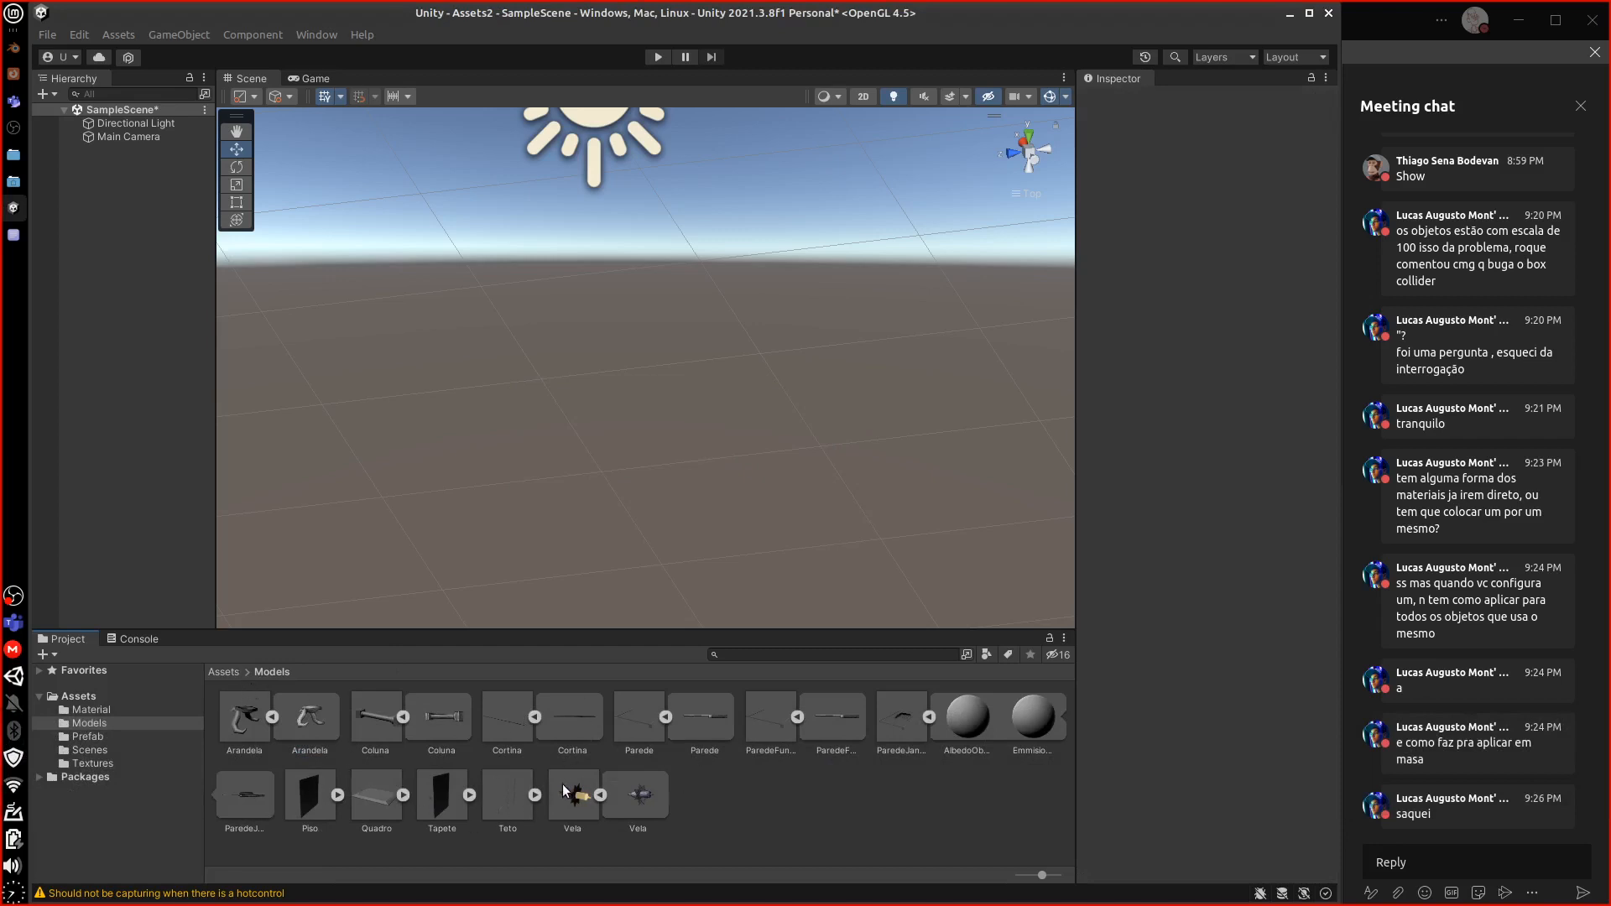
left_click(223, 672)
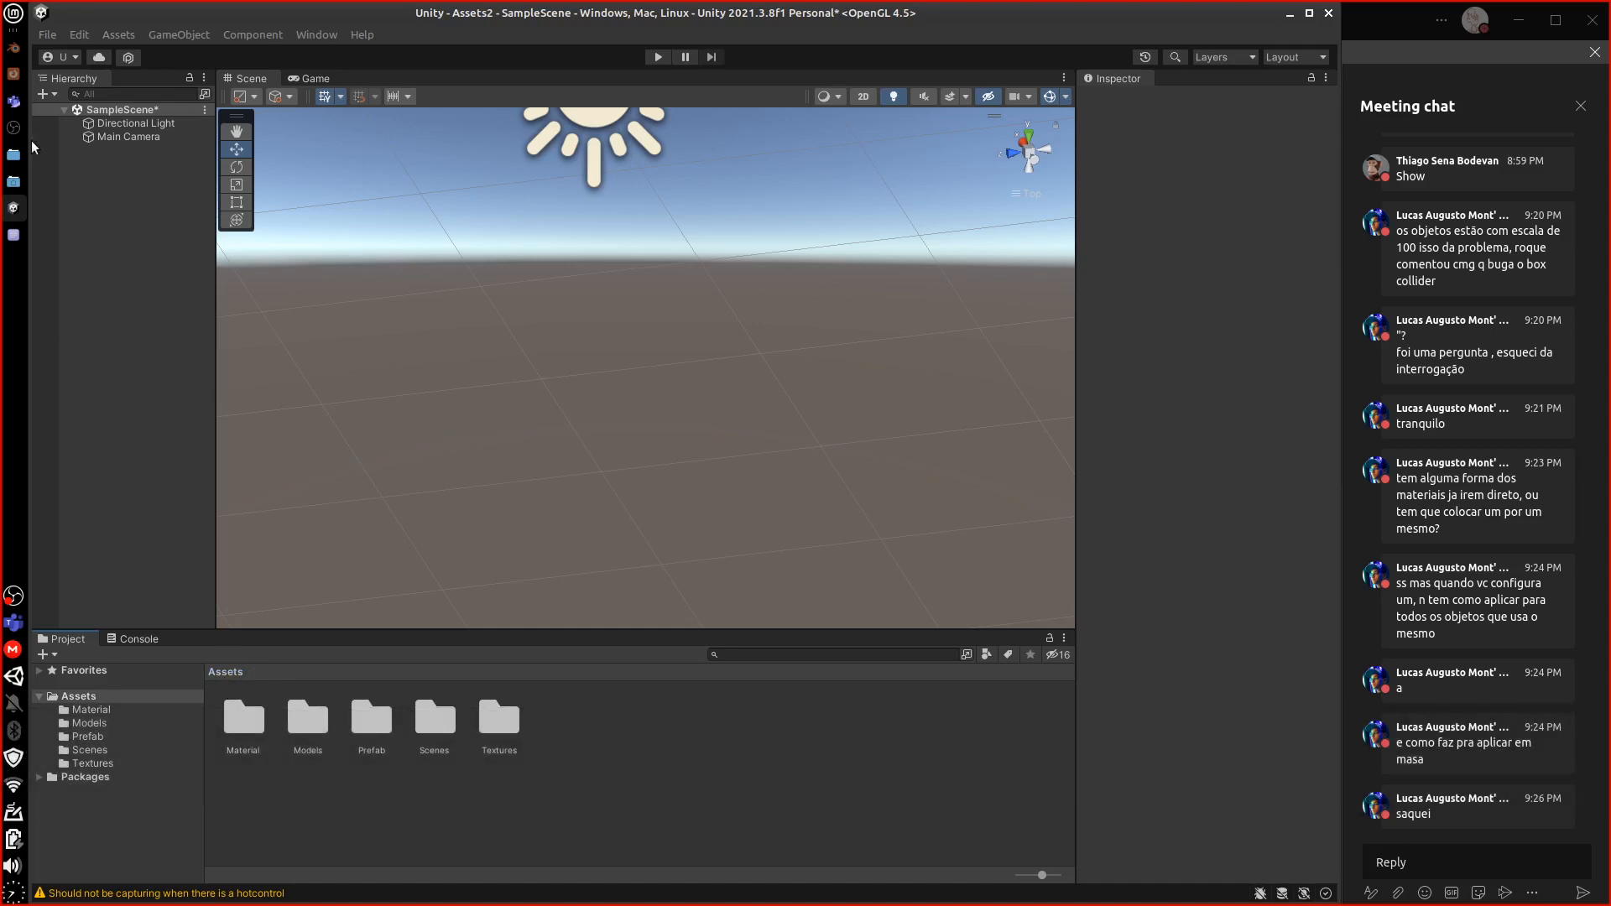
left_click(15, 238)
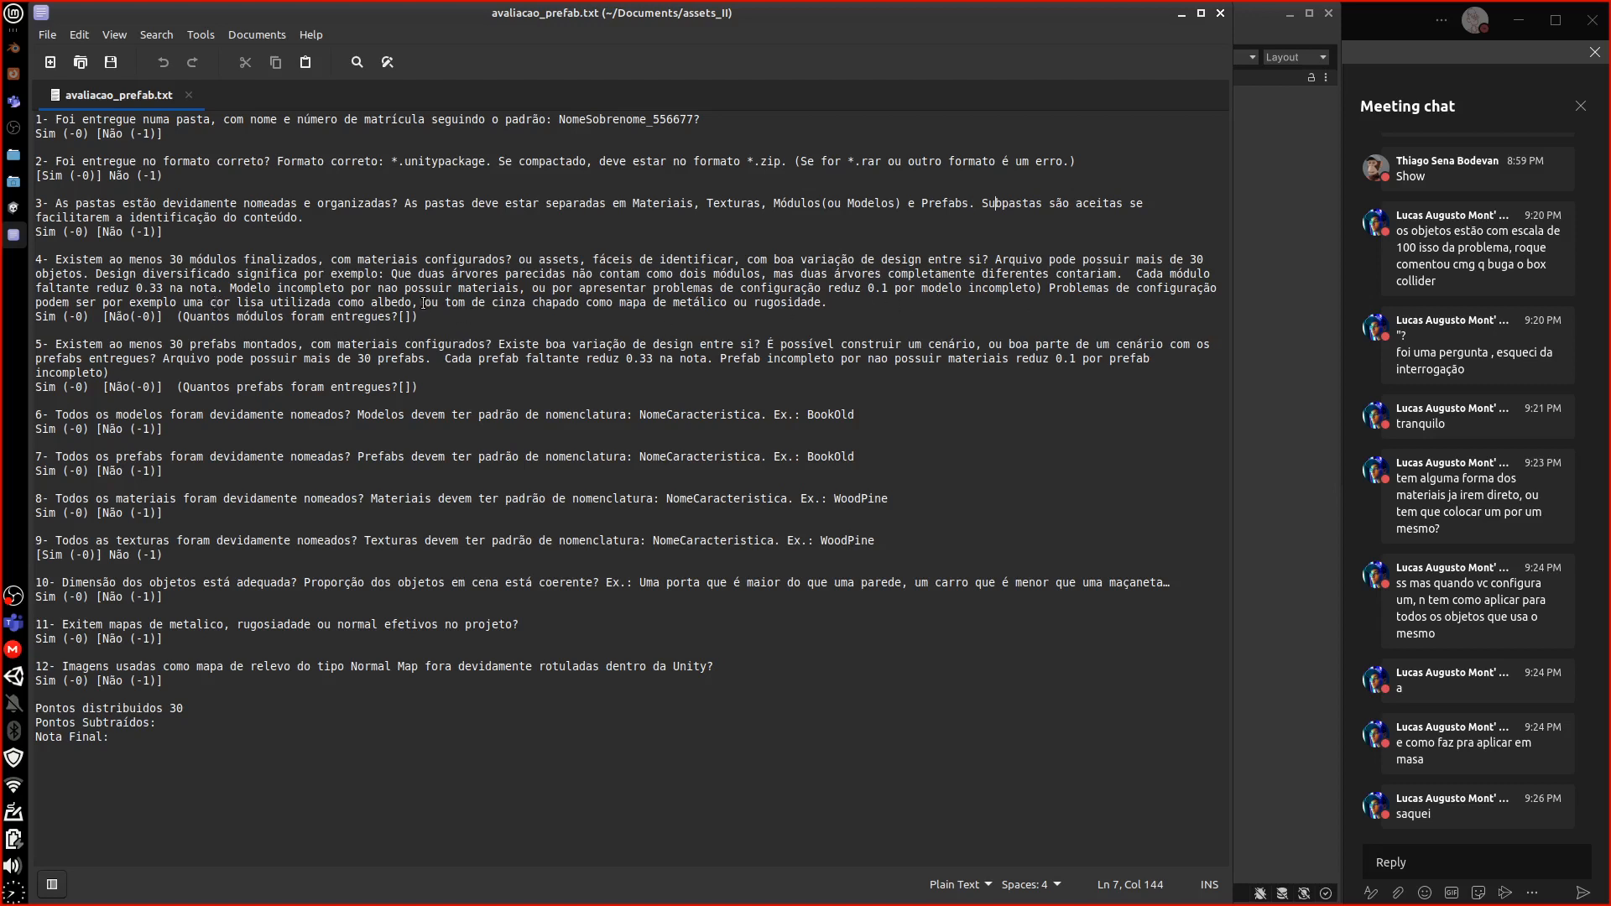
Insert 'textura' before 'cor' in checklist item 4 so it reads 'uma textura cor lisa'
left_click_drag(411, 303, 124, 299)
left_click(232, 304)
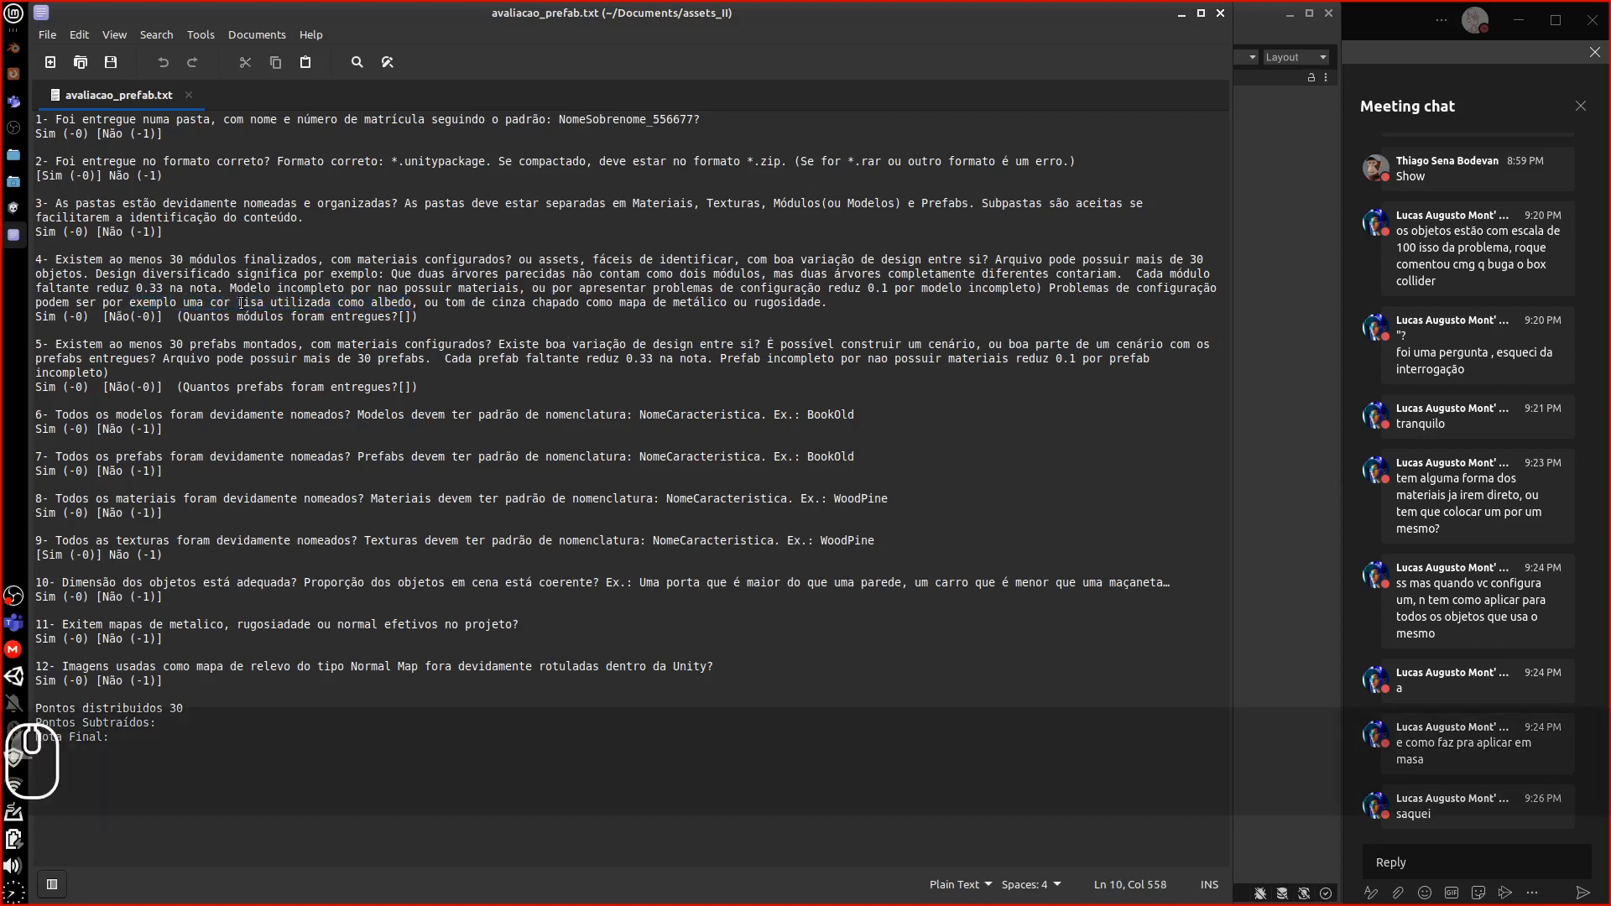
left_click(131, 307)
left_click(219, 306)
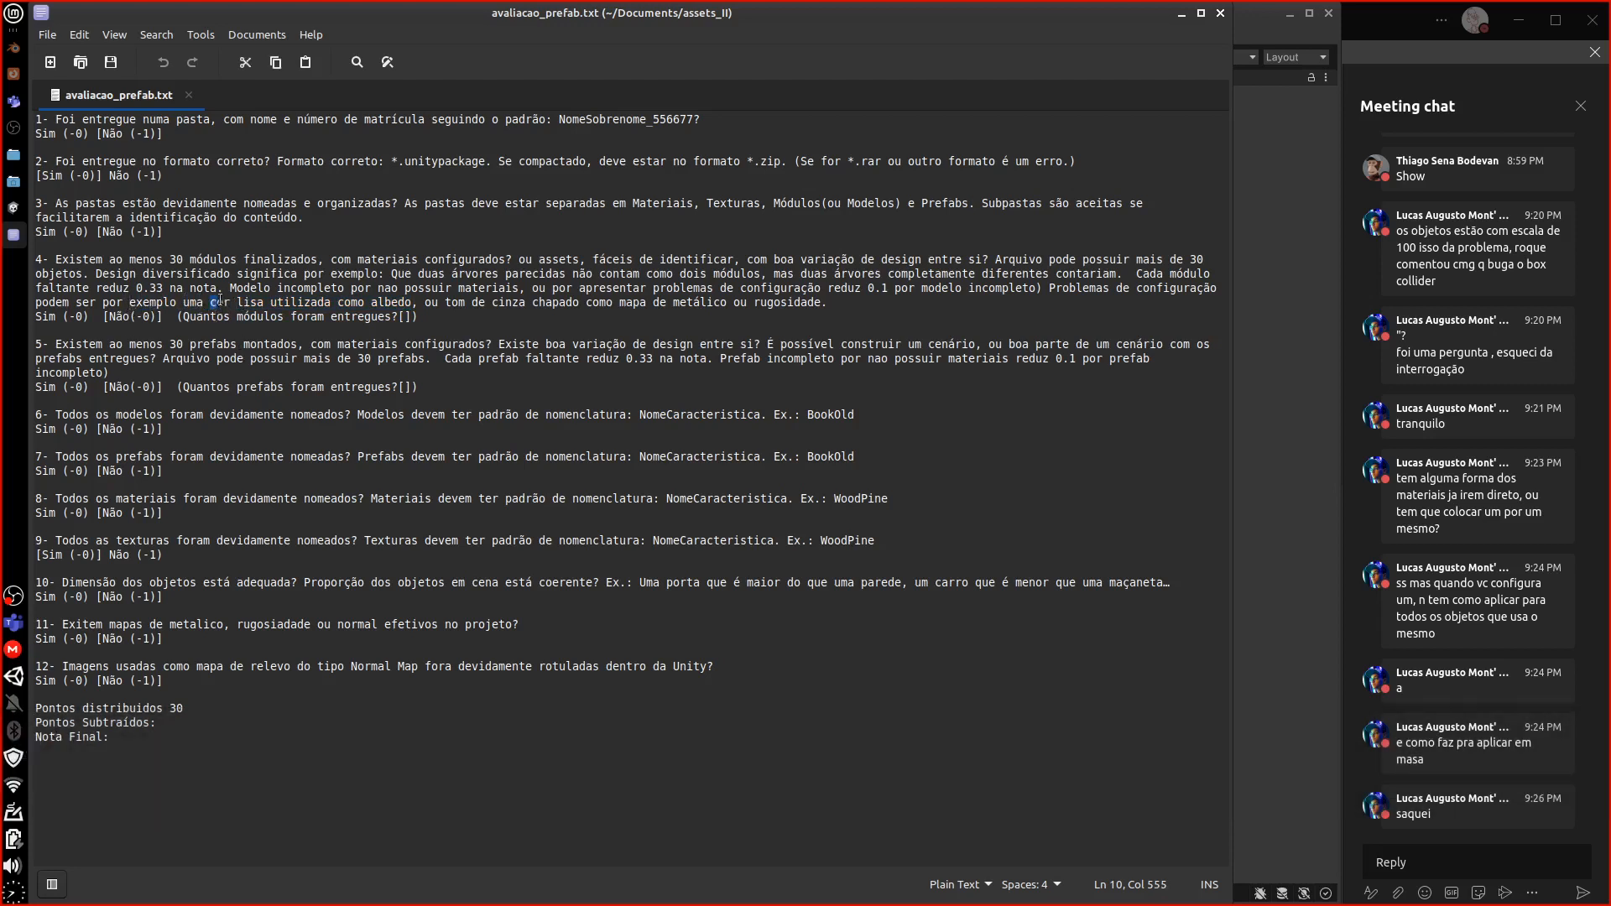
left_click(208, 306)
type("tex")
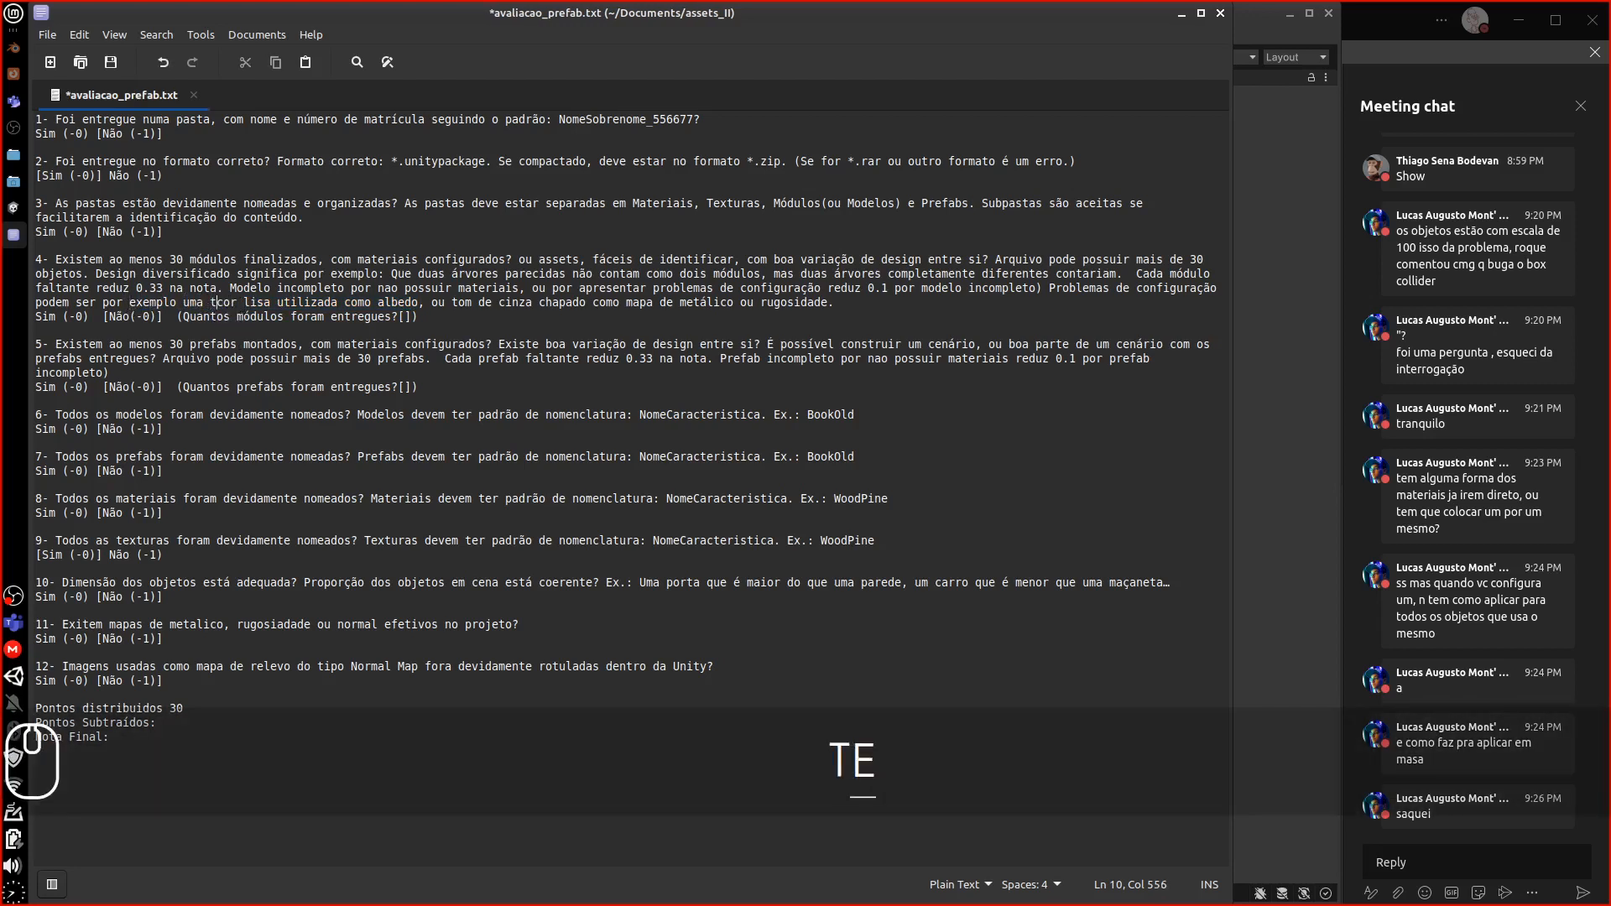
type("tura")
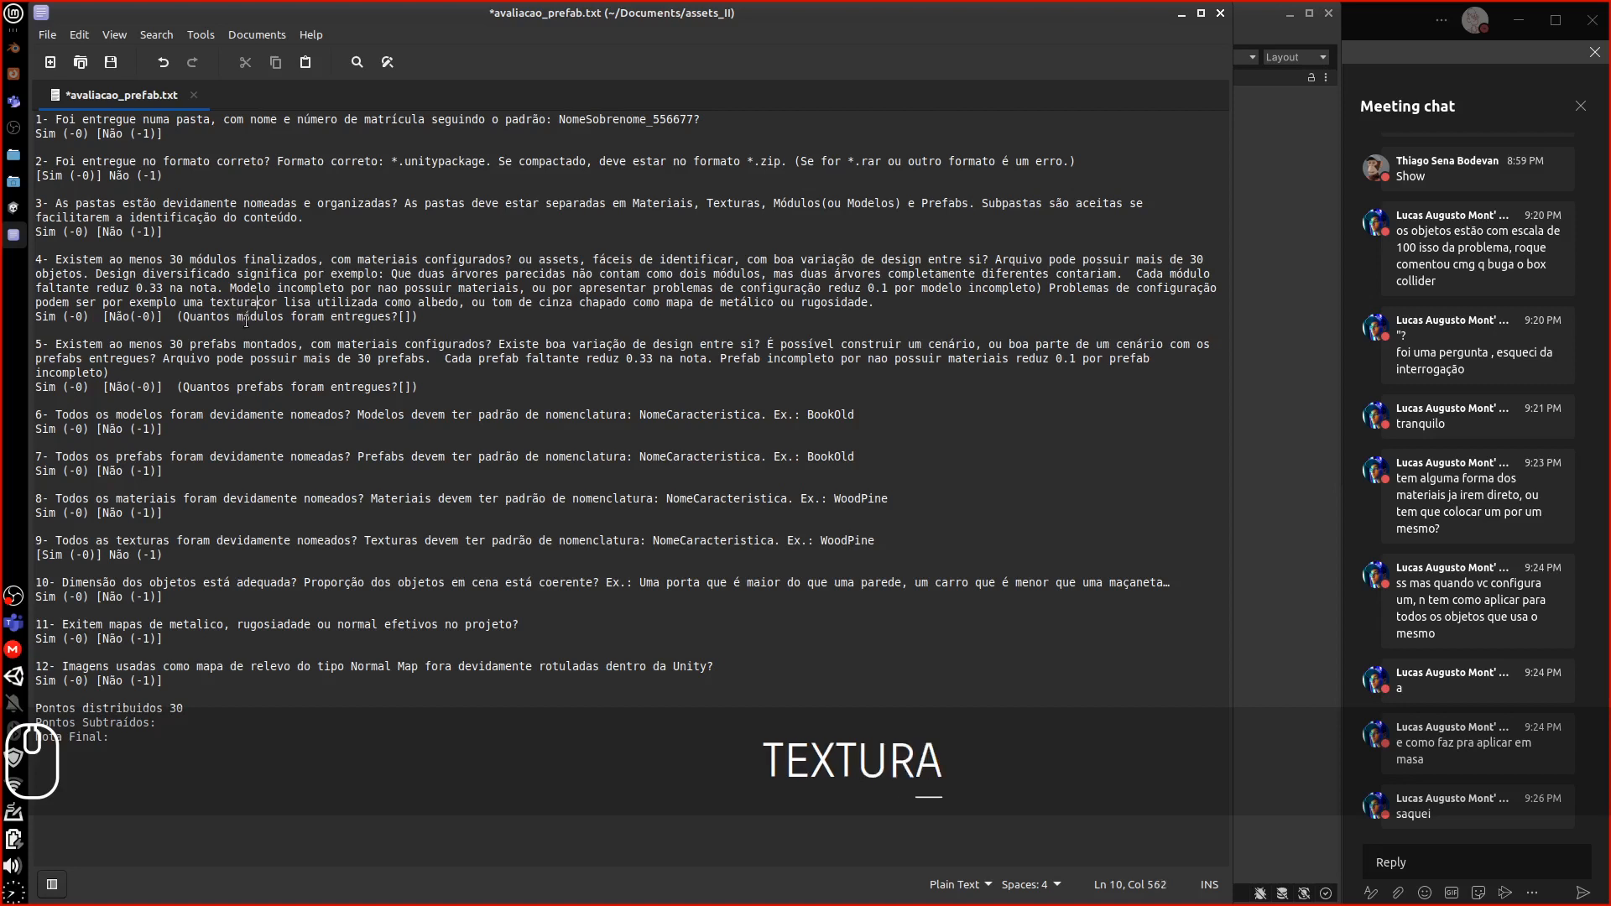
left_click(10, 60)
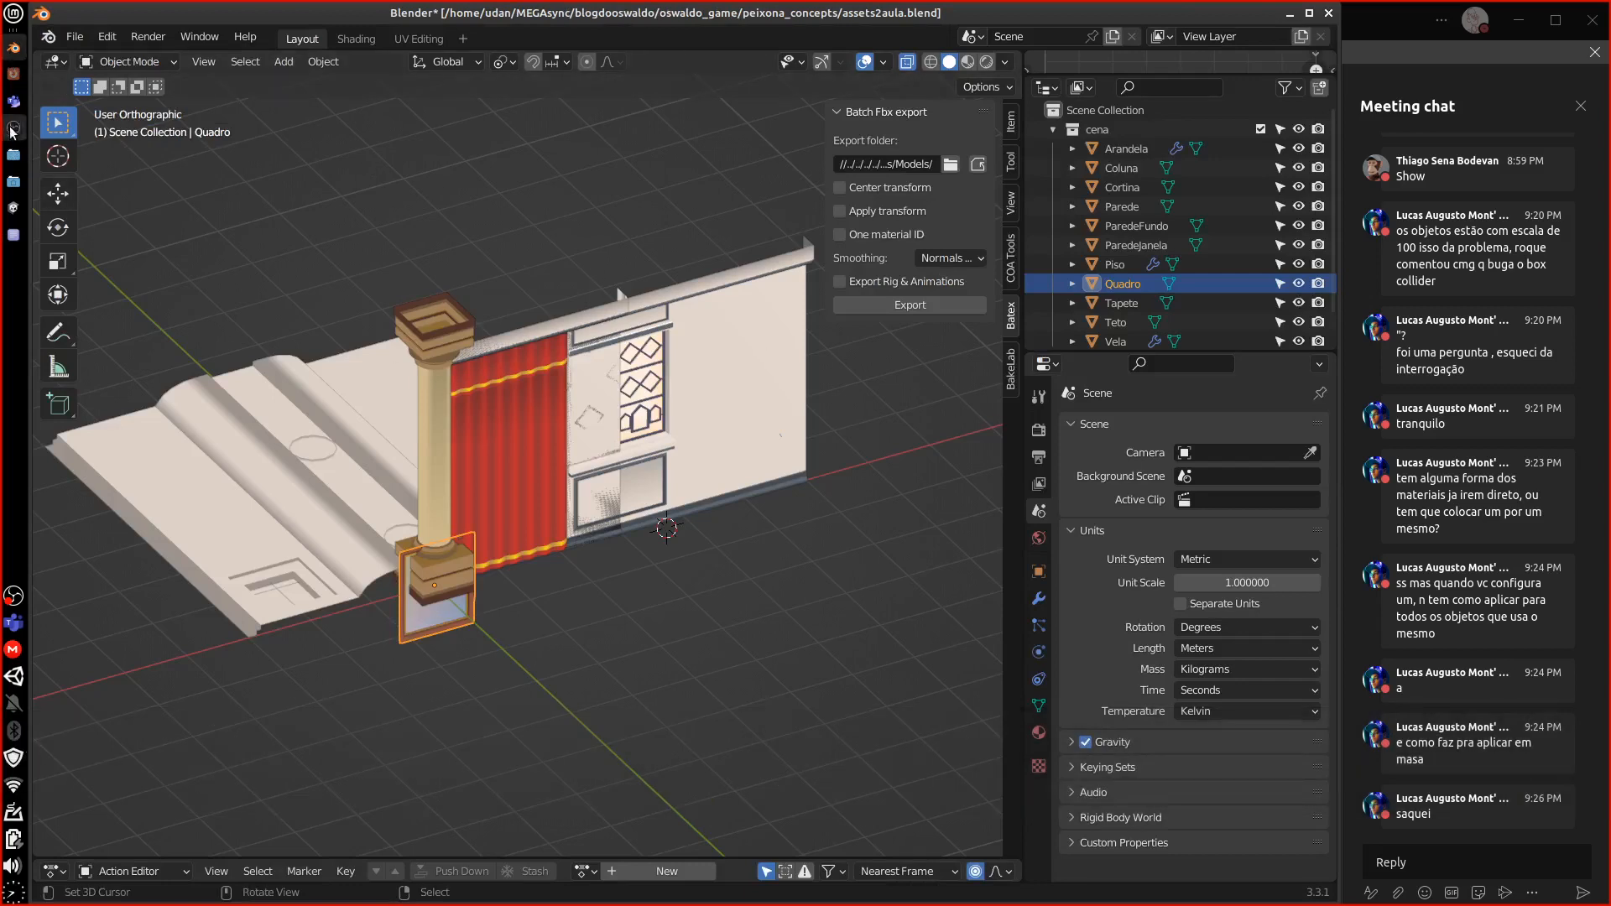
Open the Material folder, skip the conflicting AlbedoObjects move, and inspect the AlbedoObjects material
left_click(12, 208)
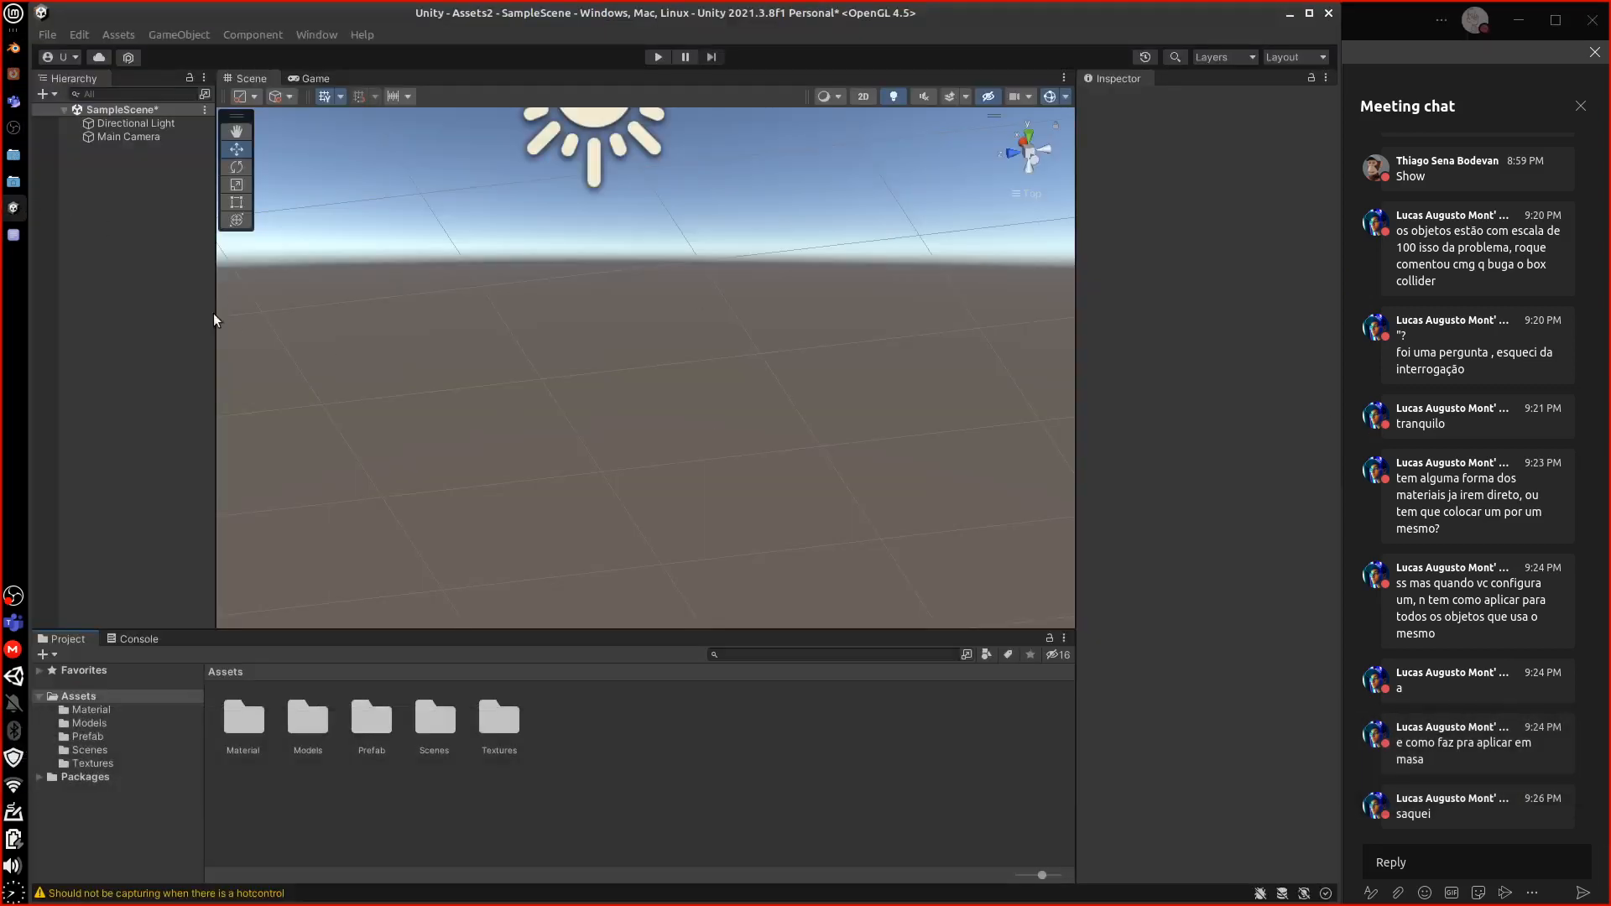
left_click(126, 125)
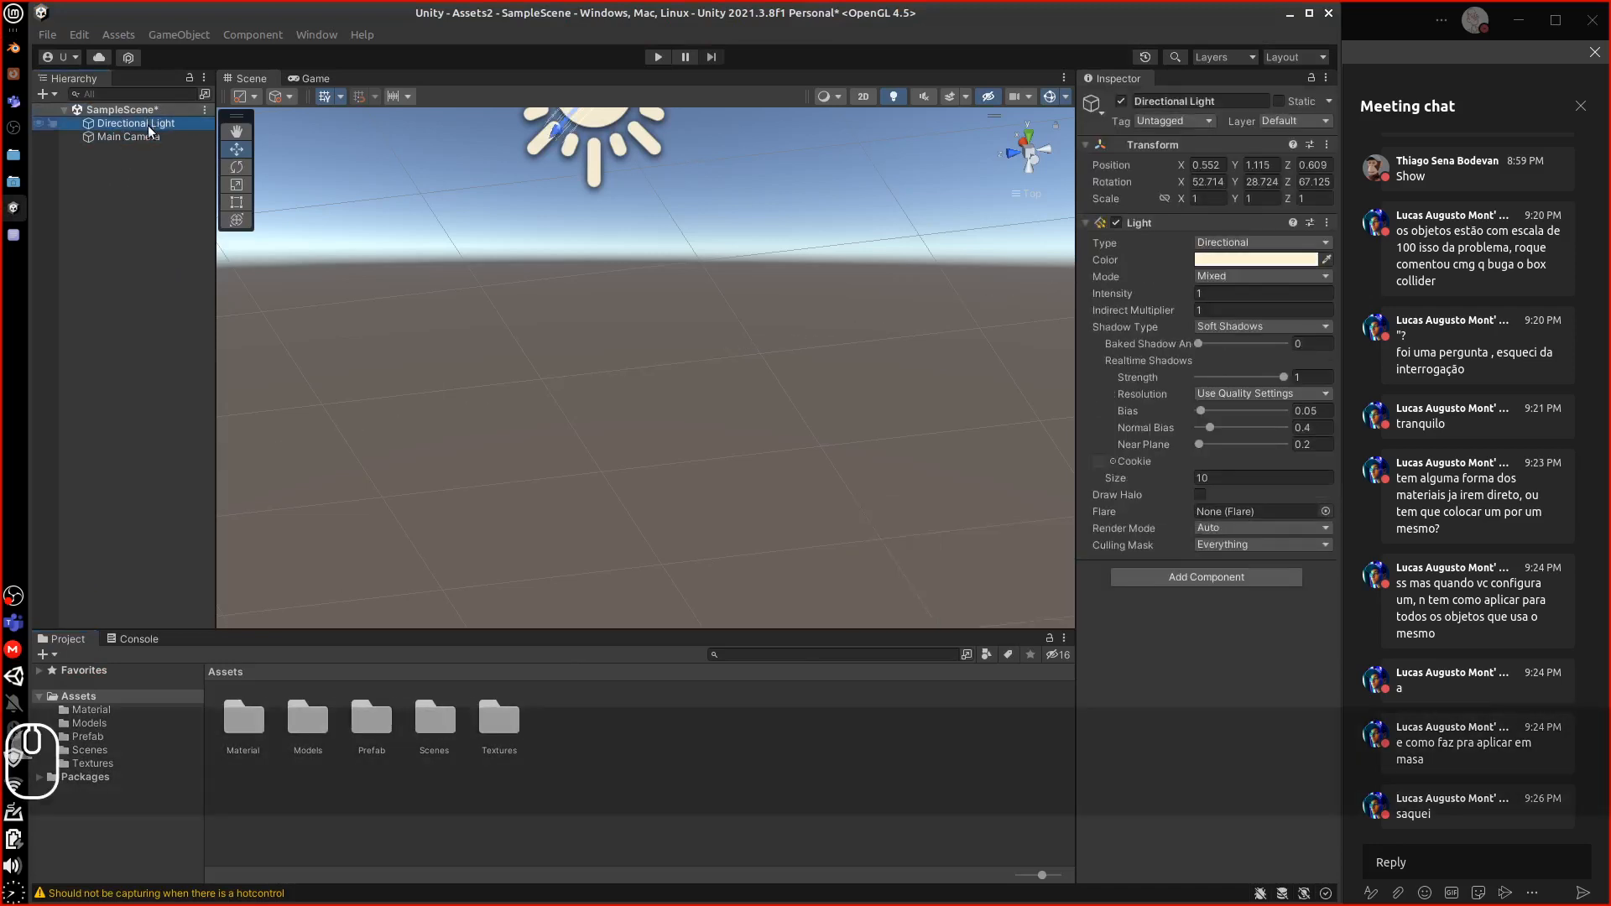
left_click(244, 726)
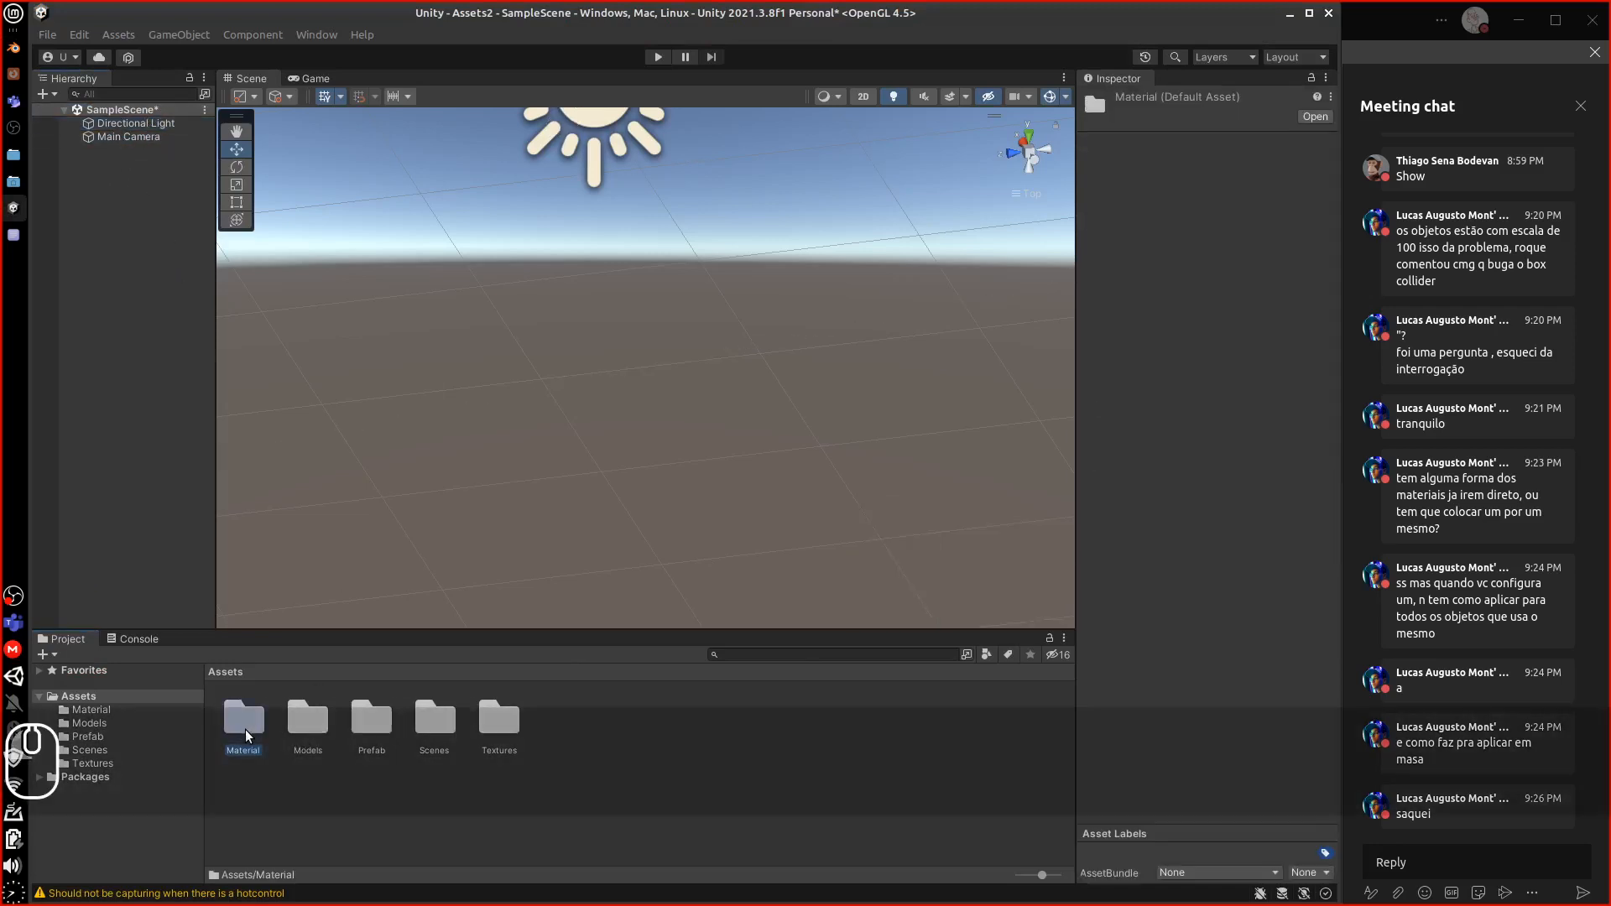
double_click(249, 727)
left_click_drag(250, 732, 249, 730)
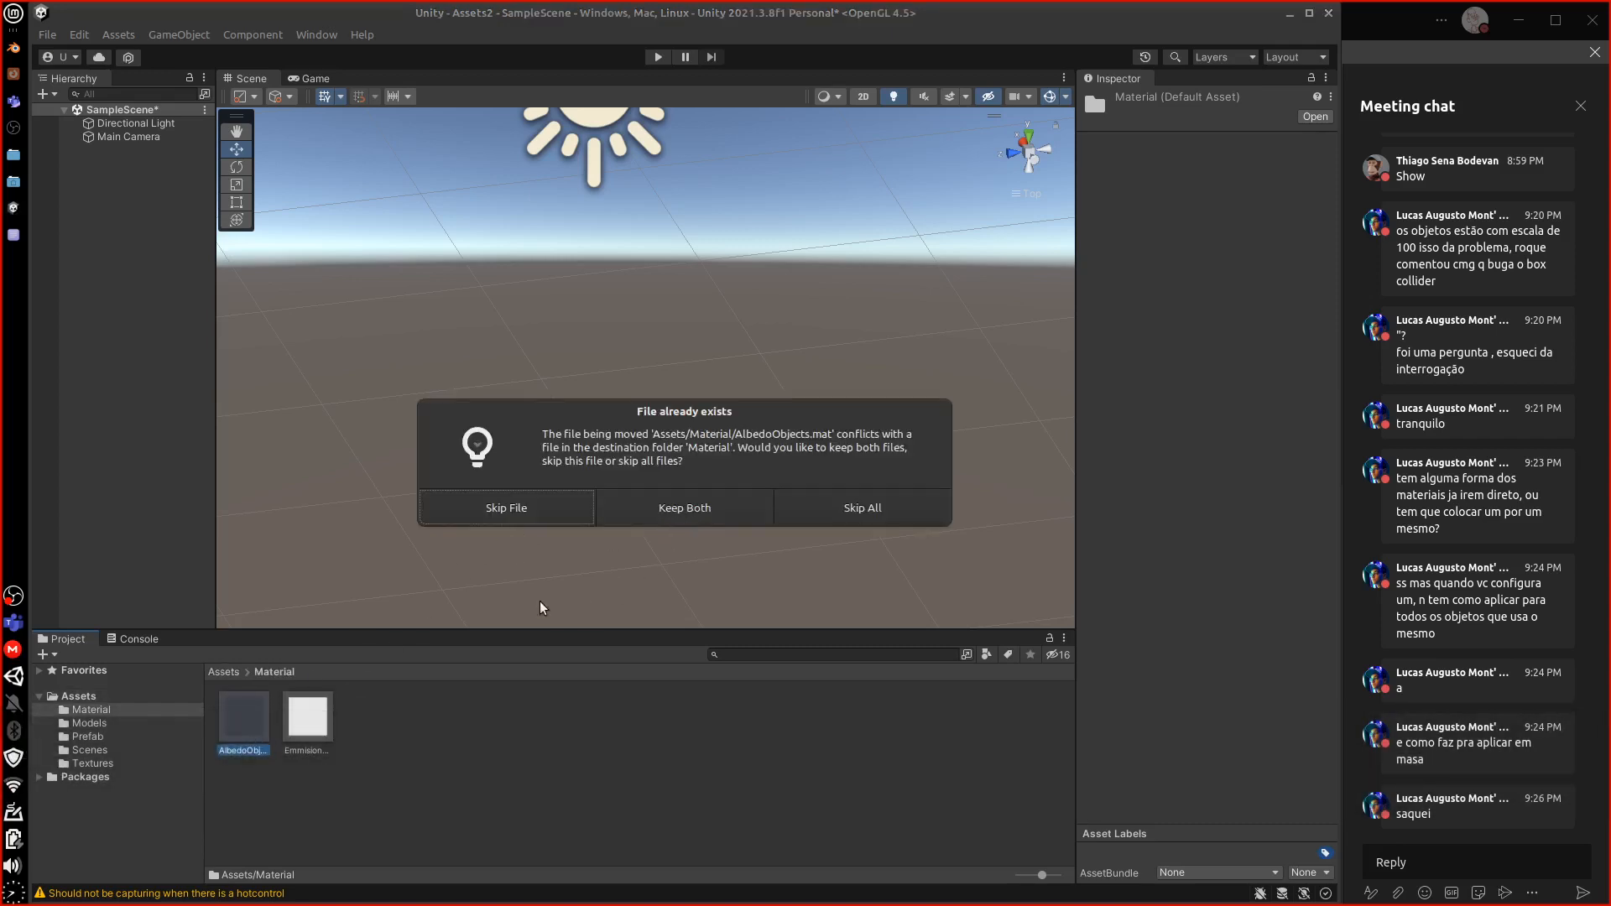
left_click(506, 510)
left_click(243, 723)
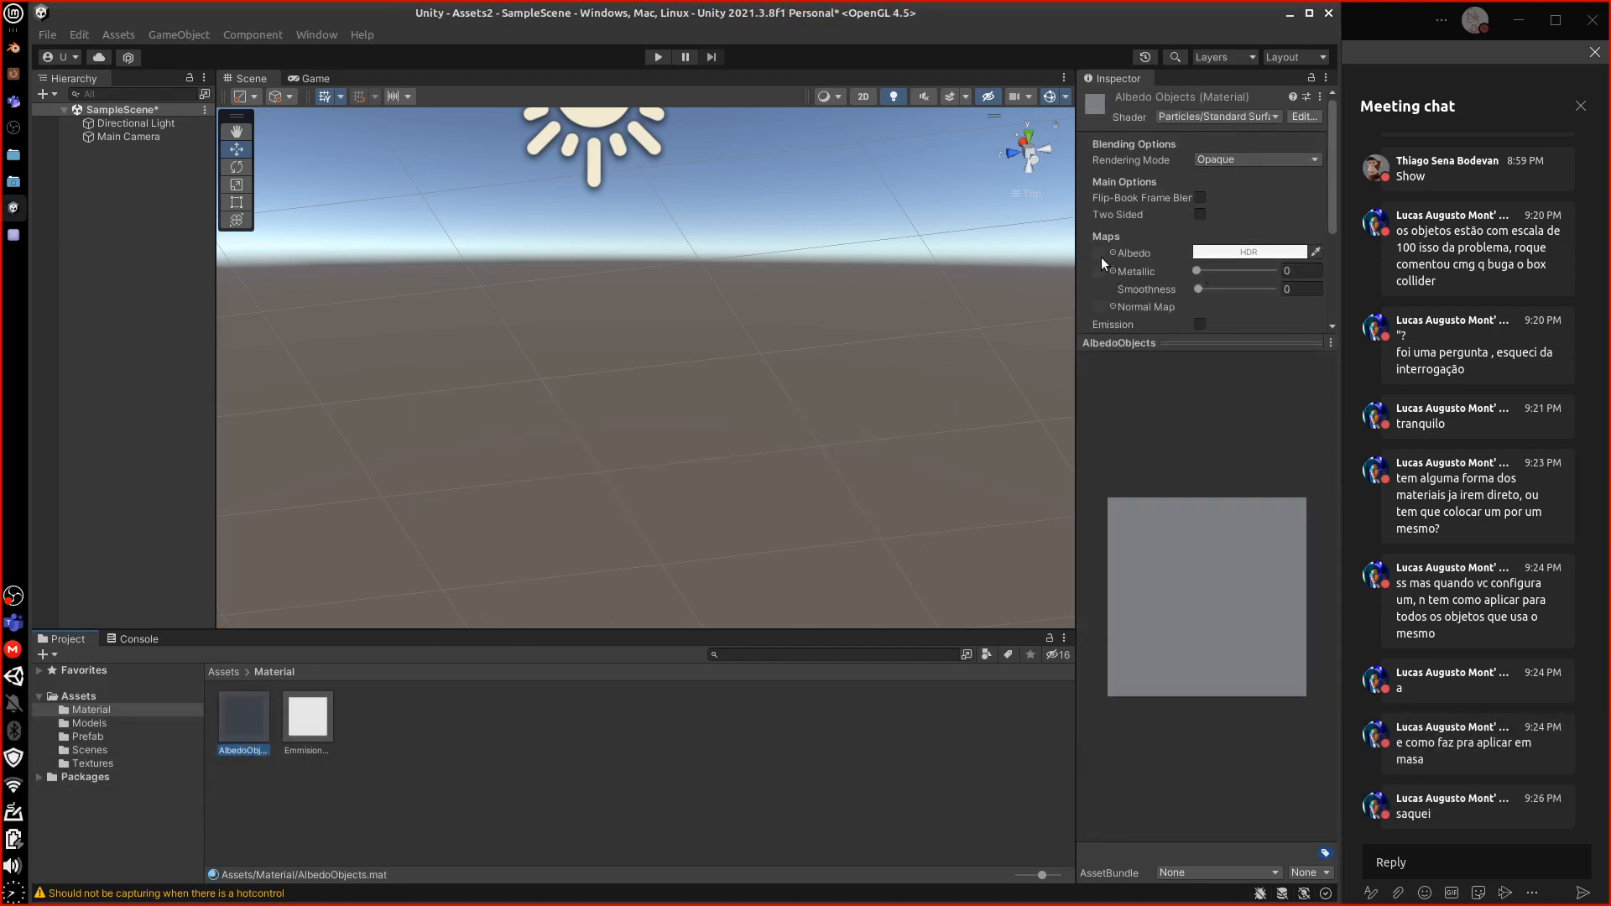
Open the Albedo texture picker and close it, leaving the texture as None
left_click(1114, 252)
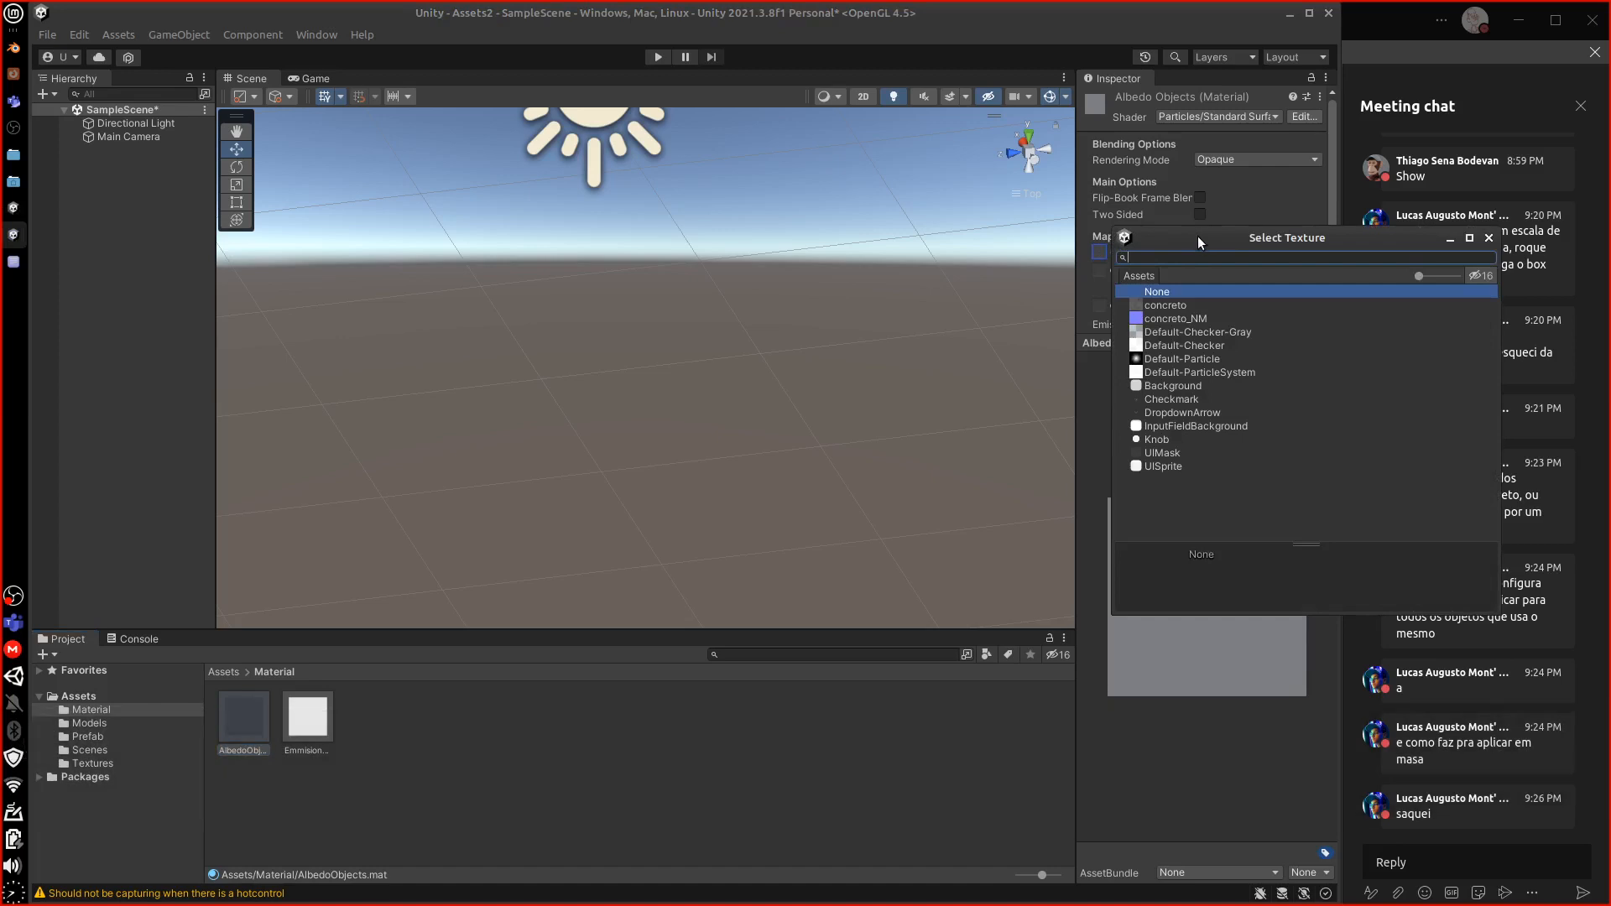
left_click_drag(1197, 237, 611, 289)
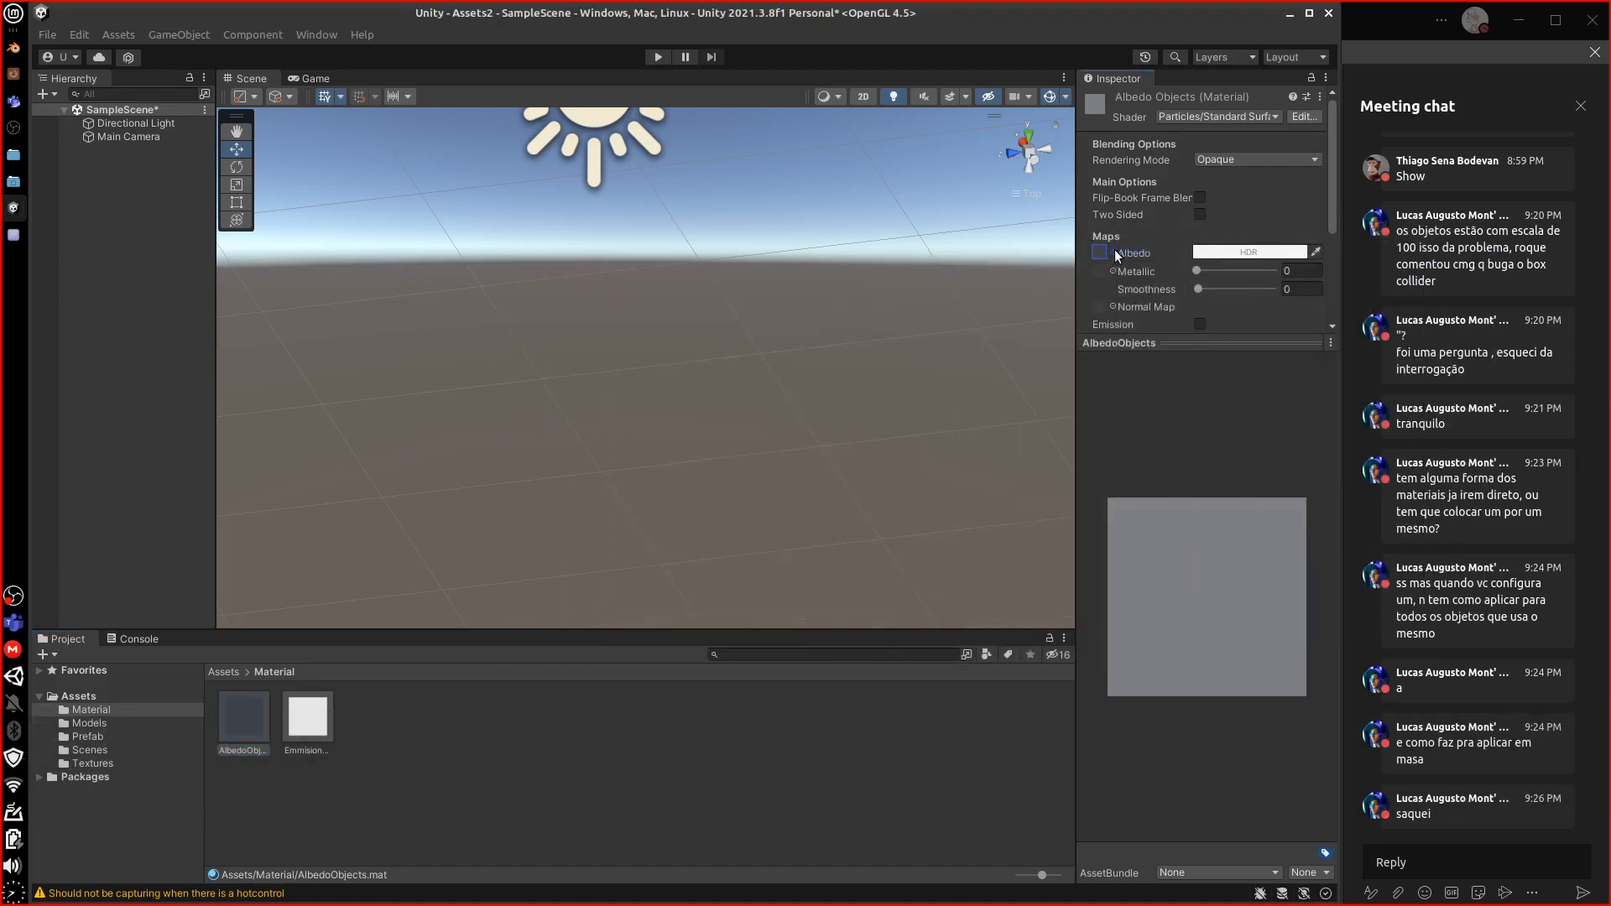
left_click(1115, 252)
left_click_drag(1143, 239, 745, 303)
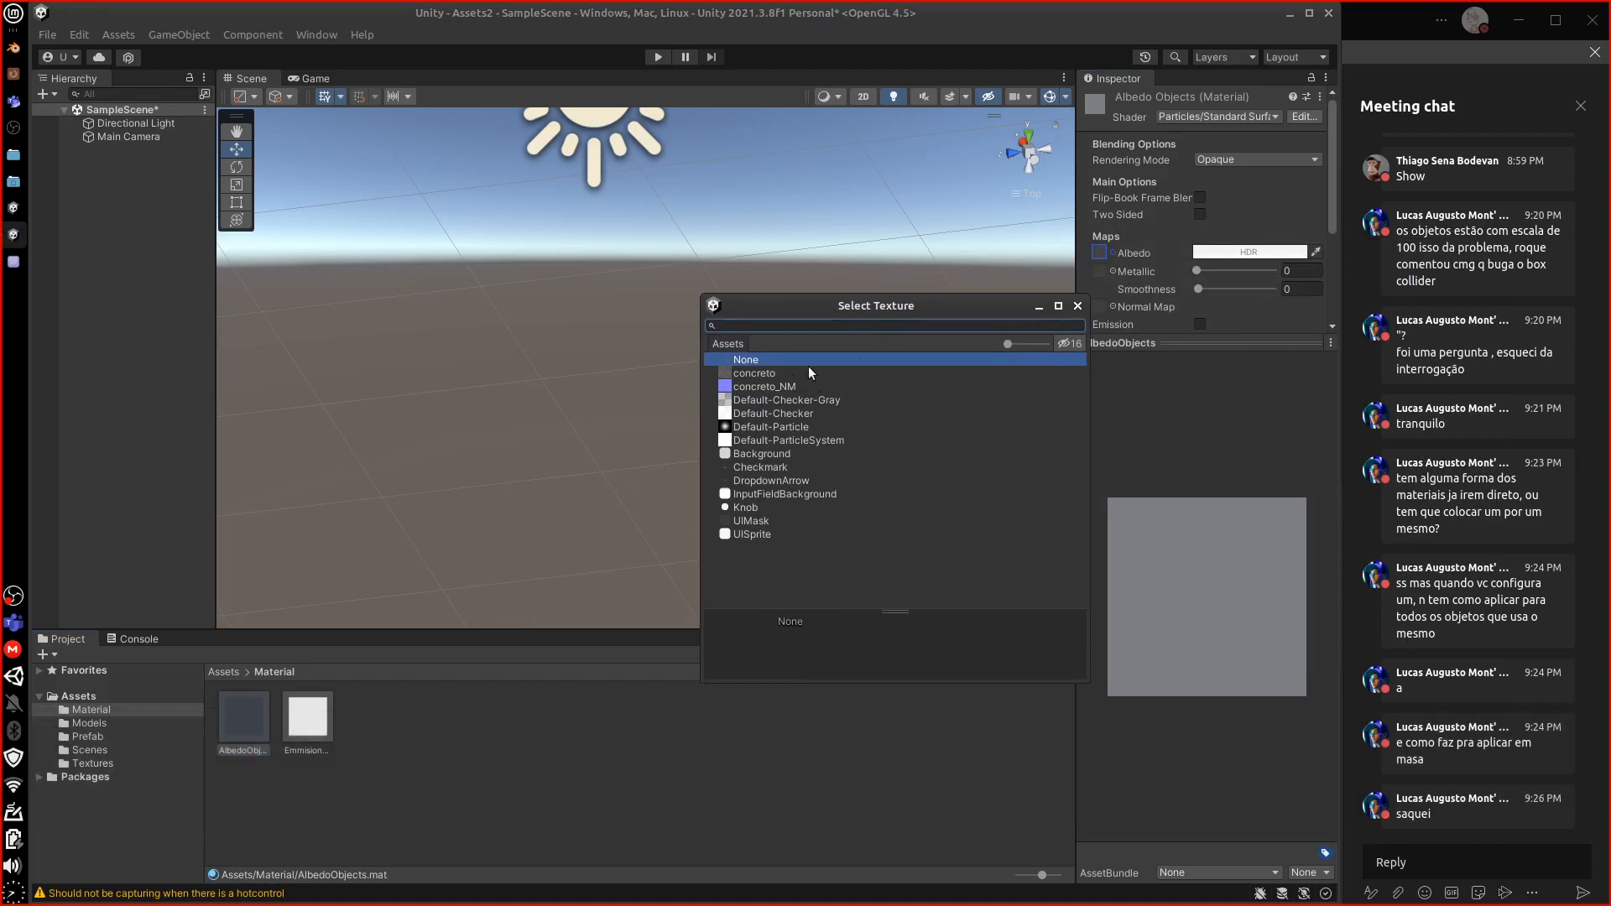
left_click(1130, 622)
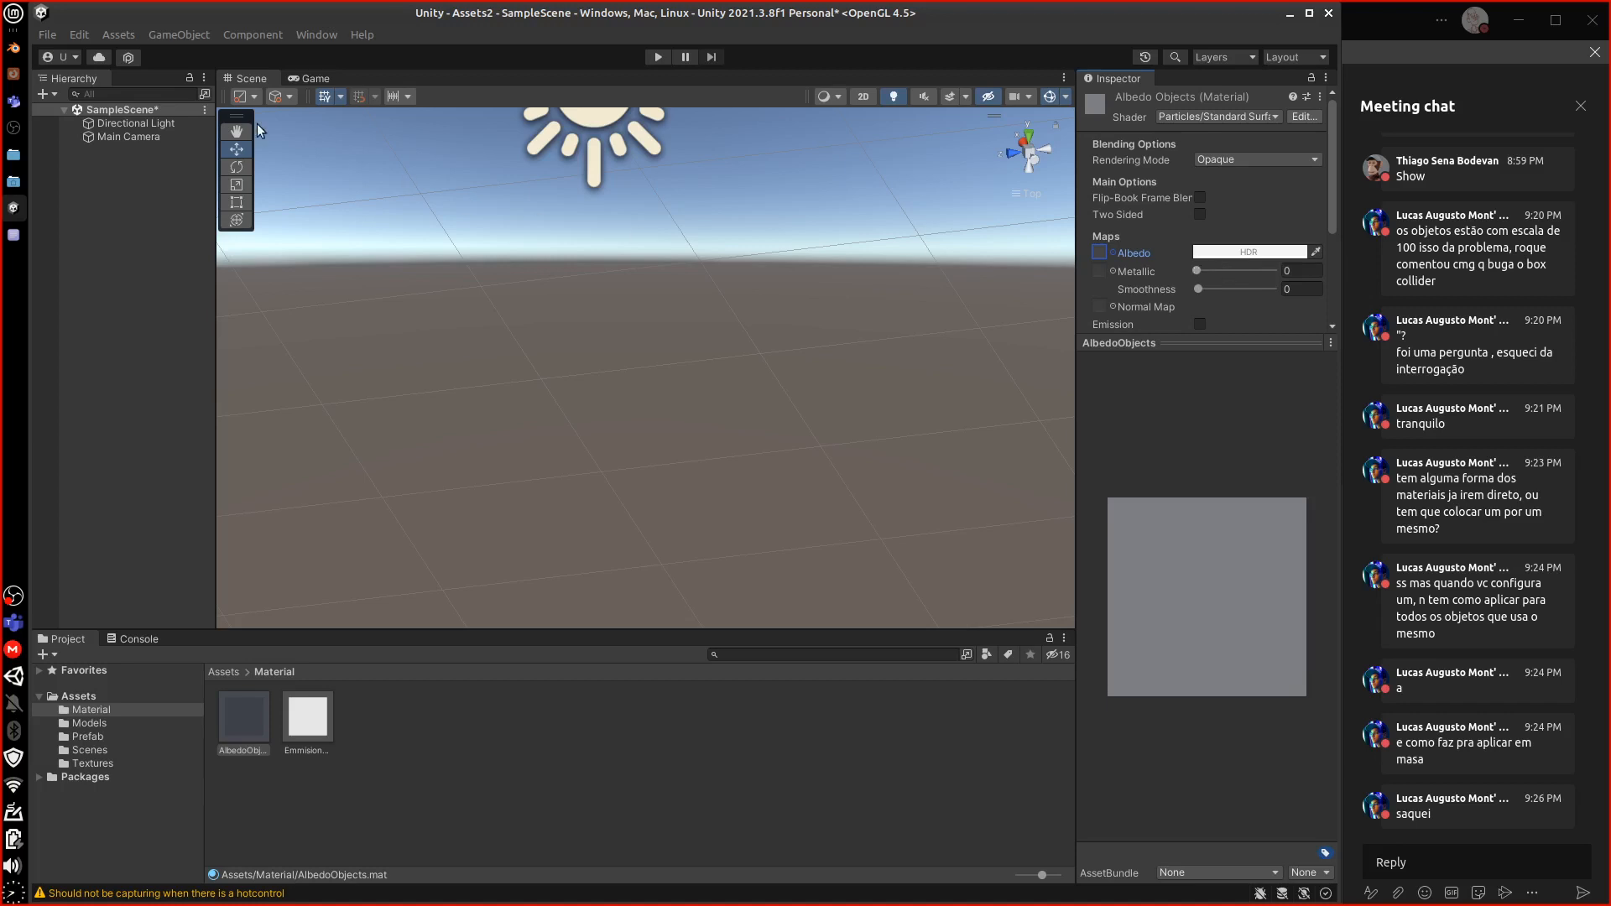
Highlight the checklist phrase about flat grey metallic or roughness maps
left_click(17, 237)
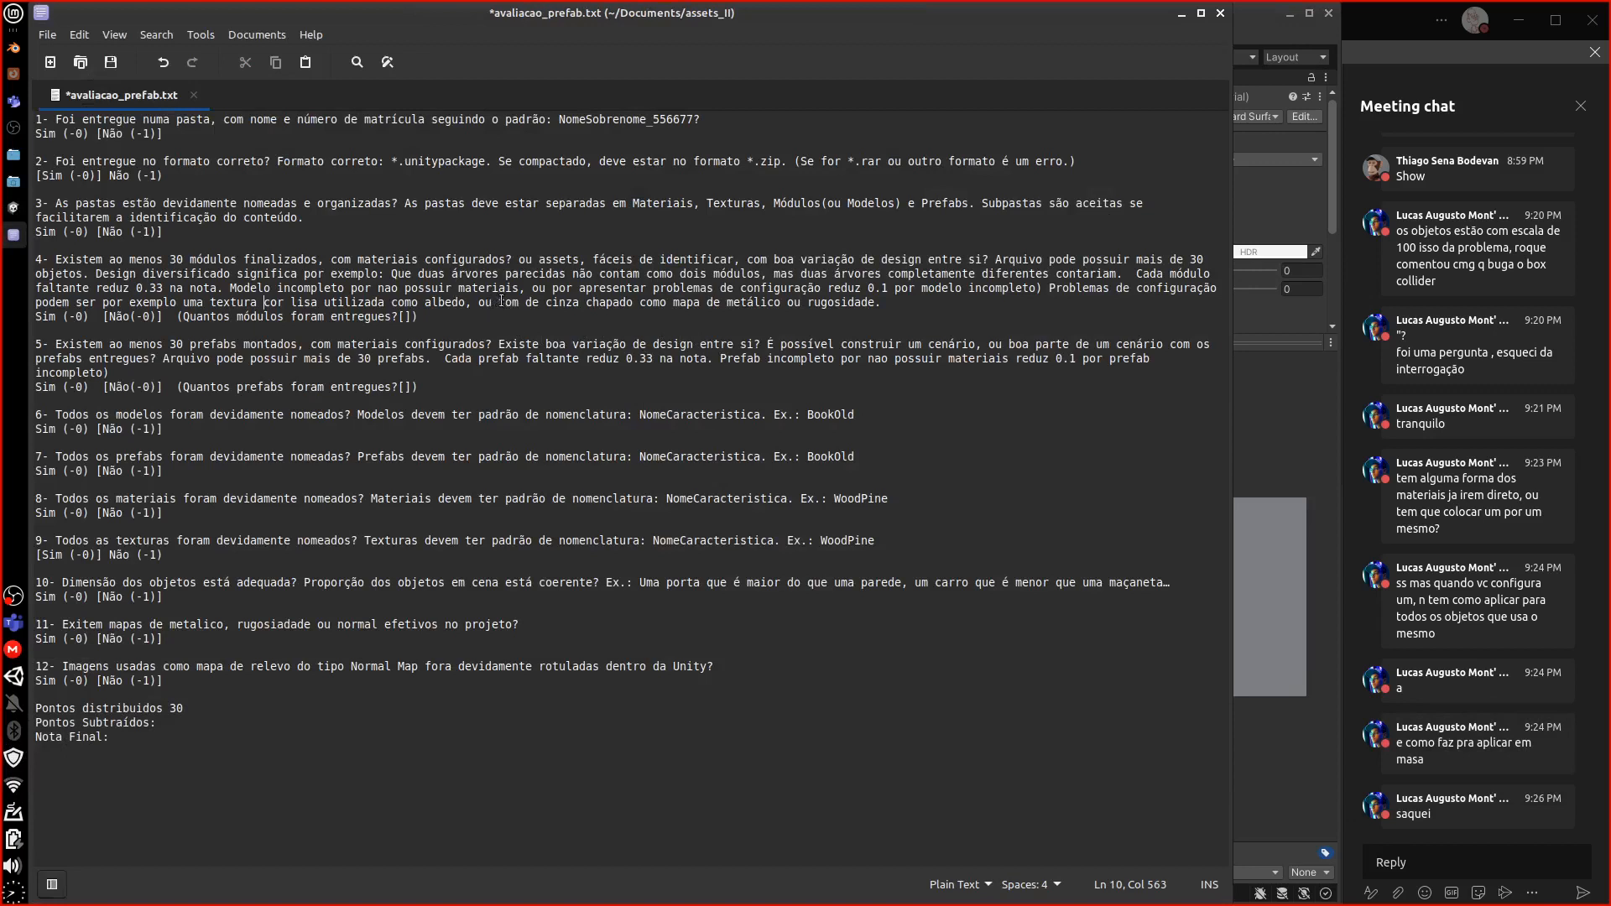
left_click_drag(498, 302, 881, 302)
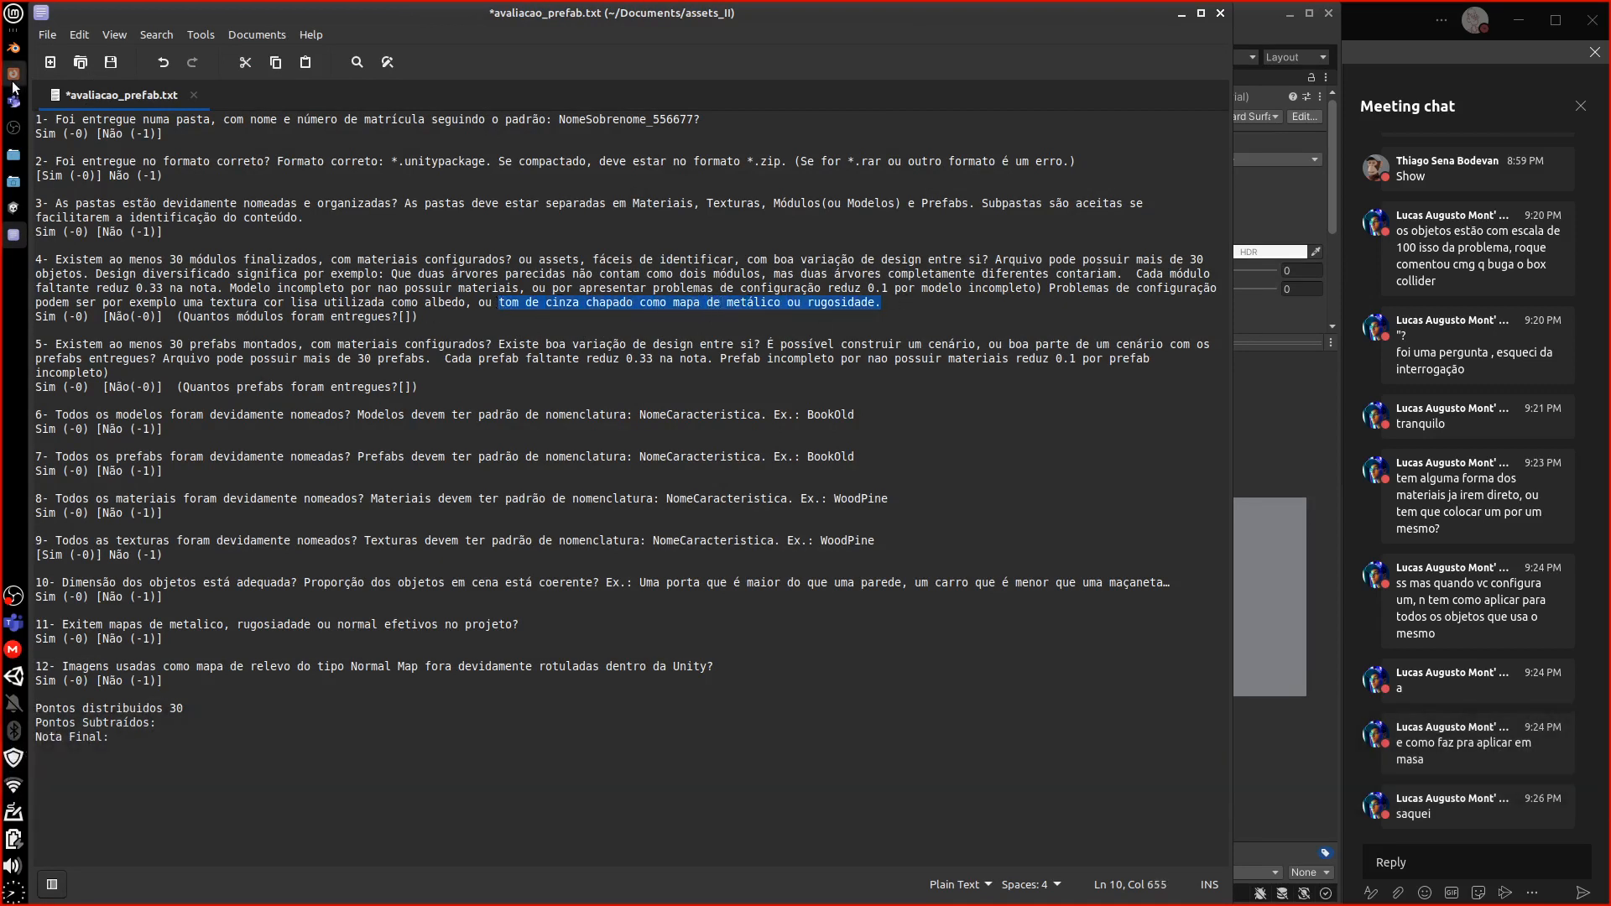
left_click(14, 208)
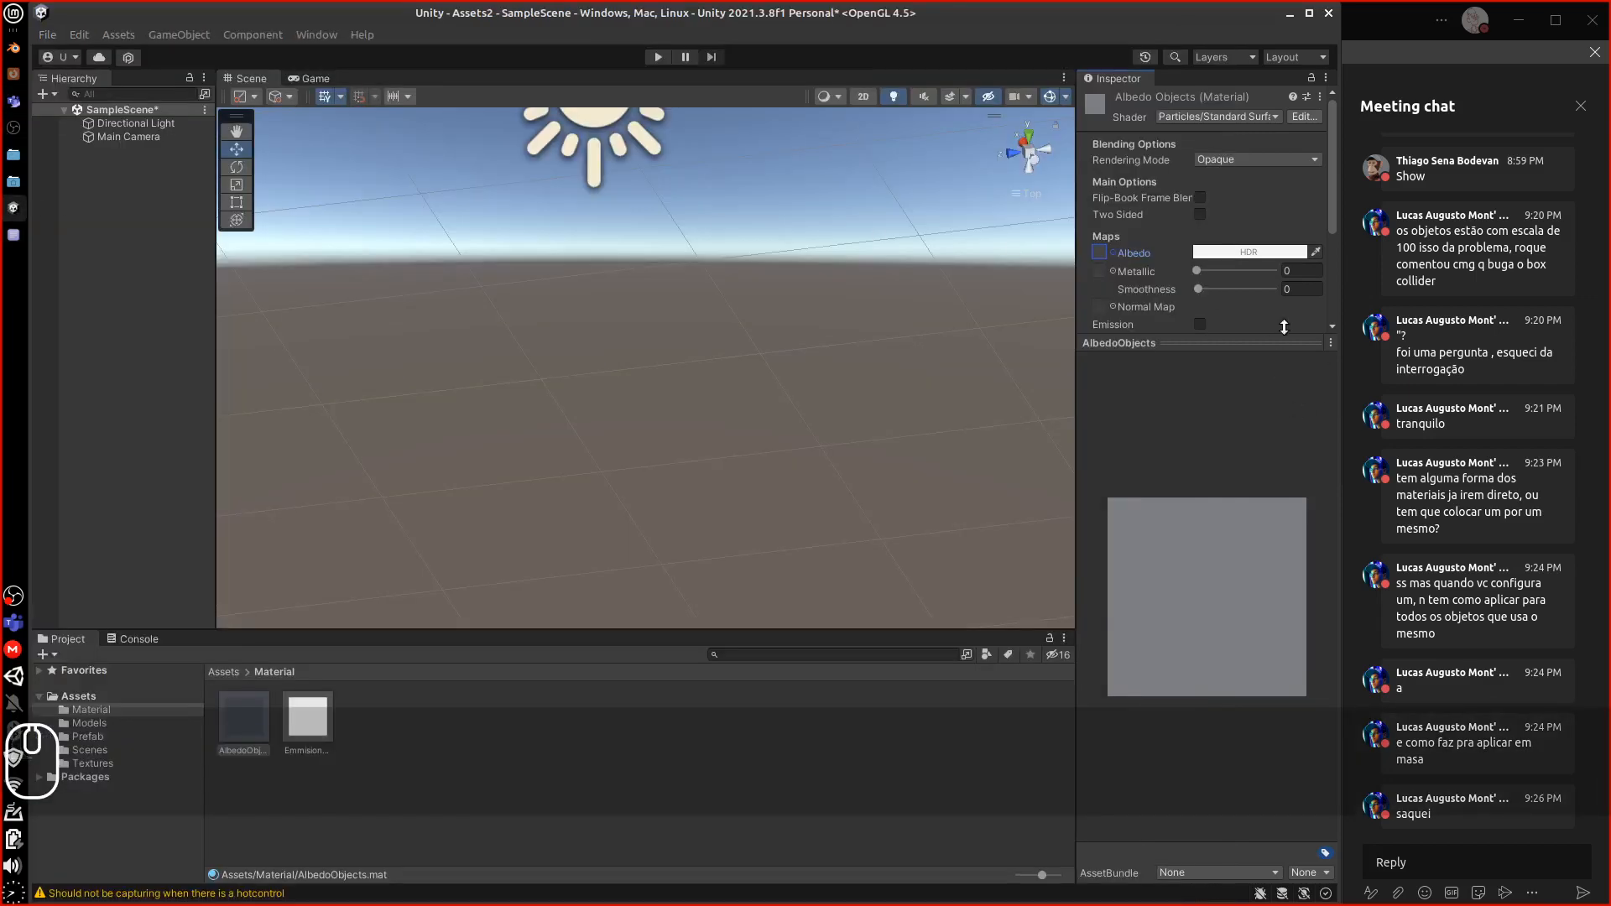
left_click_drag(1202, 270, 1246, 274)
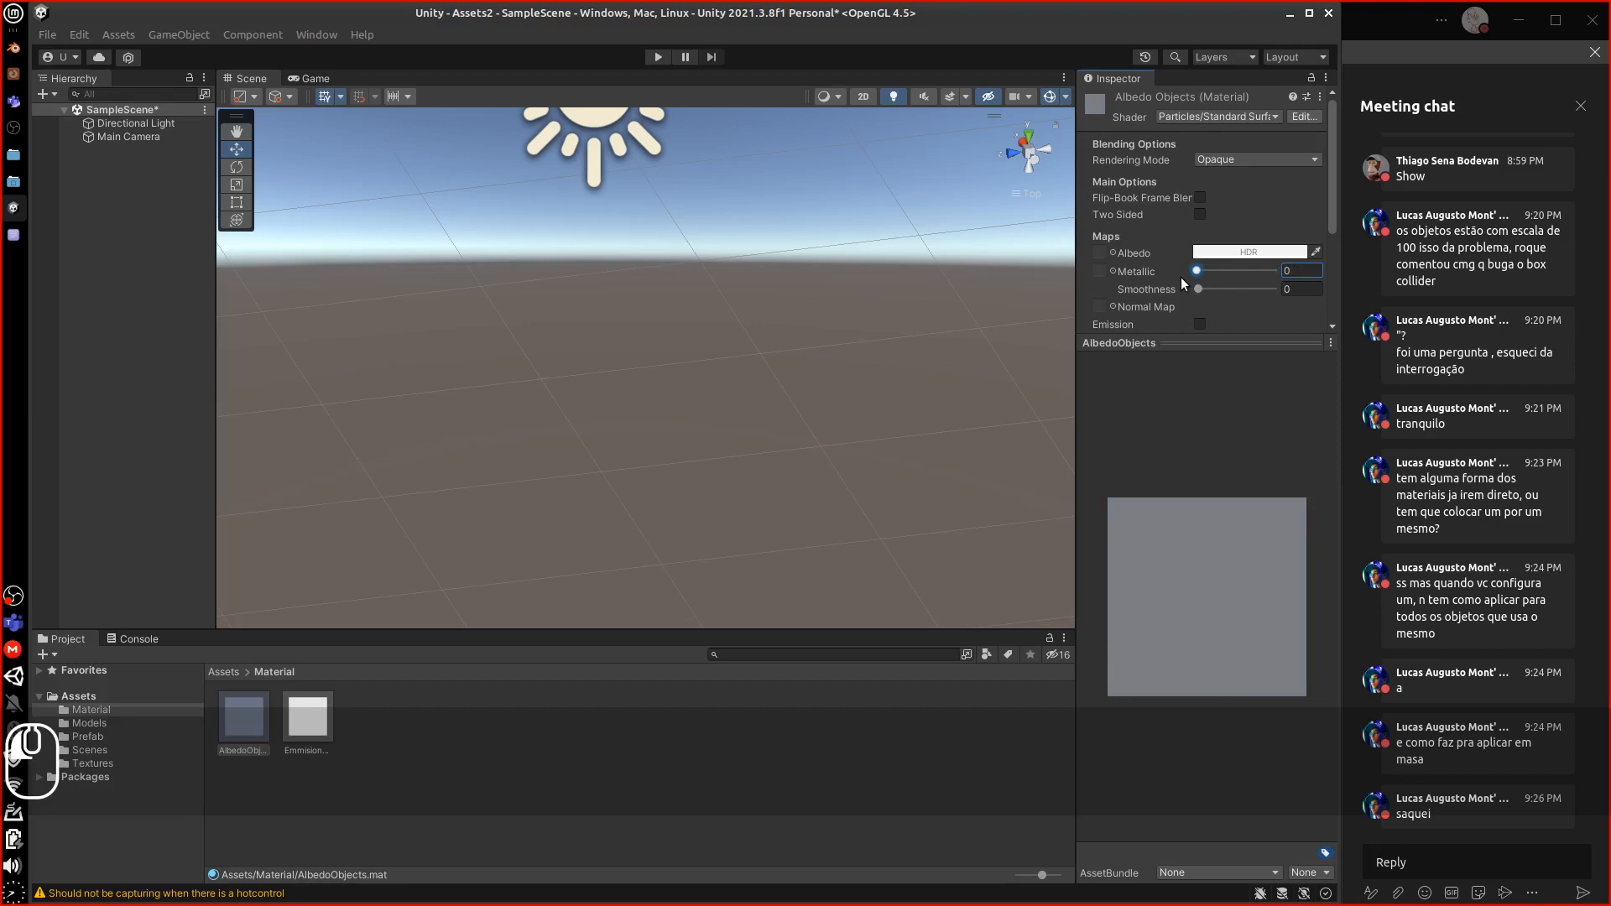
left_click_drag(1181, 277, 1143, 295)
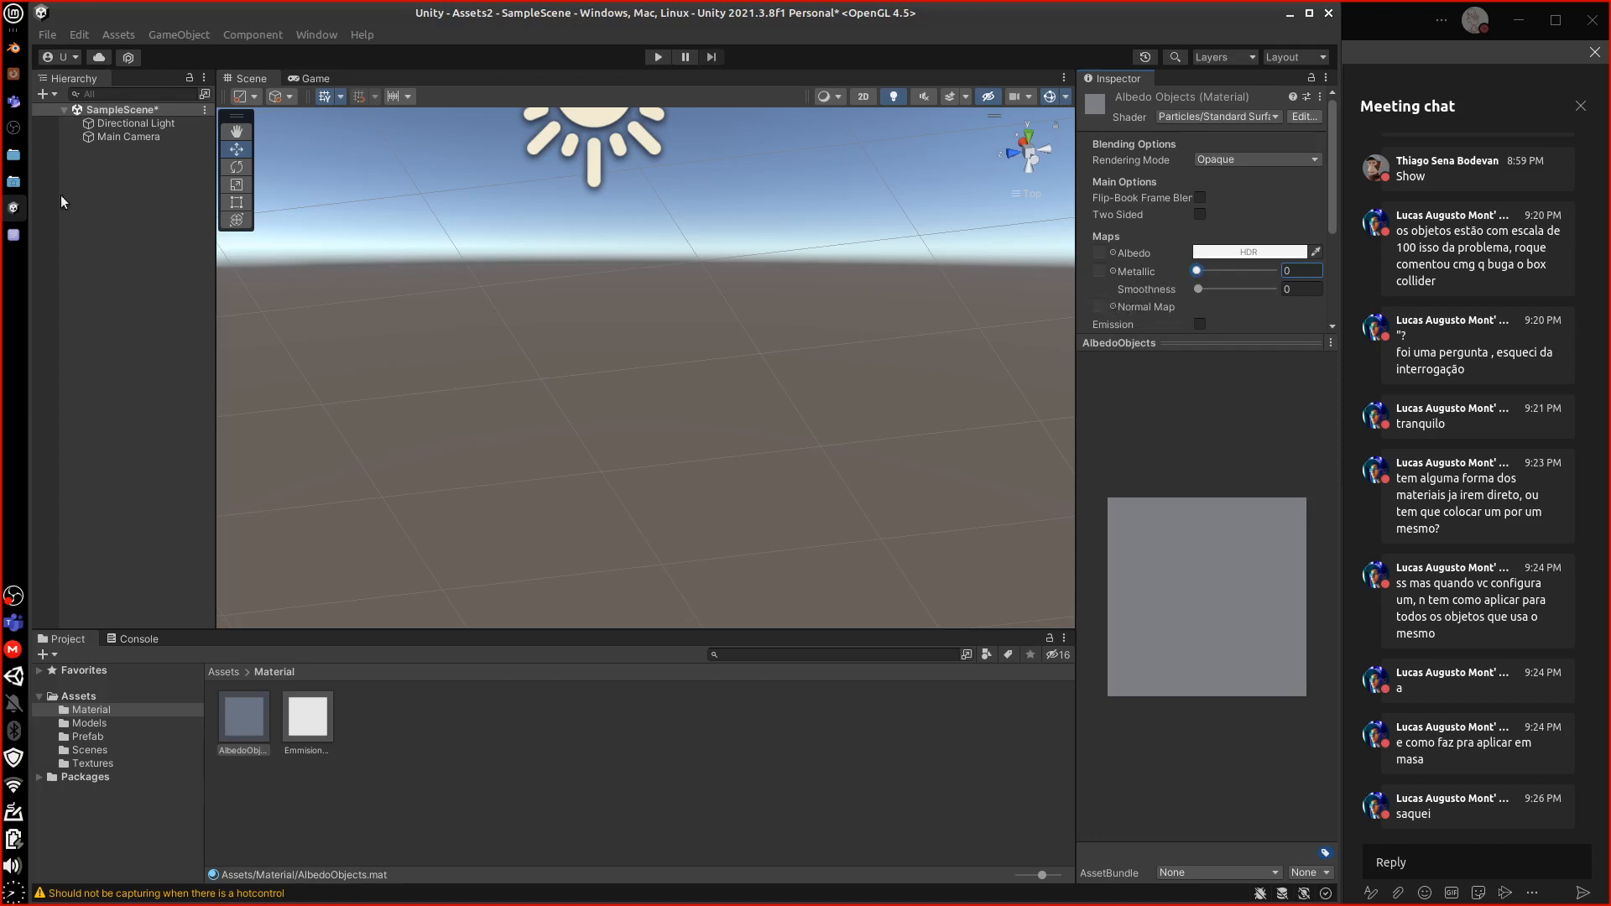
left_click(13, 237)
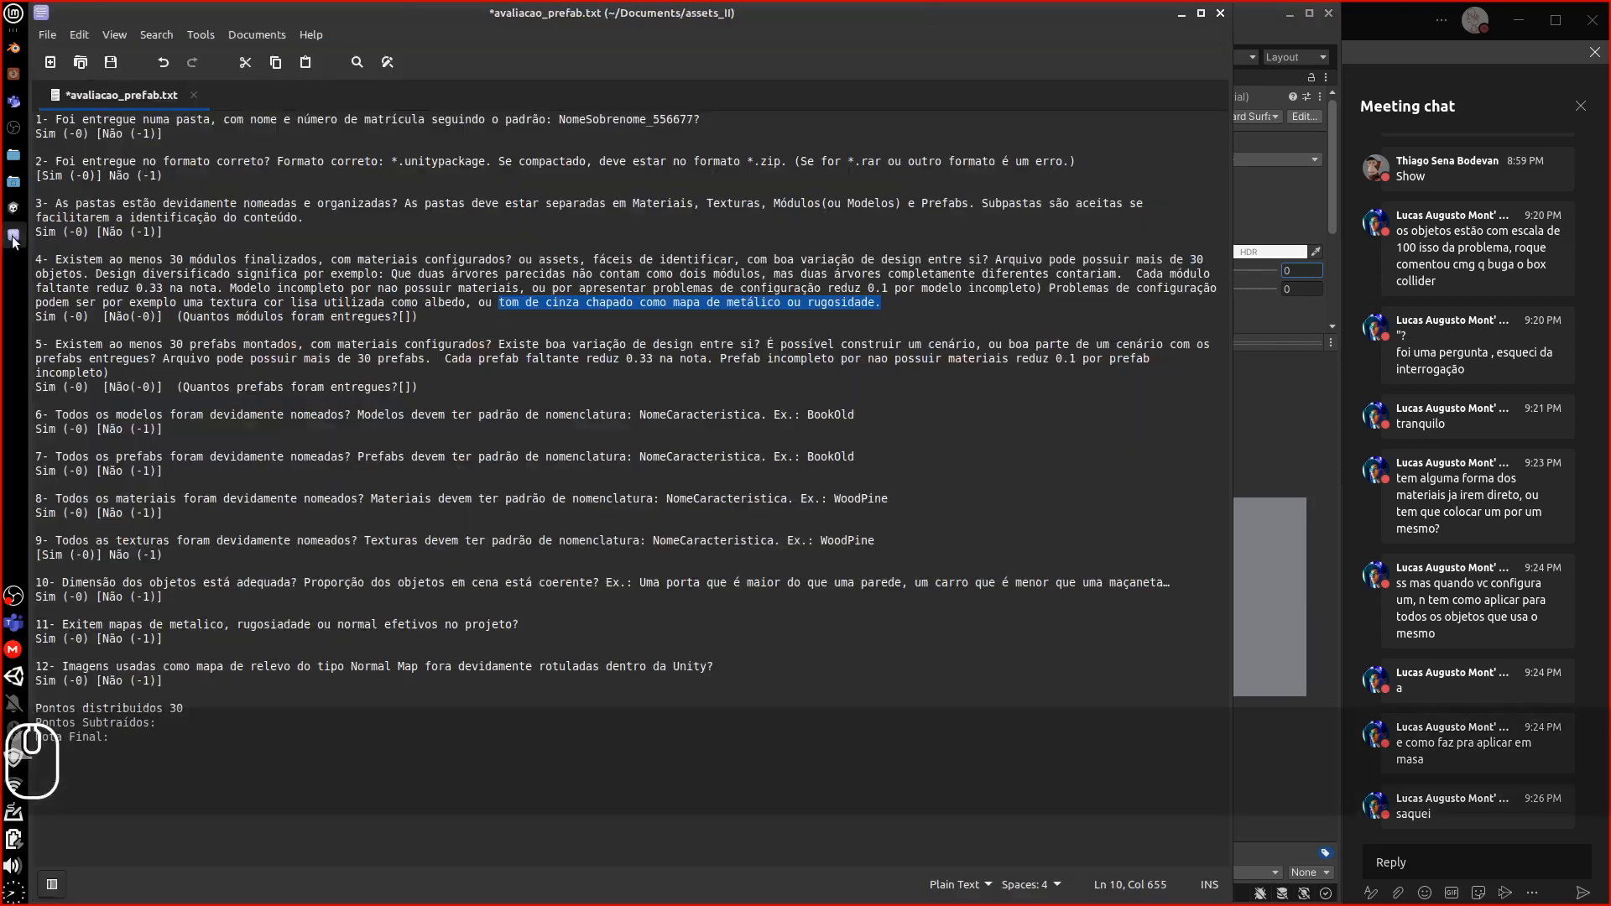
left_click(629, 329)
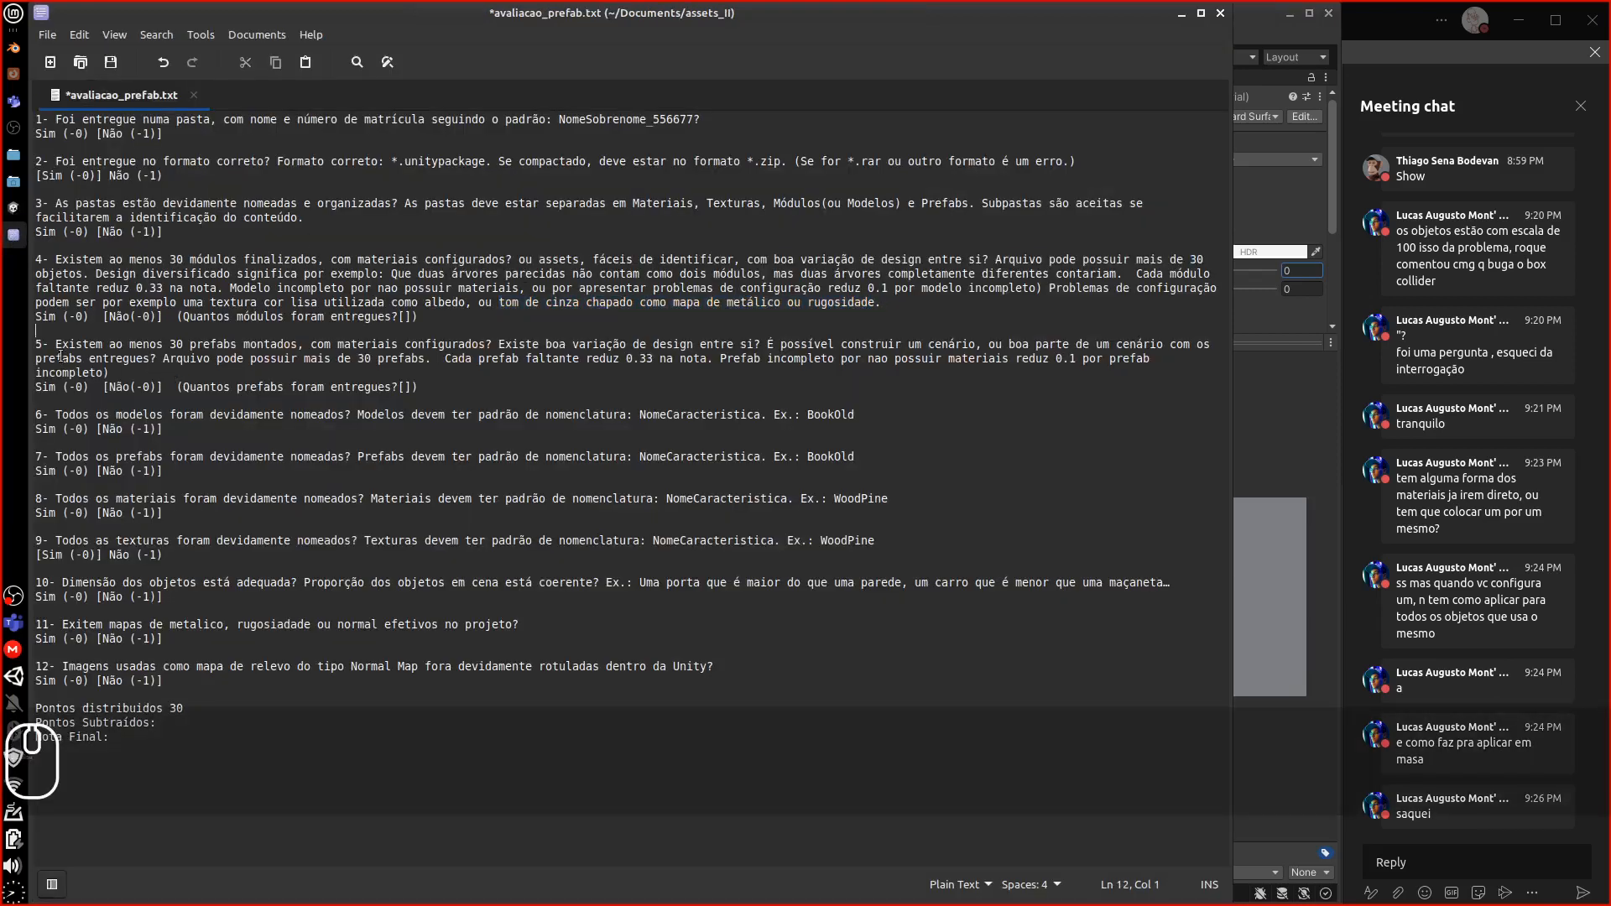
left_click_drag(55, 344, 287, 353)
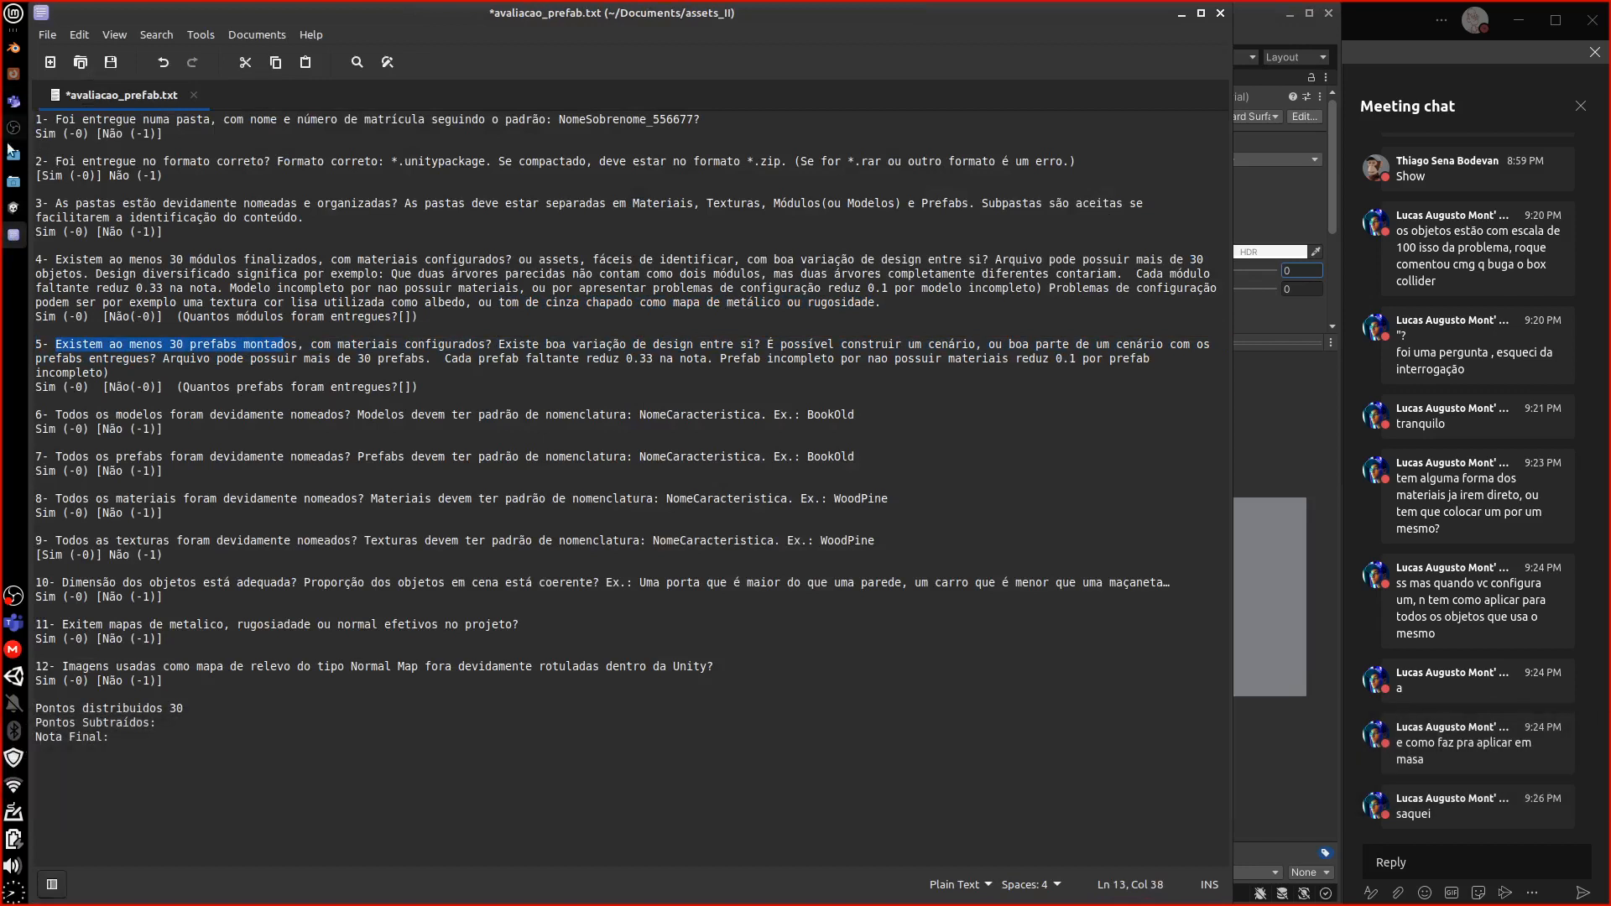
left_click(13, 208)
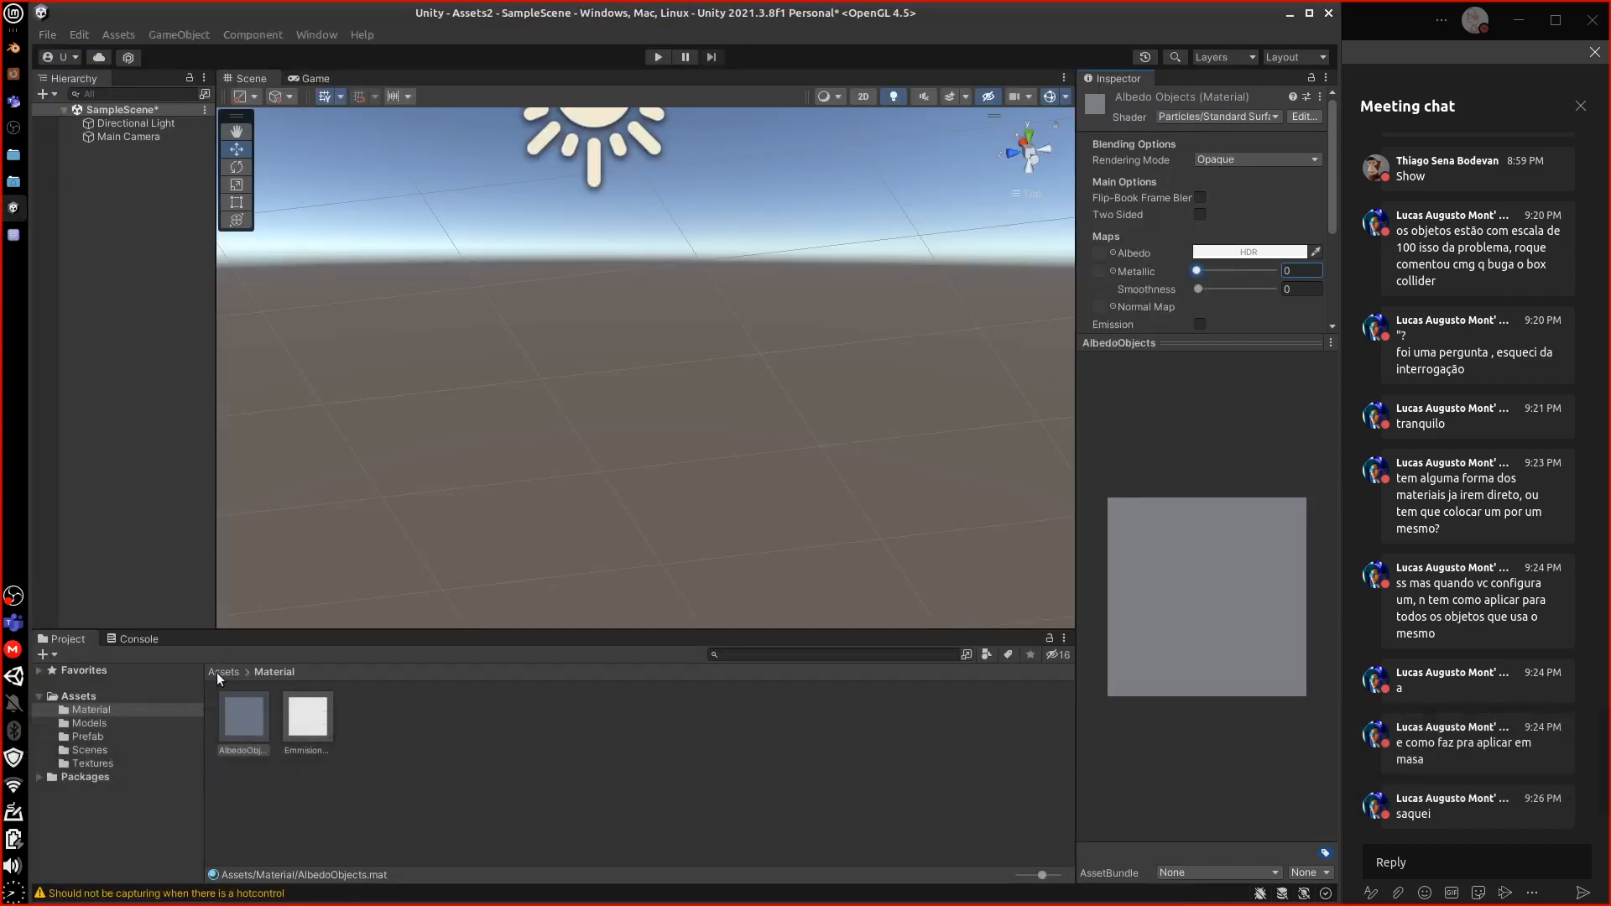
Place the Luminaria prefab from the Prefab folder into SampleScene and view its parts
left_click(216, 672)
double_click(370, 722)
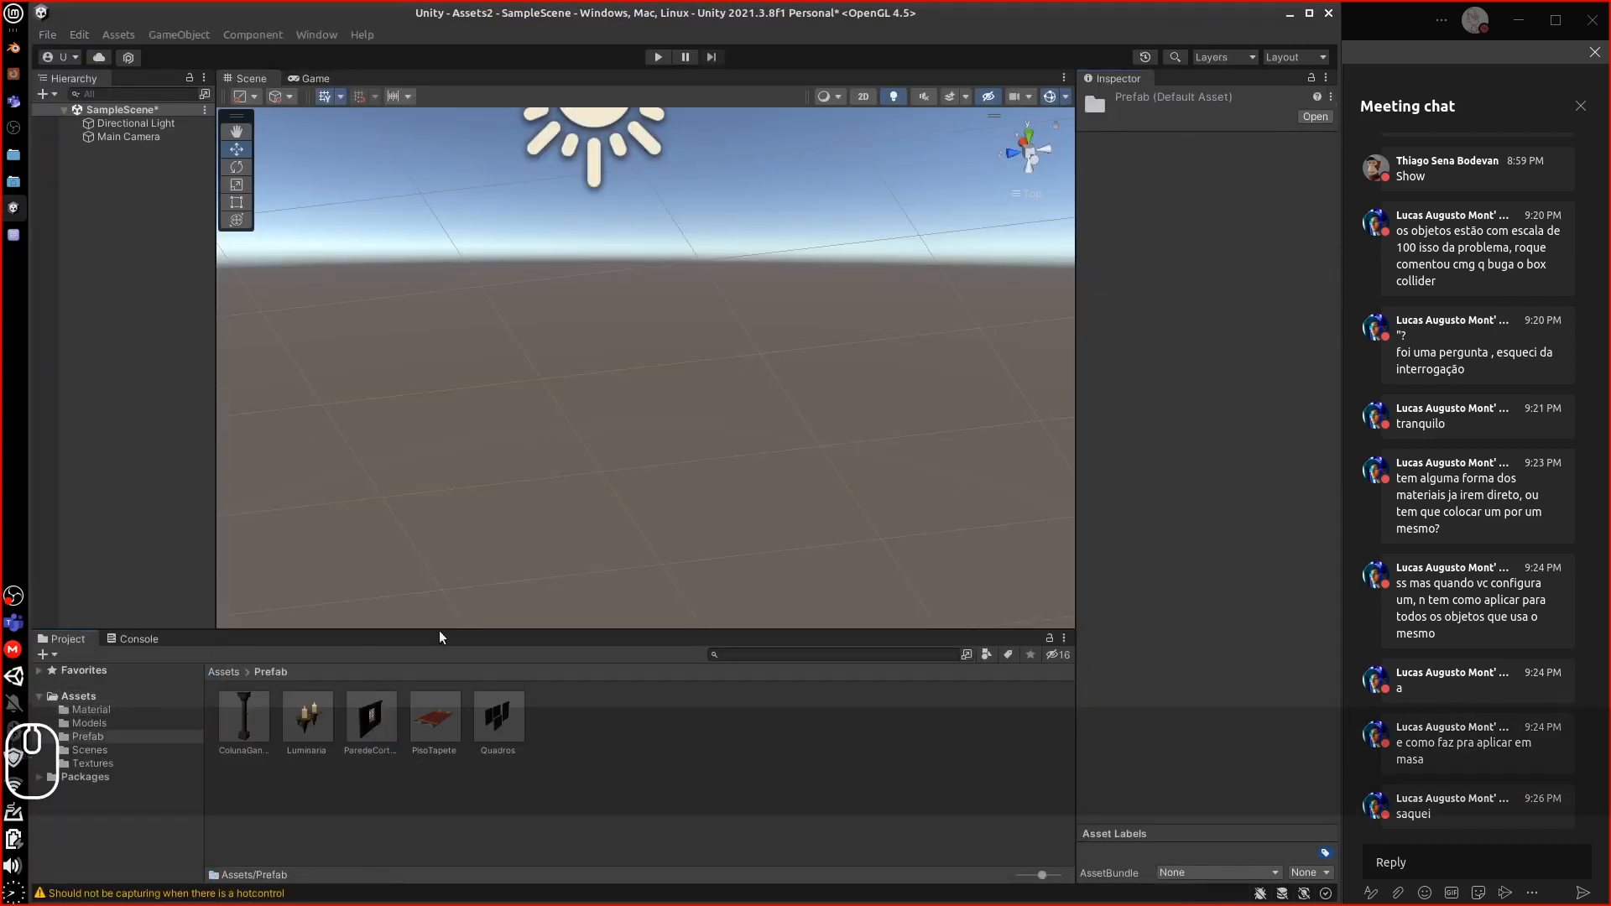
left_click_drag(325, 729, 458, 460)
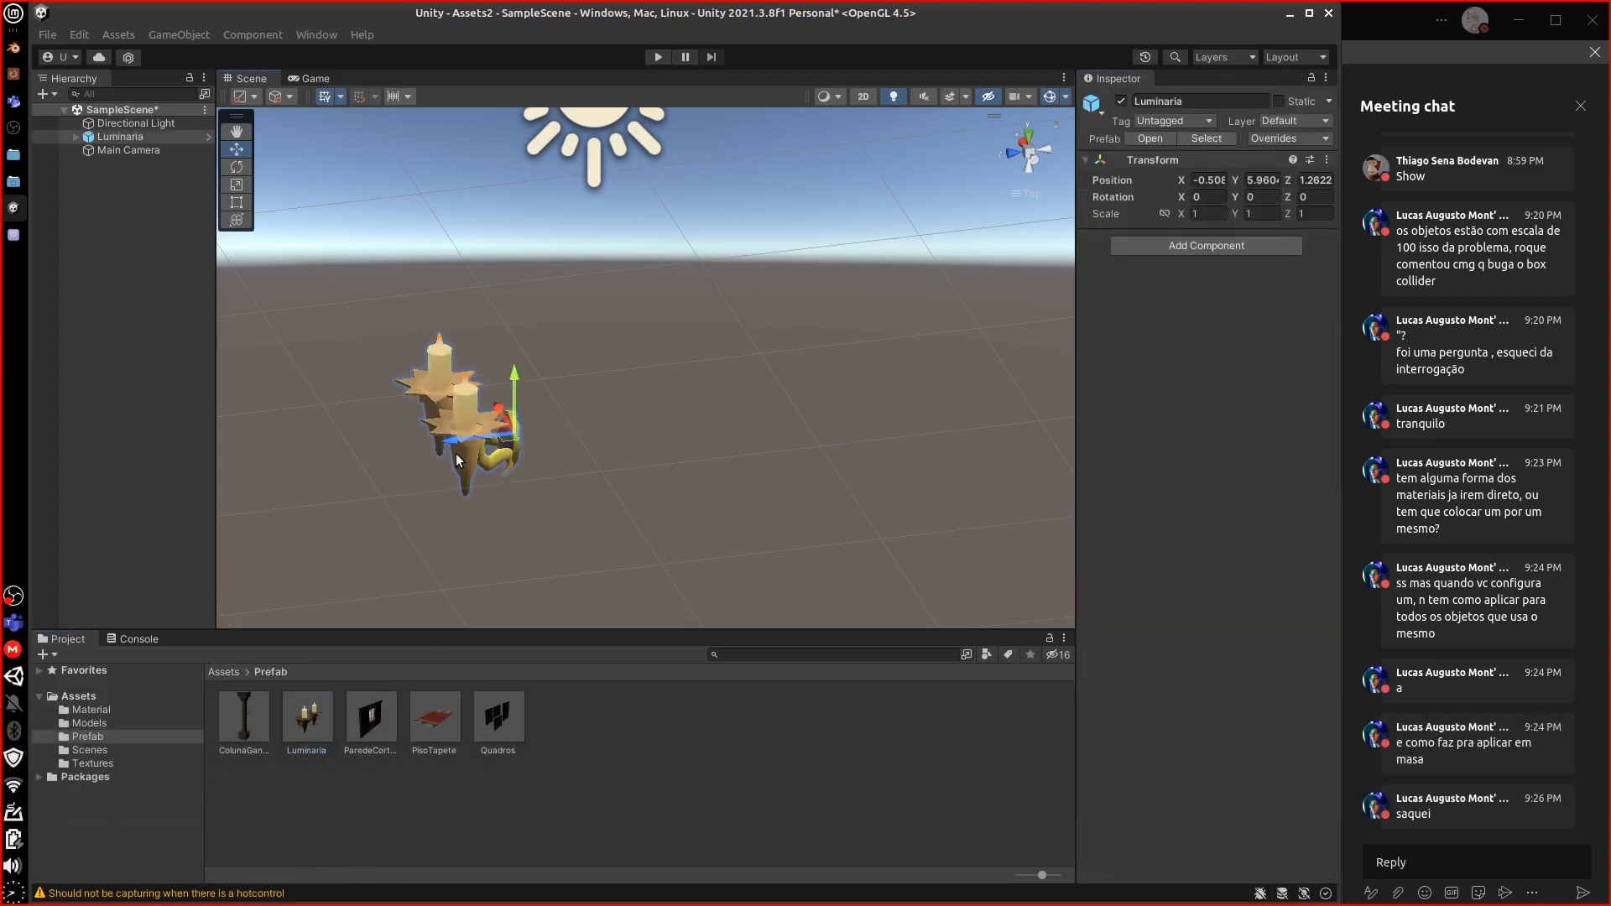
left_click(208, 136)
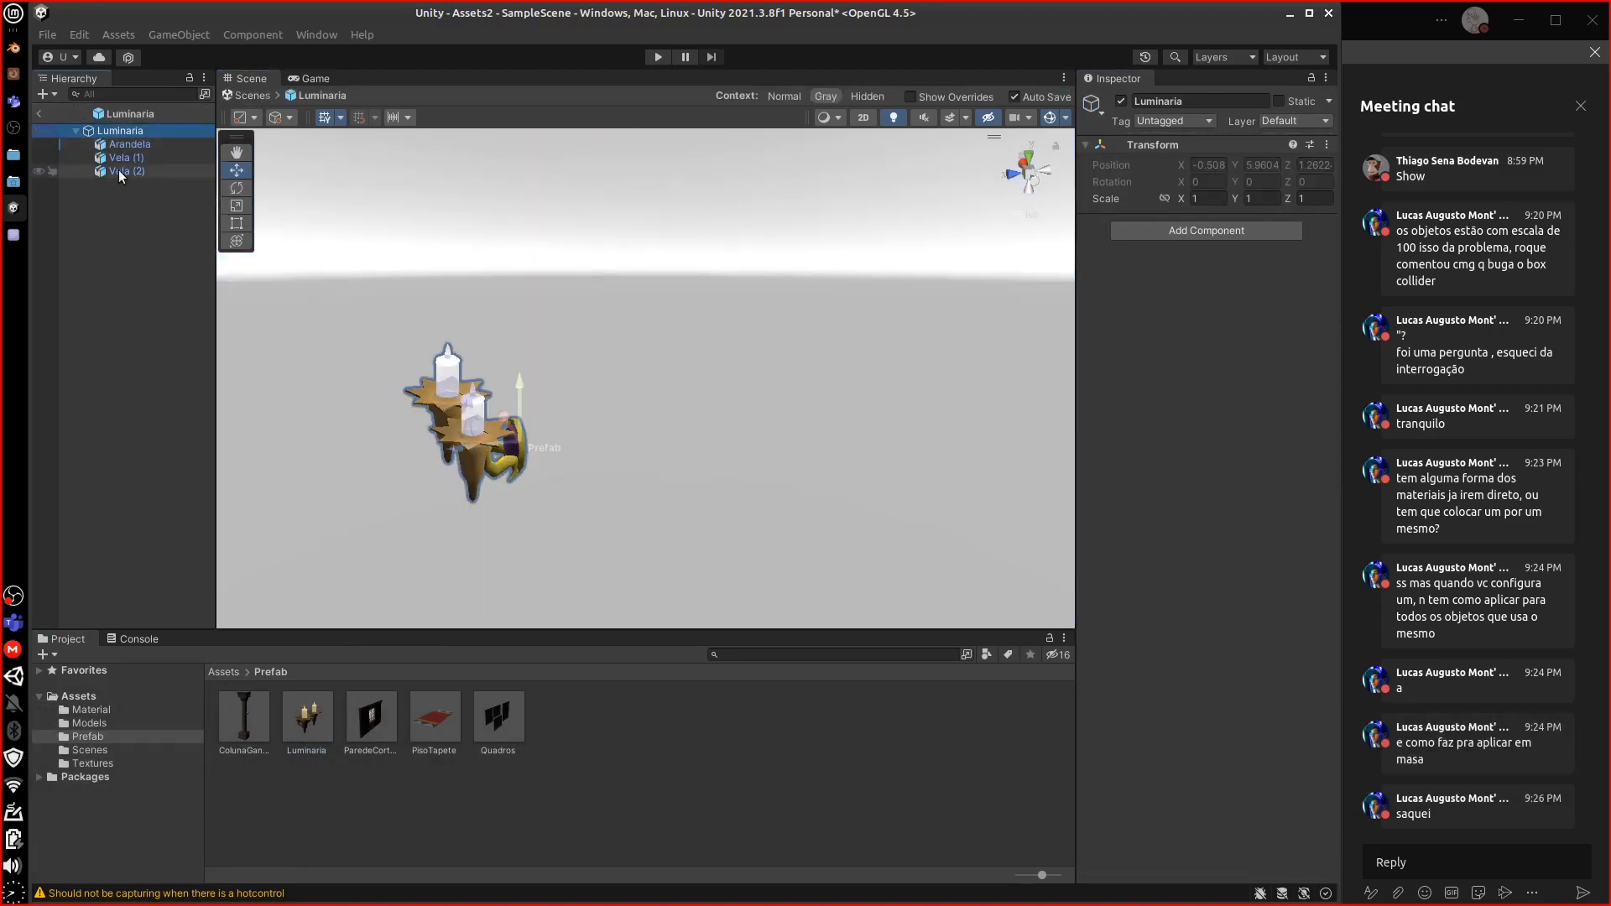
left_click(44, 112)
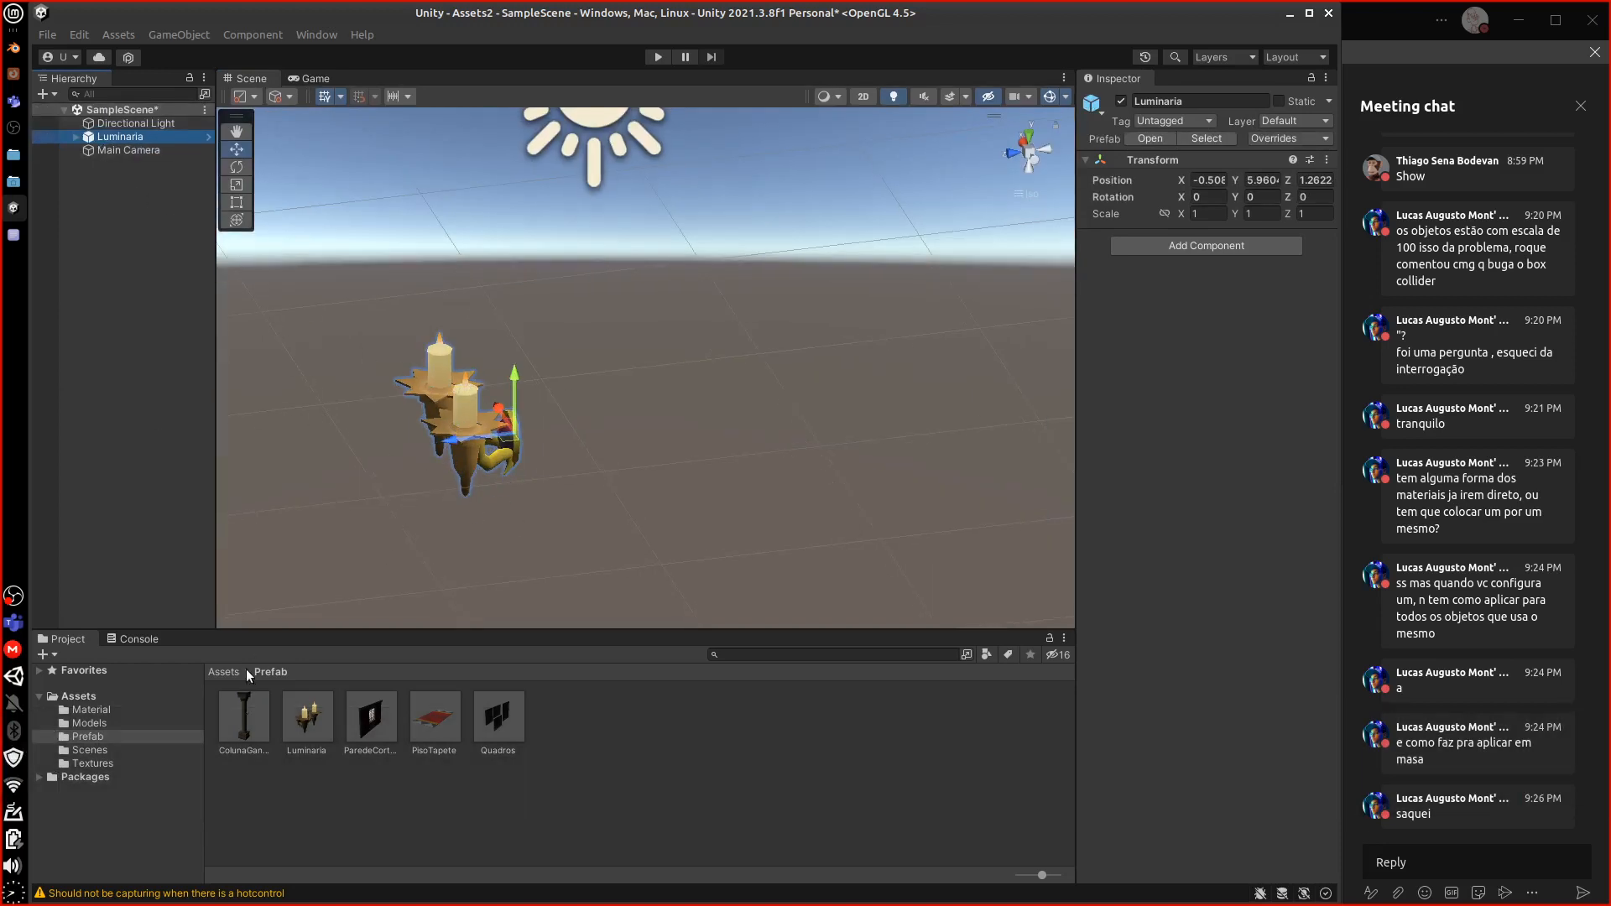
Open the ColunaGancho prefab and check that Arandela (1) is scaled 100
left_click(244, 715)
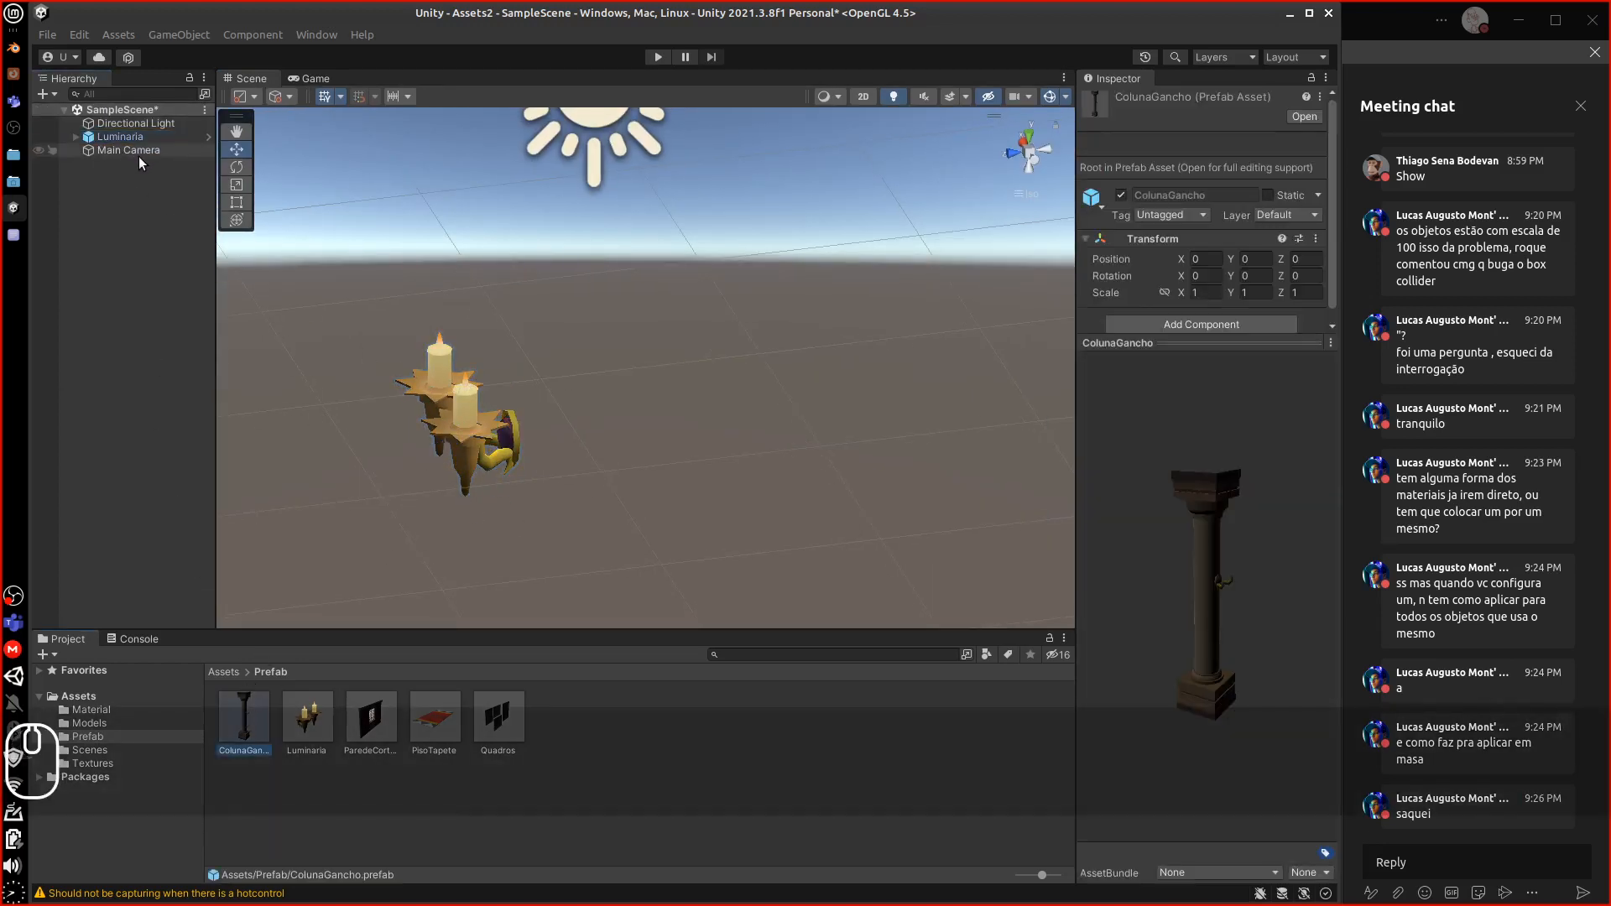
left_click(208, 136)
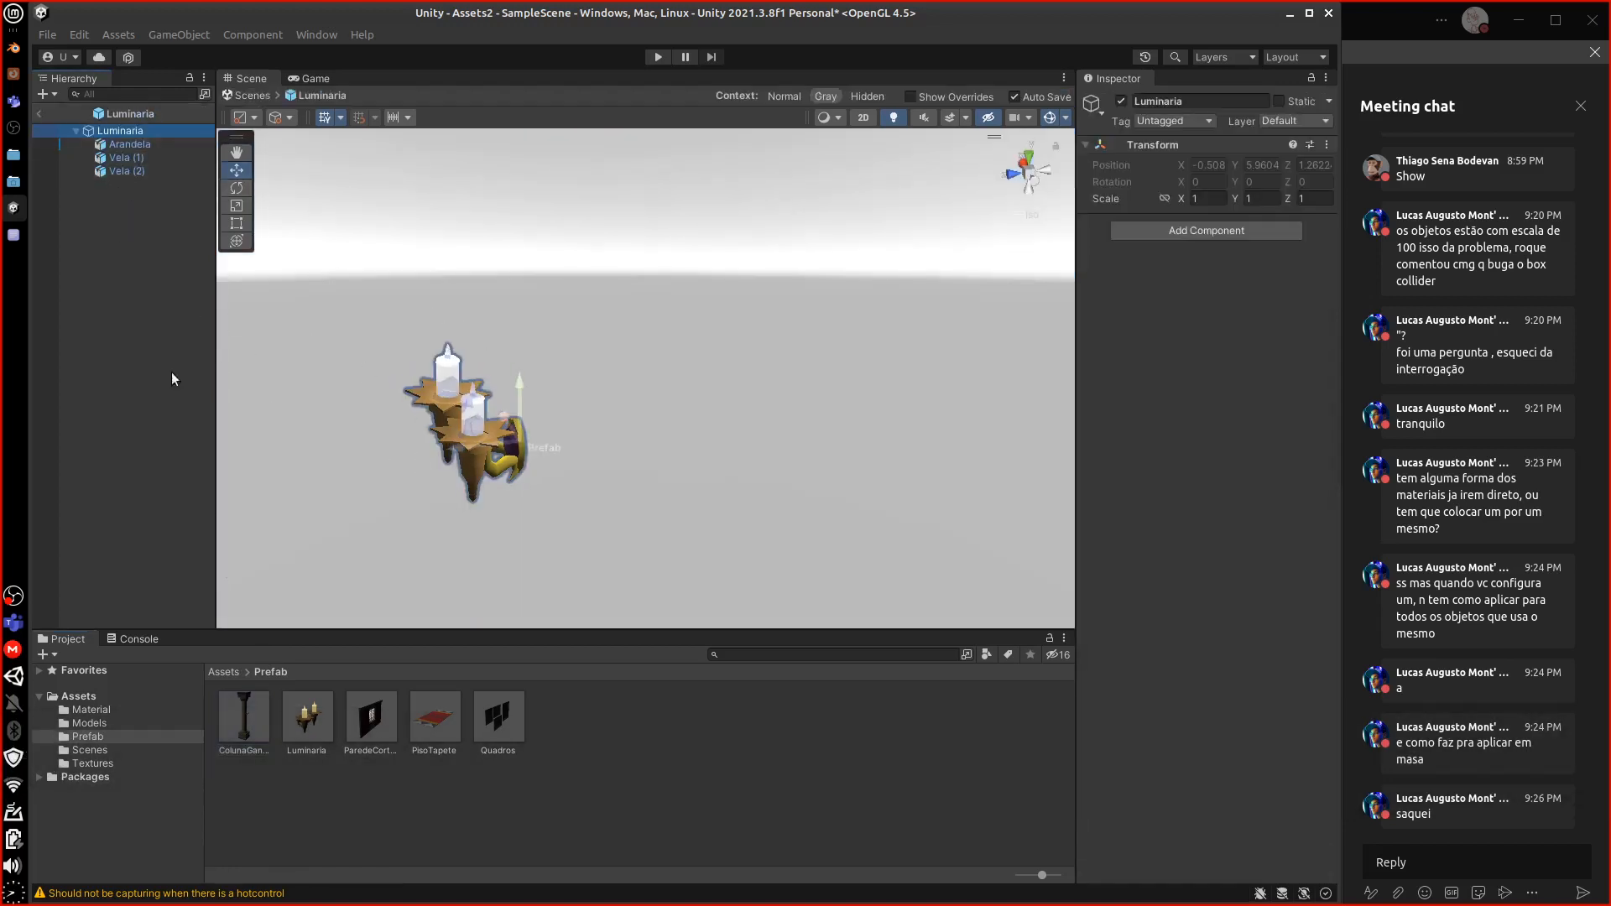
left_click(250, 717)
double_click(252, 716)
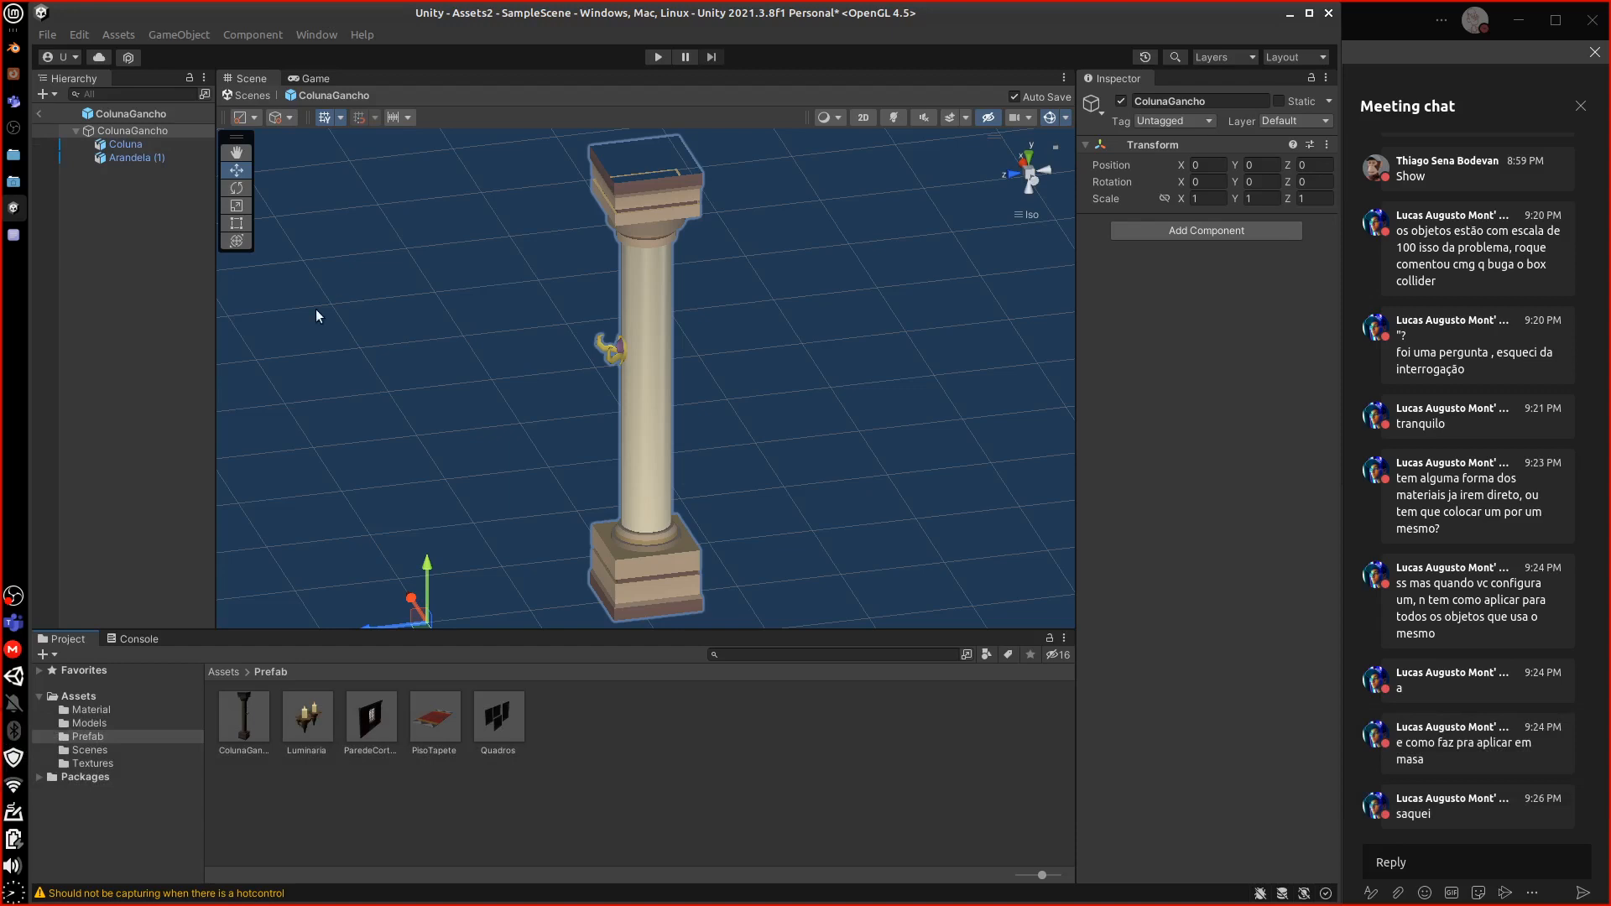
left_click(130, 160)
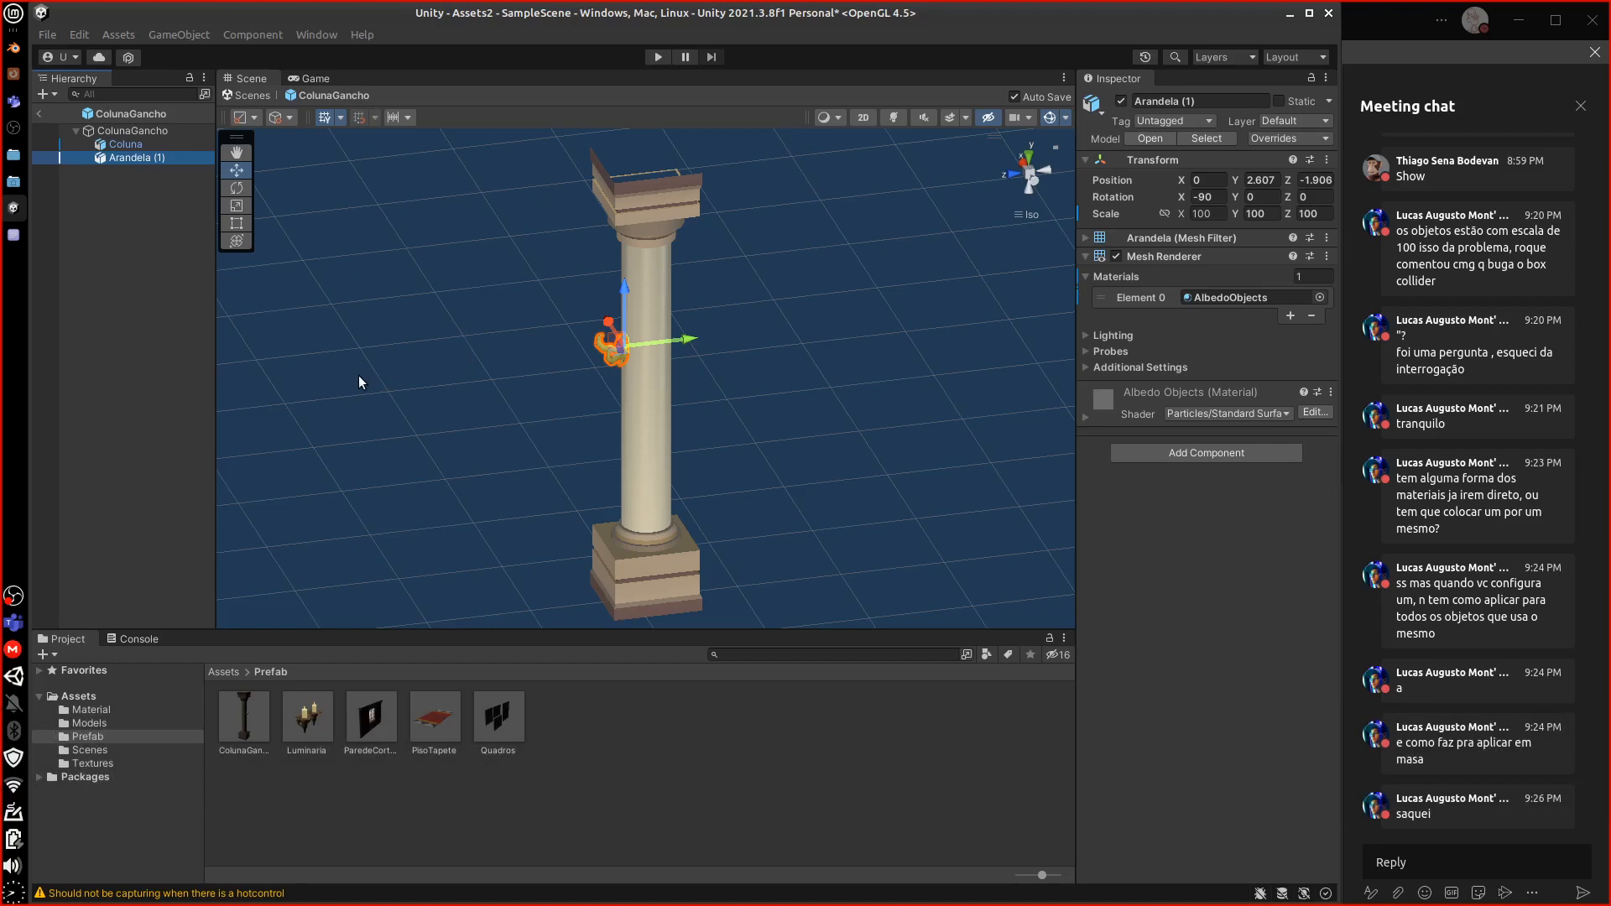
left_click(13, 235)
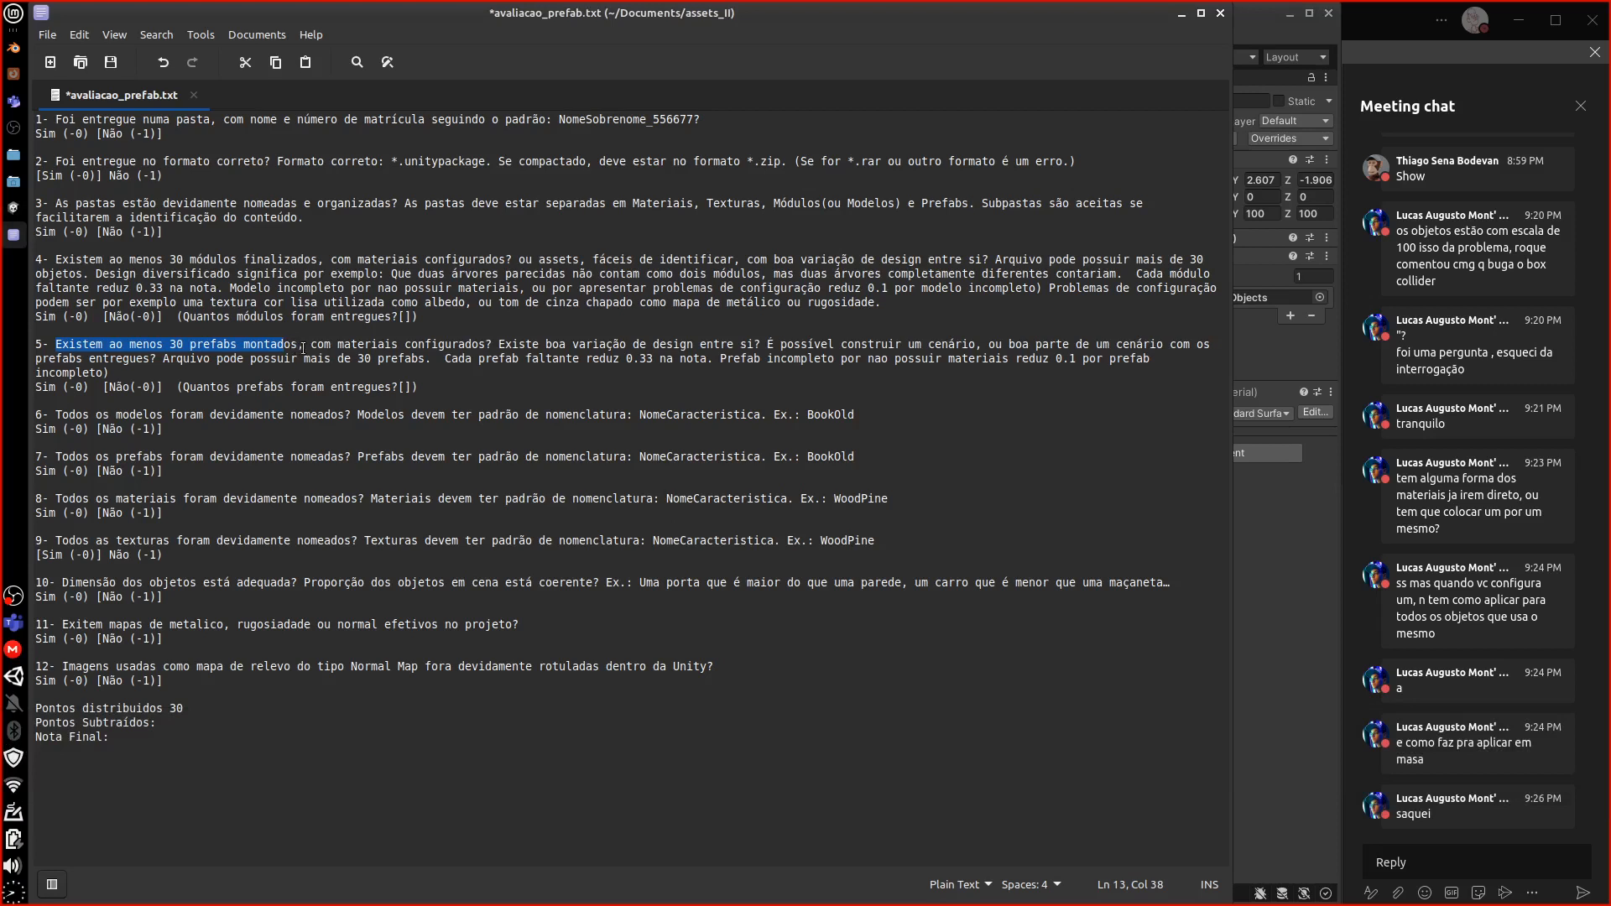
Highlight the materials requirement in checklist item 5
left_click_drag(311, 344, 795, 351)
key("Left")
key("Left")
key("Left")
key("Left")
key("Left")
key("Left")
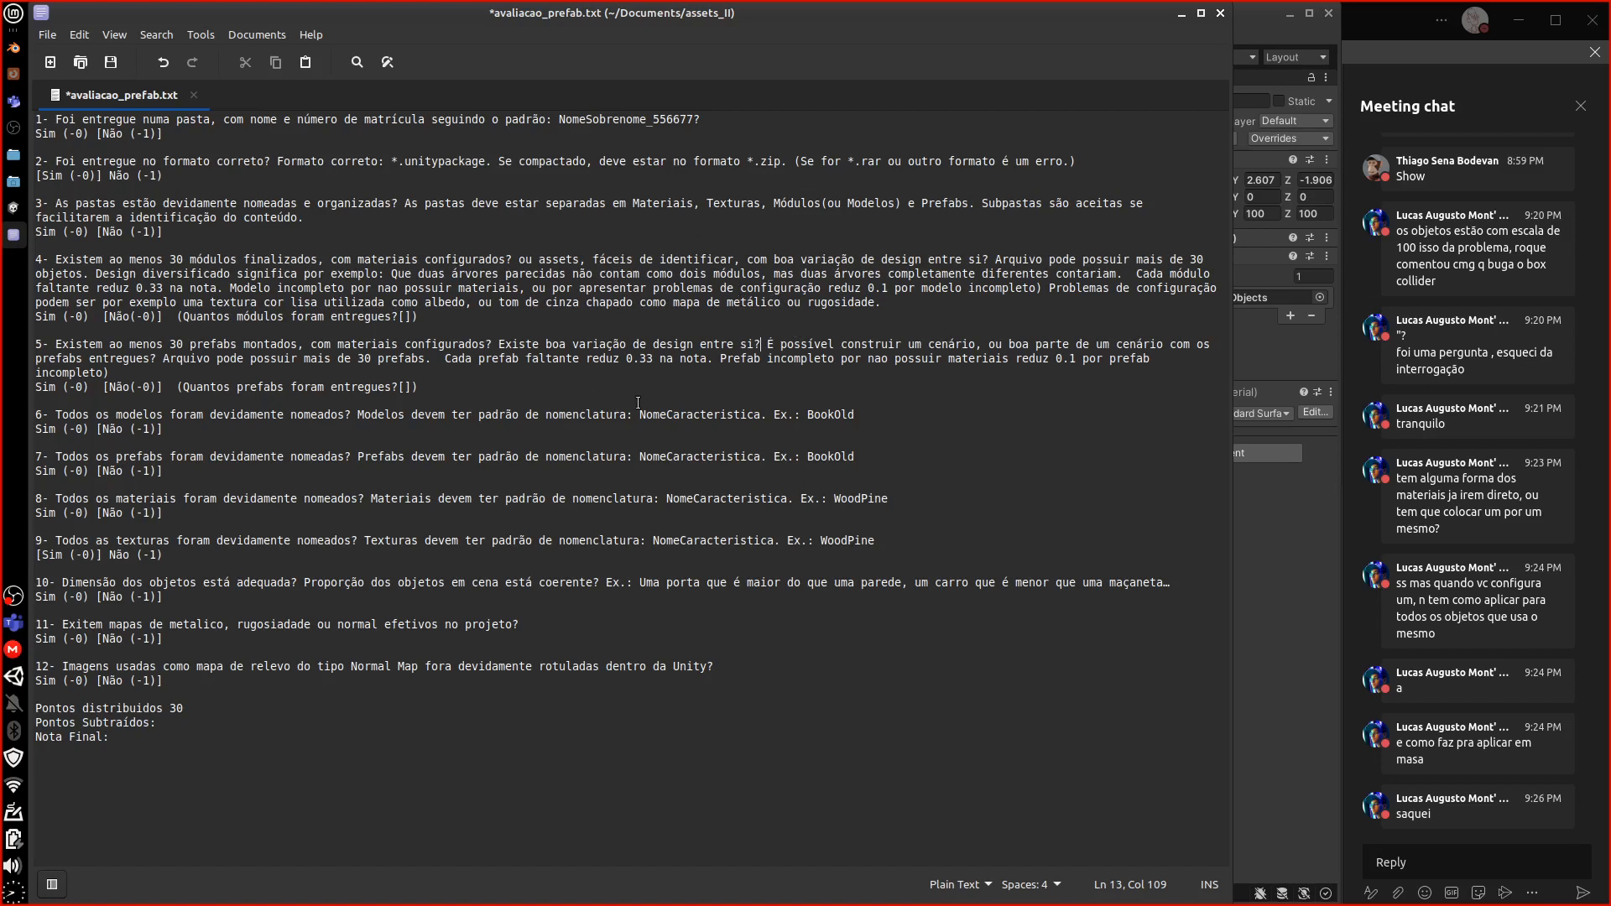
left_click_drag(761, 345, 1106, 344)
left_click(146, 359)
Highlight the model and prefab naming questions in items 6 and 7
left_click(65, 414)
left_click_drag(66, 413, 339, 414)
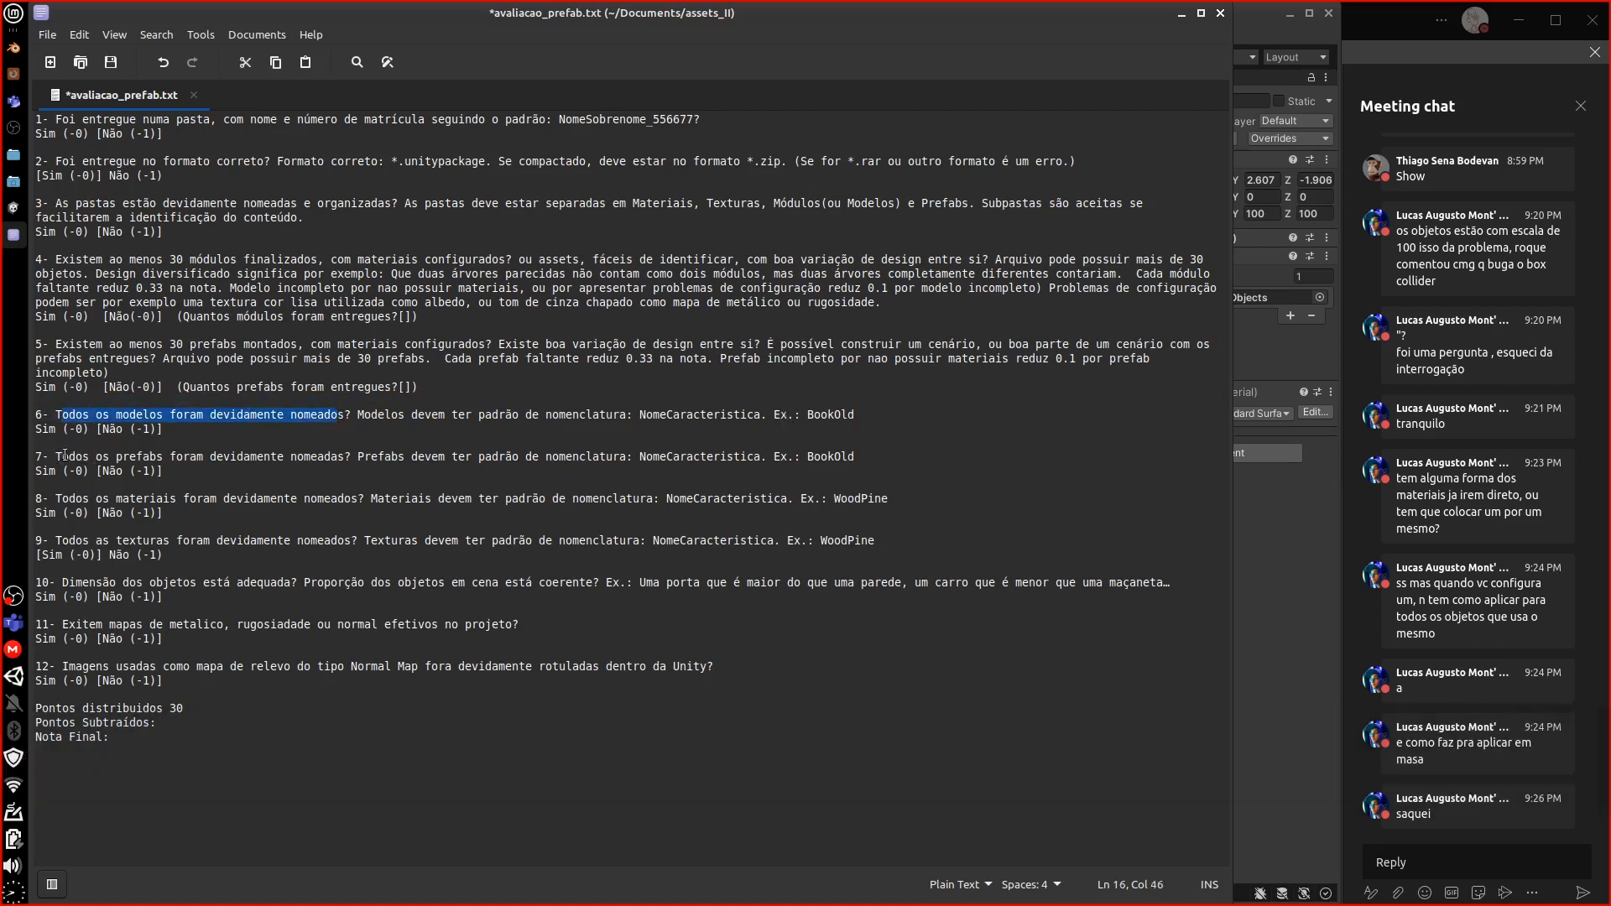
left_click_drag(62, 457, 344, 458)
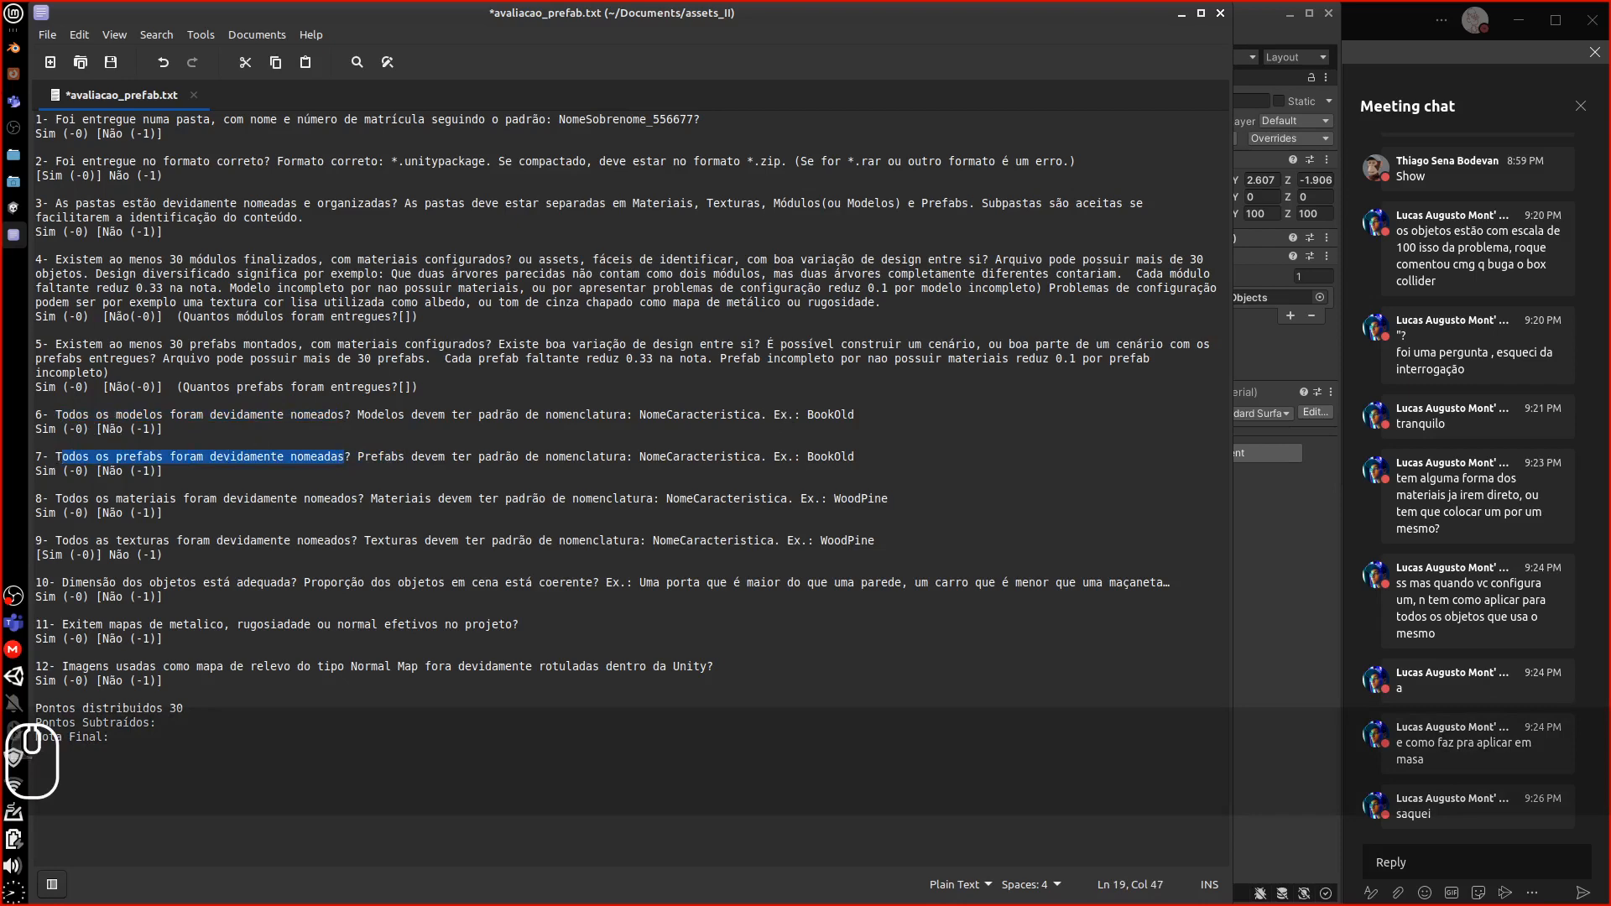
left_click(12, 48)
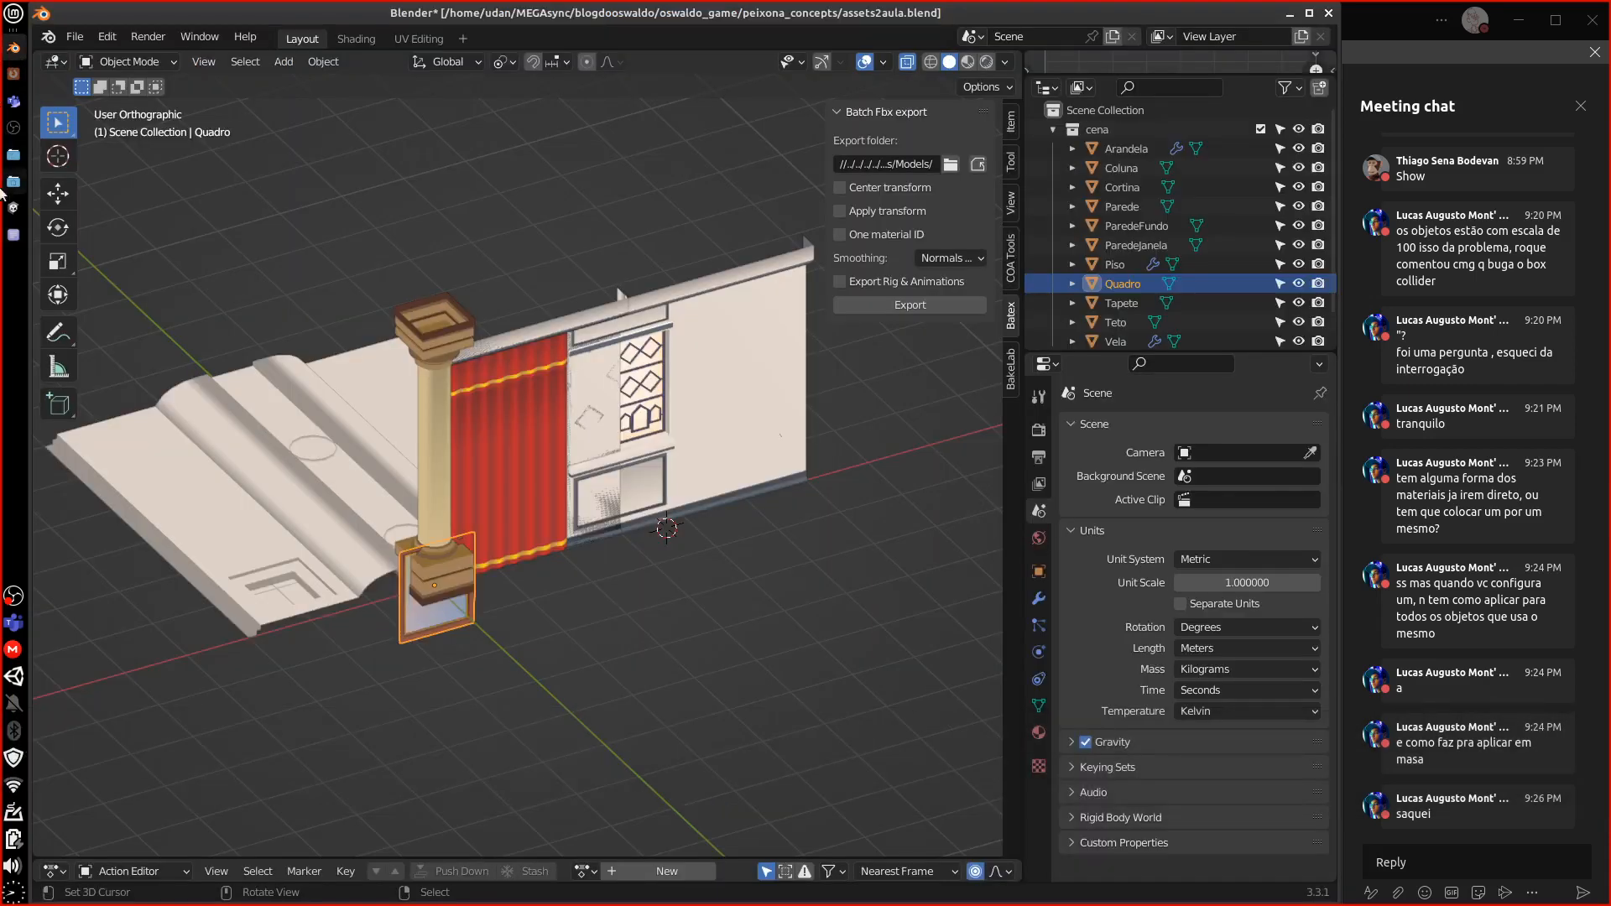
left_click(13, 207)
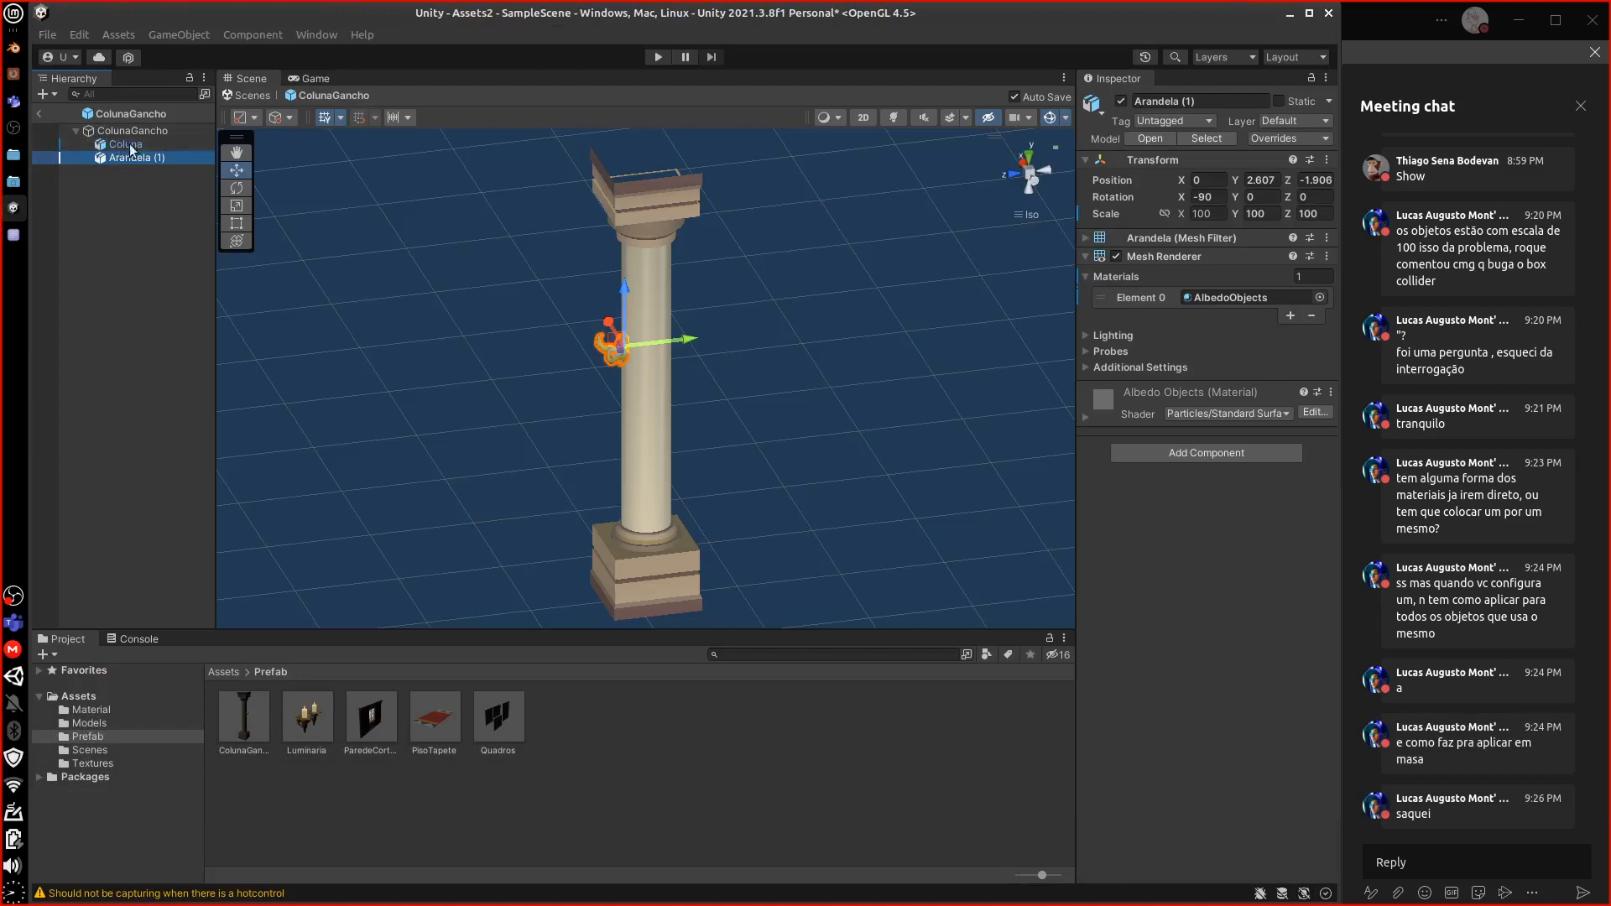
Browse Assets/Models and the Prefab folder, skipping a duplicate Luminaria move so five prefabs remain
left_click(223, 672)
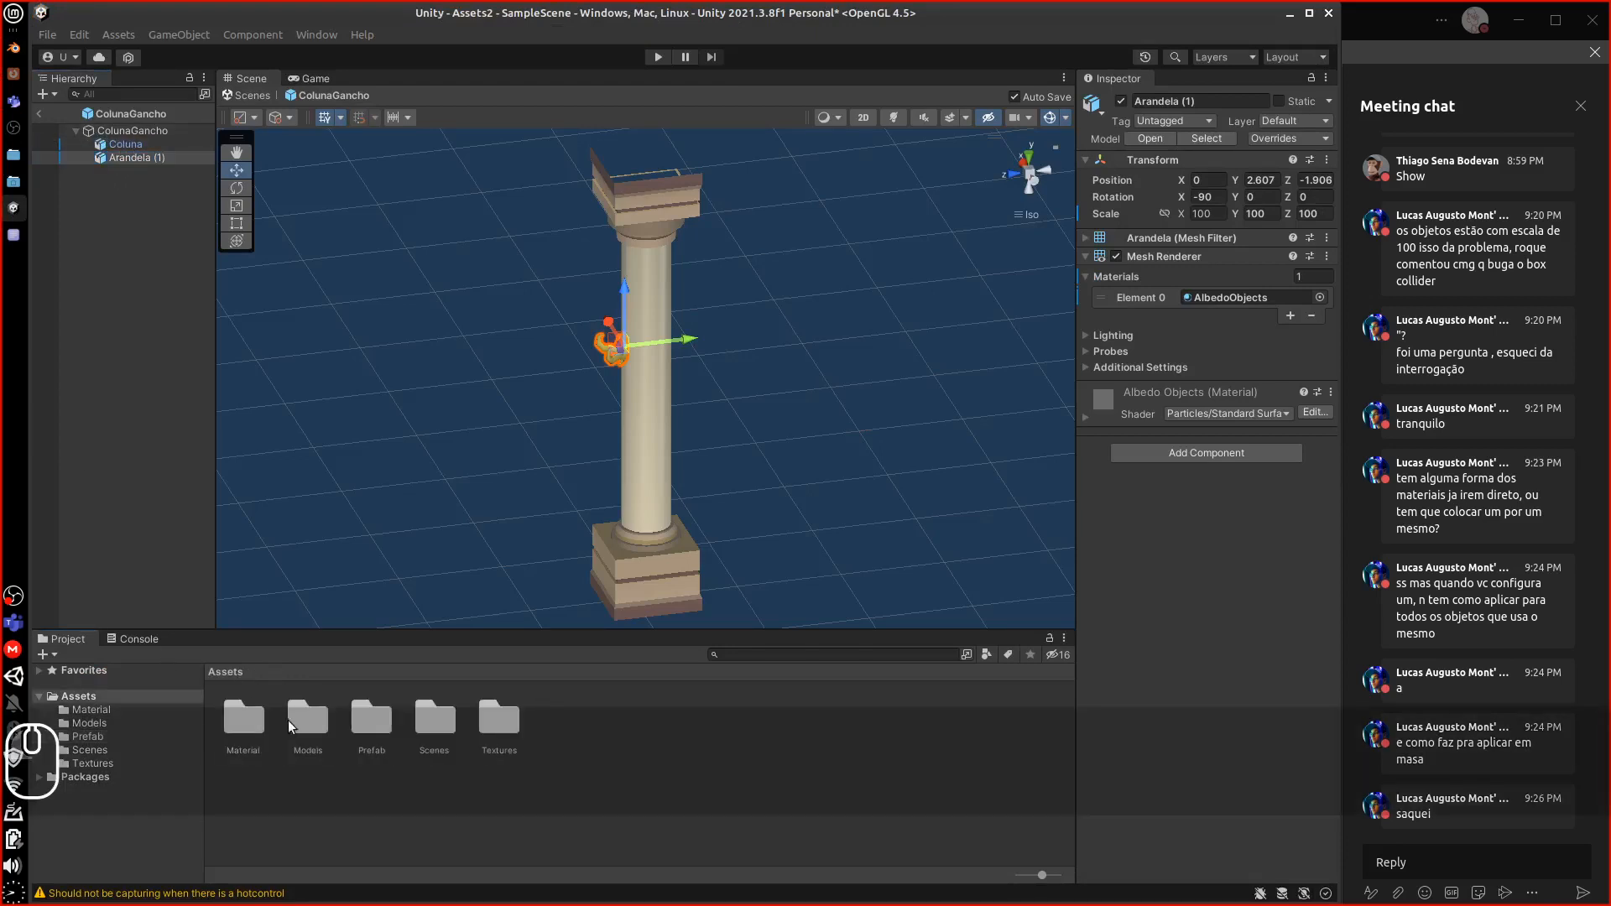
double_click(308, 717)
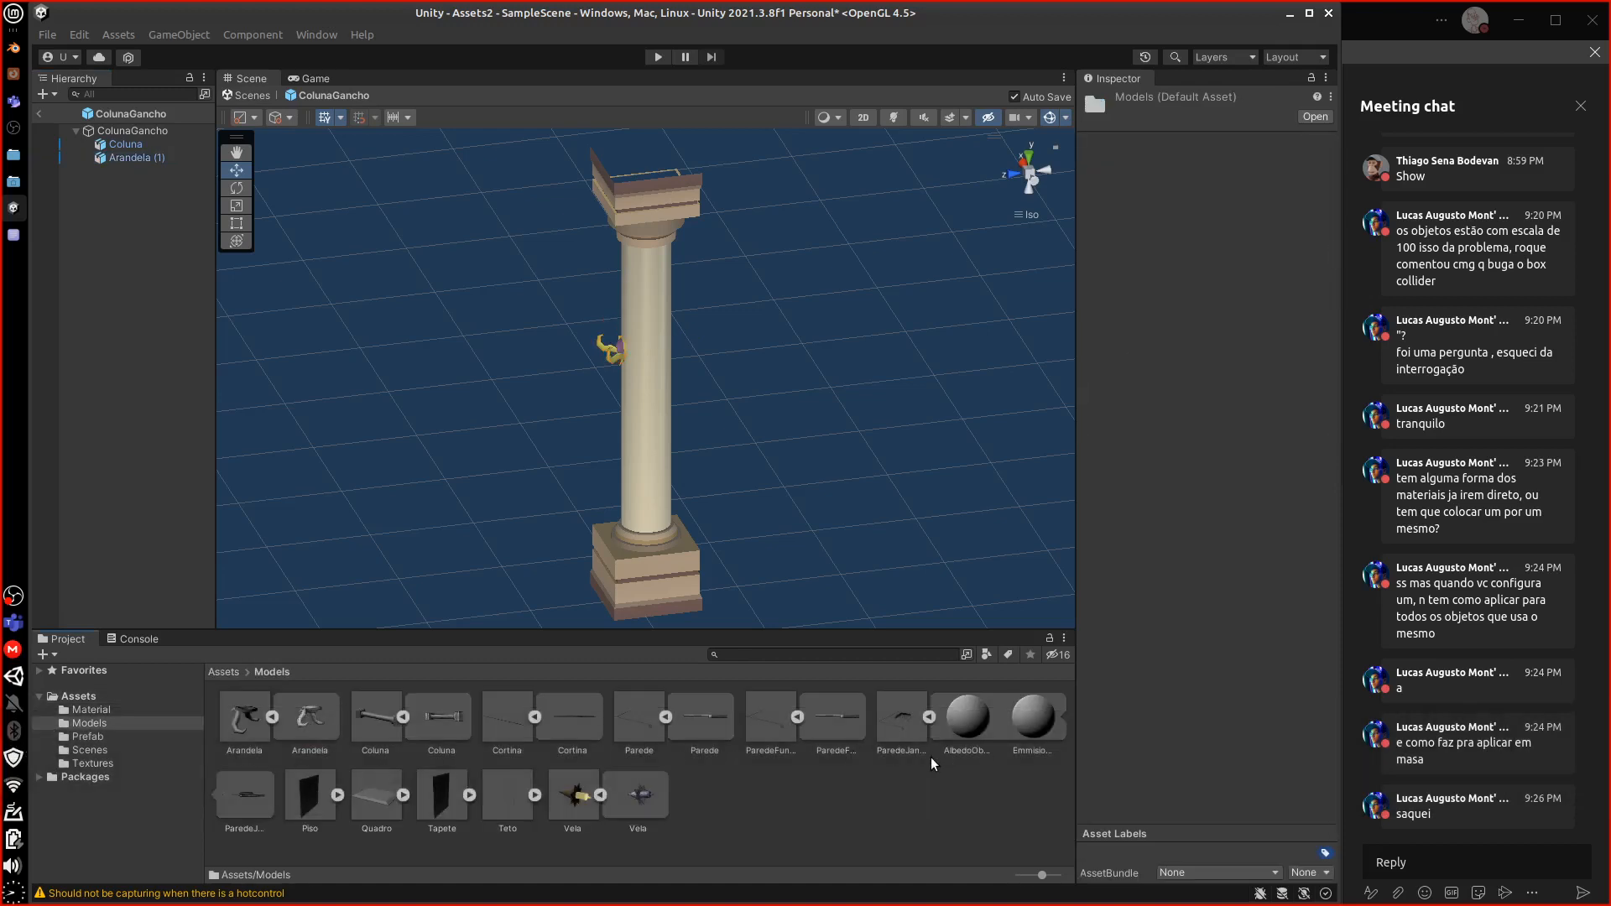
left_click(225, 672)
double_click(361, 719)
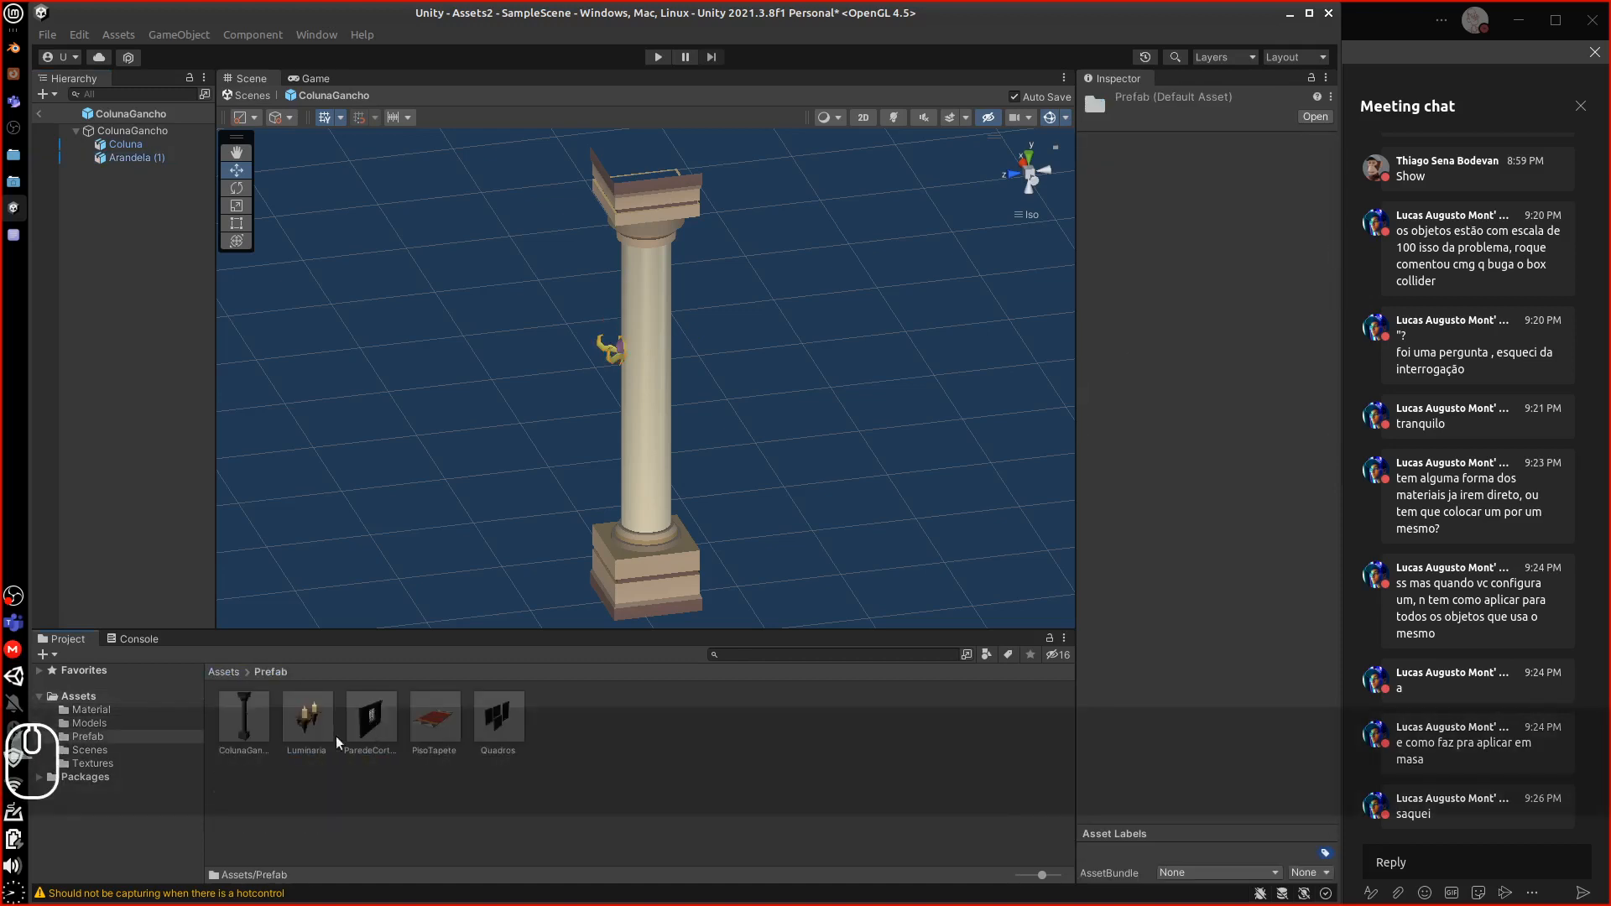
left_click(435, 735)
left_click(360, 755)
left_click_drag(306, 720, 243, 748)
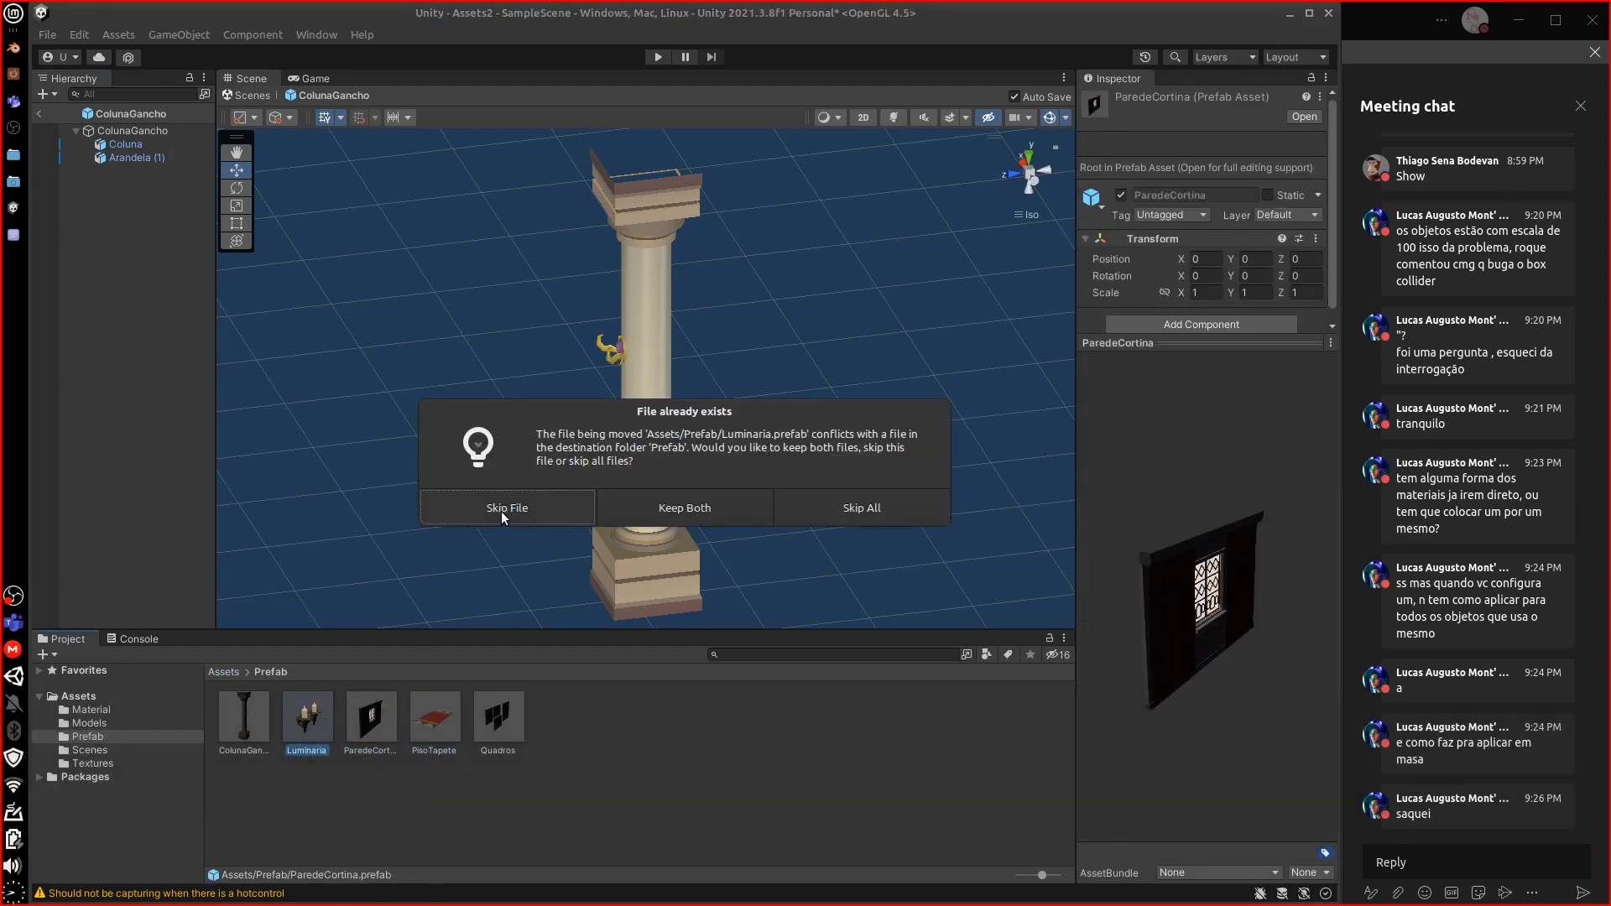
left_click(501, 511)
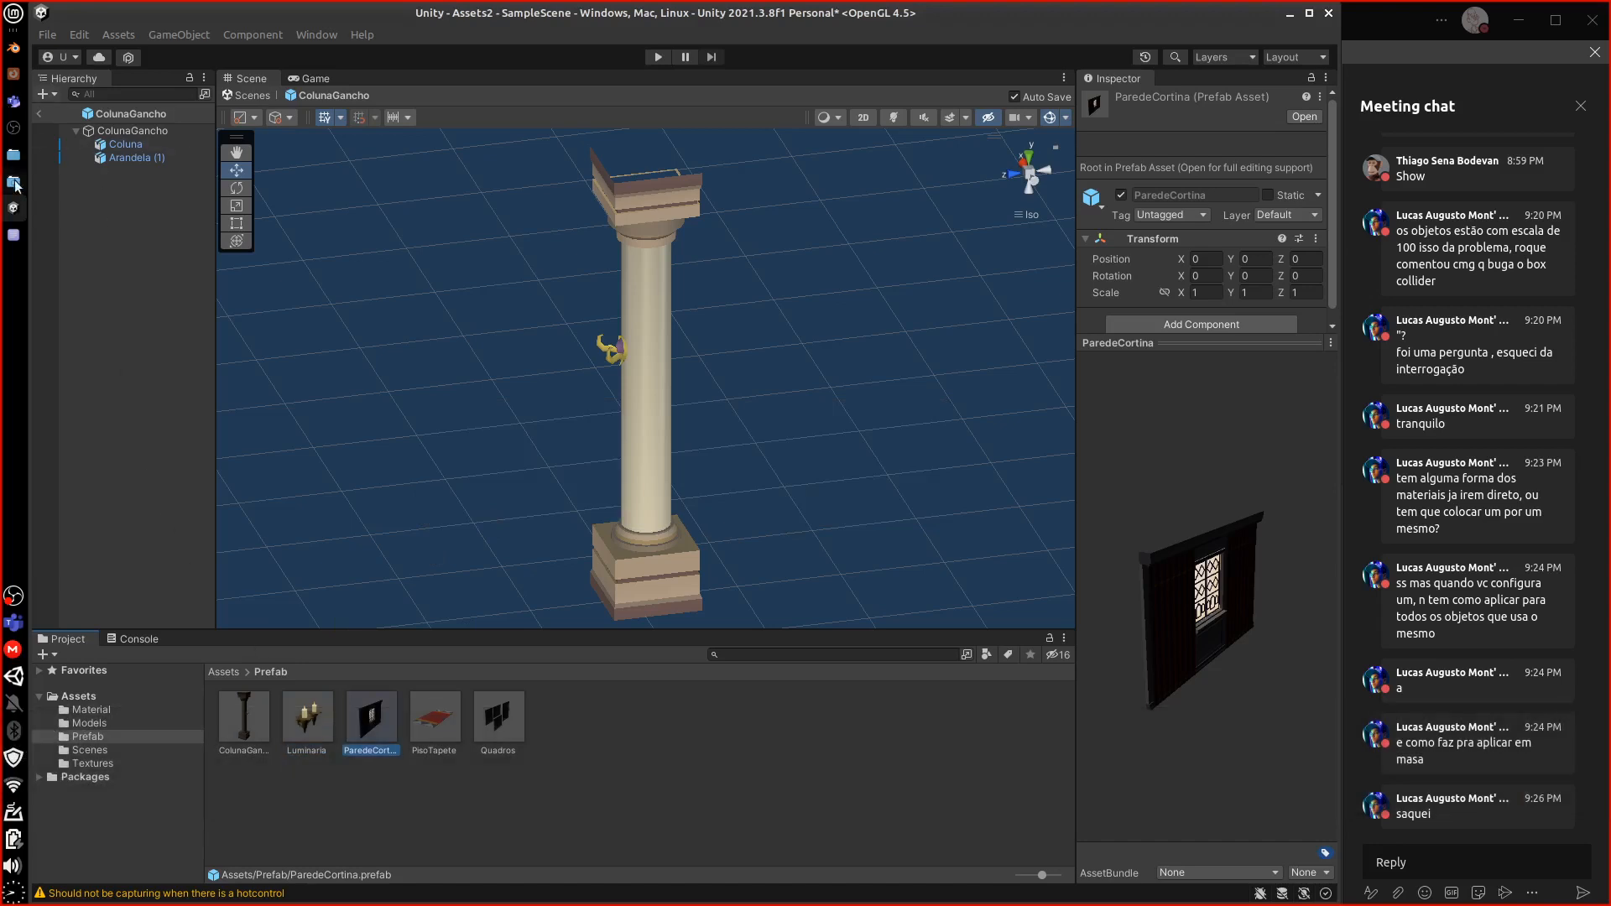
left_click(14, 235)
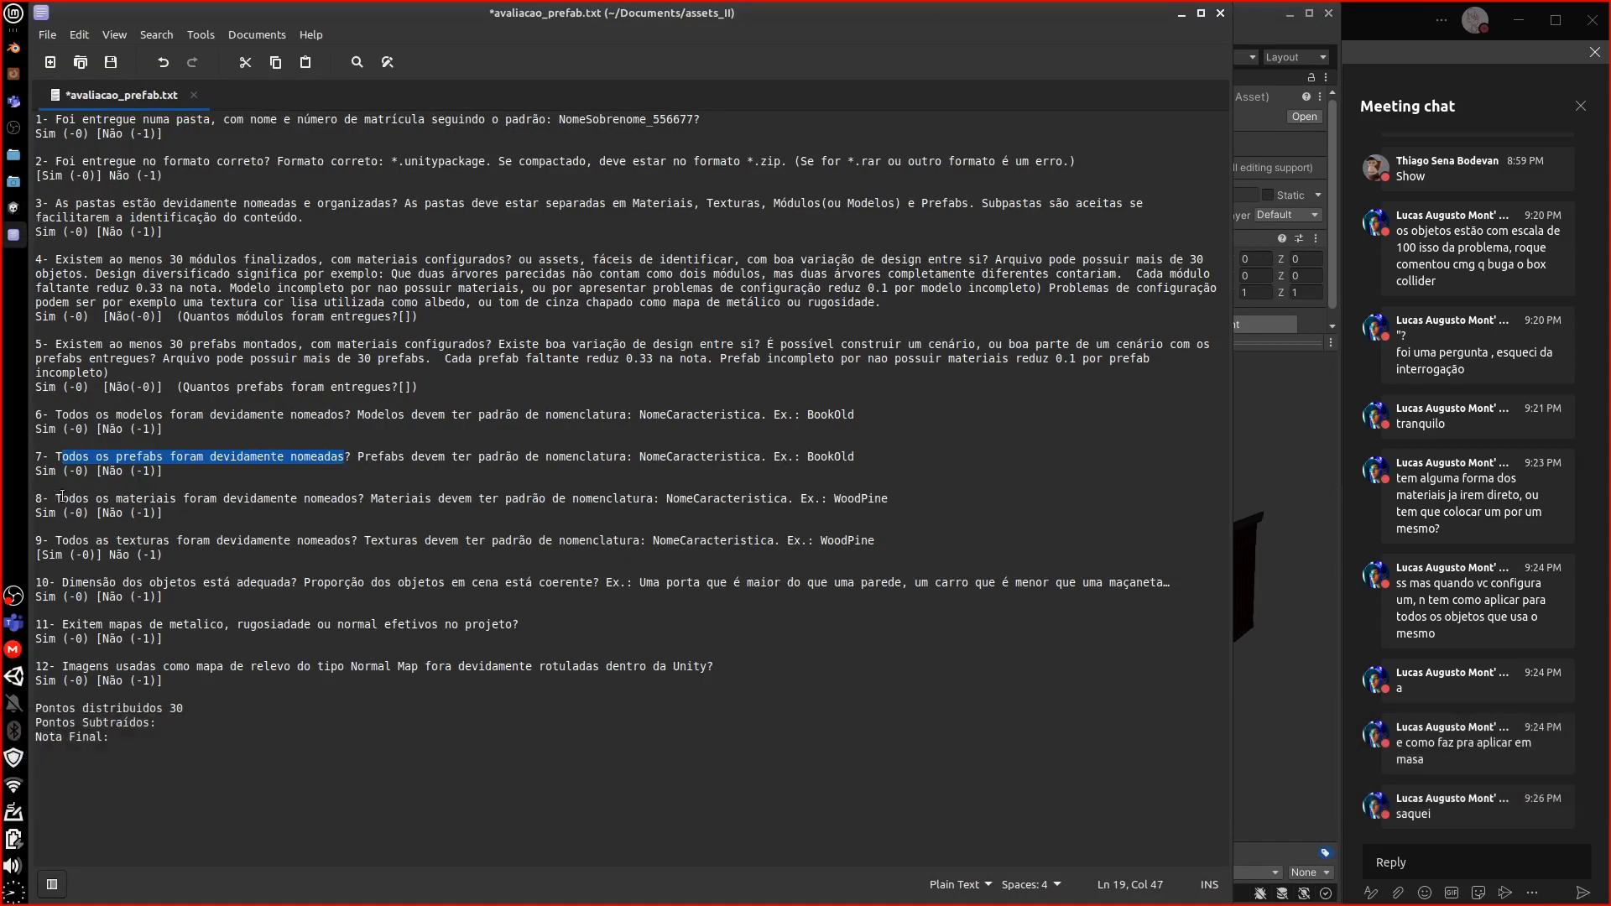
Highlight the material naming, texture naming and object dimensions questions in items 8 to 10
left_click_drag(61, 497, 357, 497)
left_click(64, 540)
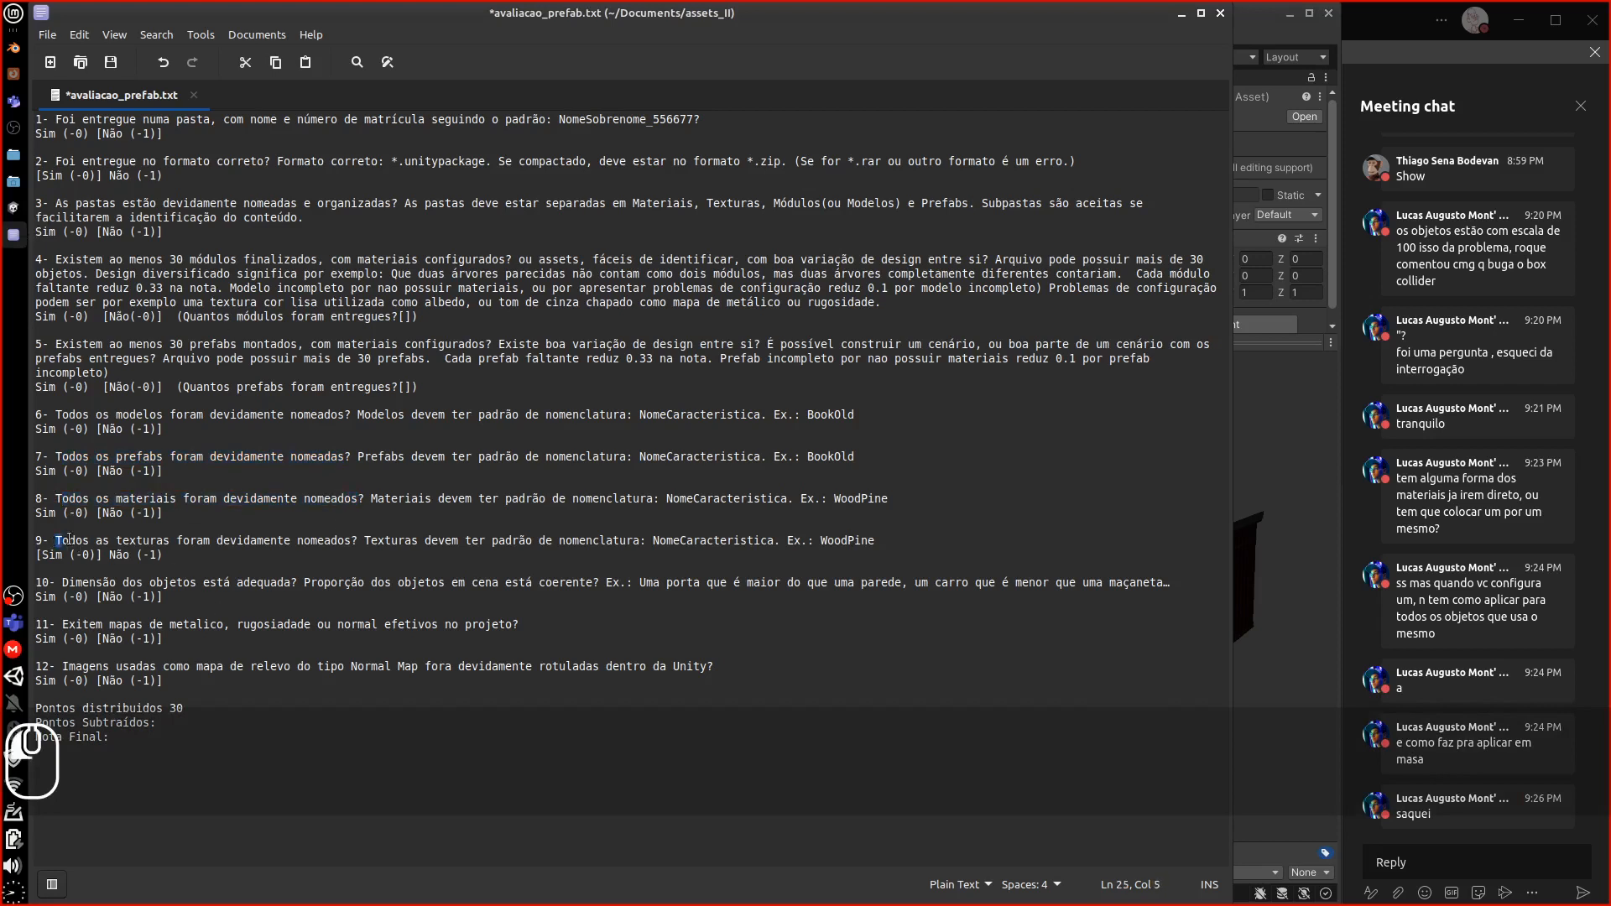
left_click_drag(70, 539, 350, 541)
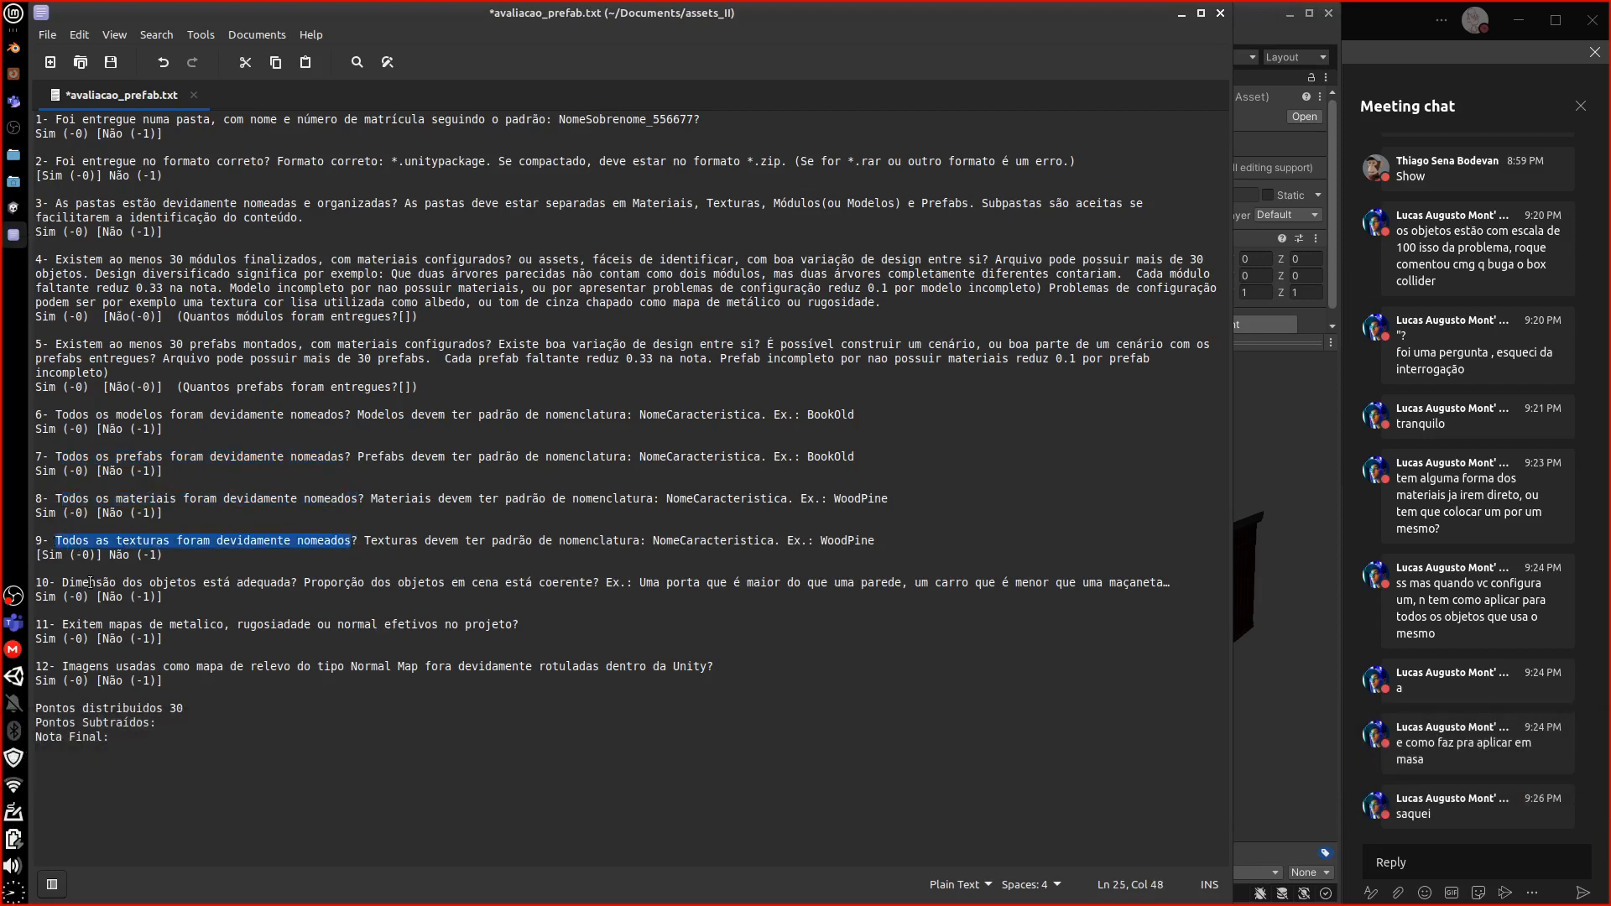
left_click_drag(62, 582, 295, 583)
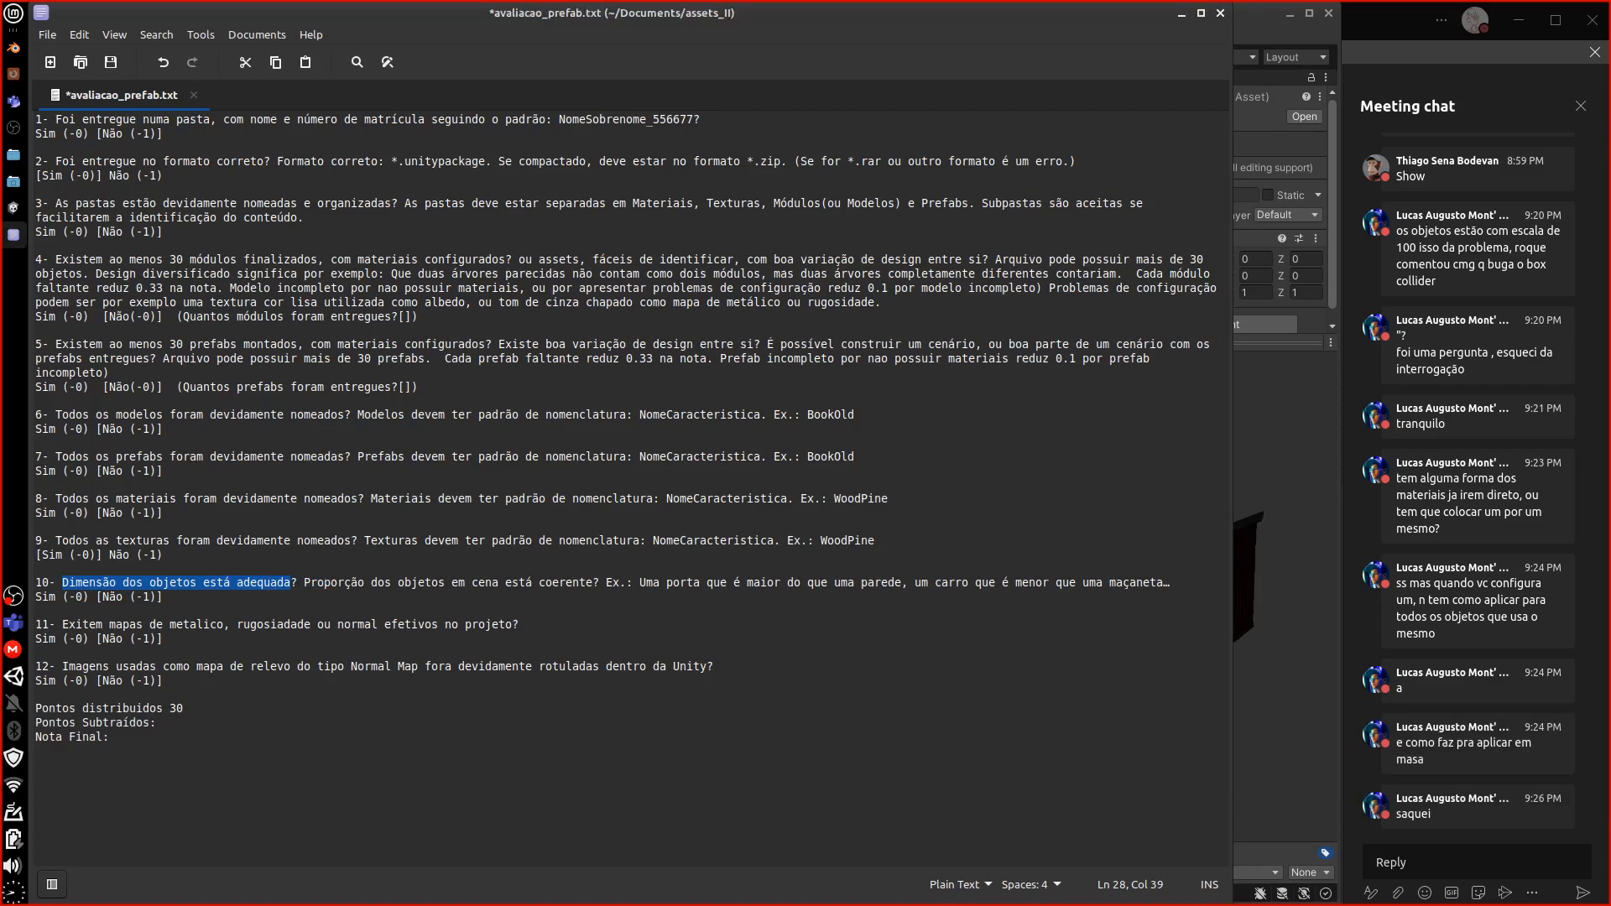
left_click(22, 210)
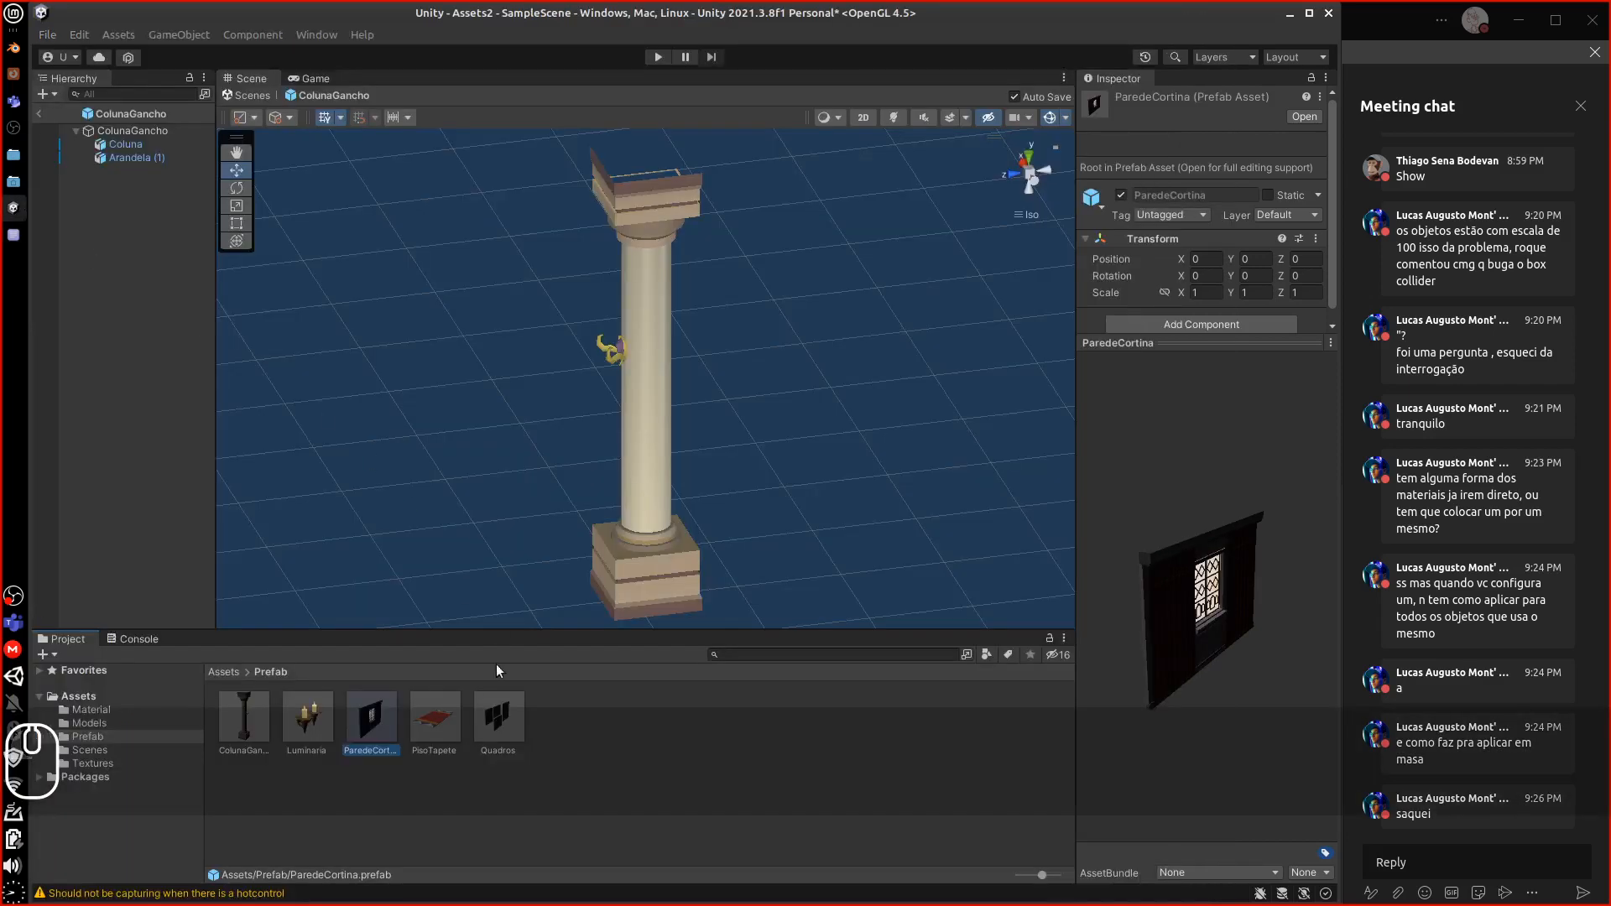
Delete Coluna and Arandela (1) from the ColunaGancho prefab and drop in ParedeCortina
left_click(658, 550)
key("Delete")
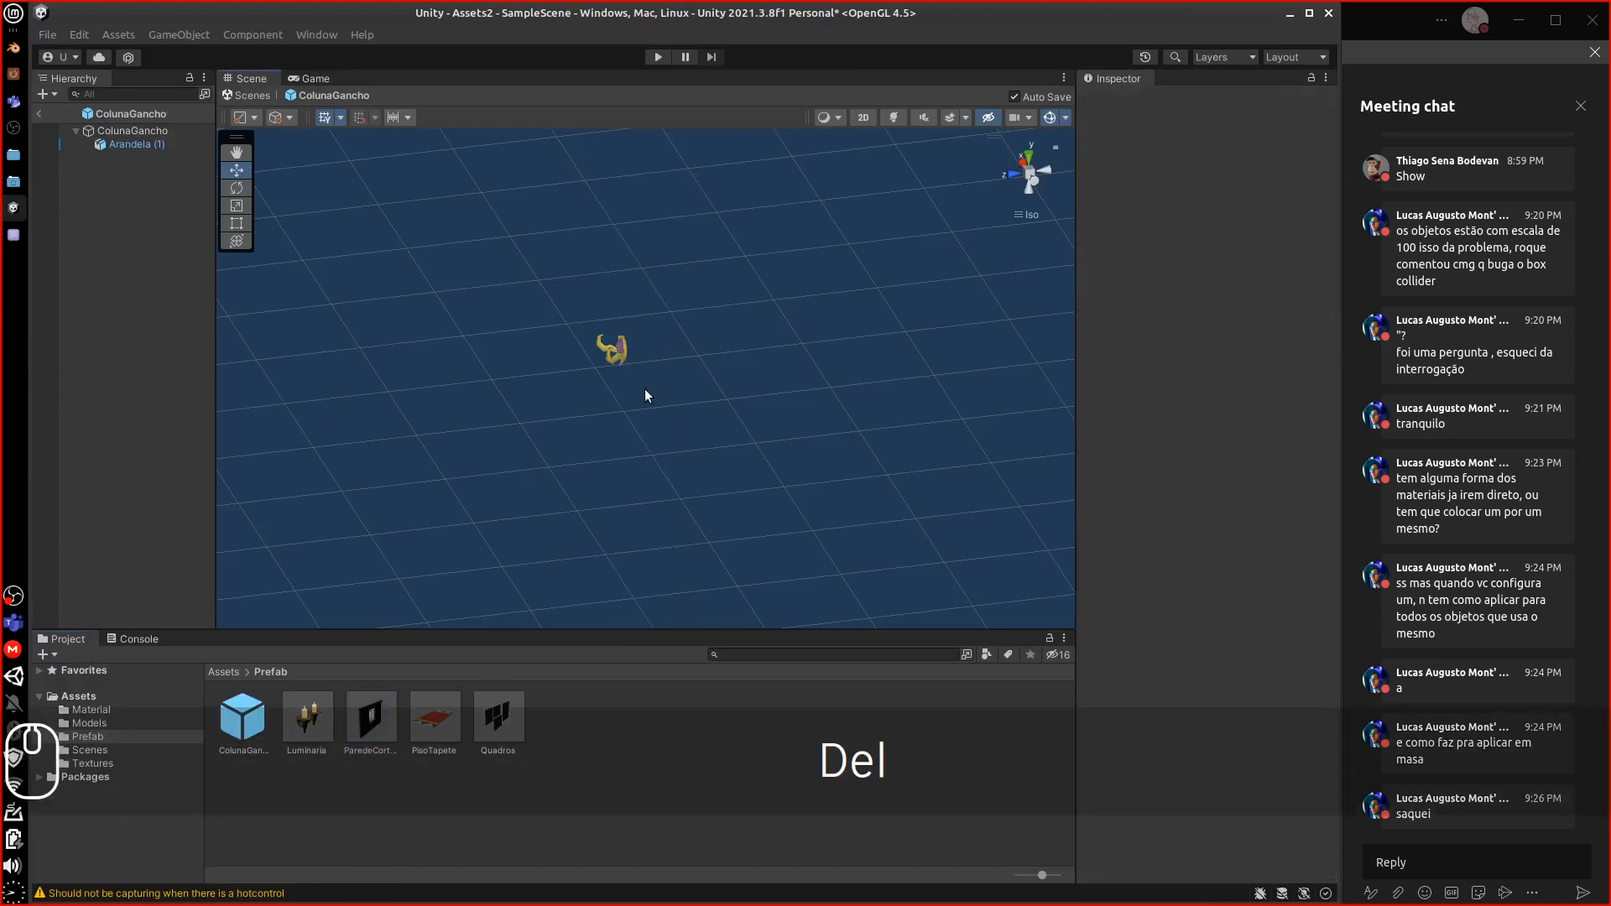
left_click(612, 350)
key("Delete")
left_click_drag(353, 722, 571, 401)
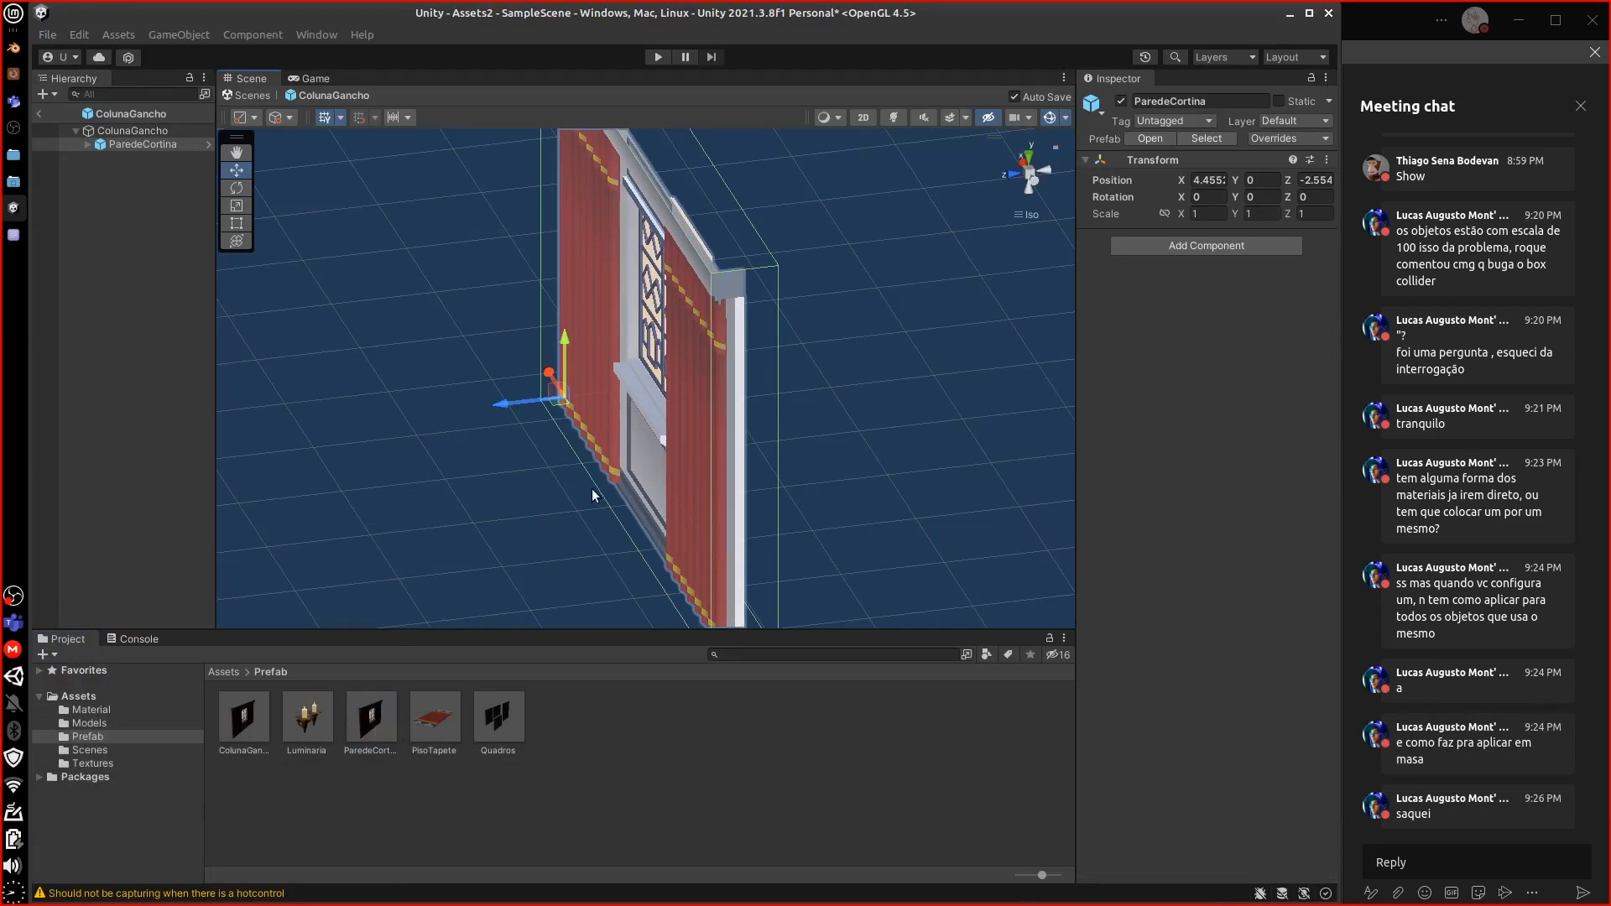
Undo those prefab changes and place ColunaGancho into SampleScene beside the Luminaria sconce
key("ctrl+z")
key("ctrl+z")
key("ctrl+z")
key("ctrl+z")
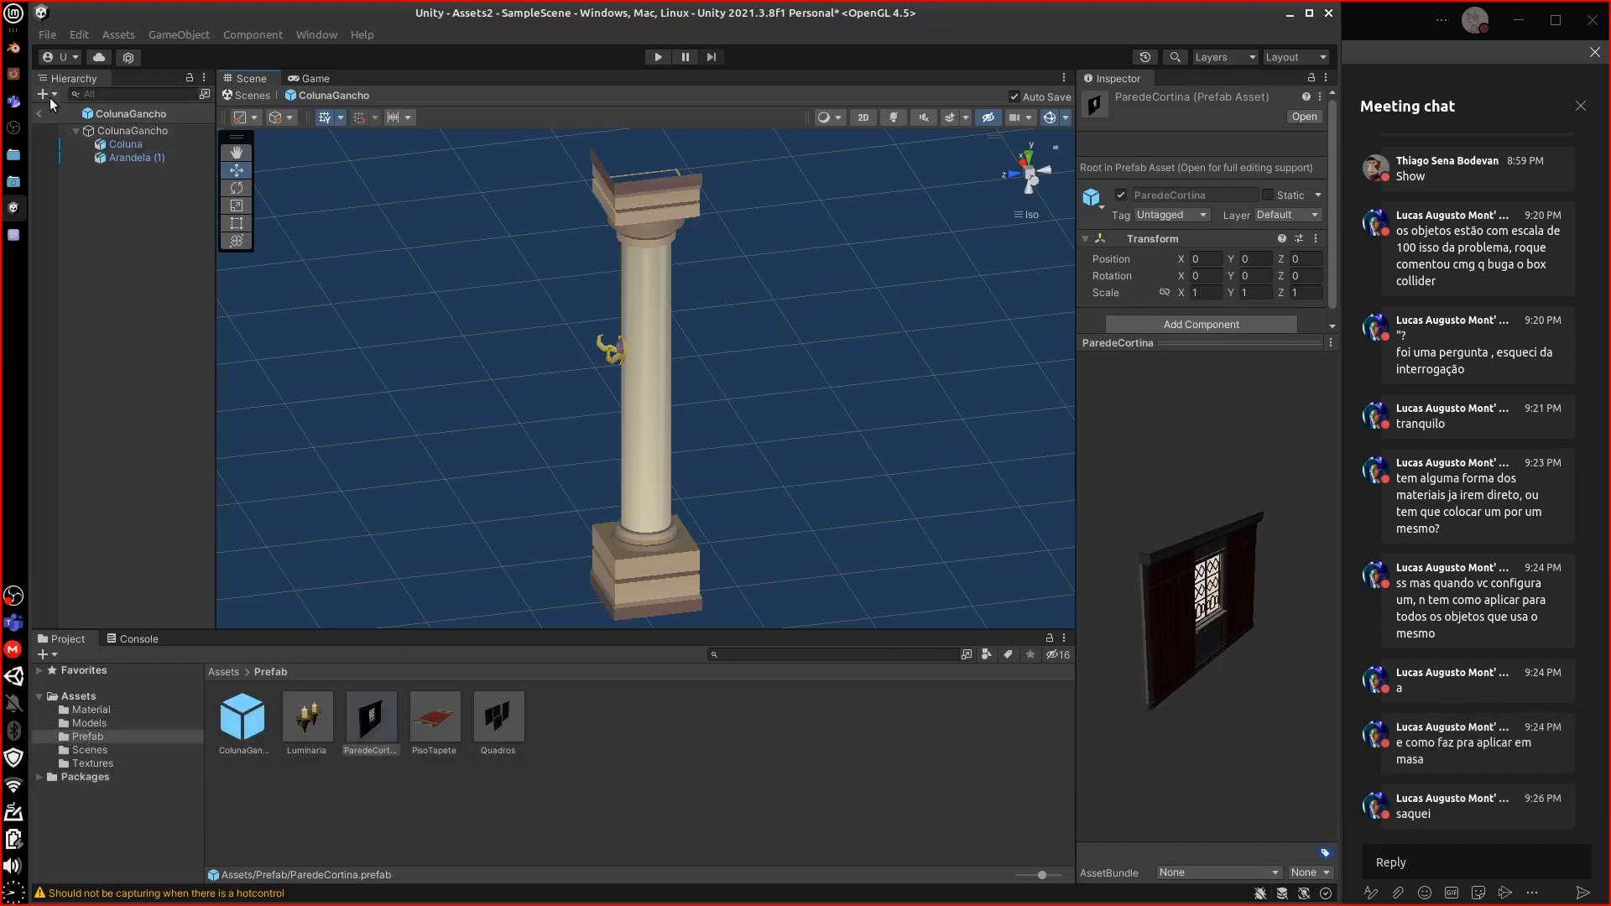
left_click(39, 113)
left_click_drag(241, 727, 495, 528)
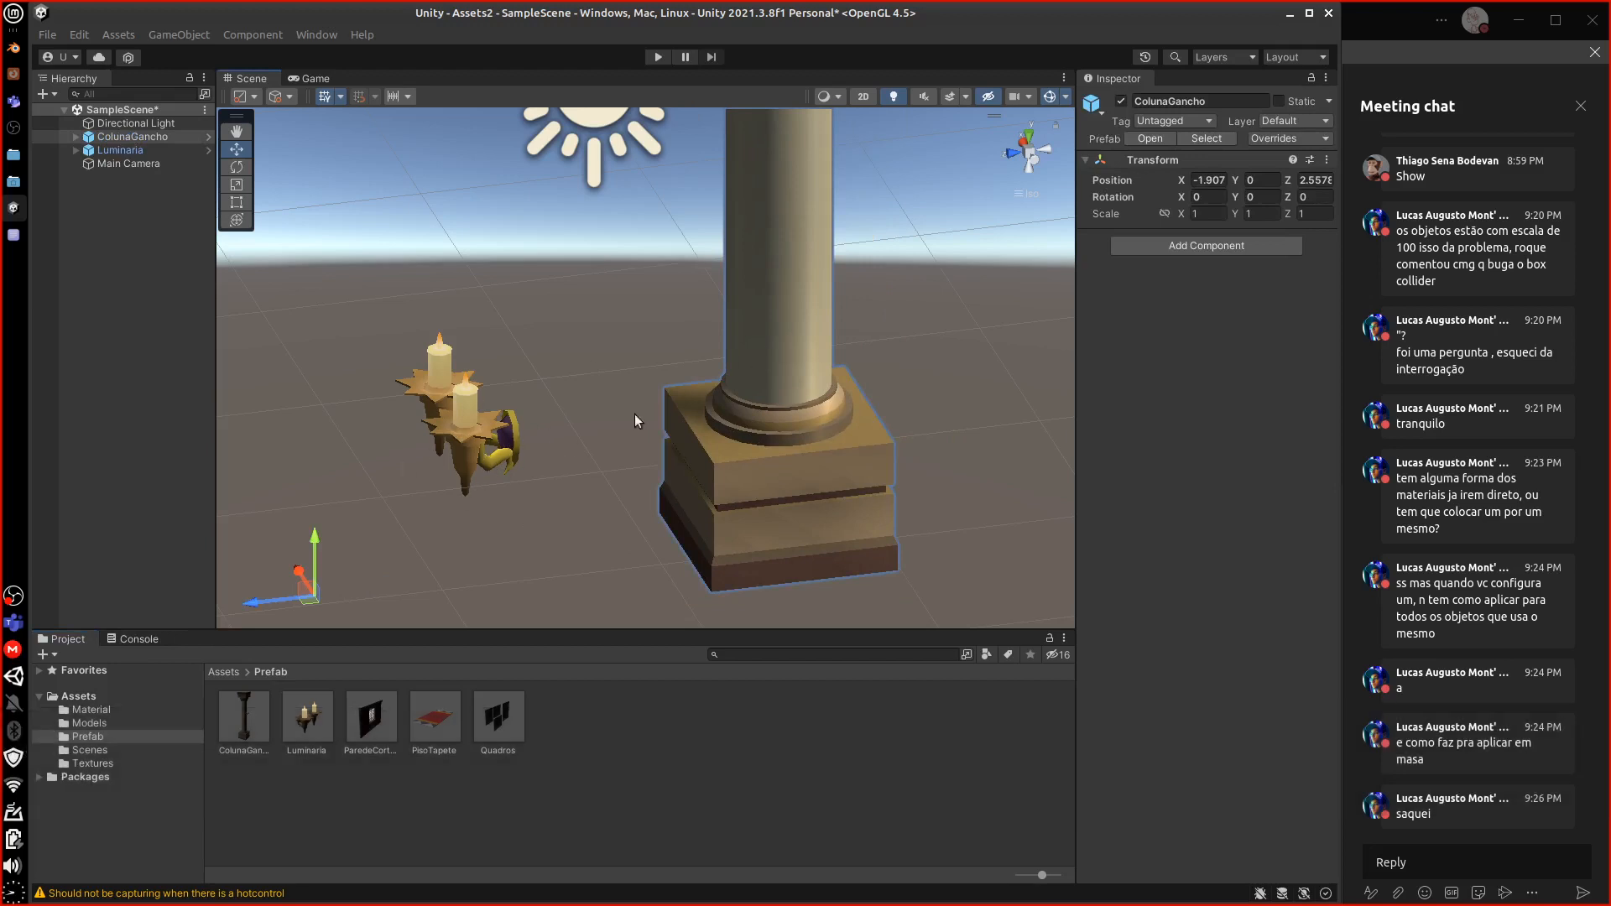
Place the PisoTapete rug in the scene and select the ColunaGancho column
left_click_drag(413, 733, 345, 331)
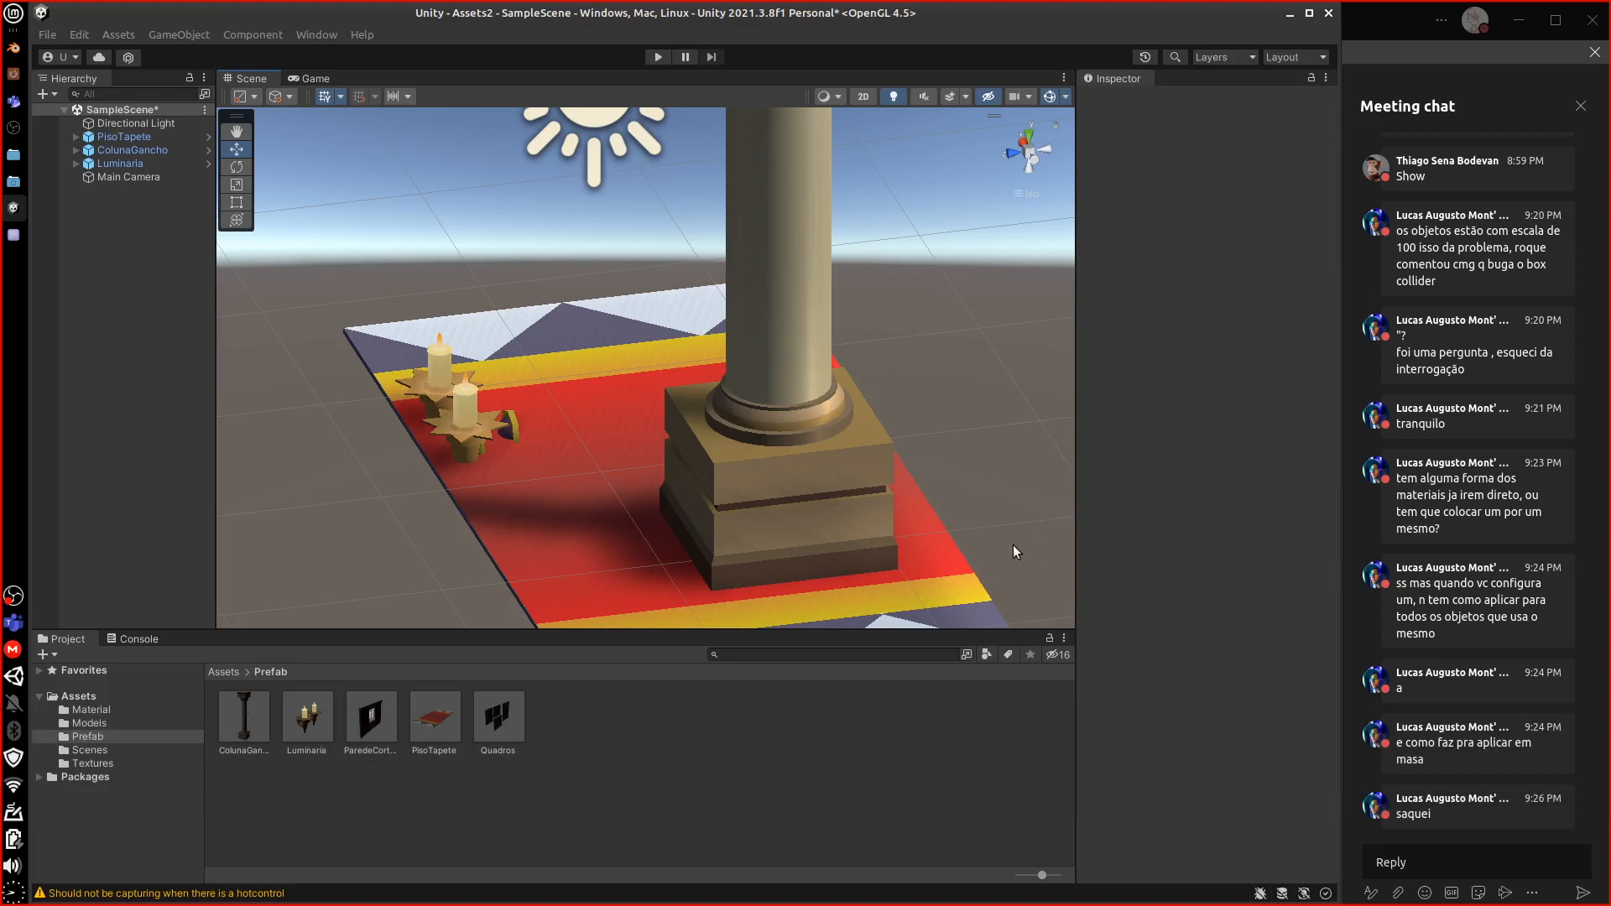
left_click(778, 485)
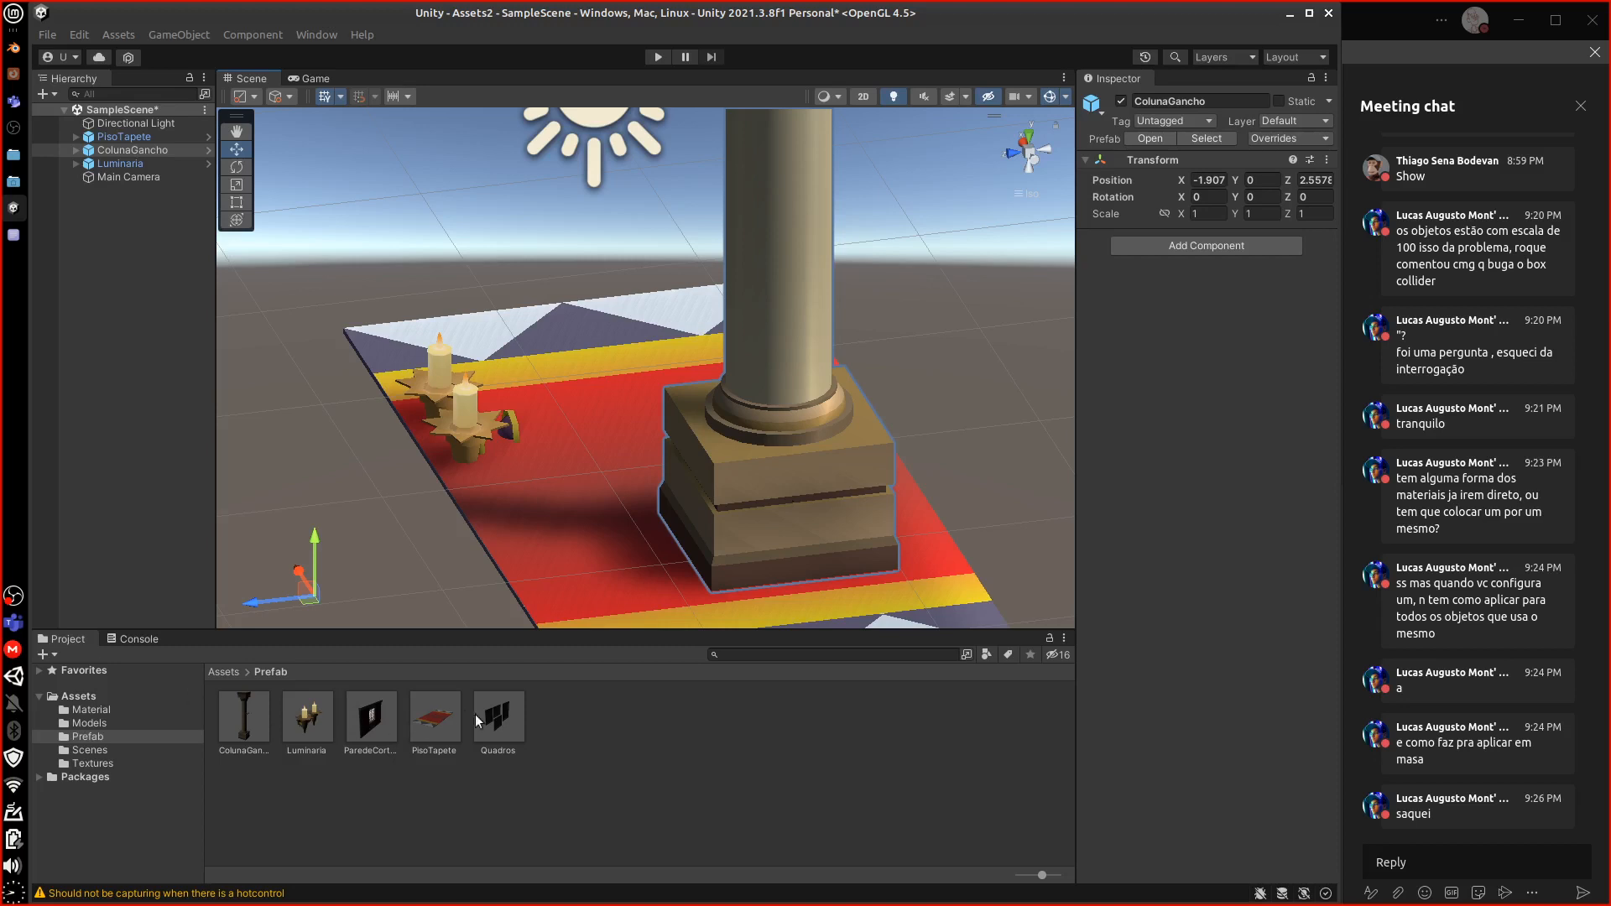
left_click_drag(497, 716, 481, 719)
left_click(367, 719)
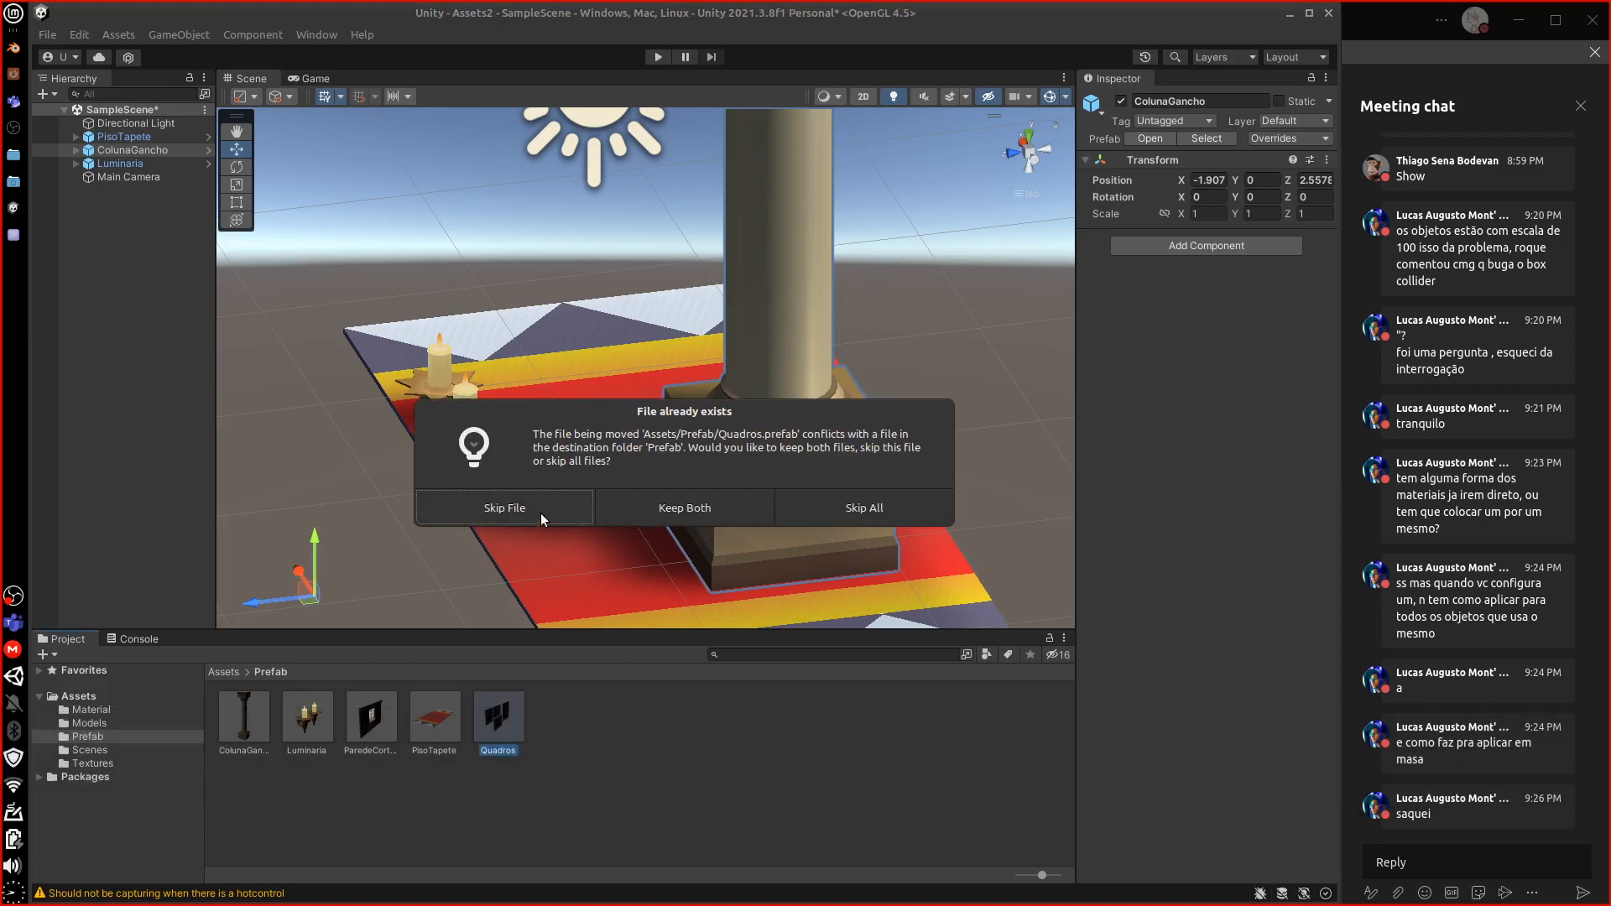
Skip moving the duplicate Quadros file, then place the ParedeCortina wall and Quadros frame in the scene
left_click(540, 509)
left_click_drag(372, 720, 754, 306)
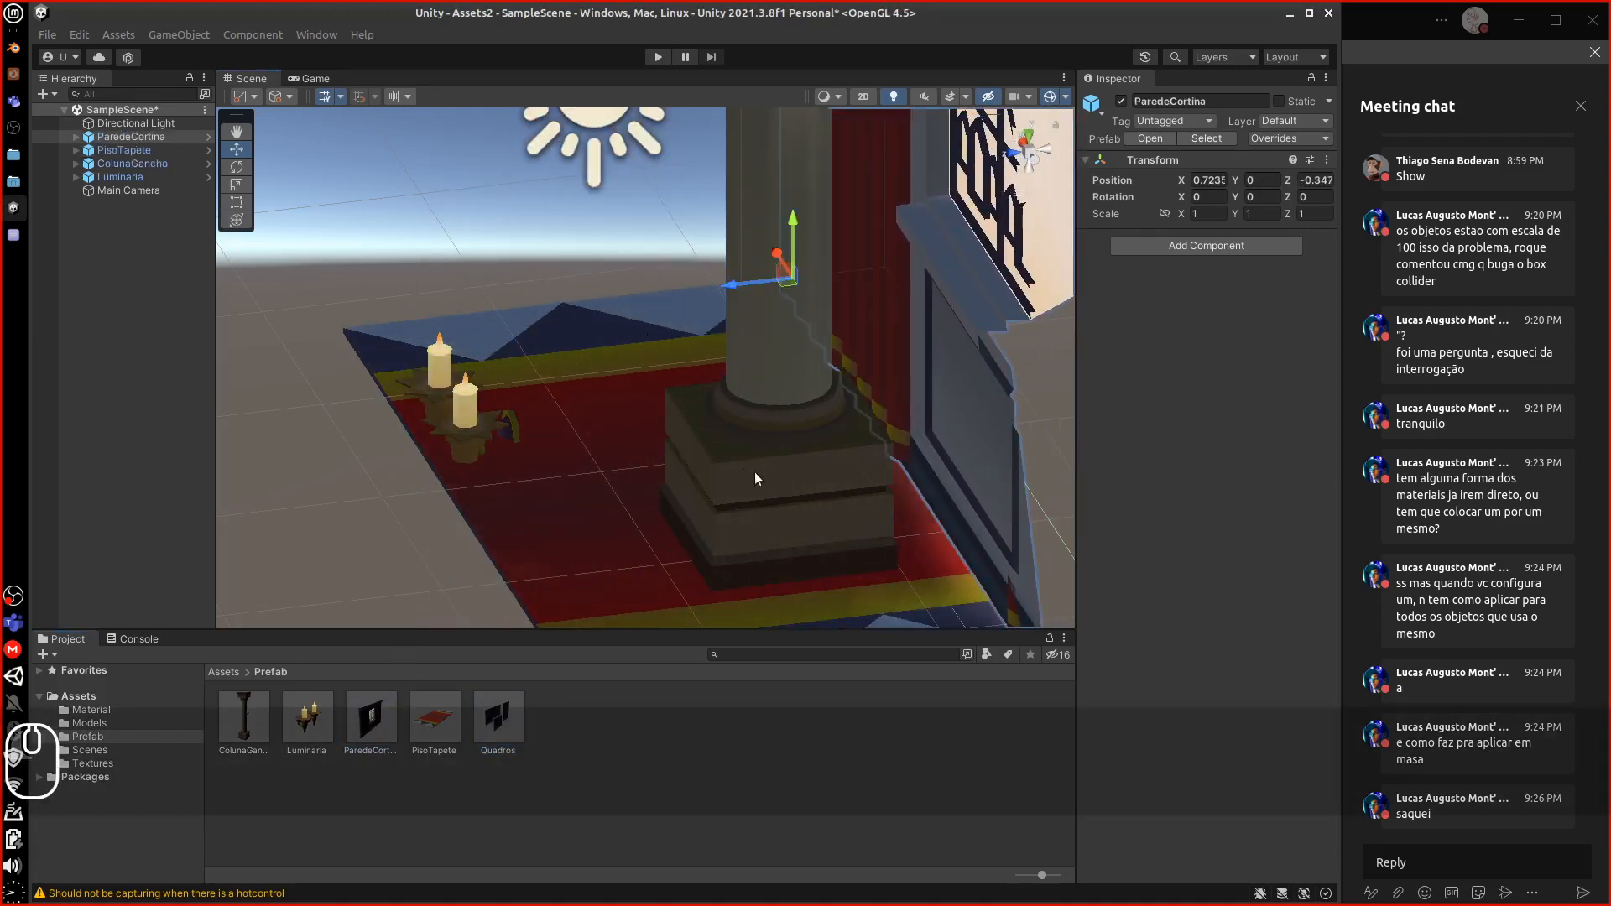
left_click_drag(497, 719, 497, 485)
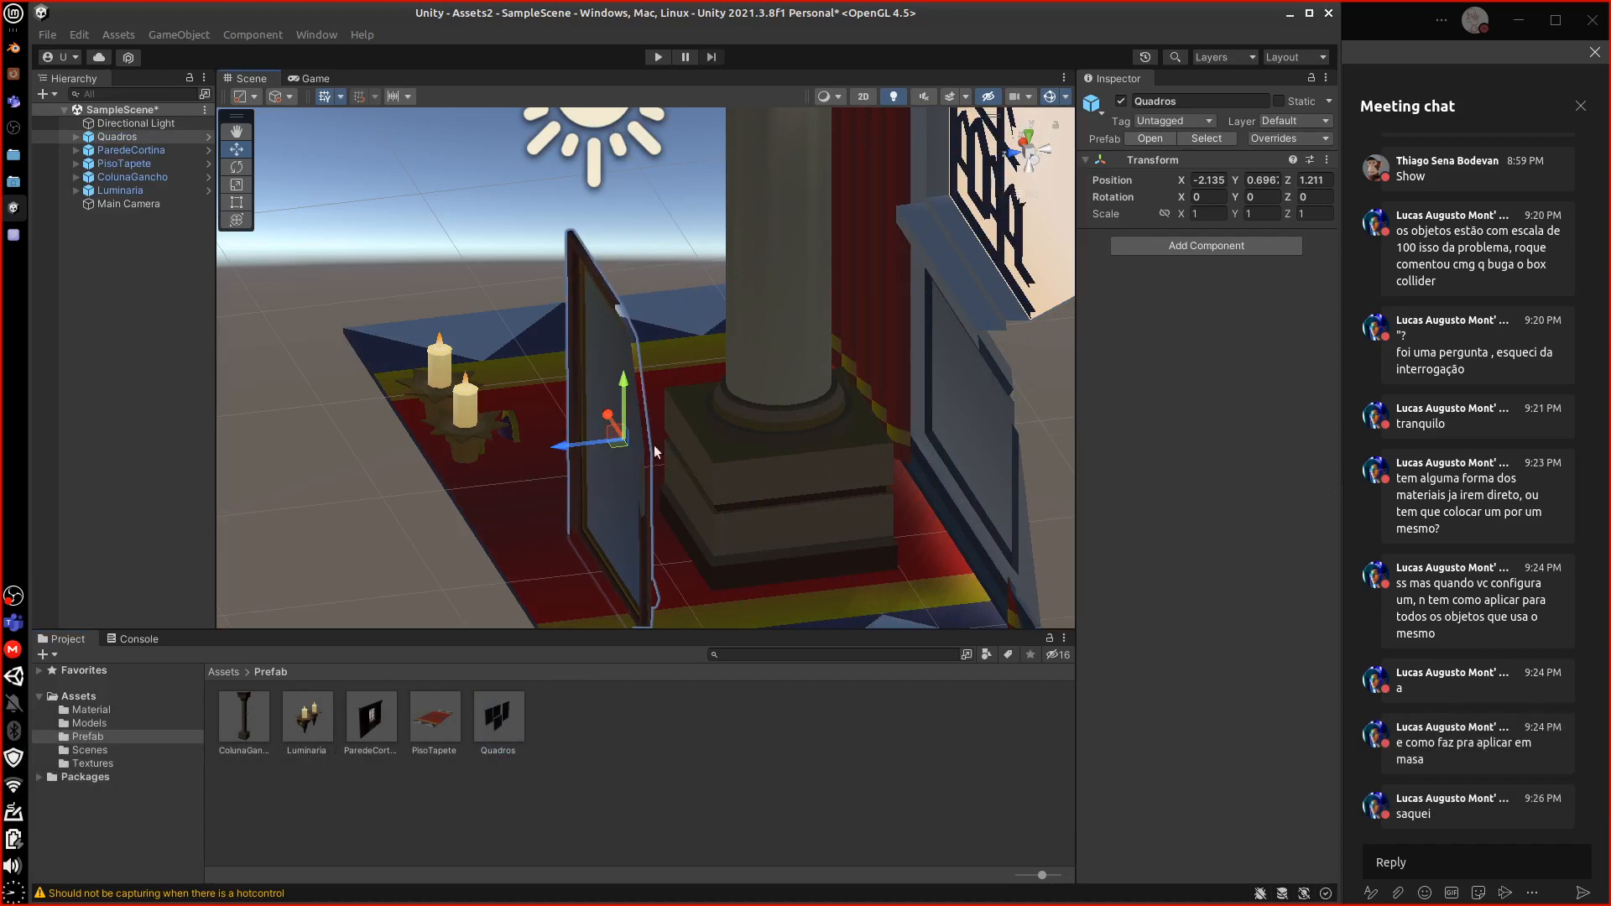
Inspect the placed ColunaGancho, ParedeCortina, Luminaria and PisoTapete prefabs one by one
left_click(725, 413)
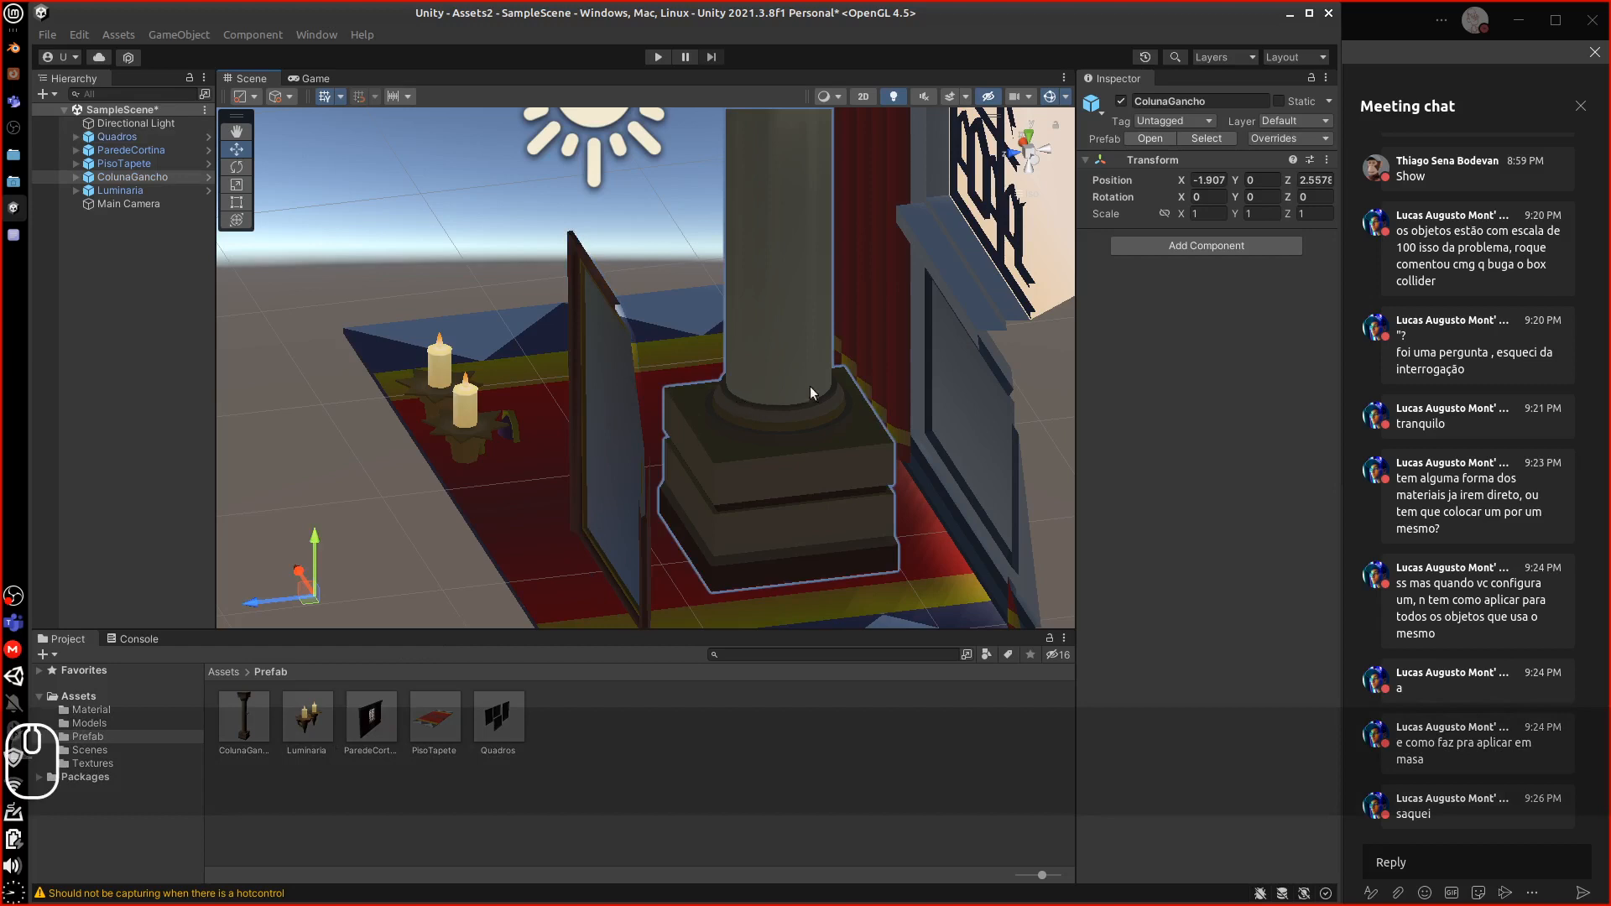
left_click(954, 388)
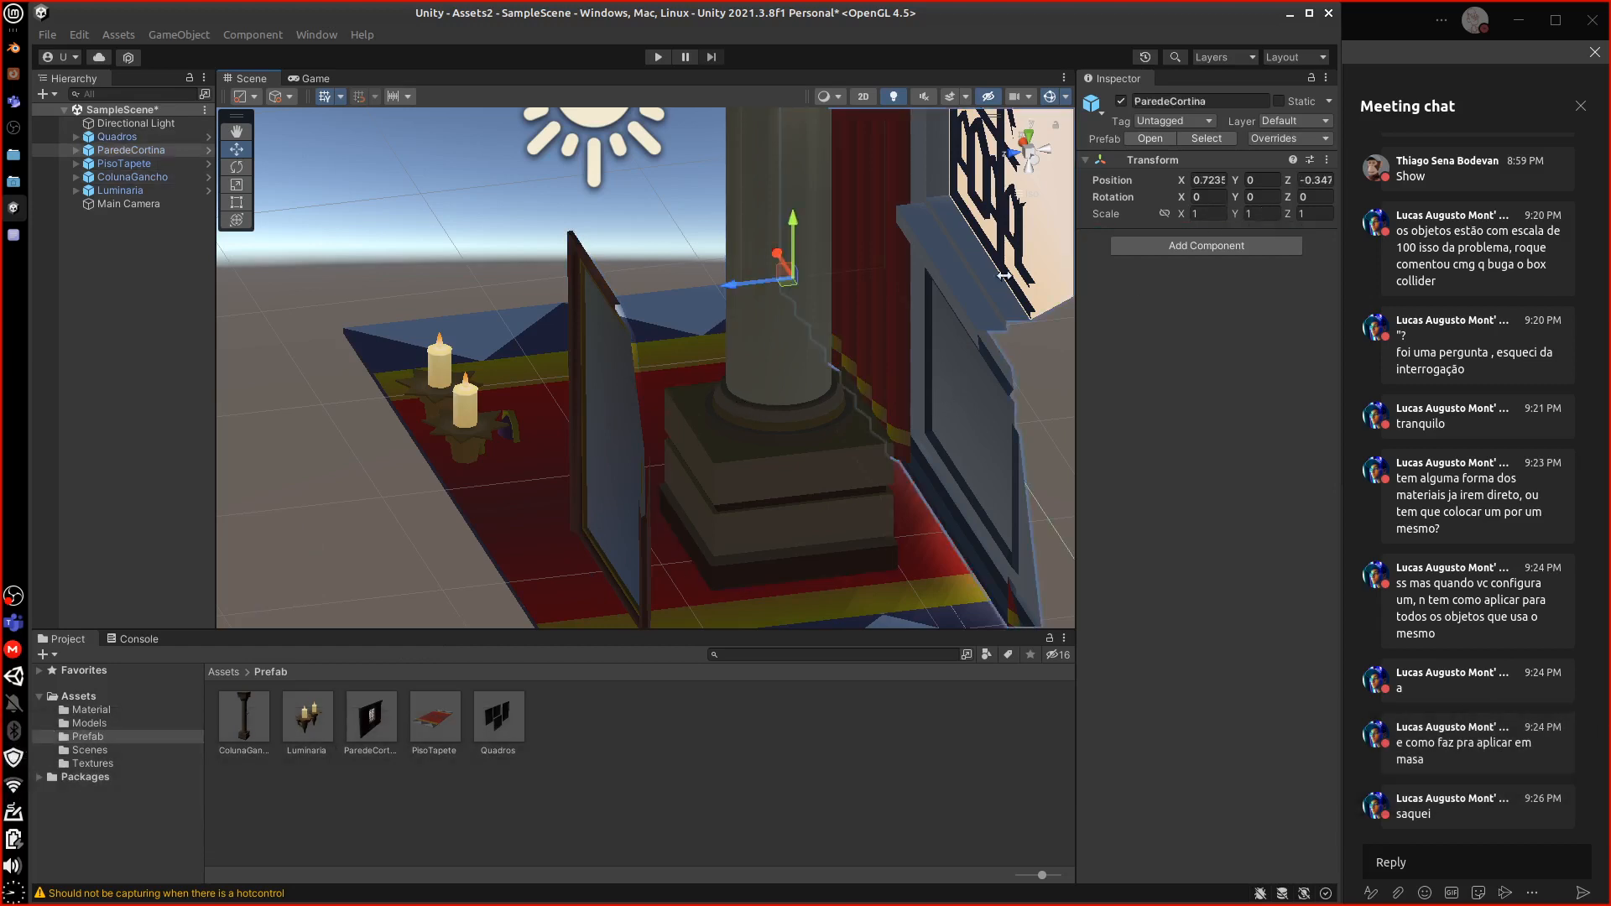
left_click(497, 406)
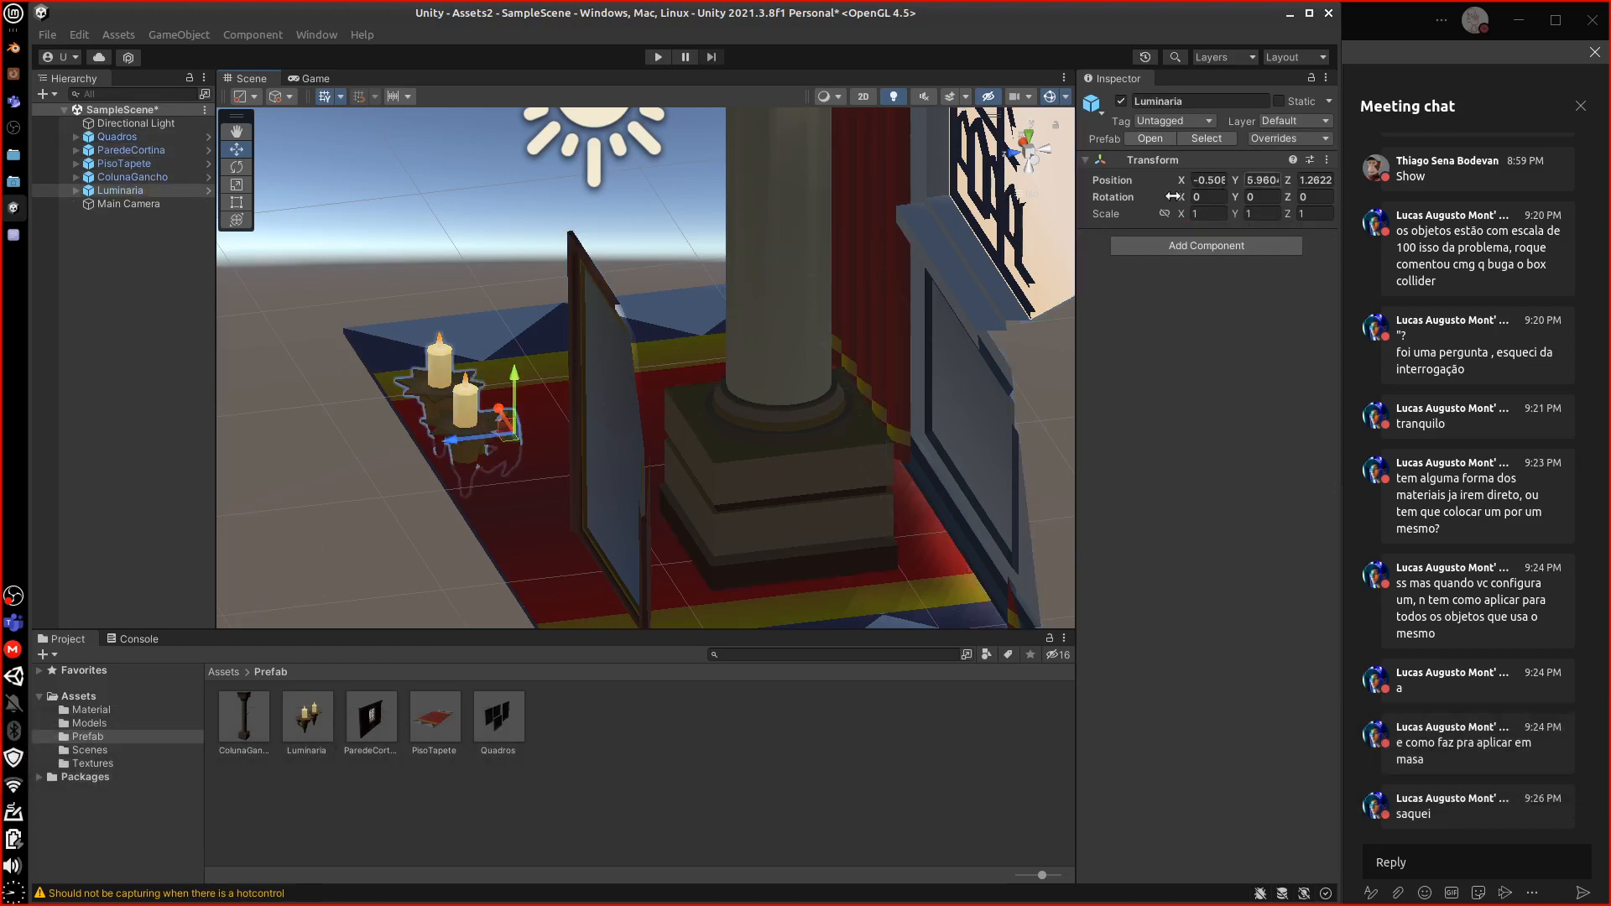
left_click(680, 341)
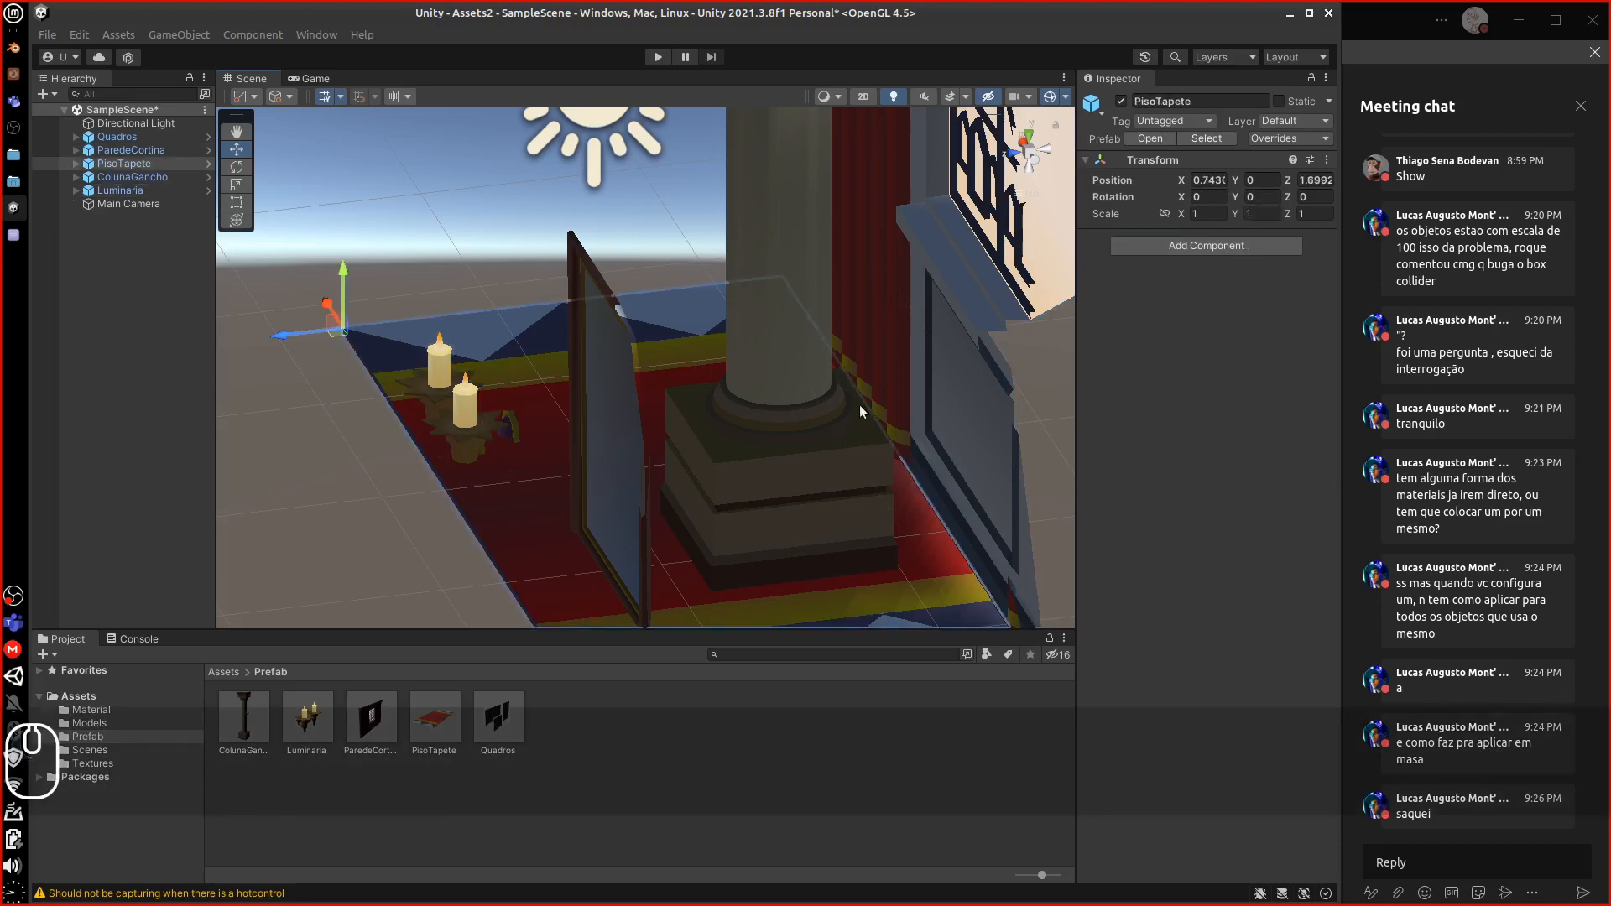
left_click(794, 444)
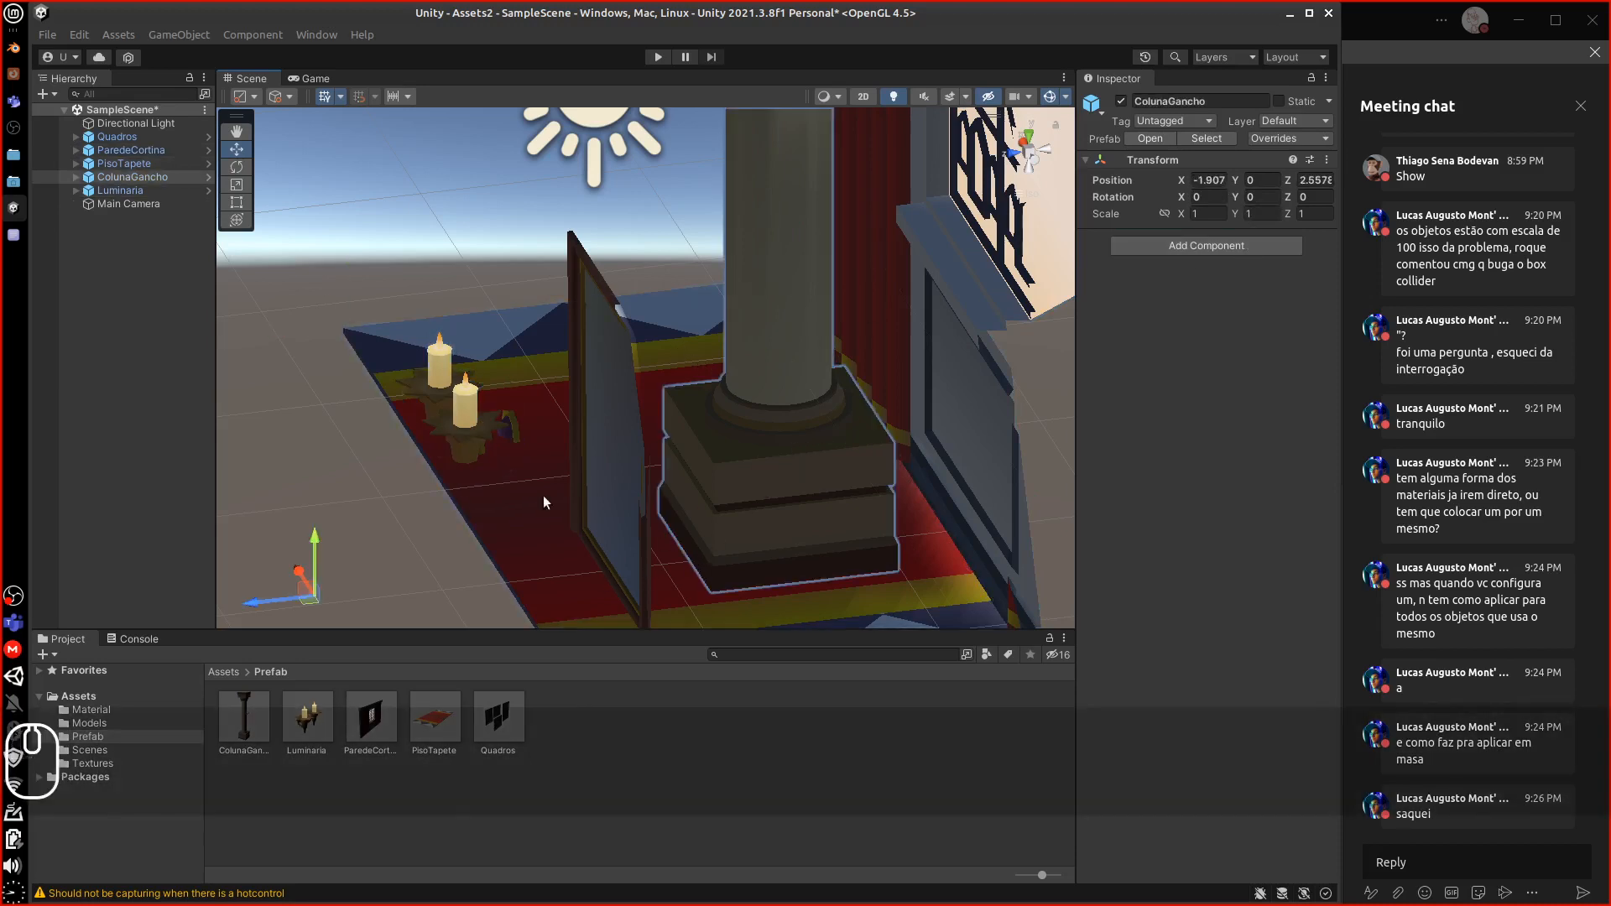
left_click(126, 191)
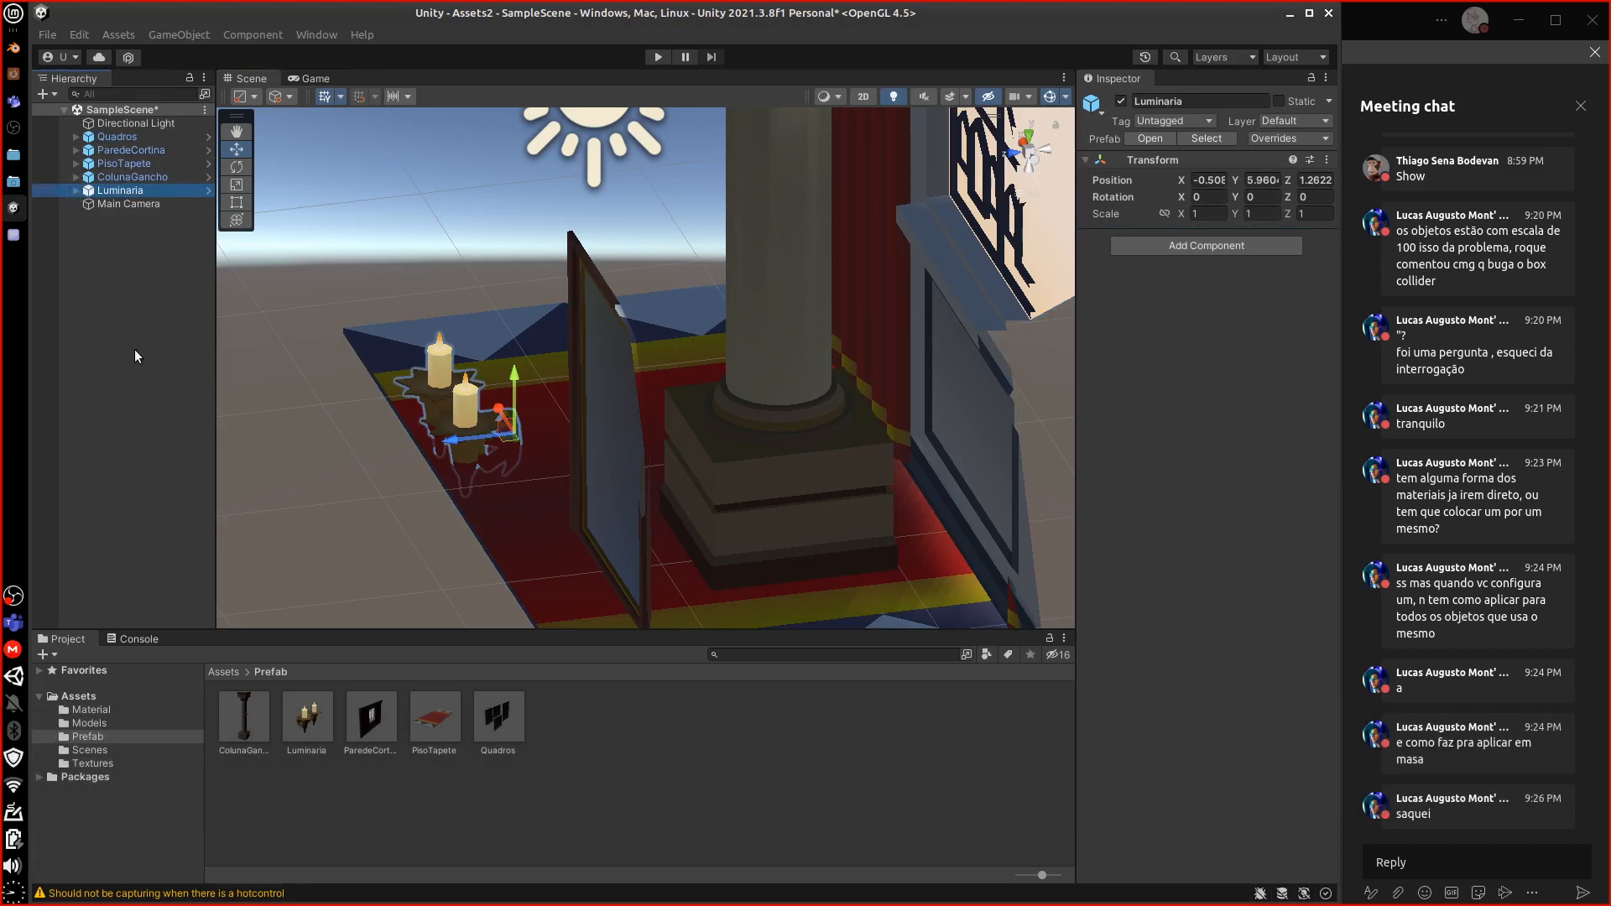
Move the Quadros frame along Z toward the column, from 1.211 to 0.997
left_click(123, 137)
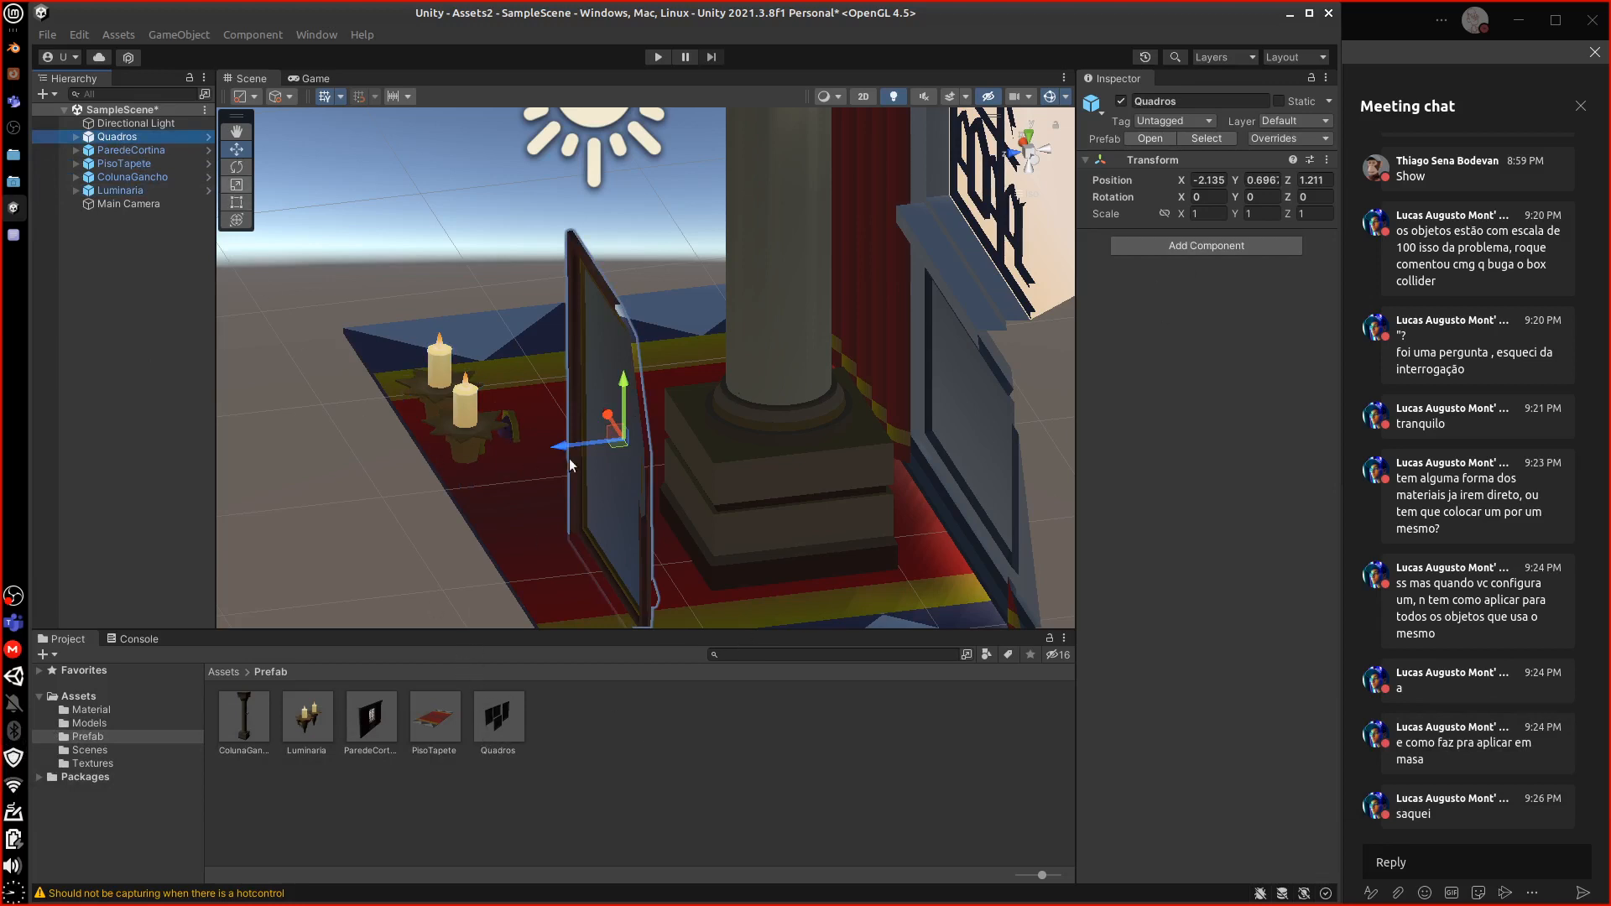
left_click_drag(561, 445, 507, 562)
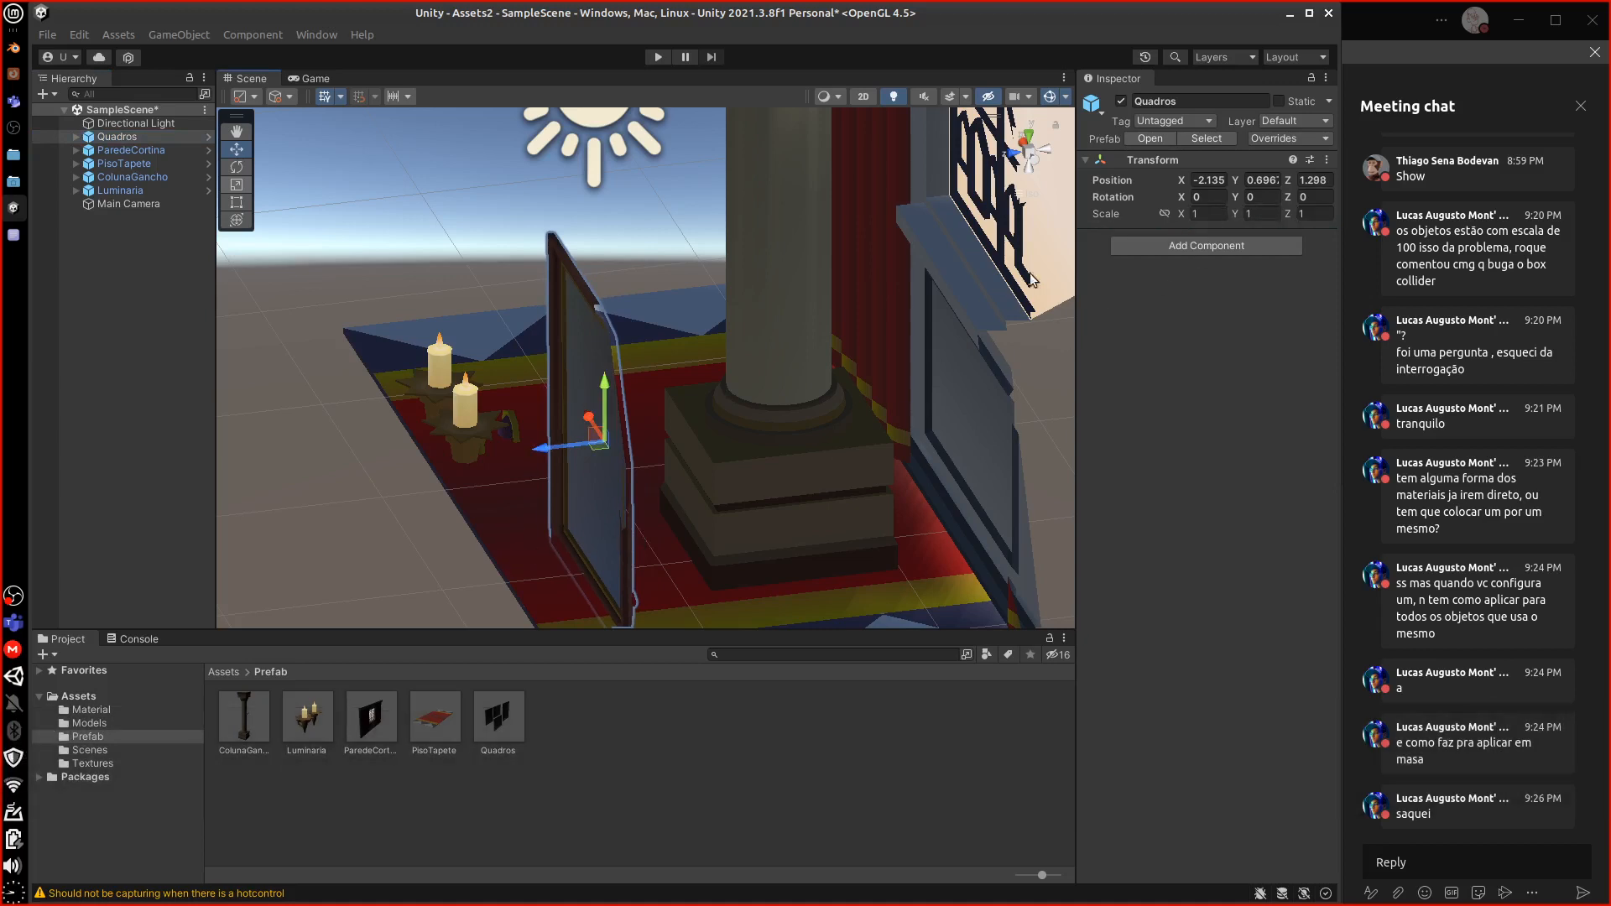
left_click_drag(579, 445, 623, 405)
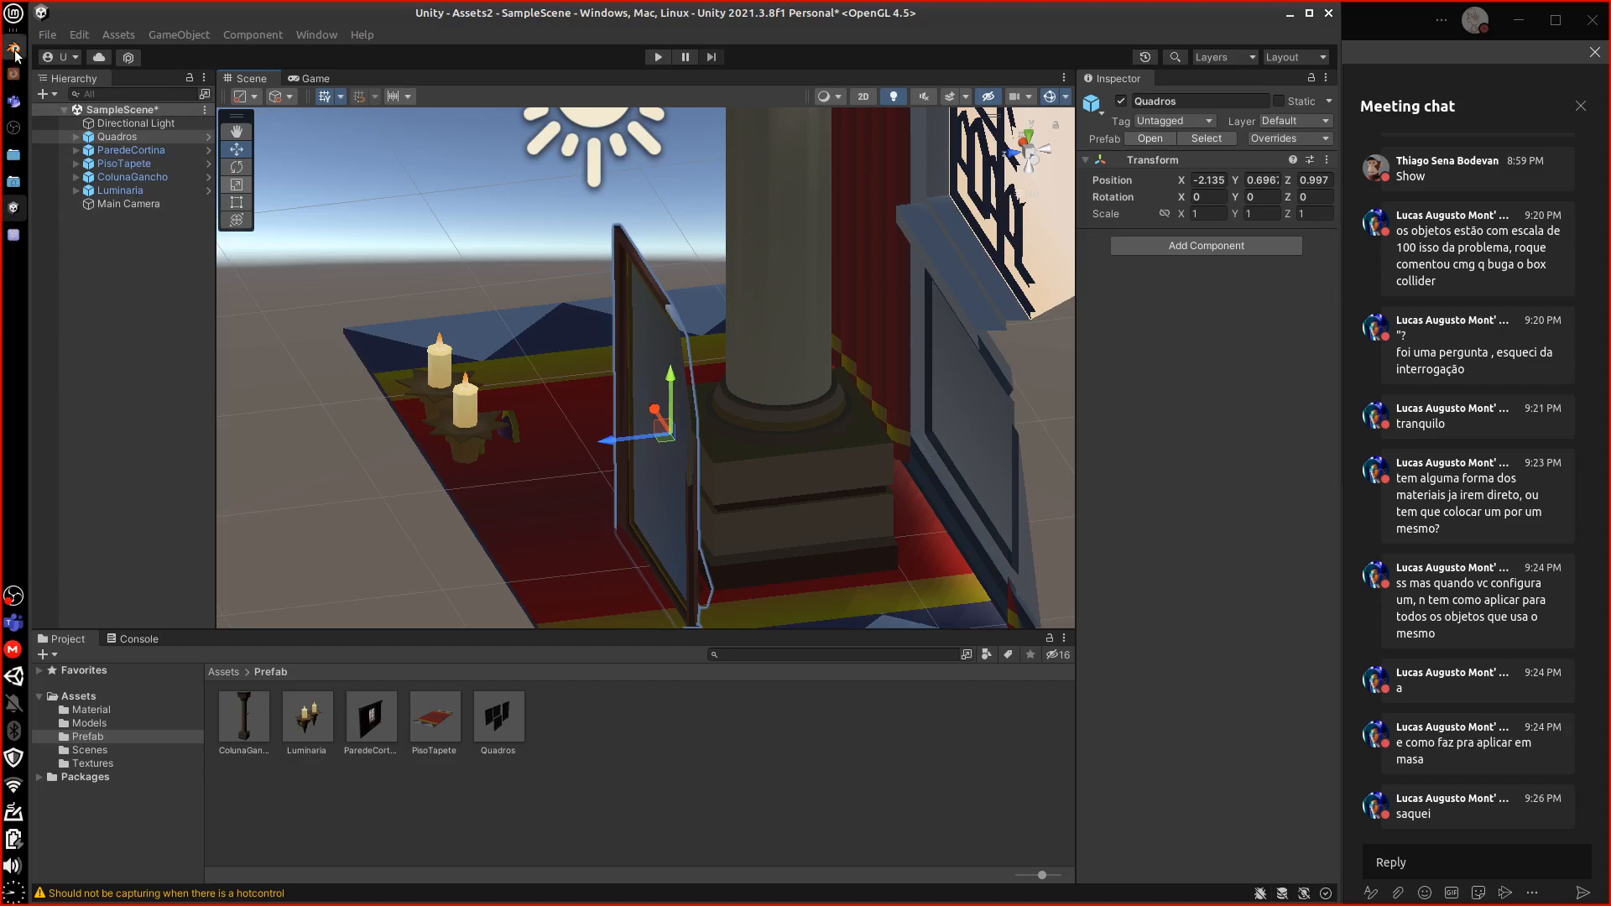
Read the texture-map question on line 11 of avaliacao_prefab.txt, then close it without saving
left_click(14, 230)
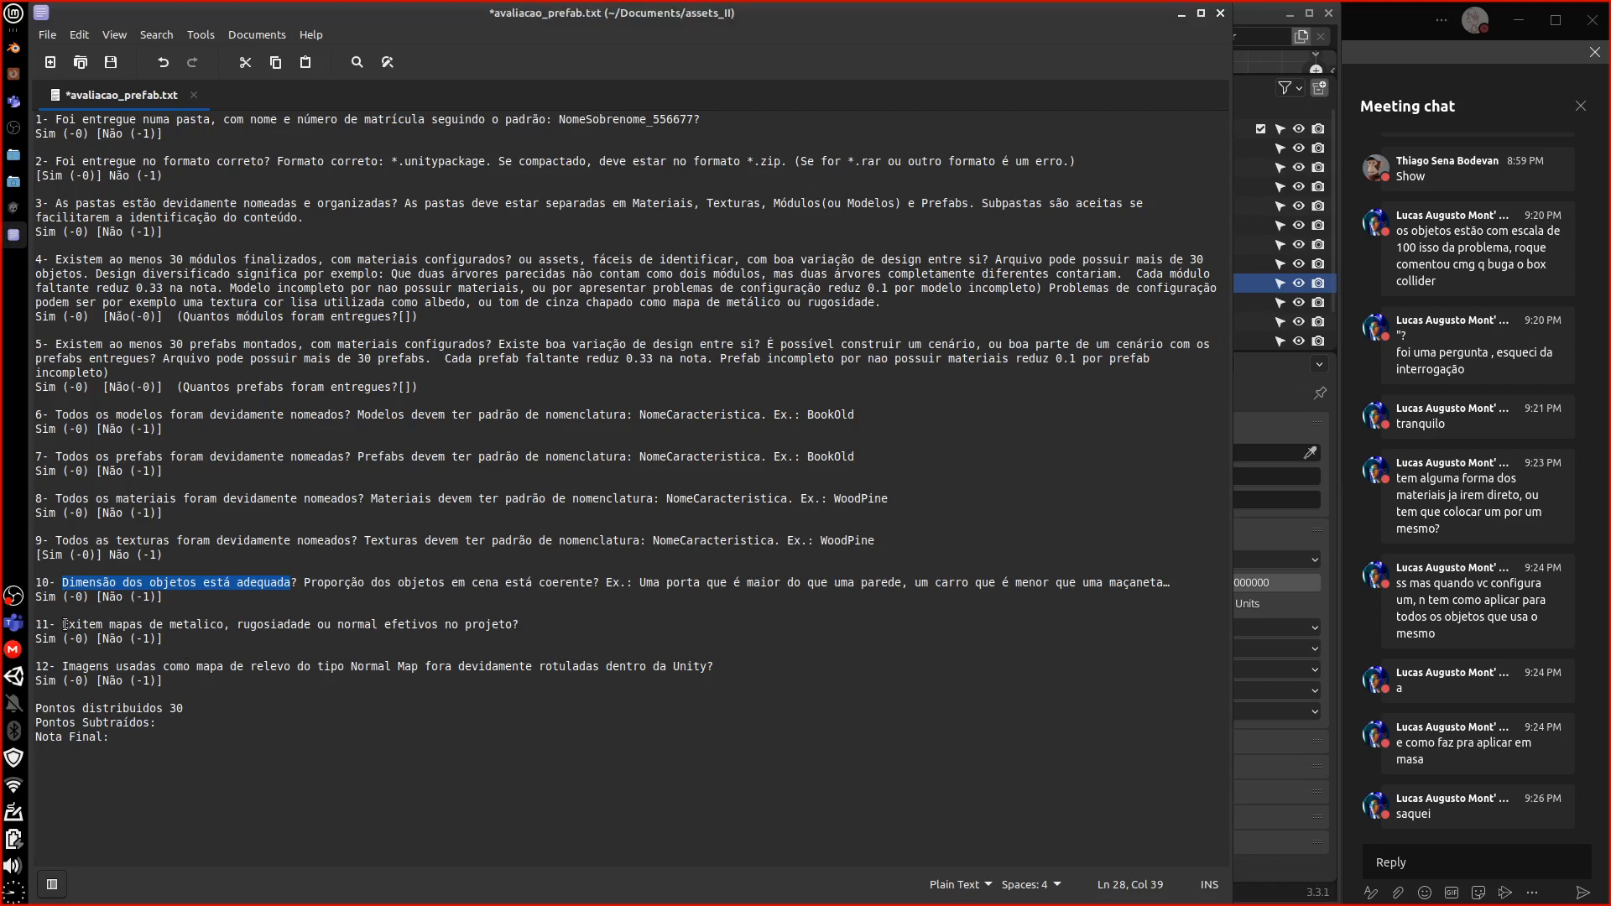
left_click_drag(63, 625, 538, 623)
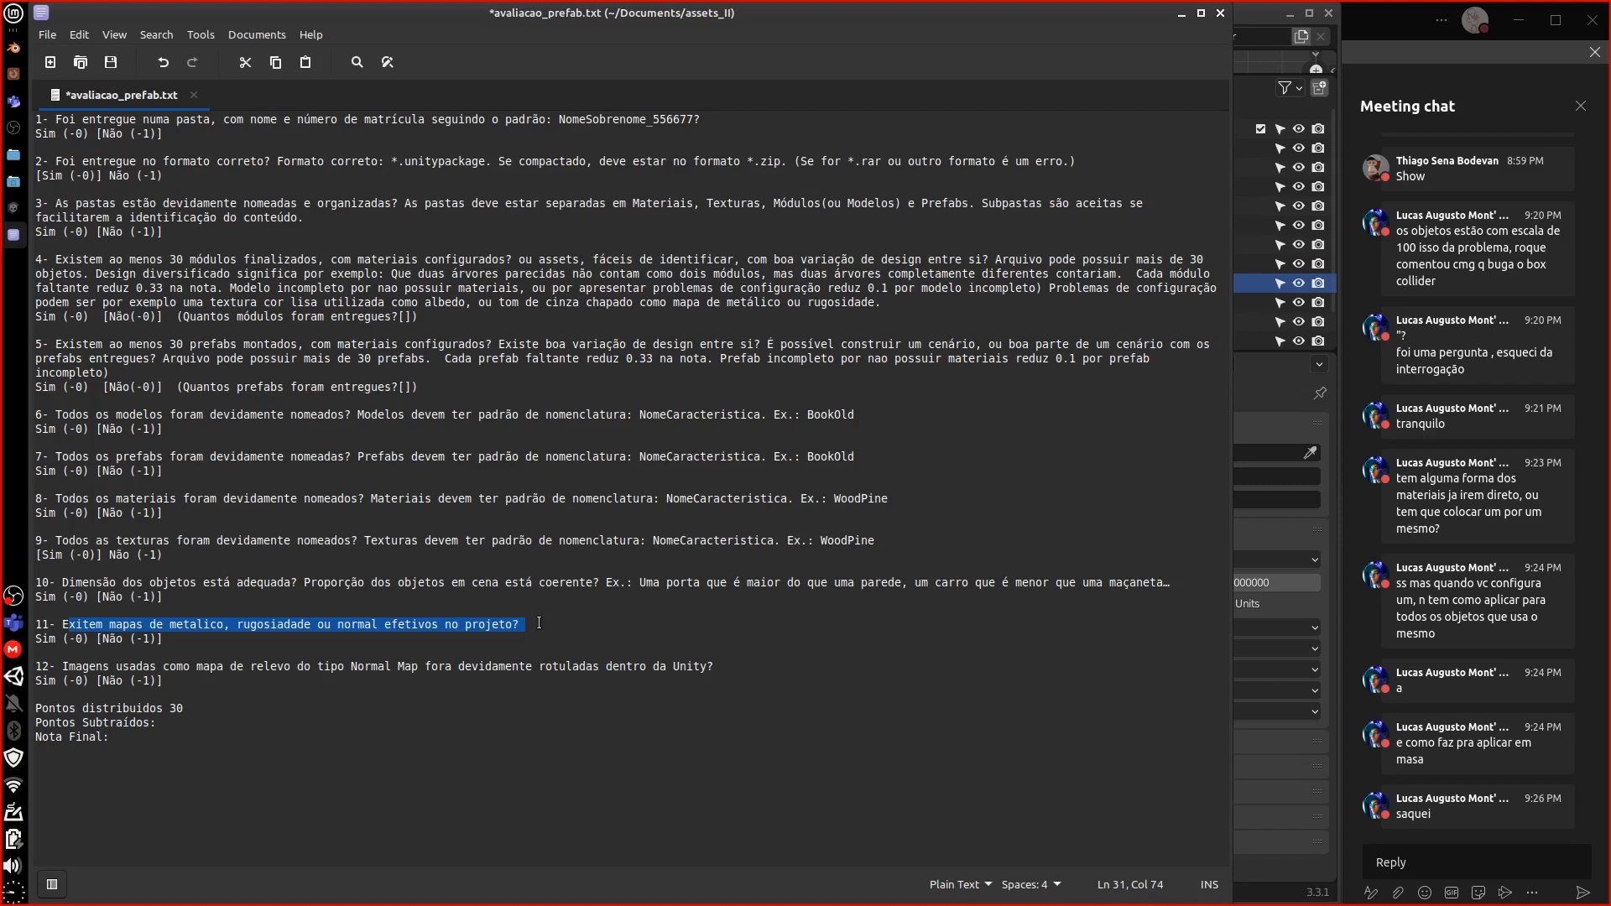
left_click(35, 695)
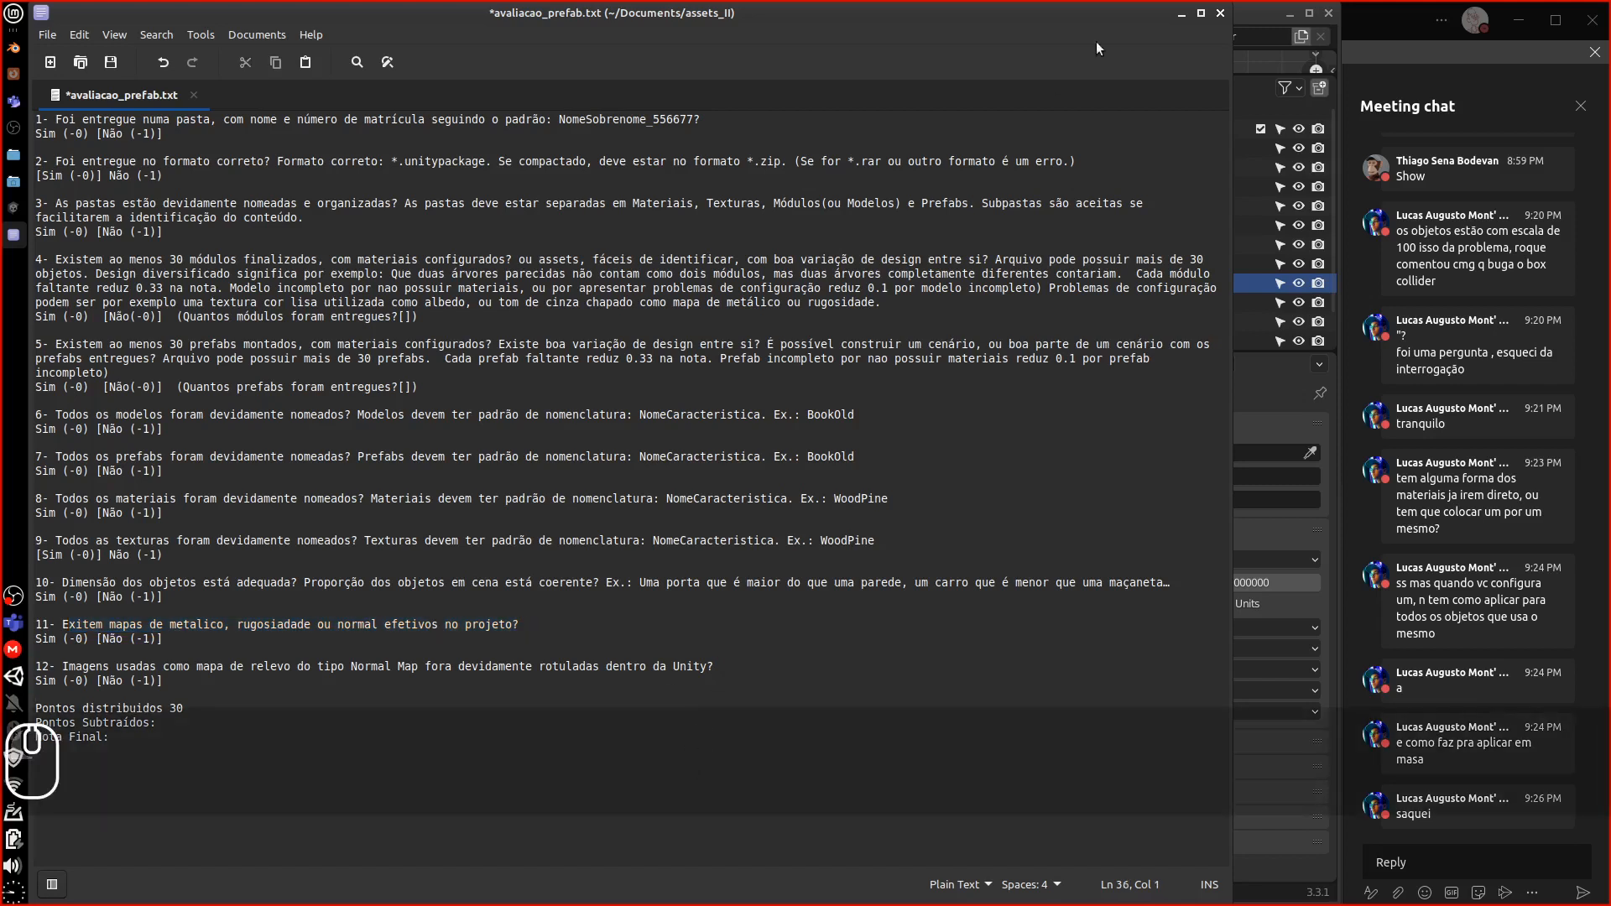
left_click(1222, 14)
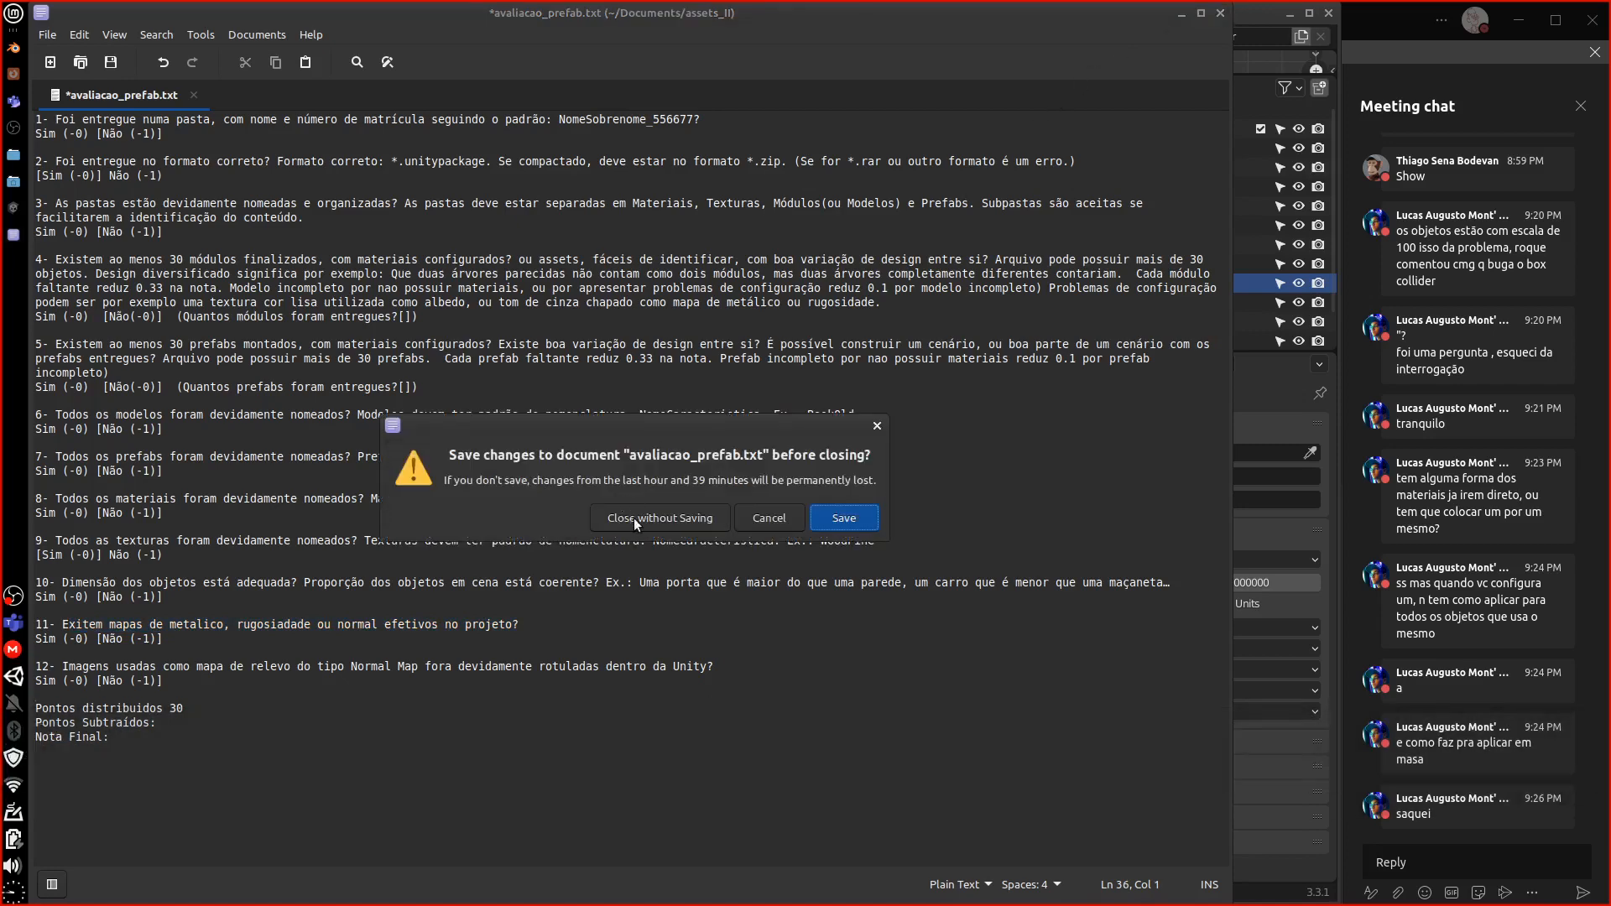
left_click(659, 619)
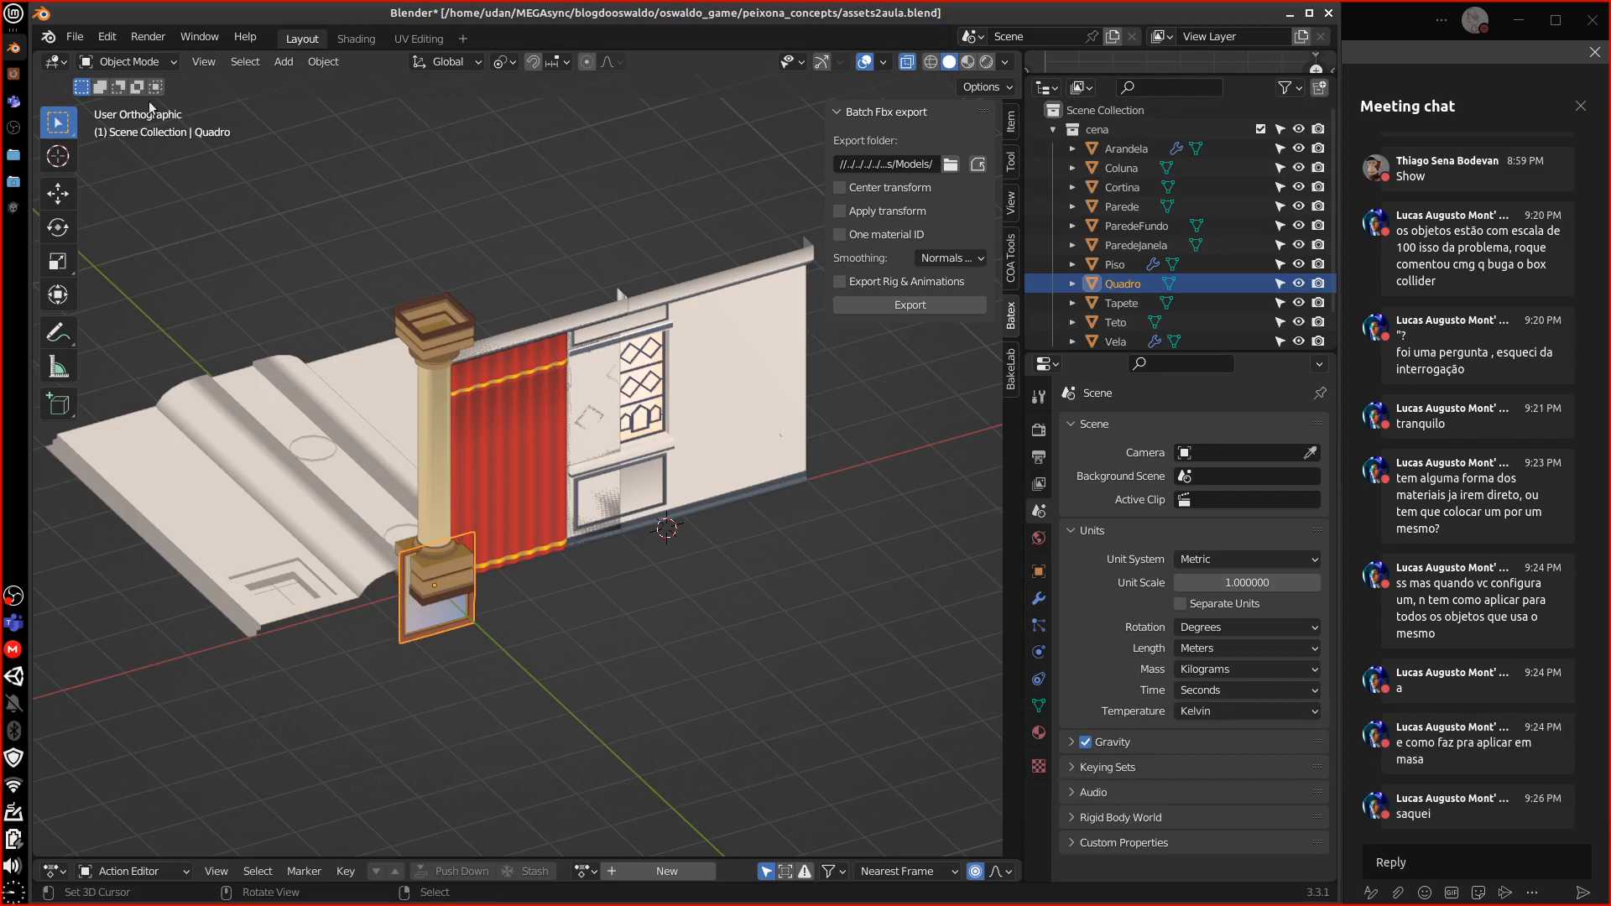
Switch from Blender back to the Unity editor showing the placed prefabs
left_click(14, 207)
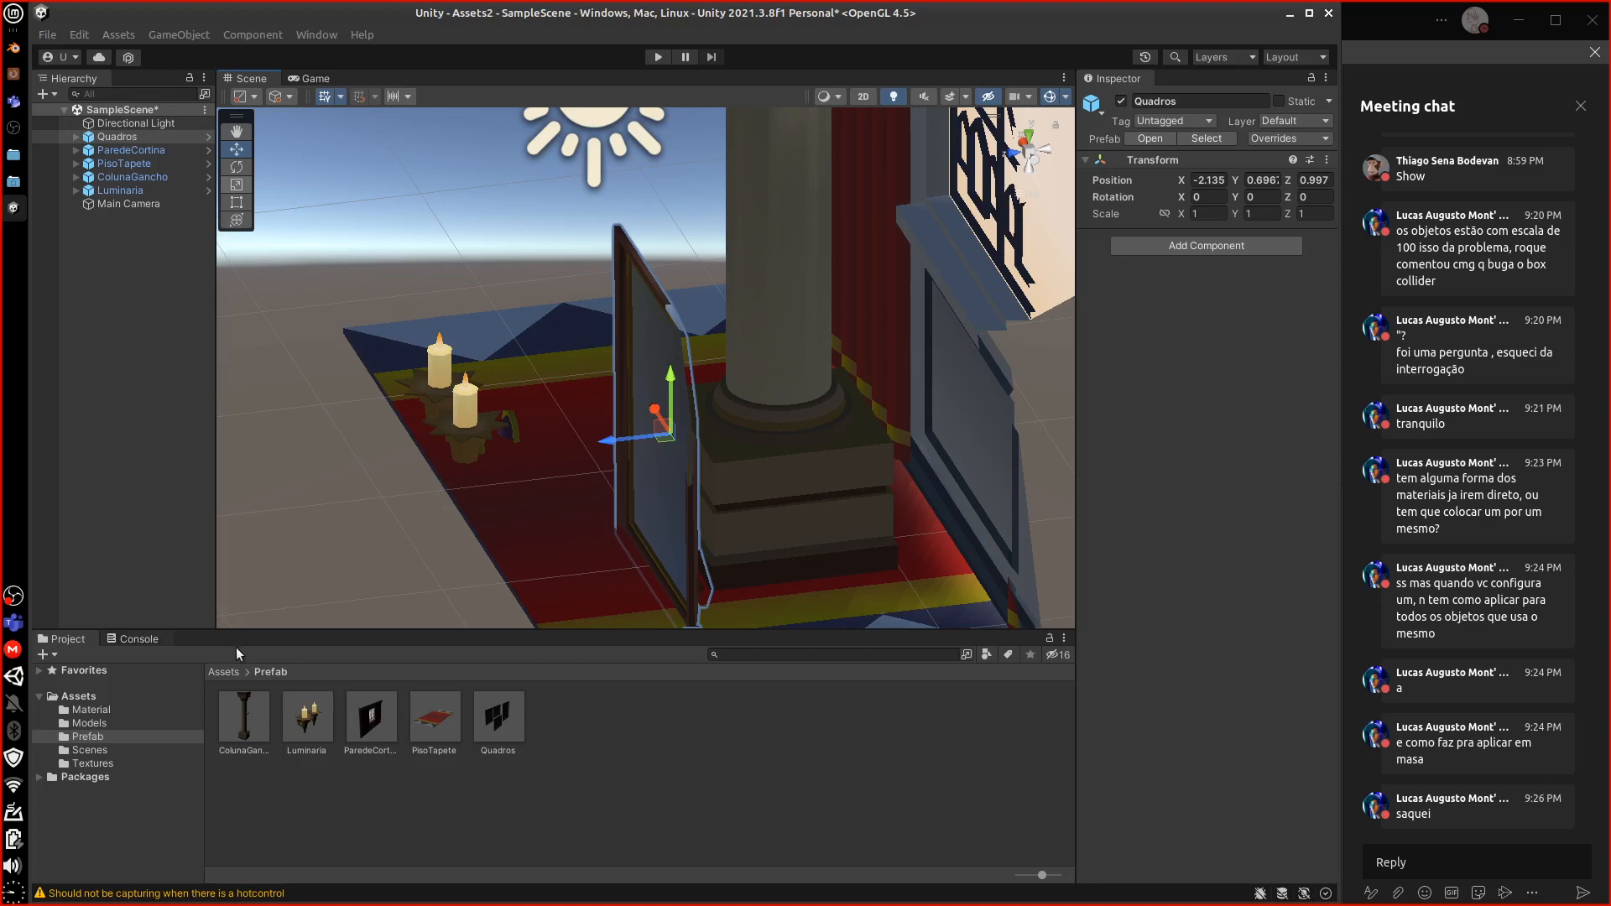
Inspect the ParedeCortina prefab, then select the Material, Models, Prefab and Textures folders under Assets
left_click(372, 719)
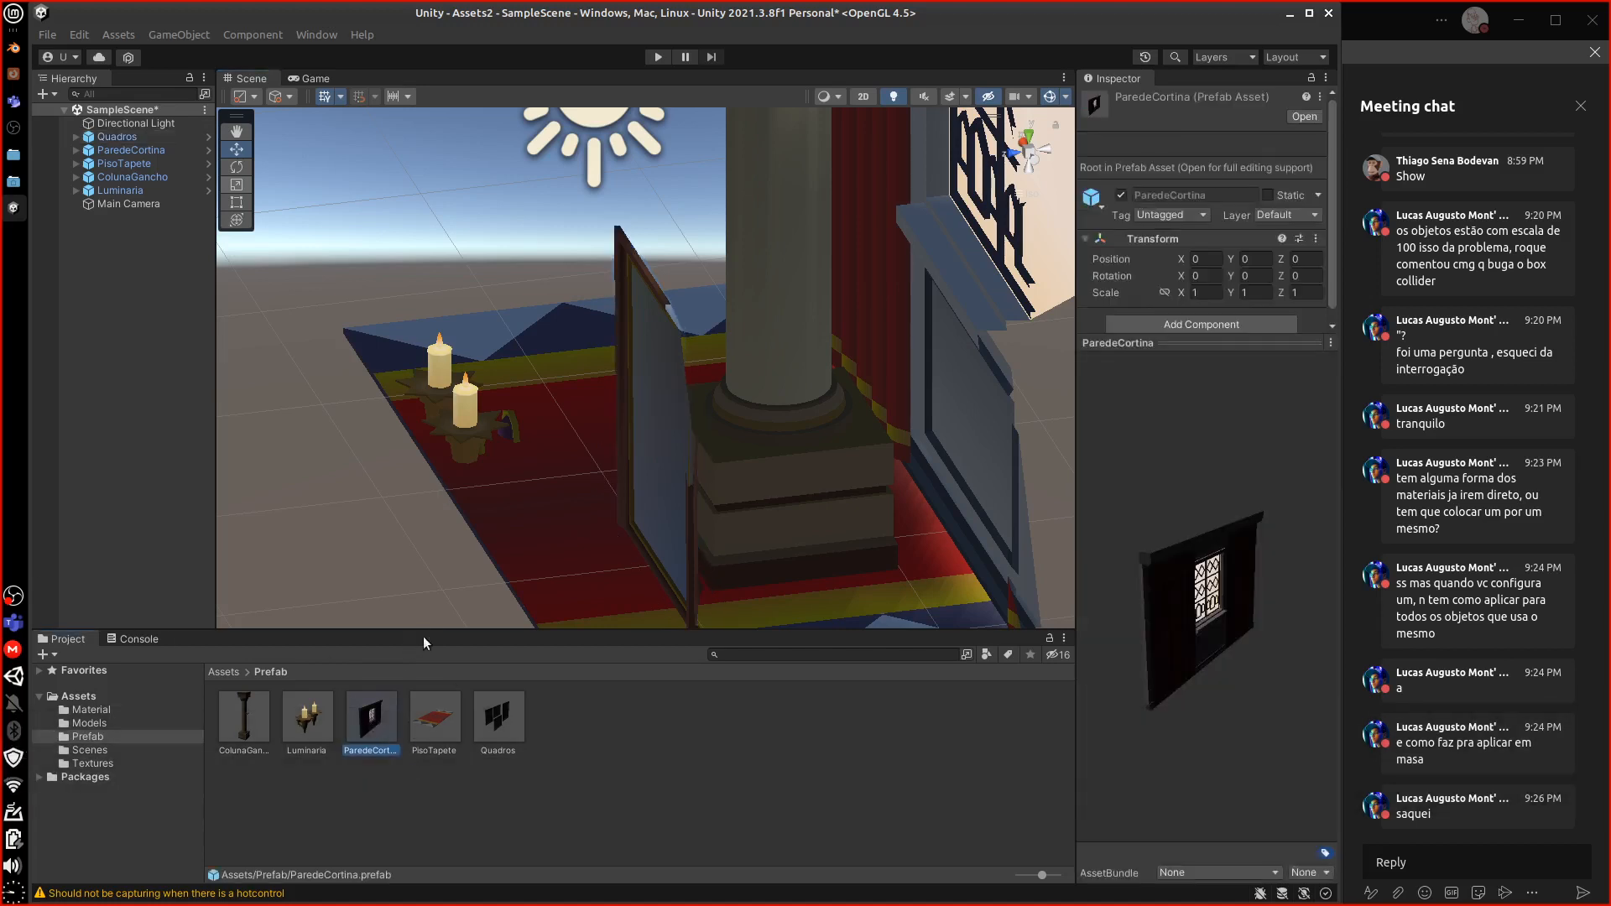
middle_click_drag(612, 542, 569, 516)
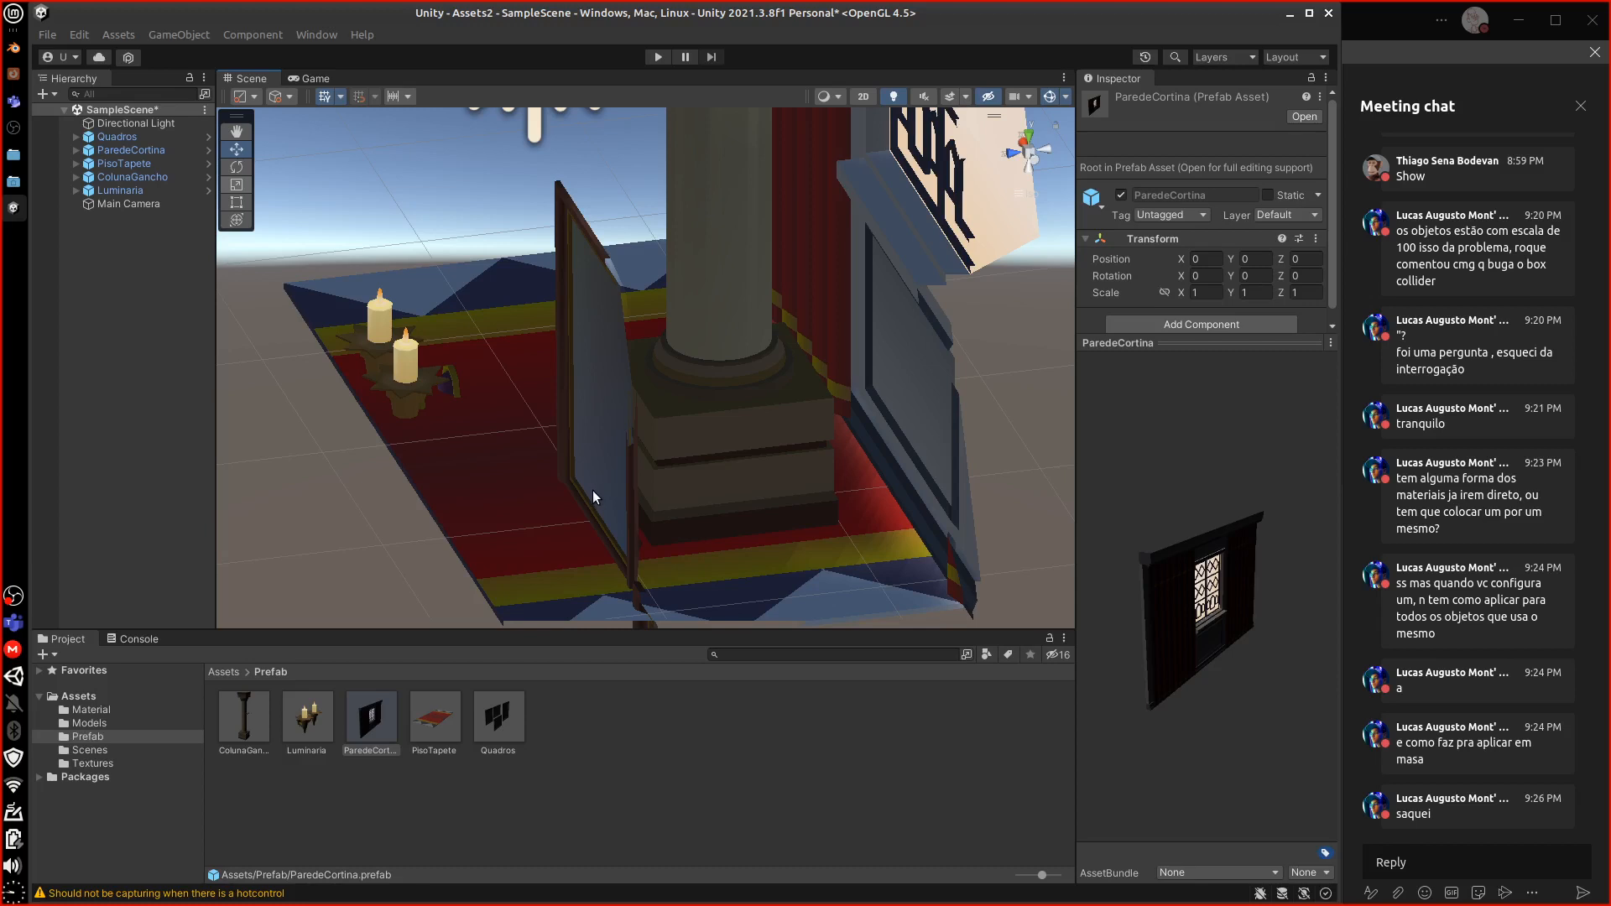
left_click(225, 672)
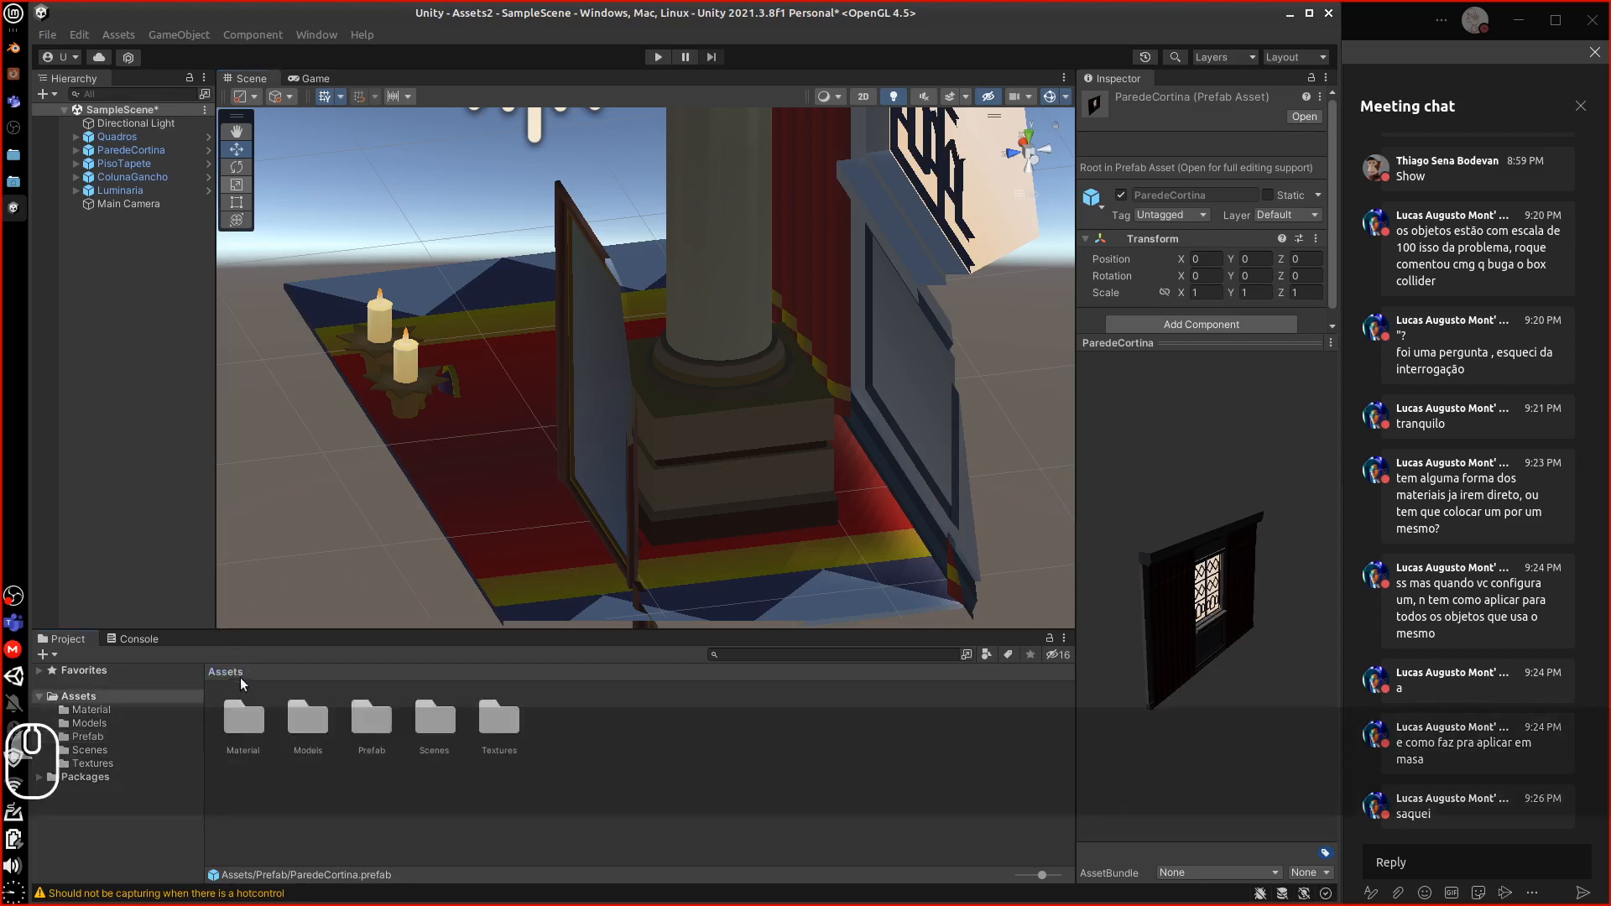
left_click(259, 740)
left_click(300, 735, "ctrl")
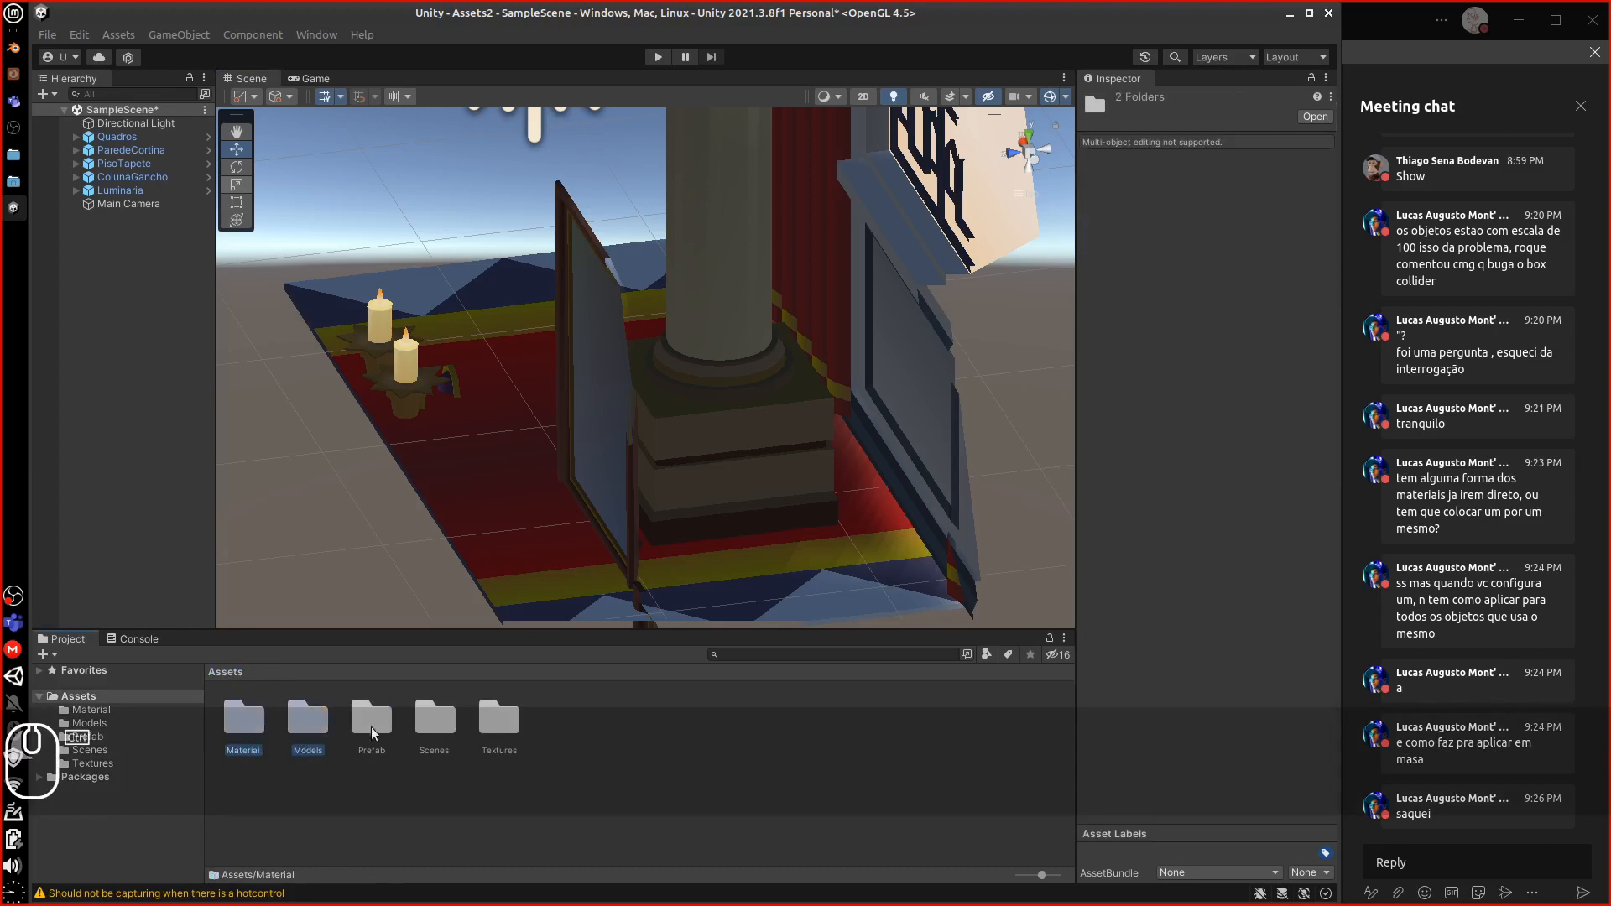
left_click(374, 731, "ctrl")
left_click(491, 722, "ctrl")
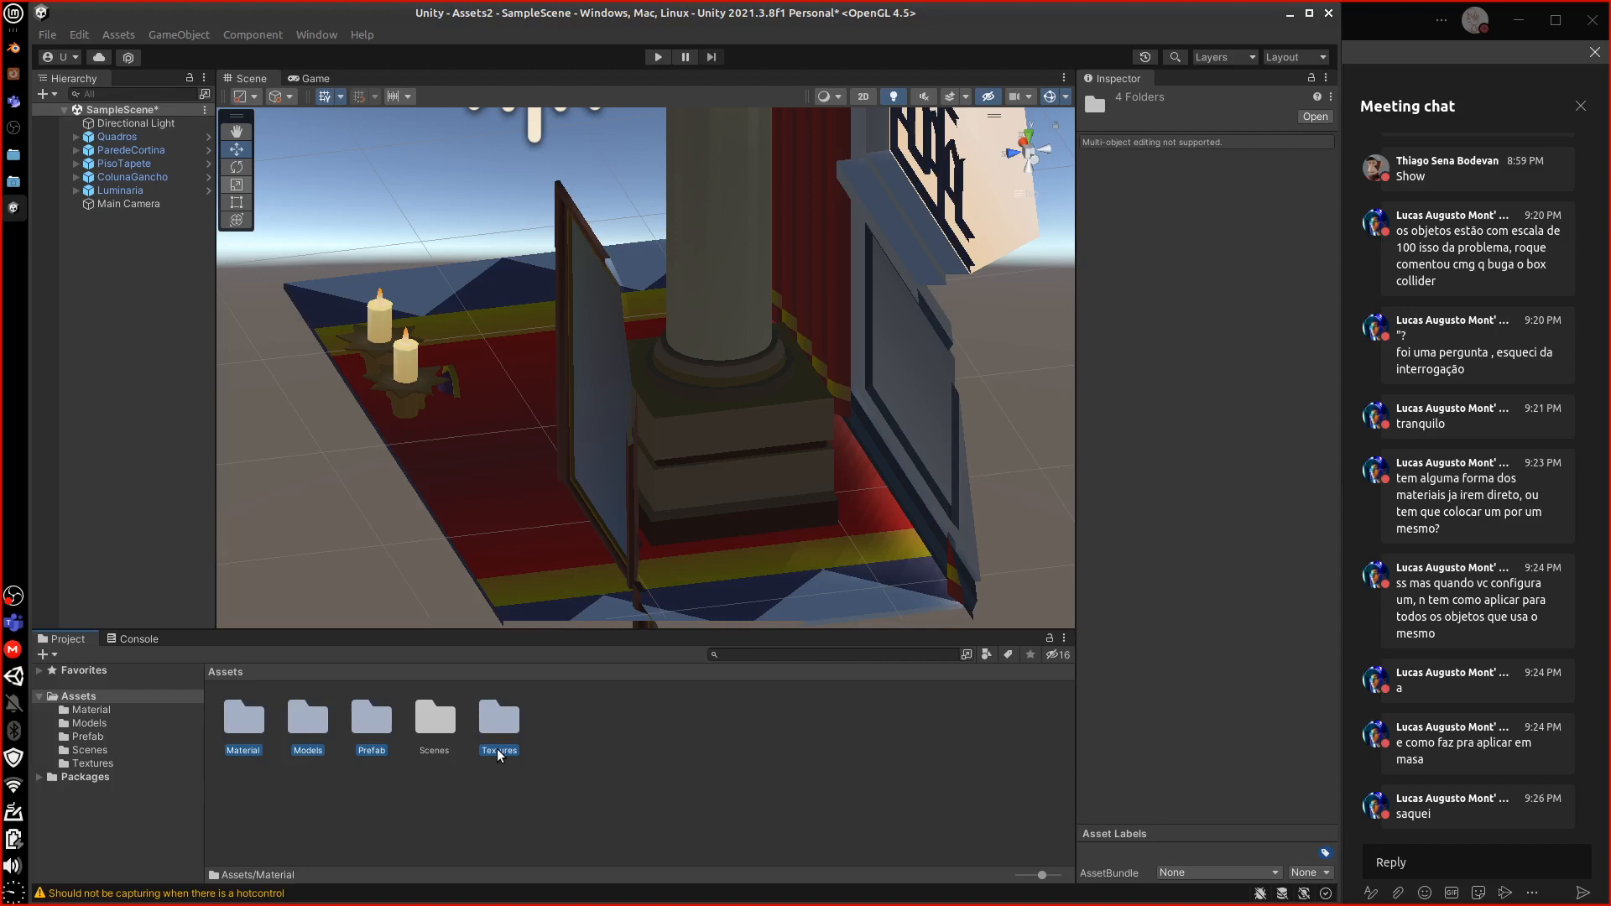
right_click(14, 601)
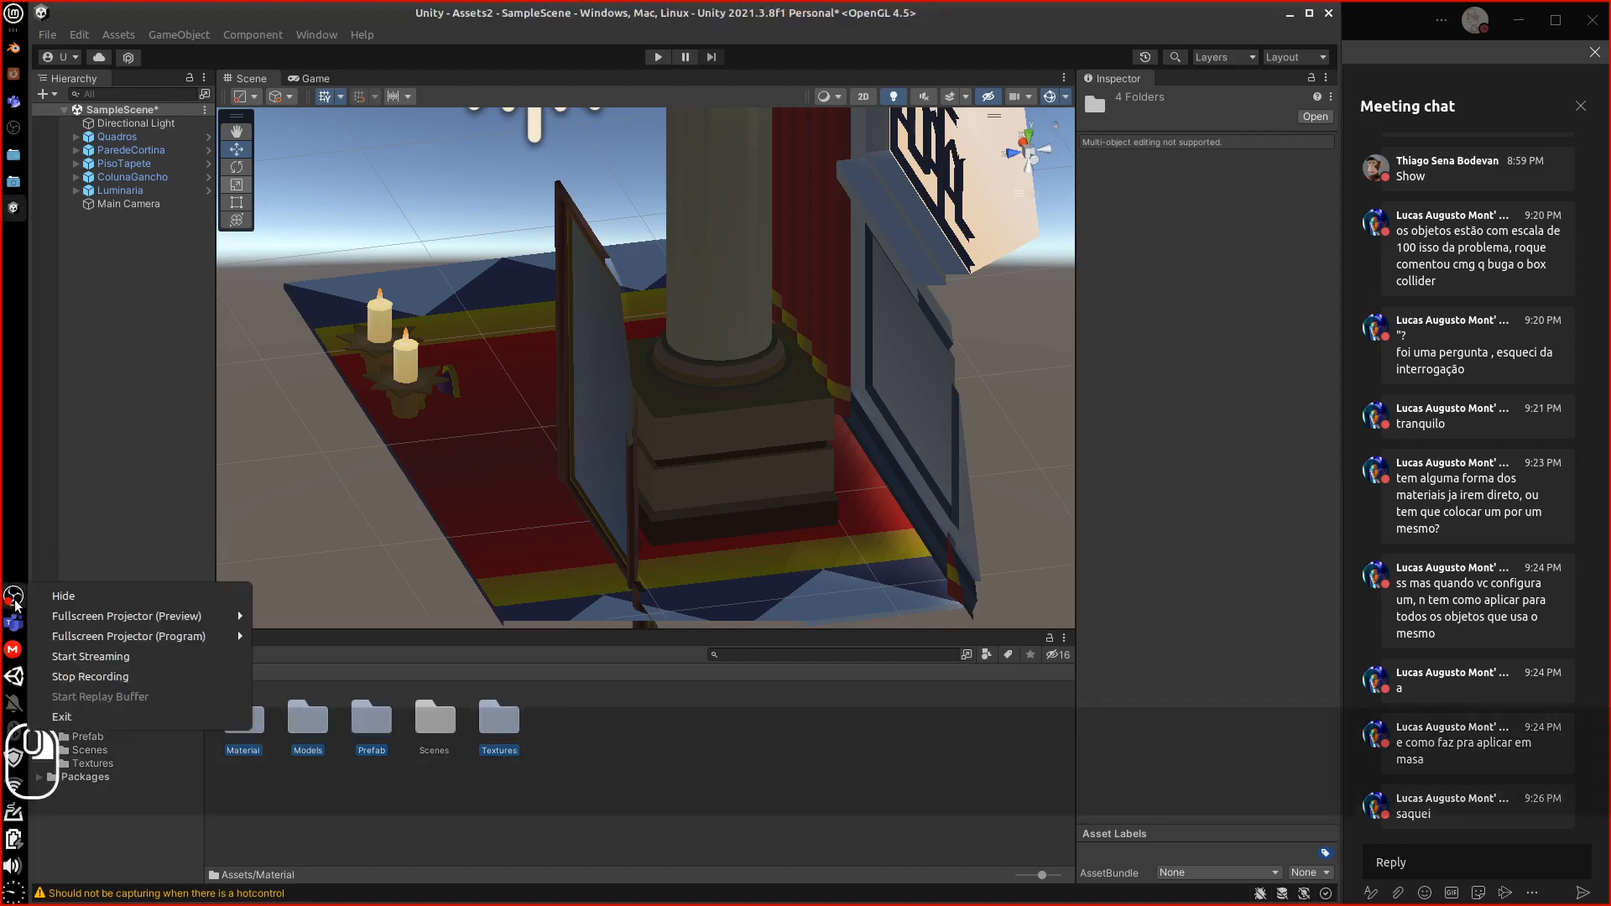